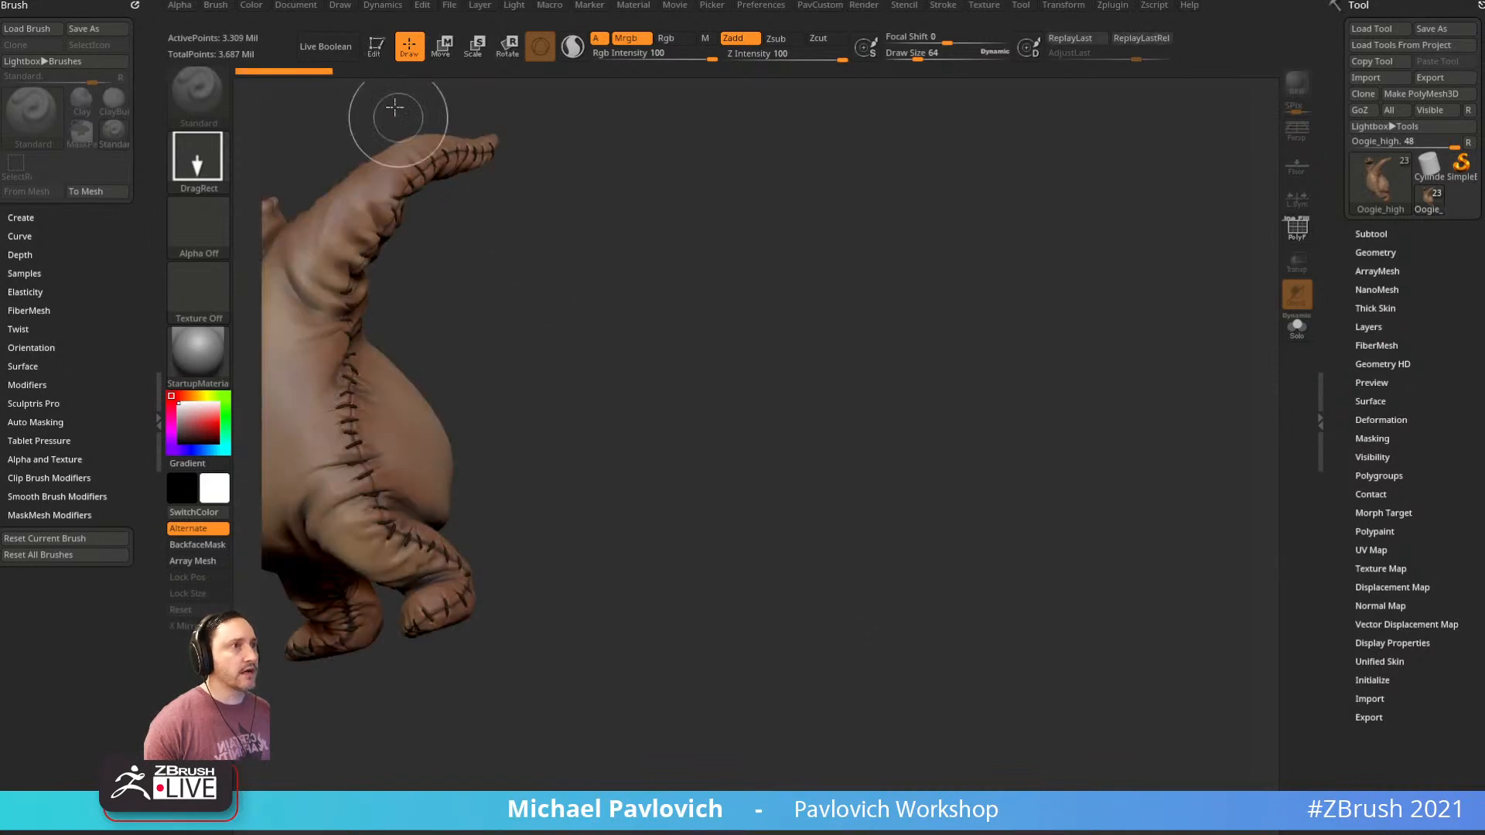
Draw the Oogie_high model on the canvas in edit mode and show all subtools of its scene
{"action": "left_click_drag", "start_coordinate": [608, 117], "coordinate": [1089, 352]}
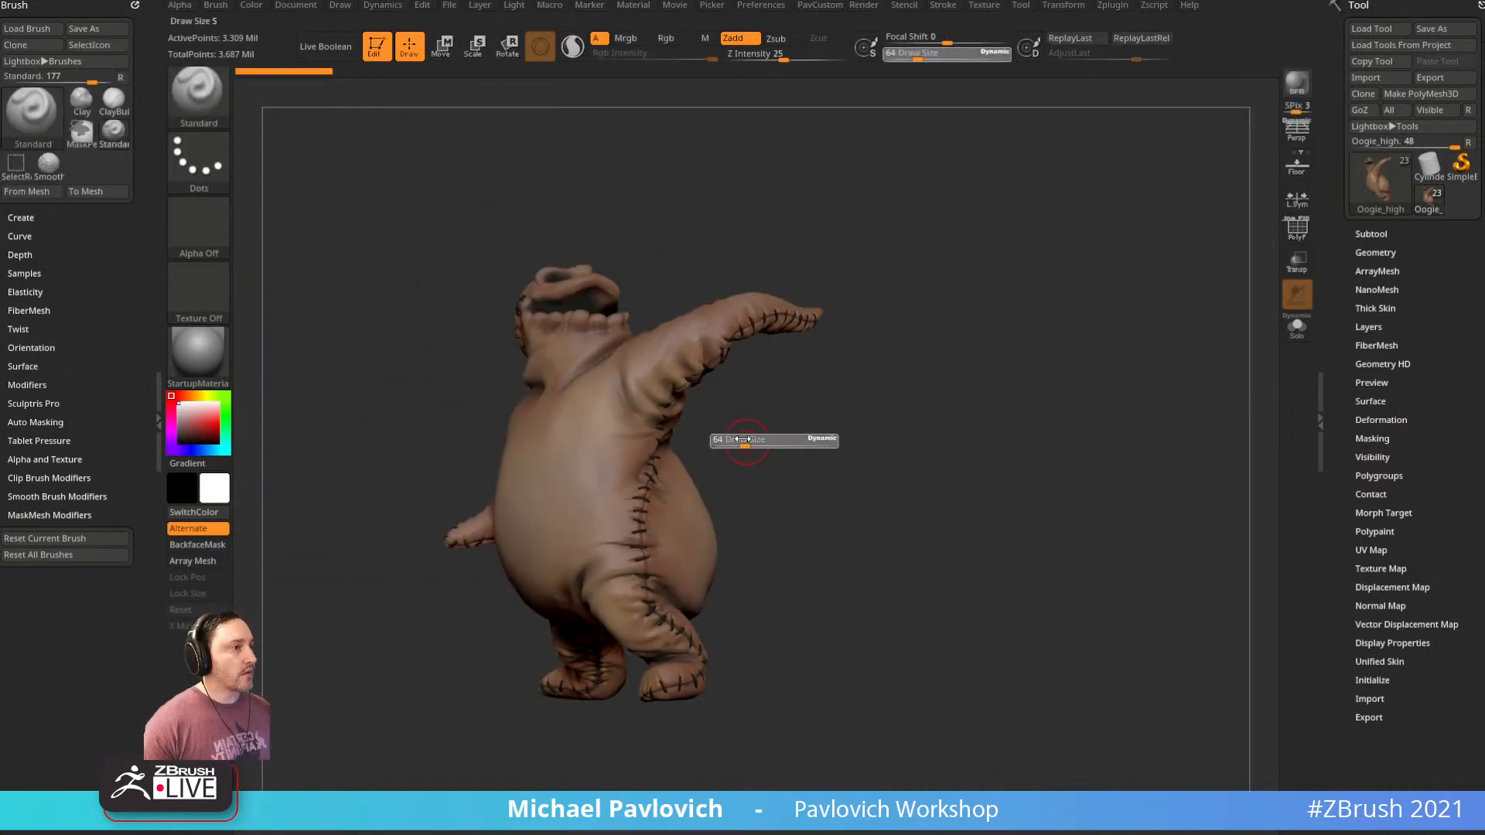
{"action": "left_click_drag", "start_coordinate": [933, 355], "coordinate": [1060, 352], "text": "alt"}
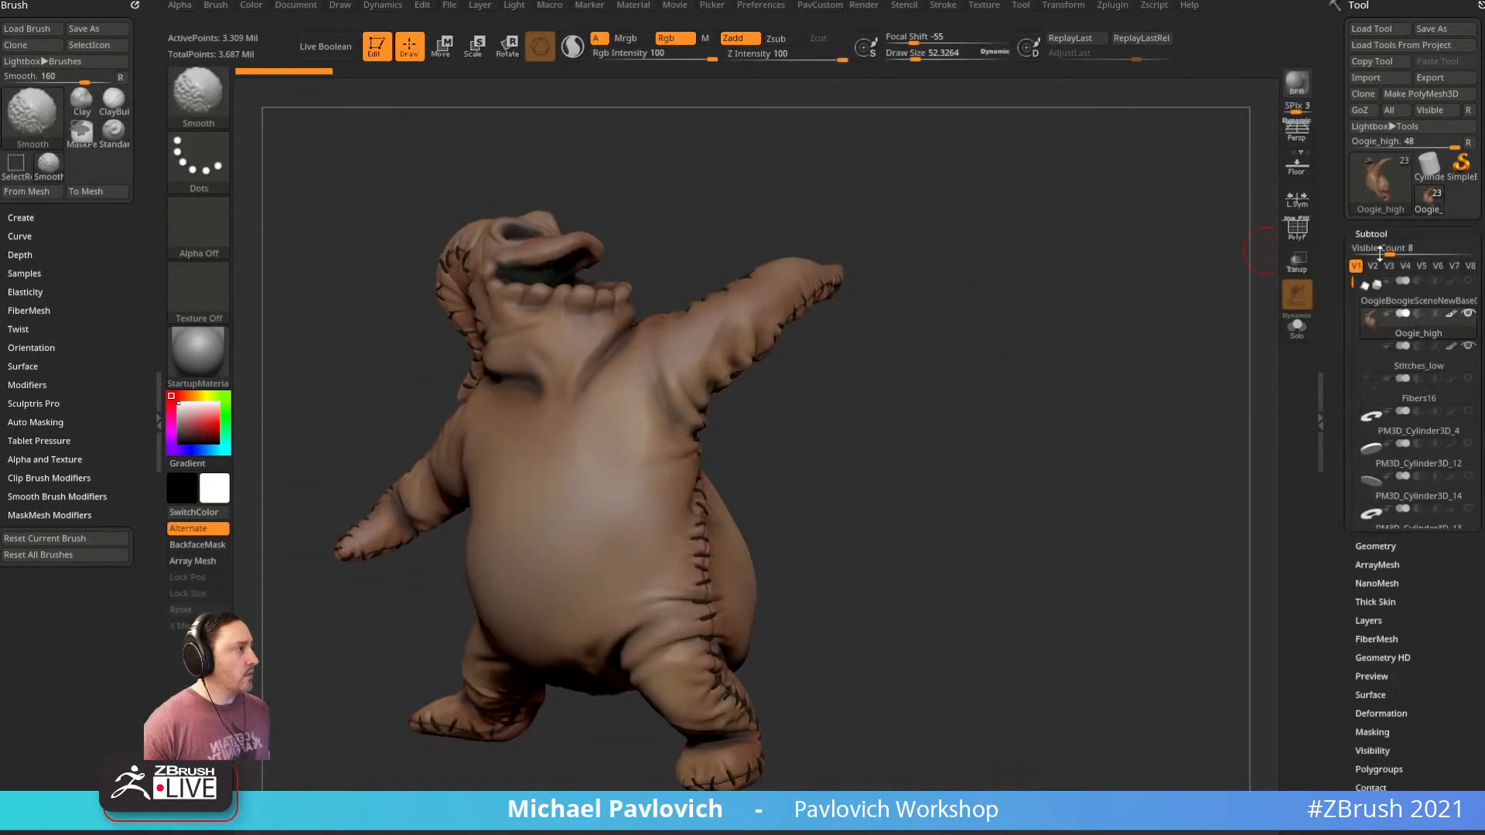
{"action": "left_click", "coordinate": [1446, 265]}
{"action": "left_click", "coordinate": [1470, 277]}
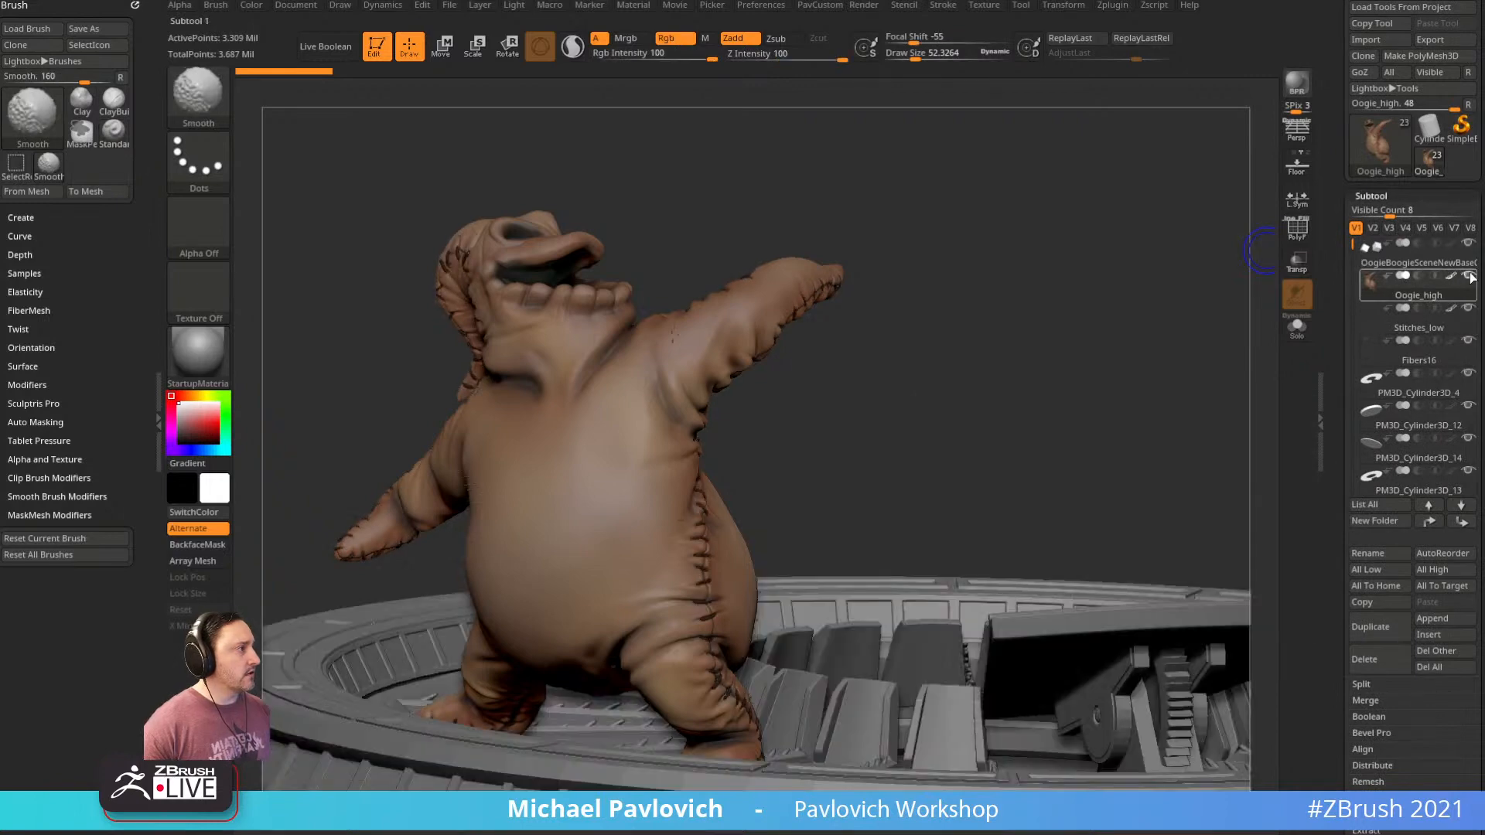
Examine the full scene with the character, the round wheel base and the floating dice from several sides
{"action": "mouse_move", "coordinate": [1061, 305]}
{"action": "left_mouse_down"}
{"action": "mouse_move", "coordinate": [1034, 315]}
{"action": "mouse_move", "coordinate": [1050, 302]}
{"action": "left_mouse_up"}
{"action": "key", "text": "s"}
{"action": "left_click_drag", "start_coordinate": [1050, 302], "coordinate": [1055, 289]}
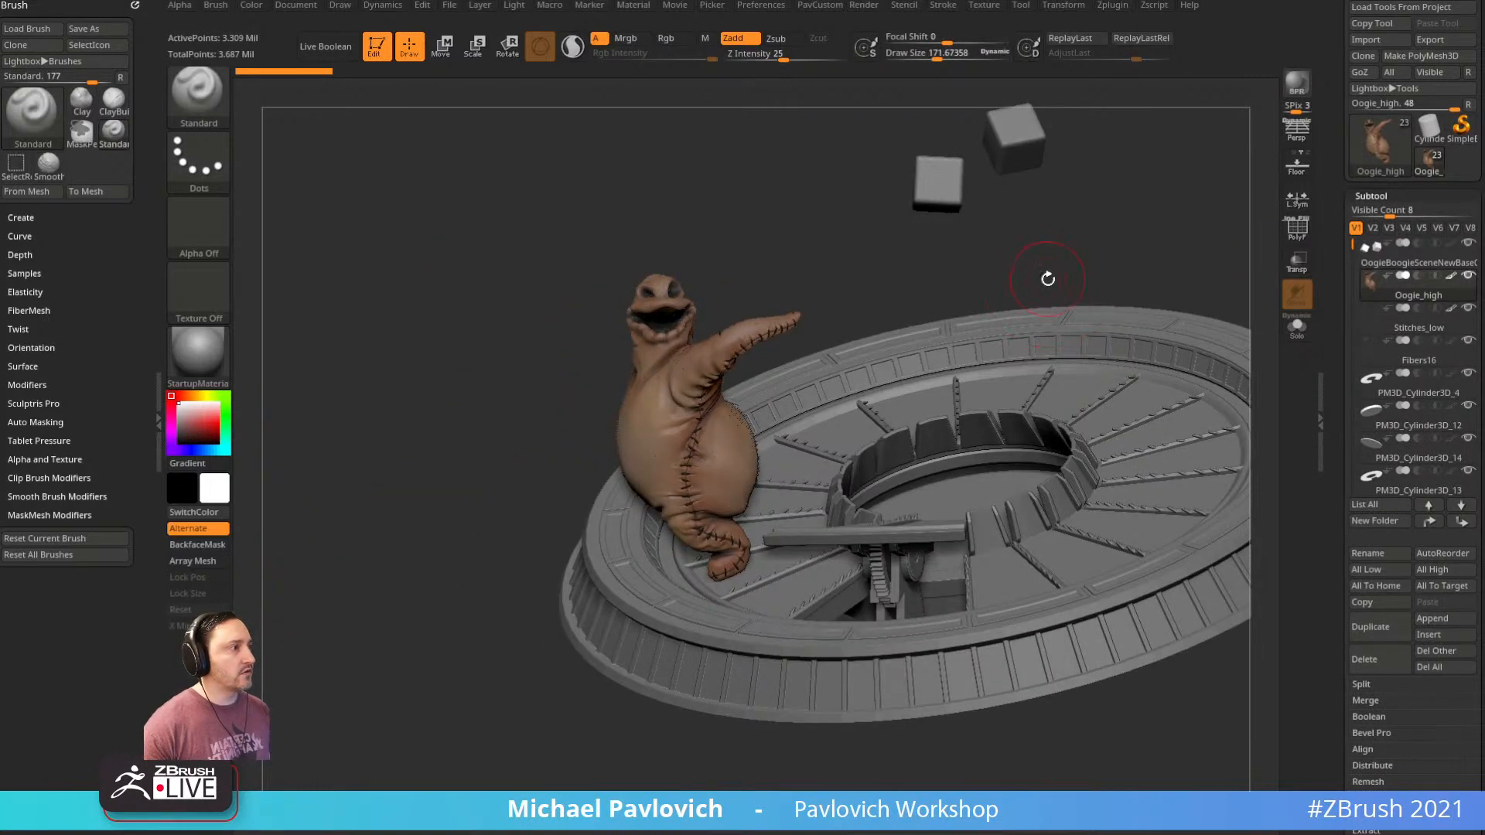
{"action": "key", "text": "space"}
{"action": "key", "text": "s"}
{"action": "left_click", "coordinate": [843, 281]}
{"action": "mouse_move", "coordinate": [799, 259]}
{"action": "left_mouse_down"}
{"action": "mouse_move", "coordinate": [1031, 356]}
{"action": "mouse_move", "coordinate": [1048, 341]}
{"action": "mouse_move", "coordinate": [1037, 372]}
{"action": "left_mouse_up"}
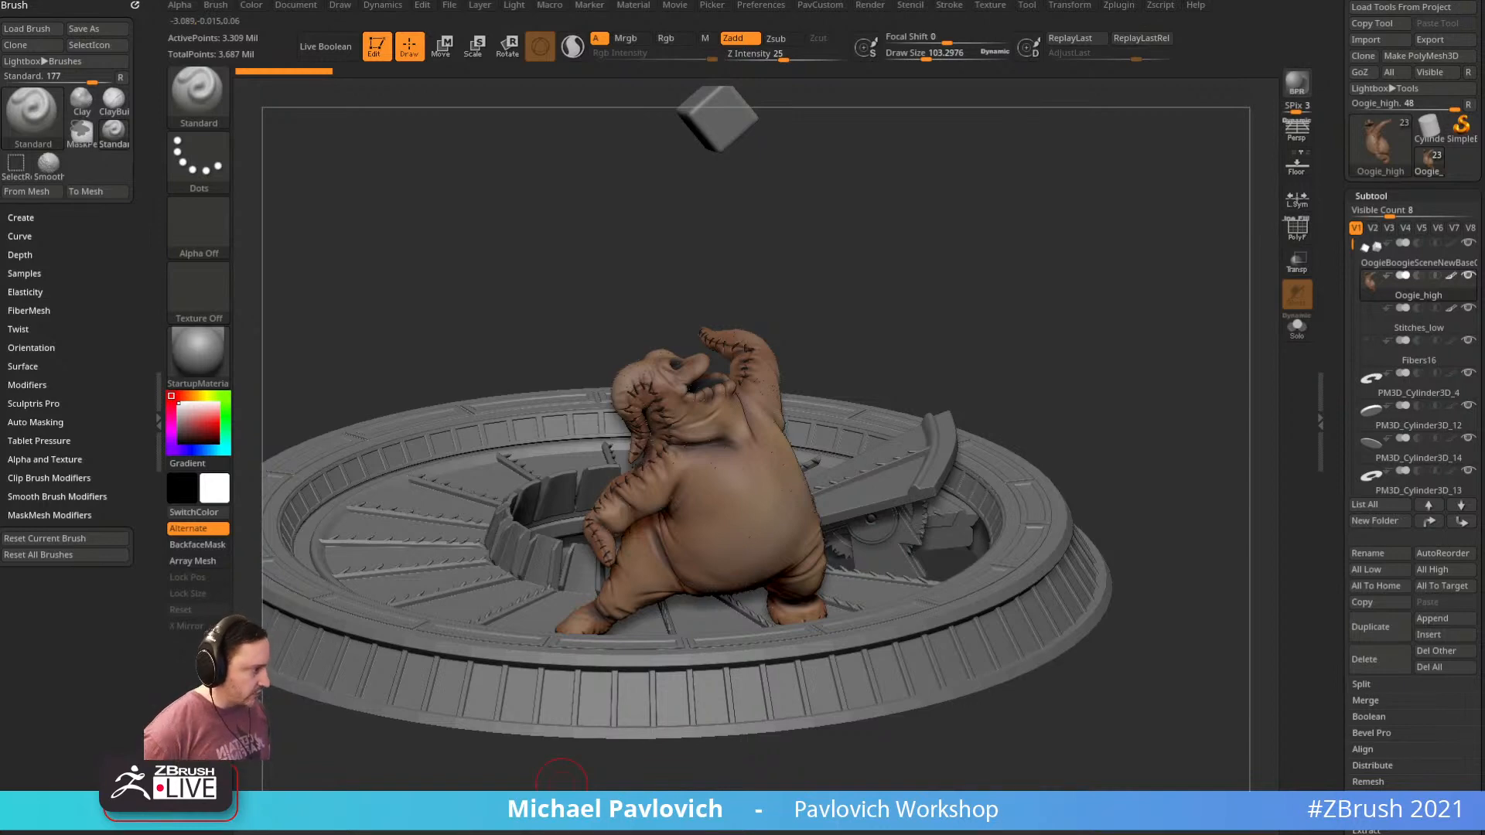
Switch to the browser and look through the uploaded videos of the Pixologic ZBrush YouTube channel
{"action": "key", "text": "alt+Tab"}
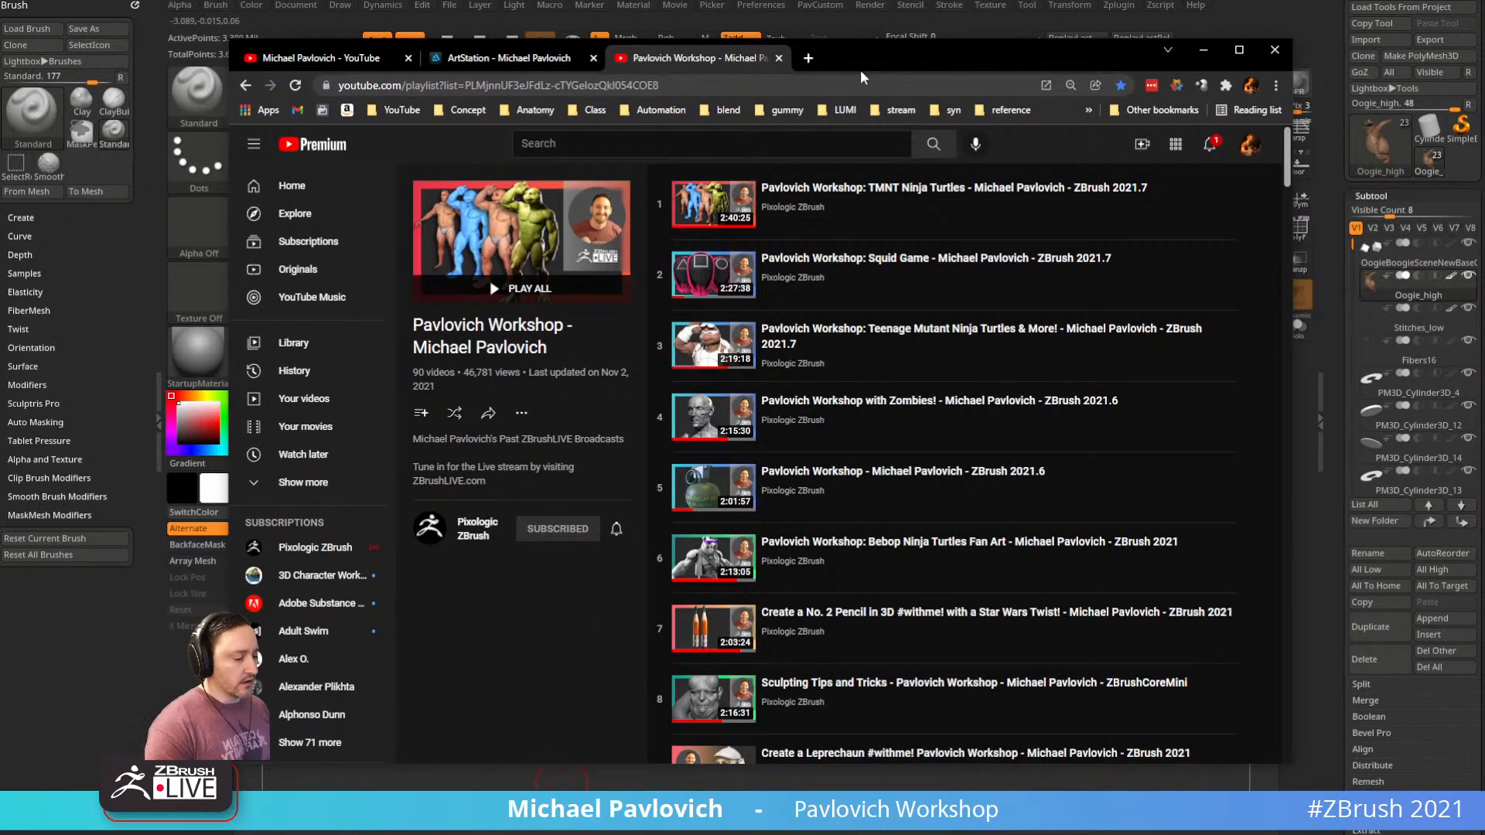
{"action": "left_click", "coordinate": [474, 527]}
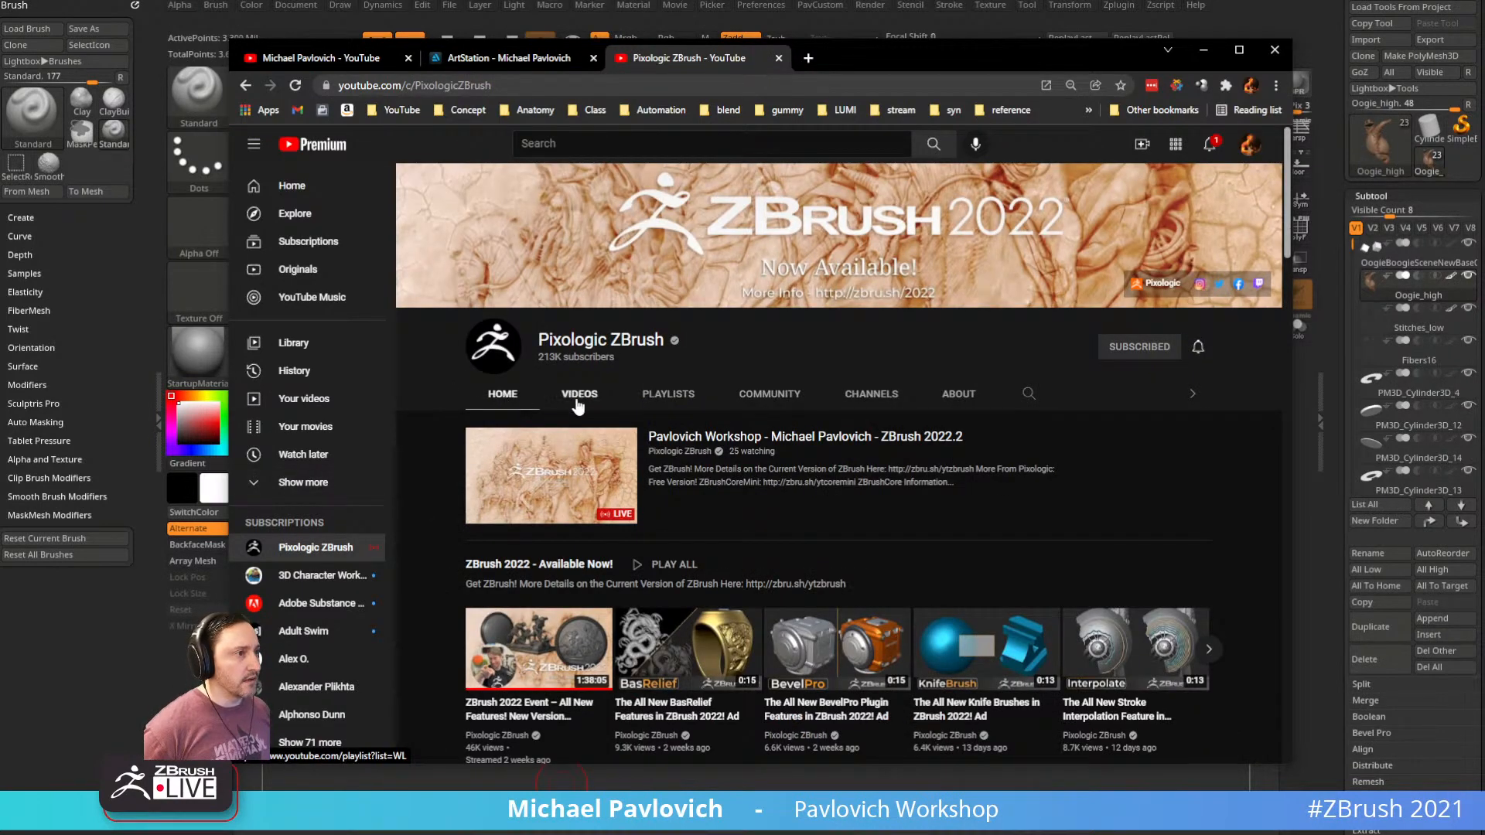
{"action": "left_click", "coordinate": [586, 394]}
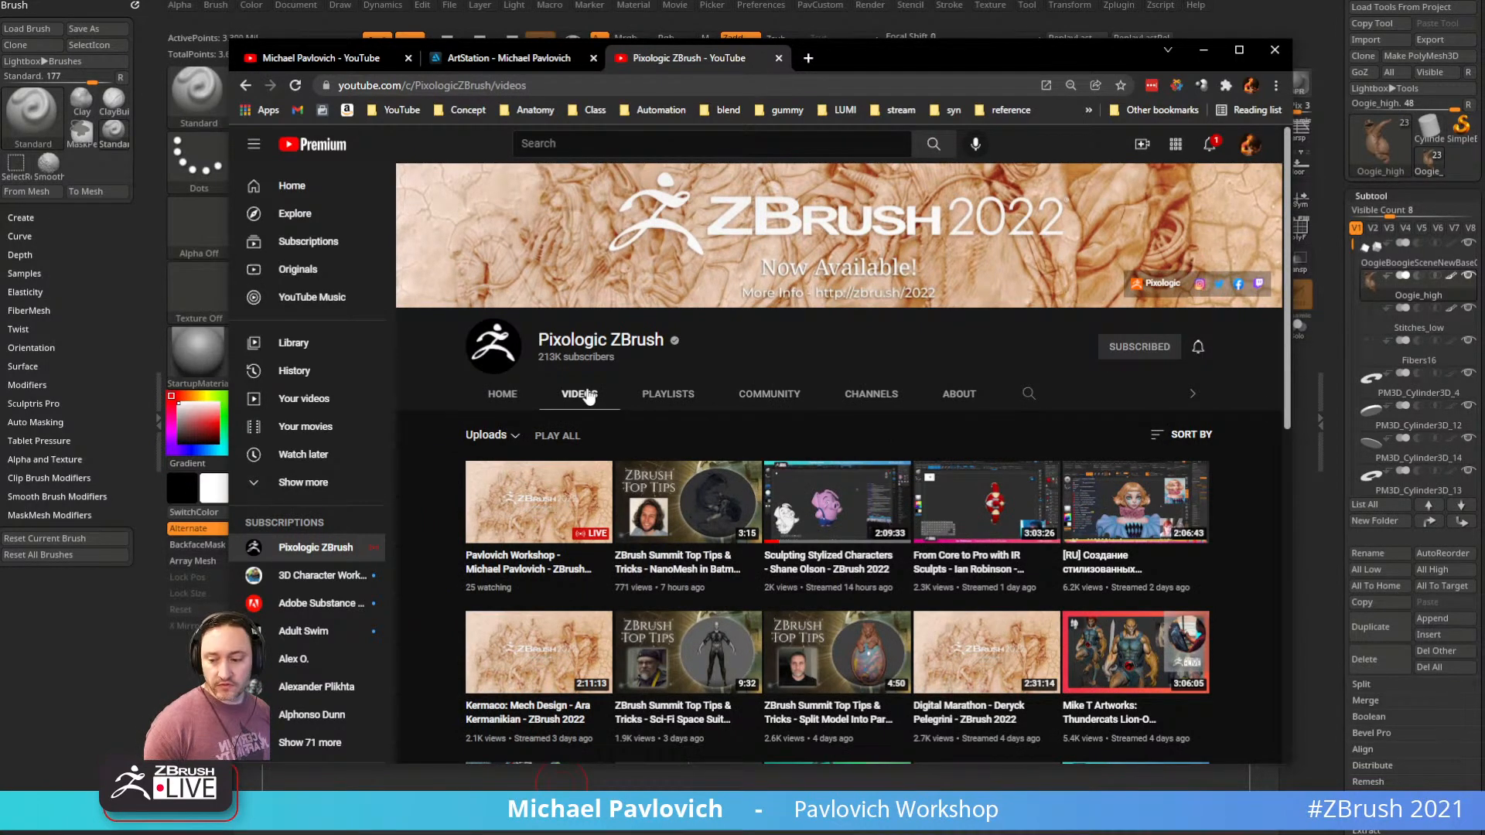
{"action": "scroll", "coordinate": [556, 407], "scroll_direction": "down", "scroll_amount": 2}
{"action": "scroll", "coordinate": [555, 406], "scroll_direction": "down", "scroll_amount": 3}
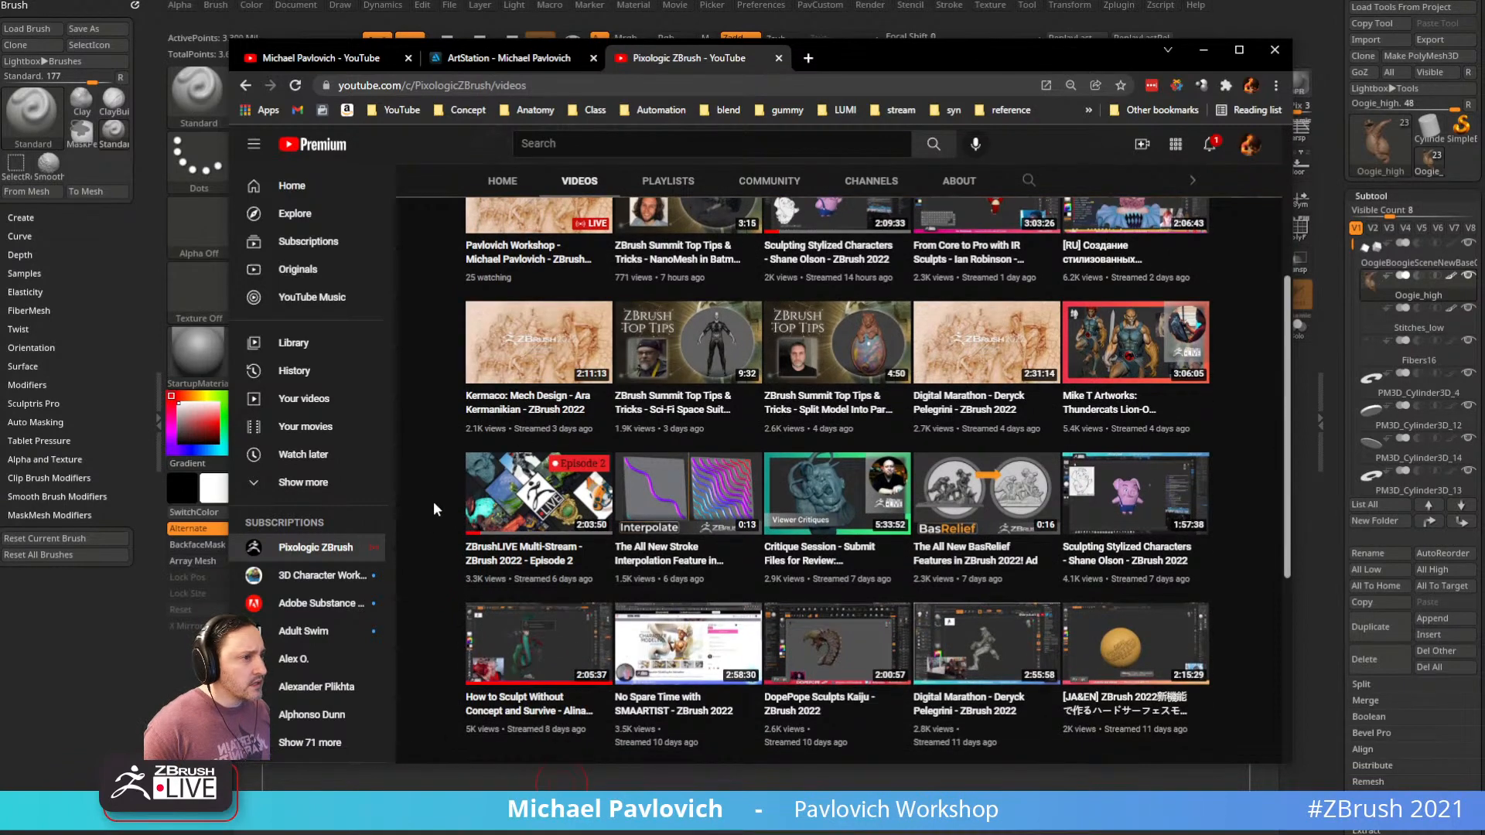
Open the video "ZBrushLIVE Multi-Stream - ZBrush 2022 - Episode 2" and pause its playback
{"action": "left_click", "coordinate": [537, 561]}
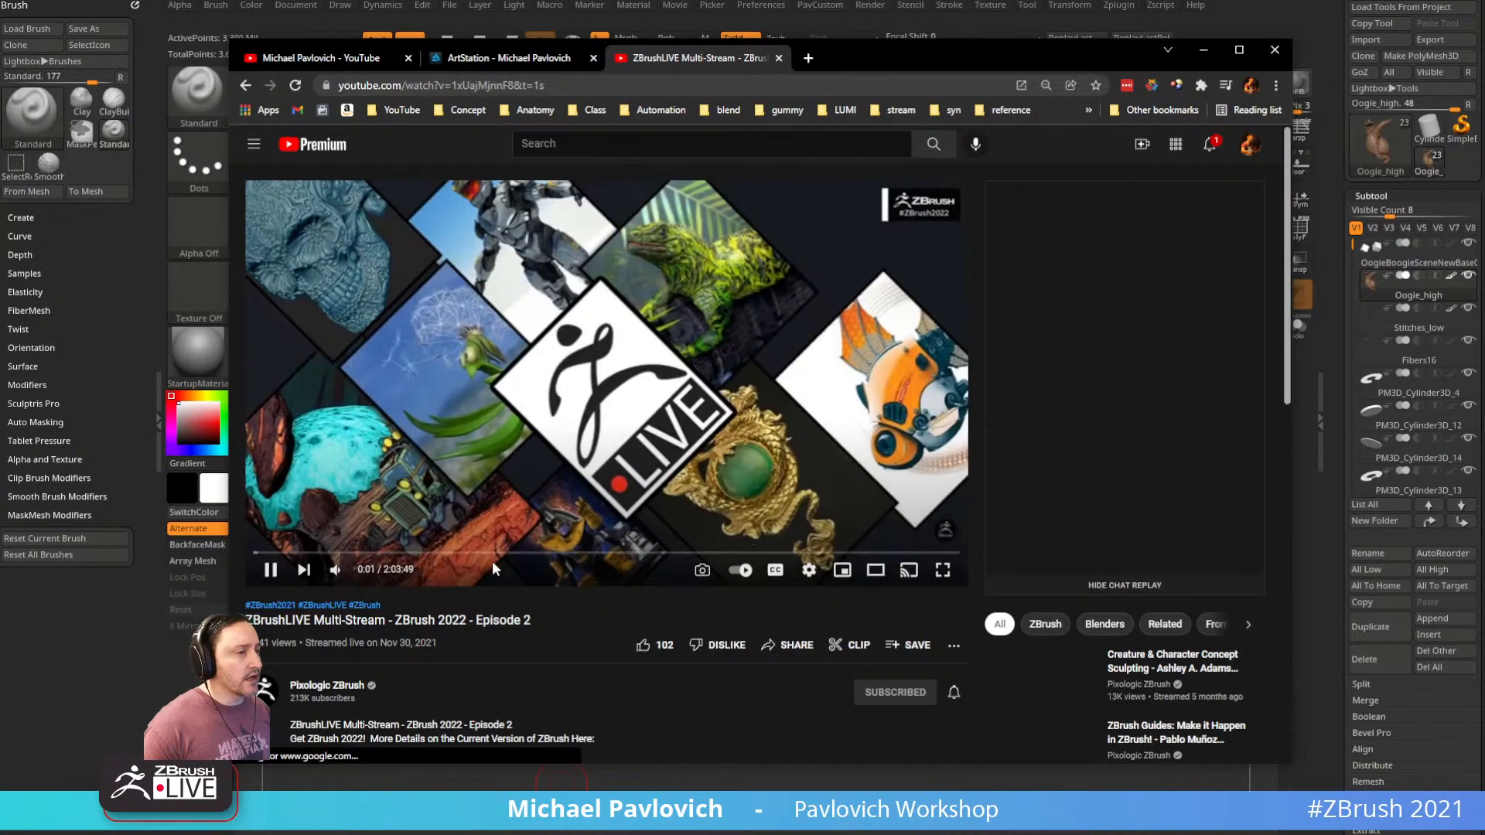
{"action": "left_click", "coordinate": [270, 570]}
{"action": "left_click", "coordinate": [461, 85]}
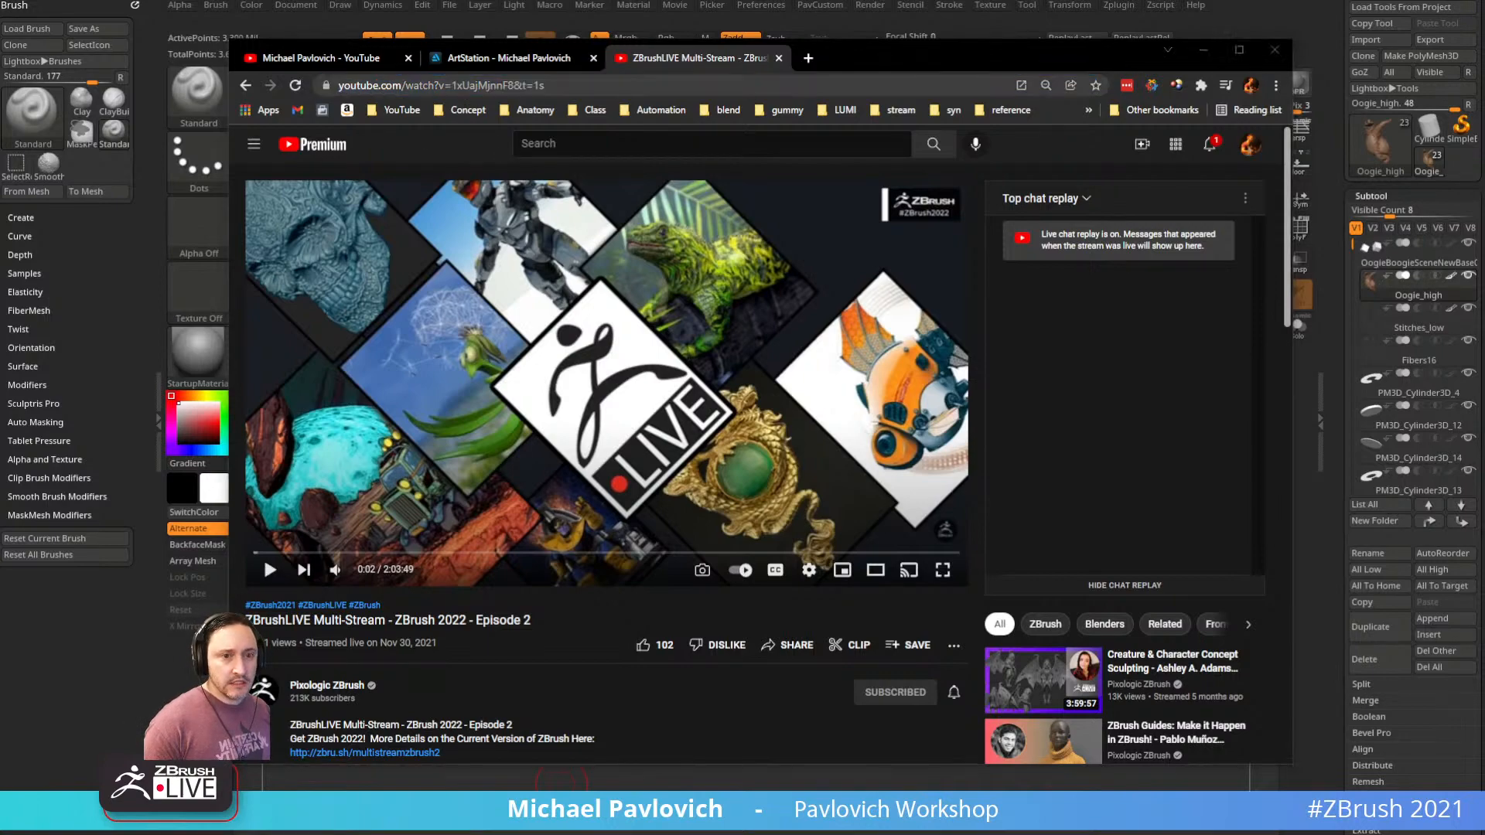
Return to ZBrush, load Dice.ztl from the Christmas folder and view the sculpted die from another angle
{"action": "mouse_move", "coordinate": [897, 58]}
{"action": "left_mouse_down"}
{"action": "mouse_move", "coordinate": [899, 170]}
{"action": "mouse_move", "coordinate": [995, 490]}
{"action": "mouse_move", "coordinate": [895, 309]}
{"action": "mouse_move", "coordinate": [1104, 308]}
{"action": "mouse_move", "coordinate": [1140, 240]}
{"action": "mouse_move", "coordinate": [1067, 328]}
{"action": "mouse_move", "coordinate": [1081, 388]}
{"action": "mouse_move", "coordinate": [1044, 352]}
{"action": "left_mouse_up"}
{"action": "key", "text": "s"}
{"action": "key", "text": "s"}
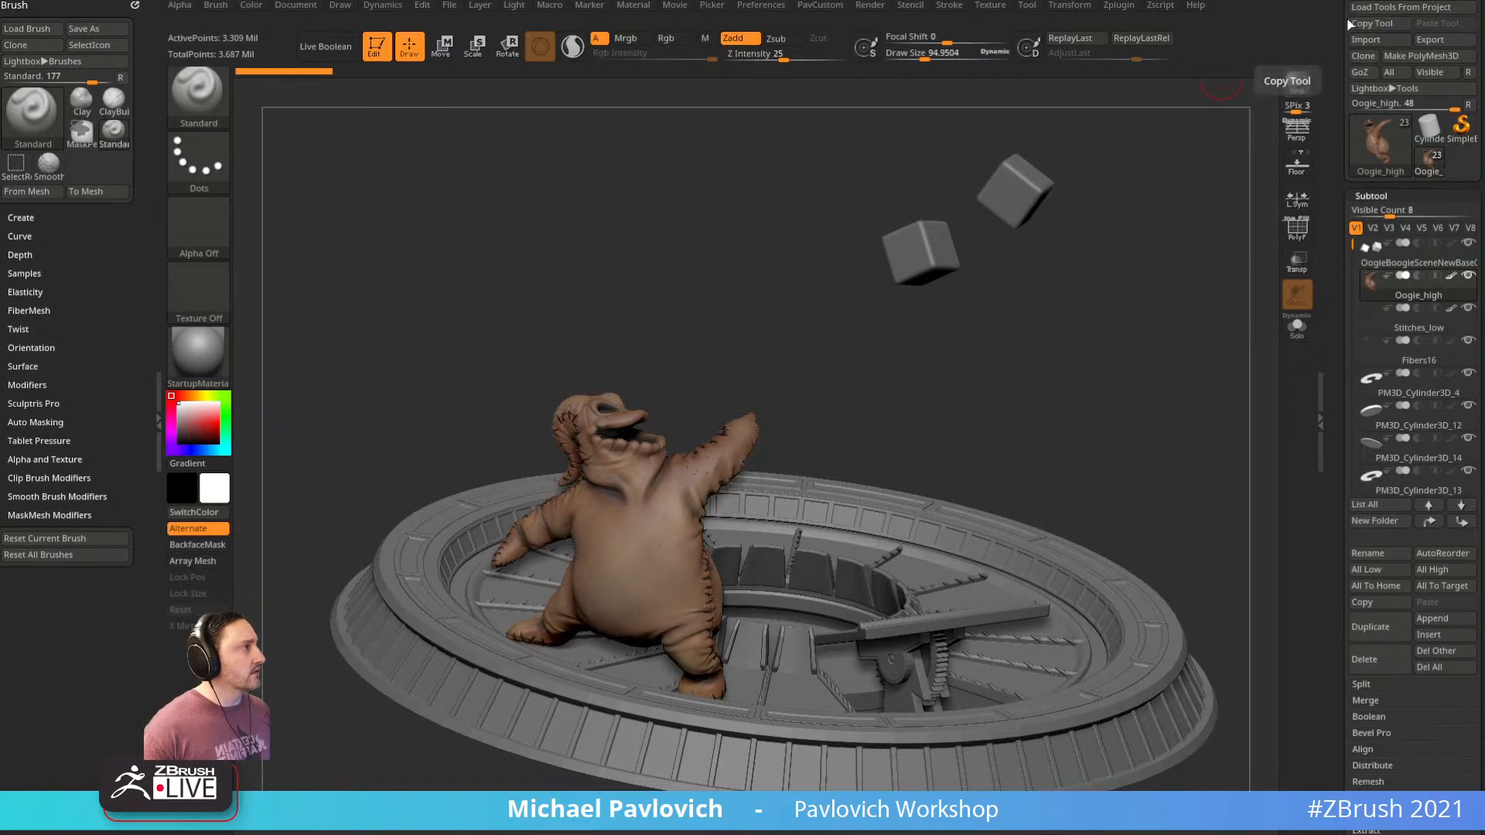
{"action": "left_click_drag", "start_coordinate": [1342, 23], "coordinate": [1350, 137]}
{"action": "left_click", "coordinate": [1371, 29]}
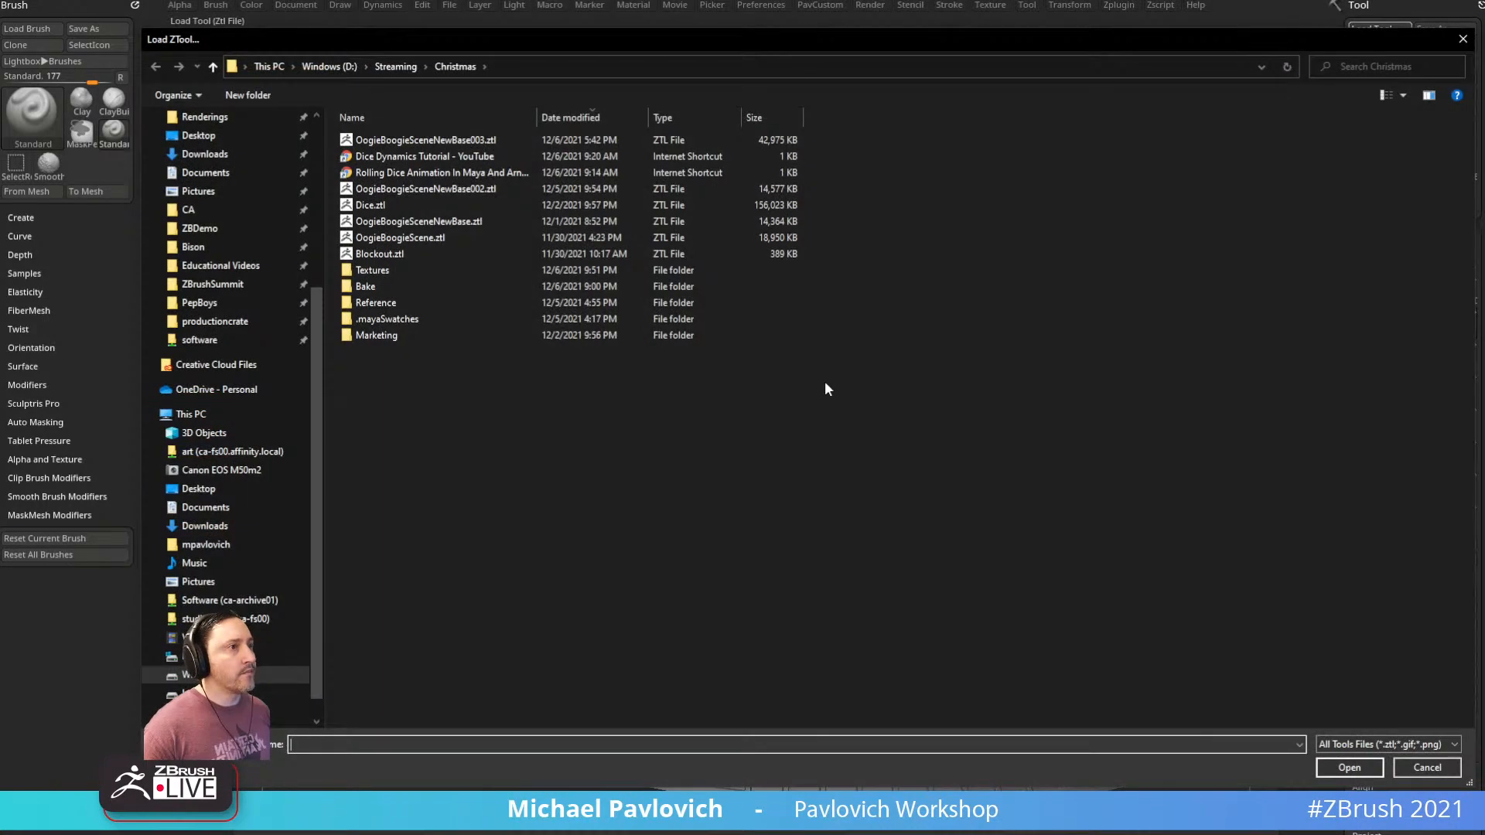
{"action": "double_click", "coordinate": [412, 190]}
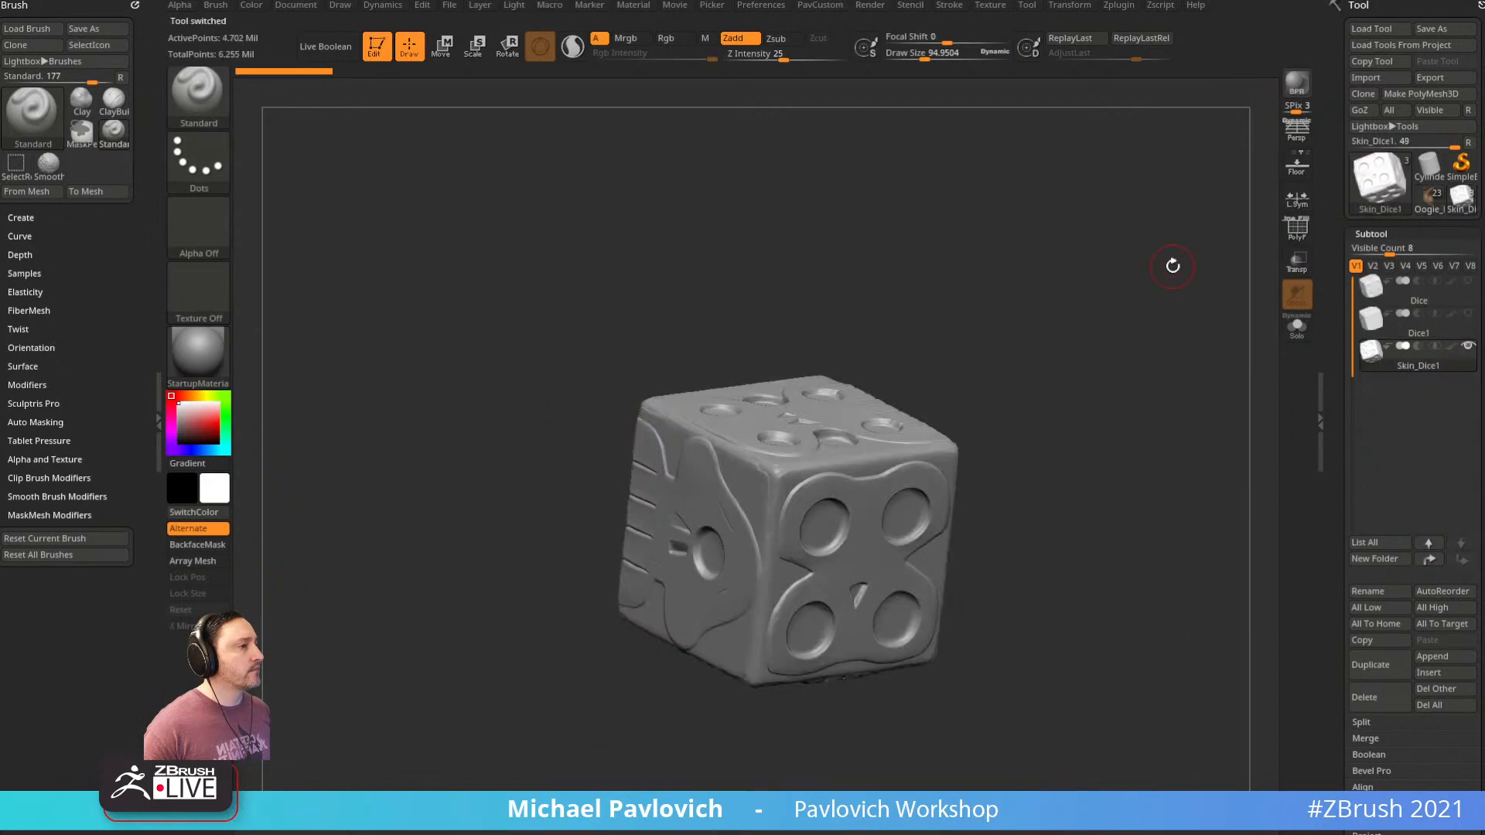
{"action": "left_click_drag", "start_coordinate": [1173, 265], "coordinate": [1187, 399]}
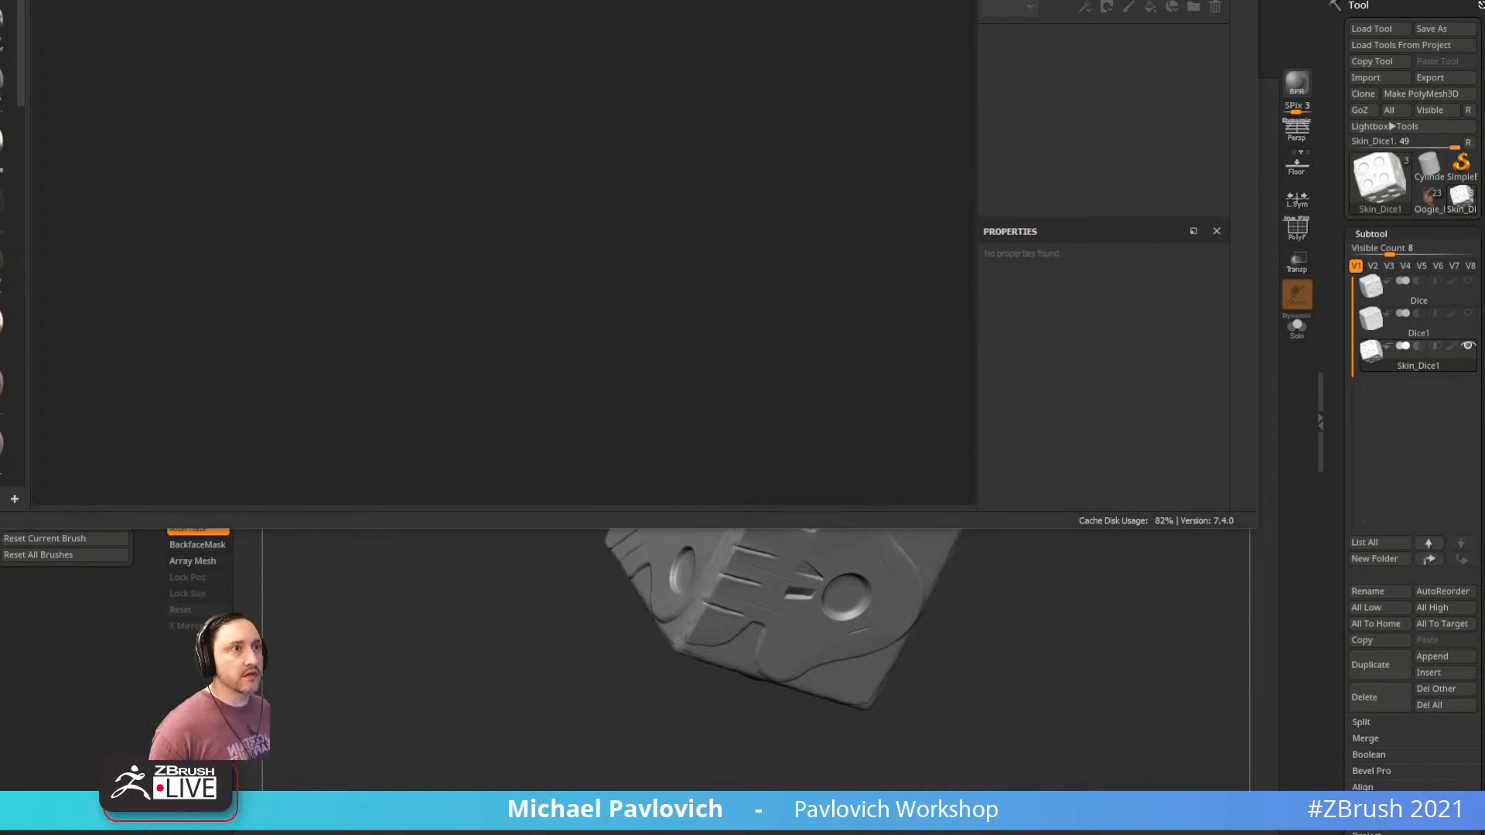
Switch to Substance Painter and open the textured dice project from the recent files
{"action": "left_click_drag", "start_coordinate": [121, 0], "coordinate": [339, 0]}
{"action": "left_click", "coordinate": [2, 10]}
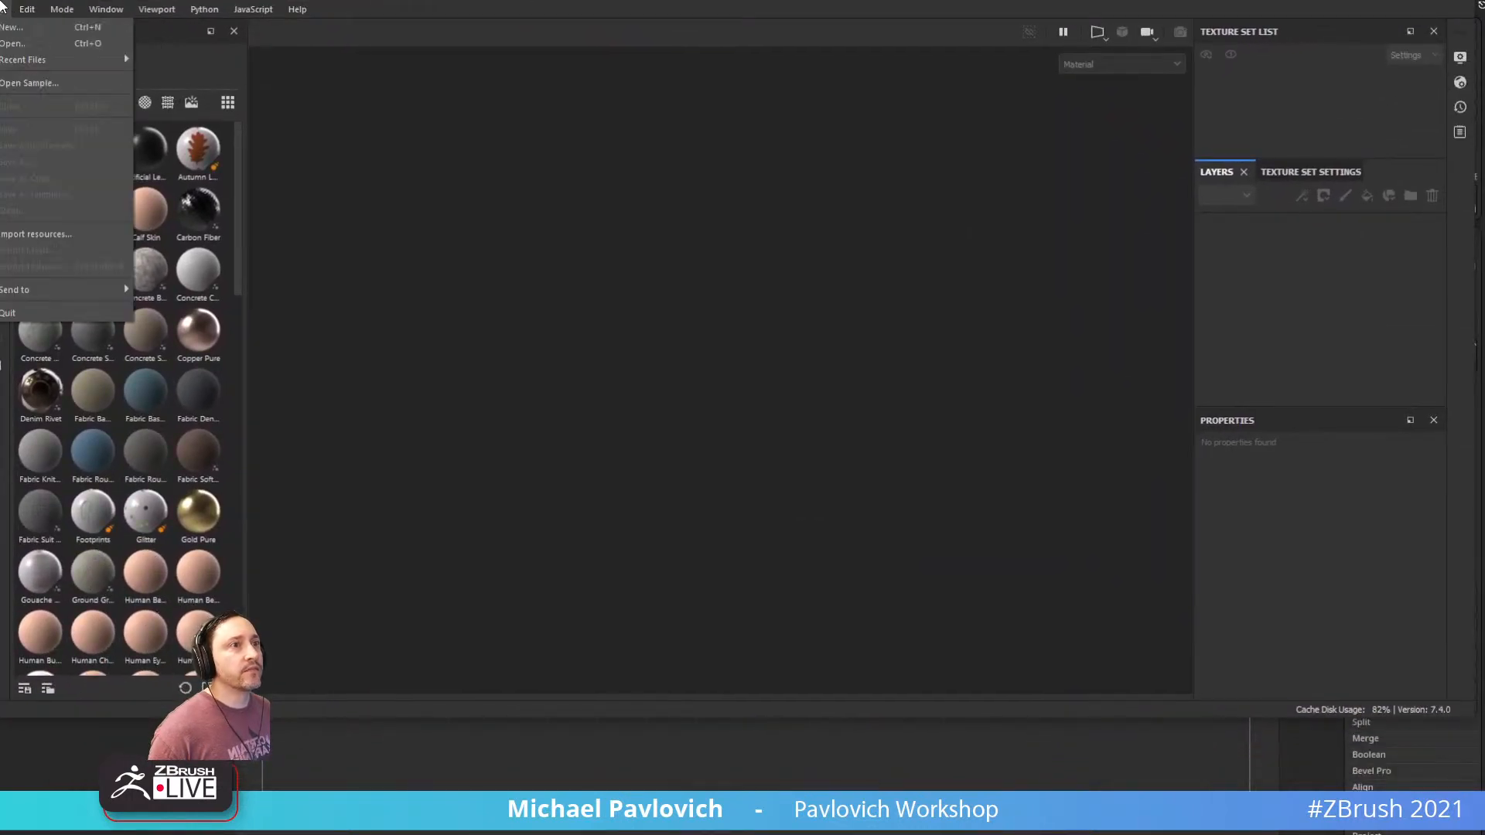
{"action": "mouse_move", "coordinate": [62, 60]}
{"action": "left_click", "coordinate": [174, 62]}
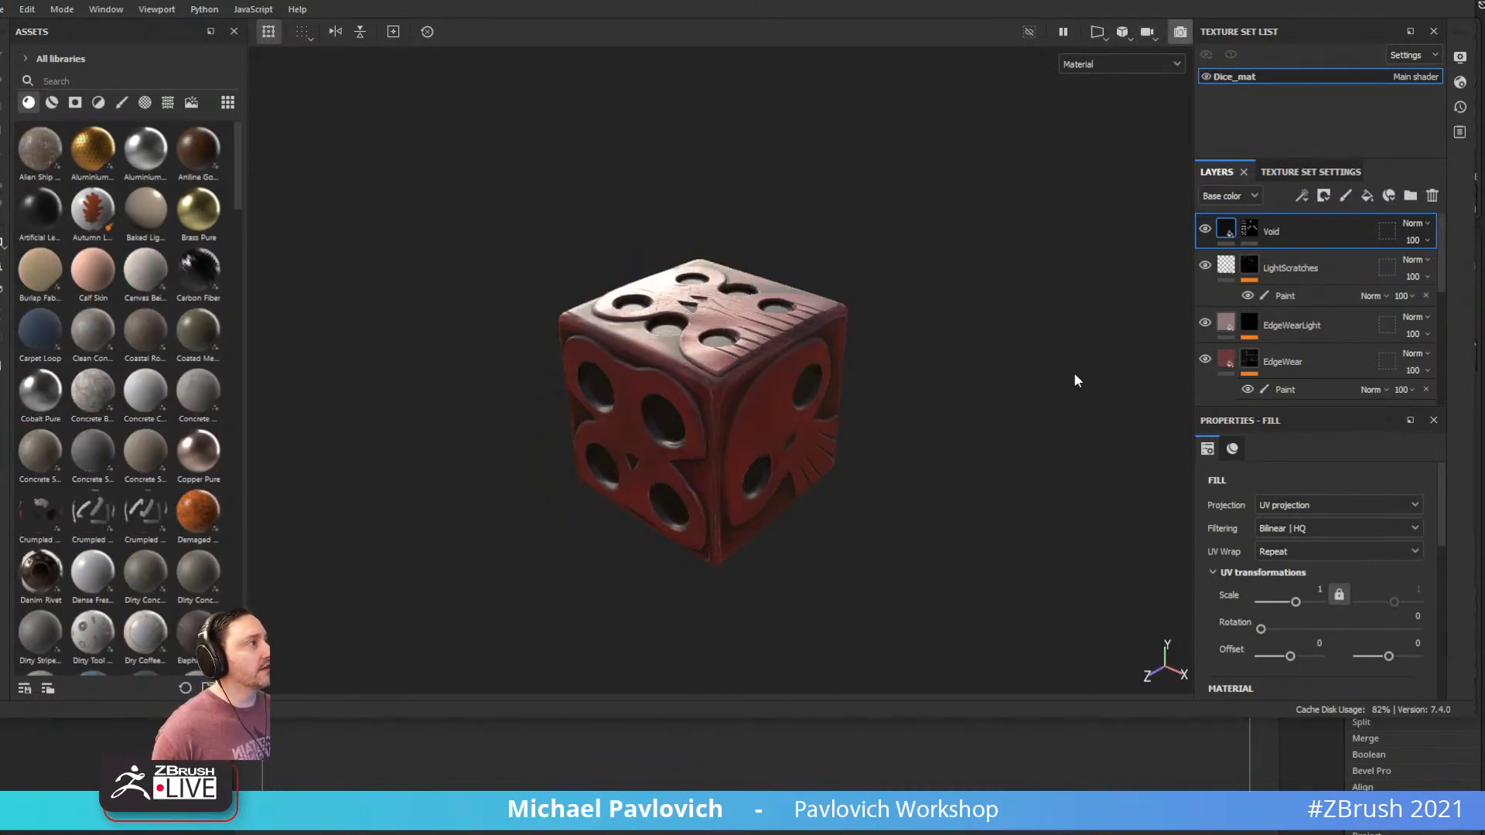
Show the textured die in rendering mode and examine it from other angles with the environment lighting rotated
{"action": "key", "text": "F10"}
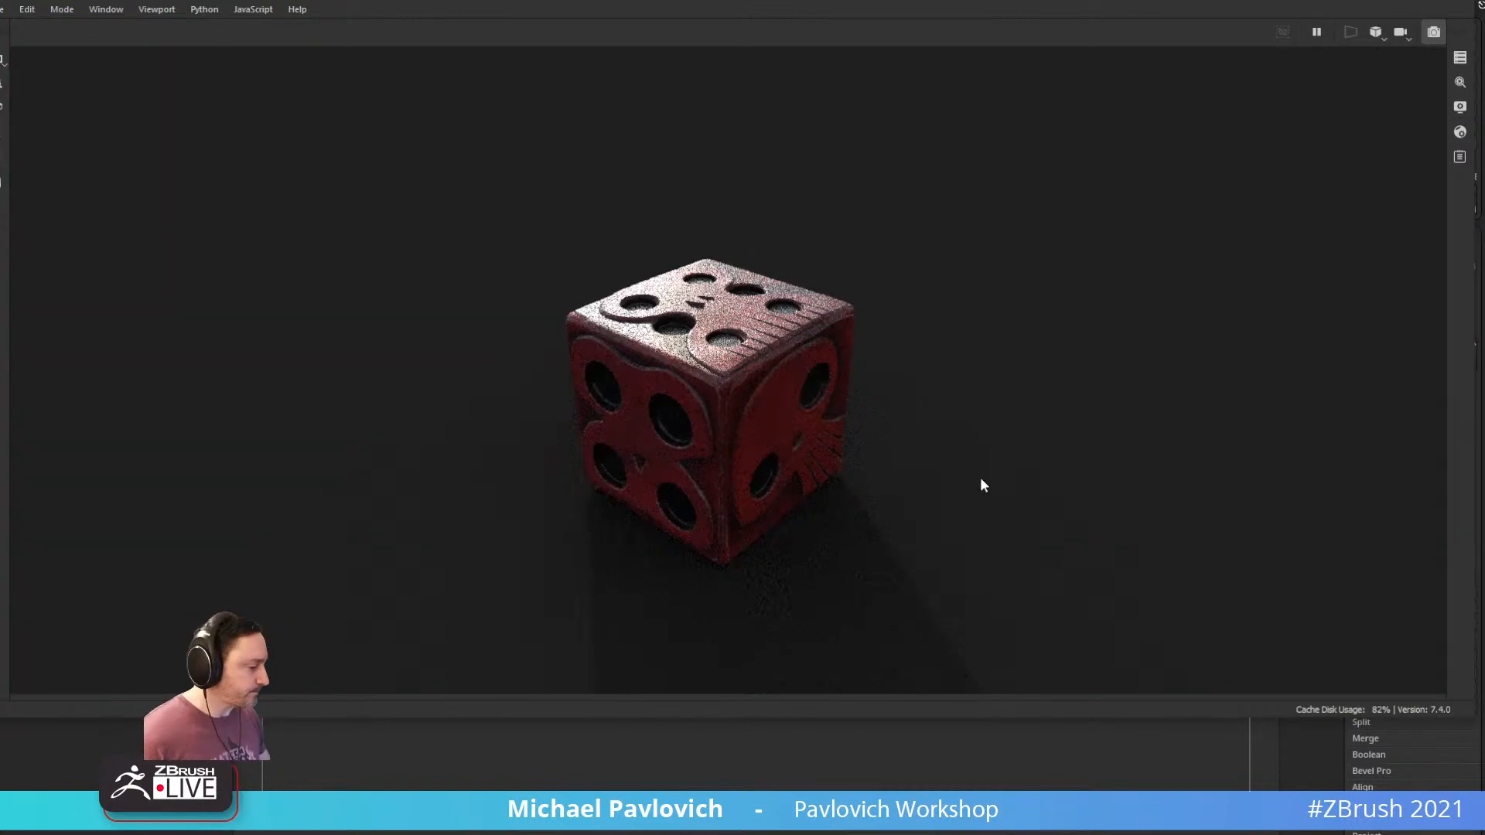
{"action": "left_click_drag", "start_coordinate": [902, 431], "coordinate": [707, 298], "text": "alt"}
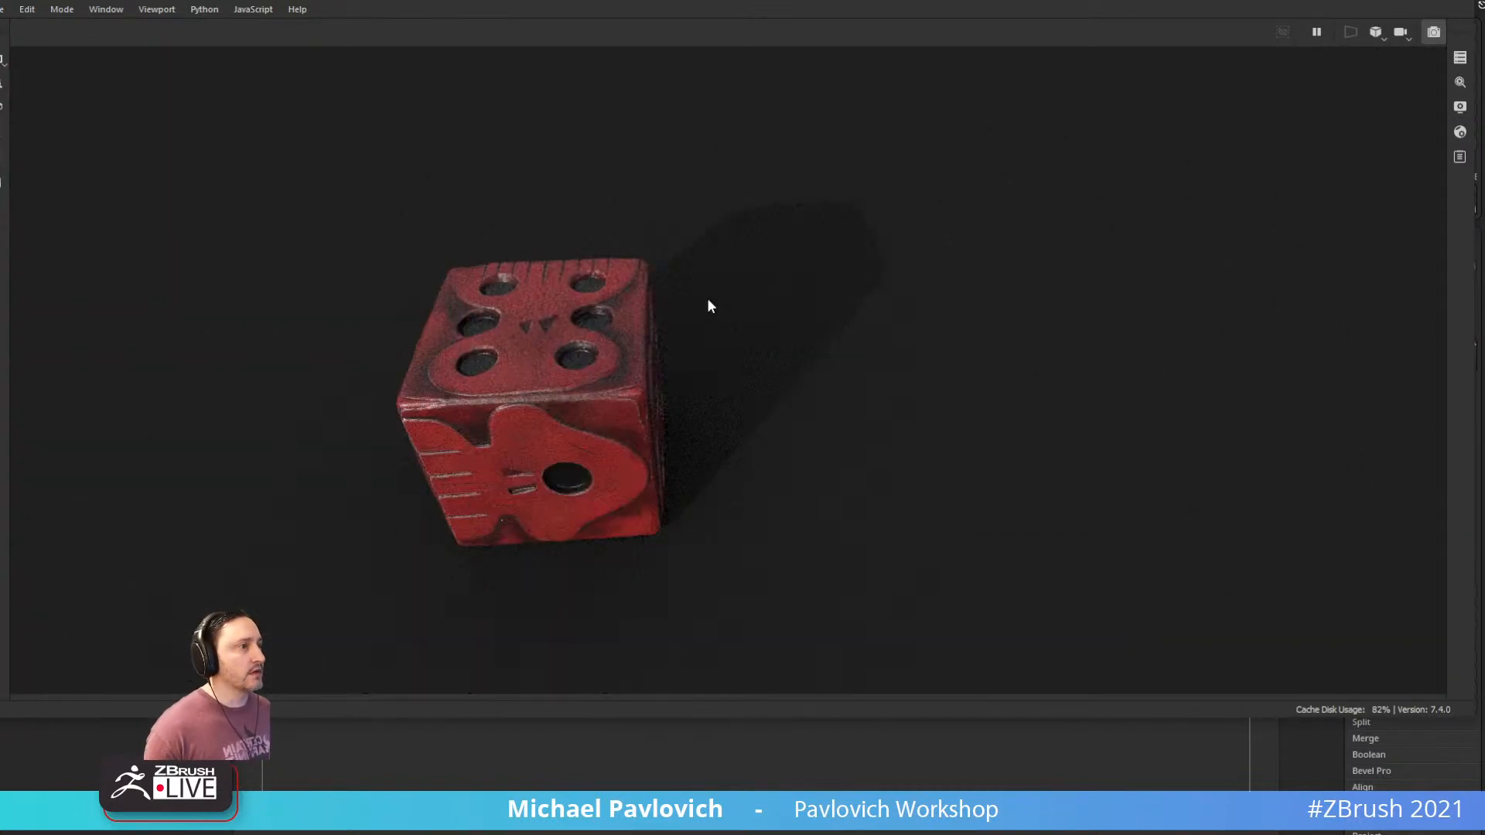
{"action": "mouse_move", "coordinate": [707, 298]}
{"action": "right_mouse_down", "text": "shift"}
{"action": "mouse_move", "coordinate": [848, 305]}
{"action": "mouse_move", "coordinate": [720, 294]}
{"action": "right_mouse_up", "text": "shift"}
{"action": "left_click_drag", "start_coordinate": [720, 294], "coordinate": [753, 228], "text": "alt"}
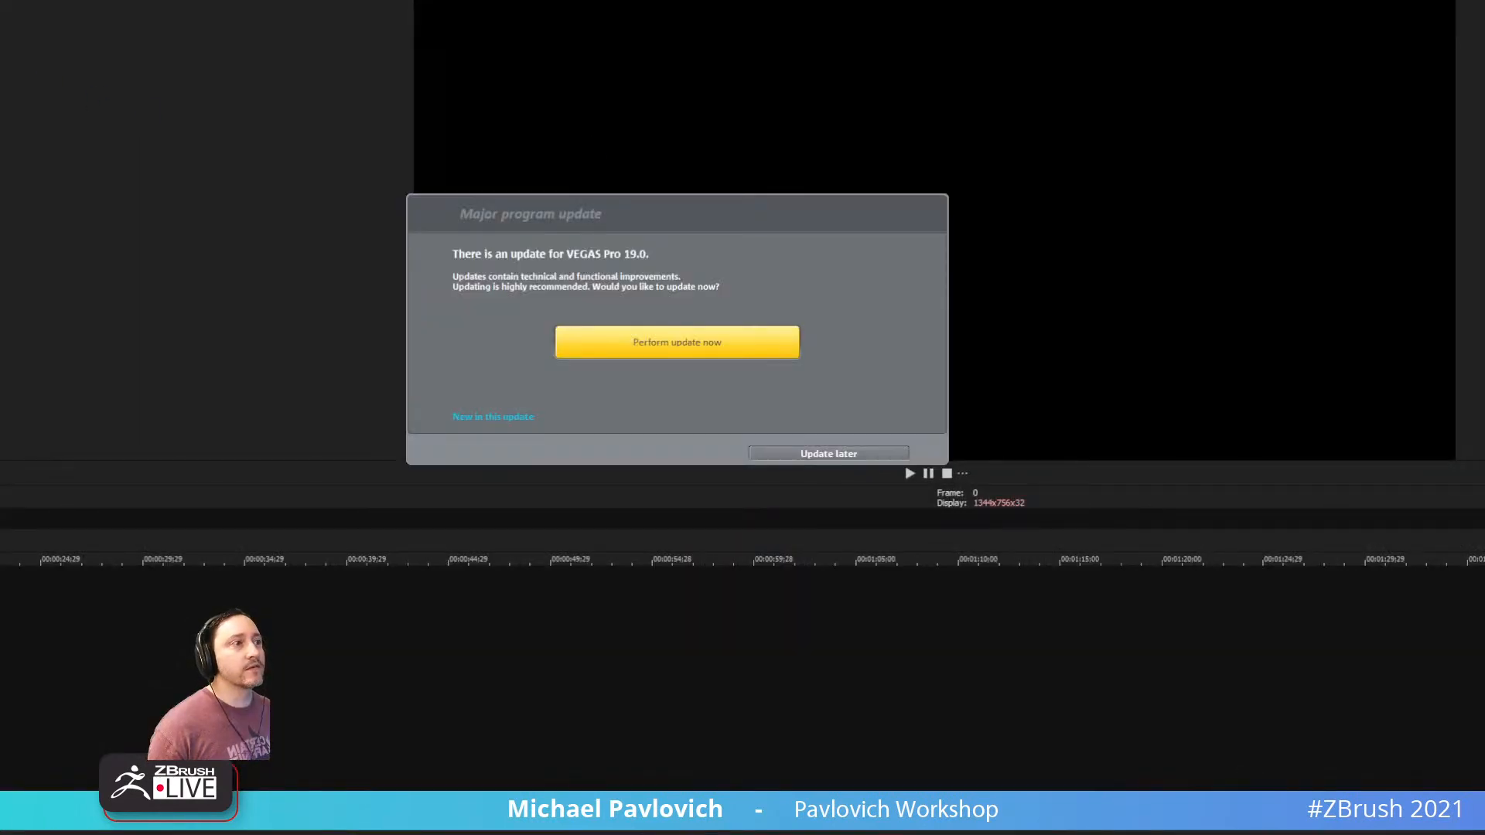
Switch to VEGAS Pro, postpone the program update and import the DiceRoll.0001.png image sequence as media
{"action": "left_click", "coordinate": [833, 454]}
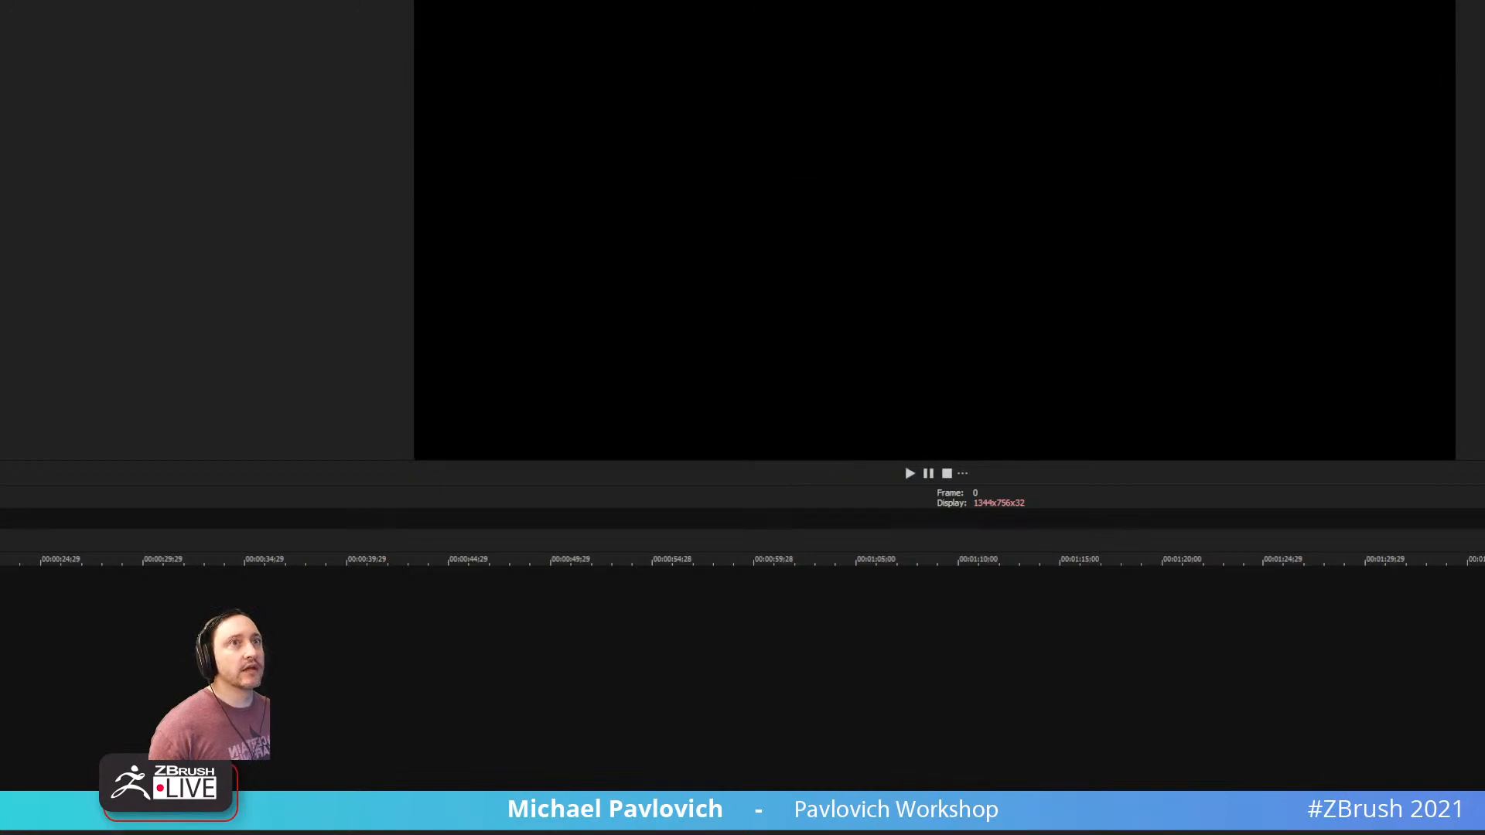
{"action": "left_click_drag", "start_coordinate": [335, 0], "coordinate": [255, 23]}
{"action": "left_click", "coordinate": [2, 43]}
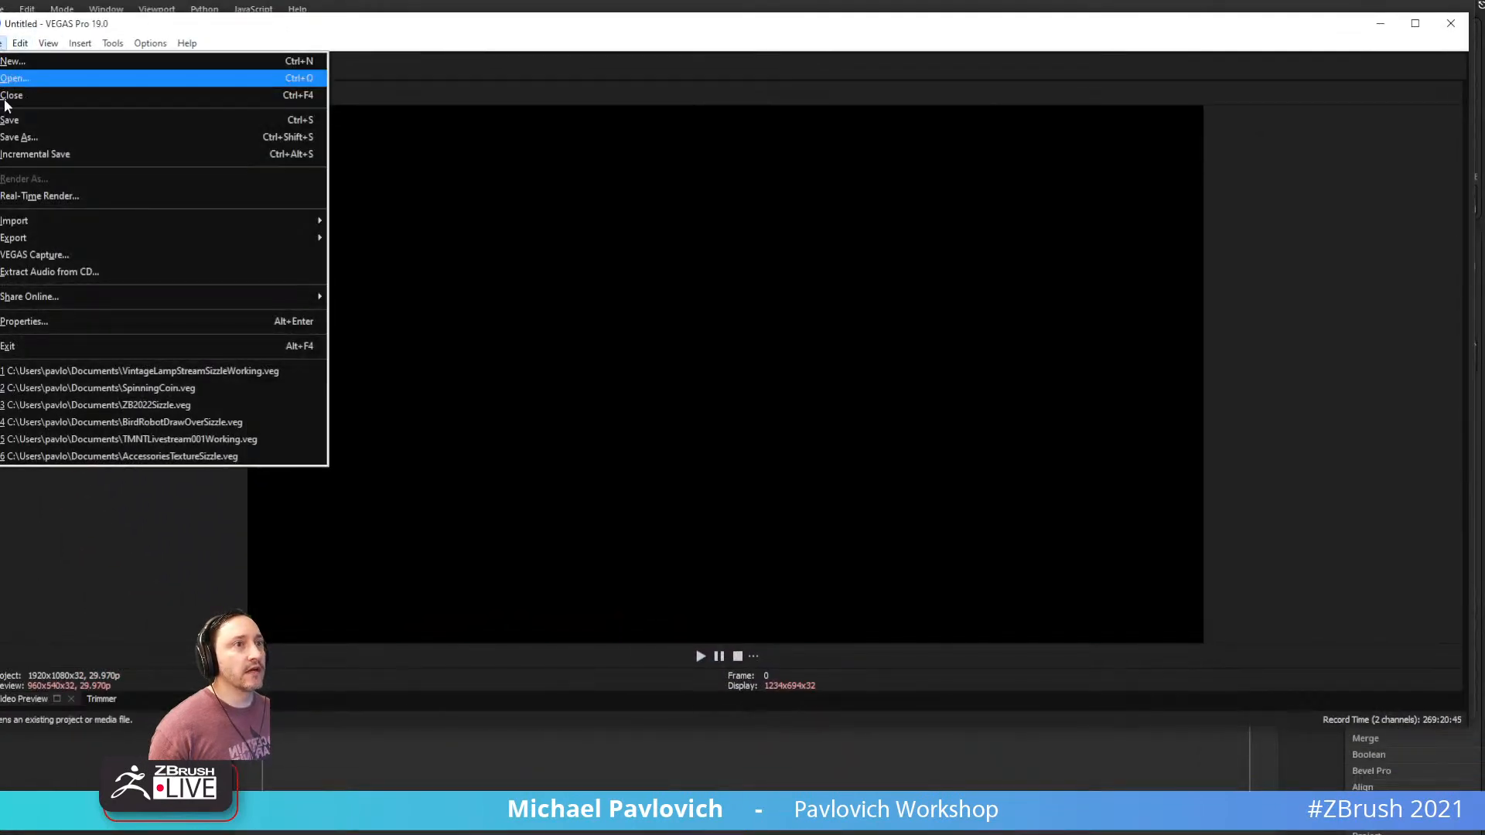
{"action": "mouse_move", "coordinate": [71, 226]}
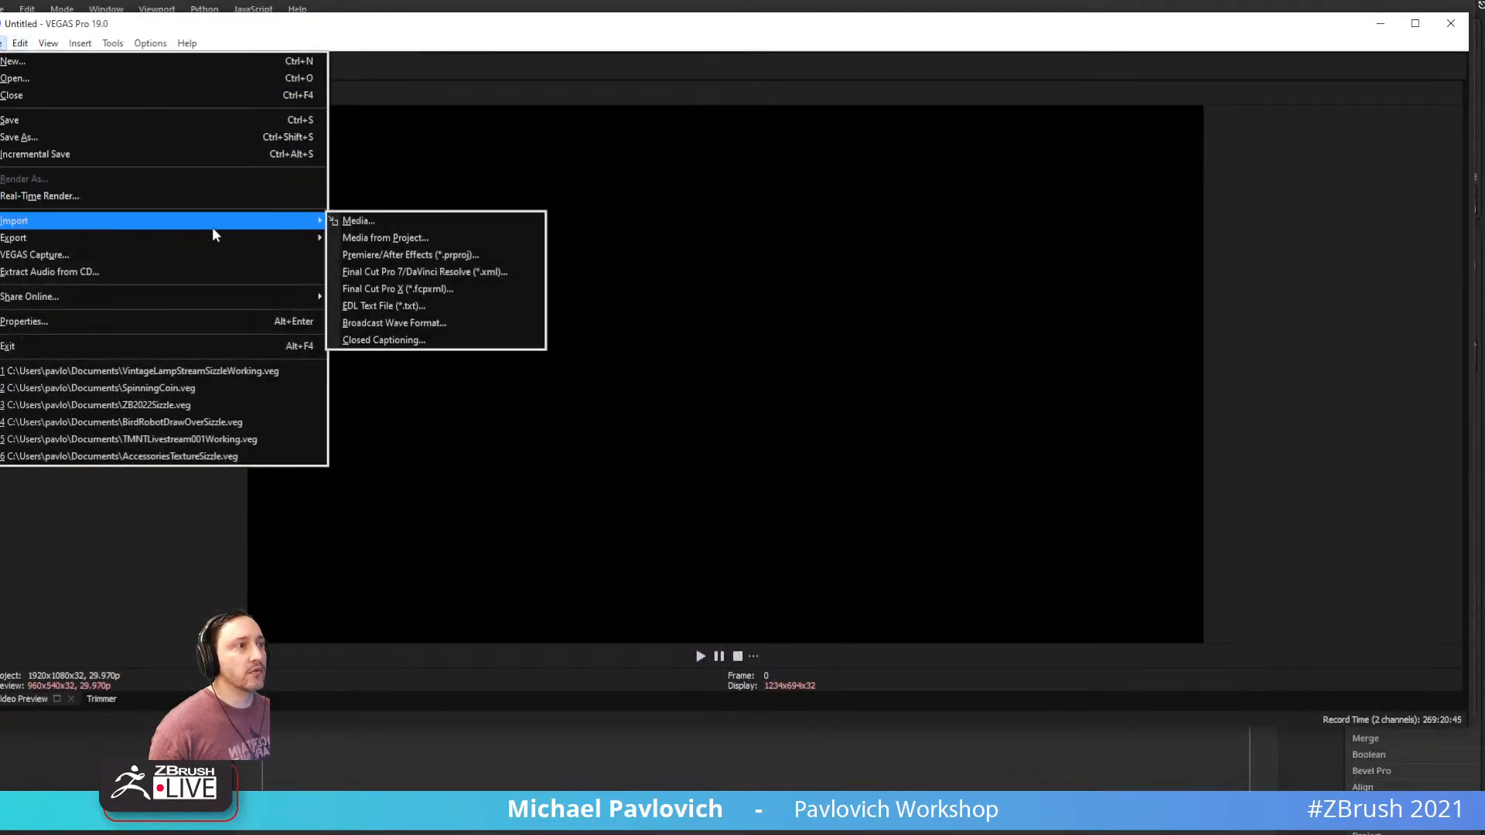
{"action": "left_click", "coordinate": [348, 222]}
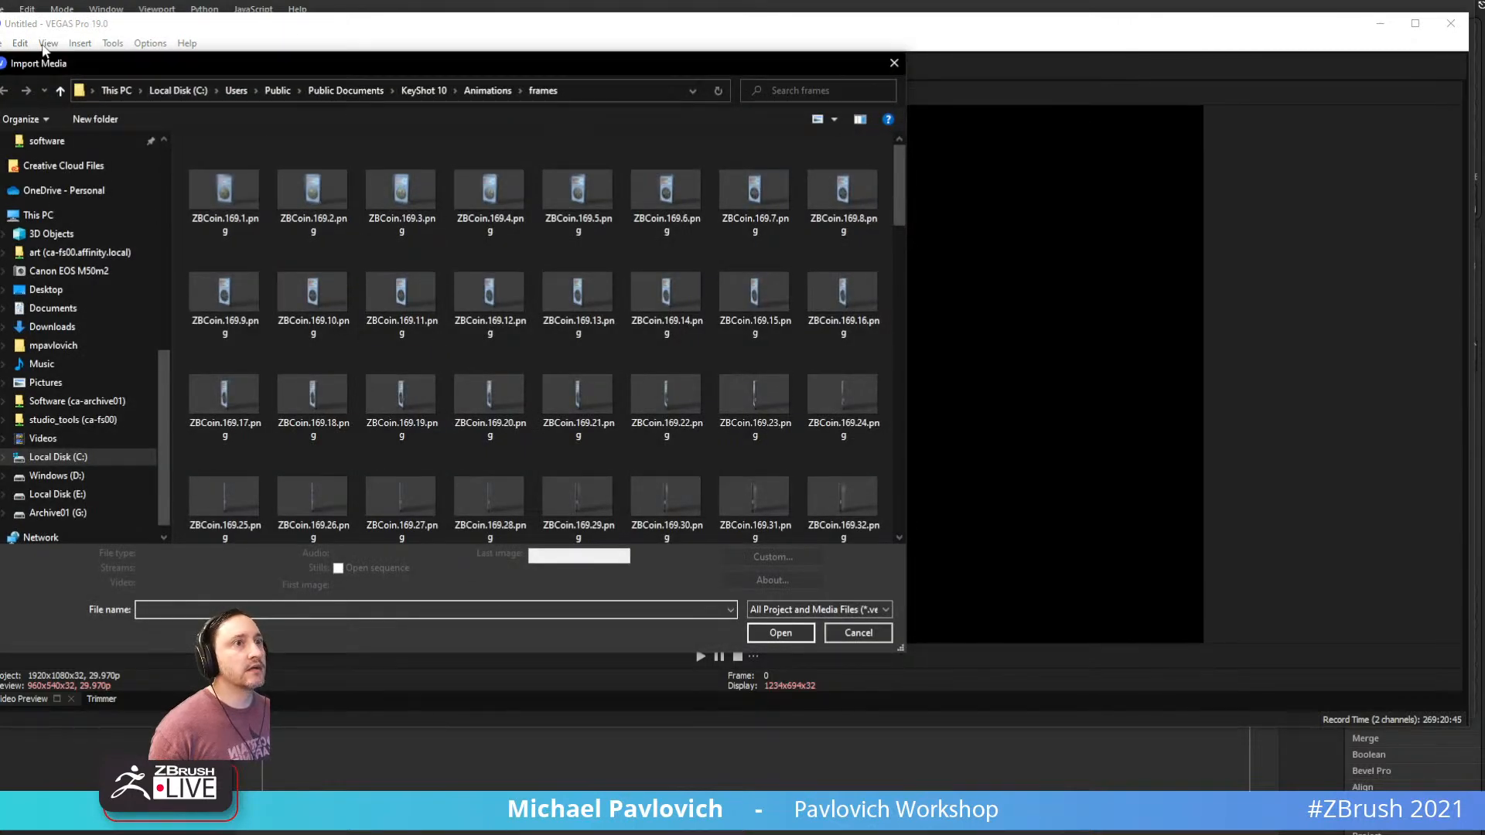
{"action": "left_click_drag", "start_coordinate": [62, 63], "coordinate": [449, 834]}
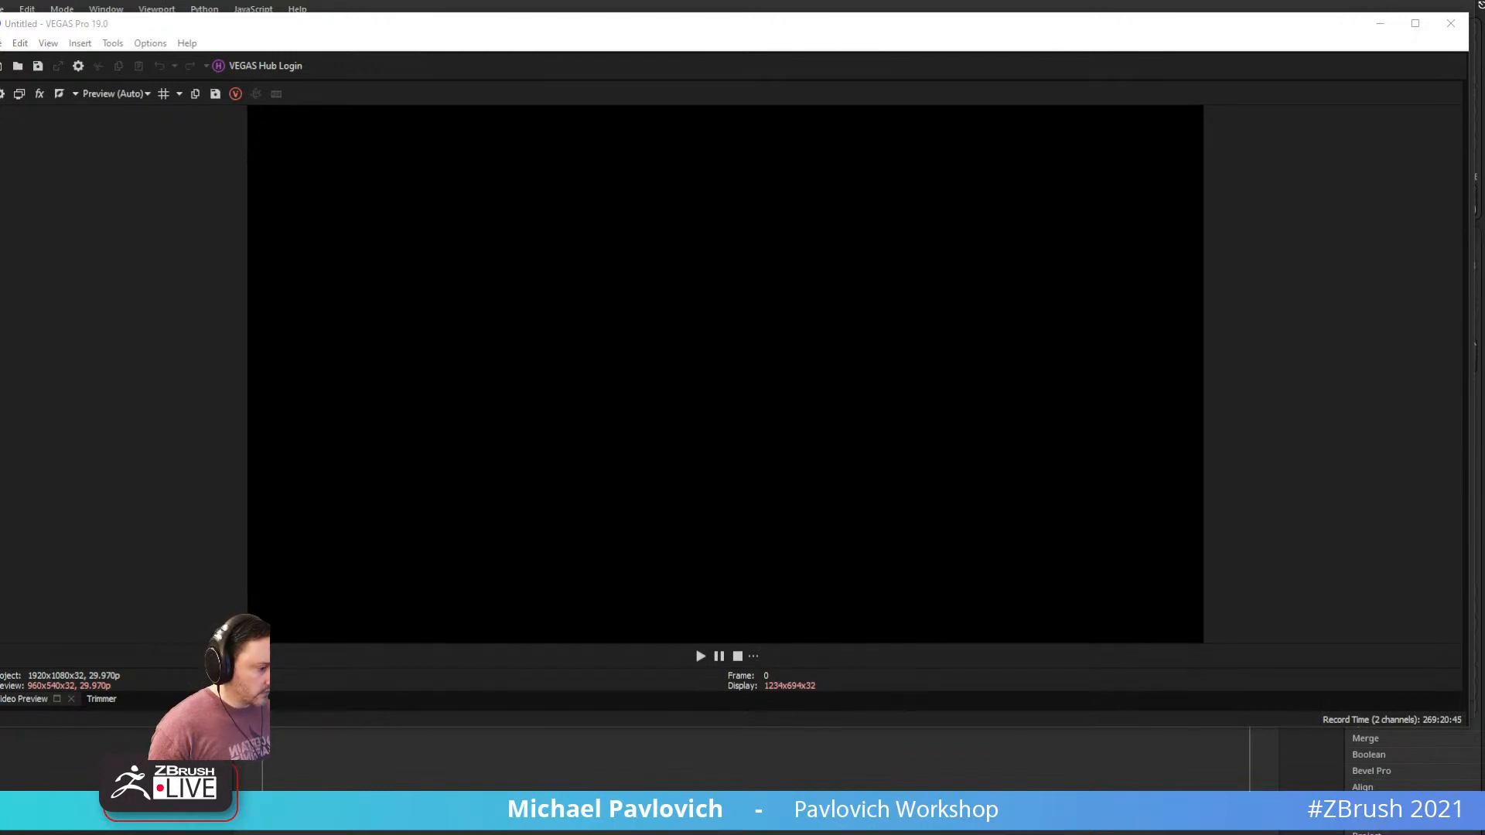
{"action": "left_click", "coordinate": [772, 561]}
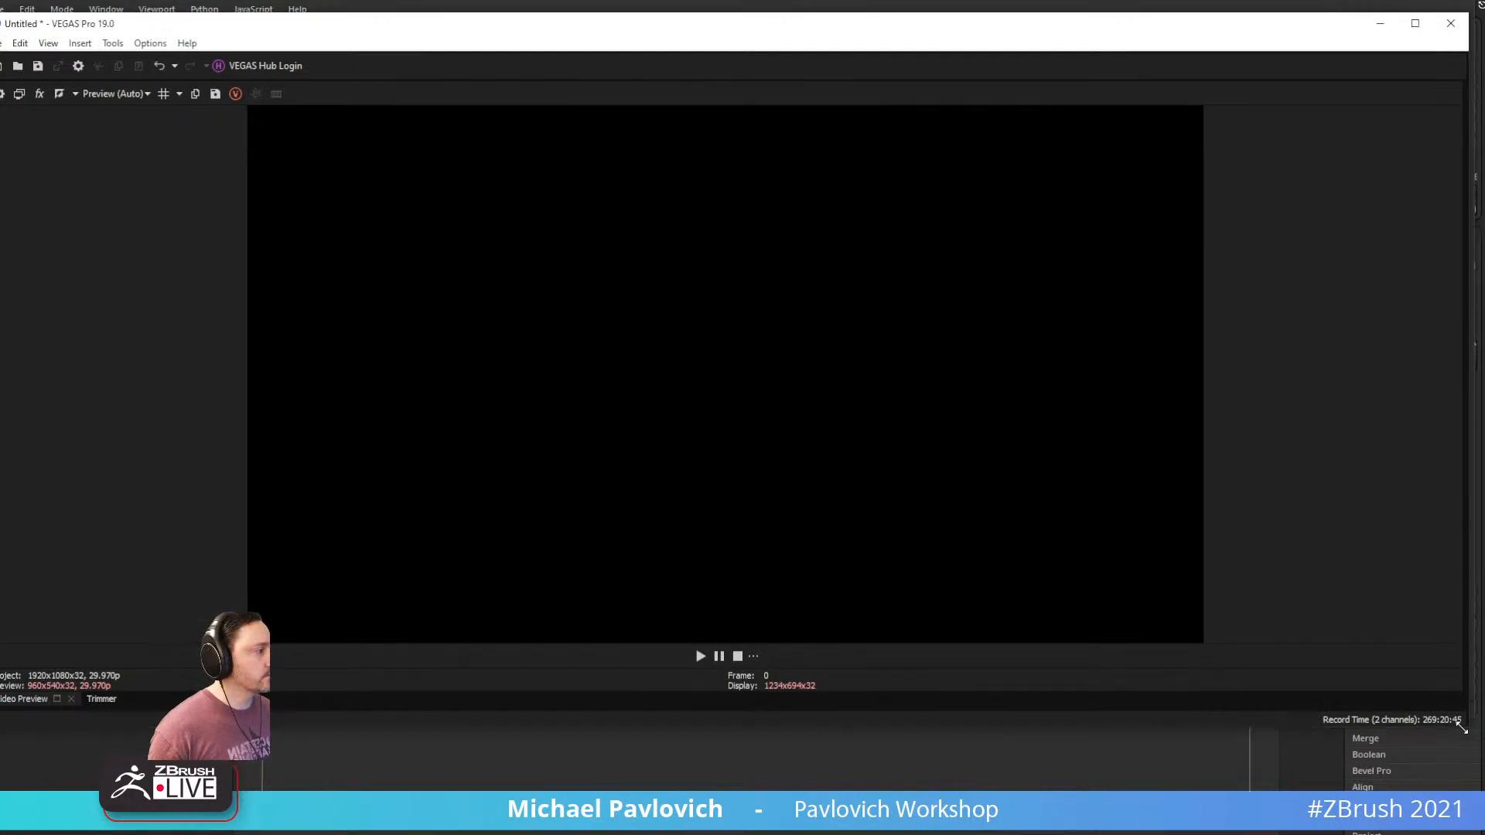
Enlarge the VEGAS Pro window, give the timeline more height and widen the project media area beside the preview
{"action": "left_click_drag", "start_coordinate": [1462, 728], "coordinate": [1484, 820]}
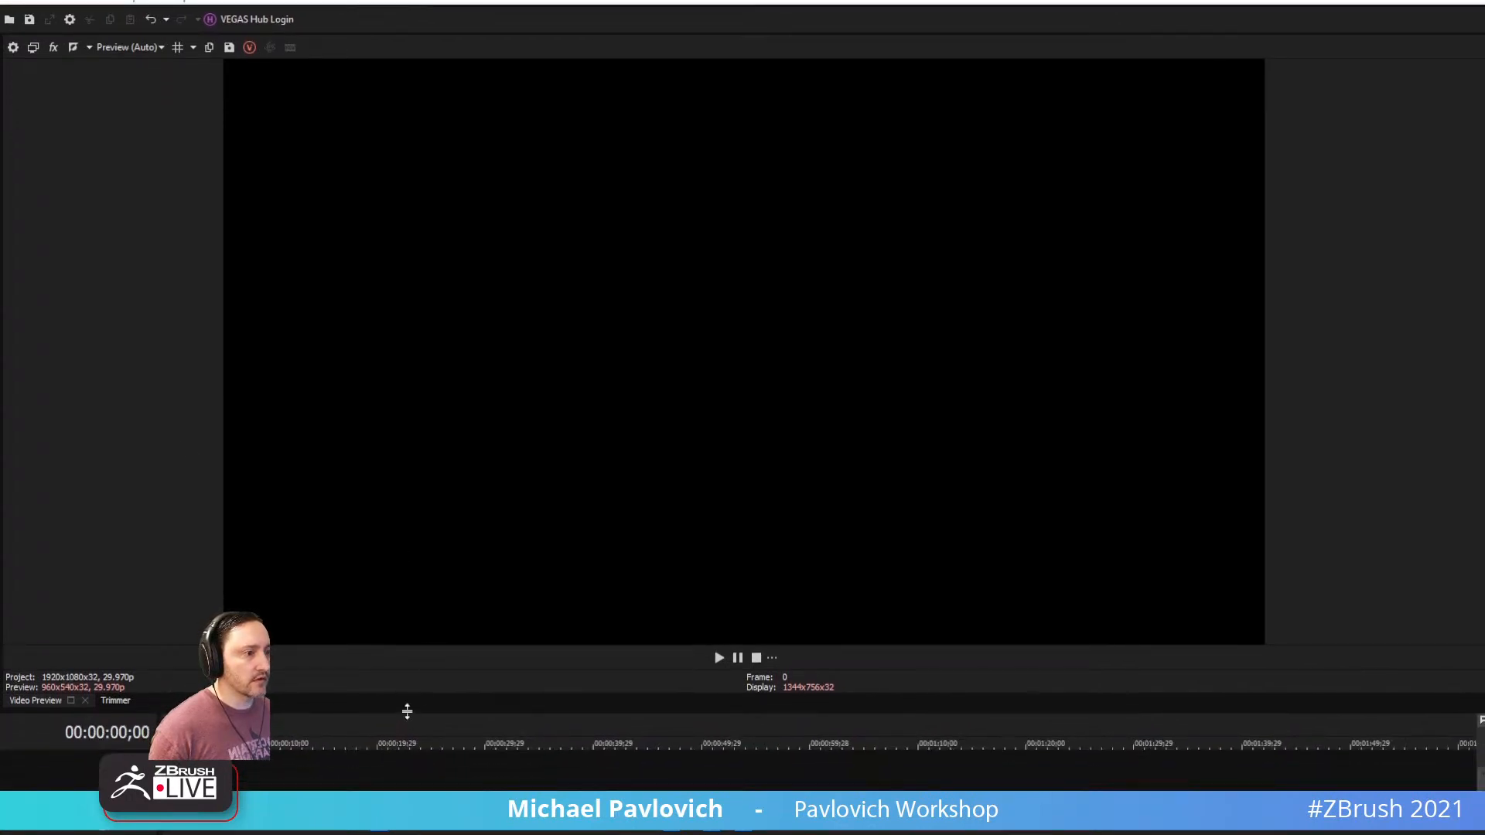
{"action": "left_click_drag", "start_coordinate": [407, 711], "coordinate": [404, 621]}
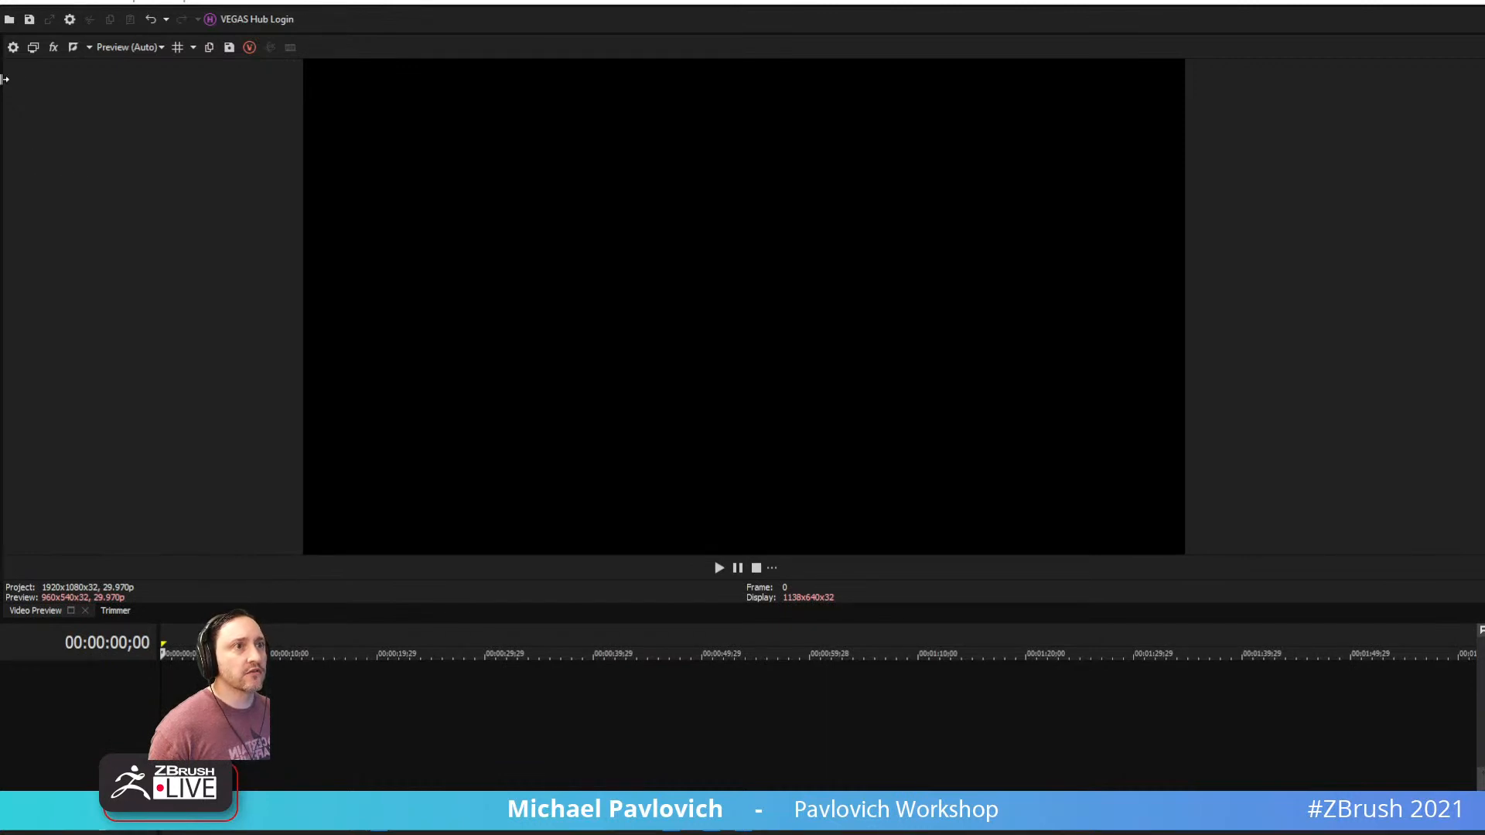
{"action": "left_click_drag", "start_coordinate": [3, 78], "coordinate": [276, 699]}
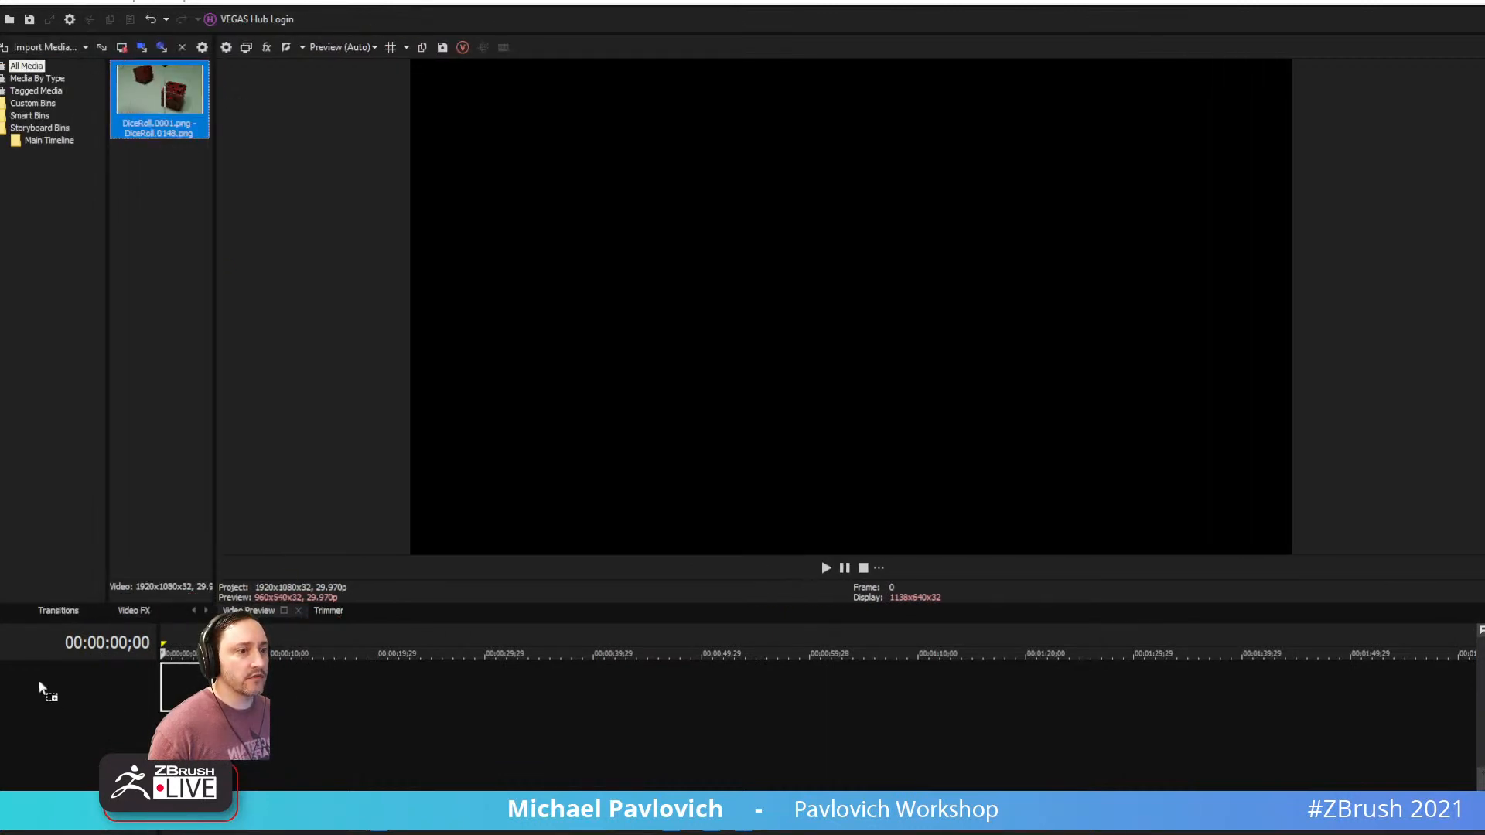
Place the DiceRoll image sequence at the start of the timeline and enlarge the timeline scale
{"action": "left_click_drag", "start_coordinate": [43, 689], "coordinate": [155, 630]}
{"action": "left_click", "coordinate": [170, 642]}
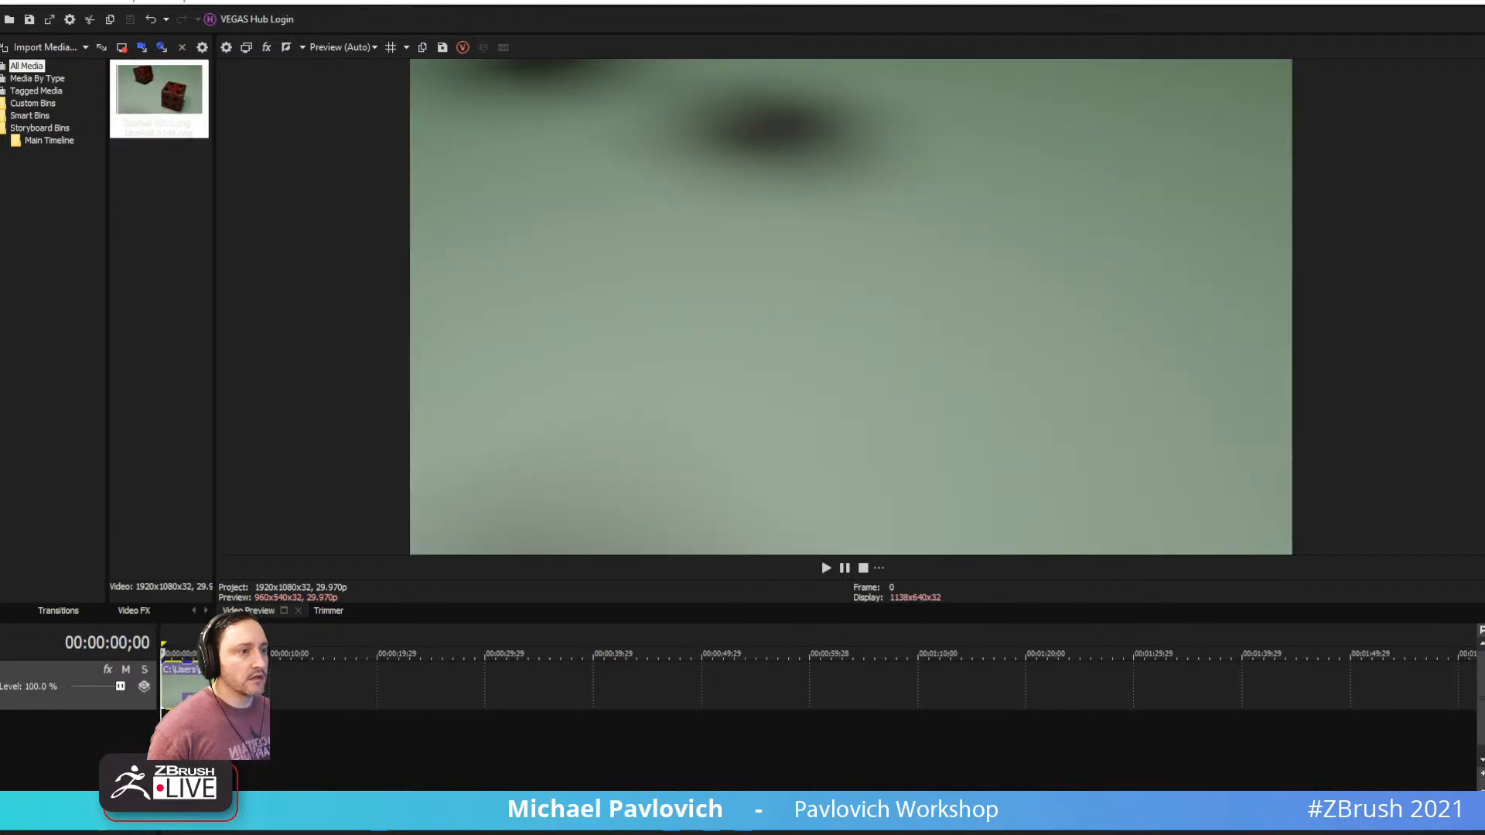
{"action": "scroll", "coordinate": [737, 680], "scroll_direction": "up", "scroll_amount": 5}
Play back the dice-roll clip, mark about its first 3 seconds as the loop region and replay it
{"action": "key", "text": "space"}
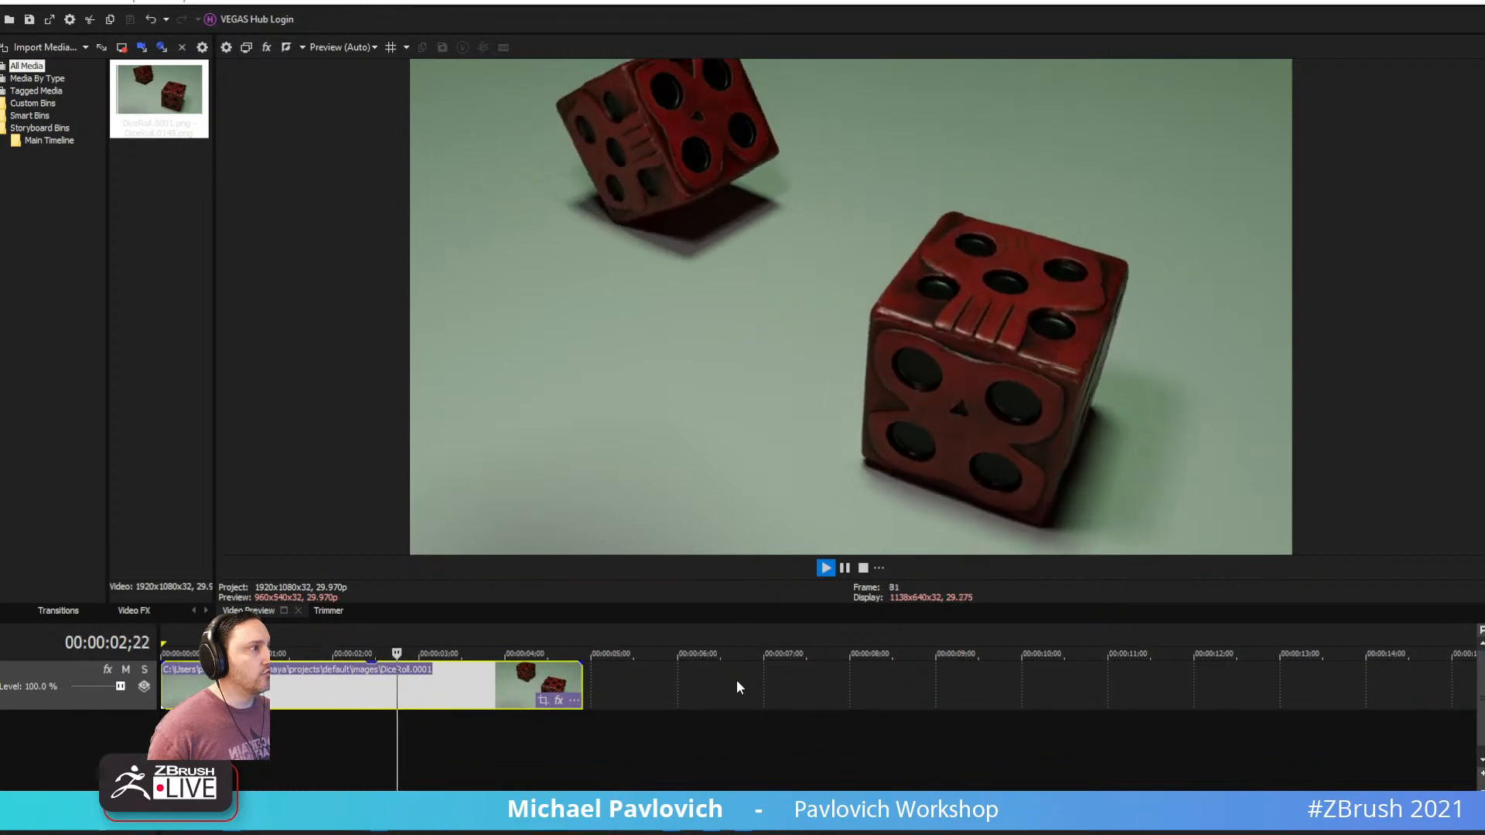
{"action": "key", "text": "space"}
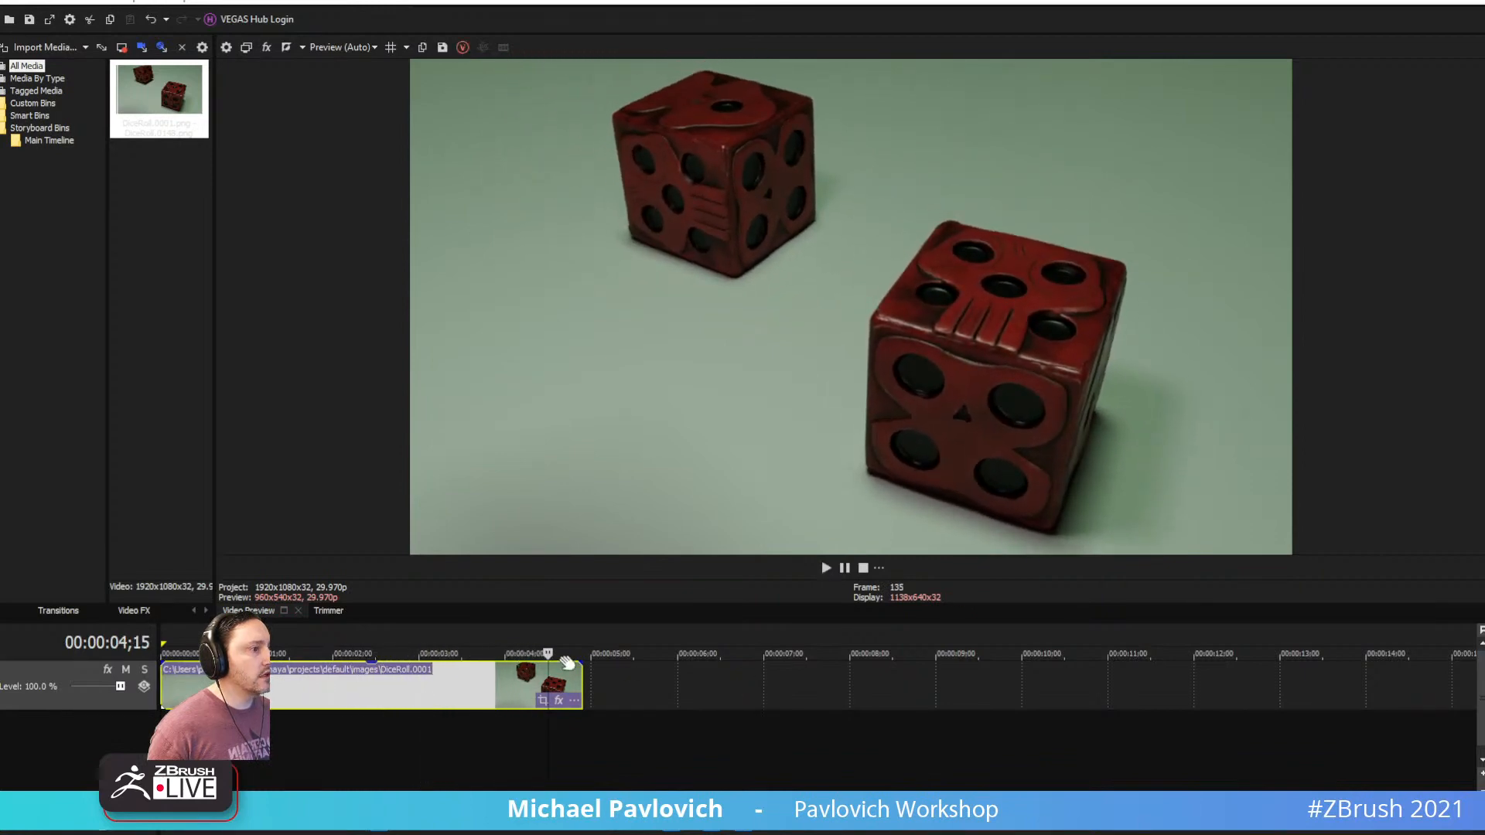
{"action": "left_click_drag", "start_coordinate": [428, 638], "coordinate": [162, 641]}
{"action": "key", "text": "space"}
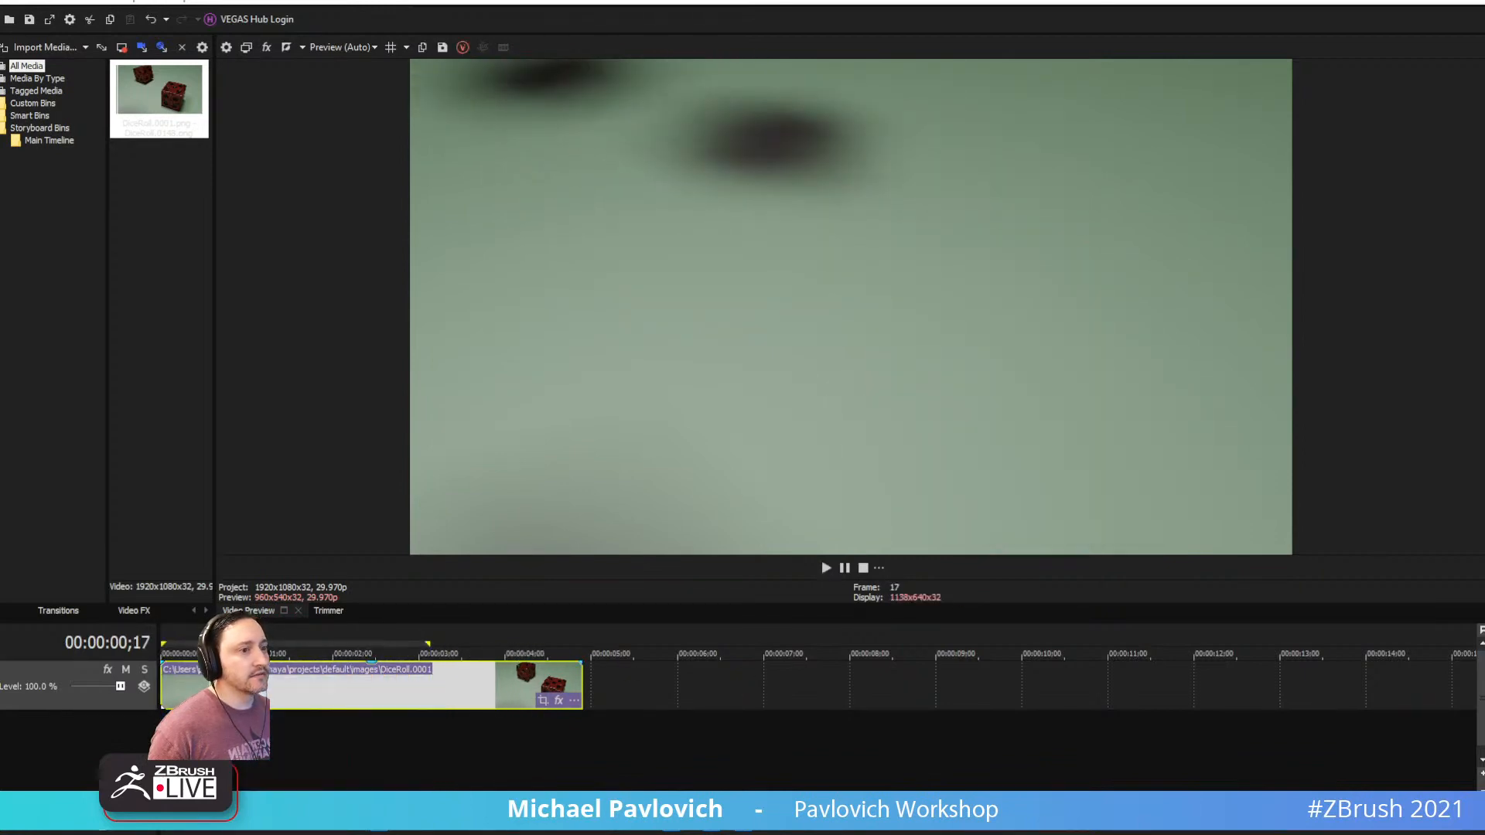
{"action": "key", "text": "space"}
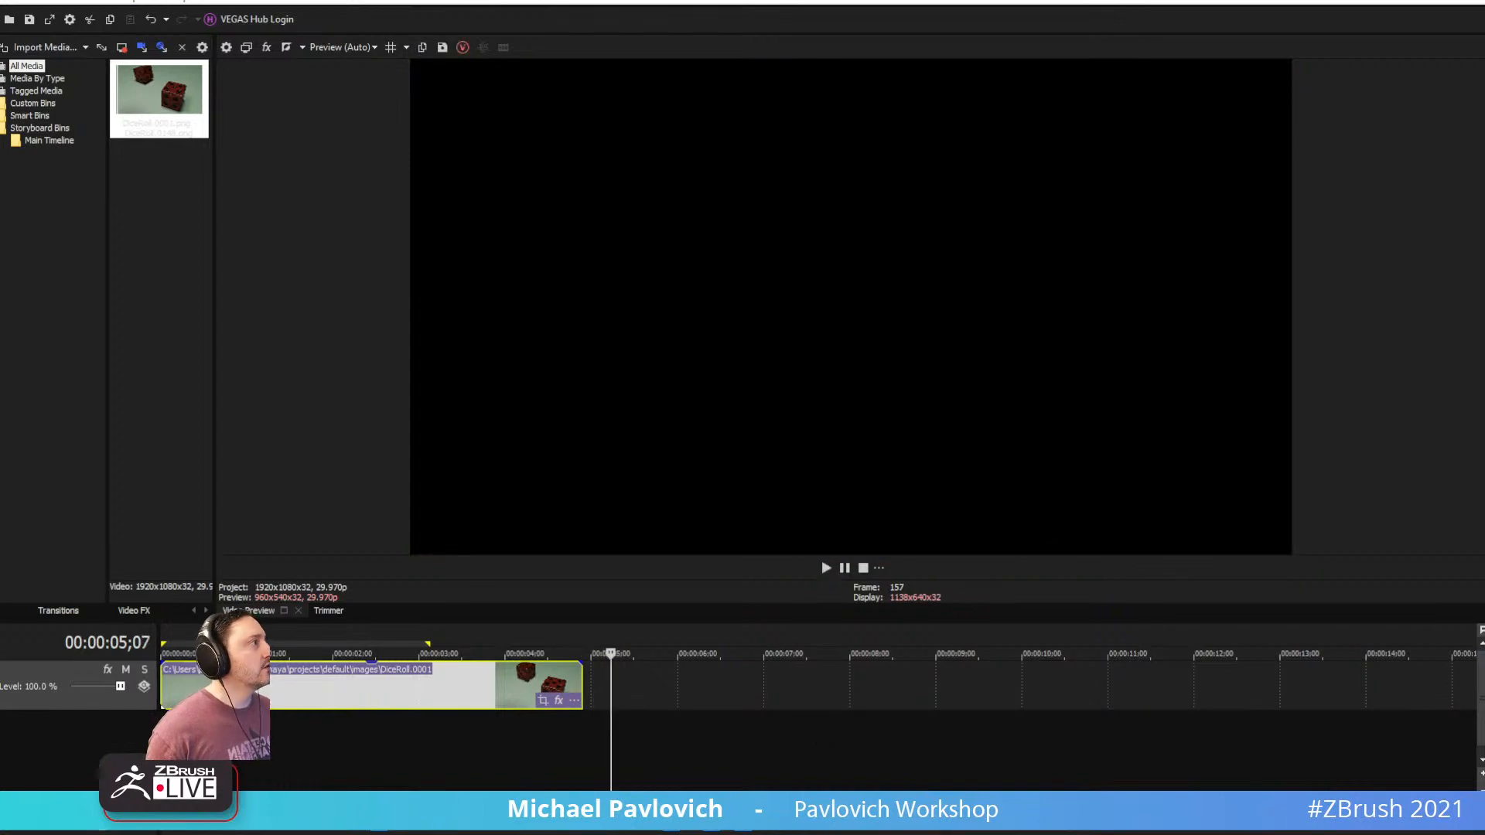
Close VEGAS Pro and return to the rendered die in Substance Painter
{"action": "key", "text": "alt+F4"}
{"action": "left_click", "coordinate": [772, 324]}
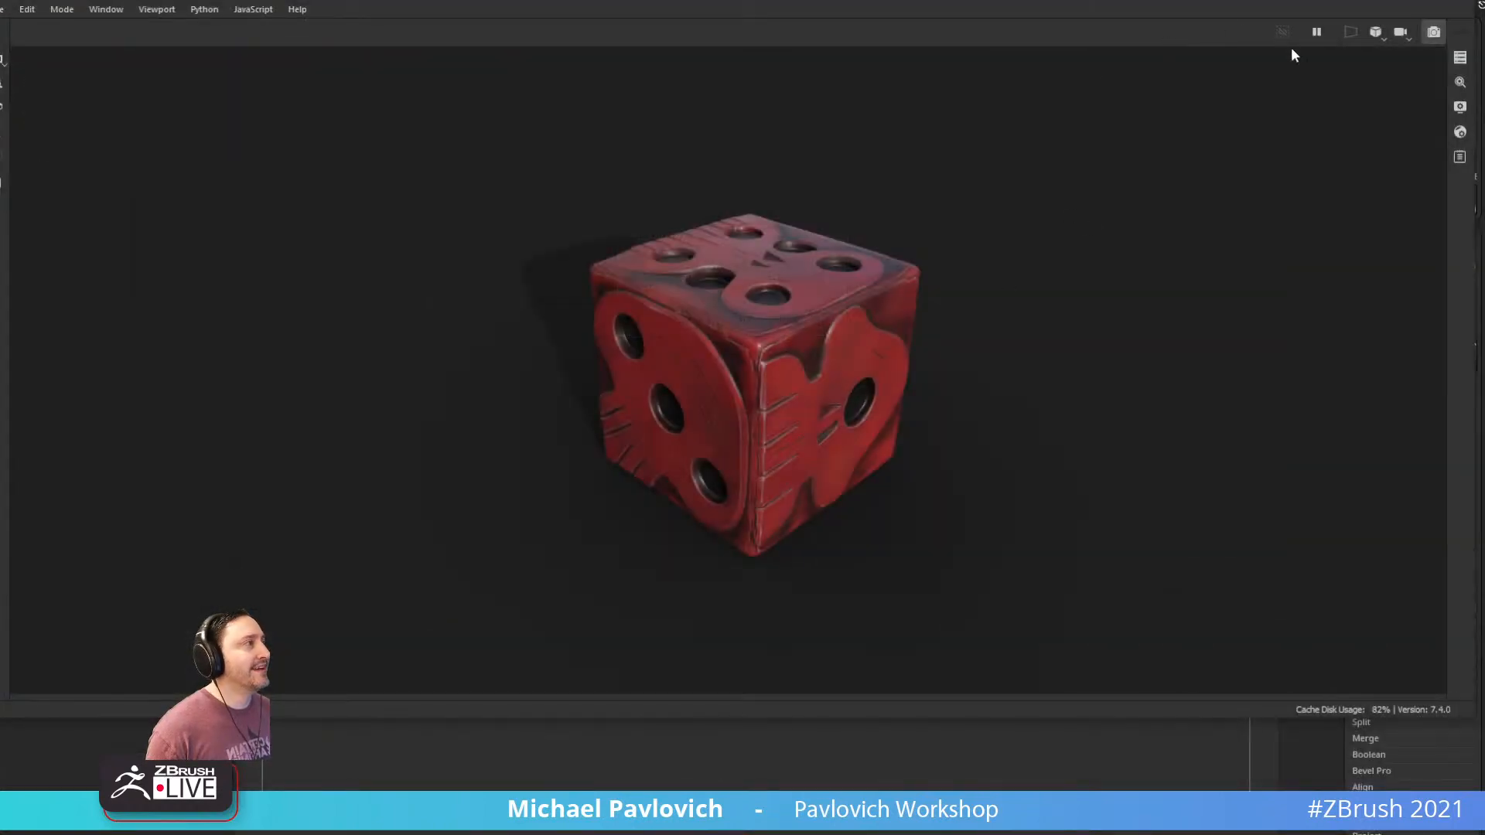
Switch to ZBrush, load the Oogie_high tool and examine the character, roulette wheel and dice scene from several angles
{"action": "left_click", "coordinate": [1397, 8]}
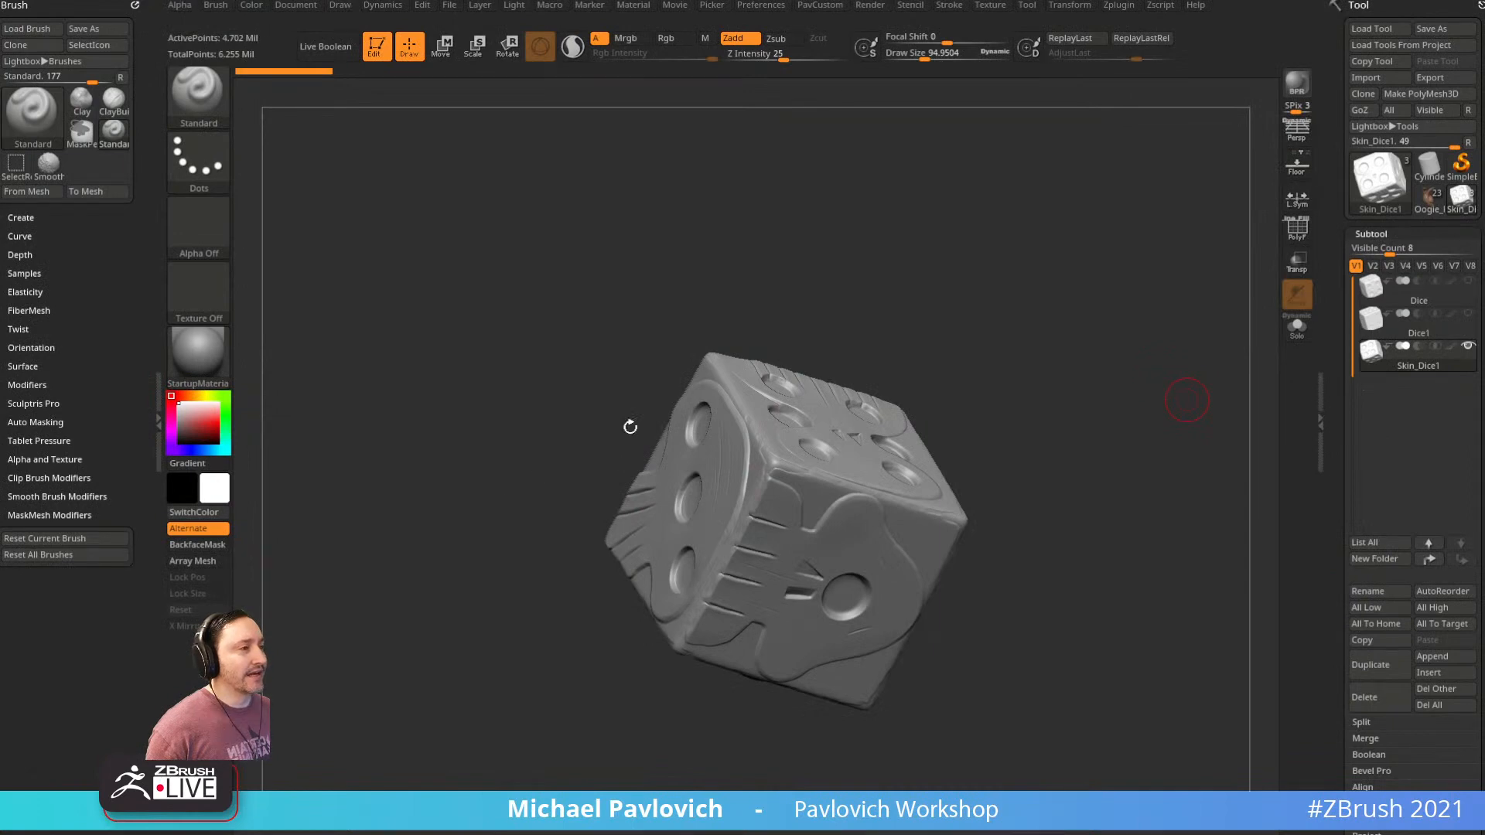
{"action": "left_click_drag", "start_coordinate": [630, 427], "coordinate": [747, 434]}
{"action": "left_click", "coordinate": [1429, 199]}
{"action": "left_click_drag", "start_coordinate": [1004, 219], "coordinate": [767, 264]}
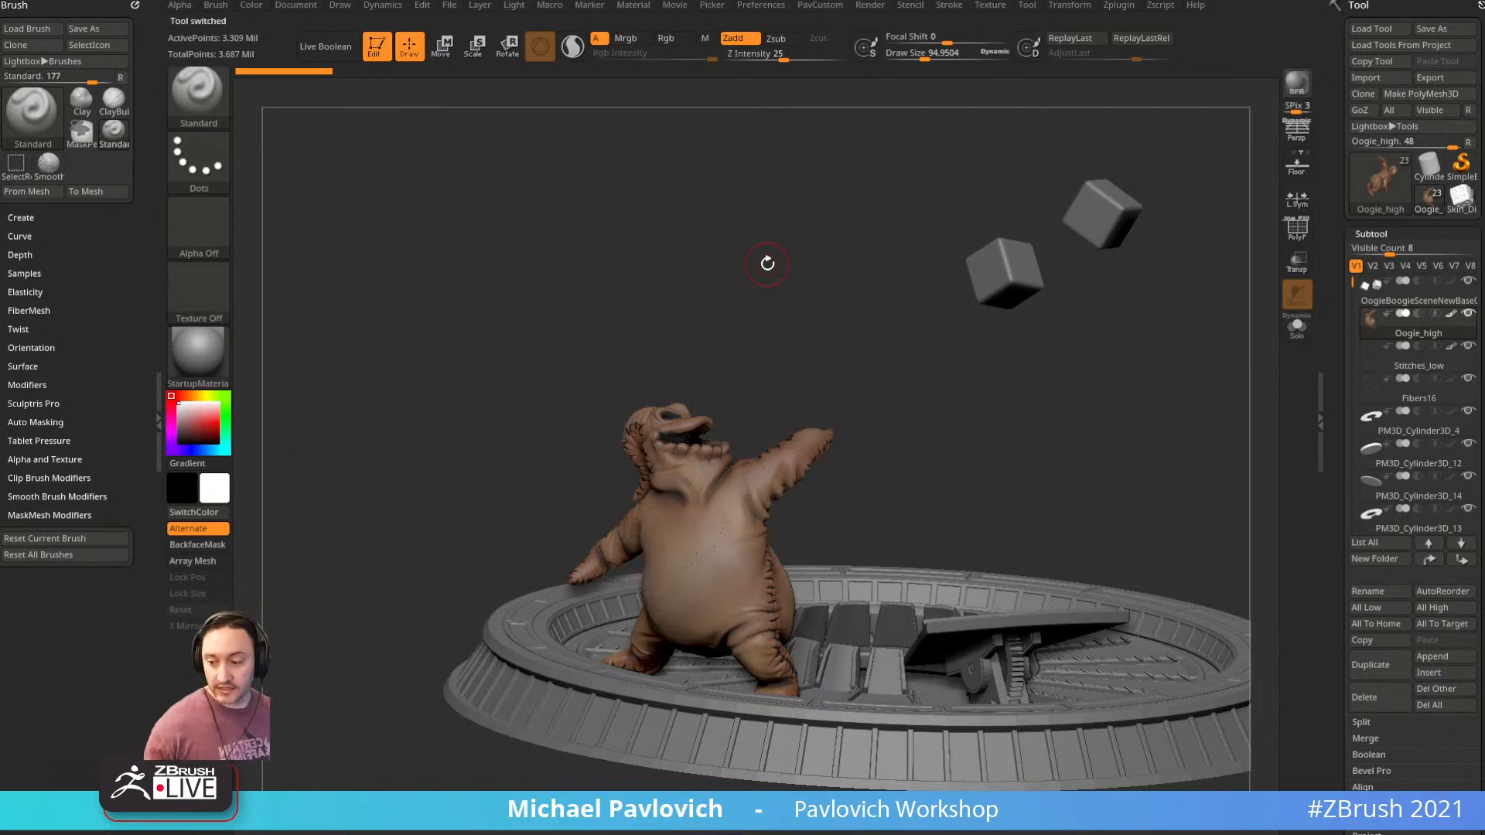
{"action": "mouse_move", "coordinate": [819, 299]}
{"action": "left_mouse_down"}
{"action": "mouse_move", "coordinate": [782, 285]}
{"action": "mouse_move", "coordinate": [769, 297]}
{"action": "left_mouse_up"}
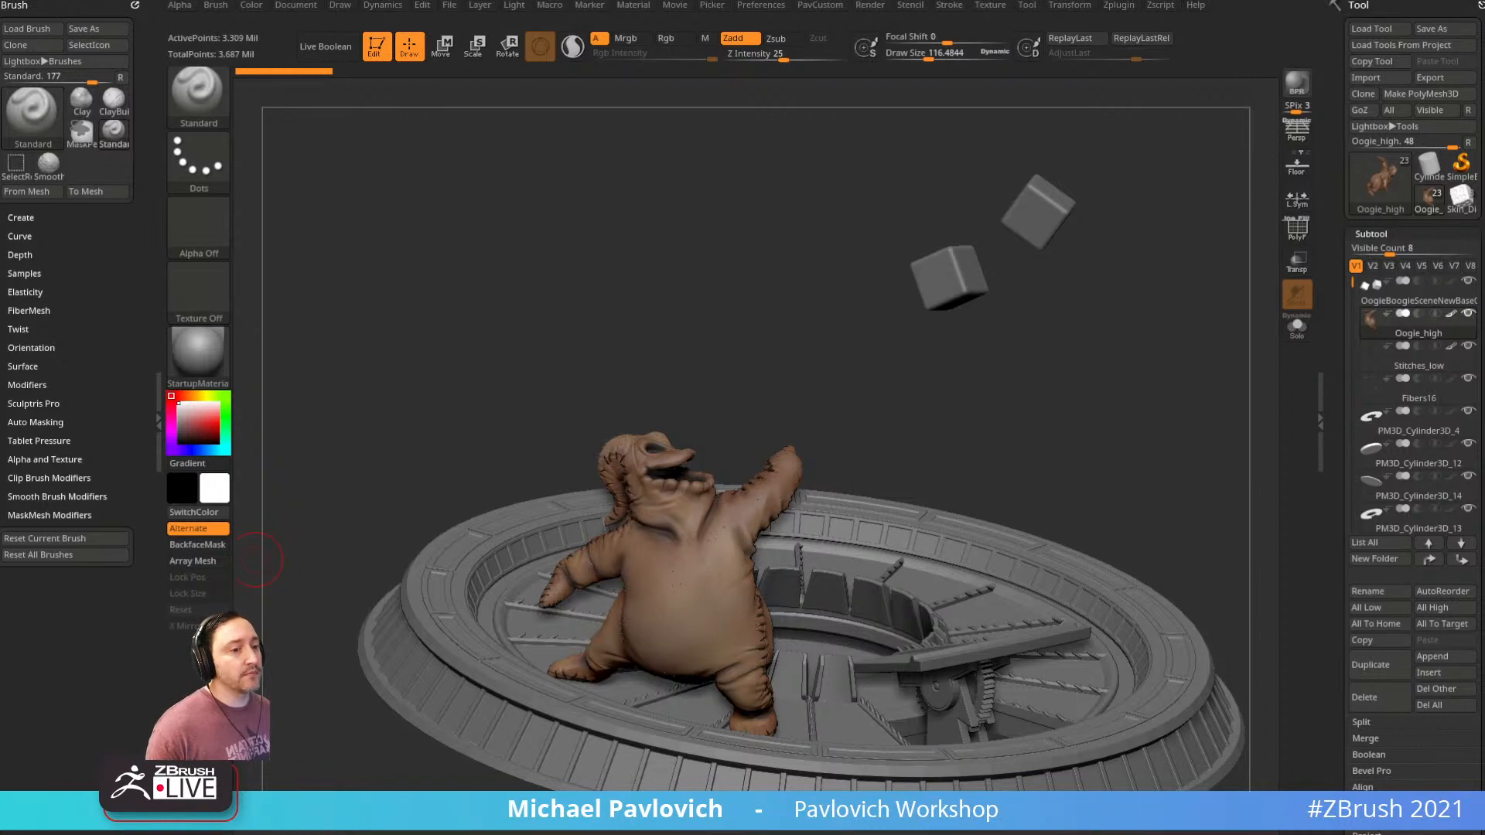
Return to Substance Painter, enlarge its window and leave the rendering view for the painting workspace
{"action": "key", "text": "alt+Tab"}
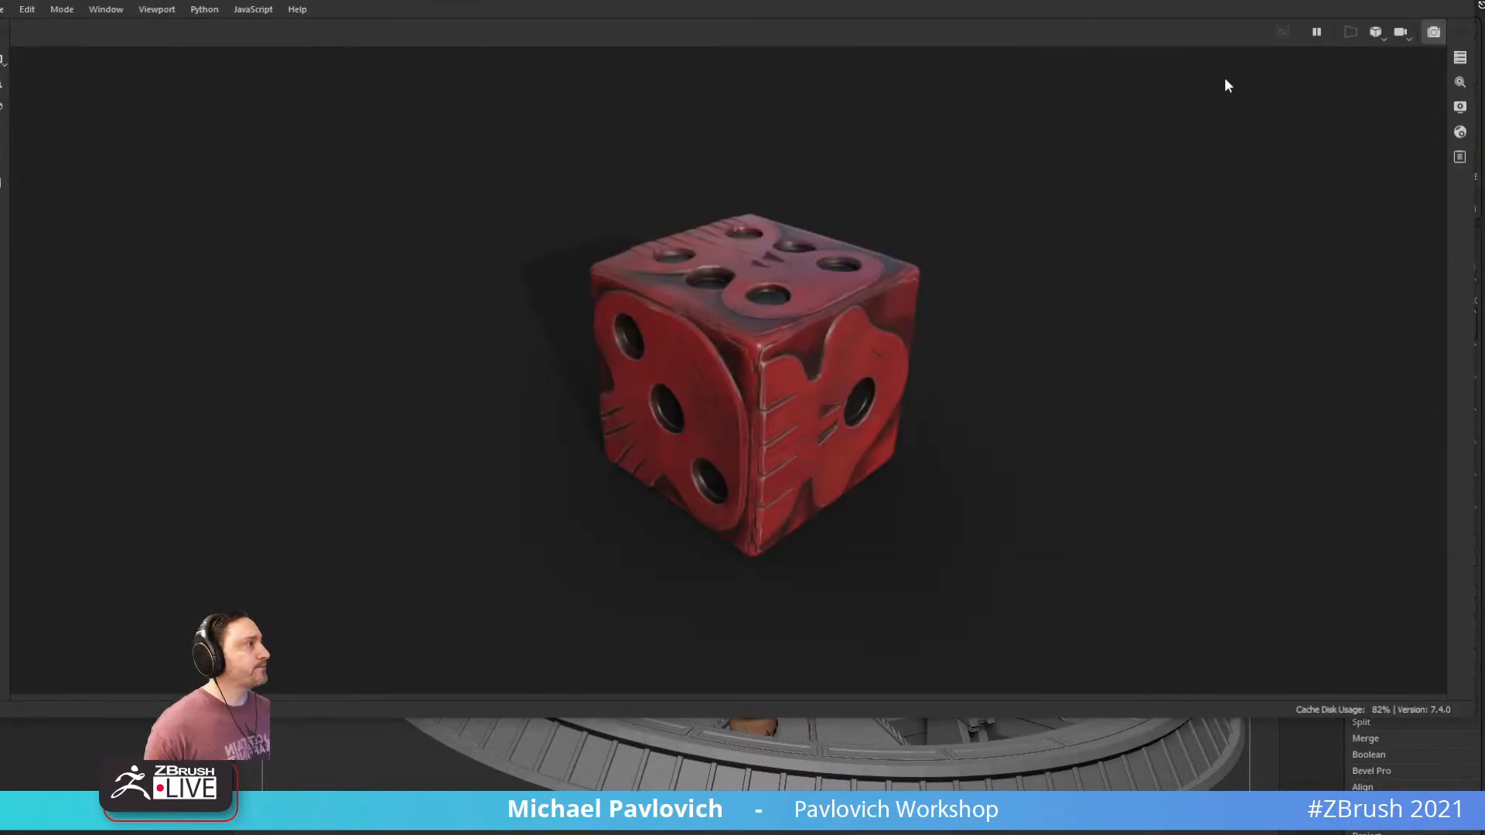
{"action": "left_click_drag", "start_coordinate": [1472, 721], "coordinate": [1484, 805]}
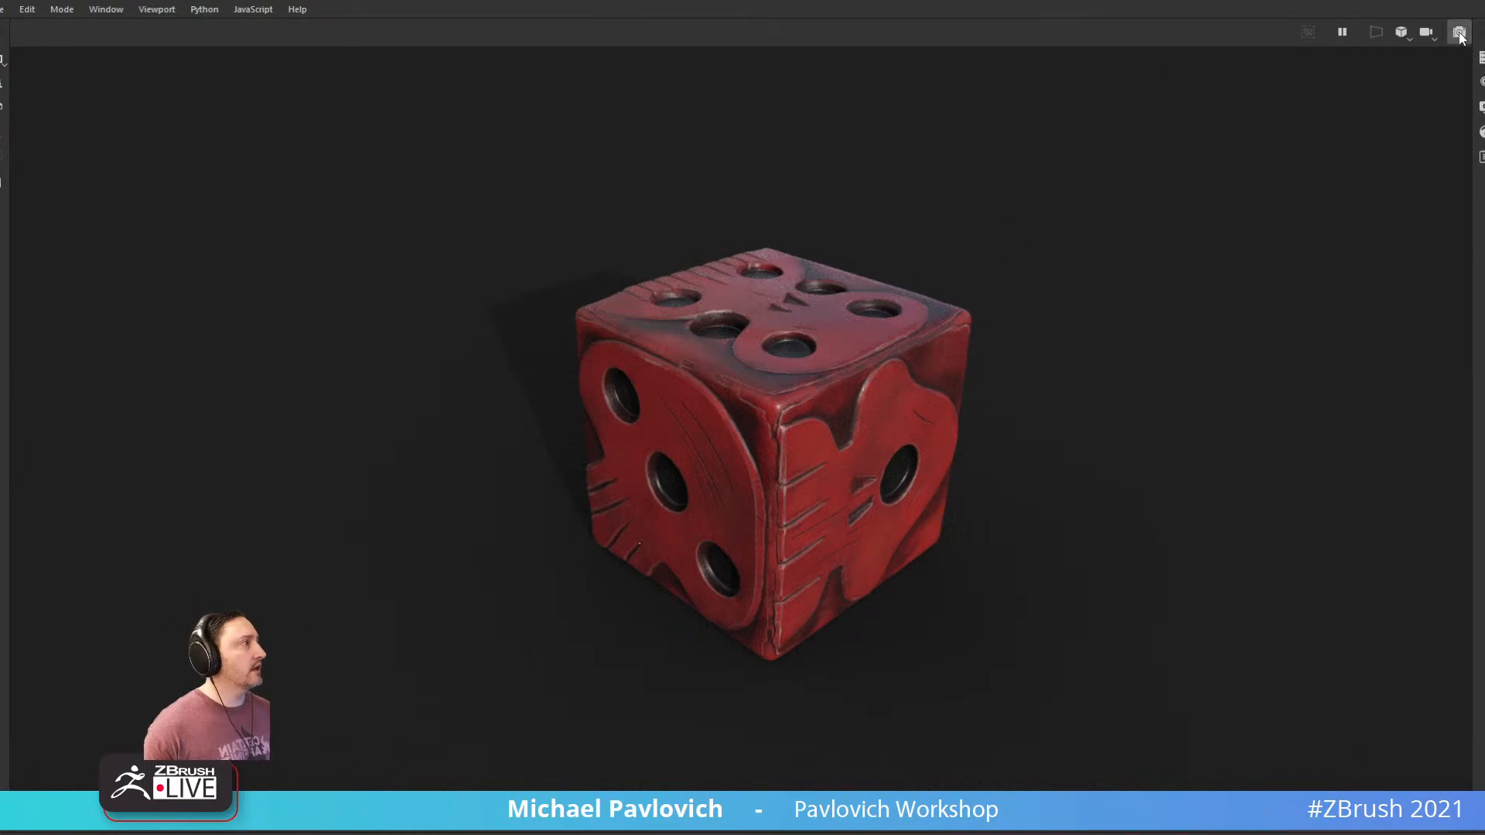
{"action": "left_click", "coordinate": [1460, 36]}
{"action": "left_click_drag", "start_coordinate": [1094, 265], "coordinate": [1002, 225], "text": "alt"}
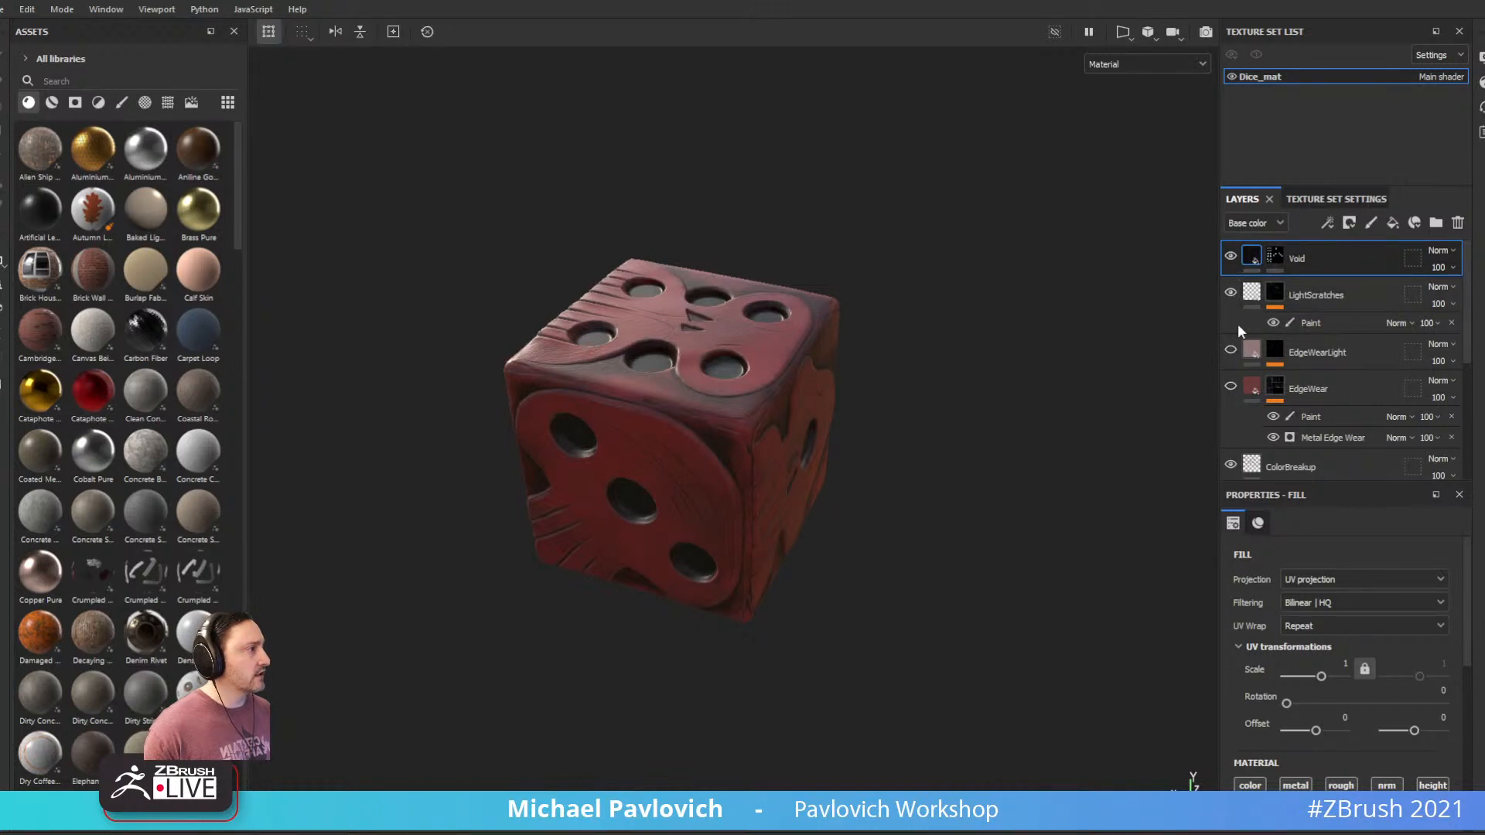
Hide every layer of the Dice_mat texture set, from Void down to RedBase, so the die is untextured
{"action": "scroll", "coordinate": [1230, 309], "scroll_direction": "down", "scroll_amount": 5}
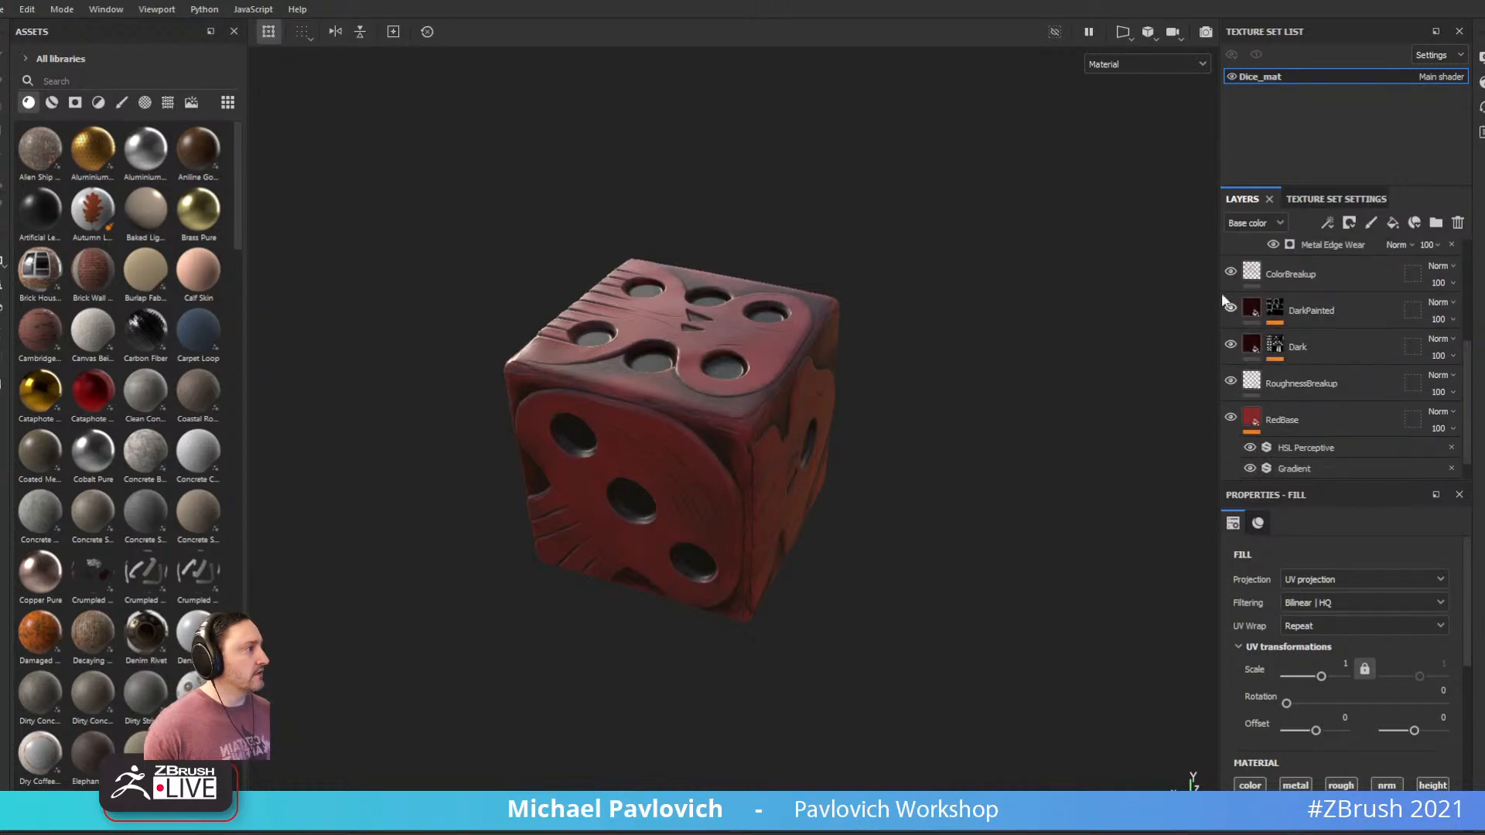
{"action": "left_click", "coordinate": [1231, 308]}
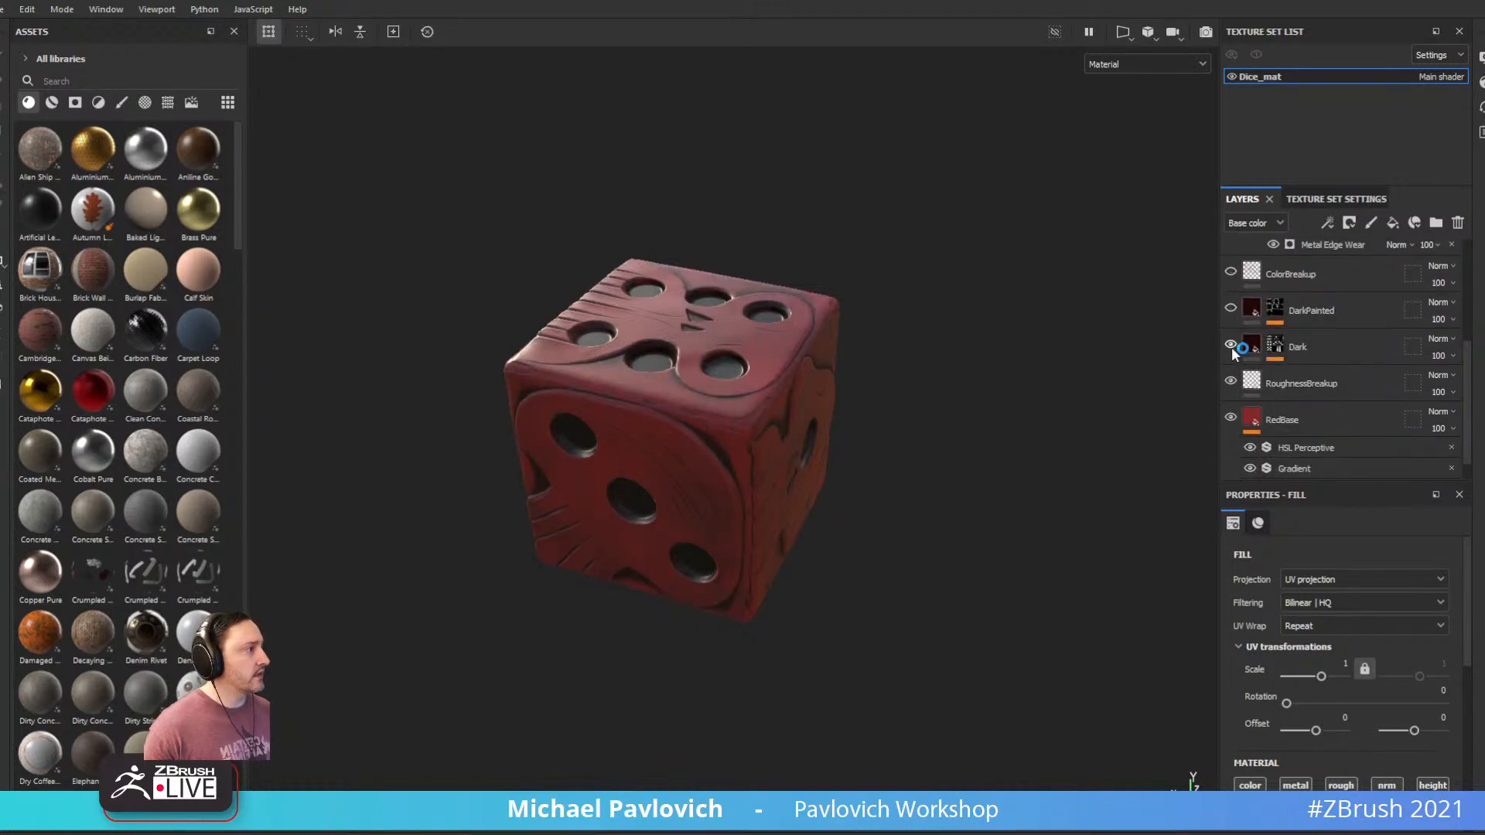
{"action": "left_click", "coordinate": [1232, 416]}
{"action": "scroll", "coordinate": [1472, 418], "scroll_direction": "down", "scroll_amount": 1}
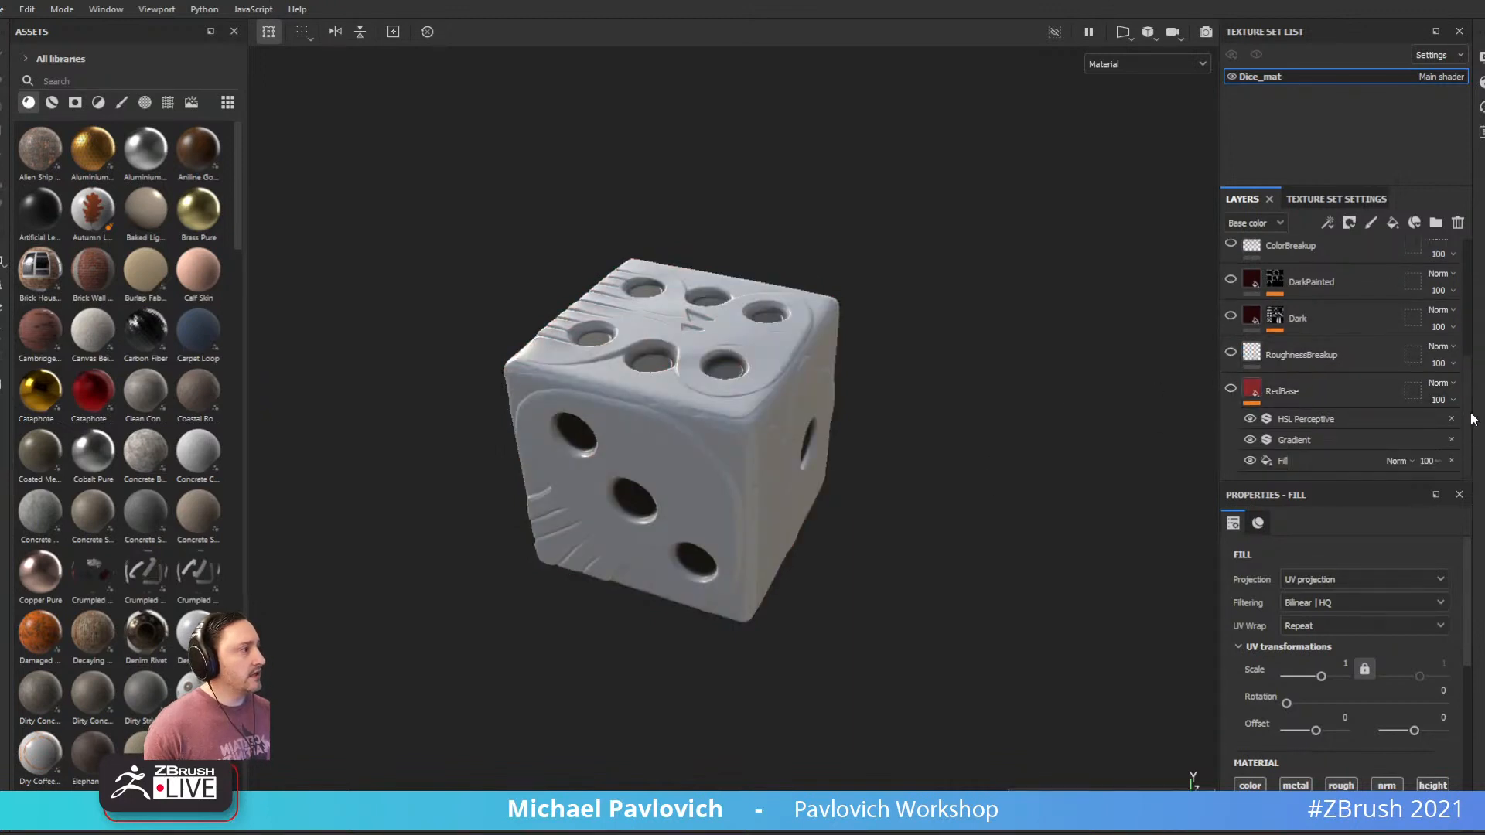
{"action": "left_click_drag", "start_coordinate": [1166, 450], "coordinate": [1114, 286], "text": "alt"}
{"action": "left_click_drag", "start_coordinate": [1467, 434], "coordinate": [1467, 237]}
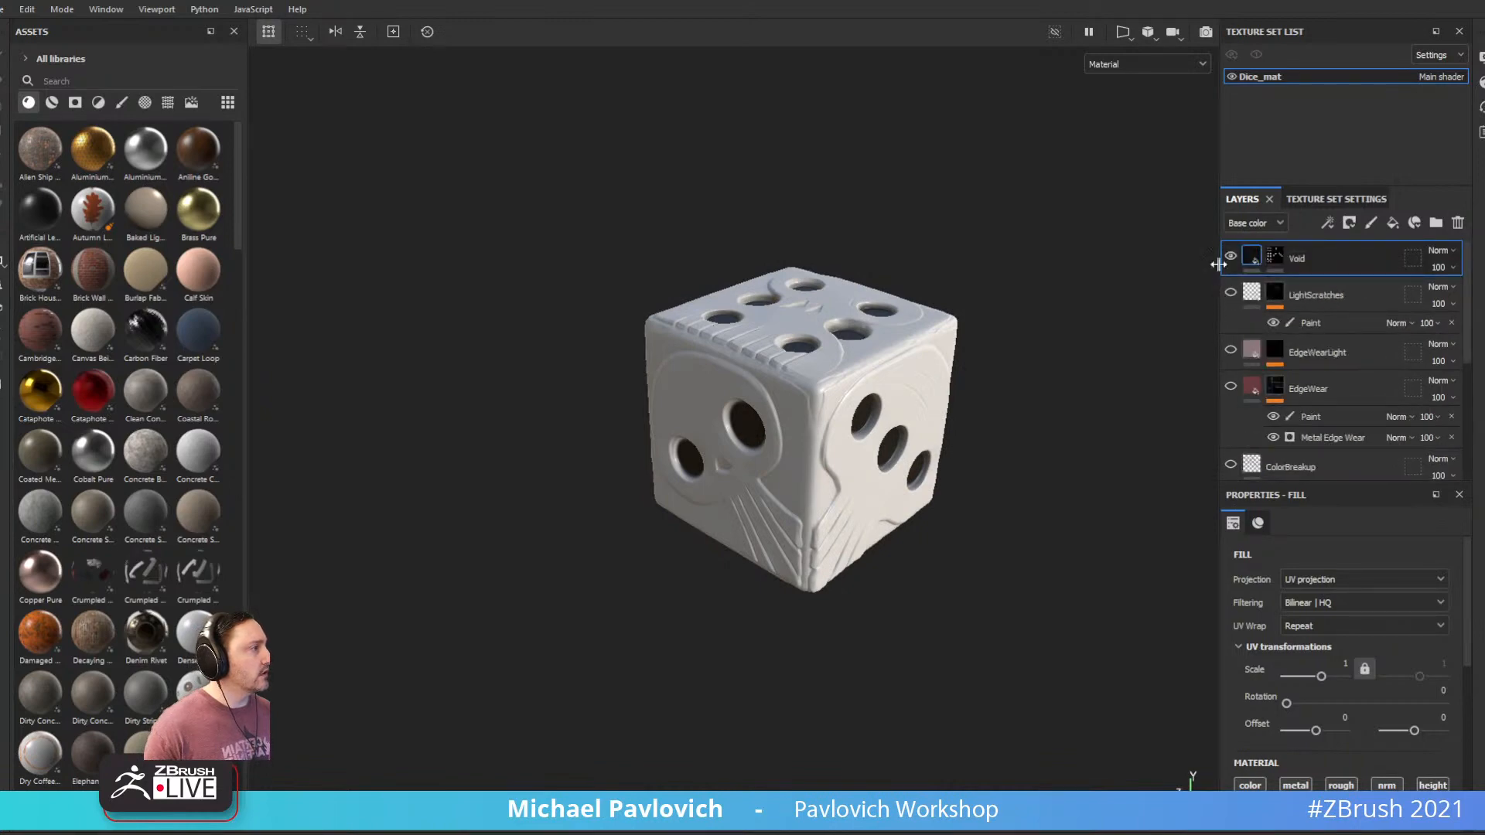
{"action": "left_click_drag", "start_coordinate": [1093, 285], "coordinate": [1009, 246], "text": "alt"}
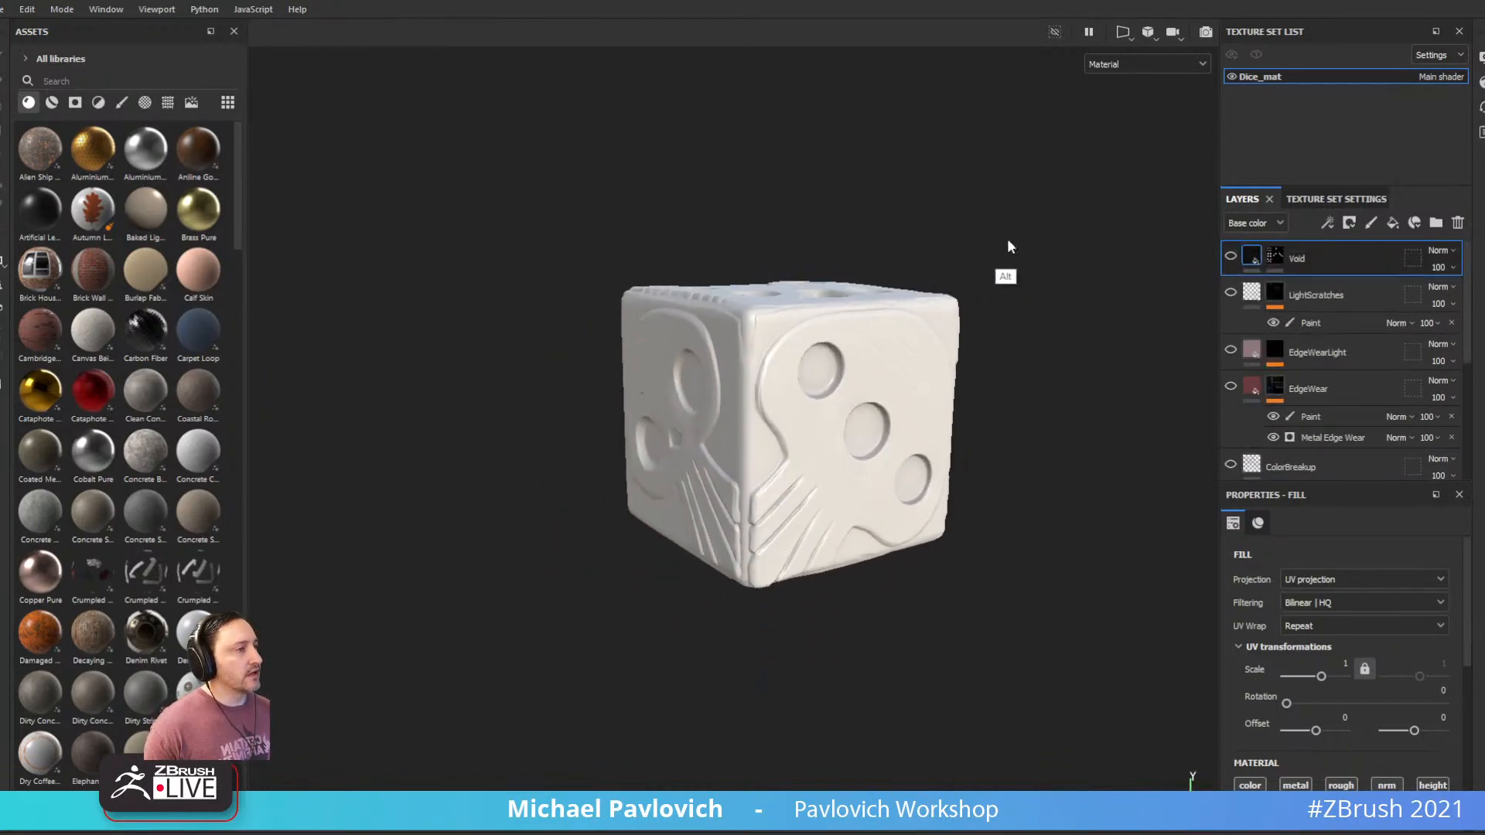
{"action": "right_click_drag", "start_coordinate": [1009, 246], "coordinate": [1035, 293], "text": "alt"}
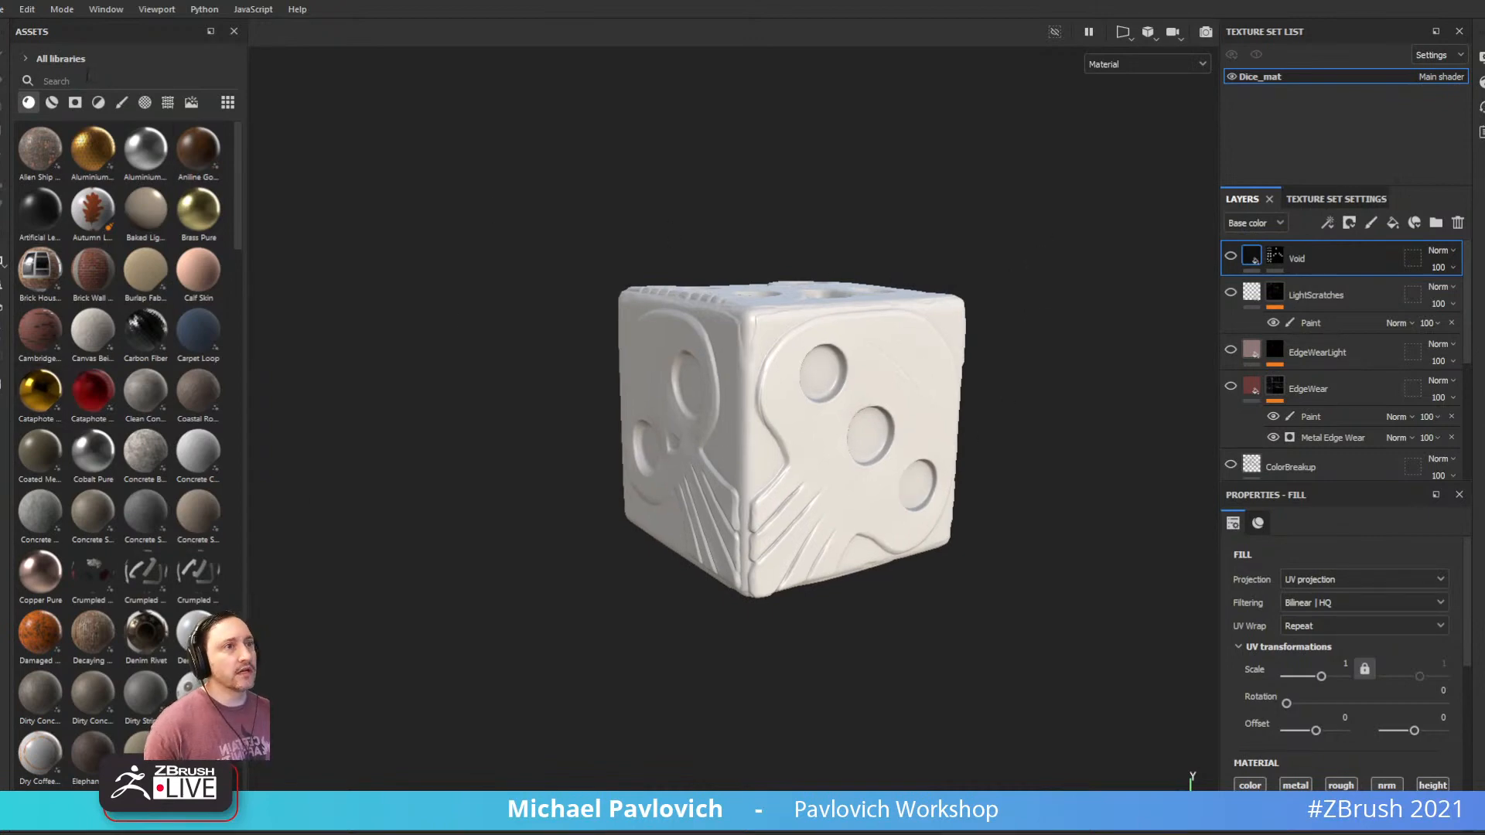
Search the materials for "gold" and apply Gold Pure to the whole die
{"action": "type", "text": "gold"}
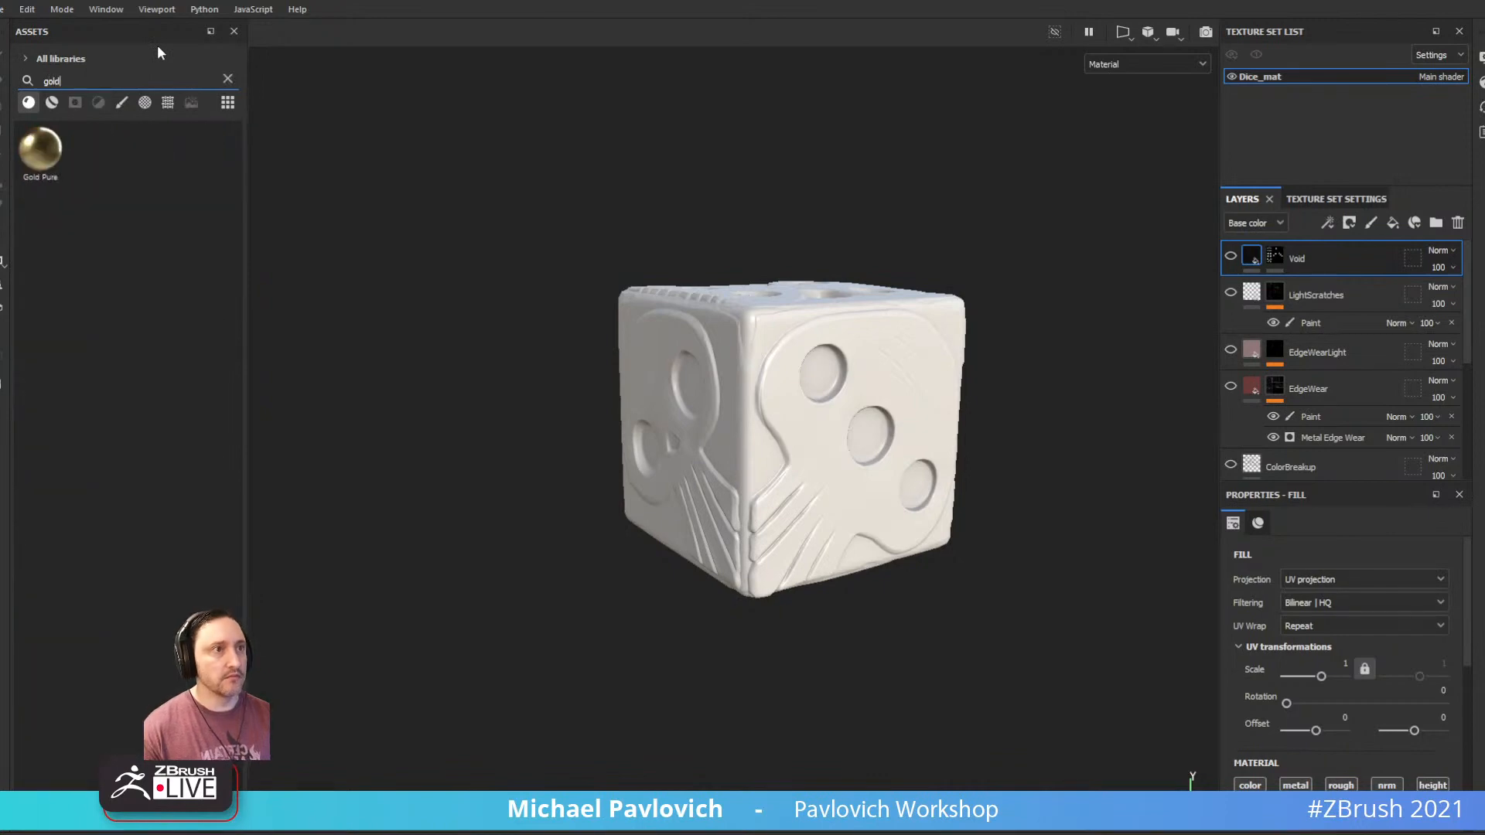
{"action": "left_click_drag", "start_coordinate": [27, 143], "coordinate": [669, 387]}
{"action": "left_click_drag", "start_coordinate": [801, 243], "coordinate": [723, 315], "text": "alt"}
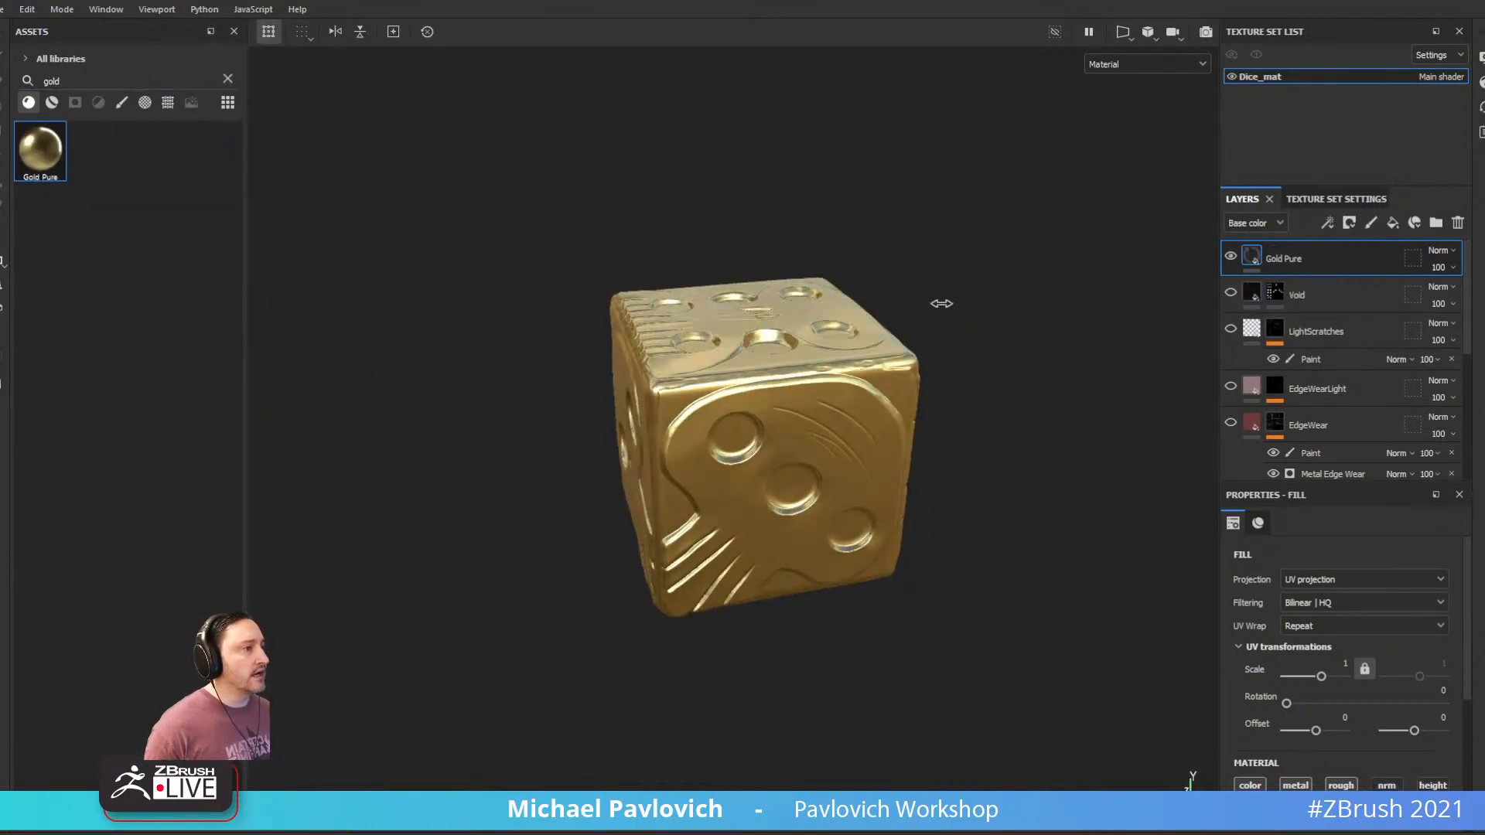
Search the materials for "burlap", apply Linen Burlap Irregular to the die and delete the Gold Pure layer
{"action": "type", "text": "burlap"}
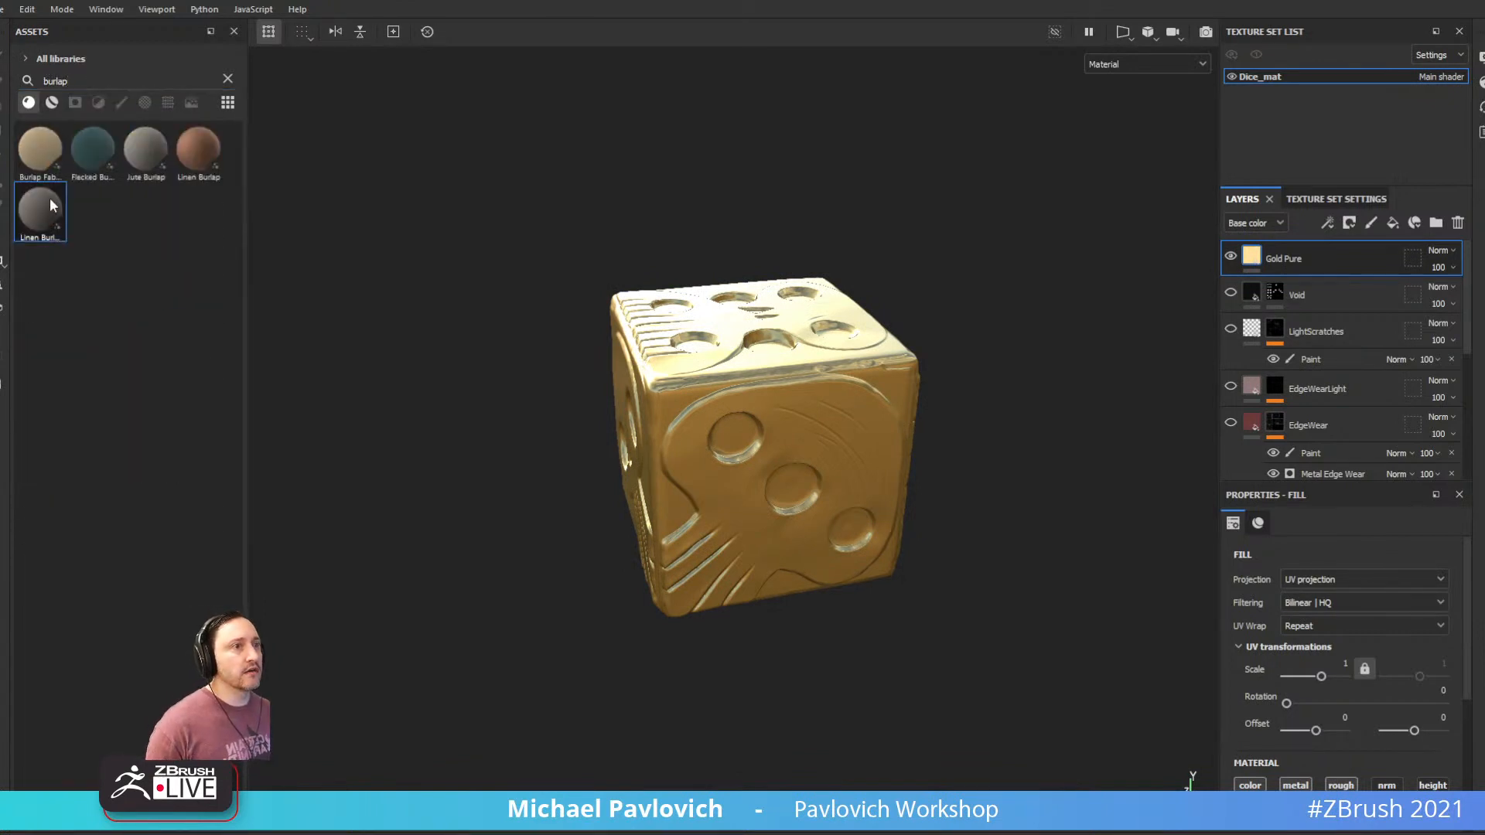
{"action": "left_click_drag", "start_coordinate": [51, 200], "coordinate": [652, 423]}
{"action": "left_click_drag", "start_coordinate": [802, 434], "coordinate": [804, 435]}
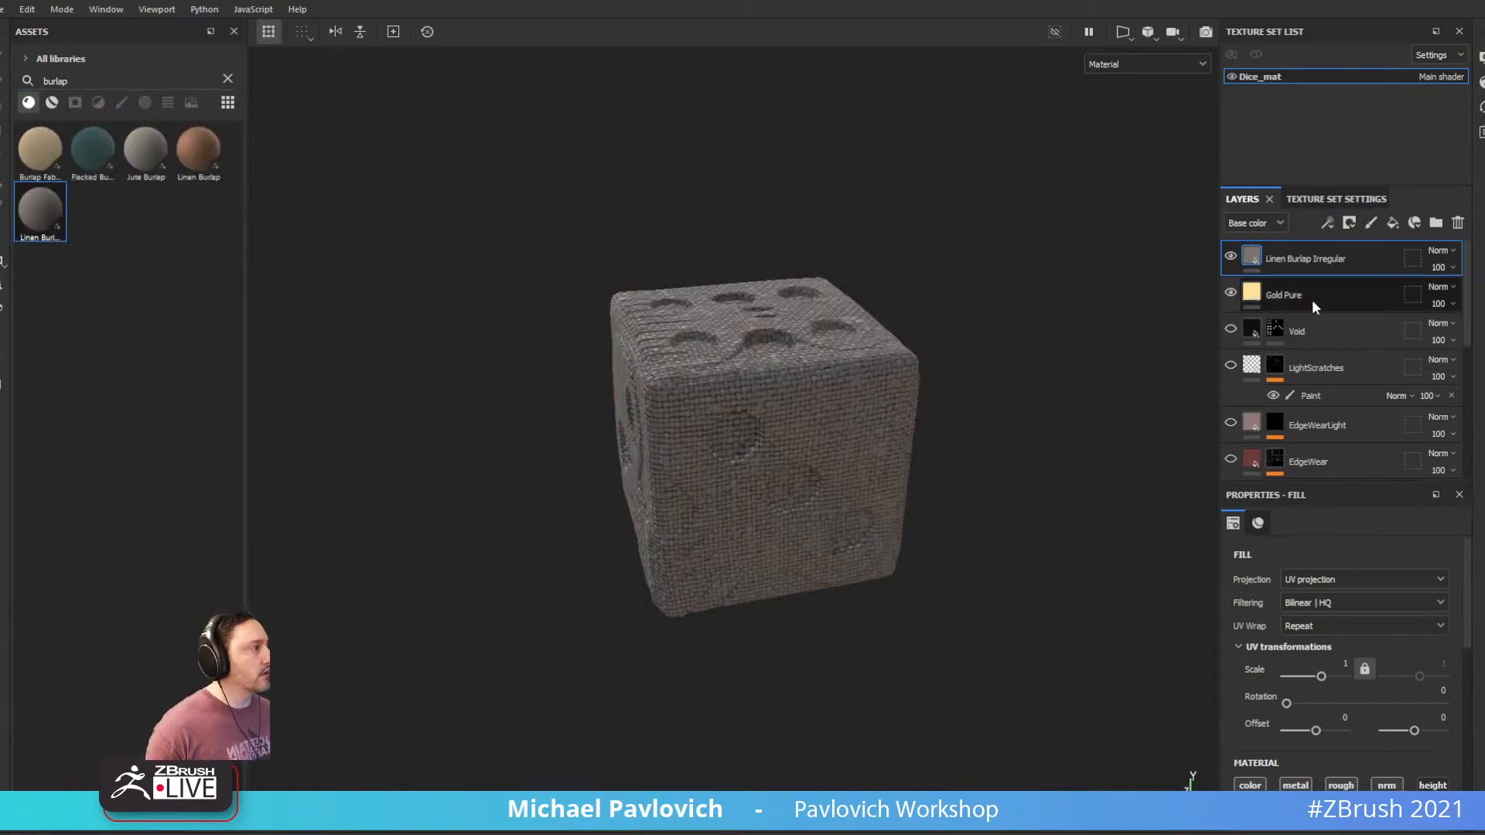
{"action": "left_click", "coordinate": [1458, 225]}
{"action": "left_click_drag", "start_coordinate": [1021, 282], "coordinate": [820, 309], "text": "alt"}
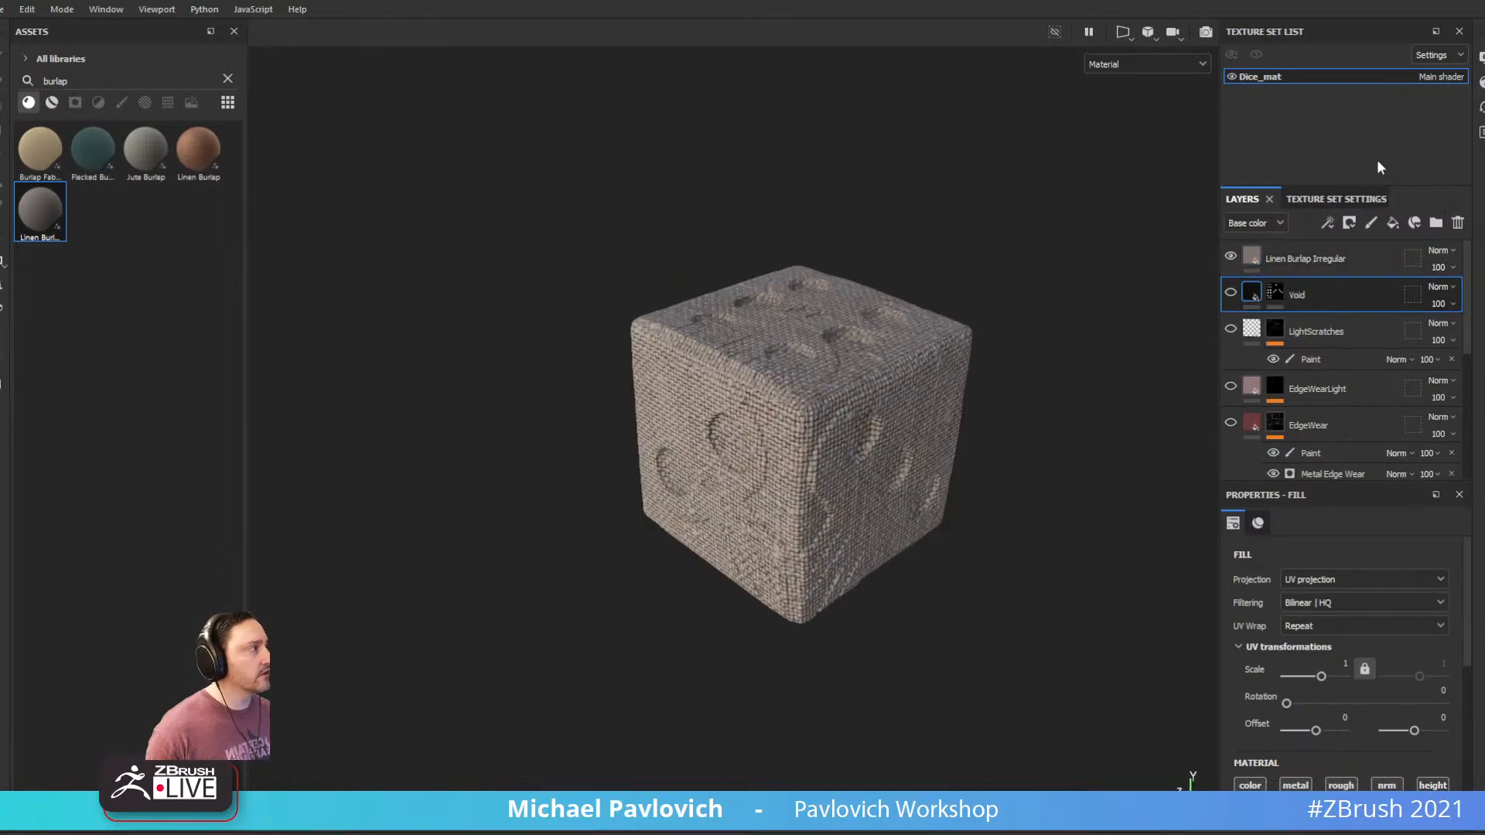
Turn on viewport shadows in the display settings
{"action": "left_click", "coordinate": [1481, 57]}
{"action": "scroll", "coordinate": [1217, 430], "scroll_direction": "down", "scroll_amount": 12}
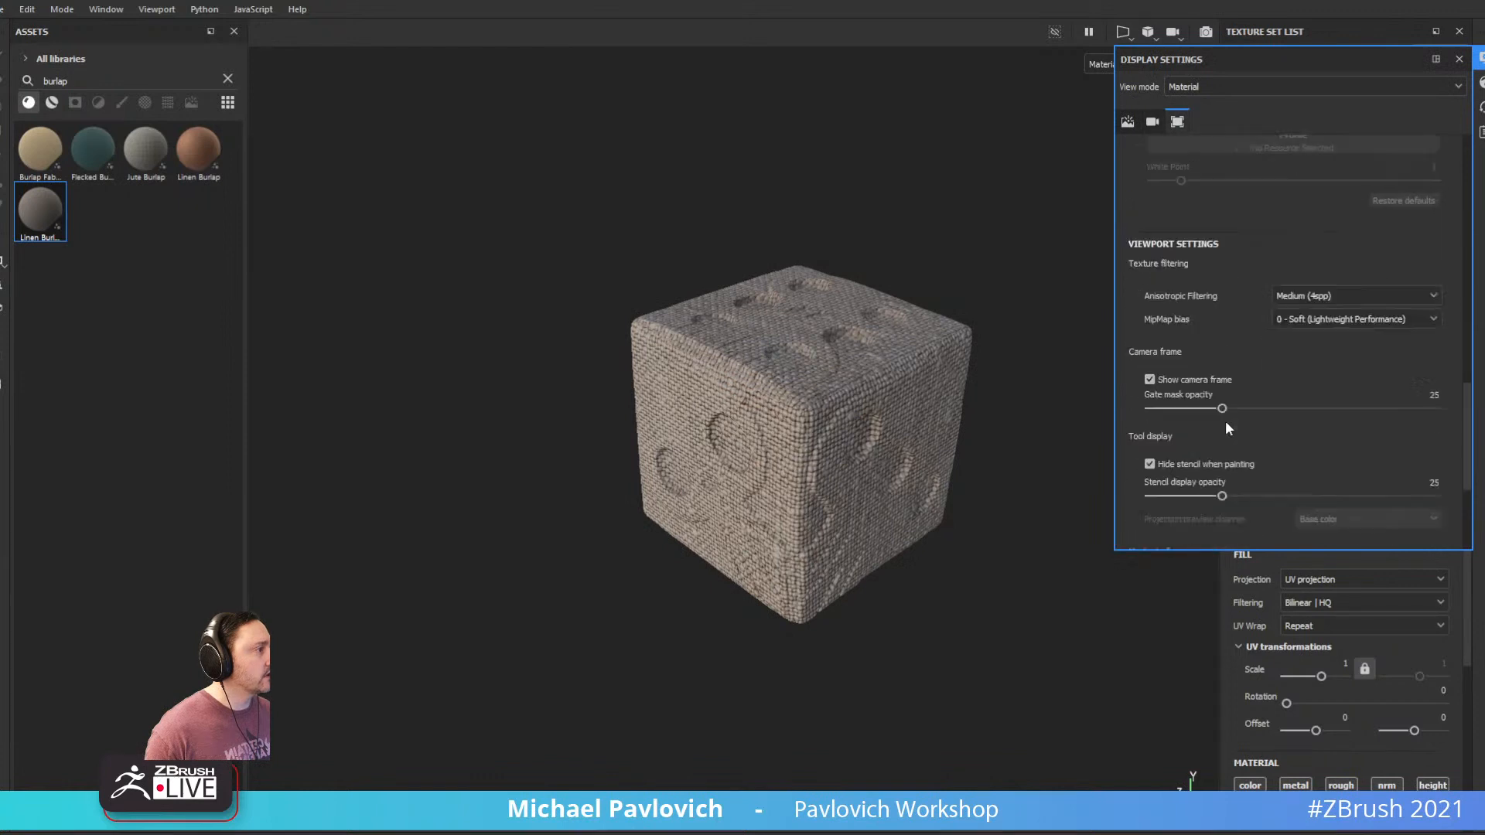
{"action": "scroll", "coordinate": [1188, 401], "scroll_direction": "up", "scroll_amount": 10}
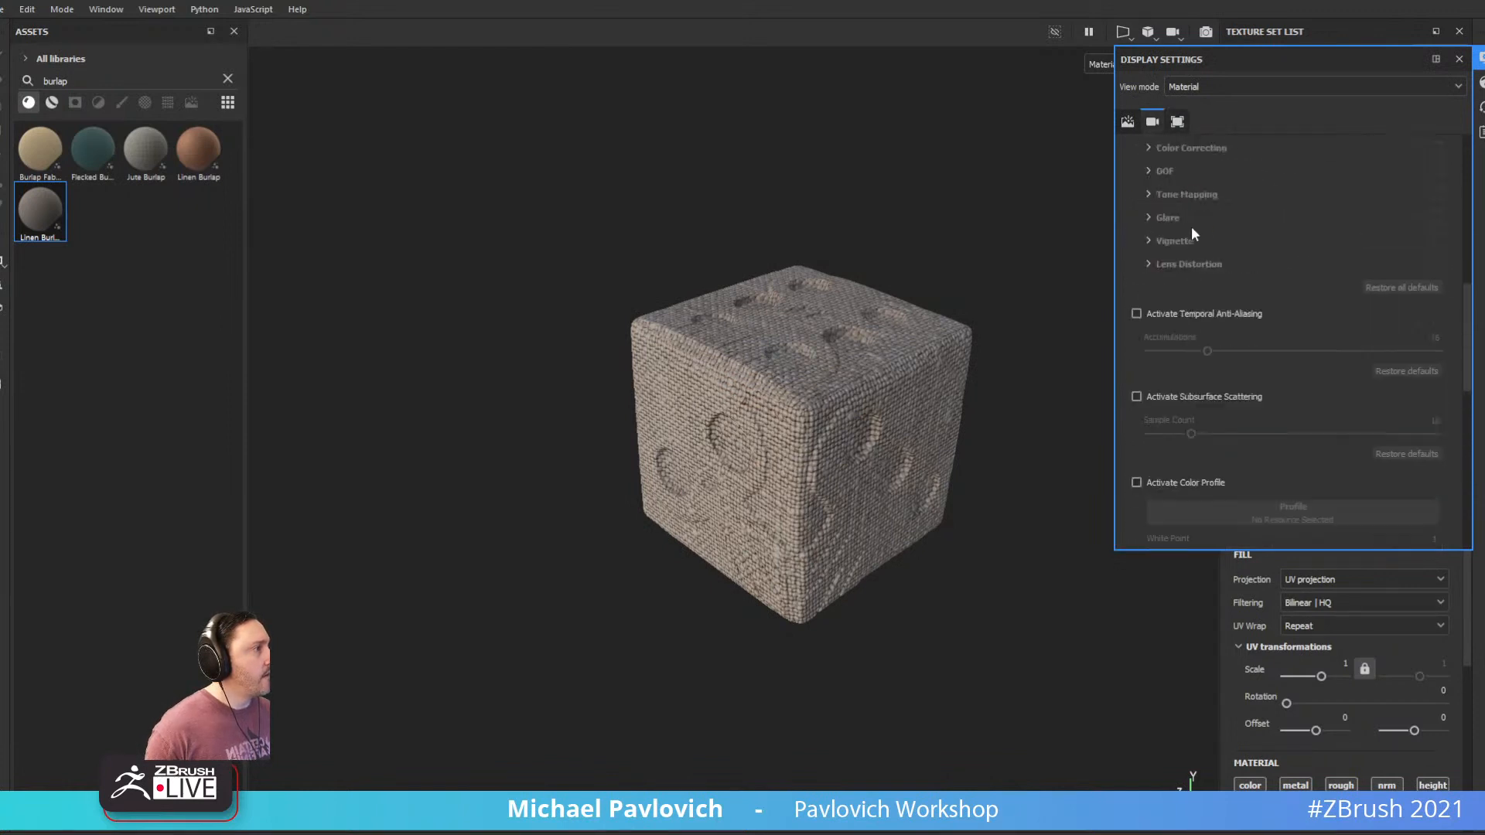
{"action": "scroll", "coordinate": [1192, 232], "scroll_direction": "up", "scroll_amount": 2}
{"action": "scroll", "coordinate": [1168, 368], "scroll_direction": "up", "scroll_amount": 4}
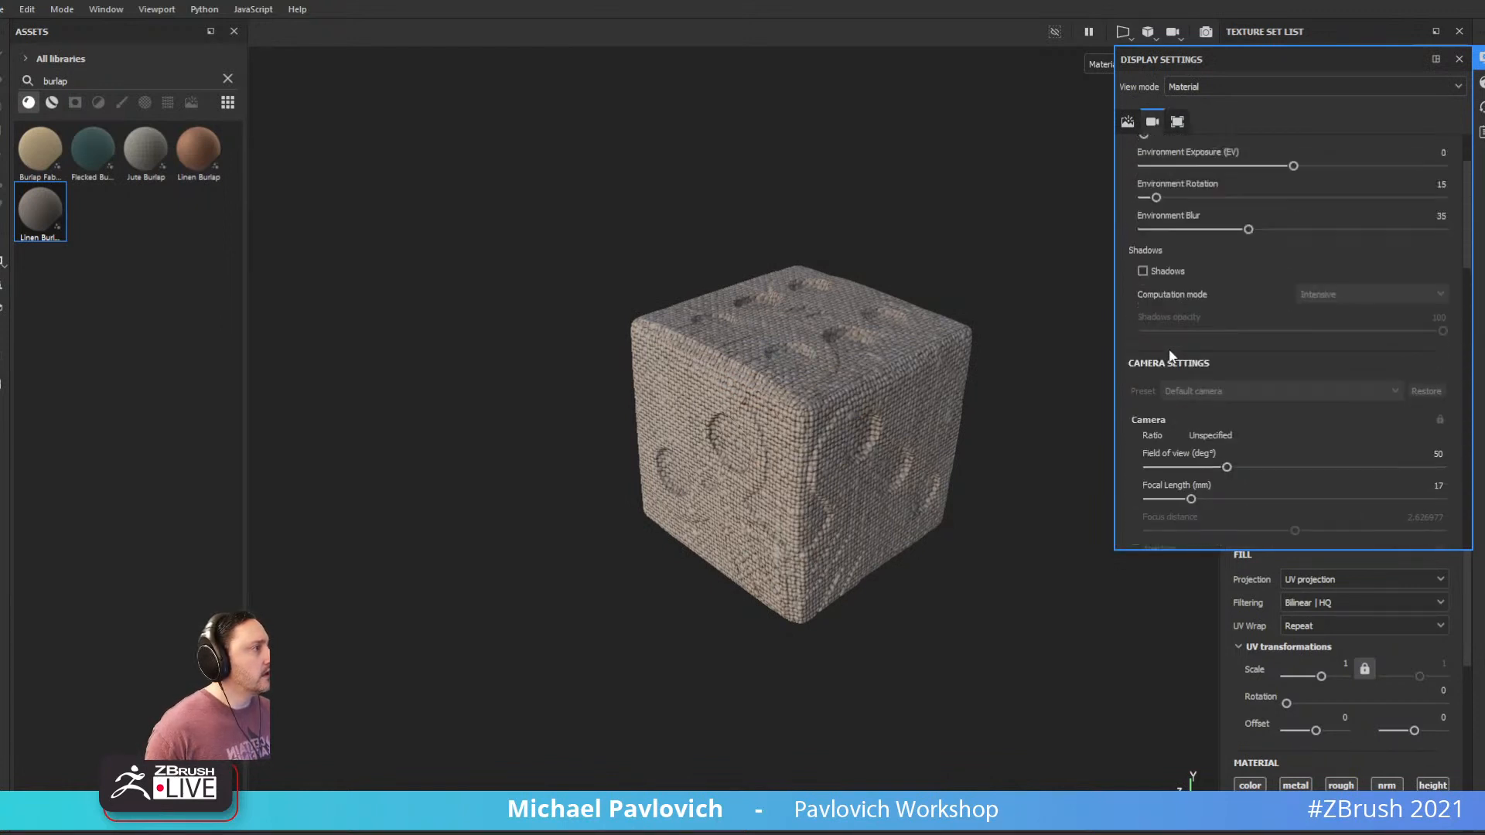
{"action": "left_click", "coordinate": [1169, 272]}
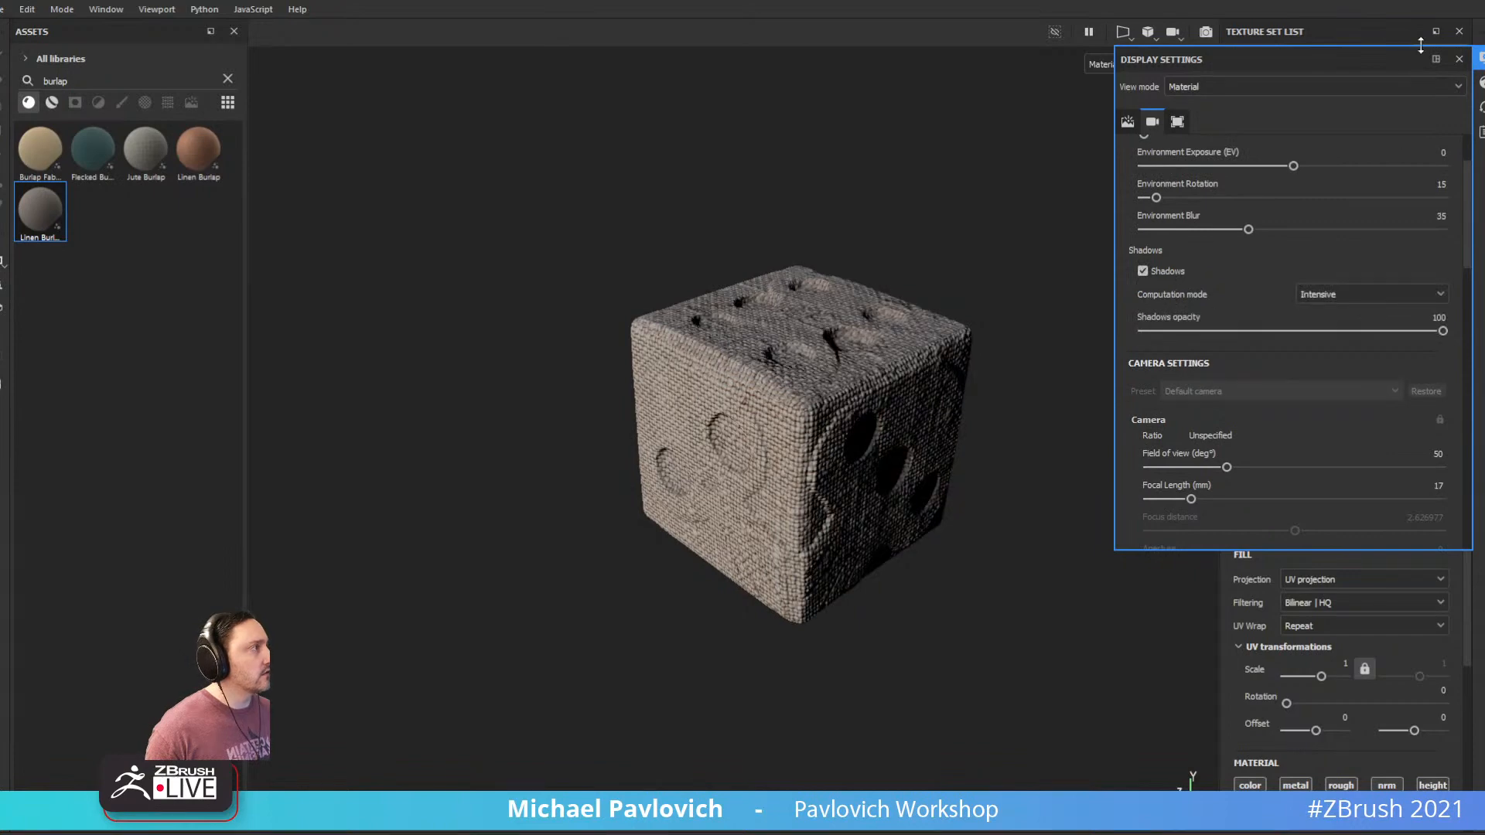
{"action": "left_click", "coordinate": [1458, 62]}
Examine the burlap-covered die from several sides while rotating the environment lighting
{"action": "left_click_drag", "start_coordinate": [917, 290], "coordinate": [1004, 232], "text": "alt"}
{"action": "middle_click_drag", "start_coordinate": [971, 271], "coordinate": [877, 314], "text": "alt"}
{"action": "left_click_drag", "start_coordinate": [877, 314], "coordinate": [909, 323], "text": "alt"}
{"action": "mouse_move", "coordinate": [909, 324]}
{"action": "right_mouse_down", "text": "shift"}
{"action": "mouse_move", "coordinate": [925, 323]}
{"action": "mouse_move", "coordinate": [812, 335]}
{"action": "mouse_move", "coordinate": [838, 385]}
{"action": "mouse_move", "coordinate": [925, 425]}
{"action": "right_mouse_up", "text": "shift"}
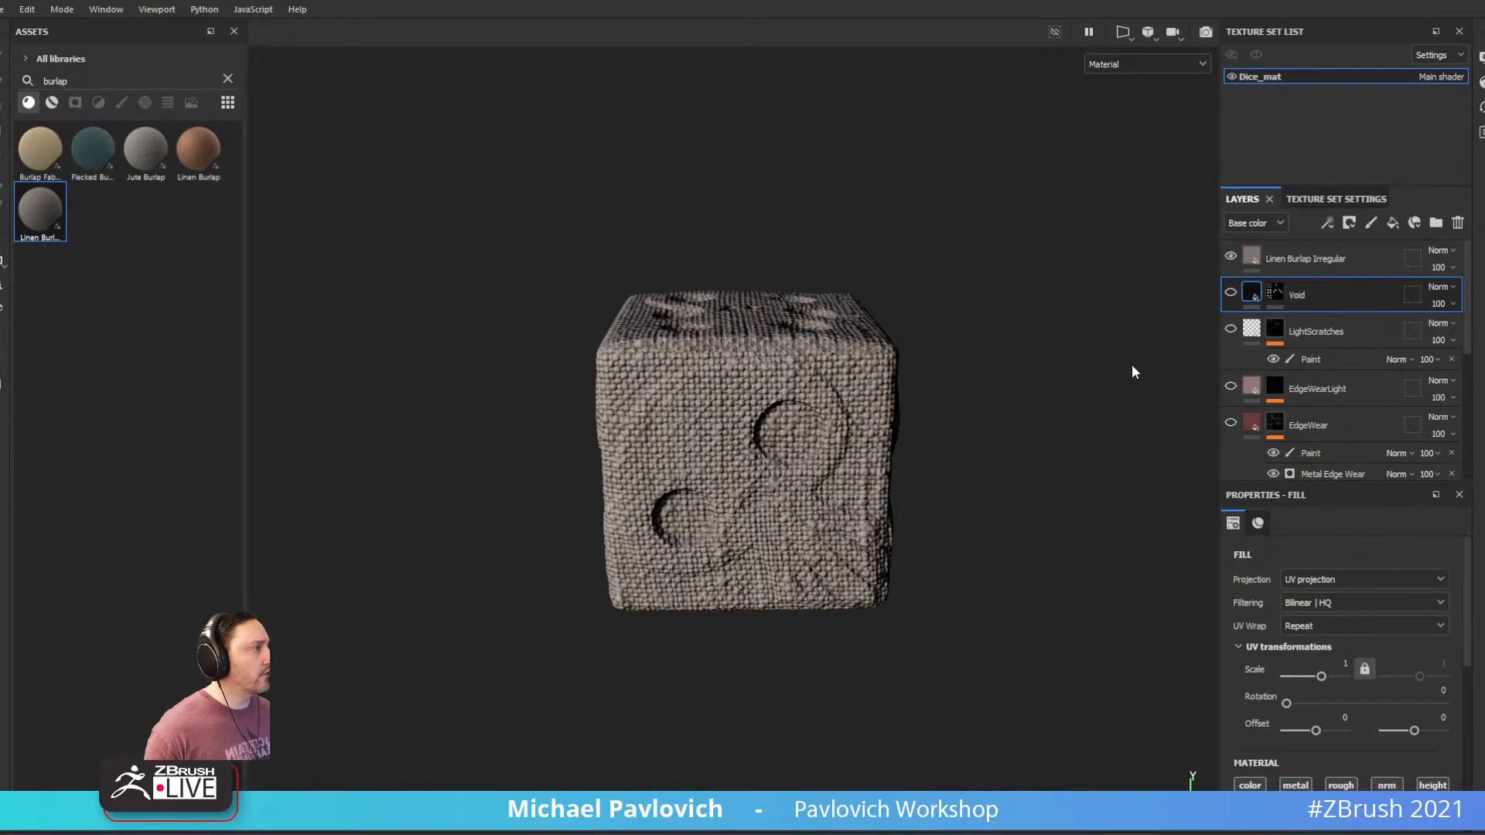
{"action": "left_click_drag", "start_coordinate": [889, 431], "coordinate": [1213, 433], "text": "alt"}
{"action": "right_click_drag", "start_coordinate": [956, 367], "coordinate": [876, 398], "text": "shift"}
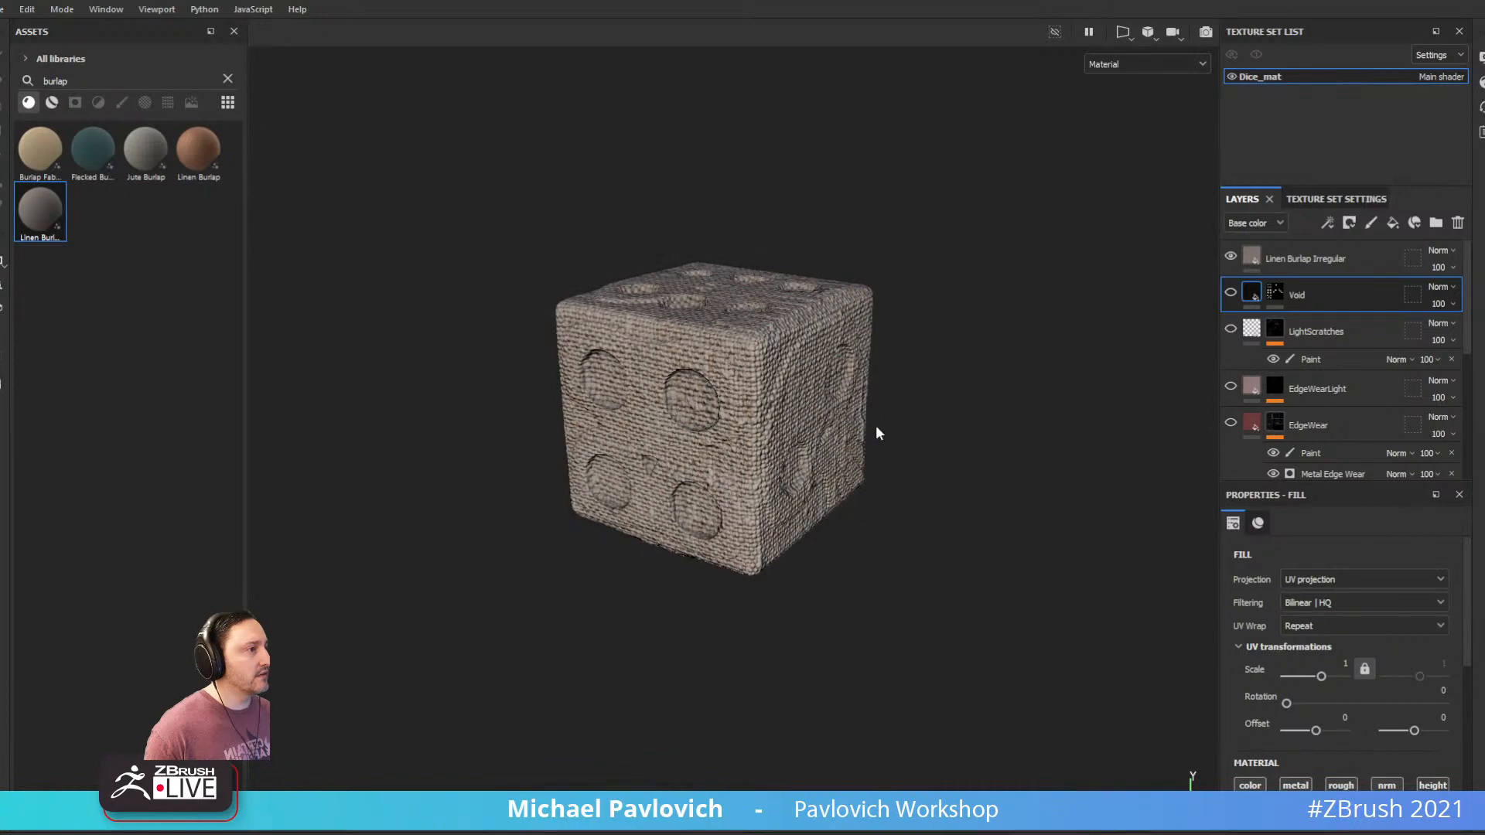
{"action": "left_click_drag", "start_coordinate": [727, 400], "coordinate": [928, 454], "text": "alt"}
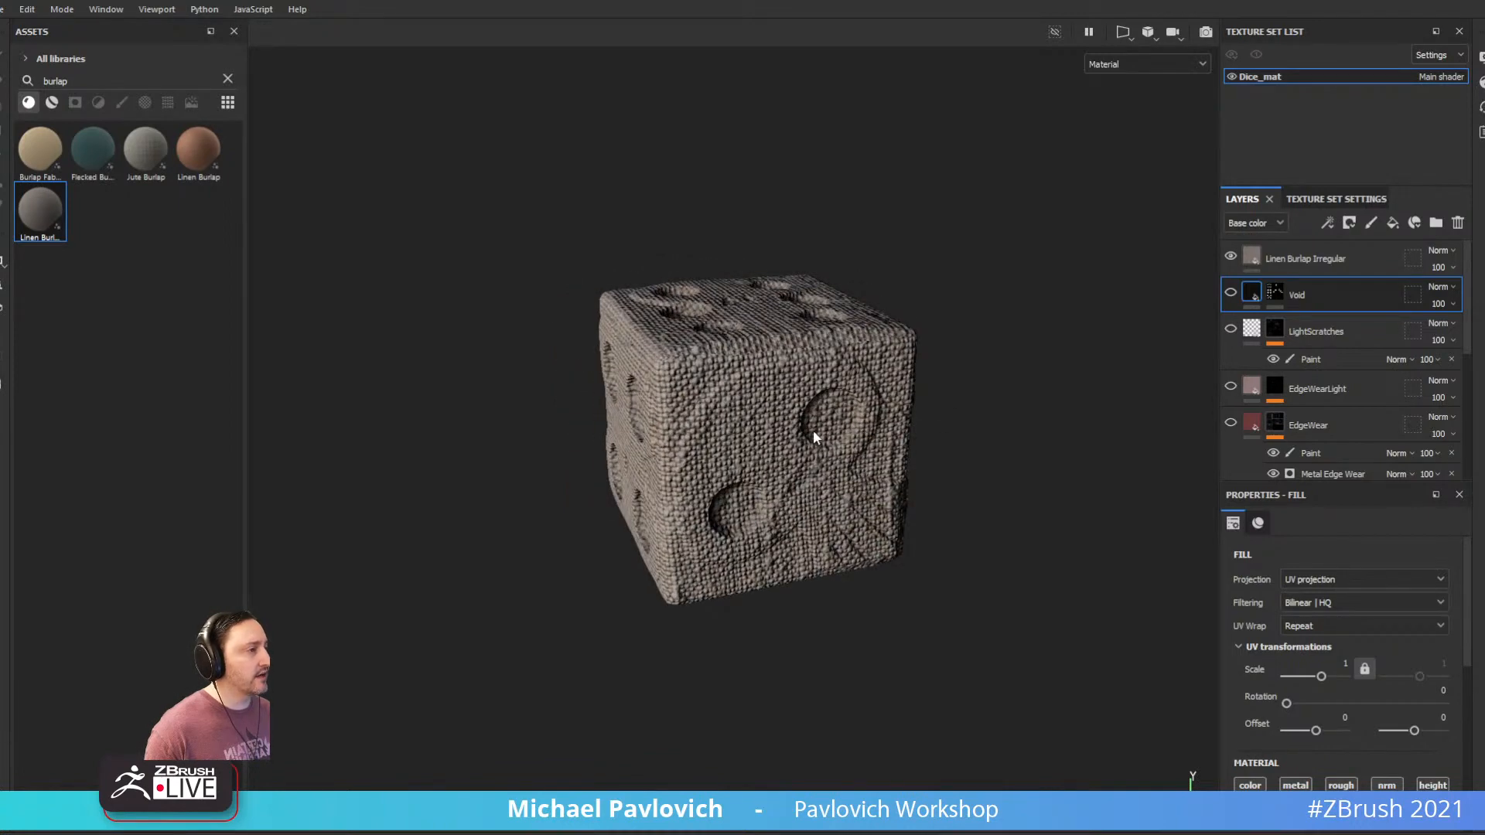
{"action": "right_click_drag", "start_coordinate": [814, 432], "coordinate": [1045, 341], "text": "shift"}
Hide the Linen Burlap Irregular layer and delete it from the layer stack
{"action": "left_click", "coordinate": [1232, 255]}
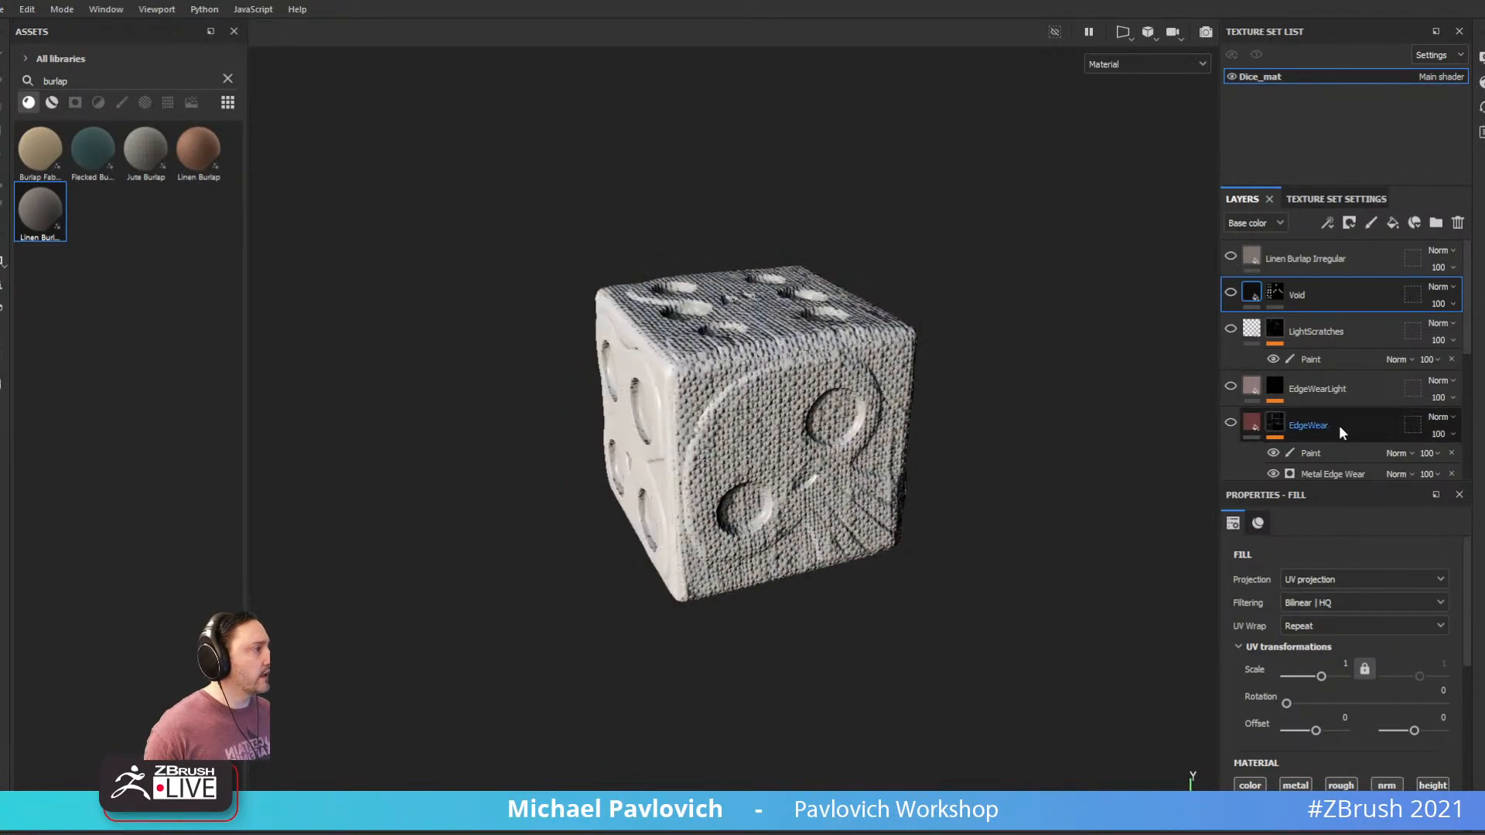
{"action": "left_click", "coordinate": [1331, 267]}
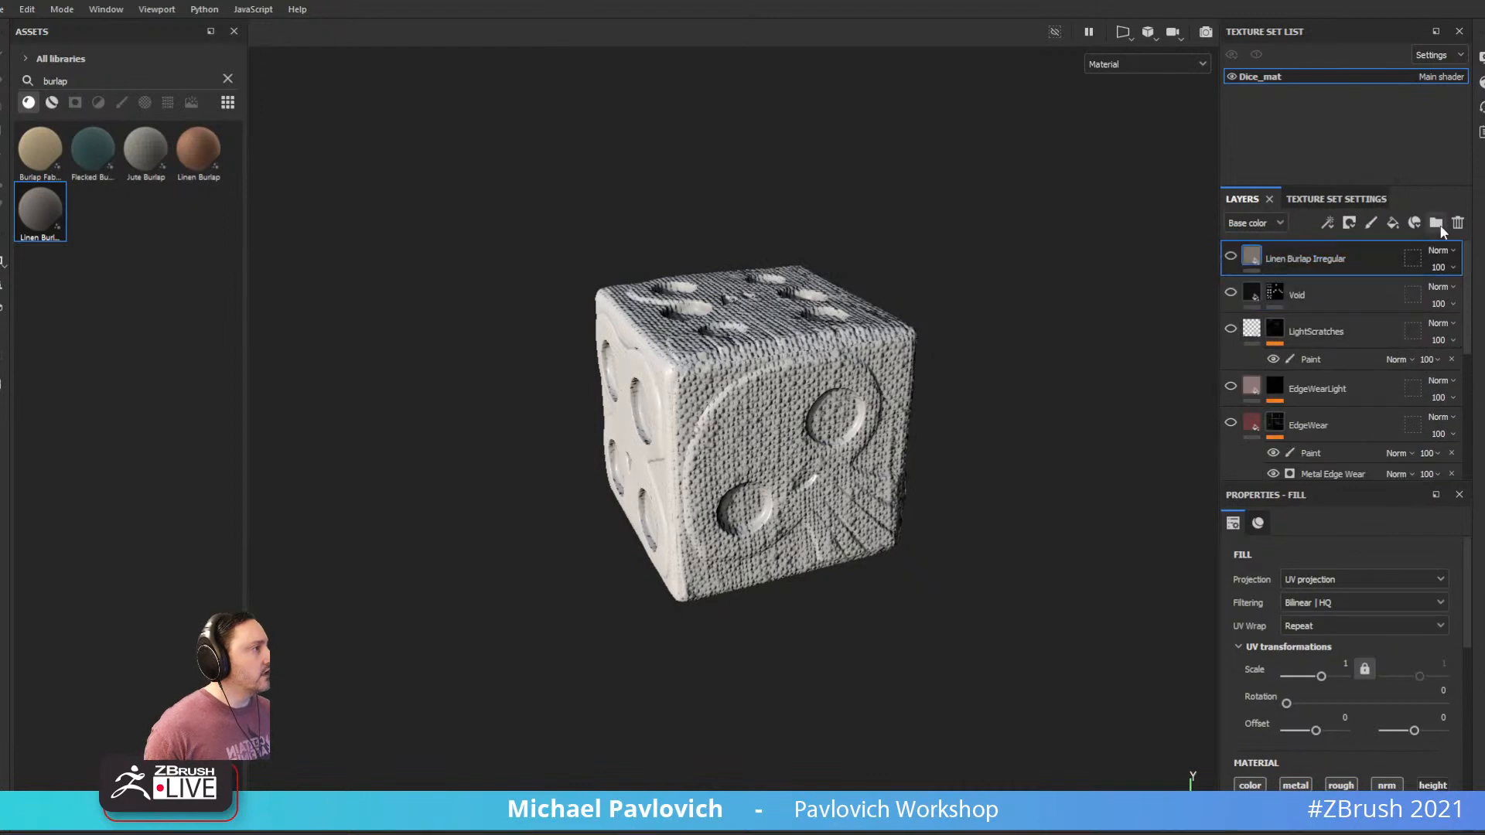
{"action": "left_click", "coordinate": [1456, 226]}
Show the RedBase, RoughnessBreakup and Dark layers again on the die
{"action": "scroll", "coordinate": [1362, 317], "scroll_direction": "down", "scroll_amount": 5}
{"action": "left_click", "coordinate": [1232, 388]}
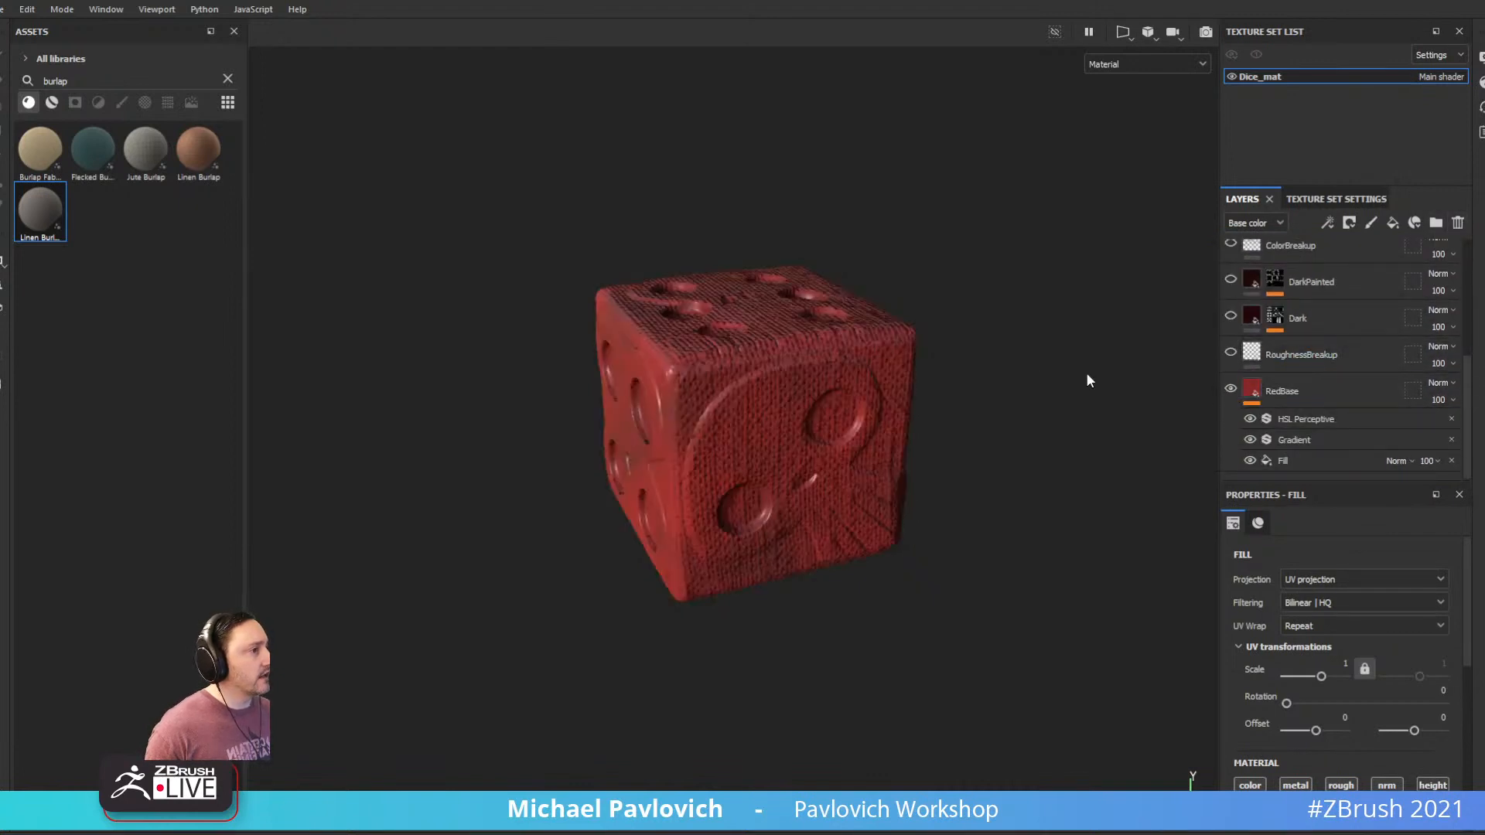
{"action": "left_click_drag", "start_coordinate": [986, 367], "coordinate": [1022, 329], "text": "alt"}
{"action": "mouse_move", "coordinate": [1023, 328]}
{"action": "right_mouse_down", "text": "shift"}
{"action": "mouse_move", "coordinate": [1044, 332]}
{"action": "mouse_move", "coordinate": [1009, 332]}
{"action": "mouse_move", "coordinate": [1033, 334]}
{"action": "right_mouse_up", "text": "shift"}
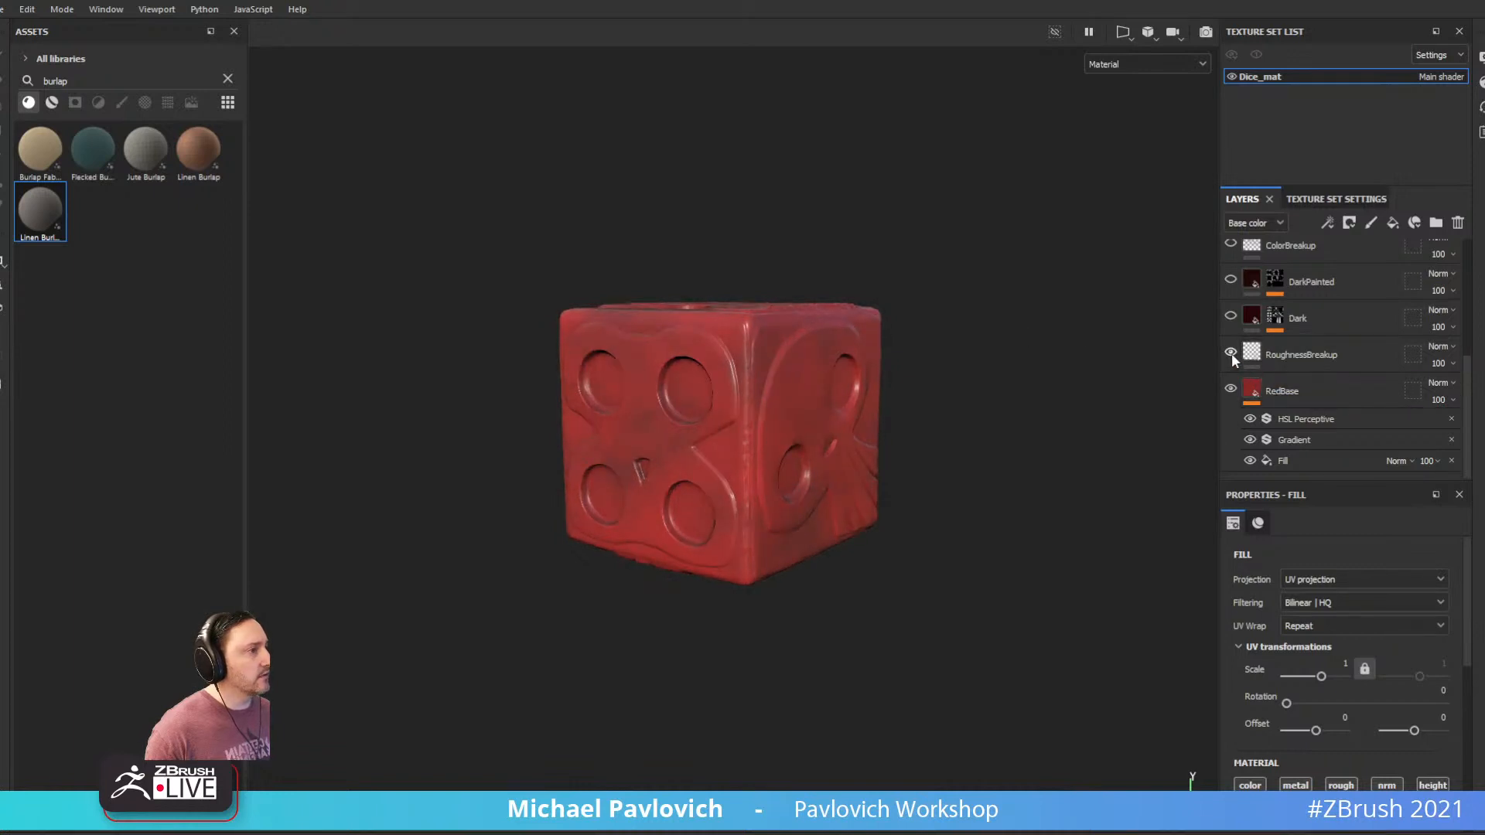
{"action": "left_click", "coordinate": [1230, 315]}
{"action": "left_click_drag", "start_coordinate": [1071, 317], "coordinate": [1049, 356], "text": "alt"}
Select the Dirt generator in the Dark layer's mask and set its Dirt Level to 0.9
{"action": "left_click", "coordinate": [1275, 322]}
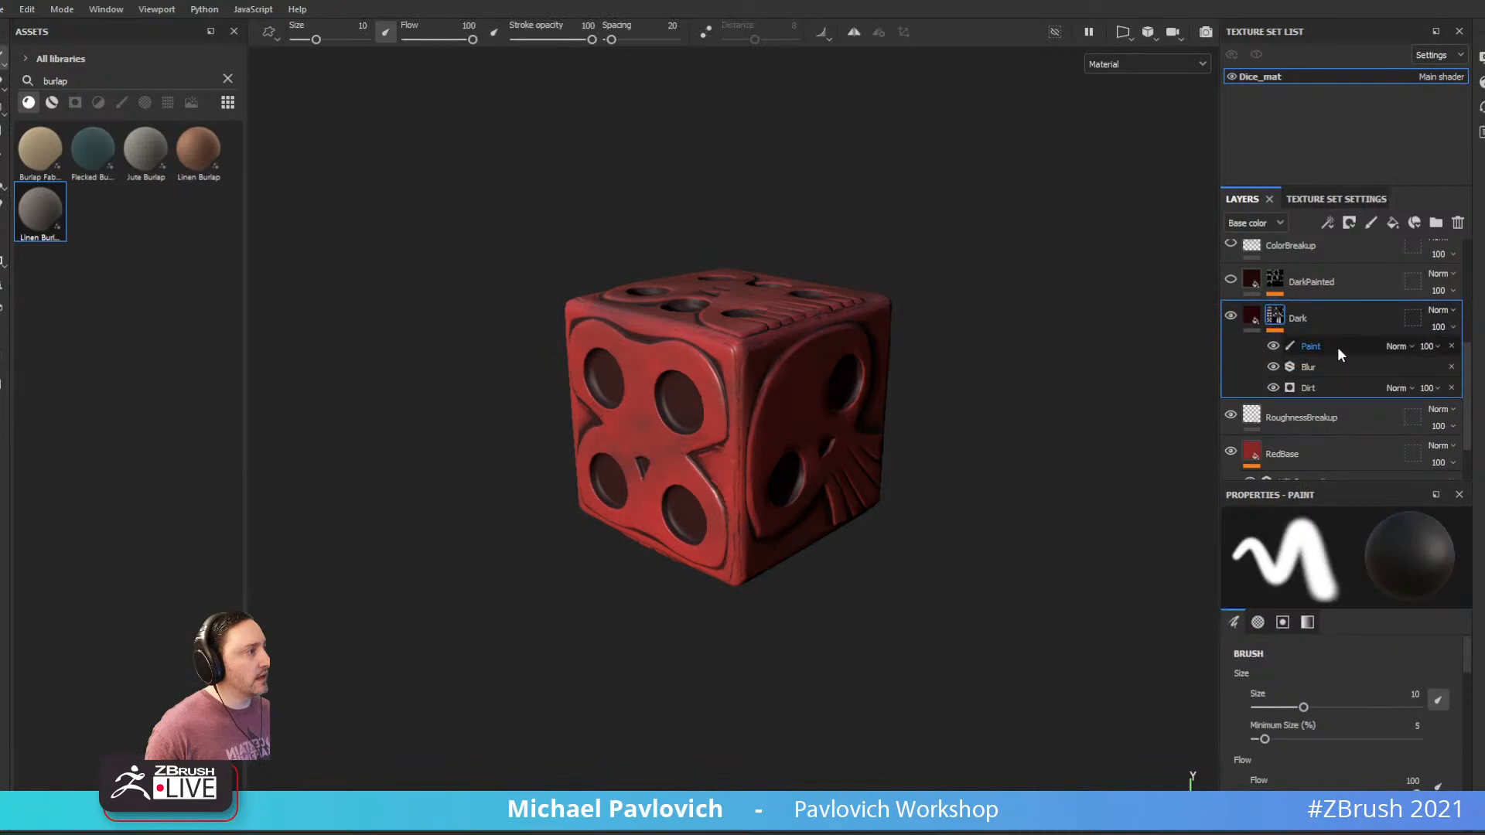
{"action": "left_click", "coordinate": [1338, 347]}
{"action": "left_click", "coordinate": [1321, 386]}
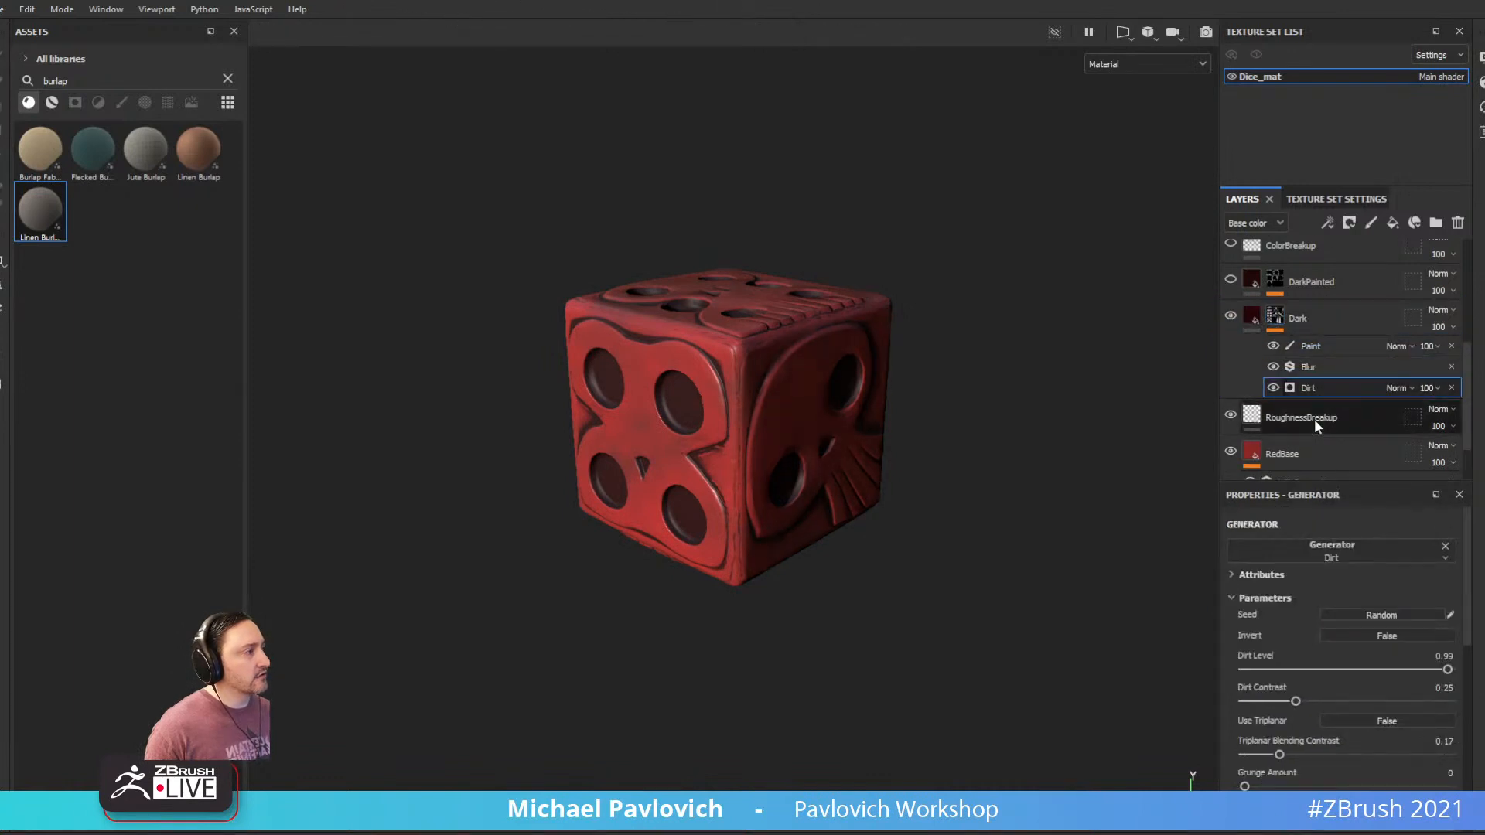
{"action": "mouse_move", "coordinate": [1431, 672]}
{"action": "left_mouse_down"}
{"action": "mouse_move", "coordinate": [1365, 671]}
{"action": "mouse_move", "coordinate": [1460, 681]}
{"action": "mouse_move", "coordinate": [1395, 679]}
{"action": "mouse_move", "coordinate": [1425, 681]}
{"action": "left_mouse_up"}
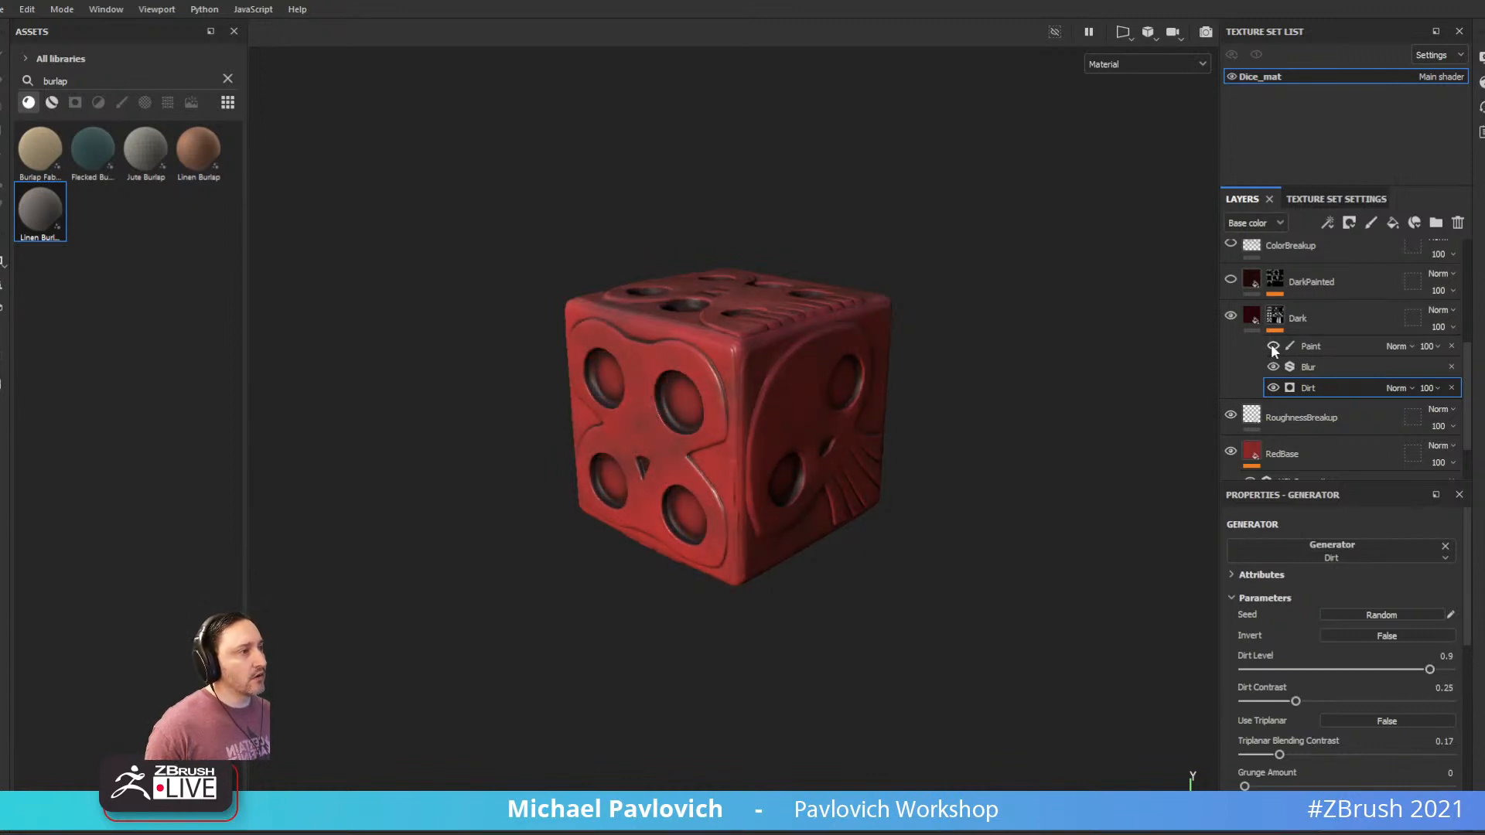
{"action": "left_click_drag", "start_coordinate": [1181, 354], "coordinate": [1191, 350], "text": "alt"}
Show the DarkPainted layer again and inspect its painted shading around the die's faces and edges
{"action": "left_click", "coordinate": [1231, 280]}
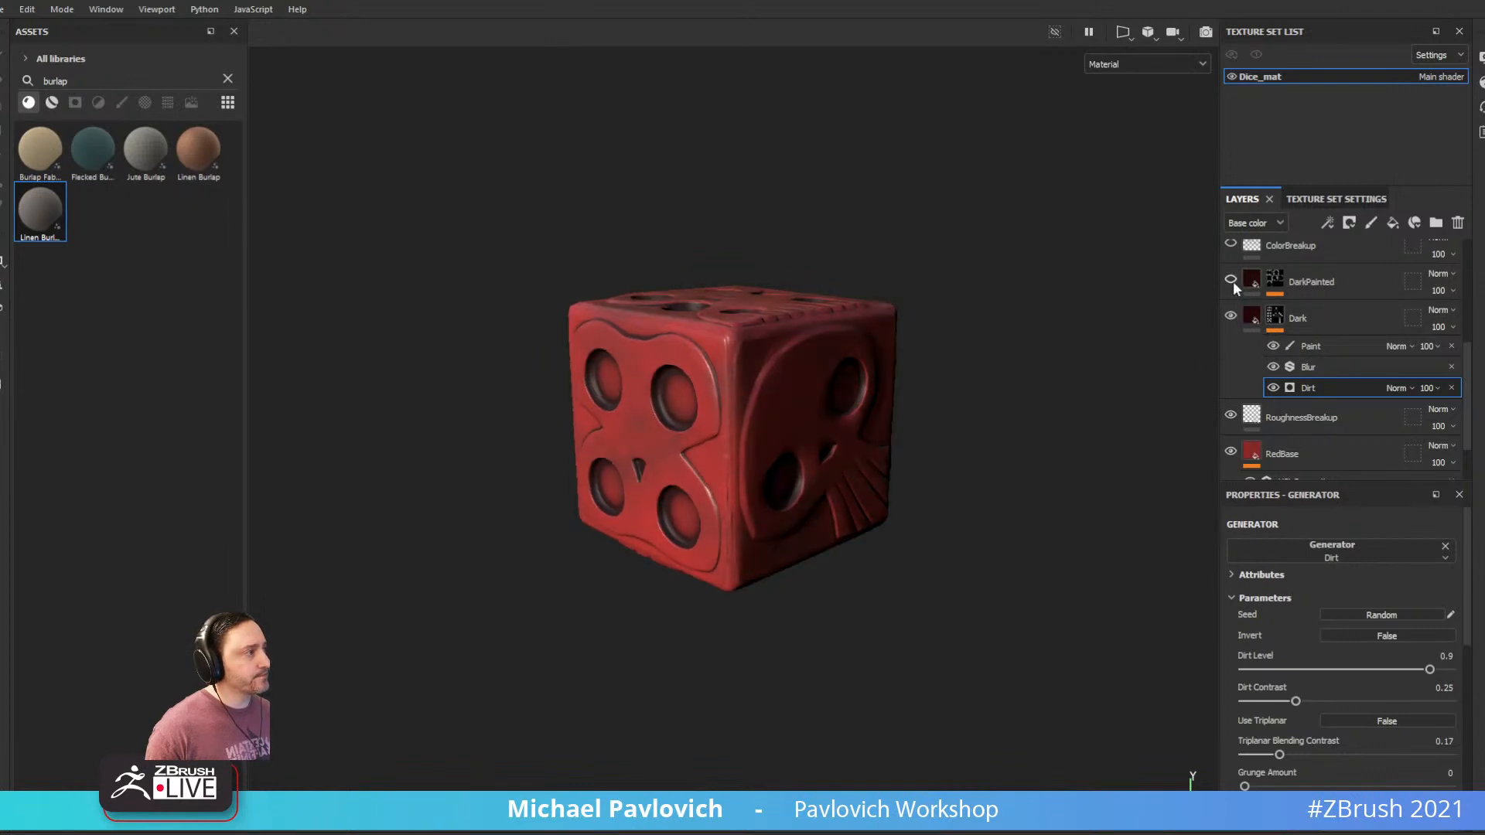
{"action": "left_click_drag", "start_coordinate": [1050, 321], "coordinate": [1176, 393], "text": "alt"}
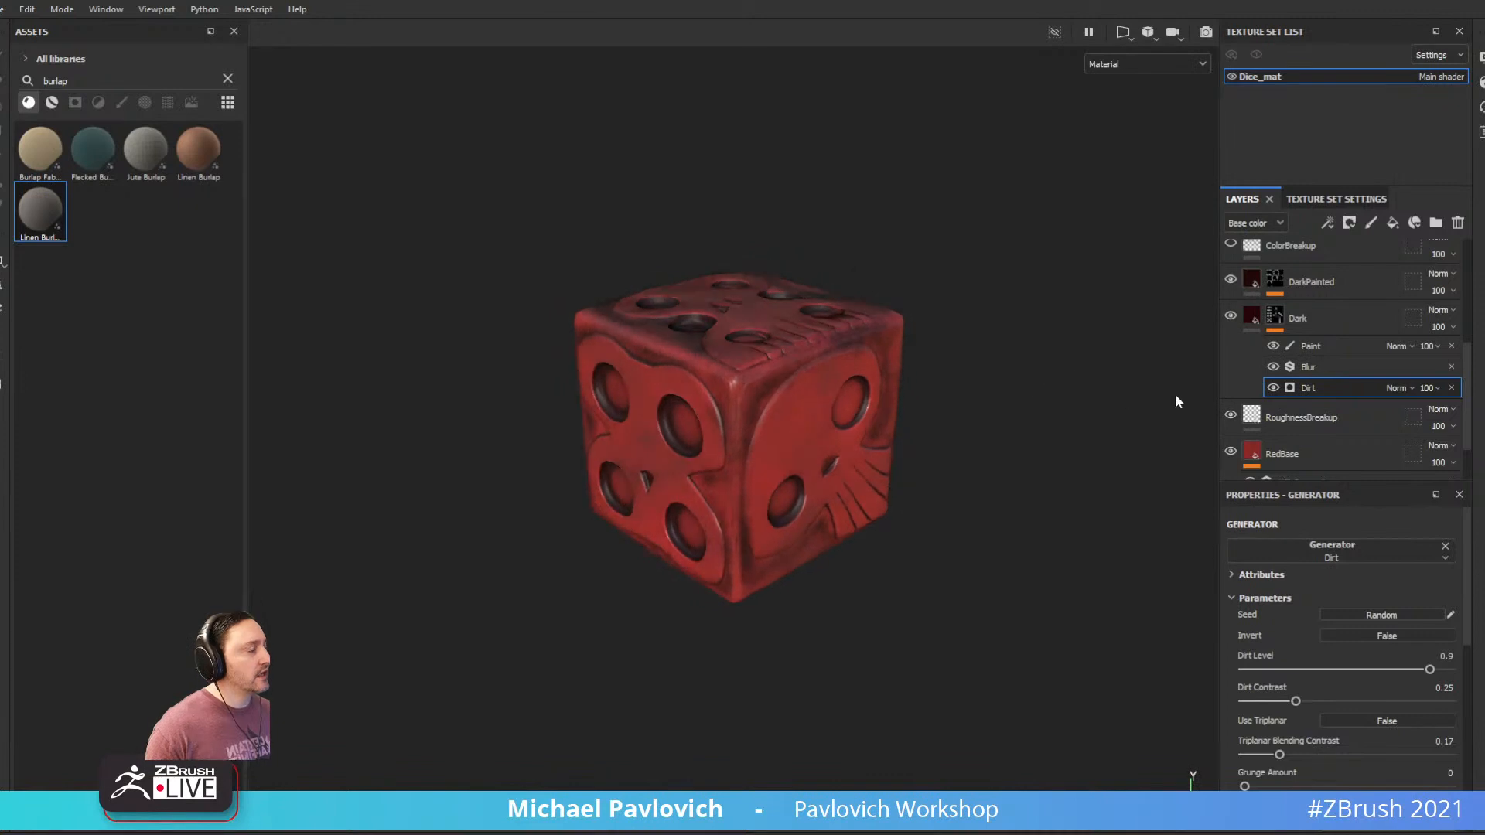
{"action": "scroll", "coordinate": [1316, 369], "scroll_direction": "up", "scroll_amount": 4}
{"action": "mouse_move", "coordinate": [909, 288]}
{"action": "left_mouse_down", "text": "alt"}
{"action": "mouse_move", "coordinate": [1014, 222]}
{"action": "mouse_move", "coordinate": [941, 285]}
{"action": "mouse_move", "coordinate": [901, 292]}
{"action": "left_mouse_up", "text": "alt"}
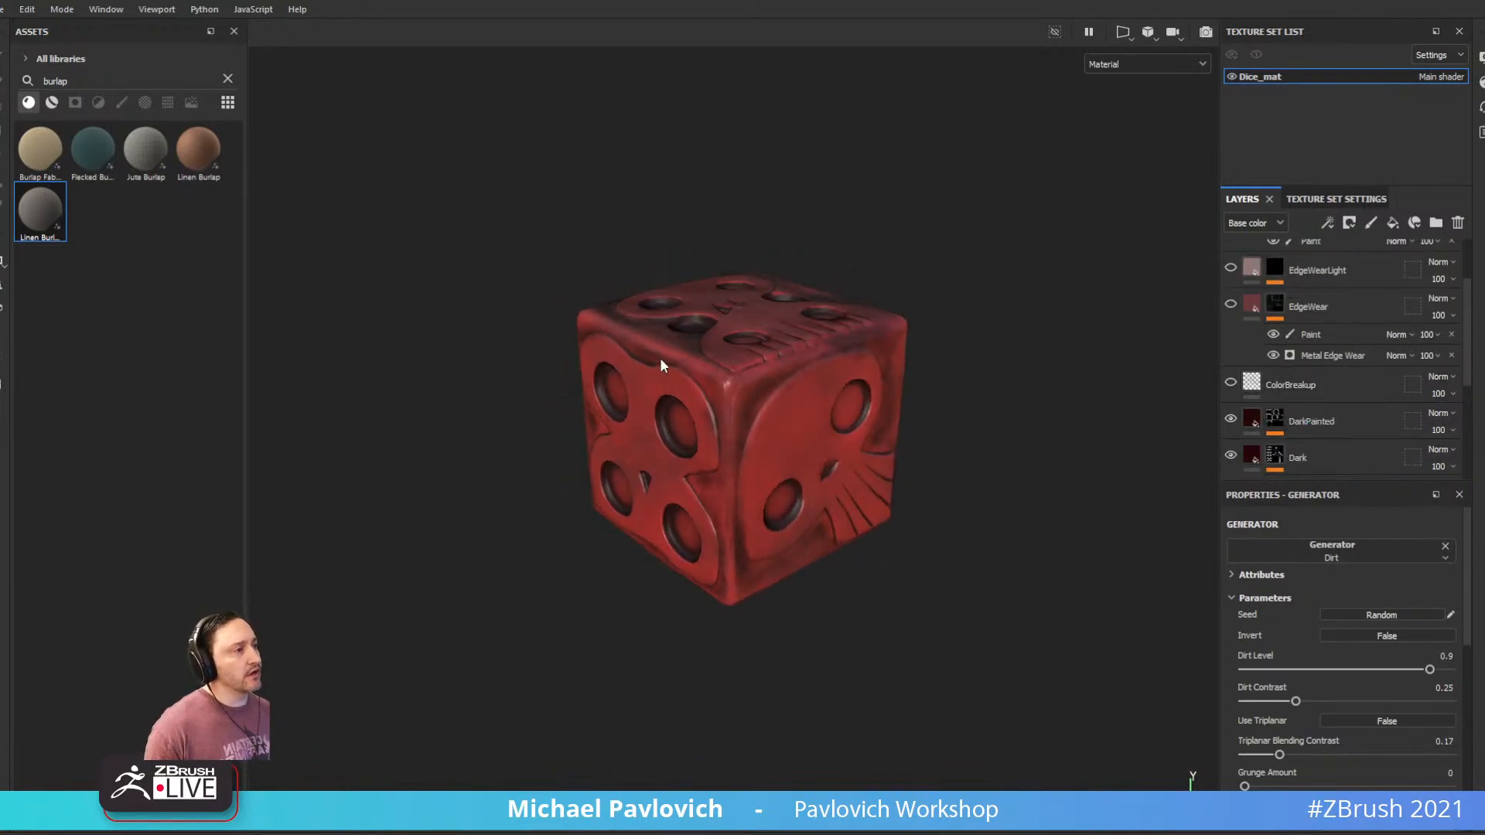
{"action": "left_click_drag", "start_coordinate": [800, 369], "coordinate": [975, 191], "text": "alt"}
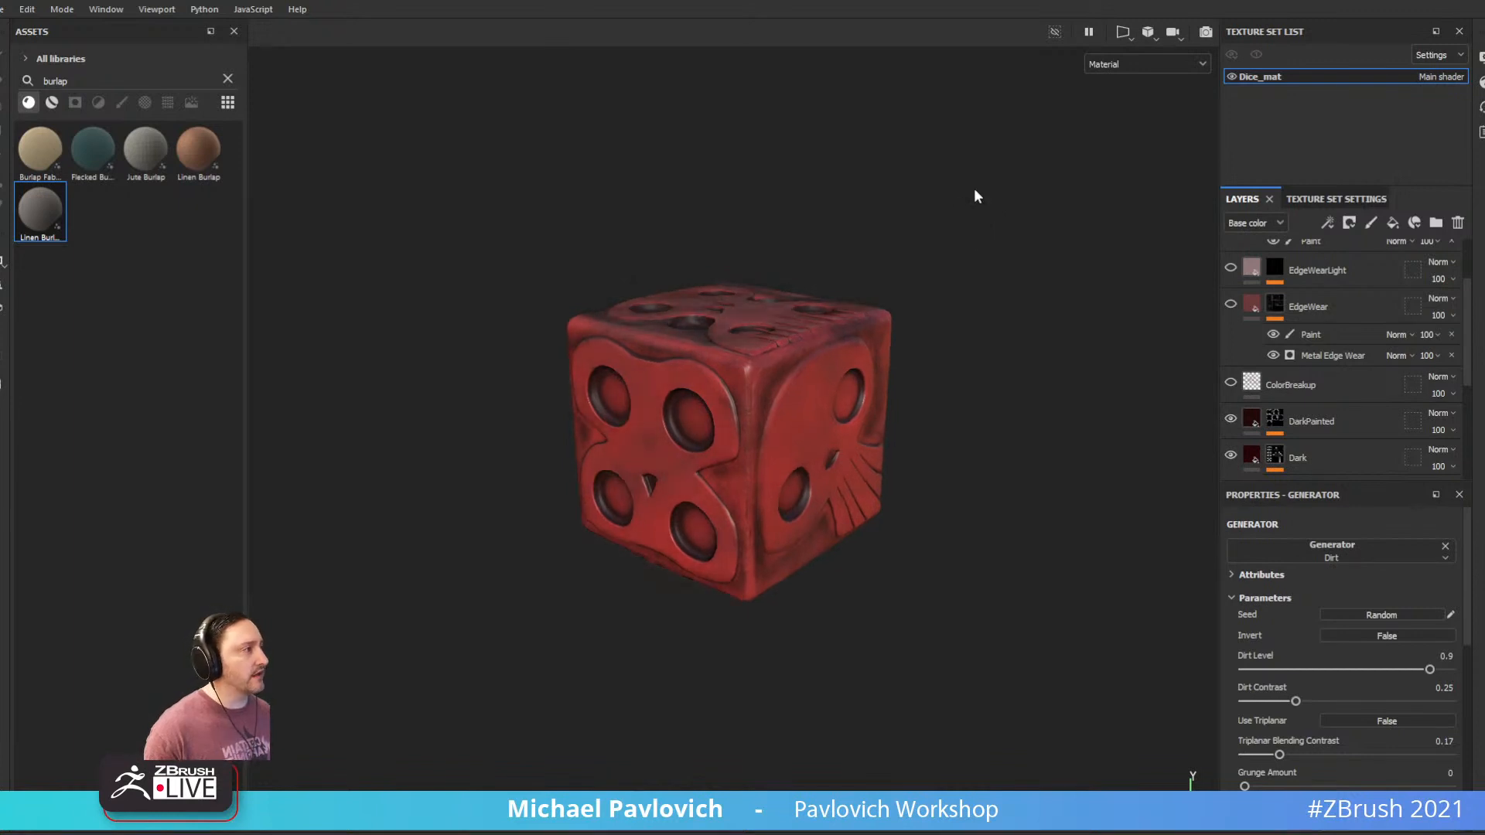
Show the ColorBreakup and EdgeWear layers and inspect the worn edges of the die
{"action": "left_click", "coordinate": [1231, 382]}
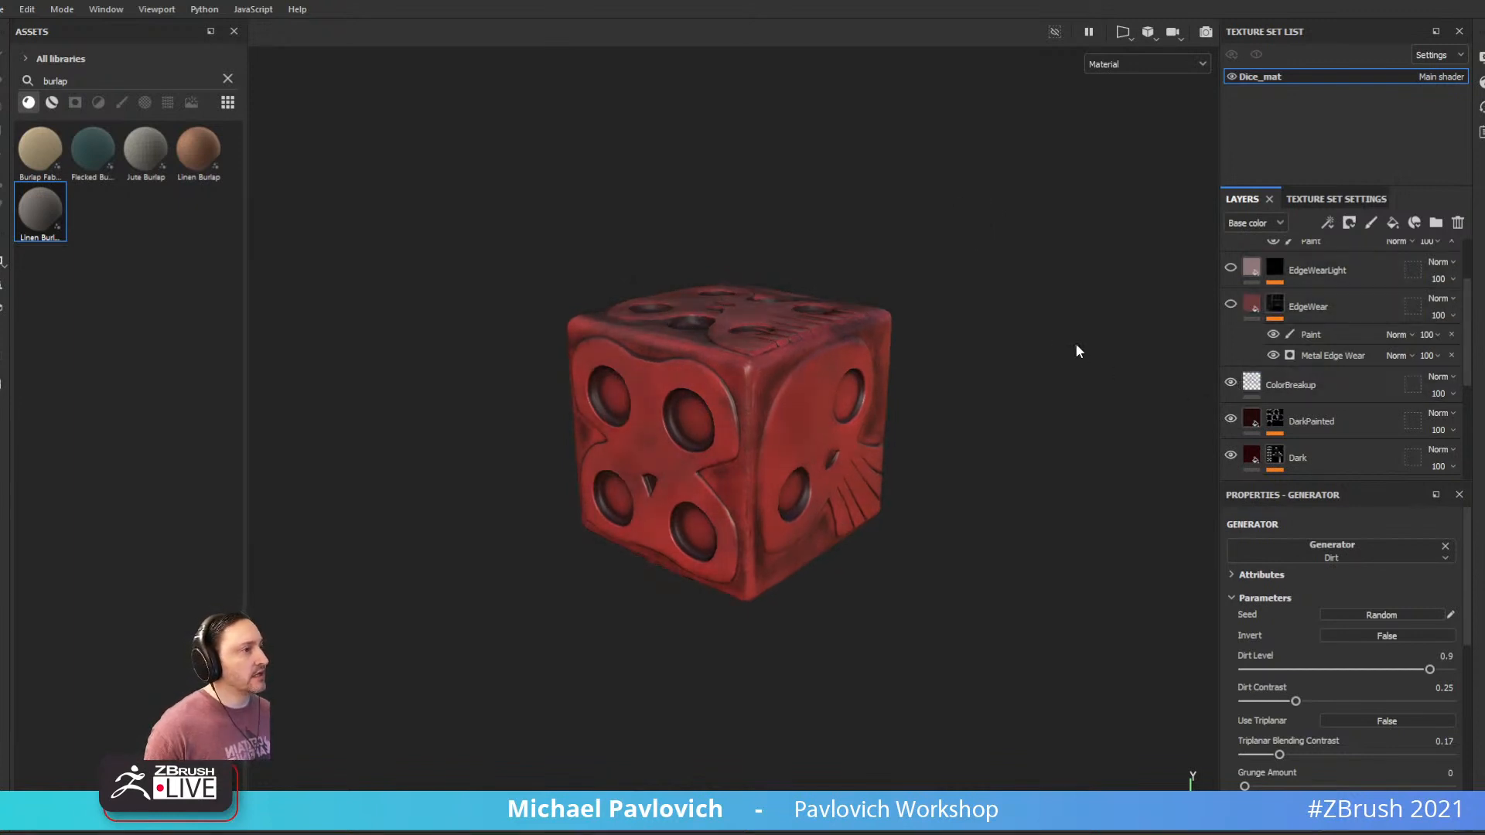
{"action": "left_click_drag", "start_coordinate": [1075, 341], "coordinate": [1200, 318], "text": "alt"}
{"action": "mouse_move", "coordinate": [912, 234]}
{"action": "right_mouse_down", "text": "shift"}
{"action": "mouse_move", "coordinate": [985, 250]}
{"action": "mouse_move", "coordinate": [921, 254]}
{"action": "mouse_move", "coordinate": [940, 260]}
{"action": "right_mouse_up", "text": "shift"}
{"action": "right_click_drag", "start_coordinate": [1029, 301], "coordinate": [1111, 356], "text": "alt"}
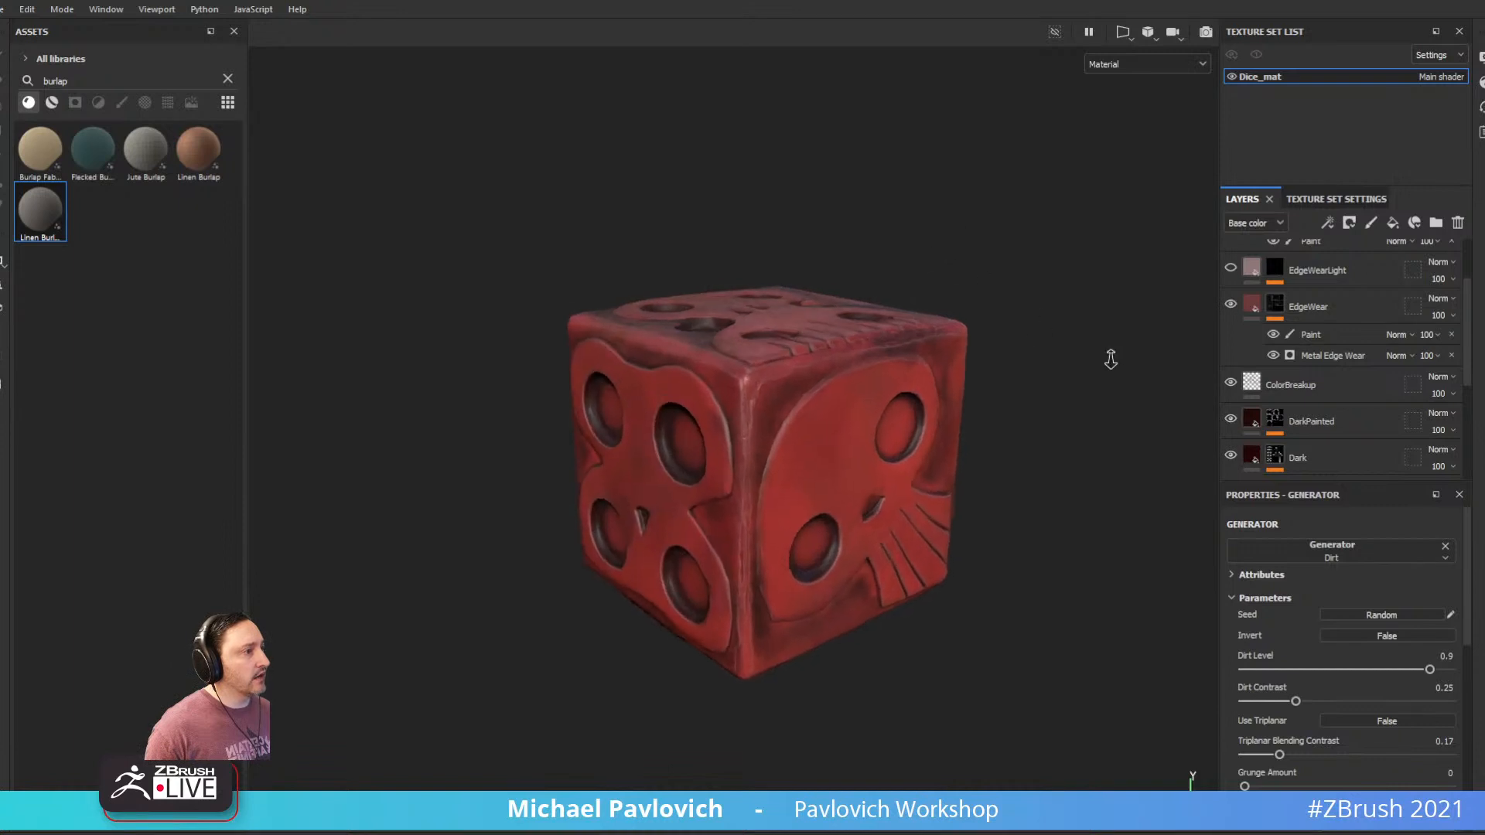
Set the Wear Level of EdgeWear's Metal Edge Wear generator to 0.66, and show the EdgeWearLight and LightScratches layers
{"action": "left_click", "coordinate": [1312, 352]}
{"action": "mouse_move", "coordinate": [1363, 671]}
{"action": "left_mouse_down"}
{"action": "mouse_move", "coordinate": [1442, 671]}
{"action": "mouse_move", "coordinate": [1381, 688]}
{"action": "mouse_move", "coordinate": [1426, 693]}
{"action": "mouse_move", "coordinate": [1376, 694]}
{"action": "left_mouse_up"}
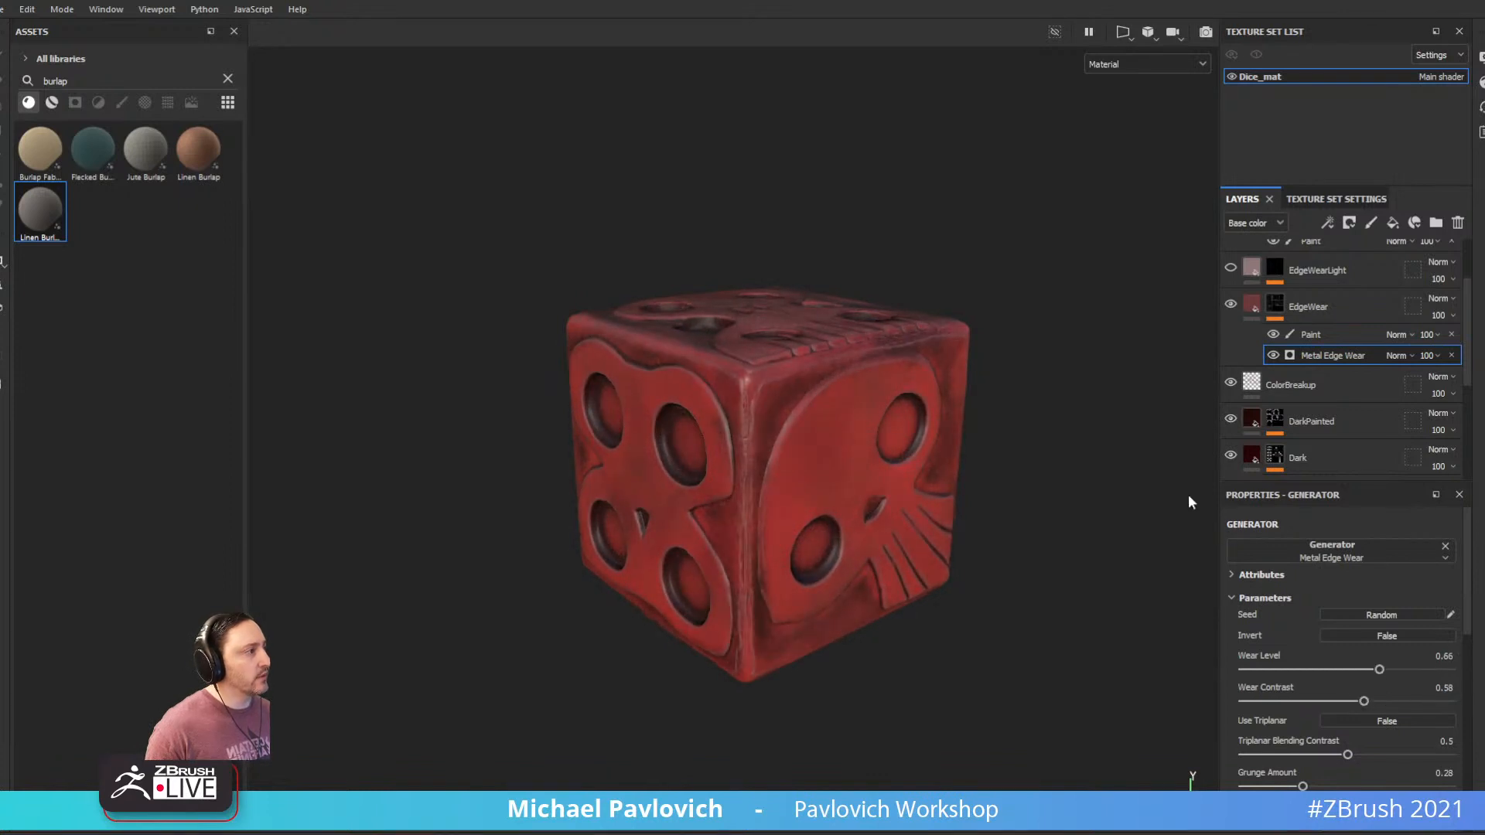
{"action": "scroll", "coordinate": [1229, 269], "scroll_direction": "up", "scroll_amount": 2}
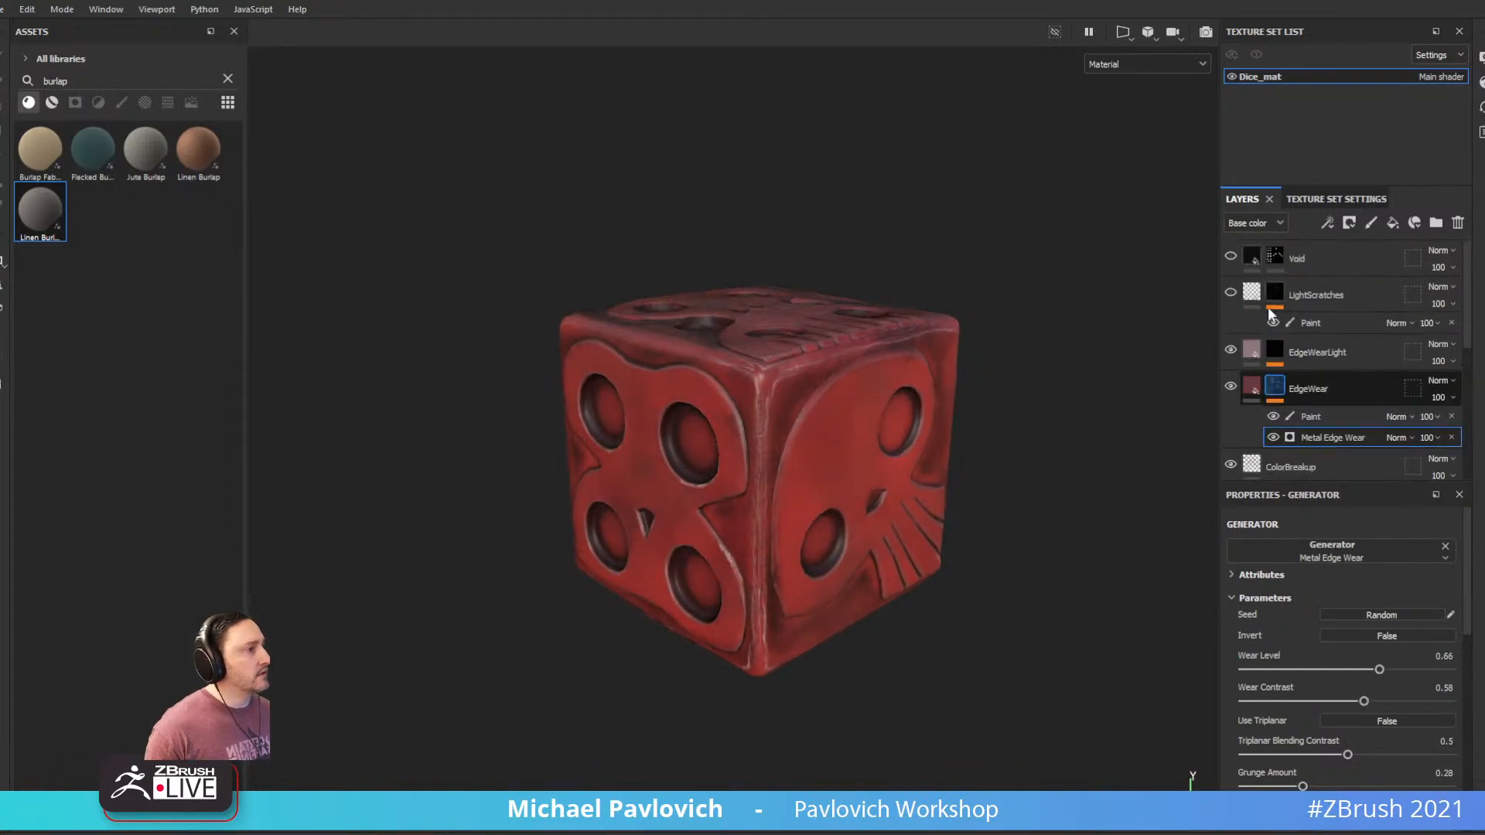
Add a fill layer above the Void layer and set its base color to bright green 1CFF00
{"action": "left_click", "coordinate": [1382, 257]}
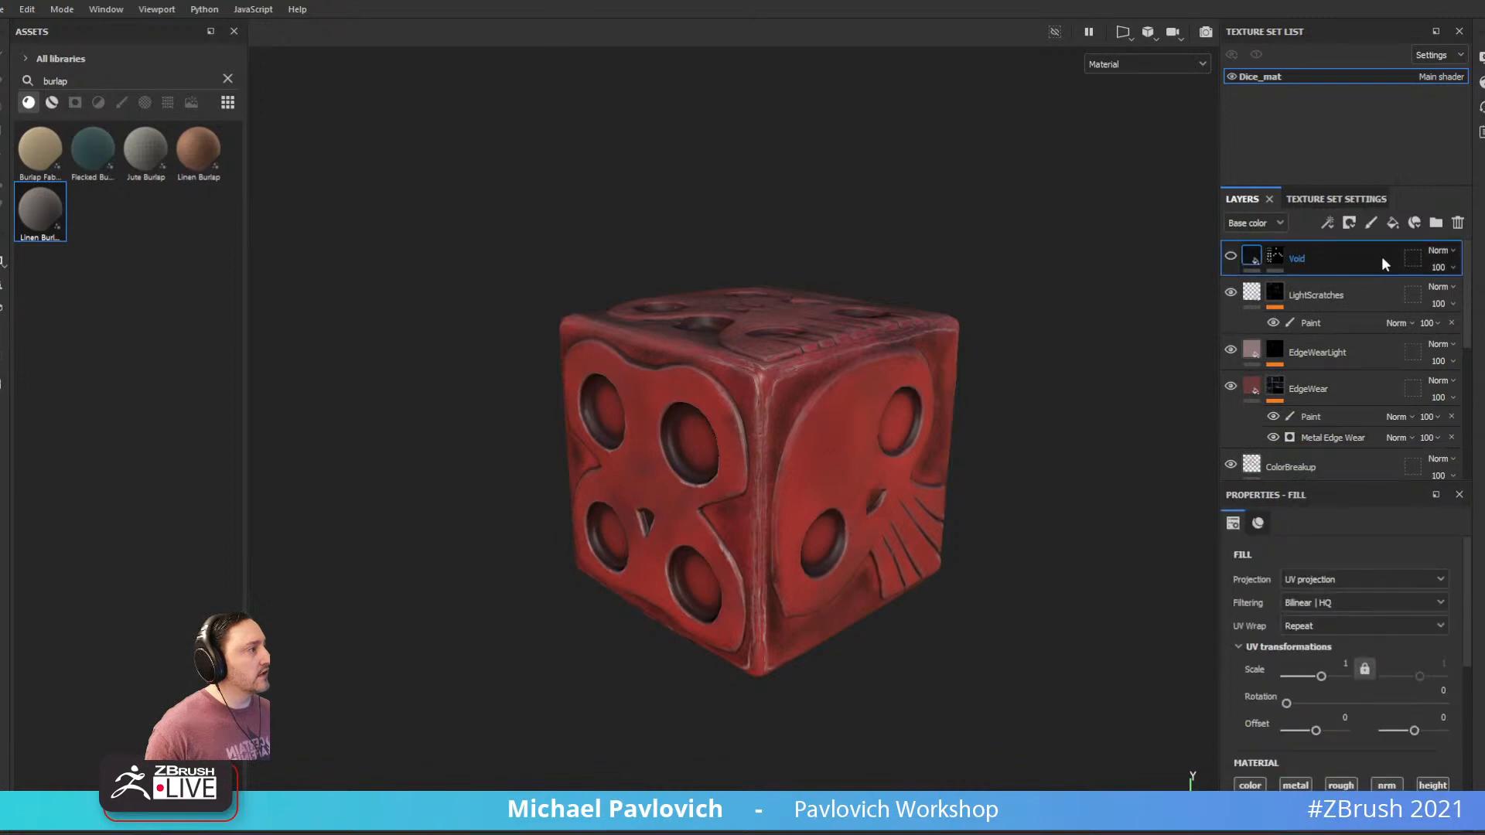
{"action": "left_click", "coordinate": [1392, 223]}
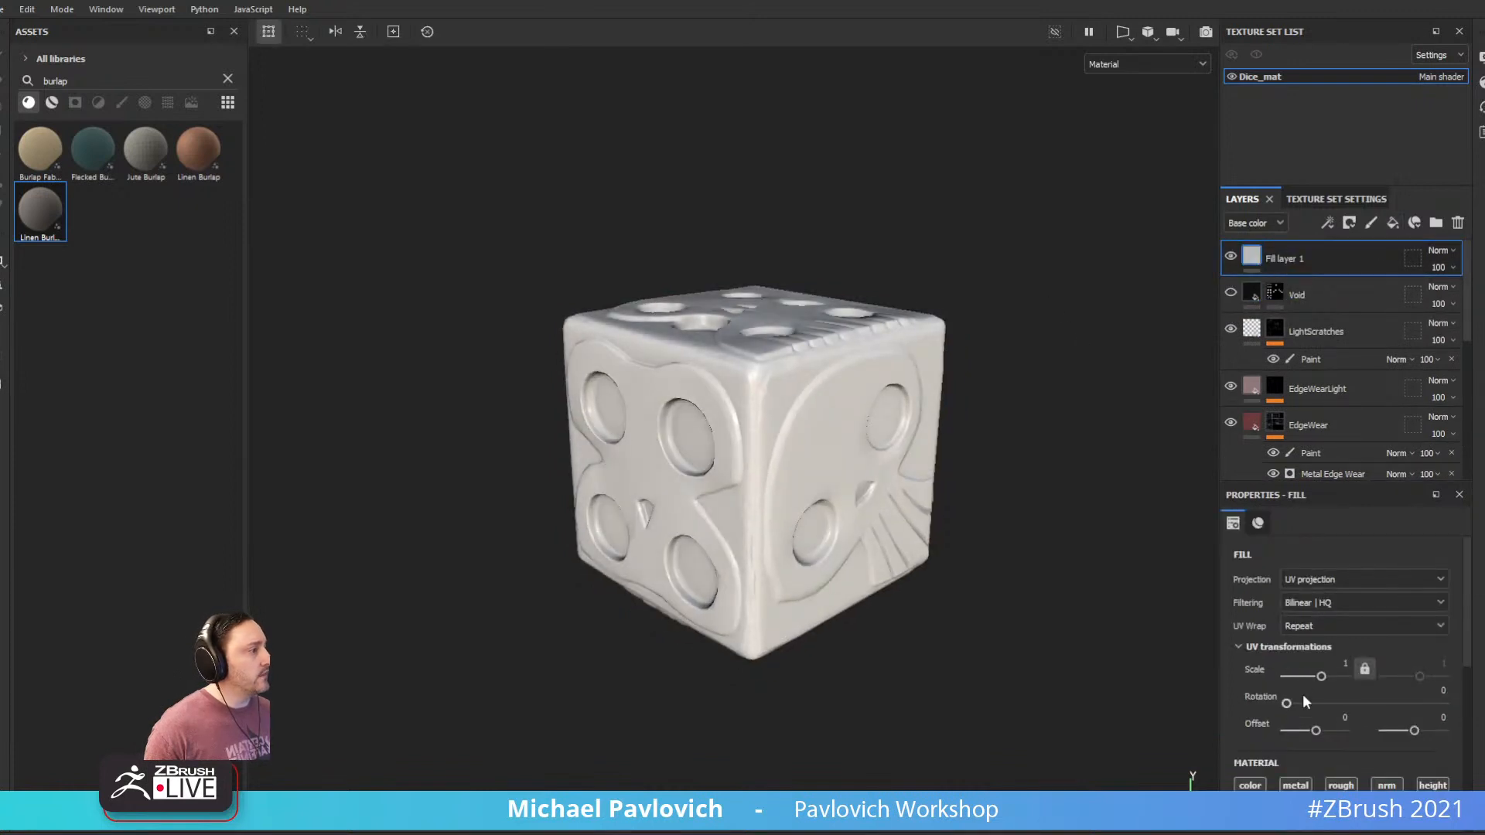
{"action": "scroll", "coordinate": [1292, 629], "scroll_direction": "down", "scroll_amount": 3}
{"action": "left_click", "coordinate": [1286, 707]}
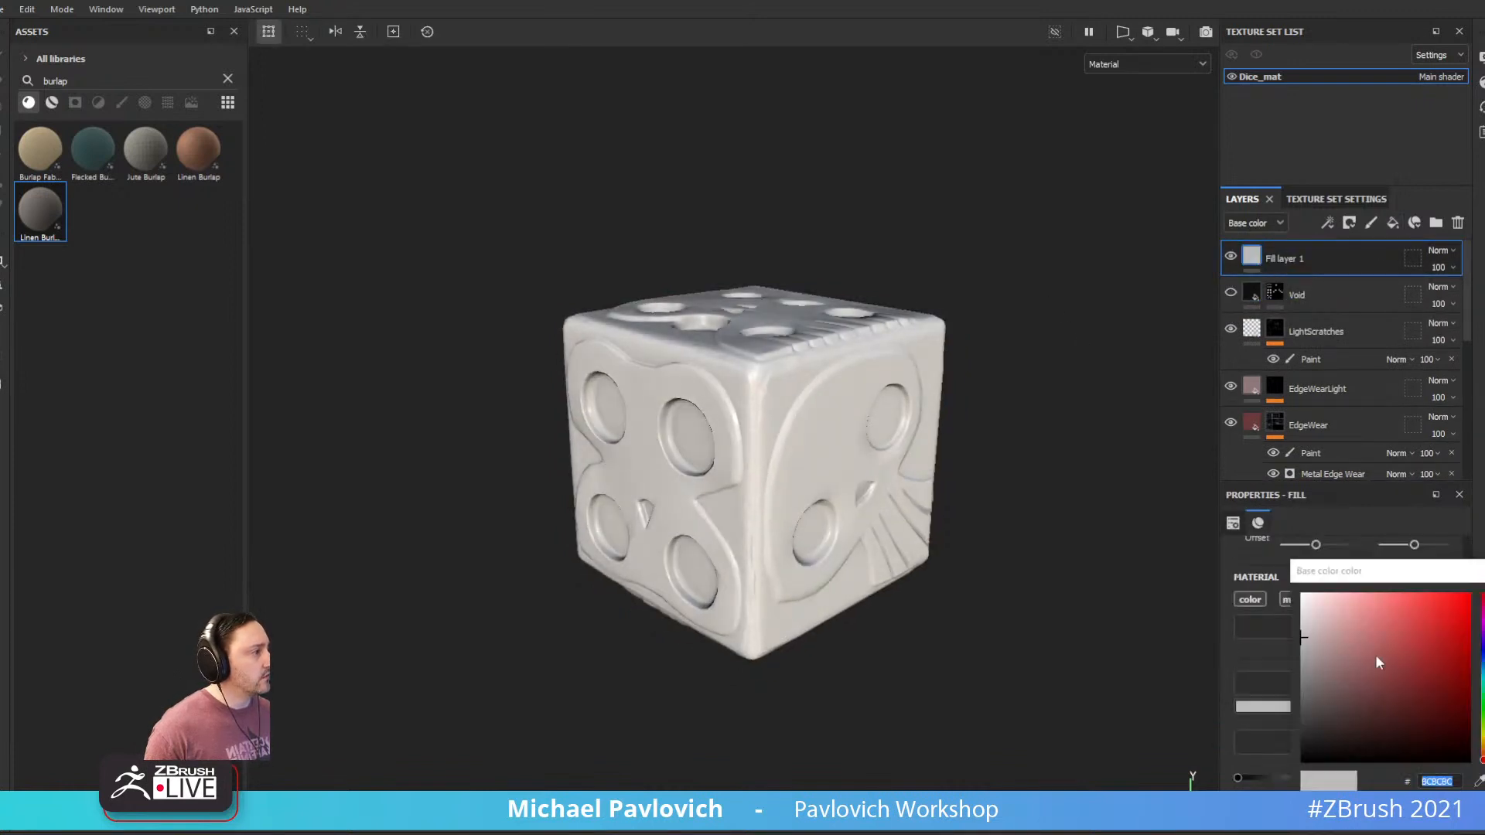
{"action": "left_click", "coordinate": [1483, 710]}
{"action": "left_click_drag", "start_coordinate": [1458, 611], "coordinate": [1472, 592]}
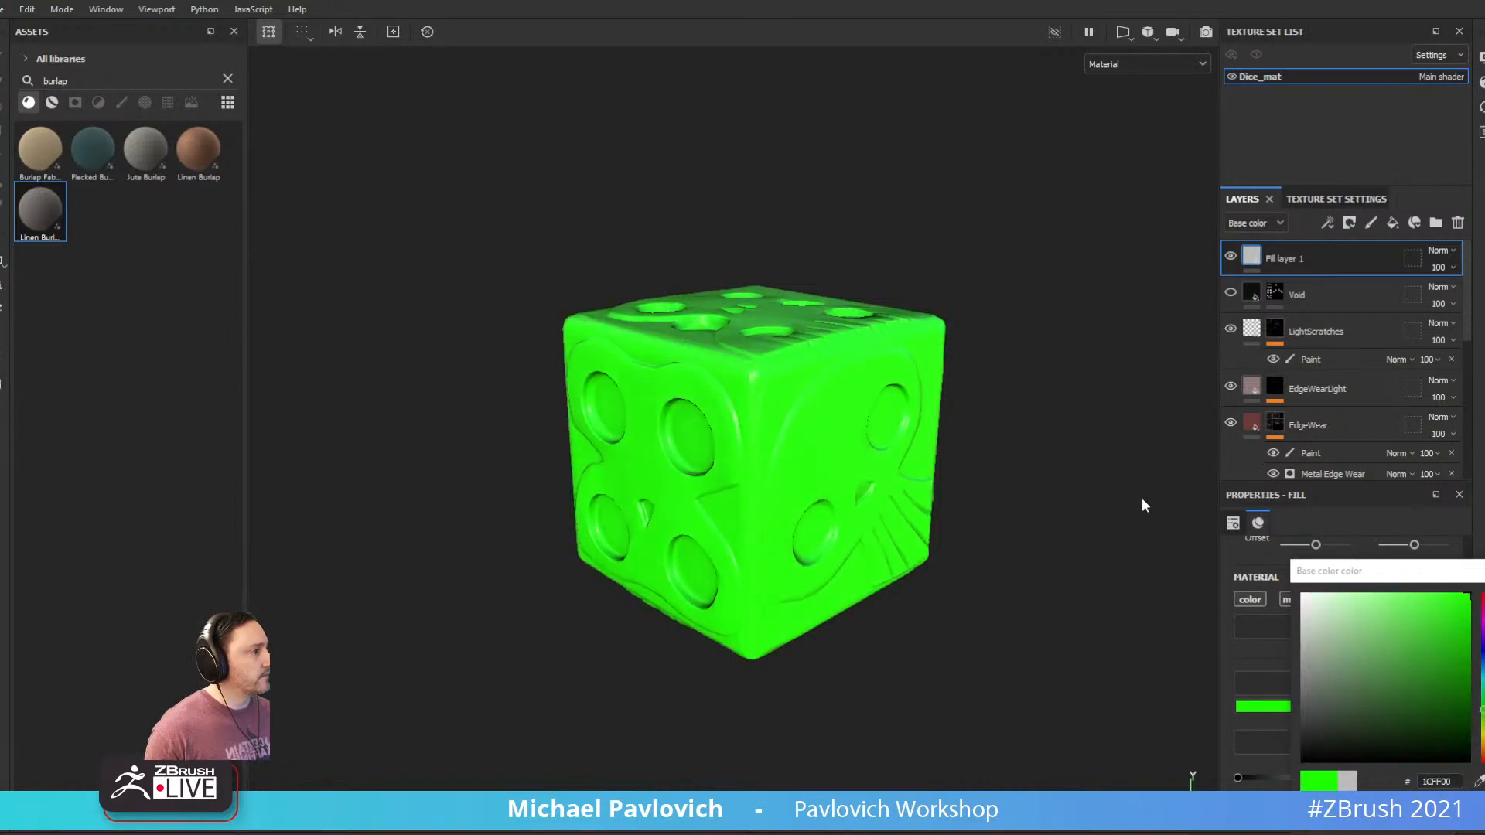
{"action": "left_click_drag", "start_coordinate": [1143, 499], "coordinate": [1153, 480], "text": "alt"}
{"action": "left_click", "coordinate": [1481, 570]}
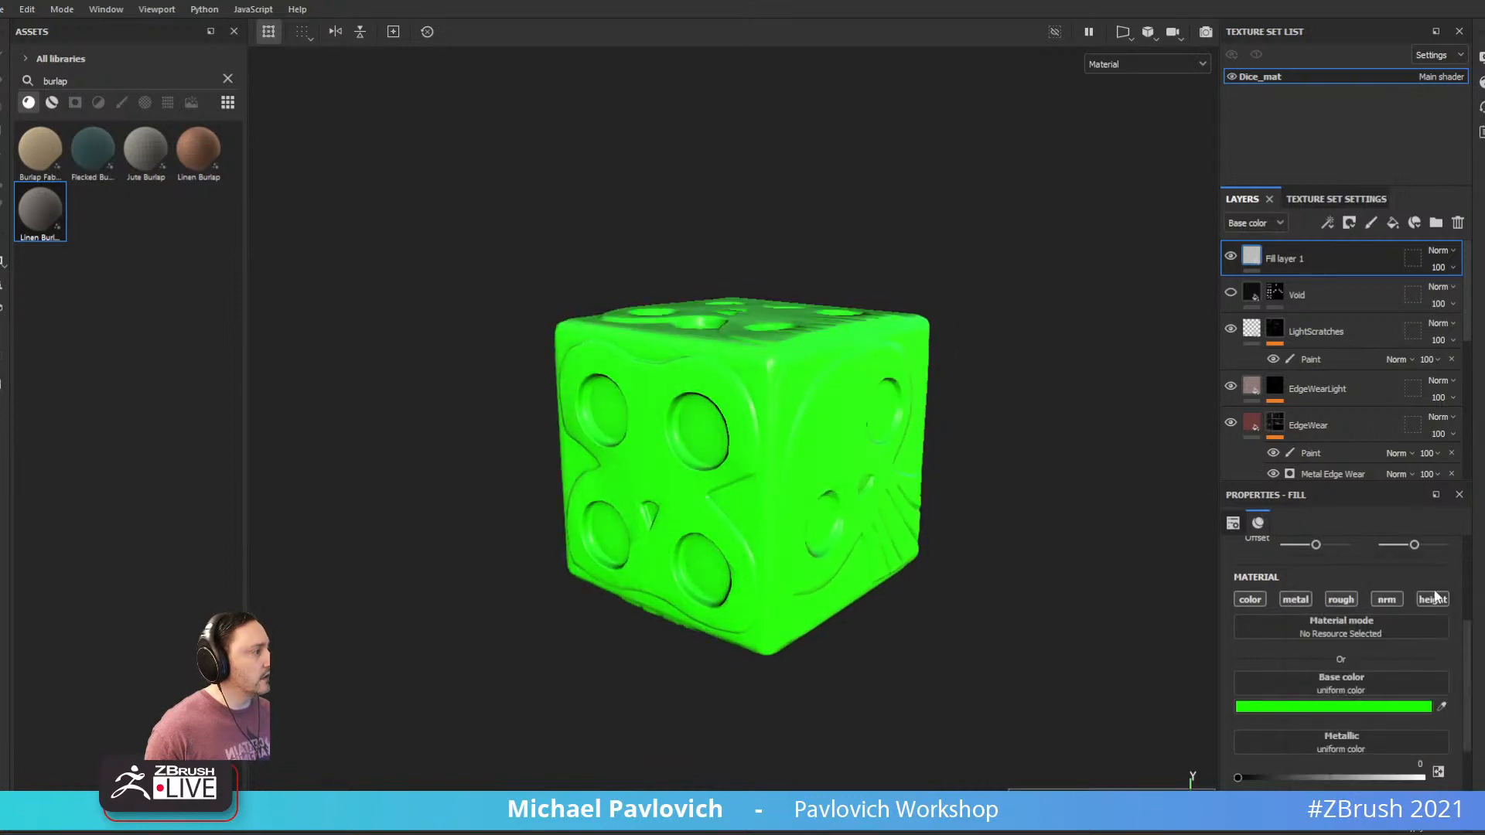
Add a black mask to the green Fill layer 1 and add a Paint effect to that mask
{"action": "right_click", "coordinate": [1258, 260]}
{"action": "left_click", "coordinate": [1285, 272]}
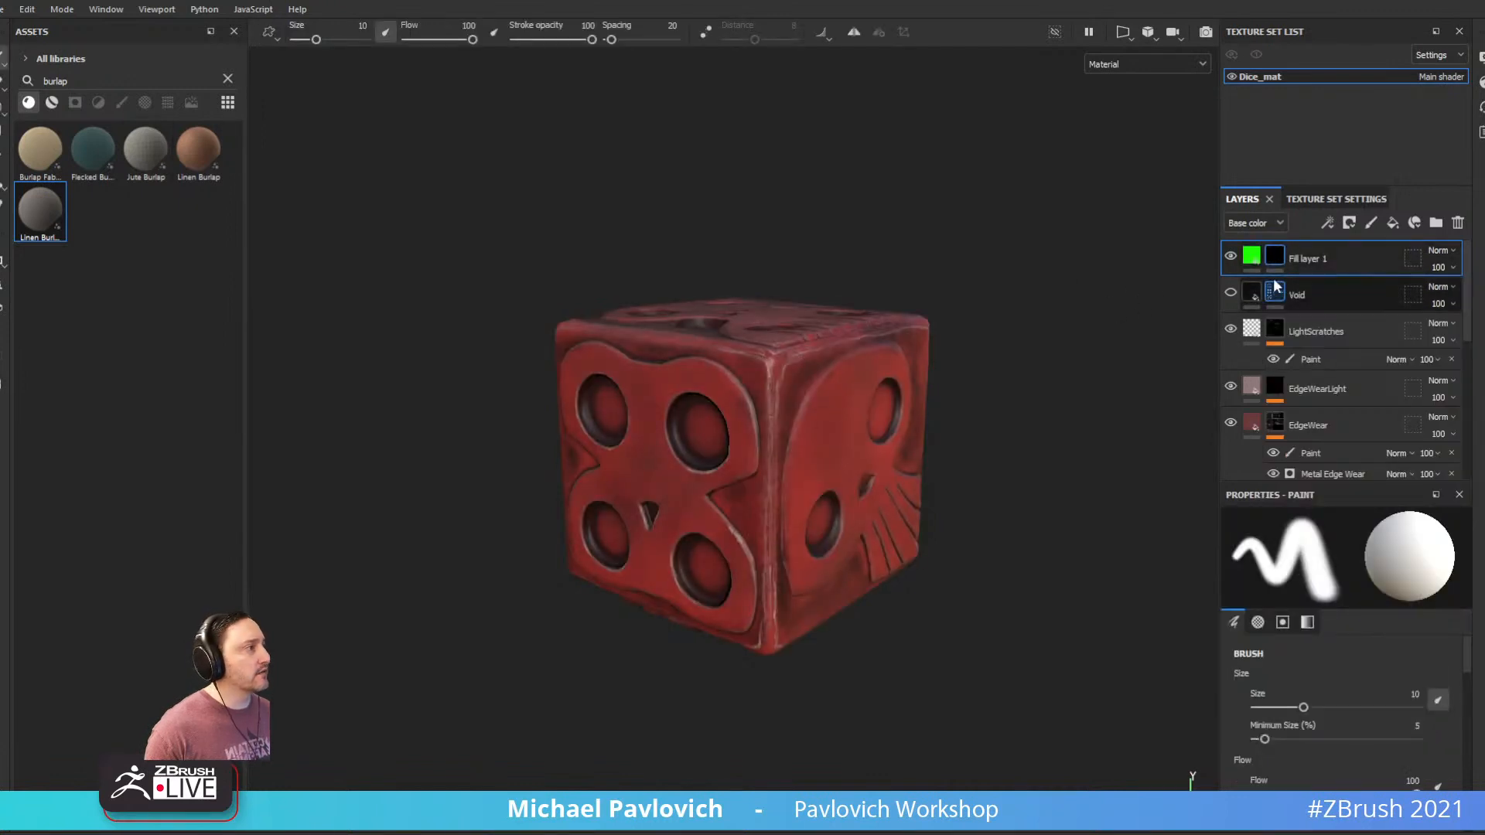
{"action": "right_click", "coordinate": [1277, 257]}
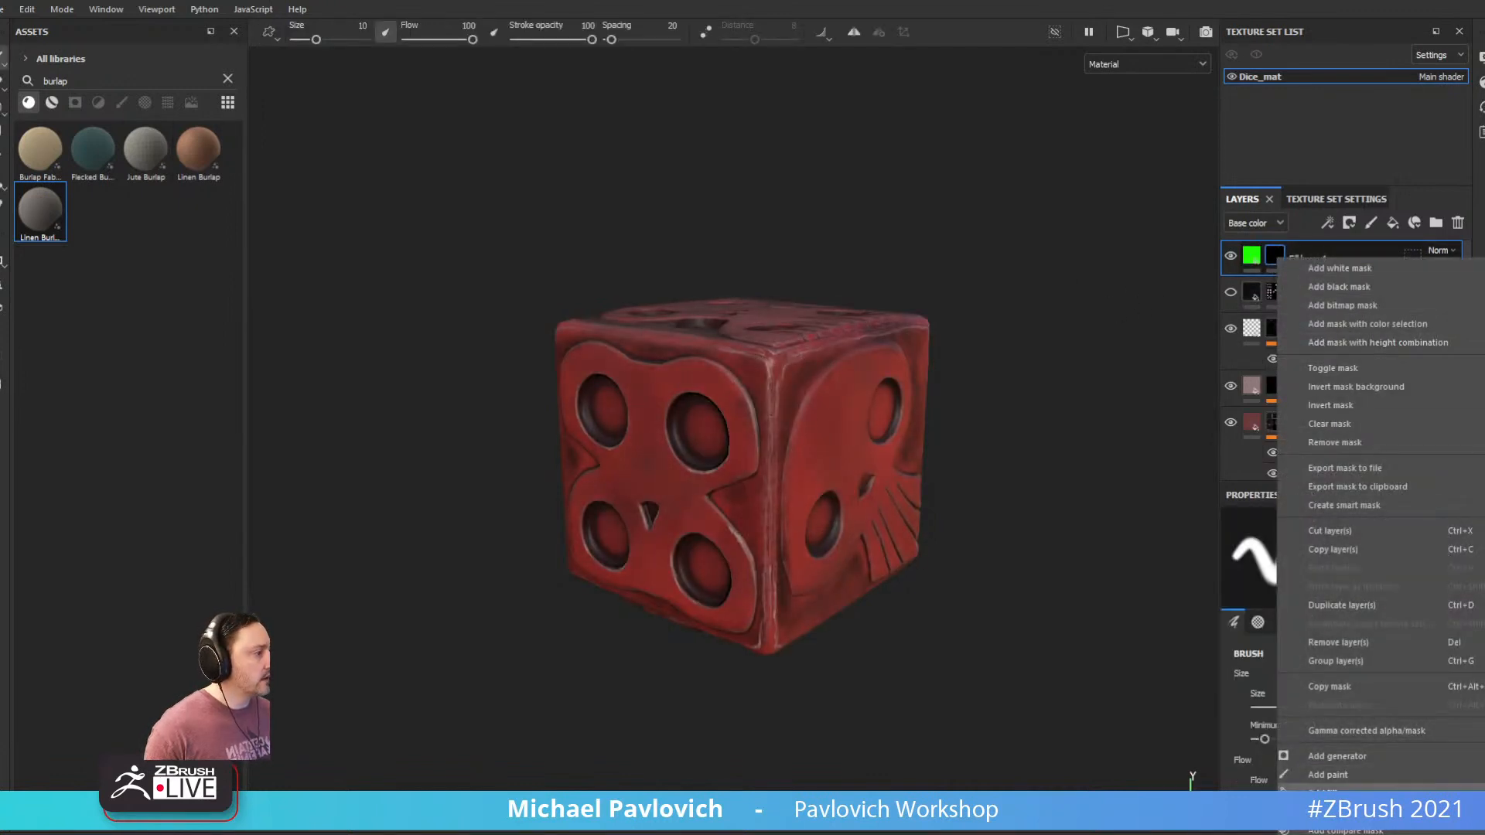
{"action": "left_click", "coordinate": [1327, 775]}
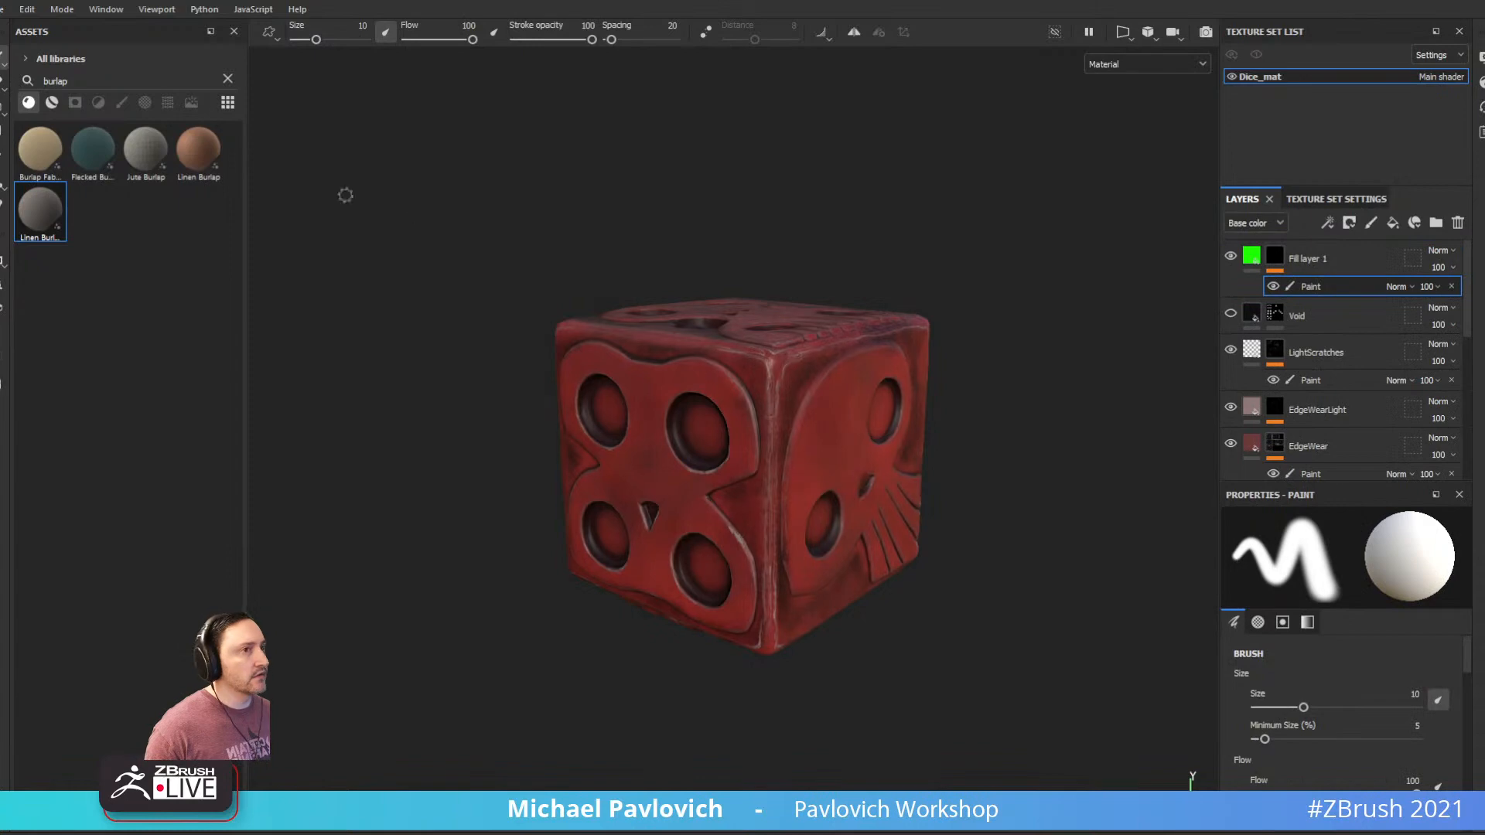
Filter the assets to brushes, search them for "physics", and clear the search
{"action": "left_click", "coordinate": [120, 102]}
{"action": "left_click", "coordinate": [227, 78]}
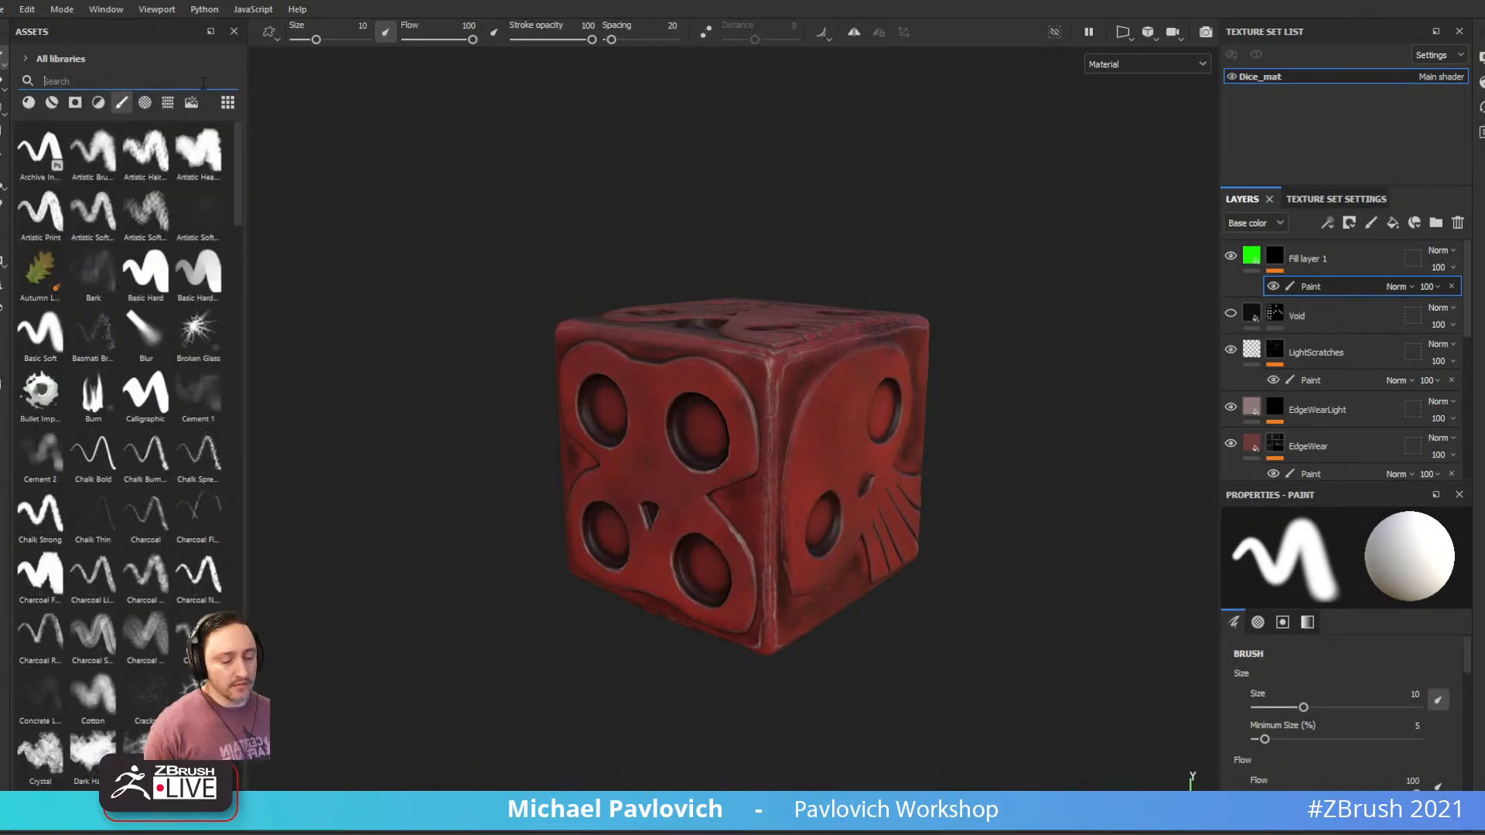
{"action": "type", "text": "rand"}
{"action": "key", "text": "BackSpace"}
{"action": "key", "text": "BackSpace"}
{"action": "key", "text": "BackSpace"}
{"action": "key", "text": "BackSpace"}
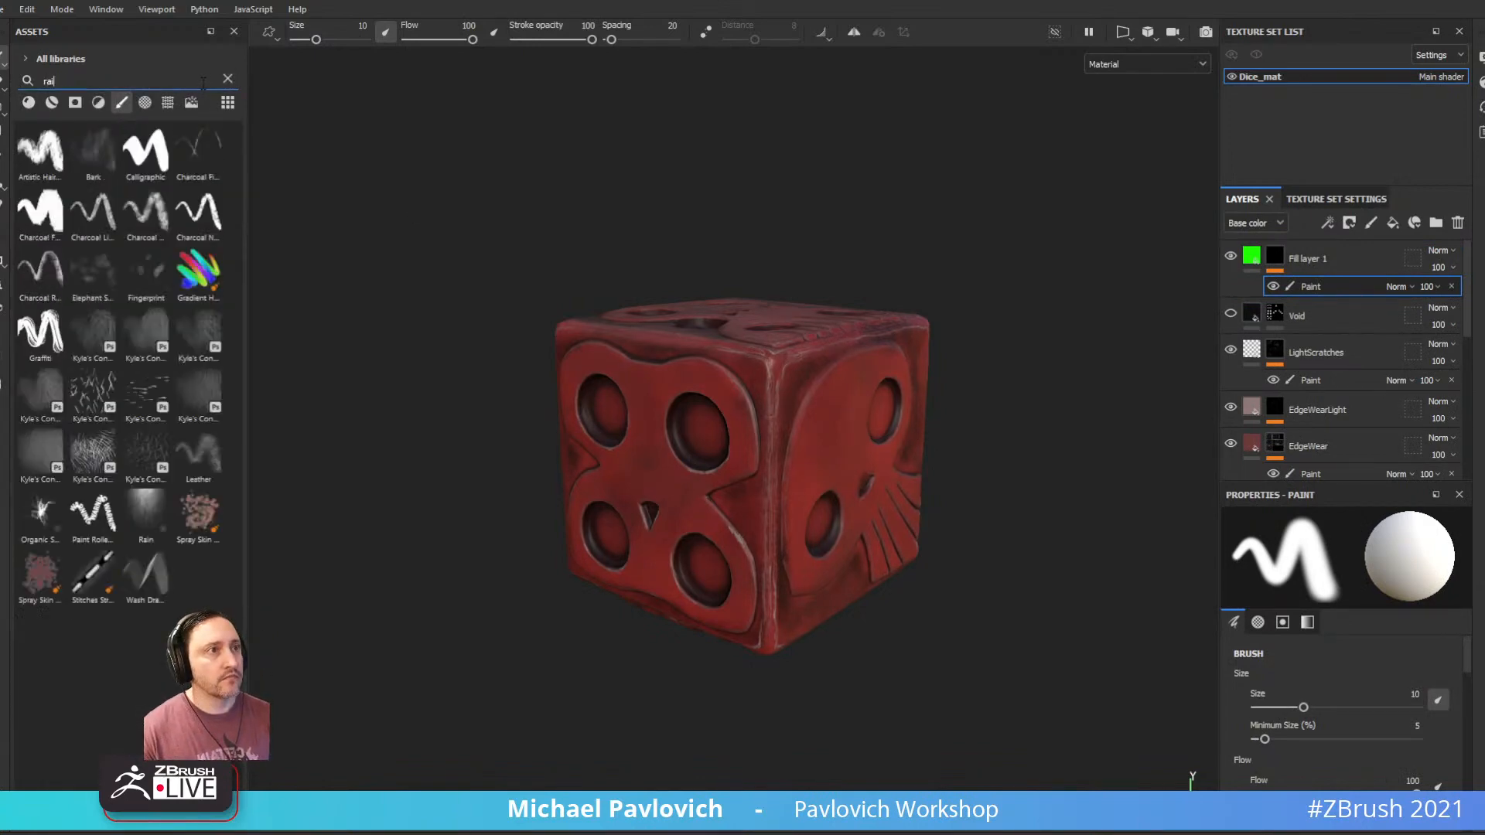
{"action": "type", "text": "ophy"}
{"action": "key", "text": "BackSpace"}
{"action": "key", "text": "BackSpace"}
{"action": "key", "text": "BackSpace"}
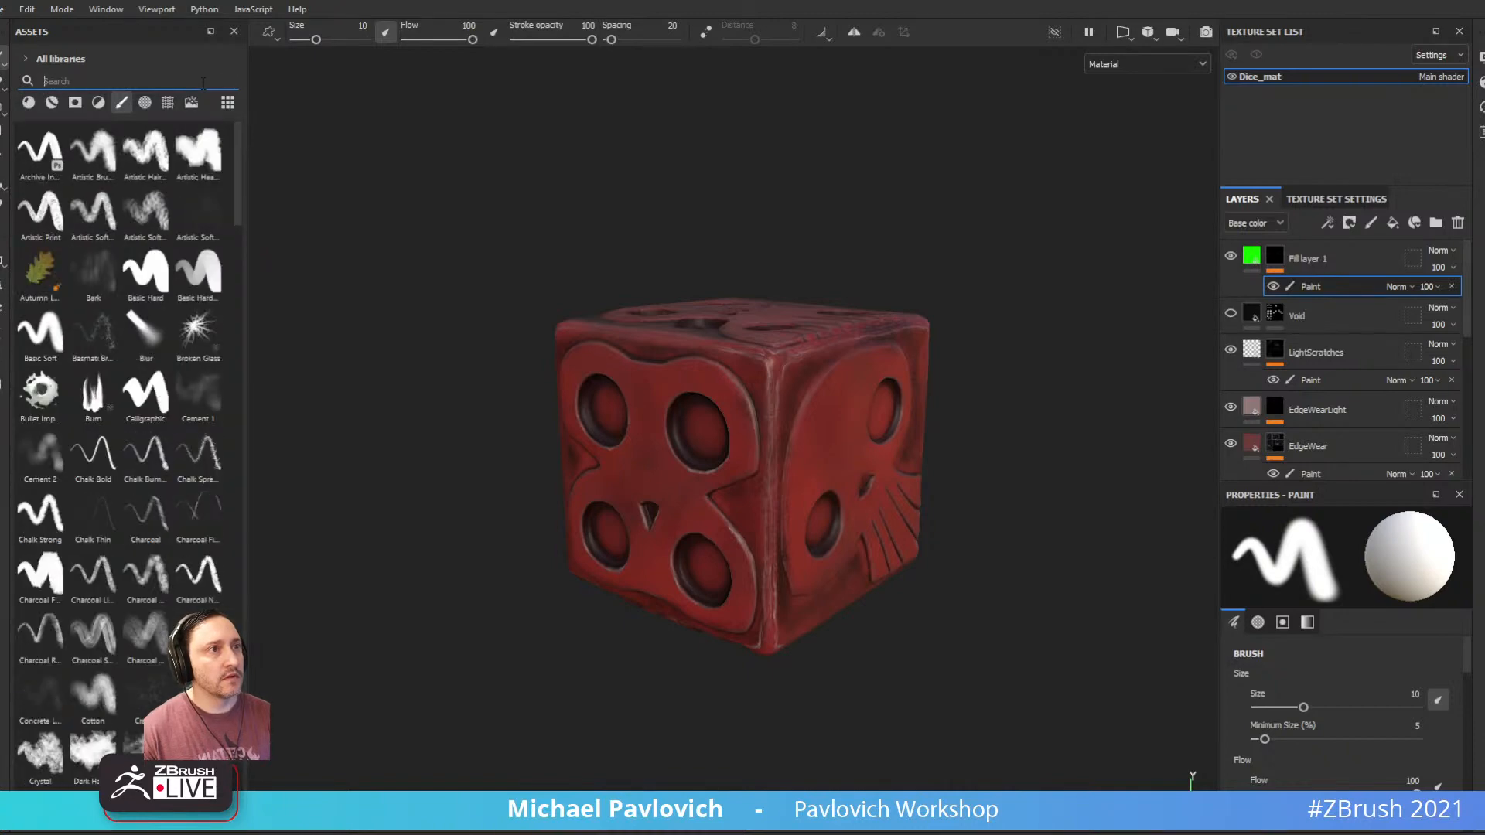
{"action": "type", "text": "physics"}
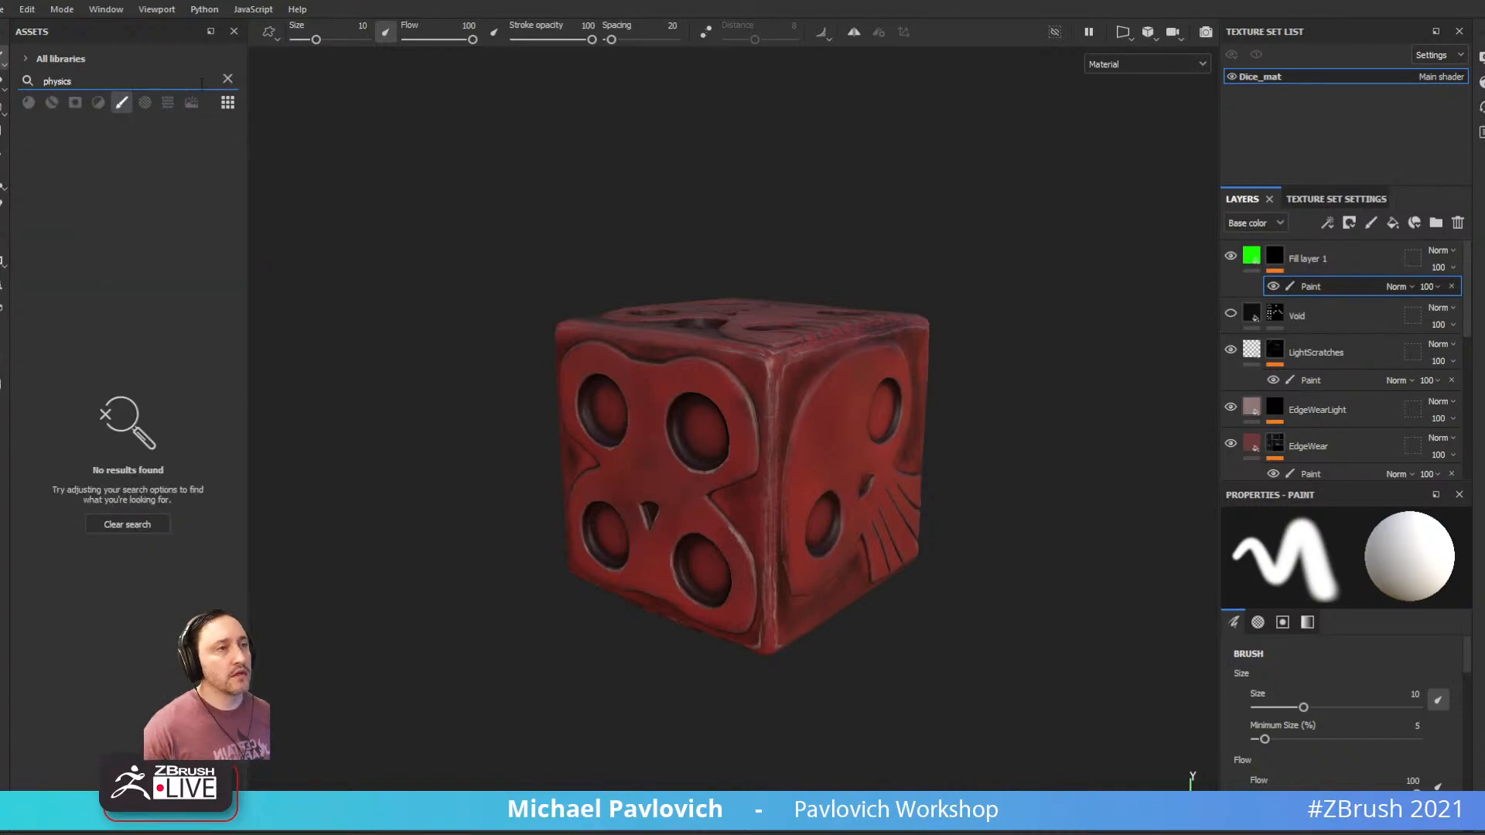
{"action": "double_click", "coordinate": [58, 80]}
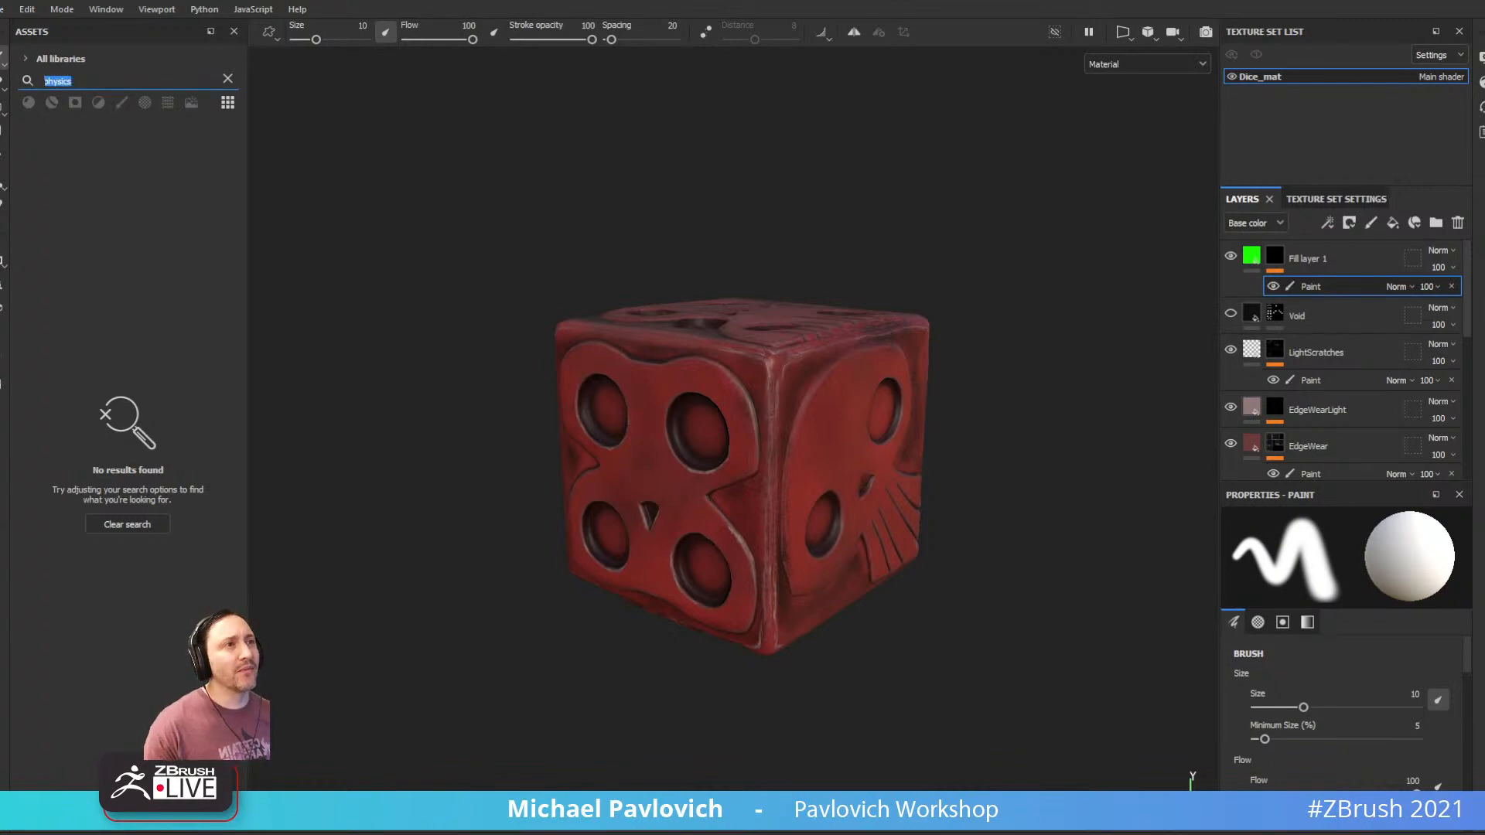
{"action": "key", "text": "BackSpace"}
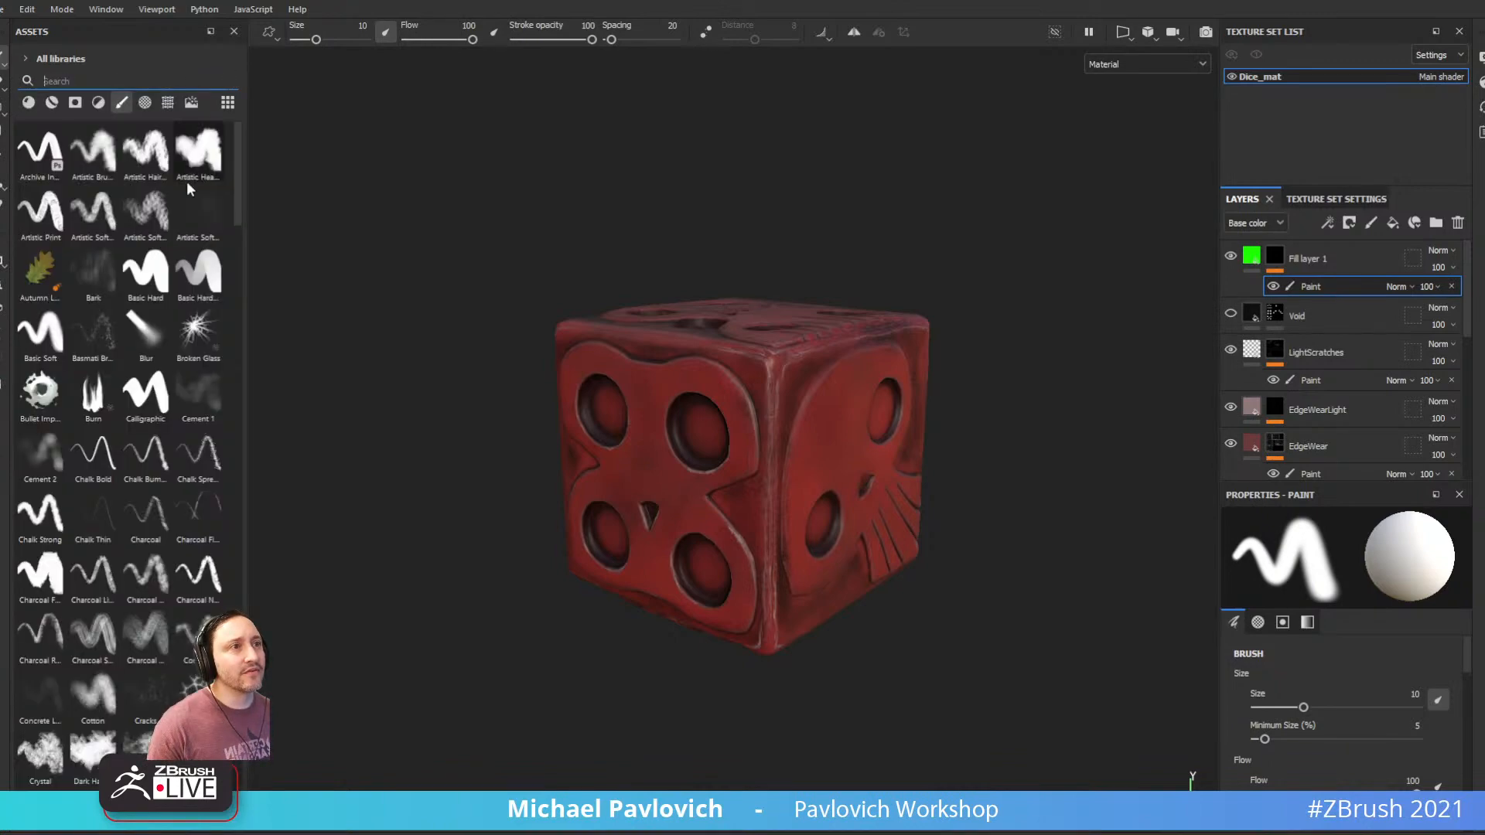
Choose the Veins brush and paint a vein stroke in the mask near the die's upper front corner
{"action": "scroll", "coordinate": [133, 290], "scroll_direction": "down", "scroll_amount": 10}
{"action": "scroll", "coordinate": [158, 312], "scroll_direction": "down", "scroll_amount": 10}
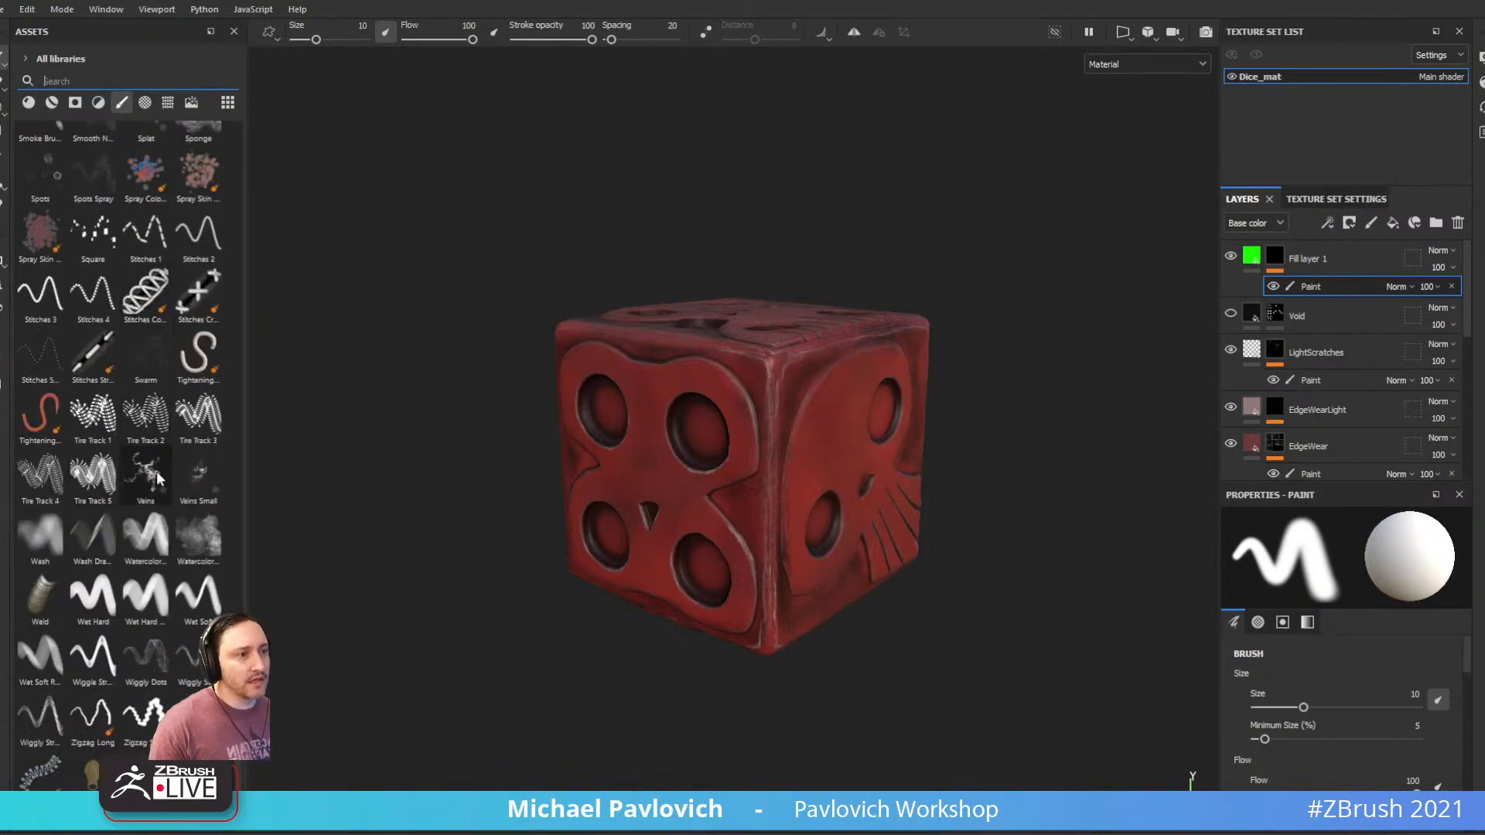
{"action": "left_click", "coordinate": [157, 477]}
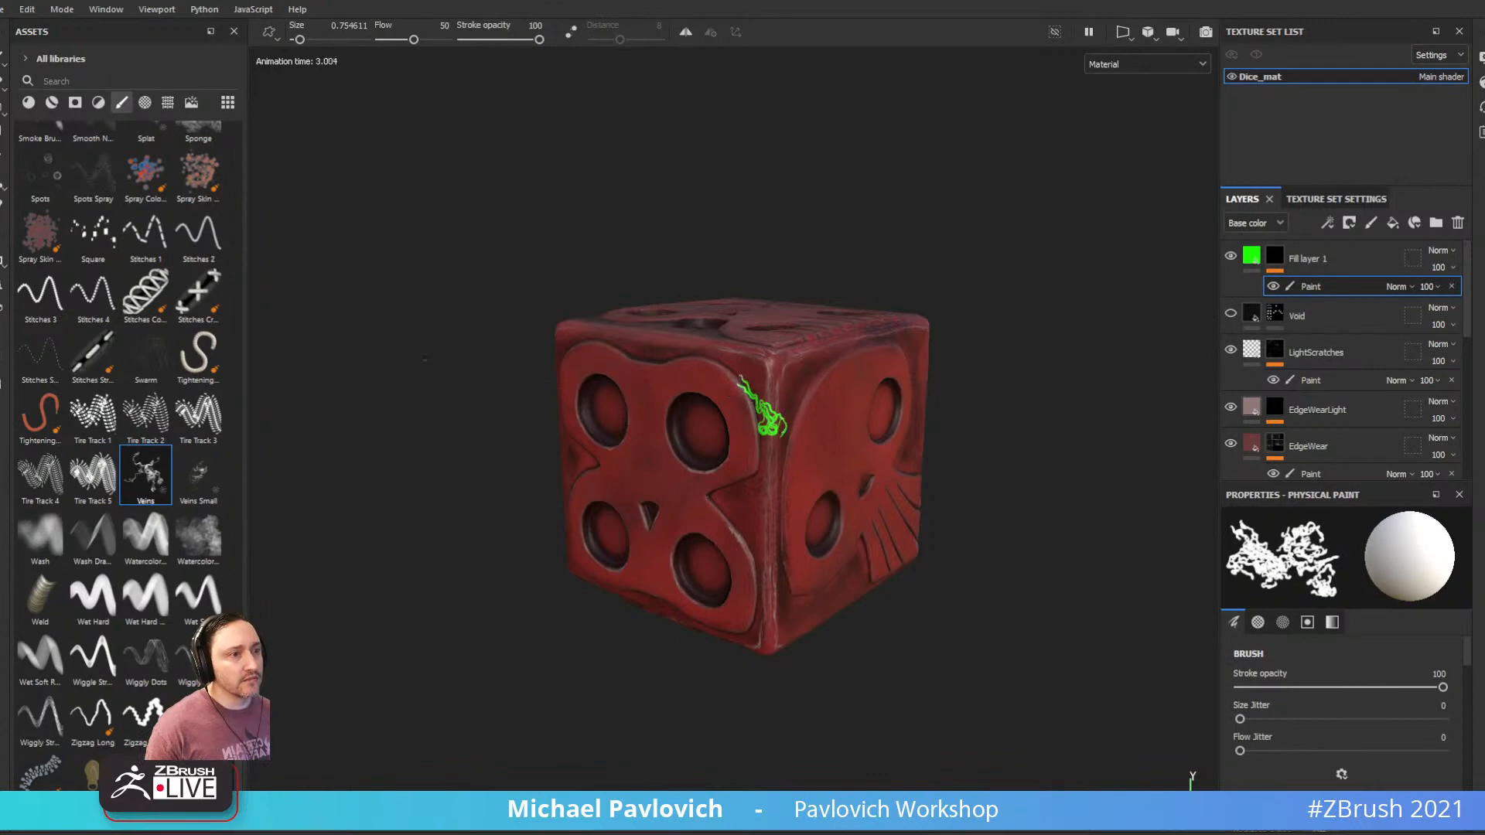
Search the brushes for "rain" and select the Rain particle brush
{"action": "scroll", "coordinate": [172, 441], "scroll_direction": "up", "scroll_amount": 5}
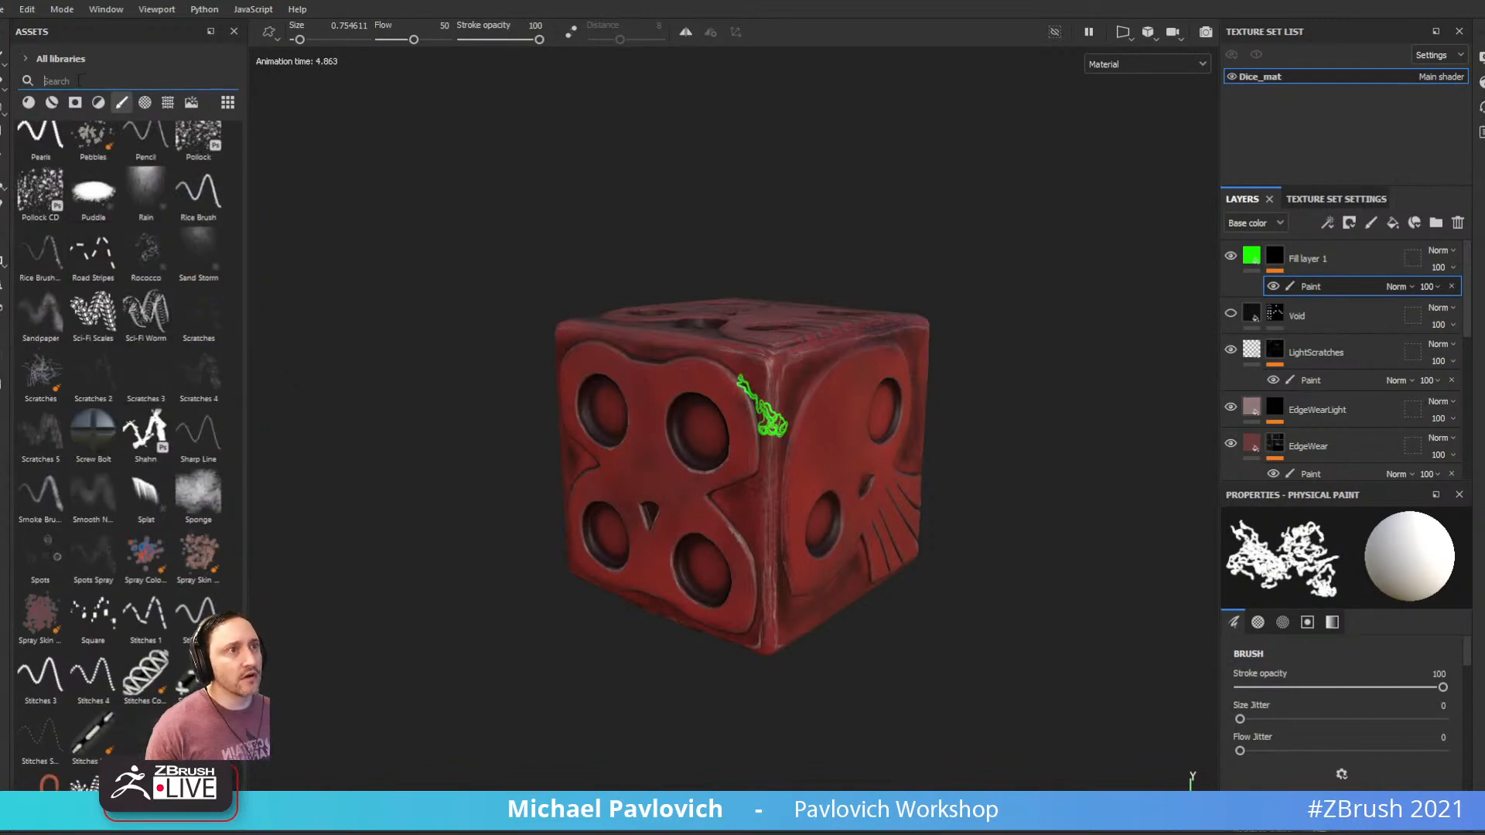
{"action": "type", "text": "ain"}
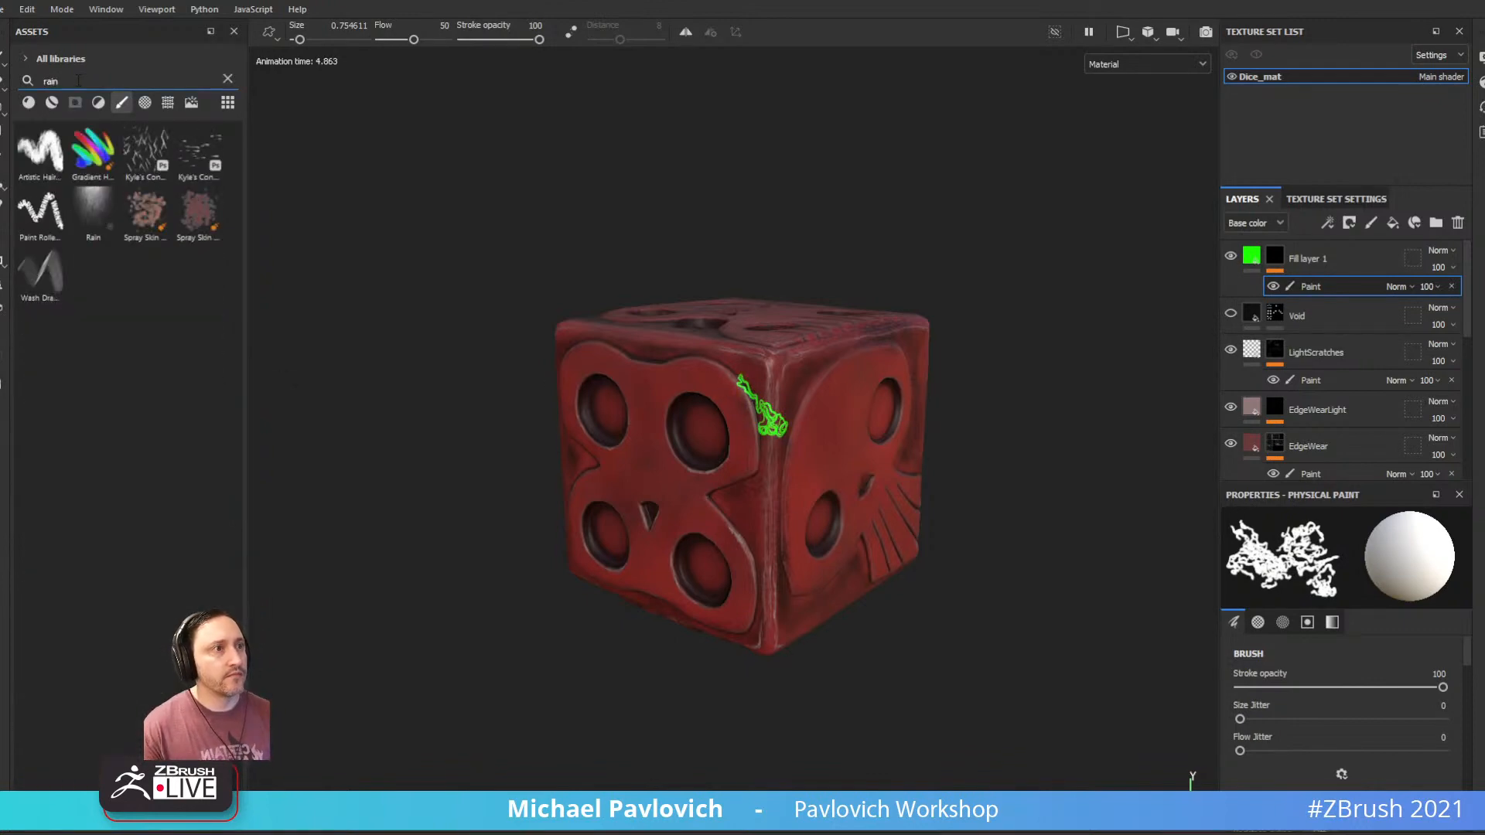
{"action": "left_click", "coordinate": [91, 208]}
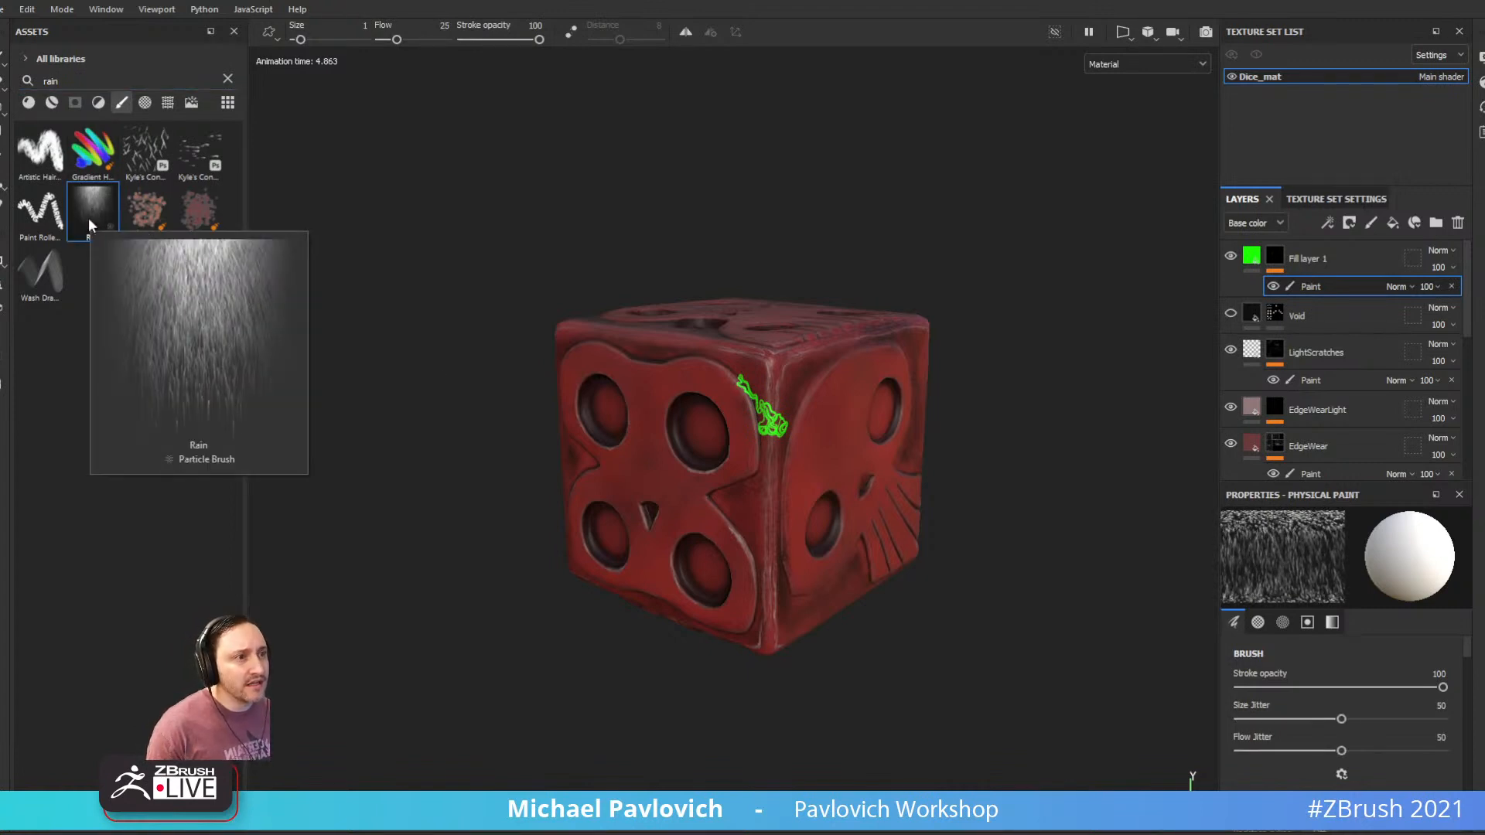
Search the brushes for "particle", choose Rain, and paint falling streaks from the die's top face down its sides
{"action": "double_click", "coordinate": [113, 82]}
{"action": "type", "text": "particle"}
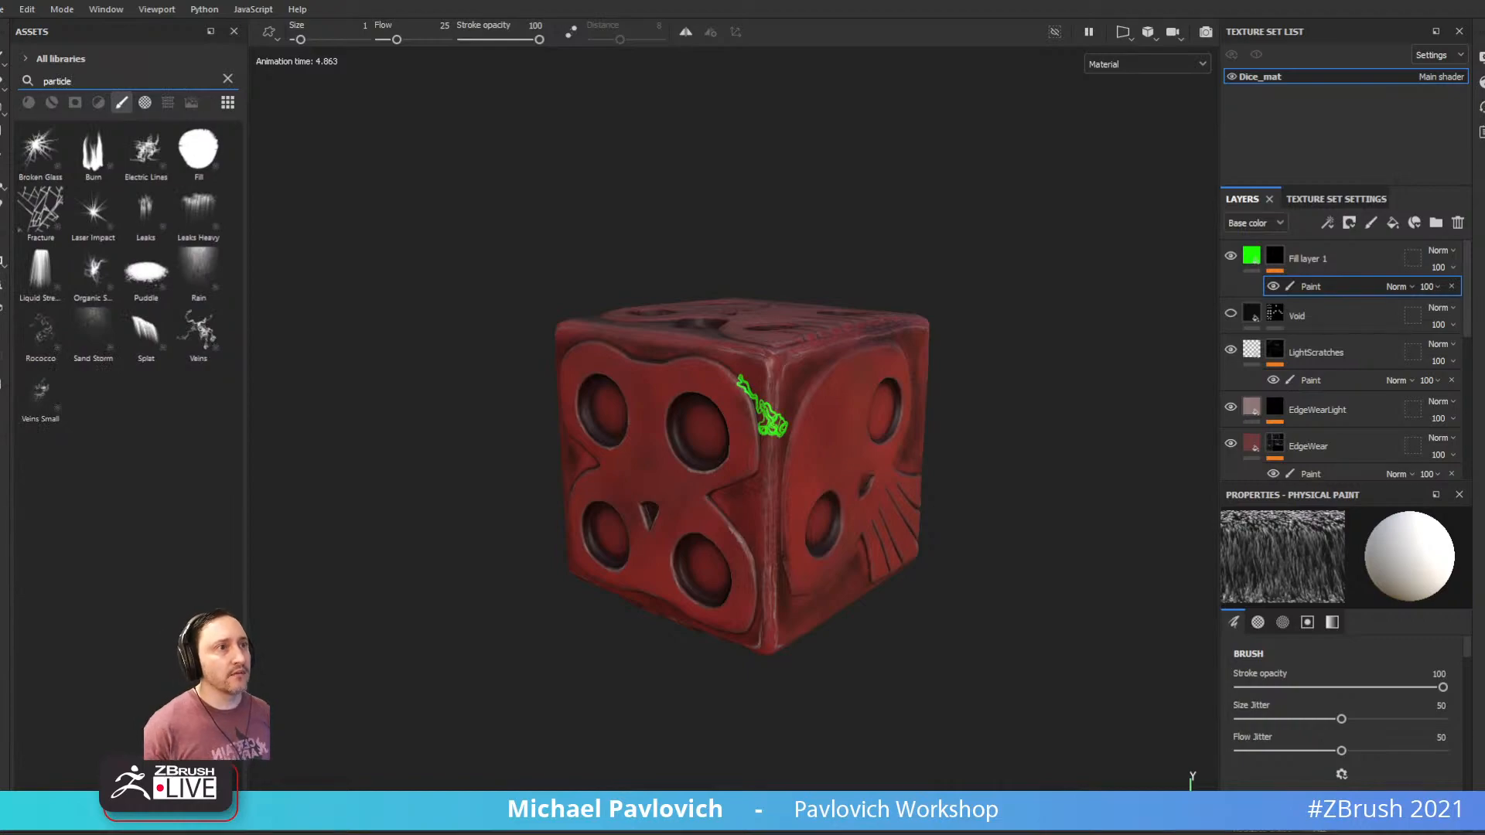
{"action": "left_click", "coordinate": [194, 267]}
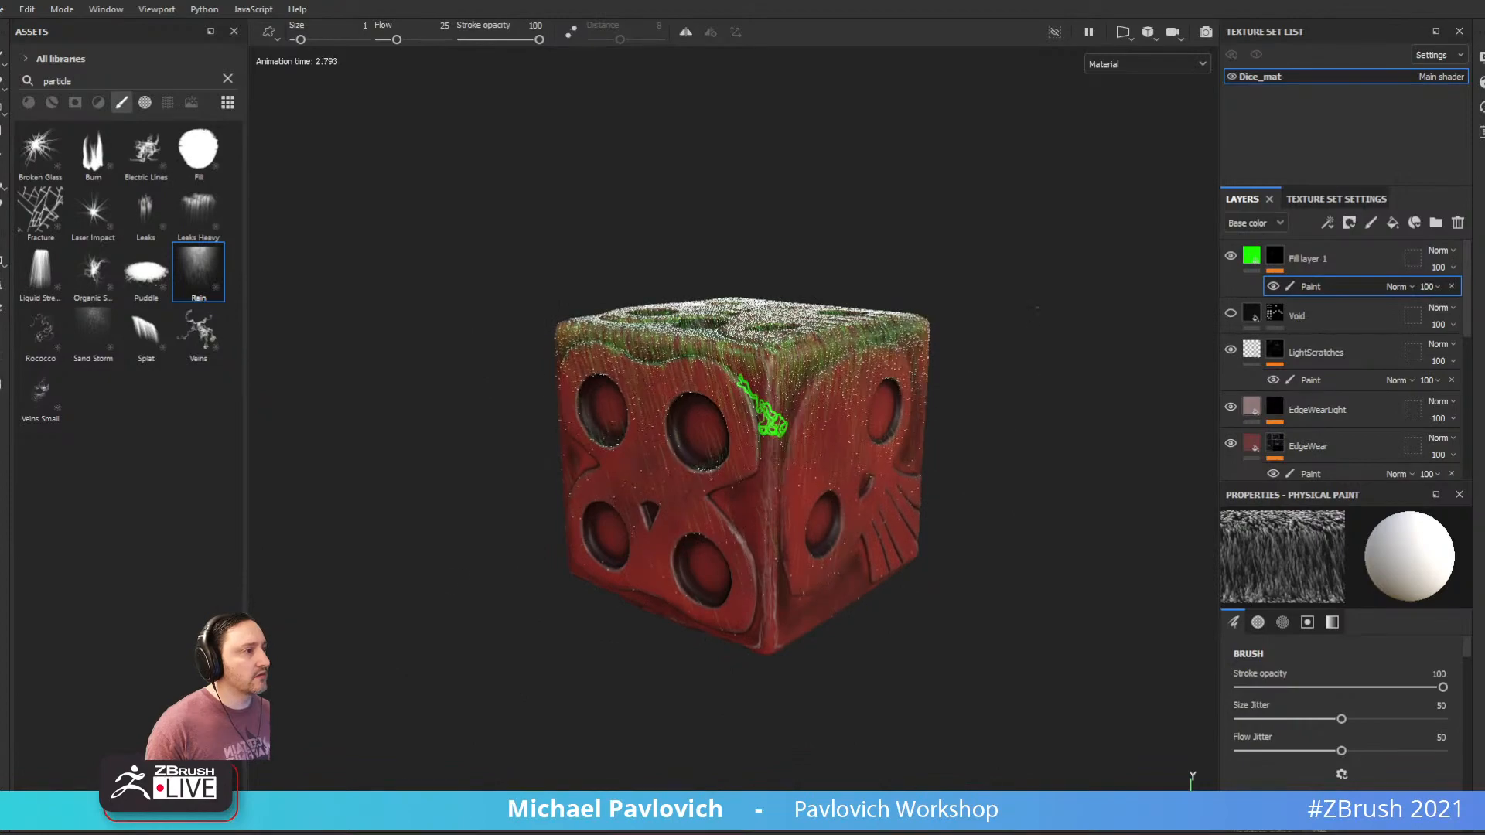
{"action": "mouse_move", "coordinate": [1029, 298]}
{"action": "left_mouse_down", "text": "alt"}
{"action": "mouse_move", "coordinate": [653, 291]}
{"action": "mouse_move", "coordinate": [1048, 314]}
{"action": "mouse_move", "coordinate": [1010, 317]}
{"action": "mouse_move", "coordinate": [1046, 290]}
{"action": "left_mouse_up", "text": "alt"}
Try a different base color on Fill layer 1's fill and examine the rain streaks around the die
{"action": "left_click", "coordinate": [1252, 257]}
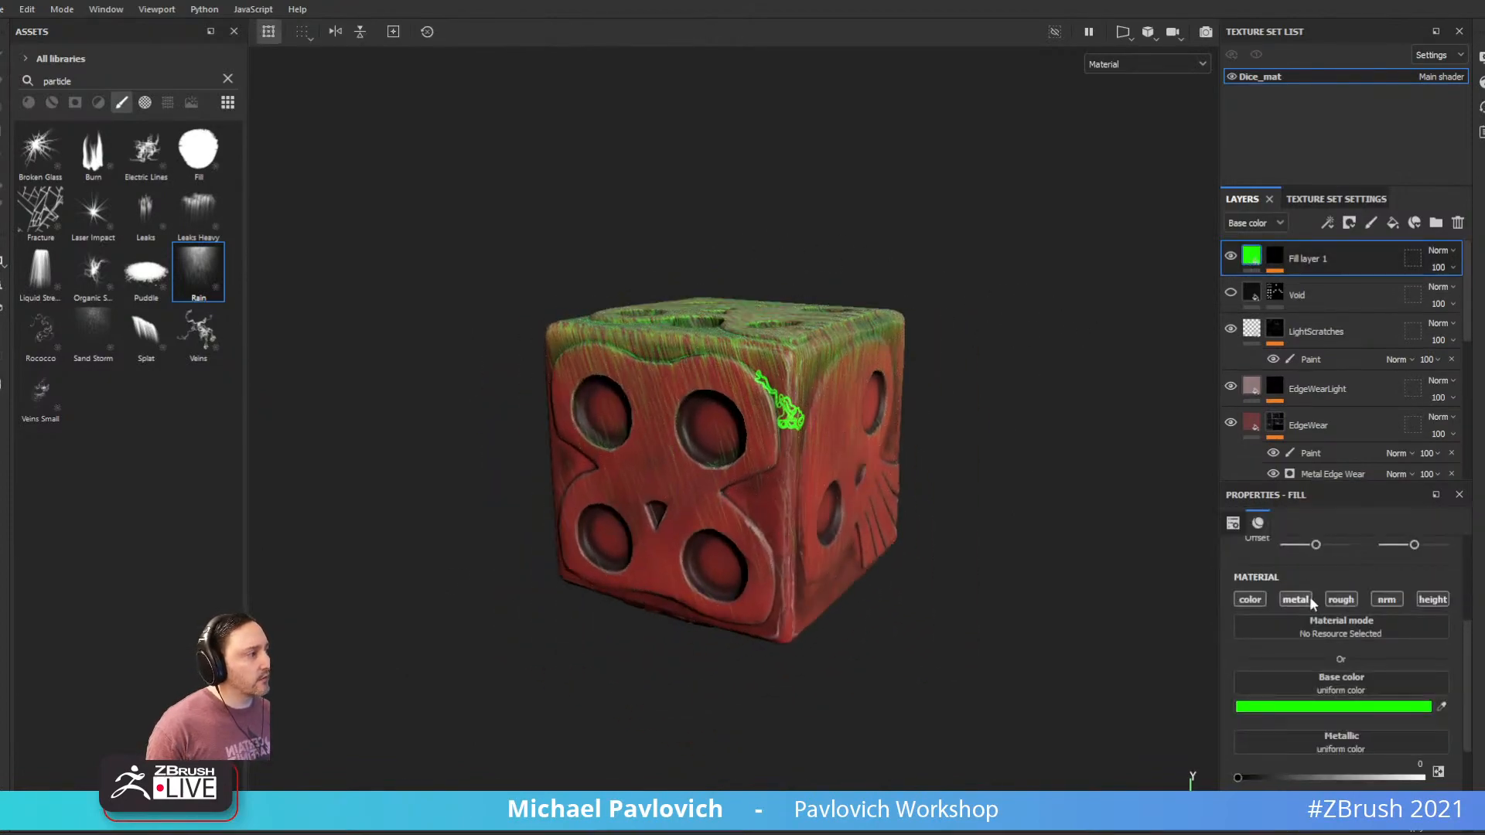
{"action": "scroll", "coordinate": [1312, 600], "scroll_direction": "down", "scroll_amount": 1}
{"action": "right_click_drag", "start_coordinate": [770, 193], "coordinate": [1056, 333], "text": "shift"}
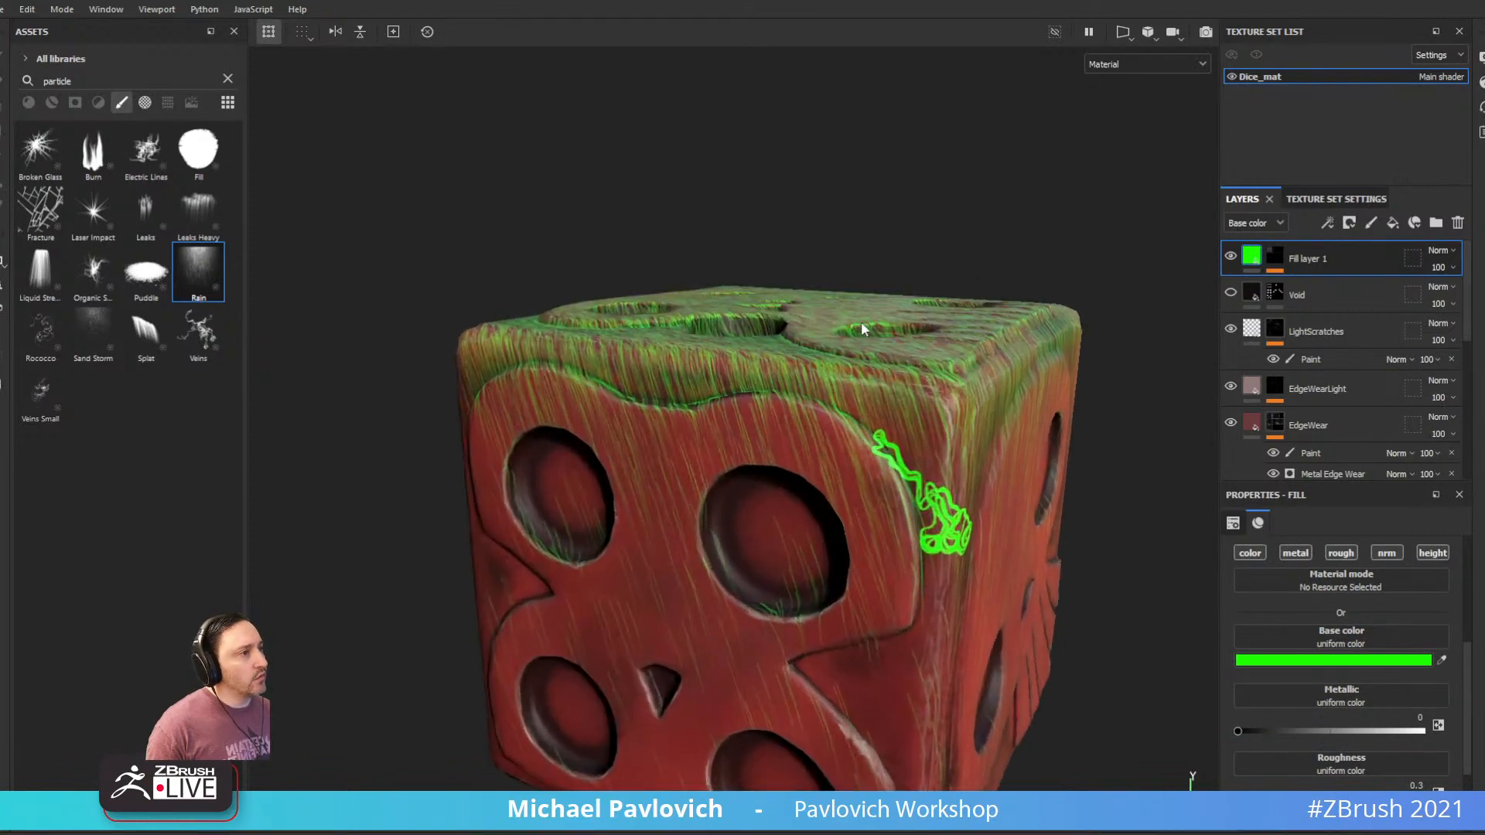
{"action": "left_click_drag", "start_coordinate": [861, 322], "coordinate": [800, 421], "text": "alt"}
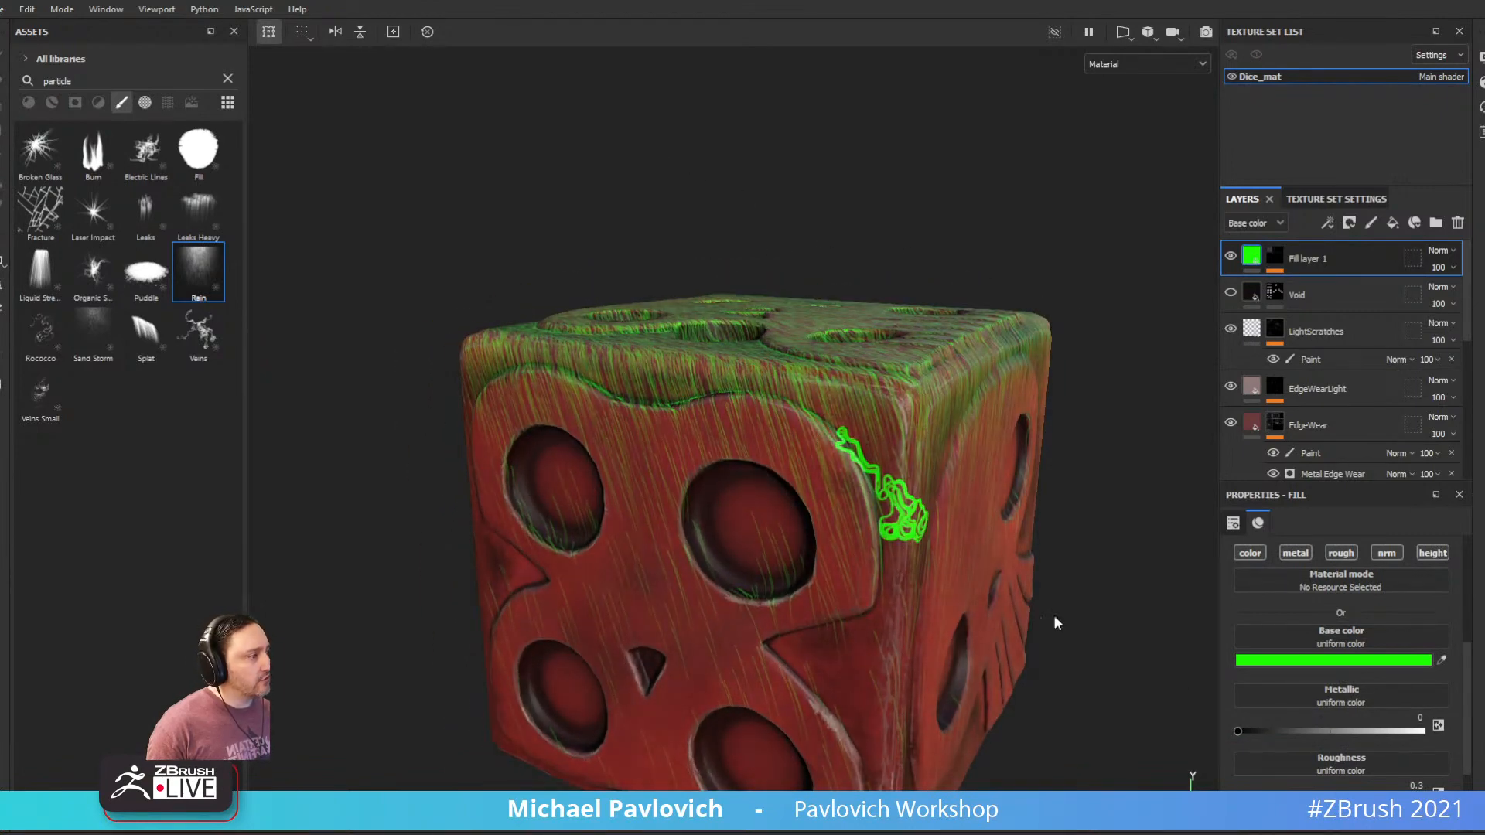
{"action": "scroll", "coordinate": [1335, 696], "scroll_direction": "down", "scroll_amount": 2}
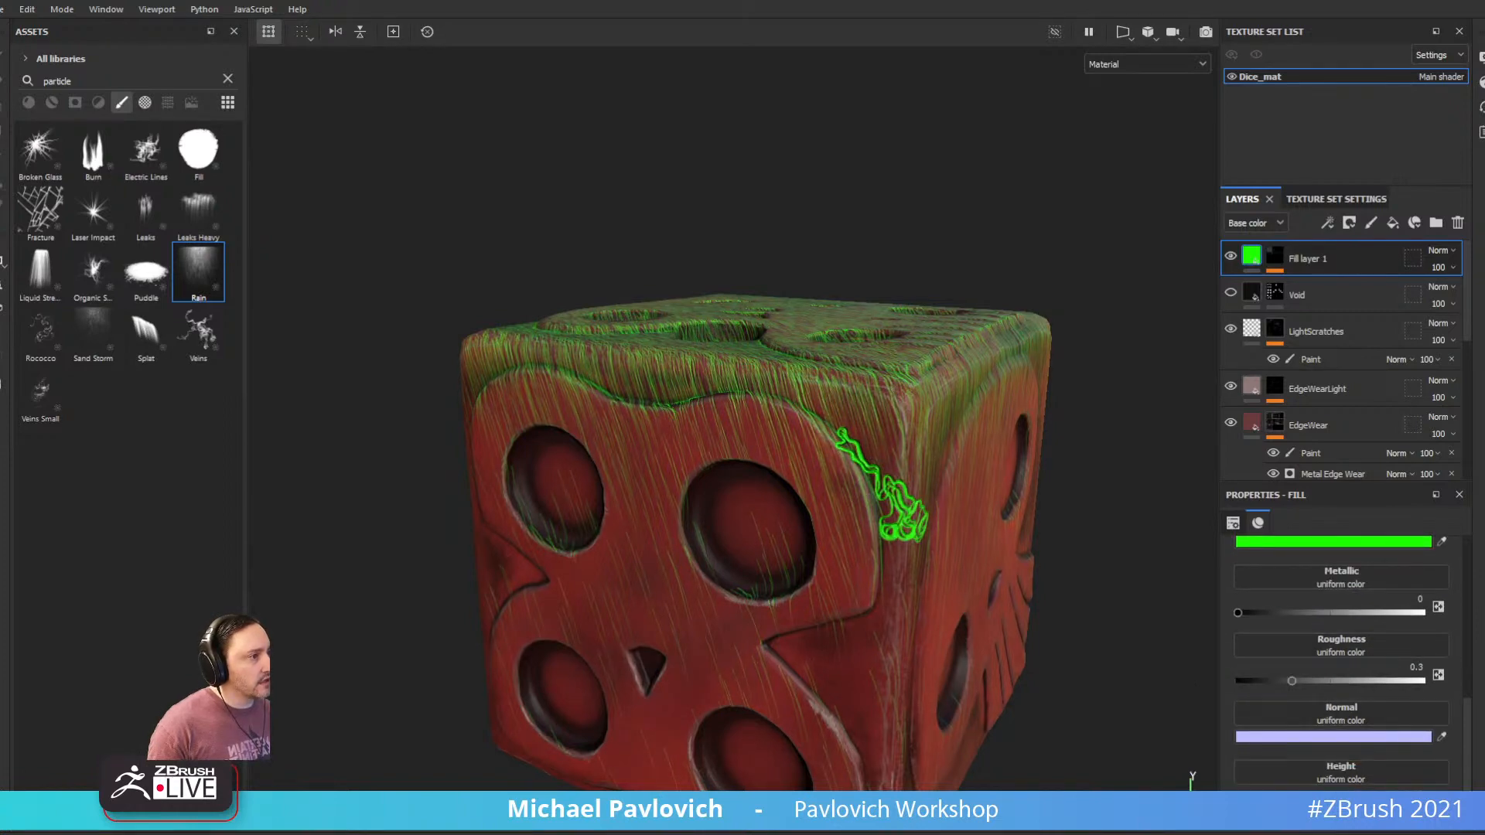
{"action": "left_click", "coordinate": [1307, 541]}
{"action": "scroll", "coordinate": [1128, 425], "scroll_direction": "down", "scroll_amount": 1}
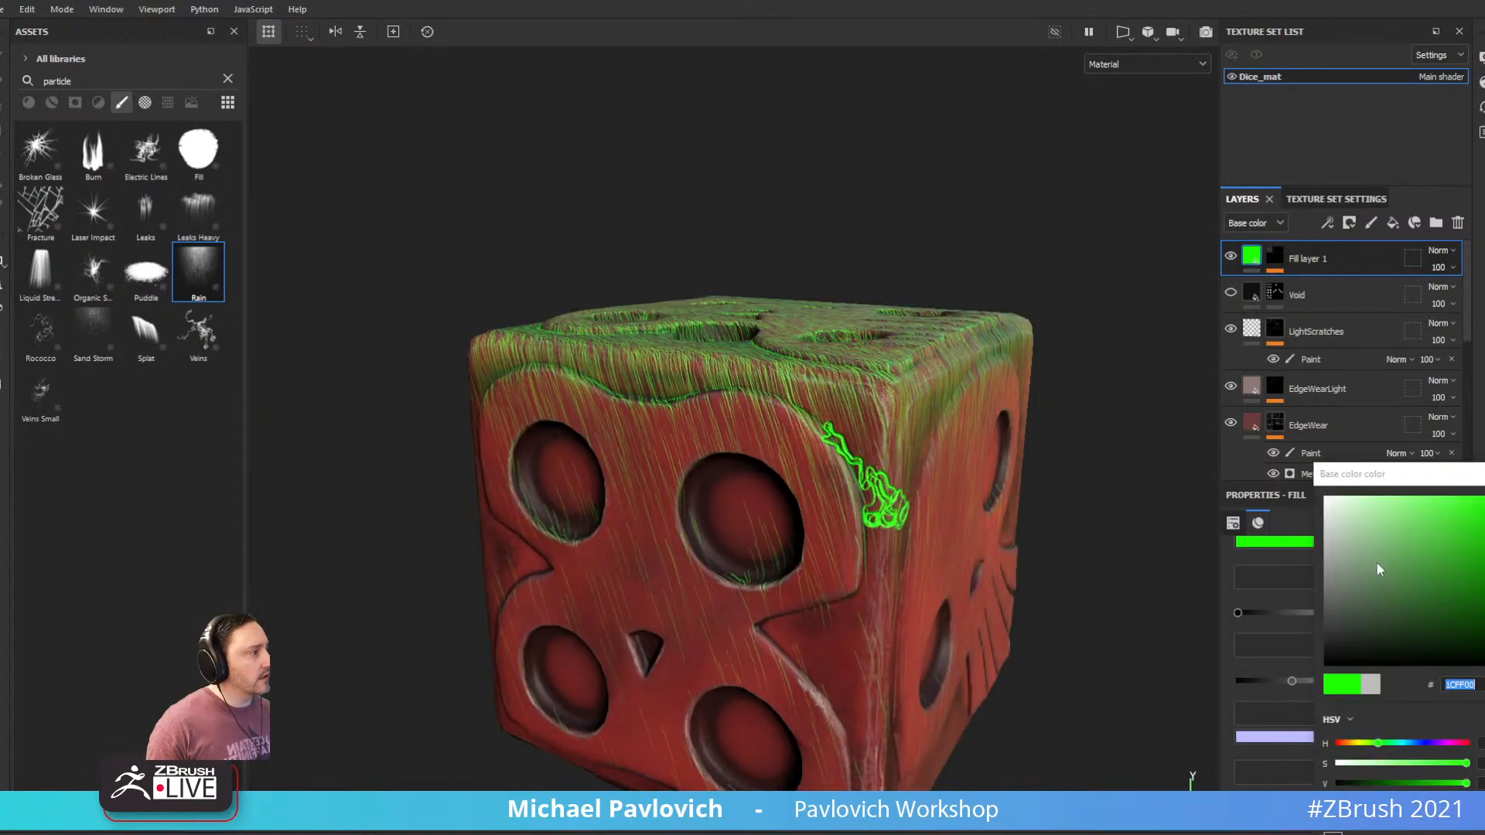
{"action": "left_click_drag", "start_coordinate": [1382, 570], "coordinate": [1408, 539]}
{"action": "left_click", "coordinate": [1484, 557]}
{"action": "left_click_drag", "start_coordinate": [936, 358], "coordinate": [1030, 333], "text": "alt"}
{"action": "left_click", "coordinate": [1484, 474]}
Delete the green Fill layer 1 with its painted mask from the layer stack
{"action": "left_click_drag", "start_coordinate": [889, 283], "coordinate": [950, 255], "text": "alt"}
{"action": "left_click", "coordinate": [1458, 223]}
Search the materials for "wood", apply Wood Rough to the die as a new top layer, and inspect it
{"action": "left_click", "coordinate": [72, 80]}
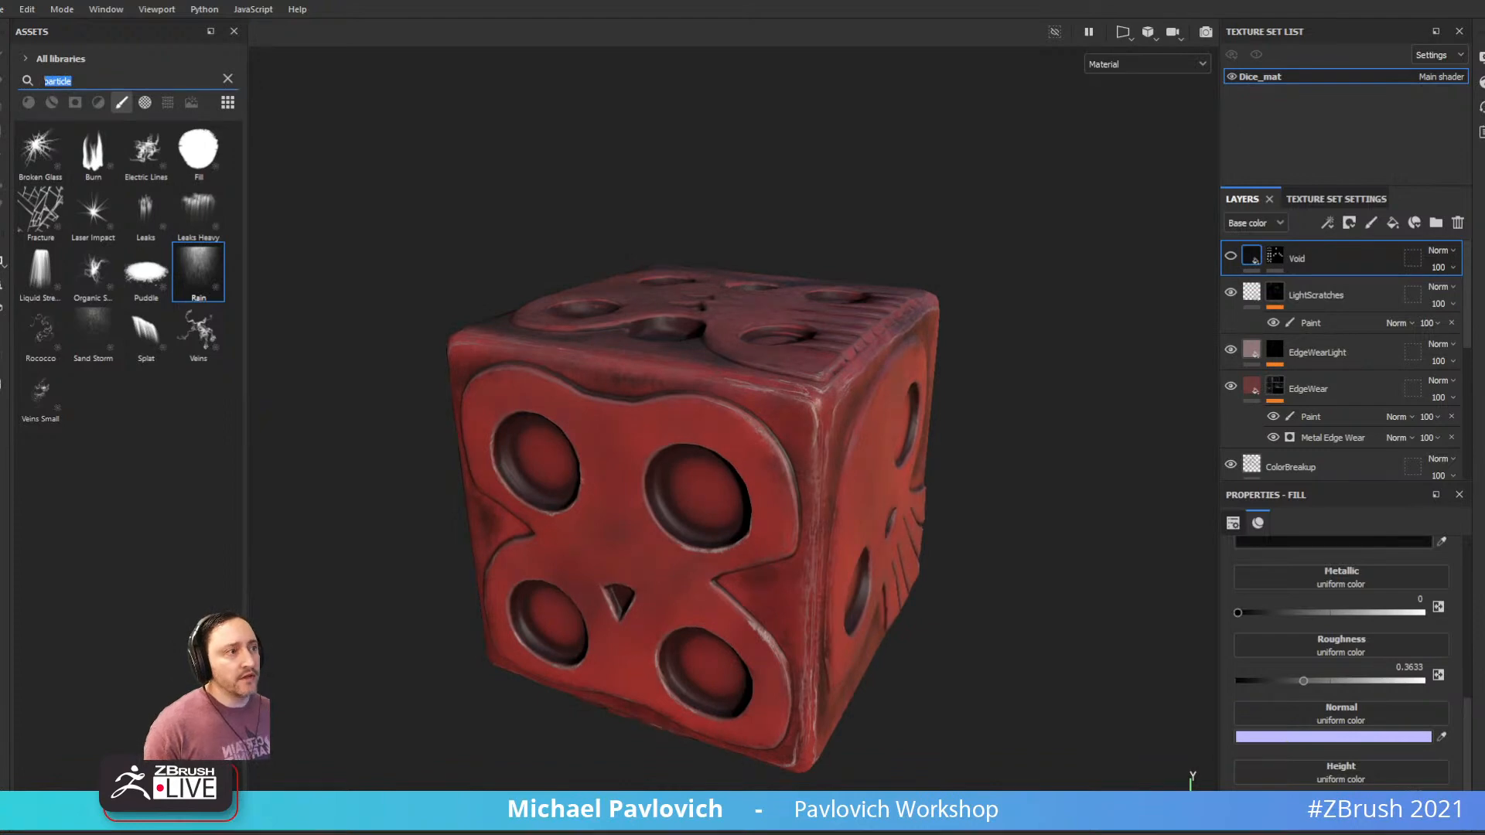
{"action": "type", "text": "wood"}
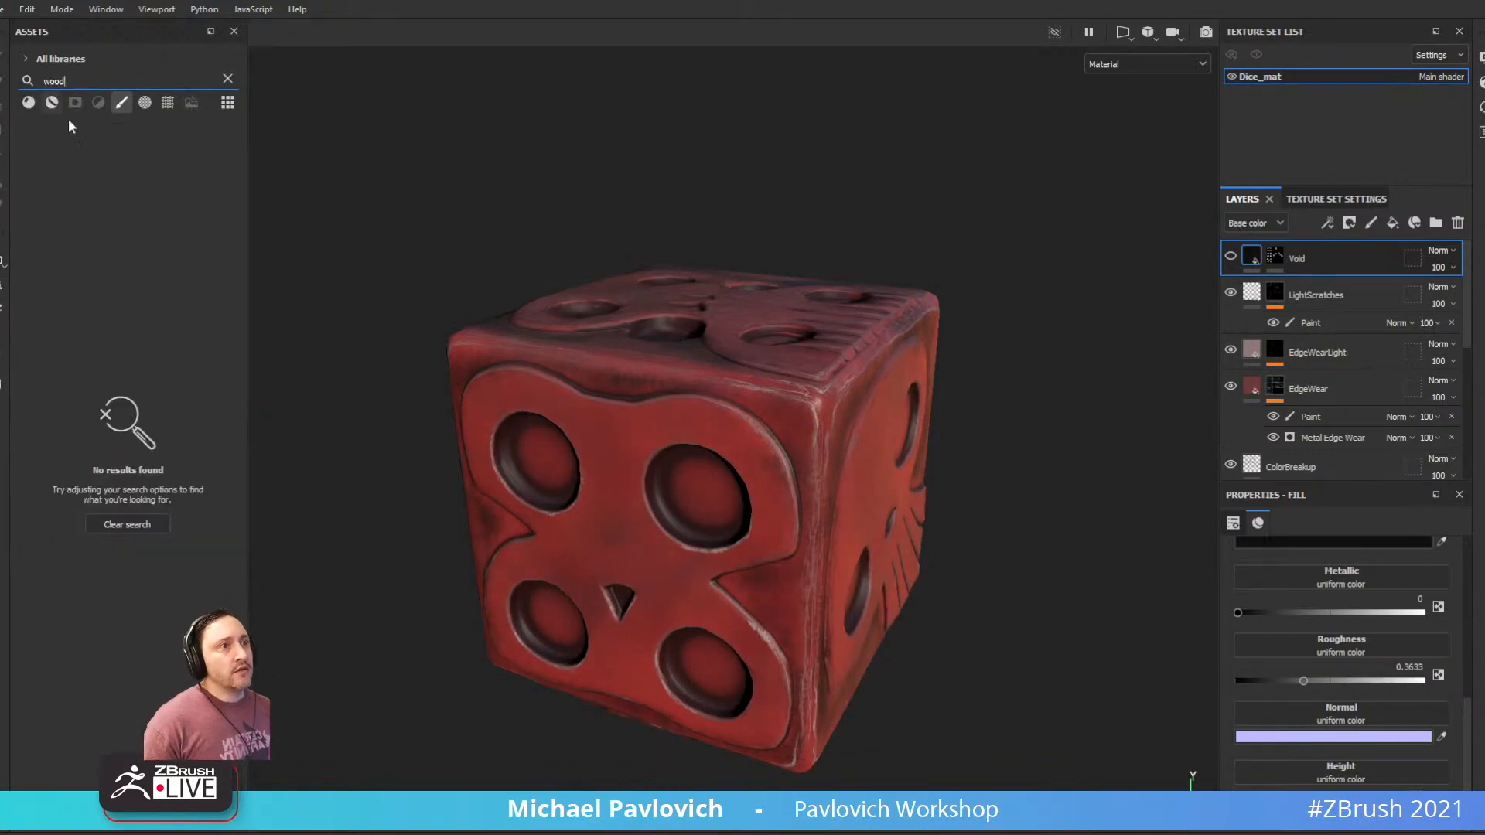
{"action": "left_click", "coordinate": [29, 103]}
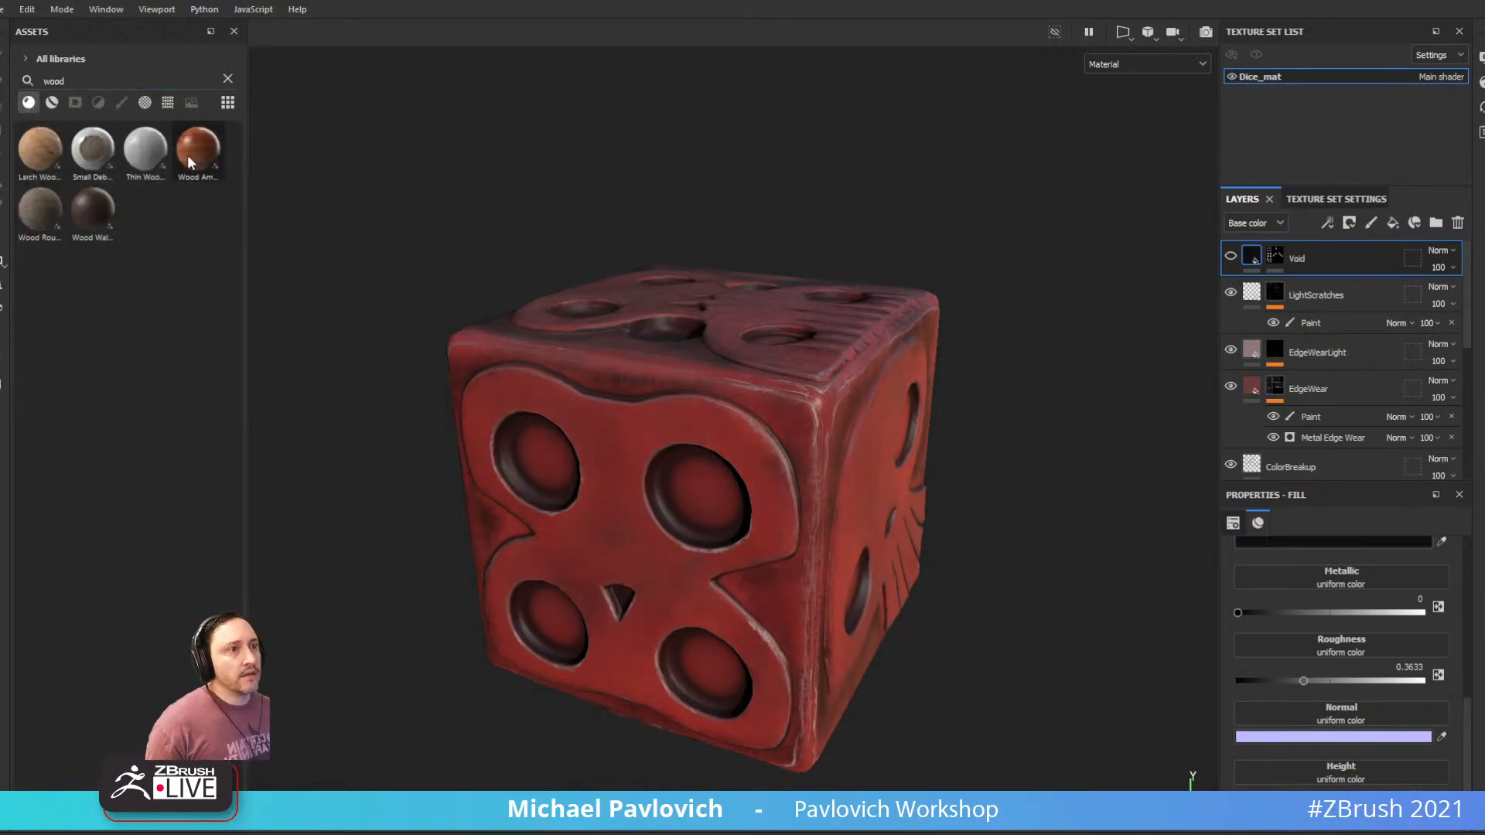
{"action": "left_click_drag", "start_coordinate": [40, 210], "coordinate": [710, 421]}
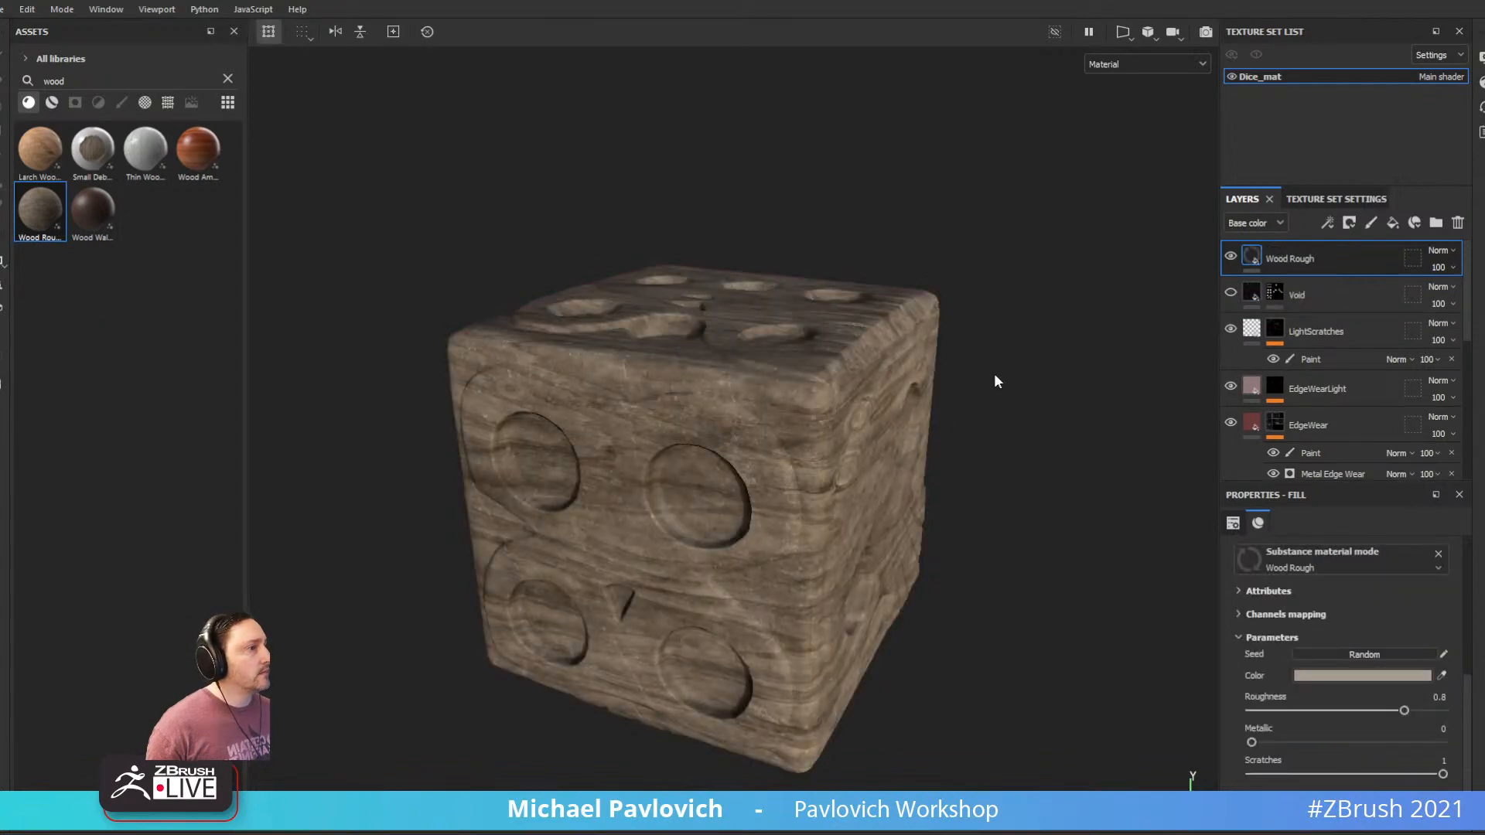
{"action": "left_click_drag", "start_coordinate": [995, 374], "coordinate": [878, 275], "text": "alt"}
{"action": "right_click", "coordinate": [998, 304]}
{"action": "mouse_move", "coordinate": [837, 236]}
{"action": "right_mouse_down", "text": "shift"}
{"action": "mouse_move", "coordinate": [921, 253]}
{"action": "mouse_move", "coordinate": [837, 246]}
{"action": "right_mouse_up", "text": "shift"}
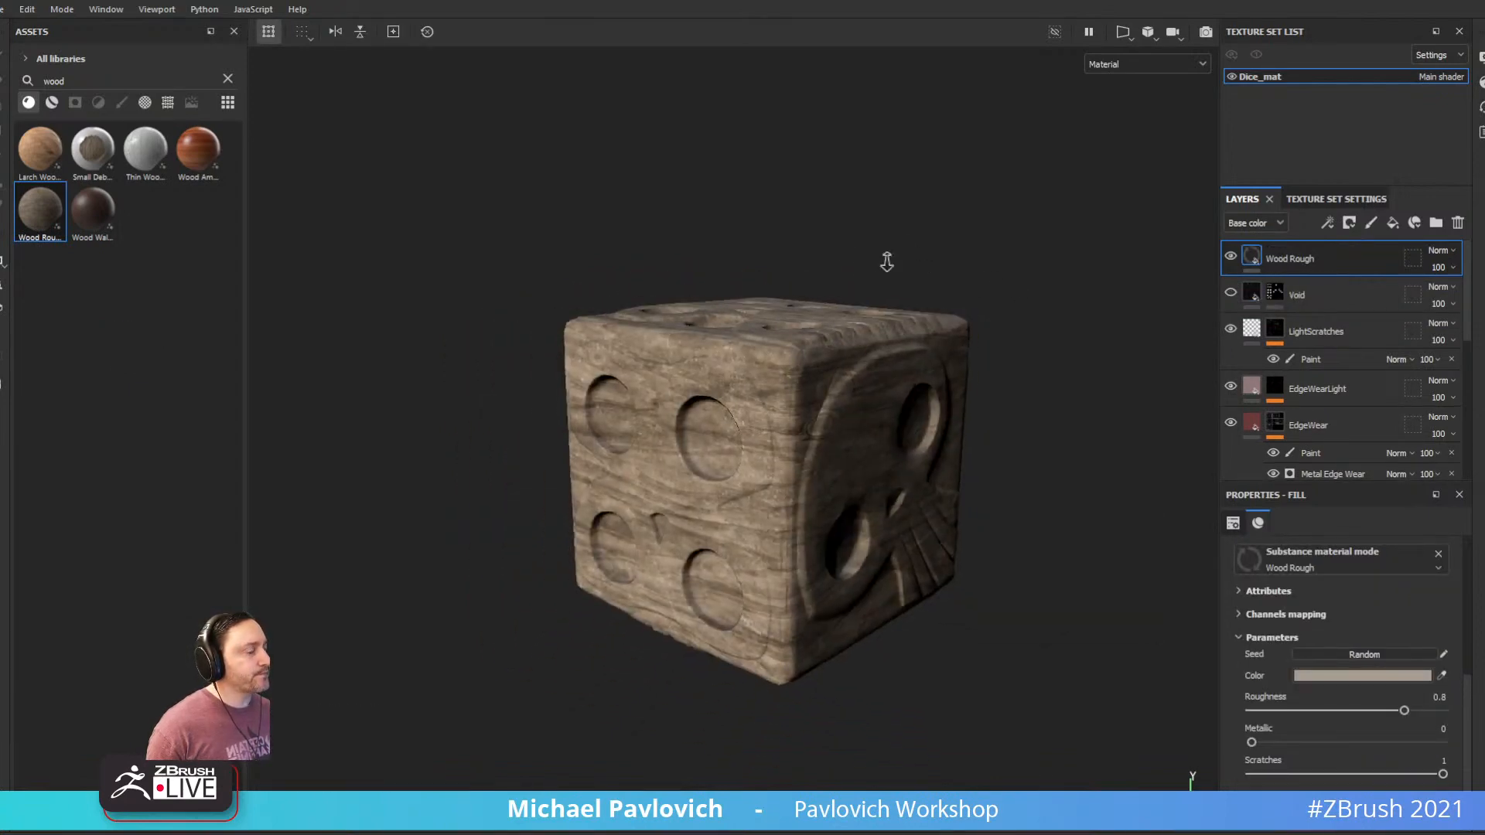
Move the Wood Rough layer below Void, show the Void layer, and relight the die to check its dark pips
{"action": "left_click_drag", "start_coordinate": [1390, 262], "coordinate": [1319, 305]}
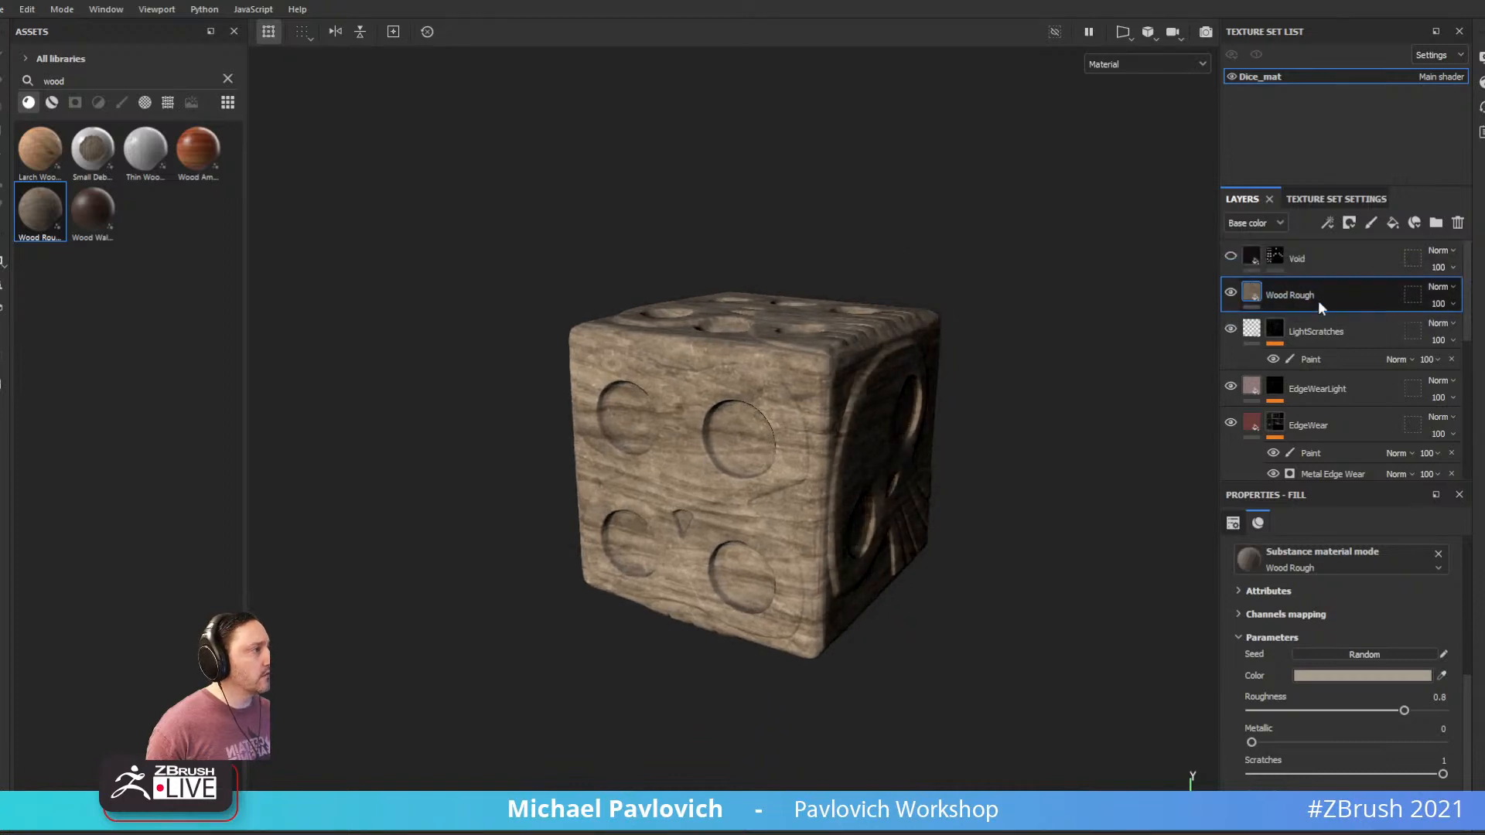
{"action": "left_click", "coordinate": [1232, 256]}
{"action": "left_click_drag", "start_coordinate": [1007, 259], "coordinate": [983, 280], "text": "alt"}
{"action": "right_click_drag", "start_coordinate": [982, 280], "coordinate": [880, 306], "text": "shift"}
{"action": "left_click_drag", "start_coordinate": [880, 306], "coordinate": [945, 326], "text": "alt"}
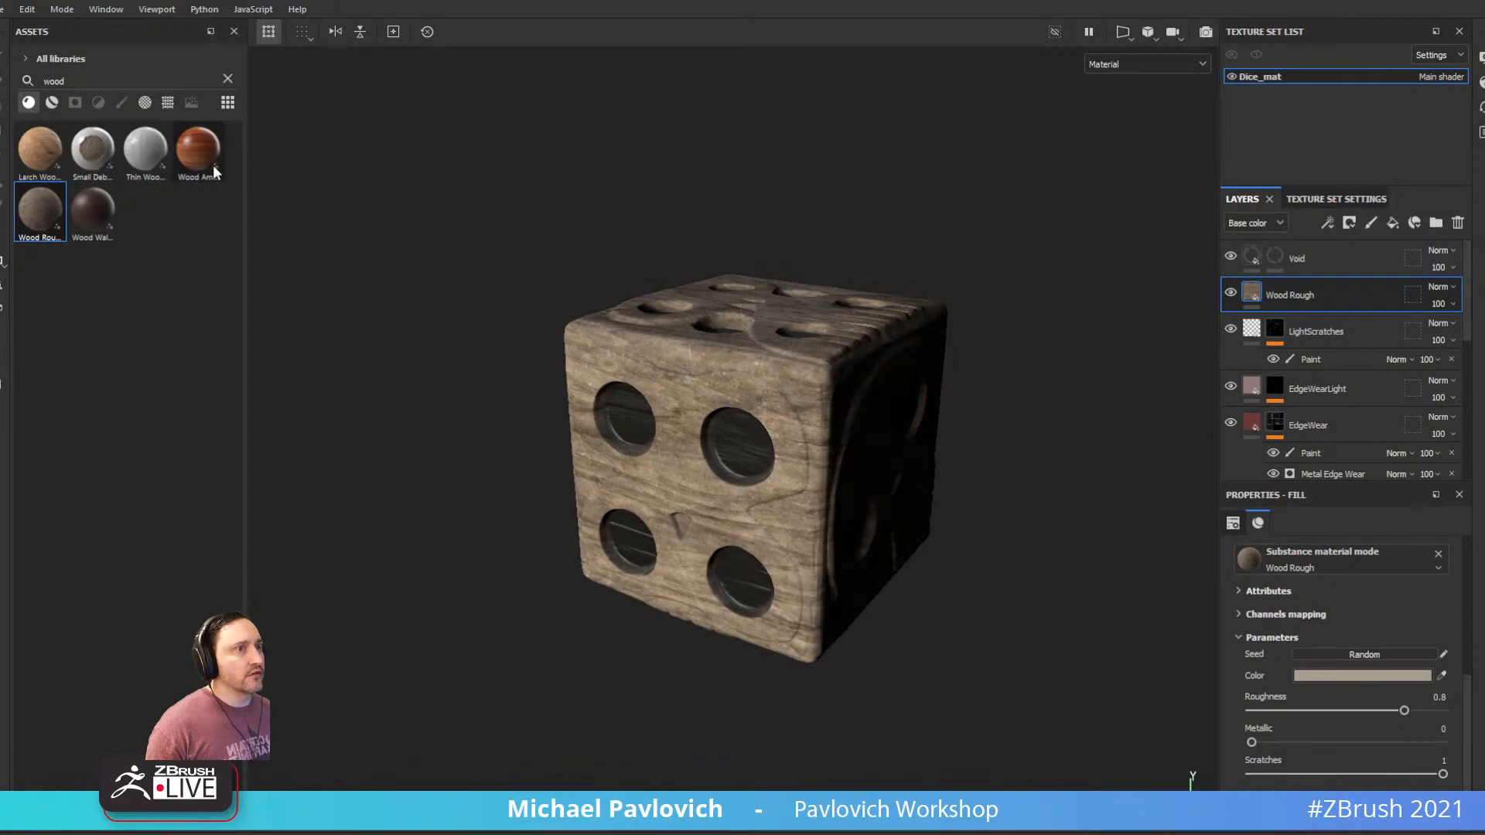
Add the Wood American Cherry material directly below the Void layer and delete the Wood Rough layer
{"action": "left_click_drag", "start_coordinate": [198, 149], "coordinate": [1318, 301]}
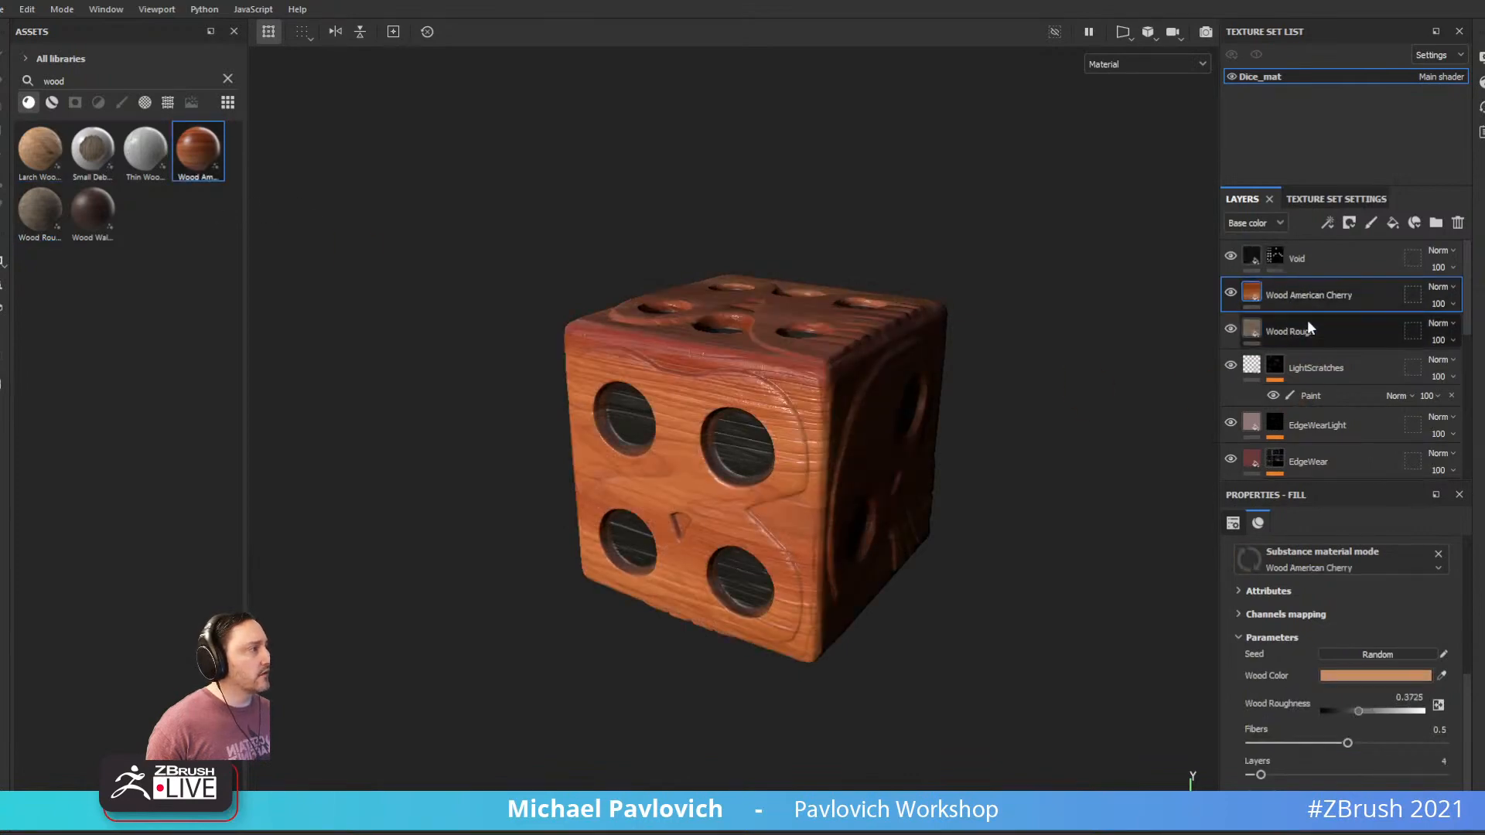
{"action": "key", "text": "Delete"}
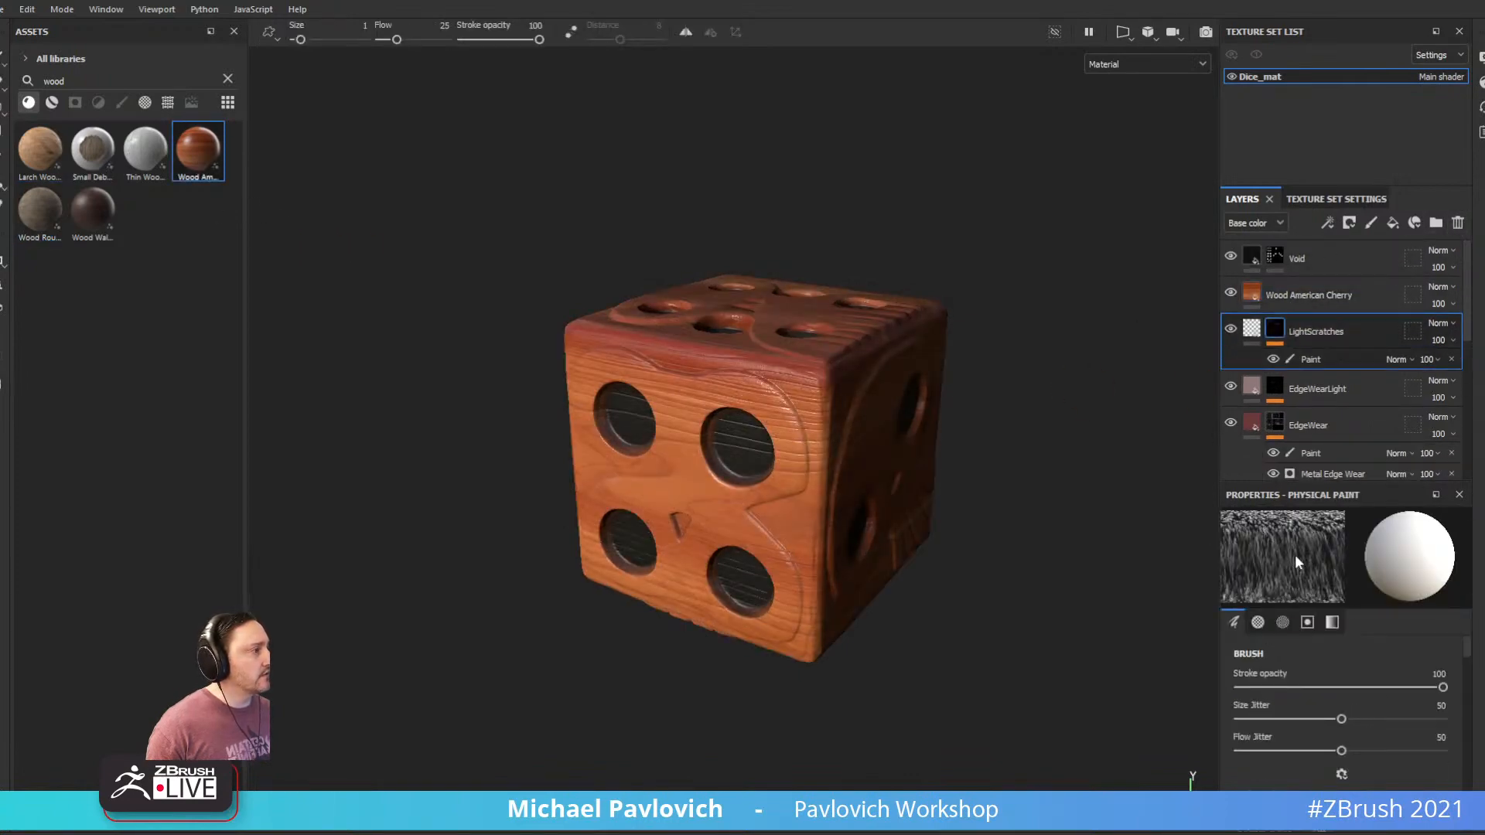
Set the Wood American Cherry fill's UV scale to 0.67 and inspect the wood grain around the die
{"action": "left_click", "coordinate": [1315, 297]}
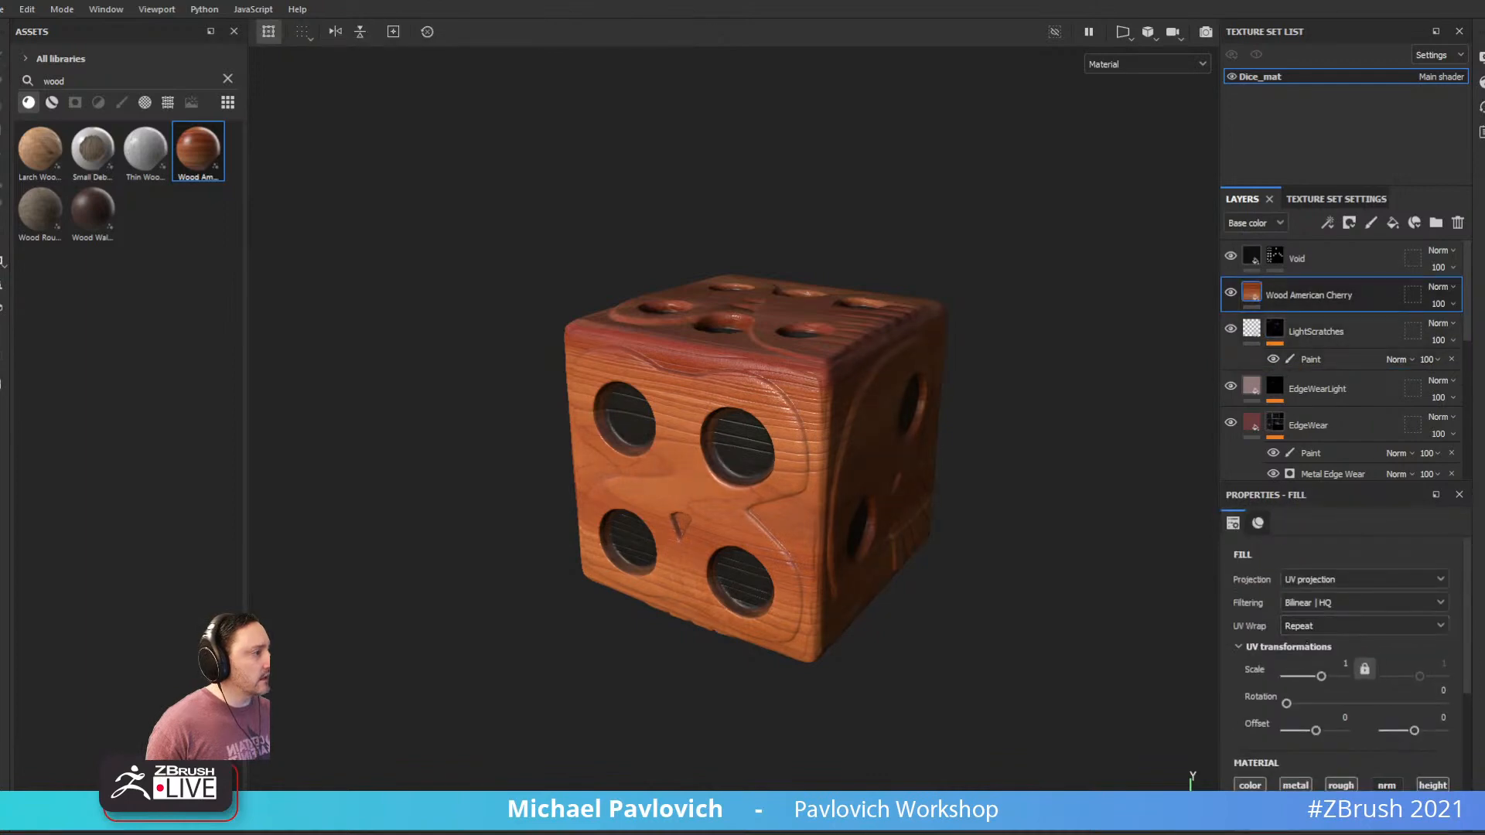
{"action": "left_click_drag", "start_coordinate": [1321, 678], "coordinate": [1321, 678]}
{"action": "left_click_drag", "start_coordinate": [920, 512], "coordinate": [1153, 488], "text": "alt"}
{"action": "right_click_drag", "start_coordinate": [913, 465], "coordinate": [866, 356], "text": "alt"}
{"action": "left_click_drag", "start_coordinate": [866, 356], "coordinate": [1135, 380], "text": "alt"}
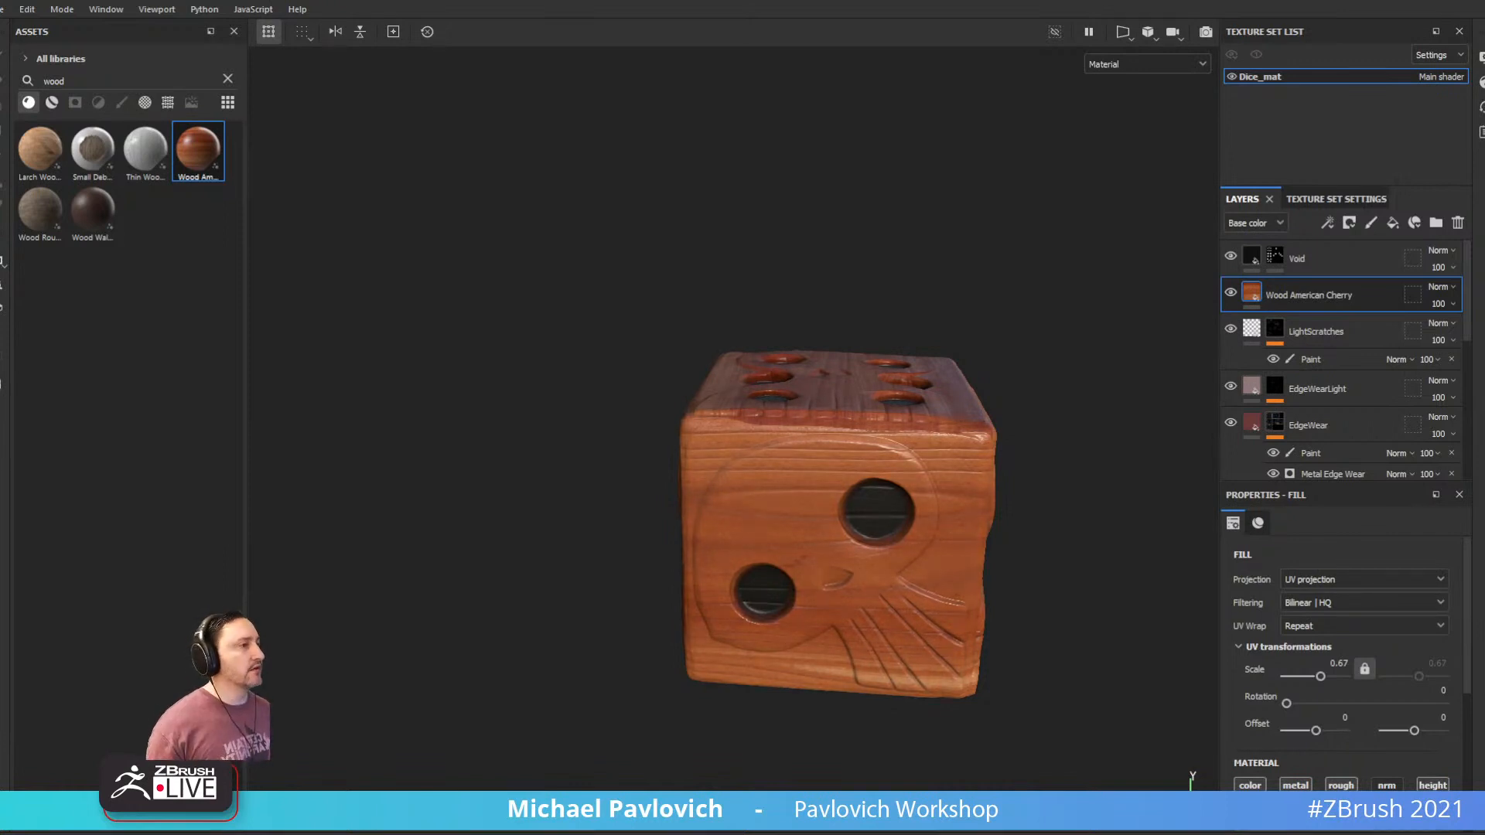
{"action": "left_click_drag", "start_coordinate": [909, 379], "coordinate": [758, 433], "text": "alt"}
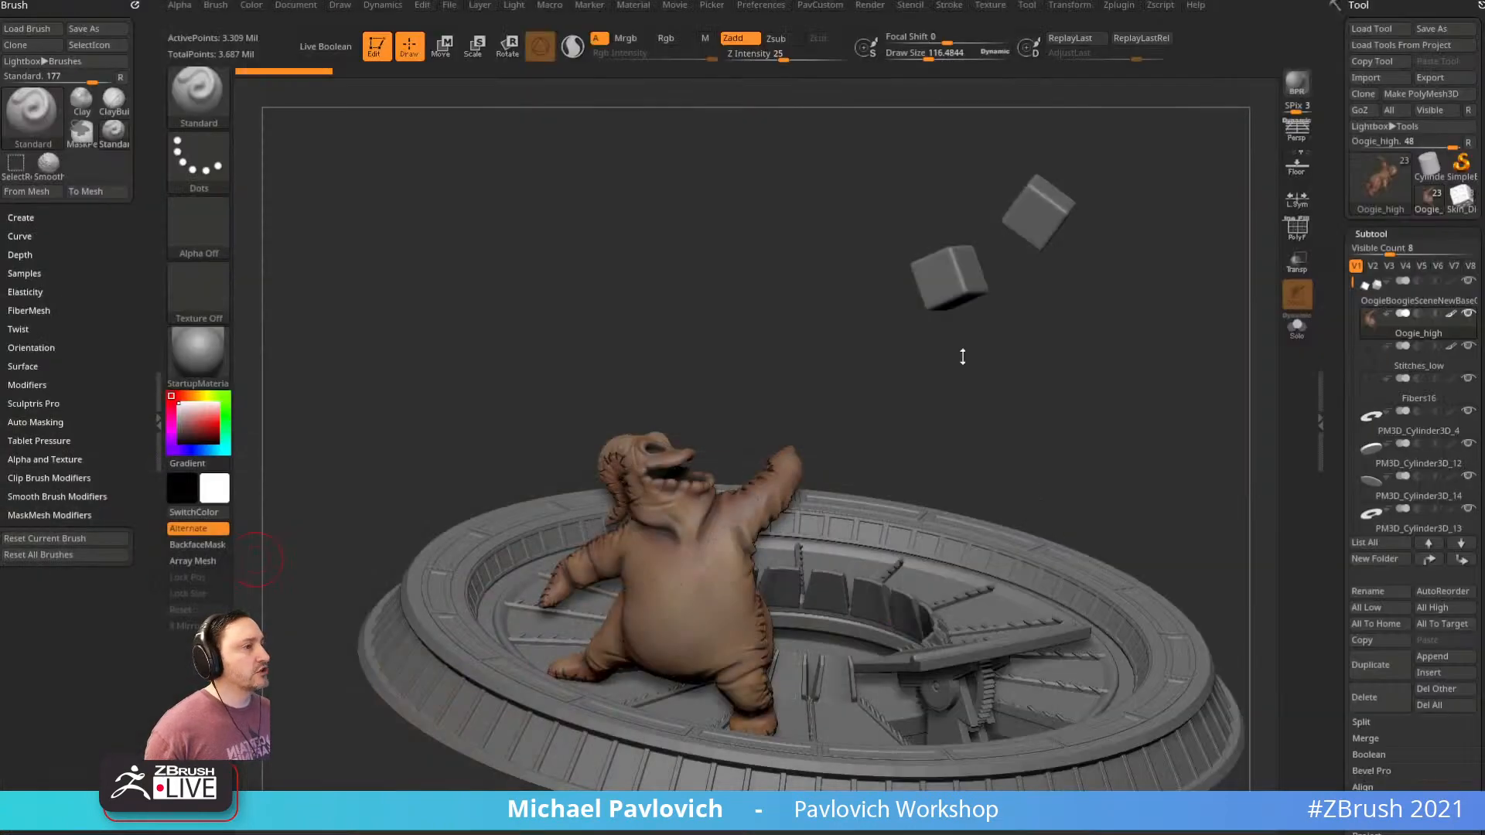
Switch to ZBrush and view the blank dice above Oogie Boogie and the wheel from below and above
{"action": "left_click_drag", "start_coordinate": [962, 356], "coordinate": [952, 365]}
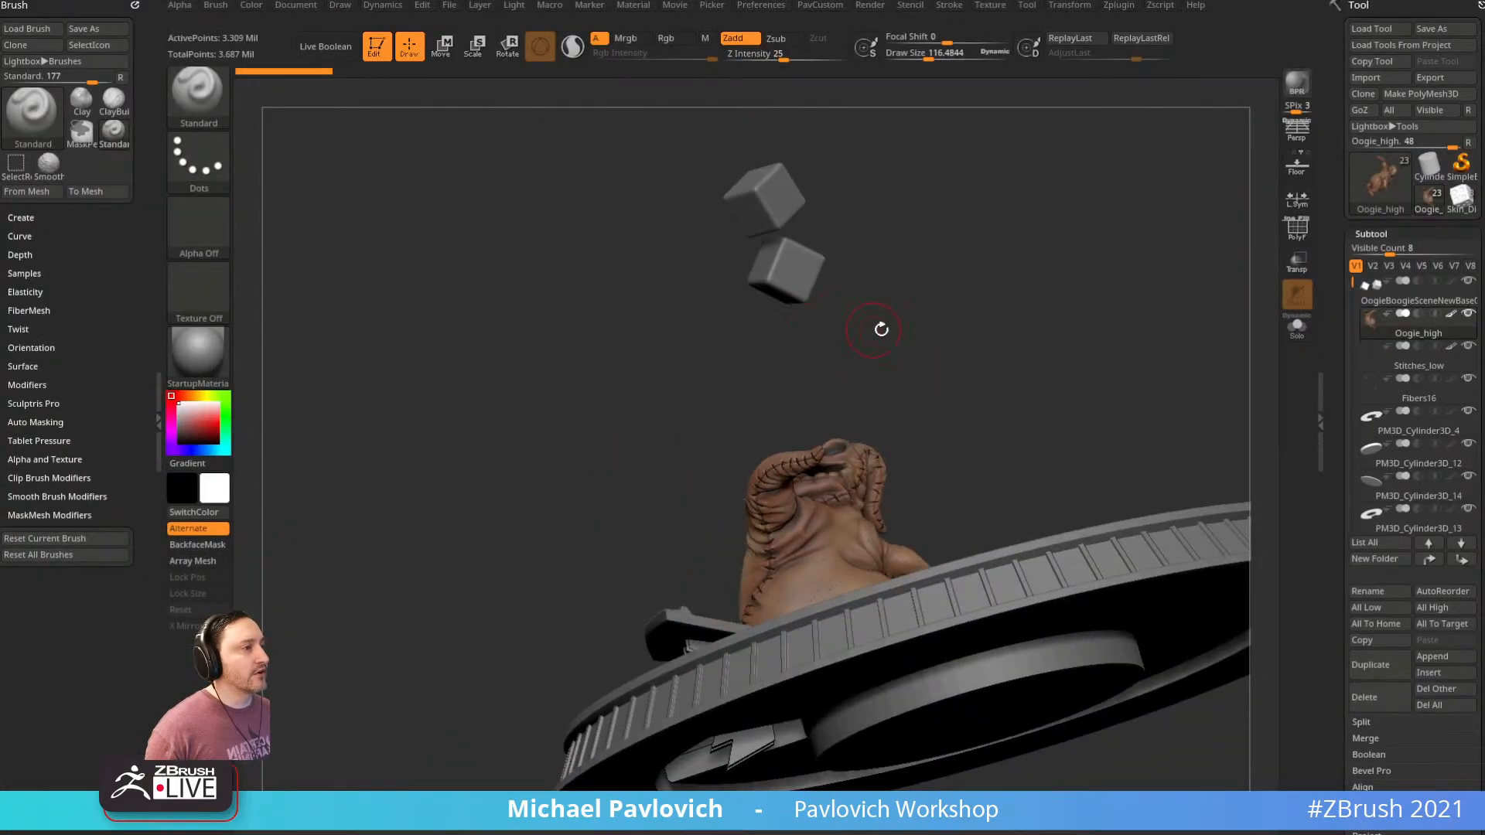
{"action": "left_click_drag", "start_coordinate": [881, 330], "coordinate": [1018, 309]}
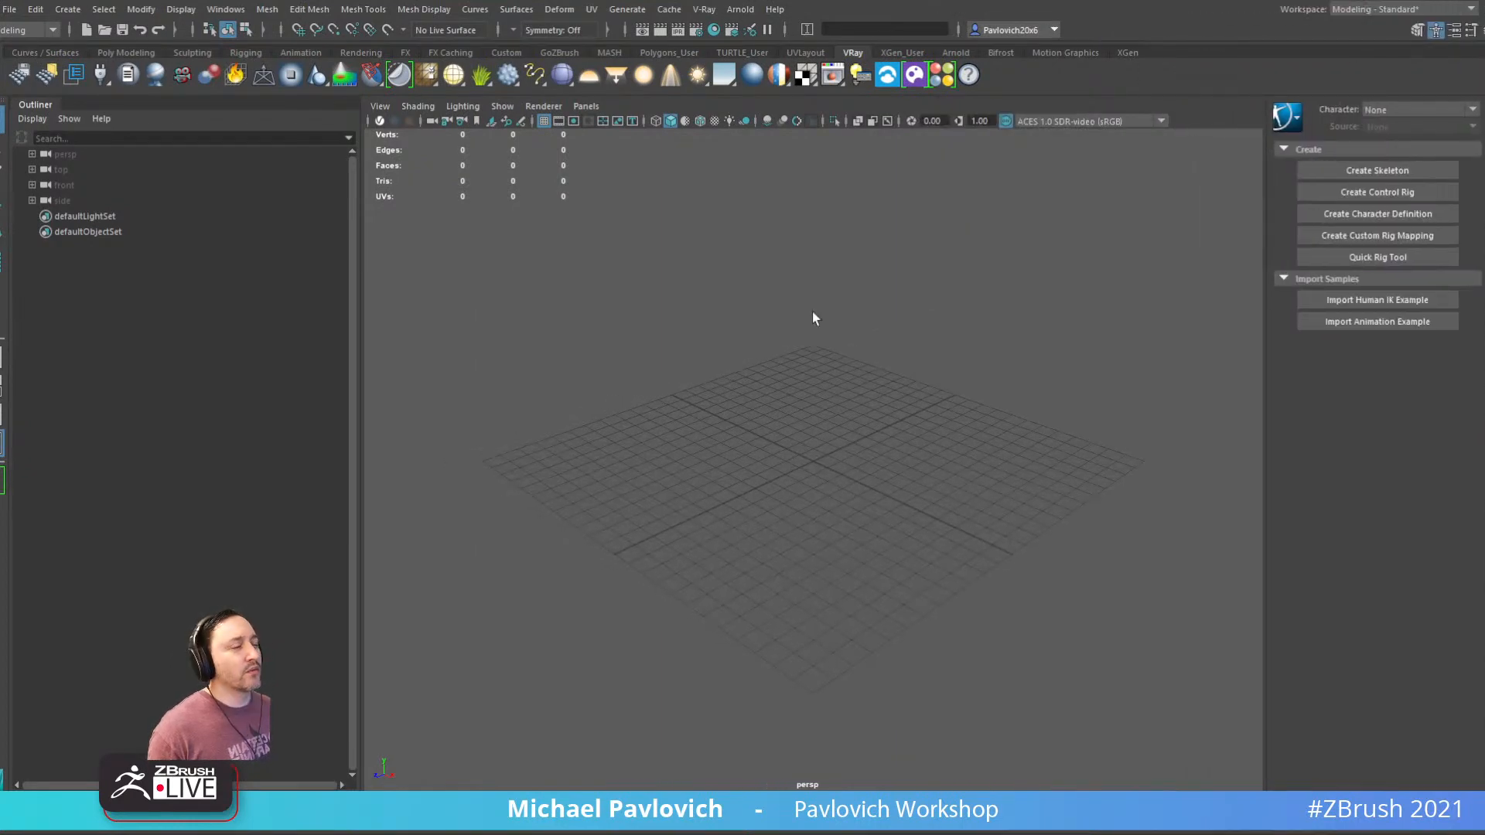
Switch to Maya and open the recently used V-Ray lighting scene containing the two dice
{"action": "left_click", "coordinate": [8, 9]}
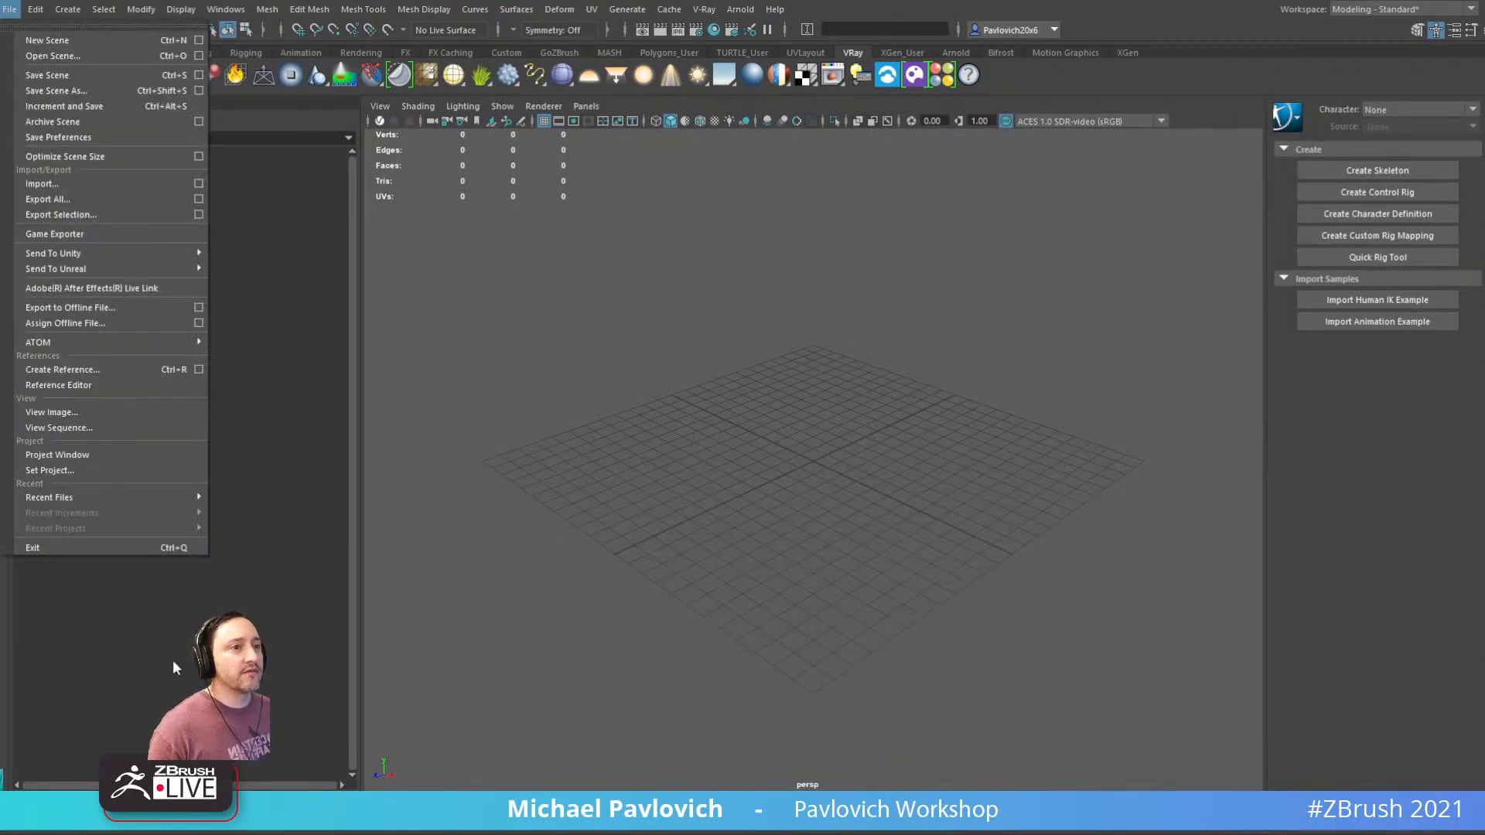
{"action": "mouse_move", "coordinate": [160, 495]}
{"action": "left_click", "coordinate": [237, 499]}
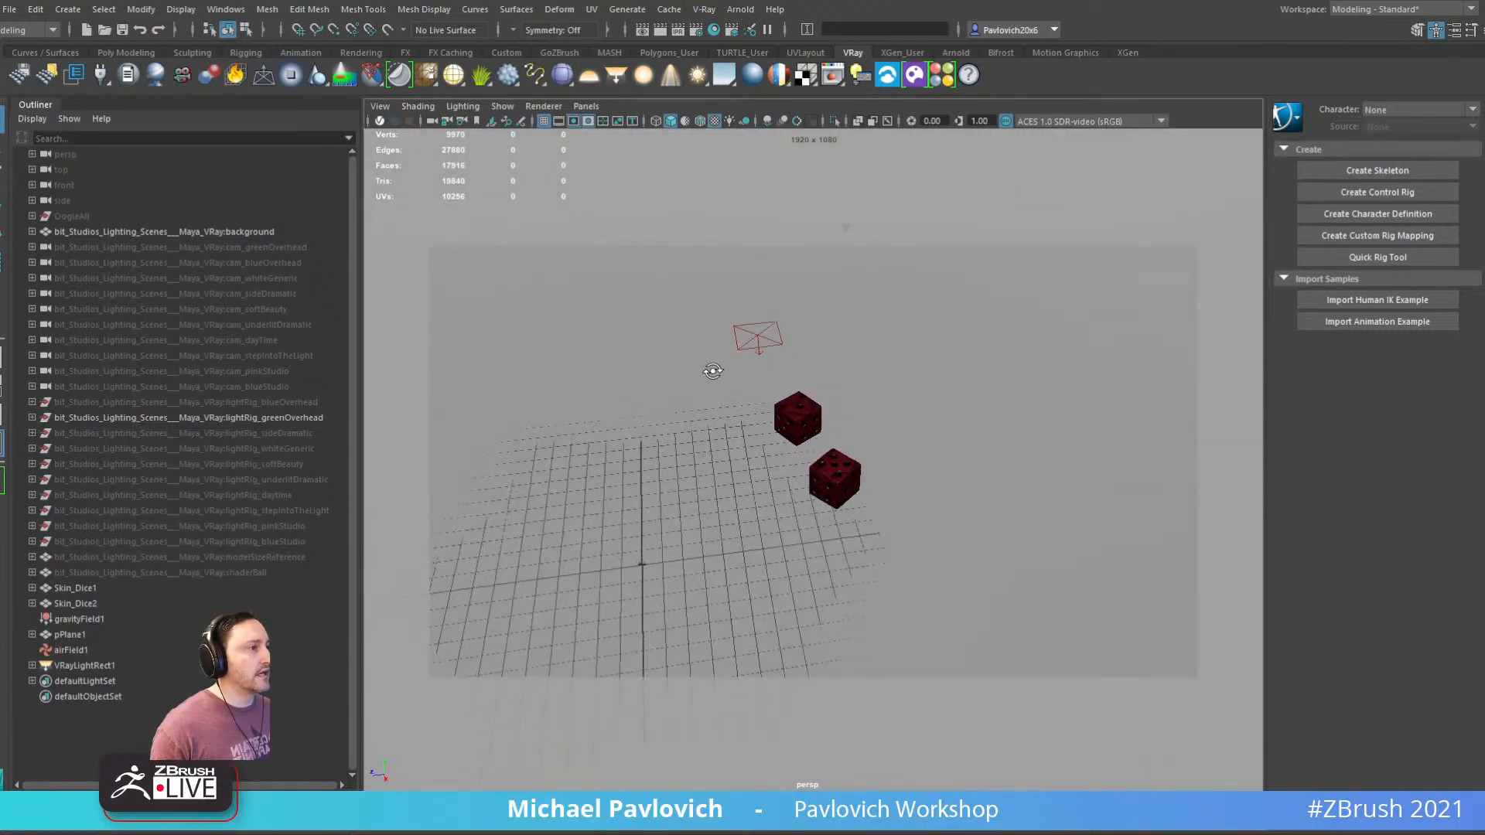
Examine the air field, the rectangular light and the two textured dice in the perspective view from near and far
{"action": "left_click_drag", "start_coordinate": [788, 471], "coordinate": [666, 308], "text": "alt"}
{"action": "left_click", "coordinate": [671, 308]}
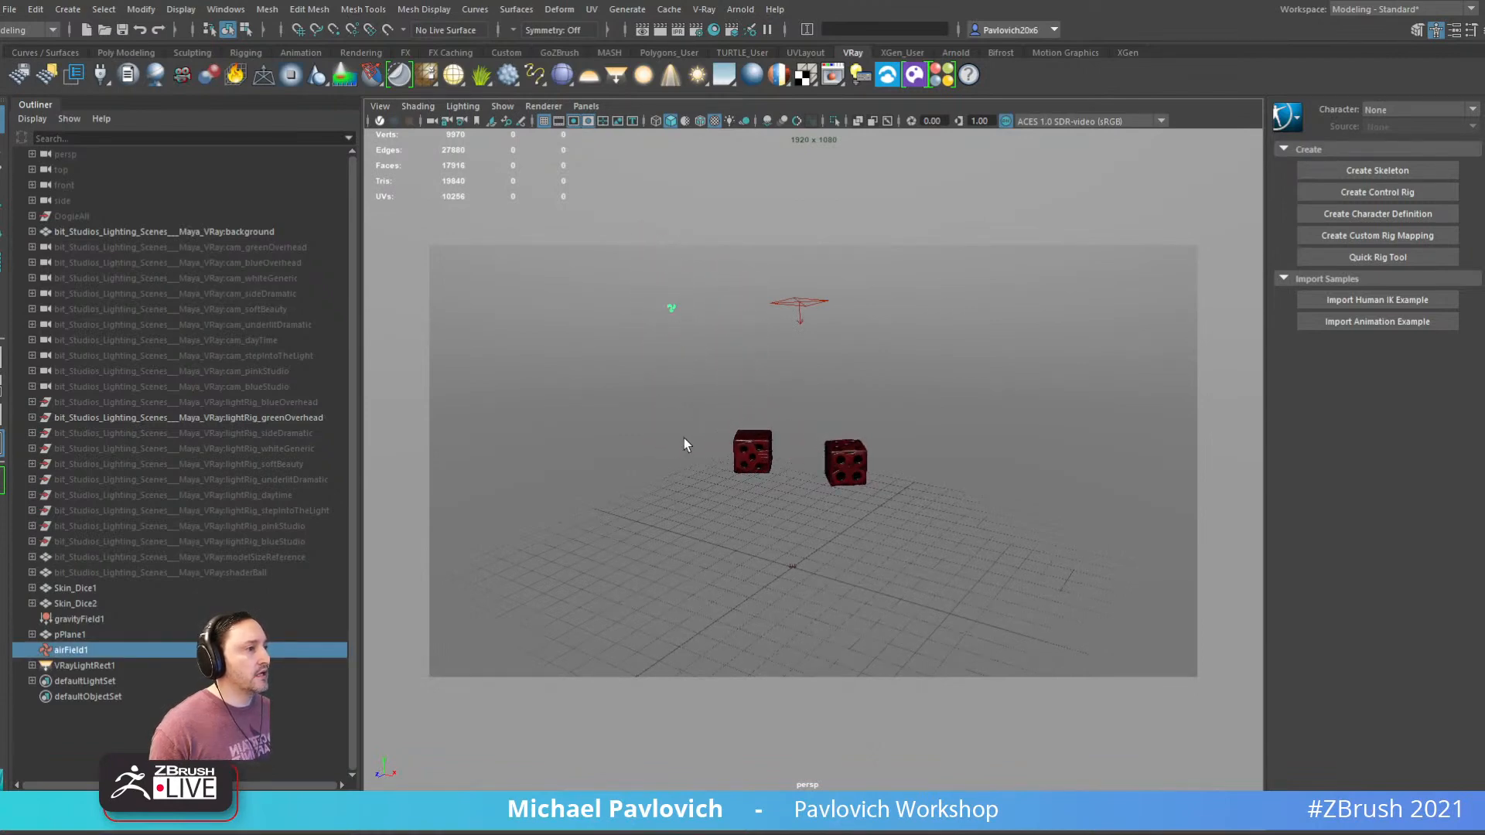
{"action": "right_click_drag", "start_coordinate": [684, 437], "coordinate": [922, 466], "text": "alt"}
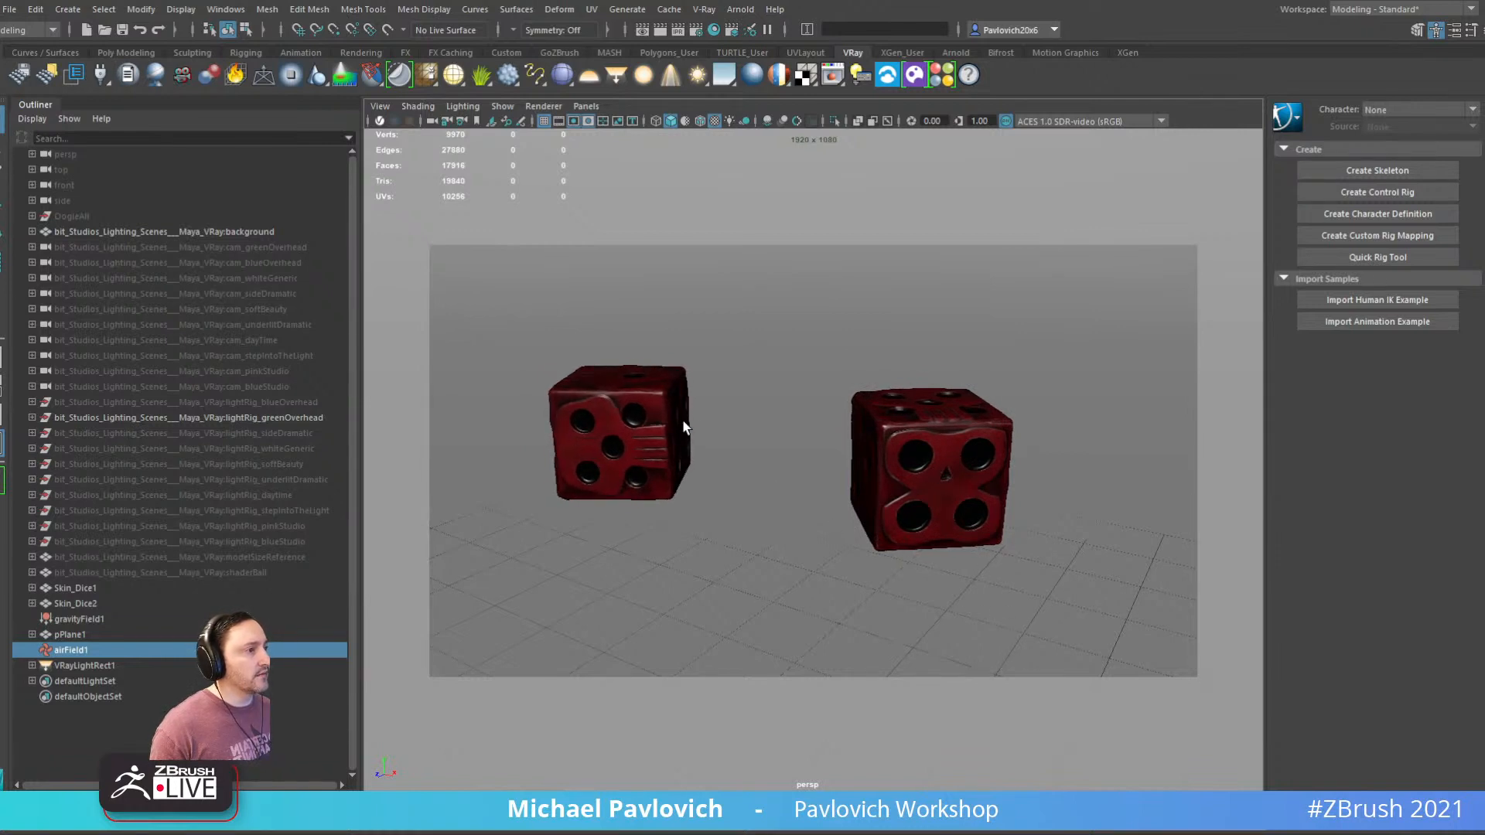
{"action": "key", "text": "space"}
{"action": "key", "text": "space"}
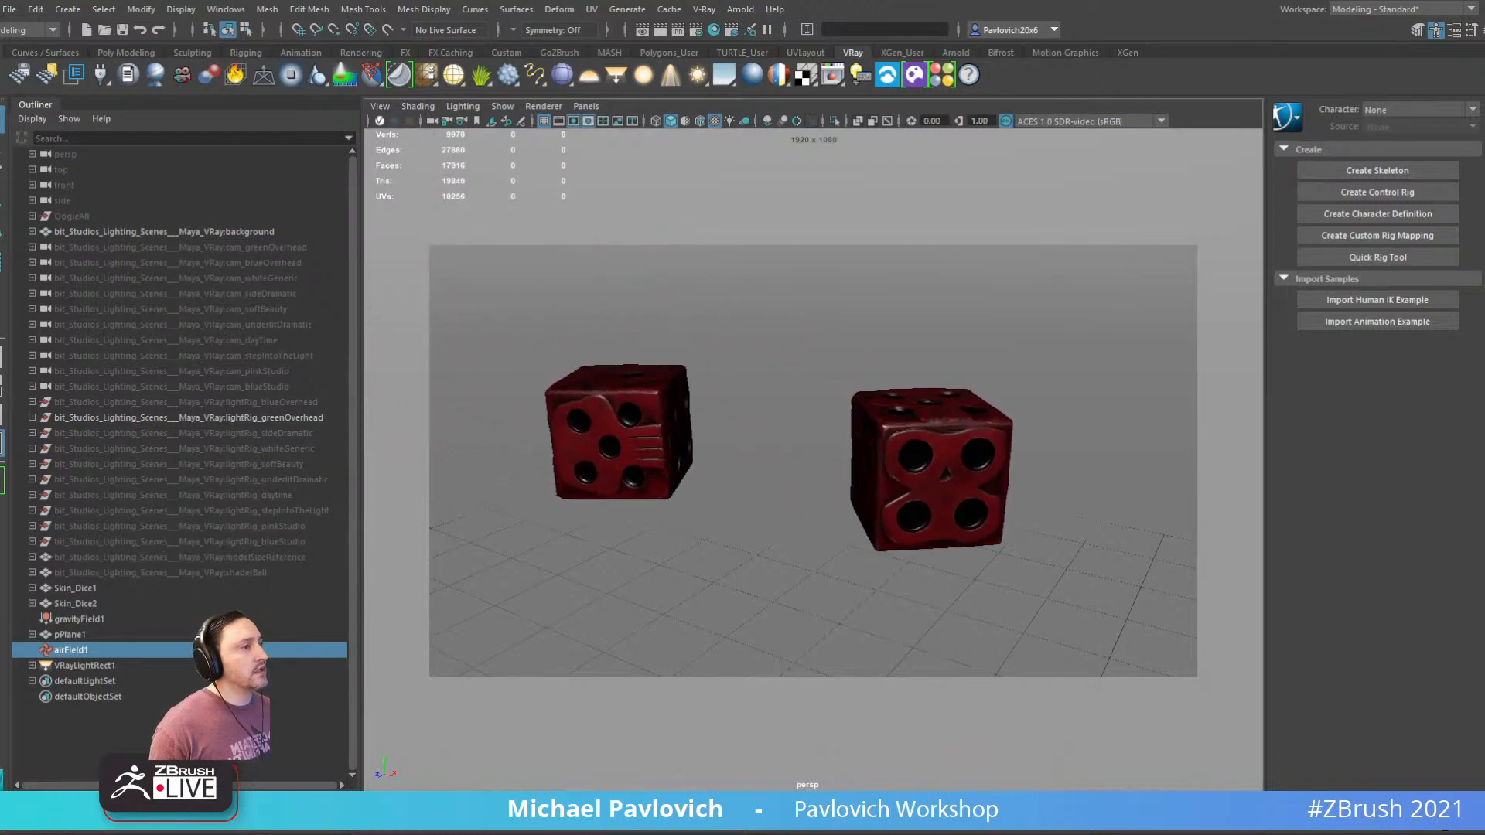
{"action": "right_click_drag", "start_coordinate": [875, 456], "coordinate": [808, 404], "text": "alt"}
{"action": "middle_click_drag", "start_coordinate": [808, 404], "coordinate": [848, 487], "text": "alt"}
{"action": "right_click_drag", "start_coordinate": [847, 486], "coordinate": [666, 422], "text": "alt"}
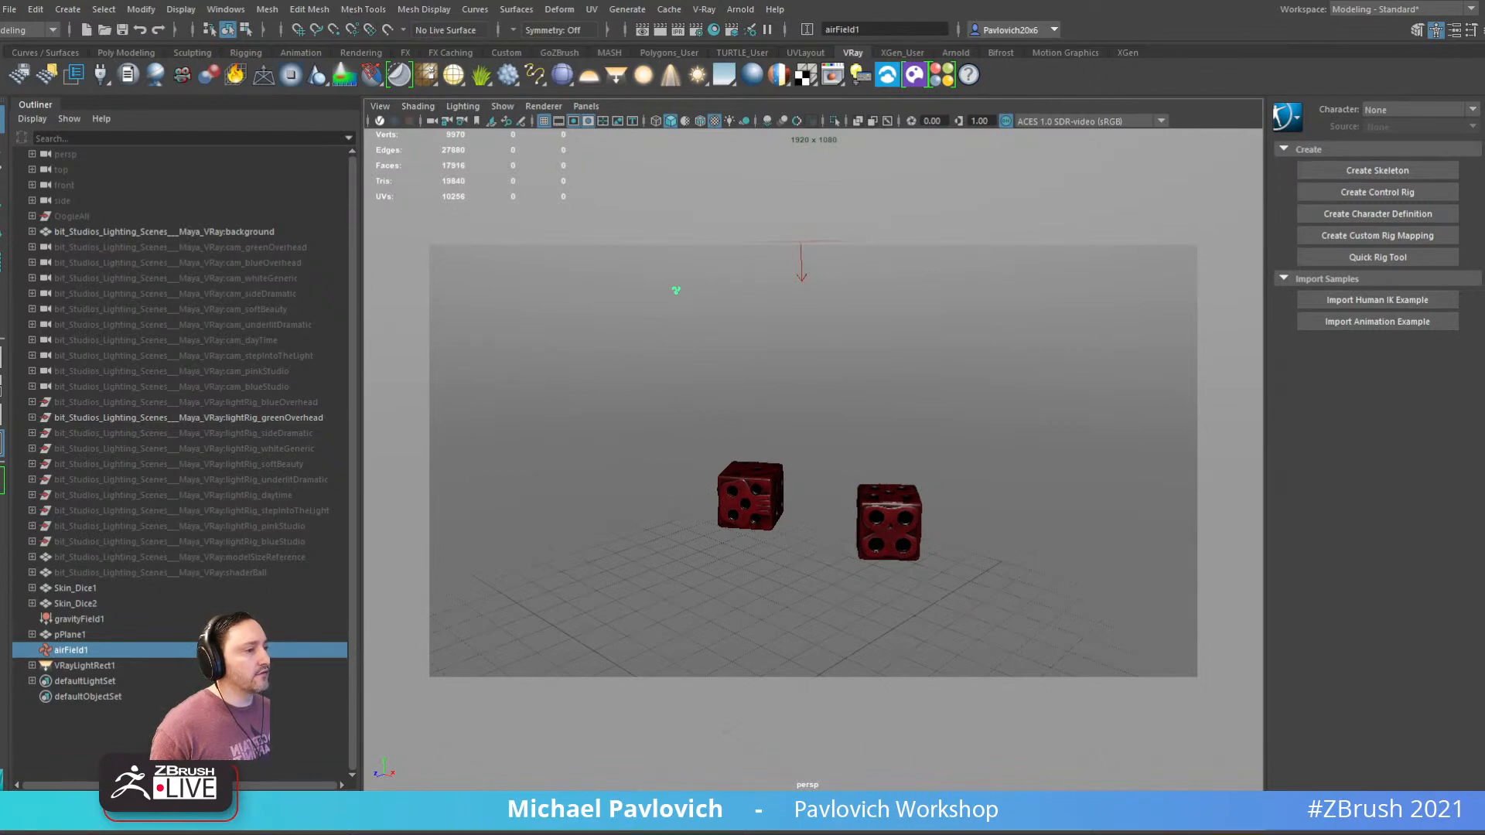
{"action": "right_click_drag", "start_coordinate": [643, 490], "coordinate": [855, 523], "text": "alt"}
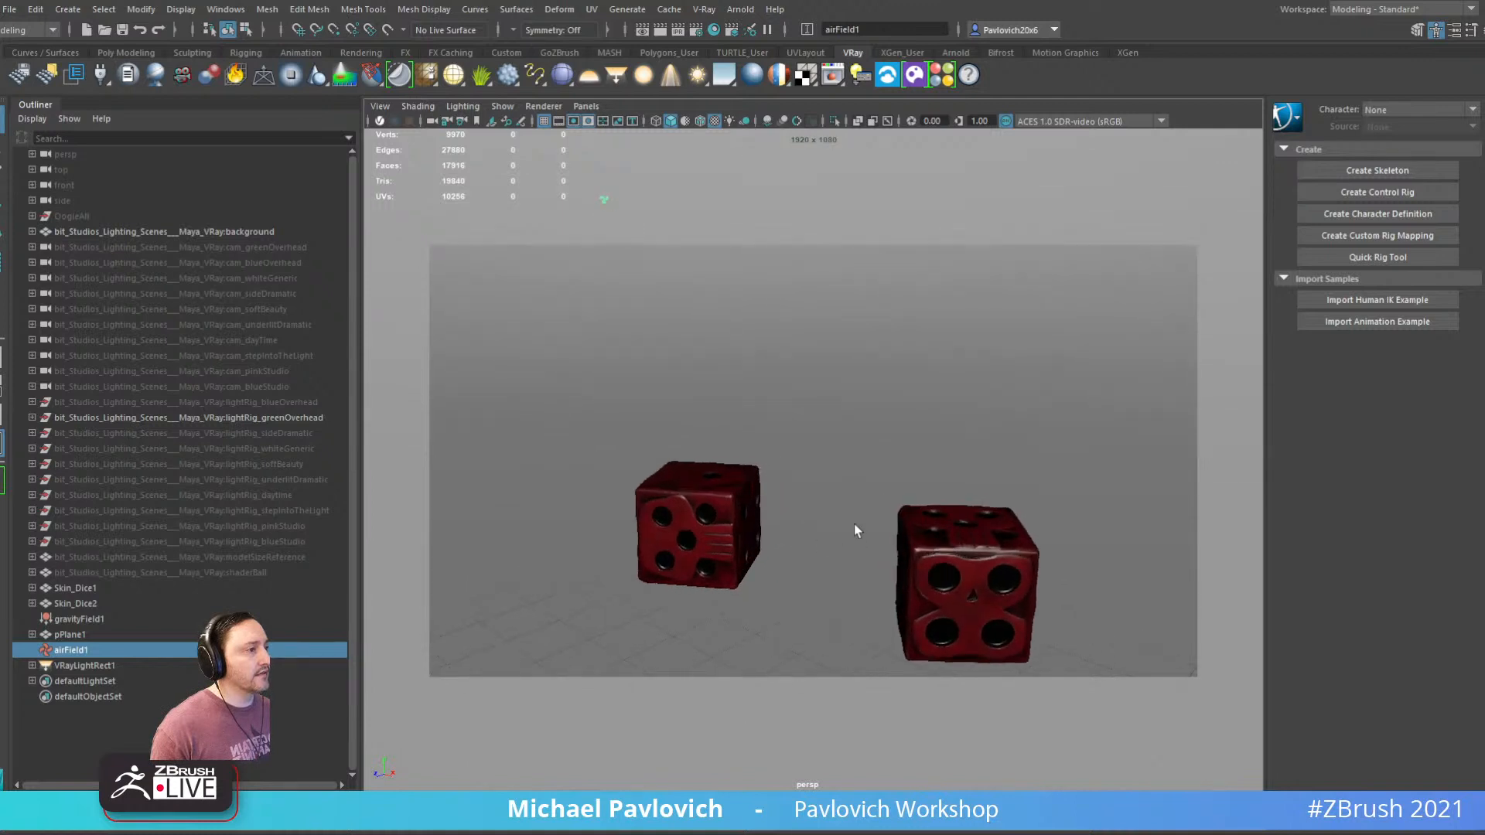
{"action": "middle_click_drag", "start_coordinate": [855, 524], "coordinate": [805, 444], "text": "alt"}
Select Skin_Dice1, show its rigid body channels, and go to a later frame to compare its keyed damping
{"action": "left_click", "coordinate": [871, 495]}
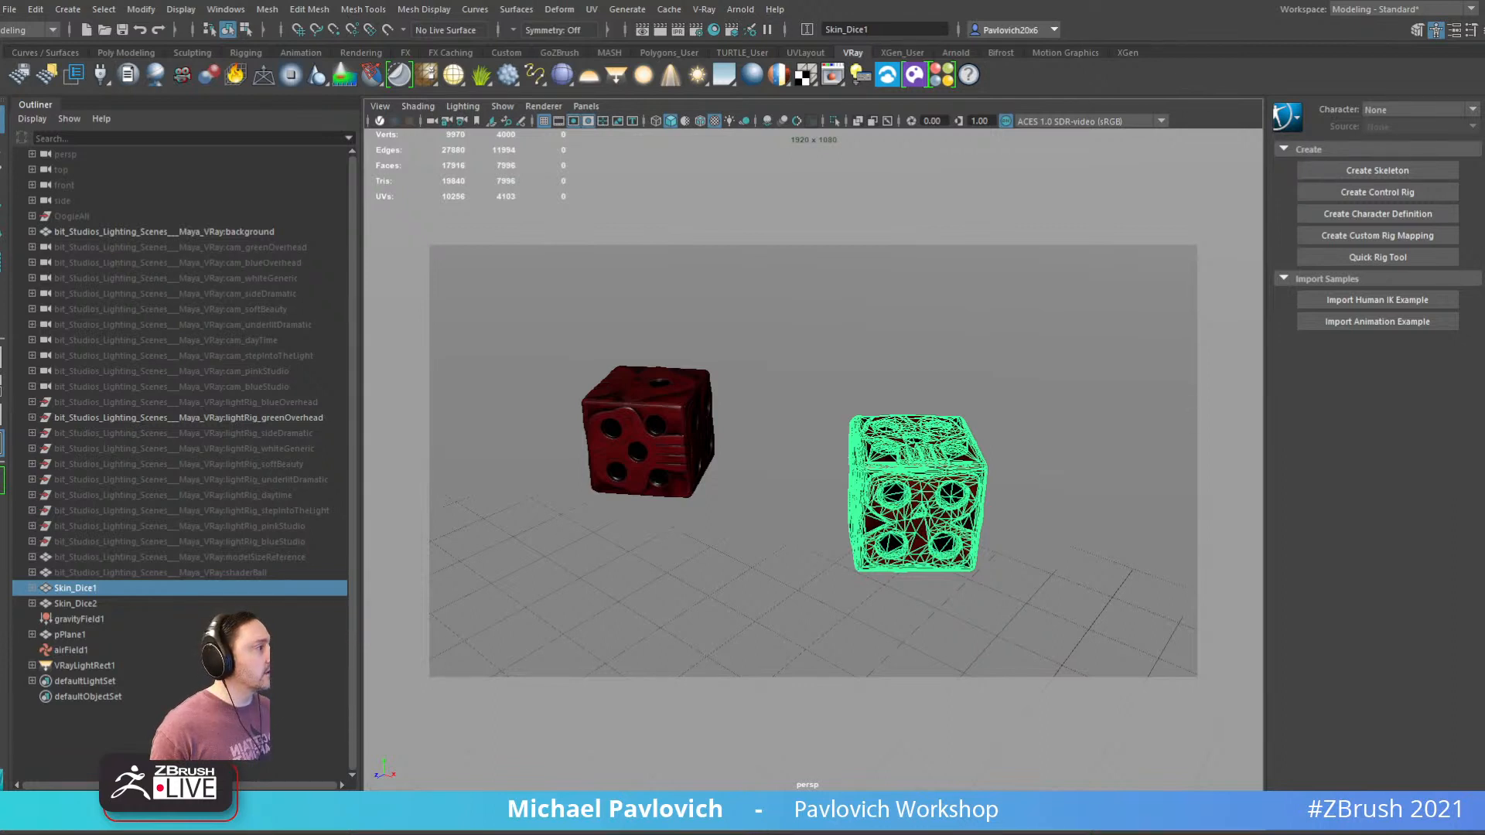
{"action": "left_click", "coordinate": [1484, 30]}
{"action": "scroll", "coordinate": [1392, 445], "scroll_direction": "down", "scroll_amount": 2}
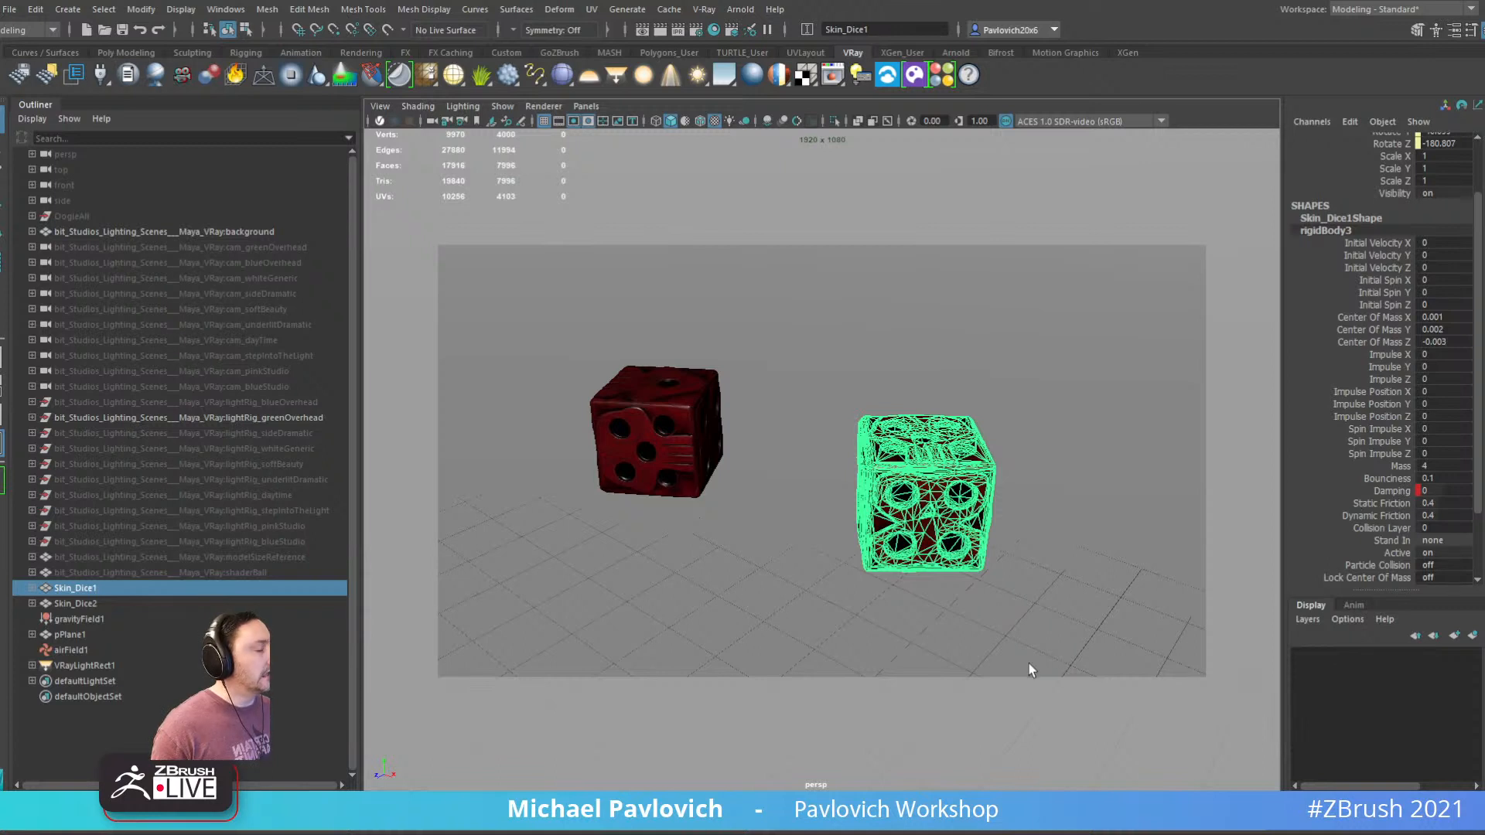
{"action": "left_click", "coordinate": [783, 831]}
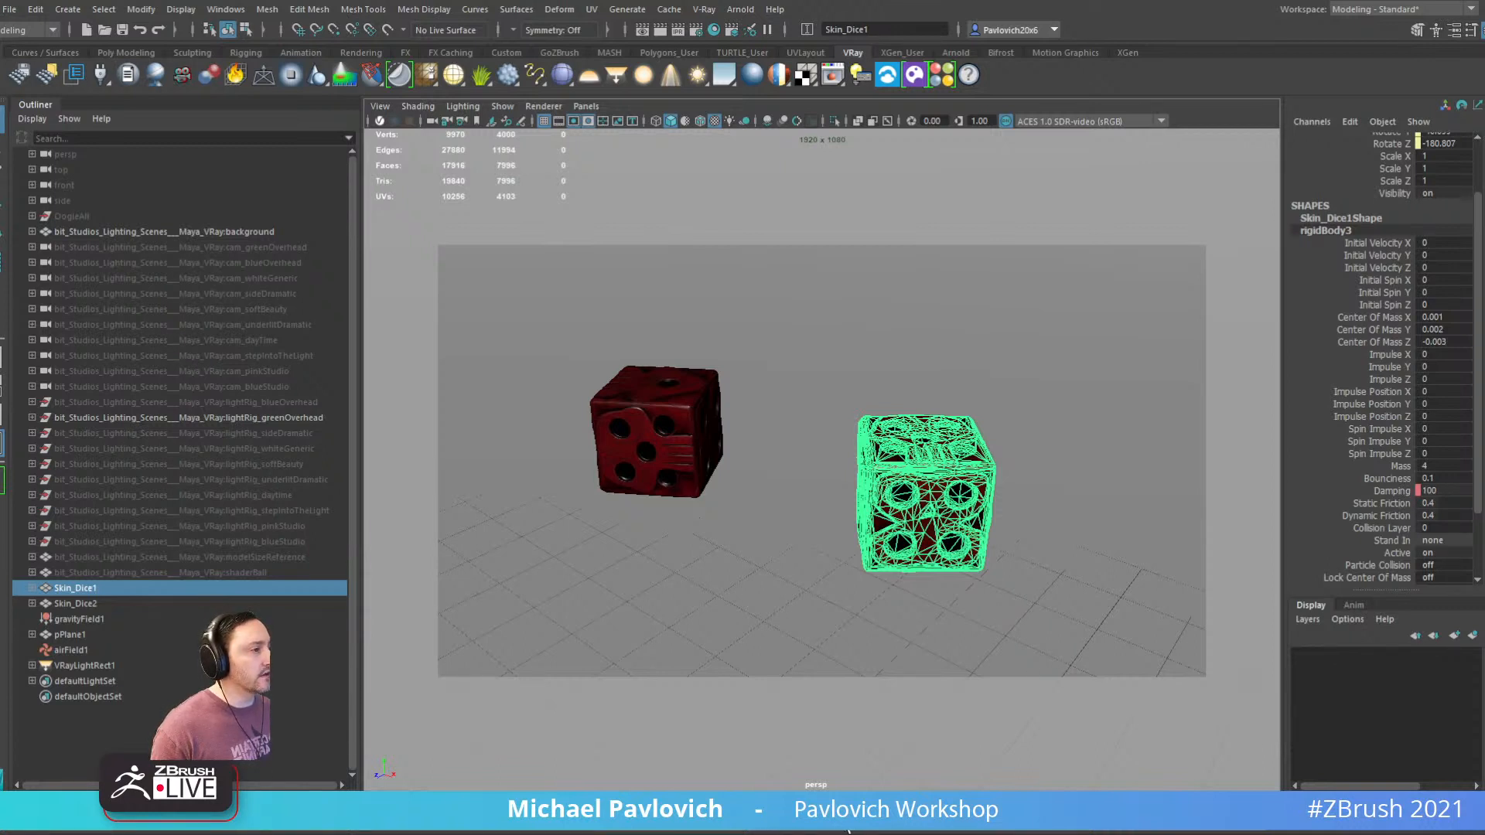
Examine the textured faces of both dice up close from several angles
{"action": "left_click_drag", "start_coordinate": [837, 504], "coordinate": [758, 480], "text": "alt"}
{"action": "right_click_drag", "start_coordinate": [759, 481], "coordinate": [888, 476], "text": "alt"}
{"action": "middle_click_drag", "start_coordinate": [888, 475], "coordinate": [864, 412], "text": "alt"}
{"action": "left_click_drag", "start_coordinate": [865, 412], "coordinate": [915, 410], "text": "alt"}
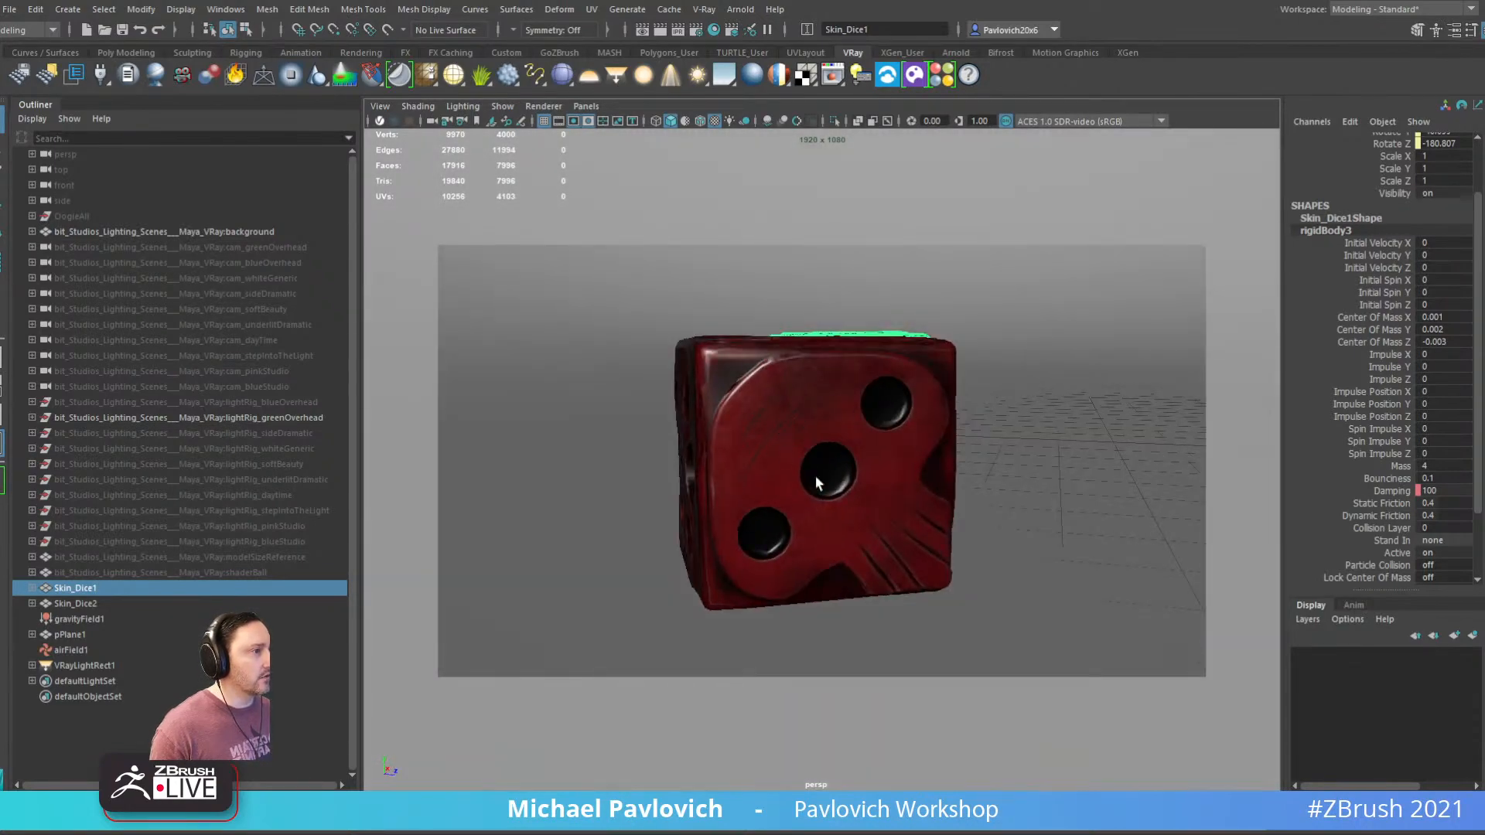
{"action": "left_click_drag", "start_coordinate": [816, 484], "coordinate": [789, 472], "text": "alt"}
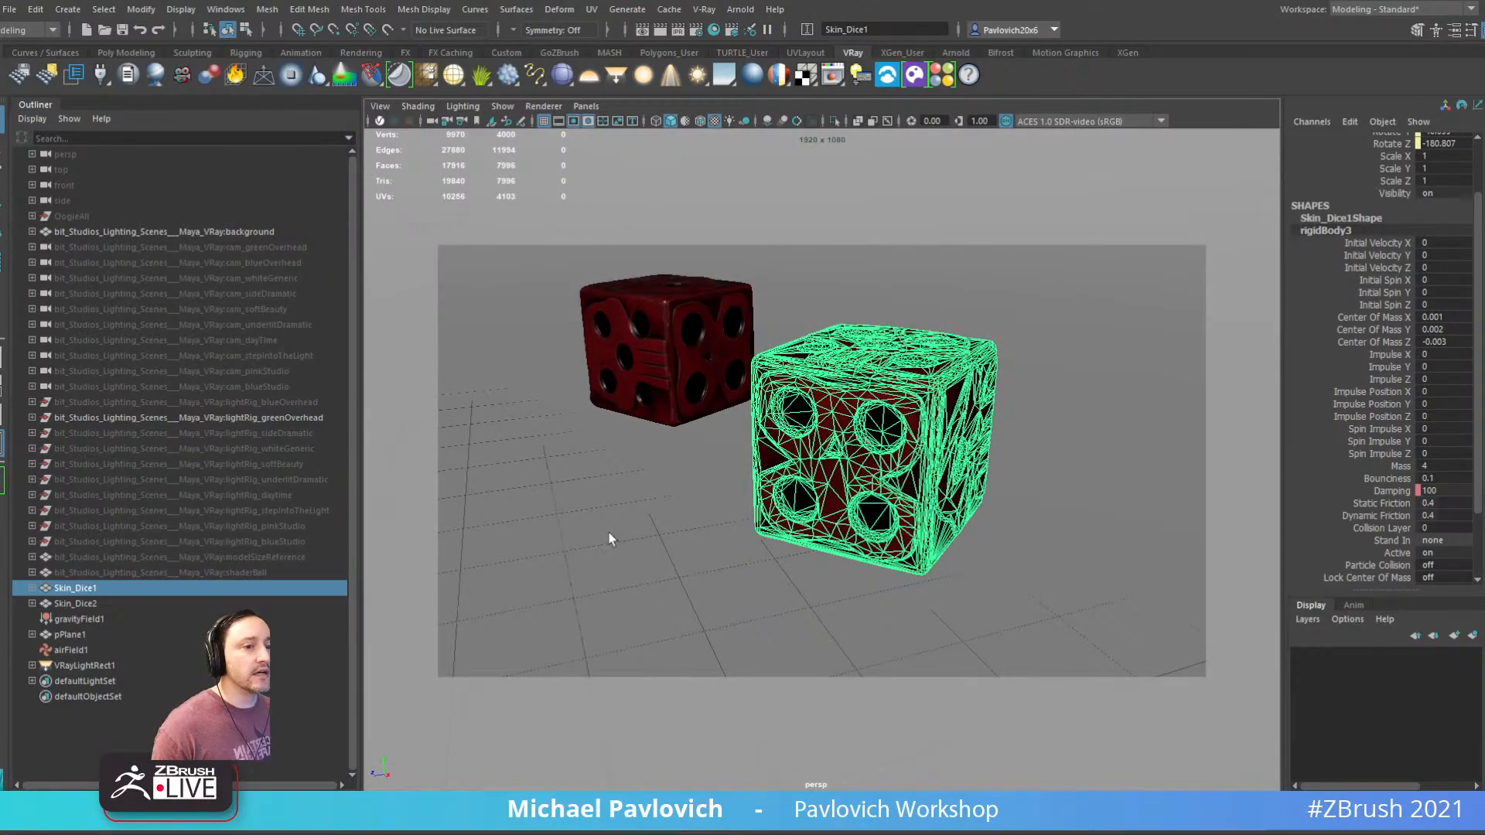
{"action": "left_click_drag", "start_coordinate": [609, 539], "coordinate": [614, 380], "text": "alt"}
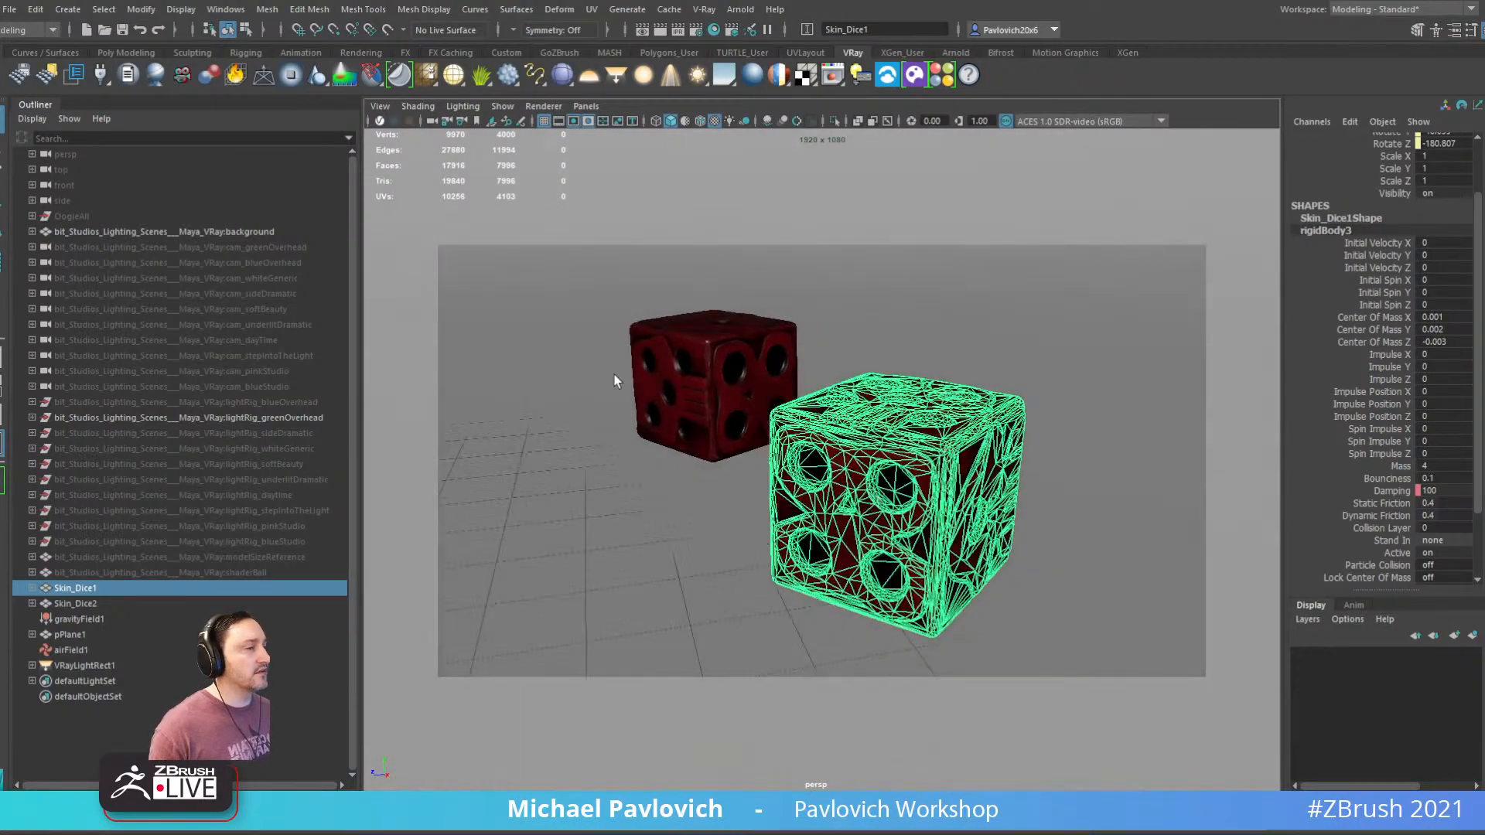
Deselect the die by picking the background, frame both dice, and start the V-Ray interactive render in the viewport
{"action": "left_click", "coordinate": [847, 341]}
{"action": "left_click_drag", "start_coordinate": [847, 341], "coordinate": [853, 384], "text": "alt"}
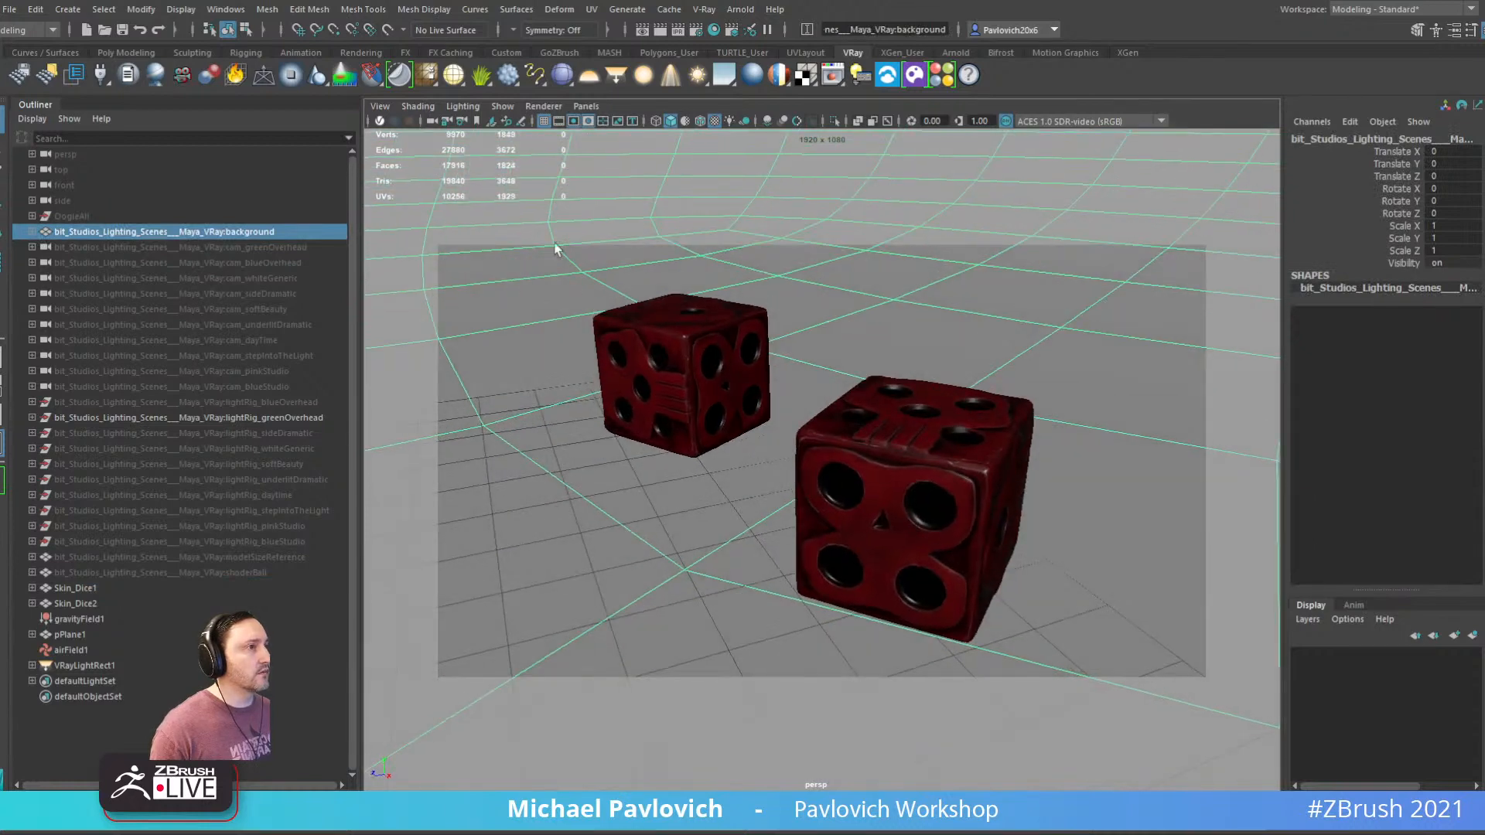
{"action": "left_click", "coordinate": [380, 121]}
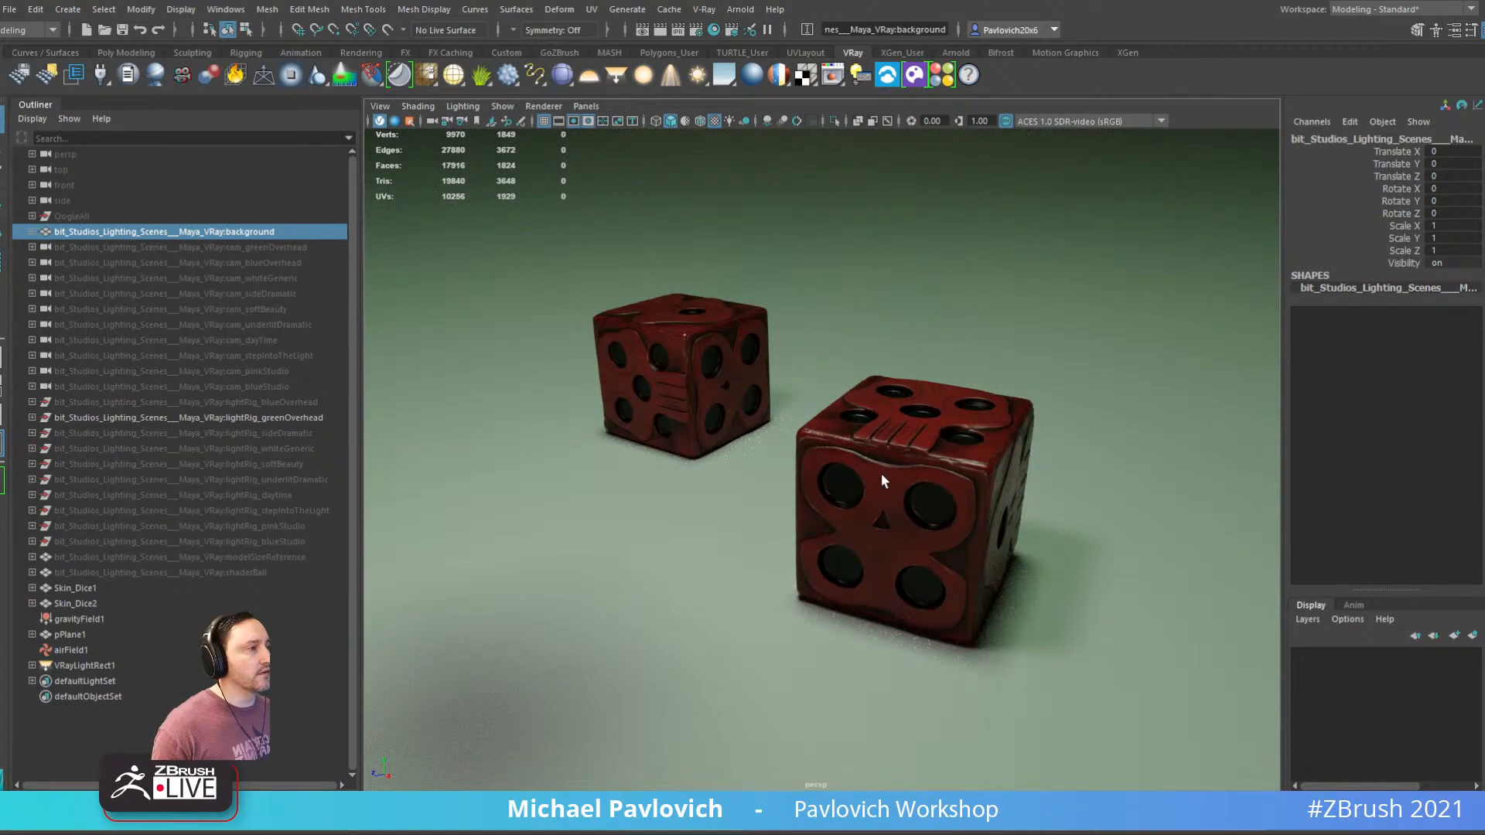
{"action": "left_click_drag", "start_coordinate": [888, 474], "coordinate": [621, 345], "text": "alt"}
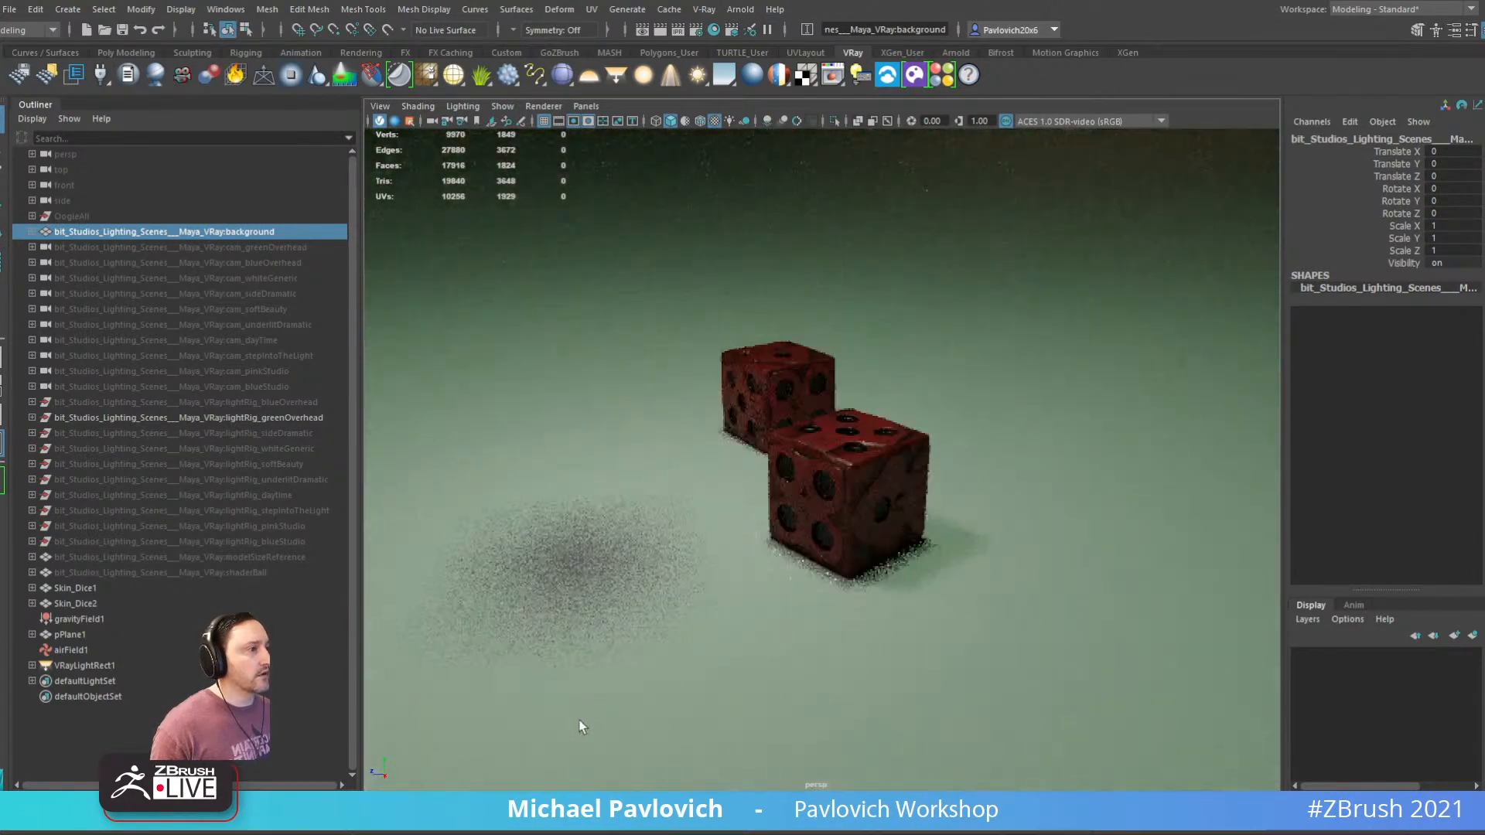
Play the dice simulation from the first frame in the rendered viewport, turn on denoising, and replay it from the start
{"action": "key", "text": "alt+shift+v"}
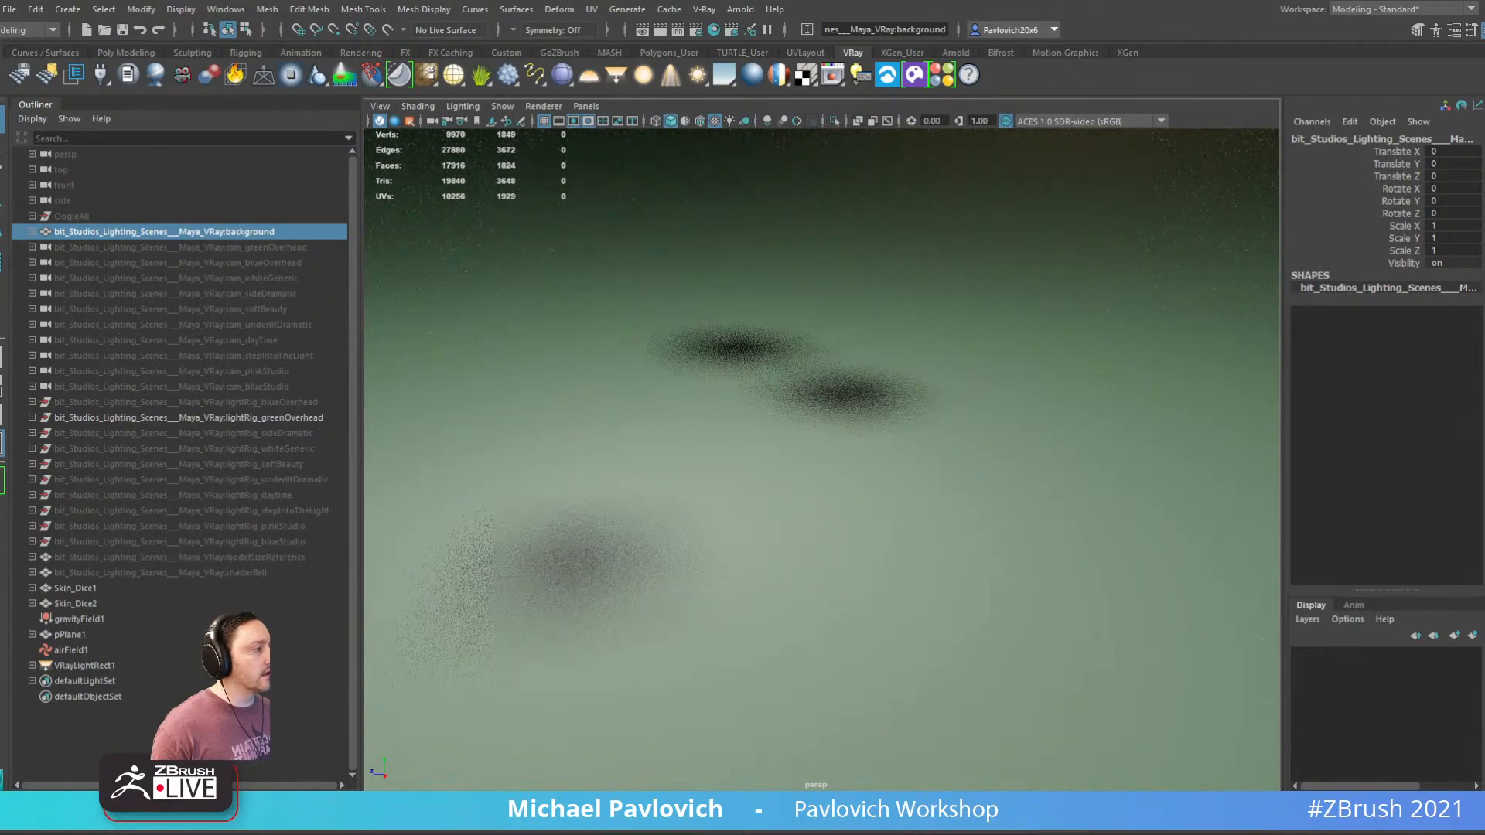
{"action": "key", "text": "alt+v"}
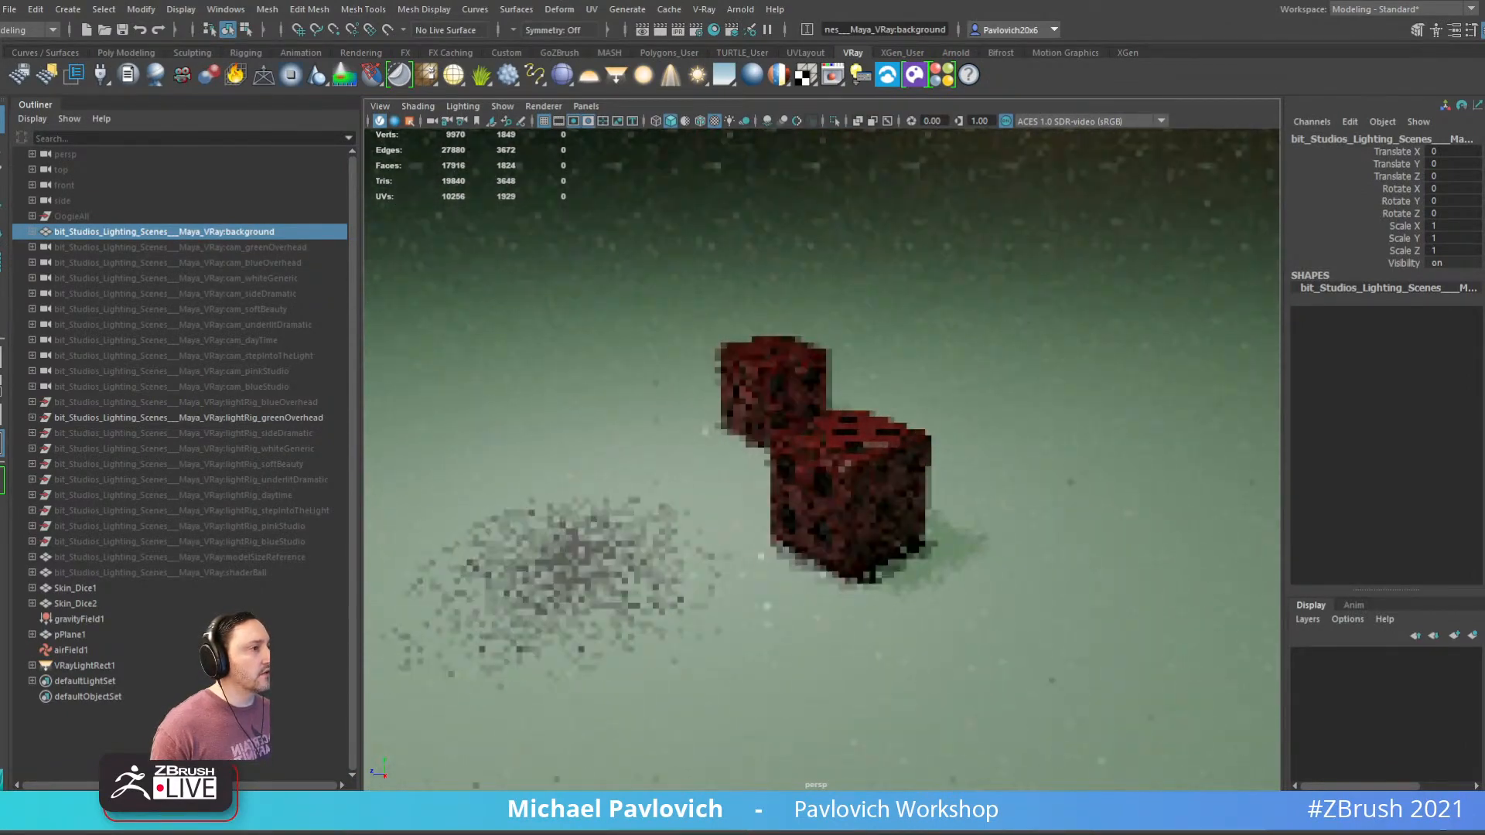
{"action": "left_click", "coordinate": [394, 120]}
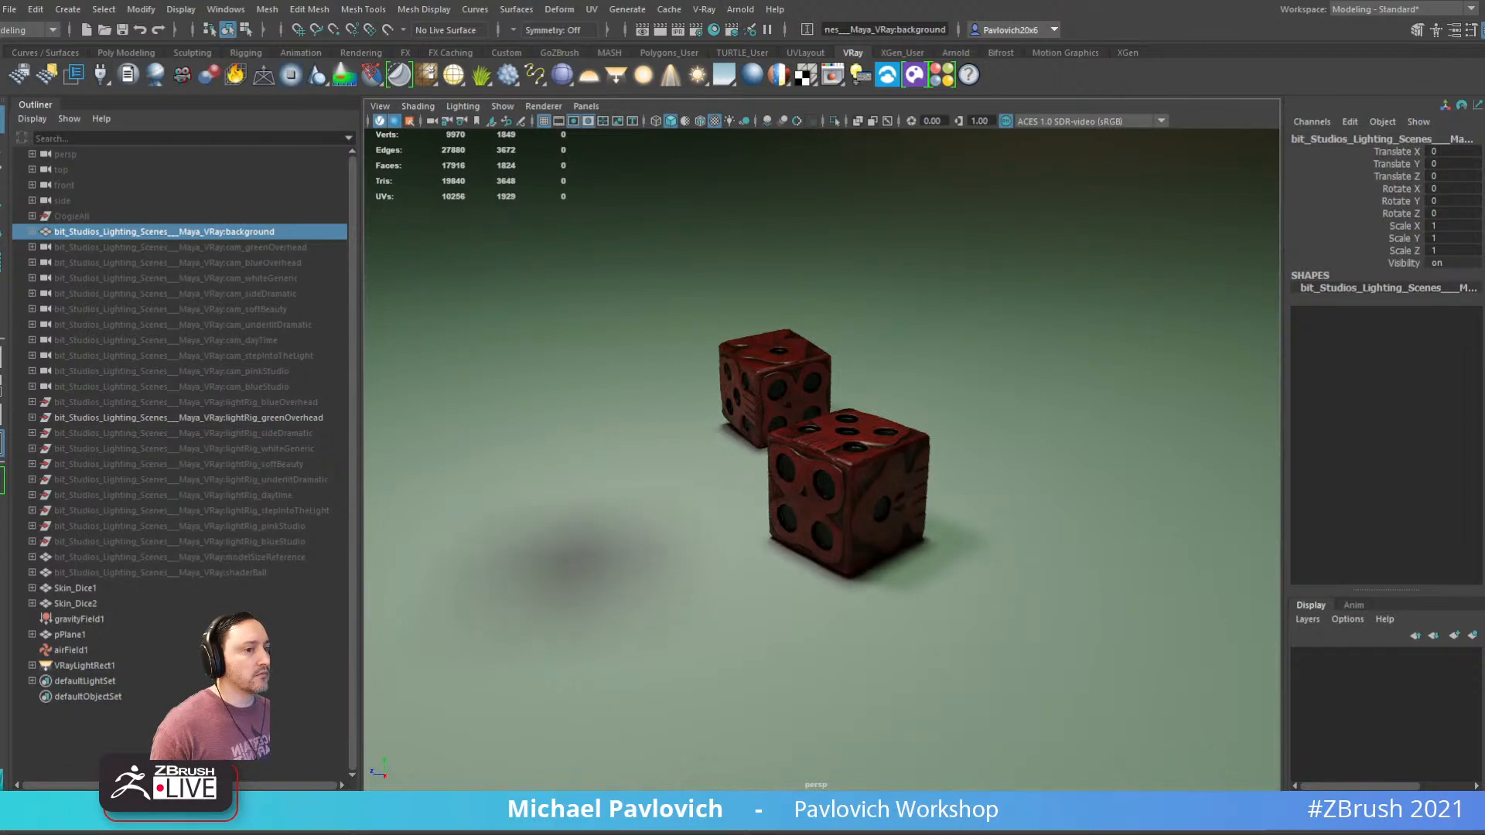
{"action": "key", "text": "alt+shift+v"}
{"action": "key", "text": "alt+v"}
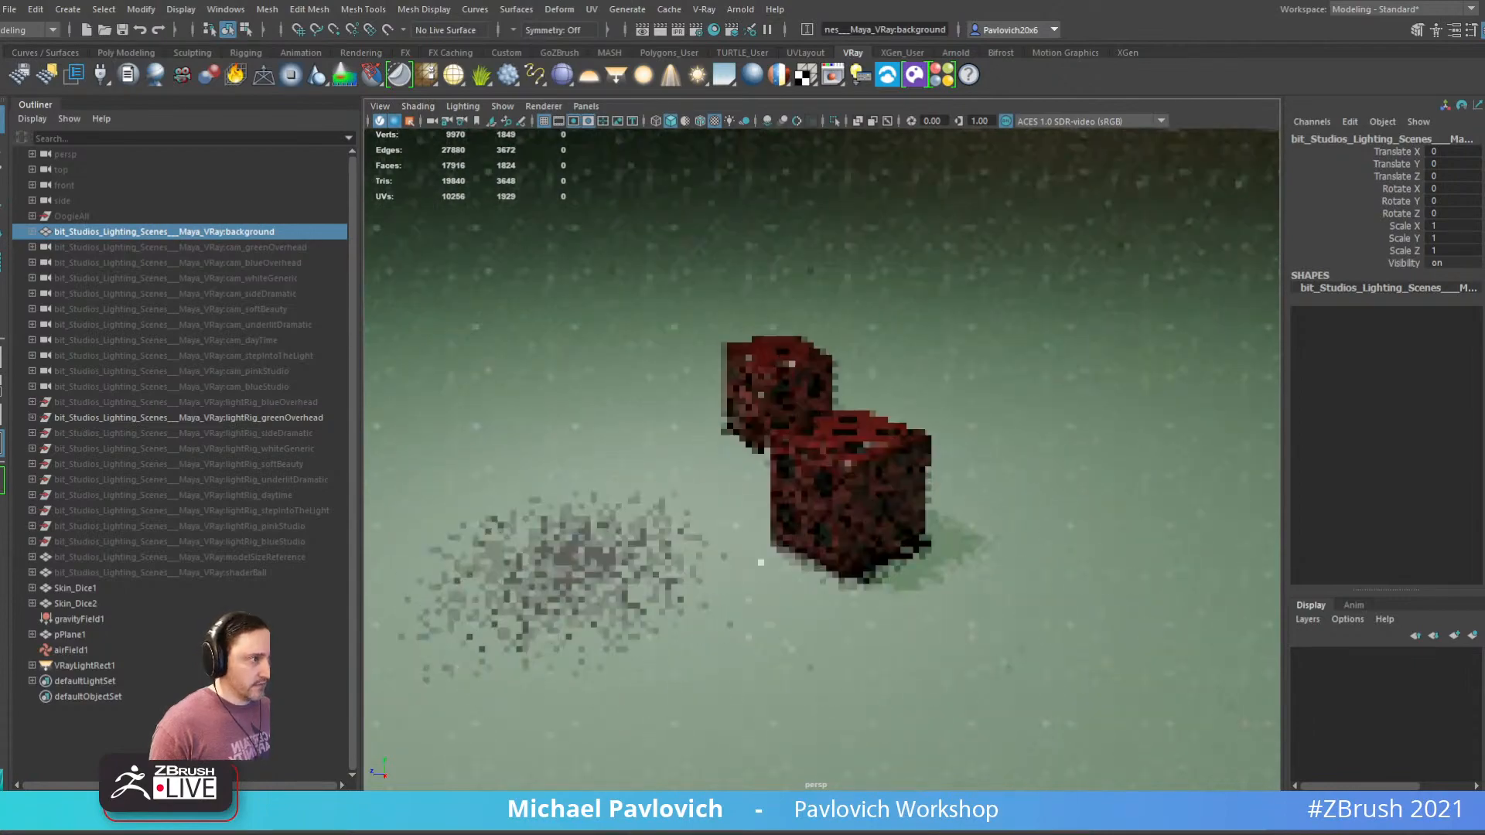
Unhide the OogieAll group and frame it in the rendered perspective view
{"action": "left_click_drag", "start_coordinate": [680, 361], "coordinate": [729, 376], "text": "alt"}
{"action": "right_click_drag", "start_coordinate": [728, 376], "coordinate": [796, 351], "text": "alt"}
{"action": "right_click_drag", "start_coordinate": [882, 368], "coordinate": [935, 430], "text": "alt"}
{"action": "middle_click_drag", "start_coordinate": [934, 431], "coordinate": [899, 348], "text": "alt"}
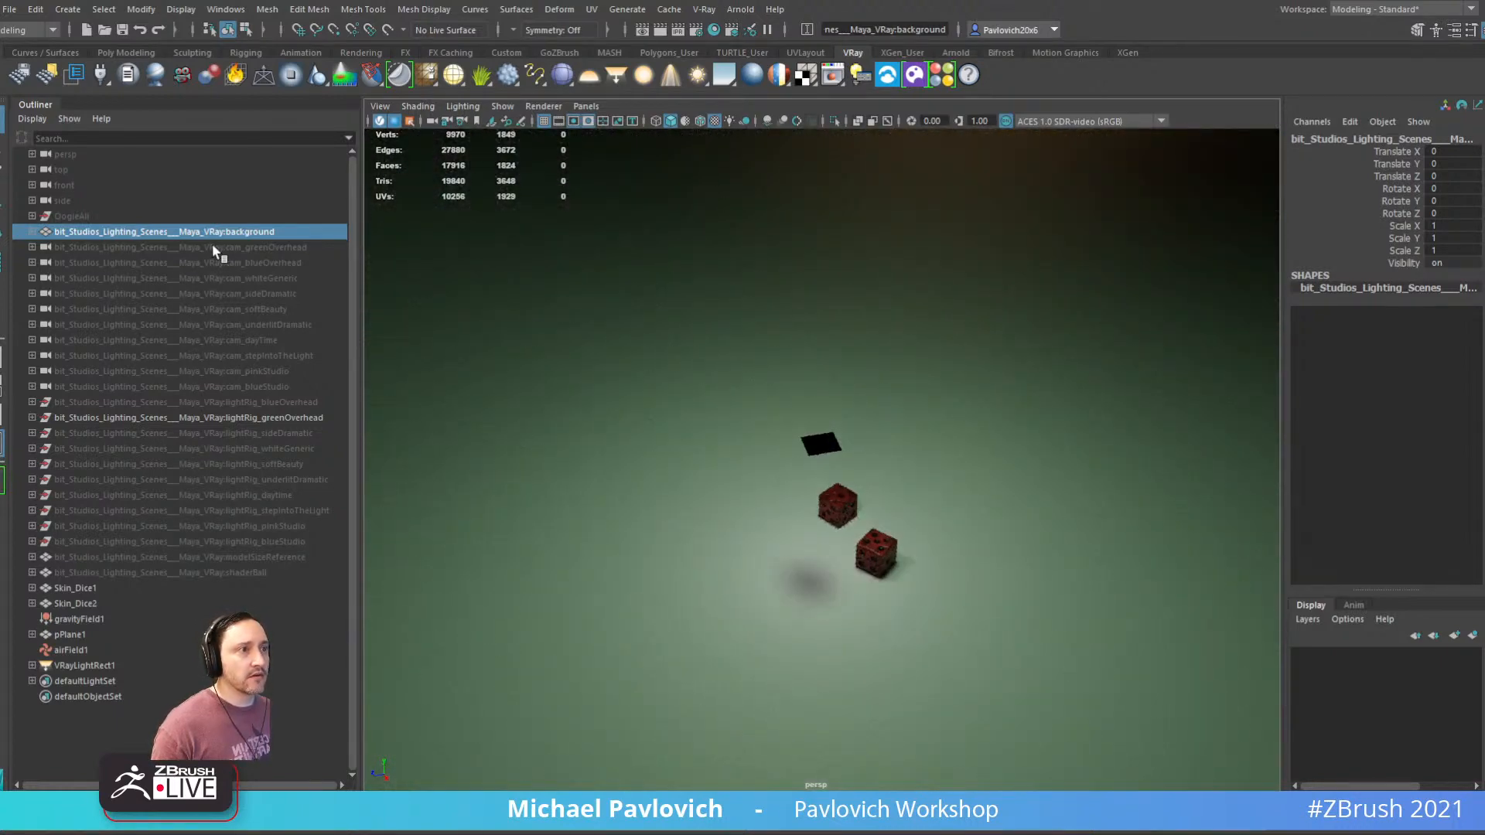
{"action": "left_click", "coordinate": [82, 215]}
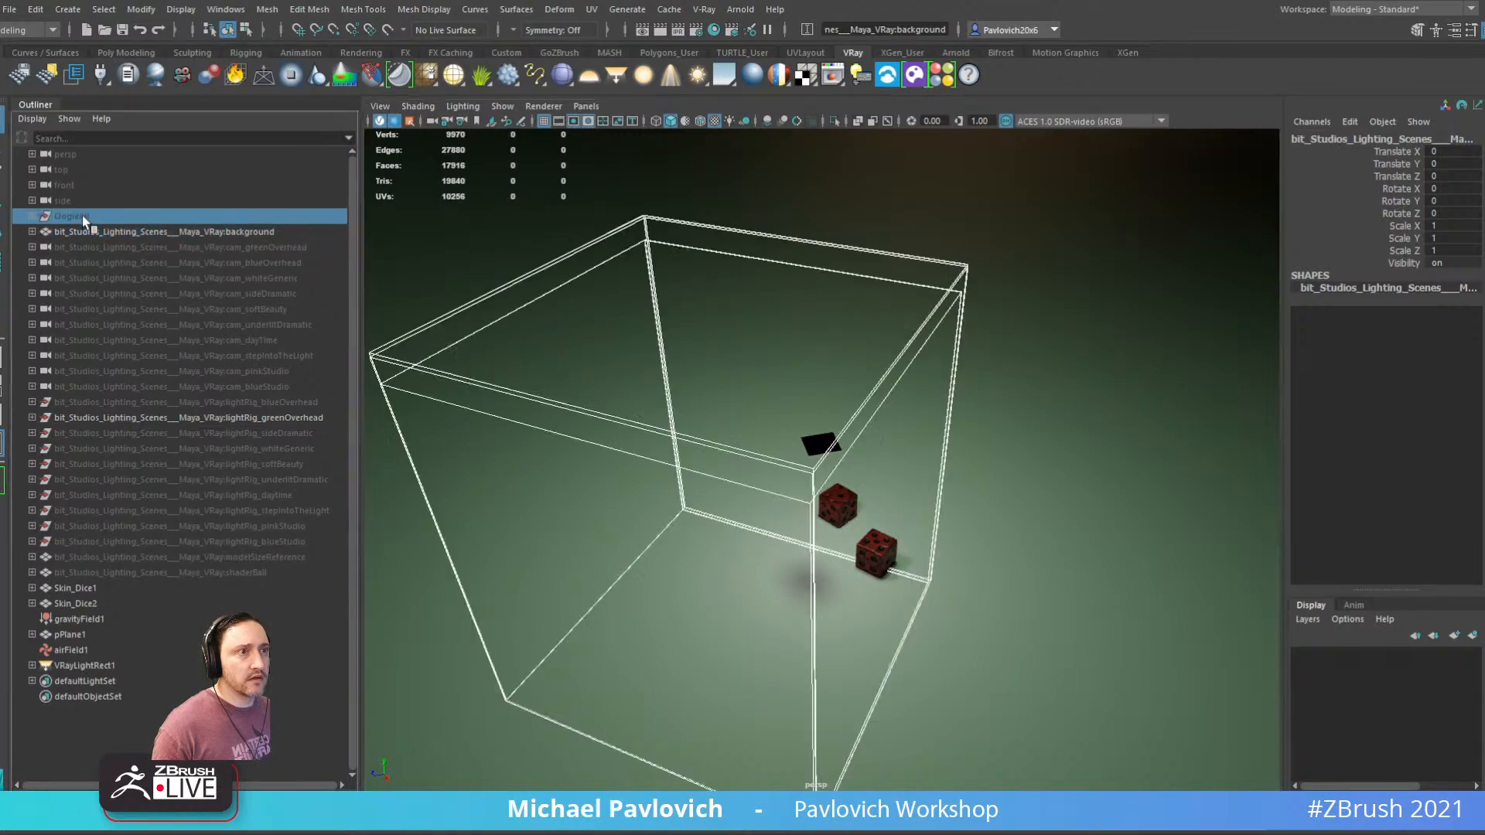
{"action": "key", "text": "f"}
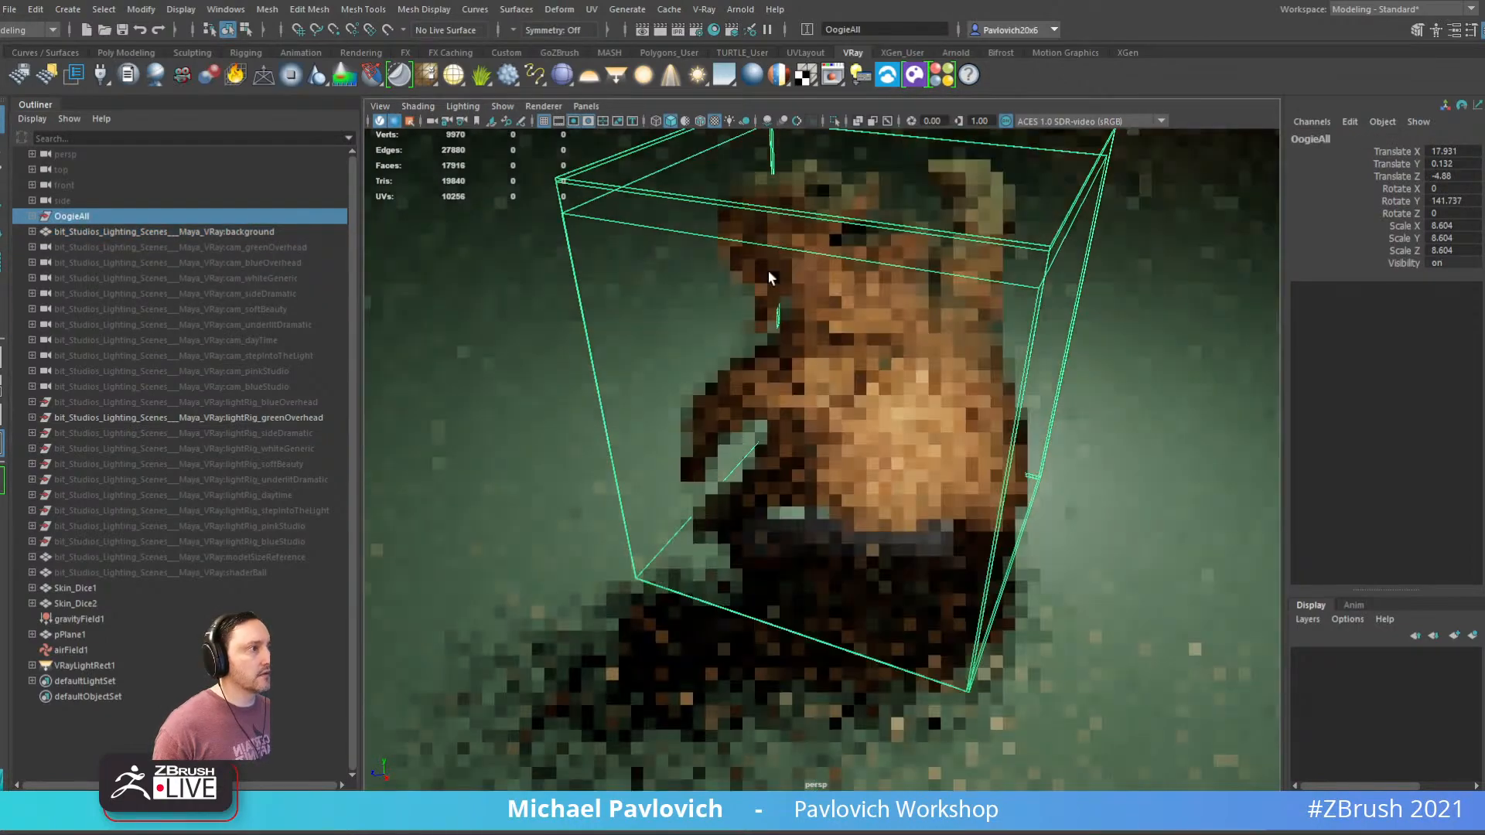
Clear the group selection by picking the background and examine Oogie Boogie's rendered burlap body up close and beside the dice
{"action": "left_click", "coordinate": [532, 234]}
{"action": "left_click_drag", "start_coordinate": [889, 341], "coordinate": [894, 406], "text": "alt"}
{"action": "left_click_drag", "start_coordinate": [735, 387], "coordinate": [813, 406], "text": "alt"}
{"action": "middle_click_drag", "start_coordinate": [804, 406], "coordinate": [764, 538], "text": "alt"}
{"action": "right_click_drag", "start_coordinate": [765, 538], "coordinate": [836, 448], "text": "alt"}
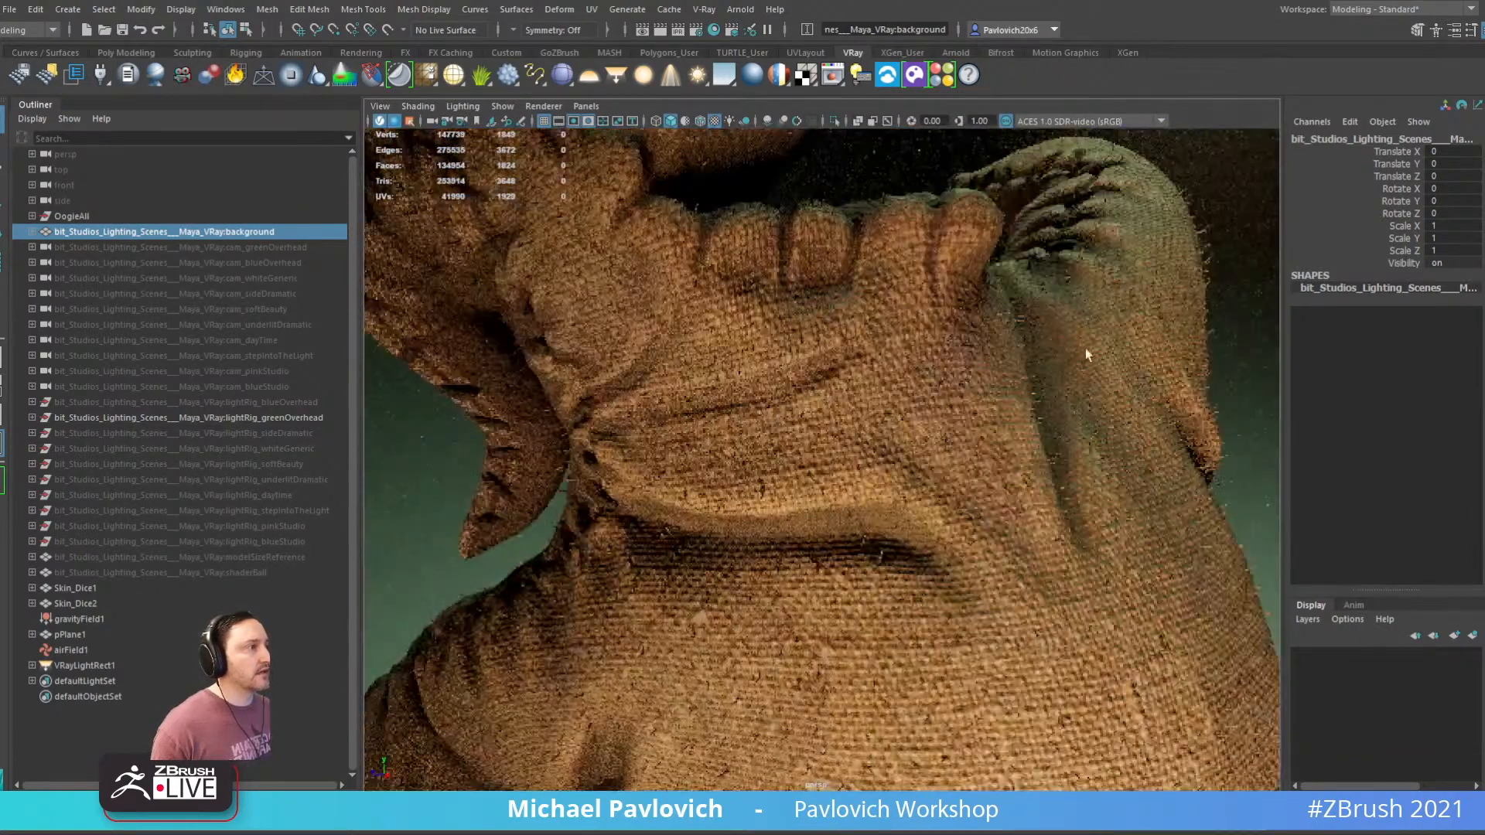
{"action": "right_click_drag", "start_coordinate": [1086, 354], "coordinate": [837, 368], "text": "alt"}
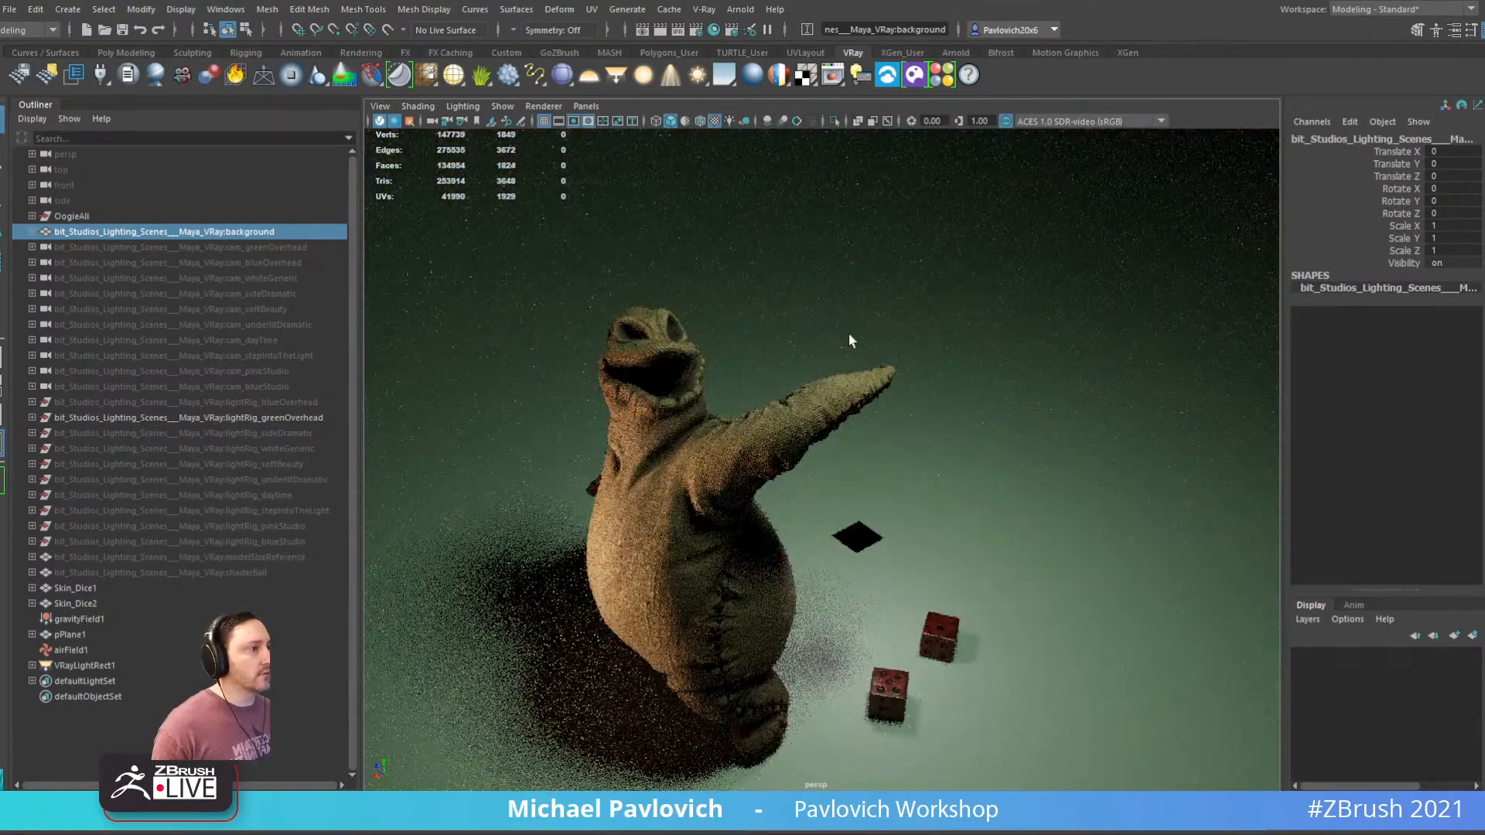
{"action": "left_click_drag", "start_coordinate": [849, 340], "coordinate": [875, 362], "text": "alt"}
Move the V-Ray rectangle light high above Oogie Boogie's head and scale it uniformly to about 3.75
{"action": "left_click", "coordinate": [896, 458]}
{"action": "left_click_drag", "start_coordinate": [1034, 422], "coordinate": [957, 422], "text": "alt"}
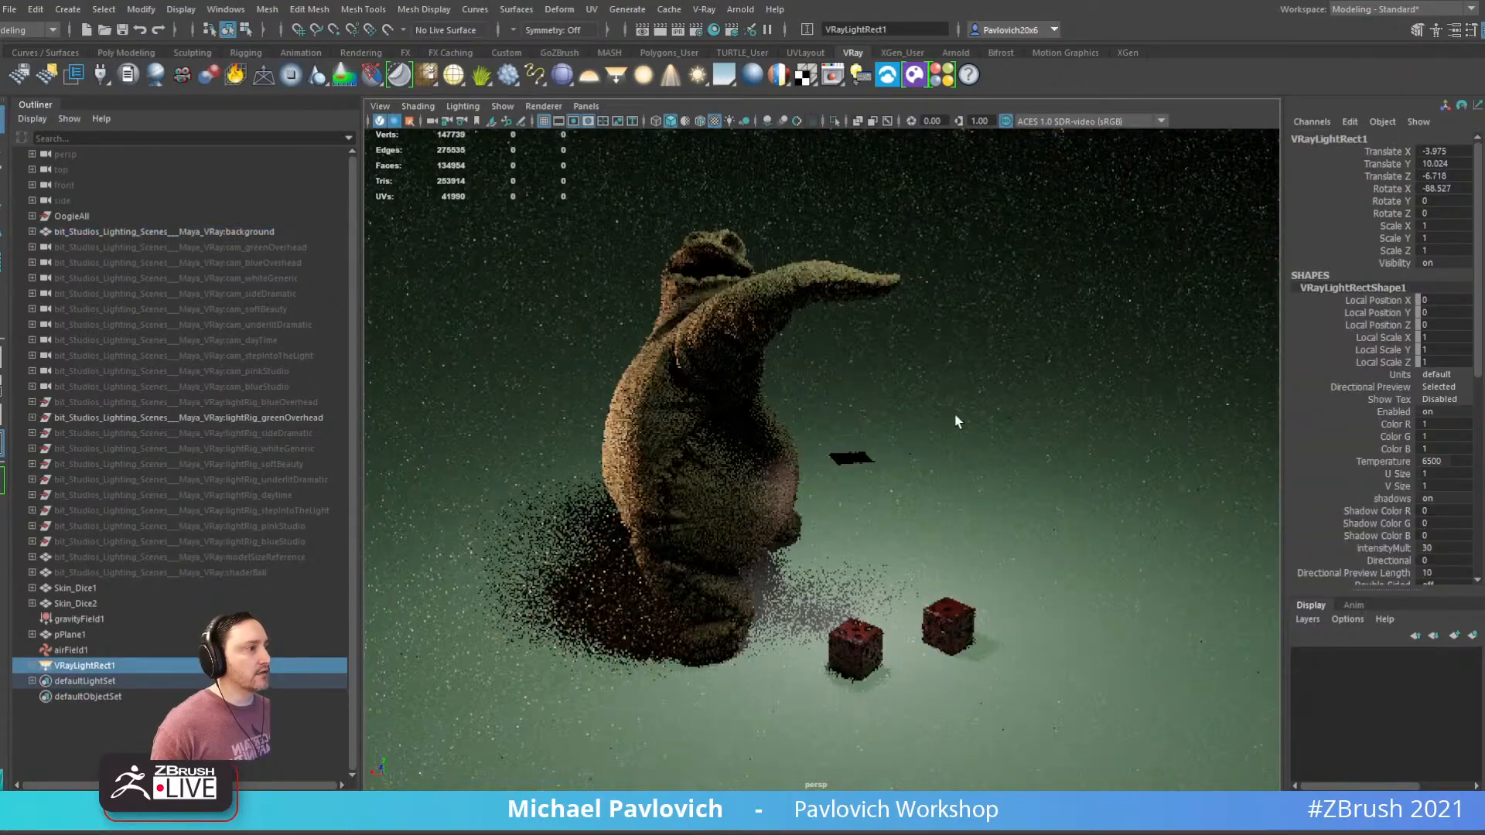
{"action": "key", "text": "w"}
{"action": "left_click_drag", "start_coordinate": [855, 456], "coordinate": [994, 247]}
{"action": "key", "text": "e"}
{"action": "key", "text": "r"}
{"action": "right_click_drag", "start_coordinate": [1011, 315], "coordinate": [792, 282], "text": "alt"}
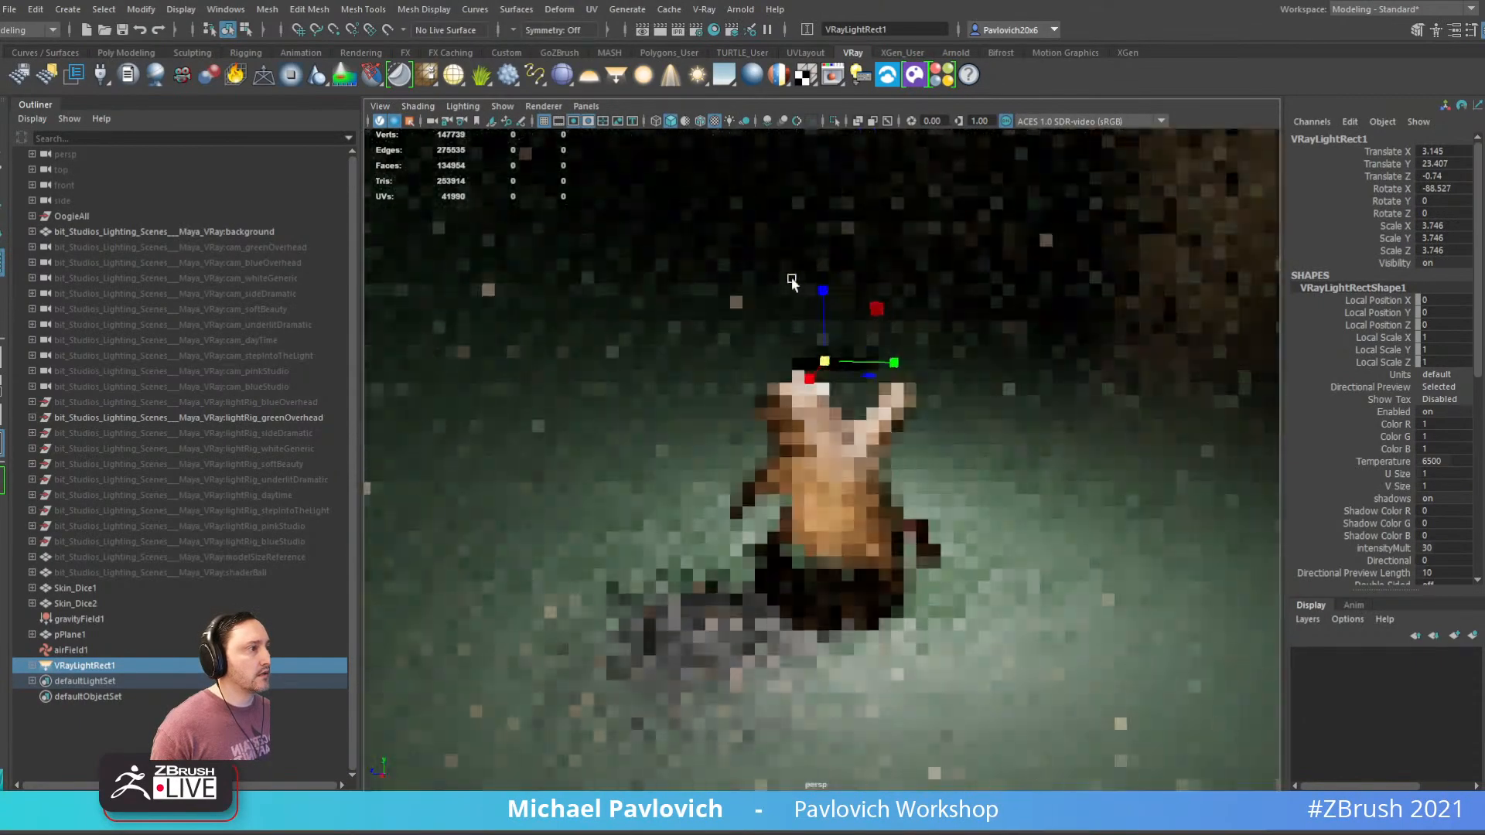
{"action": "key", "text": "w"}
{"action": "left_click_drag", "start_coordinate": [823, 289], "coordinate": [822, 194]}
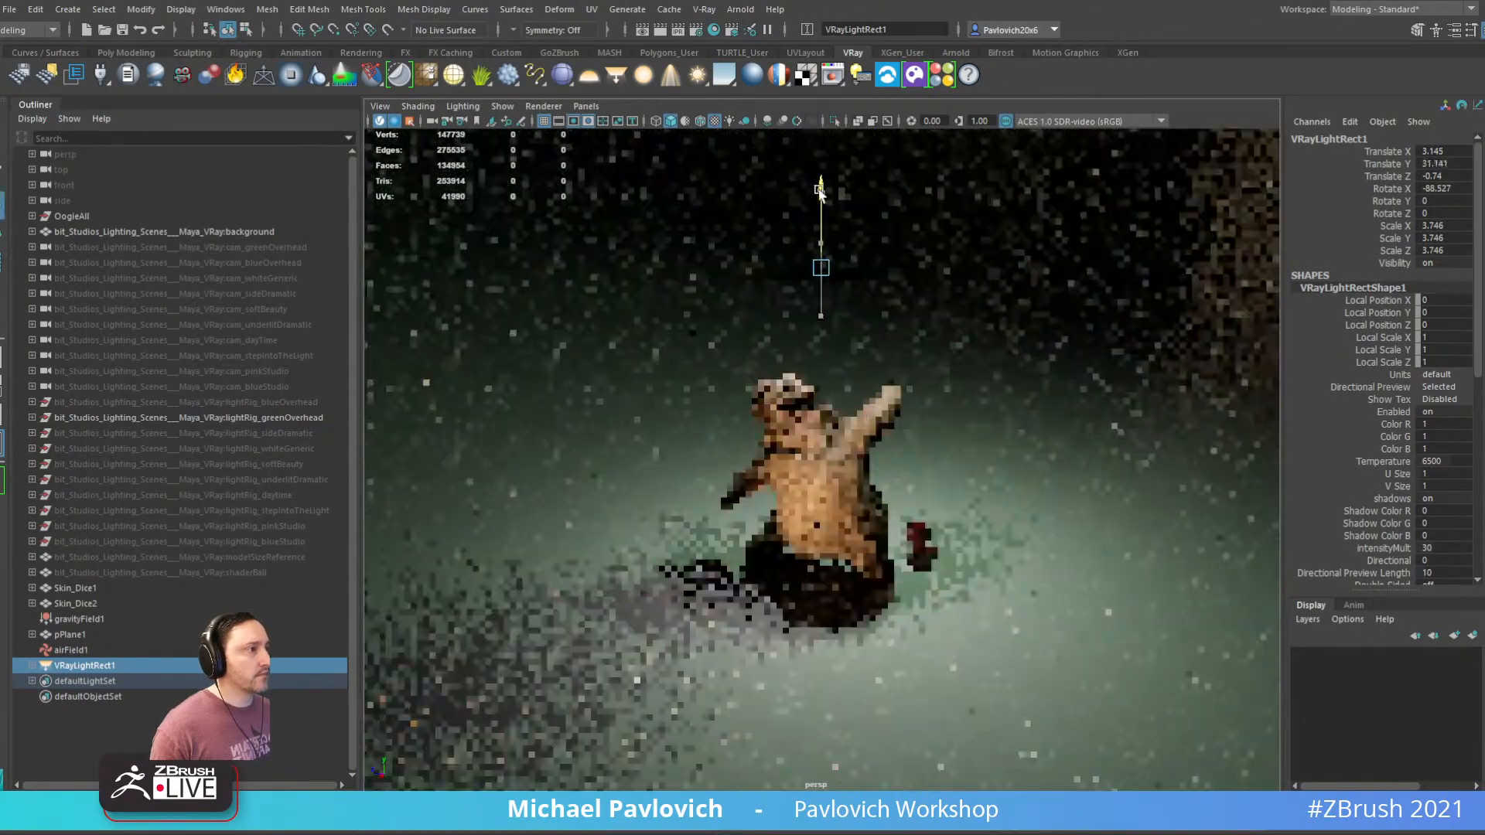
Deselect the light by picking the background and examine Oogie Boogie and the dice under the enlarged overhead light
{"action": "right_click_drag", "start_coordinate": [782, 302], "coordinate": [898, 348], "text": "alt"}
{"action": "left_click_drag", "start_coordinate": [898, 349], "coordinate": [859, 332], "text": "alt"}
{"action": "left_click", "coordinate": [886, 345]}
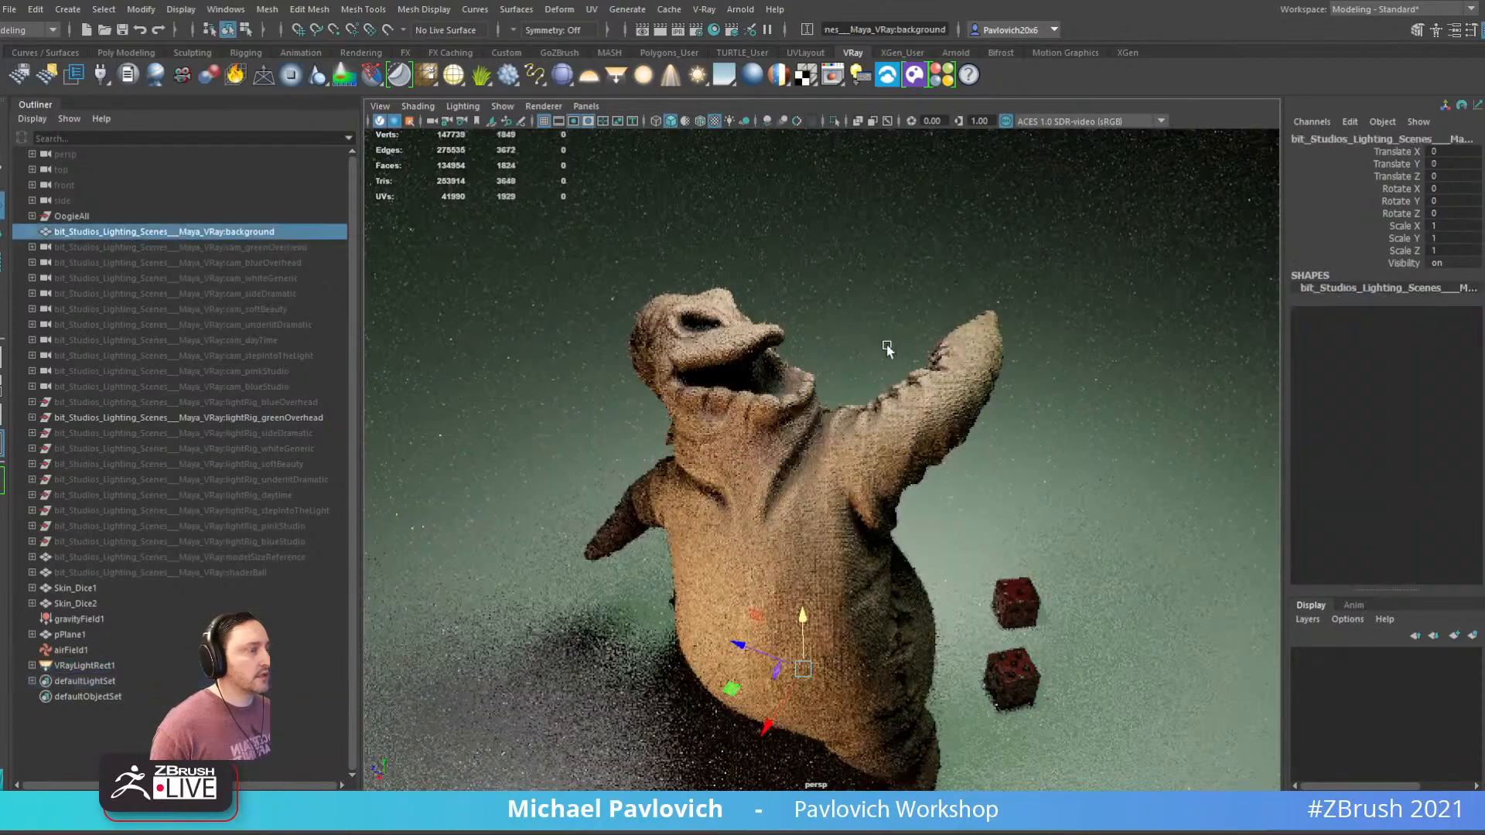
{"action": "mouse_move", "coordinate": [1026, 454]}
{"action": "left_mouse_down", "text": "alt"}
{"action": "mouse_move", "coordinate": [1085, 406]}
{"action": "mouse_move", "coordinate": [1012, 435]}
{"action": "left_mouse_up", "text": "alt"}
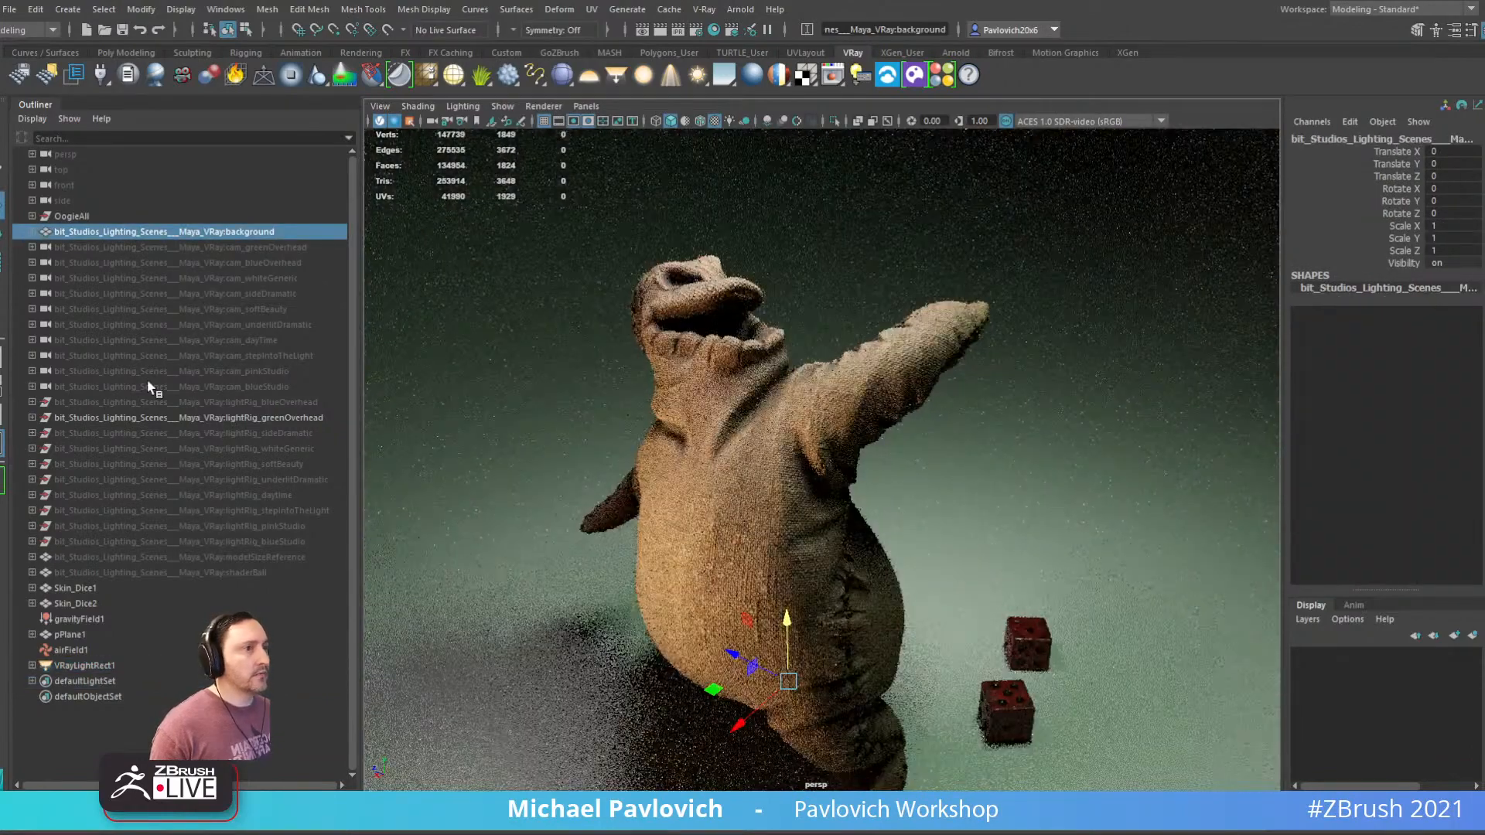
Hide the greenOverhead light rig and unhide the blueOverhead rig to relight Oogie Boogie and the dice
{"action": "left_click", "coordinate": [276, 419]}
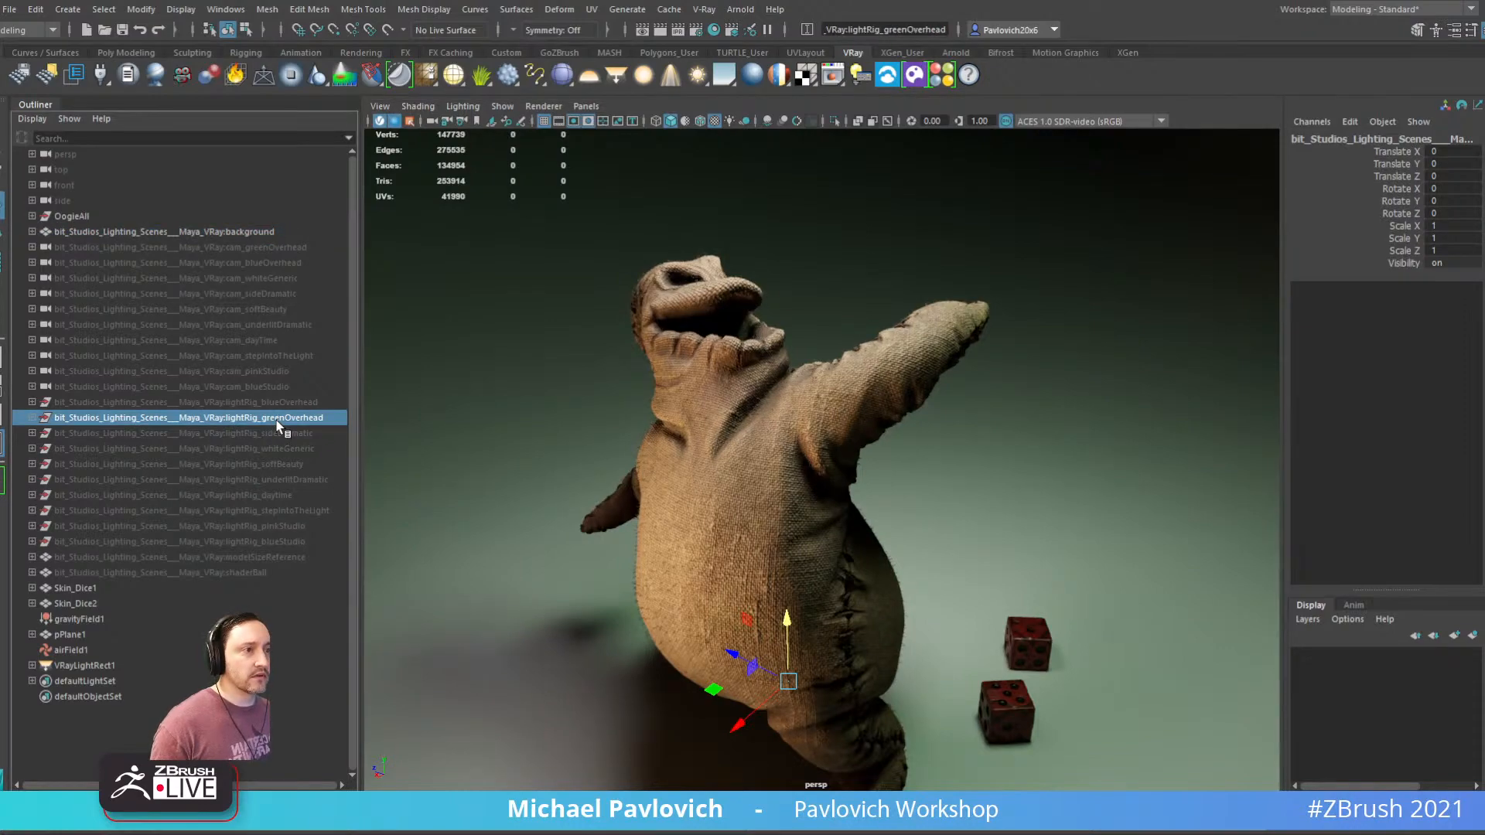
{"action": "key", "text": "ctrl+h"}
{"action": "left_click", "coordinate": [277, 401]}
{"action": "key", "text": "shift+h"}
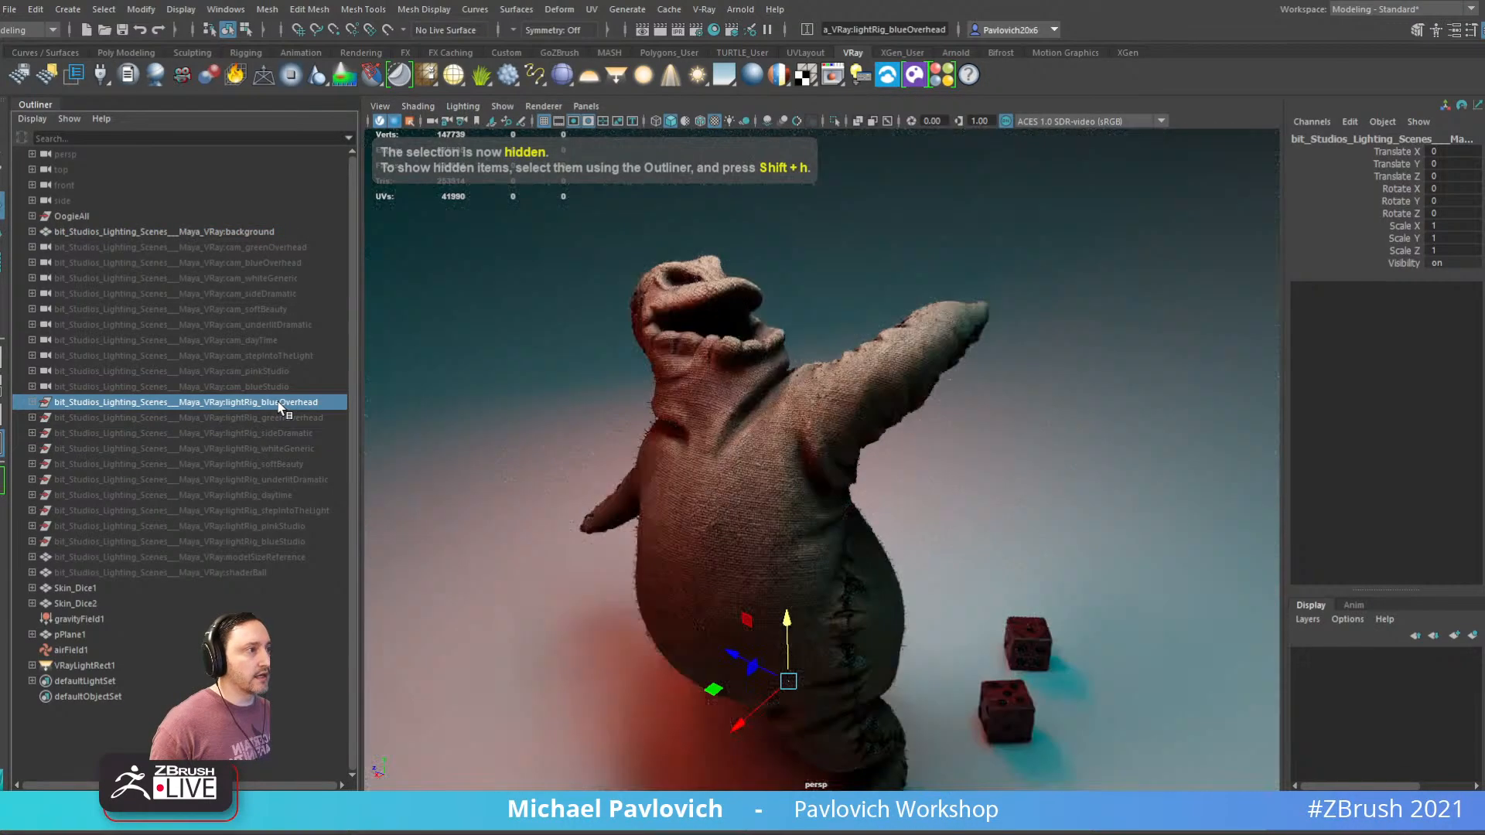
{"action": "mouse_move", "coordinate": [804, 457]}
{"action": "left_mouse_down", "text": "alt"}
{"action": "mouse_move", "coordinate": [494, 441]}
{"action": "mouse_move", "coordinate": [804, 436]}
{"action": "left_mouse_up", "text": "alt"}
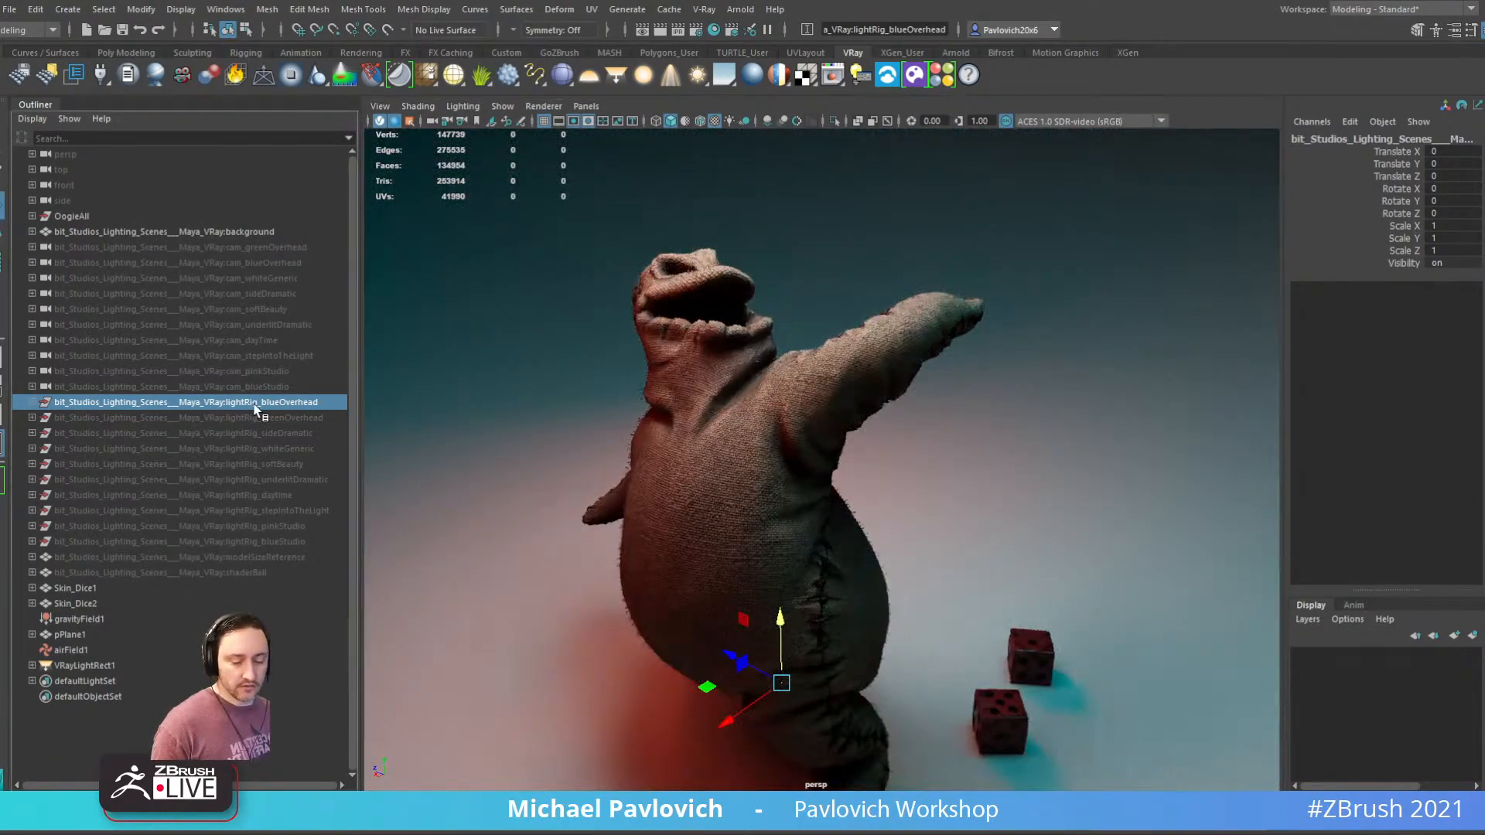
Hide the blueOverhead light rig, preview the sideDramatic rig, and hide that rig too so only the rectangle light remains
{"action": "key", "text": "ctrl+h"}
{"action": "left_click", "coordinate": [261, 419]}
{"action": "left_click", "coordinate": [263, 432]}
{"action": "key", "text": "shift+h"}
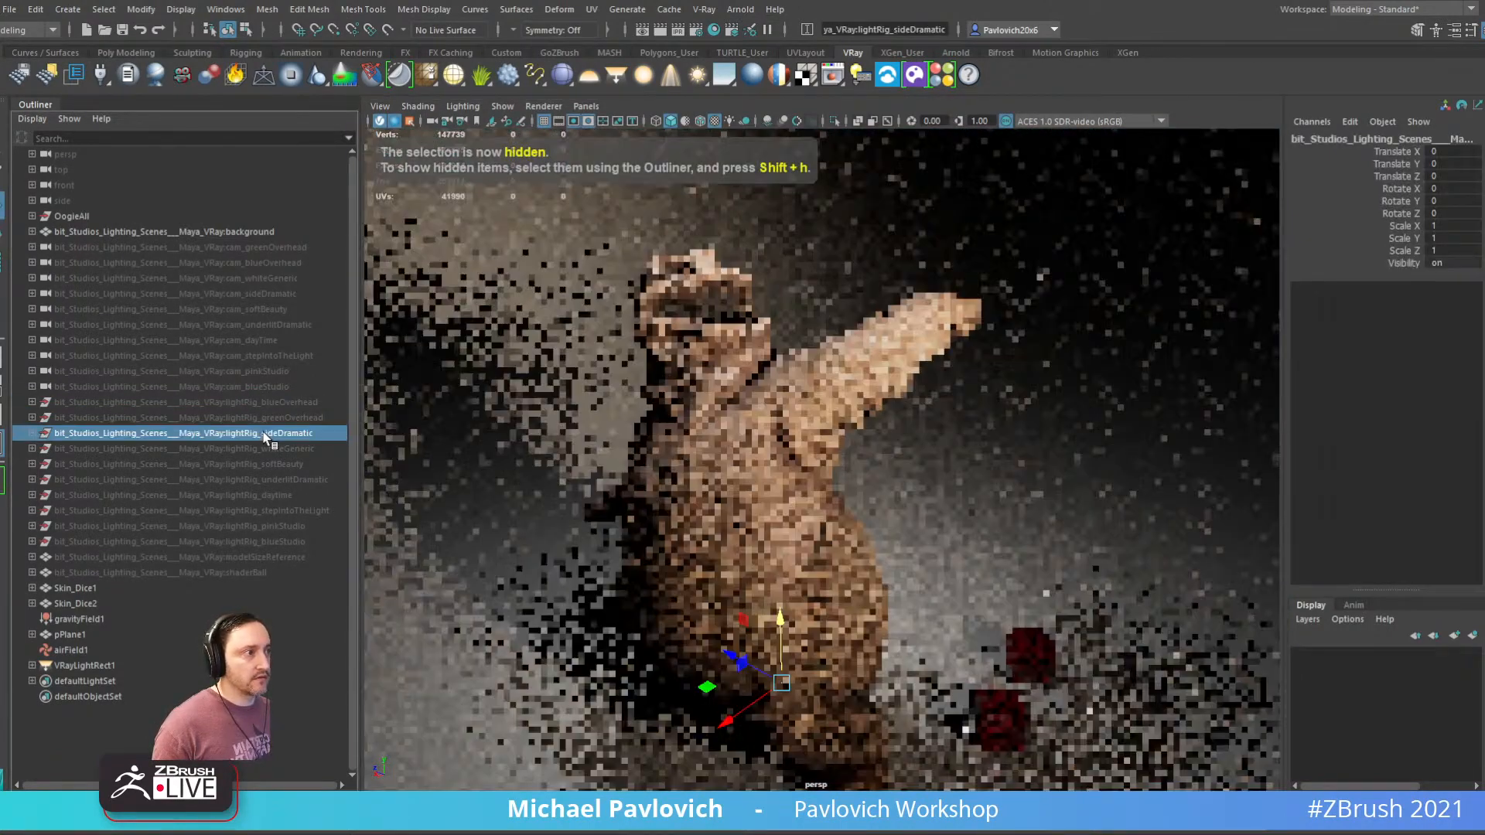
{"action": "key", "text": "ctrl+h"}
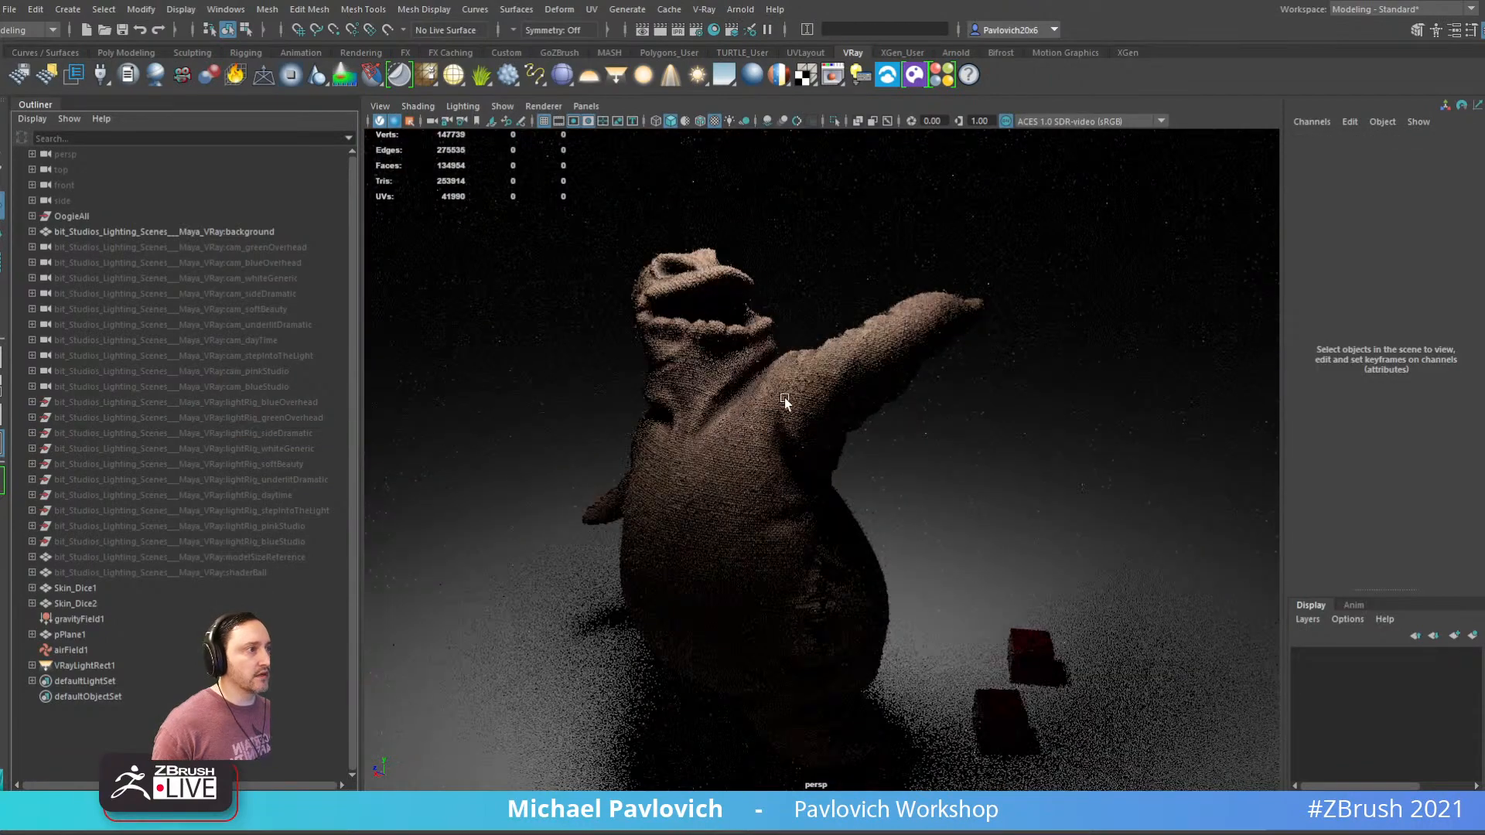
Select the rectangle light together with the background and rotate both about Z to about -65 degrees
{"action": "left_click", "coordinate": [995, 447]}
{"action": "right_click_drag", "start_coordinate": [995, 446], "coordinate": [746, 388], "text": "alt"}
{"action": "left_click_drag", "start_coordinate": [746, 389], "coordinate": [637, 331], "text": "alt"}
{"action": "middle_click_drag", "start_coordinate": [637, 330], "coordinate": [704, 433], "text": "alt"}
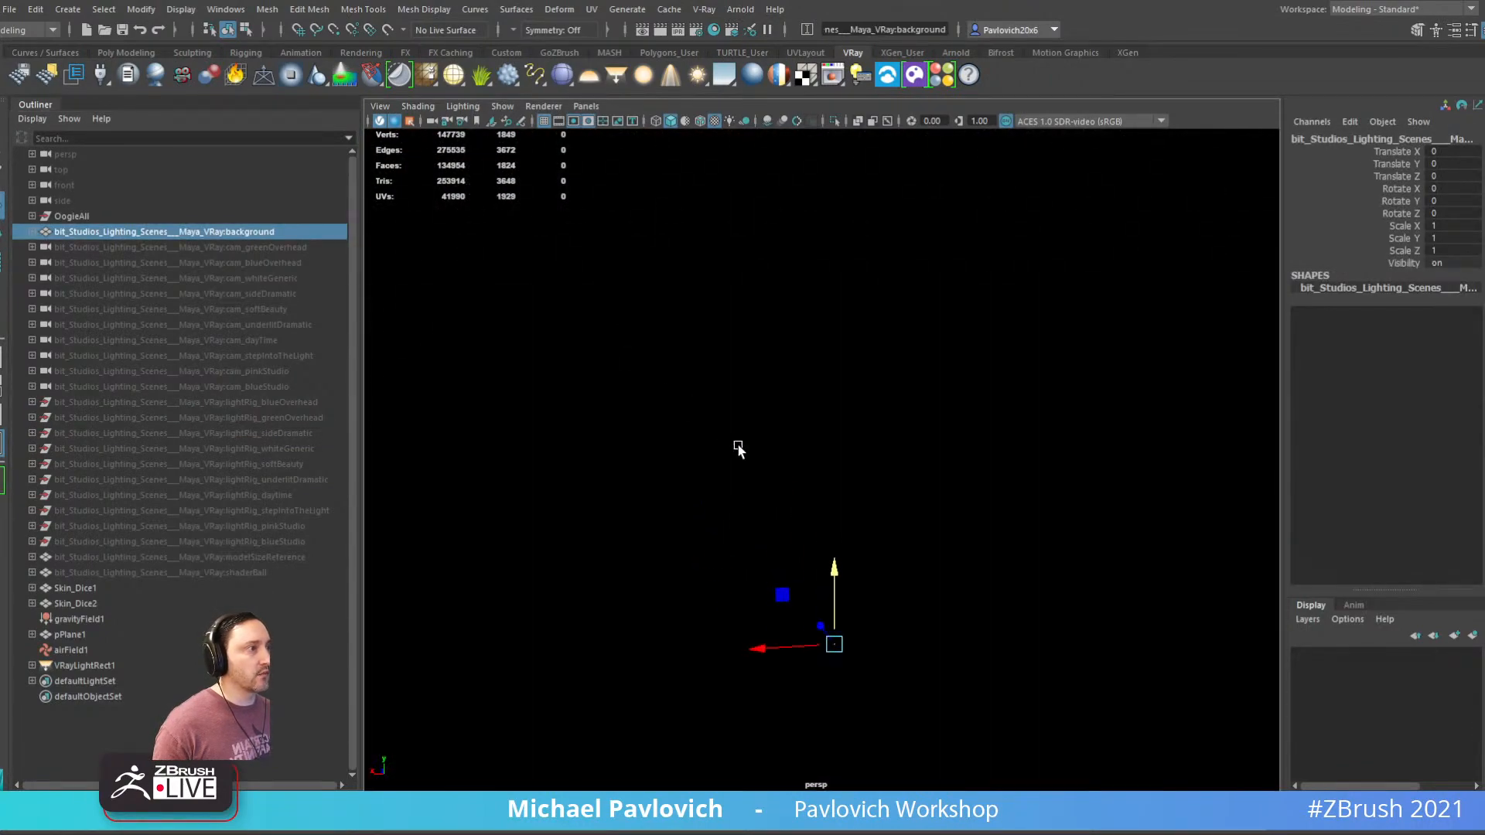
{"action": "right_click_drag", "start_coordinate": [739, 447], "coordinate": [919, 475], "text": "alt"}
{"action": "left_click", "coordinate": [820, 308]}
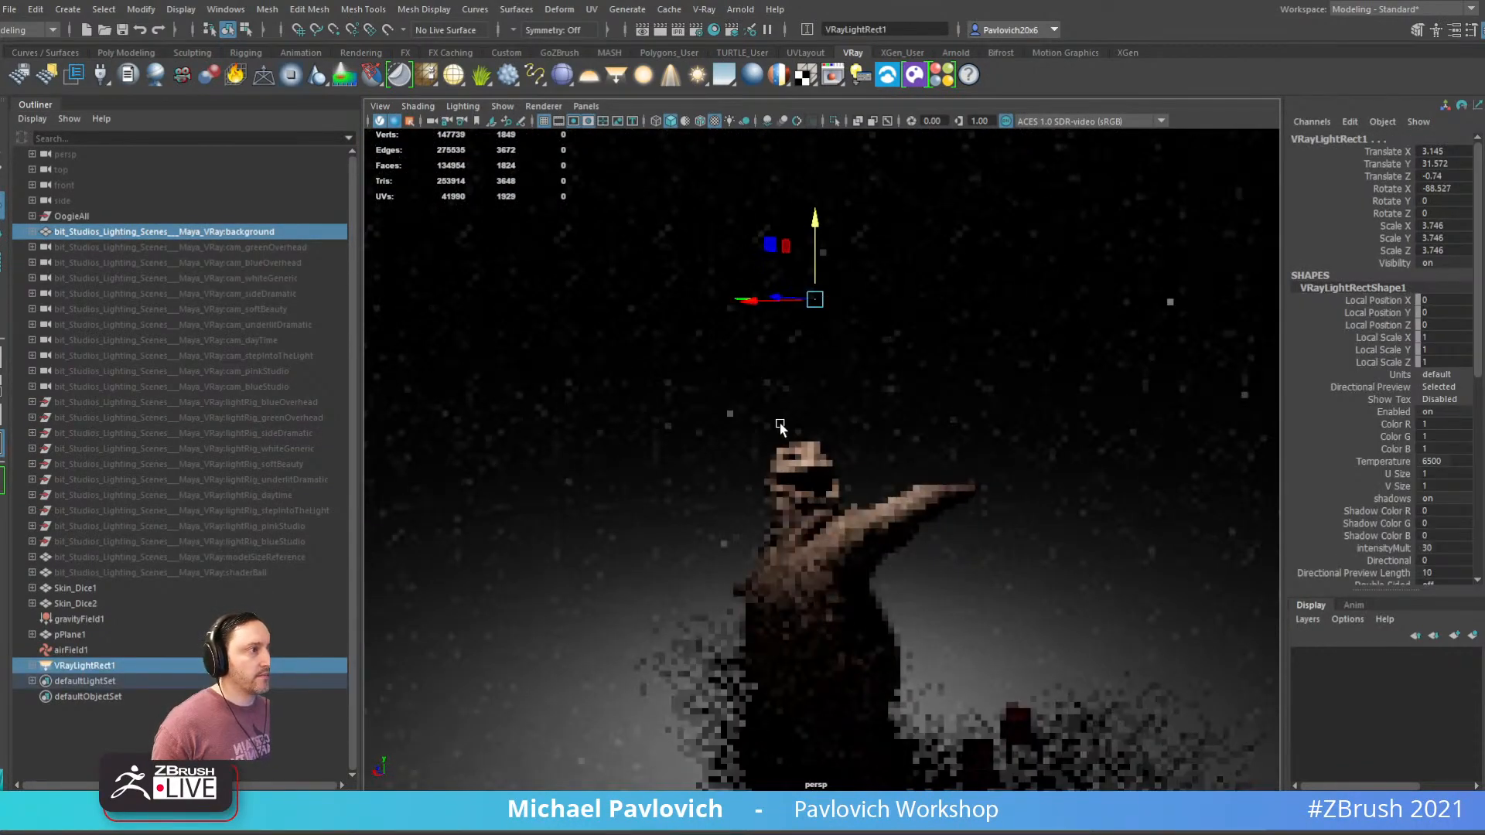
{"action": "key", "text": "e"}
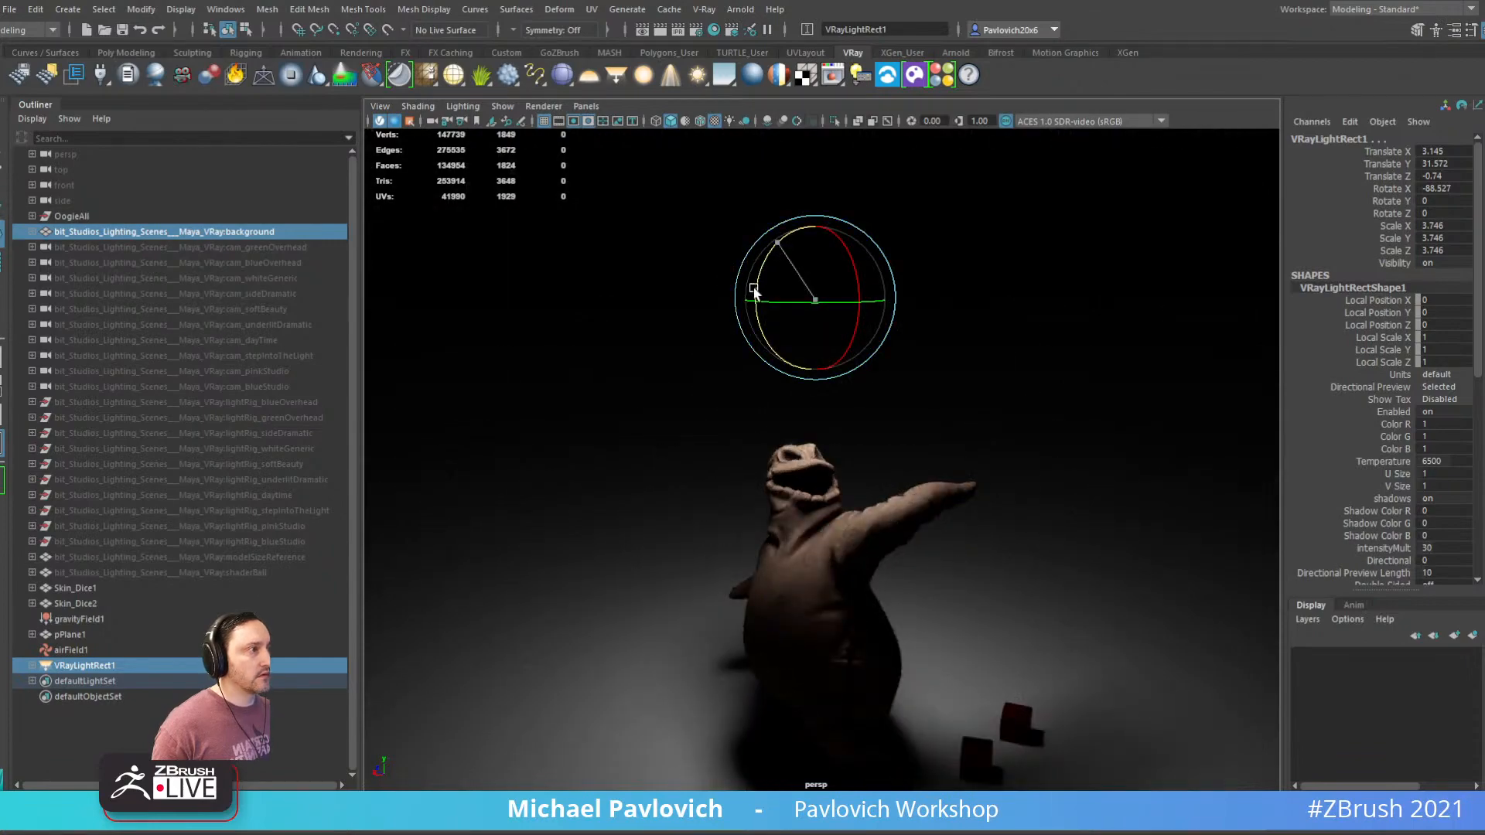
{"action": "left_click_drag", "start_coordinate": [755, 290], "coordinate": [763, 355]}
{"action": "key", "text": "r"}
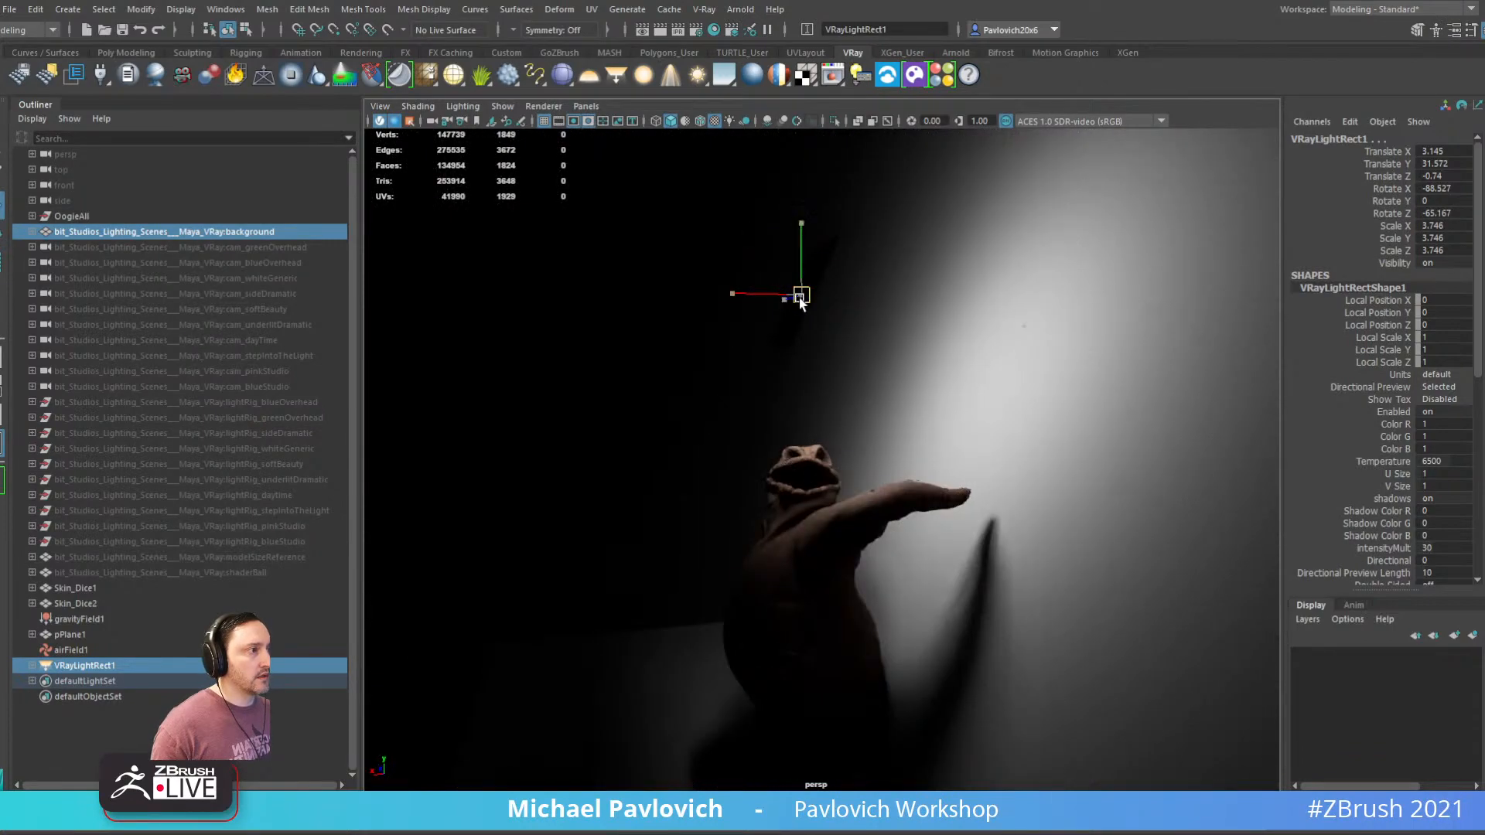
Try to move the light and background down beside Oogie Boogie and rotate them further, and undo back to the first Z rotation
{"action": "key", "text": "w"}
{"action": "left_click_drag", "start_coordinate": [802, 302], "coordinate": [673, 404]}
{"action": "key", "text": "e"}
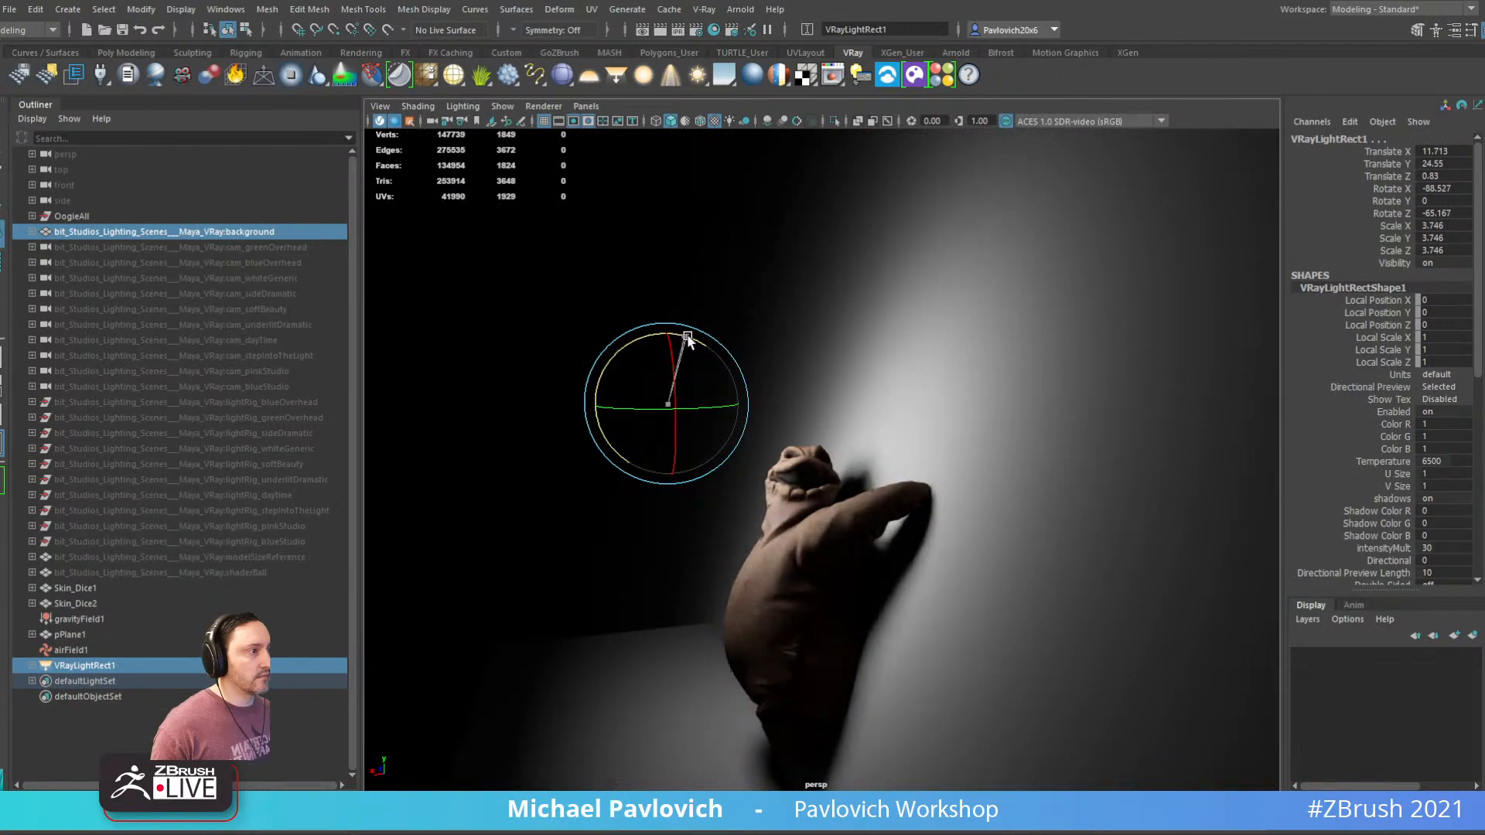
{"action": "left_click_drag", "start_coordinate": [687, 338], "coordinate": [725, 355]}
{"action": "key", "text": "ctrl+z"}
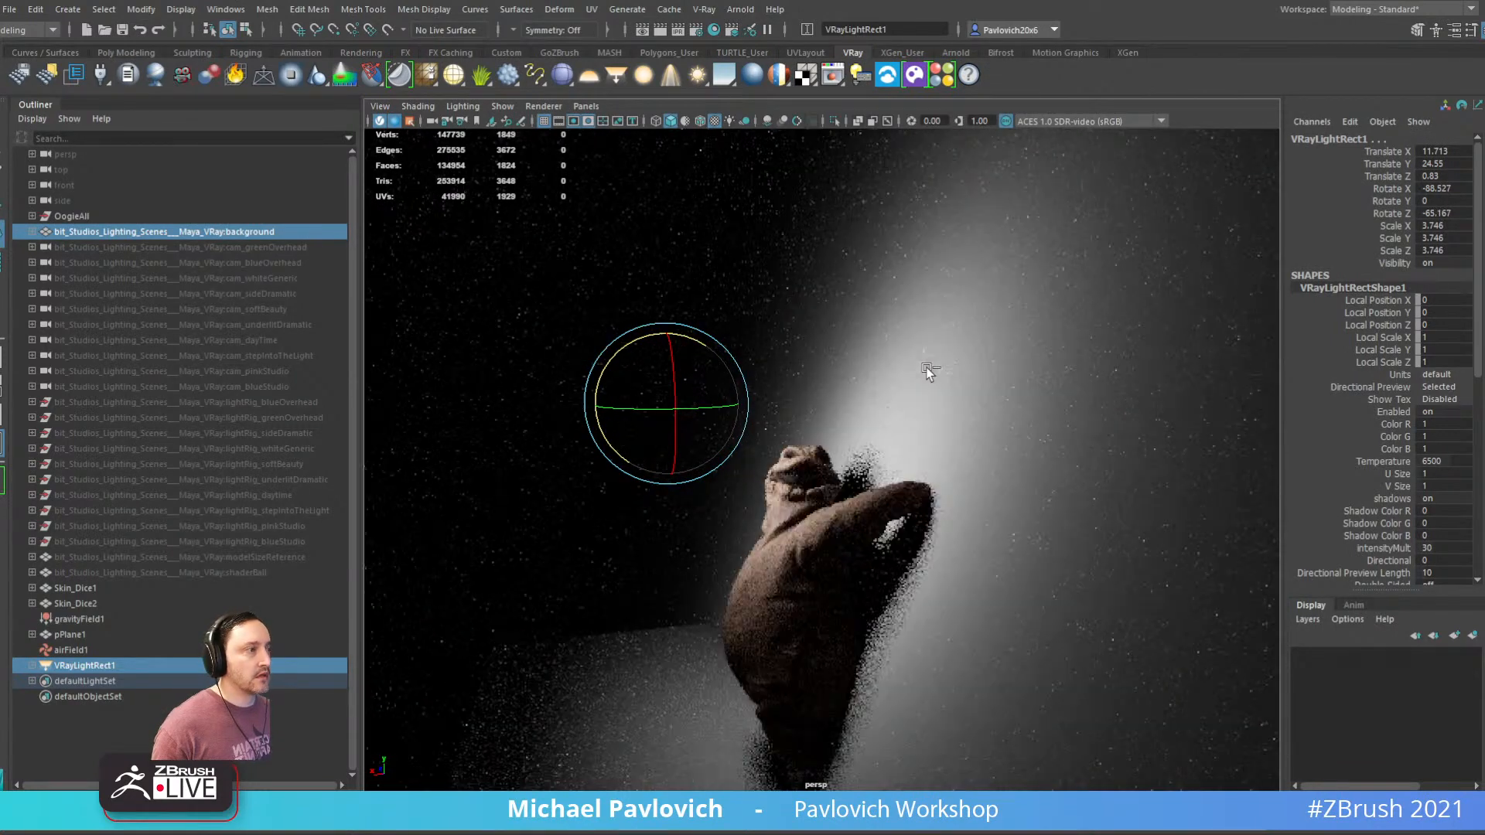
{"action": "key", "text": "ctrl+z"}
{"action": "key", "text": "ctrl+z"}
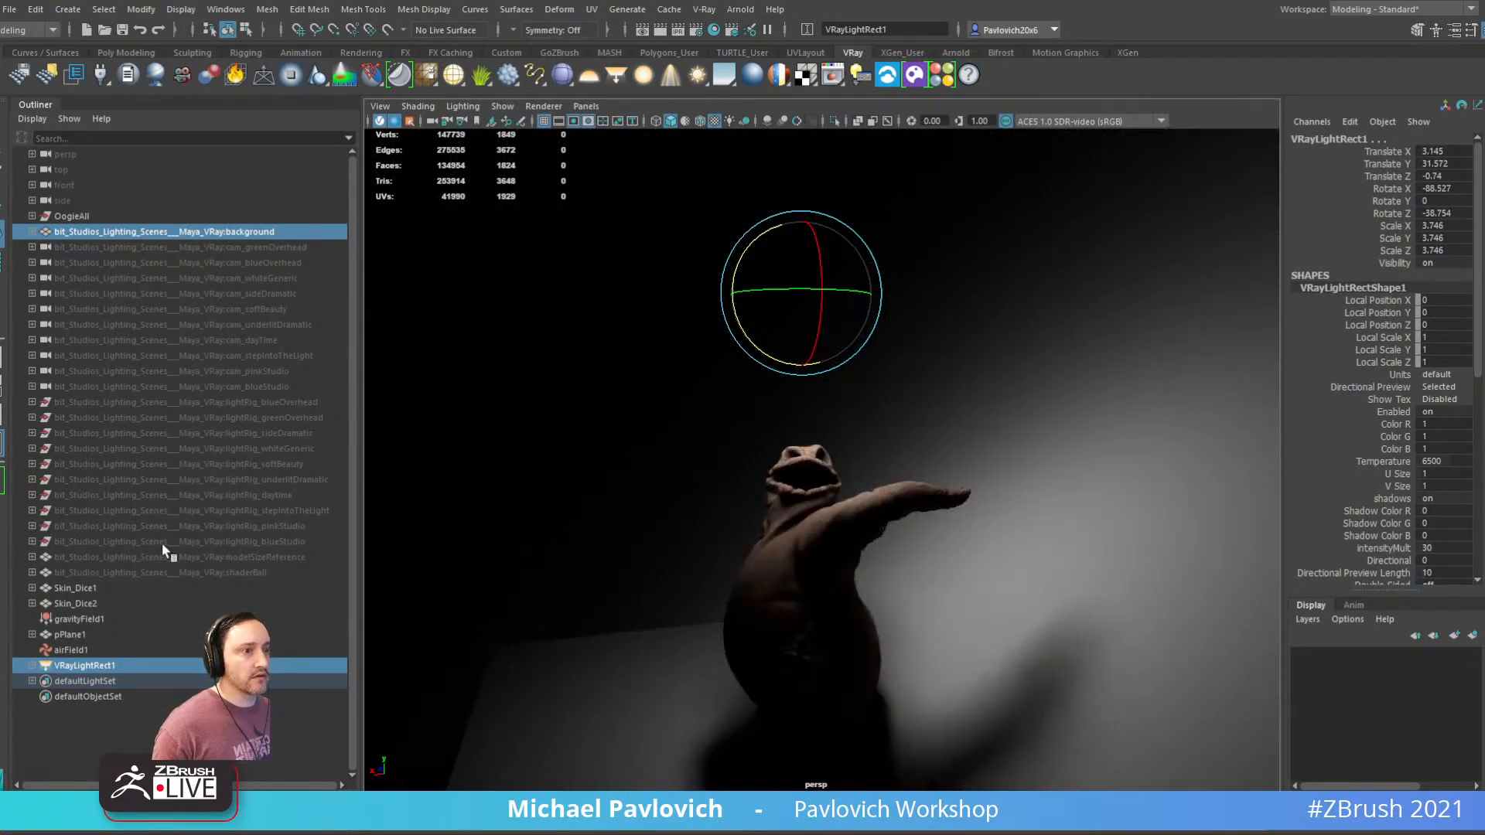
Select only the rectangle light, move it to about X 7.36, Y 26.78, Z -0.95, and view Oogie Boogie up close
{"action": "left_click", "coordinate": [688, 341]}
{"action": "left_click_drag", "start_coordinate": [811, 366], "coordinate": [806, 411], "text": "alt"}
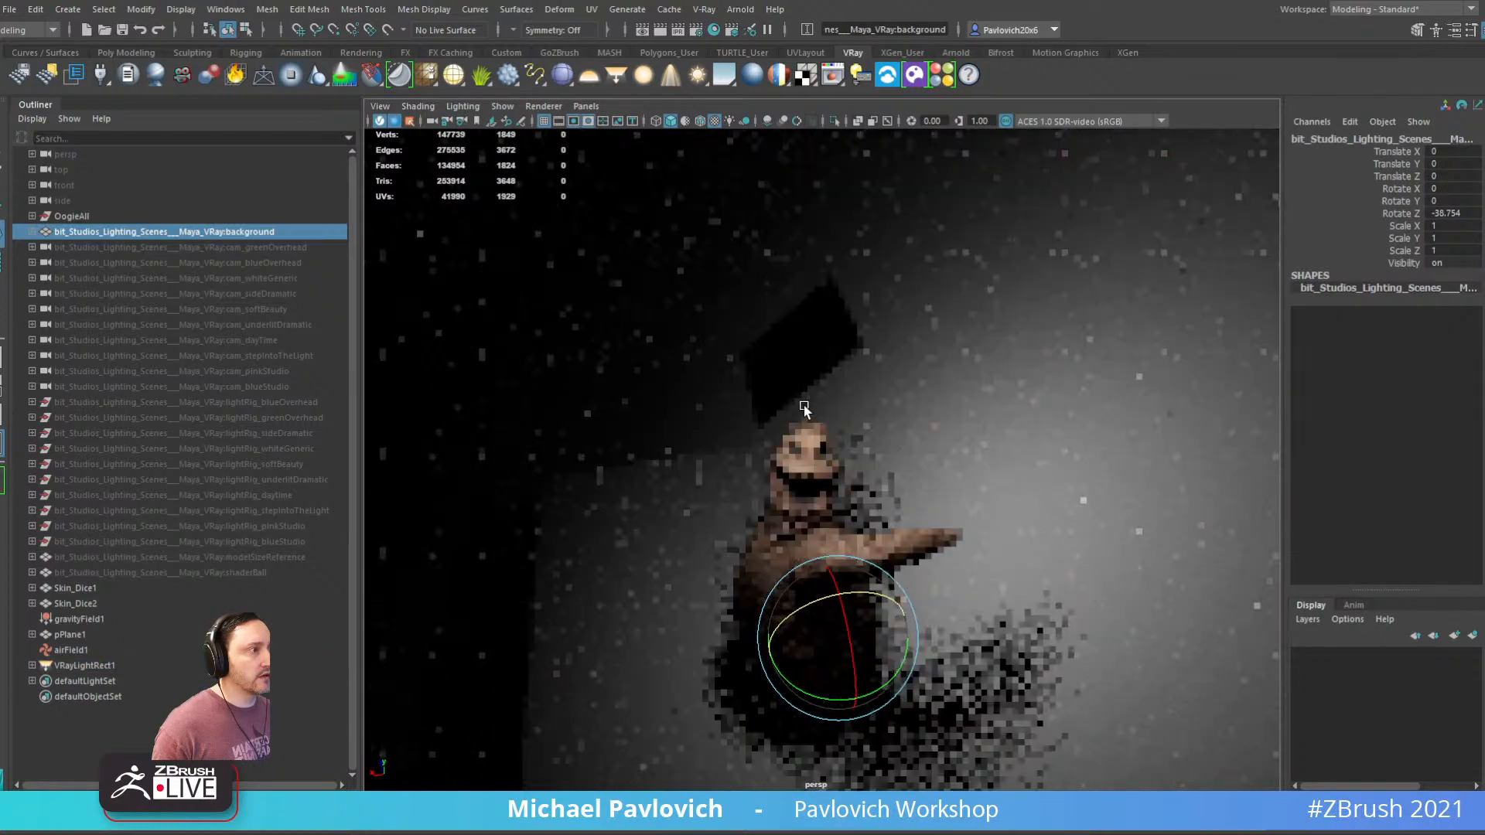
{"action": "left_click", "coordinate": [821, 371]}
{"action": "key", "text": "w"}
{"action": "left_click_drag", "start_coordinate": [797, 300], "coordinate": [736, 379]}
{"action": "left_click_drag", "start_coordinate": [840, 333], "coordinate": [889, 387], "text": "alt"}
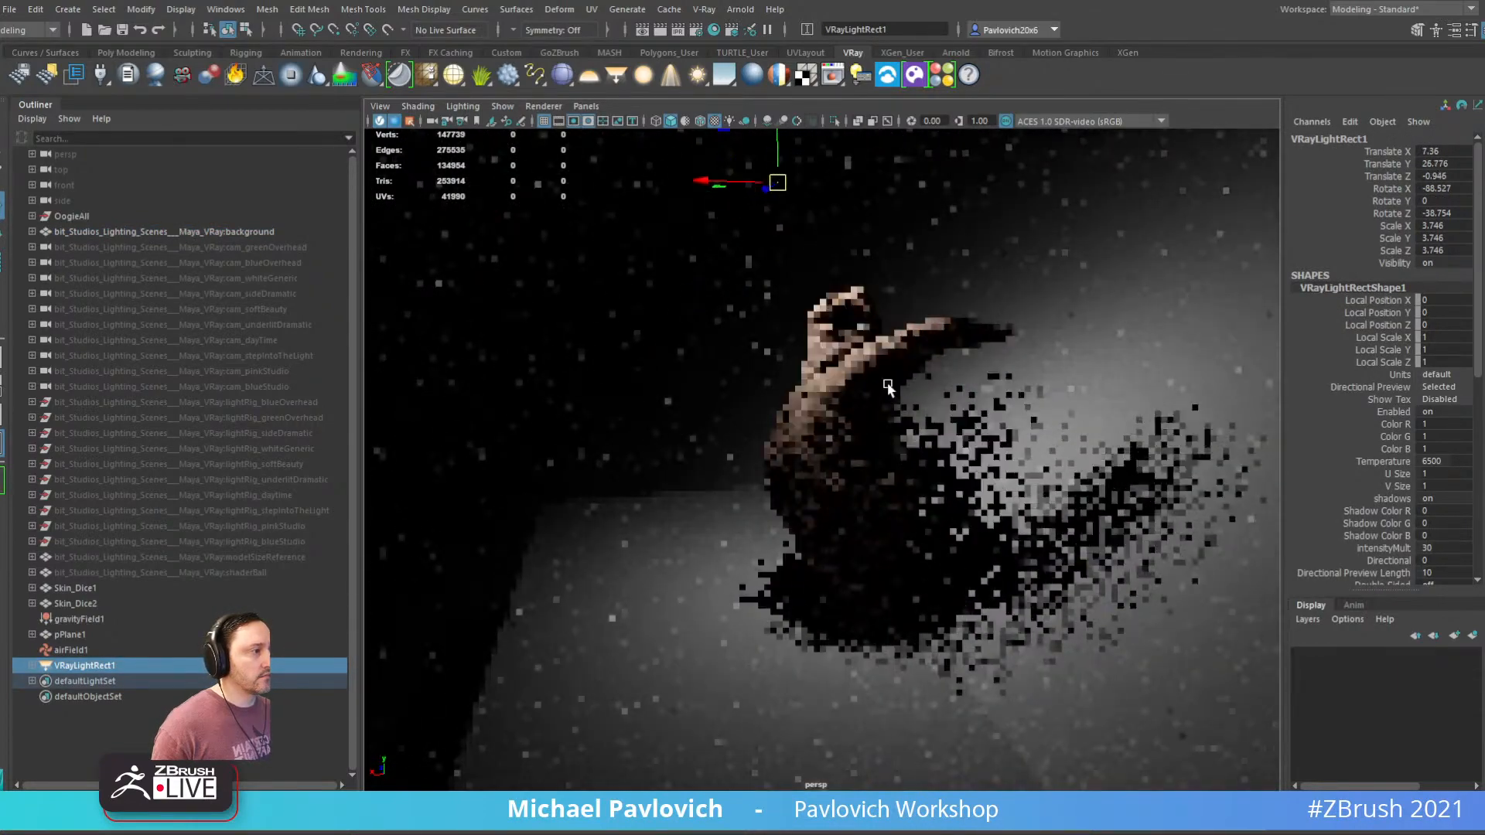
{"action": "right_click_drag", "start_coordinate": [889, 388], "coordinate": [1038, 426], "text": "alt"}
{"action": "middle_click_drag", "start_coordinate": [1039, 426], "coordinate": [994, 547], "text": "alt"}
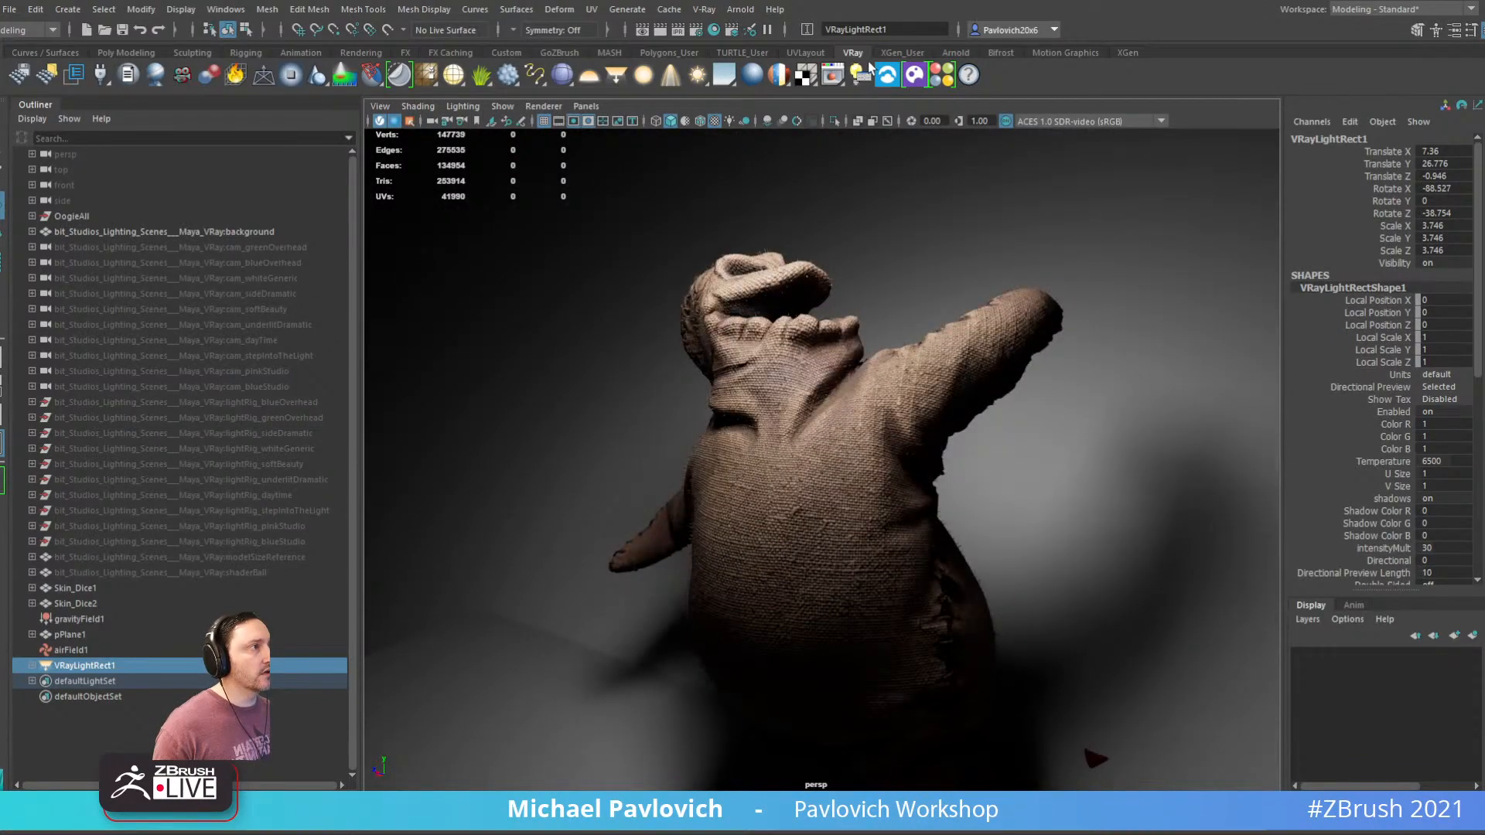
Open and close the V-Ray frame buffer, deselect the light by picking the background, and examine the whole lighting setup
{"action": "left_click", "coordinate": [836, 75]}
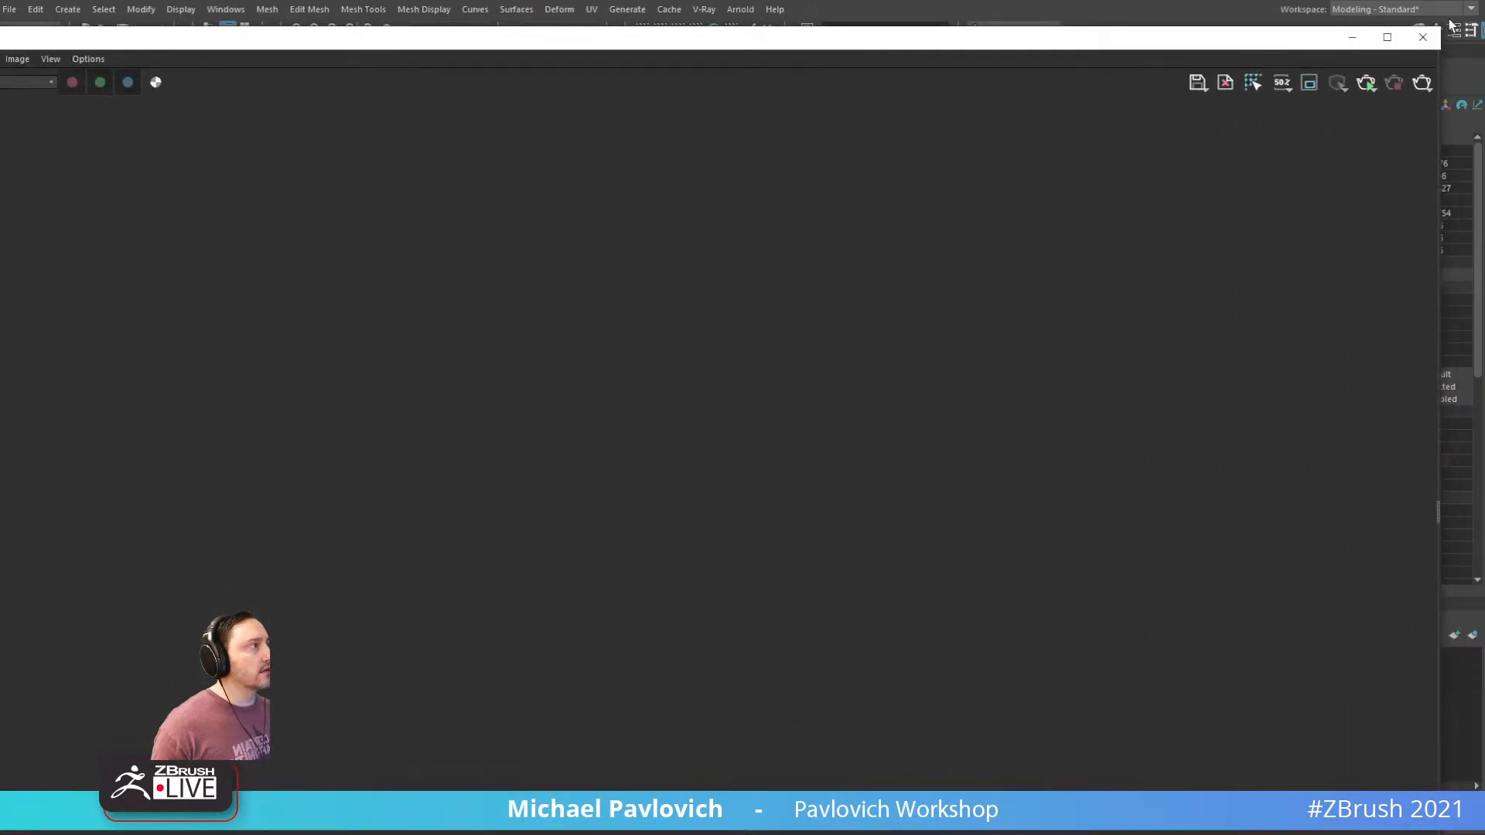
{"action": "left_click", "coordinate": [1423, 36]}
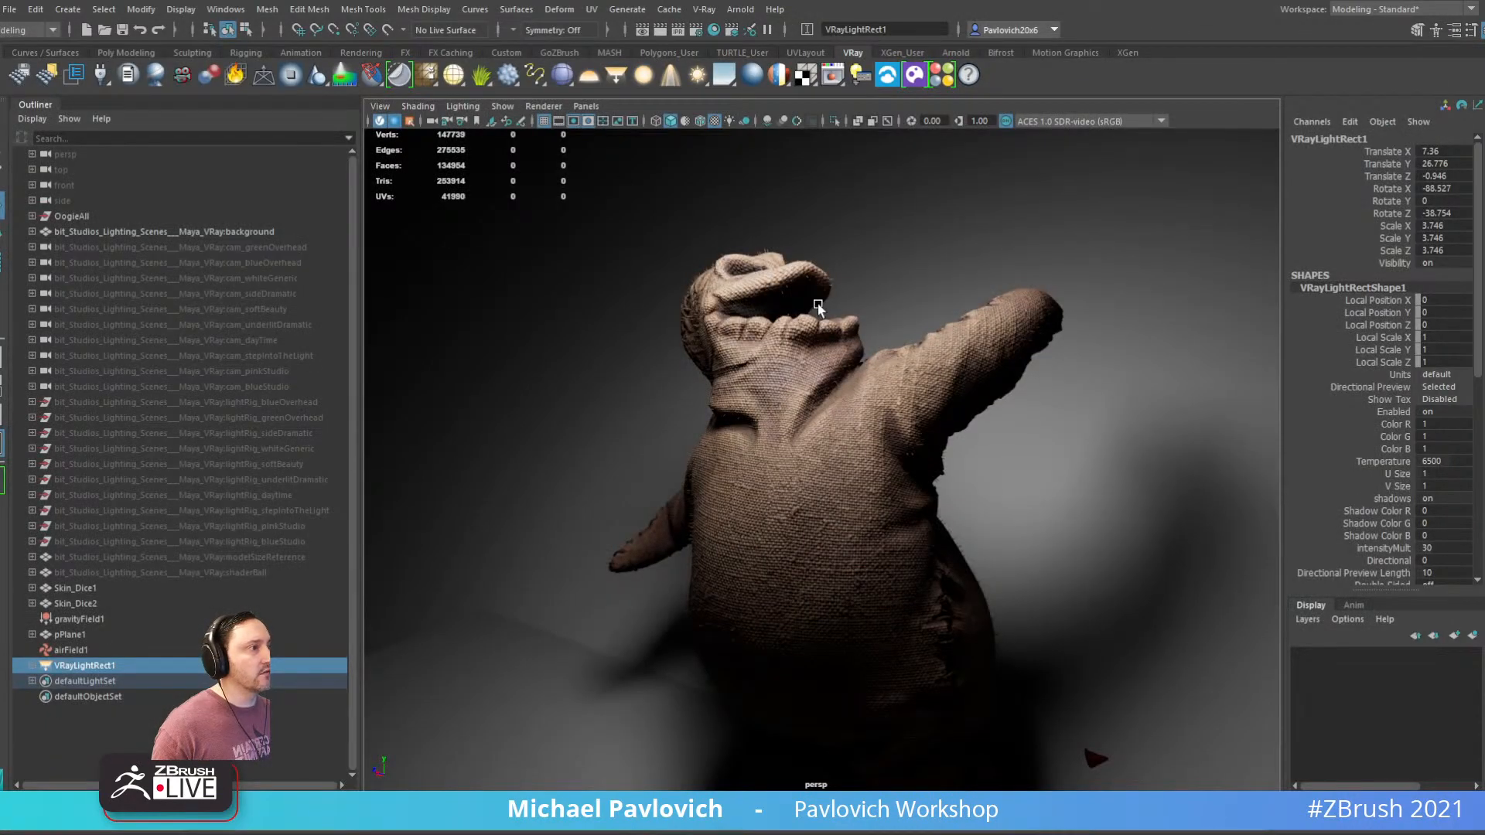
{"action": "right_click_drag", "start_coordinate": [1036, 390], "coordinate": [932, 352], "text": "alt"}
{"action": "left_click_drag", "start_coordinate": [931, 352], "coordinate": [802, 364], "text": "alt"}
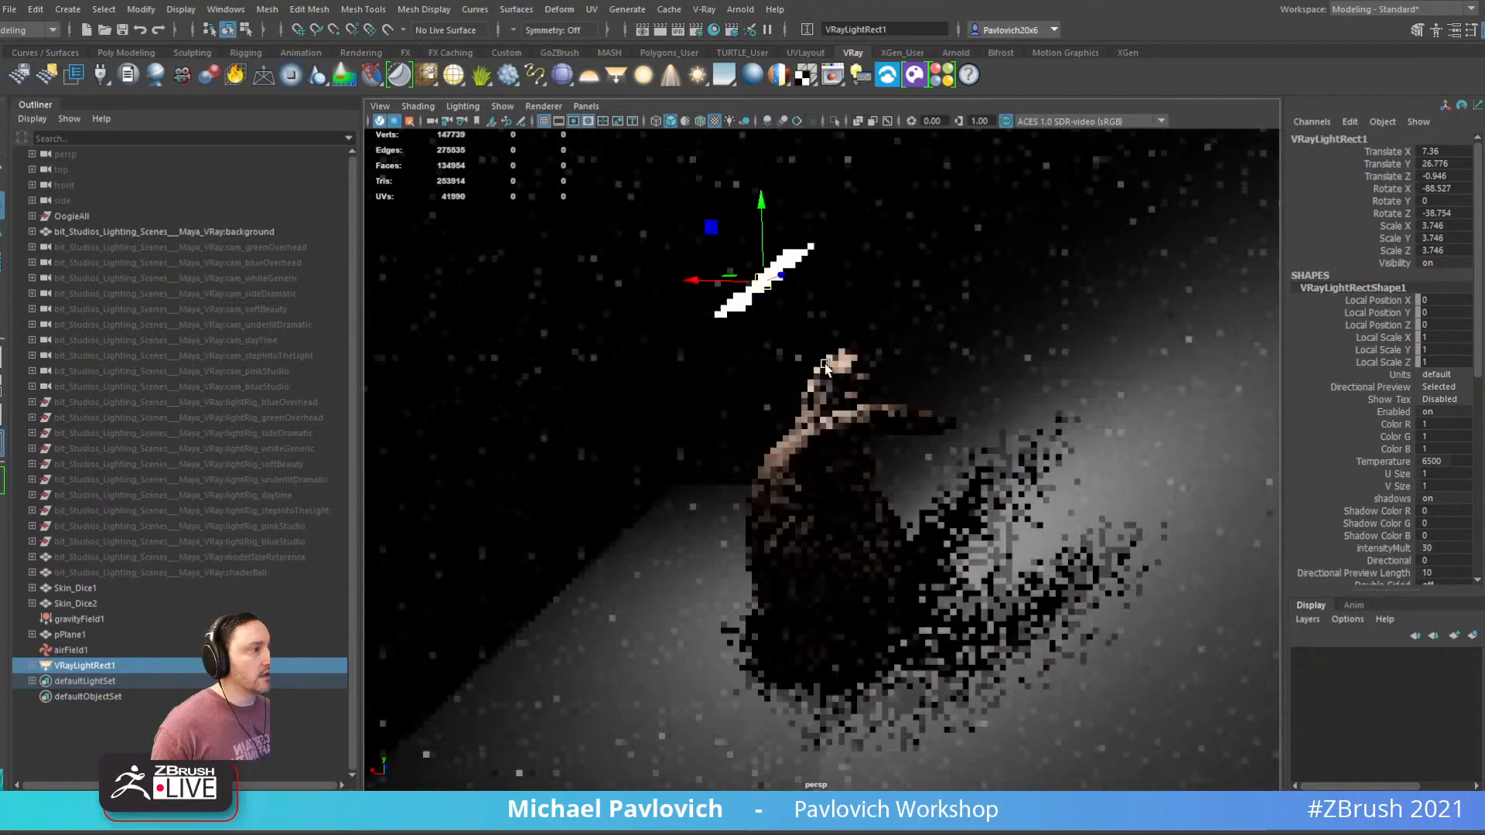
{"action": "left_click", "coordinate": [1124, 453]}
{"action": "left_click_drag", "start_coordinate": [967, 381], "coordinate": [913, 363], "text": "alt"}
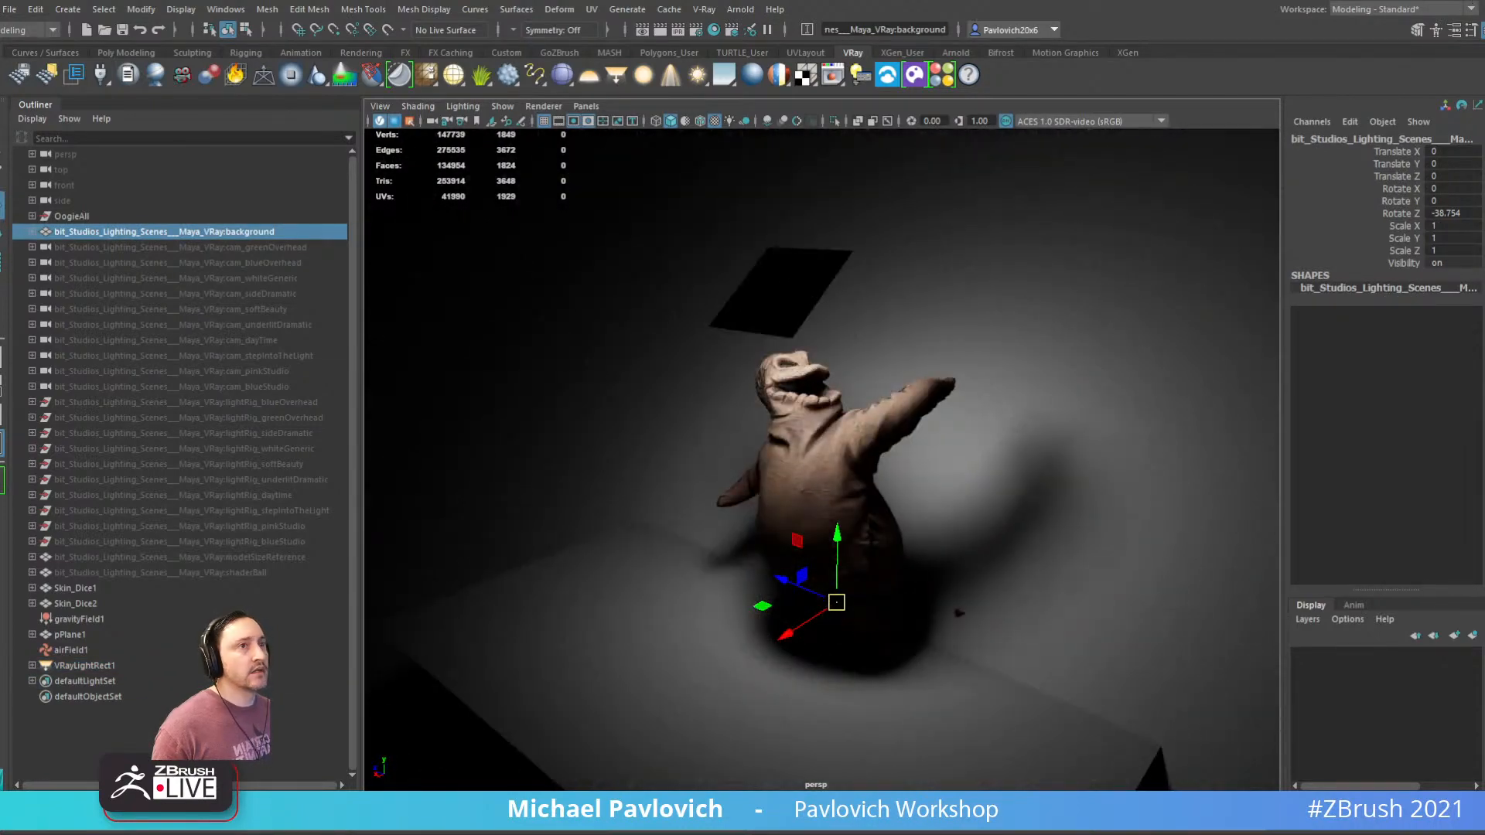
Leave the current scene and discard the unsaved changes to DiceRoll.ma
{"action": "left_click", "coordinate": [9, 9]}
{"action": "left_click", "coordinate": [47, 43]}
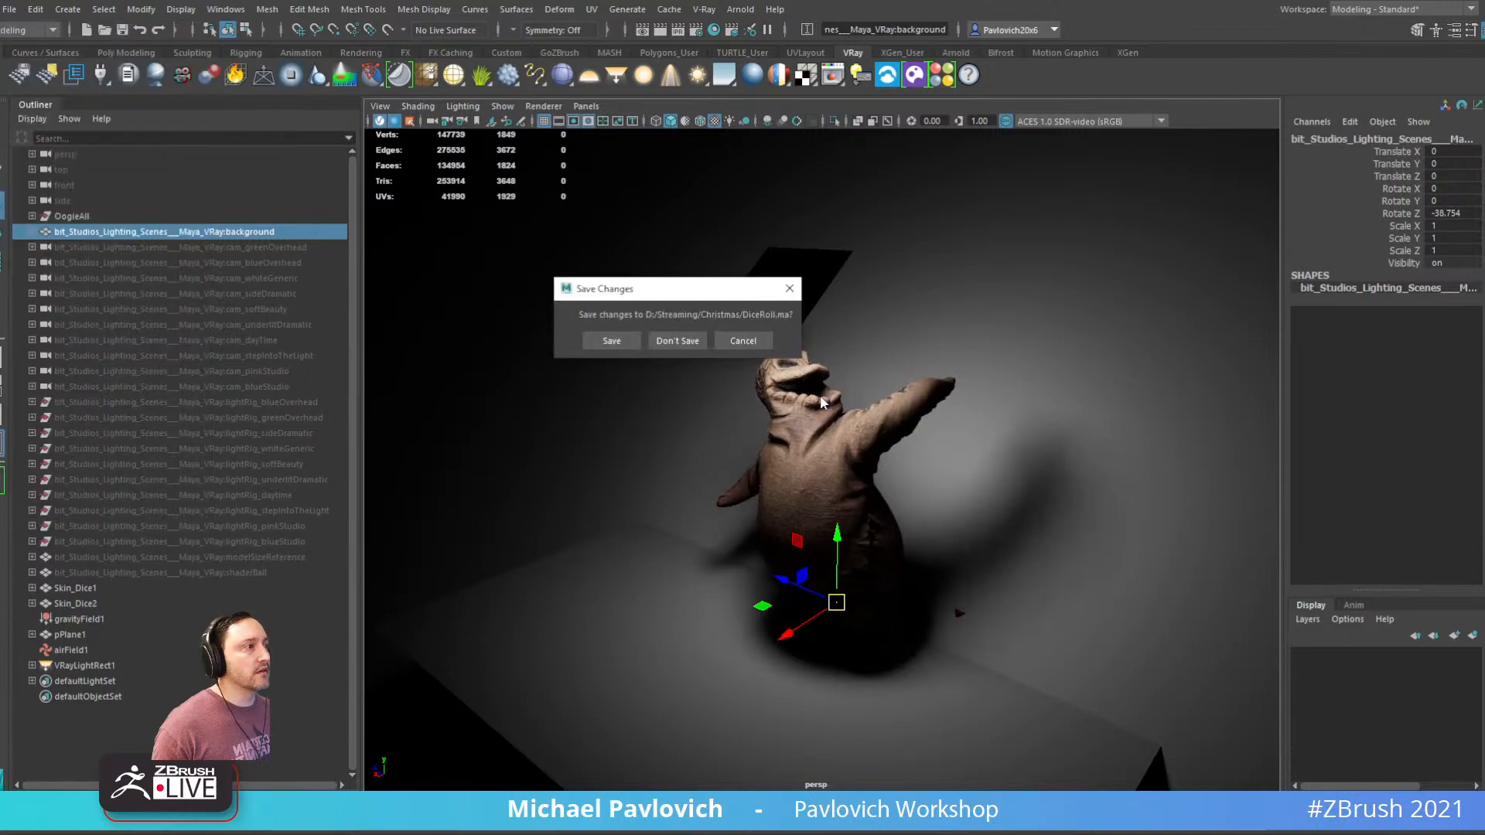
{"action": "left_click", "coordinate": [678, 341]}
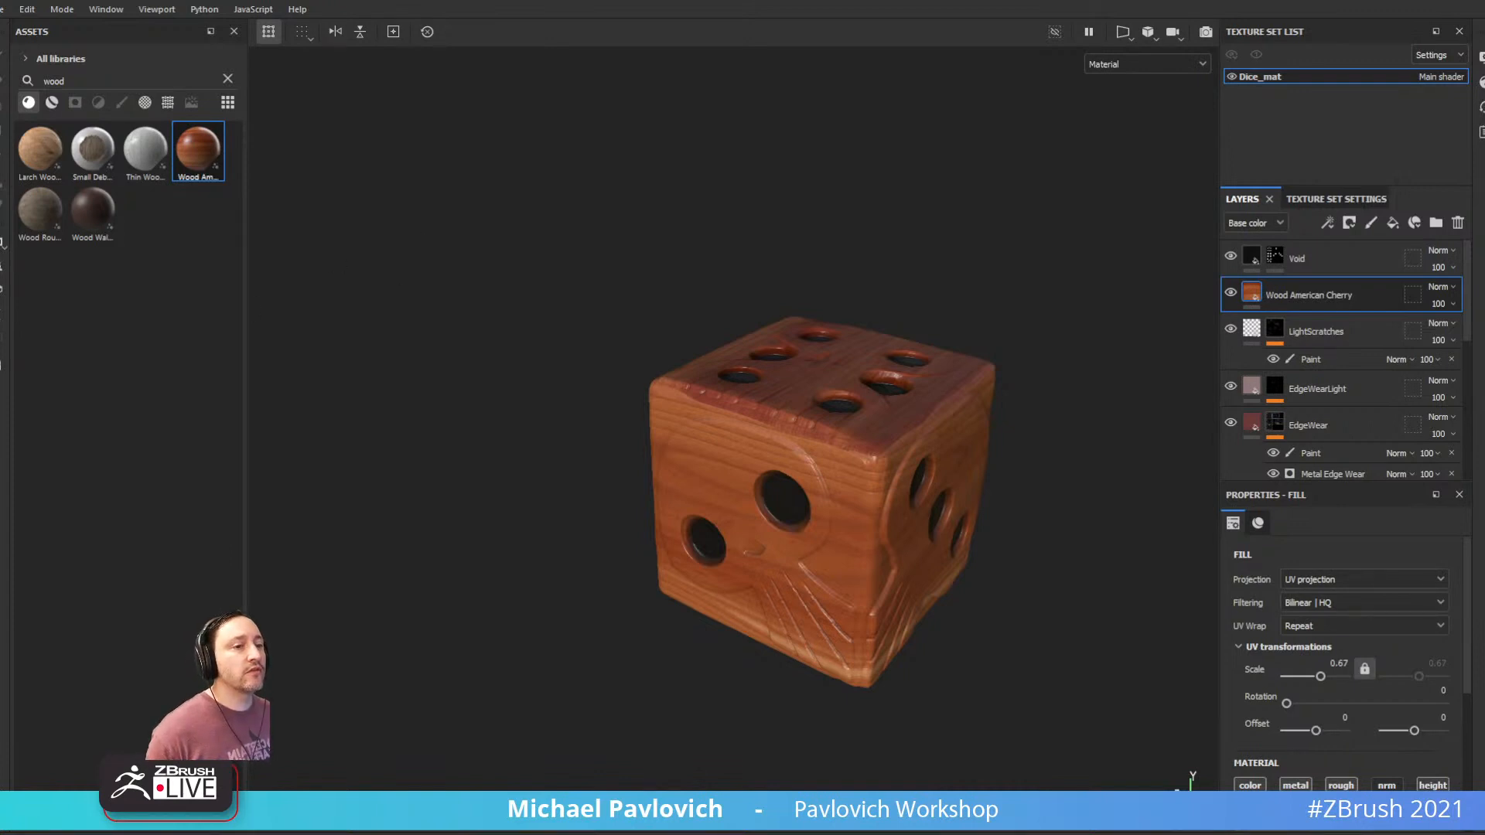
Switch to ZBrush, set the draw size to about 161, and examine the Oogie Boogie roulette-wheel scene from several angles
{"action": "key", "text": "alt+Tab"}
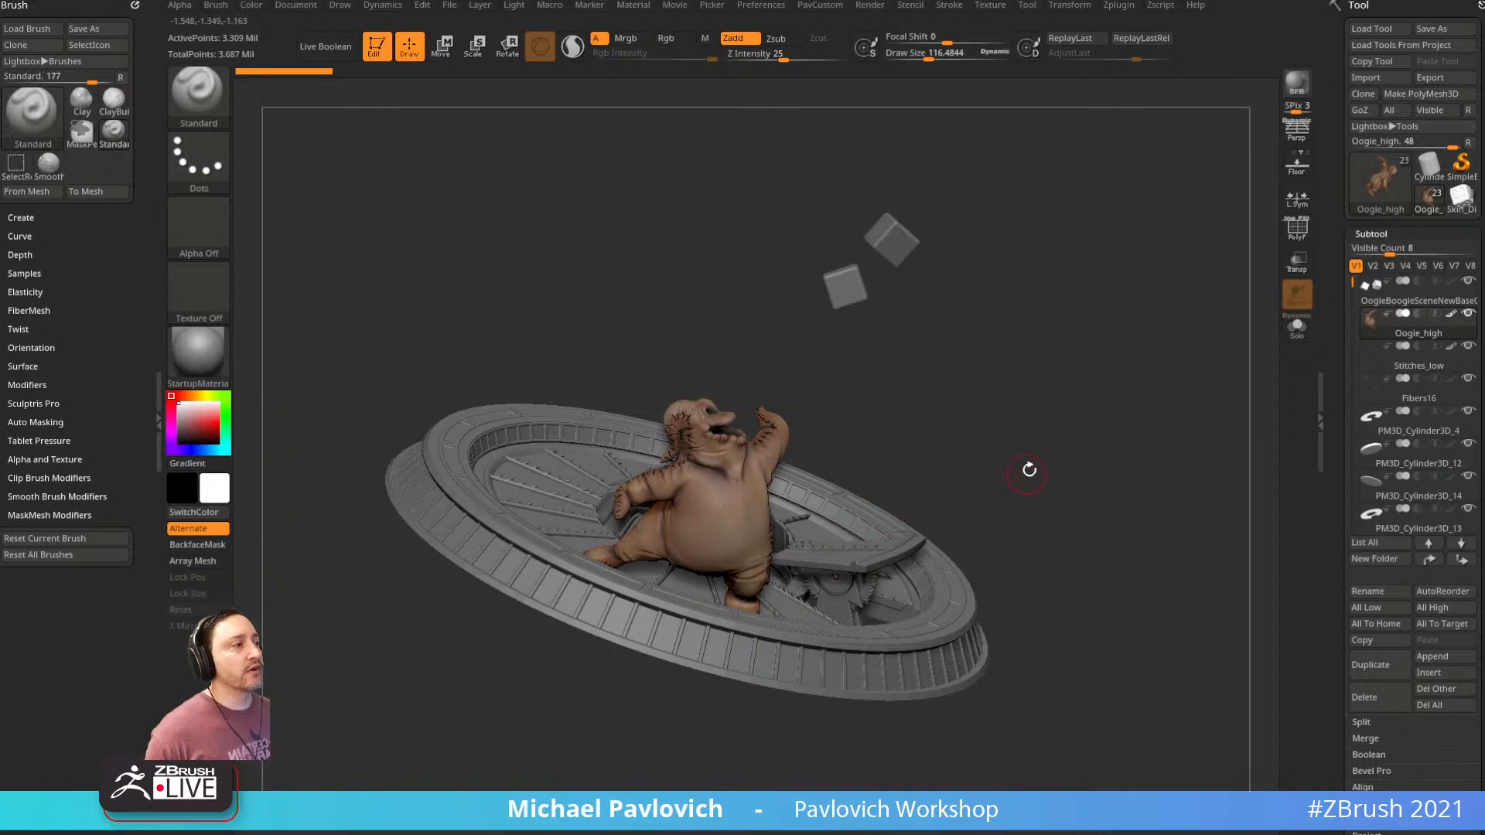
{"action": "mouse_move", "coordinate": [1030, 470]}
{"action": "left_mouse_down"}
{"action": "mouse_move", "coordinate": [1044, 395]}
{"action": "mouse_move", "coordinate": [902, 182]}
{"action": "mouse_move", "coordinate": [988, 173]}
{"action": "mouse_move", "coordinate": [1110, 298]}
{"action": "mouse_move", "coordinate": [1094, 302]}
{"action": "left_mouse_up"}
{"action": "left_click_drag", "start_coordinate": [1120, 351], "coordinate": [1150, 311]}
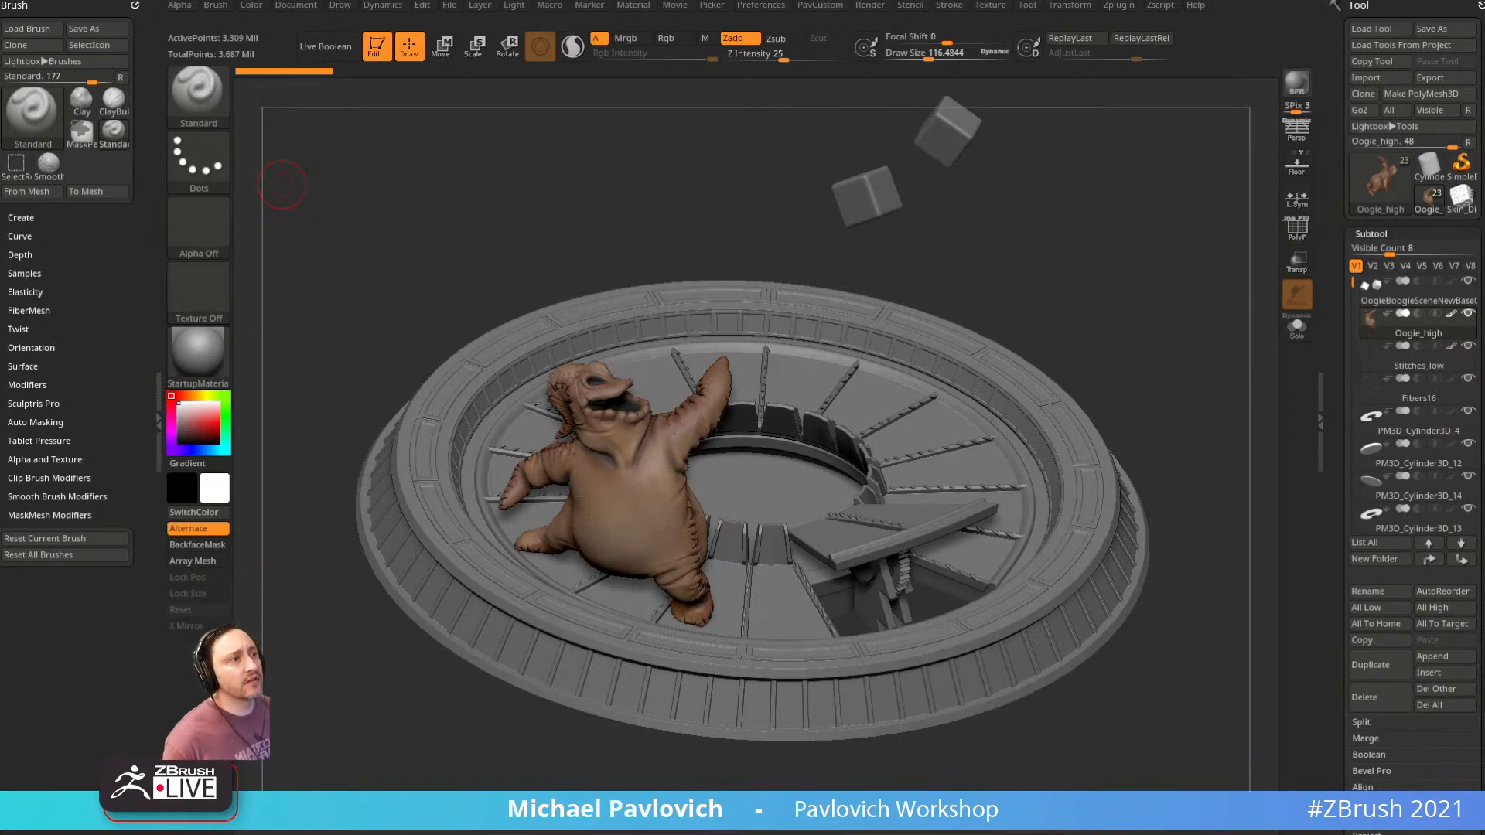
{"action": "mouse_move", "coordinate": [1091, 191]}
{"action": "left_mouse_down"}
{"action": "mouse_move", "coordinate": [1104, 239]}
{"action": "mouse_move", "coordinate": [1029, 299]}
{"action": "mouse_move", "coordinate": [1038, 372]}
{"action": "left_mouse_up"}
{"action": "key", "text": "s"}
{"action": "left_click", "coordinate": [1050, 278]}
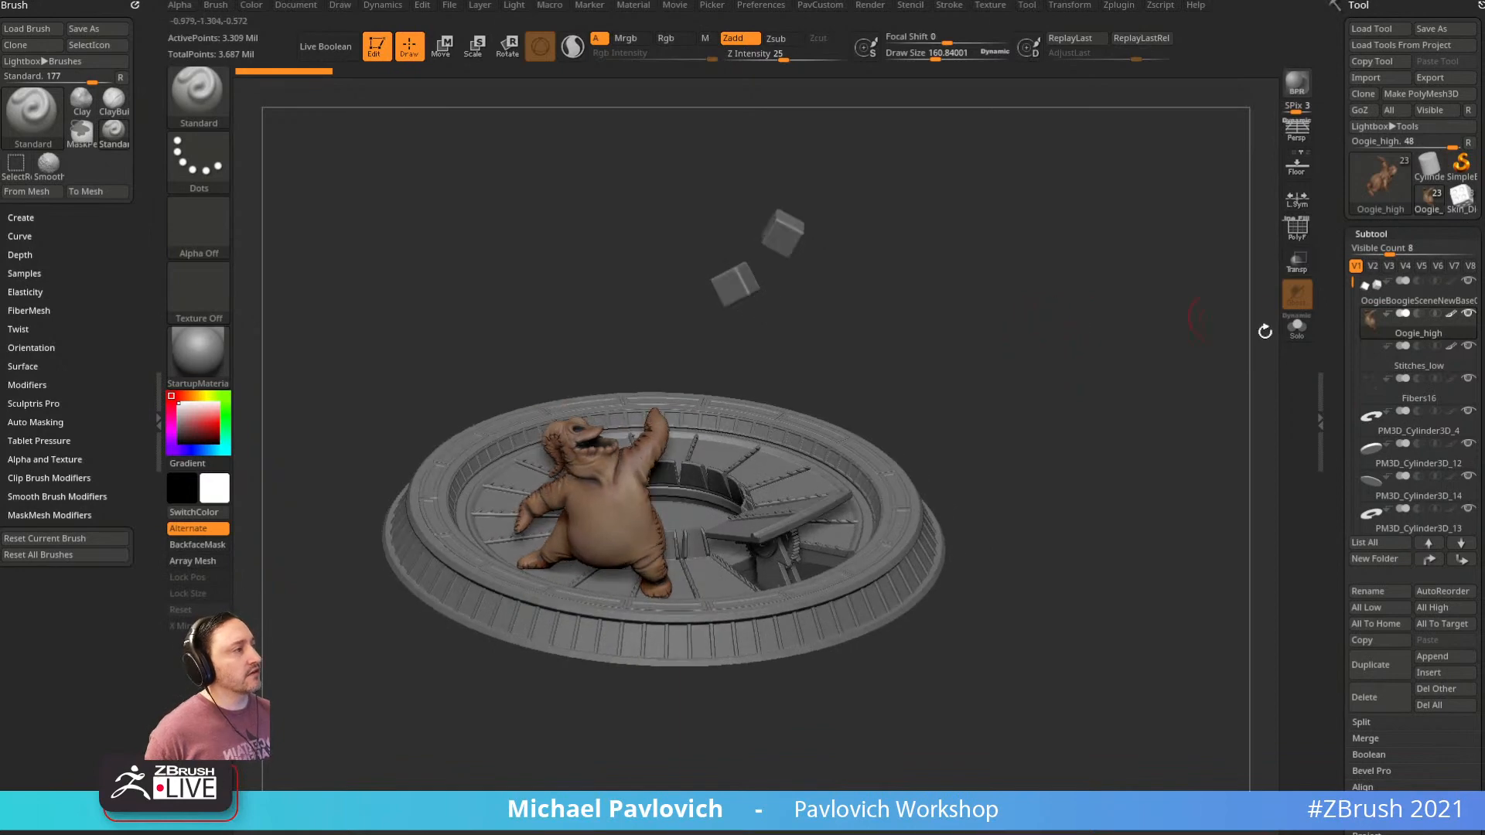
{"action": "left_click_drag", "start_coordinate": [1238, 388], "coordinate": [1174, 332]}
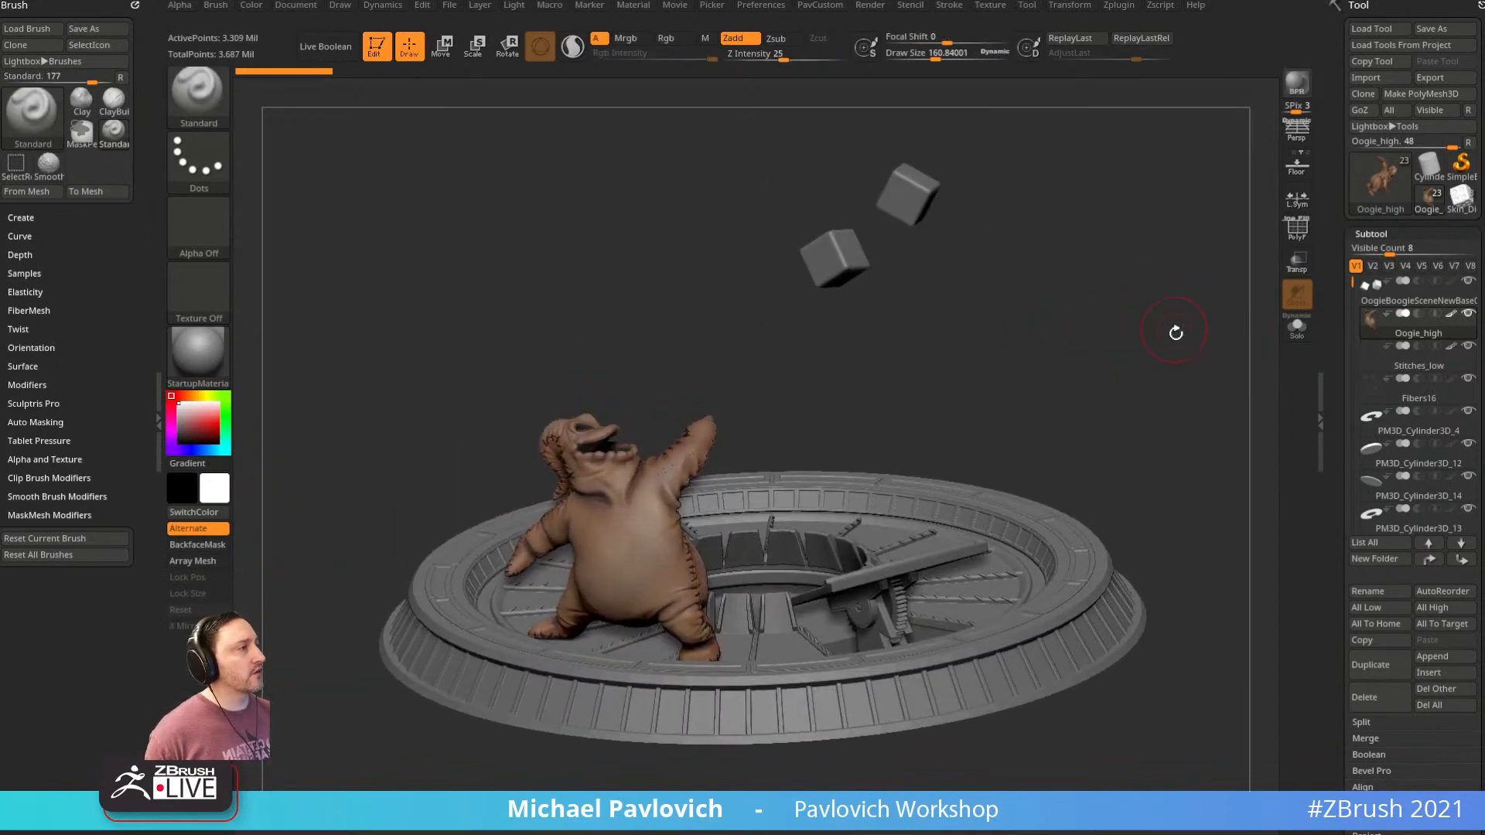
Switch to the MRGBZGrabber tool, always allowing the switch, grab the scene's depth and colour from the canvas, and open the alpha library
{"action": "left_click", "coordinate": [1382, 197]}
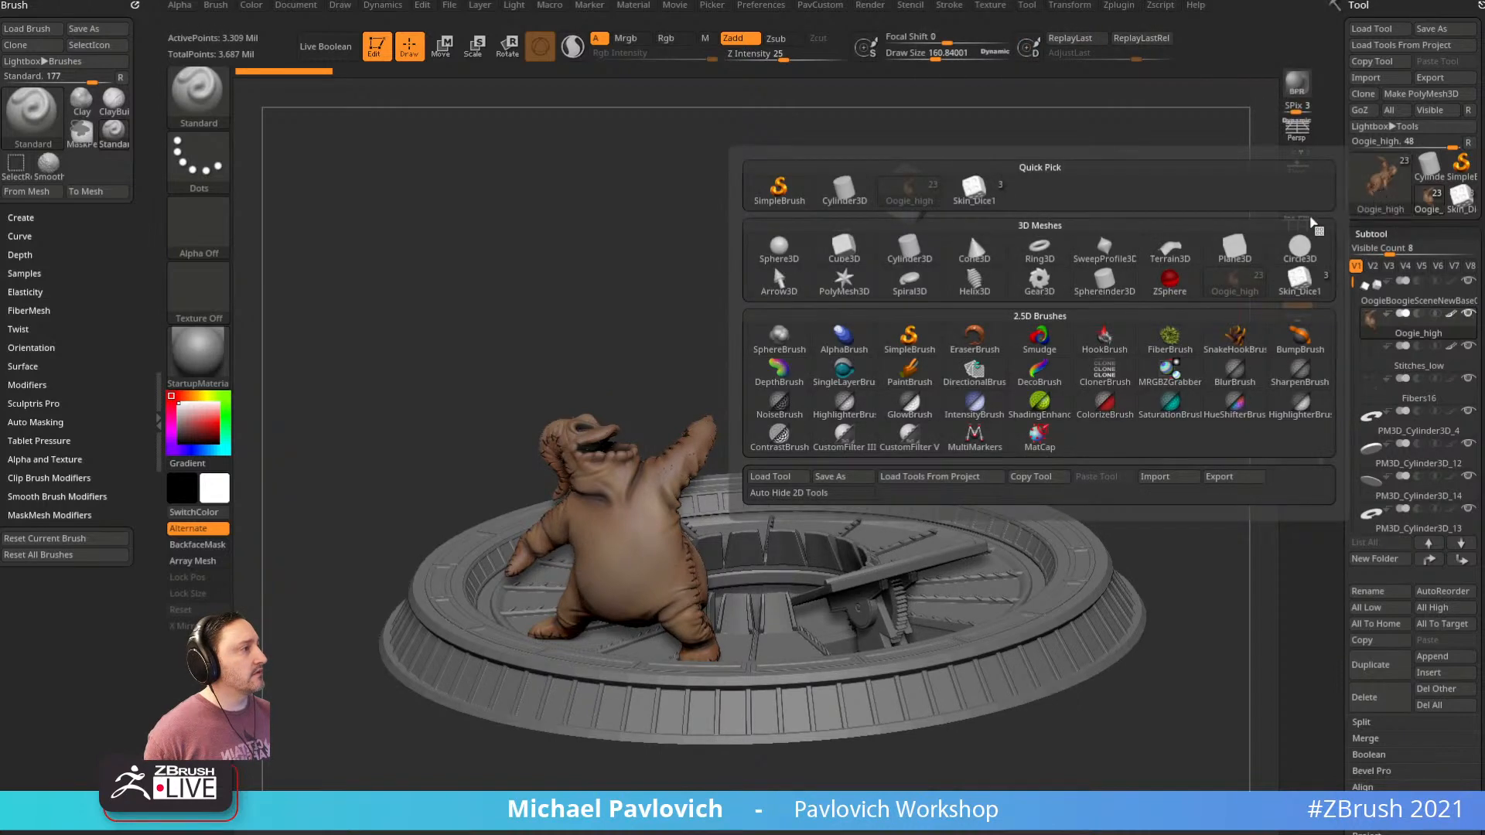
{"action": "left_click", "coordinate": [1171, 379]}
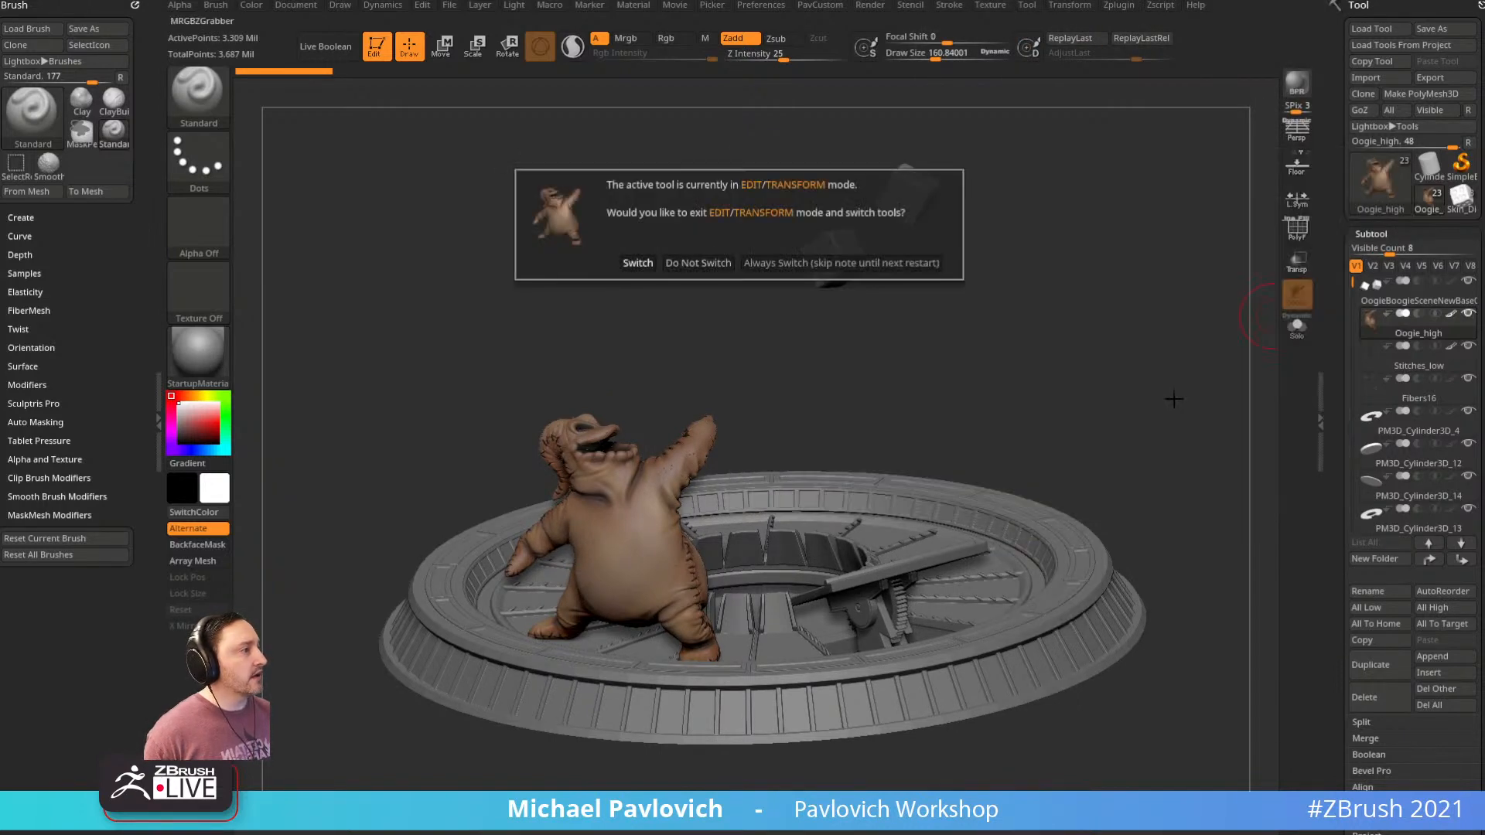
{"action": "left_click", "coordinate": [765, 264]}
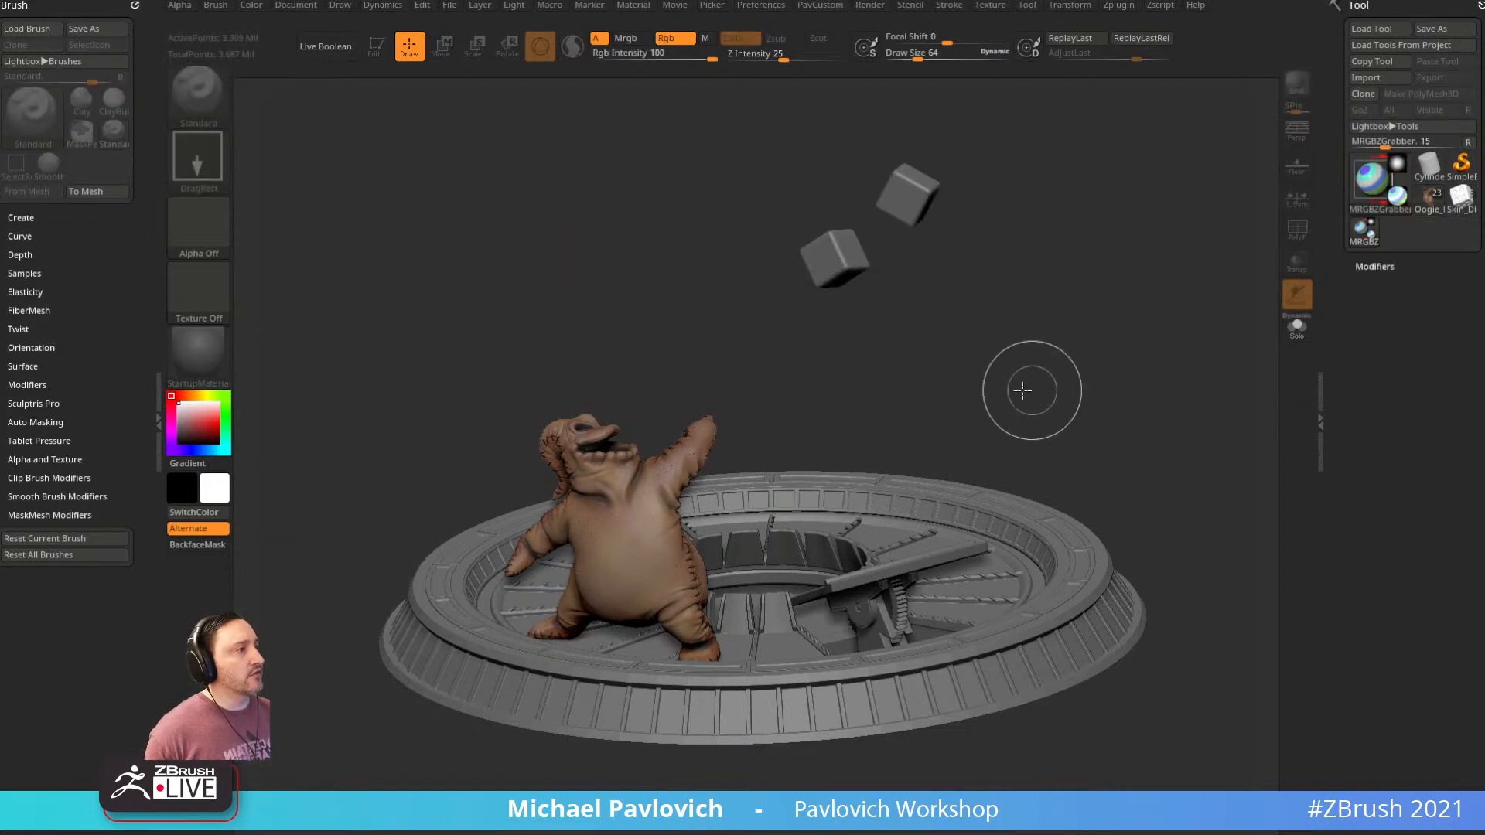
{"action": "left_click_drag", "start_coordinate": [789, 449], "coordinate": [1192, 743]}
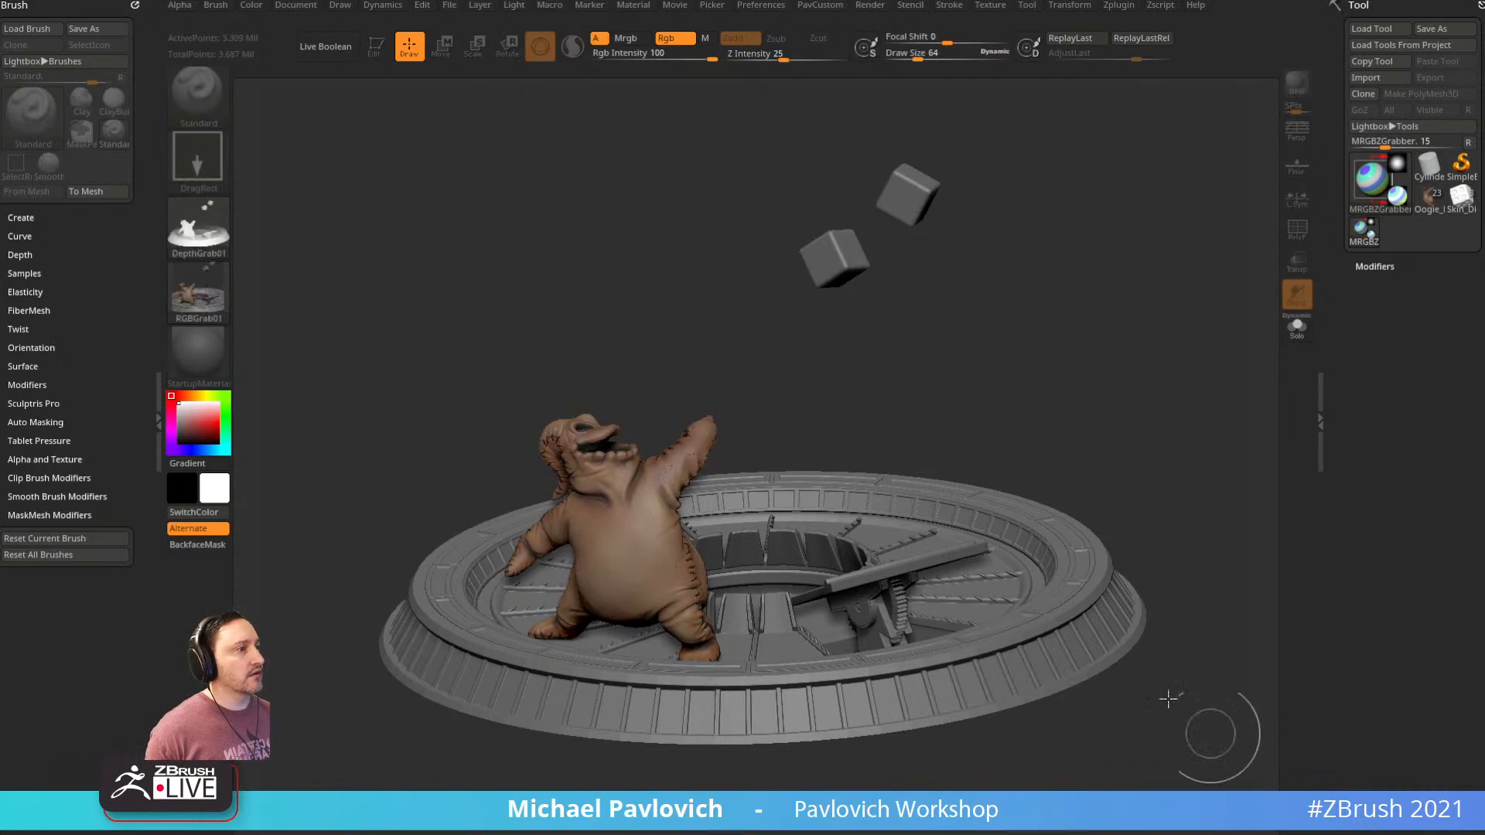
{"action": "left_click", "coordinate": [198, 228]}
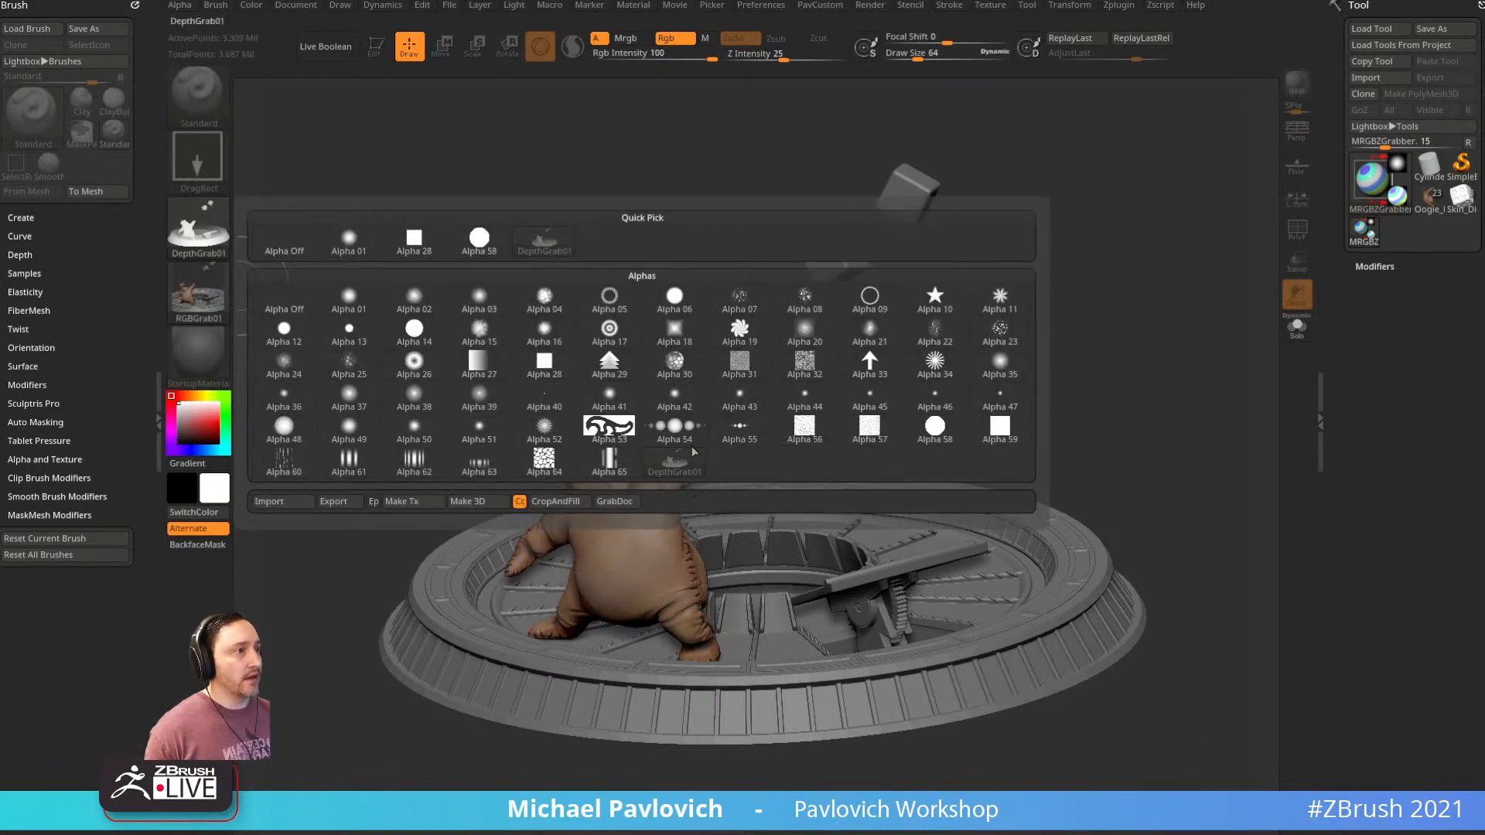
Clear the canvas, draw a Circle3D primitive on it, and put it into edit mode framed in the view
{"action": "mouse_move", "coordinate": [193, 230]}
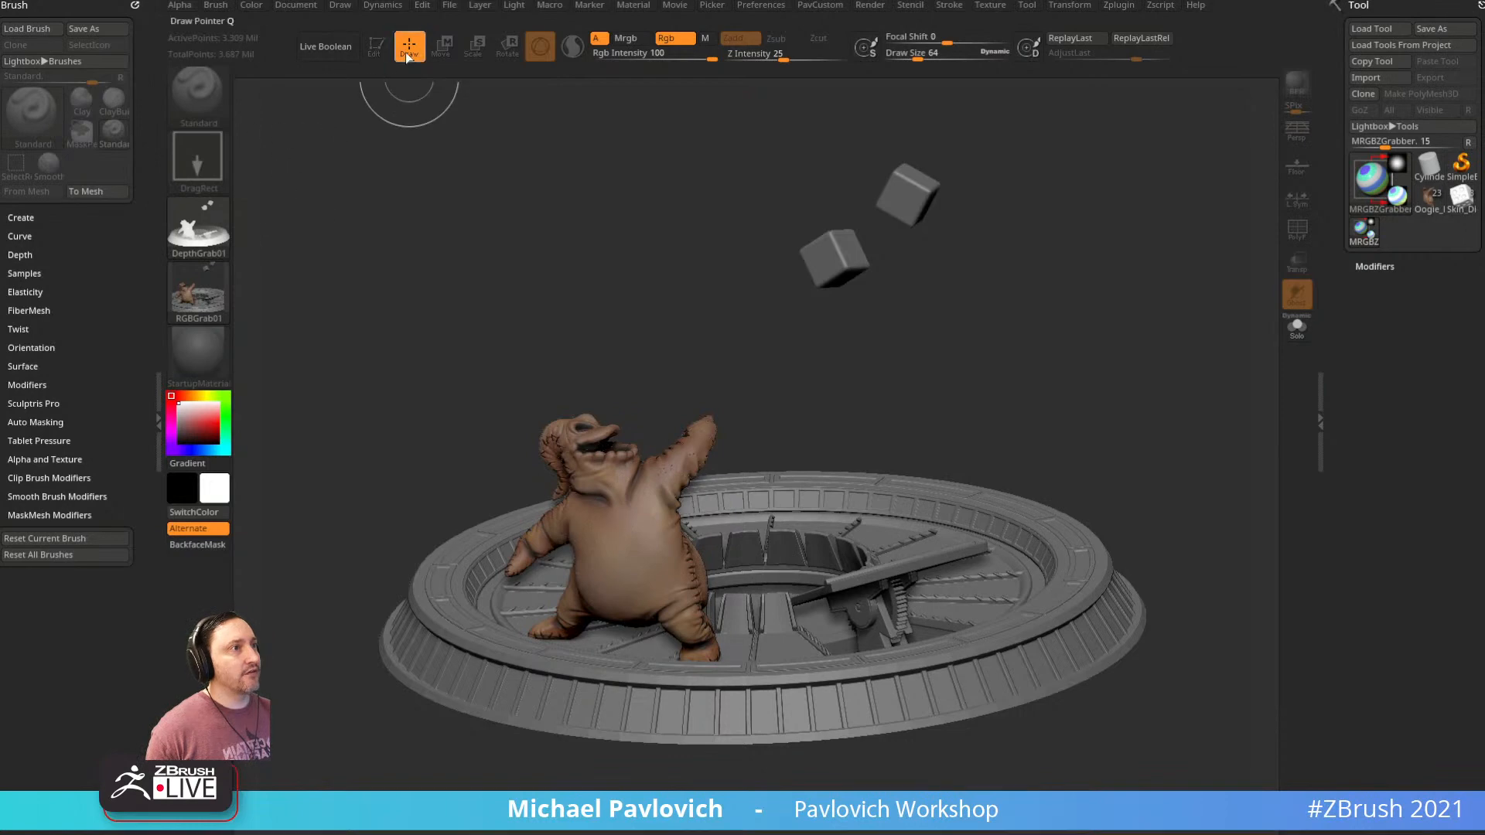
{"action": "key", "text": "ctrl+n"}
{"action": "left_click", "coordinate": [1371, 178]}
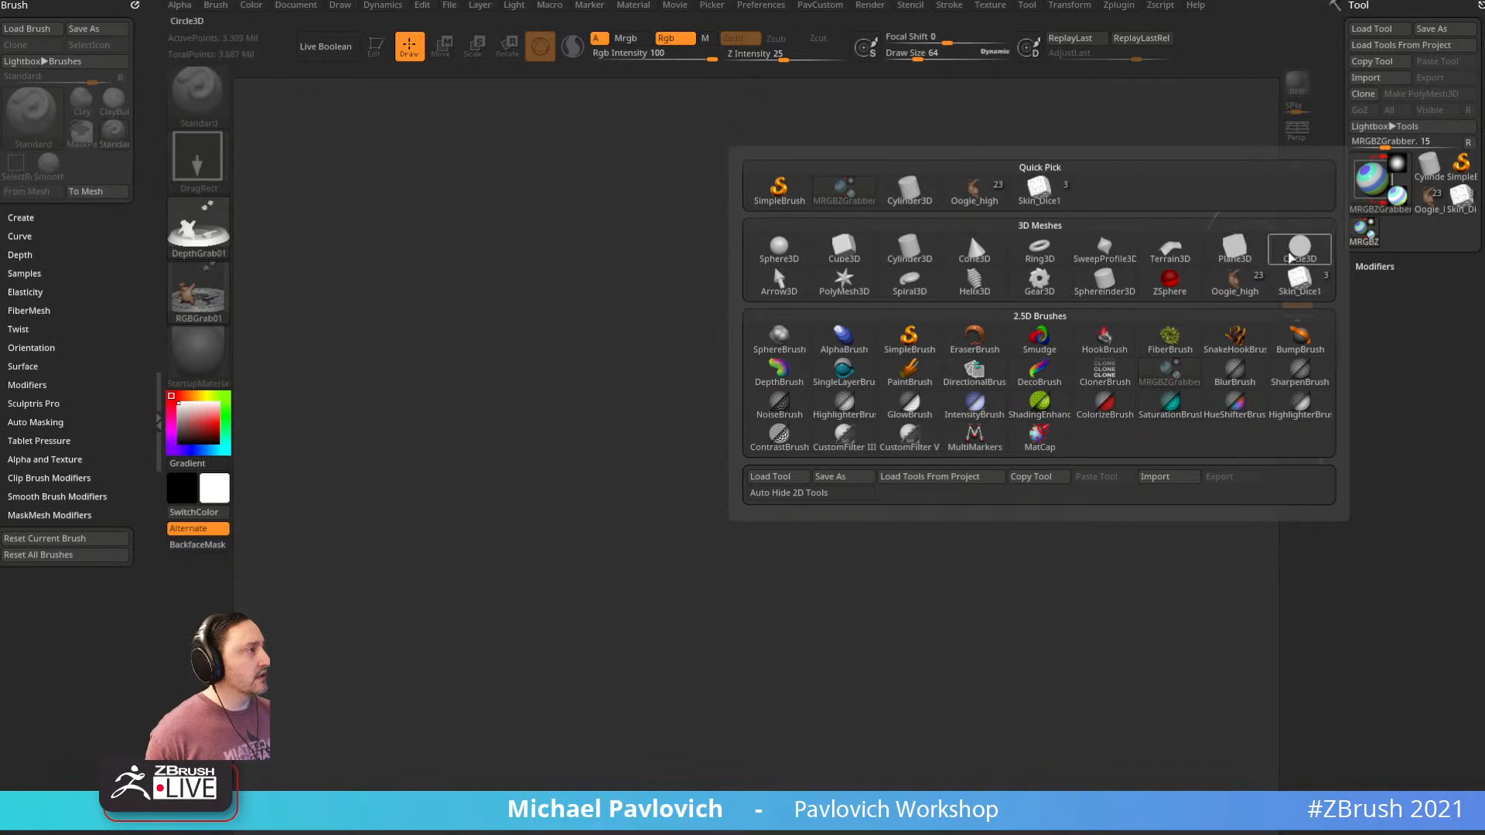
{"action": "left_click_drag", "start_coordinate": [744, 507], "coordinate": [611, 255]}
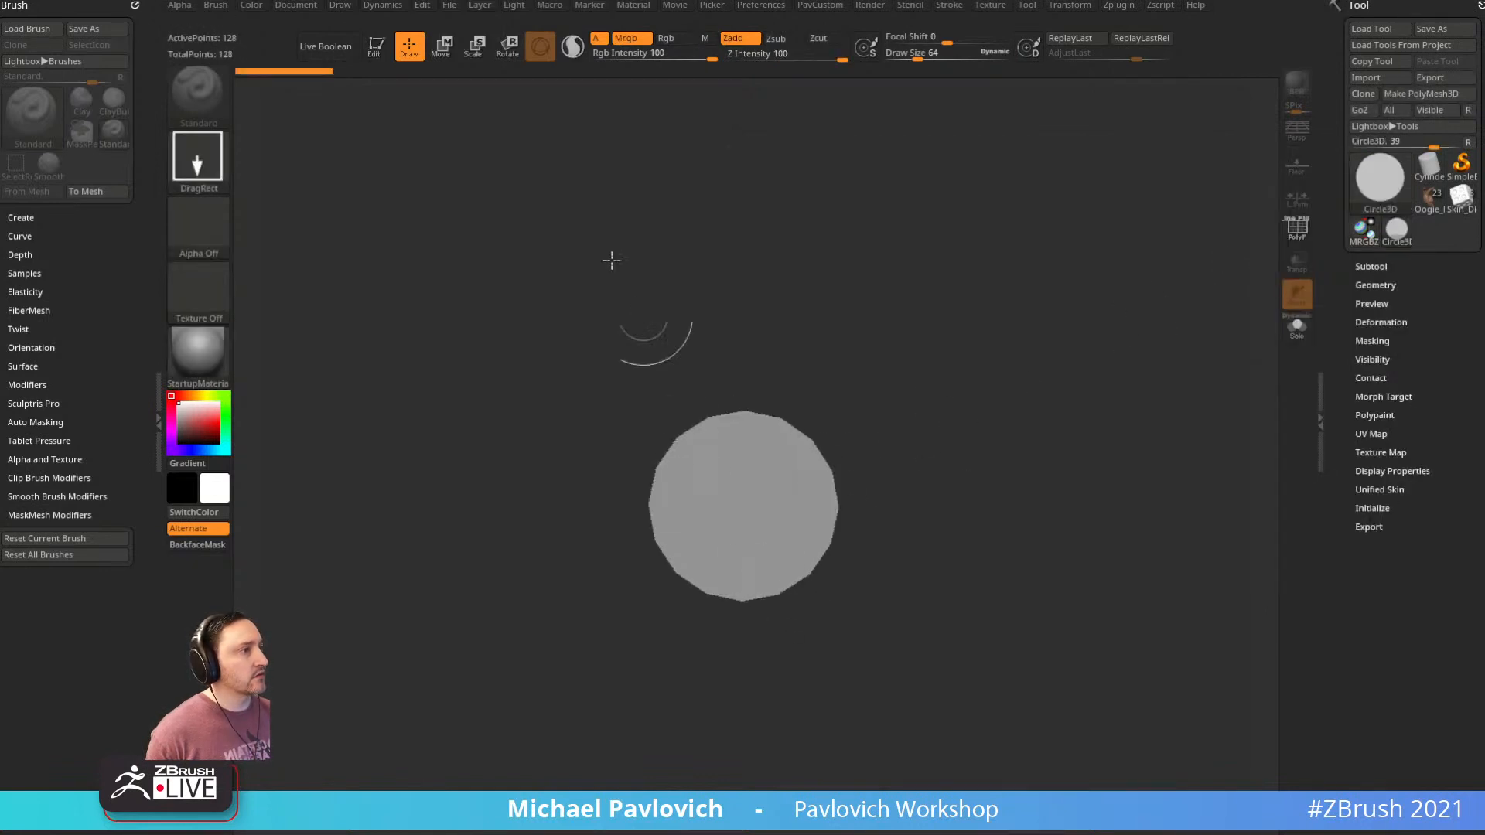
{"action": "key", "text": "t"}
{"action": "key", "text": "f"}
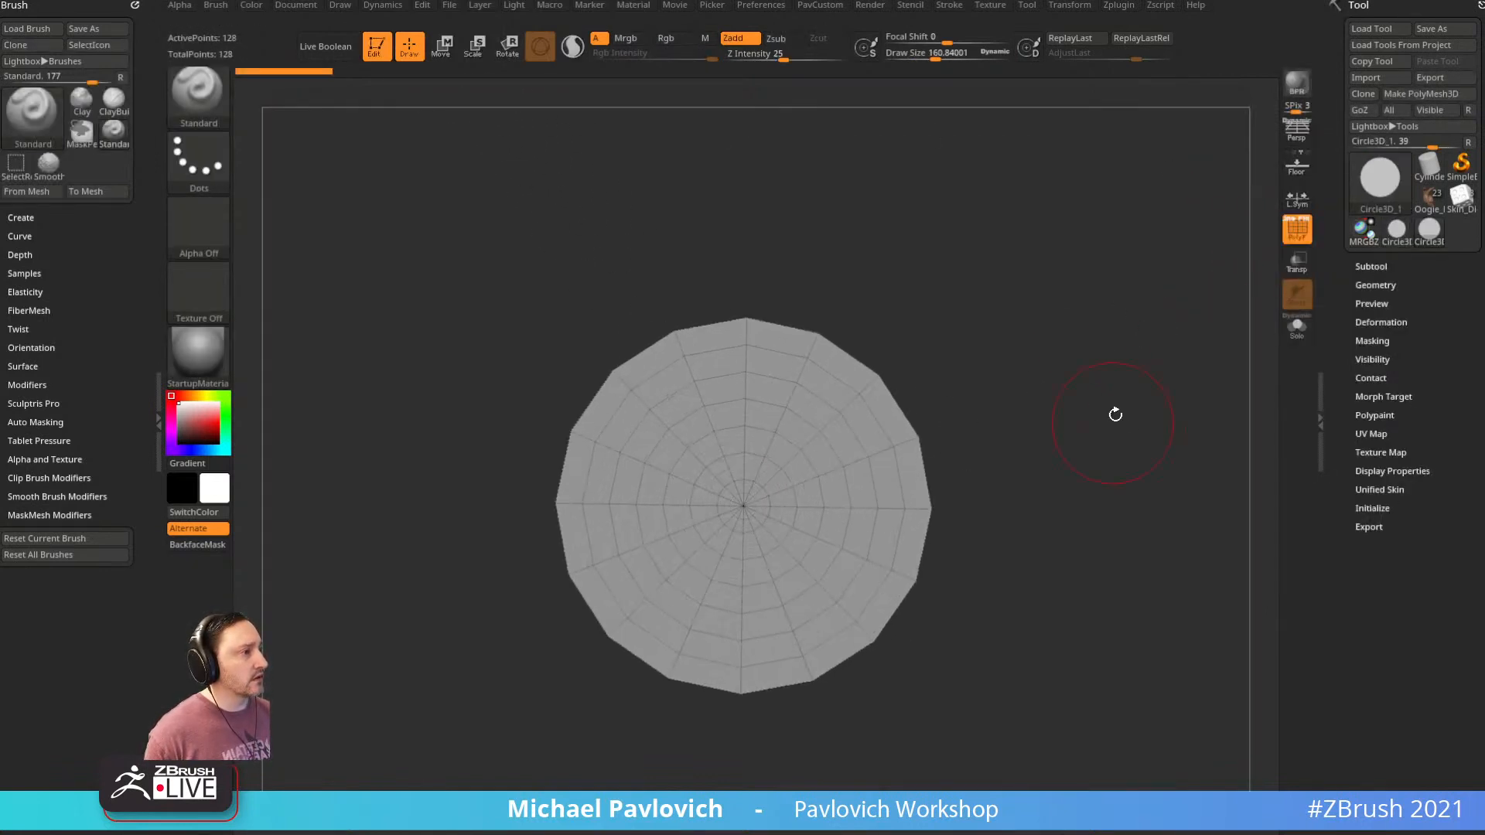
{"action": "left_click_drag", "start_coordinate": [1117, 415], "coordinate": [1238, 341]}
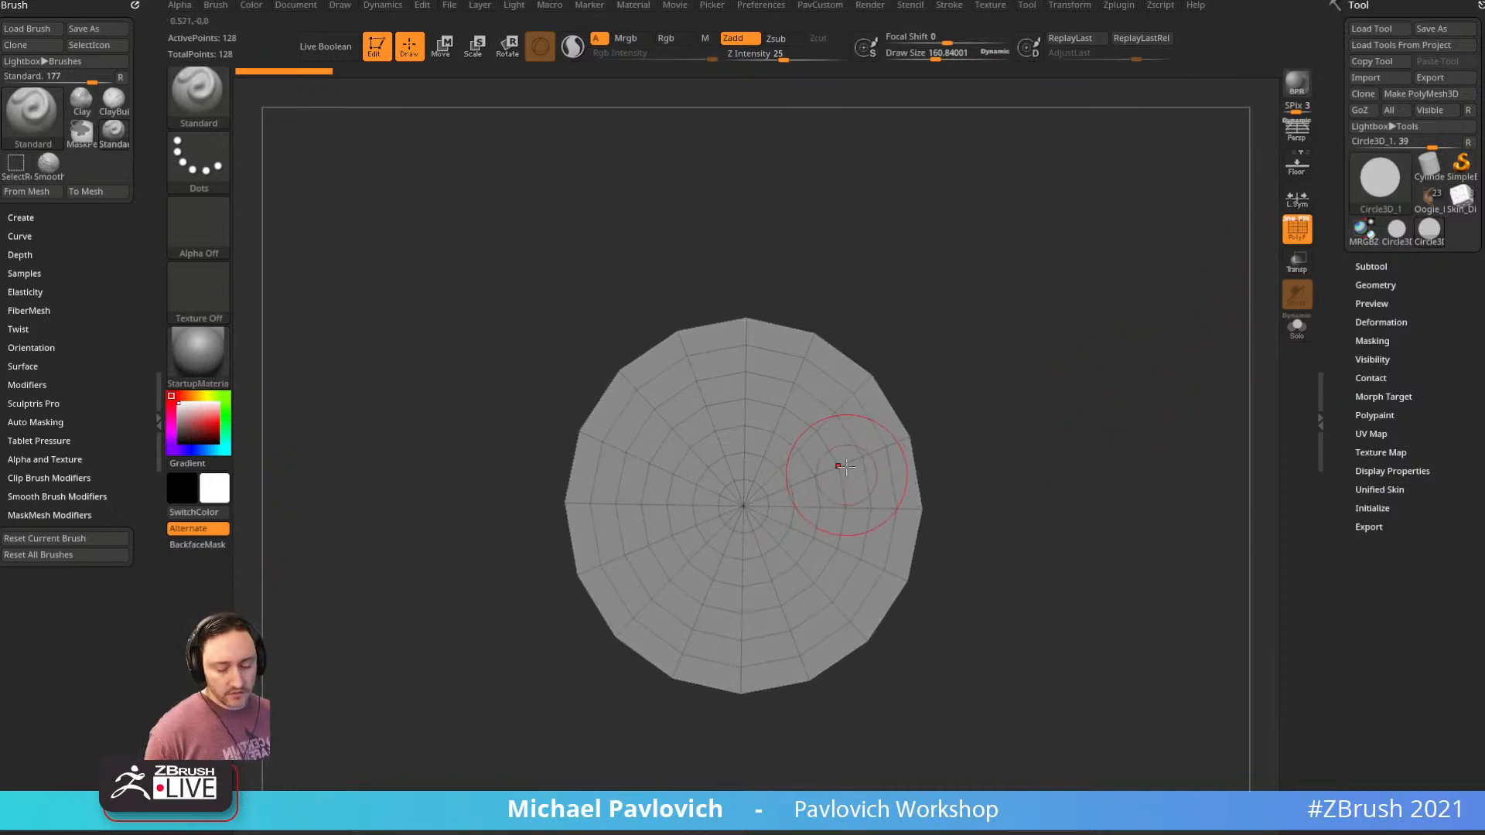
{"action": "left_click_drag", "start_coordinate": [1144, 388], "coordinate": [1148, 384], "text": "shift"}
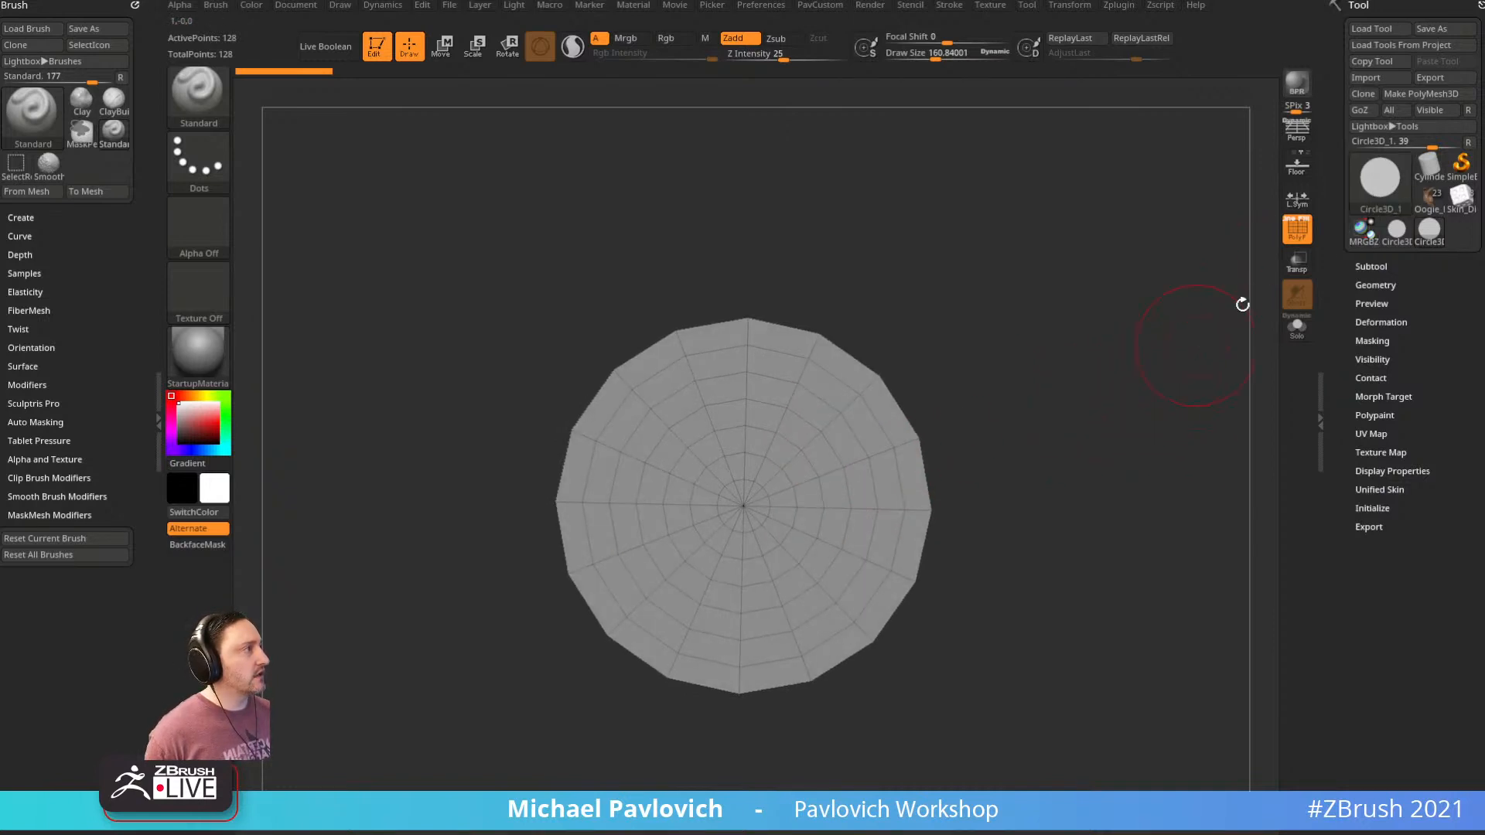
Switch to the Cylinder3D primitive, convert it to a PolyMesh3D, and flatten it along its height into a thin disc
{"action": "left_click", "coordinate": [1424, 165]}
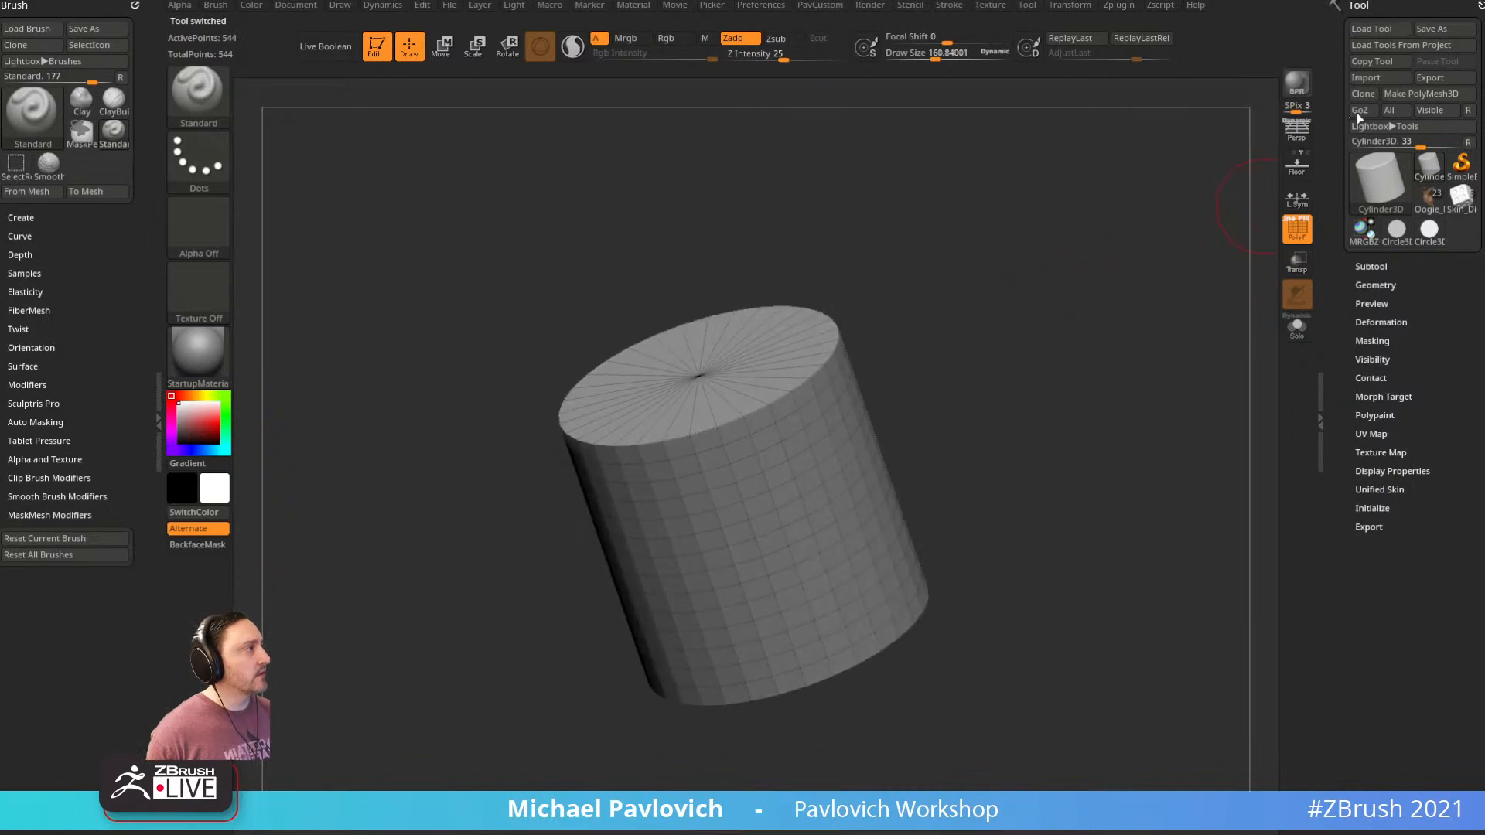
{"action": "left_click", "coordinate": [1421, 93]}
{"action": "key", "text": "w"}
{"action": "left_click_drag", "start_coordinate": [727, 460], "coordinate": [925, 693]}
{"action": "key", "text": "q"}
Remove the disc's redundant edge loops with the Delete Loops geometry operation
{"action": "left_click", "coordinate": [1367, 285]}
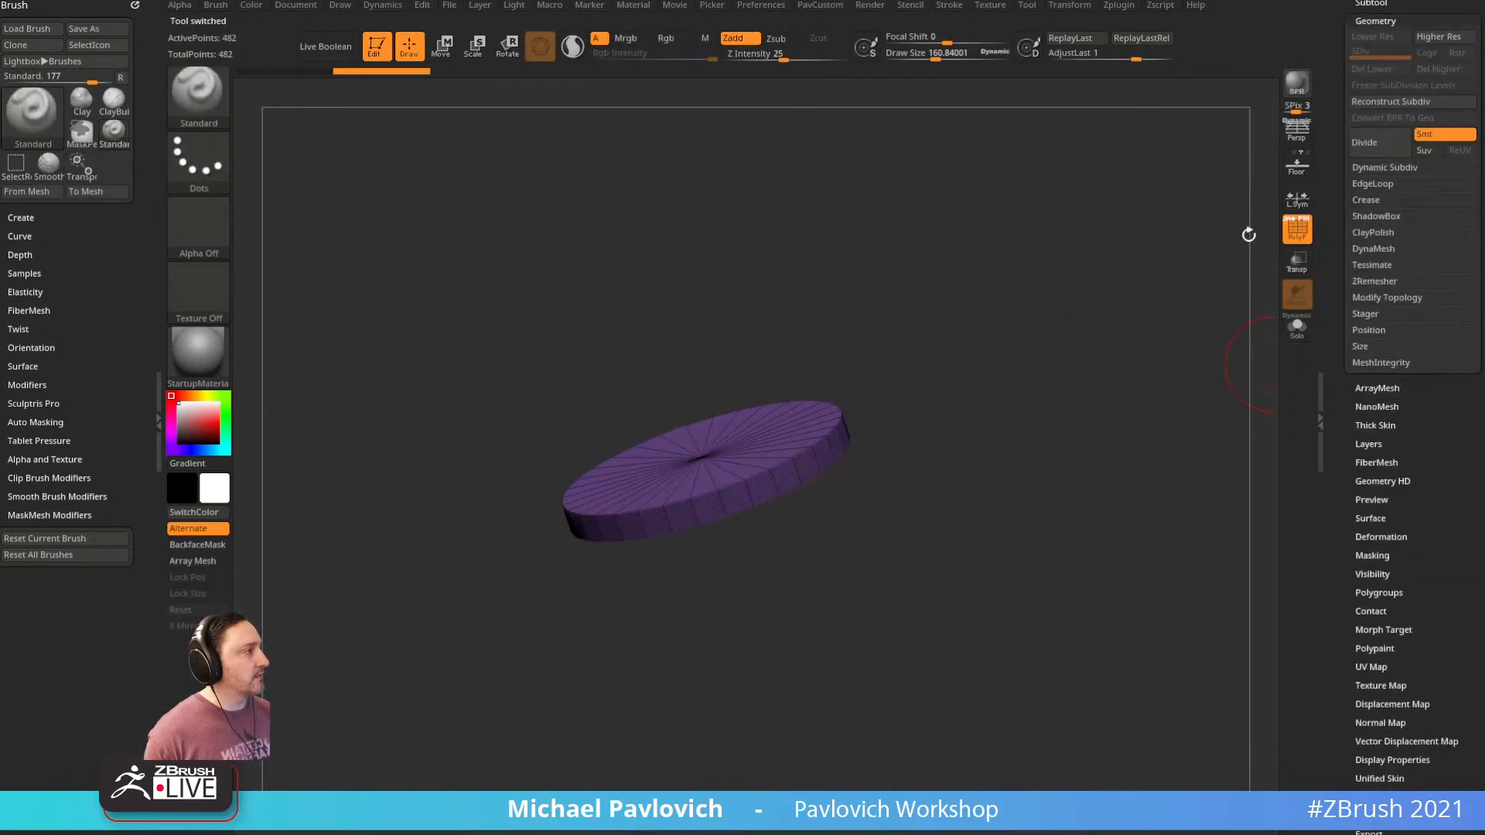
{"action": "key", "text": "shift"}
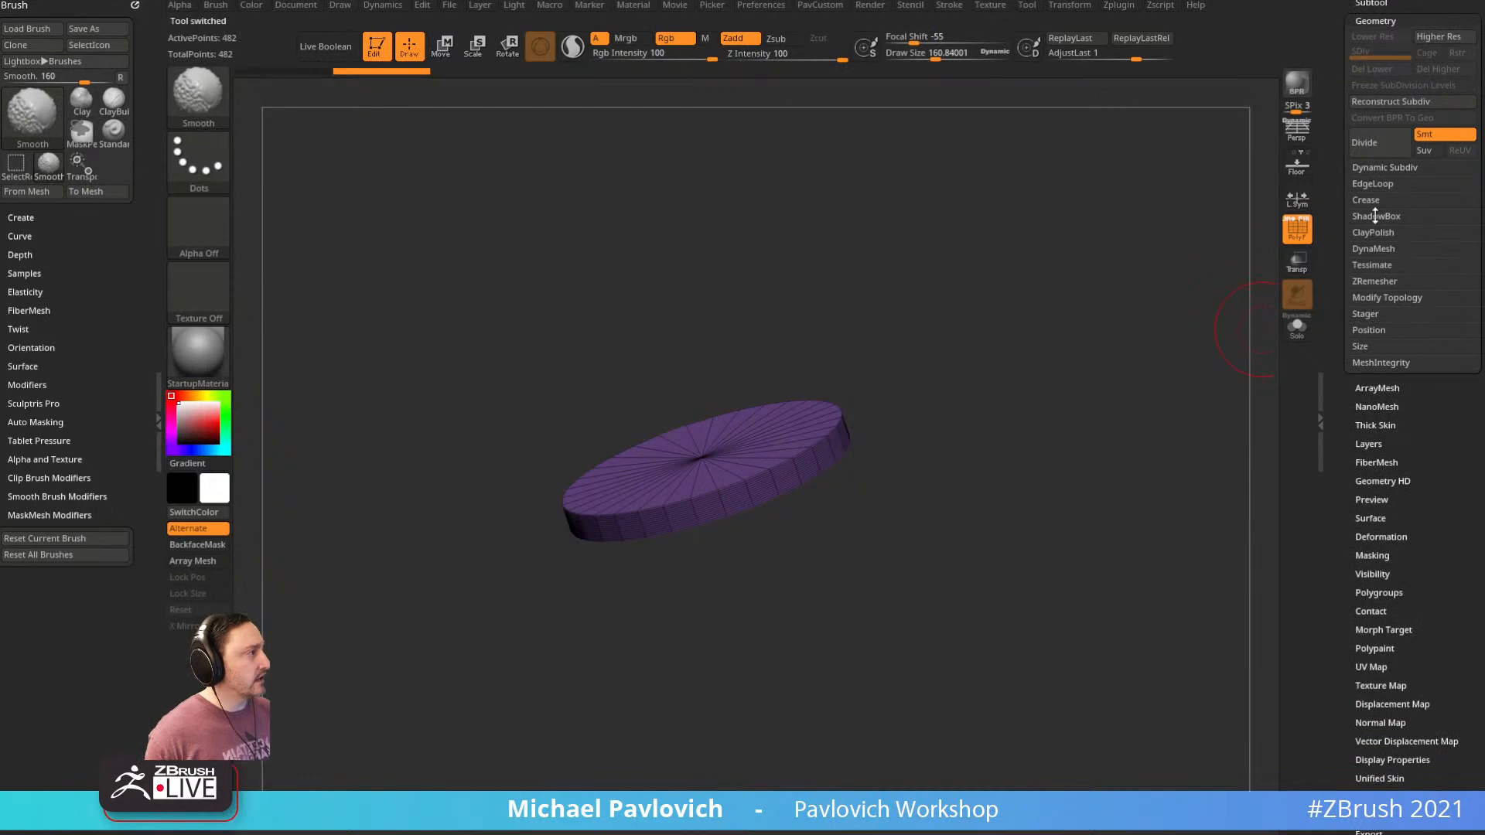
{"action": "left_click", "coordinate": [1368, 182], "text": "shift"}
{"action": "left_click_drag", "start_coordinate": [1346, 256], "coordinate": [1347, 219]}
{"action": "left_click", "coordinate": [1369, 421]}
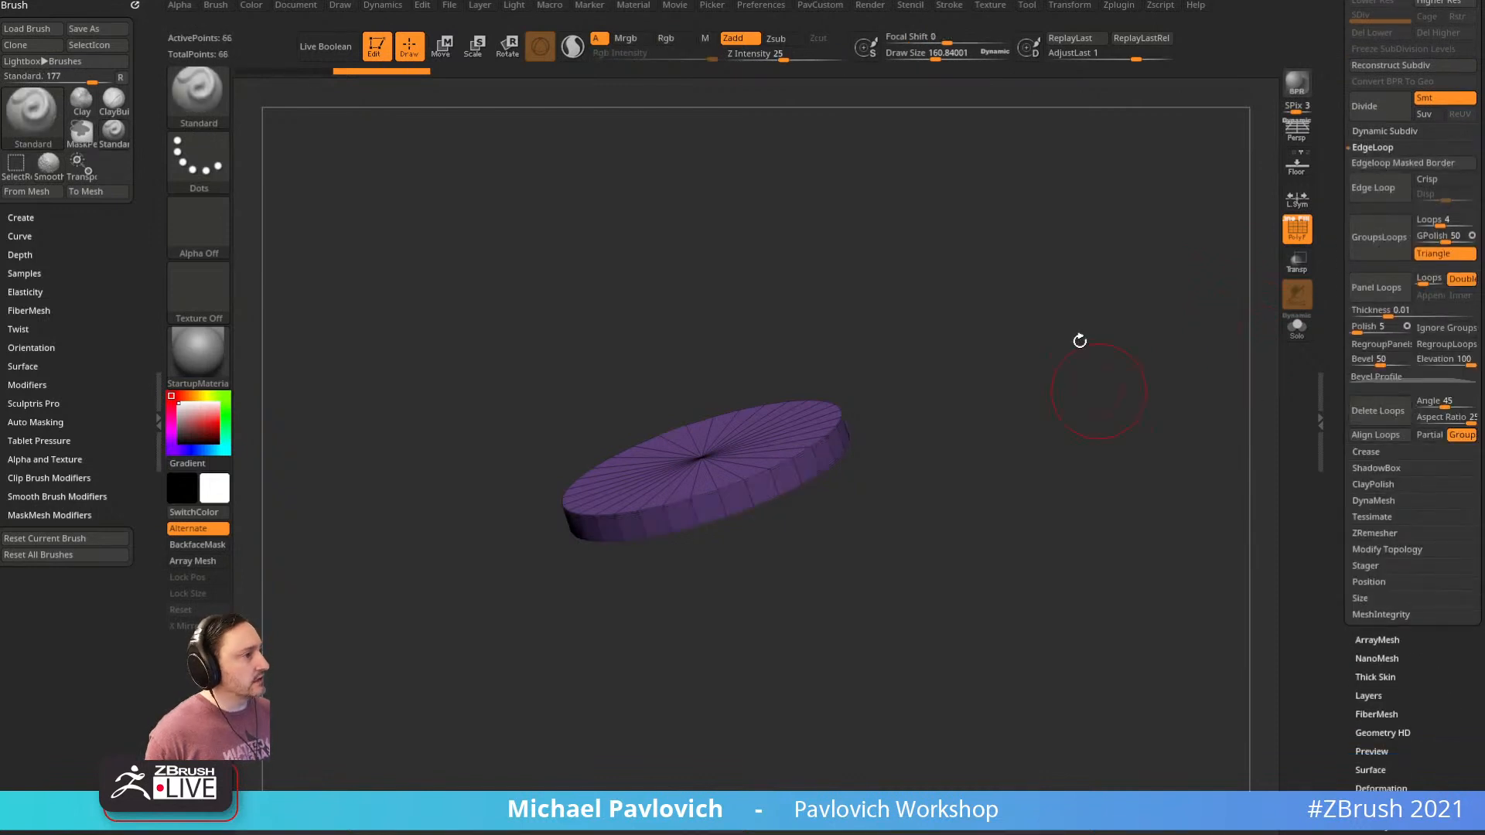
Crease the disc's hard edges and subdivide it three times to reach subdivision level 4
{"action": "right_click_drag", "start_coordinate": [1081, 341], "coordinate": [1108, 358], "text": "ctrl"}
{"action": "right_click_drag", "start_coordinate": [1107, 357], "coordinate": [1129, 382]}
{"action": "key", "text": "grave"}
{"action": "left_click", "coordinate": [1115, 650]}
{"action": "mouse_move", "coordinate": [1009, 628]}
{"action": "right_mouse_down", "text": "alt"}
{"action": "mouse_move", "coordinate": [995, 616]}
{"action": "mouse_move", "coordinate": [1086, 341]}
{"action": "right_mouse_up", "text": "alt"}
{"action": "key", "text": "ctrl"}
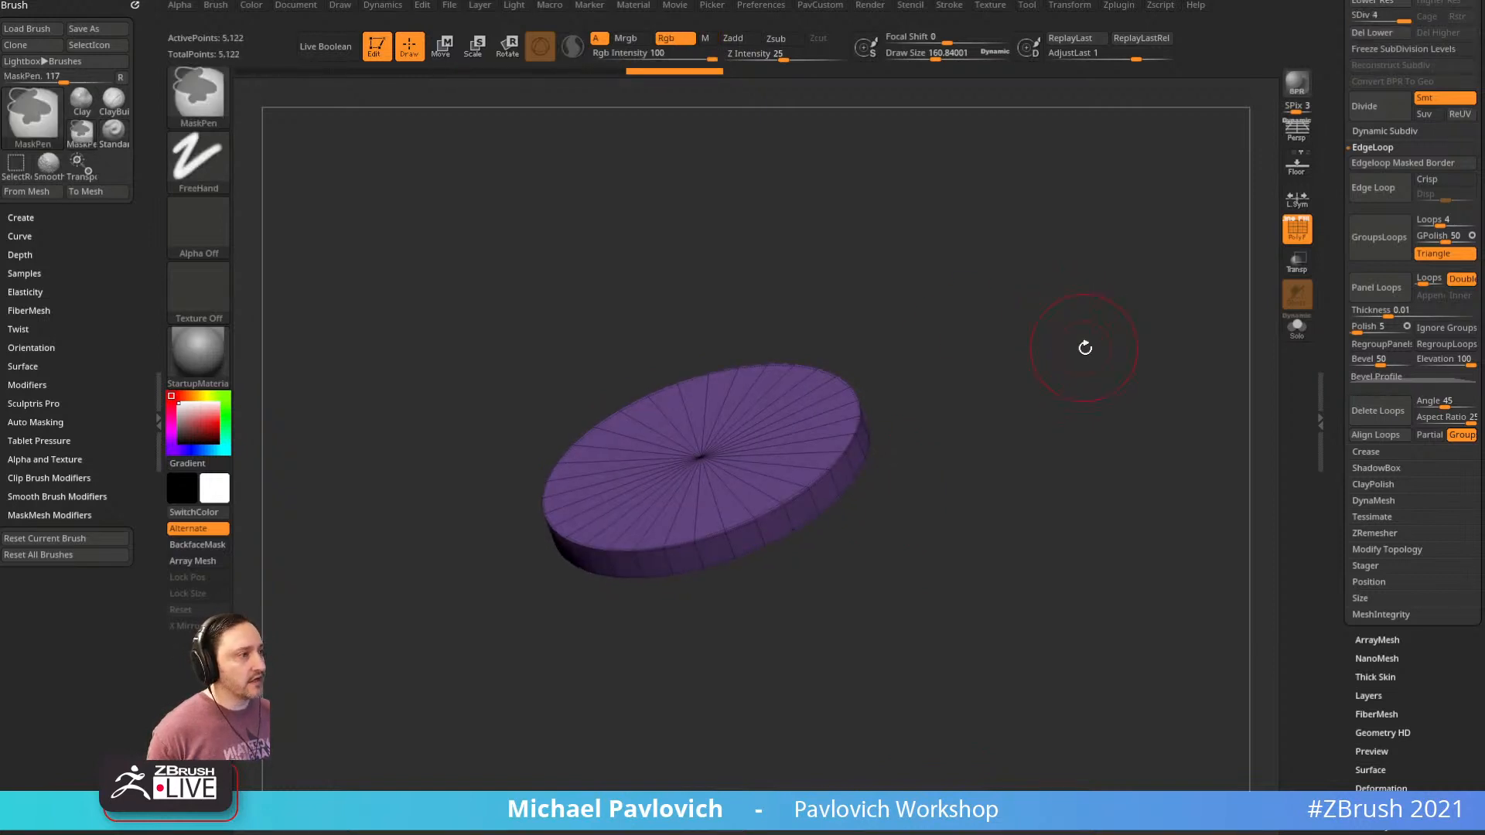
{"action": "key", "text": "ctrl+d"}
{"action": "key", "text": "ctrl+d"}
{"action": "key", "text": "ctrl+d"}
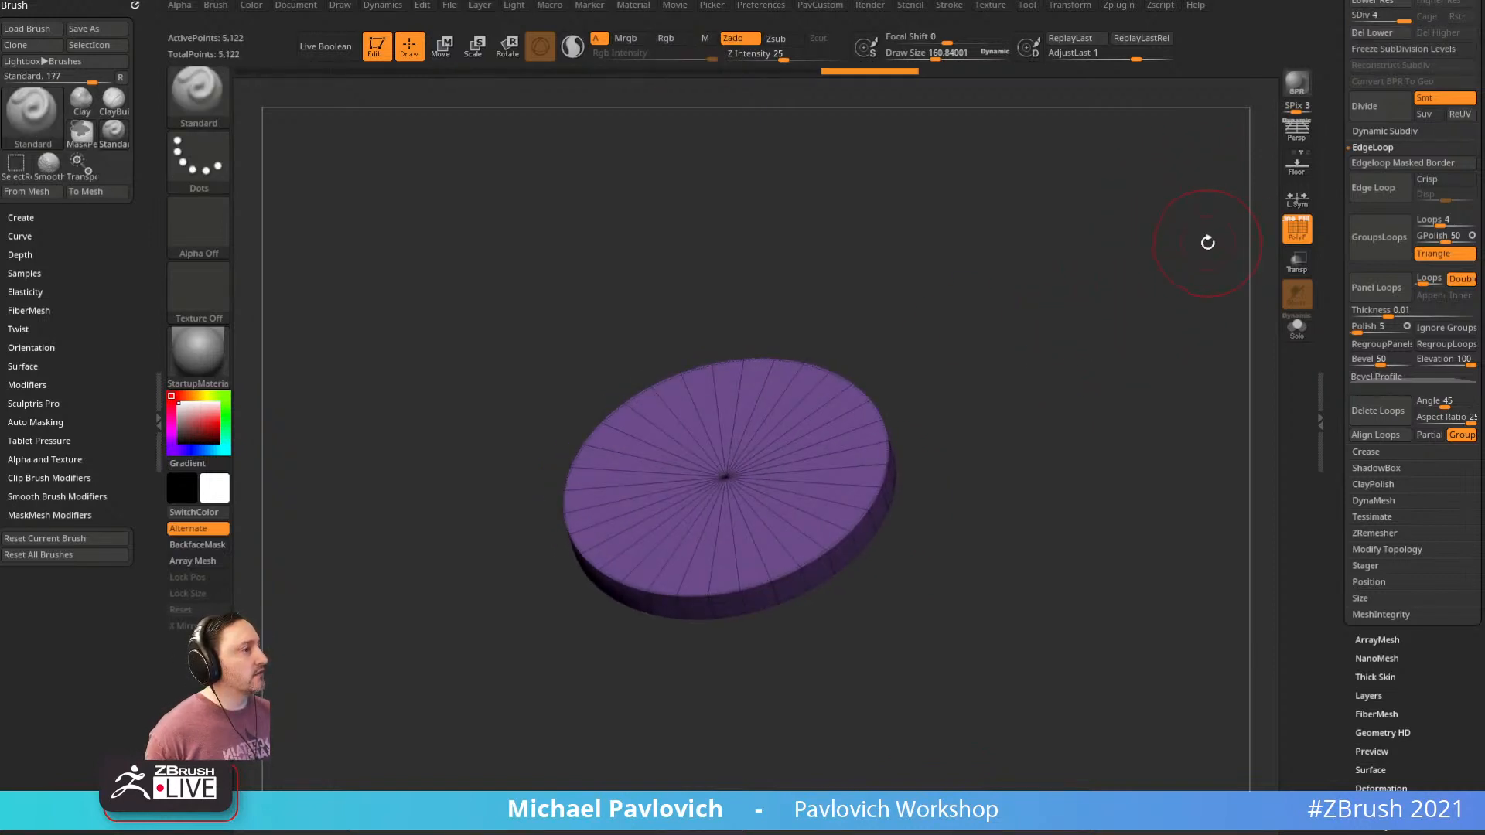
Delete the disc's lower subdivision levels
{"action": "mouse_move", "coordinate": [1183, 116]}
{"action": "left_mouse_down"}
{"action": "mouse_move", "coordinate": [1098, 233]}
{"action": "mouse_move", "coordinate": [1117, 292]}
{"action": "mouse_move", "coordinate": [1182, 254]}
{"action": "left_mouse_up"}
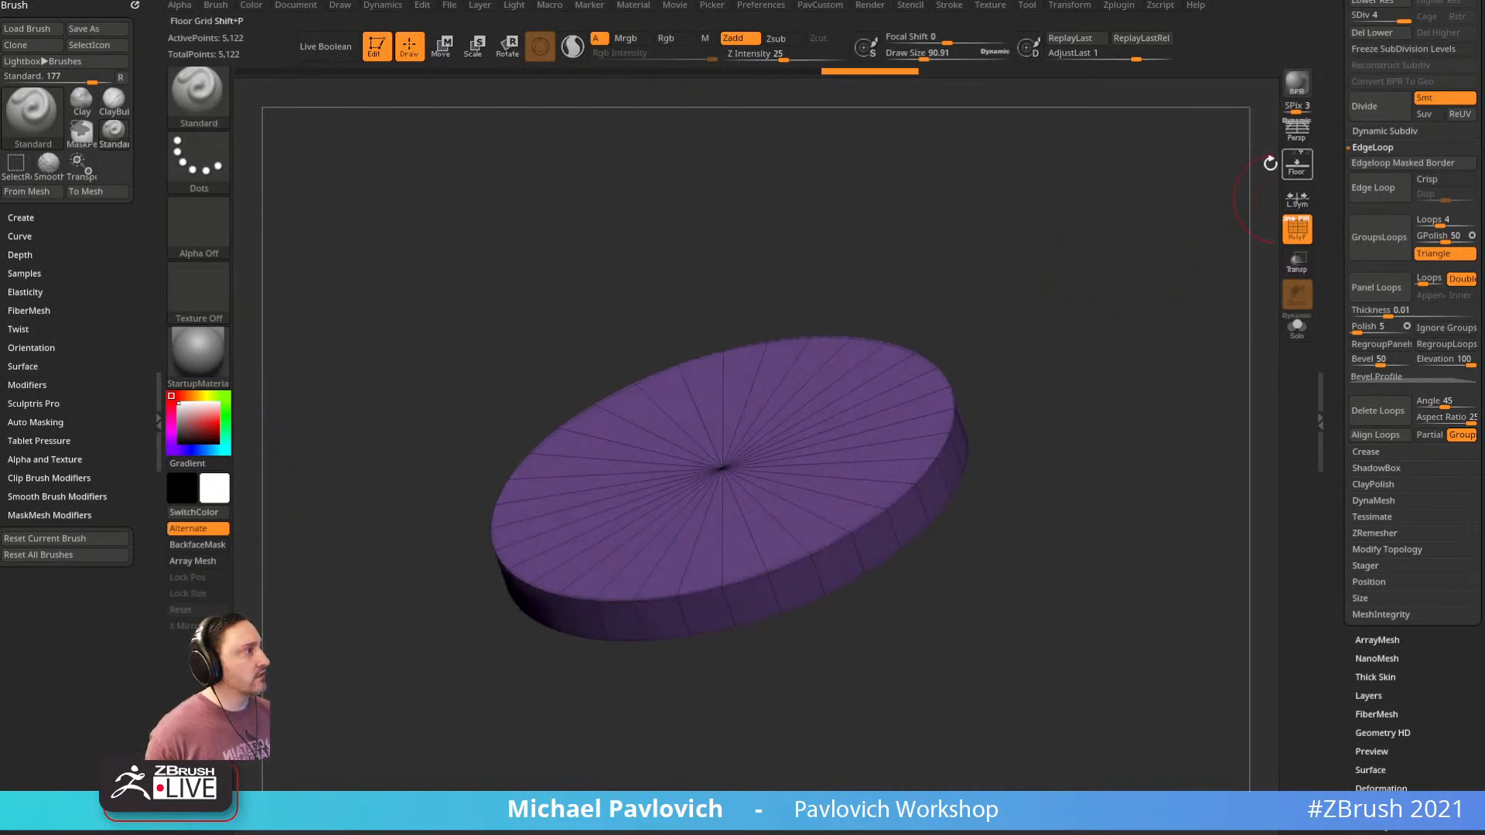
{"action": "left_click_drag", "start_coordinate": [1041, 244], "coordinate": [1022, 311]}
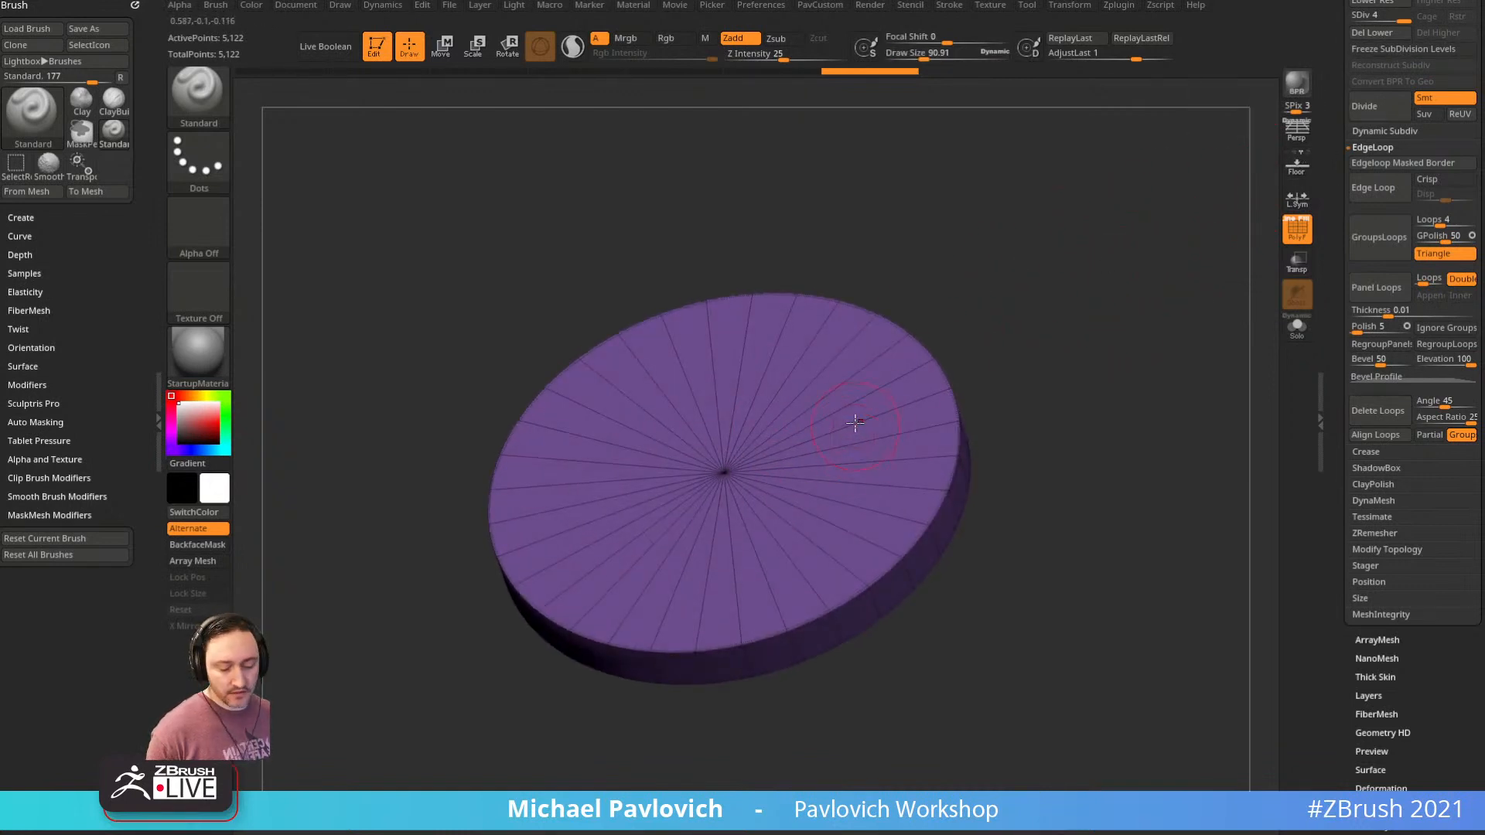
{"action": "left_click_drag", "start_coordinate": [867, 472], "coordinate": [971, 399]}
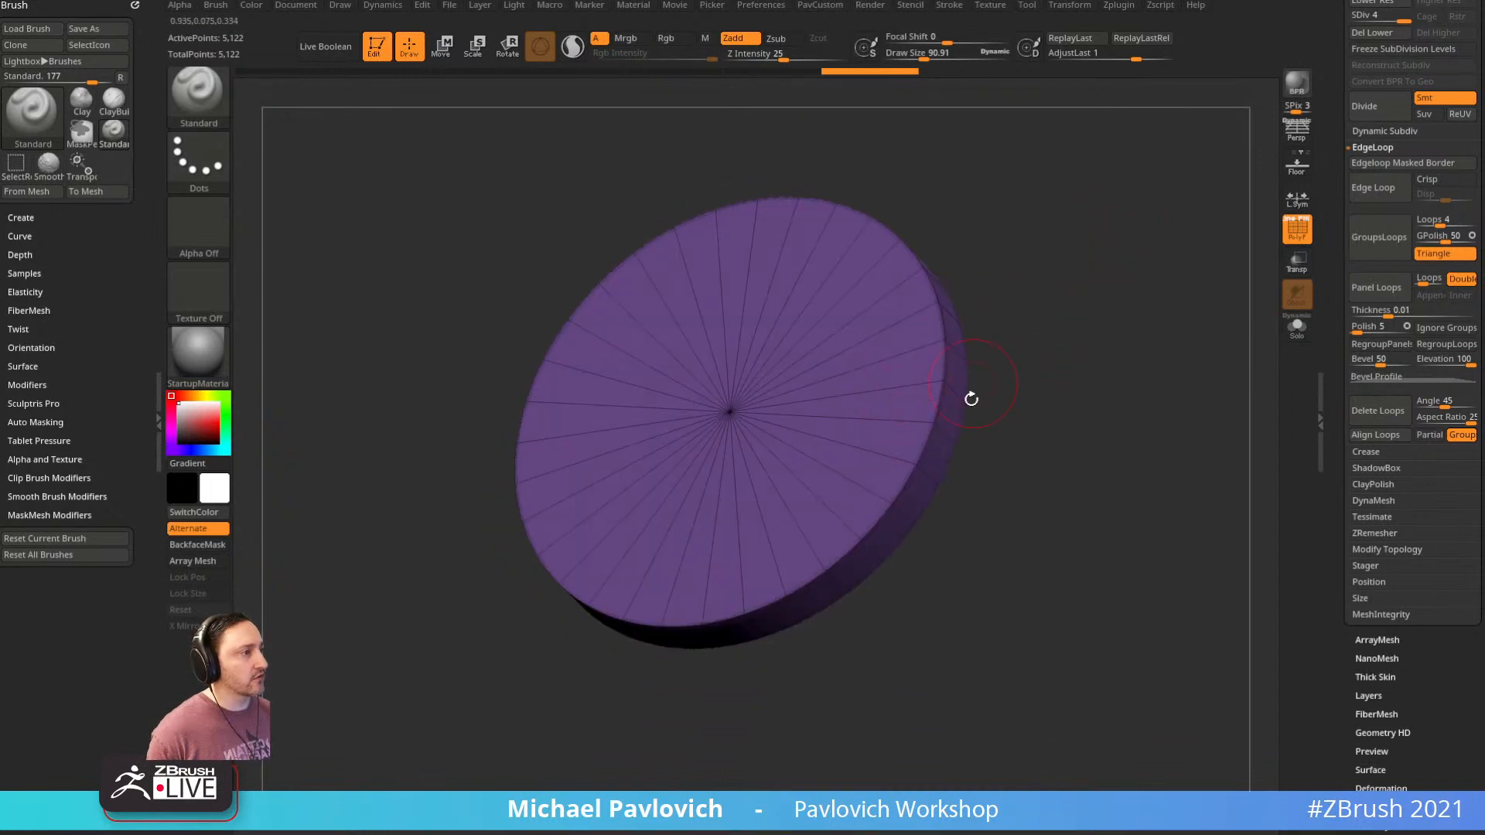
{"action": "left_click", "coordinate": [1375, 33]}
ZRemesh the disc at half its polygon count with AdaptiveSize 0 and DetectEdges enabled
{"action": "left_click_drag", "start_coordinate": [1097, 245], "coordinate": [1124, 372]}
{"action": "key", "text": "space"}
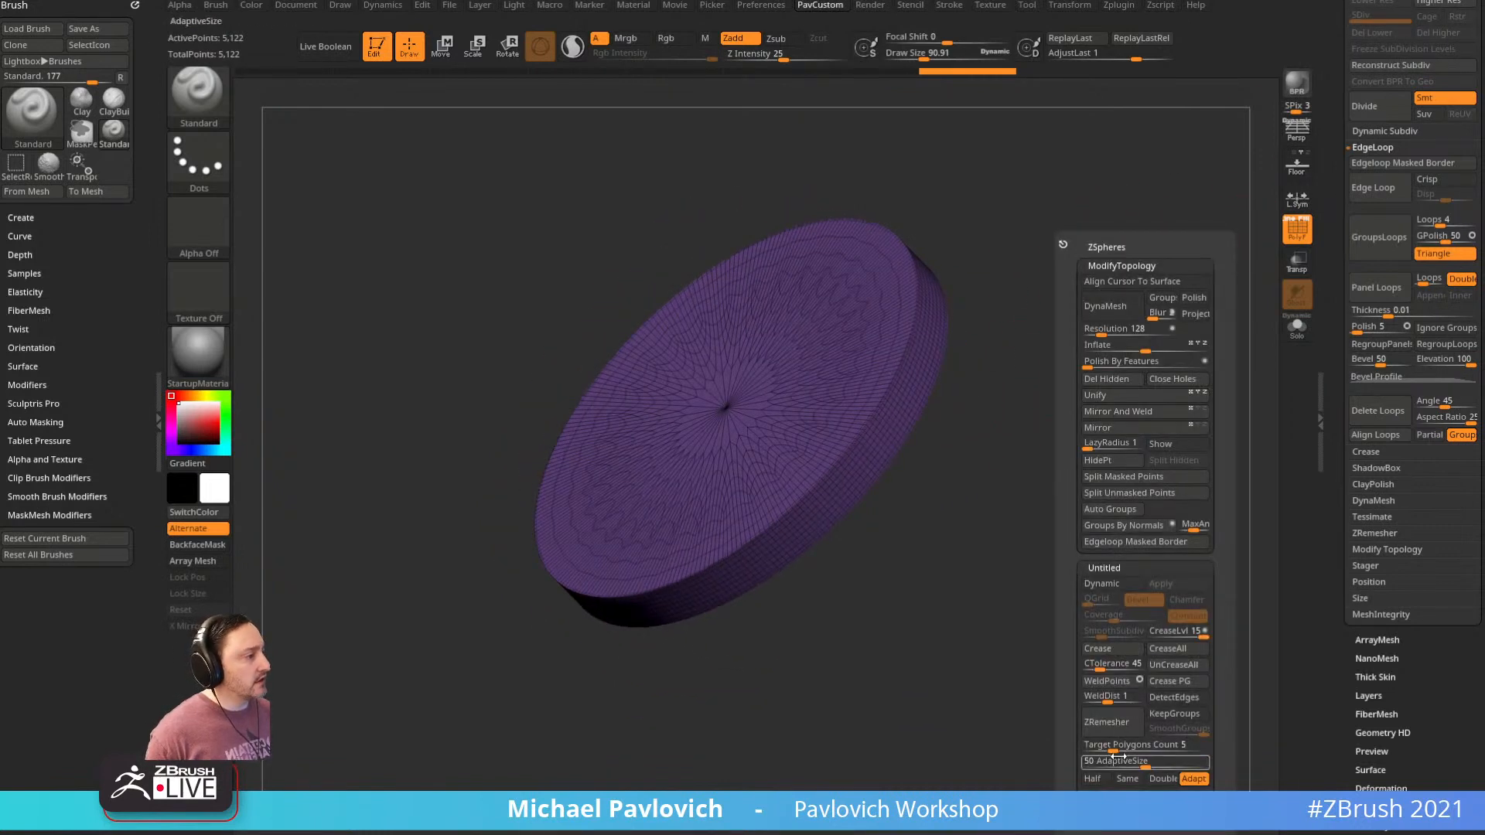
{"action": "left_click", "coordinate": [1094, 778]}
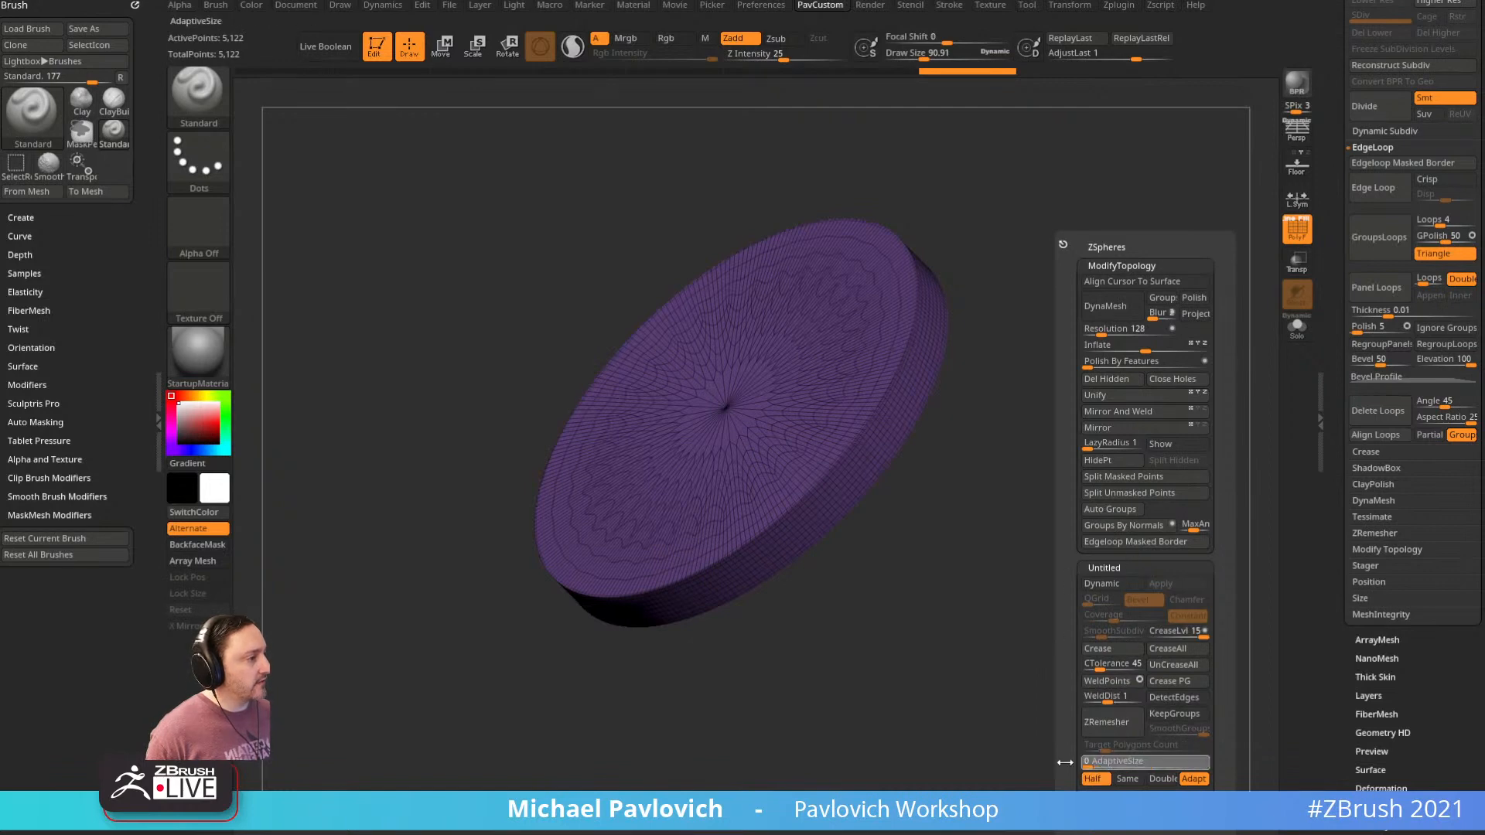
{"action": "left_click", "coordinate": [1176, 700]}
{"action": "left_click", "coordinate": [1114, 723]}
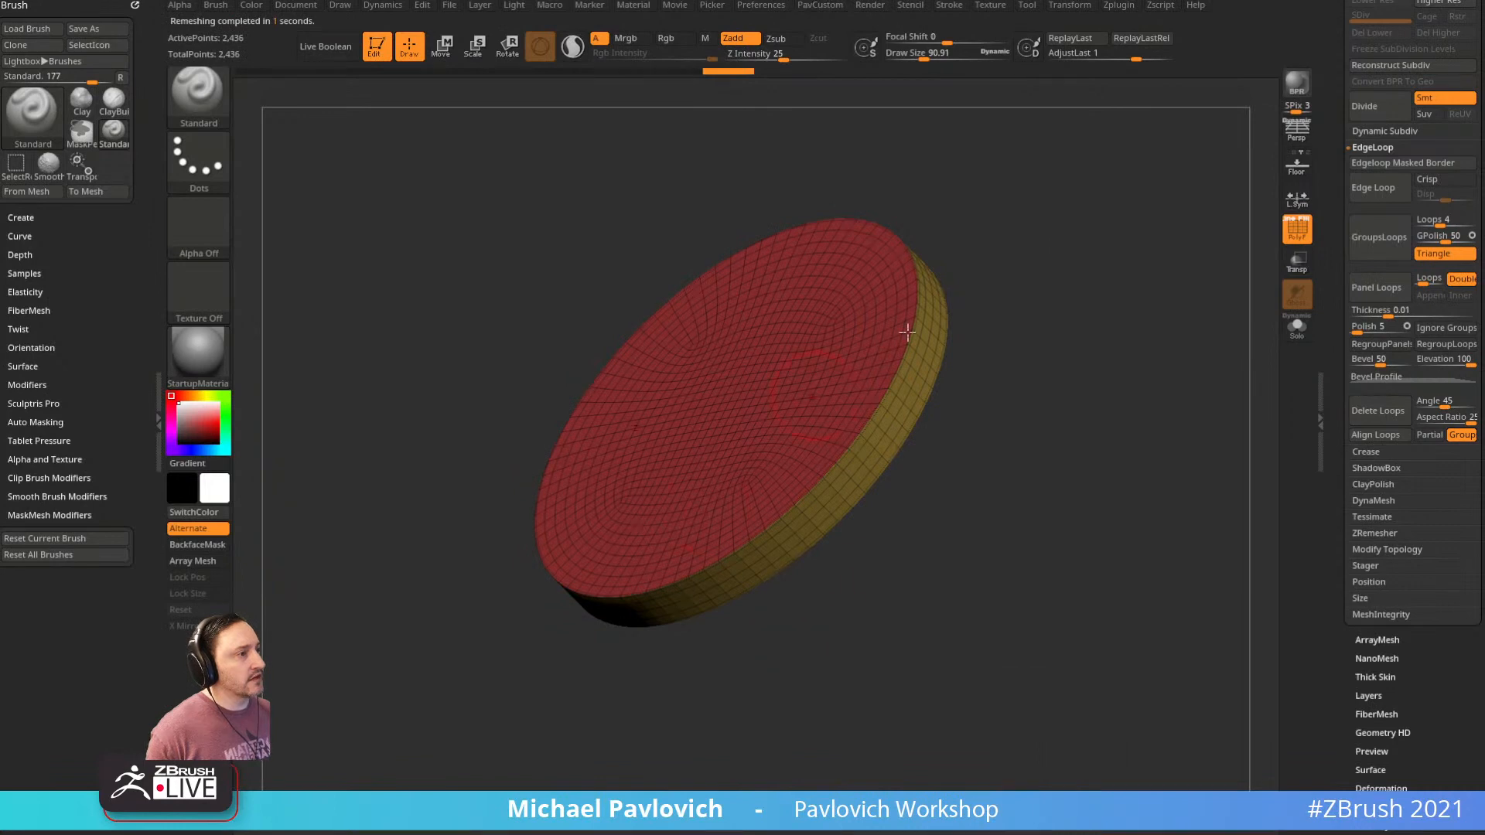
Reduce the draw size to about 27 and switch to the ZModeler brush
{"action": "right_click_drag", "start_coordinate": [910, 332], "coordinate": [1071, 344]}
{"action": "mouse_move", "coordinate": [828, 316]}
{"action": "right_mouse_down"}
{"action": "mouse_move", "coordinate": [1027, 316]}
{"action": "mouse_move", "coordinate": [961, 266]}
{"action": "mouse_move", "coordinate": [1135, 314]}
{"action": "mouse_move", "coordinate": [1047, 335]}
{"action": "mouse_move", "coordinate": [1059, 350]}
{"action": "right_mouse_up"}
{"action": "key", "text": "s"}
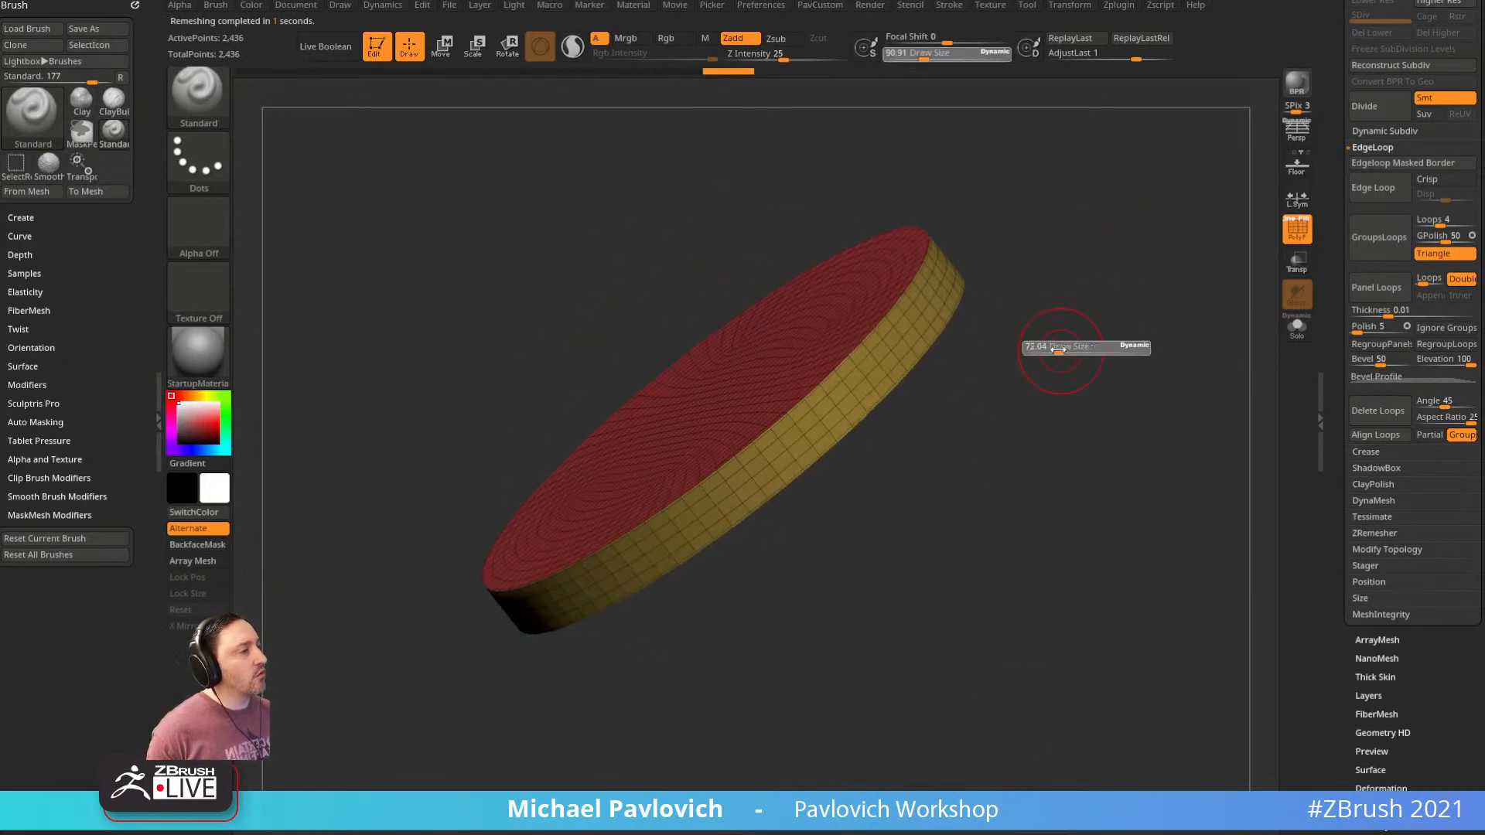
{"action": "left_click", "coordinate": [1048, 351]}
{"action": "right_click_drag", "start_coordinate": [979, 384], "coordinate": [935, 420]}
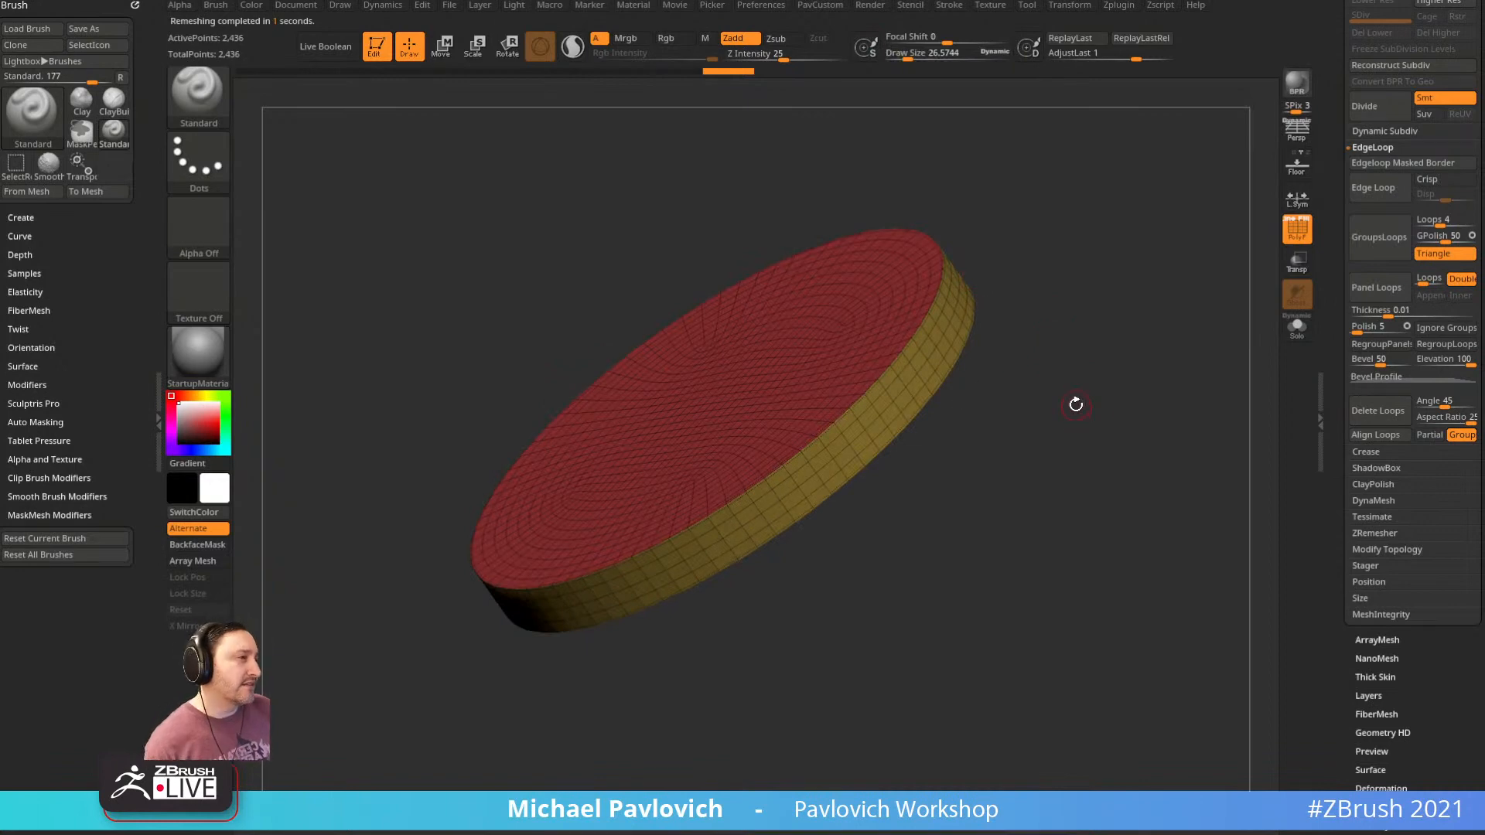
{"action": "right_click_drag", "start_coordinate": [1075, 399], "coordinate": [1124, 410]}
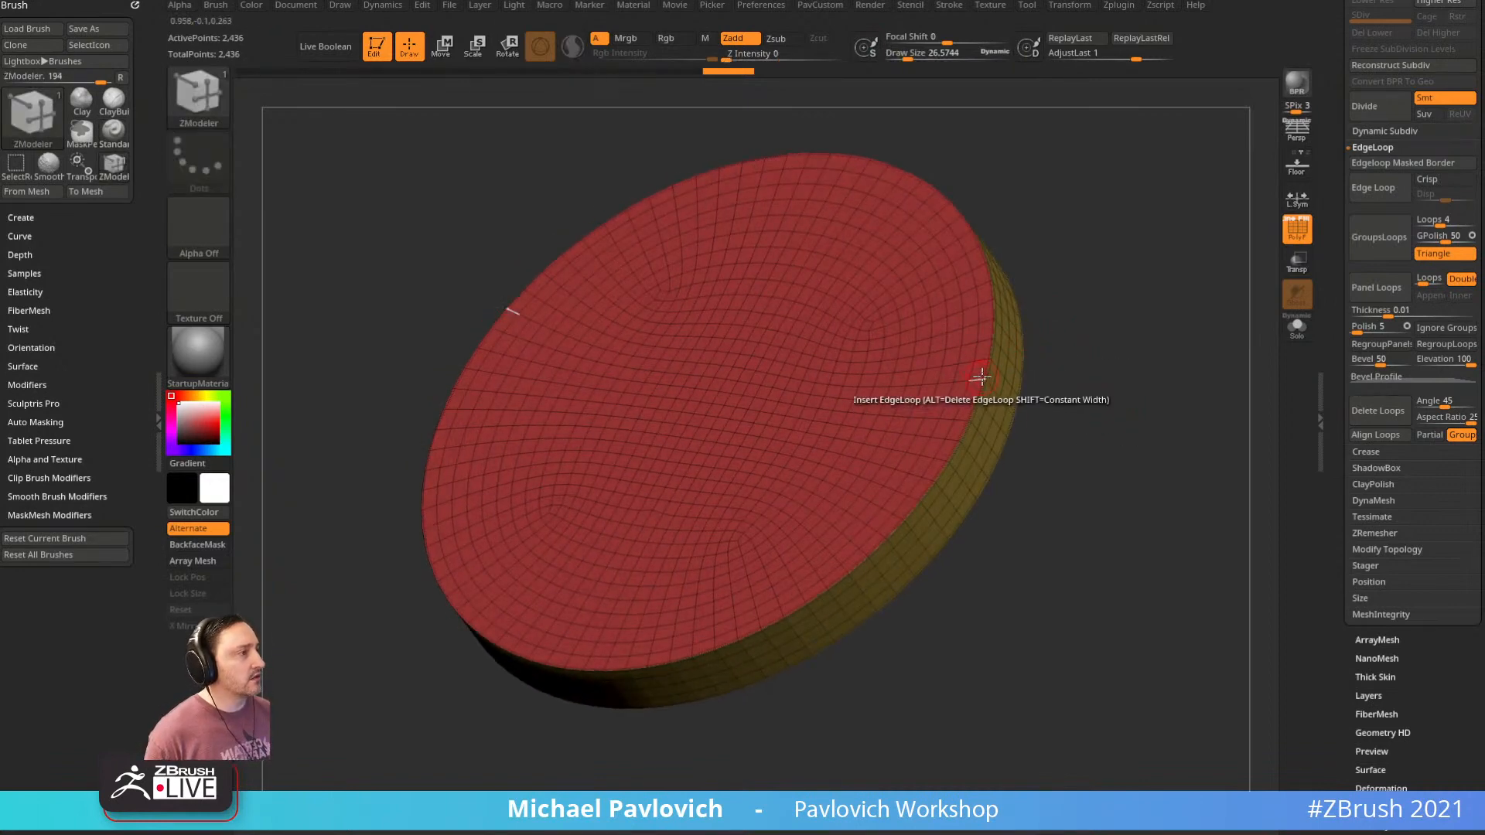
Isolate the disc's flat face, shrink the visible area by one ring into its own polygroup, and show the whole mesh
{"action": "left_click", "coordinate": [968, 355], "text": "ctrl+shift"}
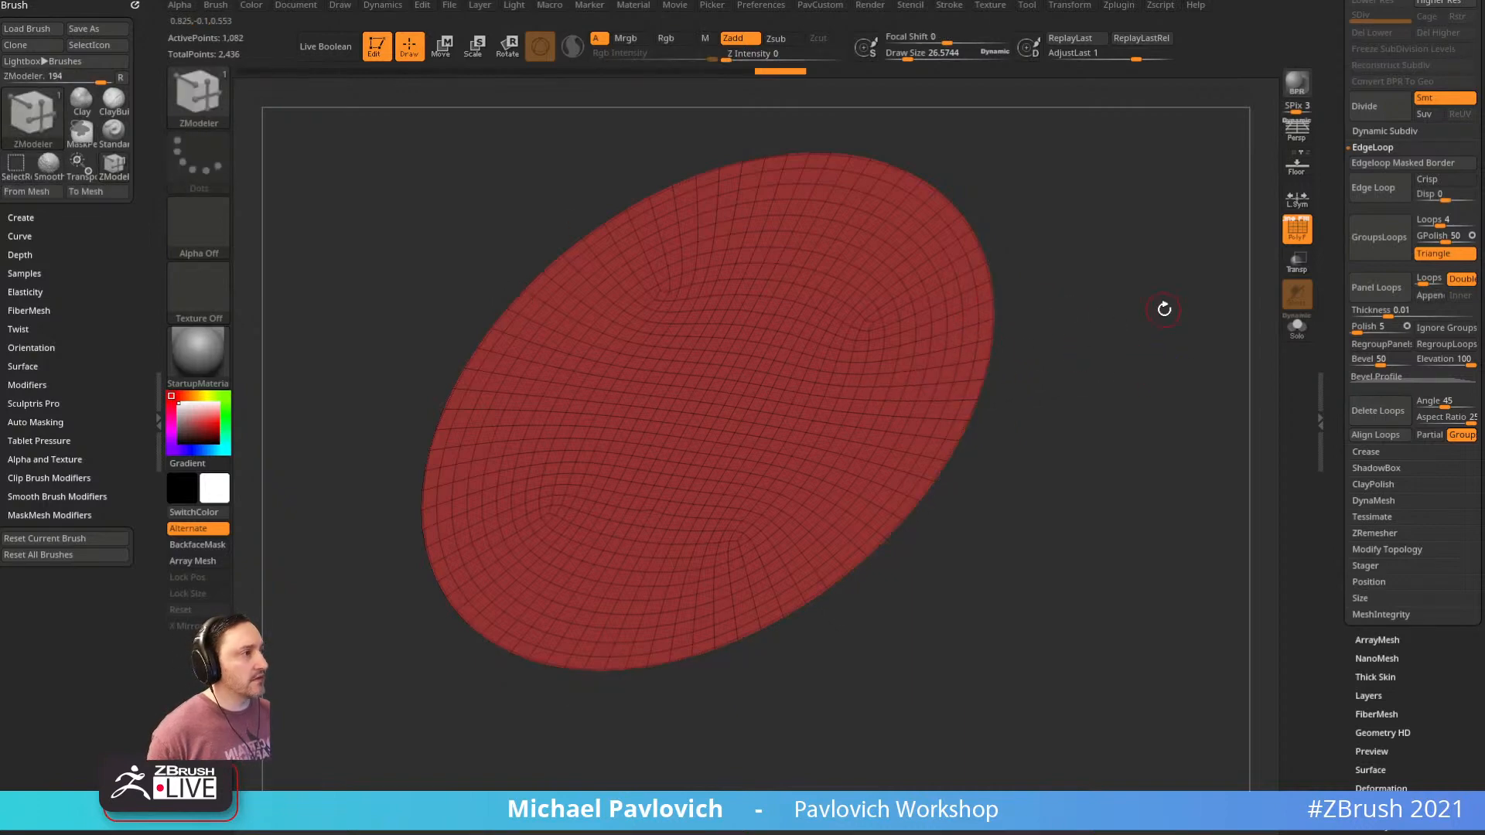
{"action": "key", "text": "ctrl+shift"}
{"action": "key", "text": "ctrl+shift+s"}
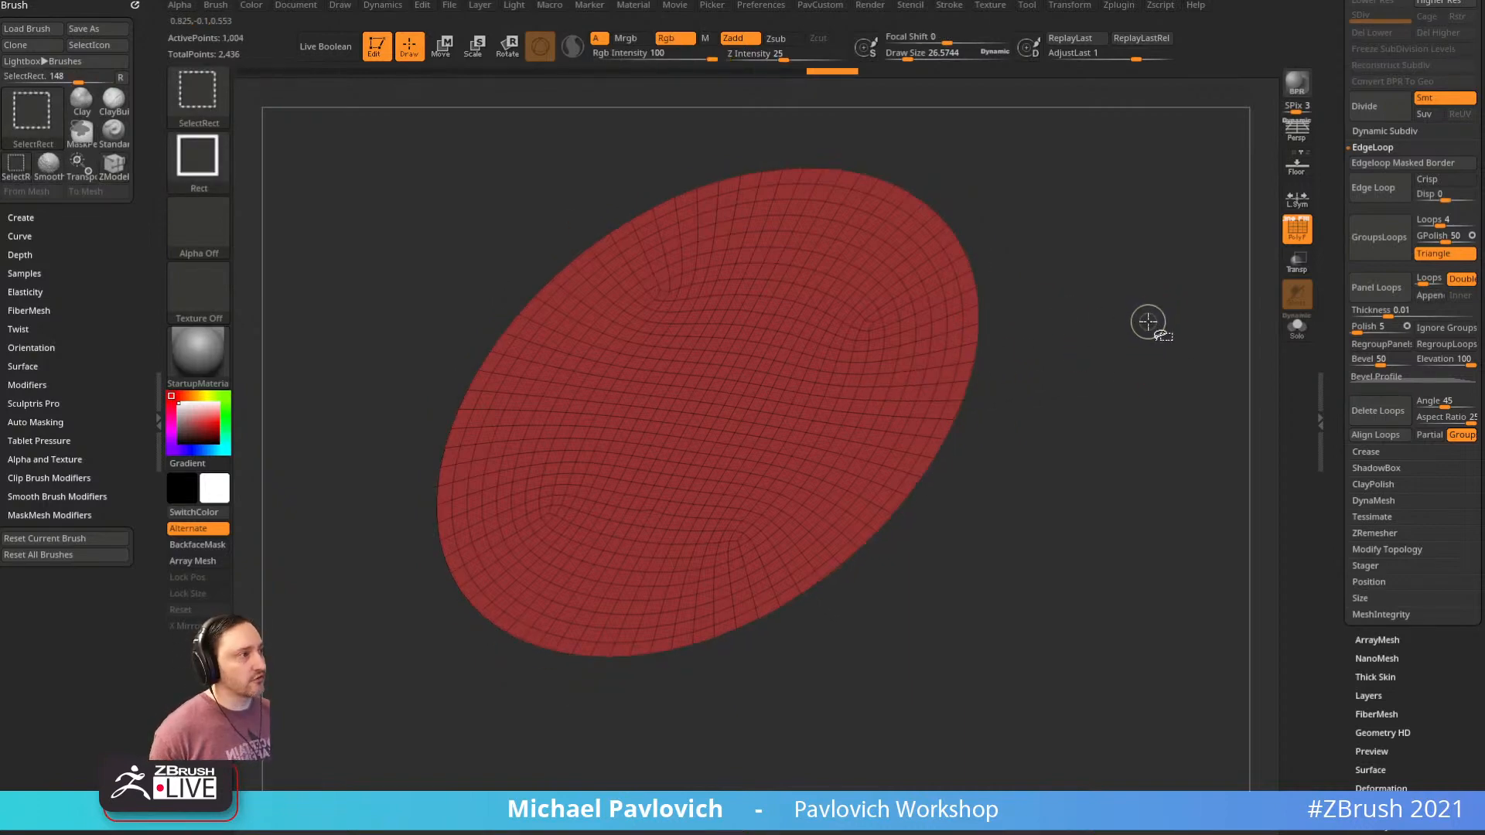
{"action": "left_click", "coordinate": [1154, 316], "text": "ctrl+shift"}
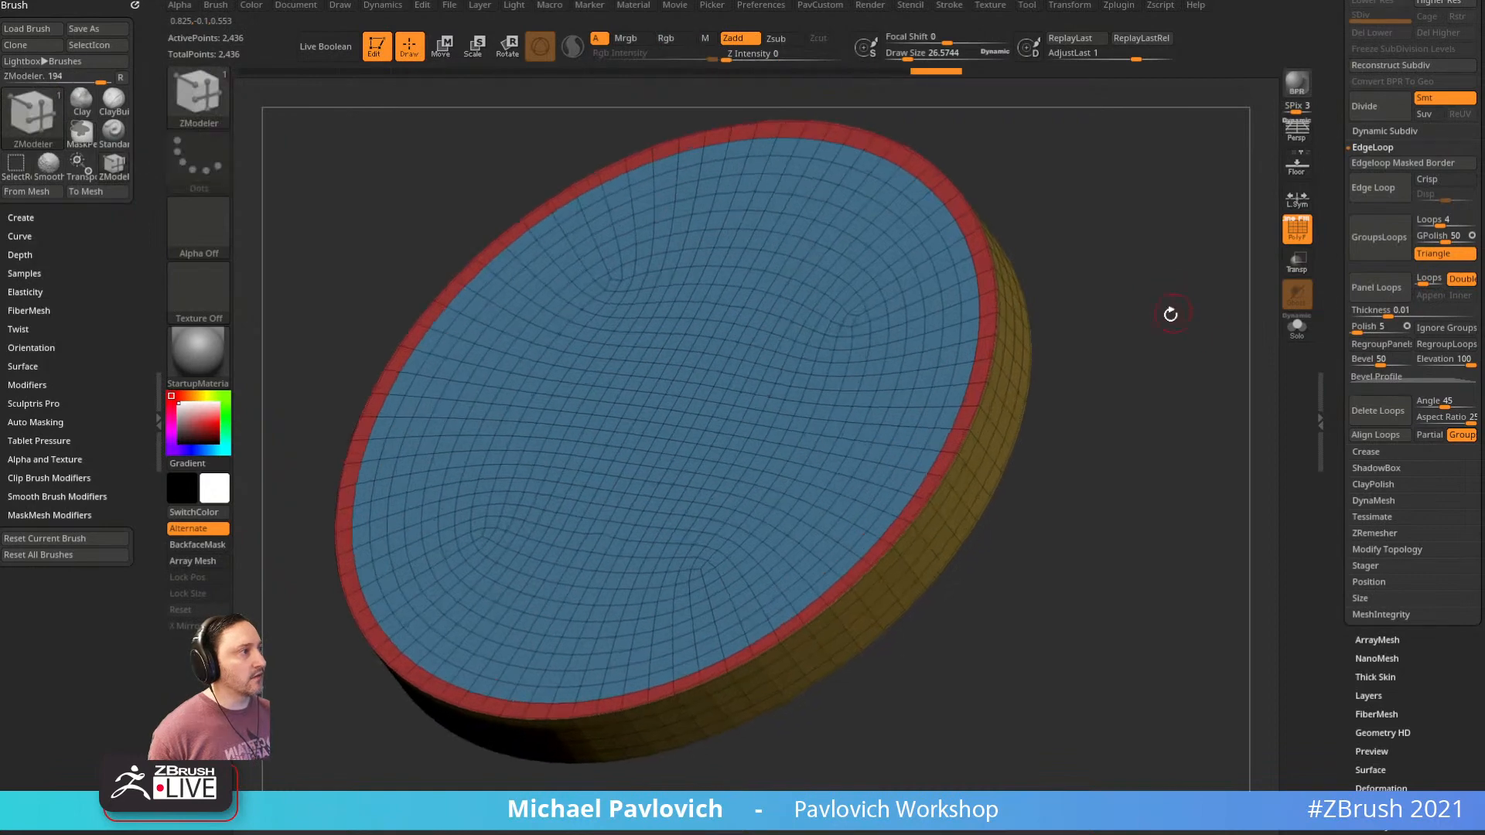
Inset the disc's inner face polygroup using the ZModeler Inset action with the Polygroup All target and Legacy modifier
{"action": "key", "text": "space"}
{"action": "left_click", "coordinate": [928, 307]}
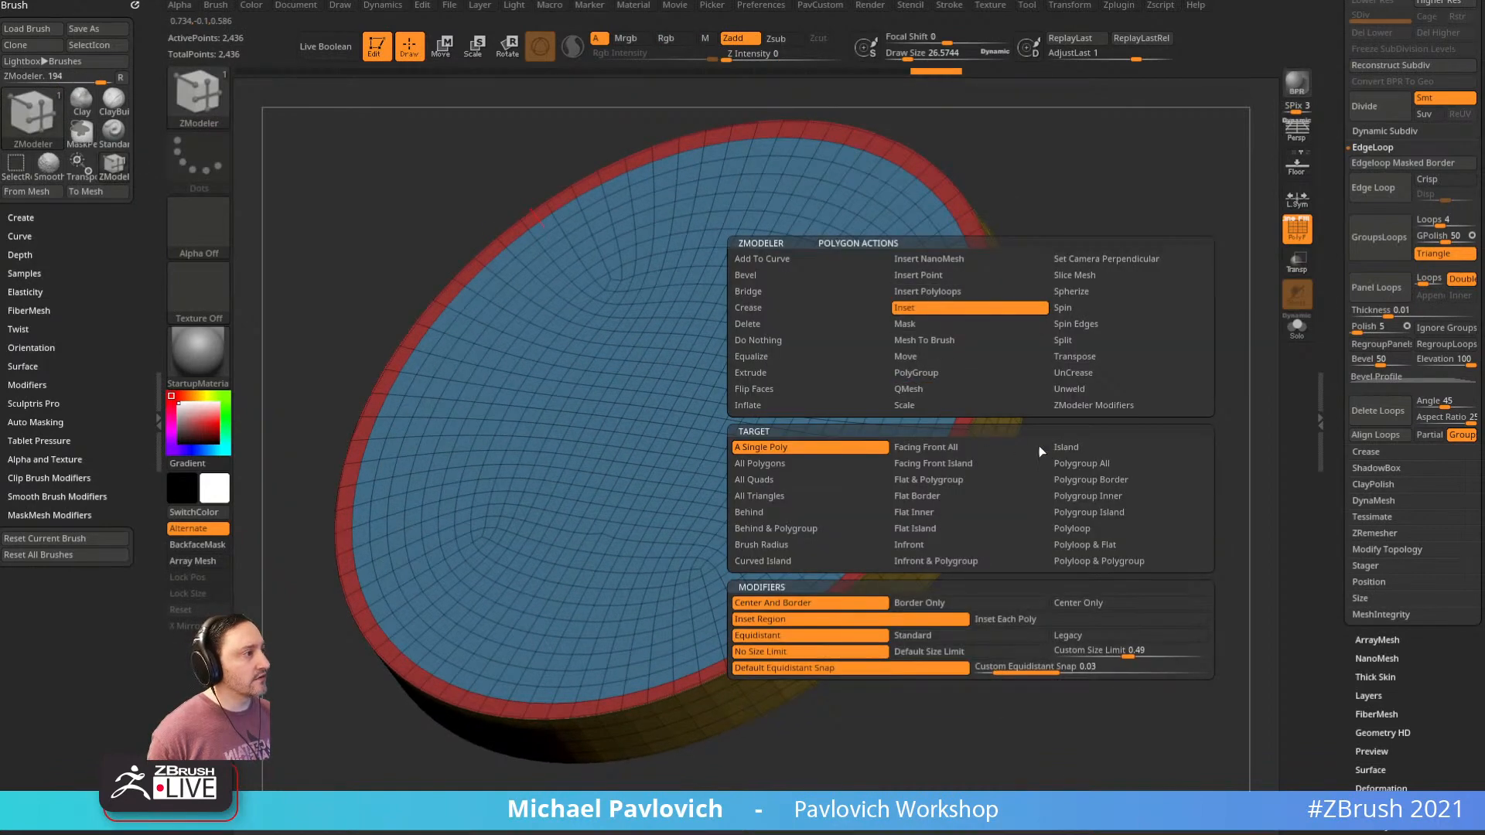
{"action": "left_click", "coordinate": [1091, 463]}
{"action": "left_click", "coordinate": [1059, 641]}
{"action": "right_click_drag", "start_coordinate": [1217, 444], "coordinate": [1207, 495], "text": "ctrl"}
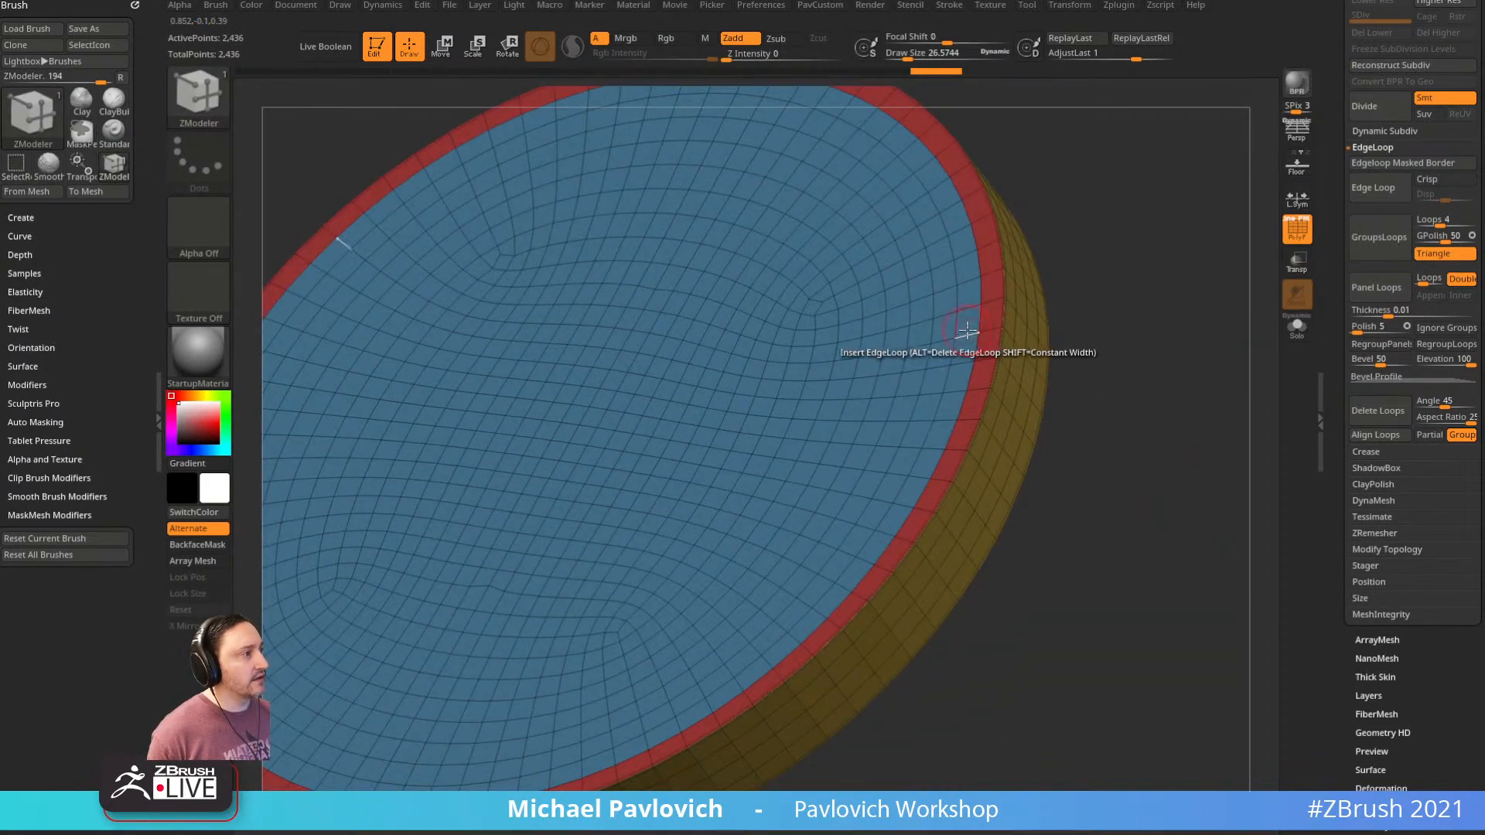
{"action": "left_click", "coordinate": [963, 327]}
Push the disc's inset inner face inward with the ZModeler QMesh action so it sits below the rim
{"action": "key", "text": "space"}
{"action": "left_click", "coordinate": [917, 386]}
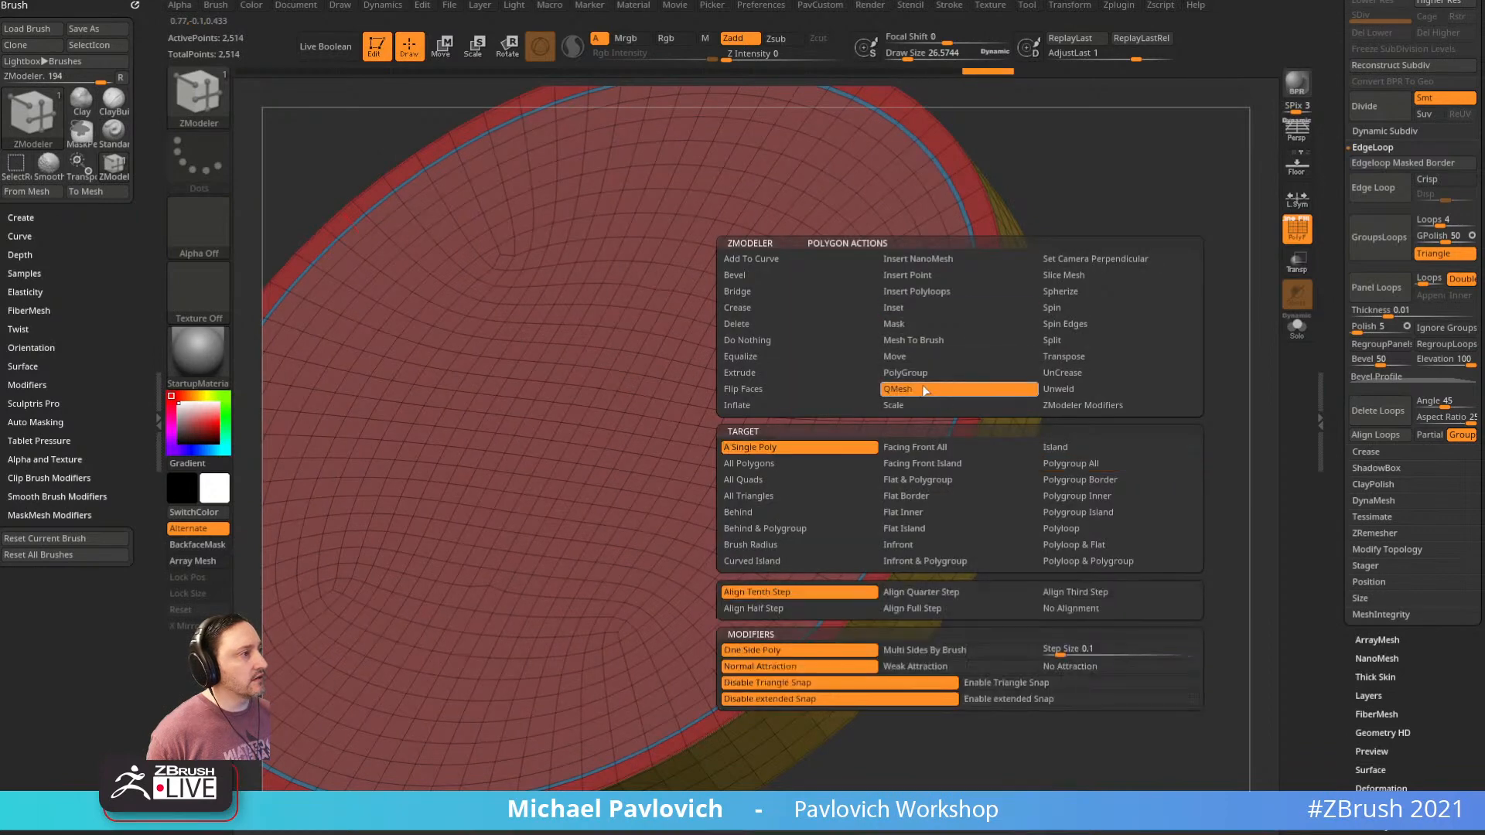
{"action": "left_click_drag", "start_coordinate": [936, 360], "coordinate": [950, 388]}
{"action": "right_click_drag", "start_coordinate": [1197, 374], "coordinate": [1182, 338], "text": "ctrl"}
{"action": "right_click_drag", "start_coordinate": [1182, 337], "coordinate": [1165, 325]}
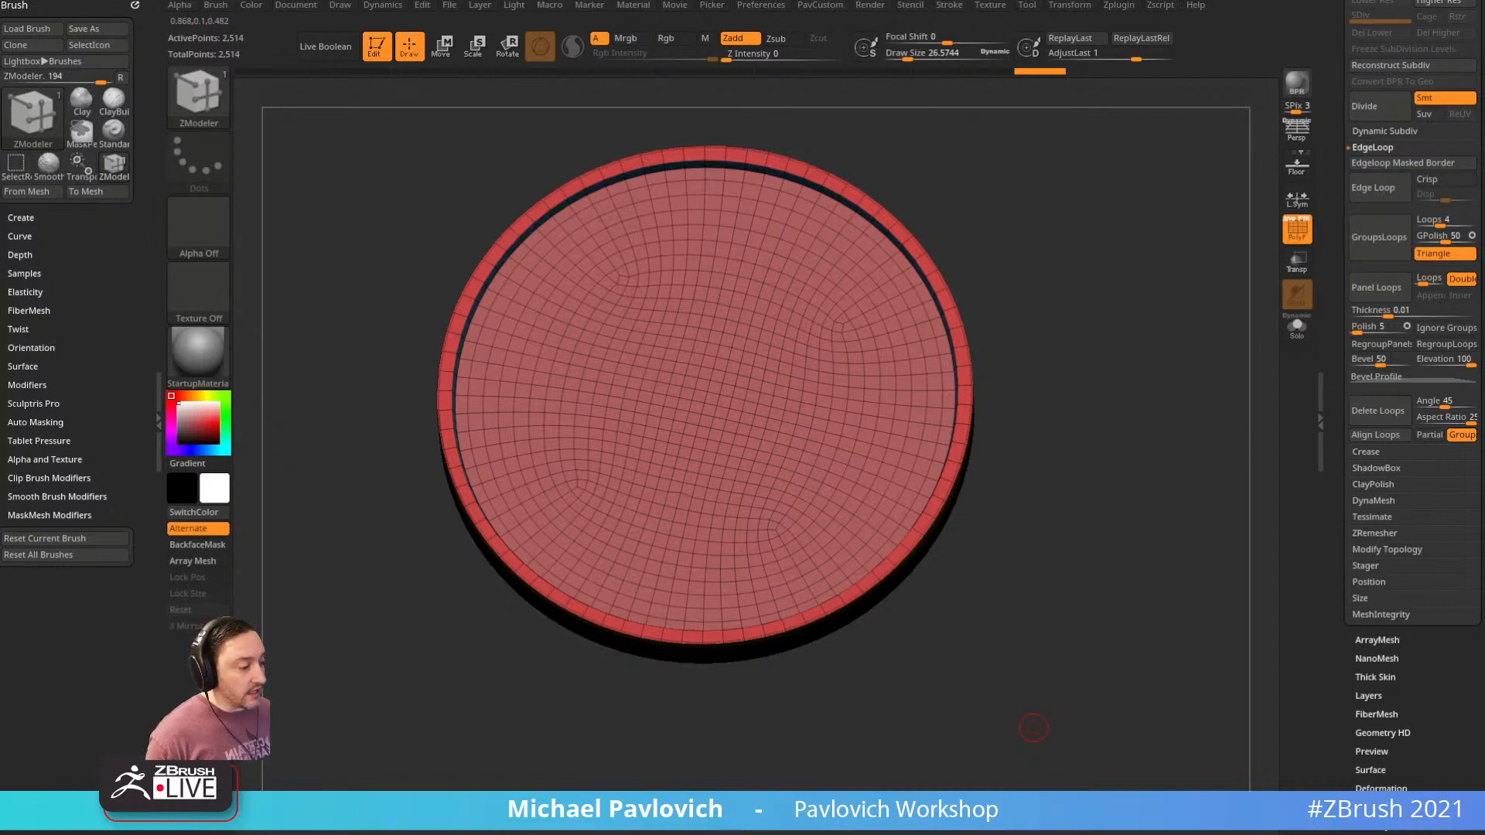
Switch to the browser's YouTube playlists page, open the "Intro to ZBrush - New and Updated!" playlist, and browse its video list
{"action": "key", "text": "alt+Tab"}
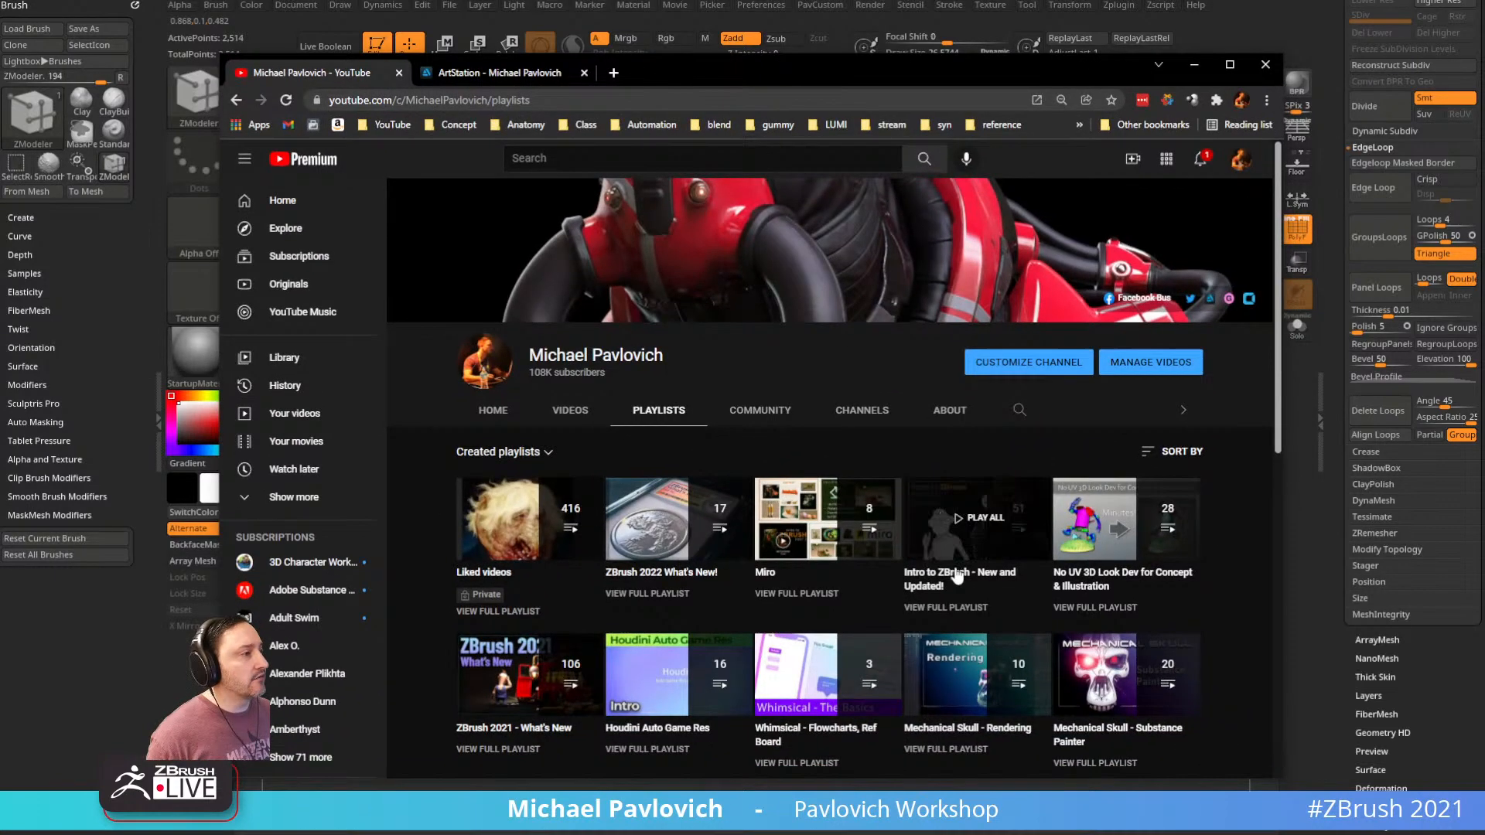
{"action": "left_click", "coordinate": [938, 607]}
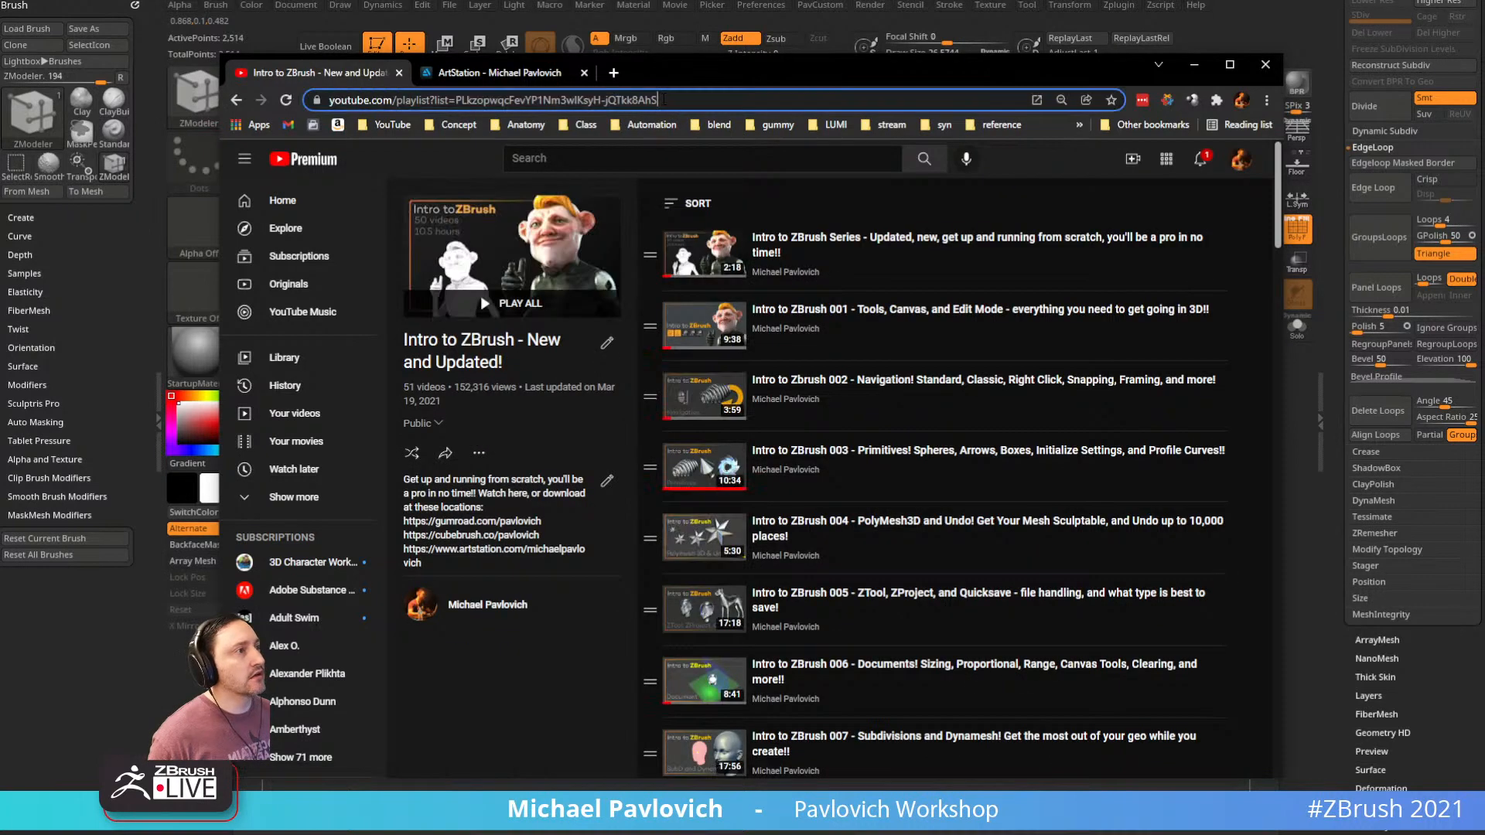
{"action": "left_click", "coordinate": [663, 100]}
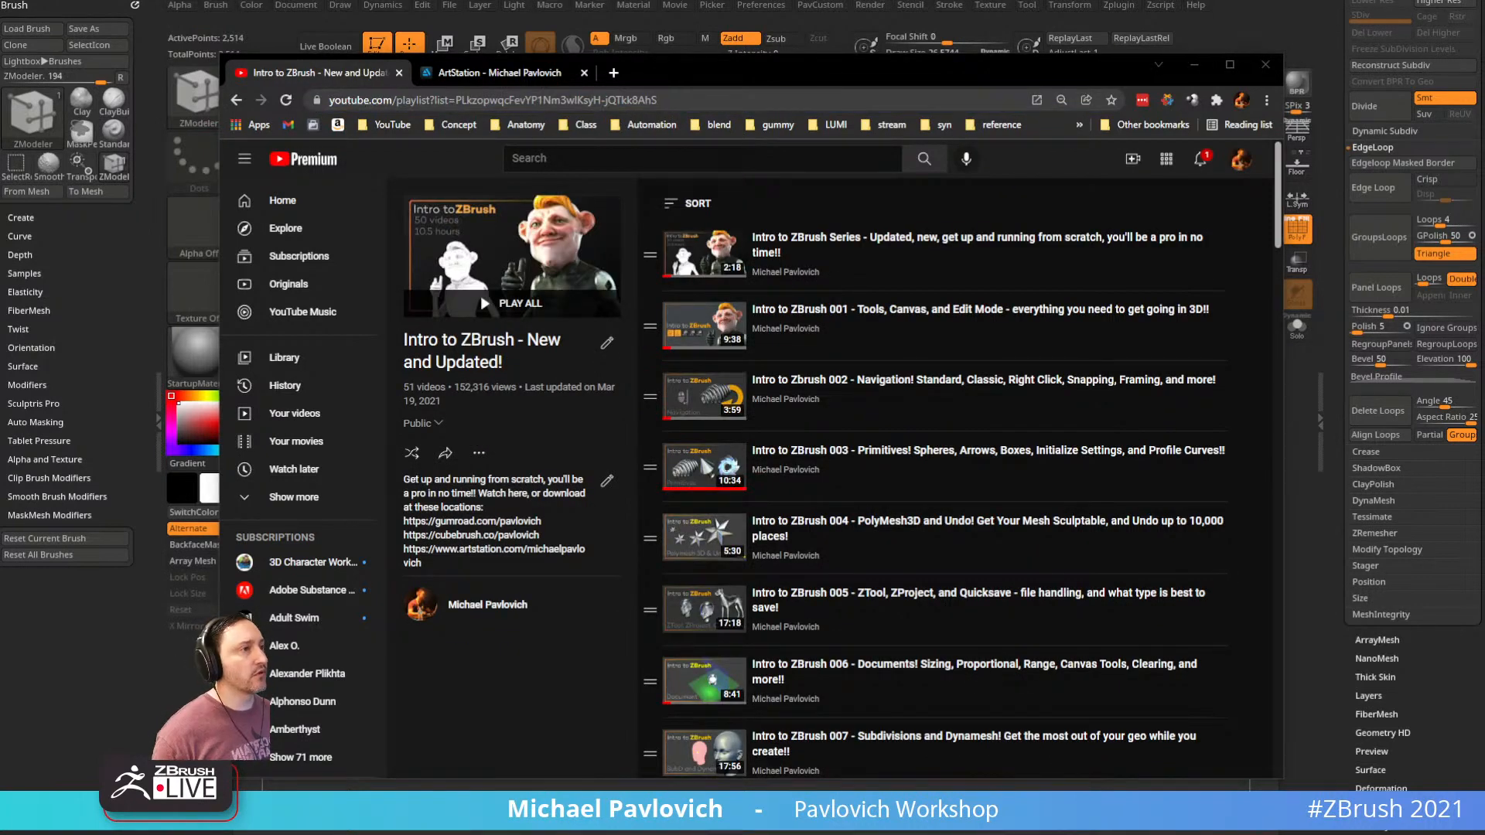
{"action": "scroll", "coordinate": [861, 431], "scroll_direction": "down", "scroll_amount": 9}
{"action": "scroll", "coordinate": [856, 437], "scroll_direction": "up", "scroll_amount": 5}
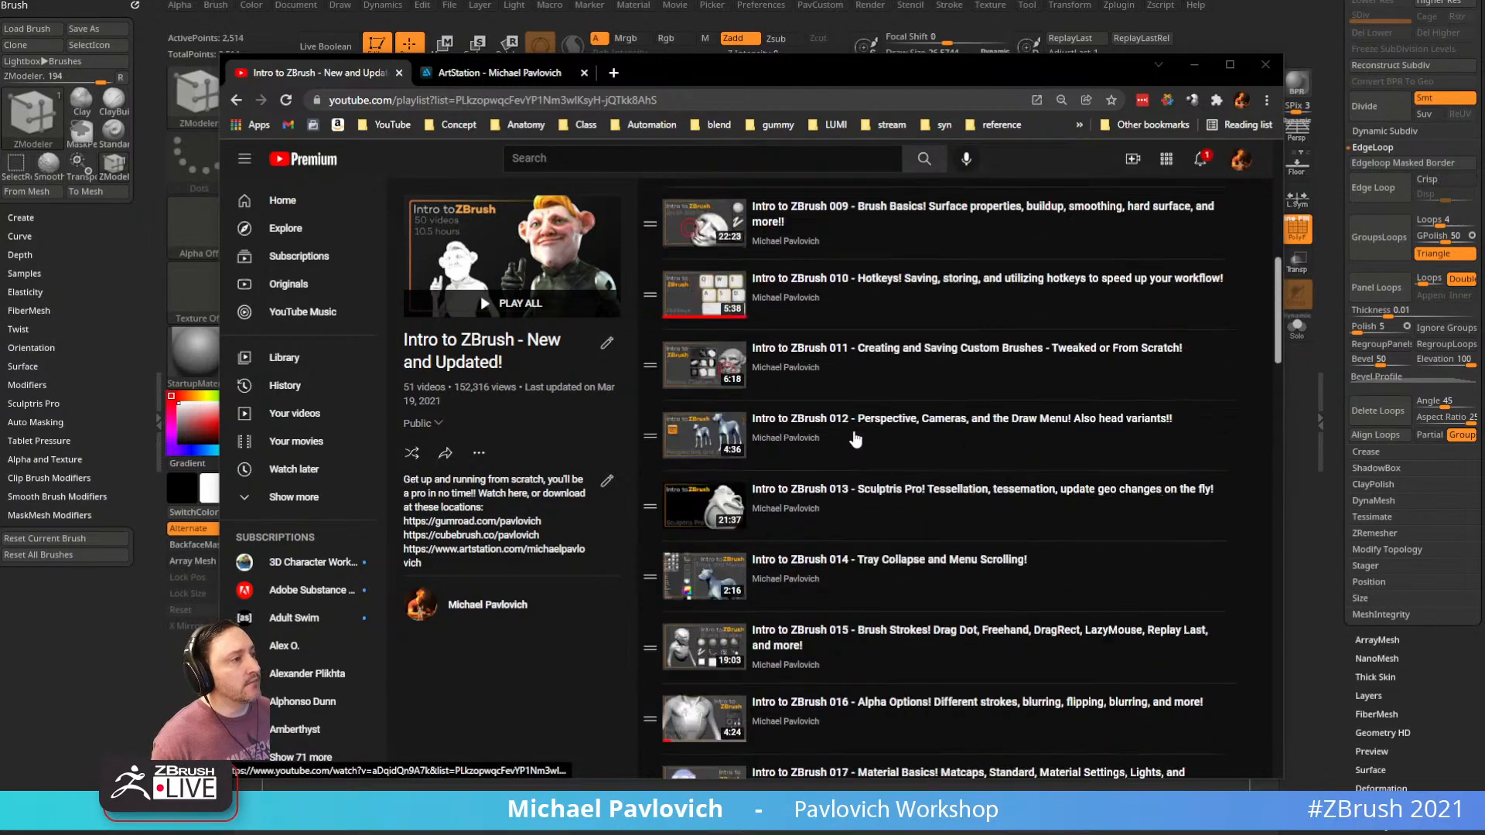
Return to the YouTube channel page, switch to the artist's ArtStation profile, and browse the portfolio for tutorial projects
{"action": "left_click", "coordinate": [235, 100]}
{"action": "left_click", "coordinate": [499, 72]}
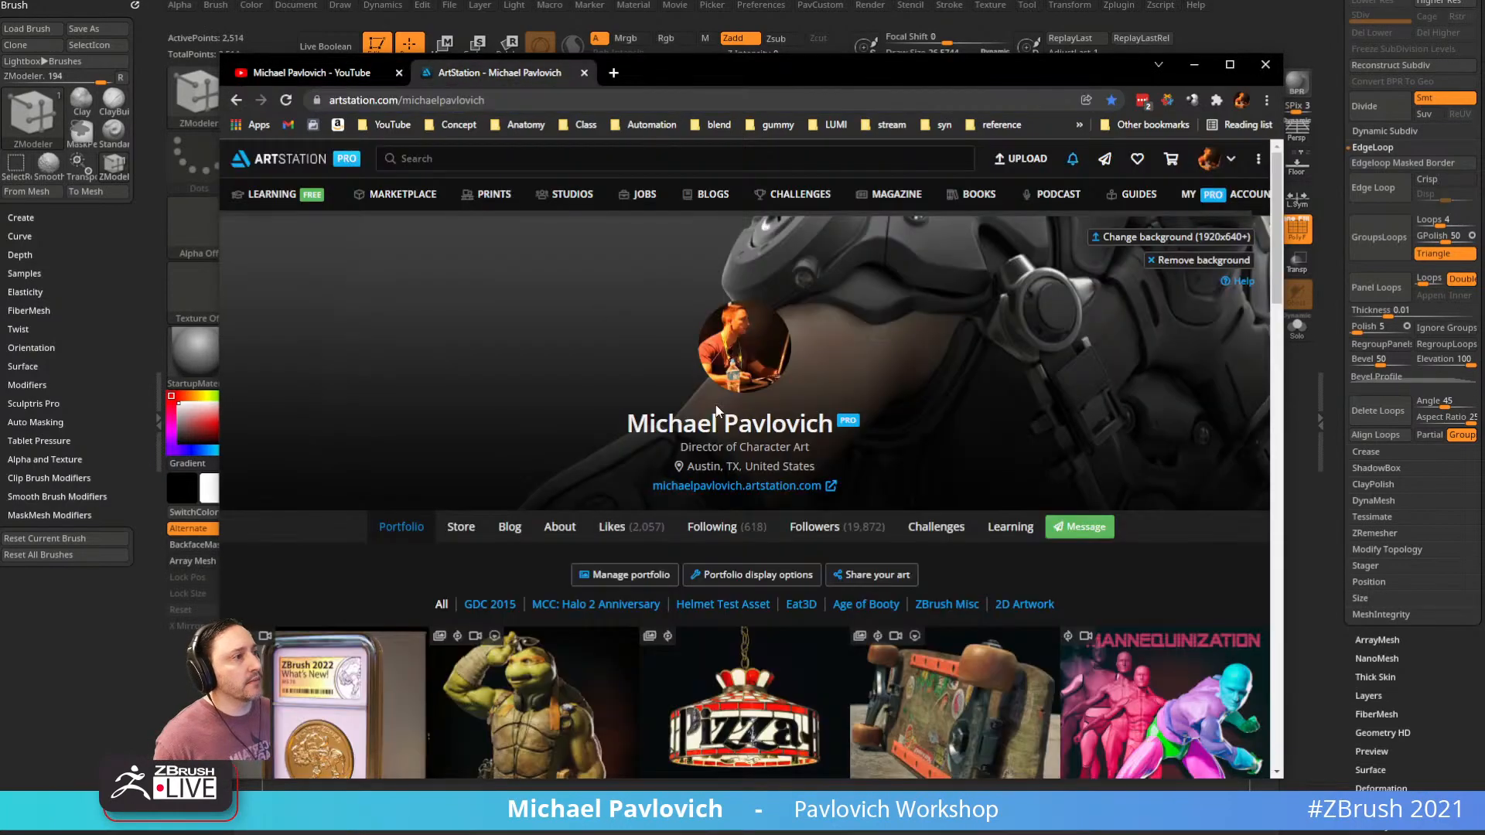
{"action": "scroll", "coordinate": [824, 522], "scroll_direction": "down", "scroll_amount": 10}
{"action": "scroll", "coordinate": [824, 522], "scroll_direction": "down", "scroll_amount": 5}
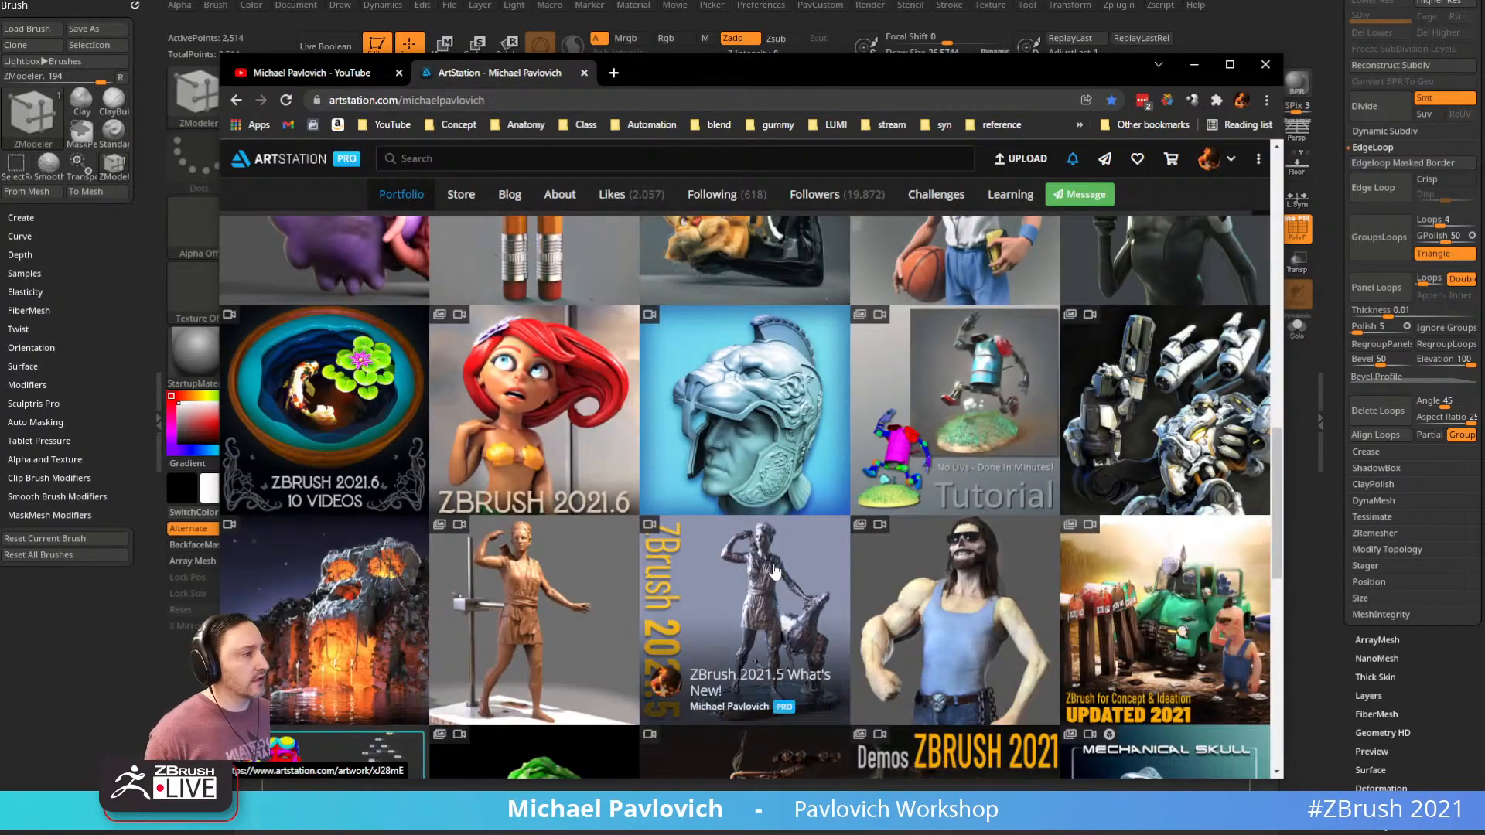
{"action": "scroll", "coordinate": [732, 593], "scroll_direction": "down", "scroll_amount": 1}
{"action": "scroll", "coordinate": [812, 526], "scroll_direction": "up", "scroll_amount": 2}
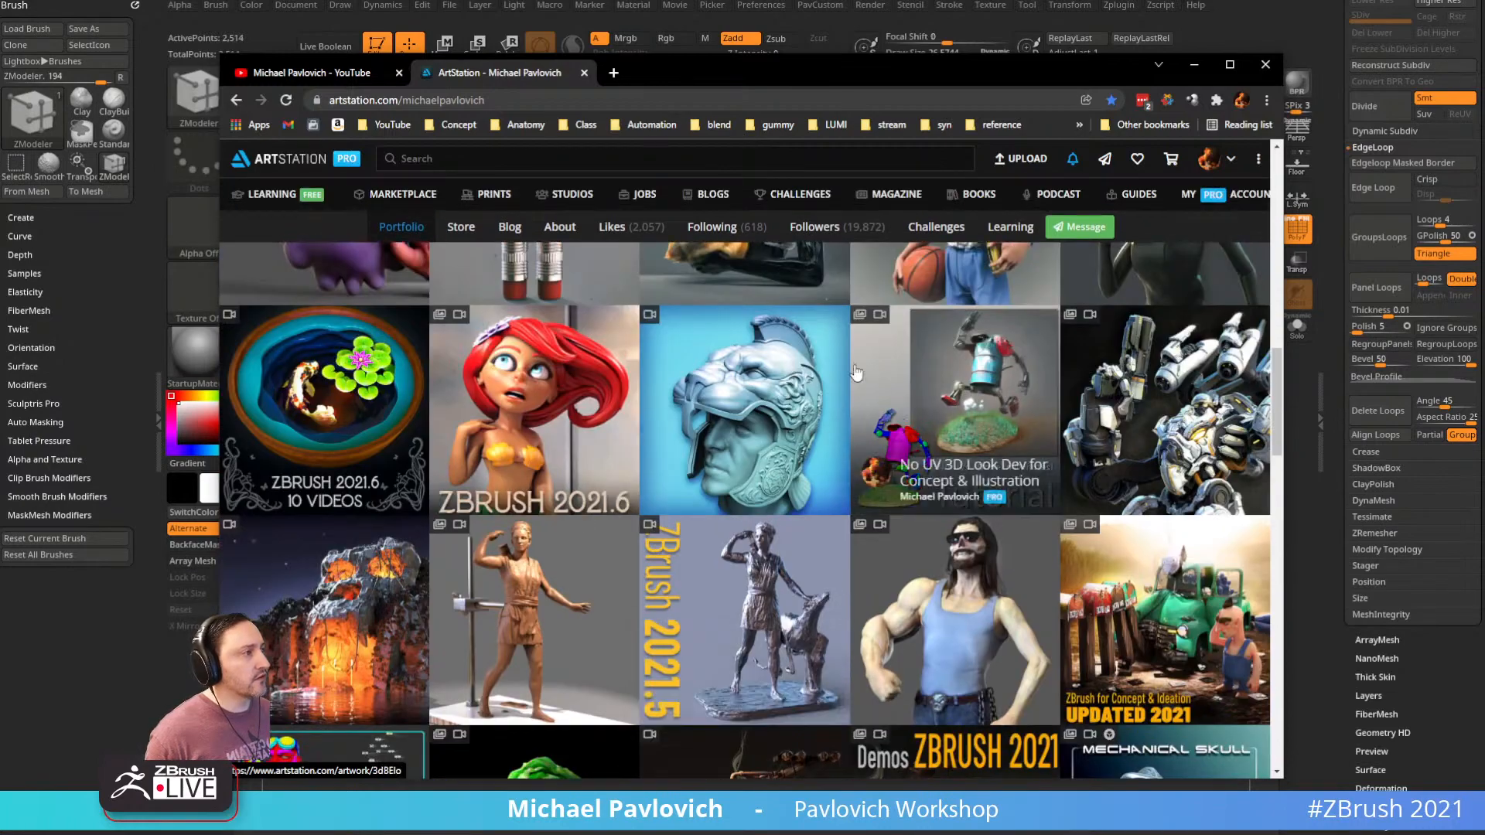
Open the "Full ArtStation ZBrush Couse" project from the portfolio, look through its images, and expand the full description
{"action": "scroll", "coordinate": [912, 457], "scroll_direction": "up", "scroll_amount": 6}
{"action": "scroll", "coordinate": [912, 454], "scroll_direction": "down", "scroll_amount": 2}
{"action": "left_click", "coordinate": [944, 565]}
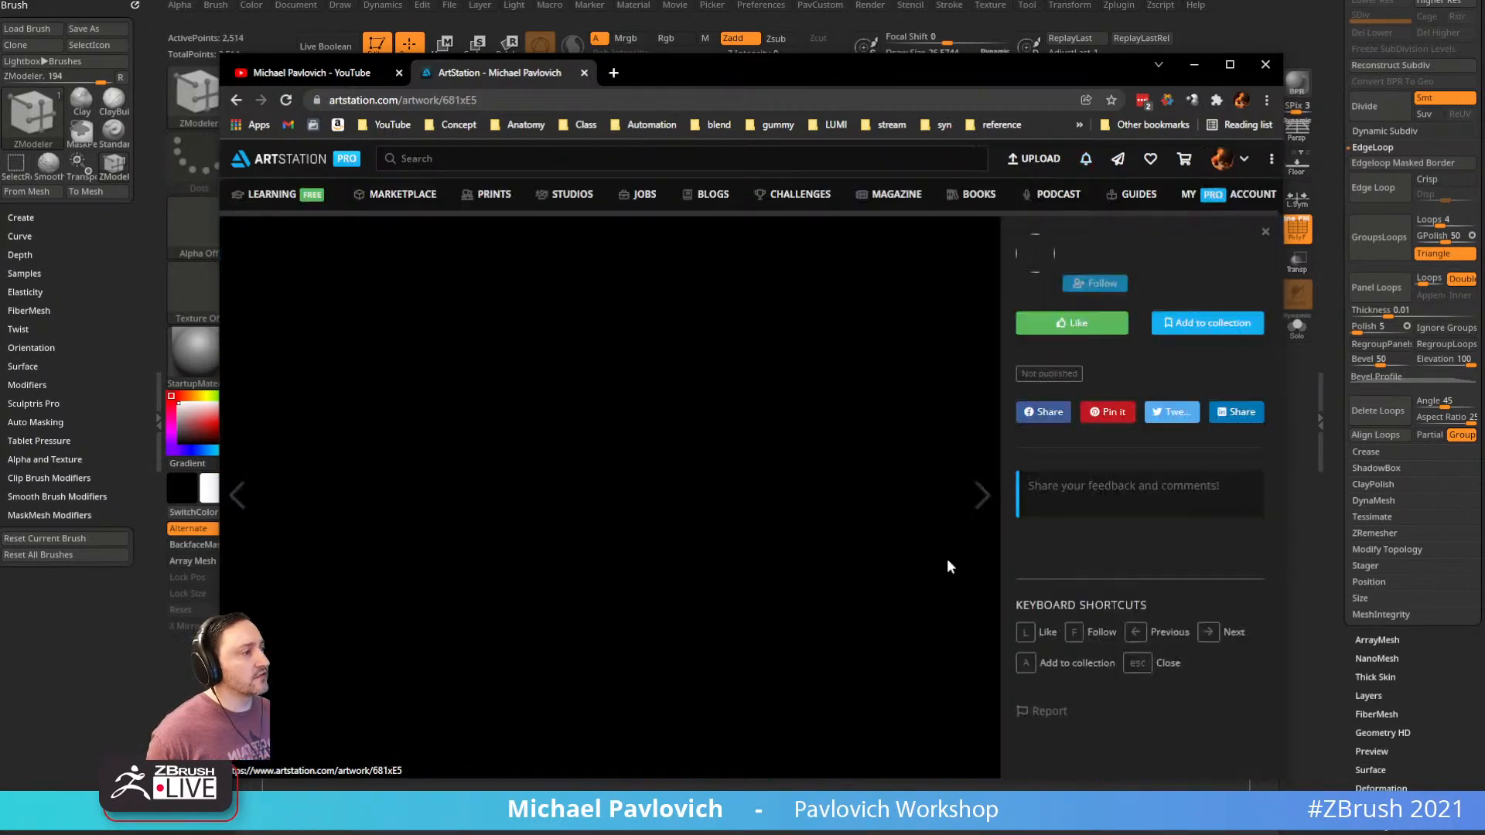
{"action": "scroll", "coordinate": [796, 470], "scroll_direction": "down", "scroll_amount": 10}
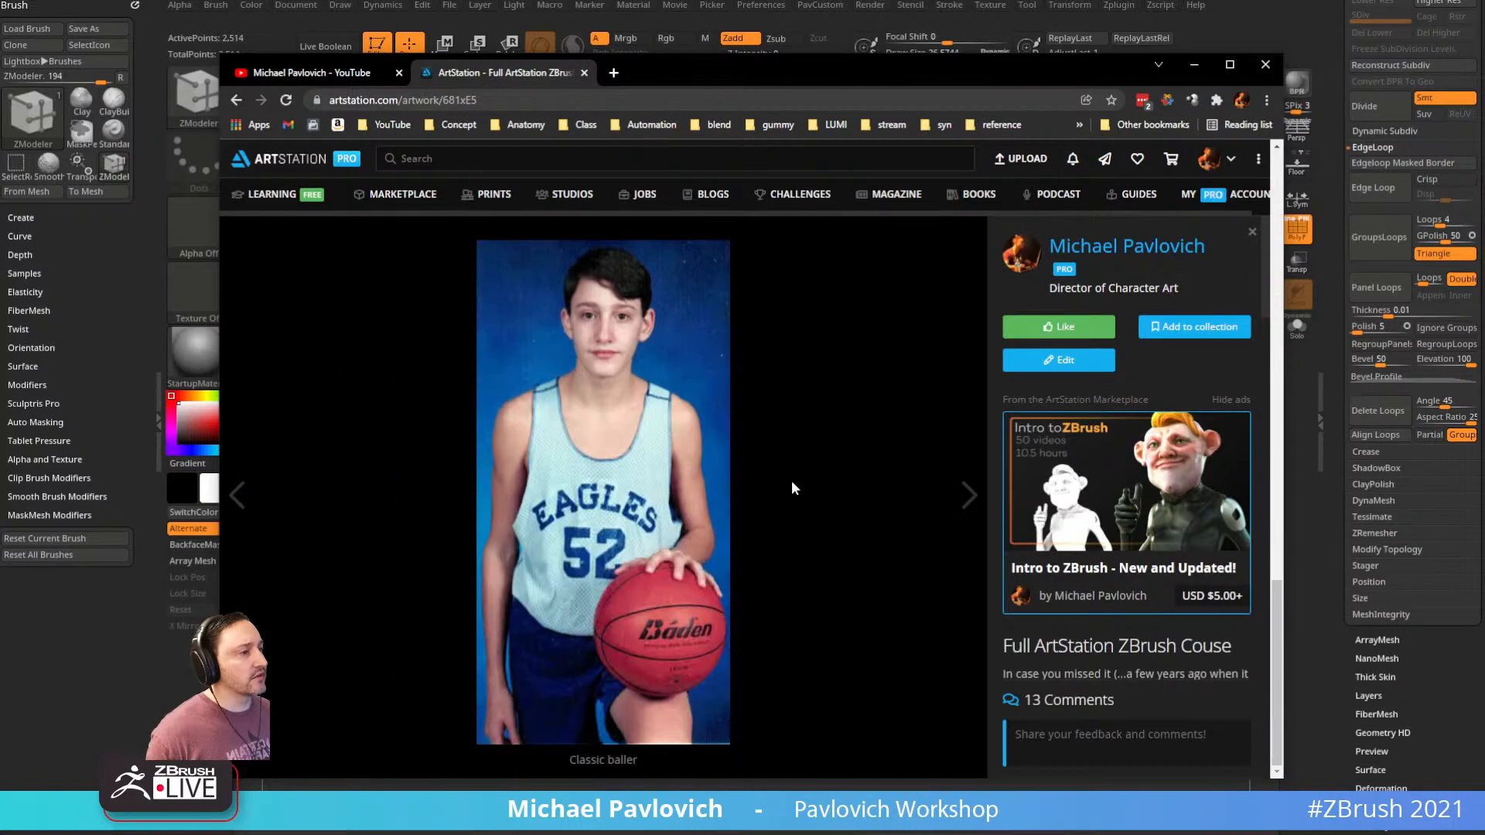
{"action": "scroll", "coordinate": [791, 480], "scroll_direction": "up", "scroll_amount": 6}
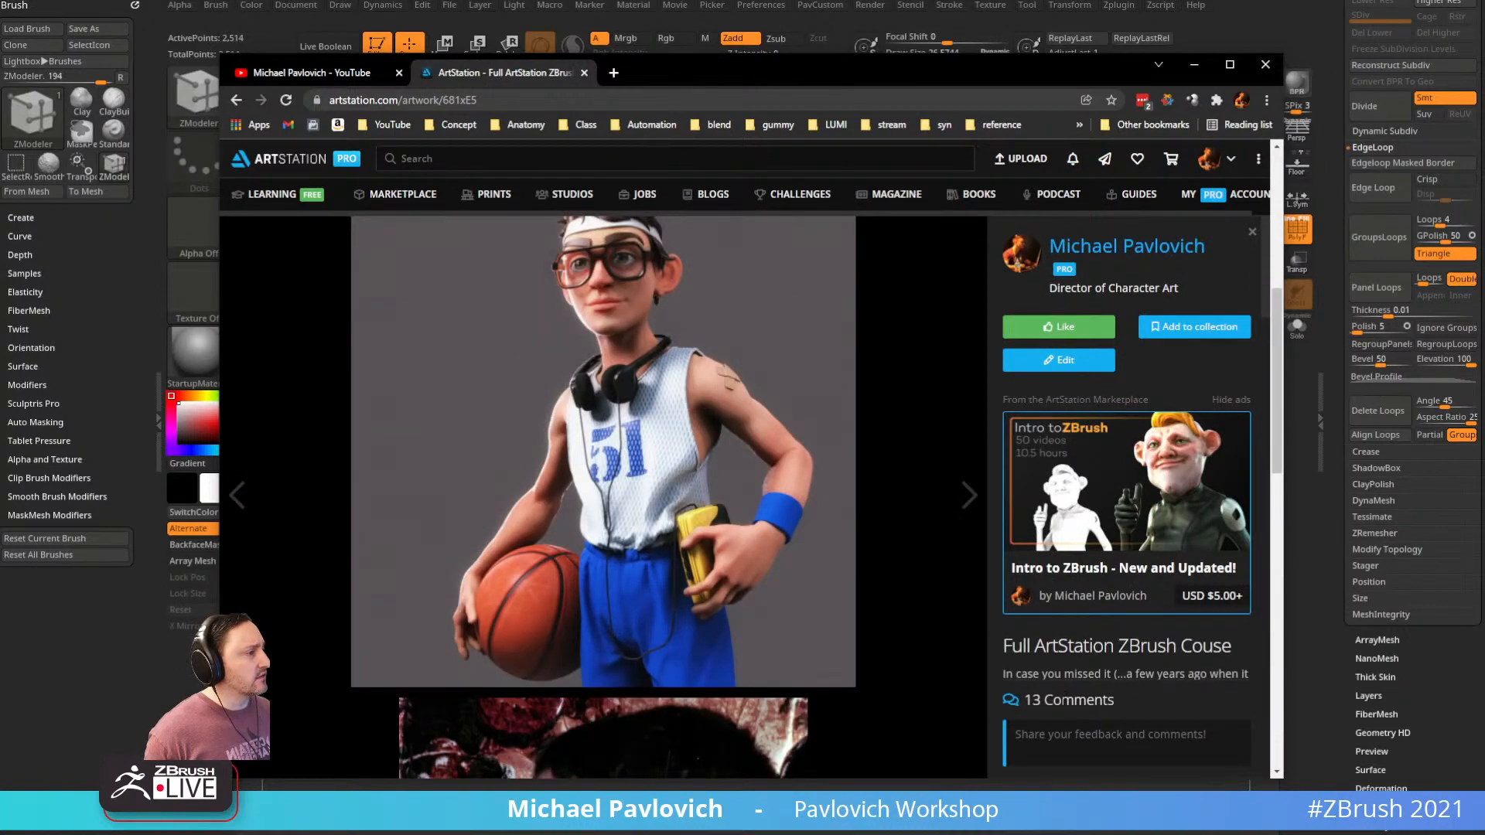
{"action": "scroll", "coordinate": [1068, 651], "scroll_direction": "down", "scroll_amount": 3}
{"action": "scroll", "coordinate": [1068, 652], "scroll_direction": "down", "scroll_amount": 2}
{"action": "left_click", "coordinate": [1034, 427]}
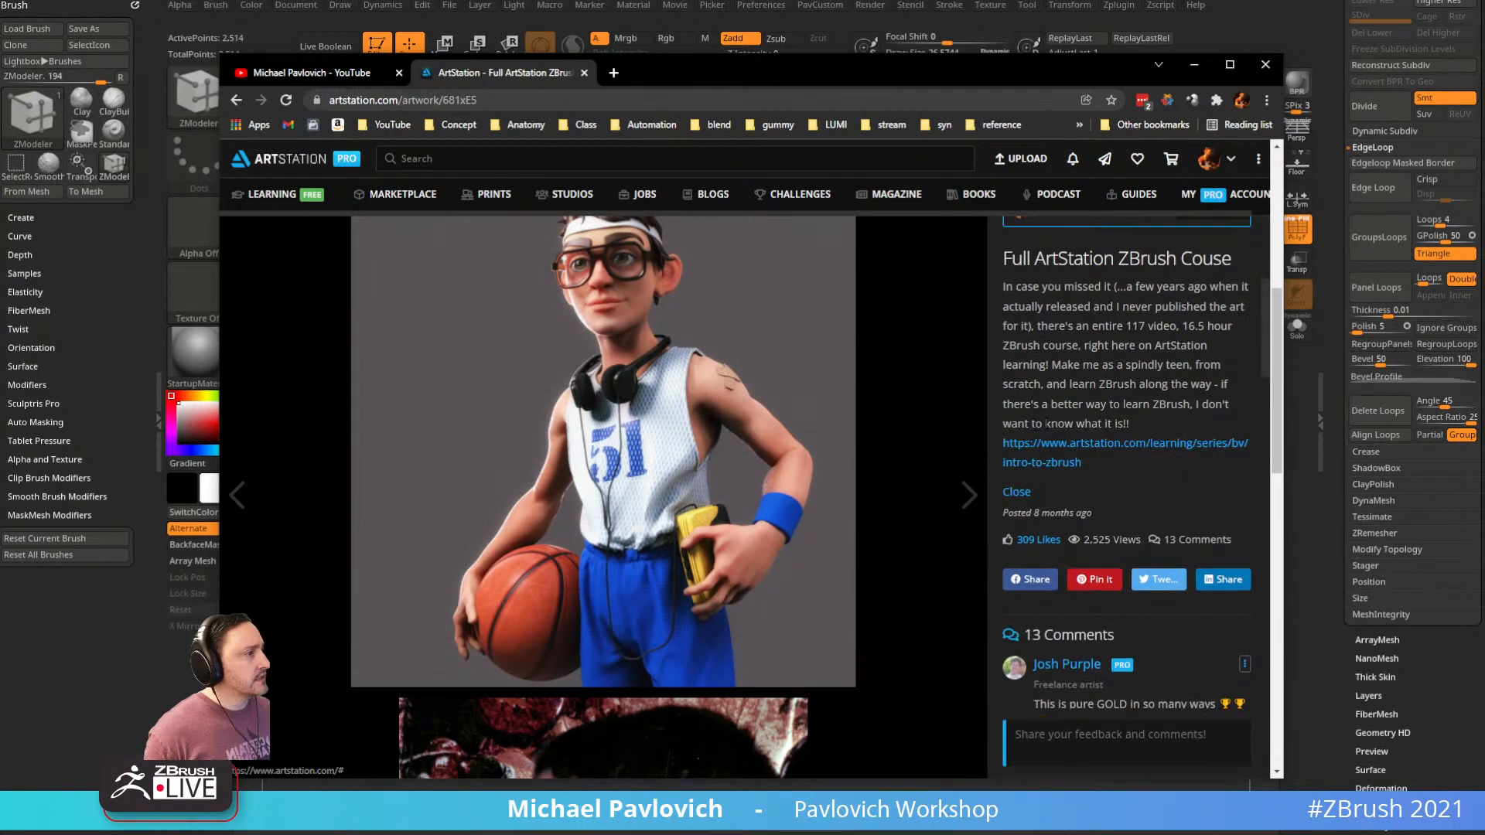
Open the linked Intro to ZBrush learning series in a new tab and select the project page's web address for sharing
{"action": "left_click", "coordinate": [1066, 444]}
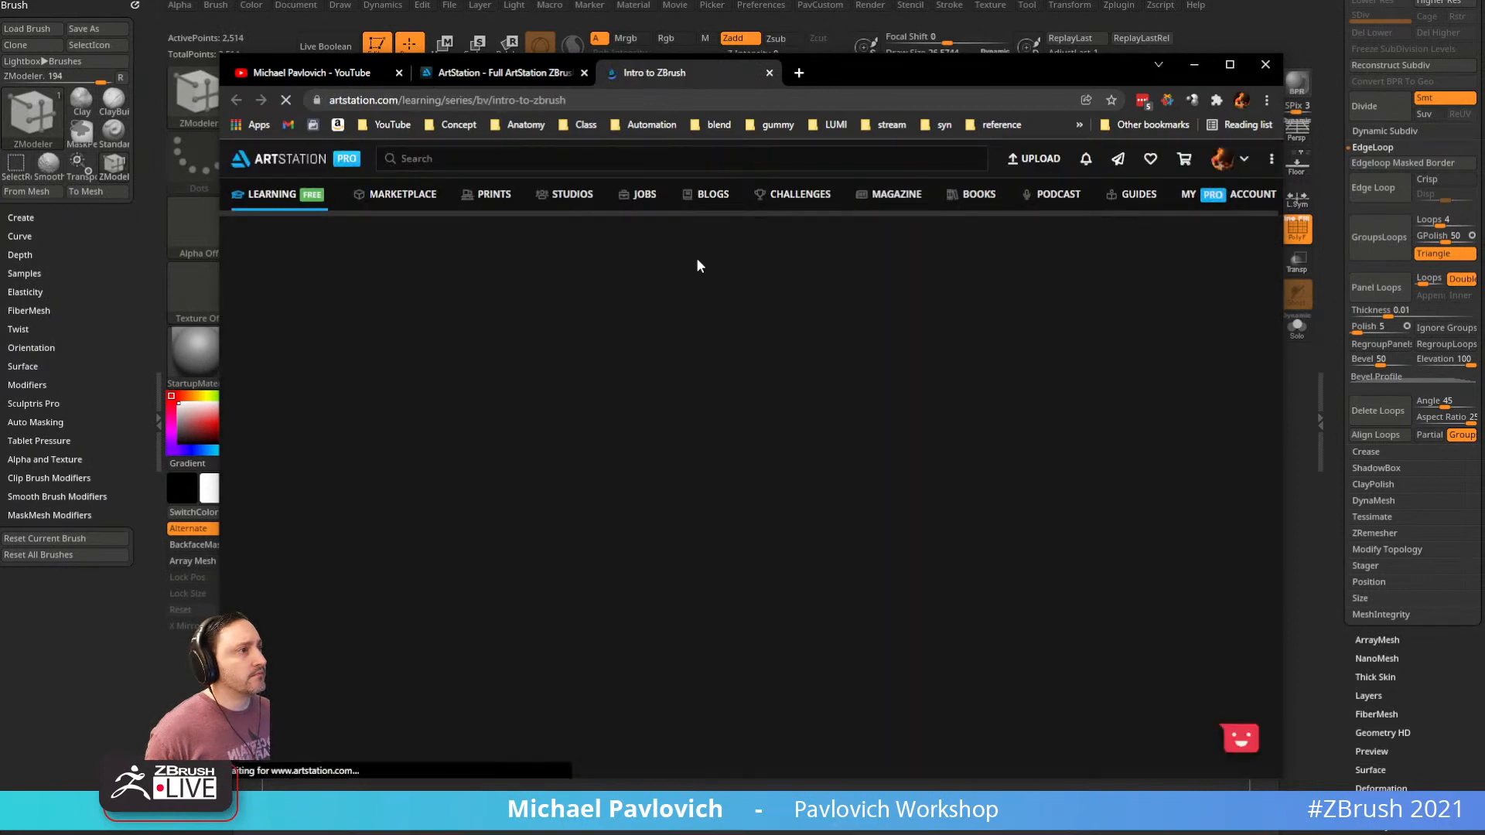
{"action": "left_click", "coordinate": [495, 73]}
{"action": "left_click", "coordinate": [498, 99]}
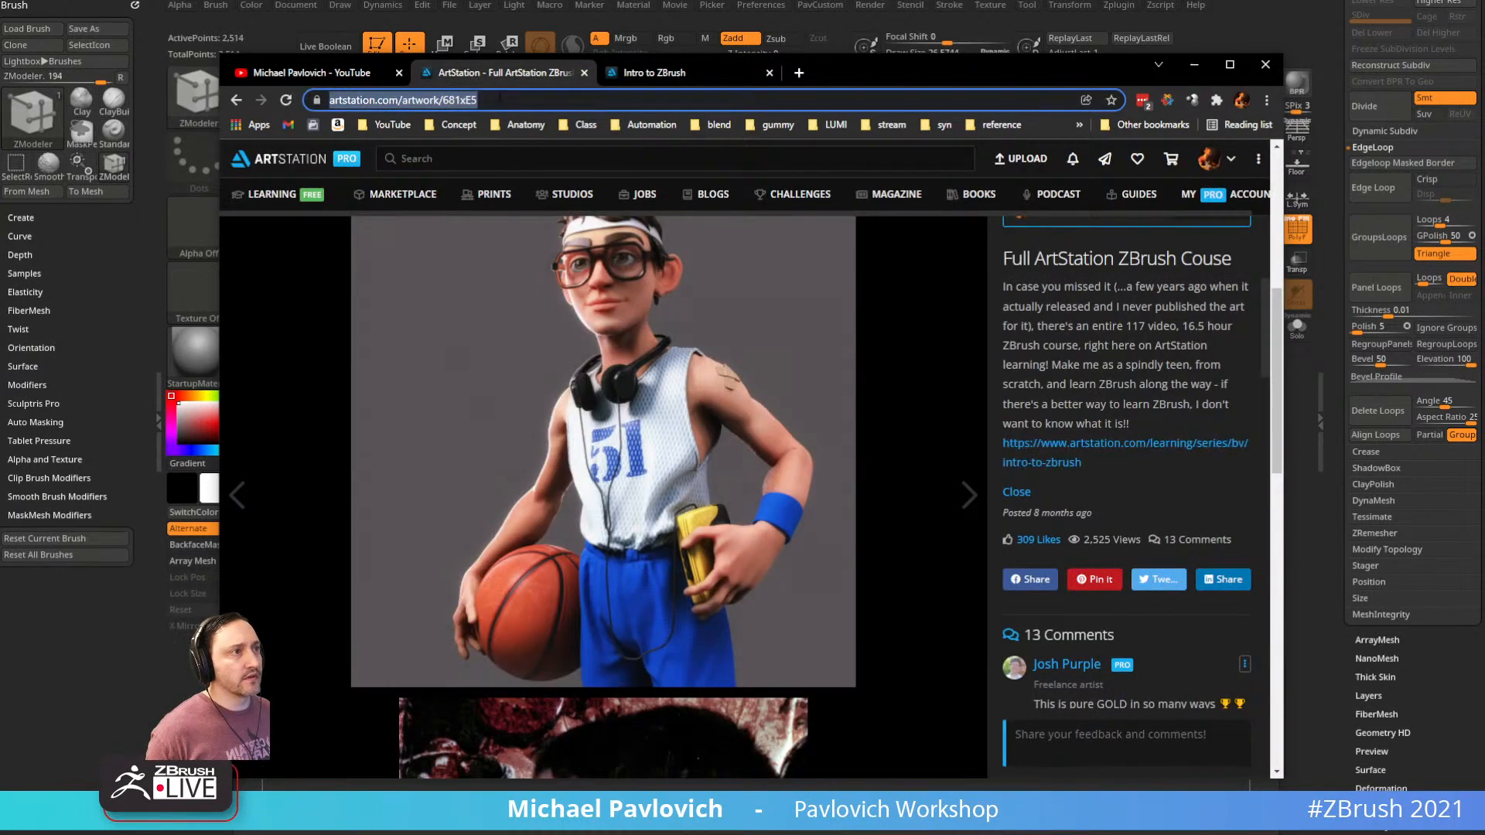
{"action": "key", "text": "alt+Tab"}
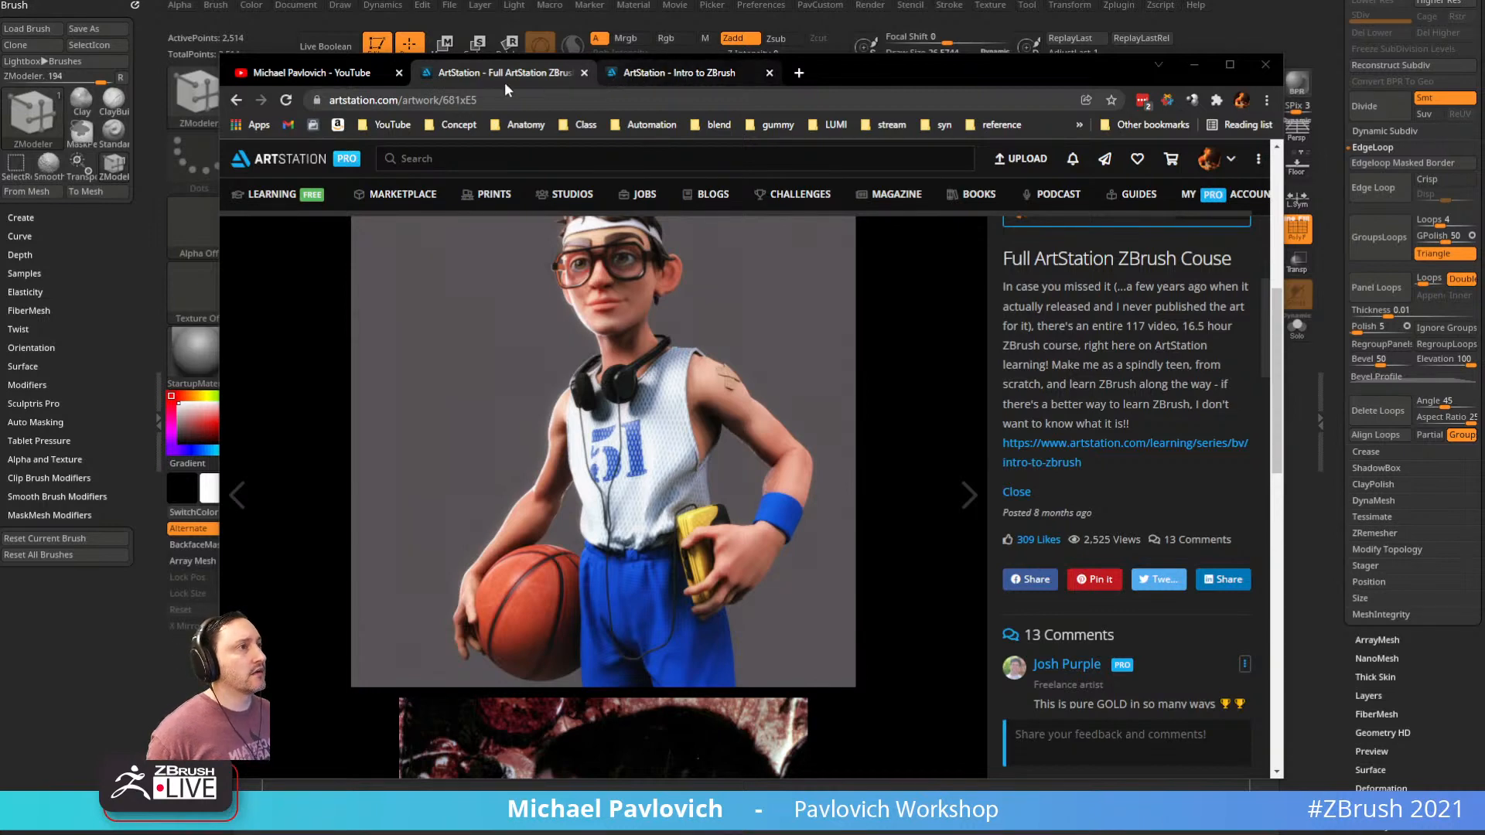
Return to the portfolio page, view and close the Intro to ZBrush series tab, and switch back to ZBrush
{"action": "left_click", "coordinate": [236, 100]}
{"action": "left_click", "coordinate": [743, 72]}
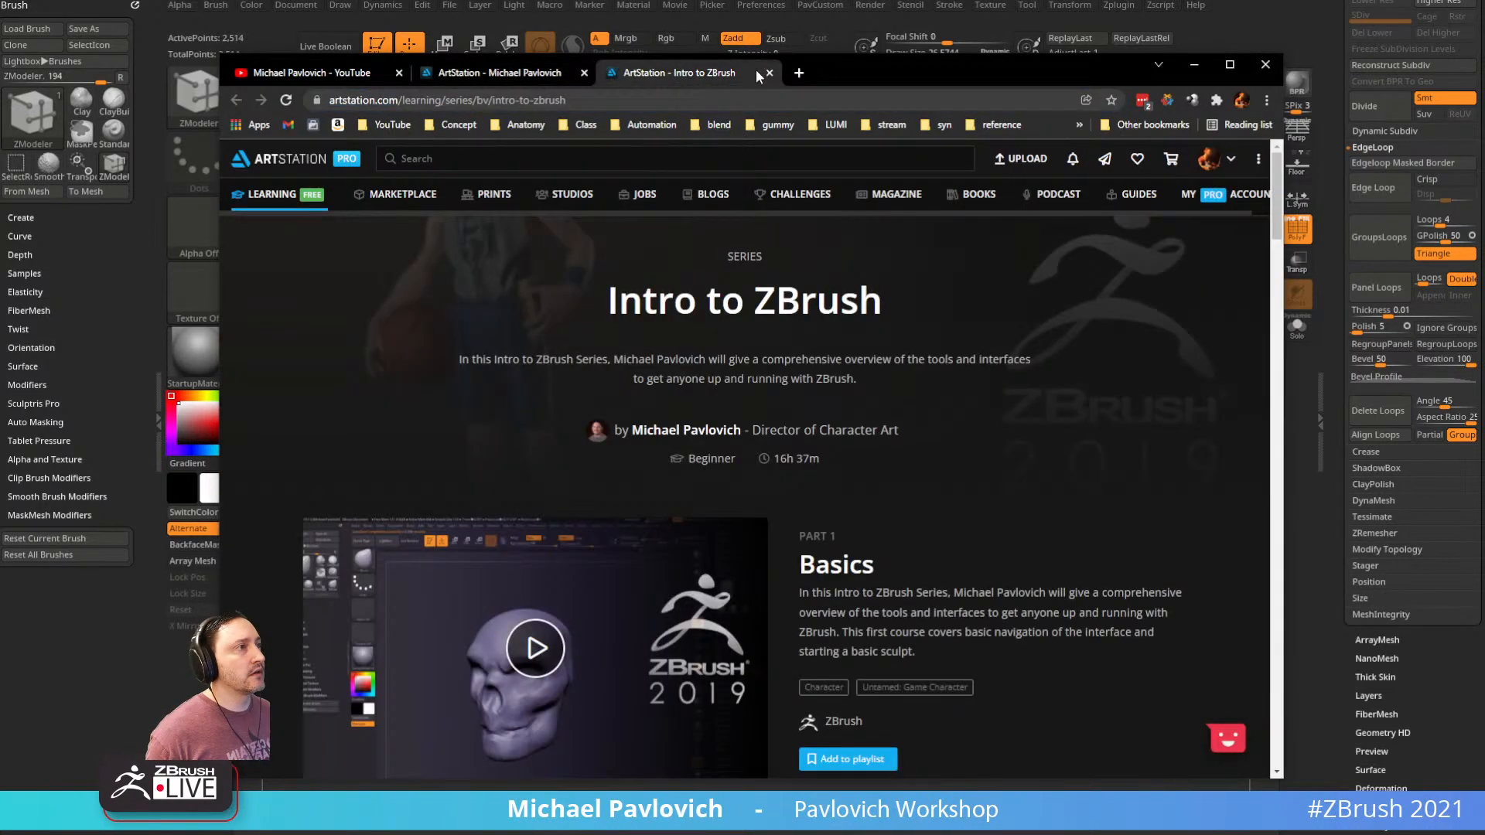
{"action": "left_click", "coordinate": [770, 73]}
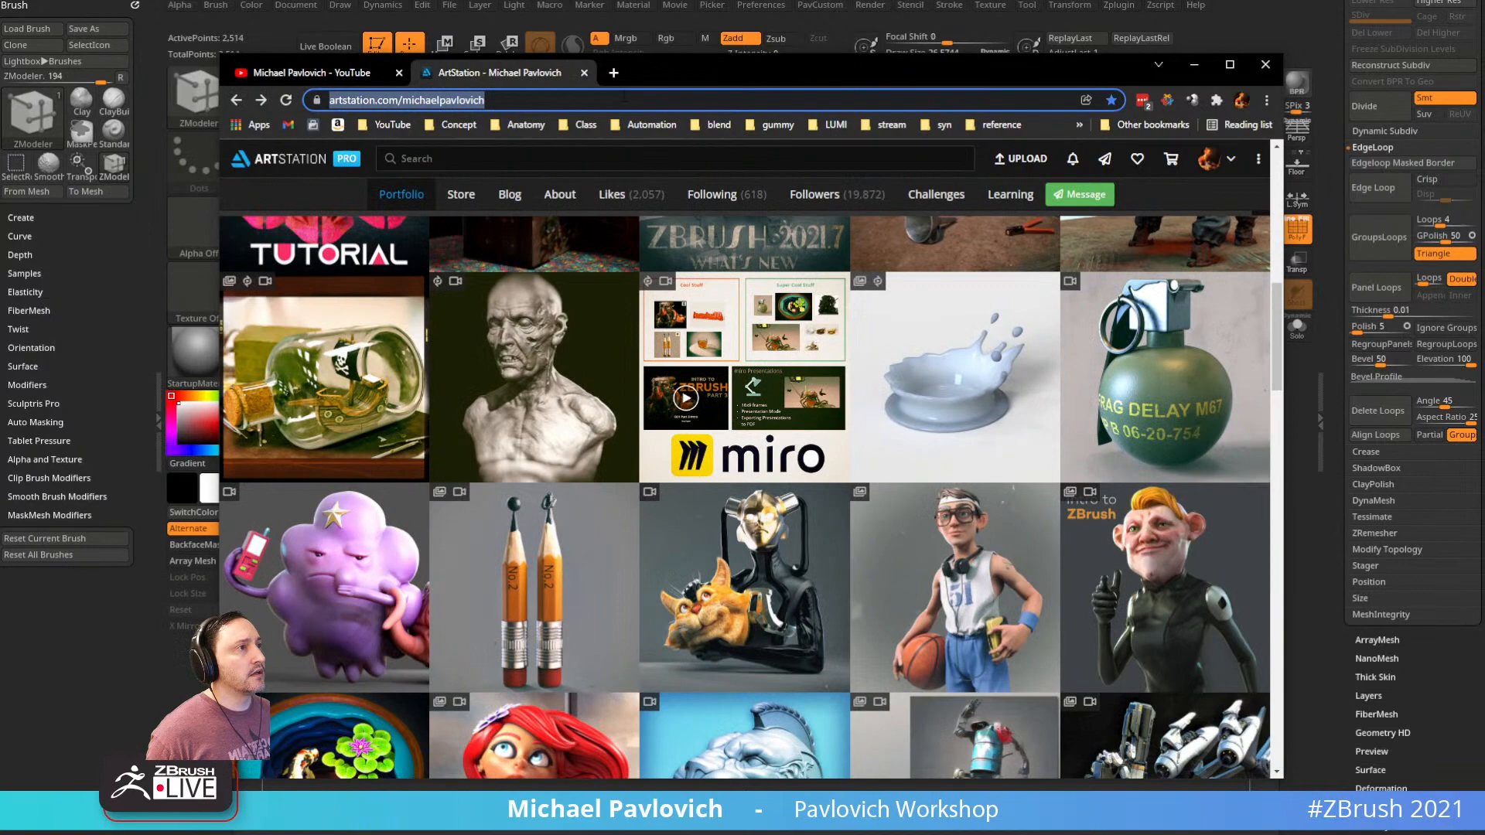
{"action": "left_click", "coordinate": [317, 78]}
{"action": "key", "text": "alt+Tab"}
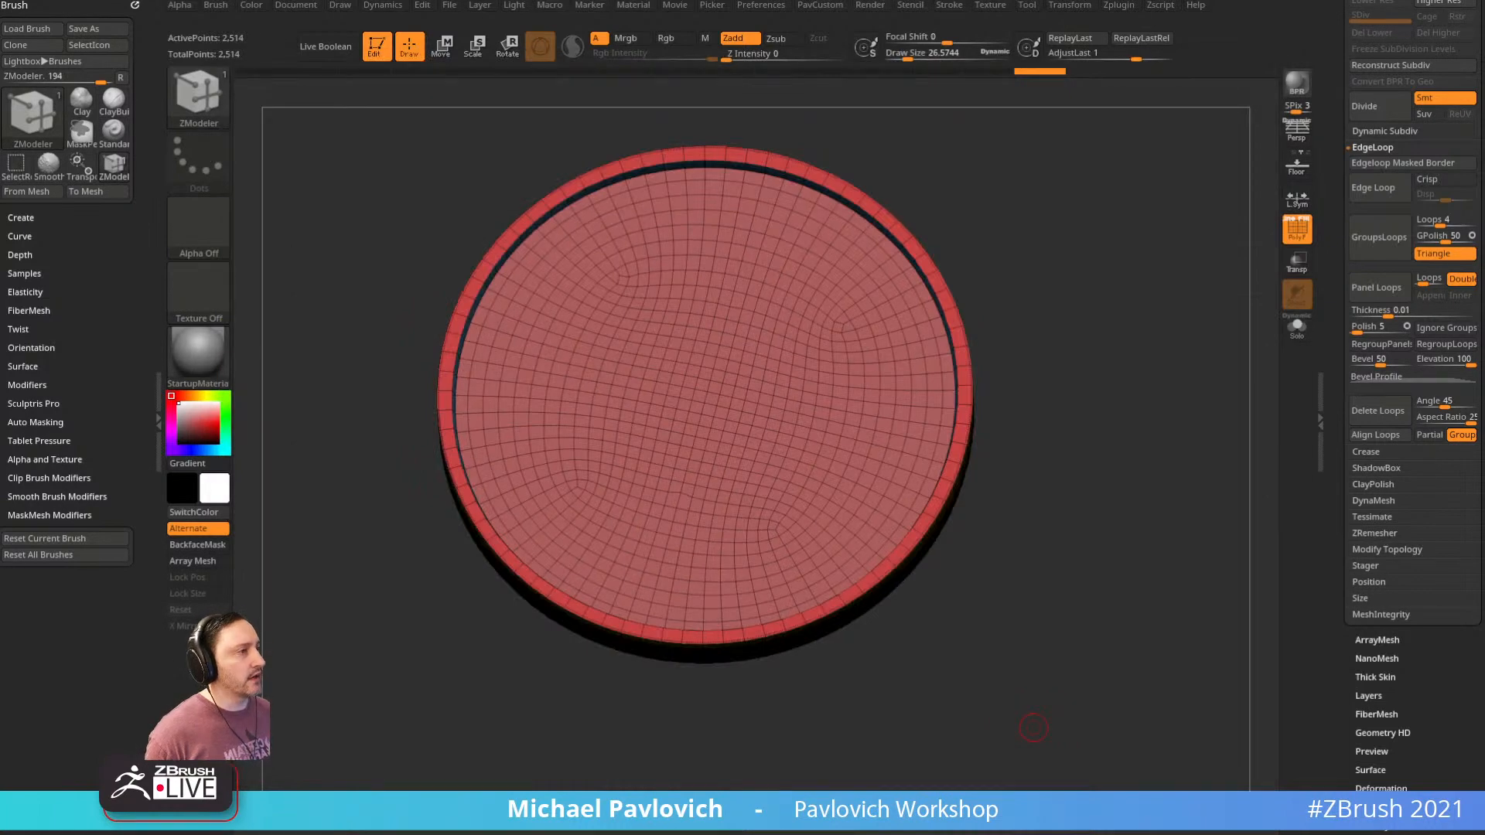
Crease the disc's polygroup borders with Crease PG and subdivide the disc up to SDiv 5
{"action": "left_click_drag", "start_coordinate": [1111, 237], "coordinate": [1159, 273]}
{"action": "key", "text": "2"}
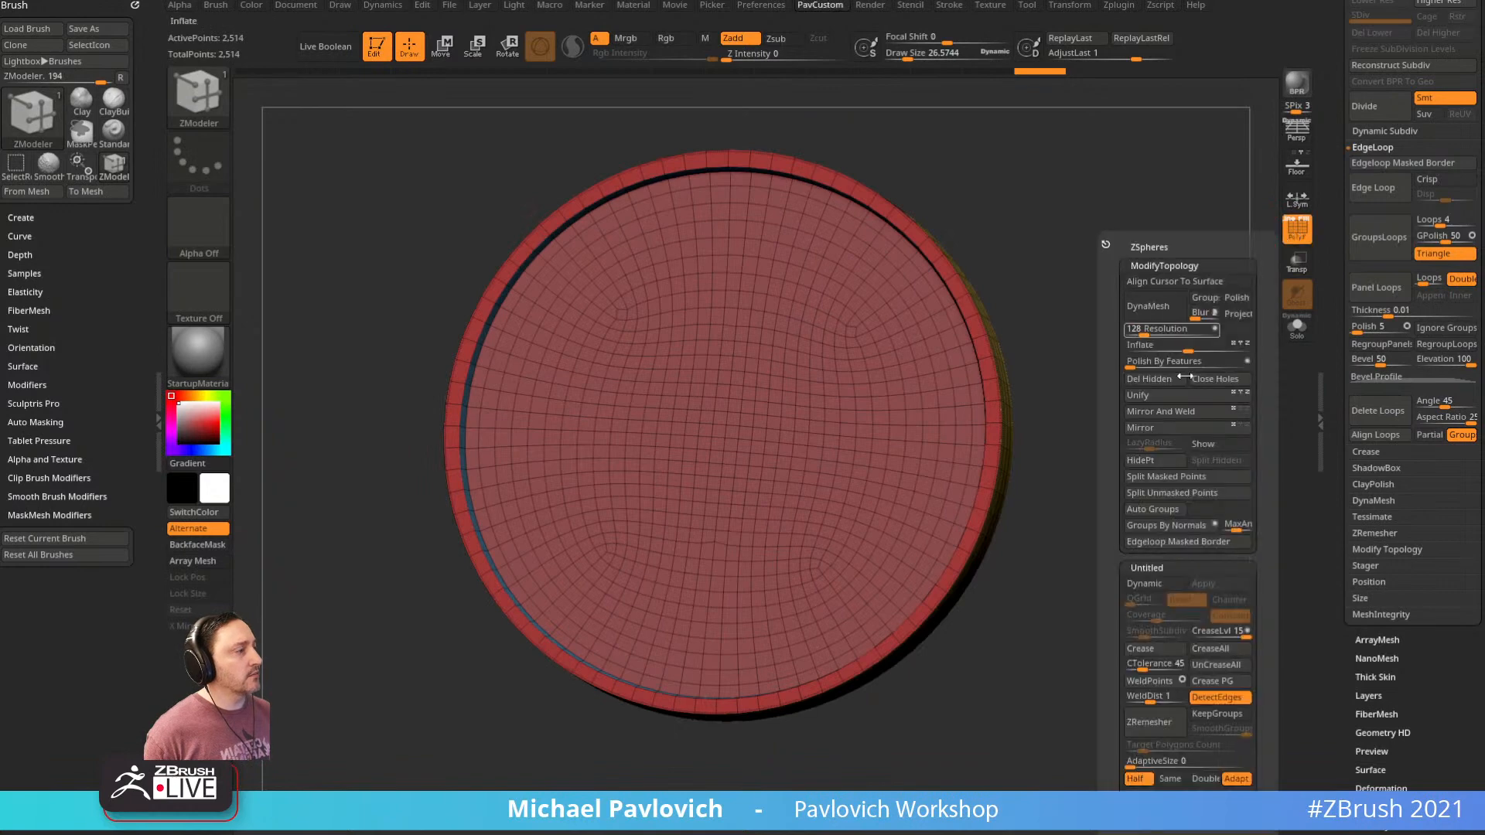
{"action": "left_click", "coordinate": [1211, 687]}
{"action": "left_click_drag", "start_coordinate": [1054, 613], "coordinate": [1131, 584]}
{"action": "key", "text": "ctrl+d"}
{"action": "key", "text": "ctrl+d"}
{"action": "key", "text": "ctrl+d"}
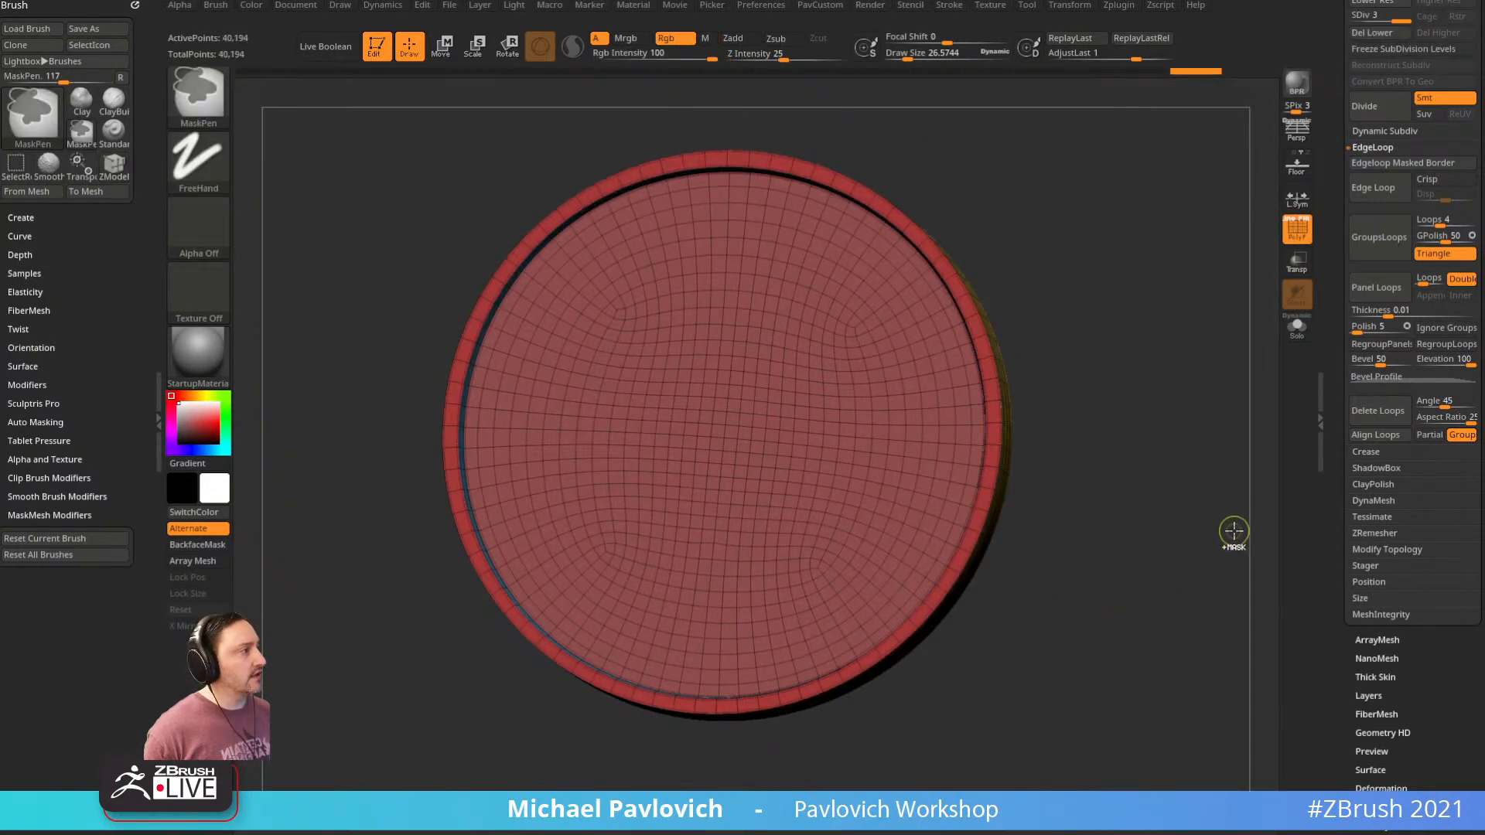
{"action": "scroll", "coordinate": [1340, 552], "scroll_direction": "up", "scroll_amount": 5}
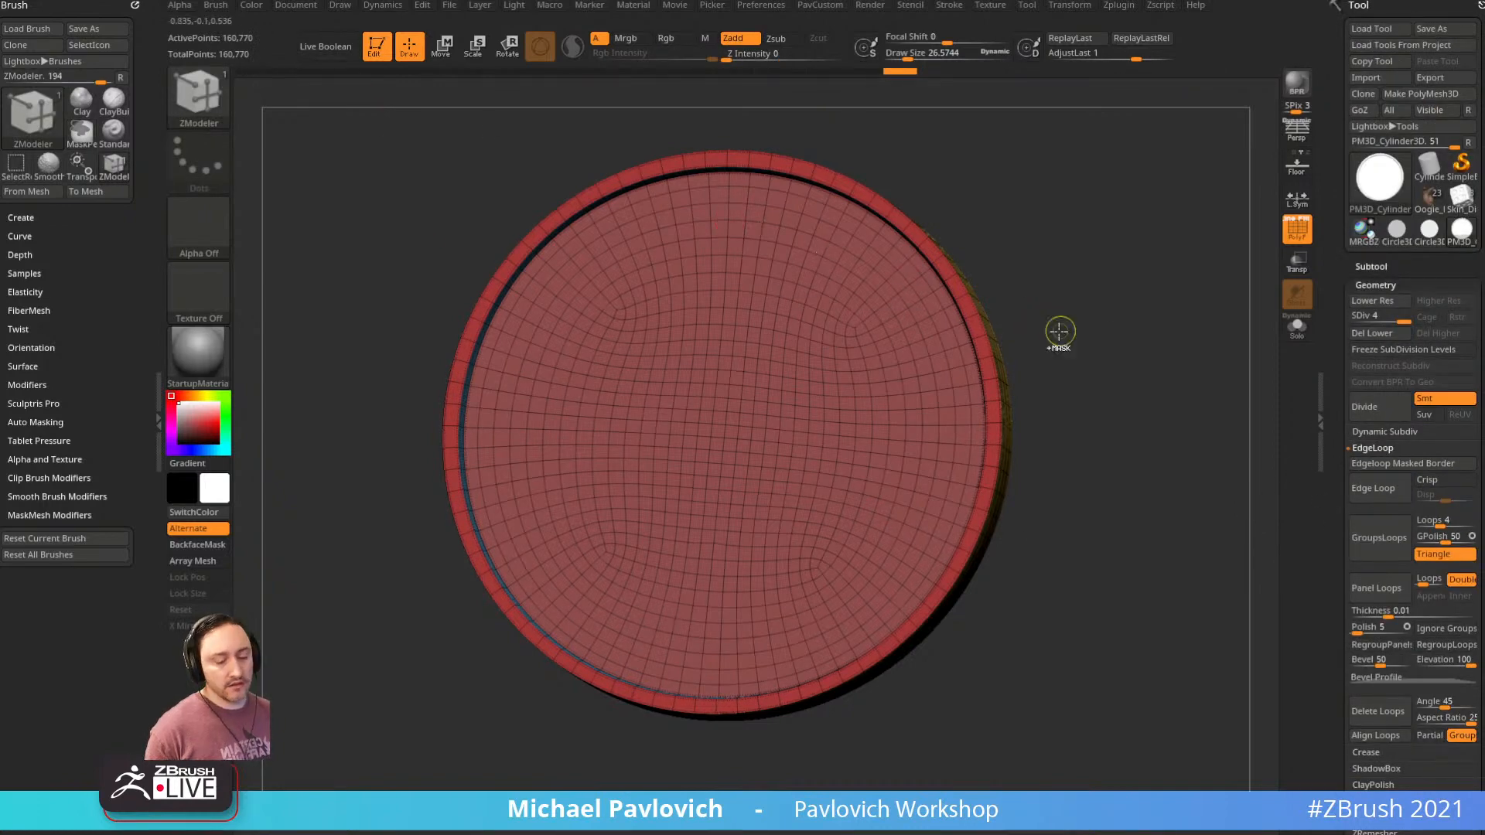
{"action": "key", "text": "ctrl+d"}
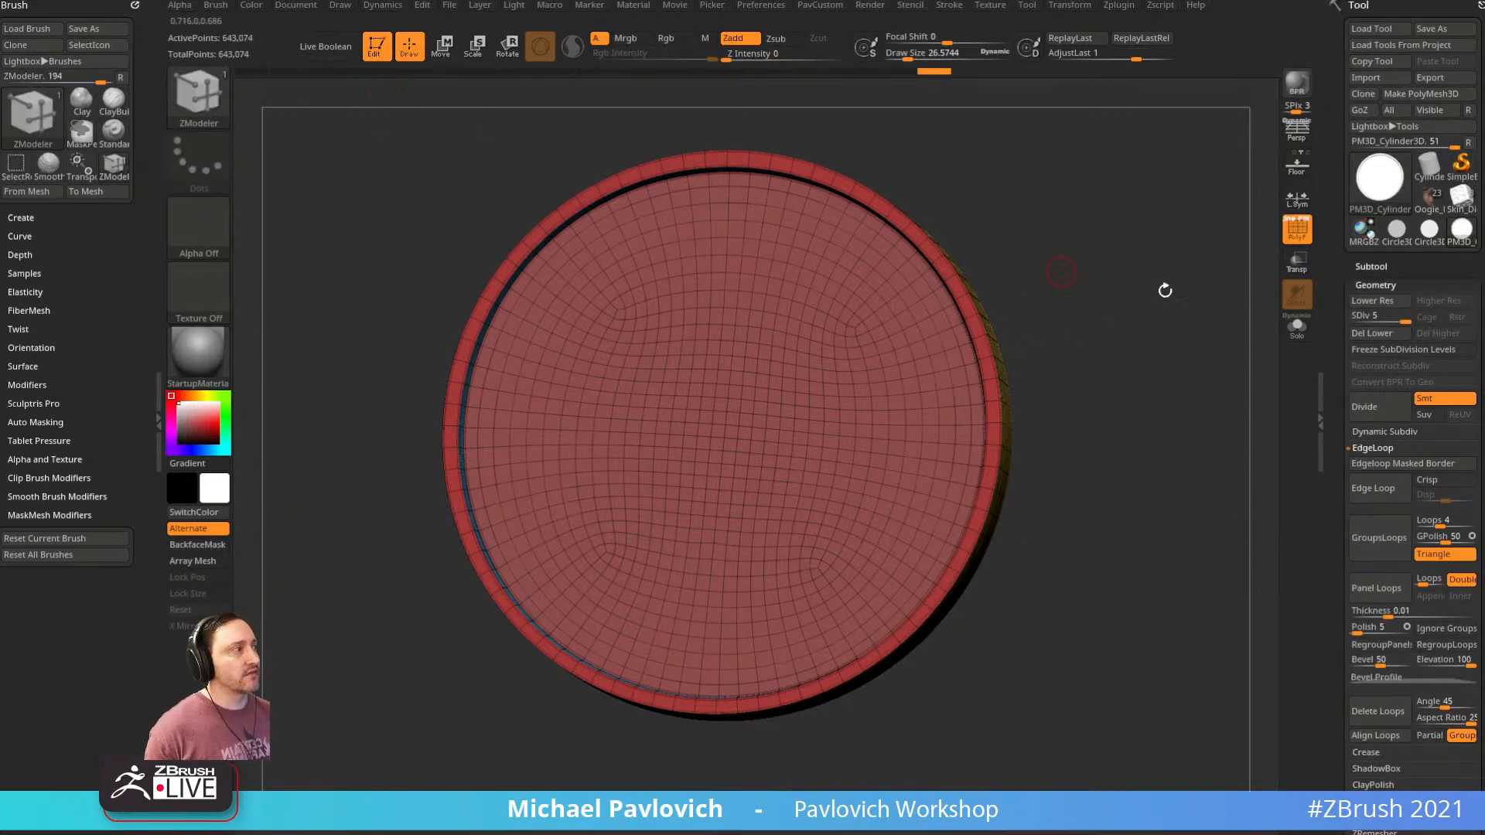
Hide the polyframe, clone the Standard brush, and give the copy the DragRect stroke and the DepthGrab01 alpha
{"action": "key", "text": "shift+f"}
{"action": "left_click_drag", "start_coordinate": [1176, 346], "coordinate": [1138, 342], "text": "shift"}
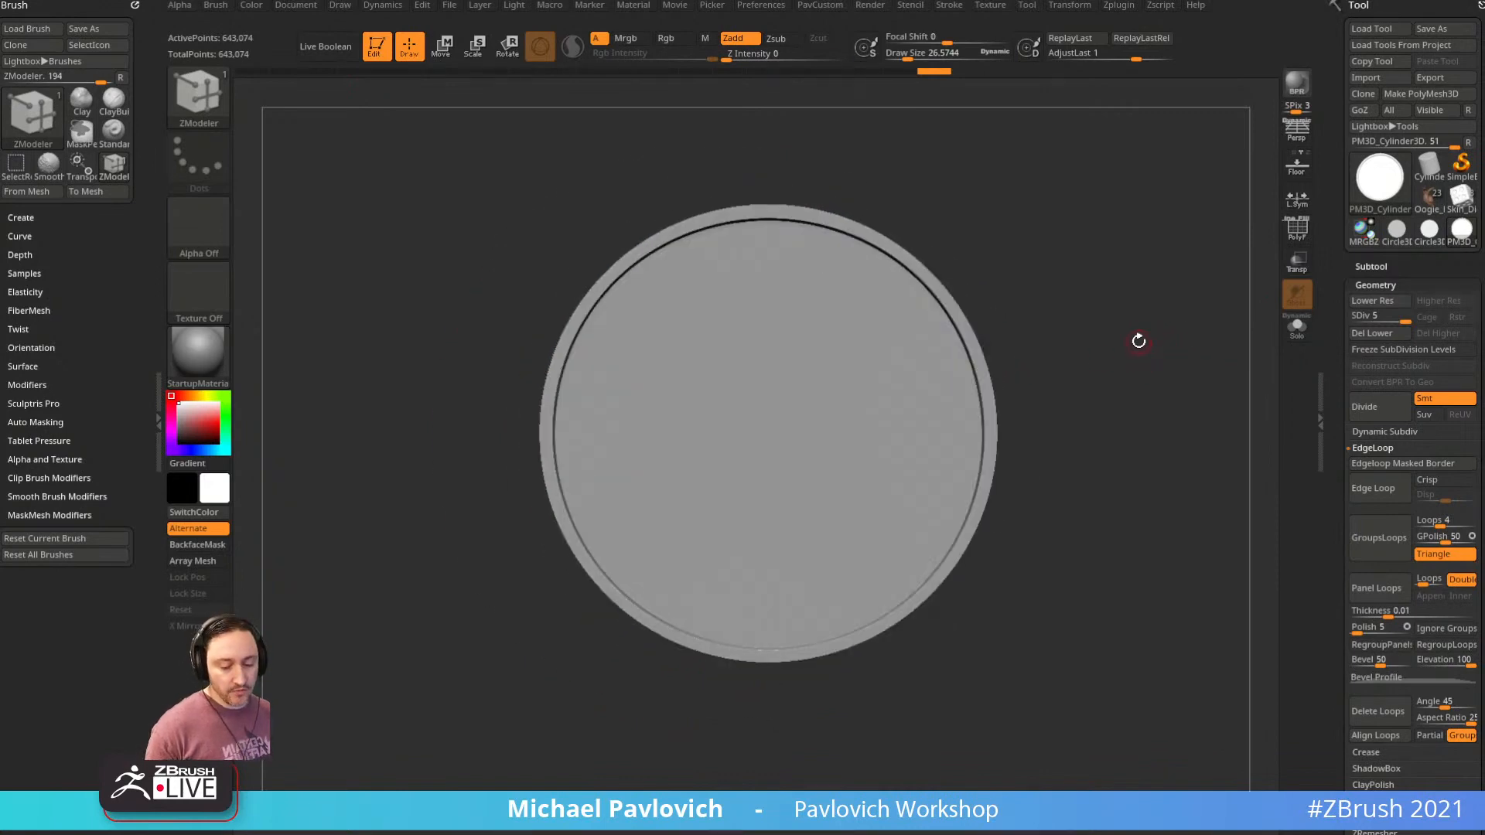
{"action": "key", "text": "b"}
{"action": "key", "text": "s"}
{"action": "key", "text": "t"}
{"action": "key", "text": "b"}
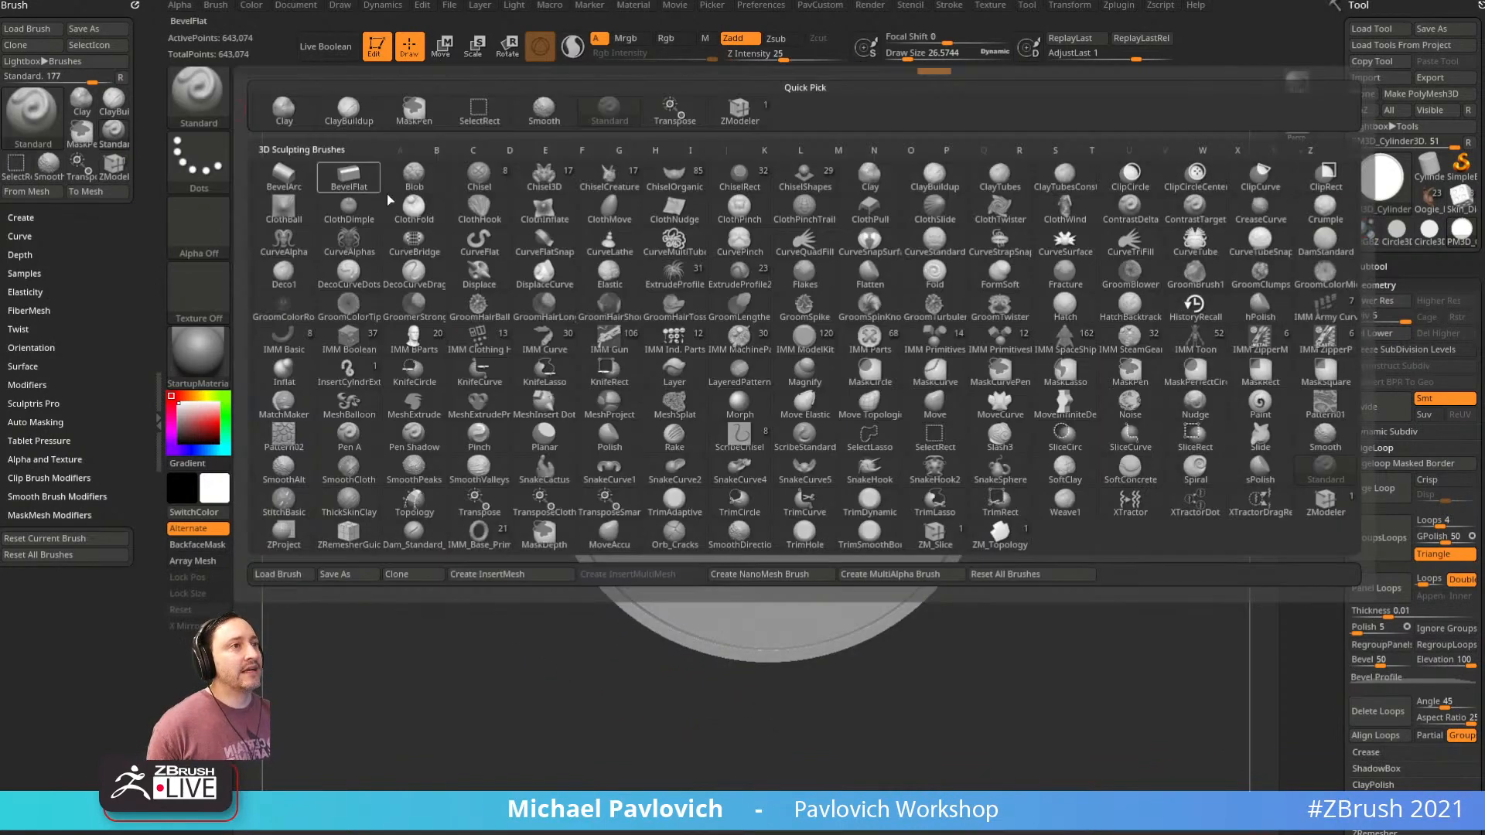
{"action": "key", "text": "b"}
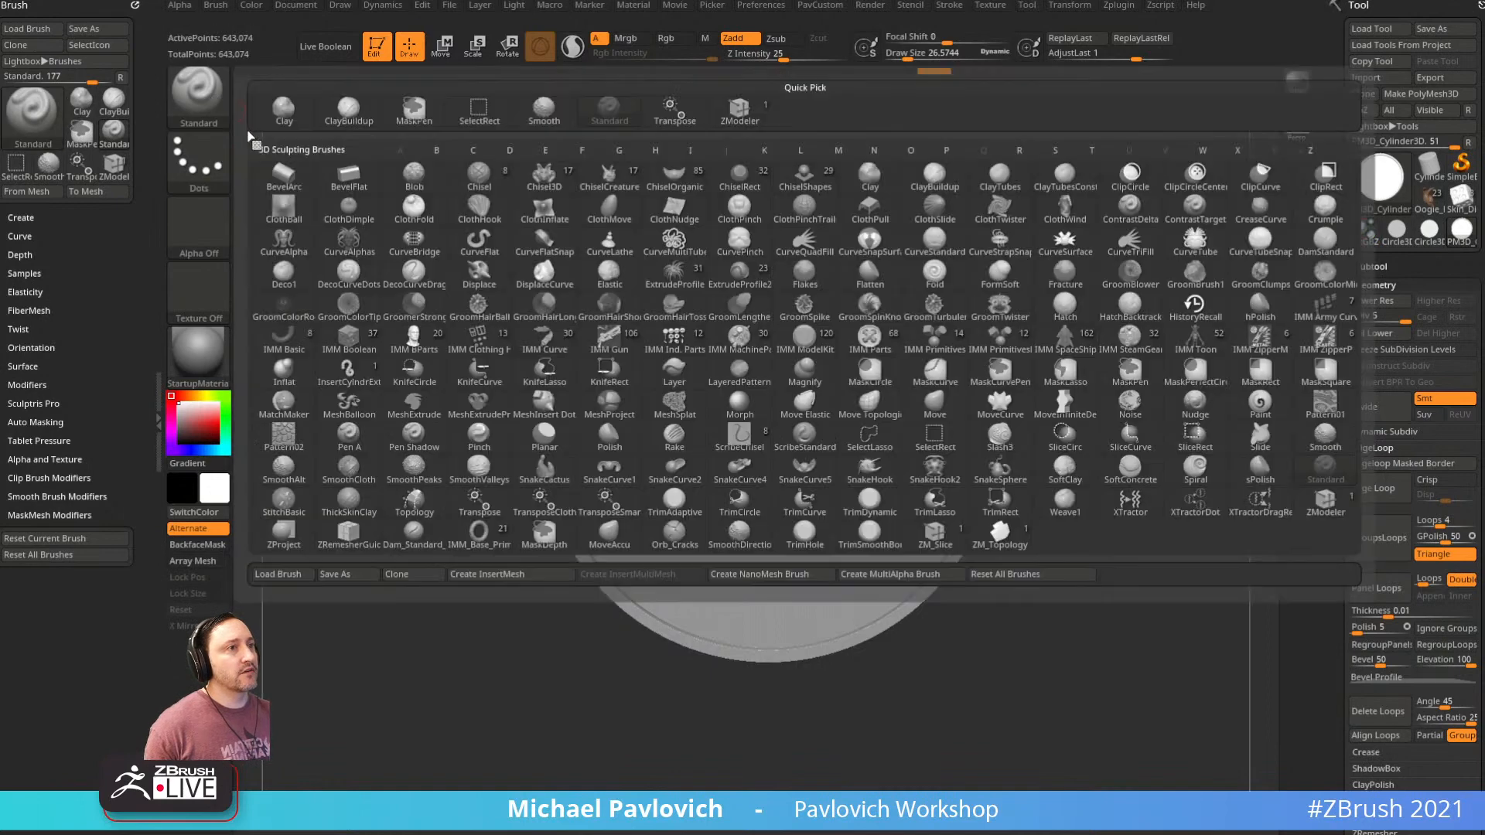
{"action": "left_click", "coordinate": [430, 573]}
{"action": "left_click", "coordinate": [209, 174]}
{"action": "left_click", "coordinate": [340, 190]}
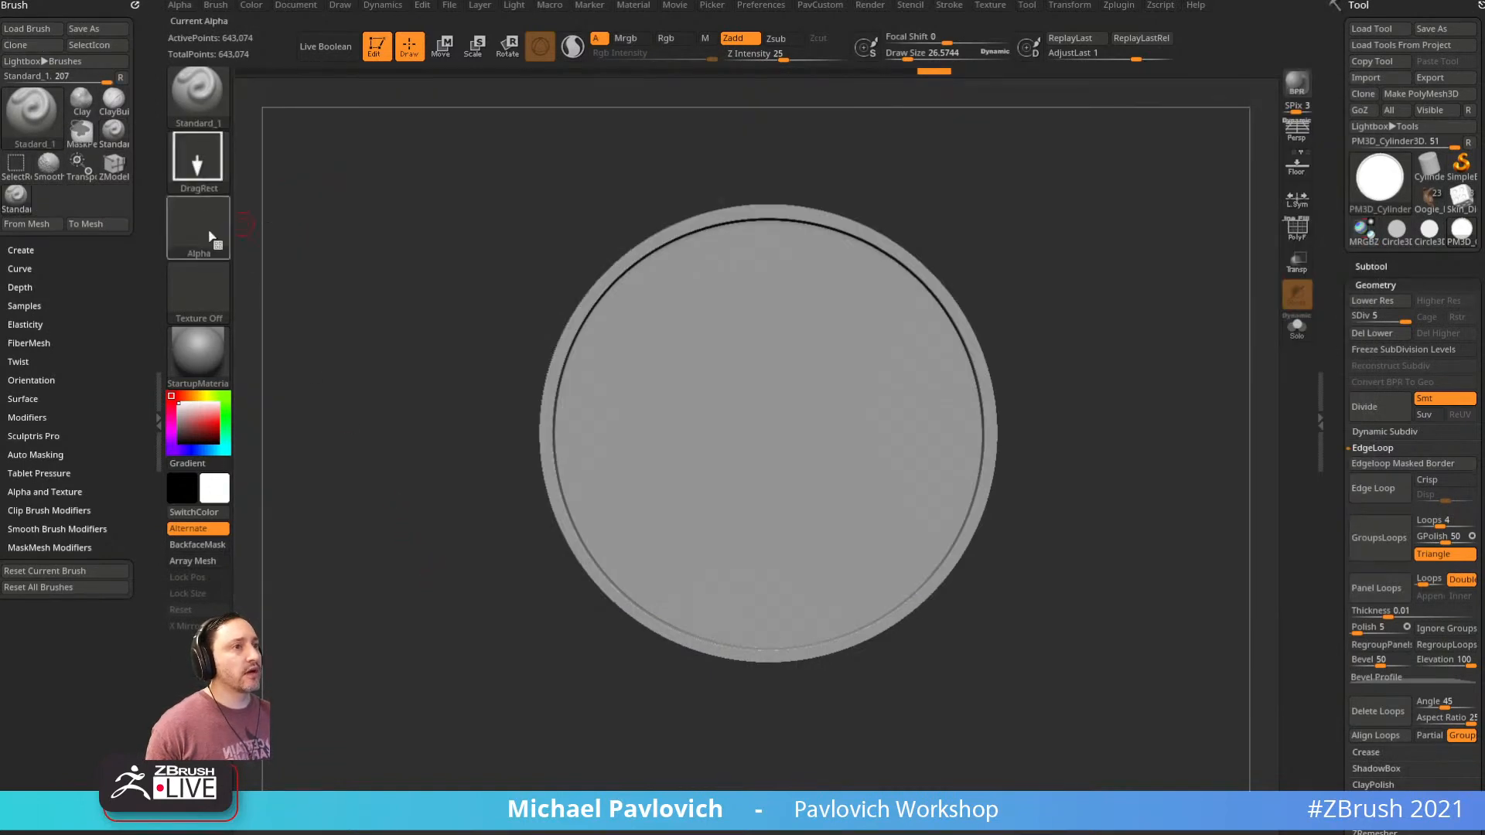
{"action": "left_click", "coordinate": [208, 236]}
{"action": "left_click", "coordinate": [550, 247]}
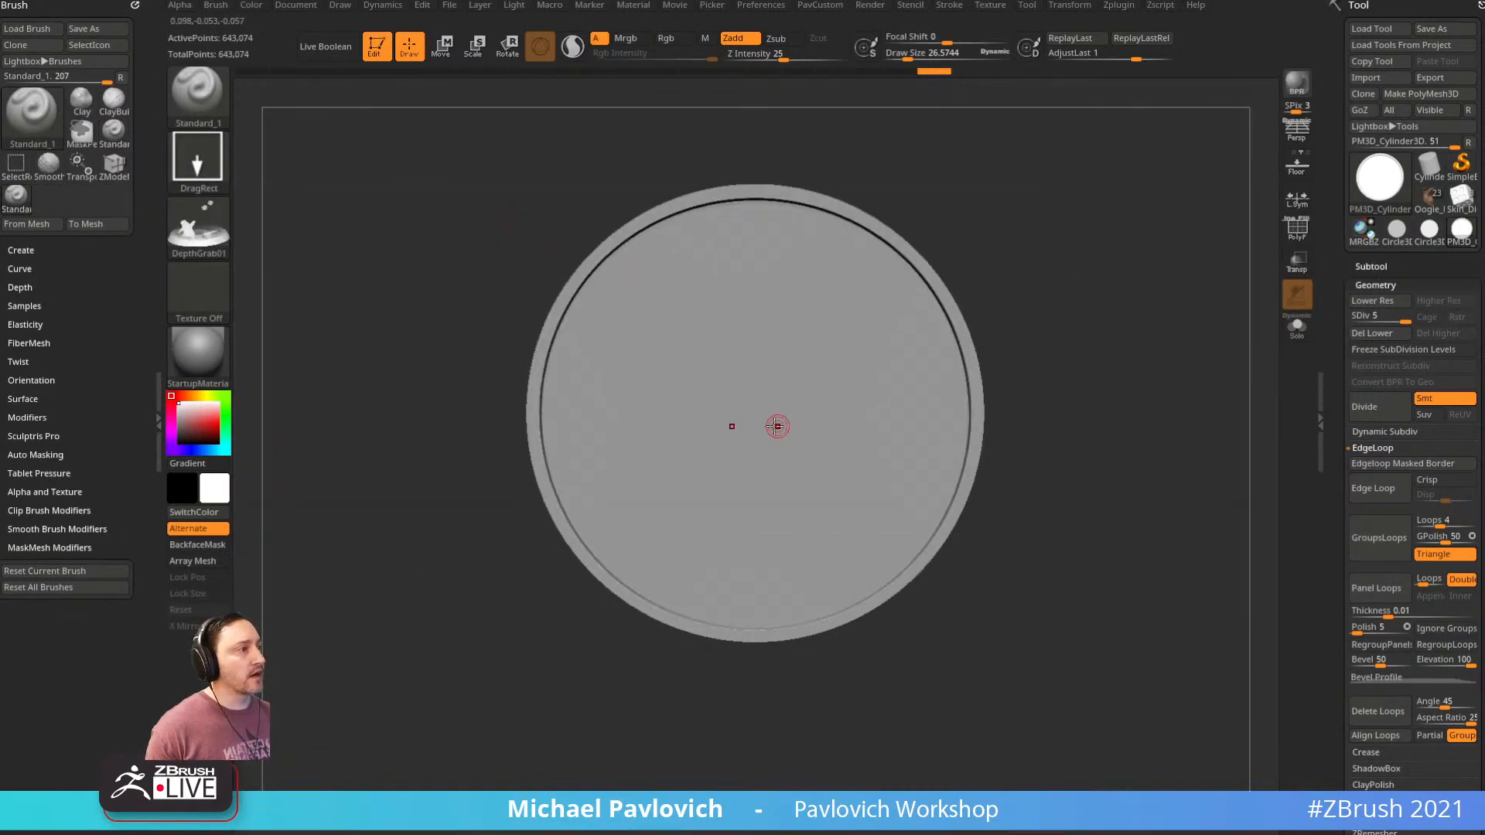
Try stamping the grabbed scene depth onto the unmasked disc and examine how the relief runs over the rim
{"action": "left_click_drag", "start_coordinate": [742, 414], "coordinate": [1033, 368]}
{"action": "key", "text": "ctrl+z"}
{"action": "left_click_drag", "start_coordinate": [1134, 308], "coordinate": [1013, 820]}
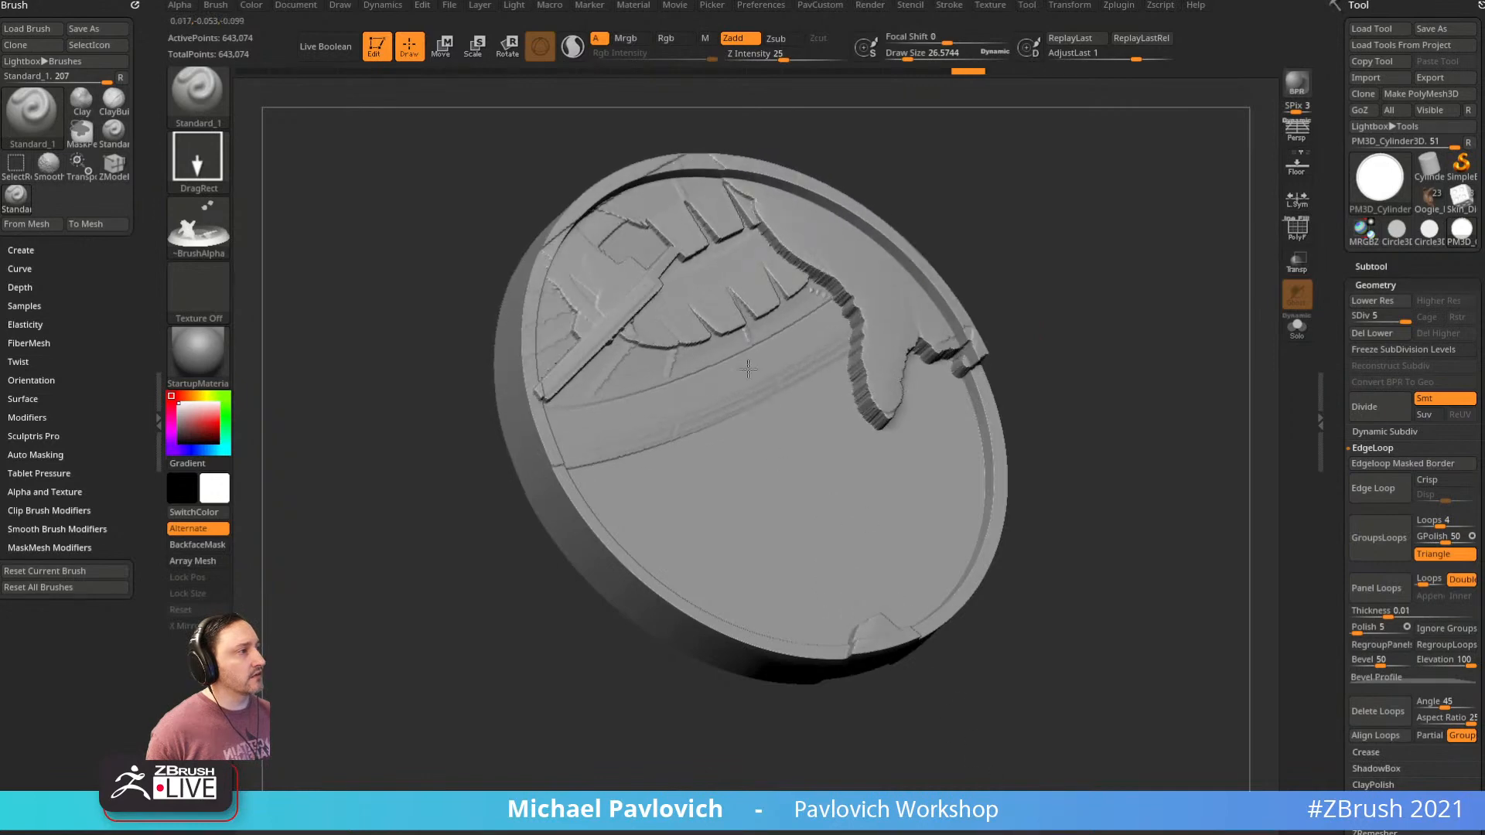
{"action": "left_click_drag", "start_coordinate": [1092, 258], "coordinate": [932, 279]}
{"action": "mouse_move", "coordinate": [1058, 330]}
{"action": "left_mouse_down"}
{"action": "mouse_move", "coordinate": [1111, 328]}
{"action": "mouse_move", "coordinate": [1060, 358]}
{"action": "mouse_move", "coordinate": [802, 338]}
{"action": "mouse_move", "coordinate": [1111, 298]}
{"action": "mouse_move", "coordinate": [1127, 309]}
{"action": "mouse_move", "coordinate": [1023, 343]}
{"action": "mouse_move", "coordinate": [1083, 309]}
{"action": "mouse_move", "coordinate": [1118, 315]}
{"action": "left_mouse_up"}
Mask everything on the disc except the recessed inner face's polygroup, leaving the polyframe hidden
{"action": "key", "text": "w"}
{"action": "left_click", "coordinate": [875, 386], "text": "ctrl"}
{"action": "key", "text": "q"}
{"action": "key", "text": "shift+f"}
{"action": "left_click", "coordinate": [1290, 234]}
Set the brush's Focal Shift to -100, test the depth alpha on the masked disc's inner face, and undo the stamps
{"action": "left_click_drag", "start_coordinate": [756, 450], "coordinate": [835, 748]}
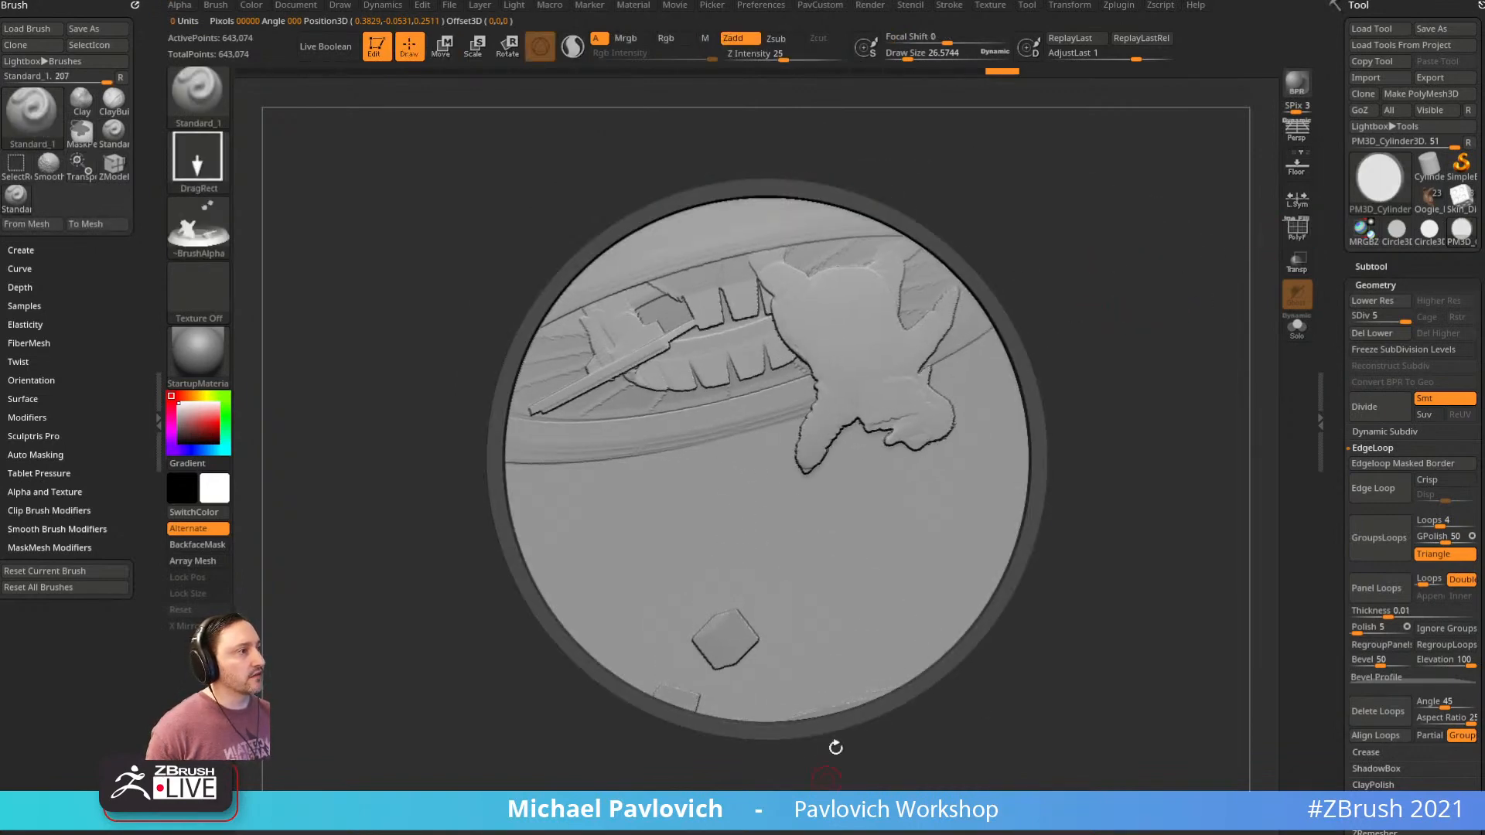
{"action": "key", "text": "ctrl+z"}
{"action": "left_click_drag", "start_coordinate": [940, 46], "coordinate": [888, 48]}
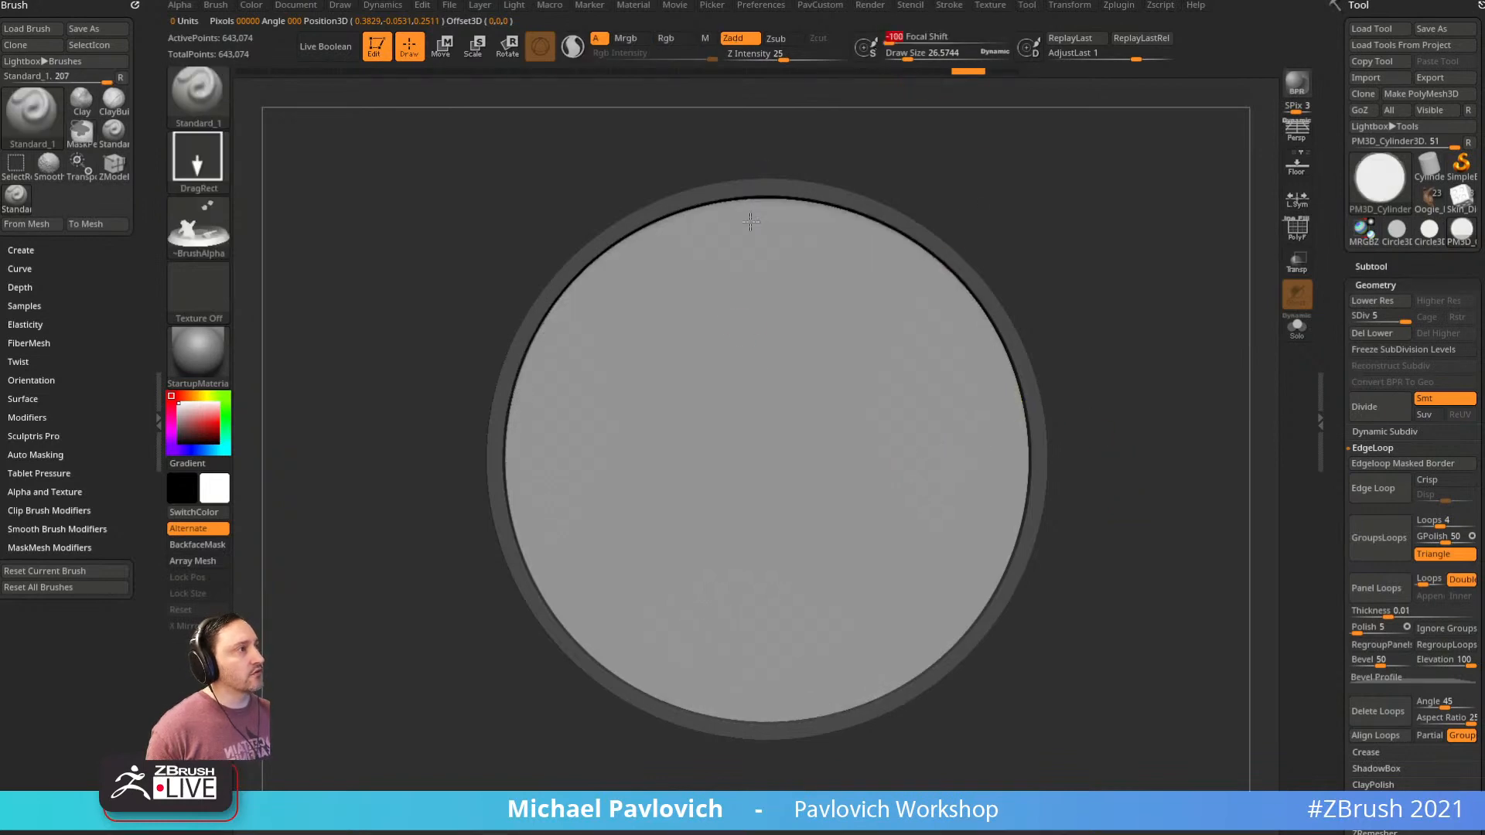
{"action": "left_click_drag", "start_coordinate": [777, 476], "coordinate": [773, 154]}
{"action": "left_click_drag", "start_coordinate": [1184, 329], "coordinate": [1198, 287], "text": "alt"}
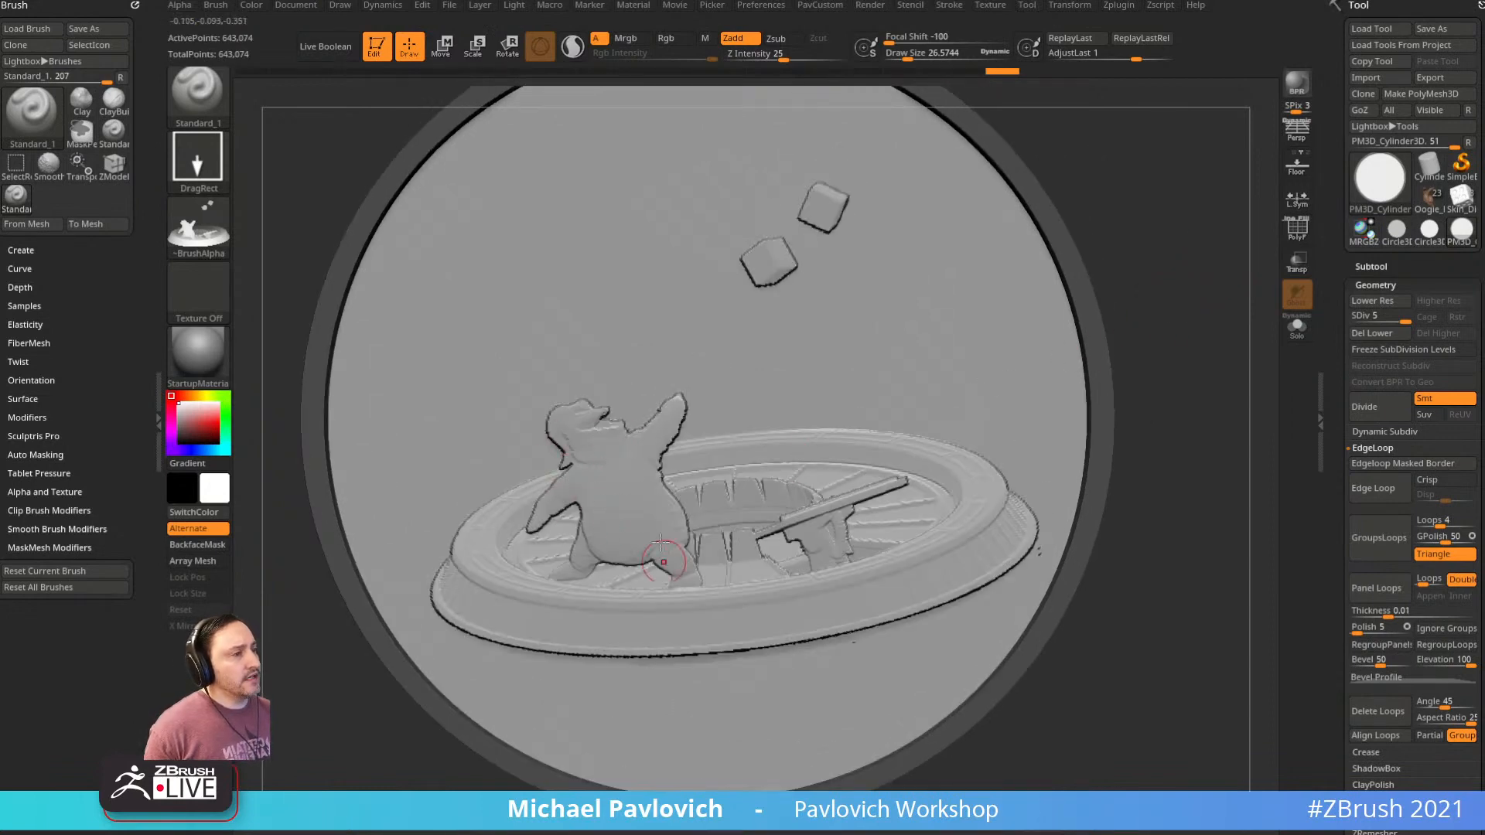
{"action": "mouse_move", "coordinate": [207, 226]}
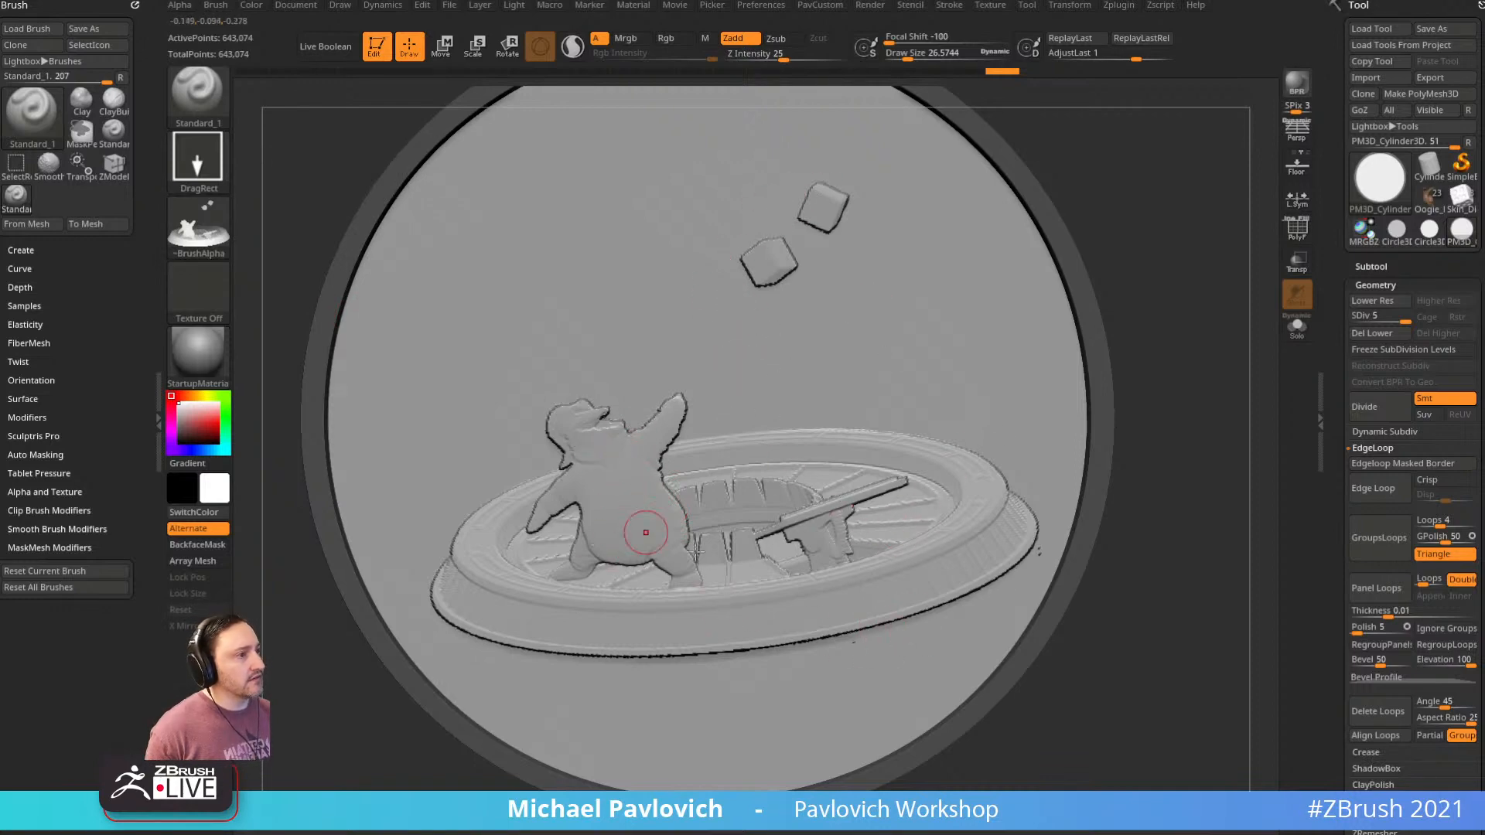
{"action": "key", "text": "ctrl+z"}
{"action": "key", "text": "ctrl+z"}
{"action": "key", "text": "ctrl+z"}
{"action": "key", "text": "ctrl+z"}
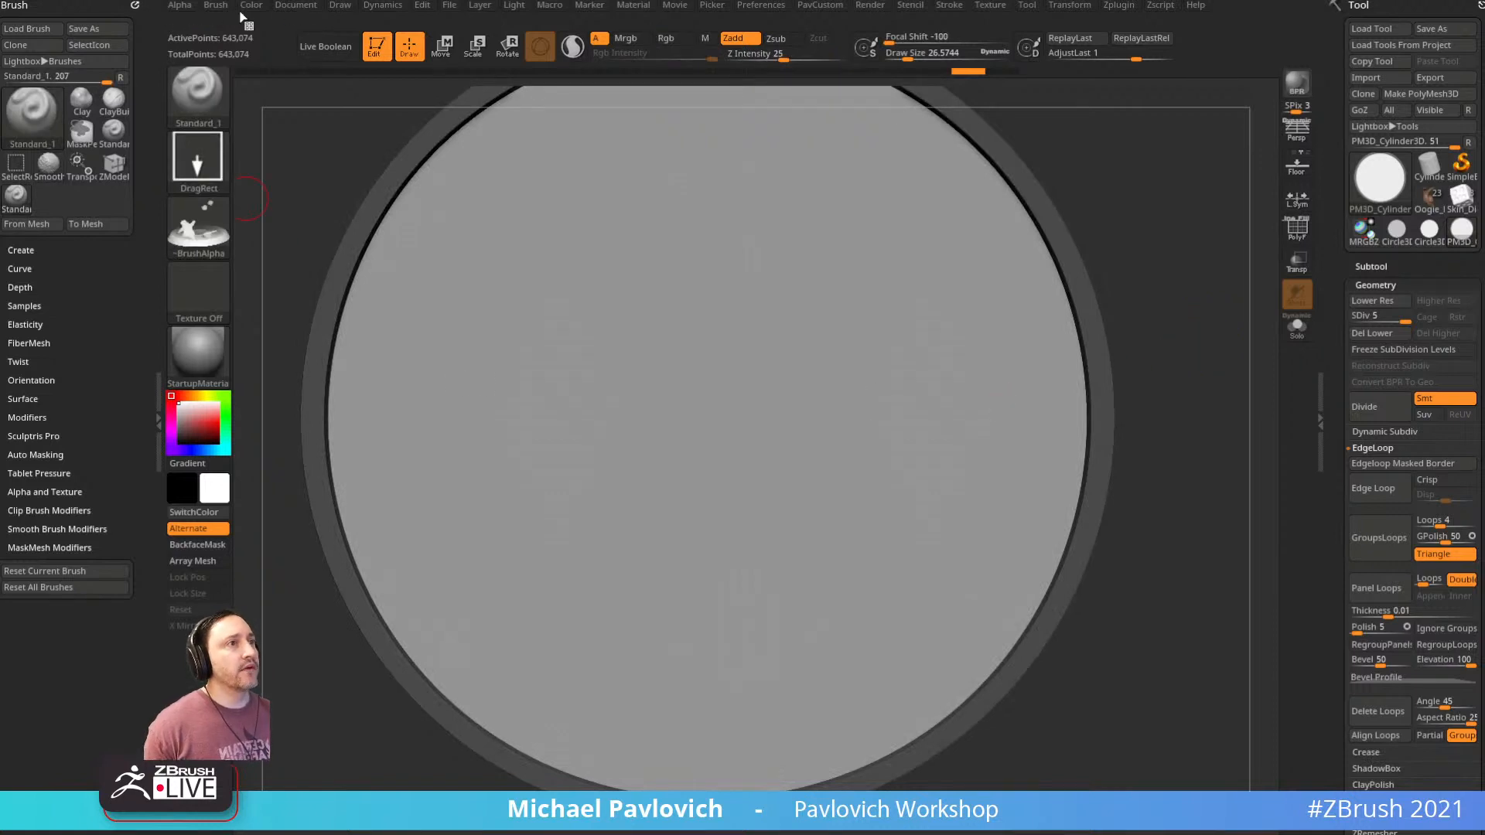
Dock the Alpha palette in the tray and apply BasRelief to the grabbed scene depth alpha
{"action": "mouse_move", "coordinate": [186, 6]}
{"action": "left_click_drag", "start_coordinate": [174, 15], "coordinate": [59, 31]}
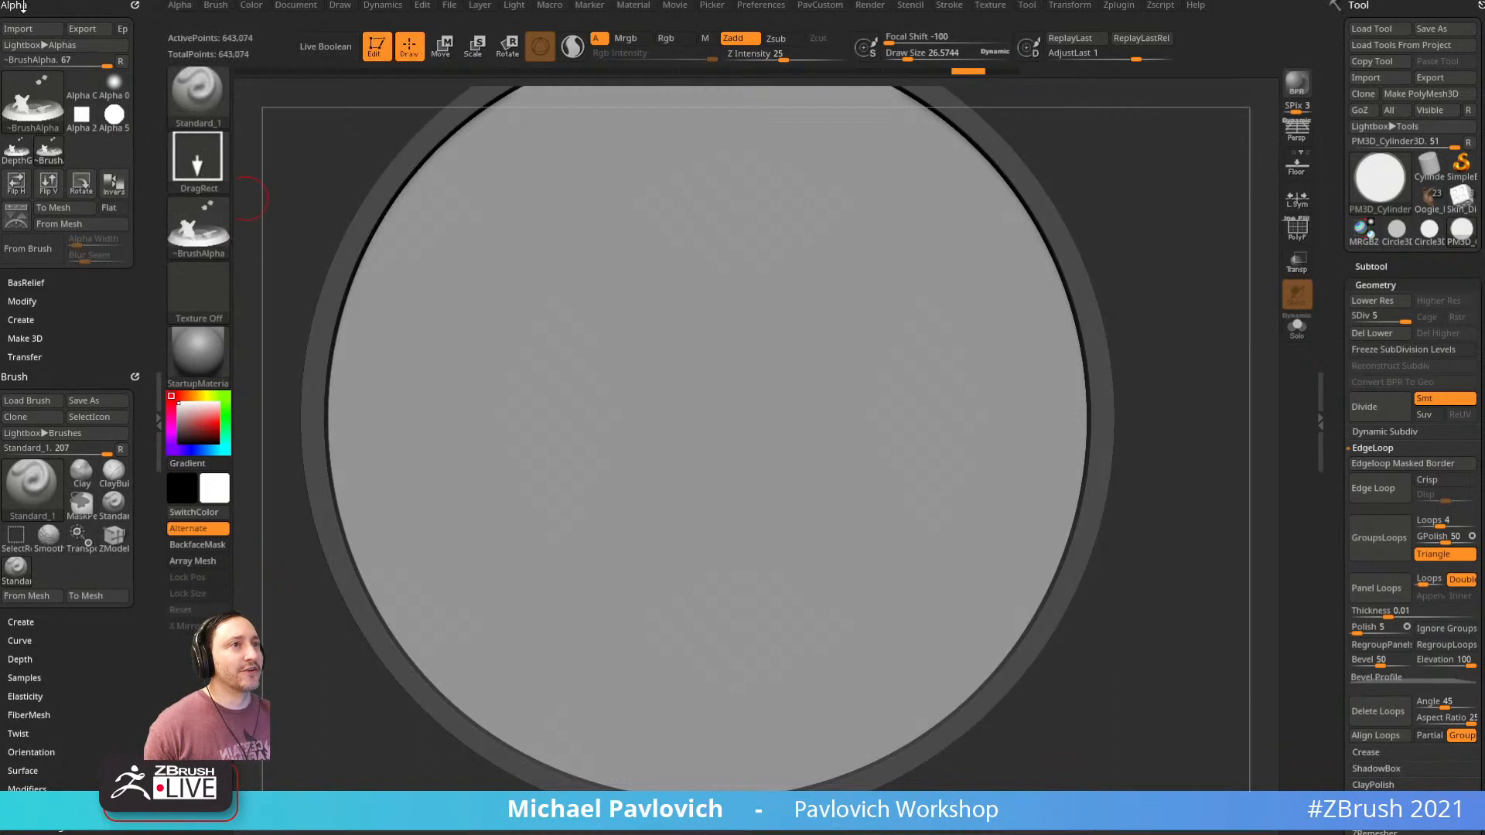
{"action": "left_click", "coordinate": [34, 283]}
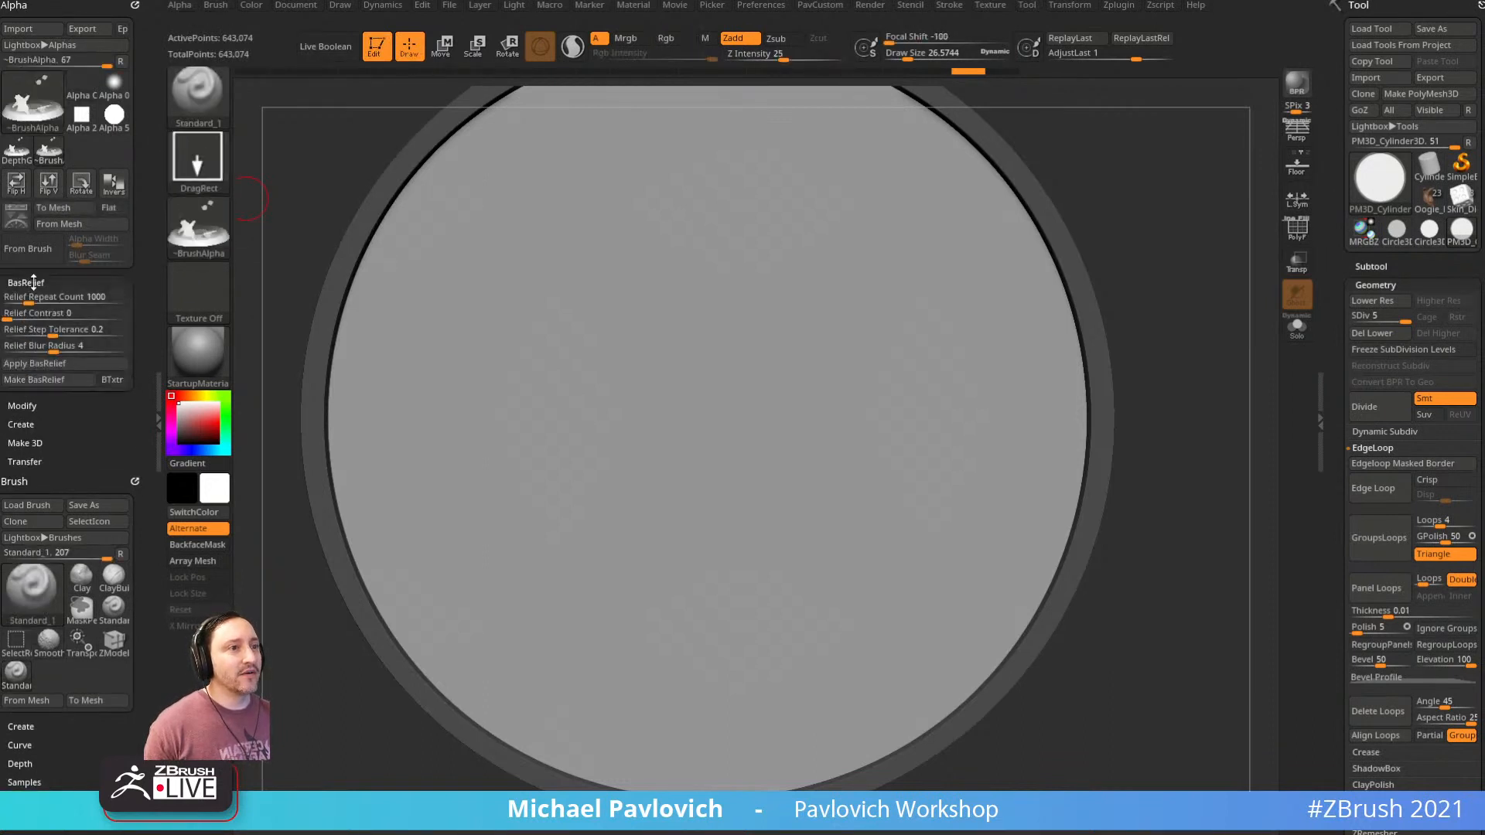
{"action": "left_click", "coordinate": [76, 363]}
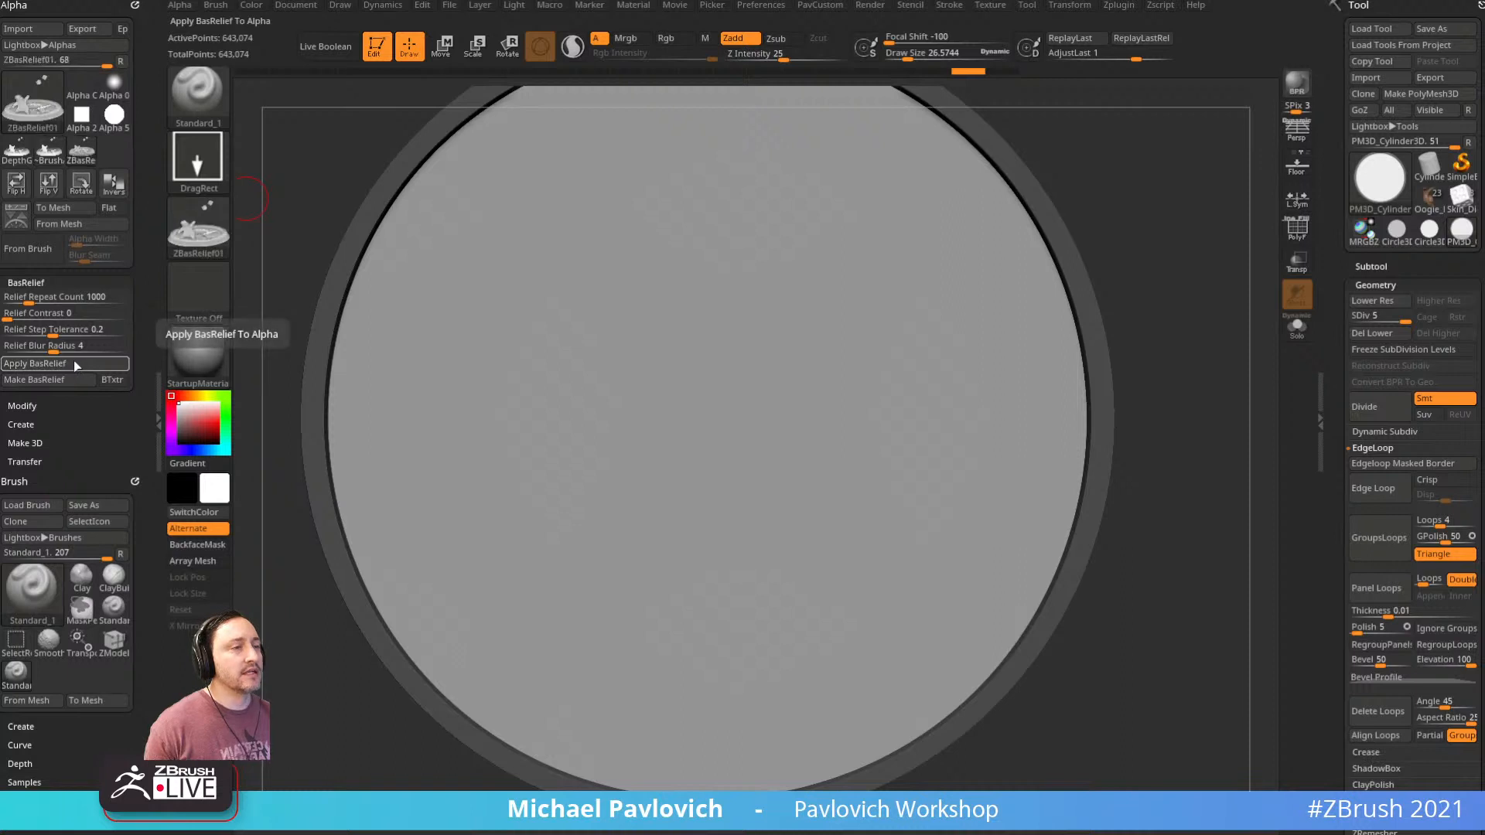
Try the bas-relief version of the scene alpha across the disc's inner face in an upright orientation, and undo the stamps
{"action": "left_click", "coordinate": [201, 232]}
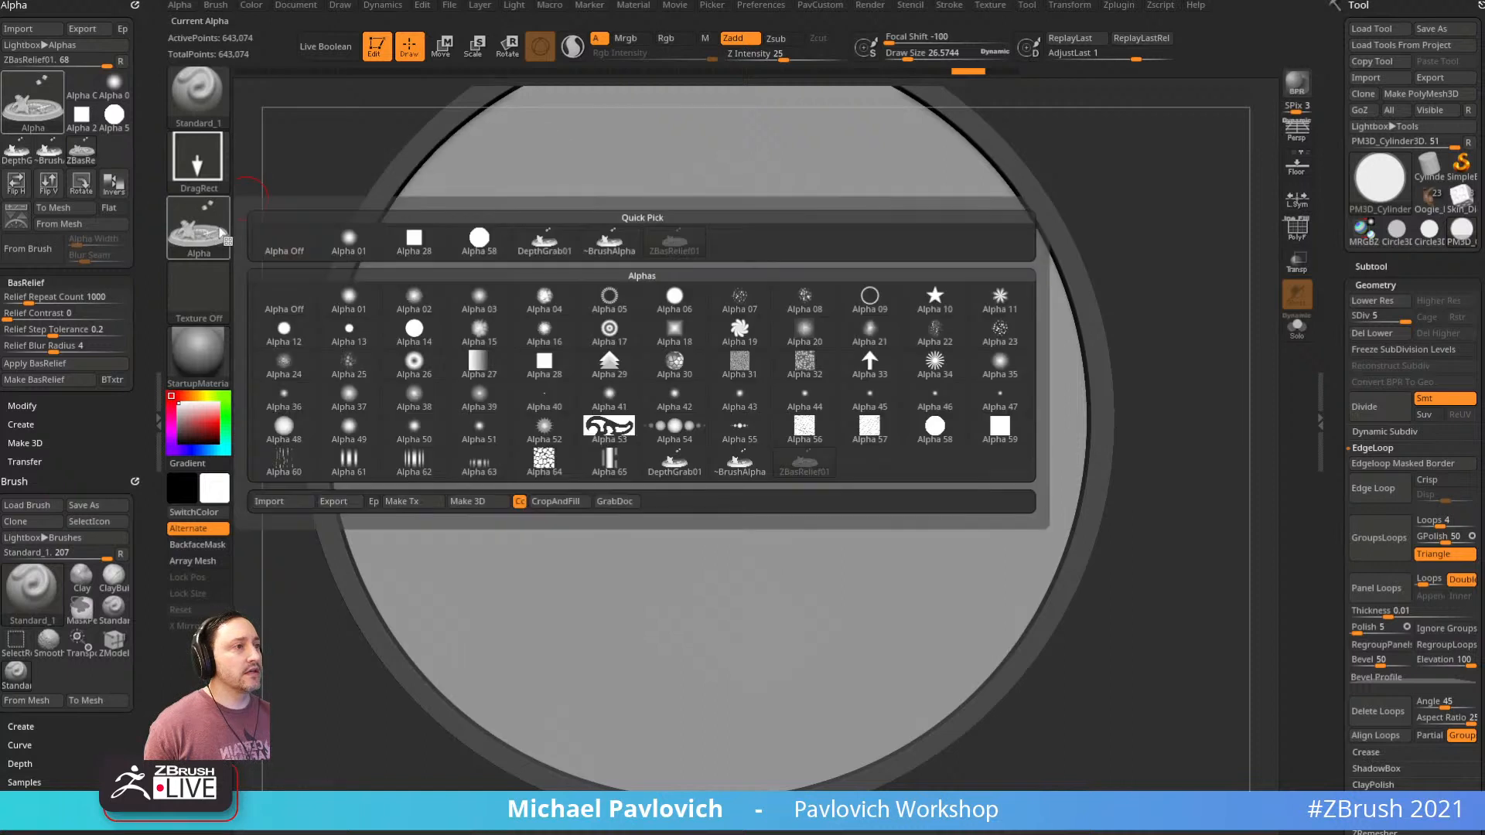
{"action": "mouse_move", "coordinate": [616, 247]}
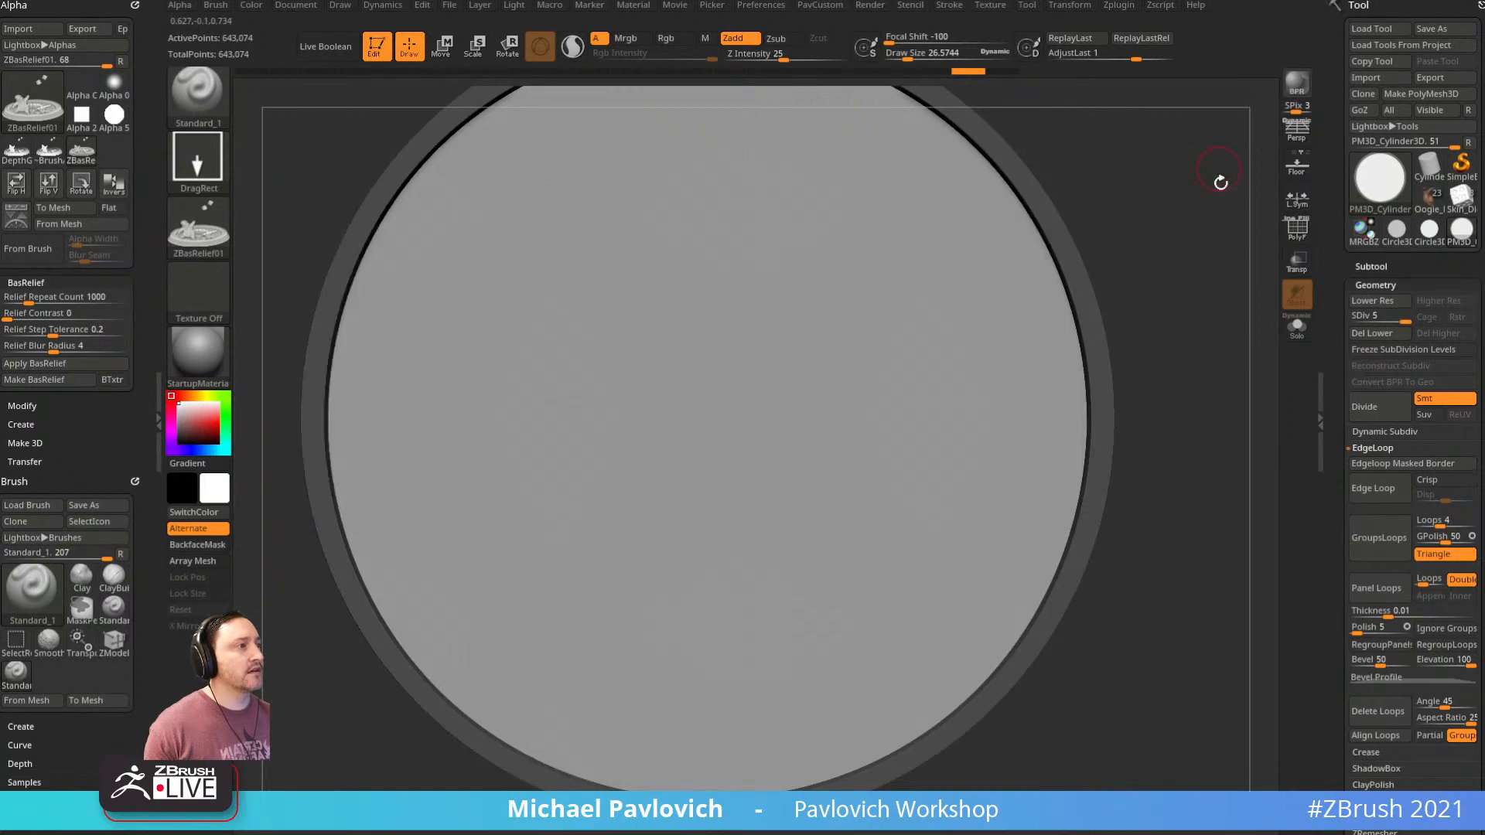
{"action": "mouse_move", "coordinate": [1220, 180]}
{"action": "left_mouse_down", "text": "alt"}
{"action": "mouse_move", "coordinate": [738, 401]}
{"action": "mouse_move", "coordinate": [700, 619]}
{"action": "mouse_move", "coordinate": [704, 702]}
{"action": "left_mouse_up", "text": "alt"}
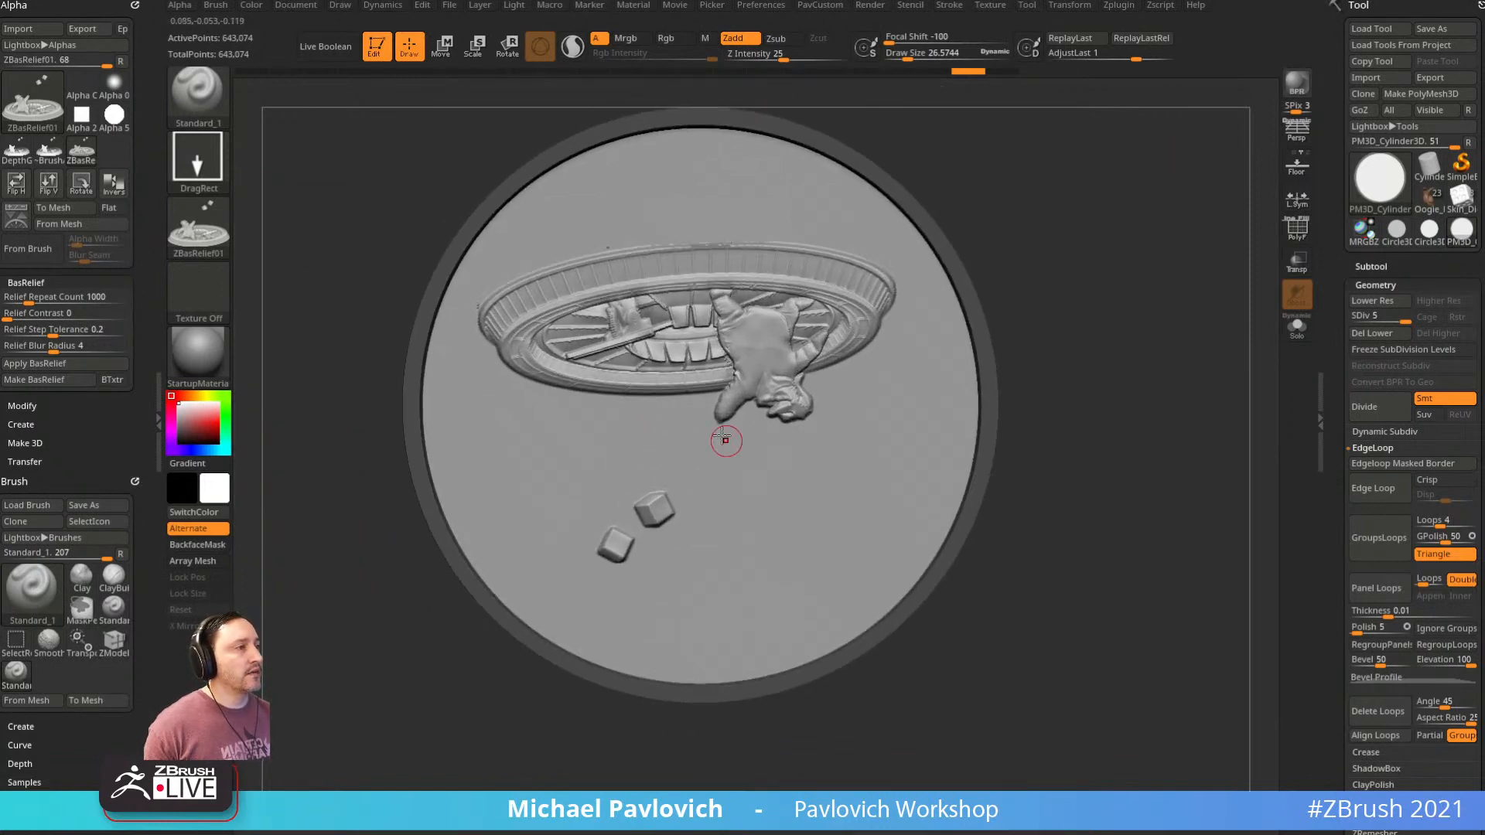
{"action": "key", "text": "ctrl+z"}
{"action": "left_click_drag", "start_coordinate": [703, 397], "coordinate": [687, 84]}
{"action": "left_click_drag", "start_coordinate": [1117, 331], "coordinate": [1098, 345]}
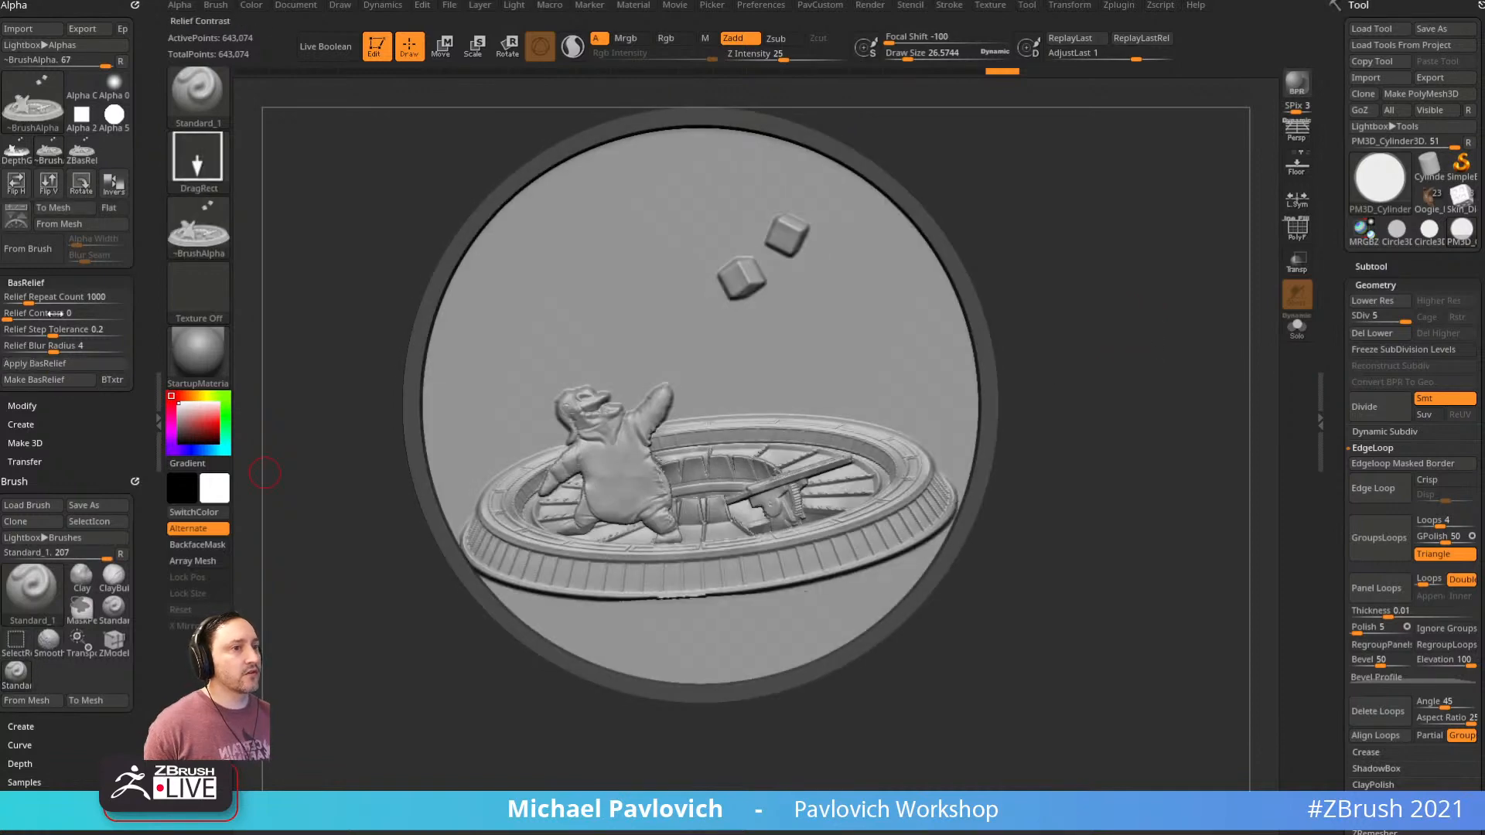
{"action": "key", "text": "ctrl+z"}
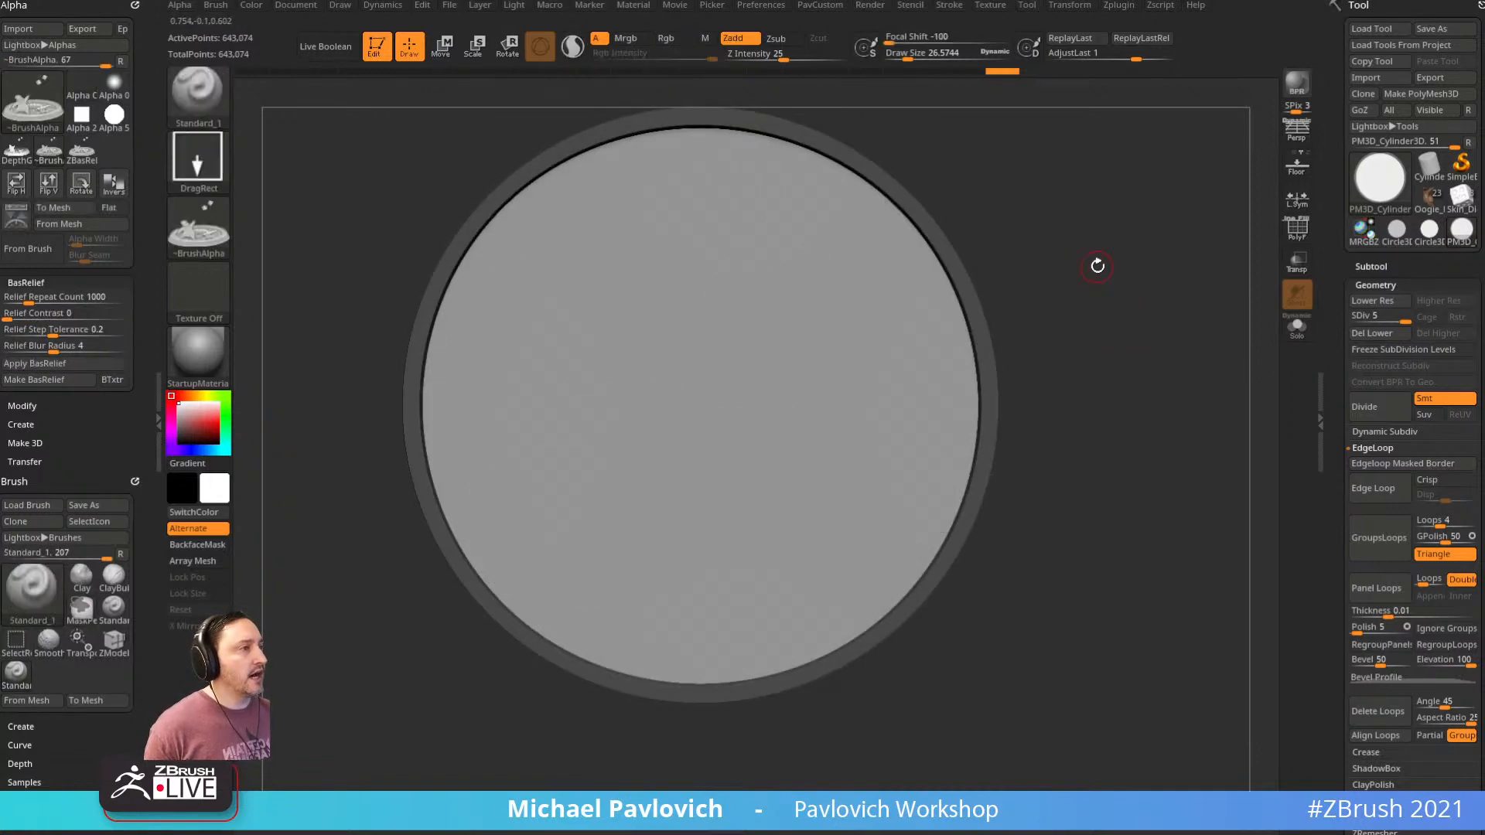
Switch to the Oogie Boogie scene tool and show only the Oogie_high subtool
{"action": "left_click", "coordinate": [1390, 203]}
{"action": "left_click_drag", "start_coordinate": [1272, 346], "coordinate": [1036, 310]}
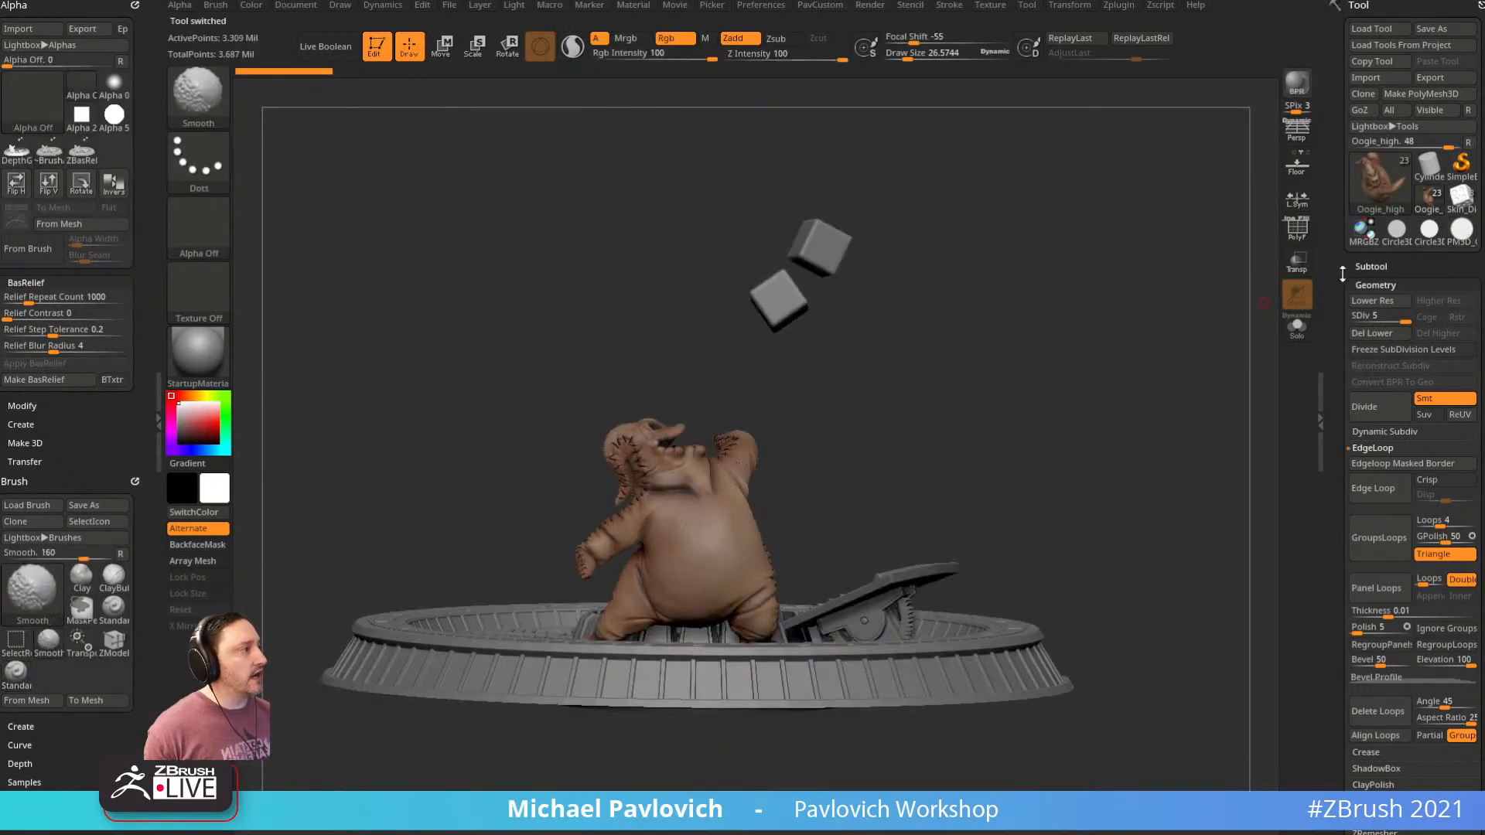
{"action": "left_click", "coordinate": [1372, 266]}
{"action": "left_click", "coordinate": [1467, 277], "text": "shift"}
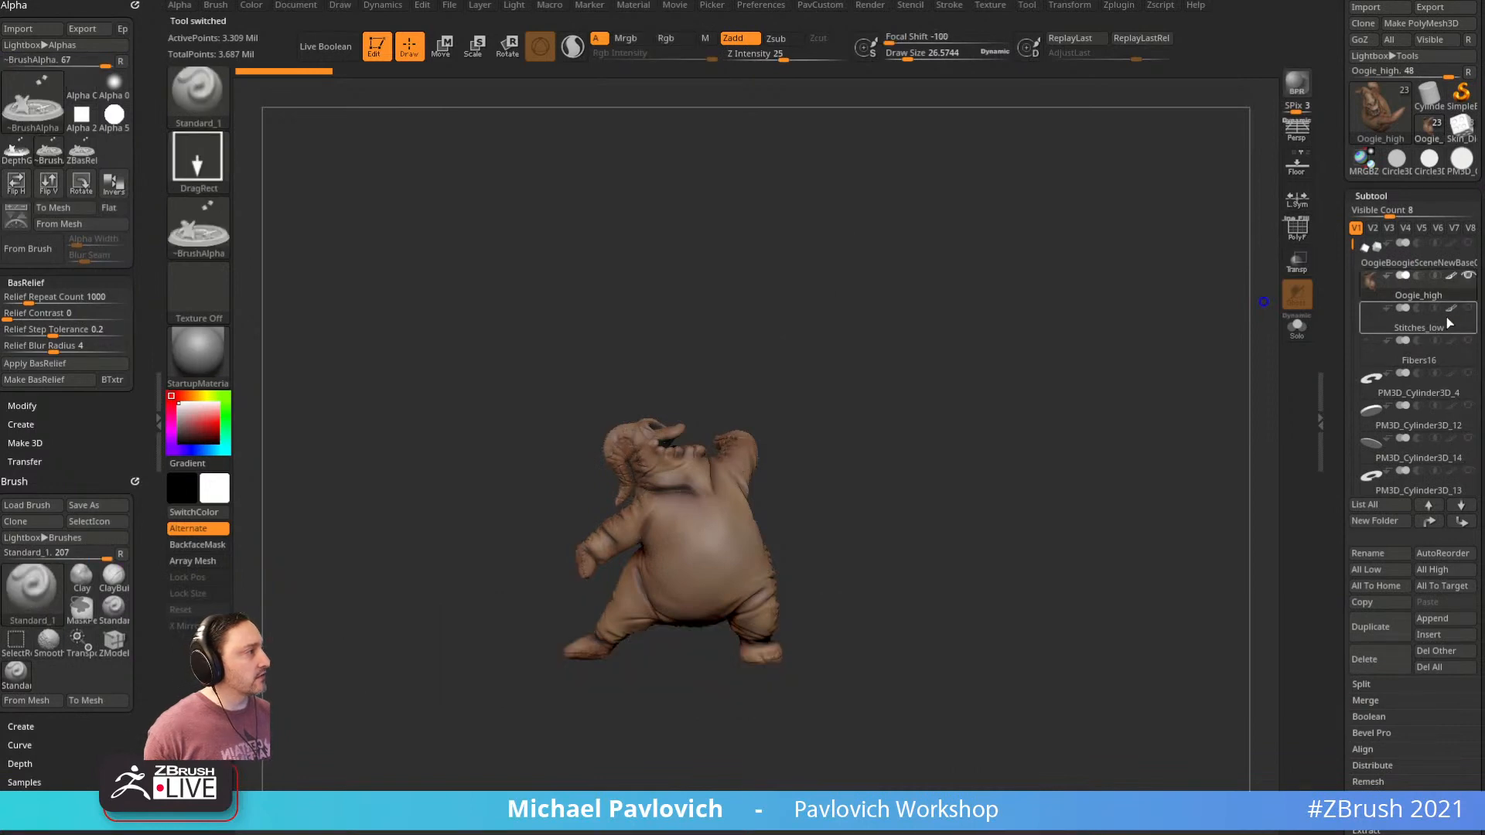
Show the Stitches_low subtool with Oogie_high and make a BasRelief alpha of the front view
{"action": "left_click", "coordinate": [1466, 311]}
{"action": "left_click_drag", "start_coordinate": [1016, 382], "coordinate": [1074, 413]}
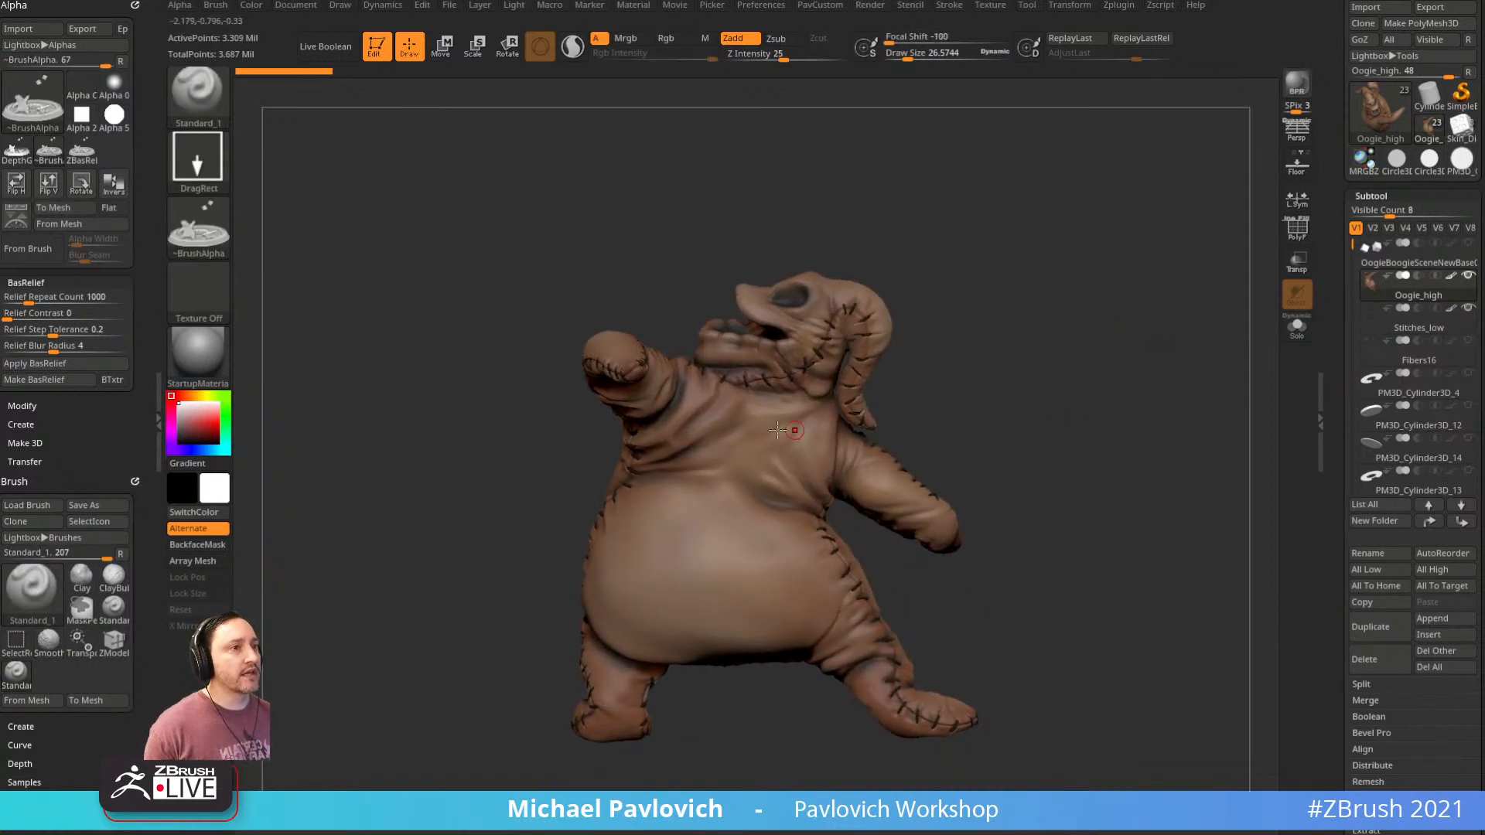
{"action": "left_click", "coordinate": [66, 381]}
{"action": "mouse_move", "coordinate": [211, 224]}
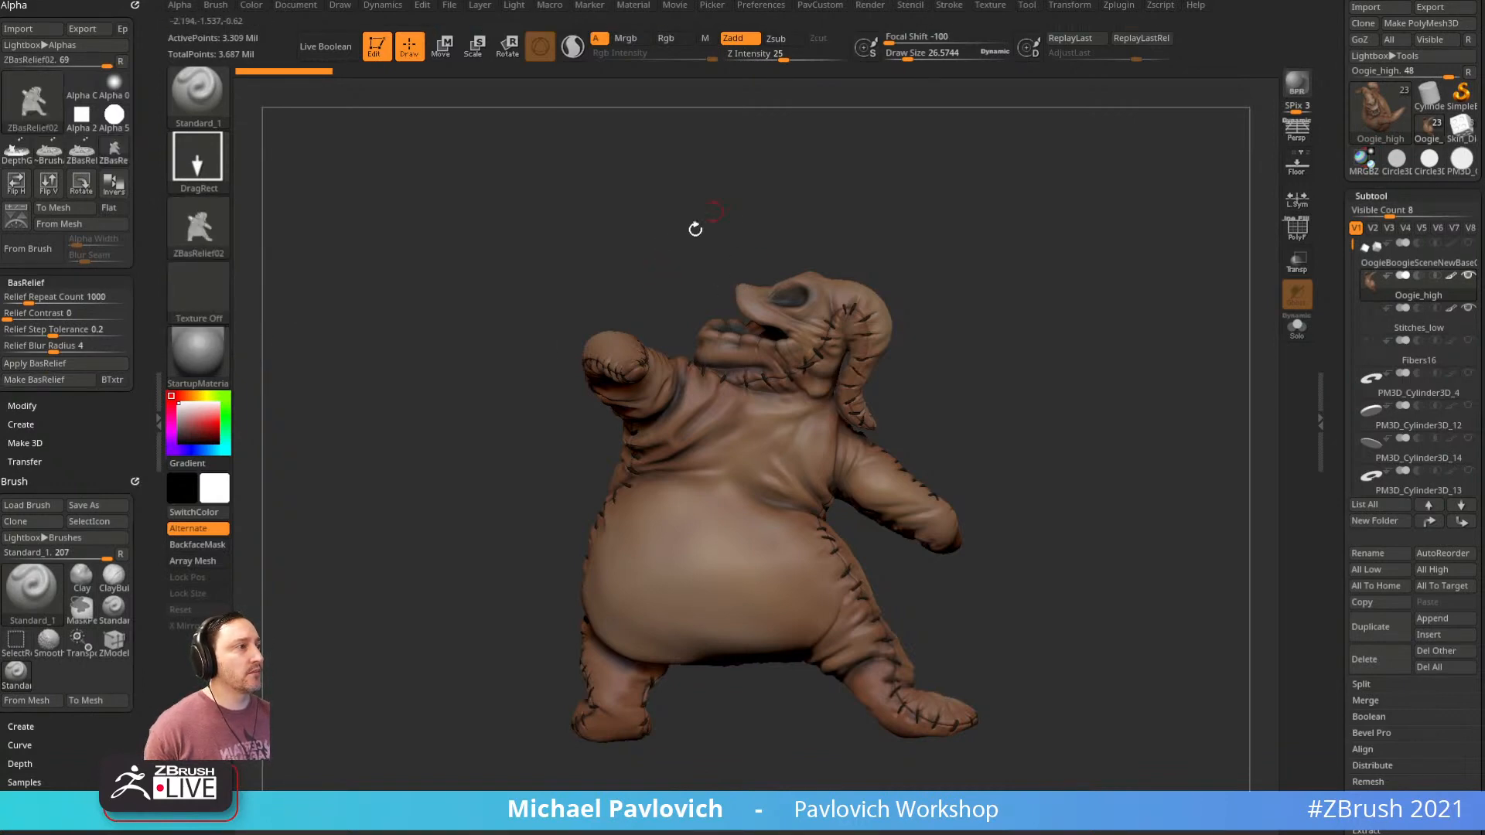
Resize the document to a square 1024 × 1024 canvas
{"action": "left_click", "coordinate": [280, 5]}
{"action": "left_click", "coordinate": [321, 352]}
{"action": "left_click", "coordinate": [363, 334]}
{"action": "type", "text": "768"}
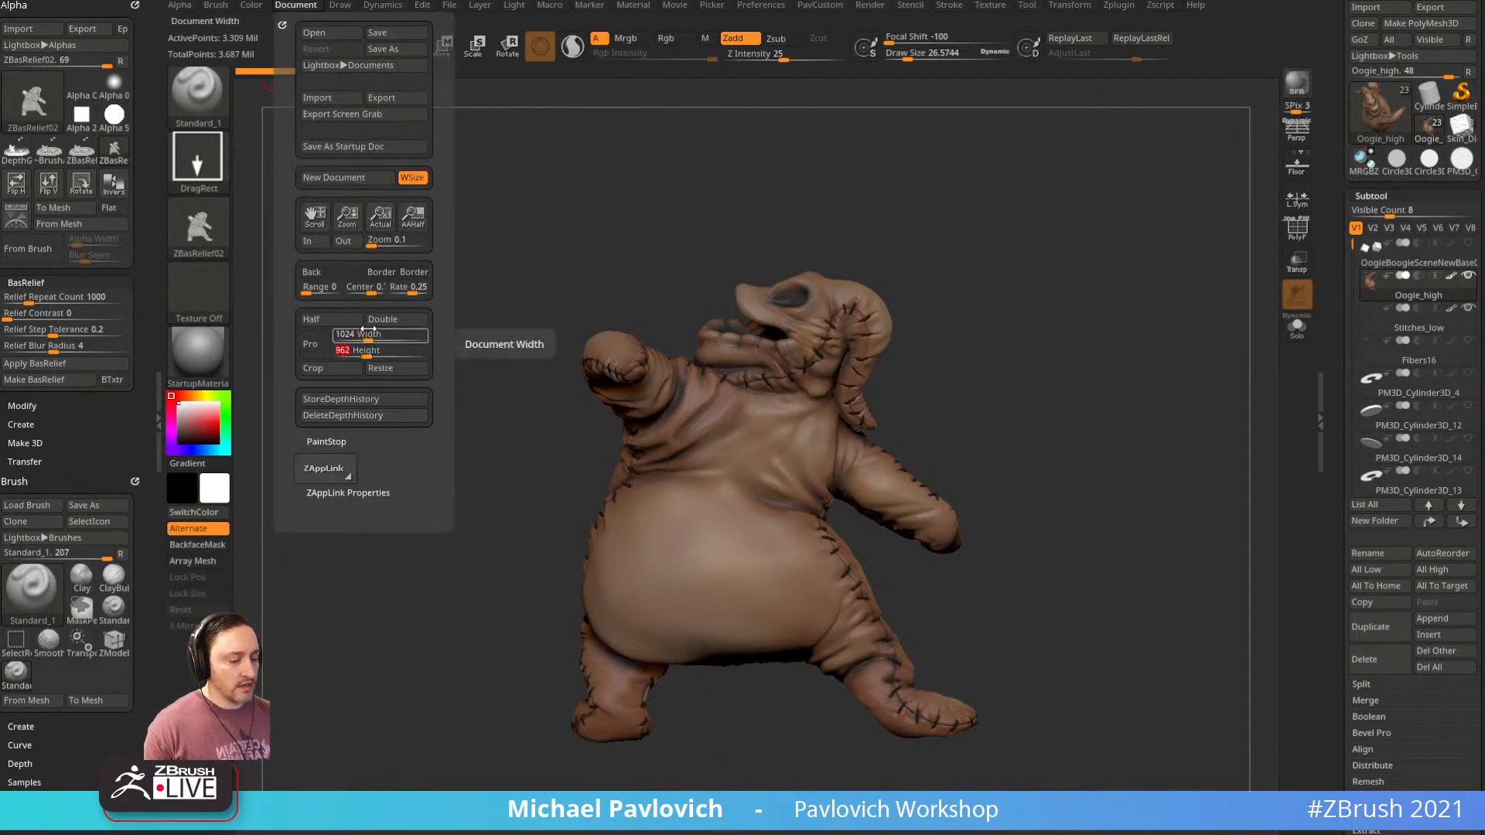
{"action": "left_click", "coordinate": [380, 369]}
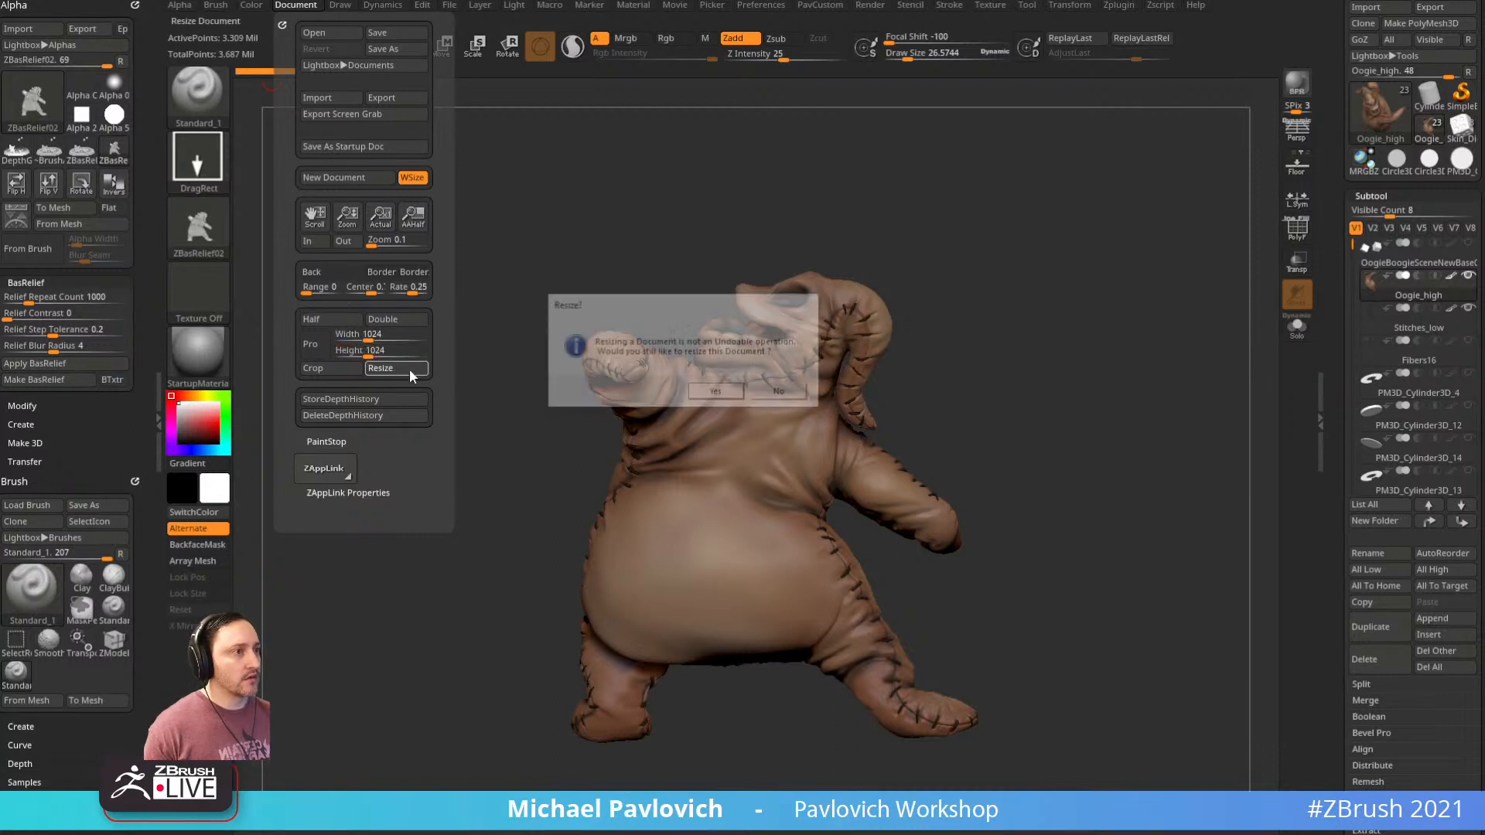
{"action": "left_click", "coordinate": [716, 391]}
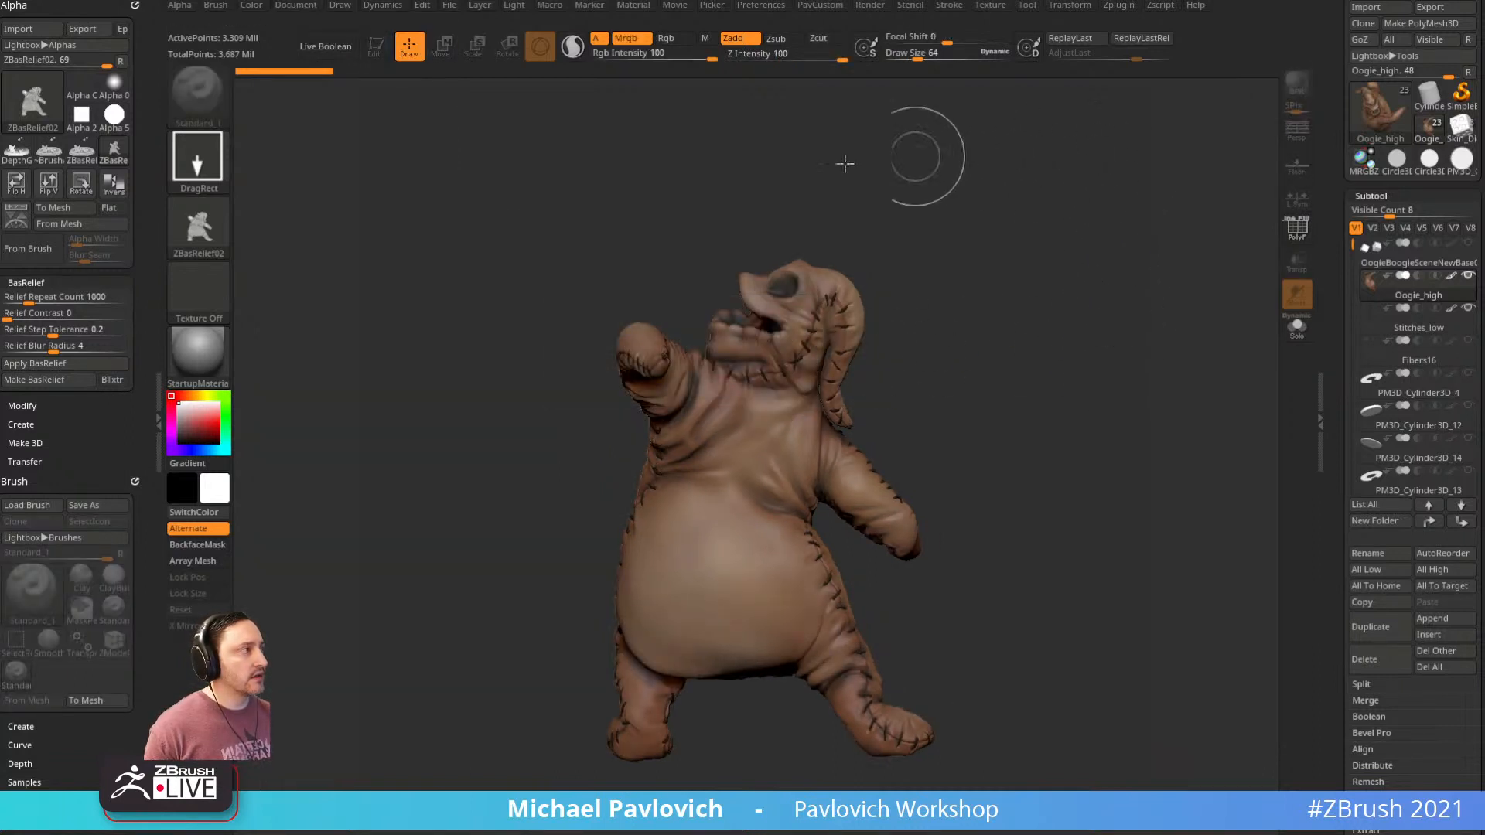
Set the document background to a lighter grey and scale the document view to fit the canvas area
{"action": "left_click", "coordinate": [309, 5]}
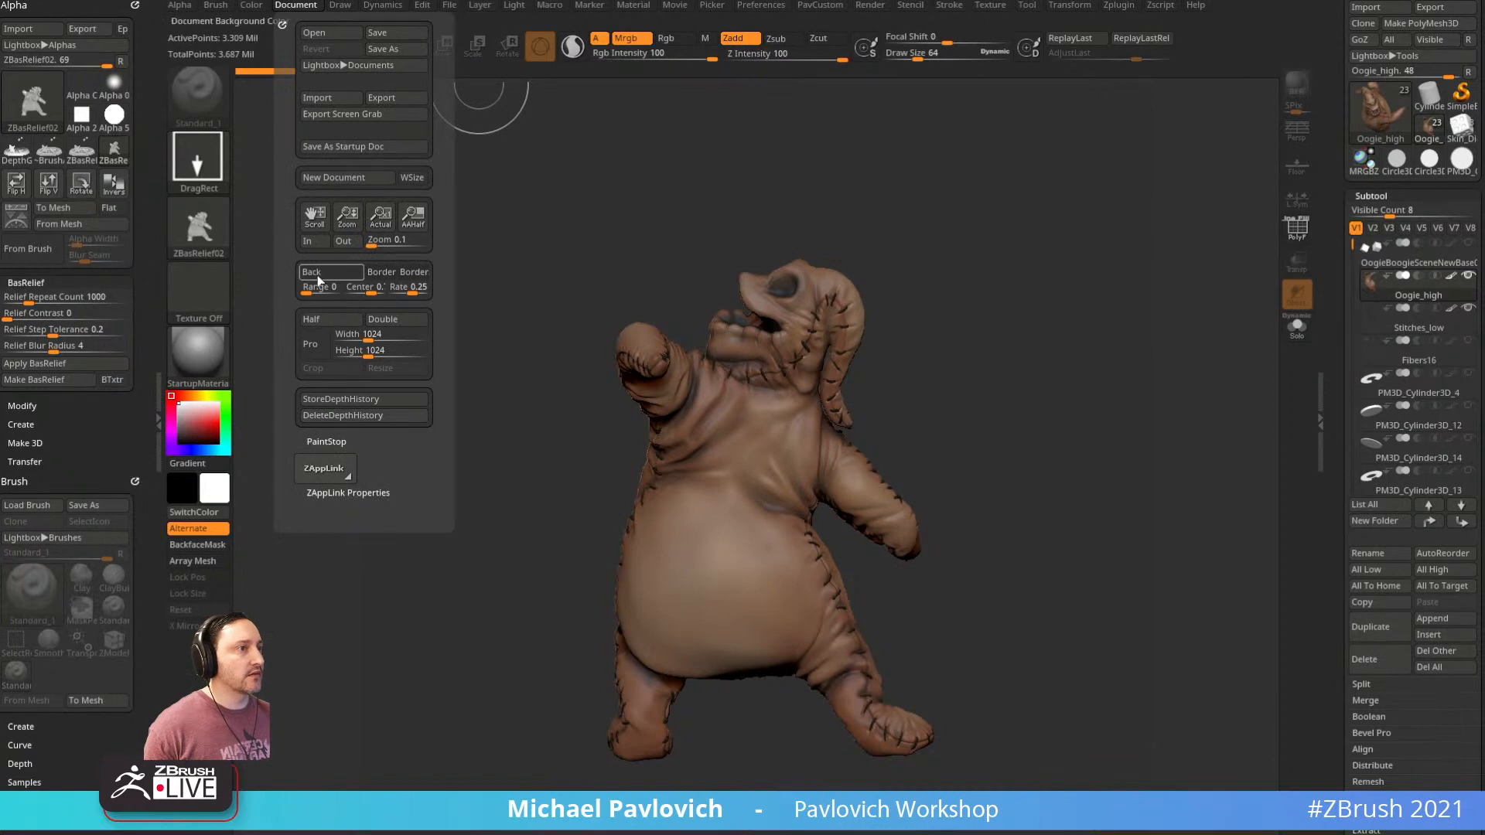
{"action": "left_click_drag", "start_coordinate": [211, 381], "coordinate": [188, 414]}
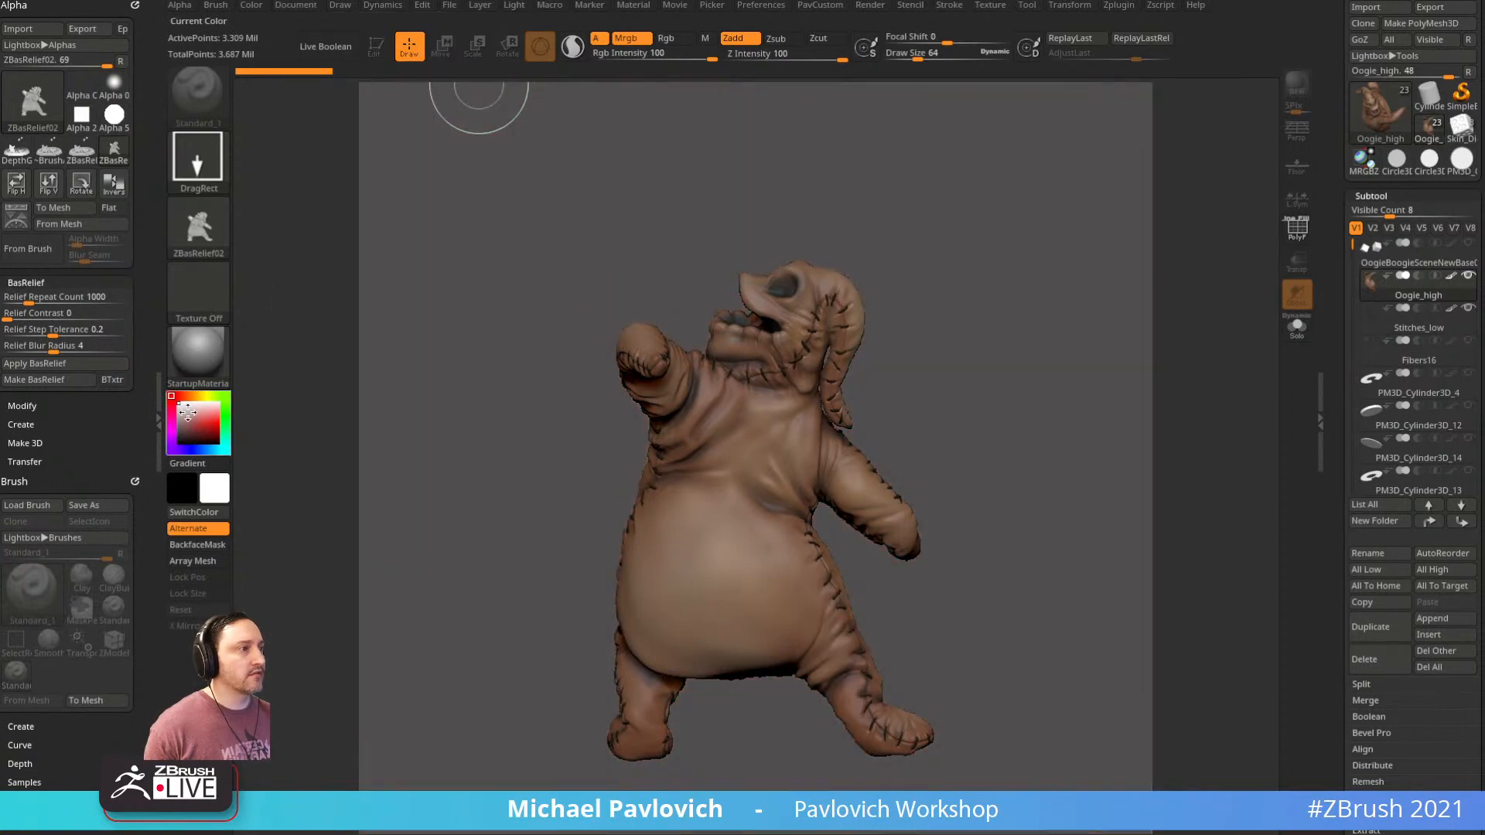
{"action": "left_click", "coordinate": [277, 5]}
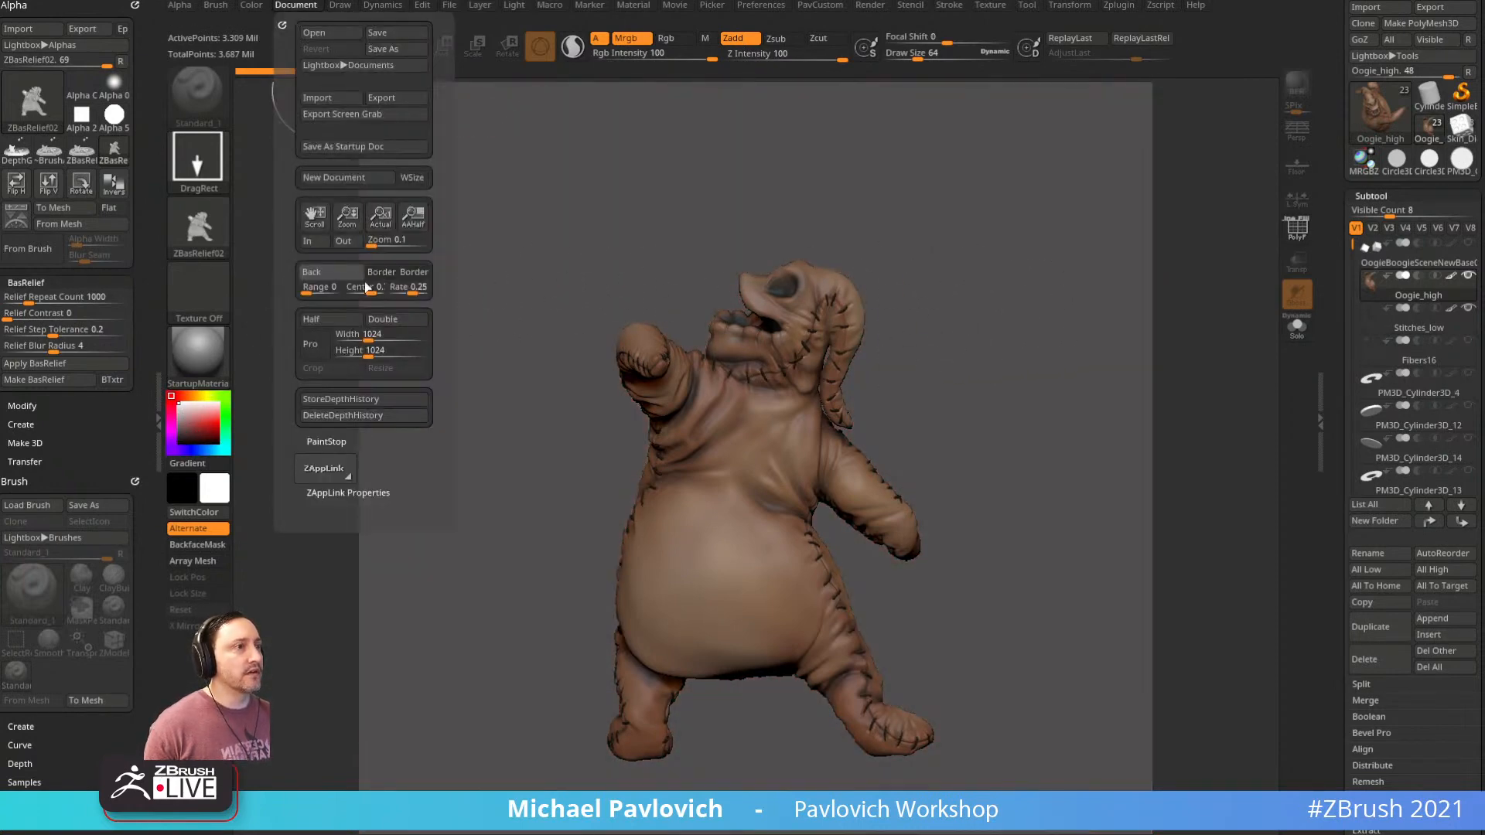
{"action": "left_click", "coordinate": [406, 220]}
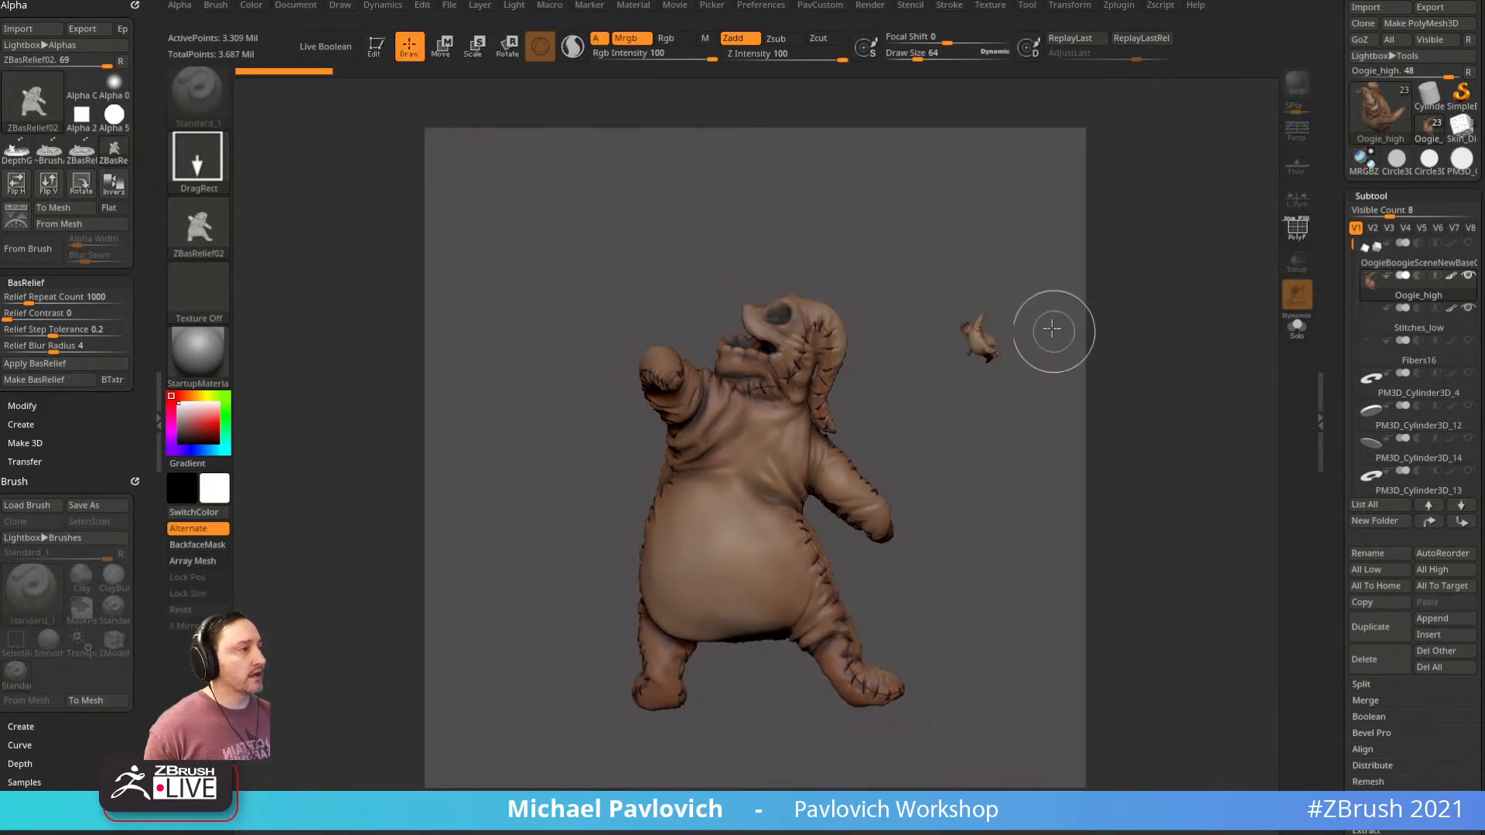
Clear the canvas, redraw Oogie in Edit mode, and make another BasRelief alpha from a turned, framed view
{"action": "key", "text": "ctrl+n"}
{"action": "left_click_drag", "start_coordinate": [770, 387], "coordinate": [781, 566]}
{"action": "key", "text": "t"}
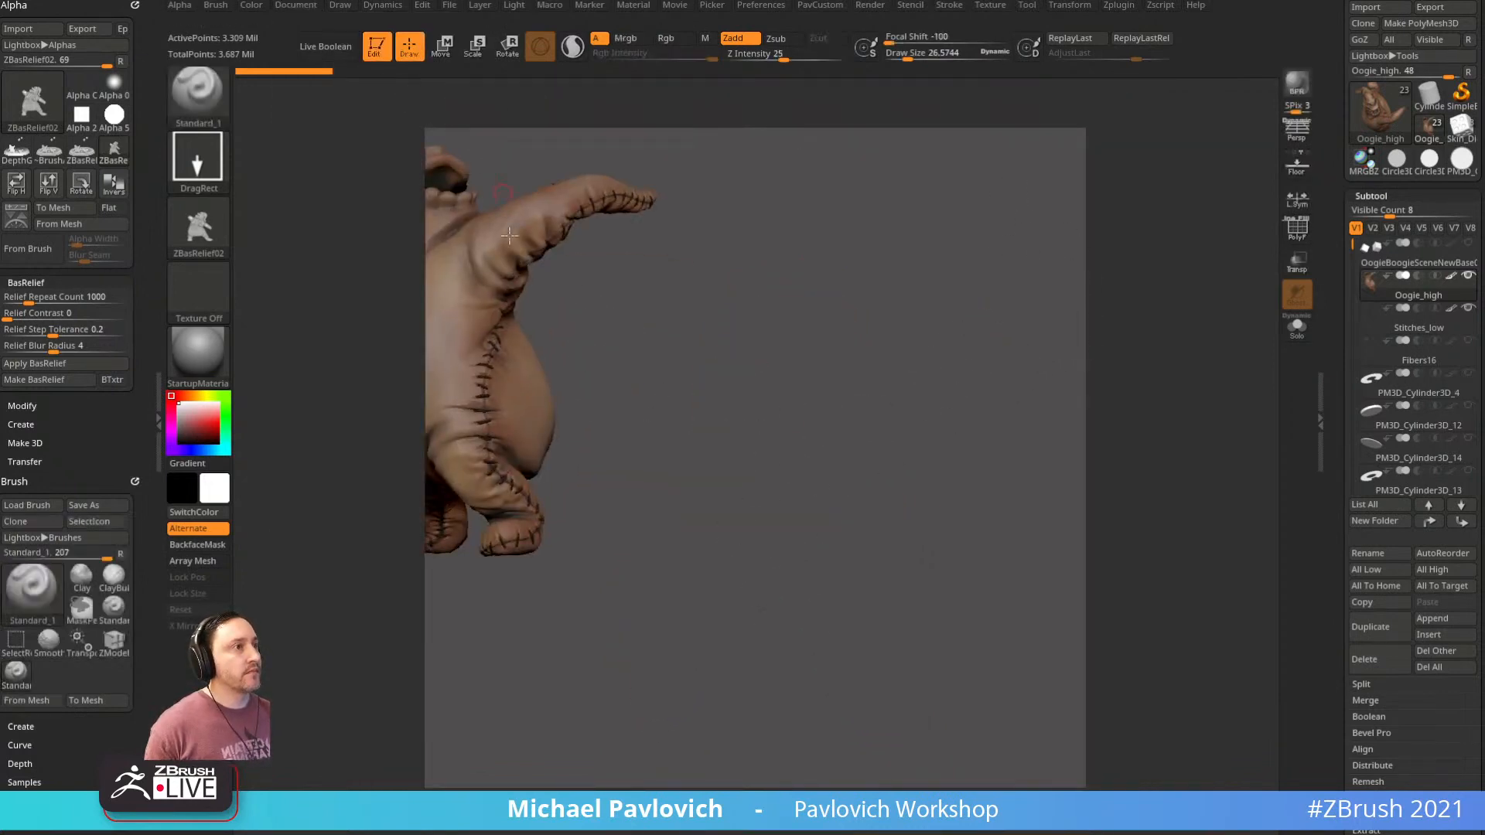
{"action": "key", "text": "f"}
{"action": "left_click_drag", "start_coordinate": [859, 307], "coordinate": [994, 299]}
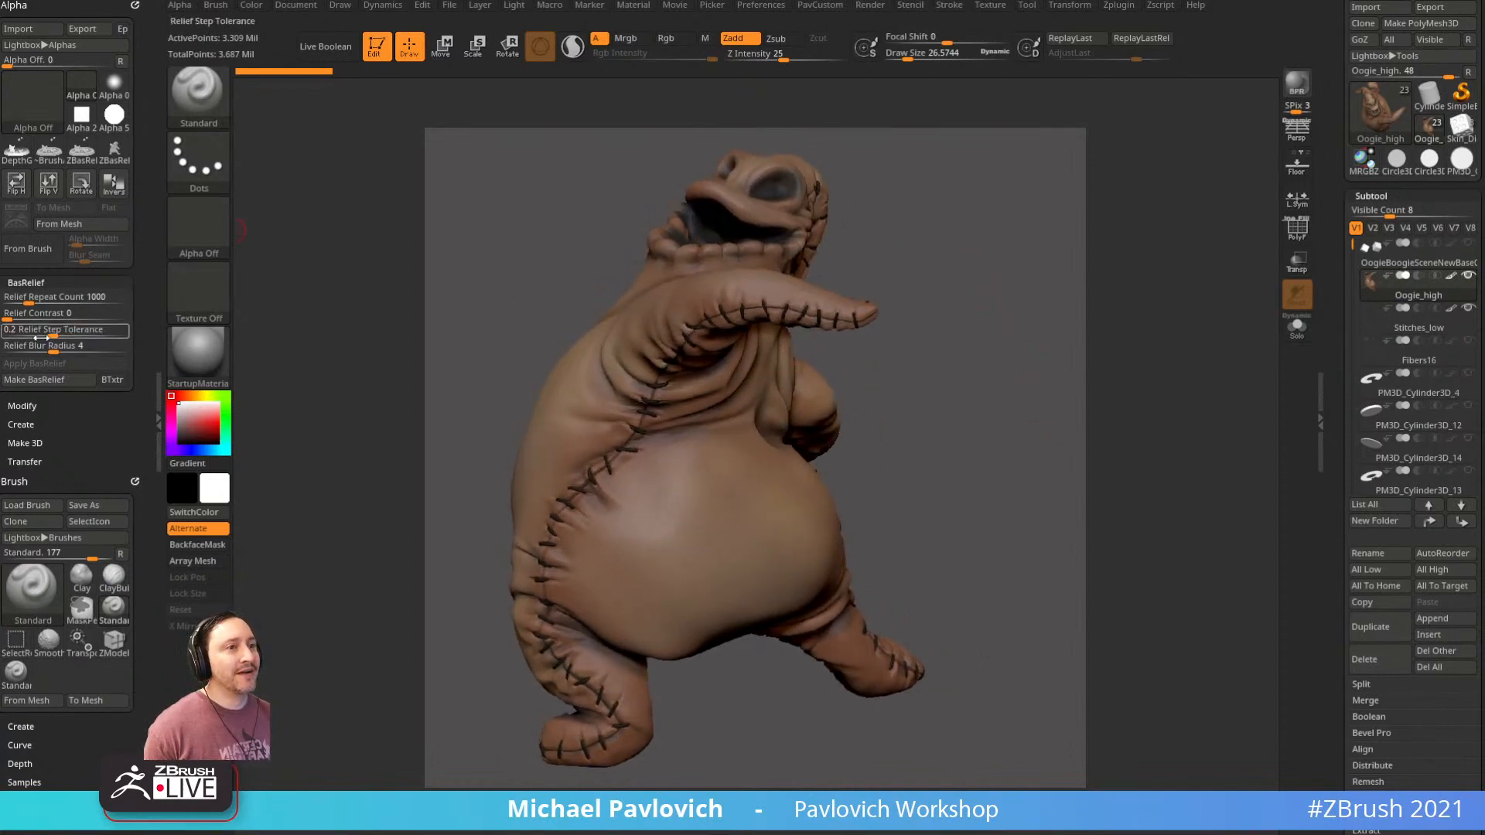
{"action": "left_click", "coordinate": [67, 381]}
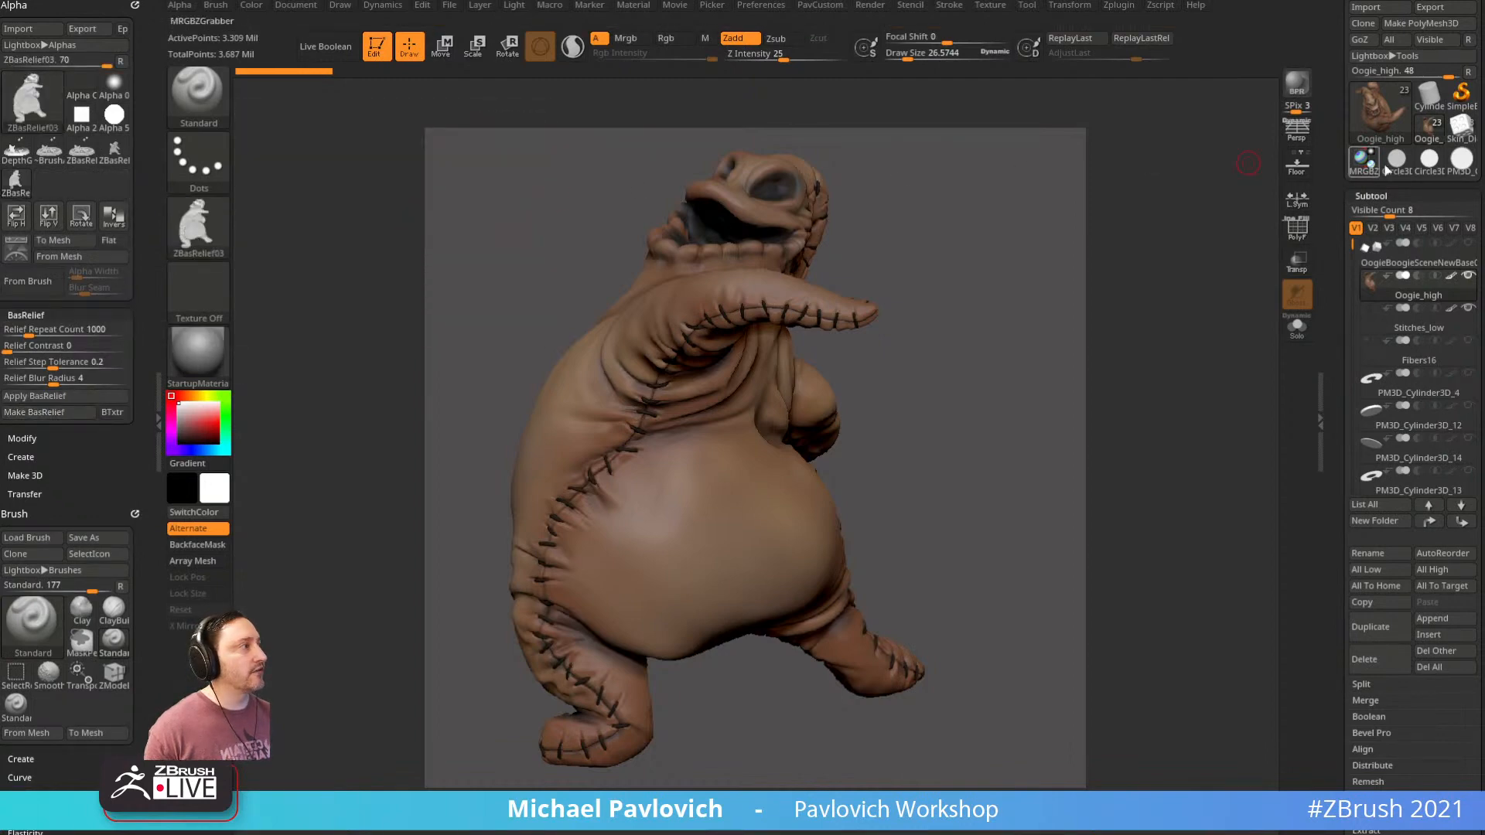
Switch to the PM3D_Cylinder3D disc tool and select the Standard_1 brush with the Oogie bas-relief alpha
{"action": "left_click", "coordinate": [1461, 161]}
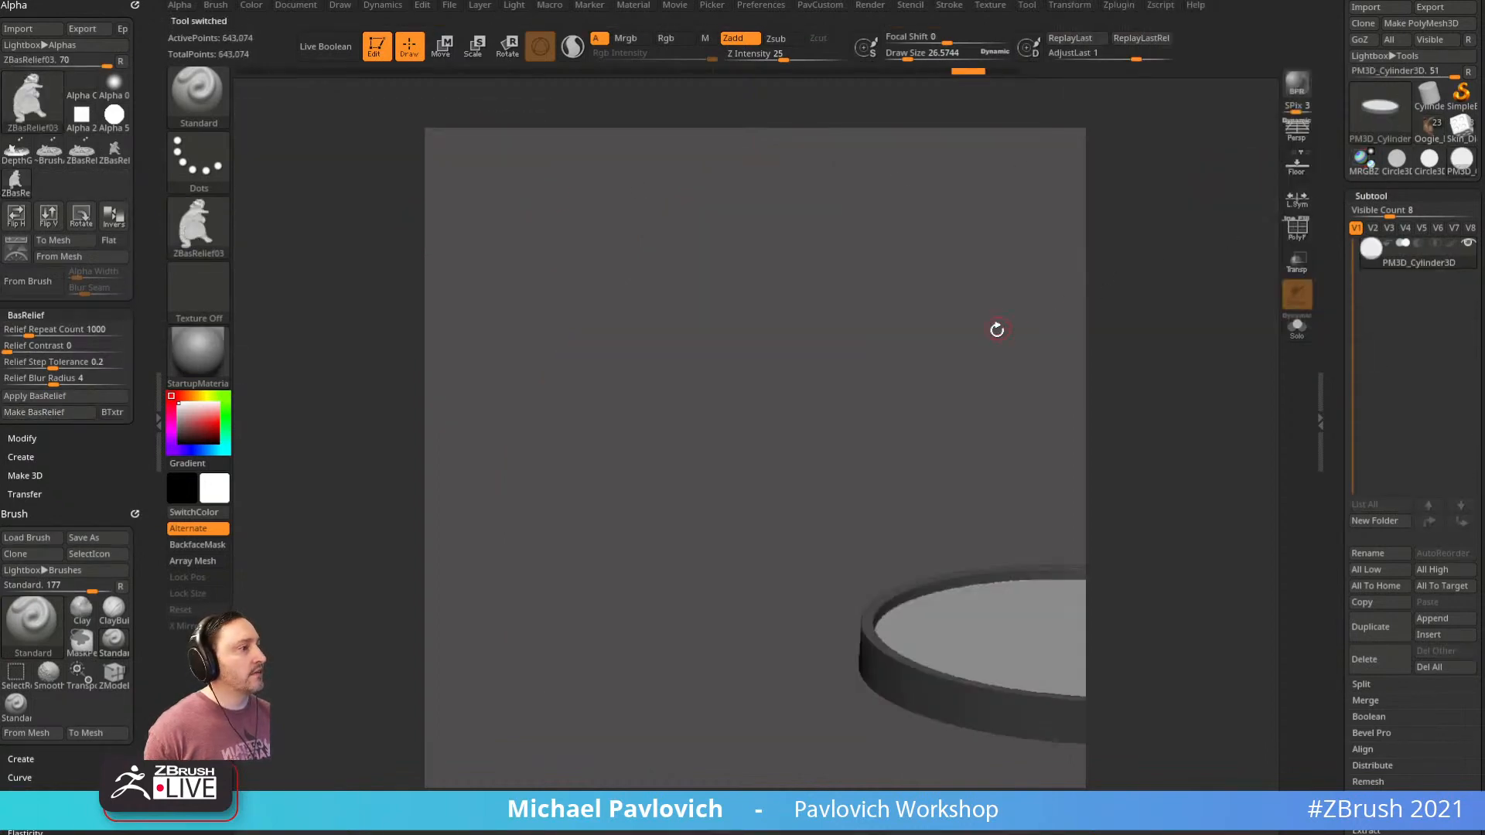
{"action": "key", "text": "f"}
{"action": "left_click_drag", "start_coordinate": [783, 199], "coordinate": [822, 336]}
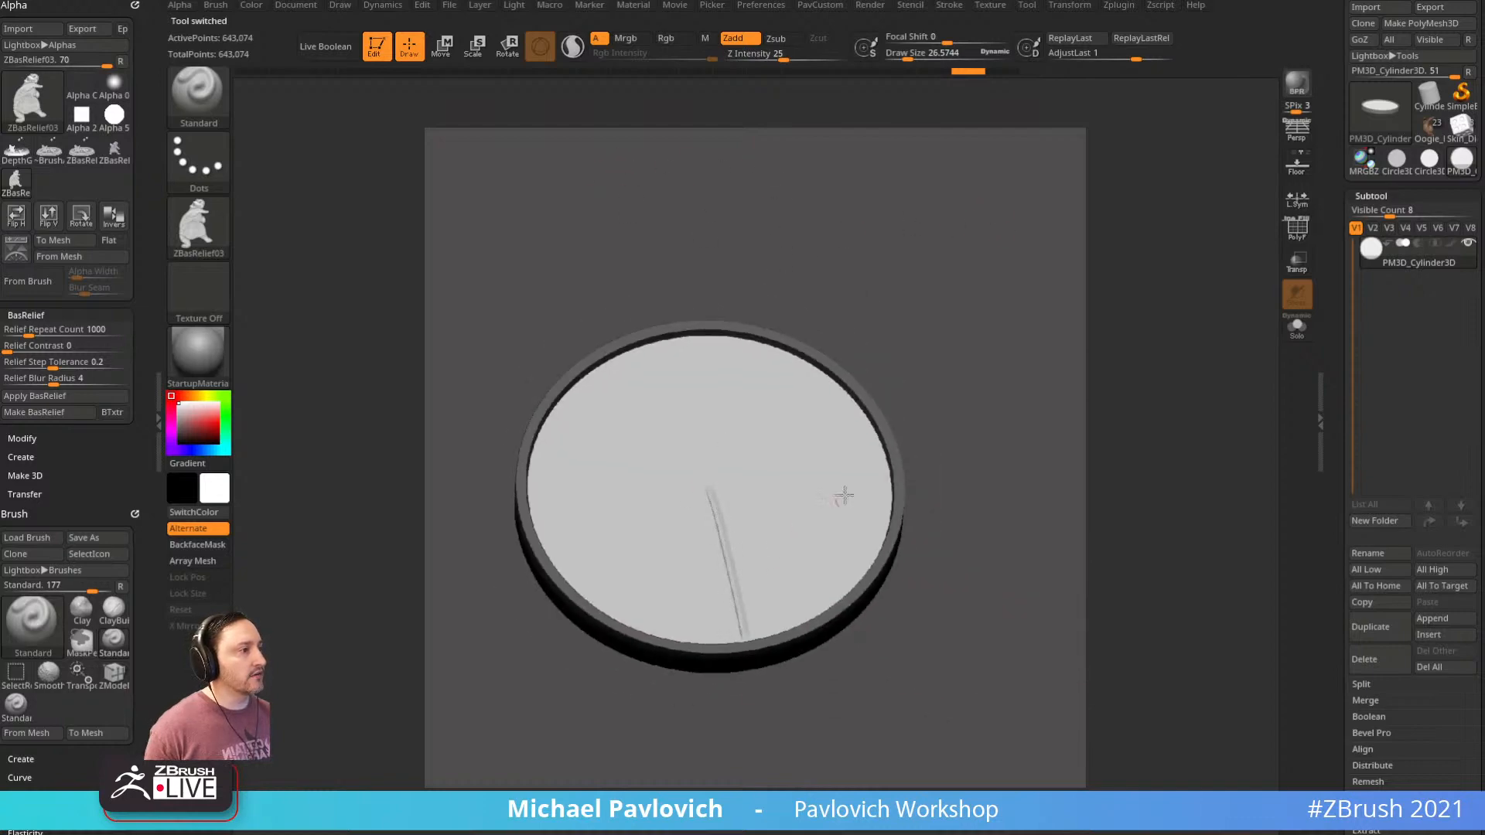
{"action": "left_click", "coordinate": [199, 162]}
{"action": "left_click", "coordinate": [199, 228]}
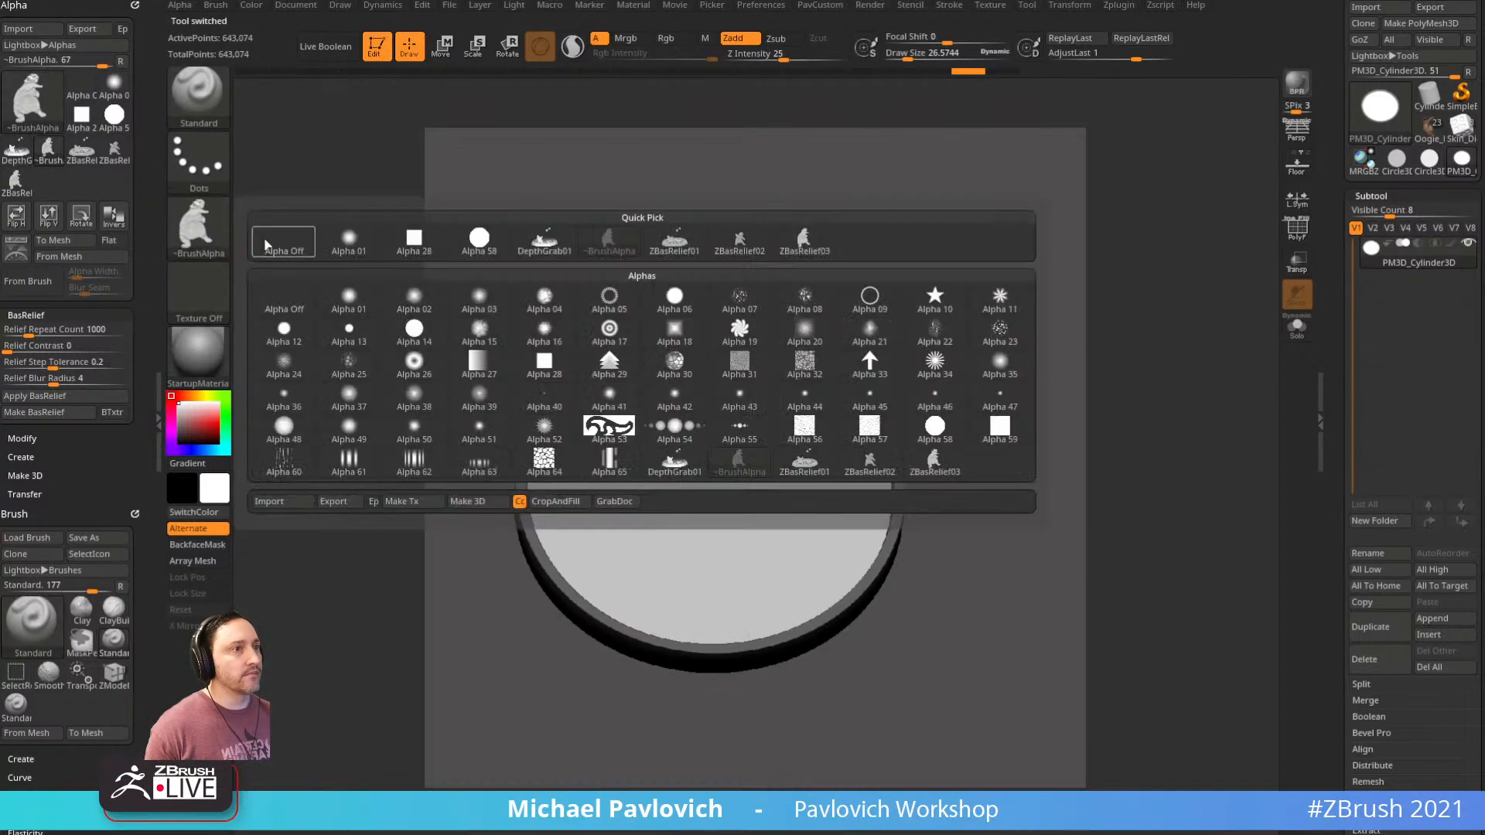
{"action": "left_click", "coordinate": [266, 246]}
{"action": "key", "text": "b"}
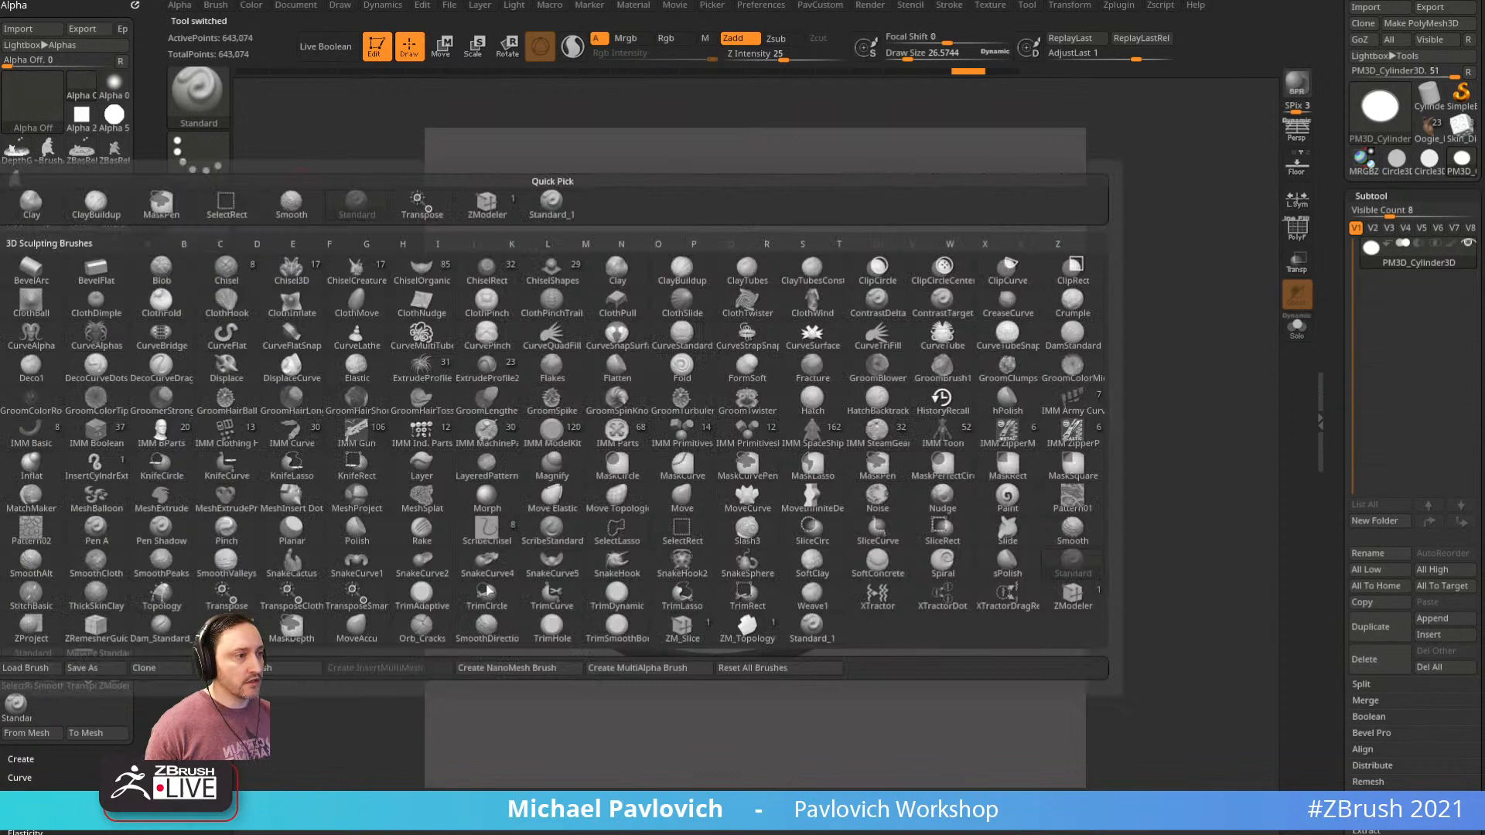
{"action": "left_click", "coordinate": [810, 640]}
{"action": "left_click", "coordinate": [199, 229]}
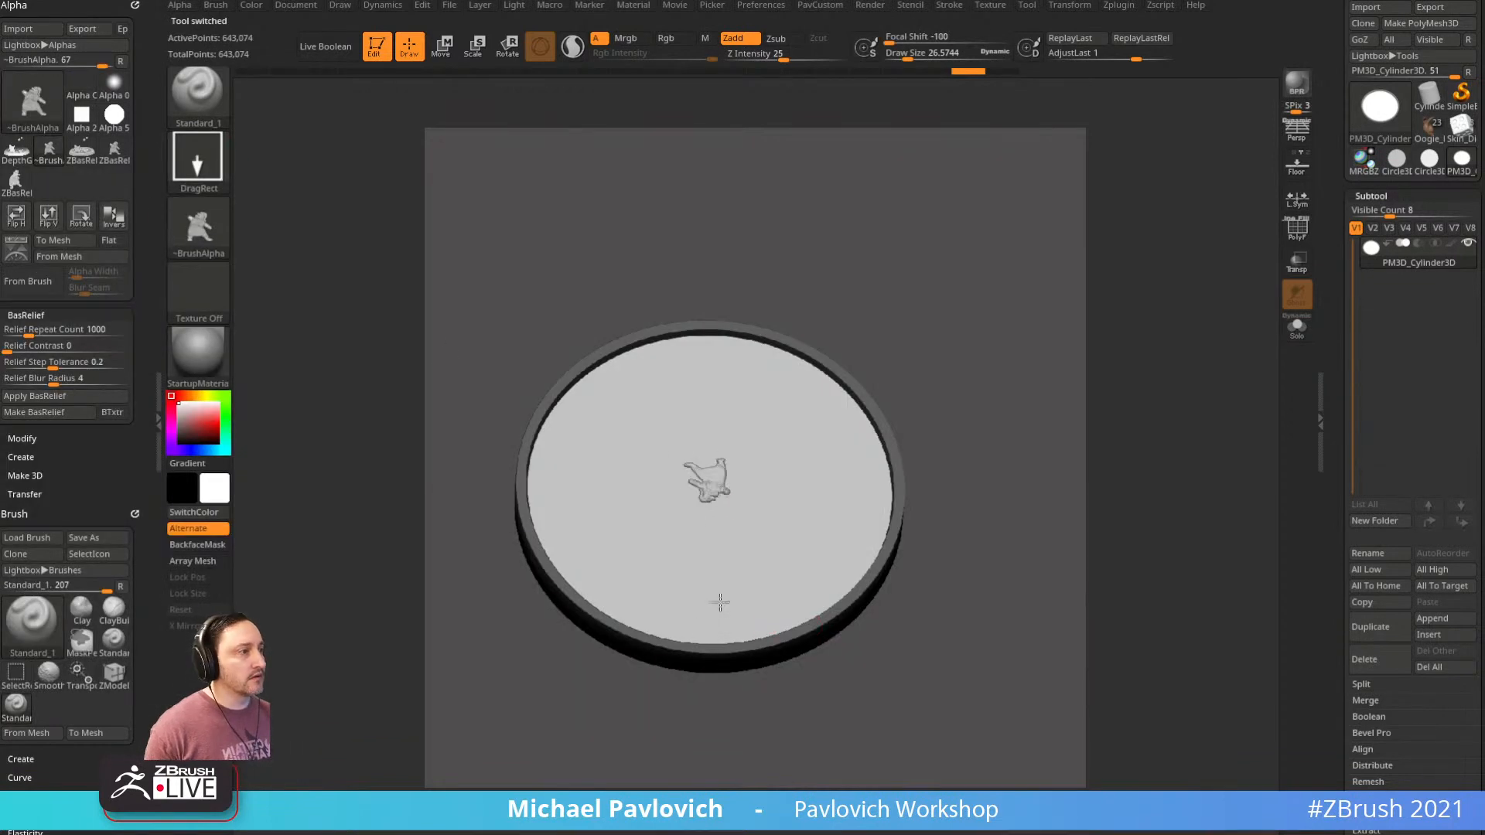
Try stamping the Oogie bas-relief alpha across the disc's inner face, and undo each stamp
{"action": "left_click_drag", "start_coordinate": [720, 603], "coordinate": [700, 665]}
{"action": "left_click_drag", "start_coordinate": [1001, 353], "coordinate": [887, 465], "text": "shift"}
{"action": "key", "text": "ctrl+z"}
{"action": "left_click_drag", "start_coordinate": [701, 524], "coordinate": [702, 2]}
{"action": "key", "text": "ctrl+z"}
{"action": "left_click_drag", "start_coordinate": [708, 530], "coordinate": [708, 2]}
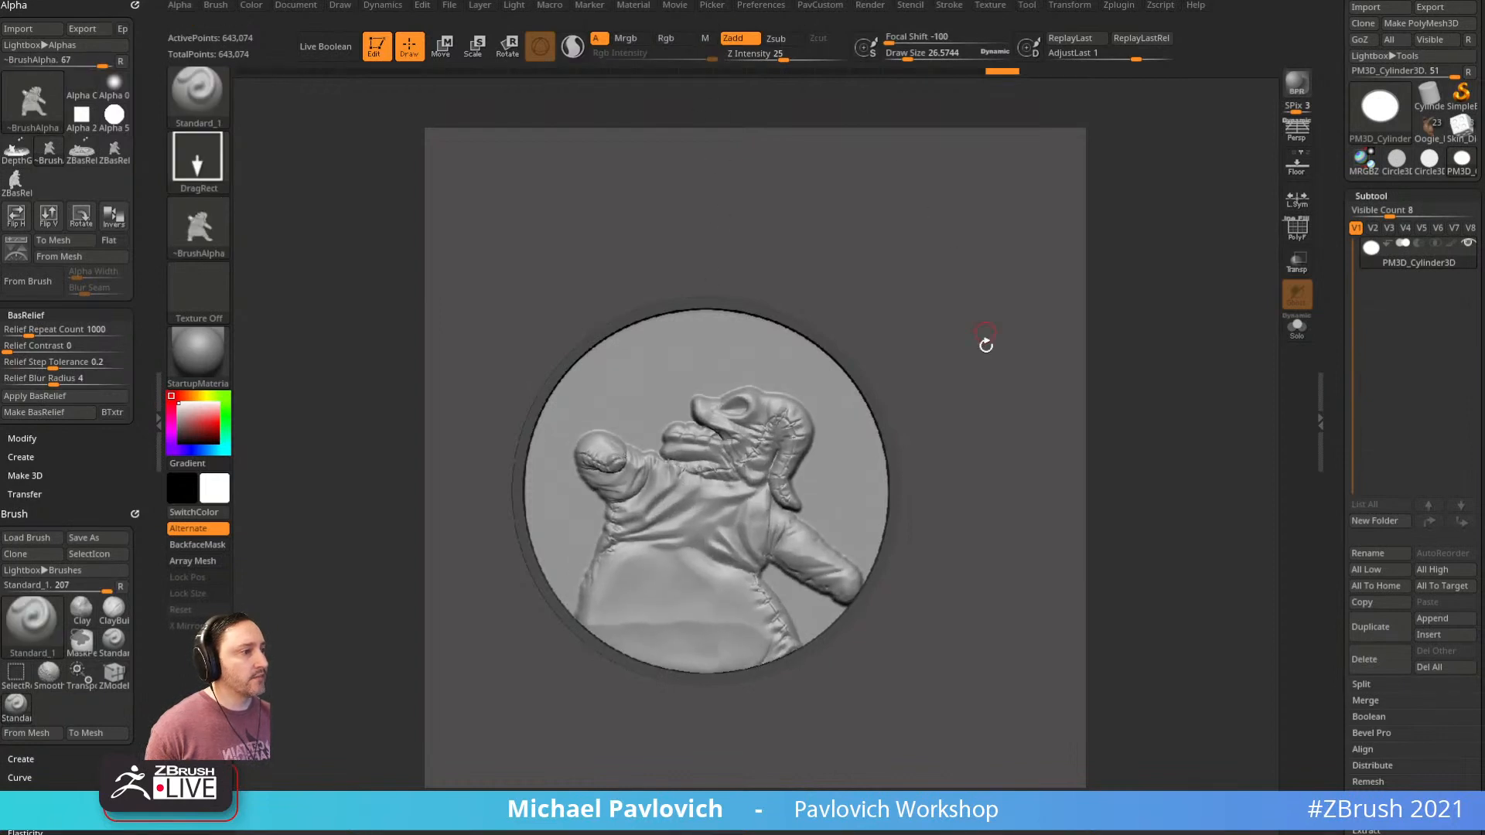
{"action": "key", "text": "ctrl+z"}
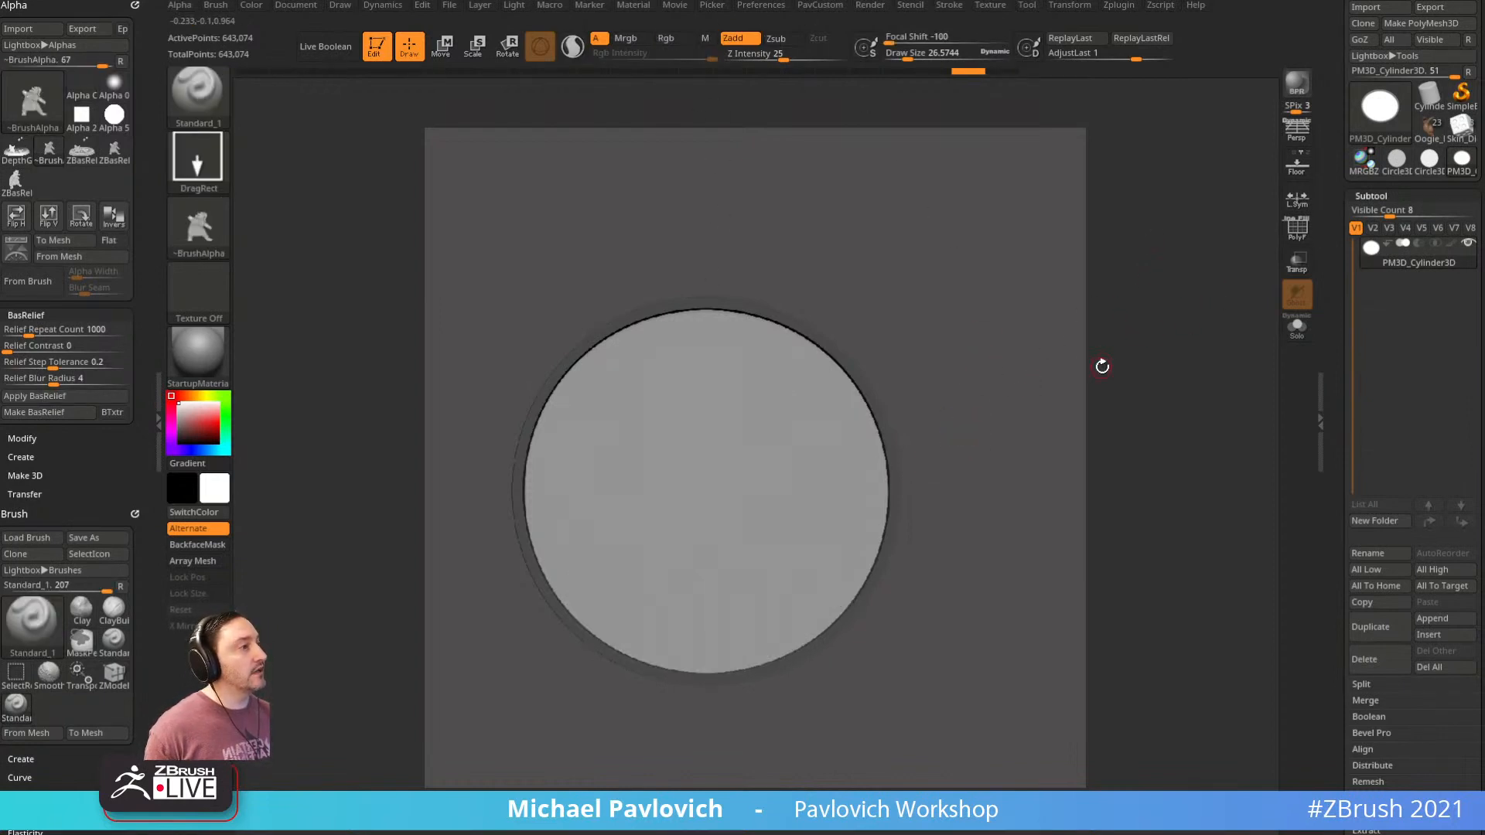
Switch back to the Oogie scene tool and insert the PM3D_Cylinder disc as a subtool below Oogie_high
{"action": "left_click", "coordinate": [1427, 132]}
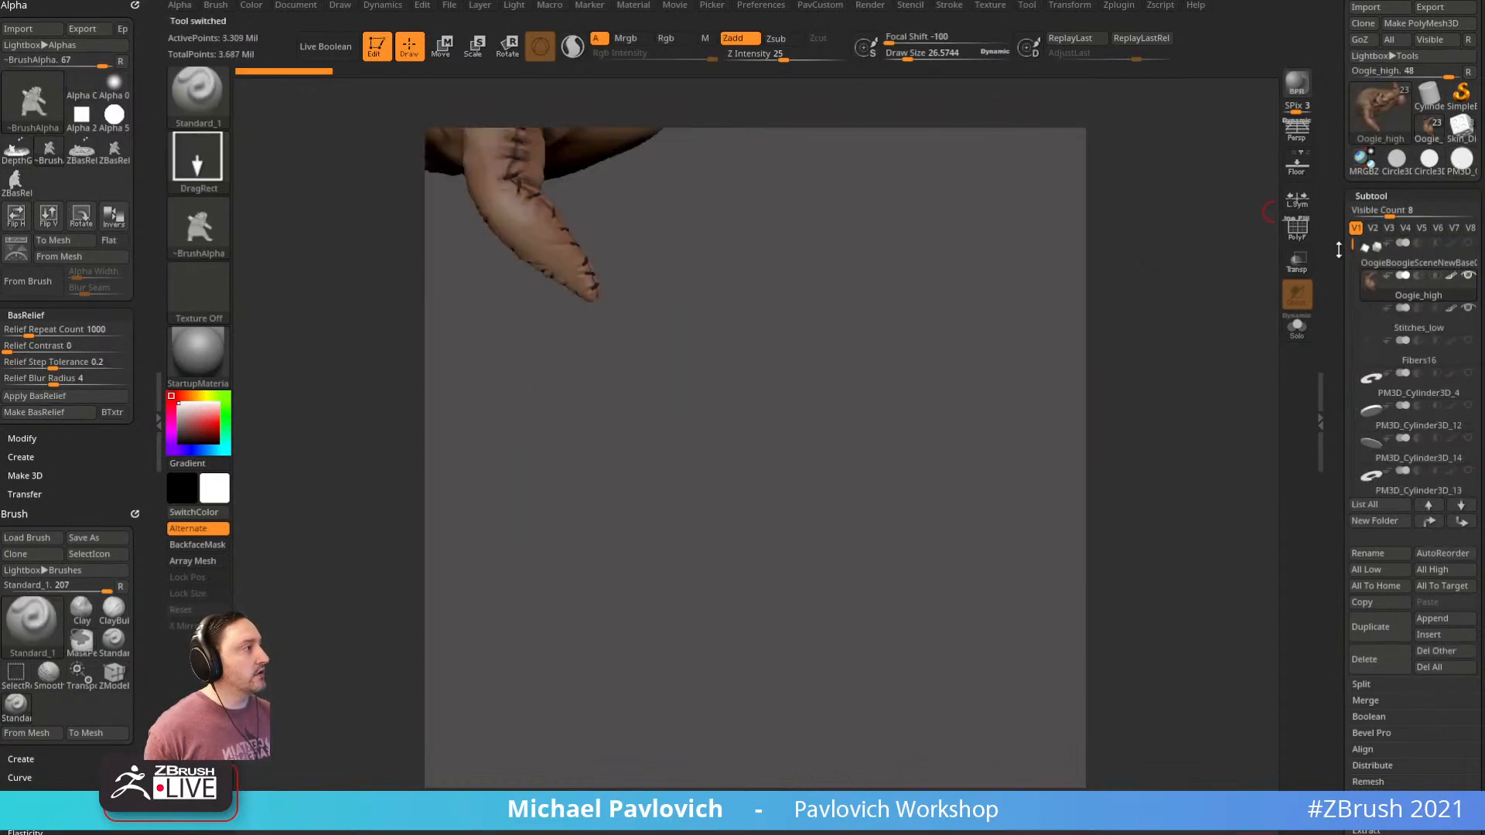
{"action": "left_click_drag", "start_coordinate": [1337, 472], "coordinate": [1337, 301]}
{"action": "left_click", "coordinate": [1432, 467]}
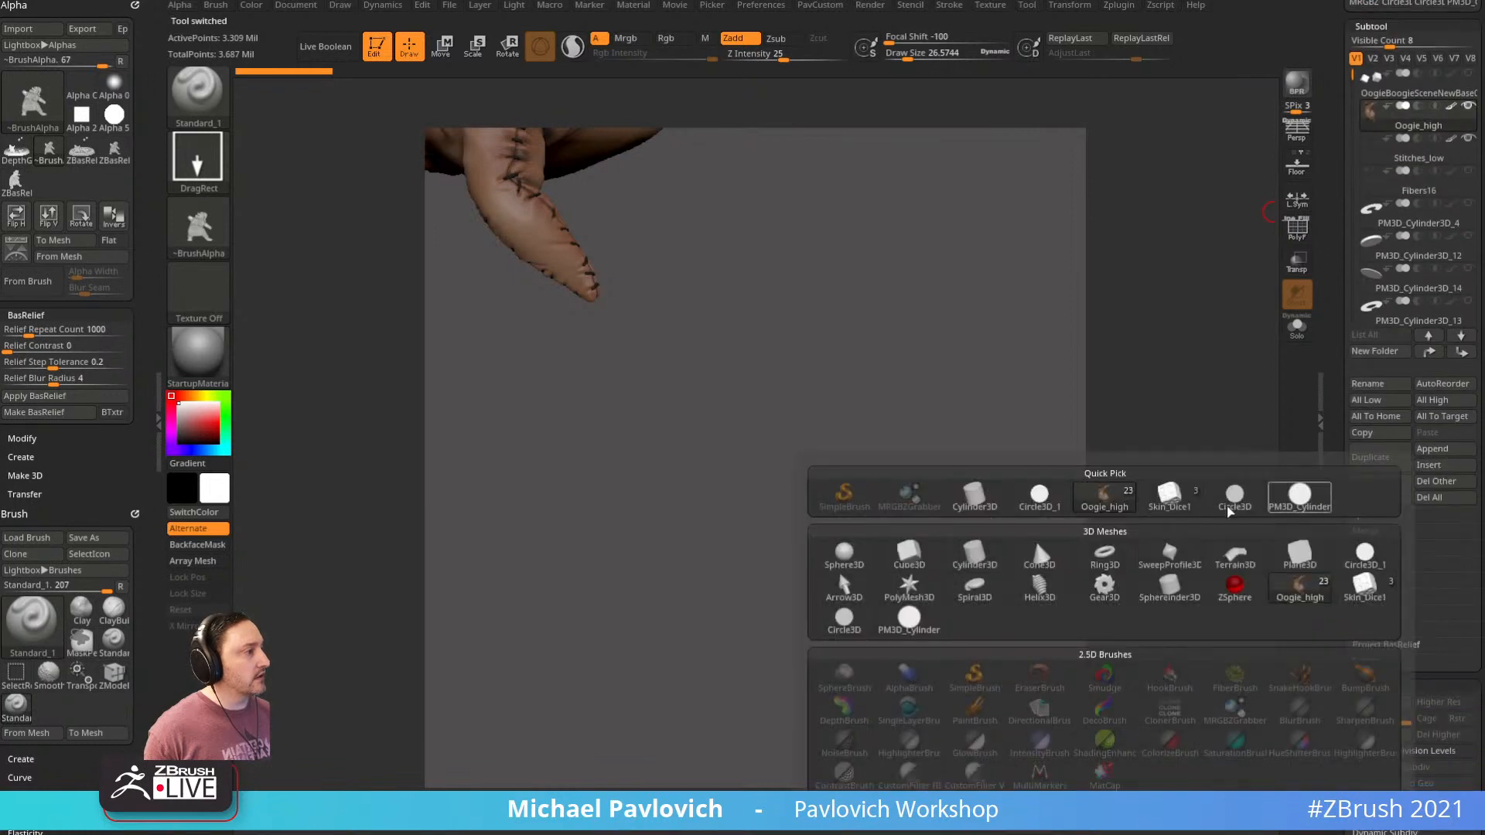
{"action": "left_click", "coordinate": [1293, 503]}
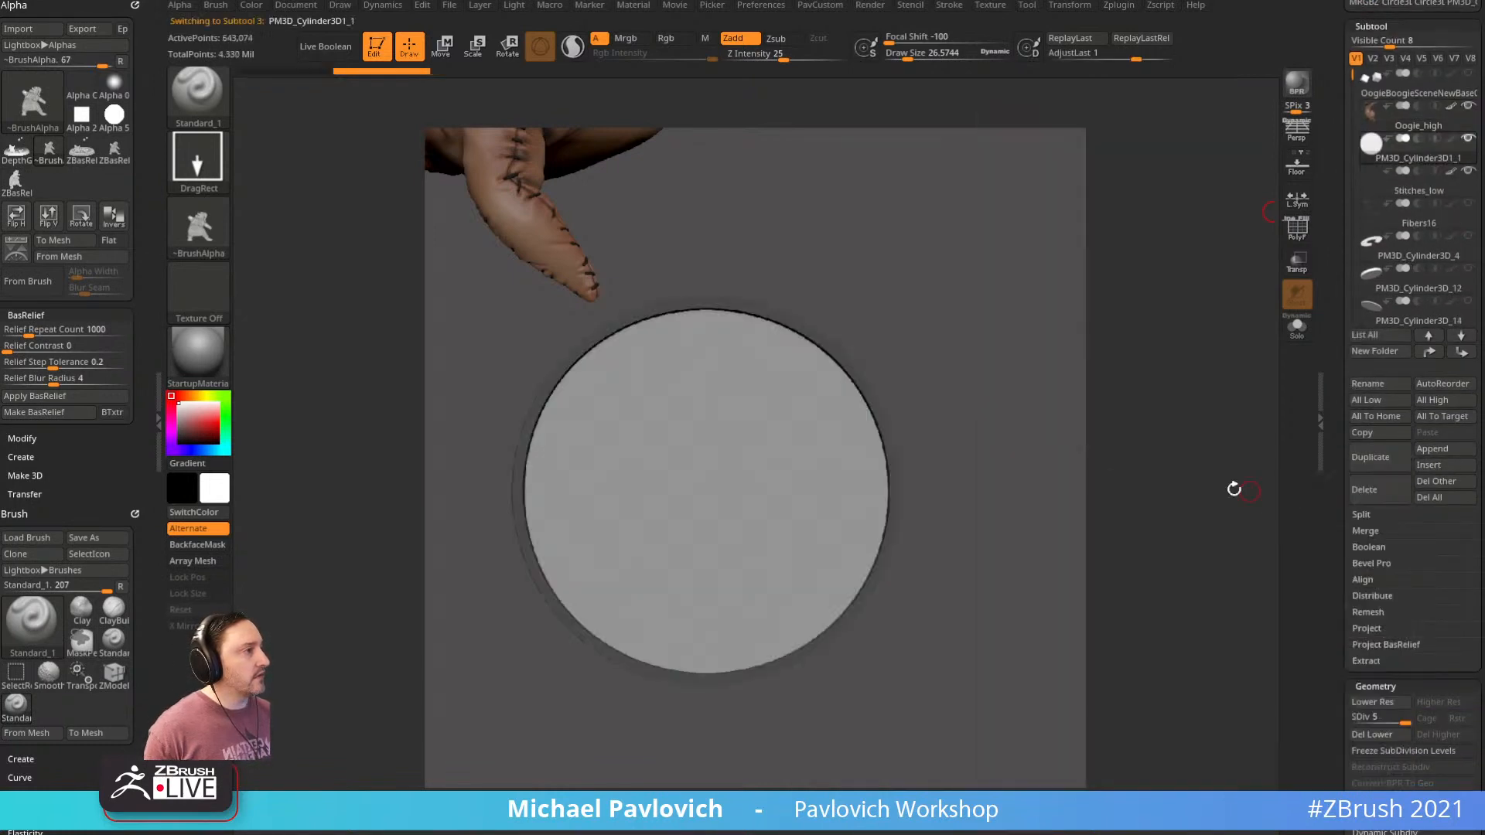
Move the disc in line with Oogie and scale it down to roughly his size
{"action": "right_click_drag", "start_coordinate": [1018, 364], "coordinate": [1030, 399], "text": "ctrl"}
{"action": "right_click_drag", "start_coordinate": [1030, 400], "coordinate": [1111, 531], "text": "alt"}
{"action": "key", "text": "w"}
{"action": "mouse_move", "coordinate": [976, 411]}
{"action": "right_mouse_down"}
{"action": "mouse_move", "coordinate": [982, 341]}
{"action": "mouse_move", "coordinate": [1084, 352]}
{"action": "right_mouse_up"}
{"action": "left_click_drag", "start_coordinate": [923, 459], "coordinate": [867, 435]}
{"action": "right_click_drag", "start_coordinate": [1029, 428], "coordinate": [991, 458]}
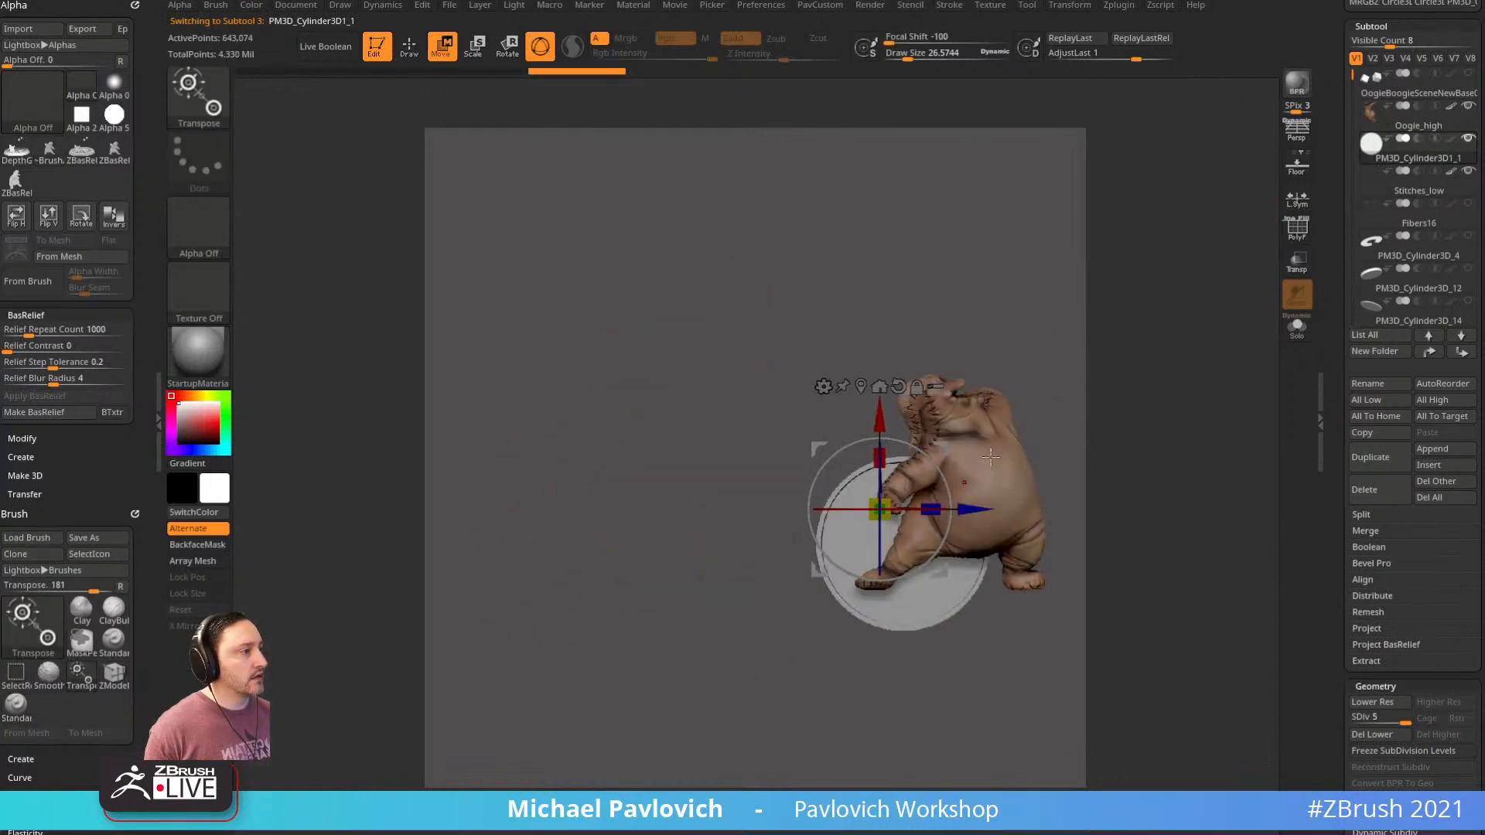
{"action": "left_click_drag", "start_coordinate": [883, 508], "coordinate": [965, 485]}
{"action": "right_click_drag", "start_coordinate": [1032, 344], "coordinate": [869, 318], "text": "alt"}
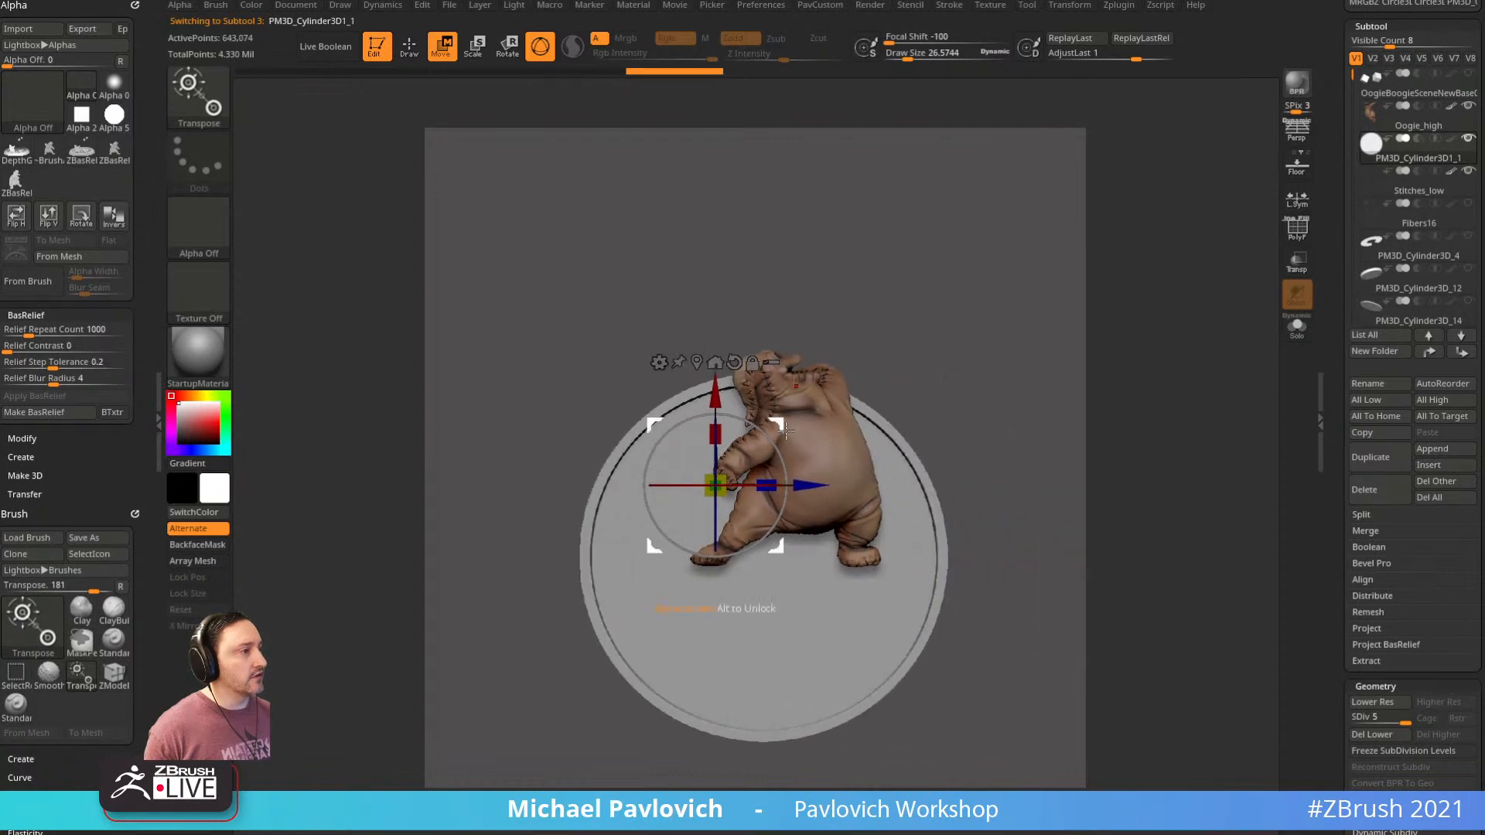
{"action": "left_click_drag", "start_coordinate": [777, 428], "coordinate": [821, 321]}
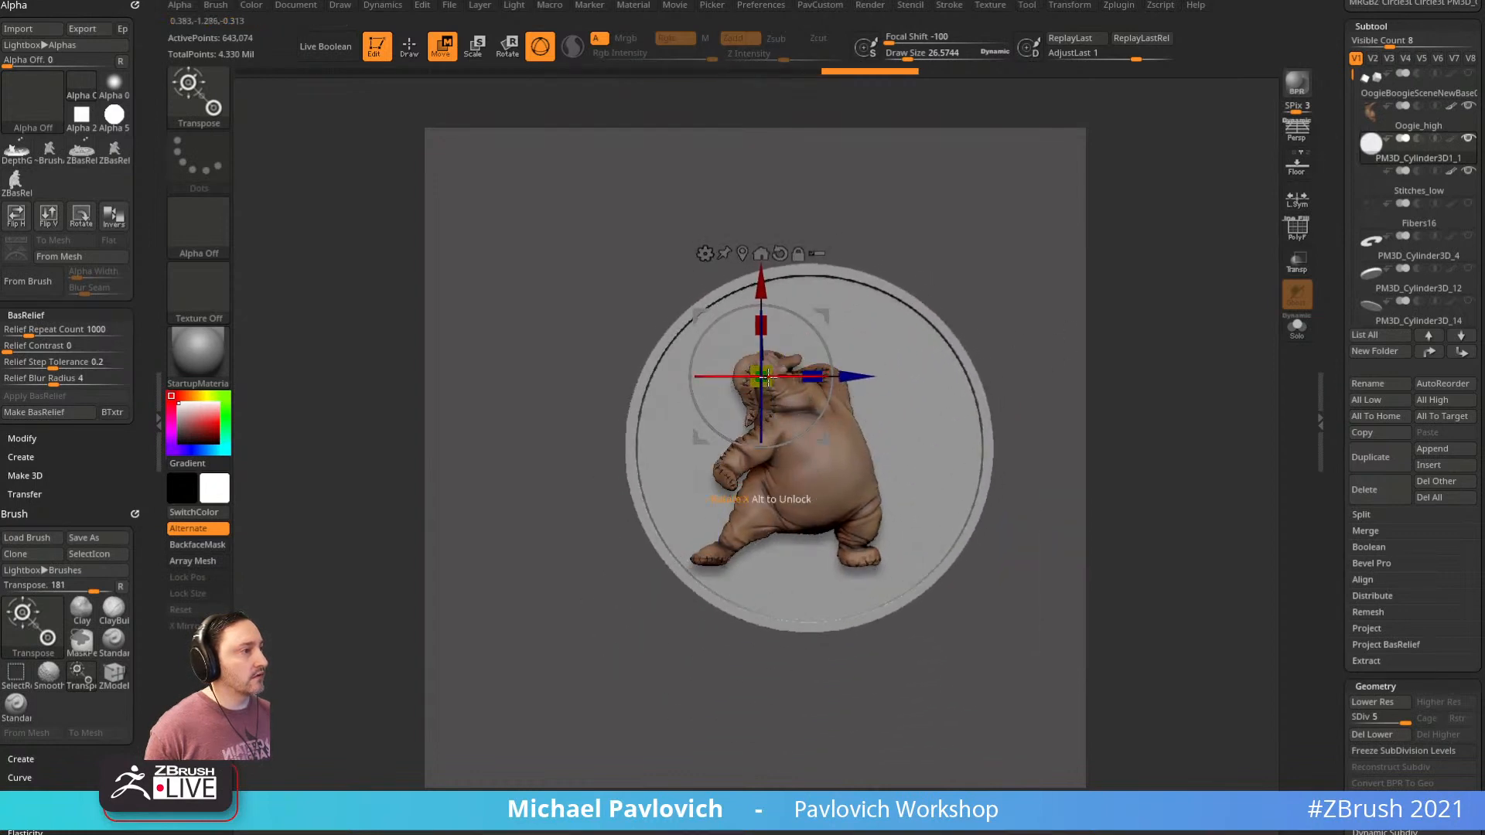
{"action": "left_click_drag", "start_coordinate": [762, 378], "coordinate": [711, 381]}
{"action": "left_click_drag", "start_coordinate": [828, 314], "coordinate": [820, 321]}
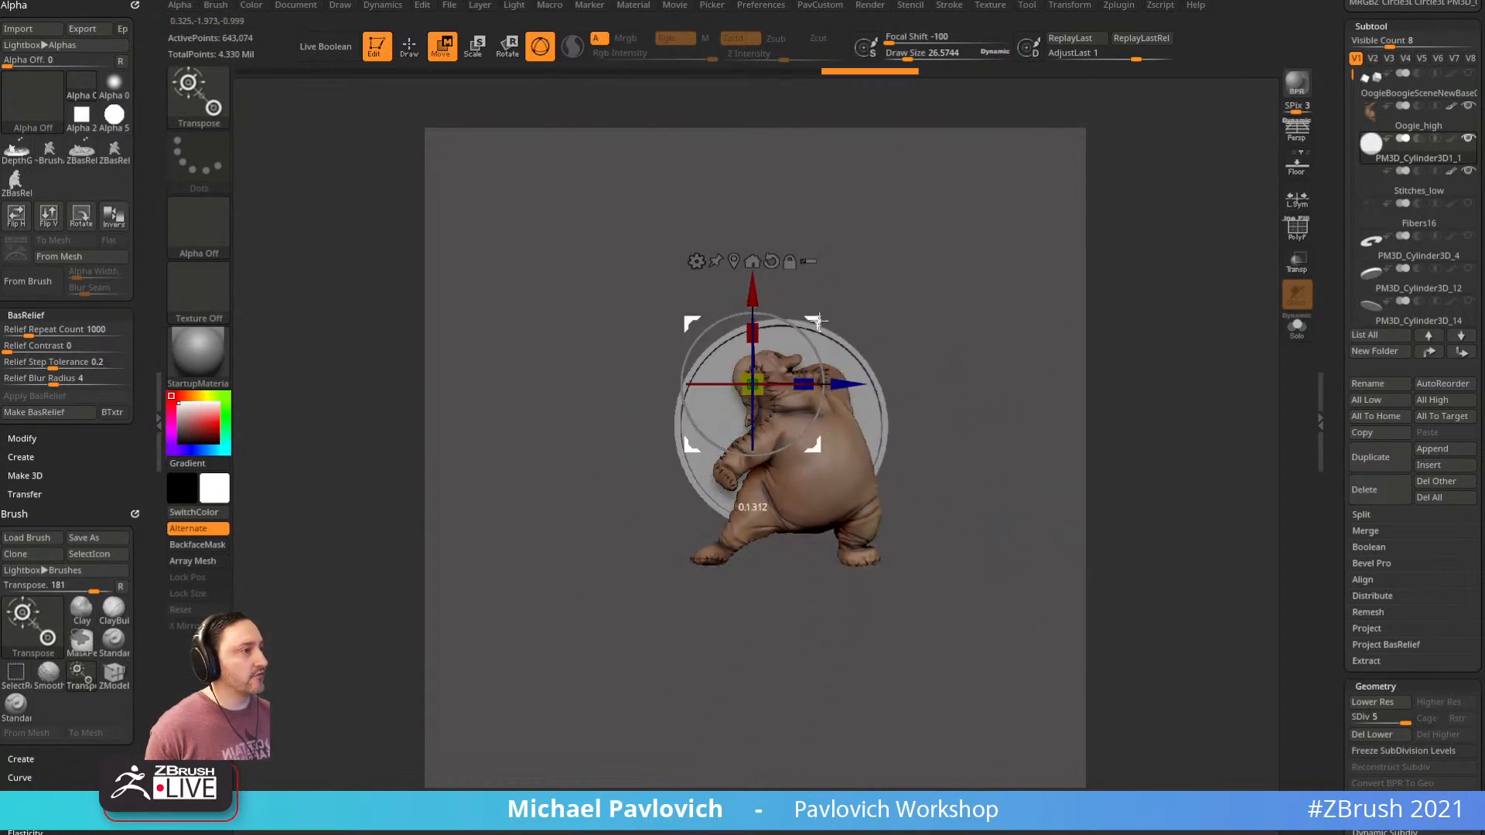
Move the disc back in depth so it sits behind Oogie's upper body, facing the front view
{"action": "key", "text": "q"}
{"action": "right_click_drag", "start_coordinate": [997, 307], "coordinate": [921, 457], "text": "ctrl"}
{"action": "mouse_move", "coordinate": [1025, 274]}
{"action": "right_mouse_down"}
{"action": "mouse_move", "coordinate": [912, 325]}
{"action": "mouse_move", "coordinate": [1008, 306]}
{"action": "mouse_move", "coordinate": [1005, 332]}
{"action": "mouse_move", "coordinate": [965, 328]}
{"action": "mouse_move", "coordinate": [961, 398]}
{"action": "mouse_move", "coordinate": [945, 394]}
{"action": "mouse_move", "coordinate": [965, 394]}
{"action": "mouse_move", "coordinate": [965, 469]}
{"action": "mouse_move", "coordinate": [725, 541]}
{"action": "right_mouse_up"}
{"action": "right_click_drag", "start_coordinate": [891, 338], "coordinate": [806, 298]}
{"action": "key", "text": "w"}
{"action": "left_click_drag", "start_coordinate": [742, 234], "coordinate": [726, 298]}
{"action": "right_click_drag", "start_coordinate": [890, 216], "coordinate": [939, 317]}
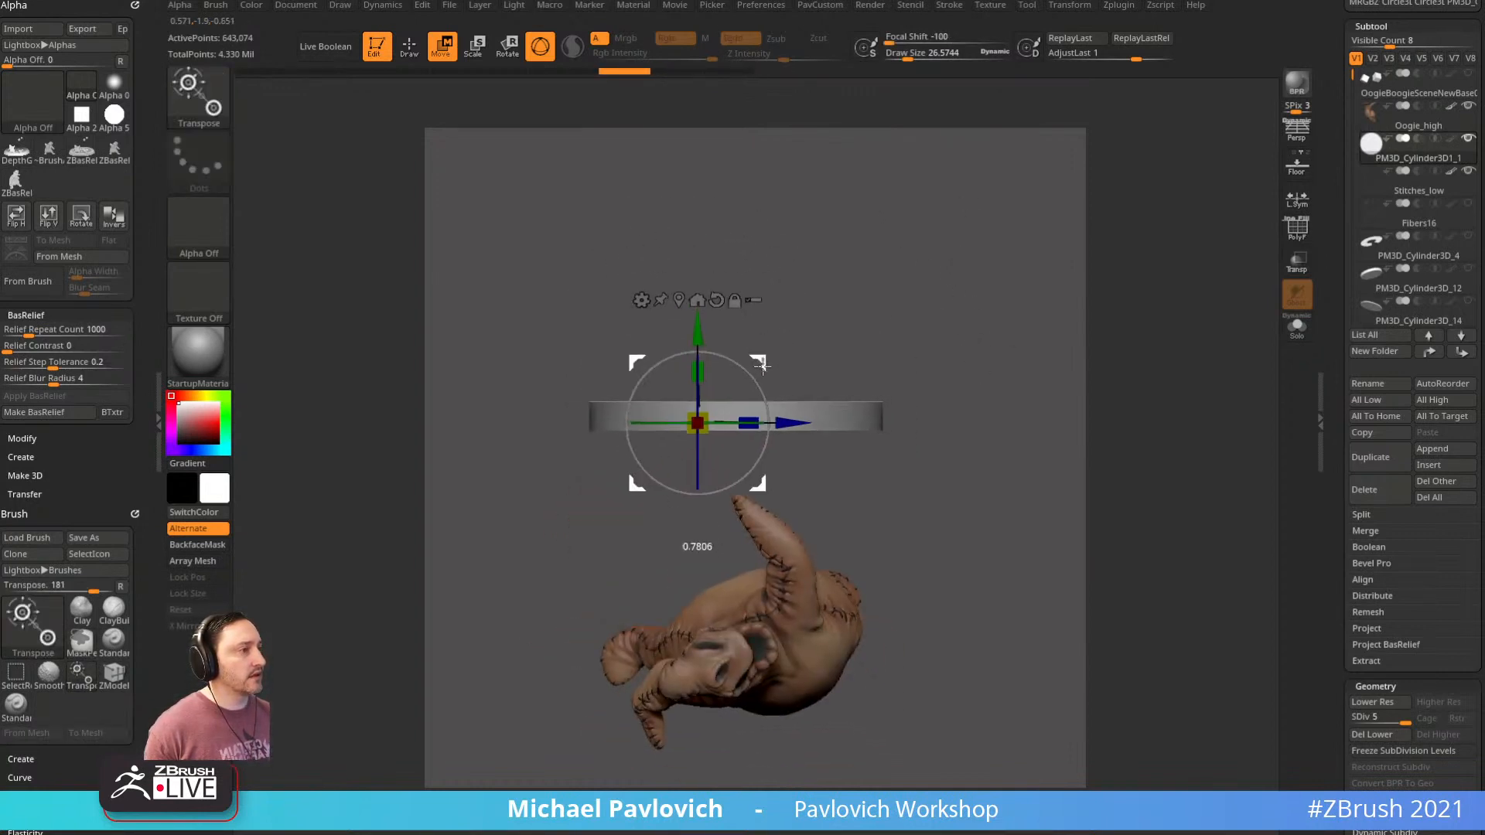
{"action": "key", "text": "q"}
{"action": "mouse_move", "coordinate": [921, 240]}
{"action": "right_mouse_down"}
{"action": "mouse_move", "coordinate": [945, 232]}
{"action": "mouse_move", "coordinate": [952, 258]}
{"action": "mouse_move", "coordinate": [934, 293]}
{"action": "mouse_move", "coordinate": [982, 292]}
{"action": "mouse_move", "coordinate": [898, 375]}
{"action": "right_mouse_up"}
{"action": "key", "text": "w"}
{"action": "left_click", "coordinate": [842, 416], "text": "ctrl"}
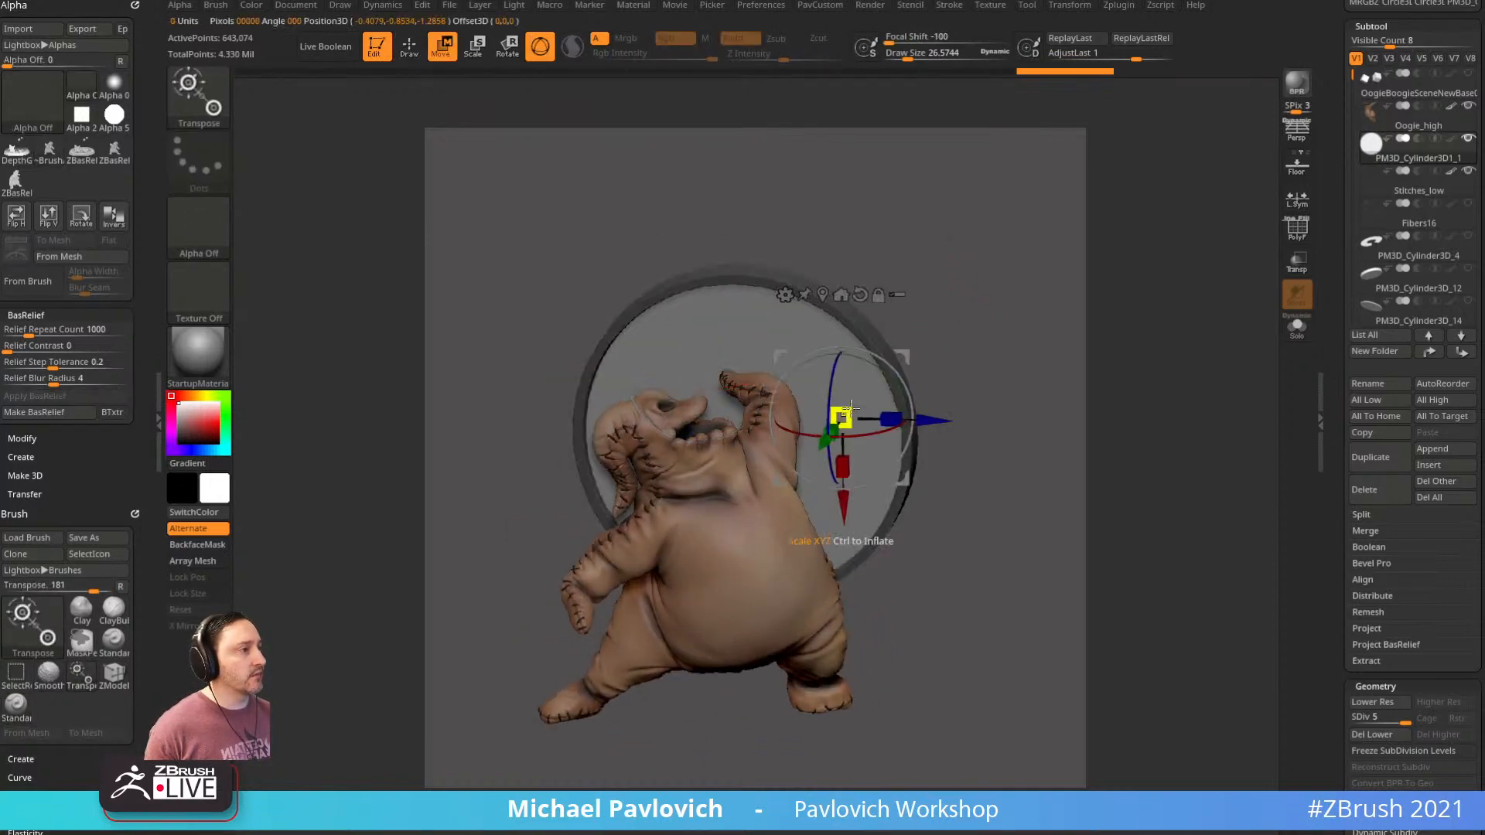
{"action": "right_click_drag", "start_coordinate": [961, 310], "coordinate": [918, 302], "text": "shift"}
{"action": "key", "text": "q"}
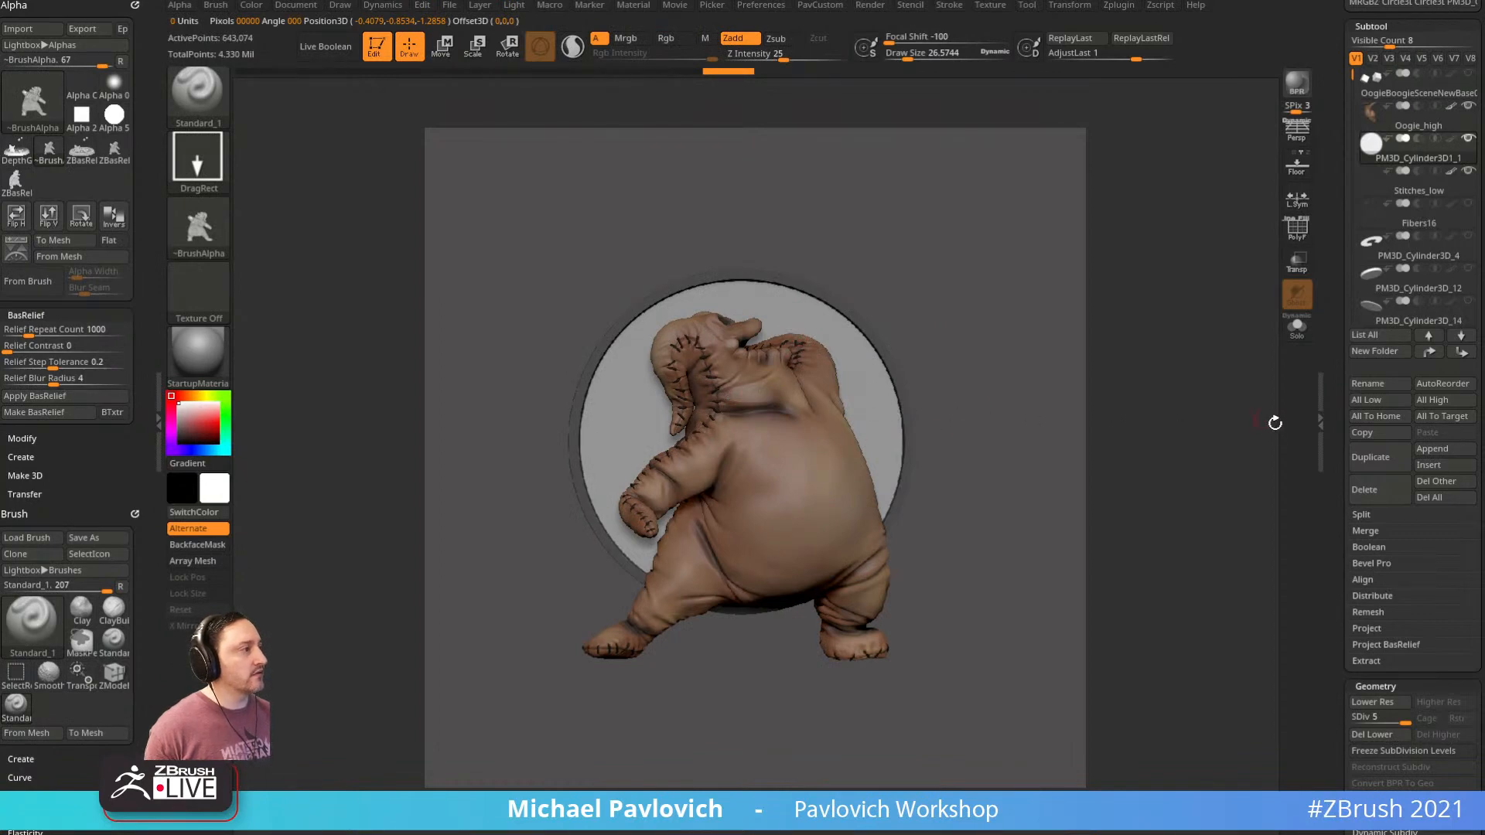
Project the visible Oogie model onto the disc subtool with Project BasRelief
{"action": "scroll", "coordinate": [1361, 495], "scroll_direction": "down", "scroll_amount": 10}
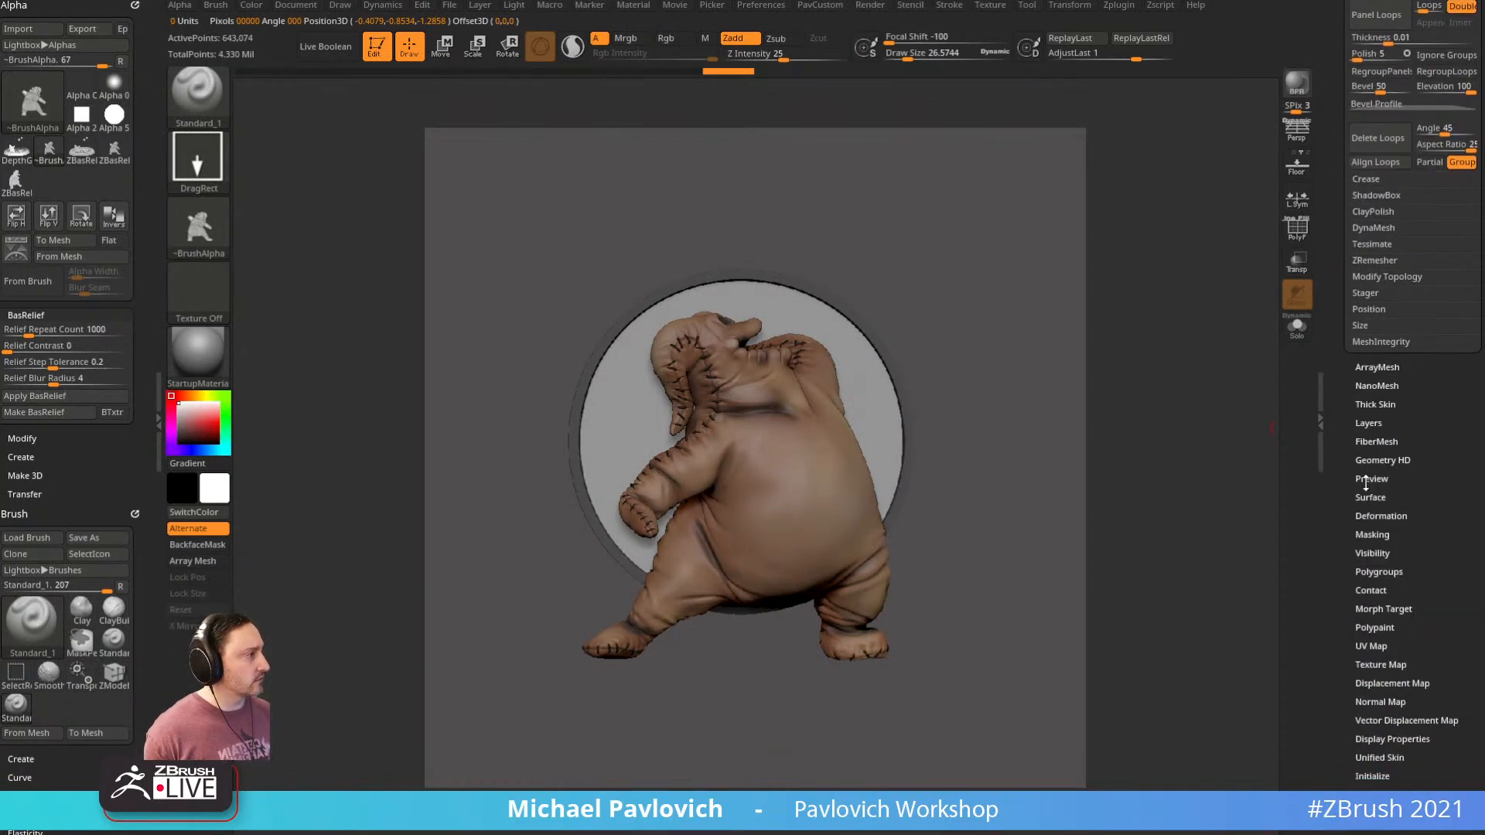
{"action": "key", "text": "shift"}
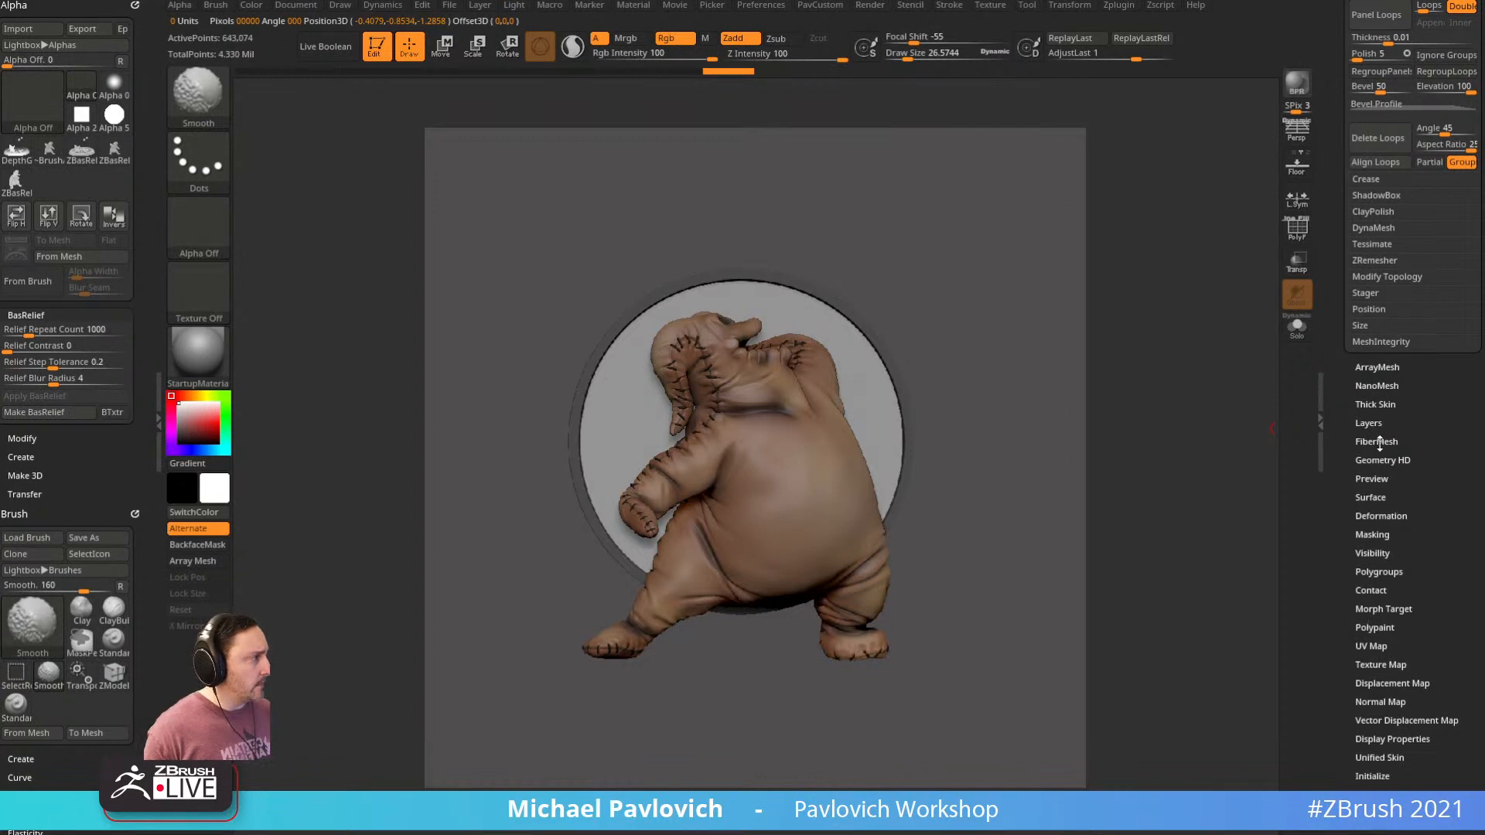
{"action": "scroll", "coordinate": [1348, 450], "scroll_direction": "down", "scroll_amount": 2}
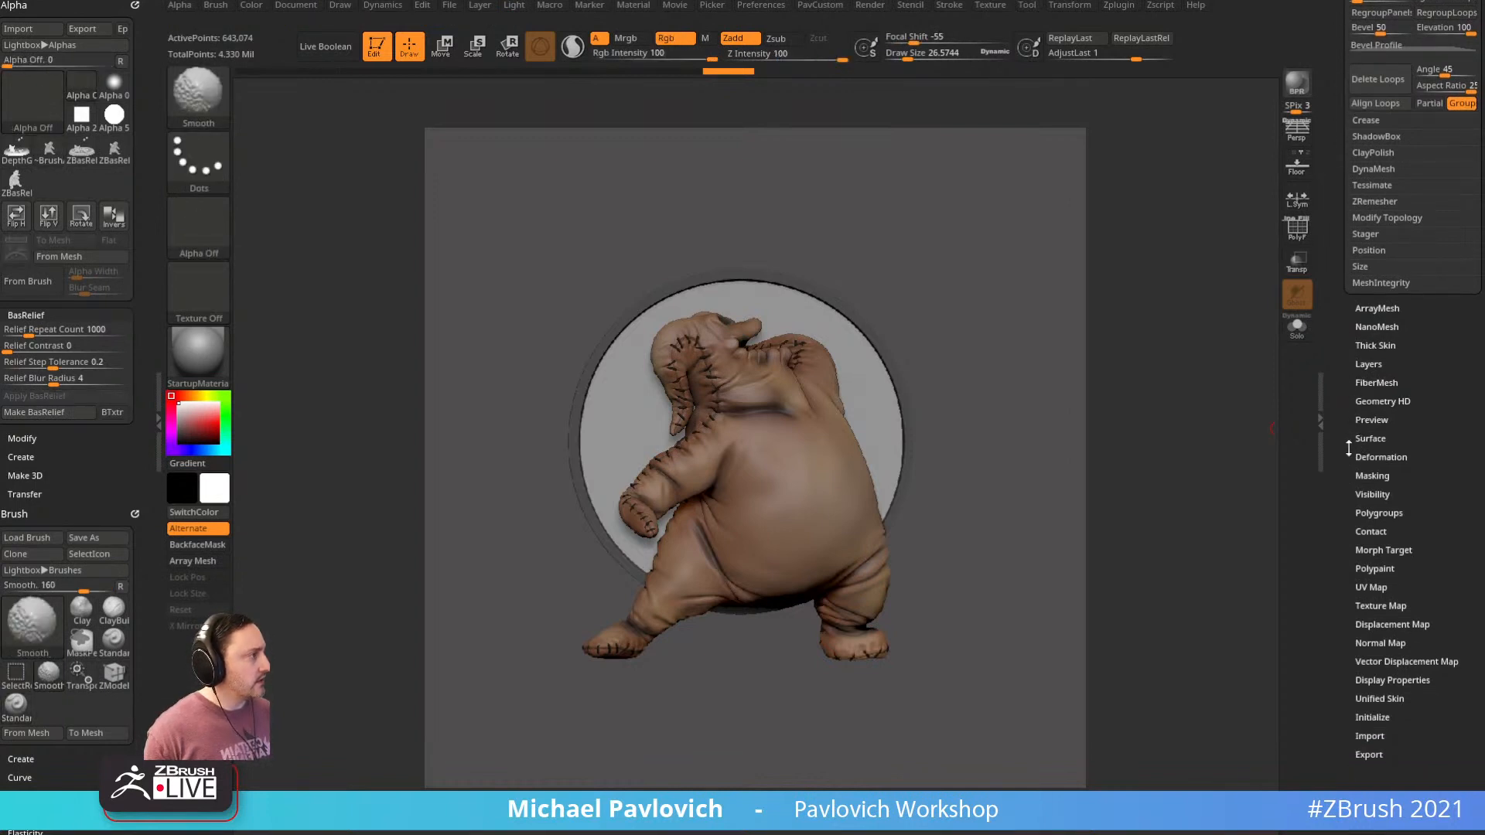
{"action": "scroll", "coordinate": [1348, 448], "scroll_direction": "up", "scroll_amount": 4}
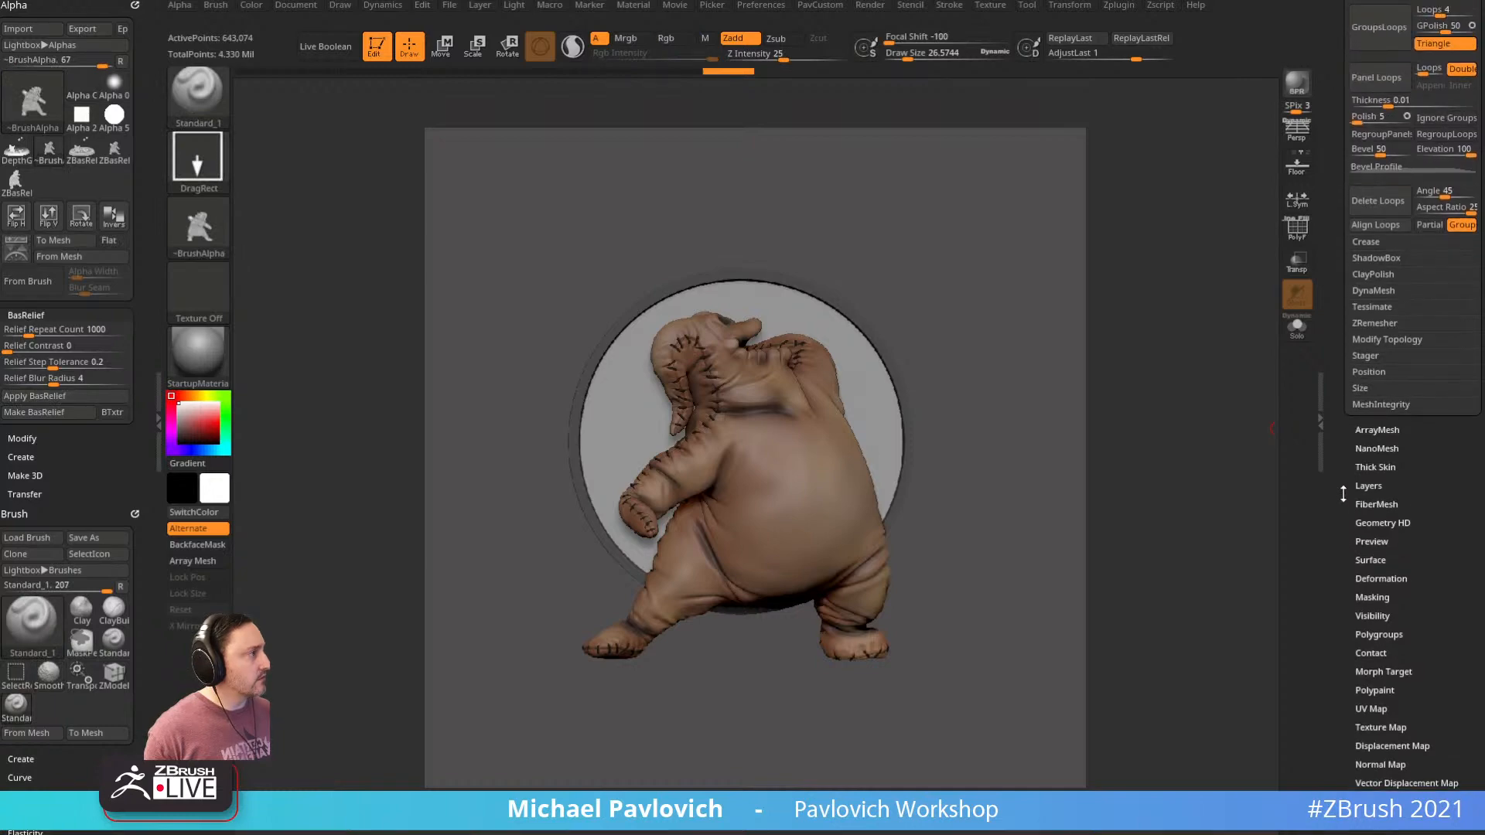
{"action": "scroll", "coordinate": [1344, 493], "scroll_direction": "up", "scroll_amount": 15}
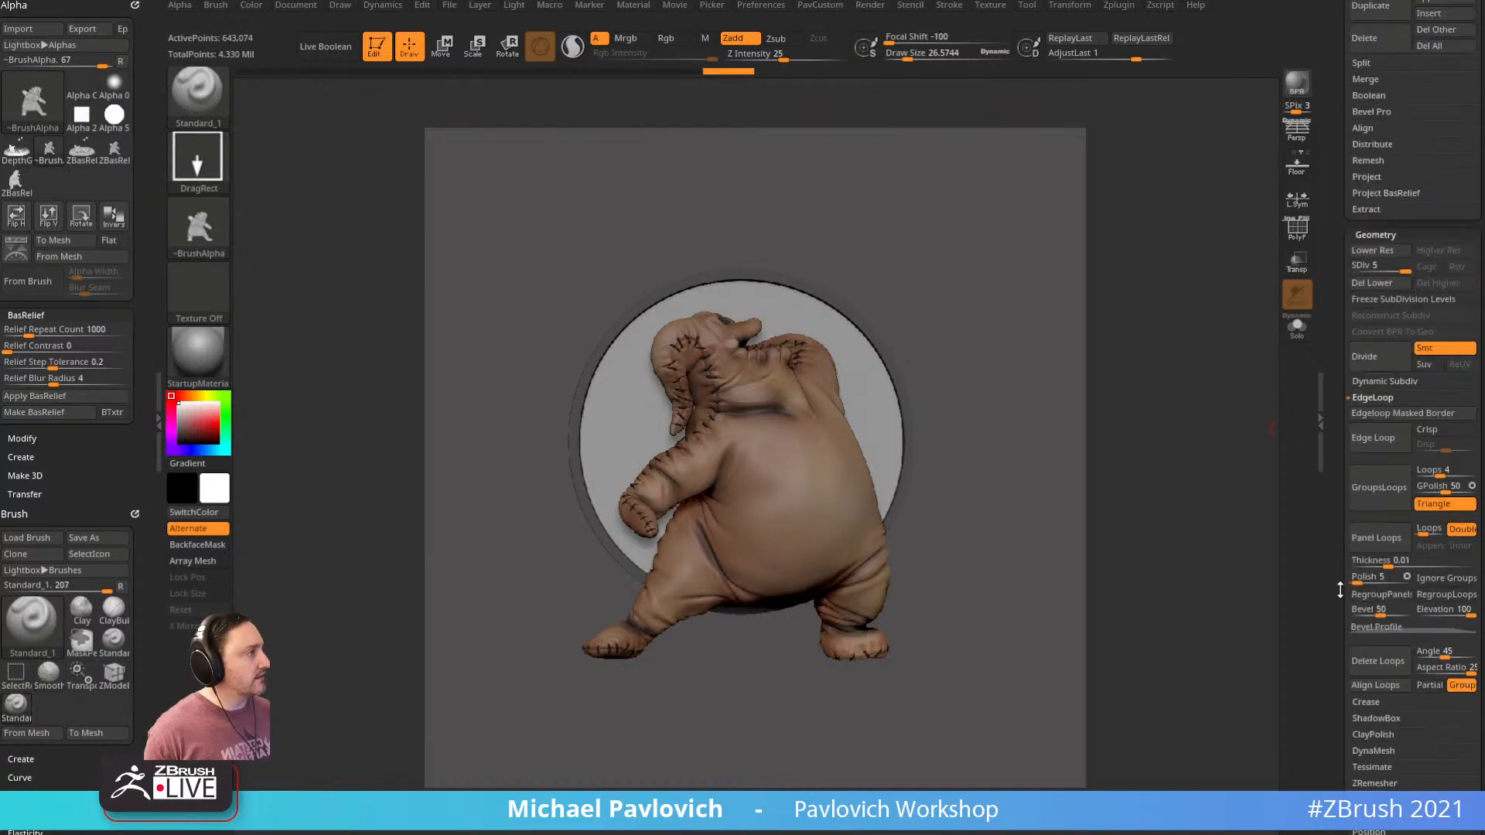
{"action": "scroll", "coordinate": [1341, 591], "scroll_direction": "up", "scroll_amount": 8}
{"action": "left_click", "coordinate": [1381, 424]}
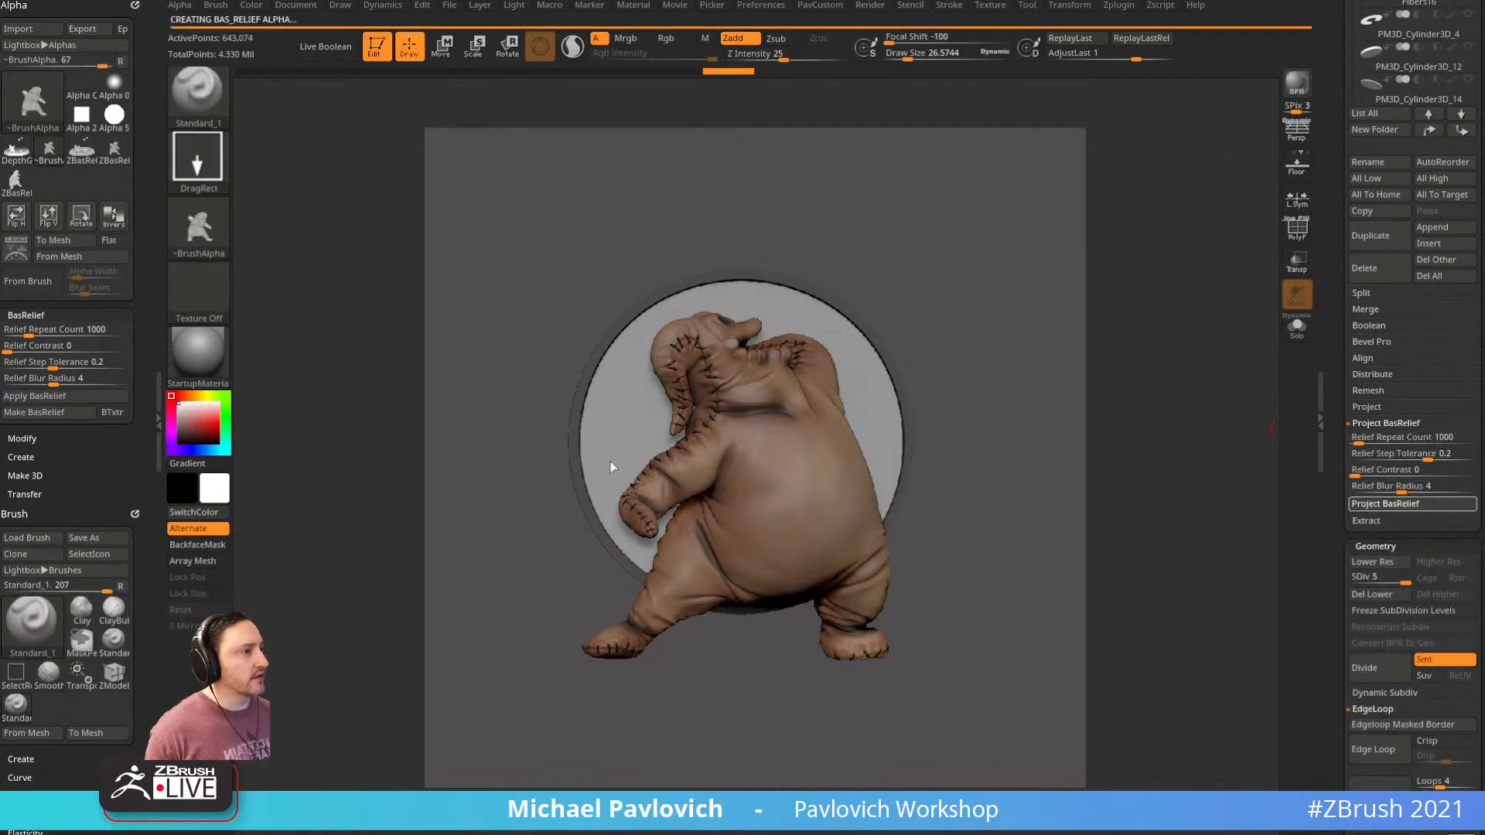
Examine the relief projected onto the disc from both sides of the Oogie model
{"action": "left_click_drag", "start_coordinate": [971, 392], "coordinate": [854, 402]}
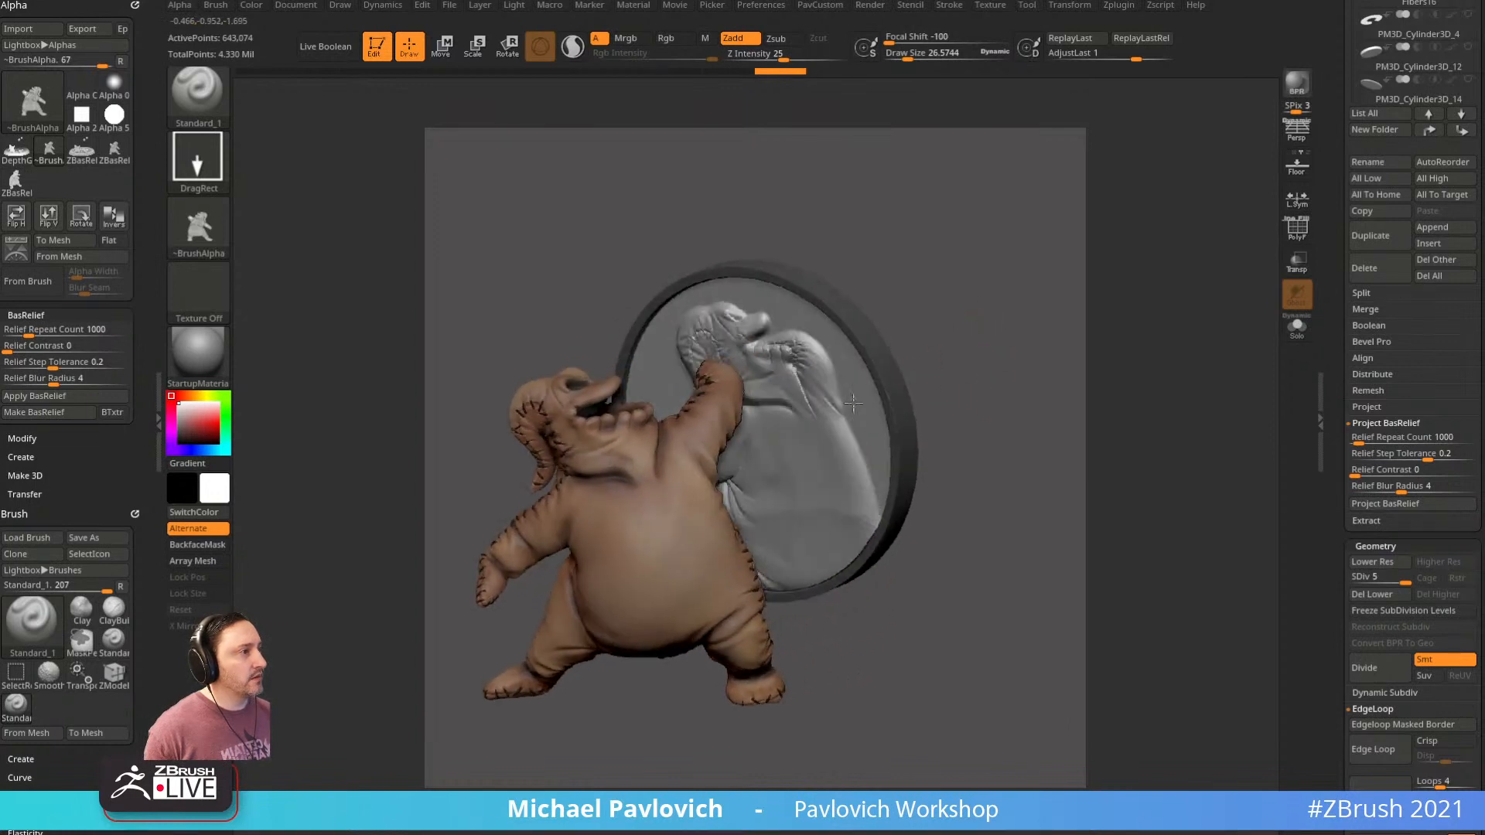
{"action": "left_click_drag", "start_coordinate": [1072, 431], "coordinate": [1094, 449]}
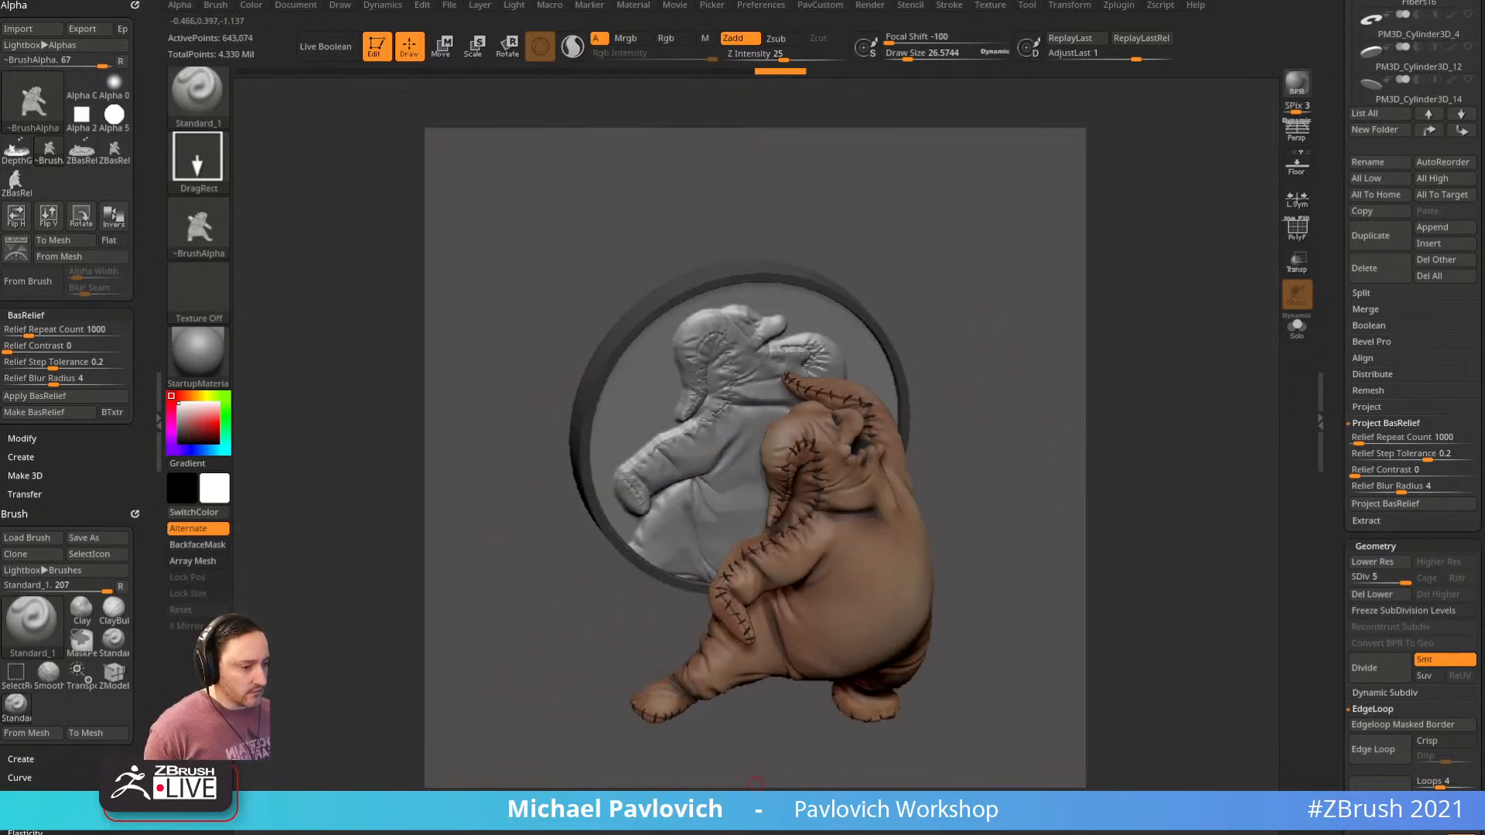
Switch to the browser, open the full "ZBrush 2022 What's New!" playlist on YouTube and look through its videos
{"action": "left_click_drag", "start_coordinate": [756, 834], "coordinate": [684, 42]}
{"action": "left_click", "coordinate": [644, 563]}
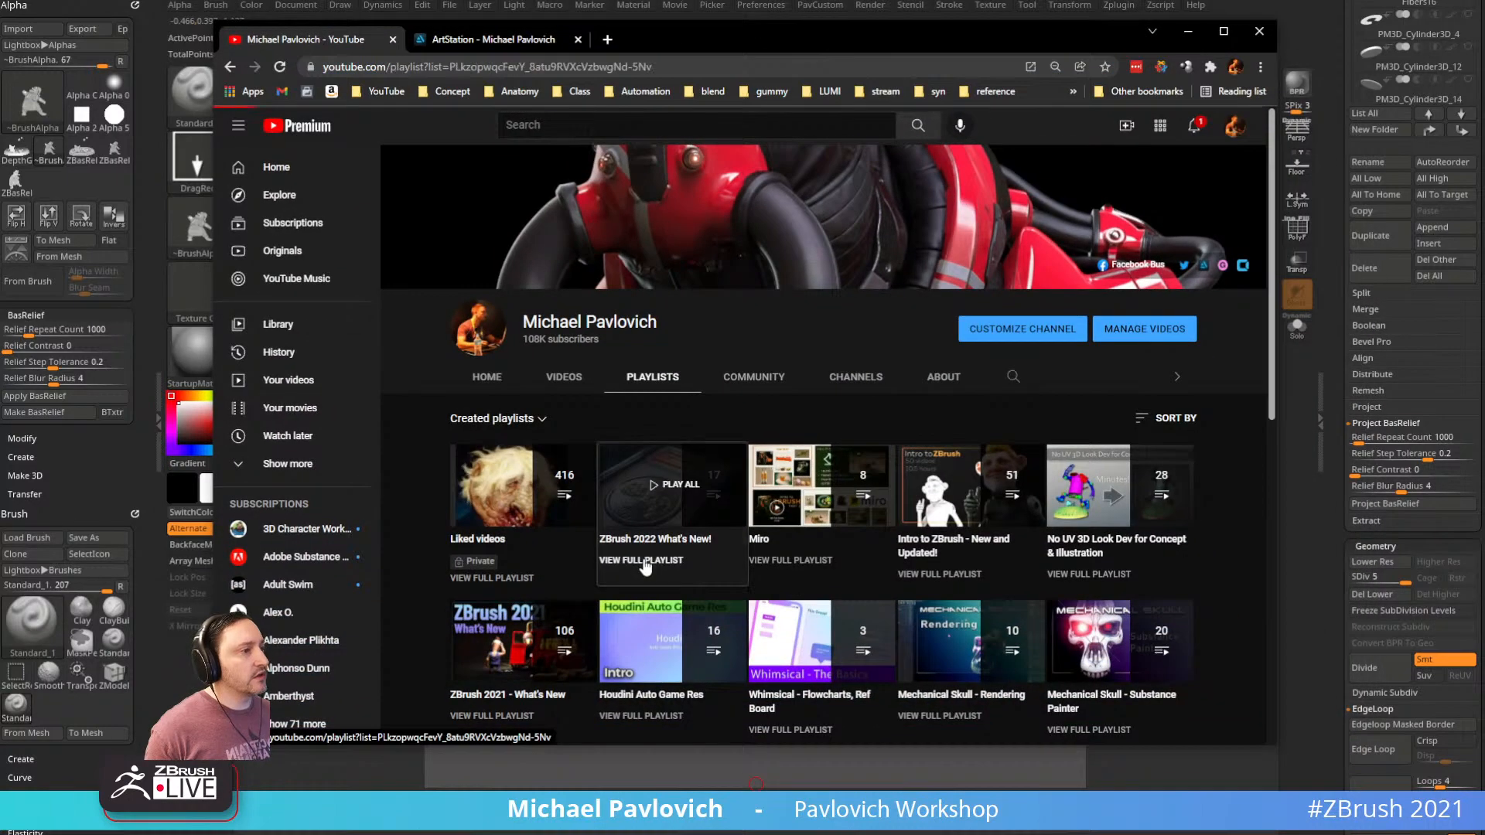
{"action": "scroll", "coordinate": [834, 331], "scroll_direction": "down", "scroll_amount": 8}
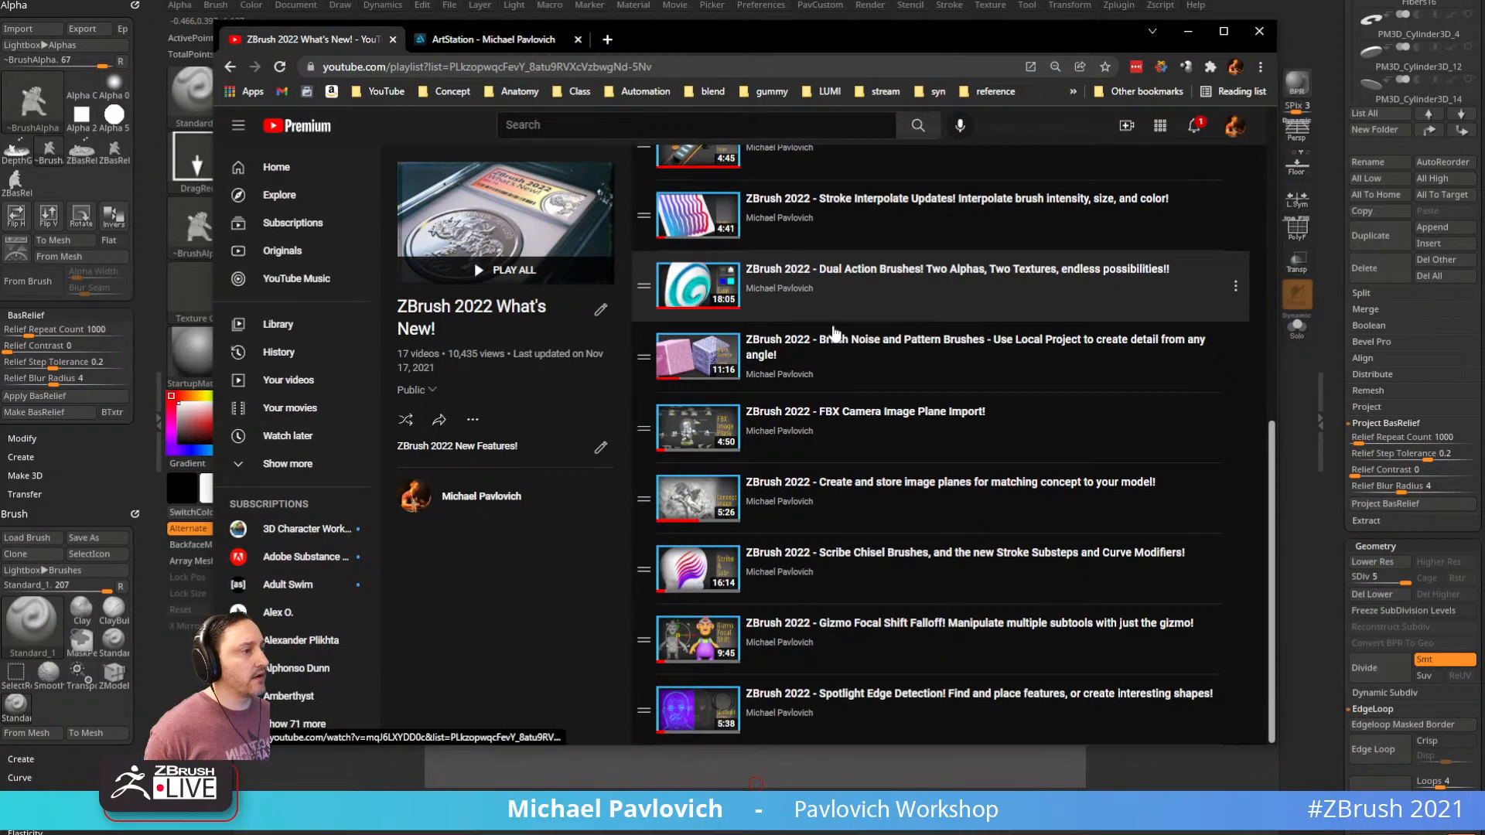
{"action": "scroll", "coordinate": [834, 331], "scroll_direction": "up", "scroll_amount": 9}
{"action": "left_click", "coordinate": [596, 68]}
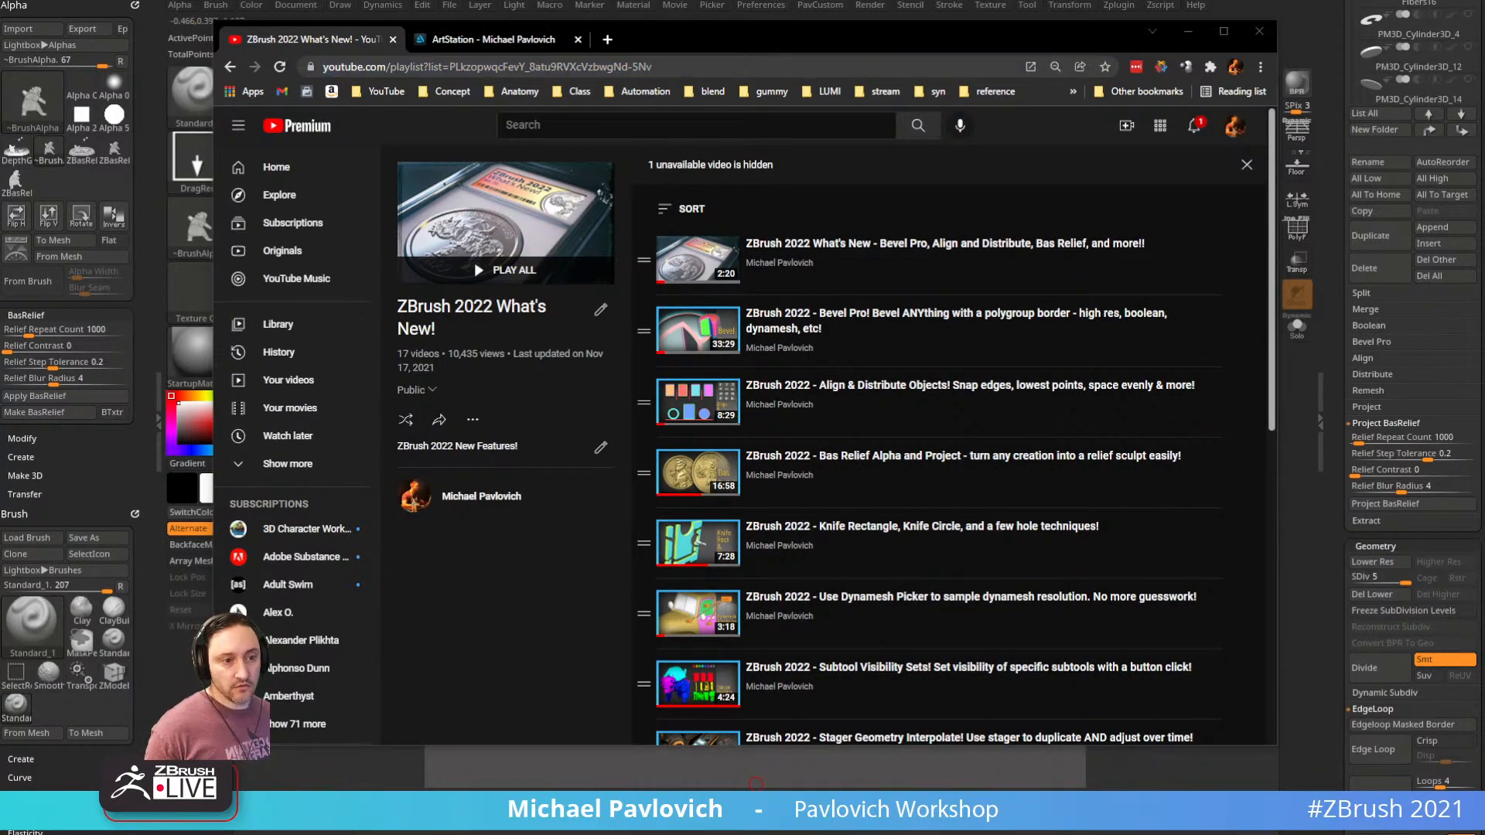
Switch to the ArtStation portfolio page and open the "ZBrush 2022 What's New!" artwork
{"action": "left_click", "coordinate": [493, 38]}
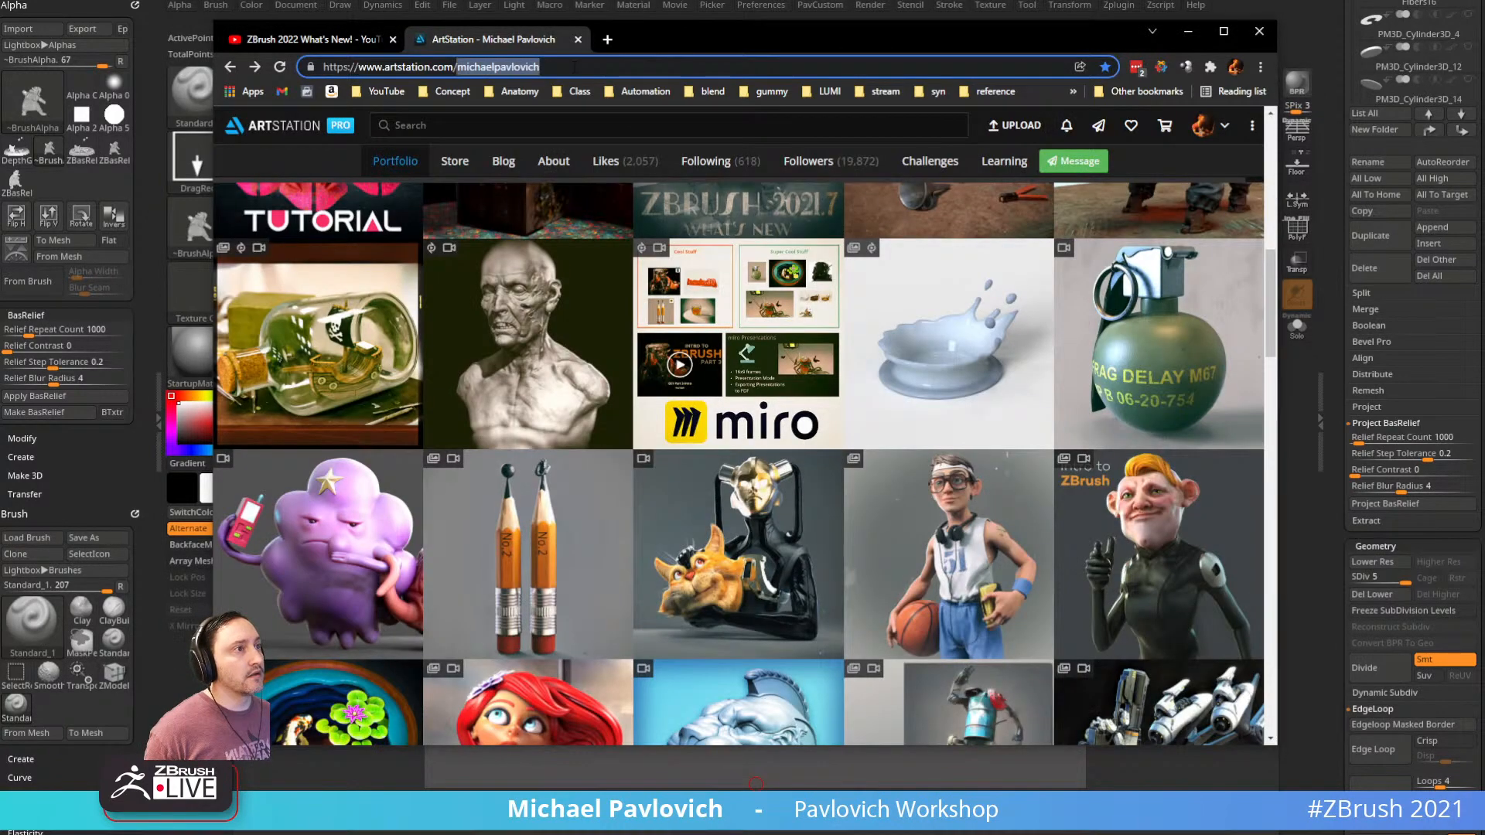
{"action": "scroll", "coordinate": [571, 373], "scroll_direction": "up", "scroll_amount": 13}
{"action": "scroll", "coordinate": [363, 452], "scroll_direction": "down", "scroll_amount": 3}
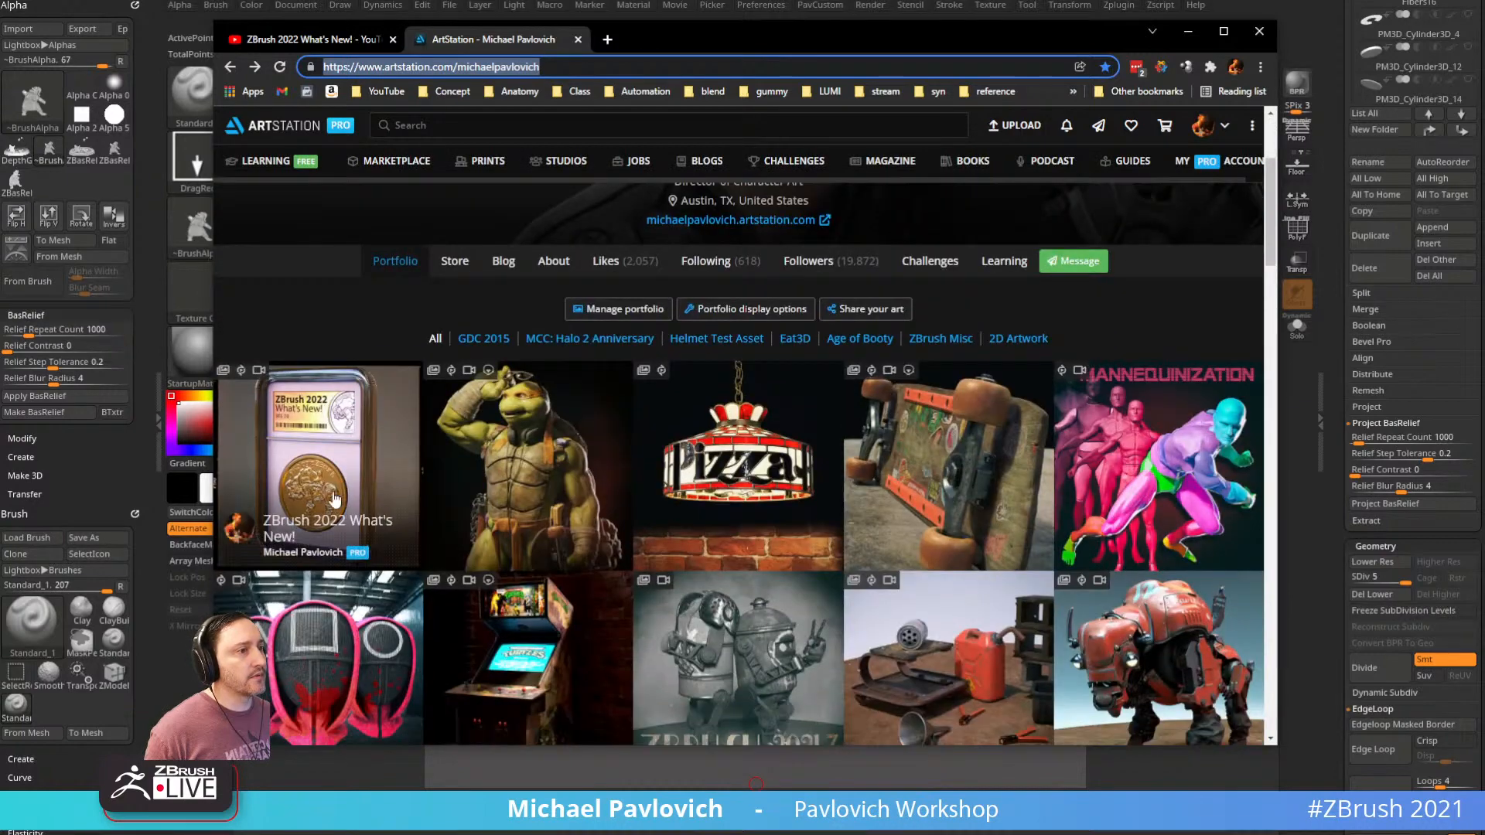
{"action": "left_click", "coordinate": [338, 469]}
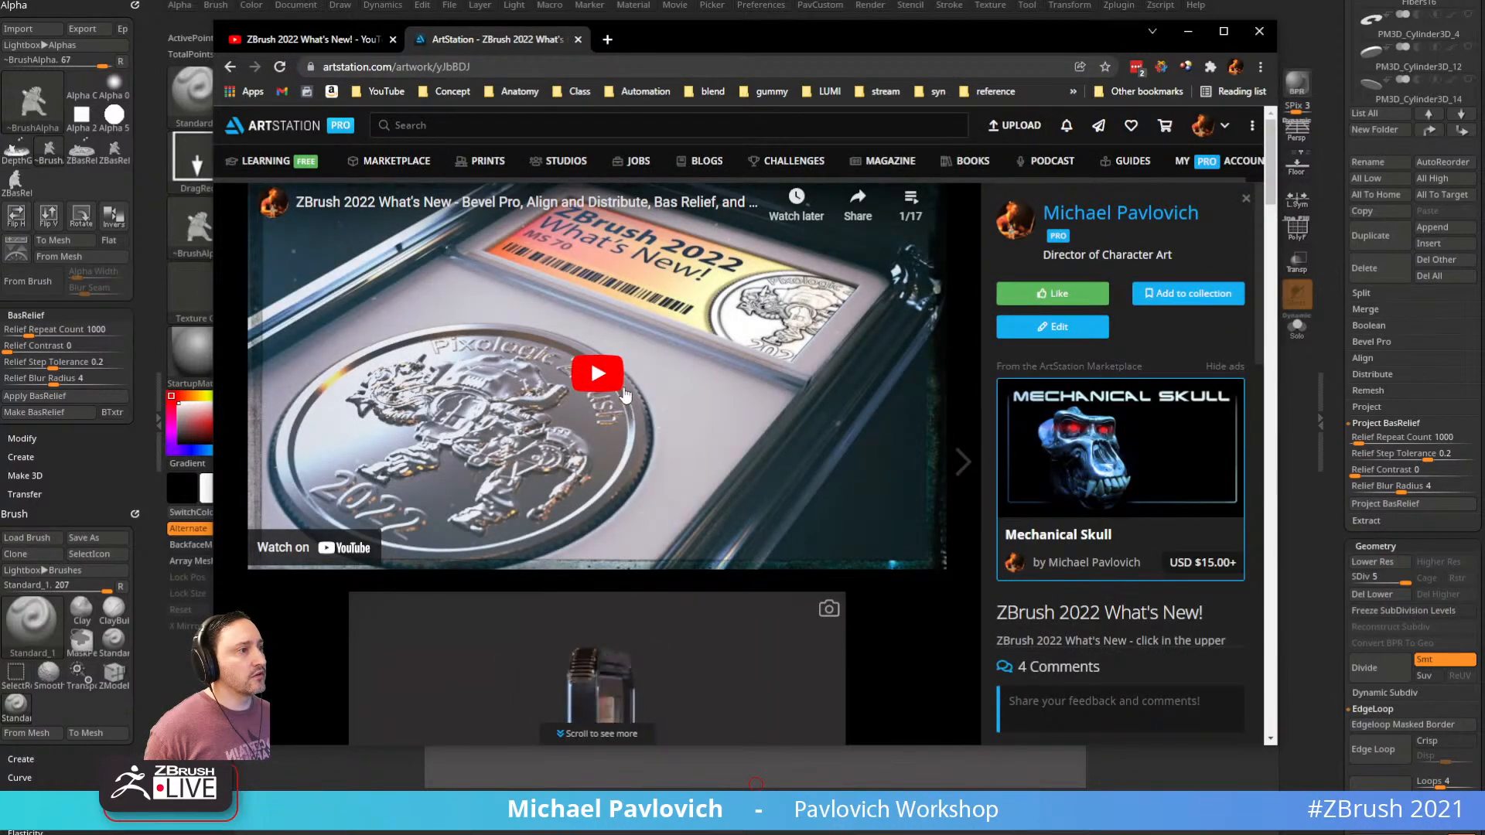
Look through the playlist of the embedded "ZBrush 2022 What's New!" video, close it and return to ZBrush
{"action": "left_click", "coordinate": [910, 205]}
{"action": "scroll", "coordinate": [842, 289], "scroll_direction": "down", "scroll_amount": 6}
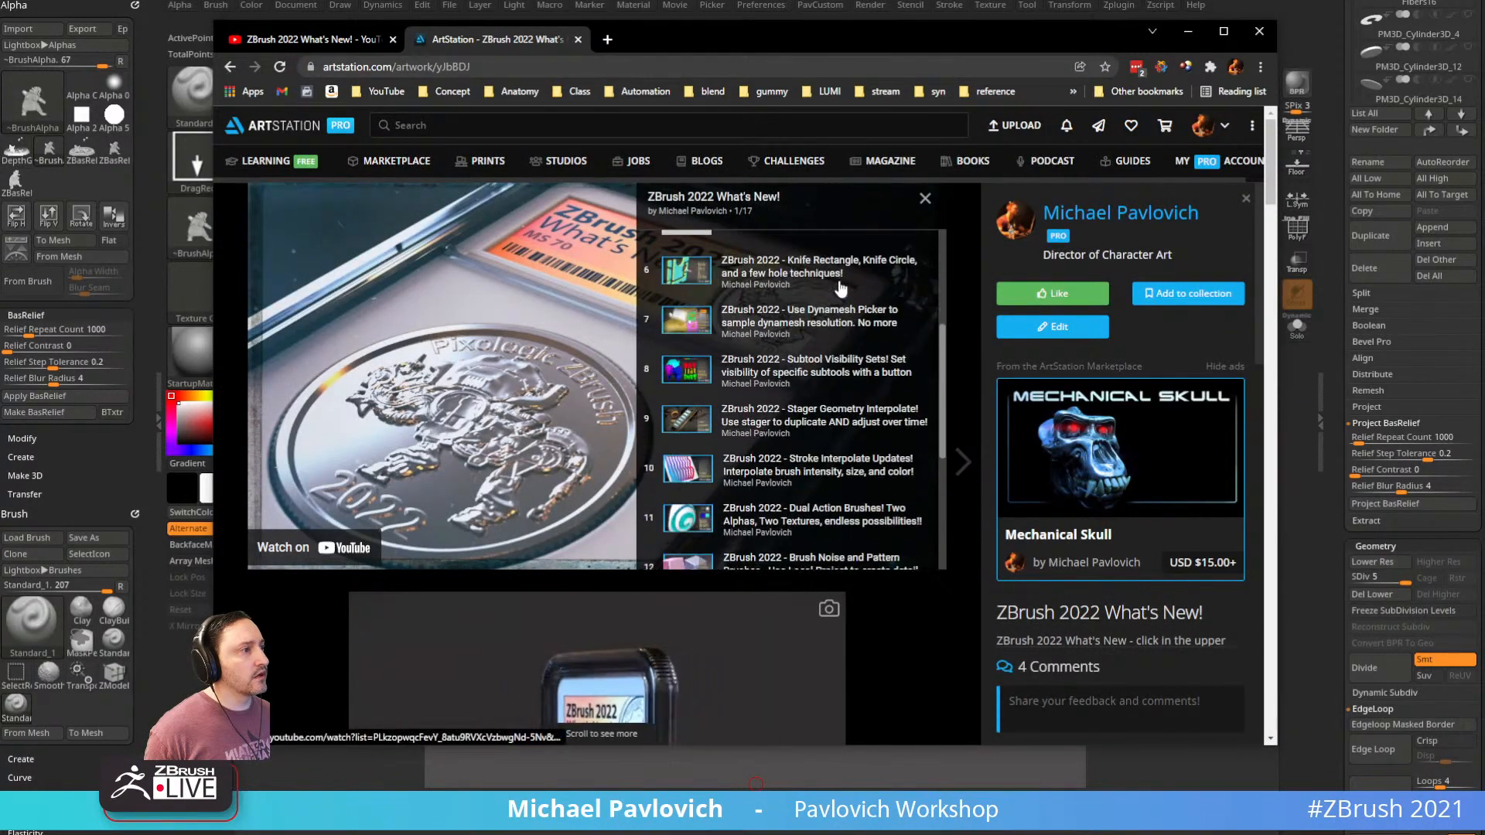
{"action": "scroll", "coordinate": [834, 325], "scroll_direction": "up", "scroll_amount": 6}
{"action": "scroll", "coordinate": [817, 381], "scroll_direction": "down", "scroll_amount": 7}
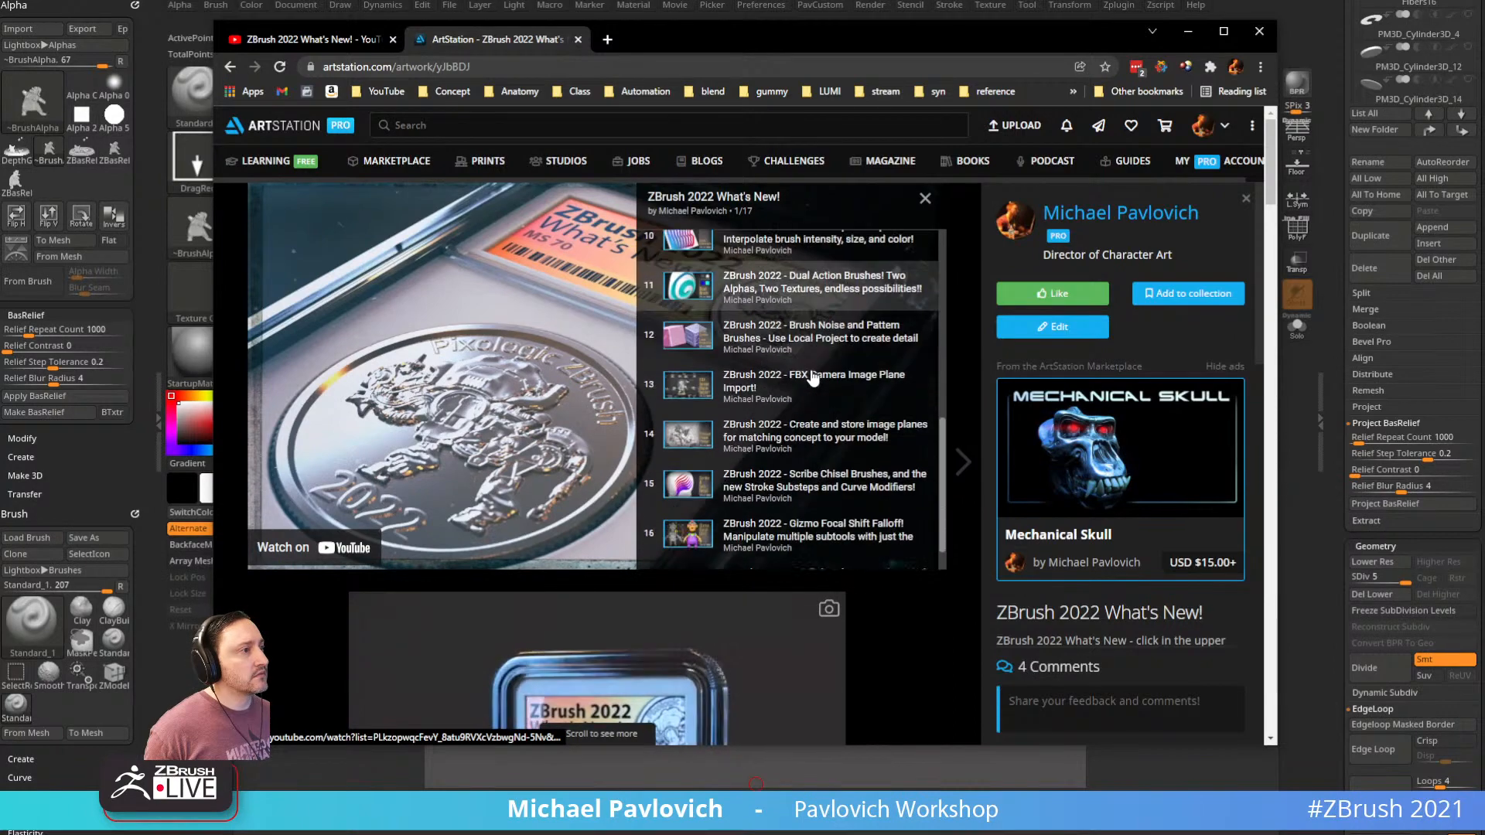
{"action": "scroll", "coordinate": [813, 379], "scroll_direction": "up", "scroll_amount": 6}
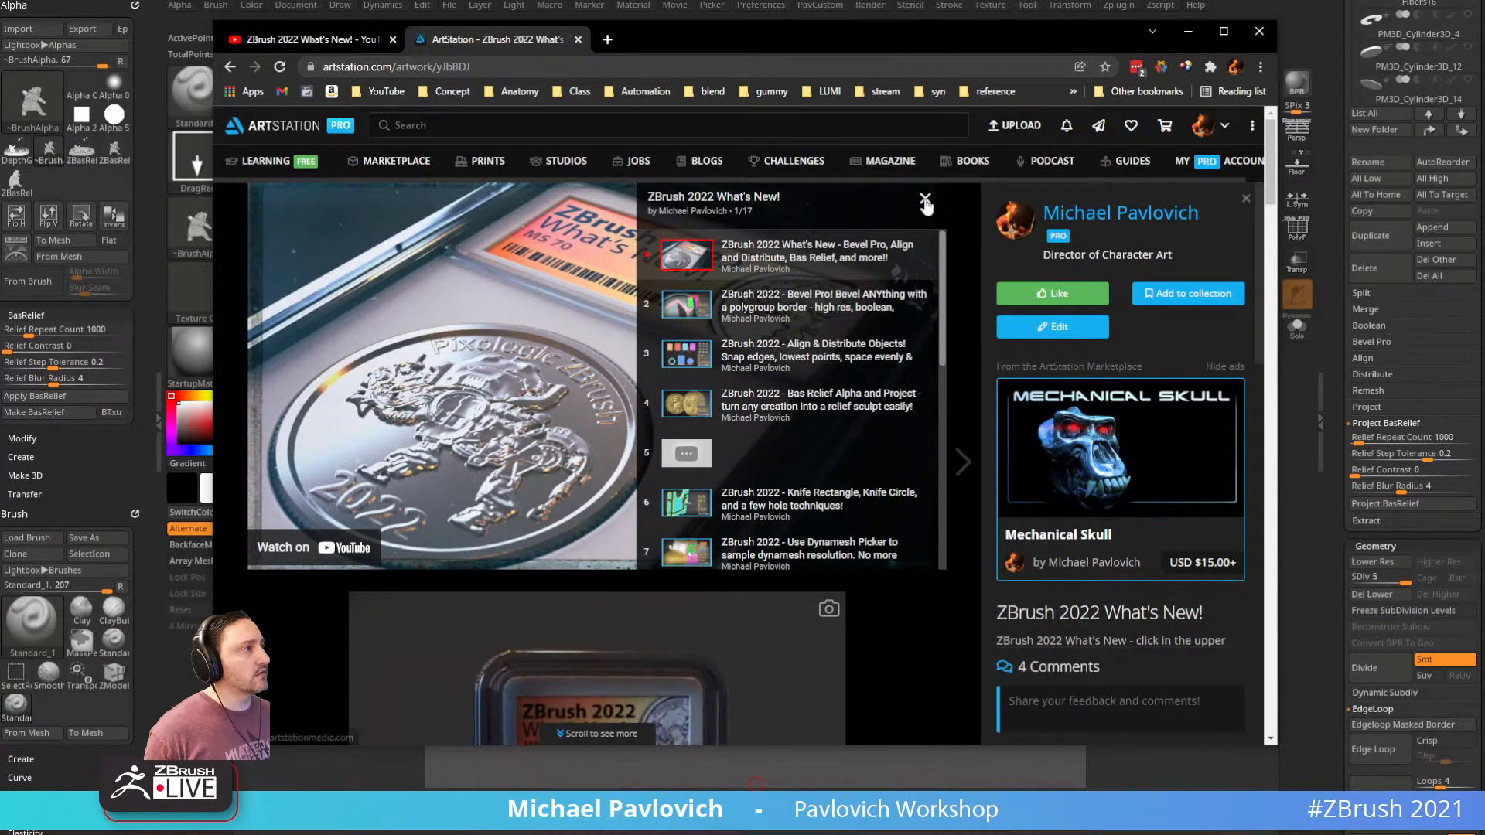
{"action": "left_click", "coordinate": [925, 198]}
{"action": "left_click", "coordinate": [511, 67]}
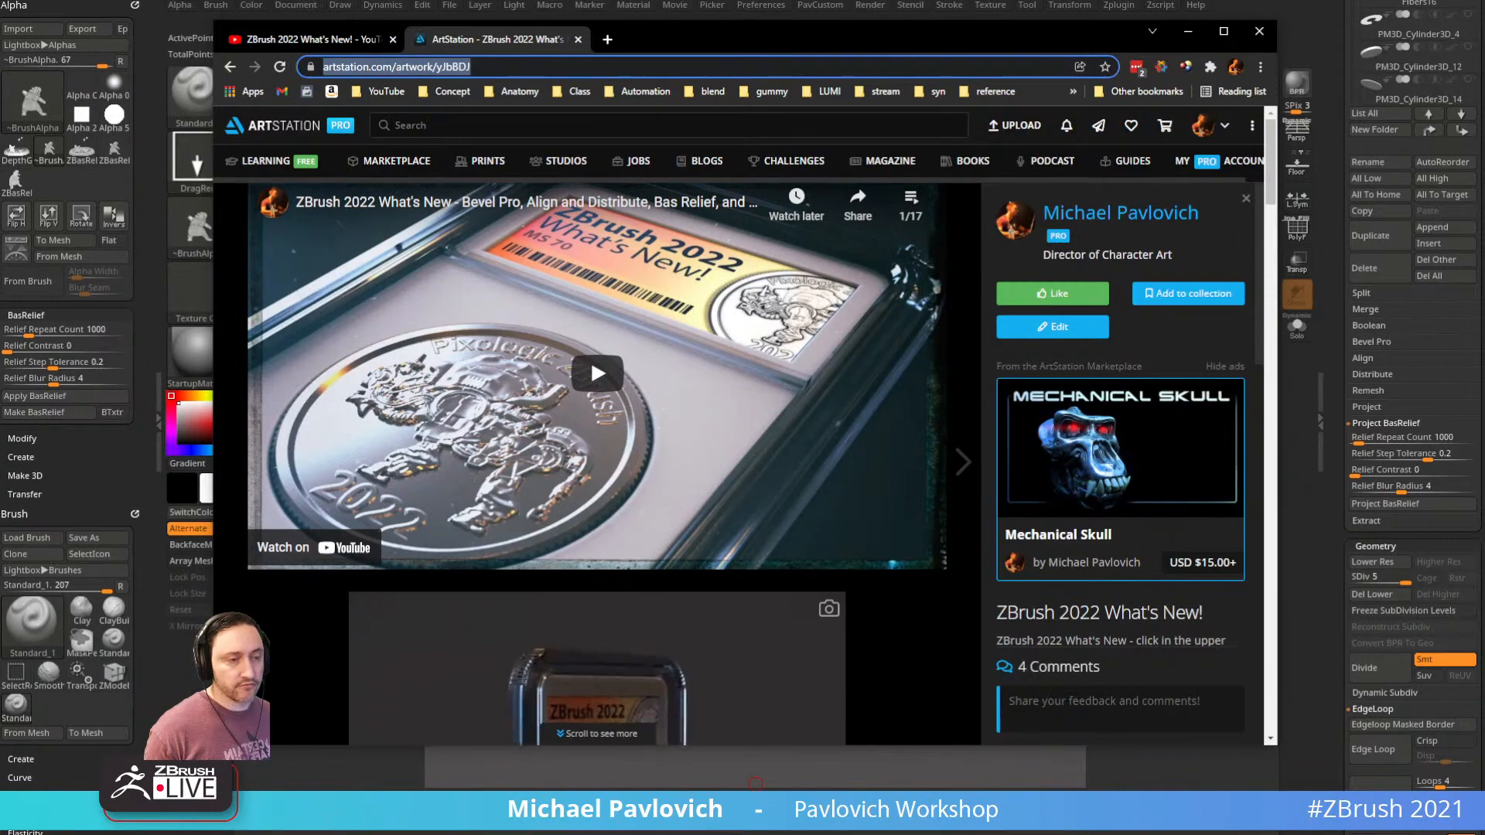
{"action": "key", "text": "alt+Tab"}
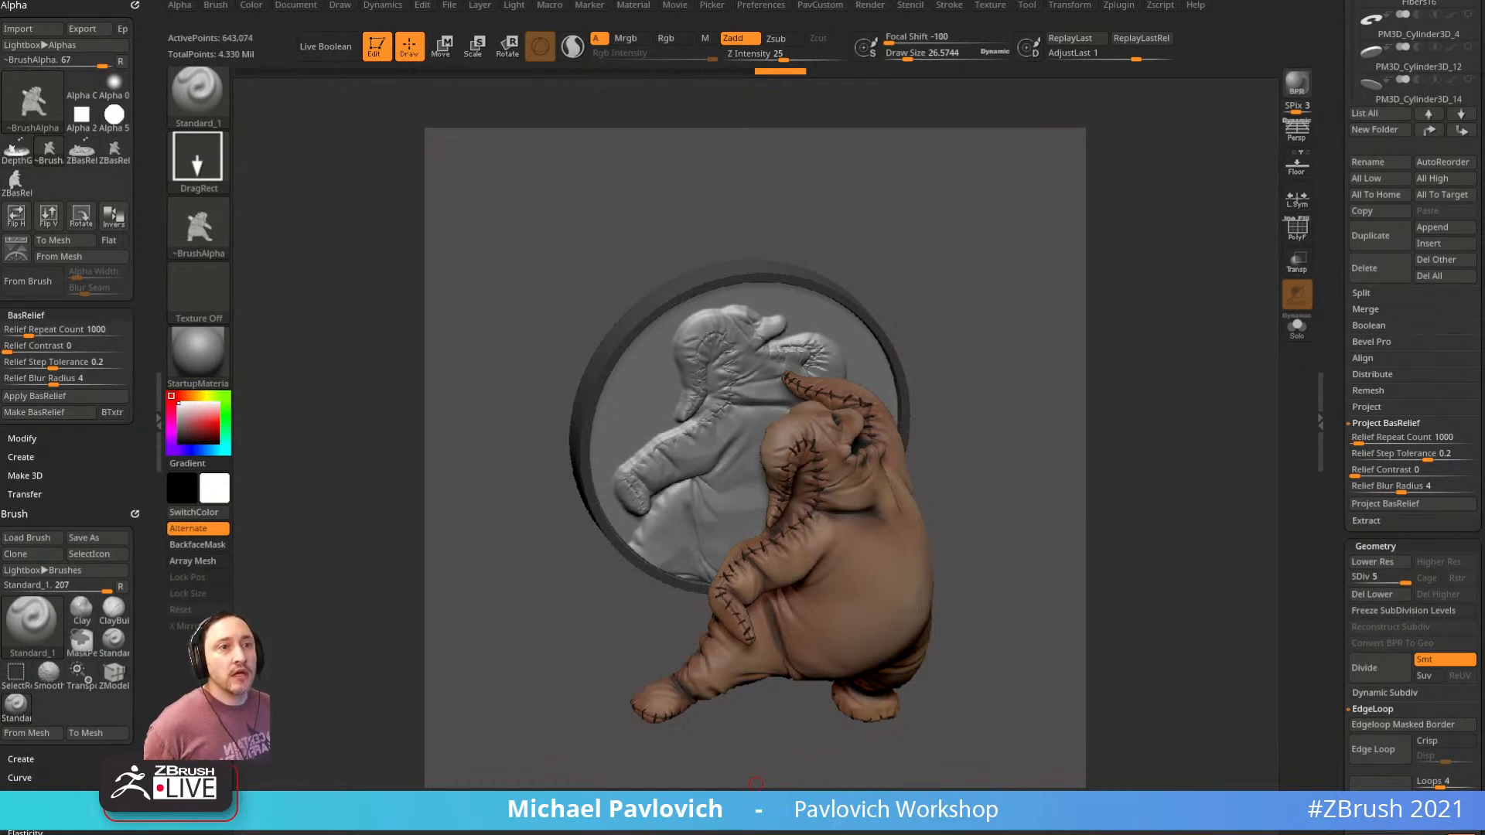
Bring the browser back up, return to the ArtStation portfolio and open the "TMNT Michelangelo Scene" artwork
{"action": "left_click_drag", "start_coordinate": [782, 834], "coordinate": [741, 75]}
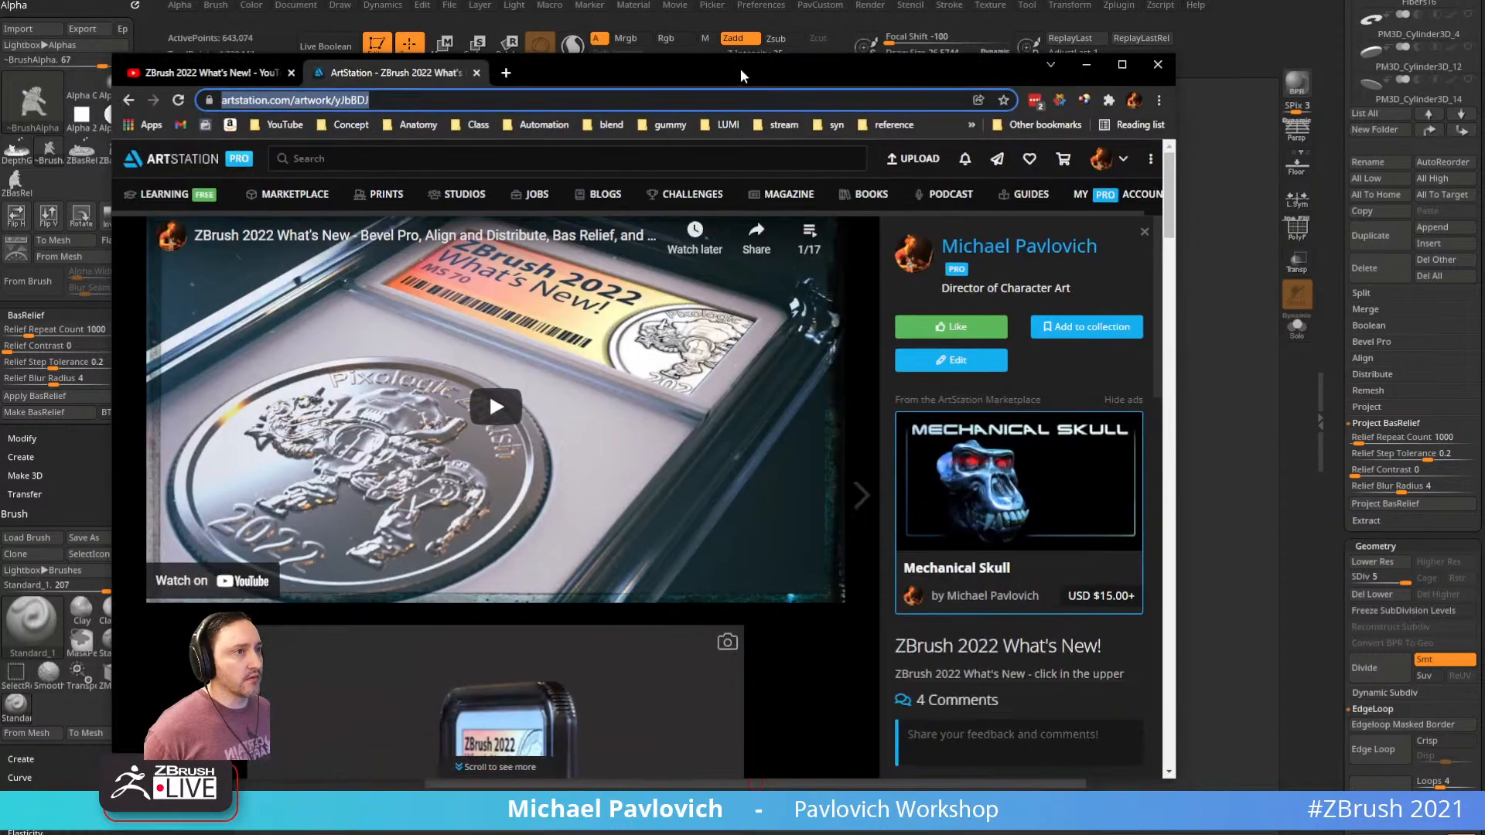
{"action": "left_click", "coordinate": [128, 100]}
{"action": "scroll", "coordinate": [333, 325], "scroll_direction": "down", "scroll_amount": 2}
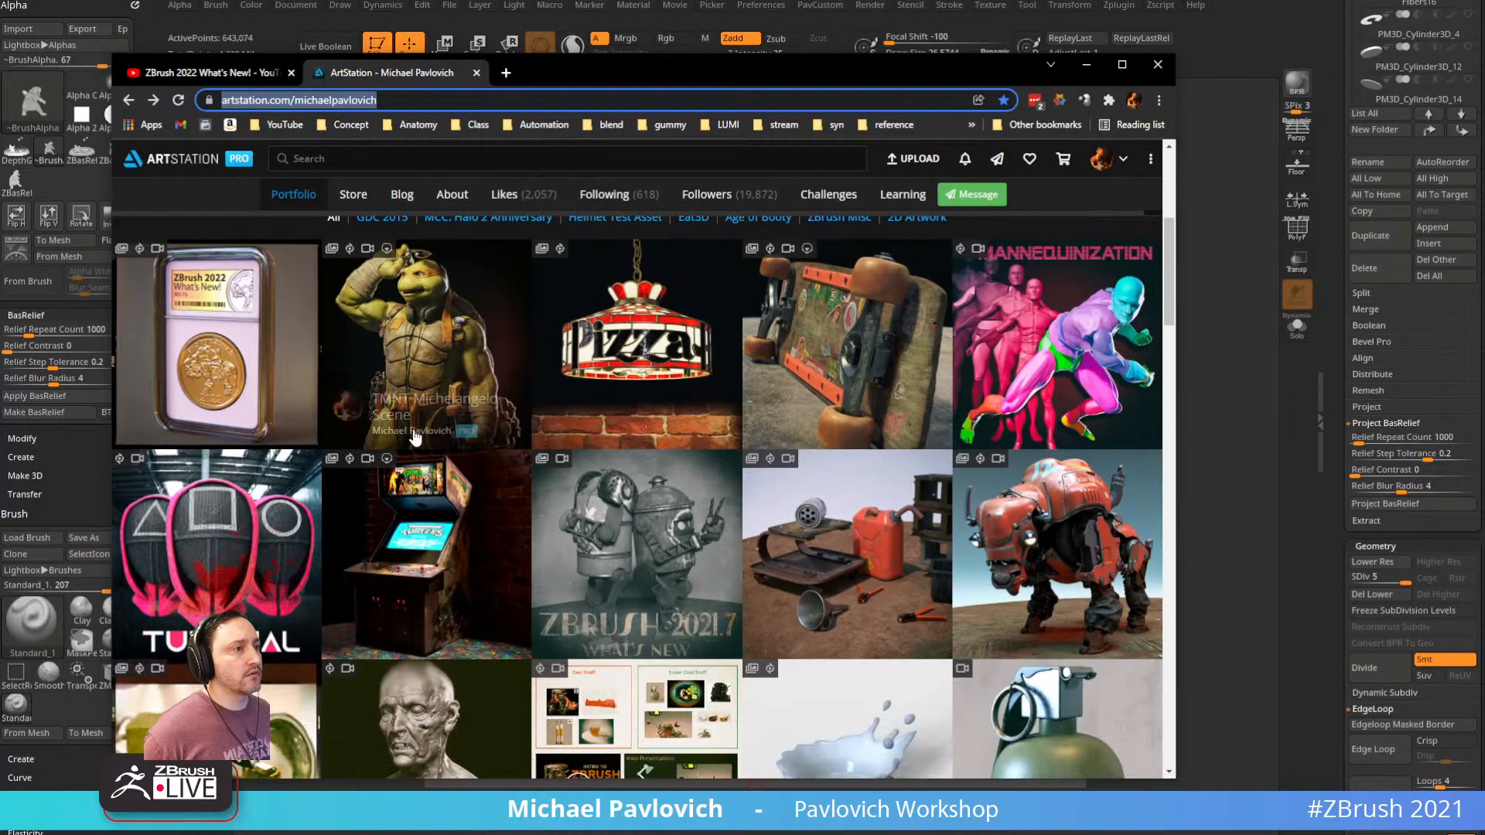
{"action": "left_click", "coordinate": [614, 546]}
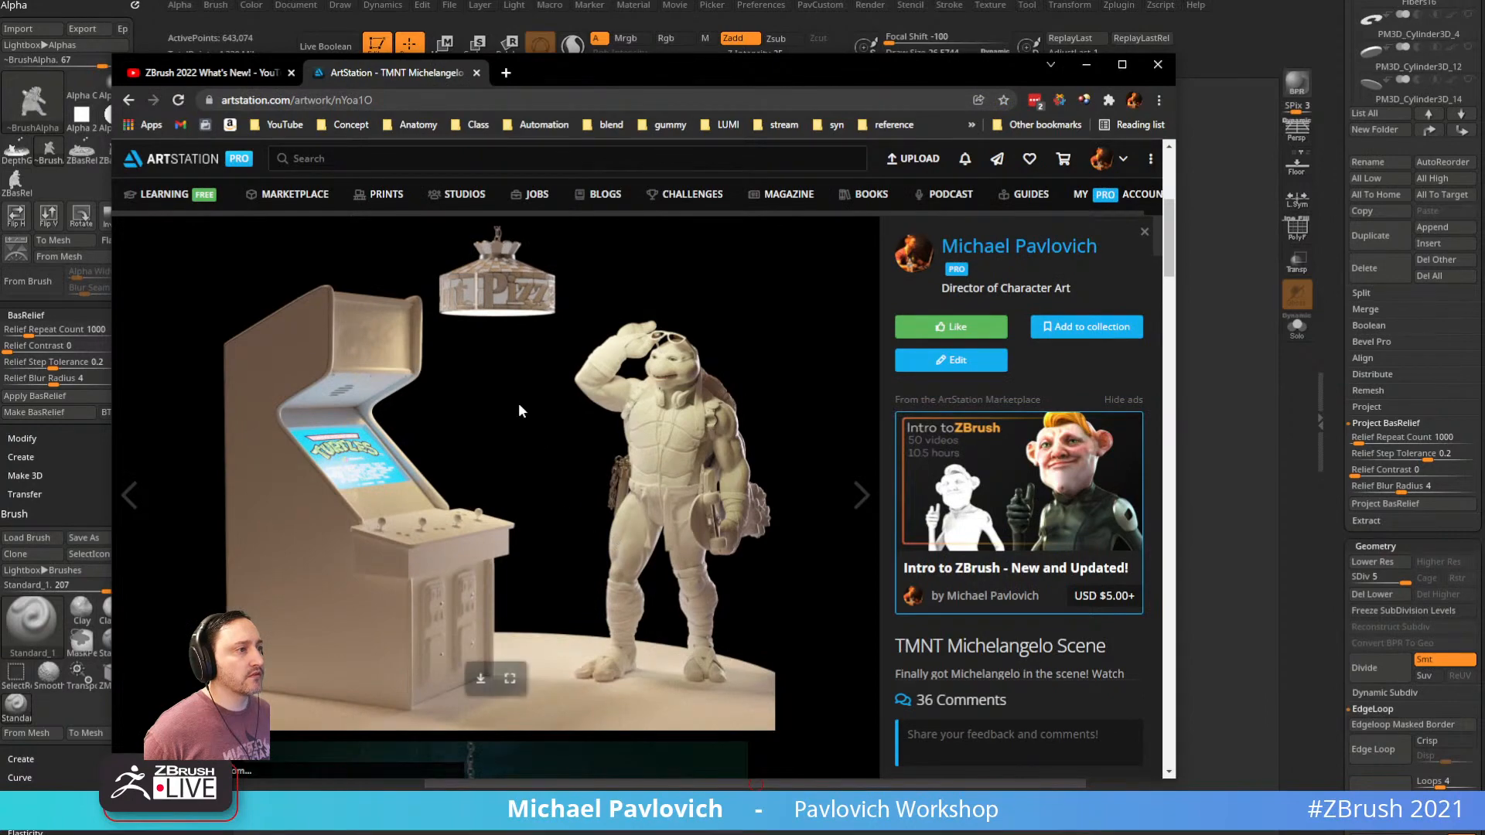
Look through the TMNT scene's images and livestream videos, and watch its arcade scene clip in full screen
{"action": "scroll", "coordinate": [518, 402], "scroll_direction": "down", "scroll_amount": 5}
{"action": "scroll", "coordinate": [519, 409], "scroll_direction": "down", "scroll_amount": 12}
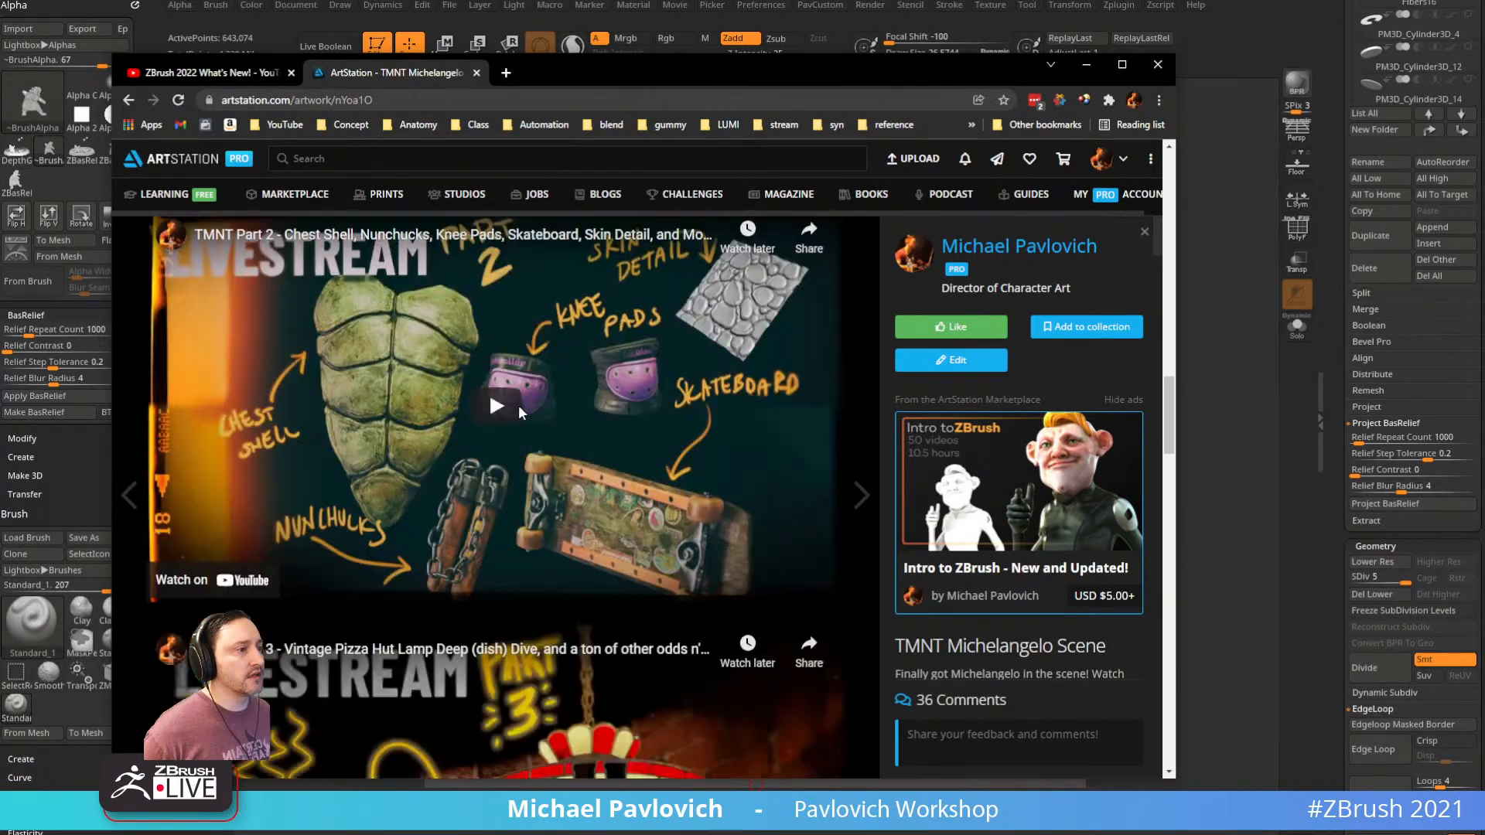
{"action": "scroll", "coordinate": [520, 411], "scroll_direction": "down", "scroll_amount": 10}
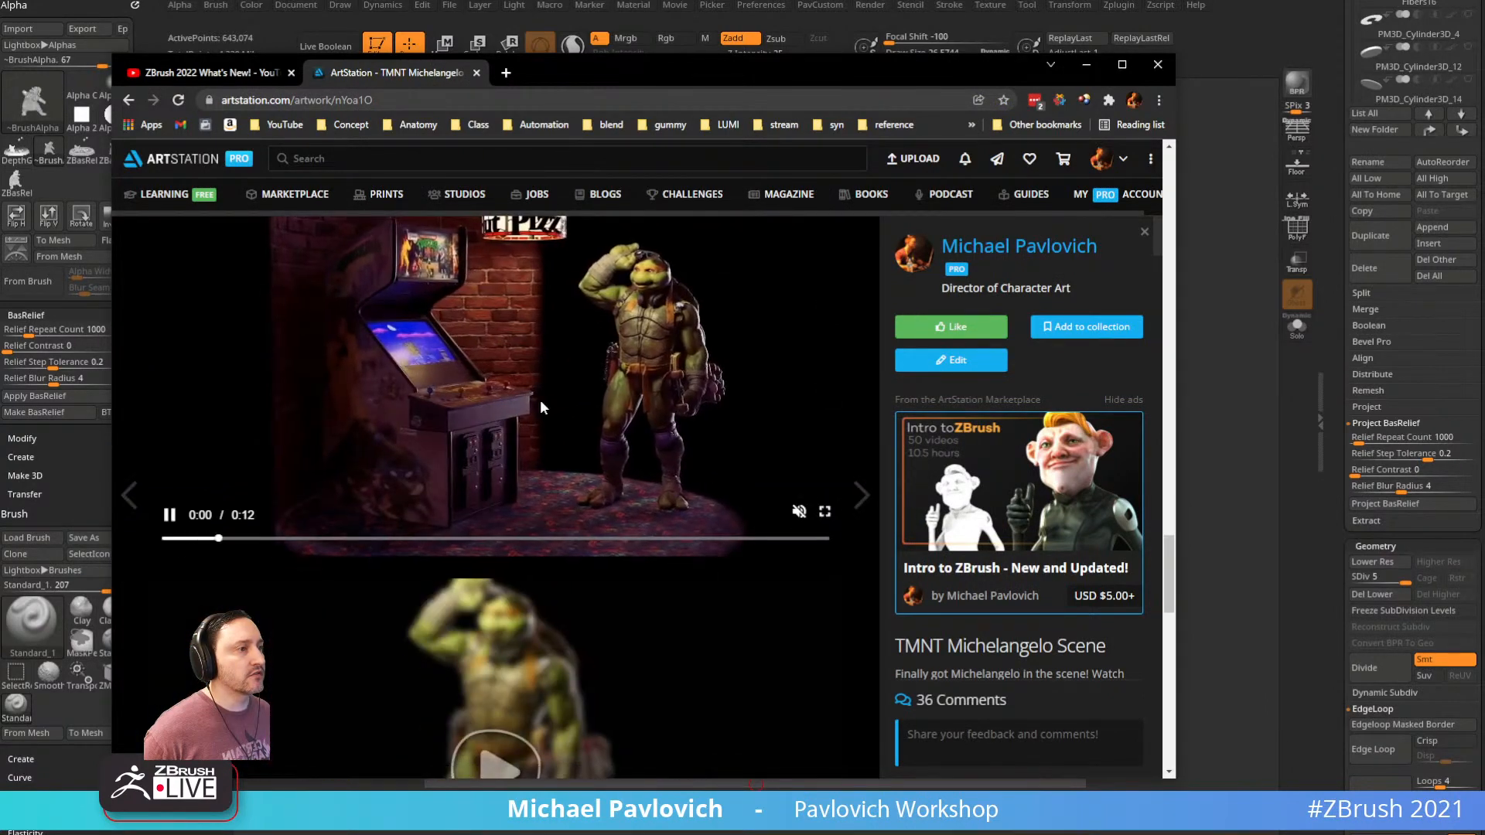
{"action": "scroll", "coordinate": [579, 473], "scroll_direction": "up", "scroll_amount": 3}
{"action": "left_click", "coordinate": [825, 743]}
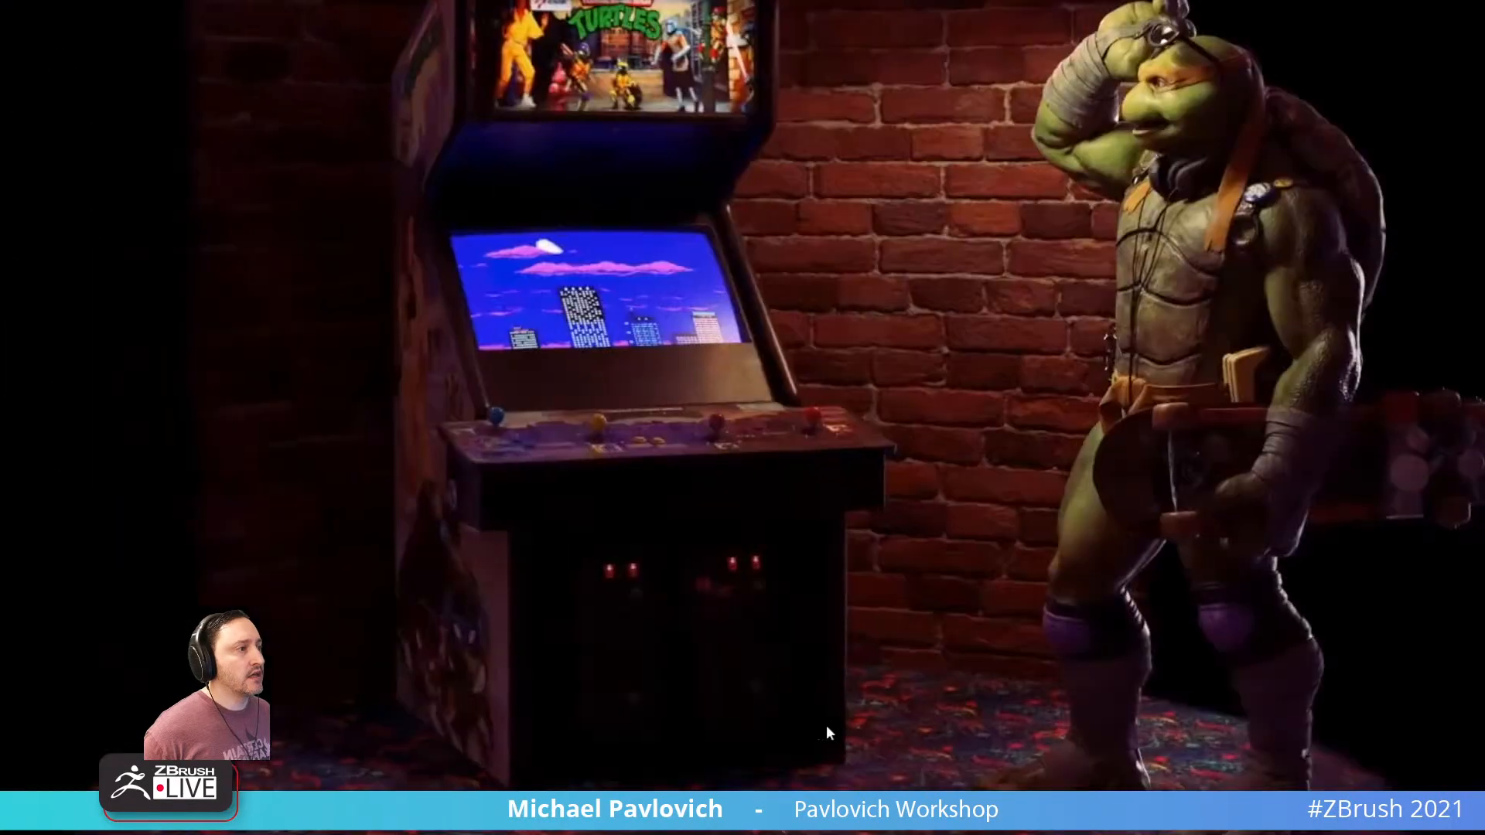
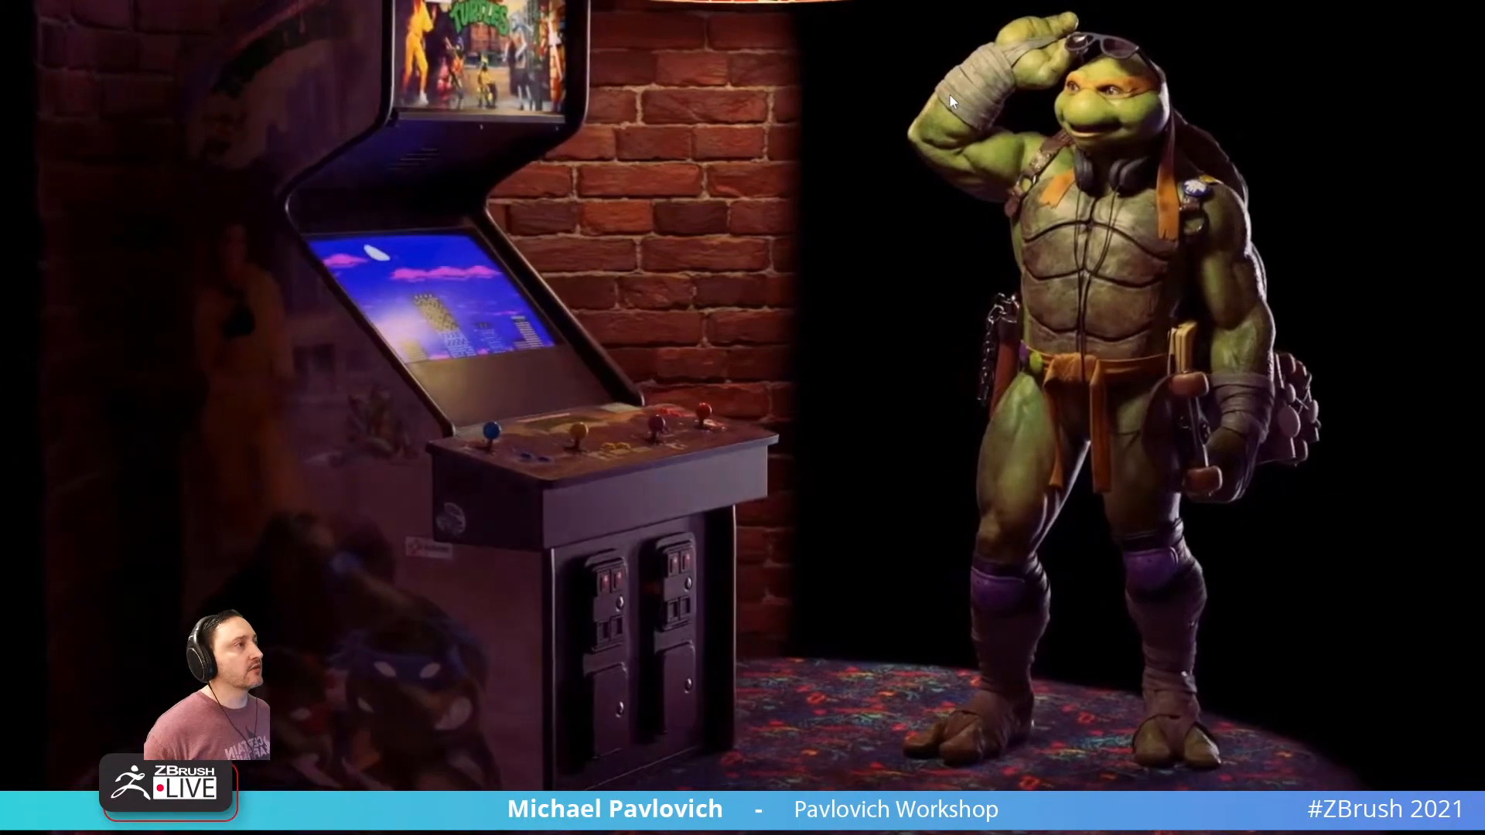
{"action": "key", "text": "Escape"}
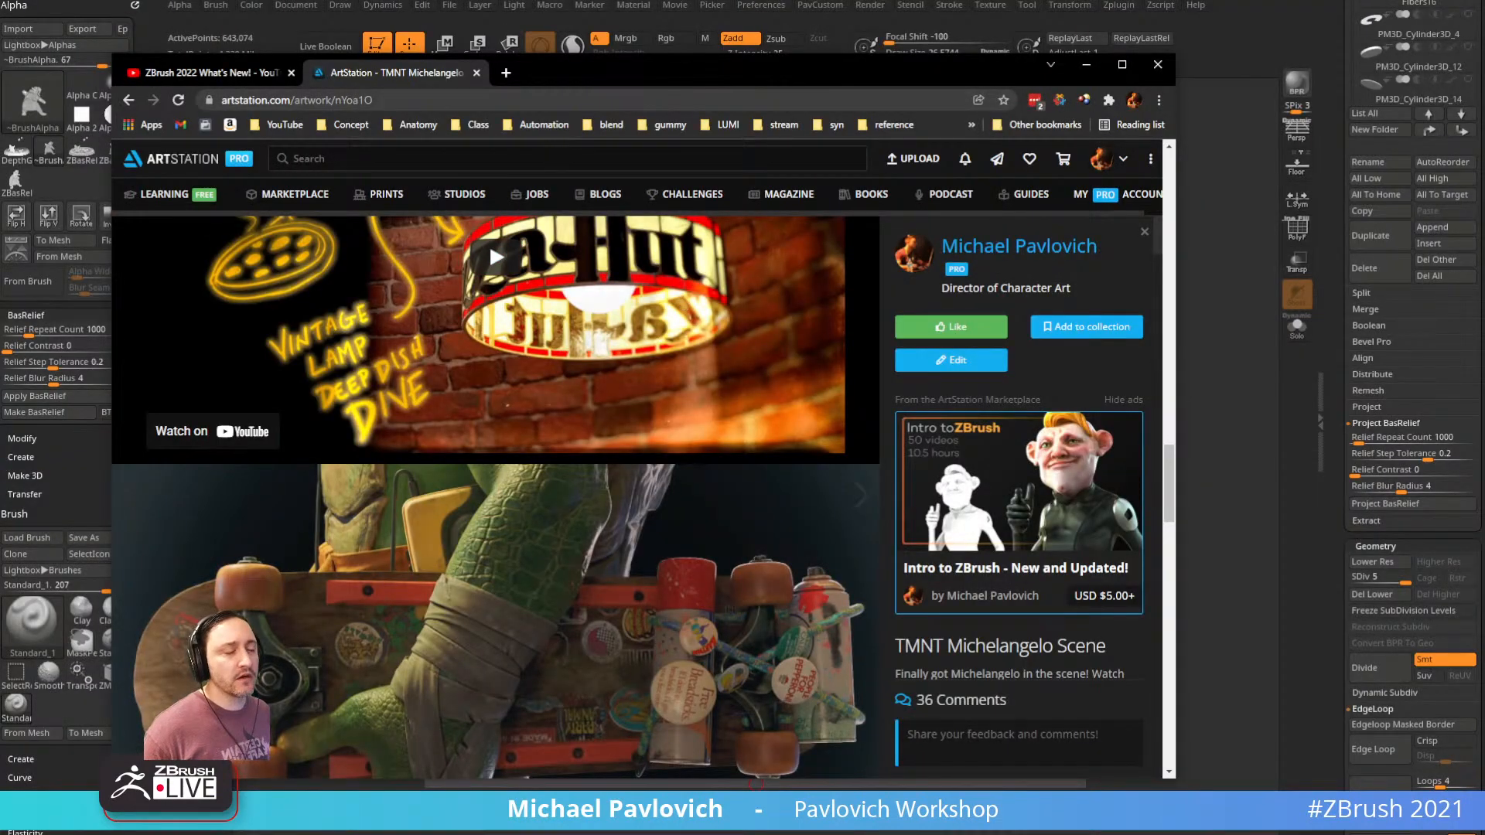
Return to the portfolio, open the "No UV 3D Look Dev for Concept & Illustration" artwork and start its ZBrush ZCompositor video
{"action": "left_click", "coordinate": [129, 99]}
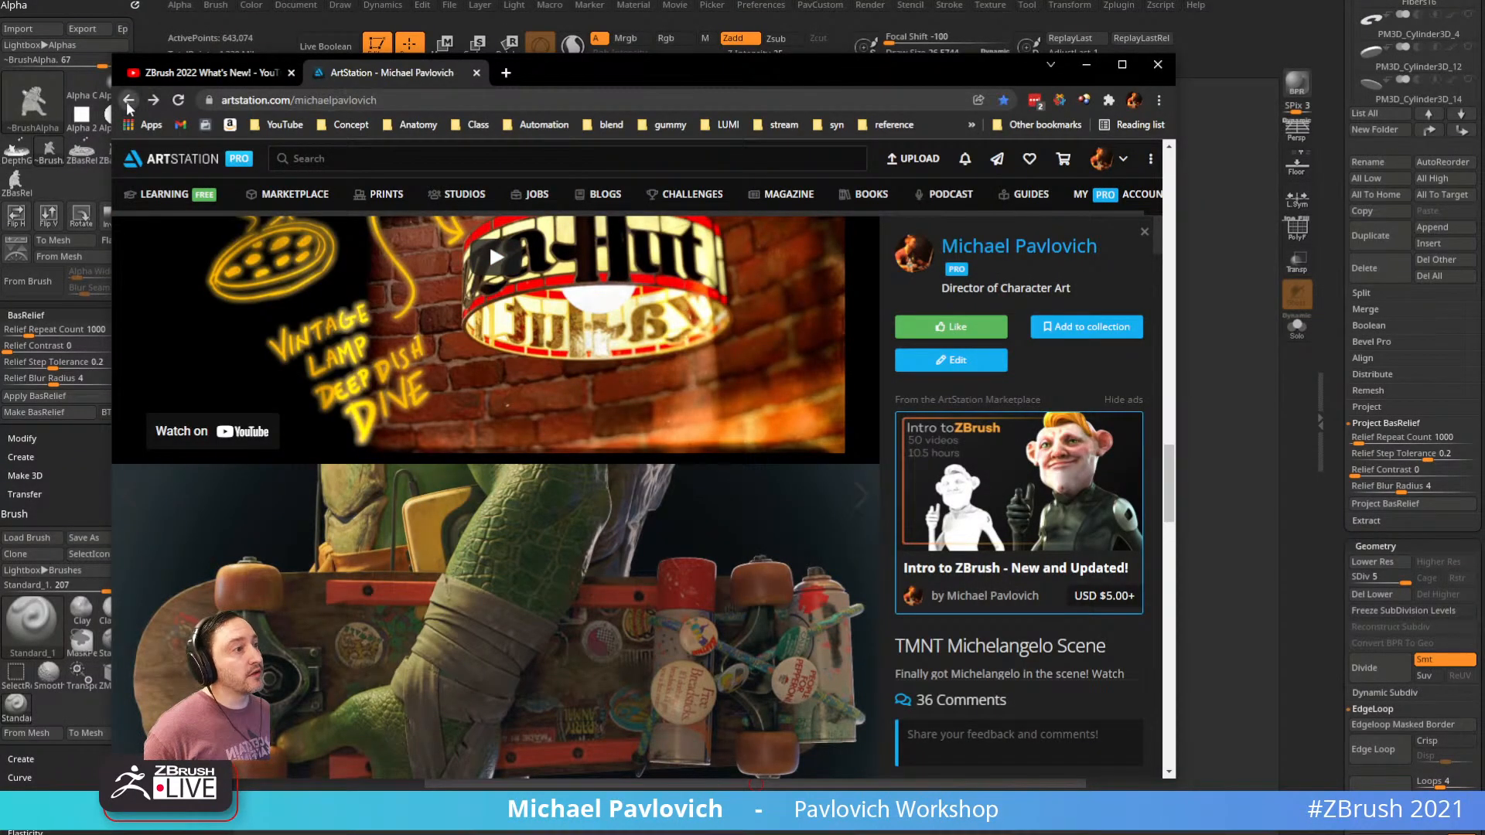
{"action": "scroll", "coordinate": [582, 391], "scroll_direction": "down", "scroll_amount": 5}
{"action": "scroll", "coordinate": [582, 391], "scroll_direction": "up", "scroll_amount": 4}
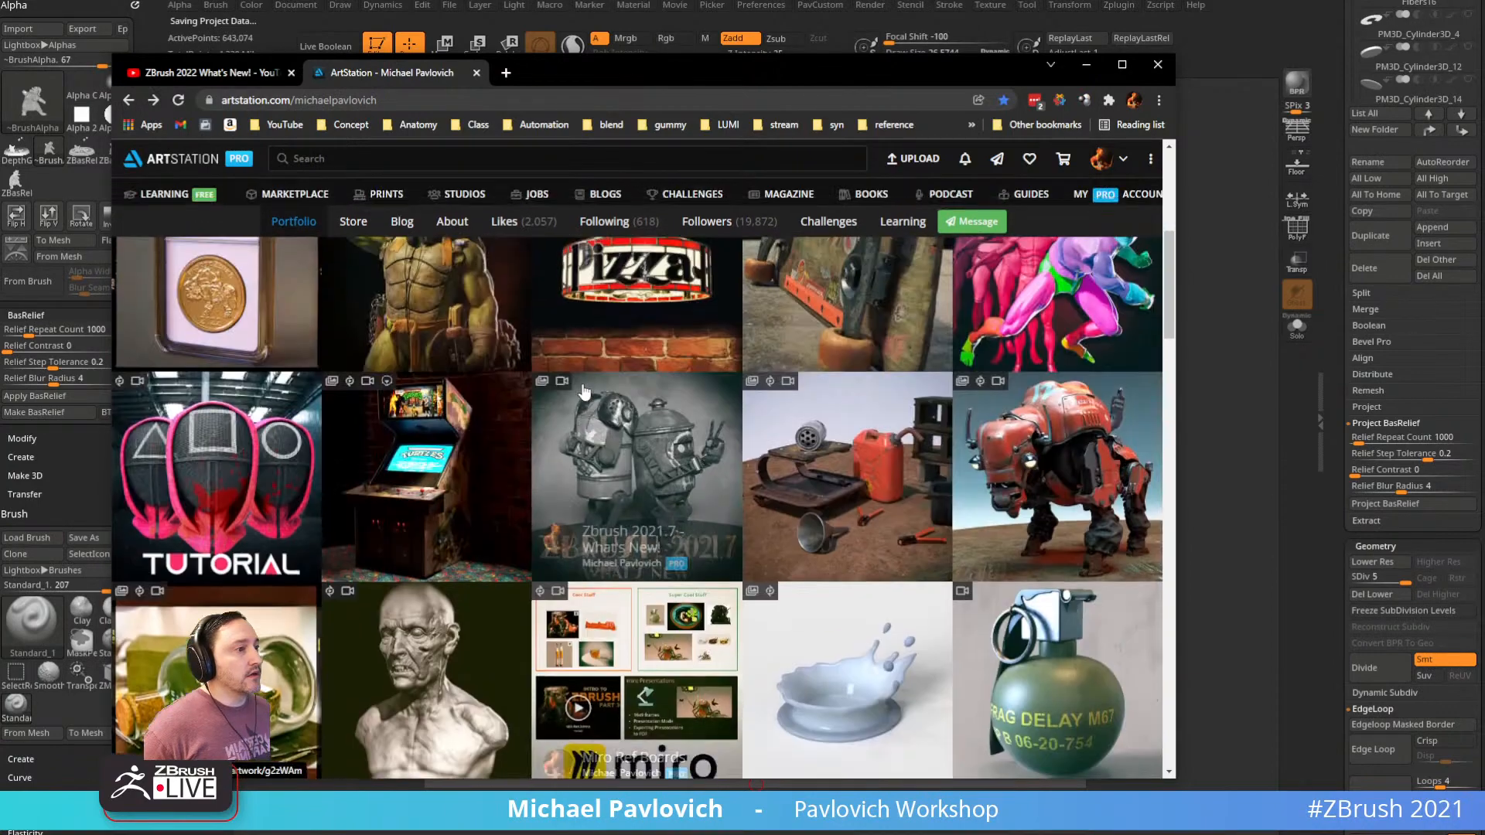
{"action": "scroll", "coordinate": [582, 391], "scroll_direction": "down", "scroll_amount": 5}
{"action": "left_click", "coordinate": [881, 618]}
{"action": "left_click", "coordinate": [541, 504]}
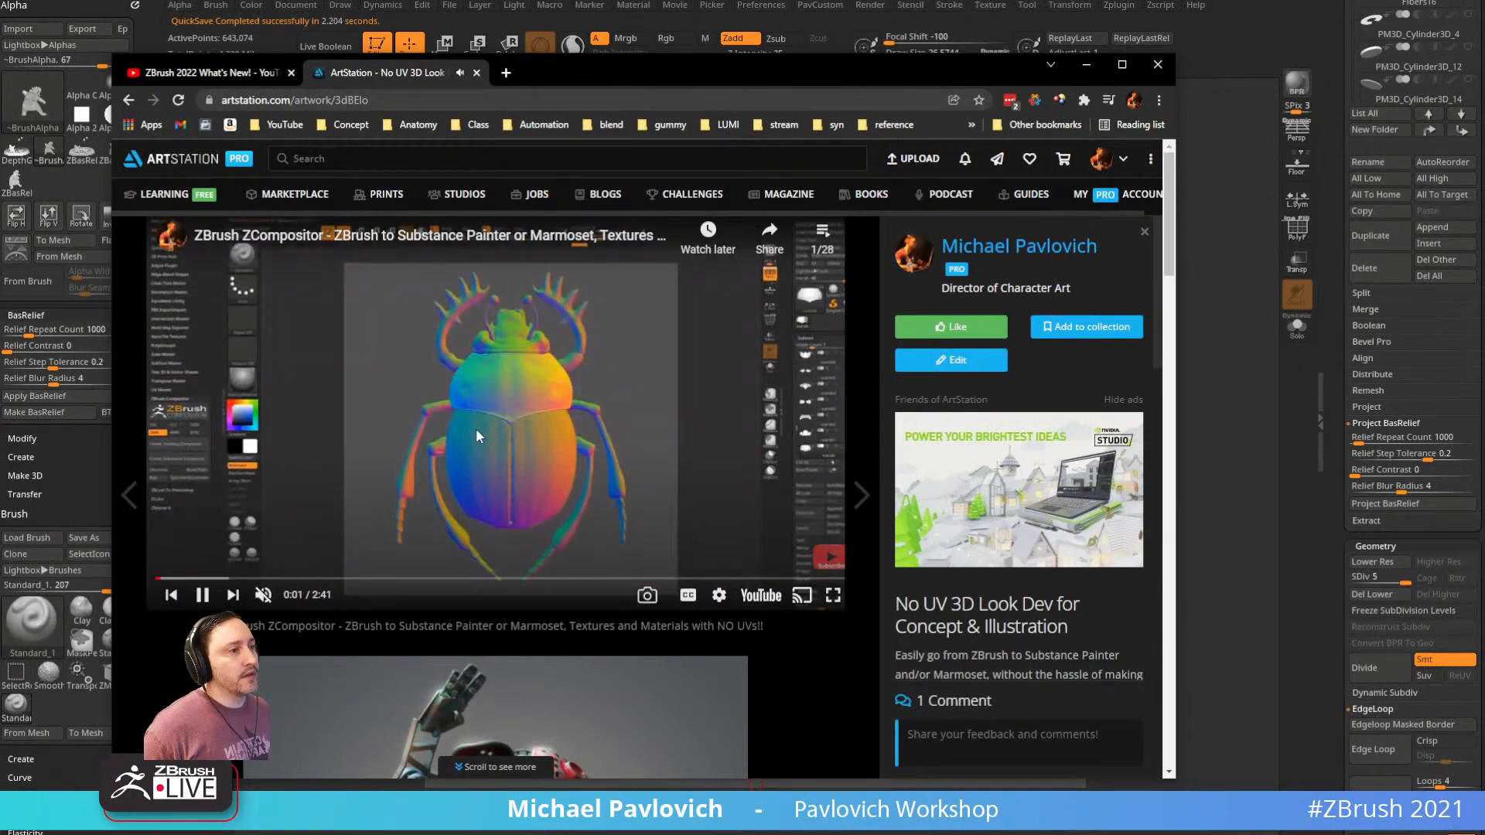
Skim through the ZBrush ZCompositor video from the beetle example past the truck, robot and head to the closing credits
{"action": "left_click", "coordinate": [192, 580]}
{"action": "left_click", "coordinate": [219, 578]}
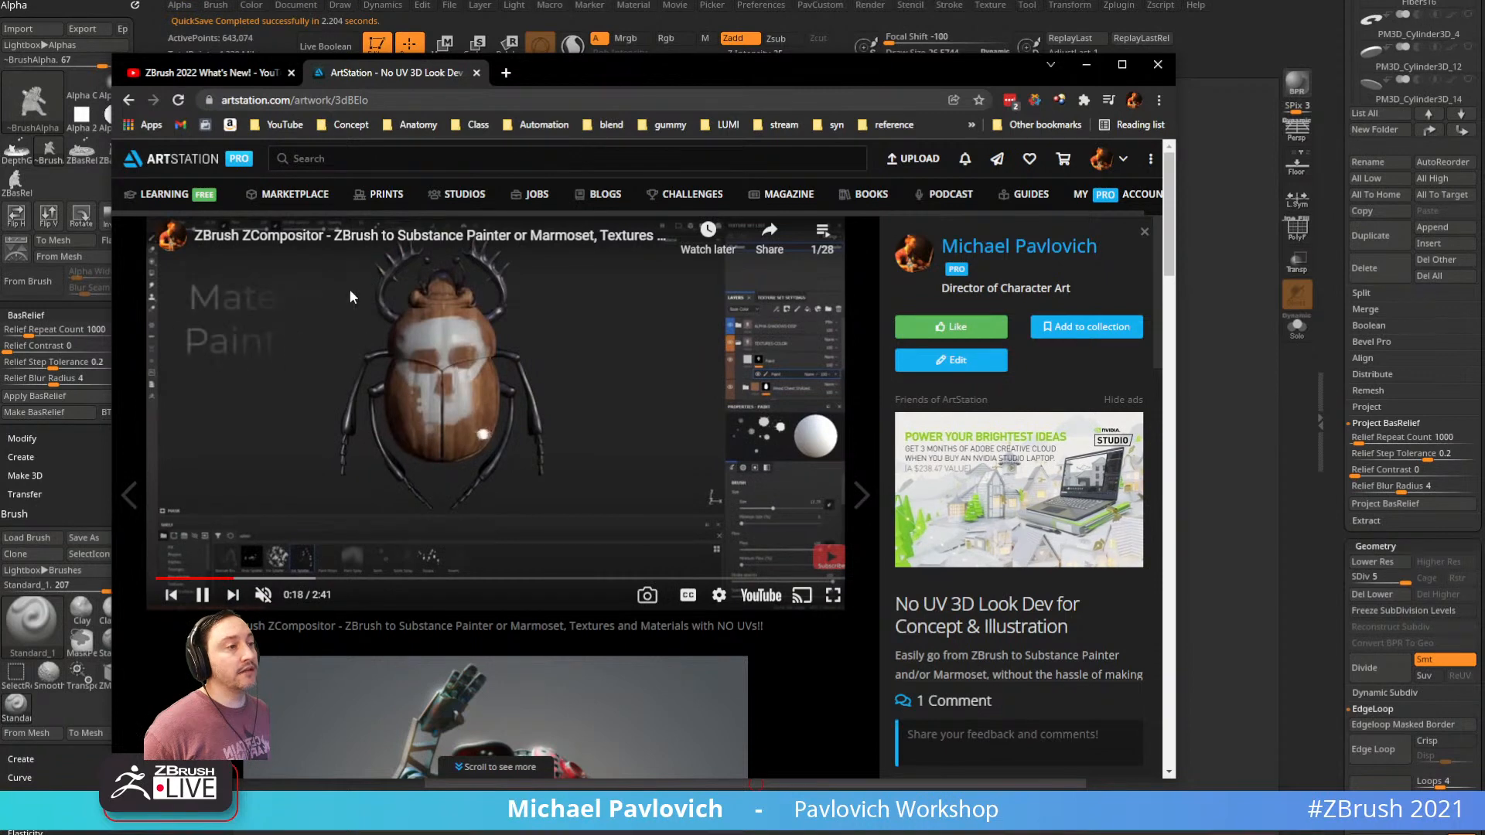
{"action": "left_click", "coordinate": [260, 579]}
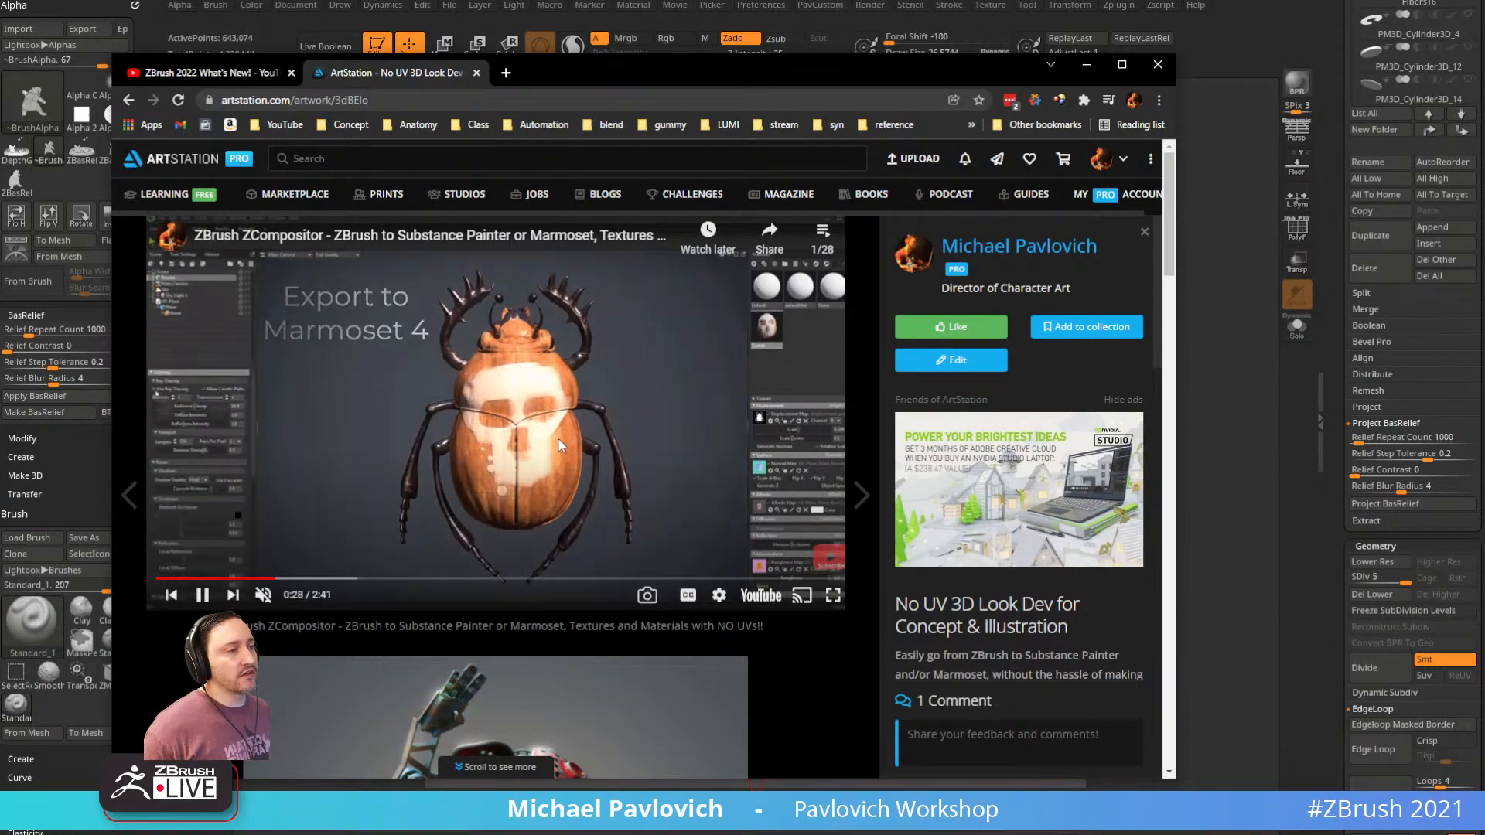
{"action": "left_click_drag", "start_coordinate": [317, 581], "coordinate": [464, 586]}
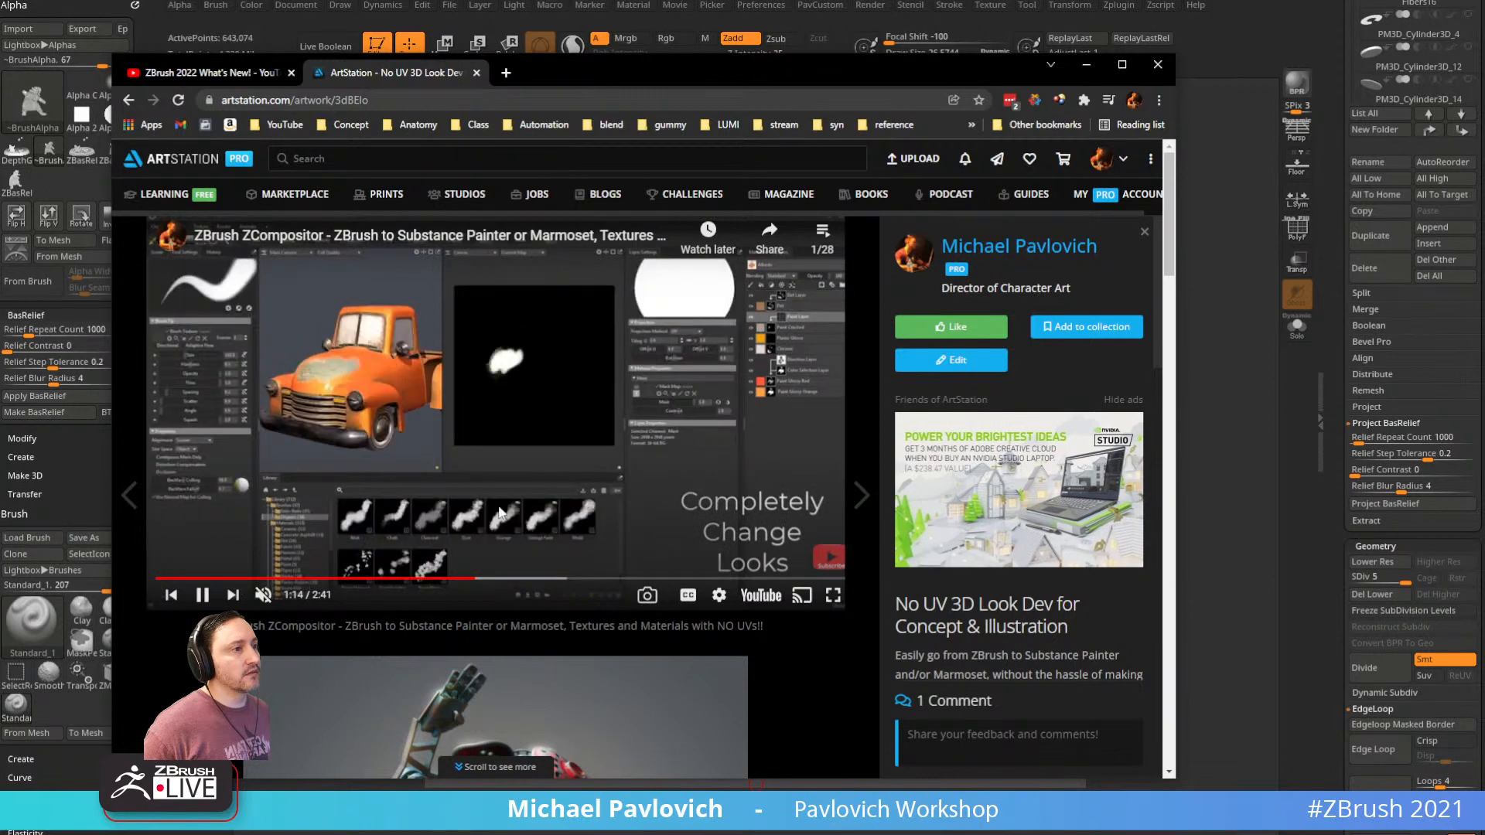
{"action": "left_click", "coordinate": [513, 579]}
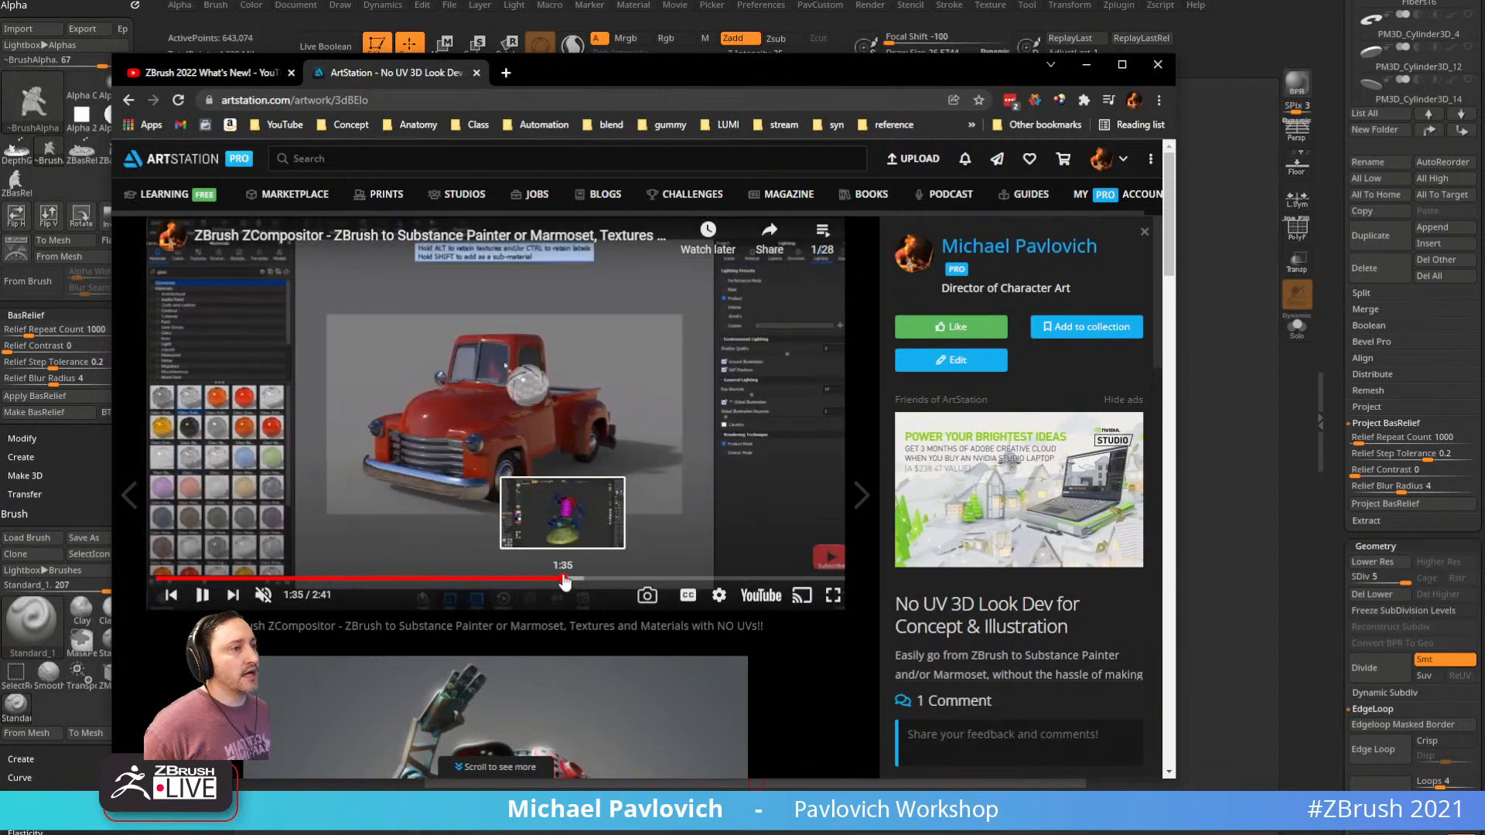
{"action": "left_click", "coordinate": [568, 579]}
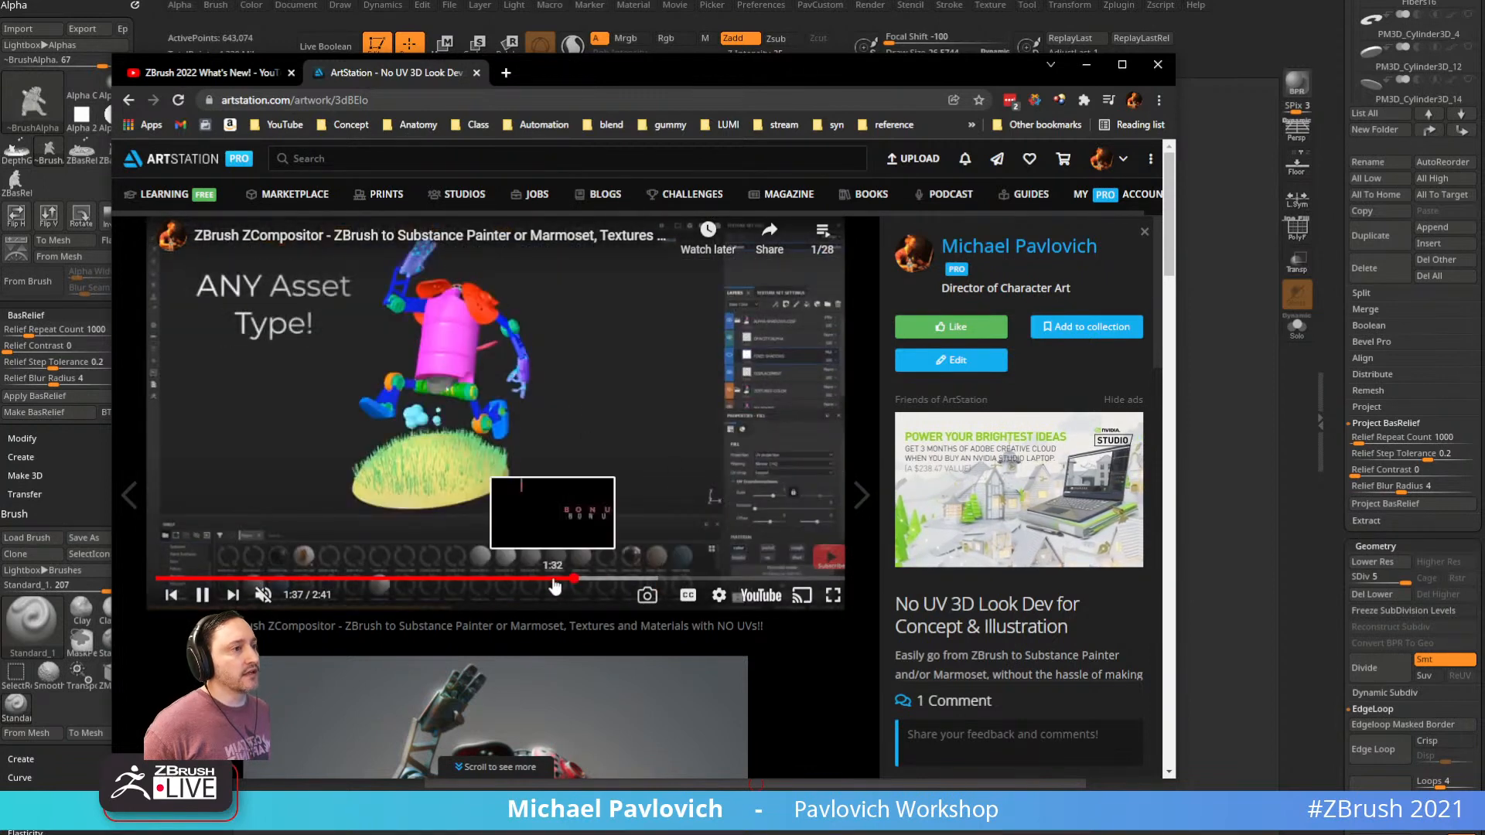
{"action": "left_click", "coordinate": [557, 578]}
{"action": "left_click", "coordinate": [566, 579]}
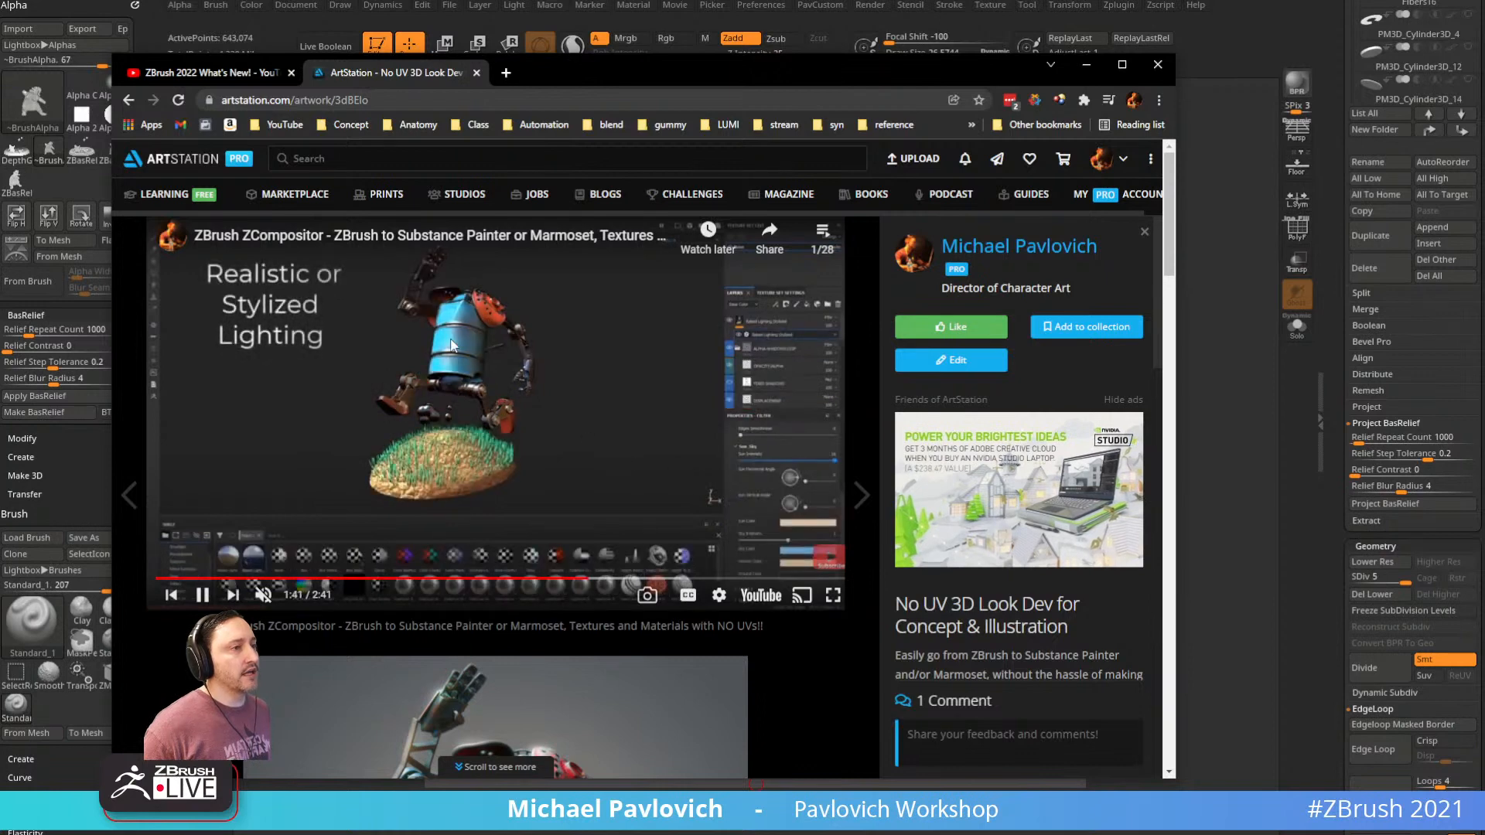
{"action": "left_click", "coordinate": [626, 580]}
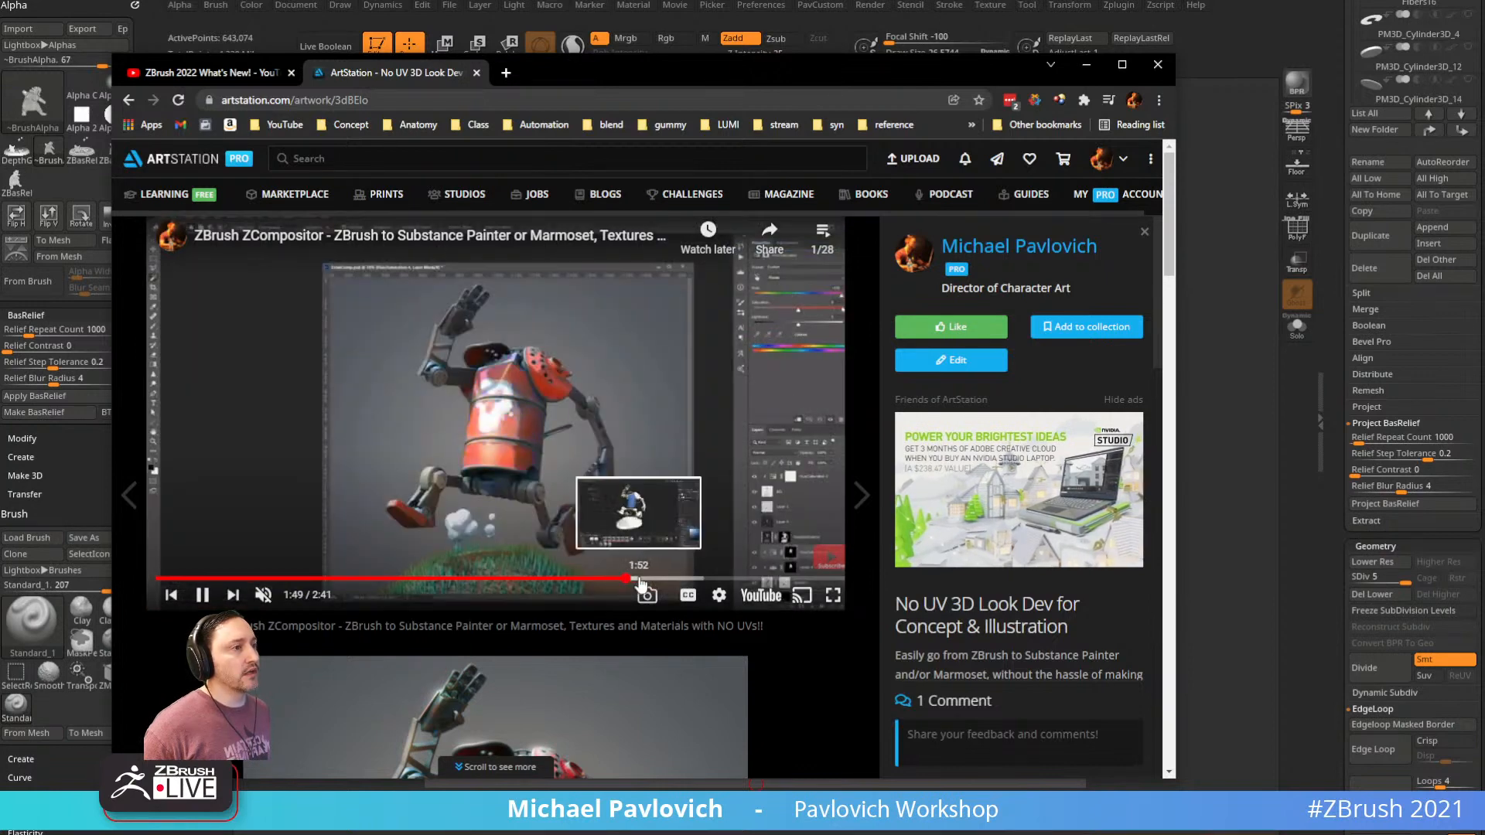
{"action": "left_click", "coordinate": [647, 580]}
{"action": "left_click", "coordinate": [658, 580]}
{"action": "left_click", "coordinate": [673, 580]}
{"action": "left_click", "coordinate": [692, 580]}
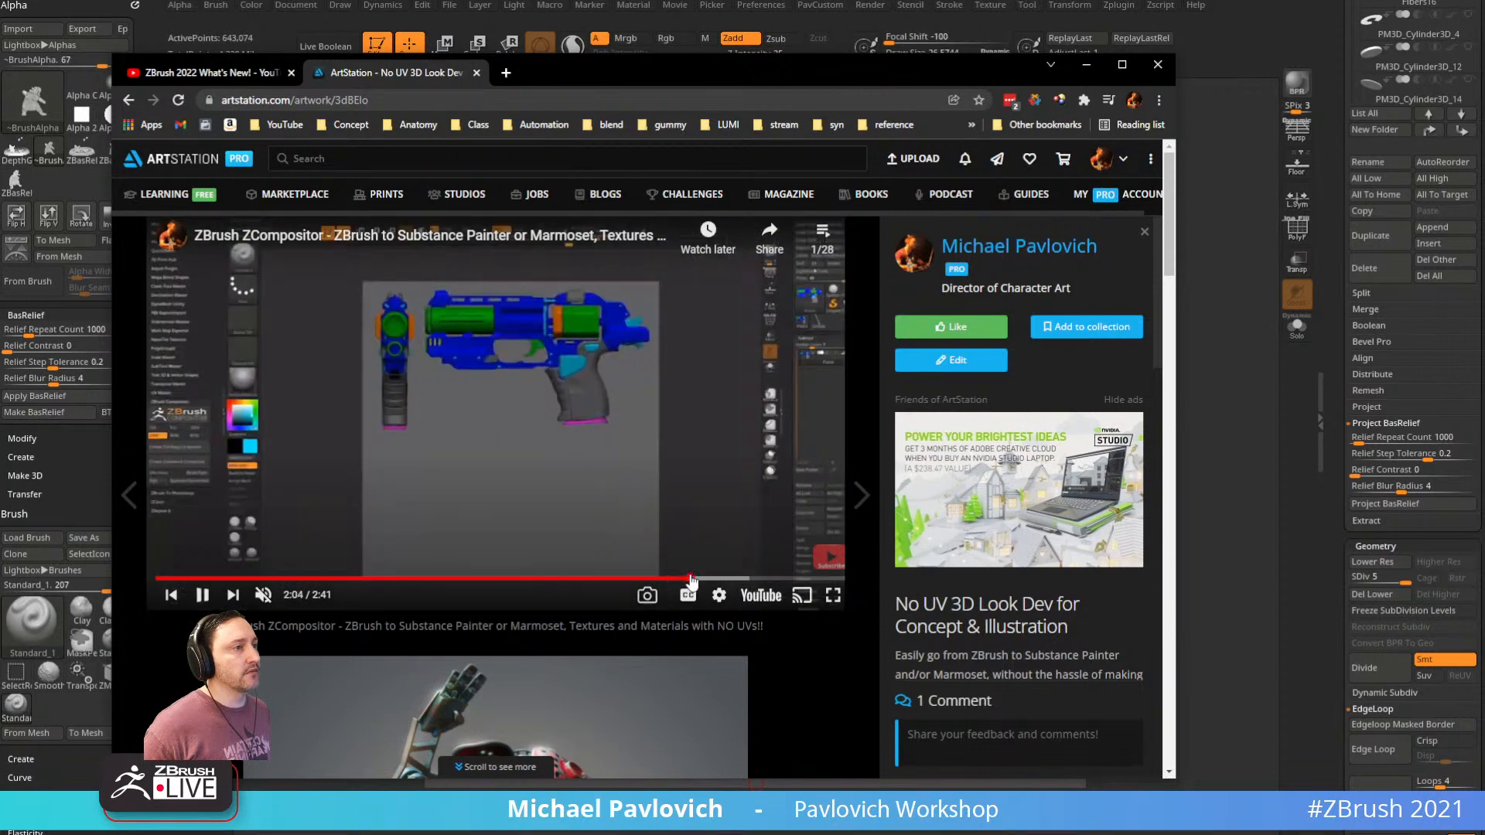
{"action": "left_click", "coordinate": [727, 579]}
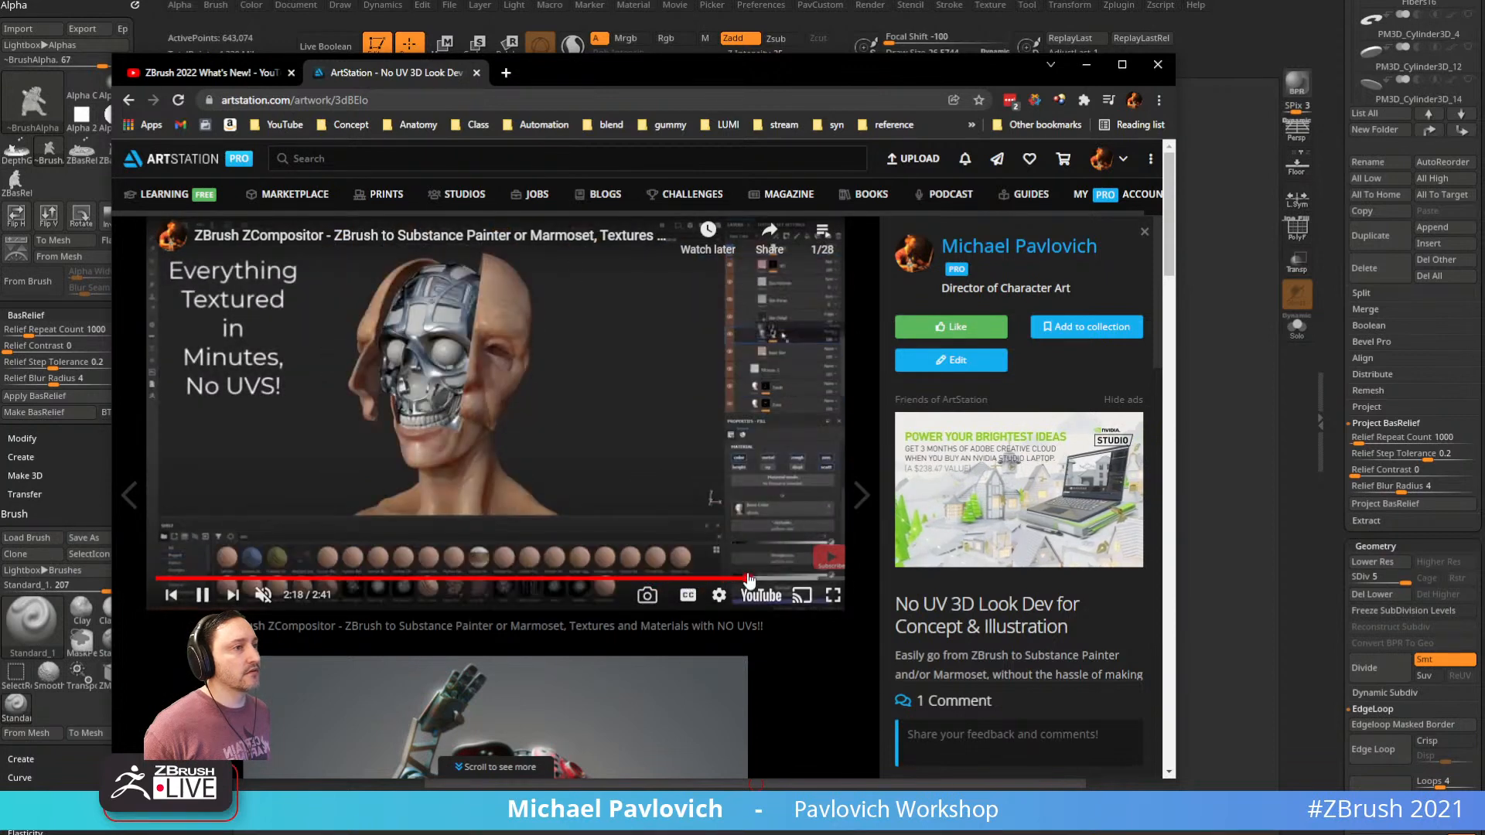
{"action": "left_click", "coordinate": [751, 580]}
{"action": "left_click", "coordinate": [772, 580]}
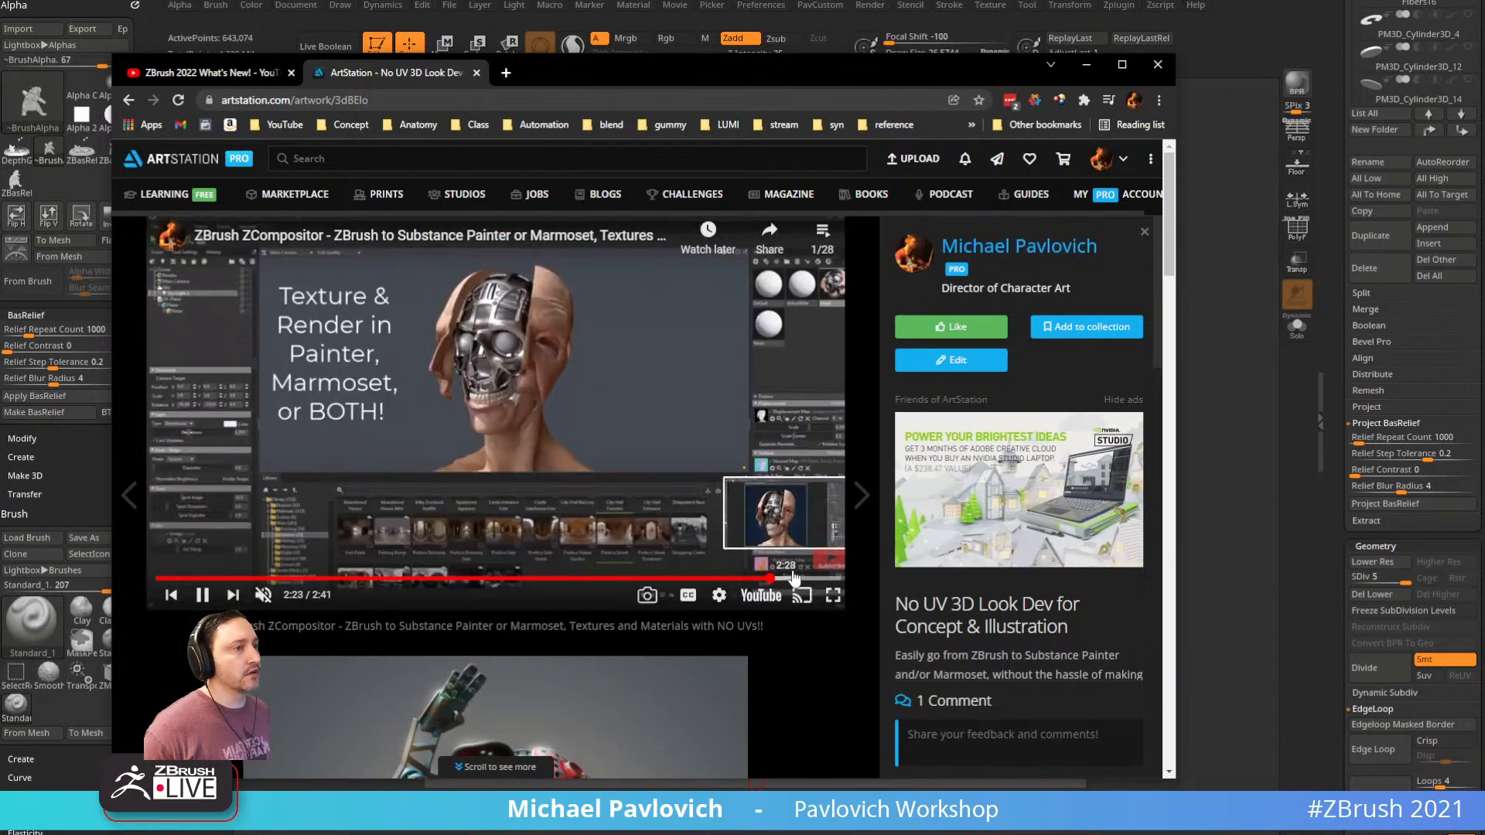
{"action": "left_click", "coordinate": [797, 581]}
{"action": "left_click", "coordinate": [813, 580]}
{"action": "left_click", "coordinate": [826, 580]}
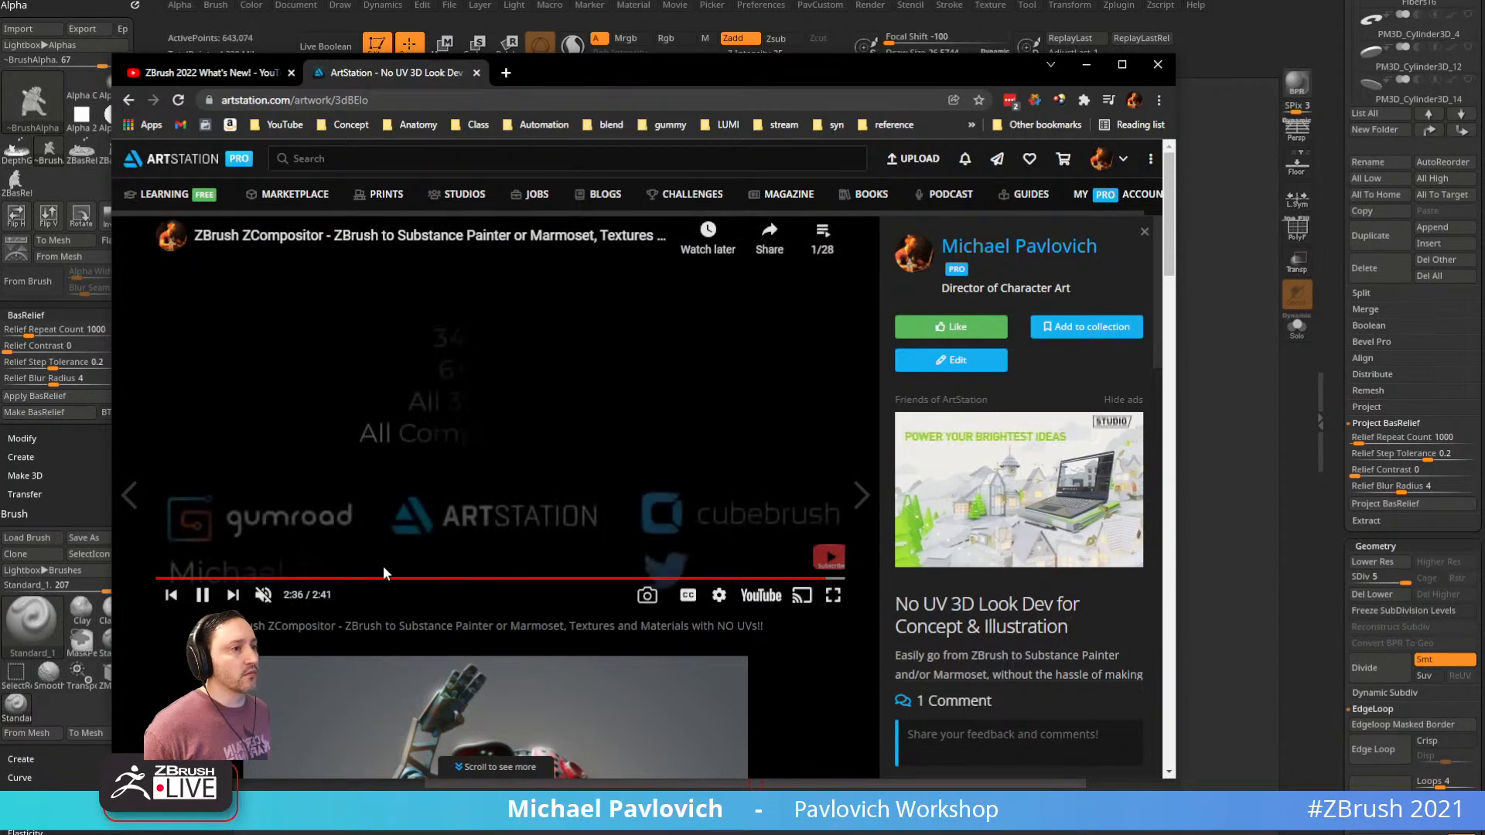
Rewind the ZCompositor video to its beginning, pause it, and return to the coin and character in ZBrush
{"action": "left_click", "coordinate": [159, 580]}
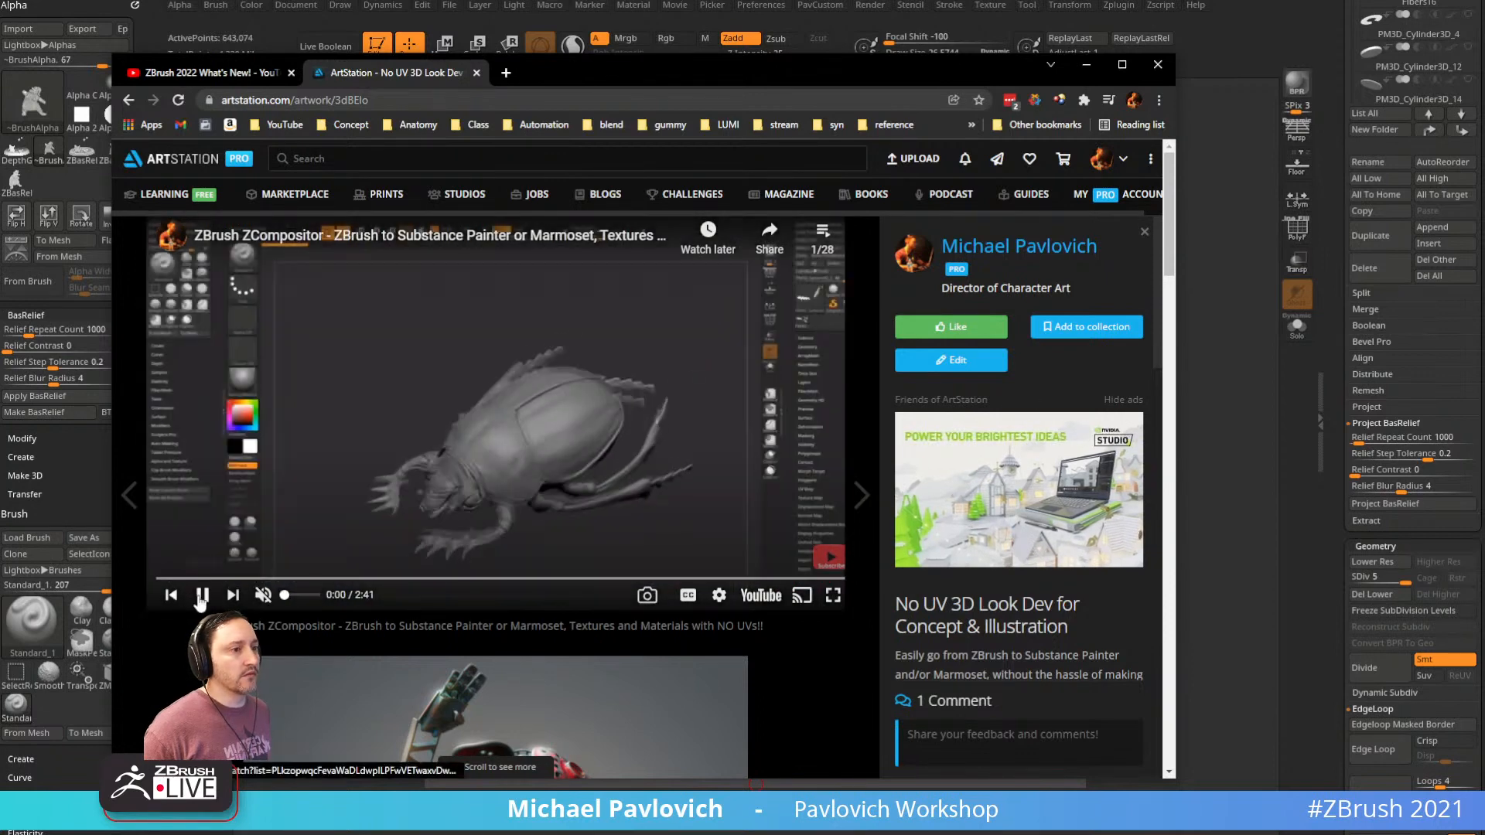
{"action": "left_click", "coordinate": [201, 595]}
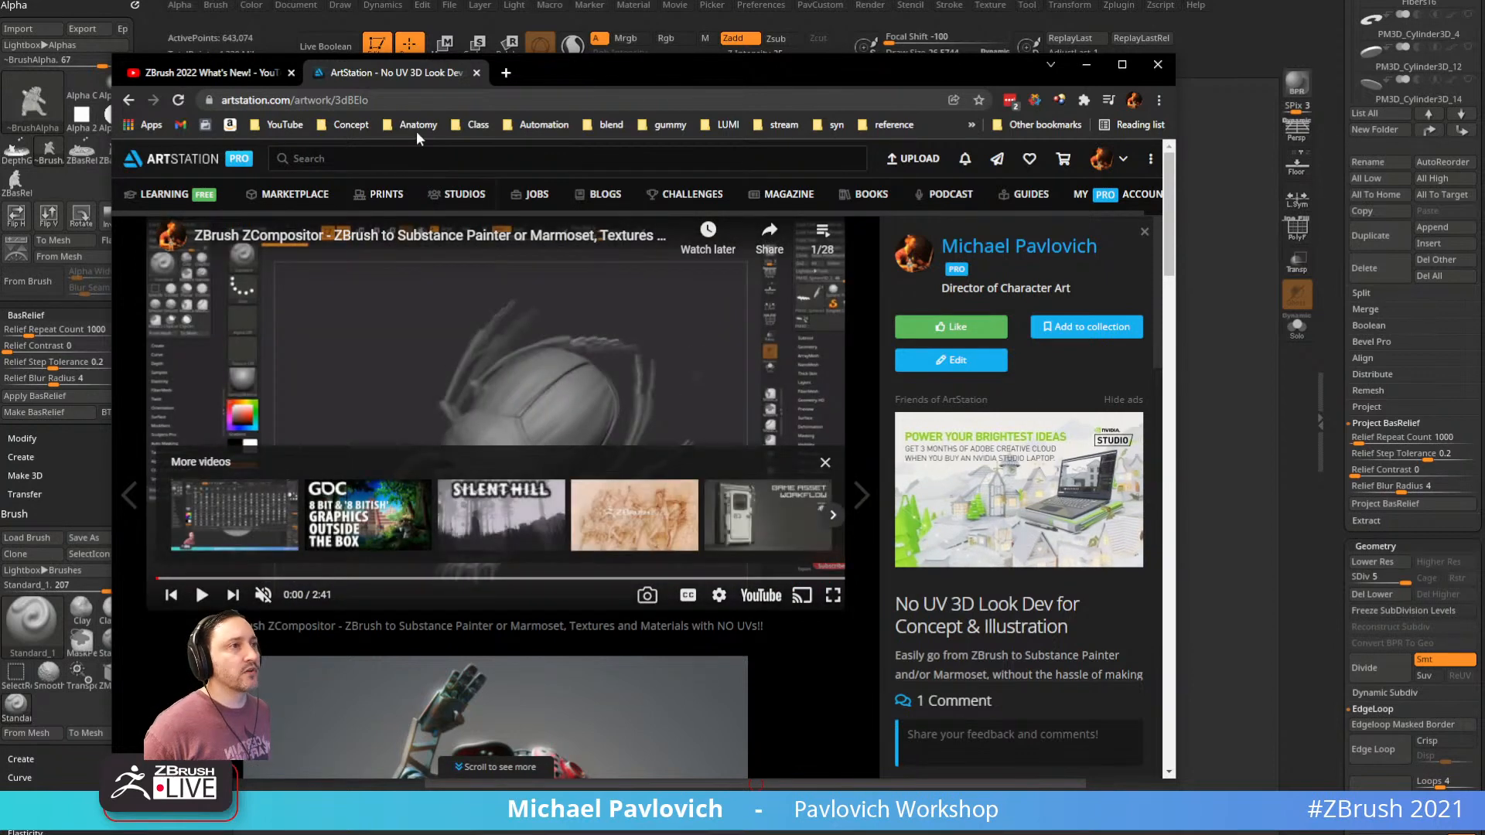
{"action": "left_click", "coordinate": [404, 102]}
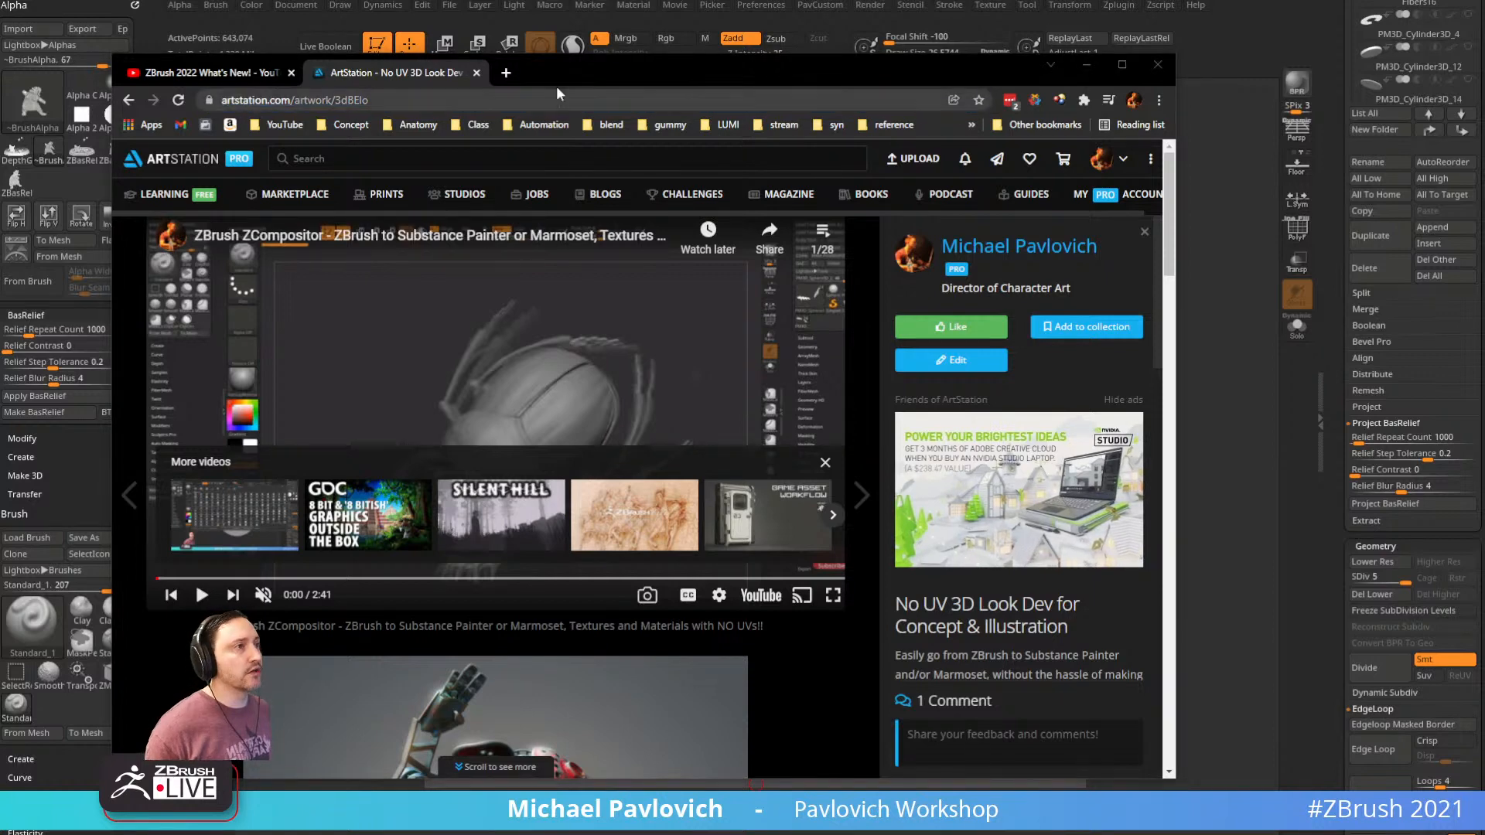
{"action": "key", "text": "alt+Tab"}
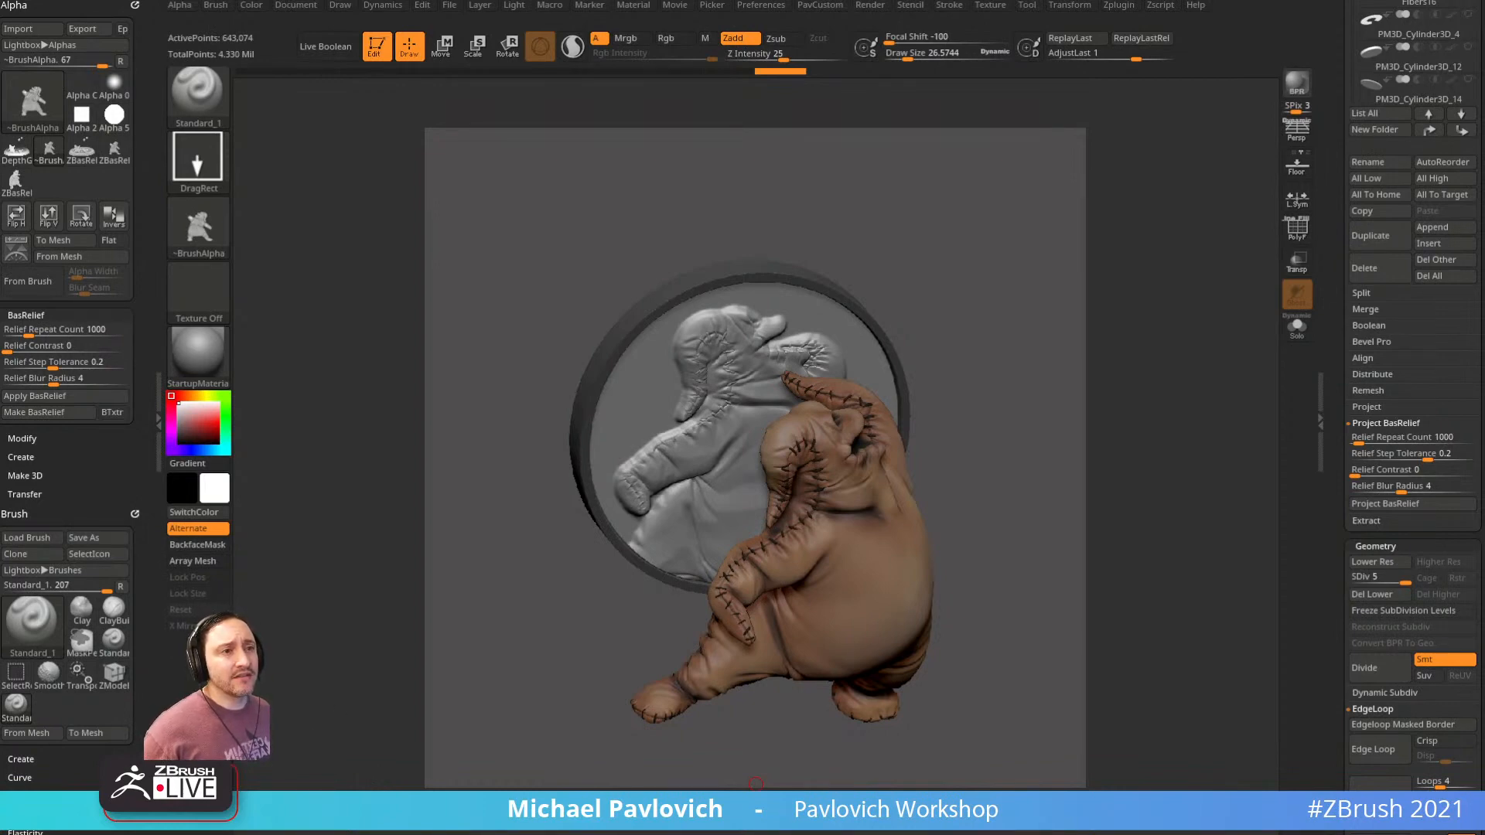
{"action": "left_click_drag", "start_coordinate": [560, 299], "coordinate": [536, 242]}
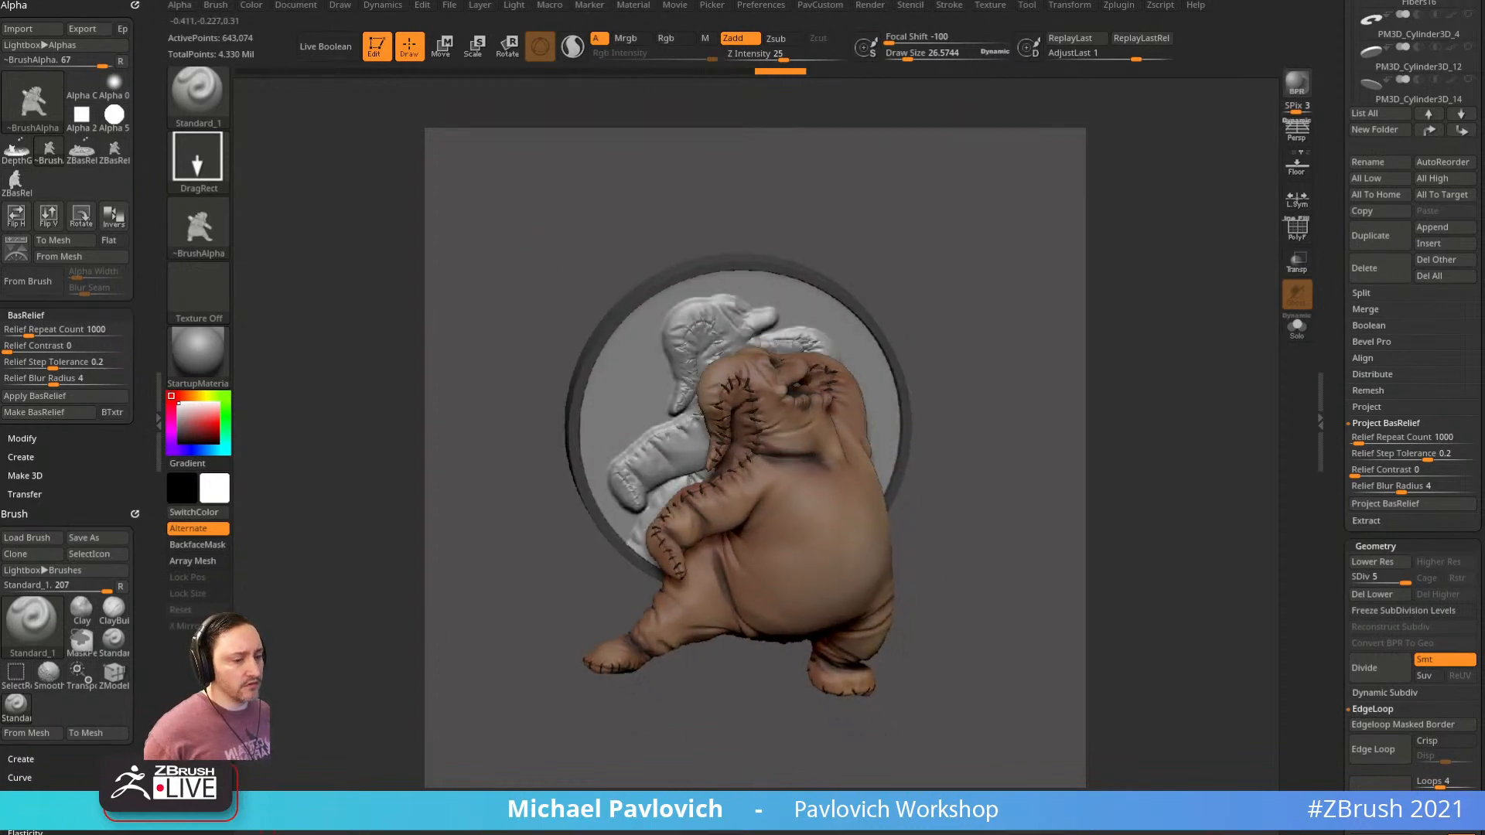
Bring up the YouTube browser window, look through the "Intro to ZBrush - New and Updated!" playlist from the channel's playlists, and return to ZBrush
{"action": "key", "text": "alt+Tab"}
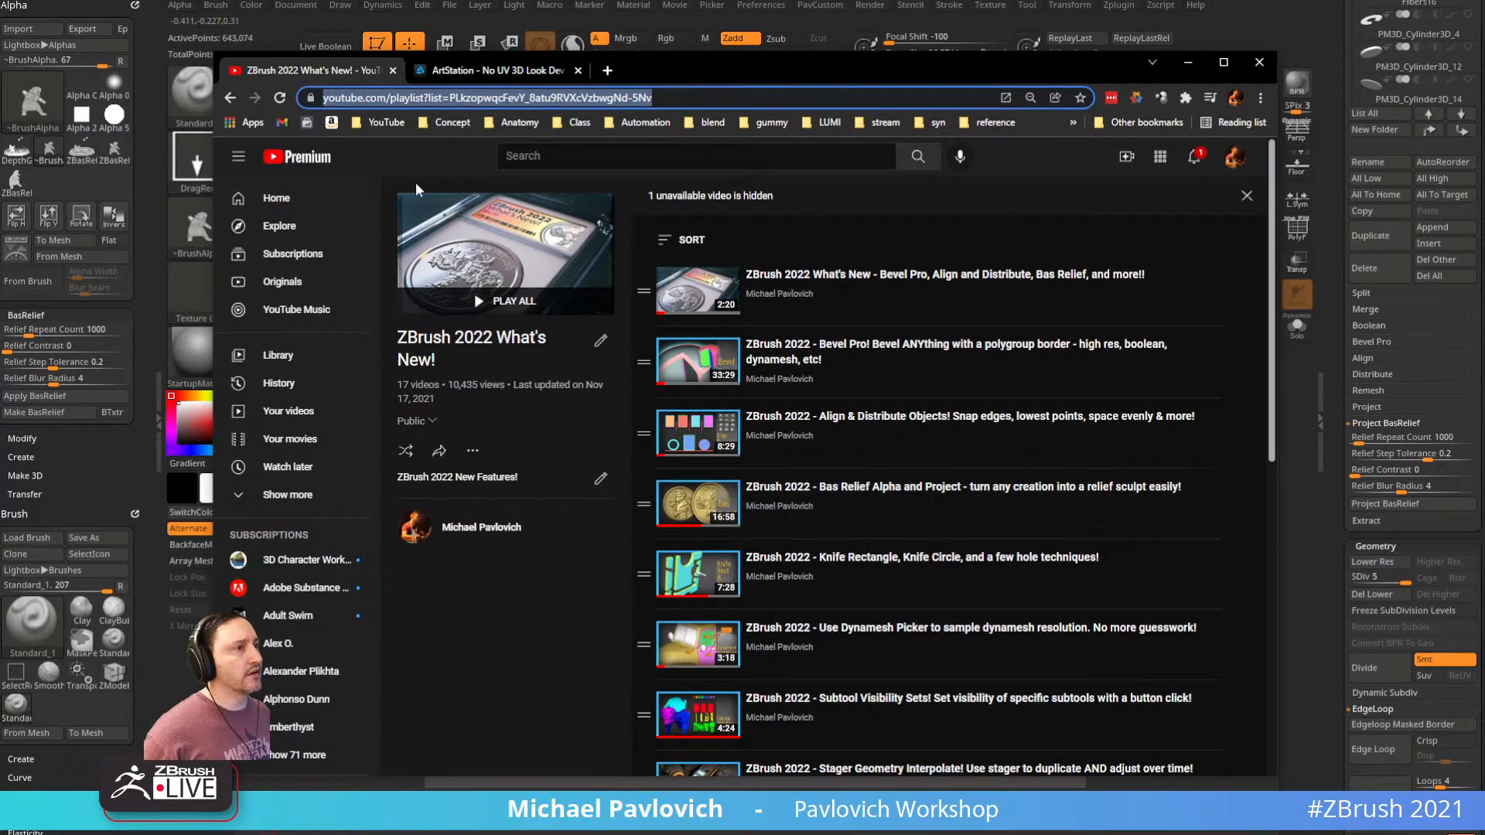
{"action": "left_click", "coordinate": [230, 98]}
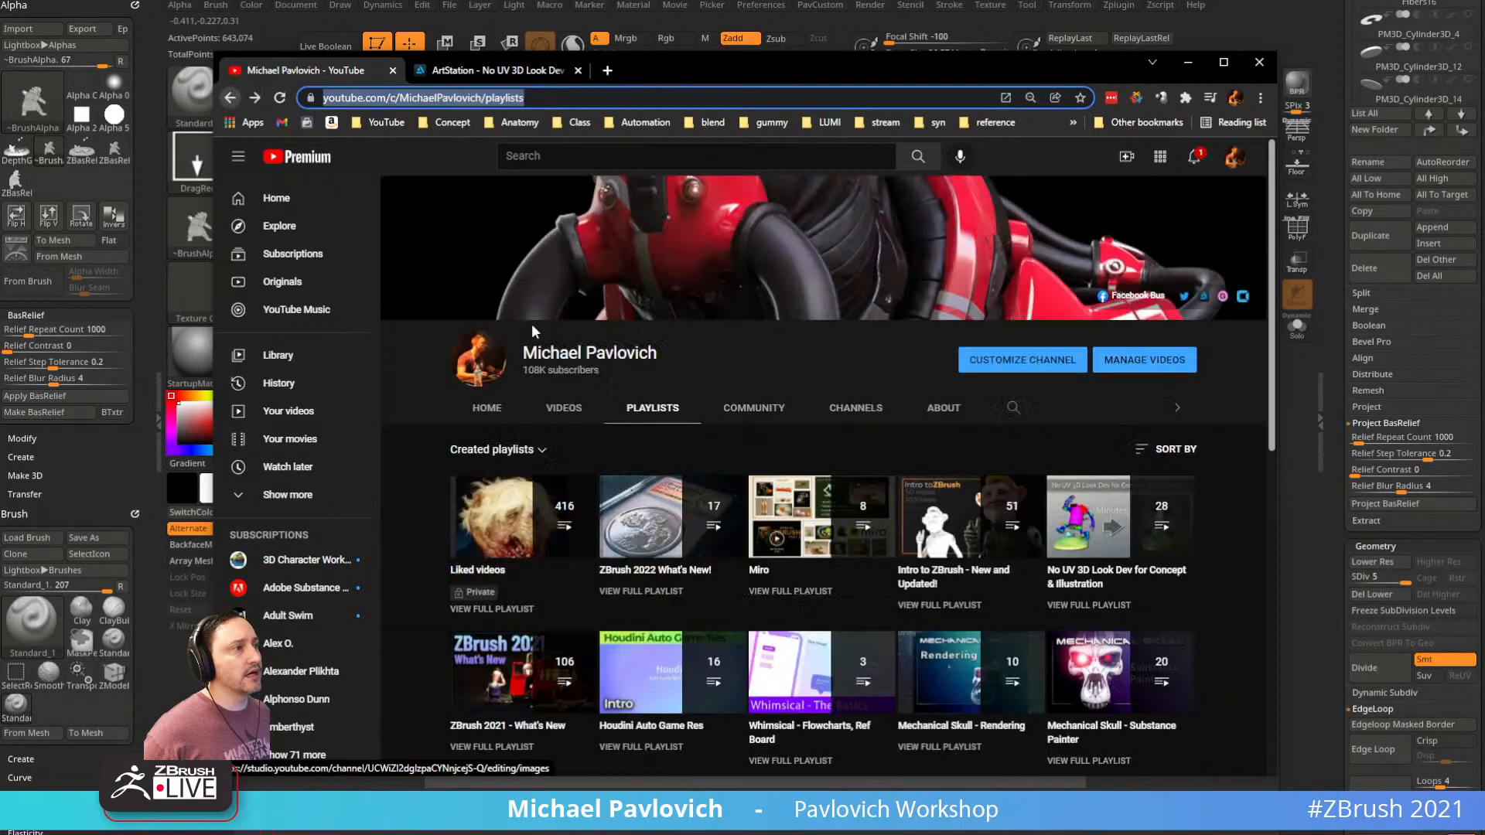
{"action": "left_click", "coordinate": [923, 602]}
{"action": "scroll", "coordinate": [862, 449], "scroll_direction": "down", "scroll_amount": 10}
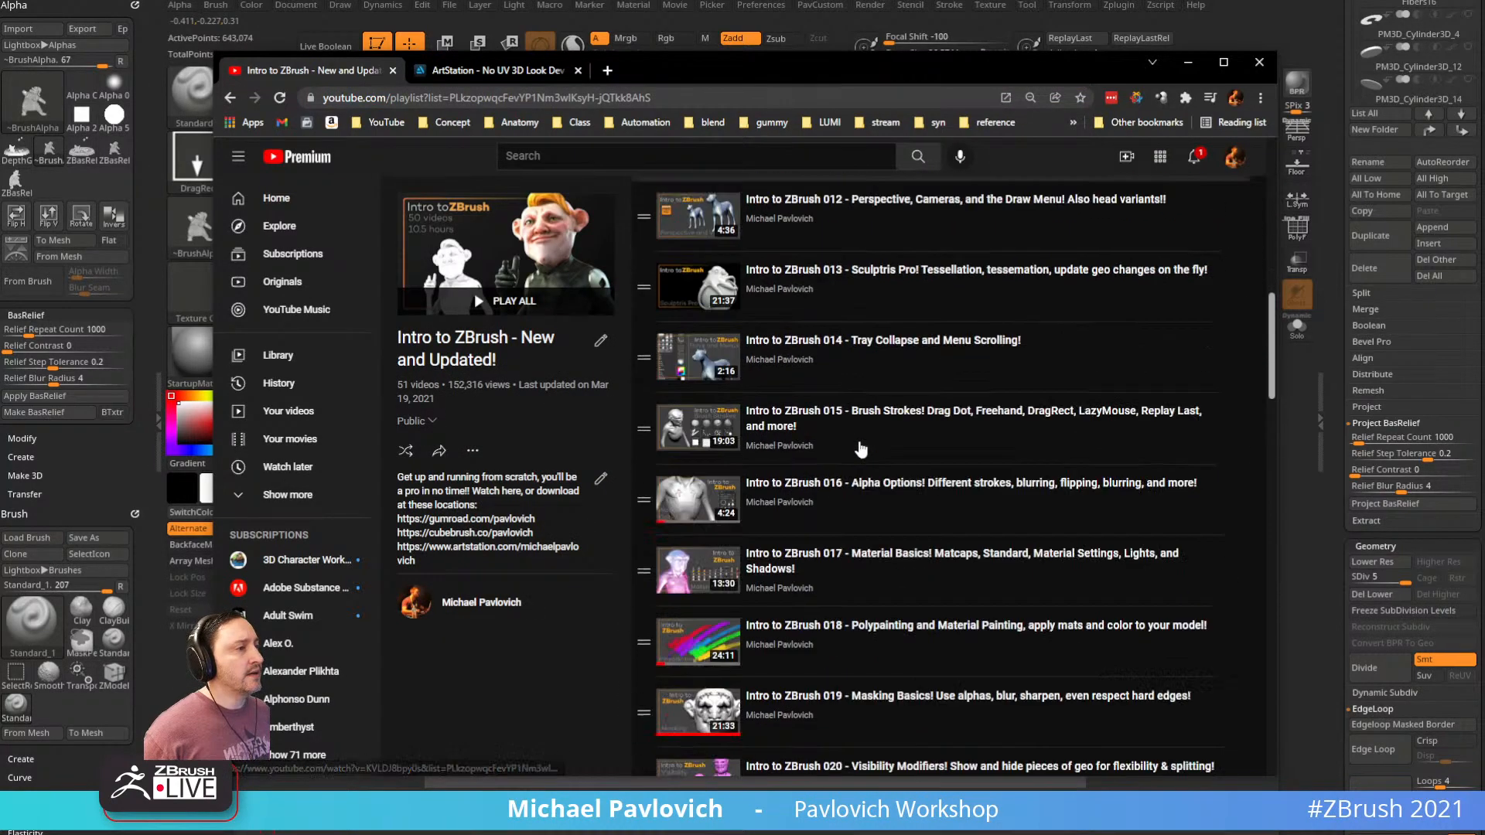
{"action": "scroll", "coordinate": [861, 449], "scroll_direction": "down", "scroll_amount": 12}
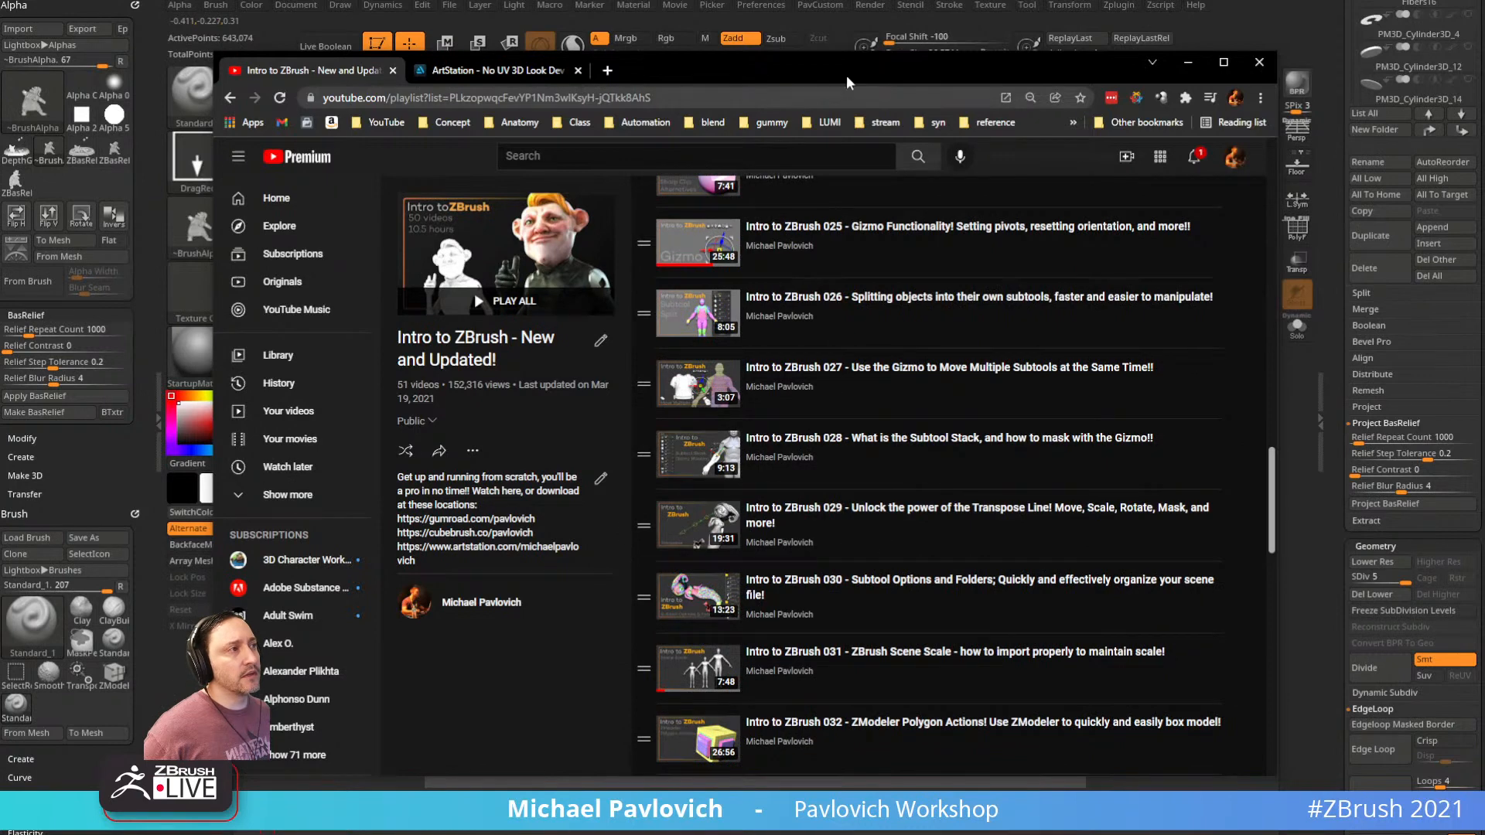
{"action": "left_click_drag", "start_coordinate": [849, 68], "coordinate": [848, 0]}
Set the draw size to about 99 and select the Standard brush
{"action": "left_click_drag", "start_coordinate": [1055, 223], "coordinate": [978, 232]}
{"action": "key", "text": "space"}
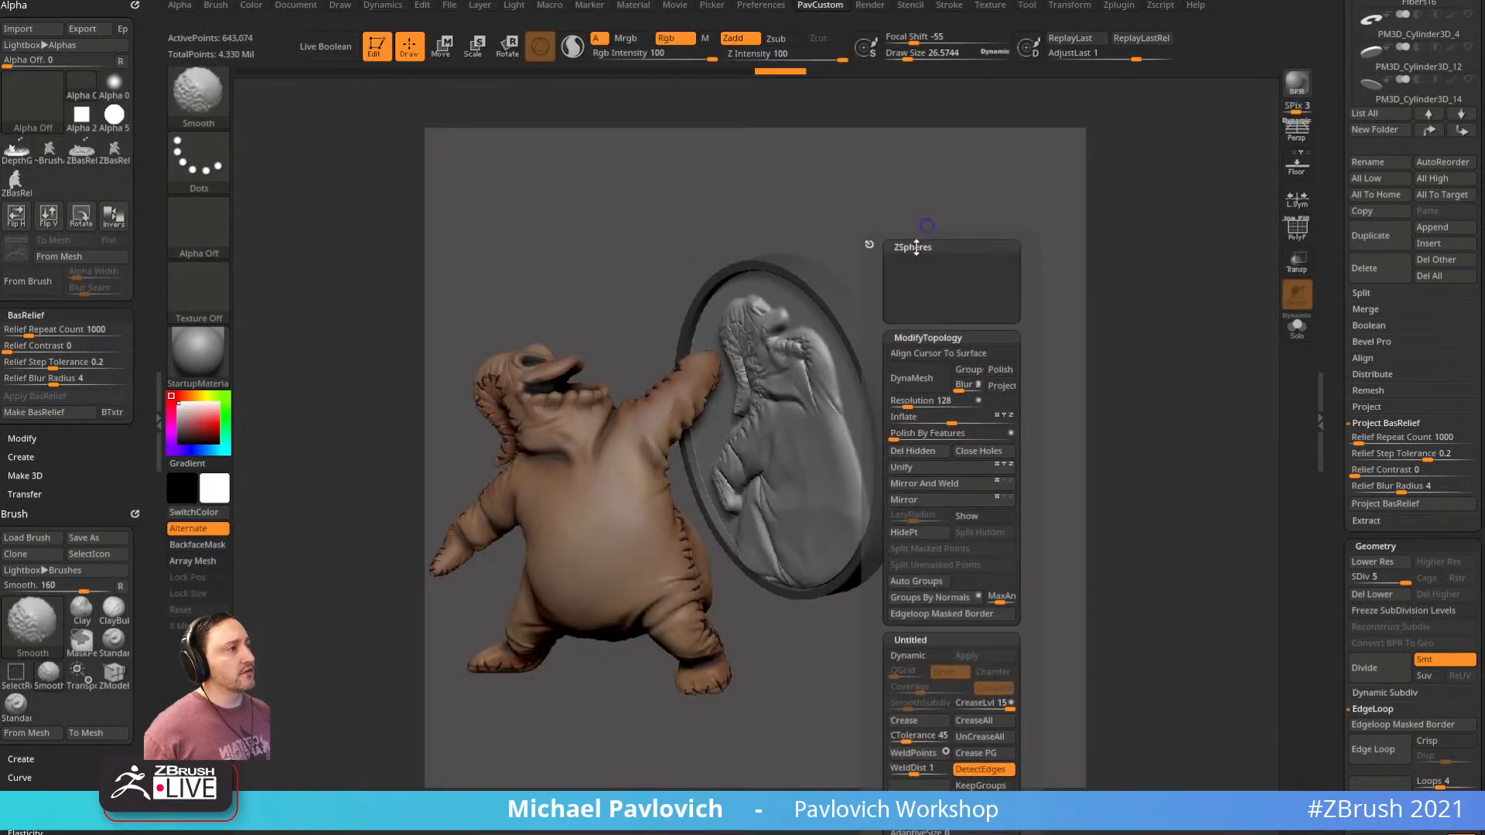
{"action": "left_click_drag", "start_coordinate": [828, 221], "coordinate": [921, 225]}
{"action": "key", "text": "s"}
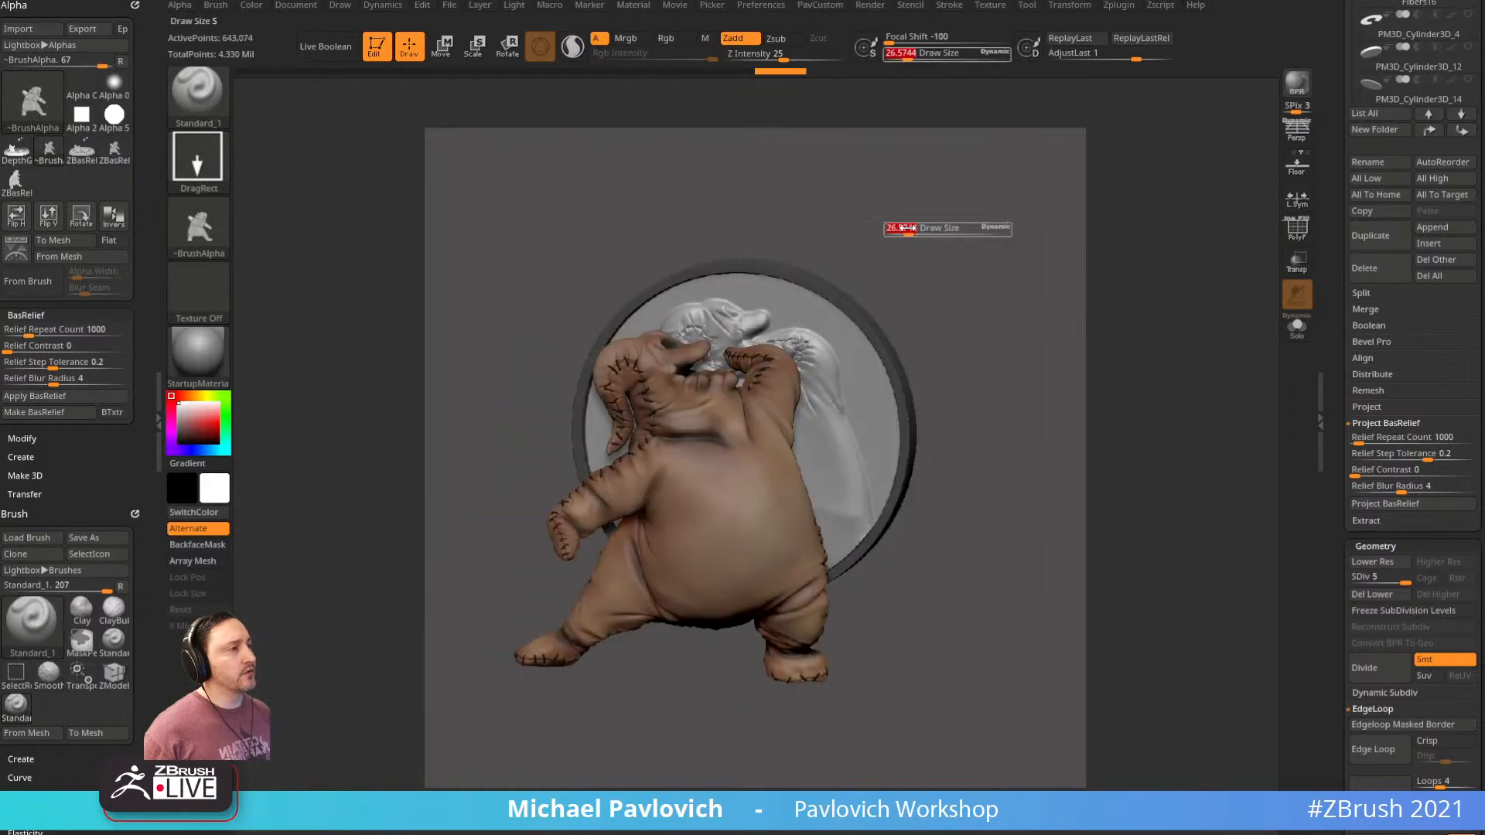
{"action": "left_click", "coordinate": [925, 227]}
{"action": "key", "text": "b"}
{"action": "key", "text": "s"}
{"action": "key", "text": "t"}
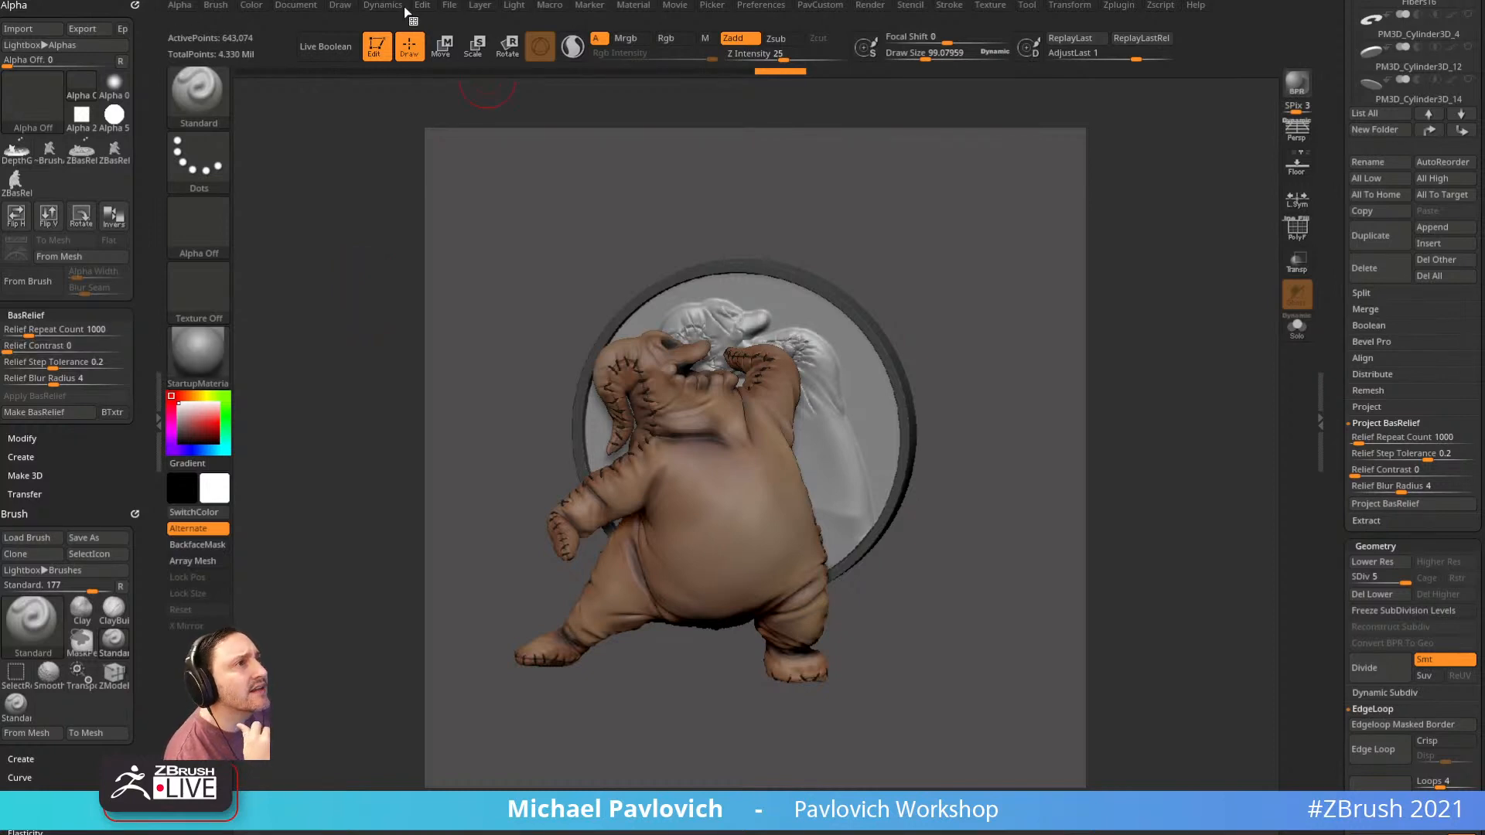
Try to open the XMD ToolBox and decline the offered download
{"action": "left_click", "coordinate": [449, 6]}
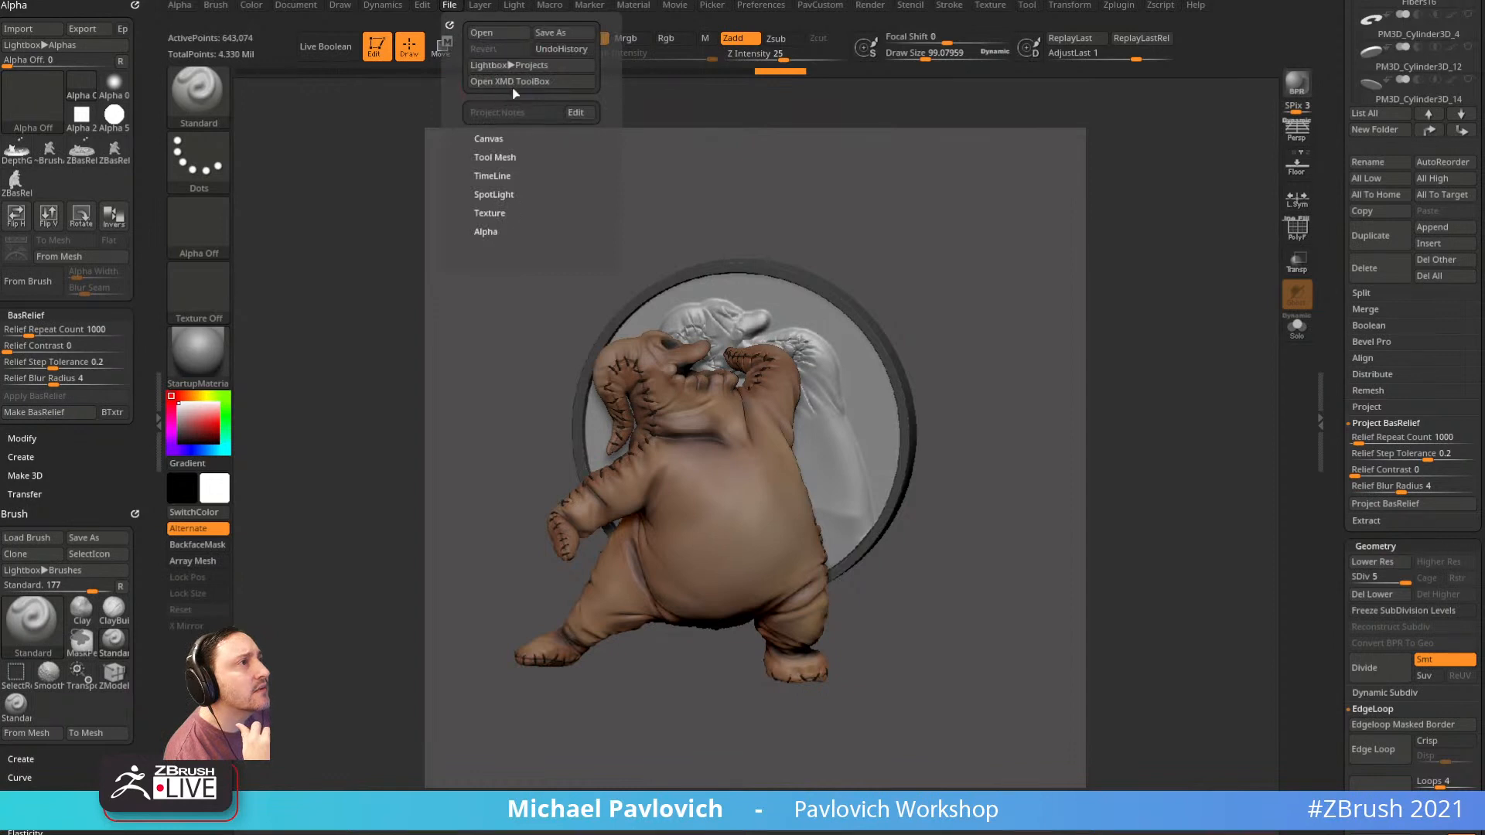
{"action": "left_click", "coordinate": [510, 82]}
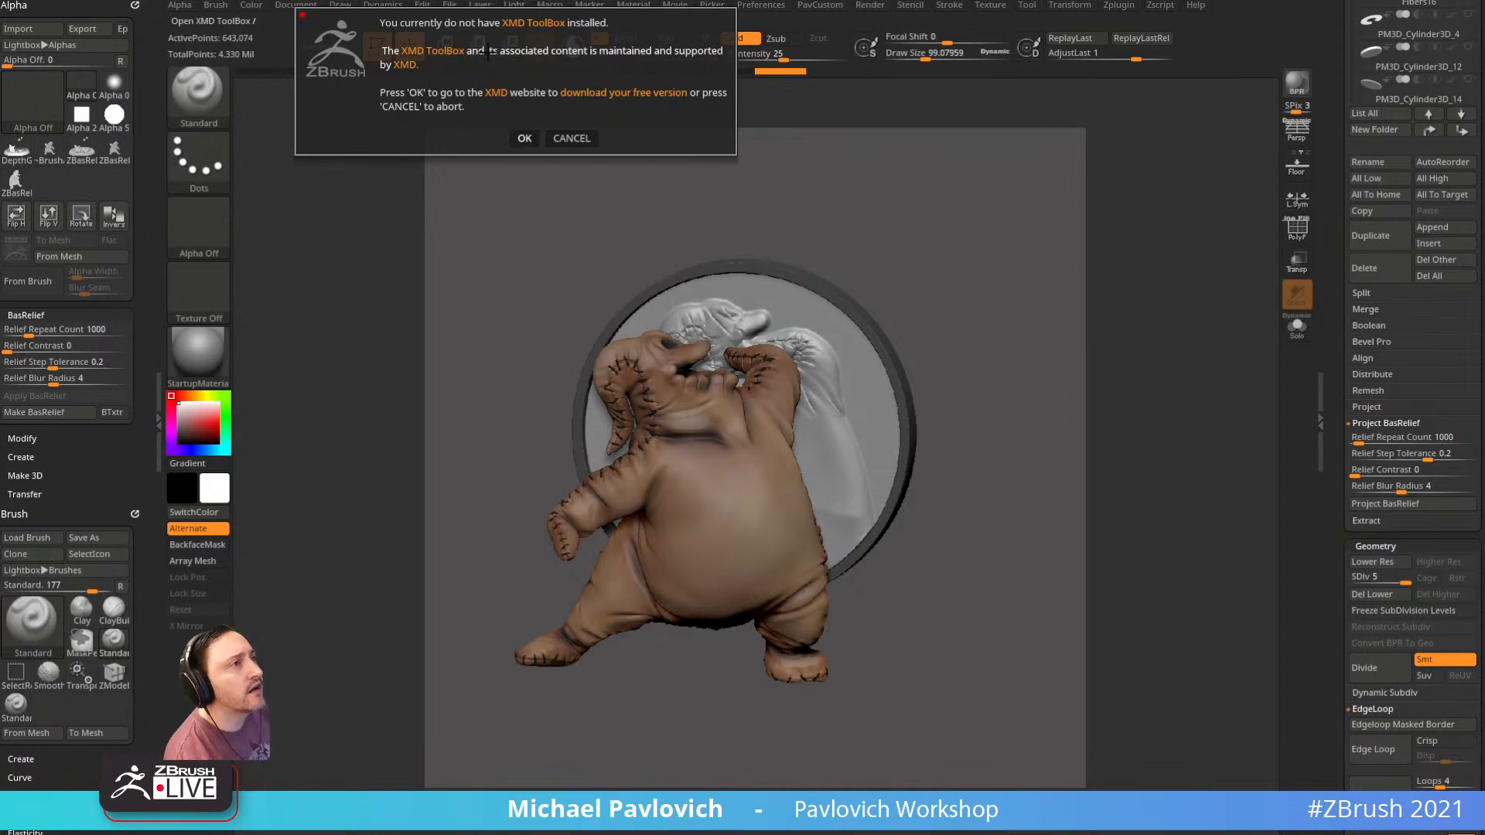
{"action": "left_click", "coordinate": [551, 138]}
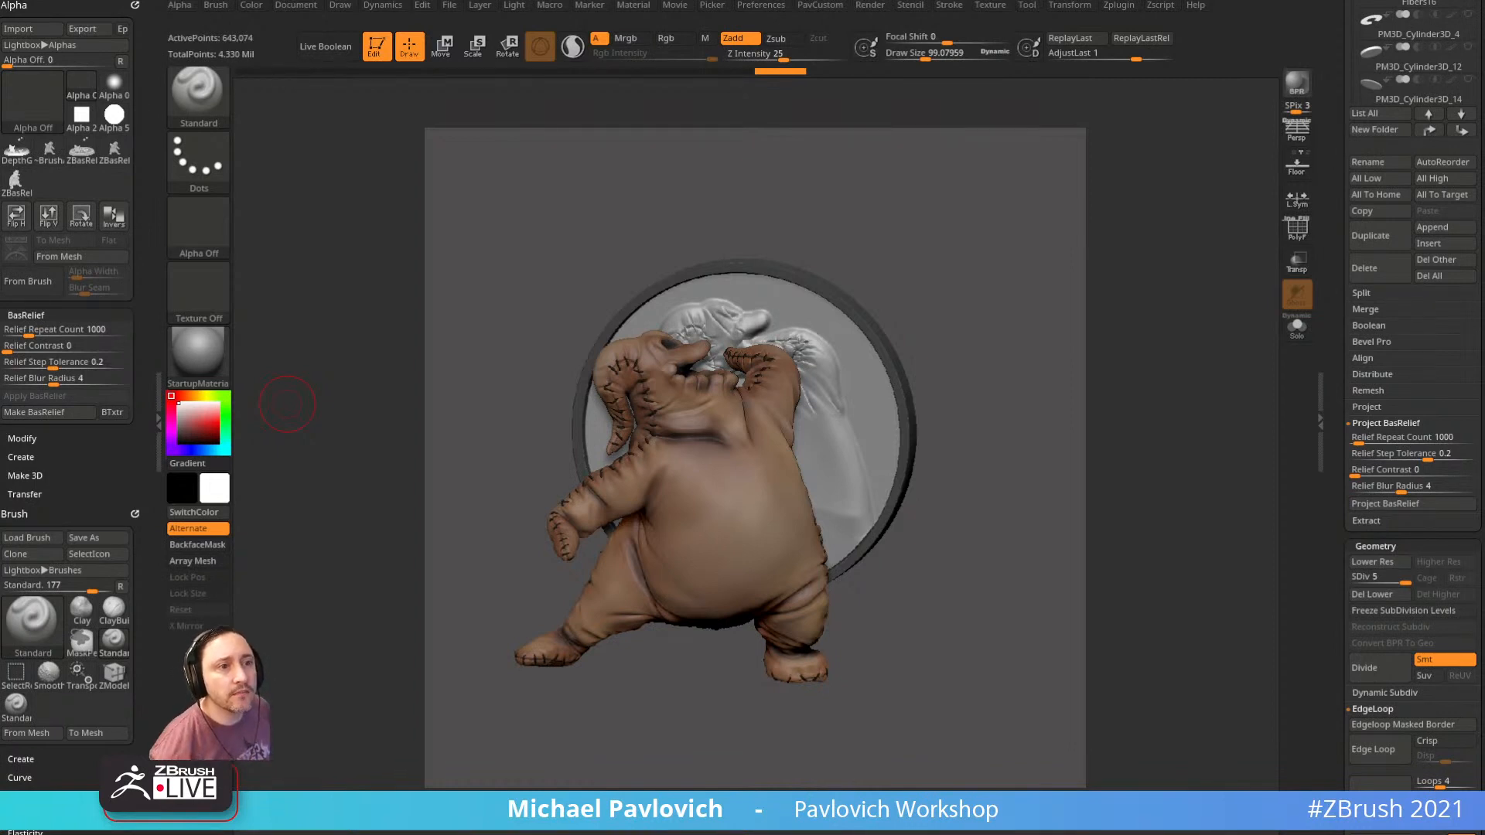
{"action": "mouse_move", "coordinate": [549, 347]}
{"action": "left_mouse_down"}
{"action": "mouse_move", "coordinate": [537, 282]}
{"action": "mouse_move", "coordinate": [510, 272]}
{"action": "left_mouse_up"}
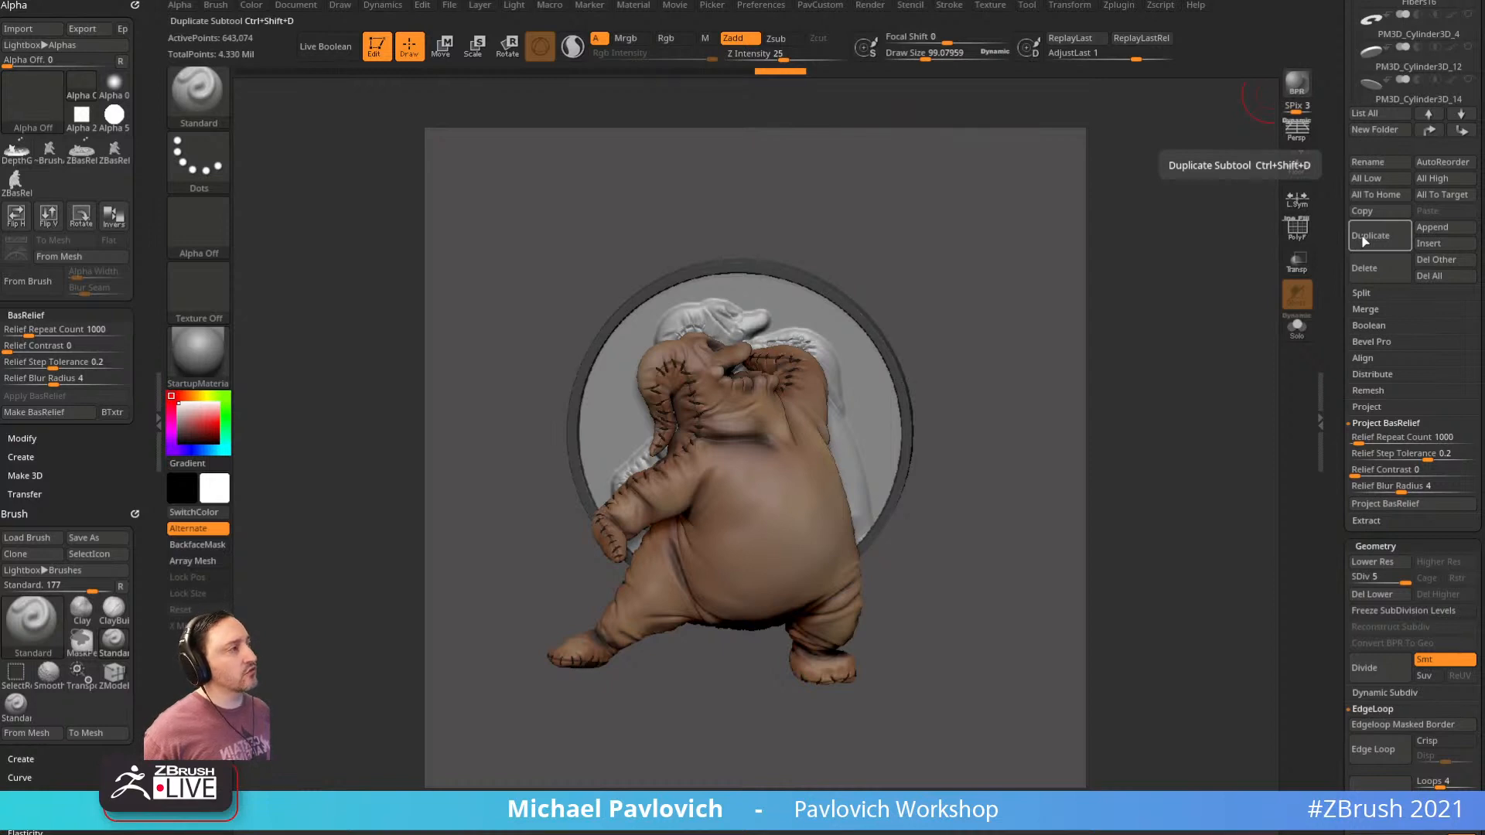
Expand the Boolean, Bevel Pro and Align subtool sections, and read the pop-up help for Duplicate and Align Horizontal Center
{"action": "key", "text": "ctrl"}
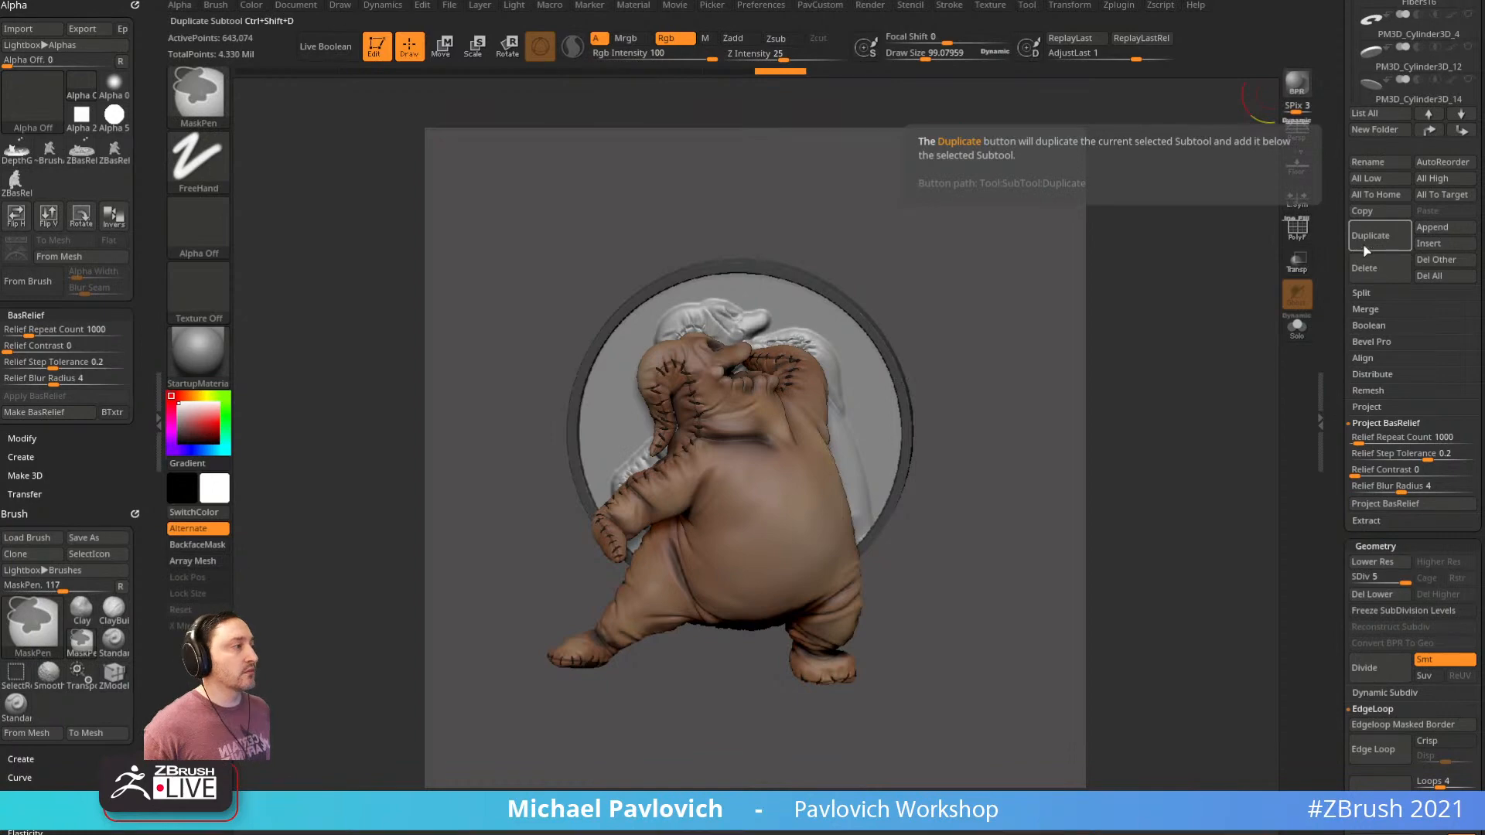
{"action": "left_click", "coordinate": [1369, 326]}
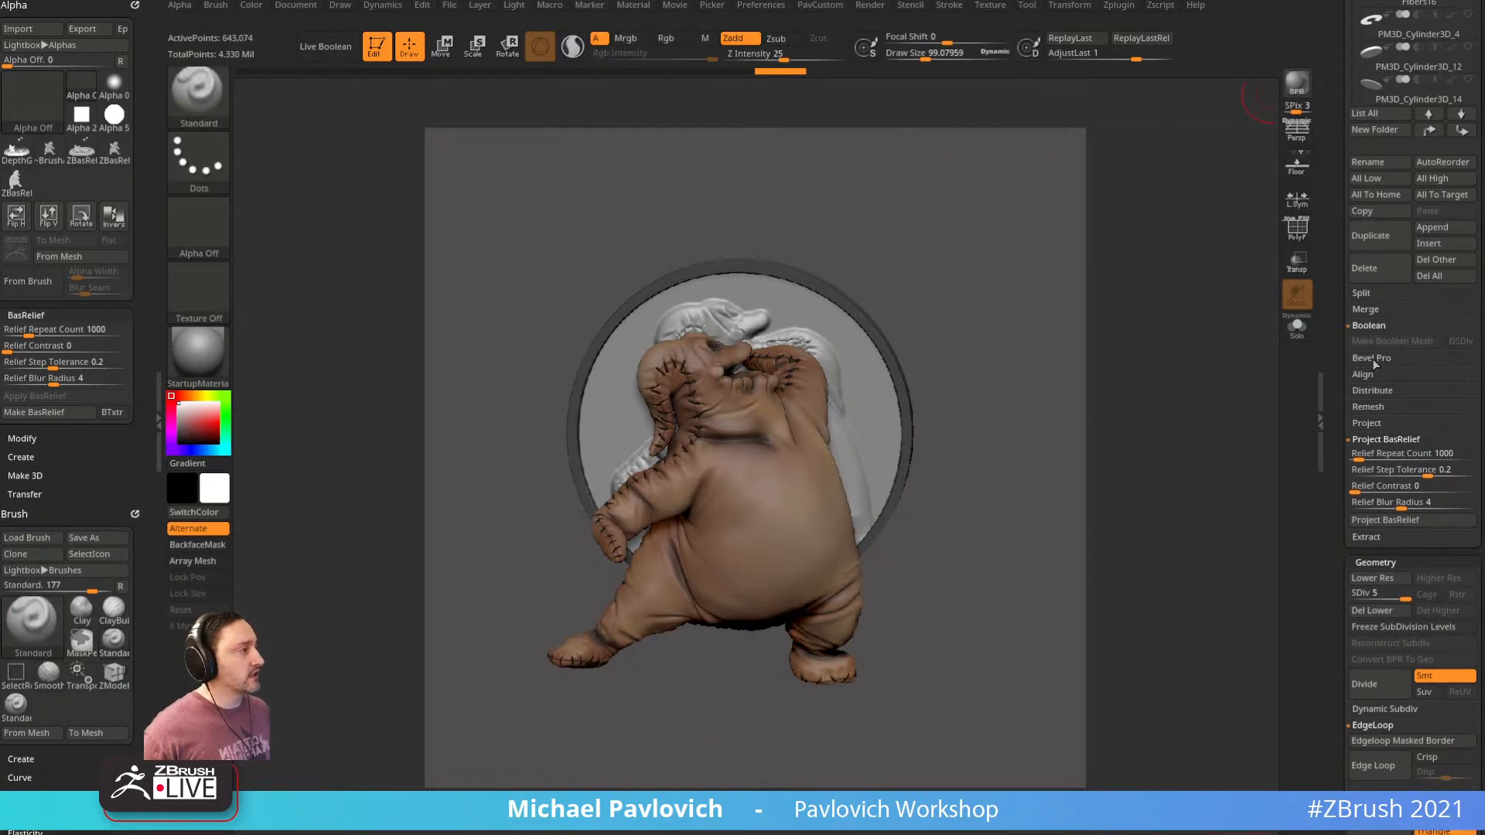
{"action": "left_click", "coordinate": [1371, 358], "text": "ctrl"}
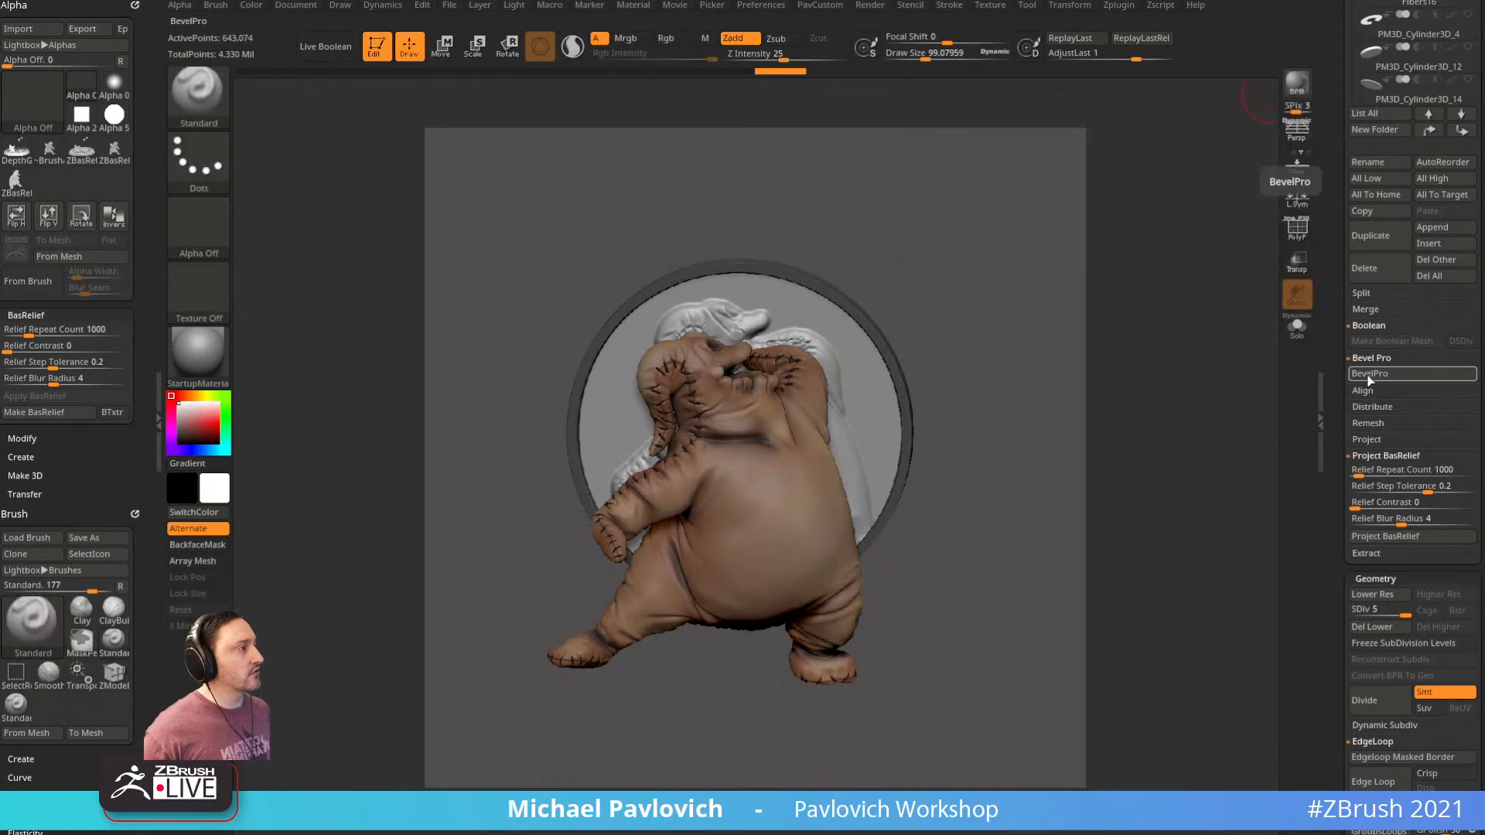
{"action": "left_click", "coordinate": [1365, 391]}
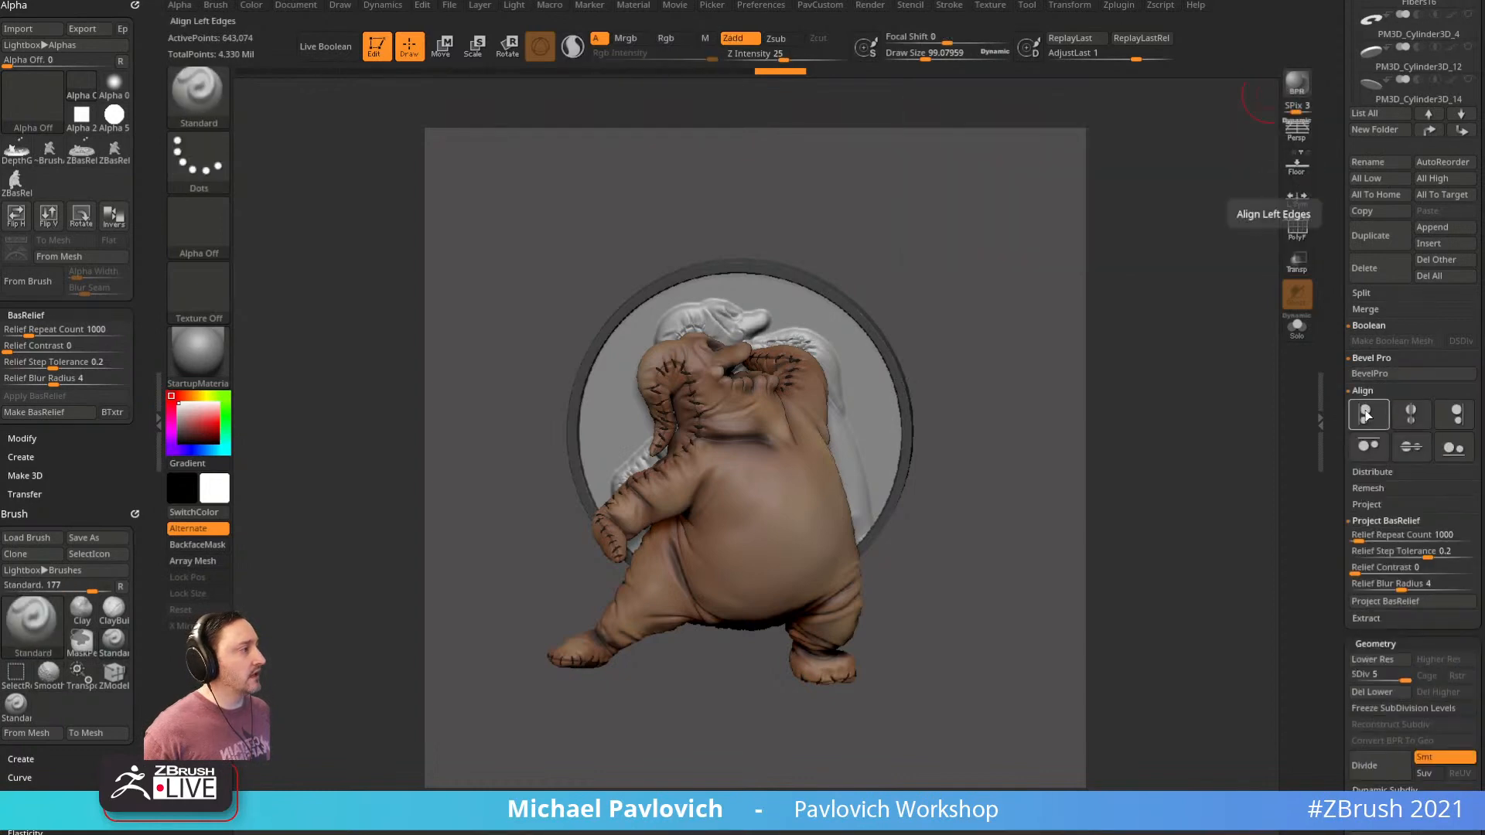
{"action": "key", "text": "ctrl"}
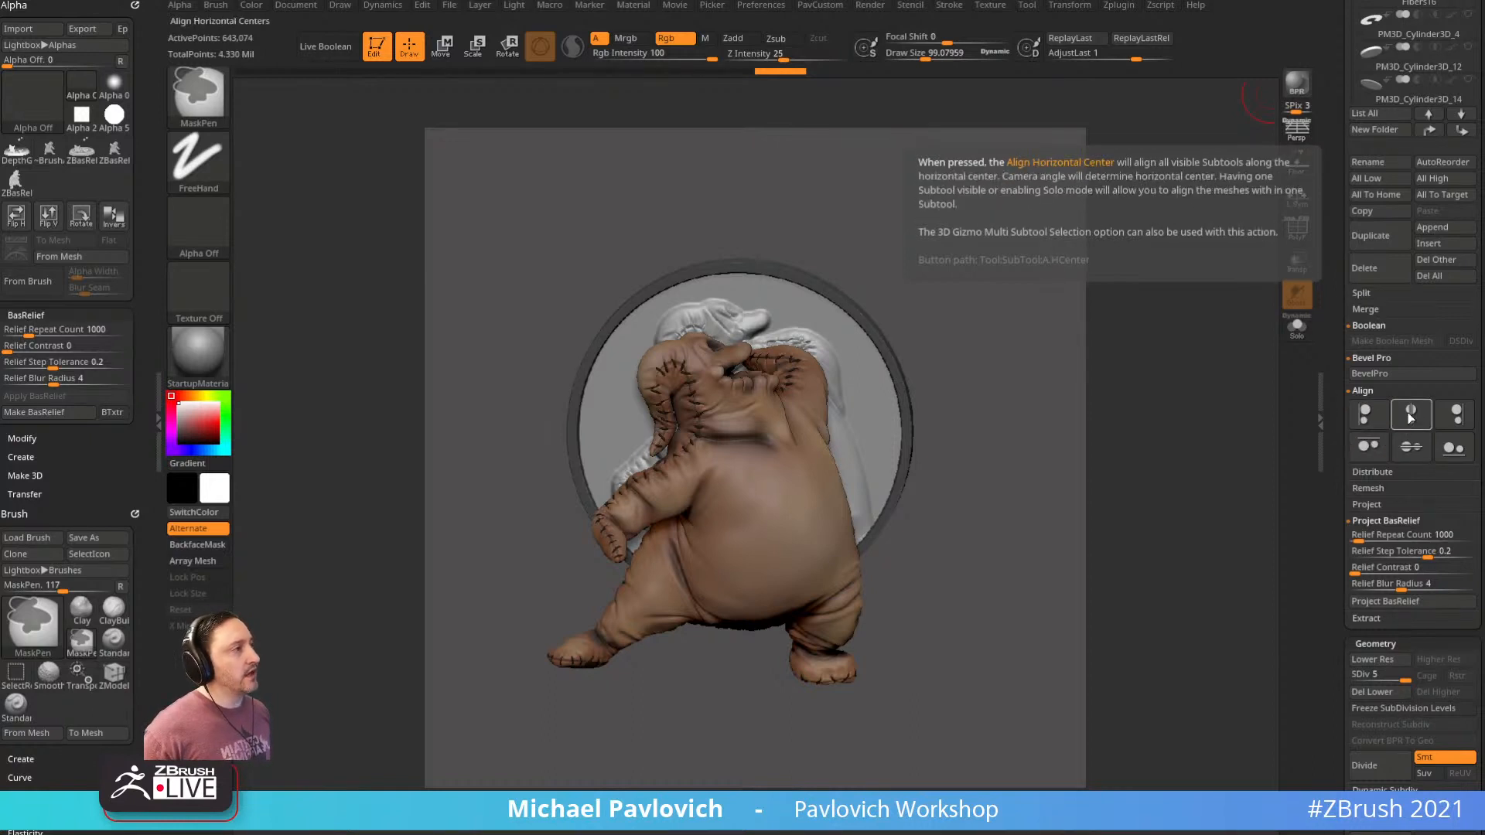
{"action": "key", "text": "ctrl"}
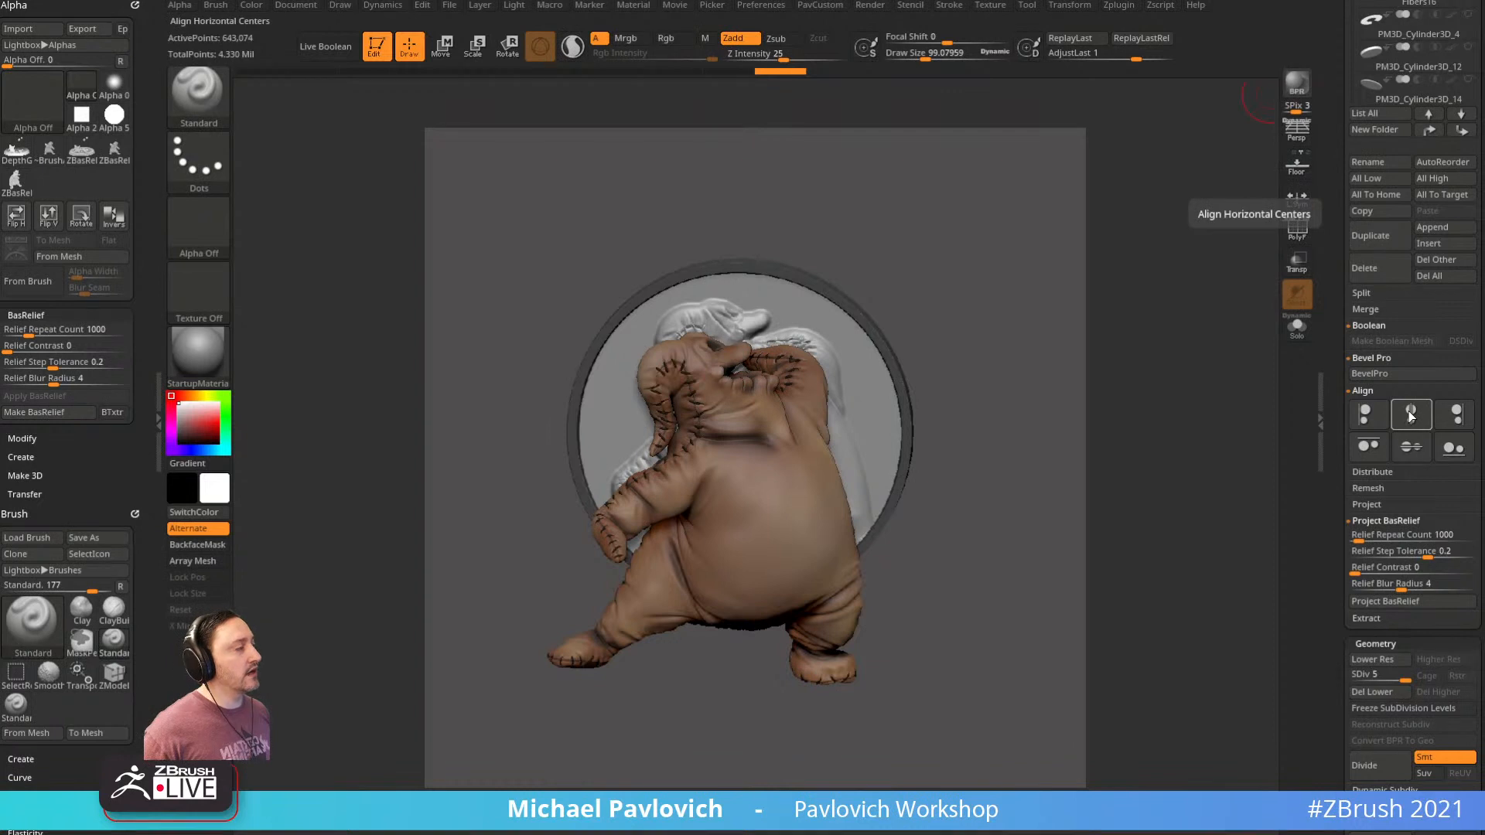
{"action": "key", "text": "ctrl"}
{"action": "key", "text": "ctrl"}
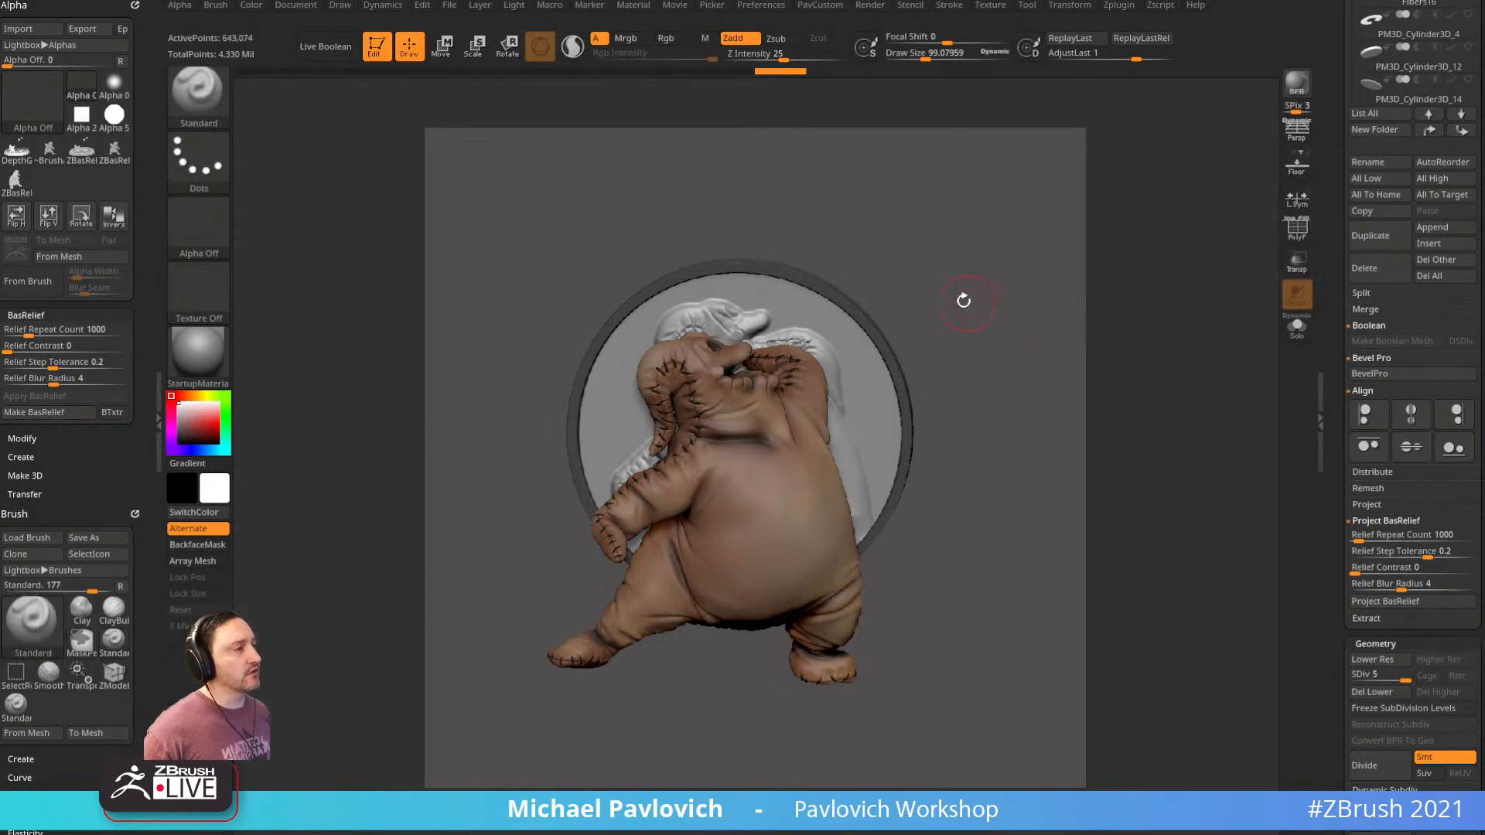
{"action": "left_click_drag", "start_coordinate": [967, 287], "coordinate": [940, 279]}
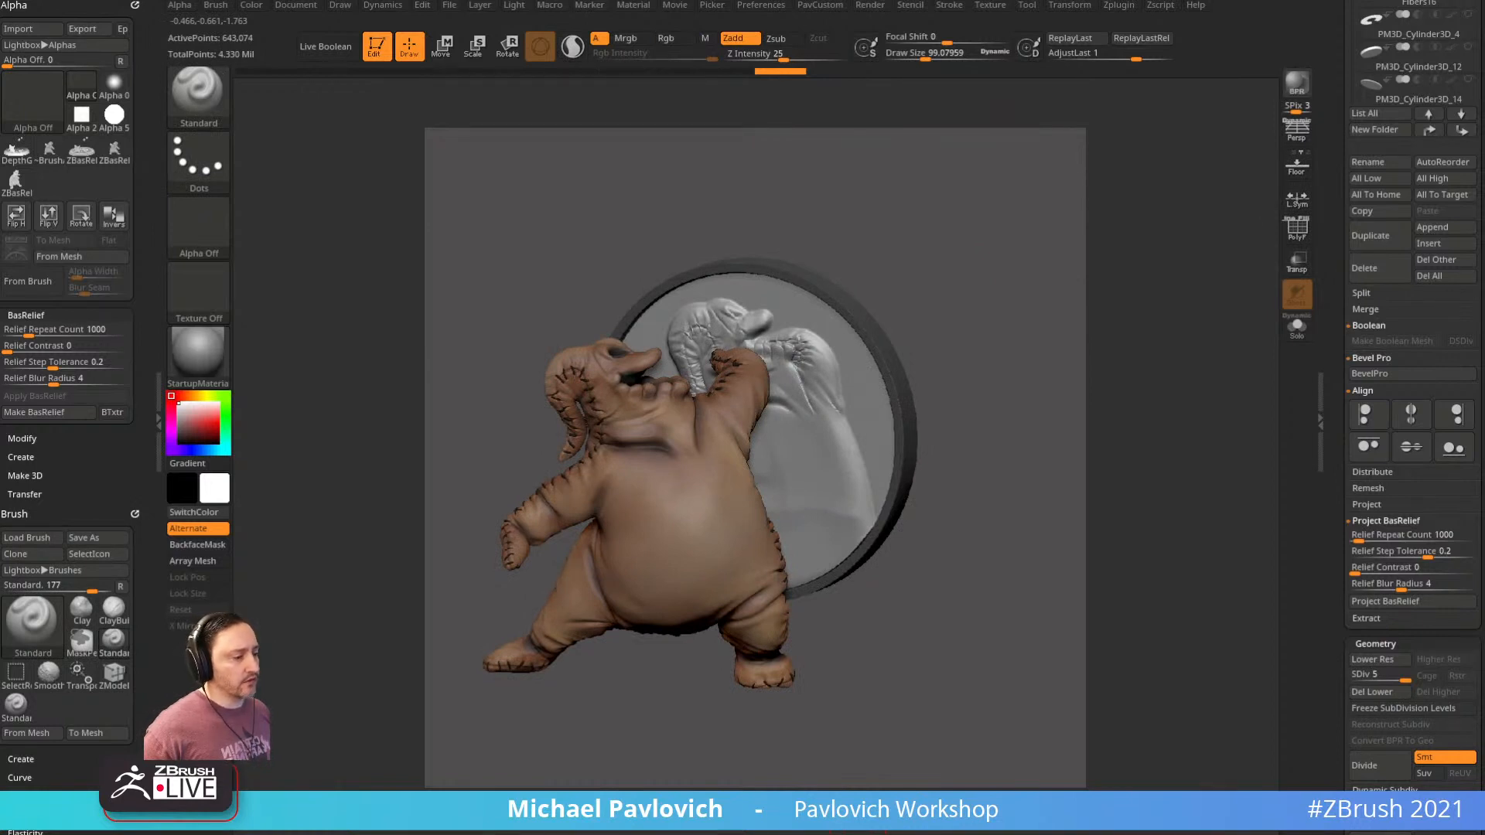
Open the ZBrush online documentation search in the browser, and search the YouTube channel for "fiber mesh"
{"action": "left_click", "coordinate": [1197, 6]}
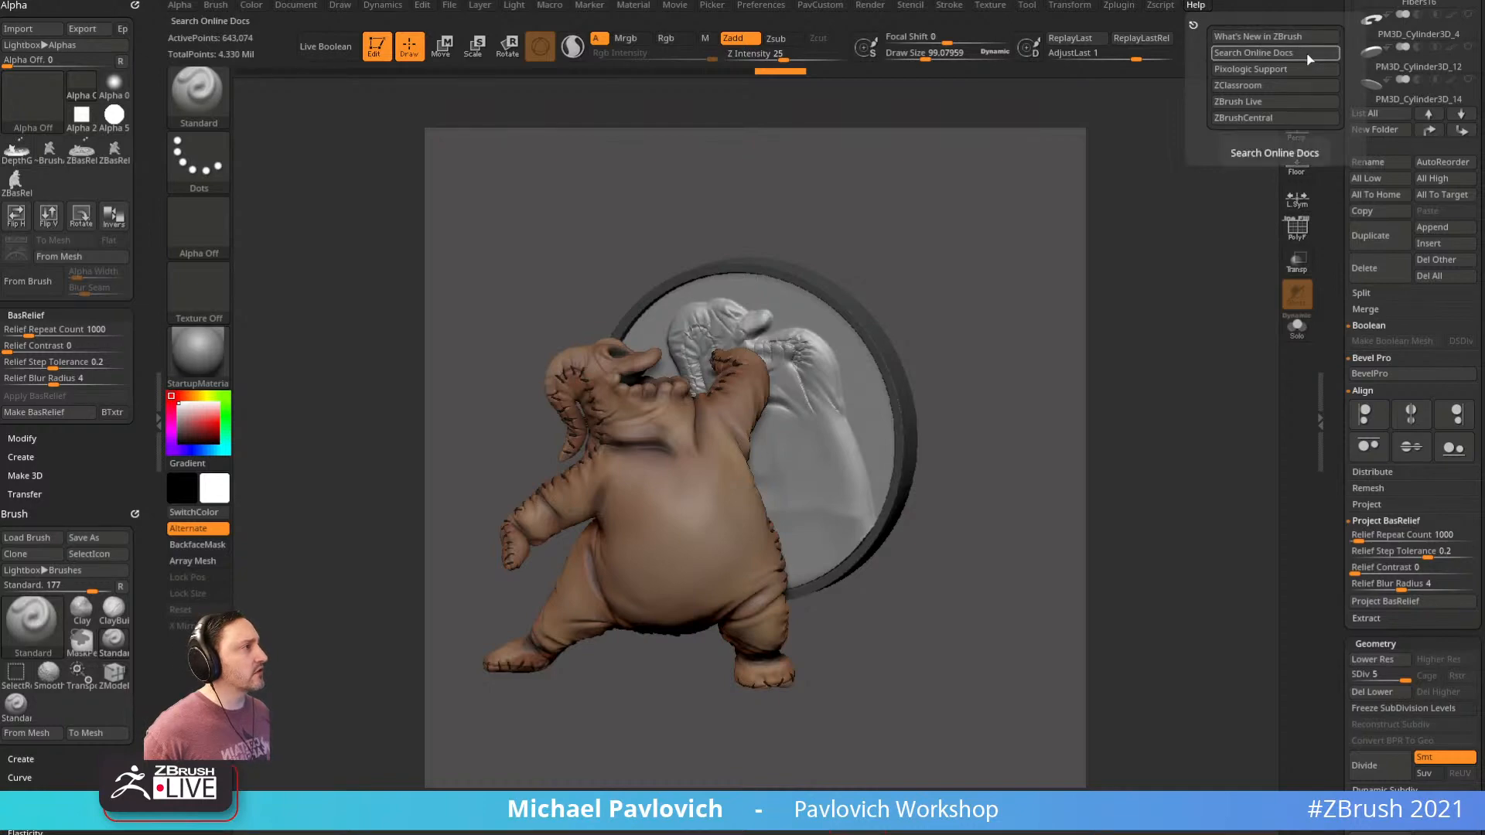
{"action": "left_click", "coordinate": [1253, 53]}
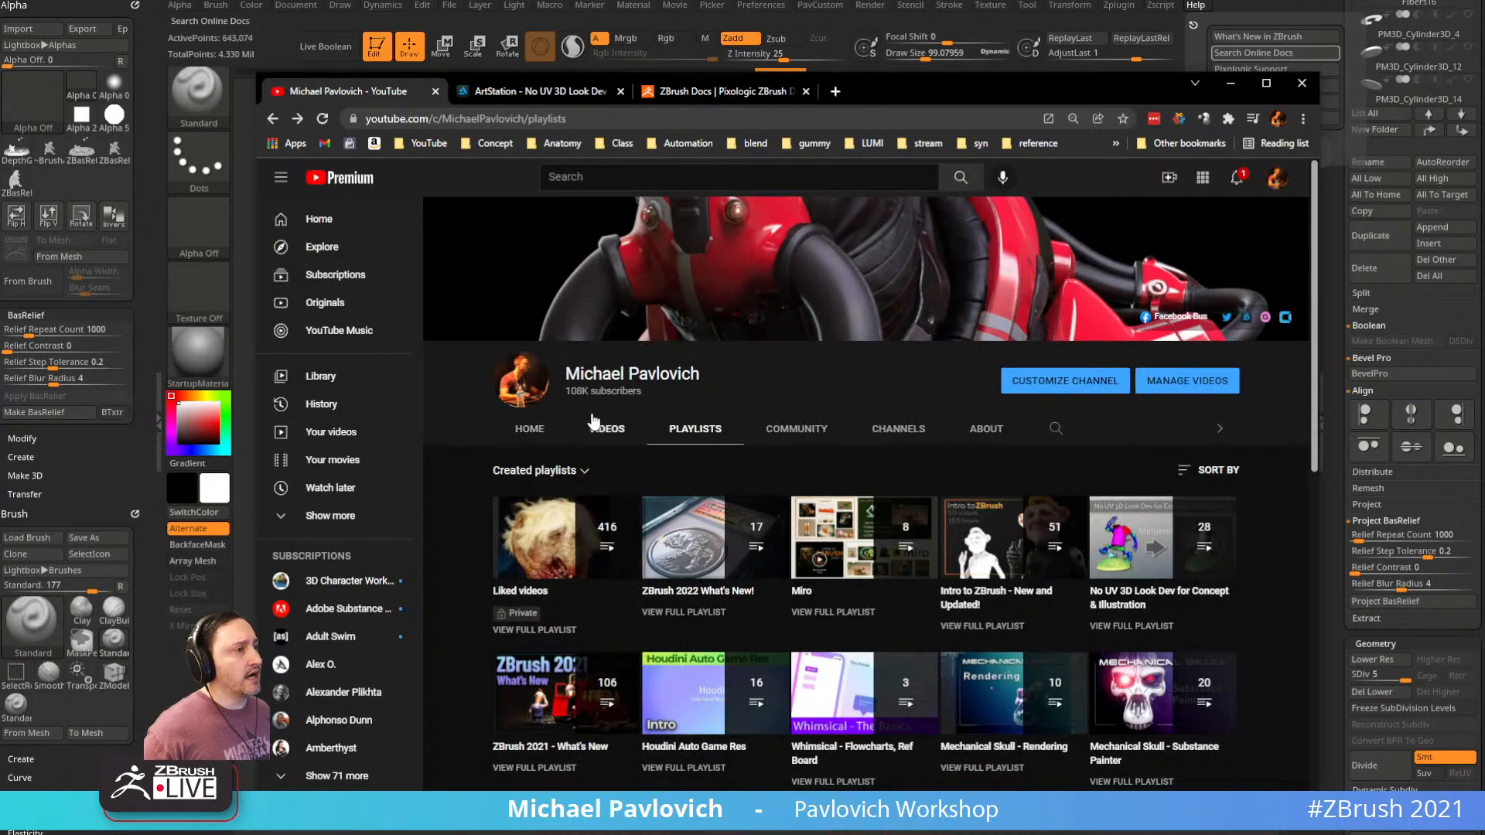
{"action": "left_click", "coordinate": [1055, 429]}
{"action": "type", "text": "fiber mesh"}
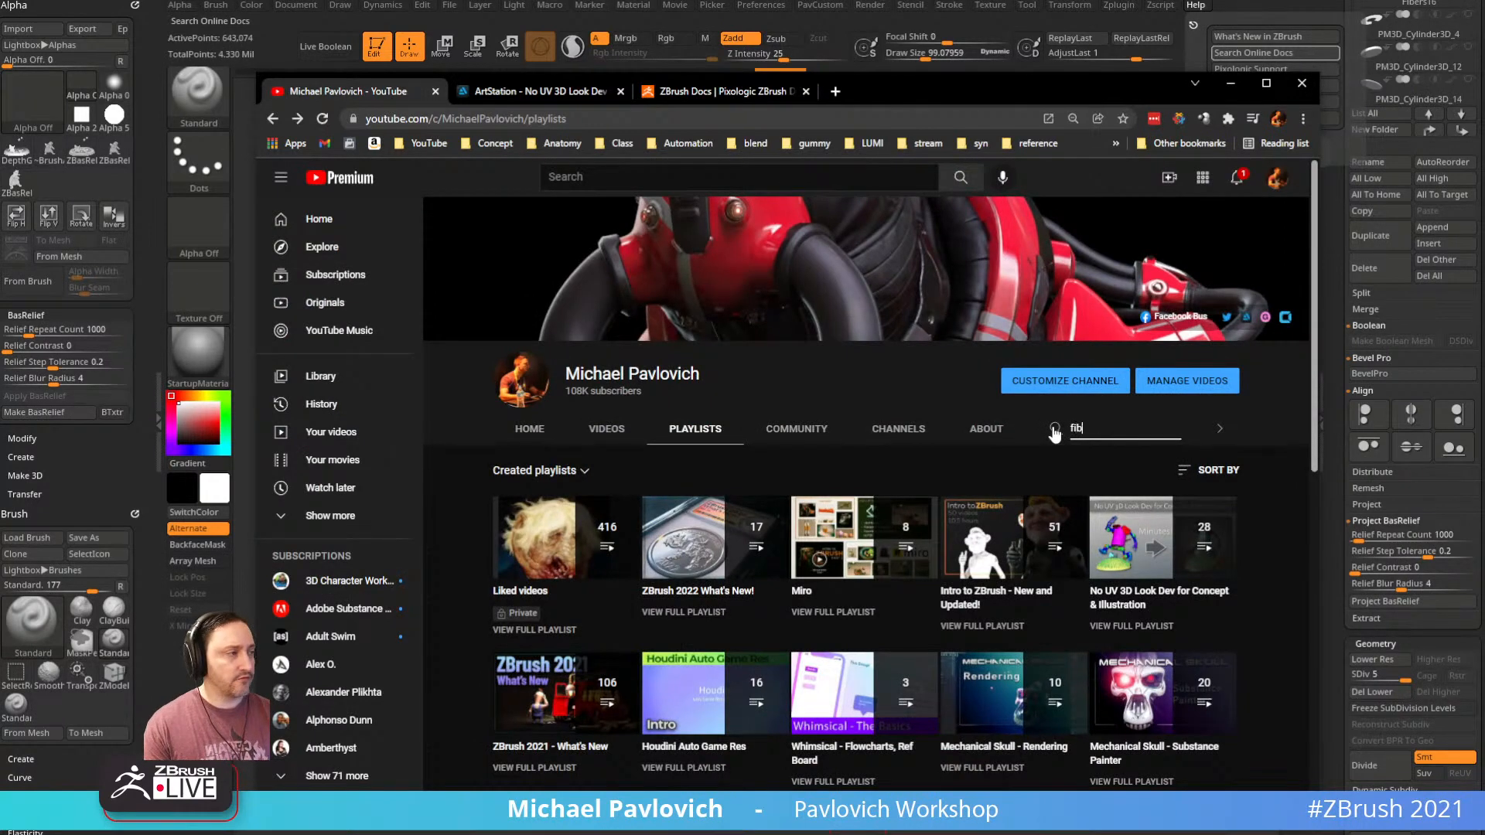
{"action": "key", "text": "Return"}
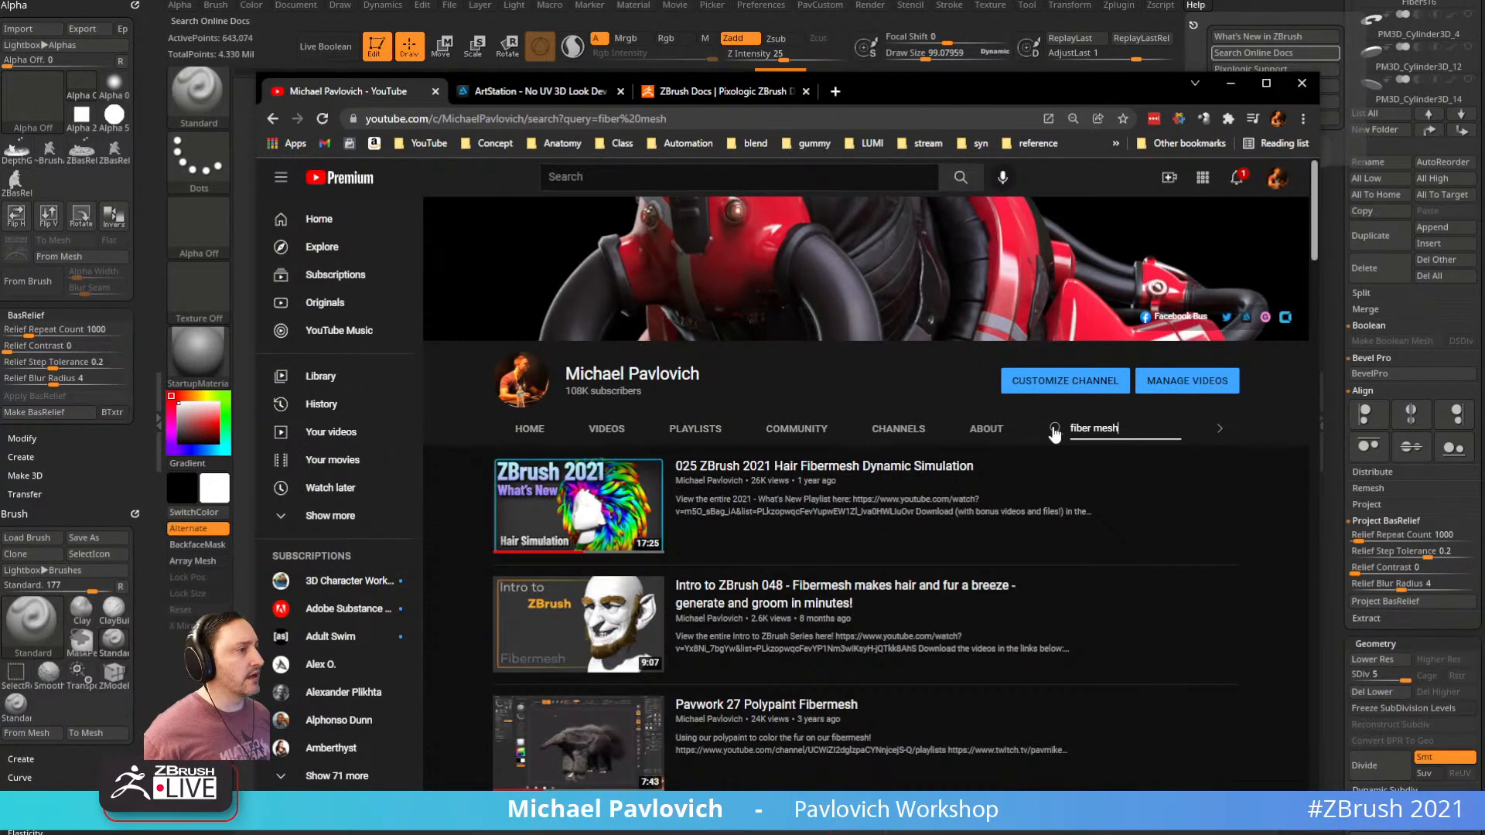
Look through the fiber mesh videos, go back from the search results and minimize the browser
{"action": "scroll", "coordinate": [897, 379], "scroll_direction": "down", "scroll_amount": 9}
{"action": "scroll", "coordinate": [894, 392], "scroll_direction": "down", "scroll_amount": 19}
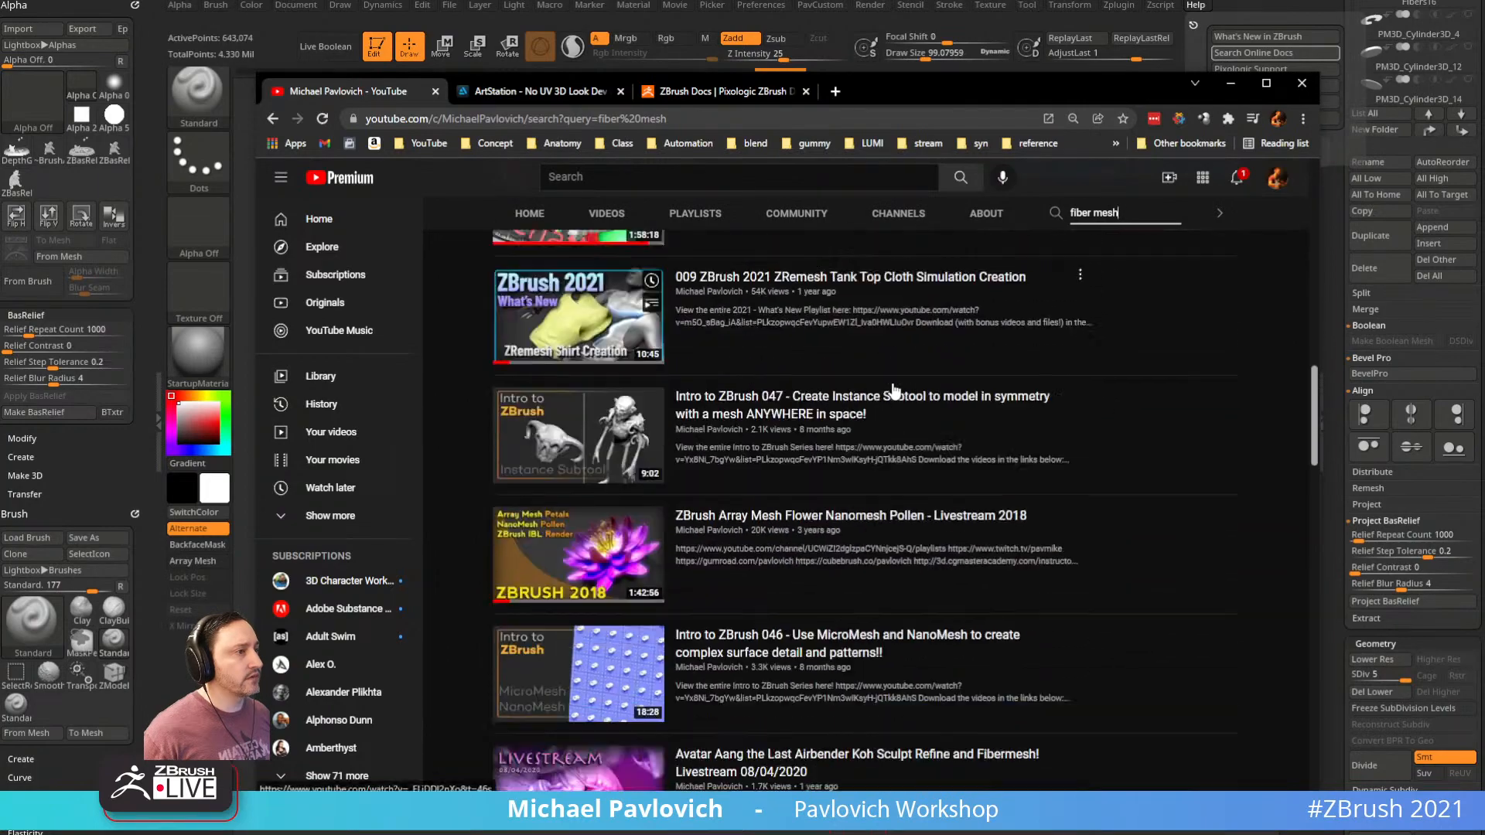
{"action": "scroll", "coordinate": [894, 392], "scroll_direction": "up", "scroll_amount": 20}
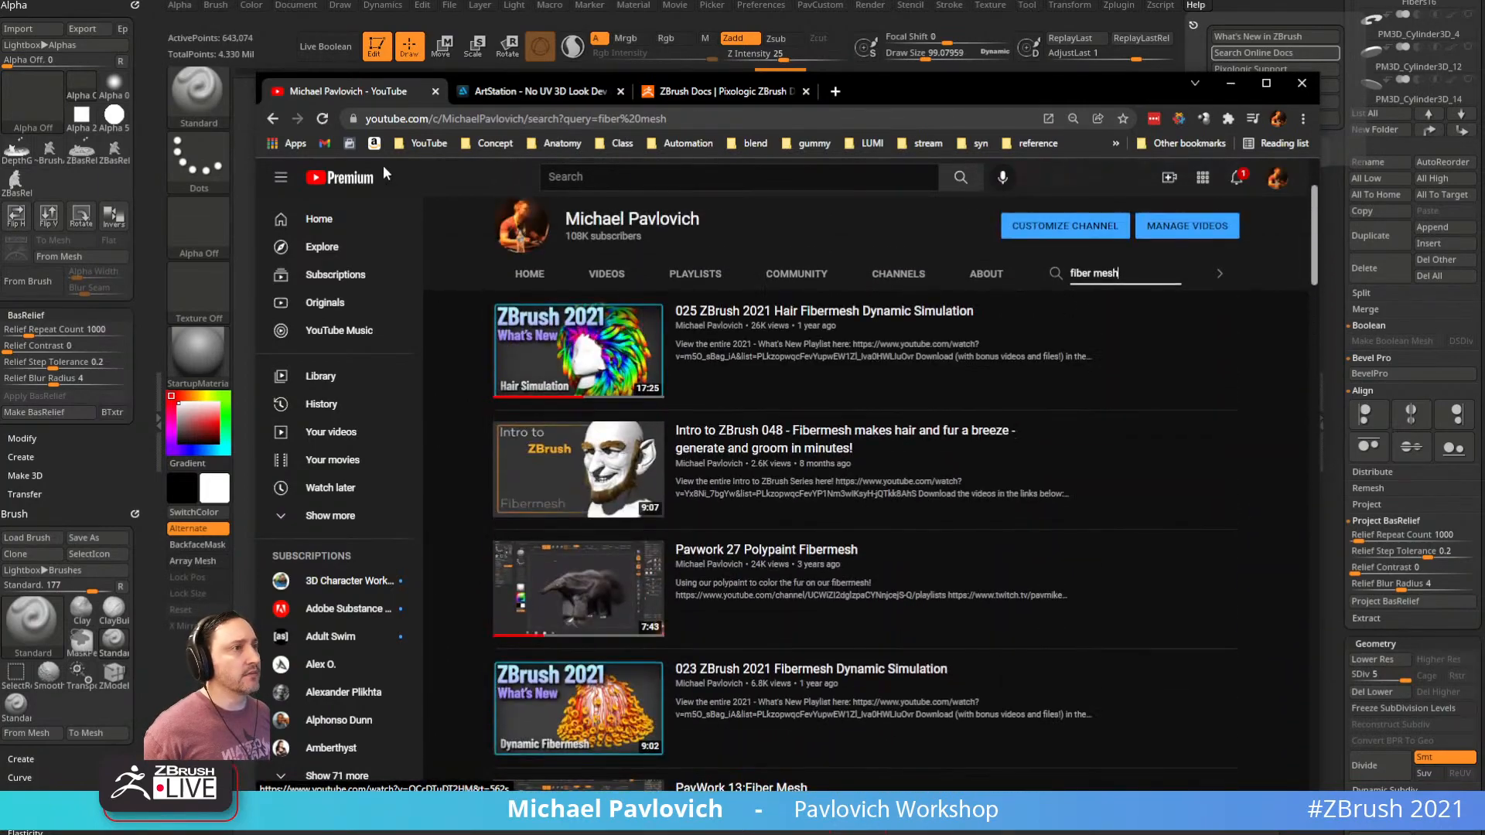
{"action": "left_click", "coordinate": [272, 118]}
{"action": "left_click", "coordinate": [1230, 83]}
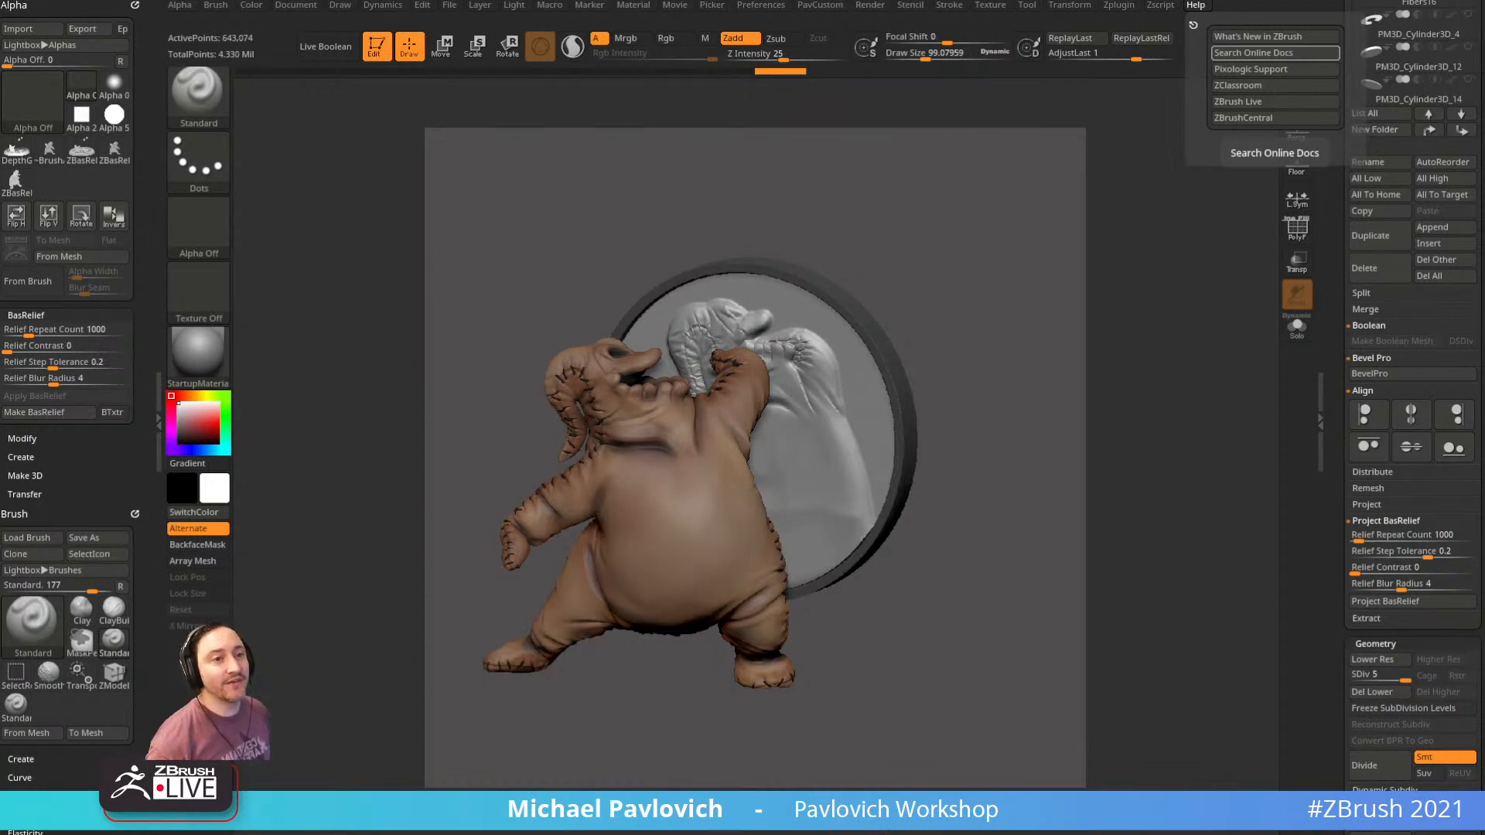
Create a new empty document in place of the current canvas
{"action": "left_click_drag", "start_coordinate": [1150, 308], "coordinate": [1038, 276]}
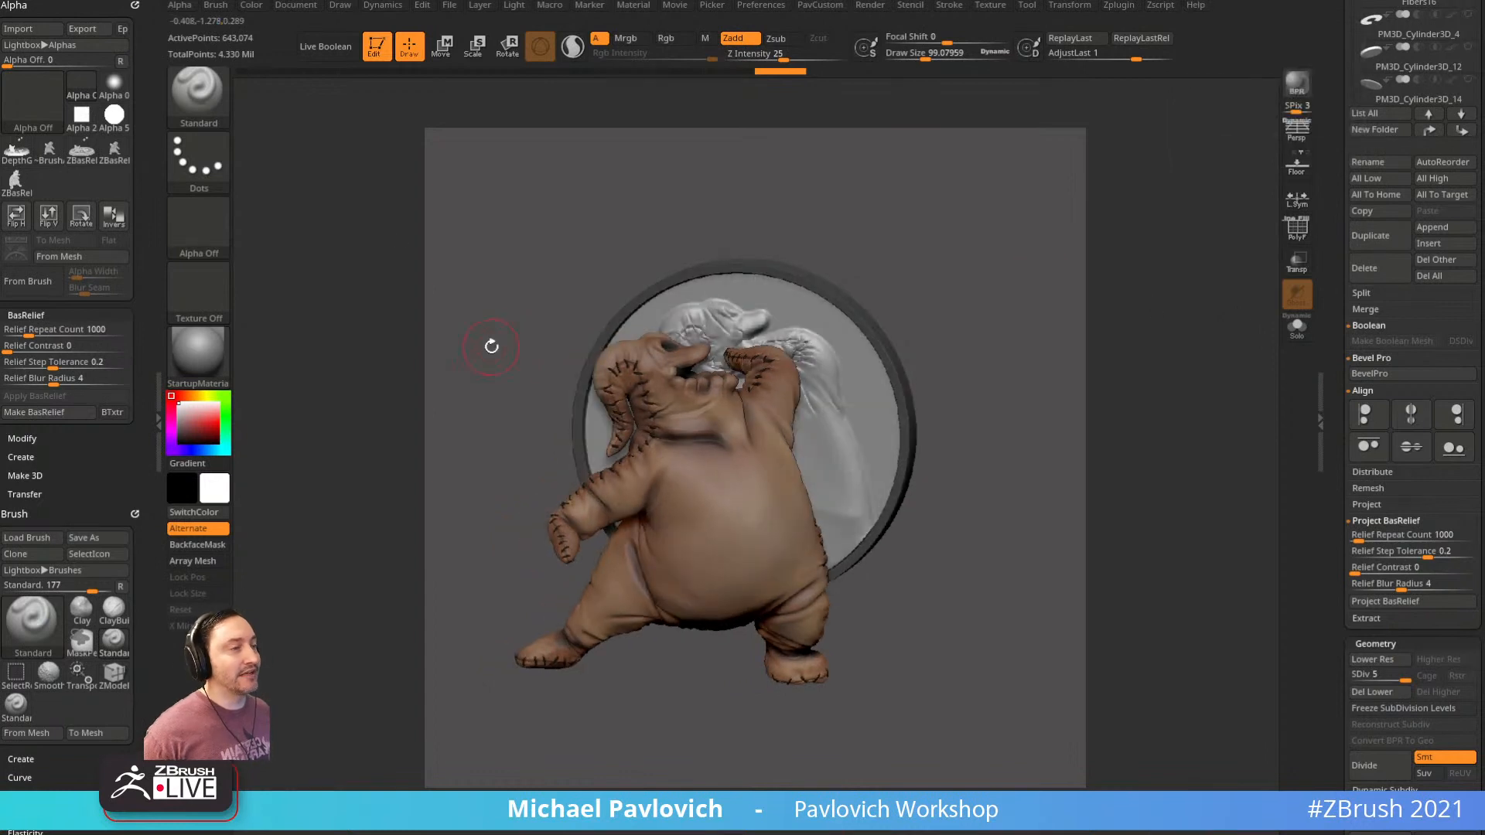
{"action": "left_click", "coordinate": [306, 7]}
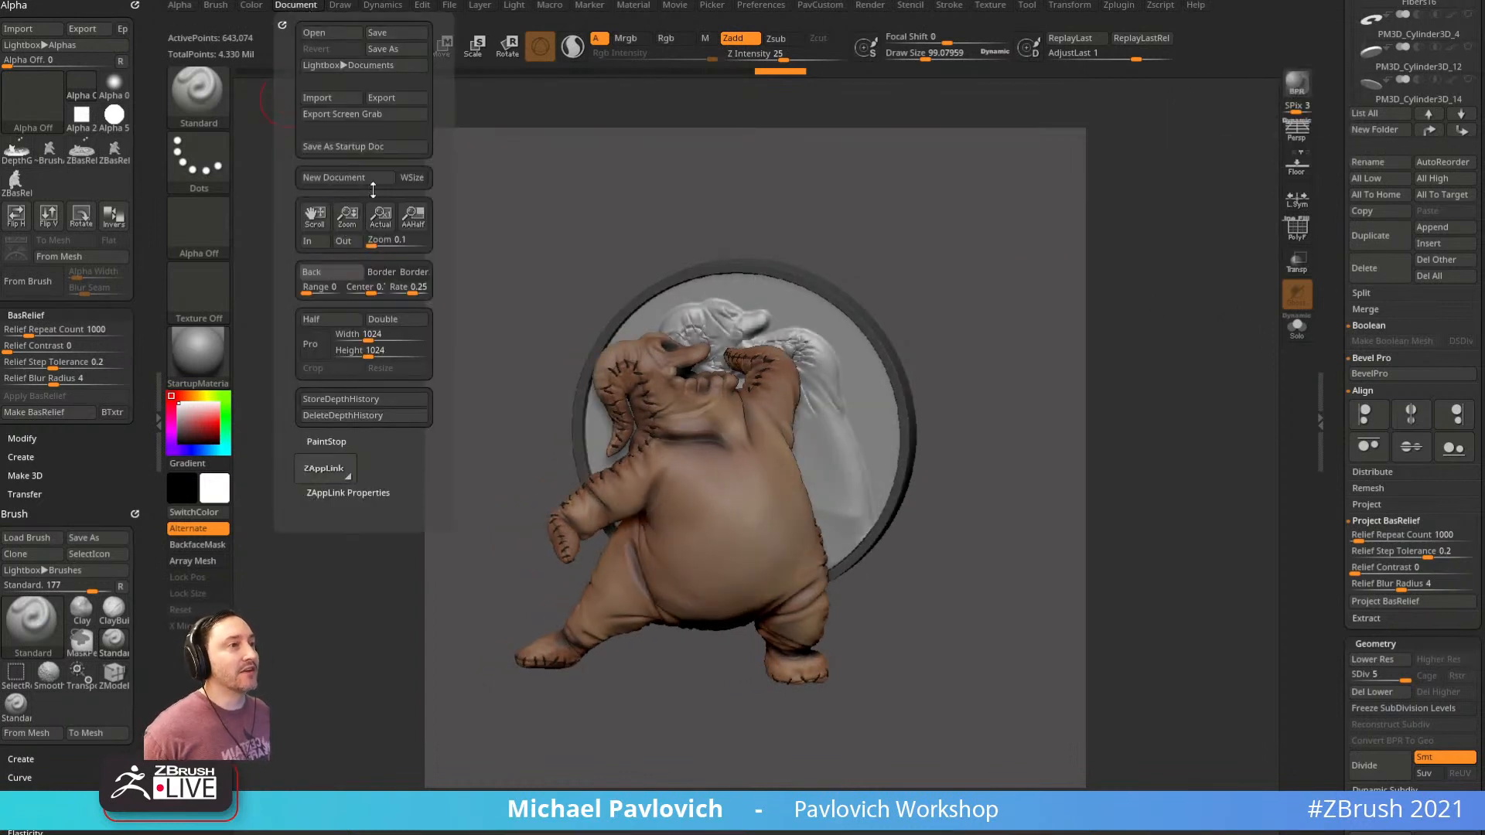
{"action": "left_click", "coordinate": [350, 179]}
{"action": "left_click", "coordinate": [723, 387]}
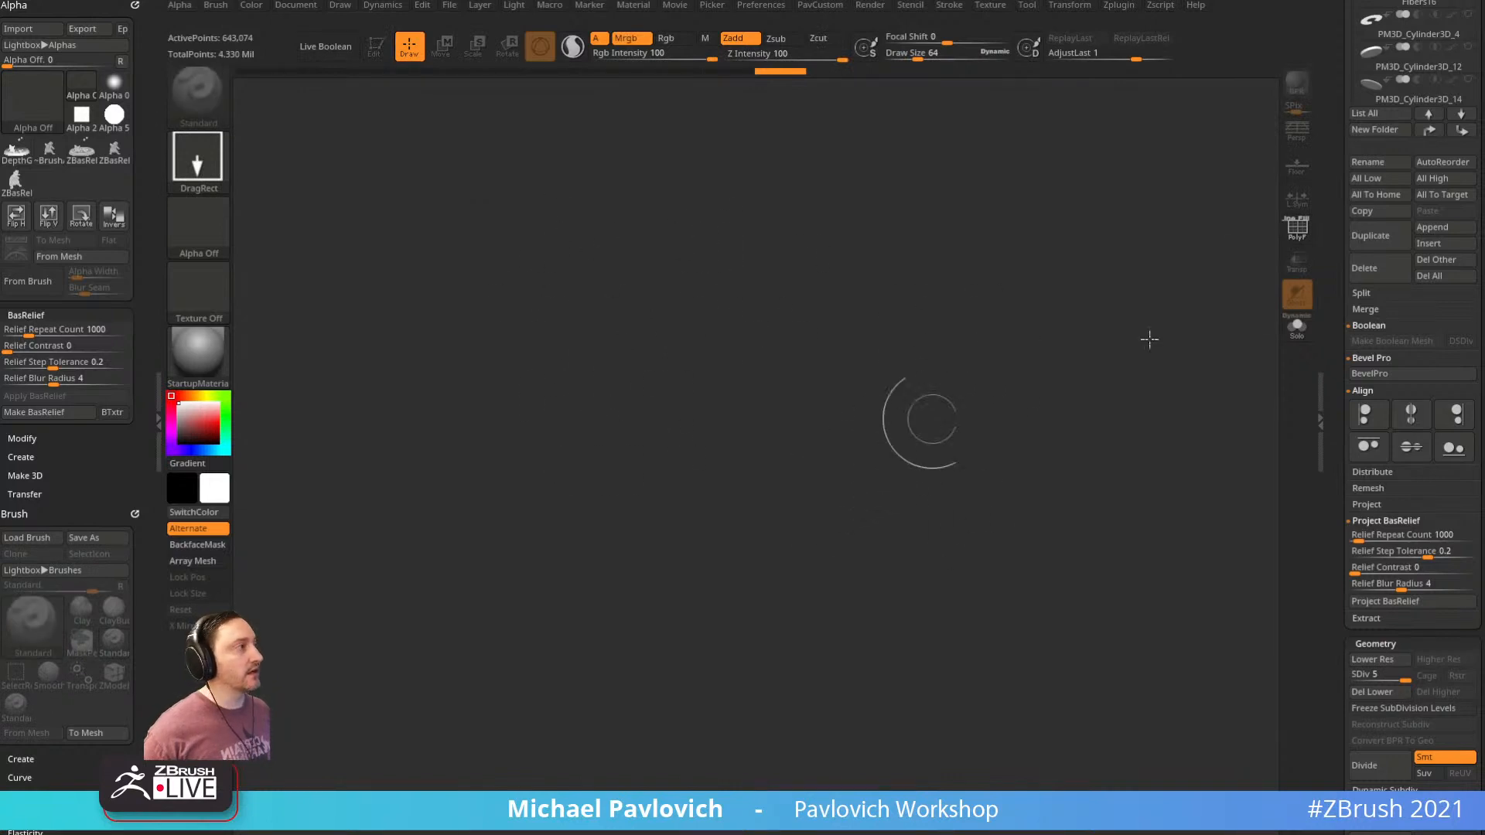
{"action": "scroll", "coordinate": [1393, 232], "scroll_direction": "up", "scroll_amount": 5}
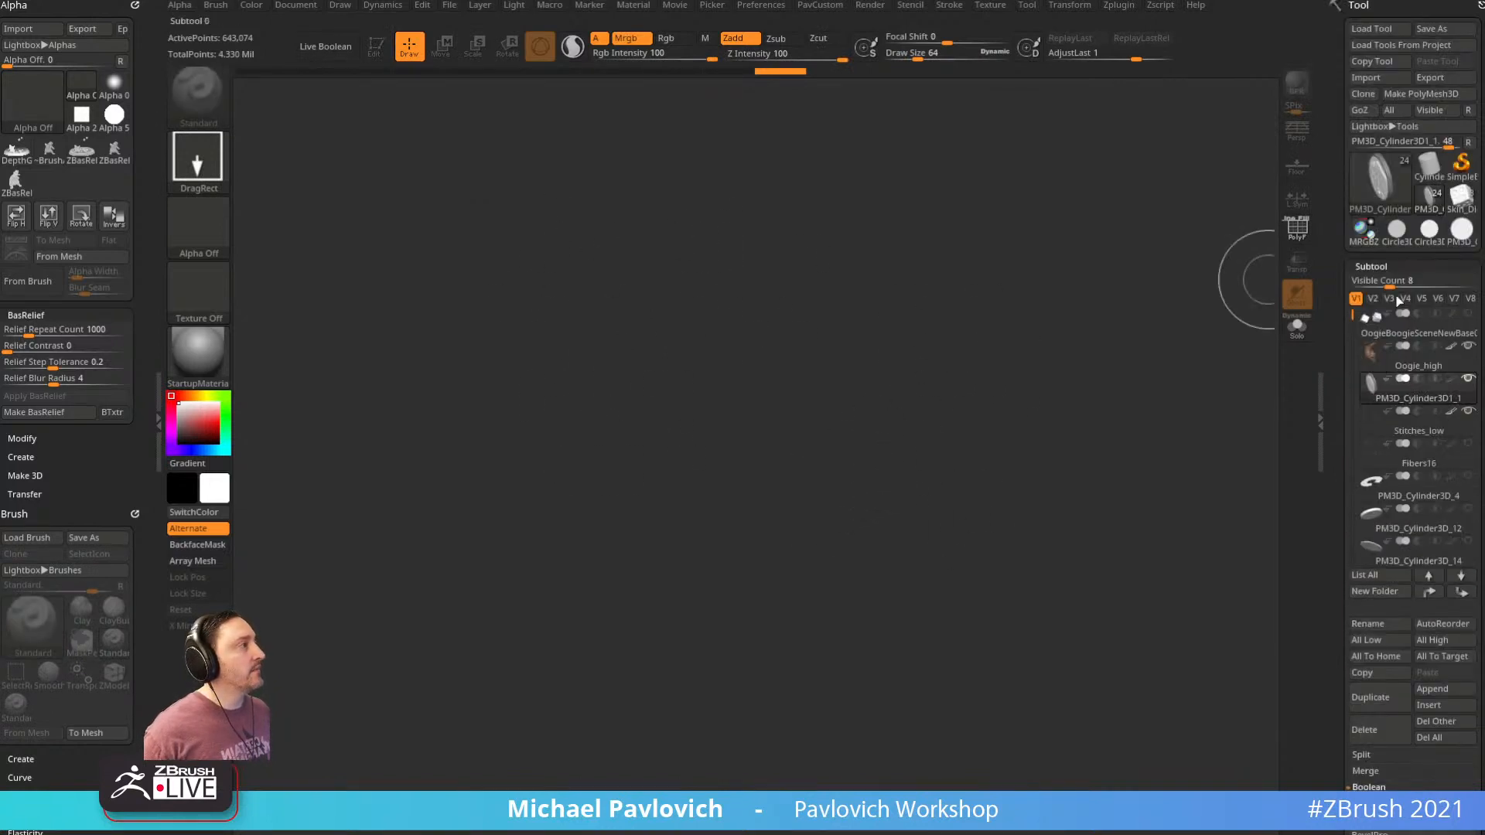
Make the PolyMesh3D star the active tool
{"action": "left_click", "coordinate": [1381, 180]}
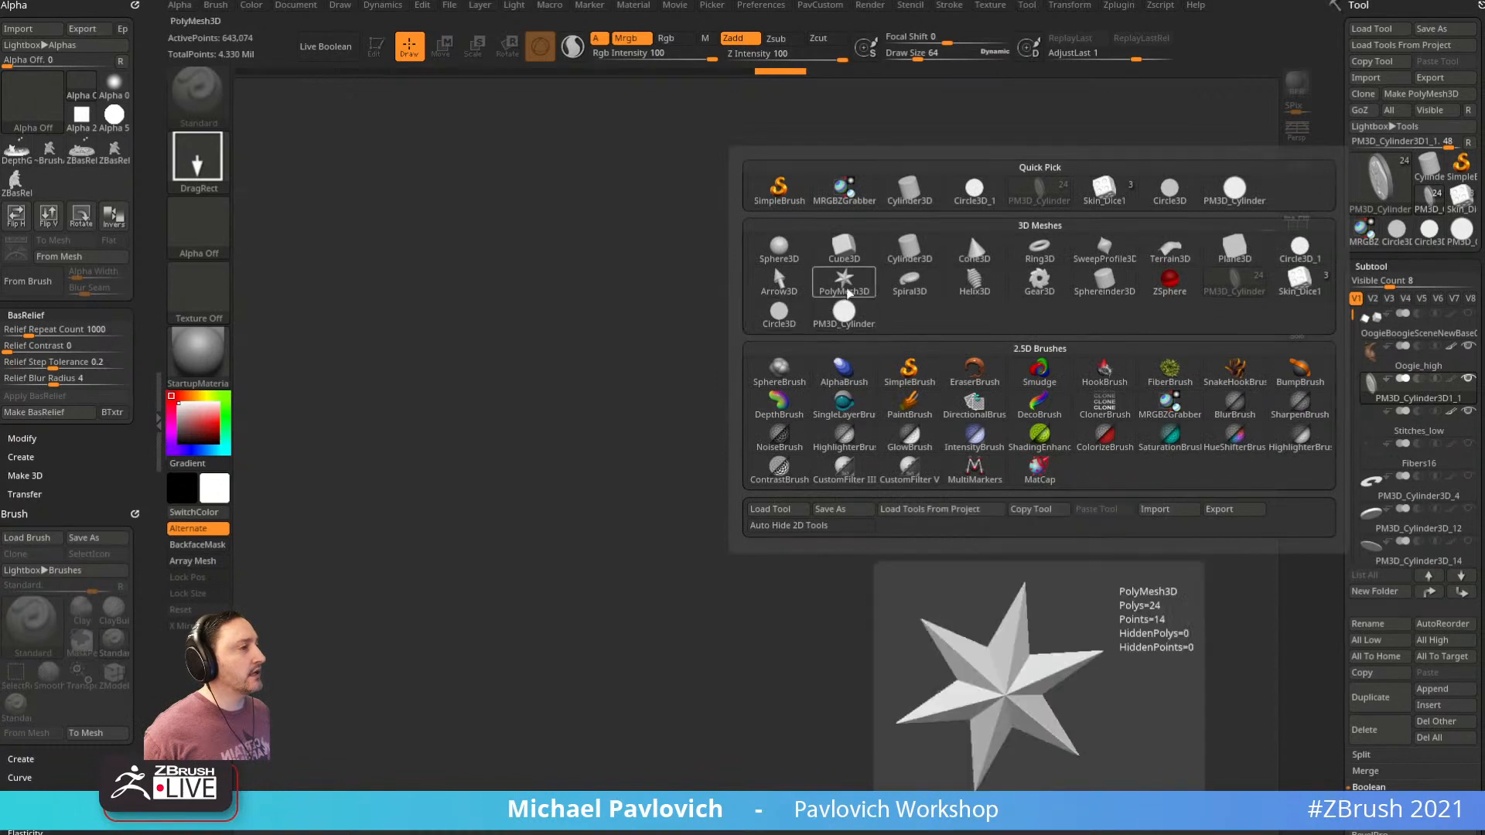
{"action": "left_click", "coordinate": [844, 282]}
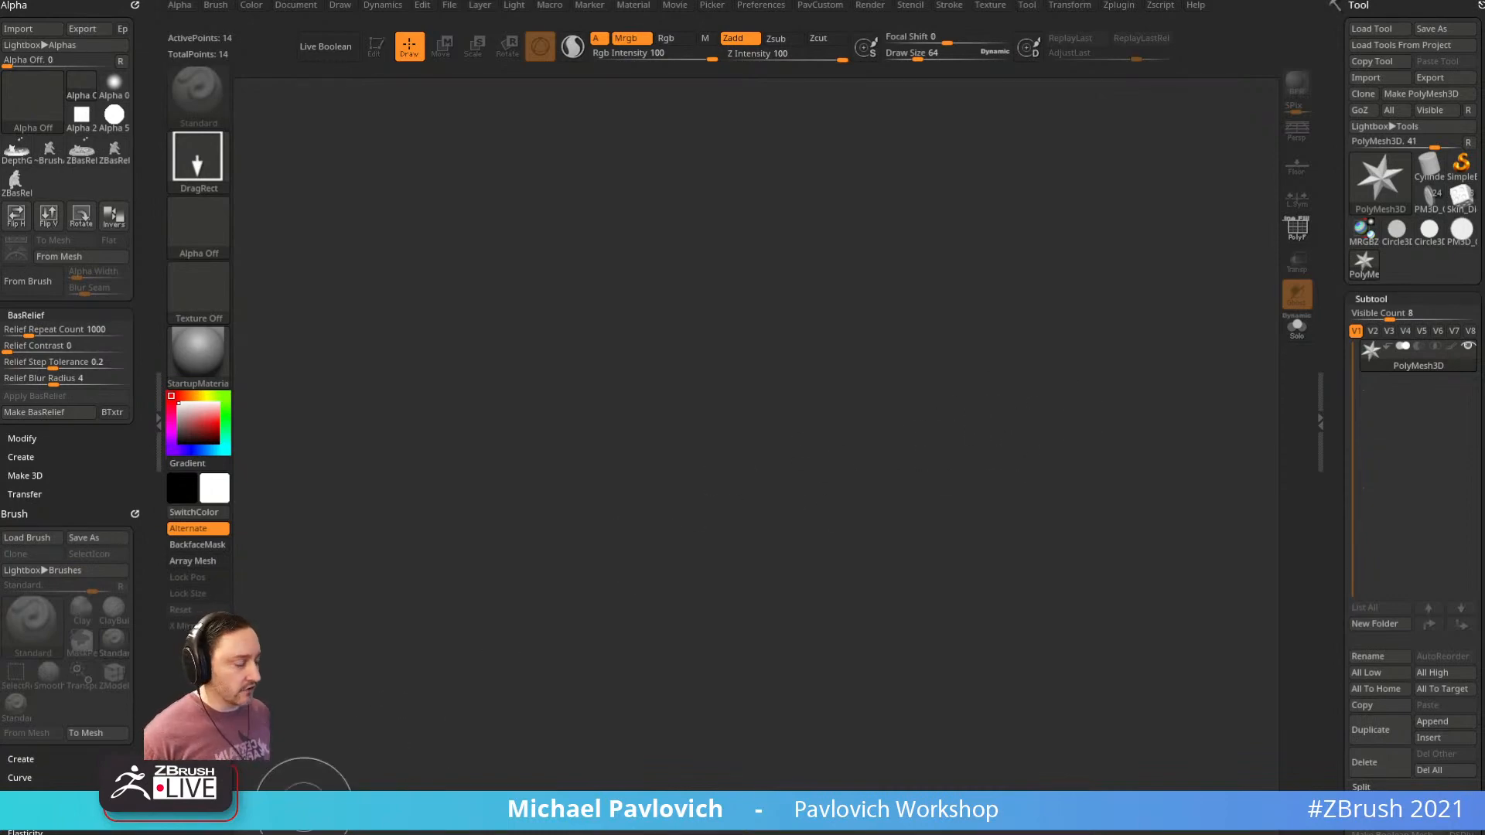
Bring up the floating reference images and examine the fire-pit lair scene and the close-up of the textured, stitched arm
{"action": "key", "text": "alt+Tab"}
{"action": "right_click_drag", "start_coordinate": [600, 281], "coordinate": [701, 366]}
{"action": "scroll", "coordinate": [574, 355], "scroll_direction": "down", "scroll_amount": 5}
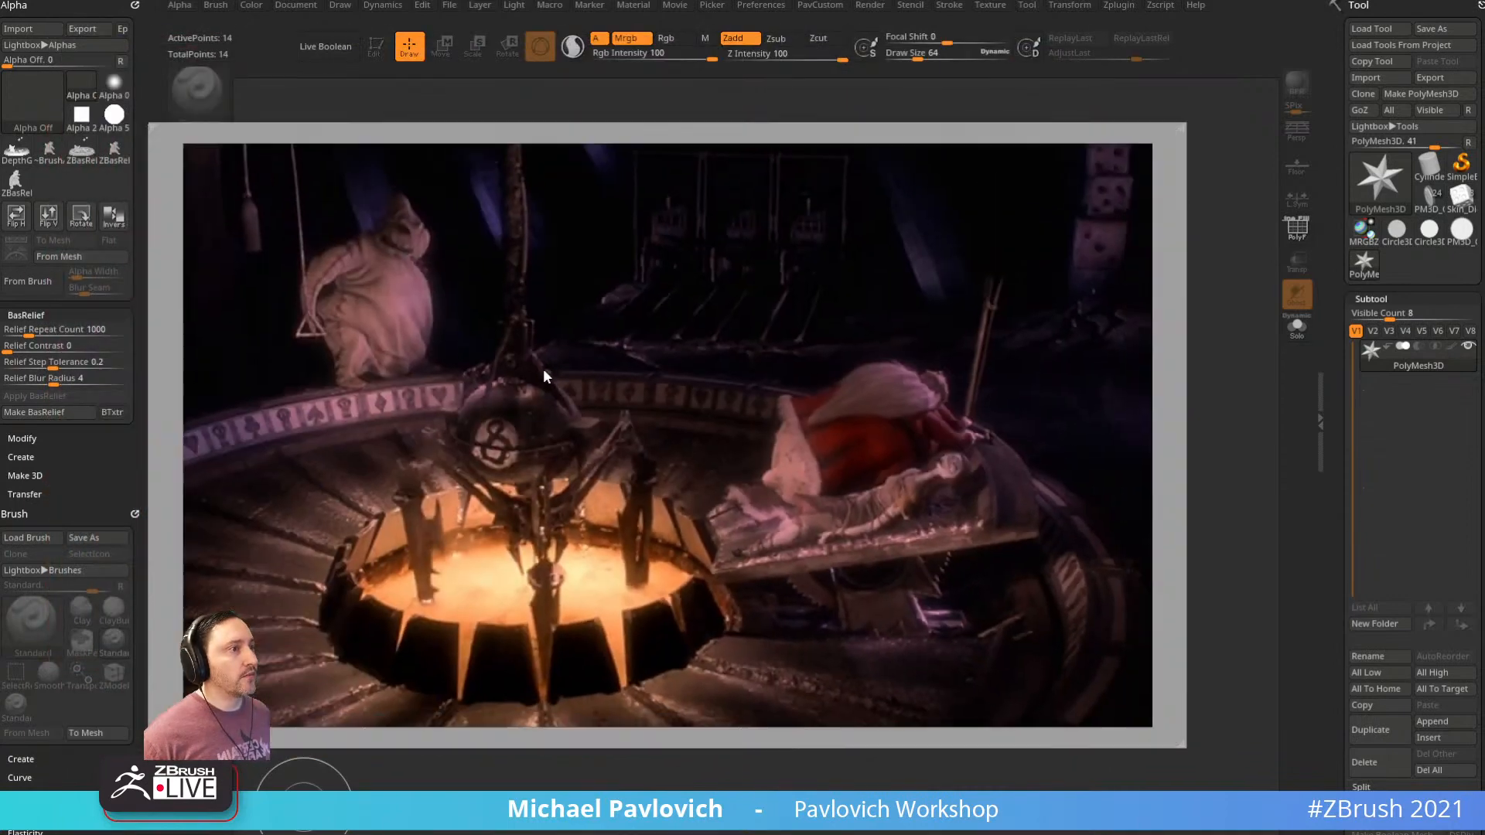
{"action": "scroll", "coordinate": [595, 411], "scroll_direction": "up", "scroll_amount": 1}
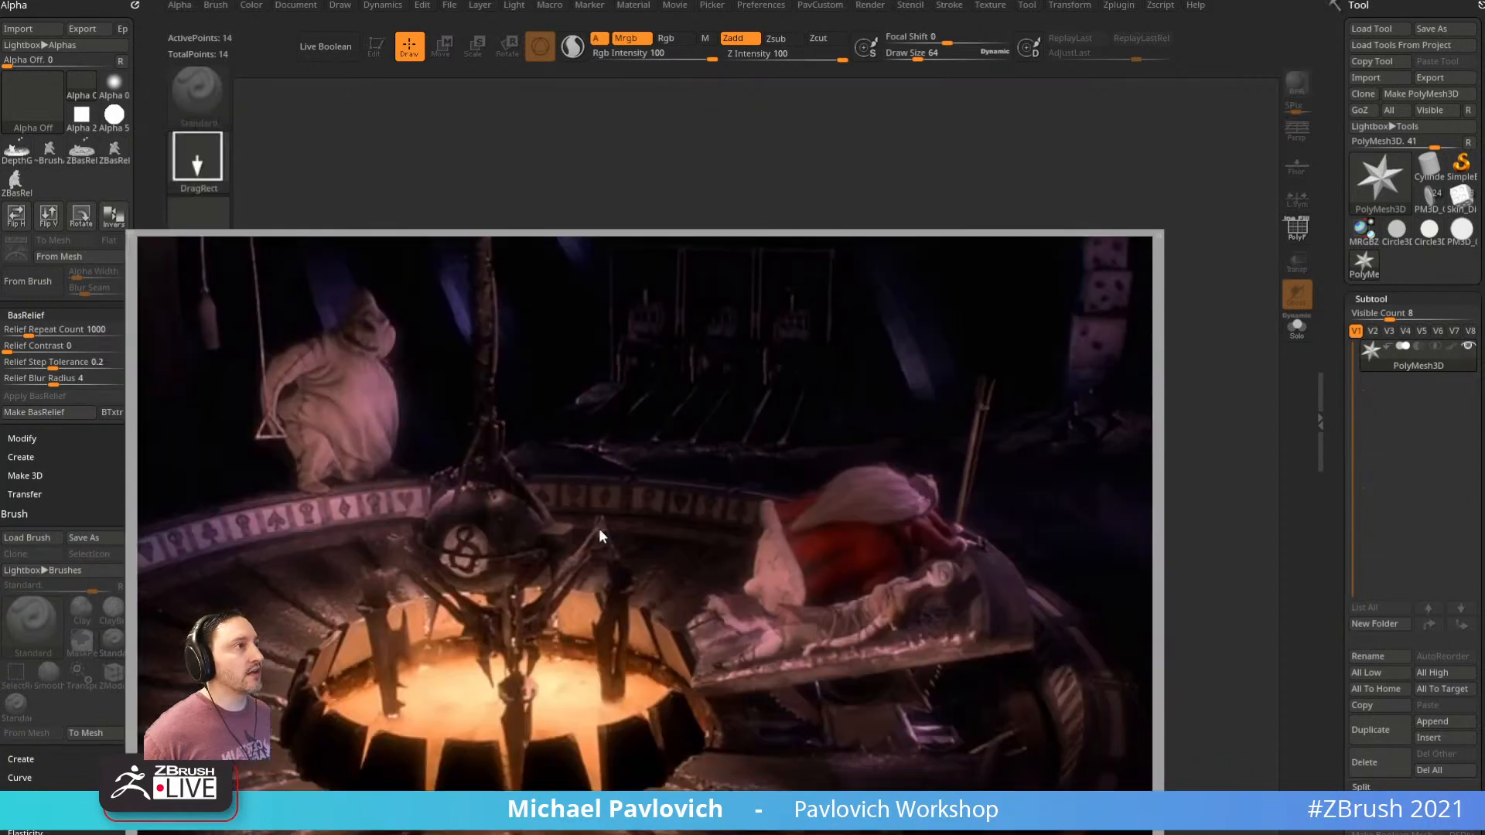
{"action": "key", "text": "alt+Tab"}
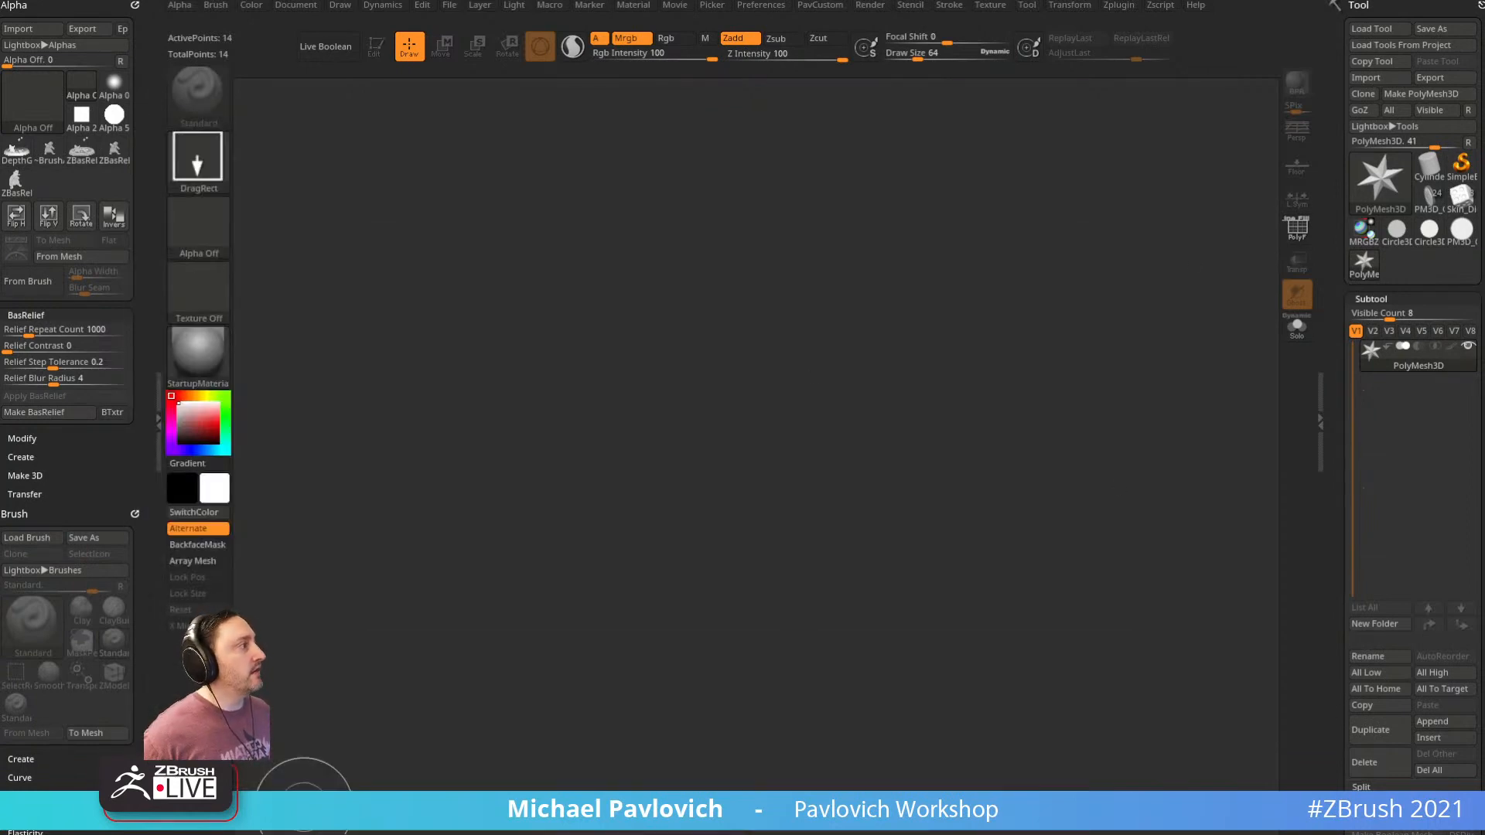
{"action": "key", "text": "alt+Tab"}
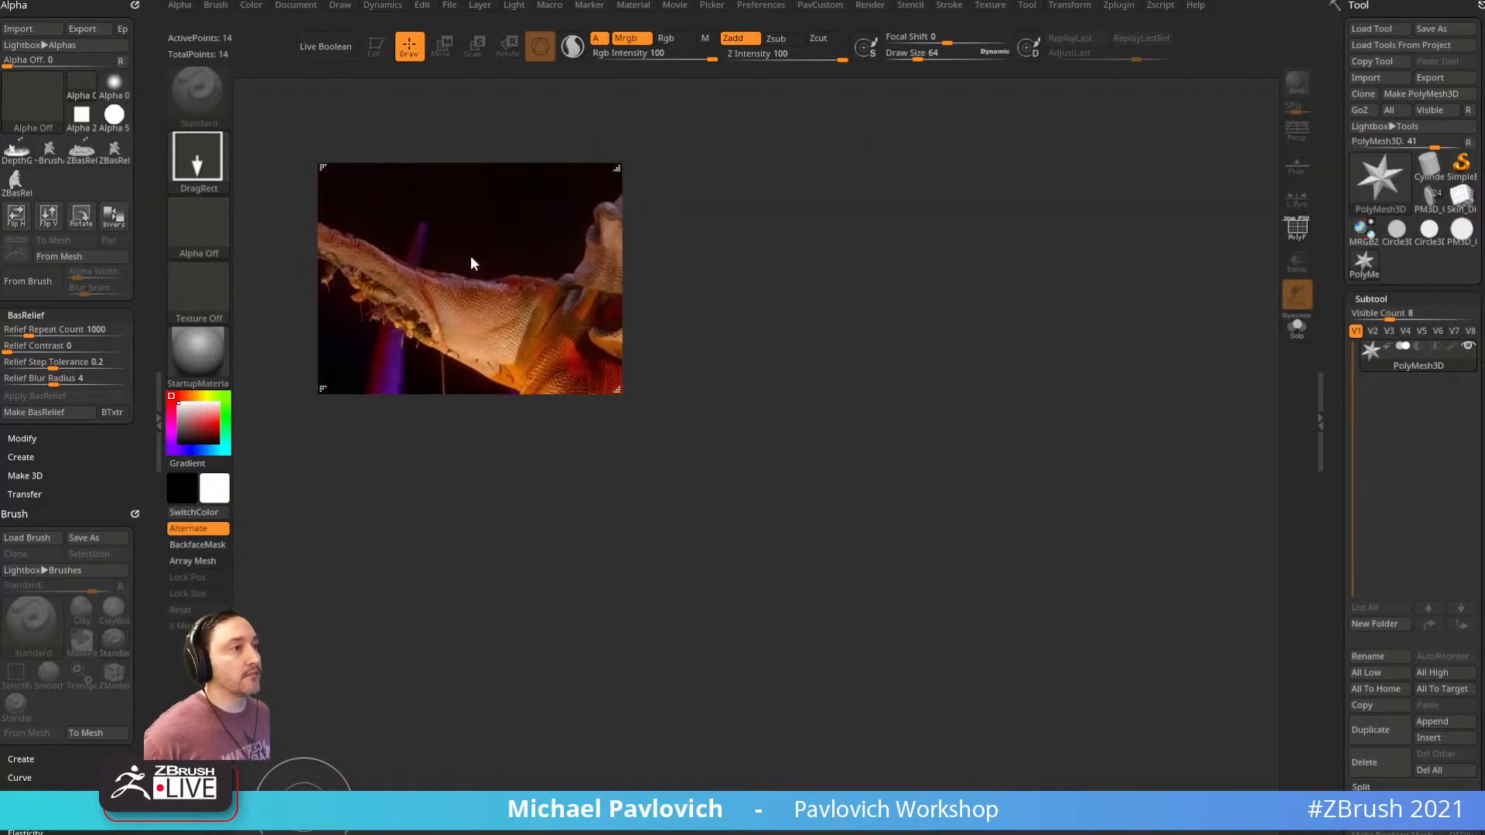
{"action": "middle_click_drag", "start_coordinate": [526, 302], "coordinate": [467, 277]}
{"action": "right_click_drag", "start_coordinate": [467, 277], "coordinate": [1484, 313]}
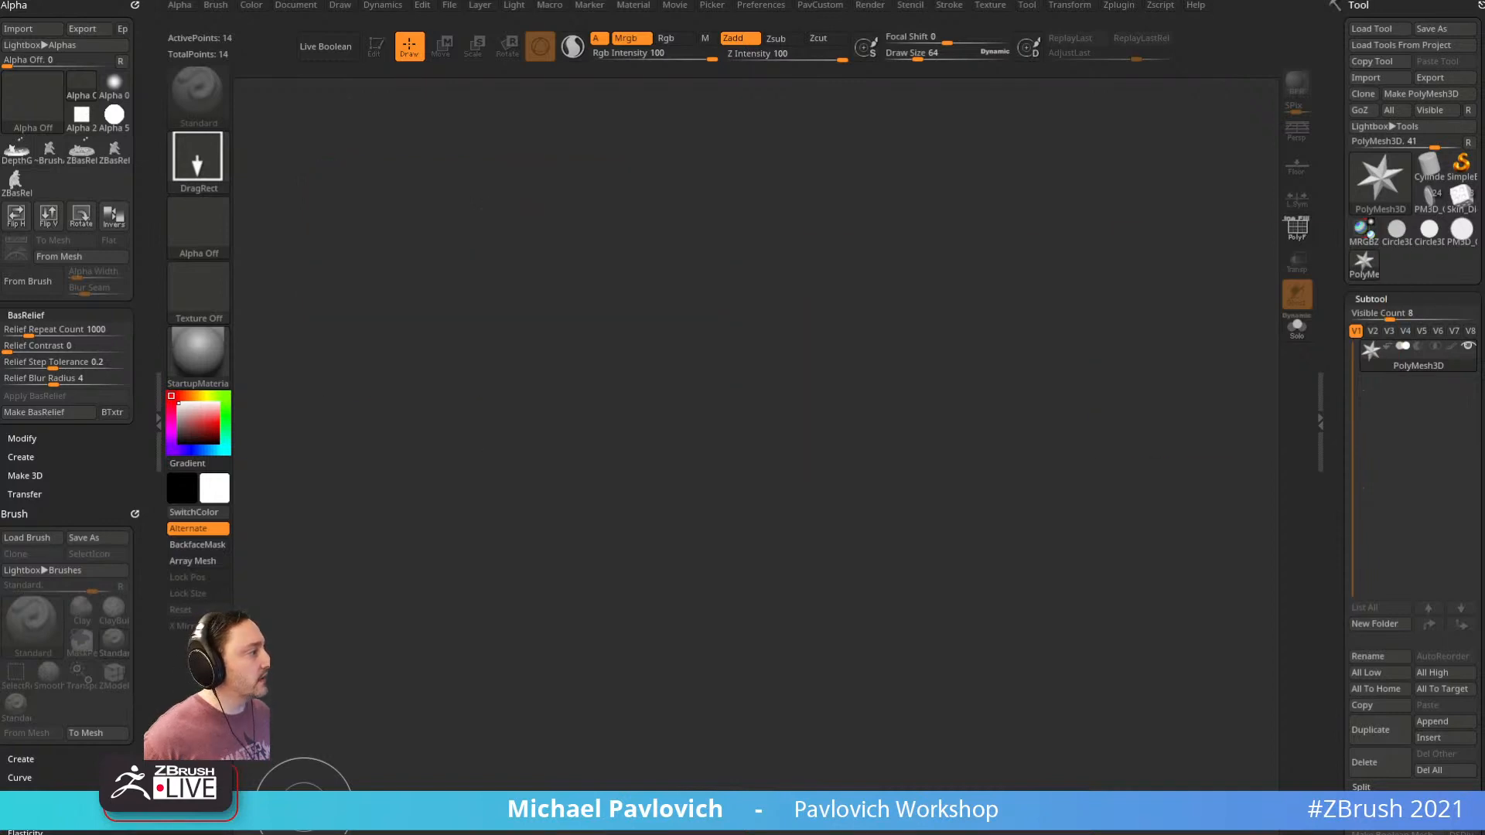
Bring the red dice reference into view, enlarge it, examine the carved faces and move it away
{"action": "right_click_drag", "start_coordinate": [507, 2], "coordinate": [543, 486]}
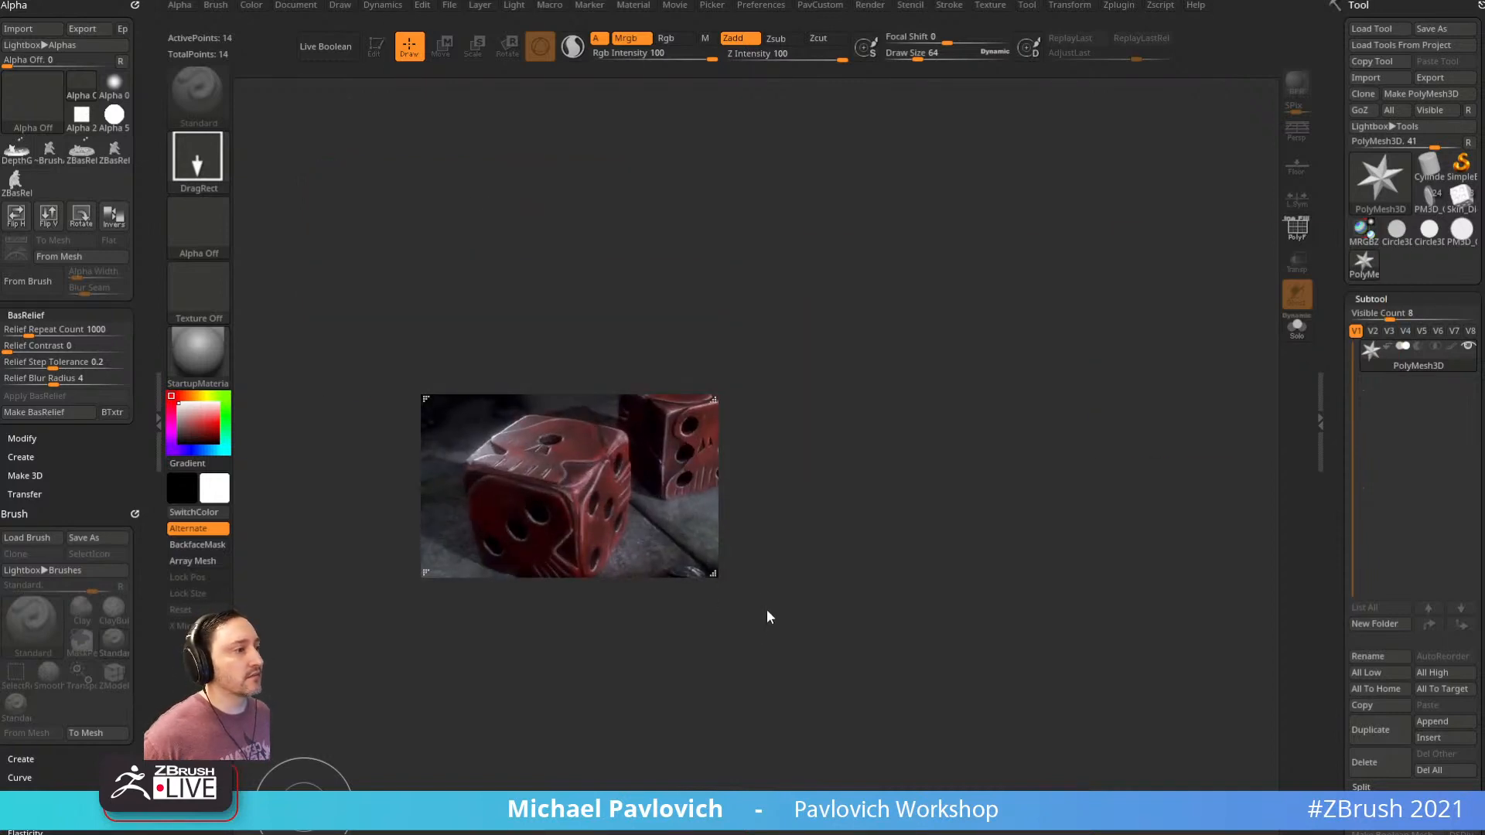
{"action": "left_click_drag", "start_coordinate": [716, 575], "coordinate": [1146, 790]}
{"action": "double_click", "coordinate": [839, 549]}
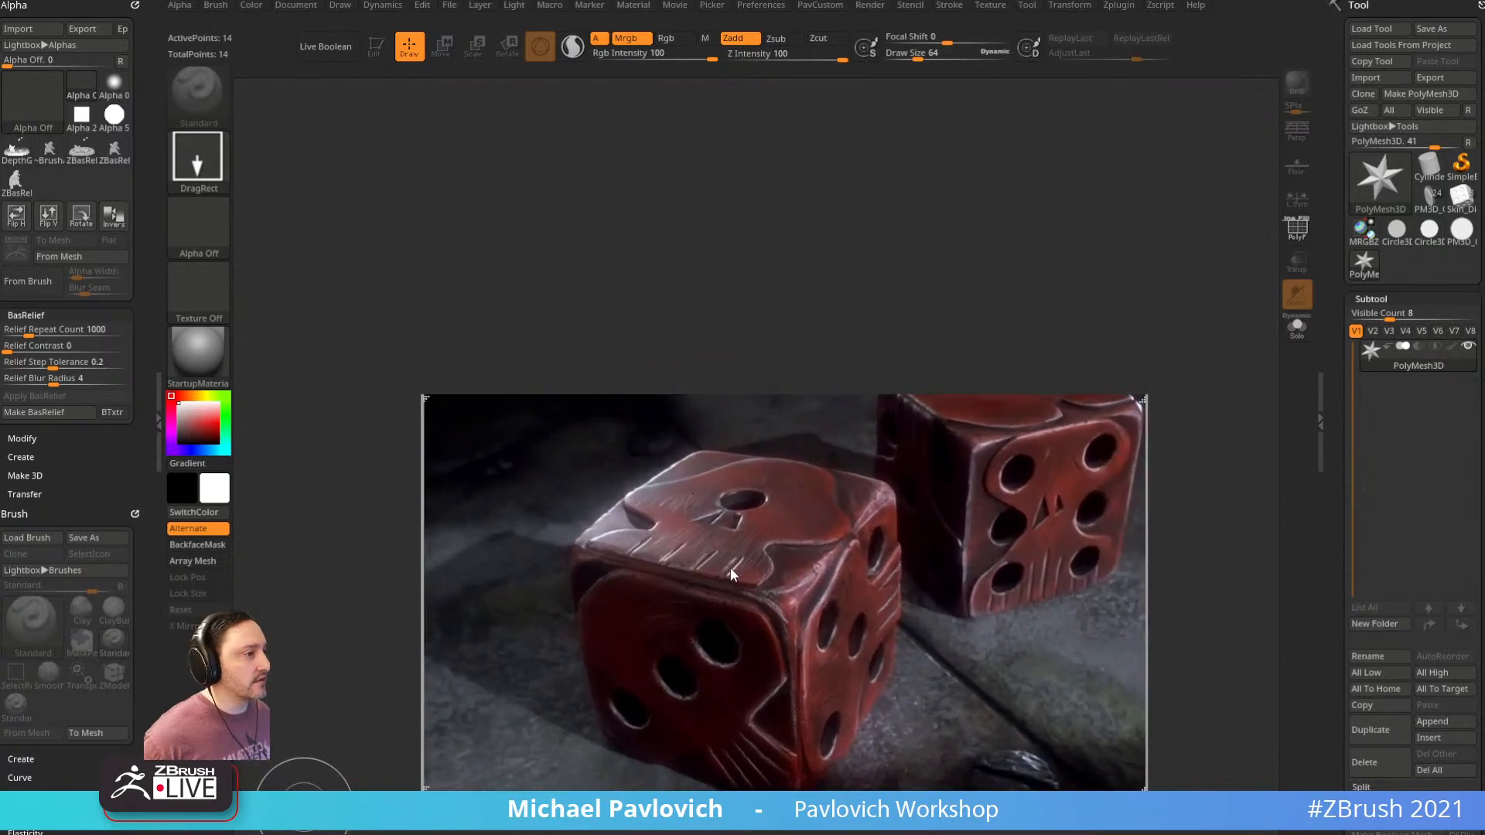
{"action": "right_click_drag", "start_coordinate": [730, 567], "coordinate": [458, 0]}
{"action": "left_click_drag", "start_coordinate": [876, 153], "coordinate": [595, 0]}
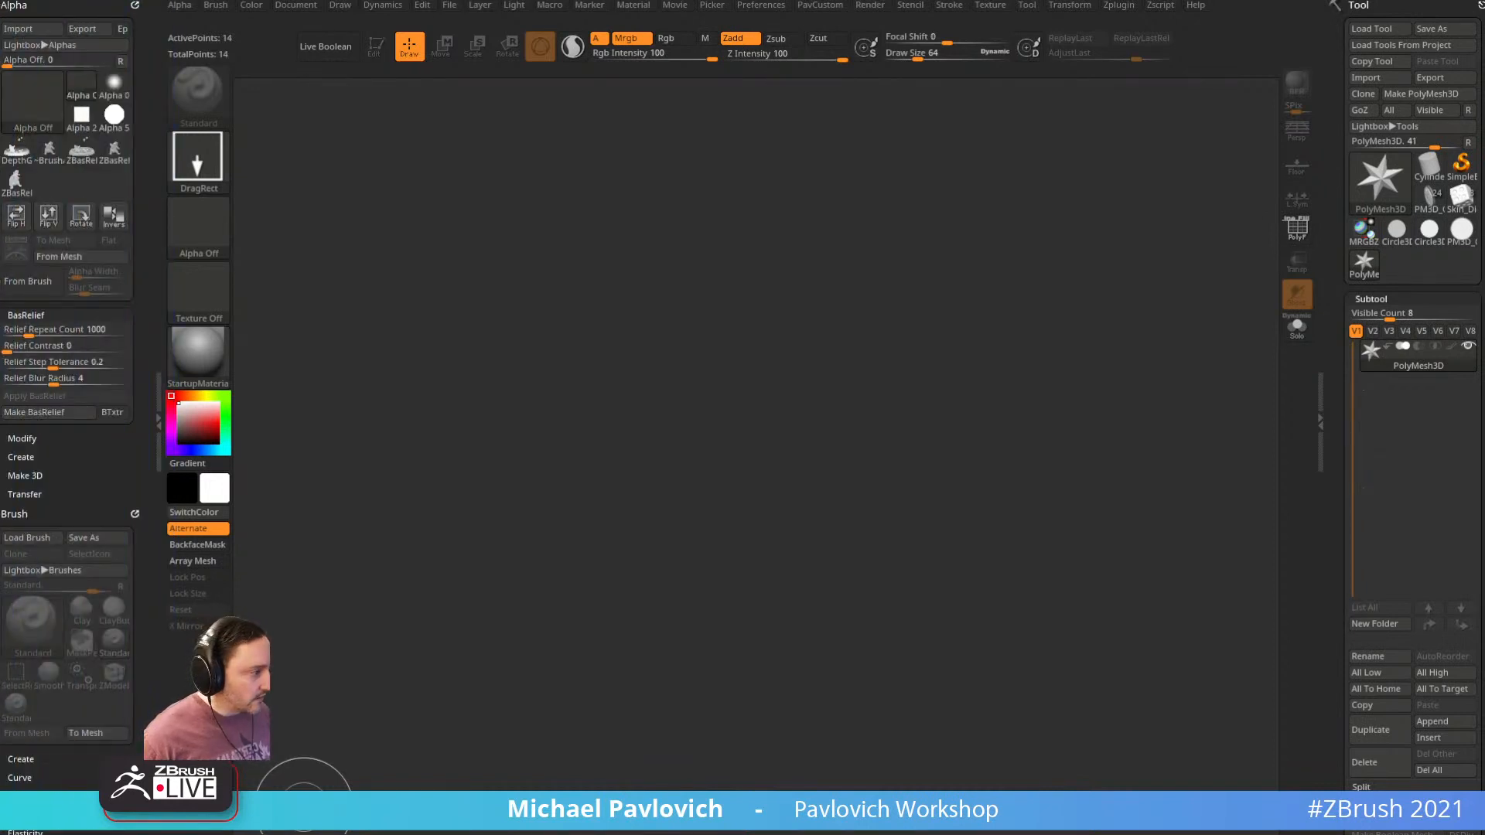
Bring in the Oogie Boogie figure reference, examine its body and pose, and move it off the canvas
{"action": "right_click_drag", "start_coordinate": [947, 834], "coordinate": [697, 308]}
{"action": "left_click_drag", "start_coordinate": [860, 426], "coordinate": [857, 491]}
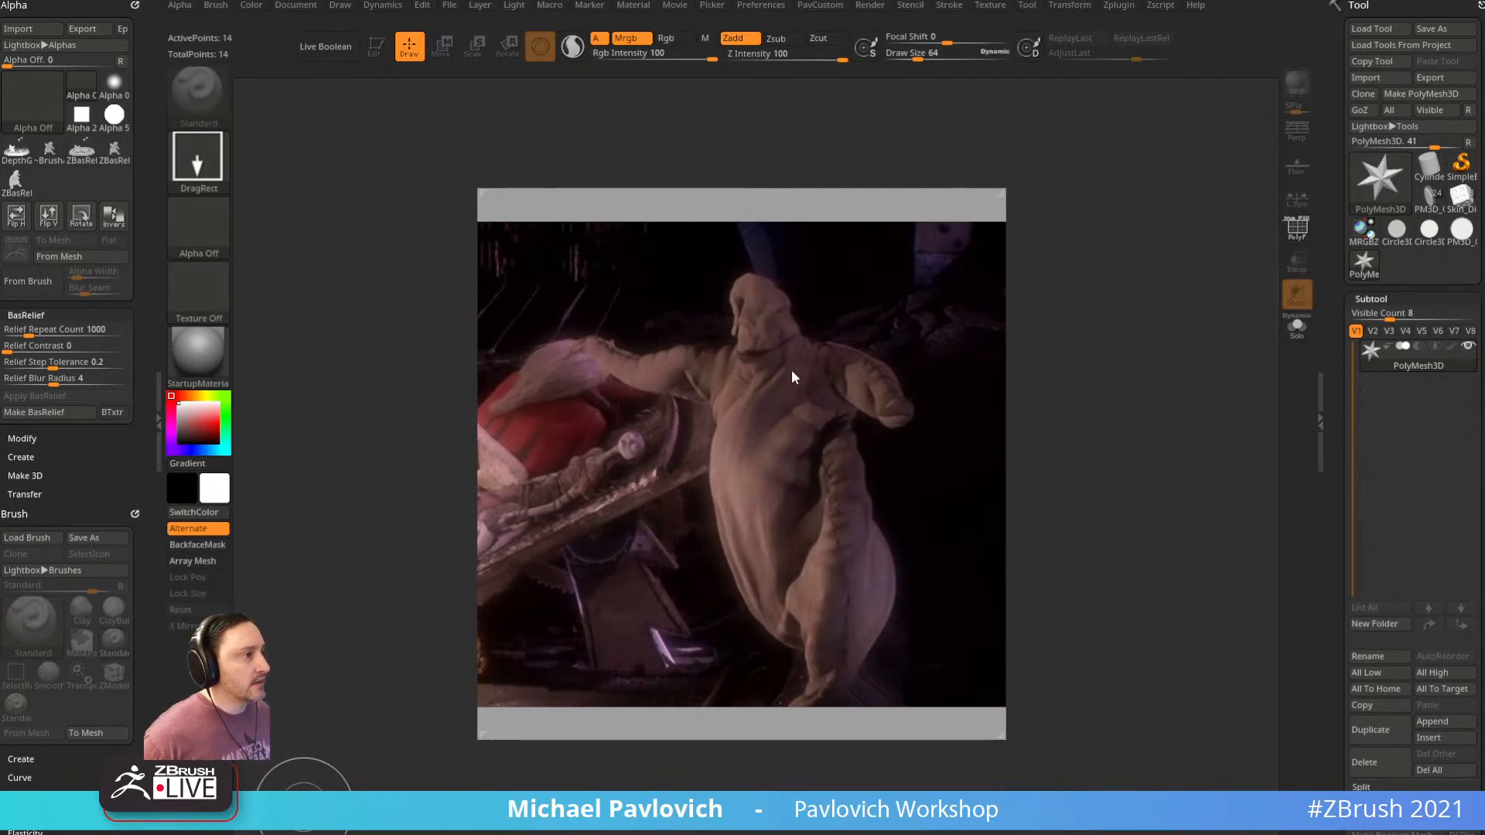
{"action": "right_click_drag", "start_coordinate": [769, 364], "coordinate": [809, 442]}
{"action": "right_click_drag", "start_coordinate": [942, 453], "coordinate": [943, 834]}
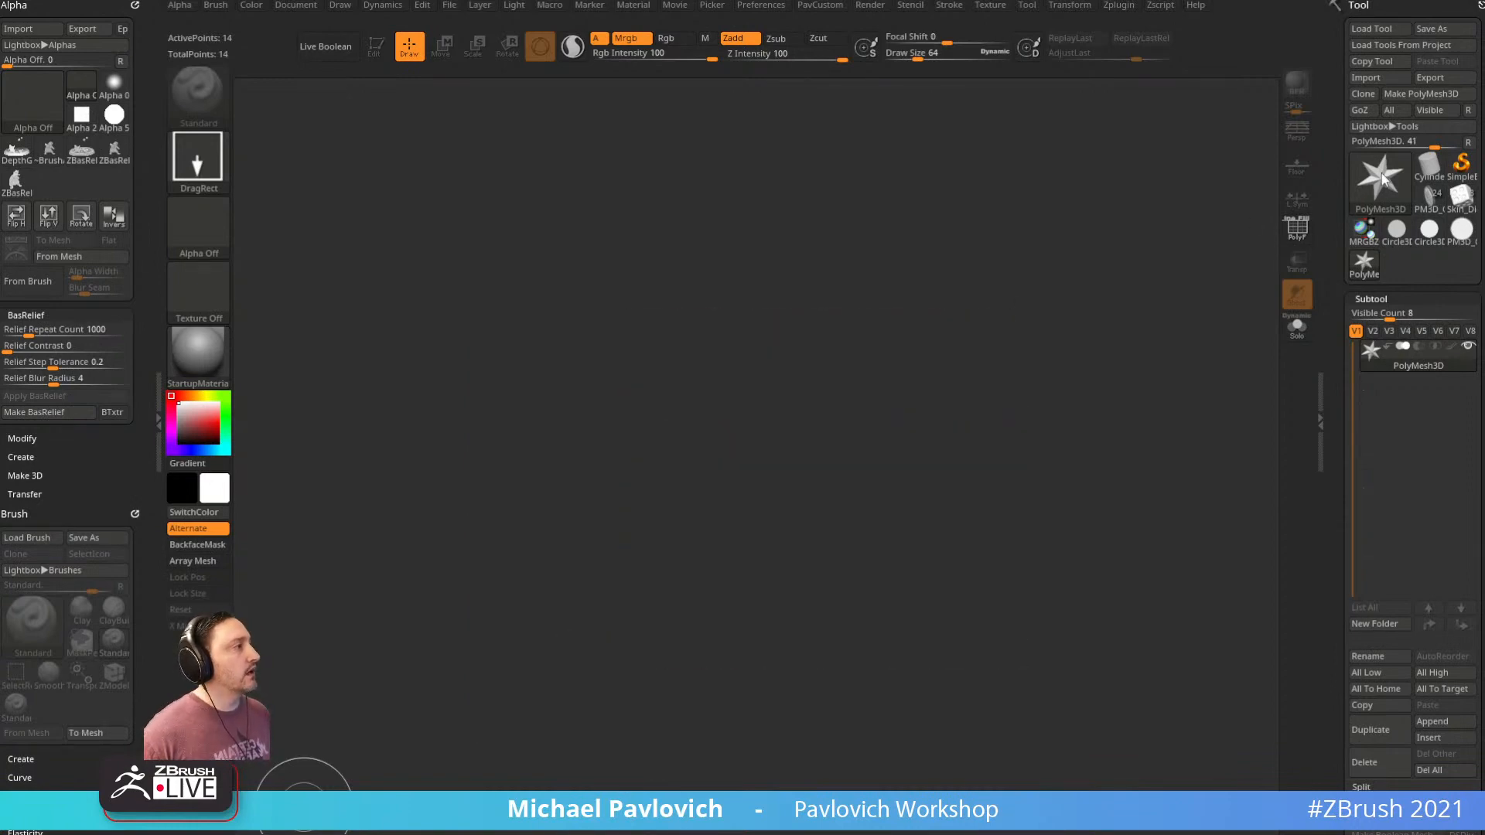
Pick the SimpleBrush, replace it with the Ring3D primitive and draw a ring on the empty canvas
{"action": "left_click", "coordinate": [1454, 170]}
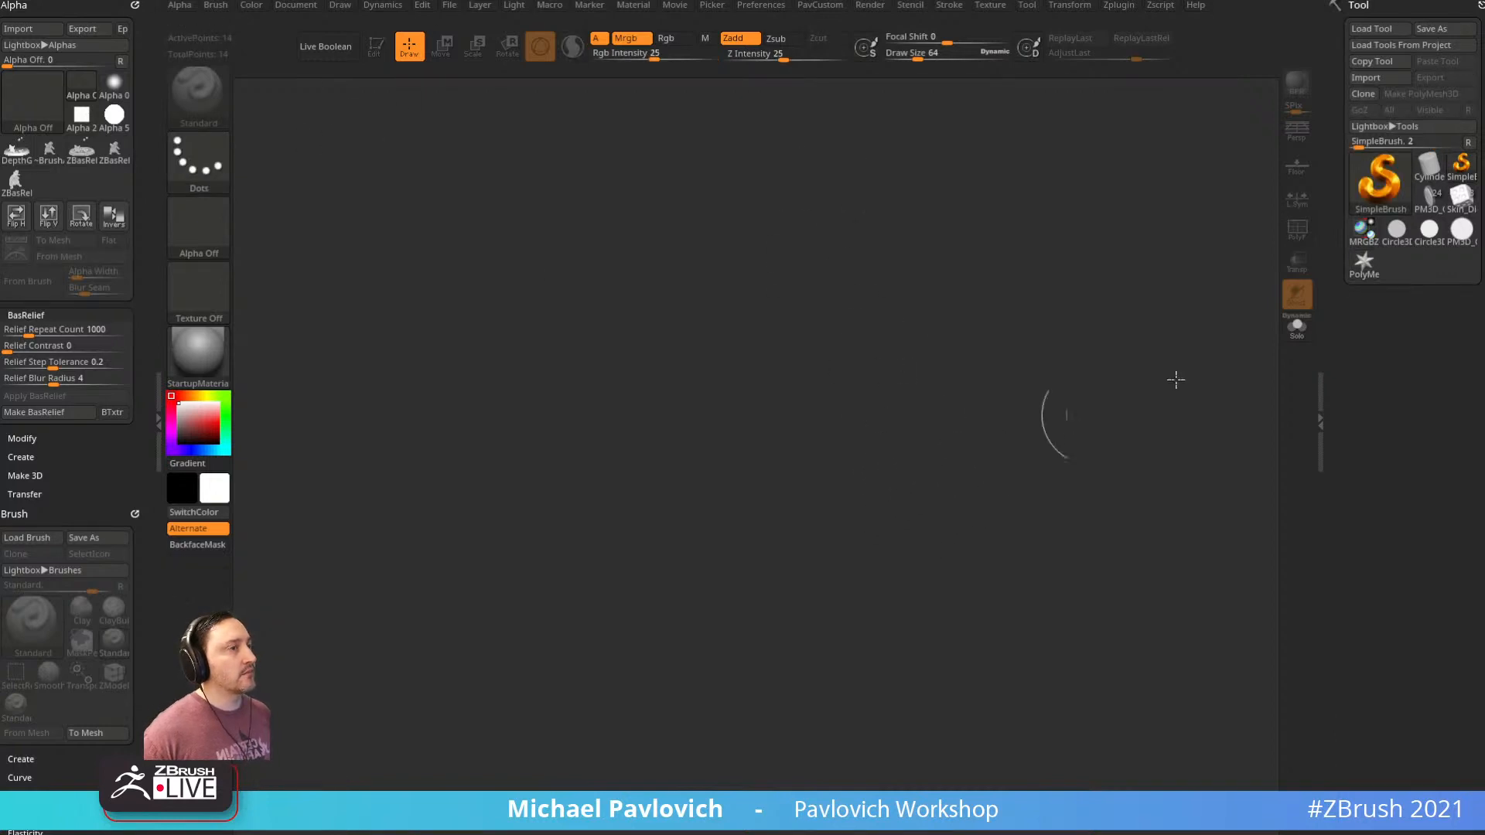
{"action": "left_click", "coordinate": [1379, 181]}
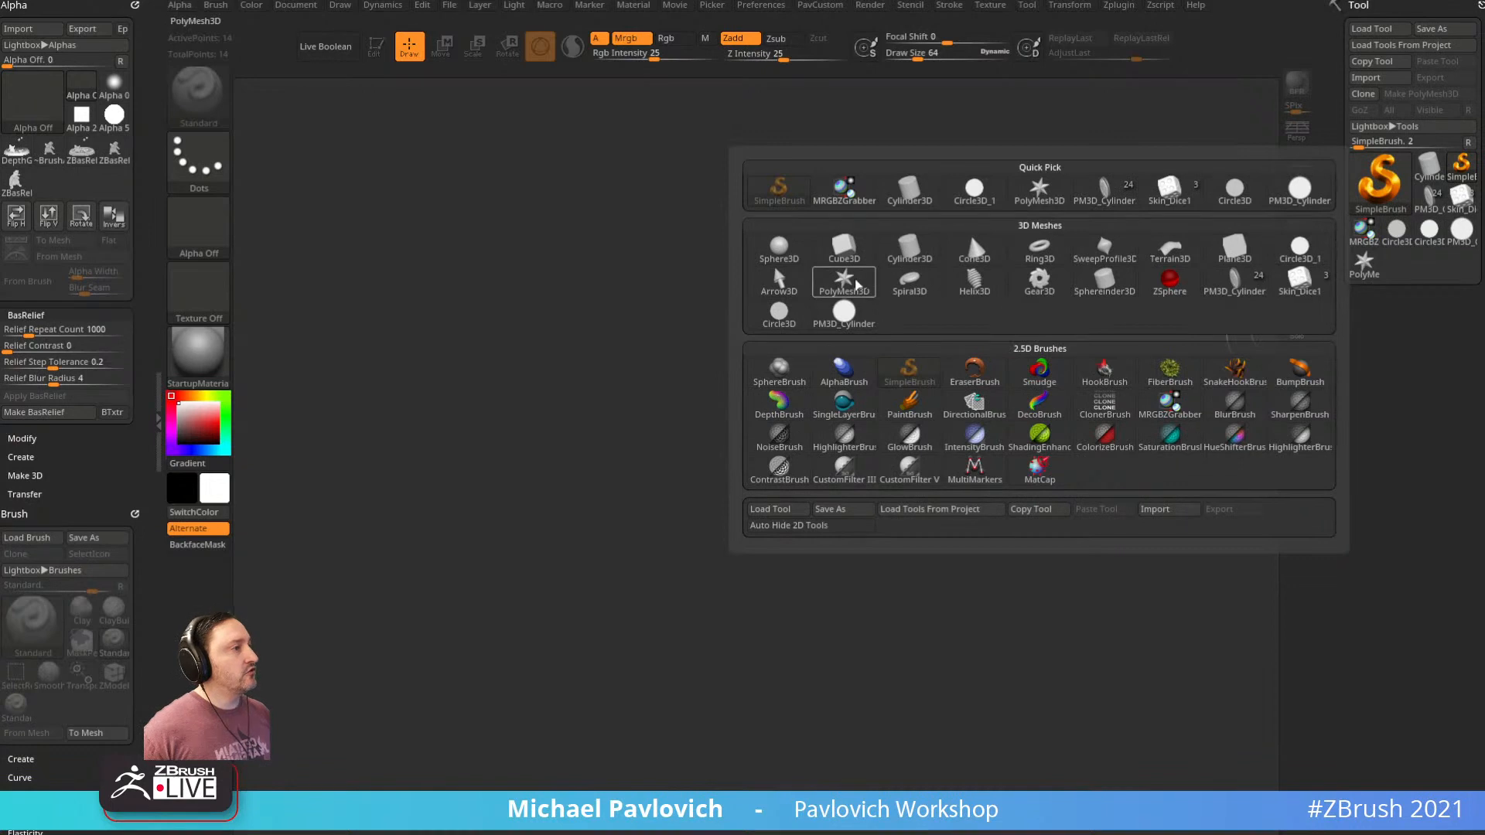
{"action": "mouse_move", "coordinate": [857, 292]}
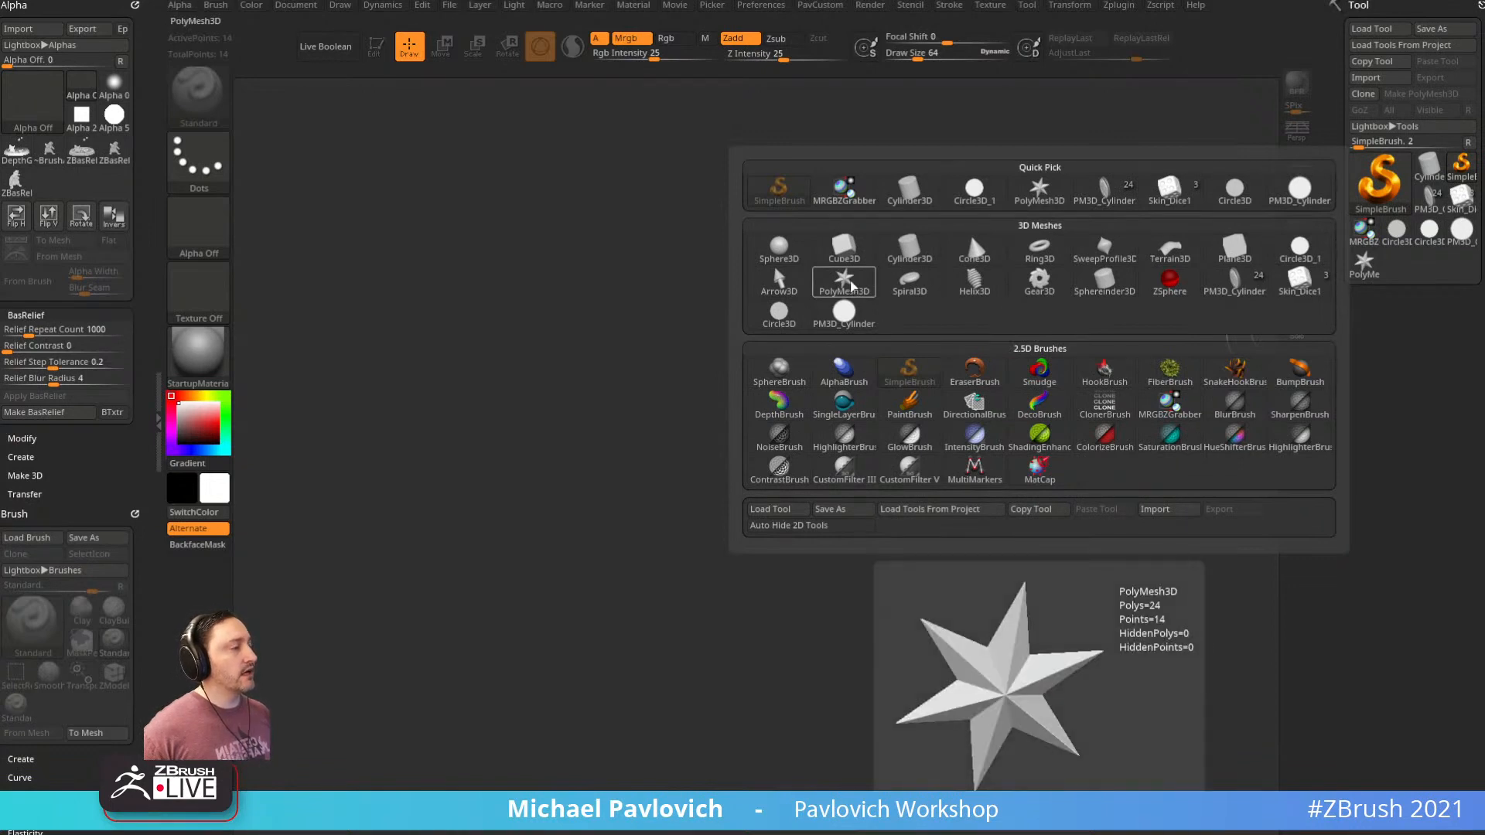
{"action": "left_click", "coordinate": [1040, 246]}
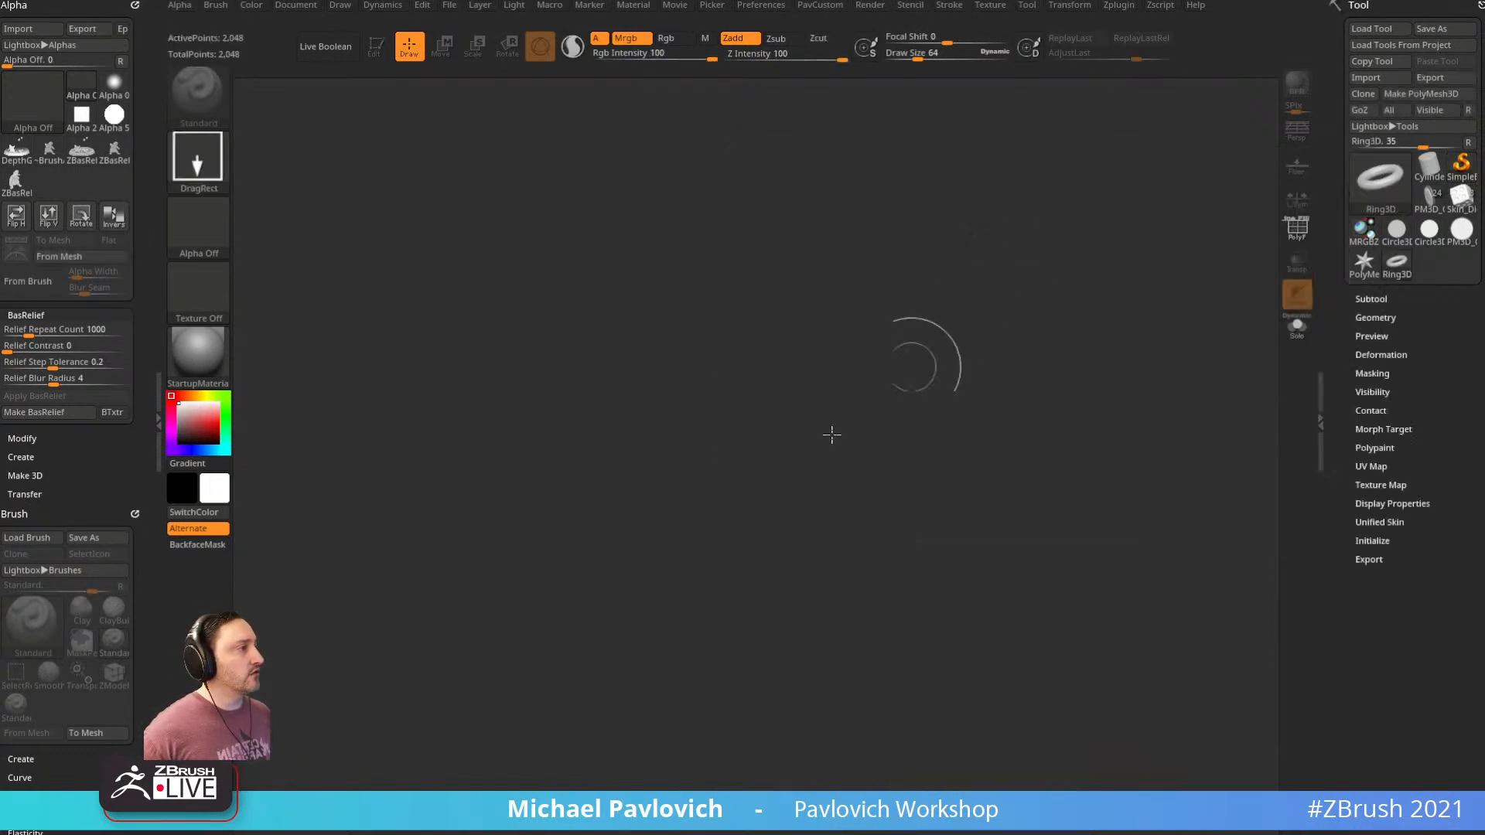
{"action": "left_click_drag", "start_coordinate": [693, 484], "coordinate": [804, 433]}
Switch the active tool to the Helix3D primitive and clear the canvas
{"action": "left_click", "coordinate": [1381, 179]}
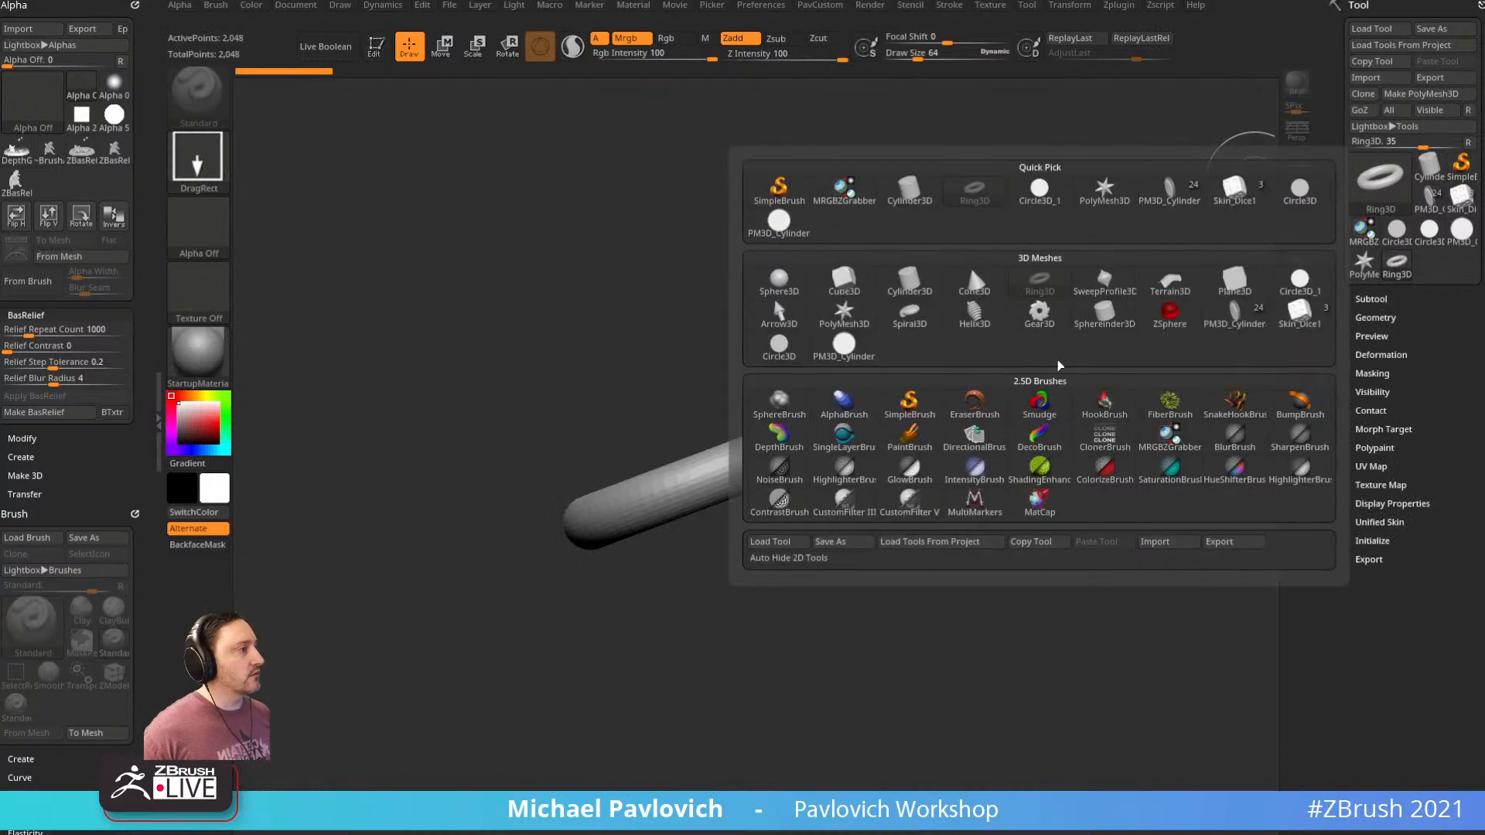
{"action": "left_click", "coordinate": [977, 308]}
{"action": "key", "text": "ctrl+n"}
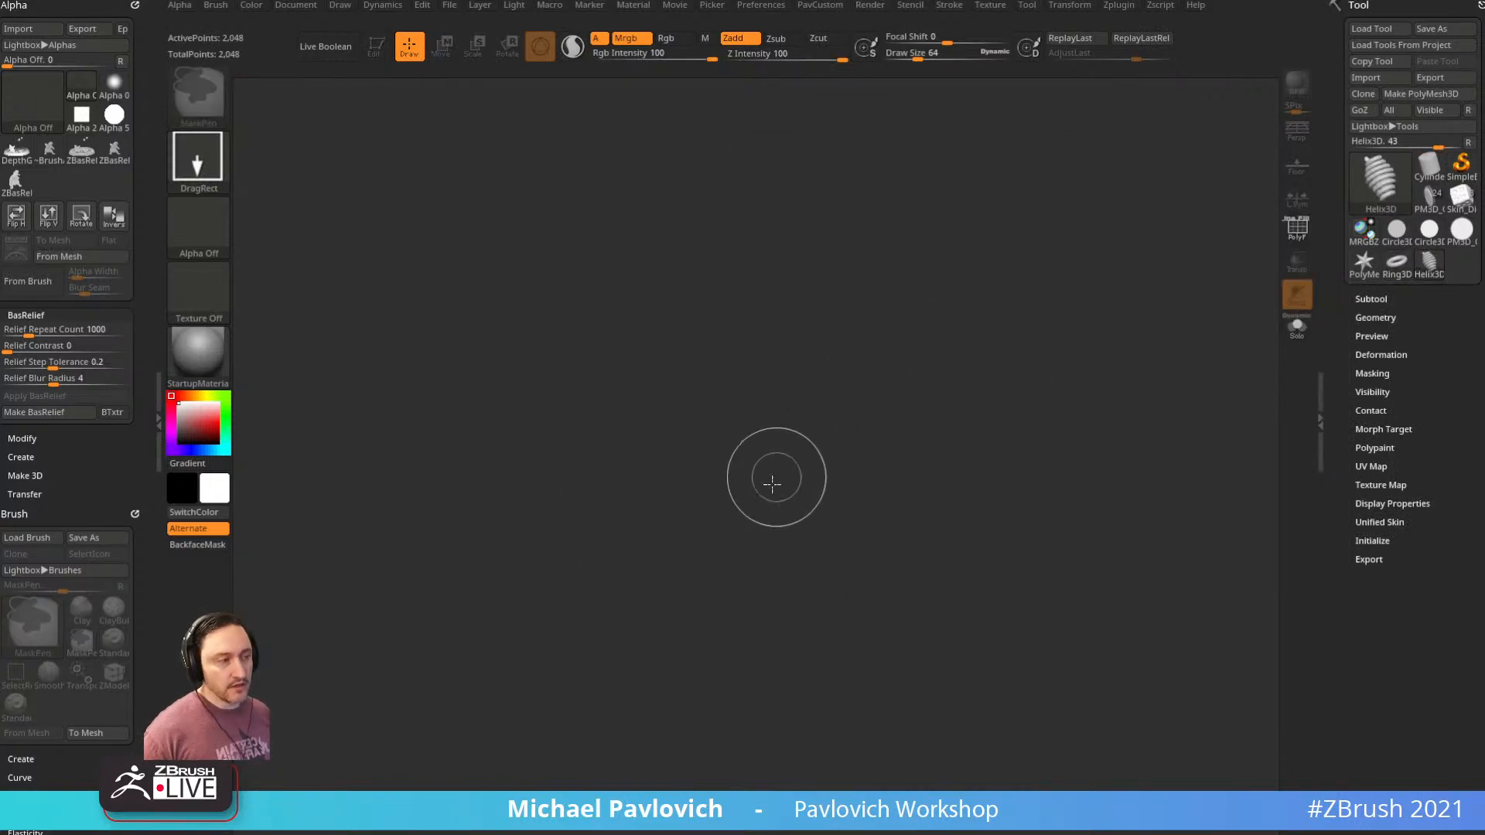
Draw several overlapping helixes of different sizes and orientations on the canvas, and clear them all
{"action": "left_click_drag", "start_coordinate": [772, 474], "coordinate": [865, 726]}
{"action": "left_click_drag", "start_coordinate": [863, 397], "coordinate": [889, 561]}
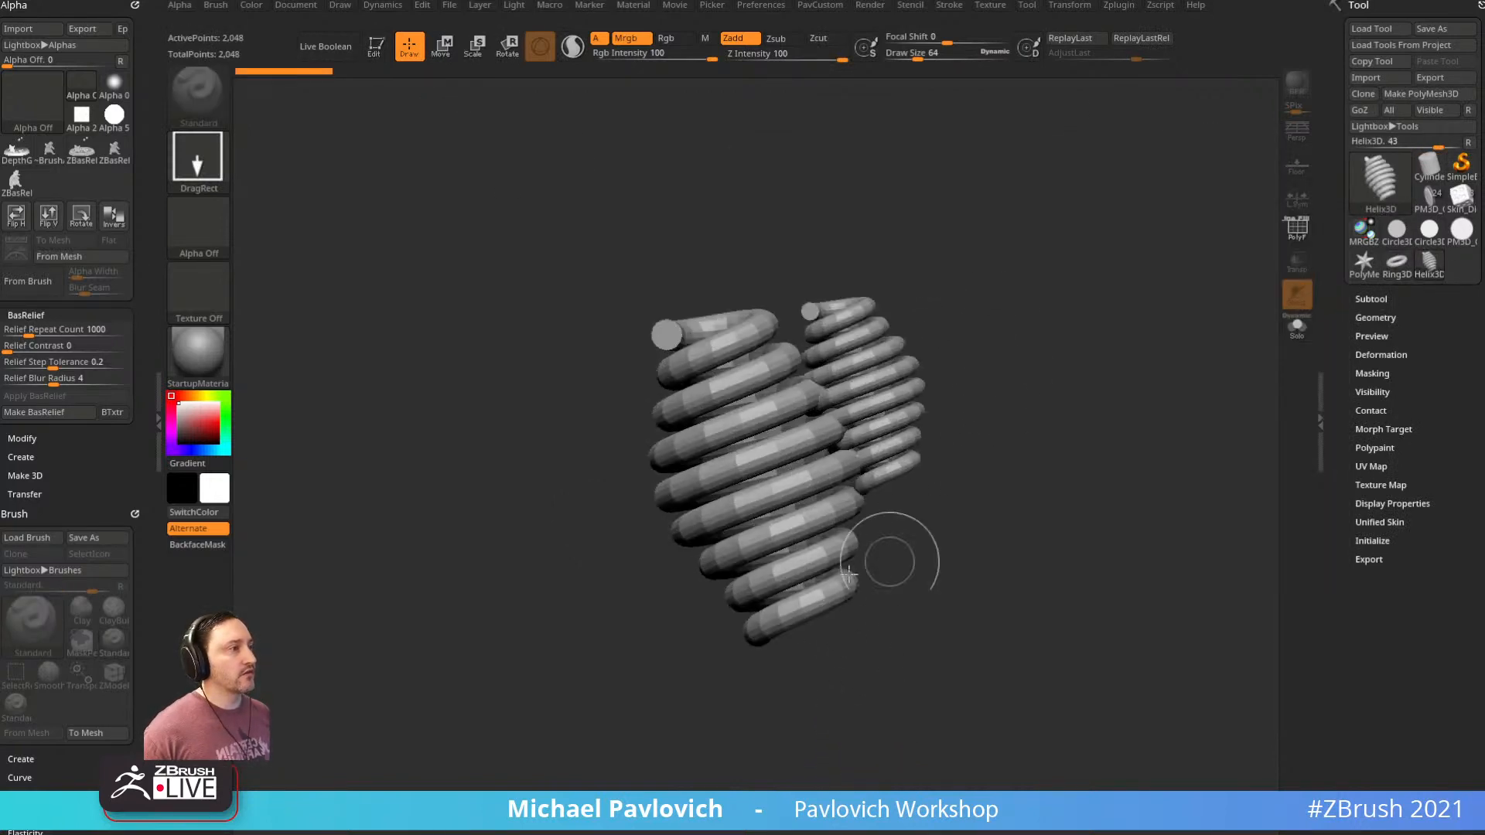
{"action": "left_click_drag", "start_coordinate": [707, 510], "coordinate": [757, 594]}
{"action": "left_click_drag", "start_coordinate": [629, 528], "coordinate": [731, 630]}
{"action": "left_click_drag", "start_coordinate": [849, 433], "coordinate": [886, 576]}
{"action": "left_click_drag", "start_coordinate": [919, 398], "coordinate": [967, 580]}
{"action": "left_click_drag", "start_coordinate": [1006, 477], "coordinate": [1014, 611]}
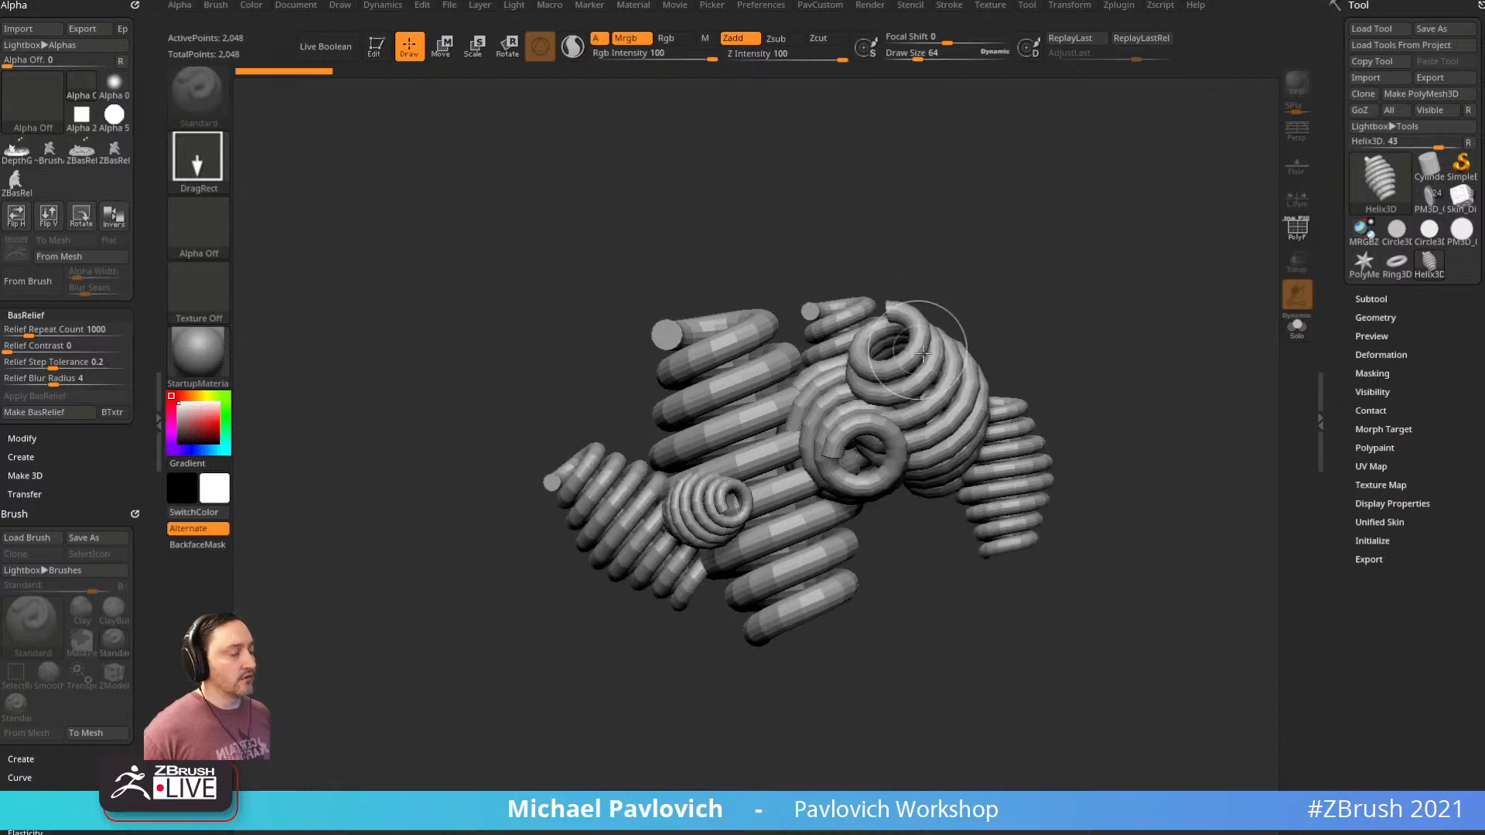
{"action": "key", "text": "ctrl+n"}
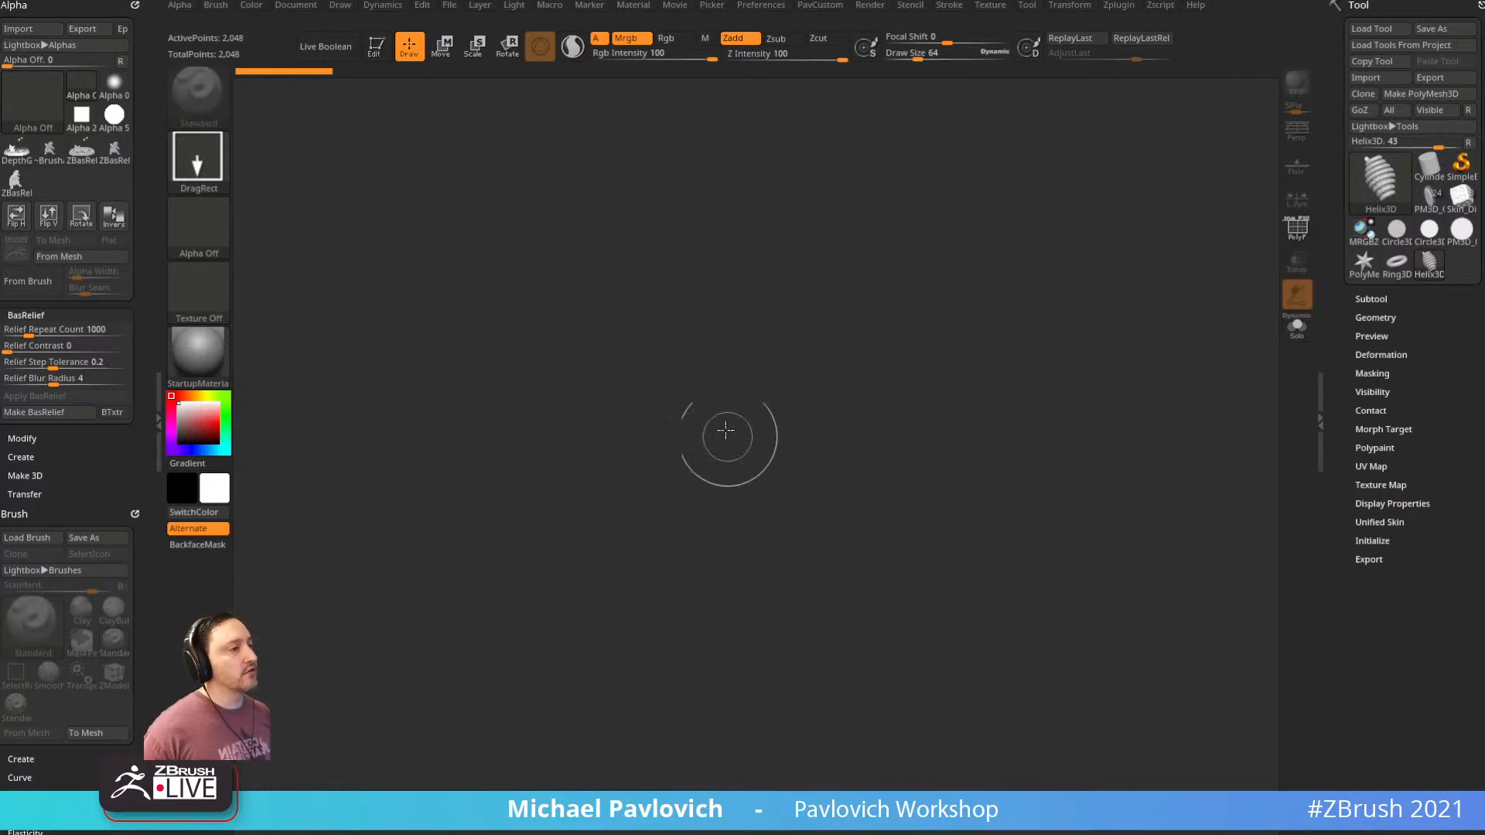
Draw one large helix mid-canvas, put it in Edit mode and read the pop-up help for Edit Object
{"action": "left_click_drag", "start_coordinate": [727, 433], "coordinate": [786, 663]}
{"action": "left_click", "coordinate": [378, 47]}
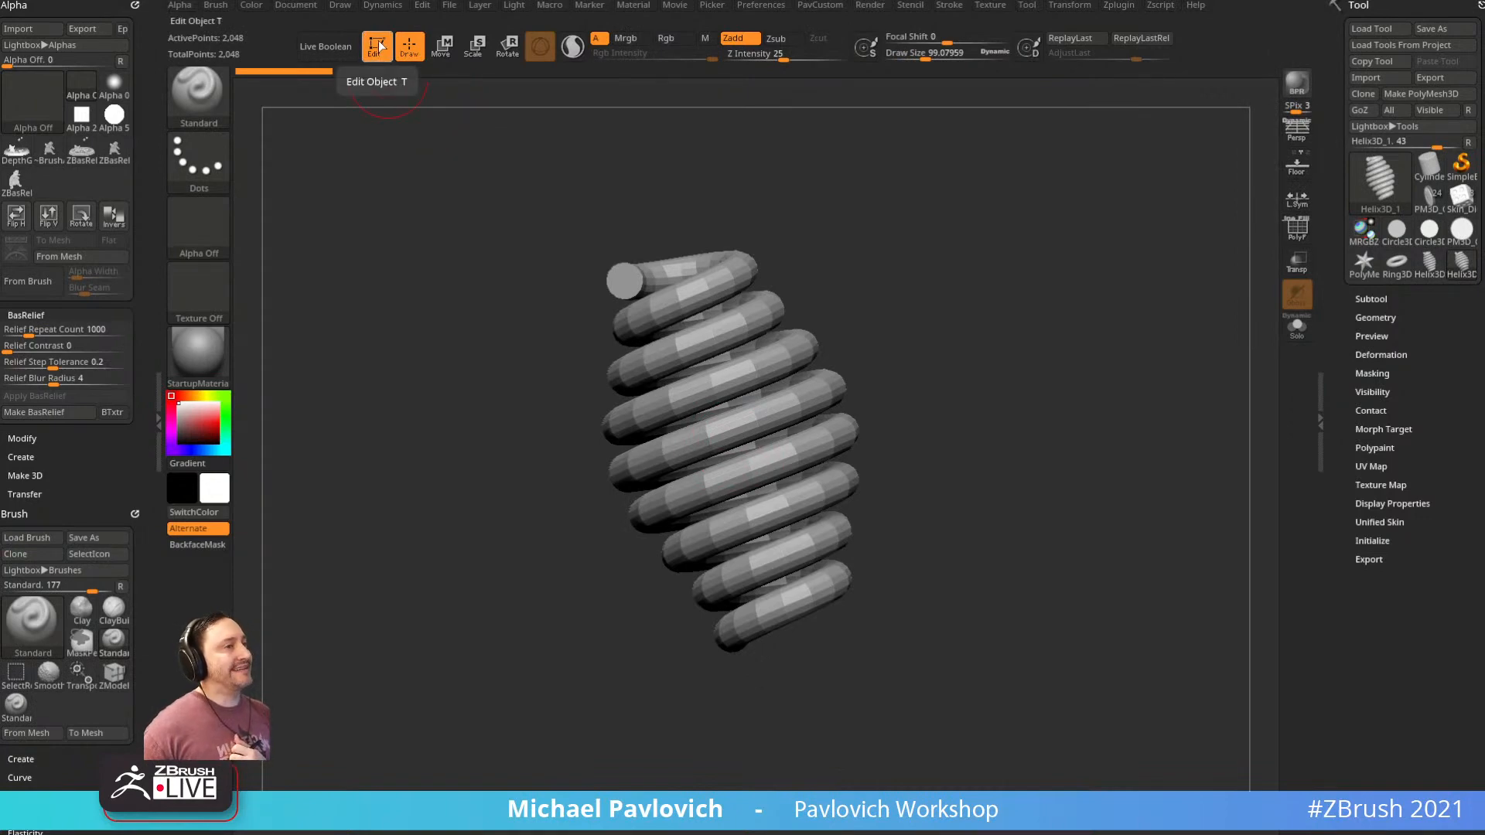
{"action": "key", "text": "ctrl"}
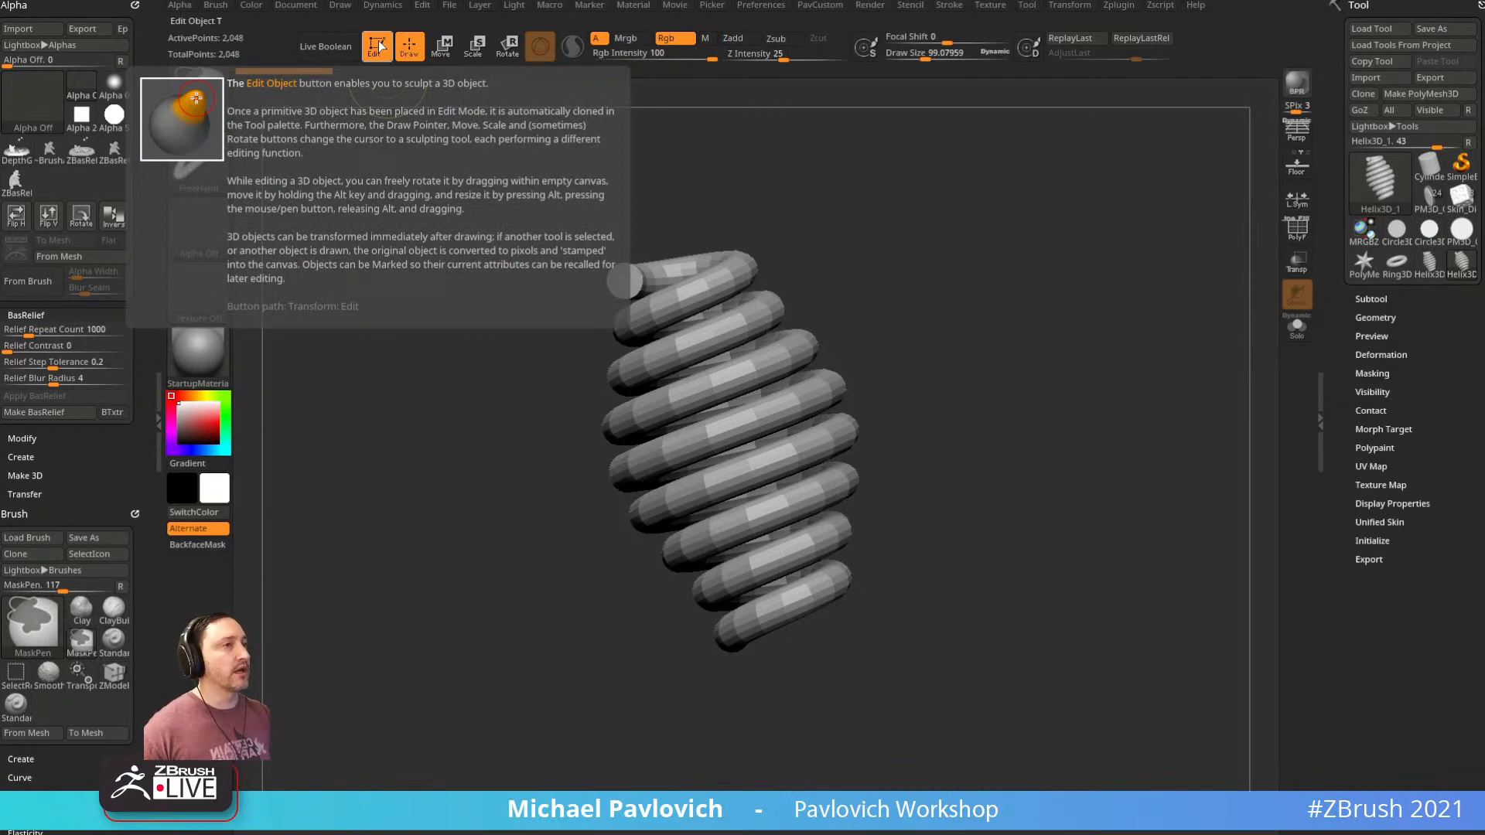
Turn on the PolyFrame wireframe display for the helix and inspect its topology from several angles
{"action": "mouse_move", "coordinate": [902, 334]}
{"action": "left_mouse_down"}
{"action": "mouse_move", "coordinate": [972, 382]}
{"action": "mouse_move", "coordinate": [1044, 329]}
{"action": "left_mouse_up"}
{"action": "left_click", "coordinate": [1297, 228]}
{"action": "left_click_drag", "start_coordinate": [1180, 286], "coordinate": [1001, 356]}
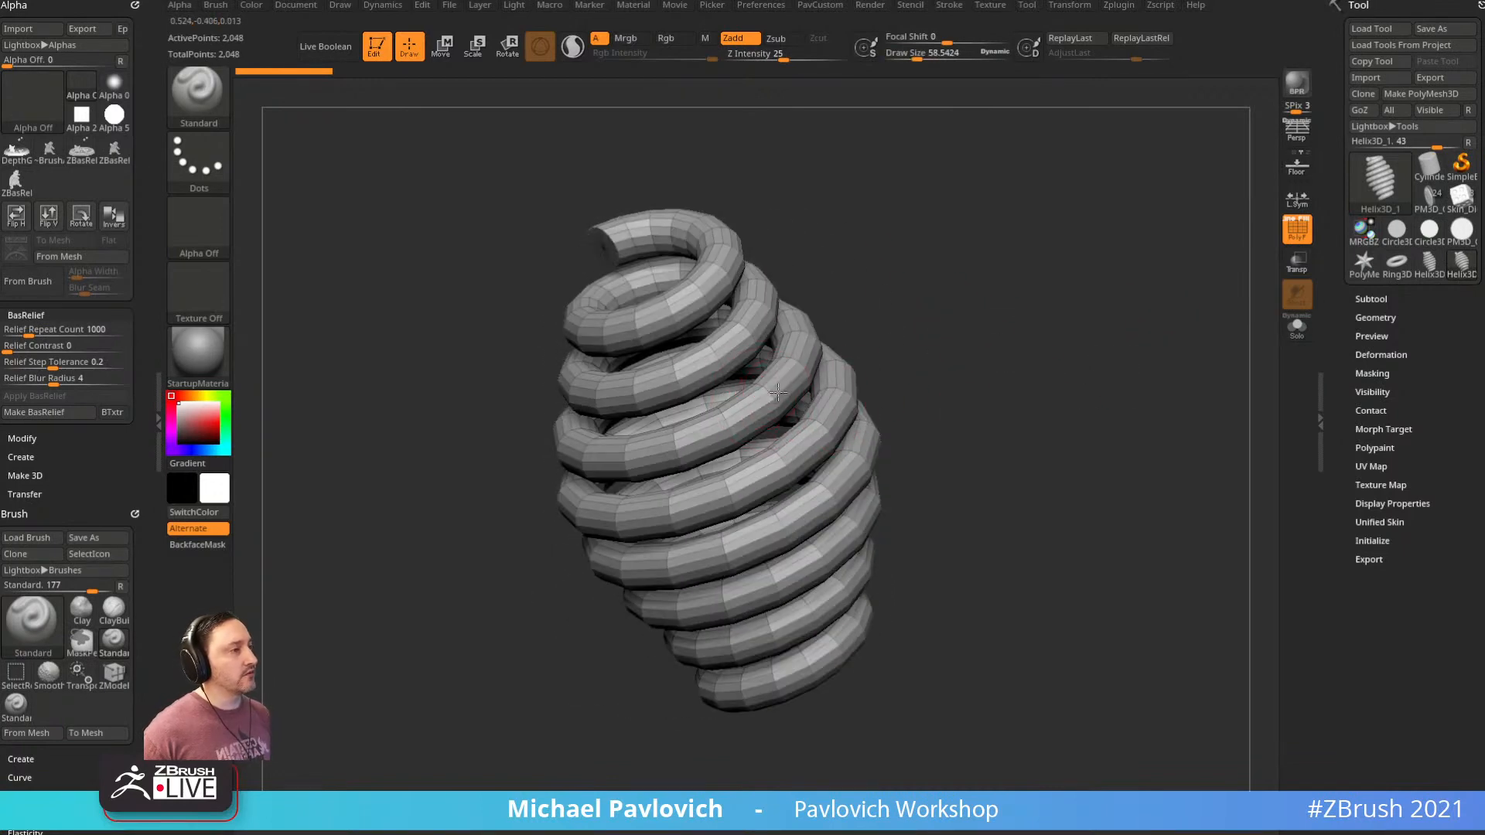
{"action": "left_click", "coordinate": [704, 414]}
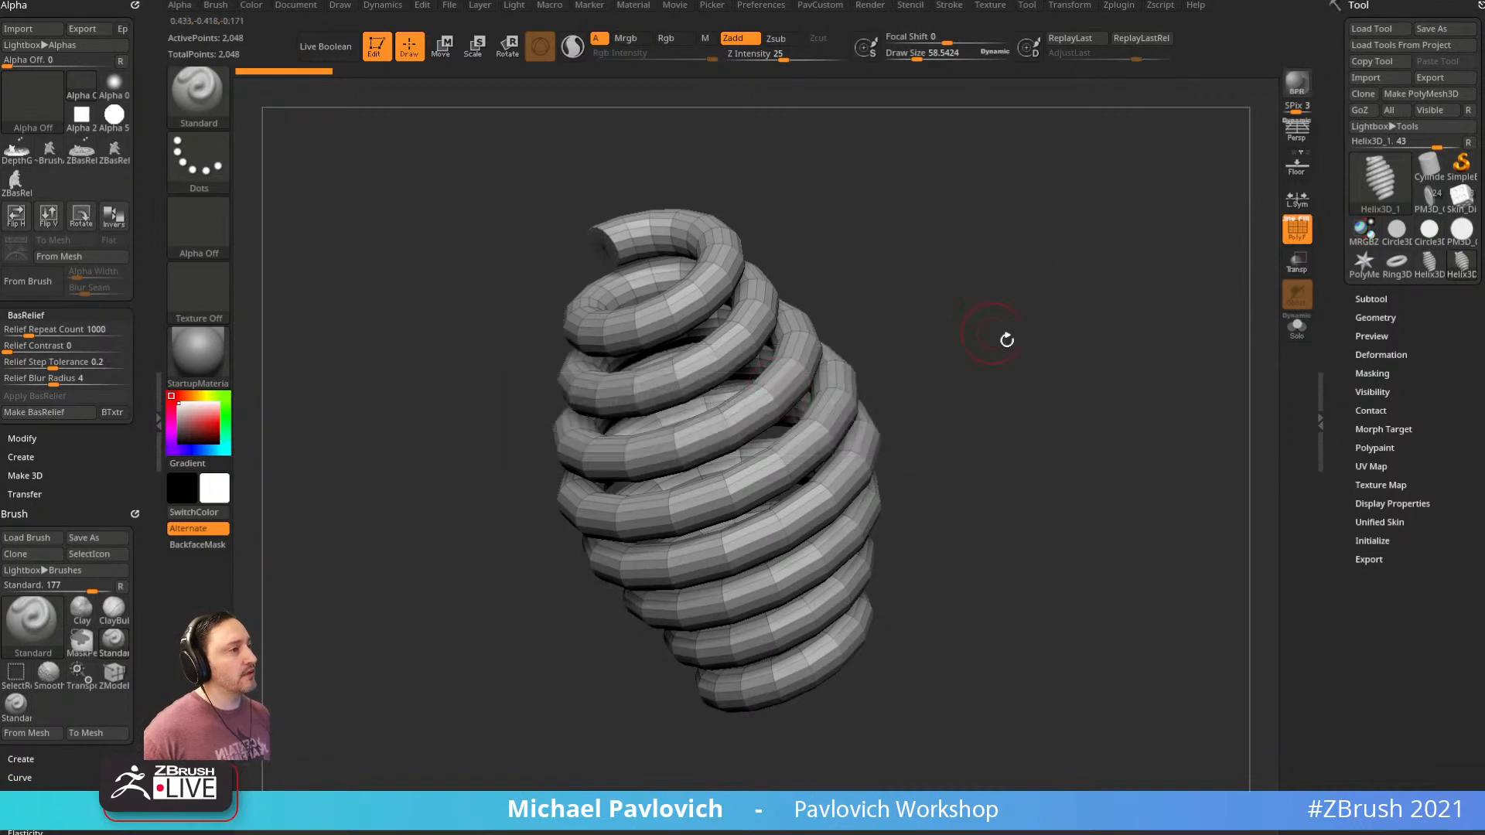
{"action": "left_click_drag", "start_coordinate": [1001, 335], "coordinate": [1175, 354]}
Expand the helix's Initialize settings and flatten its Radius curve to give all coils the same width
{"action": "left_click", "coordinate": [1373, 541]}
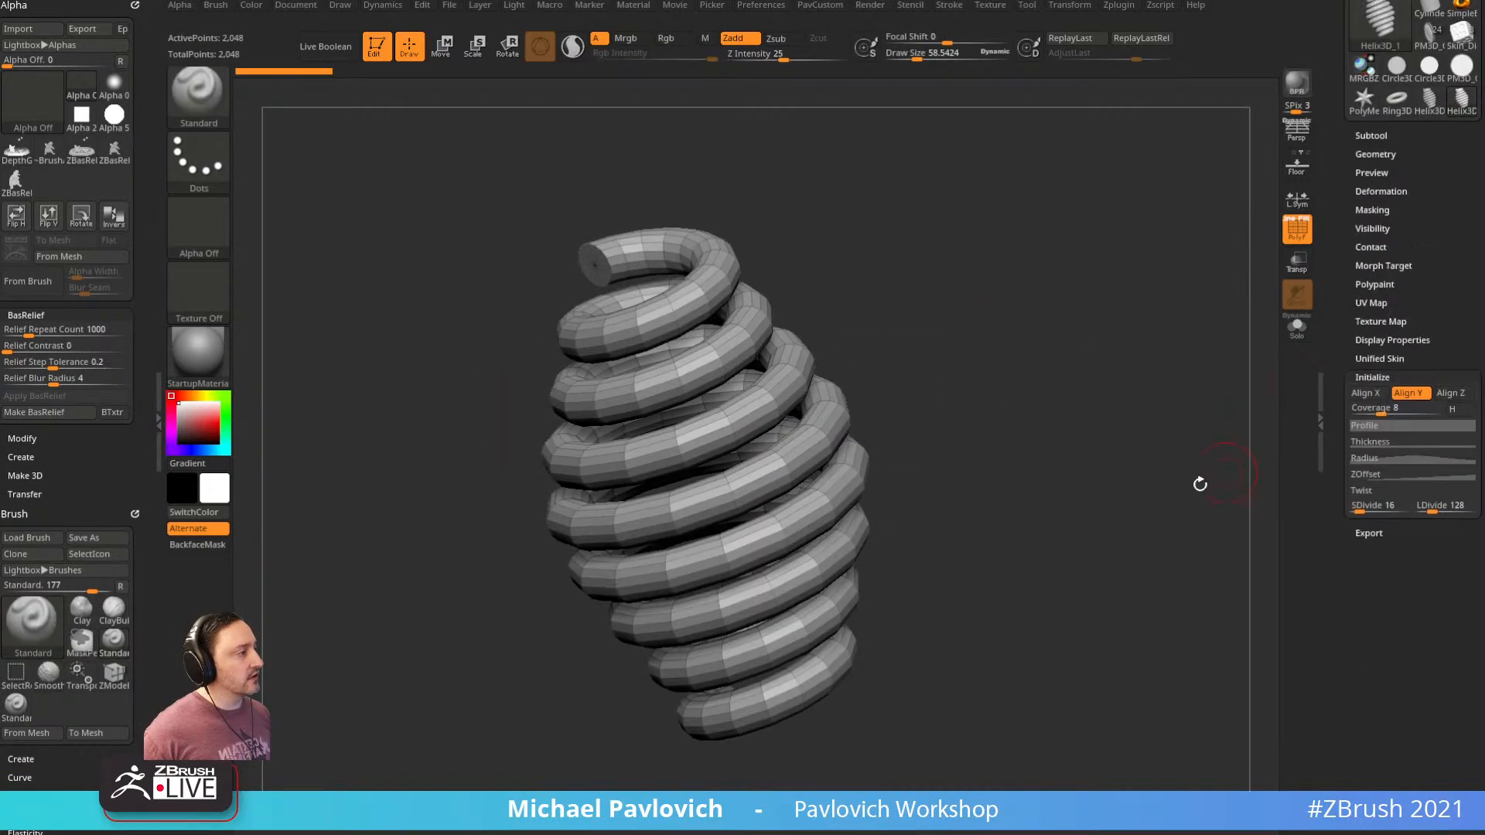
{"action": "left_click_drag", "start_coordinate": [1199, 481], "coordinate": [1154, 508]}
{"action": "left_click", "coordinate": [1365, 458]}
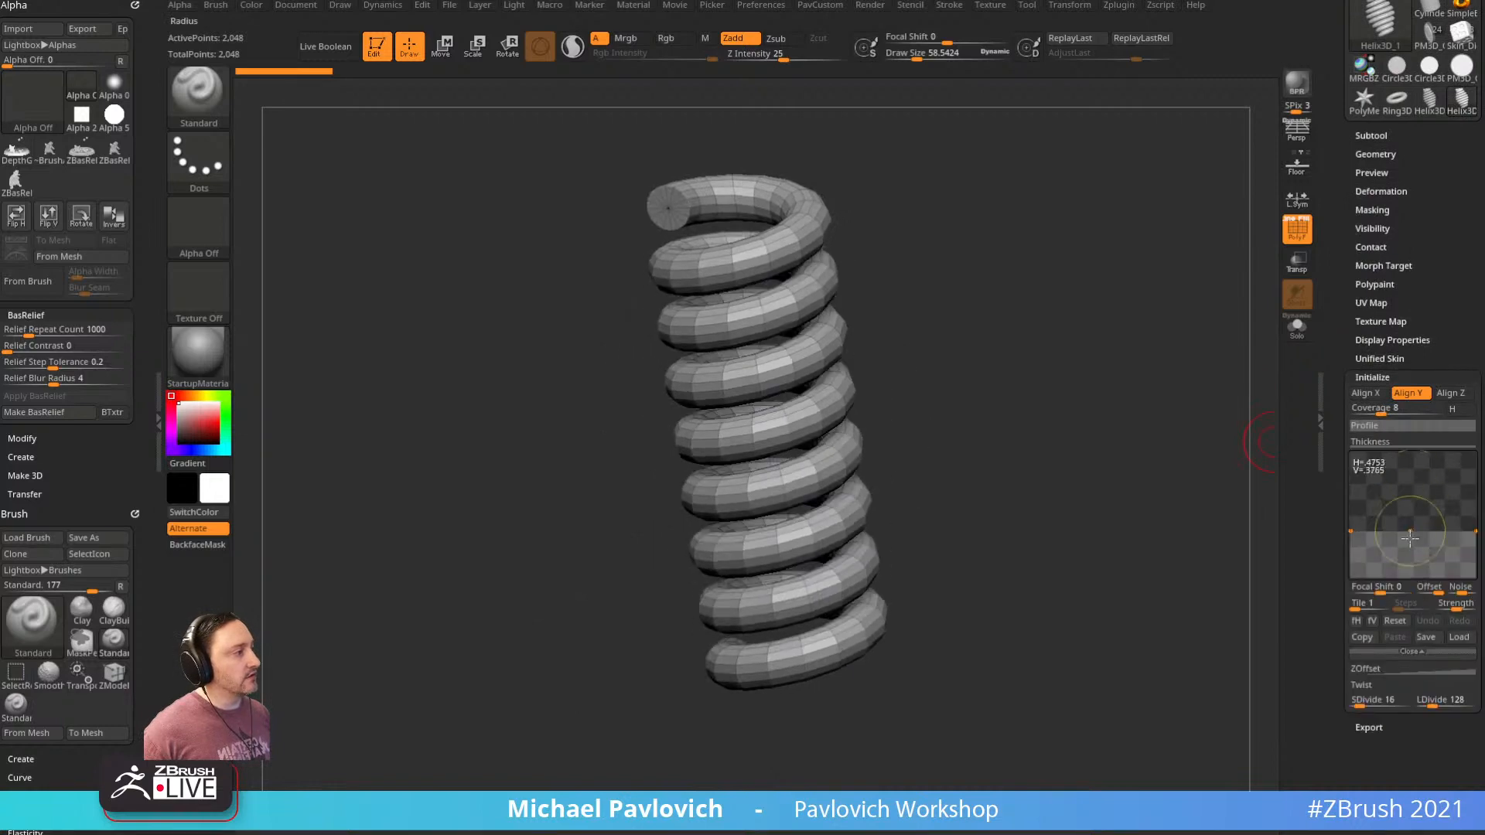
{"action": "left_click_drag", "start_coordinate": [1409, 490], "coordinate": [1319, 452]}
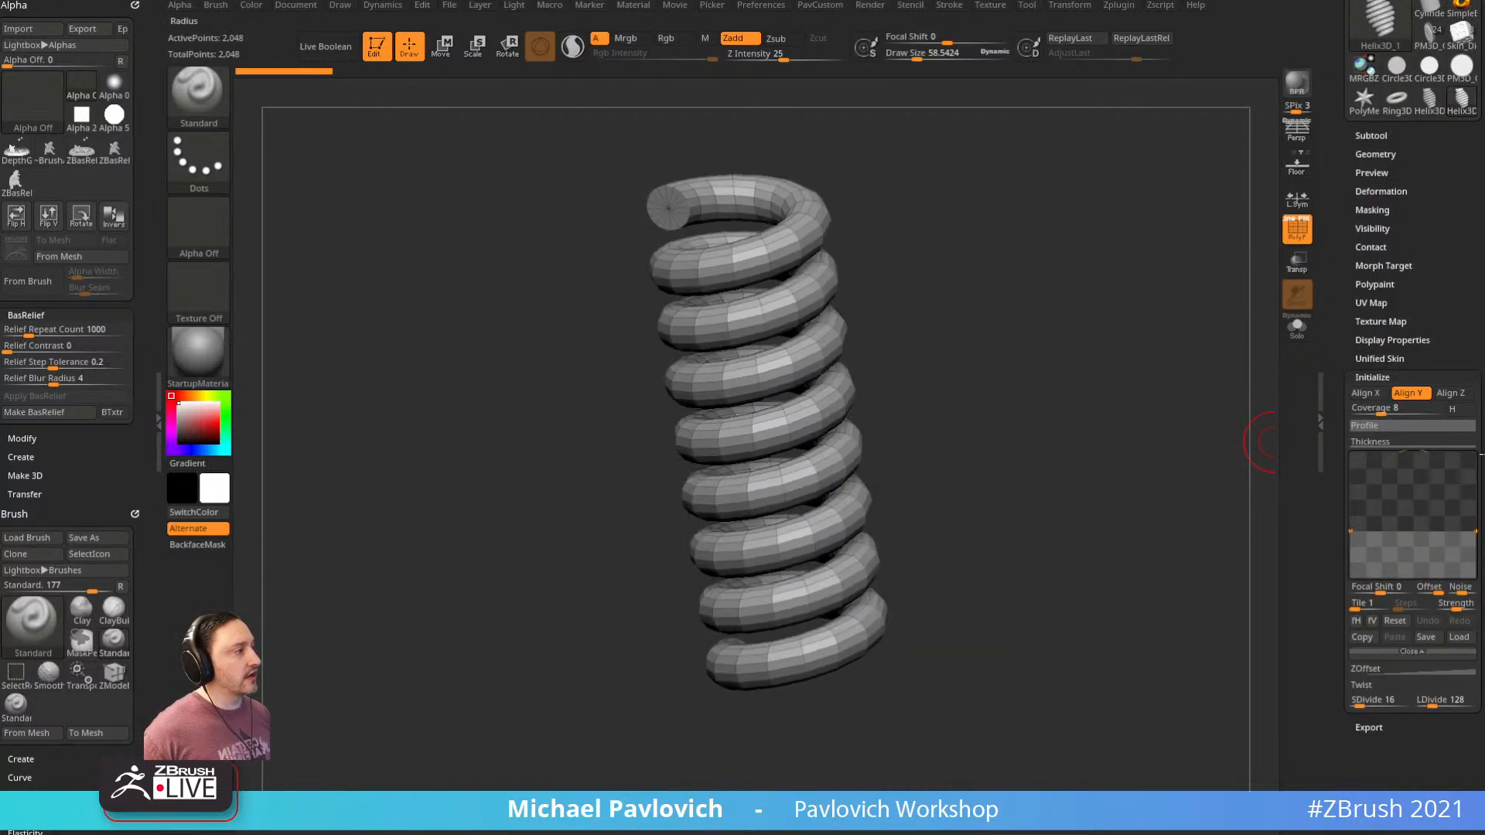
{"action": "mouse_move", "coordinate": [1087, 451]}
{"action": "left_mouse_down"}
{"action": "mouse_move", "coordinate": [1136, 439]}
{"action": "mouse_move", "coordinate": [1084, 438]}
{"action": "left_mouse_up"}
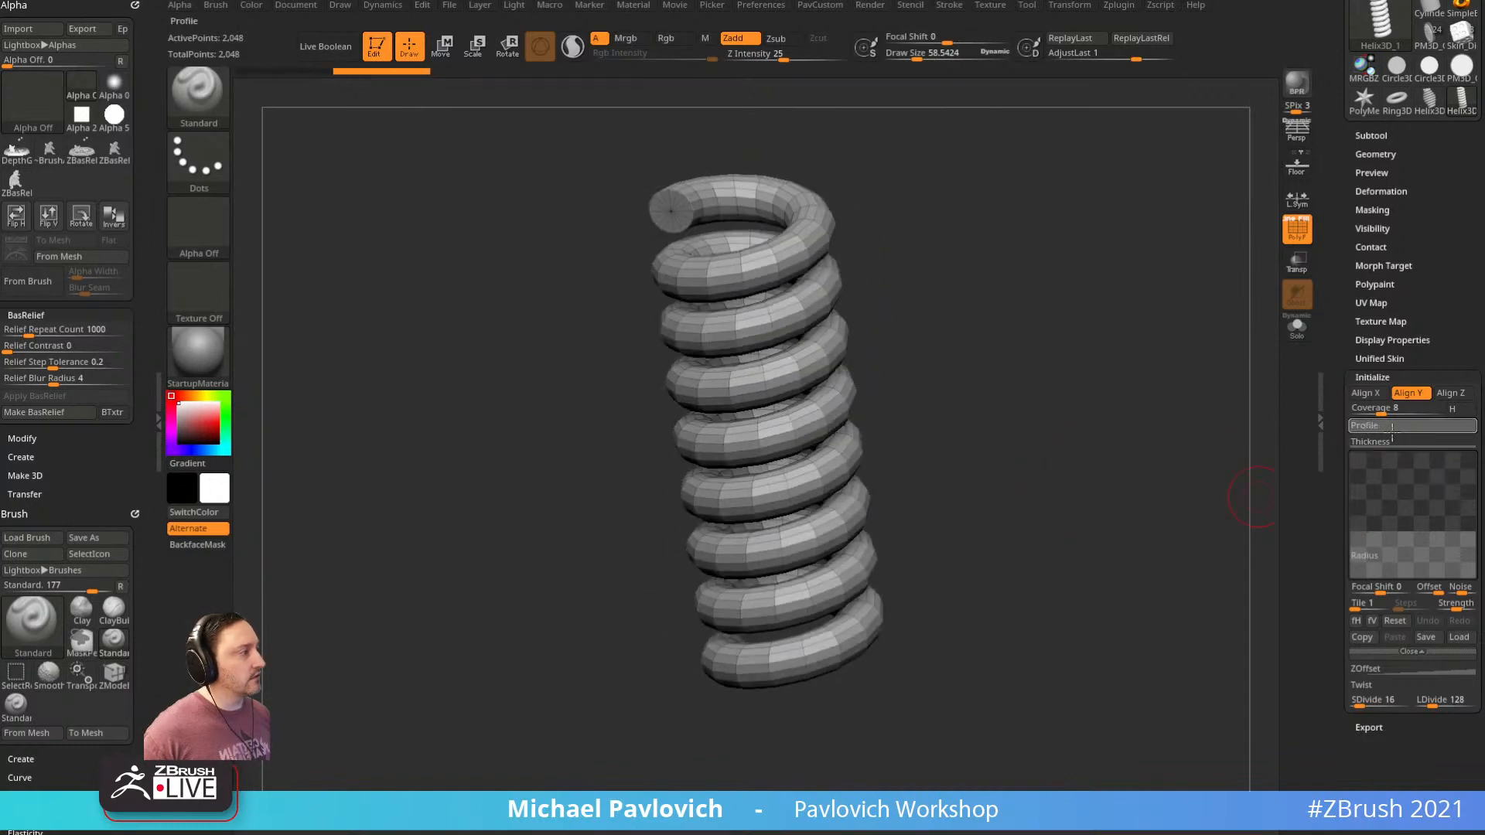
Open the helix's Profile curve and lower its Coverage to about 4.4
{"action": "left_click", "coordinate": [1363, 426]}
{"action": "left_click_drag", "start_coordinate": [1364, 426], "coordinate": [1337, 339]}
{"action": "mouse_move", "coordinate": [1384, 284]}
{"action": "left_mouse_down"}
{"action": "mouse_move", "coordinate": [1402, 284]}
{"action": "mouse_move", "coordinate": [1370, 287]}
{"action": "left_mouse_up"}
{"action": "left_click_drag", "start_coordinate": [1021, 301], "coordinate": [1020, 371], "text": "shift"}
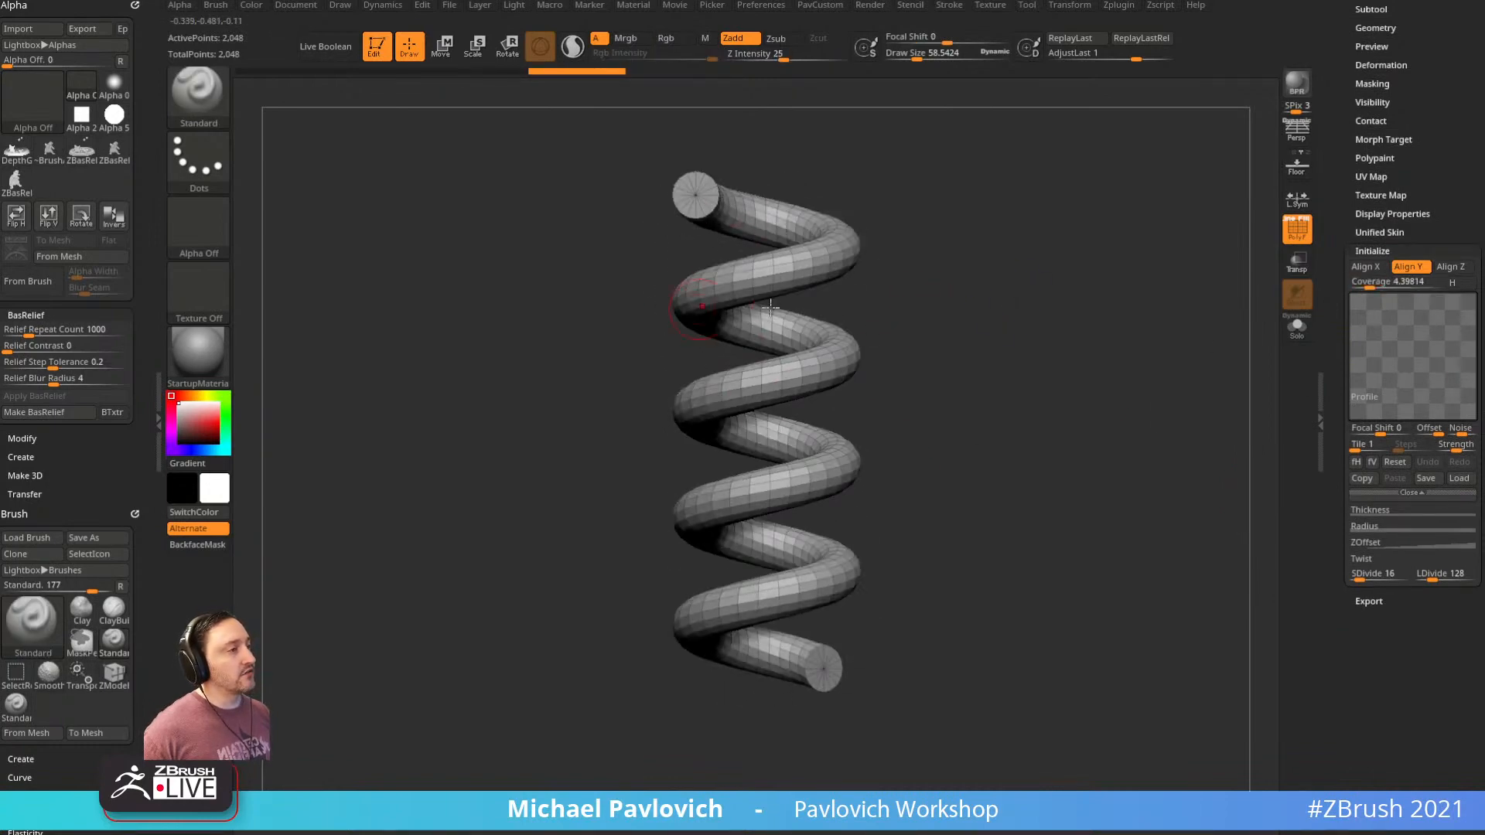
{"action": "left_click_drag", "start_coordinate": [1019, 472], "coordinate": [982, 464]}
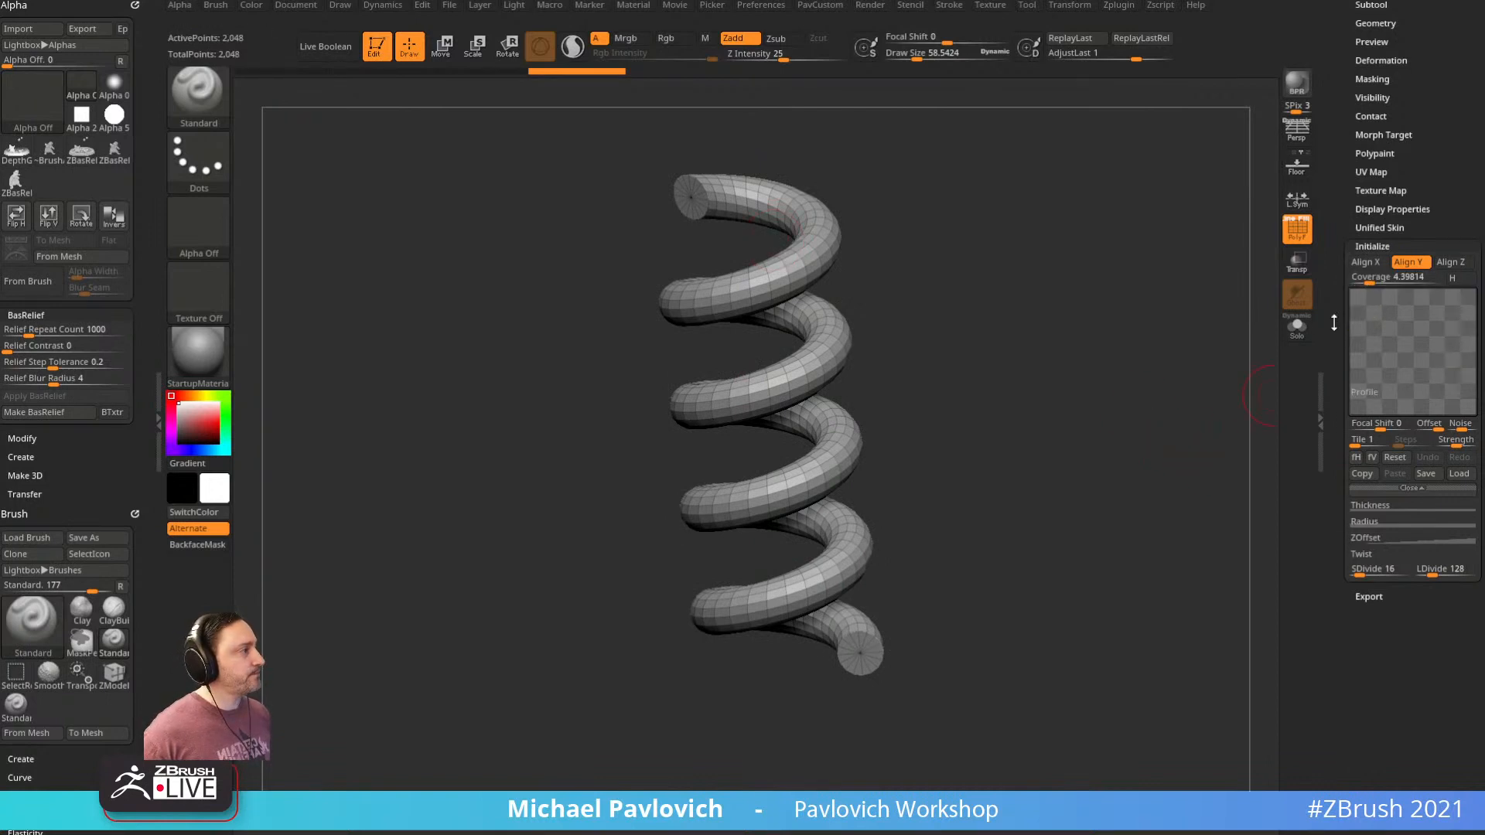
{"action": "scroll", "coordinate": [1342, 321], "scroll_direction": "down", "scroll_amount": 1}
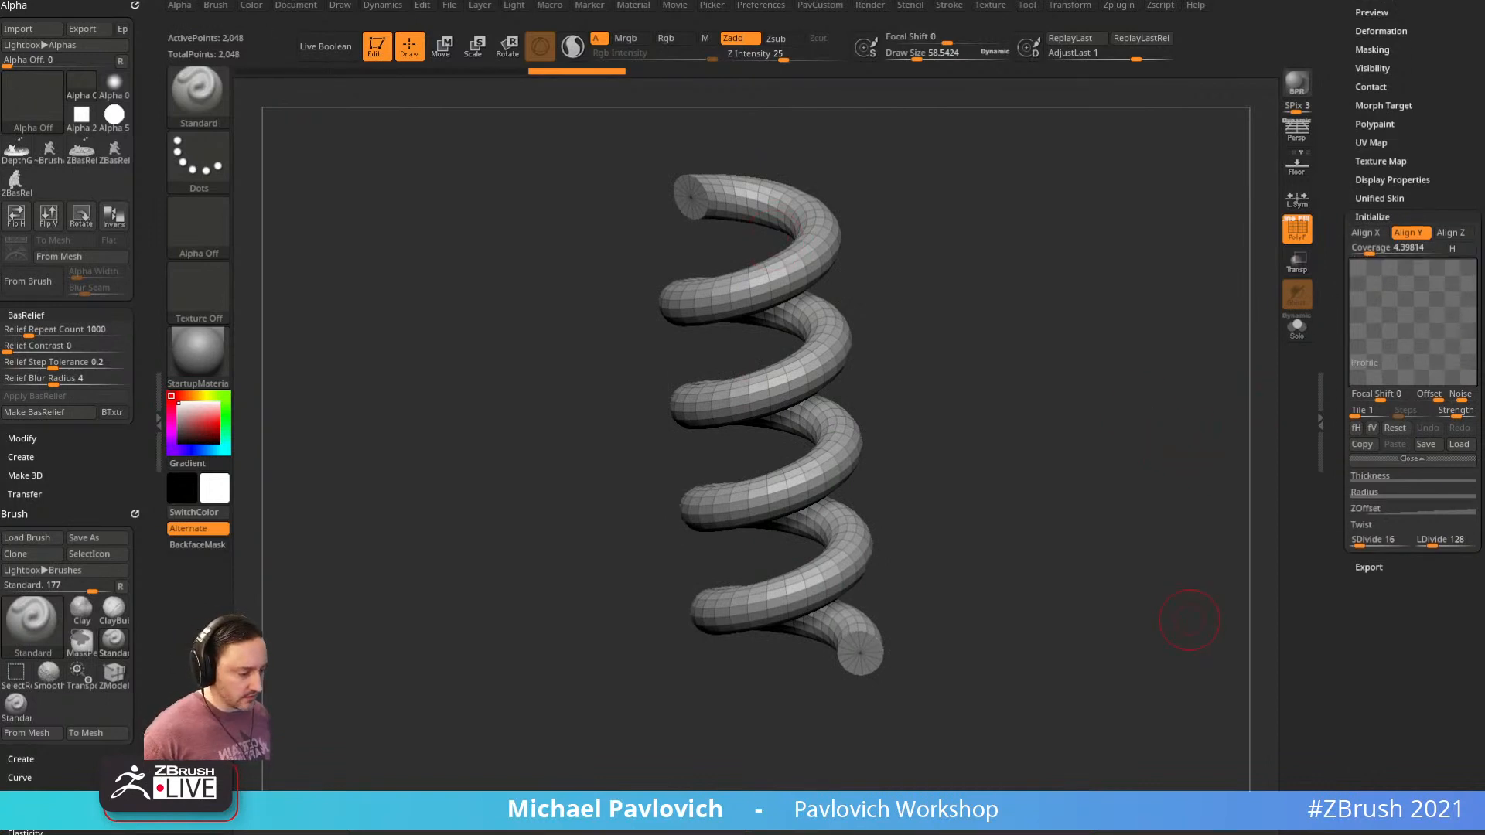
Switch to the browser, return to the ArtStation portfolio and open the TMNT Michelangelo Scene artwork
{"action": "key", "text": "alt+Tab"}
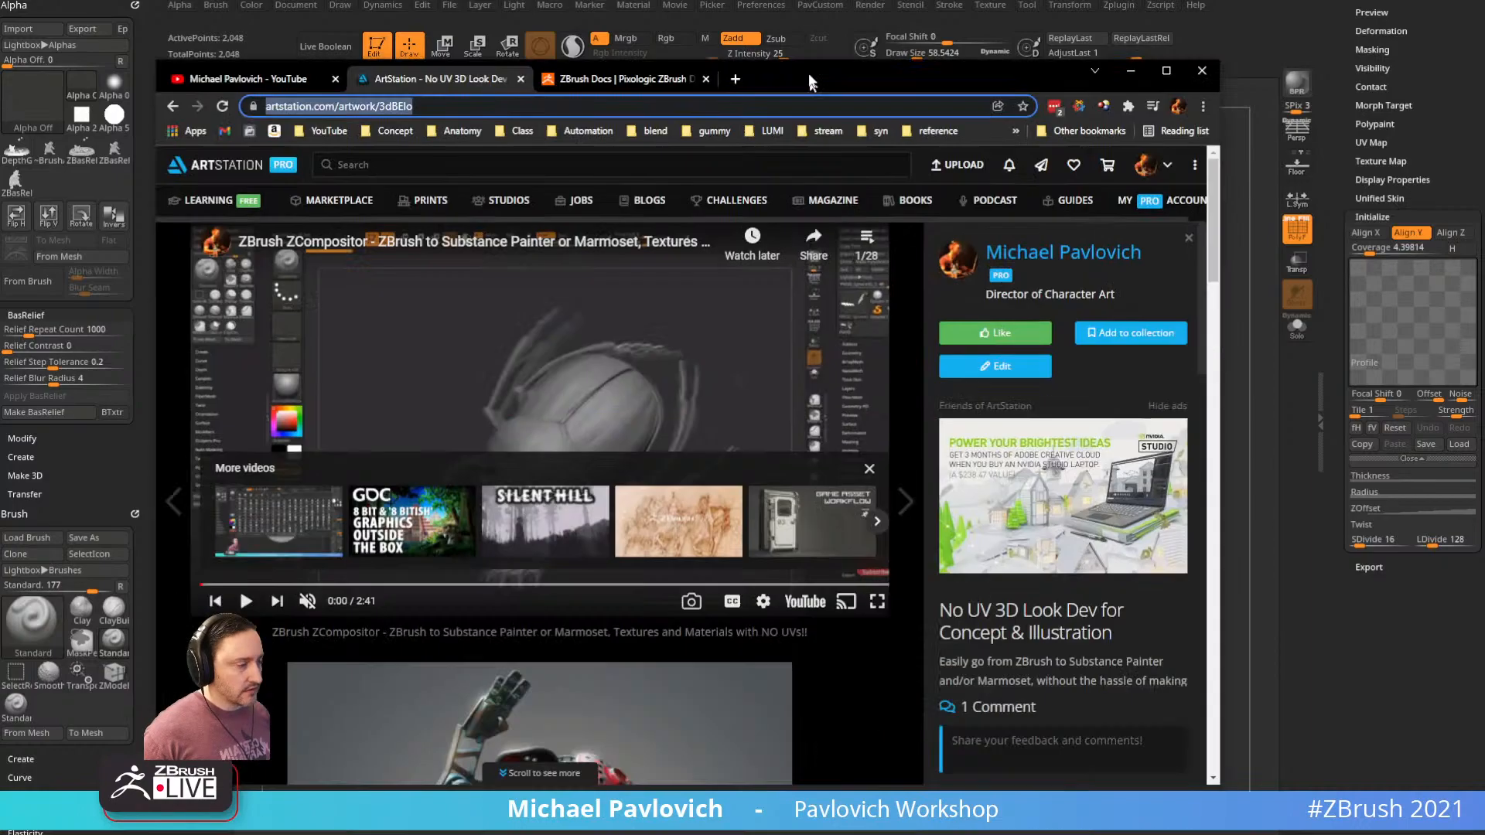
{"action": "left_click", "coordinate": [177, 107]}
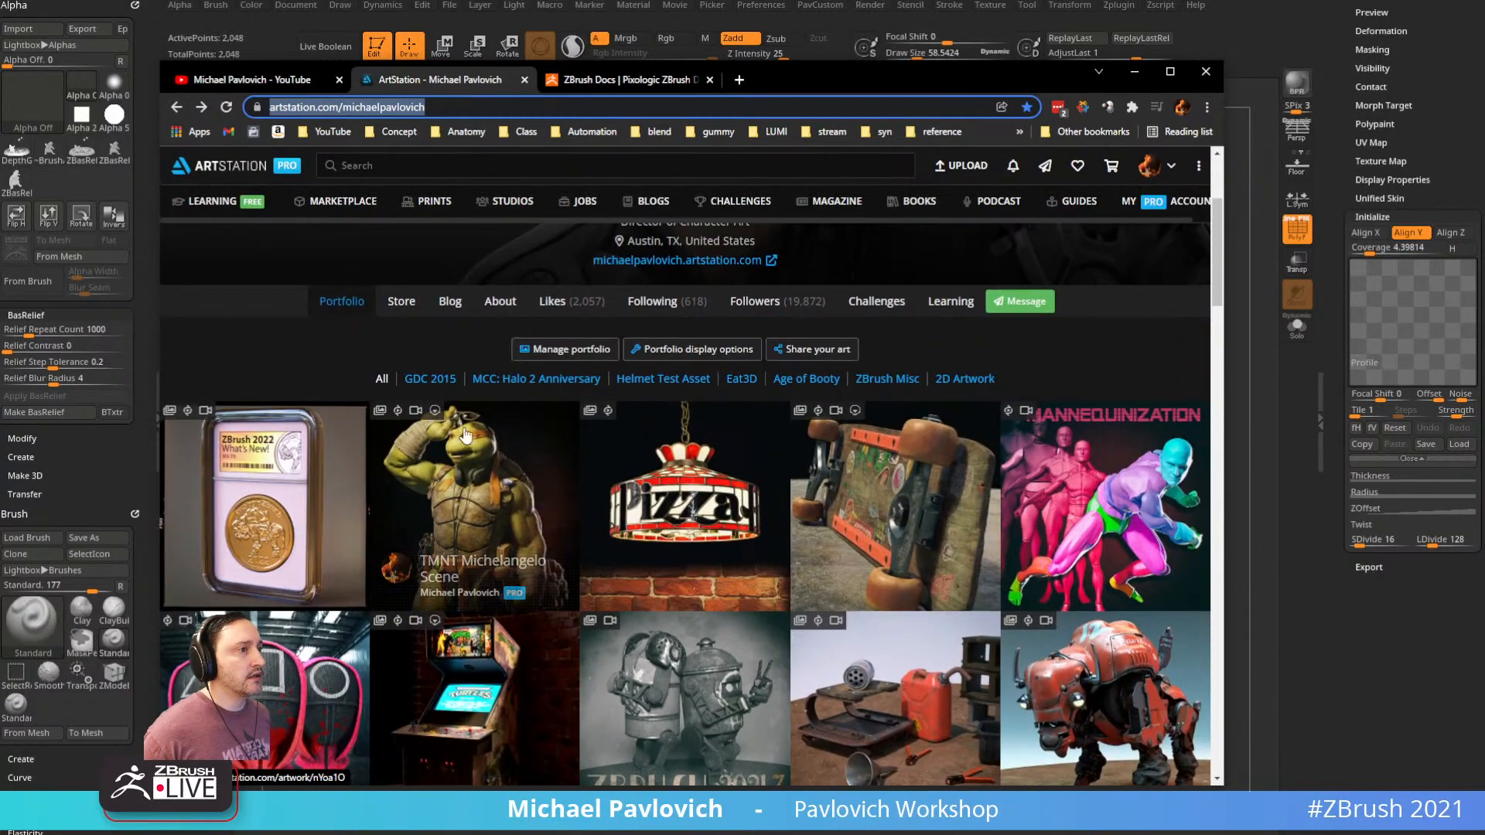
{"action": "left_click", "coordinate": [471, 470]}
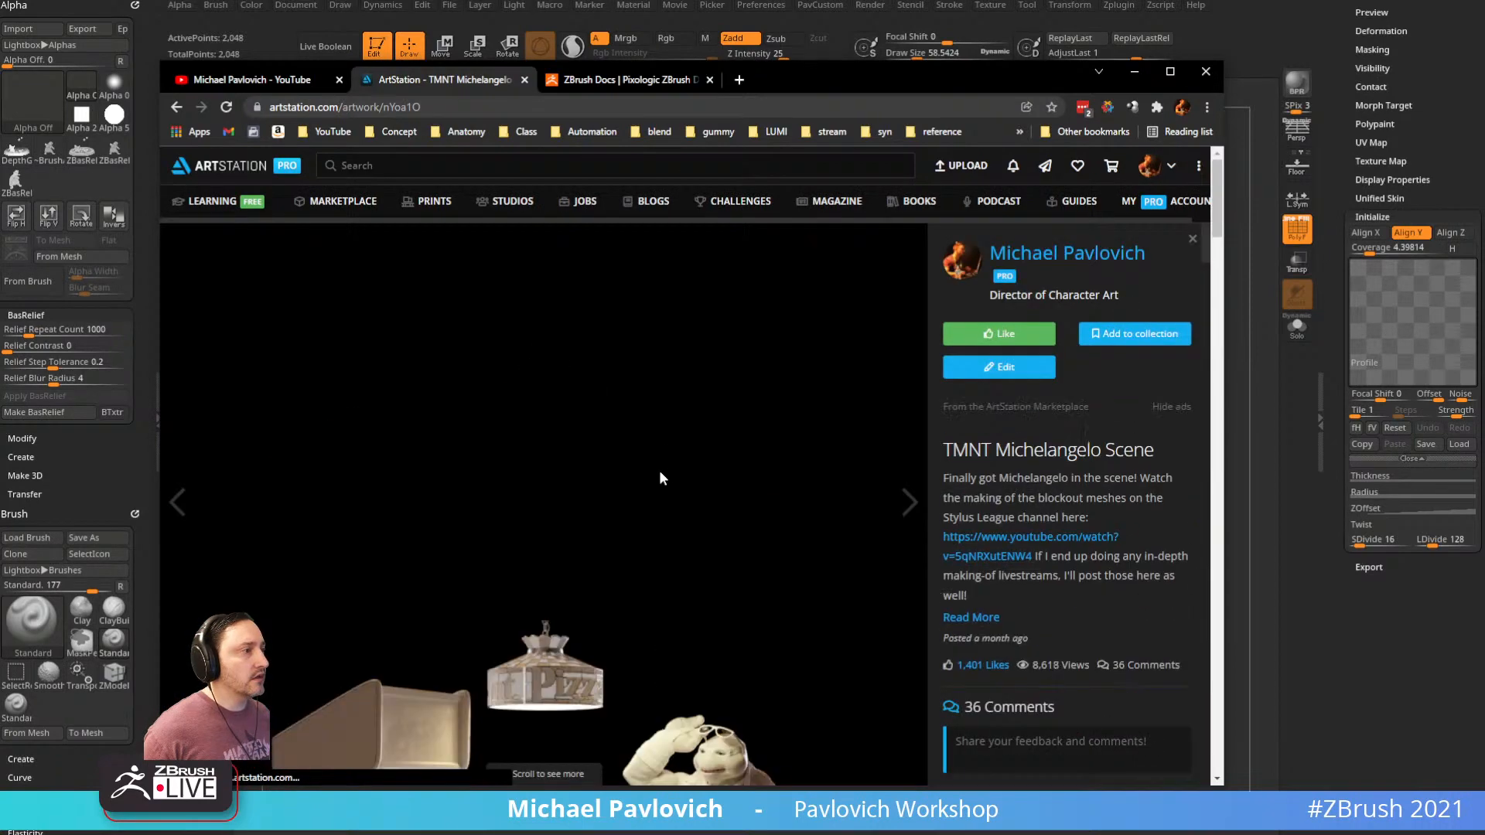
Browse the TMNT Michelangelo Scene and 90s Skateboard artworks in the ArtStation portfolio
{"action": "scroll", "coordinate": [665, 484], "scroll_direction": "down", "scroll_amount": 10}
{"action": "scroll", "coordinate": [671, 494], "scroll_direction": "down", "scroll_amount": 10}
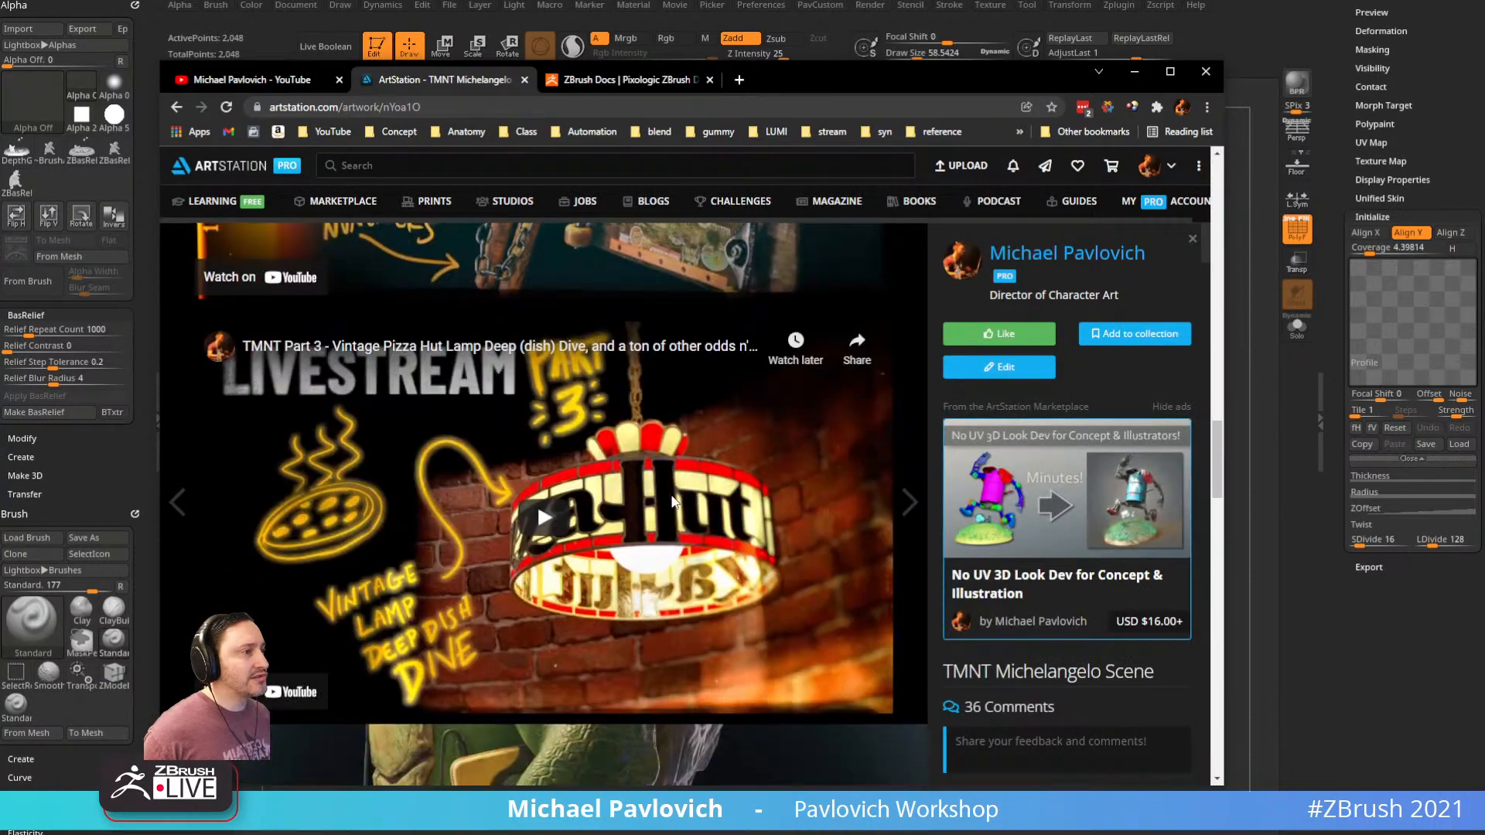
{"action": "left_click", "coordinate": [179, 106]}
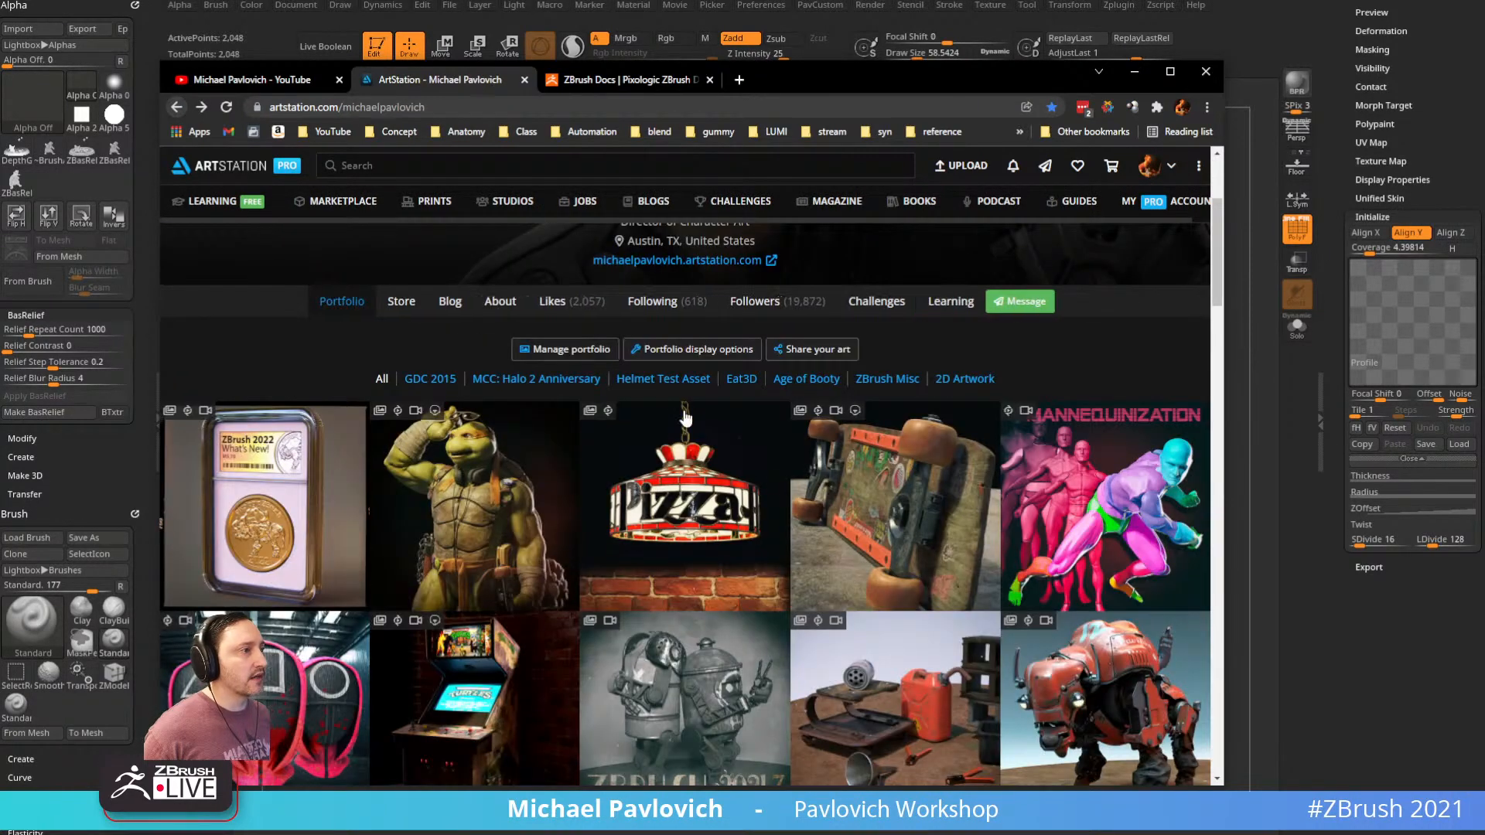
{"action": "left_click", "coordinate": [663, 400]}
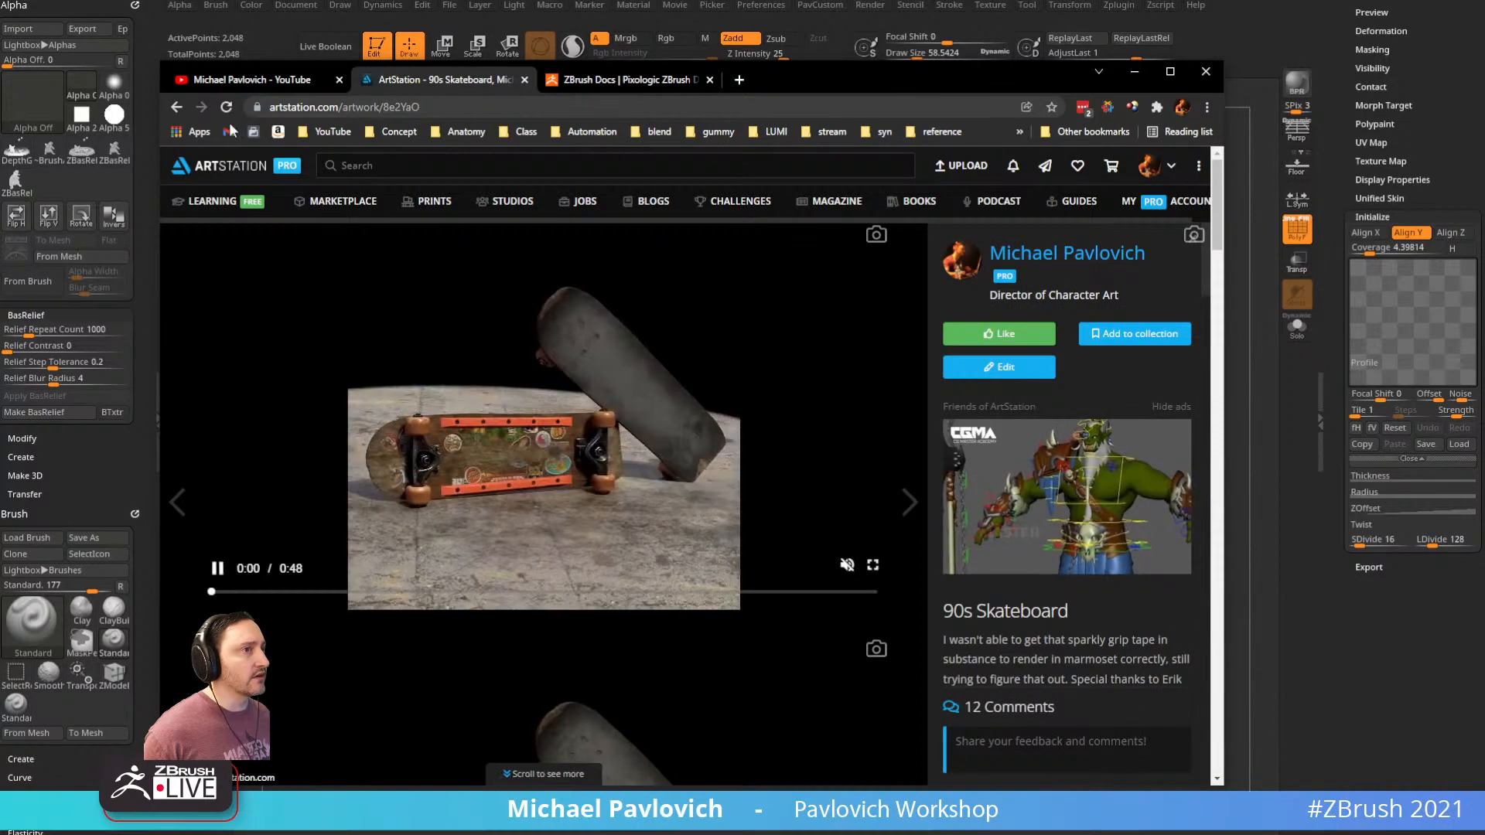
{"action": "key", "text": "alt+Left"}
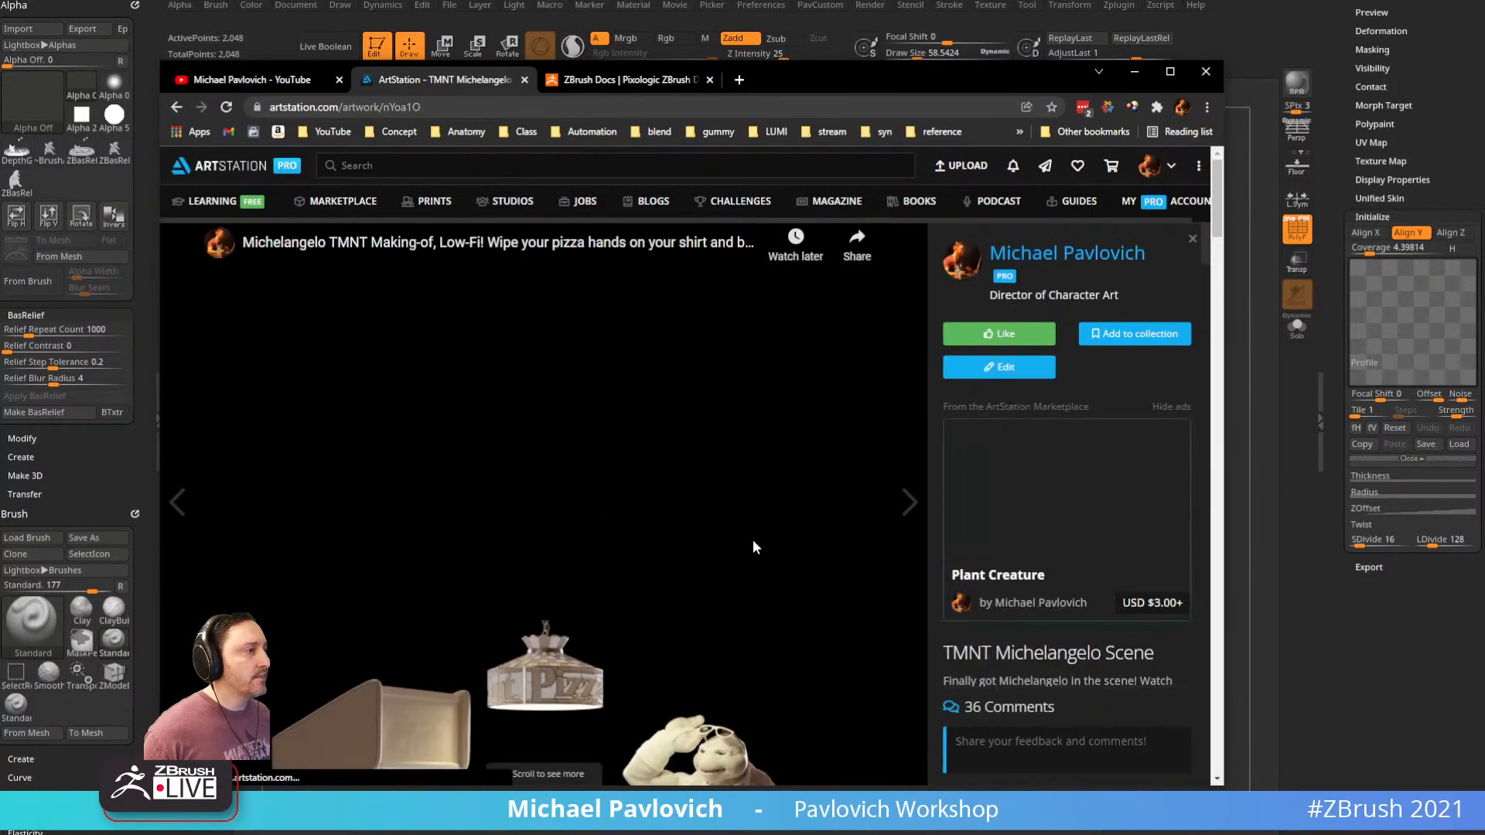
Examine the Michelangelo scene's skateboard close-up at full size, close the image, and return to ZBrush
{"action": "scroll", "coordinate": [754, 540], "scroll_direction": "down", "scroll_amount": 5}
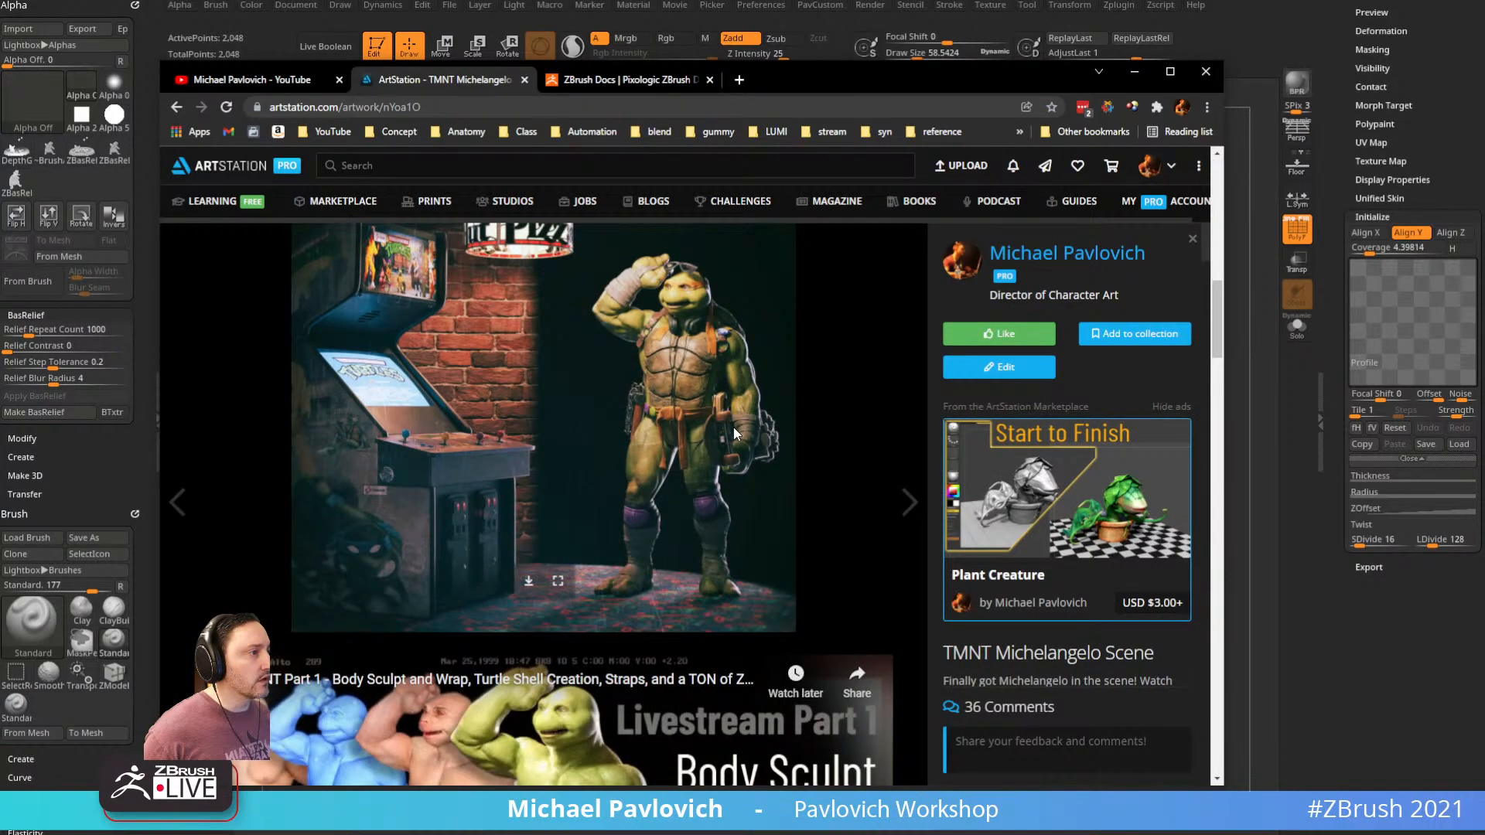
{"action": "scroll", "coordinate": [735, 427], "scroll_direction": "down", "scroll_amount": 20}
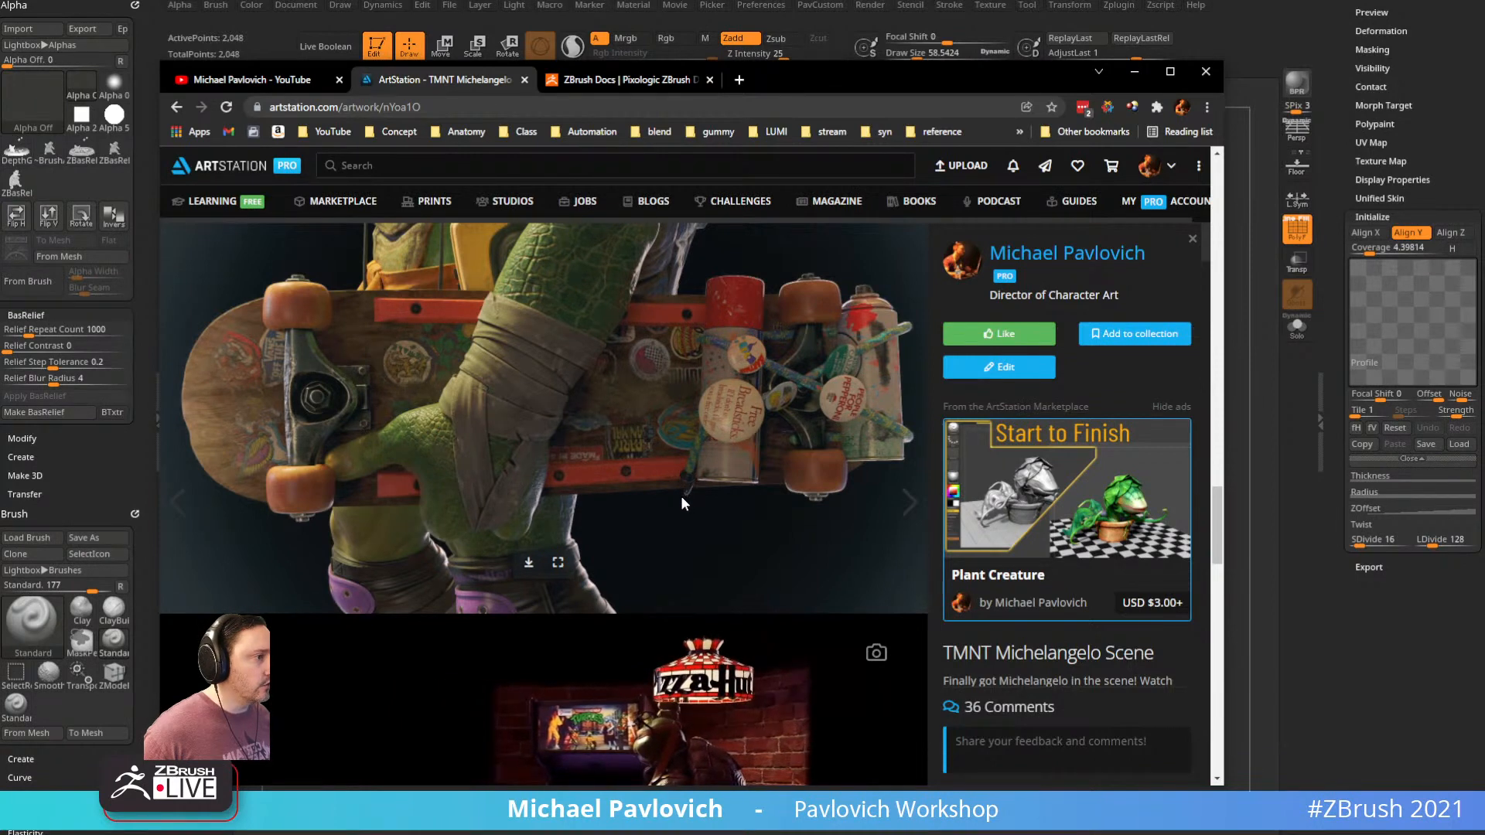
{"action": "left_click", "coordinate": [529, 563]}
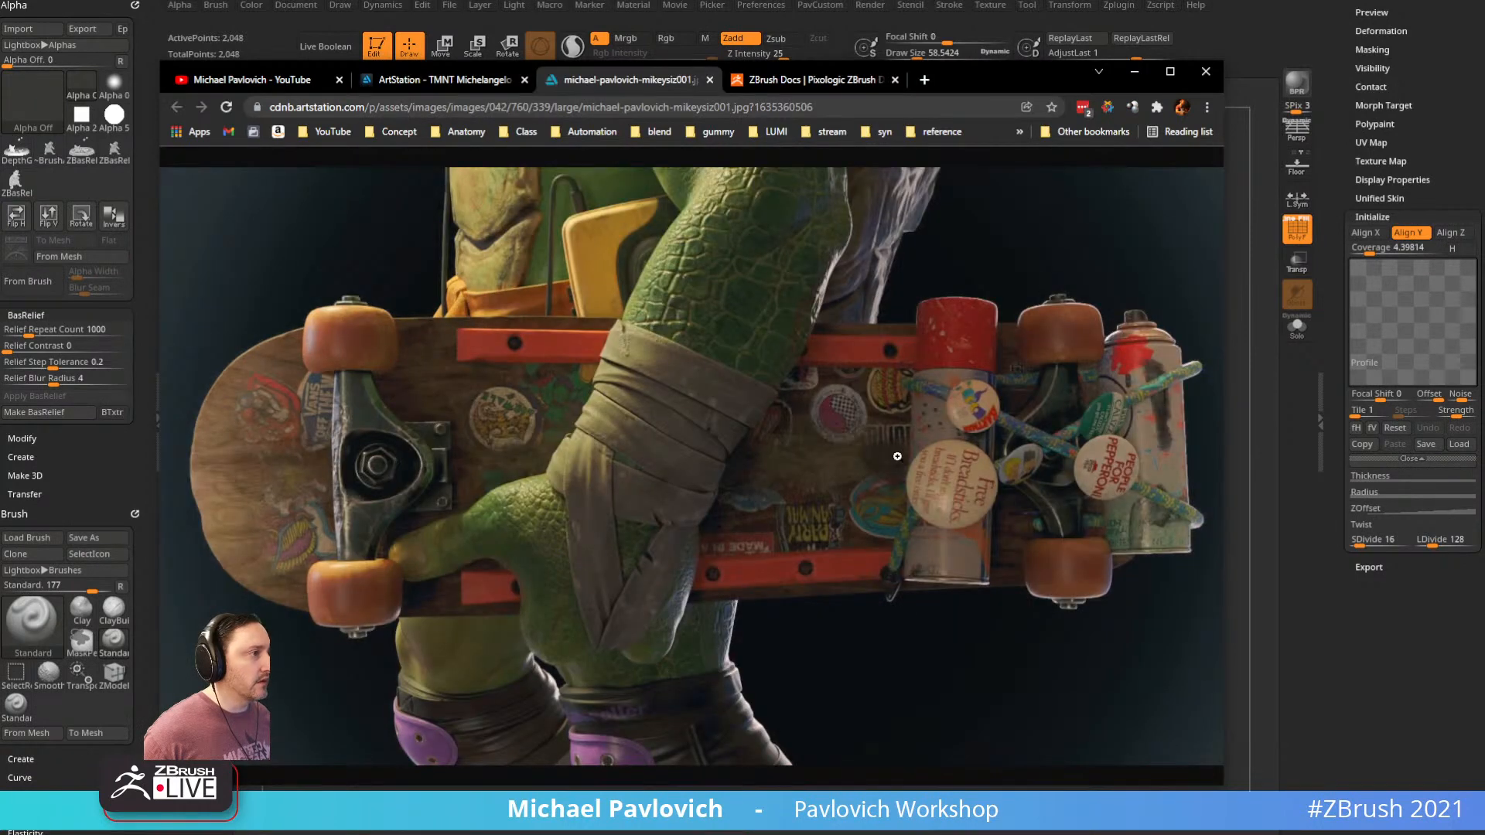
{"action": "left_click", "coordinate": [898, 457]}
{"action": "scroll", "coordinate": [851, 542], "scroll_direction": "down", "scroll_amount": 2}
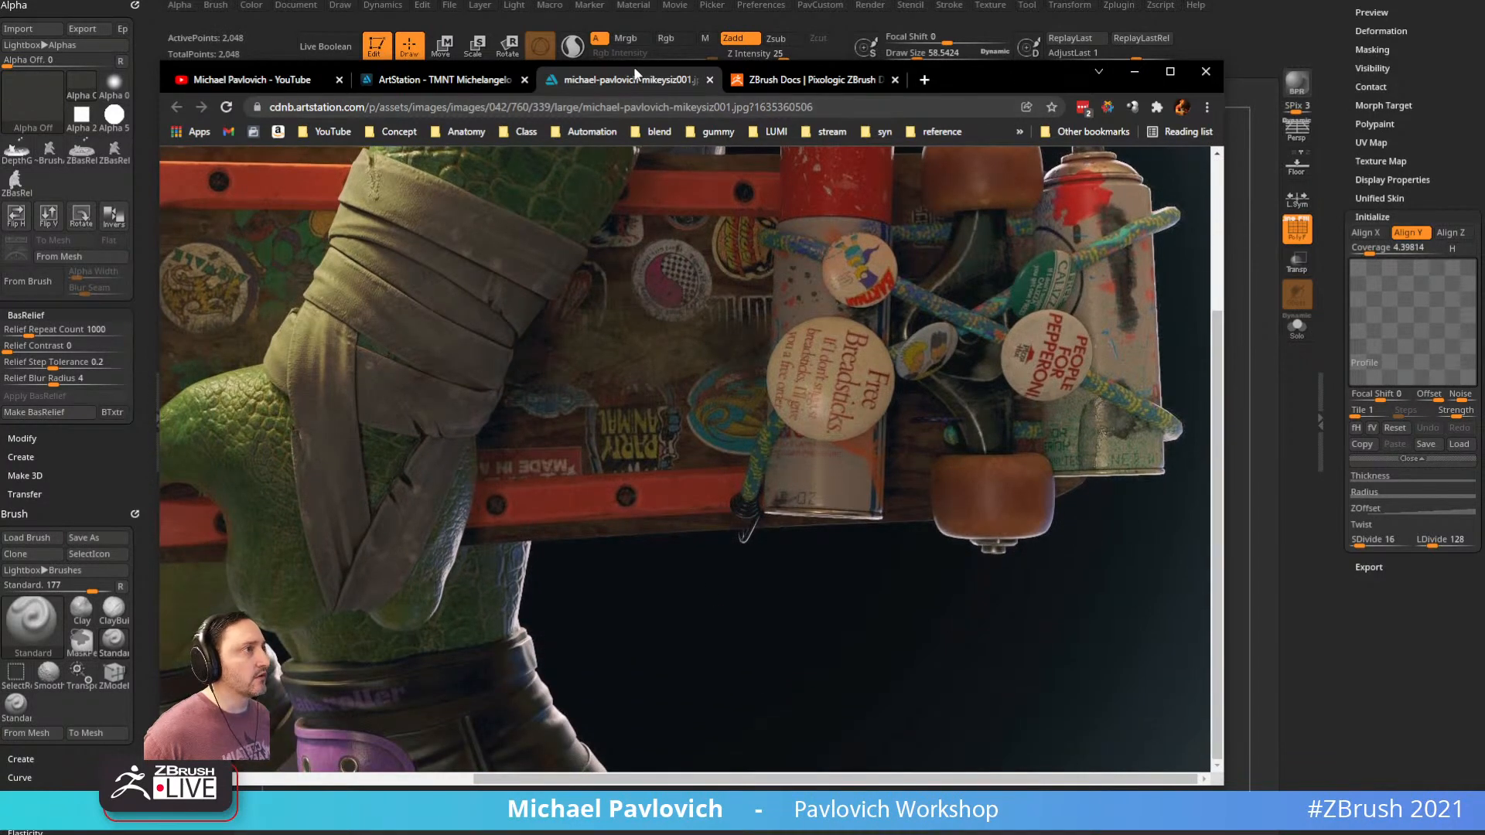
{"action": "left_click", "coordinate": [710, 80]}
{"action": "left_click", "coordinate": [1134, 72]}
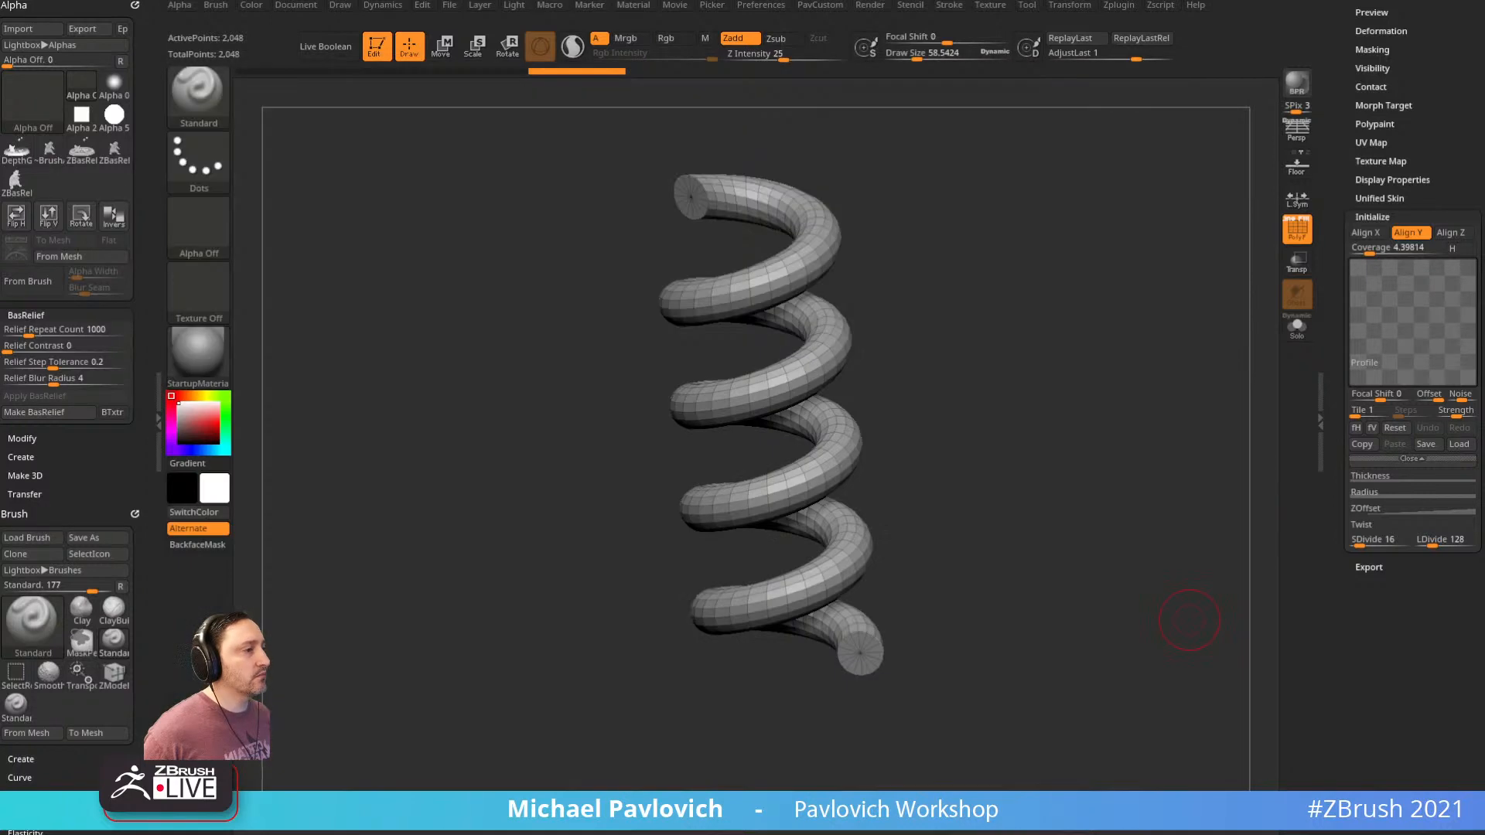
Convert the parametric helix into an editable PolyMesh3D and inspect its coils
{"action": "left_click_drag", "start_coordinate": [1051, 255], "coordinate": [1043, 413]}
{"action": "left_click_drag", "start_coordinate": [1027, 315], "coordinate": [1031, 404]}
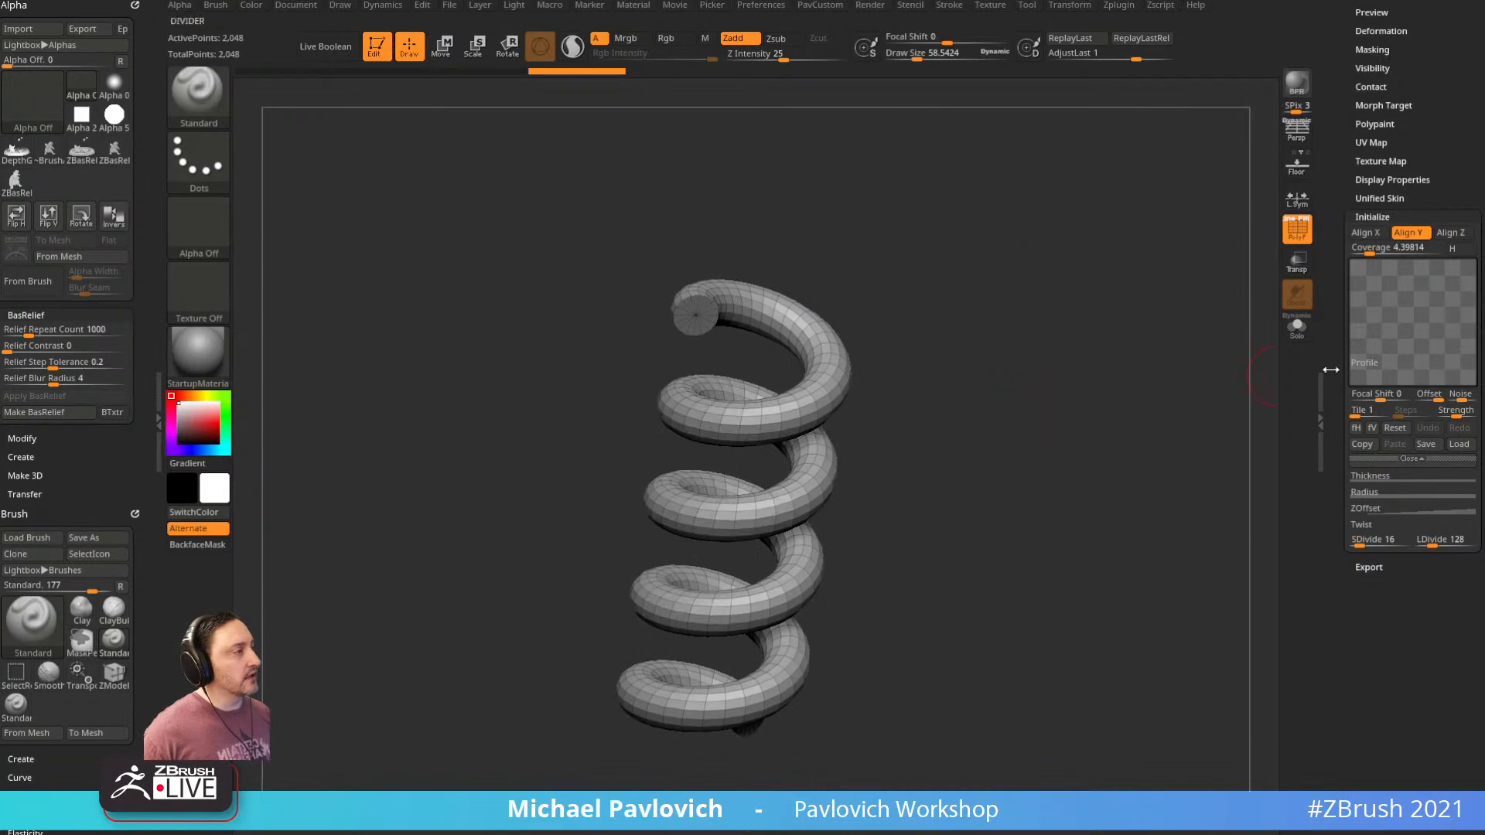
{"action": "scroll", "coordinate": [1332, 159], "scroll_direction": "up", "scroll_amount": 10}
{"action": "left_click", "coordinate": [1379, 181]}
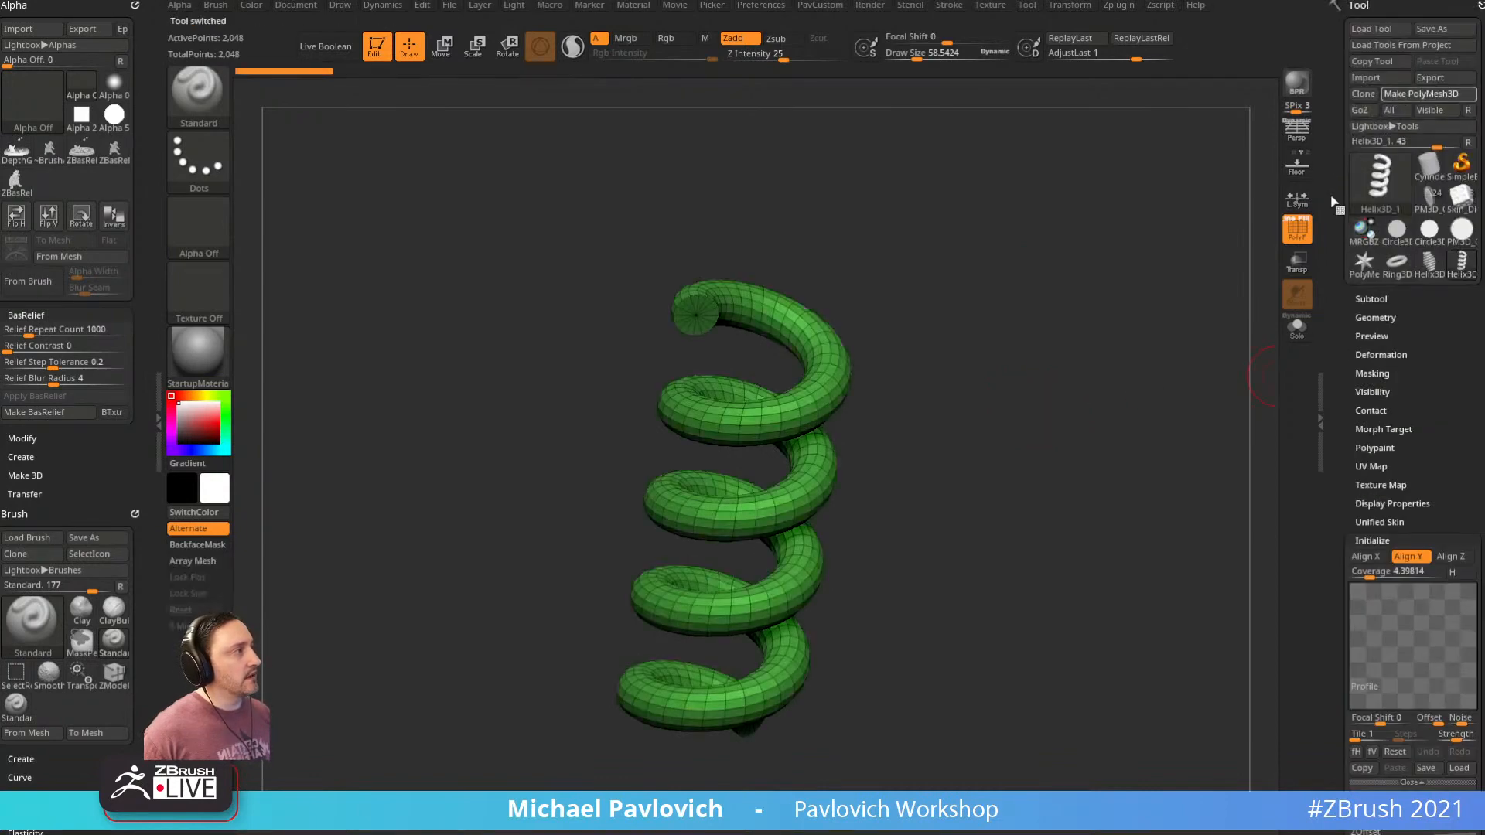
{"action": "mouse_move", "coordinate": [1071, 494]}
{"action": "left_mouse_down"}
{"action": "mouse_move", "coordinate": [1083, 468]}
{"action": "mouse_move", "coordinate": [898, 480]}
{"action": "mouse_move", "coordinate": [812, 461]}
{"action": "left_mouse_up"}
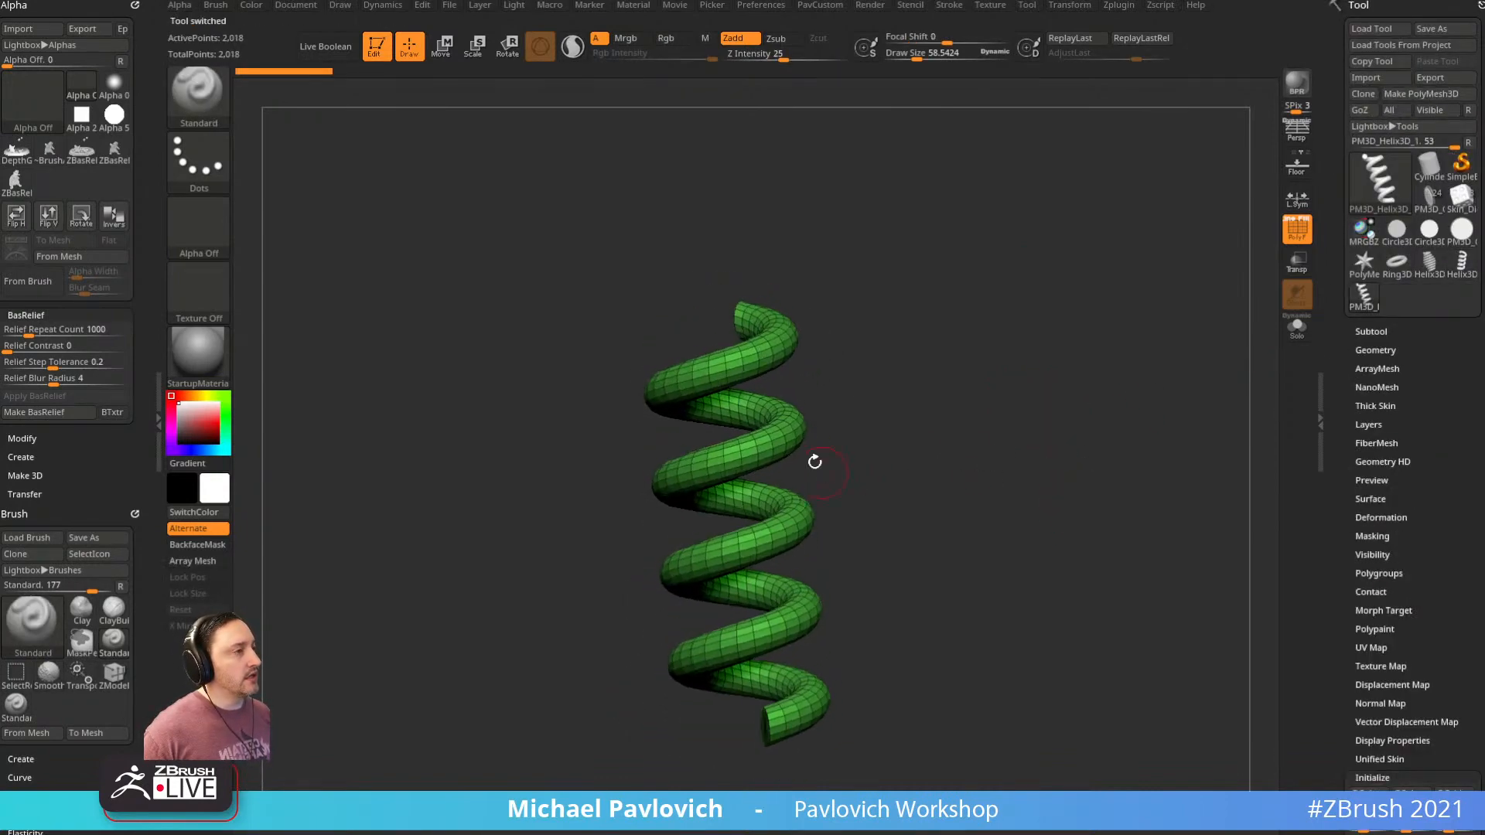
Reduce the draw size to about 4.6 and switch to the Move brush
{"action": "key", "text": "s"}
{"action": "mouse_move", "coordinate": [762, 352]}
{"action": "left_mouse_down"}
{"action": "mouse_move", "coordinate": [789, 441]}
{"action": "mouse_move", "coordinate": [688, 459]}
{"action": "left_mouse_up"}
{"action": "key", "text": "ctrl+z"}
{"action": "key", "text": "b"}
{"action": "key", "text": "m"}
{"action": "key", "text": "v"}
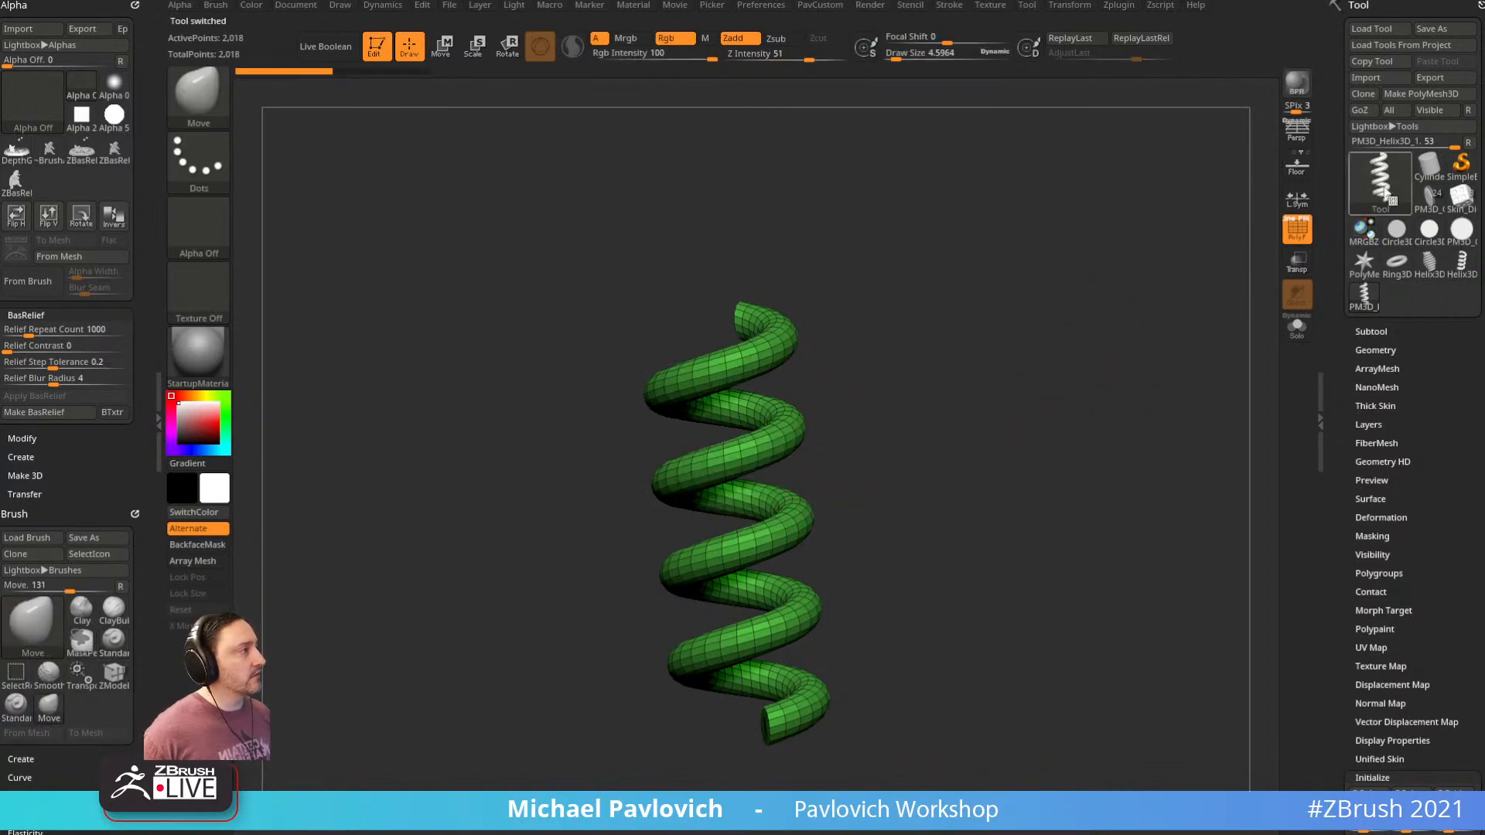
Switch the active tool to the PolyMesh3D star and face it frontally
{"action": "left_click", "coordinate": [1381, 184]}
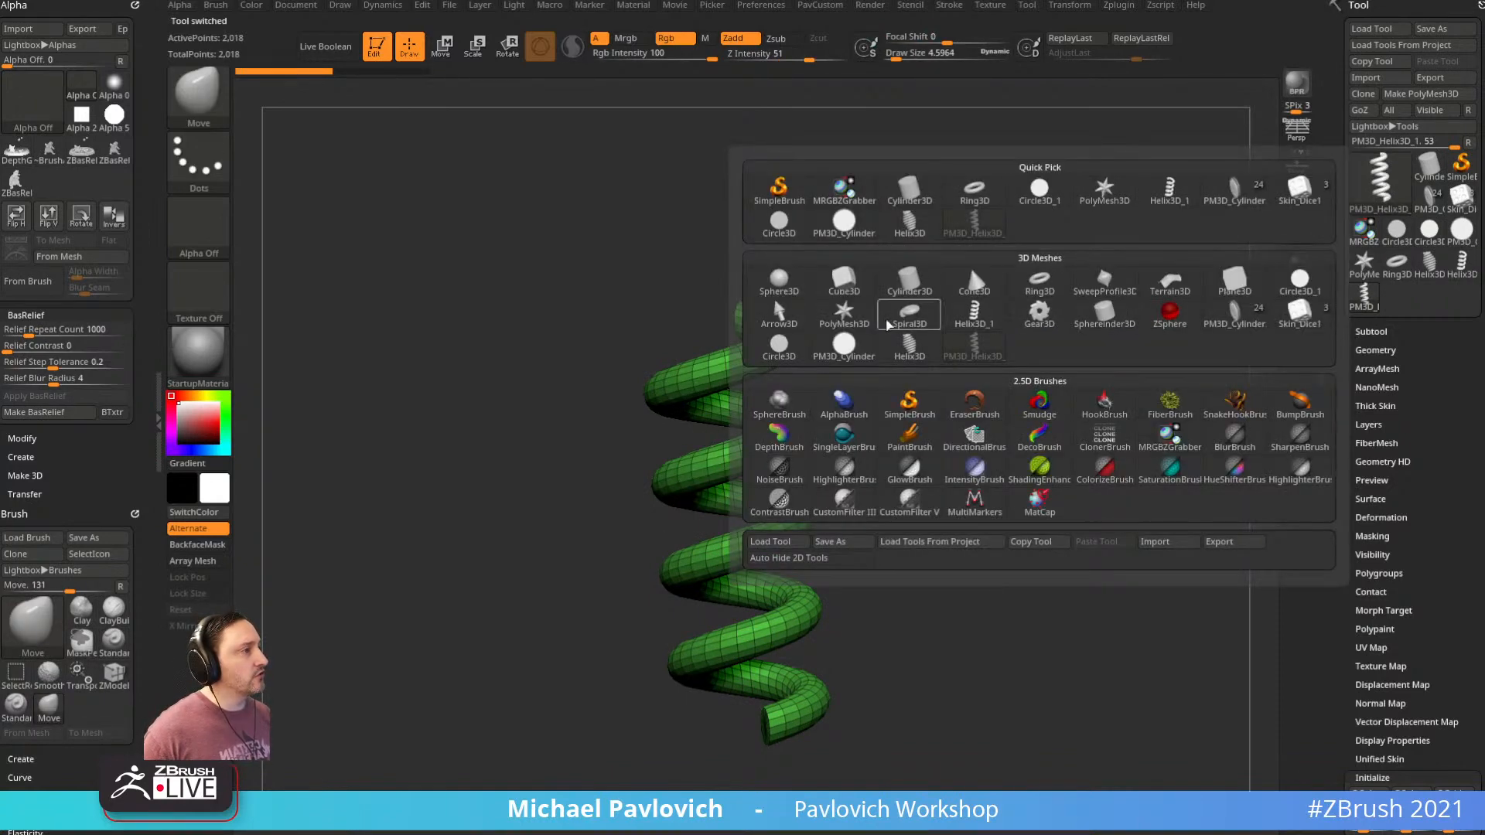
{"action": "left_click", "coordinate": [844, 313]}
{"action": "left_click_drag", "start_coordinate": [955, 421], "coordinate": [758, 452]}
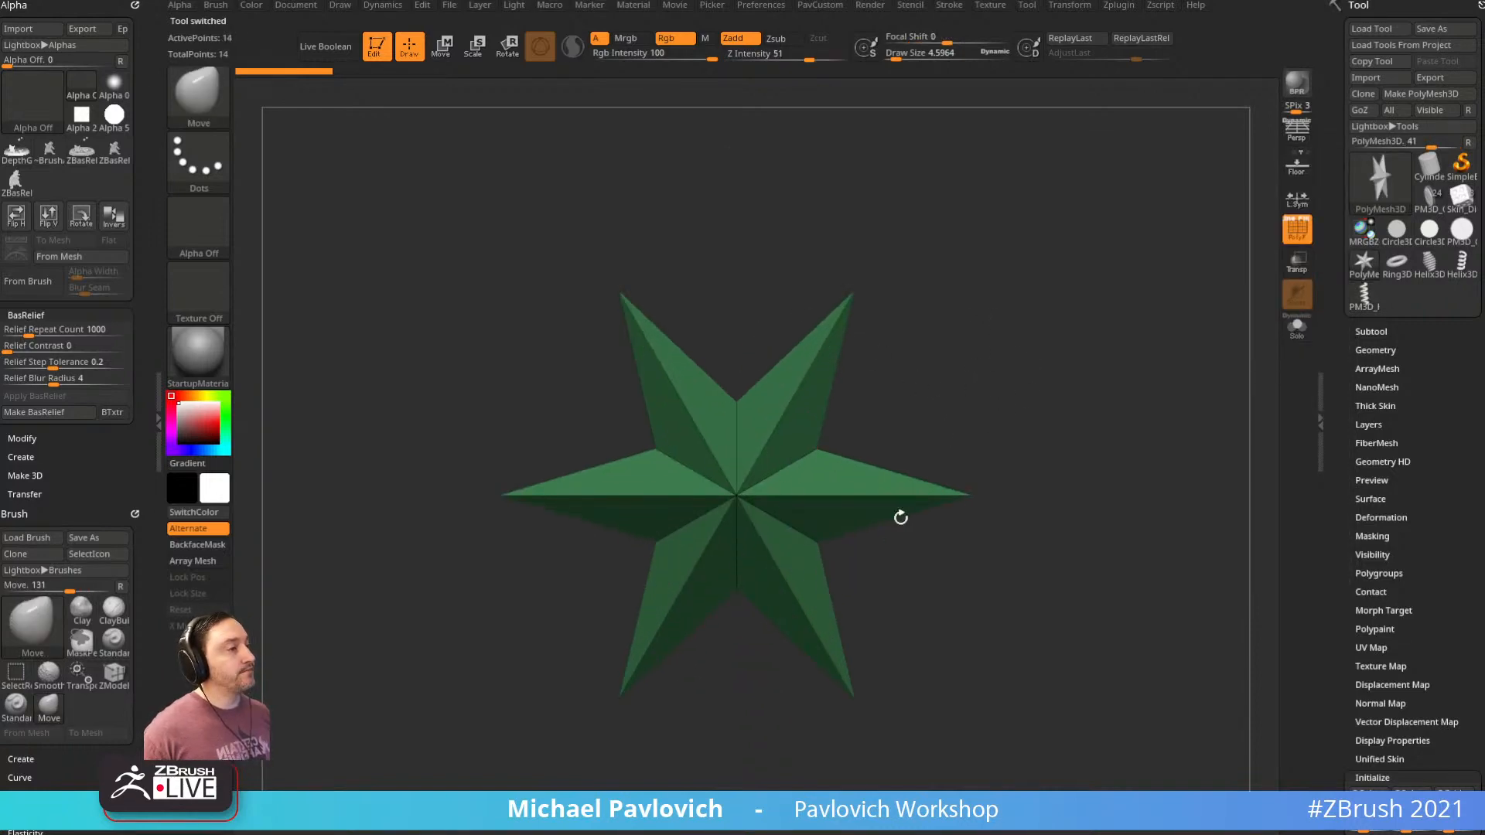
{"action": "left_click_drag", "start_coordinate": [900, 518], "coordinate": [1068, 351]}
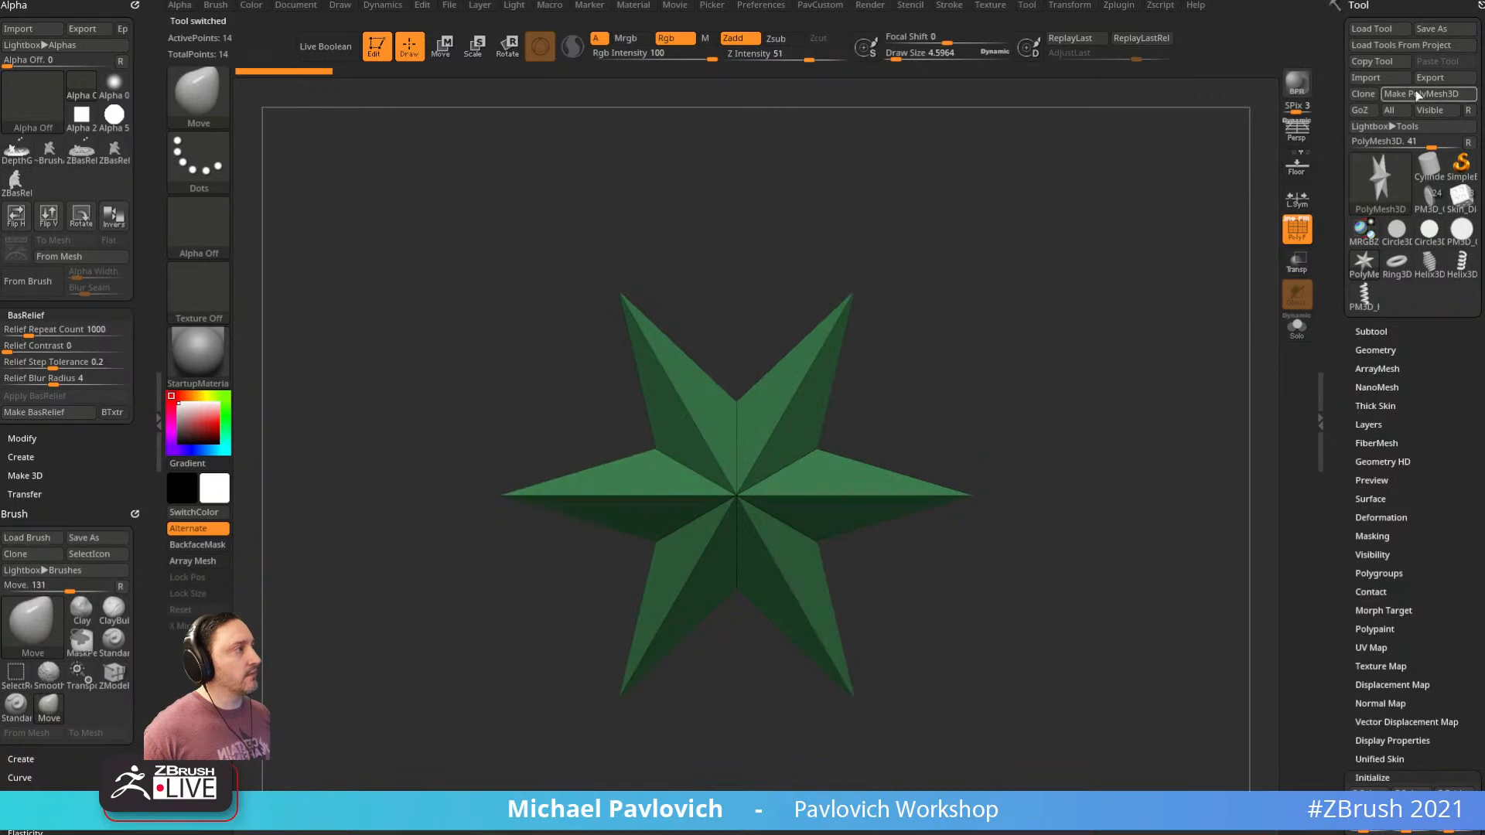
Initialize the mesh as a QCube, QSphere, QGrid, and X-, Y- and Z-axis quick cylinders in turn
{"action": "left_click_drag", "start_coordinate": [1342, 385], "coordinate": [1334, 239]}
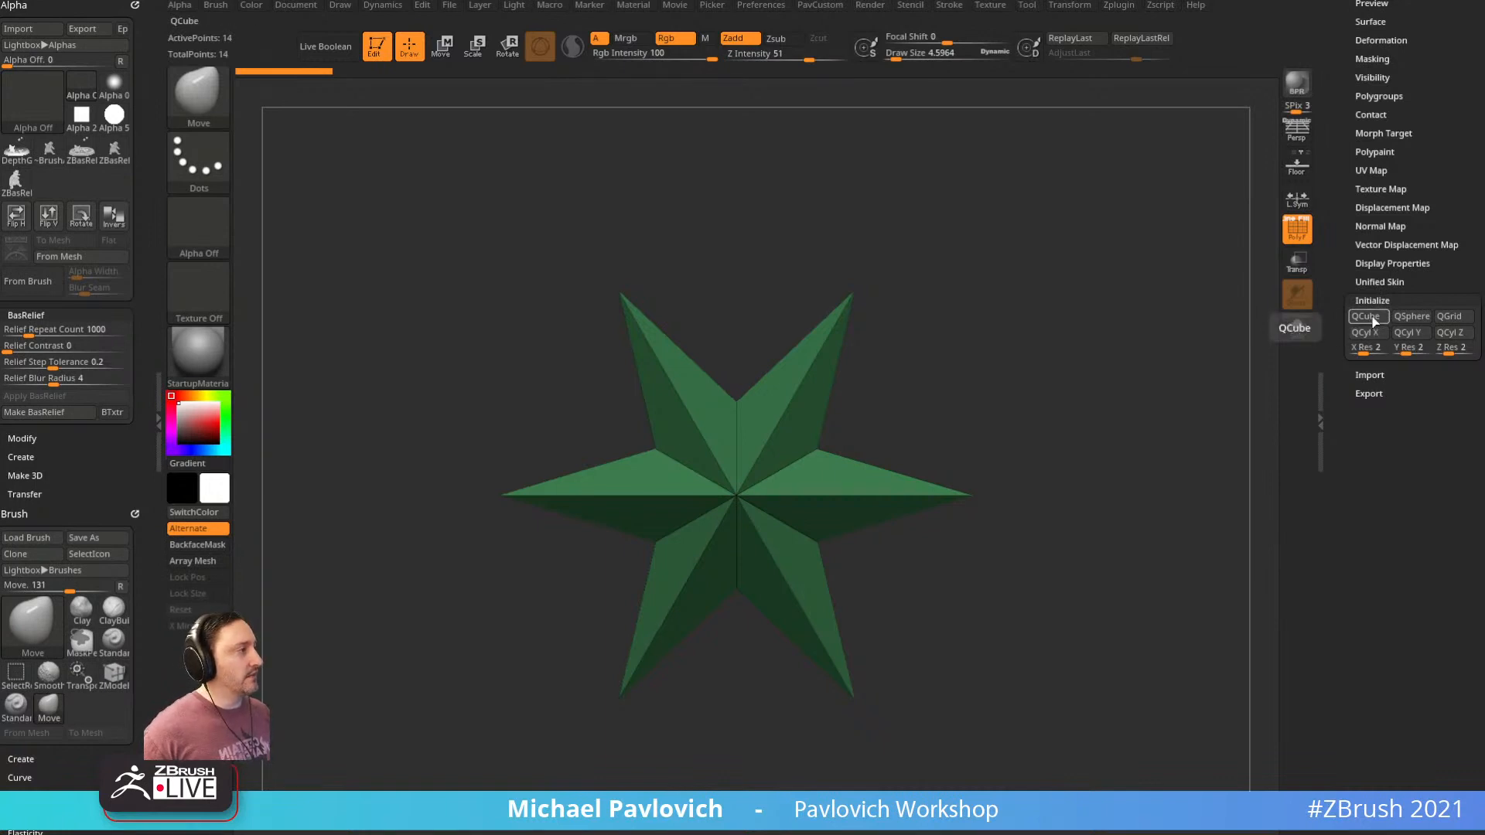
{"action": "left_click", "coordinate": [1378, 320]}
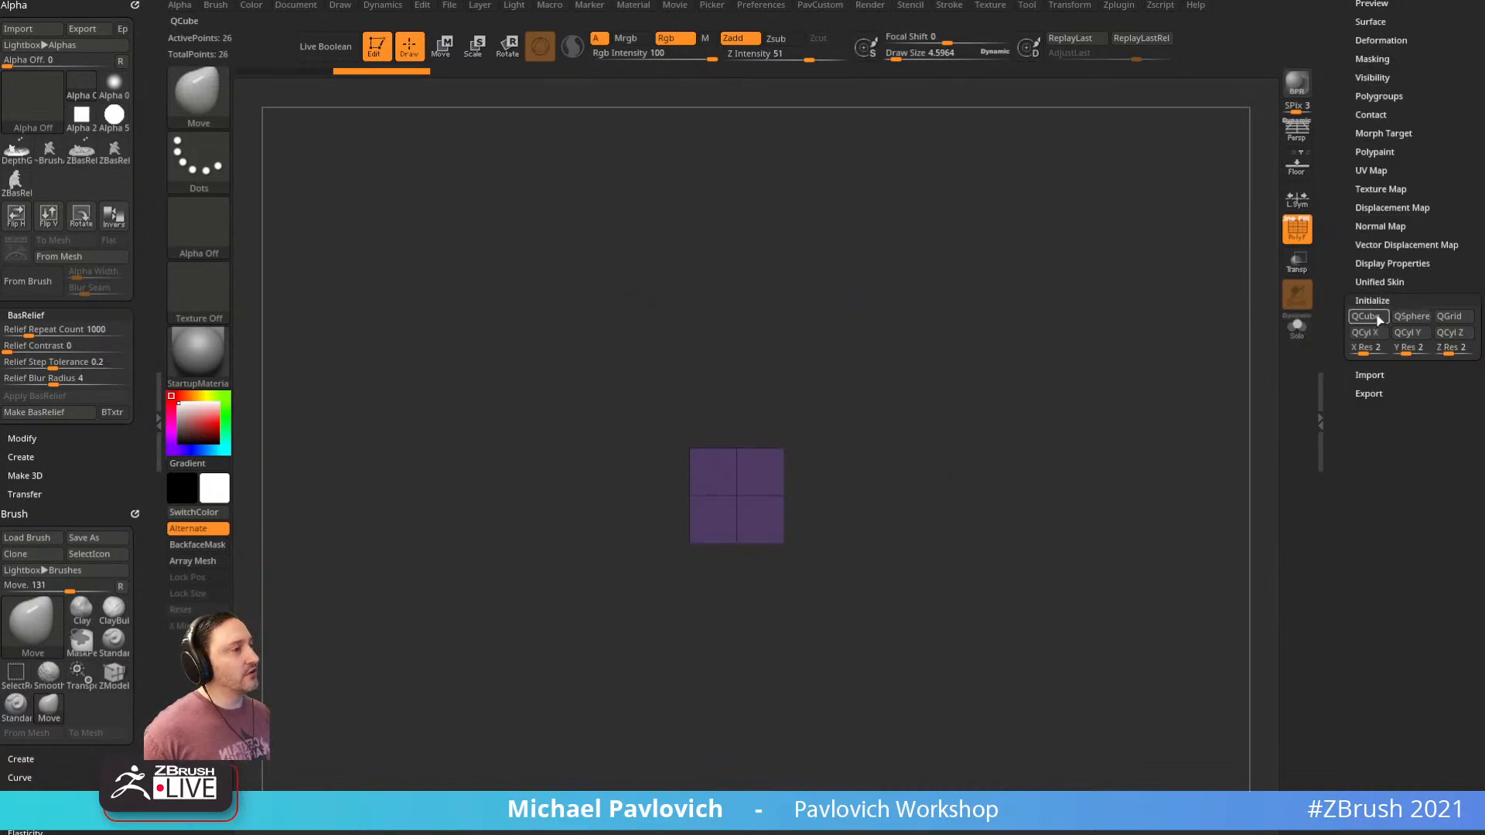
{"action": "left_click", "coordinate": [1418, 321]}
{"action": "left_click", "coordinate": [1452, 319]}
{"action": "left_click", "coordinate": [1377, 336]}
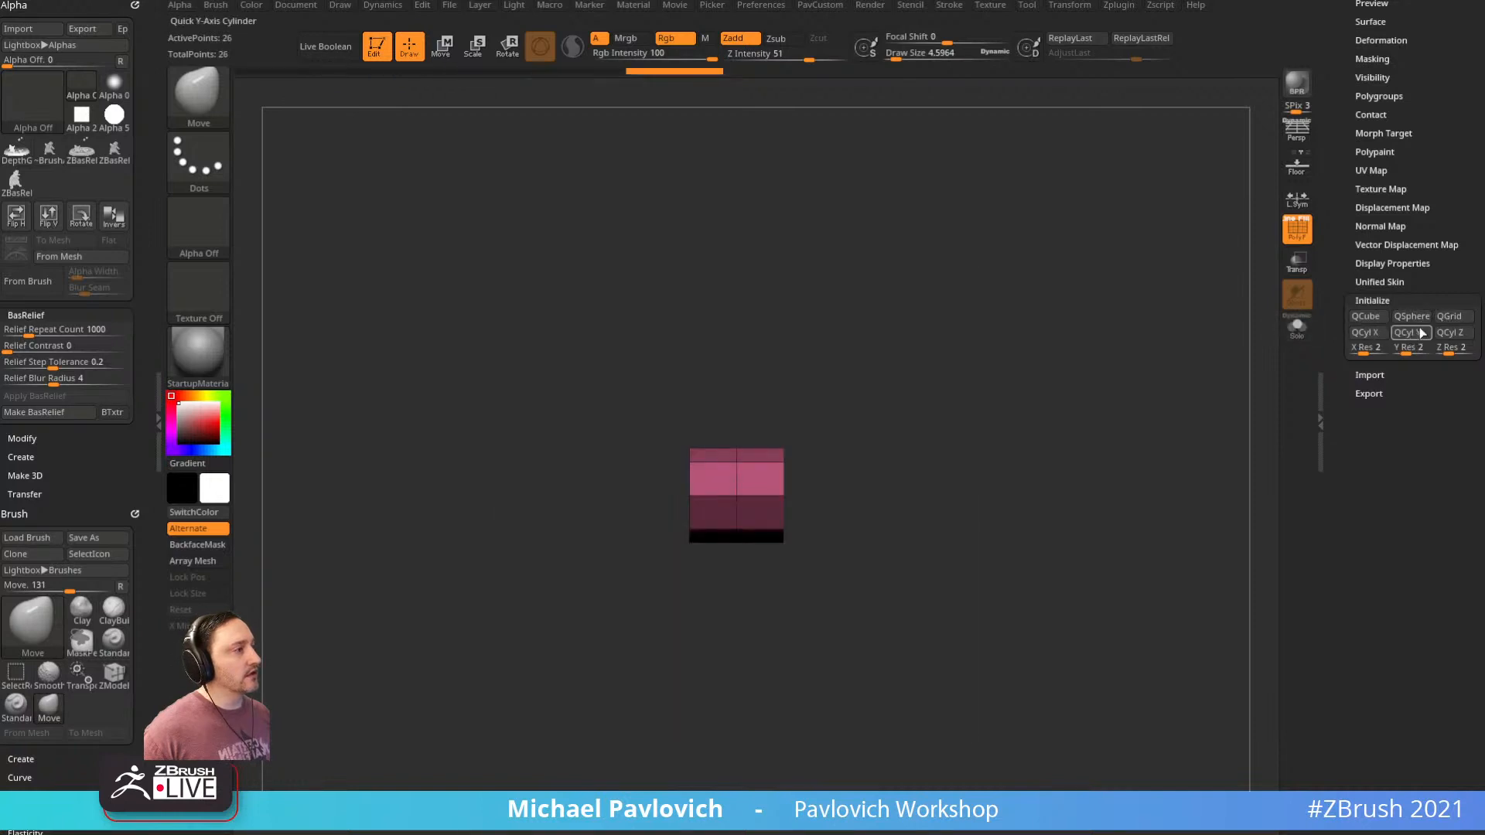
{"action": "left_click", "coordinate": [1422, 334]}
{"action": "left_click", "coordinate": [1456, 335]}
{"action": "left_click_drag", "start_coordinate": [1085, 418], "coordinate": [1004, 410]}
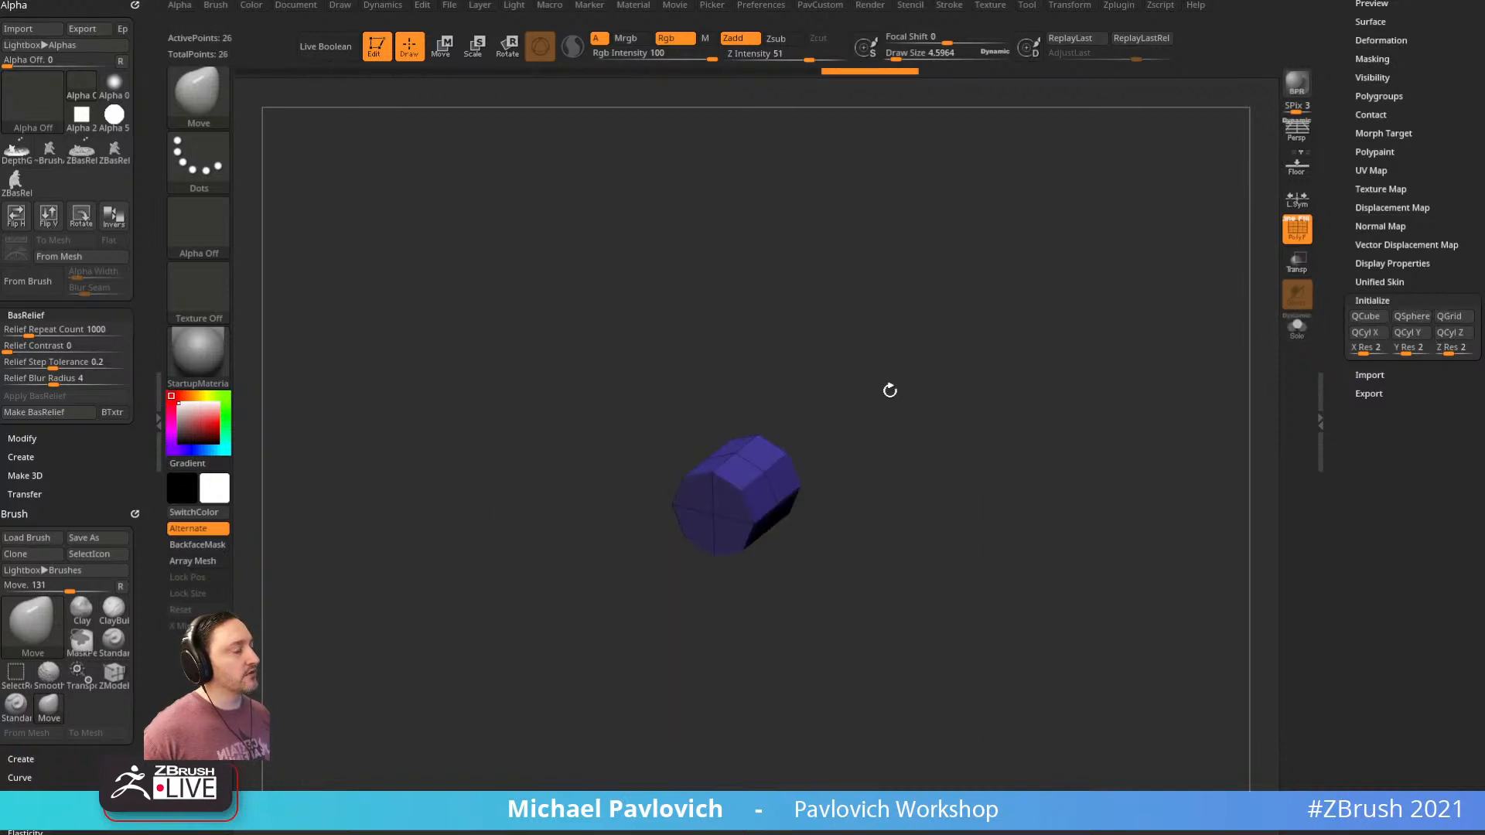
Switch back to the PolyMesh3D star, rotate it -30 degrees in the screen plane, and return to Draw mode
{"action": "scroll", "coordinate": [1358, 219], "scroll_direction": "up", "scroll_amount": 6}
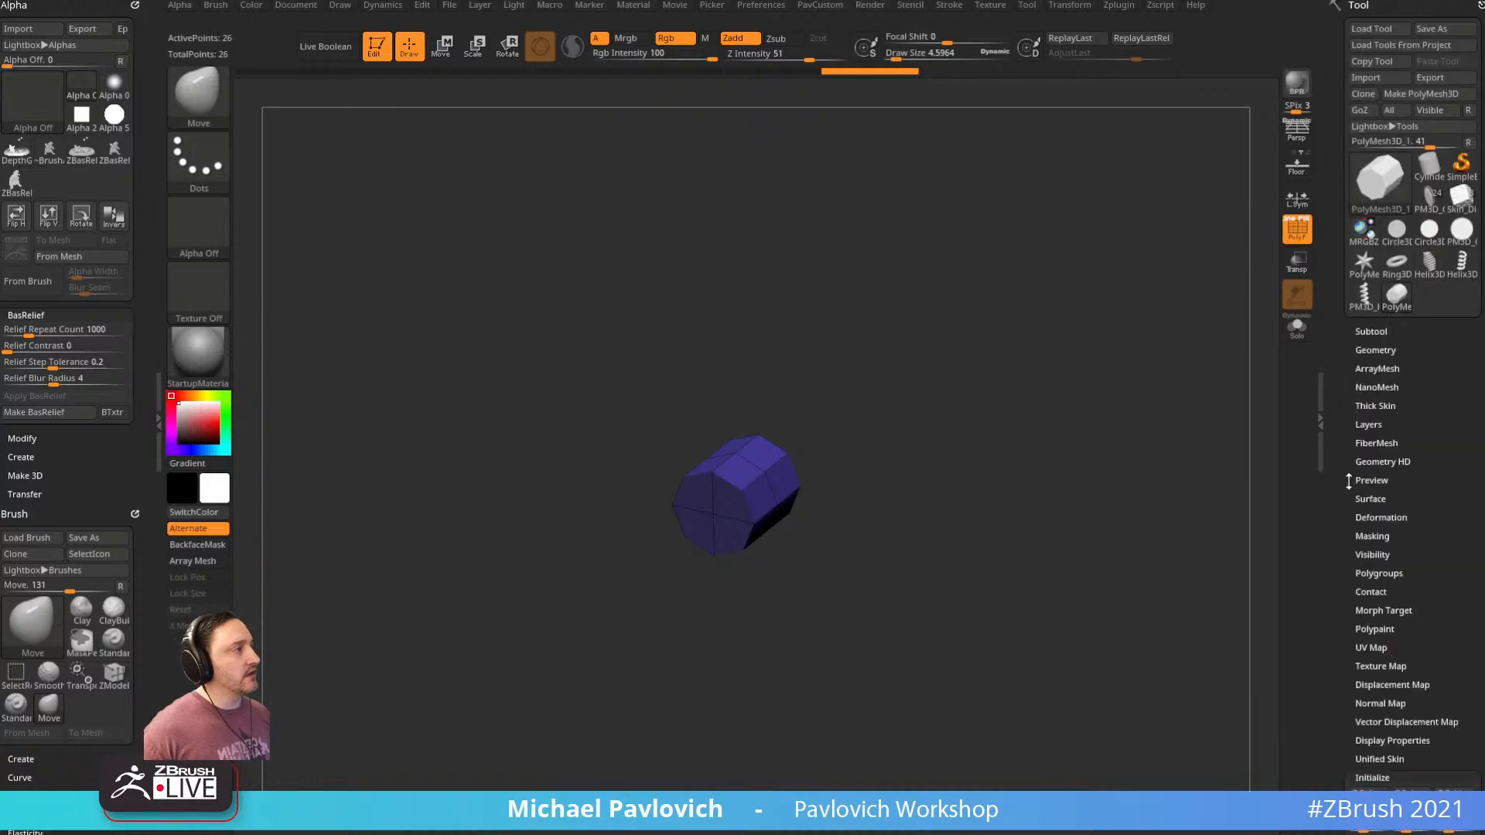
{"action": "left_click", "coordinate": [1367, 175]}
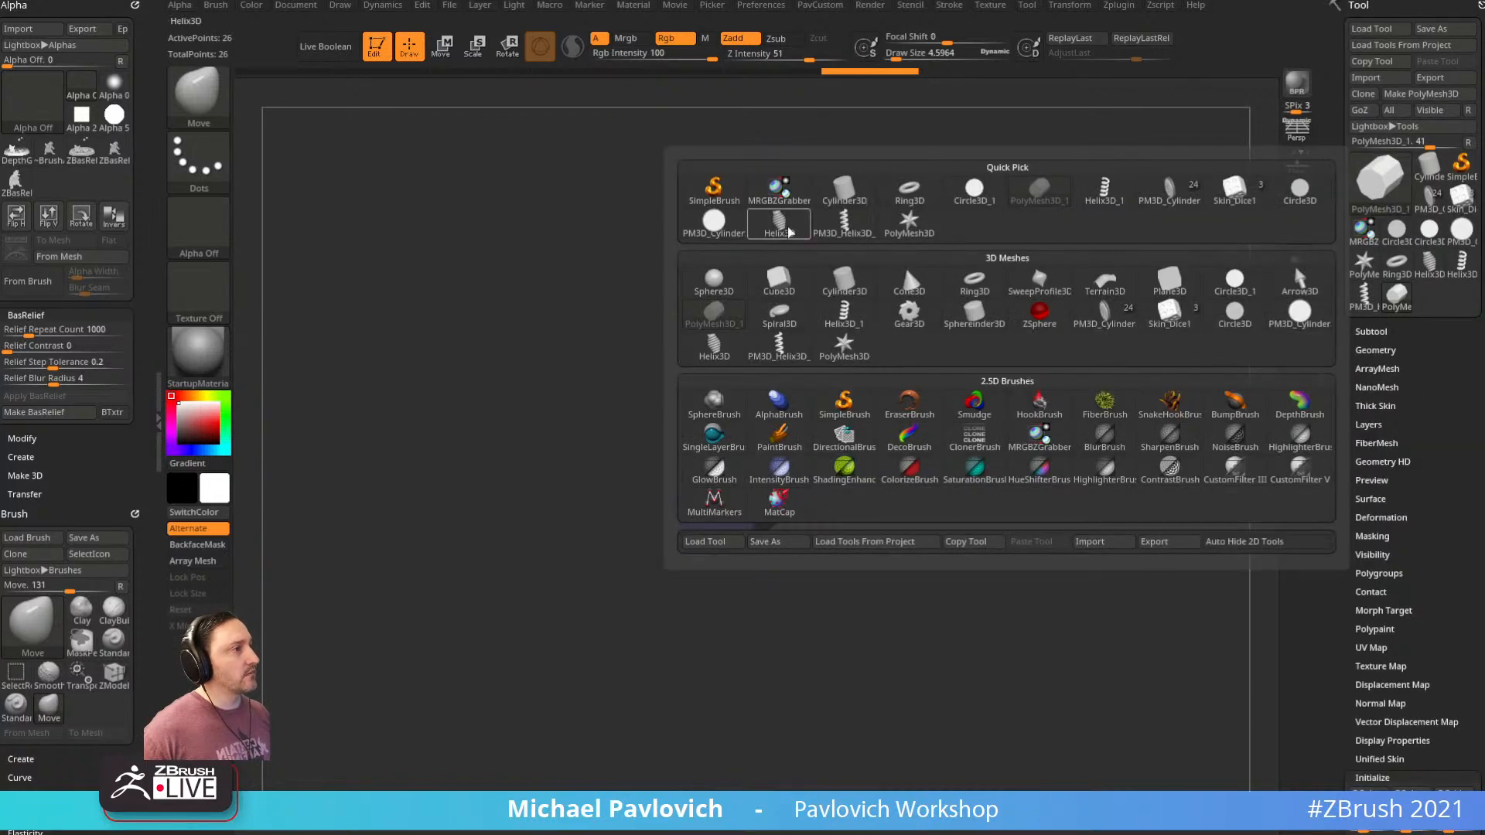
{"action": "left_click", "coordinate": [910, 224]}
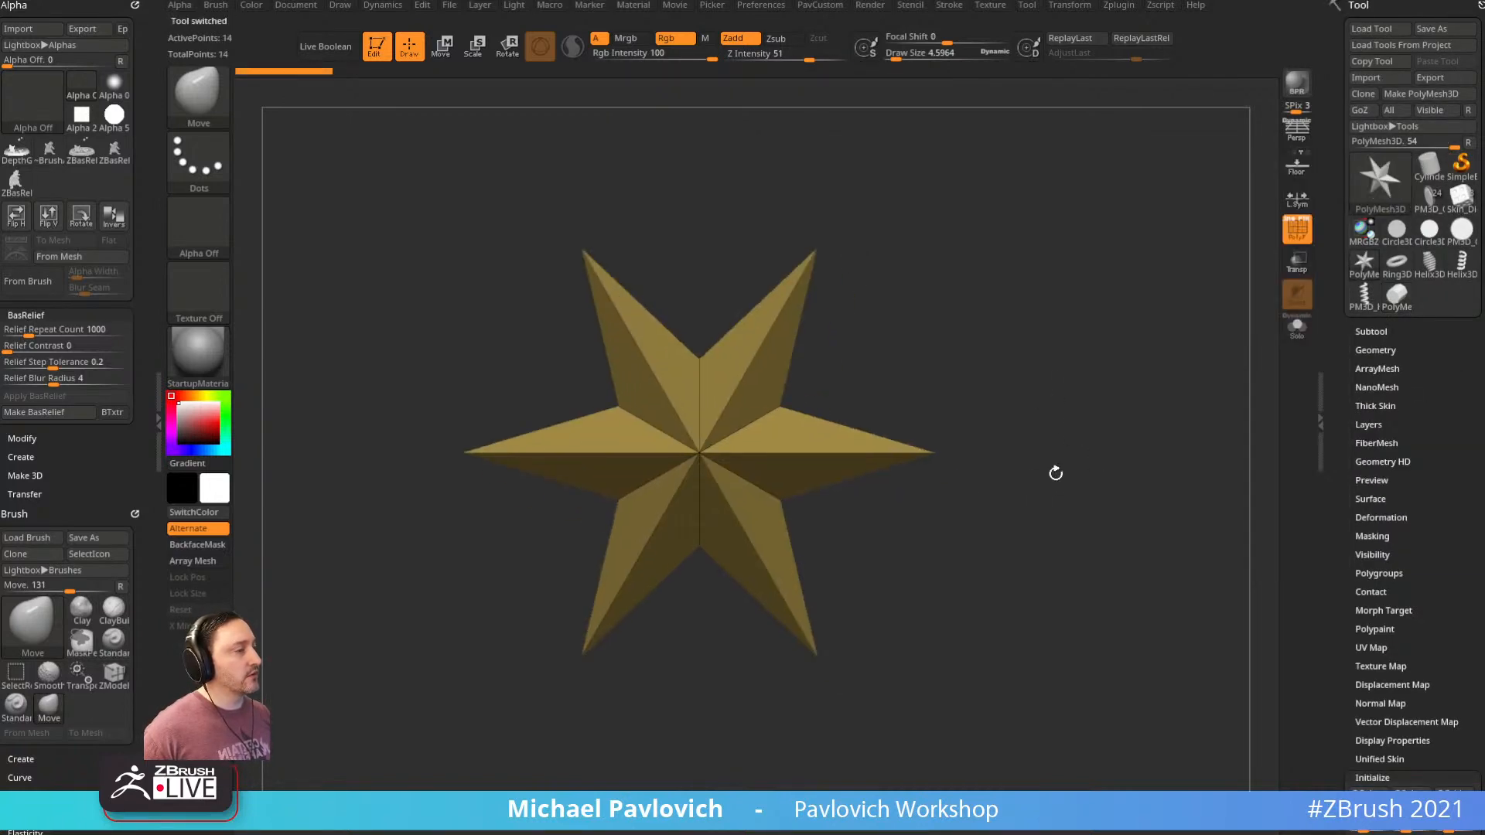
{"action": "key", "text": "w"}
{"action": "key", "text": "f"}
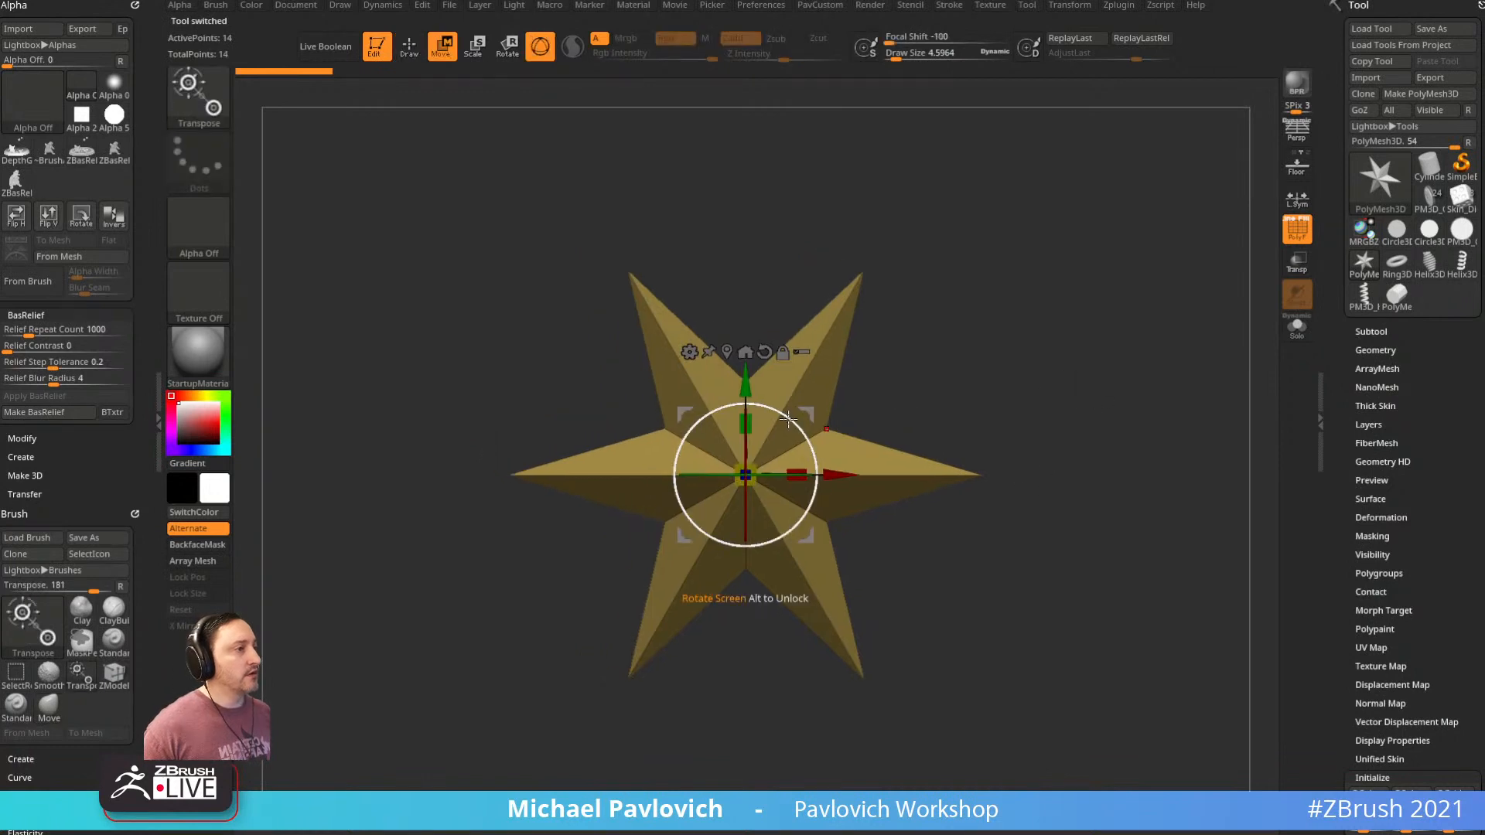
{"action": "left_click_drag", "start_coordinate": [787, 419], "coordinate": [810, 448], "text": "shift"}
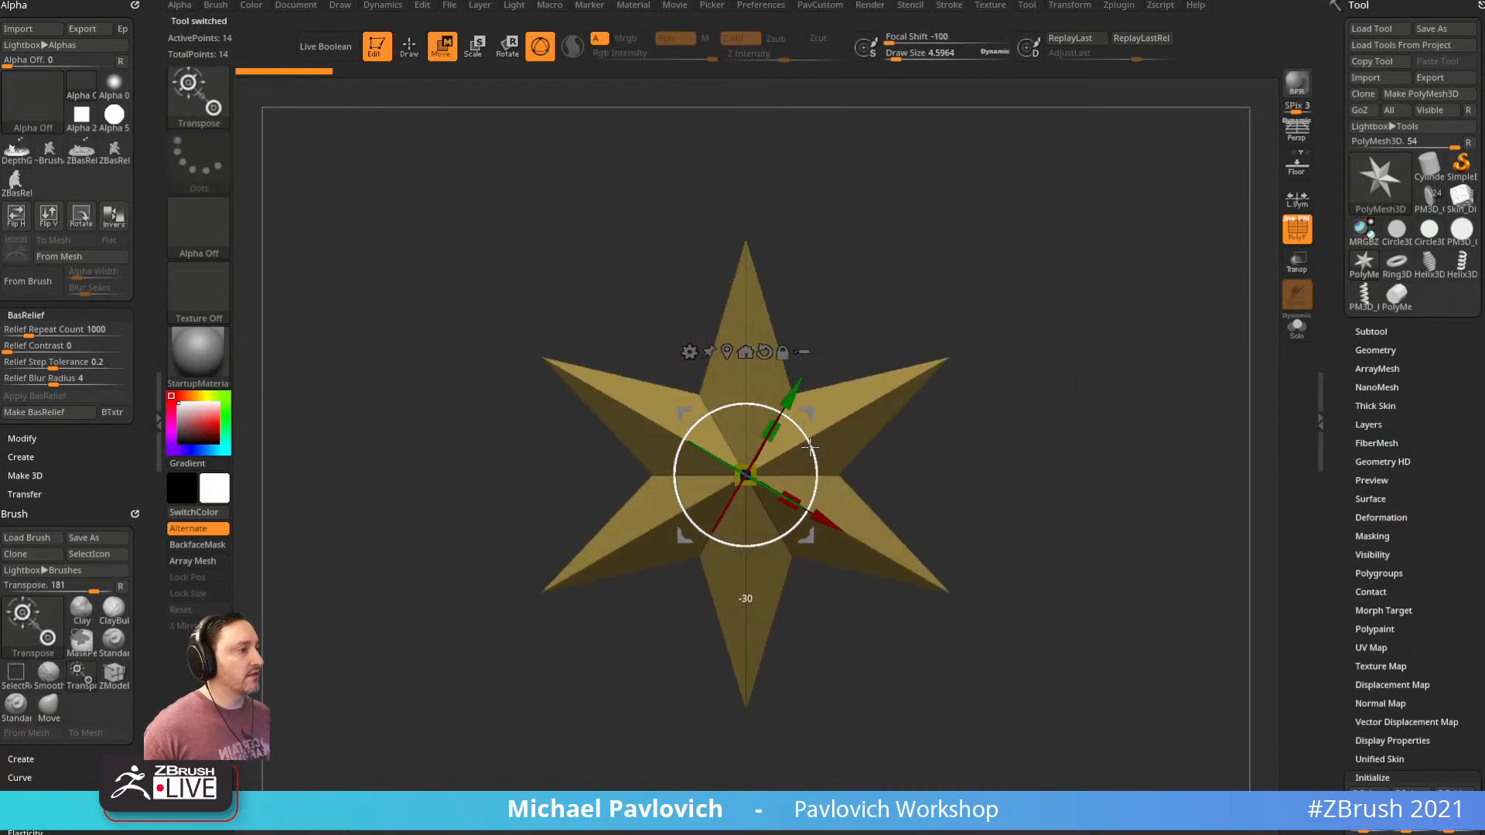
{"action": "key", "text": "q"}
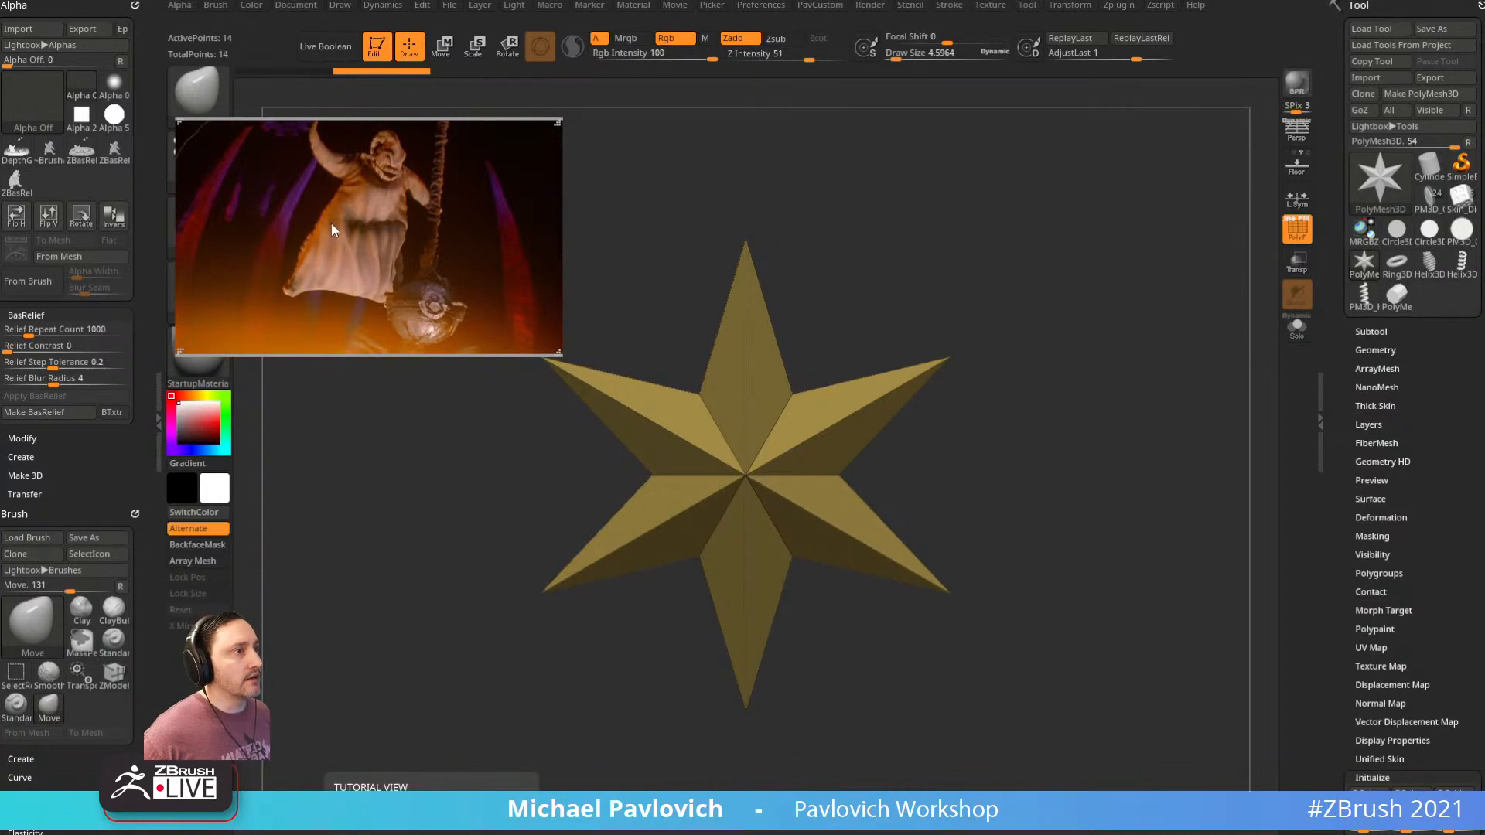
Toggle the X-axis symmetry setting for the star
{"action": "left_click_drag", "start_coordinate": [1101, 262], "coordinate": [1089, 298]}
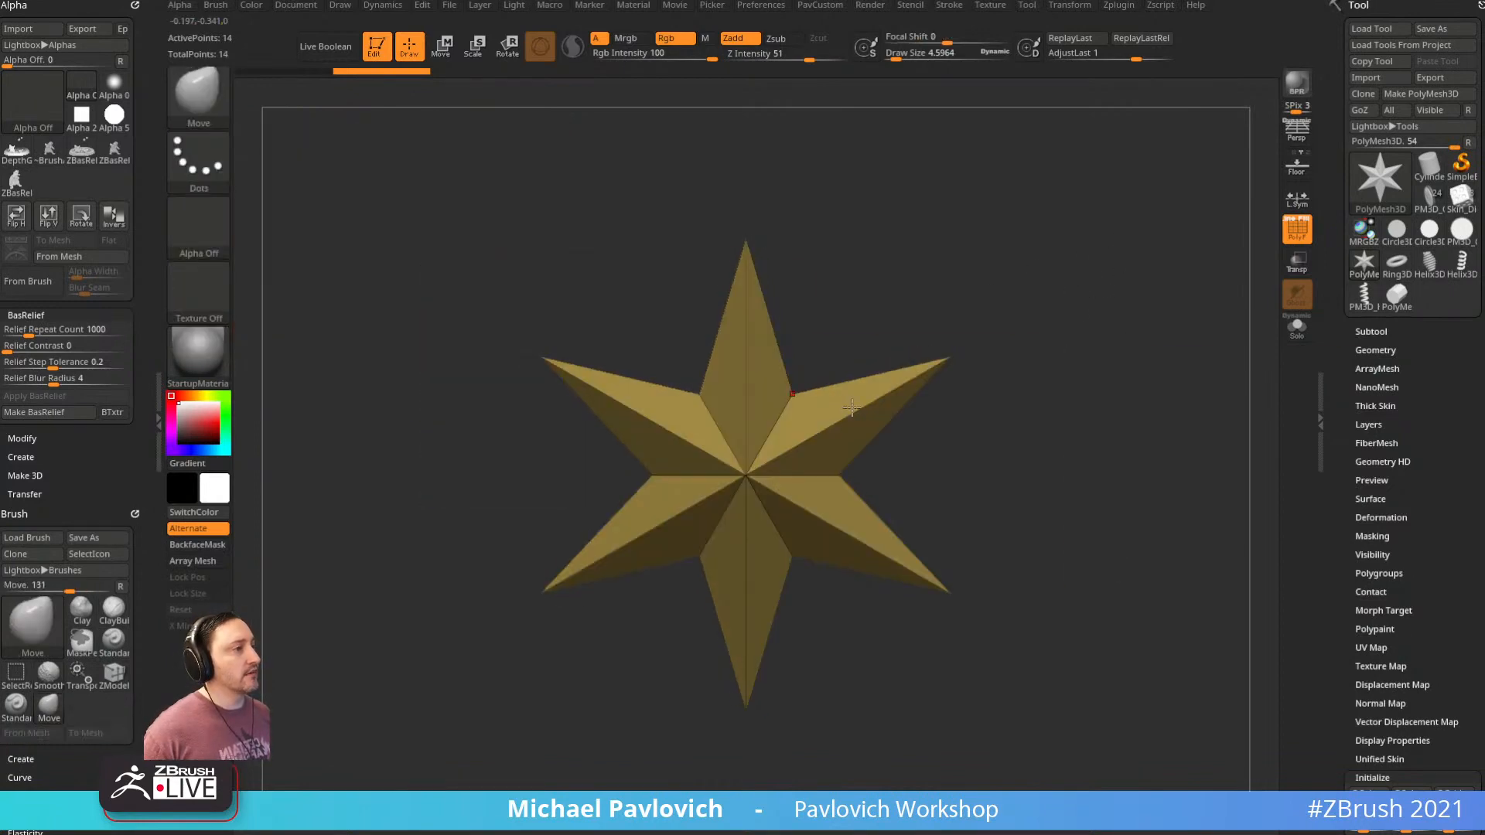
{"action": "left_click", "coordinate": [904, 385]}
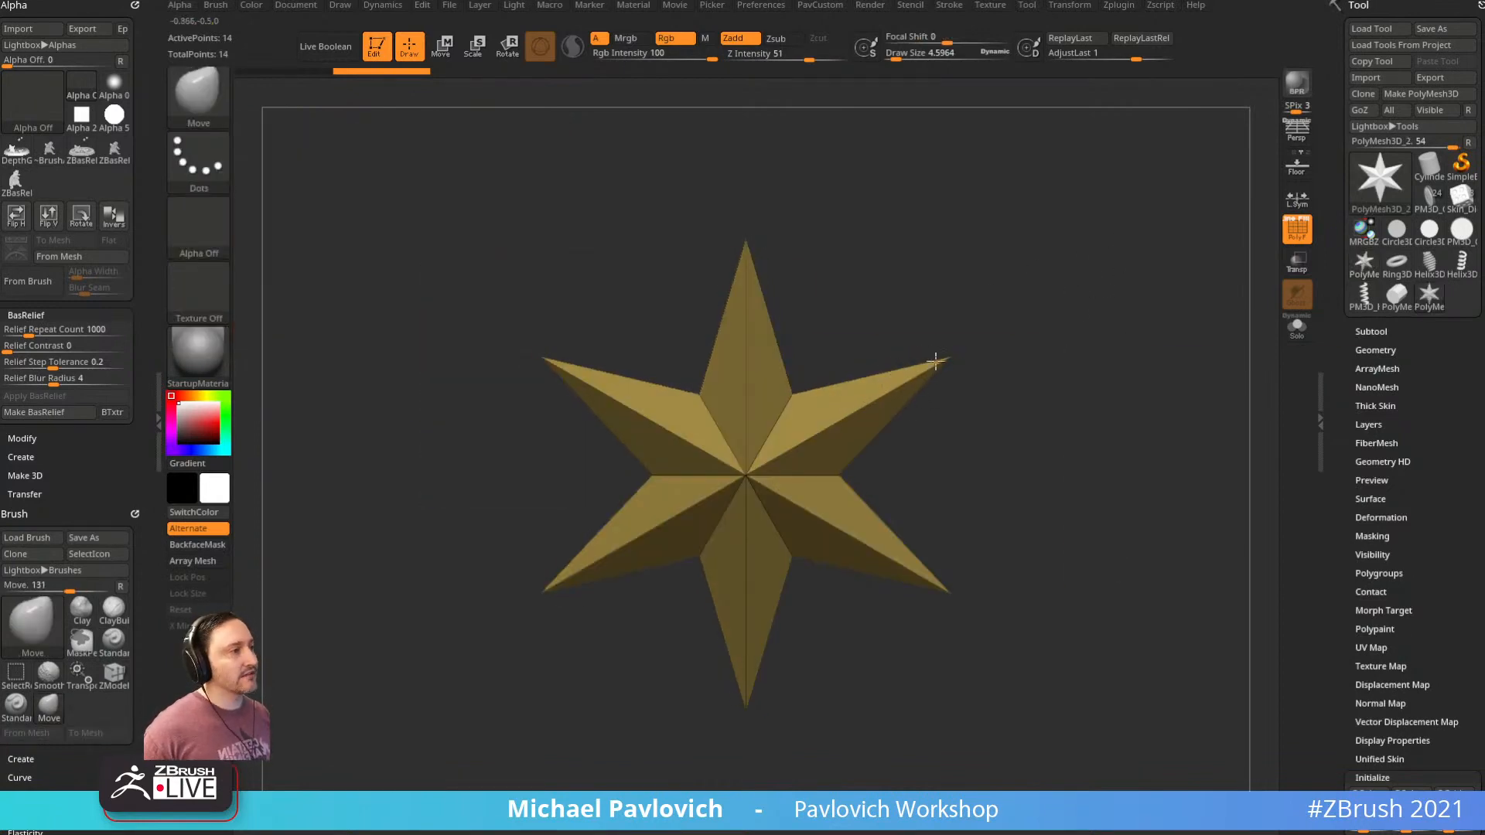
{"action": "left_click", "coordinate": [1070, 6]}
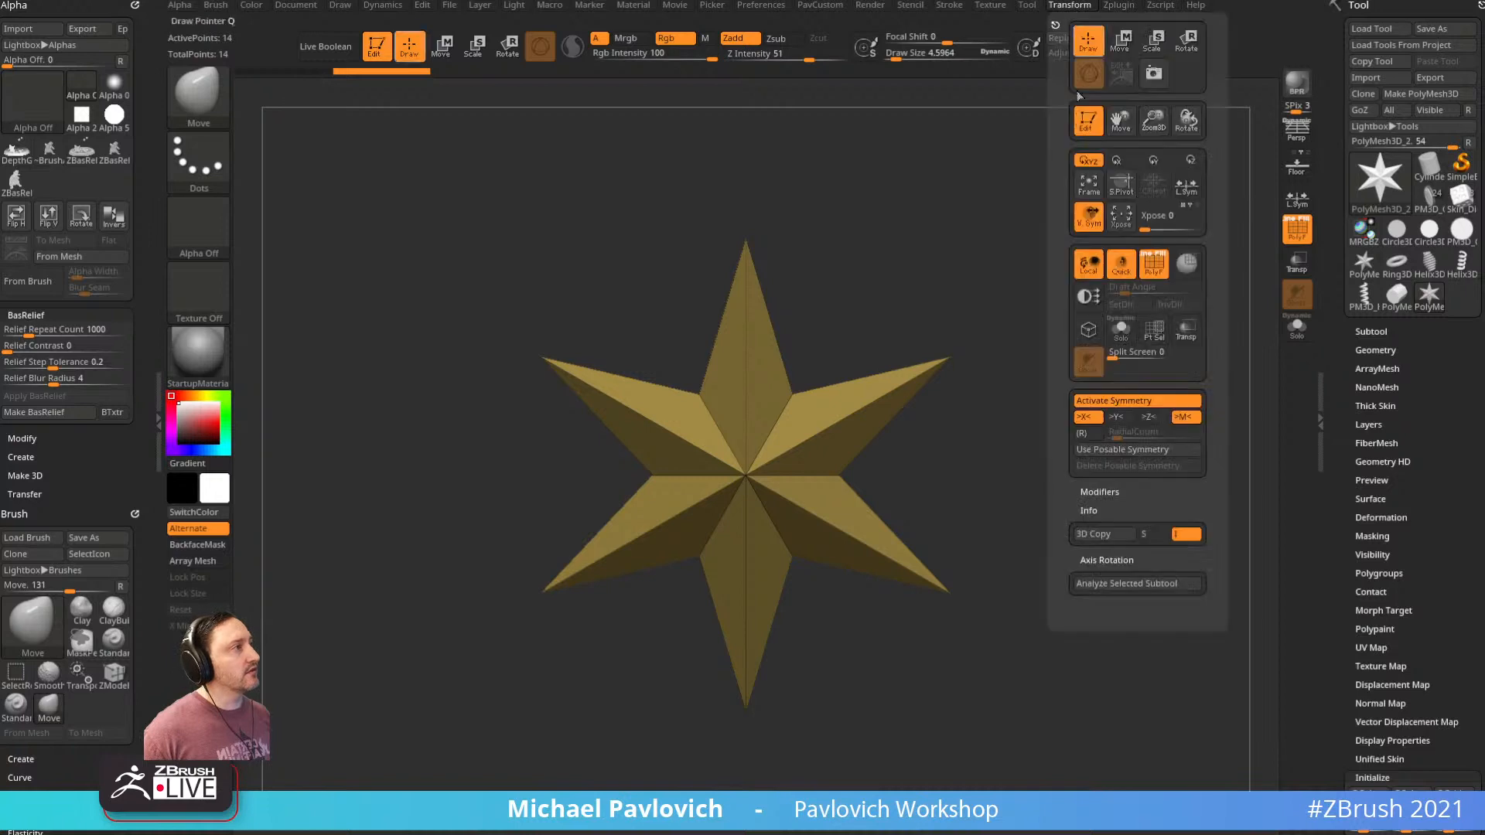
{"action": "left_click", "coordinate": [1093, 417]}
{"action": "left_click_drag", "start_coordinate": [1041, 422], "coordinate": [877, 376]}
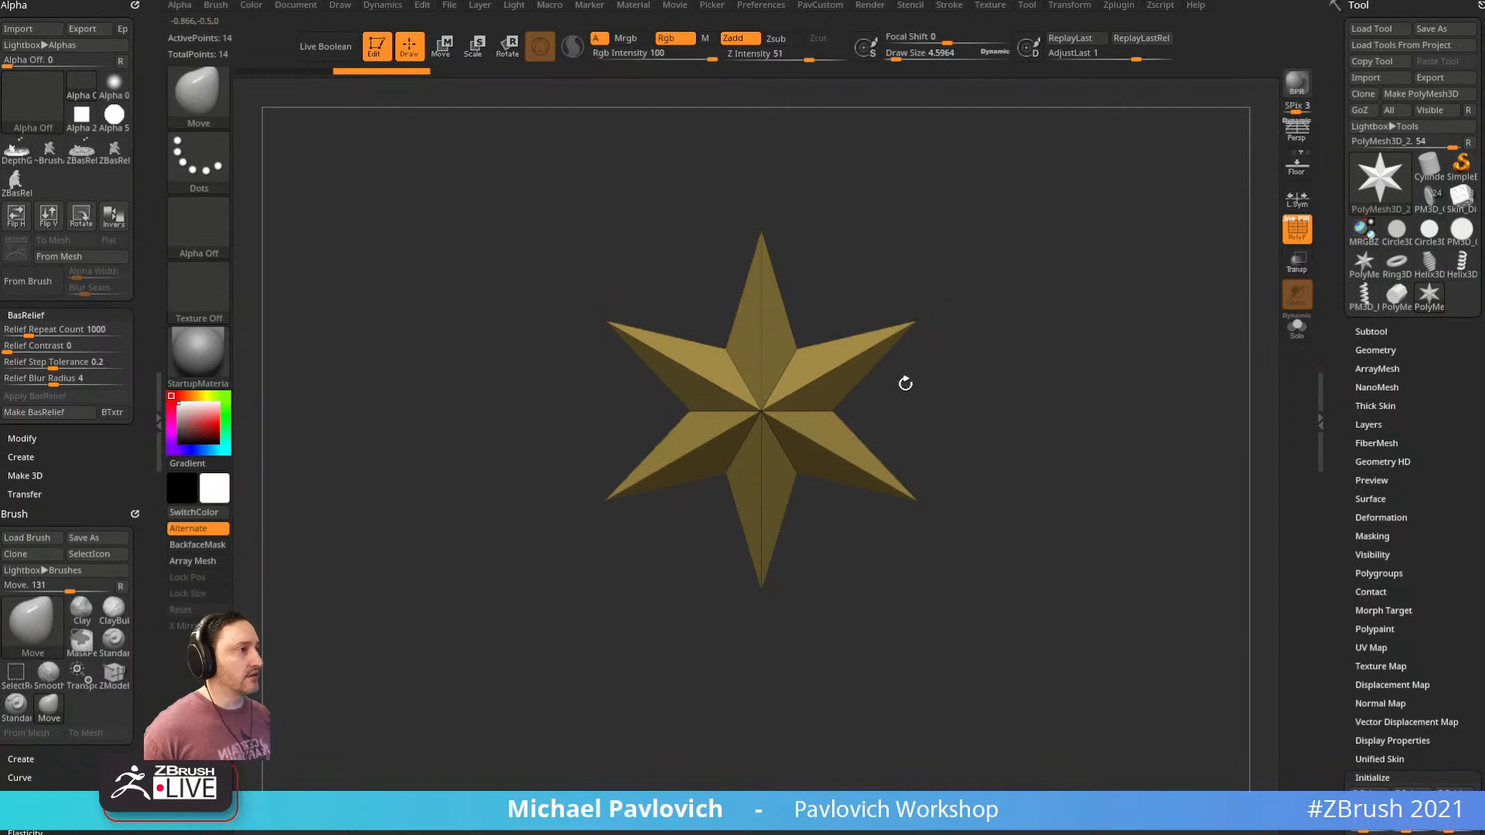
Set the draw size to about 55, show the floor grid, and turn off the star's PolyFrame display
{"action": "key", "text": "s"}
{"action": "left_click_drag", "start_coordinate": [926, 441], "coordinate": [947, 441]}
{"action": "left_click", "coordinate": [1298, 164]}
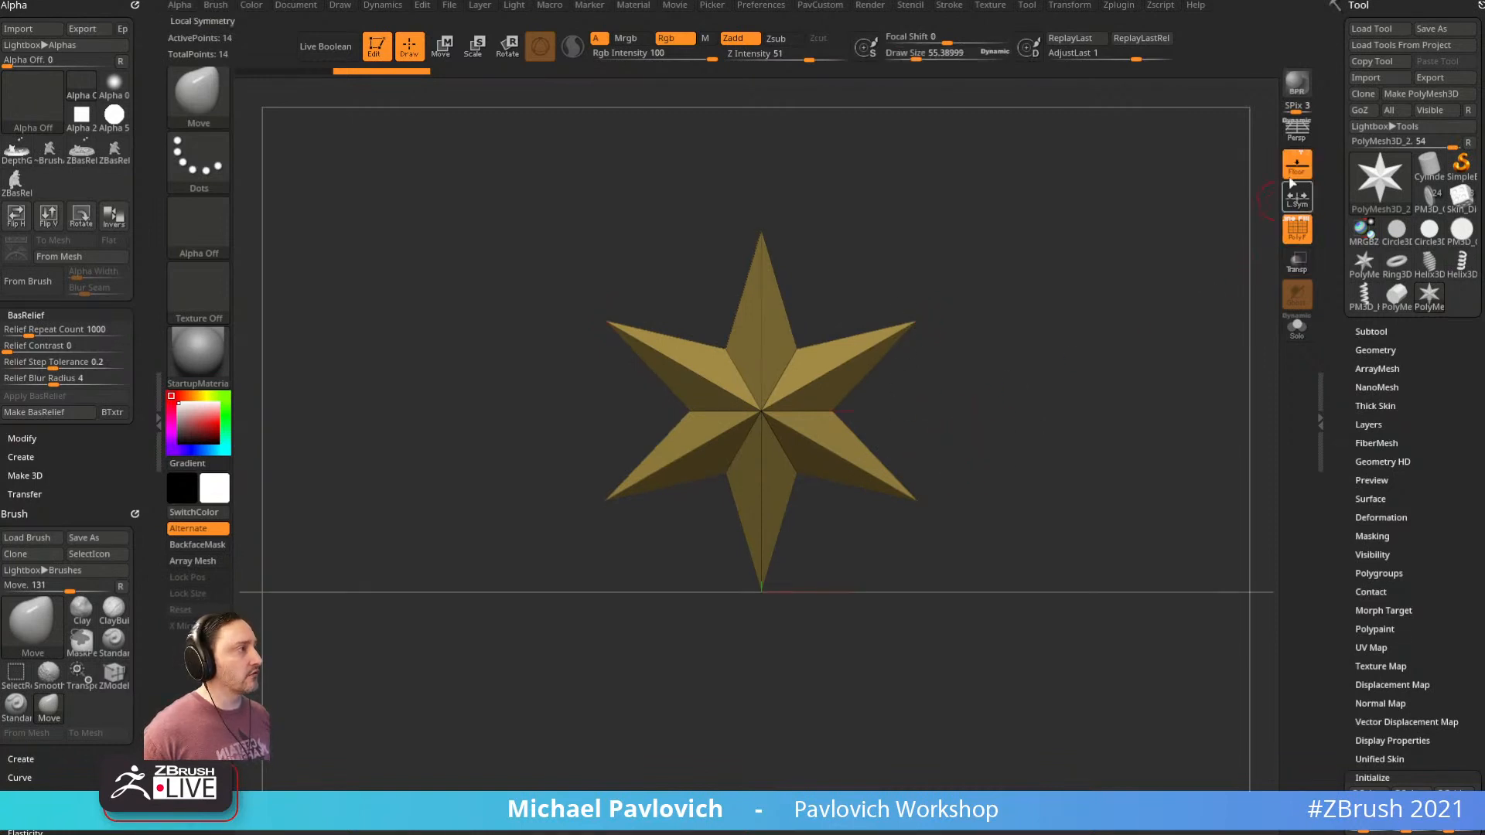
{"action": "left_click_drag", "start_coordinate": [1174, 278], "coordinate": [991, 630]}
{"action": "left_click_drag", "start_coordinate": [796, 704], "coordinate": [1106, 433]}
{"action": "left_click", "coordinate": [1297, 228]}
Hide the star's lowest spike with a rectangular selection, and invert the visibility to isolate that spike
{"action": "left_click_drag", "start_coordinate": [678, 606], "coordinate": [851, 741], "text": "ctrl+shift"}
{"action": "left_click", "coordinate": [1075, 417], "text": "ctrl+shift"}
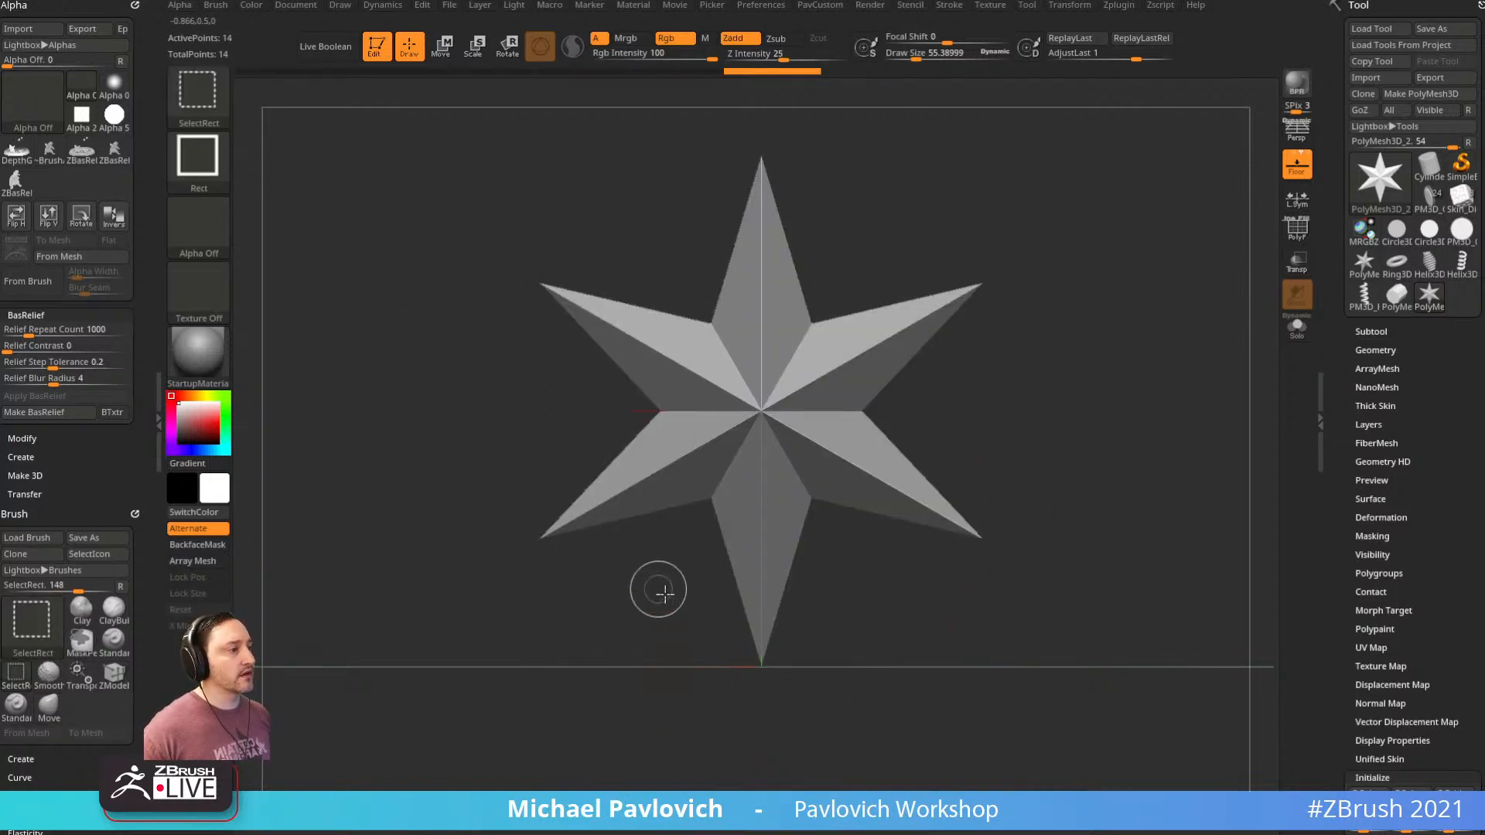
{"action": "mouse_move", "coordinate": [658, 588]}
{"action": "left_mouse_down", "text": "ctrl+shift"}
{"action": "mouse_move", "coordinate": [859, 746]}
{"action": "mouse_move", "coordinate": [851, 804]}
{"action": "mouse_move", "coordinate": [760, 763]}
{"action": "mouse_move", "coordinate": [871, 731]}
{"action": "left_mouse_up", "text": "ctrl+shift"}
{"action": "mouse_move", "coordinate": [1081, 408]}
{"action": "left_mouse_down"}
{"action": "mouse_move", "coordinate": [1049, 419]}
{"action": "mouse_move", "coordinate": [1105, 386]}
{"action": "left_mouse_up"}
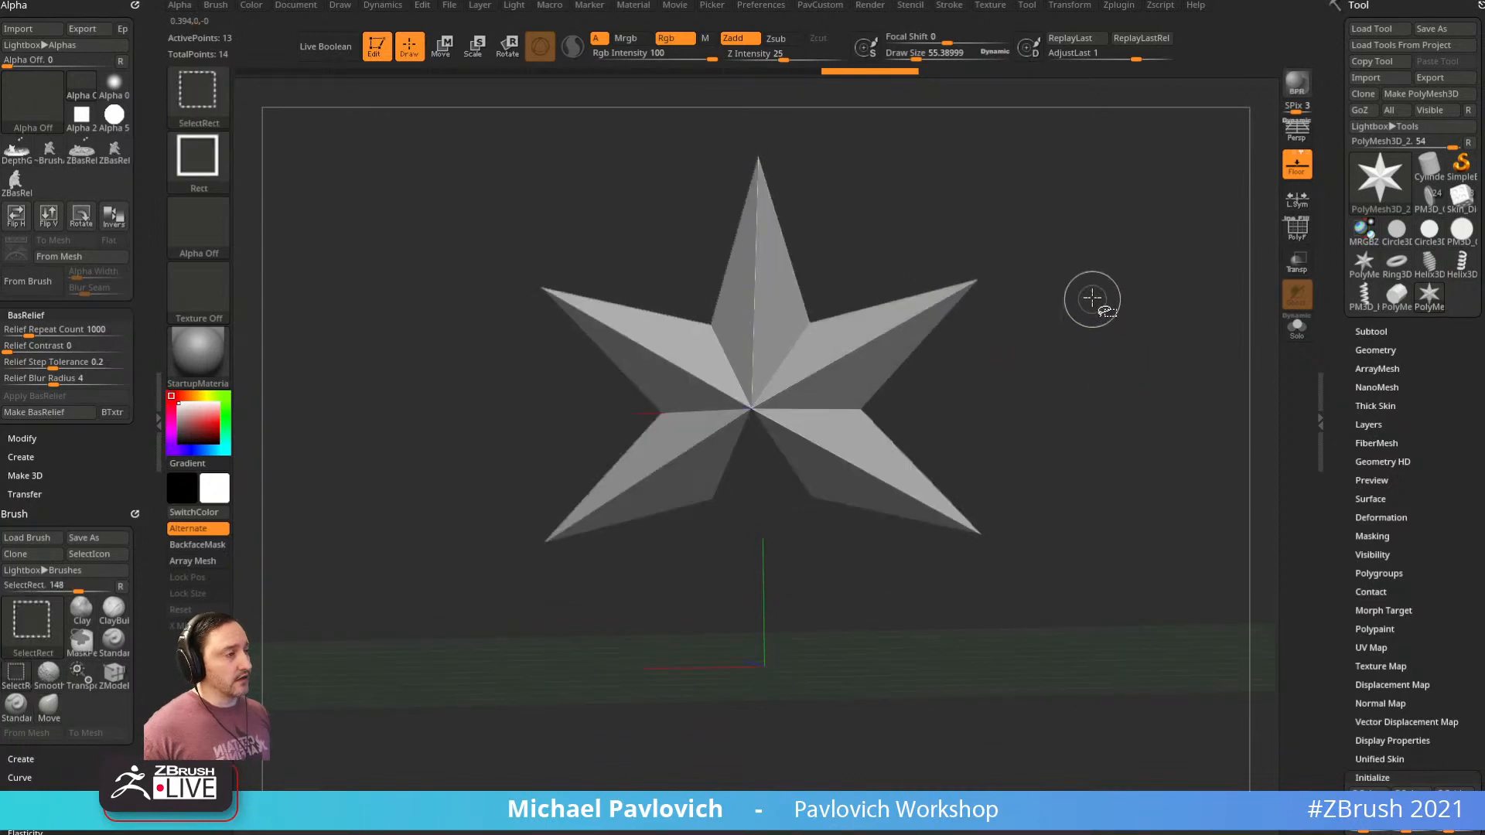
{"action": "left_click", "coordinate": [1106, 290], "text": "ctrl+shift"}
{"action": "left_click_drag", "start_coordinate": [882, 615], "coordinate": [713, 747], "text": "ctrl+alt+shift"}
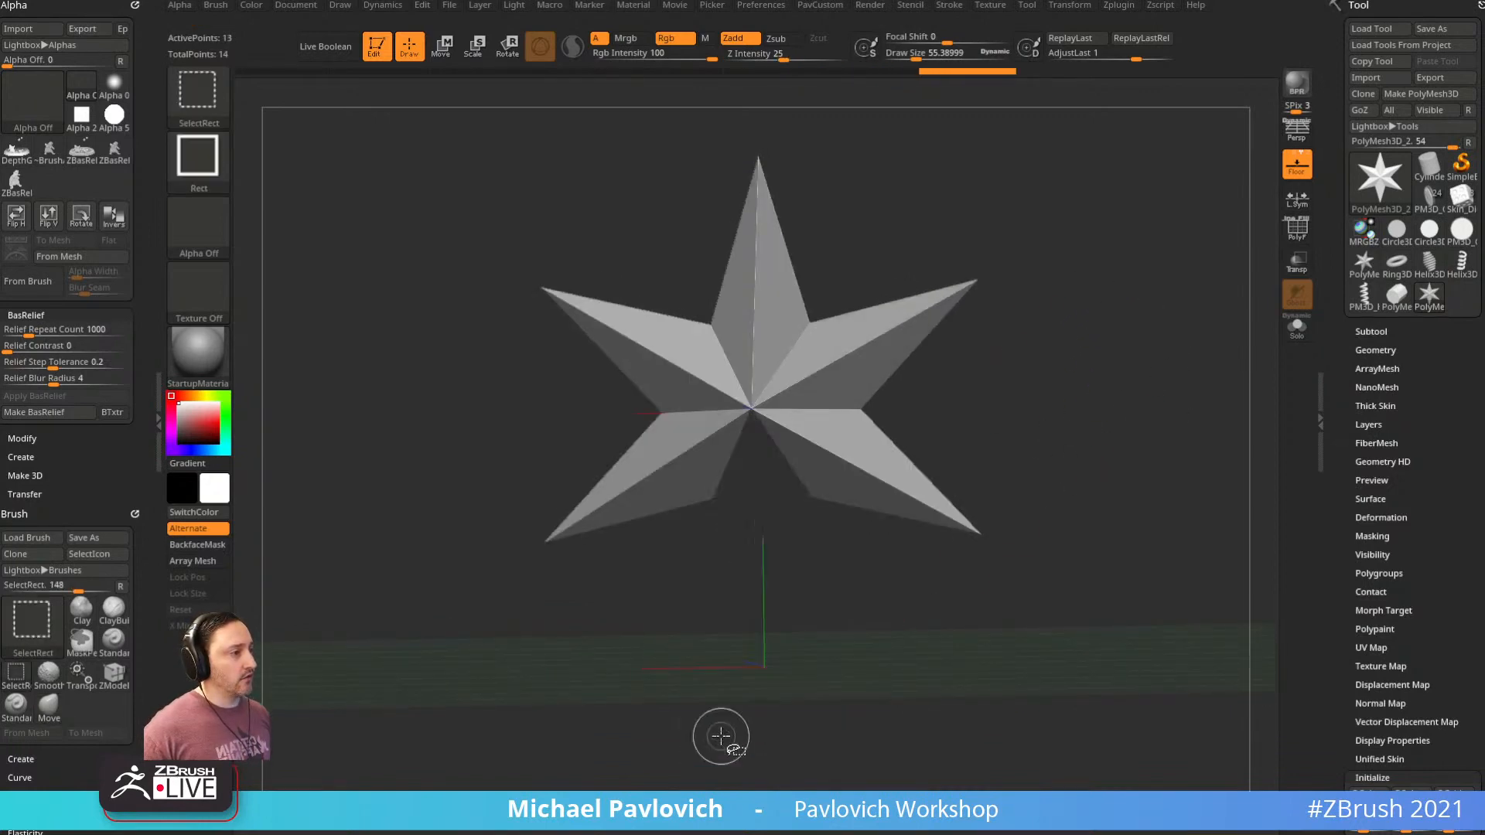
{"action": "left_click_drag", "start_coordinate": [1125, 410], "coordinate": [1186, 459], "text": "ctrl+shift"}
{"action": "left_click_drag", "start_coordinate": [1106, 387], "coordinate": [1081, 350]}
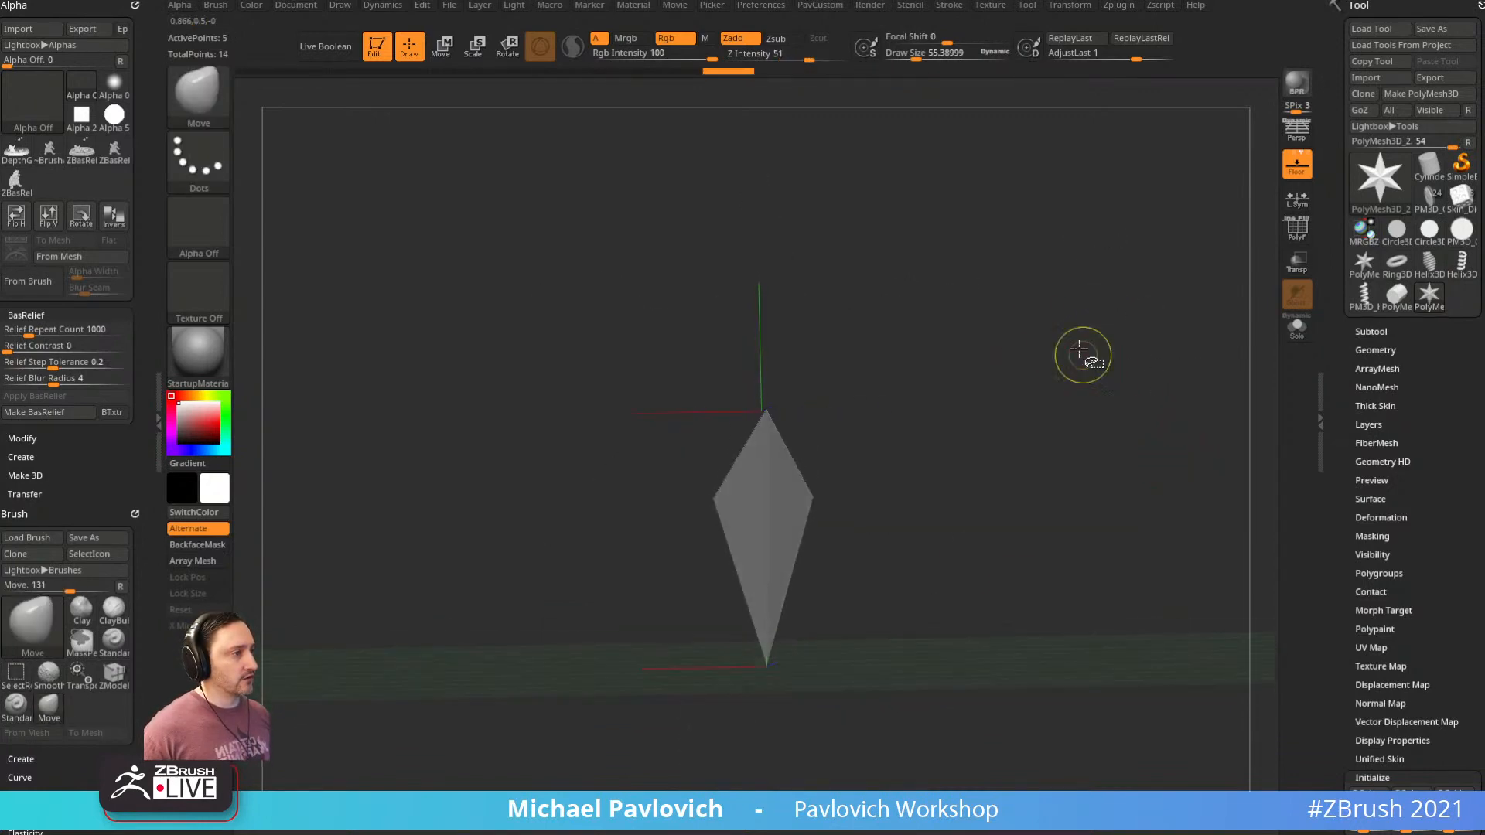
Expand the Visibility options and bring the whole star back into view
{"action": "left_click_drag", "start_coordinate": [1341, 515], "coordinate": [1342, 309]}
{"action": "left_click", "coordinate": [1373, 349]}
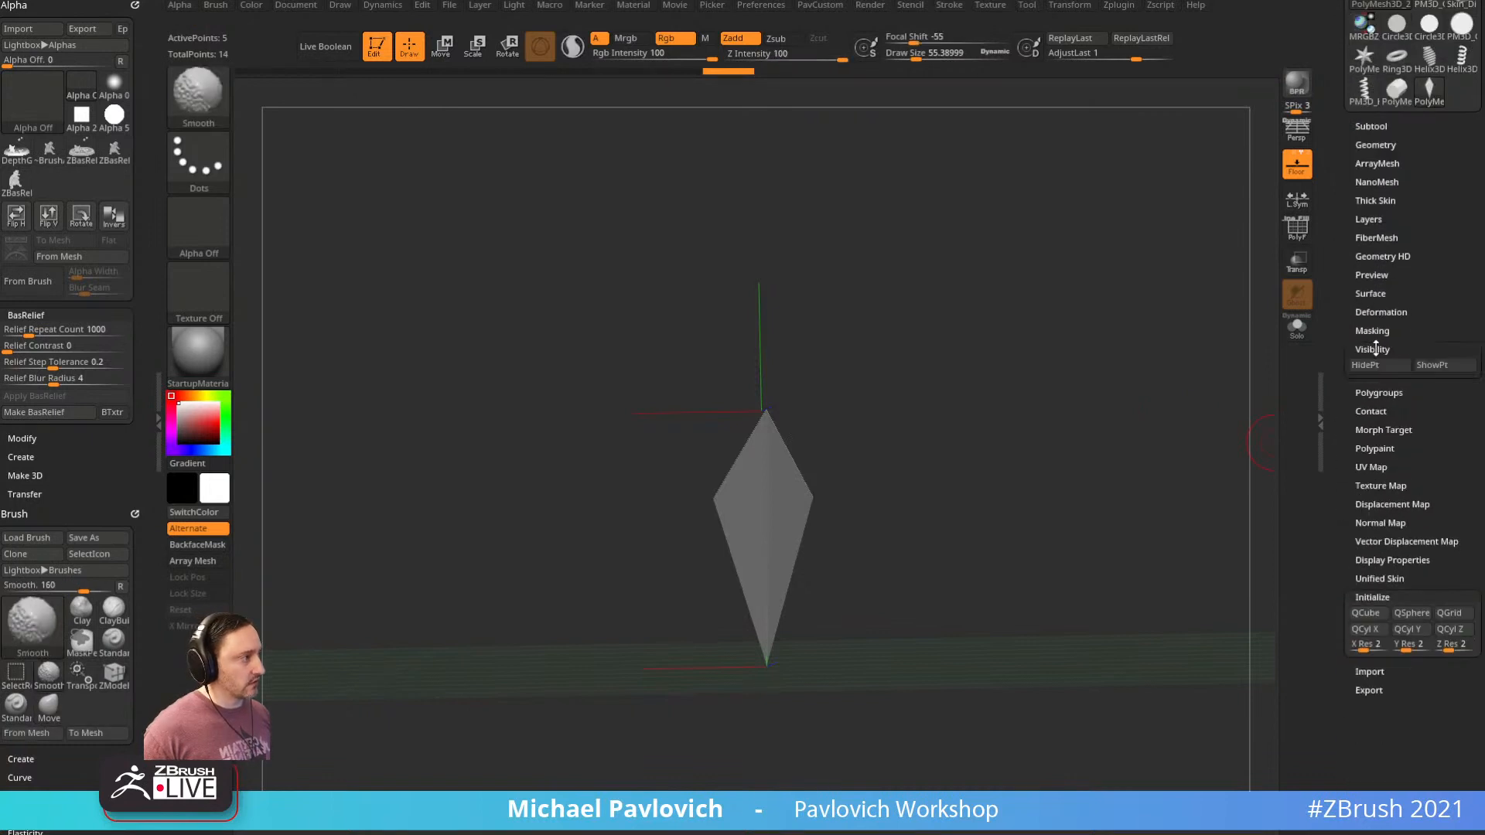
{"action": "left_click", "coordinate": [1162, 423], "text": "ctrl+shift"}
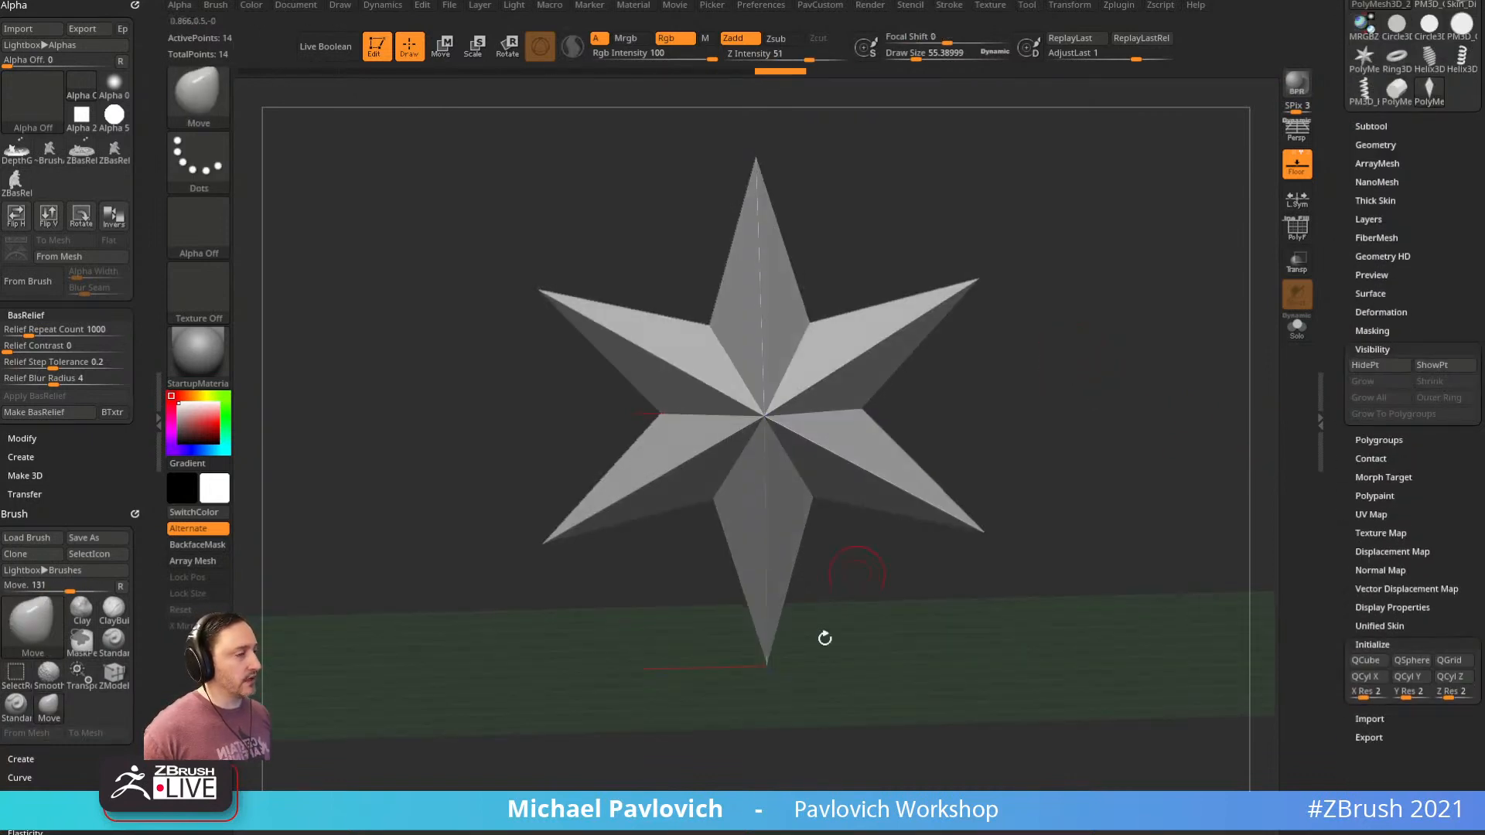
Hide the star's lowest spike with a rectangular selection and delete the hidden geometry
{"action": "left_click_drag", "start_coordinate": [889, 603], "coordinate": [709, 731], "text": "ctrl+alt+shift"}
{"action": "key", "text": "grave"}
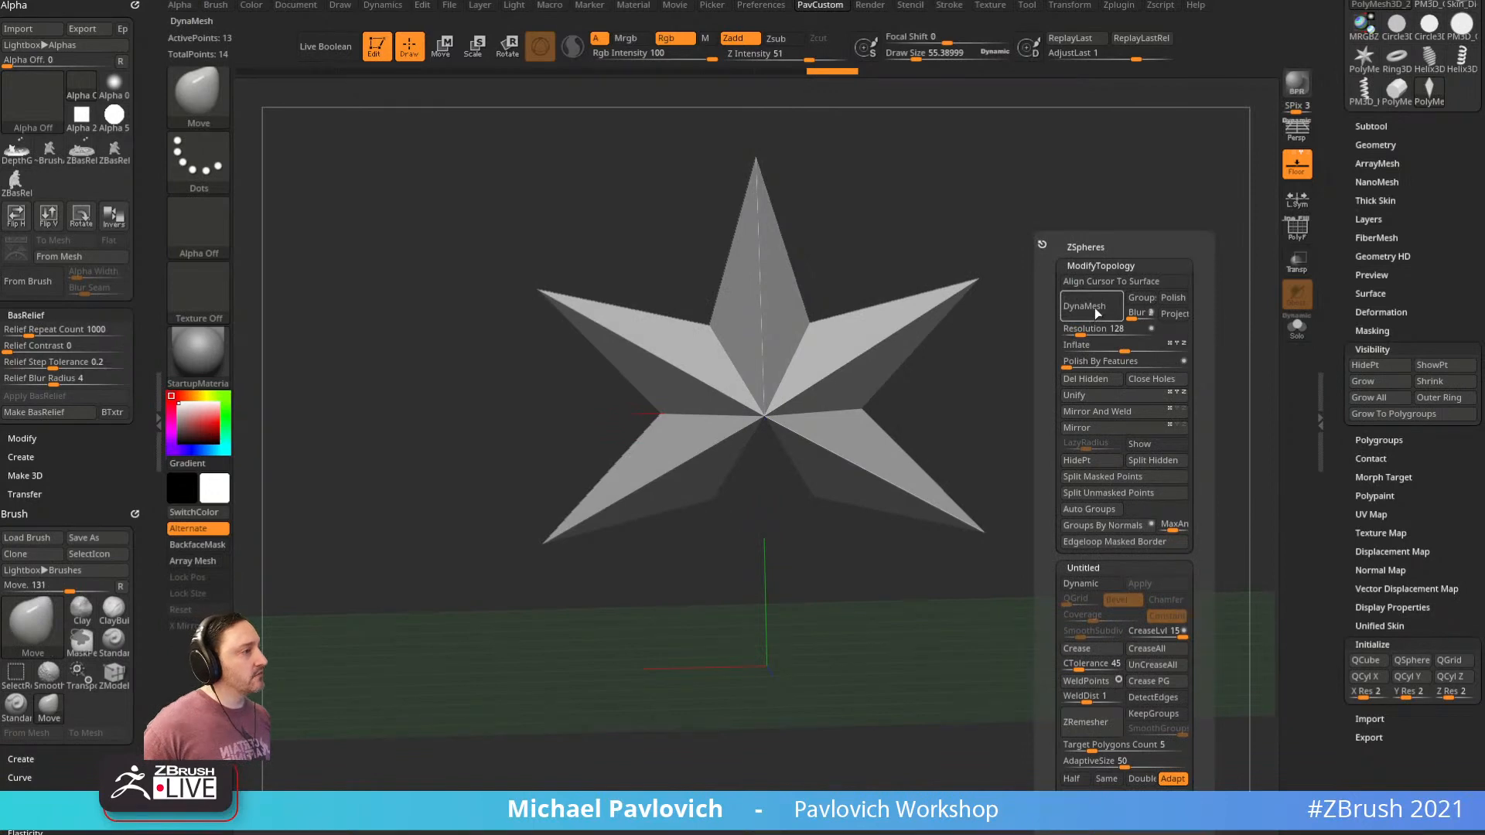
{"action": "left_click", "coordinate": [1091, 381]}
{"action": "key", "text": "grave"}
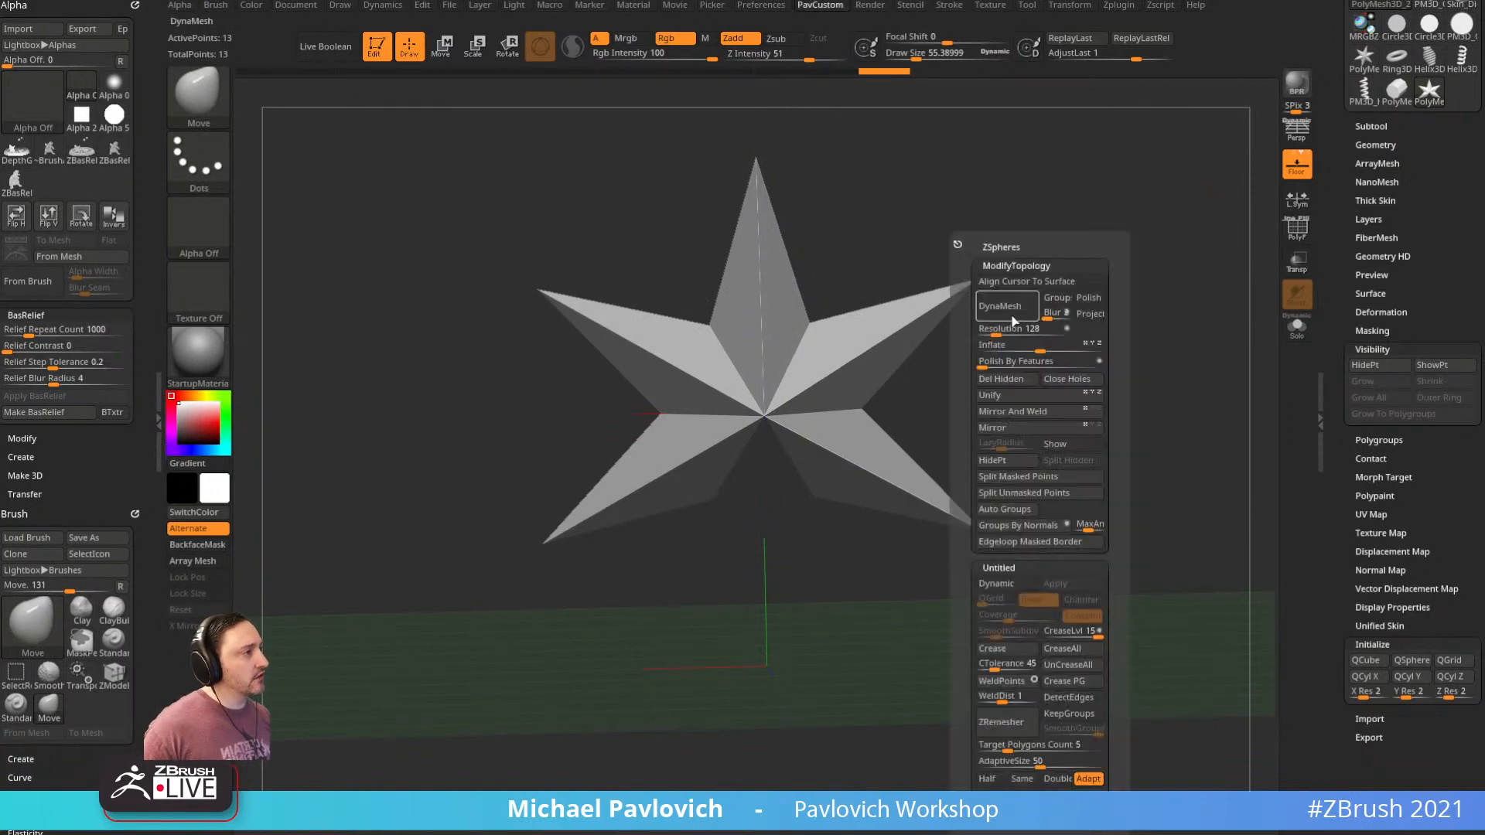
Display the star's Modify Topology options in the Geometry settings
{"action": "left_click", "coordinate": [1376, 144], "text": "shift"}
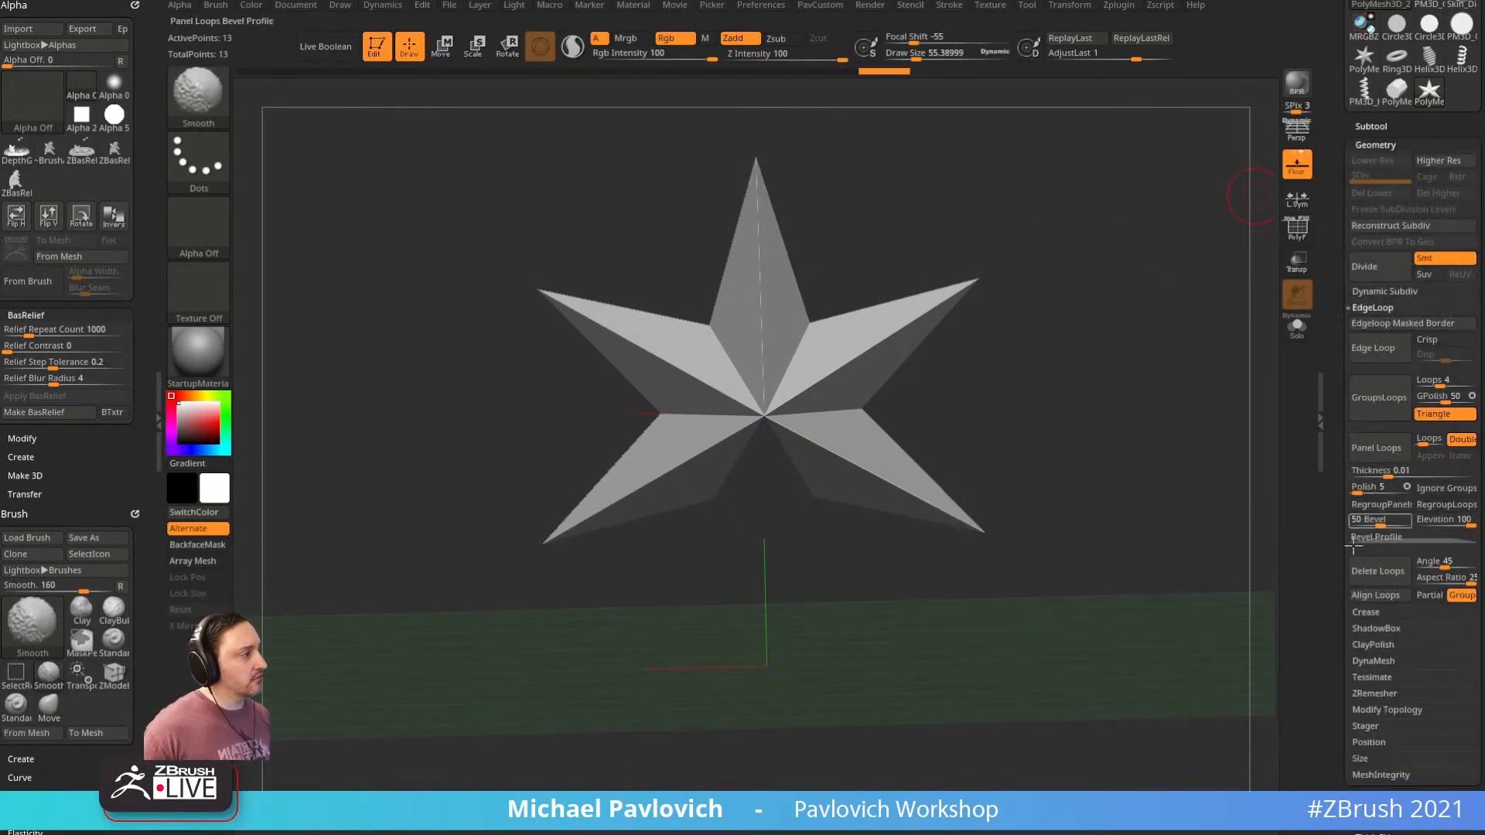
{"action": "left_click", "coordinate": [1374, 308]}
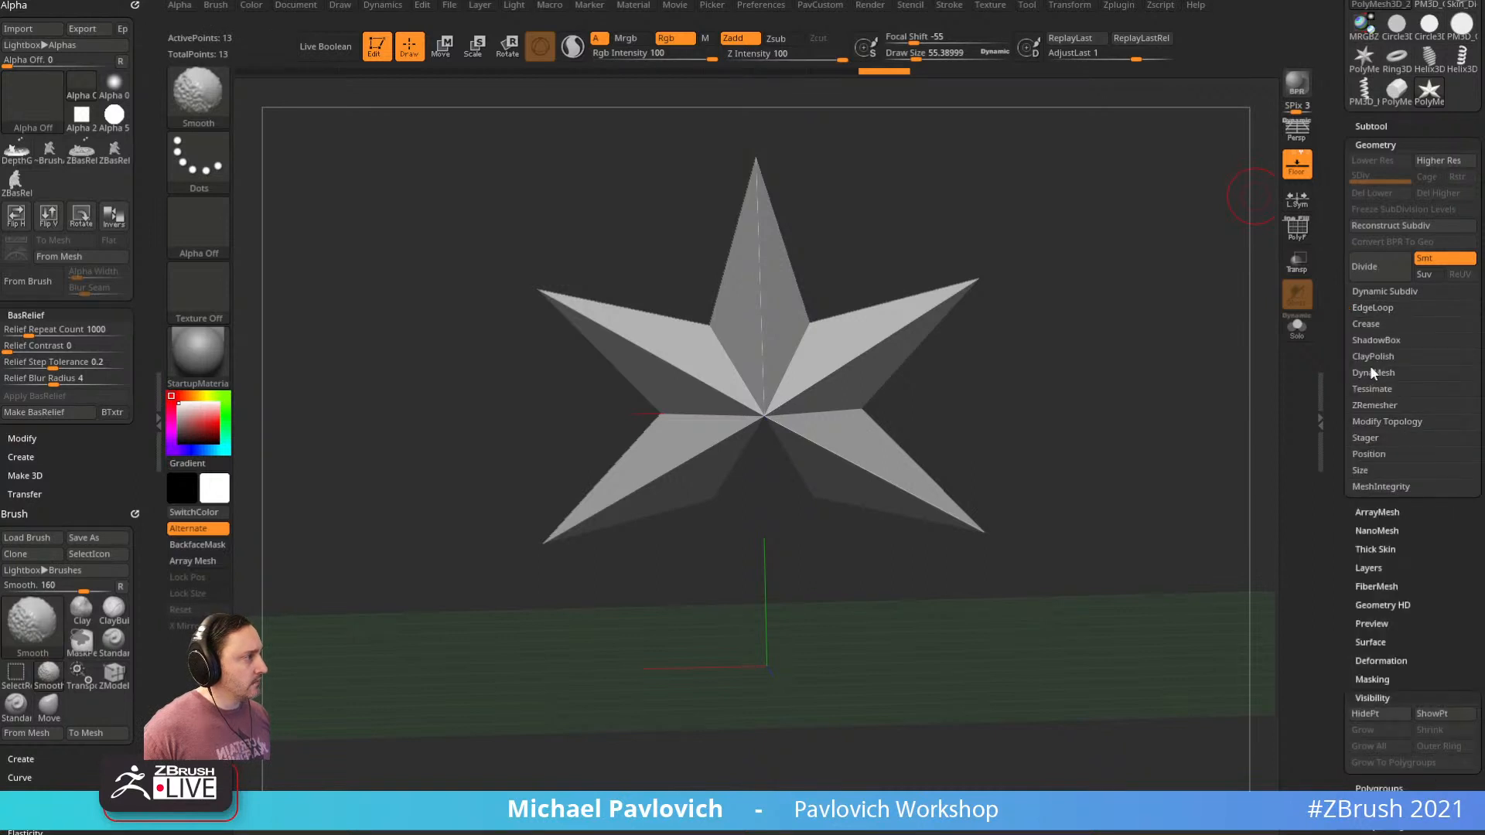
{"action": "left_click", "coordinate": [1373, 422]}
Set the draw size to about 200 and pull the star's two lower spikes down and inward like legs
{"action": "left_click_drag", "start_coordinate": [1140, 510], "coordinate": [1110, 402]}
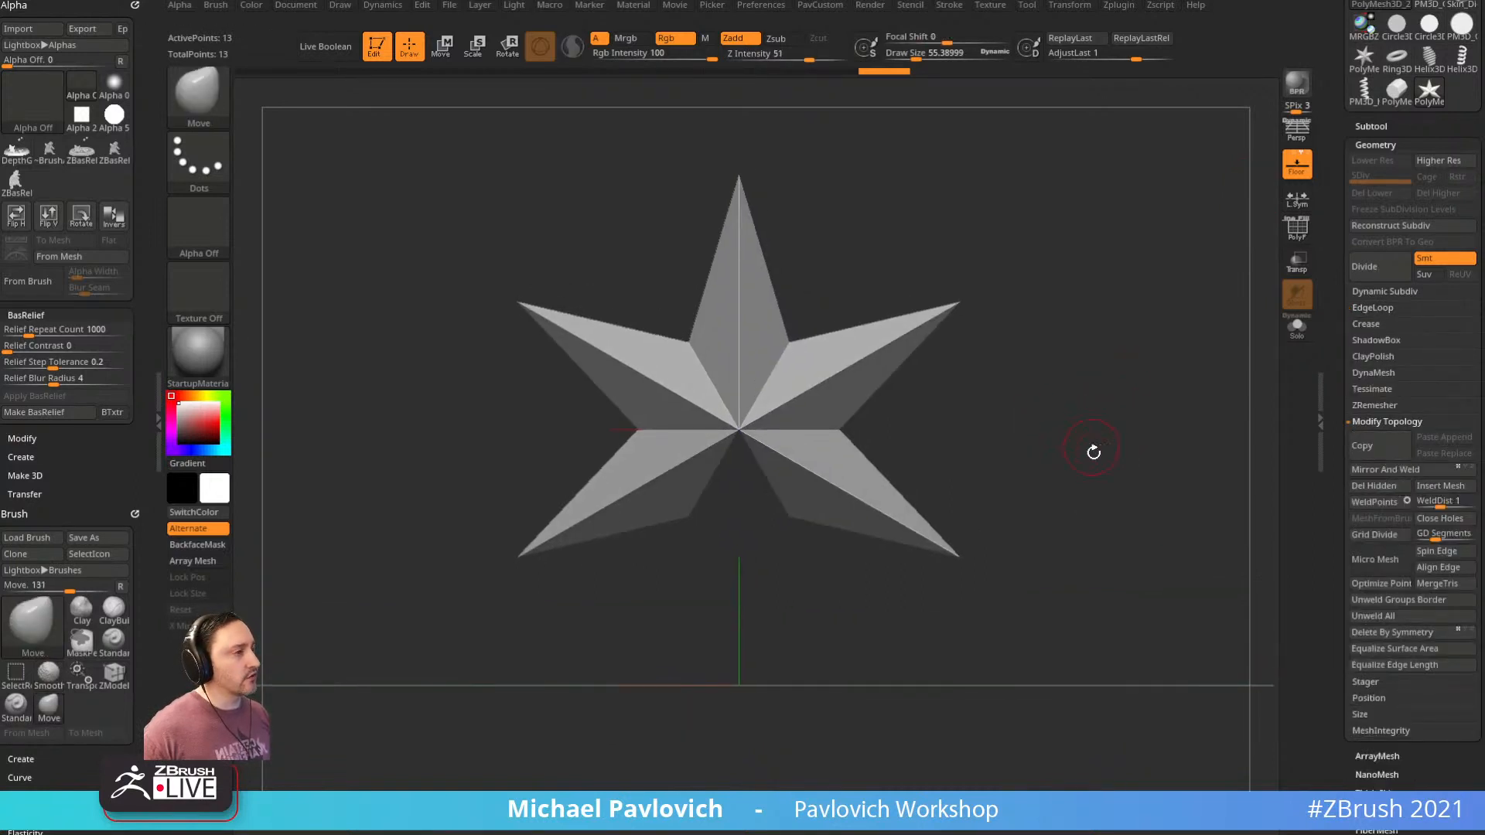
{"action": "key", "text": "f"}
{"action": "key", "text": "s"}
{"action": "left_click_drag", "start_coordinate": [1004, 492], "coordinate": [1030, 493]}
{"action": "mouse_move", "coordinate": [911, 539]}
{"action": "left_mouse_down"}
{"action": "mouse_move", "coordinate": [920, 578]}
{"action": "mouse_move", "coordinate": [832, 735]}
{"action": "left_mouse_up"}
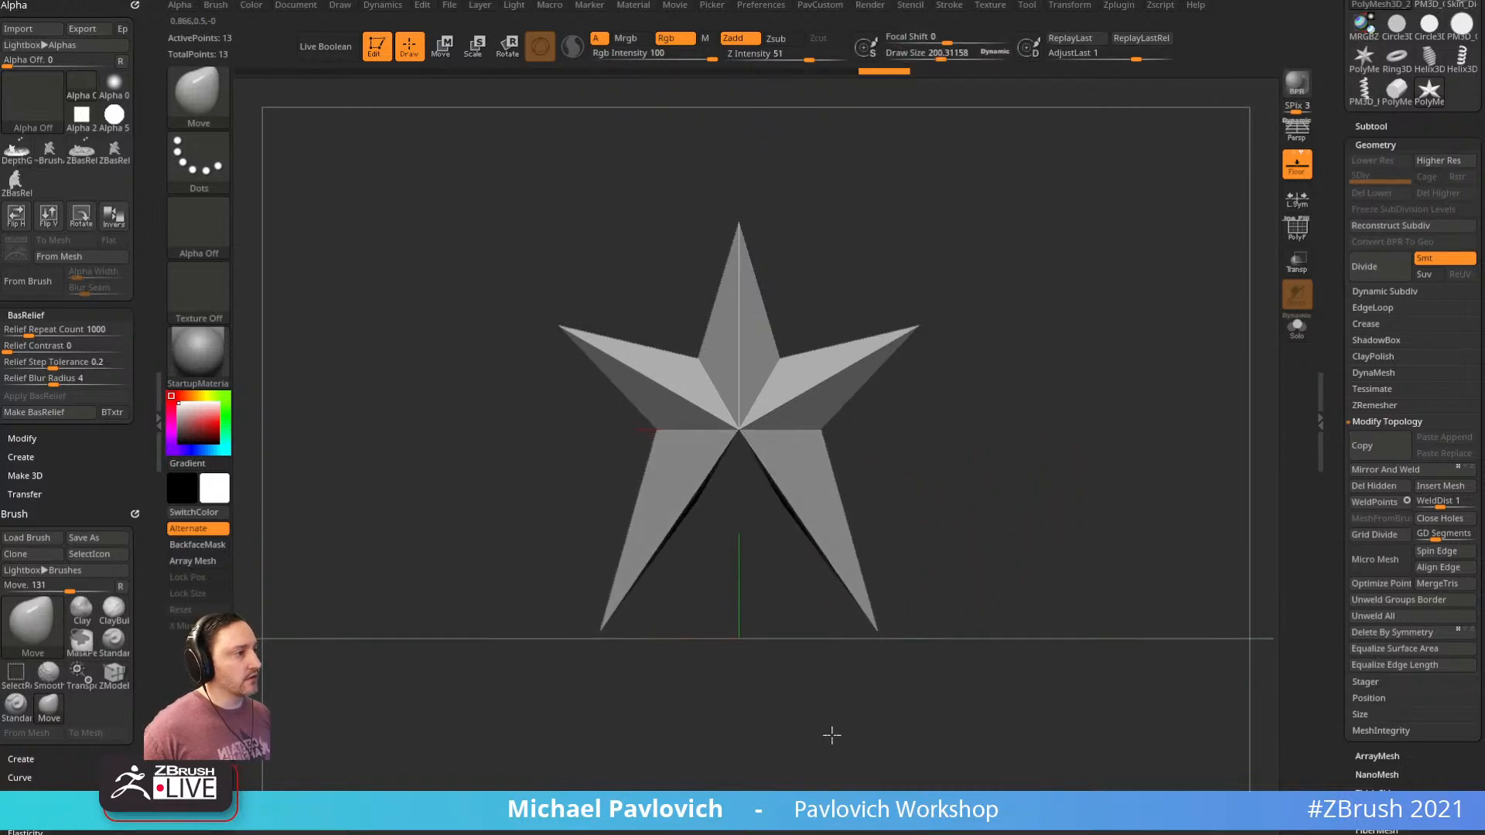
Lower the star's side spikes and top tip, and pull its centre point downward with the Move brush
{"action": "left_click_drag", "start_coordinate": [929, 375], "coordinate": [952, 454]}
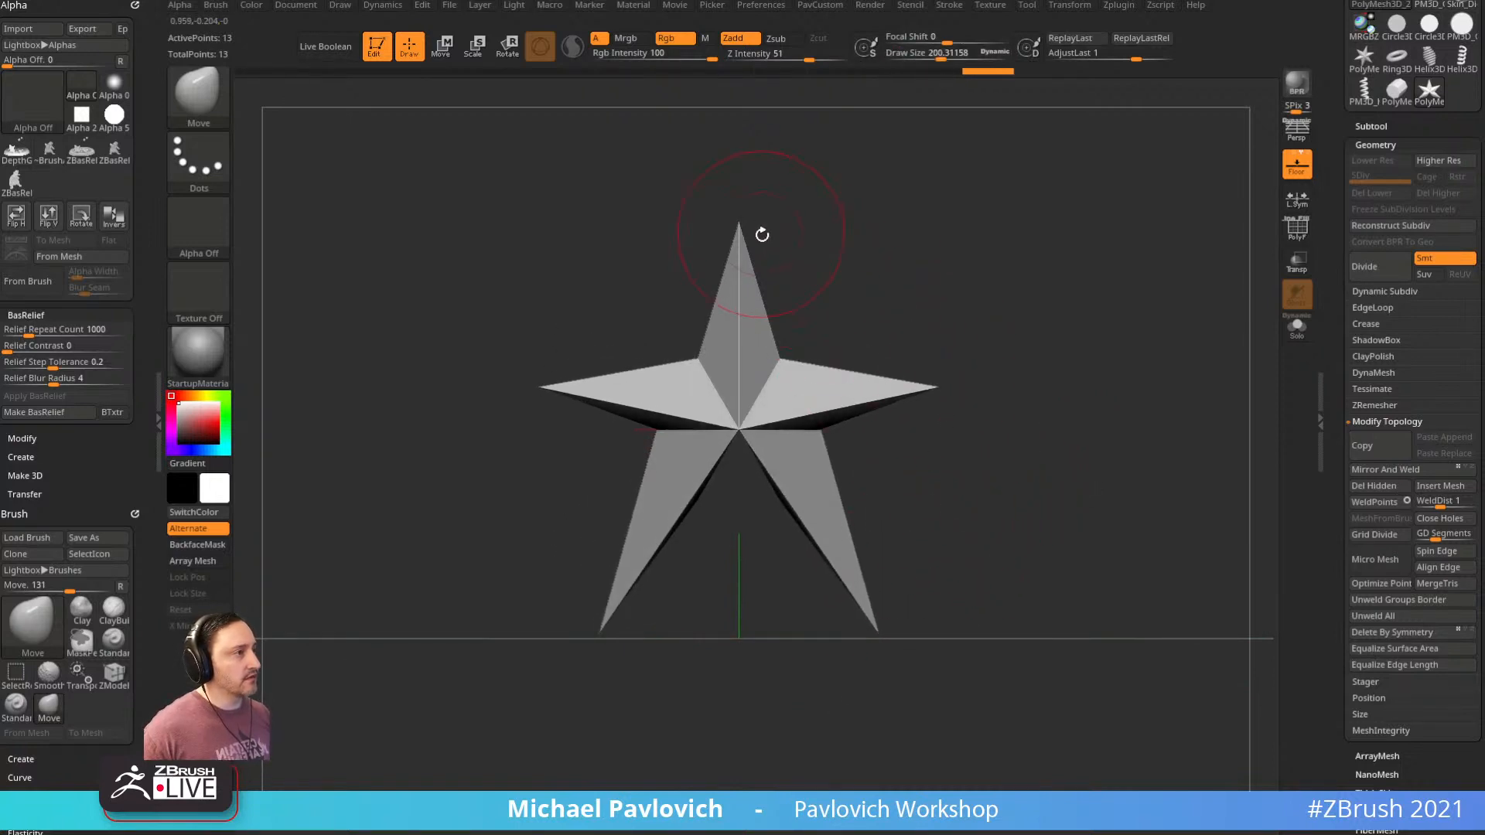
{"action": "left_click_drag", "start_coordinate": [743, 228], "coordinate": [740, 265]}
{"action": "left_click_drag", "start_coordinate": [936, 230], "coordinate": [924, 267]}
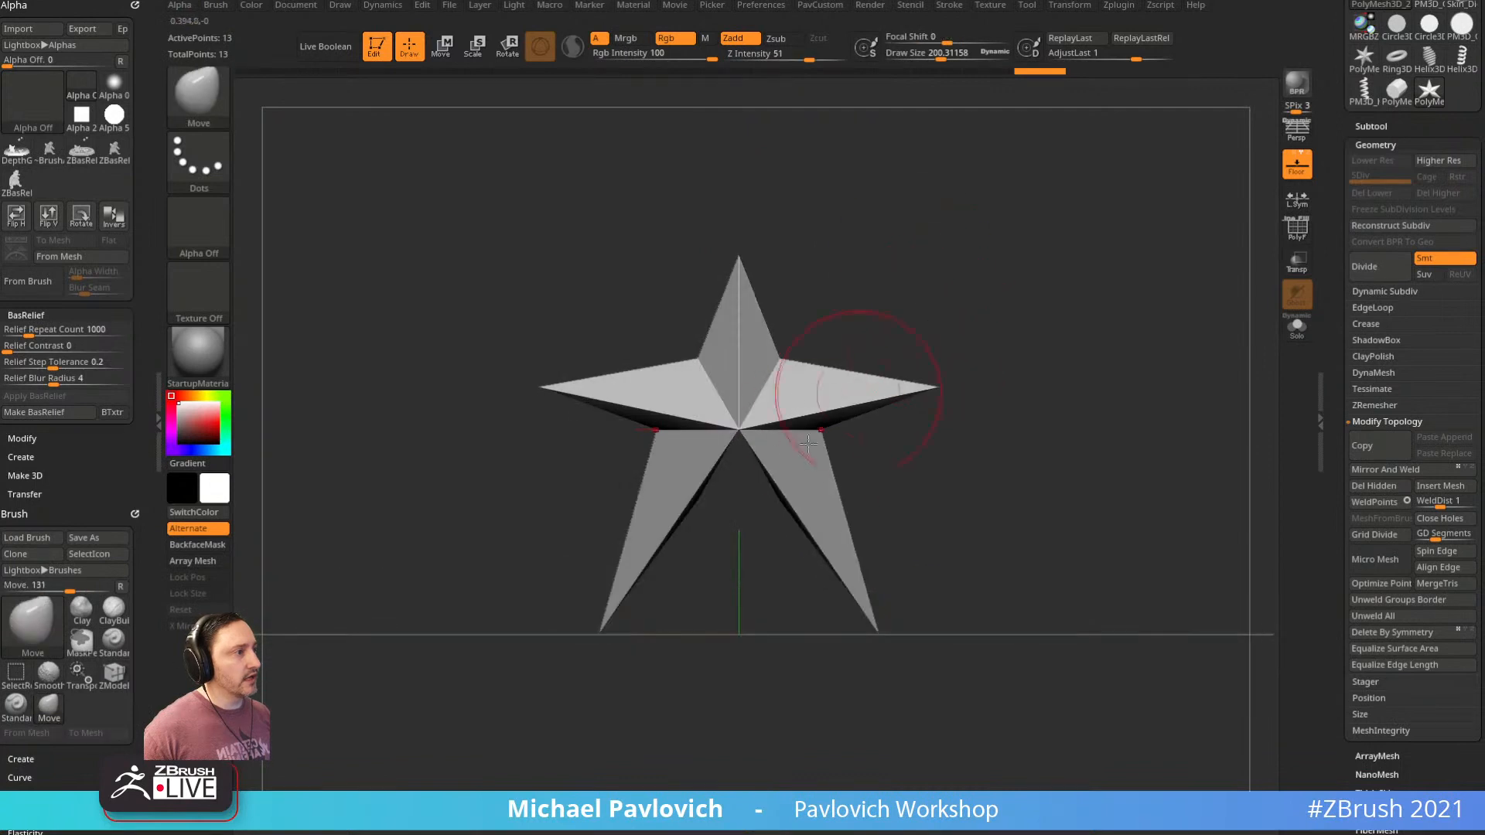
{"action": "left_click_drag", "start_coordinate": [742, 443], "coordinate": [740, 499]}
{"action": "mouse_move", "coordinate": [953, 460]}
{"action": "left_mouse_down"}
{"action": "mouse_move", "coordinate": [805, 449]}
{"action": "mouse_move", "coordinate": [792, 500]}
{"action": "left_mouse_up"}
{"action": "left_click_drag", "start_coordinate": [985, 333], "coordinate": [1102, 336], "text": "shift"}
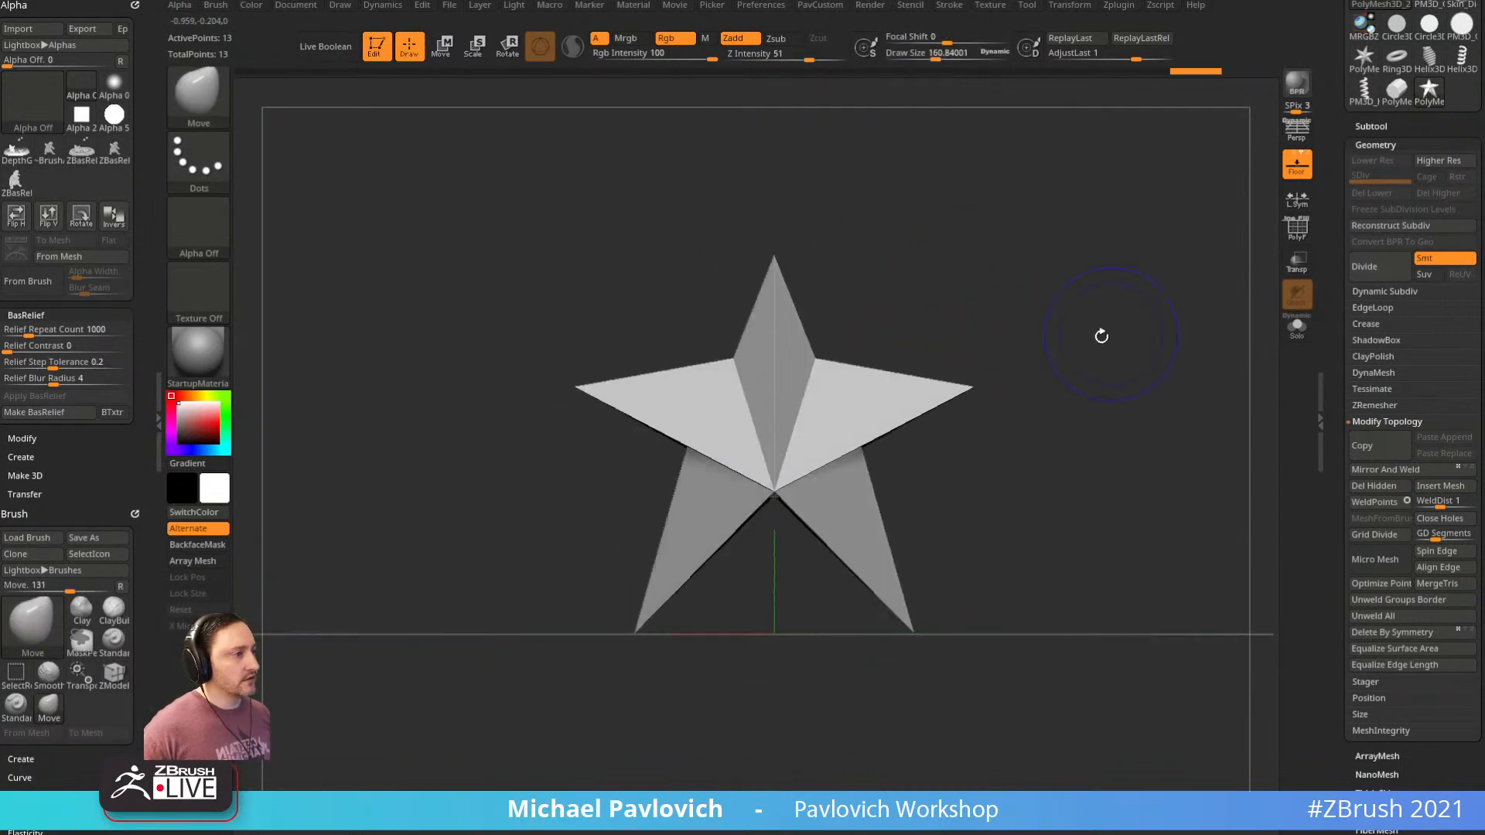
At a draw size of about 95, move the inner corners above the legs outward and down, and show the PolyFrame
{"action": "left_click_drag", "start_coordinate": [1055, 412], "coordinate": [984, 374]}
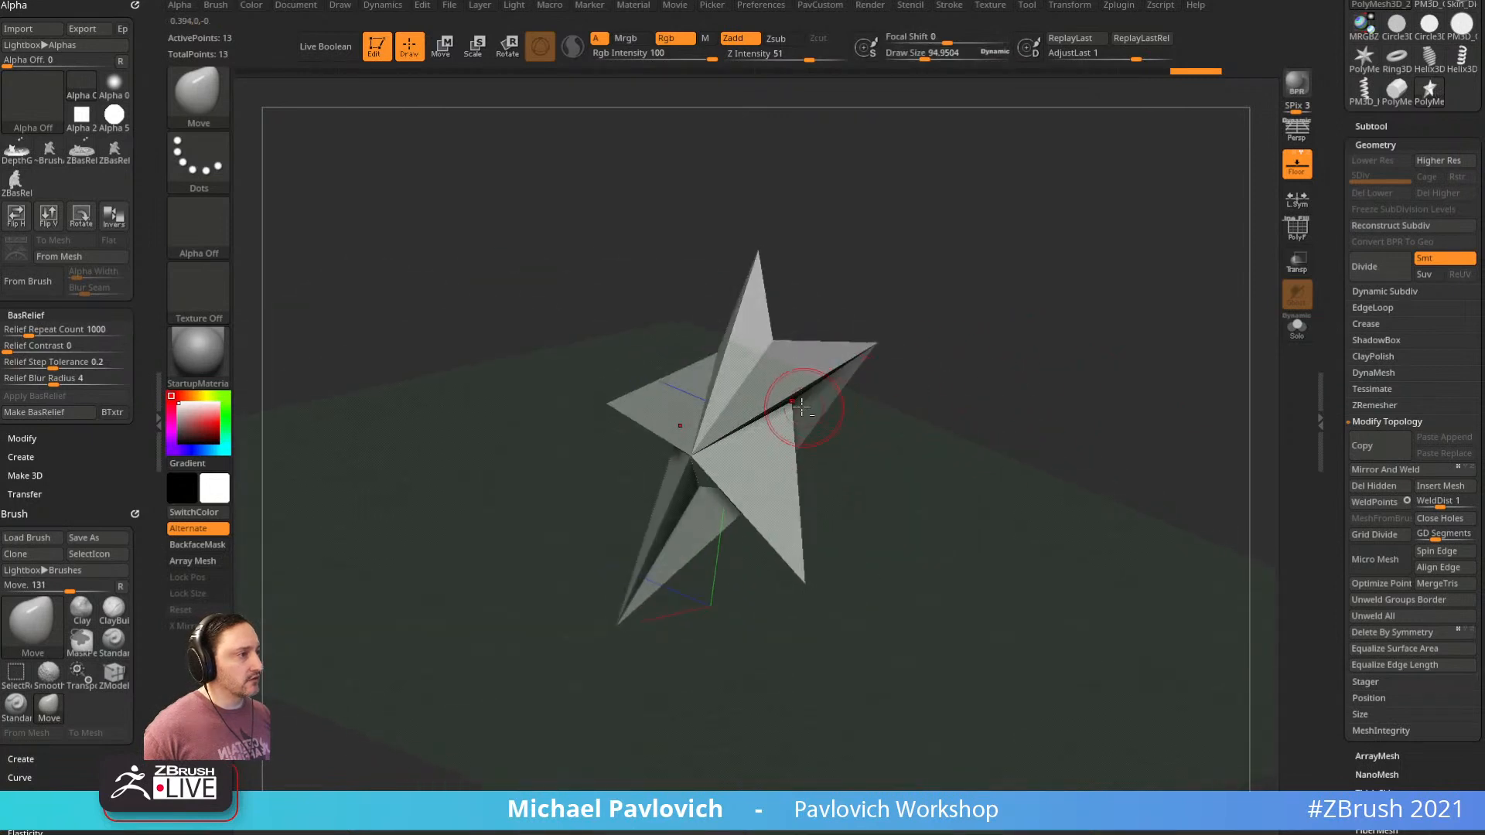
{"action": "left_click_drag", "start_coordinate": [814, 483], "coordinate": [959, 442], "text": "shift"}
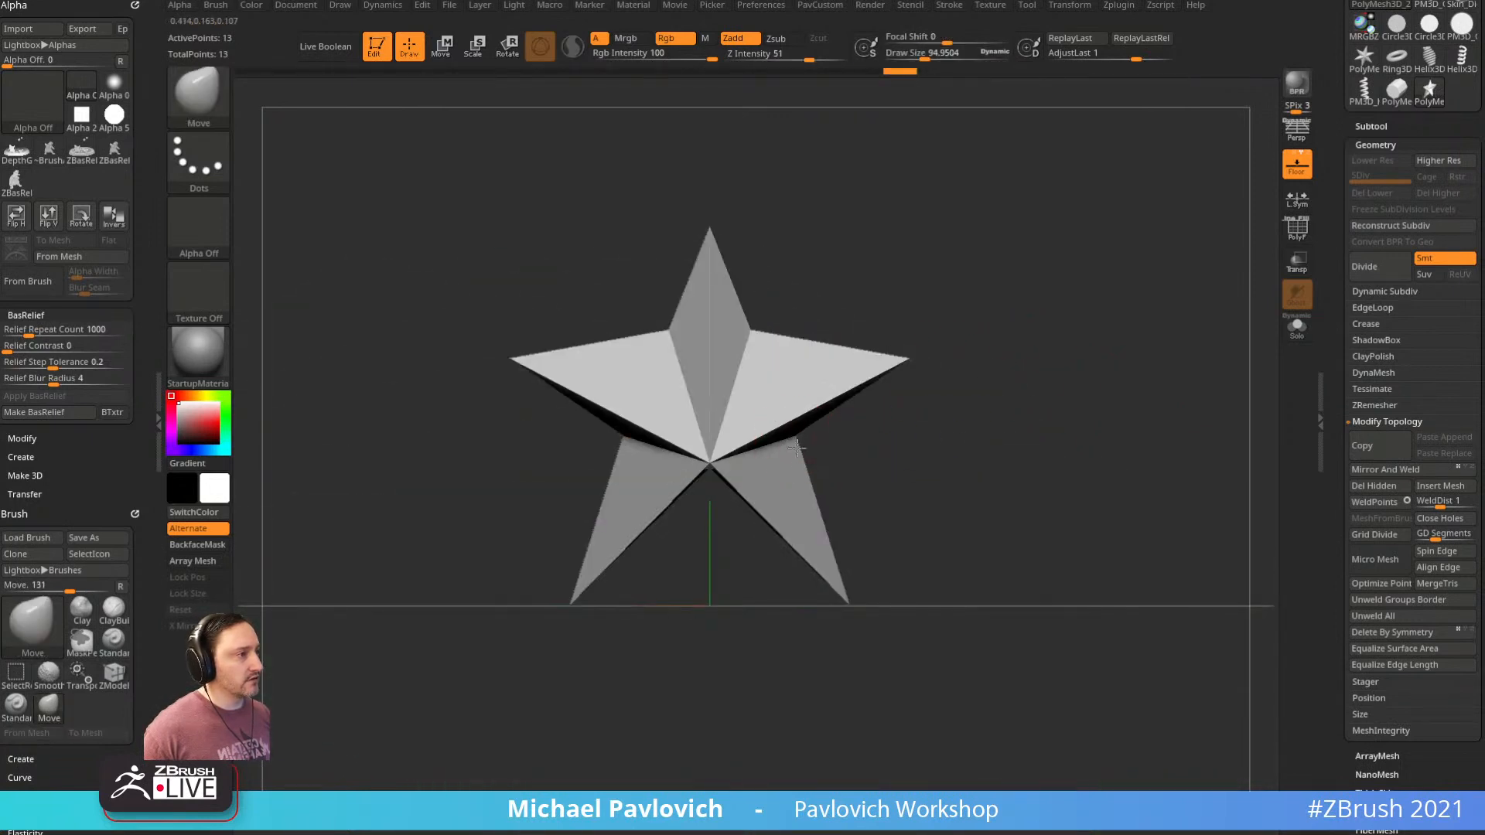
{"action": "left_click_drag", "start_coordinate": [797, 448], "coordinate": [830, 482]}
{"action": "mouse_move", "coordinate": [1073, 417]}
{"action": "left_mouse_down"}
{"action": "mouse_move", "coordinate": [975, 404]}
{"action": "mouse_move", "coordinate": [1060, 434]}
{"action": "mouse_move", "coordinate": [1091, 382]}
{"action": "left_mouse_up"}
{"action": "mouse_move", "coordinate": [1245, 278]}
{"action": "left_mouse_down"}
{"action": "mouse_move", "coordinate": [1114, 356]}
{"action": "mouse_move", "coordinate": [1139, 336]}
{"action": "left_mouse_up"}
{"action": "key", "text": "shift+f"}
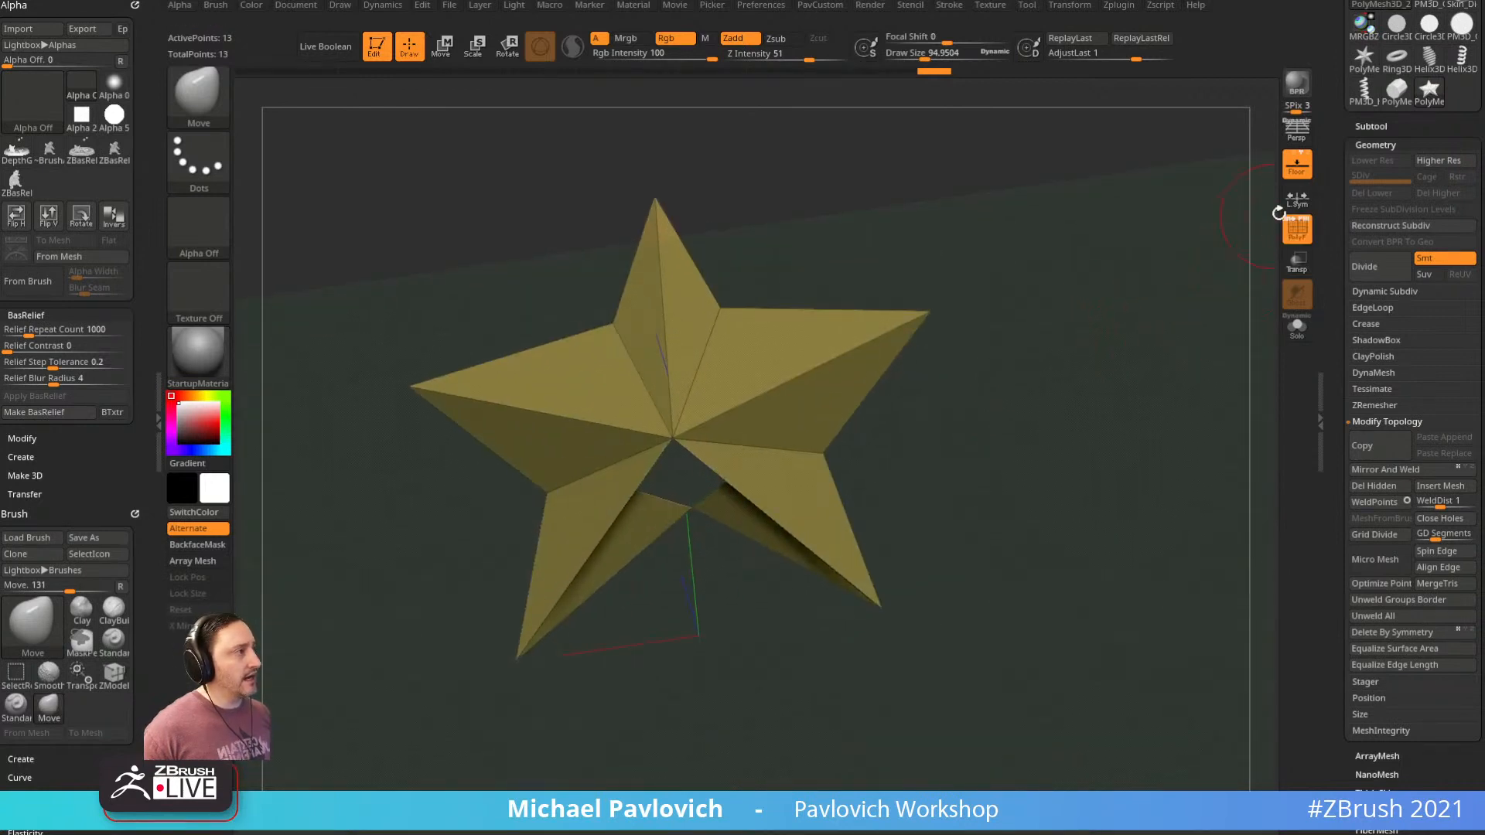
{"action": "left_click_drag", "start_coordinate": [1161, 281], "coordinate": [1147, 317]}
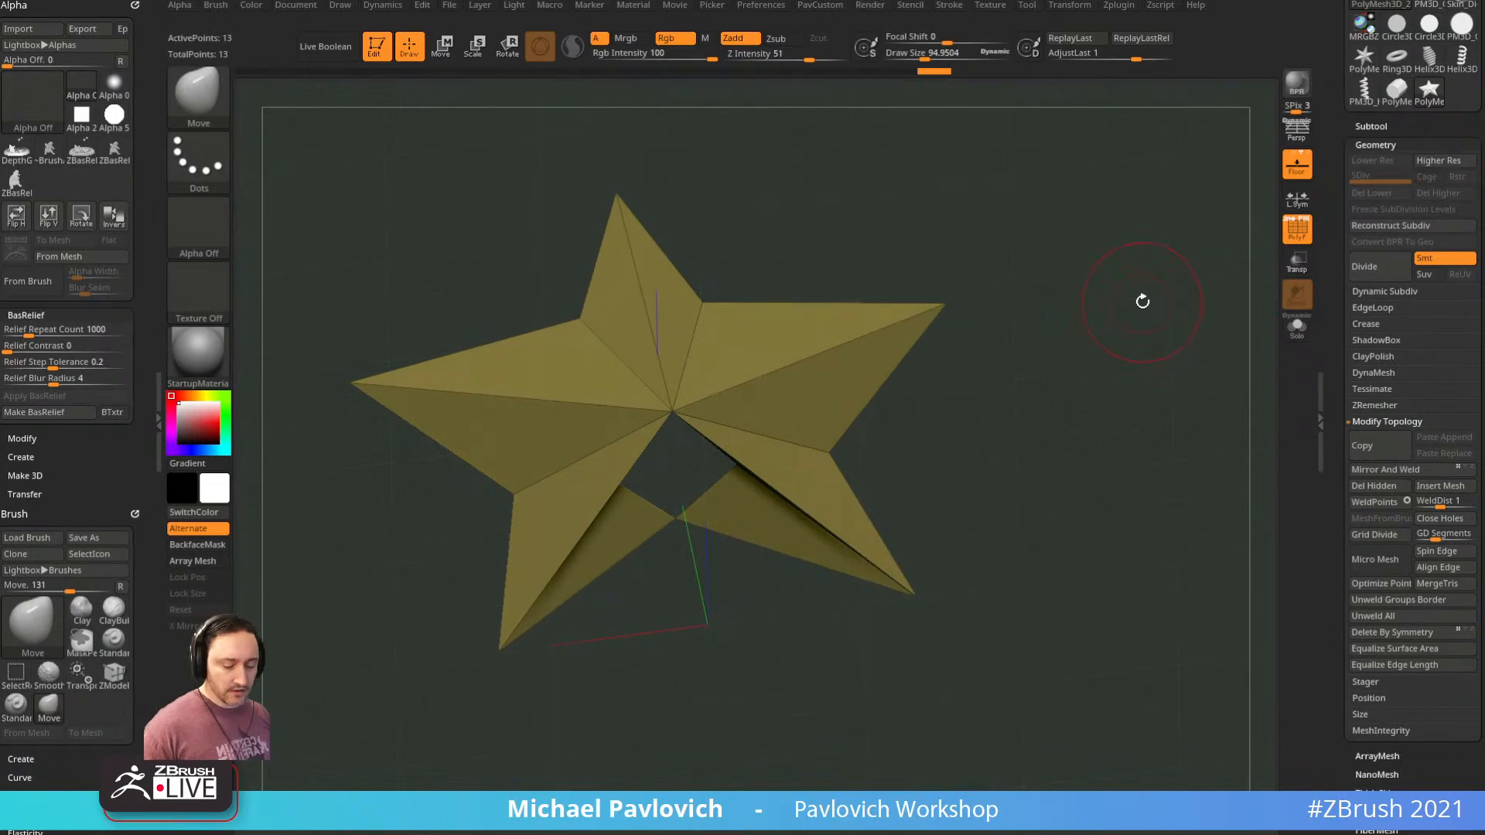
{"action": "key", "text": "b"}
{"action": "key", "text": "z"}
{"action": "key", "text": "m"}
{"action": "mouse_move", "coordinate": [975, 449]}
{"action": "left_mouse_down"}
{"action": "mouse_move", "coordinate": [1044, 382]}
{"action": "mouse_move", "coordinate": [996, 404]}
{"action": "left_mouse_up"}
Pull the open inner points between the legs towards each other using the Move brush at a draw size of about 62
{"action": "key", "text": "b"}
{"action": "key", "text": "m"}
{"action": "key", "text": "v"}
{"action": "left_click_drag", "start_coordinate": [681, 494], "coordinate": [611, 503]}
{"action": "mouse_move", "coordinate": [998, 342]}
{"action": "left_mouse_down"}
{"action": "mouse_move", "coordinate": [955, 281]}
{"action": "mouse_move", "coordinate": [993, 348]}
{"action": "left_mouse_up"}
{"action": "right_click_drag", "start_coordinate": [717, 455], "coordinate": [684, 503], "text": "ctrl"}
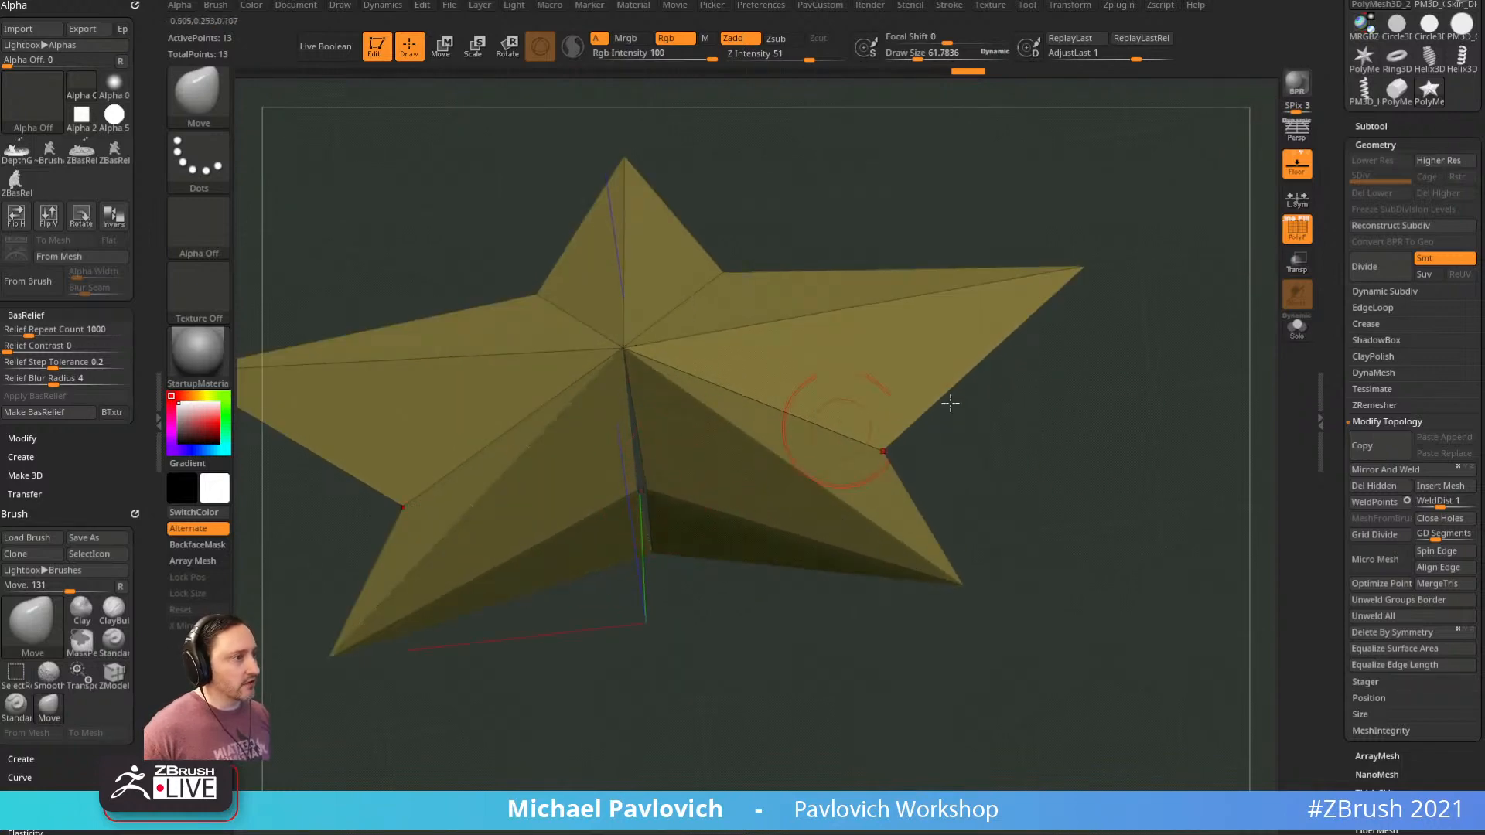
Weld the star's neighbouring points with a weld distance of 27.55, and hide the floor grid
{"action": "scroll", "coordinate": [1384, 437], "scroll_direction": "down", "scroll_amount": 2}
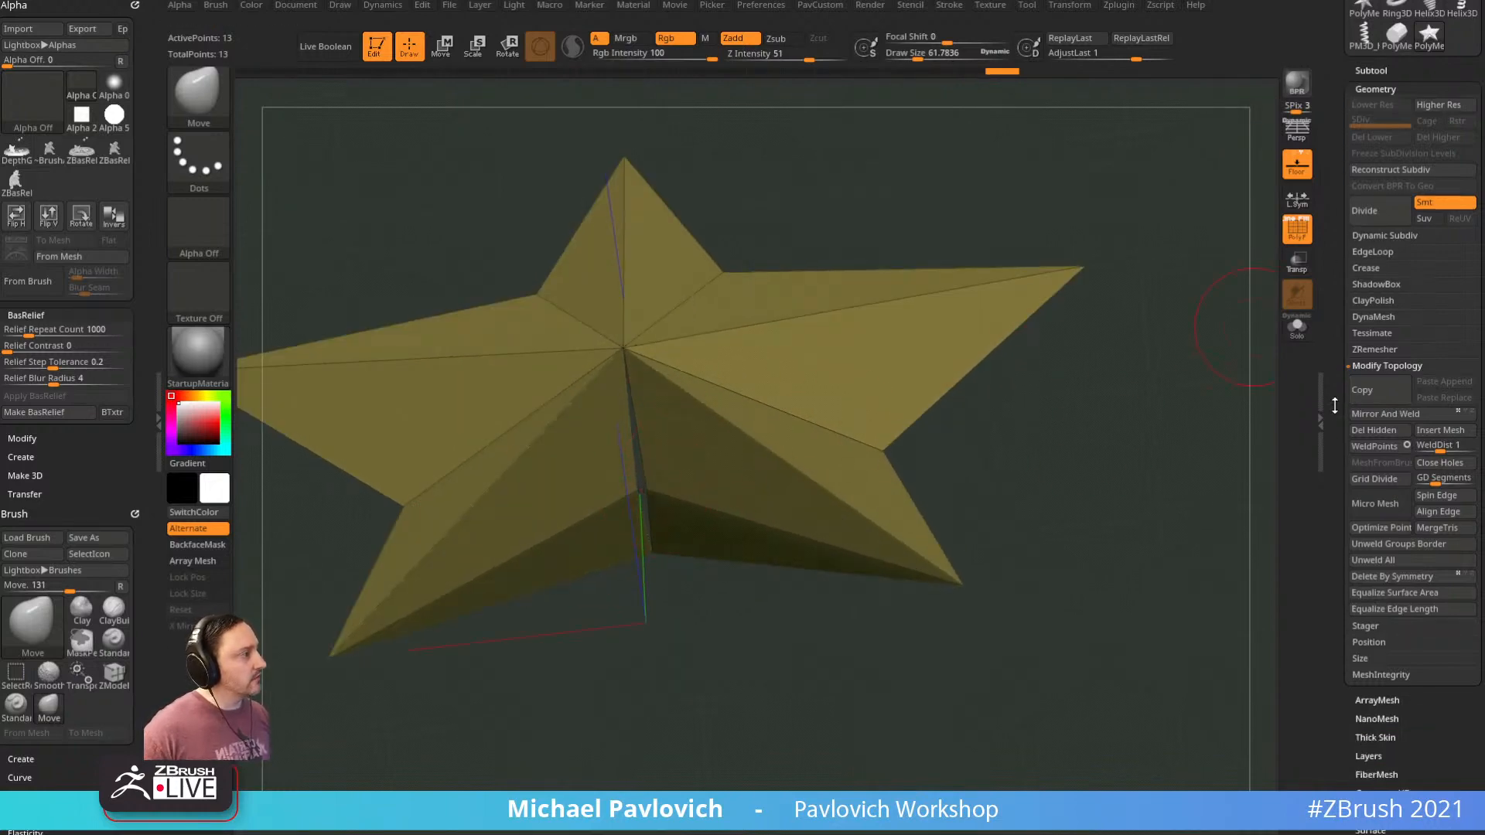
{"action": "left_click", "coordinate": [1382, 437]}
{"action": "right_click_drag", "start_coordinate": [1118, 398], "coordinate": [1112, 358], "text": "ctrl"}
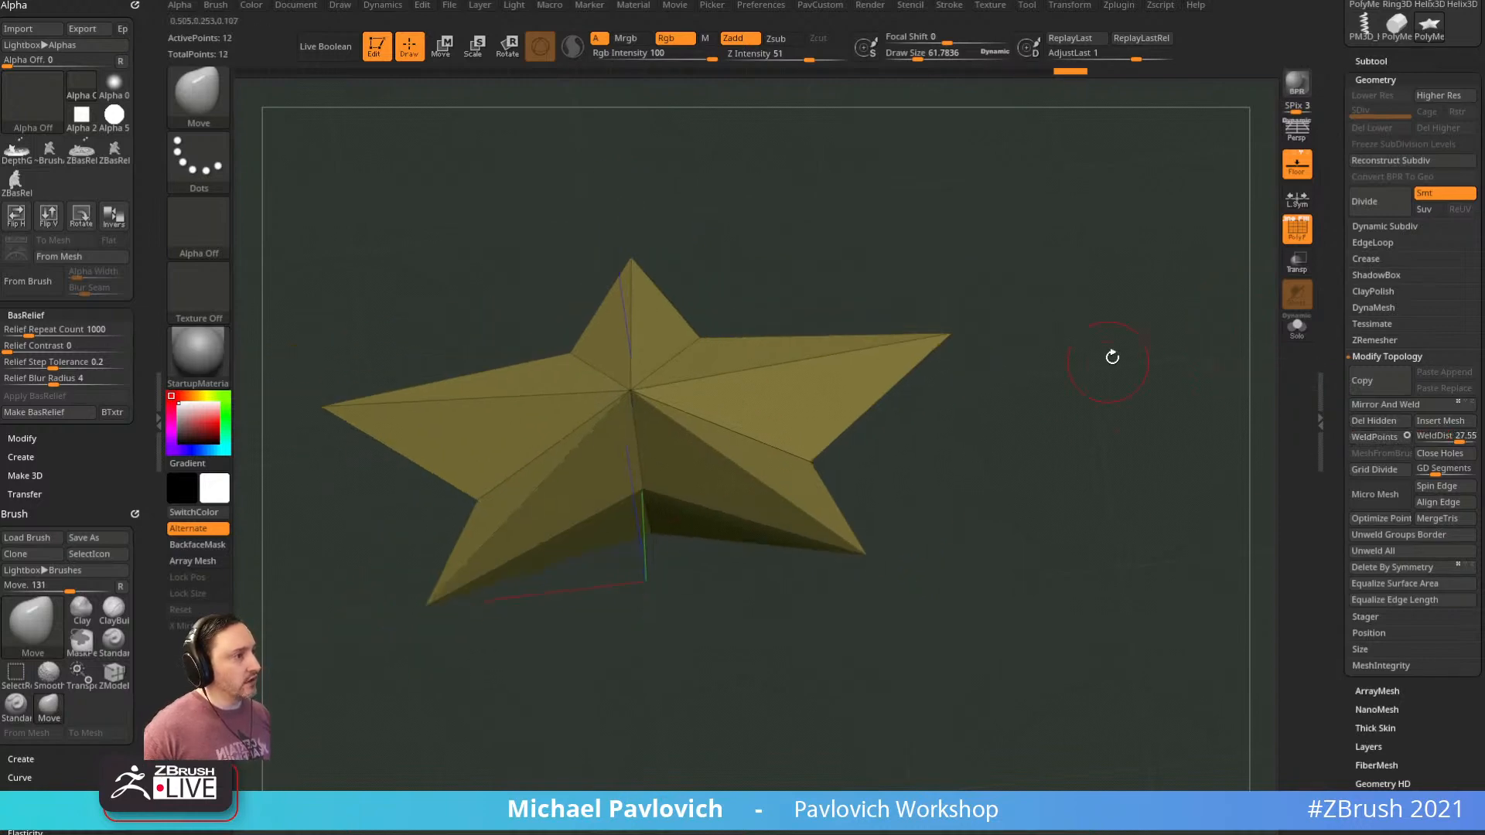
{"action": "left_click", "coordinate": [1298, 172]}
{"action": "left_click_drag", "start_coordinate": [1137, 285], "coordinate": [1127, 361], "text": "shift"}
{"action": "left_click_drag", "start_coordinate": [1068, 239], "coordinate": [1121, 249]}
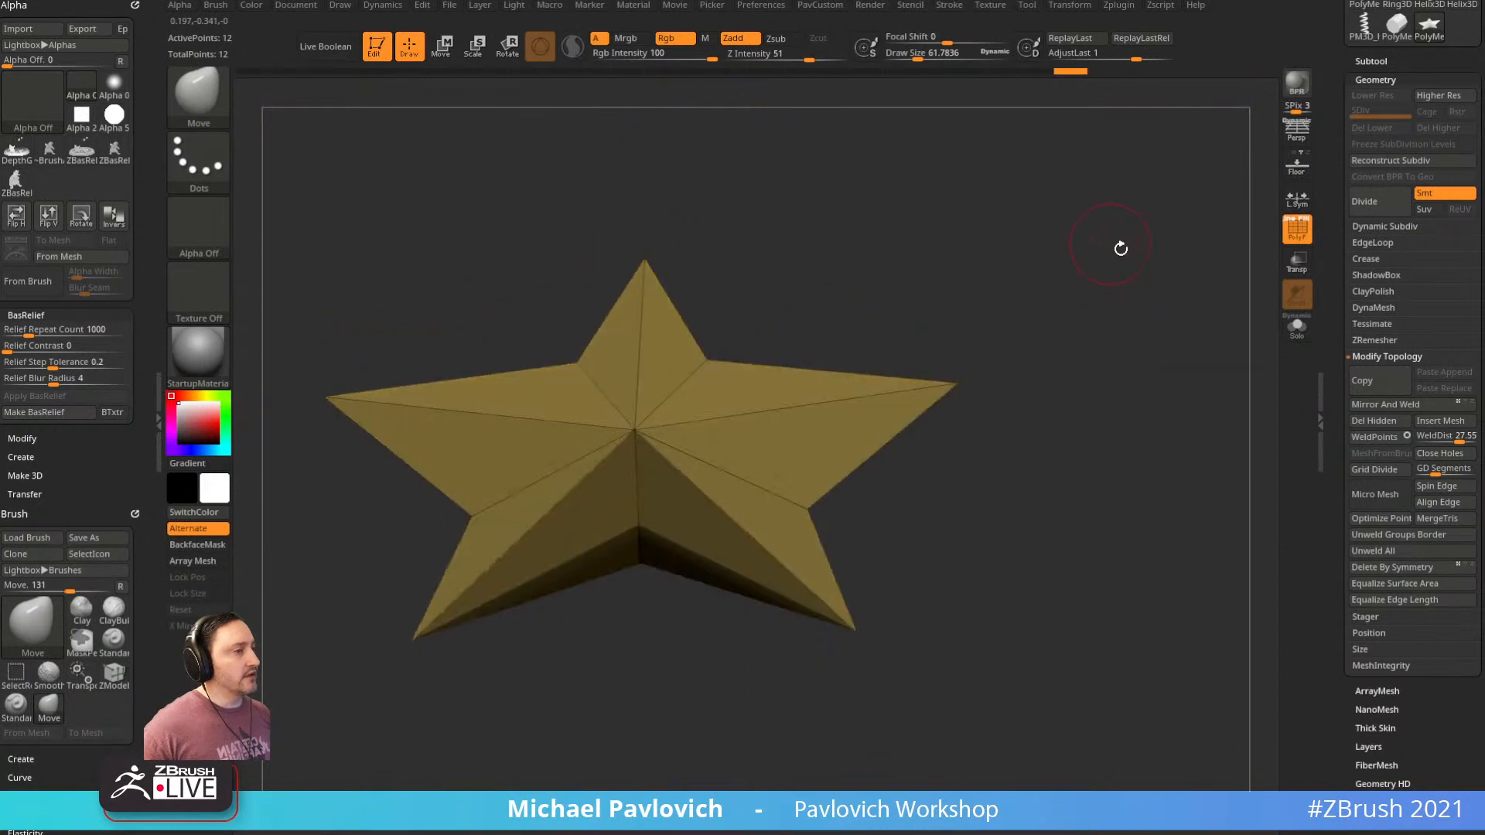
Undo the point weld and close the holes in the star mesh instead
{"action": "key", "text": "ctrl+z"}
{"action": "key", "text": "ctrl+z"}
{"action": "left_click_drag", "start_coordinate": [1090, 354], "coordinate": [1070, 308]}
{"action": "key", "text": "space"}
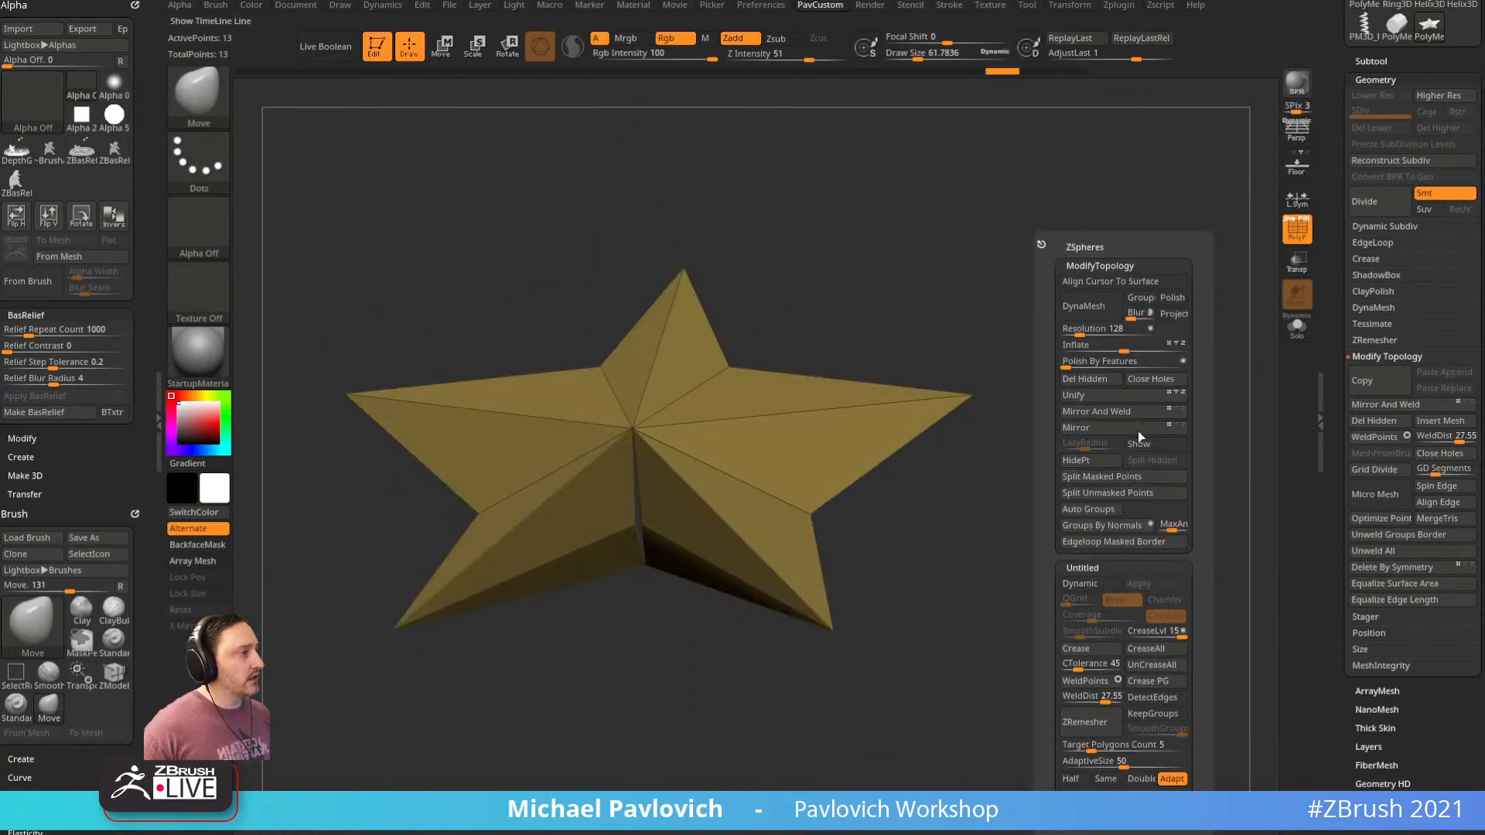
{"action": "left_click", "coordinate": [1145, 381]}
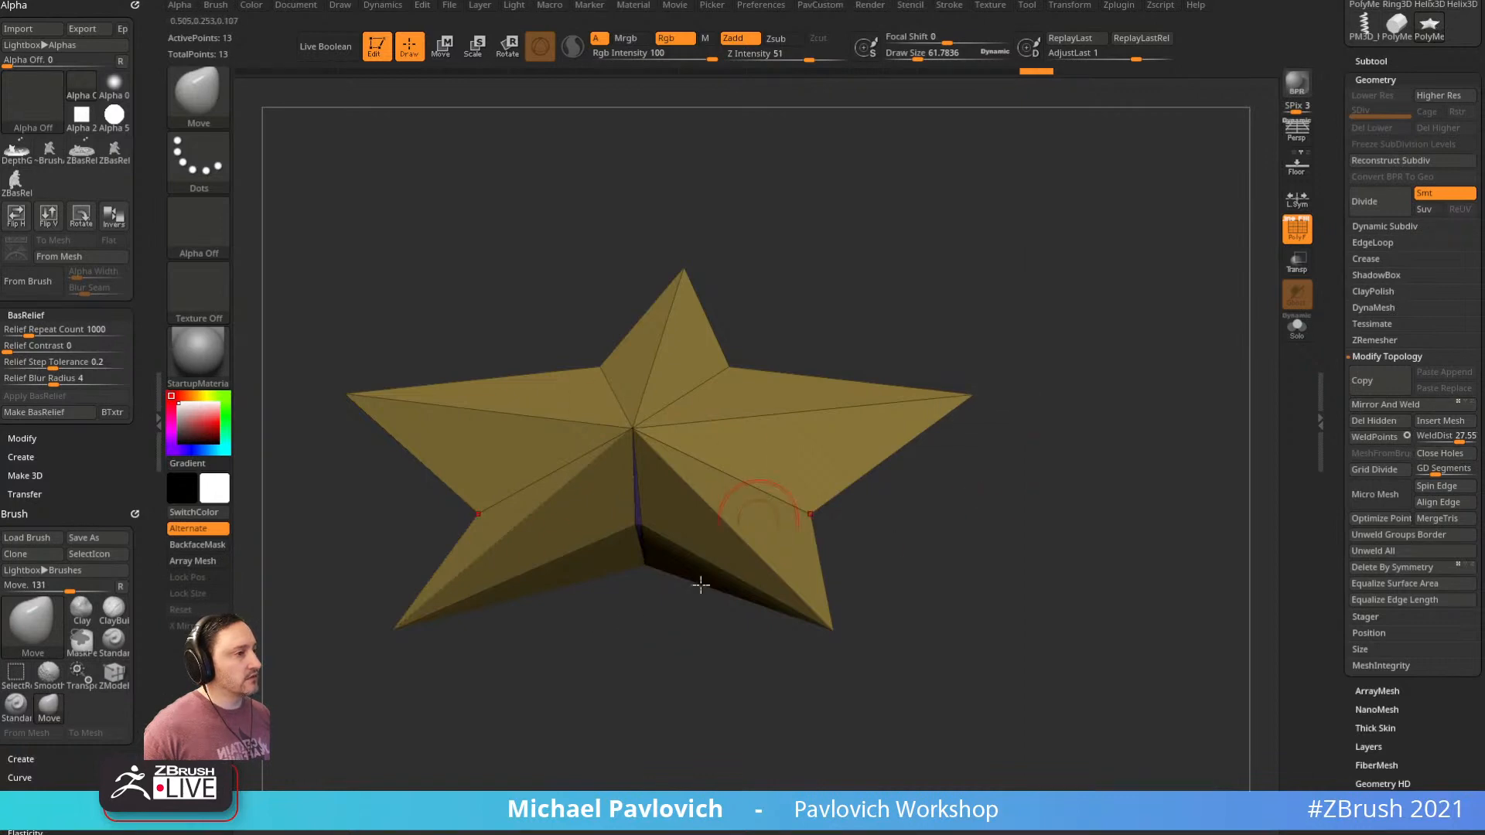
Set the draw size to about 21 and adjust the star's side tips and inner corners with small Move strokes
{"action": "mouse_move", "coordinate": [1080, 275]}
{"action": "left_mouse_down"}
{"action": "mouse_move", "coordinate": [1114, 371]}
{"action": "mouse_move", "coordinate": [1067, 384]}
{"action": "left_mouse_up"}
{"action": "key", "text": "s"}
{"action": "left_click_drag", "start_coordinate": [582, 508], "coordinate": [559, 491]}
{"action": "mouse_move", "coordinate": [407, 376]}
{"action": "left_mouse_down"}
{"action": "mouse_move", "coordinate": [445, 359]}
{"action": "mouse_move", "coordinate": [427, 383]}
{"action": "left_mouse_up"}
{"action": "mouse_move", "coordinate": [599, 338]}
{"action": "left_mouse_down"}
{"action": "mouse_move", "coordinate": [605, 369]}
{"action": "mouse_move", "coordinate": [599, 353]}
{"action": "left_mouse_up"}
{"action": "mouse_move", "coordinate": [652, 212]}
{"action": "left_mouse_down"}
{"action": "mouse_move", "coordinate": [654, 235]}
{"action": "mouse_move", "coordinate": [981, 309]}
{"action": "mouse_move", "coordinate": [835, 318]}
{"action": "mouse_move", "coordinate": [1021, 291]}
{"action": "mouse_move", "coordinate": [1006, 370]}
{"action": "left_mouse_up"}
Convert the star to a DynaMesh at resolution 128
{"action": "key", "text": "shift"}
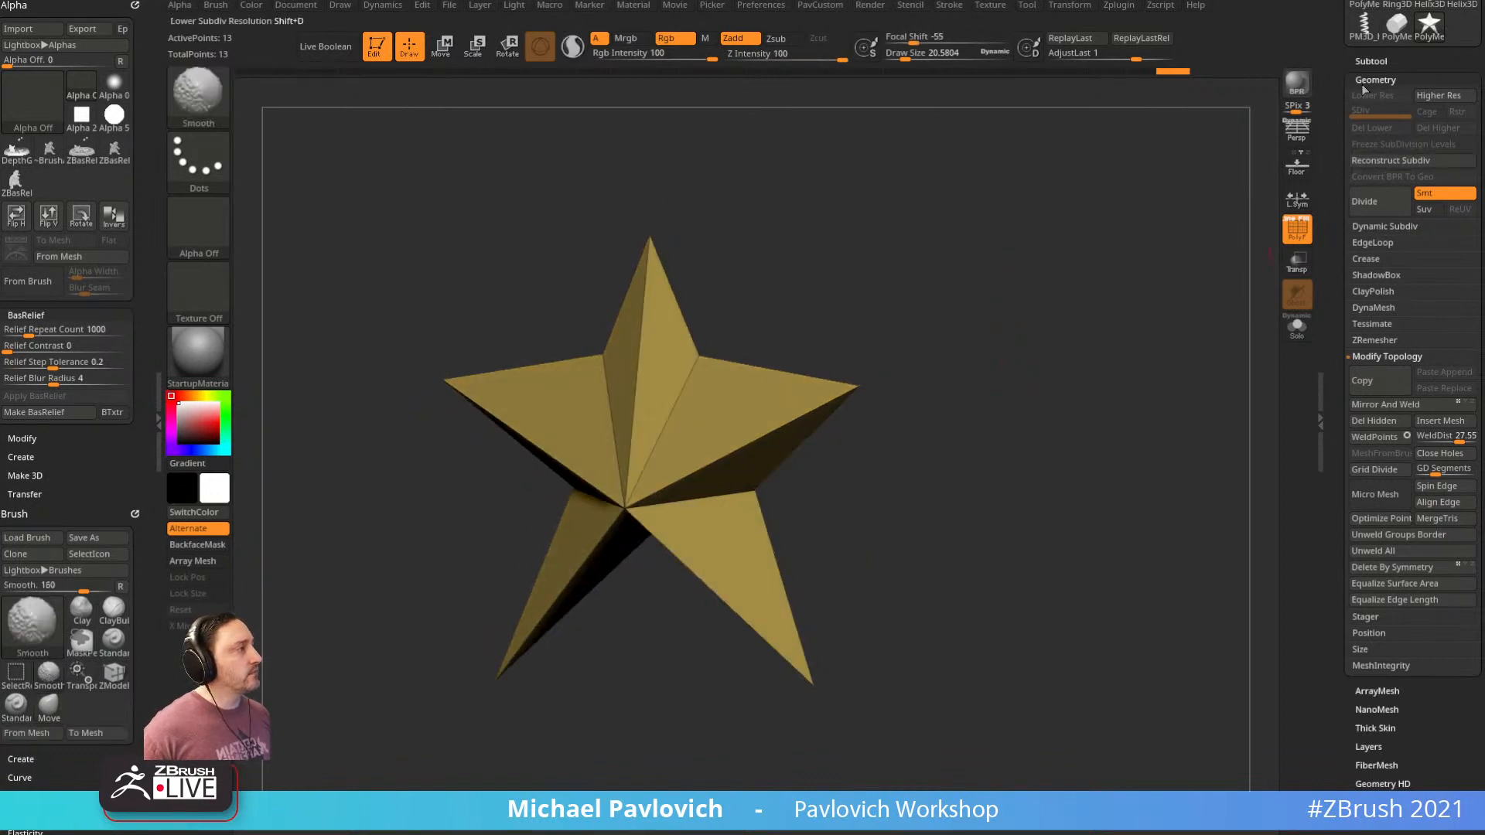
{"action": "left_click", "coordinate": [1370, 358]}
{"action": "left_click", "coordinate": [1375, 309]}
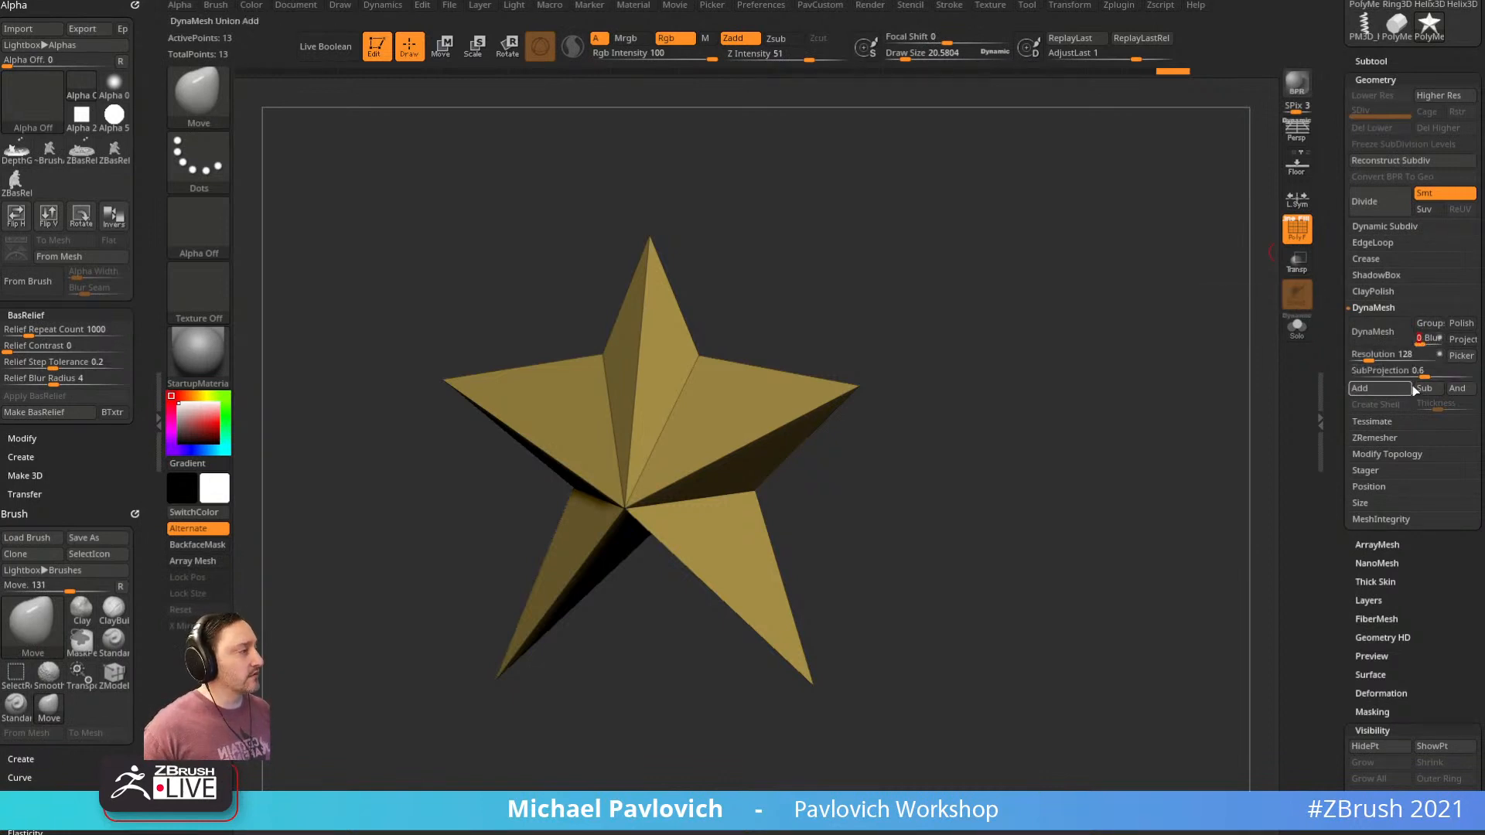
{"action": "left_click", "coordinate": [1374, 332]}
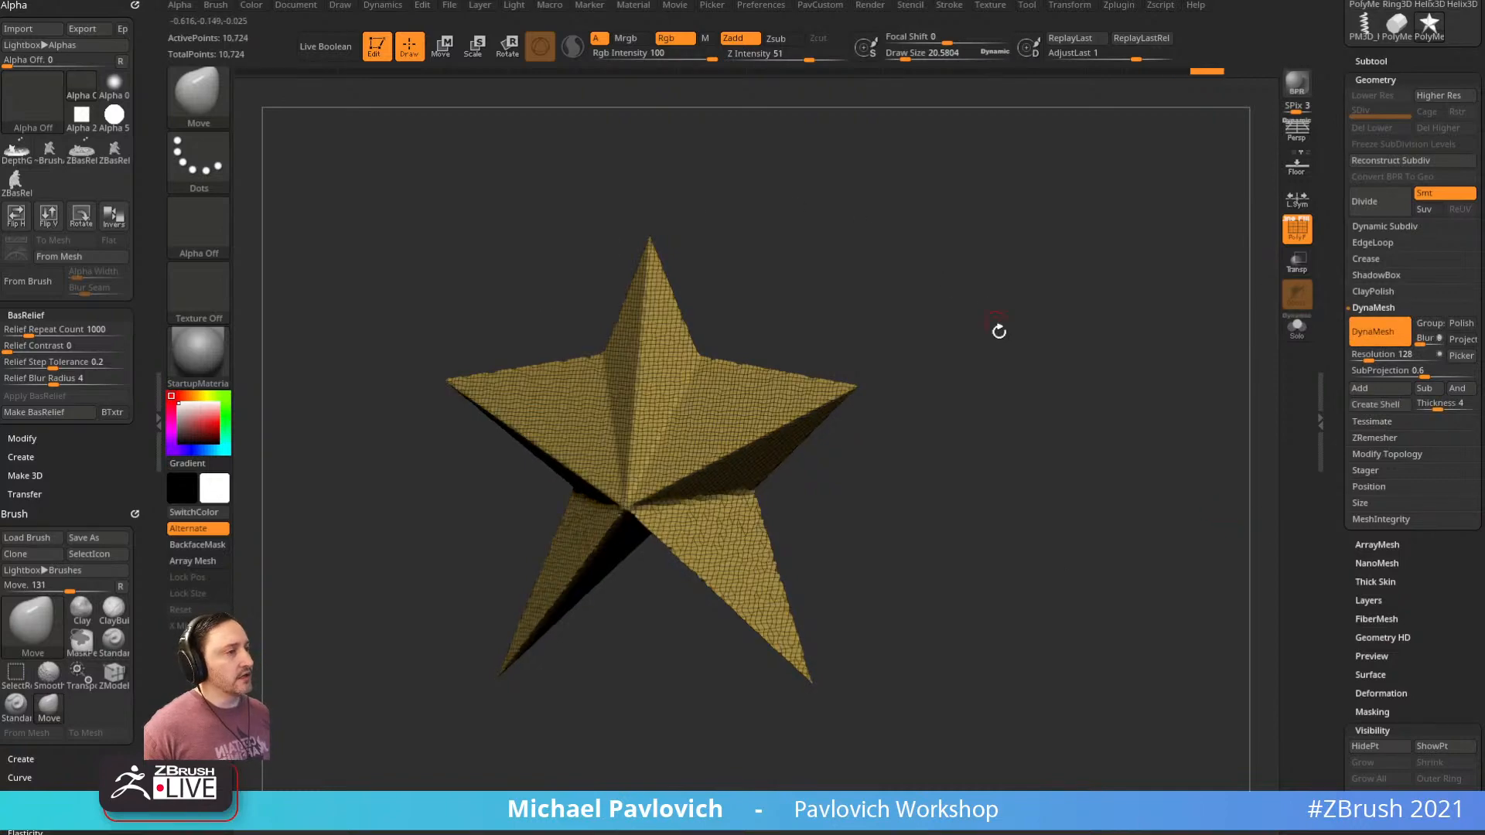
Set the draw size to about 38 and activate Sculptris Pro mode
{"action": "mouse_move", "coordinate": [999, 331]}
{"action": "left_mouse_down"}
{"action": "mouse_move", "coordinate": [1021, 329]}
{"action": "mouse_move", "coordinate": [971, 335]}
{"action": "mouse_move", "coordinate": [1016, 348]}
{"action": "left_mouse_up"}
{"action": "key", "text": "s"}
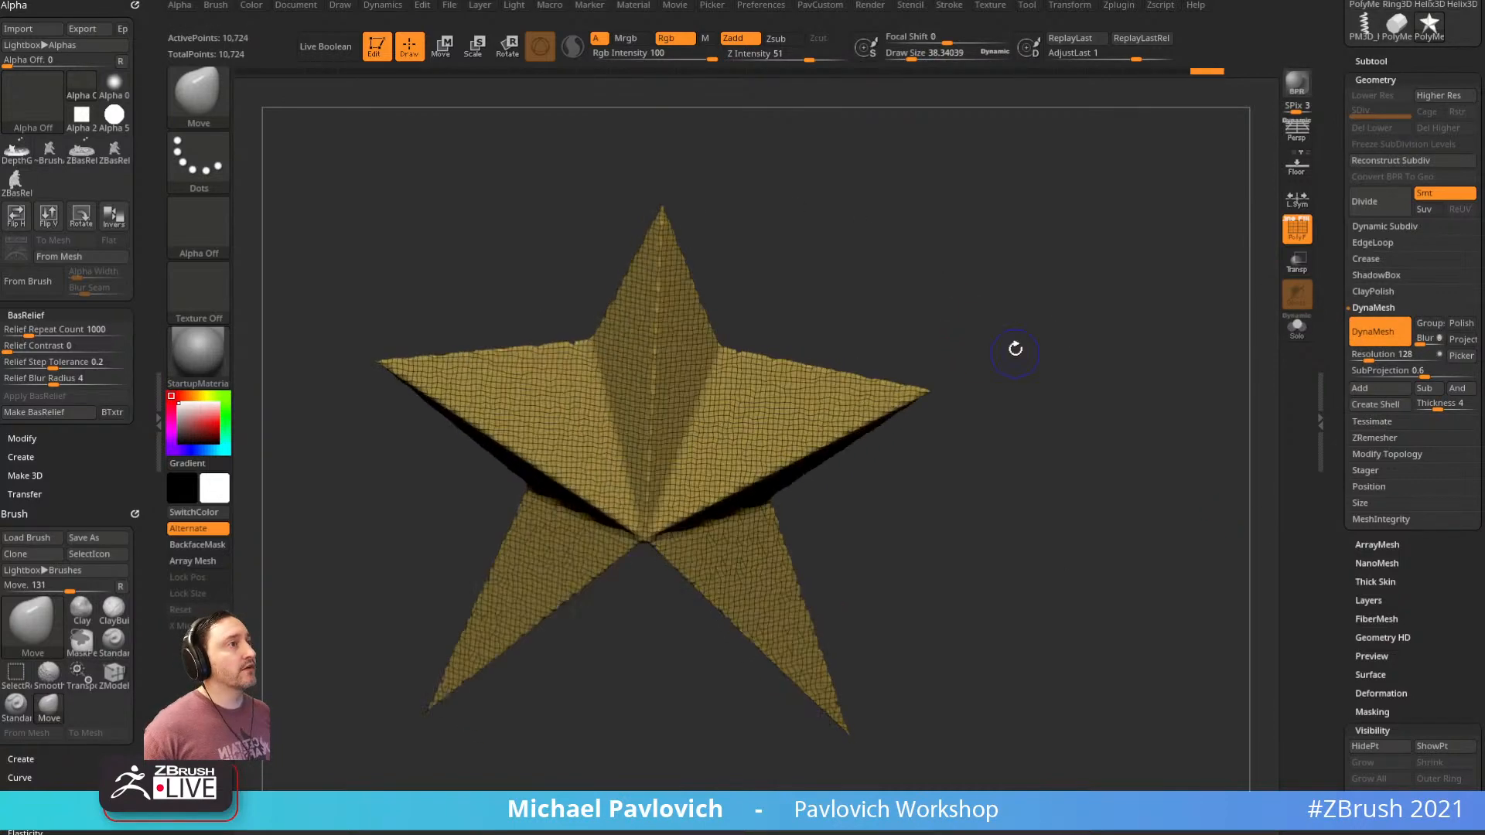
{"action": "key", "text": "shift"}
{"action": "left_click", "coordinate": [573, 54], "text": "shift"}
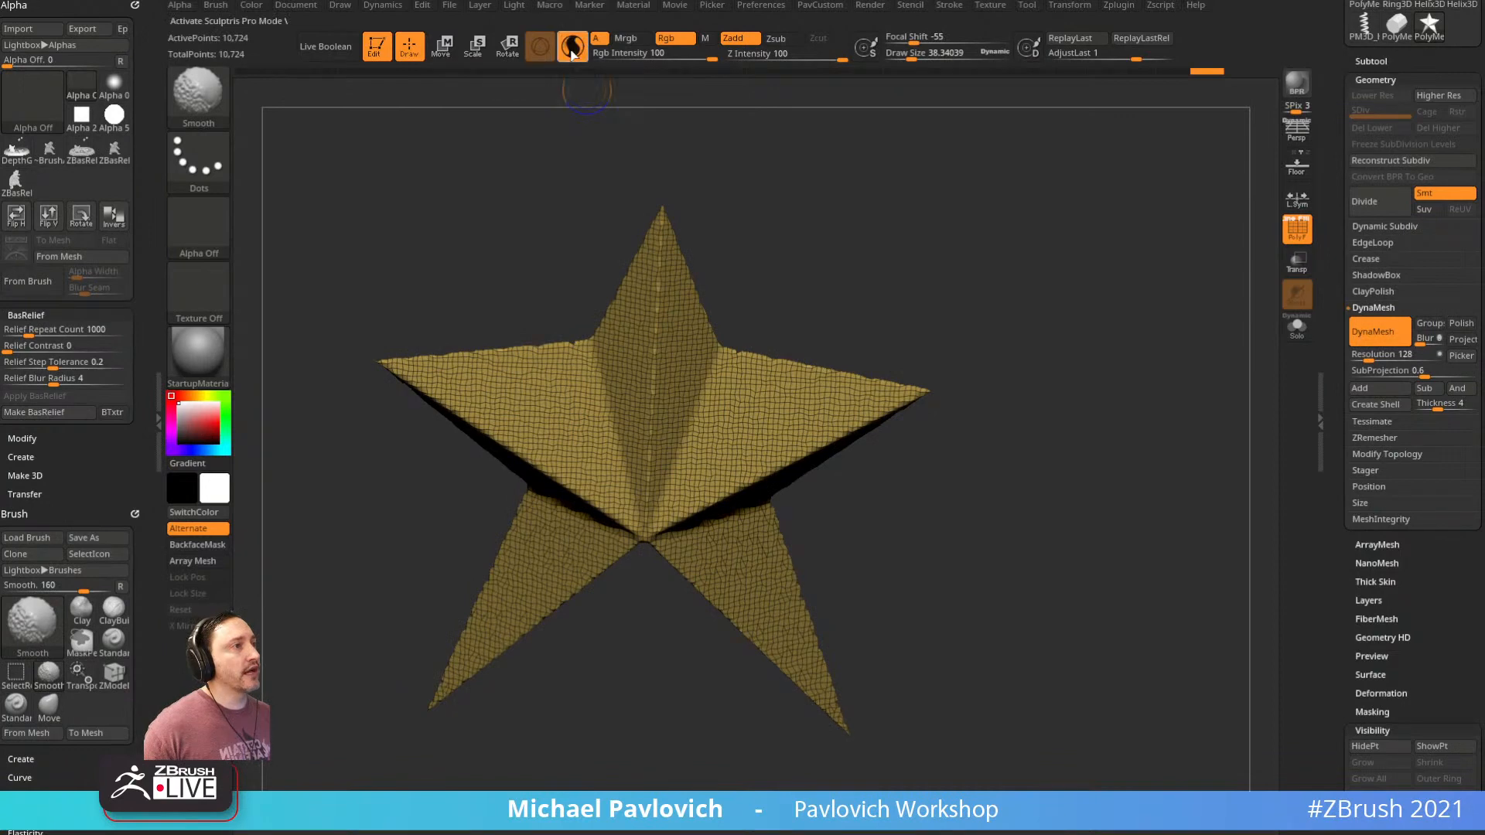
Choose the SnakeHook brush and set its draw size to about 108
{"action": "mouse_move", "coordinate": [1088, 320]}
{"action": "left_mouse_down", "text": "alt"}
{"action": "mouse_move", "coordinate": [1061, 275]}
{"action": "mouse_move", "coordinate": [1084, 306]}
{"action": "left_mouse_up", "text": "alt"}
{"action": "left_click_drag", "start_coordinate": [1101, 246], "coordinate": [799, 300], "text": "alt"}
{"action": "left_click_drag", "start_coordinate": [854, 459], "coordinate": [865, 447], "text": "alt"}
{"action": "key", "text": "s"}
{"action": "key", "text": "b"}
{"action": "key", "text": "s"}
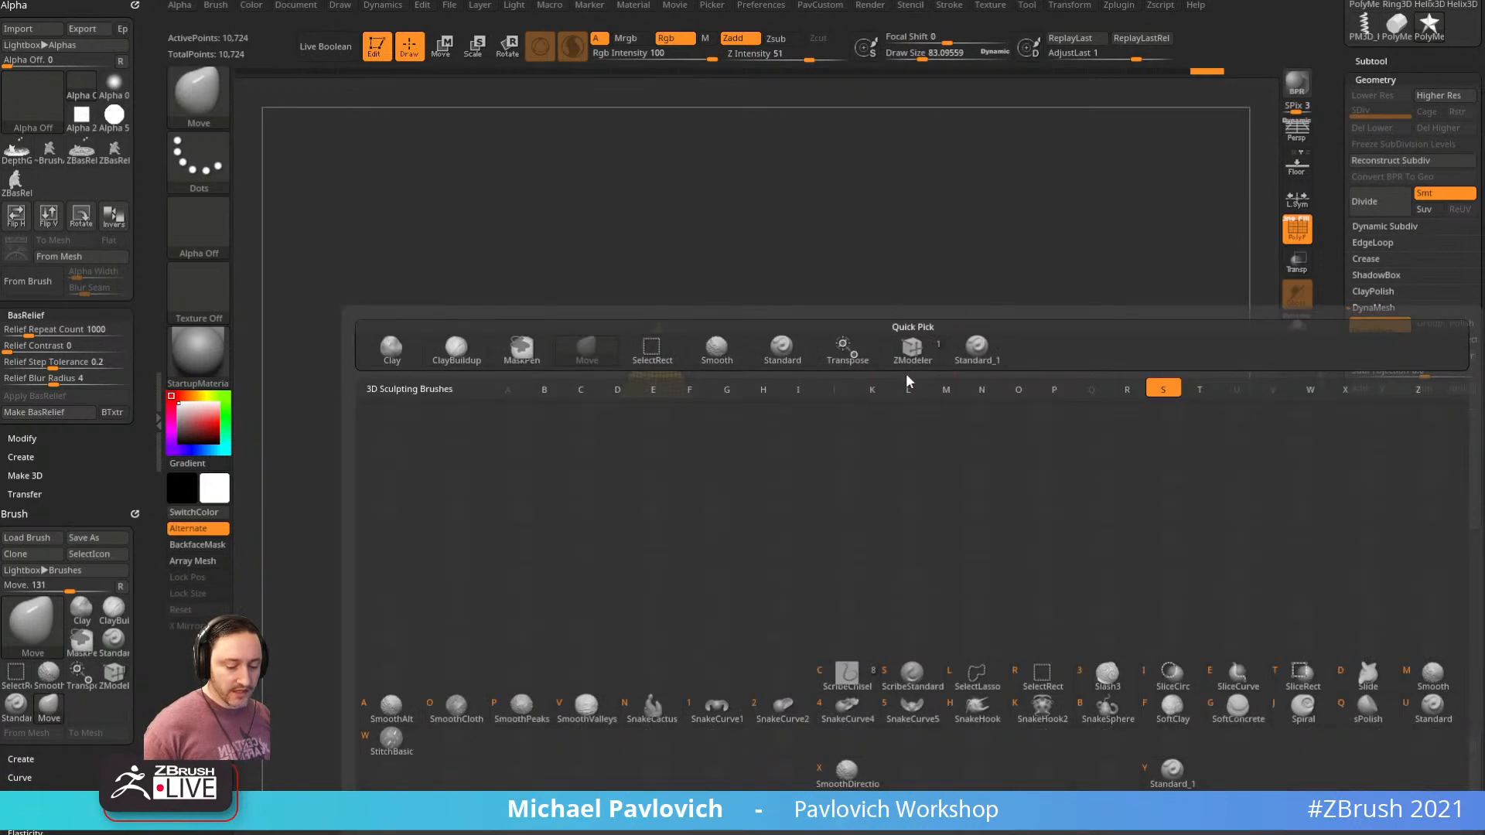
{"action": "key", "text": "h"}
{"action": "mouse_move", "coordinate": [903, 384]}
{"action": "left_mouse_down", "text": "alt"}
{"action": "mouse_move", "coordinate": [943, 407]}
{"action": "mouse_move", "coordinate": [946, 433]}
{"action": "left_mouse_up", "text": "alt"}
{"action": "key", "text": "s"}
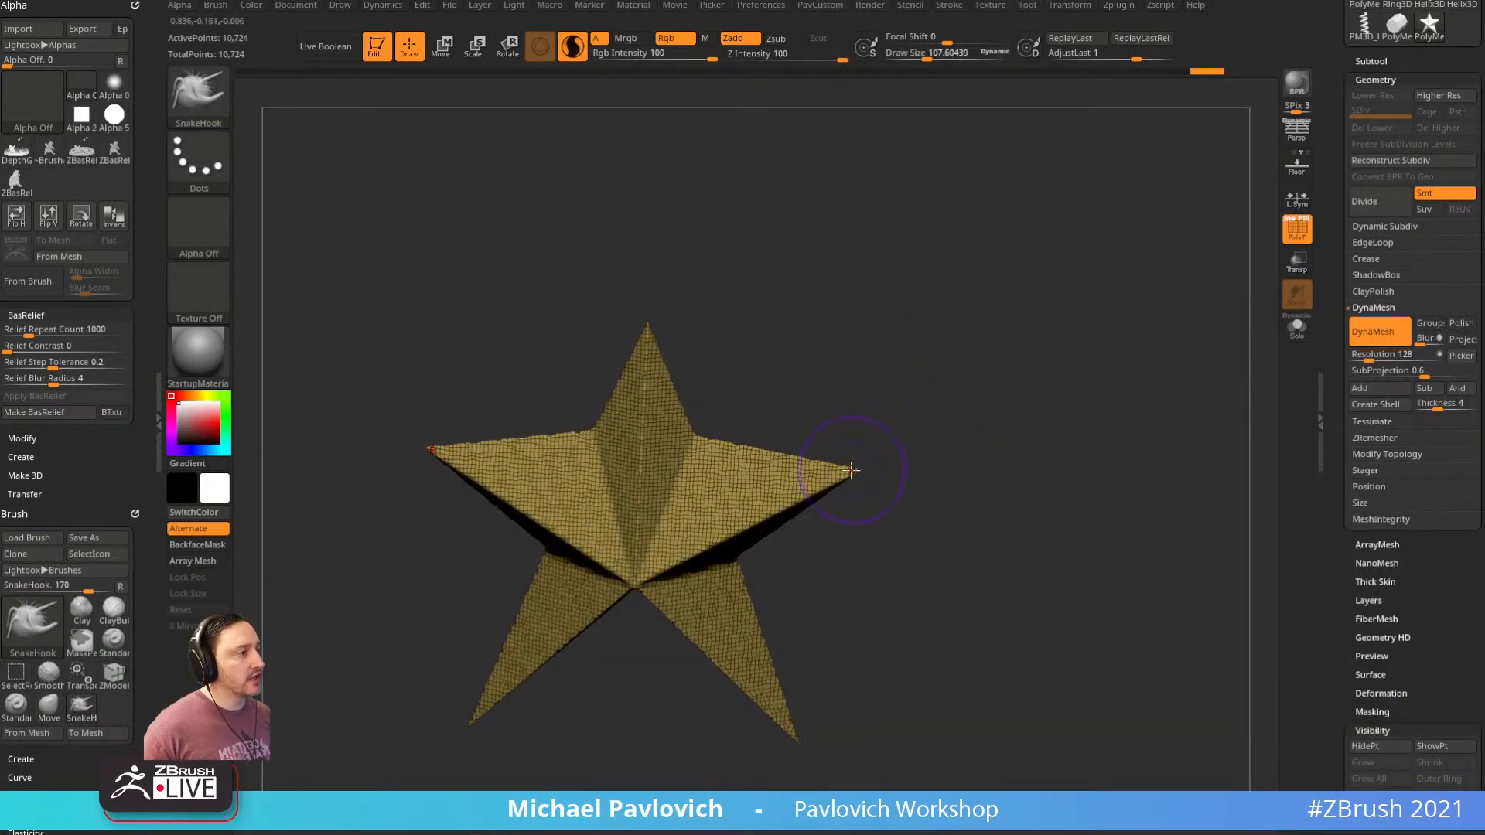
Try pulling long wavy tendrils out of the star's side tips, and undo the stroke
{"action": "mouse_move", "coordinate": [849, 474]}
{"action": "left_mouse_down"}
{"action": "mouse_move", "coordinate": [898, 439]}
{"action": "mouse_move", "coordinate": [889, 382]}
{"action": "mouse_move", "coordinate": [961, 292]}
{"action": "mouse_move", "coordinate": [1106, 263]}
{"action": "left_mouse_up"}
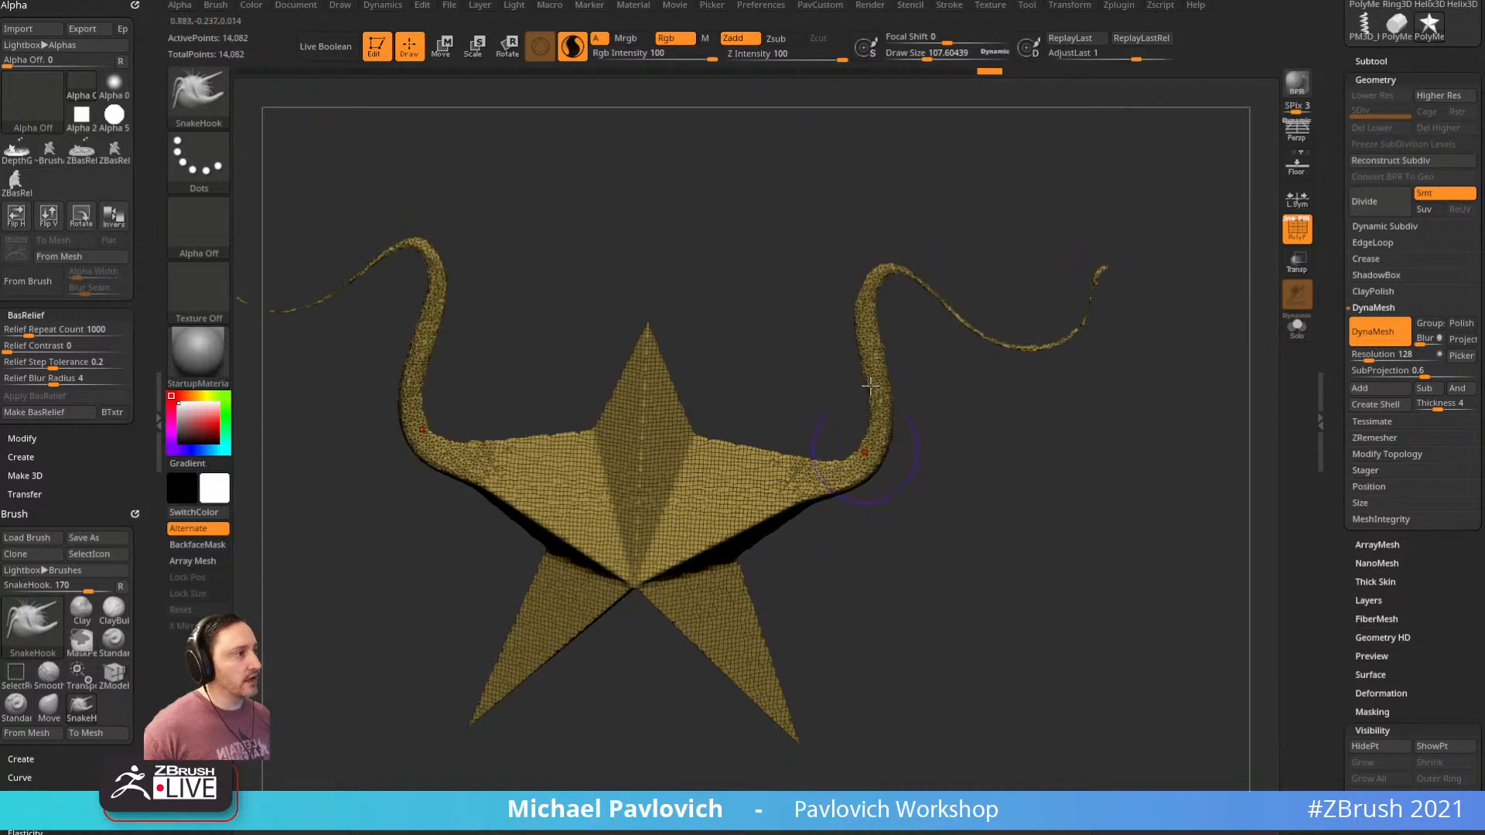
{"action": "key", "text": "ctrl+z"}
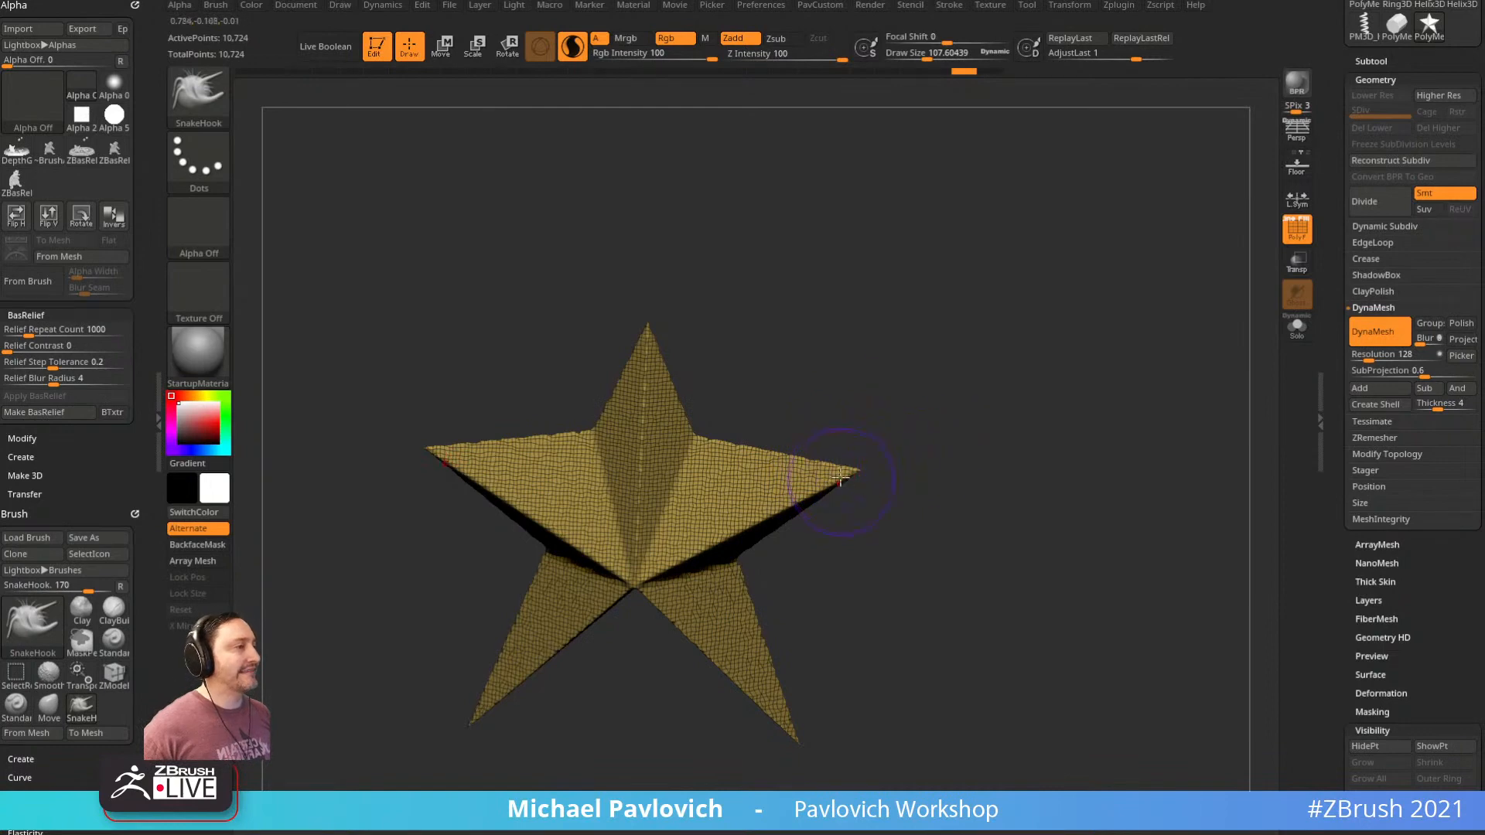
Pull curved tendrils from the star's side tips and draw curled branches out of them with SnakeHook
{"action": "mouse_move", "coordinate": [850, 478]}
{"action": "left_mouse_down"}
{"action": "mouse_move", "coordinate": [882, 458]}
{"action": "mouse_move", "coordinate": [832, 344]}
{"action": "mouse_move", "coordinate": [986, 298]}
{"action": "left_mouse_up"}
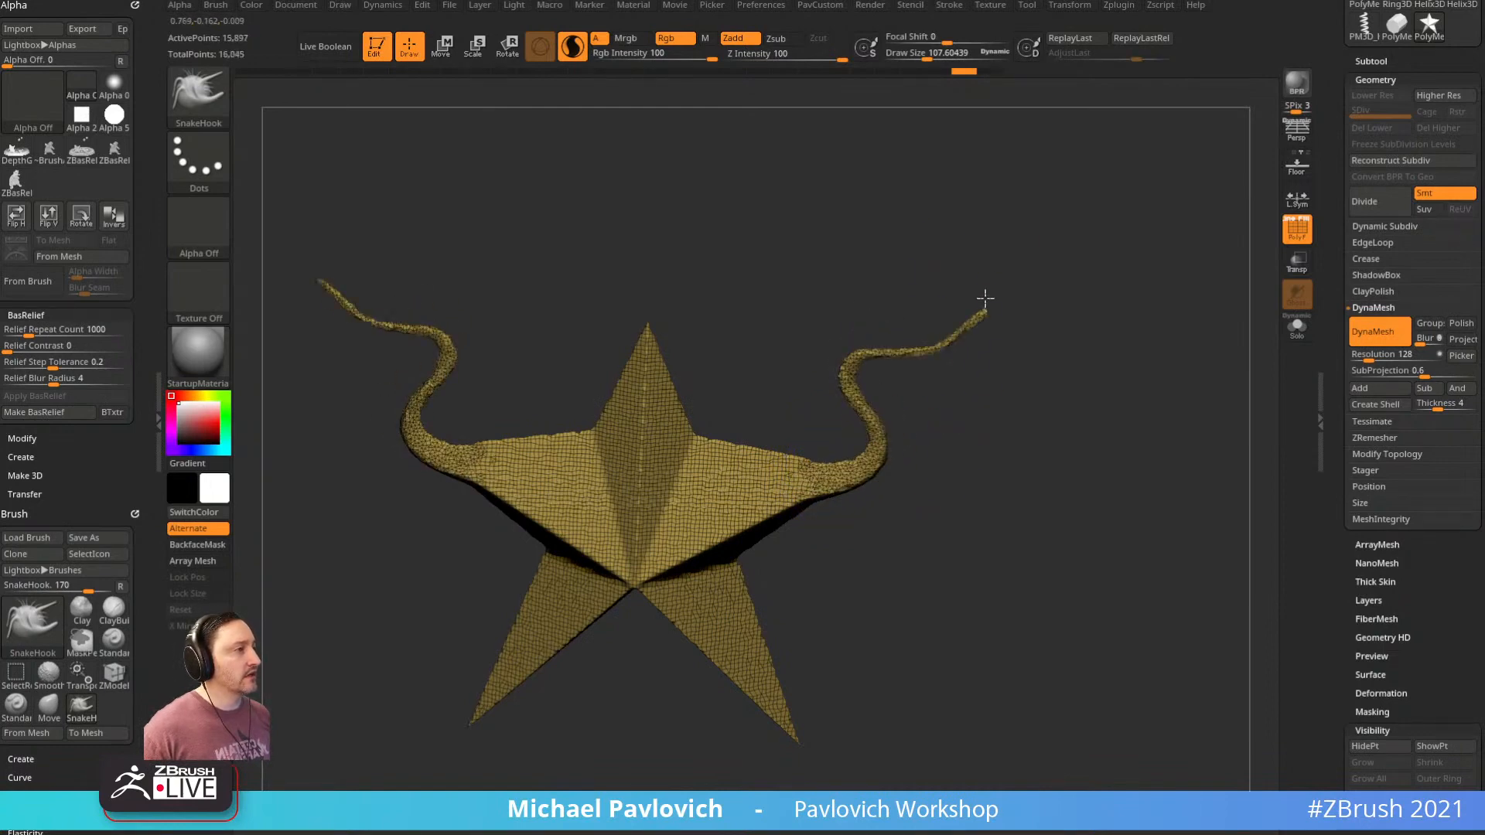
{"action": "left_click_drag", "start_coordinate": [865, 466], "coordinate": [820, 410]}
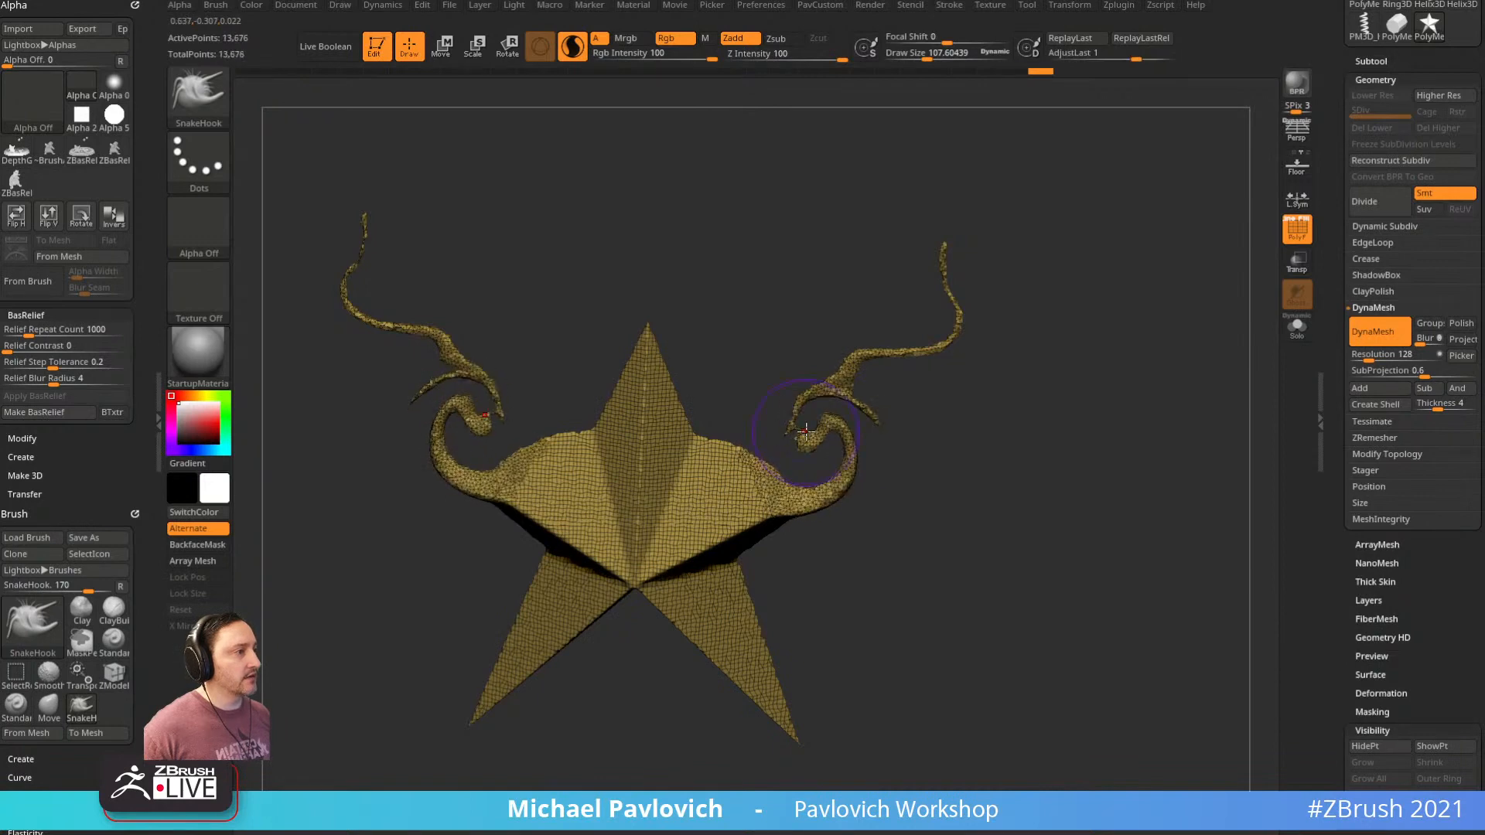
{"action": "mouse_move", "coordinate": [1019, 426]}
{"action": "left_mouse_down"}
{"action": "mouse_move", "coordinate": [926, 459]}
{"action": "mouse_move", "coordinate": [1026, 436]}
{"action": "left_mouse_up"}
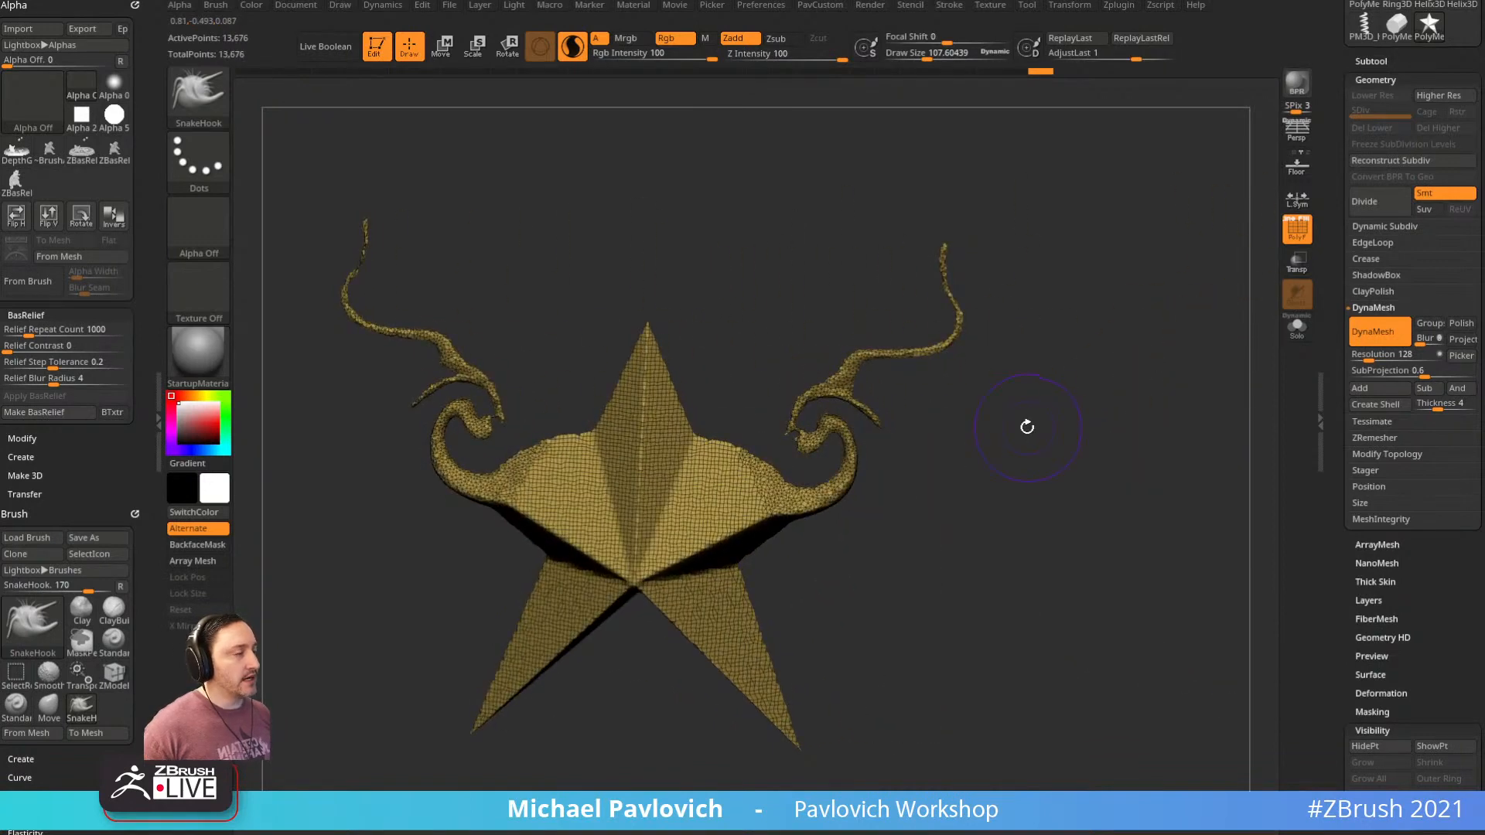
Thicken the curled tendrils and the star's arms and legs with the Inflat brush
{"action": "key", "text": "b"}
{"action": "key", "text": "i"}
{"action": "key", "text": "n"}
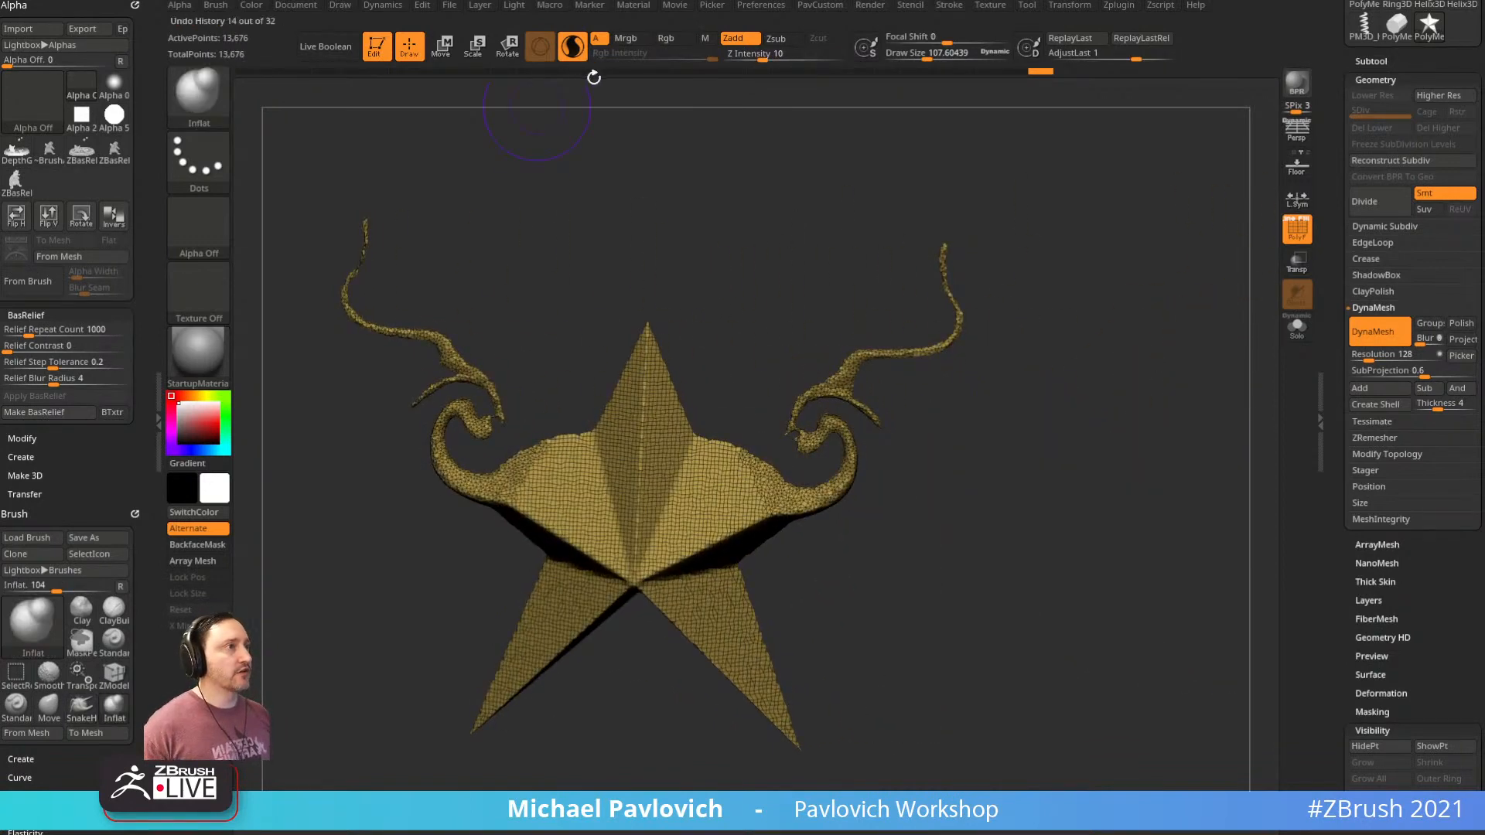
{"action": "left_click_drag", "start_coordinate": [804, 424], "coordinate": [837, 414]}
{"action": "mouse_move", "coordinate": [837, 472]}
{"action": "left_mouse_down"}
{"action": "mouse_move", "coordinate": [758, 489]}
{"action": "mouse_move", "coordinate": [721, 524]}
{"action": "left_mouse_up"}
Undo the last five sculpting strokes on the star
{"action": "key", "text": "ctrl+z"}
{"action": "key", "text": "ctrl+z"}
{"action": "key", "text": "ctrl+z"}
{"action": "key", "text": "ctrl+z"}
{"action": "key", "text": "ctrl+z"}
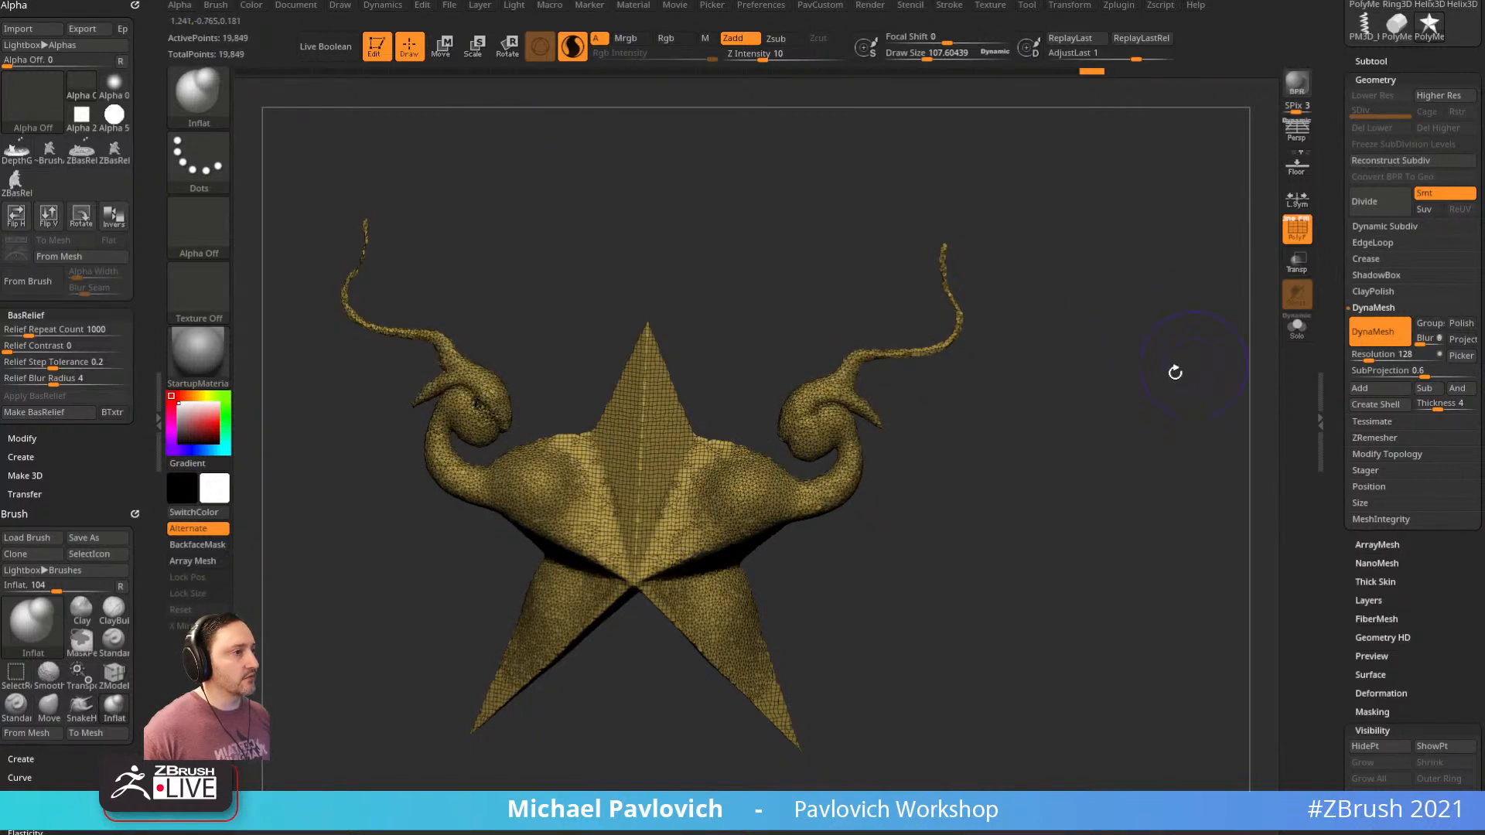
Undo the remaining sculpting strokes so the star returns to its plain DynaMesh shape
{"action": "key", "text": "ctrl+z"}
{"action": "key", "text": "ctrl+z"}
{"action": "key", "text": "ctrl+z"}
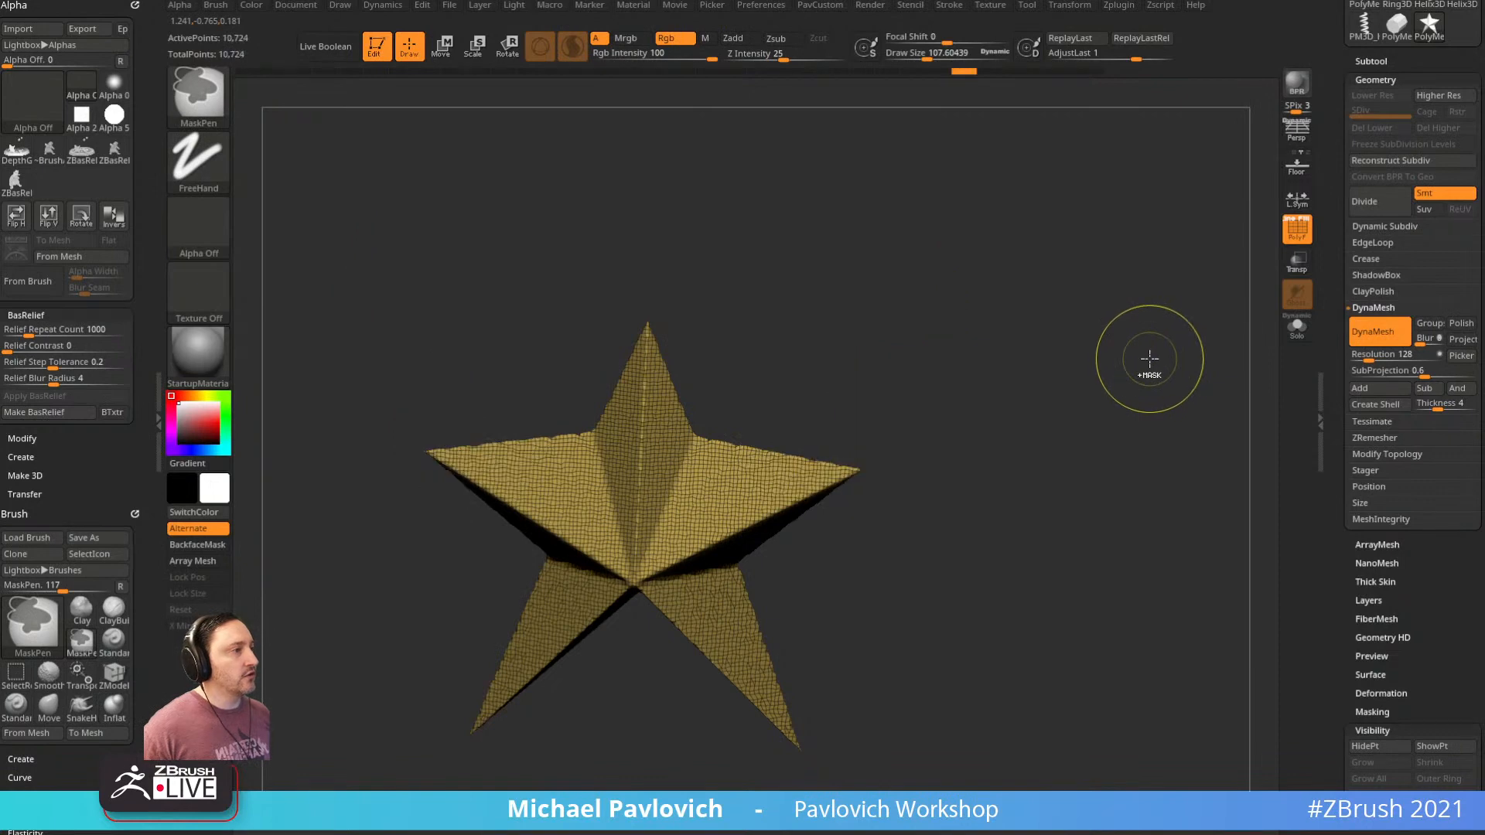
Try pulling the star's side tips upward with the SnakeHook brush without Sculptris Pro, and undo the strokes
{"action": "key", "text": "b"}
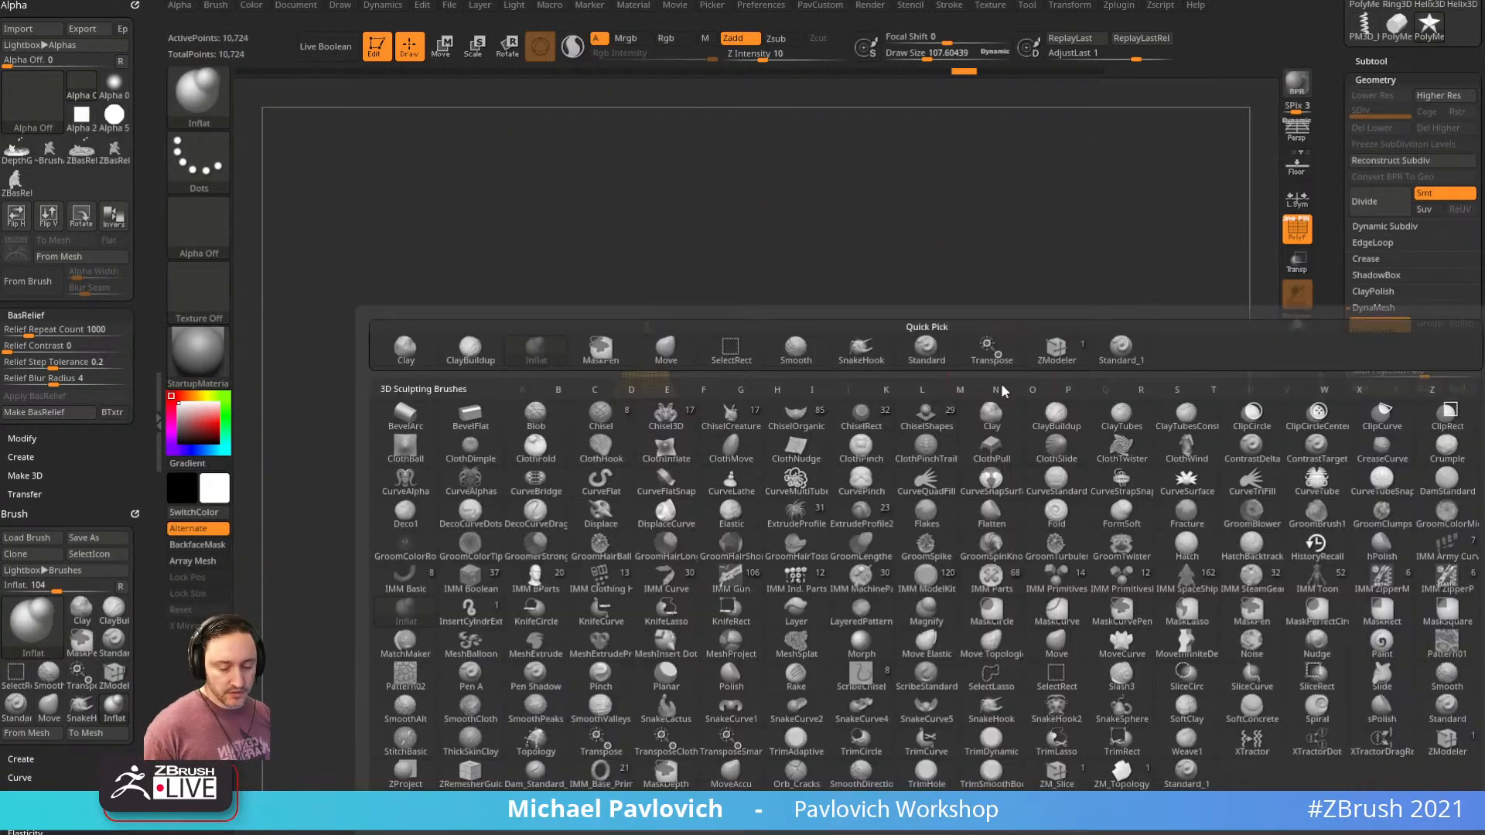
{"action": "key", "text": "s"}
{"action": "key", "text": "h"}
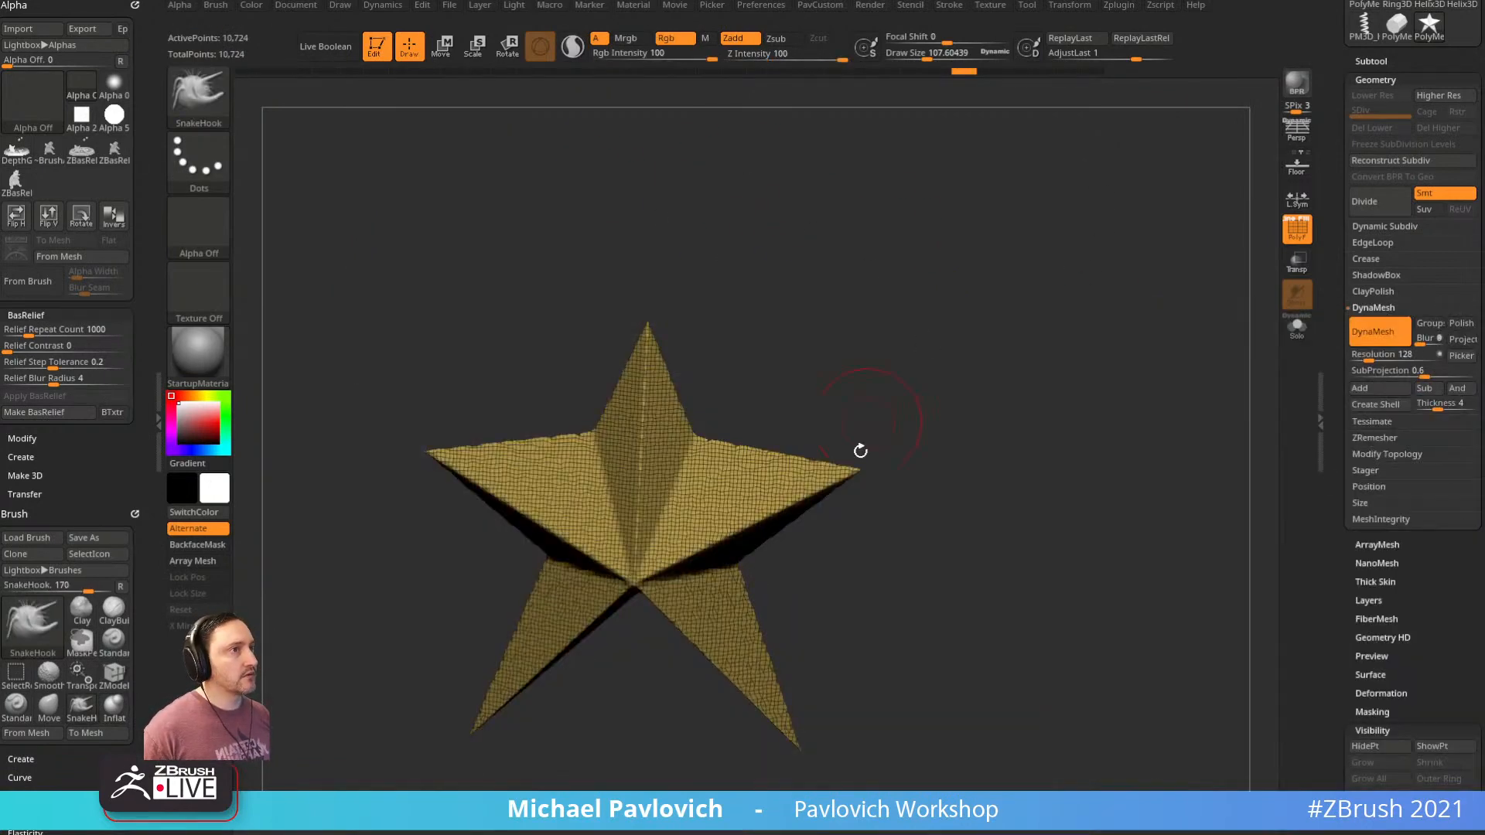
{"action": "mouse_move", "coordinate": [861, 473]}
{"action": "left_mouse_down"}
{"action": "mouse_move", "coordinate": [855, 305]}
{"action": "mouse_move", "coordinate": [968, 282]}
{"action": "mouse_move", "coordinate": [1021, 209]}
{"action": "left_mouse_up"}
{"action": "key", "text": "ctrl+z"}
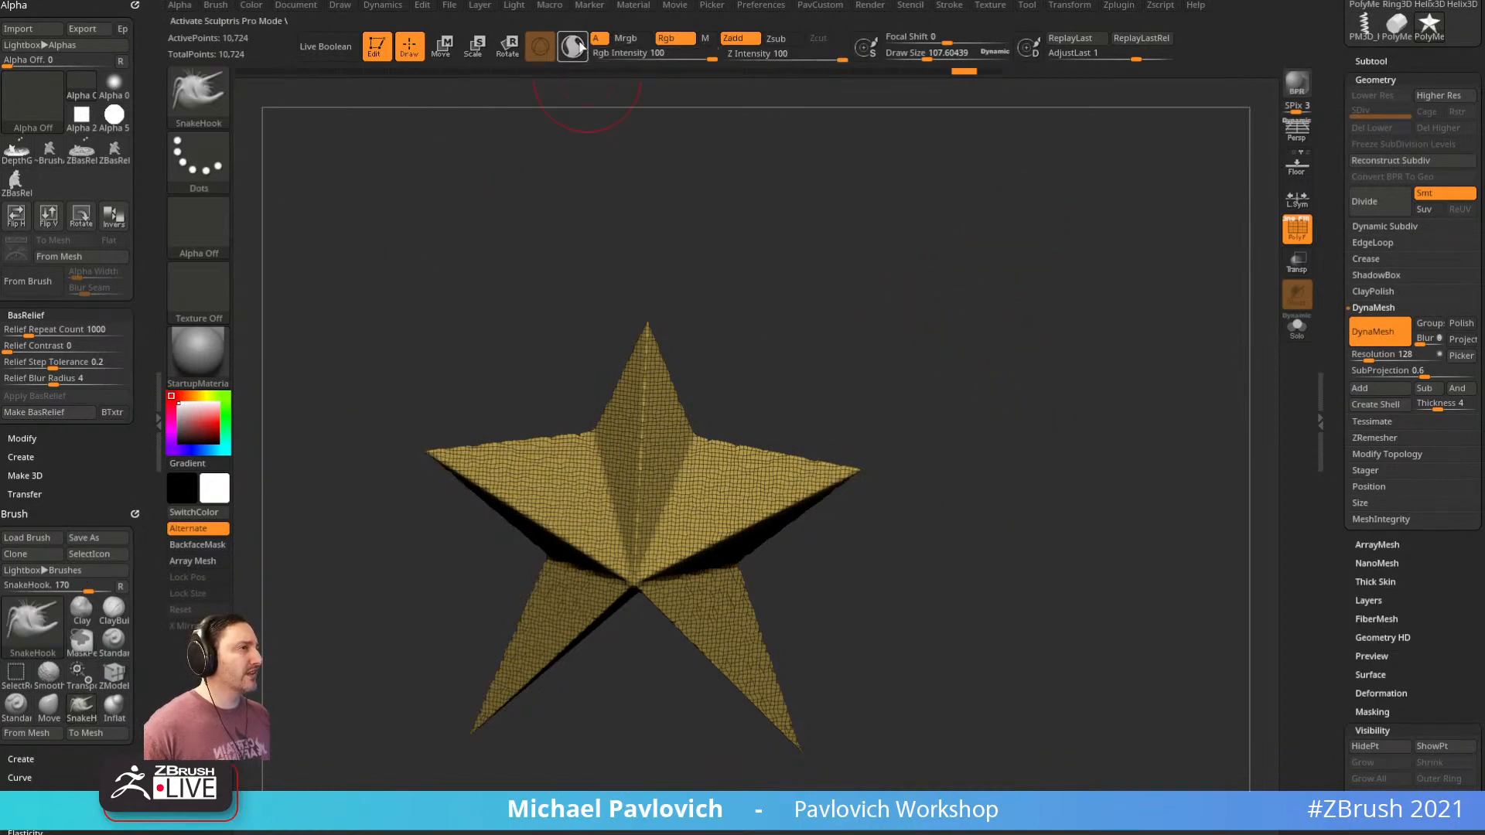
{"action": "mouse_move", "coordinate": [857, 470]}
{"action": "left_mouse_down"}
{"action": "mouse_move", "coordinate": [928, 371]}
{"action": "mouse_move", "coordinate": [889, 285]}
{"action": "left_mouse_up"}
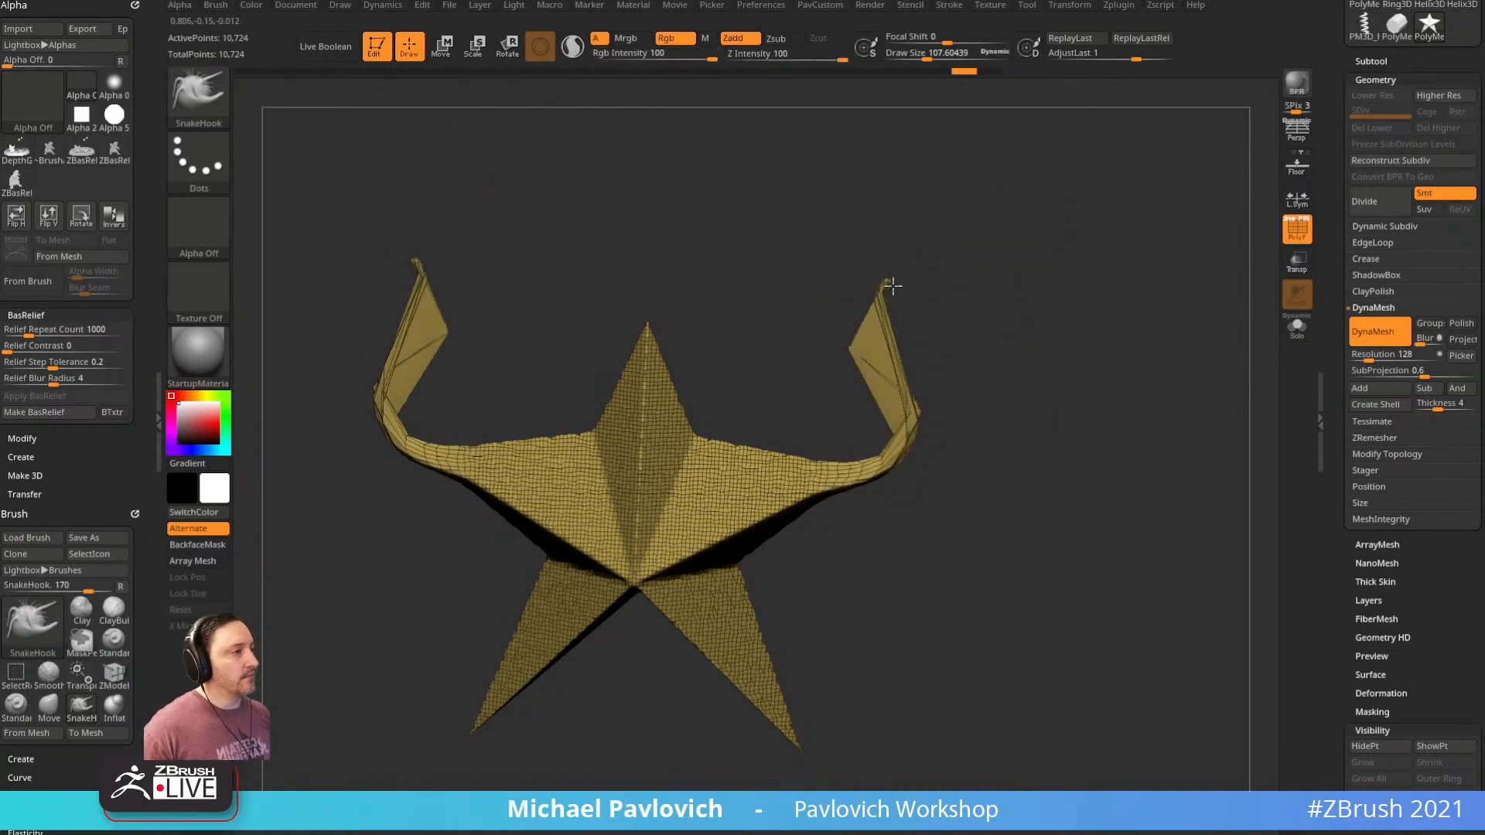
{"action": "mouse_move", "coordinate": [822, 425]}
{"action": "left_mouse_down"}
{"action": "mouse_move", "coordinate": [1033, 475]}
{"action": "mouse_move", "coordinate": [1099, 448]}
{"action": "mouse_move", "coordinate": [1040, 454]}
{"action": "left_mouse_up"}
{"action": "key", "text": "ctrl+z"}
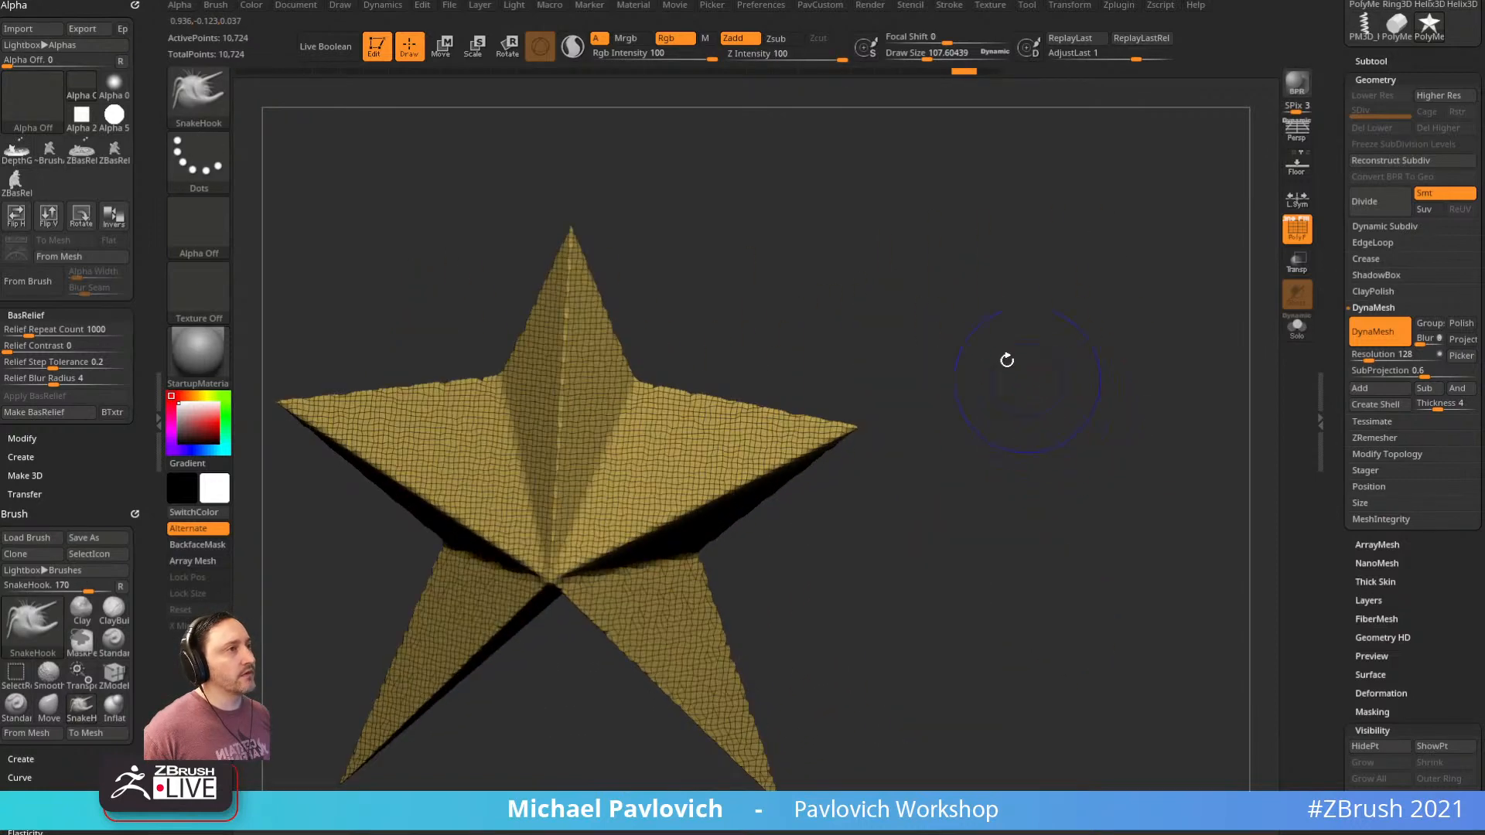
Turn on Sculptris Pro and smooth a small spot on each side arm with a draw size of about 11
{"action": "left_click", "coordinate": [572, 48], "text": "shift"}
{"action": "key", "text": "s"}
{"action": "mouse_move", "coordinate": [917, 341]}
{"action": "left_mouse_down"}
{"action": "mouse_move", "coordinate": [895, 341]}
{"action": "mouse_move", "coordinate": [944, 372]}
{"action": "mouse_move", "coordinate": [911, 378]}
{"action": "left_mouse_up"}
{"action": "key", "text": "s"}
{"action": "left_click_drag", "start_coordinate": [801, 374], "coordinate": [882, 378], "text": "alt"}
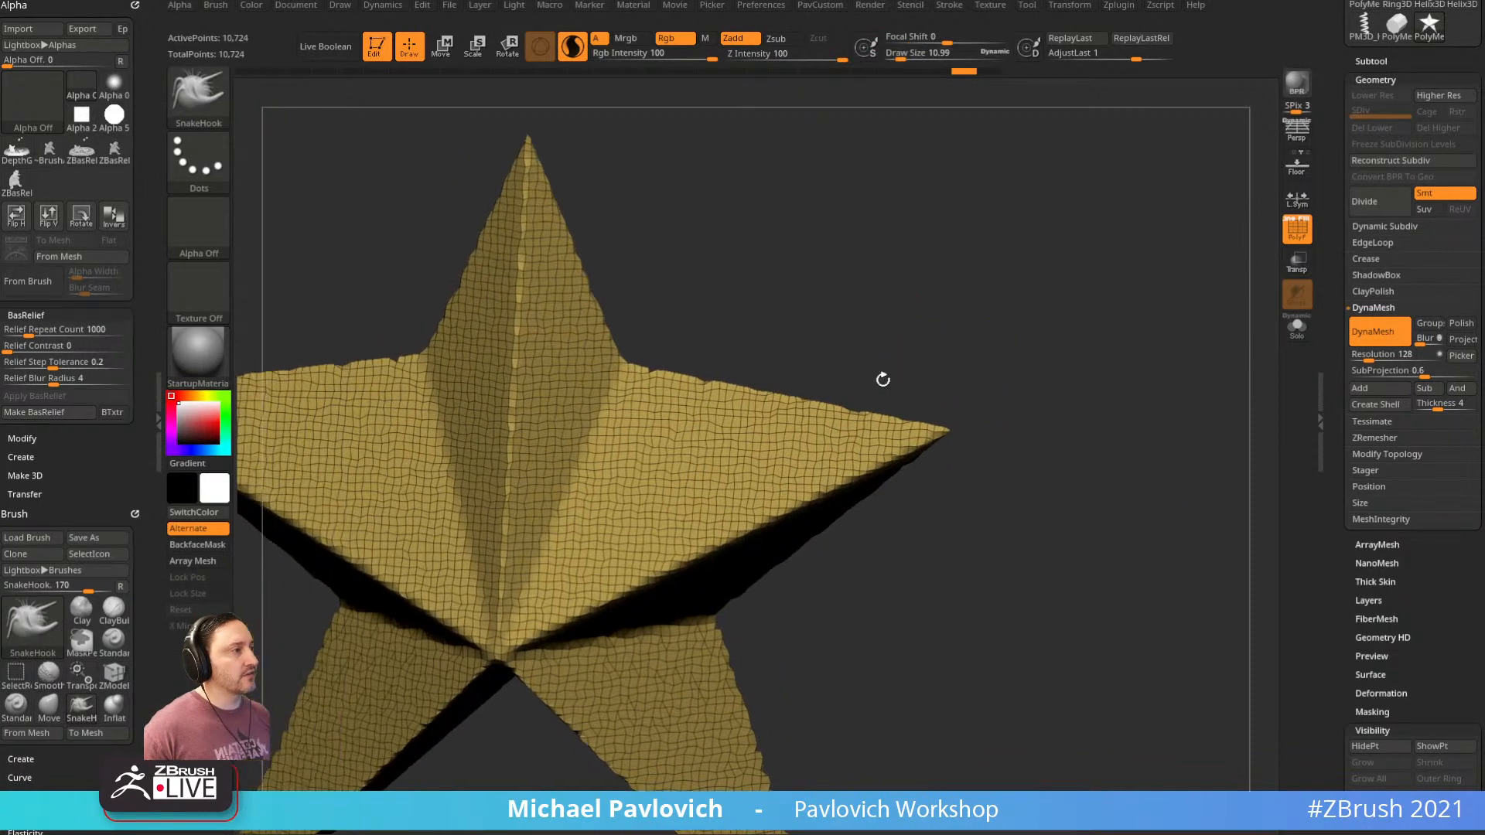
{"action": "mouse_move", "coordinate": [688, 468]}
{"action": "left_mouse_down", "text": "shift"}
{"action": "mouse_move", "coordinate": [670, 475]}
{"action": "mouse_move", "coordinate": [684, 469]}
{"action": "left_mouse_up", "text": "shift"}
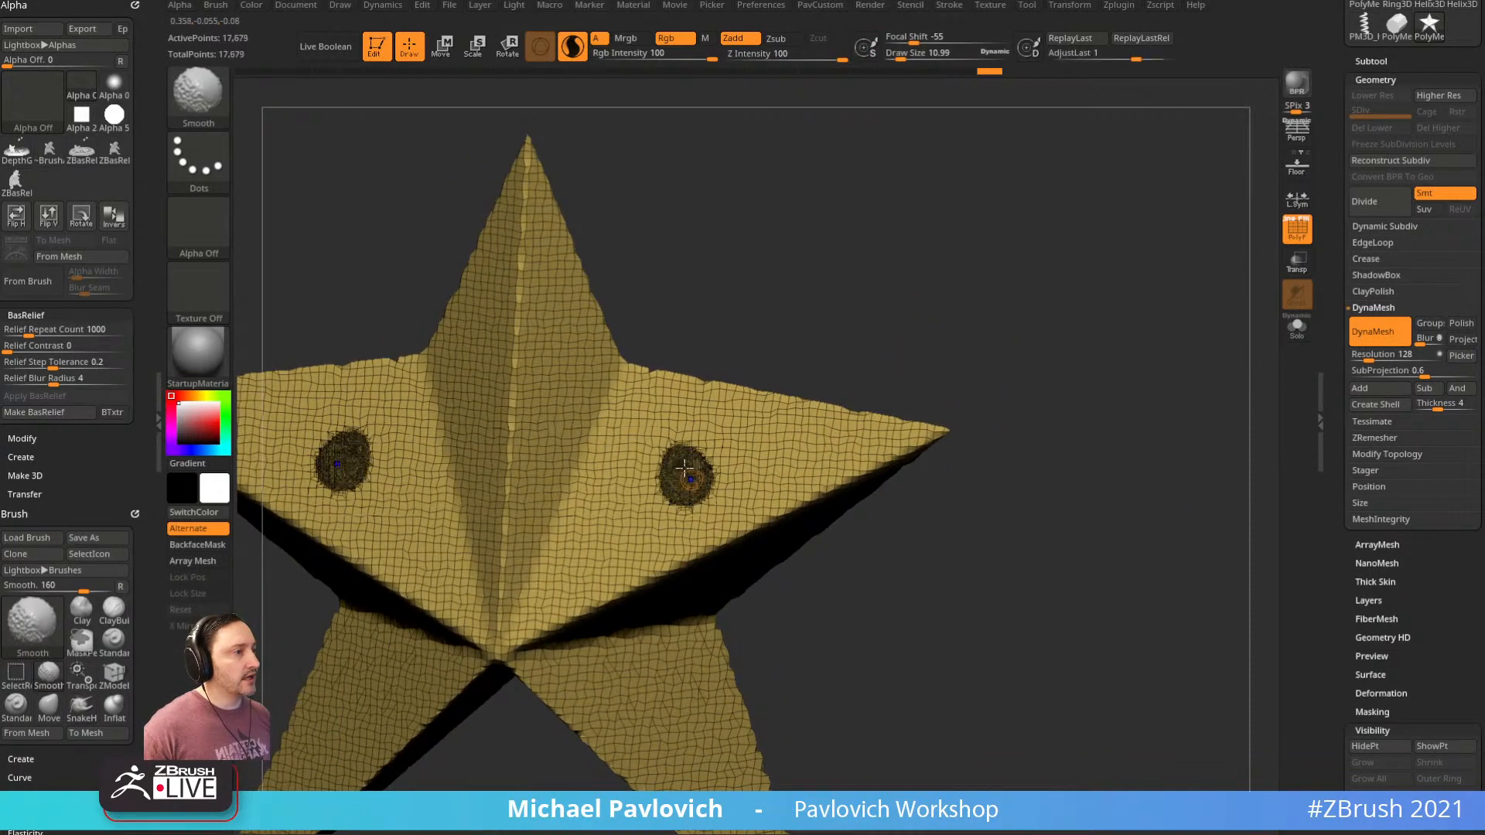
Smooth the star's side tips with a draw size of about 76
{"action": "right_click_drag", "start_coordinate": [745, 474], "coordinate": [723, 501], "text": "ctrl"}
{"action": "left_click_drag", "start_coordinate": [1092, 235], "coordinate": [1005, 275], "text": "alt"}
{"action": "key", "text": "s"}
{"action": "left_click_drag", "start_coordinate": [767, 484], "coordinate": [782, 487]}
{"action": "key", "text": "s"}
{"action": "left_click", "coordinate": [980, 215]}
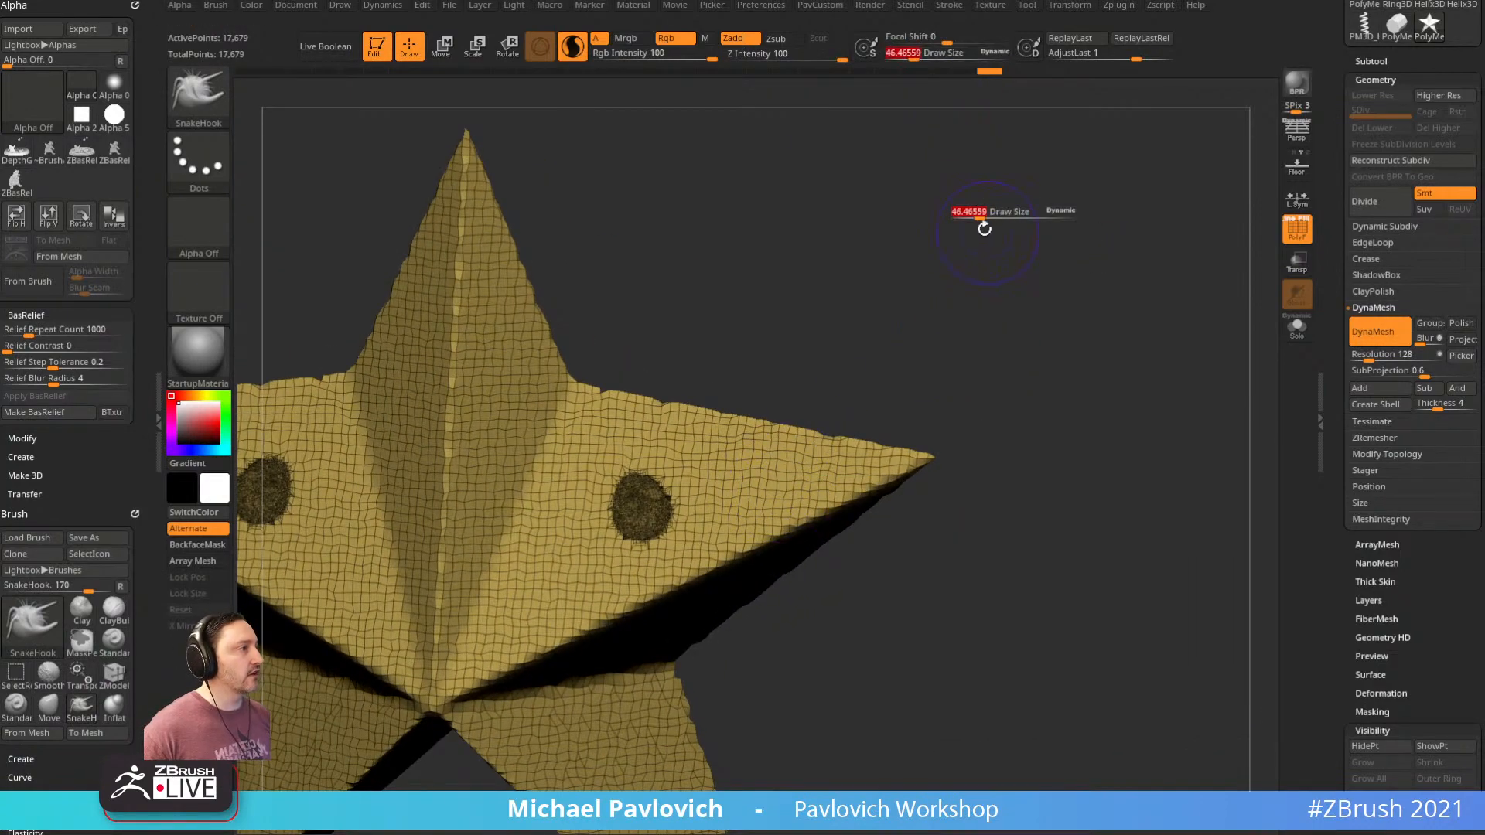
{"action": "left_click_drag", "start_coordinate": [984, 229], "coordinate": [1001, 219]}
{"action": "left_click_drag", "start_coordinate": [811, 497], "coordinate": [902, 467], "text": "shift"}
{"action": "left_click_drag", "start_coordinate": [996, 446], "coordinate": [803, 481]}
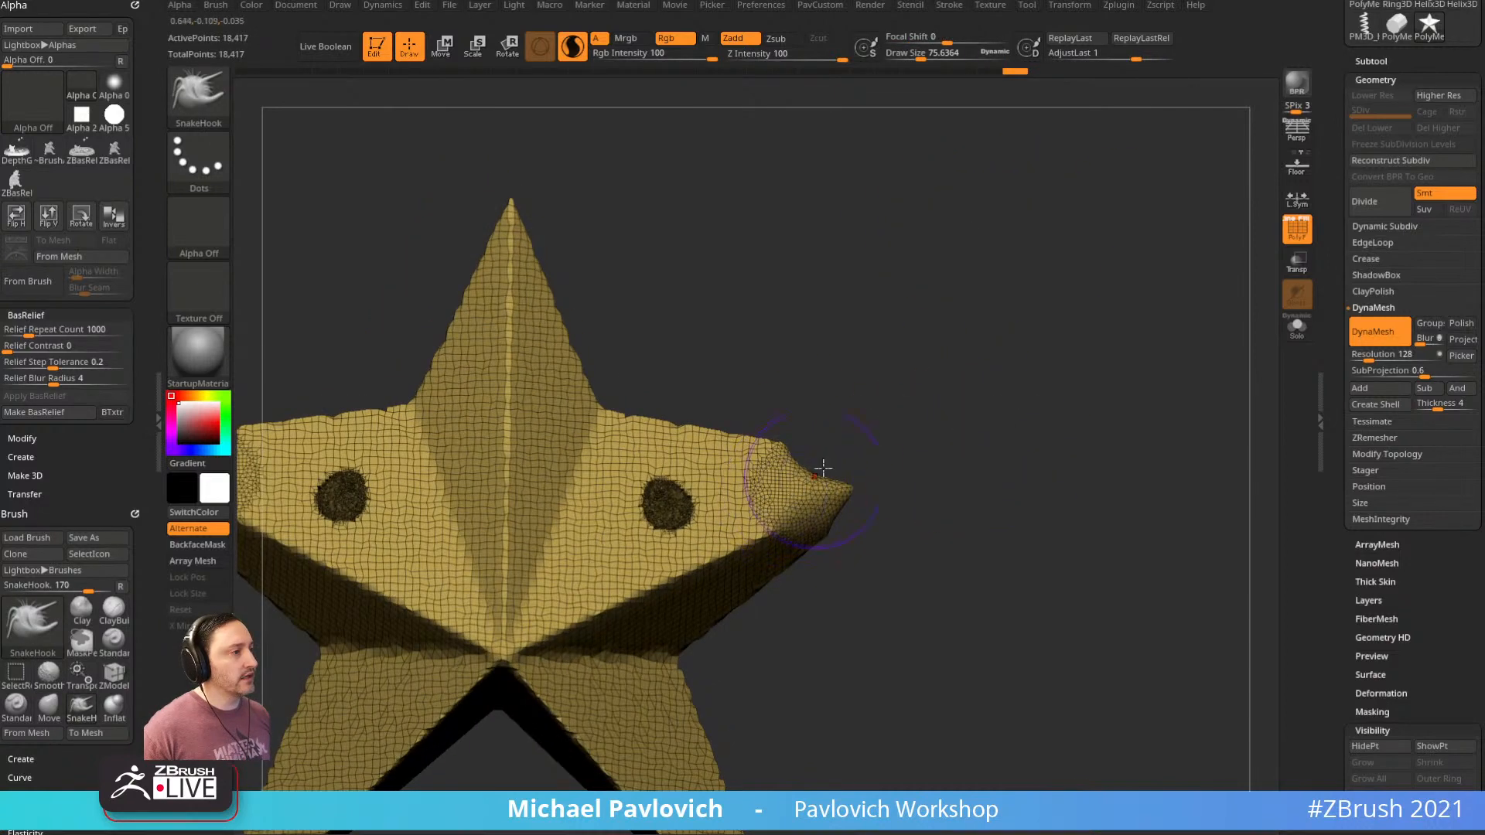
Reduce the draw size to about 31, remesh the star at DynaMesh resolution 1000, and undo the remesh
{"action": "right_click_drag", "start_coordinate": [823, 469], "coordinate": [889, 494], "text": "ctrl"}
{"action": "right_click_drag", "start_coordinate": [941, 446], "coordinate": [994, 432], "text": "alt"}
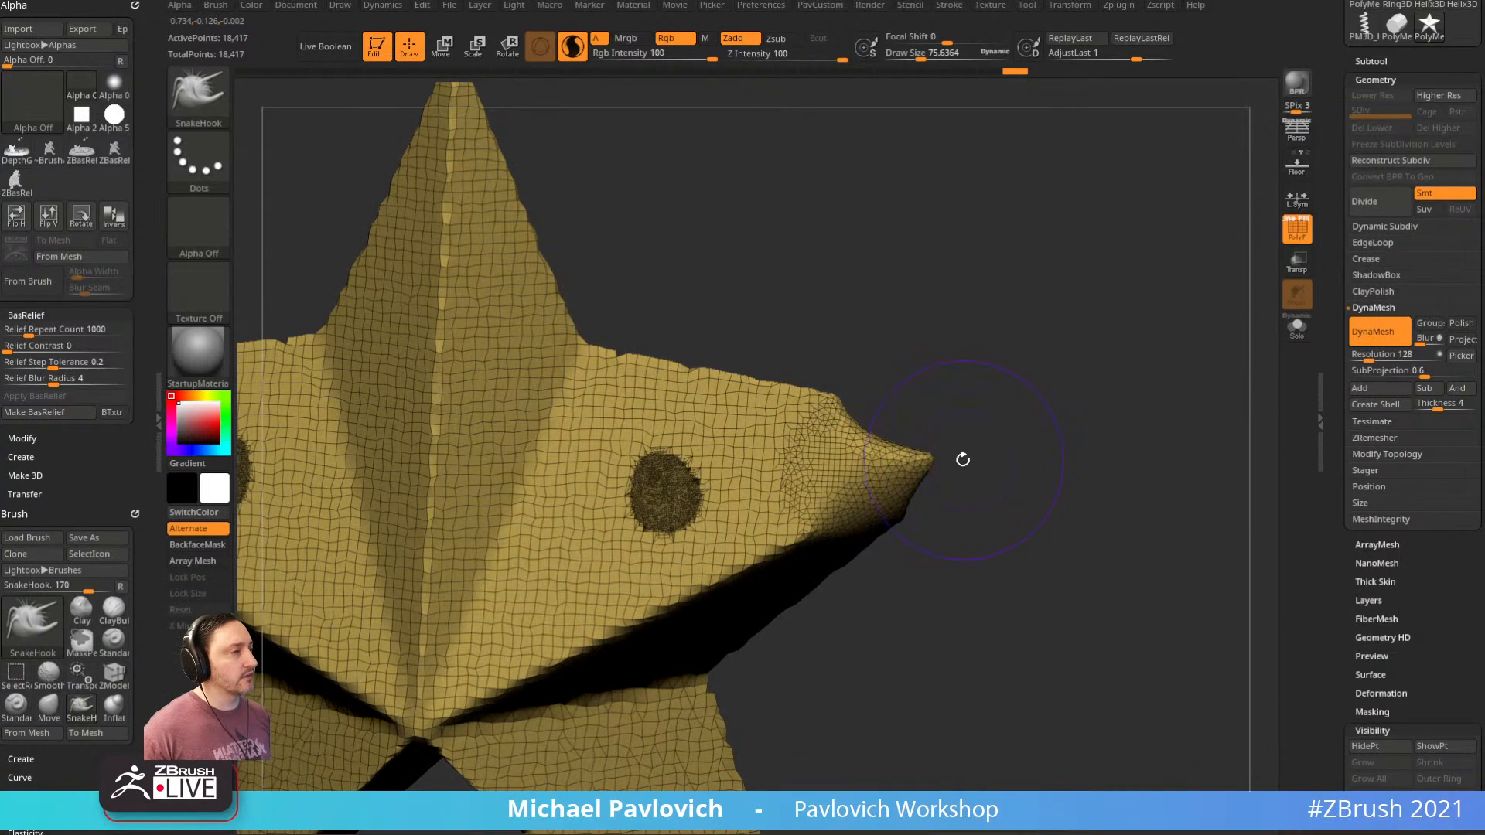
{"action": "key", "text": "s"}
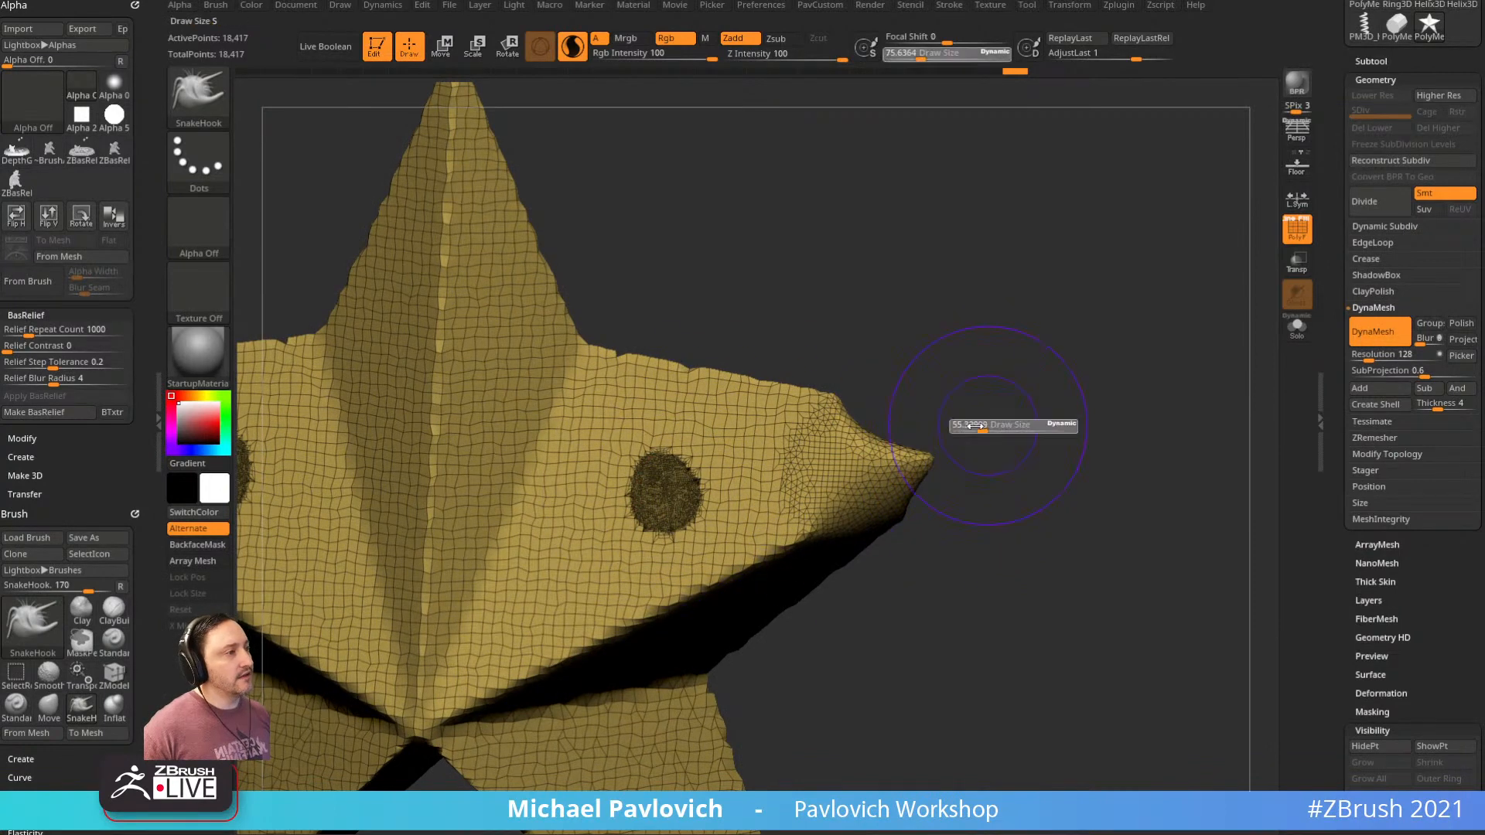
{"action": "left_click_drag", "start_coordinate": [975, 426], "coordinate": [974, 426]}
{"action": "mouse_move", "coordinate": [1000, 417]}
{"action": "right_mouse_down", "text": "alt"}
{"action": "mouse_move", "coordinate": [1054, 388]}
{"action": "mouse_move", "coordinate": [1028, 368]}
{"action": "right_mouse_up", "text": "alt"}
{"action": "right_click_drag", "start_coordinate": [1128, 346], "coordinate": [1155, 333]}
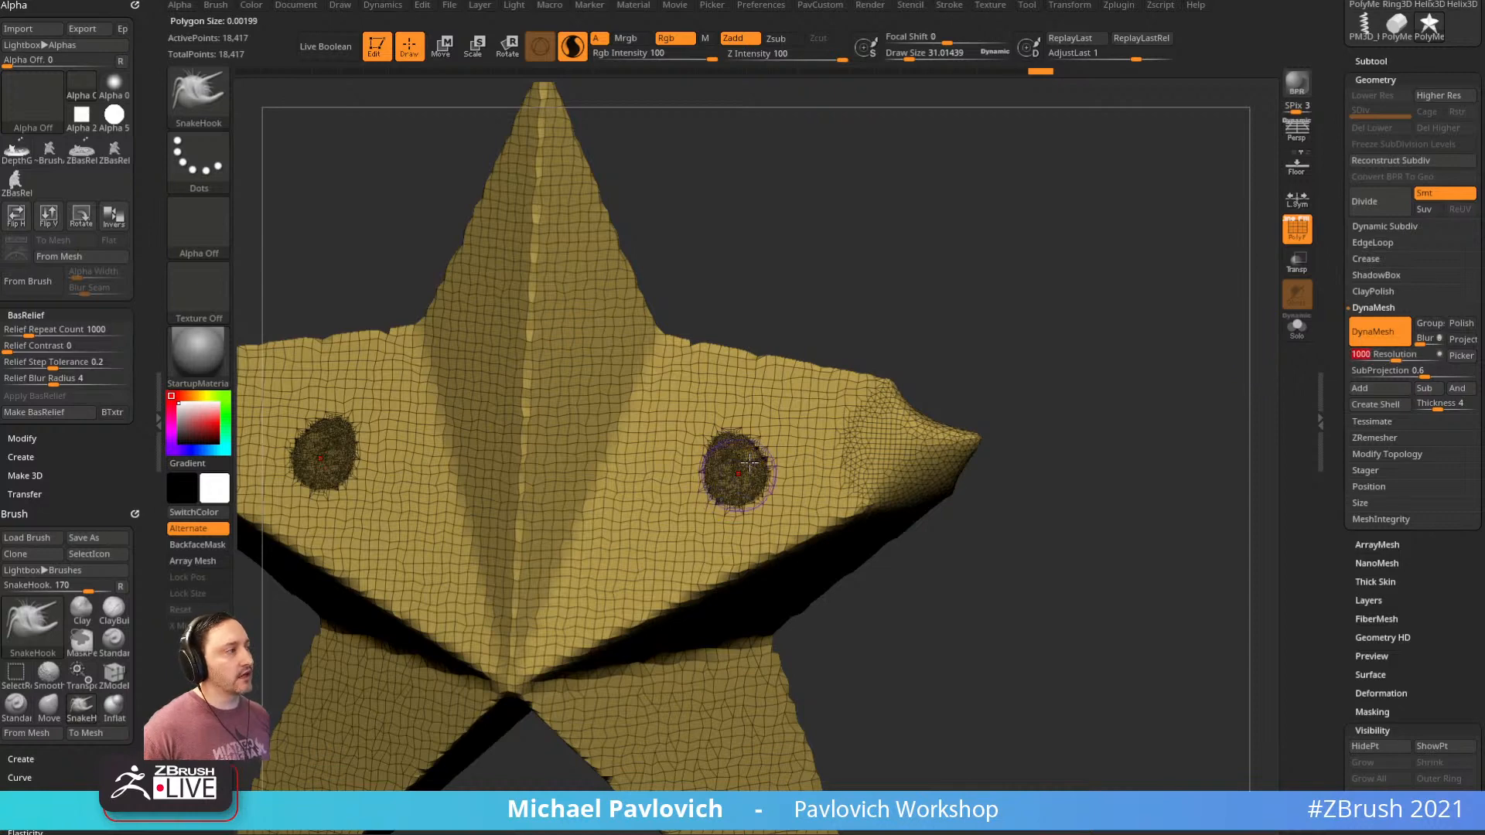
{"action": "left_click_drag", "start_coordinate": [1009, 237], "coordinate": [845, 437], "text": "ctrl"}
{"action": "mouse_move", "coordinate": [753, 433]}
{"action": "left_mouse_down"}
{"action": "mouse_move", "coordinate": [1022, 341]}
{"action": "mouse_move", "coordinate": [744, 430]}
{"action": "left_mouse_up"}
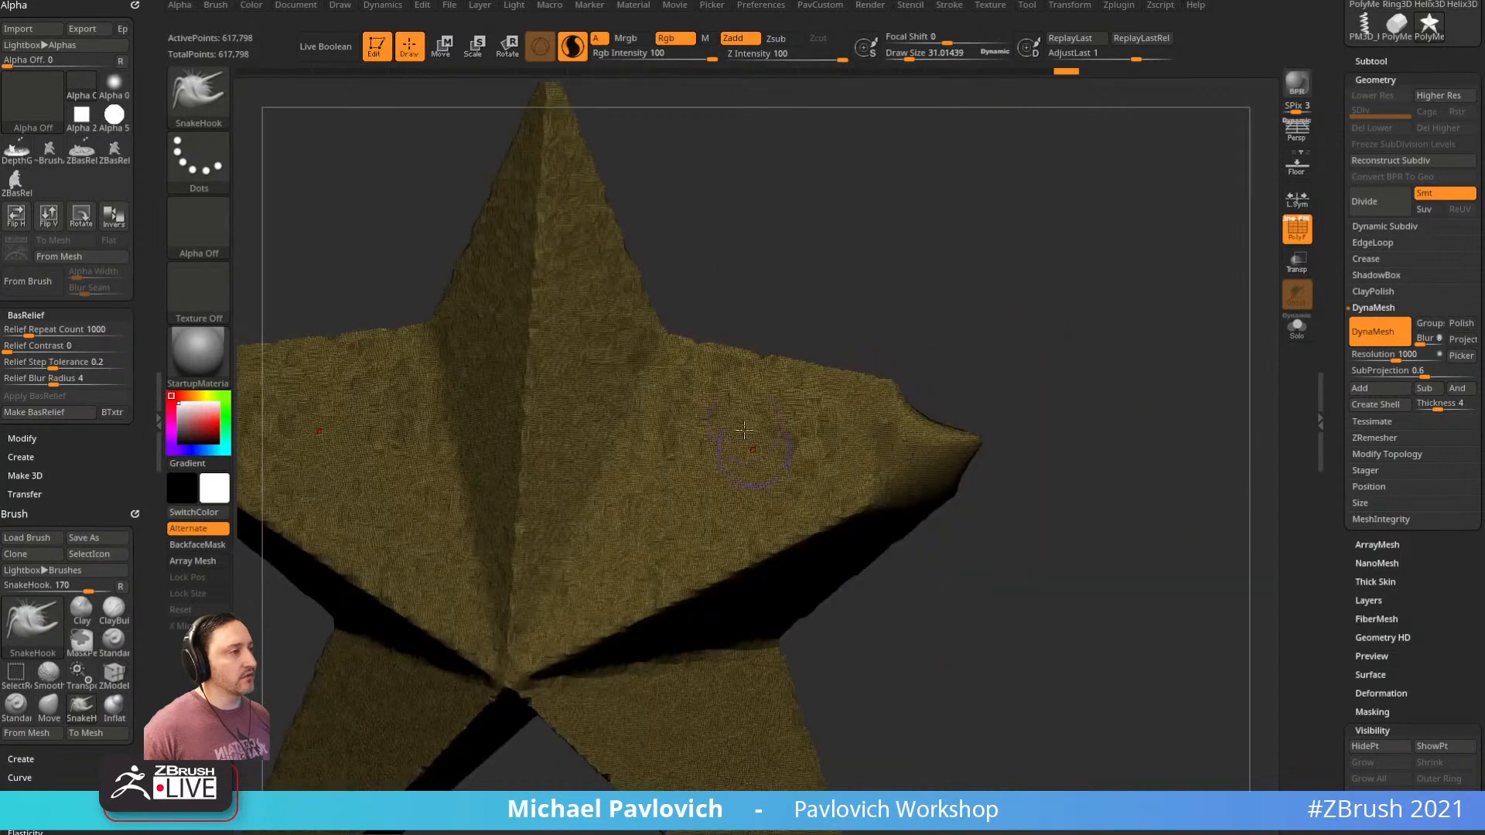
{"action": "key", "text": "ctrl+z"}
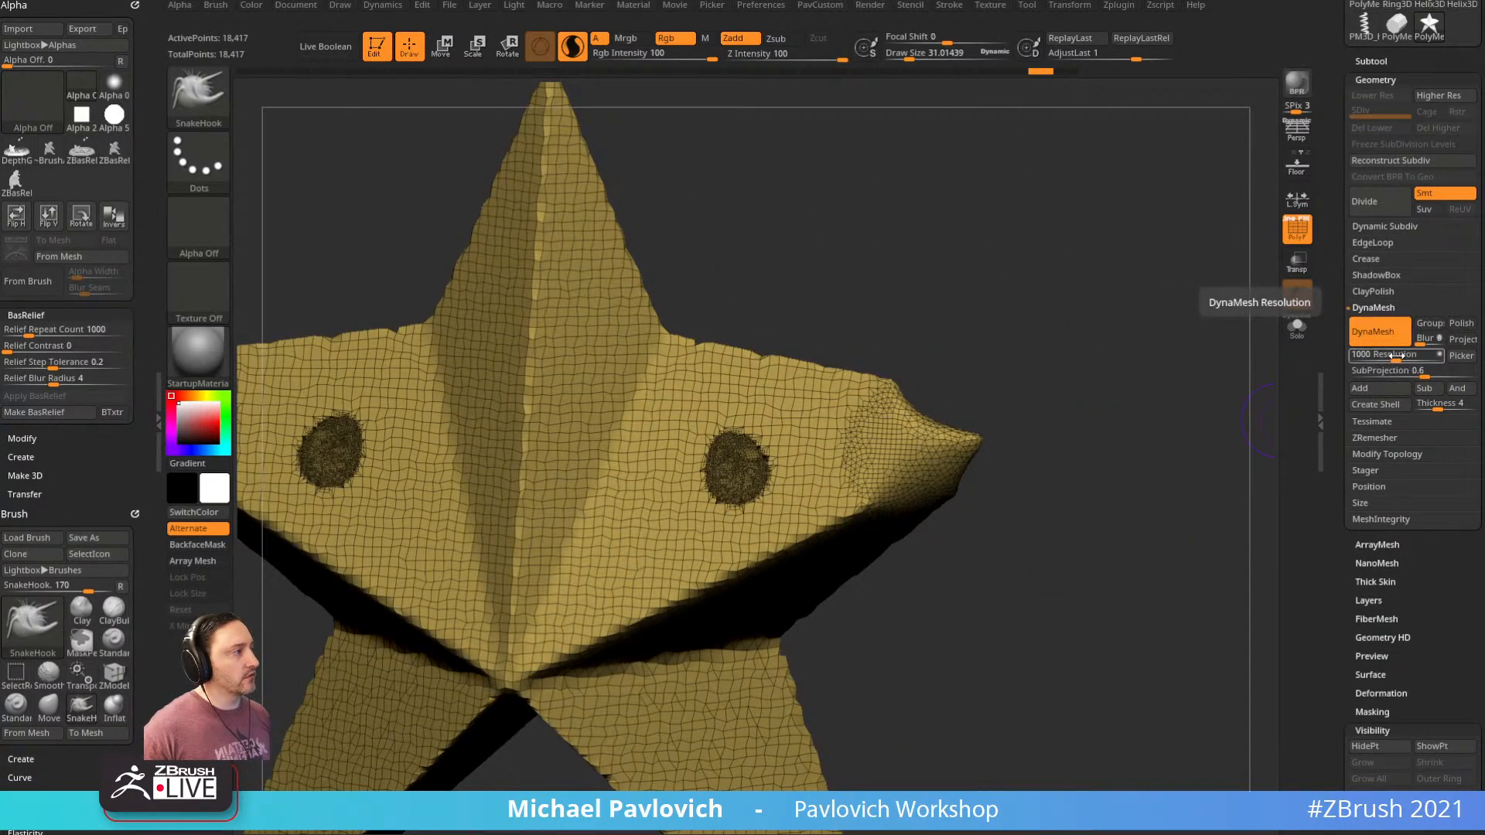
Try remeshing the star at DynaMesh resolutions sampled from its surface with the Picker, including 224, and undo each remesh
{"action": "left_click_drag", "start_coordinate": [1403, 355], "coordinate": [1374, 355]}
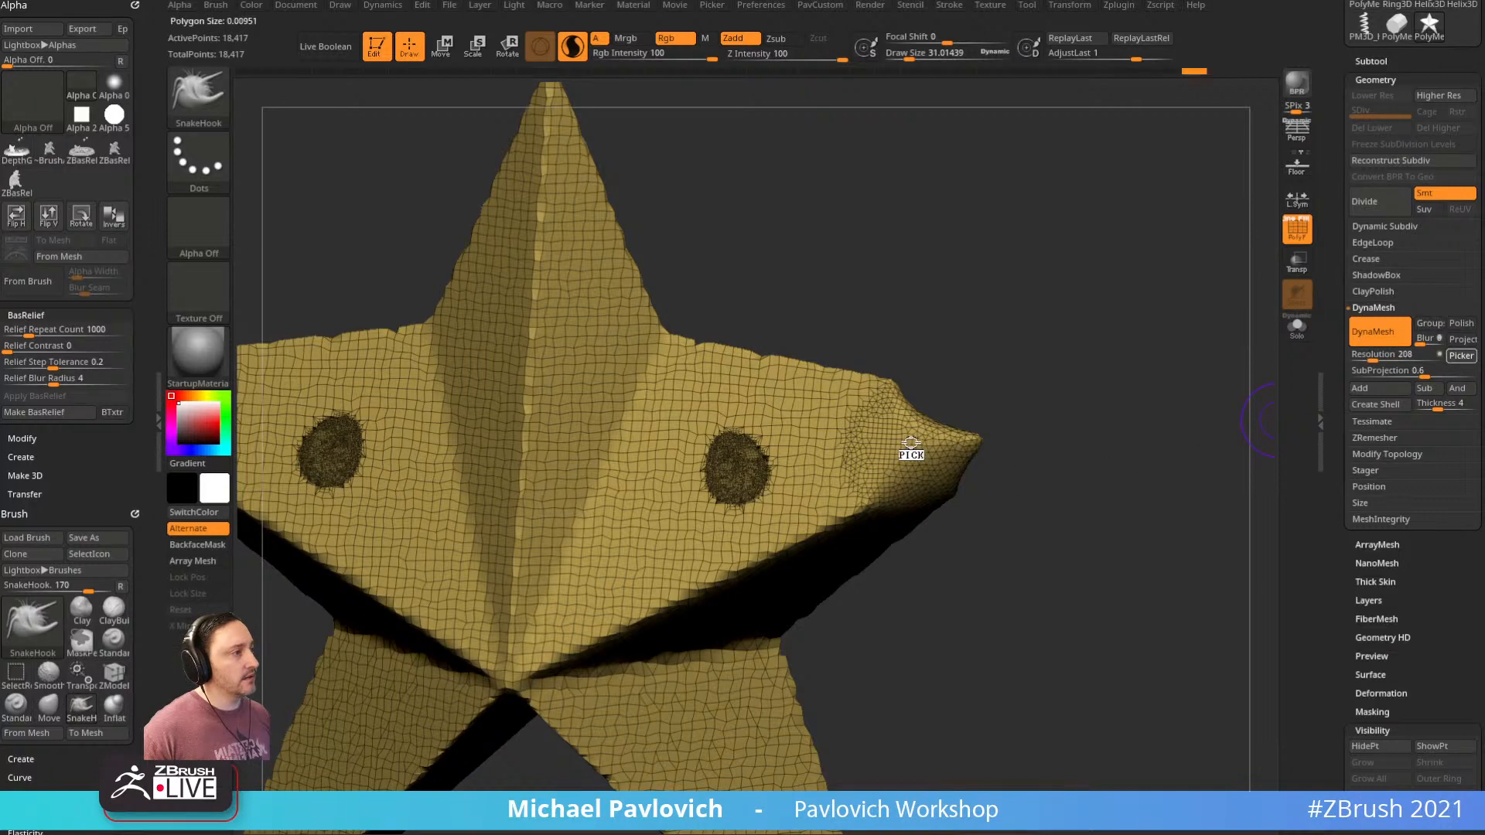
{"action": "left_click_drag", "start_coordinate": [1075, 257], "coordinate": [1179, 422], "text": "ctrl"}
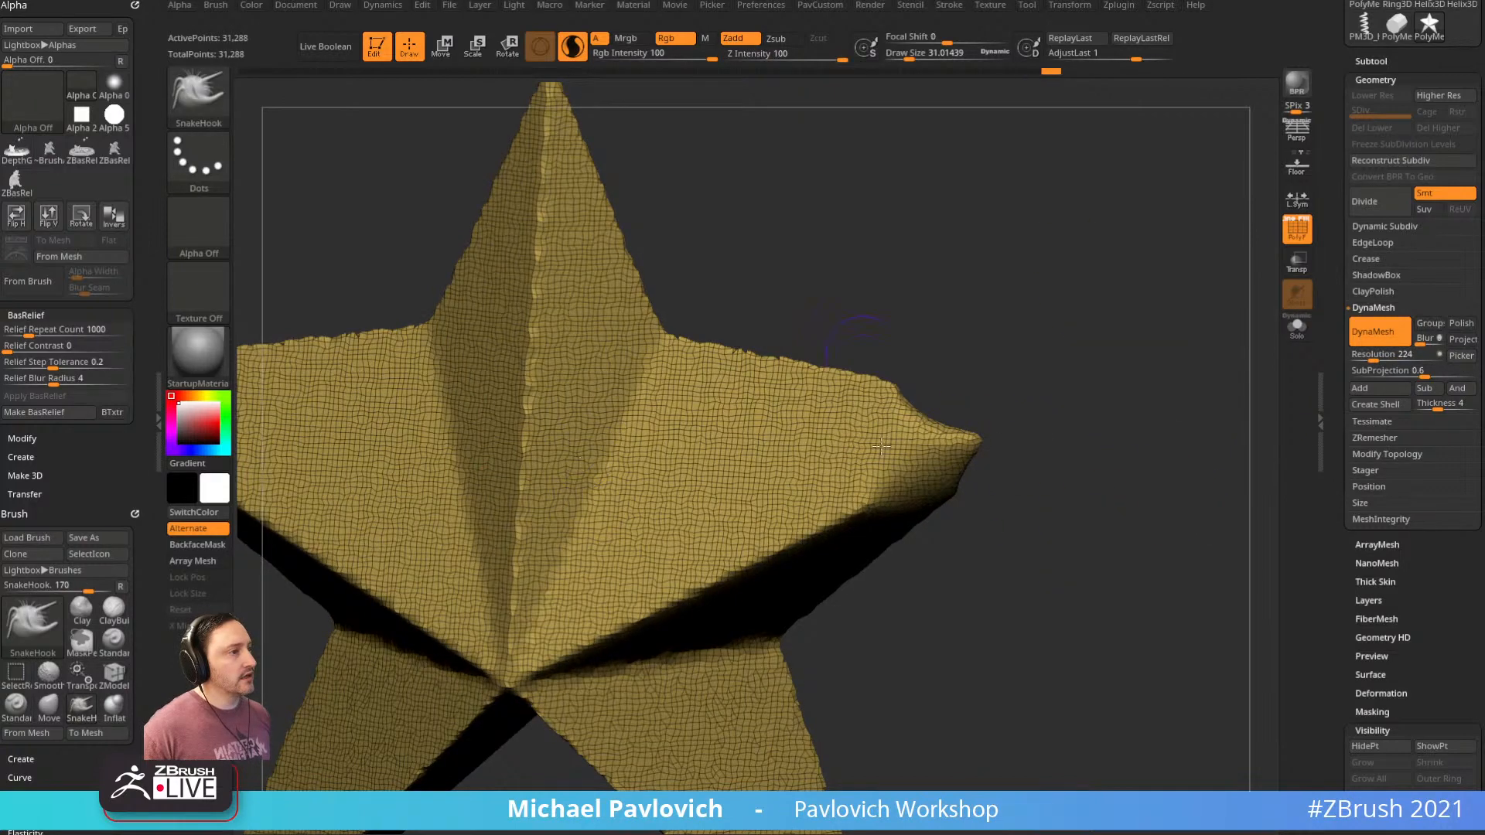
{"action": "key", "text": "ctrl+z"}
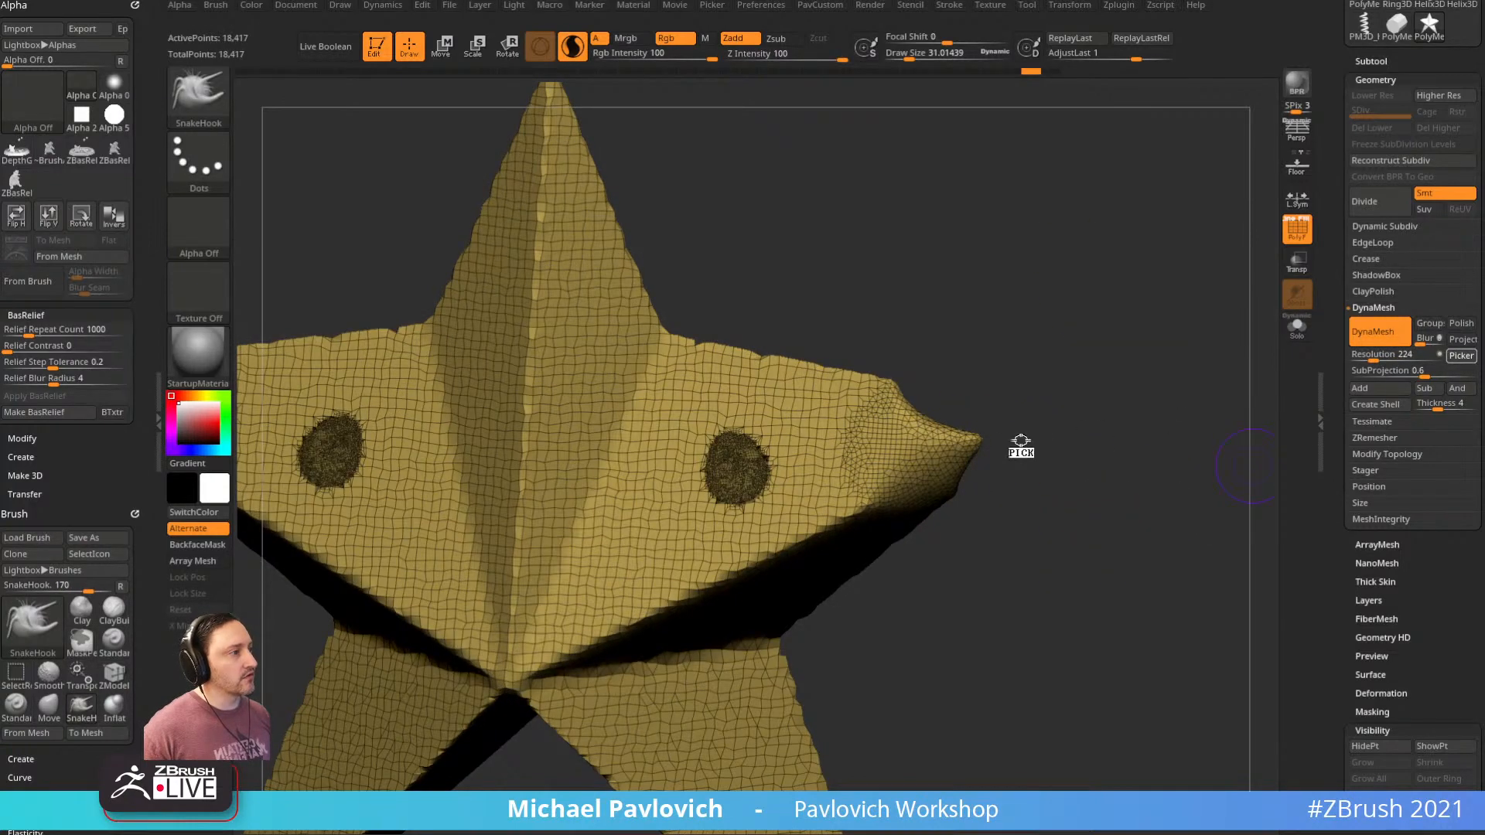
{"action": "left_click_drag", "start_coordinate": [1091, 387], "coordinate": [1149, 429], "text": "ctrl"}
{"action": "key", "text": "ctrl+z"}
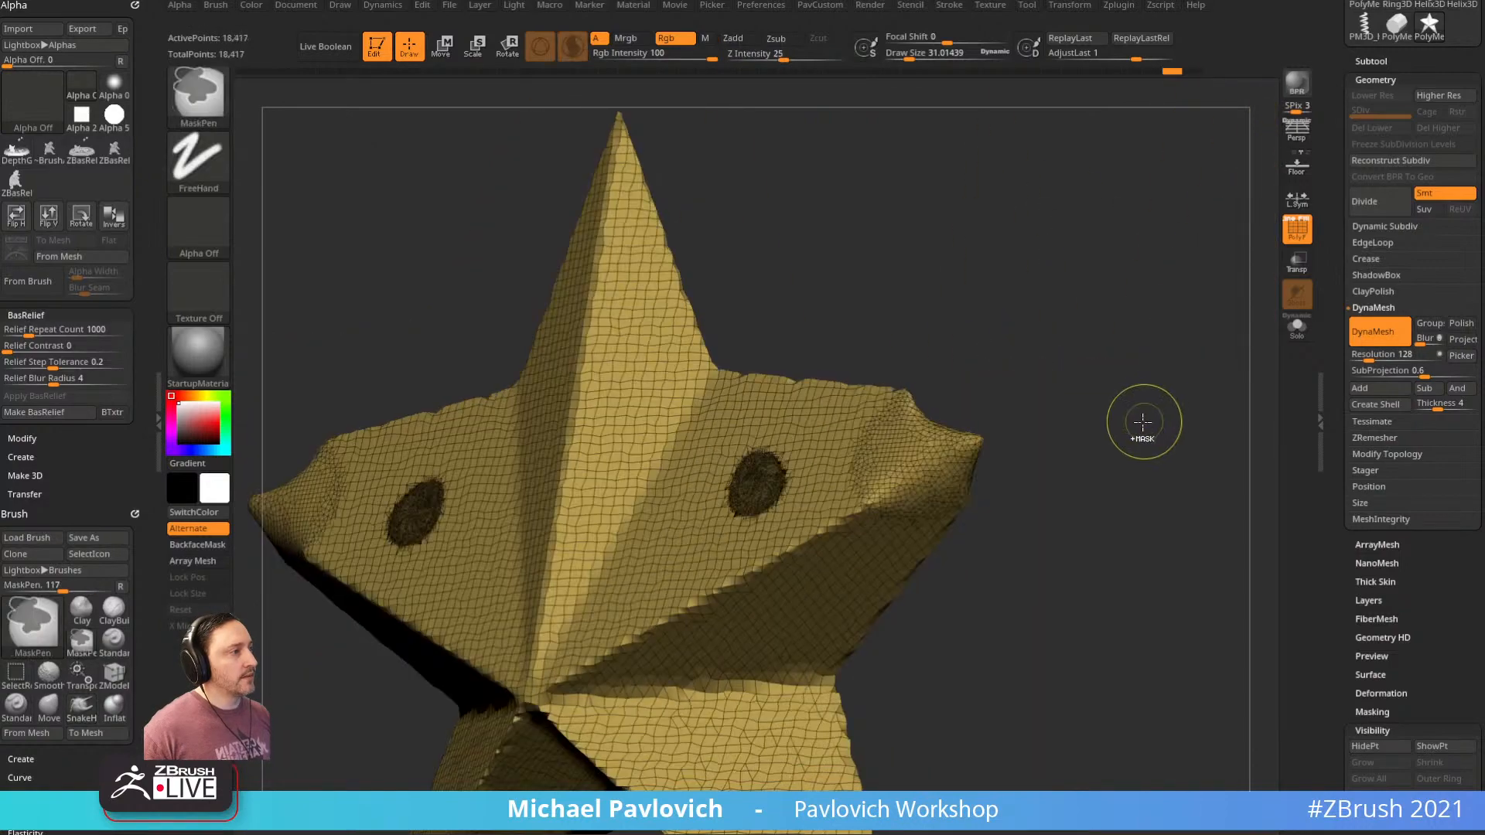
Undo the smoothing strokes on the star's side arms and tips
{"action": "key", "text": "ctrl+z"}
{"action": "key", "text": "ctrl+z"}
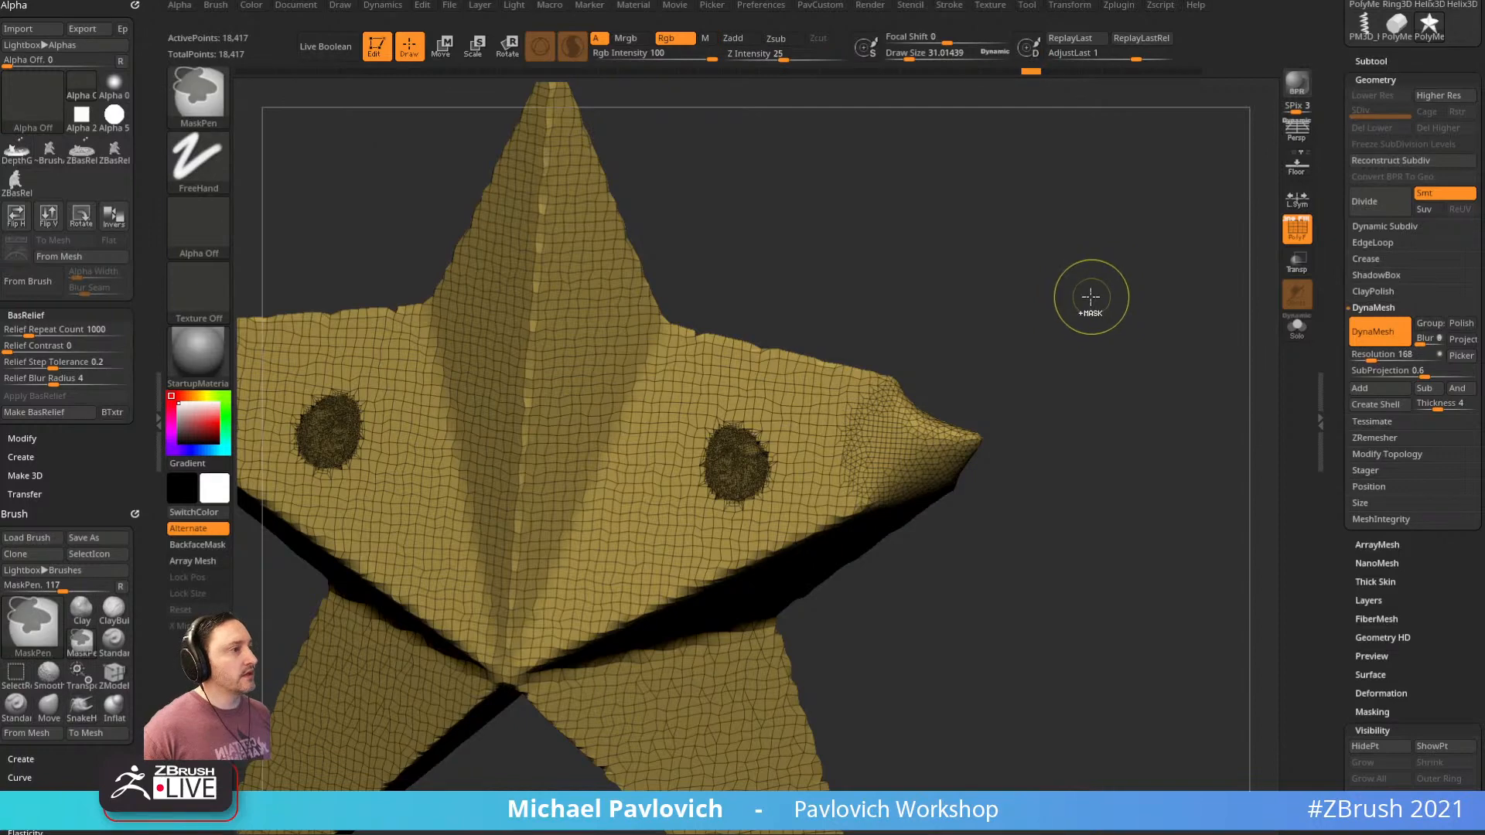
{"action": "key", "text": "ctrl+z"}
{"action": "key", "text": "ctrl+z"}
{"action": "key", "text": "ctrl+z"}
{"action": "key", "text": "ctrl+z"}
{"action": "key", "text": "ctrl+z"}
{"action": "key", "text": "ctrl+z"}
{"action": "key", "text": "ctrl+z"}
{"action": "key", "text": "ctrl+z"}
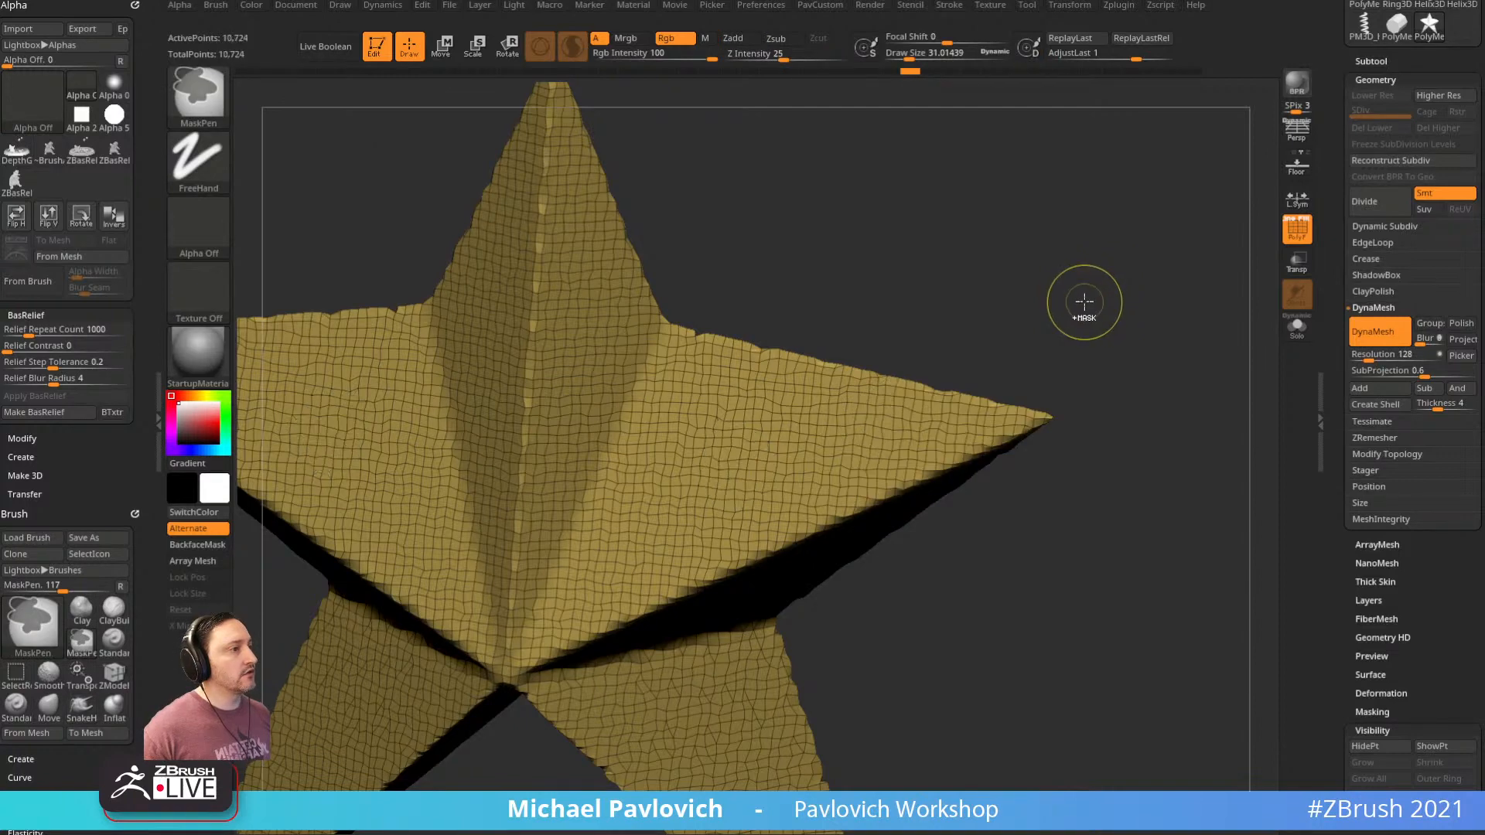
Turn off Sculptris Pro and enlarge the draw size to about 231
{"action": "left_click_drag", "start_coordinate": [1072, 342], "coordinate": [1015, 317], "text": "shift"}
{"action": "left_click", "coordinate": [572, 46]}
{"action": "key", "text": "s"}
{"action": "left_click", "coordinate": [1023, 342]}
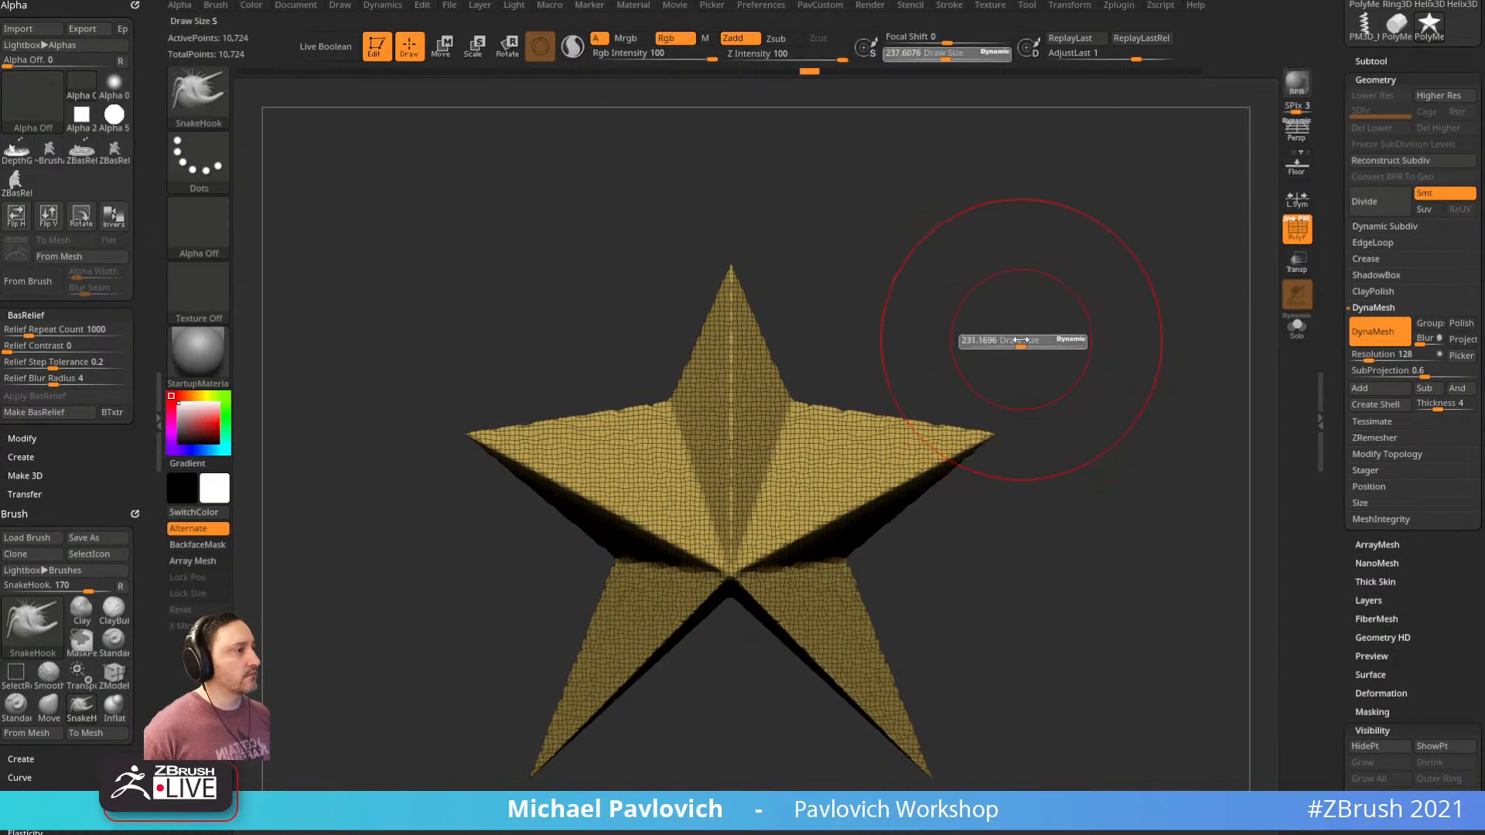
Select the Move brush and set the draw size to about 177
{"action": "key", "text": "b"}
{"action": "key", "text": "m"}
{"action": "key", "text": "v"}
{"action": "left_click_drag", "start_coordinate": [829, 415], "coordinate": [845, 421]}
{"action": "key", "text": "s"}
{"action": "left_click", "coordinate": [837, 423]}
{"action": "left_click_drag", "start_coordinate": [1087, 373], "coordinate": [944, 371]}
Thicken the star's side arms using the Inflat brush with a draw size of about 189
{"action": "key", "text": "b"}
{"action": "key", "text": "i"}
{"action": "key", "text": "f"}
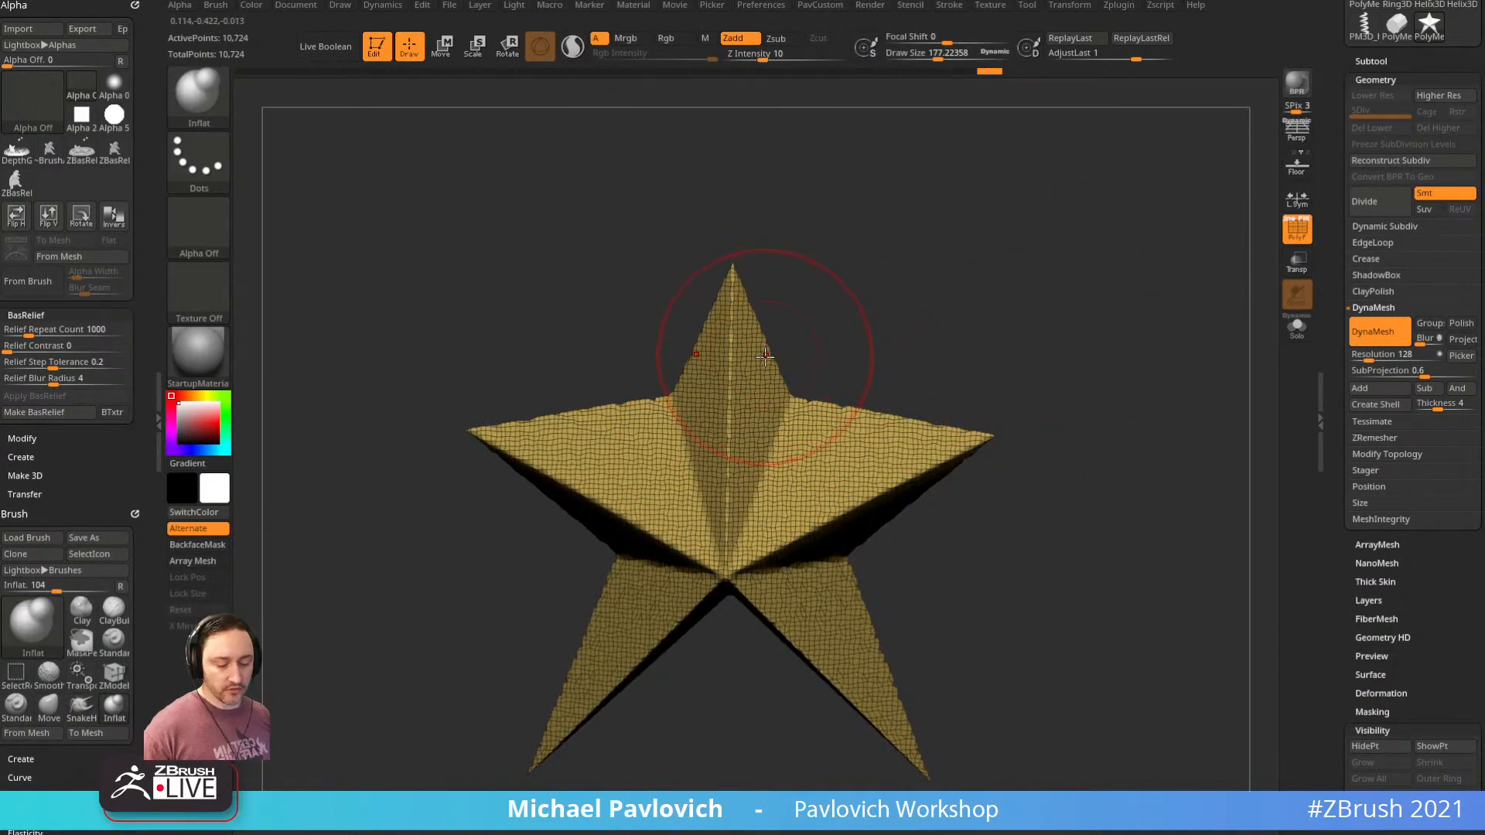
{"action": "key", "text": "b"}
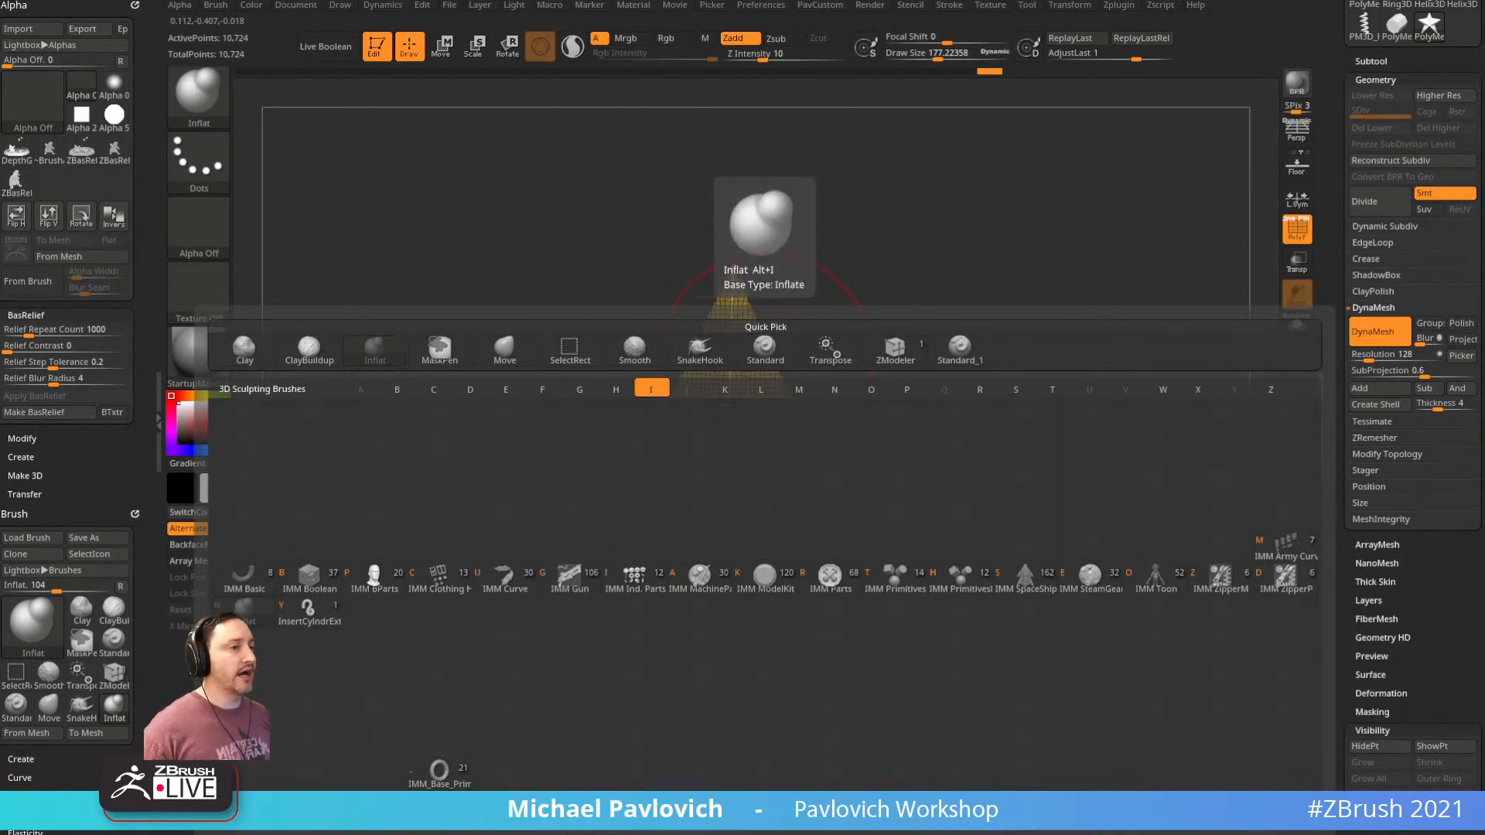
{"action": "key", "text": "n"}
{"action": "left_click_drag", "start_coordinate": [1045, 328], "coordinate": [1017, 297], "text": "alt"}
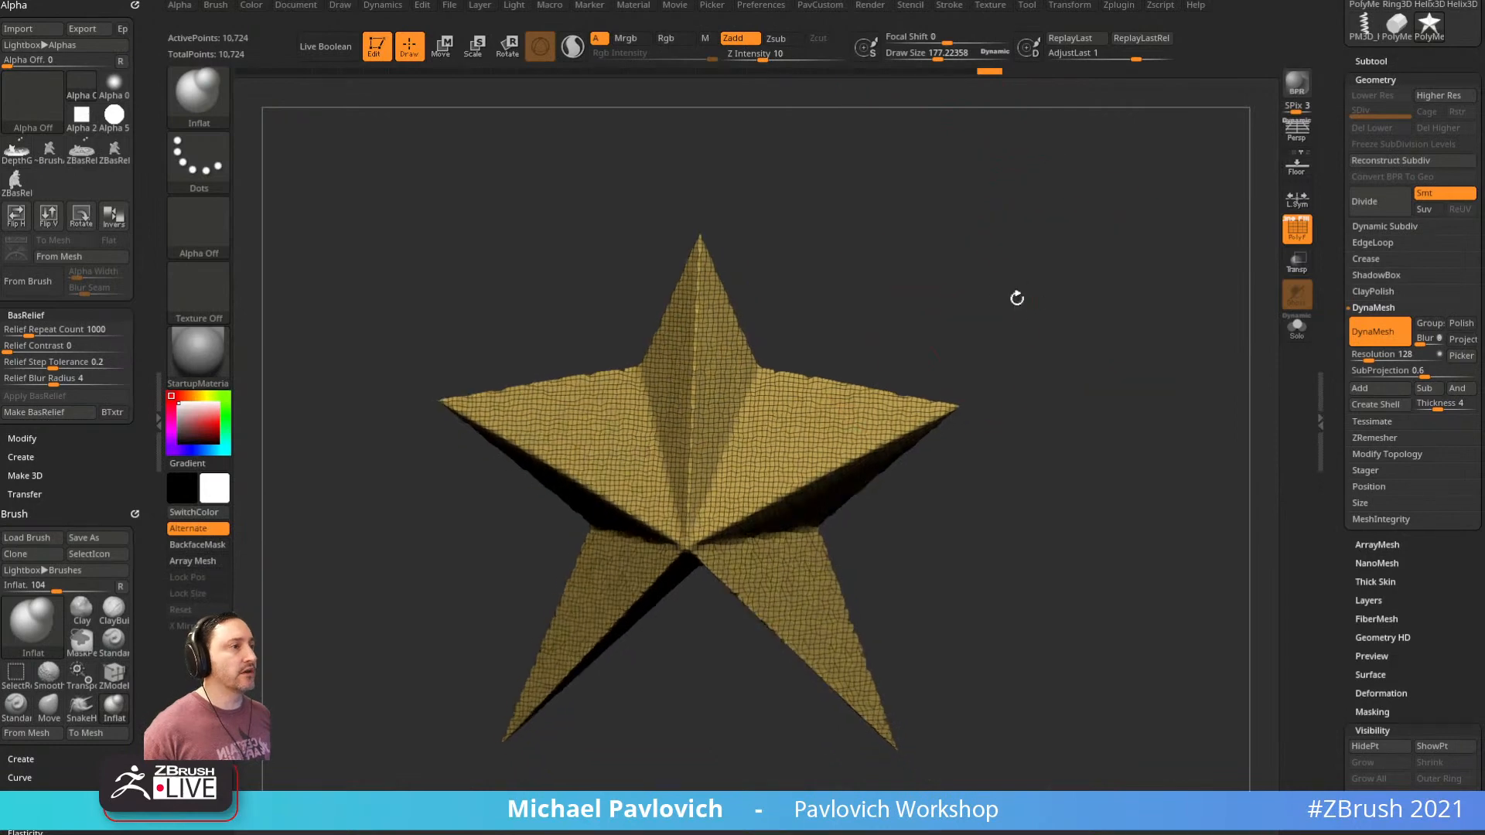
{"action": "left_click_drag", "start_coordinate": [799, 457], "coordinate": [828, 437]}
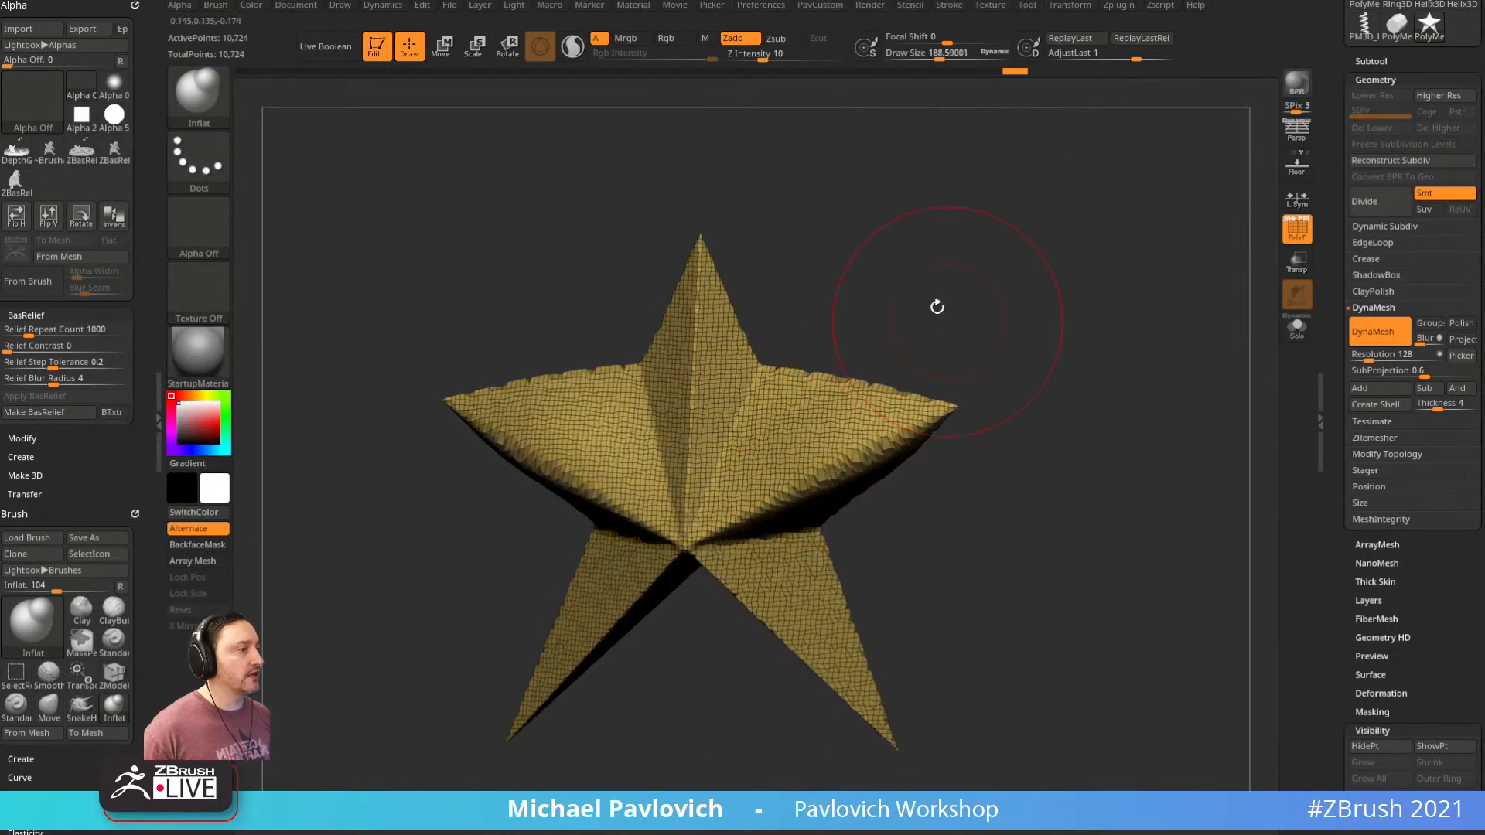
Look up the options for storing, loading and saving hotkeys in the preferences
{"action": "left_click", "coordinate": [211, 124]}
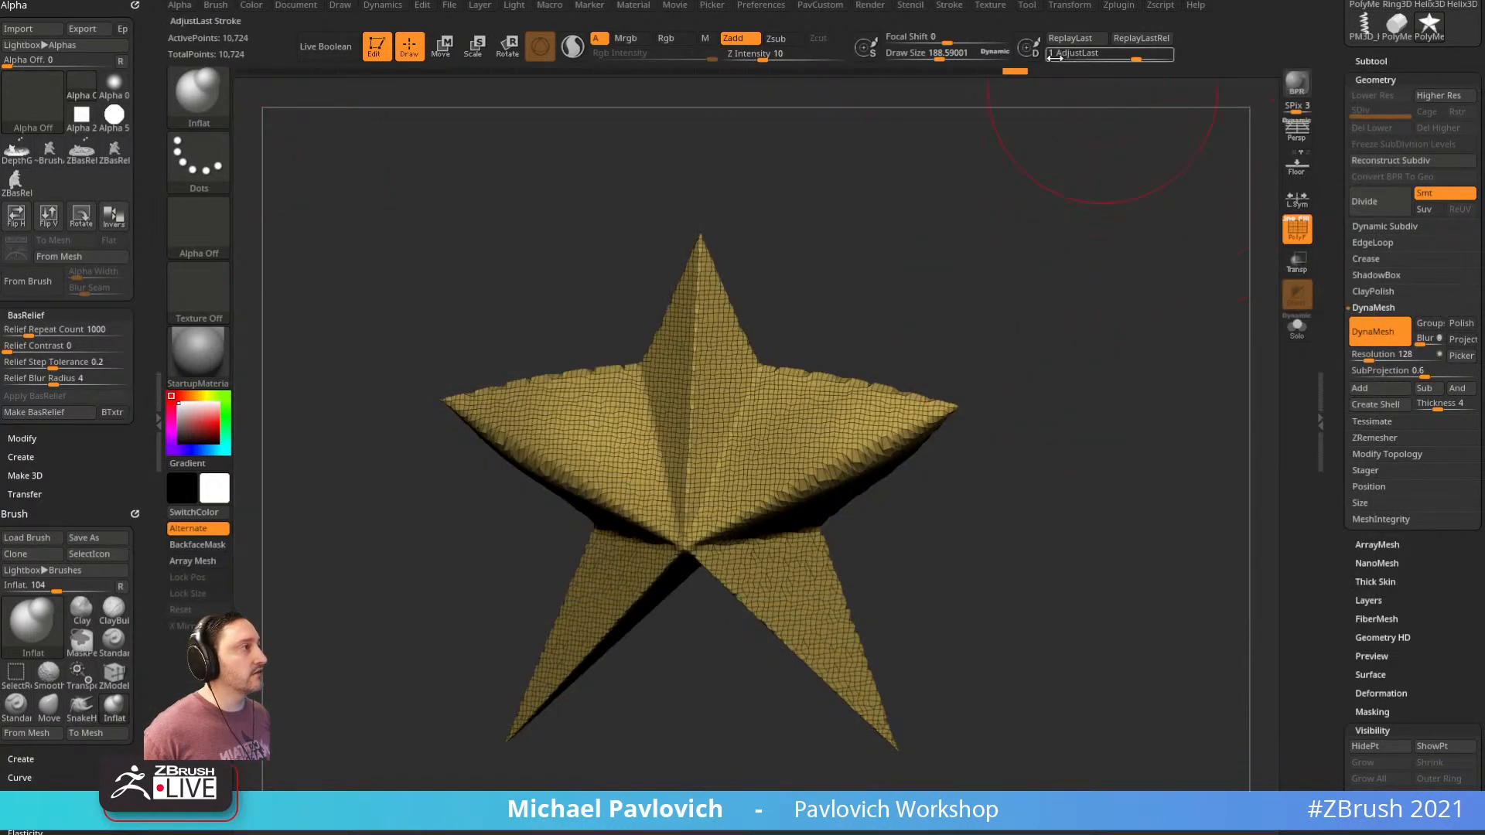
{"action": "key", "text": "ctrl"}
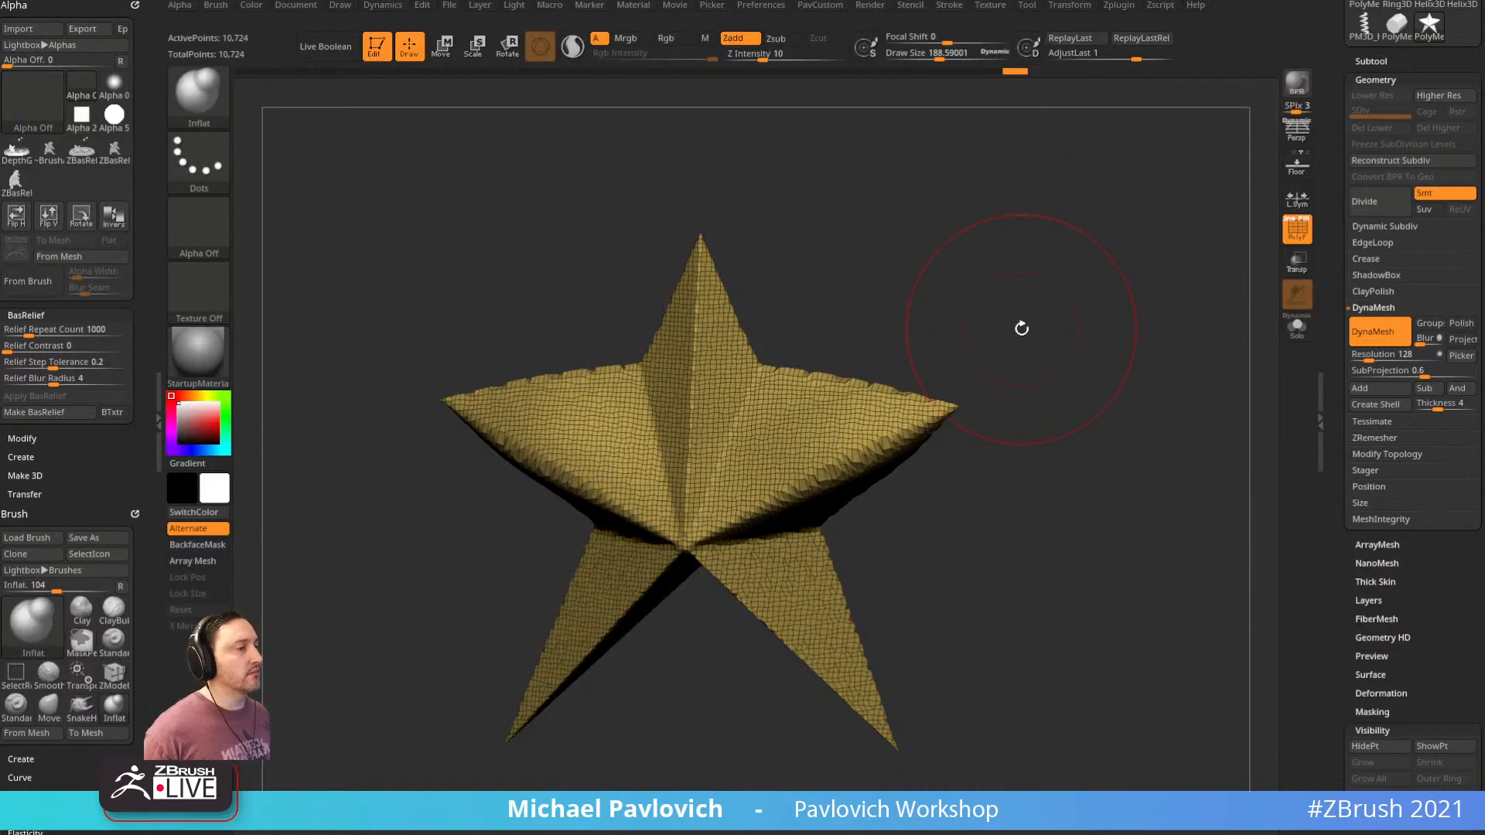
{"action": "mouse_move", "coordinate": [1022, 329]}
{"action": "left_mouse_down"}
{"action": "mouse_move", "coordinate": [1012, 253]}
{"action": "mouse_move", "coordinate": [794, 381]}
{"action": "left_mouse_up"}
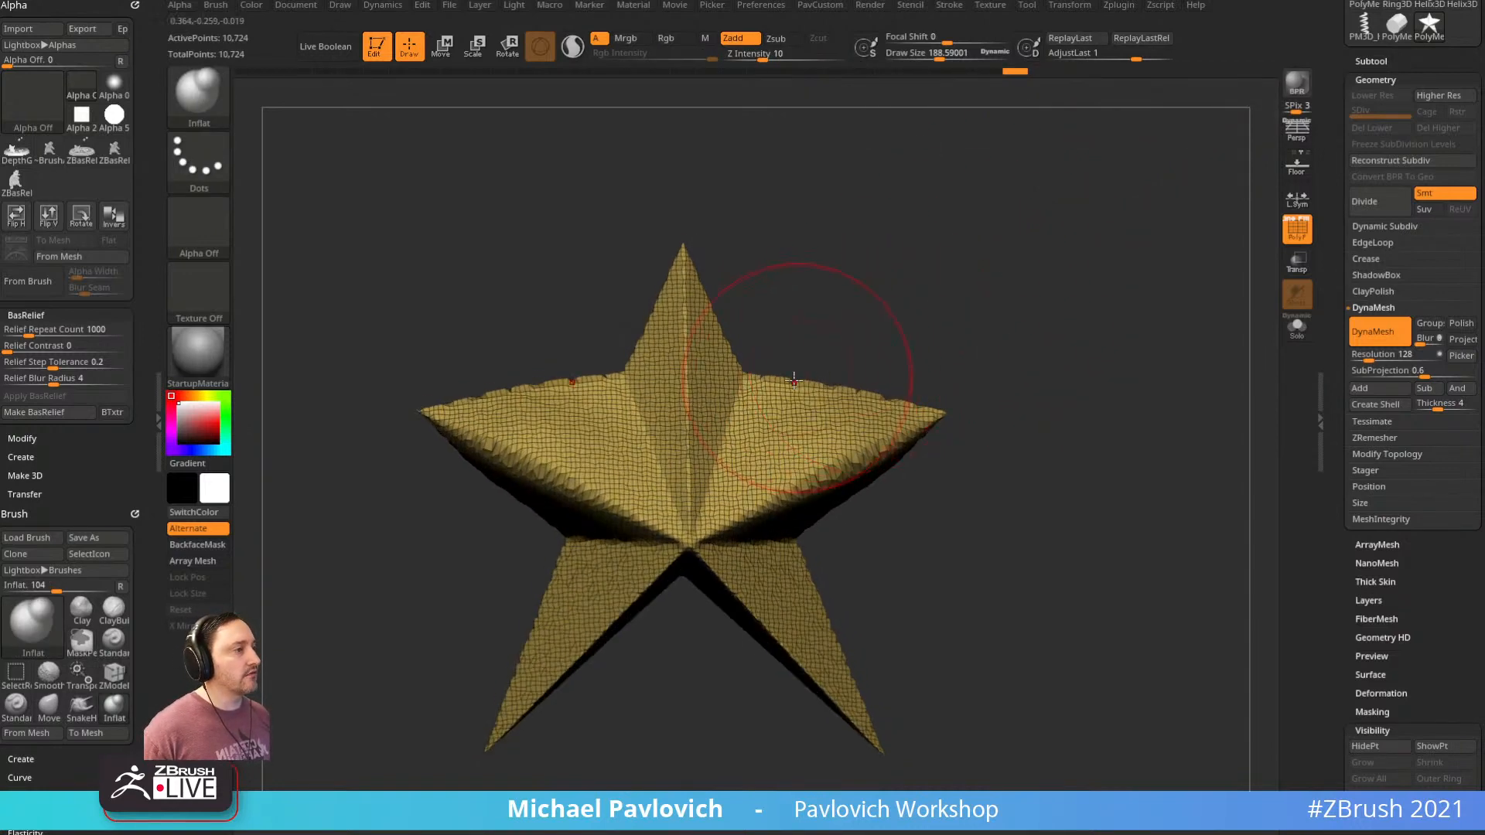
{"action": "left_click", "coordinate": [762, 7]}
{"action": "left_click", "coordinate": [783, 59]}
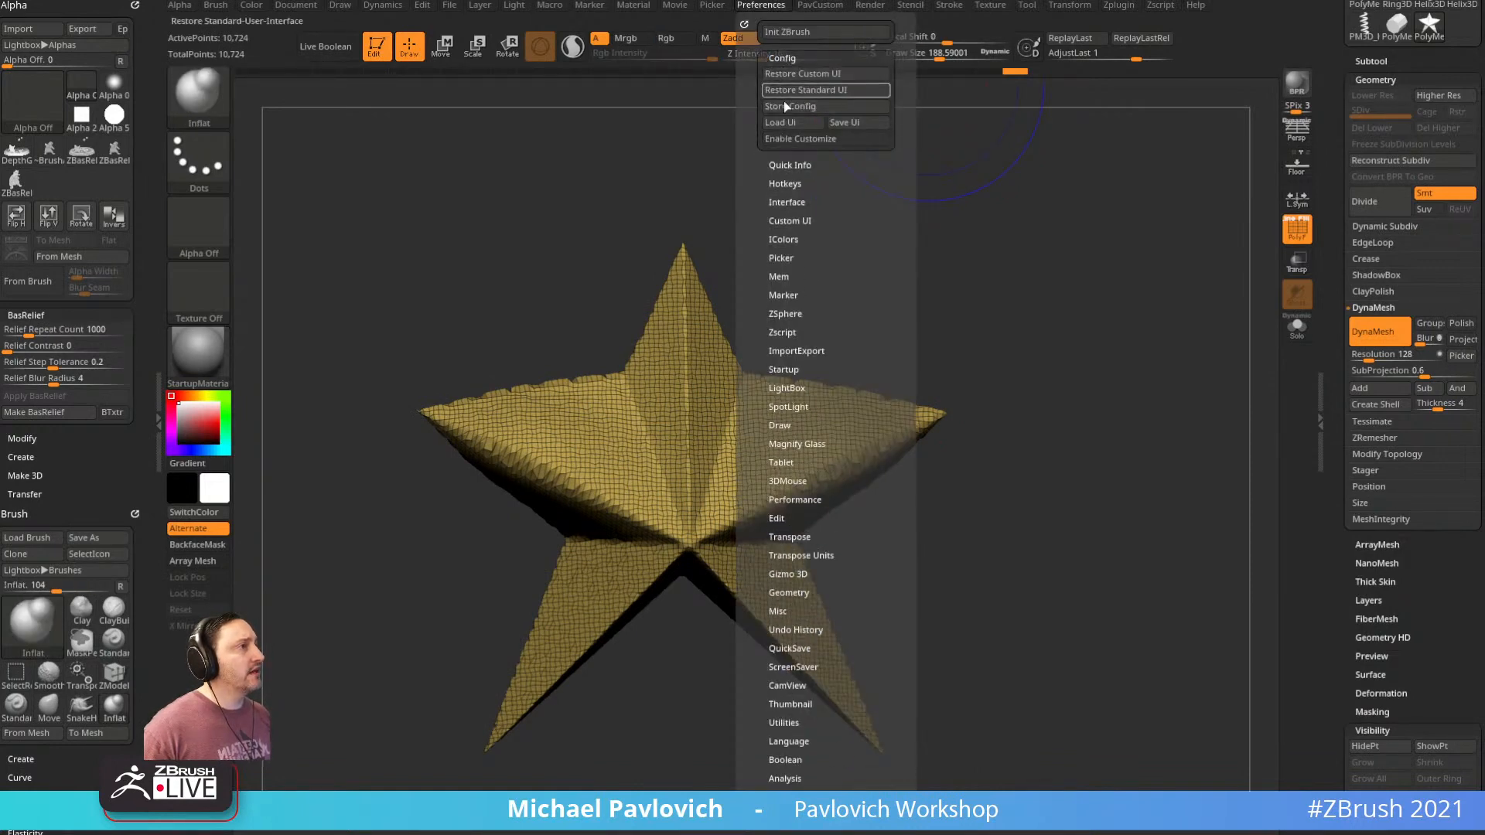
{"action": "left_click", "coordinate": [785, 183]}
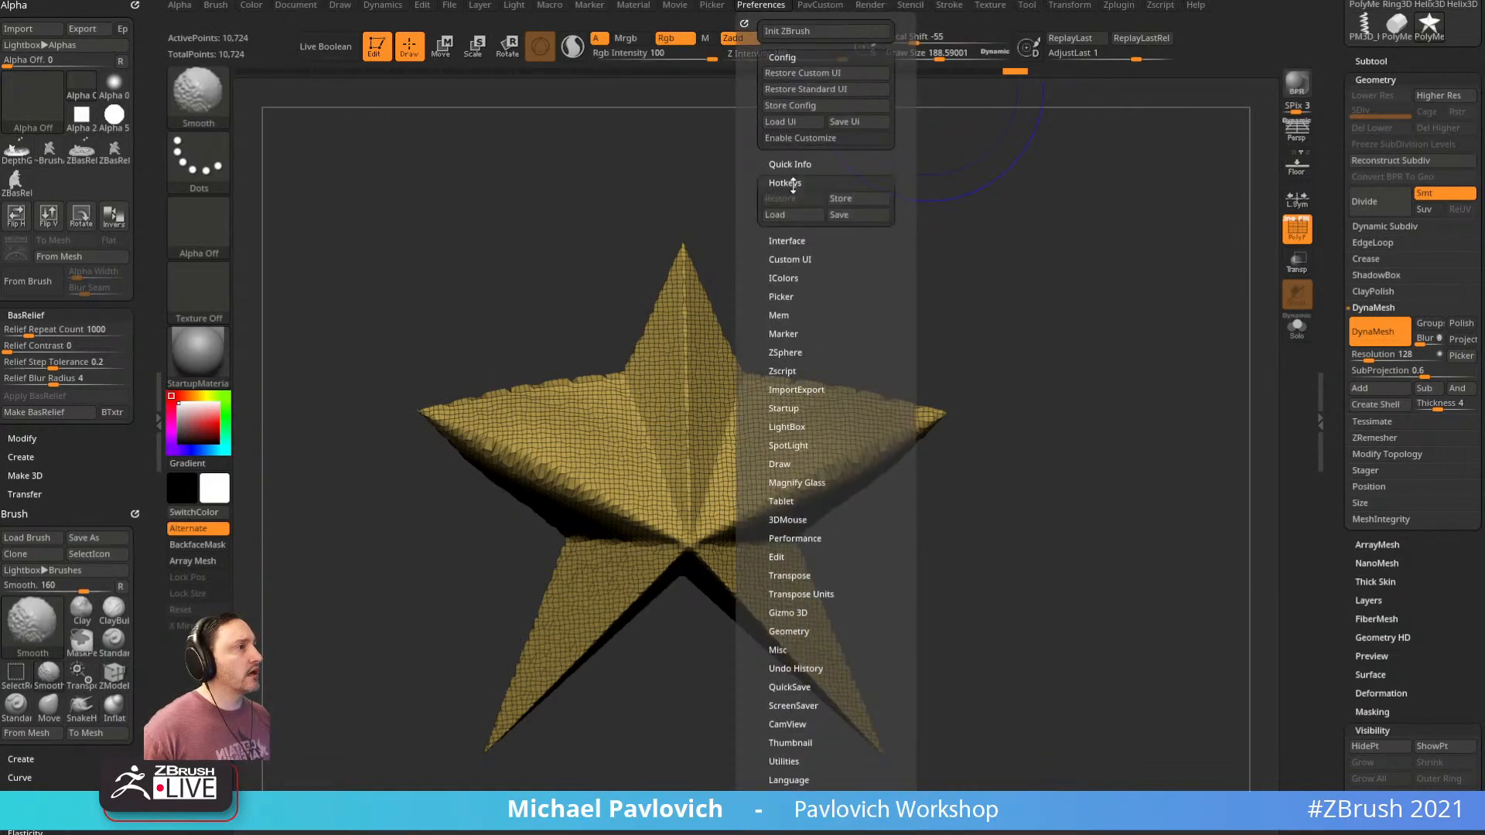
{"action": "left_click_drag", "start_coordinate": [965, 319], "coordinate": [991, 295]}
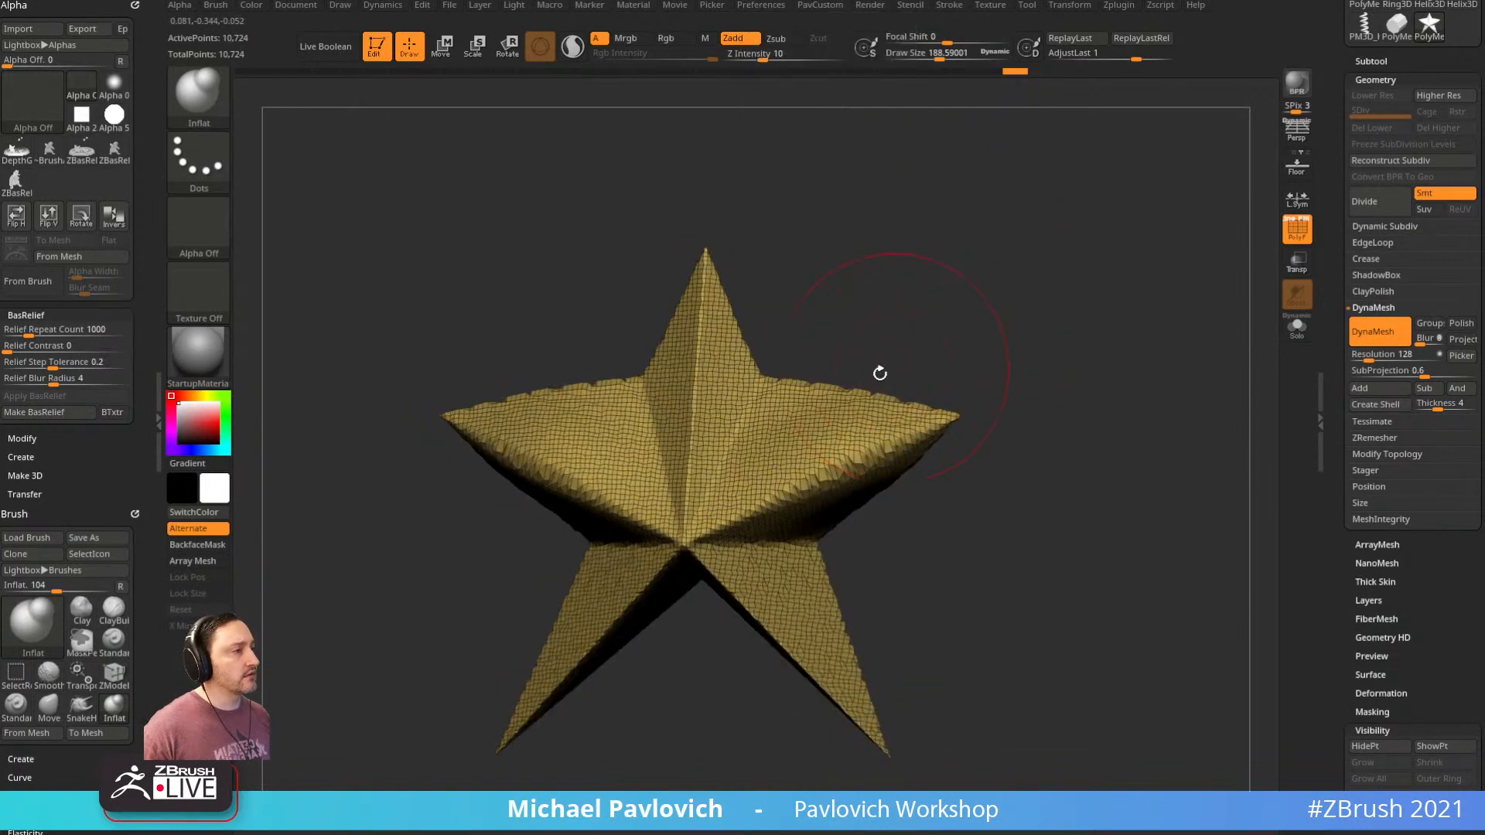
Smooth and inflate the star's arms and centre, and remesh it with DynaMesh
{"action": "mouse_move", "coordinate": [873, 422]}
{"action": "left_mouse_down", "text": "shift"}
{"action": "mouse_move", "coordinate": [820, 407]}
{"action": "mouse_move", "coordinate": [873, 430]}
{"action": "left_mouse_up", "text": "shift"}
{"action": "mouse_move", "coordinate": [983, 603]}
{"action": "left_mouse_down"}
{"action": "mouse_move", "coordinate": [1001, 583]}
{"action": "mouse_move", "coordinate": [937, 493]}
{"action": "left_mouse_up"}
{"action": "mouse_move", "coordinate": [775, 499]}
{"action": "left_mouse_down"}
{"action": "mouse_move", "coordinate": [767, 528]}
{"action": "mouse_move", "coordinate": [700, 468]}
{"action": "left_mouse_up"}
{"action": "mouse_move", "coordinate": [924, 418]}
{"action": "left_mouse_down"}
{"action": "mouse_move", "coordinate": [991, 470]}
{"action": "mouse_move", "coordinate": [963, 473]}
{"action": "left_mouse_up"}
{"action": "left_click_drag", "start_coordinate": [730, 536], "coordinate": [739, 507]}
{"action": "mouse_move", "coordinate": [1033, 443]}
{"action": "left_mouse_down", "text": "ctrl"}
{"action": "mouse_move", "coordinate": [1100, 562]}
{"action": "mouse_move", "coordinate": [978, 527]}
{"action": "mouse_move", "coordinate": [1027, 526]}
{"action": "left_mouse_up", "text": "ctrl"}
Reshape the middle of the star using the Move brush with a draw size of about 271
{"action": "key", "text": "s"}
{"action": "key", "text": "b"}
{"action": "key", "text": "m"}
{"action": "key", "text": "v"}
{"action": "mouse_move", "coordinate": [685, 492]}
{"action": "left_mouse_down"}
{"action": "mouse_move", "coordinate": [692, 451]}
{"action": "mouse_move", "coordinate": [710, 490]}
{"action": "left_mouse_up"}
{"action": "left_click_drag", "start_coordinate": [714, 549], "coordinate": [727, 530]}
{"action": "left_click_drag", "start_coordinate": [958, 481], "coordinate": [1056, 414]}
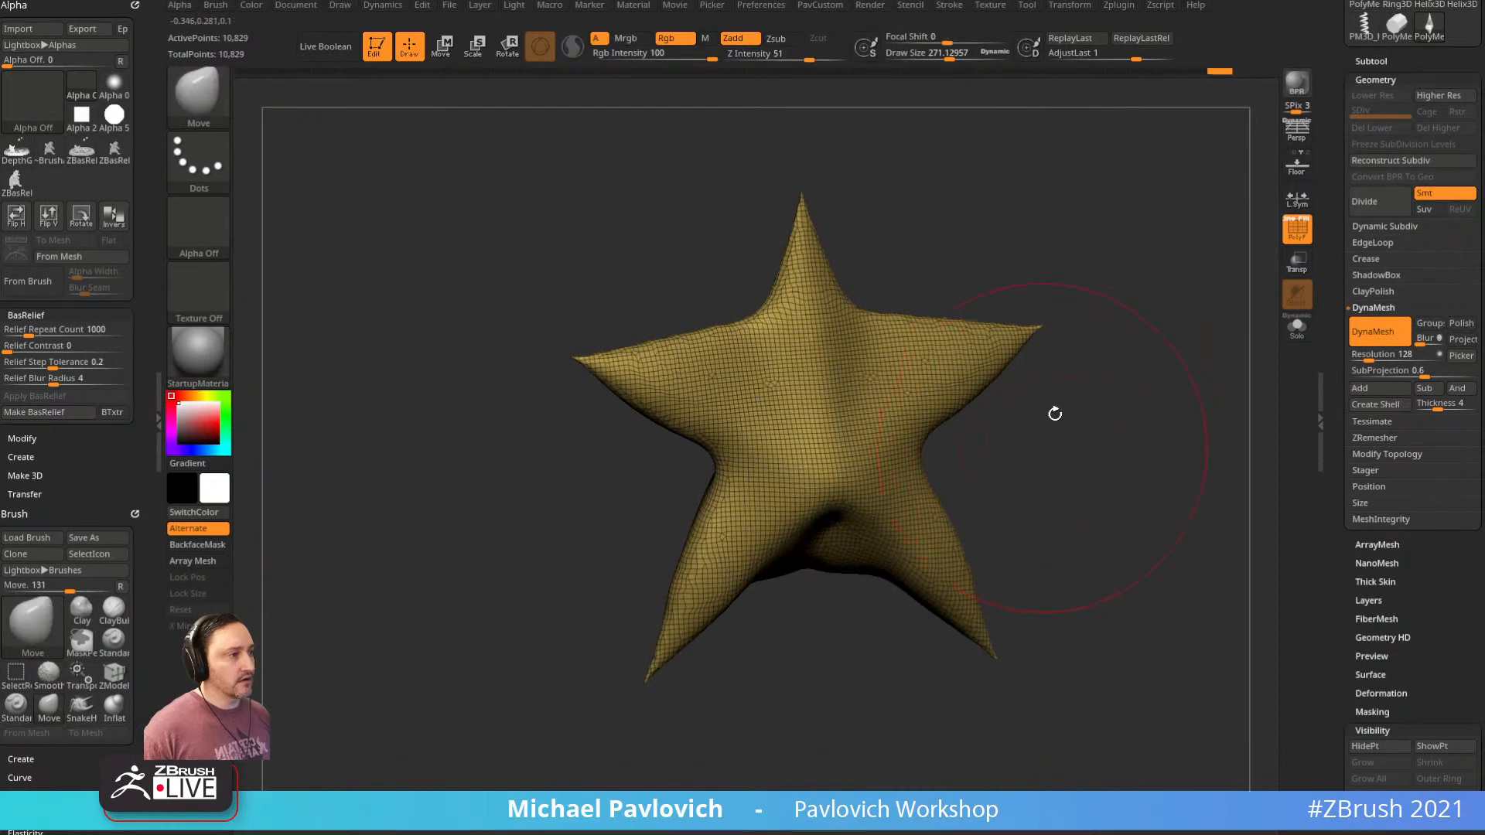
Swell the star's lower body with the Inflat brush and remesh it with DynaMesh
{"action": "key", "text": "b"}
{"action": "key", "text": "i"}
{"action": "key", "text": "n"}
{"action": "left_click_drag", "start_coordinate": [1076, 467], "coordinate": [1069, 488]}
{"action": "left_click_drag", "start_coordinate": [855, 510], "coordinate": [845, 557]}
{"action": "left_click_drag", "start_coordinate": [979, 520], "coordinate": [1015, 519]}
{"action": "left_click_drag", "start_coordinate": [1021, 503], "coordinate": [1056, 542], "text": "ctrl"}
Inflate the tips of the star's legs with a draw size of about 257
{"action": "left_click_drag", "start_coordinate": [1075, 487], "coordinate": [843, 638]}
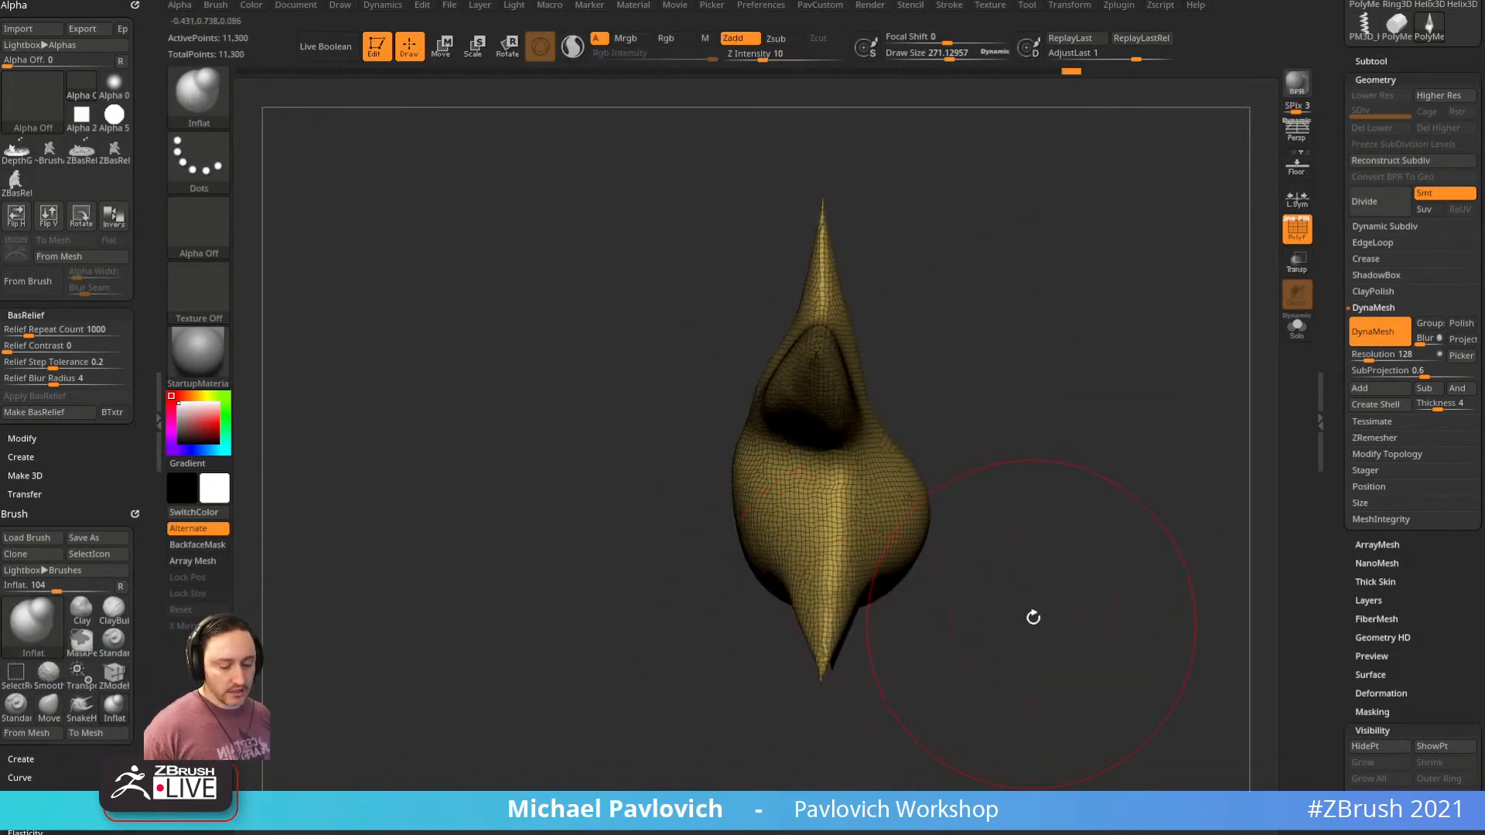
{"action": "mouse_move", "coordinate": [1034, 618]}
{"action": "left_mouse_down"}
{"action": "mouse_move", "coordinate": [921, 547]}
{"action": "mouse_move", "coordinate": [844, 541]}
{"action": "left_mouse_up"}
{"action": "key", "text": "s"}
{"action": "left_click_drag", "start_coordinate": [859, 554], "coordinate": [944, 601]}
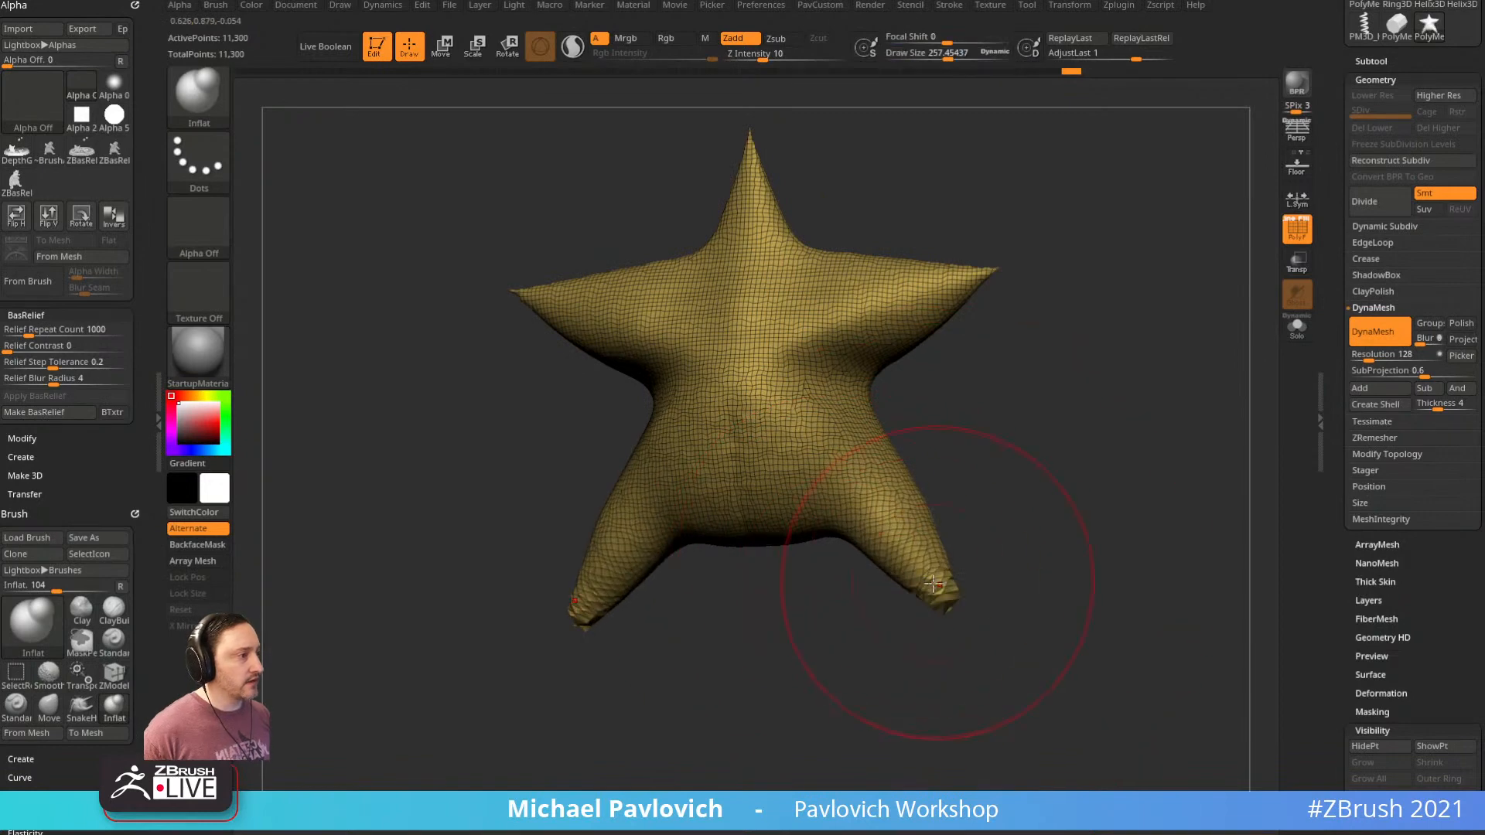
Pull the star's arm tips forward into a curve with the SnakeHook brush at a draw size of about 116
{"action": "mouse_move", "coordinate": [1018, 521]}
{"action": "left_mouse_down"}
{"action": "mouse_move", "coordinate": [975, 397]}
{"action": "mouse_move", "coordinate": [1068, 325]}
{"action": "mouse_move", "coordinate": [1034, 332]}
{"action": "left_mouse_up"}
{"action": "key", "text": "b"}
{"action": "key", "text": "s"}
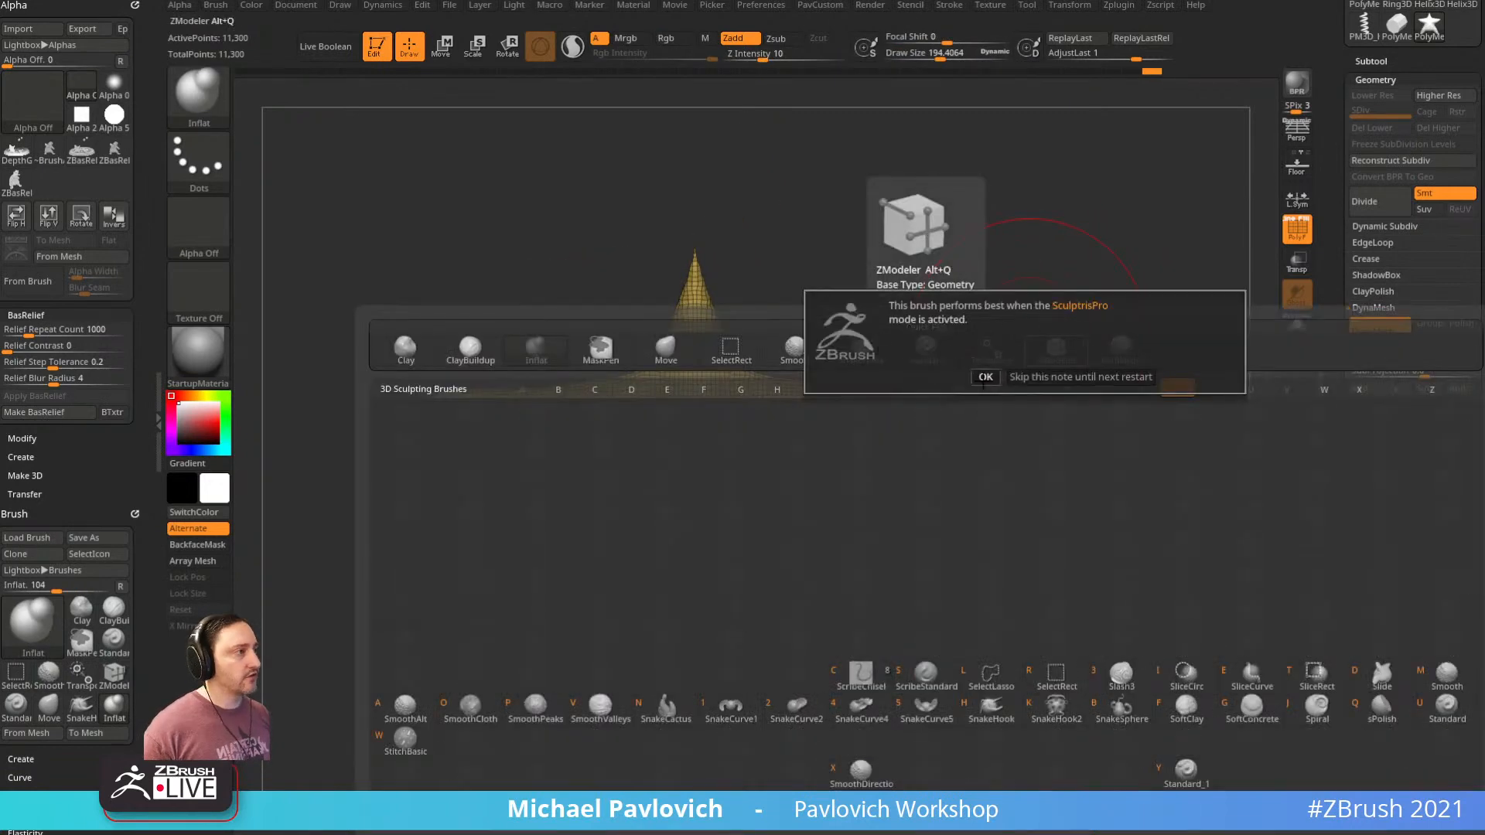
{"action": "left_click", "coordinate": [985, 377]}
{"action": "left_click_drag", "start_coordinate": [1011, 272], "coordinate": [994, 412]}
{"action": "mouse_move", "coordinate": [873, 398]}
{"action": "left_mouse_down"}
{"action": "mouse_move", "coordinate": [979, 375]}
{"action": "mouse_move", "coordinate": [960, 444]}
{"action": "left_mouse_up"}
{"action": "left_click_drag", "start_coordinate": [926, 395], "coordinate": [956, 422]}
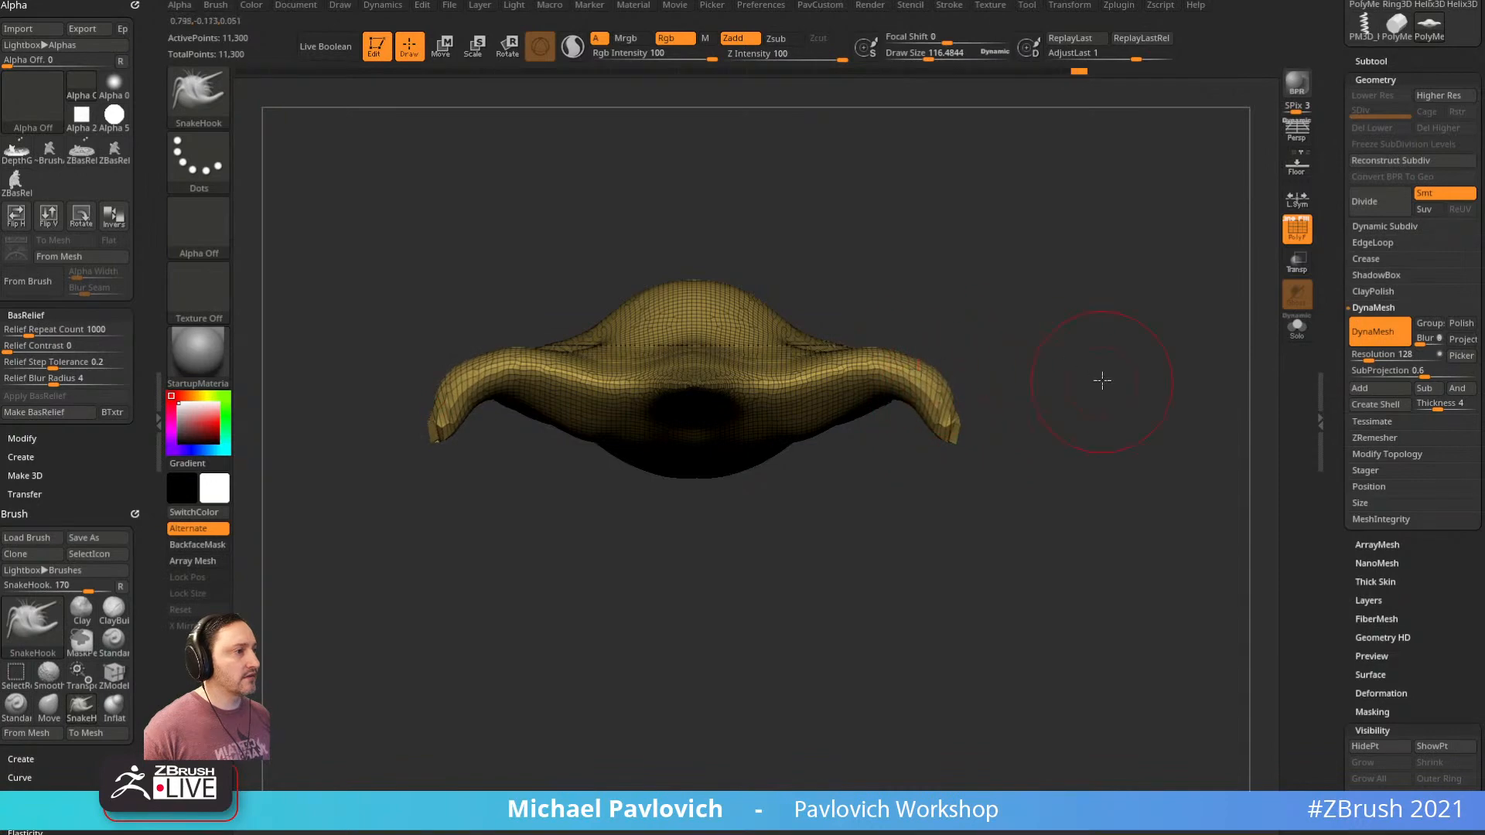
{"action": "left_click_drag", "start_coordinate": [1101, 378], "coordinate": [1111, 284], "text": "shift"}
{"action": "left_click_drag", "start_coordinate": [951, 392], "coordinate": [957, 381]}
{"action": "left_click_drag", "start_coordinate": [937, 518], "coordinate": [923, 463], "text": "alt"}
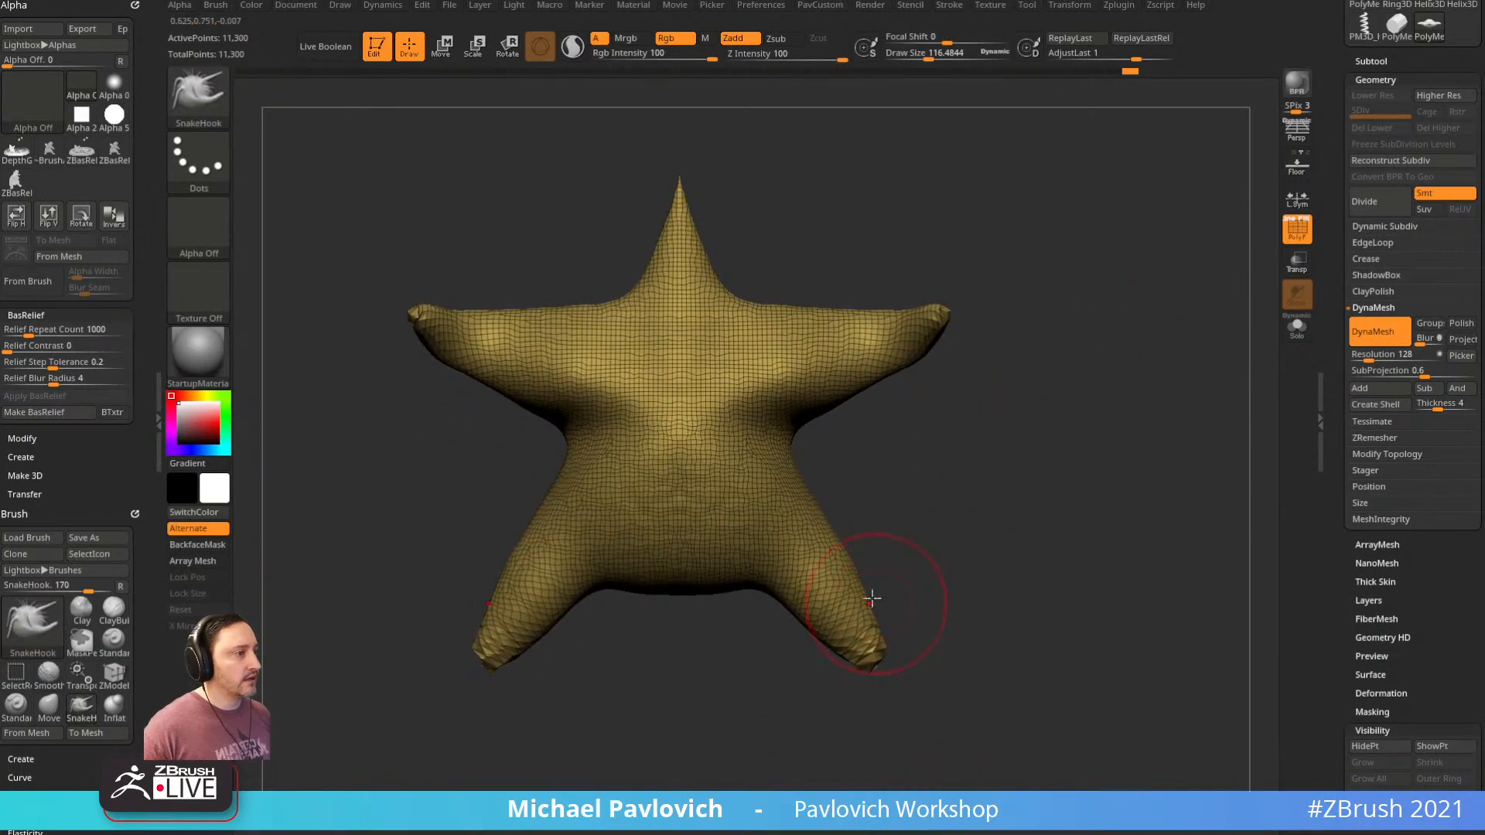
Pull the star's legs inward with the SnakeHook brush, using a draw size of about 194, and remesh the figure with DynaMesh
{"action": "mouse_move", "coordinate": [869, 648]}
{"action": "left_mouse_down"}
{"action": "mouse_move", "coordinate": [841, 684]}
{"action": "mouse_move", "coordinate": [885, 667]}
{"action": "mouse_move", "coordinate": [820, 687]}
{"action": "mouse_move", "coordinate": [796, 671]}
{"action": "left_mouse_up"}
{"action": "key", "text": "ctrl+z"}
{"action": "key", "text": "s"}
{"action": "key", "text": "s"}
{"action": "left_click_drag", "start_coordinate": [809, 571], "coordinate": [825, 578]}
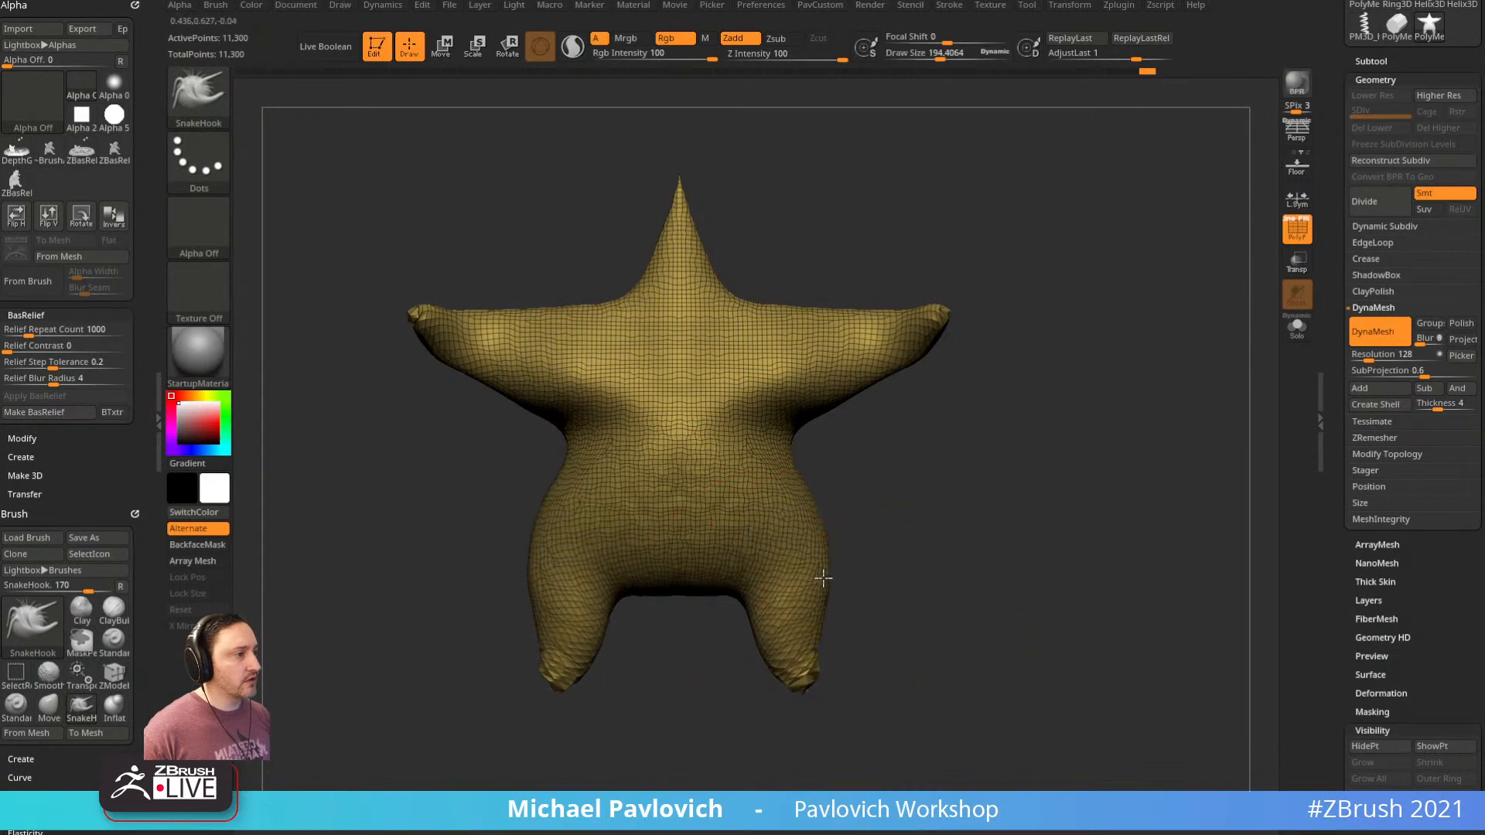
{"action": "mouse_move", "coordinate": [817, 681]}
{"action": "left_mouse_down"}
{"action": "mouse_move", "coordinate": [781, 697]}
{"action": "mouse_move", "coordinate": [767, 677]}
{"action": "mouse_move", "coordinate": [782, 687]}
{"action": "left_mouse_up"}
{"action": "key", "text": "s"}
{"action": "left_click_drag", "start_coordinate": [770, 683], "coordinate": [731, 693]}
{"action": "left_click_drag", "start_coordinate": [952, 607], "coordinate": [963, 620], "text": "ctrl"}
Shape the feet and lower legs in side view, using the Move brush with a draw size up to about 172
{"action": "key", "text": "s"}
{"action": "left_click_drag", "start_coordinate": [826, 675], "coordinate": [809, 694]}
{"action": "key", "text": "b"}
{"action": "key", "text": "m"}
{"action": "key", "text": "v"}
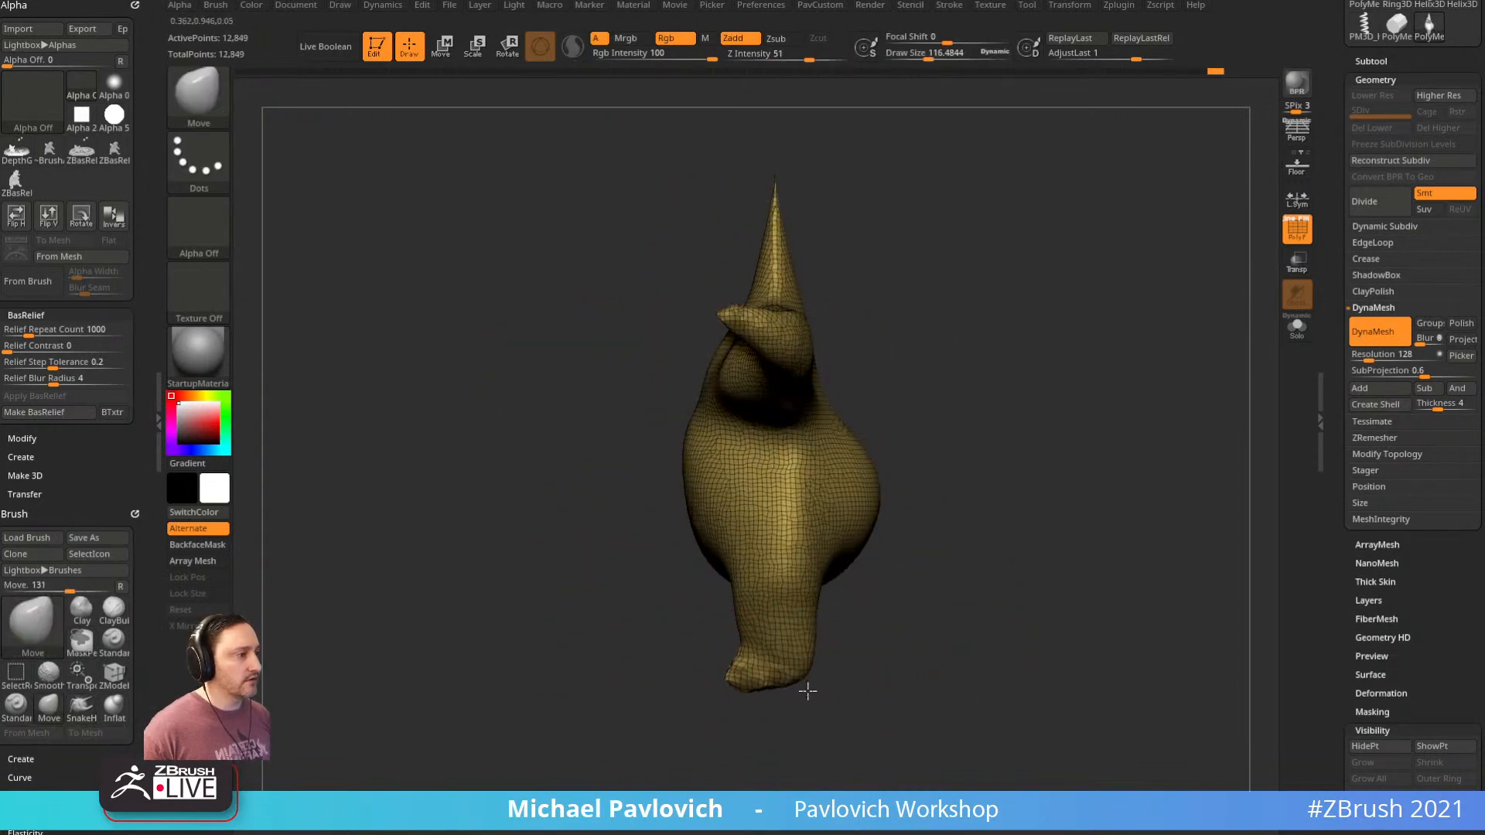
{"action": "left_click_drag", "start_coordinate": [763, 641], "coordinate": [771, 653]}
{"action": "left_click_drag", "start_coordinate": [816, 591], "coordinate": [861, 564]}
{"action": "key", "text": "s"}
{"action": "left_click_drag", "start_coordinate": [841, 571], "coordinate": [847, 586]}
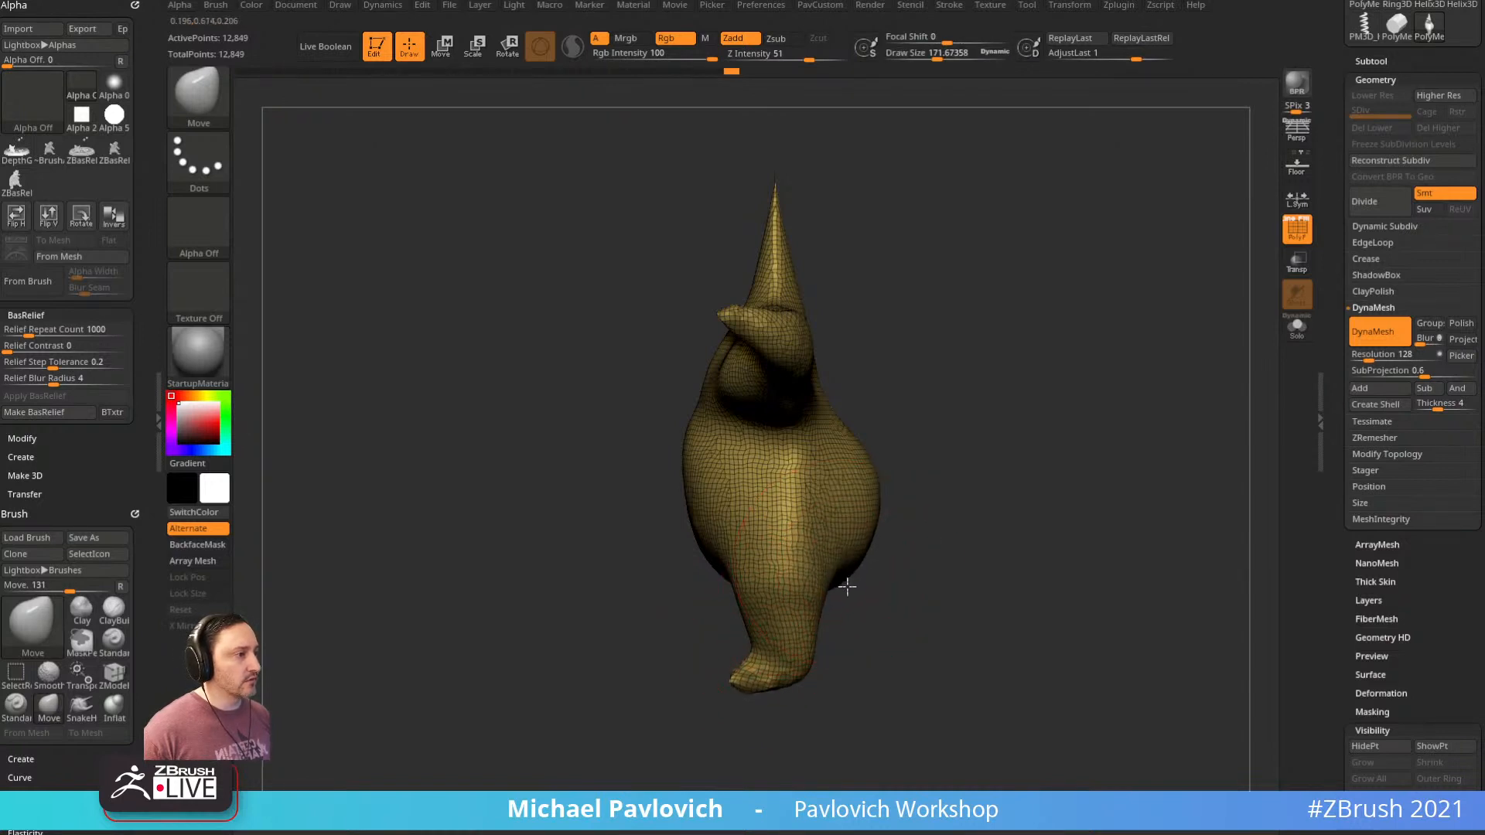
Adjust the torso and hip silhouette with the Move brush, starting from a draw size of about 172
{"action": "mouse_move", "coordinate": [688, 500]}
{"action": "left_mouse_down"}
{"action": "mouse_move", "coordinate": [682, 456]}
{"action": "mouse_move", "coordinate": [674, 492]}
{"action": "left_mouse_up"}
{"action": "left_click_drag", "start_coordinate": [986, 503], "coordinate": [925, 573]}
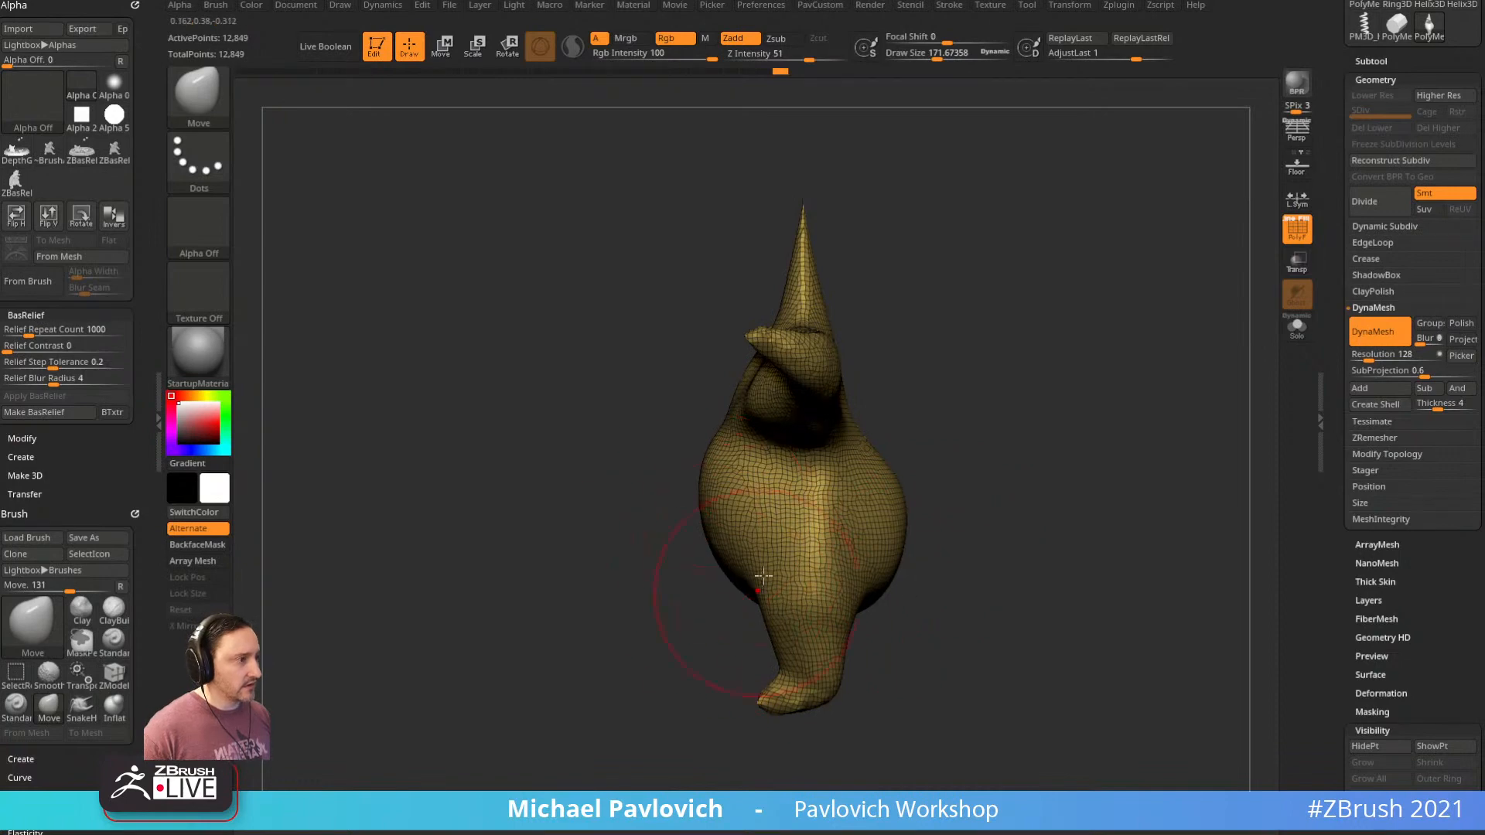
{"action": "key", "text": "s"}
{"action": "mouse_move", "coordinate": [724, 555]}
{"action": "left_mouse_down"}
{"action": "mouse_move", "coordinate": [702, 627]}
{"action": "mouse_move", "coordinate": [724, 564]}
{"action": "left_mouse_up"}
{"action": "left_click_drag", "start_coordinate": [712, 474], "coordinate": [703, 478]}
{"action": "mouse_move", "coordinate": [613, 534]}
{"action": "left_mouse_down"}
{"action": "mouse_move", "coordinate": [759, 541]}
{"action": "mouse_move", "coordinate": [829, 497]}
{"action": "left_mouse_up"}
{"action": "key", "text": "s"}
{"action": "left_click_drag", "start_coordinate": [652, 467], "coordinate": [594, 443]}
{"action": "left_click_drag", "start_coordinate": [945, 499], "coordinate": [829, 492]}
{"action": "left_click_drag", "start_coordinate": [676, 460], "coordinate": [681, 450]}
{"action": "mouse_move", "coordinate": [857, 497]}
{"action": "left_mouse_down", "text": "shift"}
{"action": "mouse_move", "coordinate": [843, 472]}
{"action": "mouse_move", "coordinate": [904, 485]}
{"action": "left_mouse_up", "text": "shift"}
Turn off the polyframe, thicken the pointed head tip with the Inflat brush at a draw size of about 150, and remesh with DynaMesh
{"action": "key", "text": "b"}
{"action": "key", "text": "c"}
{"action": "key", "text": "l"}
{"action": "left_click", "coordinate": [1297, 228]}
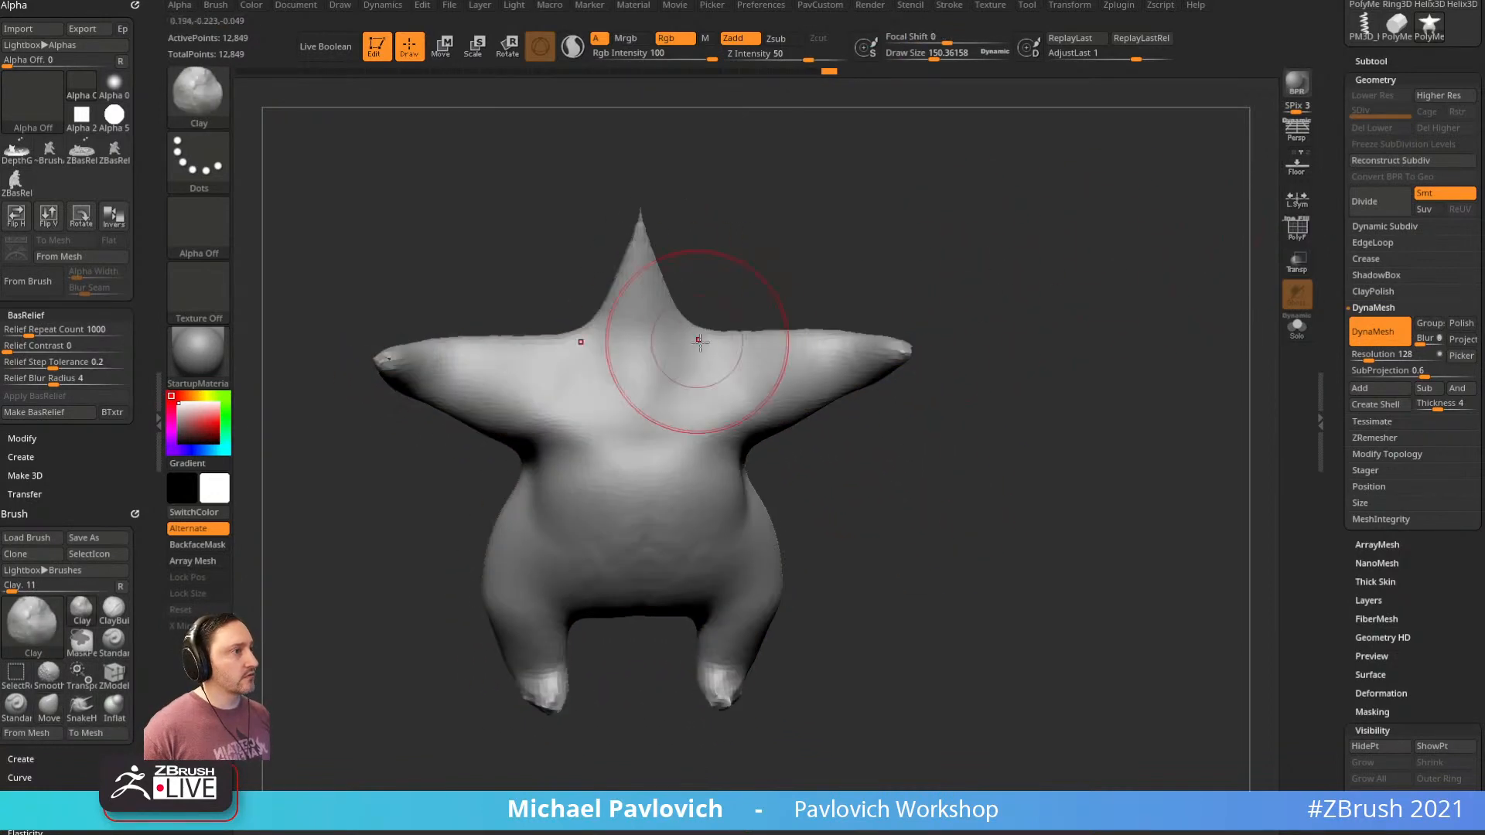
{"action": "key", "text": "b"}
{"action": "key", "text": "i"}
{"action": "key", "text": "n"}
{"action": "left_click_drag", "start_coordinate": [1091, 281], "coordinate": [1041, 281]}
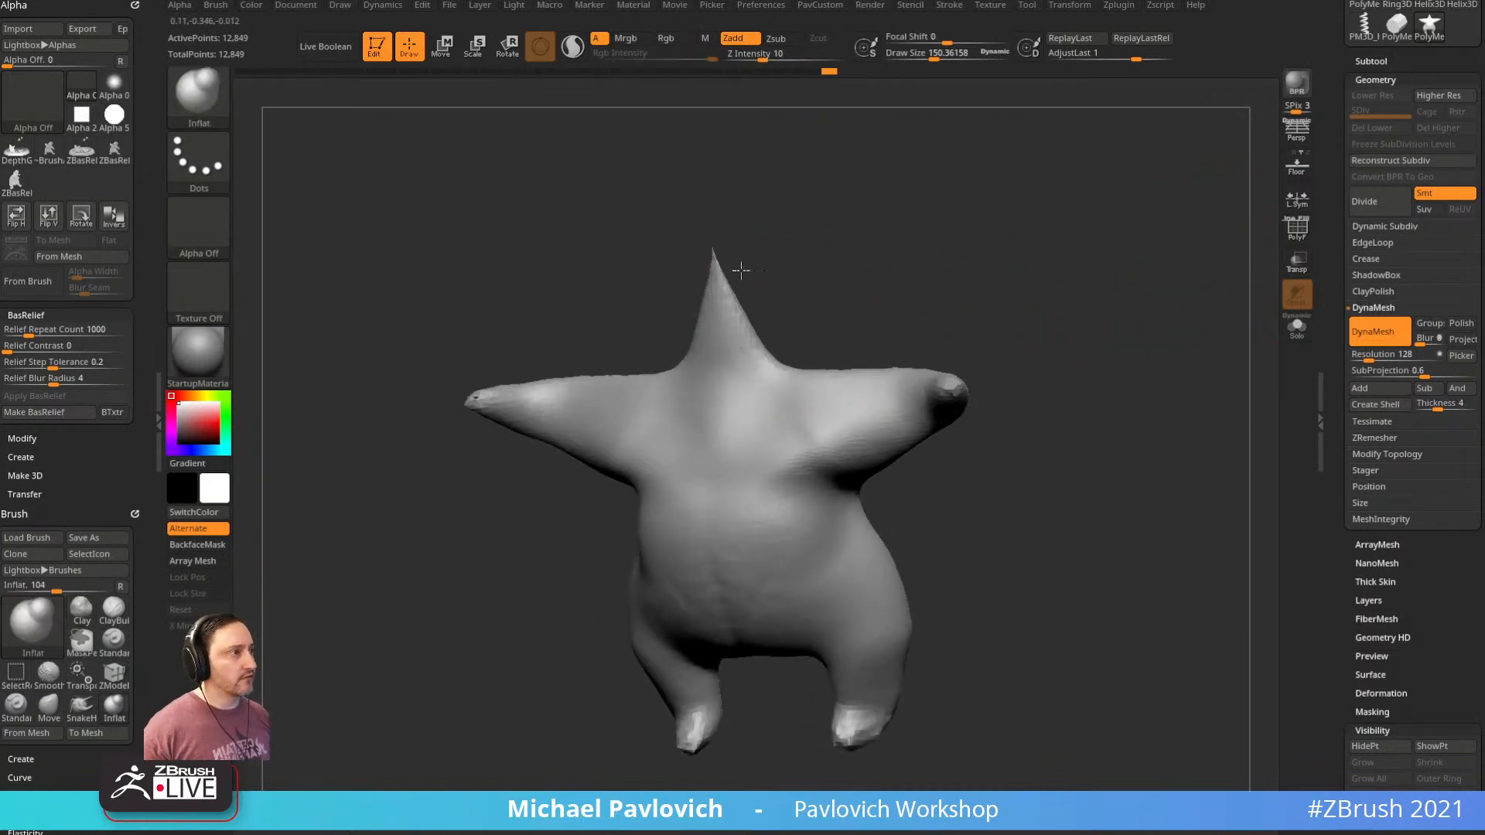
{"action": "left_click_drag", "start_coordinate": [724, 277], "coordinate": [713, 256]}
{"action": "mouse_move", "coordinate": [913, 159]}
{"action": "left_mouse_down", "text": "ctrl"}
{"action": "mouse_move", "coordinate": [1125, 304]}
{"action": "mouse_move", "coordinate": [730, 365]}
{"action": "left_mouse_up", "text": "ctrl"}
Fill out the base of the head with the Inflat brush at a draw size of about 145 and turn the polyframe back on
{"action": "key", "text": "b"}
{"action": "key", "text": "m"}
{"action": "key", "text": "v"}
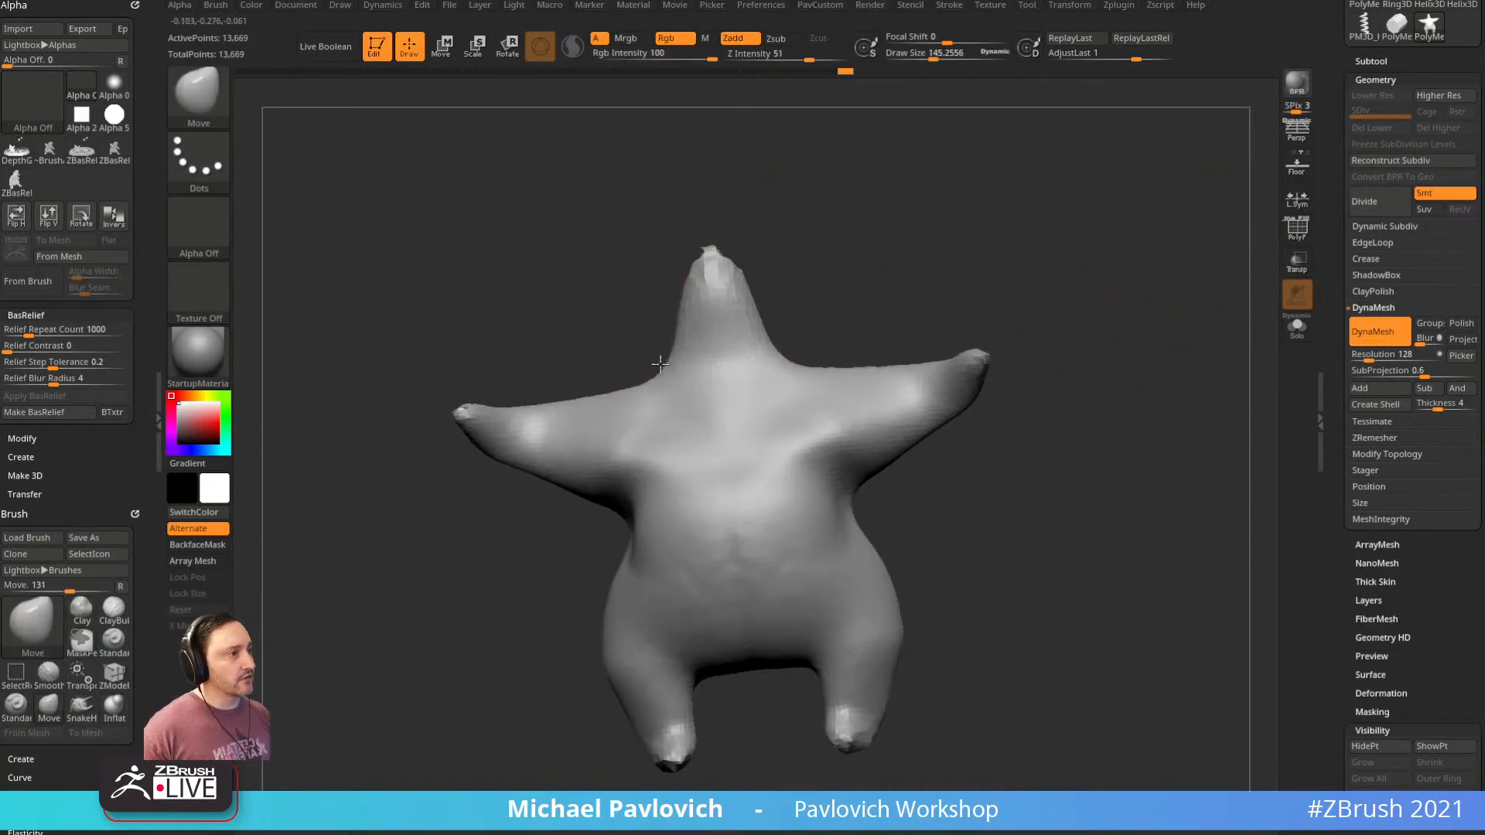
{"action": "mouse_move", "coordinate": [907, 290]}
{"action": "left_mouse_down"}
{"action": "mouse_move", "coordinate": [819, 309]}
{"action": "mouse_move", "coordinate": [869, 315]}
{"action": "mouse_move", "coordinate": [882, 285]}
{"action": "left_mouse_up"}
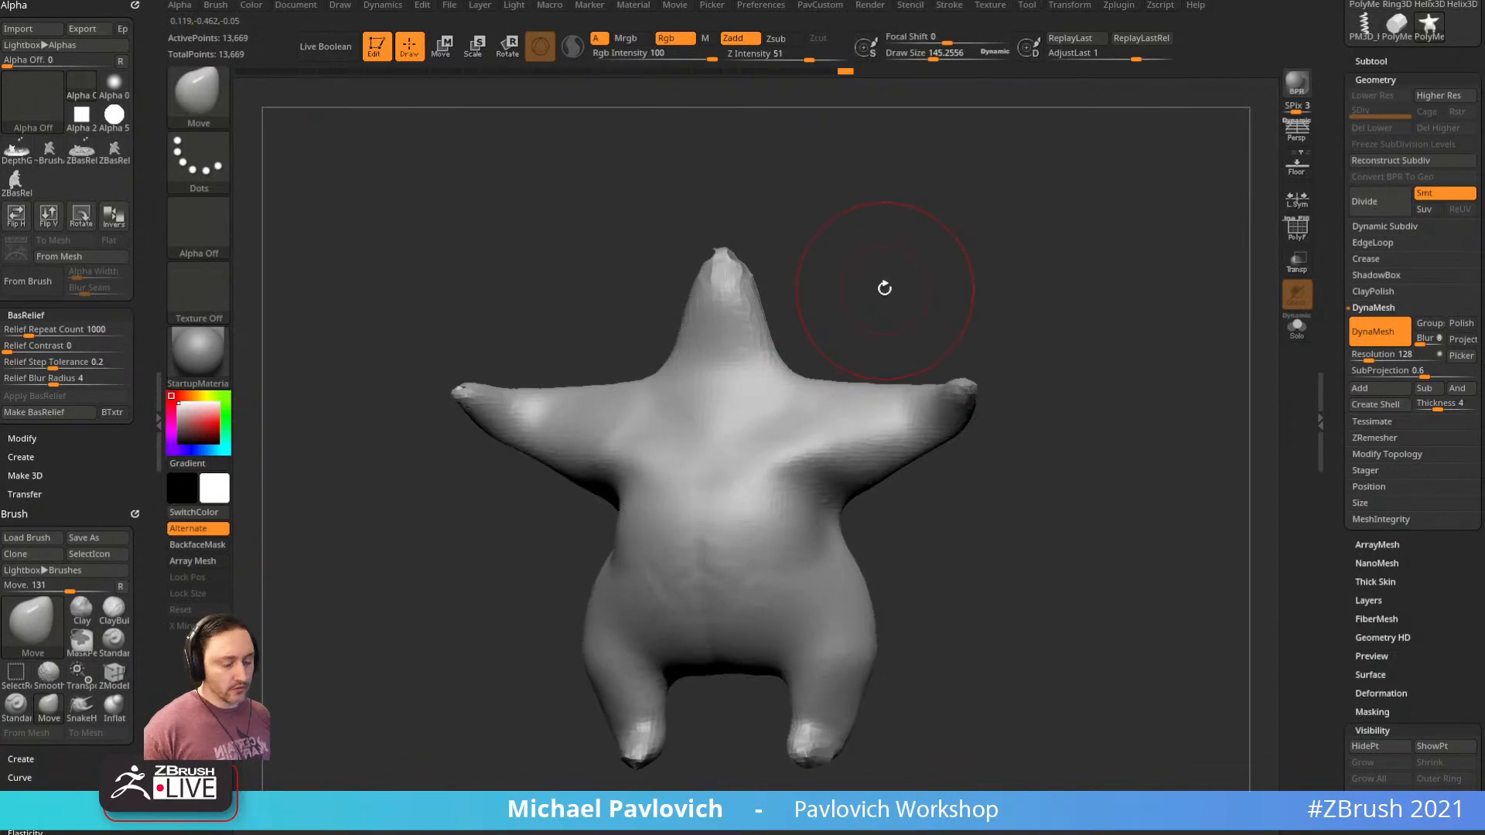
{"action": "key", "text": "b"}
{"action": "key", "text": "i"}
{"action": "key", "text": "n"}
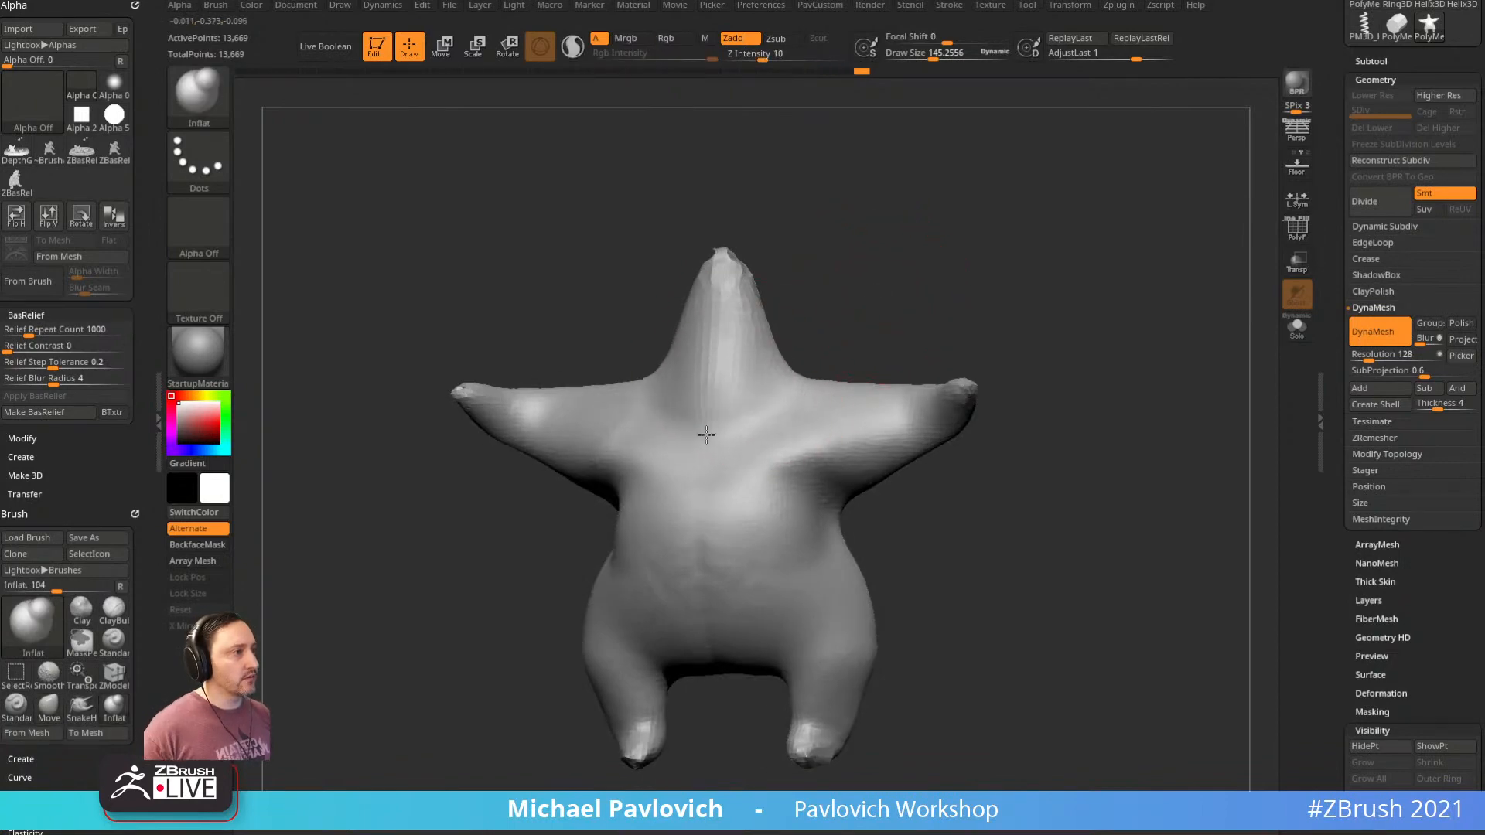
{"action": "key", "text": "shift+f"}
{"action": "left_click_drag", "start_coordinate": [1111, 258], "coordinate": [996, 298]}
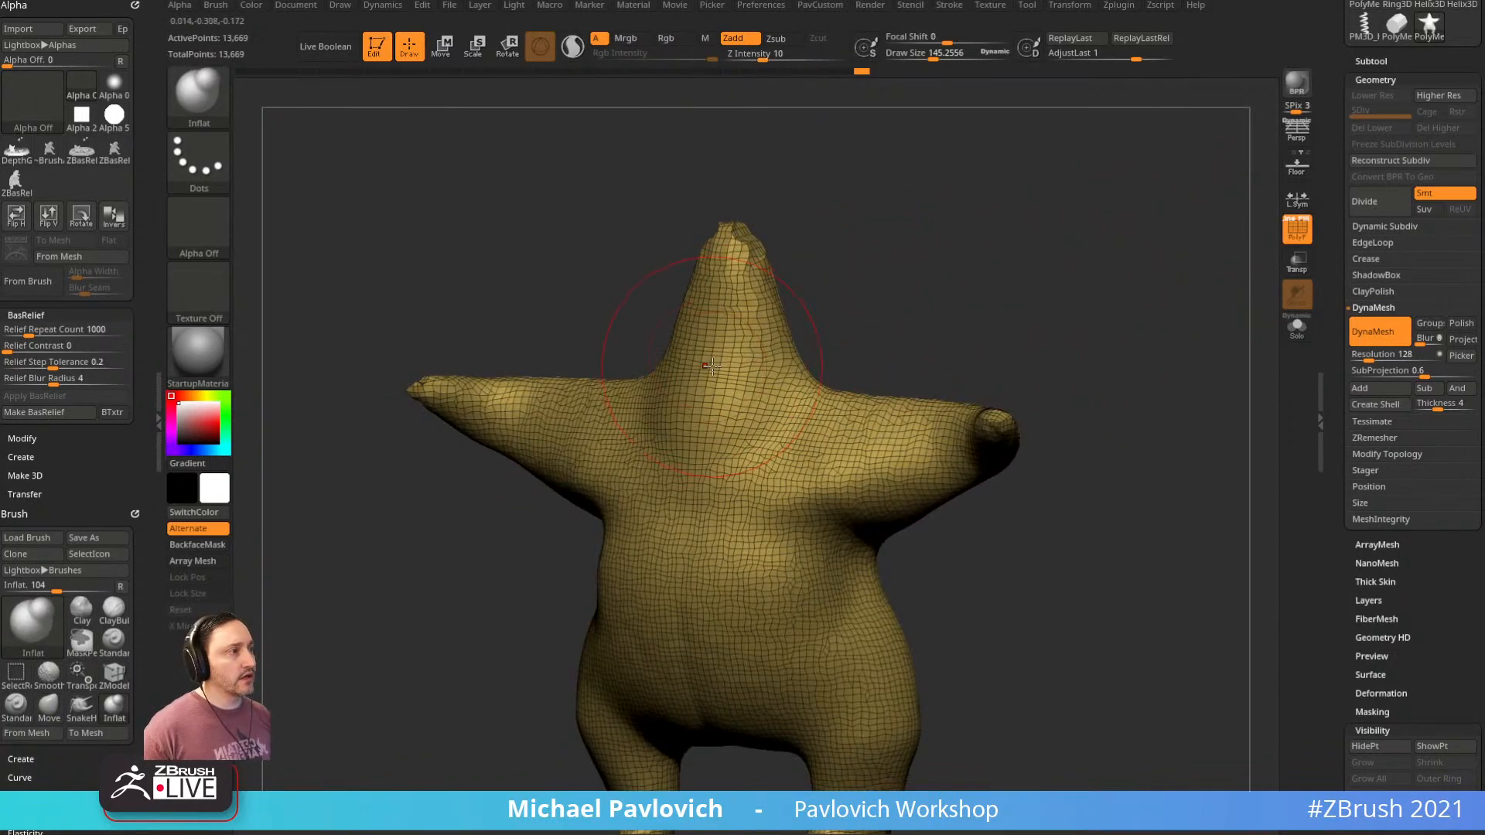
Try sculpting the head and chest with the Standard brush in Sculptris Pro mode at a draw size of about 72
{"action": "key", "text": "b"}
{"action": "key", "text": "s"}
{"action": "key", "text": "t"}
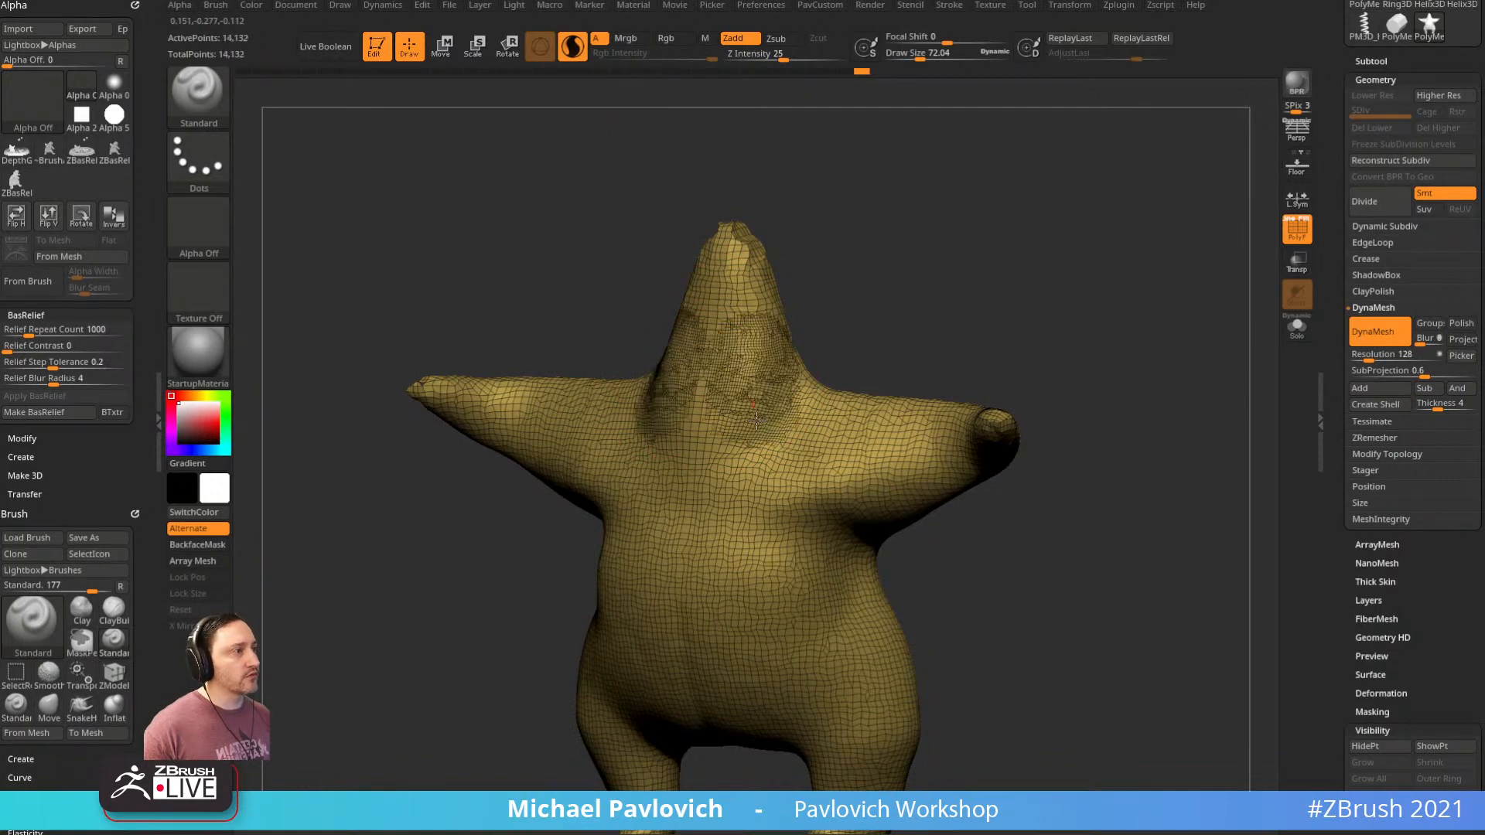
{"action": "mouse_move", "coordinate": [757, 420]}
{"action": "left_mouse_down"}
{"action": "mouse_move", "coordinate": [719, 464]}
{"action": "mouse_move", "coordinate": [692, 387]}
{"action": "left_mouse_up"}
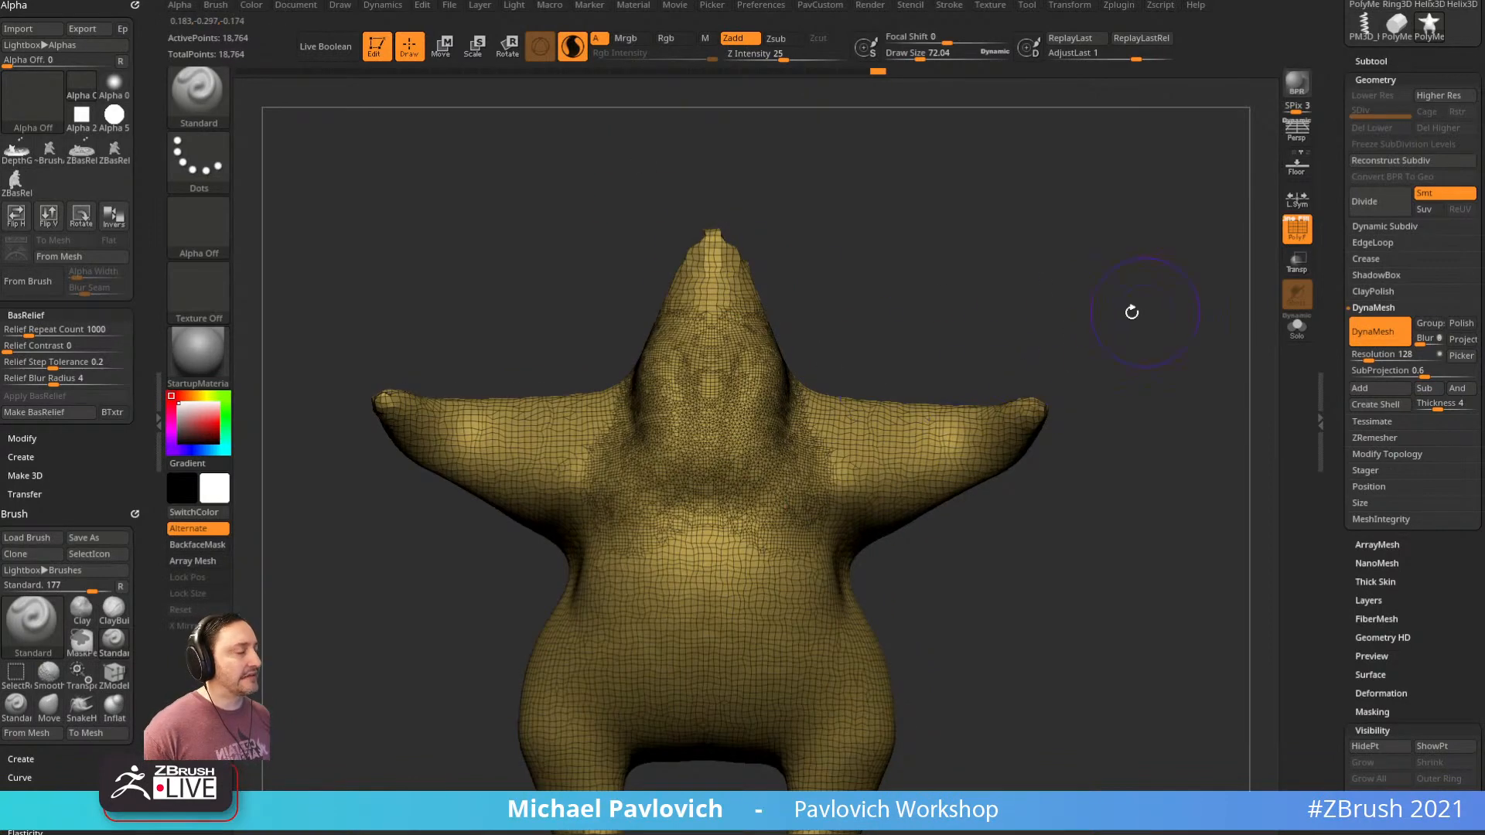
{"action": "left_click_drag", "start_coordinate": [1132, 311], "coordinate": [952, 316], "text": "ctrl"}
{"action": "left_click", "coordinate": [572, 59]}
Try to draw a thin hook out of the head tip with the SnakeHook brush at a draw size of about 87
{"action": "left_click_drag", "start_coordinate": [1075, 302], "coordinate": [932, 333]}
{"action": "key", "text": "b"}
{"action": "key", "text": "m"}
{"action": "key", "text": "v"}
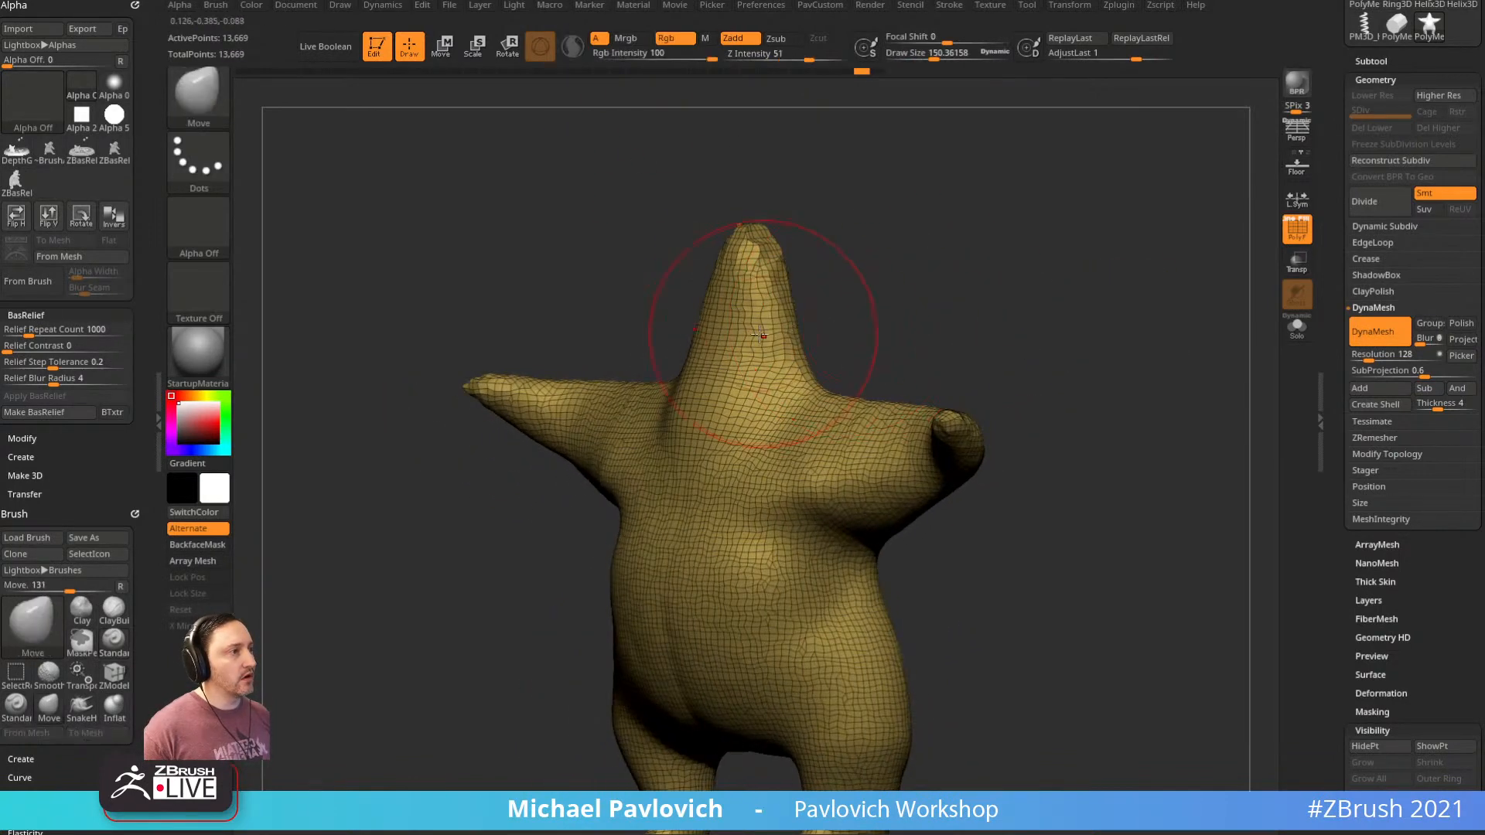
{"action": "left_click_drag", "start_coordinate": [773, 288], "coordinate": [849, 249]}
{"action": "key", "text": "b"}
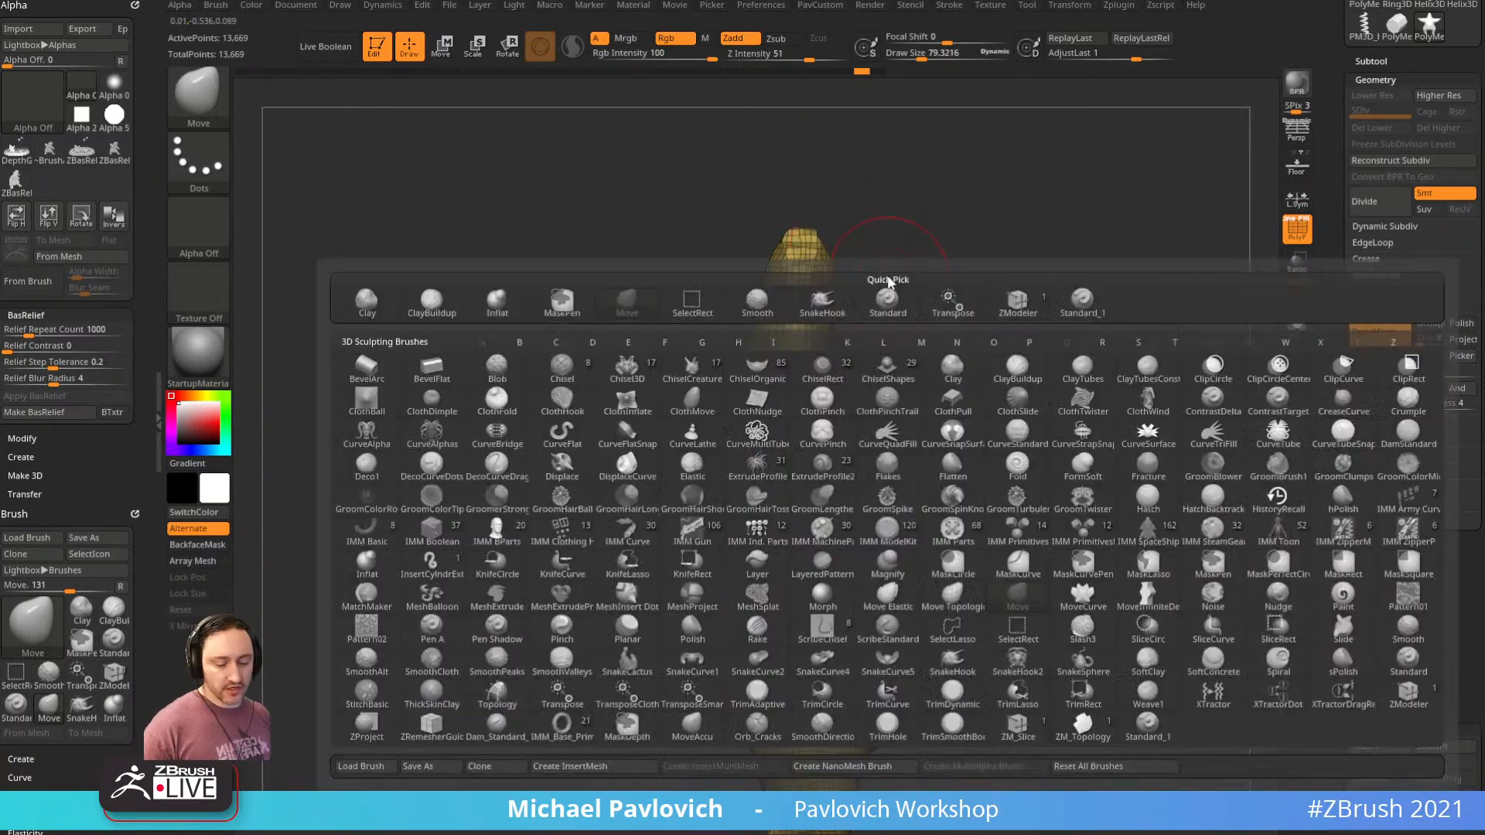
{"action": "key", "text": "s"}
{"action": "key", "text": "h"}
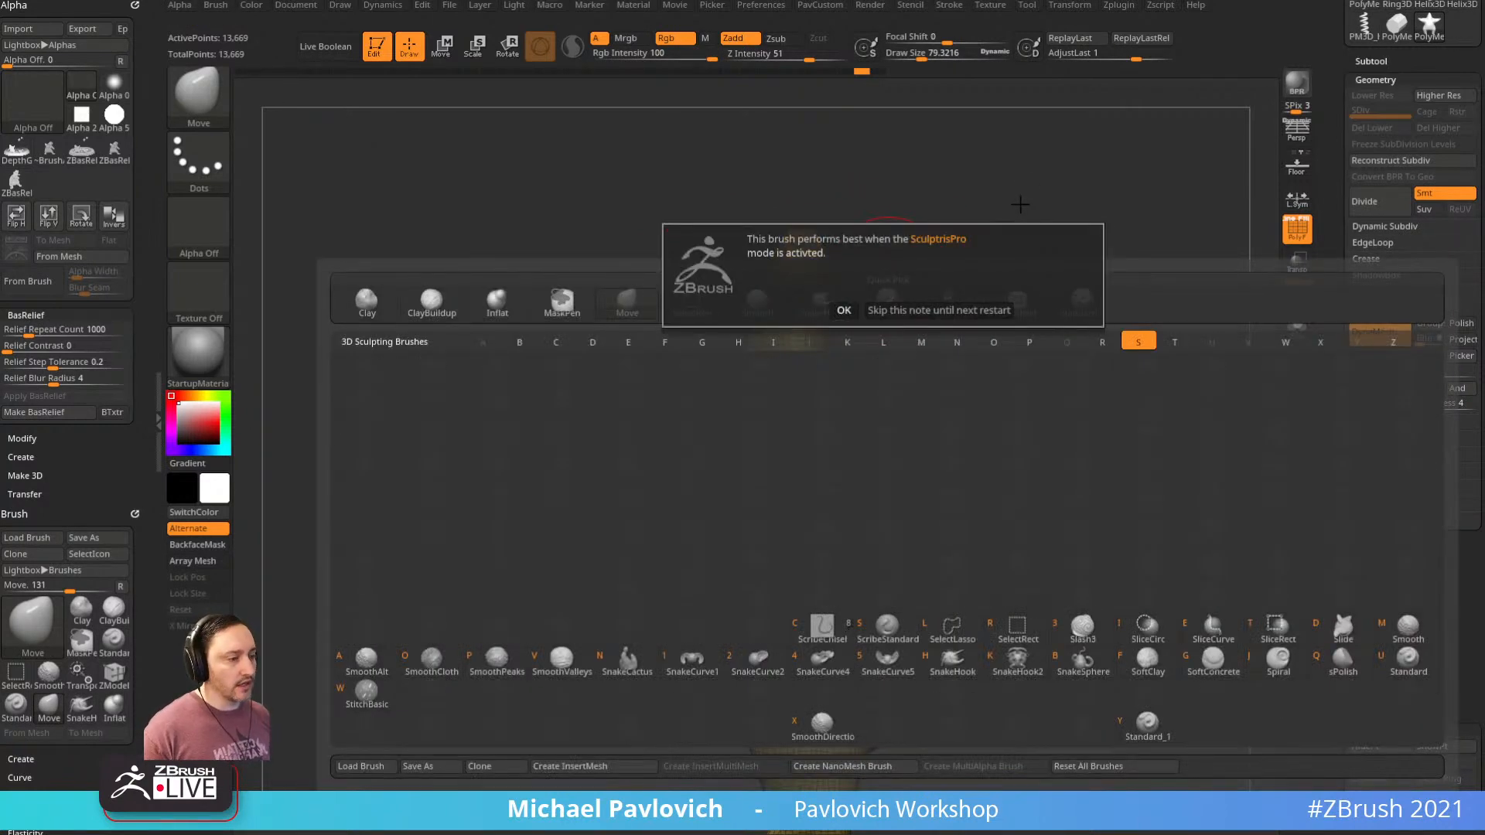
{"action": "left_click", "coordinate": [934, 309]}
{"action": "left_click_drag", "start_coordinate": [1004, 228], "coordinate": [921, 268], "text": "alt"}
{"action": "key", "text": "s"}
{"action": "left_click", "coordinate": [852, 291]}
{"action": "key", "text": "s"}
{"action": "mouse_move", "coordinate": [761, 284]}
{"action": "left_mouse_down"}
{"action": "mouse_move", "coordinate": [782, 284]}
{"action": "mouse_move", "coordinate": [824, 337]}
{"action": "left_mouse_up"}
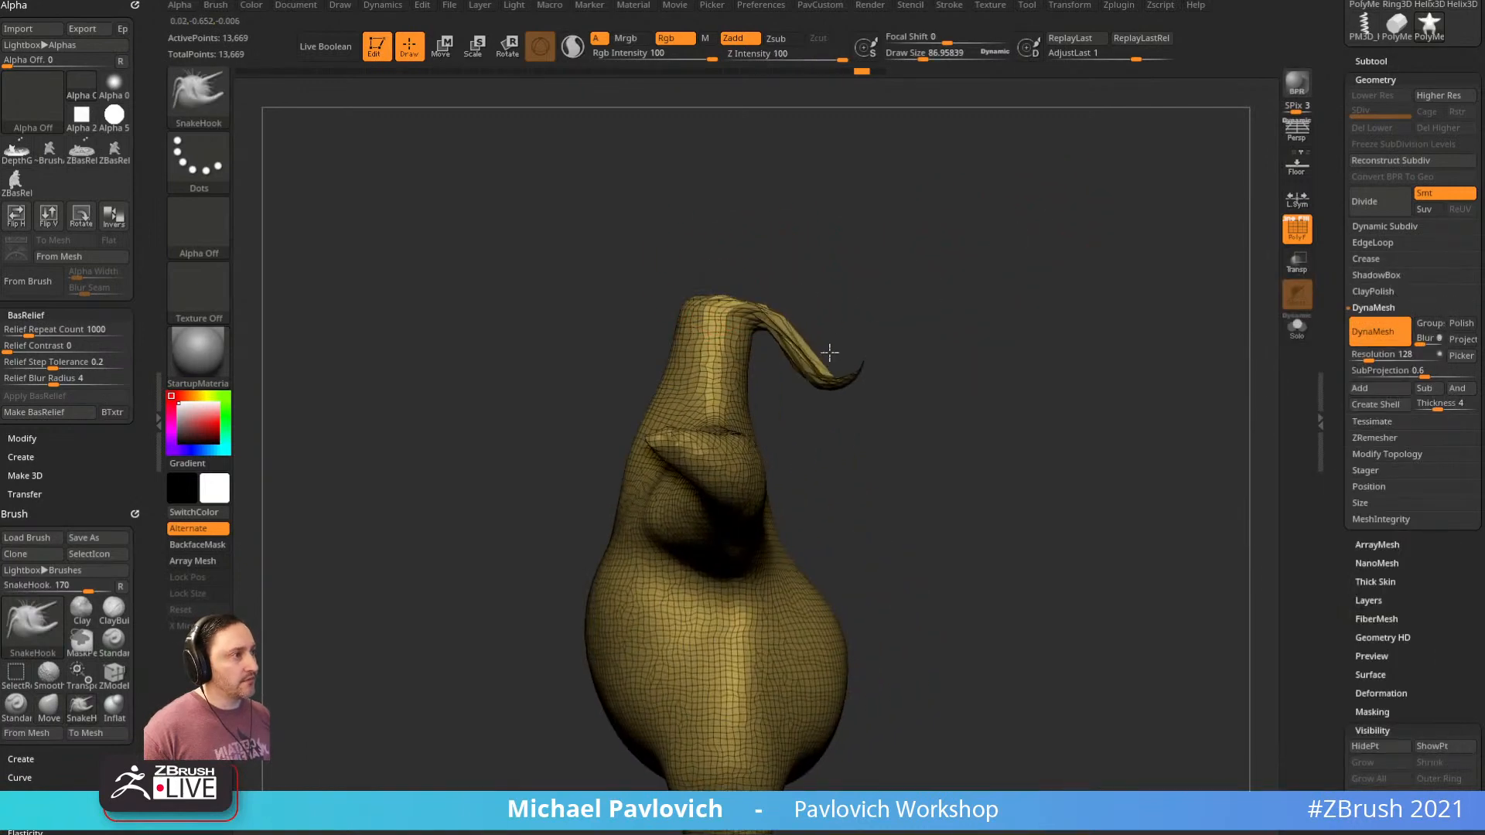
{"action": "key", "text": "ctrl+z"}
Try a thicker curled hook on the head tip with the SnakeHook brush at a draw size of about 130
{"action": "left_click_drag", "start_coordinate": [749, 298], "coordinate": [807, 319]}
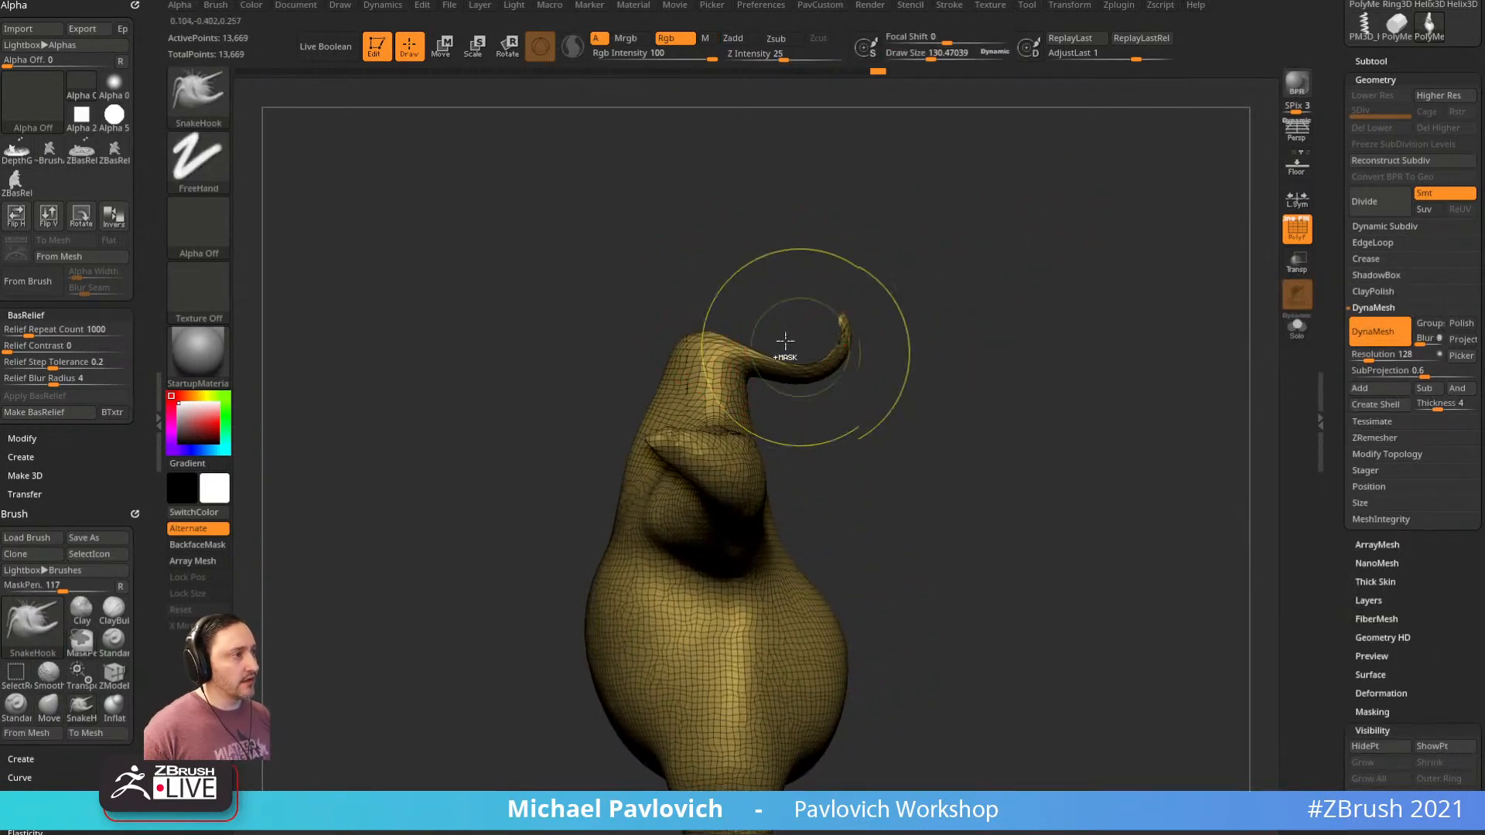
{"action": "key", "text": "ctrl+z"}
{"action": "left_click_drag", "start_coordinate": [828, 266], "coordinate": [886, 266]}
Mask the body below the head and bend the head tip backward into a hook with the Transpose gizmo
{"action": "key", "text": "w"}
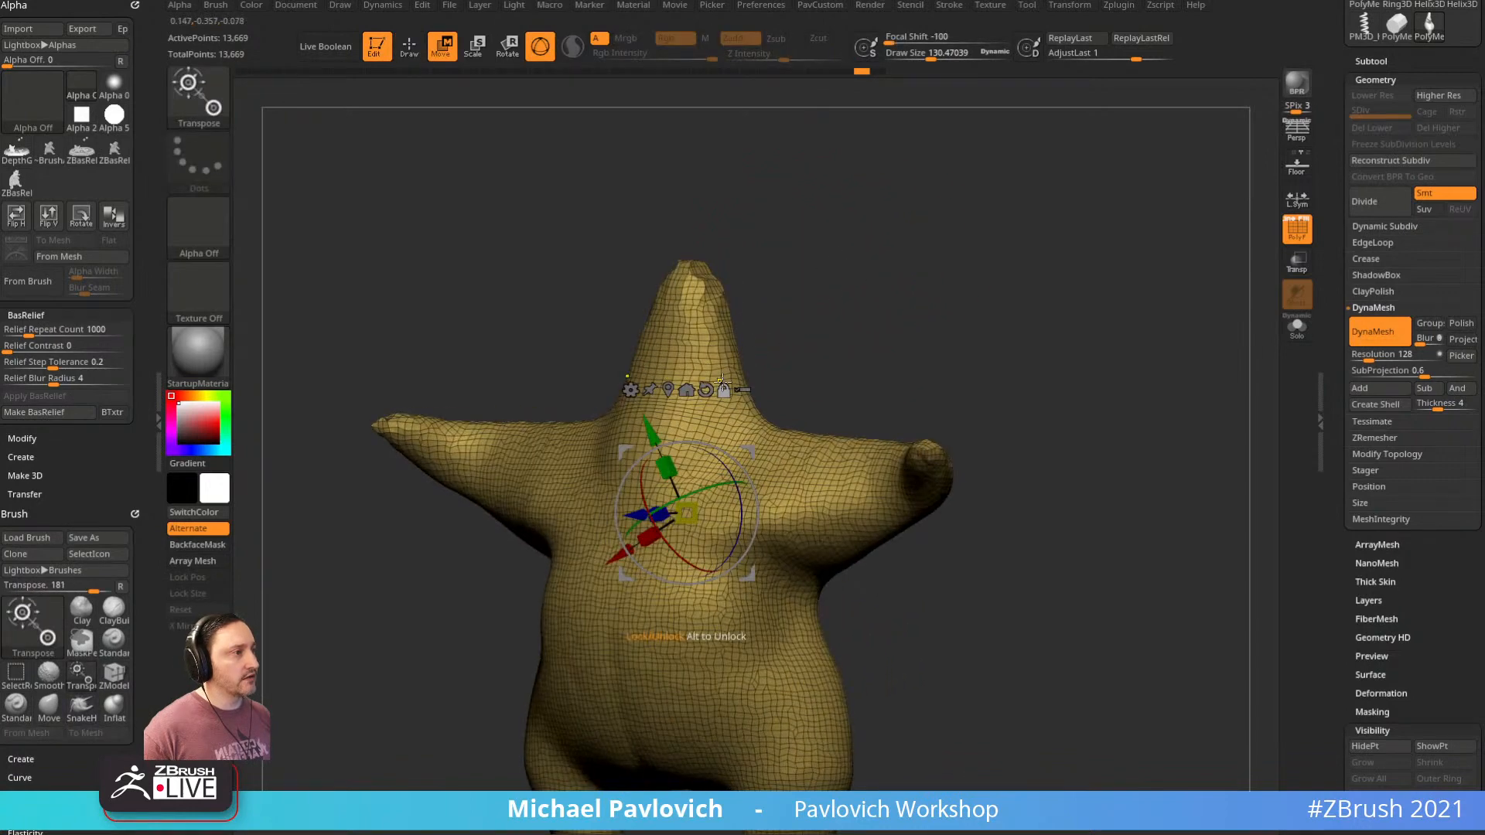
{"action": "left_click_drag", "start_coordinate": [726, 418], "coordinate": [720, 366], "text": "ctrl"}
{"action": "left_click_drag", "start_coordinate": [875, 278], "coordinate": [816, 437]}
{"action": "mouse_move", "coordinate": [801, 338]}
{"action": "left_mouse_down"}
{"action": "mouse_move", "coordinate": [797, 307]}
{"action": "mouse_move", "coordinate": [826, 303]}
{"action": "mouse_move", "coordinate": [911, 323]}
{"action": "left_mouse_up"}
{"action": "key", "text": "ctrl+z"}
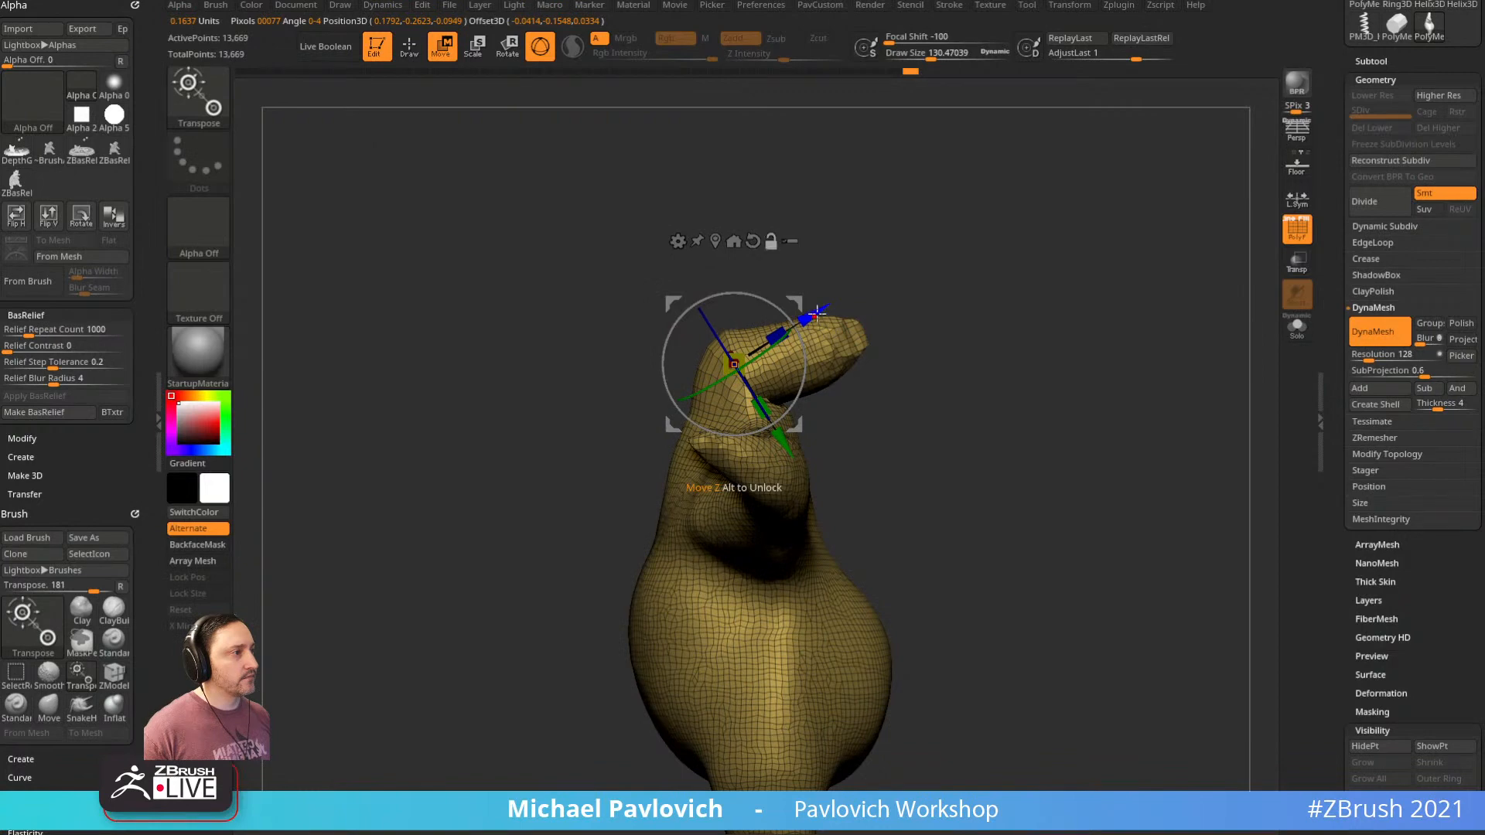
{"action": "left_click_drag", "start_coordinate": [818, 314], "coordinate": [654, 415], "text": "alt"}
{"action": "left_click_drag", "start_coordinate": [756, 363], "coordinate": [784, 359], "text": "ctrl"}
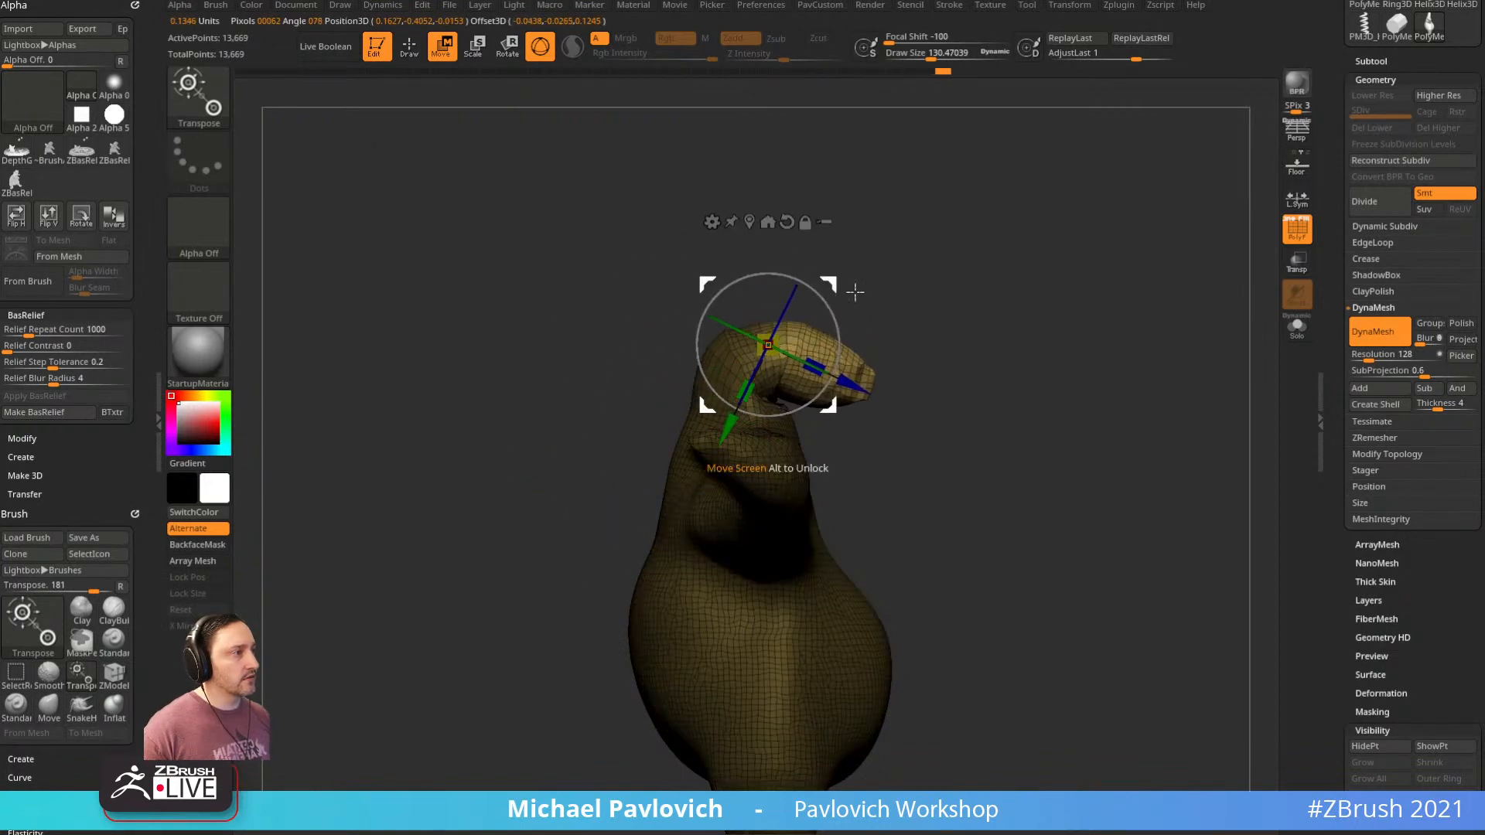
Return to draw mode, clear the mask and smooth the bent head
{"action": "key", "text": "q"}
{"action": "mouse_move", "coordinate": [905, 256]}
{"action": "left_mouse_down", "text": "ctrl"}
{"action": "mouse_move", "coordinate": [952, 306]}
{"action": "mouse_move", "coordinate": [895, 341]}
{"action": "mouse_move", "coordinate": [920, 356]}
{"action": "mouse_move", "coordinate": [852, 349]}
{"action": "left_mouse_up", "text": "ctrl"}
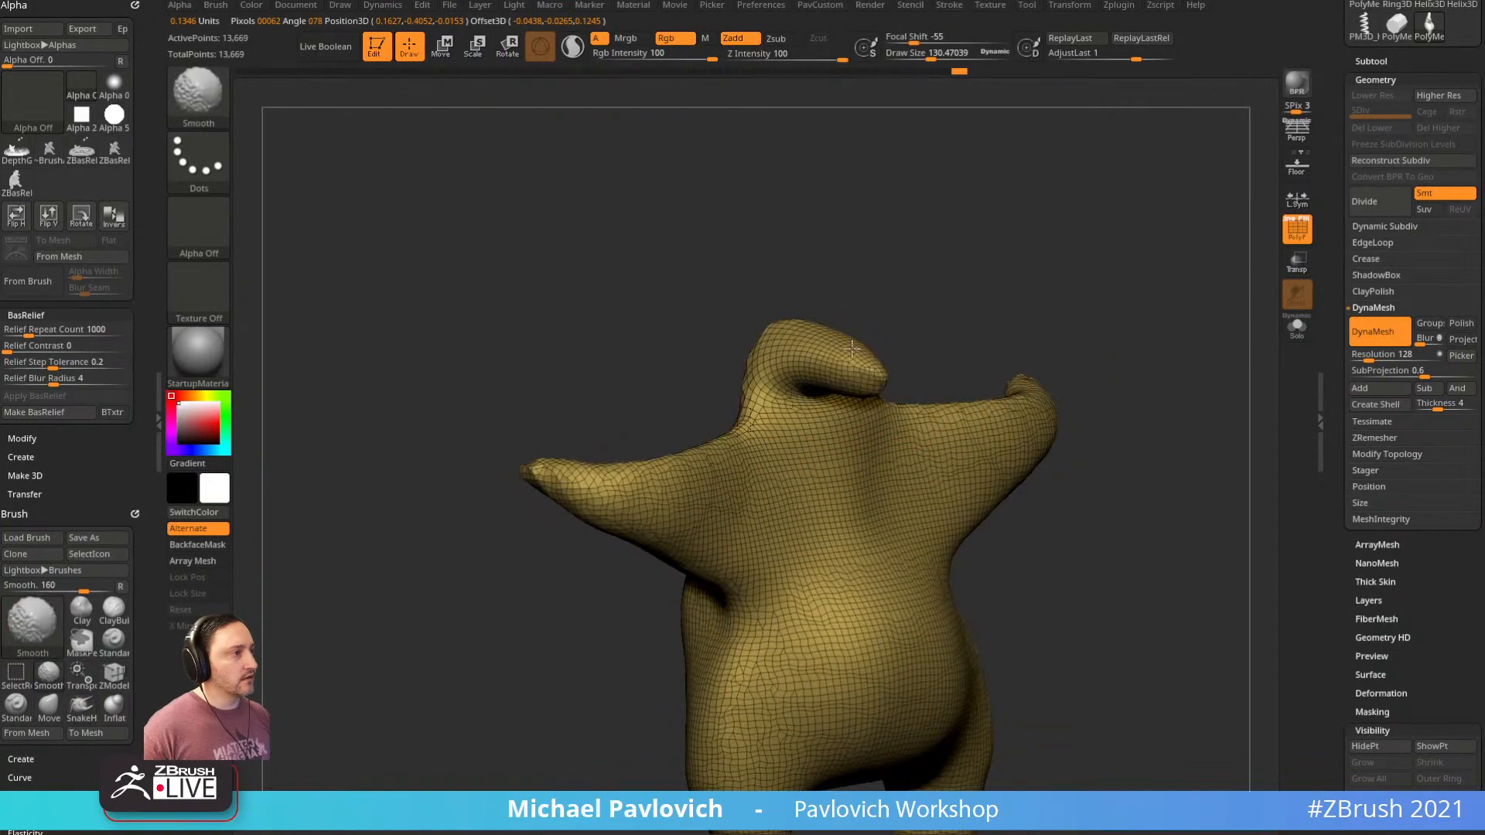
{"action": "mouse_move", "coordinate": [901, 298]}
{"action": "left_mouse_down"}
{"action": "mouse_move", "coordinate": [958, 268]}
{"action": "mouse_move", "coordinate": [1041, 295]}
{"action": "mouse_move", "coordinate": [900, 310]}
{"action": "mouse_move", "coordinate": [940, 302]}
{"action": "left_mouse_up"}
{"action": "mouse_move", "coordinate": [1088, 261]}
{"action": "left_mouse_down"}
{"action": "mouse_move", "coordinate": [1071, 219]}
{"action": "mouse_move", "coordinate": [919, 299]}
{"action": "left_mouse_up"}
Try stretching the head tip into a long spike with the Move brush at a draw size of about 103 and remeshing it
{"action": "key", "text": "b"}
{"action": "key", "text": "m"}
{"action": "key", "text": "v"}
{"action": "left_click_drag", "start_coordinate": [860, 364], "coordinate": [1016, 188]}
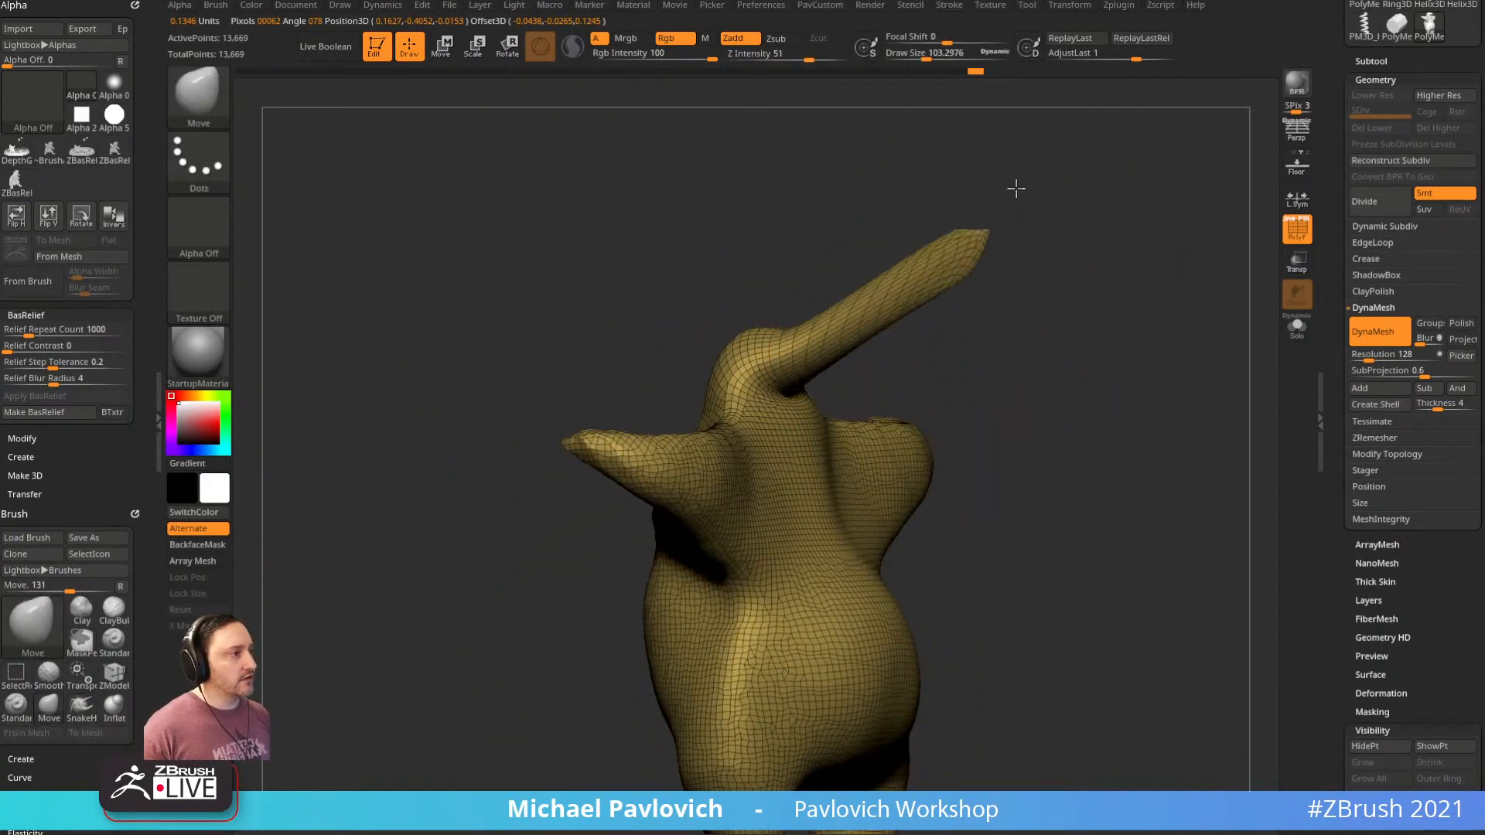
{"action": "left_click_drag", "start_coordinate": [1008, 291], "coordinate": [1094, 265]}
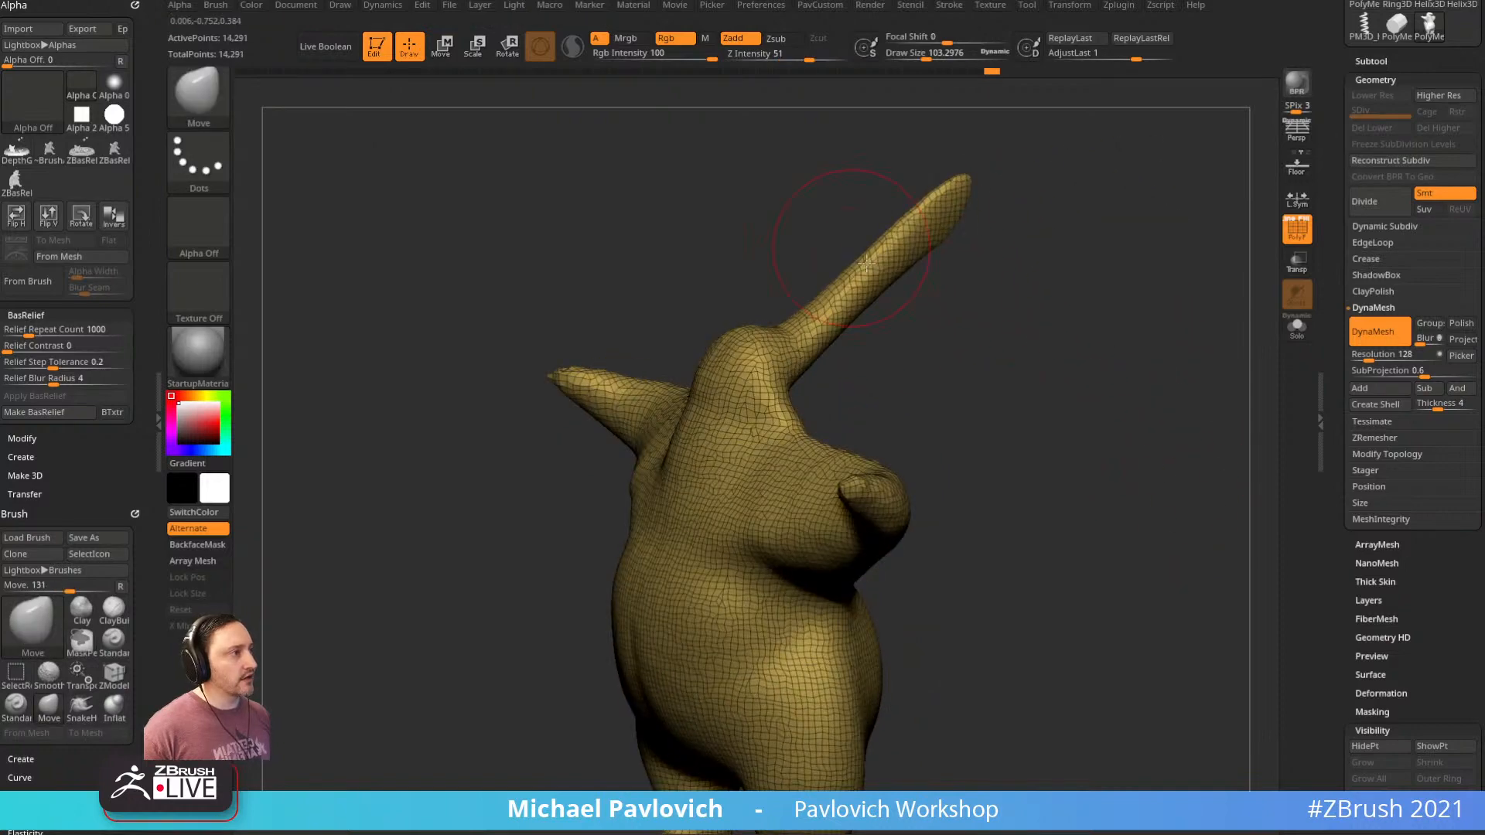
{"action": "left_click_drag", "start_coordinate": [1091, 412], "coordinate": [956, 410]}
{"action": "left_click_drag", "start_coordinate": [1075, 351], "coordinate": [891, 286]}
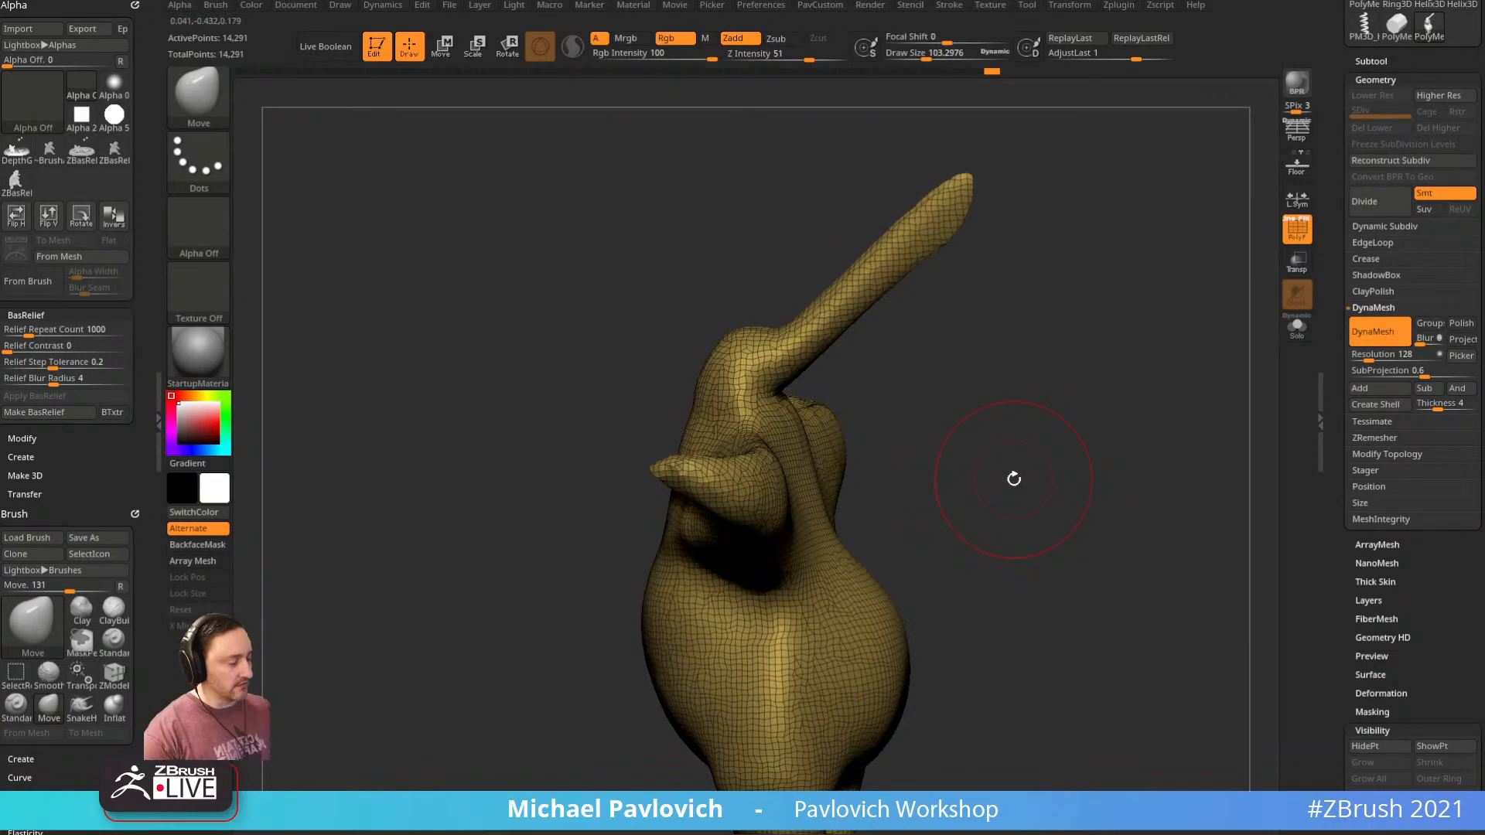
{"action": "mouse_move", "coordinate": [941, 283]}
{"action": "left_mouse_down"}
{"action": "mouse_move", "coordinate": [1114, 325]}
{"action": "mouse_move", "coordinate": [943, 290]}
{"action": "mouse_move", "coordinate": [1141, 311]}
{"action": "mouse_move", "coordinate": [1108, 330]}
{"action": "left_mouse_up"}
{"action": "key", "text": "ctrl+z"}
{"action": "key", "text": "ctrl+z"}
Round out the hooked head and neck with the Move brush, using draw sizes from about 145 down to 59
{"action": "mouse_move", "coordinate": [1109, 330]}
{"action": "left_mouse_down", "text": "alt"}
{"action": "mouse_move", "coordinate": [1081, 278]}
{"action": "mouse_move", "coordinate": [1059, 287]}
{"action": "left_mouse_up", "text": "alt"}
{"action": "key", "text": "s"}
{"action": "left_click_drag", "start_coordinate": [848, 315], "coordinate": [720, 349]}
{"action": "left_click_drag", "start_coordinate": [683, 339], "coordinate": [670, 336]}
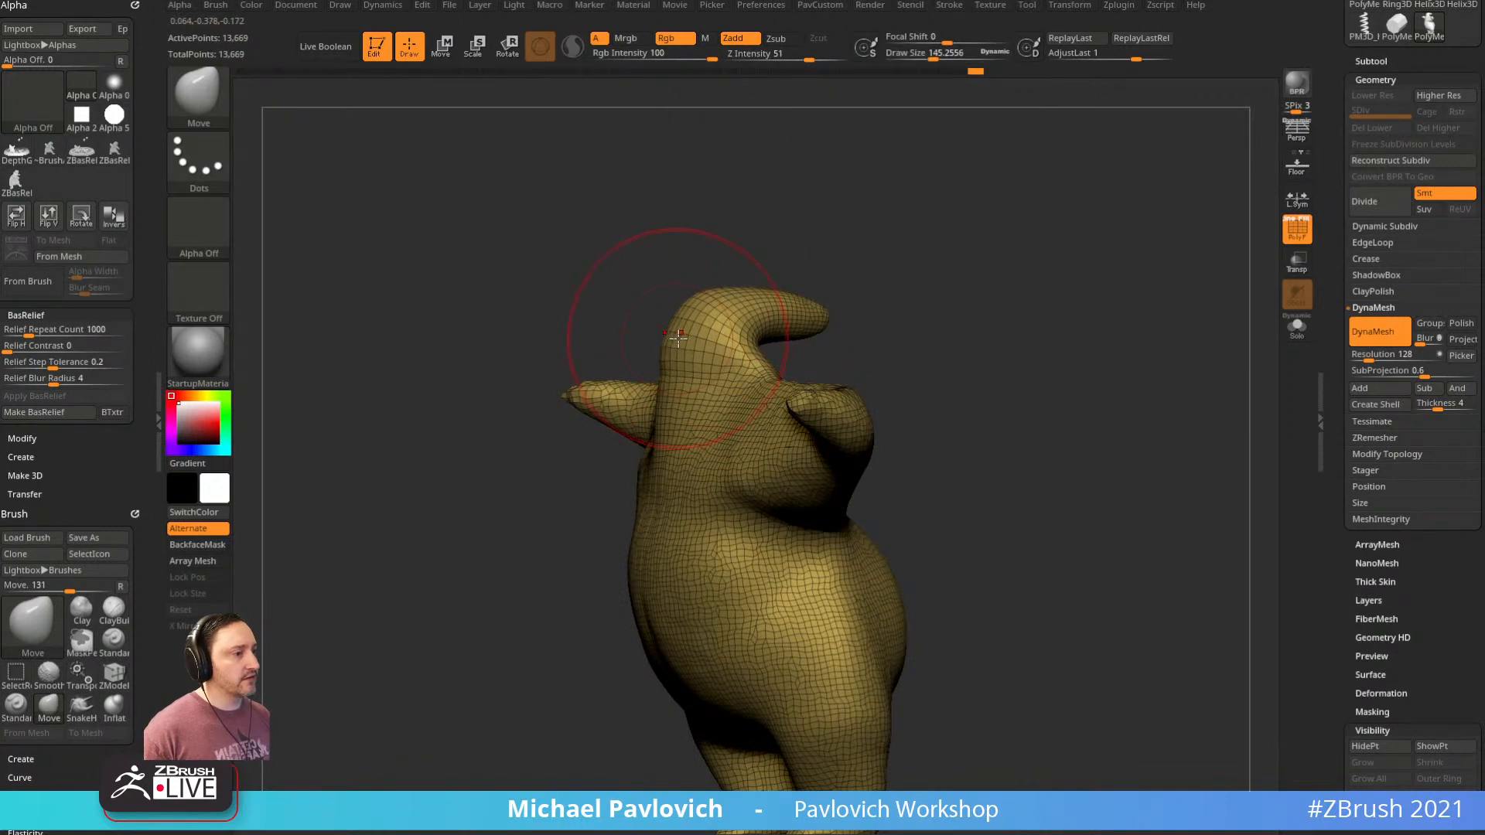
{"action": "mouse_move", "coordinate": [890, 294]}
{"action": "left_mouse_down"}
{"action": "mouse_move", "coordinate": [968, 285]}
{"action": "mouse_move", "coordinate": [892, 282]}
{"action": "mouse_move", "coordinate": [979, 282]}
{"action": "left_mouse_up"}
{"action": "key", "text": "s"}
{"action": "mouse_move", "coordinate": [778, 337]}
{"action": "left_mouse_down"}
{"action": "mouse_move", "coordinate": [749, 283]}
{"action": "mouse_move", "coordinate": [698, 376]}
{"action": "left_mouse_up"}
{"action": "key", "text": "s"}
{"action": "mouse_move", "coordinate": [930, 331]}
{"action": "left_mouse_down", "text": "alt"}
{"action": "mouse_move", "coordinate": [912, 251]}
{"action": "mouse_move", "coordinate": [751, 405]}
{"action": "left_mouse_up", "text": "alt"}
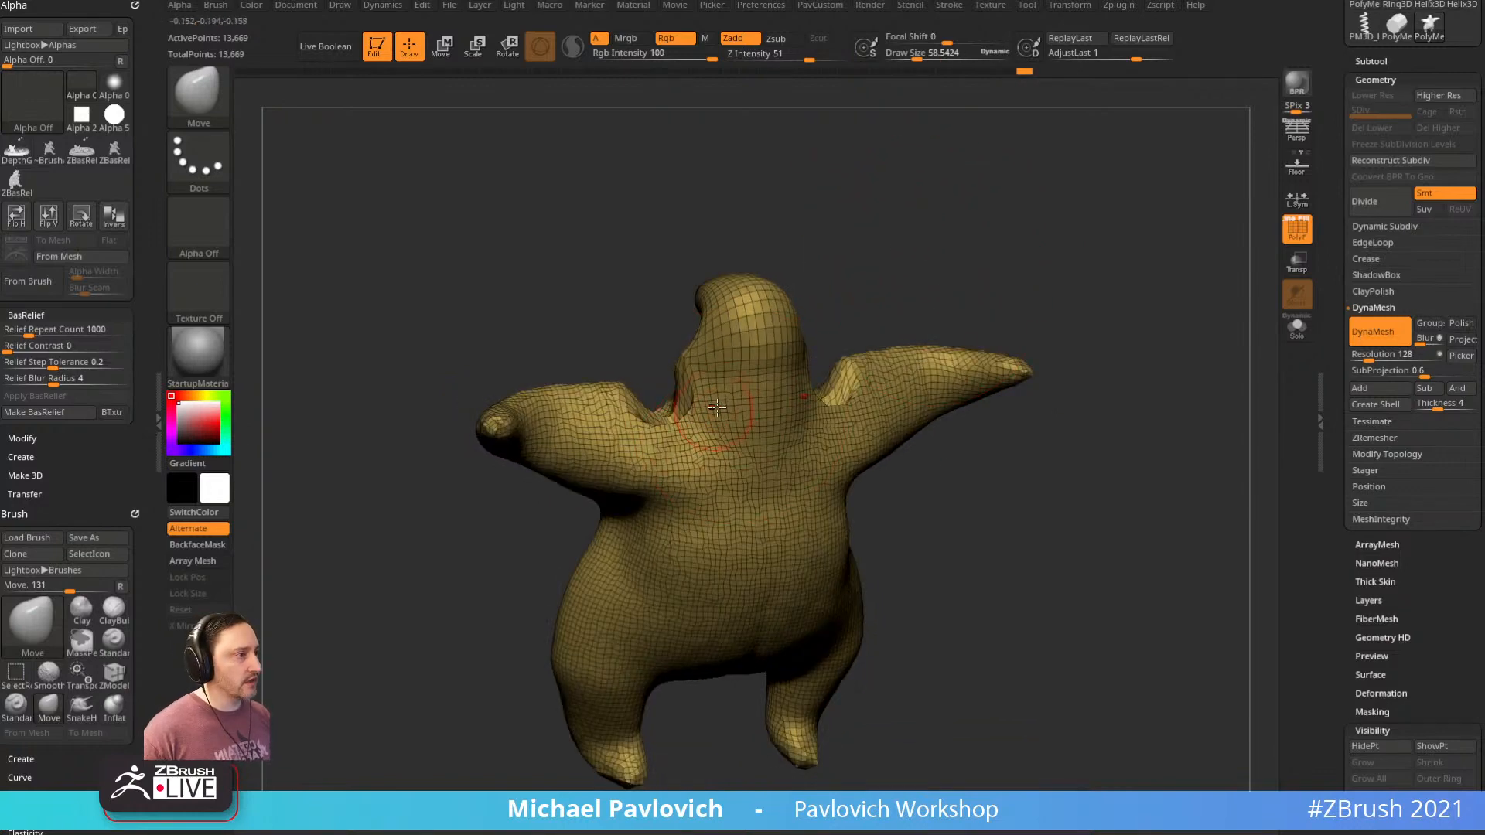
Add volume to the upper torso with the Clay brush at a draw size of about 59
{"action": "key", "text": "b"}
{"action": "key", "text": "c"}
{"action": "key", "text": "l"}
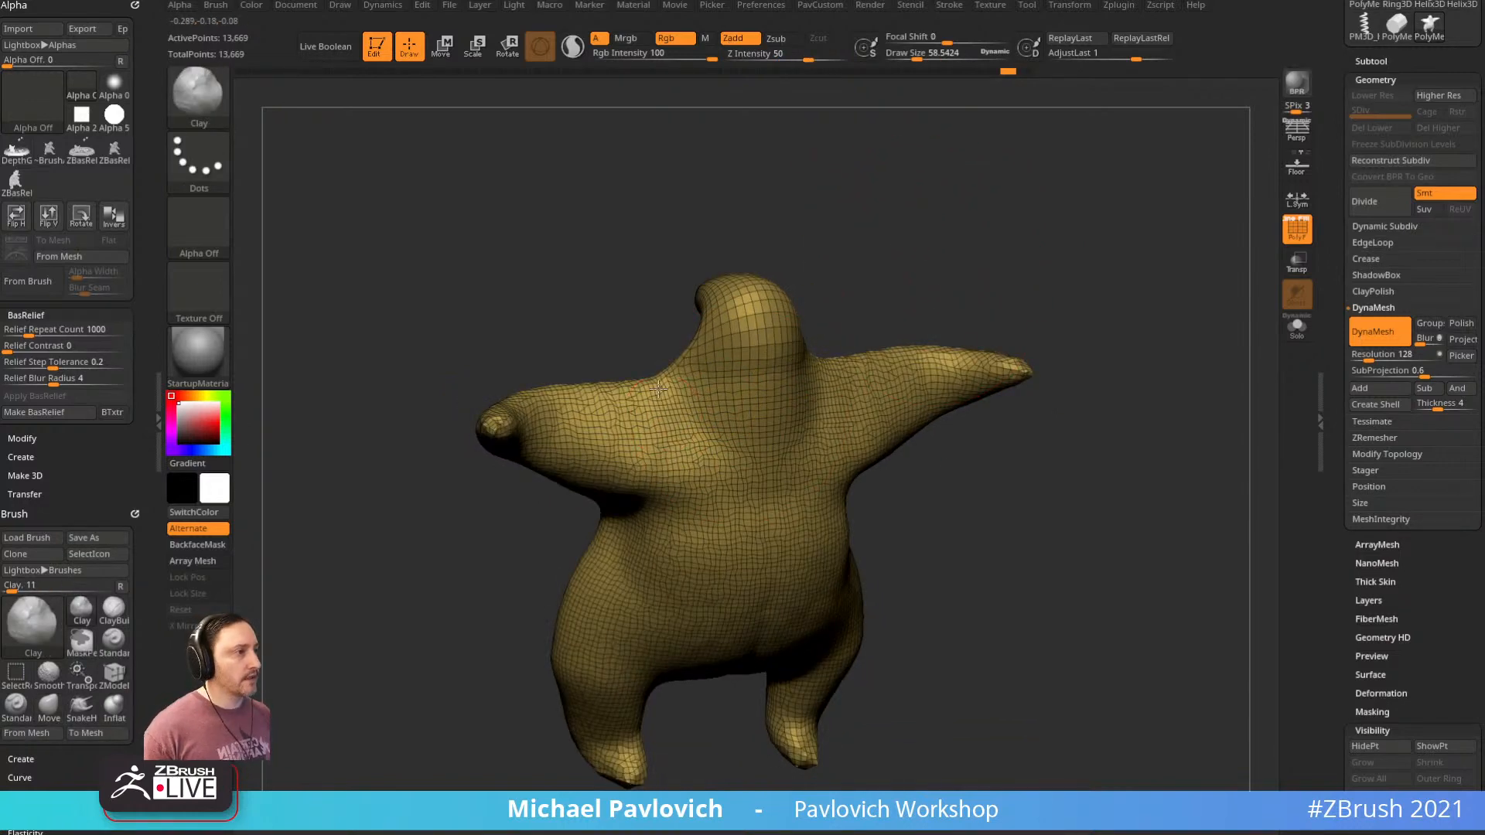
{"action": "mouse_move", "coordinate": [694, 440]}
{"action": "left_mouse_down"}
{"action": "mouse_move", "coordinate": [1044, 475]}
{"action": "mouse_move", "coordinate": [890, 425]}
{"action": "left_mouse_up"}
Choose the ClayBuildup brush and display its stroke modifiers
{"action": "key", "text": "b"}
{"action": "key", "text": "c"}
{"action": "key", "text": "b"}
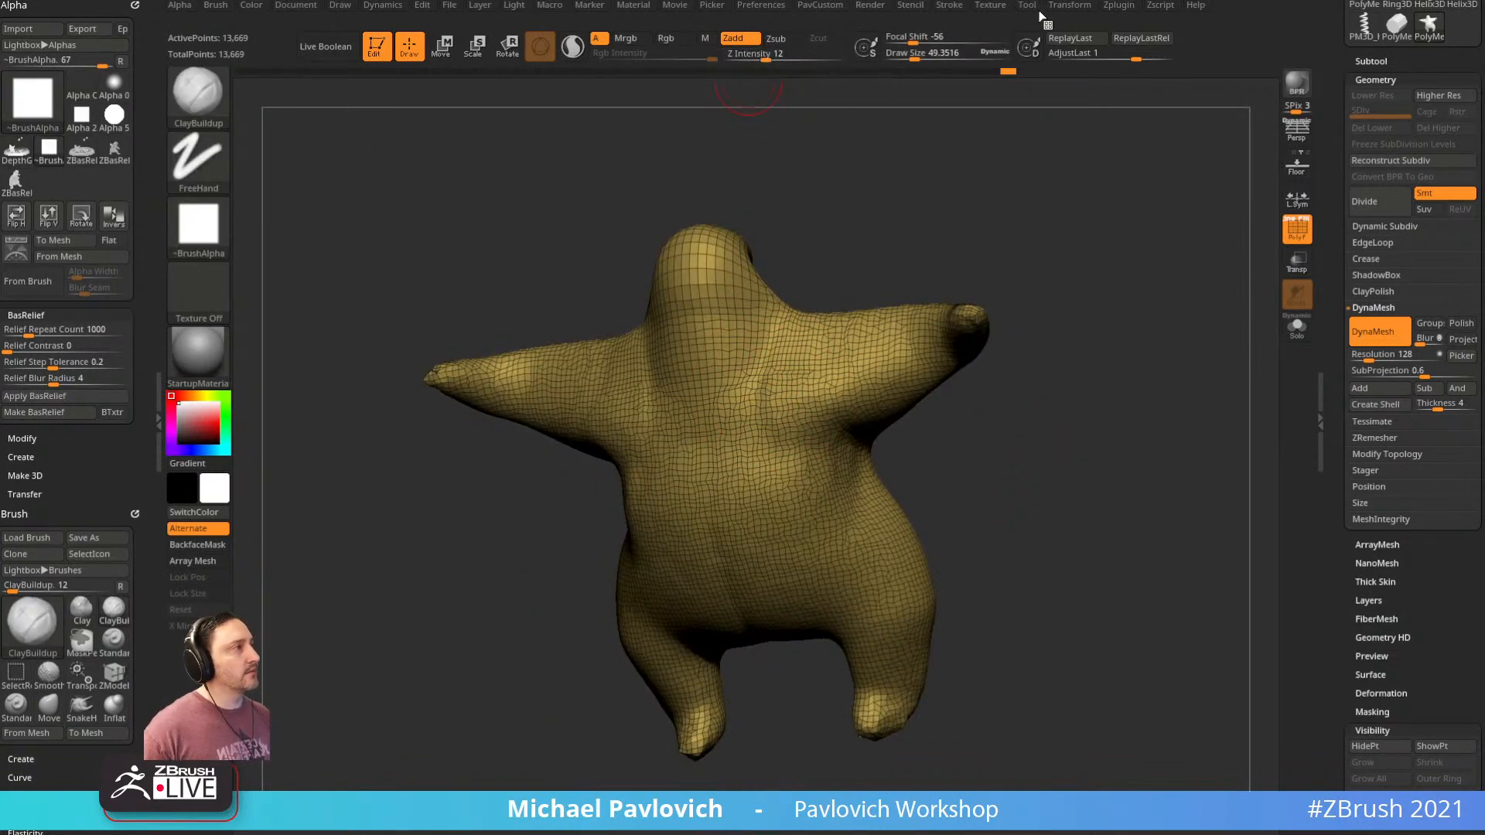
{"action": "left_click", "coordinate": [950, 6]}
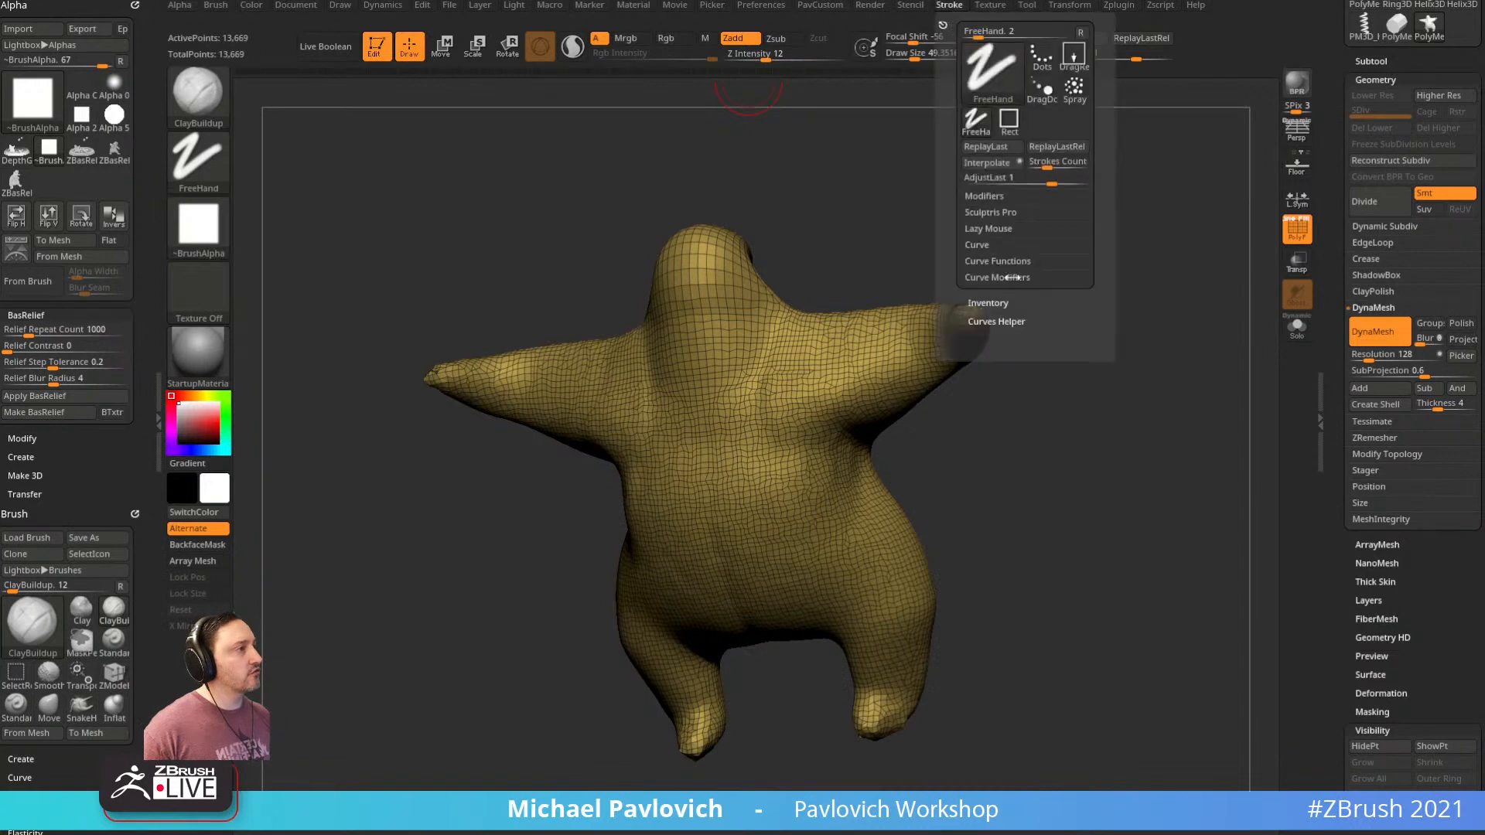
{"action": "key", "text": "shift"}
{"action": "left_click", "coordinate": [989, 200]}
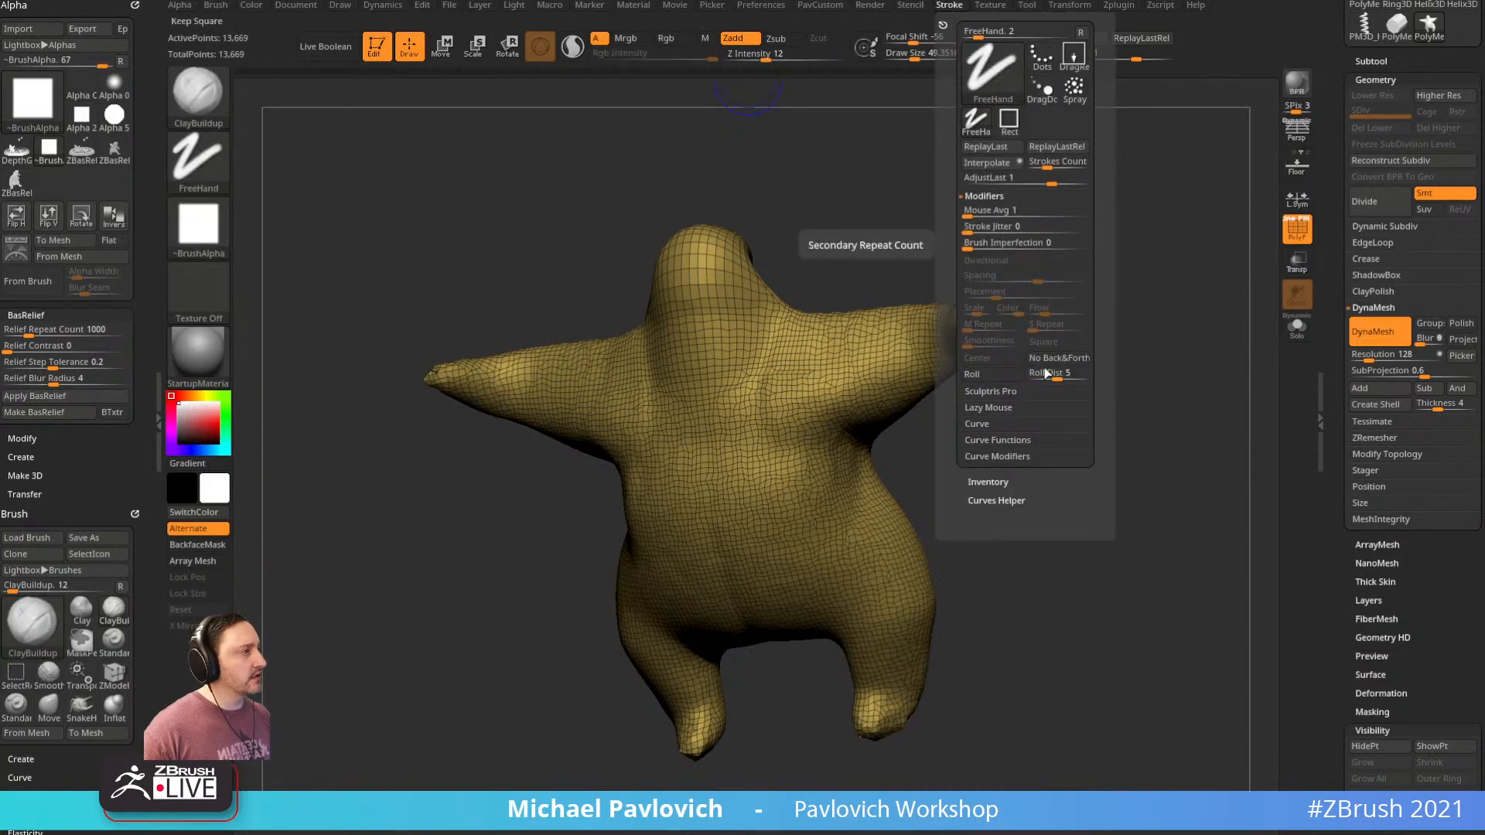
Add ClayBuildup strokes across the upper back and shoulders at a draw size of about 72
{"action": "left_click_drag", "start_coordinate": [816, 239], "coordinate": [855, 251]}
{"action": "left_click_drag", "start_coordinate": [789, 373], "coordinate": [796, 429]}
{"action": "mouse_move", "coordinate": [1060, 151]}
{"action": "left_mouse_down"}
{"action": "mouse_move", "coordinate": [1047, 119]}
{"action": "mouse_move", "coordinate": [920, 158]}
{"action": "left_mouse_up"}
{"action": "left_click_drag", "start_coordinate": [814, 464], "coordinate": [867, 371]}
{"action": "left_click_drag", "start_coordinate": [928, 279], "coordinate": [860, 318]}
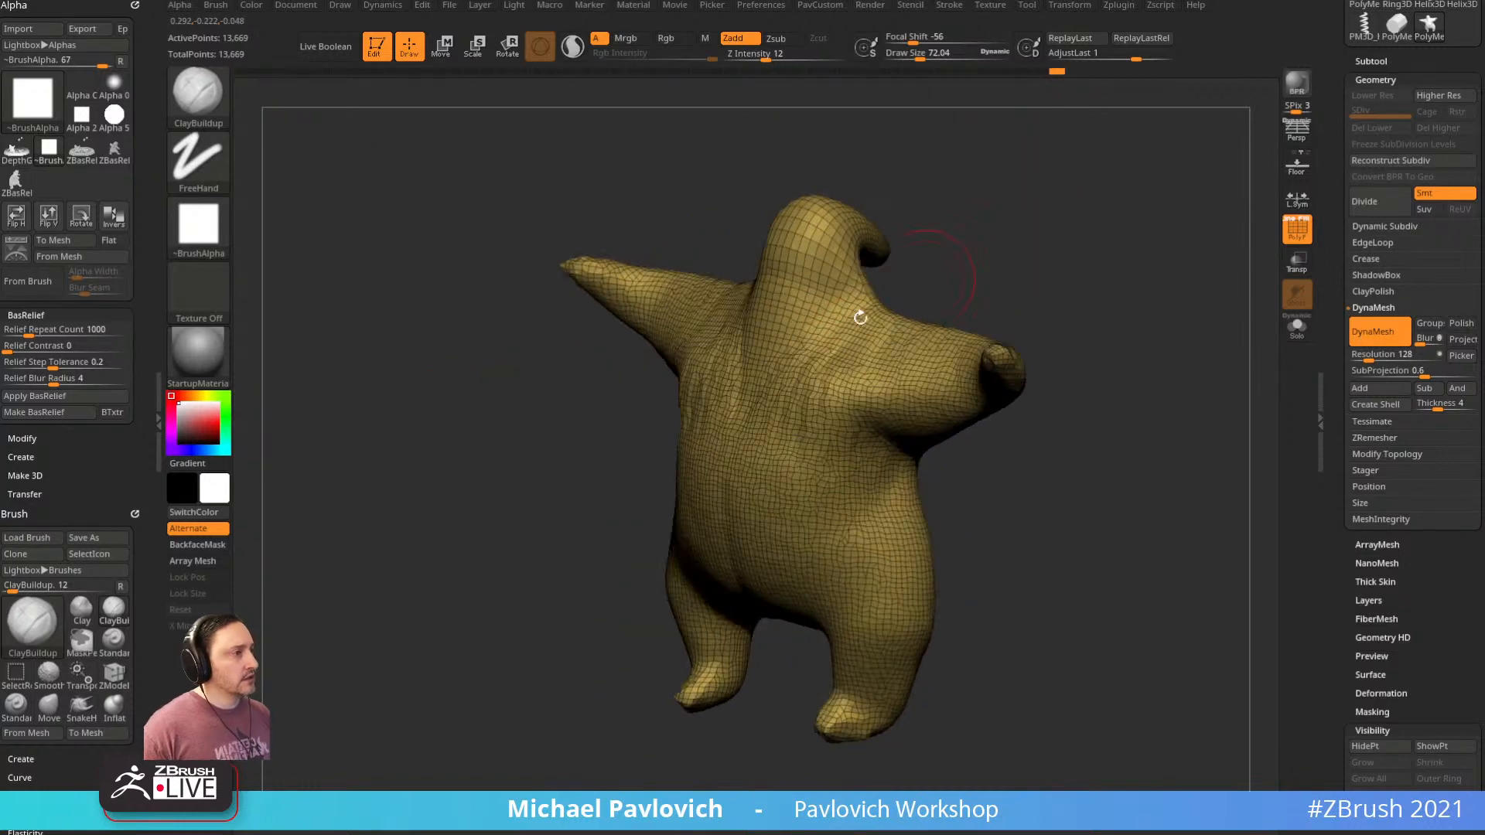
{"action": "mouse_move", "coordinate": [949, 262]}
{"action": "left_mouse_down"}
{"action": "mouse_move", "coordinate": [1038, 206]}
{"action": "mouse_move", "coordinate": [929, 256]}
{"action": "left_mouse_up"}
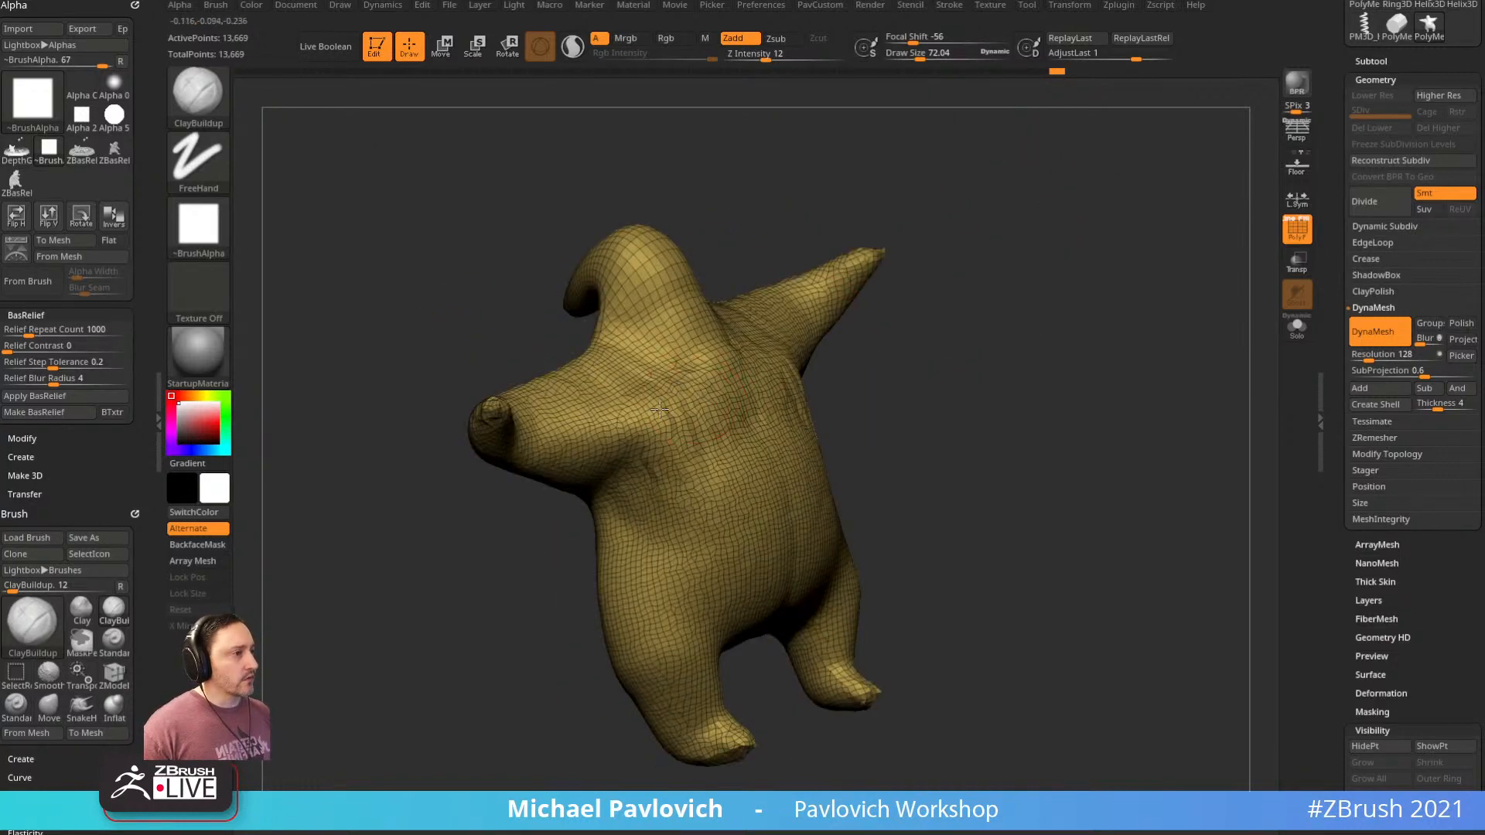
{"action": "left_click_drag", "start_coordinate": [736, 434], "coordinate": [748, 416]}
Hide the polyframe display and smooth the clay strokes across the torso
{"action": "mouse_move", "coordinate": [890, 387]}
{"action": "left_mouse_down", "text": "alt"}
{"action": "mouse_move", "coordinate": [971, 354]}
{"action": "mouse_move", "coordinate": [878, 386]}
{"action": "mouse_move", "coordinate": [897, 419]}
{"action": "left_mouse_up", "text": "alt"}
{"action": "left_click", "coordinate": [1298, 232]}
{"action": "mouse_move", "coordinate": [1204, 318]}
{"action": "left_mouse_down", "text": "shift"}
{"action": "mouse_move", "coordinate": [1189, 404]}
{"action": "mouse_move", "coordinate": [844, 333]}
{"action": "left_mouse_up", "text": "shift"}
{"action": "key", "text": "shift"}
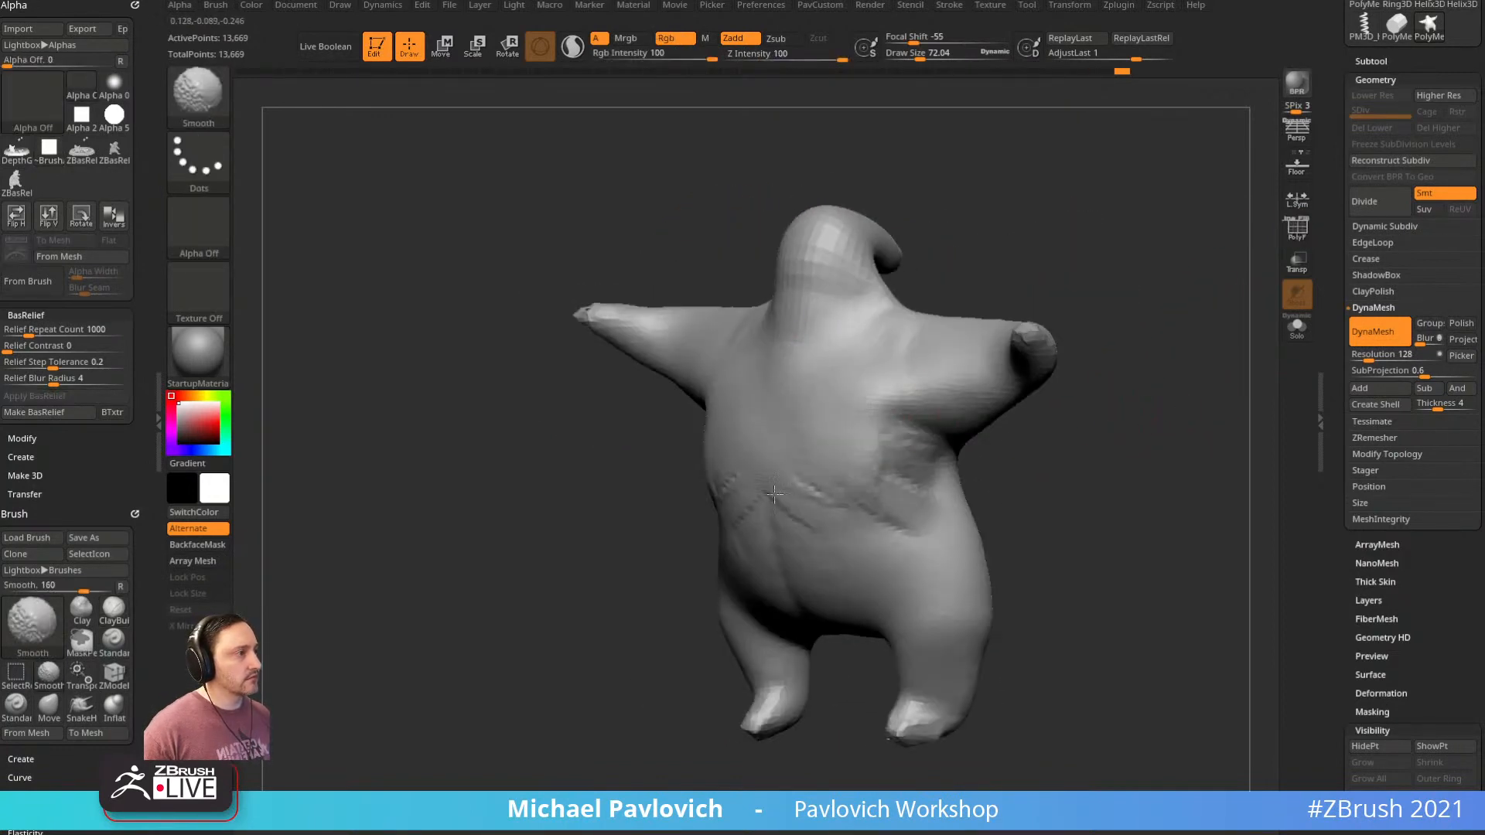
{"action": "left_click_drag", "start_coordinate": [991, 439], "coordinate": [851, 421], "text": "shift"}
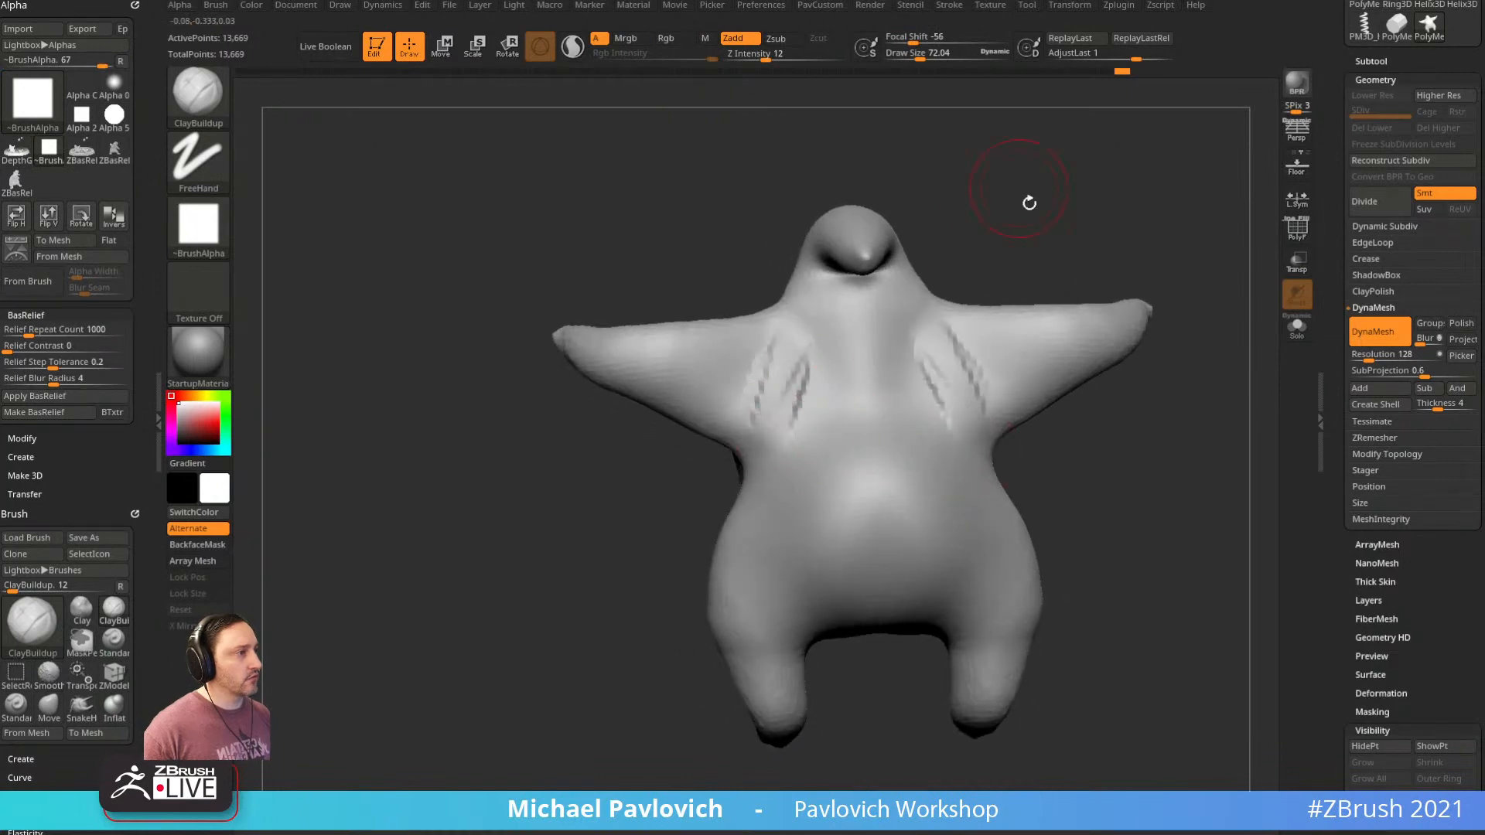
Smooth the strokes on the front of the chest and undo the extra clay stroke
{"action": "left_click_drag", "start_coordinate": [1029, 202], "coordinate": [806, 370]}
{"action": "left_click_drag", "start_coordinate": [929, 250], "coordinate": [913, 250]}
{"action": "left_click_drag", "start_coordinate": [777, 317], "coordinate": [782, 414], "text": "shift"}
{"action": "mouse_move", "coordinate": [700, 479]}
{"action": "left_mouse_down"}
{"action": "mouse_move", "coordinate": [683, 501]}
{"action": "mouse_move", "coordinate": [764, 513]}
{"action": "left_mouse_up"}
{"action": "key", "text": "ctrl+z"}
{"action": "left_click_drag", "start_coordinate": [914, 288], "coordinate": [867, 391]}
Reshape the arms and shoulders with the Move brush at a draw size of about 121 and remesh with DynaMesh
{"action": "key", "text": "b"}
{"action": "key", "text": "m"}
{"action": "key", "text": "v"}
{"action": "mouse_move", "coordinate": [753, 391]}
{"action": "left_mouse_down"}
{"action": "mouse_move", "coordinate": [740, 390]}
{"action": "mouse_move", "coordinate": [739, 421]}
{"action": "left_mouse_up"}
{"action": "left_click_drag", "start_coordinate": [921, 386], "coordinate": [893, 391]}
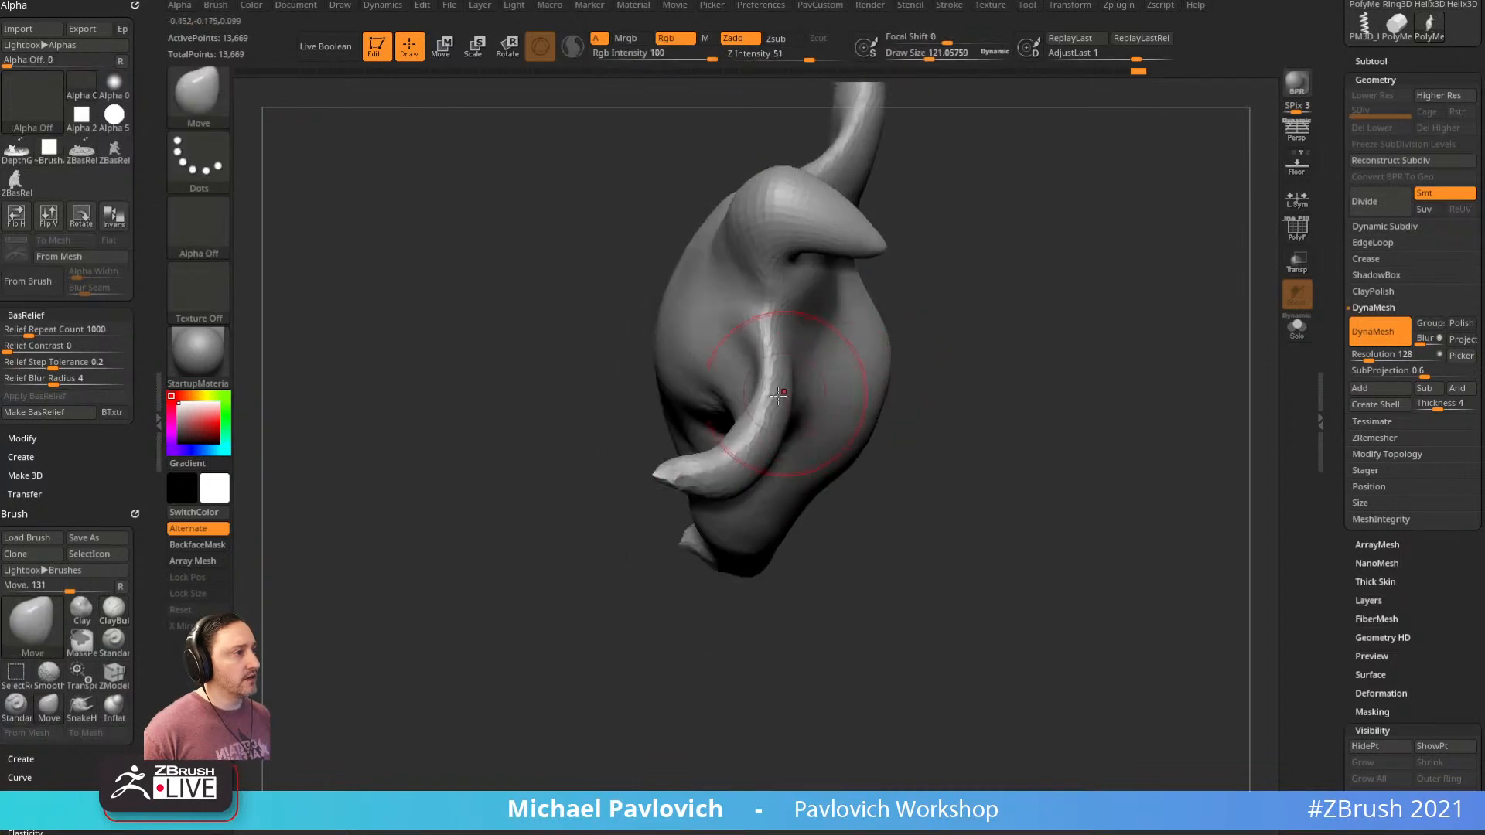
{"action": "left_click_drag", "start_coordinate": [793, 402], "coordinate": [752, 464]}
{"action": "mouse_move", "coordinate": [1231, 309]}
{"action": "left_mouse_down"}
{"action": "mouse_move", "coordinate": [1161, 322]}
{"action": "mouse_move", "coordinate": [1072, 309]}
{"action": "left_mouse_up"}
{"action": "left_click_drag", "start_coordinate": [1019, 174], "coordinate": [1040, 193], "text": "ctrl"}
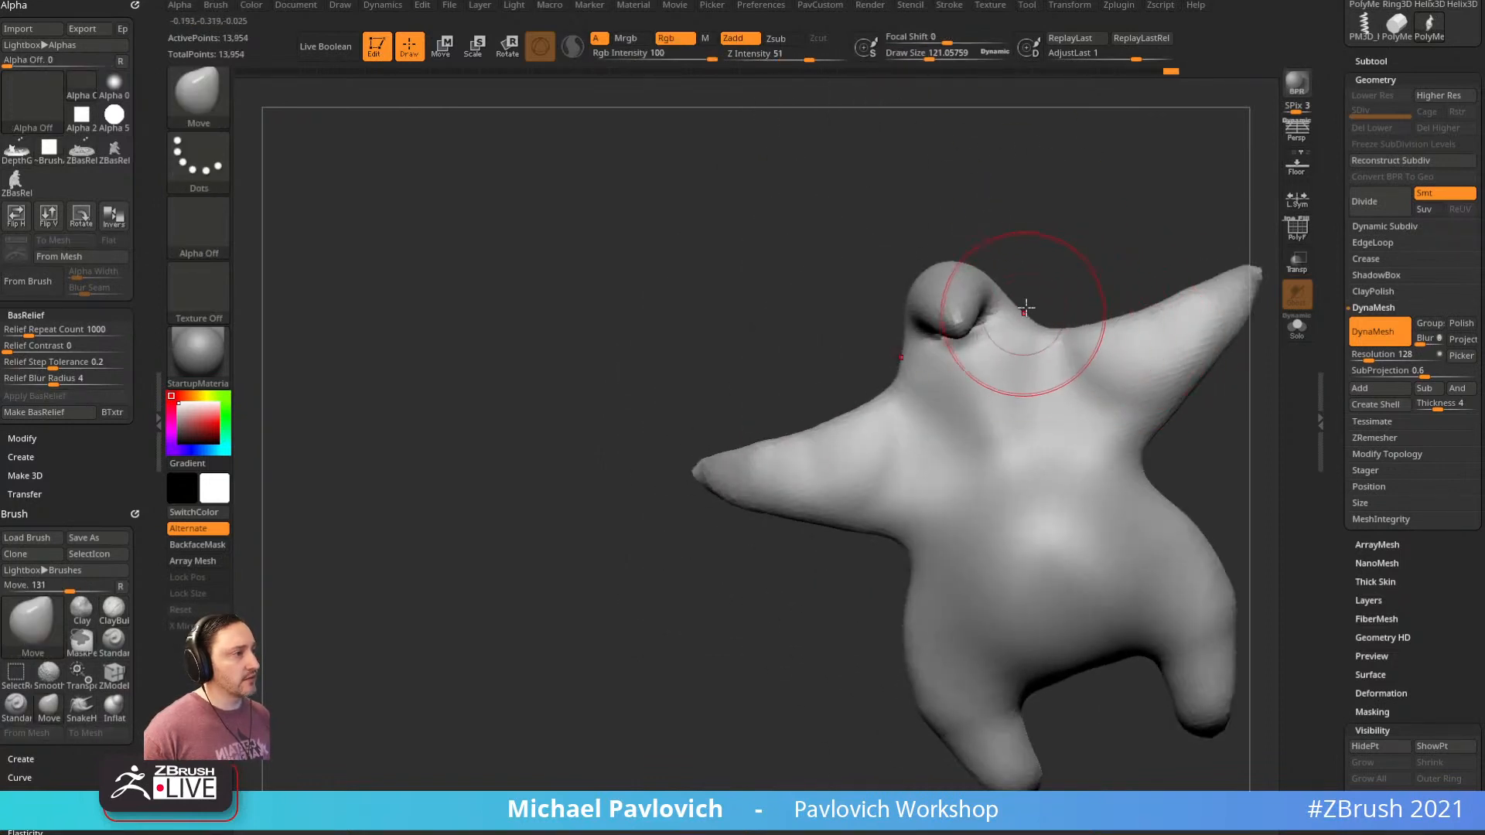
Try adding ClayBuildup strokes across the arms at a draw size of about 87
{"action": "key", "text": "b"}
{"action": "key", "text": "c"}
{"action": "key", "text": "b"}
{"action": "key", "text": "s"}
{"action": "left_click_drag", "start_coordinate": [856, 444], "coordinate": [834, 506]}
{"action": "mouse_move", "coordinate": [643, 603]}
{"action": "left_mouse_down", "text": "ctrl"}
{"action": "mouse_move", "coordinate": [796, 680]}
{"action": "mouse_move", "coordinate": [735, 670]}
{"action": "mouse_move", "coordinate": [873, 635]}
{"action": "left_mouse_up", "text": "ctrl"}
{"action": "key", "text": "ctrl+z"}
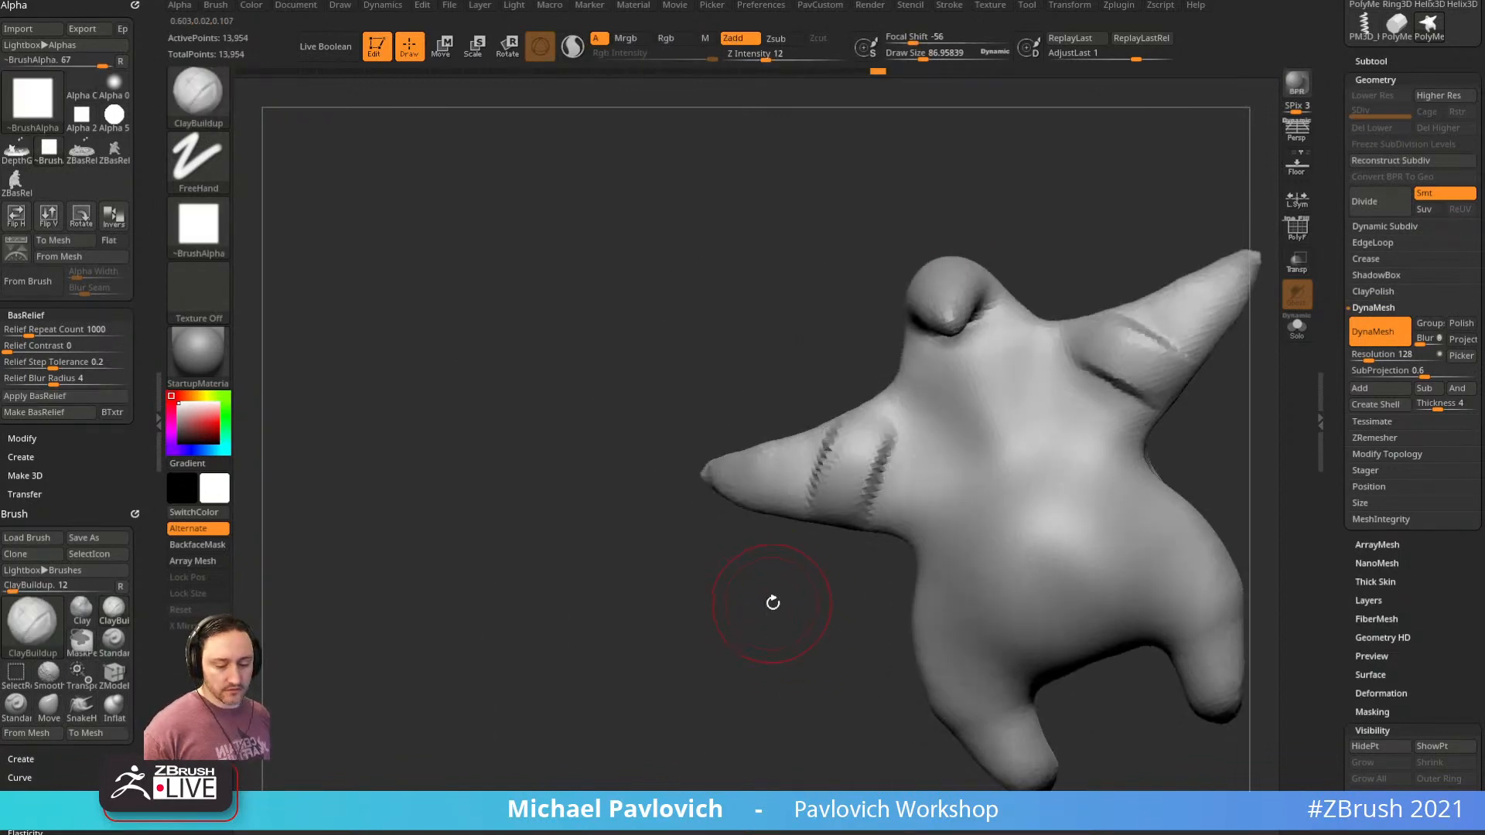
Try heavy ClayBuildup strokes on the arms at a draw size of about 145, remesh, and undo them after checking the back
{"action": "left_click_drag", "start_coordinate": [847, 478], "coordinate": [856, 478]}
{"action": "left_click_drag", "start_coordinate": [851, 449], "coordinate": [839, 499]}
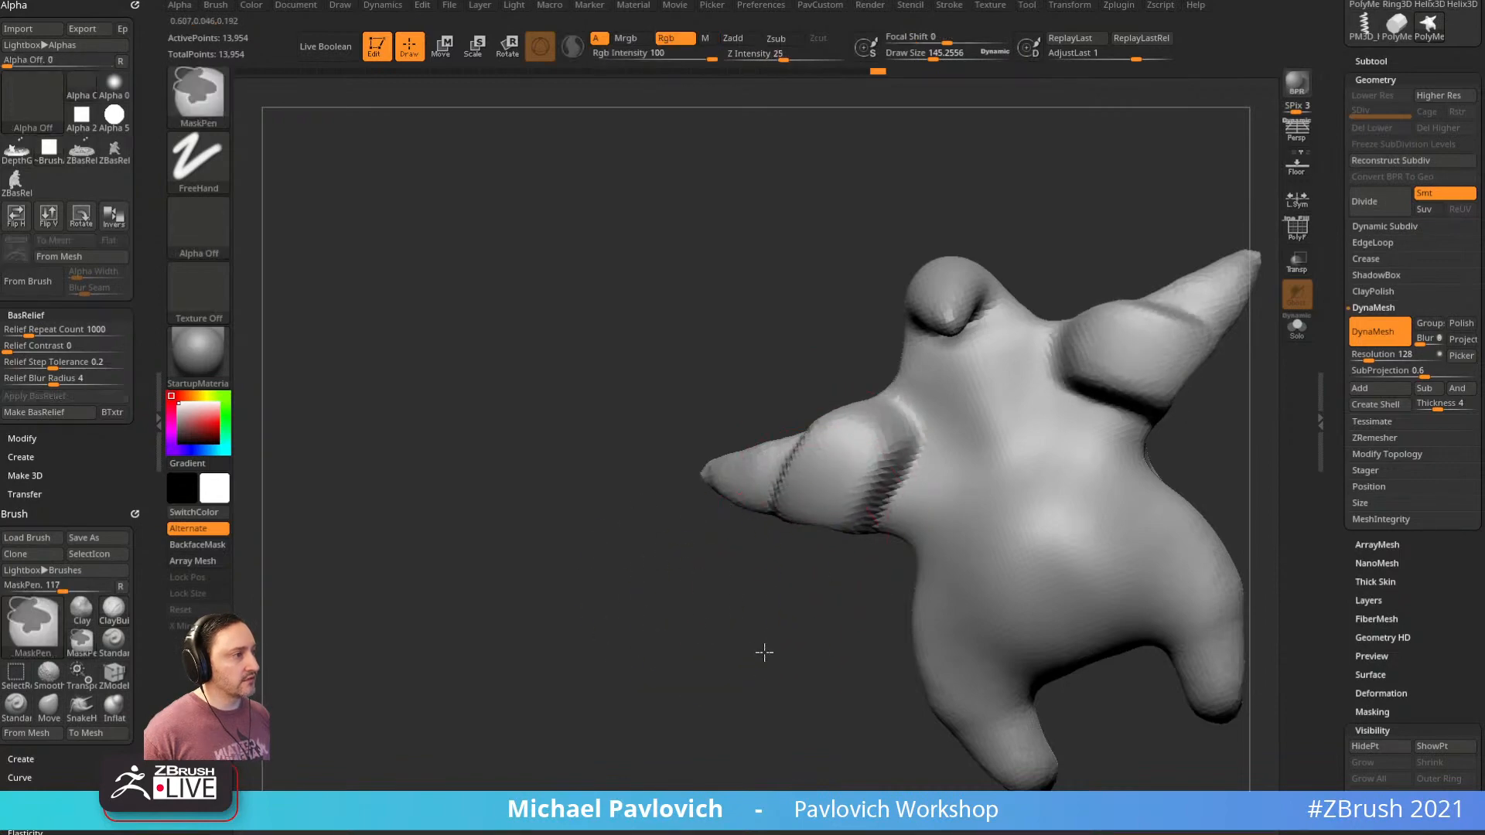
{"action": "mouse_move", "coordinate": [762, 652]}
{"action": "left_mouse_down", "text": "ctrl"}
{"action": "mouse_move", "coordinate": [822, 701]}
{"action": "mouse_move", "coordinate": [788, 593]}
{"action": "left_mouse_up", "text": "ctrl"}
{"action": "left_click_drag", "start_coordinate": [1054, 442], "coordinate": [889, 474]}
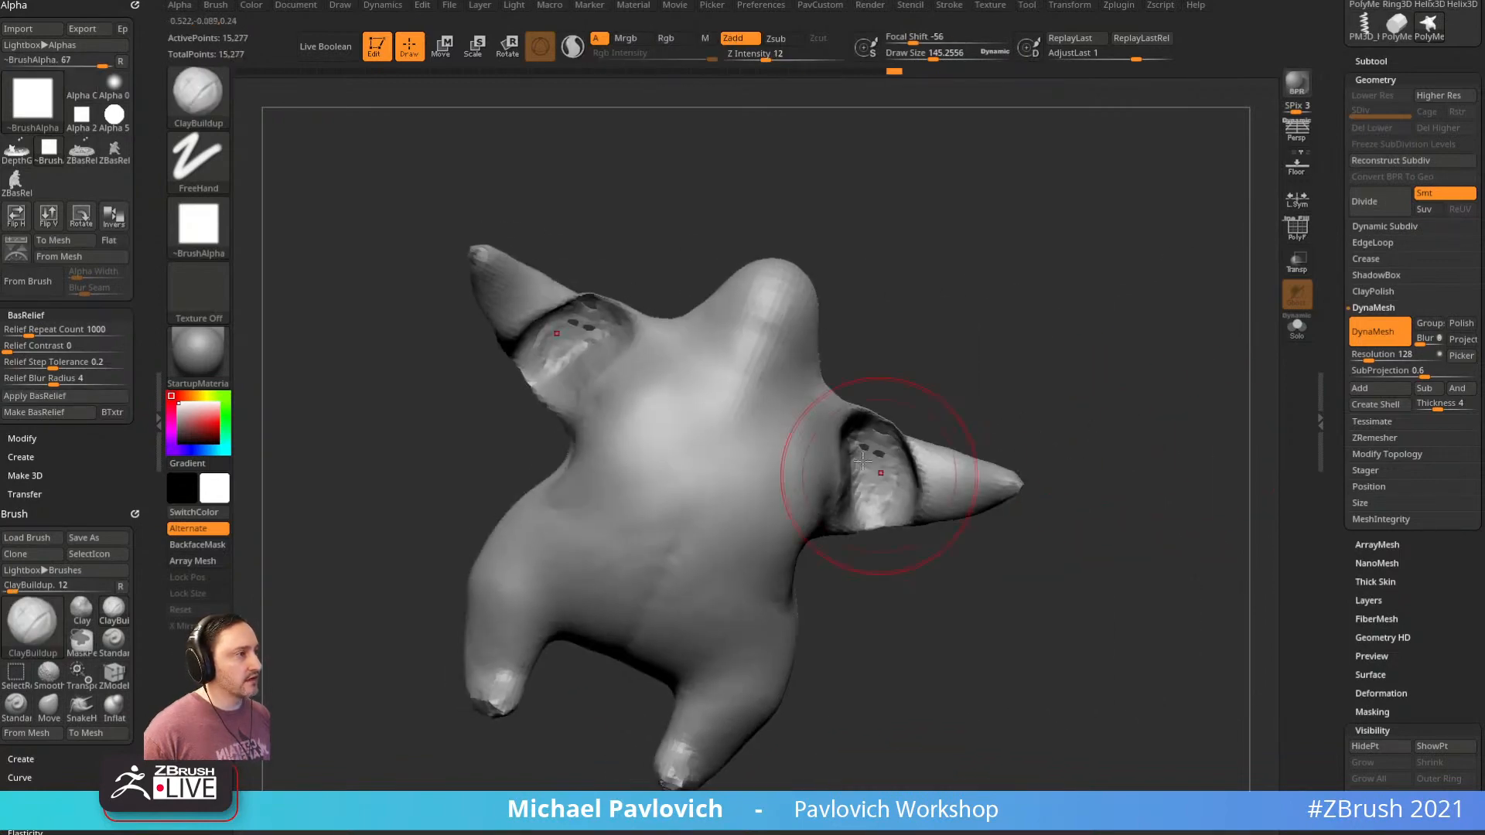
{"action": "key", "text": "ctrl+z"}
{"action": "key", "text": "ctrl+z"}
{"action": "key", "text": "ctrl+z"}
{"action": "key", "text": "ctrl+z"}
Show the polyframe and build up the arms with ClayBuildup at a draw size of about 166, checking their reverse side
{"action": "mouse_move", "coordinate": [1096, 371]}
{"action": "left_mouse_down"}
{"action": "mouse_move", "coordinate": [1001, 404]}
{"action": "mouse_move", "coordinate": [1083, 379]}
{"action": "mouse_move", "coordinate": [1037, 414]}
{"action": "left_mouse_up"}
{"action": "key", "text": "shift+f"}
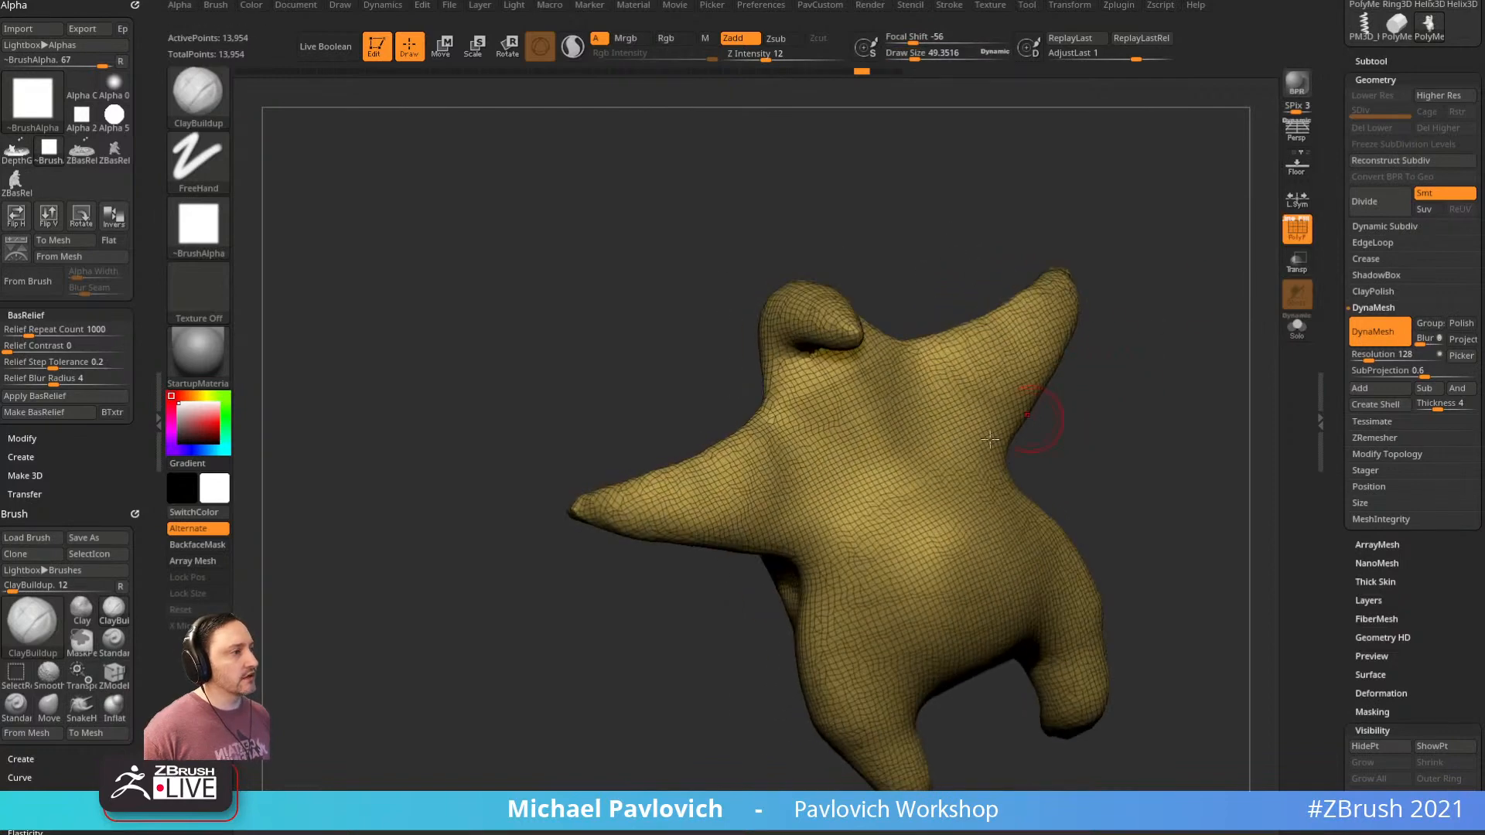
{"action": "key", "text": "w"}
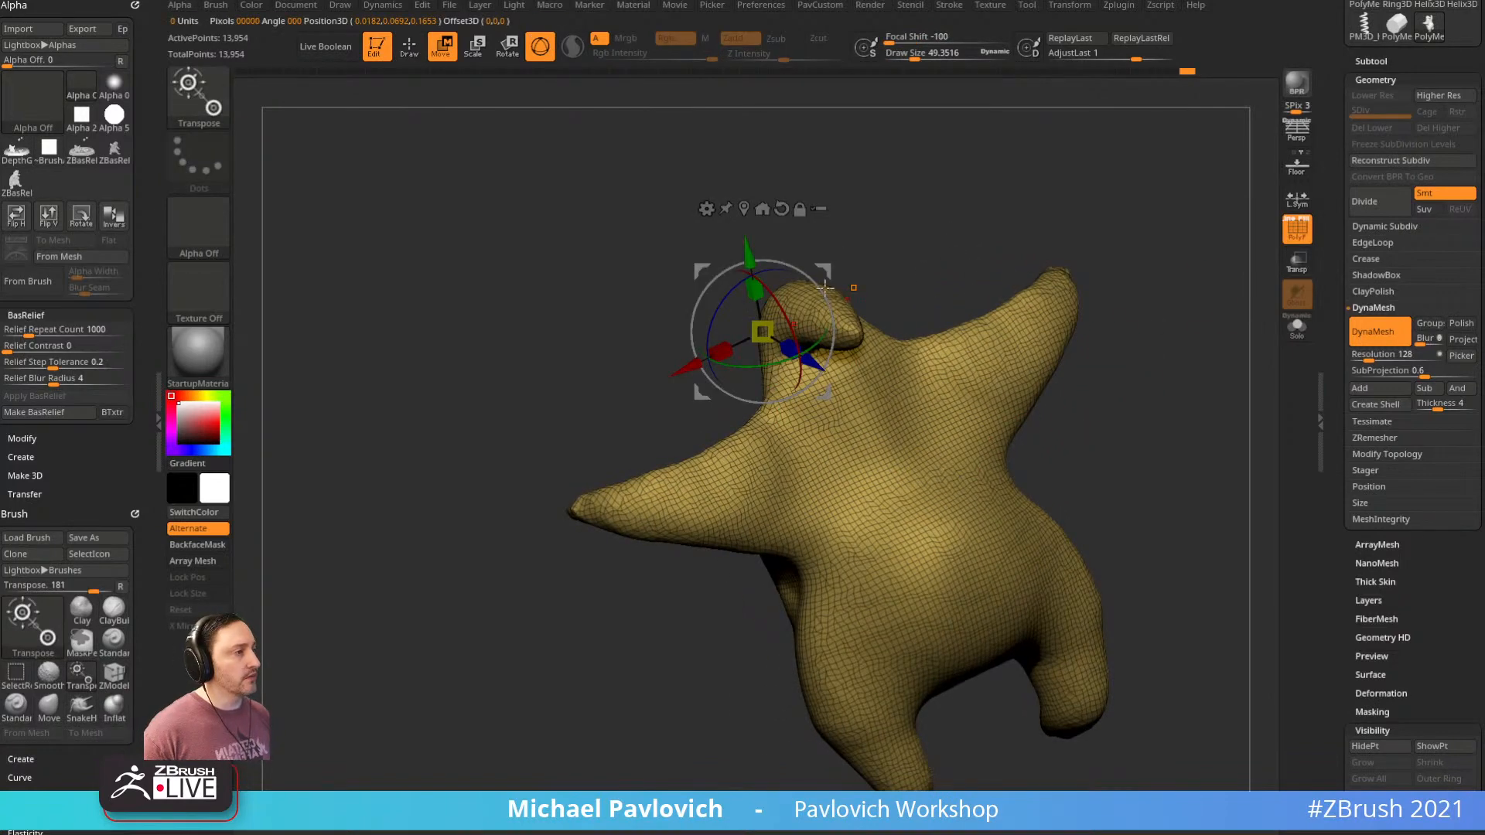
{"action": "key", "text": "q"}
{"action": "mouse_move", "coordinate": [1105, 382]}
{"action": "left_mouse_down"}
{"action": "mouse_move", "coordinate": [1082, 403]}
{"action": "mouse_move", "coordinate": [1094, 301]}
{"action": "left_mouse_up"}
{"action": "mouse_move", "coordinate": [1118, 377]}
{"action": "left_mouse_down"}
{"action": "mouse_move", "coordinate": [1068, 388]}
{"action": "mouse_move", "coordinate": [1080, 391]}
{"action": "mouse_move", "coordinate": [1039, 362]}
{"action": "mouse_move", "coordinate": [989, 483]}
{"action": "left_mouse_up"}
{"action": "key", "text": "s"}
{"action": "left_click_drag", "start_coordinate": [924, 538], "coordinate": [943, 538]}
{"action": "left_click_drag", "start_coordinate": [987, 472], "coordinate": [965, 535]}
{"action": "left_click_drag", "start_coordinate": [1071, 516], "coordinate": [949, 527]}
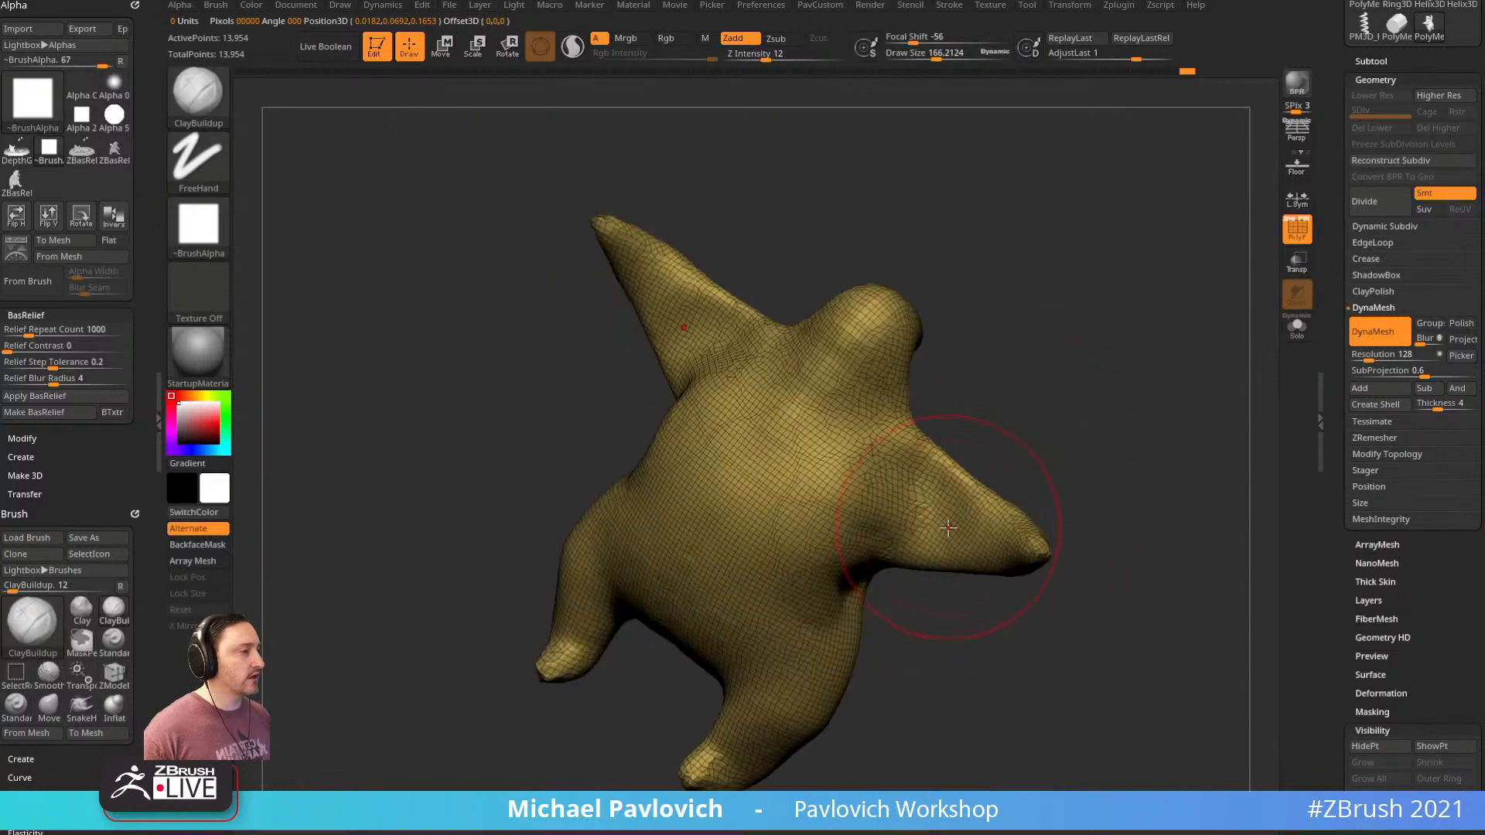
Turn on BackfaceMask for the ClayBuildup brush and test a stroke on the arm, checking both sides
{"action": "left_click_drag", "start_coordinate": [145, 230], "coordinate": [139, 66]}
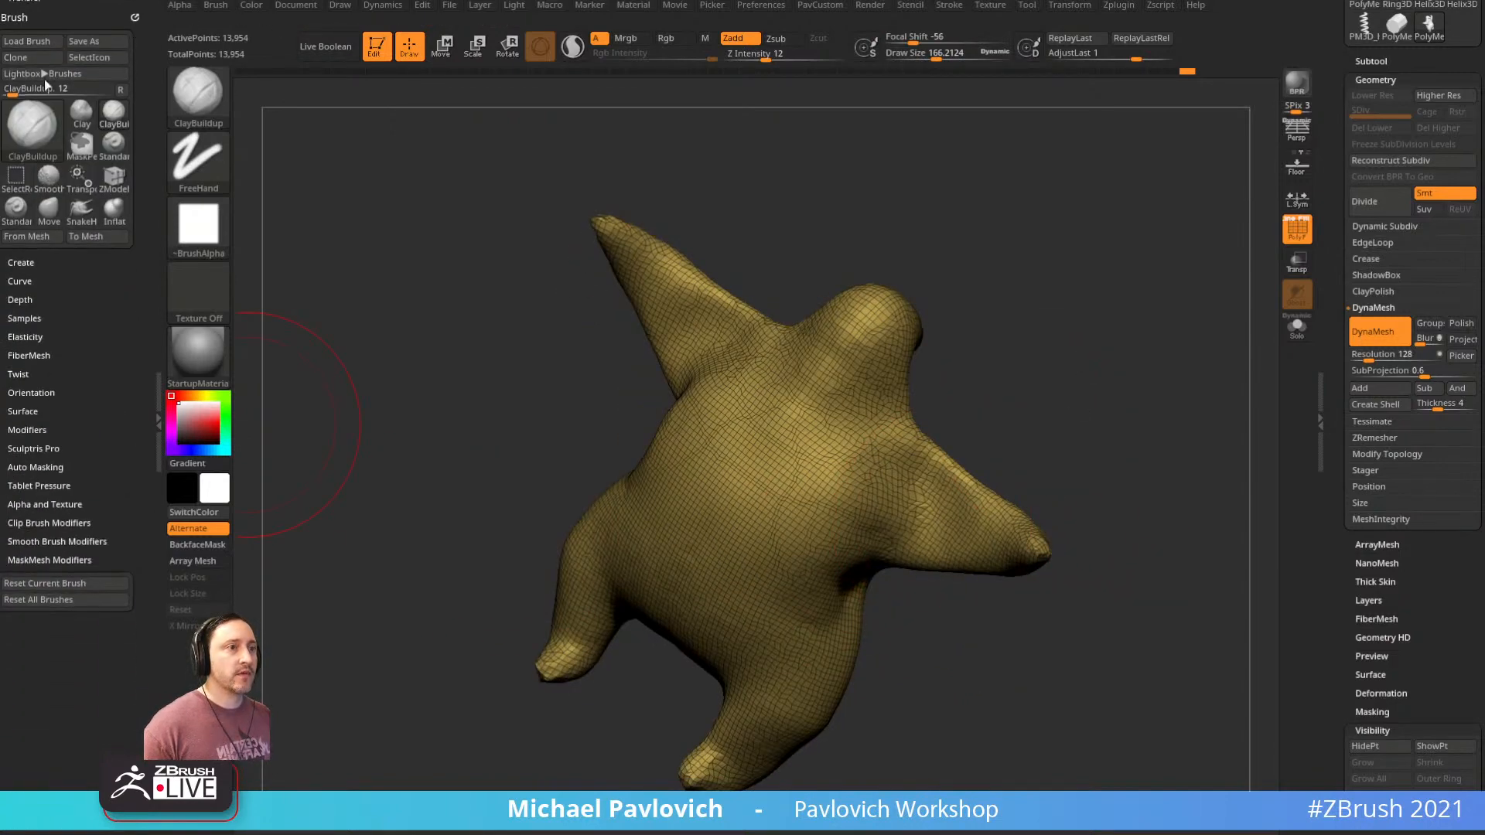
{"action": "left_click", "coordinate": [51, 468], "text": "shift"}
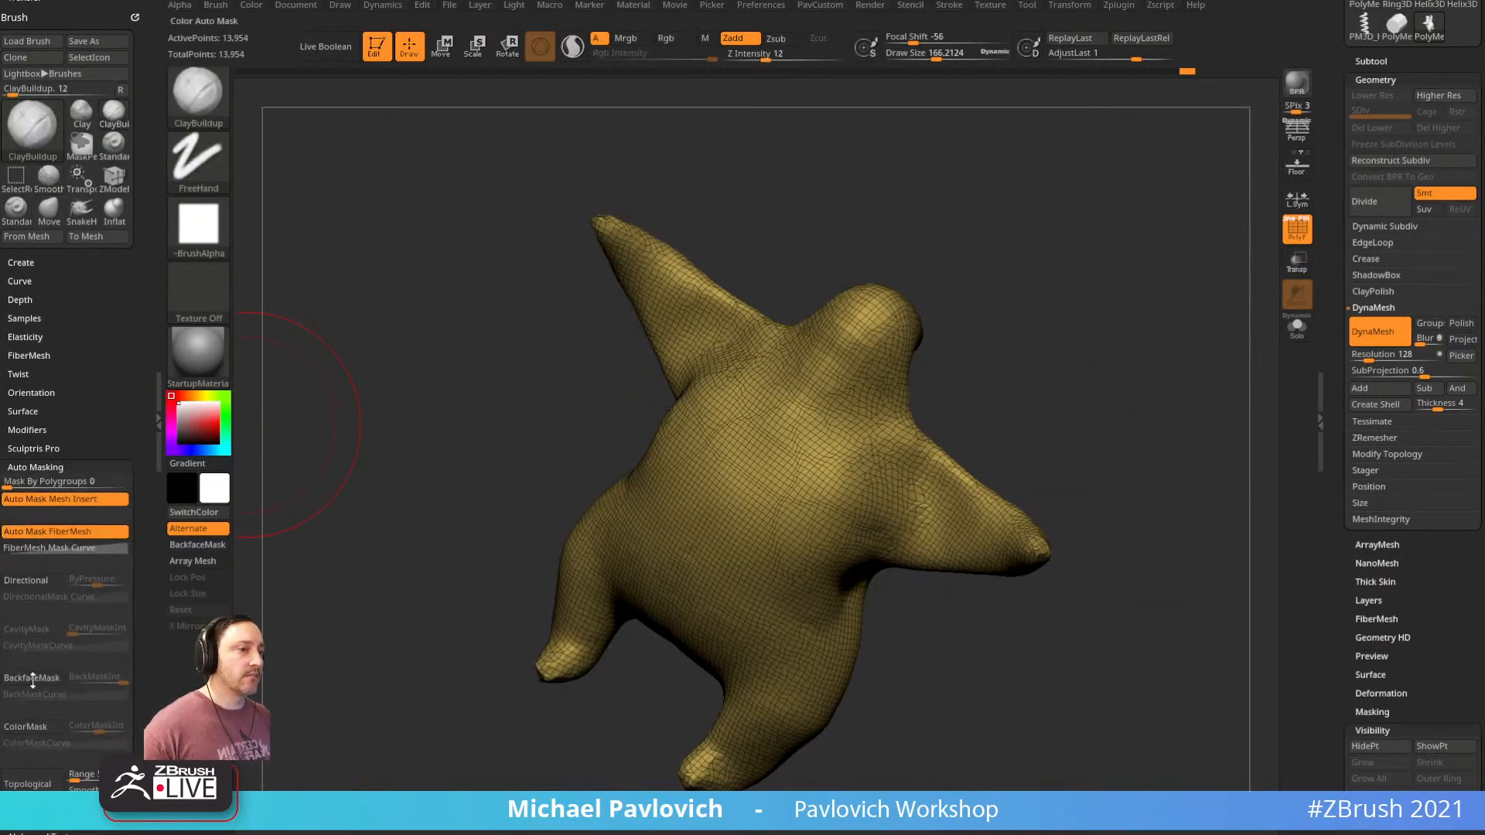
{"action": "right_click_drag", "start_coordinate": [962, 462], "coordinate": [938, 486]}
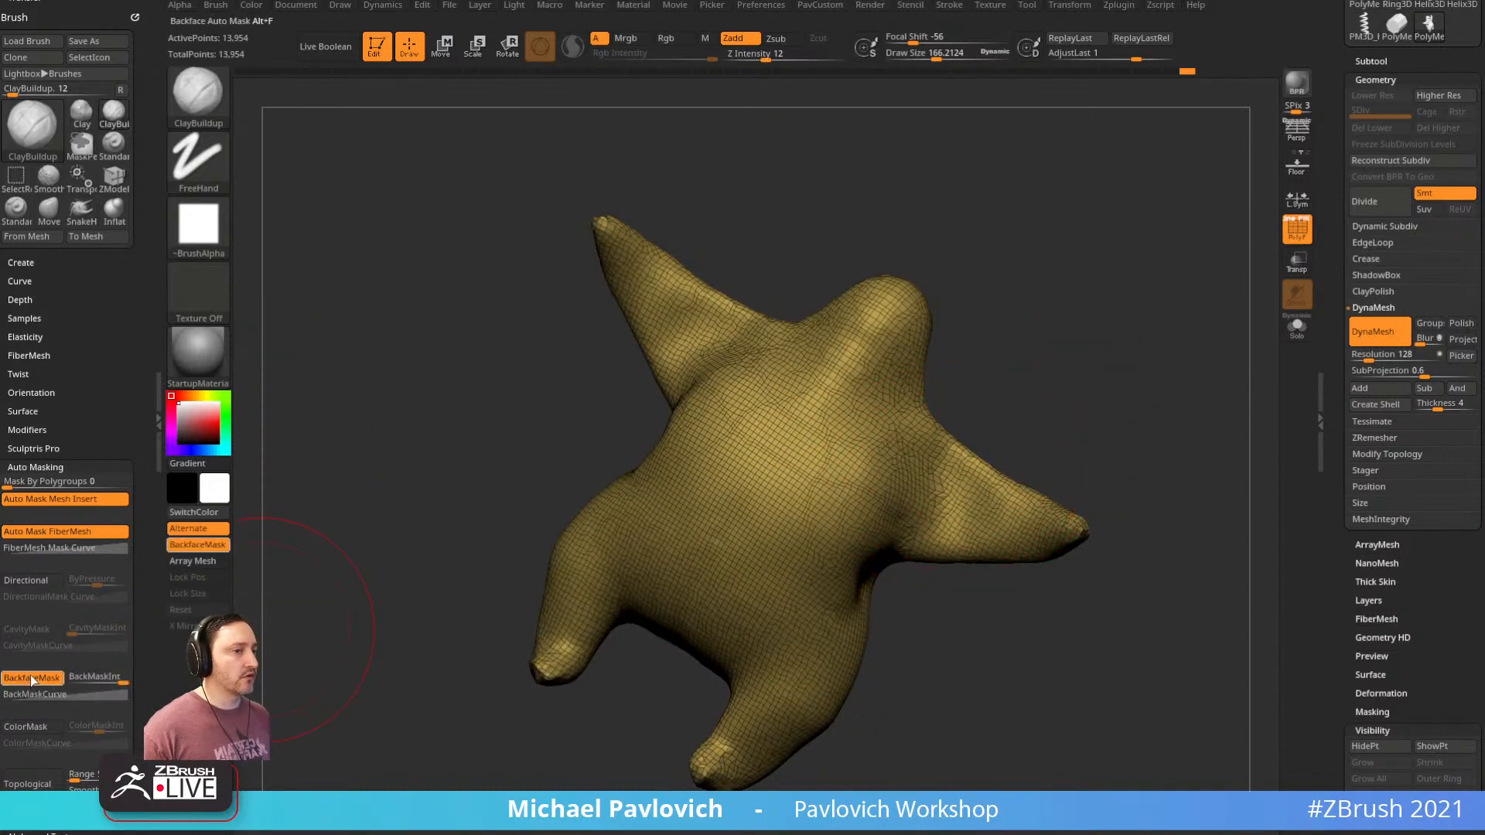
{"action": "right_click_drag", "start_coordinate": [875, 395], "coordinate": [932, 397]}
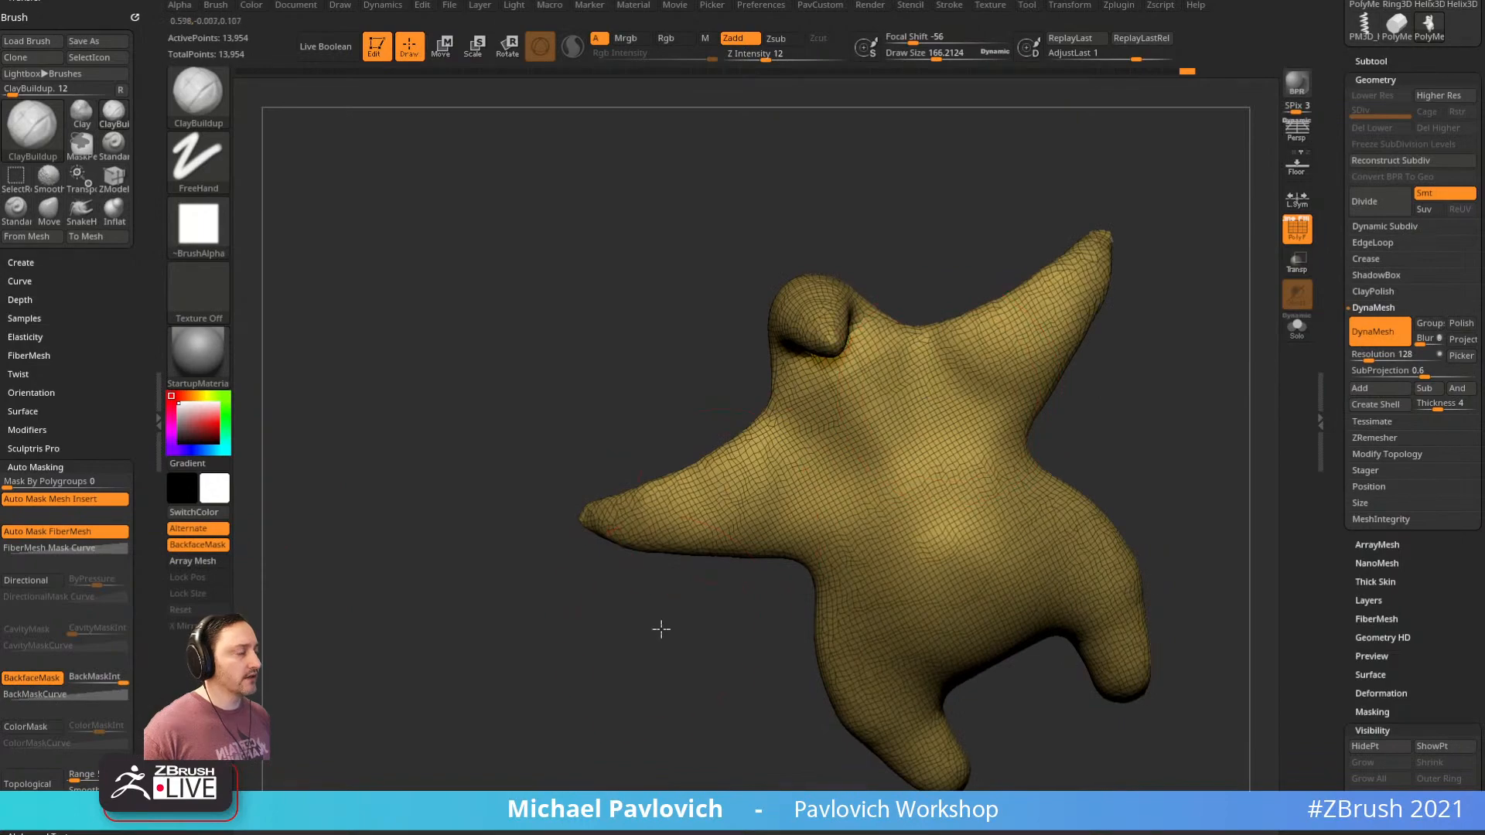
{"action": "mouse_move", "coordinate": [661, 629]}
{"action": "right_mouse_down"}
{"action": "mouse_move", "coordinate": [838, 637]}
{"action": "mouse_move", "coordinate": [666, 624]}
{"action": "mouse_move", "coordinate": [630, 531]}
{"action": "mouse_move", "coordinate": [764, 463]}
{"action": "mouse_move", "coordinate": [820, 637]}
{"action": "mouse_move", "coordinate": [673, 495]}
{"action": "mouse_move", "coordinate": [704, 450]}
{"action": "mouse_move", "coordinate": [700, 462]}
{"action": "mouse_move", "coordinate": [680, 448]}
{"action": "mouse_move", "coordinate": [658, 658]}
{"action": "right_mouse_up"}
{"action": "left_click_drag", "start_coordinate": [912, 298], "coordinate": [836, 378]}
{"action": "mouse_move", "coordinate": [1151, 362]}
{"action": "right_mouse_down"}
{"action": "mouse_move", "coordinate": [1044, 368]}
{"action": "mouse_move", "coordinate": [824, 442]}
{"action": "right_mouse_up"}
Try pulling the torso with the Move brush at a draw size of about 200 without BackfaceMask
{"action": "key", "text": "b"}
{"action": "key", "text": "m"}
{"action": "key", "text": "v"}
{"action": "left_click_drag", "start_coordinate": [736, 437], "coordinate": [808, 410]}
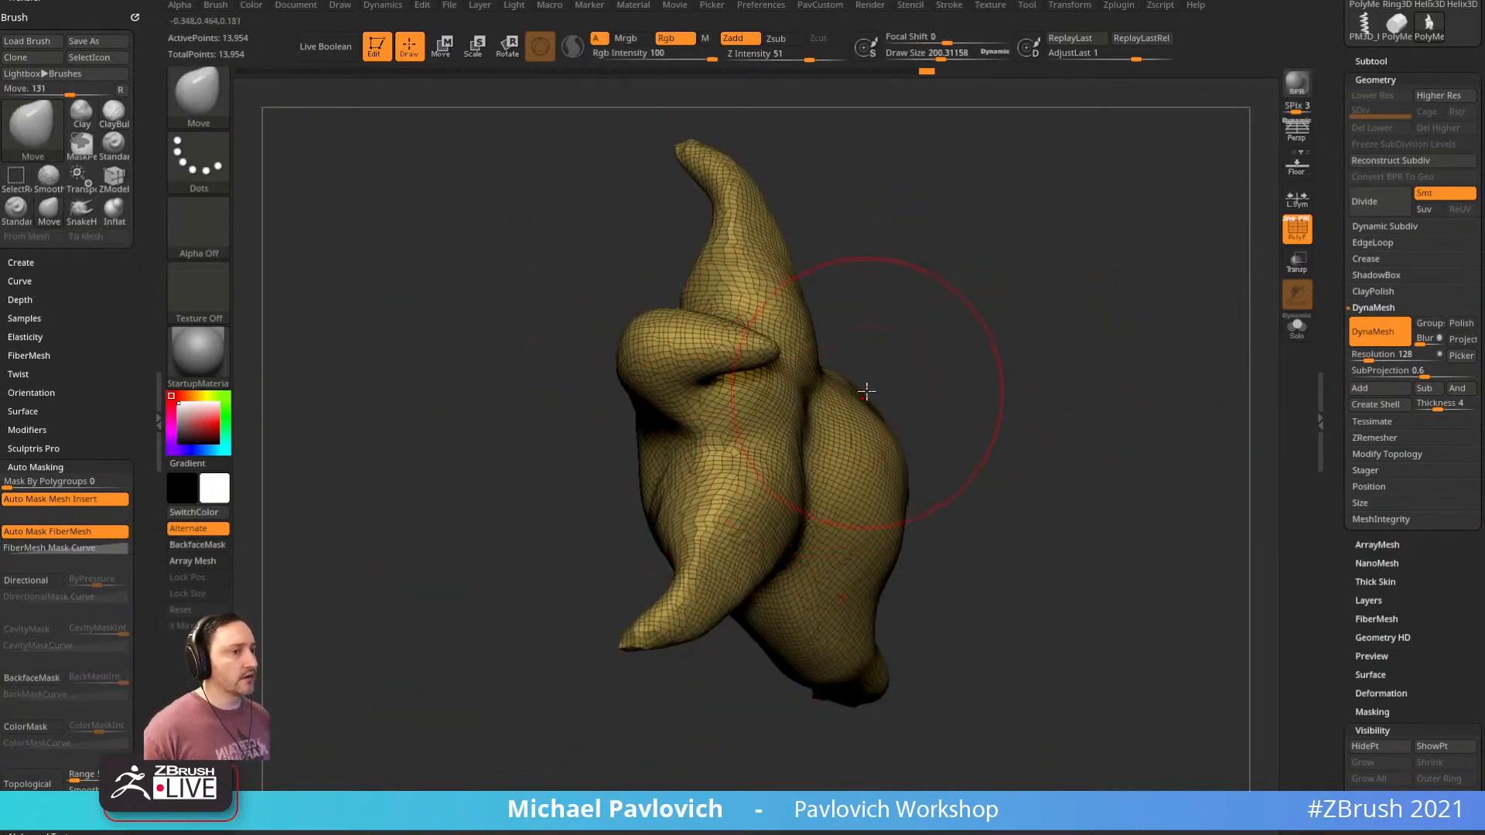
{"action": "key", "text": "ctrl+z"}
Compare the BackfaceMask setting of the ClayBuildup brush with that of the Move brush
{"action": "key", "text": "b"}
{"action": "key", "text": "c"}
{"action": "key", "text": "b"}
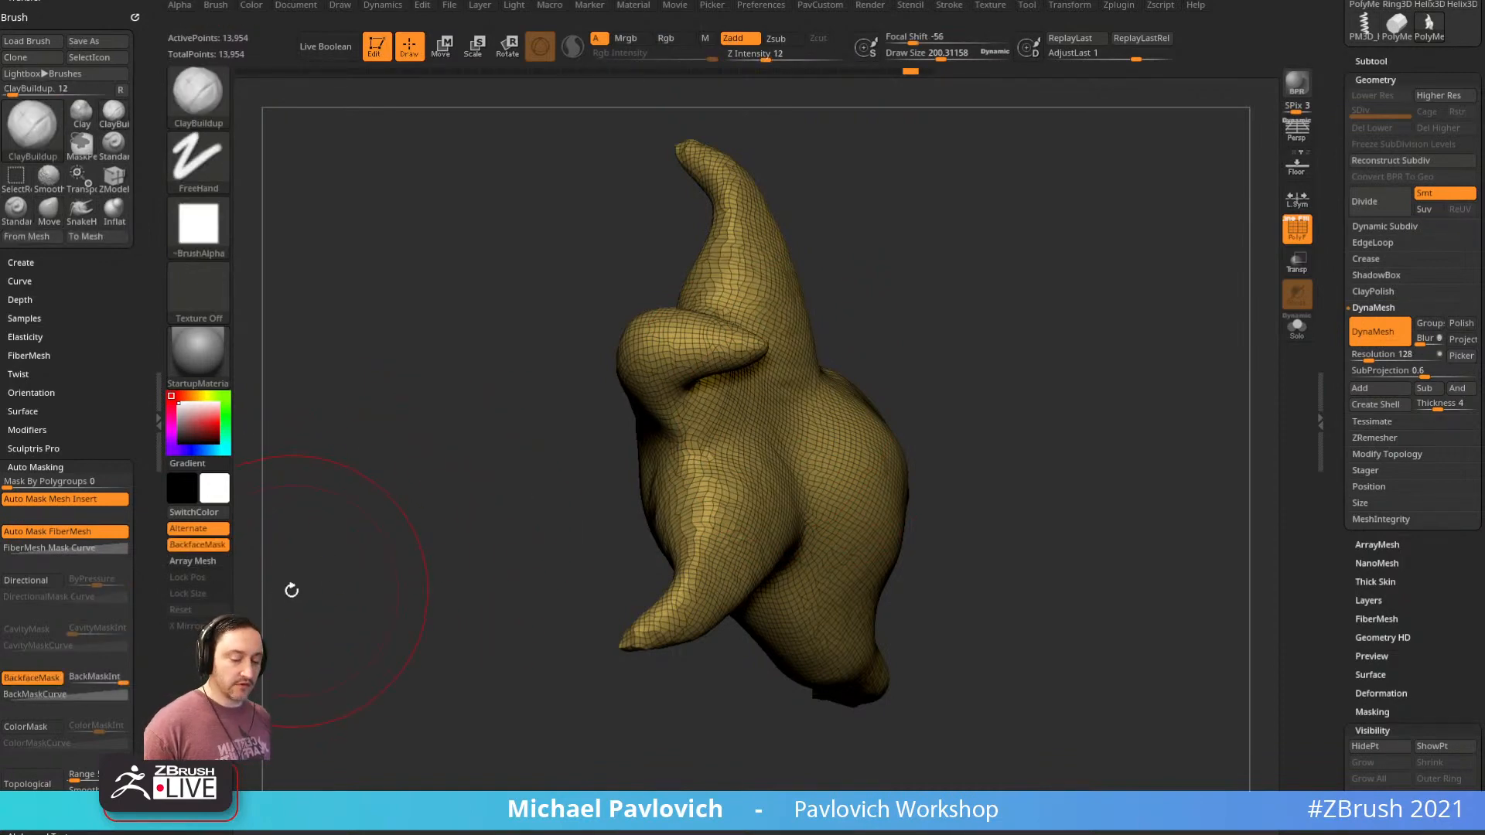
{"action": "key", "text": "b"}
{"action": "key", "text": "m"}
{"action": "key", "text": "v"}
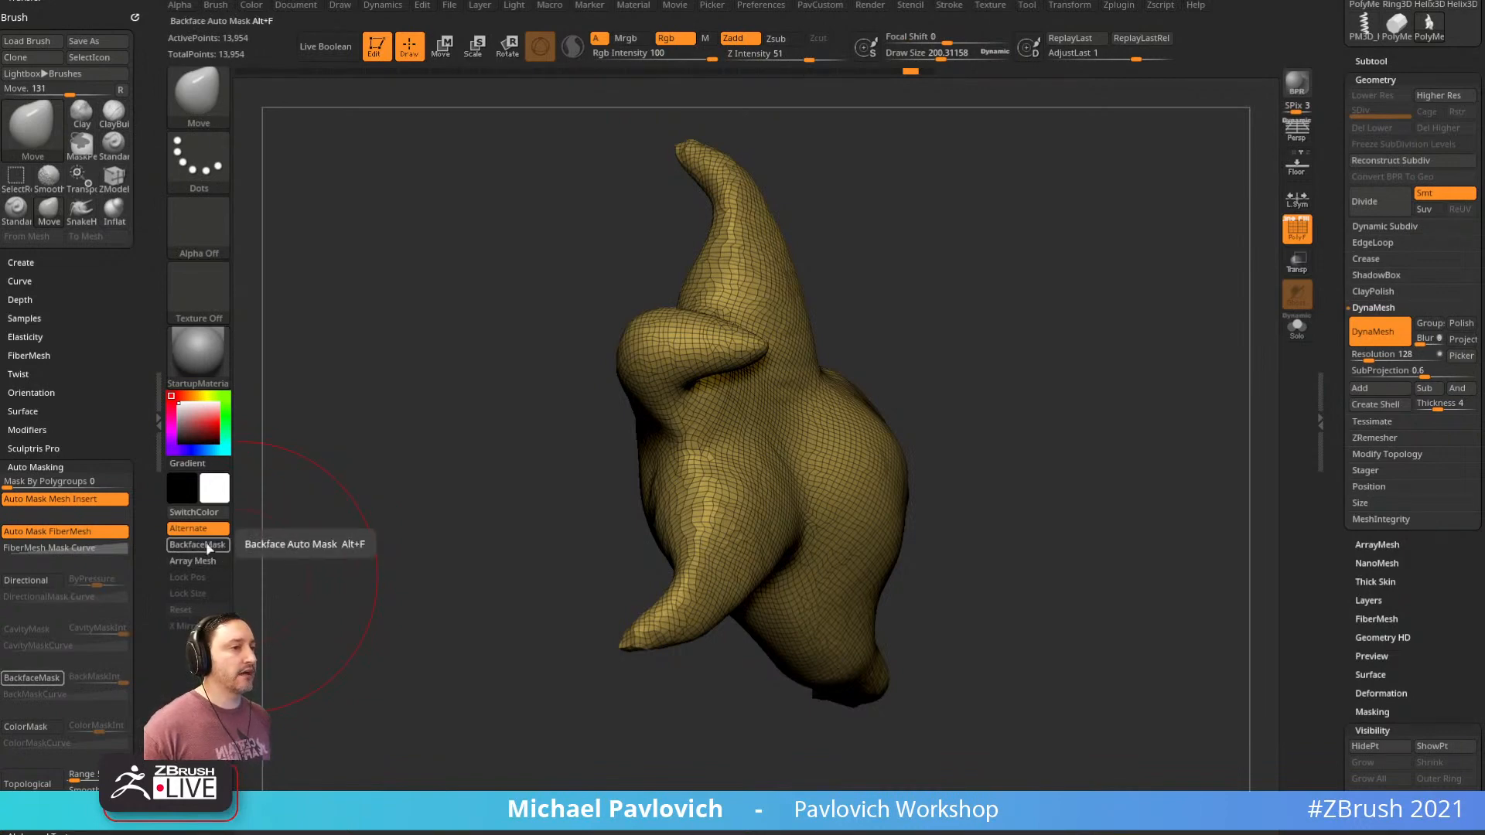
{"action": "left_click_drag", "start_coordinate": [100, 395], "coordinate": [108, 820]}
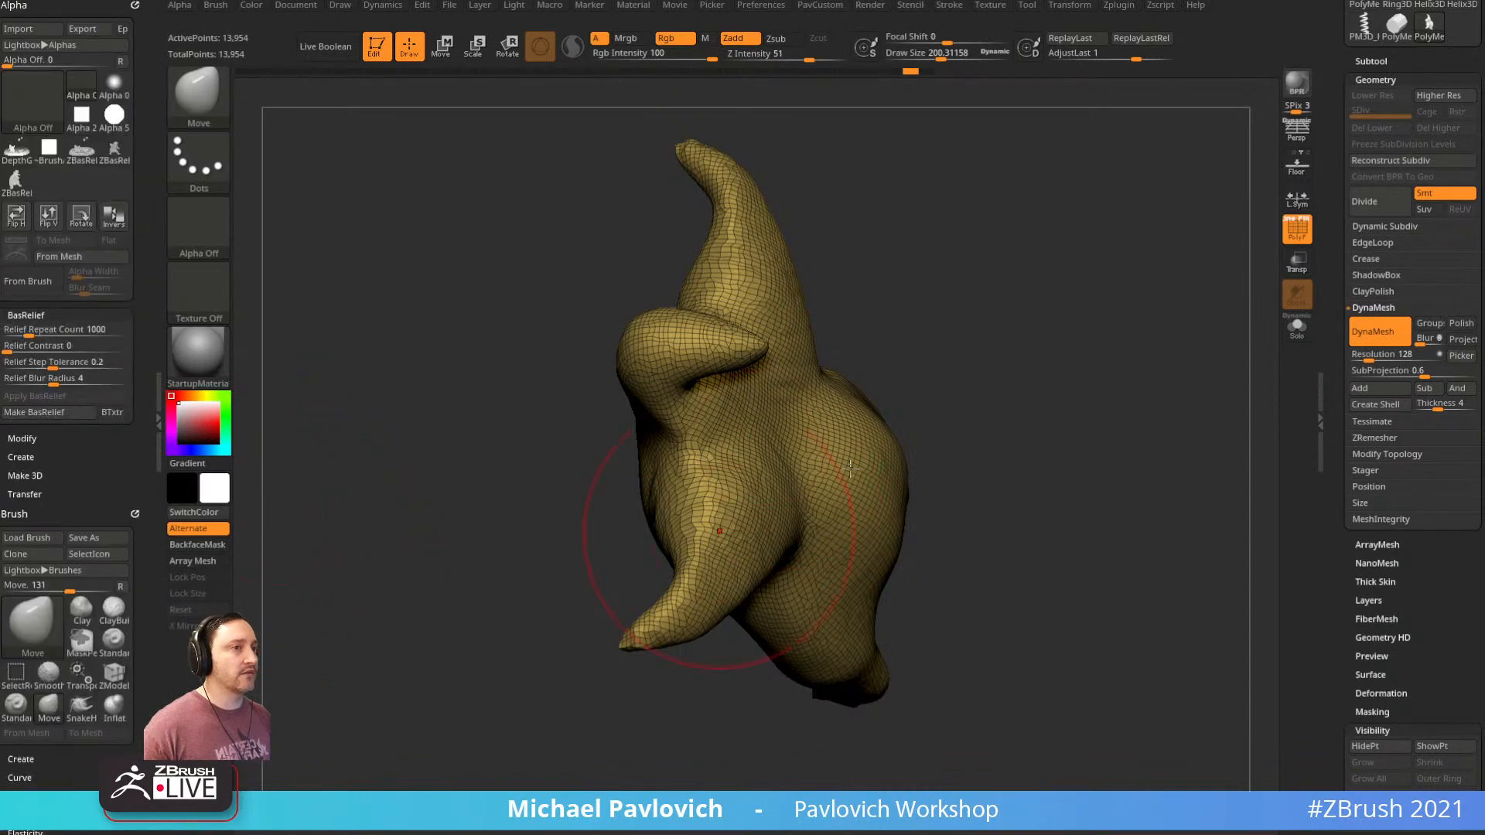
Turn on BackfaceMask for the Move brush and reshape the chest at a draw size of about 189
{"action": "left_click_drag", "start_coordinate": [994, 379], "coordinate": [1056, 355]}
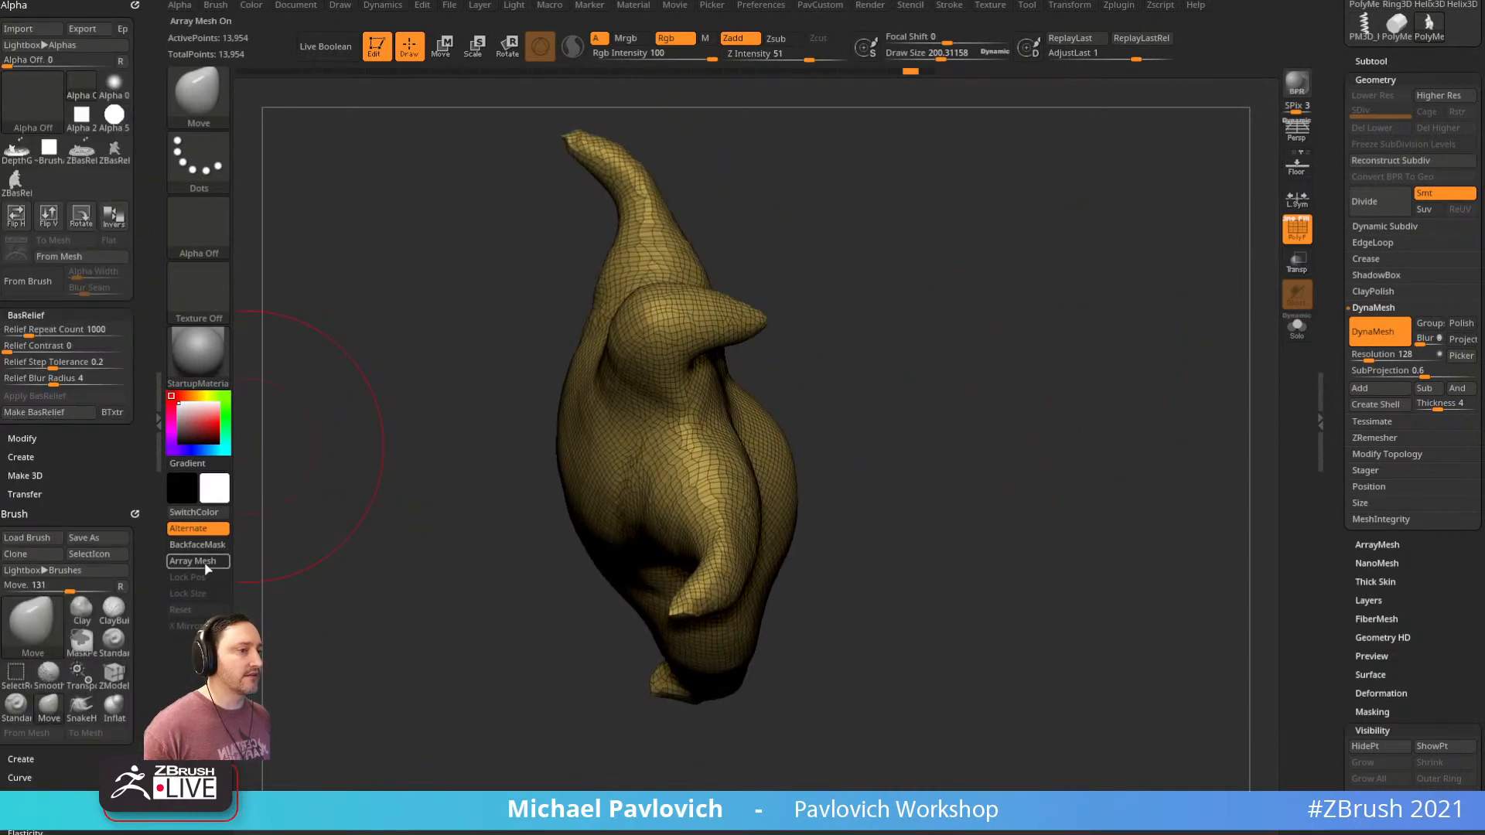
{"action": "mouse_move", "coordinate": [786, 362]}
{"action": "left_mouse_down"}
{"action": "mouse_move", "coordinate": [1028, 348]}
{"action": "mouse_move", "coordinate": [1051, 325]}
{"action": "mouse_move", "coordinate": [1091, 335]}
{"action": "mouse_move", "coordinate": [766, 364]}
{"action": "left_mouse_up"}
{"action": "left_click_drag", "start_coordinate": [786, 413], "coordinate": [804, 410]}
{"action": "left_click_drag", "start_coordinate": [868, 393], "coordinate": [979, 391]}
{"action": "left_click_drag", "start_coordinate": [685, 468], "coordinate": [673, 464]}
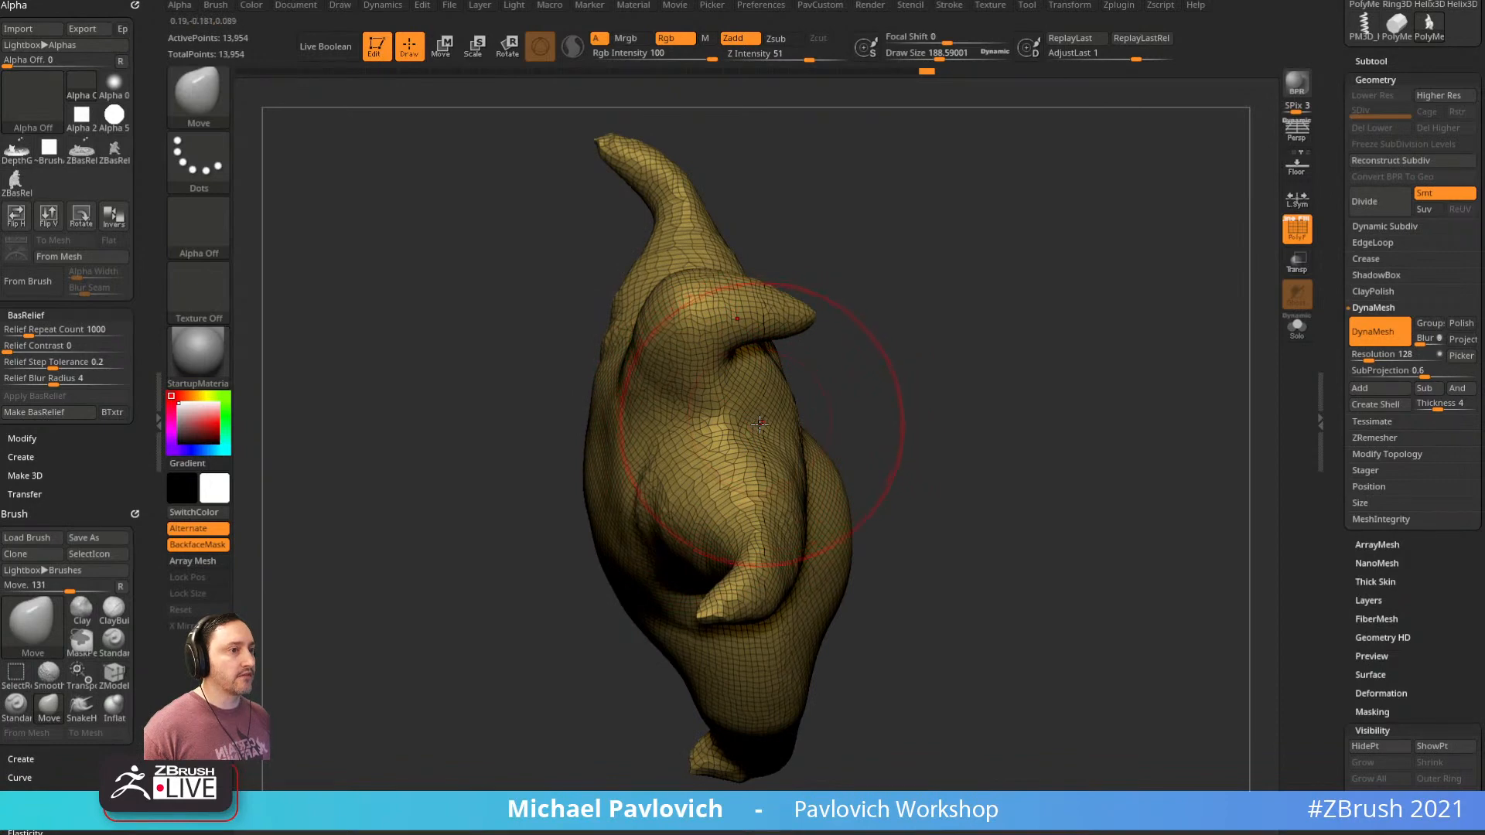
{"action": "left_click_drag", "start_coordinate": [758, 406], "coordinate": [776, 403]}
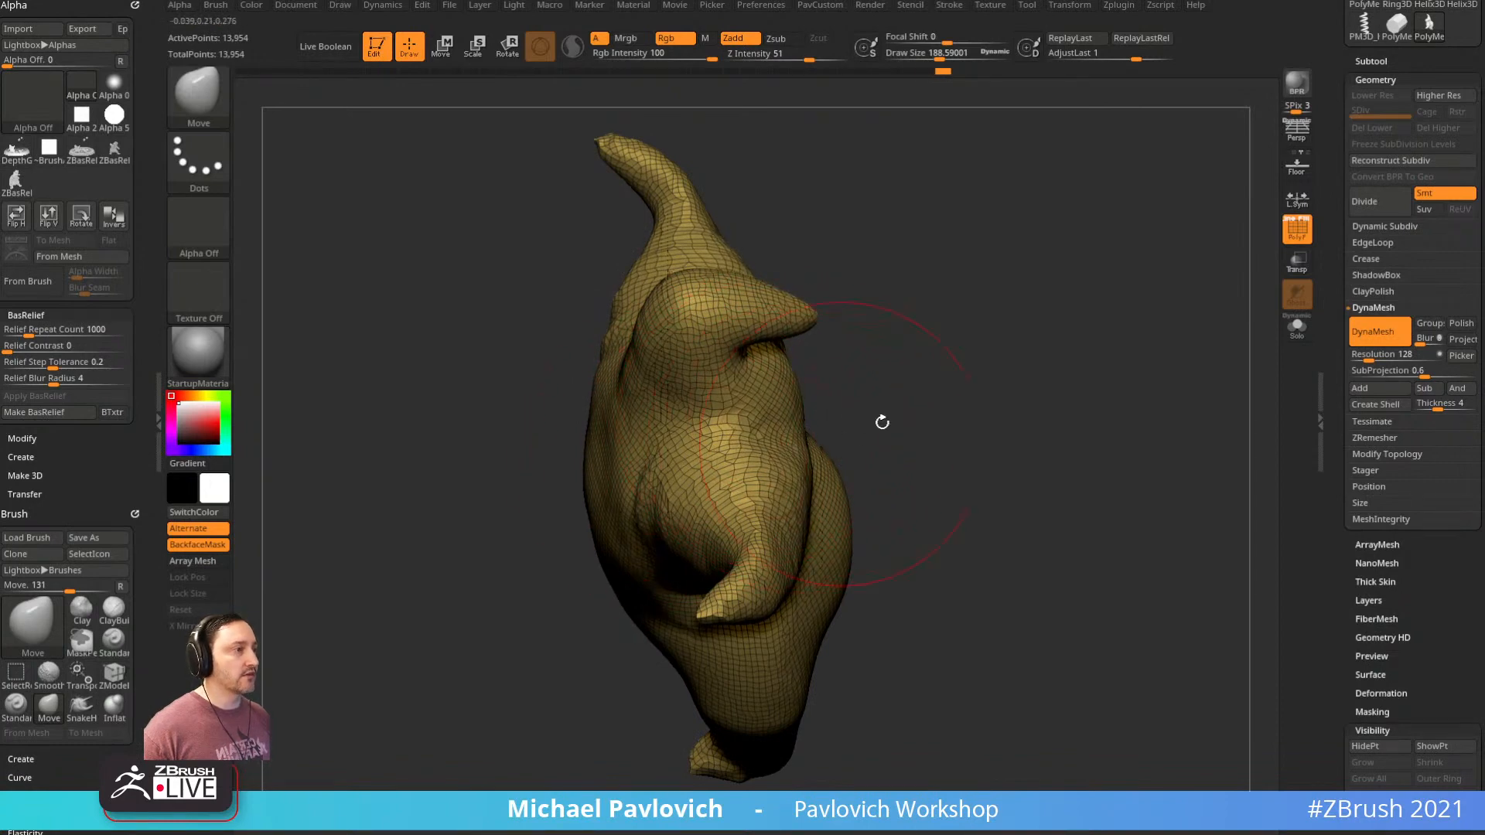
Smooth the shoulder blades and chest at a draw size of about 76
{"action": "mouse_move", "coordinate": [882, 423]}
{"action": "left_mouse_down"}
{"action": "mouse_move", "coordinate": [998, 322]}
{"action": "mouse_move", "coordinate": [1060, 355]}
{"action": "left_mouse_up"}
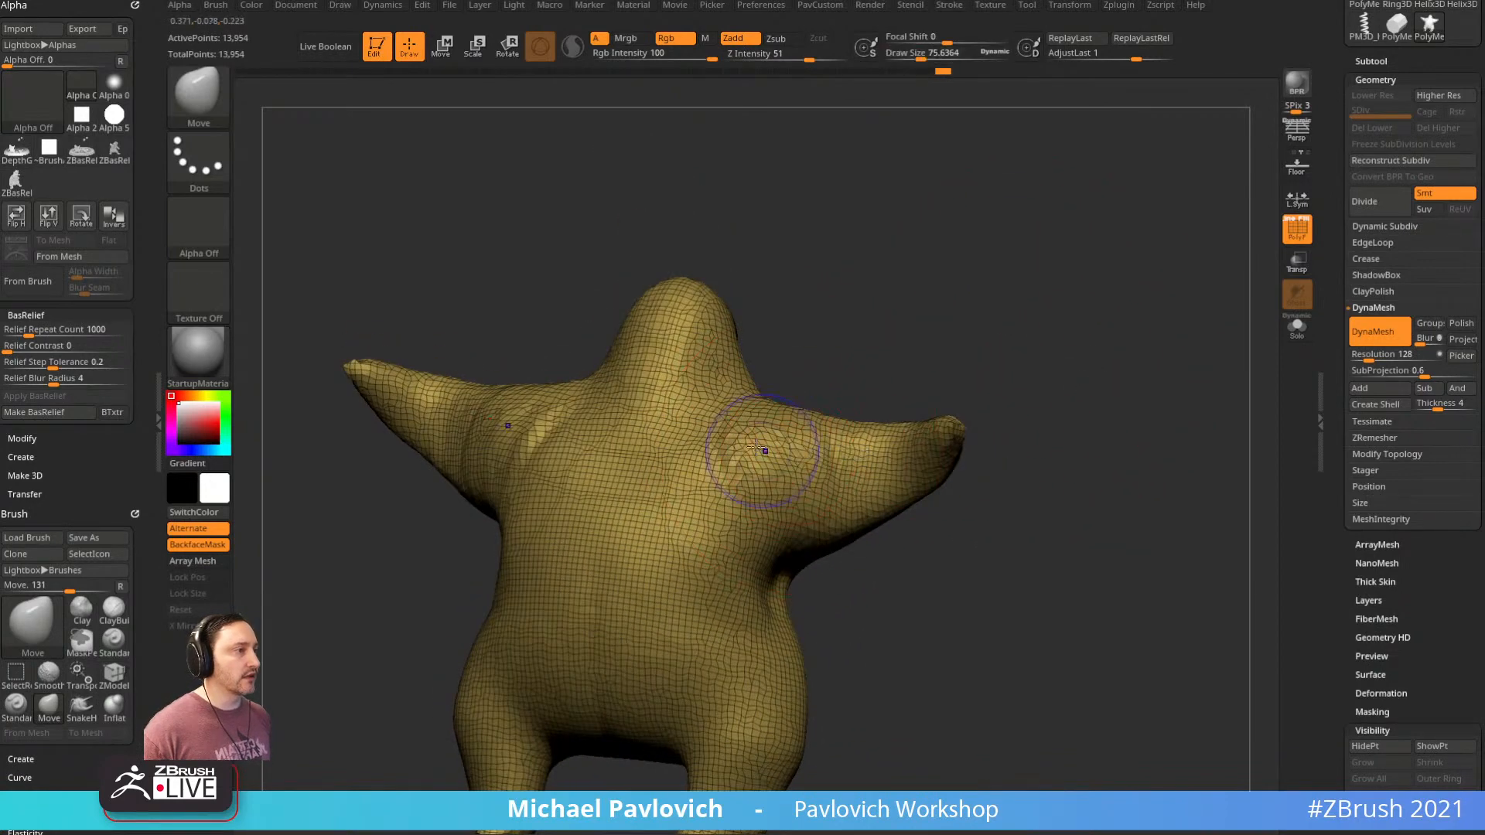
{"action": "left_click_drag", "start_coordinate": [757, 448], "coordinate": [762, 480], "text": "shift"}
{"action": "left_click_drag", "start_coordinate": [835, 340], "coordinate": [1008, 328]}
{"action": "left_click_drag", "start_coordinate": [1005, 437], "coordinate": [936, 504], "text": "shift"}
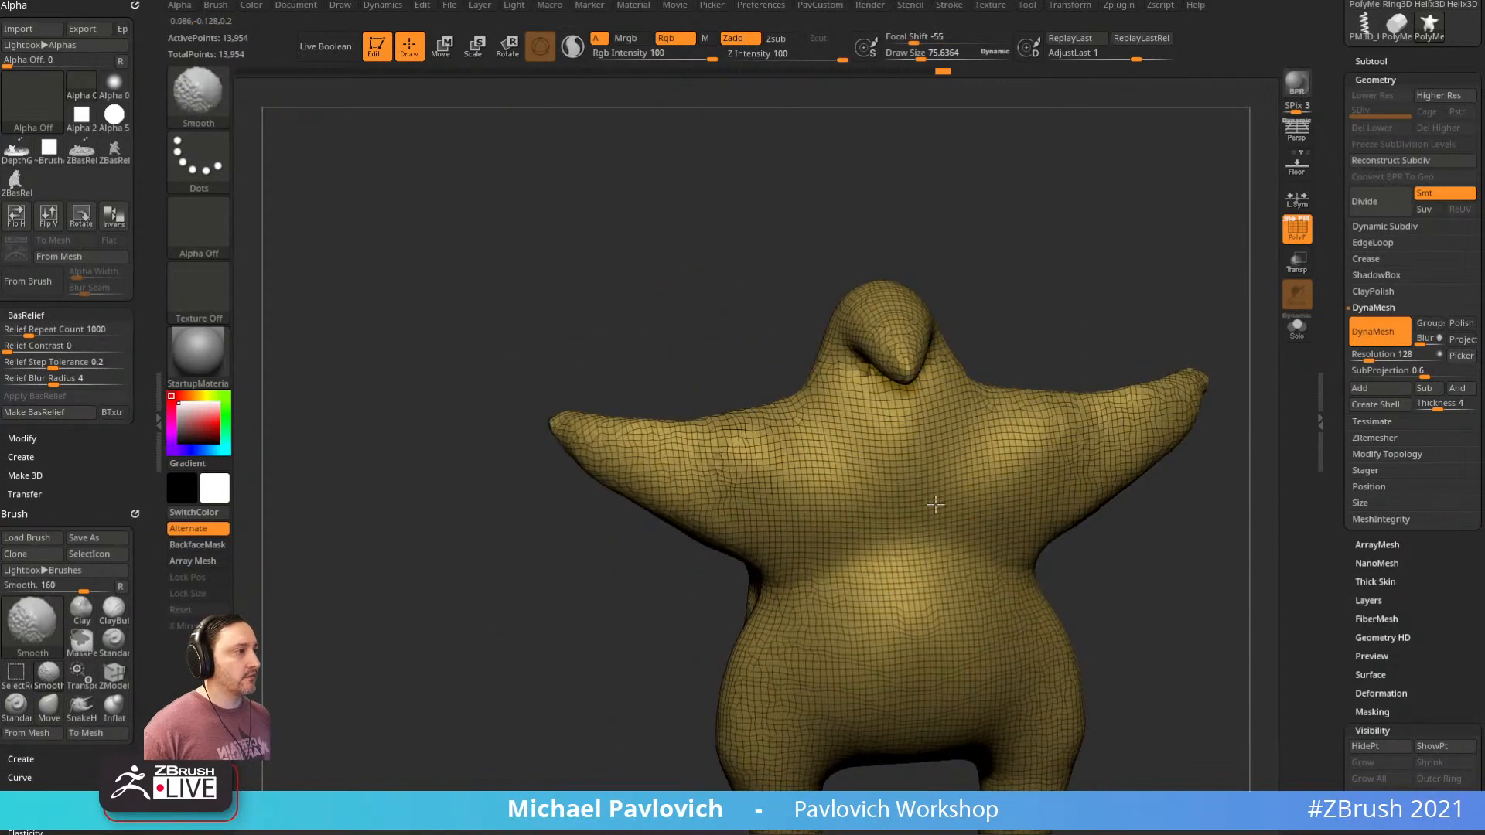
{"action": "mouse_move", "coordinate": [1114, 282]}
{"action": "left_mouse_down", "text": "shift"}
{"action": "mouse_move", "coordinate": [1075, 272]}
{"action": "mouse_move", "coordinate": [1092, 238]}
{"action": "left_mouse_up", "text": "shift"}
Build up the upper torso with ClayBuildup strokes from several sides
{"action": "key", "text": "b"}
{"action": "key", "text": "c"}
{"action": "key", "text": "b"}
{"action": "key", "text": "s"}
{"action": "left_click_drag", "start_coordinate": [751, 438], "coordinate": [745, 438]}
{"action": "mouse_move", "coordinate": [720, 413]}
{"action": "left_mouse_down"}
{"action": "mouse_move", "coordinate": [720, 468]}
{"action": "mouse_move", "coordinate": [754, 498]}
{"action": "left_mouse_up"}
{"action": "left_click_drag", "start_coordinate": [1059, 472], "coordinate": [1013, 472]}
{"action": "mouse_move", "coordinate": [902, 487]}
{"action": "left_mouse_down"}
{"action": "mouse_move", "coordinate": [928, 475]}
{"action": "mouse_move", "coordinate": [924, 410]}
{"action": "left_mouse_up"}
{"action": "left_click_drag", "start_coordinate": [1104, 415], "coordinate": [1146, 416]}
Add ClayBuildup strokes down the back at a draw size of about 108
{"action": "key", "text": "s"}
{"action": "left_click_drag", "start_coordinate": [812, 509], "coordinate": [811, 508]}
{"action": "left_click_drag", "start_coordinate": [731, 568], "coordinate": [816, 581]}
{"action": "mouse_move", "coordinate": [1079, 484]}
{"action": "left_mouse_down"}
{"action": "mouse_move", "coordinate": [1247, 477]}
{"action": "mouse_move", "coordinate": [1116, 412]}
{"action": "left_mouse_up"}
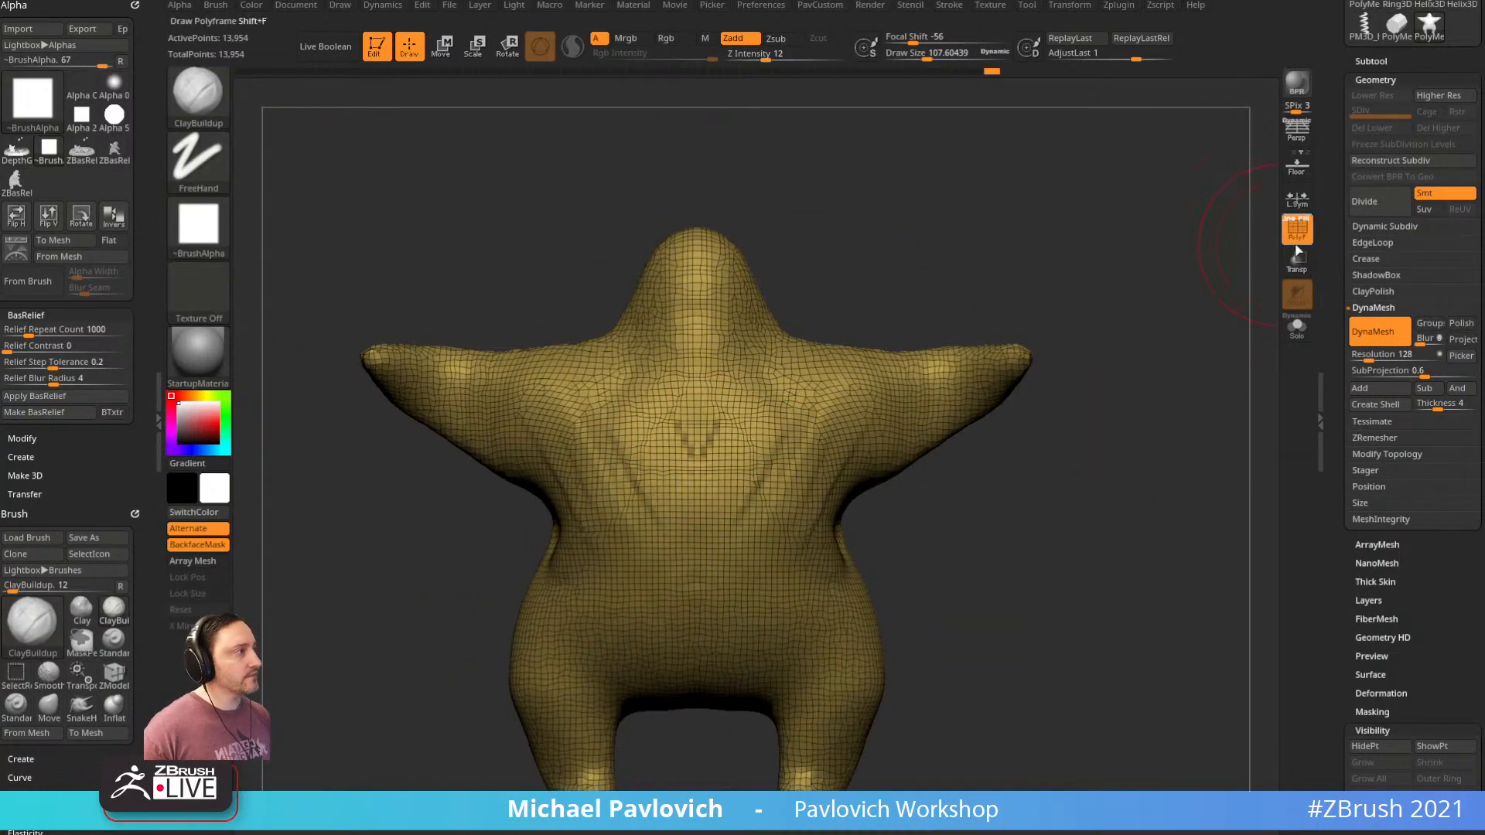
Hide the polyframe and smooth the clay strokes along the back
{"action": "left_click", "coordinate": [1298, 243]}
{"action": "left_click_drag", "start_coordinate": [1075, 207], "coordinate": [1167, 285], "text": "alt"}
{"action": "left_click_drag", "start_coordinate": [704, 487], "coordinate": [746, 565], "text": "shift"}
{"action": "left_click_drag", "start_coordinate": [1008, 358], "coordinate": [1018, 298], "text": "alt"}
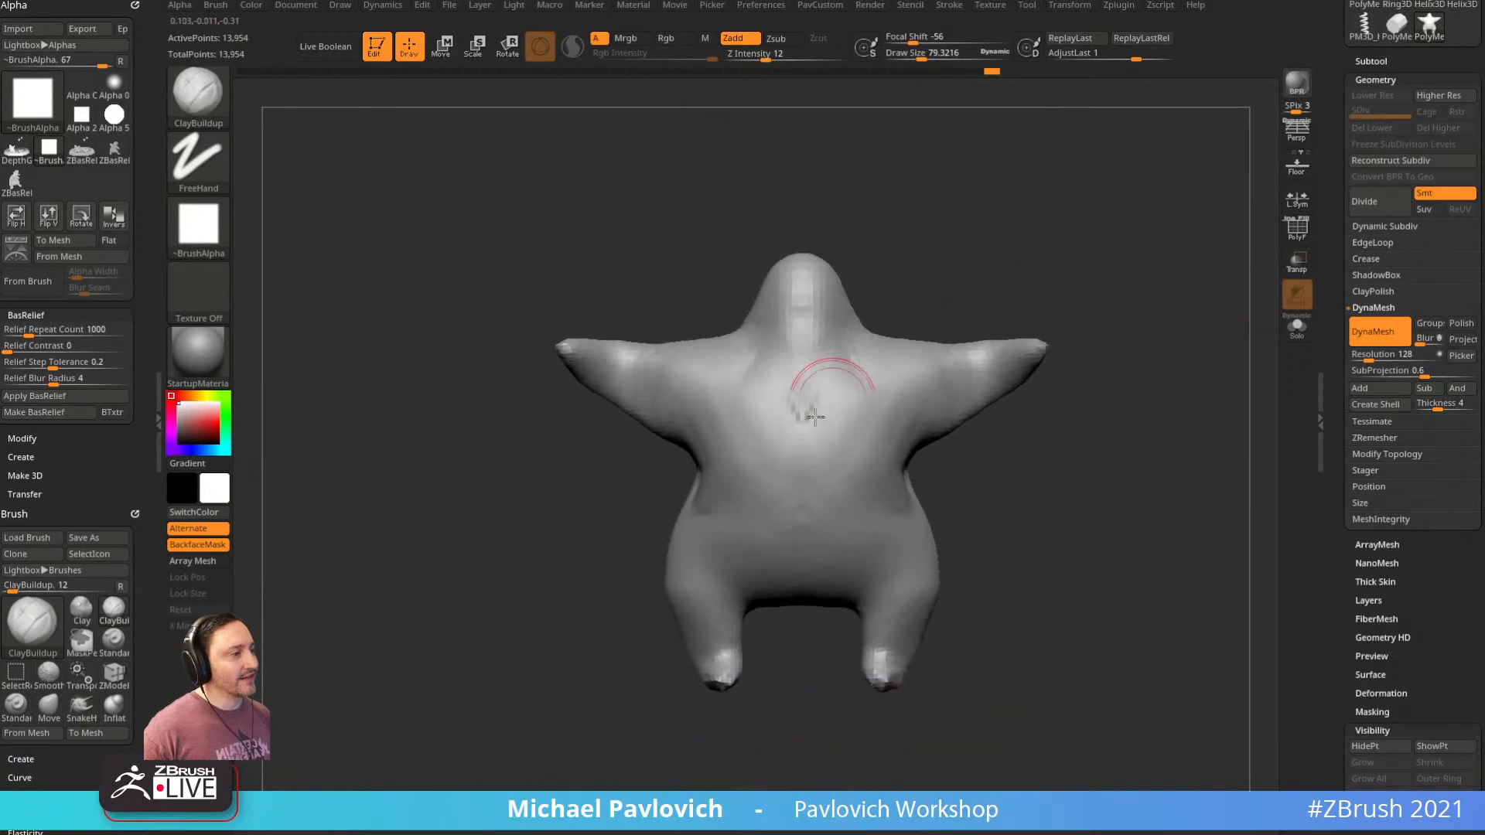
{"action": "left_click_drag", "start_coordinate": [768, 721], "coordinate": [769, 677], "text": "alt"}
Narrow the hips and straighten the legs with the Move brush, using draw sizes from about 200 to 271
{"action": "key", "text": "s"}
{"action": "key", "text": "s"}
{"action": "left_click_drag", "start_coordinate": [918, 592], "coordinate": [940, 590]}
{"action": "key", "text": "b"}
{"action": "key", "text": "m"}
{"action": "key", "text": "v"}
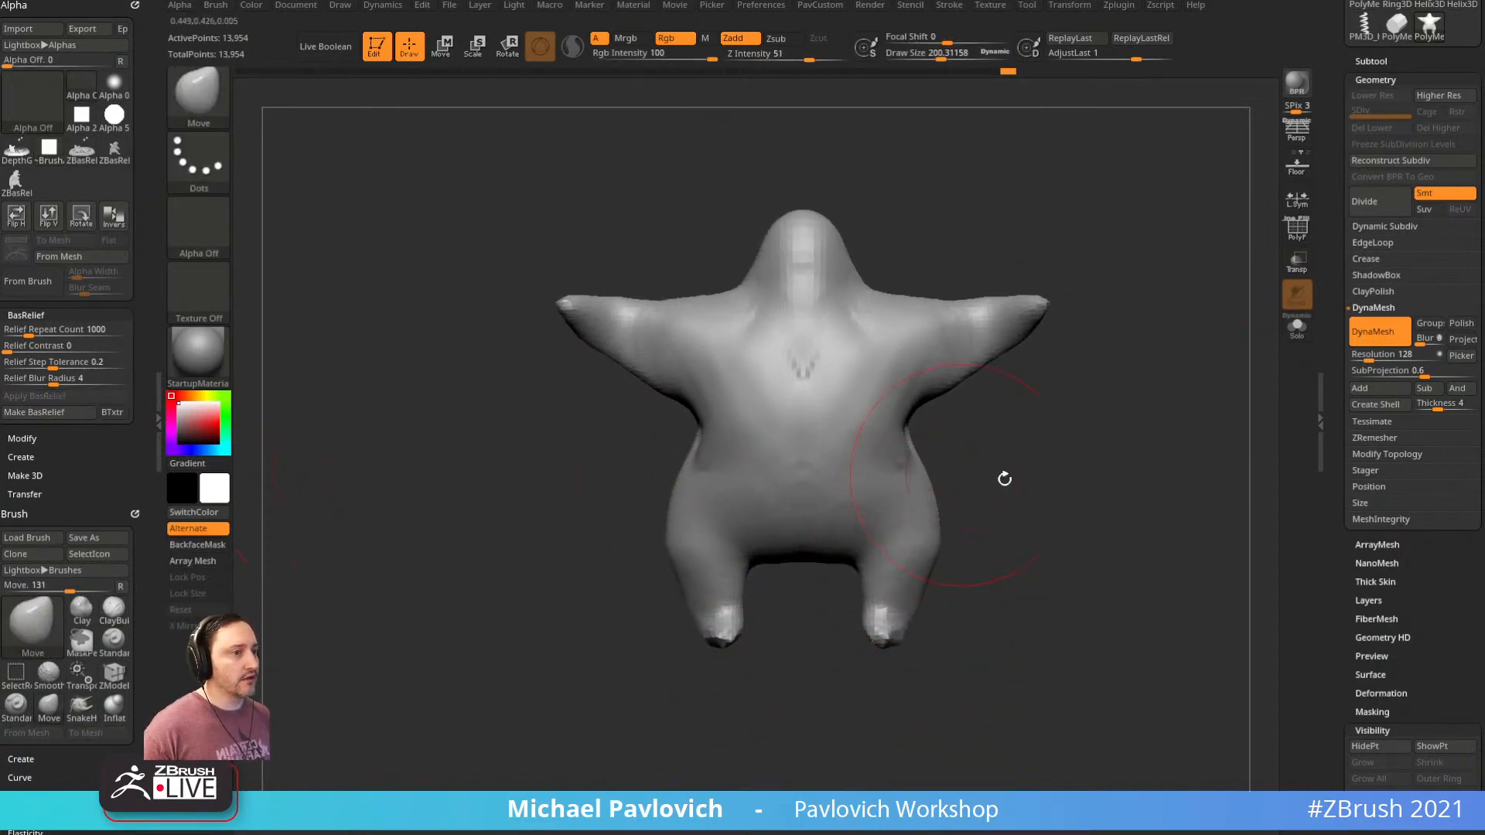
{"action": "left_click_drag", "start_coordinate": [1017, 485], "coordinate": [1001, 492], "text": "alt"}
{"action": "key", "text": "]"}
{"action": "left_click_drag", "start_coordinate": [913, 540], "coordinate": [888, 549]}
{"action": "left_click_drag", "start_coordinate": [885, 627], "coordinate": [903, 631]}
{"action": "key", "text": "]"}
{"action": "left_click_drag", "start_coordinate": [673, 563], "coordinate": [691, 566]}
{"action": "left_click_drag", "start_coordinate": [709, 612], "coordinate": [727, 612]}
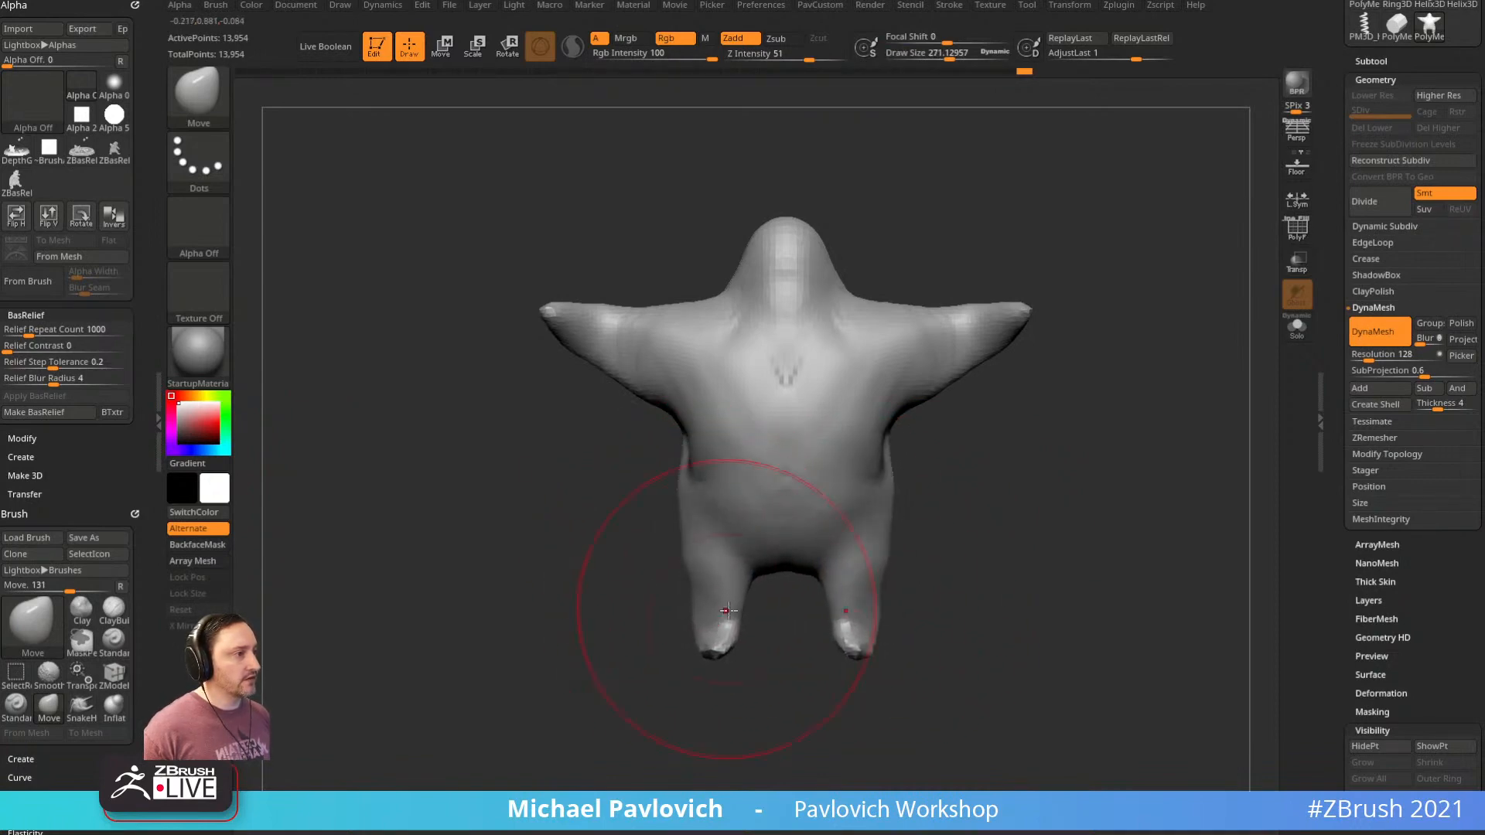
Pull in the belly and chest in side view with the Move brush, using draw sizes from about 183 to 145
{"action": "left_click_drag", "start_coordinate": [985, 511], "coordinate": [886, 495]}
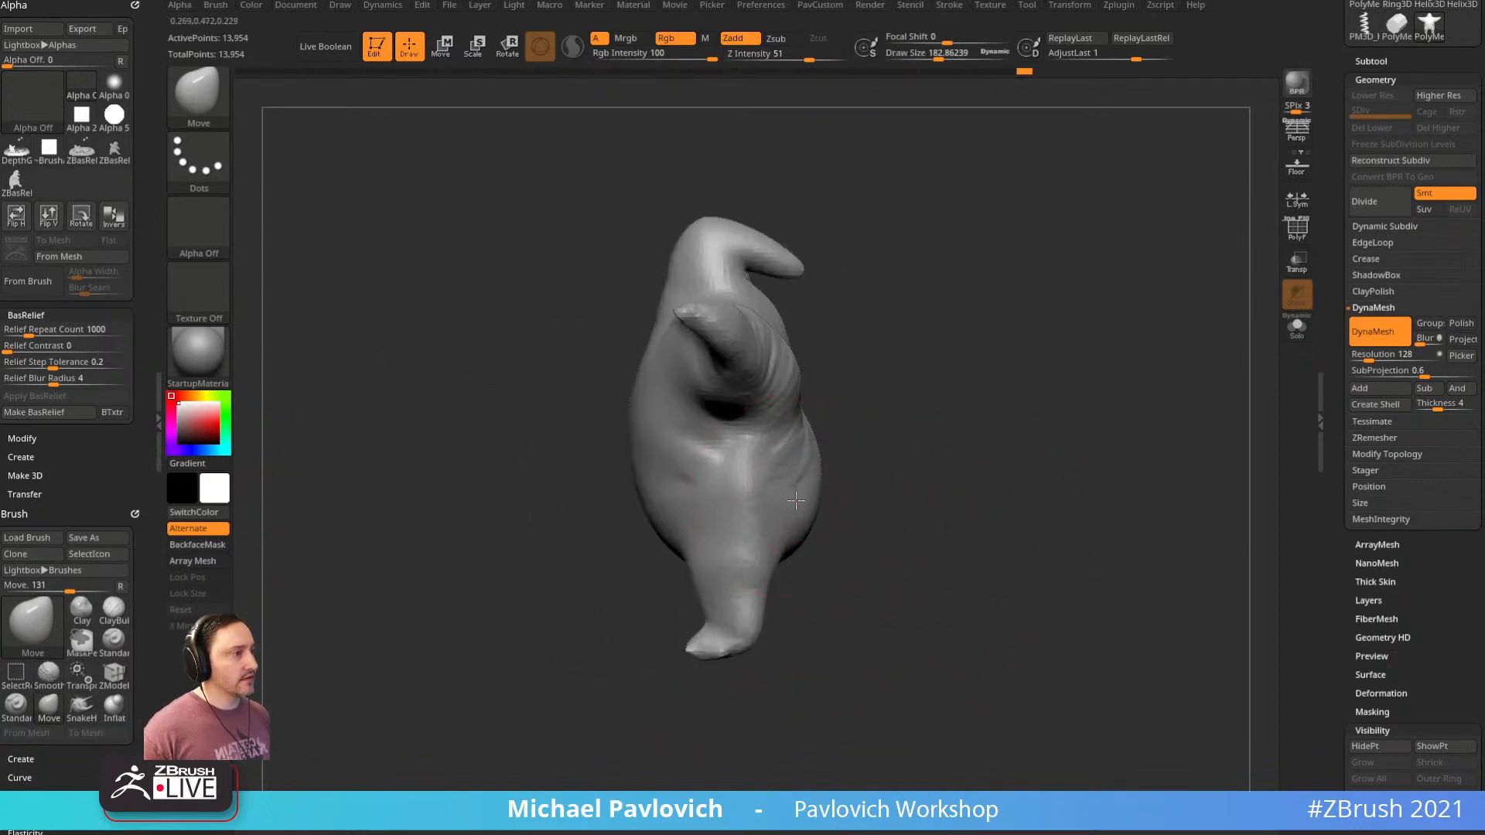
{"action": "key", "text": "s"}
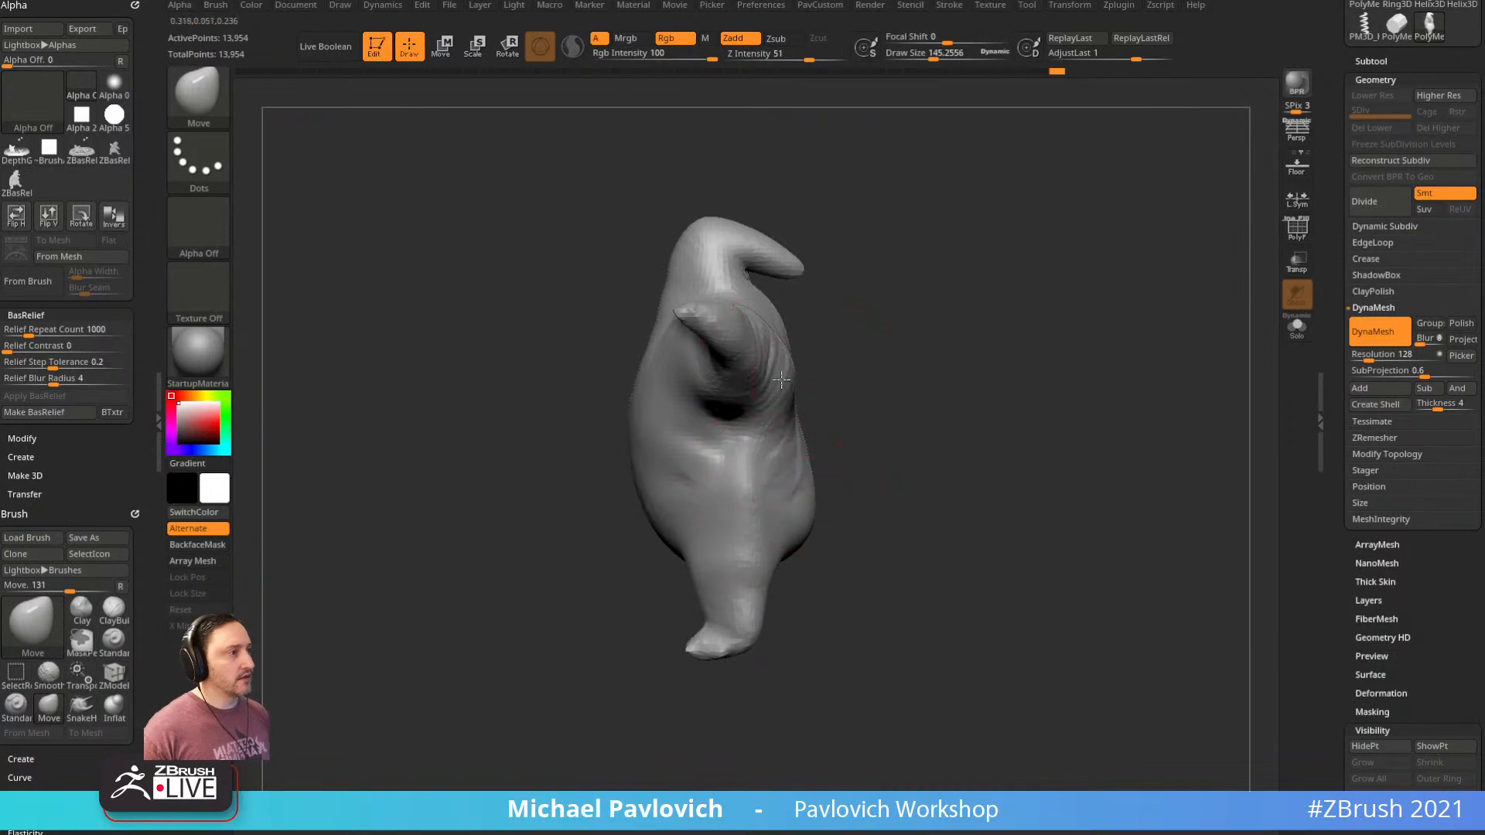
{"action": "left_click_drag", "start_coordinate": [793, 379], "coordinate": [778, 380]}
{"action": "left_click_drag", "start_coordinate": [1041, 356], "coordinate": [988, 365], "text": "shift"}
Touch up the upper arm, choose the Standard brush and smooth away the V-shaped mark on the back
{"action": "key", "text": "s"}
{"action": "left_click_drag", "start_coordinate": [994, 289], "coordinate": [1033, 351], "text": "alt"}
{"action": "left_click_drag", "start_coordinate": [976, 256], "coordinate": [1062, 308], "text": "alt"}
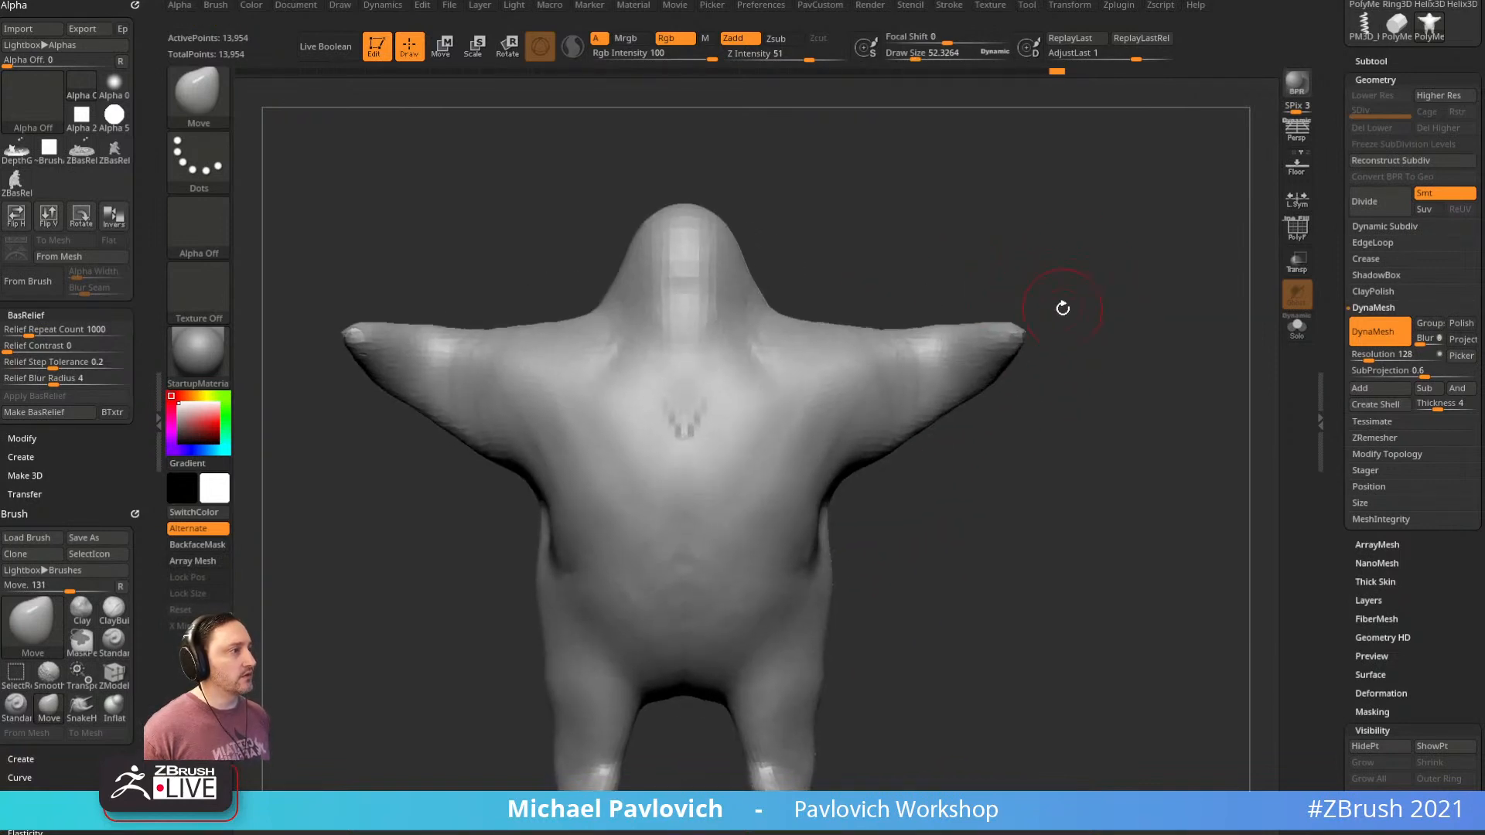
{"action": "left_click", "coordinate": [199, 96], "text": "ctrl"}
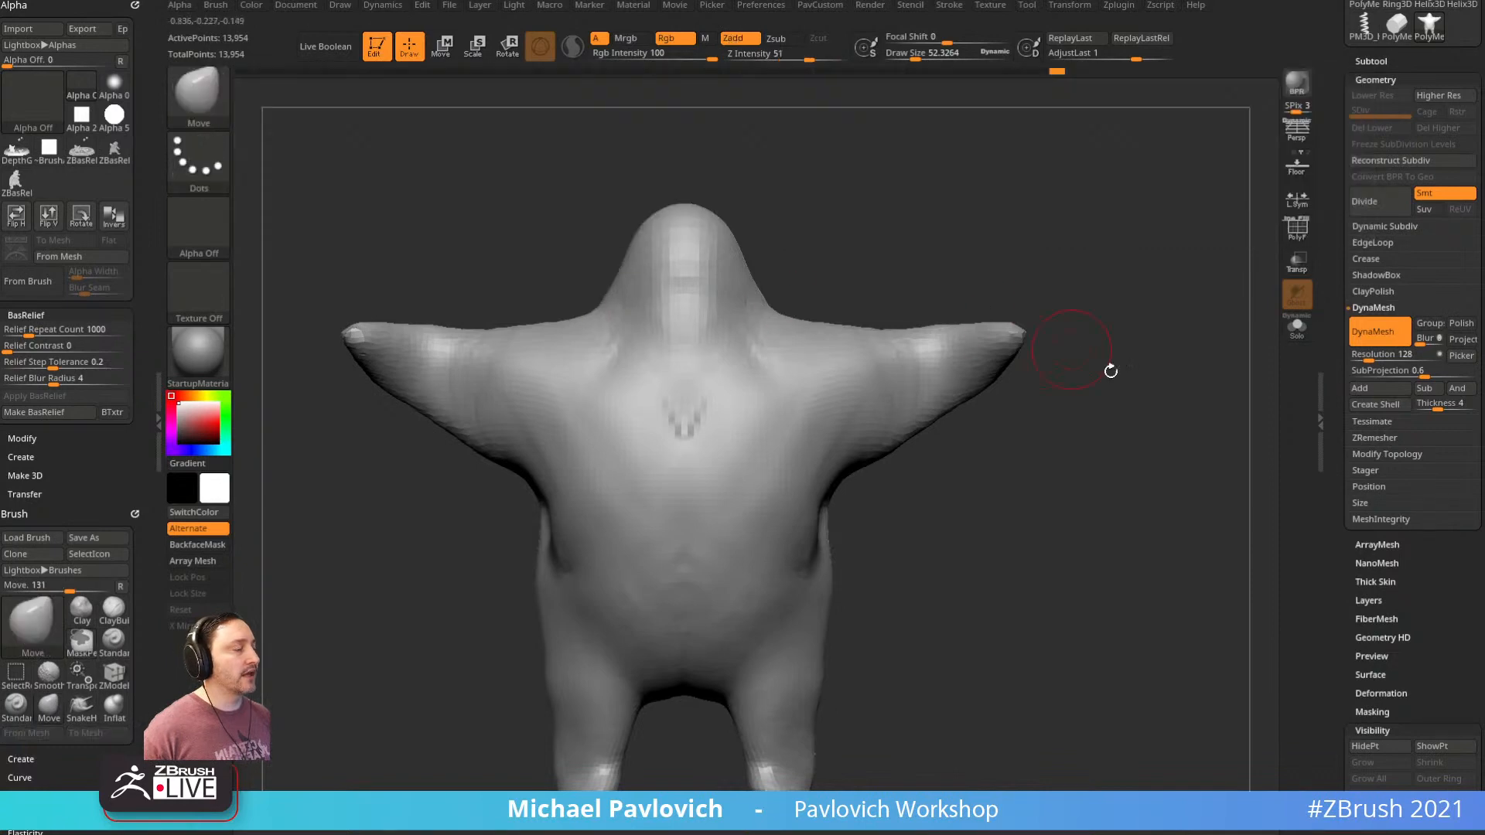
{"action": "left_click_drag", "start_coordinate": [1111, 368], "coordinate": [1091, 316], "text": "alt"}
{"action": "left_click_drag", "start_coordinate": [1092, 316], "coordinate": [1003, 344]}
{"action": "left_click_drag", "start_coordinate": [903, 319], "coordinate": [924, 332]}
{"action": "left_click_drag", "start_coordinate": [696, 405], "coordinate": [652, 496], "text": "shift"}
{"action": "mouse_move", "coordinate": [944, 495]}
{"action": "left_mouse_down"}
{"action": "mouse_move", "coordinate": [851, 493]}
{"action": "mouse_move", "coordinate": [713, 526]}
{"action": "left_mouse_up"}
{"action": "left_click_drag", "start_coordinate": [952, 441], "coordinate": [753, 396]}
{"action": "left_click_drag", "start_coordinate": [1007, 374], "coordinate": [883, 249], "text": "shift"}
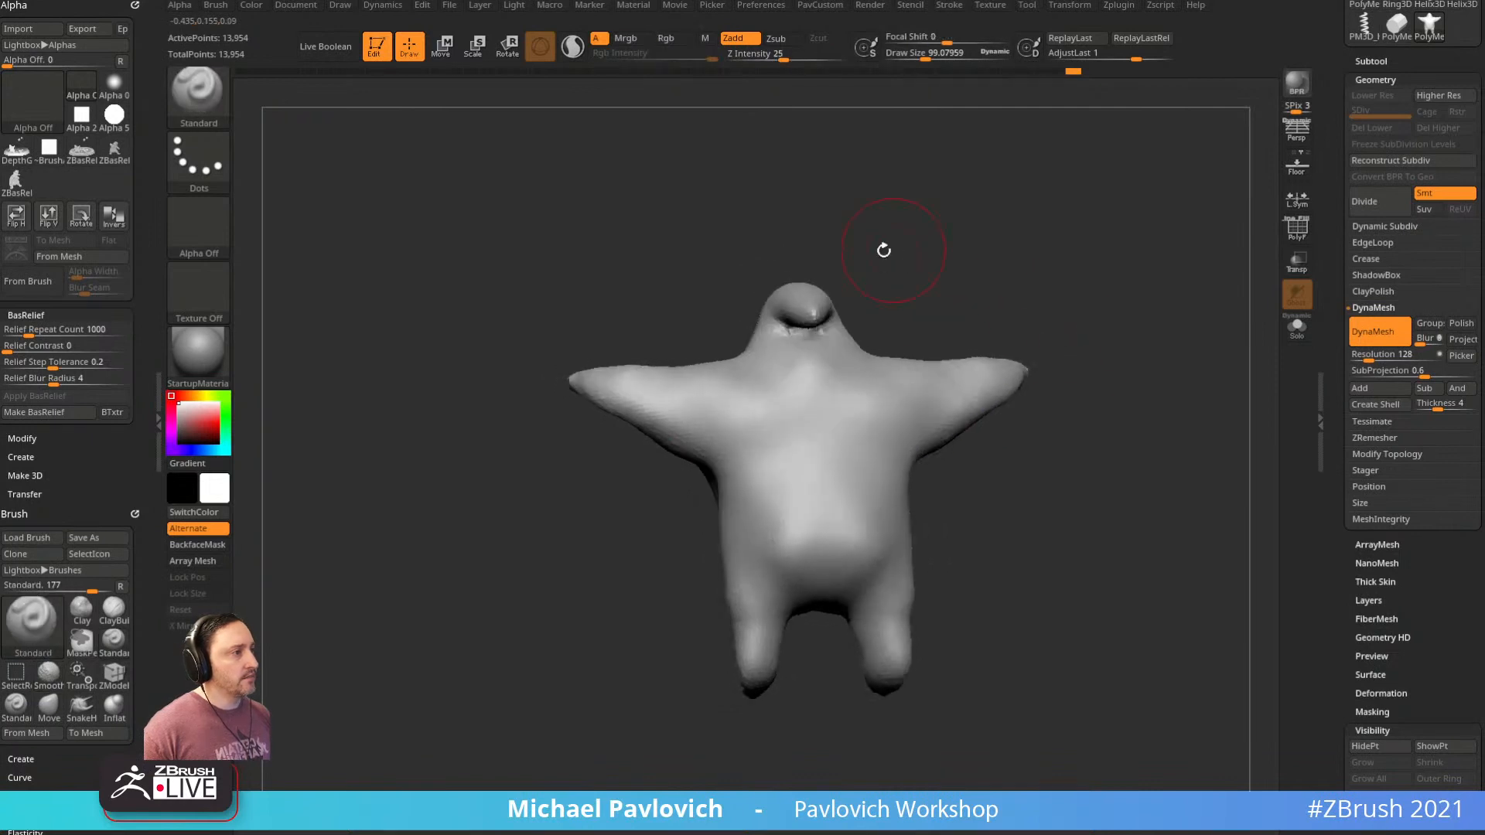
Smooth the shoulders, torso and legs from front and back, using draw sizes from about 99 down to 87
{"action": "left_click_drag", "start_coordinate": [856, 352], "coordinate": [822, 364], "text": "shift"}
{"action": "mouse_move", "coordinate": [959, 202]}
{"action": "left_mouse_down", "text": "alt"}
{"action": "mouse_move", "coordinate": [972, 253]}
{"action": "mouse_move", "coordinate": [1130, 241]}
{"action": "mouse_move", "coordinate": [1035, 238]}
{"action": "mouse_move", "coordinate": [1044, 219]}
{"action": "left_mouse_up", "text": "alt"}
{"action": "left_click_drag", "start_coordinate": [968, 365], "coordinate": [958, 410], "text": "shift"}
{"action": "mouse_move", "coordinate": [1151, 370]}
{"action": "left_mouse_down"}
{"action": "mouse_move", "coordinate": [1106, 414]}
{"action": "mouse_move", "coordinate": [1070, 531]}
{"action": "left_mouse_up"}
{"action": "left_click_drag", "start_coordinate": [979, 731], "coordinate": [993, 708], "text": "shift"}
{"action": "mouse_move", "coordinate": [1103, 681]}
{"action": "left_mouse_down", "text": "shift"}
{"action": "mouse_move", "coordinate": [1194, 672]}
{"action": "mouse_move", "coordinate": [1148, 666]}
{"action": "left_mouse_up", "text": "shift"}
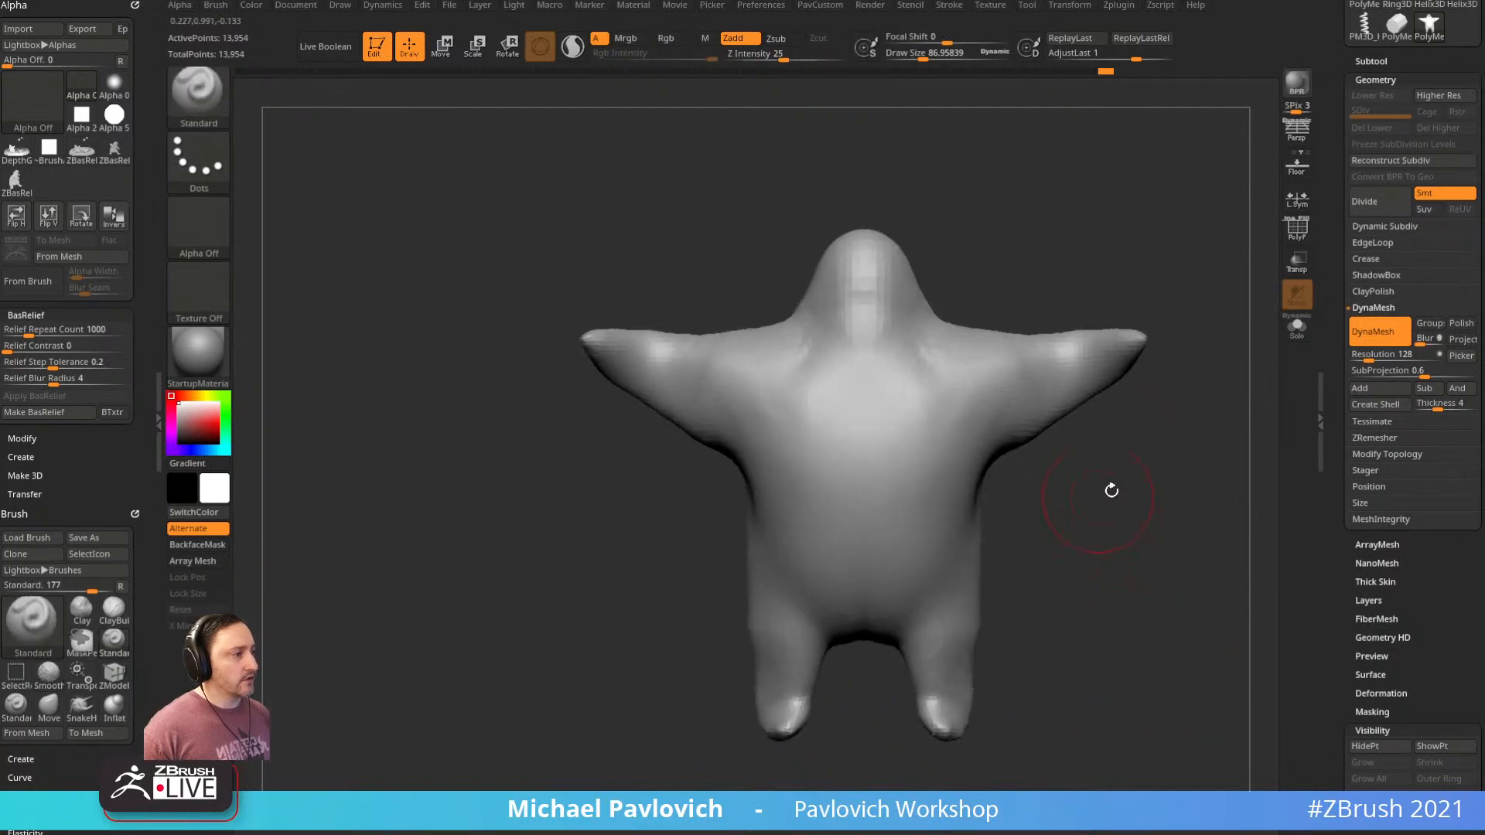
Try masking the body with a Transpose topology mask that leaves the arms unmasked
{"action": "left_click_drag", "start_coordinate": [1111, 491], "coordinate": [1073, 483], "text": "alt"}
{"action": "key", "text": "w"}
{"action": "left_click_drag", "start_coordinate": [915, 436], "coordinate": [1061, 413], "text": "ctrl"}
{"action": "left_click_drag", "start_coordinate": [1172, 364], "coordinate": [1116, 376]}
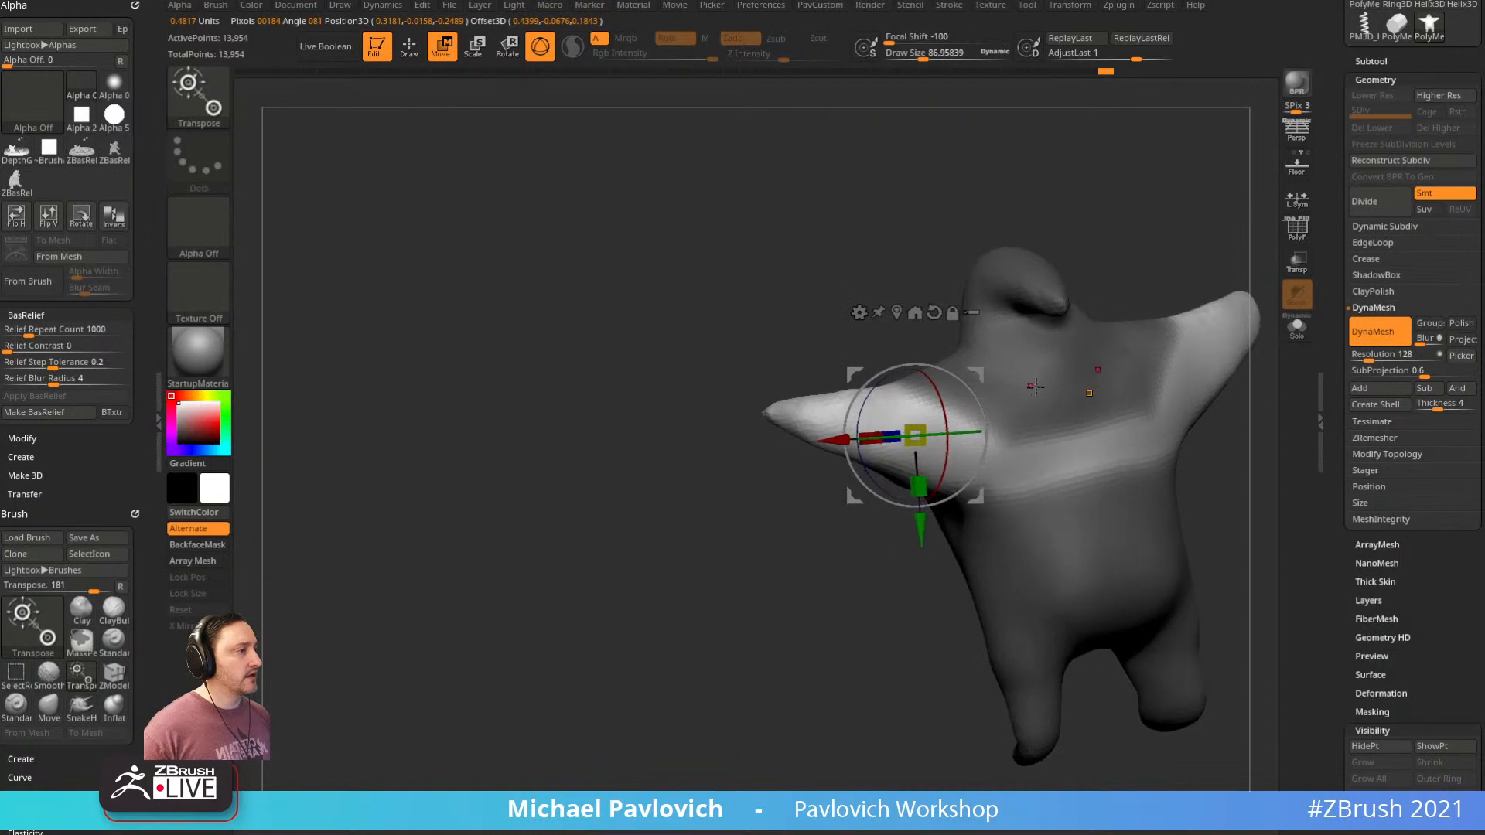
{"action": "key", "text": "q"}
{"action": "mouse_move", "coordinate": [708, 502]}
{"action": "left_mouse_down"}
{"action": "mouse_move", "coordinate": [779, 520]}
{"action": "mouse_move", "coordinate": [867, 489]}
{"action": "left_mouse_up"}
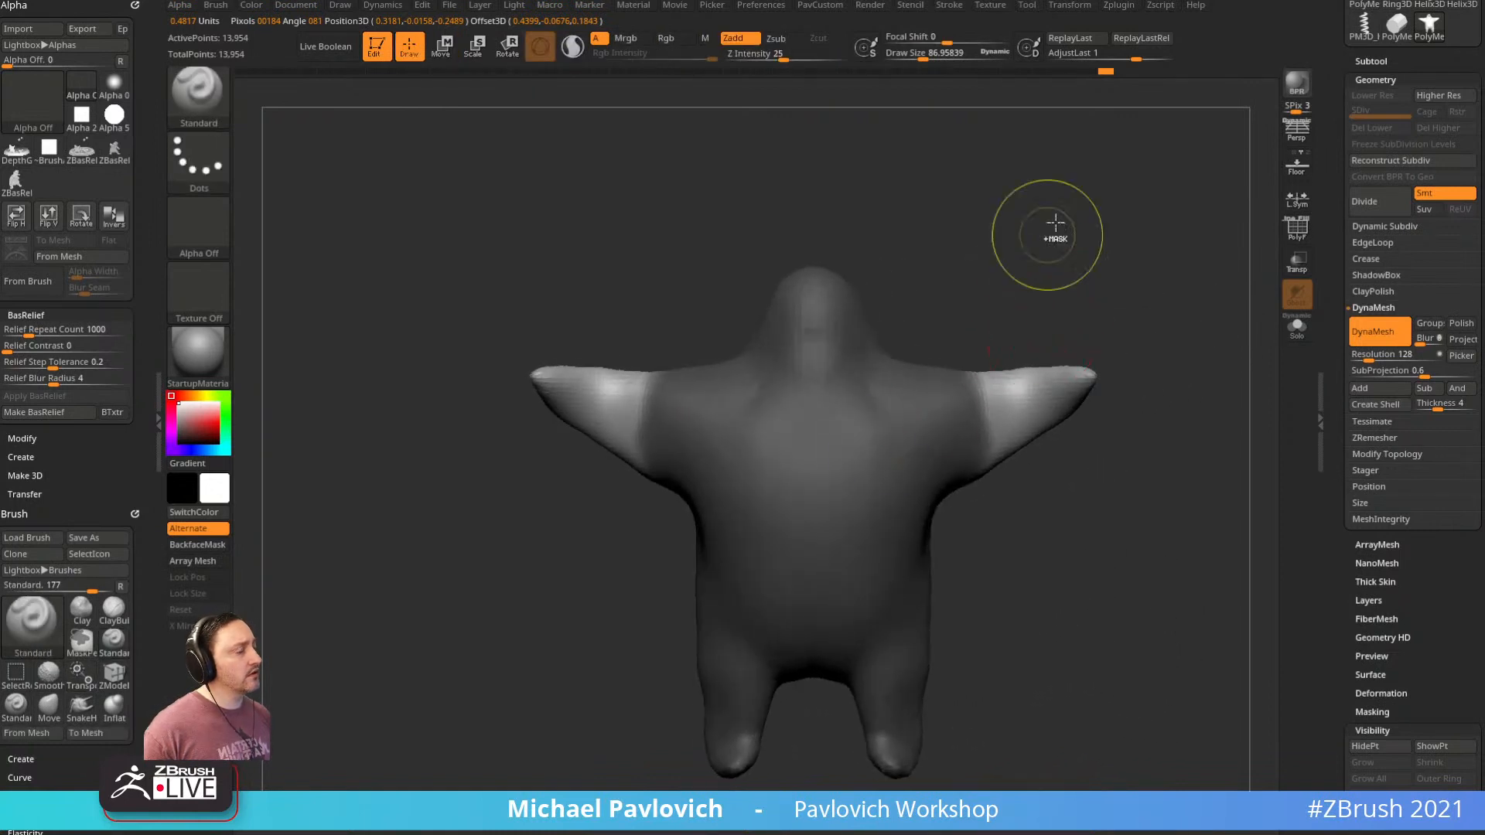
Reshape the head in side view with the Move brush, using a draw size of about 52
{"action": "mouse_move", "coordinate": [931, 216]}
{"action": "right_mouse_down", "text": "ctrl"}
{"action": "mouse_move", "coordinate": [885, 275]}
{"action": "mouse_move", "coordinate": [978, 249]}
{"action": "mouse_move", "coordinate": [965, 315]}
{"action": "right_mouse_up", "text": "ctrl"}
{"action": "key", "text": "s"}
{"action": "key", "text": "s"}
{"action": "left_click_drag", "start_coordinate": [965, 315], "coordinate": [957, 315]}
{"action": "mouse_move", "coordinate": [968, 295]}
{"action": "right_mouse_down", "text": "ctrl"}
{"action": "mouse_move", "coordinate": [1009, 248]}
{"action": "mouse_move", "coordinate": [1003, 287]}
{"action": "right_mouse_up", "text": "ctrl"}
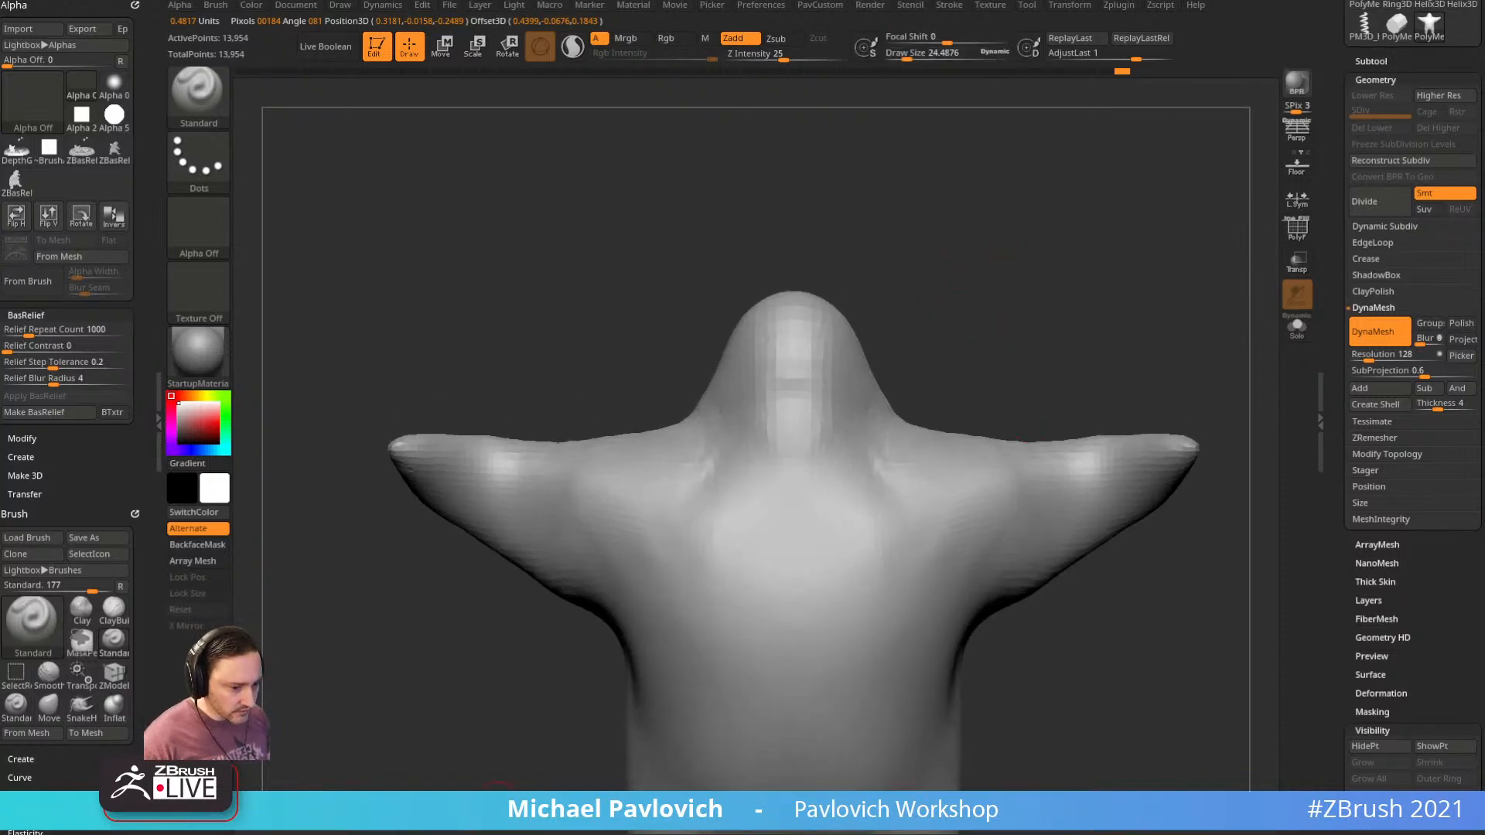
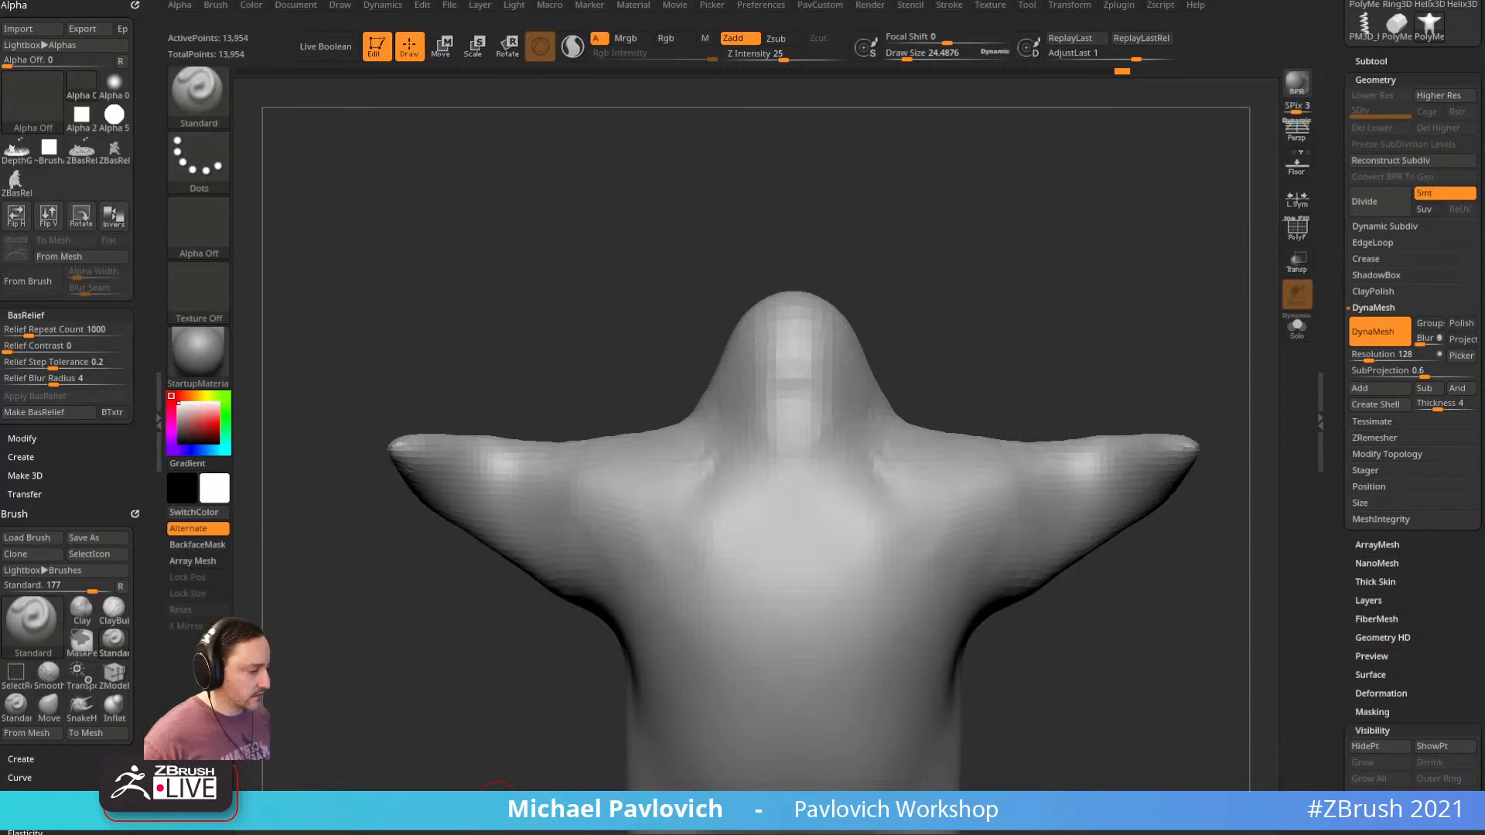
{"action": "mouse_move", "coordinate": [1010, 209]}
{"action": "left_mouse_down"}
{"action": "mouse_move", "coordinate": [1052, 199]}
{"action": "mouse_move", "coordinate": [1001, 206]}
{"action": "mouse_move", "coordinate": [975, 286]}
{"action": "mouse_move", "coordinate": [996, 312]}
{"action": "mouse_move", "coordinate": [1005, 276]}
{"action": "mouse_move", "coordinate": [1050, 405]}
{"action": "mouse_move", "coordinate": [1036, 443]}
{"action": "left_mouse_up"}
{"action": "key", "text": "b"}
{"action": "key", "text": "m"}
{"action": "key", "text": "v"}
{"action": "key", "text": "s"}
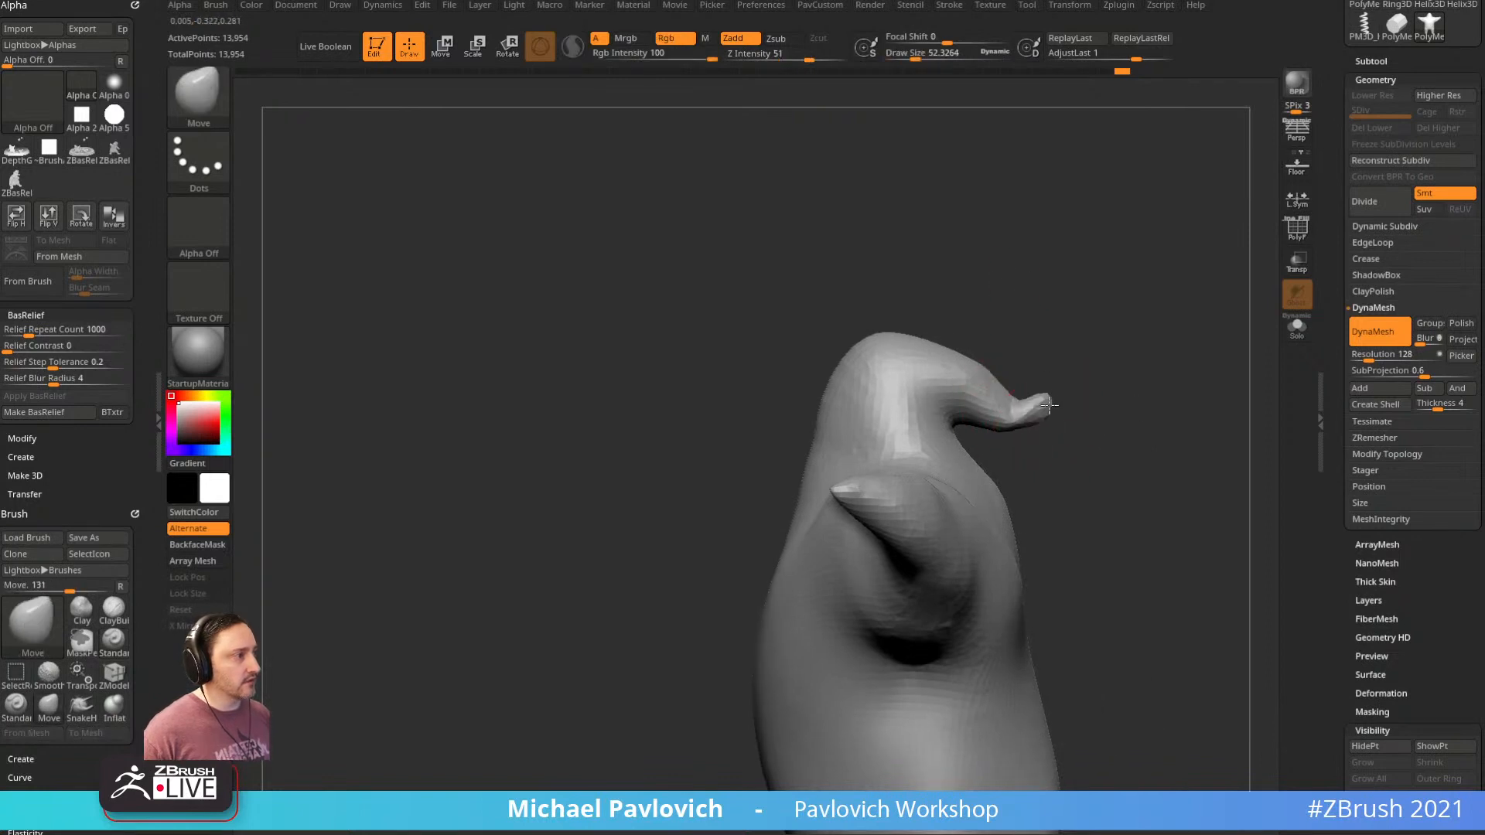
{"action": "mouse_move", "coordinate": [952, 354]}
{"action": "left_mouse_down"}
{"action": "mouse_move", "coordinate": [914, 337]}
{"action": "mouse_move", "coordinate": [847, 354]}
{"action": "left_mouse_up"}
{"action": "mouse_move", "coordinate": [871, 354]}
{"action": "right_mouse_down"}
{"action": "mouse_move", "coordinate": [856, 378]}
{"action": "mouse_move", "coordinate": [868, 324]}
{"action": "right_mouse_up"}
Build up a small bump at the centre of the face with the Standard brush at a draw size of about 33
{"action": "key", "text": "b"}
{"action": "key", "text": "s"}
{"action": "key", "text": "t"}
{"action": "left_click_drag", "start_coordinate": [809, 370], "coordinate": [792, 376]}
{"action": "right_click_drag", "start_coordinate": [792, 376], "coordinate": [947, 318]}
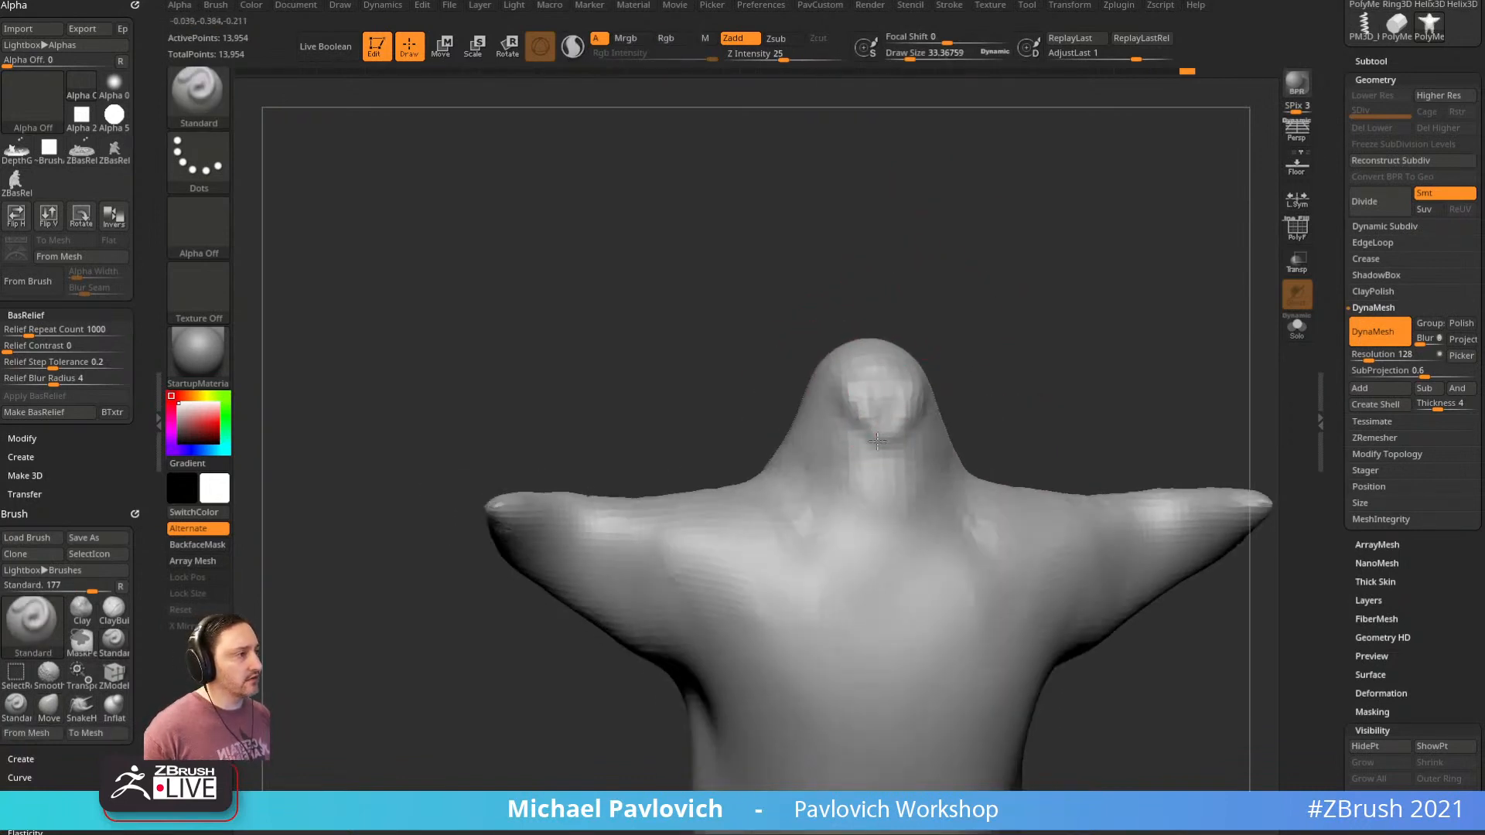
Undo the stroke below the face and try carving slanted eye sockets with the Standard brush
{"action": "mouse_move", "coordinate": [875, 474]}
{"action": "left_mouse_down"}
{"action": "mouse_move", "coordinate": [846, 519]}
{"action": "mouse_move", "coordinate": [868, 589]}
{"action": "left_mouse_up"}
{"action": "key", "text": "ctrl+z"}
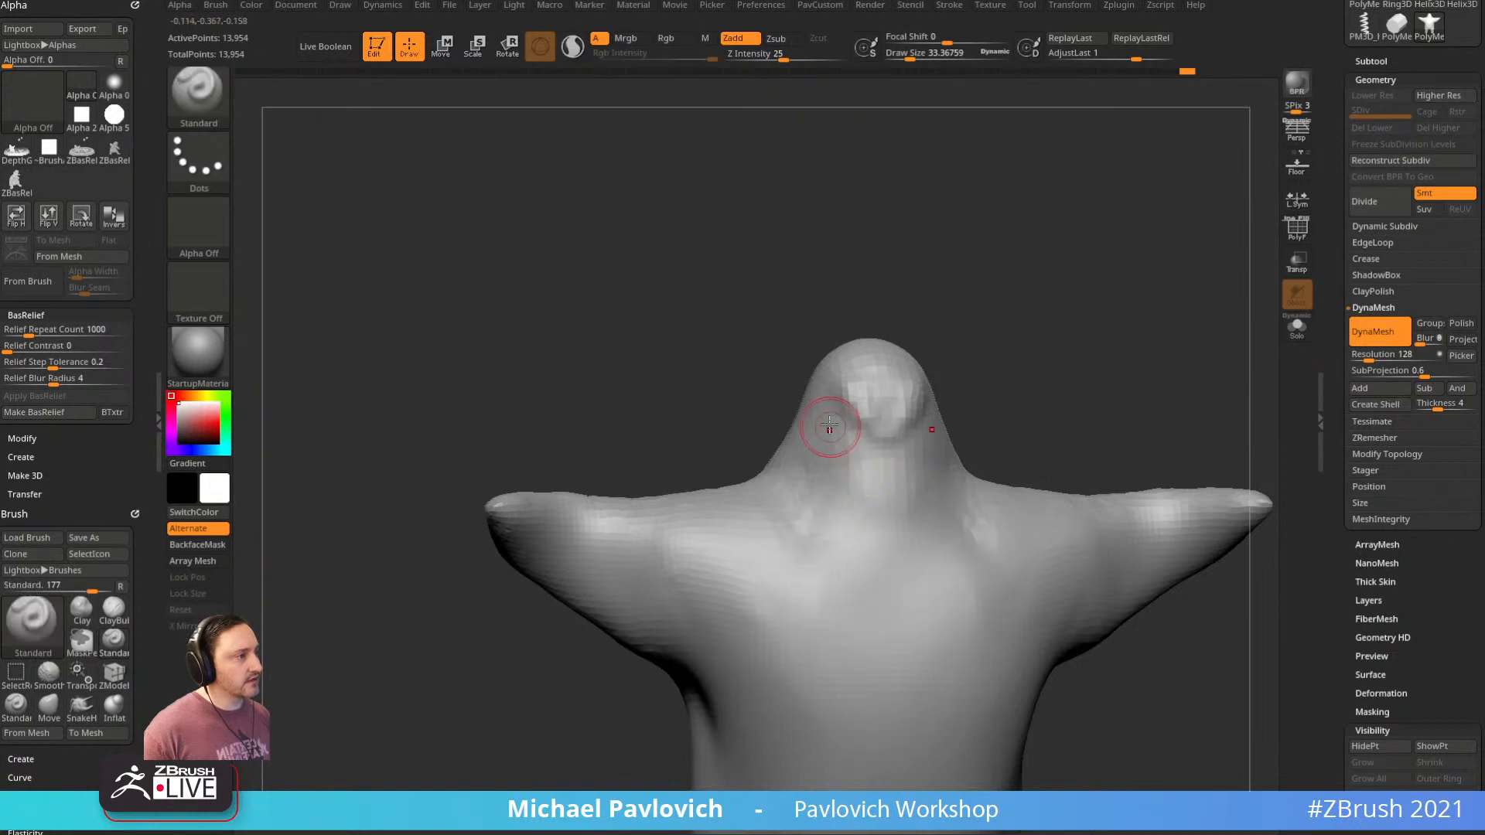
{"action": "left_click_drag", "start_coordinate": [854, 426], "coordinate": [838, 420], "text": "alt"}
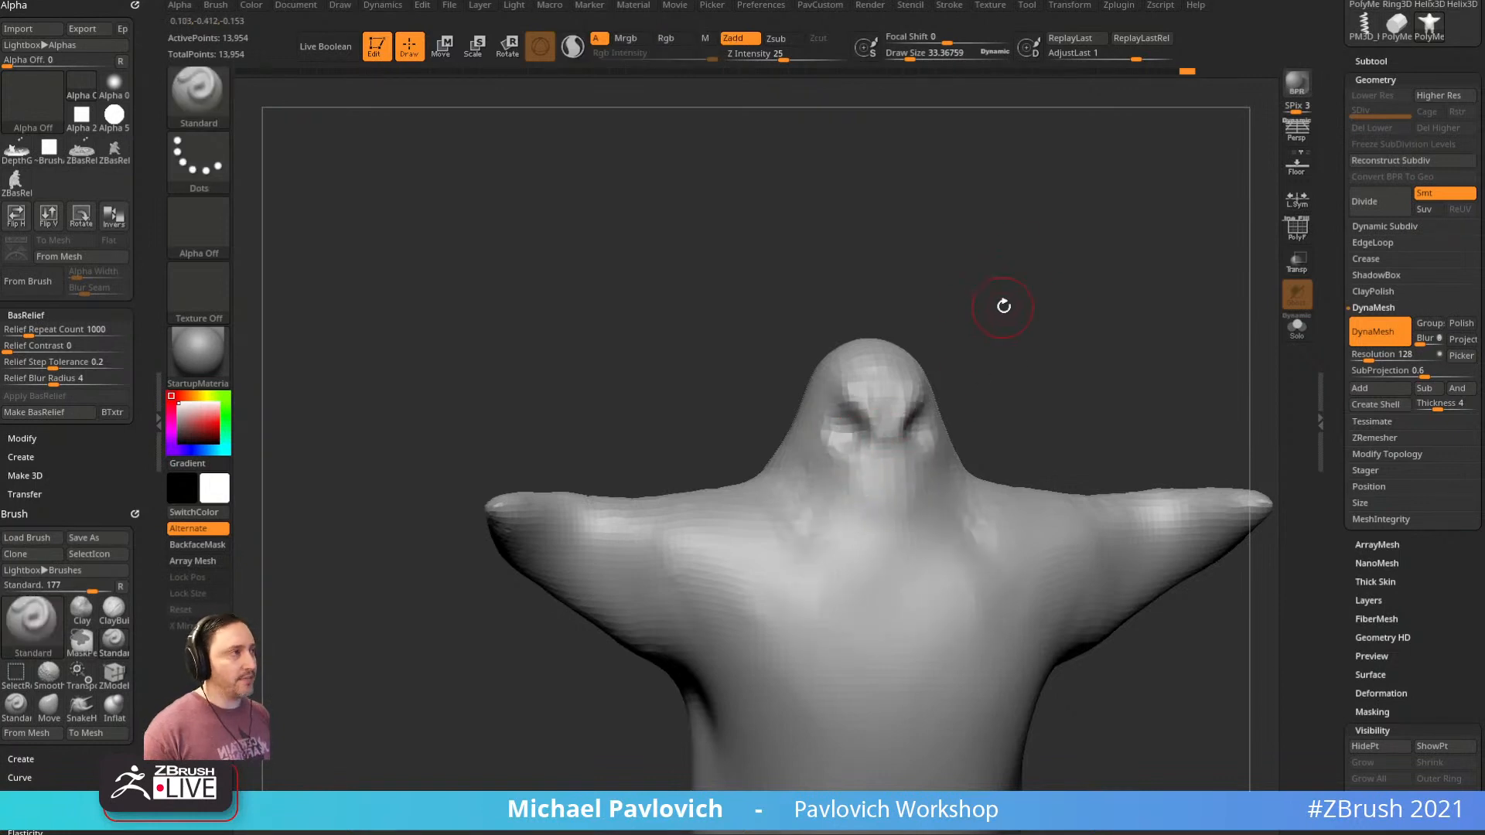
Turn on LazyMouse for the Standard brush, test it with strokes across the chest, and undo the strokes and eye sockets
{"action": "left_click", "coordinate": [957, 8]}
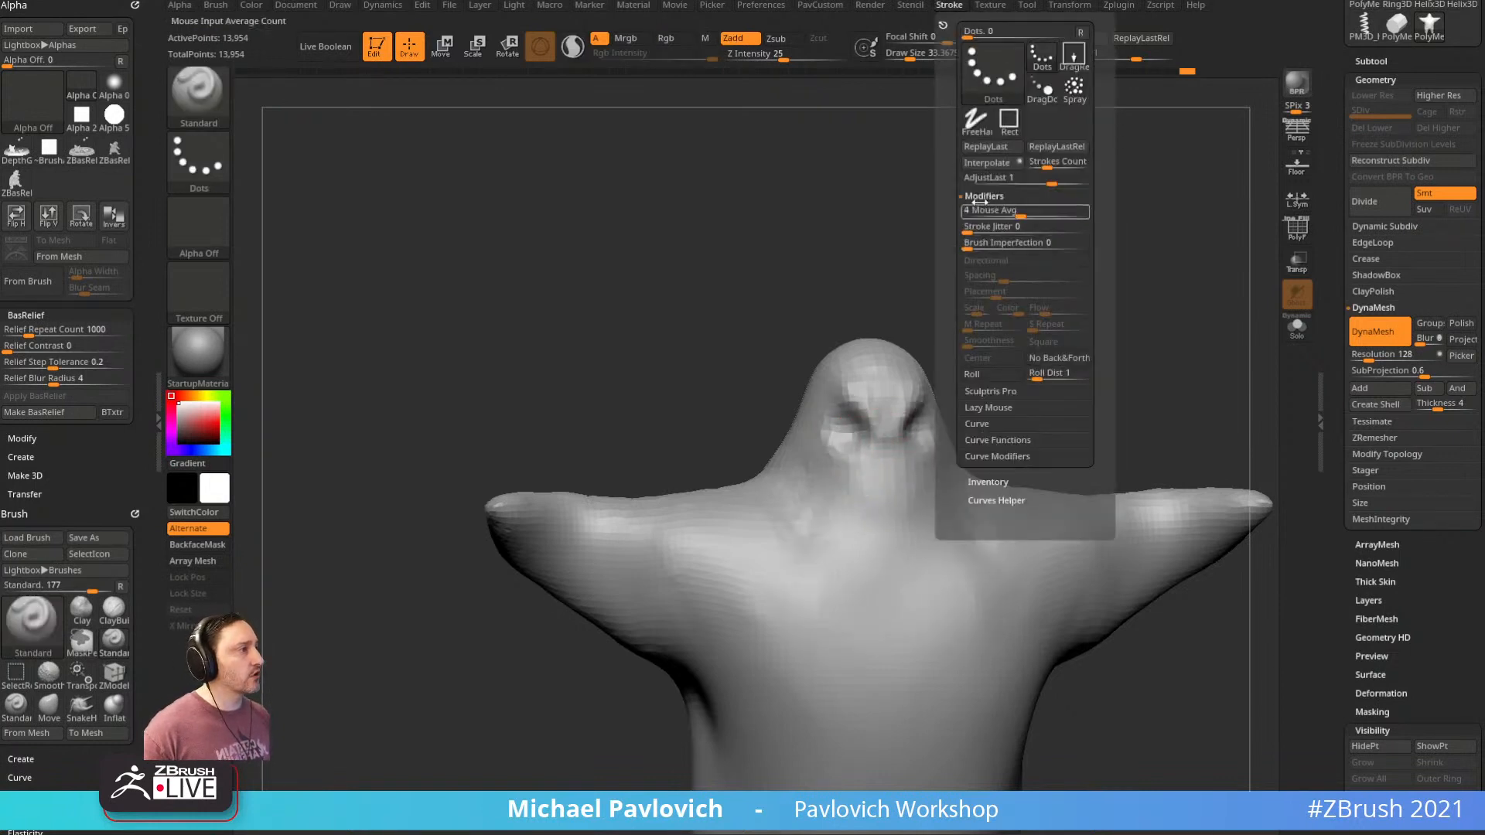
{"action": "key", "text": "shift"}
{"action": "left_click", "coordinate": [986, 408]}
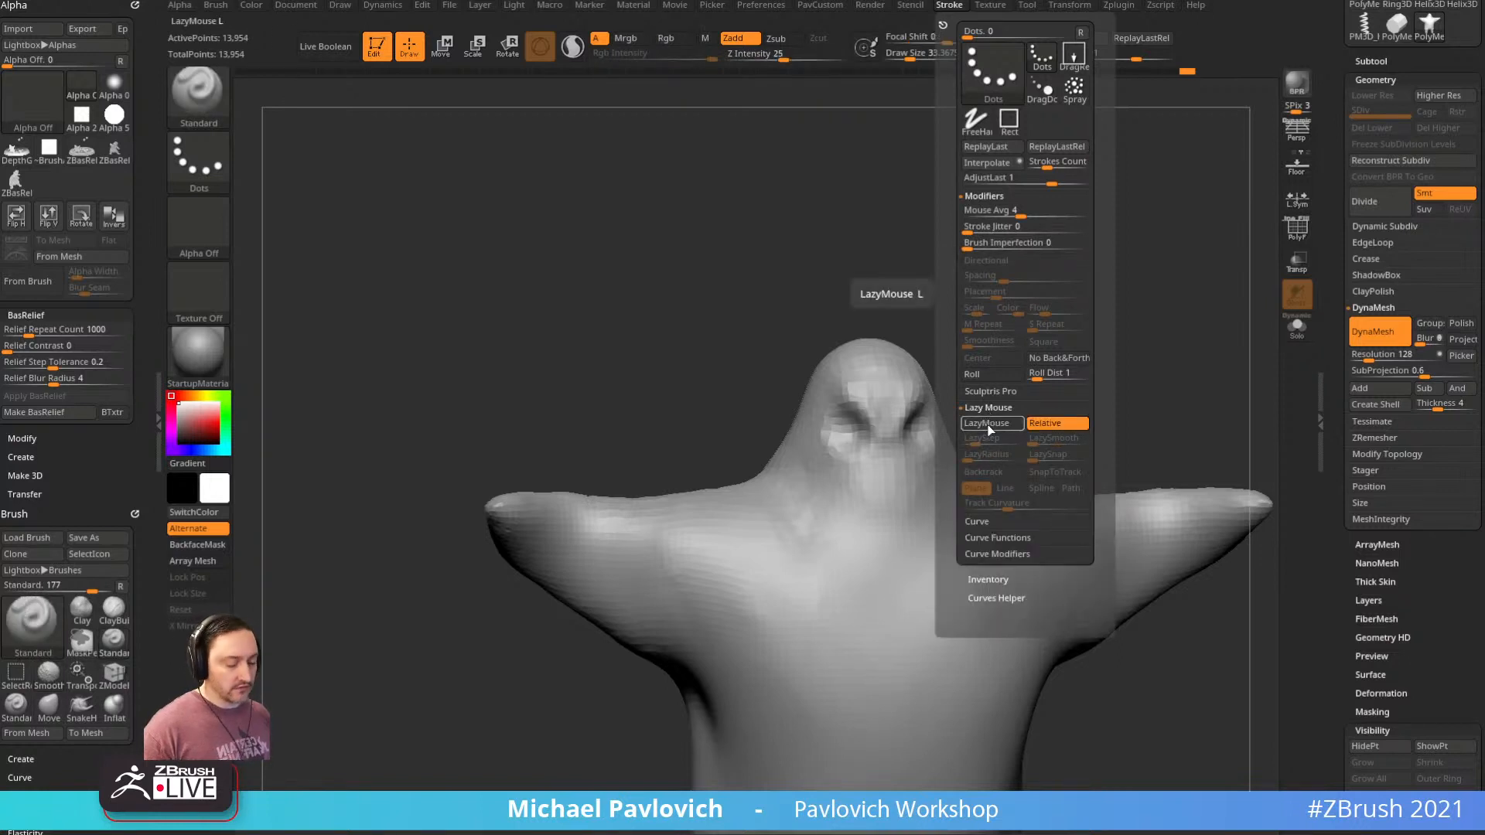
{"action": "left_click", "coordinate": [988, 425]}
{"action": "left_click", "coordinate": [988, 424]}
{"action": "left_click", "coordinate": [988, 425]}
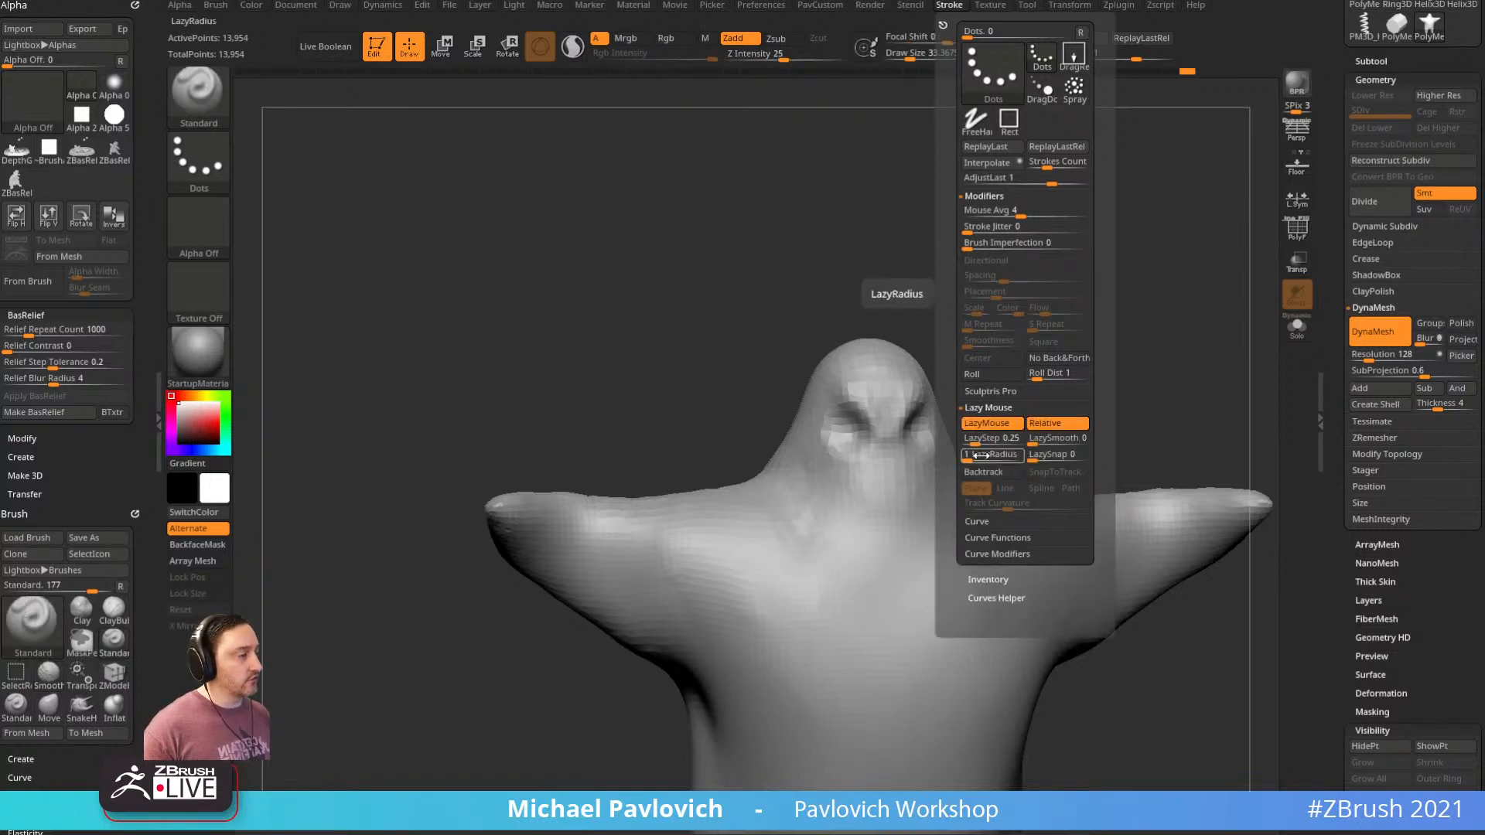
{"action": "left_click", "coordinate": [972, 458]}
{"action": "mouse_move", "coordinate": [792, 499]}
{"action": "left_mouse_down"}
{"action": "mouse_move", "coordinate": [783, 703]}
{"action": "mouse_move", "coordinate": [811, 646]}
{"action": "mouse_move", "coordinate": [797, 542]}
{"action": "mouse_move", "coordinate": [715, 569]}
{"action": "mouse_move", "coordinate": [740, 586]}
{"action": "left_mouse_up"}
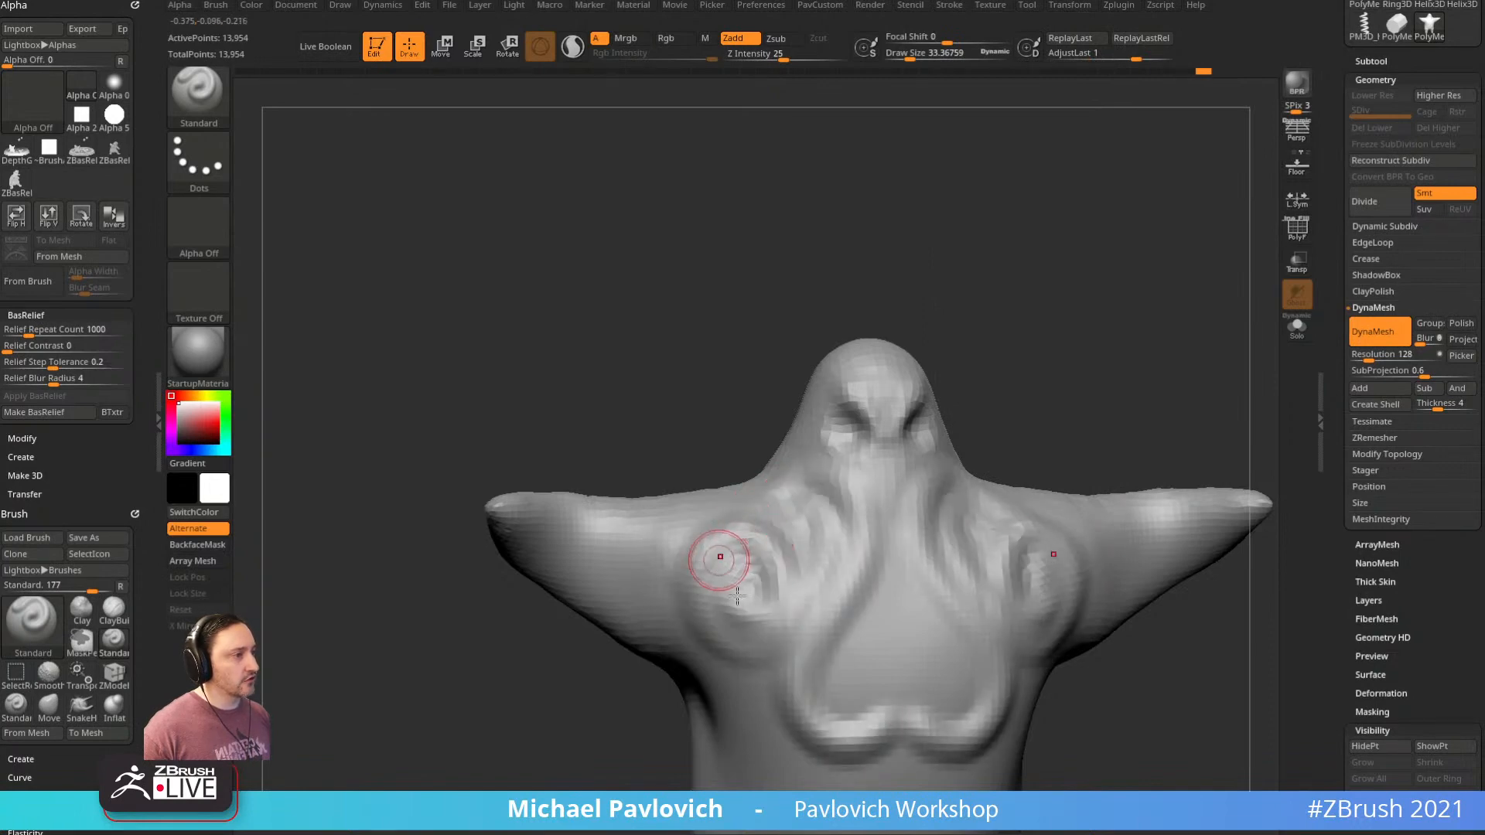
{"action": "key", "text": "ctrl+z"}
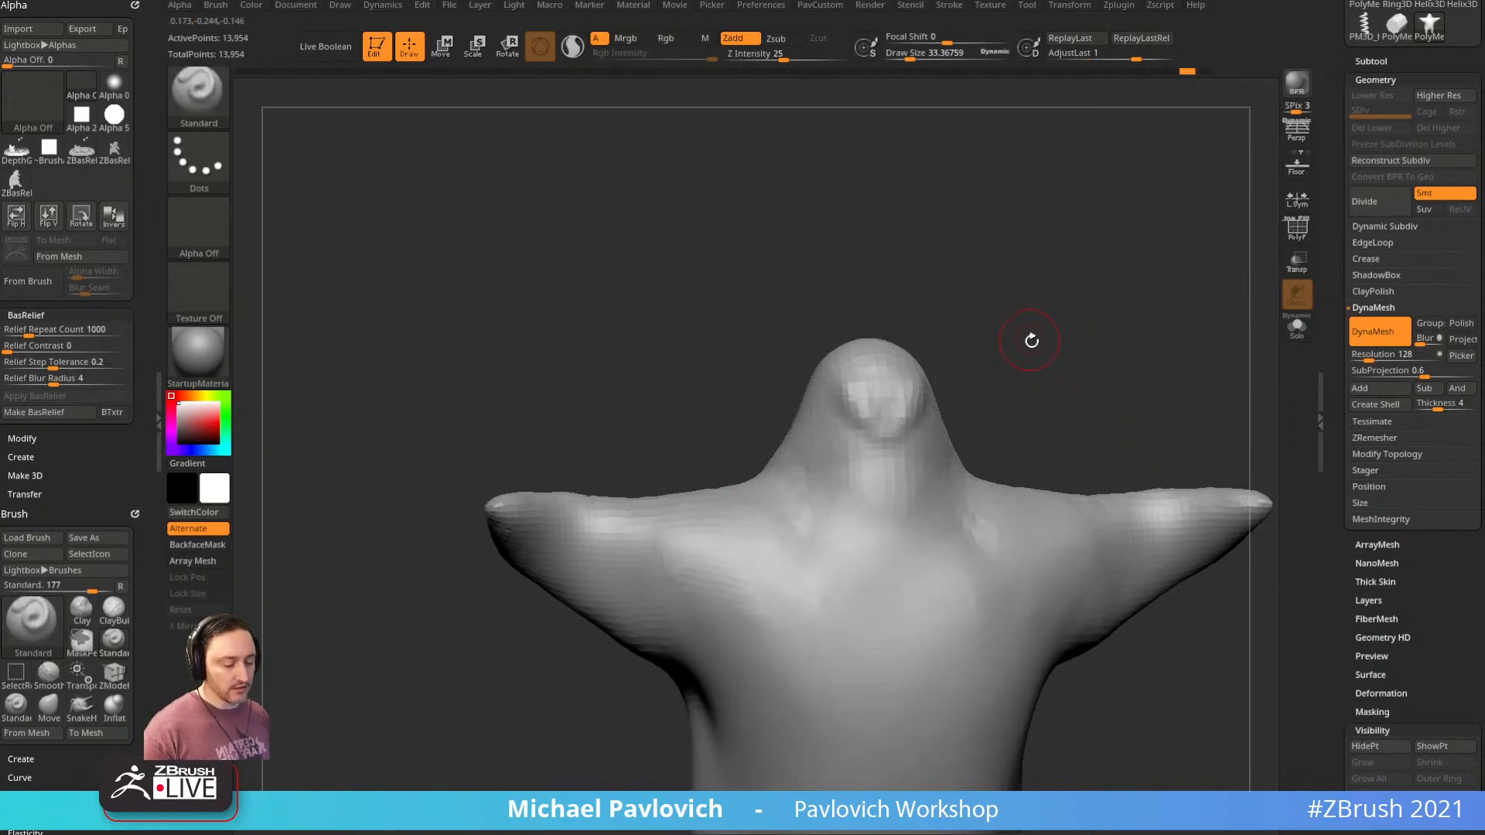
Carve the eye sockets and a wide open mouth into the face with the Standard brush at a draw size of about 33
{"action": "mouse_move", "coordinate": [1032, 340]}
{"action": "left_mouse_down"}
{"action": "mouse_move", "coordinate": [846, 404]}
{"action": "mouse_move", "coordinate": [859, 417]}
{"action": "mouse_move", "coordinate": [1028, 322]}
{"action": "mouse_move", "coordinate": [1062, 333]}
{"action": "mouse_move", "coordinate": [993, 286]}
{"action": "left_mouse_up"}
{"action": "key", "text": "s"}
{"action": "left_click", "coordinate": [814, 397]}
{"action": "key", "text": "bracketright"}
{"action": "mouse_move", "coordinate": [761, 458]}
{"action": "left_mouse_down"}
{"action": "mouse_move", "coordinate": [735, 458]}
{"action": "mouse_move", "coordinate": [797, 485]}
{"action": "mouse_move", "coordinate": [831, 452]}
{"action": "left_mouse_up"}
{"action": "left_click_drag", "start_coordinate": [983, 379], "coordinate": [909, 410]}
{"action": "mouse_move", "coordinate": [812, 472]}
{"action": "left_mouse_down", "text": "alt"}
{"action": "mouse_move", "coordinate": [838, 457]}
{"action": "mouse_move", "coordinate": [781, 468]}
{"action": "left_mouse_up", "text": "alt"}
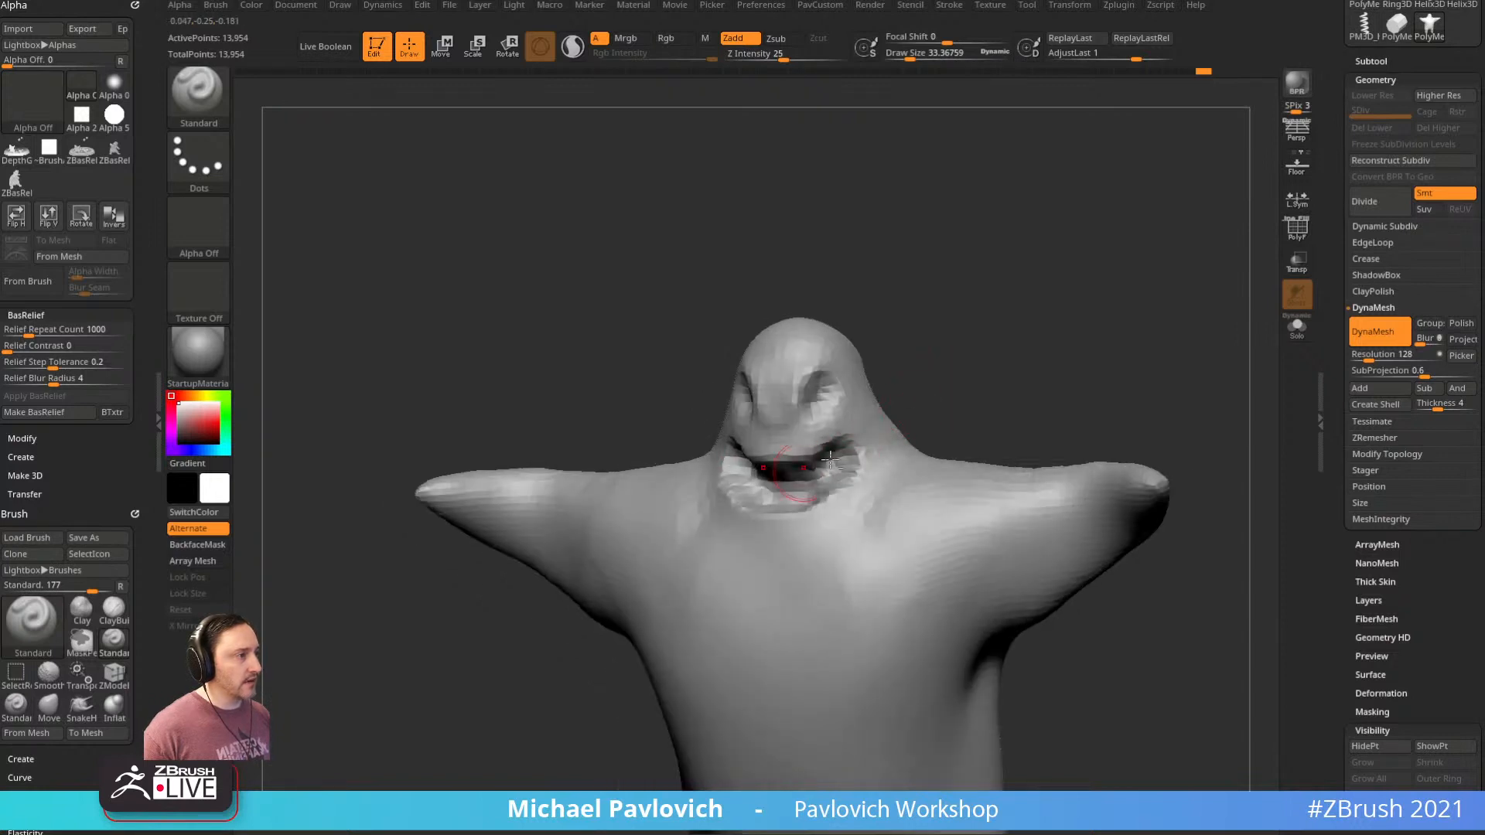
{"action": "mouse_move", "coordinate": [1005, 348]}
{"action": "left_mouse_down"}
{"action": "mouse_move", "coordinate": [947, 361]}
{"action": "mouse_move", "coordinate": [1070, 308]}
{"action": "mouse_move", "coordinate": [1126, 303]}
{"action": "left_mouse_up"}
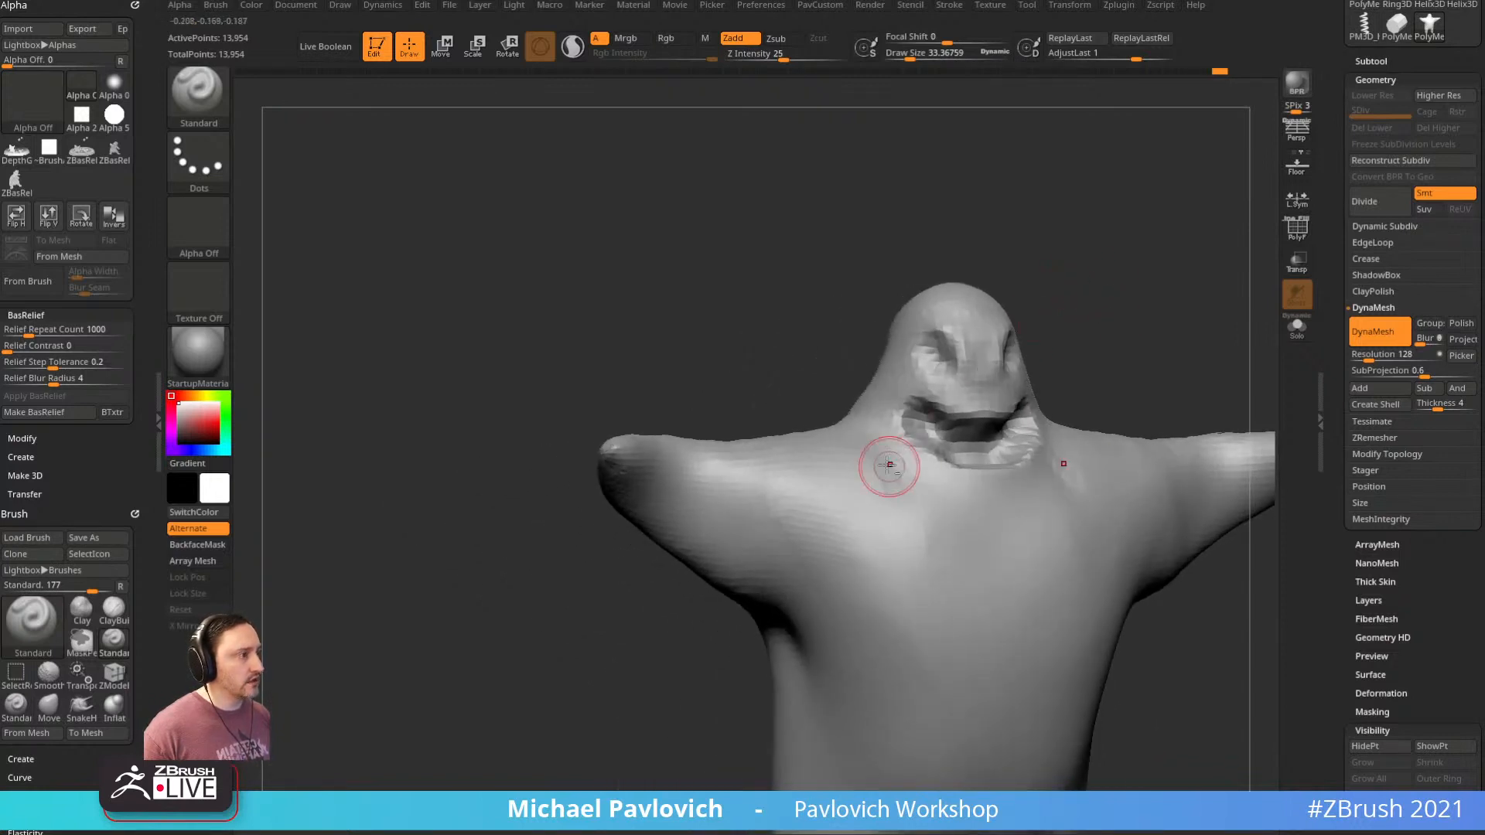
Carve the crease between the jaw and the shoulders, using the Standard brush and DamStandard at a draw size of about 65
{"action": "left_click_drag", "start_coordinate": [889, 467], "coordinate": [905, 487], "text": "alt"}
{"action": "mouse_move", "coordinate": [998, 355]}
{"action": "left_mouse_down"}
{"action": "mouse_move", "coordinate": [991, 315]}
{"action": "mouse_move", "coordinate": [1015, 313]}
{"action": "left_mouse_up"}
{"action": "key", "text": "b"}
{"action": "key", "text": "d"}
{"action": "key", "text": "s"}
{"action": "key", "text": "s"}
{"action": "left_click_drag", "start_coordinate": [735, 477], "coordinate": [746, 477]}
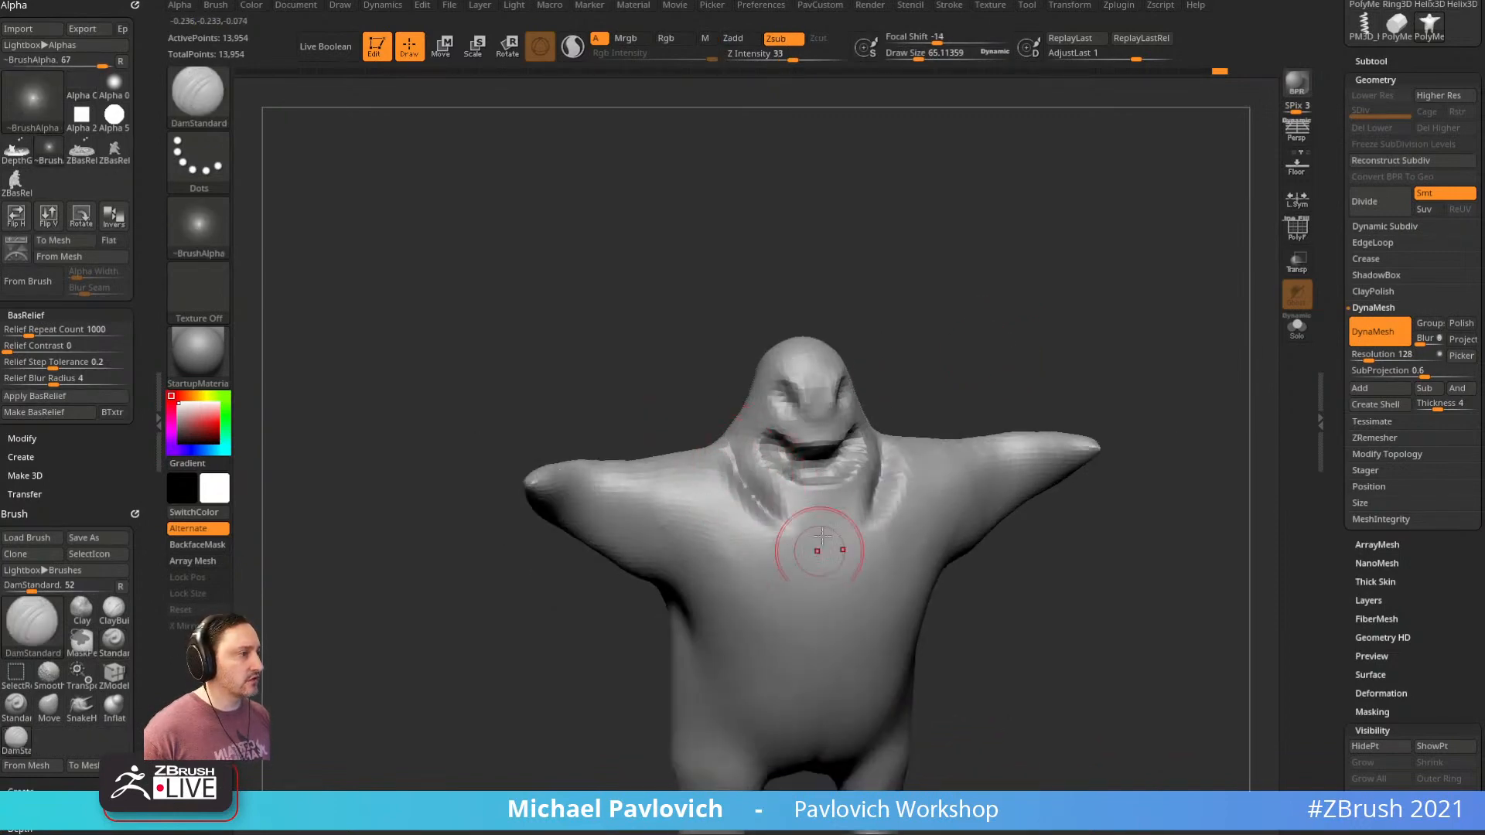
{"action": "left_click_drag", "start_coordinate": [917, 367], "coordinate": [1005, 311]}
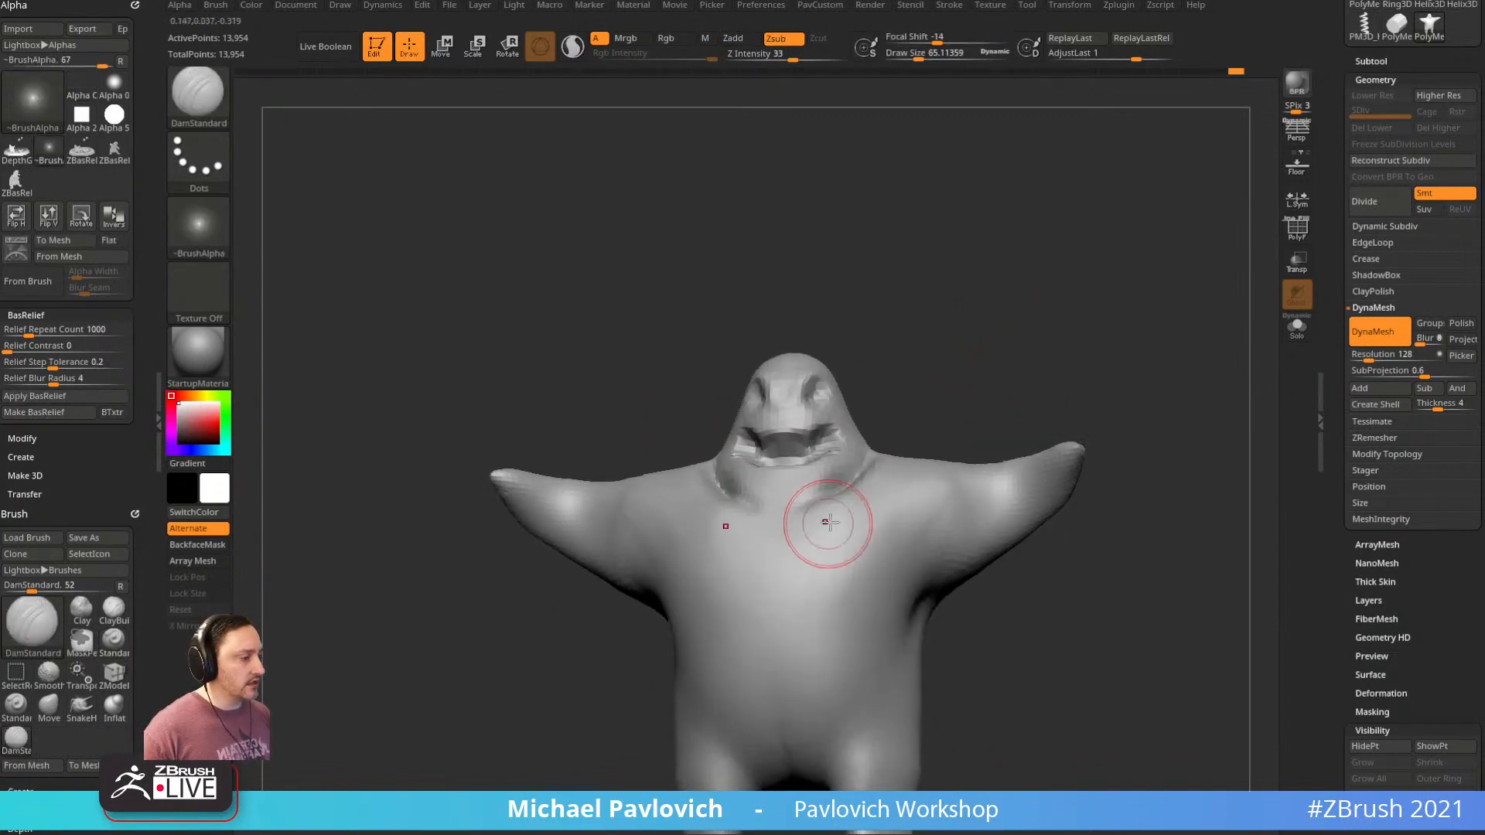
{"action": "left_click_drag", "start_coordinate": [1009, 369], "coordinate": [1004, 398], "text": "shift"}
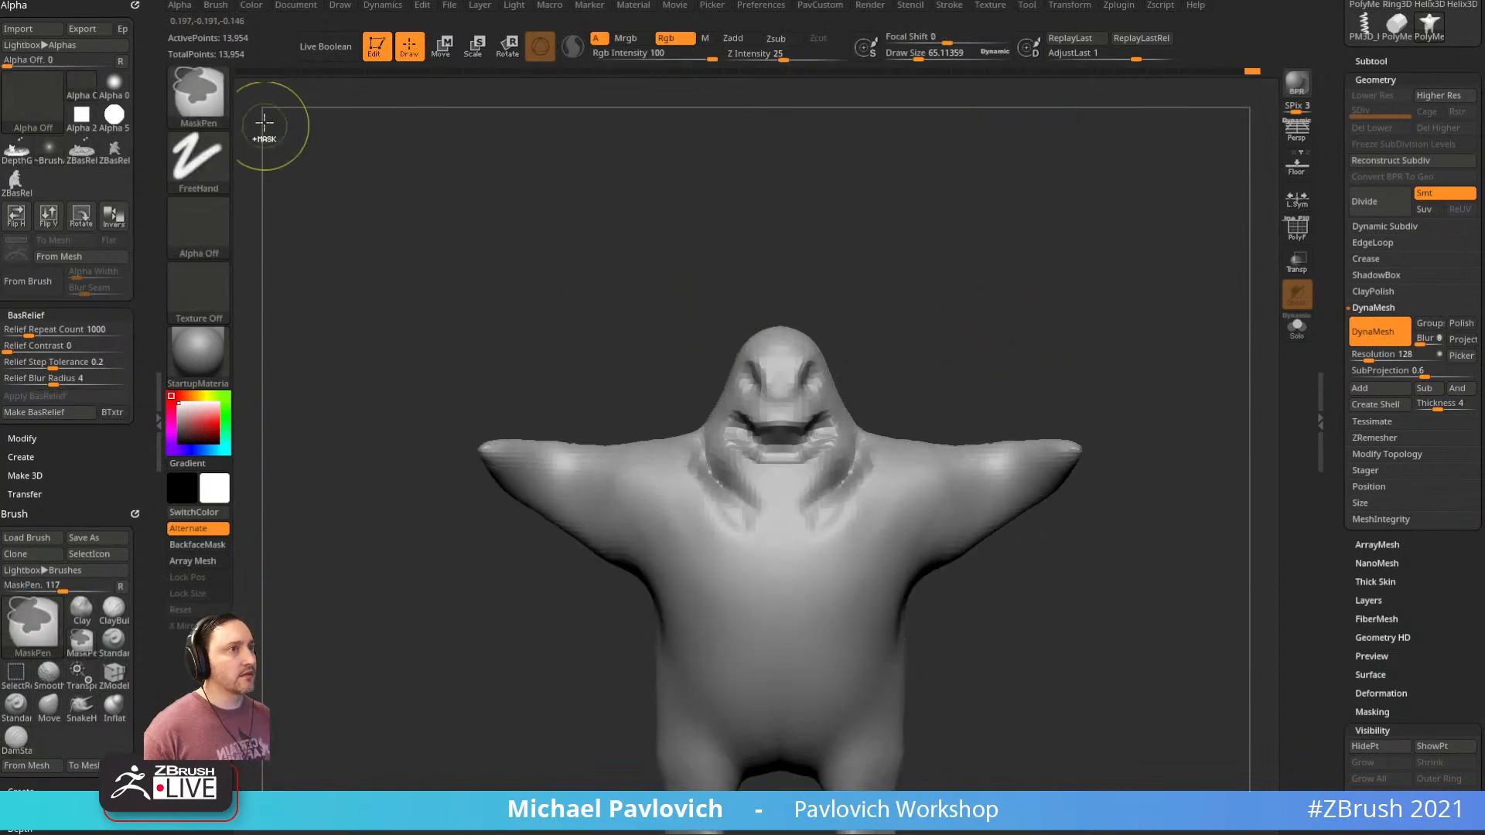
Mask the head with MaskLasso in side view and trim the mask along the shoulders and back
{"action": "left_click_drag", "start_coordinate": [983, 236], "coordinate": [859, 239], "text": "shift"}
{"action": "left_click", "coordinate": [198, 92], "text": "ctrl"}
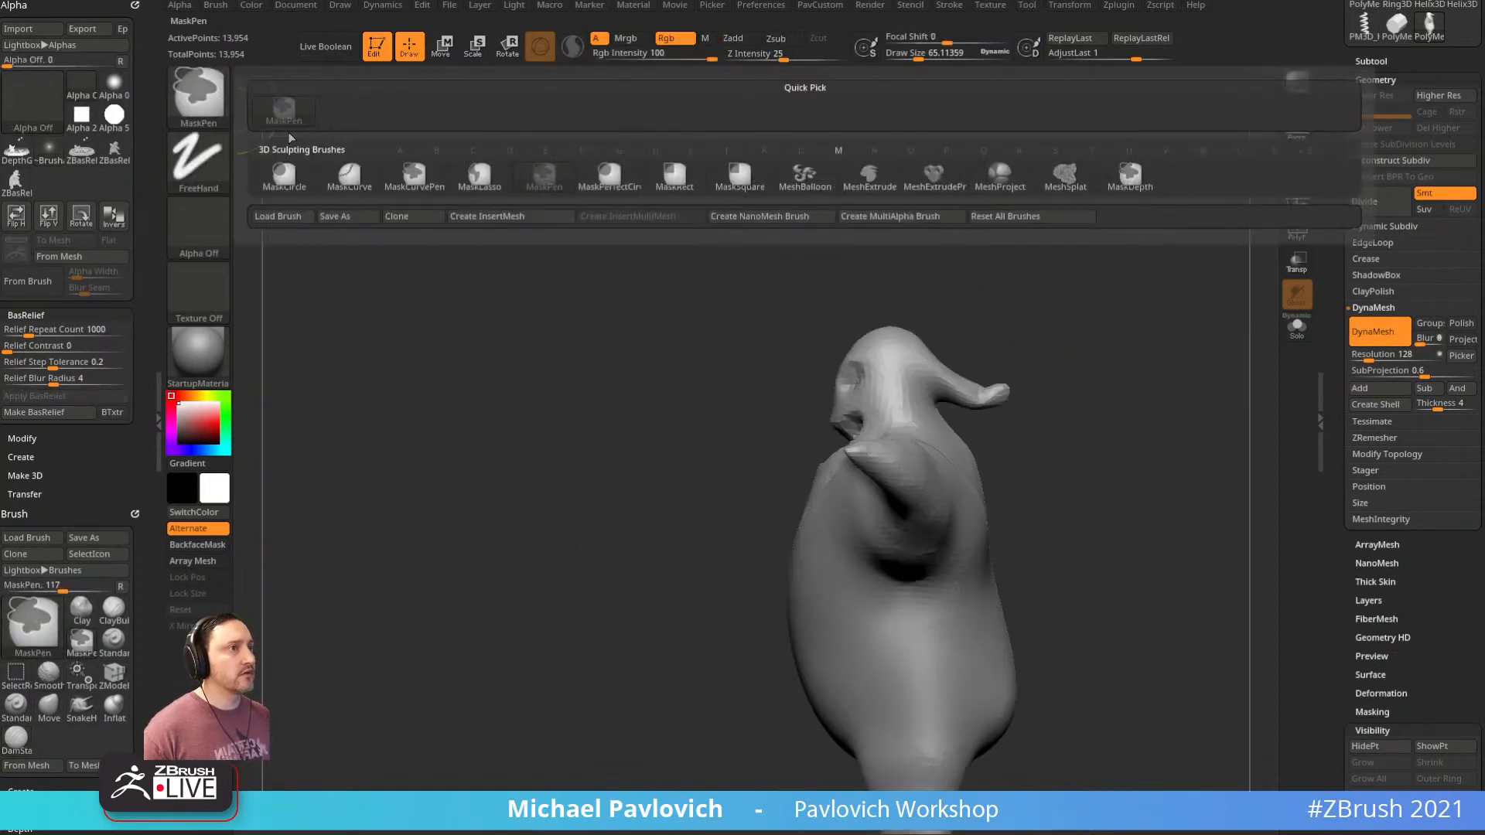
{"action": "left_click", "coordinate": [480, 177]}
{"action": "mouse_move", "coordinate": [696, 263]}
{"action": "left_mouse_down", "text": "ctrl"}
{"action": "mouse_move", "coordinate": [843, 402]}
{"action": "mouse_move", "coordinate": [762, 519]}
{"action": "mouse_move", "coordinate": [696, 434]}
{"action": "left_mouse_up", "text": "ctrl"}
{"action": "left_click_drag", "start_coordinate": [962, 314], "coordinate": [1088, 498]}
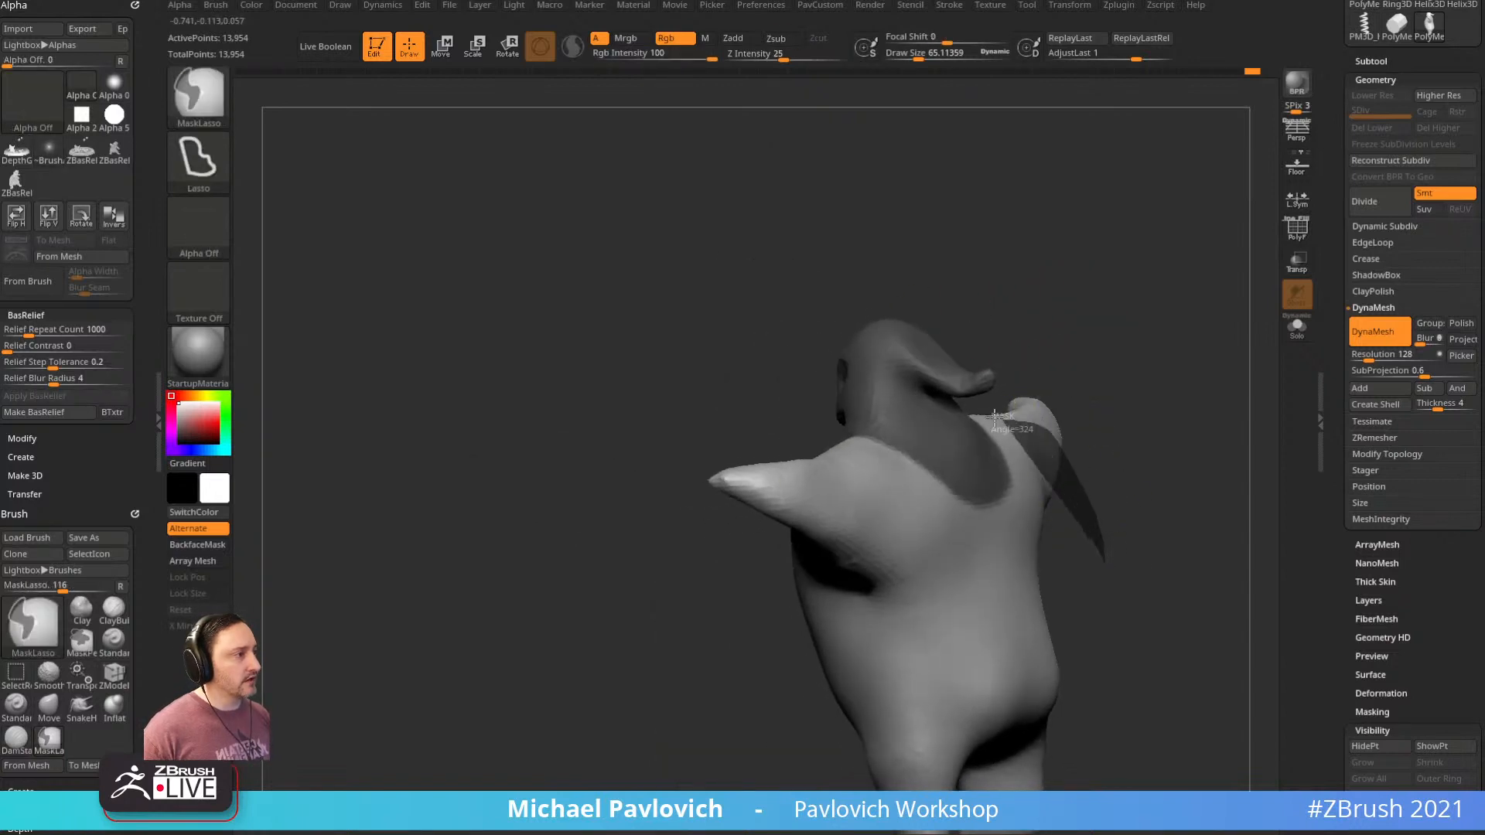
{"action": "left_click_drag", "start_coordinate": [996, 418], "coordinate": [849, 556], "text": "ctrl+alt"}
{"action": "mouse_move", "coordinate": [1118, 451]}
{"action": "left_mouse_down"}
{"action": "mouse_move", "coordinate": [1203, 335]}
{"action": "mouse_move", "coordinate": [1061, 361]}
{"action": "left_mouse_up"}
Invert the mask and shift the head slightly upward with the transform gizmo
{"action": "key", "text": "w"}
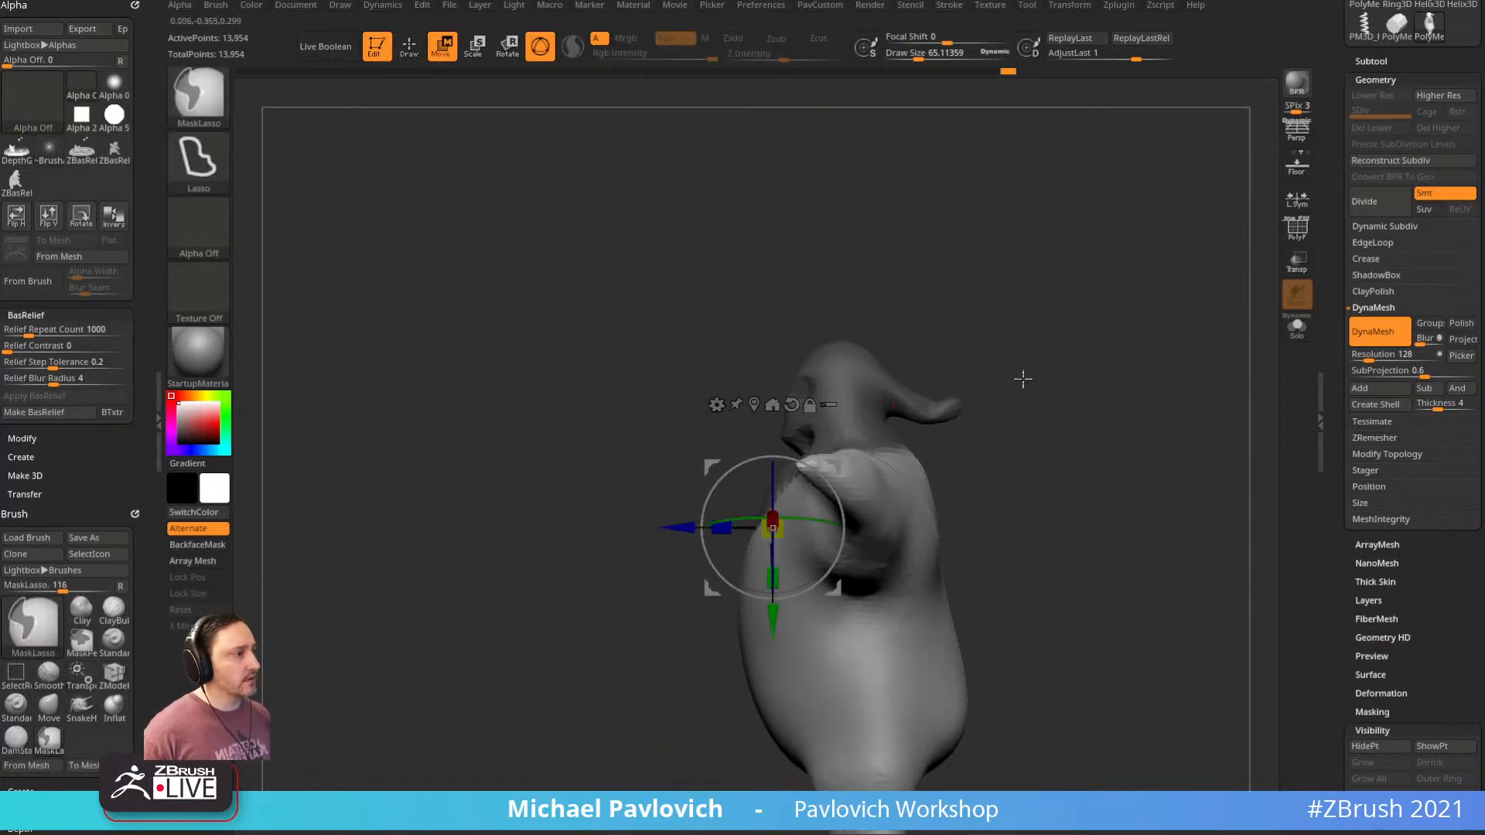
{"action": "left_click", "coordinate": [1024, 379], "text": "ctrl"}
{"action": "left_click_drag", "start_coordinate": [837, 466], "coordinate": [837, 436]}
{"action": "key", "text": "q"}
Clear the mask, update the DynaMesh, and smooth the area from the jaw down to the chest
{"action": "mouse_move", "coordinate": [979, 418]}
{"action": "left_mouse_down"}
{"action": "mouse_move", "coordinate": [1100, 413]}
{"action": "mouse_move", "coordinate": [940, 330]}
{"action": "mouse_move", "coordinate": [1014, 298]}
{"action": "mouse_move", "coordinate": [1005, 336]}
{"action": "left_mouse_up"}
{"action": "key", "text": "b"}
{"action": "key", "text": "m"}
{"action": "key", "text": "v"}
{"action": "mouse_move", "coordinate": [1059, 271]}
{"action": "left_mouse_down", "text": "ctrl"}
{"action": "mouse_move", "coordinate": [1098, 335]}
{"action": "mouse_move", "coordinate": [1141, 360]}
{"action": "left_mouse_up", "text": "ctrl"}
{"action": "mouse_move", "coordinate": [832, 474]}
{"action": "left_mouse_down", "text": "shift"}
{"action": "mouse_move", "coordinate": [789, 520]}
{"action": "mouse_move", "coordinate": [824, 574]}
{"action": "left_mouse_up", "text": "shift"}
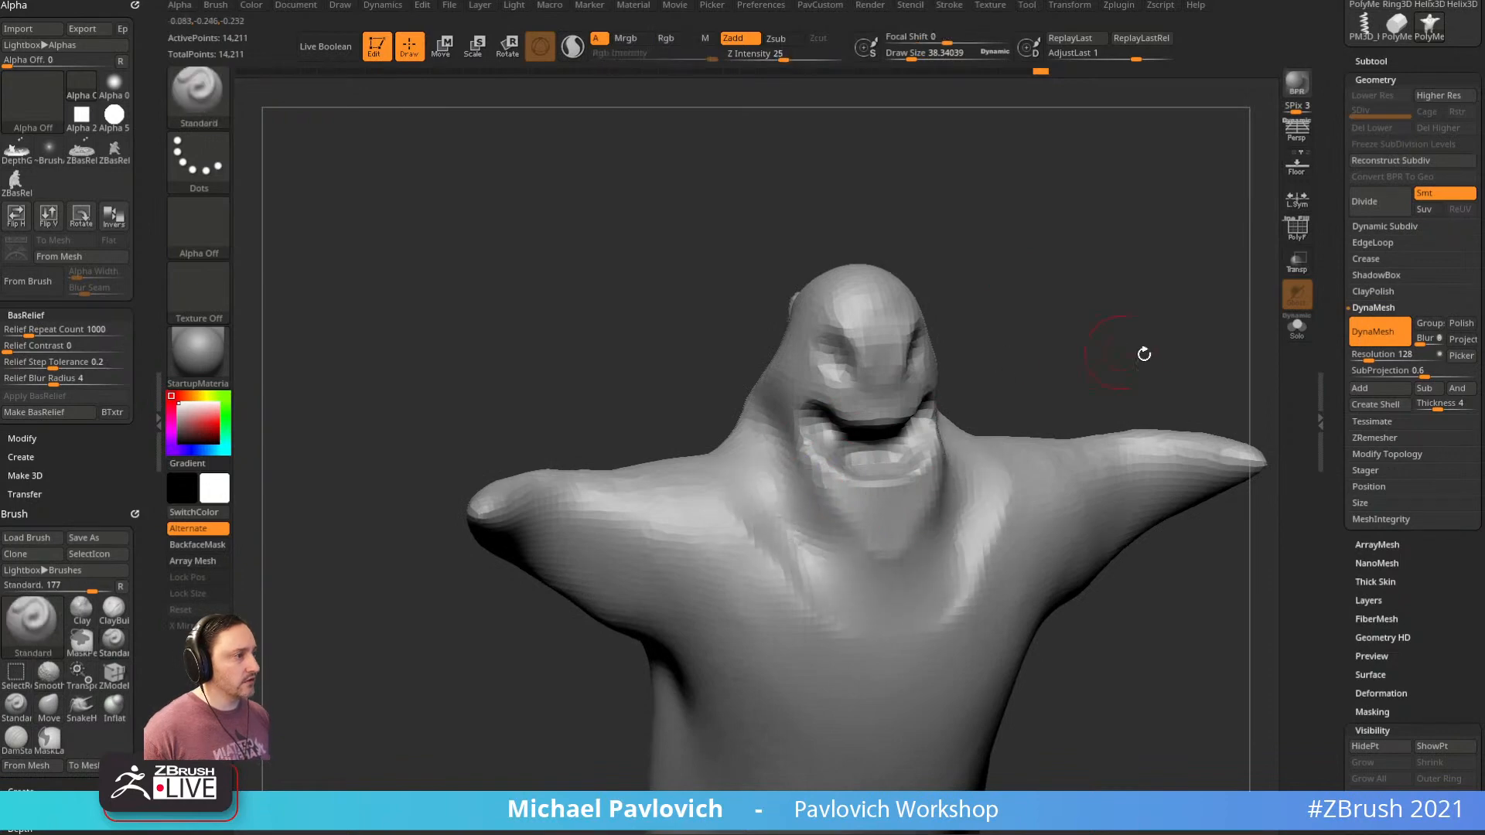
Redefine the crease running from the jaw down to the chest with the DamStandard brush
{"action": "left_click_drag", "start_coordinate": [1144, 351], "coordinate": [1127, 331]}
{"action": "mouse_move", "coordinate": [1126, 331]}
{"action": "left_mouse_down", "text": "alt"}
{"action": "mouse_move", "coordinate": [1094, 299]}
{"action": "mouse_move", "coordinate": [1165, 303]}
{"action": "left_mouse_up", "text": "alt"}
{"action": "key", "text": "b"}
{"action": "key", "text": "d"}
{"action": "key", "text": "s"}
{"action": "key", "text": "s"}
{"action": "mouse_move", "coordinate": [763, 444]}
{"action": "left_mouse_down"}
{"action": "mouse_move", "coordinate": [778, 444]}
{"action": "mouse_move", "coordinate": [743, 458]}
{"action": "mouse_move", "coordinate": [800, 523]}
{"action": "left_mouse_up"}
{"action": "left_click_drag", "start_coordinate": [1064, 348], "coordinate": [953, 374]}
{"action": "key", "text": "s"}
{"action": "mouse_move", "coordinate": [953, 374]}
{"action": "left_mouse_down"}
{"action": "mouse_move", "coordinate": [937, 399]}
{"action": "mouse_move", "coordinate": [1160, 265]}
{"action": "mouse_move", "coordinate": [832, 478]}
{"action": "mouse_move", "coordinate": [1025, 328]}
{"action": "mouse_move", "coordinate": [1061, 318]}
{"action": "mouse_move", "coordinate": [1067, 295]}
{"action": "mouse_move", "coordinate": [1087, 340]}
{"action": "mouse_move", "coordinate": [1025, 335]}
{"action": "mouse_move", "coordinate": [998, 425]}
{"action": "left_mouse_up"}
Build up the upper lip and mouth corners with the Standard brush at a draw size of about 33
{"action": "key", "text": "b"}
{"action": "key", "text": "s"}
{"action": "key", "text": "t"}
{"action": "left_click_drag", "start_coordinate": [903, 403], "coordinate": [858, 395]}
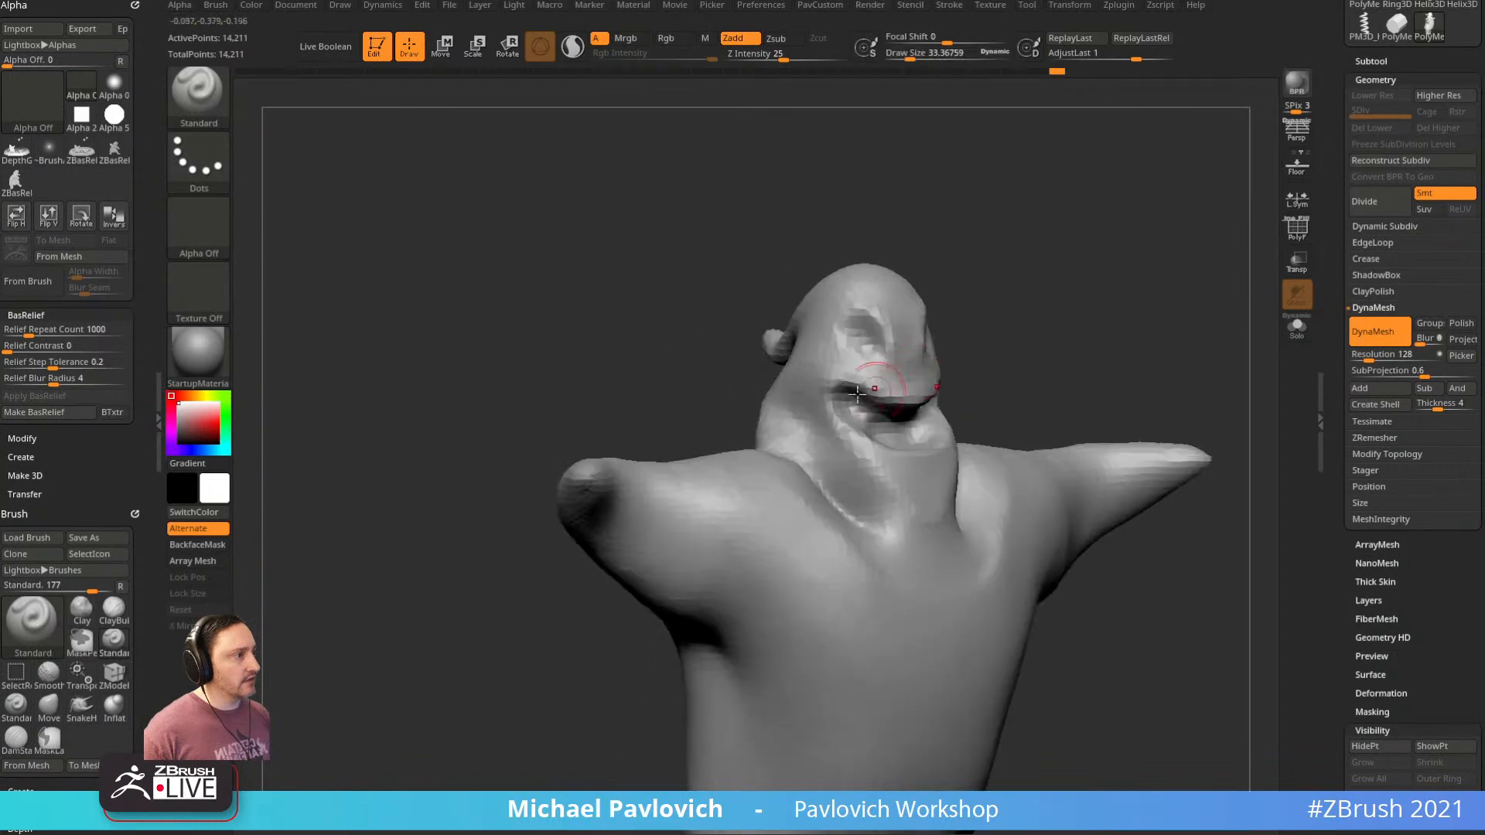
{"action": "left_click_drag", "start_coordinate": [991, 358], "coordinate": [867, 408]}
{"action": "right_click_drag", "start_coordinate": [847, 427], "coordinate": [879, 418]}
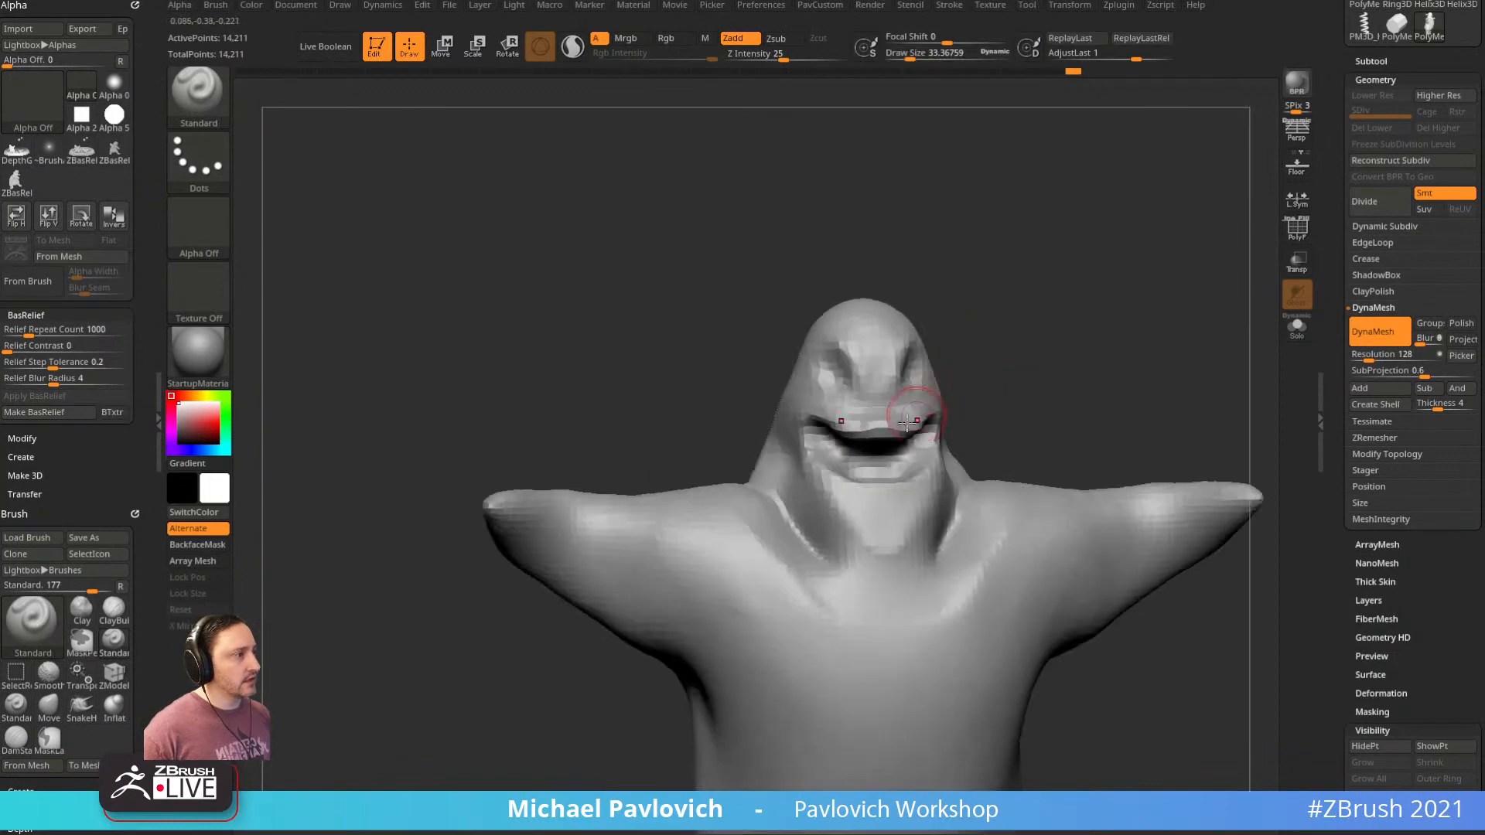
Sculpt the cheek edges, lower lip and chin folds with the Standard brush at a draw size of about 36
{"action": "key", "text": "b"}
{"action": "key", "text": "m"}
{"action": "key", "text": "v"}
{"action": "mouse_move", "coordinate": [926, 368]}
{"action": "right_mouse_down"}
{"action": "mouse_move", "coordinate": [1037, 369]}
{"action": "mouse_move", "coordinate": [1001, 355]}
{"action": "mouse_move", "coordinate": [743, 441]}
{"action": "right_mouse_up"}
{"action": "key", "text": "b"}
{"action": "key", "text": "s"}
{"action": "key", "text": "t"}
{"action": "left_click_drag", "start_coordinate": [743, 441], "coordinate": [843, 466]}
{"action": "right_click_drag", "start_coordinate": [968, 404], "coordinate": [885, 410]}
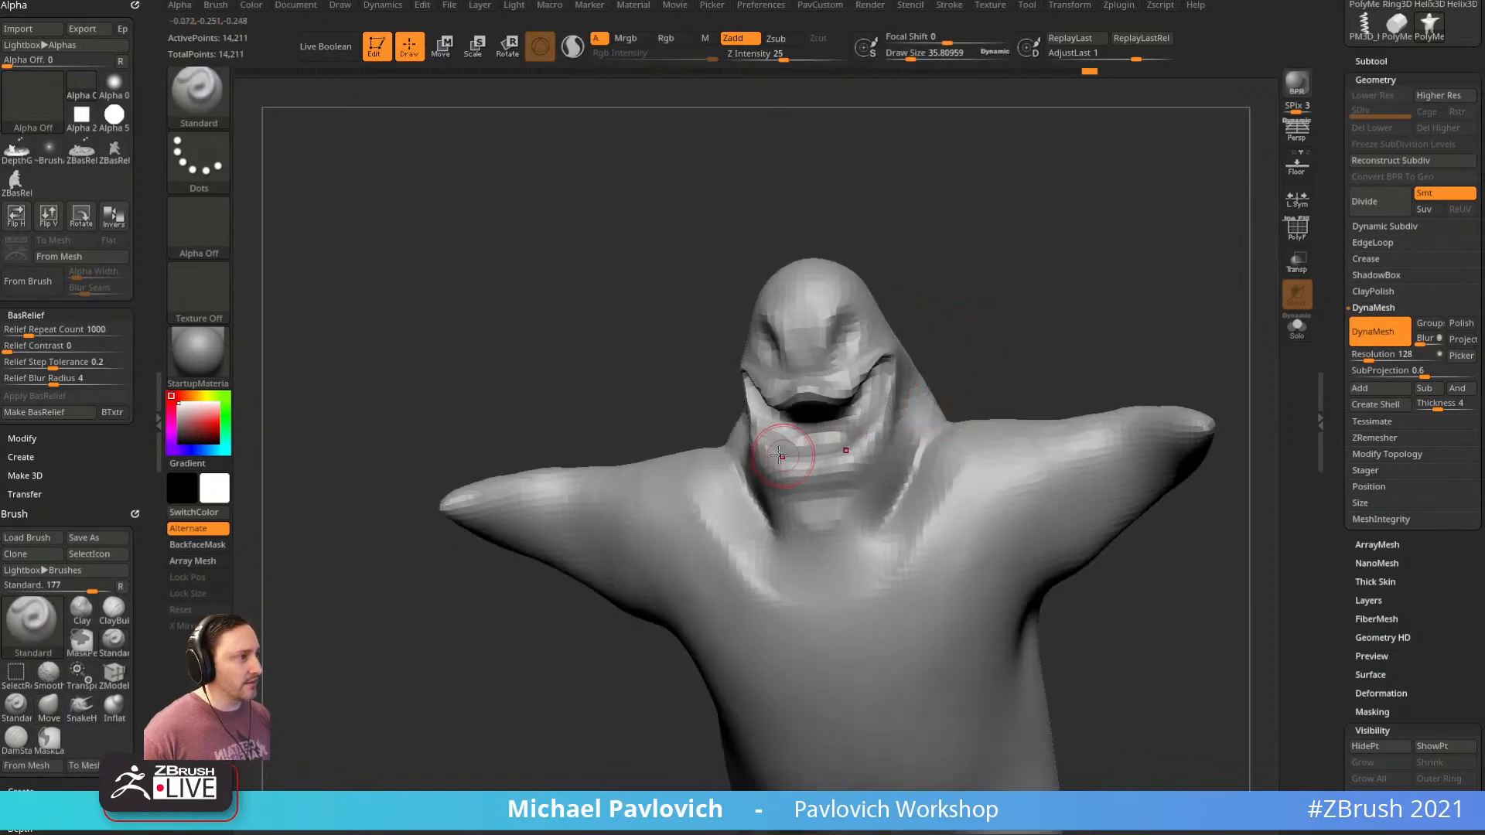
{"action": "left_click_drag", "start_coordinate": [775, 441], "coordinate": [832, 470]}
{"action": "right_click_drag", "start_coordinate": [1021, 344], "coordinate": [814, 419]}
Fill and smooth the chest and collarbone area below the neck with the Clay brush at a draw size of about 62
{"action": "key", "text": "b"}
{"action": "key", "text": "c"}
{"action": "key", "text": "l"}
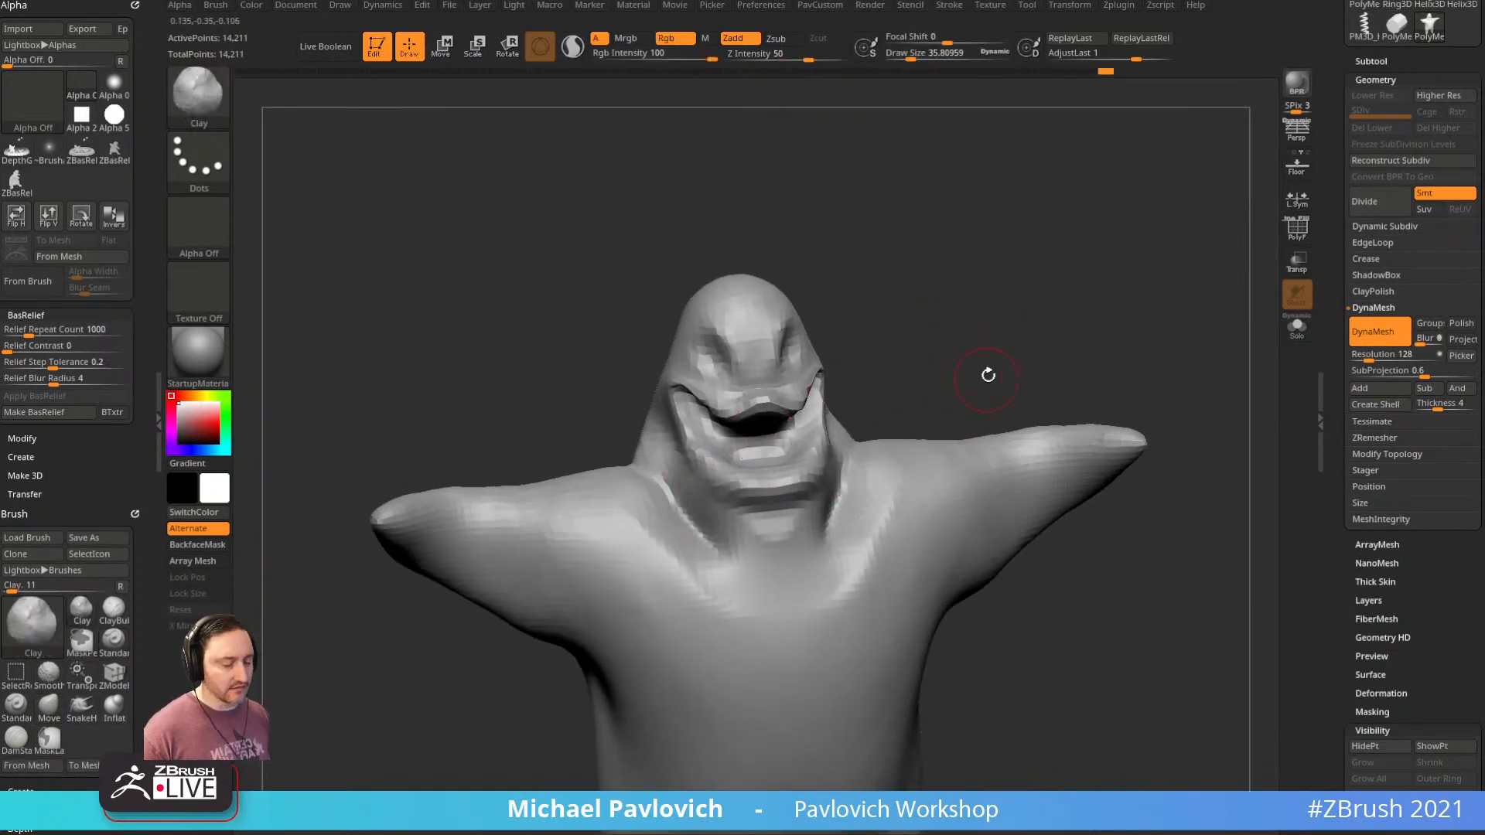
{"action": "right_click_drag", "start_coordinate": [985, 374], "coordinate": [822, 528]}
{"action": "key", "text": "s"}
{"action": "left_click_drag", "start_coordinate": [830, 567], "coordinate": [817, 592]}
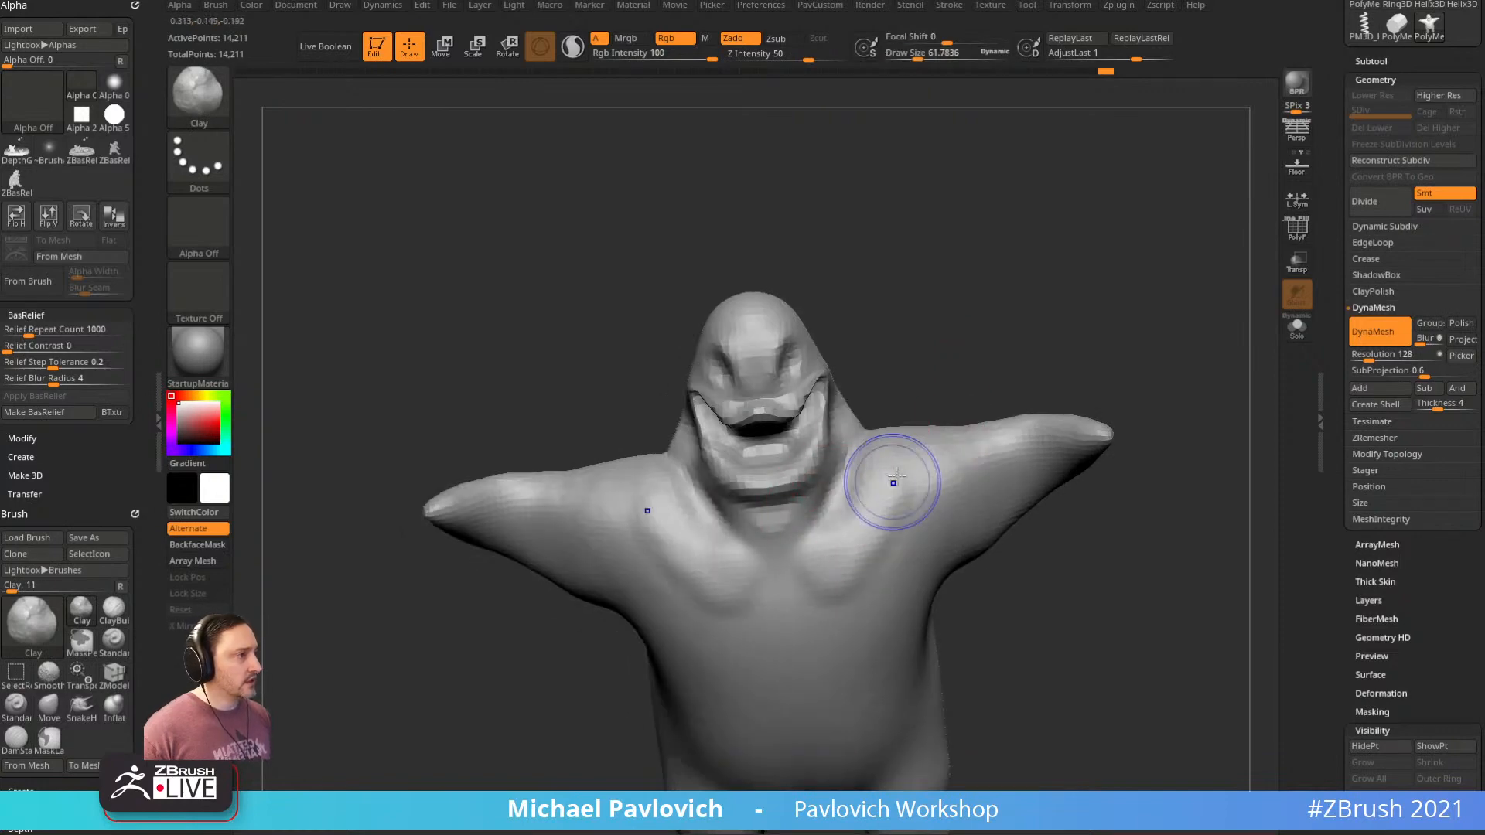
{"action": "left_click_drag", "start_coordinate": [895, 488], "coordinate": [844, 584], "text": "shift"}
Pull in the sides of the jaw and neck with the MoveAccu brush at a draw size of about 91
{"action": "mouse_move", "coordinate": [1044, 277]}
{"action": "right_mouse_down"}
{"action": "mouse_move", "coordinate": [1073, 278]}
{"action": "mouse_move", "coordinate": [1091, 328]}
{"action": "mouse_move", "coordinate": [1081, 282]}
{"action": "mouse_move", "coordinate": [1145, 326]}
{"action": "right_mouse_up"}
{"action": "key", "text": "s"}
{"action": "left_click_drag", "start_coordinate": [748, 481], "coordinate": [755, 481]}
{"action": "key", "text": "b"}
{"action": "key", "text": "m"}
{"action": "key", "text": "v"}
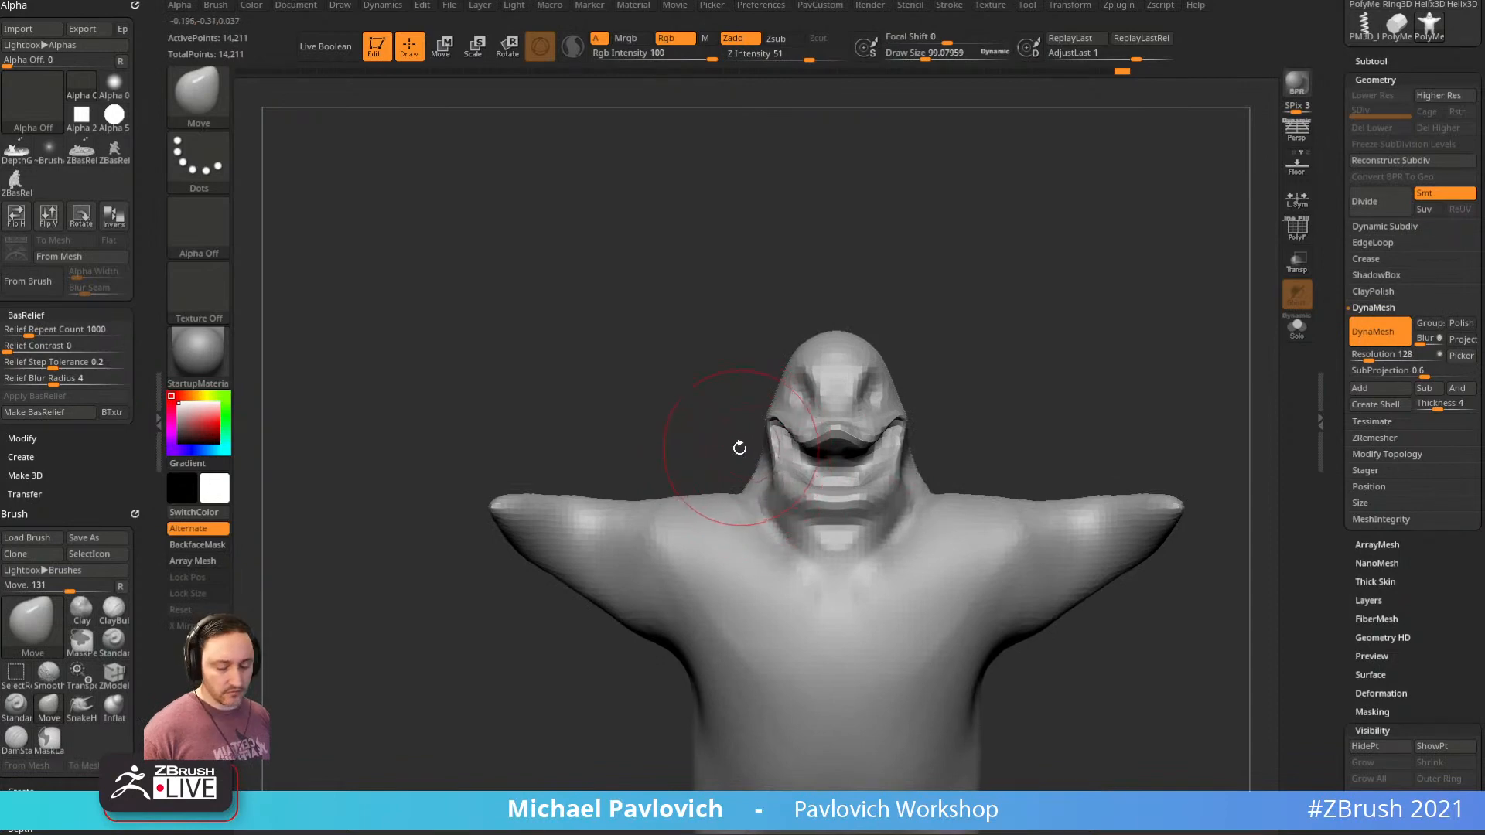
{"action": "key", "text": "b"}
{"action": "key", "text": "m"}
{"action": "key", "text": "a"}
{"action": "key", "text": "s"}
{"action": "mouse_move", "coordinate": [739, 447]}
{"action": "right_mouse_down"}
{"action": "mouse_move", "coordinate": [758, 484]}
{"action": "mouse_move", "coordinate": [733, 437]}
{"action": "mouse_move", "coordinate": [865, 428]}
{"action": "right_mouse_up"}
{"action": "right_click_drag", "start_coordinate": [826, 287], "coordinate": [935, 314], "text": "alt"}
{"action": "key", "text": "s"}
{"action": "left_click_drag", "start_coordinate": [725, 437], "coordinate": [728, 437]}
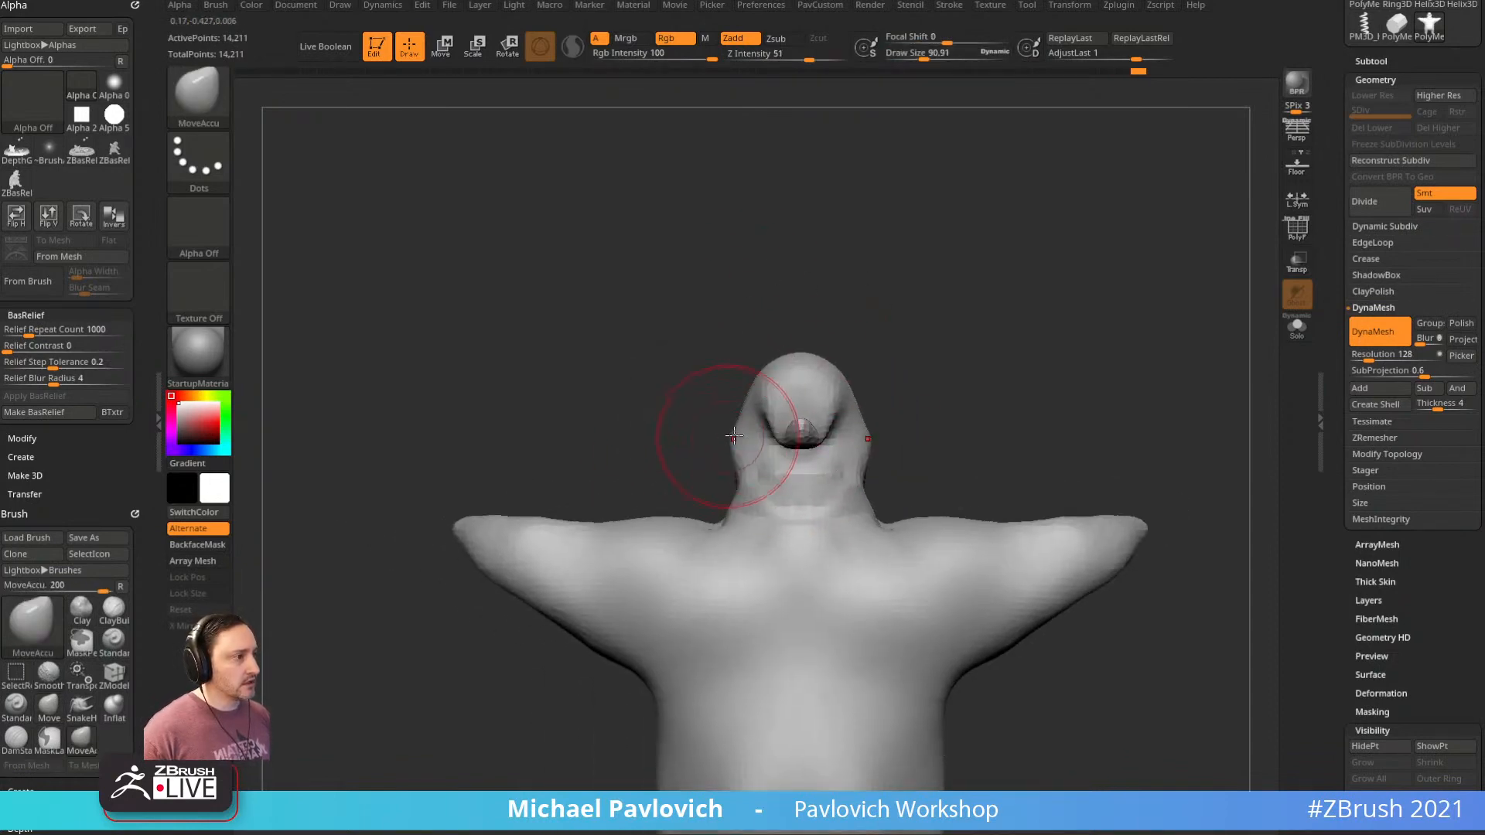
Build up the side of the jaw and neck with the Clay brush at a draw size of about 41
{"action": "mouse_move", "coordinate": [856, 342]}
{"action": "right_mouse_down"}
{"action": "mouse_move", "coordinate": [995, 351]}
{"action": "mouse_move", "coordinate": [959, 318]}
{"action": "mouse_move", "coordinate": [784, 453]}
{"action": "right_mouse_up"}
{"action": "key", "text": "b"}
{"action": "key", "text": "c"}
{"action": "key", "text": "l"}
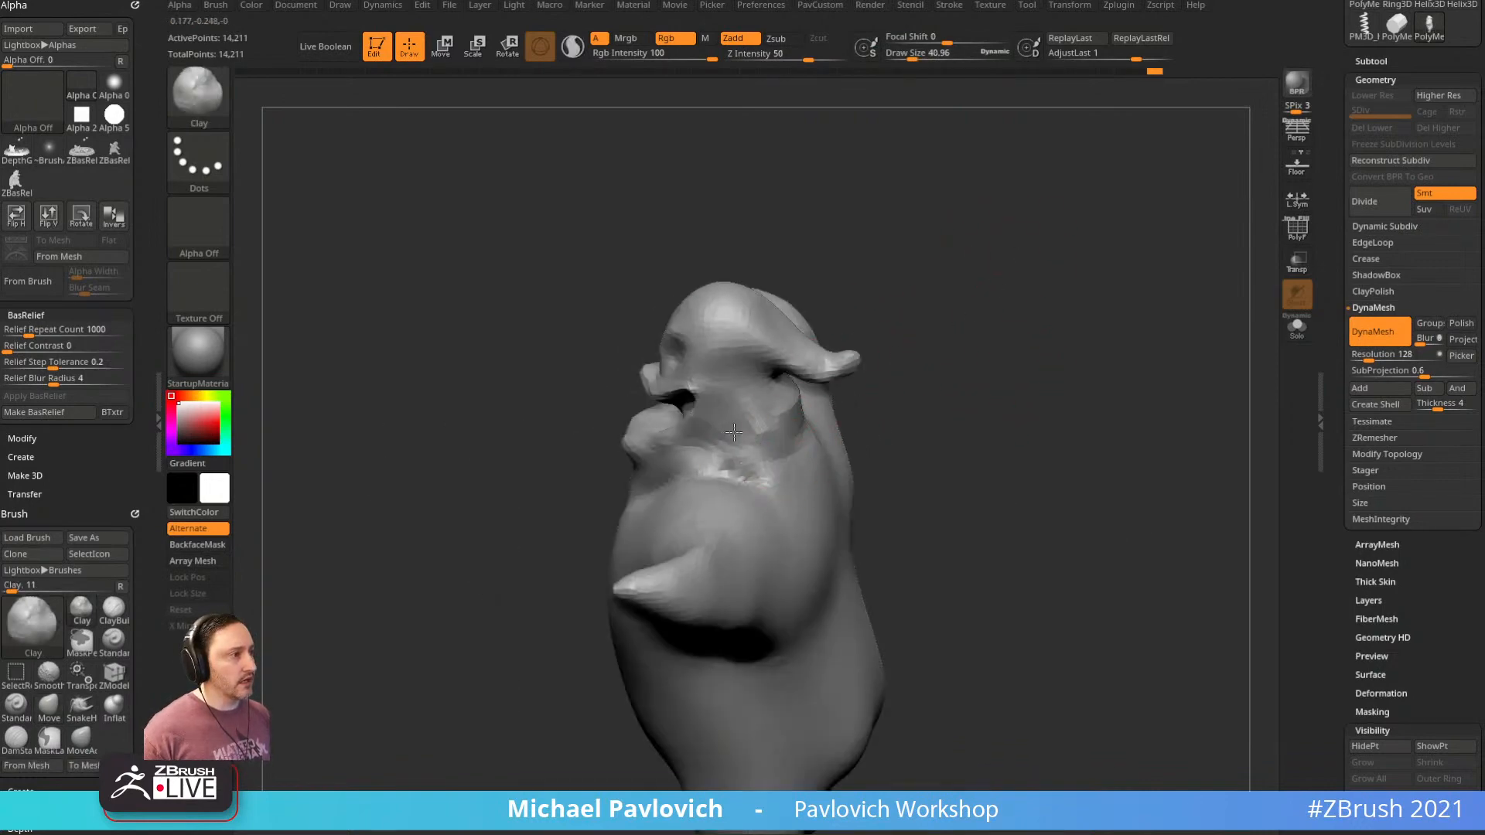
{"action": "mouse_move", "coordinate": [882, 387]}
{"action": "right_mouse_down"}
{"action": "mouse_move", "coordinate": [1111, 305]}
{"action": "mouse_move", "coordinate": [1029, 263]}
{"action": "right_mouse_up"}
Try remeshing the character at DynaMesh resolution 128 and check the face
{"action": "left_click_drag", "start_coordinate": [1017, 256], "coordinate": [1111, 355], "text": "ctrl"}
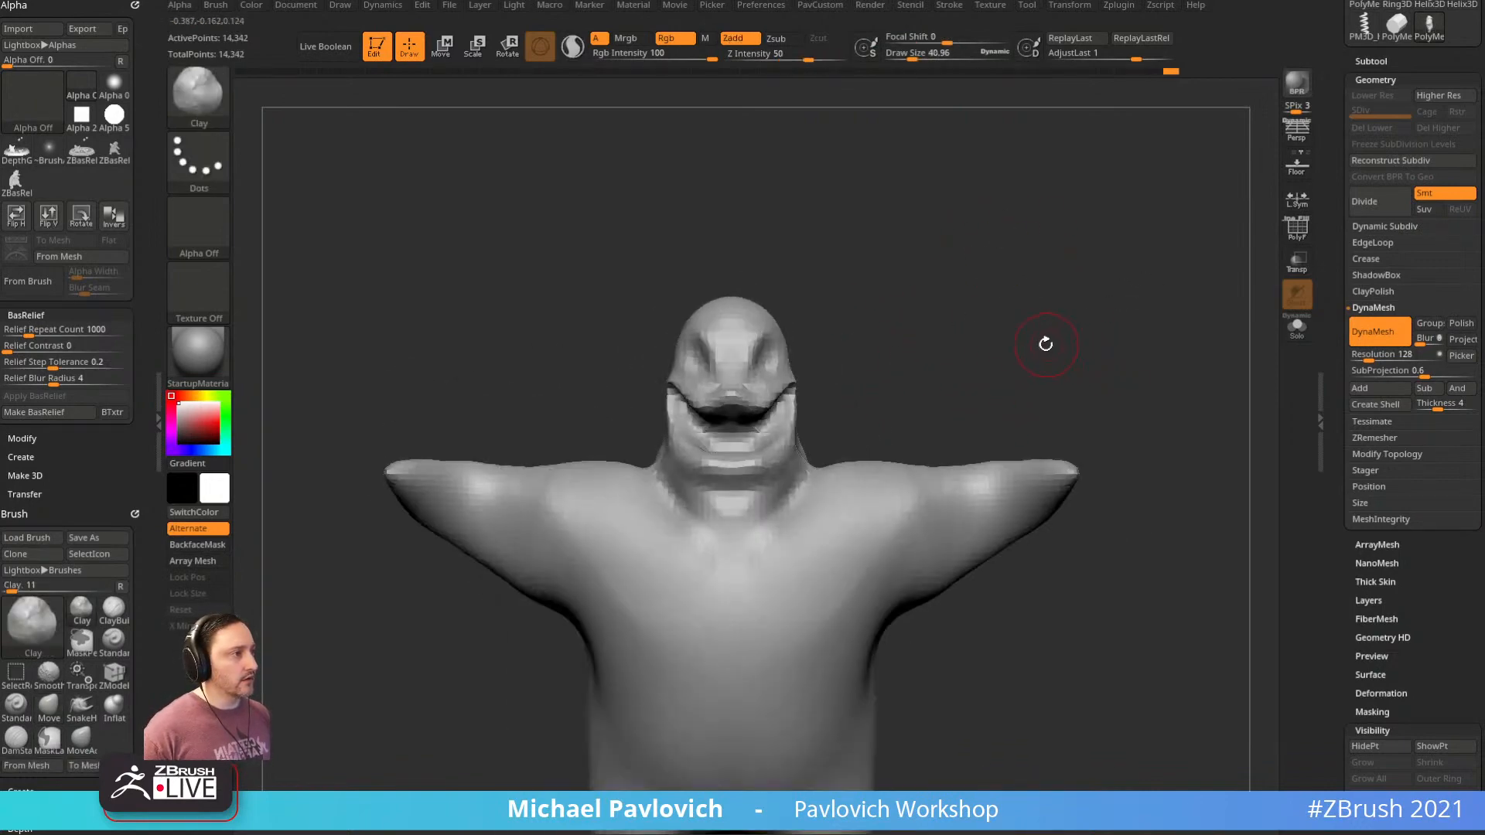
{"action": "mouse_move", "coordinate": [1044, 344]}
{"action": "right_mouse_down", "text": "alt"}
{"action": "mouse_move", "coordinate": [1033, 328]}
{"action": "mouse_move", "coordinate": [1150, 245]}
{"action": "mouse_move", "coordinate": [1071, 292]}
{"action": "mouse_move", "coordinate": [990, 308]}
{"action": "mouse_move", "coordinate": [1133, 286]}
{"action": "right_mouse_up", "text": "alt"}
{"action": "right_click_drag", "start_coordinate": [1134, 287], "coordinate": [1021, 236], "text": "ctrl"}
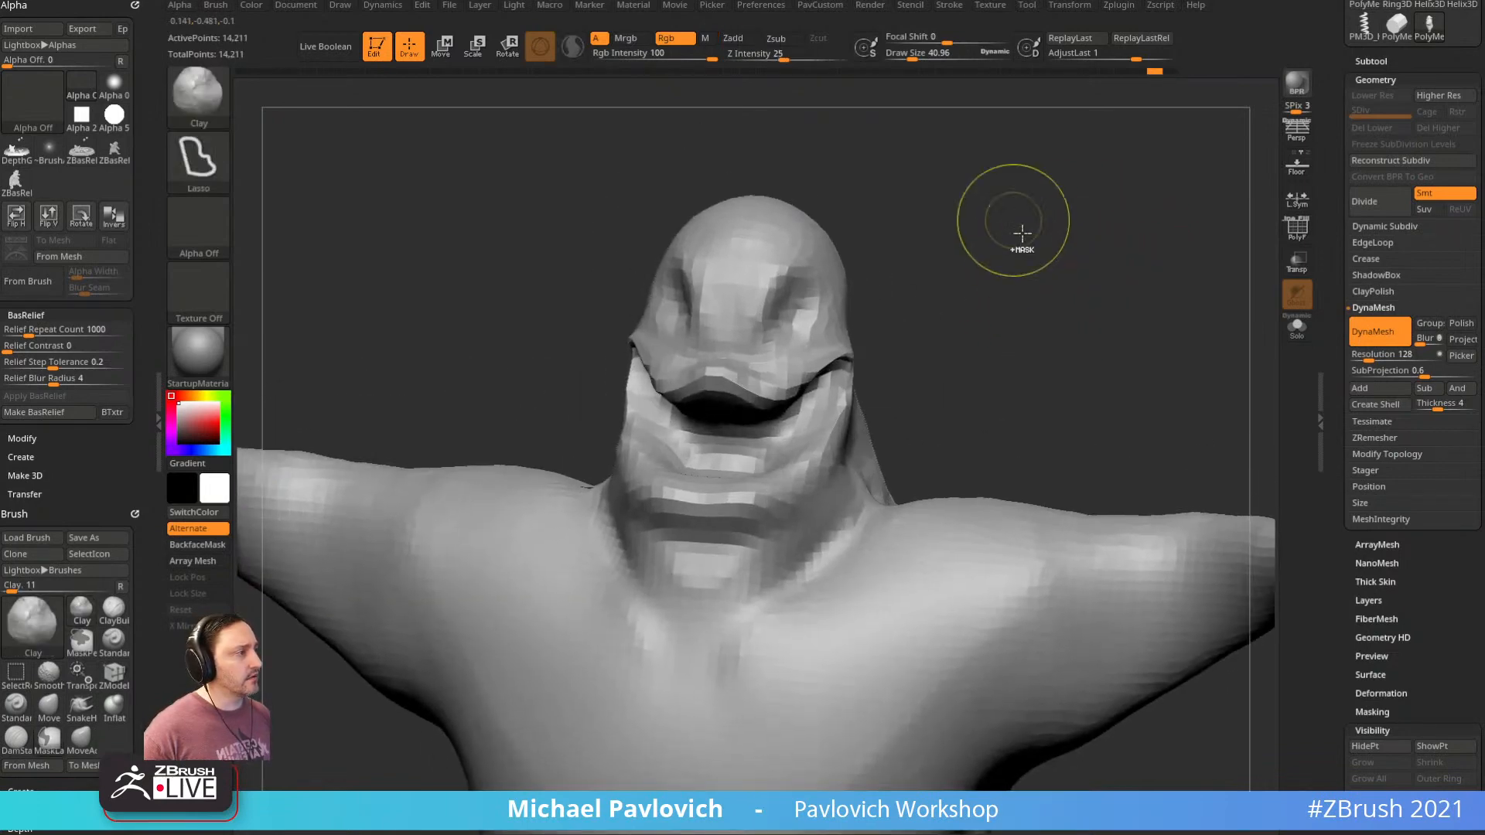
Turn on PolyFrame to inspect the wireframe of a remesh at resolution 128, and undo that remesh
{"action": "left_click_drag", "start_coordinate": [1022, 235], "coordinate": [1191, 309], "text": "ctrl"}
{"action": "left_click", "coordinate": [1297, 230]}
{"action": "right_click_drag", "start_coordinate": [1094, 301], "coordinate": [1145, 348]}
{"action": "right_click_drag", "start_coordinate": [1145, 348], "coordinate": [988, 312]}
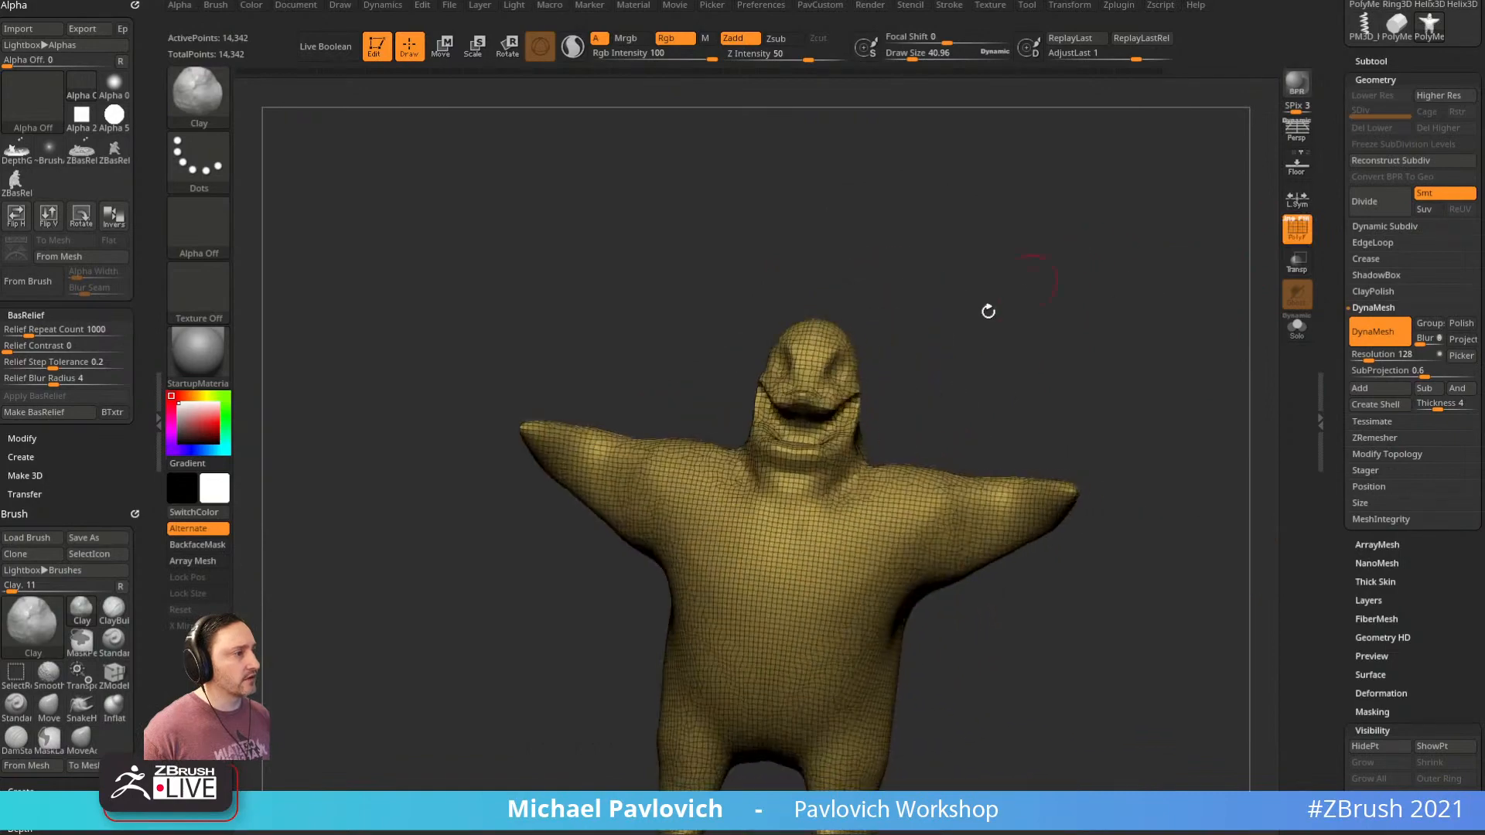
{"action": "right_click_drag", "start_coordinate": [1098, 314], "coordinate": [1061, 342], "text": "alt"}
{"action": "key", "text": "ctrl+z"}
{"action": "right_click_drag", "start_coordinate": [1014, 275], "coordinate": [1034, 366], "text": "alt"}
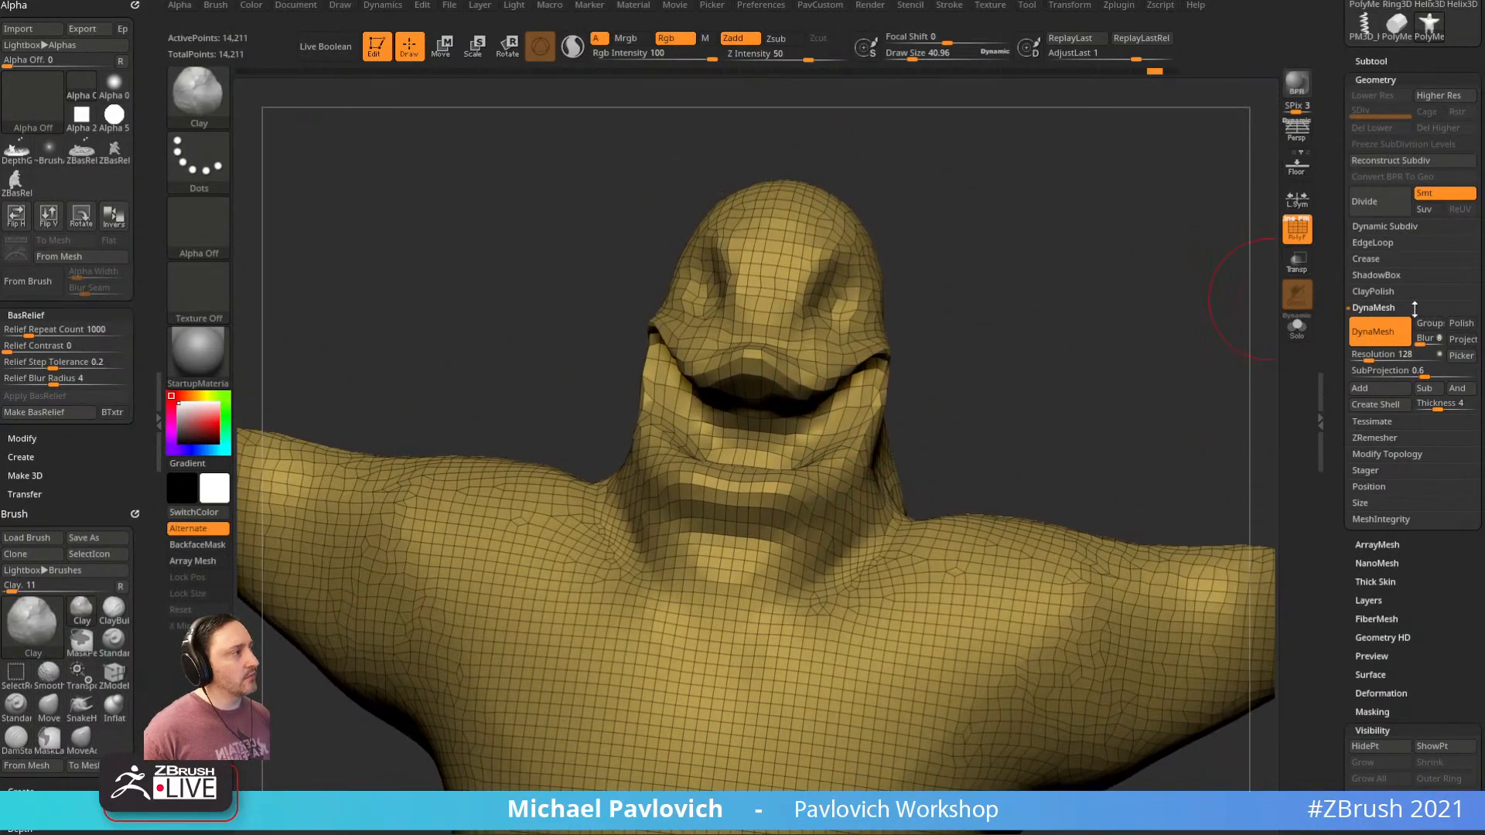
Set the DynaMesh resolution to 160 and remesh the character
{"action": "left_click", "coordinate": [1370, 362]}
{"action": "type", "text": "160"}
{"action": "key", "text": "Return"}
{"action": "left_click_drag", "start_coordinate": [1035, 285], "coordinate": [1140, 393], "text": "ctrl"}
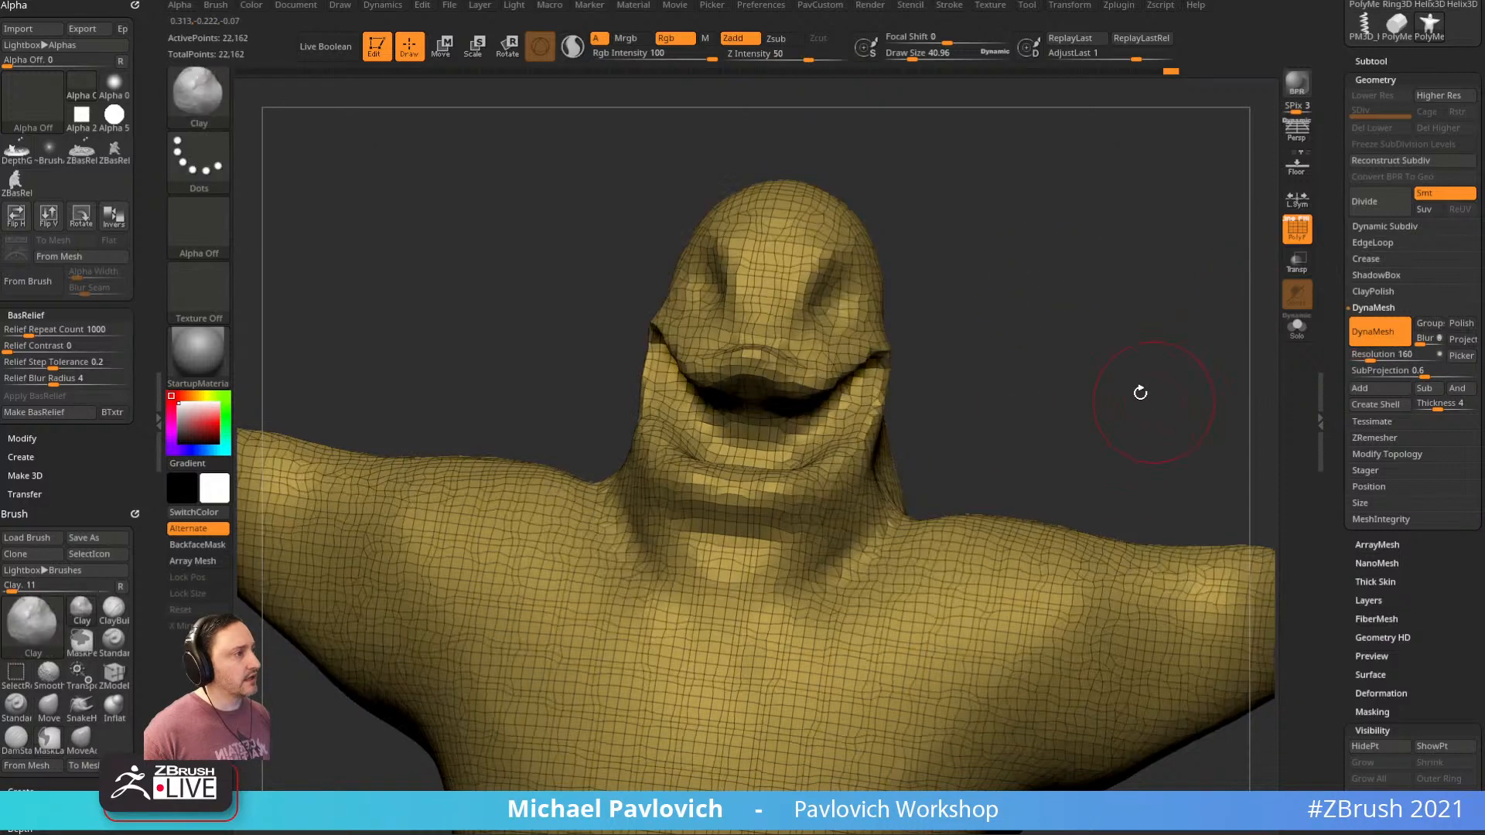
Replace the last remesh with a DynaMesh at resolution 192 and hide the PolyFrame wireframe
{"action": "key", "text": "ctrl+z"}
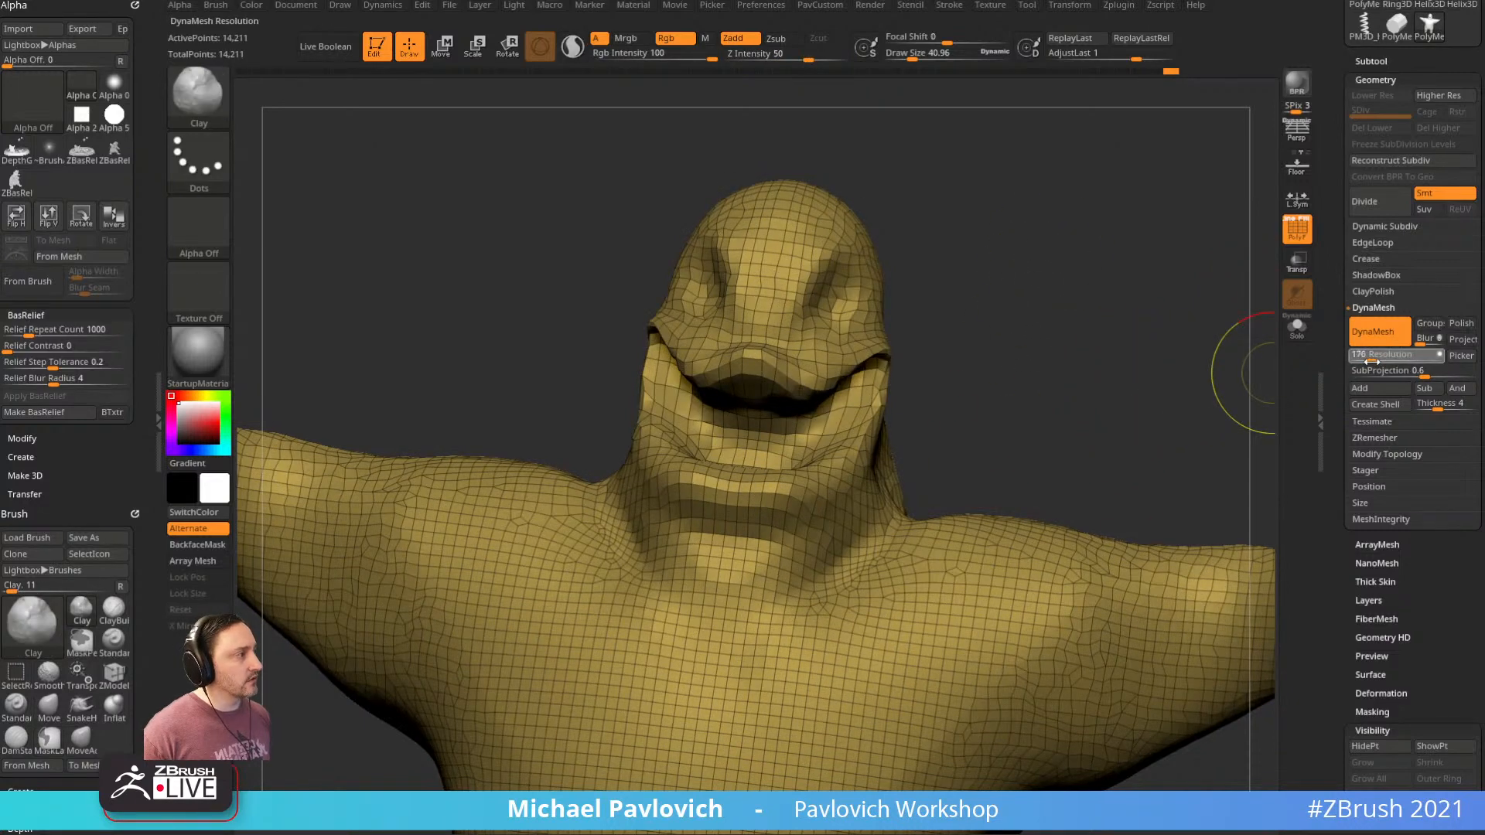
{"action": "left_click_drag", "start_coordinate": [1372, 361], "coordinate": [1373, 362]}
{"action": "left_click_drag", "start_coordinate": [1010, 218], "coordinate": [1021, 367], "text": "ctrl"}
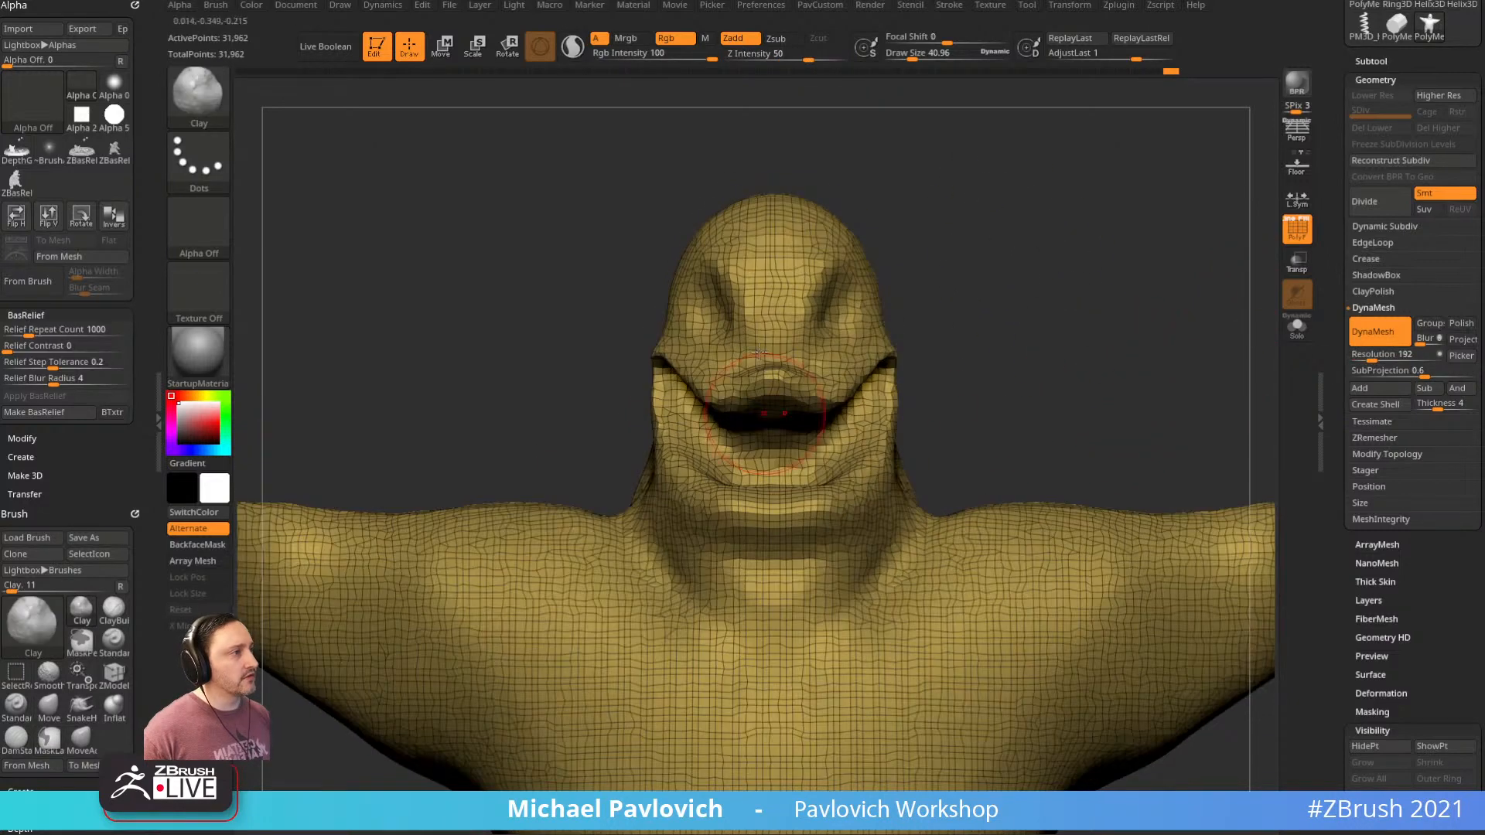
{"action": "mouse_move", "coordinate": [1075, 283]}
{"action": "left_mouse_down"}
{"action": "mouse_move", "coordinate": [1078, 309]}
{"action": "mouse_move", "coordinate": [1114, 322]}
{"action": "mouse_move", "coordinate": [1149, 308]}
{"action": "left_mouse_up"}
{"action": "left_click", "coordinate": [1295, 239]}
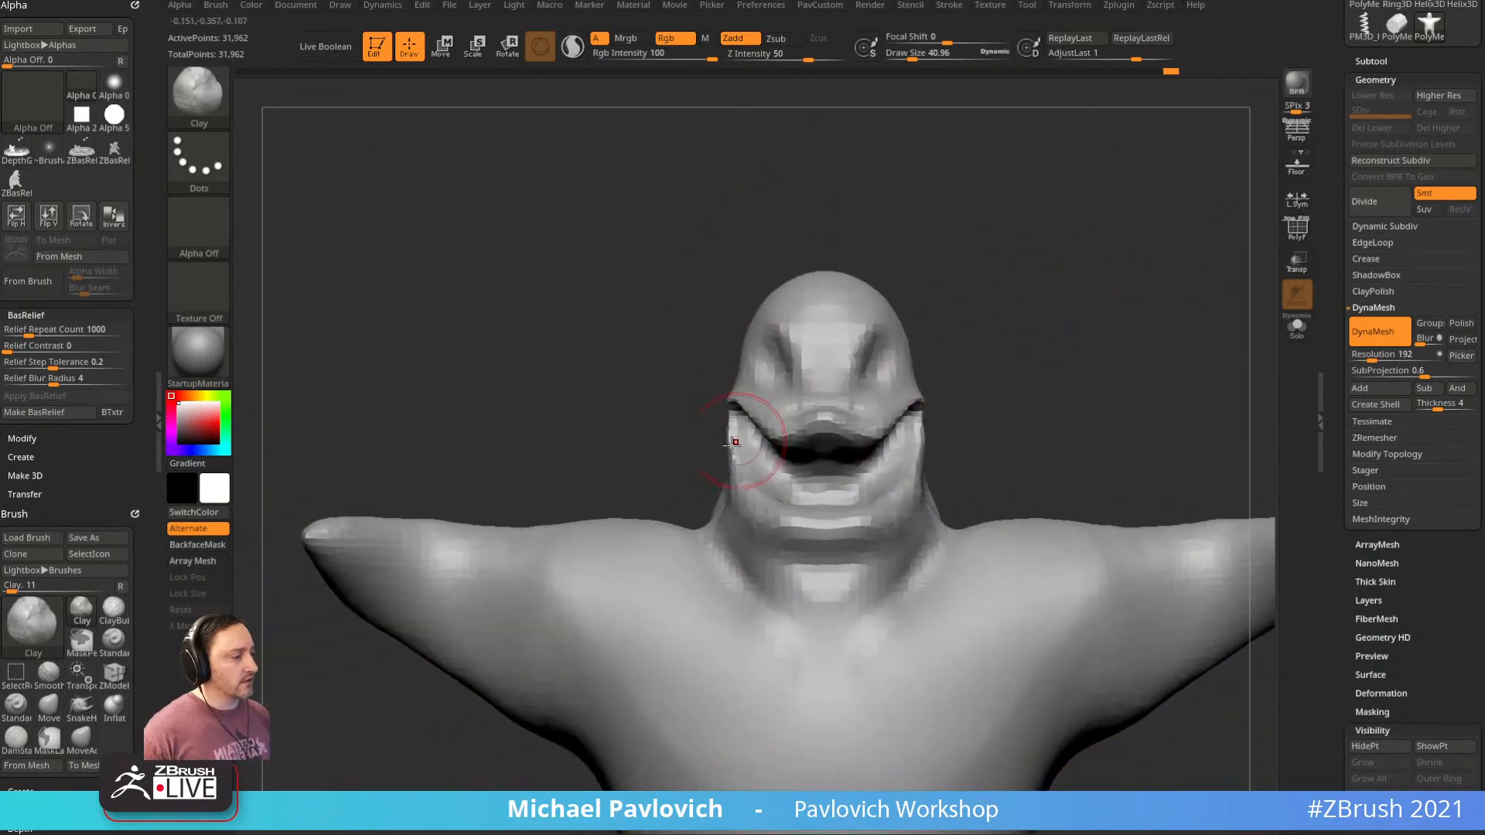
Pull the corners of the mouth outward with the Move brush at a draw size of about 46
{"action": "key", "text": "bracketright"}
{"action": "key", "text": "b"}
{"action": "key", "text": "m"}
{"action": "key", "text": "v"}
{"action": "left_click_drag", "start_coordinate": [721, 421], "coordinate": [732, 431]}
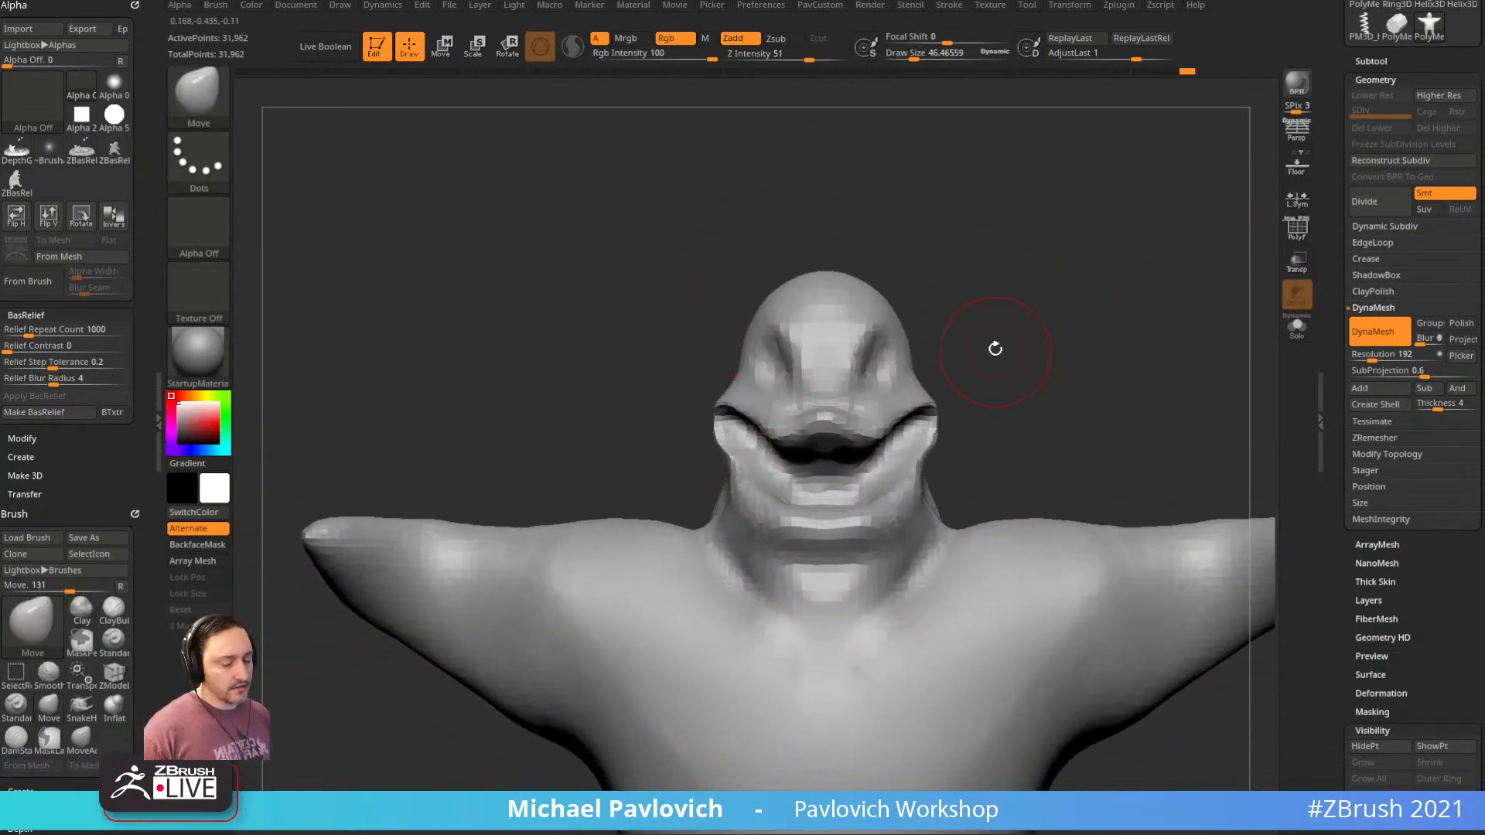
{"action": "key", "text": "b"}
{"action": "key", "text": "i"}
{"action": "key", "text": "n"}
{"action": "left_click_drag", "start_coordinate": [1032, 333], "coordinate": [846, 429]}
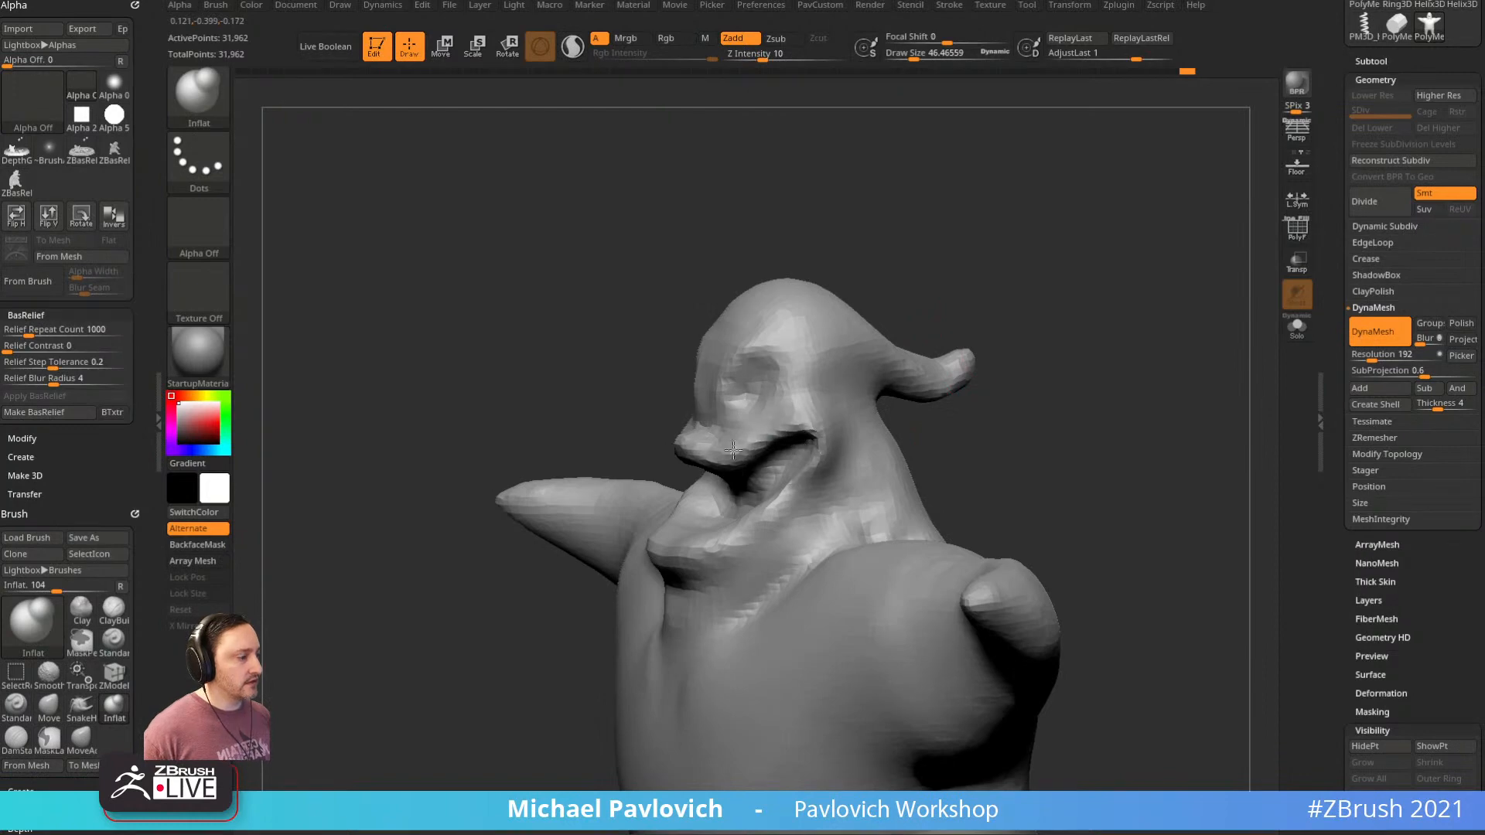
{"action": "left_click_drag", "start_coordinate": [959, 306], "coordinate": [1054, 330]}
{"action": "right_click_drag", "start_coordinate": [754, 536], "coordinate": [781, 496], "text": "alt"}
Build up folds along the jaw and the side of the neck with the Standard brush at a draw size of about 22
{"action": "key", "text": "b"}
{"action": "key", "text": "s"}
{"action": "key", "text": "t"}
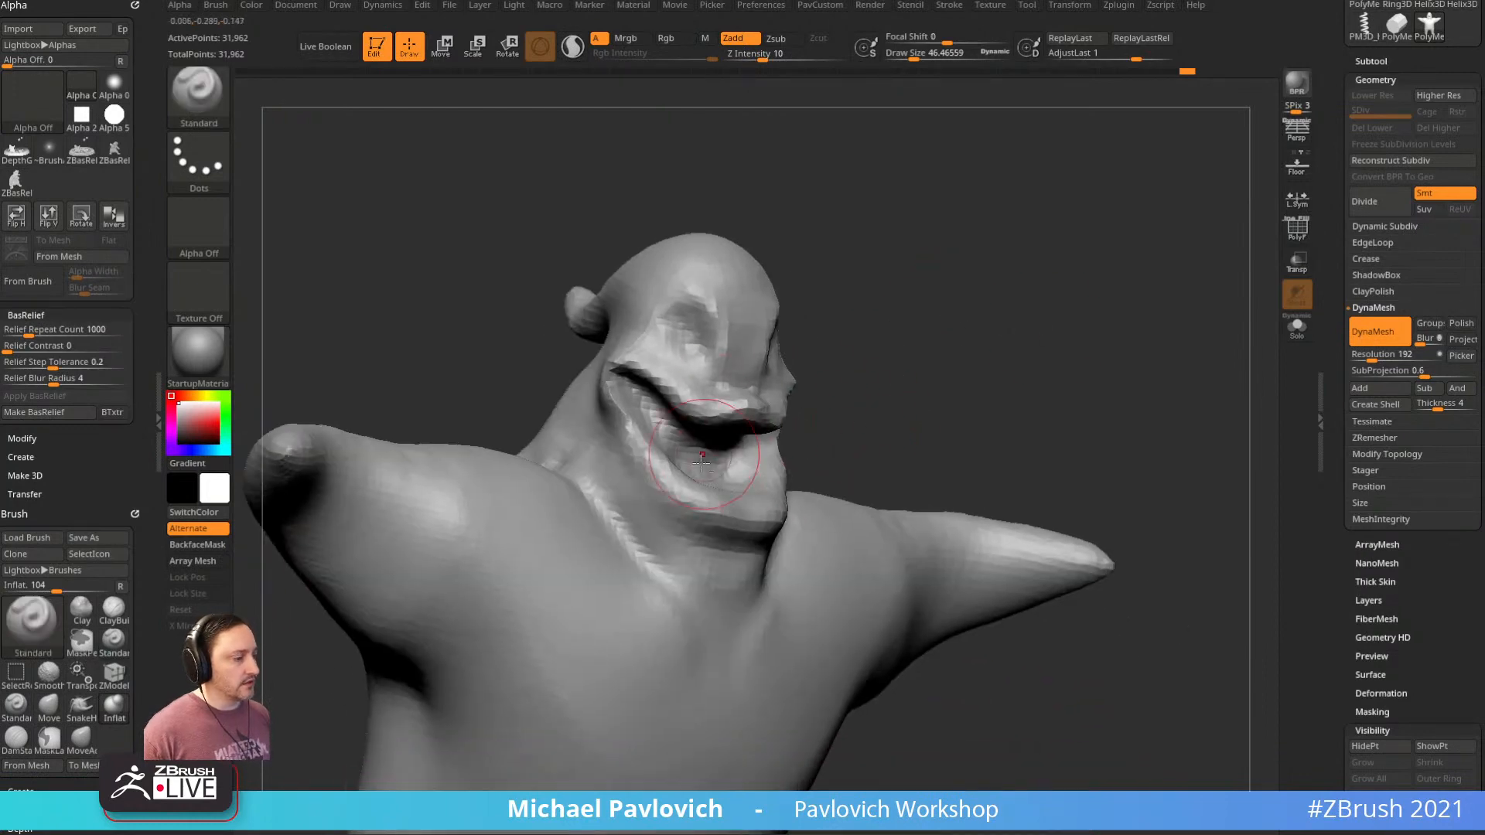
{"action": "key", "text": "s"}
{"action": "mouse_move", "coordinate": [704, 480]}
{"action": "left_mouse_down"}
{"action": "mouse_move", "coordinate": [690, 479]}
{"action": "mouse_move", "coordinate": [697, 533]}
{"action": "mouse_move", "coordinate": [747, 555]}
{"action": "left_mouse_up"}
{"action": "mouse_move", "coordinate": [886, 424]}
{"action": "left_mouse_down", "text": "alt"}
{"action": "mouse_move", "coordinate": [885, 395]}
{"action": "mouse_move", "coordinate": [834, 394]}
{"action": "left_mouse_up", "text": "alt"}
{"action": "mouse_move", "coordinate": [610, 430]}
{"action": "left_mouse_down"}
{"action": "mouse_move", "coordinate": [625, 490]}
{"action": "mouse_move", "coordinate": [670, 539]}
{"action": "left_mouse_up"}
{"action": "left_click_drag", "start_coordinate": [614, 438], "coordinate": [644, 504]}
{"action": "left_click_drag", "start_coordinate": [875, 371], "coordinate": [877, 338], "text": "alt"}
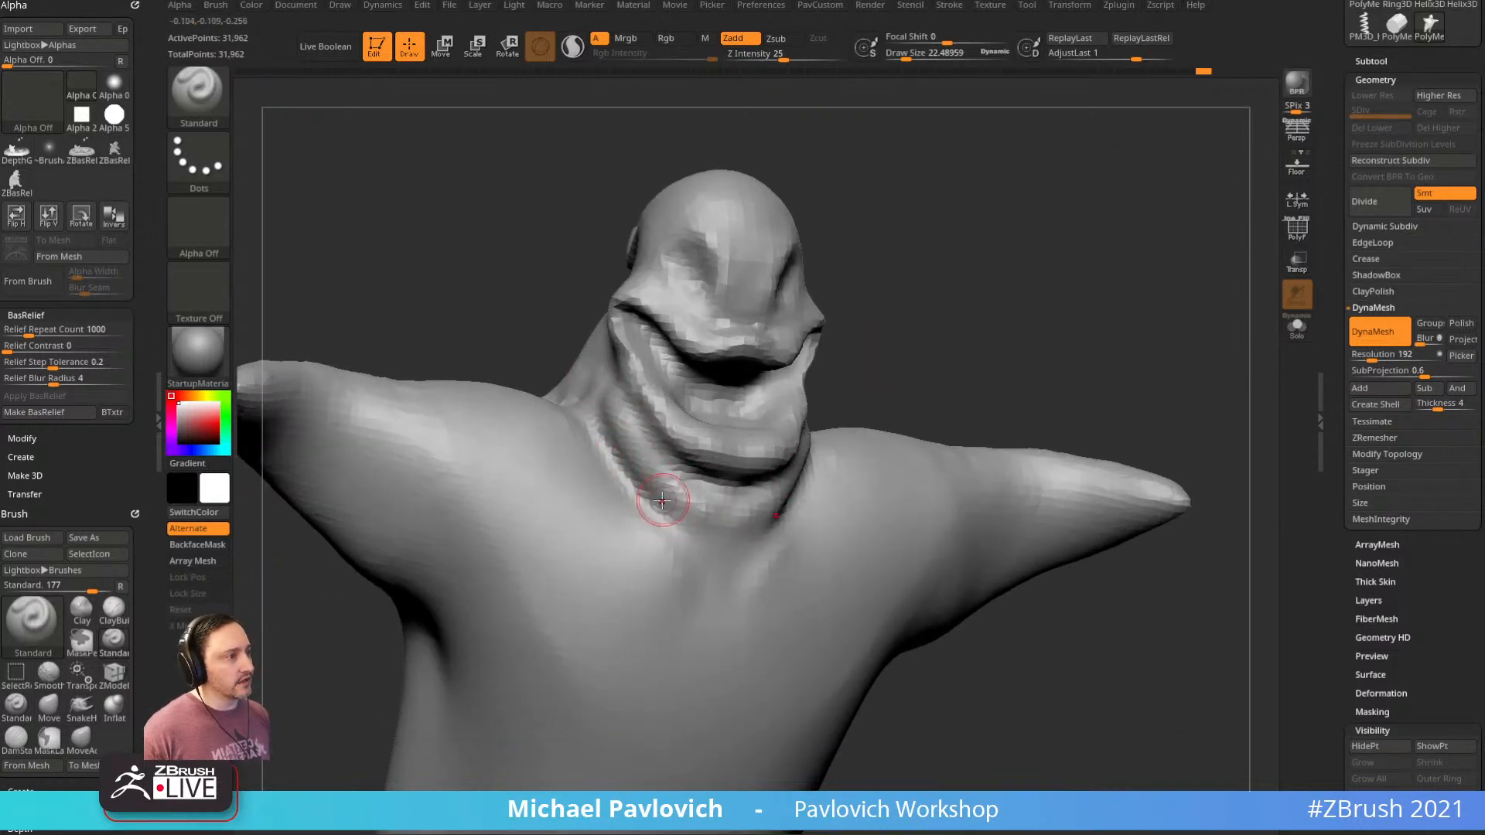
Add tendon ridges running from the neck onto the upper chest with the Standard brush at a draw size of about 29, and smooth them
{"action": "left_click_drag", "start_coordinate": [961, 361], "coordinate": [752, 521]}
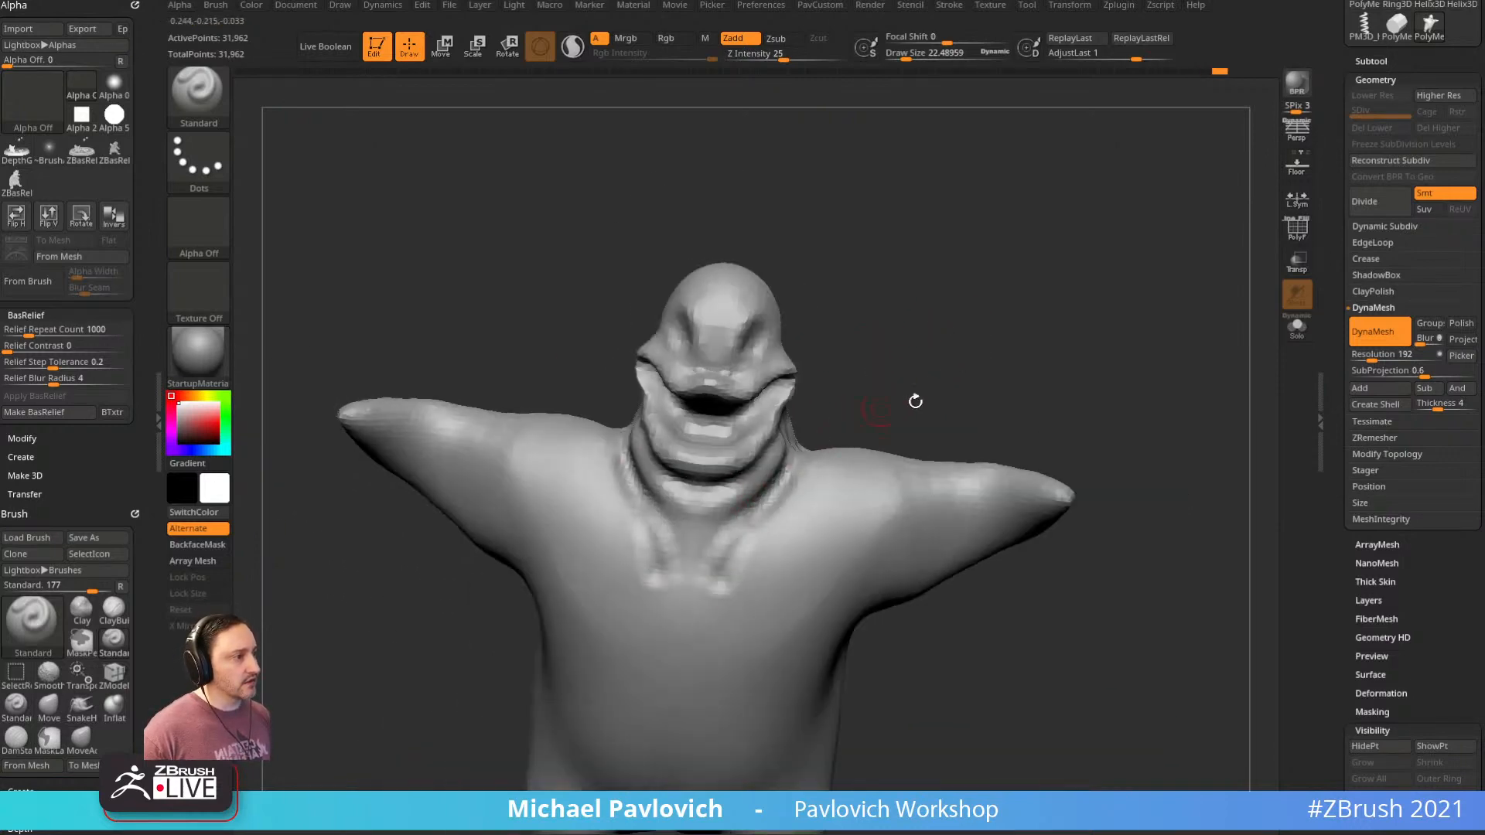
{"action": "left_click_drag", "start_coordinate": [915, 404], "coordinate": [882, 441]}
{"action": "key", "text": "s"}
{"action": "mouse_move", "coordinate": [621, 489]}
{"action": "left_mouse_down"}
{"action": "mouse_move", "coordinate": [657, 570]}
{"action": "mouse_move", "coordinate": [655, 546]}
{"action": "left_mouse_up"}
{"action": "left_click_drag", "start_coordinate": [851, 455], "coordinate": [829, 464]}
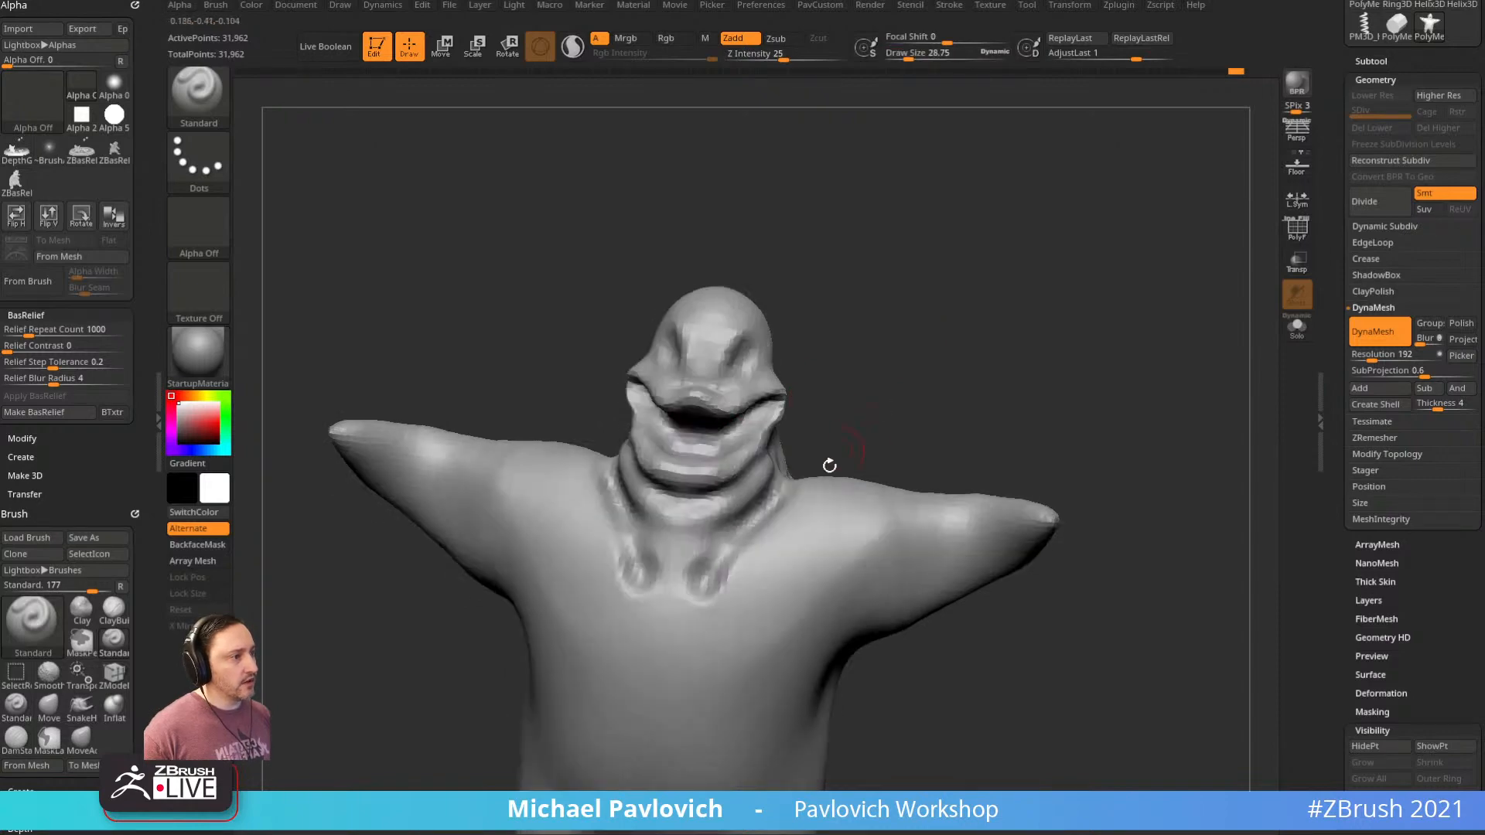
{"action": "mouse_move", "coordinate": [727, 526]}
{"action": "left_mouse_down", "text": "shift"}
{"action": "mouse_move", "coordinate": [714, 576]}
{"action": "mouse_move", "coordinate": [716, 553]}
{"action": "left_mouse_up", "text": "shift"}
{"action": "mouse_move", "coordinate": [867, 403]}
{"action": "left_mouse_down"}
{"action": "mouse_move", "coordinate": [918, 341]}
{"action": "mouse_move", "coordinate": [898, 317]}
{"action": "left_mouse_up"}
Try the ClothTwister brush on the shoulder and chest at draw sizes of about 126 and 200, undoing the strokes
{"action": "key", "text": "b"}
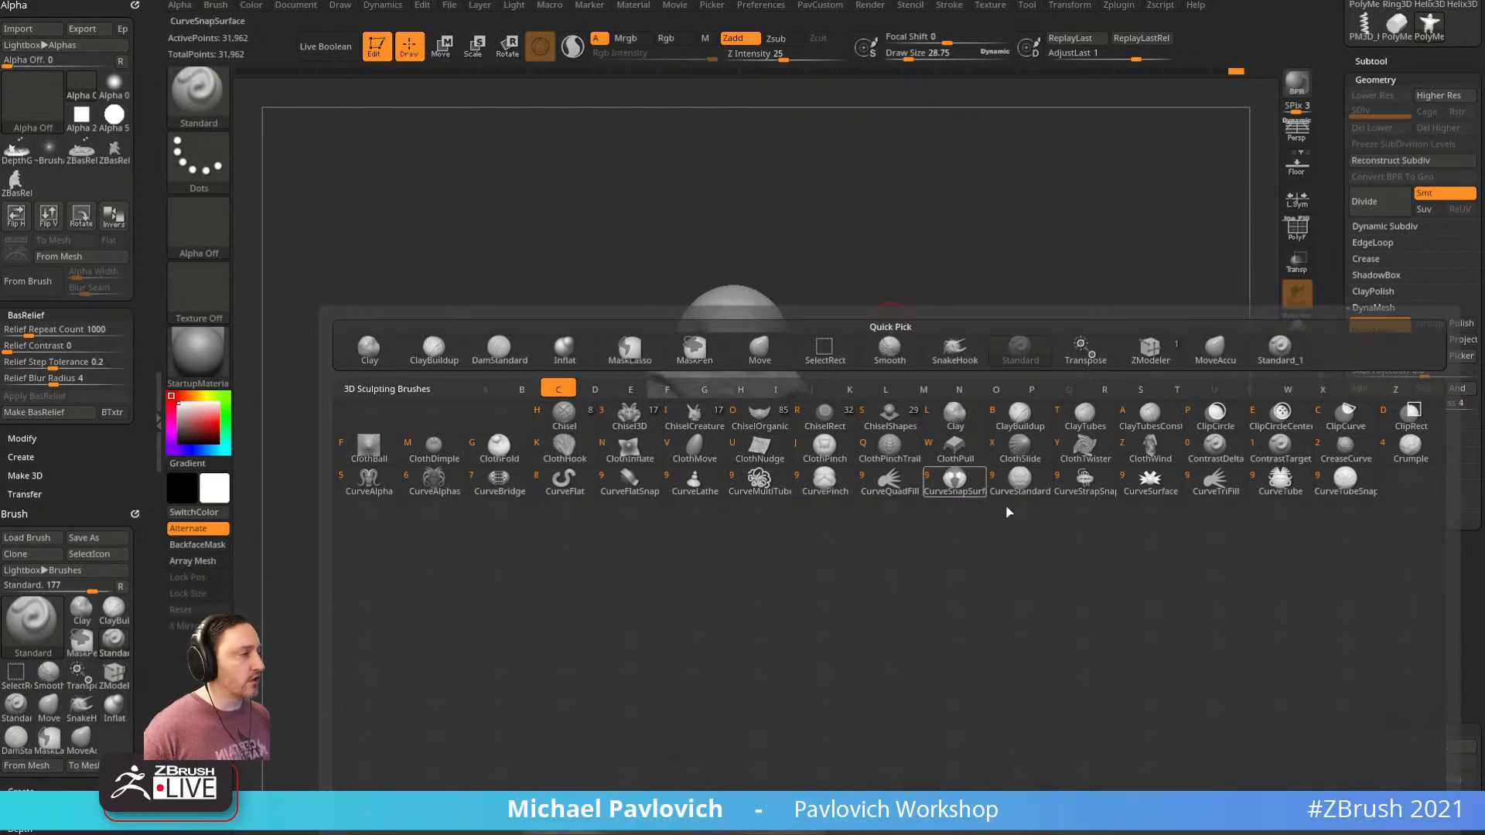
{"action": "left_click", "coordinate": [1087, 451]}
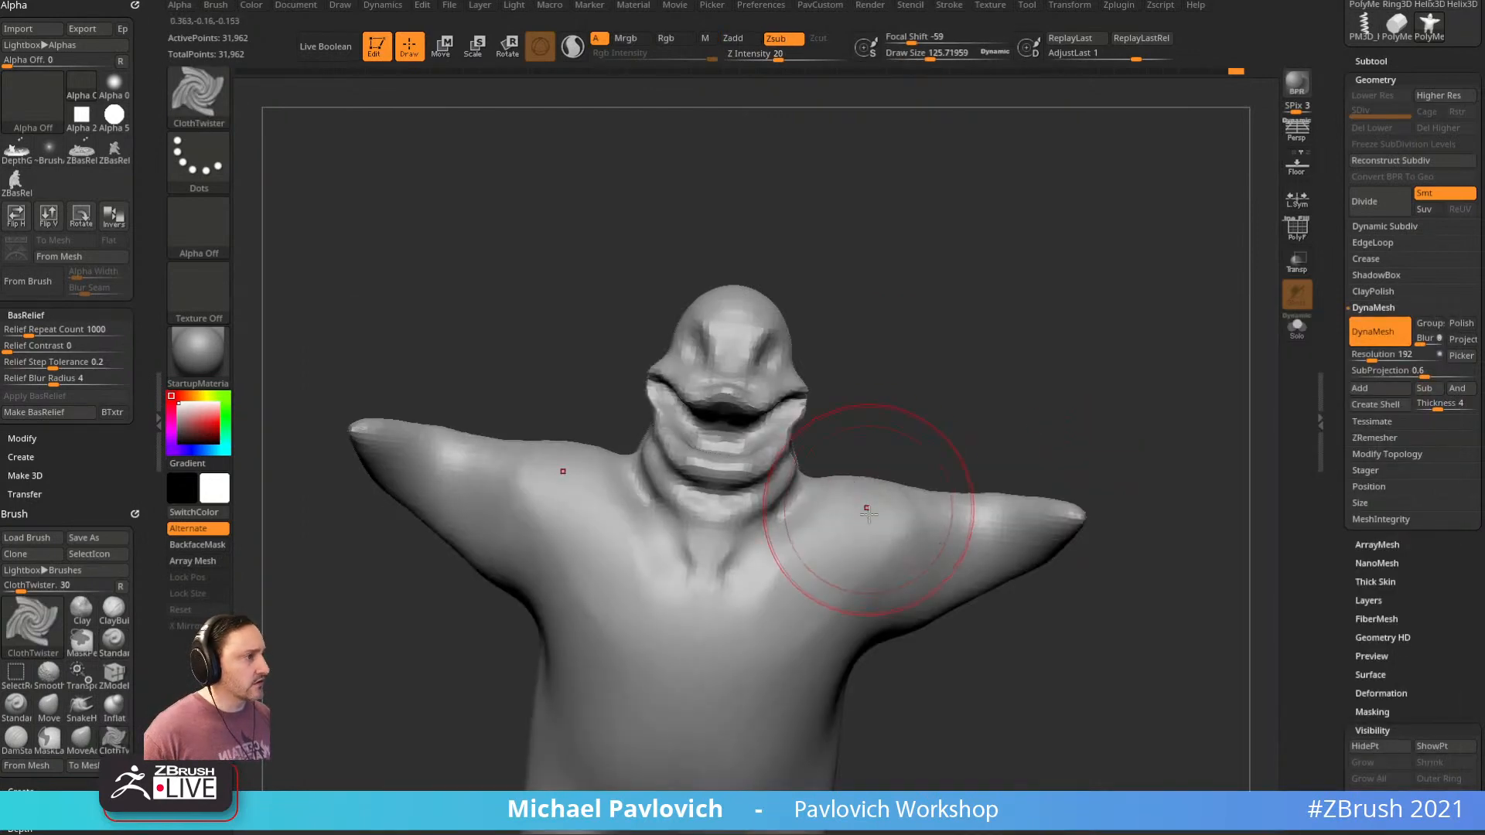
{"action": "mouse_move", "coordinate": [872, 495]}
{"action": "left_mouse_down"}
{"action": "mouse_move", "coordinate": [856, 573]}
{"action": "mouse_move", "coordinate": [938, 477]}
{"action": "left_mouse_up"}
{"action": "key", "text": "ctrl+z"}
{"action": "key", "text": "ctrl+z"}
{"action": "key", "text": "bracketright"}
{"action": "key", "text": "bracketright"}
{"action": "left_click_drag", "start_coordinate": [1060, 457], "coordinate": [998, 464]}
{"action": "key", "text": "ctrl+z"}
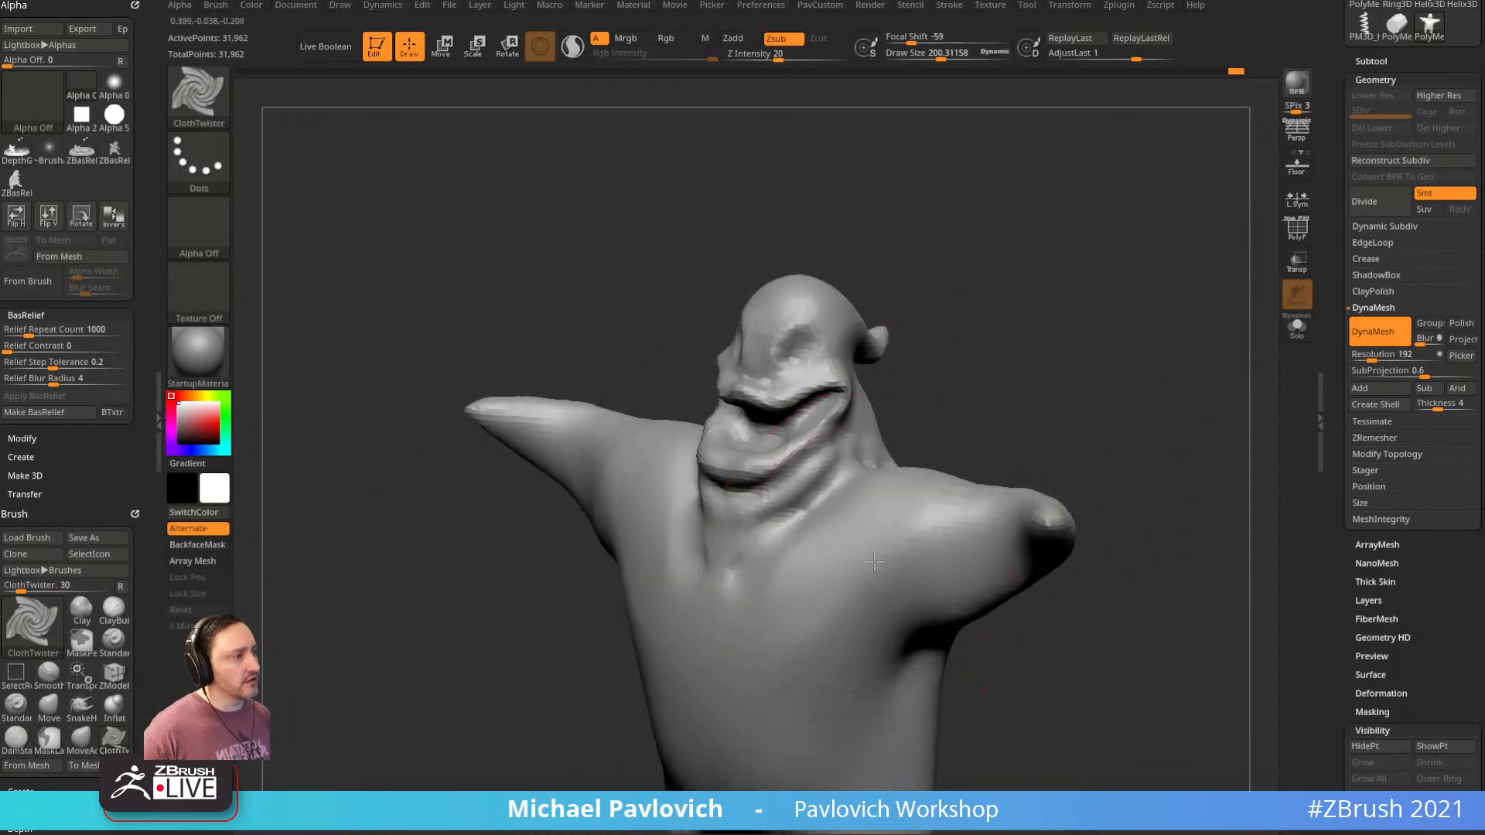
{"action": "left_click_drag", "start_coordinate": [868, 546], "coordinate": [928, 503]}
{"action": "mouse_move", "coordinate": [1024, 436]}
{"action": "left_mouse_down"}
{"action": "mouse_move", "coordinate": [1072, 428]}
{"action": "mouse_move", "coordinate": [985, 397]}
{"action": "mouse_move", "coordinate": [987, 338]}
{"action": "mouse_move", "coordinate": [1036, 342]}
{"action": "mouse_move", "coordinate": [1055, 259]}
{"action": "mouse_move", "coordinate": [1075, 263]}
{"action": "left_mouse_up"}
{"action": "key", "text": "ctrl+z"}
Carve a crease where the neck meets the shoulder with the DamStandard brush
{"action": "key", "text": "b"}
{"action": "key", "text": "d"}
{"action": "key", "text": "s"}
{"action": "mouse_move", "coordinate": [889, 340]}
{"action": "left_mouse_down"}
{"action": "mouse_move", "coordinate": [941, 309]}
{"action": "mouse_move", "coordinate": [799, 499]}
{"action": "mouse_move", "coordinate": [1014, 305]}
{"action": "mouse_move", "coordinate": [962, 332]}
{"action": "mouse_move", "coordinate": [929, 329]}
{"action": "mouse_move", "coordinate": [656, 481]}
{"action": "mouse_move", "coordinate": [956, 410]}
{"action": "left_mouse_up"}
Build up the side and back of the neck above the shoulder crease with the Standard brush at a draw size of about 41
{"action": "key", "text": "b"}
{"action": "key", "text": "s"}
{"action": "key", "text": "t"}
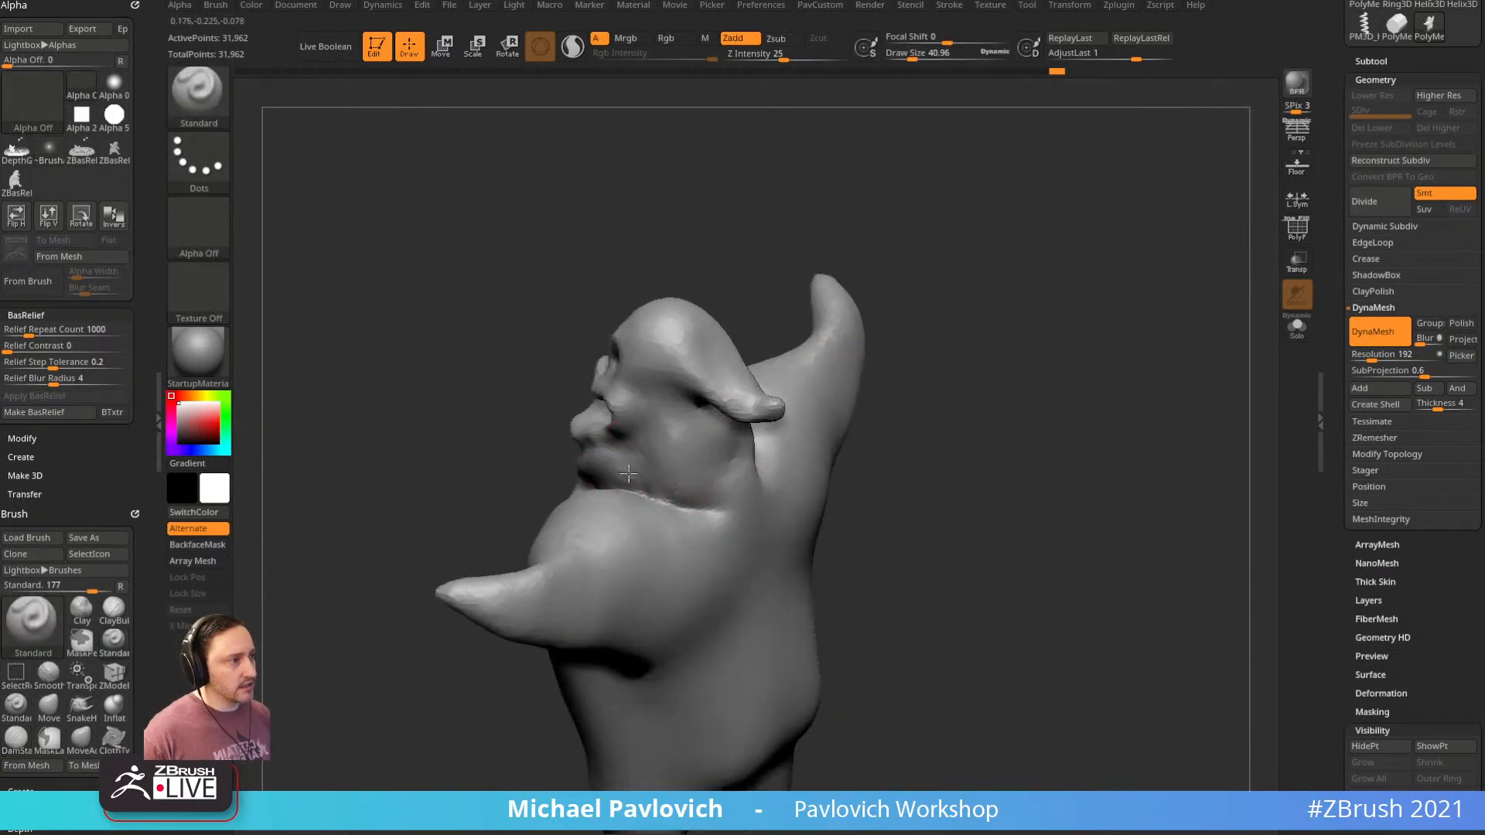
{"action": "left_click_drag", "start_coordinate": [628, 473], "coordinate": [741, 503]}
{"action": "left_click_drag", "start_coordinate": [1005, 371], "coordinate": [878, 332]}
{"action": "left_click_drag", "start_coordinate": [700, 468], "coordinate": [762, 433]}
{"action": "mouse_move", "coordinate": [840, 286]}
{"action": "left_mouse_down"}
{"action": "mouse_move", "coordinate": [889, 269]}
{"action": "mouse_move", "coordinate": [1006, 285]}
{"action": "left_mouse_up"}
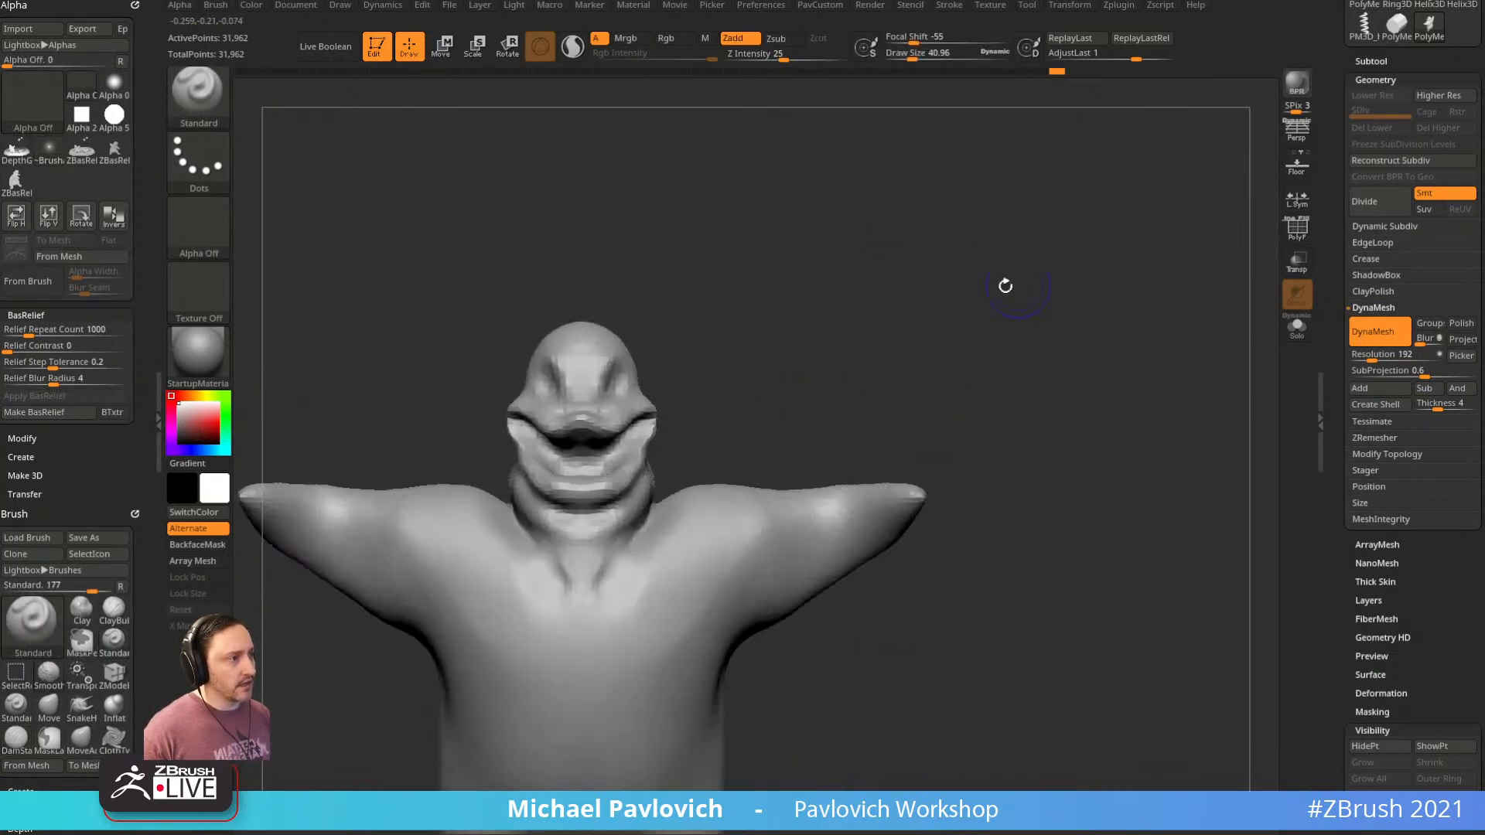
Bend the arm tips upward with the Move brush at a draw size of about 161
{"action": "right_click_drag", "start_coordinate": [703, 534], "coordinate": [774, 398], "text": "alt"}
{"action": "left_click_drag", "start_coordinate": [1108, 308], "coordinate": [1106, 289], "text": "alt"}
{"action": "mouse_move", "coordinate": [1106, 289]}
{"action": "left_mouse_down"}
{"action": "mouse_move", "coordinate": [1054, 295]}
{"action": "mouse_move", "coordinate": [1081, 252]}
{"action": "mouse_move", "coordinate": [1127, 282]}
{"action": "left_mouse_up"}
{"action": "key", "text": "s"}
{"action": "left_click", "coordinate": [1026, 422]}
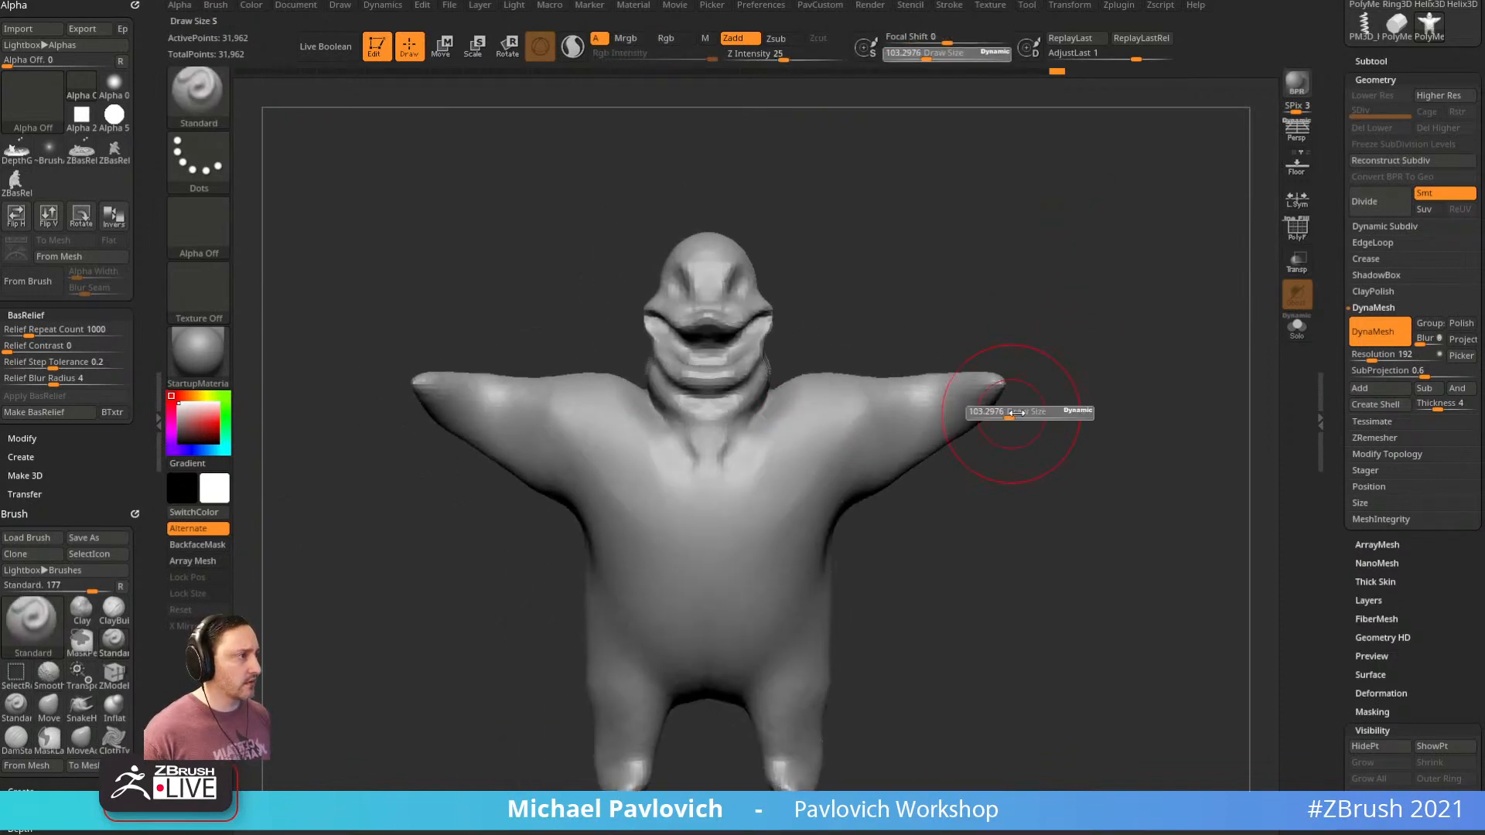
{"action": "key", "text": "b"}
{"action": "key", "text": "m"}
{"action": "key", "text": "v"}
{"action": "mouse_move", "coordinate": [997, 383]}
{"action": "left_mouse_down"}
{"action": "mouse_move", "coordinate": [998, 329]}
{"action": "mouse_move", "coordinate": [984, 328]}
{"action": "left_mouse_up"}
{"action": "mouse_move", "coordinate": [1039, 458]}
{"action": "left_mouse_down"}
{"action": "mouse_move", "coordinate": [1061, 487]}
{"action": "mouse_move", "coordinate": [916, 500]}
{"action": "mouse_move", "coordinate": [1025, 488]}
{"action": "mouse_move", "coordinate": [1062, 458]}
{"action": "left_mouse_up"}
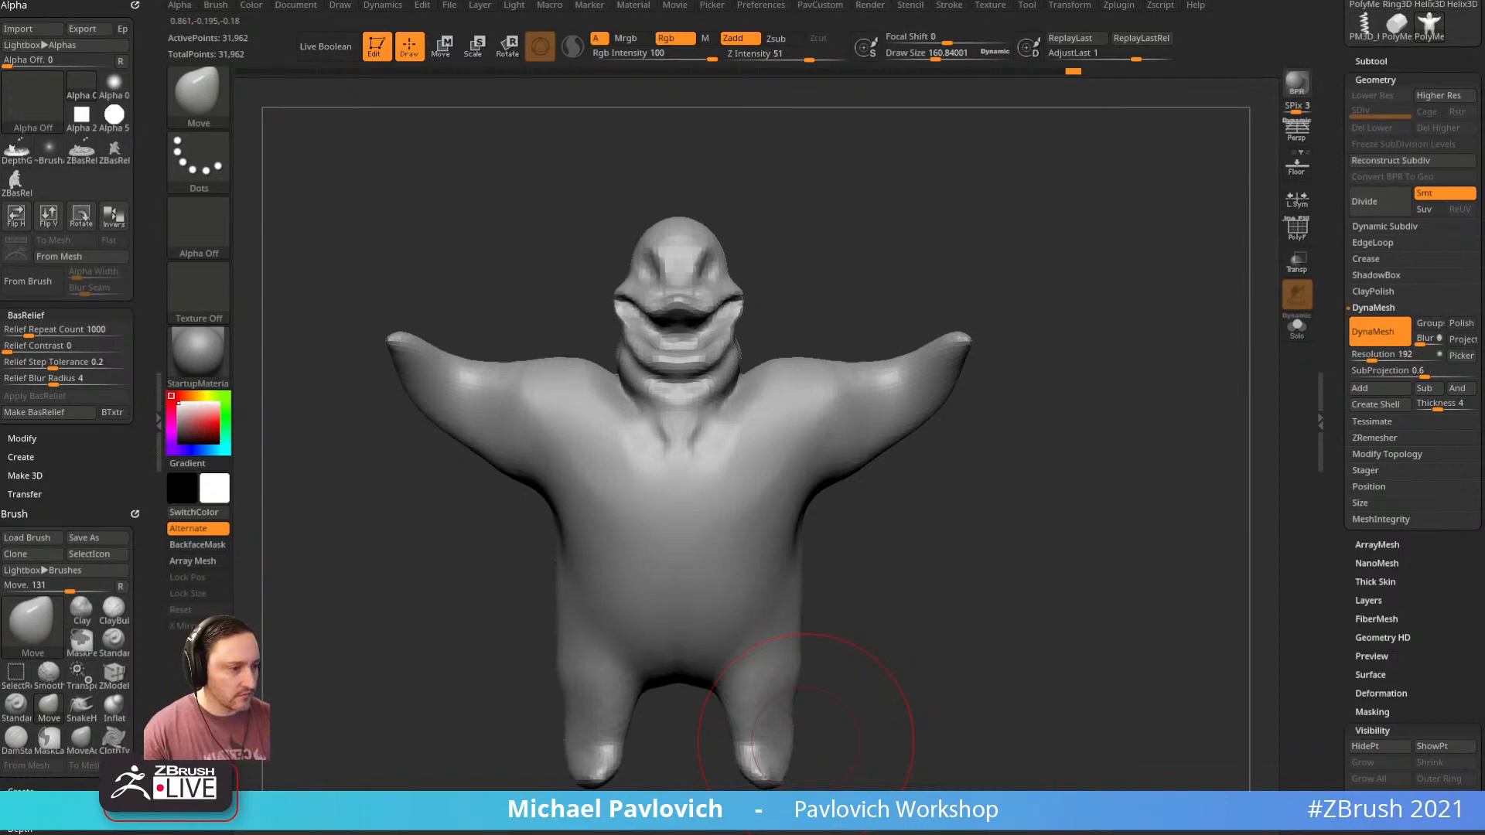
Switch to the browser, open the Wikipedia bodybuilder photo full size to study its anatomy, and return to ZBrush
{"action": "key", "text": "alt+Tab"}
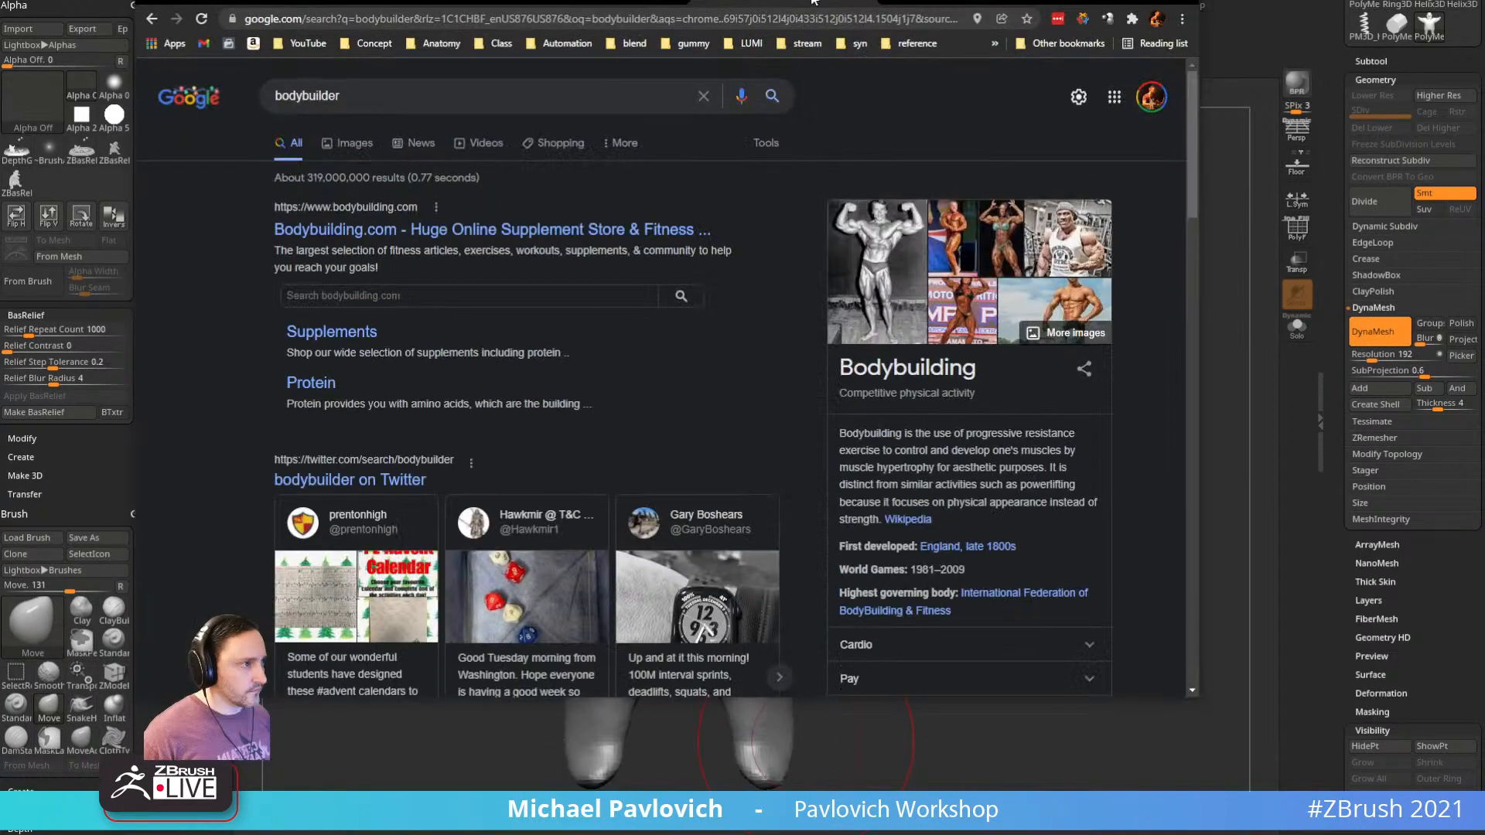
{"action": "left_click", "coordinate": [854, 331]}
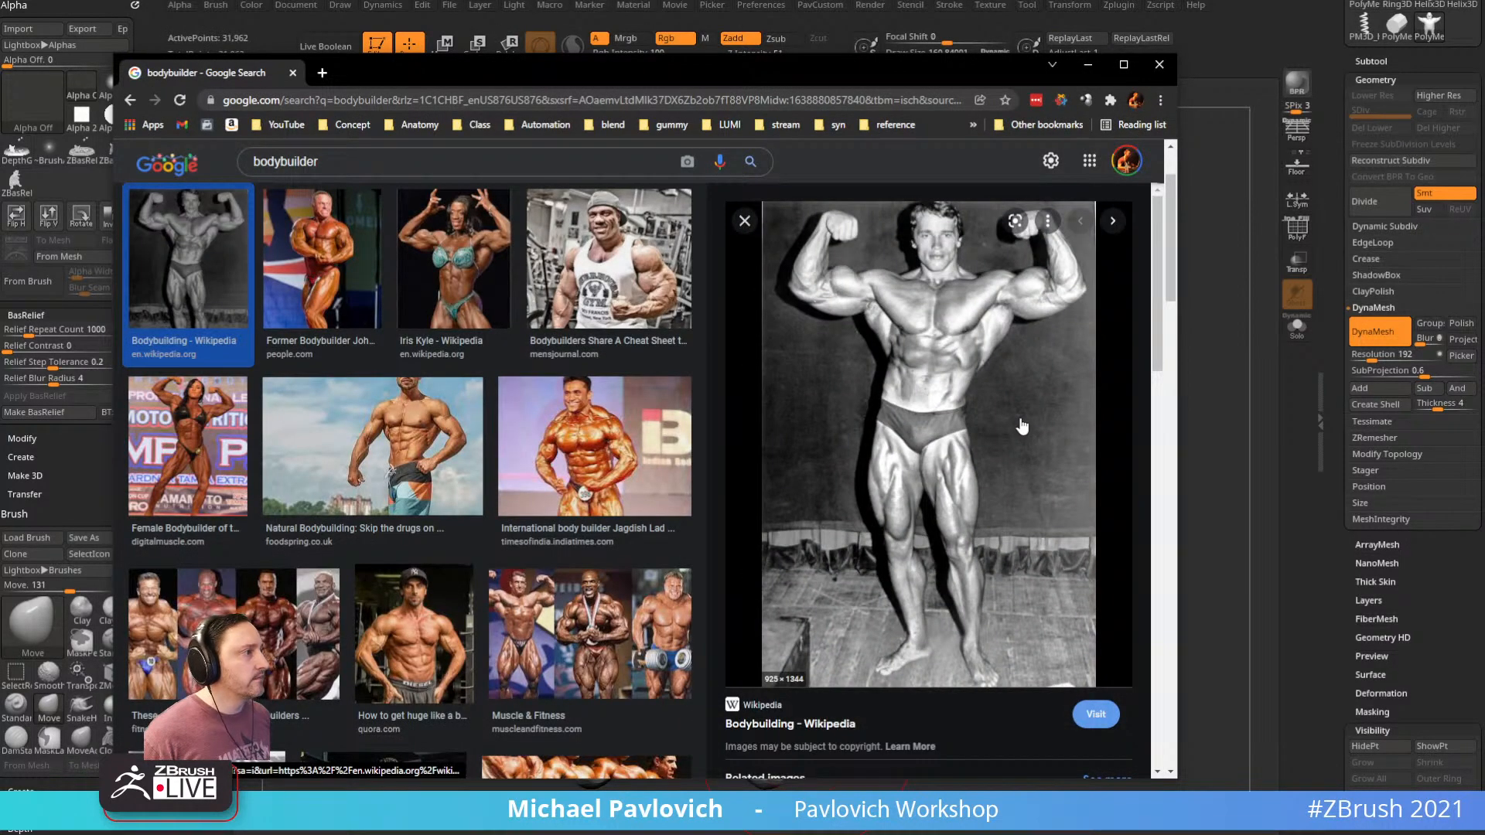
{"action": "right_click", "coordinate": [936, 497]}
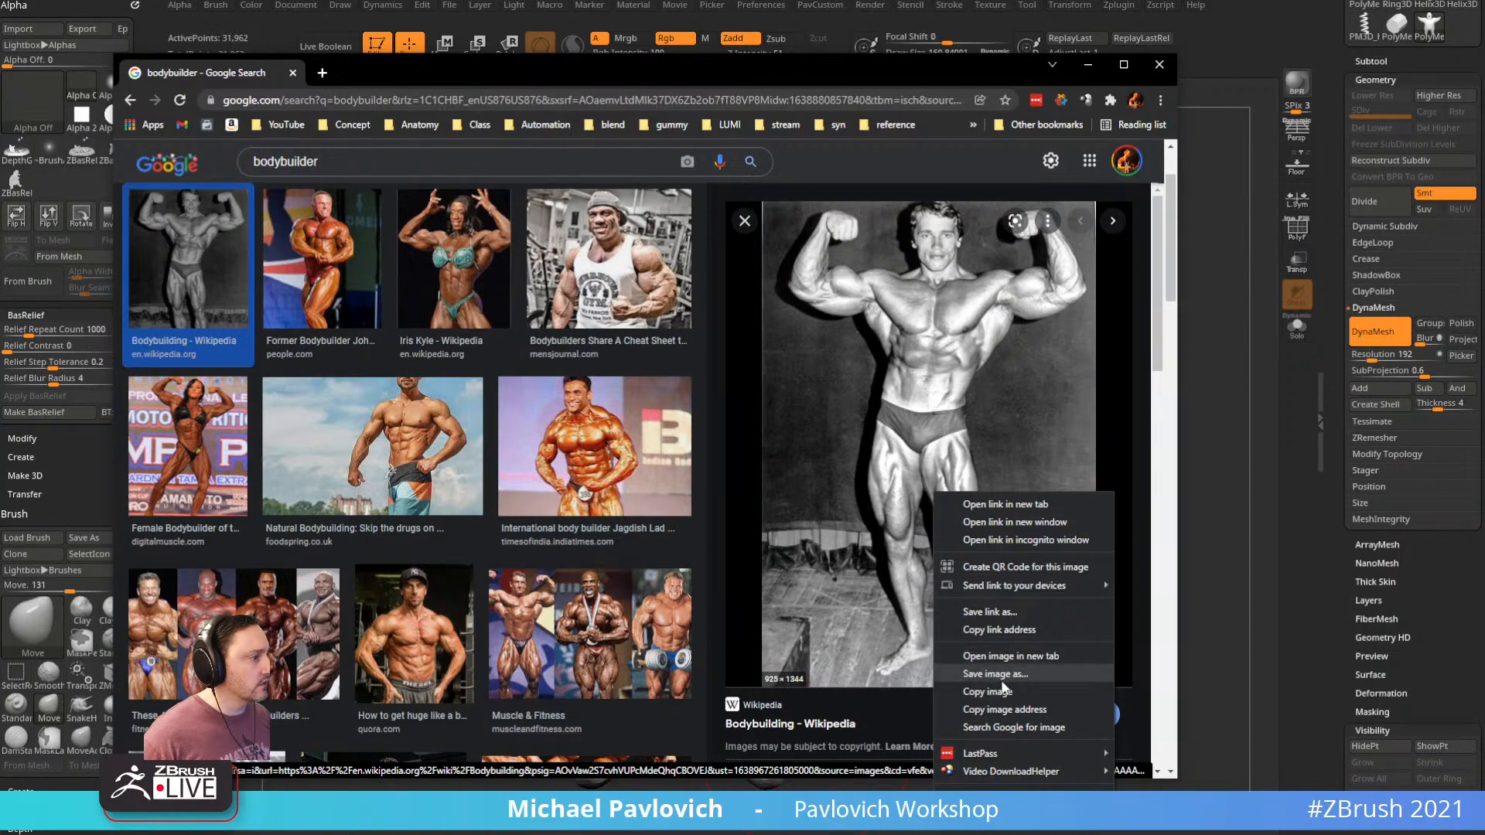
{"action": "left_click", "coordinate": [1006, 656]}
{"action": "left_click", "coordinate": [370, 73]}
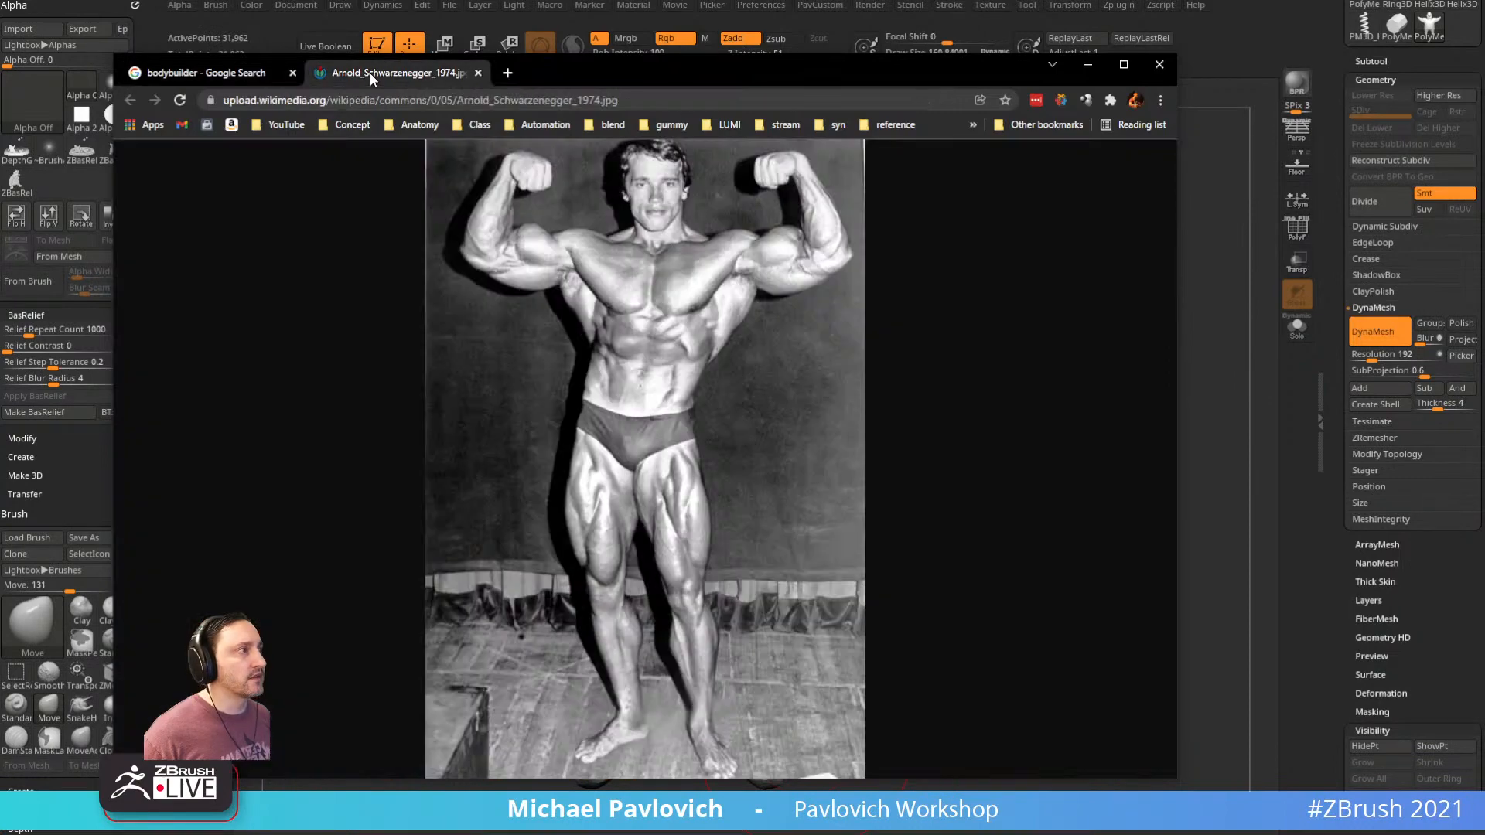
{"action": "left_click", "coordinate": [587, 384]}
{"action": "scroll", "coordinate": [810, 387], "scroll_direction": "up", "scroll_amount": 1}
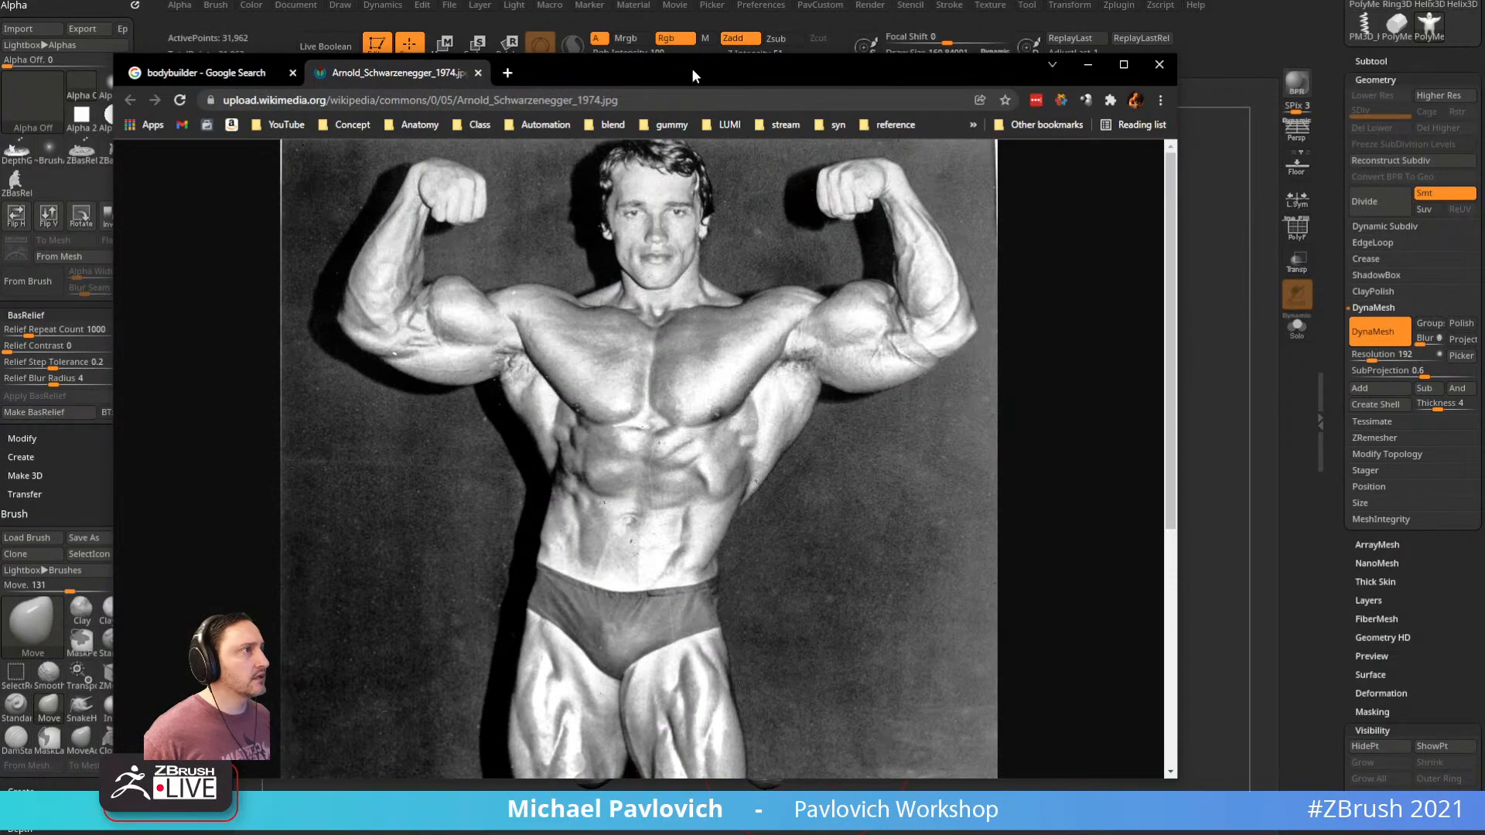
{"action": "left_click_drag", "start_coordinate": [691, 68], "coordinate": [717, 76]}
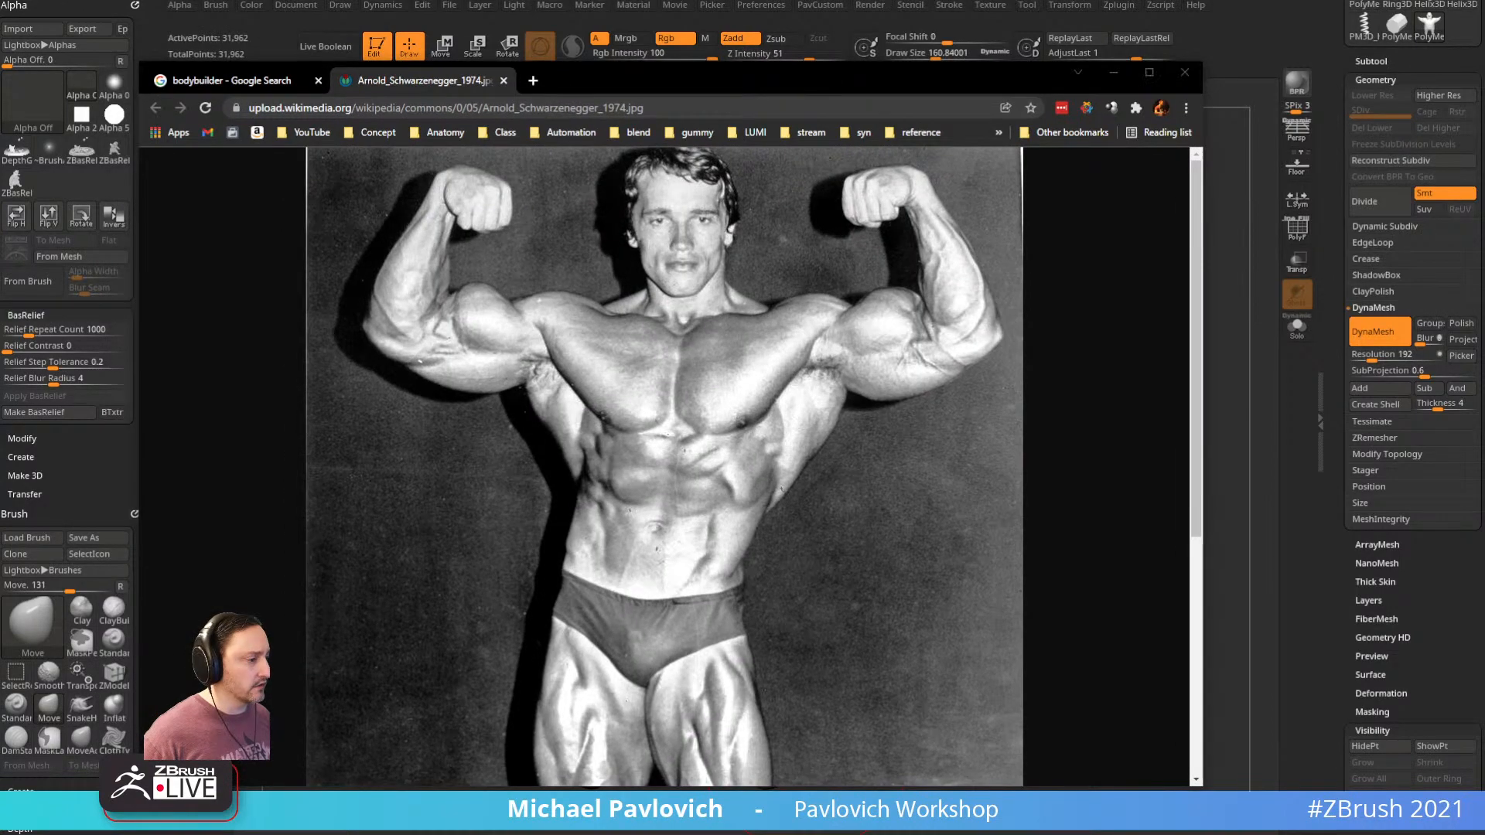
{"action": "scroll", "coordinate": [709, 430], "scroll_direction": "down", "scroll_amount": 5}
{"action": "scroll", "coordinate": [777, 356], "scroll_direction": "up", "scroll_amount": 5}
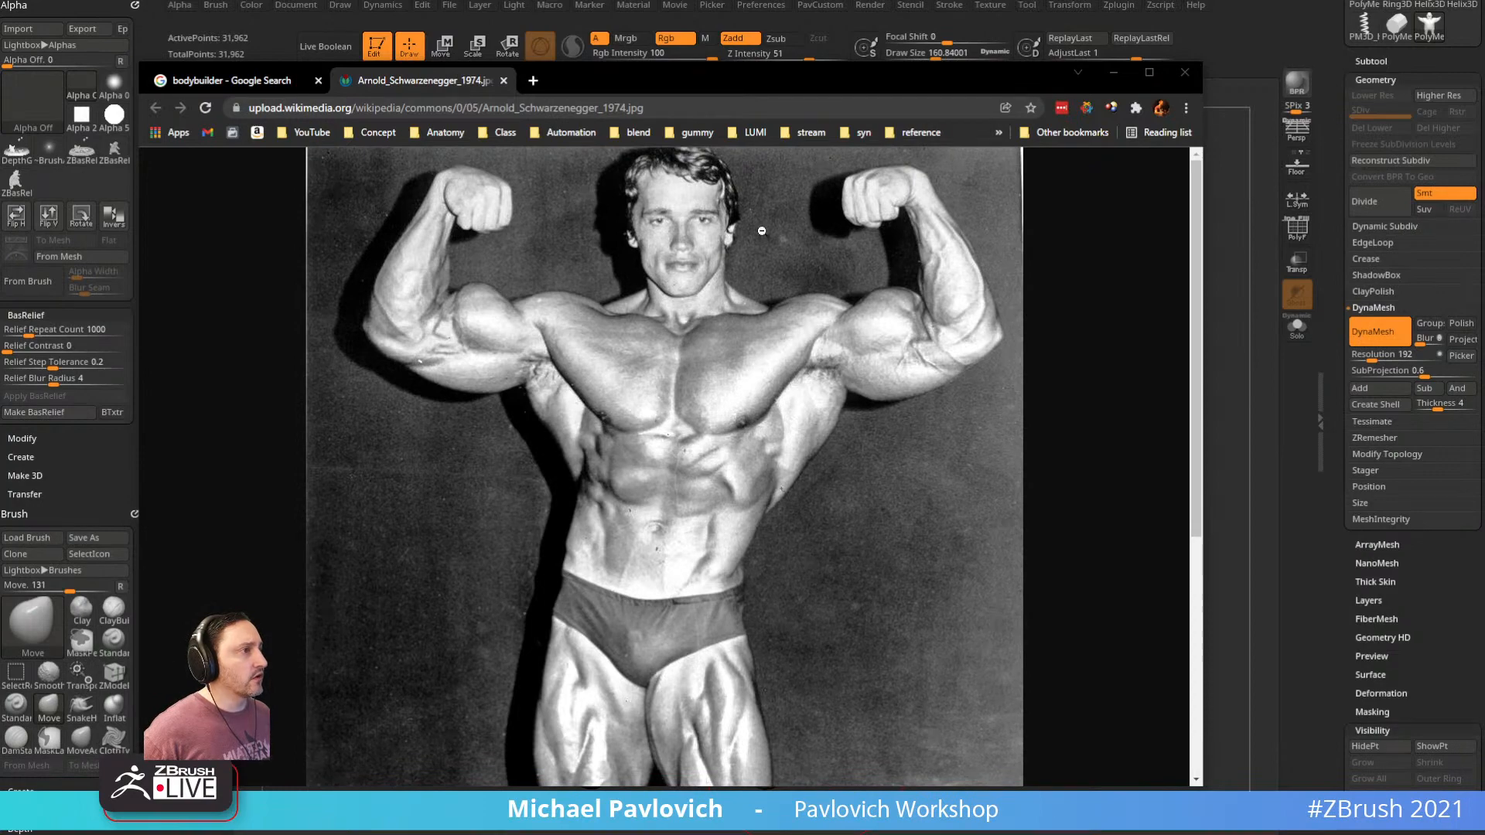
{"action": "key", "text": "alt+Tab"}
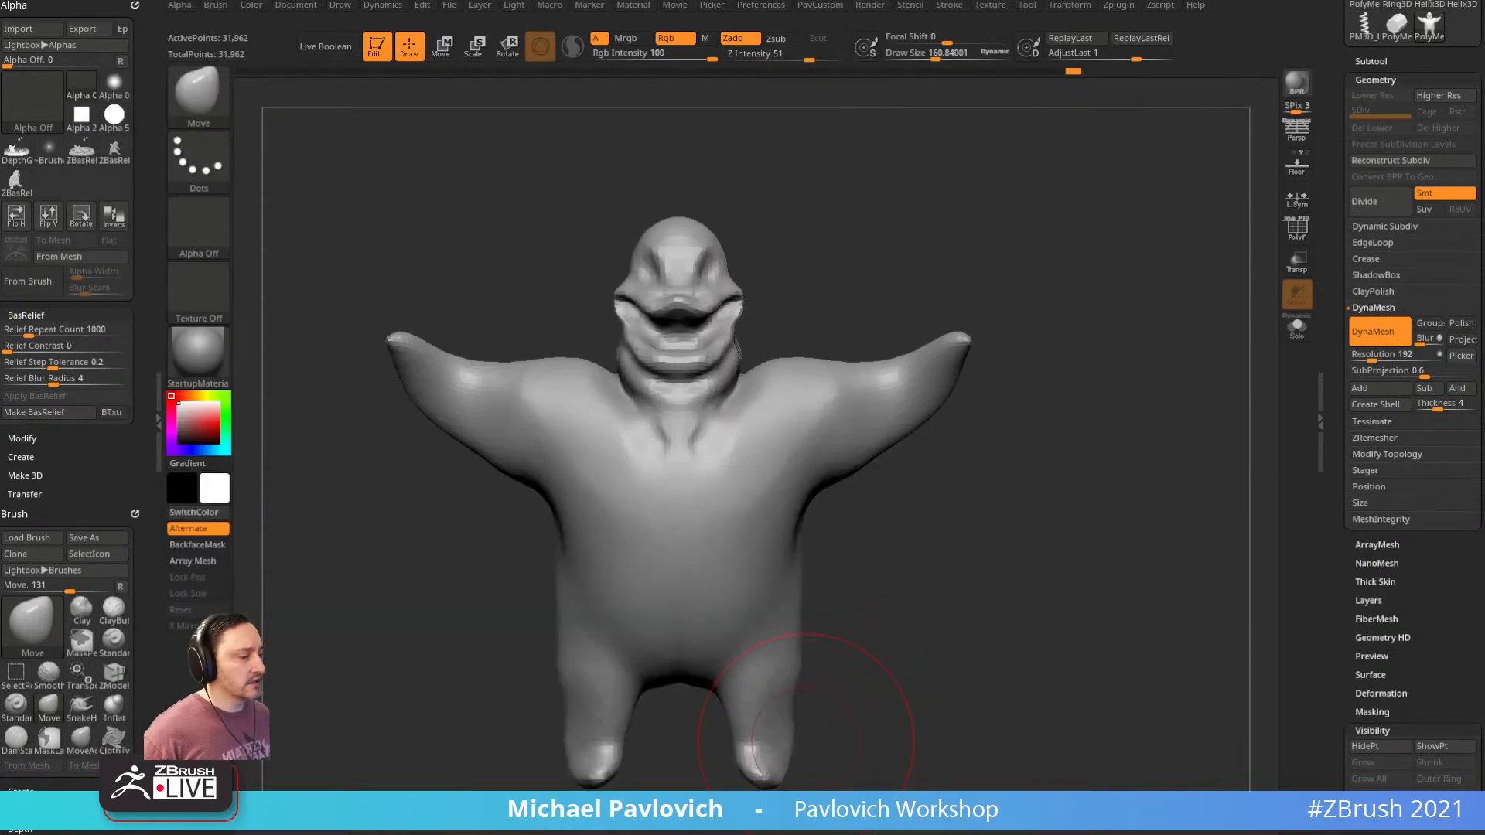
Widen the folds at the base of the neck with the Move brush at a draw size of about 121
{"action": "left_click_drag", "start_coordinate": [1062, 221], "coordinate": [1034, 239]}
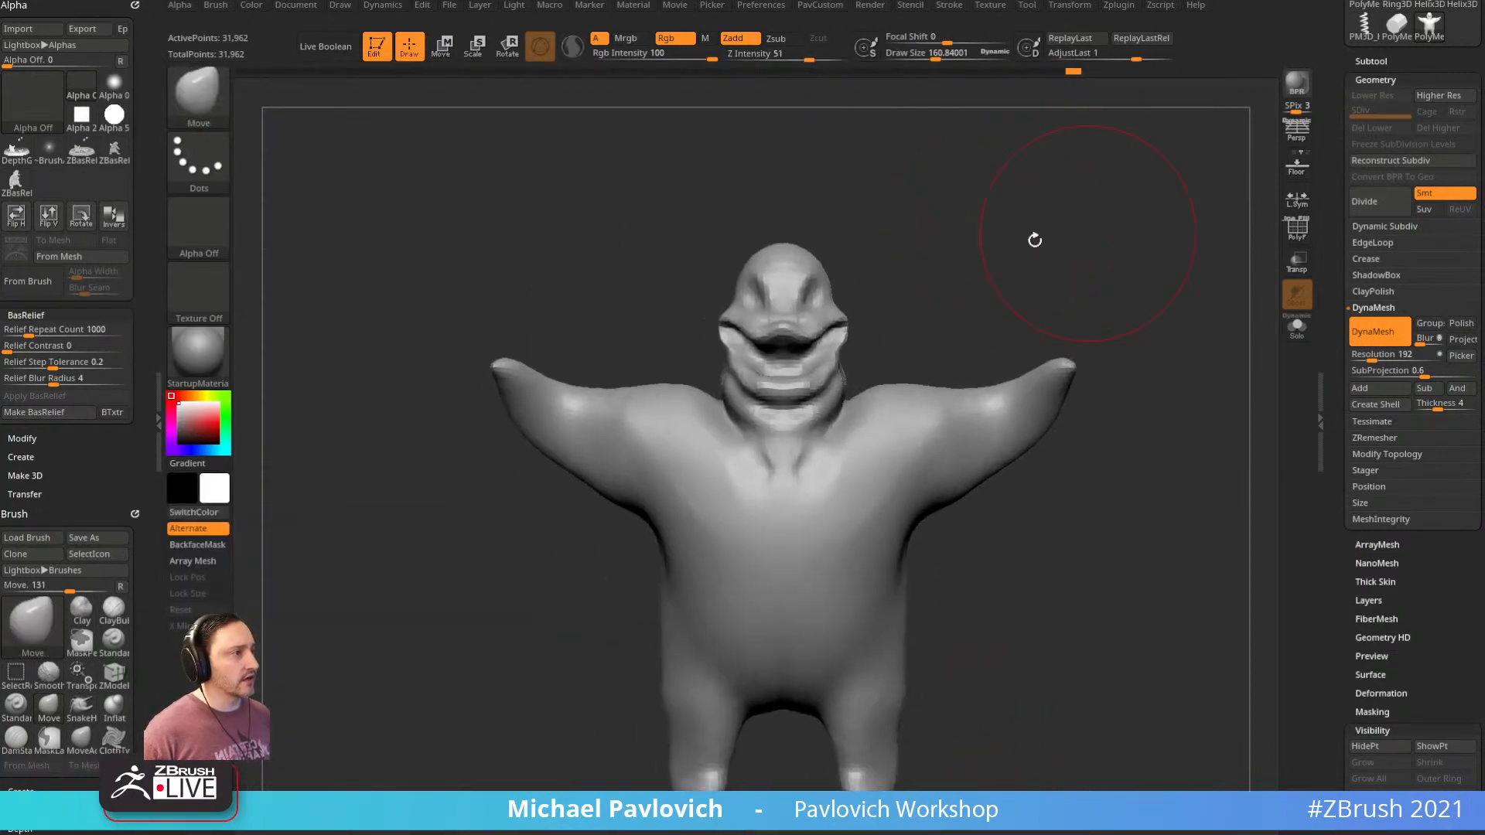
{"action": "mouse_move", "coordinate": [710, 409]}
{"action": "left_mouse_down"}
{"action": "mouse_move", "coordinate": [725, 399]}
{"action": "mouse_move", "coordinate": [705, 407]}
{"action": "left_mouse_up"}
{"action": "key", "text": "bracketleft"}
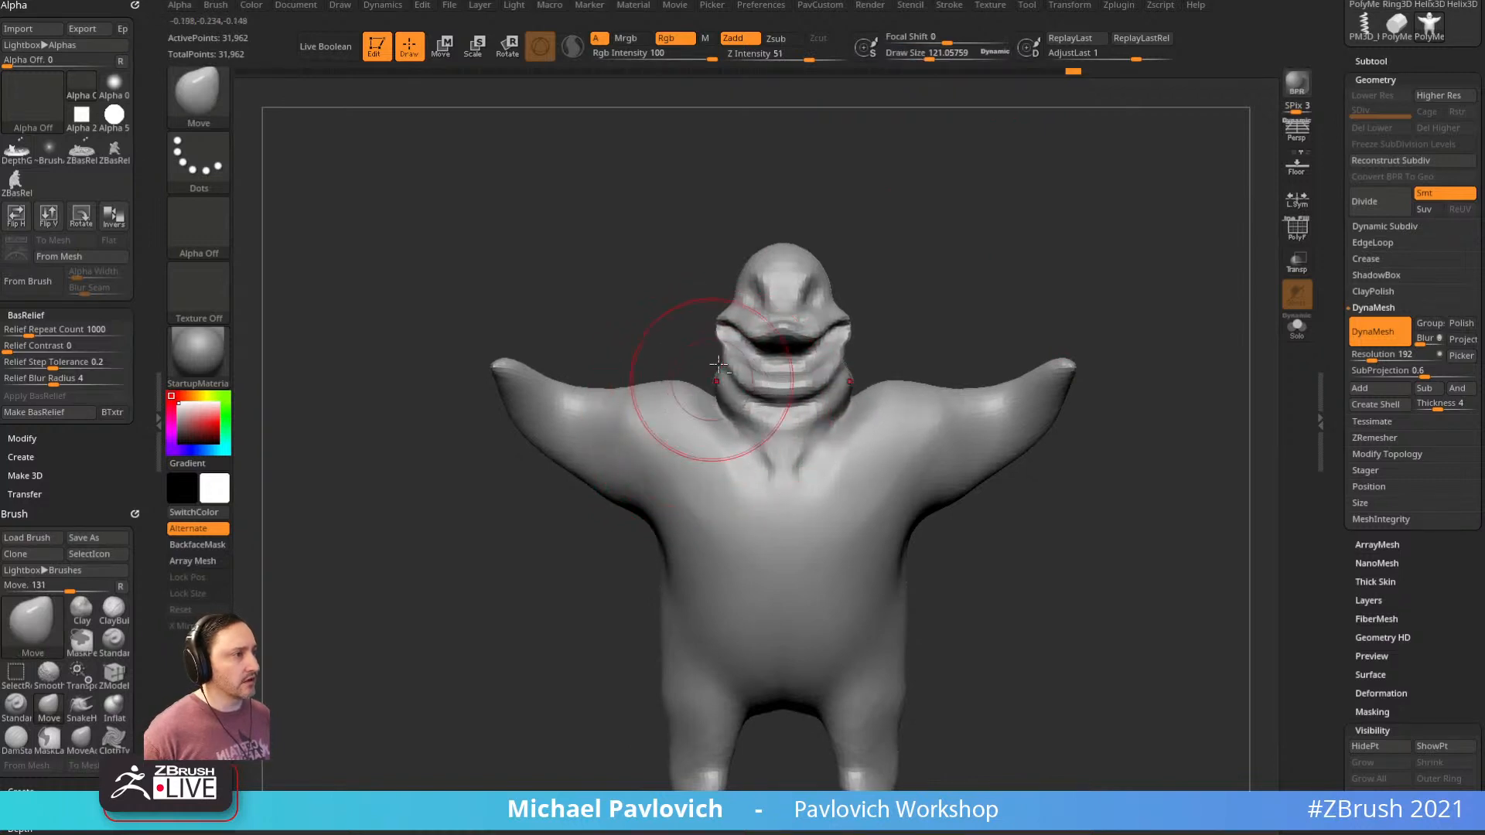
{"action": "left_click_drag", "start_coordinate": [928, 194], "coordinate": [929, 237], "text": "alt"}
{"action": "mouse_move", "coordinate": [991, 166]}
{"action": "left_mouse_down", "text": "alt"}
{"action": "mouse_move", "coordinate": [975, 264]}
{"action": "mouse_move", "coordinate": [989, 269]}
{"action": "left_mouse_up", "text": "alt"}
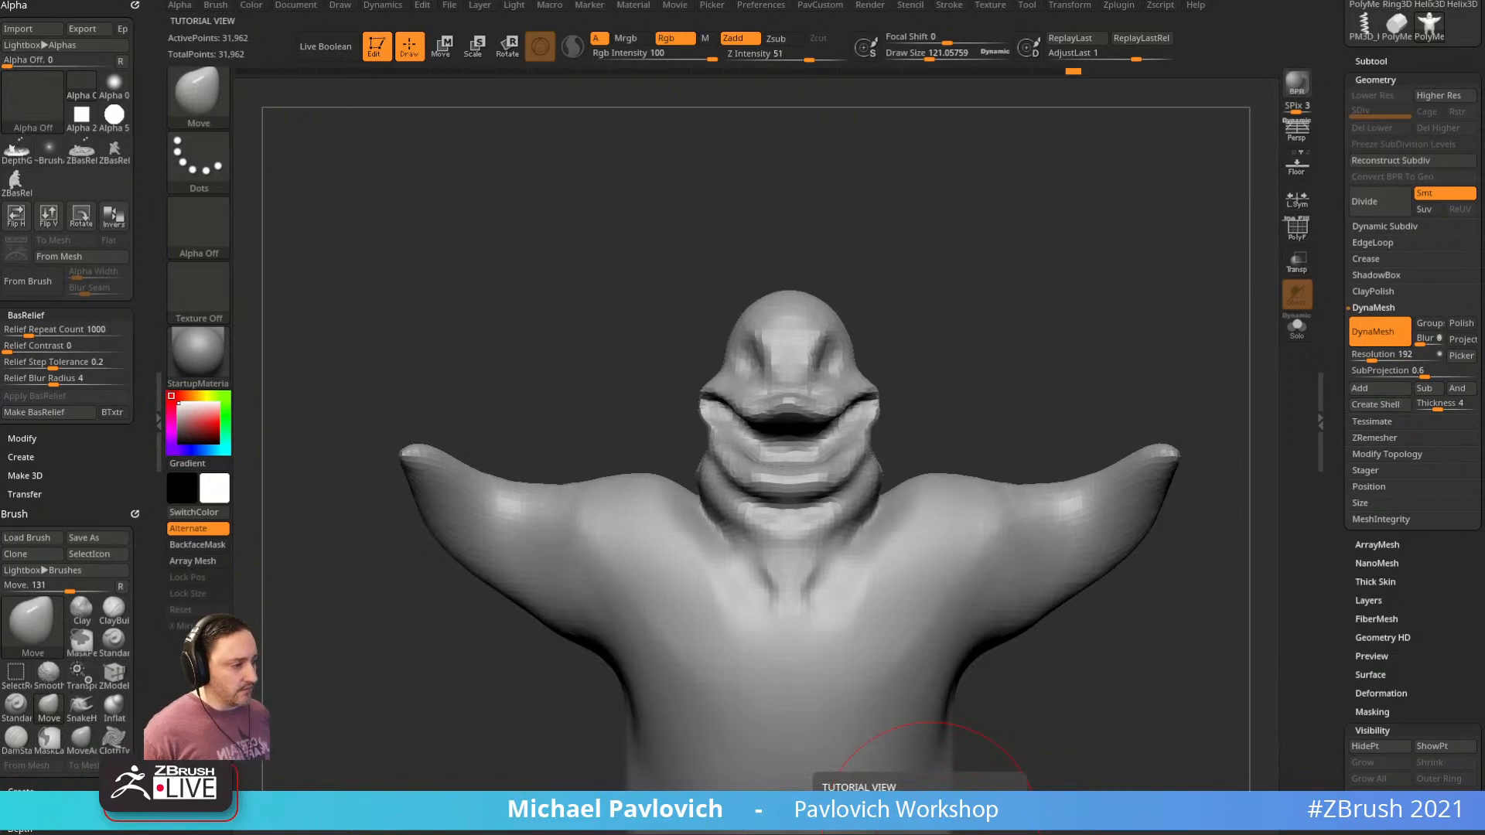
Build up the inner edges of the eye sockets beside the nose with the Standard brush at a draw size of about 21
{"action": "mouse_move", "coordinate": [965, 225]}
{"action": "left_mouse_down"}
{"action": "mouse_move", "coordinate": [962, 252]}
{"action": "mouse_move", "coordinate": [998, 292]}
{"action": "mouse_move", "coordinate": [909, 277]}
{"action": "mouse_move", "coordinate": [1020, 290]}
{"action": "left_mouse_up"}
{"action": "key", "text": "b"}
{"action": "key", "text": "s"}
{"action": "key", "text": "t"}
{"action": "key", "text": "bracketright"}
{"action": "key", "text": "bracketright"}
{"action": "key", "text": "bracketright"}
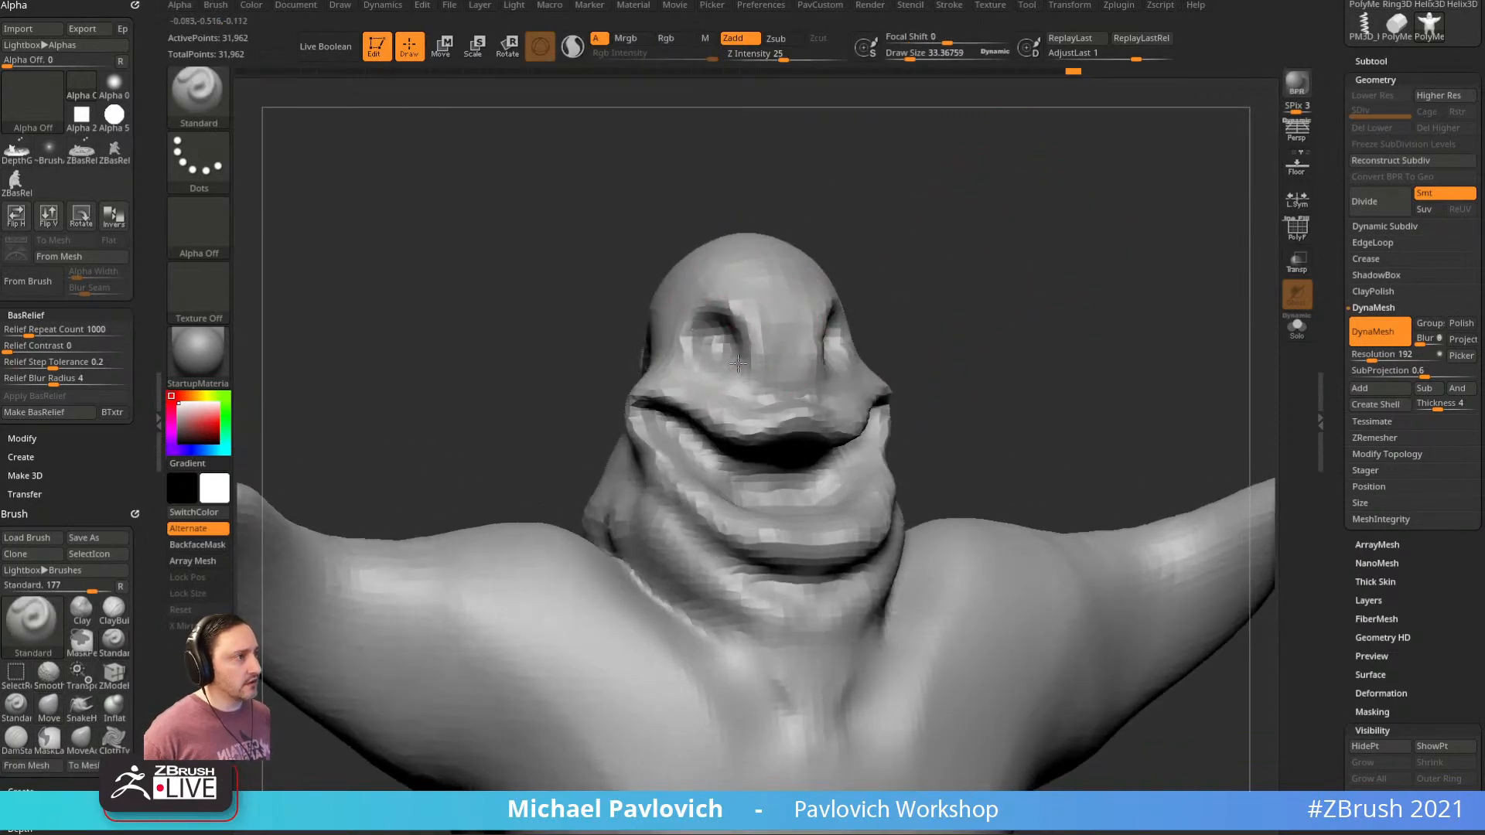
{"action": "right_click_drag", "start_coordinate": [738, 364], "coordinate": [665, 361]}
{"action": "key", "text": "s"}
{"action": "left_click_drag", "start_coordinate": [914, 246], "coordinate": [768, 396]}
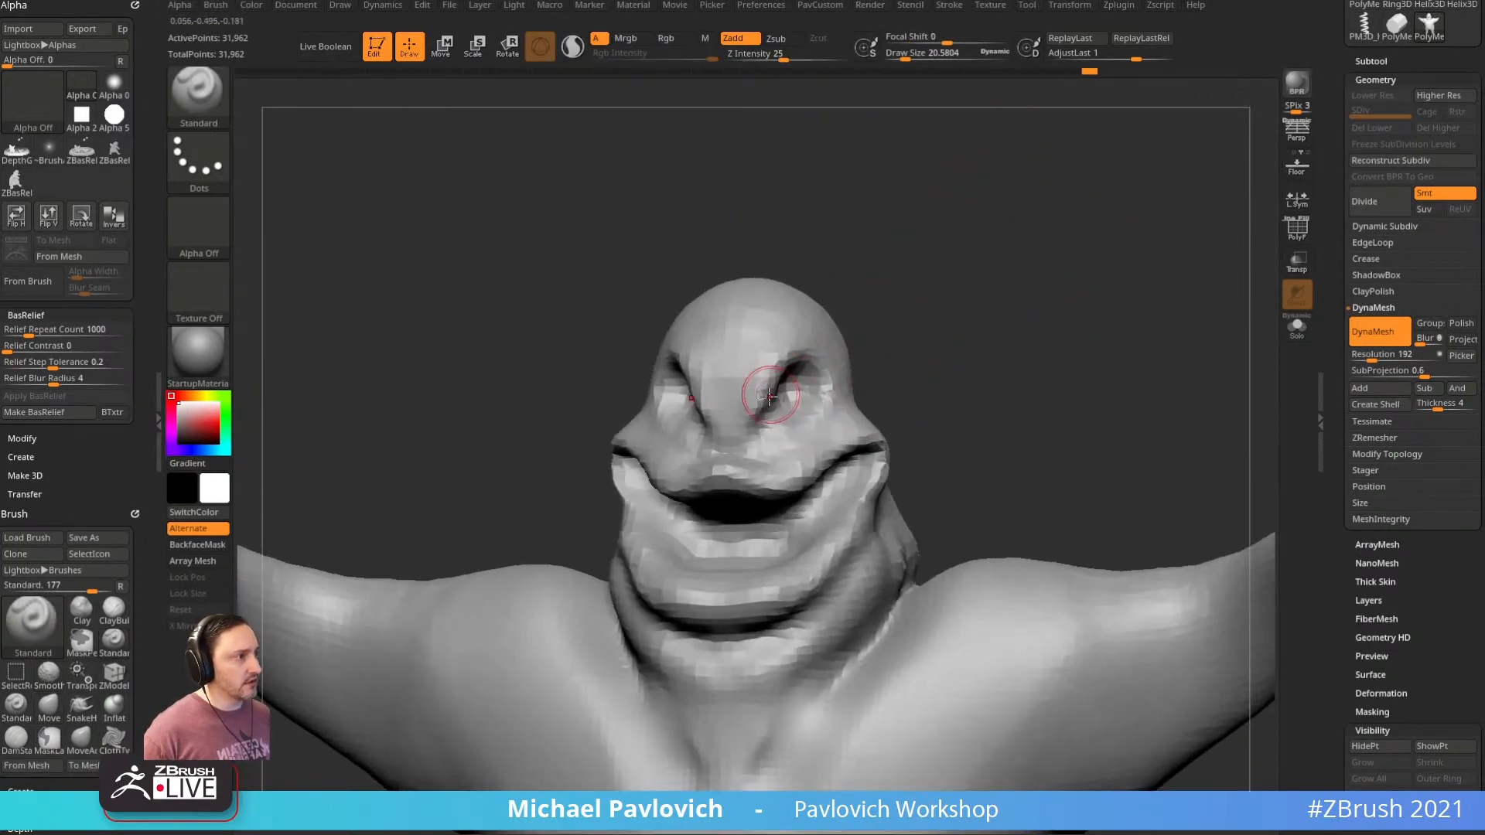
Raise the brow and outer rims around the eye sockets with the Standard brush
{"action": "left_click_drag", "start_coordinate": [890, 333], "coordinate": [832, 329]}
{"action": "left_click_drag", "start_coordinate": [820, 379], "coordinate": [851, 348]}
{"action": "left_click_drag", "start_coordinate": [890, 274], "coordinate": [982, 280]}
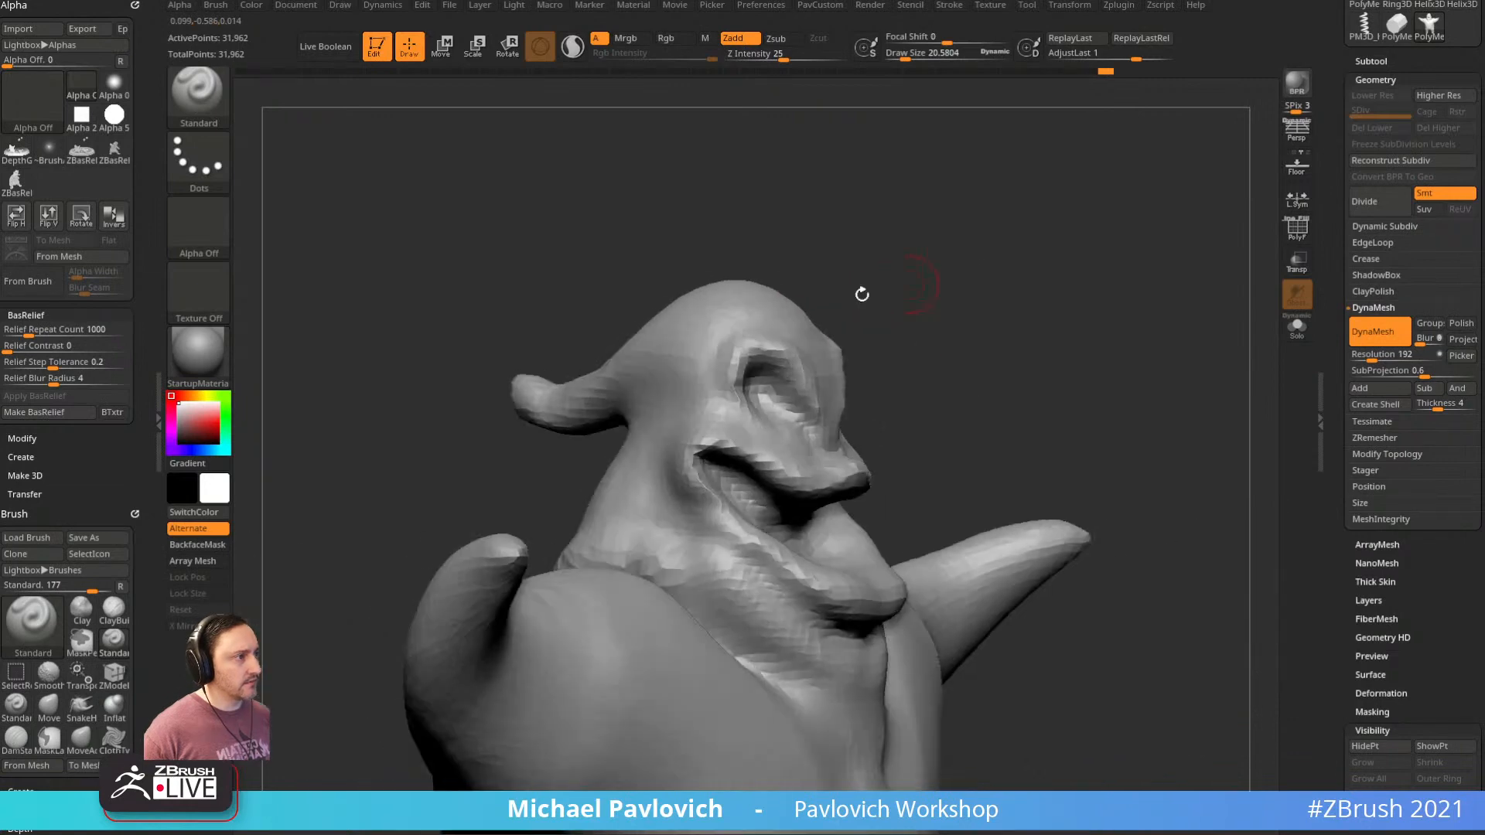
{"action": "left_click_drag", "start_coordinate": [862, 304], "coordinate": [762, 364]}
{"action": "mouse_move", "coordinate": [928, 271]}
{"action": "left_mouse_down"}
{"action": "mouse_move", "coordinate": [981, 276]}
{"action": "mouse_move", "coordinate": [1002, 307]}
{"action": "mouse_move", "coordinate": [977, 304]}
{"action": "left_mouse_up"}
{"action": "mouse_move", "coordinate": [813, 325]}
{"action": "left_mouse_down"}
{"action": "mouse_move", "coordinate": [879, 272]}
{"action": "mouse_move", "coordinate": [975, 263]}
{"action": "mouse_move", "coordinate": [1014, 275]}
{"action": "mouse_move", "coordinate": [974, 280]}
{"action": "mouse_move", "coordinate": [991, 288]}
{"action": "mouse_move", "coordinate": [921, 275]}
{"action": "left_mouse_up"}
Try inflating and smoothing the neck folds with the Inflat brush at a draw size of up to about 83, and undo the changes
{"action": "key", "text": "b"}
{"action": "key", "text": "i"}
{"action": "key", "text": "n"}
{"action": "key", "text": "s"}
{"action": "mouse_move", "coordinate": [775, 477]}
{"action": "left_mouse_down"}
{"action": "mouse_move", "coordinate": [792, 476]}
{"action": "mouse_move", "coordinate": [757, 487]}
{"action": "mouse_move", "coordinate": [765, 474]}
{"action": "left_mouse_up"}
{"action": "mouse_move", "coordinate": [915, 341]}
{"action": "left_mouse_down"}
{"action": "mouse_move", "coordinate": [954, 285]}
{"action": "mouse_move", "coordinate": [1001, 309]}
{"action": "left_mouse_up"}
{"action": "left_click_drag", "start_coordinate": [597, 414], "coordinate": [607, 464], "text": "shift"}
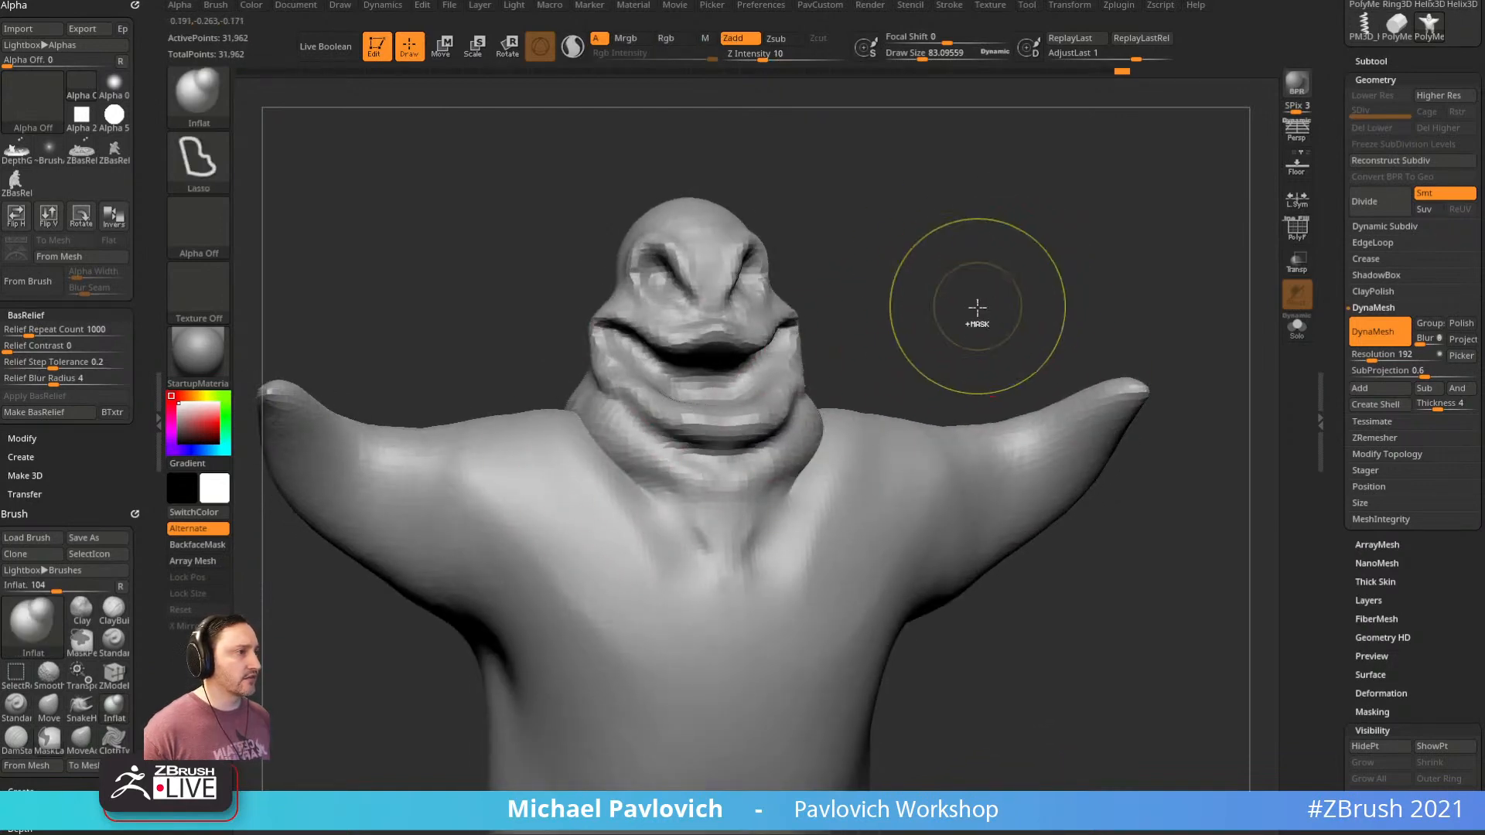
{"action": "key", "text": "ctrl+z"}
{"action": "key", "text": "ctrl+z"}
{"action": "key", "text": "ctrl+z"}
{"action": "key", "text": "ctrl+z"}
Define the neck folds below the jaw with the Standard brush at a draw size of about 24
{"action": "left_click_drag", "start_coordinate": [951, 313], "coordinate": [723, 405], "text": "shift"}
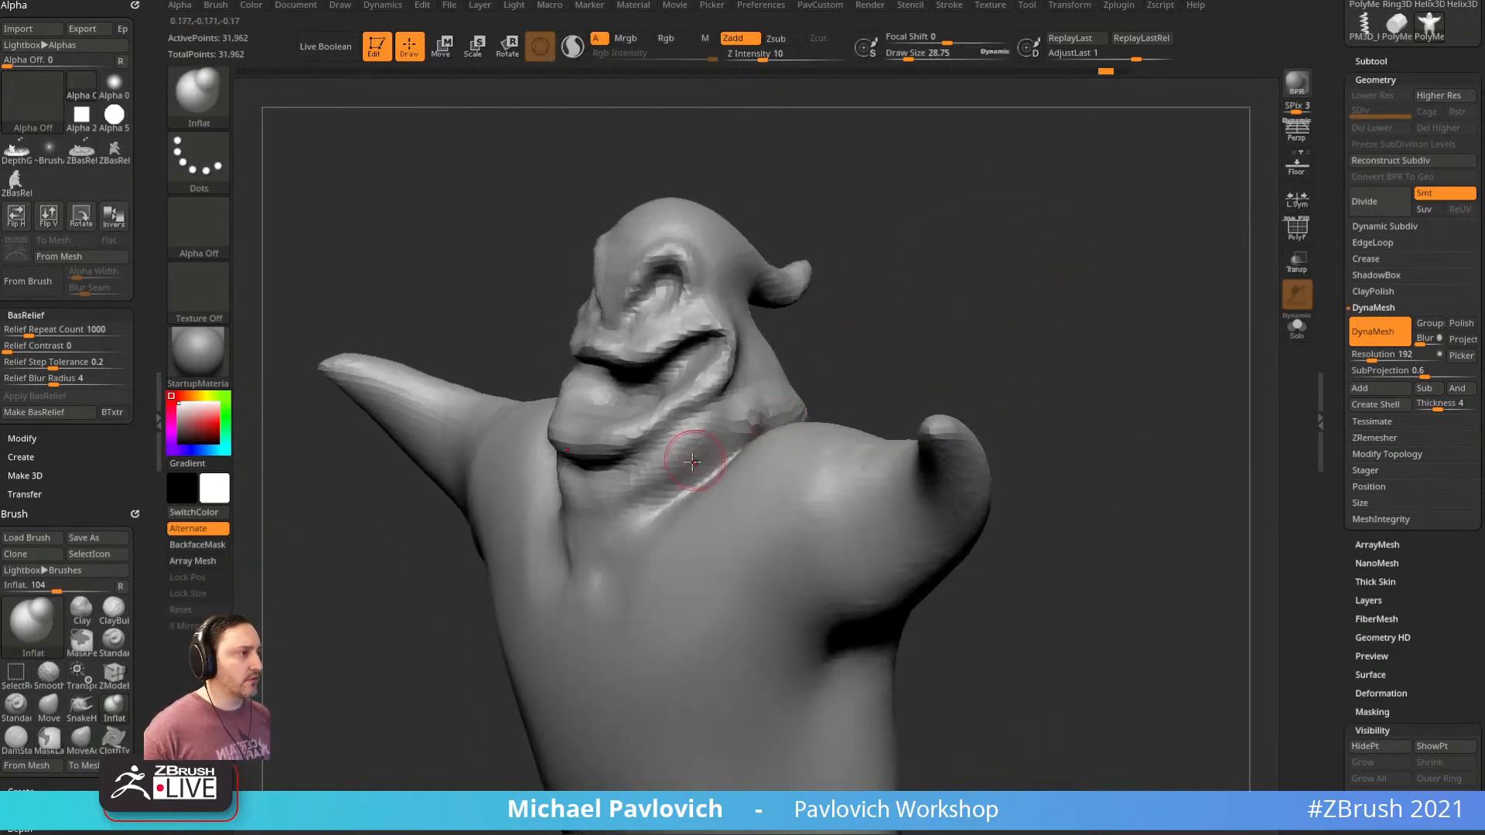
{"action": "mouse_move", "coordinate": [920, 358]}
{"action": "left_mouse_down", "text": "shift"}
{"action": "mouse_move", "coordinate": [935, 328]}
{"action": "mouse_move", "coordinate": [746, 397]}
{"action": "left_mouse_up", "text": "shift"}
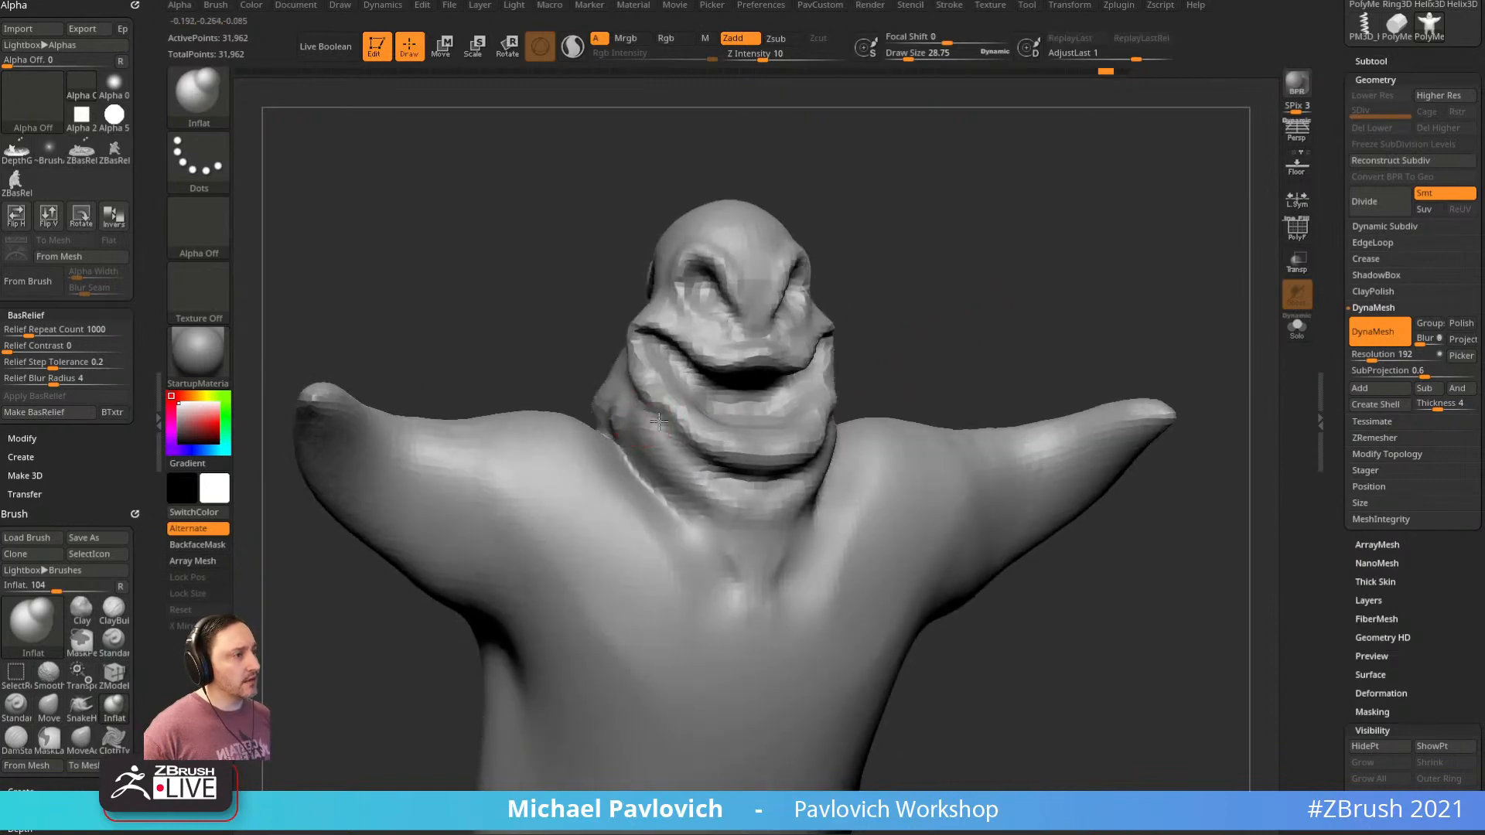
{"action": "key", "text": "b"}
{"action": "key", "text": "s"}
{"action": "key", "text": "t"}
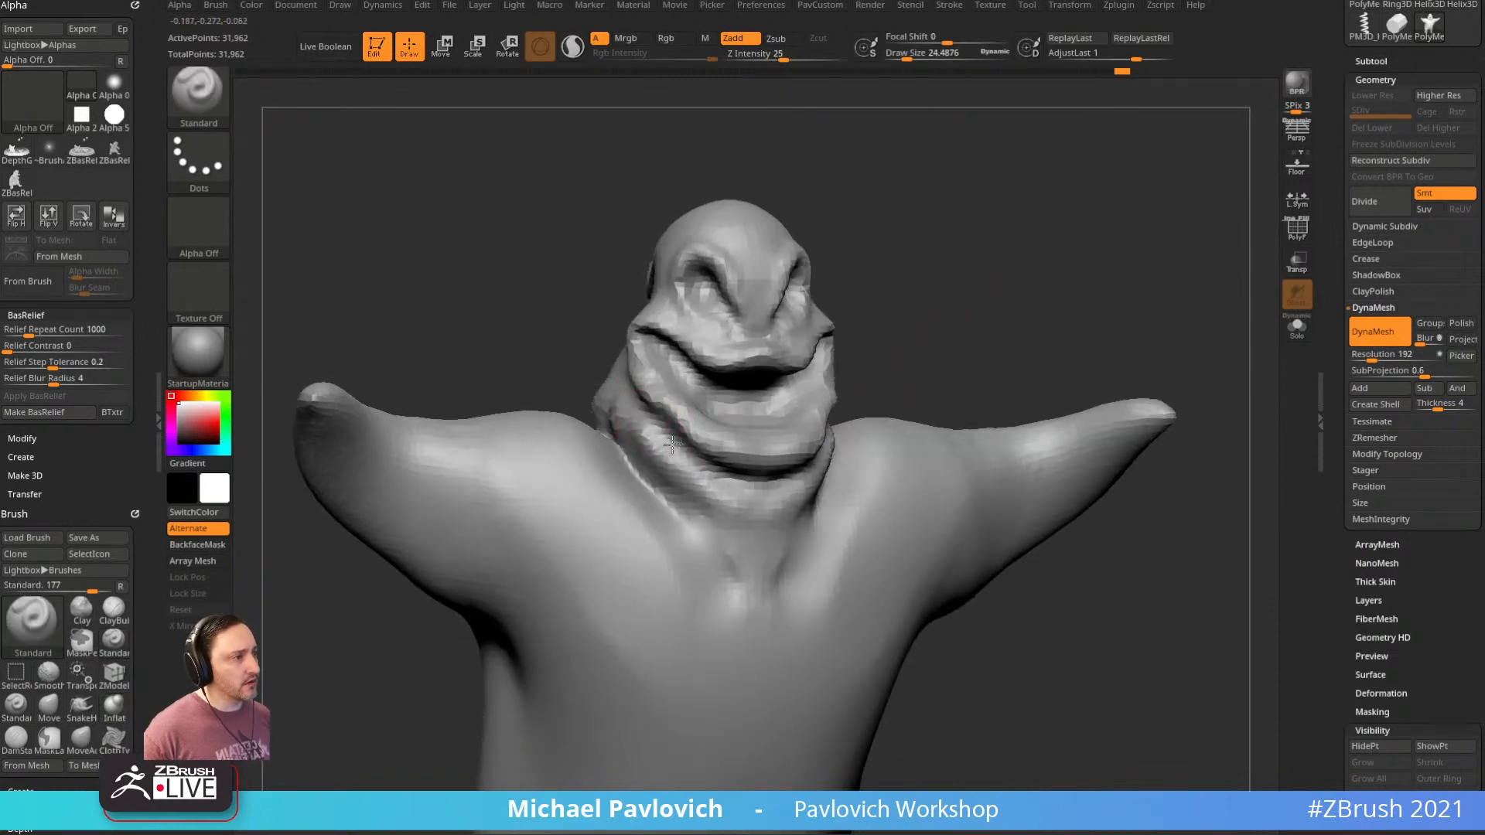
{"action": "mouse_move", "coordinate": [1011, 298]}
{"action": "left_mouse_down"}
{"action": "mouse_move", "coordinate": [762, 425]}
{"action": "mouse_move", "coordinate": [680, 428]}
{"action": "left_mouse_up"}
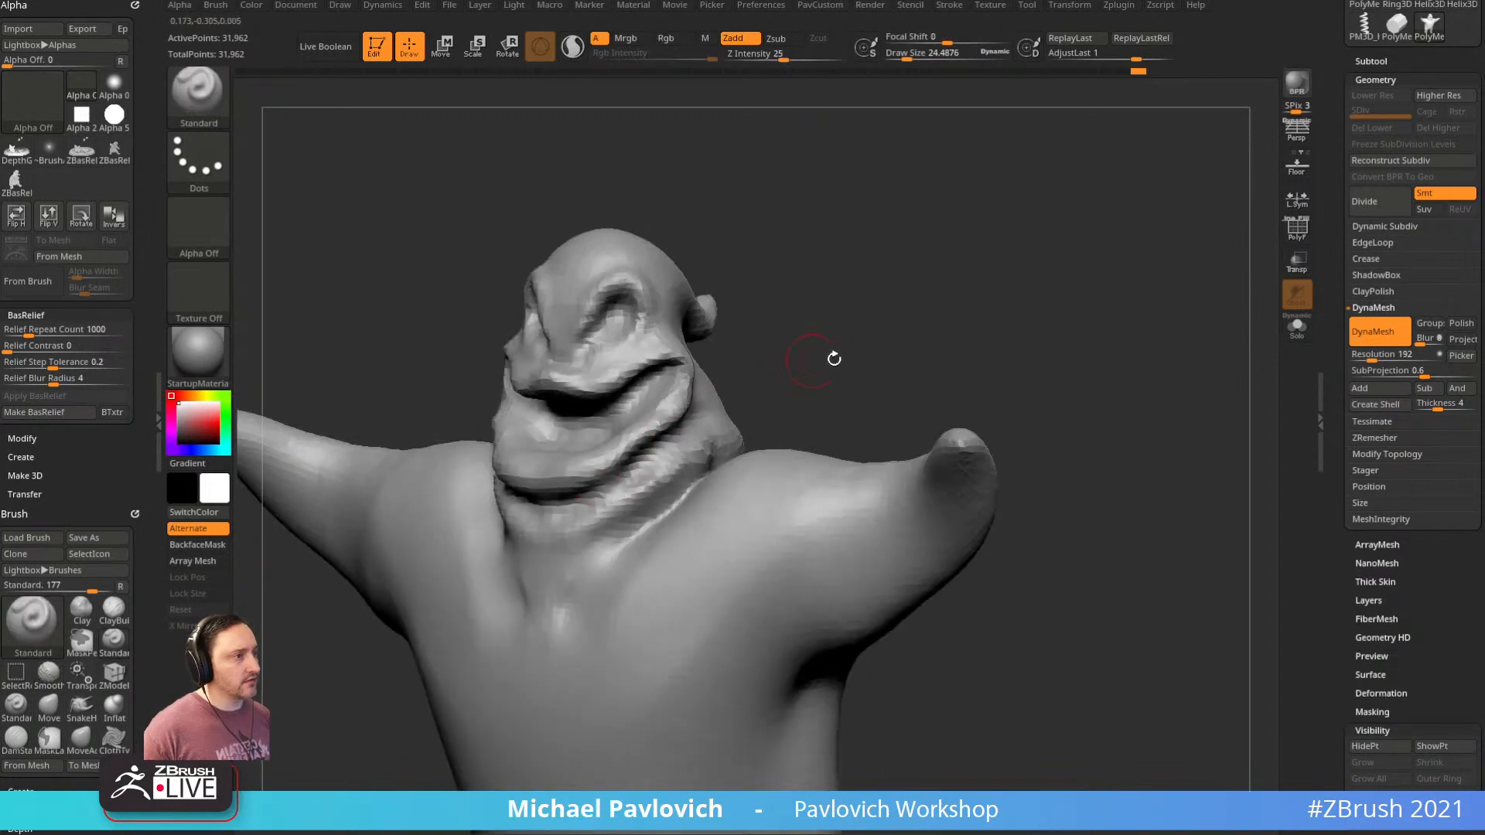
Refine the neck folds around the corner of the jaw with the Standard brush at a draw size of about 24
{"action": "left_click_drag", "start_coordinate": [834, 359], "coordinate": [515, 463]}
{"action": "left_click_drag", "start_coordinate": [878, 338], "coordinate": [601, 510]}
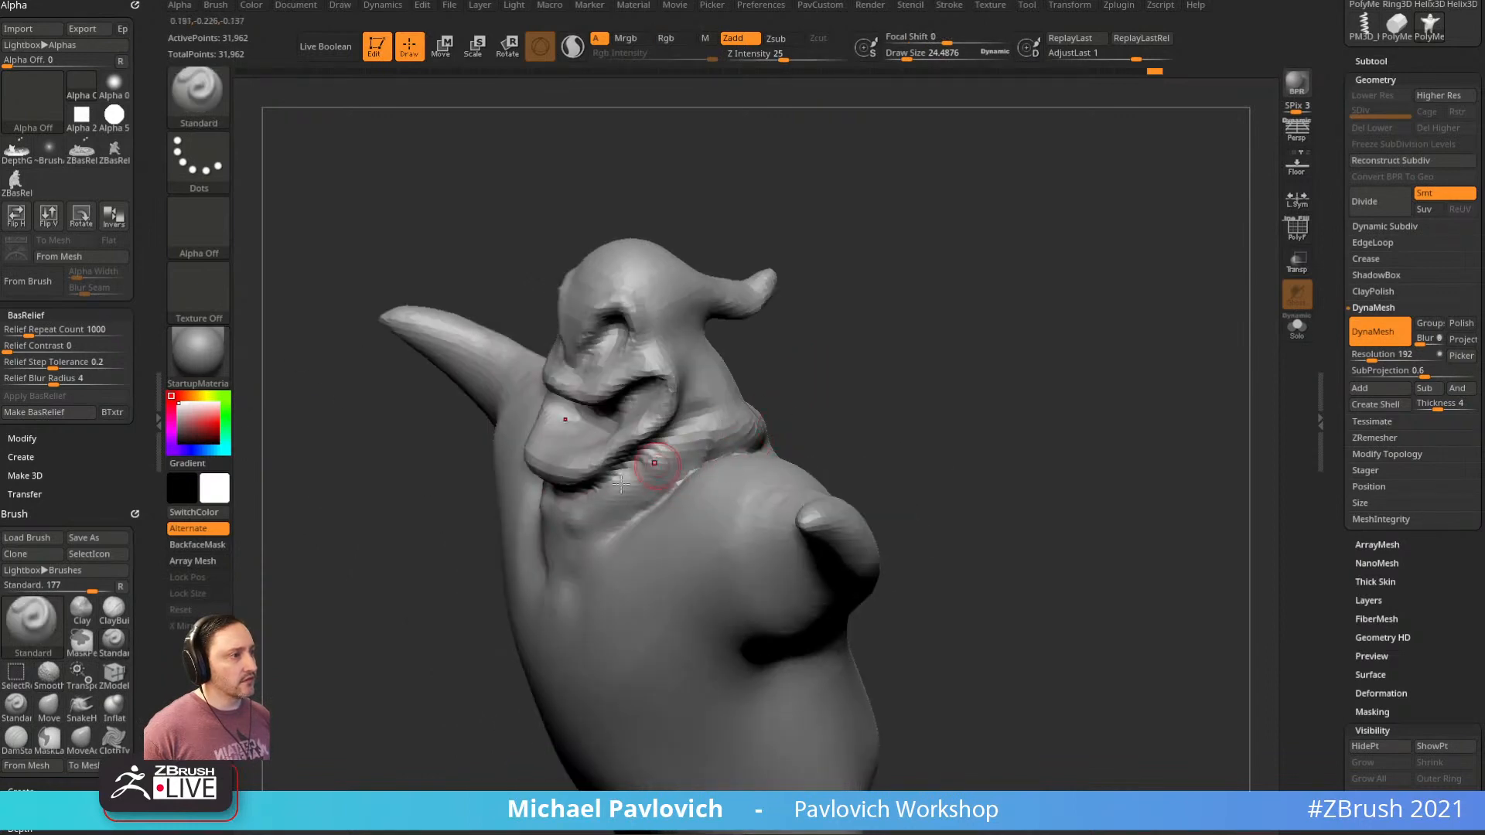
{"action": "left_click_drag", "start_coordinate": [790, 384], "coordinate": [530, 514]}
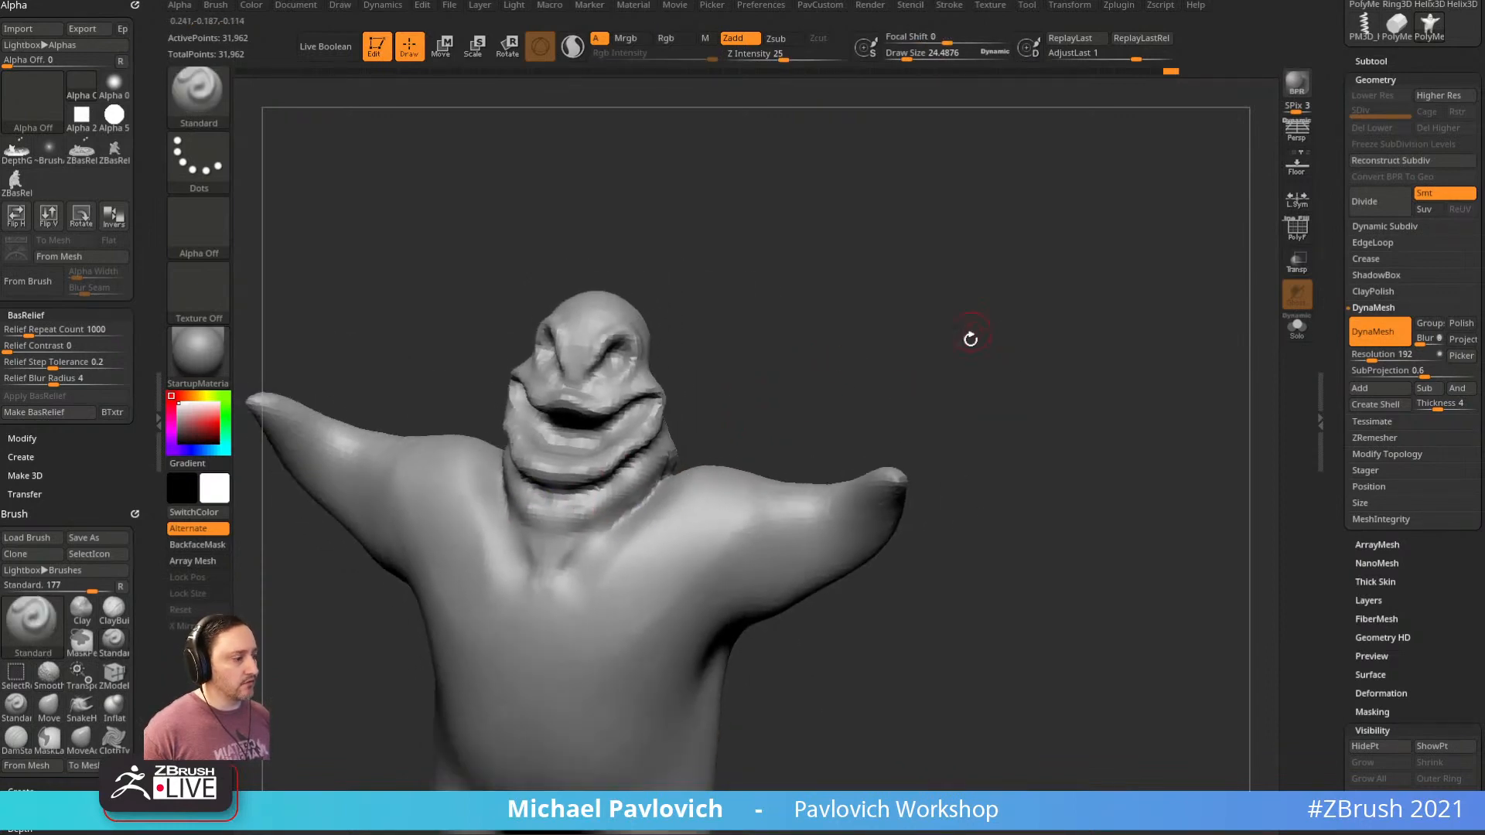
Reshape the nape below the tail of the head and the brow profile with the Move brush at a draw size of about 55 to 65
{"action": "mouse_move", "coordinate": [968, 335]}
{"action": "left_mouse_down"}
{"action": "mouse_move", "coordinate": [977, 308]}
{"action": "mouse_move", "coordinate": [919, 269]}
{"action": "mouse_move", "coordinate": [898, 309]}
{"action": "mouse_move", "coordinate": [812, 329]}
{"action": "left_mouse_up"}
{"action": "key", "text": "b"}
{"action": "key", "text": "d"}
{"action": "key", "text": "s"}
{"action": "left_click_drag", "start_coordinate": [723, 355], "coordinate": [817, 349]}
{"action": "key", "text": "b"}
{"action": "key", "text": "m"}
{"action": "key", "text": "v"}
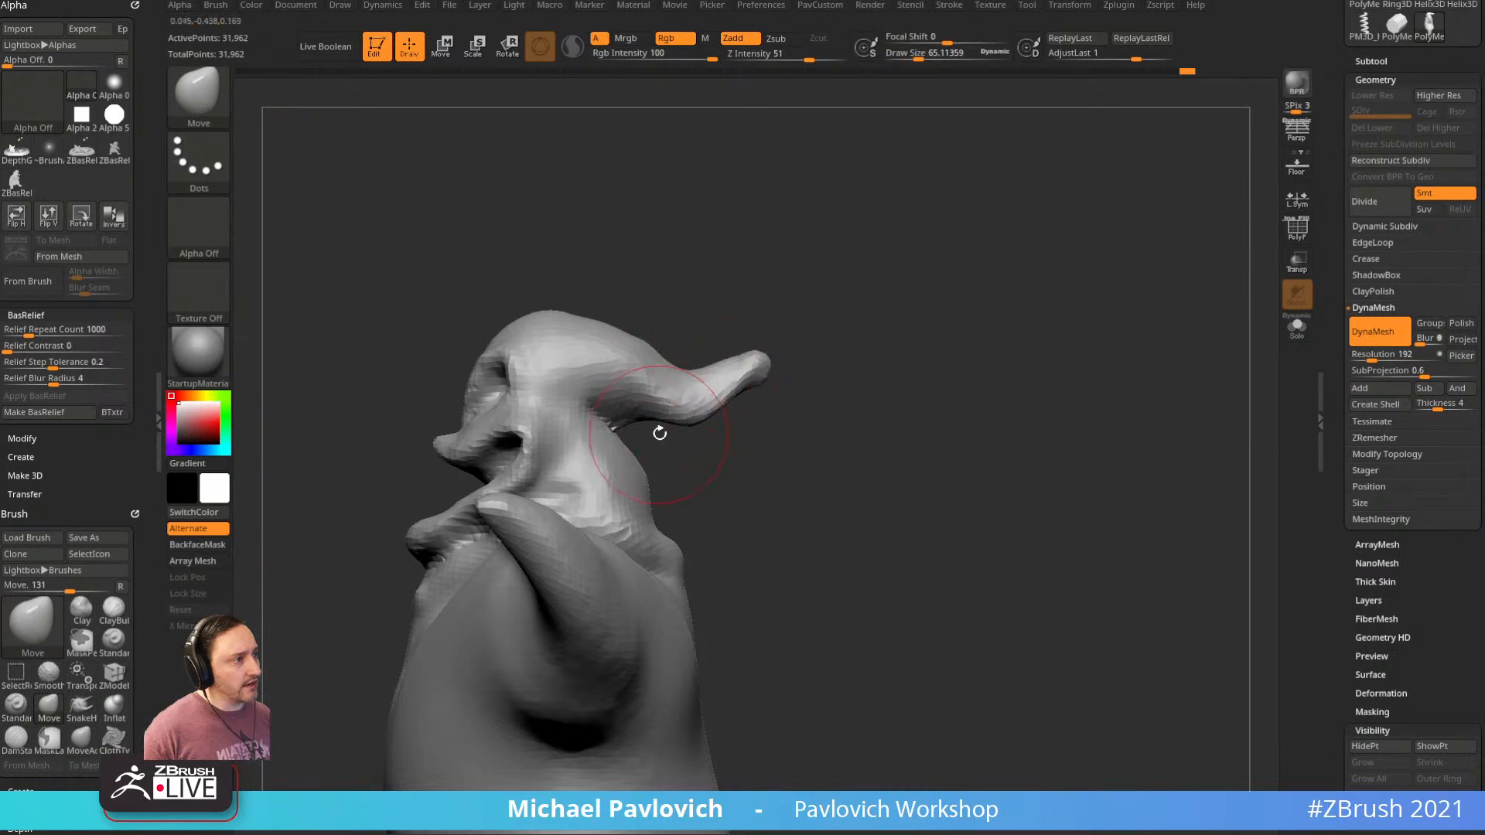
{"action": "left_click_drag", "start_coordinate": [660, 433], "coordinate": [647, 435]}
{"action": "left_click_drag", "start_coordinate": [826, 495], "coordinate": [861, 375]}
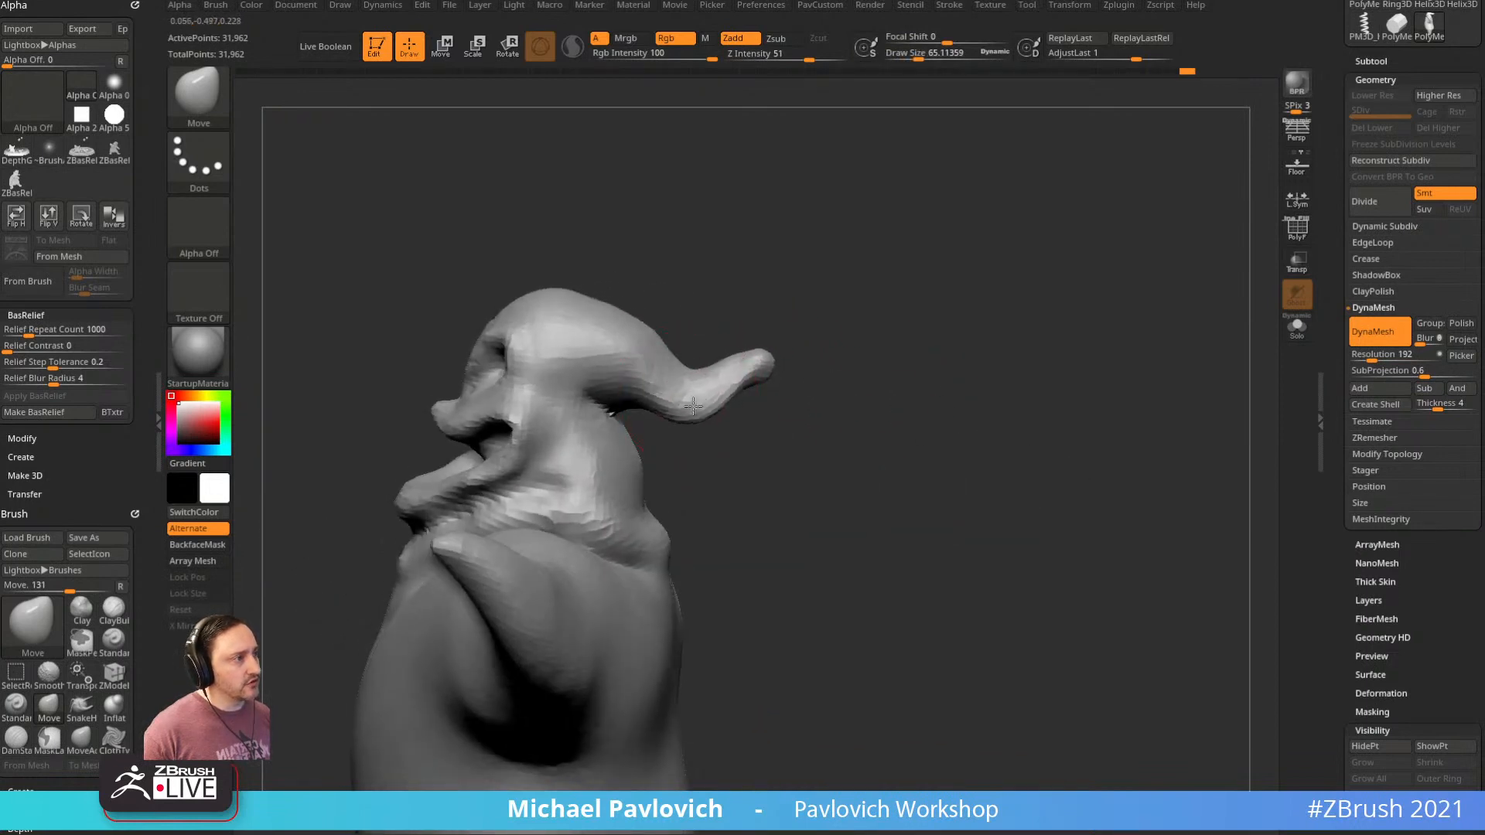
{"action": "mouse_move", "coordinate": [704, 299]}
{"action": "left_mouse_down"}
{"action": "mouse_move", "coordinate": [592, 300]}
{"action": "mouse_move", "coordinate": [630, 225]}
{"action": "mouse_move", "coordinate": [763, 271]}
{"action": "left_mouse_up"}
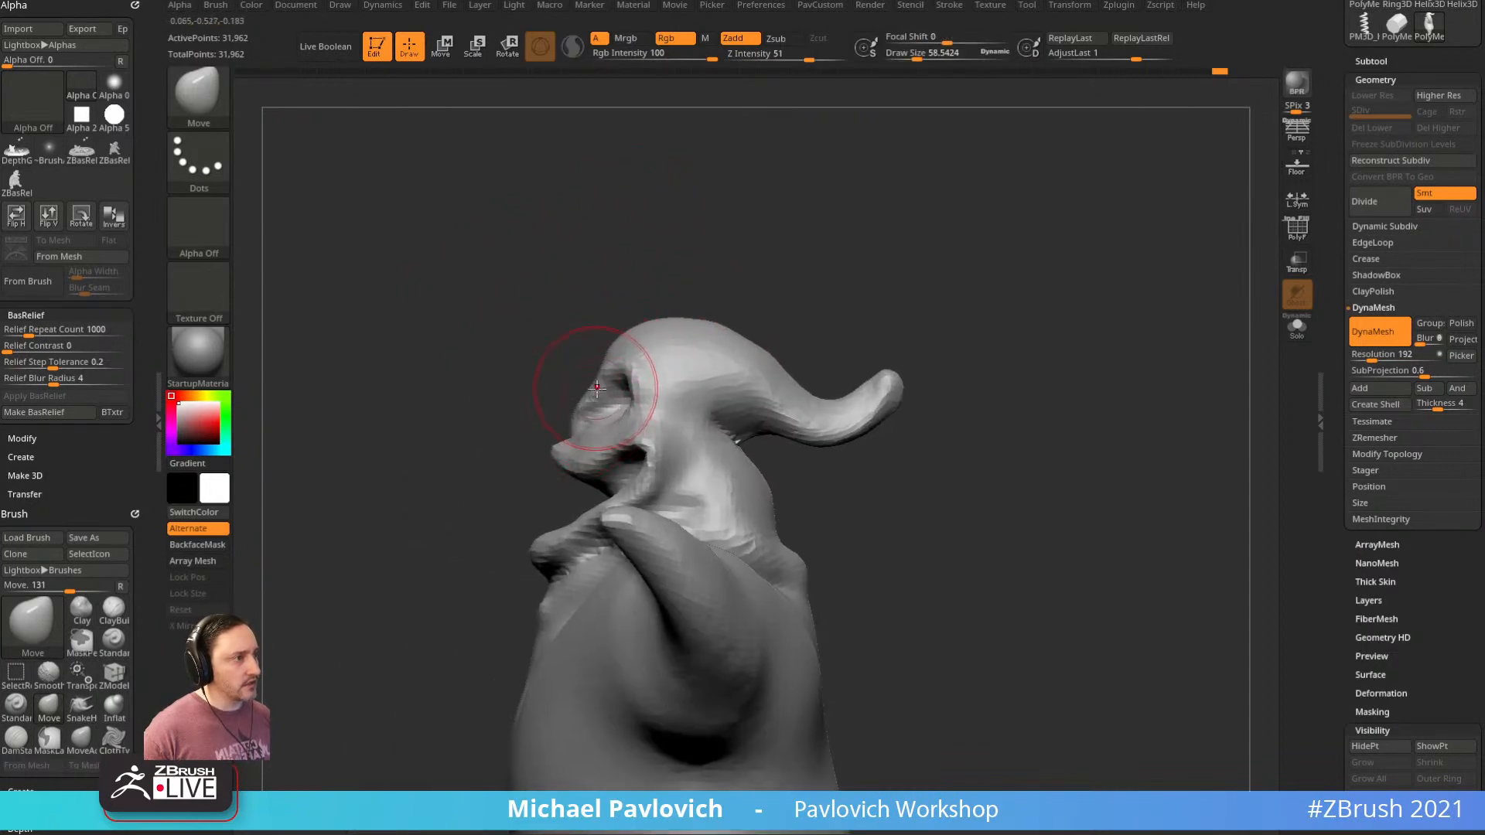
{"action": "mouse_move", "coordinate": [585, 369]}
{"action": "left_mouse_down"}
{"action": "mouse_move", "coordinate": [663, 358]}
{"action": "mouse_move", "coordinate": [574, 377]}
{"action": "left_mouse_up"}
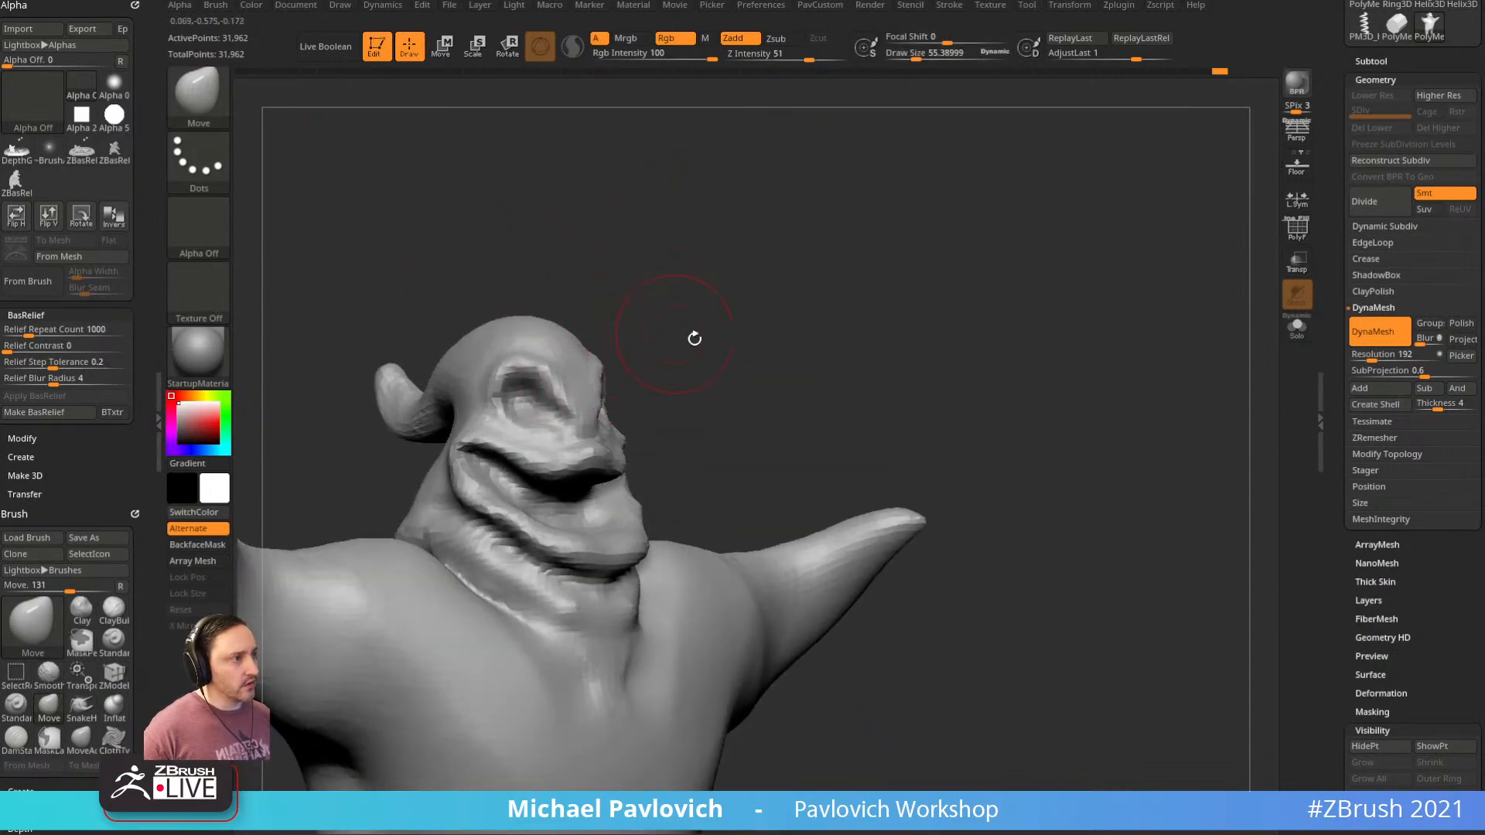
Smooth the neck folds beside the jaw and remesh the character with DynaMesh at resolution 192
{"action": "mouse_move", "coordinate": [694, 338]}
{"action": "left_mouse_down"}
{"action": "mouse_move", "coordinate": [759, 391]}
{"action": "mouse_move", "coordinate": [820, 392]}
{"action": "mouse_move", "coordinate": [799, 475]}
{"action": "mouse_move", "coordinate": [727, 501]}
{"action": "left_mouse_up"}
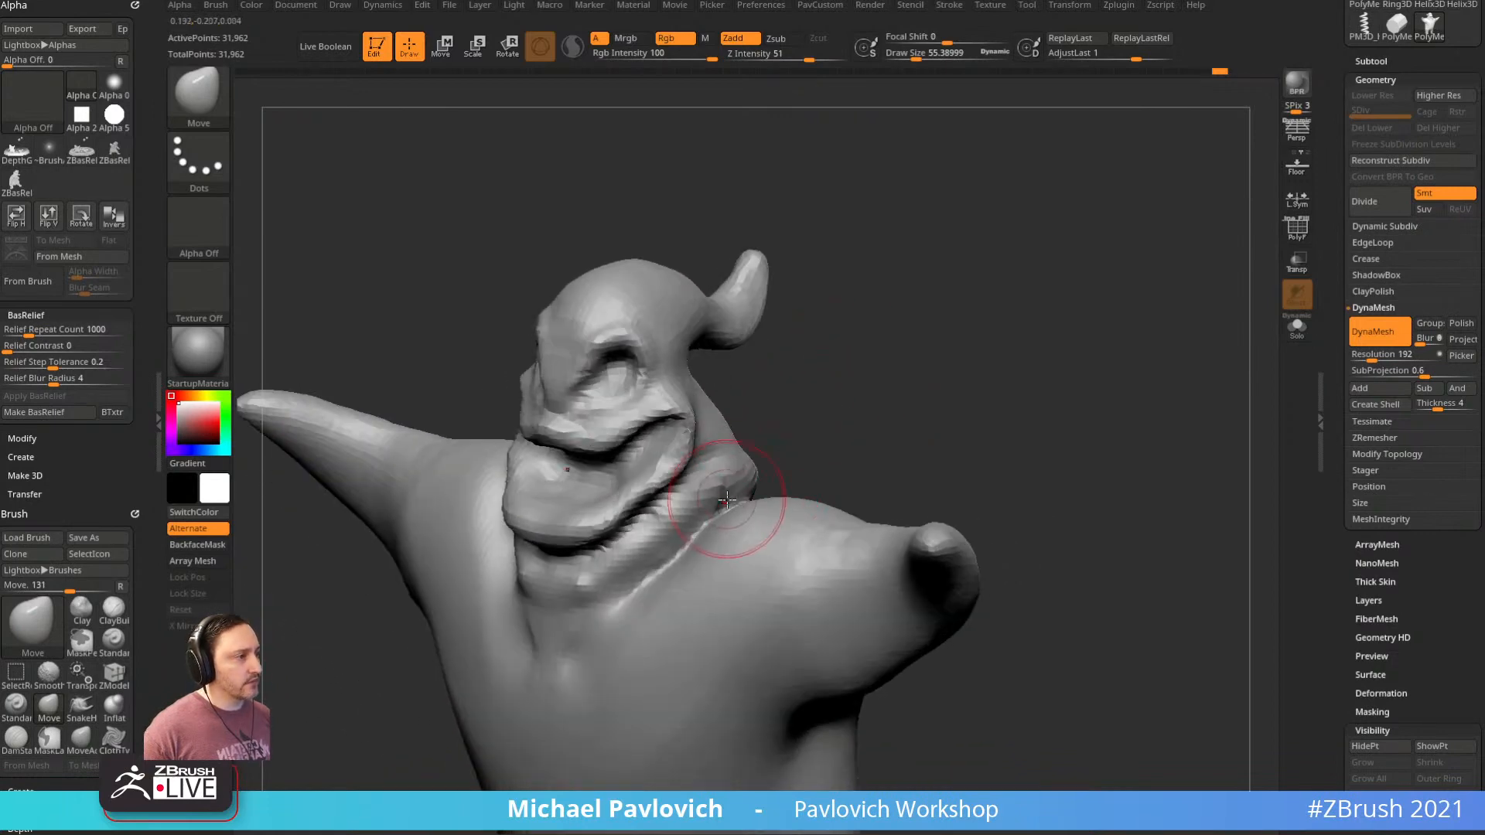
{"action": "mouse_move", "coordinate": [924, 406]}
{"action": "left_mouse_down"}
{"action": "mouse_move", "coordinate": [852, 461]}
{"action": "mouse_move", "coordinate": [765, 488]}
{"action": "left_mouse_up"}
{"action": "left_click_drag", "start_coordinate": [747, 488], "coordinate": [793, 430], "text": "shift"}
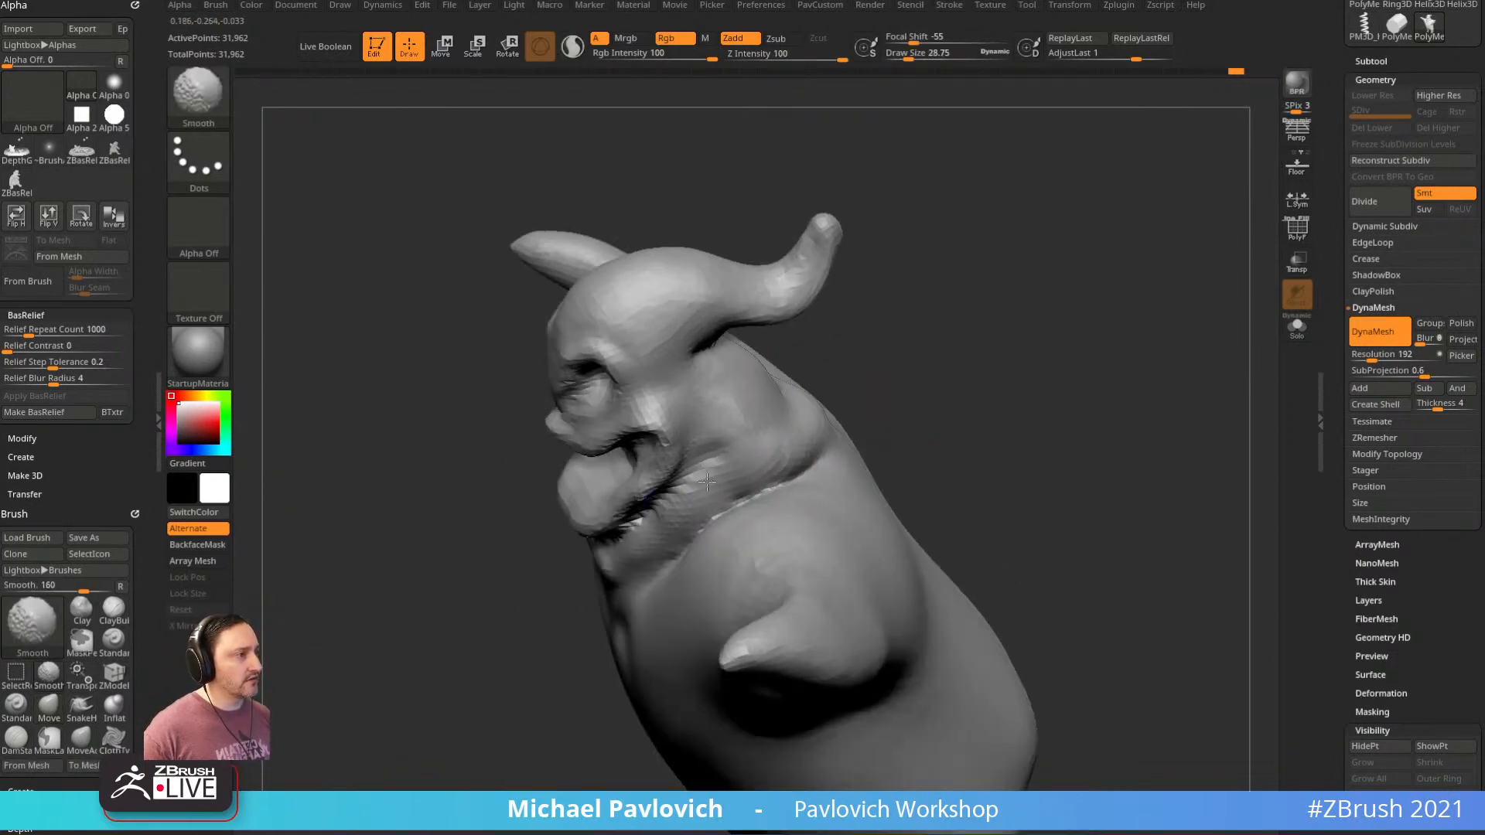
{"action": "left_click_drag", "start_coordinate": [707, 482], "coordinate": [670, 504], "text": "shift"}
{"action": "mouse_move", "coordinate": [866, 329]}
{"action": "left_mouse_down"}
{"action": "mouse_move", "coordinate": [985, 273]}
{"action": "mouse_move", "coordinate": [1008, 355]}
{"action": "left_mouse_up"}
{"action": "mouse_move", "coordinate": [1025, 298]}
{"action": "left_mouse_down", "text": "shift"}
{"action": "mouse_move", "coordinate": [1037, 313]}
{"action": "mouse_move", "coordinate": [1120, 270]}
{"action": "mouse_move", "coordinate": [1085, 341]}
{"action": "mouse_move", "coordinate": [1006, 366]}
{"action": "mouse_move", "coordinate": [1082, 356]}
{"action": "mouse_move", "coordinate": [1079, 372]}
{"action": "left_mouse_up", "text": "shift"}
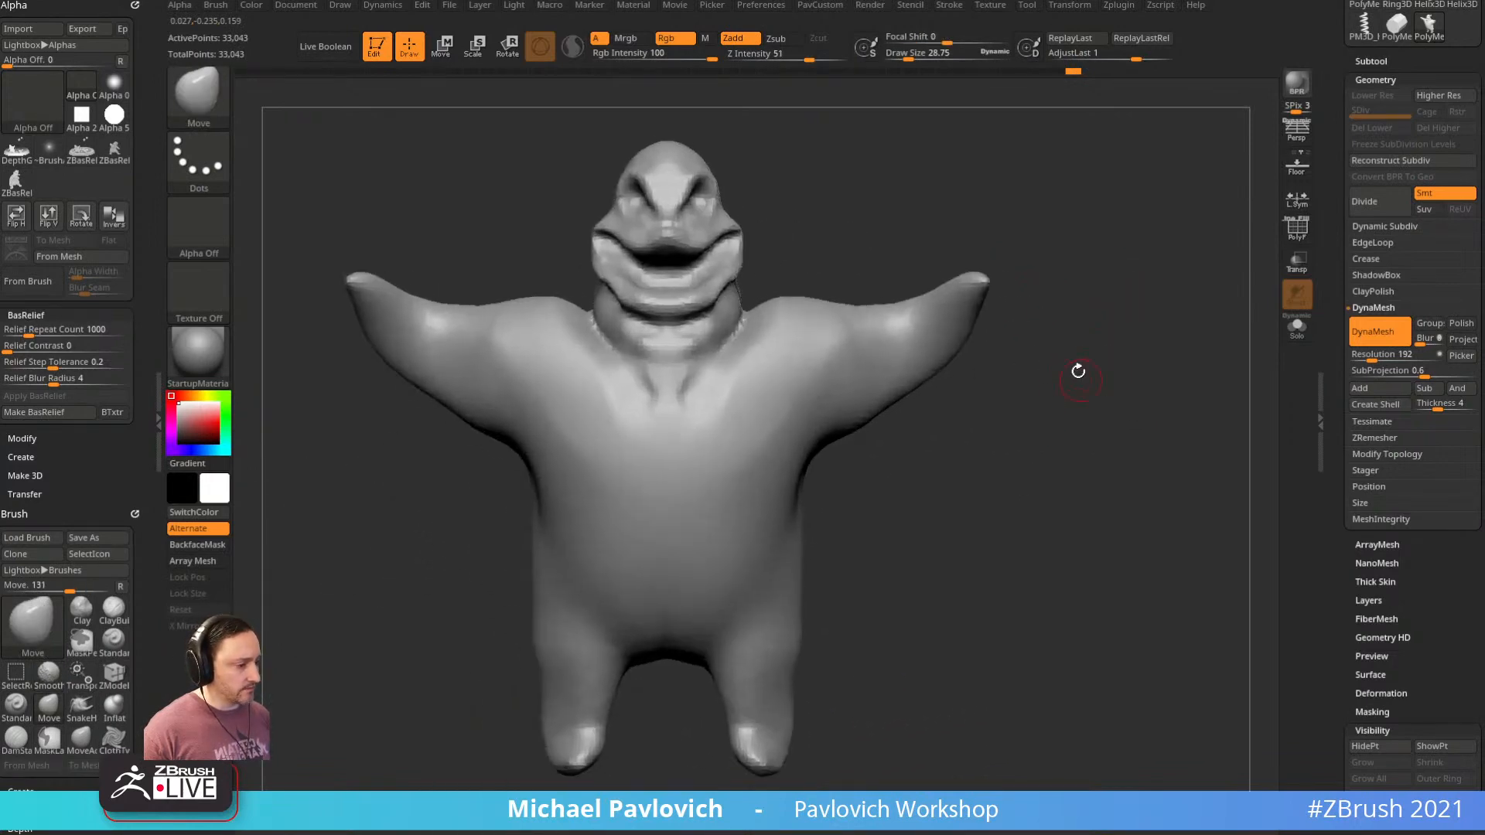
Carve creases where the thighs meet the belly with the DamStandard brush at a draw size of up to about 65
{"action": "mouse_move", "coordinate": [1049, 469]}
{"action": "left_mouse_down"}
{"action": "mouse_move", "coordinate": [1048, 419]}
{"action": "mouse_move", "coordinate": [1032, 440]}
{"action": "mouse_move", "coordinate": [1005, 371]}
{"action": "left_mouse_up"}
{"action": "key", "text": "b"}
{"action": "key", "text": "d"}
{"action": "key", "text": "s"}
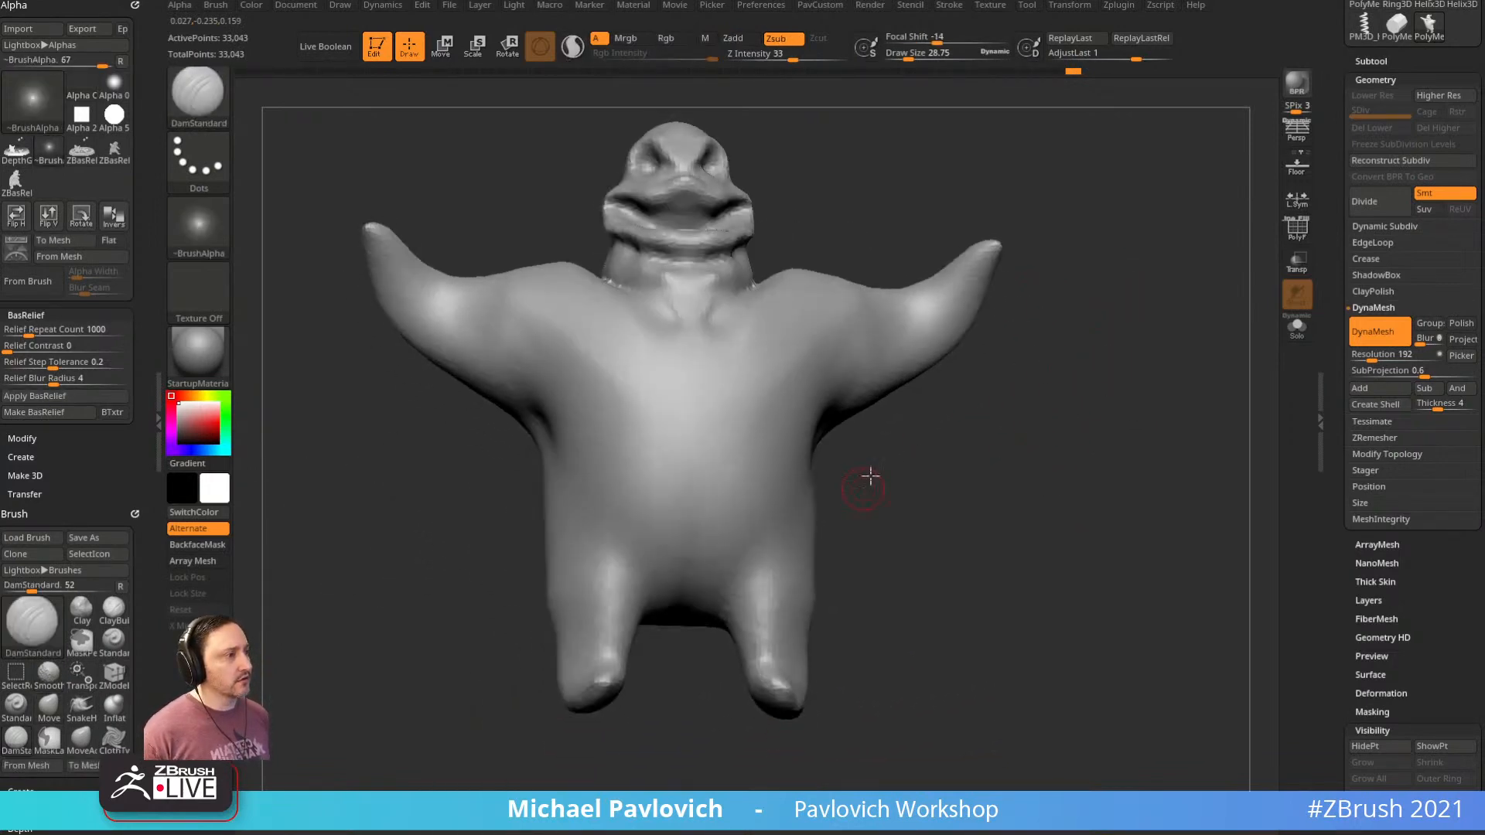
{"action": "mouse_move", "coordinate": [870, 476]}
{"action": "left_mouse_down", "text": "alt"}
{"action": "mouse_move", "coordinate": [895, 435]}
{"action": "mouse_move", "coordinate": [915, 457]}
{"action": "mouse_move", "coordinate": [801, 495]}
{"action": "left_mouse_up", "text": "alt"}
{"action": "left_click_drag", "start_coordinate": [988, 509], "coordinate": [1014, 502]}
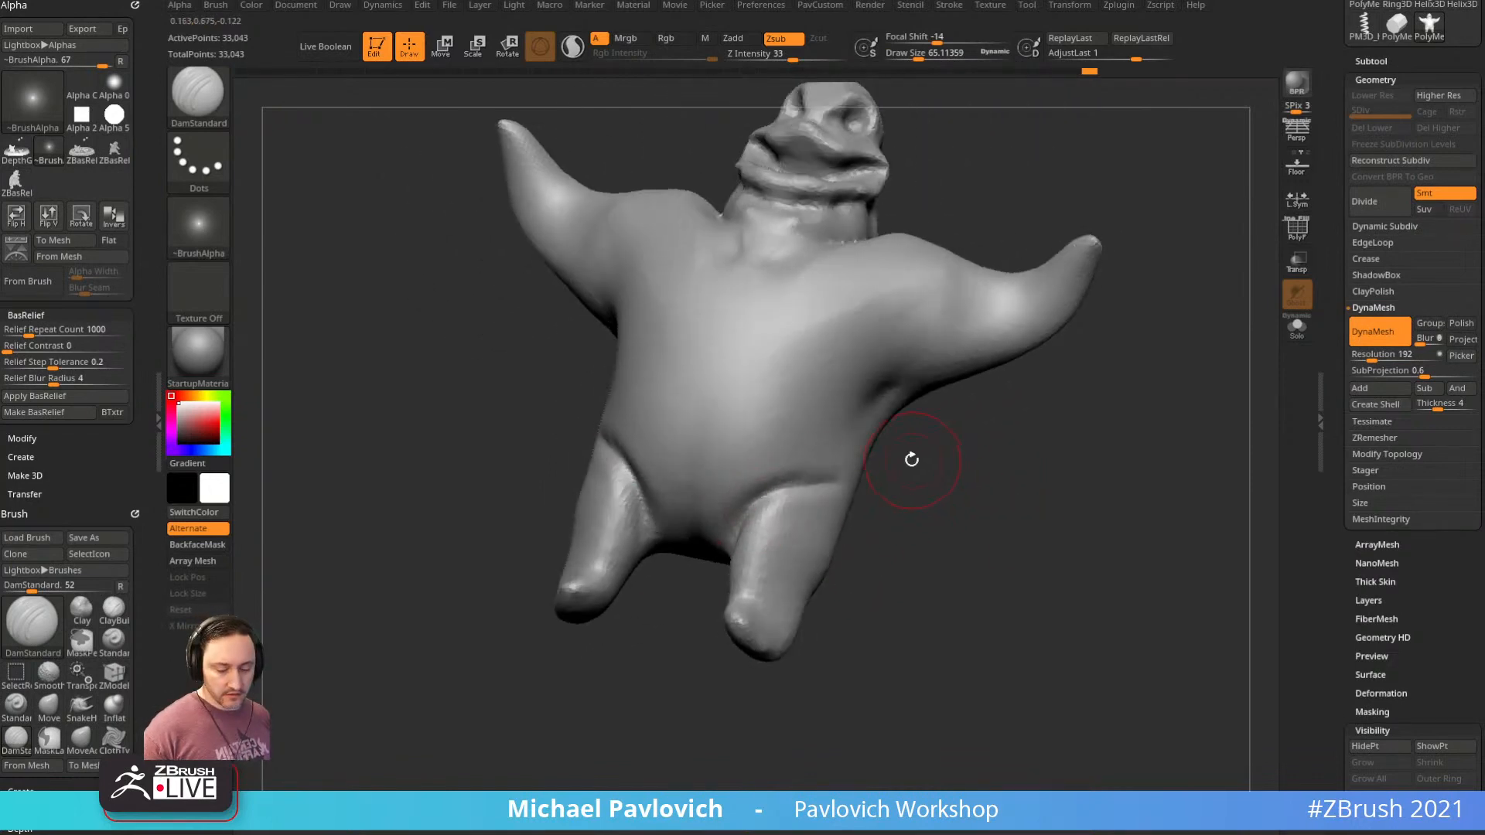
{"action": "key", "text": "b"}
{"action": "key", "text": "d"}
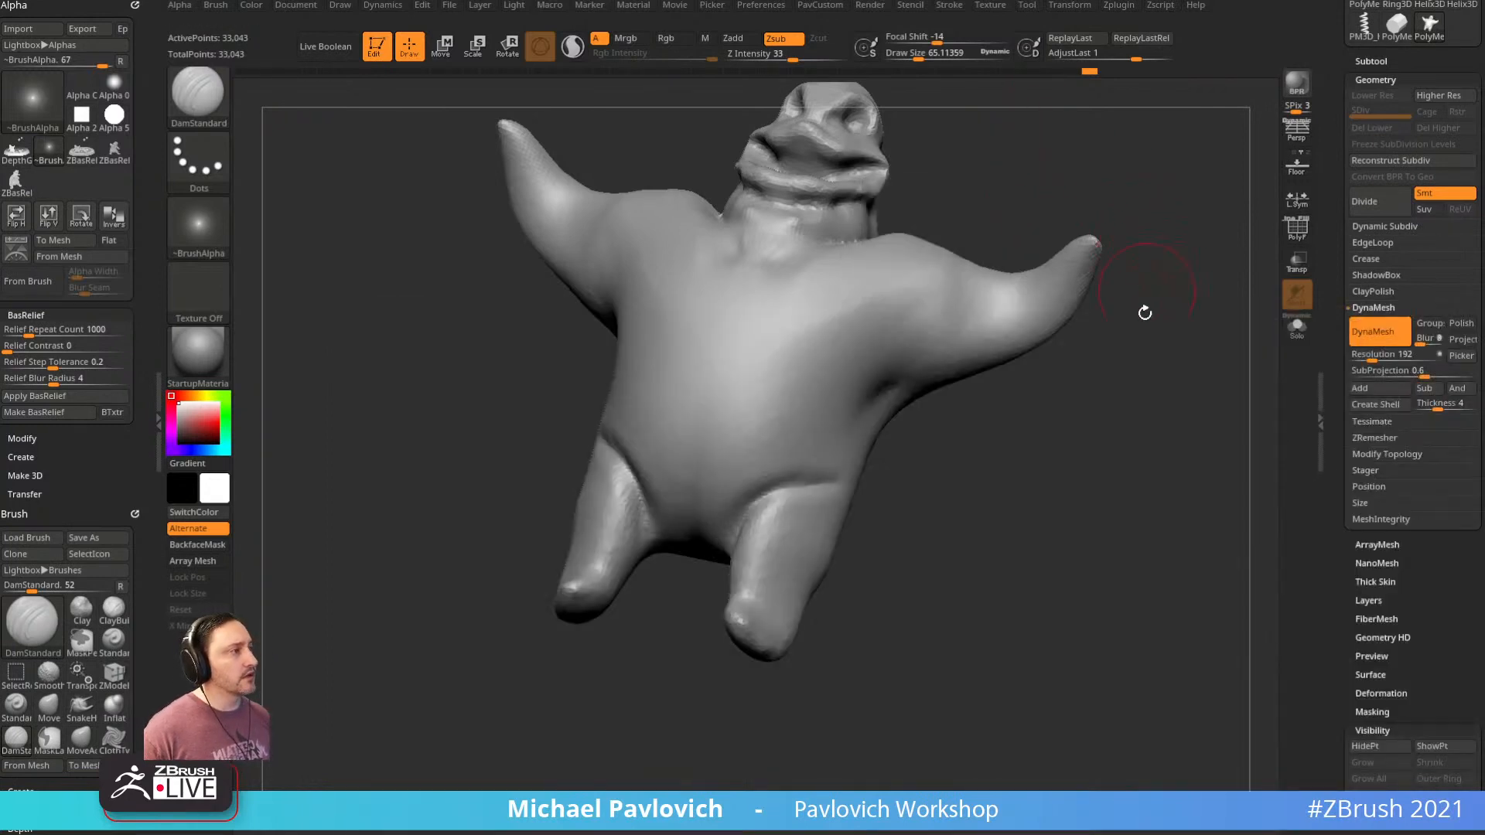
Build up the buttocks with the ClayBuildup brush at a draw size of about 121 and smooth the added volume
{"action": "mouse_move", "coordinate": [1141, 312]}
{"action": "left_mouse_down"}
{"action": "mouse_move", "coordinate": [1102, 401]}
{"action": "mouse_move", "coordinate": [812, 491]}
{"action": "left_mouse_up"}
{"action": "mouse_move", "coordinate": [1011, 441]}
{"action": "left_mouse_down"}
{"action": "mouse_move", "coordinate": [1054, 444]}
{"action": "mouse_move", "coordinate": [1021, 441]}
{"action": "mouse_move", "coordinate": [998, 370]}
{"action": "mouse_move", "coordinate": [991, 431]}
{"action": "mouse_move", "coordinate": [959, 445]}
{"action": "mouse_move", "coordinate": [997, 437]}
{"action": "mouse_move", "coordinate": [988, 341]}
{"action": "mouse_move", "coordinate": [983, 402]}
{"action": "left_mouse_up"}
{"action": "key", "text": "b"}
{"action": "key", "text": "c"}
{"action": "key", "text": "b"}
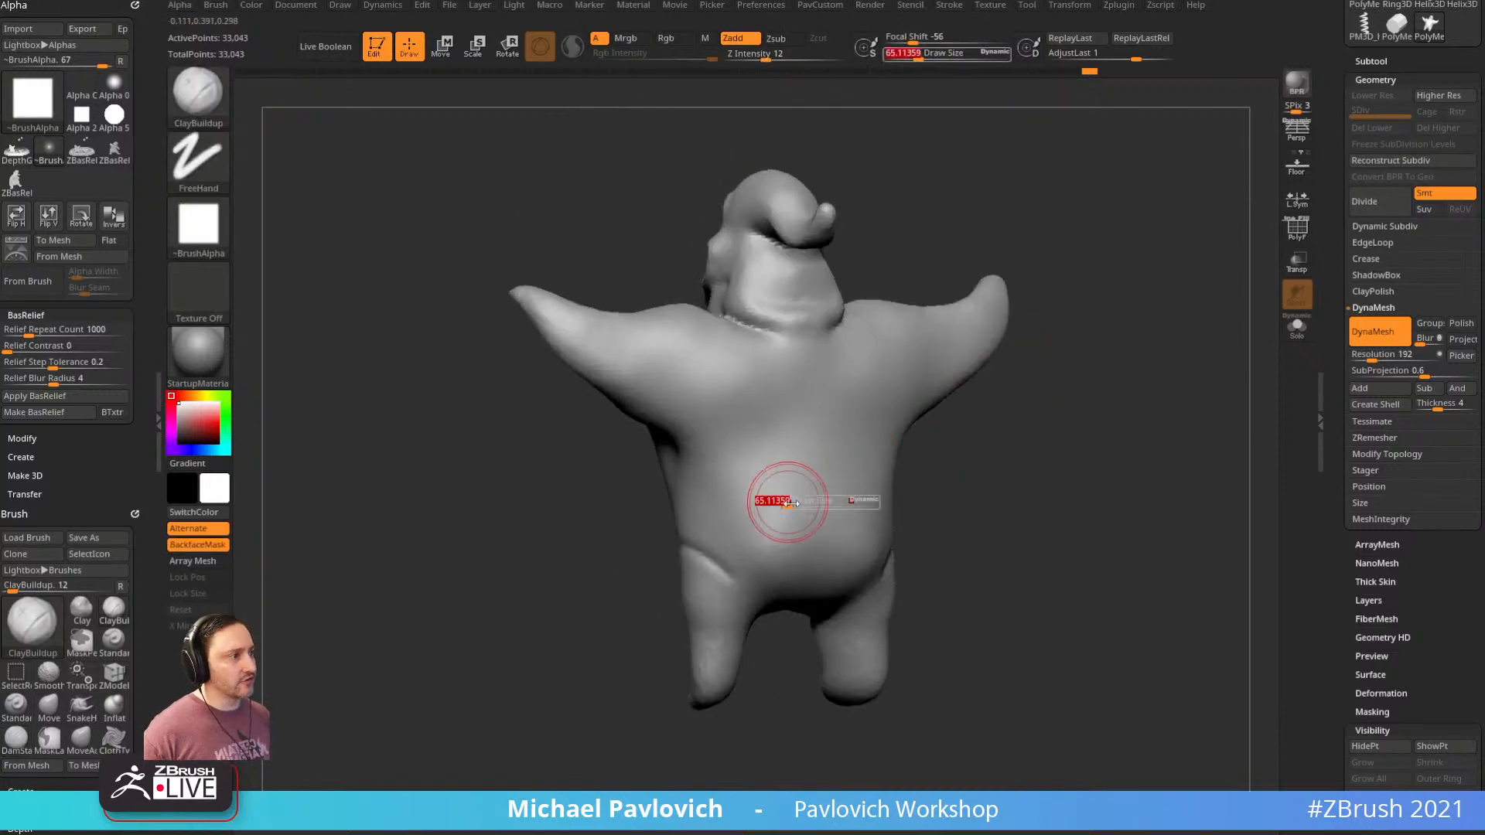
{"action": "mouse_move", "coordinate": [719, 495]}
{"action": "left_mouse_down"}
{"action": "mouse_move", "coordinate": [746, 534]}
{"action": "mouse_move", "coordinate": [791, 533]}
{"action": "left_mouse_up"}
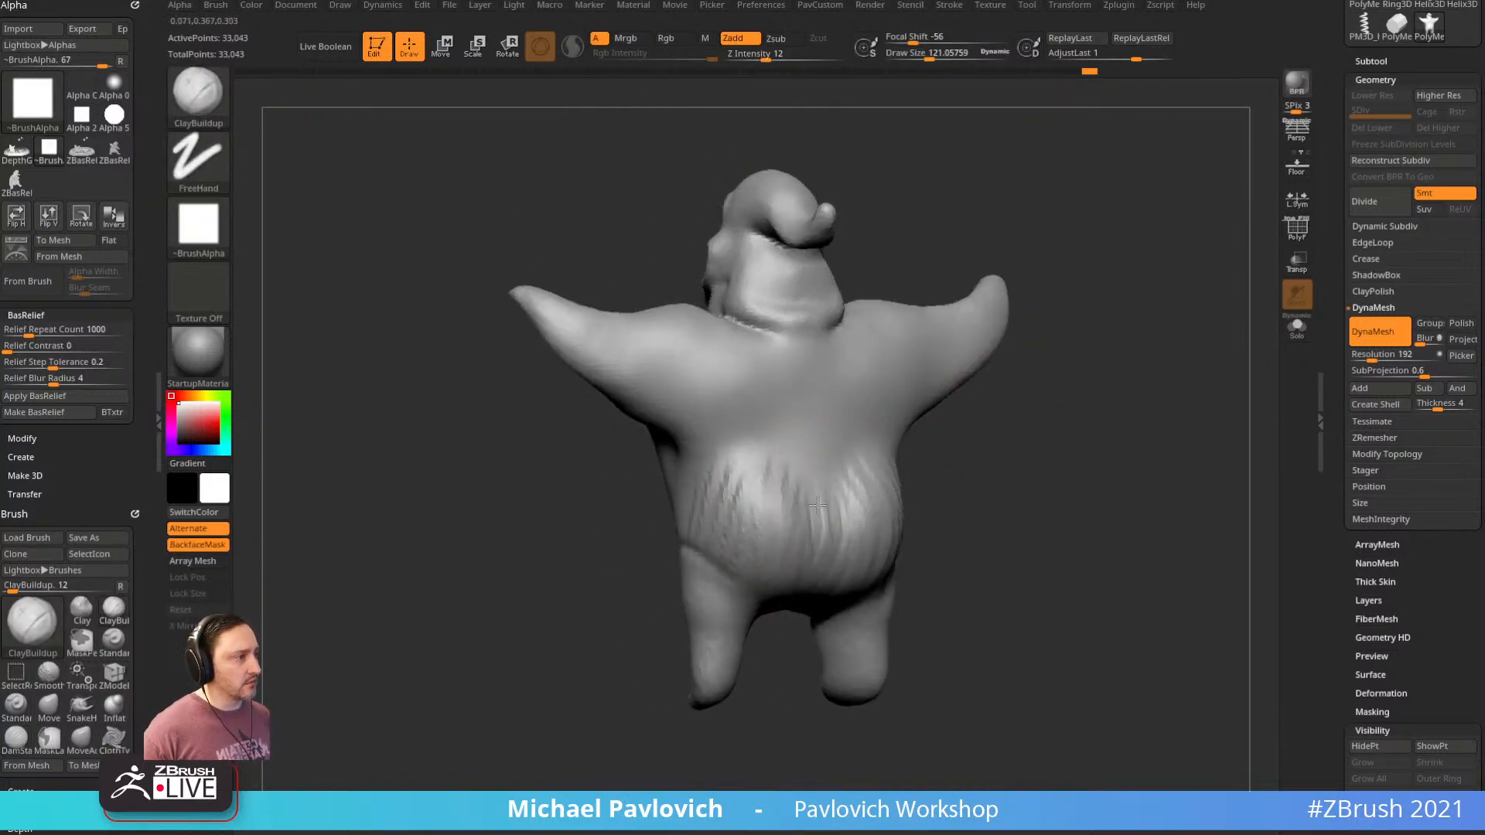
{"action": "mouse_move", "coordinate": [948, 456]}
{"action": "left_mouse_down"}
{"action": "mouse_move", "coordinate": [1036, 428]}
{"action": "mouse_move", "coordinate": [912, 451]}
{"action": "left_mouse_up"}
{"action": "left_click_drag", "start_coordinate": [762, 464], "coordinate": [844, 517]}
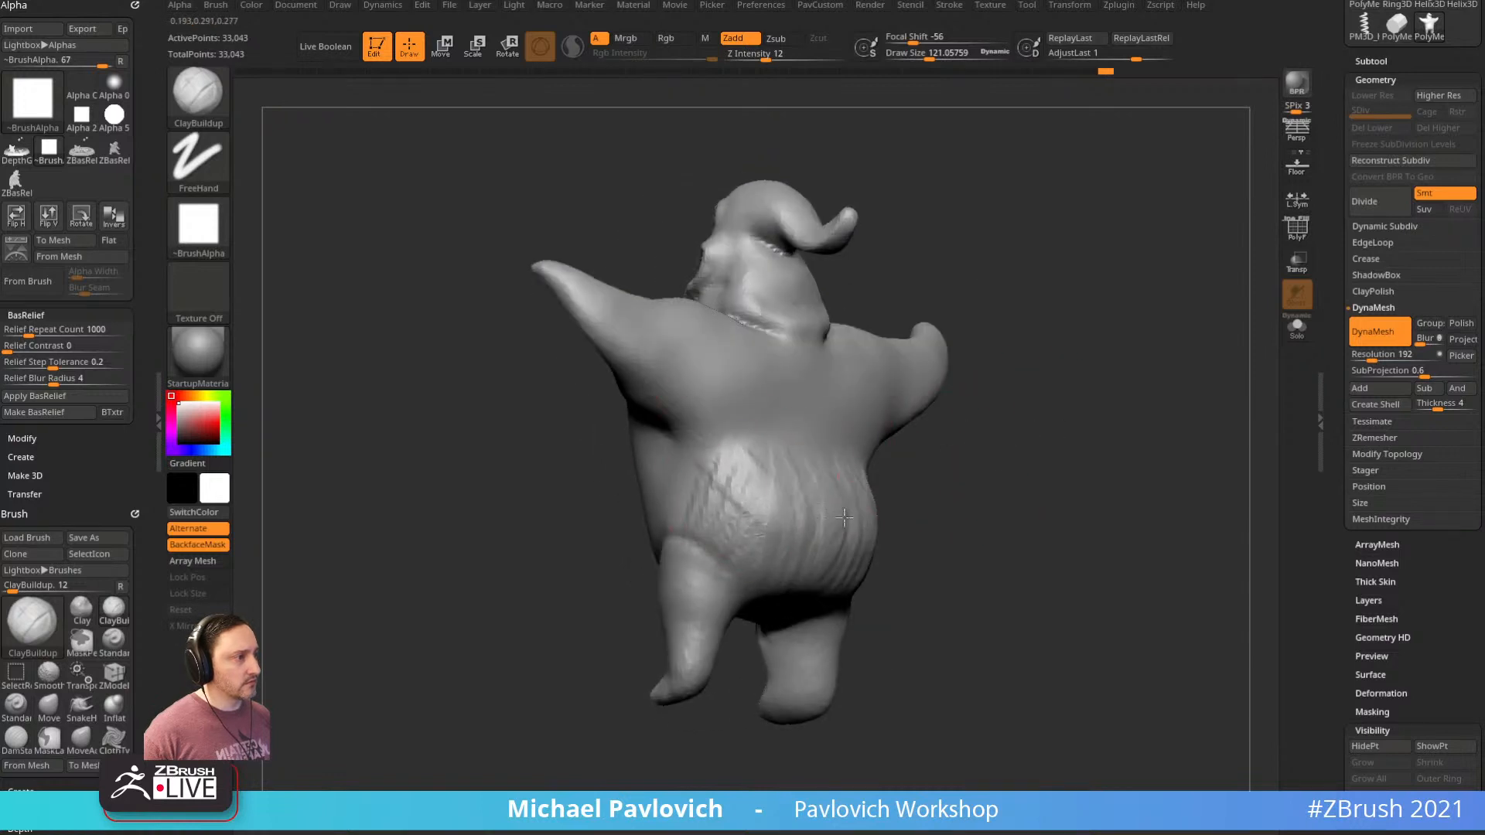
{"action": "left_click_drag", "start_coordinate": [798, 474], "coordinate": [754, 495], "text": "shift"}
{"action": "mouse_move", "coordinate": [1054, 435]}
{"action": "left_mouse_down", "text": "shift"}
{"action": "mouse_move", "coordinate": [1081, 427]}
{"action": "mouse_move", "coordinate": [1004, 467]}
{"action": "left_mouse_up", "text": "shift"}
Shape the lower legs and pull out the feet with the Move brush at a draw size of about 62
{"action": "key", "text": "s"}
{"action": "mouse_move", "coordinate": [1107, 455]}
{"action": "left_mouse_down", "text": "alt"}
{"action": "mouse_move", "coordinate": [1035, 504]}
{"action": "mouse_move", "coordinate": [926, 503]}
{"action": "mouse_move", "coordinate": [1056, 488]}
{"action": "left_mouse_up", "text": "alt"}
{"action": "left_click_drag", "start_coordinate": [1069, 562], "coordinate": [1051, 520], "text": "alt"}
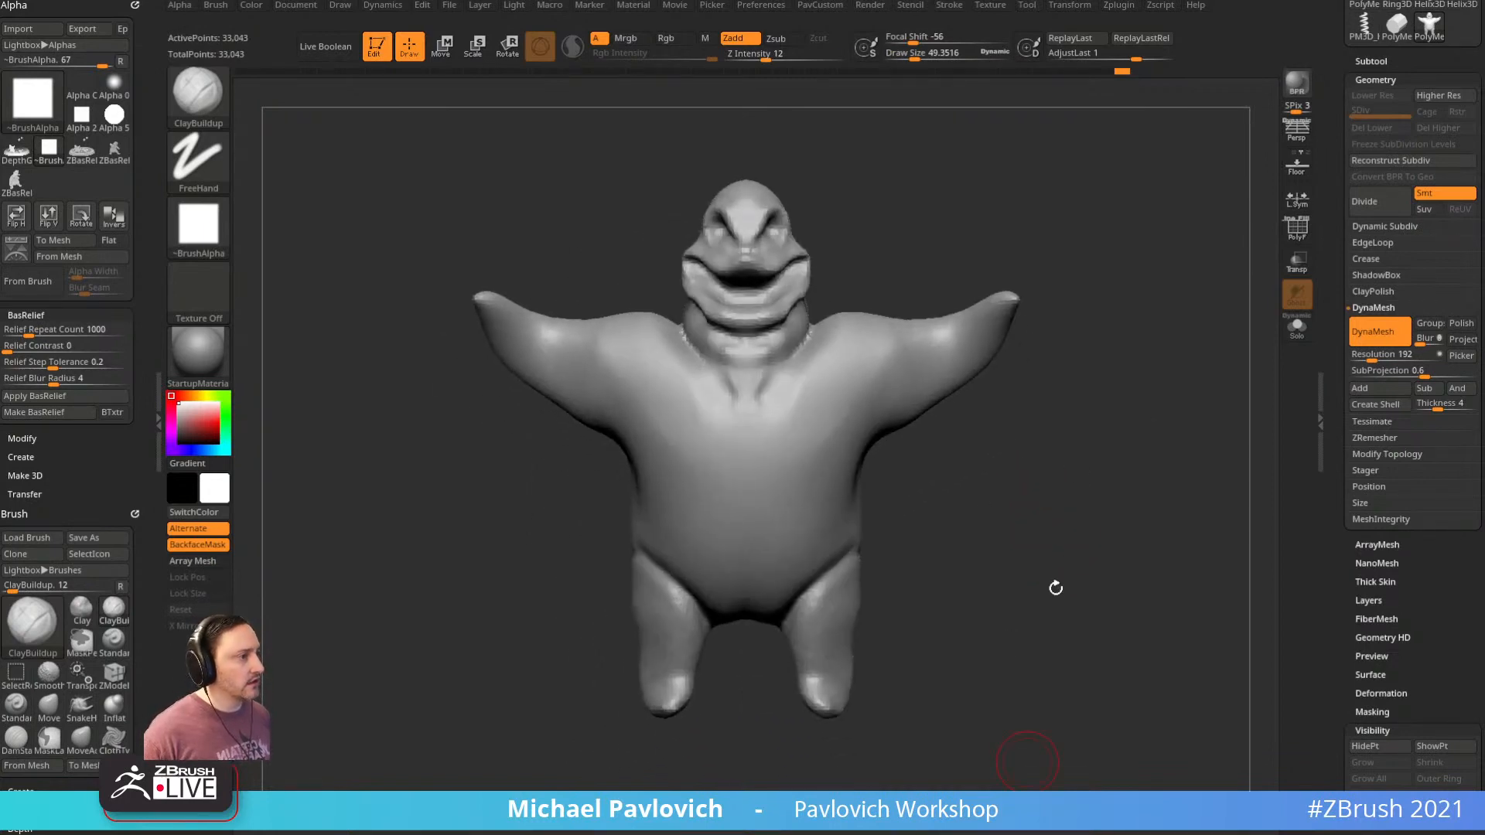
{"action": "mouse_move", "coordinate": [1001, 543]}
{"action": "left_mouse_down", "text": "alt"}
{"action": "mouse_move", "coordinate": [1018, 574]}
{"action": "mouse_move", "coordinate": [1006, 492]}
{"action": "left_mouse_up", "text": "alt"}
{"action": "key", "text": "s"}
{"action": "key", "text": "b"}
{"action": "key", "text": "m"}
{"action": "key", "text": "v"}
{"action": "left_click_drag", "start_coordinate": [898, 605], "coordinate": [881, 603]}
{"action": "left_click_drag", "start_coordinate": [843, 690], "coordinate": [858, 694]}
{"action": "key", "text": "s"}
{"action": "mouse_move", "coordinate": [863, 696]}
{"action": "left_mouse_down"}
{"action": "mouse_move", "coordinate": [881, 680]}
{"action": "mouse_move", "coordinate": [923, 702]}
{"action": "mouse_move", "coordinate": [892, 685]}
{"action": "mouse_move", "coordinate": [915, 720]}
{"action": "mouse_move", "coordinate": [941, 712]}
{"action": "mouse_move", "coordinate": [849, 698]}
{"action": "mouse_move", "coordinate": [916, 664]}
{"action": "mouse_move", "coordinate": [939, 607]}
{"action": "mouse_move", "coordinate": [871, 664]}
{"action": "left_mouse_up"}
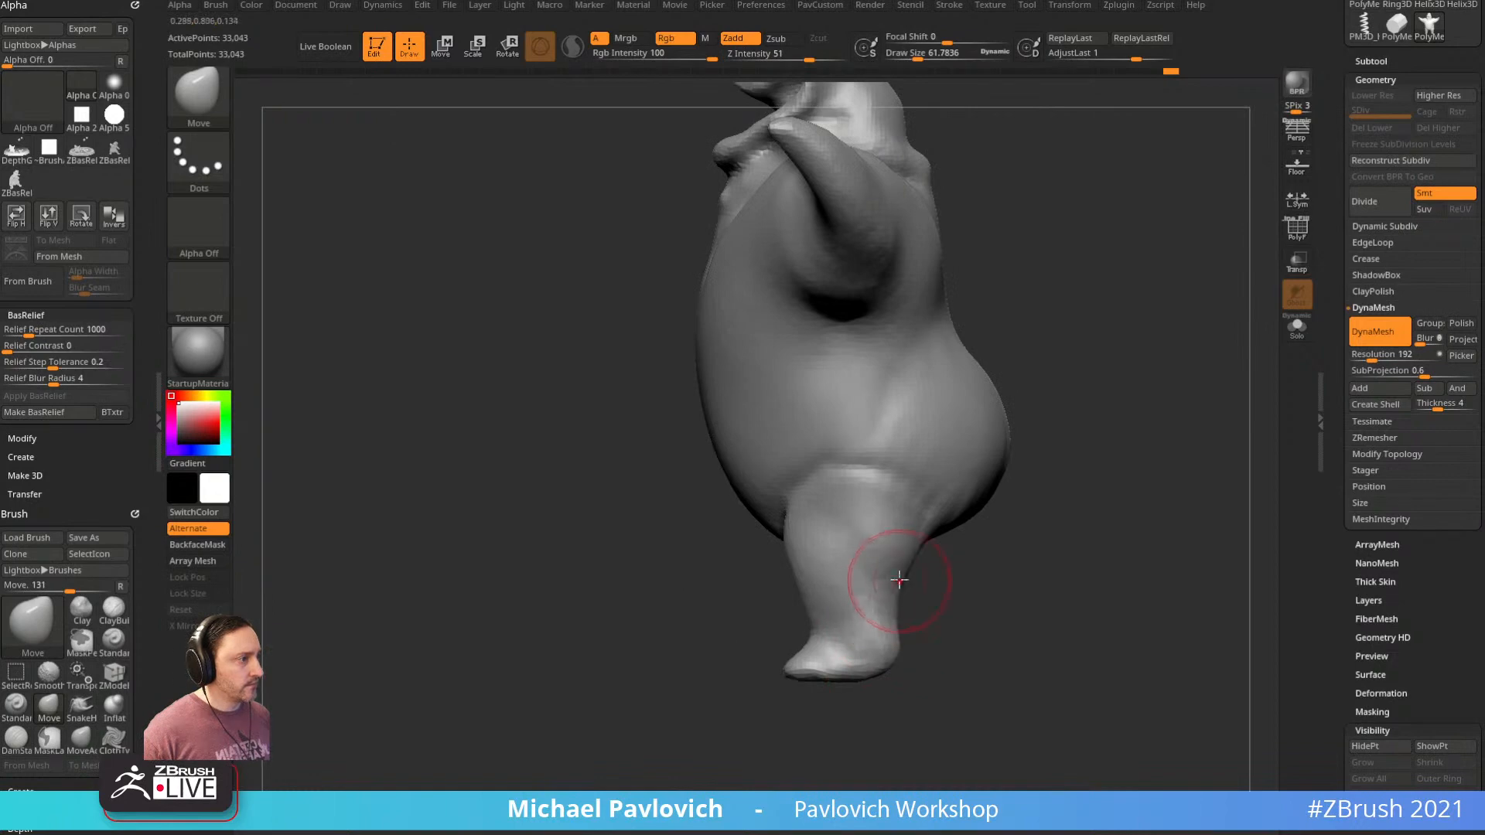
Carve creases behind the knees and under the buttocks with the DamStandard brush at a draw size of about 52
{"action": "key", "text": "b"}
{"action": "key", "text": "d"}
{"action": "key", "text": "s"}
{"action": "left_click_drag", "start_coordinate": [1001, 537], "coordinate": [974, 570]}
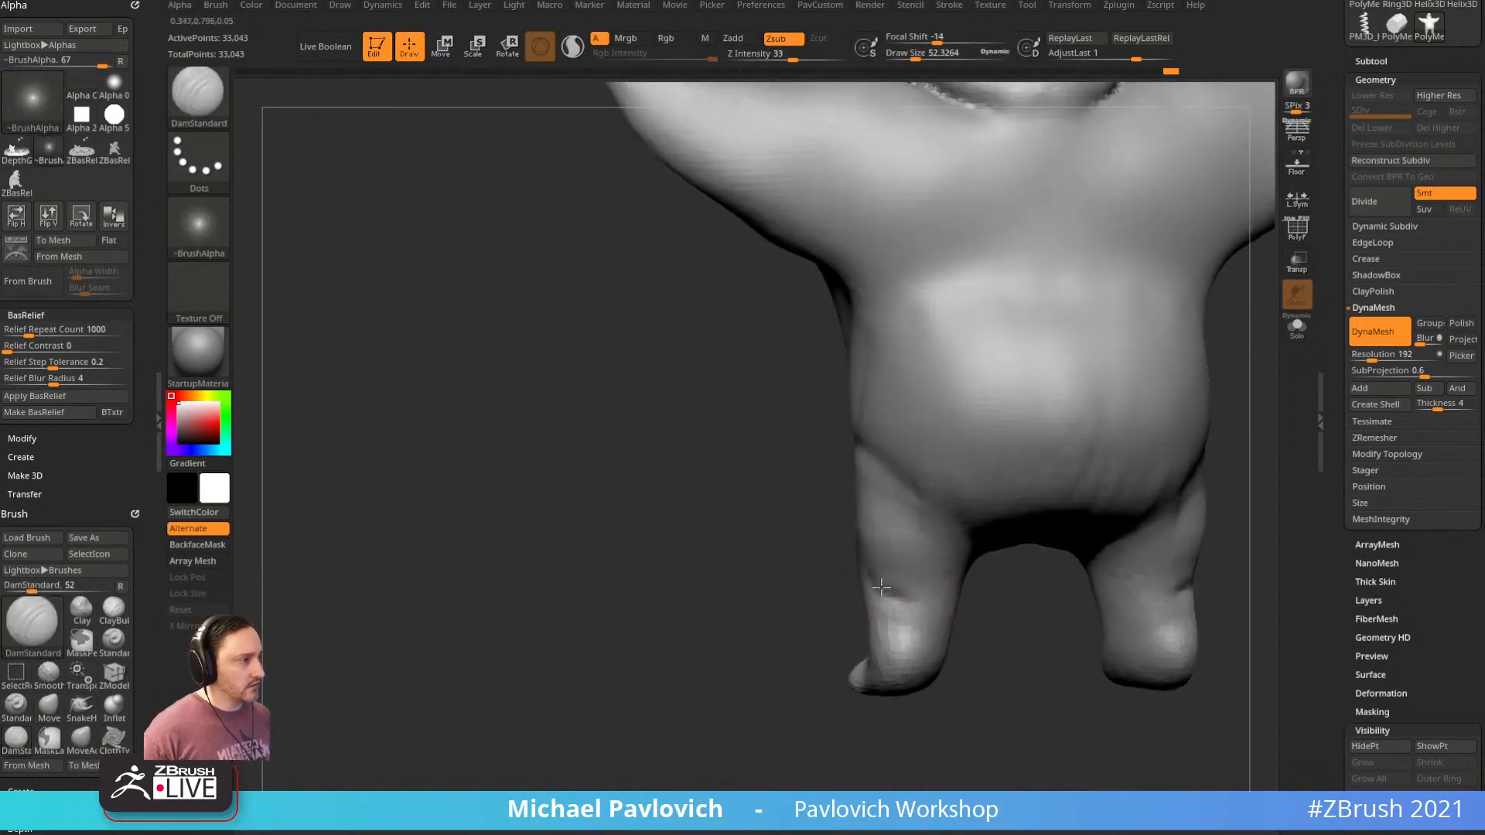
{"action": "mouse_move", "coordinate": [881, 588]}
{"action": "left_mouse_down"}
{"action": "mouse_move", "coordinate": [947, 597]}
{"action": "mouse_move", "coordinate": [971, 642]}
{"action": "left_mouse_up"}
{"action": "left_click_drag", "start_coordinate": [804, 491], "coordinate": [890, 571]}
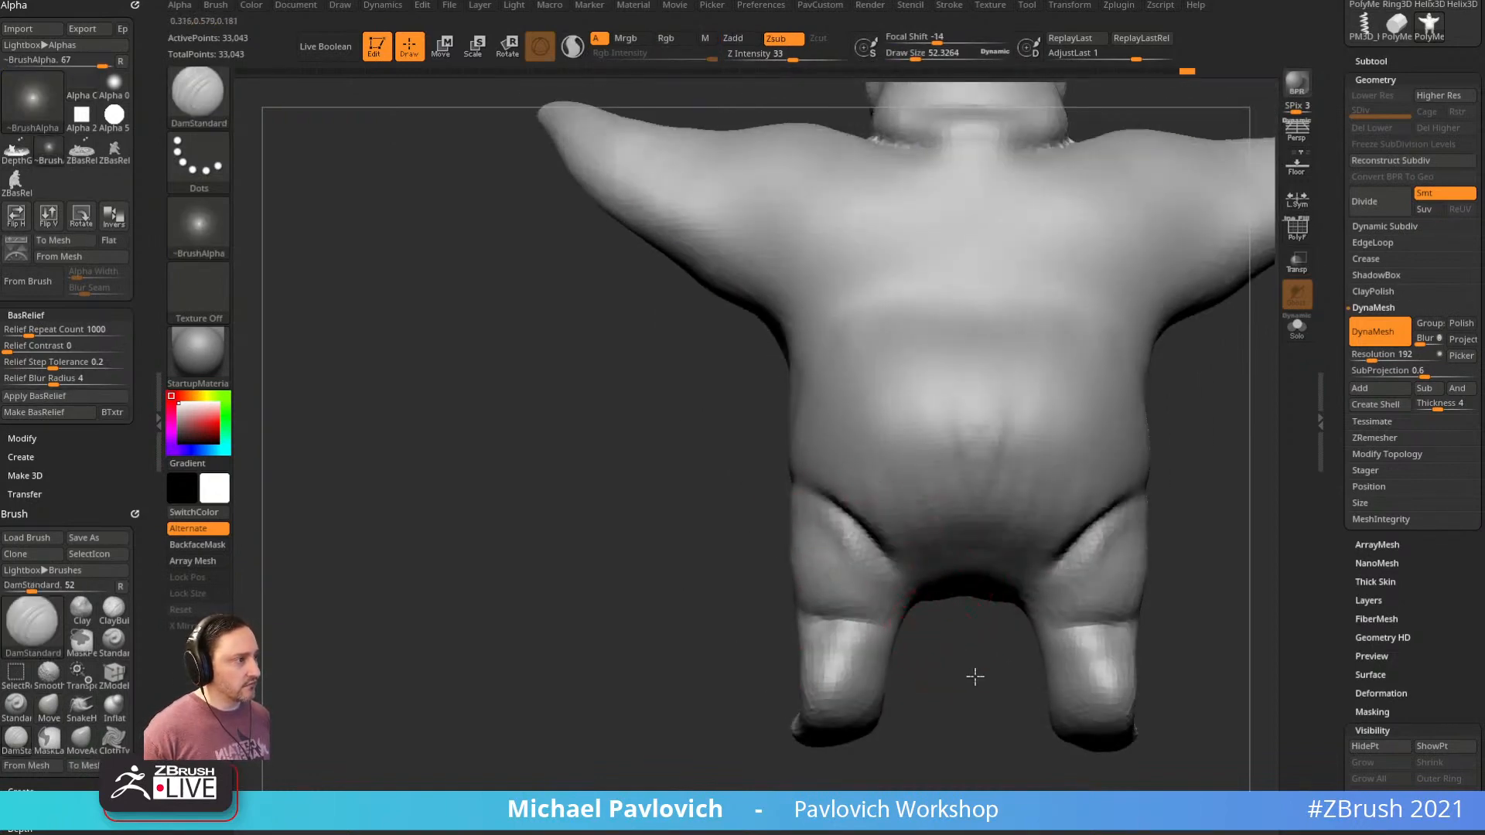
Push the belly's front profile inward with the Move brush at a draw size of about 206
{"action": "left_click_drag", "start_coordinate": [976, 677], "coordinate": [727, 618]}
{"action": "mouse_move", "coordinate": [983, 495]}
{"action": "left_mouse_down", "text": "alt"}
{"action": "mouse_move", "coordinate": [1027, 521]}
{"action": "mouse_move", "coordinate": [985, 495]}
{"action": "mouse_move", "coordinate": [902, 499]}
{"action": "left_mouse_up", "text": "alt"}
{"action": "key", "text": "s"}
{"action": "left_click", "coordinate": [787, 517]}
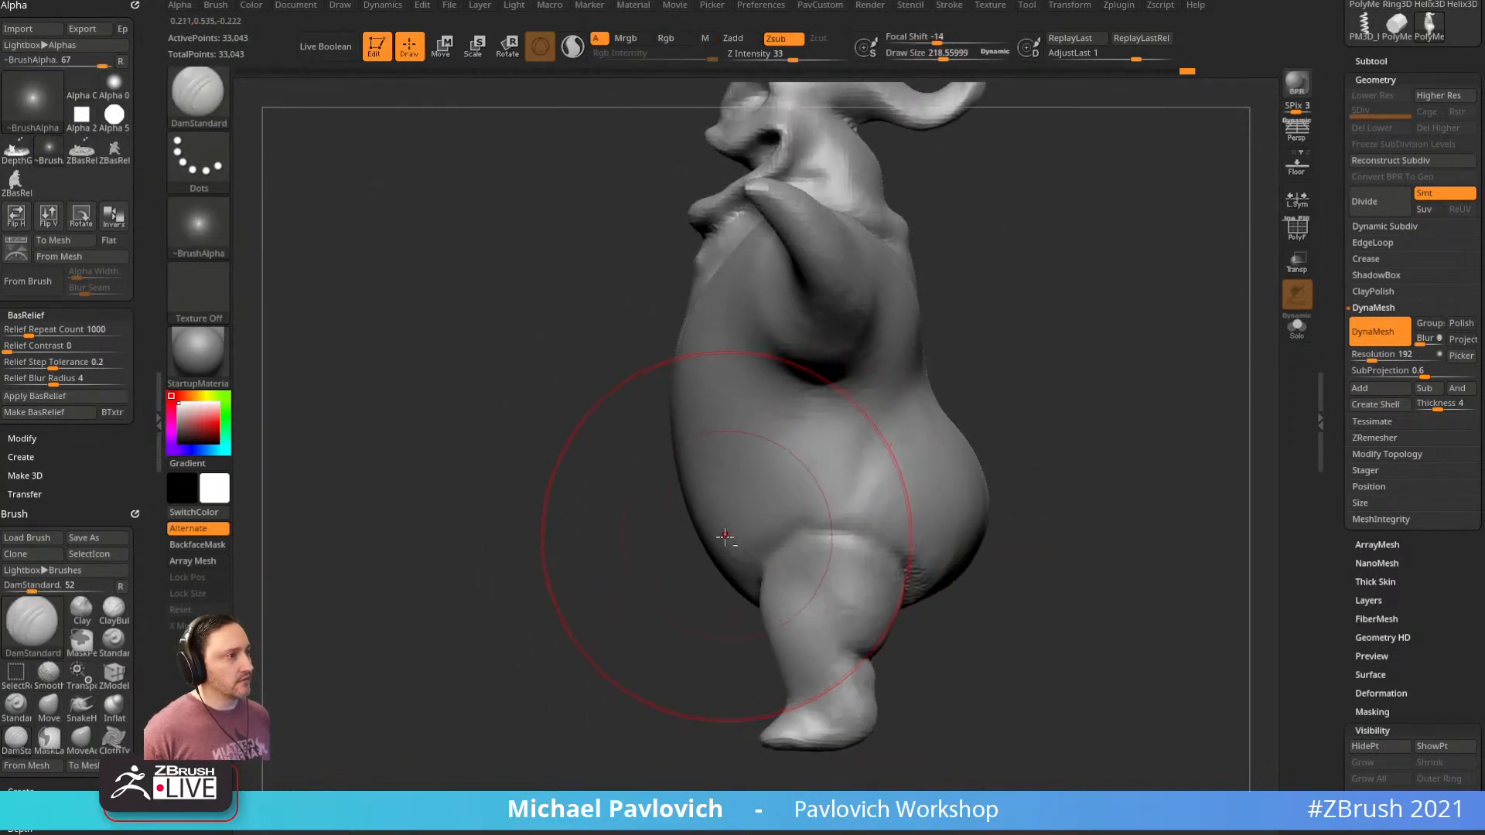
{"action": "key", "text": "b"}
{"action": "key", "text": "m"}
{"action": "key", "text": "v"}
{"action": "left_click_drag", "start_coordinate": [725, 536], "coordinate": [741, 535]}
{"action": "mouse_move", "coordinate": [1029, 417]}
{"action": "left_mouse_down"}
{"action": "mouse_move", "coordinate": [1054, 361]}
{"action": "mouse_move", "coordinate": [1026, 391]}
{"action": "left_mouse_up"}
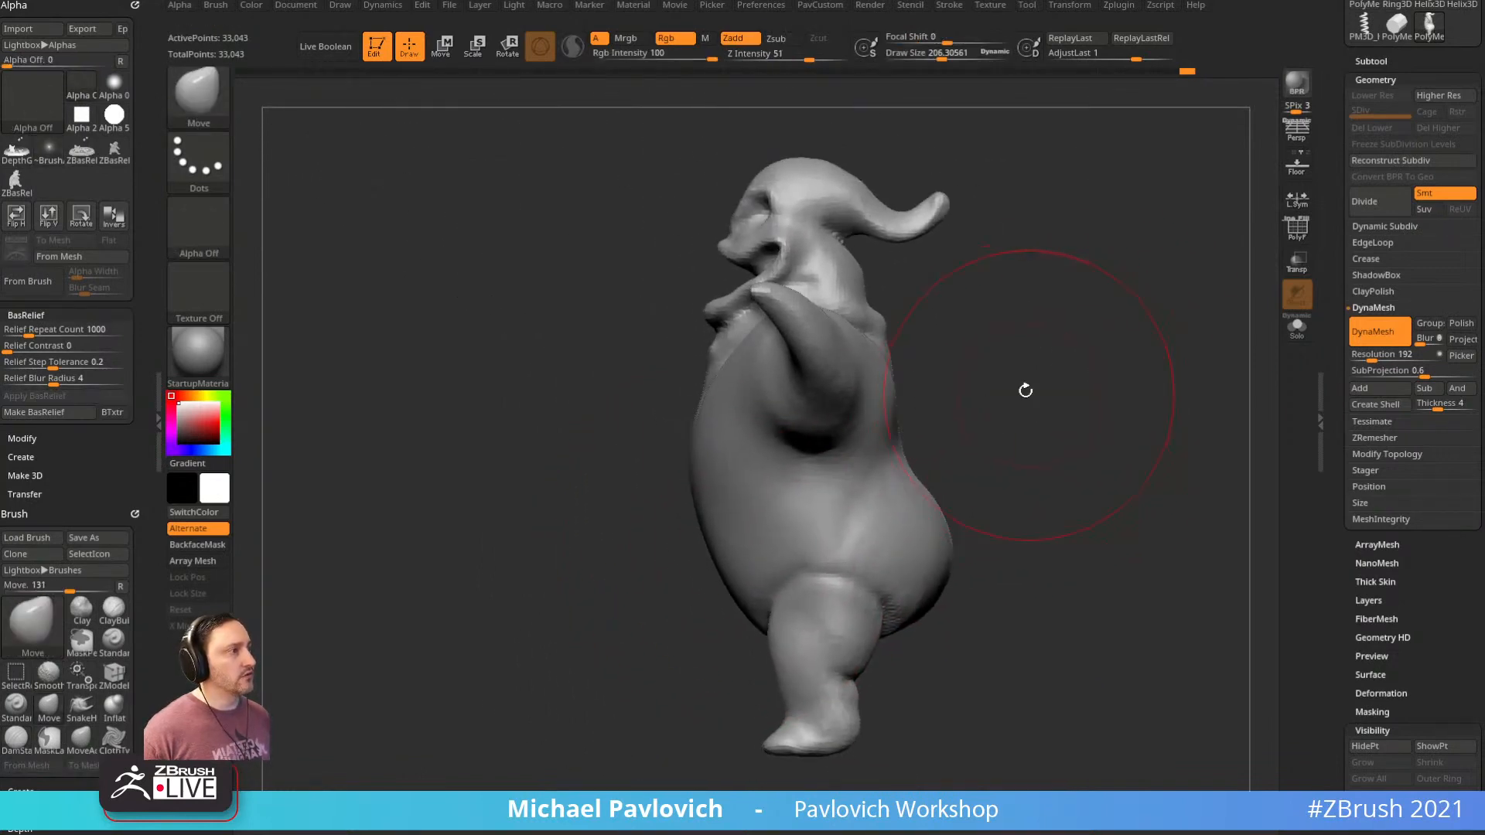
{"action": "left_click_drag", "start_coordinate": [753, 438], "coordinate": [774, 435]}
Build up the chest with the ClayBuildup brush at a draw size of about 83 and undo the last strokes
{"action": "left_click_drag", "start_coordinate": [1008, 380], "coordinate": [1084, 372]}
{"action": "key", "text": "b"}
{"action": "key", "text": "s"}
{"action": "key", "text": "t"}
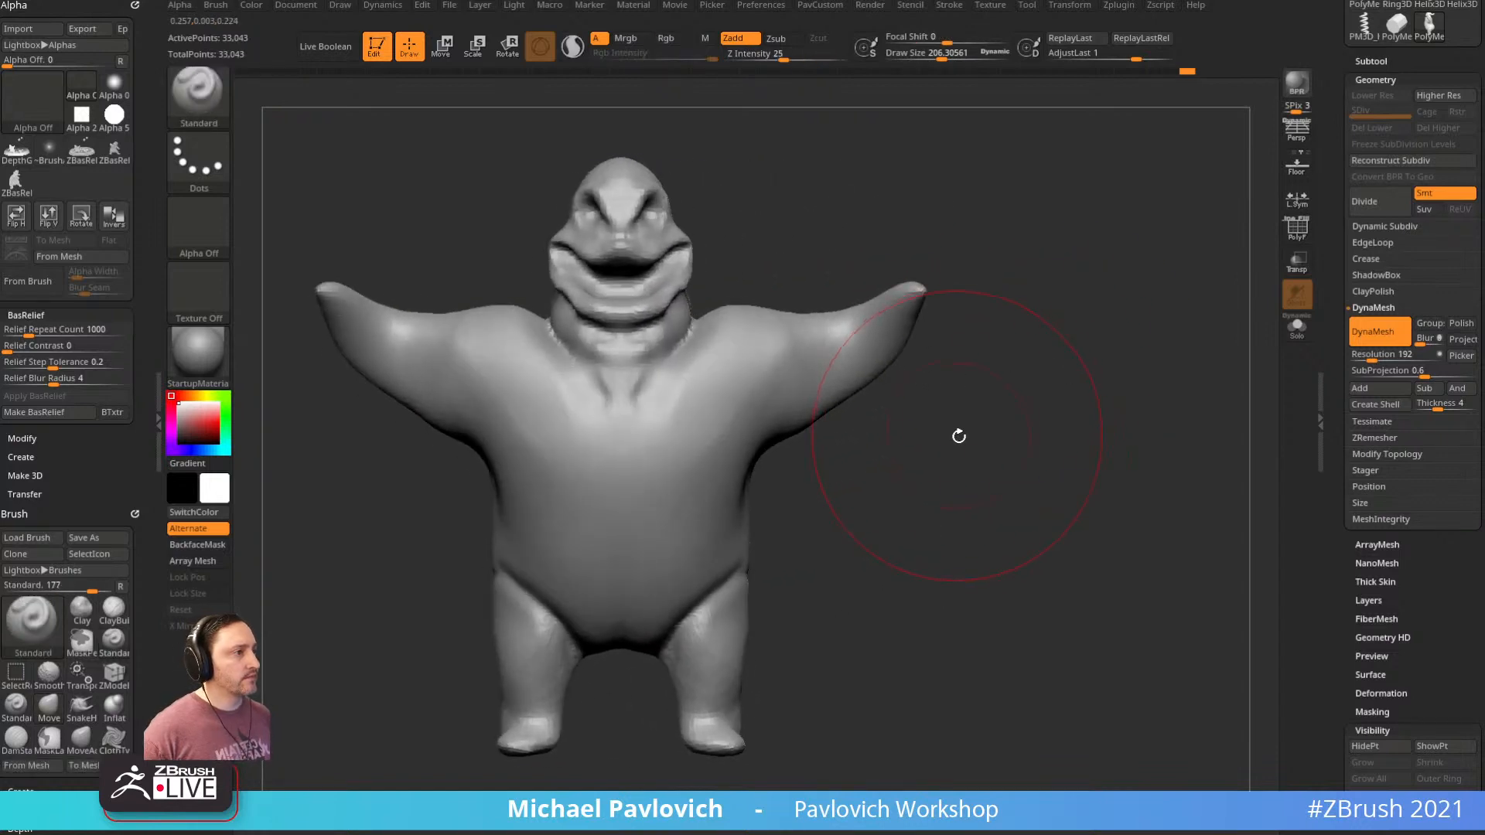
{"action": "mouse_move", "coordinate": [950, 449]}
{"action": "left_mouse_down", "text": "alt"}
{"action": "mouse_move", "coordinate": [1015, 445]}
{"action": "mouse_move", "coordinate": [835, 458]}
{"action": "mouse_move", "coordinate": [1011, 436]}
{"action": "mouse_move", "coordinate": [1014, 448]}
{"action": "left_mouse_up", "text": "alt"}
{"action": "key", "text": "b"}
{"action": "key", "text": "c"}
{"action": "key", "text": "b"}
{"action": "key", "text": "s"}
{"action": "left_click_drag", "start_coordinate": [600, 444], "coordinate": [660, 509]}
{"action": "key", "text": "ctrl+z"}
{"action": "key", "text": "ctrl+z"}
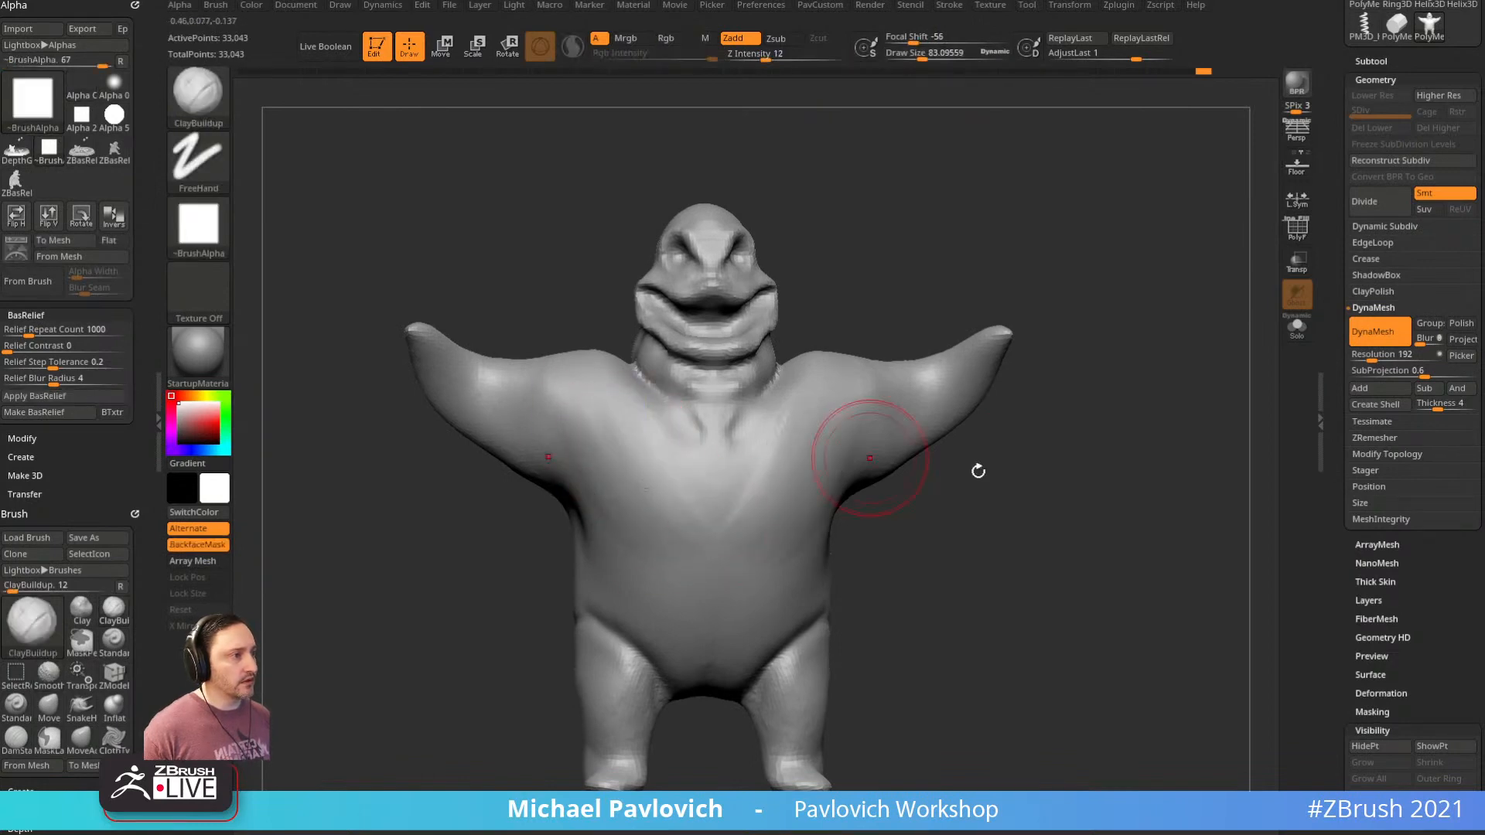
Bend both forearms upward at the elbows with the SnakeHook brush at a draw size of about 166
{"action": "mouse_move", "coordinate": [978, 471]}
{"action": "left_mouse_down"}
{"action": "mouse_move", "coordinate": [1050, 468]}
{"action": "mouse_move", "coordinate": [1008, 263]}
{"action": "mouse_move", "coordinate": [1034, 315]}
{"action": "mouse_move", "coordinate": [1077, 308]}
{"action": "left_mouse_up"}
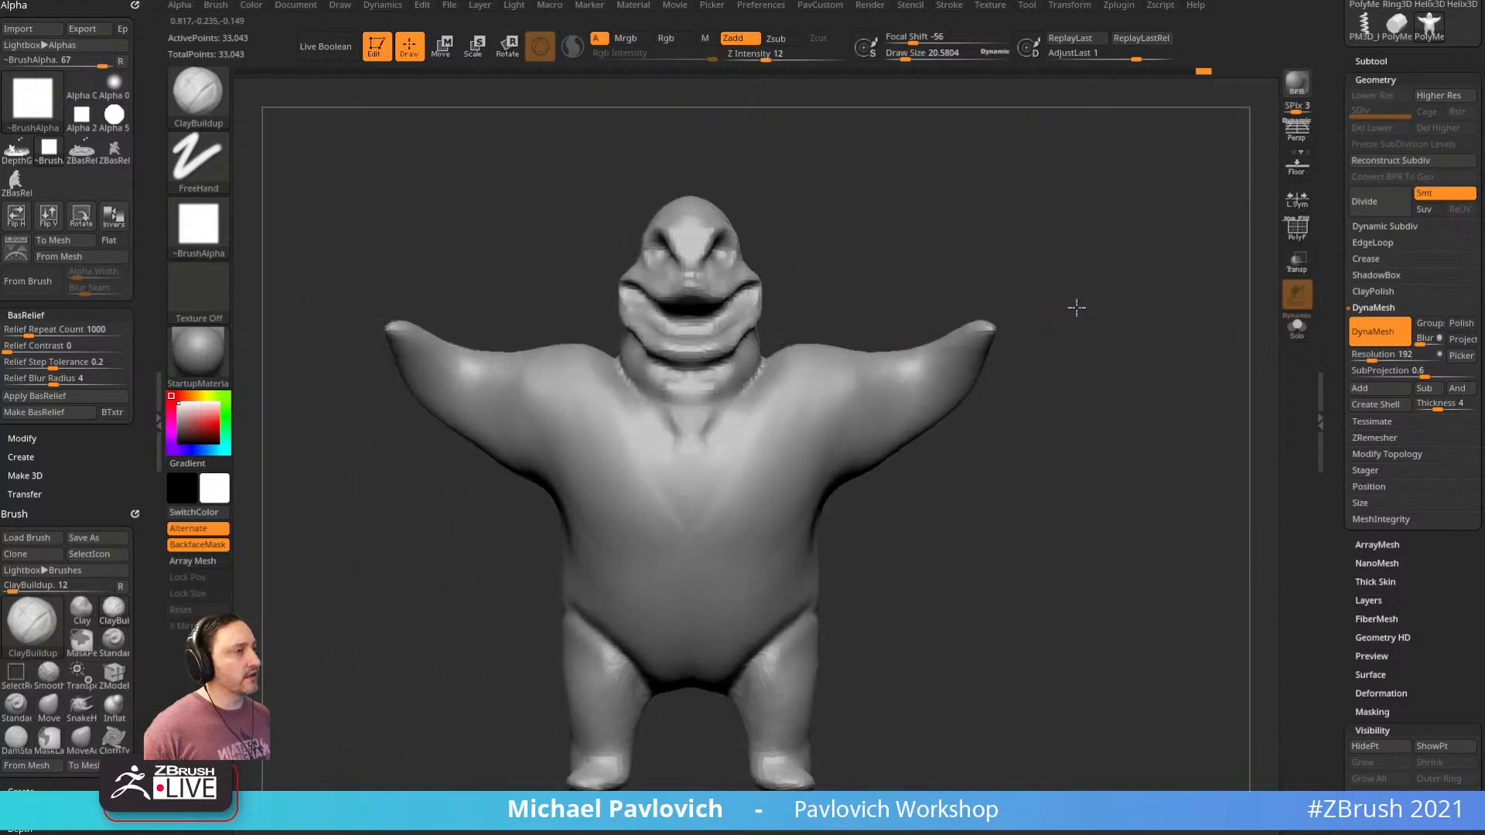
{"action": "key", "text": "b"}
{"action": "key", "text": "s"}
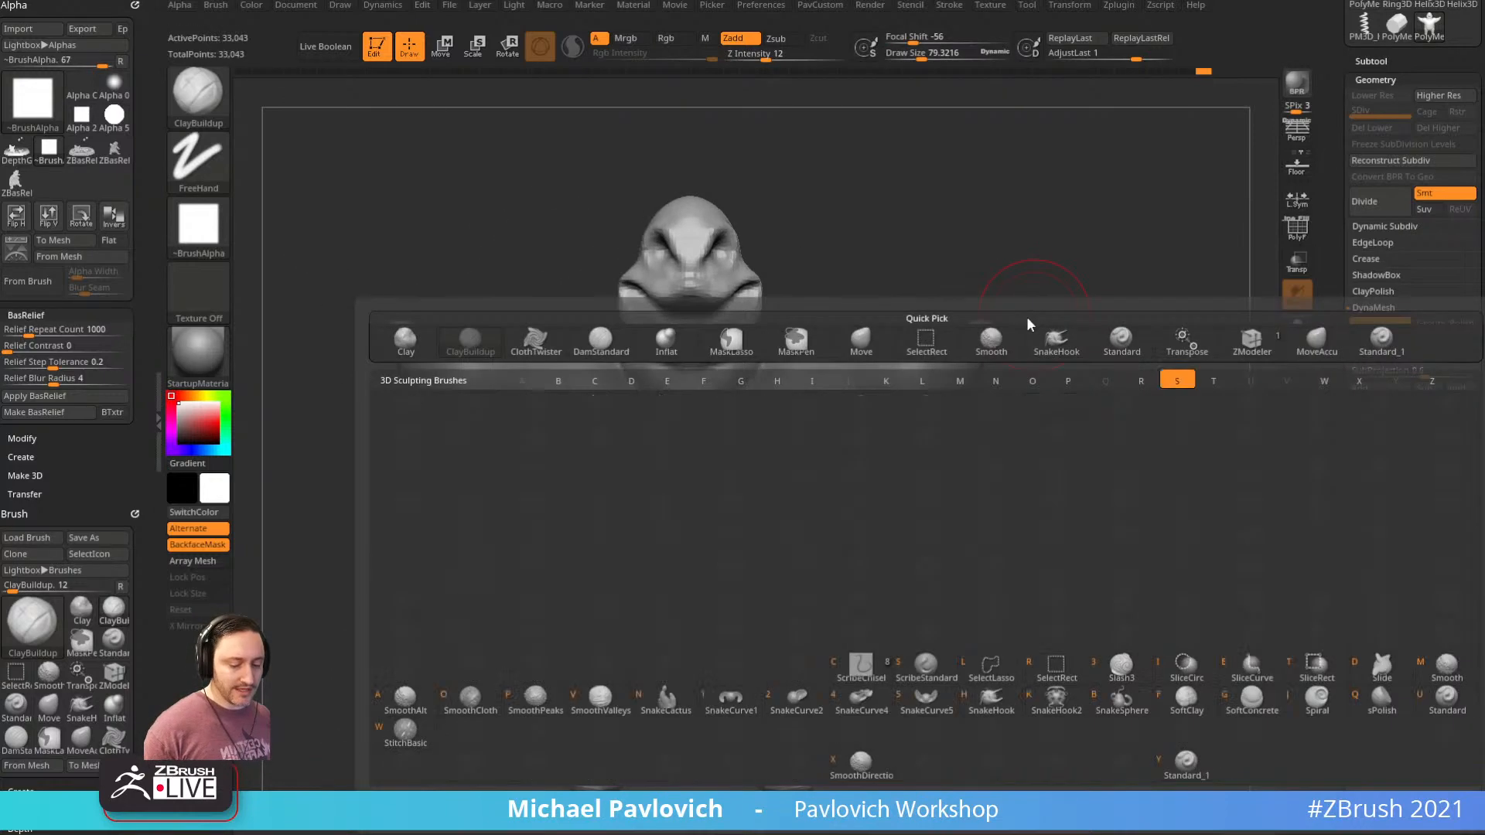
{"action": "key", "text": "h"}
{"action": "left_click_drag", "start_coordinate": [1013, 332], "coordinate": [952, 292]}
{"action": "left_click_drag", "start_coordinate": [917, 369], "coordinate": [911, 348]}
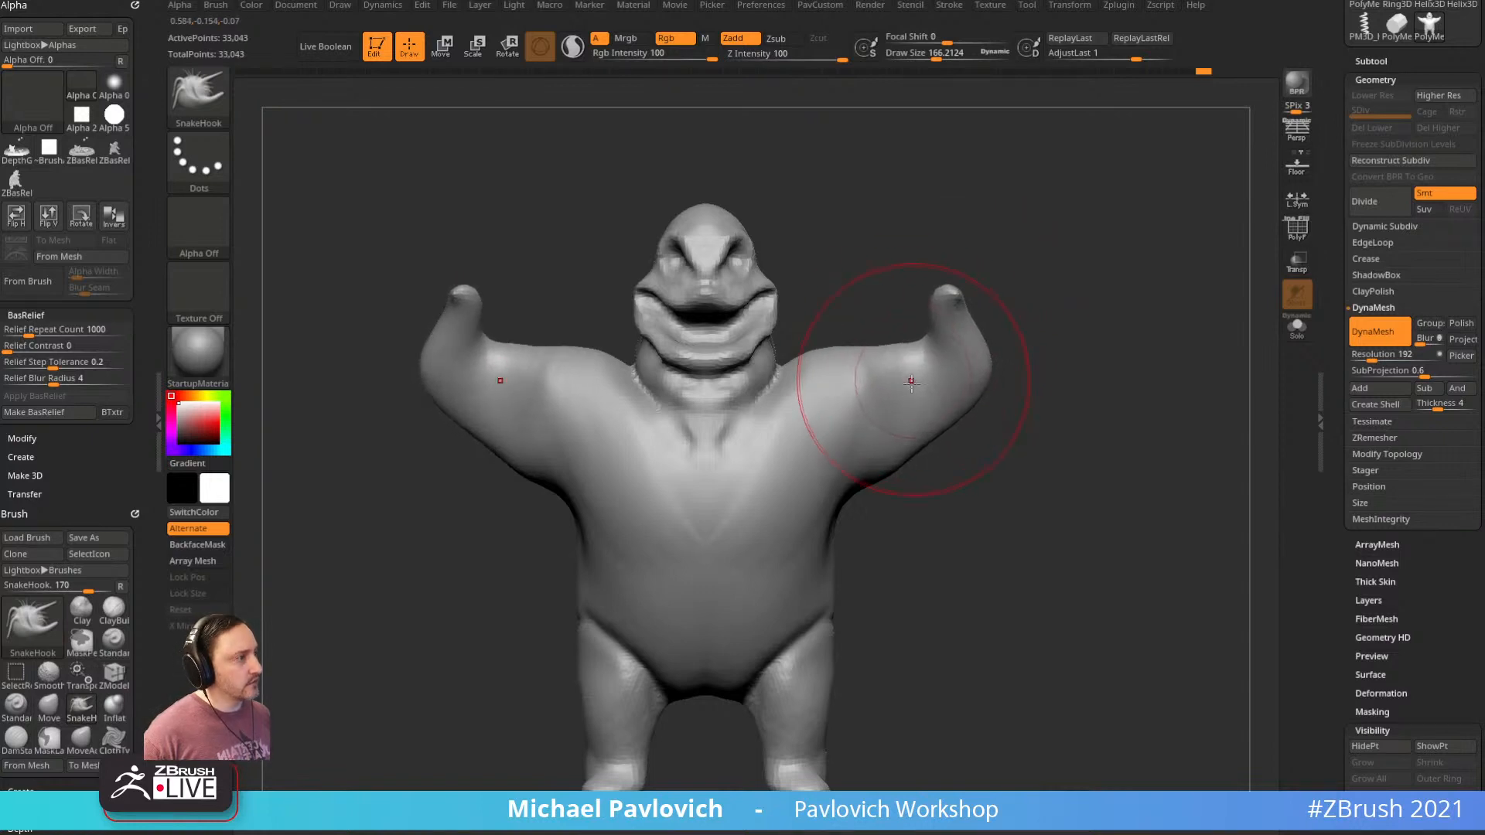
Try masking the raised forearms with MaskLasso and undo the mask
{"action": "mouse_move", "coordinate": [1006, 294]}
{"action": "left_mouse_down"}
{"action": "mouse_move", "coordinate": [1018, 239]}
{"action": "mouse_move", "coordinate": [932, 250]}
{"action": "mouse_move", "coordinate": [911, 345]}
{"action": "mouse_move", "coordinate": [1056, 422]}
{"action": "left_mouse_up"}
{"action": "left_click", "coordinate": [967, 356], "text": "ctrl"}
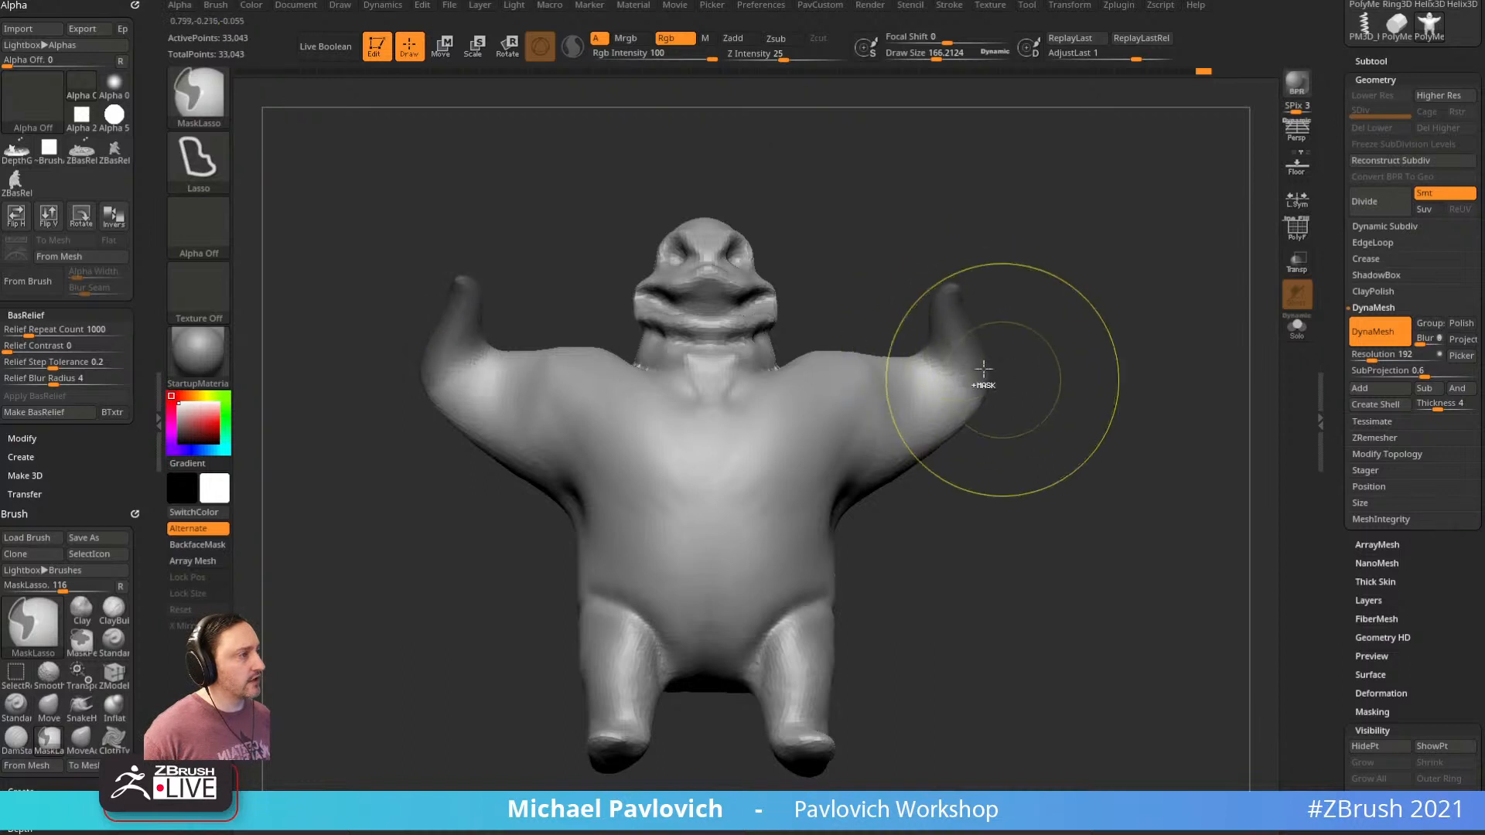
{"action": "left_click_drag", "start_coordinate": [1071, 232], "coordinate": [1060, 375], "text": "ctrl"}
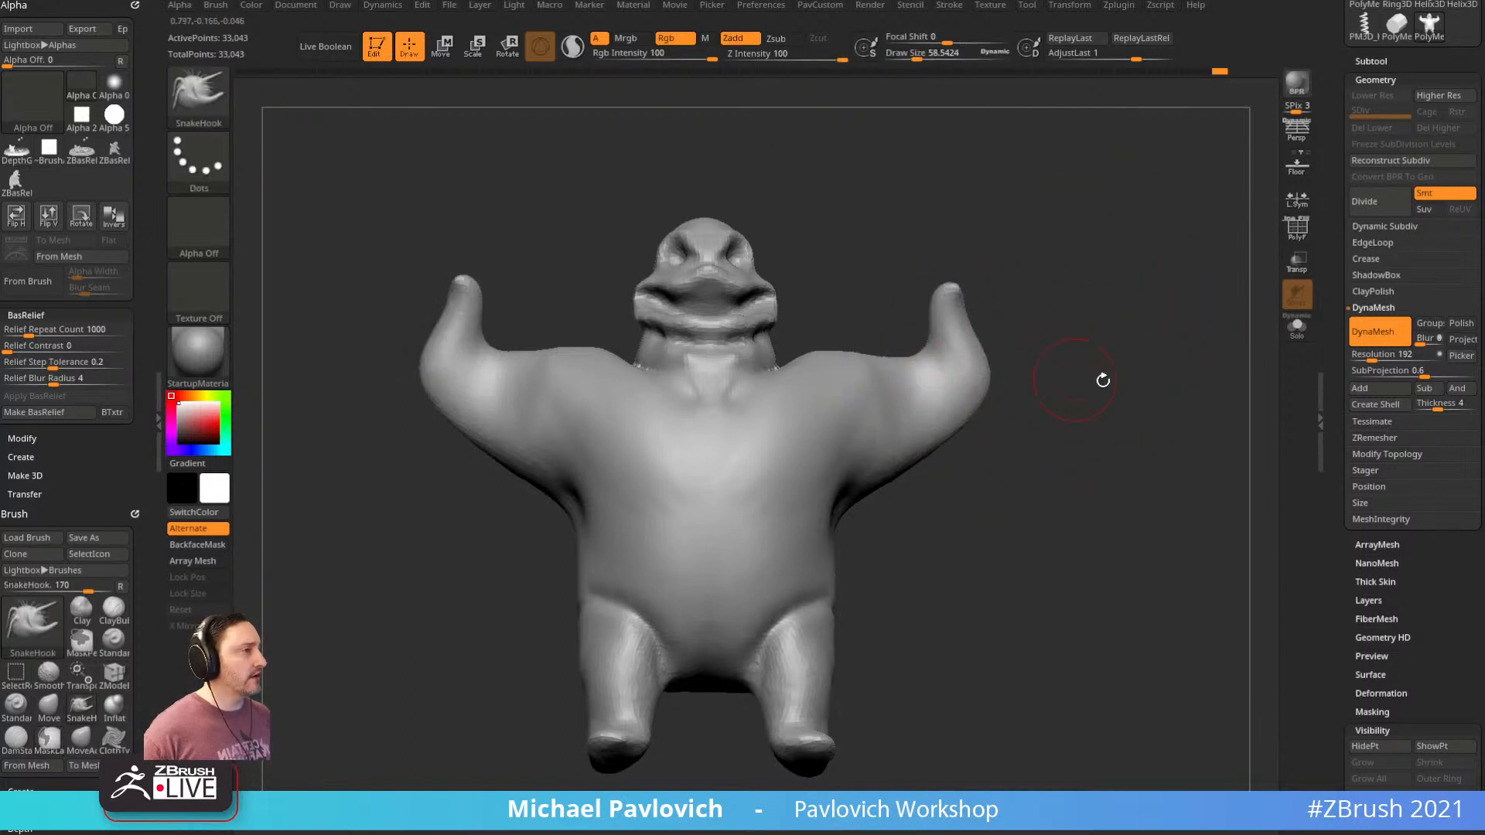
{"action": "left_click_drag", "start_coordinate": [1021, 242], "coordinate": [1068, 426], "text": "ctrl"}
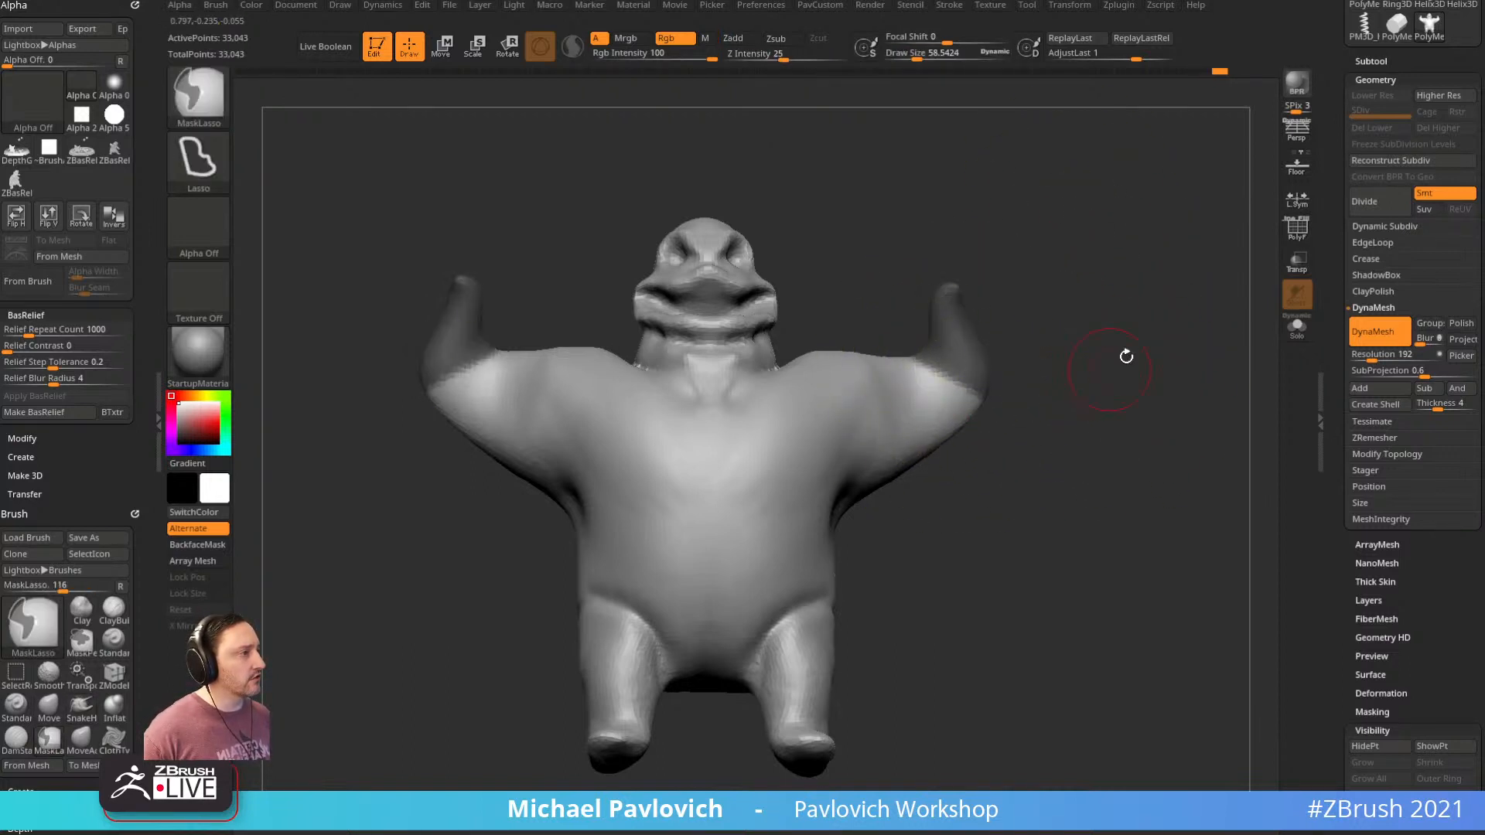
{"action": "key", "text": "ctrl+z"}
Mask both forearms with a soft edge at the elbows and invert the mask so only the forearms stay editable
{"action": "mouse_move", "coordinate": [1166, 386]}
{"action": "left_mouse_down", "text": "alt"}
{"action": "mouse_move", "coordinate": [1067, 289]}
{"action": "mouse_move", "coordinate": [917, 332]}
{"action": "left_mouse_up", "text": "alt"}
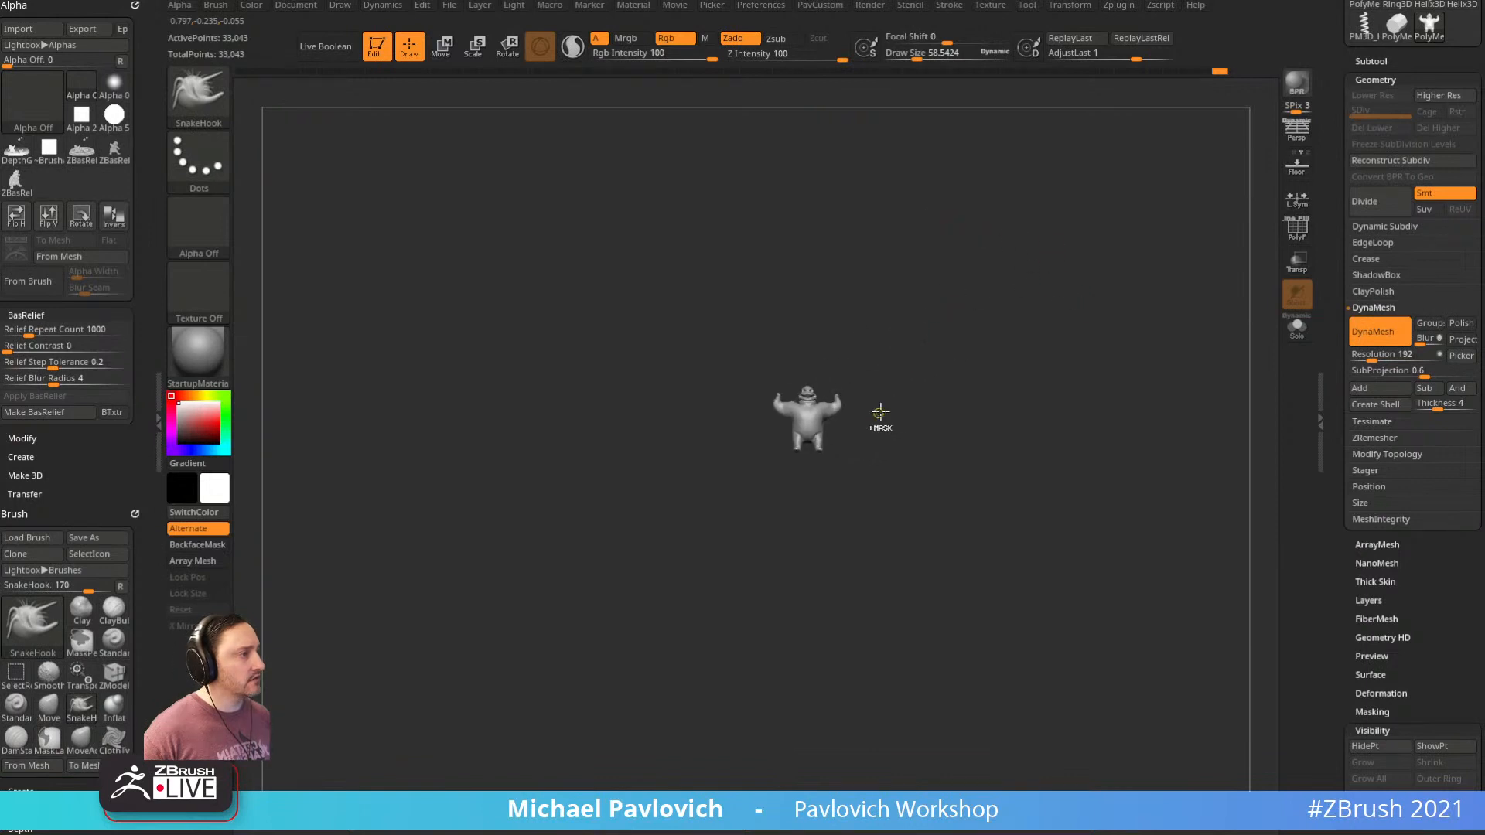
{"action": "mouse_move", "coordinate": [879, 413]}
{"action": "left_mouse_down", "text": "ctrl"}
{"action": "mouse_move", "coordinate": [838, 382]}
{"action": "mouse_move", "coordinate": [871, 416]}
{"action": "left_mouse_up", "text": "ctrl"}
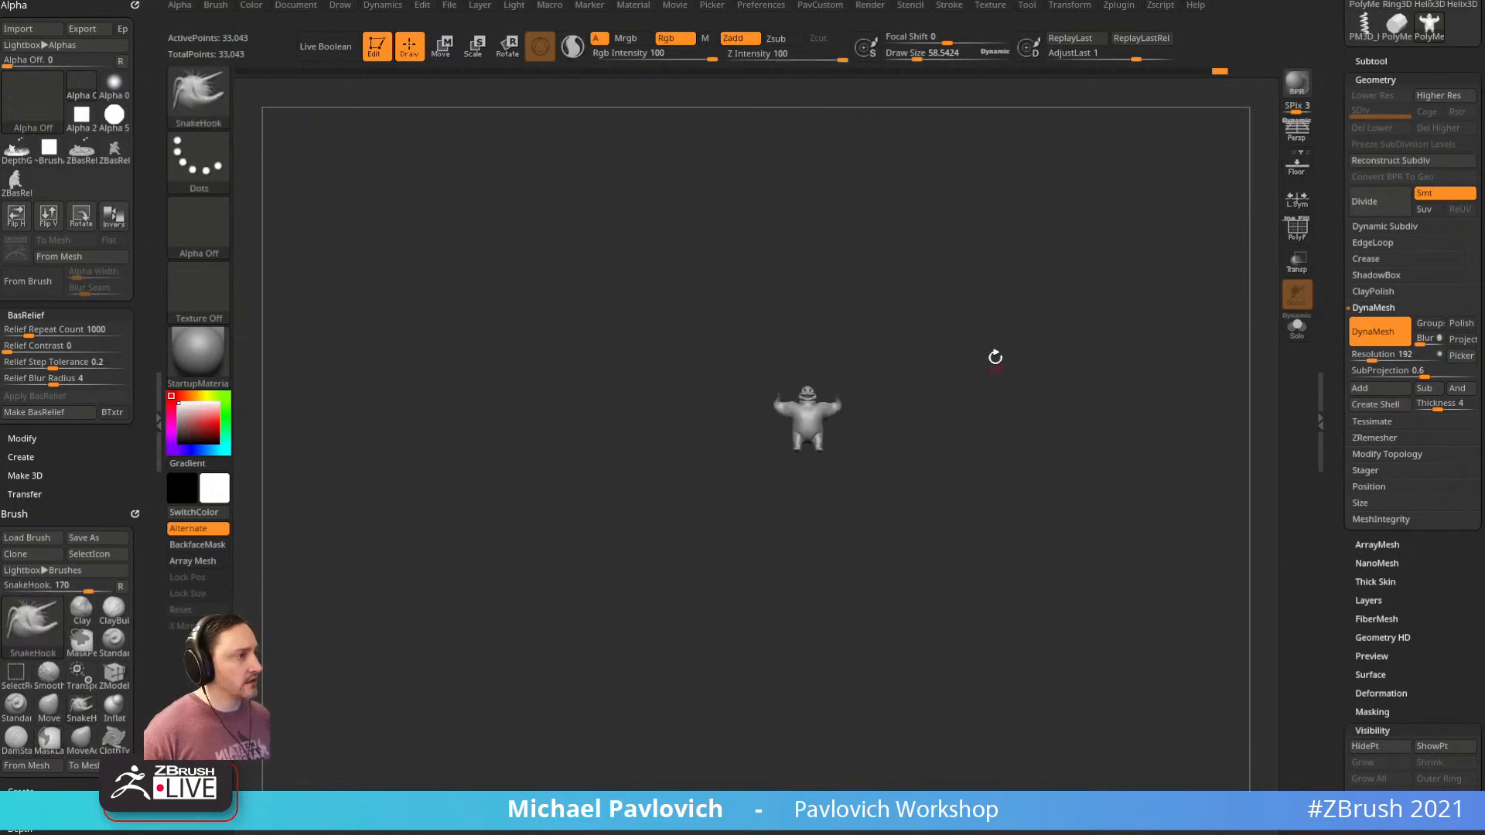
{"action": "mouse_move", "coordinate": [995, 355]}
{"action": "left_mouse_down", "text": "alt"}
{"action": "mouse_move", "coordinate": [1044, 429]}
{"action": "mouse_move", "coordinate": [1035, 463]}
{"action": "left_mouse_up", "text": "alt"}
{"action": "left_click_drag", "start_coordinate": [923, 439], "coordinate": [984, 449], "text": "alt"}
{"action": "key", "text": "w"}
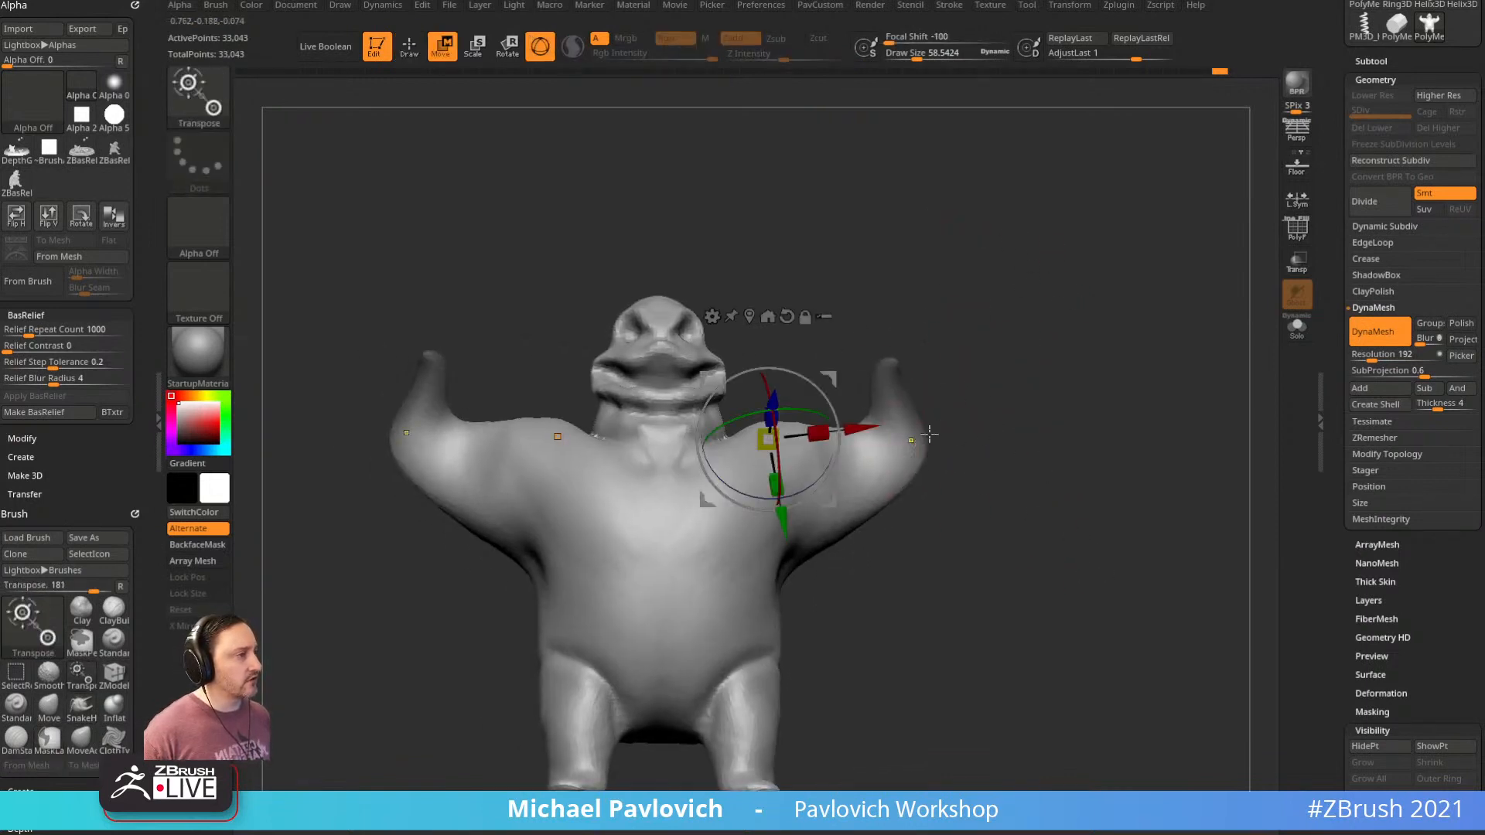
{"action": "left_click", "coordinate": [931, 434], "text": "ctrl"}
{"action": "left_click_drag", "start_coordinate": [1034, 338], "coordinate": [1092, 323]}
Place the transform gizmo at the elbow and rotate the forearms inward toward the head
{"action": "left_click", "coordinate": [919, 424]}
{"action": "left_click_drag", "start_coordinate": [973, 428], "coordinate": [833, 455]}
{"action": "left_click_drag", "start_coordinate": [989, 371], "coordinate": [967, 353]}
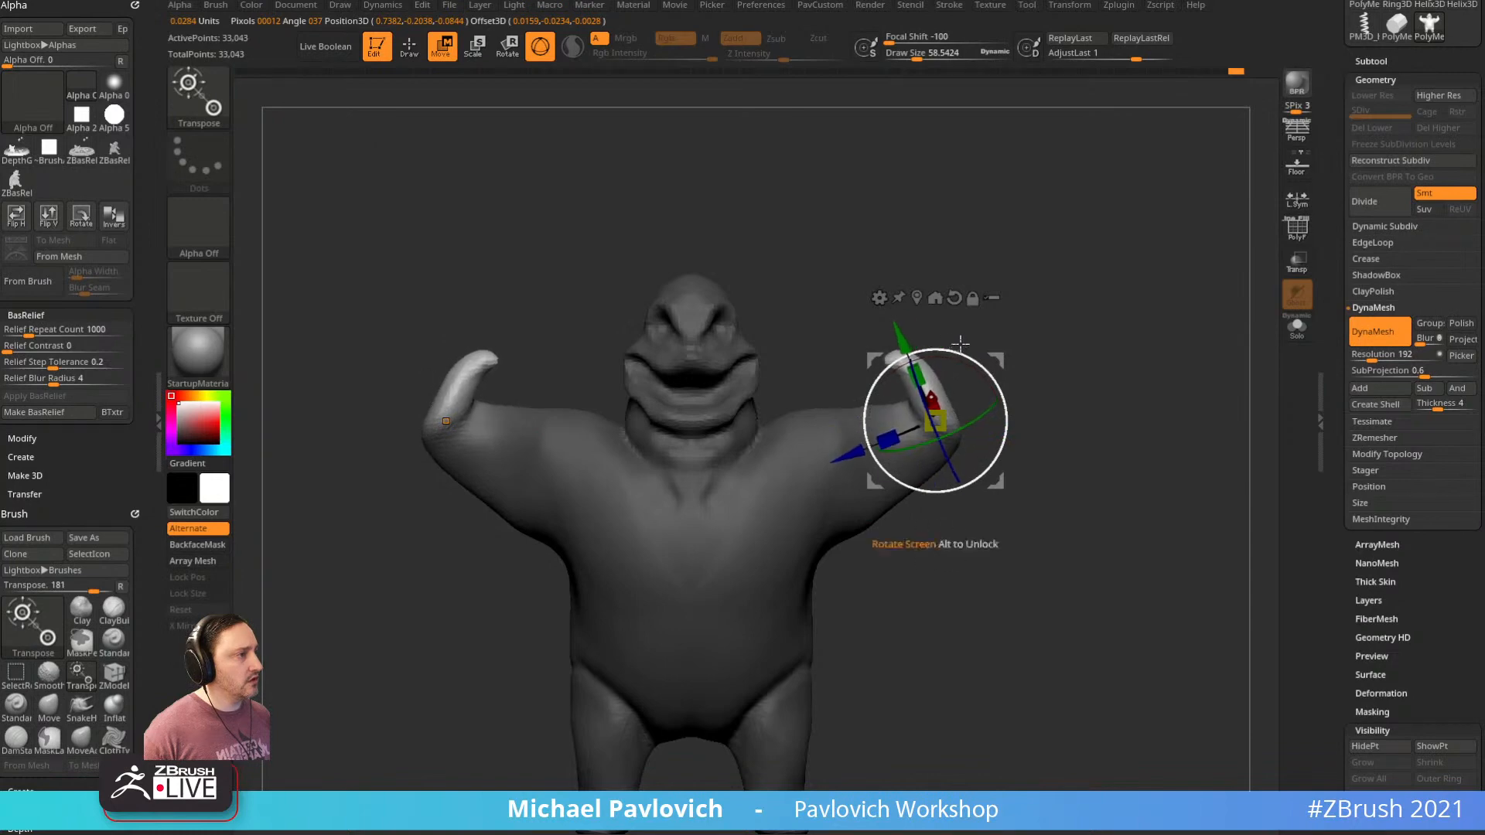
{"action": "key", "text": "q"}
Reshape the unmasked forearms with the Move brush at a draw size of about 103
{"action": "mouse_move", "coordinate": [1072, 299]}
{"action": "left_mouse_down", "text": "alt"}
{"action": "mouse_move", "coordinate": [1087, 286]}
{"action": "mouse_move", "coordinate": [1068, 325]}
{"action": "left_mouse_up", "text": "alt"}
{"action": "key", "text": "s"}
{"action": "mouse_move", "coordinate": [967, 379]}
{"action": "left_mouse_down"}
{"action": "mouse_move", "coordinate": [984, 355]}
{"action": "mouse_move", "coordinate": [983, 387]}
{"action": "mouse_move", "coordinate": [866, 371]}
{"action": "left_mouse_up"}
{"action": "key", "text": "b"}
{"action": "key", "text": "m"}
{"action": "key", "text": "v"}
{"action": "key", "text": "s"}
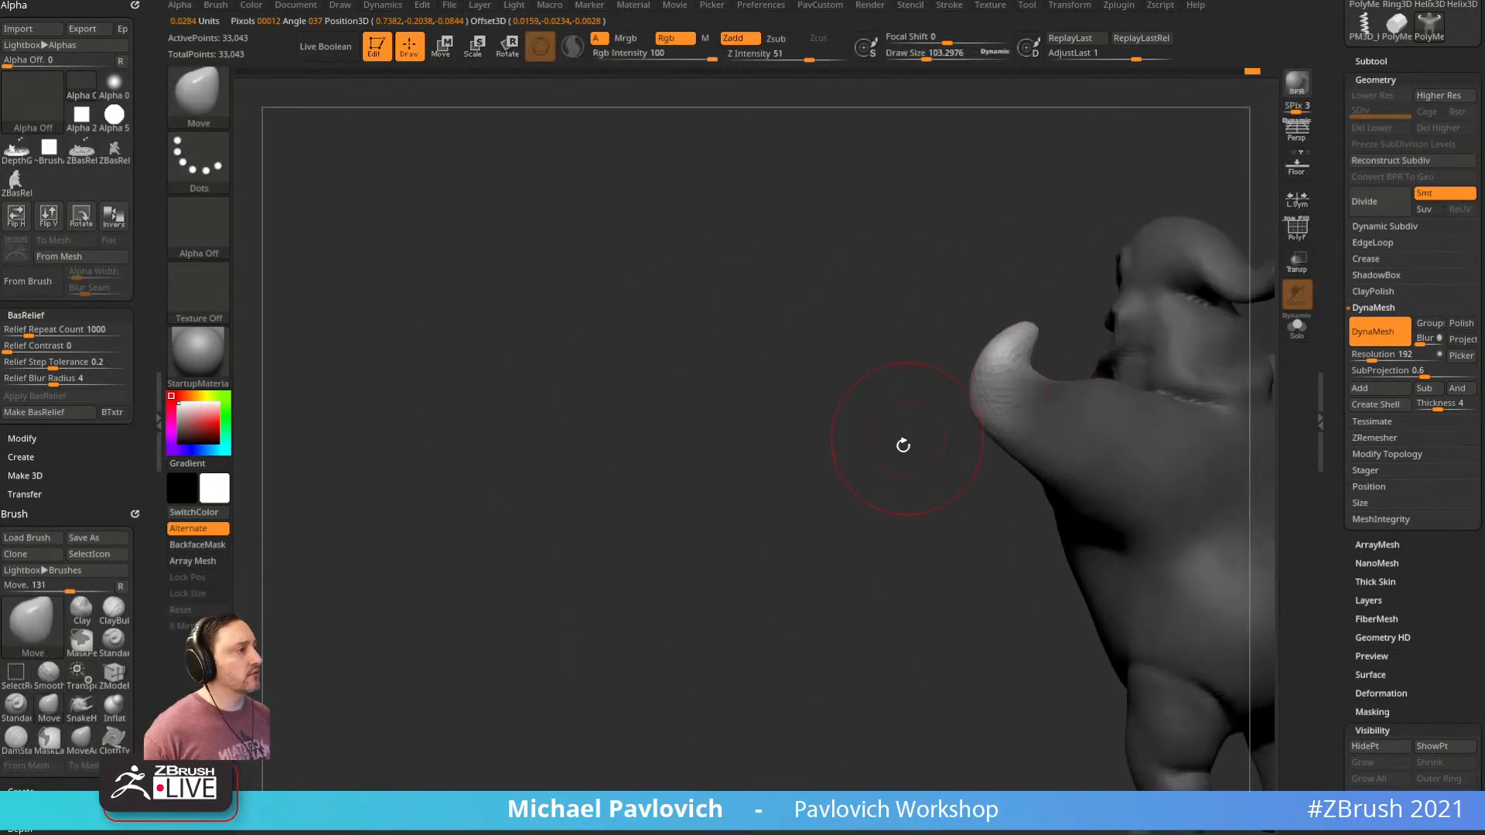
{"action": "mouse_move", "coordinate": [902, 444]}
{"action": "left_mouse_down"}
{"action": "mouse_move", "coordinate": [1168, 328]}
{"action": "mouse_move", "coordinate": [1118, 350]}
{"action": "left_mouse_up"}
Thicken the bent forearms and elbows with the Inflat brush, reducing the draw size from about 156 to 91
{"action": "key", "text": "s"}
{"action": "mouse_move", "coordinate": [1034, 391]}
{"action": "left_mouse_down"}
{"action": "mouse_move", "coordinate": [1097, 345]}
{"action": "mouse_move", "coordinate": [940, 447]}
{"action": "left_mouse_up"}
{"action": "key", "text": "b"}
{"action": "key", "text": "i"}
{"action": "key", "text": "n"}
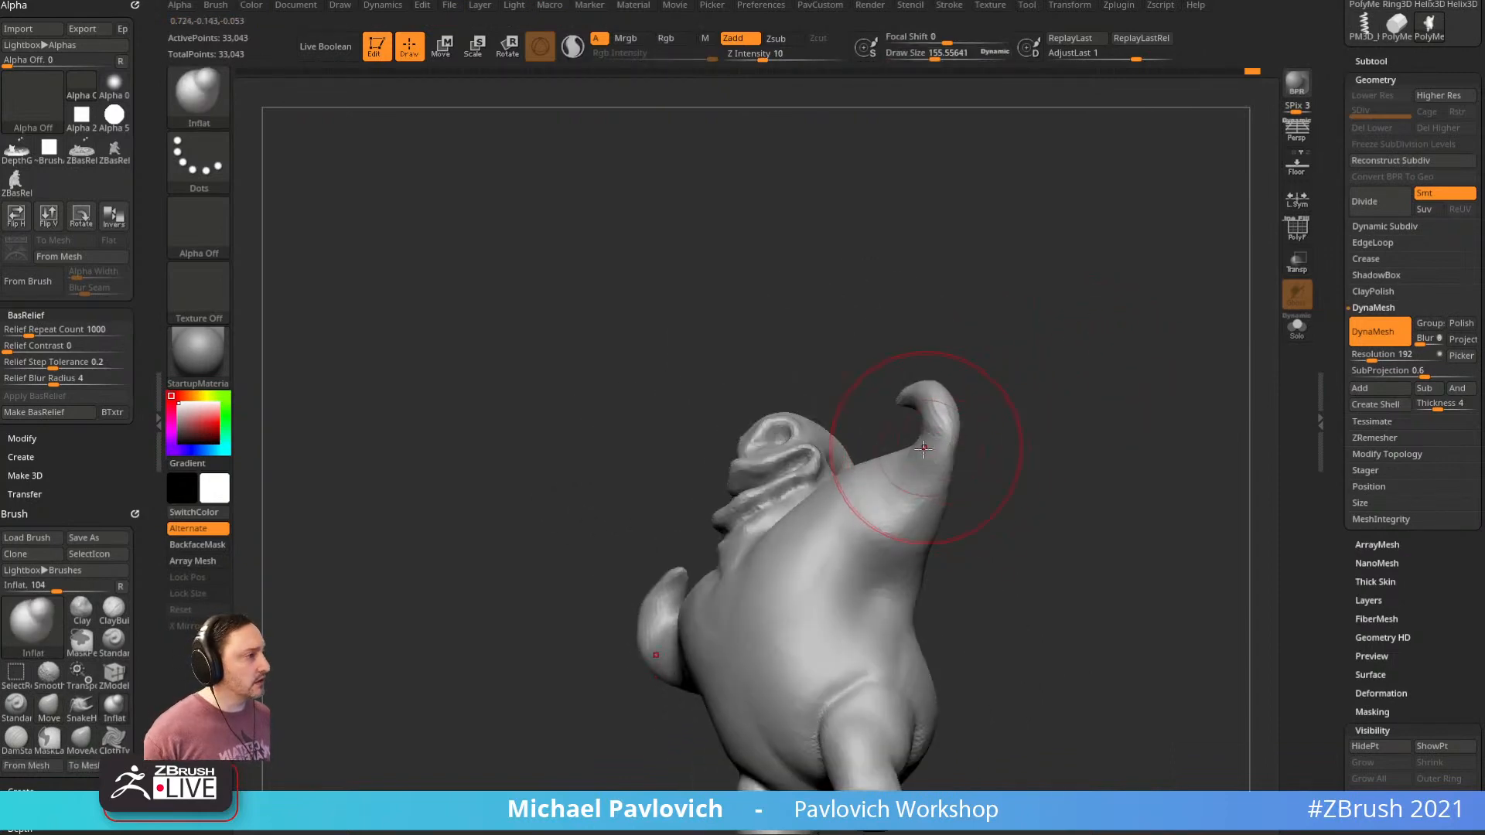
{"action": "key", "text": "s"}
{"action": "mouse_move", "coordinate": [887, 496]}
{"action": "left_mouse_down"}
{"action": "mouse_move", "coordinate": [935, 467]}
{"action": "mouse_move", "coordinate": [928, 432]}
{"action": "left_mouse_up"}
{"action": "key", "text": "s"}
{"action": "mouse_move", "coordinate": [983, 434]}
{"action": "left_mouse_down"}
{"action": "mouse_move", "coordinate": [1117, 365]}
{"action": "mouse_move", "coordinate": [958, 467]}
{"action": "left_mouse_up"}
{"action": "key", "text": "s"}
{"action": "right_click_drag", "start_coordinate": [978, 450], "coordinate": [805, 448]}
{"action": "left_click_drag", "start_coordinate": [913, 433], "coordinate": [859, 410]}
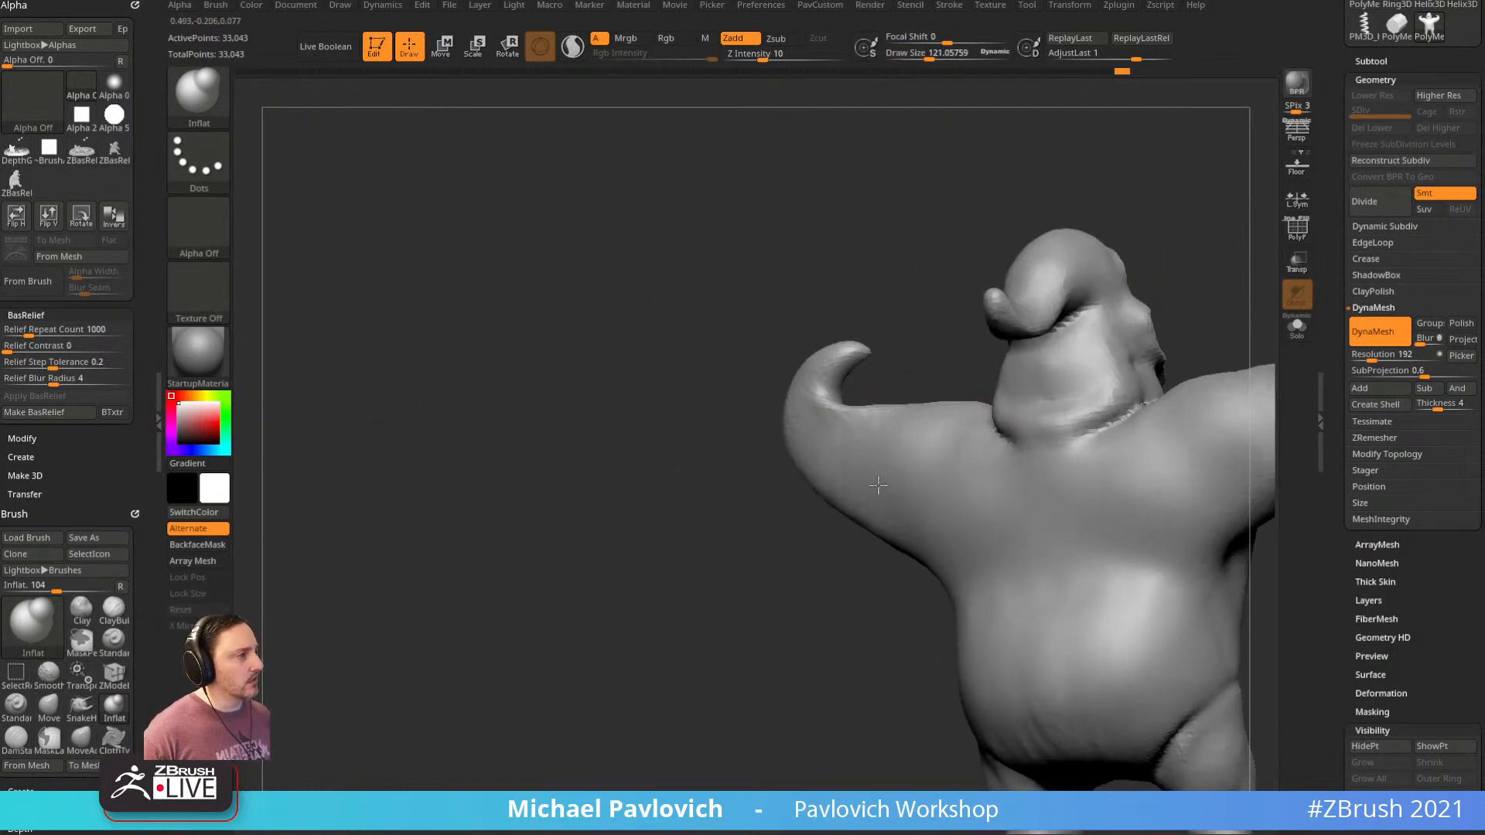
{"action": "right_click_drag", "start_coordinate": [858, 418], "coordinate": [848, 462]}
{"action": "left_click_drag", "start_coordinate": [893, 321], "coordinate": [888, 286]}
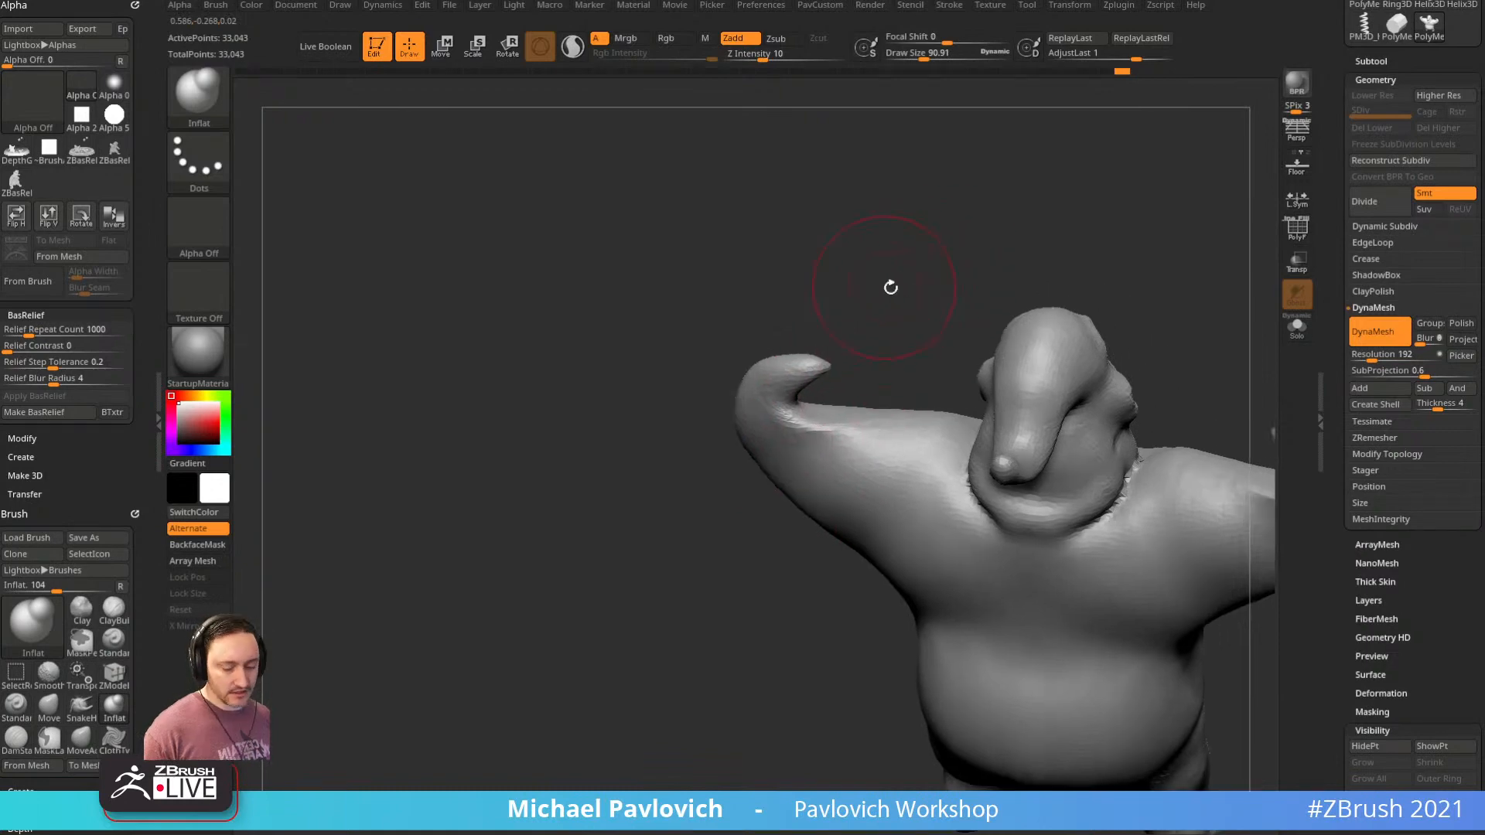
Flatten the arm surfaces with the TrimDynamic brush at a draw size of about 72 and remesh the figure with DynaMesh
{"action": "key", "text": "b"}
{"action": "key", "text": "t"}
{"action": "key", "text": "d"}
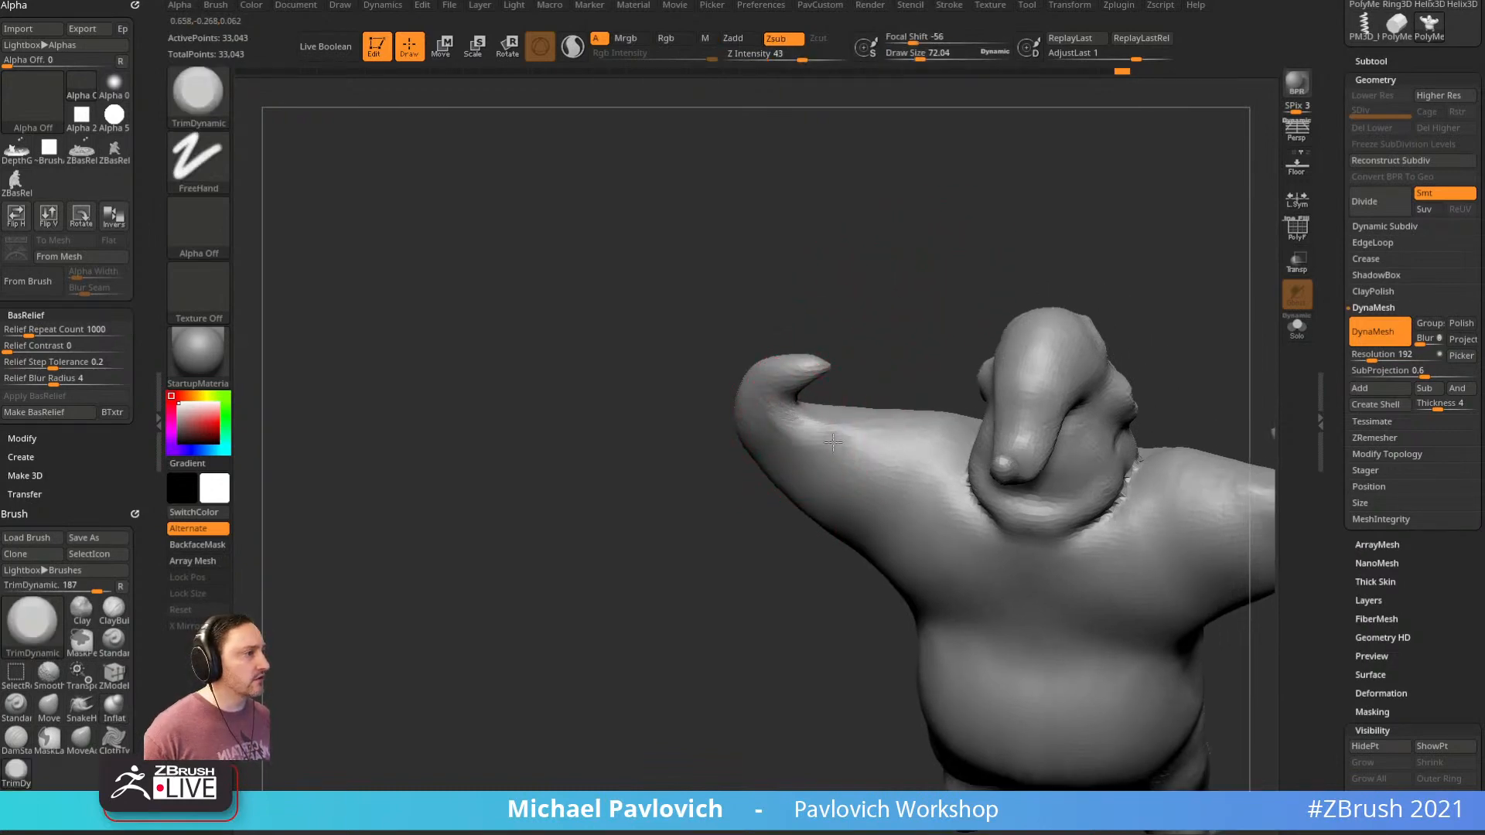
{"action": "left_click_drag", "start_coordinate": [908, 317], "coordinate": [1026, 250], "text": "shift"}
{"action": "mouse_move", "coordinate": [1027, 350]}
{"action": "left_mouse_down"}
{"action": "mouse_move", "coordinate": [1104, 321]}
{"action": "mouse_move", "coordinate": [1107, 268]}
{"action": "mouse_move", "coordinate": [1141, 260]}
{"action": "mouse_move", "coordinate": [1155, 308]}
{"action": "left_mouse_up"}
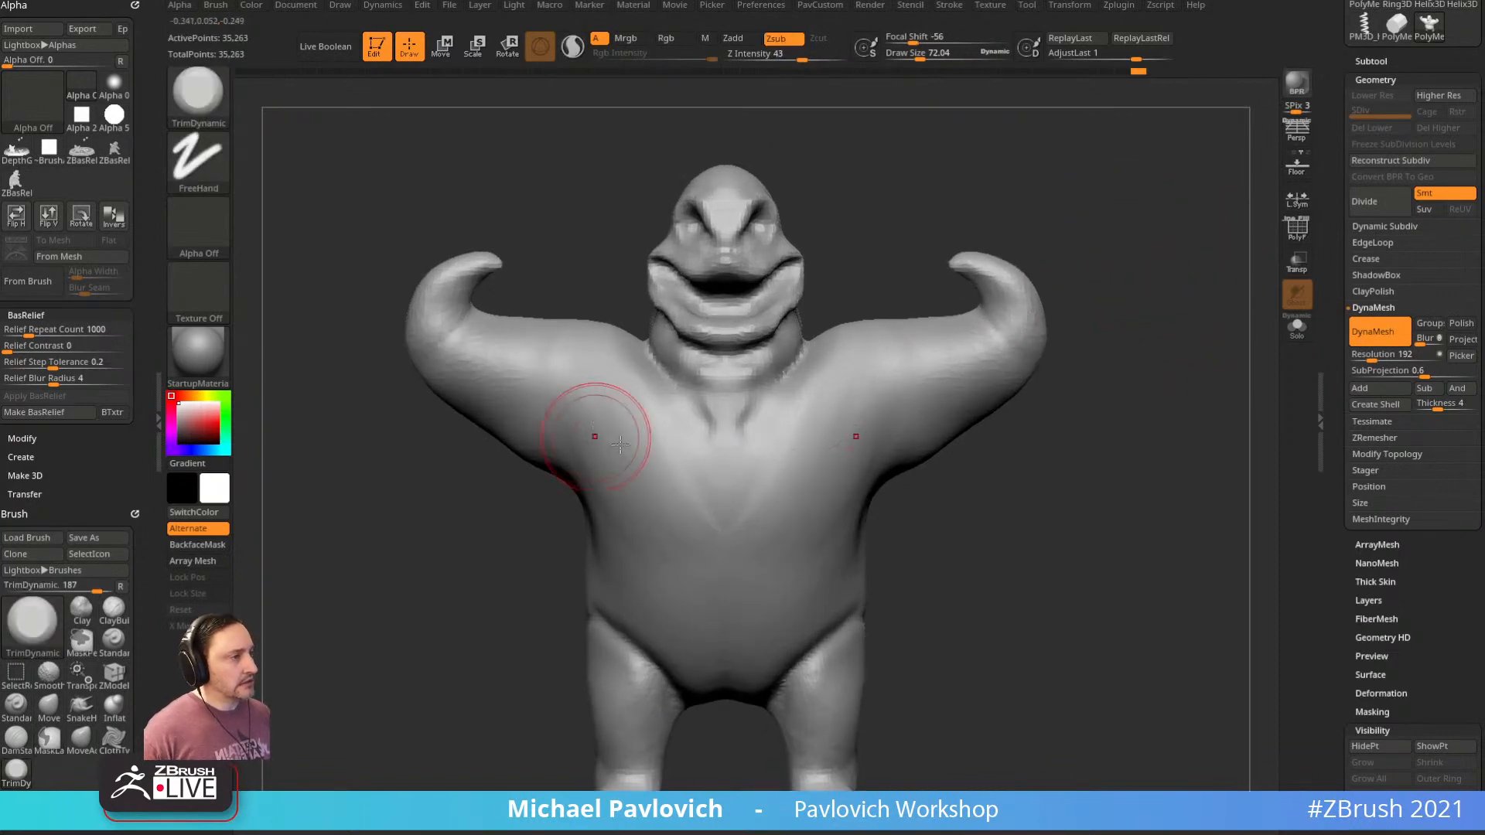
Examine the figure from the side and select the Move brush with a draw size of about 55
{"action": "mouse_move", "coordinate": [1138, 368]}
{"action": "left_mouse_down"}
{"action": "mouse_move", "coordinate": [1104, 351]}
{"action": "mouse_move", "coordinate": [939, 391]}
{"action": "mouse_move", "coordinate": [997, 379]}
{"action": "mouse_move", "coordinate": [1147, 289]}
{"action": "mouse_move", "coordinate": [962, 397]}
{"action": "left_mouse_up"}
{"action": "key", "text": "b"}
{"action": "key", "text": "m"}
{"action": "key", "text": "v"}
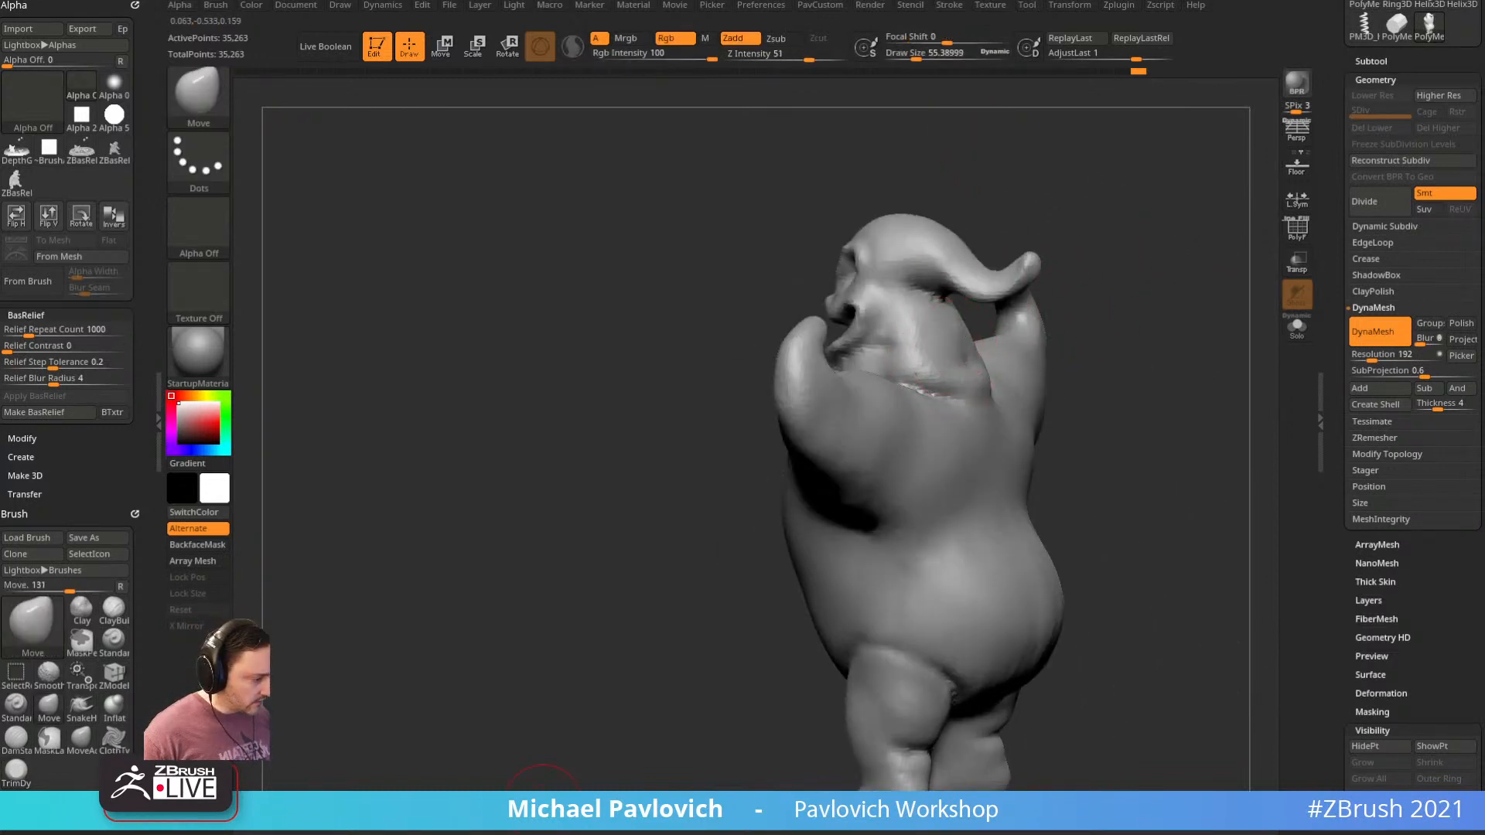
Switch to the web browser, look through the ArtStation portfolio and select its page address for sharing
{"action": "key", "text": "alt+Tab"}
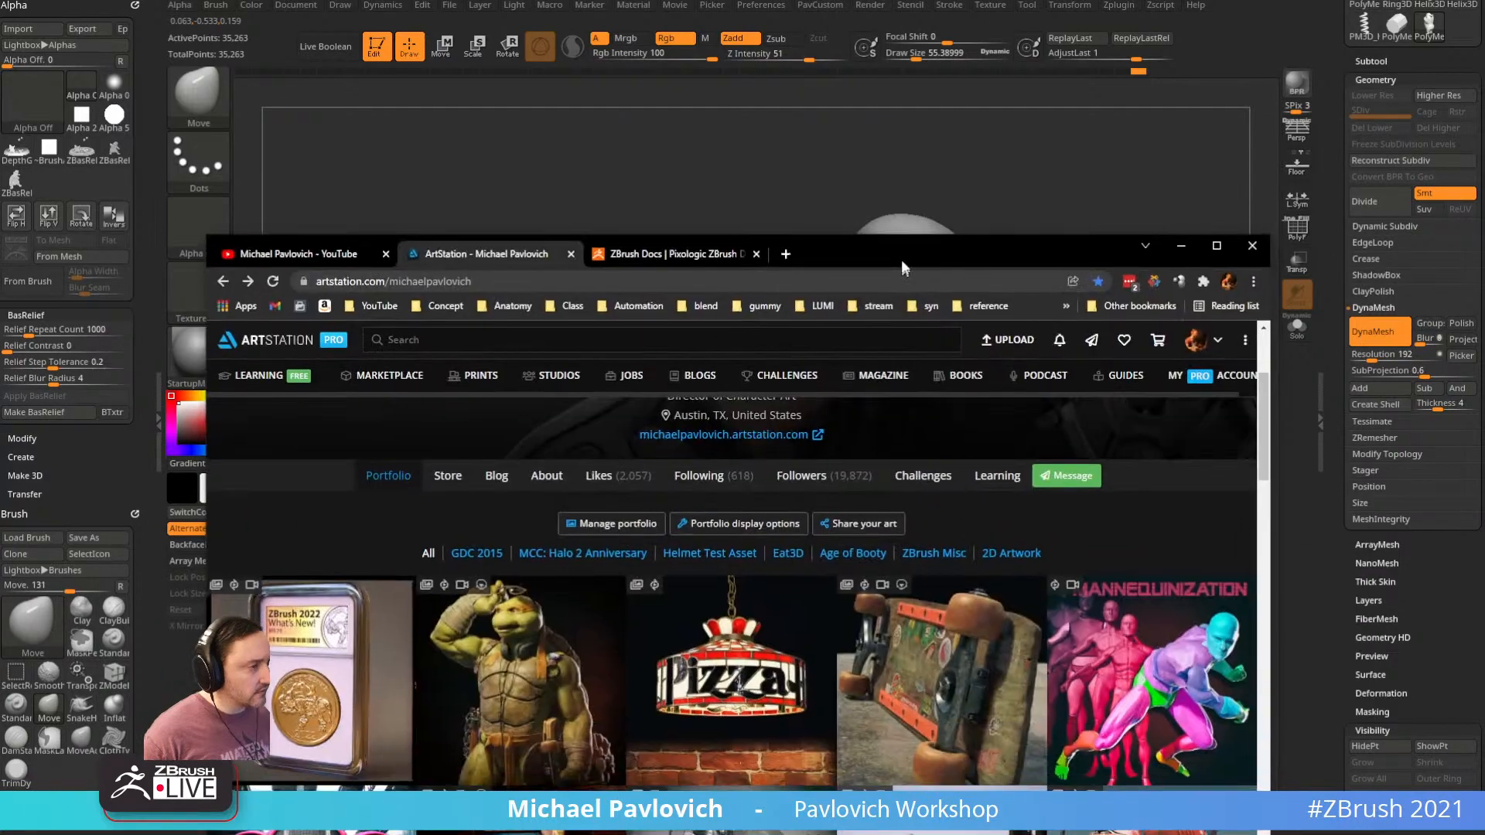
{"action": "scroll", "coordinate": [769, 521], "scroll_direction": "down", "scroll_amount": 5}
{"action": "scroll", "coordinate": [770, 521], "scroll_direction": "down", "scroll_amount": 3}
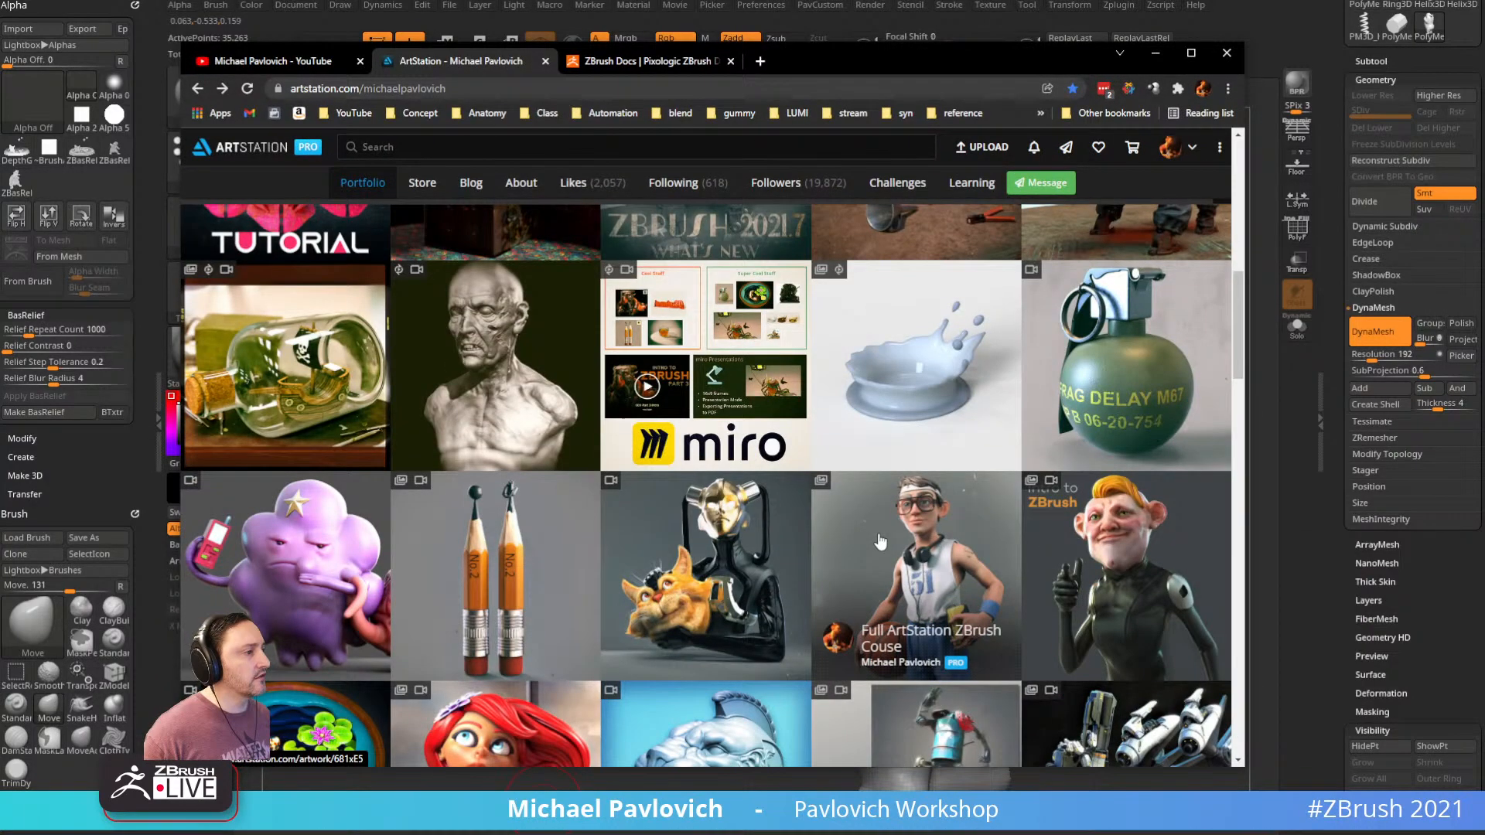
{"action": "scroll", "coordinate": [879, 542], "scroll_direction": "up", "scroll_amount": 10}
{"action": "left_click", "coordinate": [553, 88]}
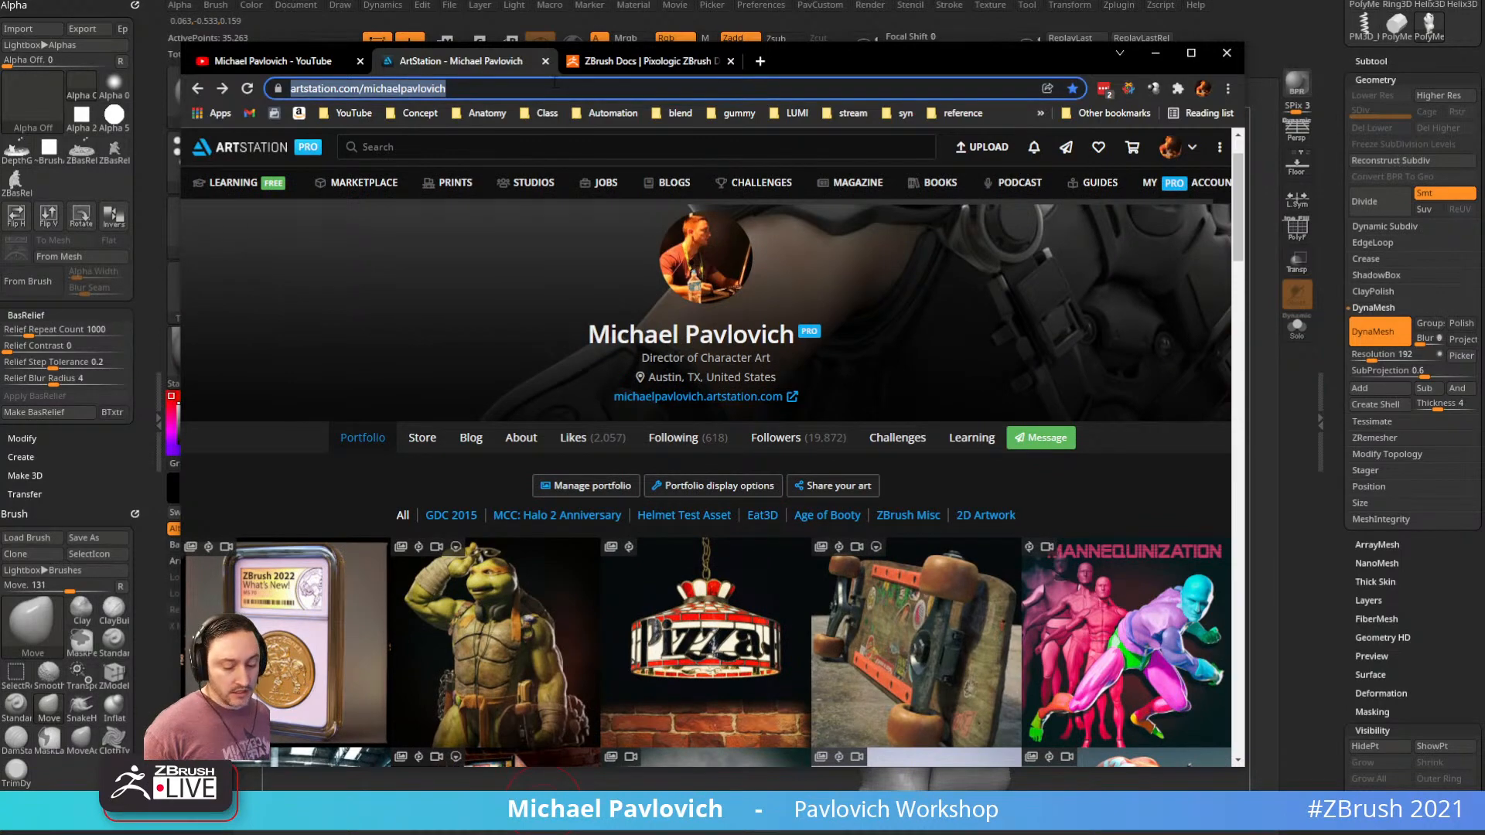
{"action": "key", "text": "alt+Tab"}
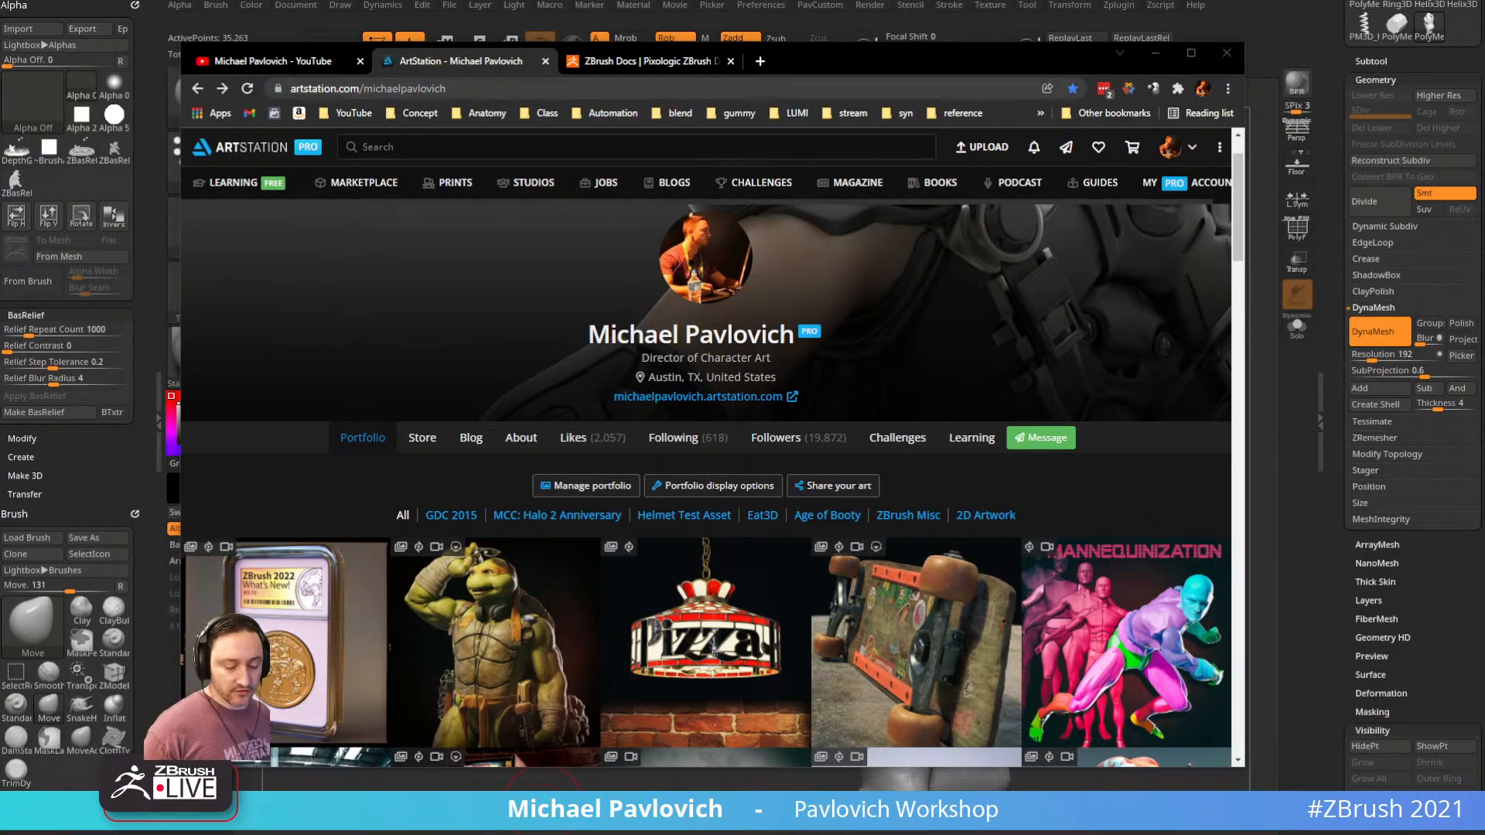
Open the YouTube playlists page, select its address for sharing and switch back to ZBrush
{"action": "left_click", "coordinate": [314, 60]}
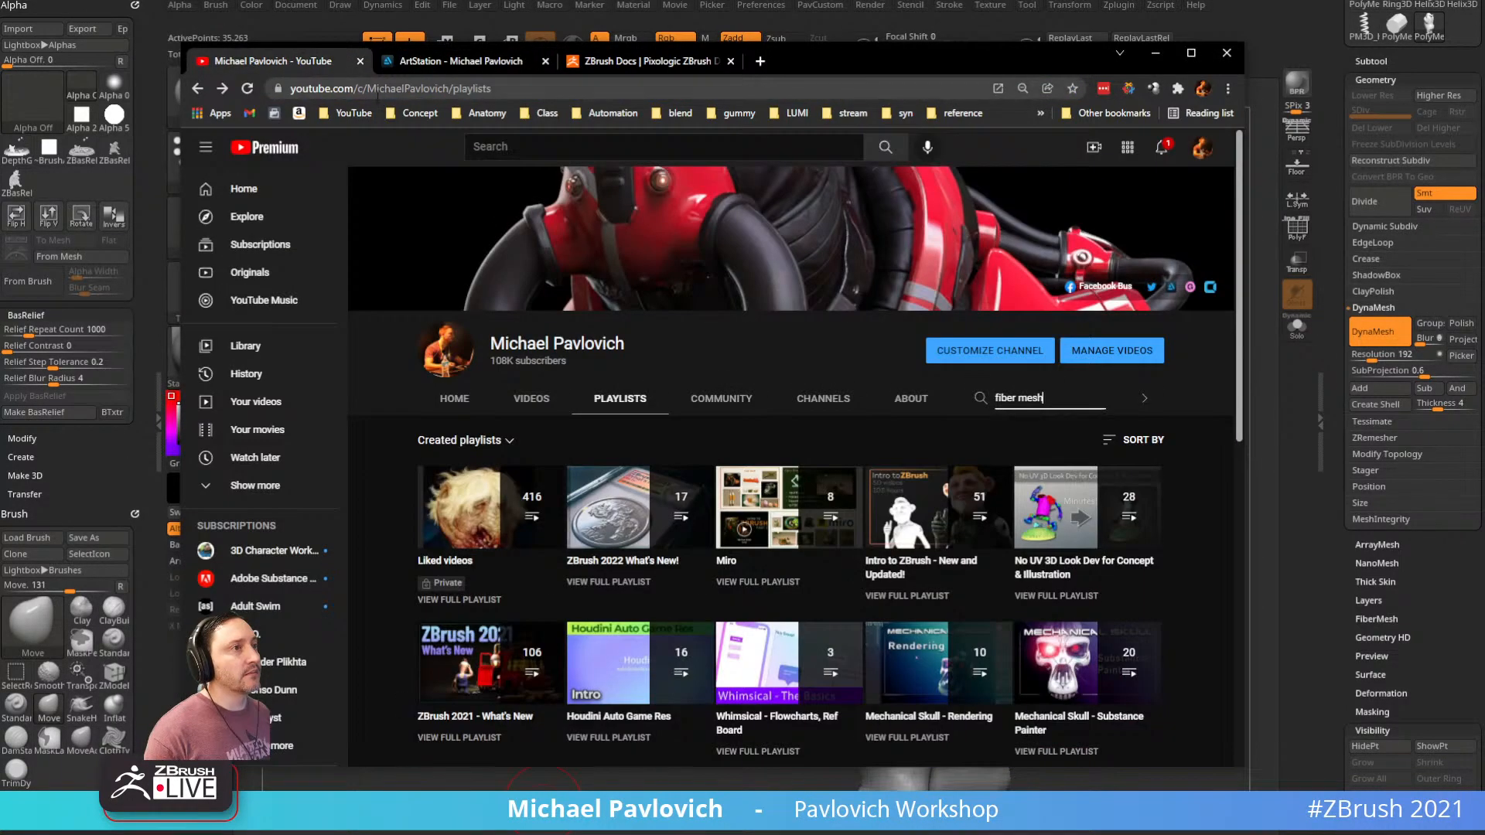
{"action": "left_click", "coordinate": [438, 90]}
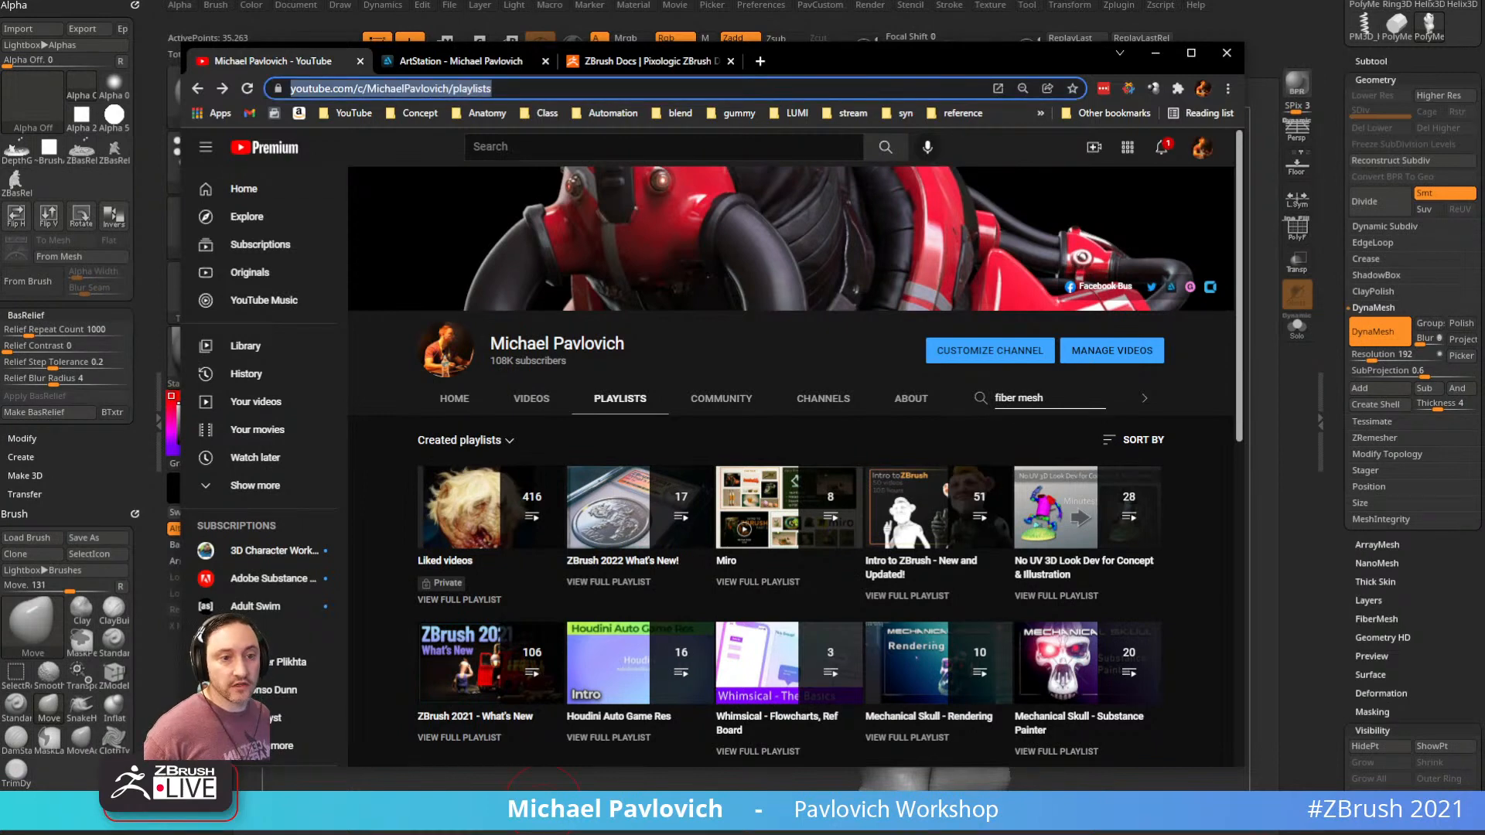
{"action": "key", "text": "alt+Tab"}
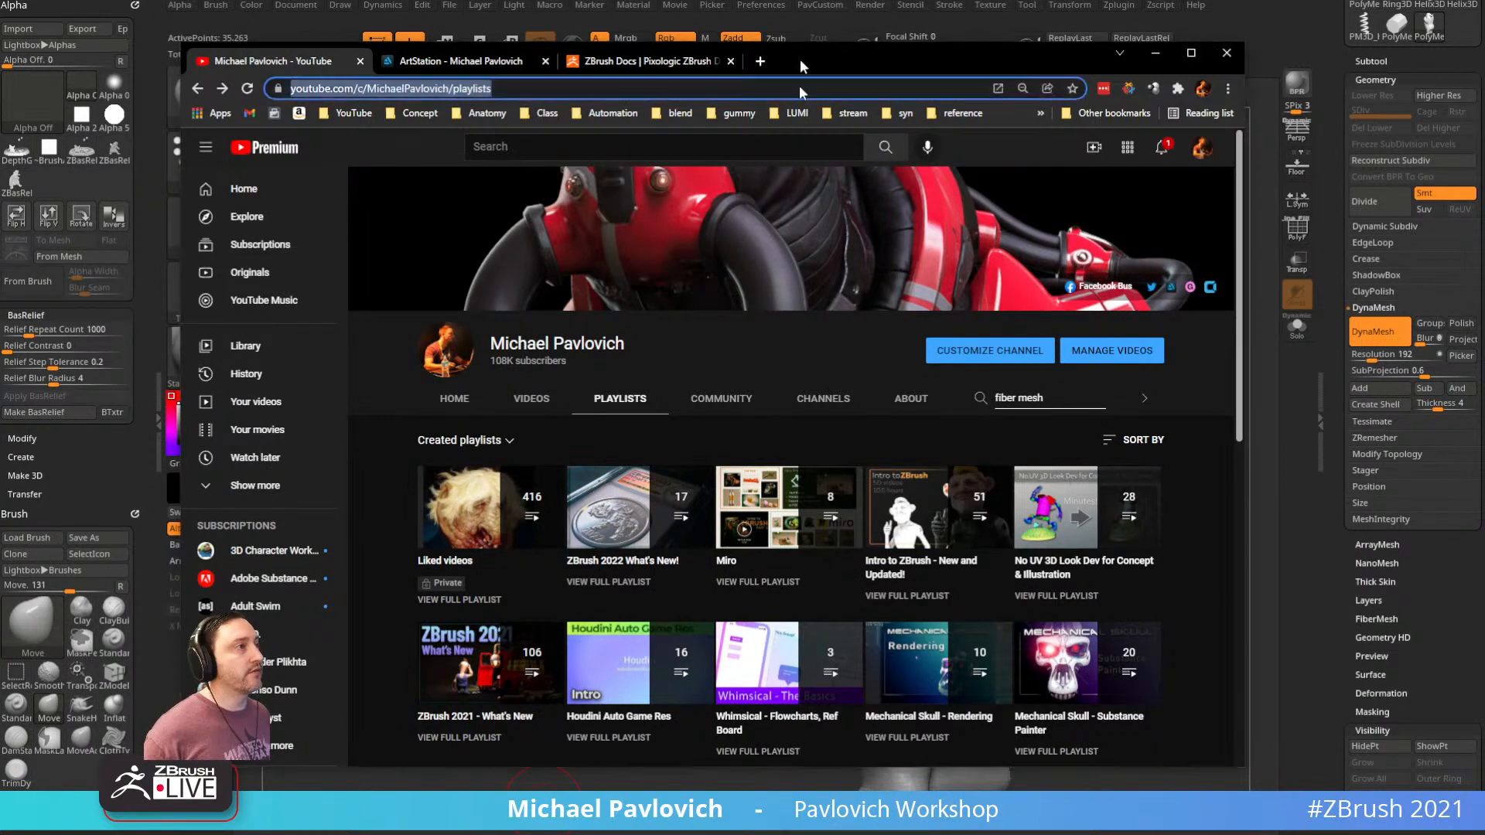
{"action": "key", "text": "alt+Tab"}
Activate the transform gizmo on the front of the figure and place it on the mouth
{"action": "mouse_move", "coordinate": [1081, 274]}
{"action": "left_mouse_down"}
{"action": "mouse_move", "coordinate": [1164, 249]}
{"action": "mouse_move", "coordinate": [1114, 231]}
{"action": "mouse_move", "coordinate": [1124, 249]}
{"action": "left_mouse_up"}
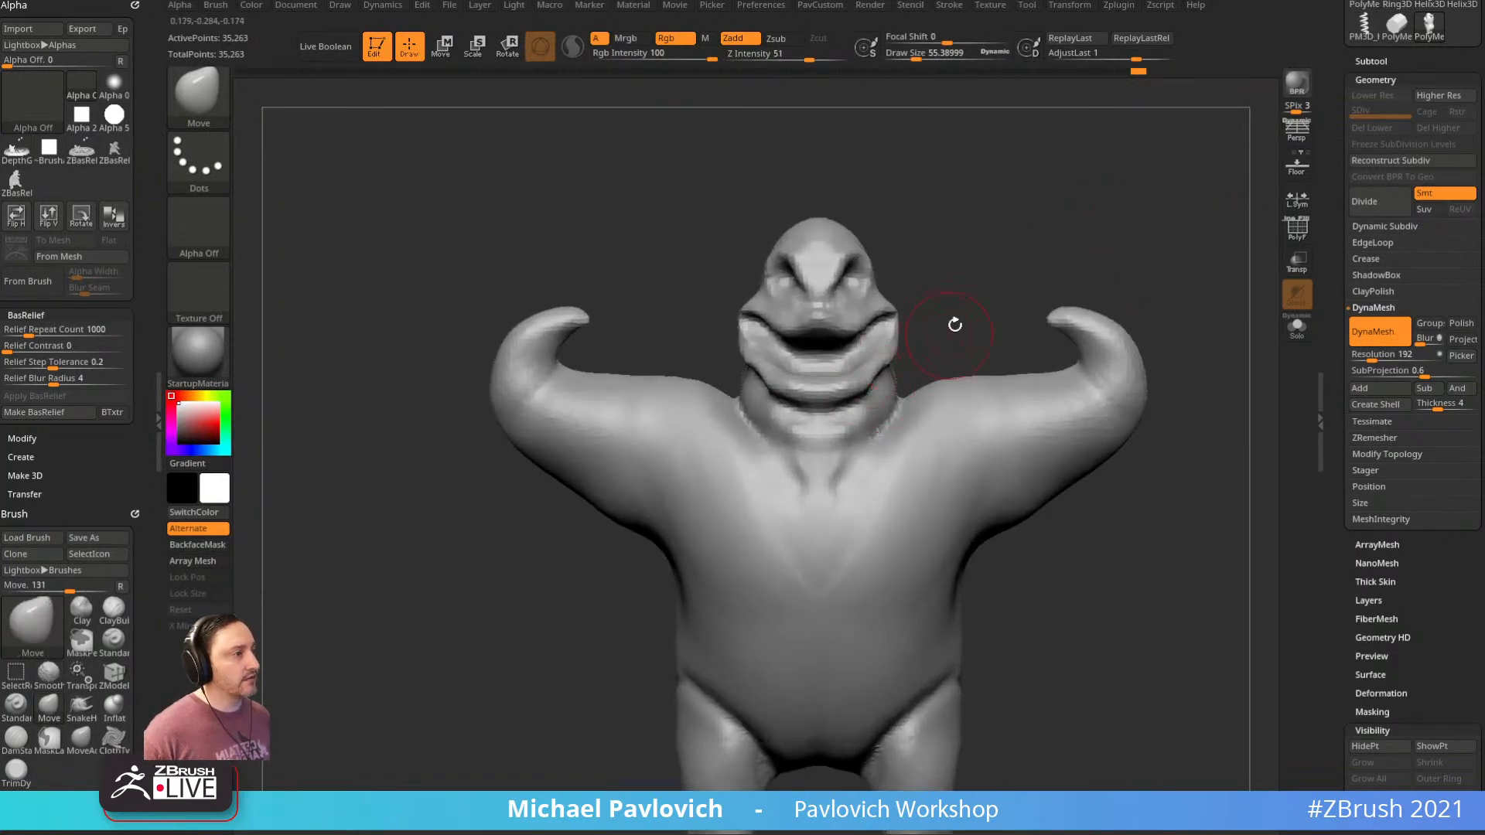
{"action": "mouse_move", "coordinate": [989, 280]}
{"action": "left_mouse_down", "text": "alt"}
{"action": "mouse_move", "coordinate": [936, 291]}
{"action": "mouse_move", "coordinate": [954, 263]}
{"action": "left_mouse_up", "text": "alt"}
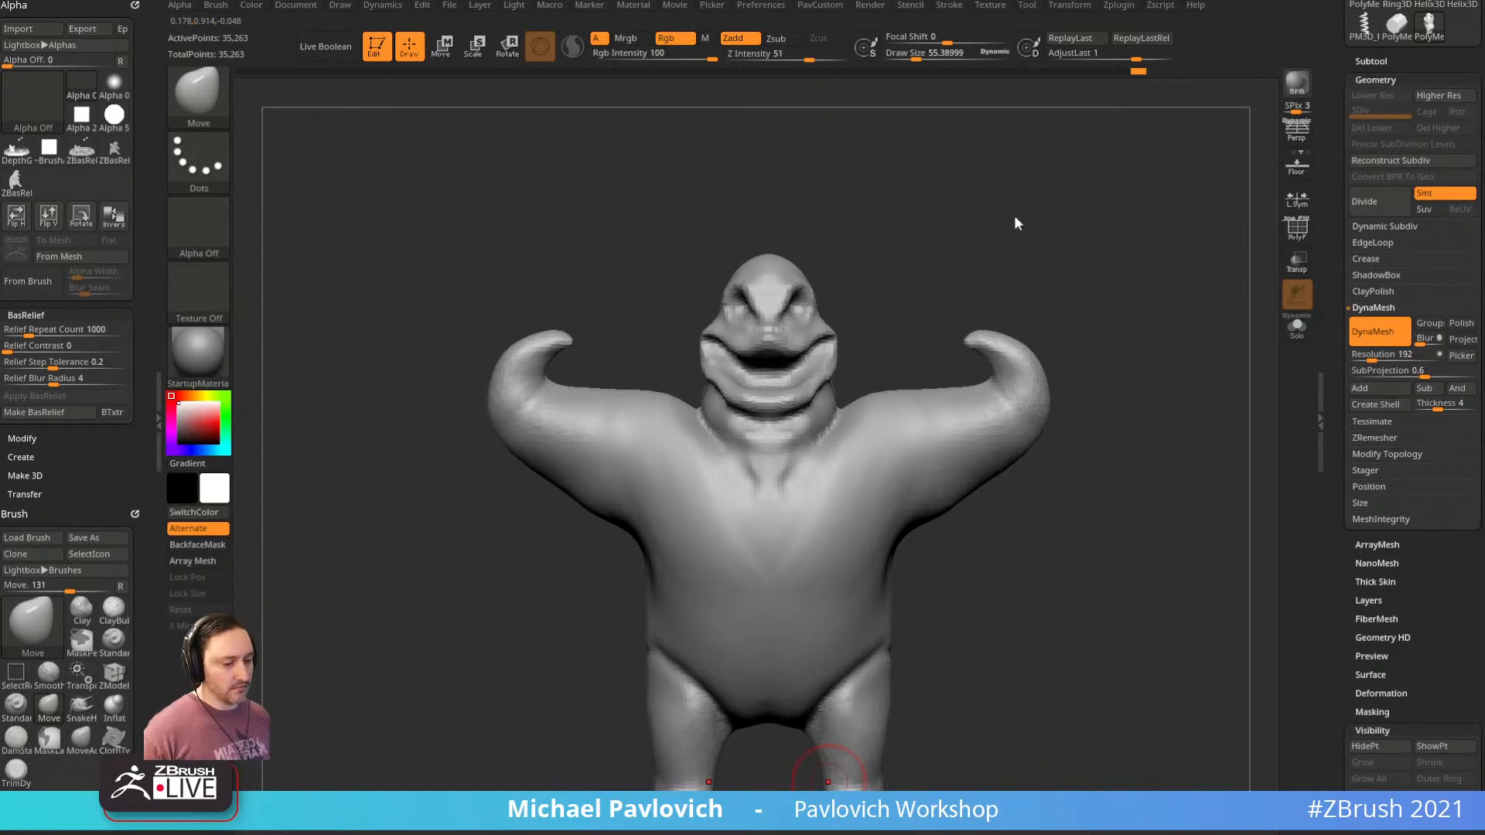
{"action": "mouse_move", "coordinate": [1057, 179]}
{"action": "left_mouse_down"}
{"action": "mouse_move", "coordinate": [1021, 199]}
{"action": "mouse_move", "coordinate": [1060, 195]}
{"action": "left_mouse_up"}
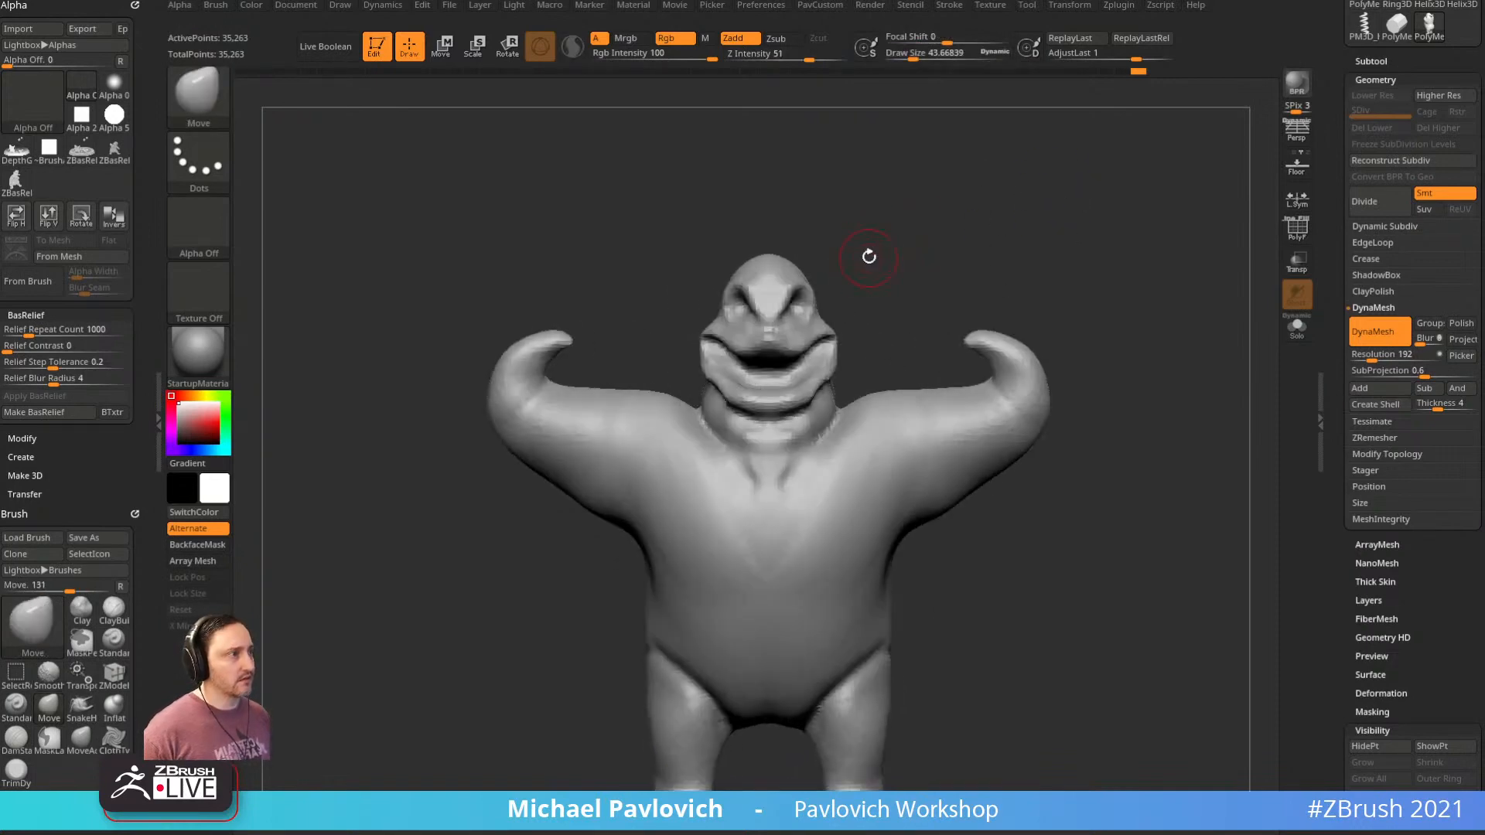
{"action": "mouse_move", "coordinate": [868, 288]}
{"action": "left_mouse_down", "text": "ctrl"}
{"action": "mouse_move", "coordinate": [747, 200]}
{"action": "mouse_move", "coordinate": [684, 338]}
{"action": "mouse_move", "coordinate": [698, 404]}
{"action": "mouse_move", "coordinate": [782, 466]}
{"action": "mouse_move", "coordinate": [852, 393]}
{"action": "mouse_move", "coordinate": [867, 352]}
{"action": "left_mouse_up", "text": "ctrl"}
{"action": "key", "text": "ctrl+w"}
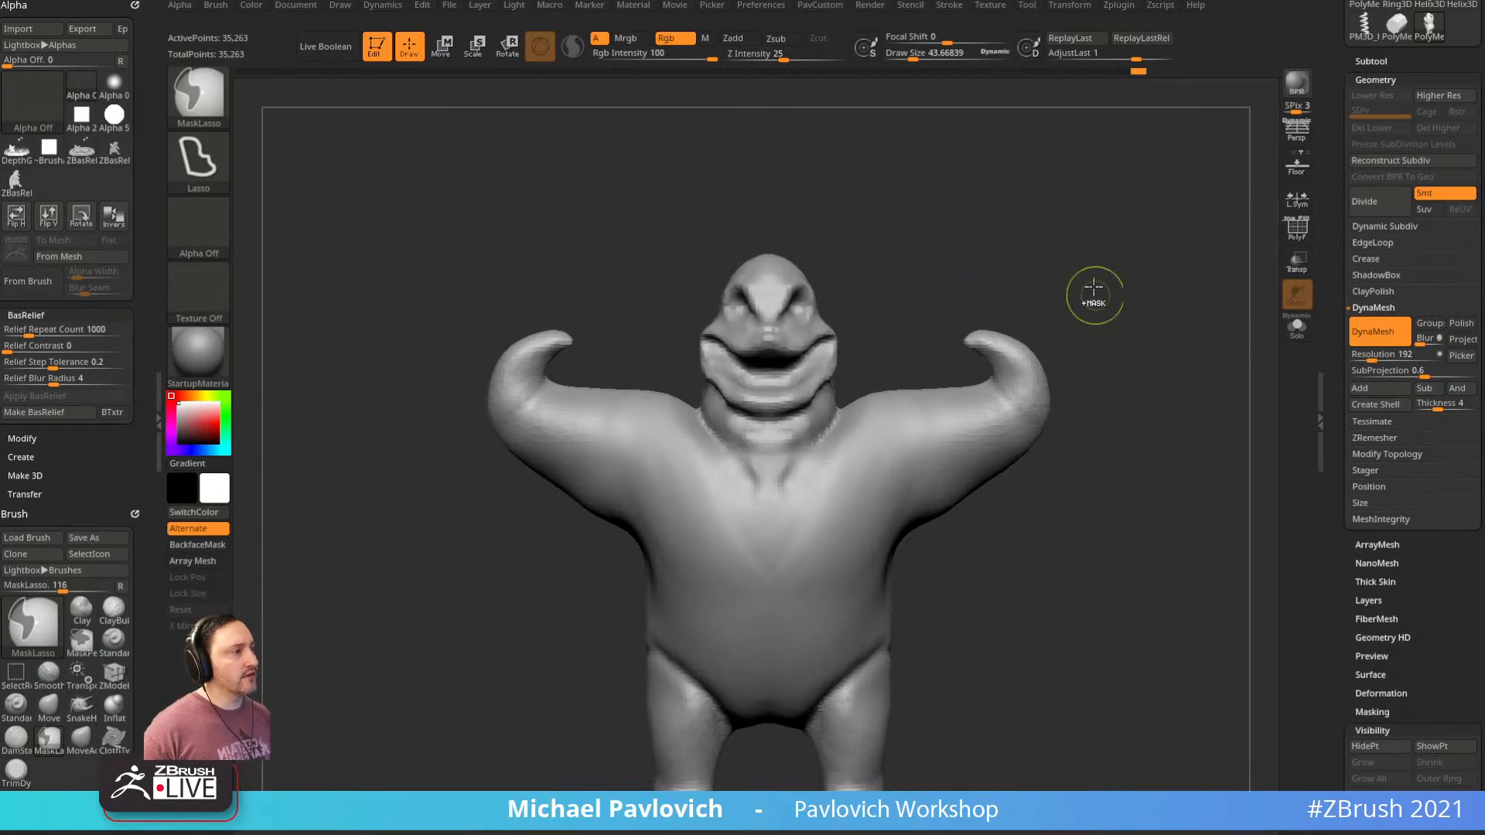
{"action": "key", "text": "w"}
{"action": "left_click", "coordinate": [770, 350], "text": "alt"}
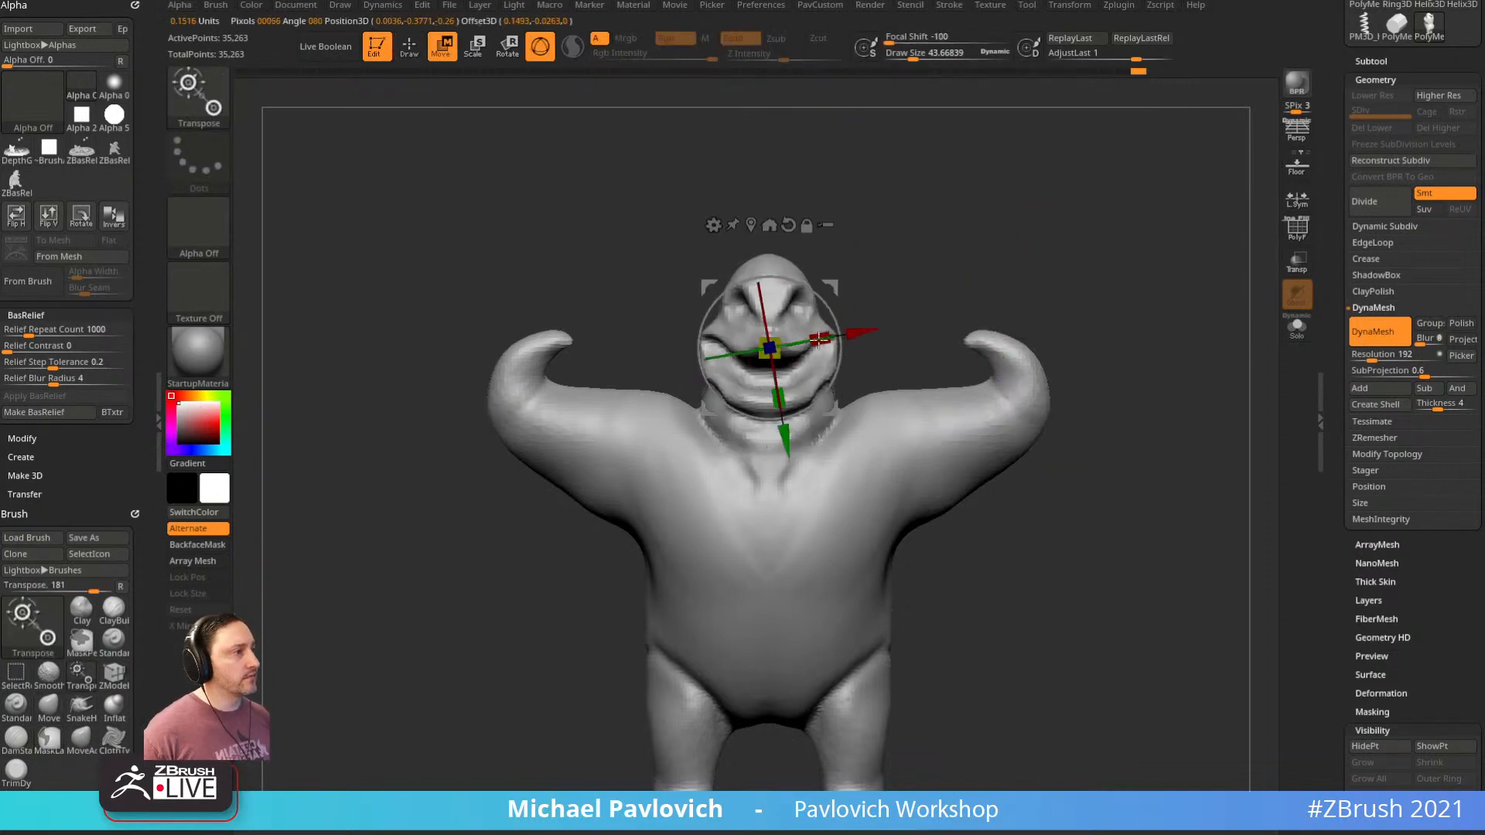
Reposition the gizmo at several points on the arm and torso, then align it upright at the center of the face
{"action": "left_click", "coordinate": [981, 422], "text": "alt"}
{"action": "left_click", "coordinate": [900, 495], "text": "alt"}
{"action": "left_click", "coordinate": [787, 580], "text": "alt"}
{"action": "left_click", "coordinate": [972, 403], "text": "alt"}
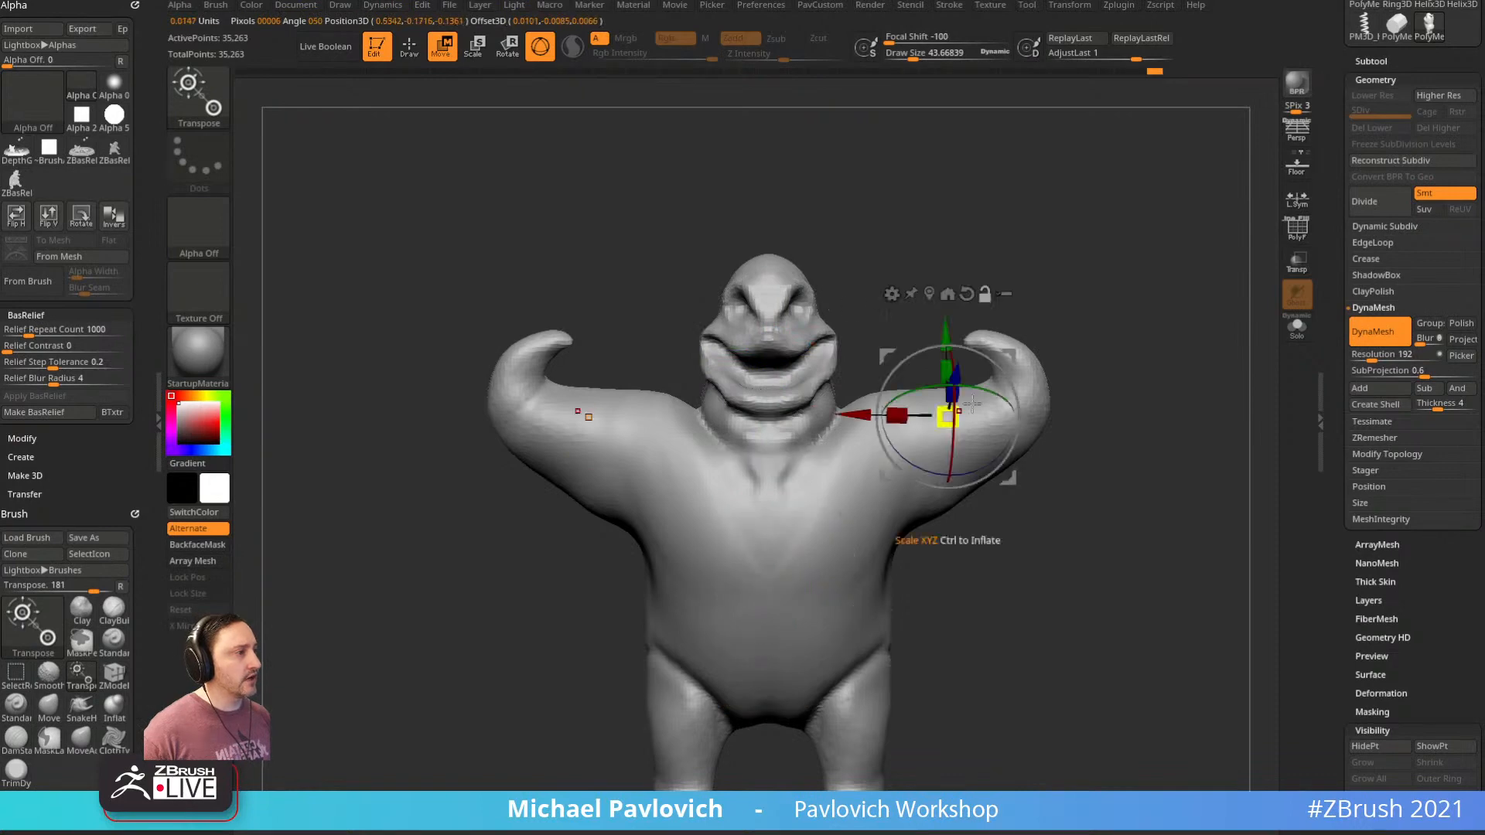
{"action": "left_click_drag", "start_coordinate": [997, 340], "coordinate": [911, 401]}
{"action": "left_click_drag", "start_coordinate": [1044, 214], "coordinate": [842, 299], "text": "shift"}
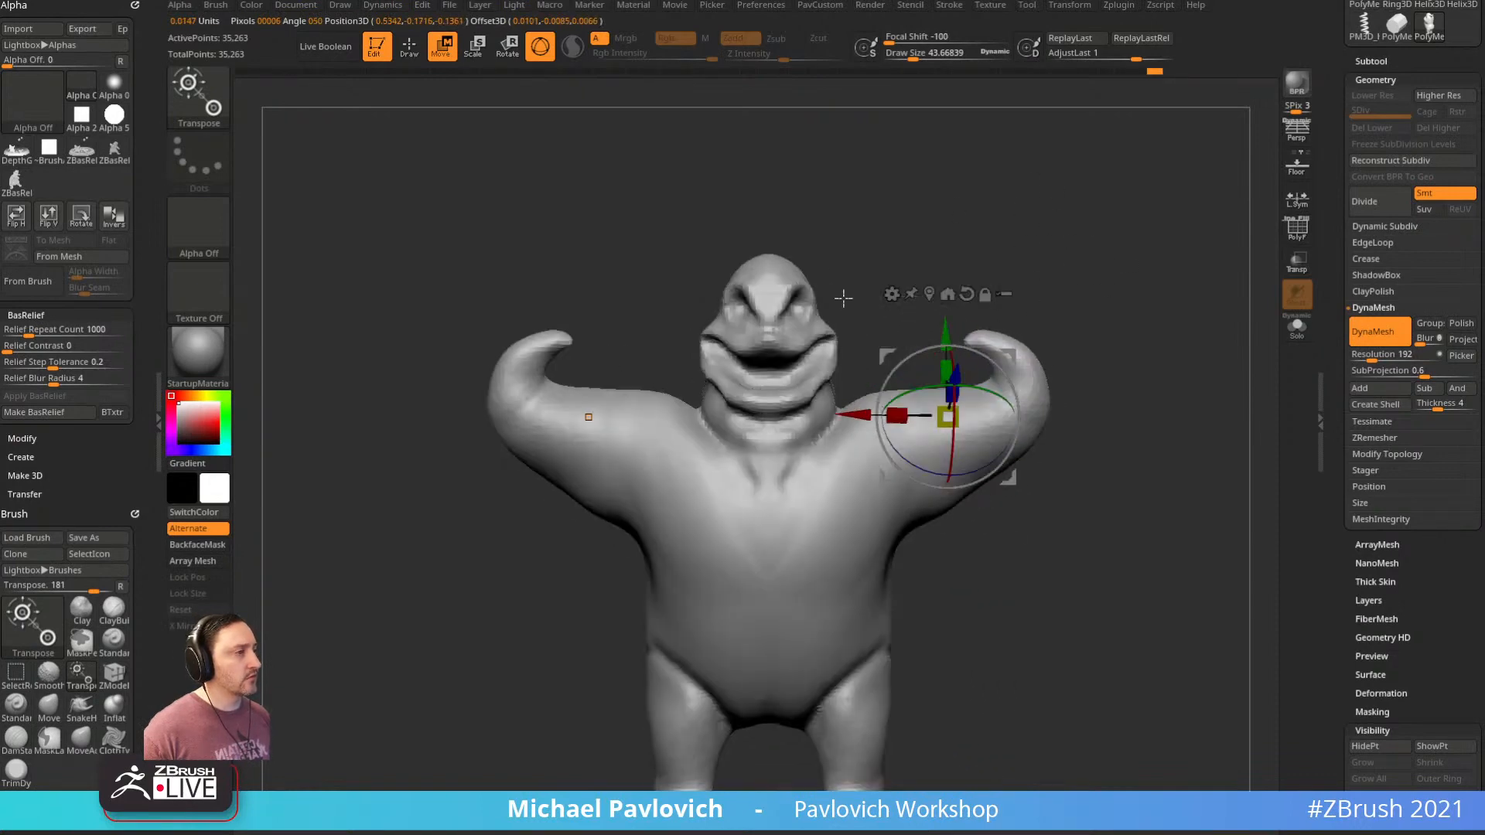
{"action": "left_click_drag", "start_coordinate": [767, 338], "coordinate": [767, 408], "text": "alt"}
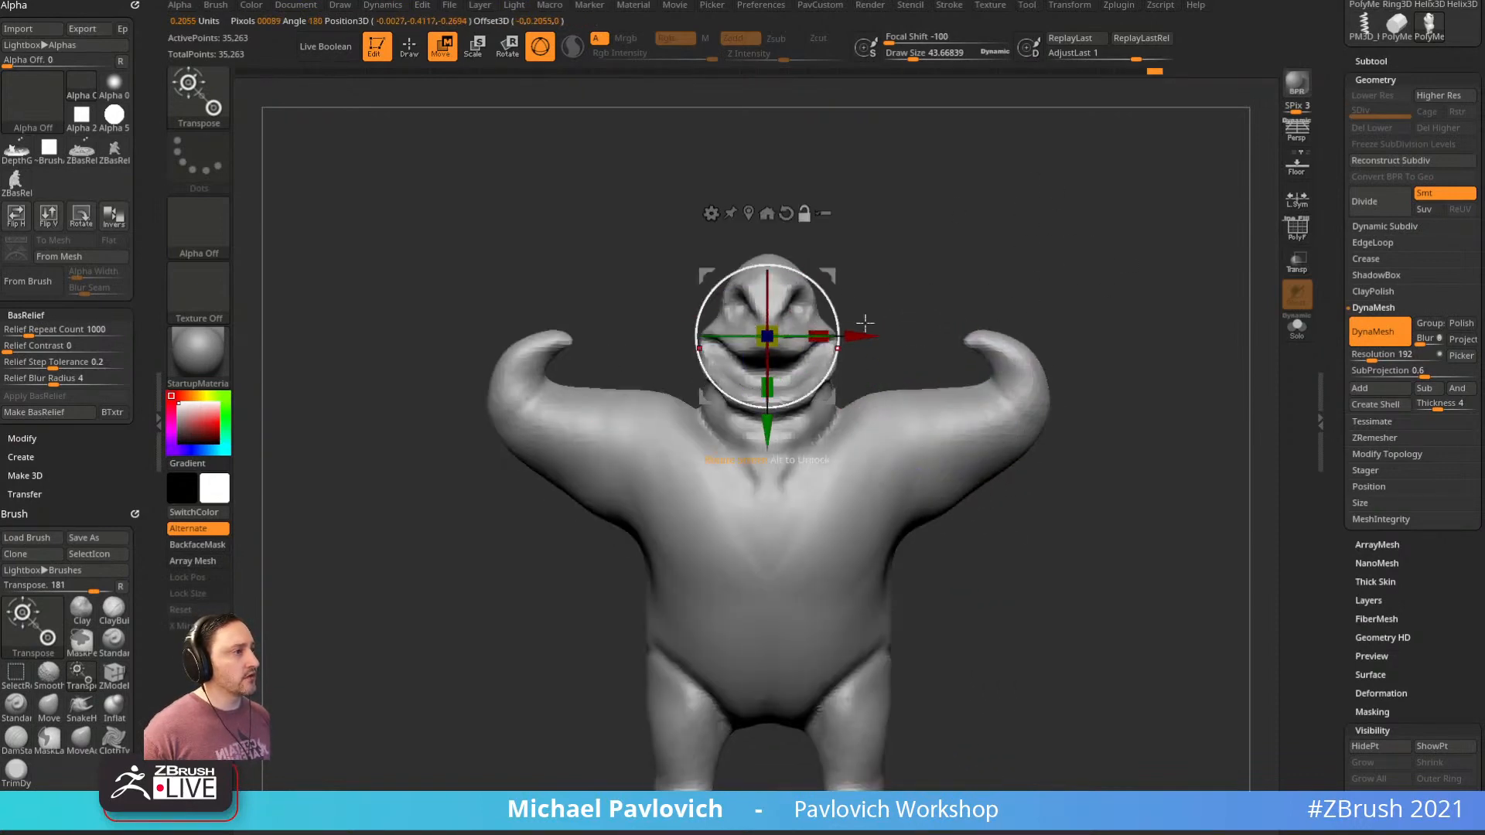
Try transforming the whole unmasked figure with the gizmo and undo each transform
{"action": "left_click_drag", "start_coordinate": [913, 300], "coordinate": [900, 266], "text": "shift"}
{"action": "key", "text": "ctrl+z"}
{"action": "left_click_drag", "start_coordinate": [964, 219], "coordinate": [920, 167], "text": "shift"}
{"action": "mouse_move", "coordinate": [751, 241]}
{"action": "left_mouse_down"}
{"action": "mouse_move", "coordinate": [849, 239]}
{"action": "mouse_move", "coordinate": [856, 209]}
{"action": "mouse_move", "coordinate": [833, 256]}
{"action": "left_mouse_up"}
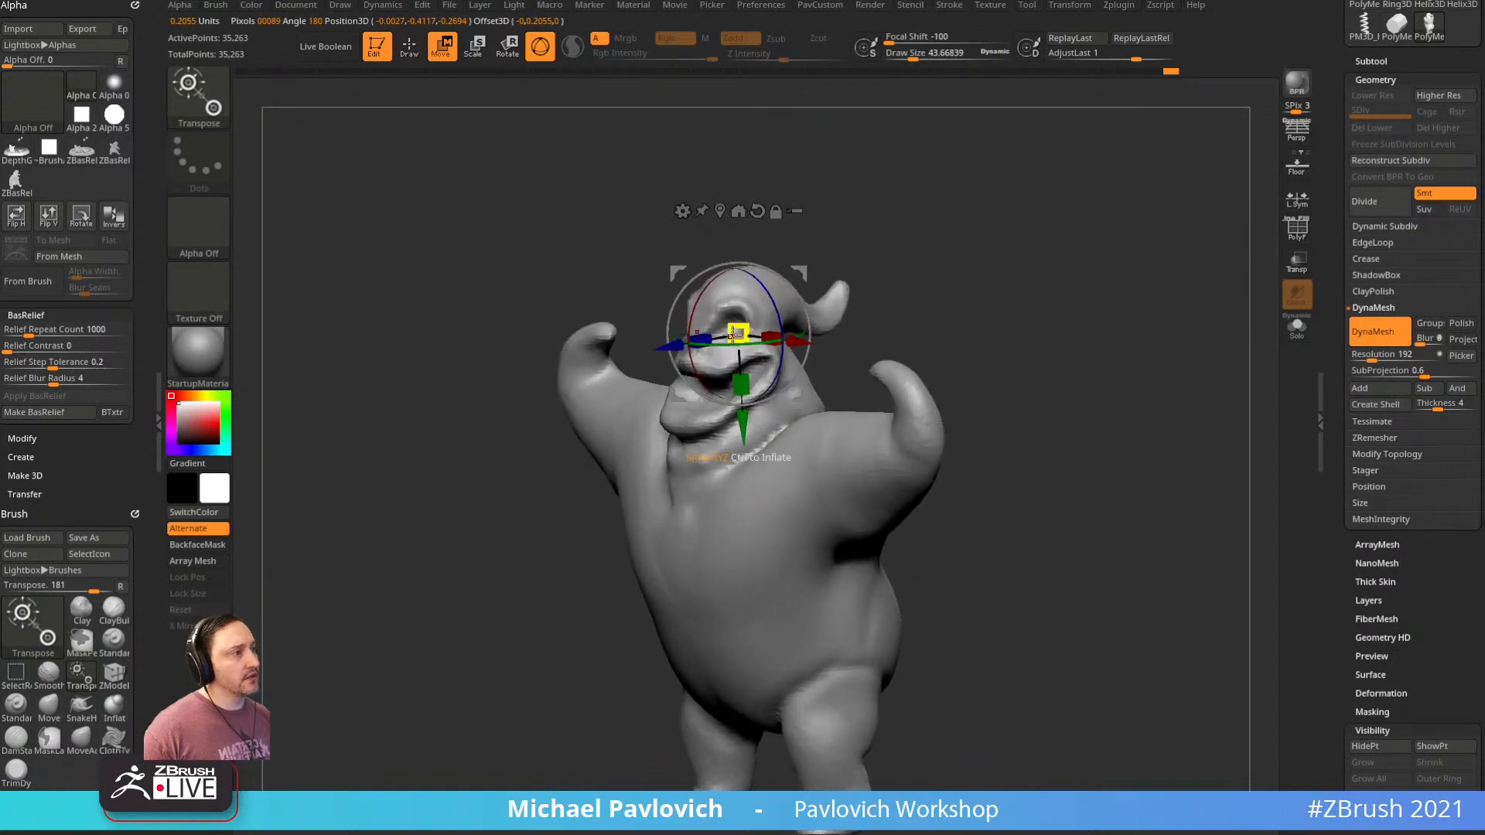
{"action": "mouse_move", "coordinate": [732, 335]}
{"action": "left_mouse_down"}
{"action": "mouse_move", "coordinate": [762, 327]}
{"action": "mouse_move", "coordinate": [739, 333]}
{"action": "left_mouse_up"}
{"action": "key", "text": "ctrl+z"}
{"action": "left_click_drag", "start_coordinate": [856, 219], "coordinate": [937, 213], "text": "shift"}
{"action": "left_click_drag", "start_coordinate": [806, 313], "coordinate": [797, 291]}
{"action": "key", "text": "ctrl+z"}
{"action": "left_click_drag", "start_coordinate": [909, 193], "coordinate": [955, 178], "text": "shift"}
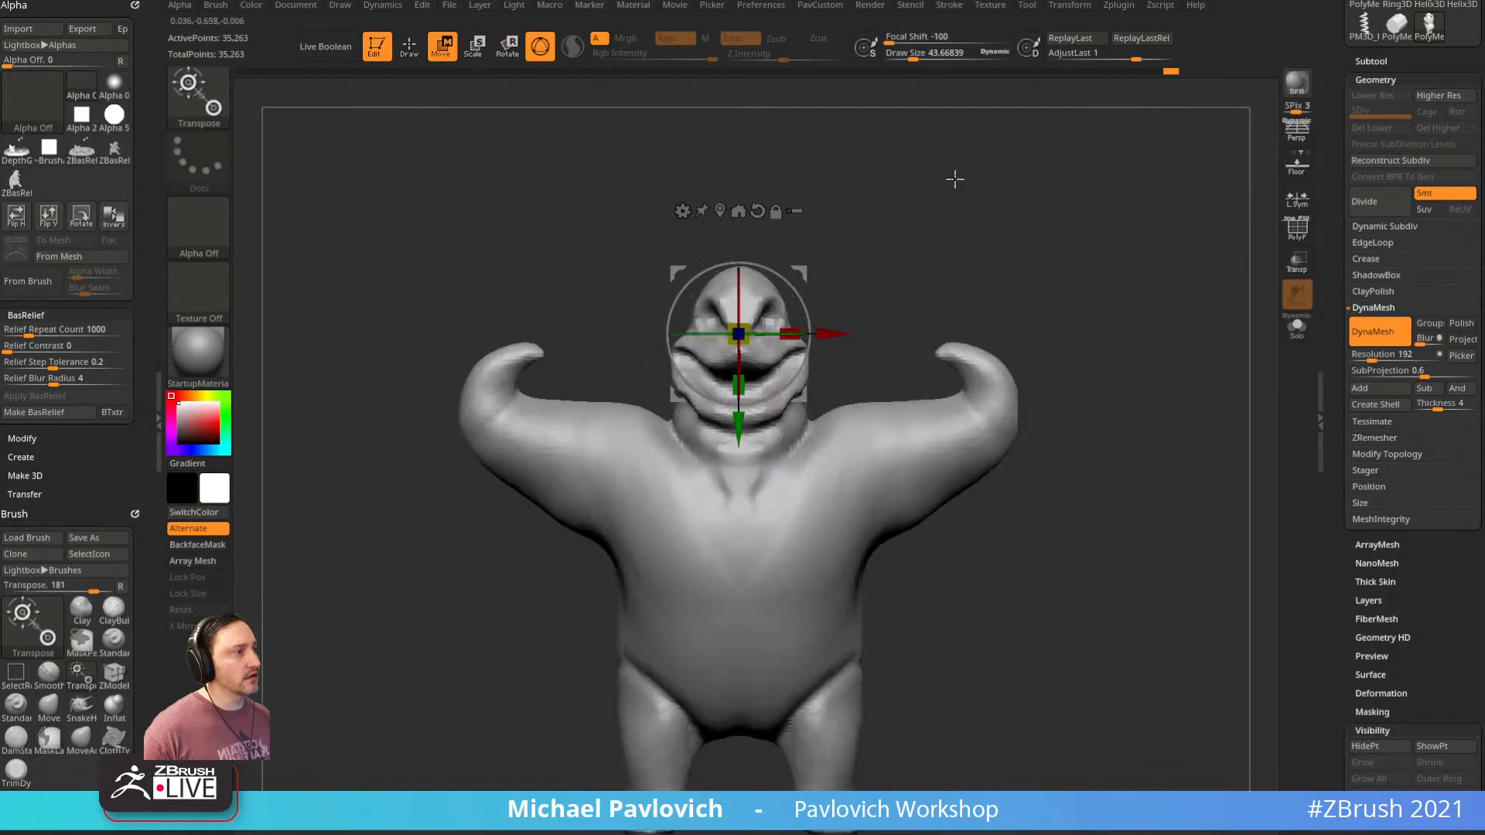
Try rotating the head with the gizmo at a focal shift of 88, undo it and restore the focal shift to -100
{"action": "left_click_drag", "start_coordinate": [848, 292], "coordinate": [911, 189]}
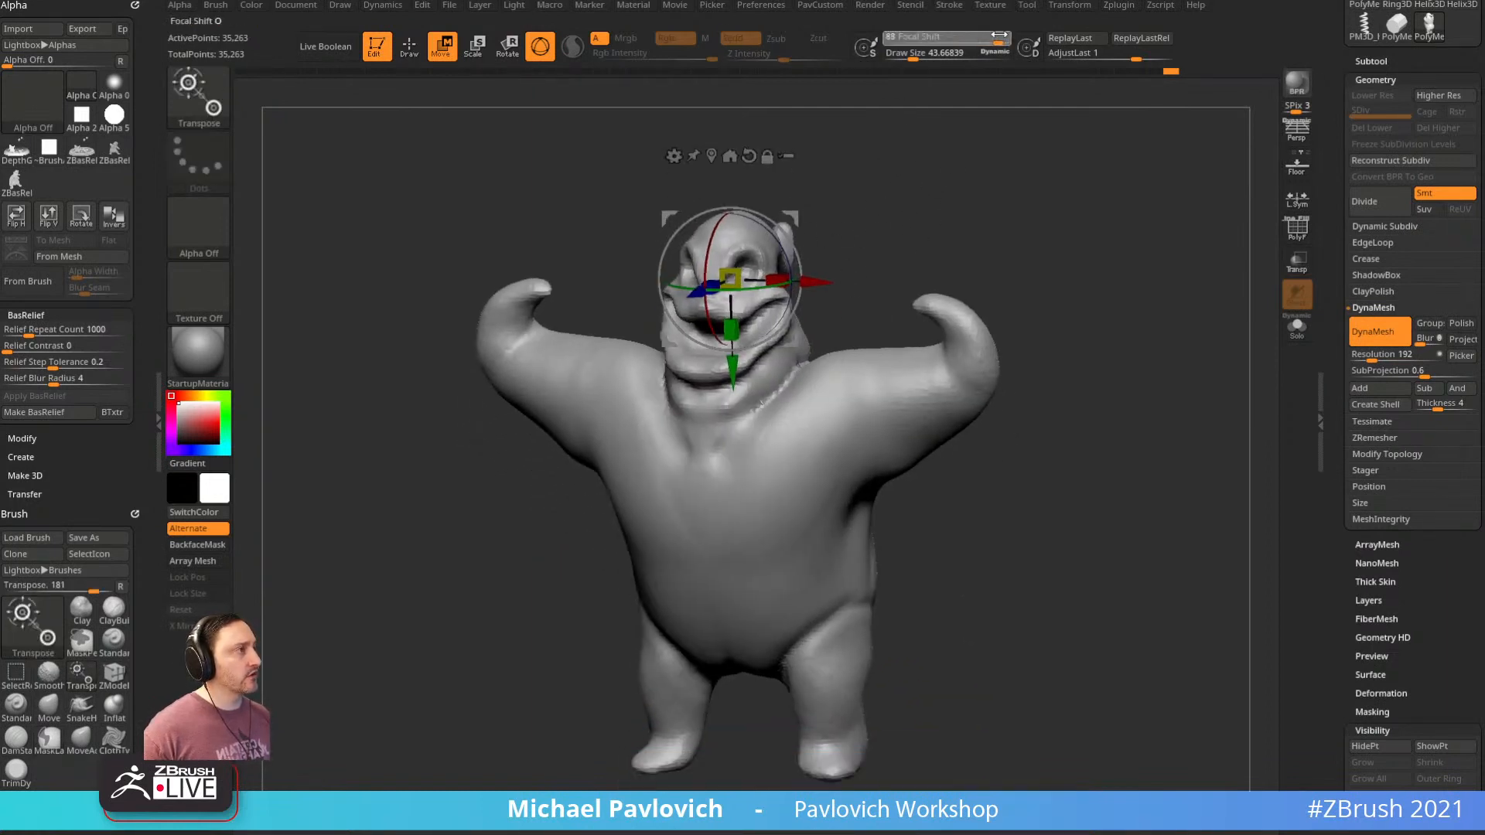
{"action": "left_click_drag", "start_coordinate": [829, 227], "coordinate": [733, 271]}
{"action": "right_click_drag", "start_coordinate": [804, 256], "coordinate": [732, 249], "text": "shift"}
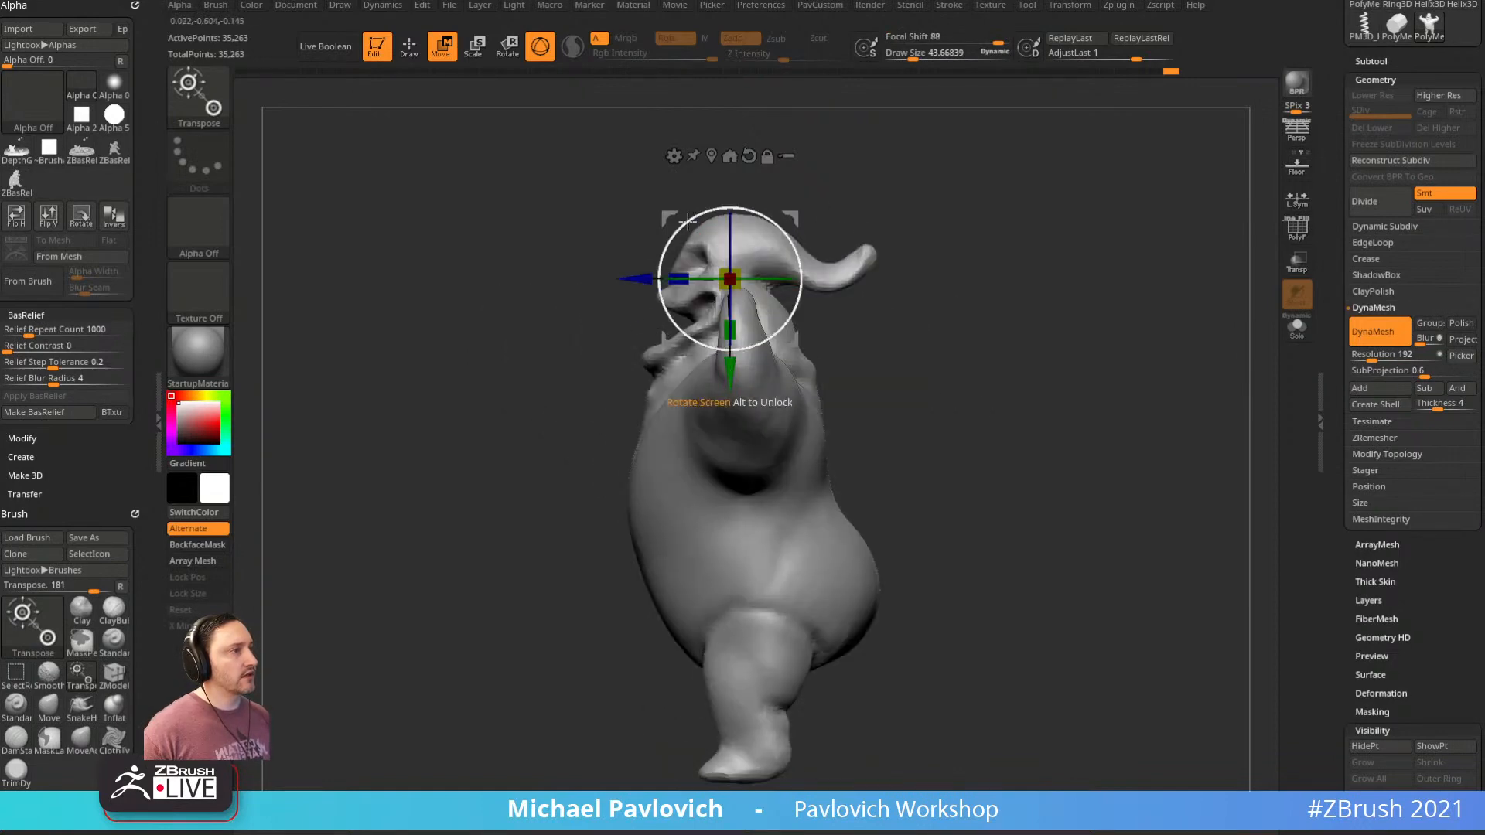
{"action": "left_click_drag", "start_coordinate": [741, 221], "coordinate": [773, 239]}
{"action": "right_click_drag", "start_coordinate": [882, 214], "coordinate": [945, 203], "text": "shift"}
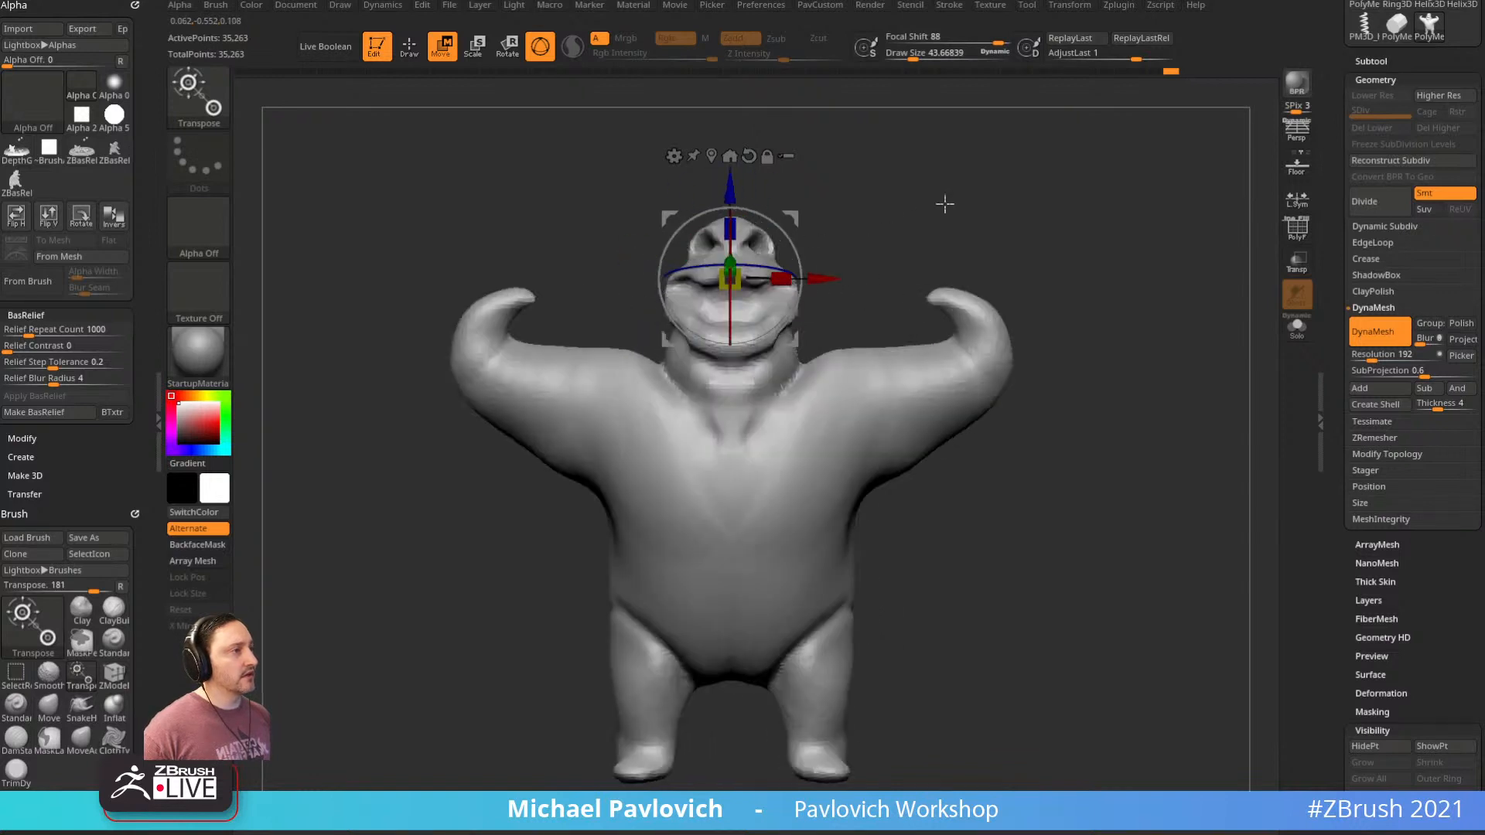
{"action": "left_click_drag", "start_coordinate": [856, 250], "coordinate": [902, 229], "text": "ctrl"}
{"action": "key", "text": "q"}
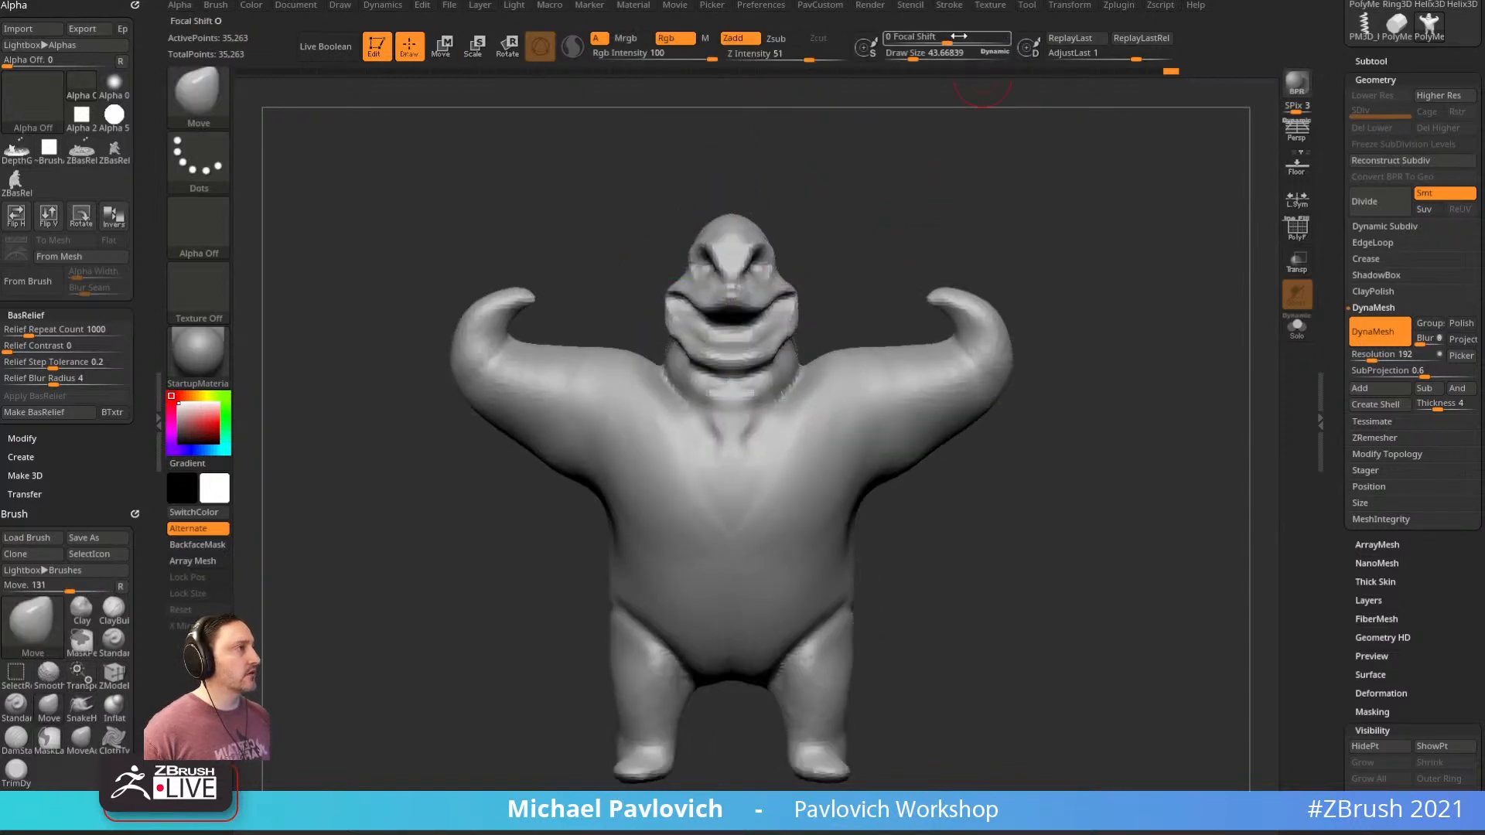
{"action": "key", "text": "w"}
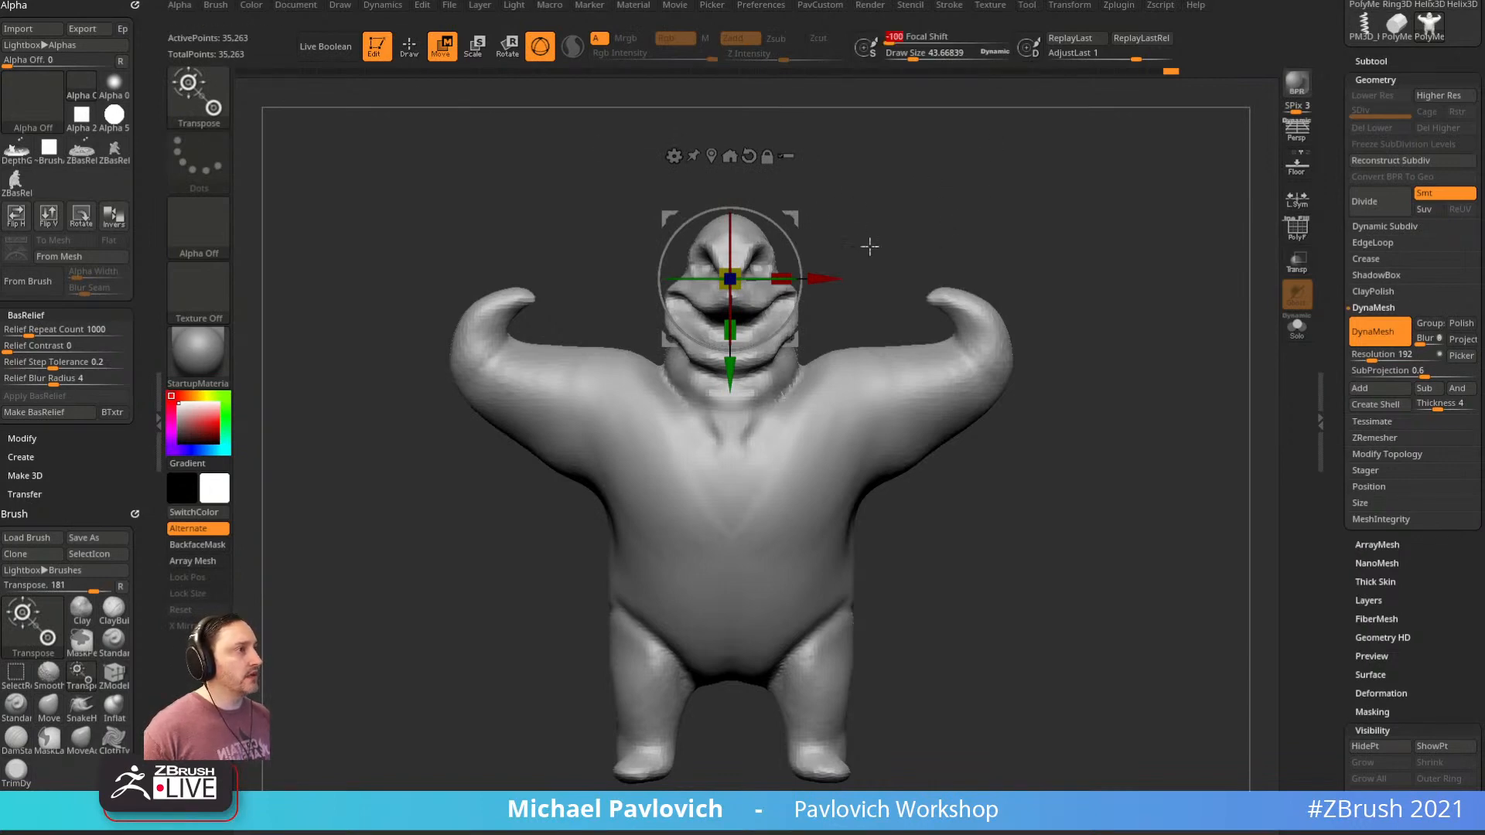
Mask the head and neck folds with the MaskLasso brush
{"action": "key", "text": "q"}
{"action": "mouse_move", "coordinate": [782, 172]}
{"action": "left_mouse_down", "text": "ctrl"}
{"action": "mouse_move", "coordinate": [632, 311]}
{"action": "mouse_move", "coordinate": [655, 365]}
{"action": "mouse_move", "coordinate": [762, 426]}
{"action": "mouse_move", "coordinate": [825, 325]}
{"action": "left_mouse_up", "text": "ctrl"}
{"action": "mouse_move", "coordinate": [872, 234]}
{"action": "left_mouse_down"}
{"action": "mouse_move", "coordinate": [821, 239]}
{"action": "mouse_move", "coordinate": [857, 243]}
{"action": "left_mouse_up"}
Try clearing the head mask and remeshing the figure, then undo back to the masked head
{"action": "mouse_move", "coordinate": [967, 439]}
{"action": "left_mouse_down", "text": "ctrl"}
{"action": "mouse_move", "coordinate": [901, 340]}
{"action": "mouse_move", "coordinate": [728, 421]}
{"action": "mouse_move", "coordinate": [943, 450]}
{"action": "left_mouse_up", "text": "ctrl"}
{"action": "left_click_drag", "start_coordinate": [968, 370], "coordinate": [1122, 328]}
{"action": "left_click", "coordinate": [756, 323], "text": "ctrl"}
{"action": "key", "text": "ctrl+w"}
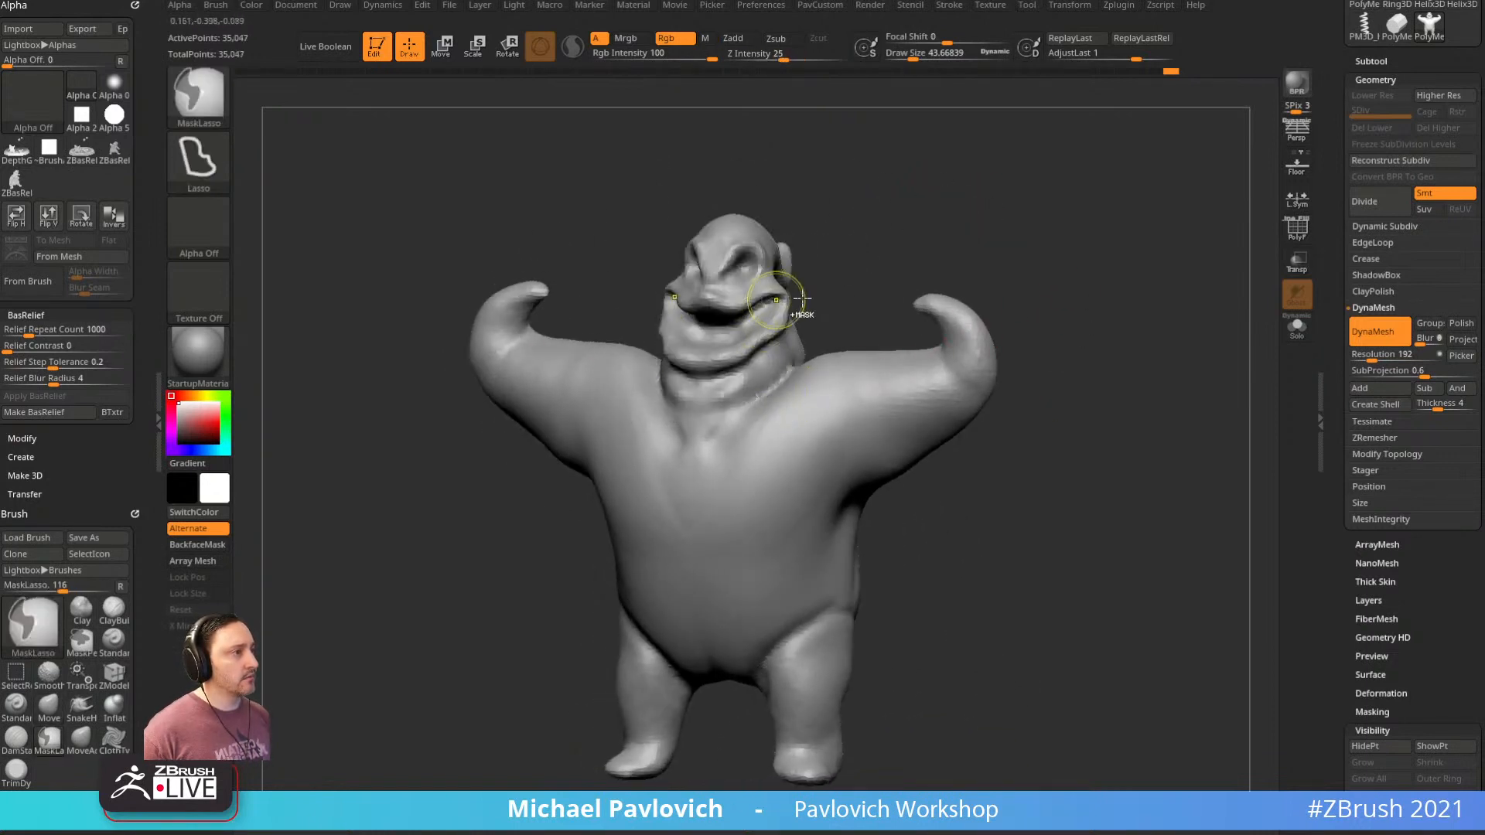
{"action": "key", "text": "ctrl+z"}
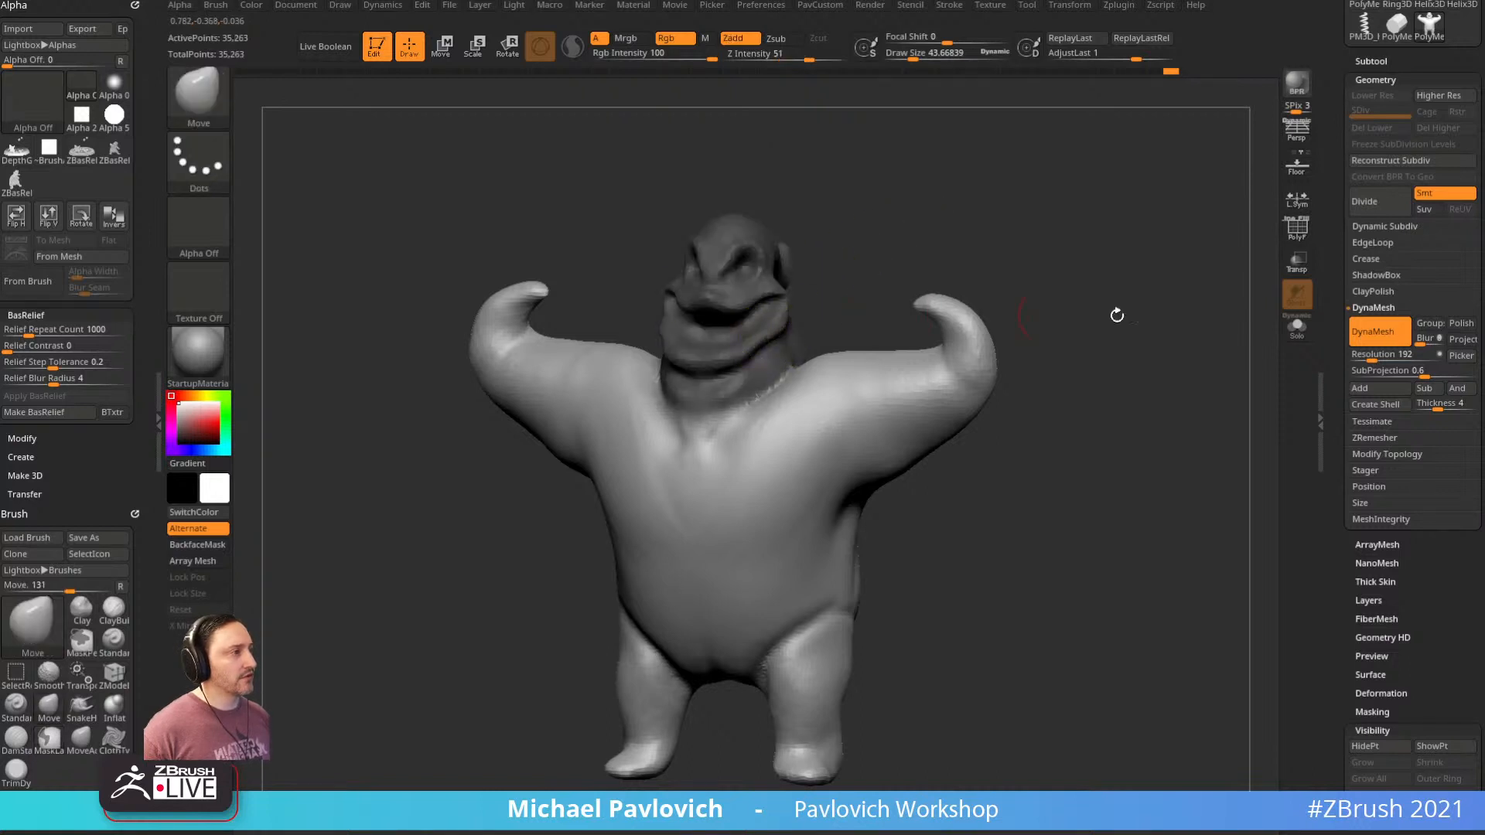
Show the masking options and invert the mask so only the head and neck stay editable
{"action": "left_click_drag", "start_coordinate": [1332, 407], "coordinate": [1339, 88]}
{"action": "left_click", "coordinate": [1367, 398]}
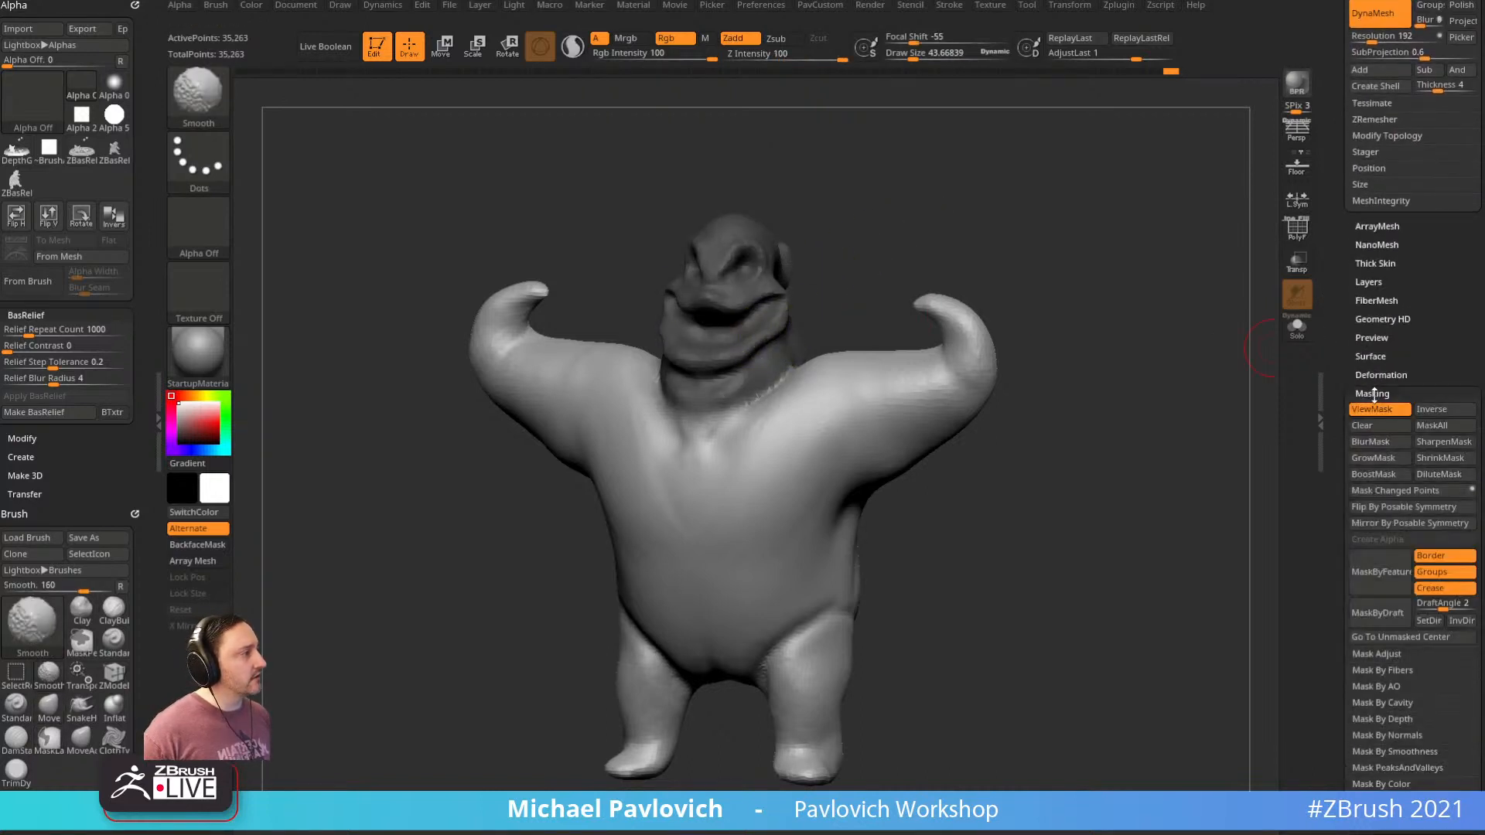
{"action": "left_click_drag", "start_coordinate": [1039, 243], "coordinate": [1057, 225], "text": "shift"}
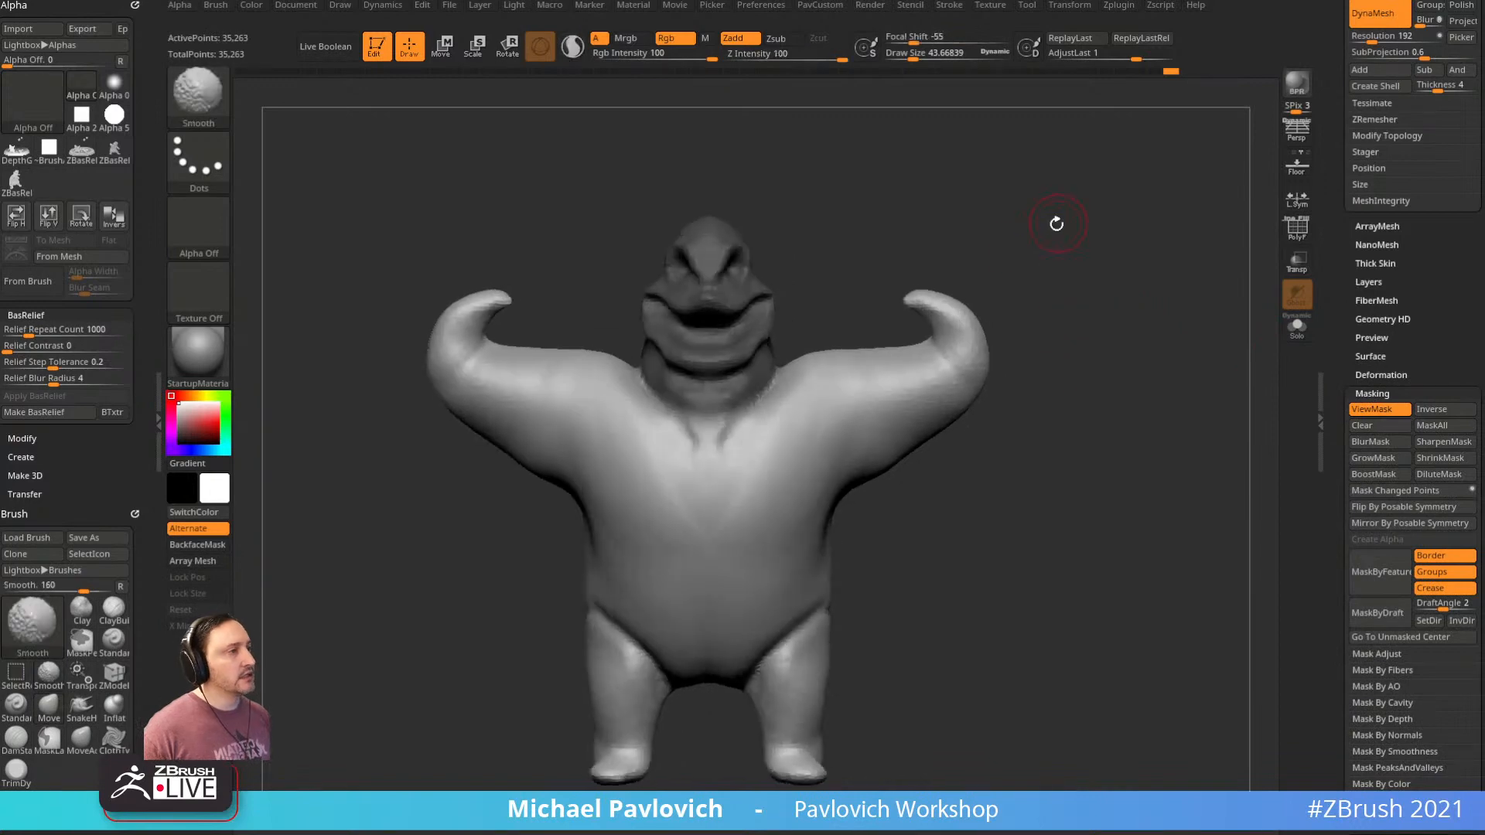
{"action": "left_click", "coordinate": [944, 175], "text": "ctrl"}
Center the transform gizmo at the neck and scale the unmasked head down slightly
{"action": "key", "text": "w"}
{"action": "left_click_drag", "start_coordinate": [889, 232], "coordinate": [788, 323], "text": "shift"}
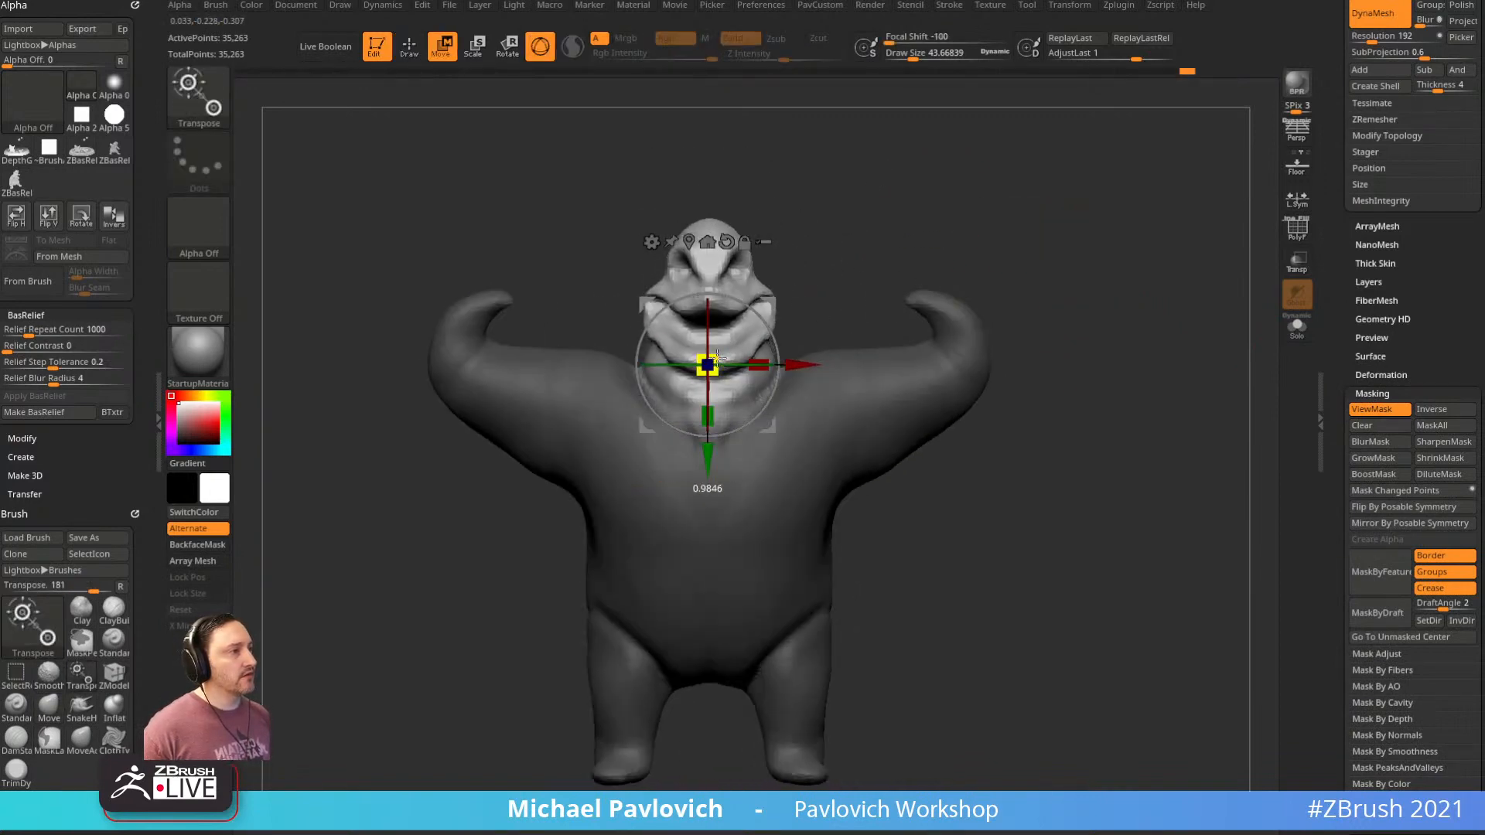
{"action": "left_click_drag", "start_coordinate": [718, 357], "coordinate": [717, 363]}
{"action": "key", "text": "q"}
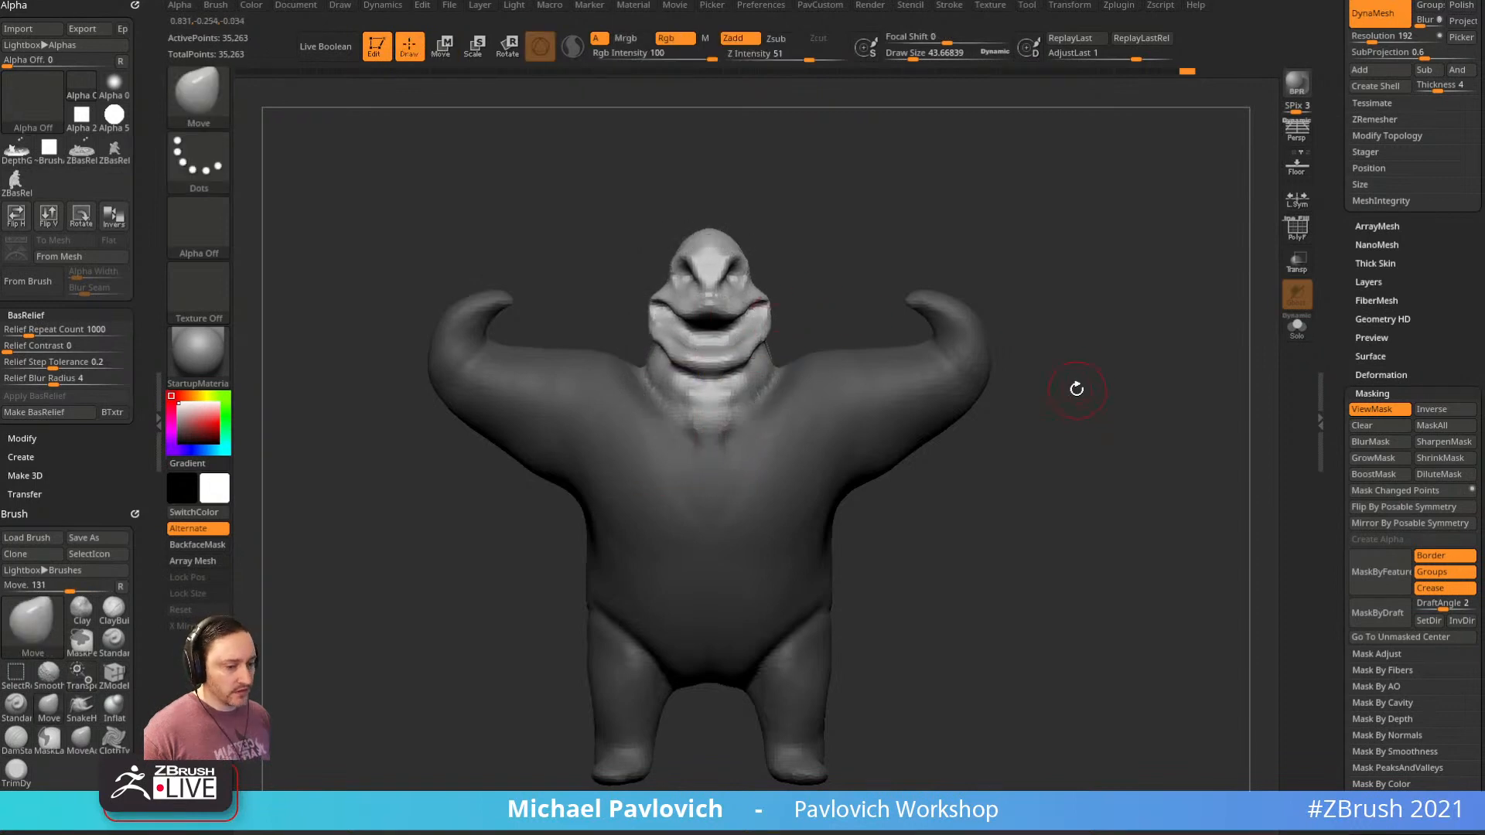
{"action": "left_click_drag", "start_coordinate": [1076, 390], "coordinate": [1050, 438]}
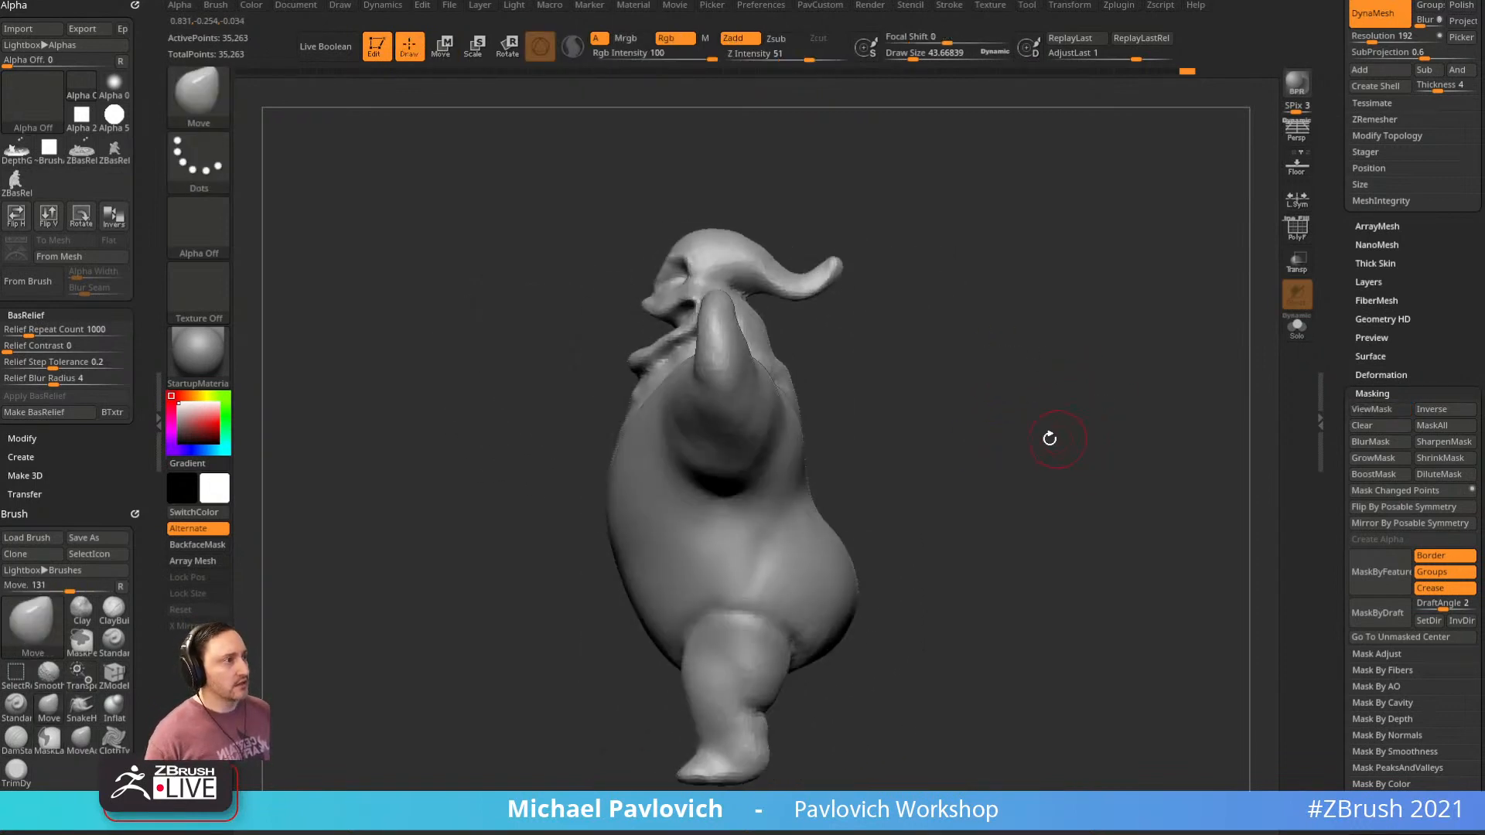
Lasso-mask the figure, soften and invert the mask, rotate the unmasked part slightly with the gizmo centered on the torso, and clear the mask
{"action": "key", "text": "w"}
{"action": "mouse_move", "coordinate": [951, 309]}
{"action": "left_mouse_down", "text": "ctrl"}
{"action": "mouse_move", "coordinate": [544, 530]}
{"action": "mouse_move", "coordinate": [972, 446]}
{"action": "left_mouse_up", "text": "ctrl"}
{"action": "left_click", "coordinate": [786, 485], "text": "ctrl"}
{"action": "left_click", "coordinate": [918, 441], "text": "ctrl"}
{"action": "left_click", "coordinate": [722, 524], "text": "alt"}
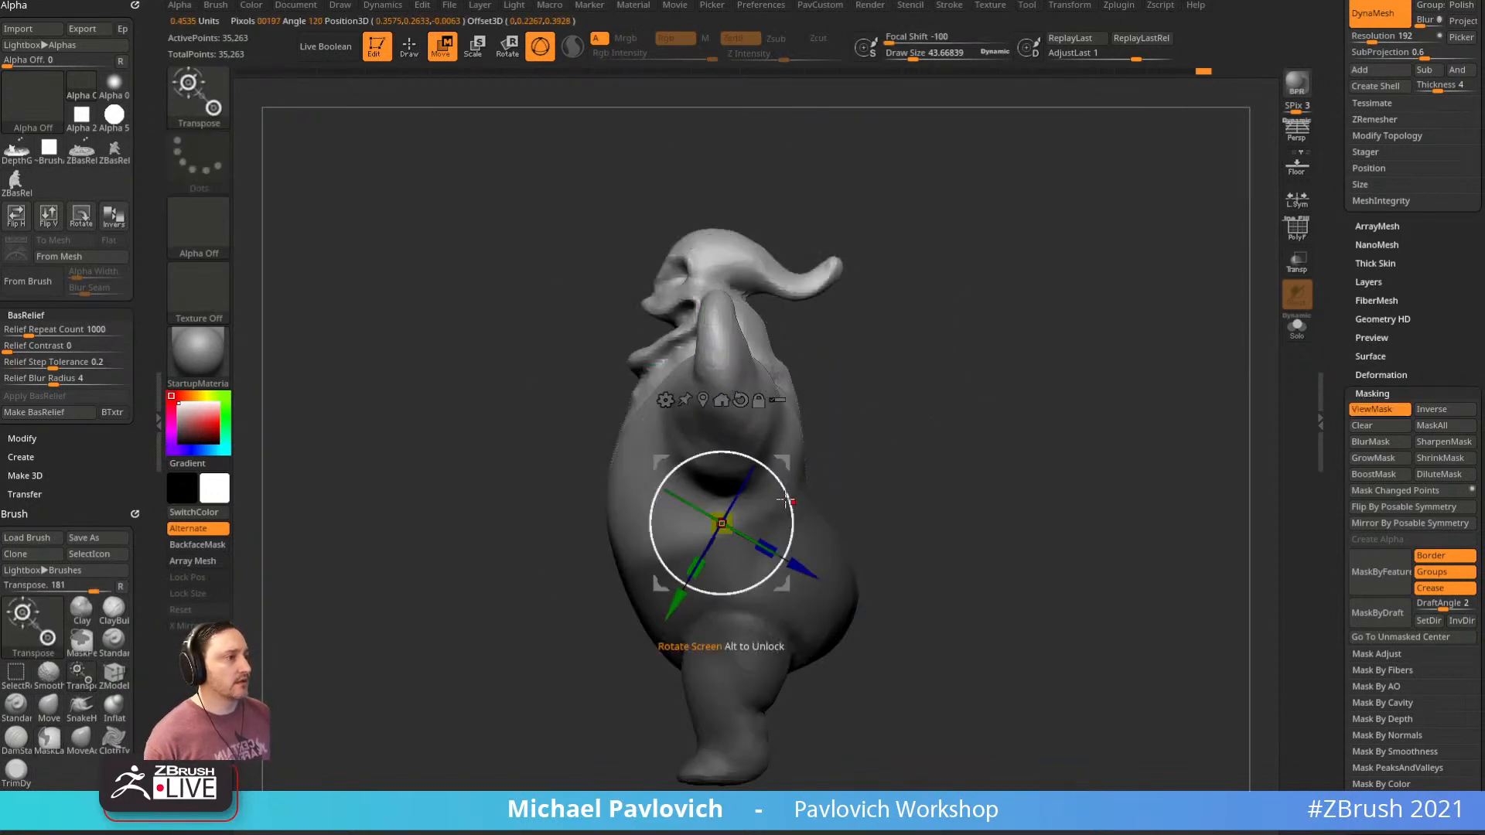
{"action": "left_click_drag", "start_coordinate": [786, 500], "coordinate": [790, 508]}
{"action": "key", "text": "q"}
{"action": "mouse_move", "coordinate": [909, 452]}
{"action": "left_mouse_down", "text": "ctrl"}
{"action": "mouse_move", "coordinate": [1006, 463]}
{"action": "mouse_move", "coordinate": [905, 477]}
{"action": "mouse_move", "coordinate": [1091, 446]}
{"action": "mouse_move", "coordinate": [1014, 448]}
{"action": "mouse_move", "coordinate": [1068, 498]}
{"action": "left_mouse_up", "text": "ctrl"}
Reshape the neck base and upper chest with the Move brush, using a smaller draw size for the neck sides
{"action": "key", "text": "f"}
{"action": "key", "text": "s"}
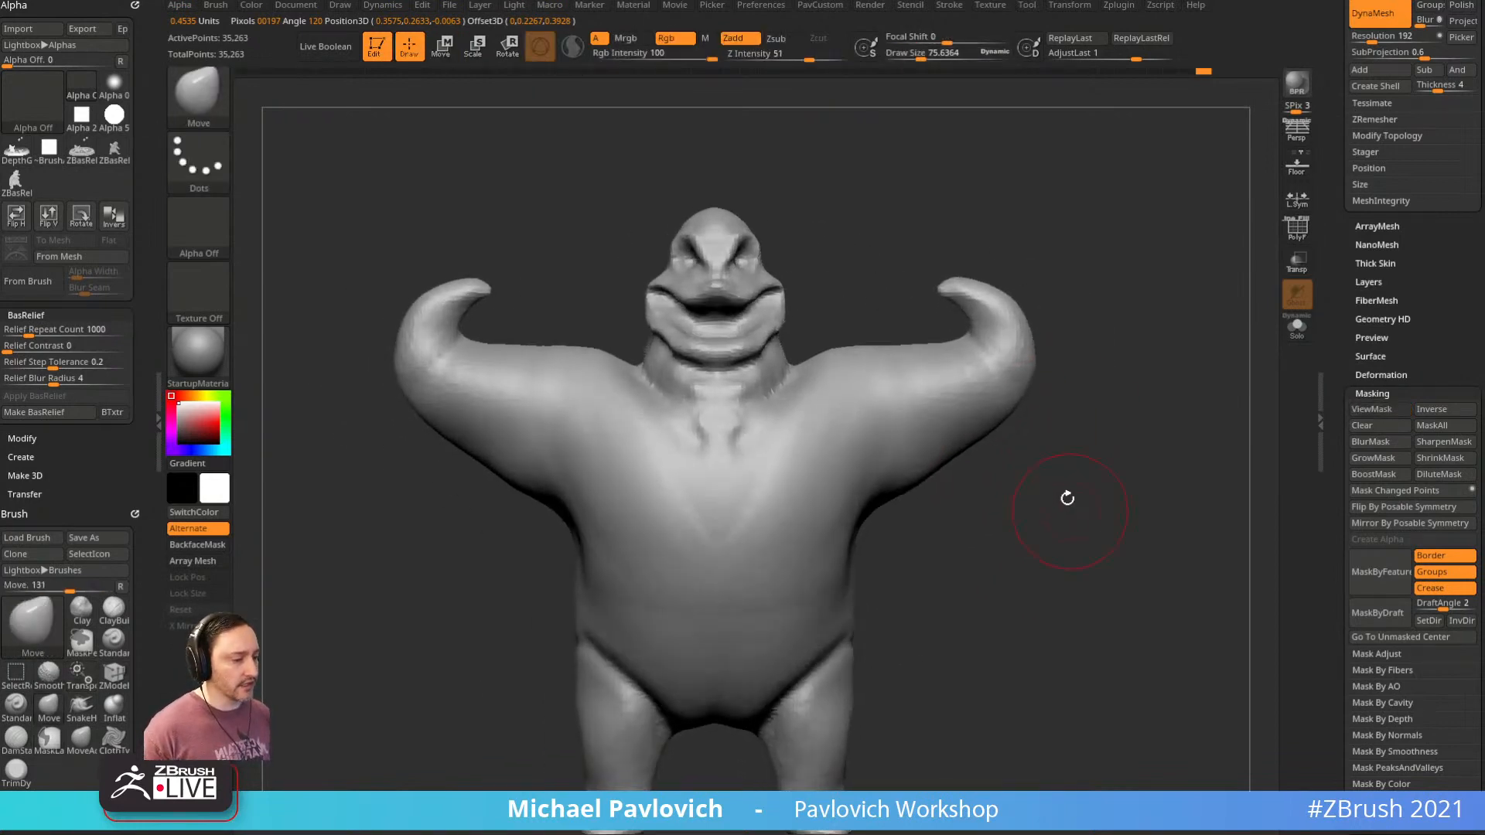
{"action": "key", "text": "s"}
{"action": "left_click_drag", "start_coordinate": [708, 393], "coordinate": [739, 457]}
{"action": "mouse_move", "coordinate": [1101, 450]}
{"action": "left_mouse_down", "text": "alt"}
{"action": "mouse_move", "coordinate": [1113, 428]}
{"action": "mouse_move", "coordinate": [1092, 444]}
{"action": "left_mouse_up", "text": "alt"}
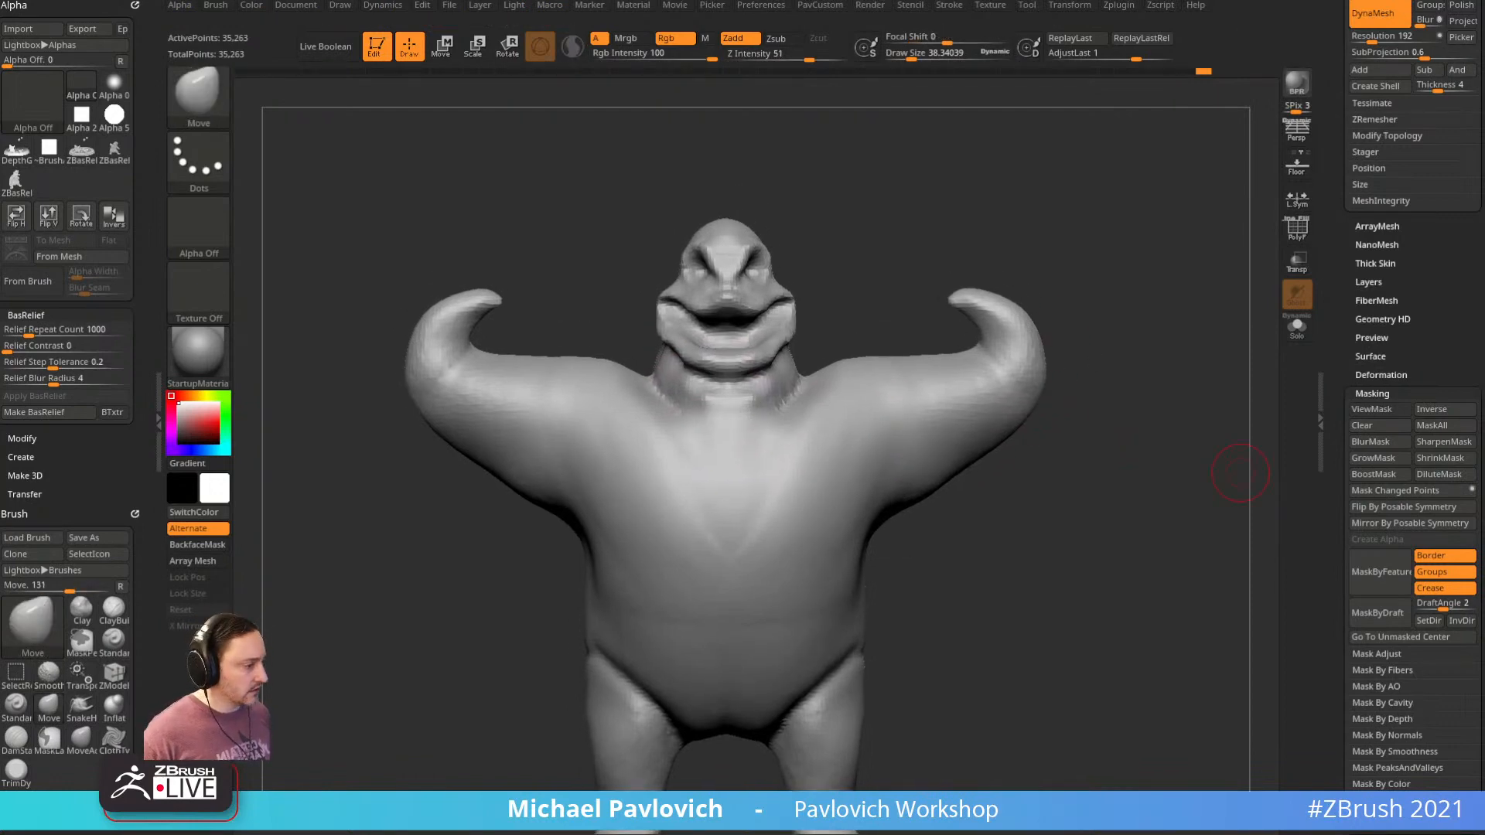
{"action": "left_click_drag", "start_coordinate": [1109, 451], "coordinate": [1117, 472]}
{"action": "left_click_drag", "start_coordinate": [641, 387], "coordinate": [648, 365]}
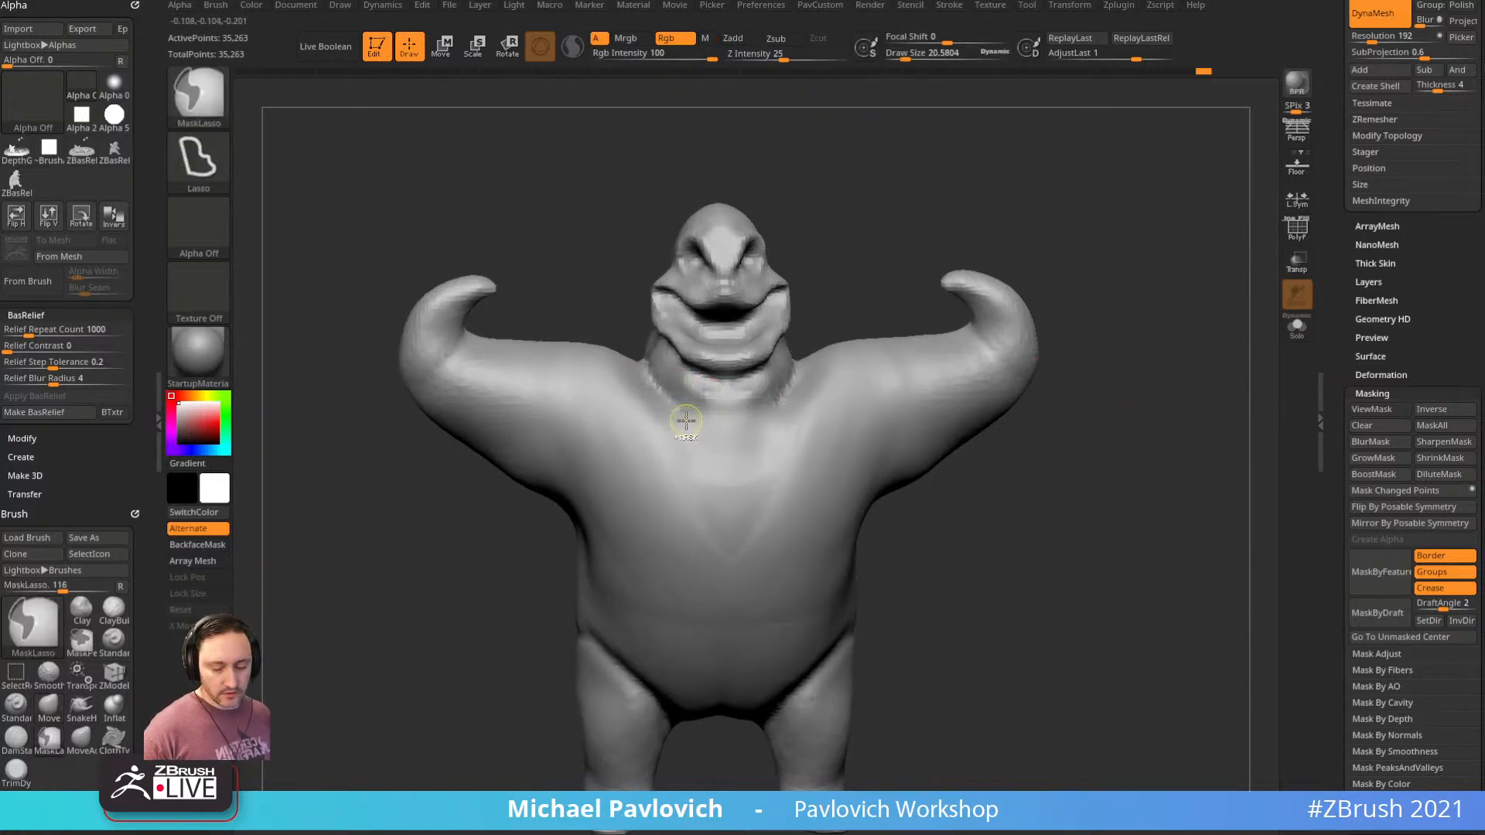
Carve crease lines from the neck across the collarbones and shoulders with the DamStandard brush
{"action": "key", "text": "b"}
{"action": "key", "text": "d"}
{"action": "key", "text": "s"}
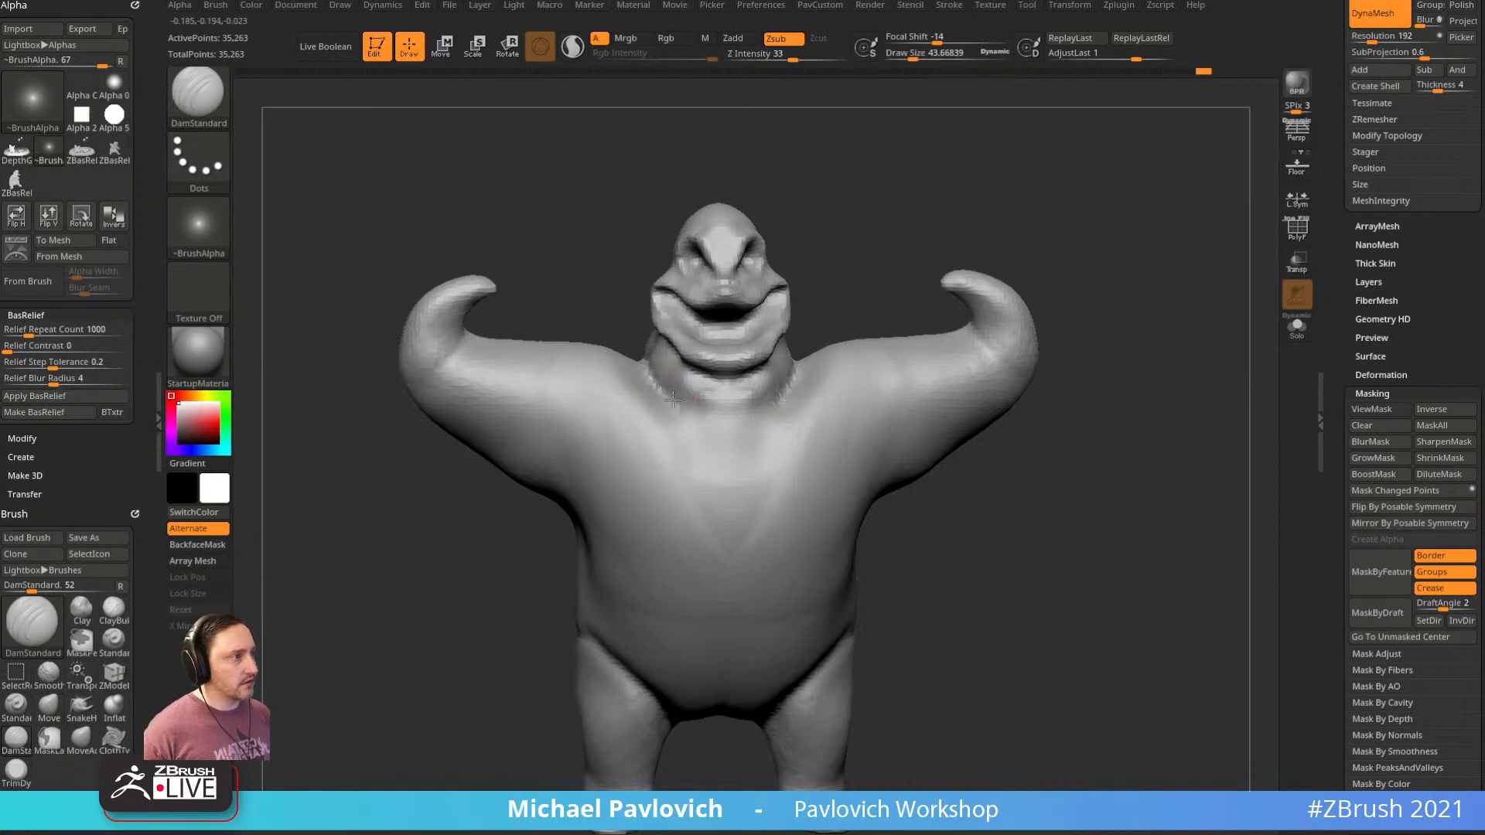
{"action": "left_click_drag", "start_coordinate": [656, 381], "coordinate": [696, 438]}
{"action": "left_click_drag", "start_coordinate": [973, 503], "coordinate": [922, 448], "text": "alt"}
{"action": "left_click_drag", "start_coordinate": [797, 400], "coordinate": [823, 434]}
{"action": "mouse_move", "coordinate": [940, 515]}
{"action": "left_mouse_down"}
{"action": "mouse_move", "coordinate": [852, 451]}
{"action": "mouse_move", "coordinate": [910, 541]}
{"action": "left_mouse_up"}
{"action": "left_click_drag", "start_coordinate": [840, 408], "coordinate": [990, 595]}
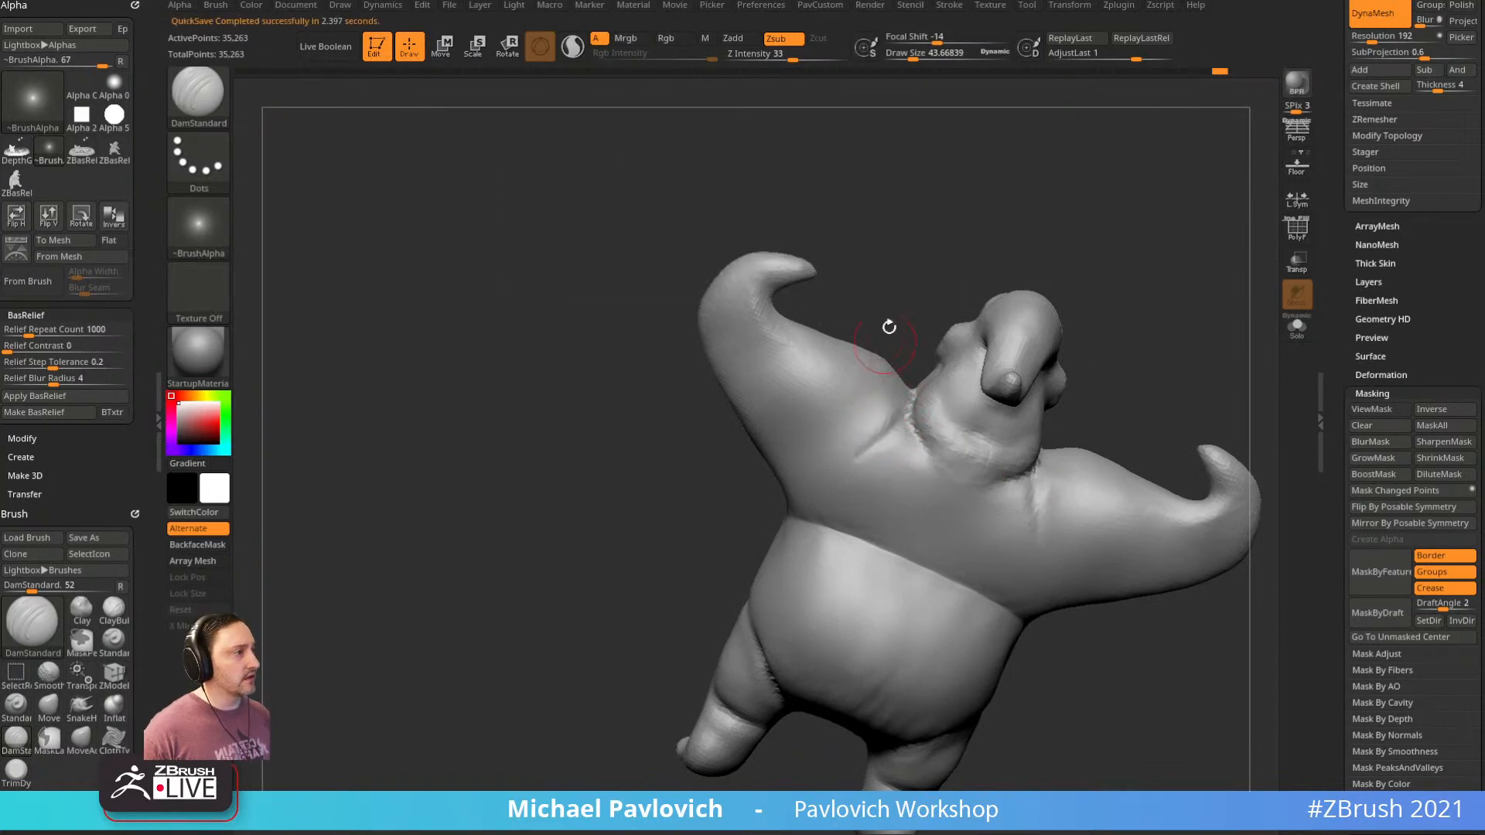
Smooth the creases around the shoulders and armpits
{"action": "left_click_drag", "start_coordinate": [889, 326], "coordinate": [919, 295]}
{"action": "left_click_drag", "start_coordinate": [860, 452], "coordinate": [891, 426], "text": "shift"}
{"action": "mouse_move", "coordinate": [921, 285]}
{"action": "left_mouse_down"}
{"action": "mouse_move", "coordinate": [1131, 392]}
{"action": "mouse_move", "coordinate": [1192, 398]}
{"action": "left_mouse_up"}
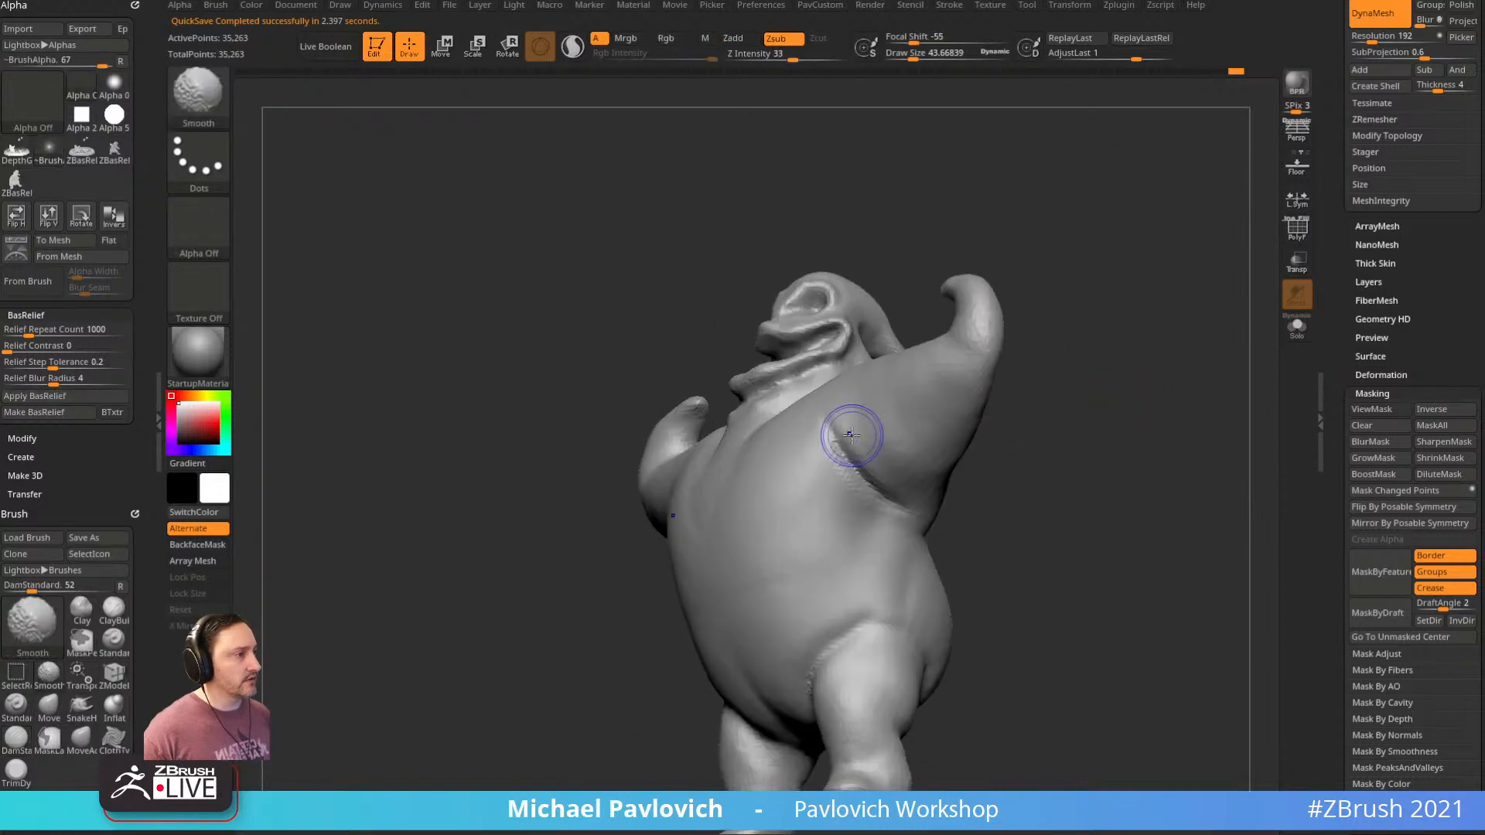
{"action": "left_click_drag", "start_coordinate": [852, 436], "coordinate": [929, 515], "text": "shift"}
{"action": "mouse_move", "coordinate": [1028, 471]}
{"action": "left_mouse_down", "text": "shift"}
{"action": "mouse_move", "coordinate": [1121, 410]}
{"action": "mouse_move", "coordinate": [1061, 304]}
{"action": "mouse_move", "coordinate": [1001, 295]}
{"action": "mouse_move", "coordinate": [1048, 292]}
{"action": "mouse_move", "coordinate": [1061, 258]}
{"action": "mouse_move", "coordinate": [1067, 345]}
{"action": "left_mouse_up", "text": "shift"}
Pull the face and mouth profile into shape with a large Move brush
{"action": "key", "text": "b"}
{"action": "key", "text": "m"}
{"action": "key", "text": "v"}
{"action": "key", "text": "s"}
{"action": "left_click_drag", "start_coordinate": [788, 348], "coordinate": [747, 346]}
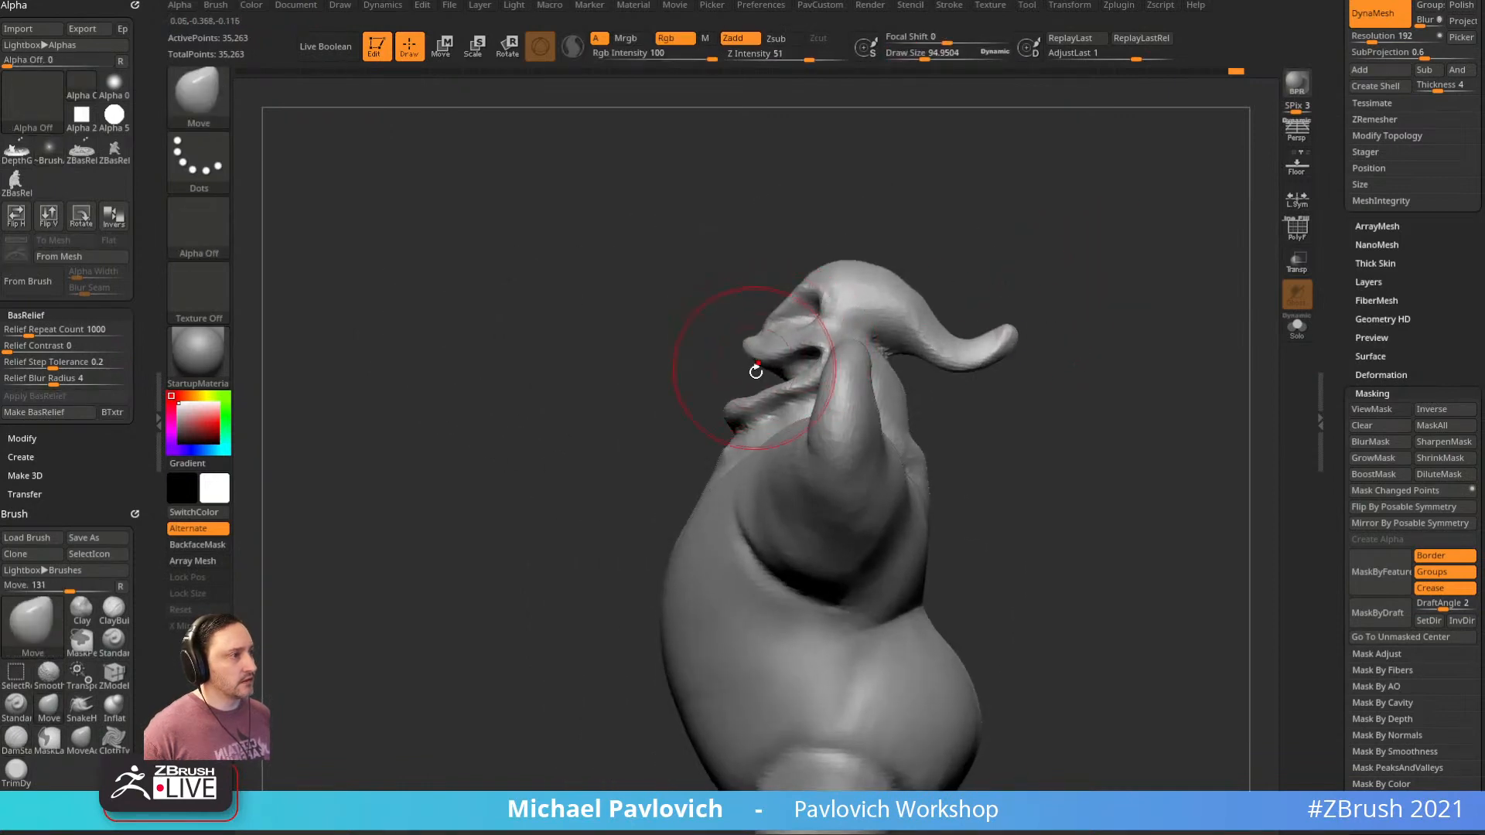
{"action": "left_click_drag", "start_coordinate": [681, 393], "coordinate": [862, 390]}
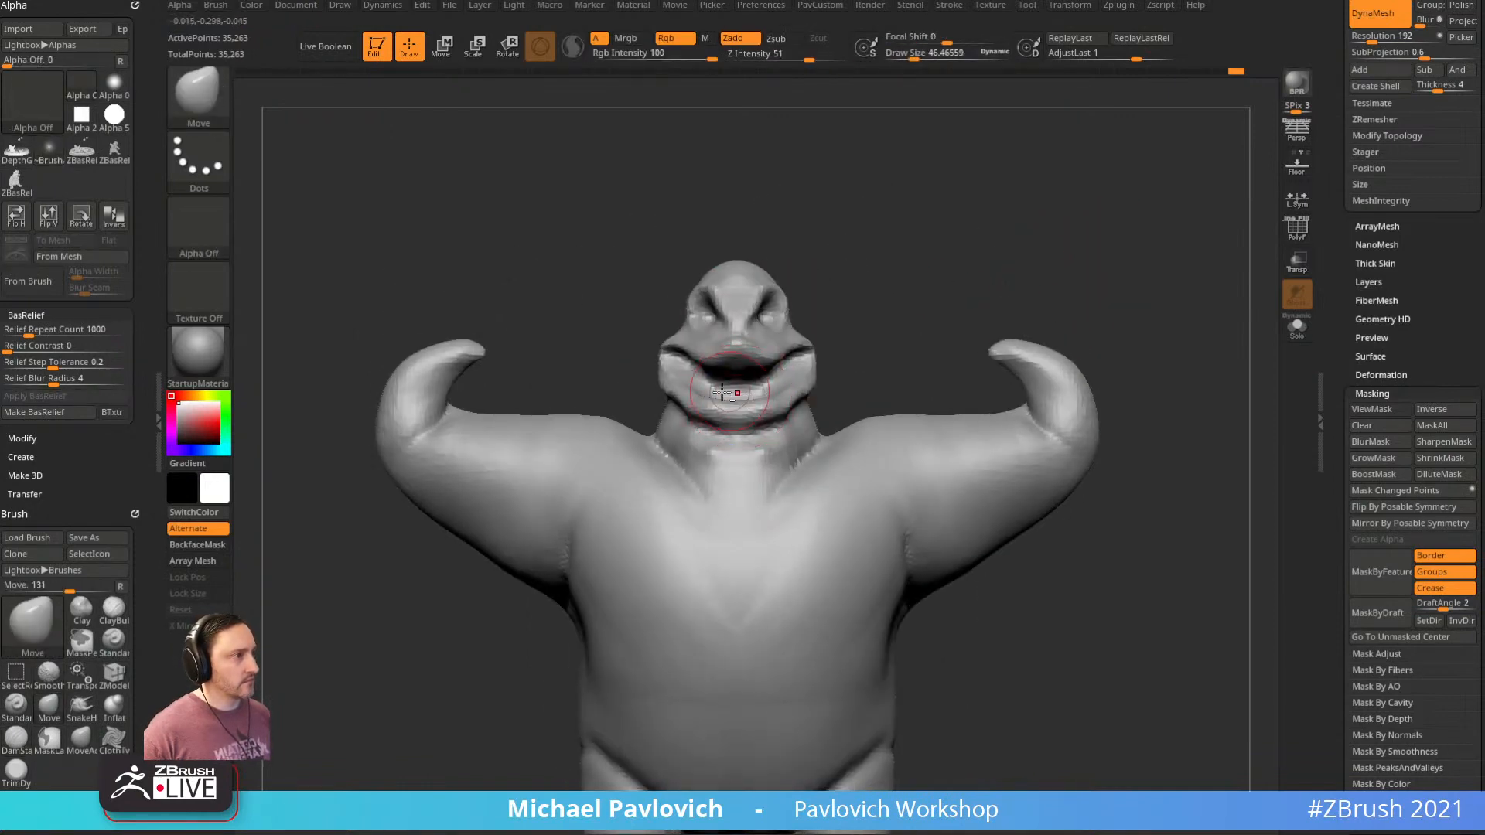
Refine the mouth corners, jaw and neck sides with a smaller Move brush
{"action": "left_click_drag", "start_coordinate": [876, 284], "coordinate": [912, 248]}
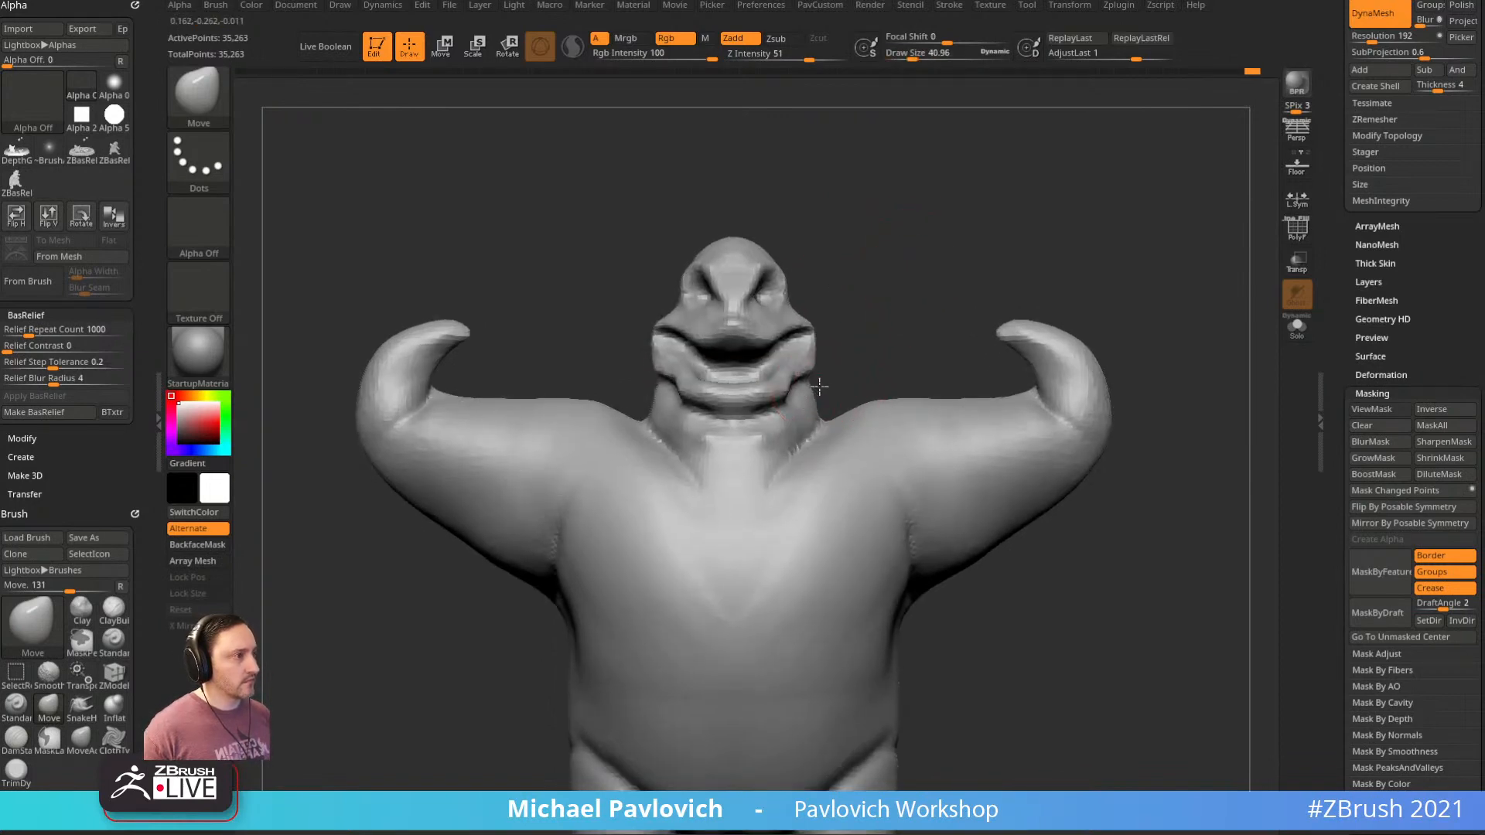
{"action": "left_click_drag", "start_coordinate": [678, 437], "coordinate": [665, 428]}
{"action": "left_click_drag", "start_coordinate": [880, 356], "coordinate": [849, 407]}
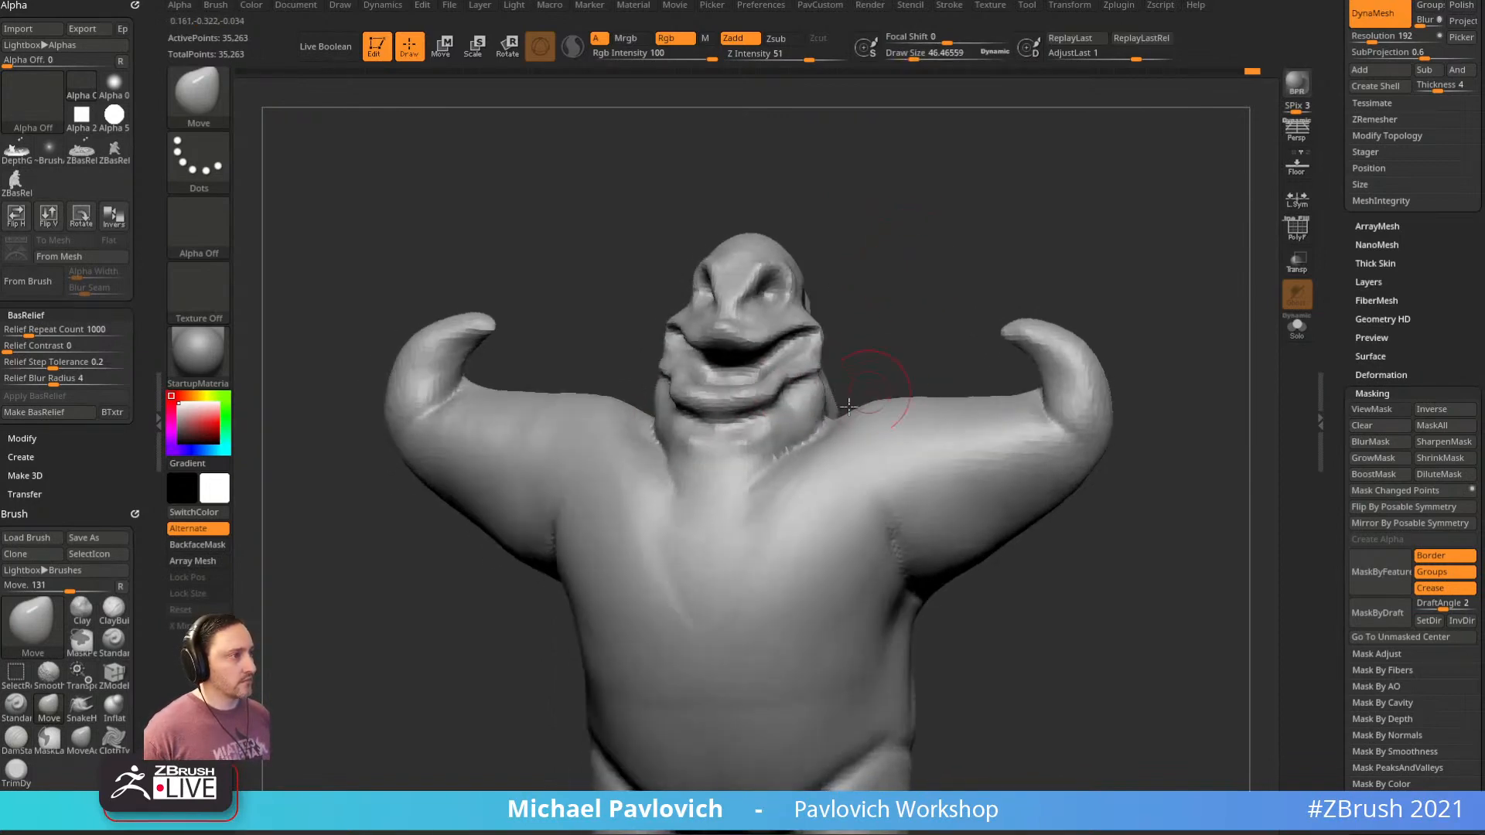
{"action": "mouse_move", "coordinate": [889, 347]}
{"action": "left_mouse_down"}
{"action": "mouse_move", "coordinate": [795, 410]}
{"action": "mouse_move", "coordinate": [773, 390]}
{"action": "mouse_move", "coordinate": [885, 364]}
{"action": "mouse_move", "coordinate": [872, 355]}
{"action": "mouse_move", "coordinate": [934, 313]}
{"action": "left_mouse_up"}
{"action": "mouse_move", "coordinate": [755, 380]}
{"action": "left_mouse_down"}
{"action": "mouse_move", "coordinate": [797, 381]}
{"action": "mouse_move", "coordinate": [828, 342]}
{"action": "left_mouse_up"}
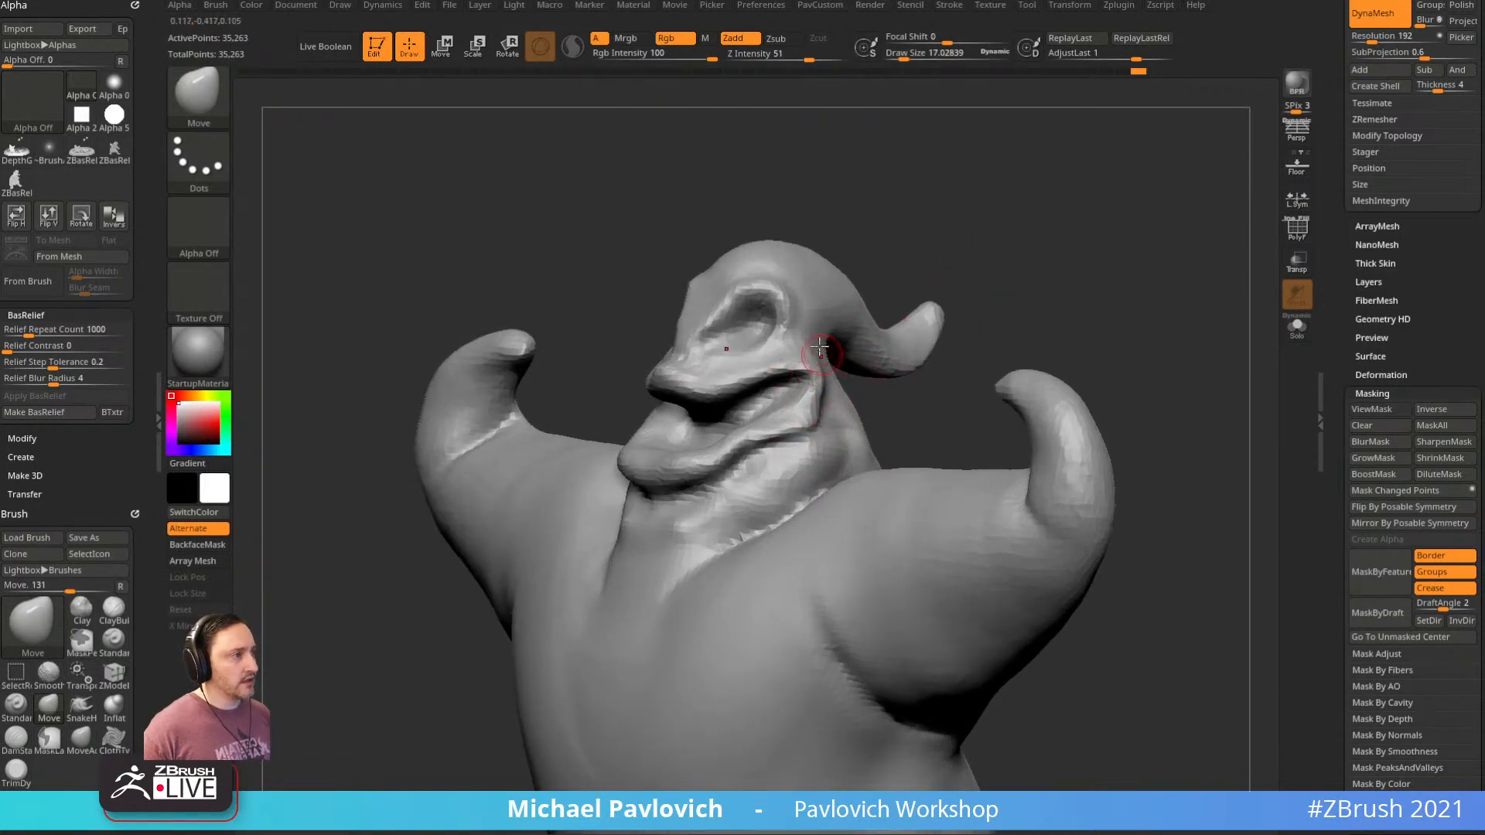
Remesh the figure, raise the DynaMesh resolution to 248 and remesh it again
{"action": "mouse_move", "coordinate": [980, 223]}
{"action": "left_mouse_down"}
{"action": "mouse_move", "coordinate": [1060, 249]}
{"action": "mouse_move", "coordinate": [1083, 222]}
{"action": "mouse_move", "coordinate": [1095, 150]}
{"action": "left_mouse_up"}
{"action": "left_click_drag", "start_coordinate": [1174, 248], "coordinate": [1194, 330], "text": "ctrl"}
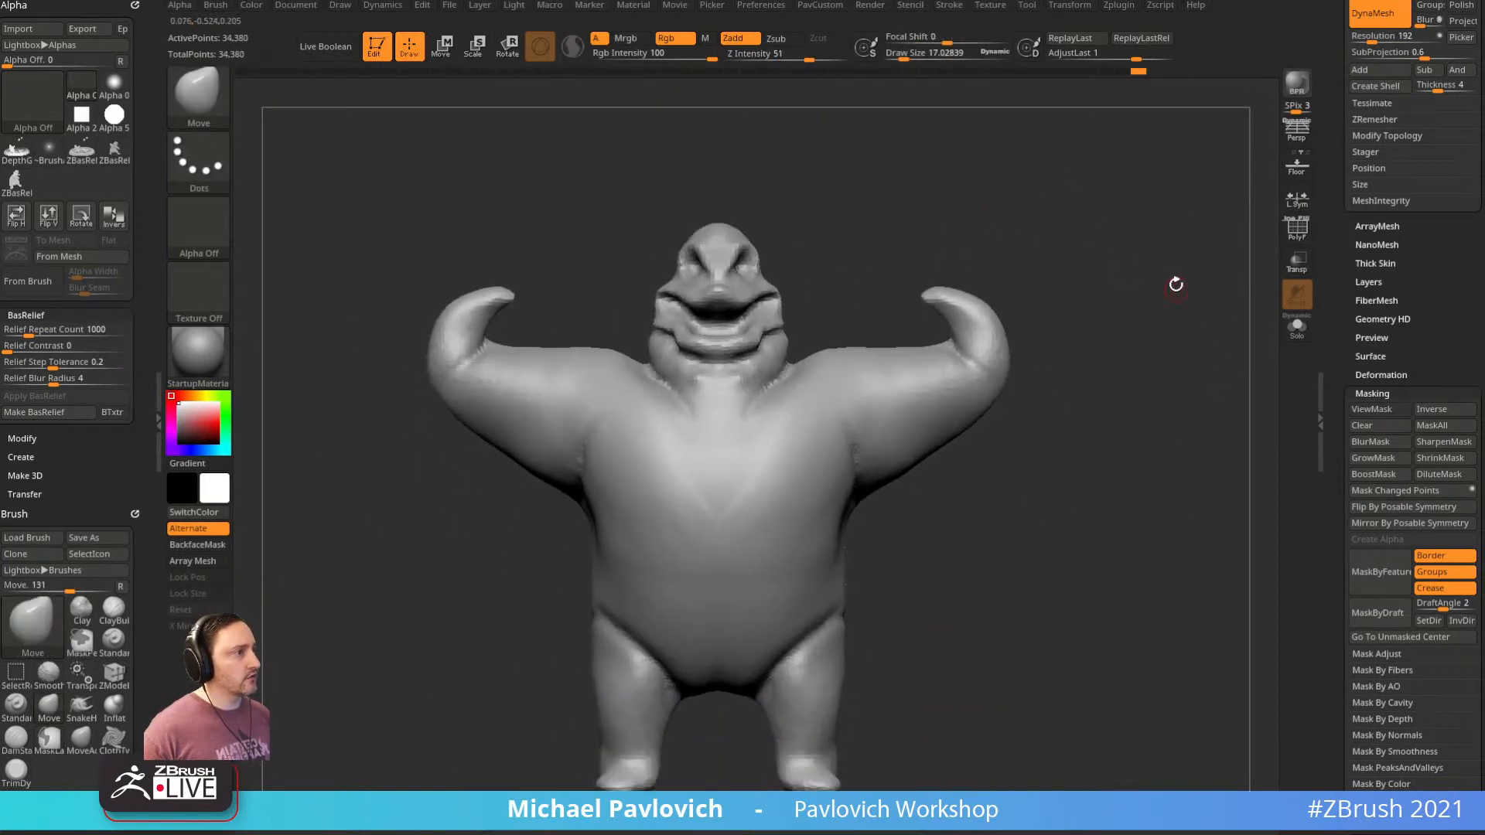
{"action": "key", "text": "space"}
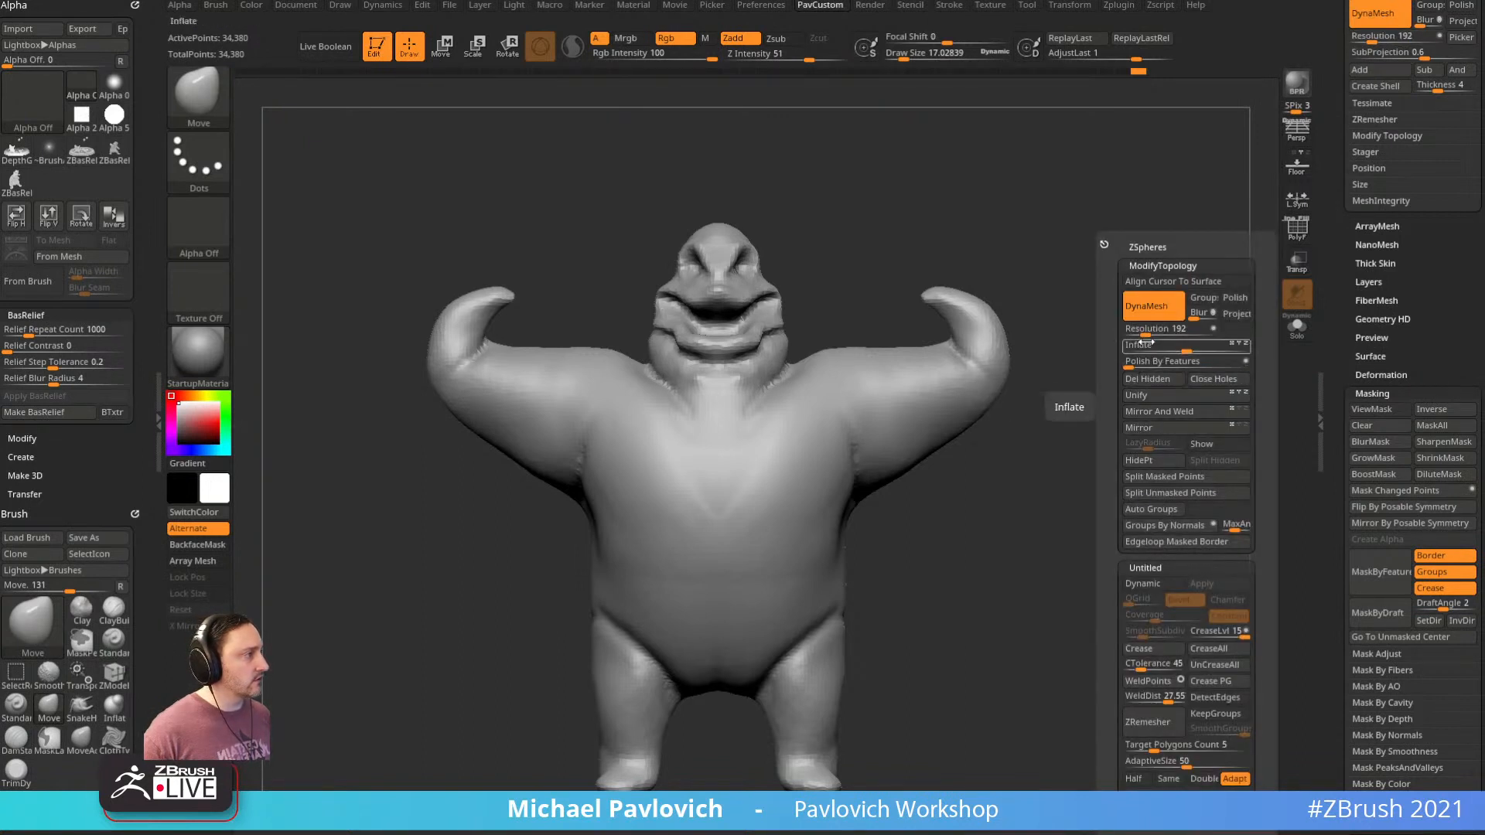
{"action": "left_click_drag", "start_coordinate": [1144, 335], "coordinate": [1150, 336]}
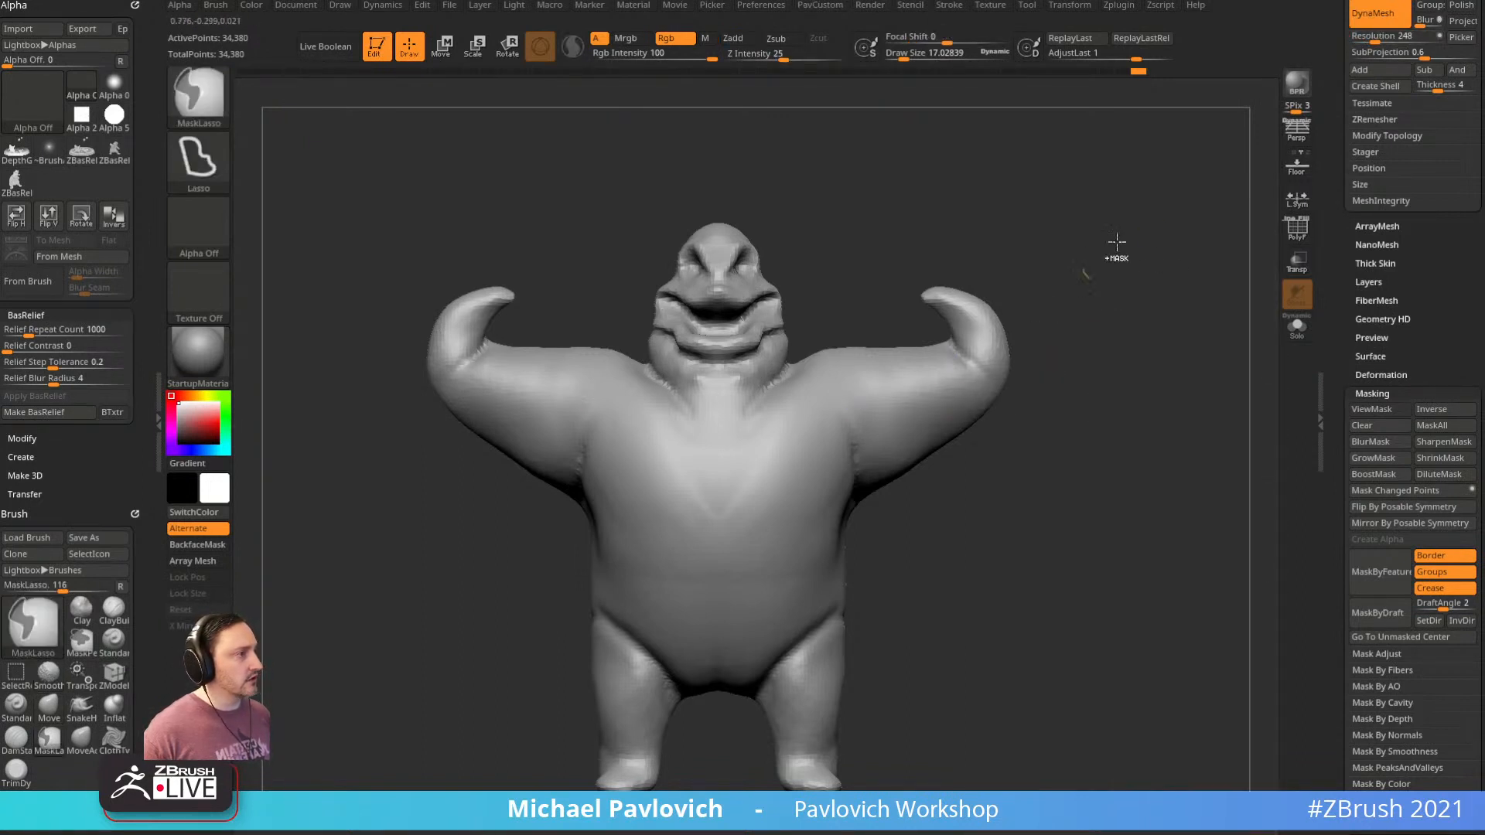
{"action": "left_click_drag", "start_coordinate": [1117, 239], "coordinate": [1228, 341], "text": "ctrl"}
Adjust the cheek beside the mouth with the Move brush and swell the facial folds with the Inflat brush
{"action": "mouse_move", "coordinate": [1137, 302]}
{"action": "left_mouse_down", "text": "alt"}
{"action": "mouse_move", "coordinate": [1033, 173]}
{"action": "mouse_move", "coordinate": [1064, 322]}
{"action": "mouse_move", "coordinate": [974, 348]}
{"action": "left_mouse_up", "text": "alt"}
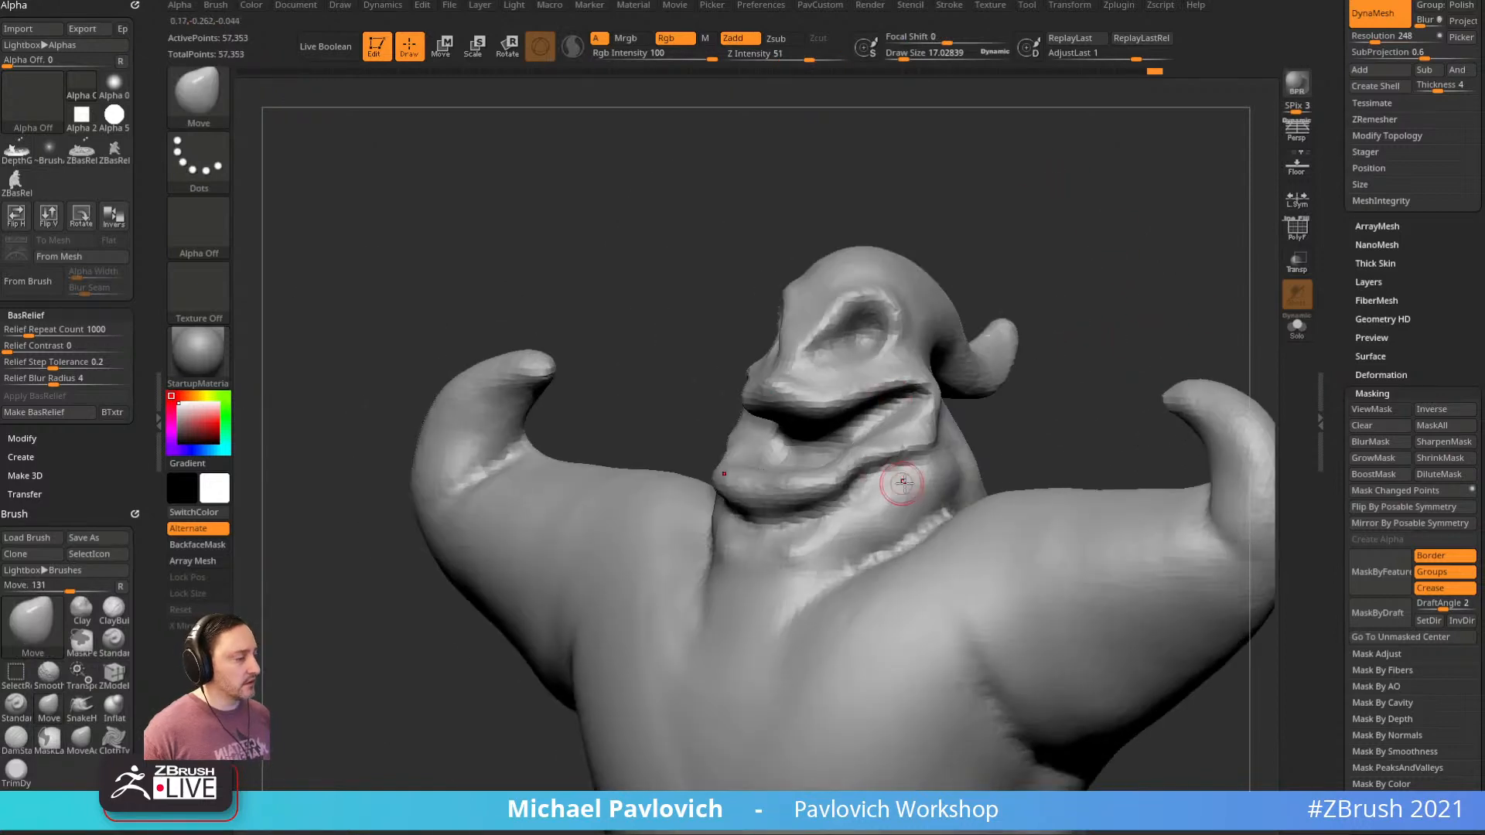
{"action": "key", "text": "s"}
{"action": "mouse_move", "coordinate": [906, 481]}
{"action": "left_mouse_down"}
{"action": "mouse_move", "coordinate": [925, 480]}
{"action": "mouse_move", "coordinate": [927, 441]}
{"action": "mouse_move", "coordinate": [887, 442]}
{"action": "left_mouse_up"}
{"action": "left_click_drag", "start_coordinate": [1044, 286], "coordinate": [1176, 304]}
{"action": "key", "text": "b"}
{"action": "key", "text": "i"}
{"action": "key", "text": "n"}
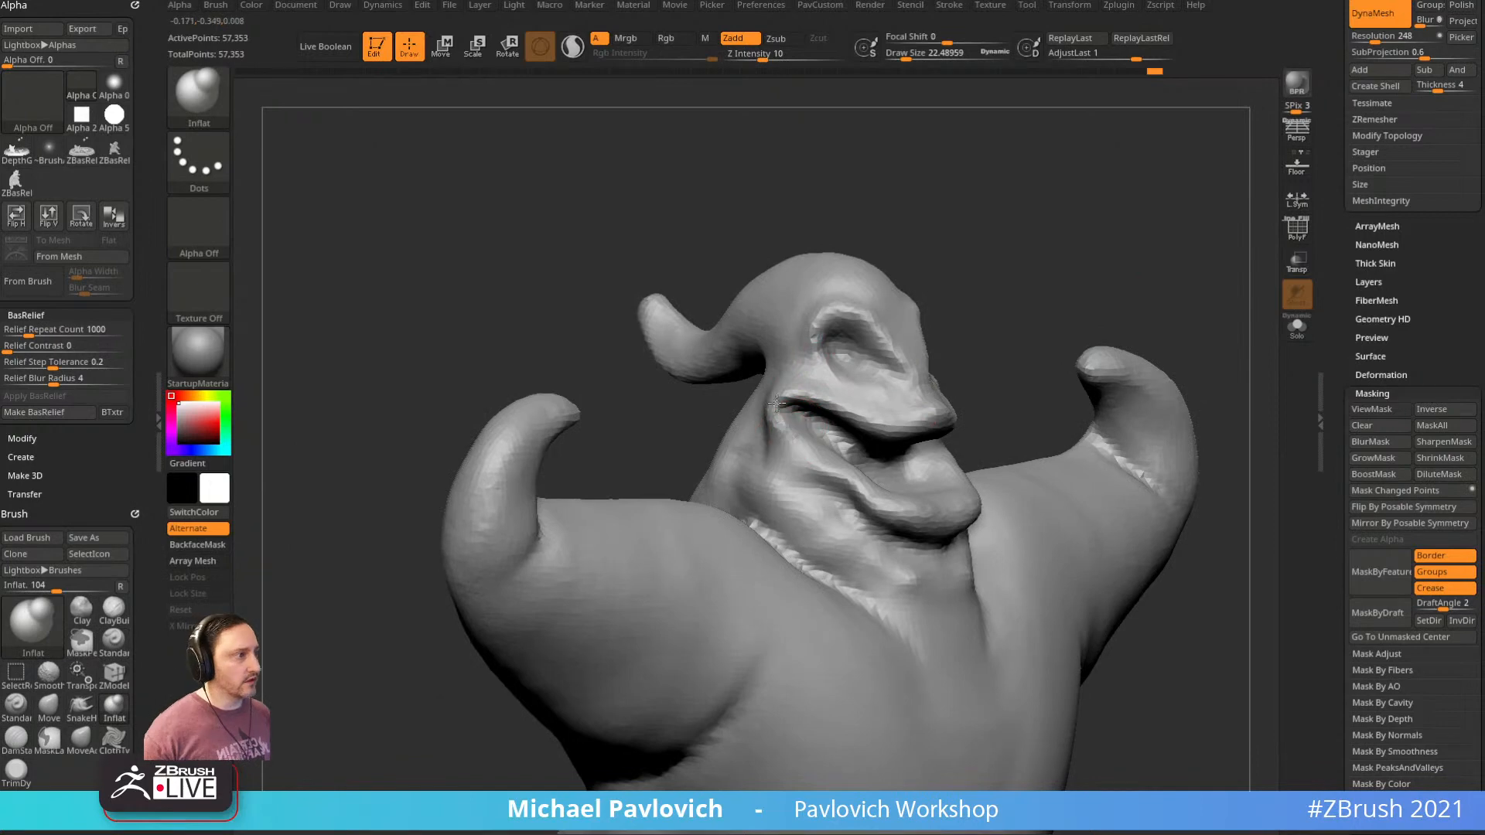
{"action": "mouse_move", "coordinate": [986, 315]}
{"action": "left_mouse_down"}
{"action": "mouse_move", "coordinate": [1054, 209]}
{"action": "mouse_move", "coordinate": [1038, 282]}
{"action": "mouse_move", "coordinate": [796, 372]}
{"action": "left_mouse_up"}
Build up the lips and mouth corners with the Standard brush and deepen the mouth creases with DamStandard
{"action": "key", "text": "b"}
{"action": "key", "text": "s"}
{"action": "key", "text": "t"}
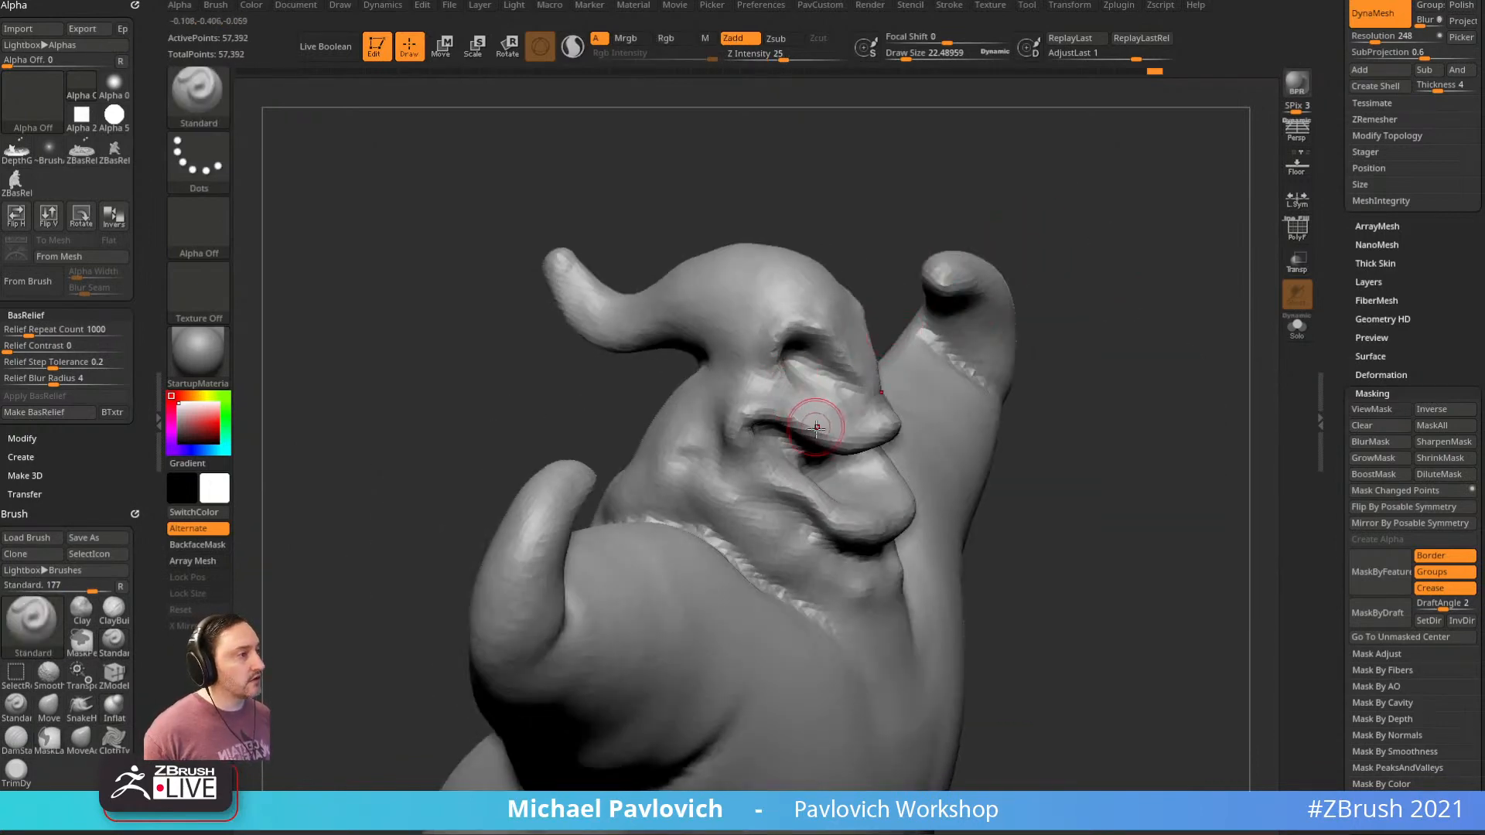
{"action": "mouse_move", "coordinate": [1251, 318]}
{"action": "left_mouse_down"}
{"action": "mouse_move", "coordinate": [1137, 312]}
{"action": "mouse_move", "coordinate": [884, 466]}
{"action": "left_mouse_up"}
{"action": "key", "text": "b"}
{"action": "key", "text": "d"}
{"action": "key", "text": "s"}
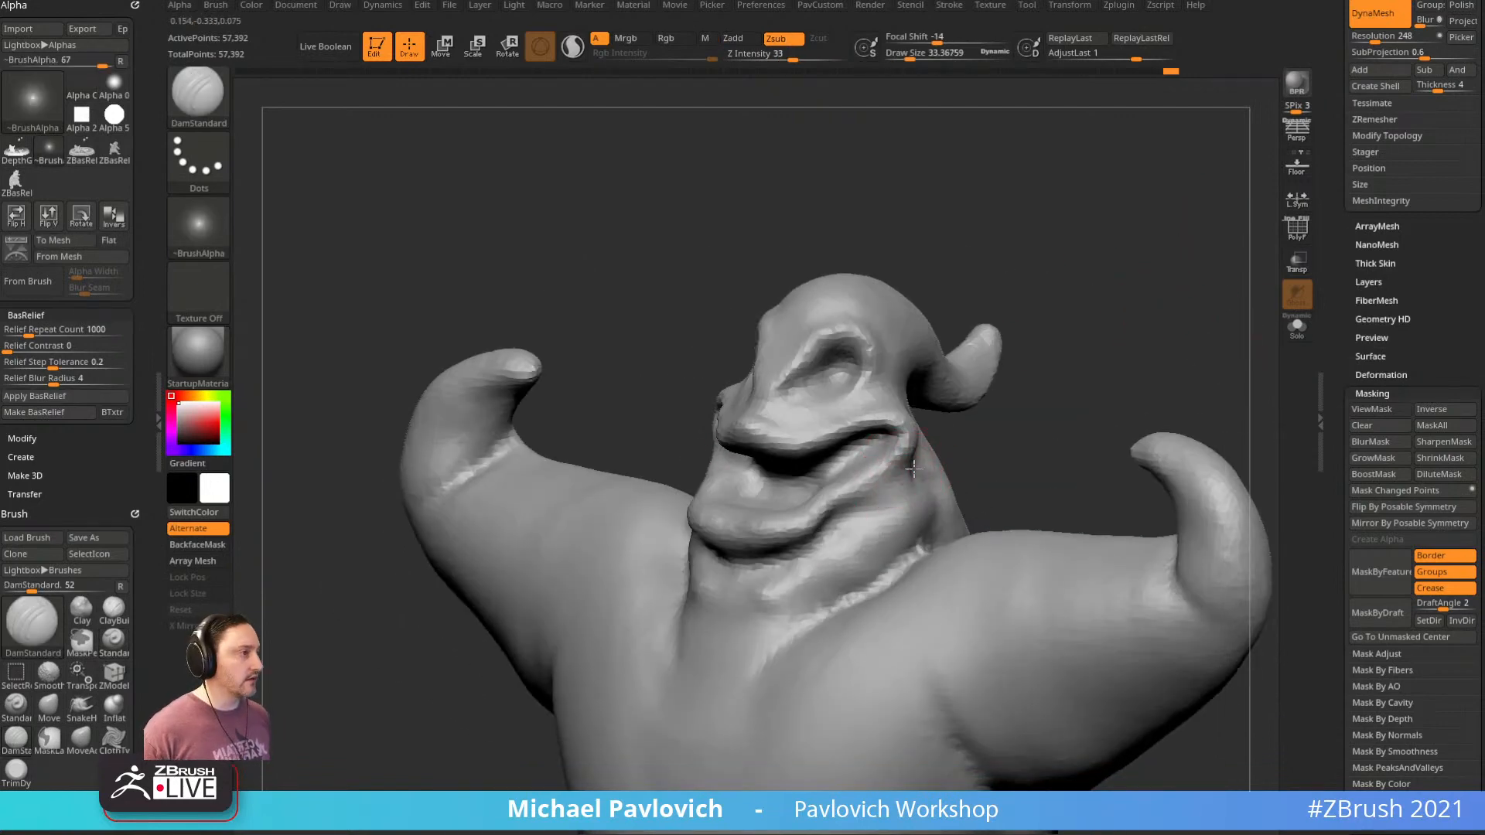
{"action": "mouse_move", "coordinate": [1029, 364]}
{"action": "left_mouse_down"}
{"action": "mouse_move", "coordinate": [1113, 389]}
{"action": "mouse_move", "coordinate": [848, 470]}
{"action": "left_mouse_up"}
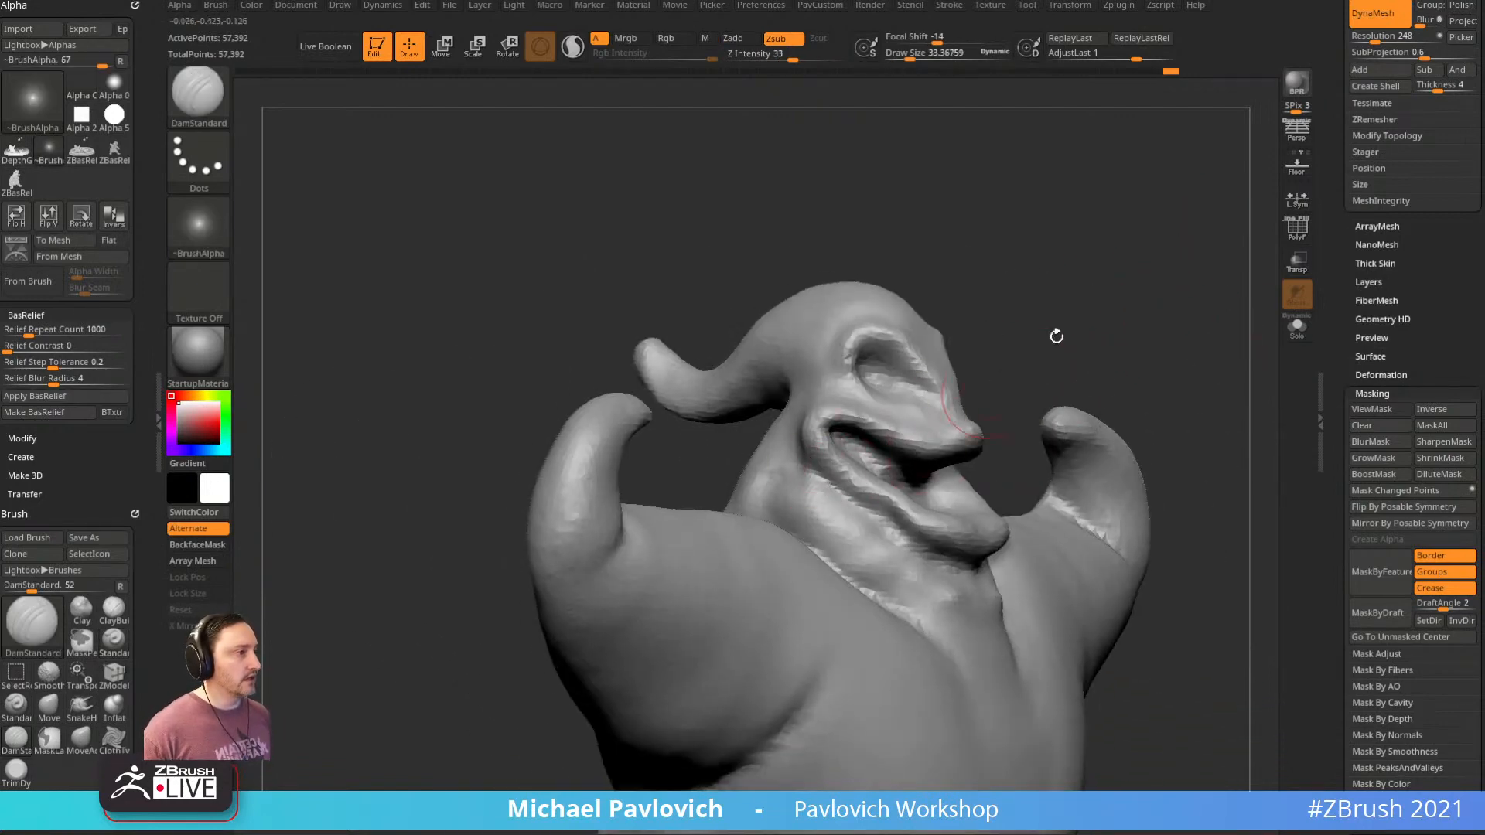
Add volume to the cheeks and the area around the mouth with the Clay brush
{"action": "mouse_move", "coordinate": [1056, 336]}
{"action": "left_mouse_down"}
{"action": "mouse_move", "coordinate": [1111, 308]}
{"action": "mouse_move", "coordinate": [1031, 301]}
{"action": "mouse_move", "coordinate": [814, 460]}
{"action": "left_mouse_up"}
{"action": "key", "text": "b"}
{"action": "key", "text": "c"}
{"action": "key", "text": "l"}
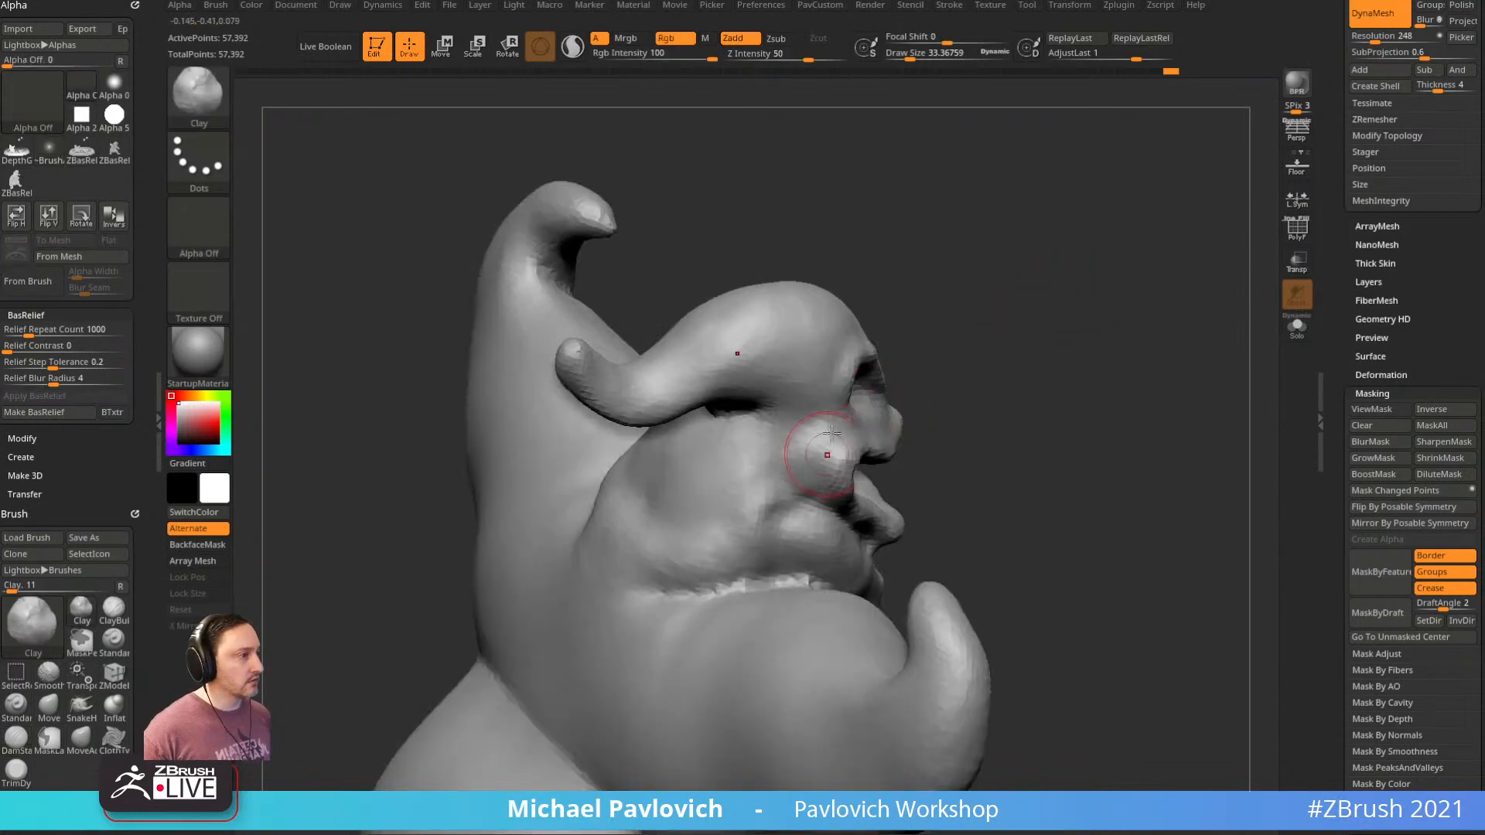
{"action": "left_click_drag", "start_coordinate": [1014, 383], "coordinate": [897, 417]}
{"action": "left_click_drag", "start_coordinate": [1098, 309], "coordinate": [851, 453]}
{"action": "mouse_move", "coordinate": [1176, 288]}
{"action": "left_mouse_down"}
{"action": "mouse_move", "coordinate": [1102, 287]}
{"action": "mouse_move", "coordinate": [911, 335]}
{"action": "mouse_move", "coordinate": [852, 322]}
{"action": "mouse_move", "coordinate": [812, 394]}
{"action": "left_mouse_up"}
Choose the Standard brush with a draw size of about 12 and detail the nose and eye area
{"action": "key", "text": "b"}
{"action": "key", "text": "s"}
{"action": "key", "text": "t"}
{"action": "key", "text": "s"}
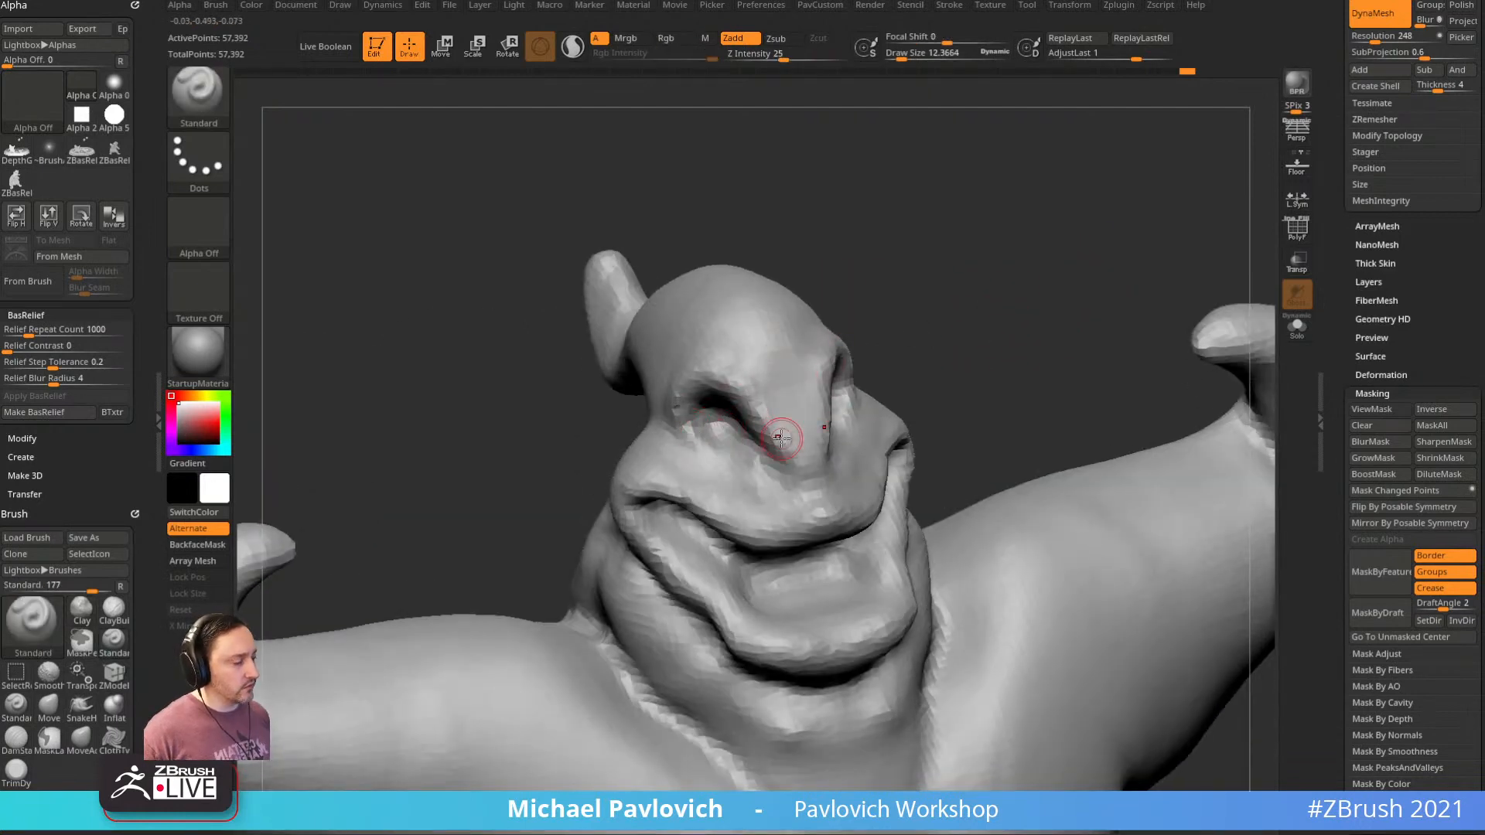
Switch to the browser, open the Livestream Full Episodes playlist from the channel's playlists and look through its videos
{"action": "key", "text": "alt+Tab"}
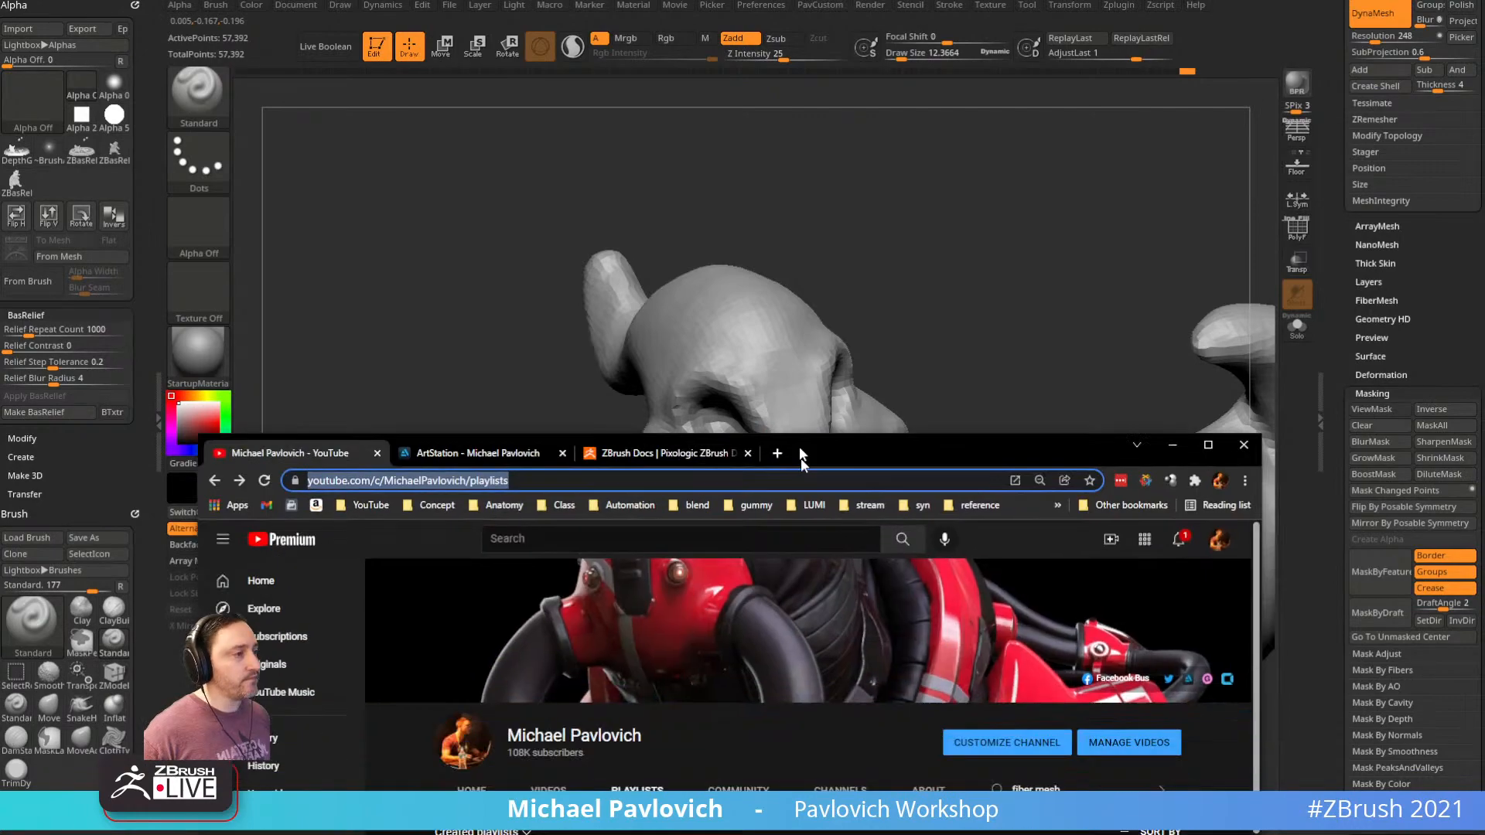
{"action": "scroll", "coordinate": [841, 381], "scroll_direction": "down", "scroll_amount": 5}
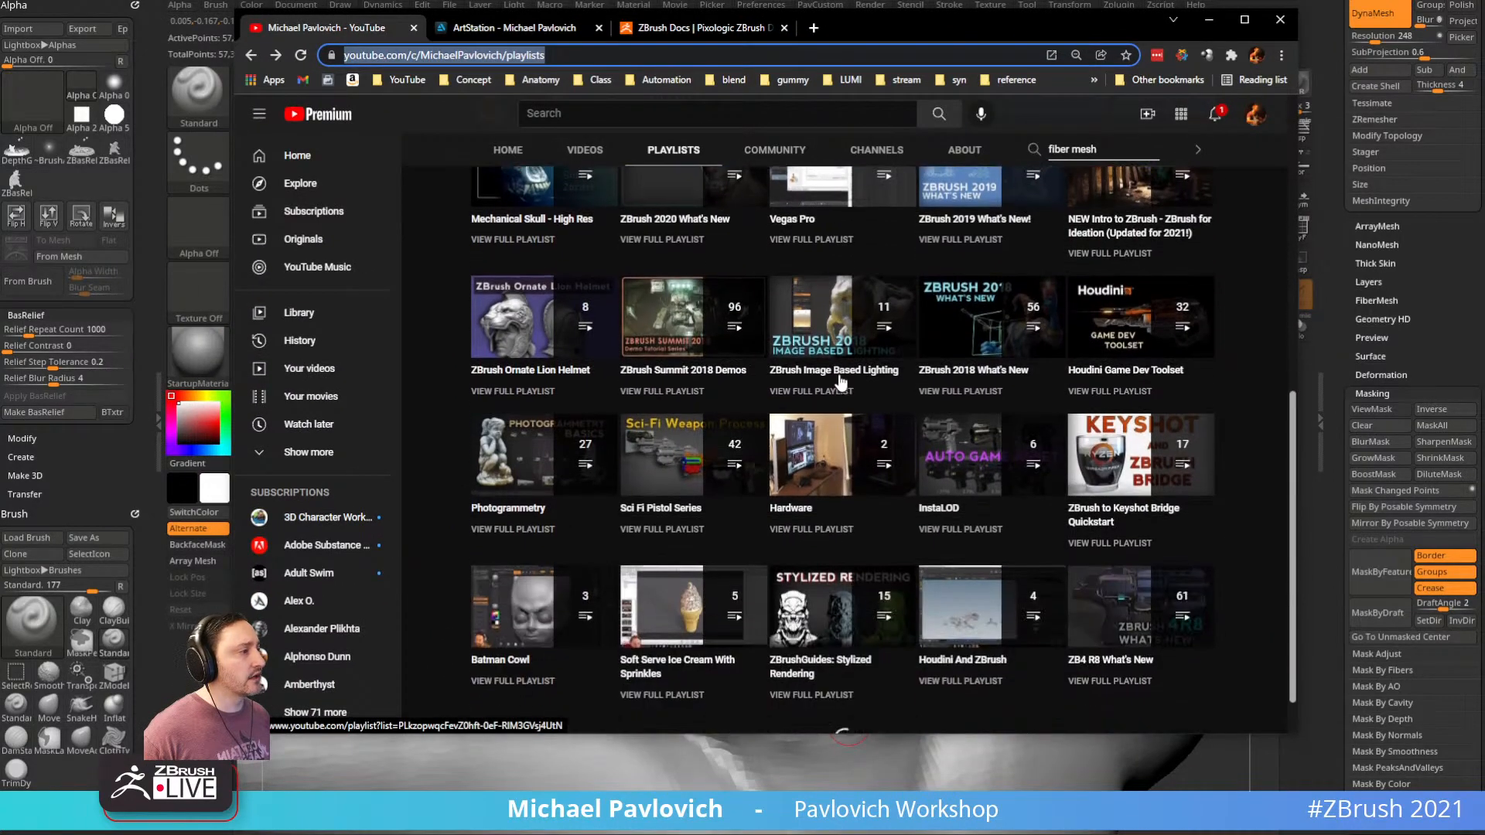
{"action": "left_click", "coordinate": [534, 691]}
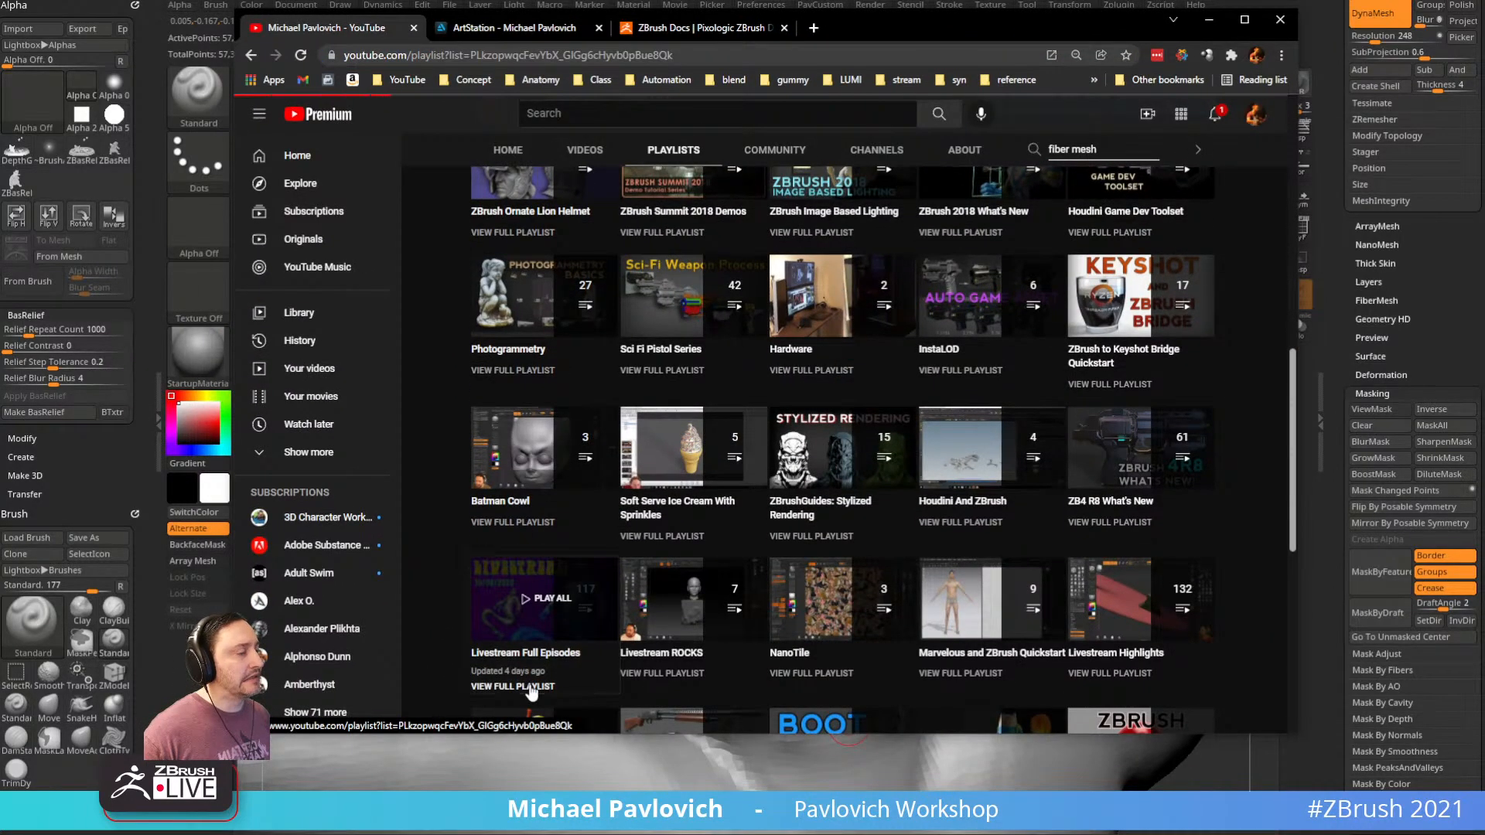
{"action": "scroll", "coordinate": [909, 313], "scroll_direction": "down", "scroll_amount": 5}
{"action": "scroll", "coordinate": [909, 313], "scroll_direction": "down", "scroll_amount": 5}
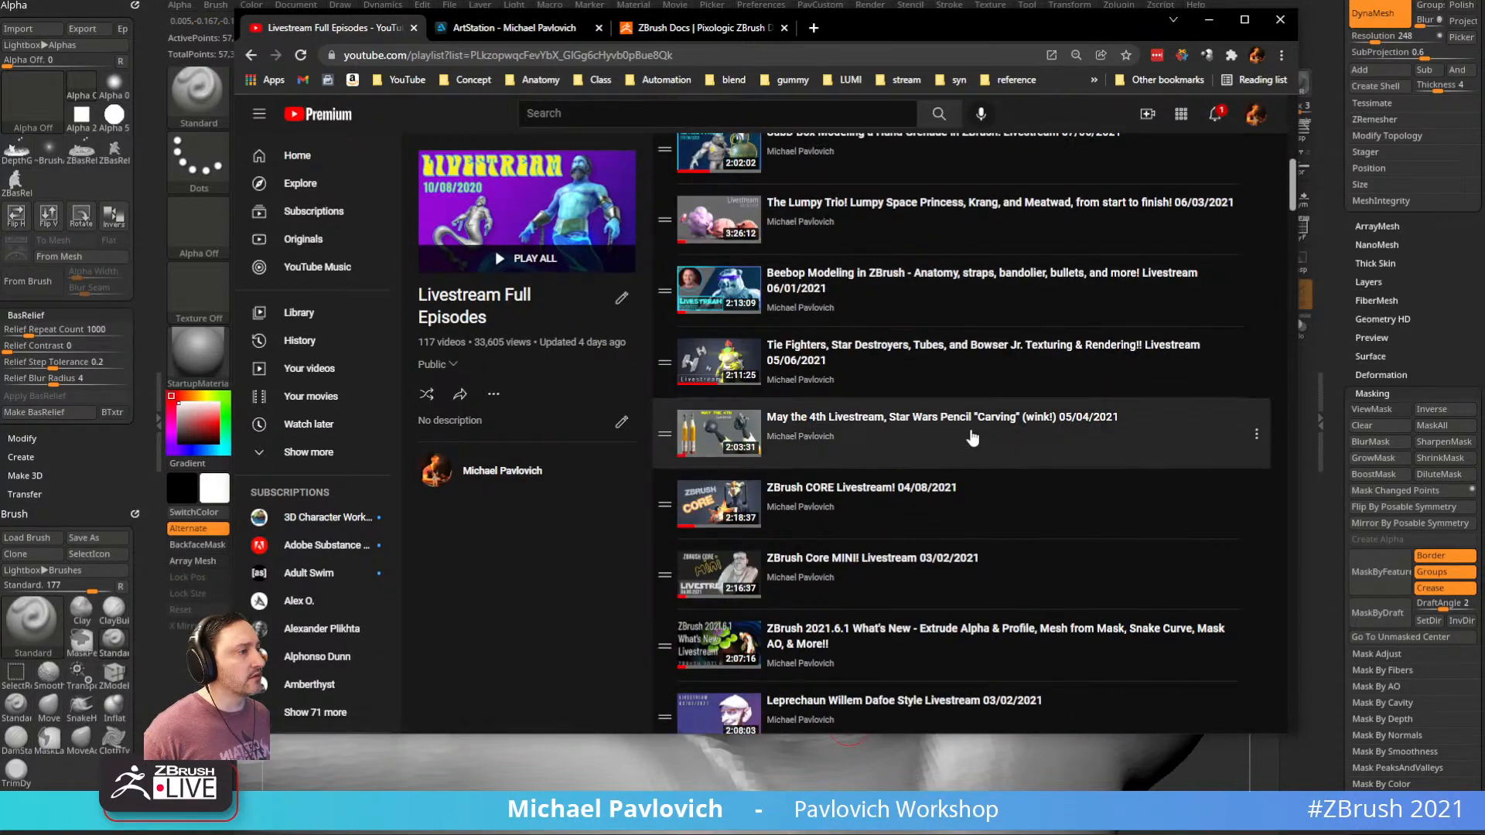
{"action": "scroll", "coordinate": [909, 313], "scroll_direction": "up", "scroll_amount": 10}
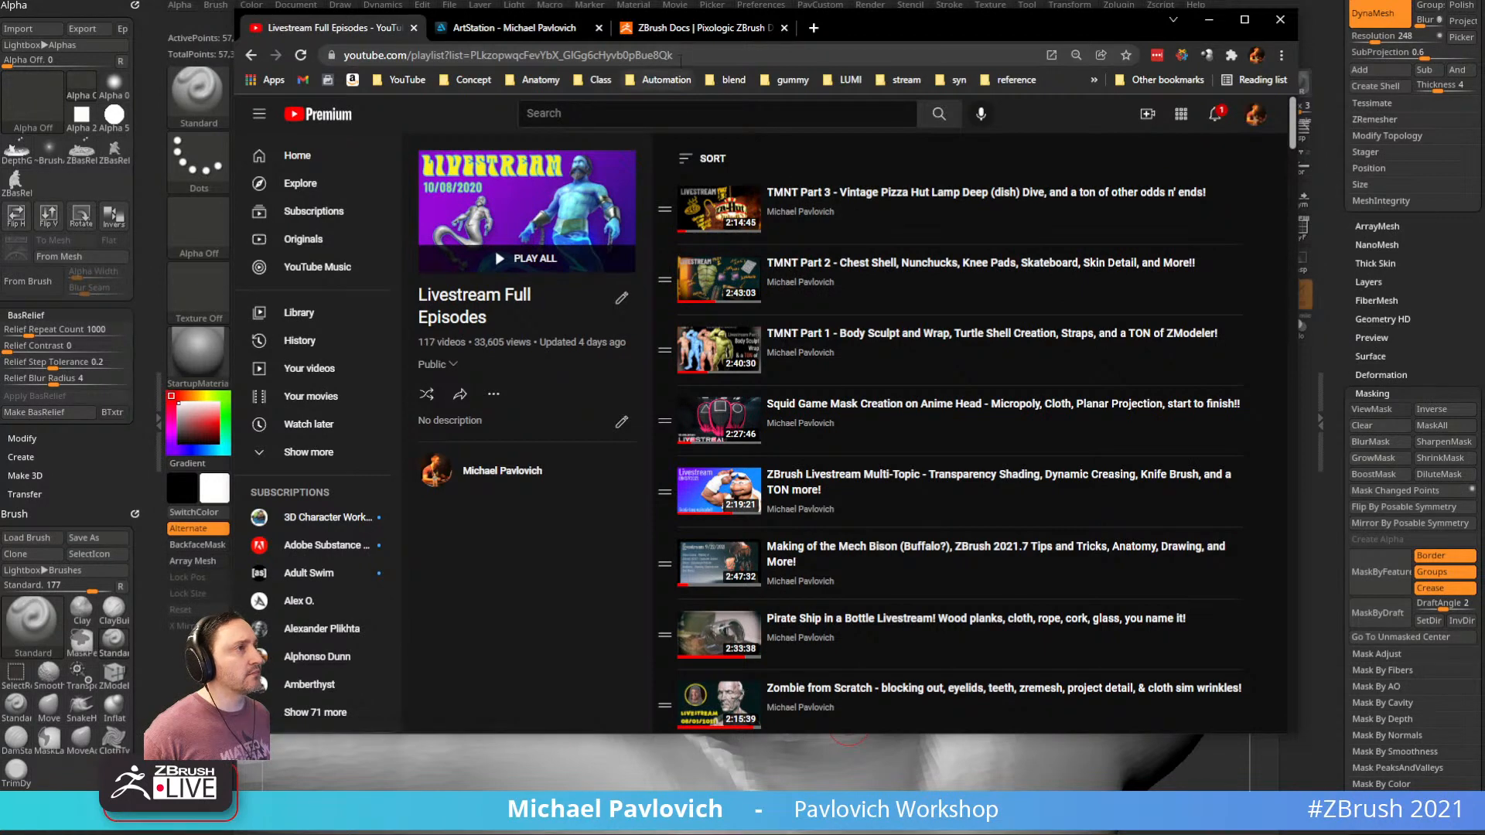
Select the playlist's web address, move the browser out of the way and return to the sculpt in ZBrush
{"action": "left_click", "coordinate": [654, 55]}
{"action": "key", "text": "alt+Tab"}
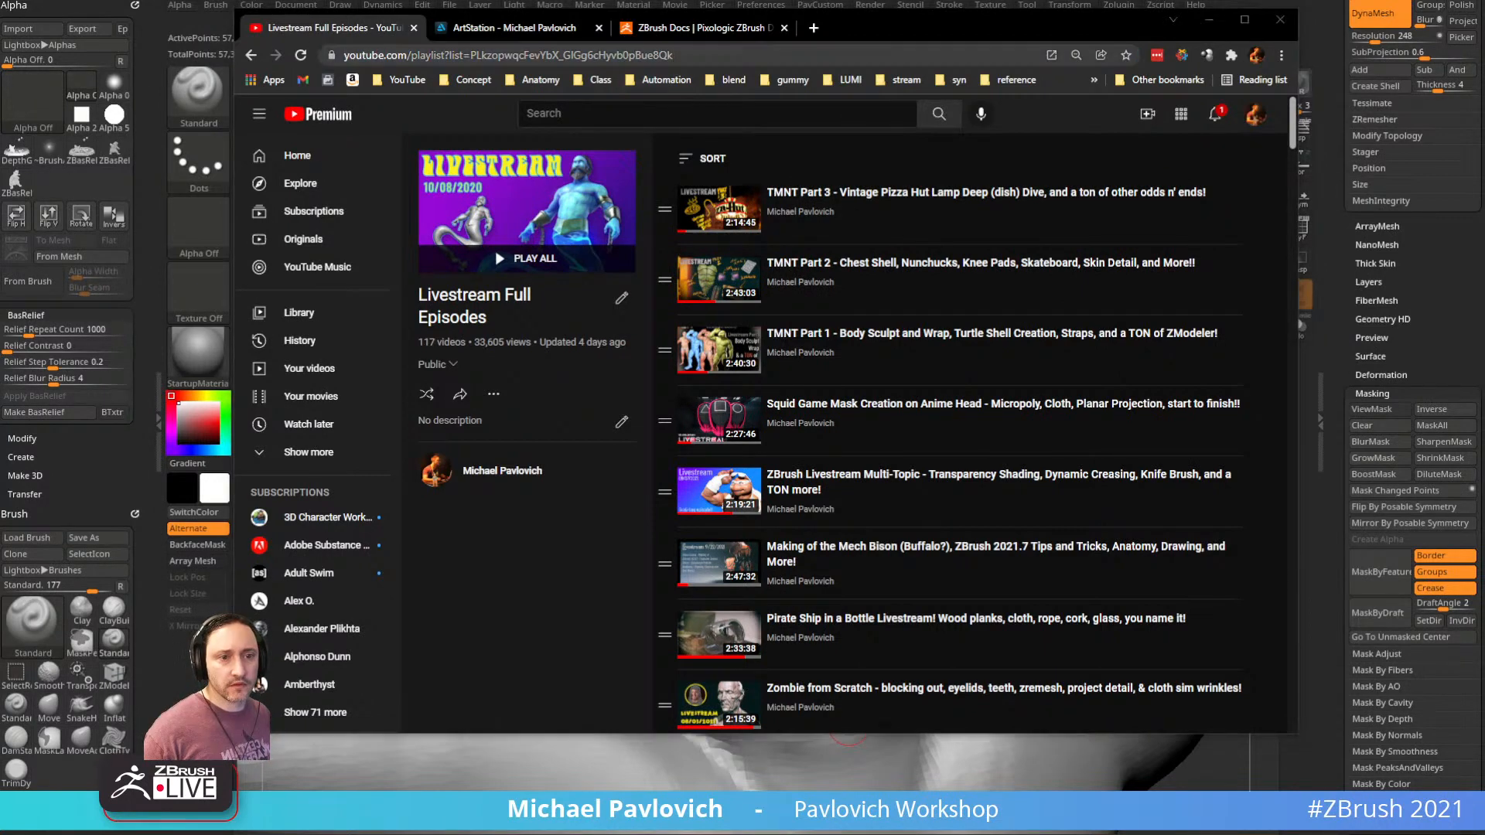
{"action": "left_click_drag", "start_coordinate": [881, 37], "coordinate": [886, 832]}
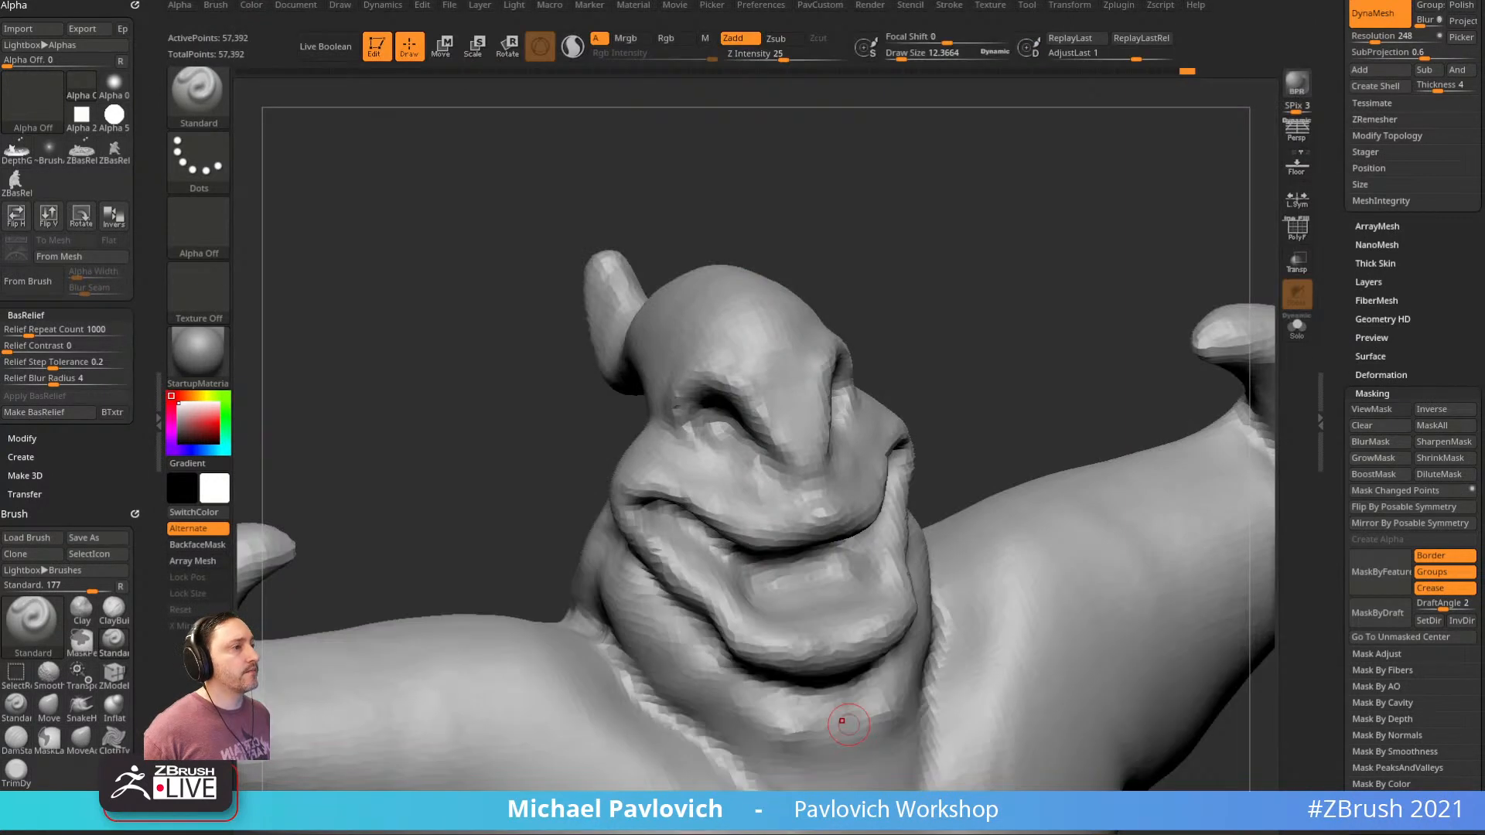
{"action": "mouse_move", "coordinate": [979, 176]}
{"action": "left_mouse_down"}
{"action": "mouse_move", "coordinate": [1058, 252]}
{"action": "mouse_move", "coordinate": [842, 262]}
{"action": "mouse_move", "coordinate": [690, 300]}
{"action": "mouse_move", "coordinate": [962, 265]}
{"action": "mouse_move", "coordinate": [932, 262]}
{"action": "left_mouse_up"}
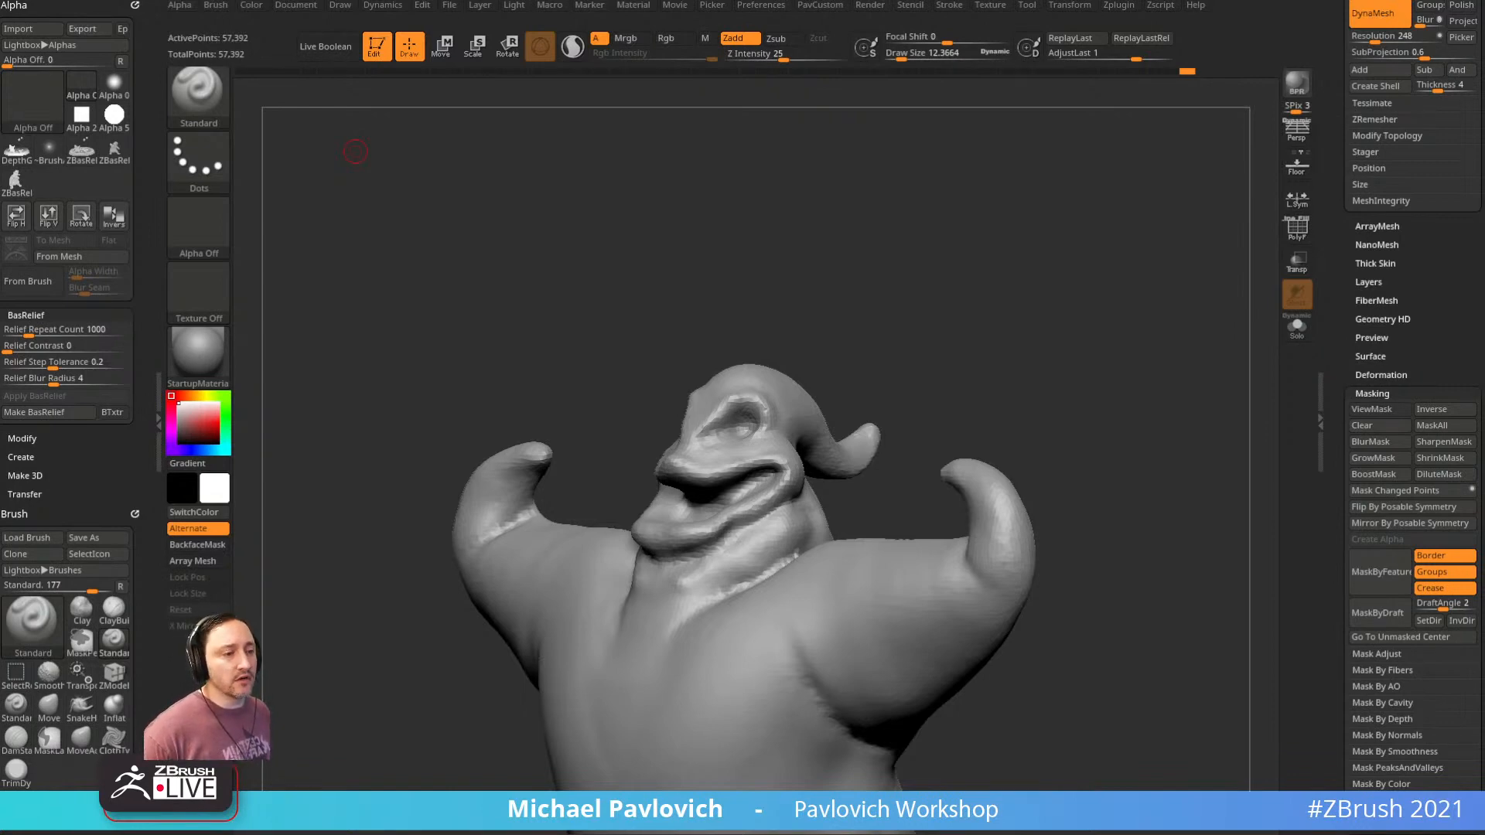
Bring the browser back, return to the channel's playlists page and search the channel for "anatomy"
{"action": "left_click_drag", "start_coordinate": [950, 0], "coordinate": [822, 83]}
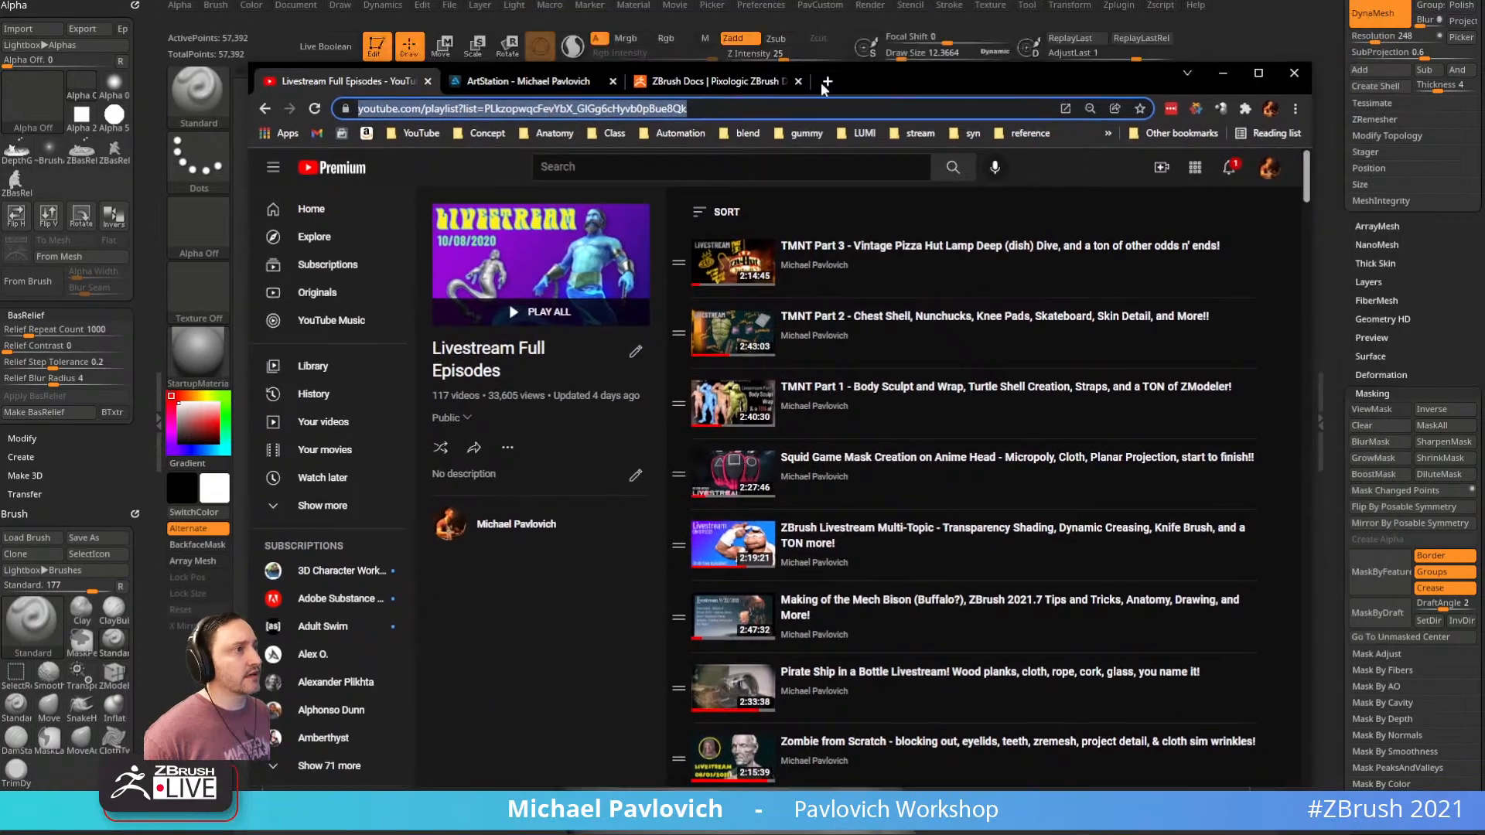
{"action": "left_click", "coordinate": [264, 108]}
{"action": "scroll", "coordinate": [1013, 328], "scroll_direction": "up", "scroll_amount": 10}
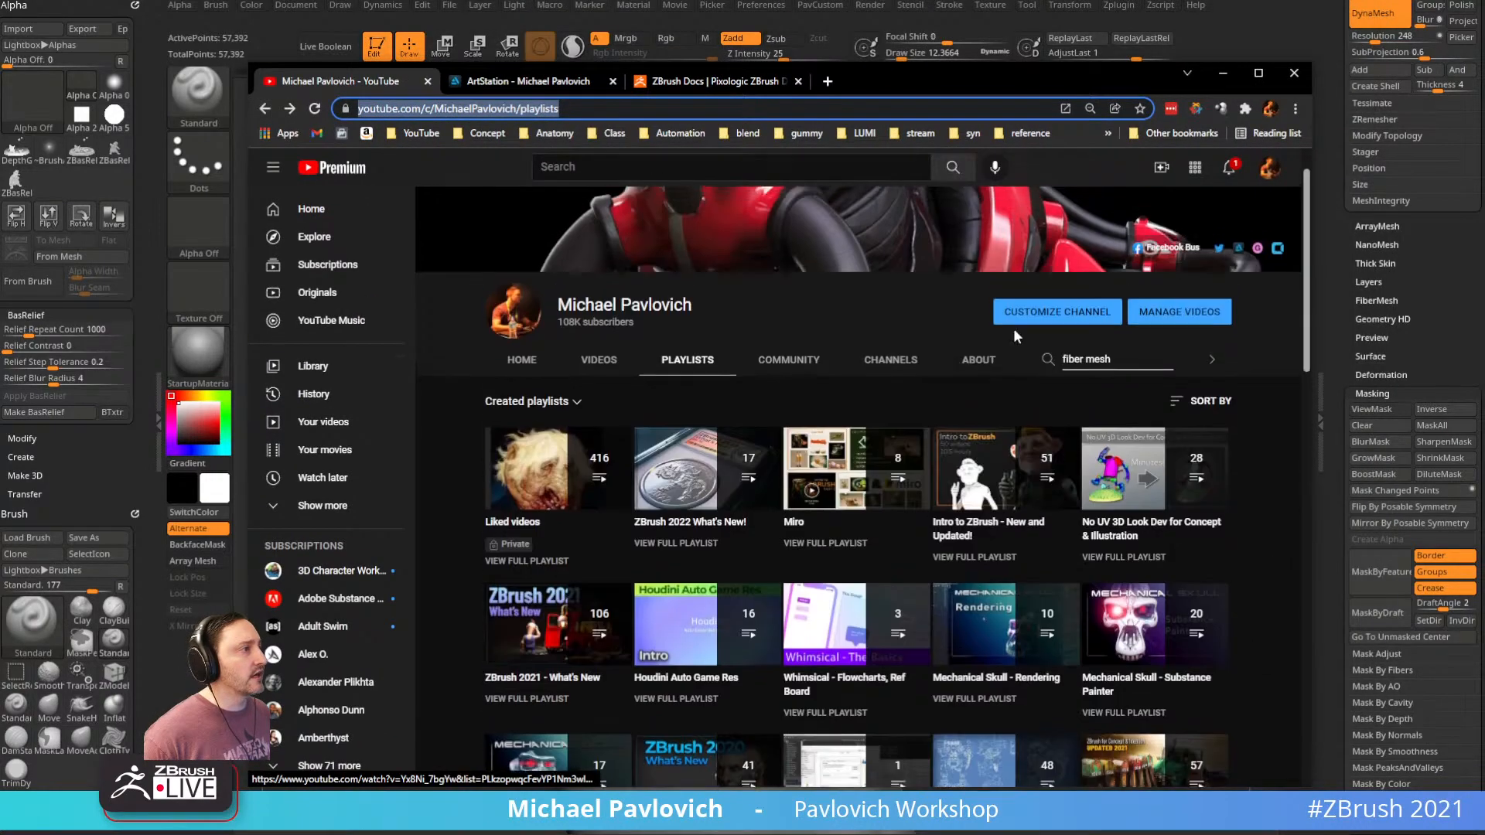
{"action": "left_click", "coordinate": [1099, 419]}
{"action": "left_click_drag", "start_coordinate": [1099, 418], "coordinate": [993, 419]}
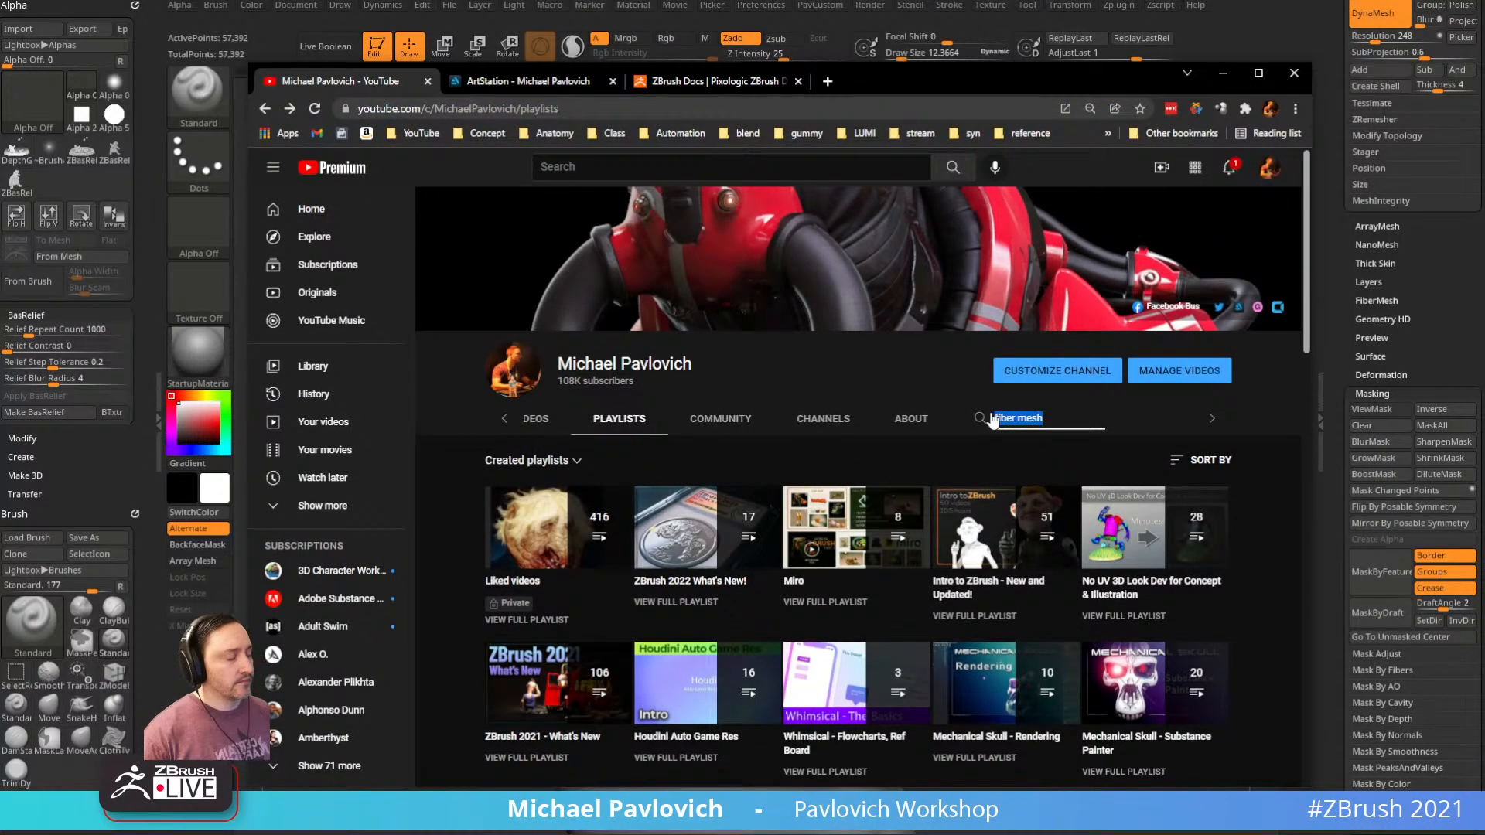
{"action": "type", "text": "anatomy"}
{"action": "key", "text": "Return"}
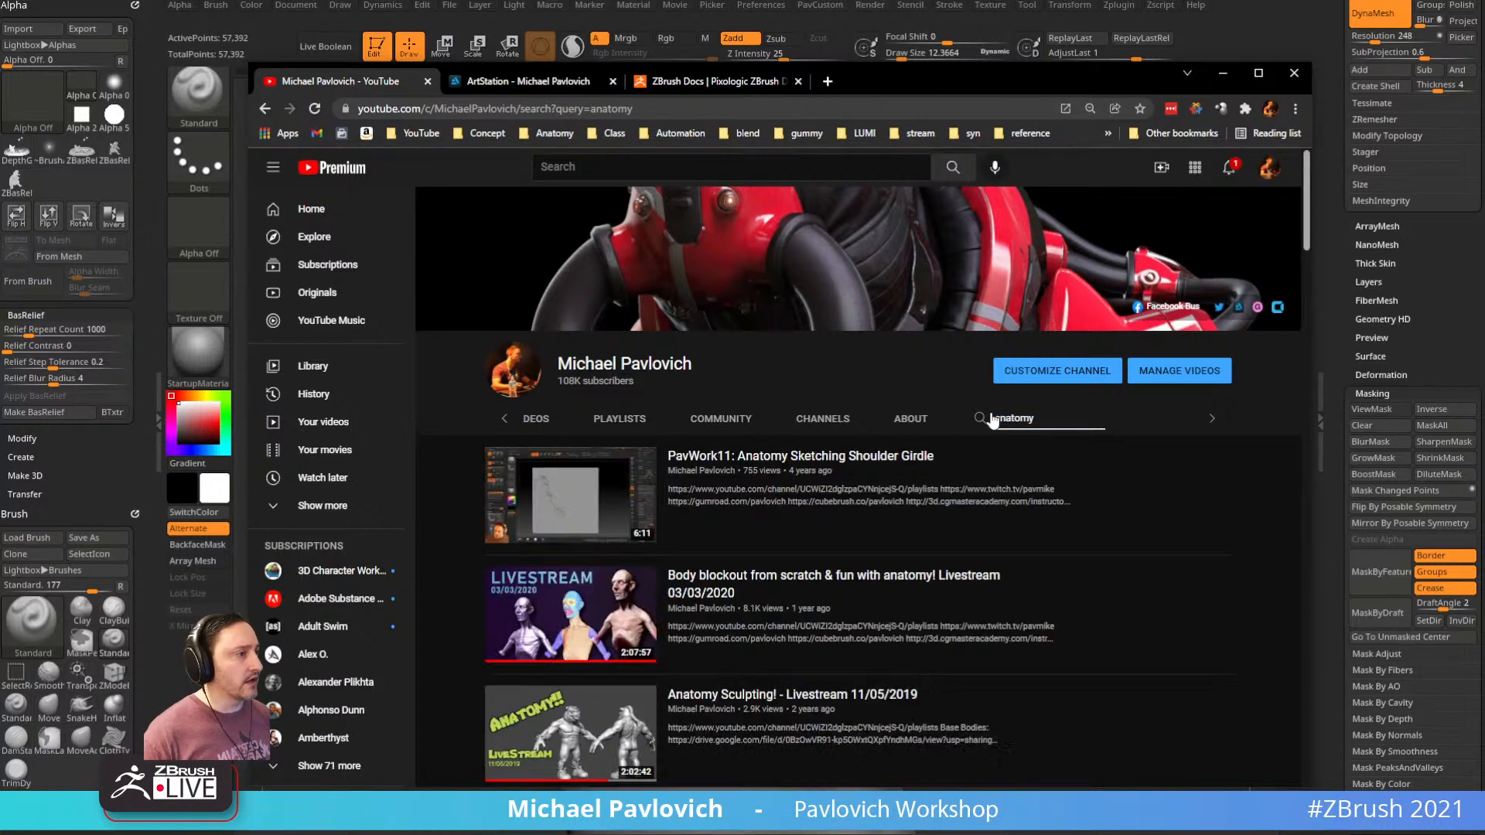
{"action": "scroll", "coordinate": [889, 495], "scroll_direction": "down", "scroll_amount": 2}
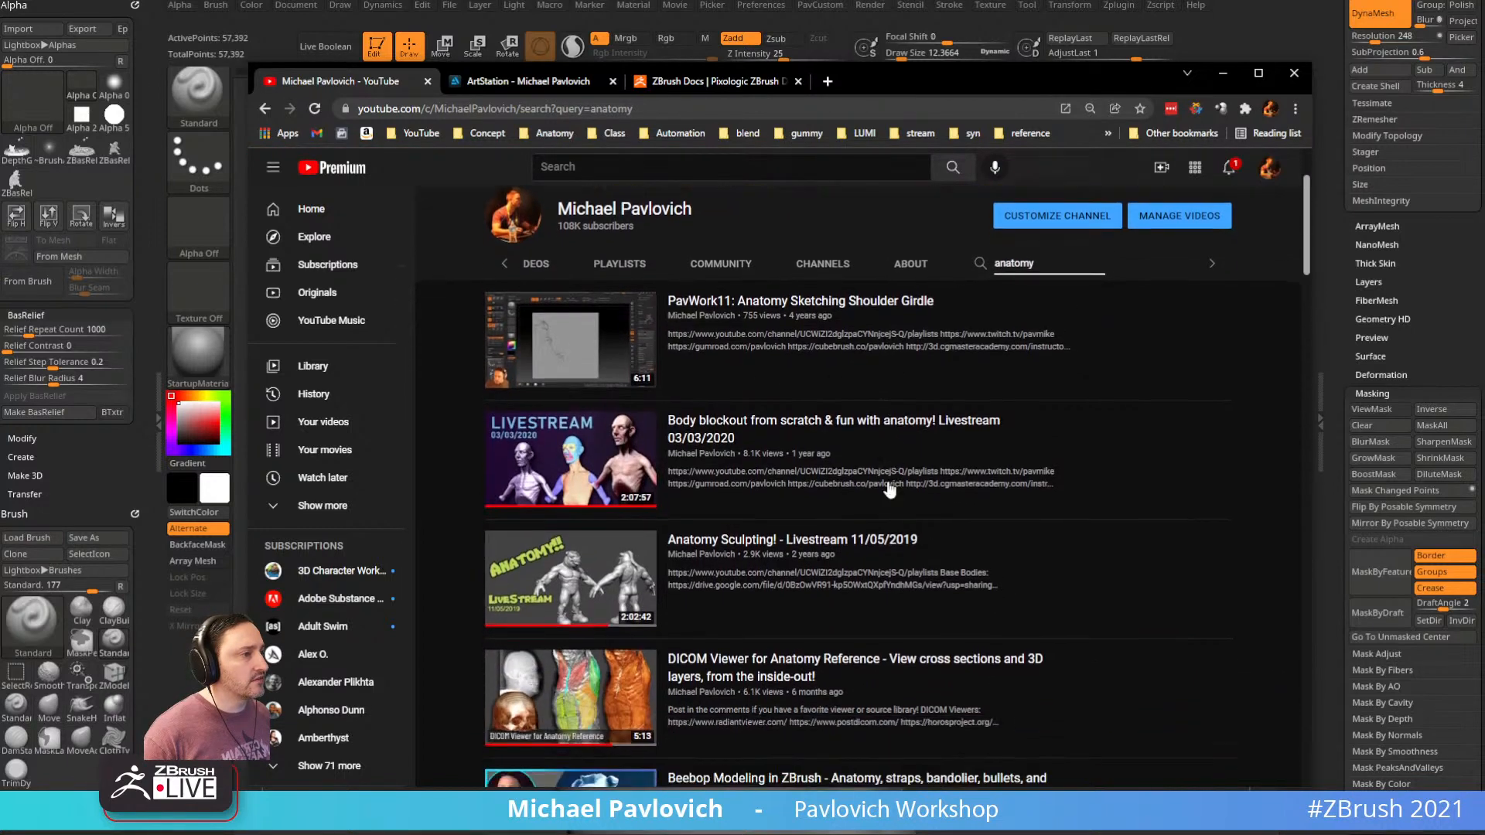
Look through the channel's anatomy search results, select the page's web address and return to the sculpt in ZBrush
{"action": "scroll", "coordinate": [777, 443], "scroll_direction": "down", "scroll_amount": 2}
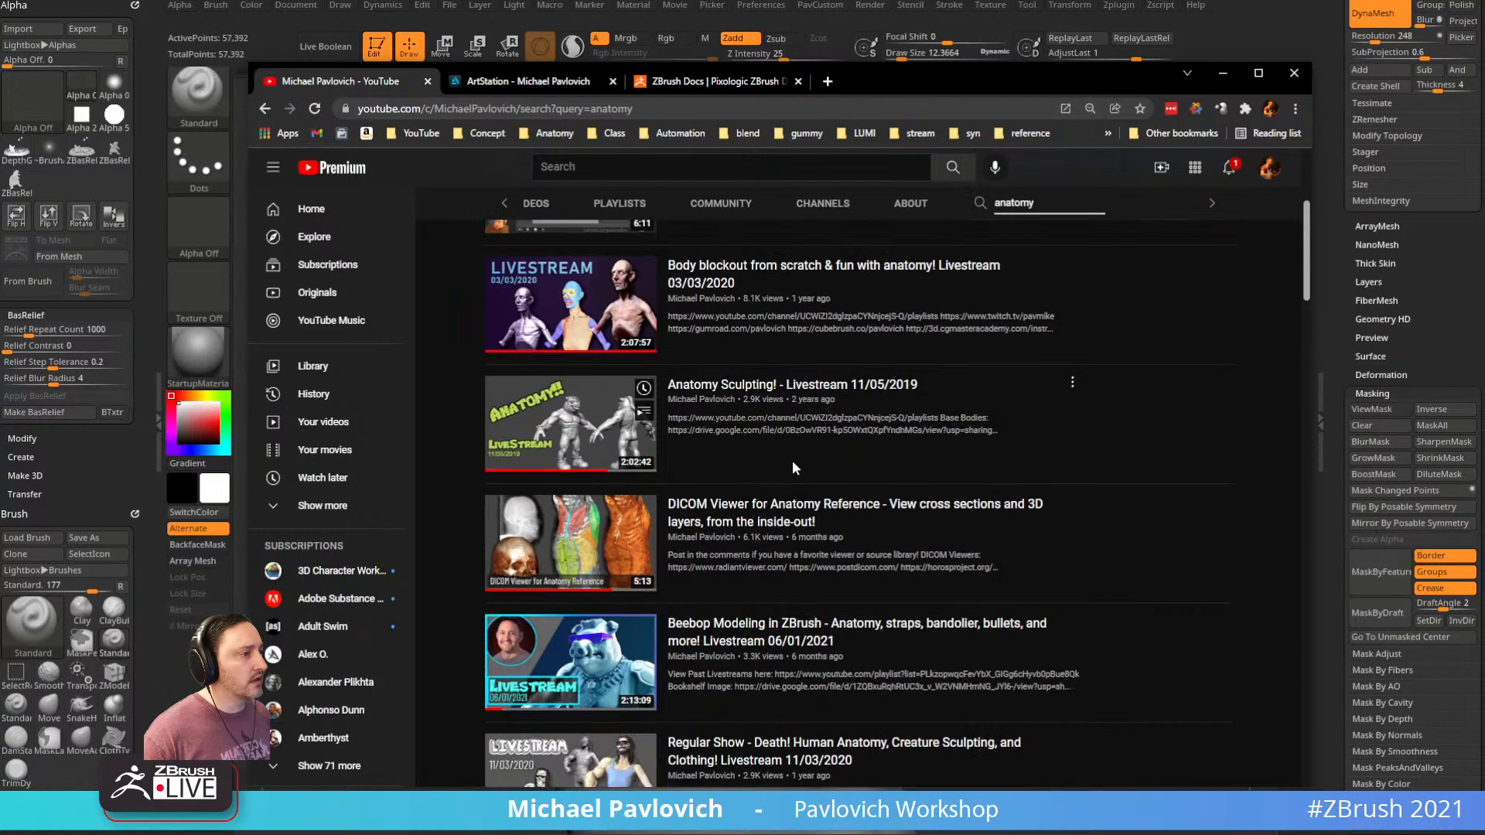
{"action": "scroll", "coordinate": [750, 402], "scroll_direction": "down", "scroll_amount": 2}
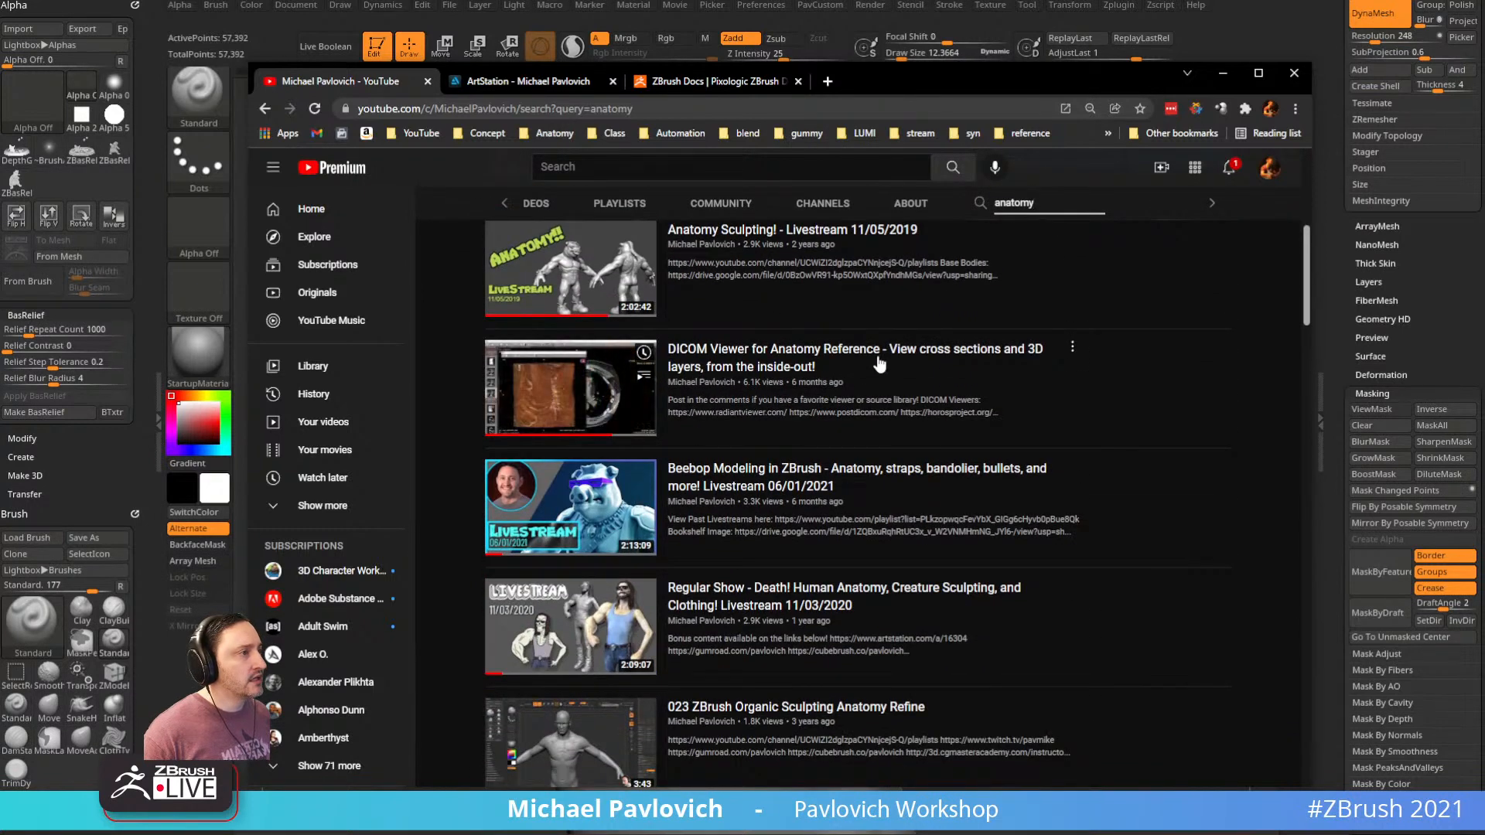
{"action": "scroll", "coordinate": [936, 487], "scroll_direction": "down", "scroll_amount": 2}
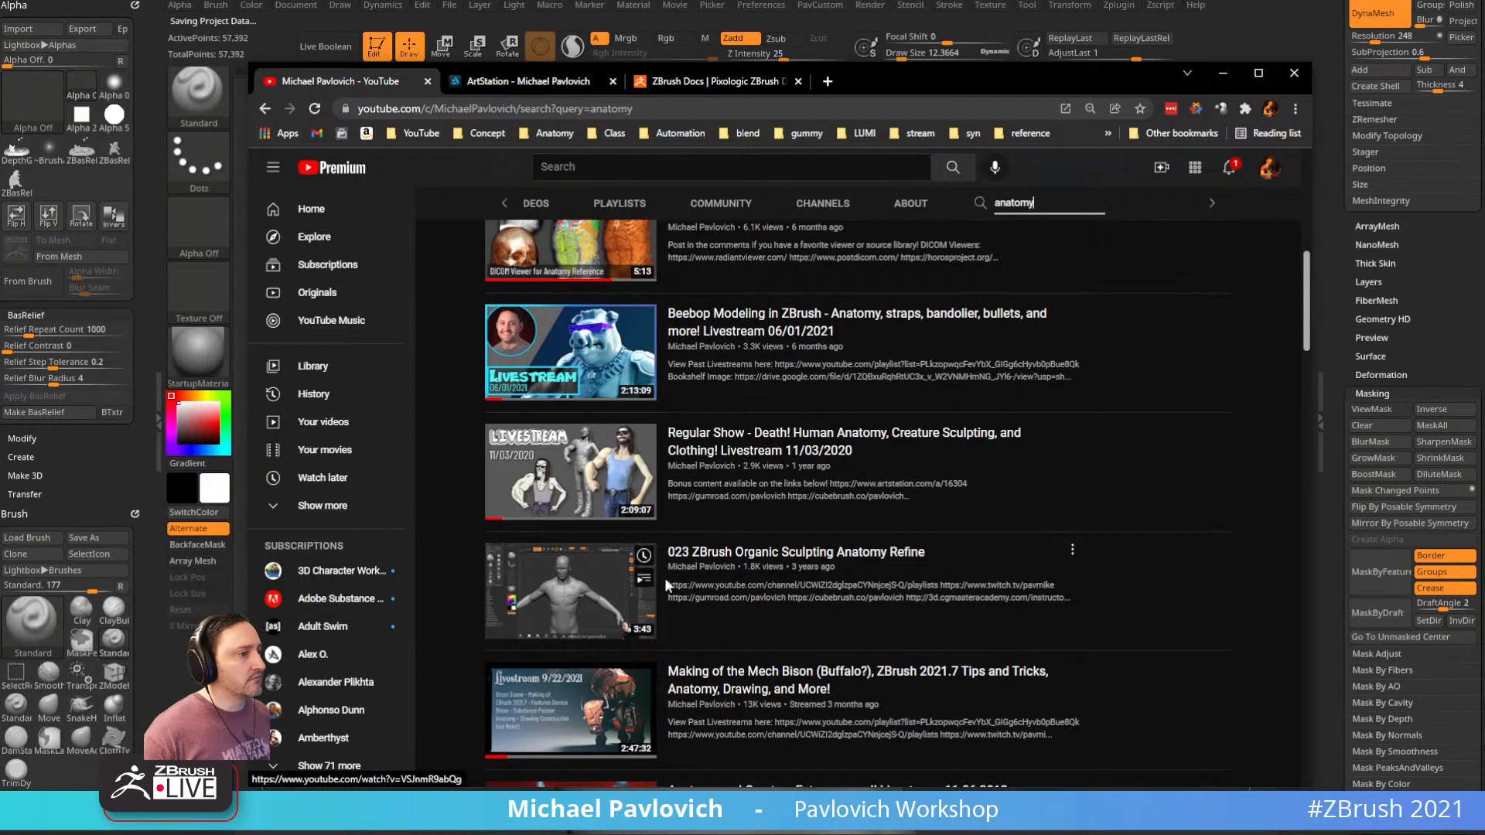
{"action": "scroll", "coordinate": [610, 646], "scroll_direction": "up", "scroll_amount": 6}
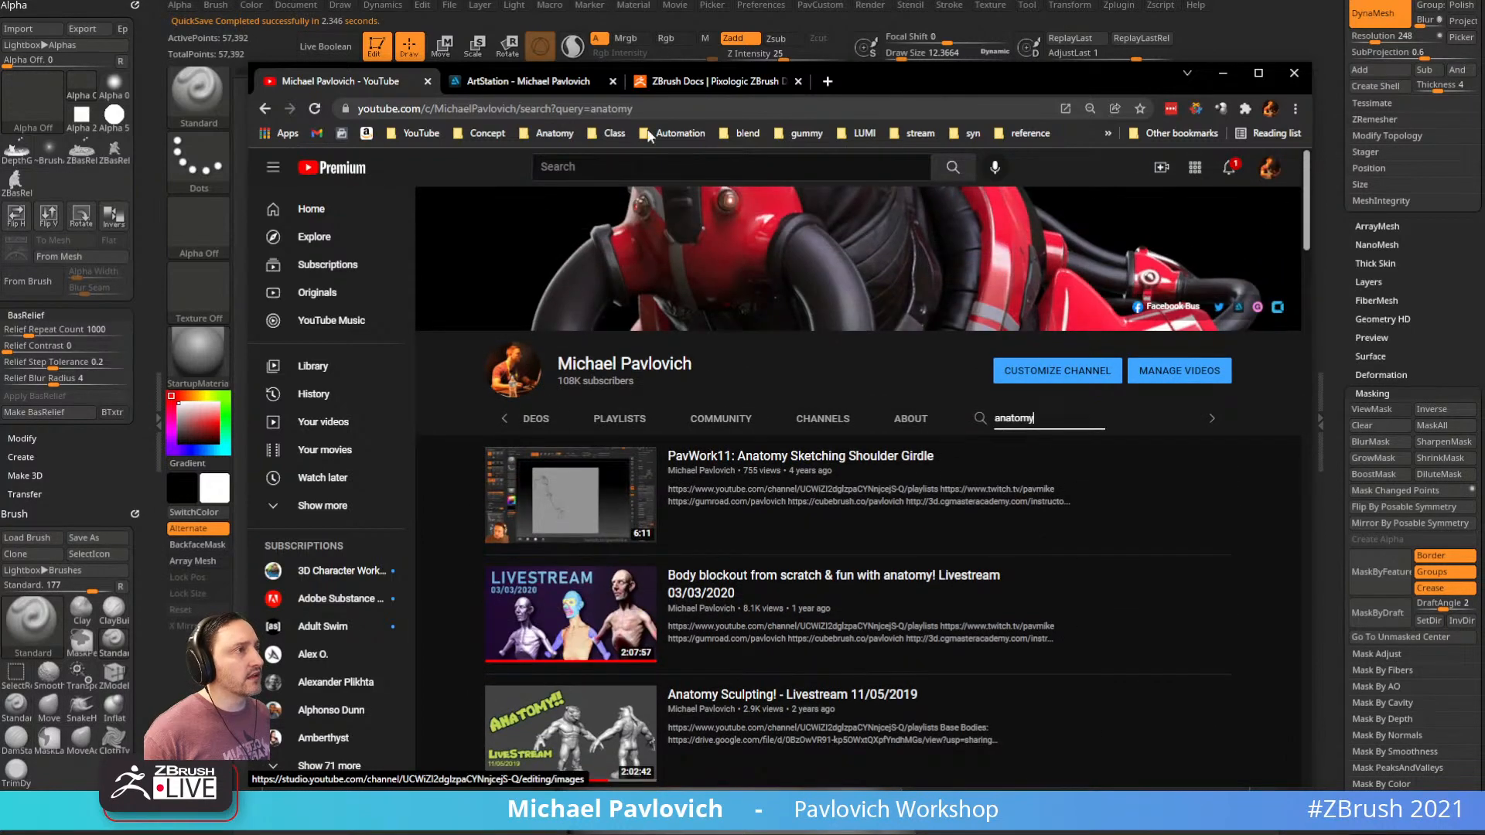
{"action": "left_click", "coordinate": [654, 111]}
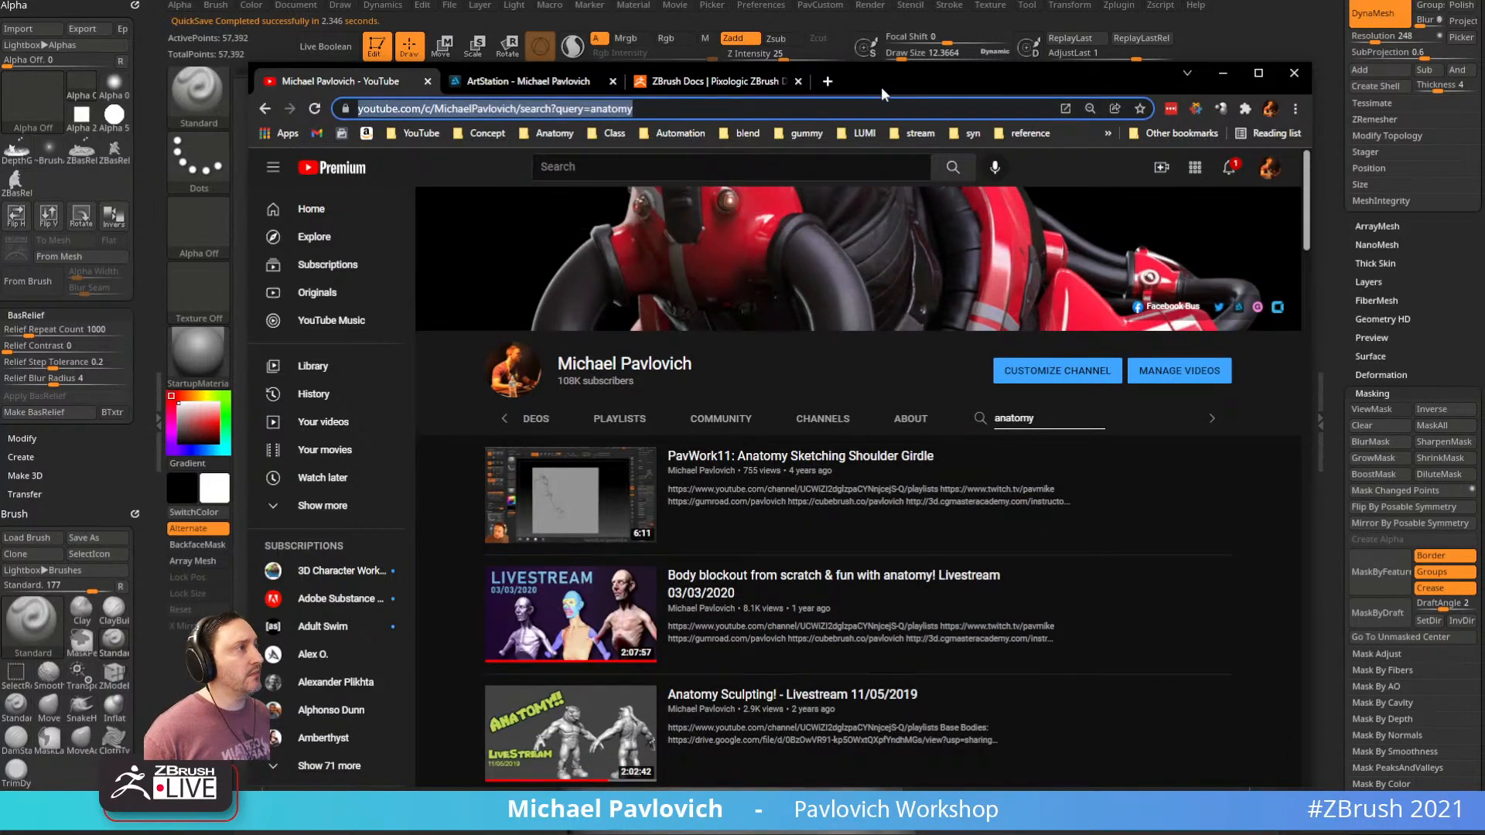
{"action": "key", "text": "alt+Tab"}
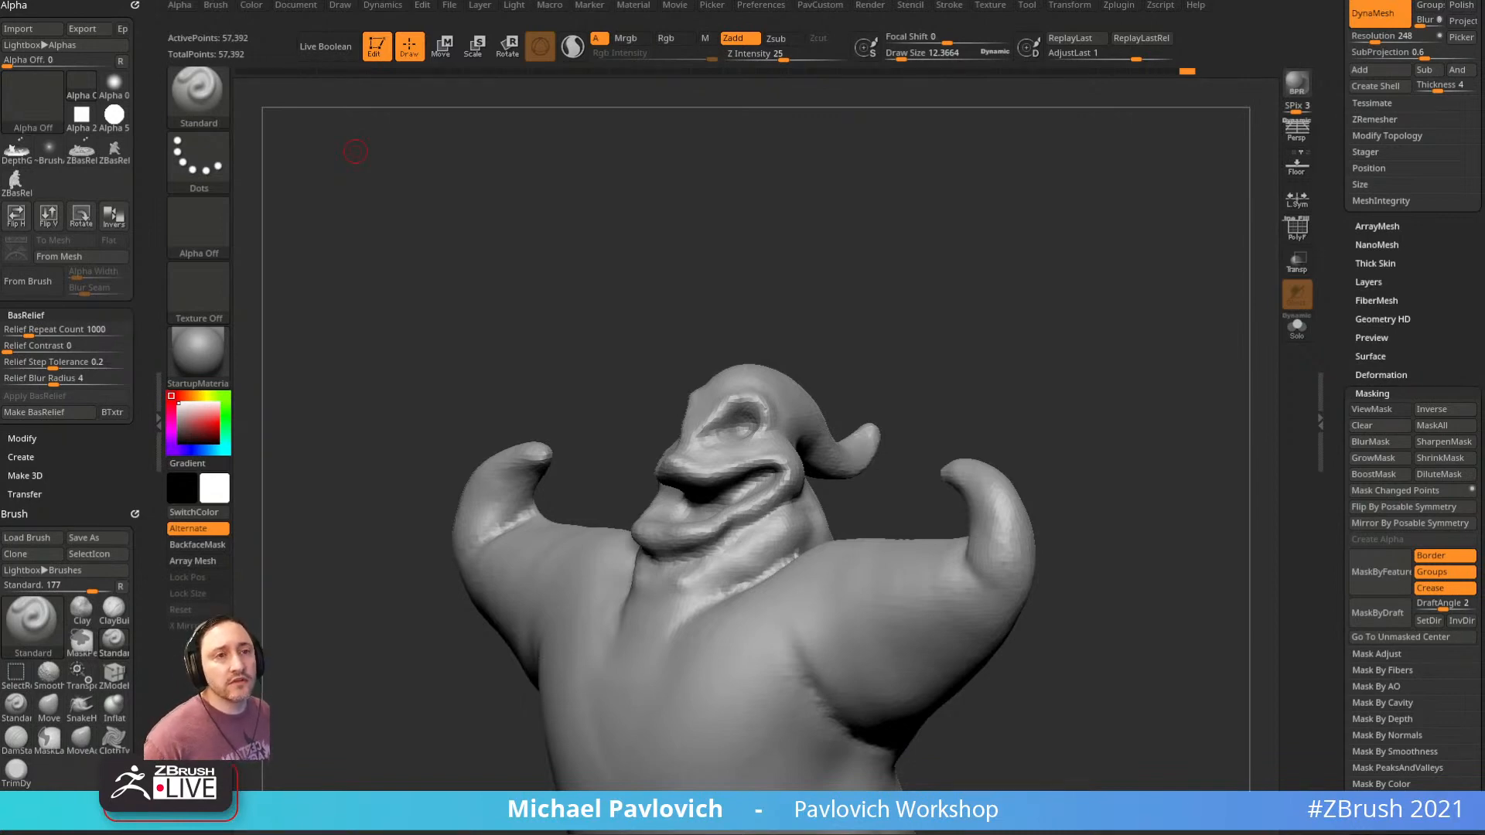
Frame the character and smooth the surface of its lower face and neck
{"action": "left_click_drag", "start_coordinate": [988, 254], "coordinate": [1044, 242]}
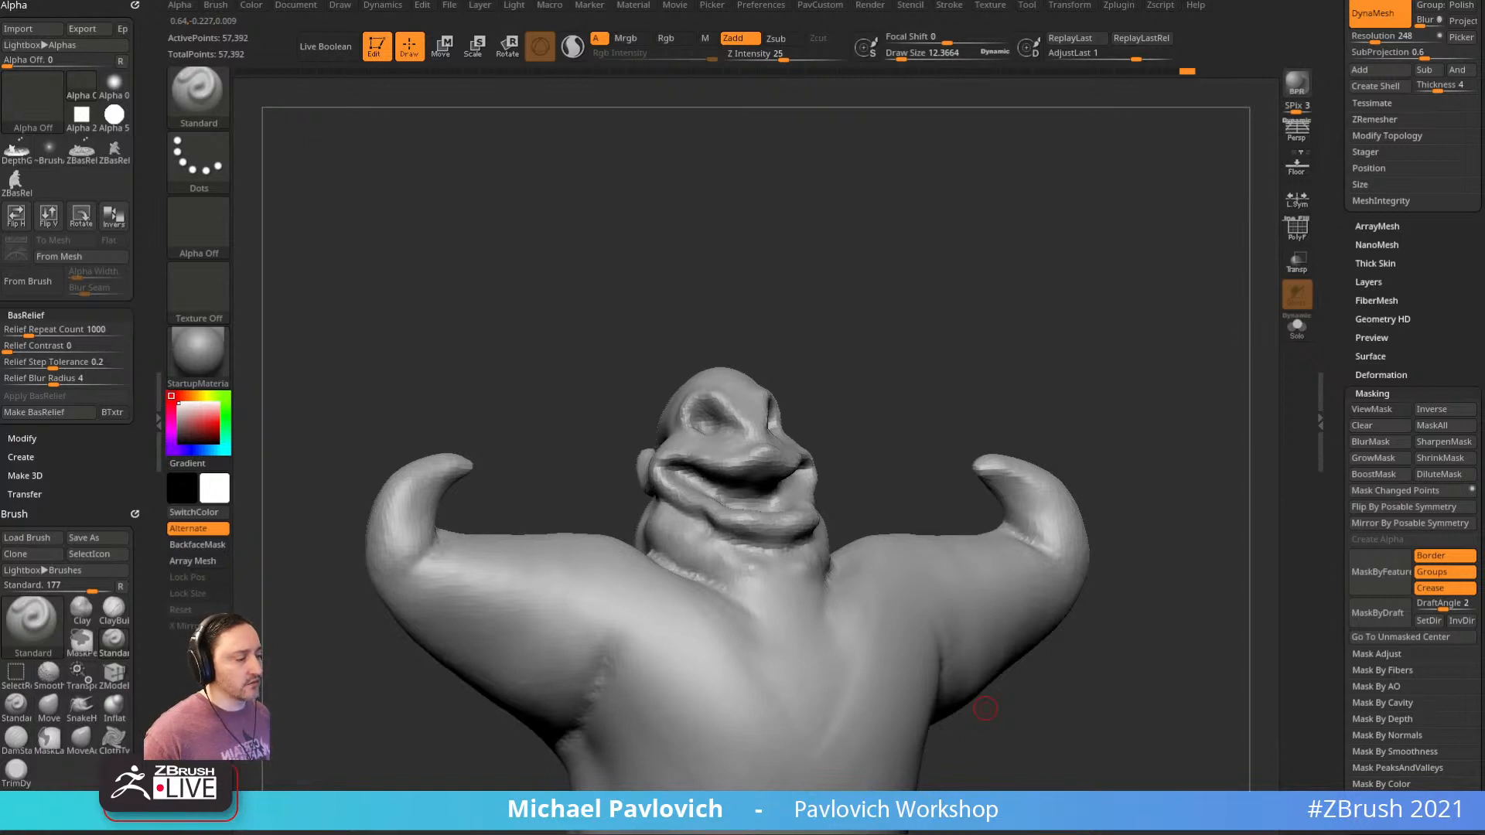
{"action": "key", "text": "f"}
{"action": "mouse_move", "coordinate": [1031, 229]}
{"action": "left_mouse_down"}
{"action": "mouse_move", "coordinate": [885, 285]}
{"action": "mouse_move", "coordinate": [963, 245]}
{"action": "mouse_move", "coordinate": [1061, 279]}
{"action": "mouse_move", "coordinate": [982, 302]}
{"action": "mouse_move", "coordinate": [1001, 270]}
{"action": "mouse_move", "coordinate": [1088, 388]}
{"action": "mouse_move", "coordinate": [942, 352]}
{"action": "mouse_move", "coordinate": [1004, 292]}
{"action": "mouse_move", "coordinate": [944, 333]}
{"action": "left_mouse_up"}
{"action": "mouse_move", "coordinate": [723, 517]}
{"action": "left_mouse_down", "text": "shift"}
{"action": "mouse_move", "coordinate": [706, 534]}
{"action": "mouse_move", "coordinate": [733, 580]}
{"action": "mouse_move", "coordinate": [780, 589]}
{"action": "left_mouse_up", "text": "shift"}
{"action": "left_click_drag", "start_coordinate": [1071, 439], "coordinate": [999, 445]}
Choose the ClayBuildup brush with a draw size of about 36, build up the side of the jaw and neck and smooth it
{"action": "key", "text": "s"}
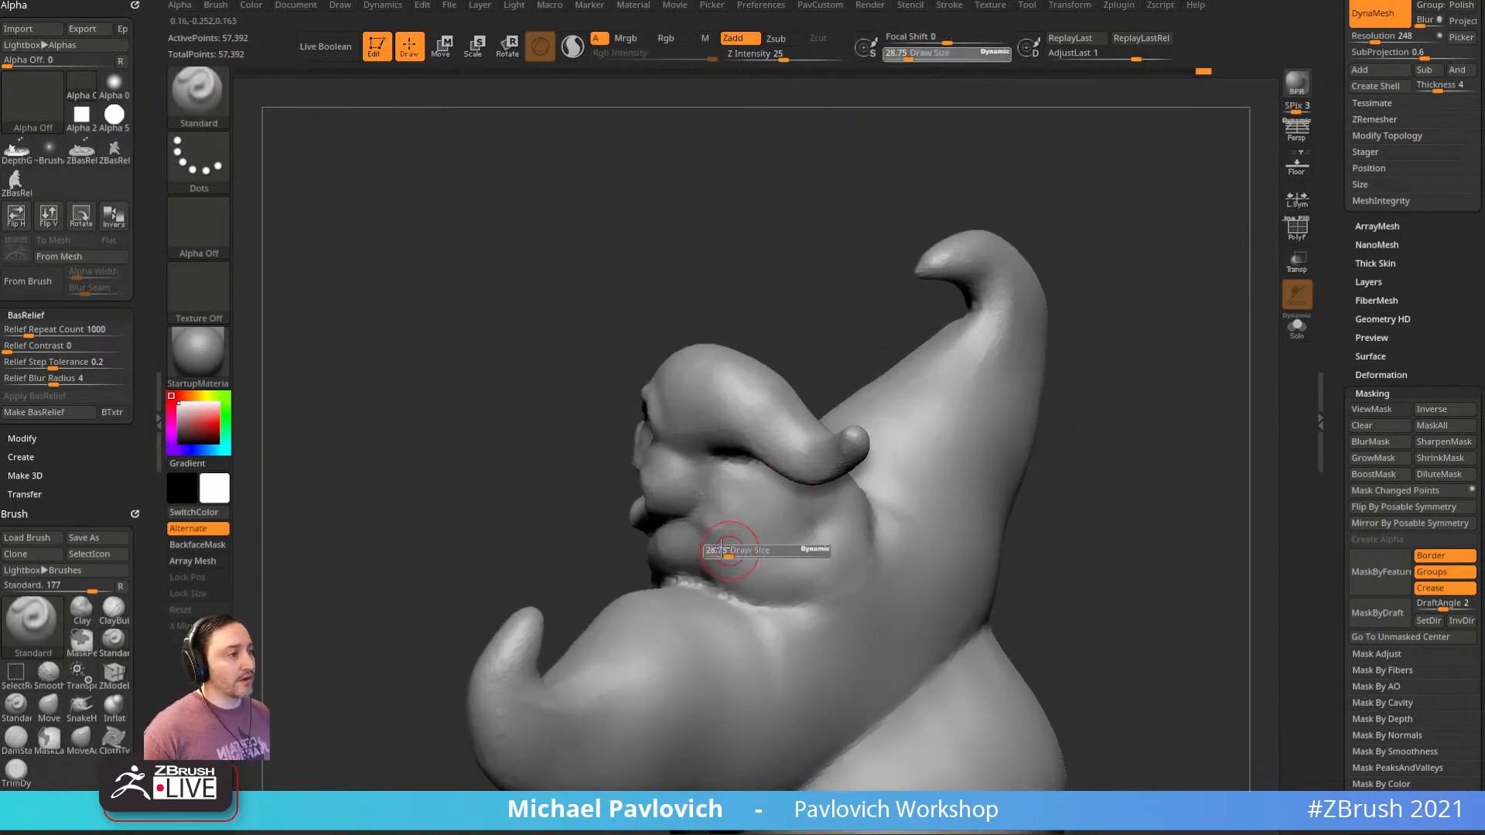
{"action": "key", "text": "b"}
{"action": "key", "text": "c"}
{"action": "key", "text": "b"}
{"action": "left_click_drag", "start_coordinate": [1134, 364], "coordinate": [1145, 322]}
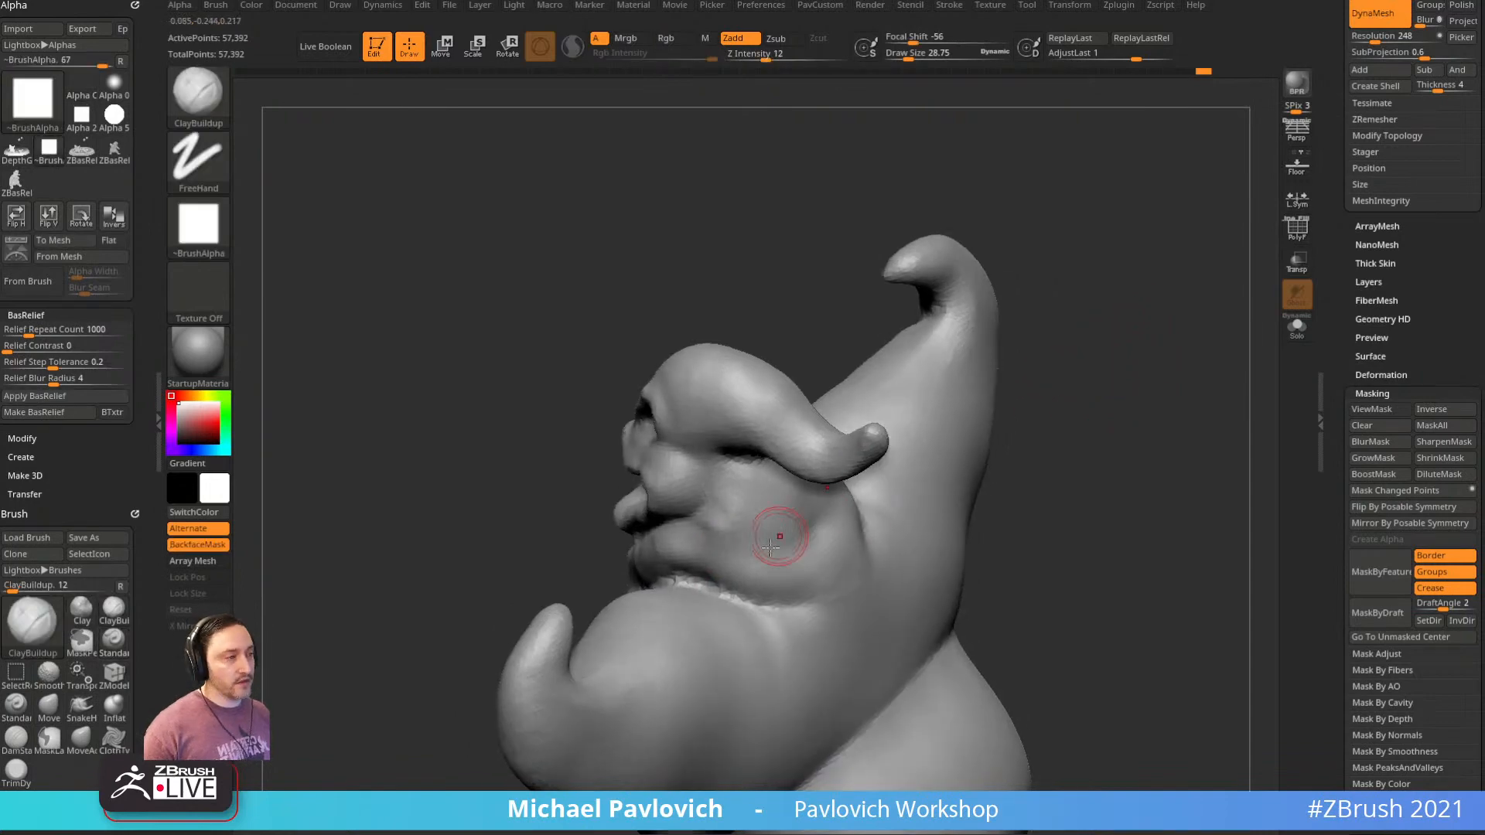
{"action": "key", "text": "s"}
{"action": "left_click_drag", "start_coordinate": [712, 560], "coordinate": [714, 560]}
{"action": "mouse_move", "coordinate": [666, 534]}
{"action": "left_mouse_down"}
{"action": "mouse_move", "coordinate": [699, 568]}
{"action": "mouse_move", "coordinate": [783, 576]}
{"action": "mouse_move", "coordinate": [832, 535]}
{"action": "left_mouse_up"}
{"action": "left_click_drag", "start_coordinate": [1088, 490], "coordinate": [1071, 472]}
{"action": "mouse_move", "coordinate": [724, 538]}
{"action": "left_mouse_down", "text": "shift"}
{"action": "mouse_move", "coordinate": [677, 546]}
{"action": "mouse_move", "coordinate": [789, 576]}
{"action": "mouse_move", "coordinate": [832, 568]}
{"action": "left_mouse_up", "text": "shift"}
Continue shaping the cheeks, lower lip and neck with ClayBuildup and smooth the area around the mouth corner
{"action": "left_click_drag", "start_coordinate": [1098, 402], "coordinate": [1257, 387]}
{"action": "mouse_move", "coordinate": [812, 488]}
{"action": "left_mouse_down", "text": "shift"}
{"action": "mouse_move", "coordinate": [780, 448]}
{"action": "mouse_move", "coordinate": [716, 472]}
{"action": "left_mouse_up", "text": "shift"}
{"action": "mouse_move", "coordinate": [657, 541]}
{"action": "left_mouse_down", "text": "shift"}
{"action": "mouse_move", "coordinate": [683, 531]}
{"action": "mouse_move", "coordinate": [600, 592]}
{"action": "left_mouse_up", "text": "shift"}
{"action": "mouse_move", "coordinate": [836, 418]}
{"action": "left_mouse_down"}
{"action": "mouse_move", "coordinate": [963, 394]}
{"action": "mouse_move", "coordinate": [917, 396]}
{"action": "left_mouse_up"}
{"action": "left_click_drag", "start_coordinate": [567, 598], "coordinate": [606, 640]}
{"action": "left_click_drag", "start_coordinate": [816, 519], "coordinate": [763, 497]}
{"action": "mouse_move", "coordinate": [656, 606]}
{"action": "left_mouse_down"}
{"action": "mouse_move", "coordinate": [690, 599]}
{"action": "mouse_move", "coordinate": [712, 533]}
{"action": "left_mouse_up"}
{"action": "mouse_move", "coordinate": [822, 451]}
{"action": "left_mouse_down"}
{"action": "mouse_move", "coordinate": [1111, 310]}
{"action": "mouse_move", "coordinate": [1041, 309]}
{"action": "left_mouse_up"}
{"action": "left_click_drag", "start_coordinate": [872, 333], "coordinate": [903, 433], "text": "alt"}
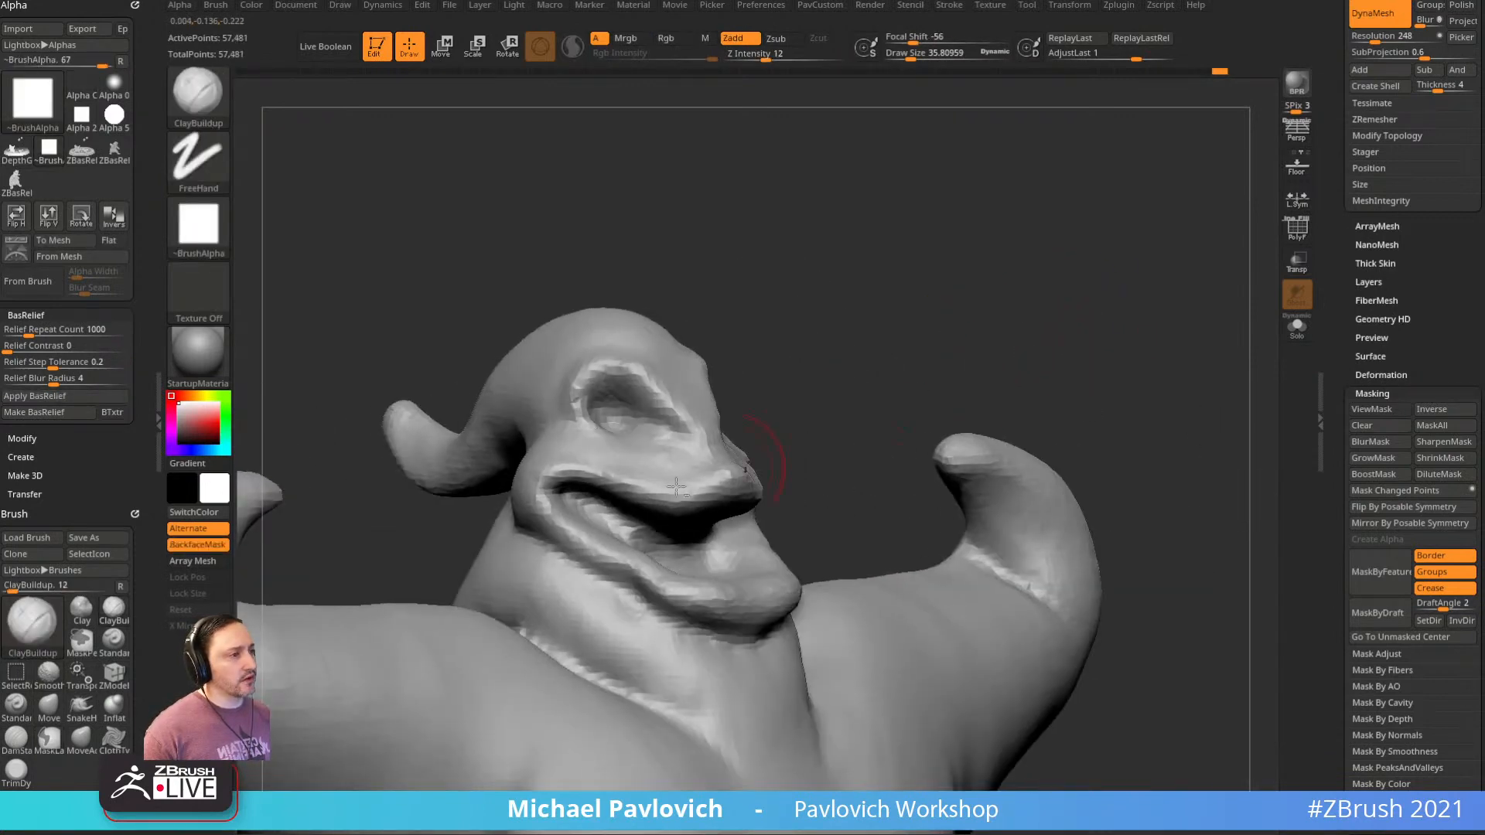
{"action": "mouse_move", "coordinate": [595, 466]}
{"action": "left_mouse_down", "text": "shift"}
{"action": "mouse_move", "coordinate": [572, 478]}
{"action": "mouse_move", "coordinate": [608, 535]}
{"action": "left_mouse_up", "text": "shift"}
{"action": "mouse_move", "coordinate": [898, 365]}
{"action": "left_mouse_down", "text": "shift"}
{"action": "mouse_move", "coordinate": [903, 333]}
{"action": "mouse_move", "coordinate": [860, 385]}
{"action": "mouse_move", "coordinate": [824, 395]}
{"action": "left_mouse_up", "text": "shift"}
Use the Standard brush with a draw size of about 17 to refine the nose and upper lip
{"action": "key", "text": "s"}
{"action": "left_click", "coordinate": [663, 480]}
{"action": "left_click_drag", "start_coordinate": [633, 489], "coordinate": [643, 472]}
{"action": "left_click_drag", "start_coordinate": [885, 346], "coordinate": [727, 348], "text": "shift"}
{"action": "mouse_move", "coordinate": [666, 440]}
{"action": "left_mouse_down"}
{"action": "mouse_move", "coordinate": [702, 441]}
{"action": "mouse_move", "coordinate": [691, 450]}
{"action": "left_mouse_up"}
{"action": "mouse_move", "coordinate": [762, 334]}
{"action": "left_mouse_down", "text": "shift"}
{"action": "mouse_move", "coordinate": [818, 322]}
{"action": "mouse_move", "coordinate": [689, 384]}
{"action": "left_mouse_up", "text": "shift"}
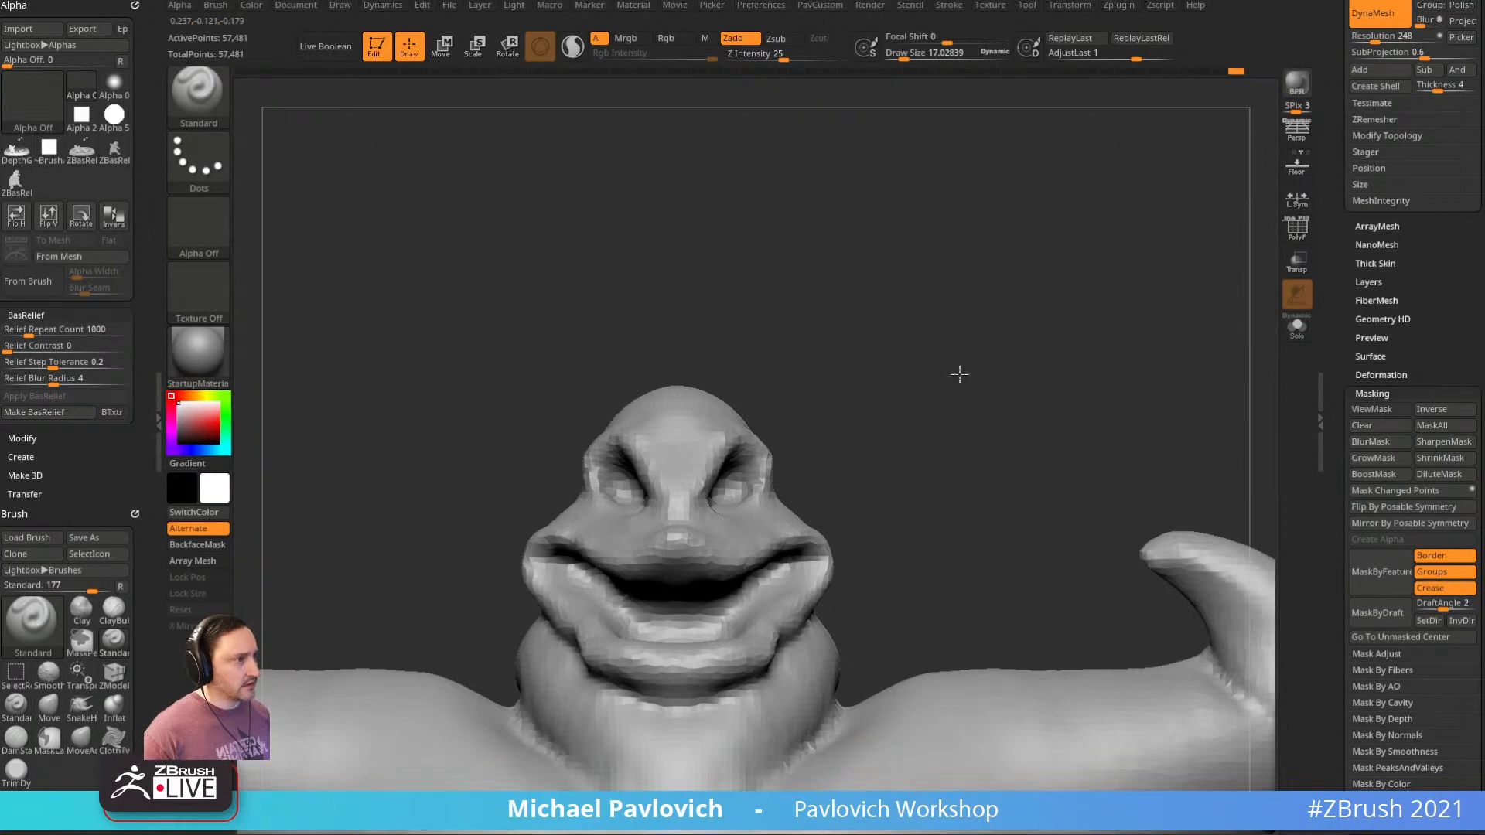
Choose the Clay brush with a draw size of about 24 and work the cheek and jaw behind the mouth
{"action": "left_click_drag", "start_coordinate": [939, 371], "coordinate": [944, 335]}
{"action": "mouse_move", "coordinate": [878, 390]}
{"action": "left_mouse_down"}
{"action": "mouse_move", "coordinate": [865, 421]}
{"action": "mouse_move", "coordinate": [846, 407]}
{"action": "mouse_move", "coordinate": [871, 394]}
{"action": "mouse_move", "coordinate": [857, 397]}
{"action": "mouse_move", "coordinate": [929, 304]}
{"action": "mouse_move", "coordinate": [905, 324]}
{"action": "mouse_move", "coordinate": [938, 325]}
{"action": "mouse_move", "coordinate": [919, 322]}
{"action": "mouse_move", "coordinate": [931, 328]}
{"action": "mouse_move", "coordinate": [839, 454]}
{"action": "mouse_move", "coordinate": [797, 464]}
{"action": "left_mouse_up"}
{"action": "key", "text": "b"}
{"action": "key", "text": "m"}
{"action": "key", "text": "v"}
{"action": "key", "text": "b"}
{"action": "key", "text": "c"}
{"action": "key", "text": "l"}
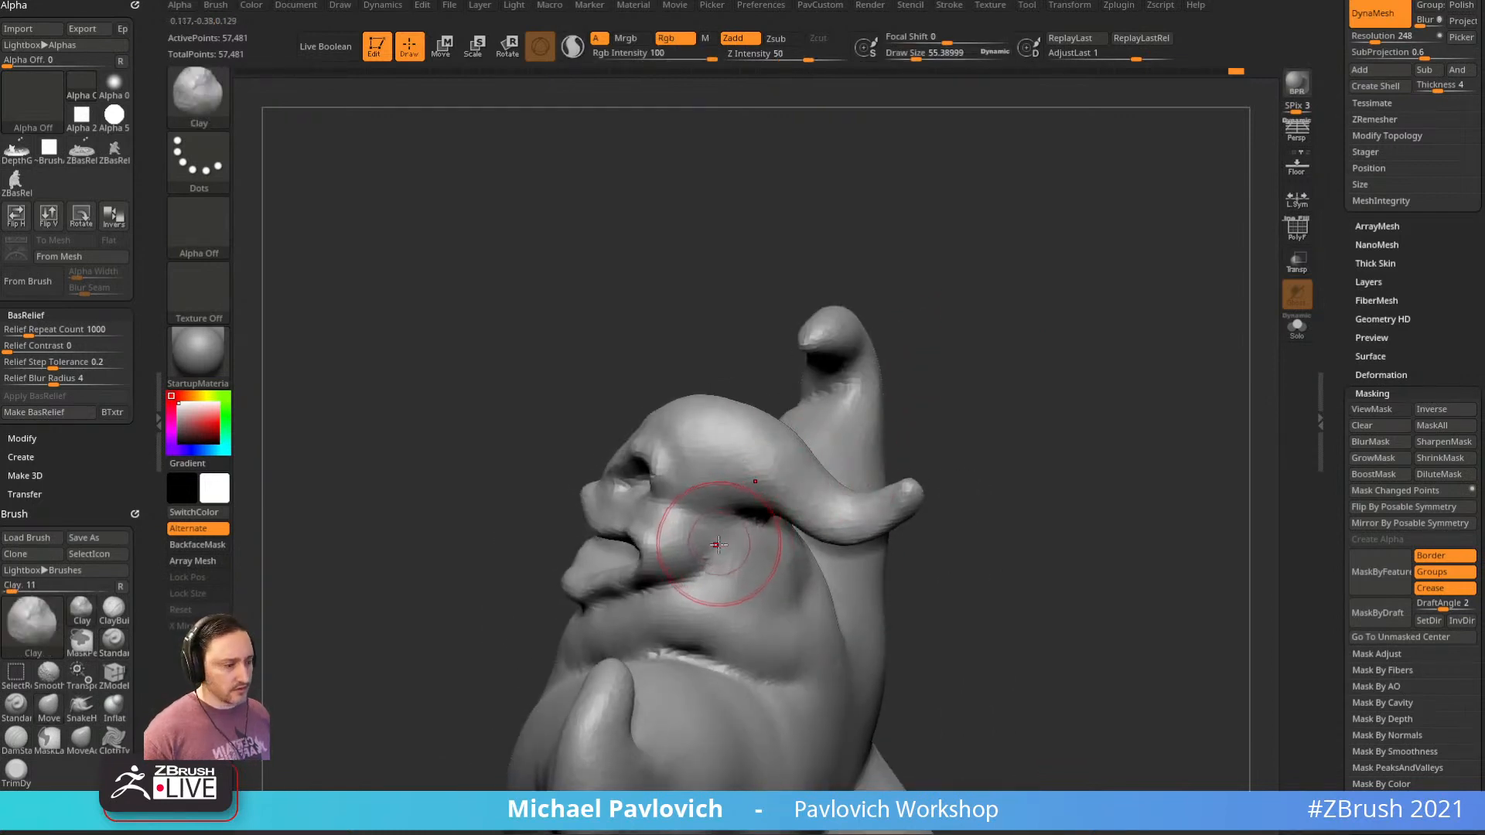
{"action": "key", "text": "s"}
{"action": "left_click_drag", "start_coordinate": [719, 543], "coordinate": [705, 544]}
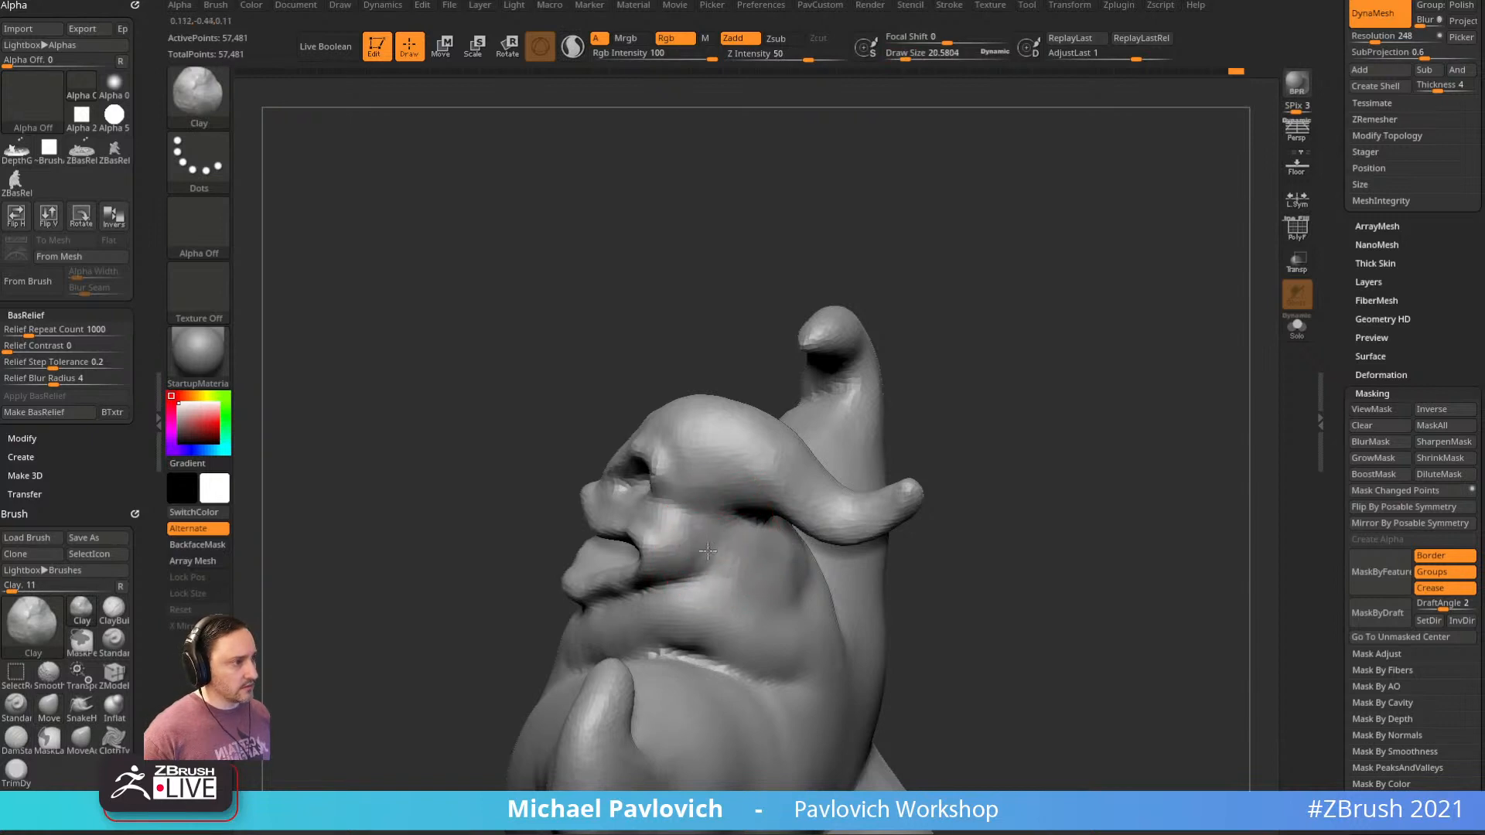
{"action": "right_click_drag", "start_coordinate": [716, 510], "coordinate": [766, 434]}
{"action": "key", "text": "s"}
{"action": "left_click_drag", "start_coordinate": [716, 543], "coordinate": [720, 543]}
{"action": "left_click_drag", "start_coordinate": [905, 410], "coordinate": [990, 403]}
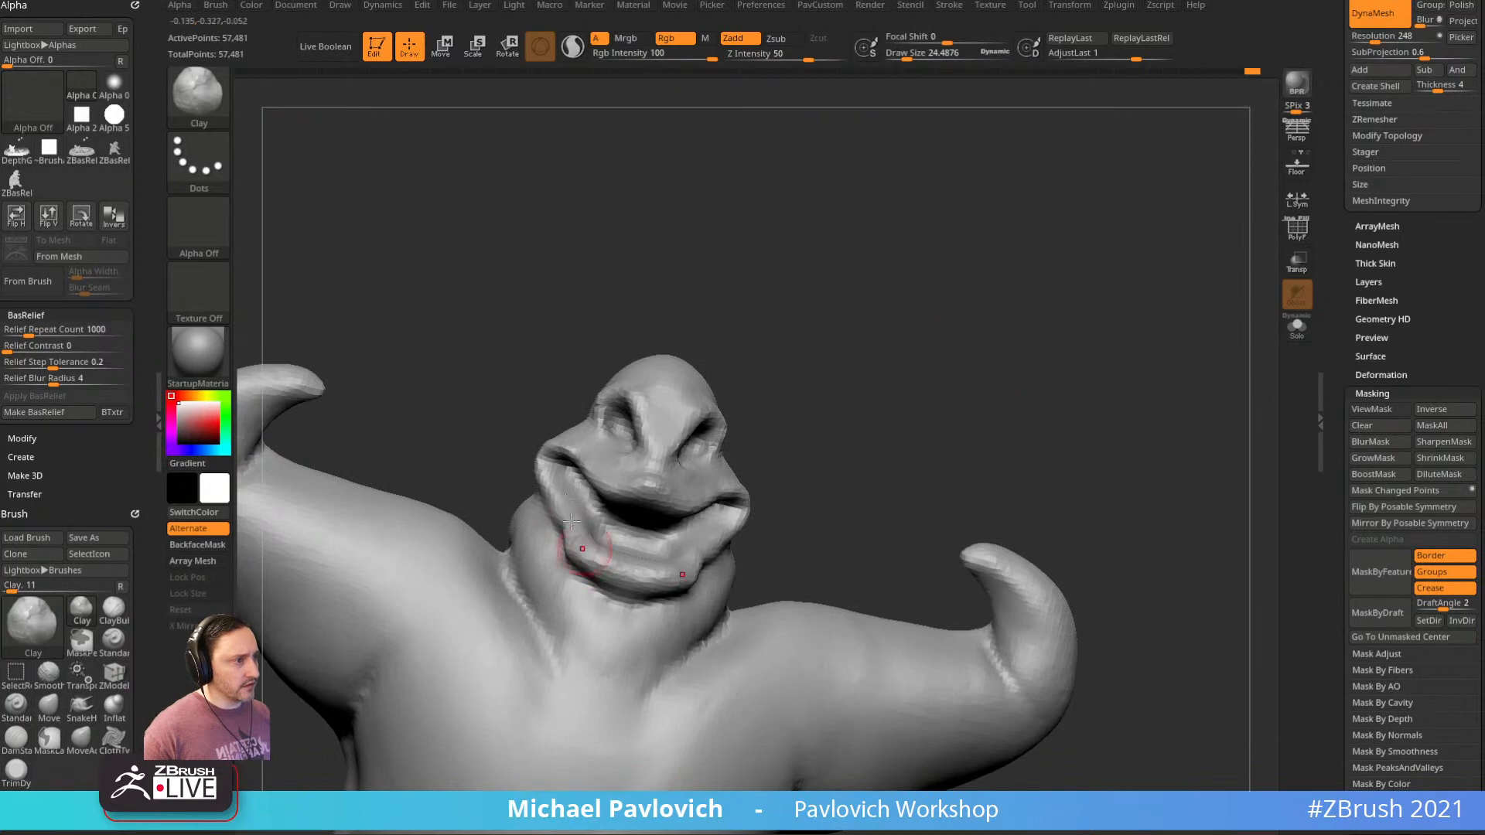
{"action": "right_click_drag", "start_coordinate": [546, 472], "coordinate": [878, 322]}
Choose the Move brush with a draw size of about 83 and pull the chin downward
{"action": "key", "text": "b"}
{"action": "key", "text": "m"}
{"action": "key", "text": "v"}
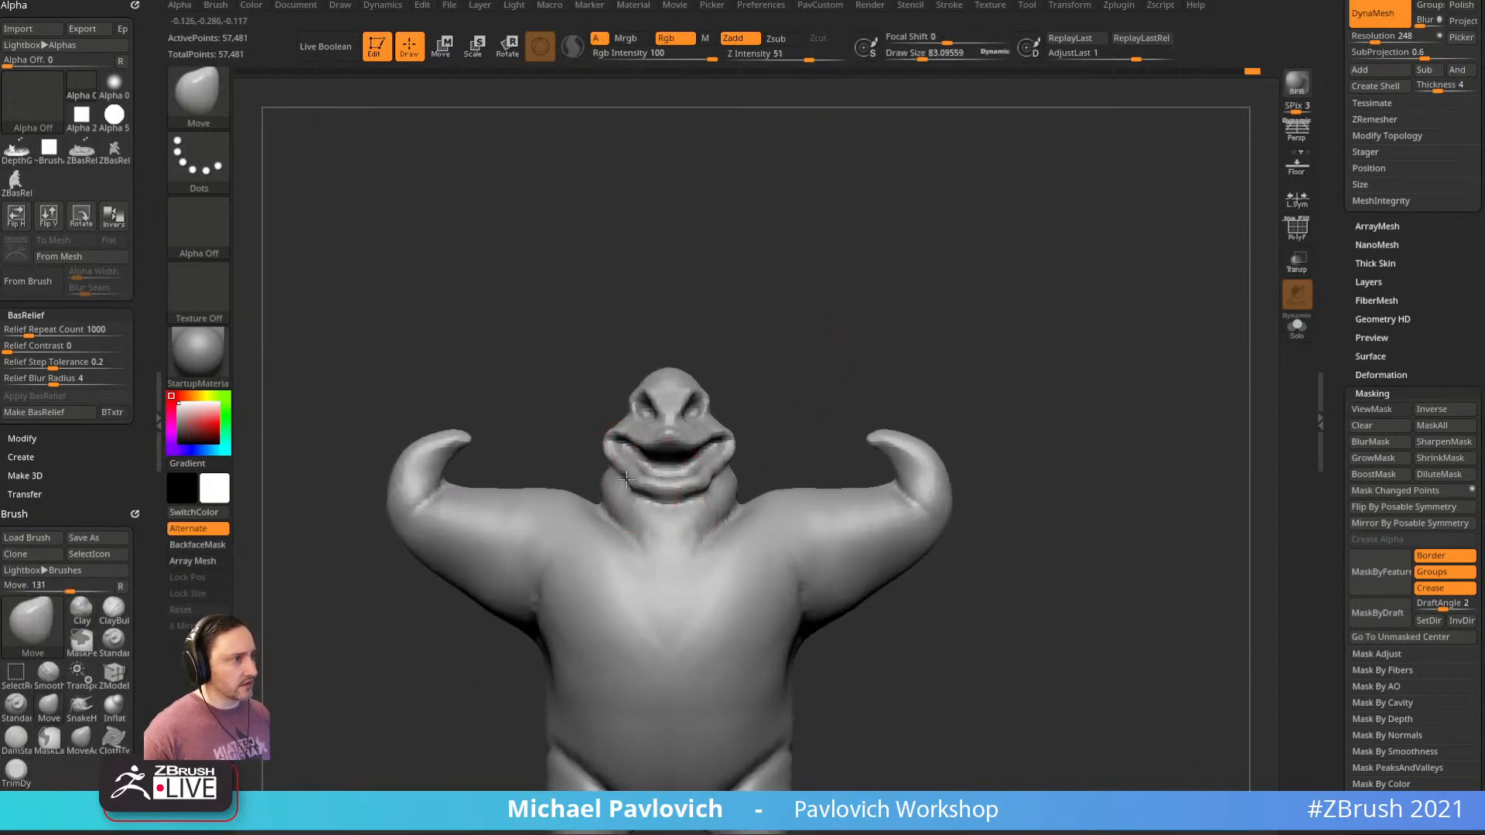
{"action": "left_click_drag", "start_coordinate": [664, 504], "coordinate": [663, 512]}
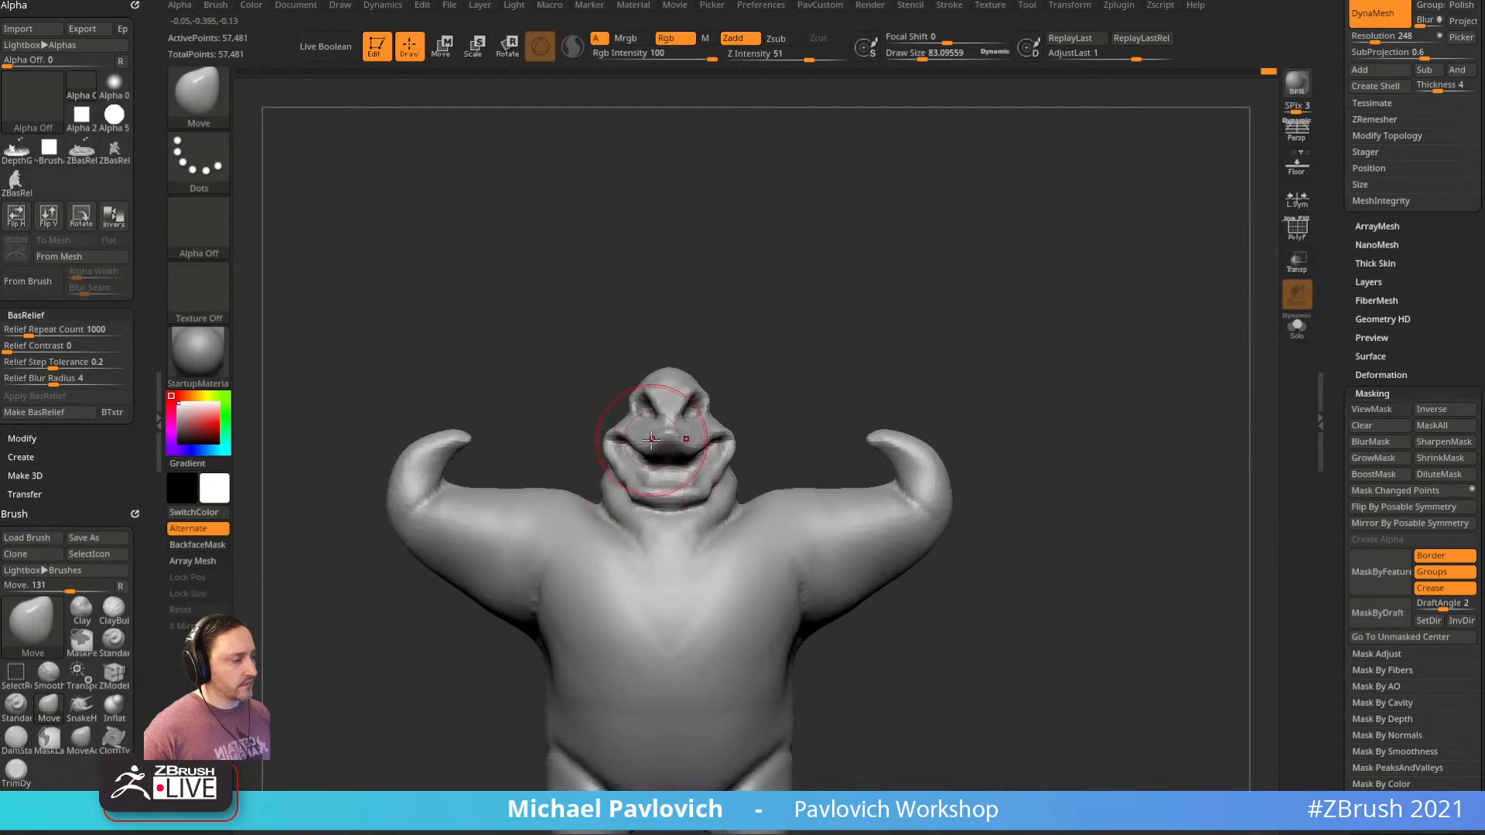
Reduce the Move brush's draw size to about 44 and reshape the mouth and lower jaw
{"action": "key", "text": "bracketleft"}
{"action": "right_click_drag", "start_coordinate": [673, 394], "coordinate": [716, 375], "text": "ctrl"}
{"action": "mouse_move", "coordinate": [715, 375]}
{"action": "right_mouse_down"}
{"action": "mouse_move", "coordinate": [809, 364]}
{"action": "mouse_move", "coordinate": [672, 380]}
{"action": "right_mouse_up"}
{"action": "key", "text": "bracketleft"}
{"action": "key", "text": "bracketleft"}
{"action": "key", "text": "bracketleft"}
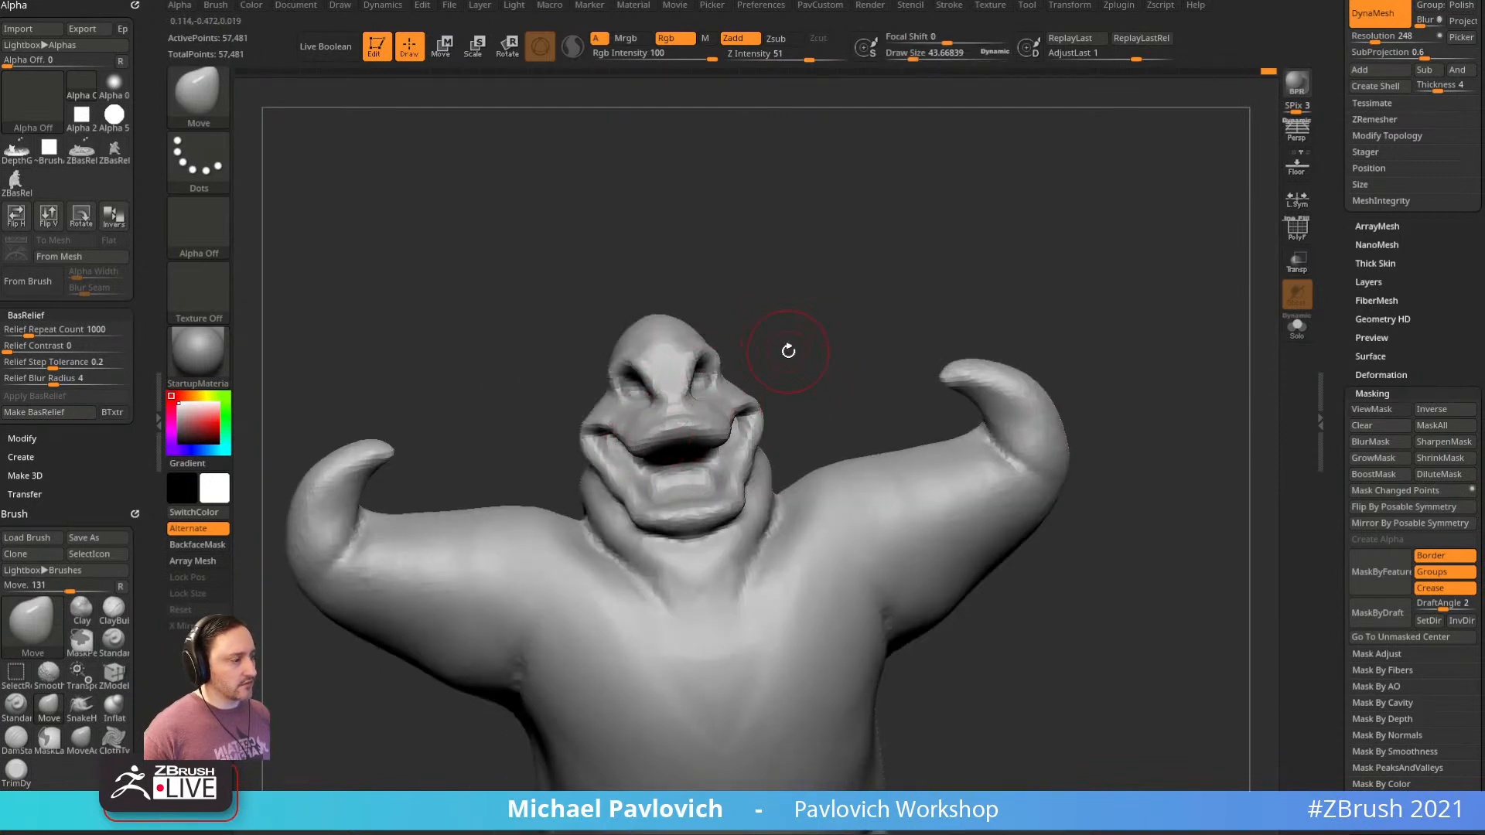
{"action": "mouse_move", "coordinate": [789, 345]}
{"action": "left_mouse_down"}
{"action": "mouse_move", "coordinate": [859, 334]}
{"action": "mouse_move", "coordinate": [812, 345]}
{"action": "left_mouse_up"}
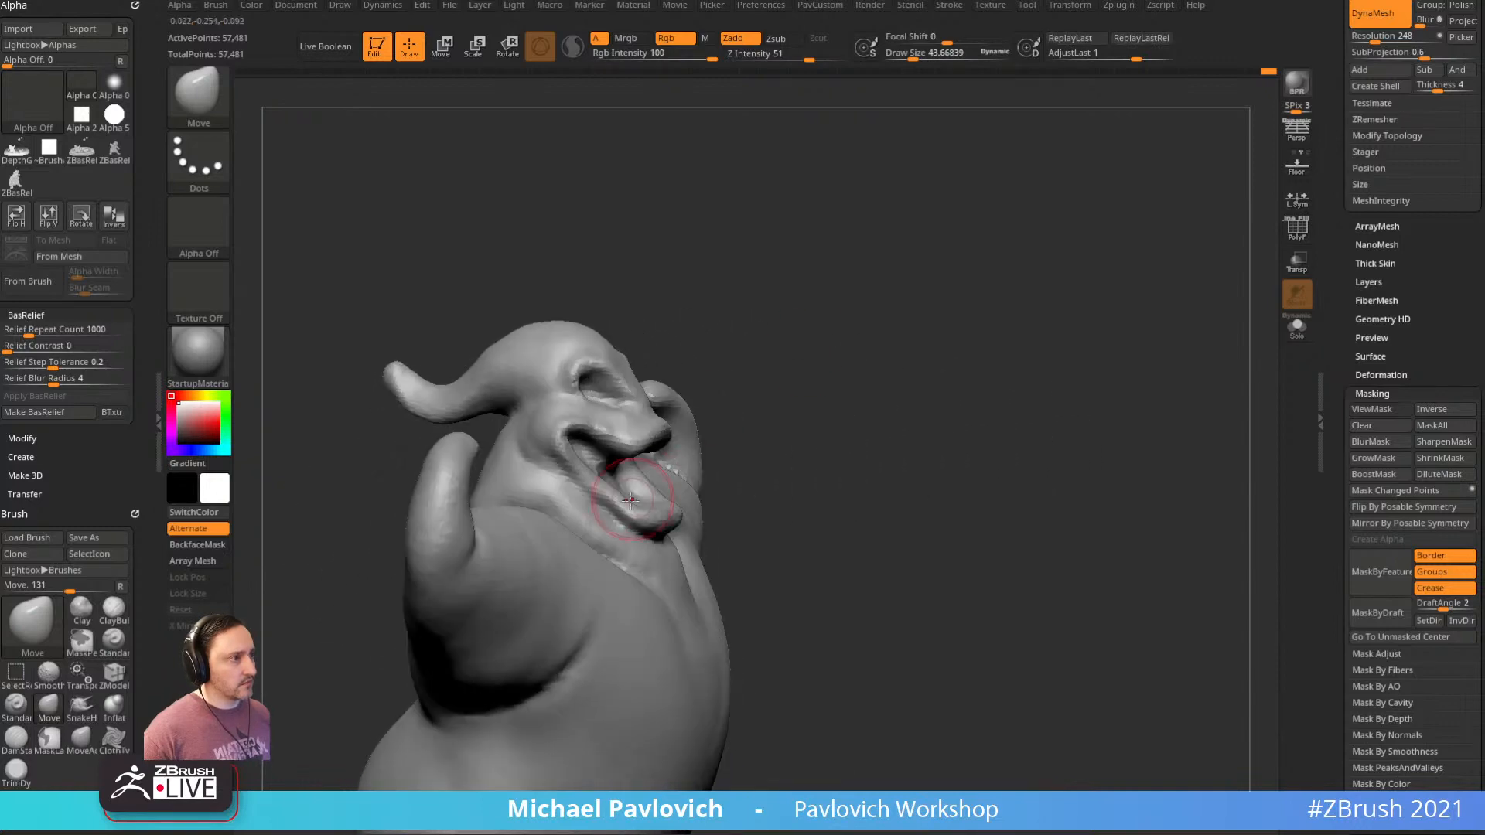
Reduce the Move brush's draw size to about 31, undo the last jaw adjustment and adjust the eye and brow area
{"action": "right_click_drag", "start_coordinate": [641, 436], "coordinate": [594, 449]}
{"action": "key", "text": "bracketleft"}
{"action": "key", "text": "bracketleft"}
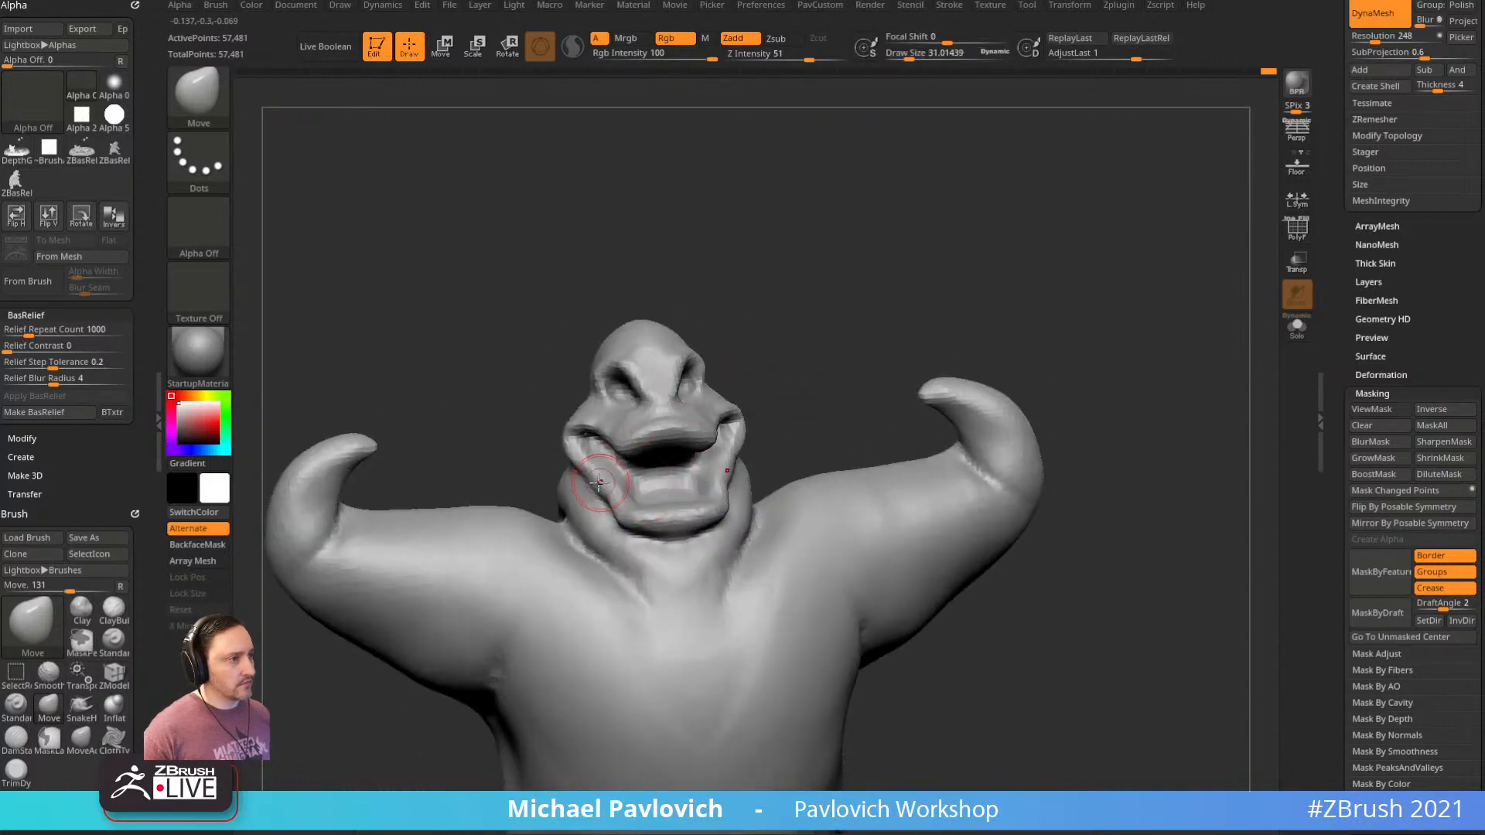
{"action": "key", "text": "ctrl+z"}
{"action": "left_click_drag", "start_coordinate": [791, 353], "coordinate": [736, 393], "text": "alt"}
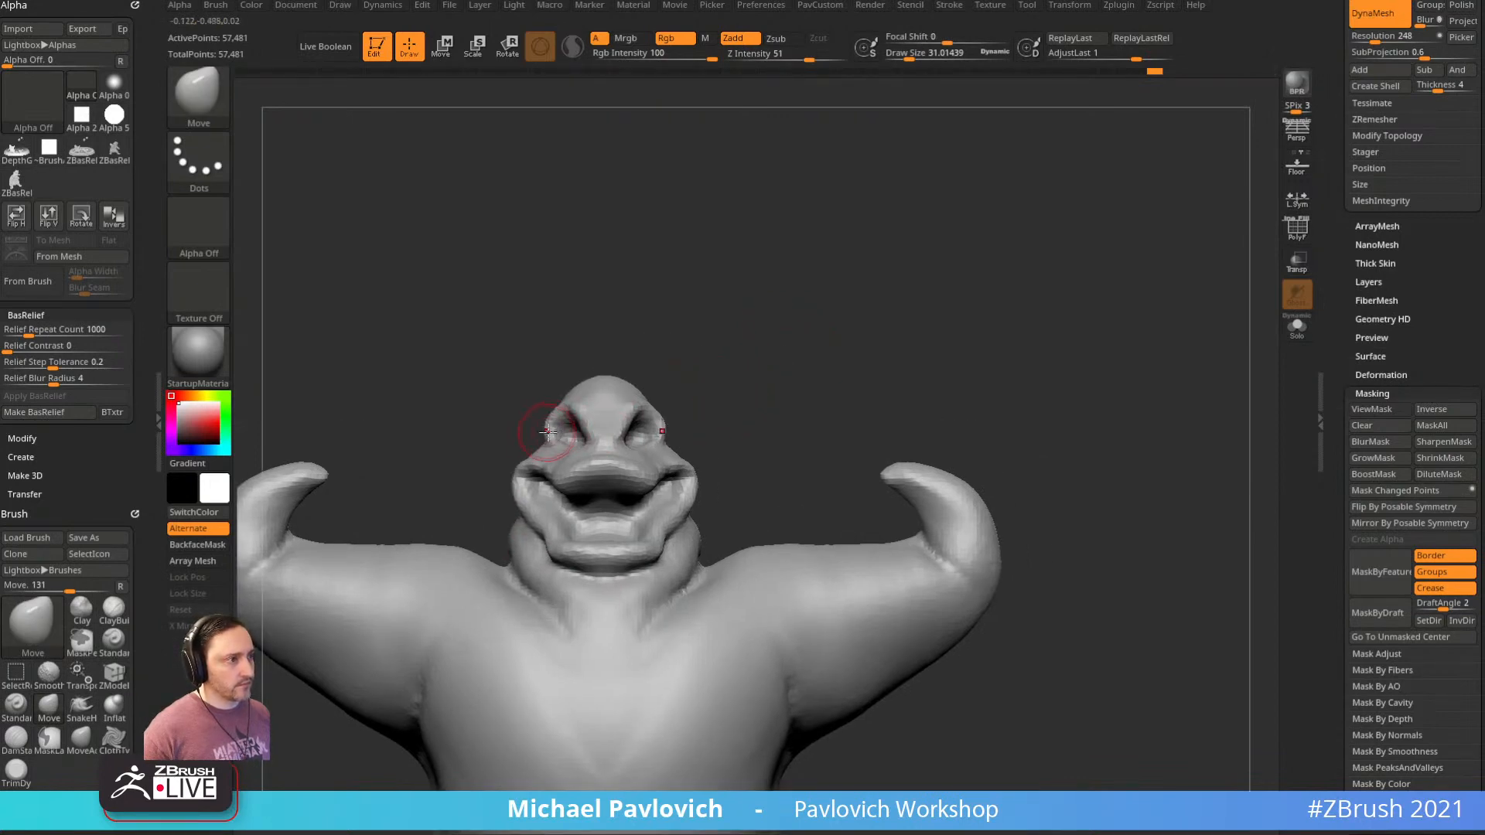
{"action": "left_click_drag", "start_coordinate": [625, 341], "coordinate": [595, 426]}
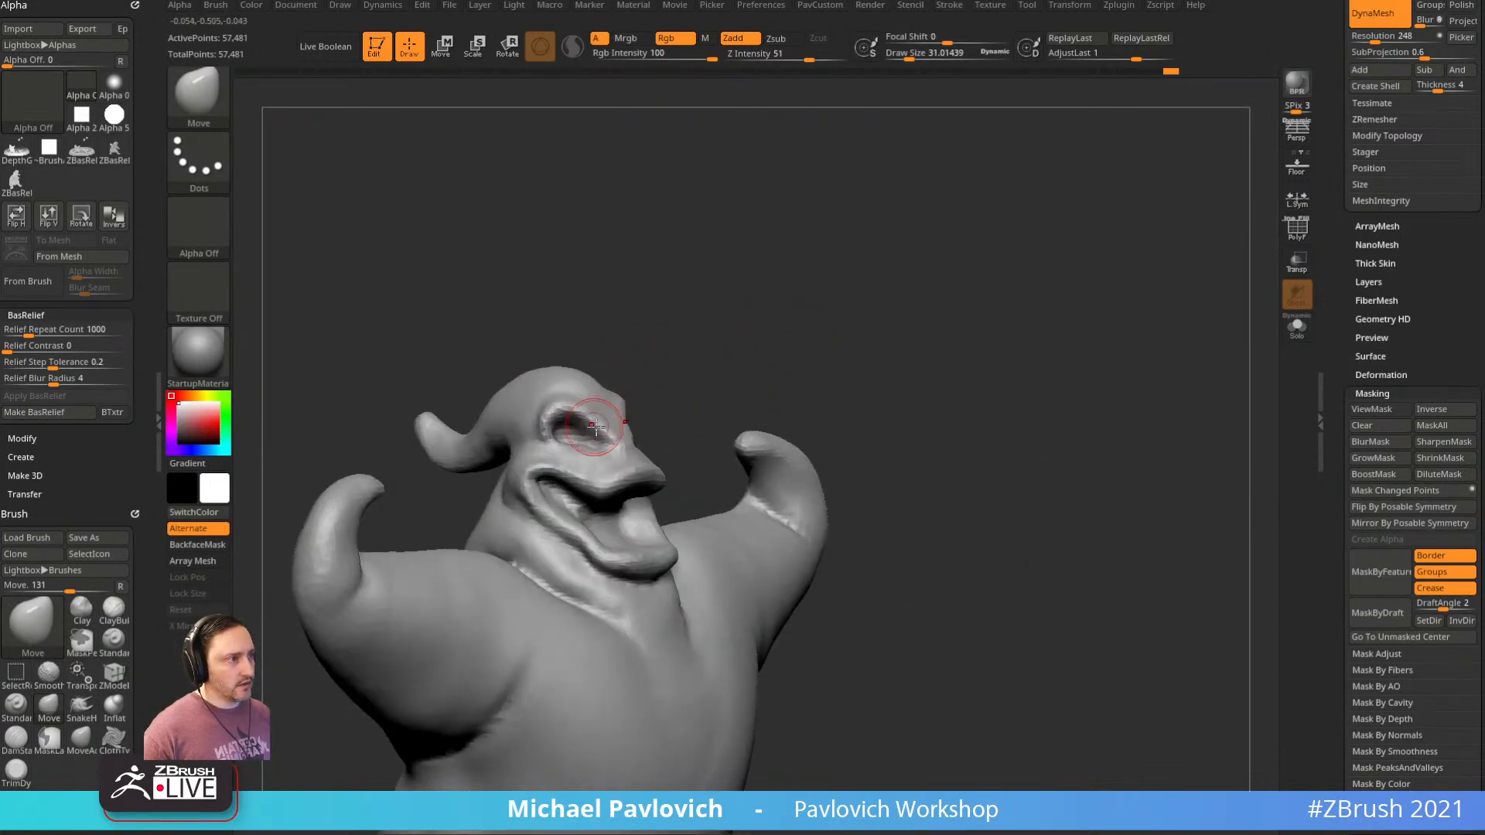
{"action": "left_click_drag", "start_coordinate": [695, 363], "coordinate": [647, 381], "text": "shift"}
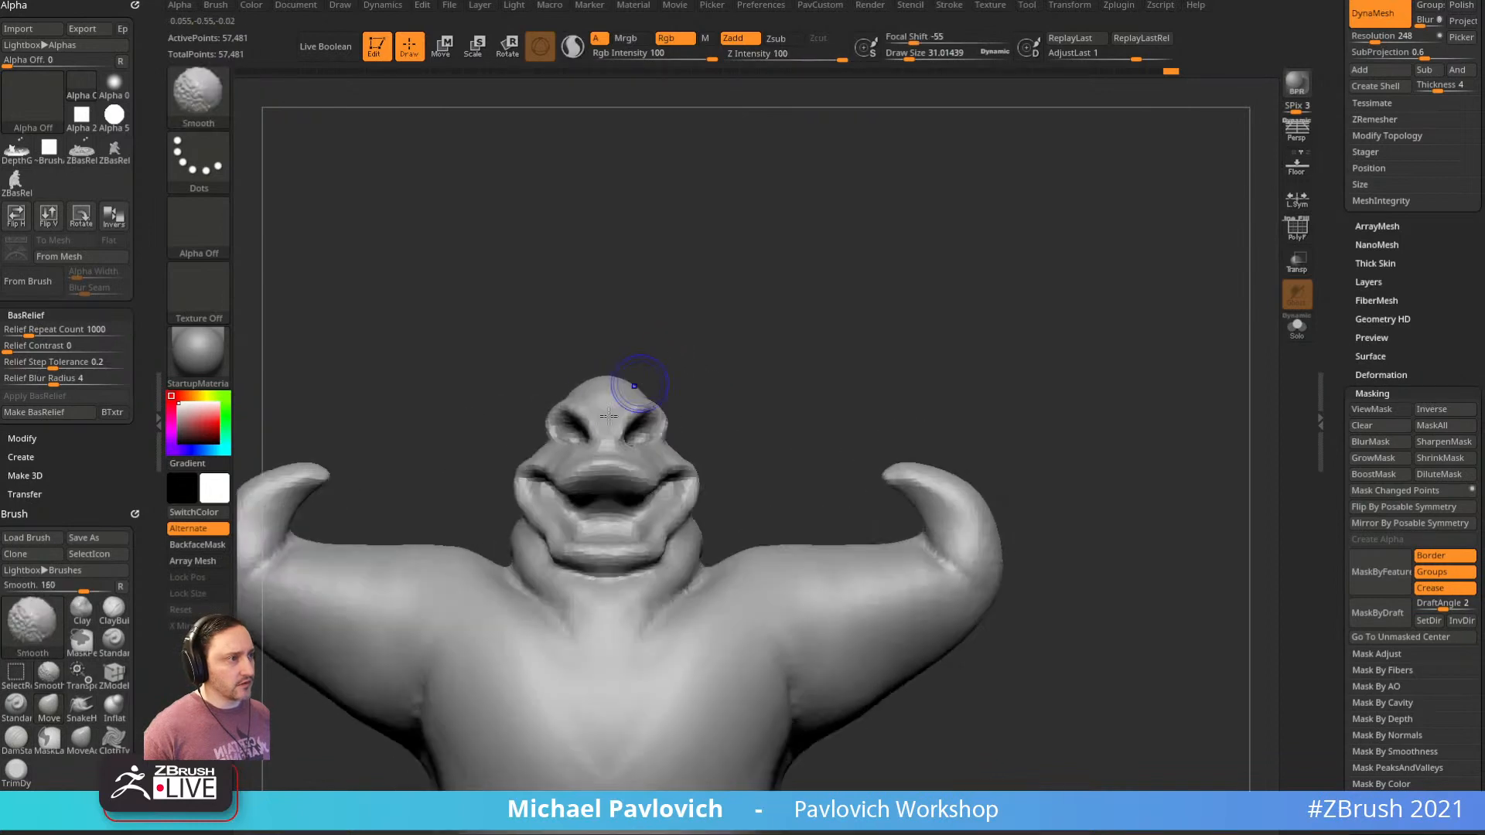
Choose the Clay brush with a draw size of about 33, smooth the side of the neck and update the DynaMesh
{"action": "mouse_move", "coordinate": [804, 399]}
{"action": "left_mouse_down", "text": "alt"}
{"action": "mouse_move", "coordinate": [826, 328]}
{"action": "mouse_move", "coordinate": [955, 322]}
{"action": "mouse_move", "coordinate": [986, 345]}
{"action": "mouse_move", "coordinate": [756, 359]}
{"action": "mouse_move", "coordinate": [855, 358]}
{"action": "mouse_move", "coordinate": [899, 331]}
{"action": "mouse_move", "coordinate": [956, 325]}
{"action": "mouse_move", "coordinate": [912, 335]}
{"action": "mouse_move", "coordinate": [936, 340]}
{"action": "left_mouse_up", "text": "alt"}
{"action": "key", "text": "b"}
{"action": "key", "text": "c"}
{"action": "key", "text": "l"}
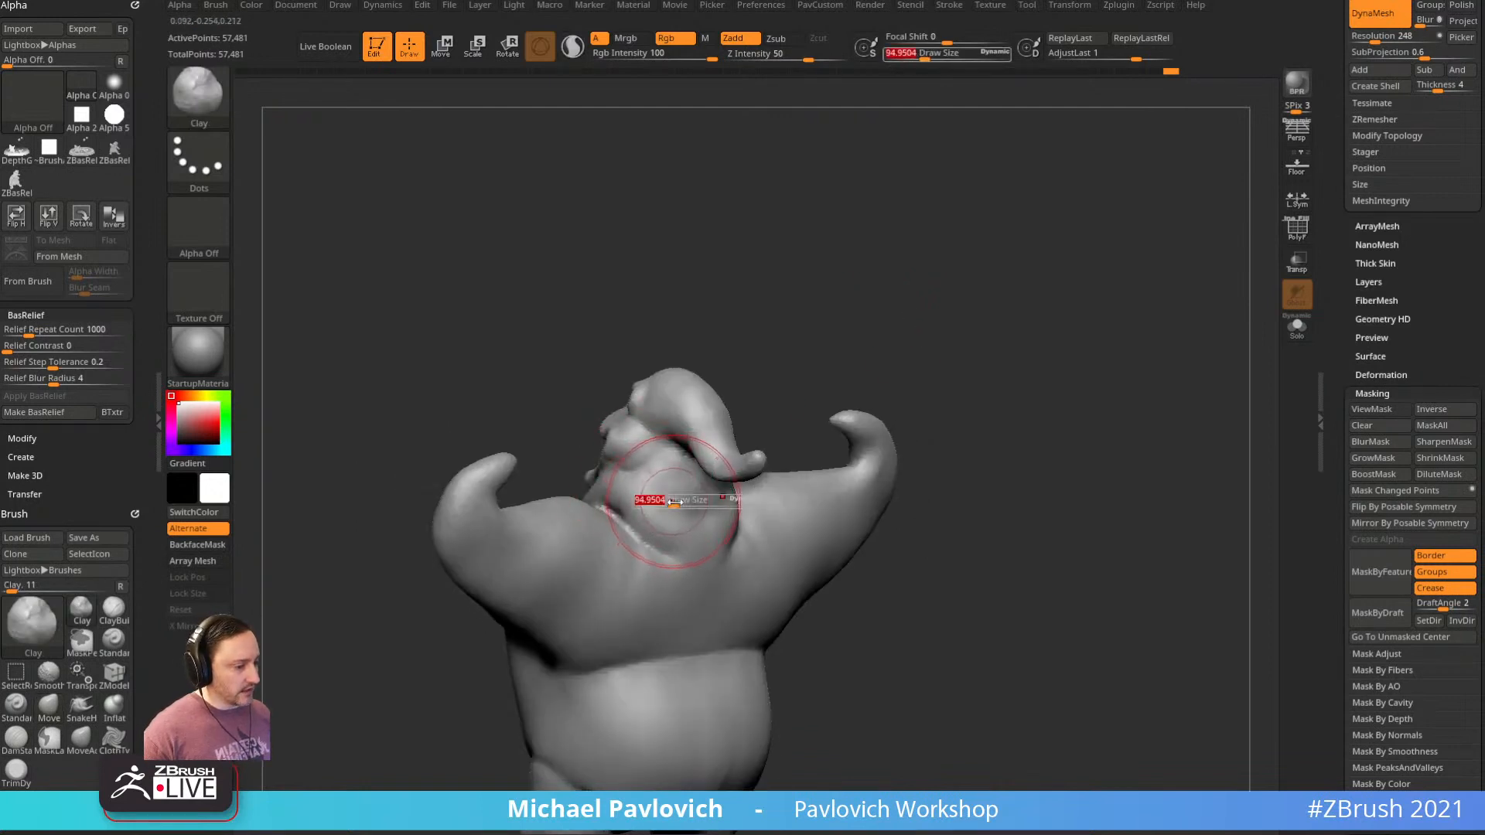
{"action": "key", "text": "shift"}
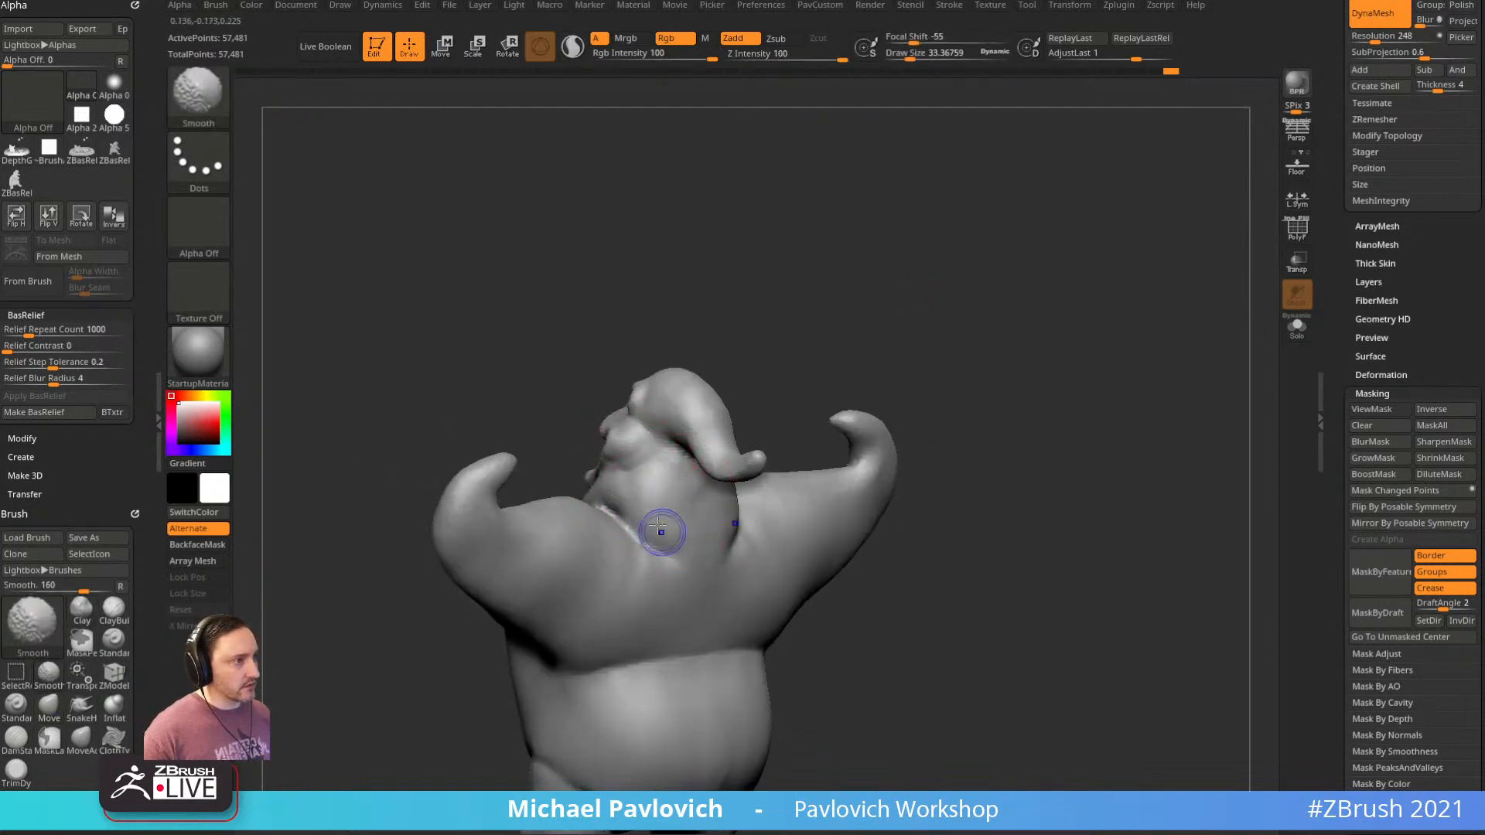
{"action": "mouse_move", "coordinate": [806, 226]}
{"action": "left_mouse_down"}
{"action": "mouse_move", "coordinate": [854, 295]}
{"action": "mouse_move", "coordinate": [809, 247]}
{"action": "left_mouse_up"}
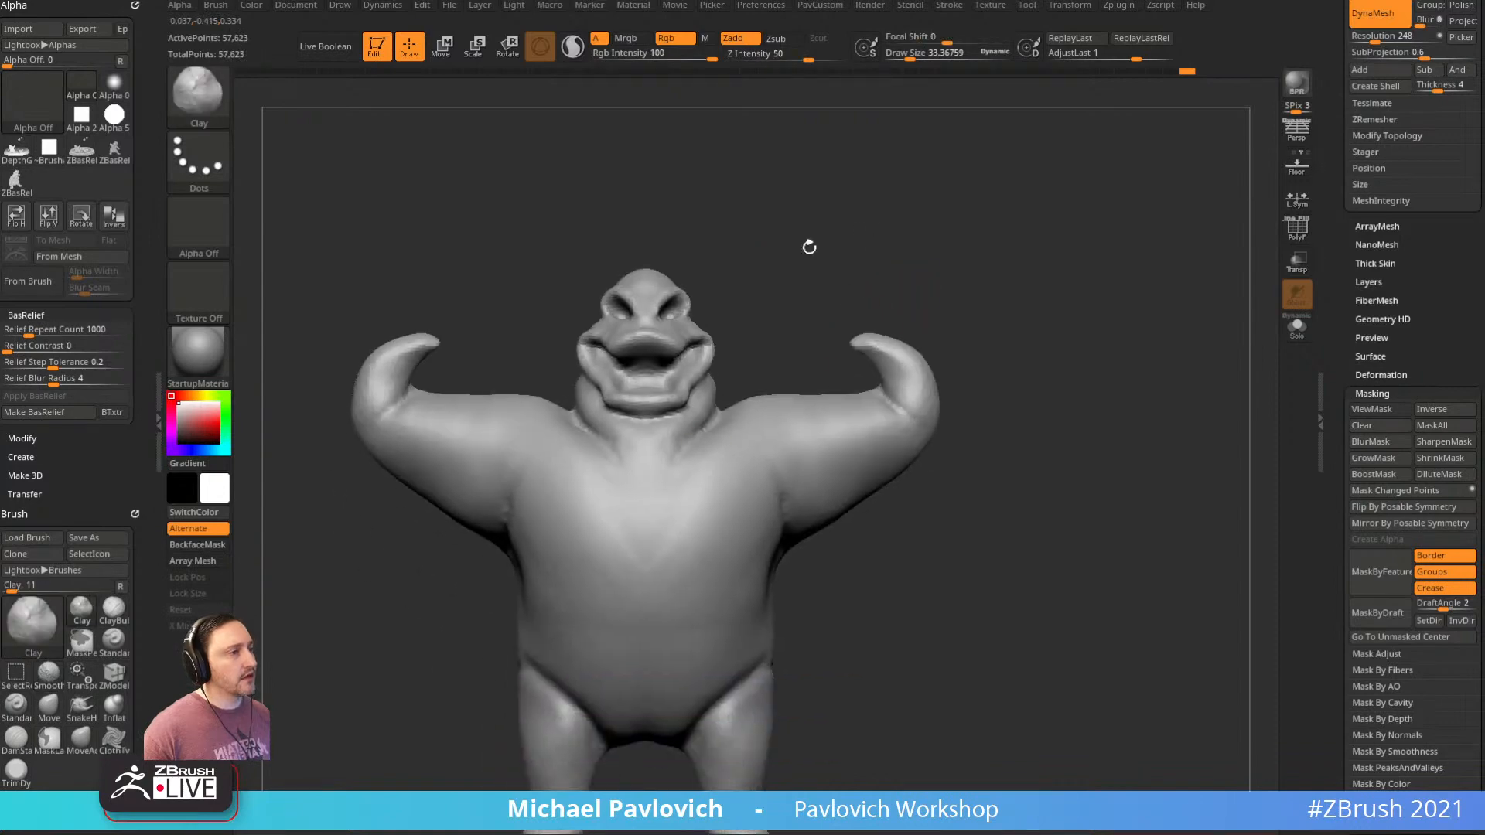
Display the polyframe, inspect the DynaMesh wireframe from several sides and hide it again
{"action": "key", "text": "shift+f"}
{"action": "left_click_drag", "start_coordinate": [1143, 335], "coordinate": [1058, 364]}
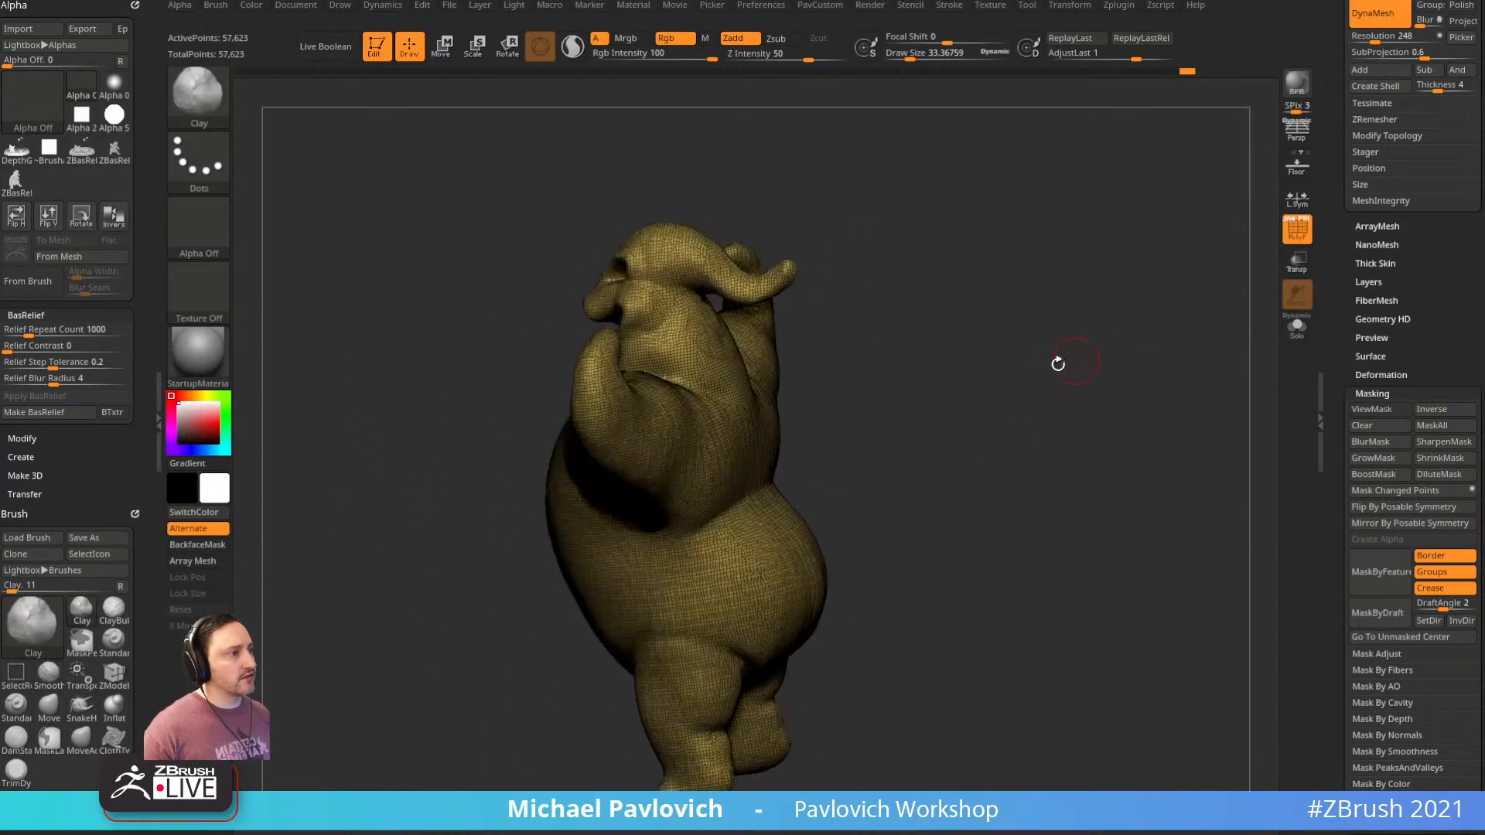
{"action": "left_click_drag", "start_coordinate": [944, 387], "coordinate": [551, 534]}
{"action": "left_click_drag", "start_coordinate": [519, 699], "coordinate": [1068, 384]}
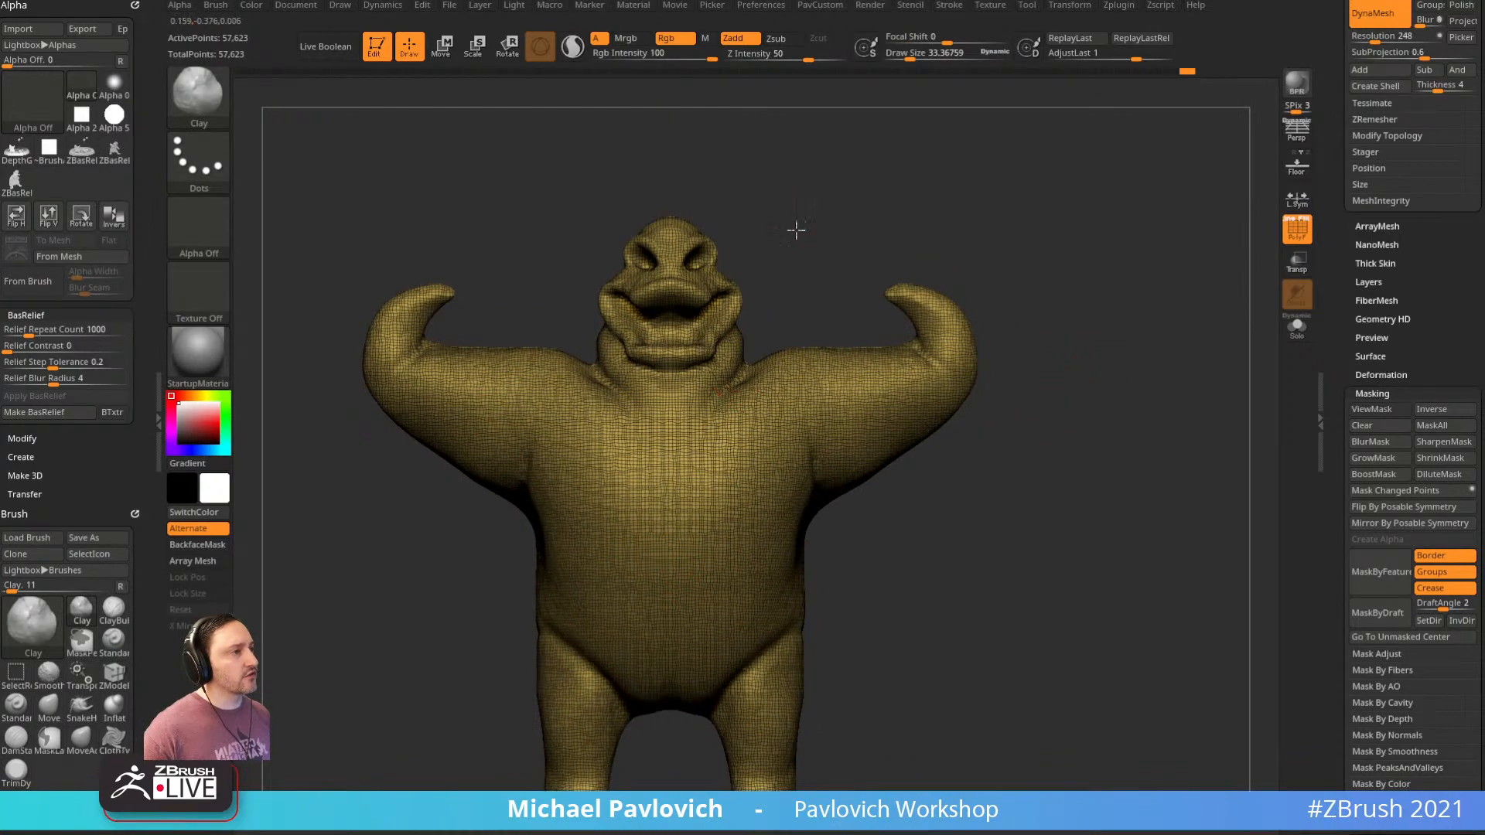
{"action": "left_click_drag", "start_coordinate": [796, 230], "coordinate": [701, 352]}
{"action": "left_click_drag", "start_coordinate": [845, 232], "coordinate": [1149, 357]}
{"action": "left_click_drag", "start_coordinate": [1337, 270], "coordinate": [1337, 646]}
{"action": "left_click", "coordinate": [1297, 229]}
Examine the finished sculpt, step back through its undo history and return to the latest state
{"action": "left_click_drag", "start_coordinate": [1012, 235], "coordinate": [882, 256]}
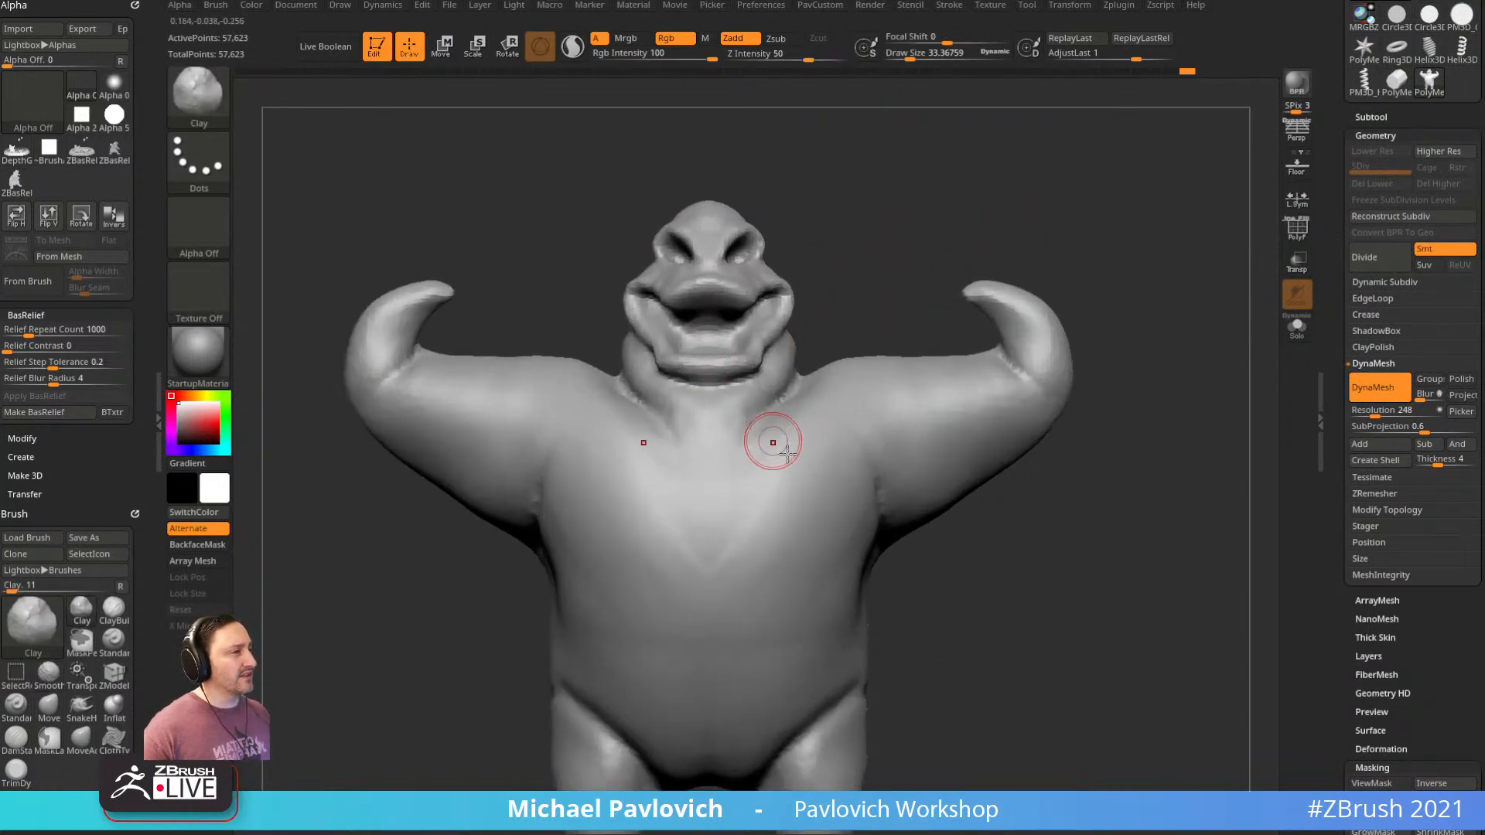
{"action": "left_click_drag", "start_coordinate": [976, 385], "coordinate": [1106, 361]}
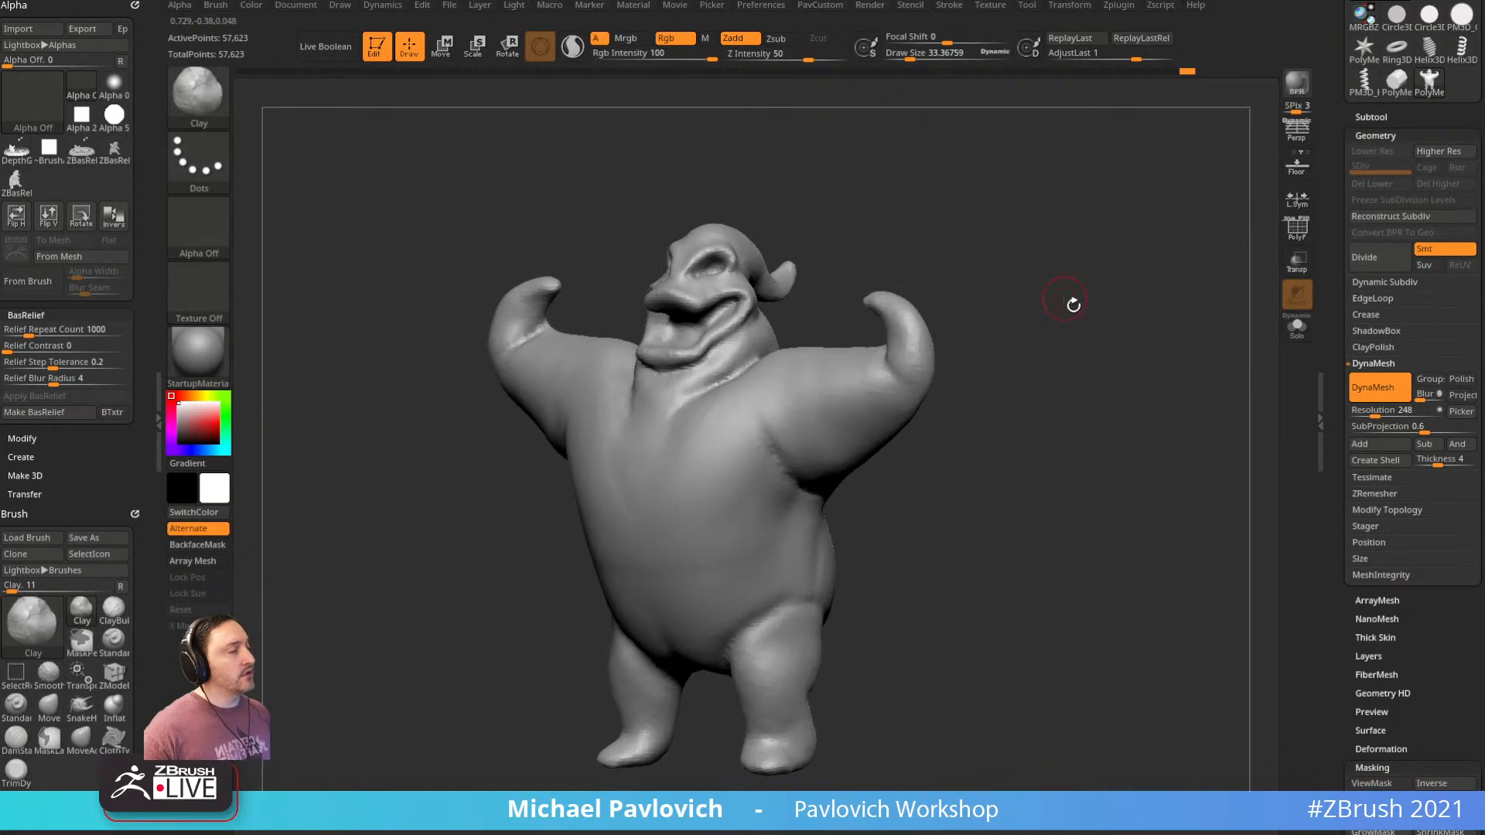
{"action": "left_click_drag", "start_coordinate": [1071, 305], "coordinate": [1083, 320]}
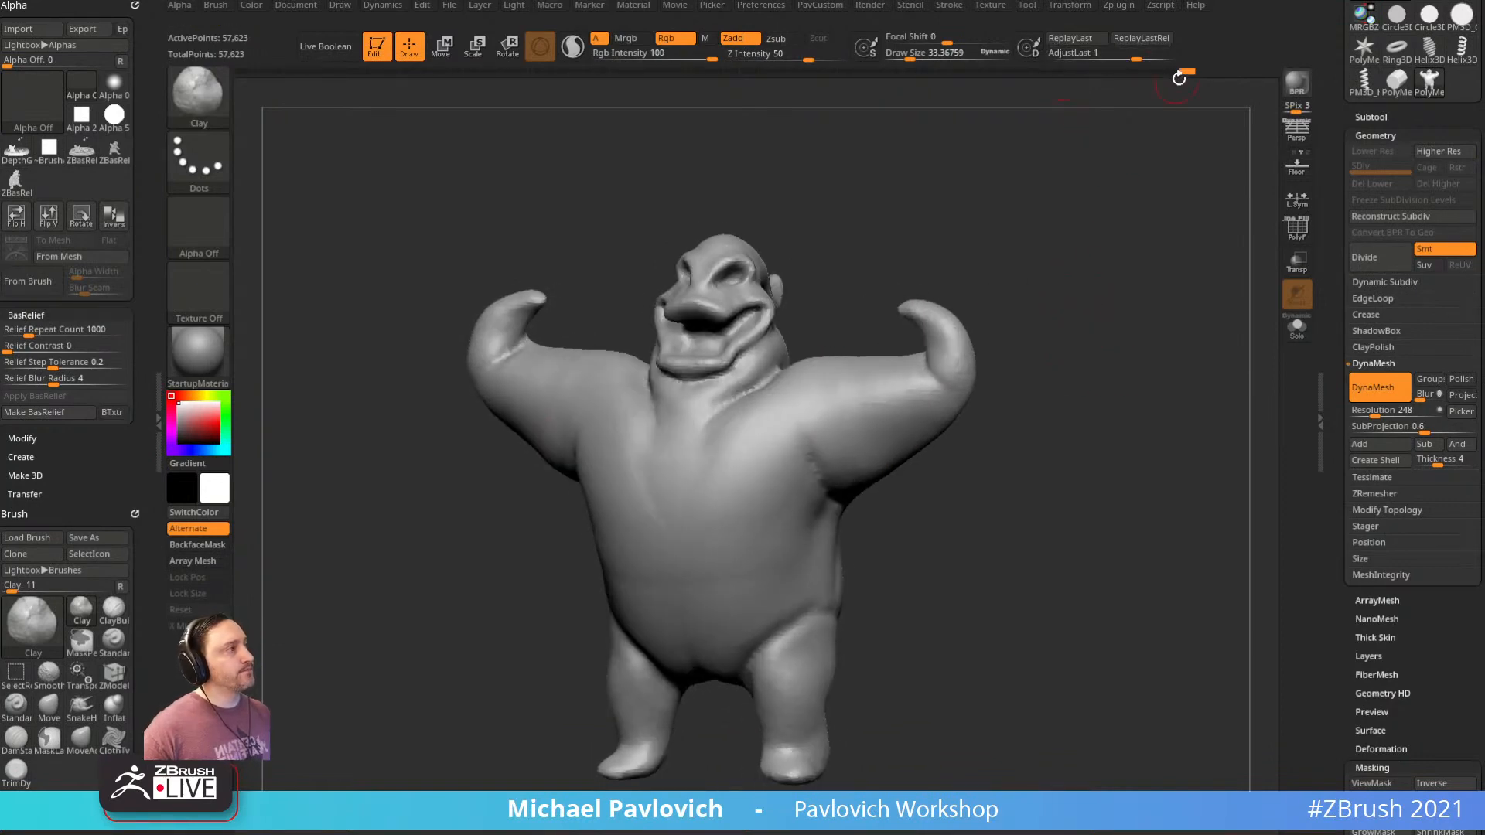
{"action": "key", "text": "ctrl"}
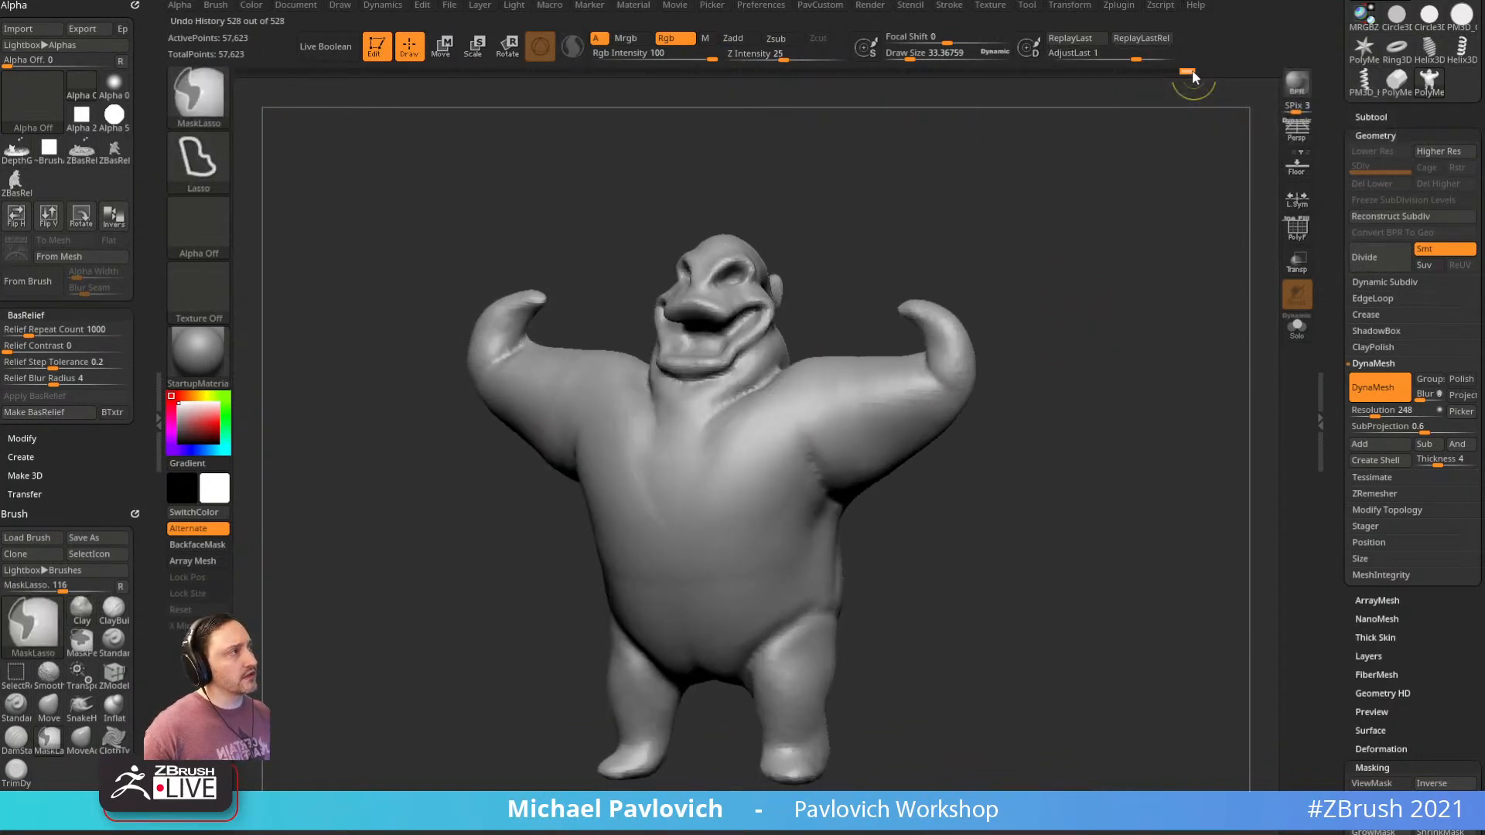
{"action": "left_click_drag", "start_coordinate": [938, 248], "coordinate": [1051, 179]}
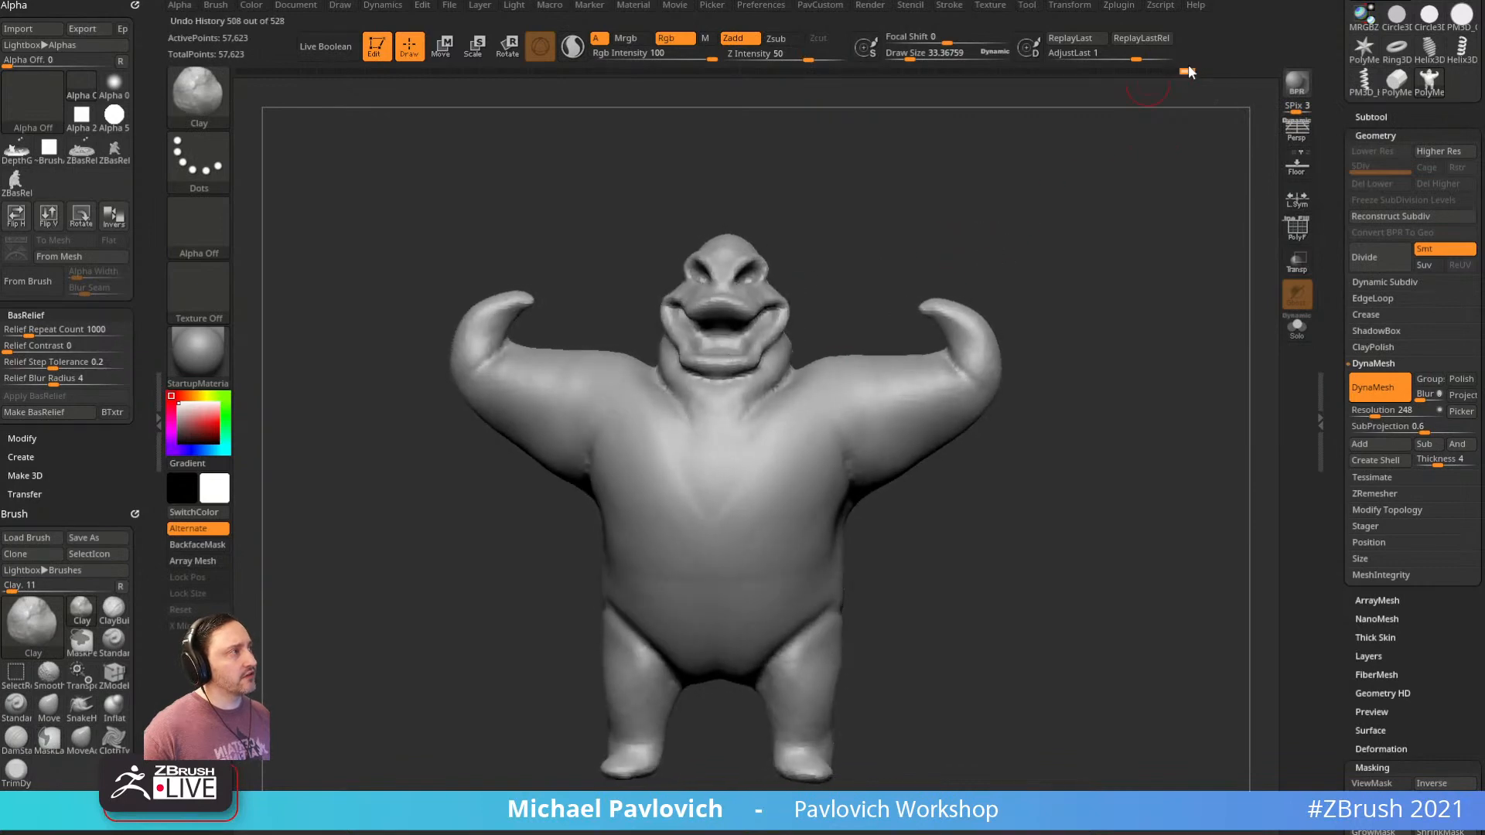
{"action": "mouse_move", "coordinate": [1189, 72]}
{"action": "left_mouse_down"}
{"action": "mouse_move", "coordinate": [554, 110]}
{"action": "mouse_move", "coordinate": [243, 90]}
{"action": "mouse_move", "coordinate": [1187, 85]}
{"action": "left_mouse_up"}
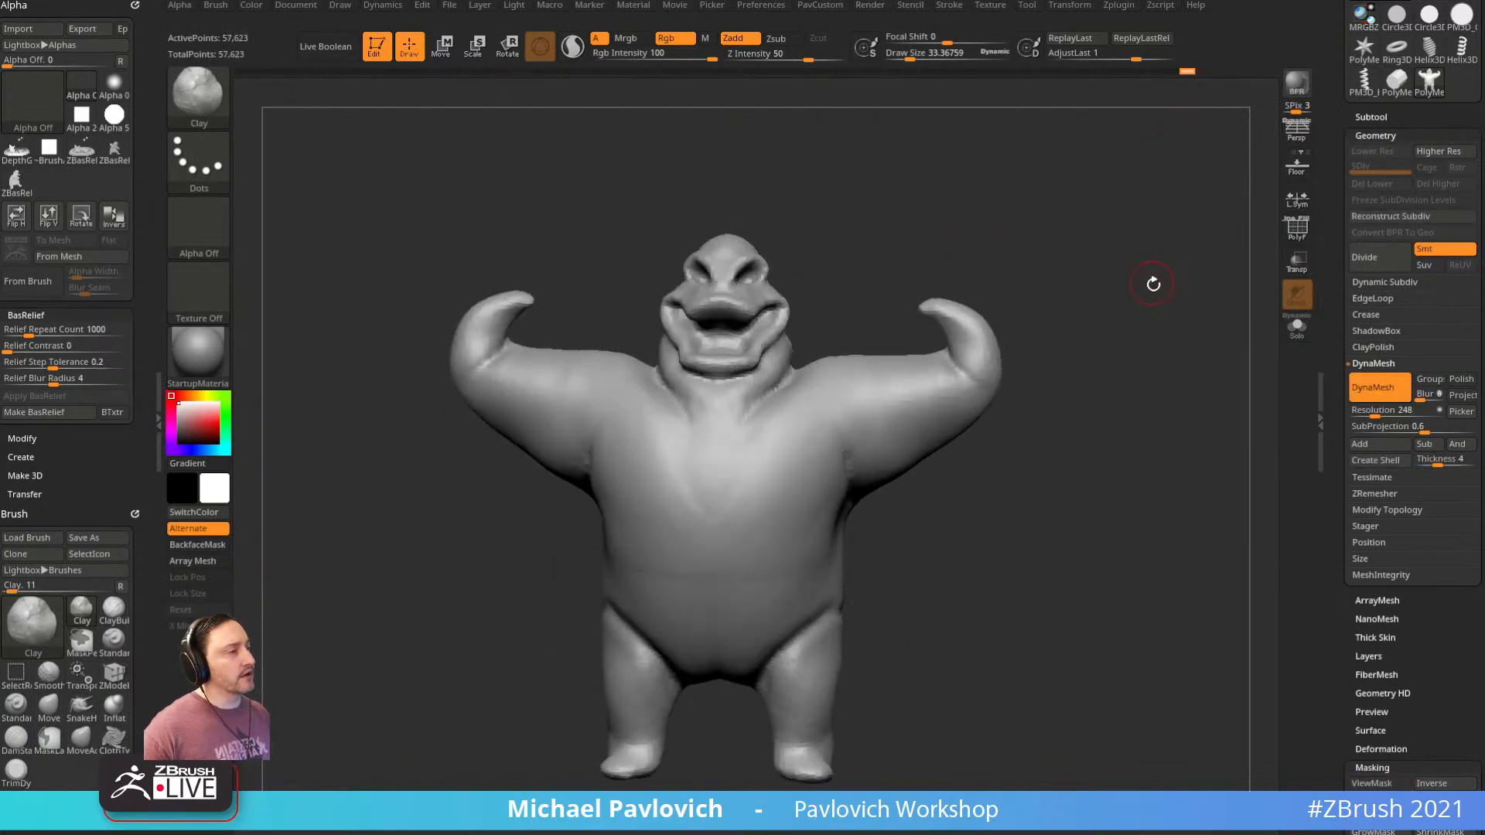
{"action": "left_click_drag", "start_coordinate": [1153, 284], "coordinate": [1034, 299]}
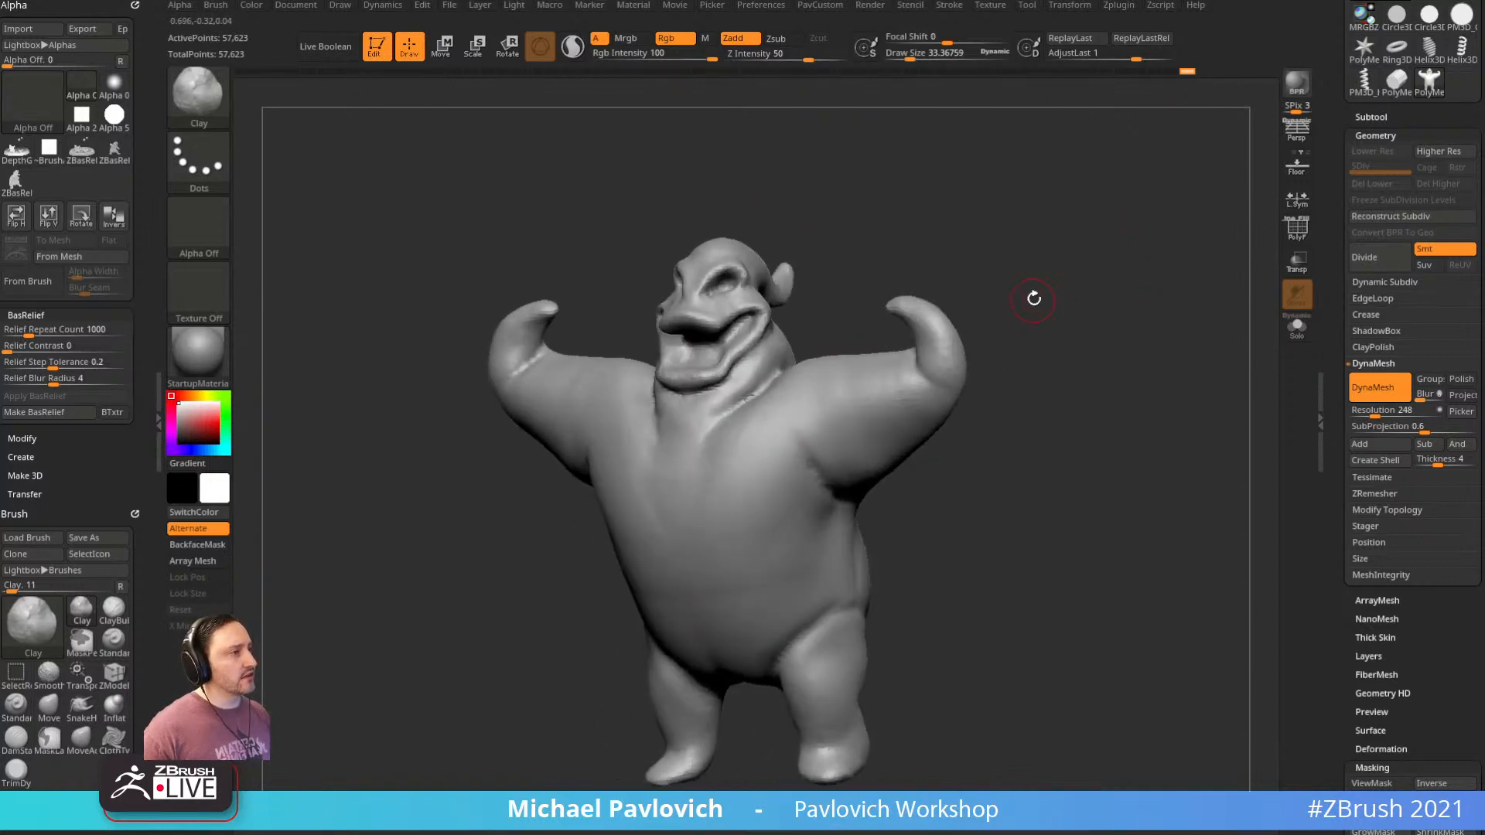
Apply the SketchShaded2 material to the sculpt and turn on its polyframe display
{"action": "left_click", "coordinate": [1375, 365]}
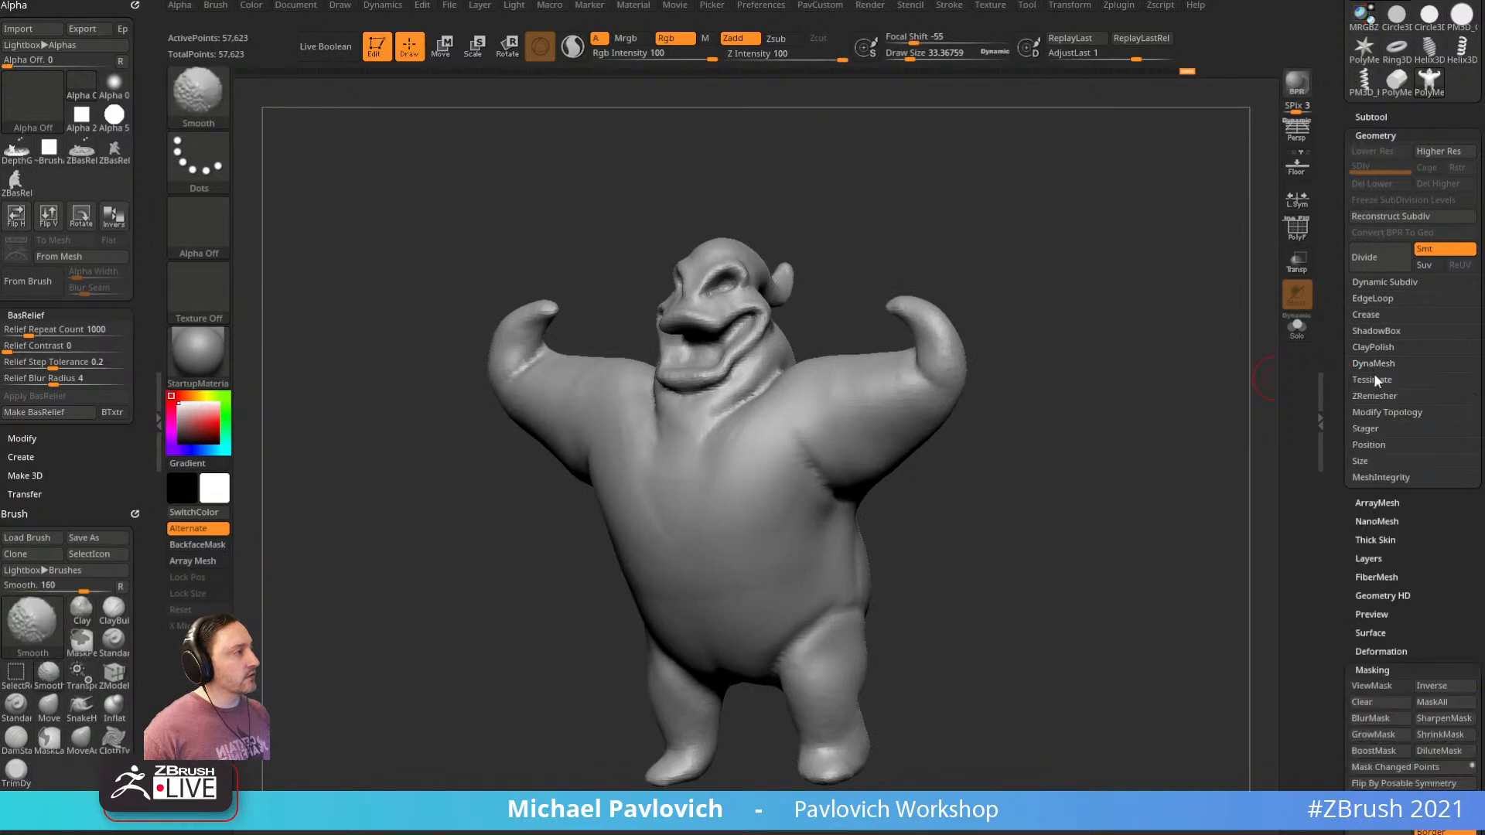
{"action": "left_click", "coordinate": [209, 360]}
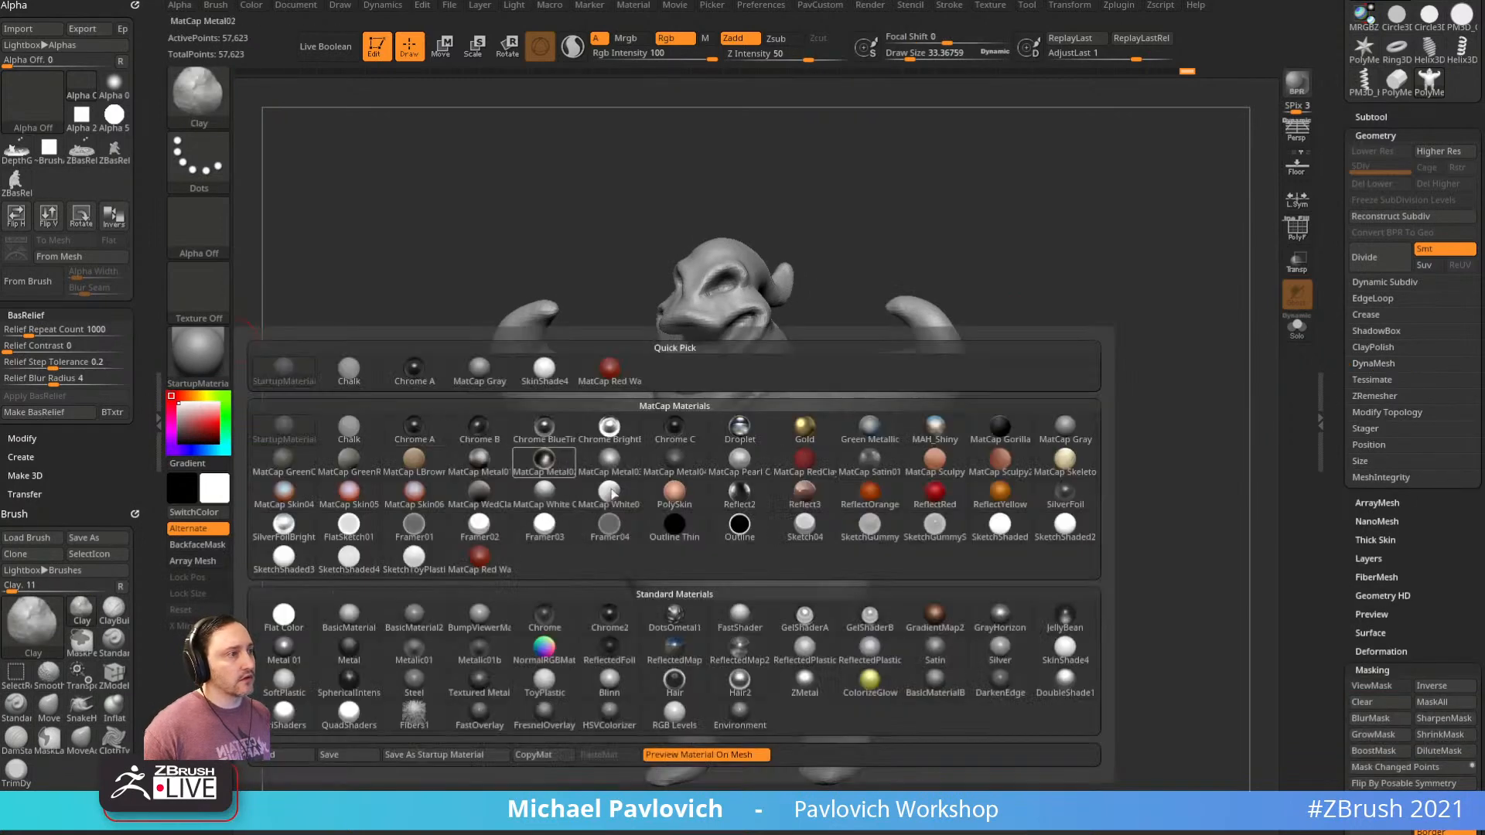
{"action": "left_click", "coordinate": [1065, 526]}
{"action": "left_click", "coordinate": [1297, 231]}
{"action": "left_click_drag", "start_coordinate": [1163, 341], "coordinate": [1270, 349]}
Open the ZRemesher settings for the character mesh
{"action": "left_click", "coordinate": [1375, 396]}
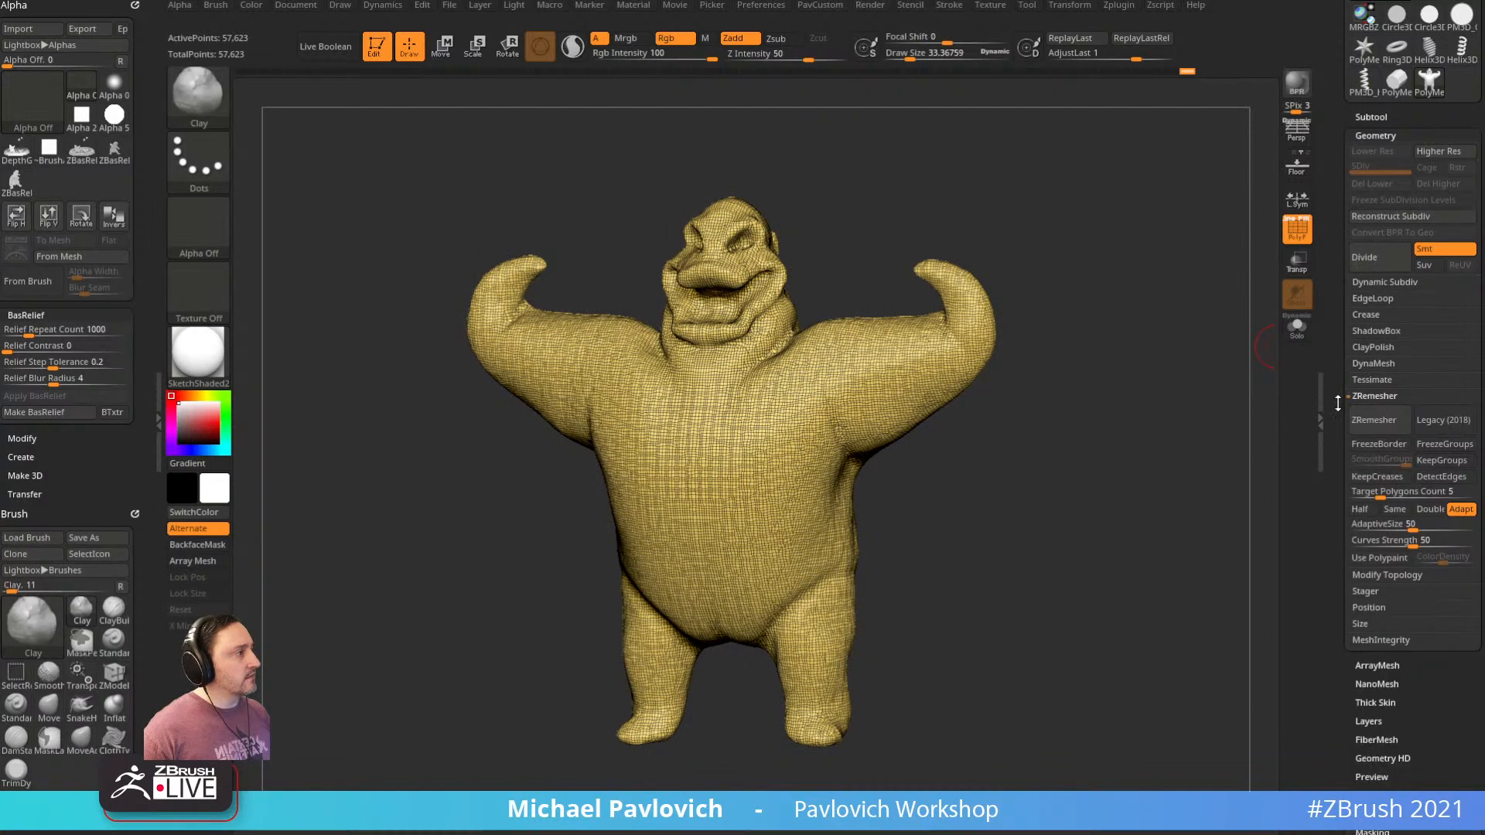
{"action": "scroll", "coordinate": [1362, 418], "scroll_direction": "down", "scroll_amount": 1}
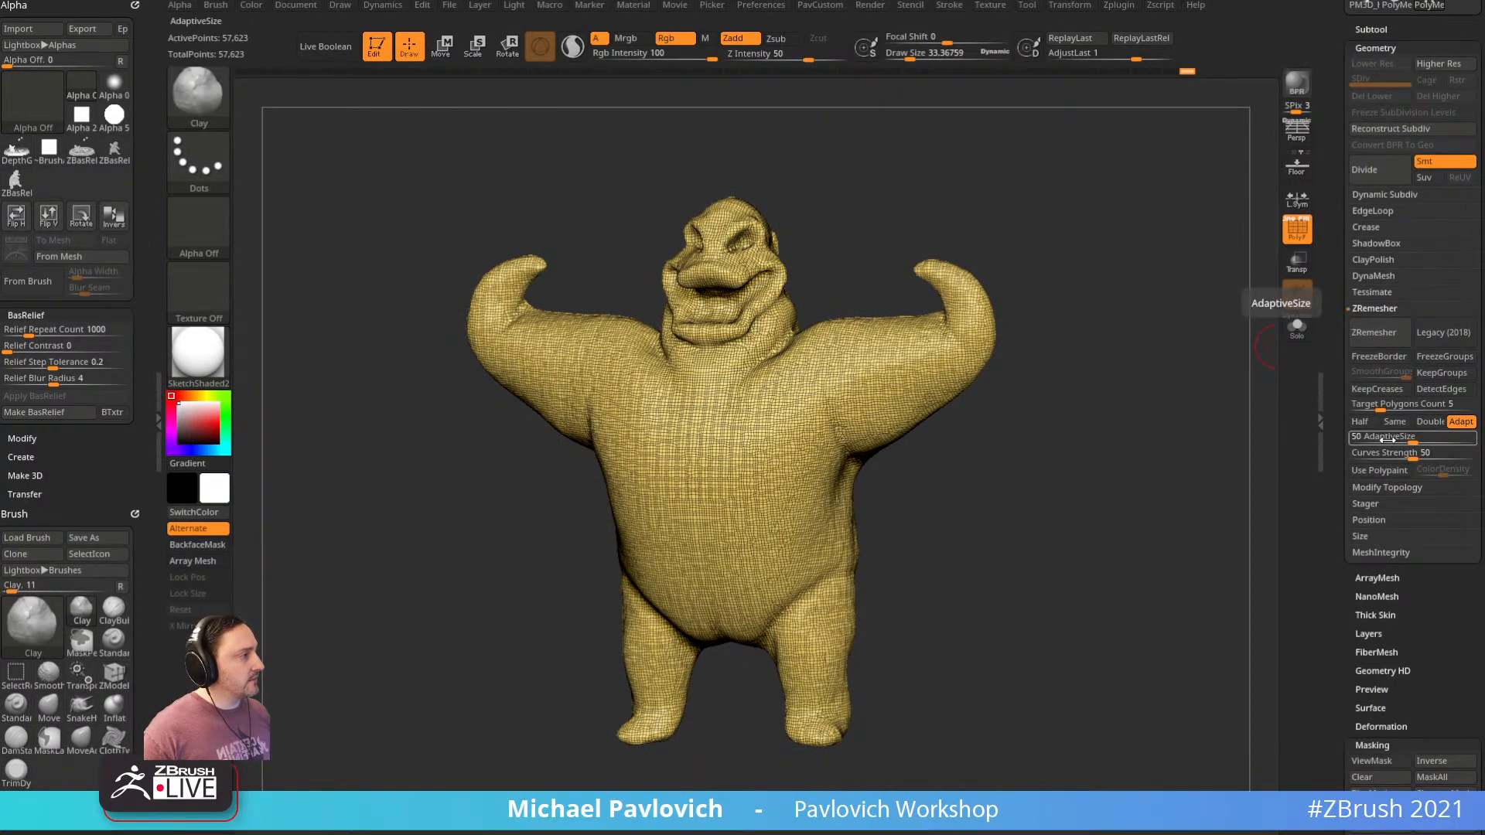
Set the ZRemesher AdaptiveSize to 11
{"action": "left_click_drag", "start_coordinate": [1385, 438], "coordinate": [1368, 441]}
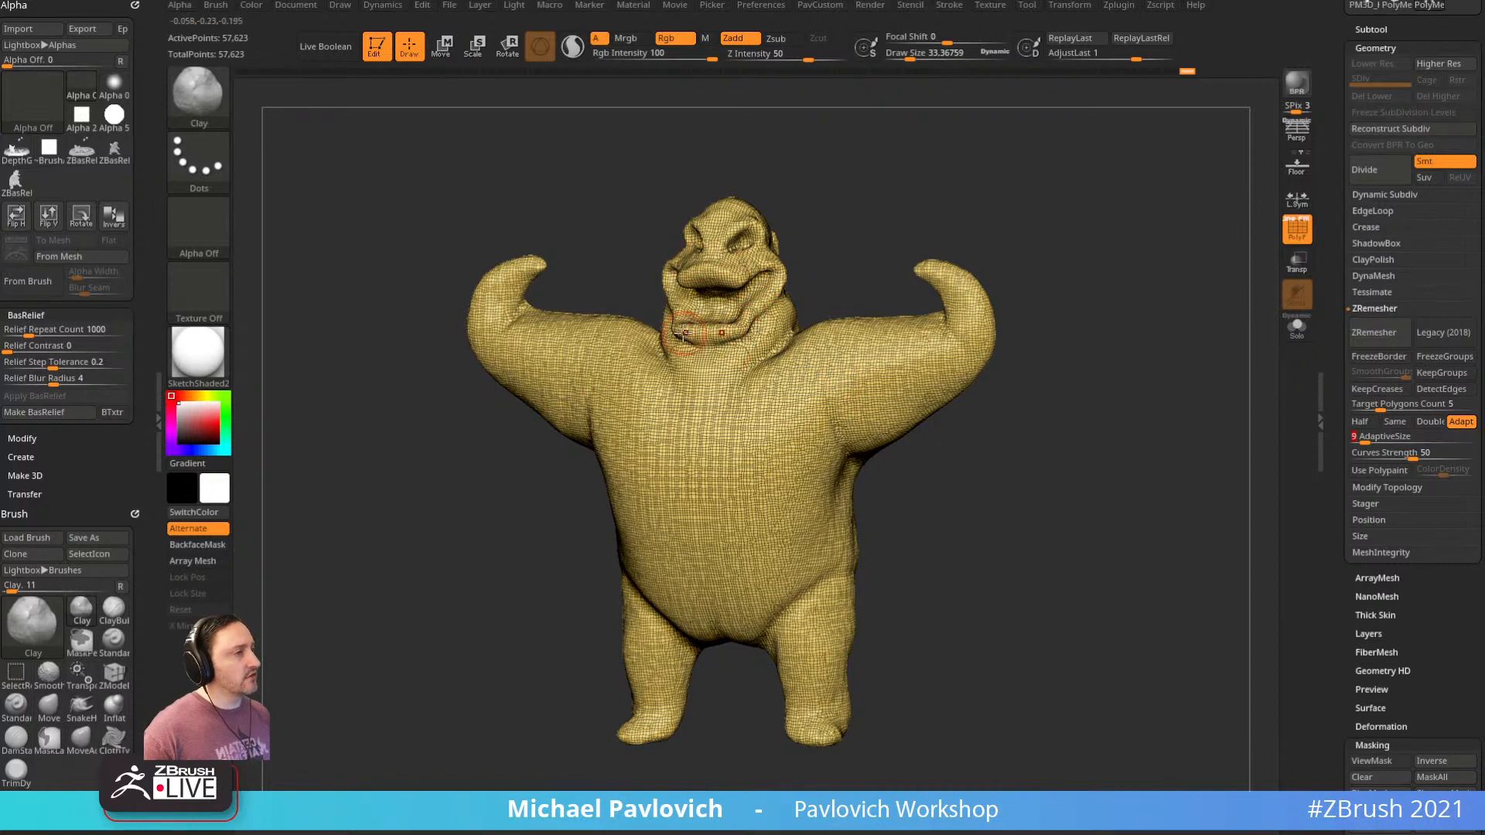
{"action": "right_click_drag", "start_coordinate": [785, 271], "coordinate": [747, 267]}
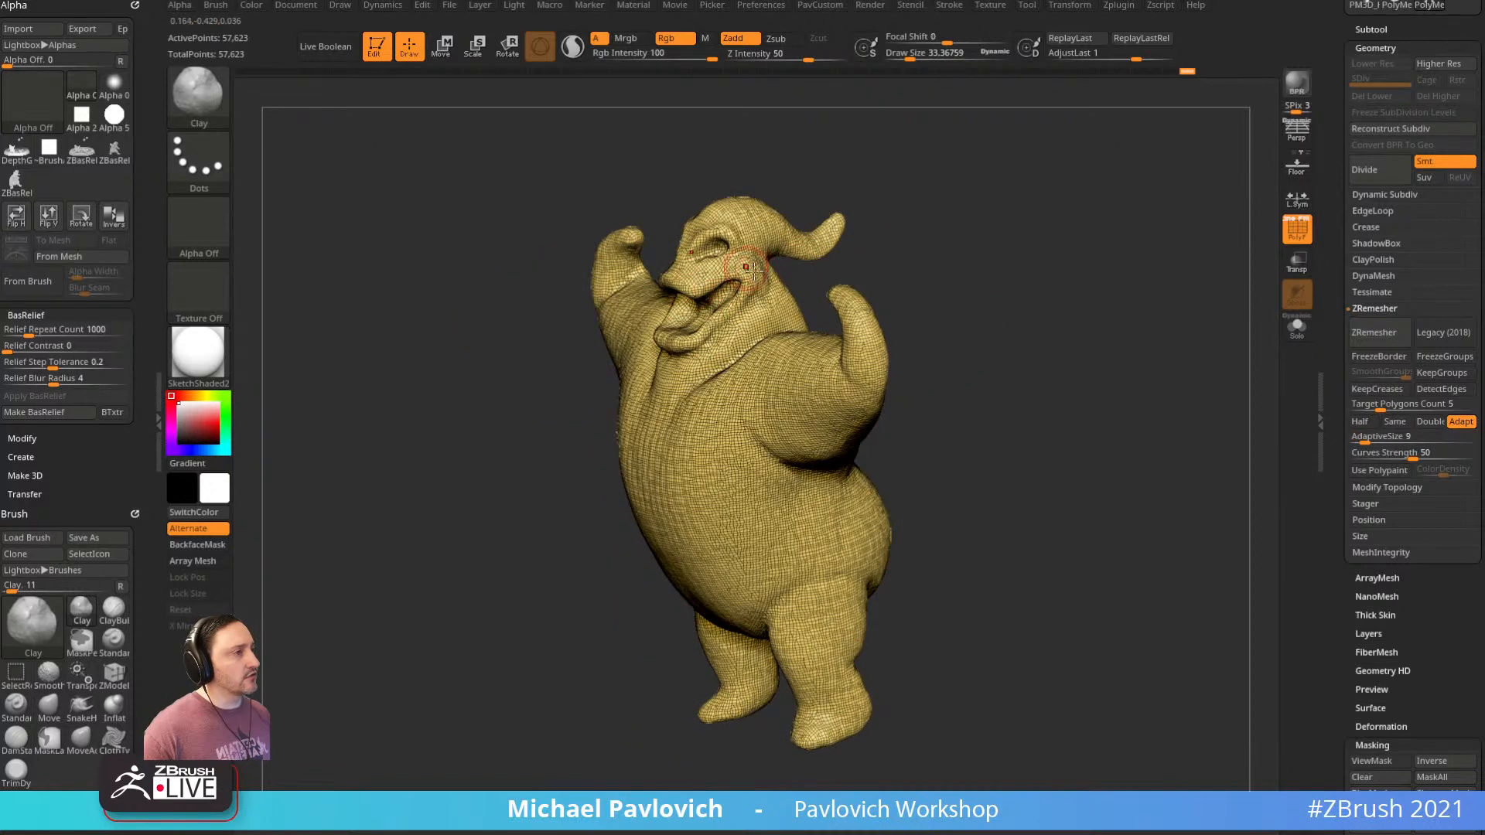
{"action": "right_click_drag", "start_coordinate": [909, 223], "coordinate": [937, 213]}
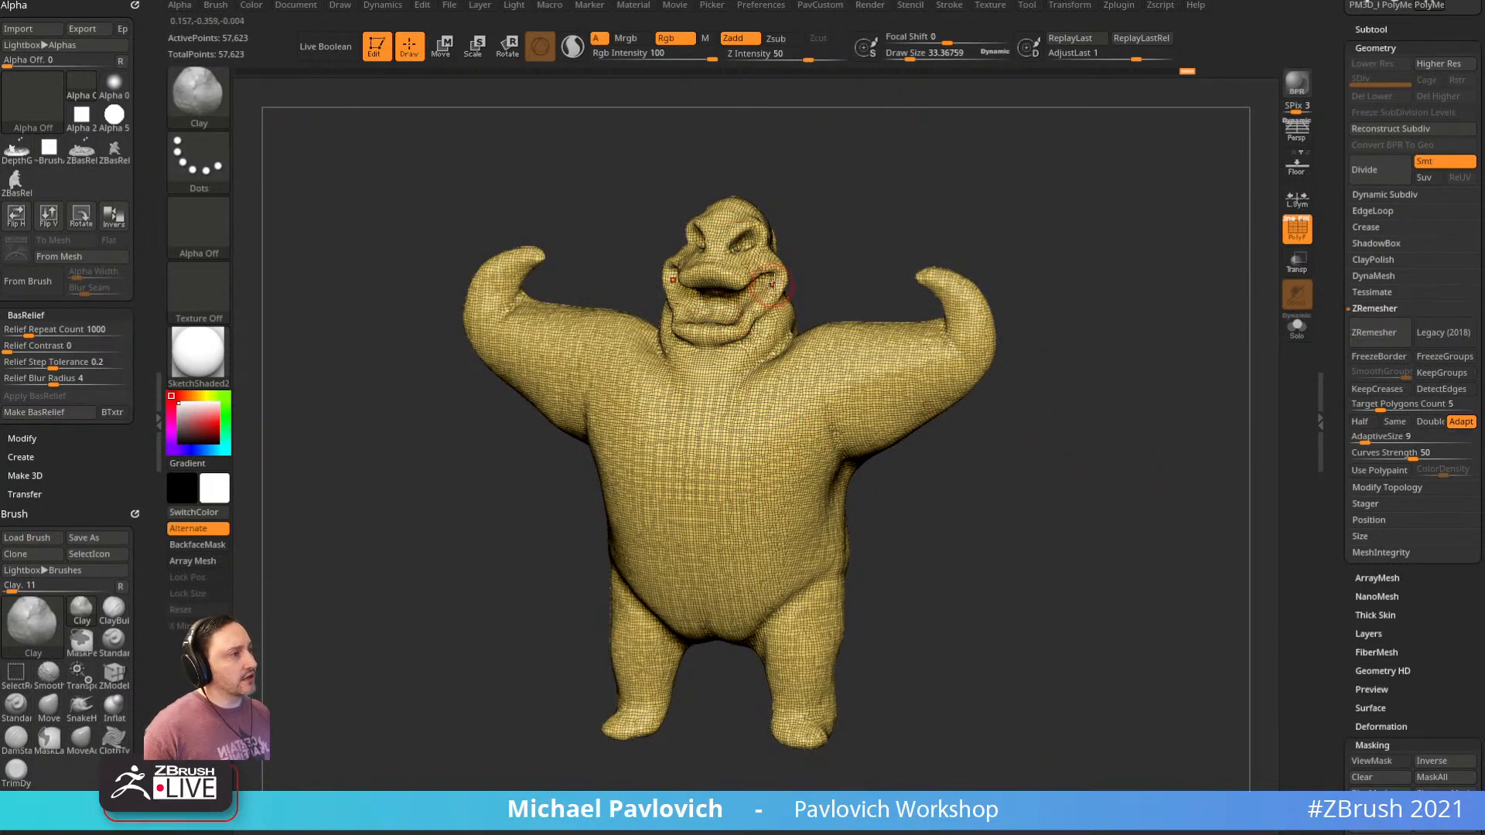
{"action": "right_click_drag", "start_coordinate": [1099, 418], "coordinate": [1084, 439]}
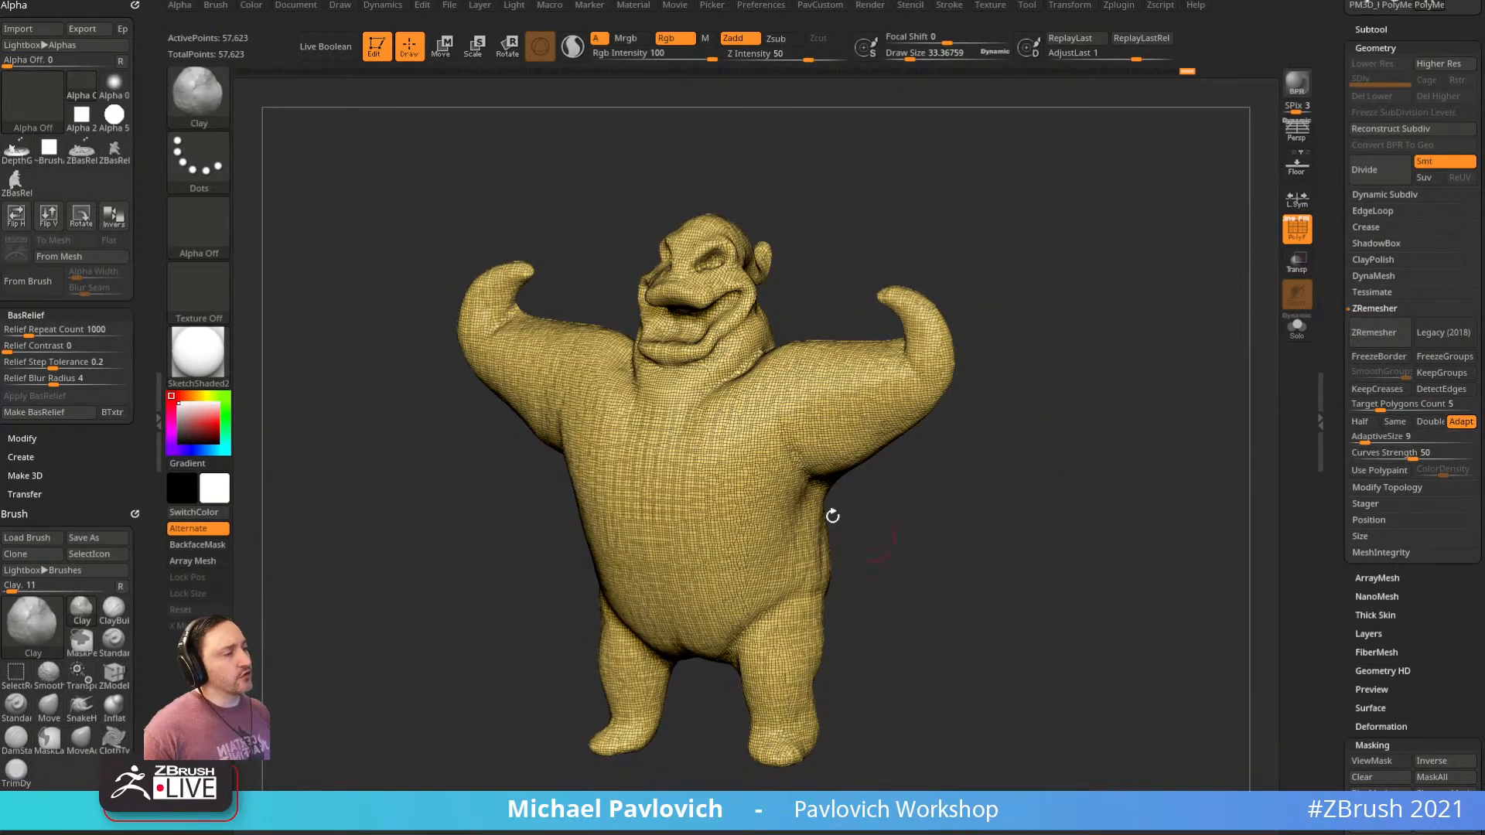
{"action": "left_click_drag", "start_coordinate": [1369, 441], "coordinate": [1406, 438]}
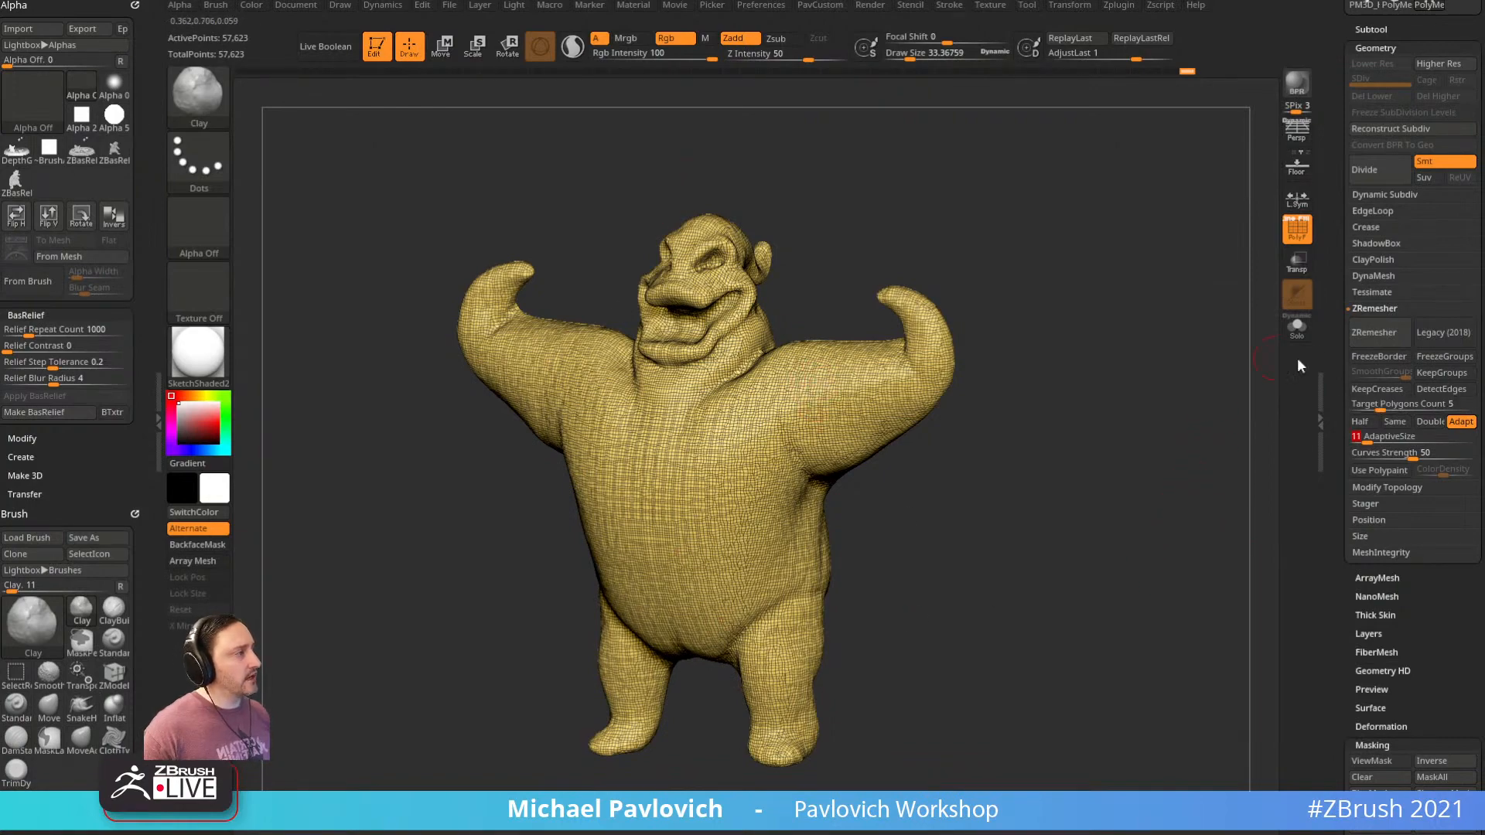
Mask the front half of the whole figure from the side view with the MaskLasso brush
{"action": "mouse_move", "coordinate": [1160, 450]}
{"action": "left_mouse_down"}
{"action": "mouse_move", "coordinate": [1022, 455]}
{"action": "mouse_move", "coordinate": [986, 435]}
{"action": "mouse_move", "coordinate": [1180, 418]}
{"action": "mouse_move", "coordinate": [1121, 401]}
{"action": "left_mouse_up"}
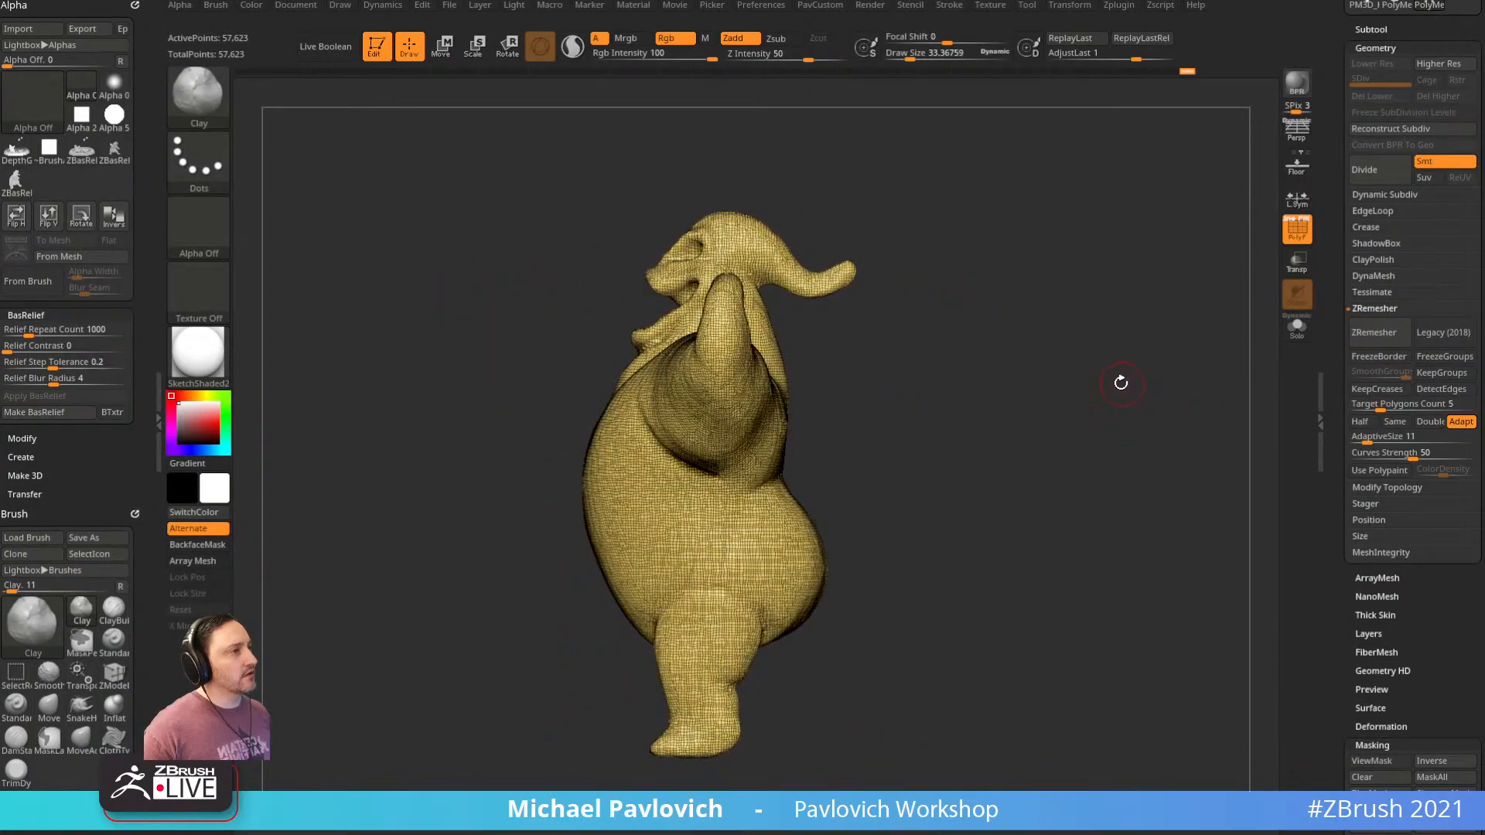
{"action": "left_click_drag", "start_coordinate": [906, 179], "coordinate": [1001, 230]}
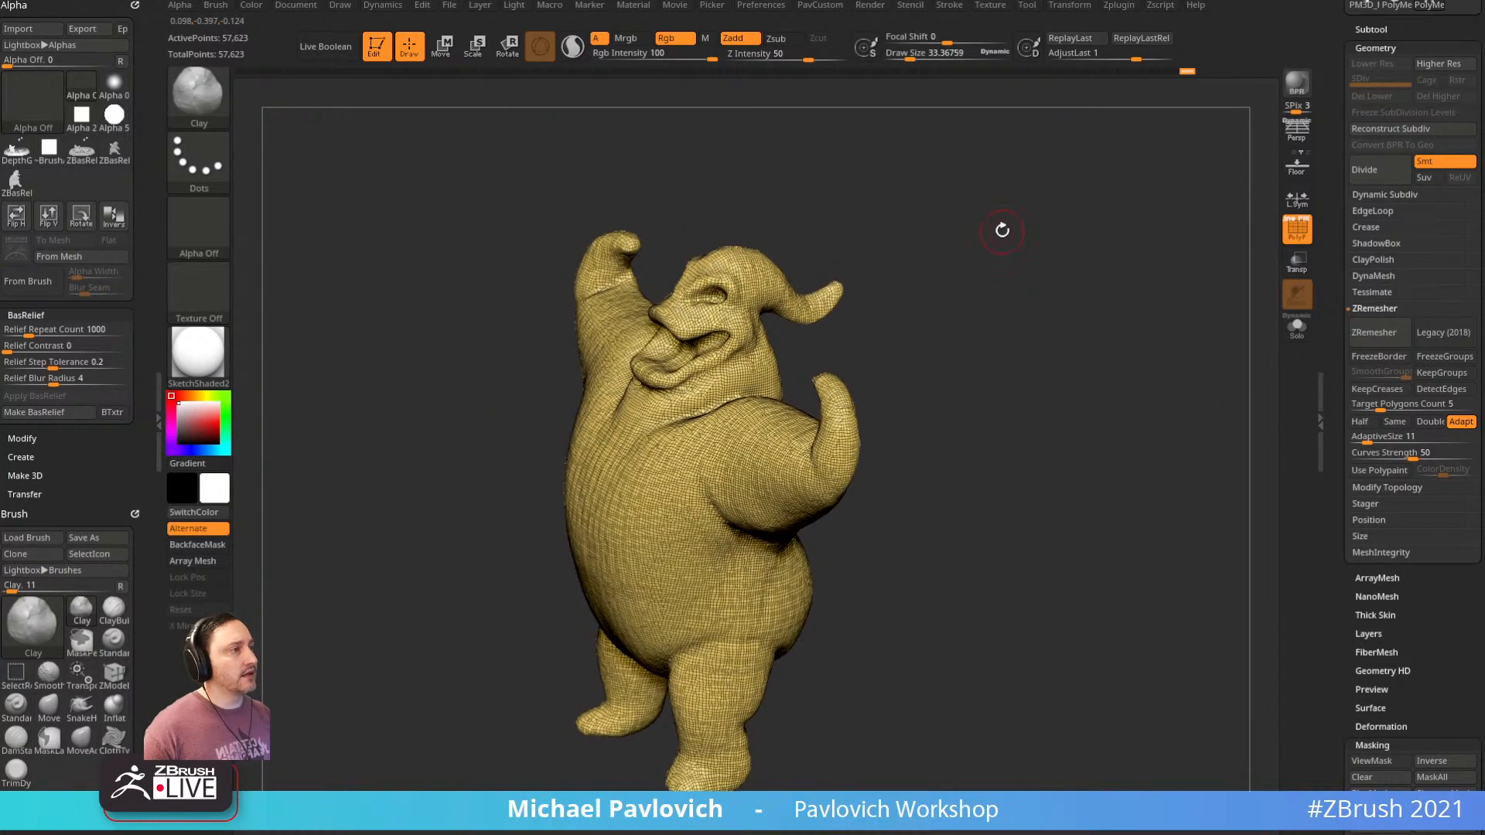
{"action": "mouse_move", "coordinate": [1032, 552]}
{"action": "left_mouse_down"}
{"action": "mouse_move", "coordinate": [1028, 434]}
{"action": "mouse_move", "coordinate": [1054, 399]}
{"action": "mouse_move", "coordinate": [1031, 401]}
{"action": "left_mouse_up"}
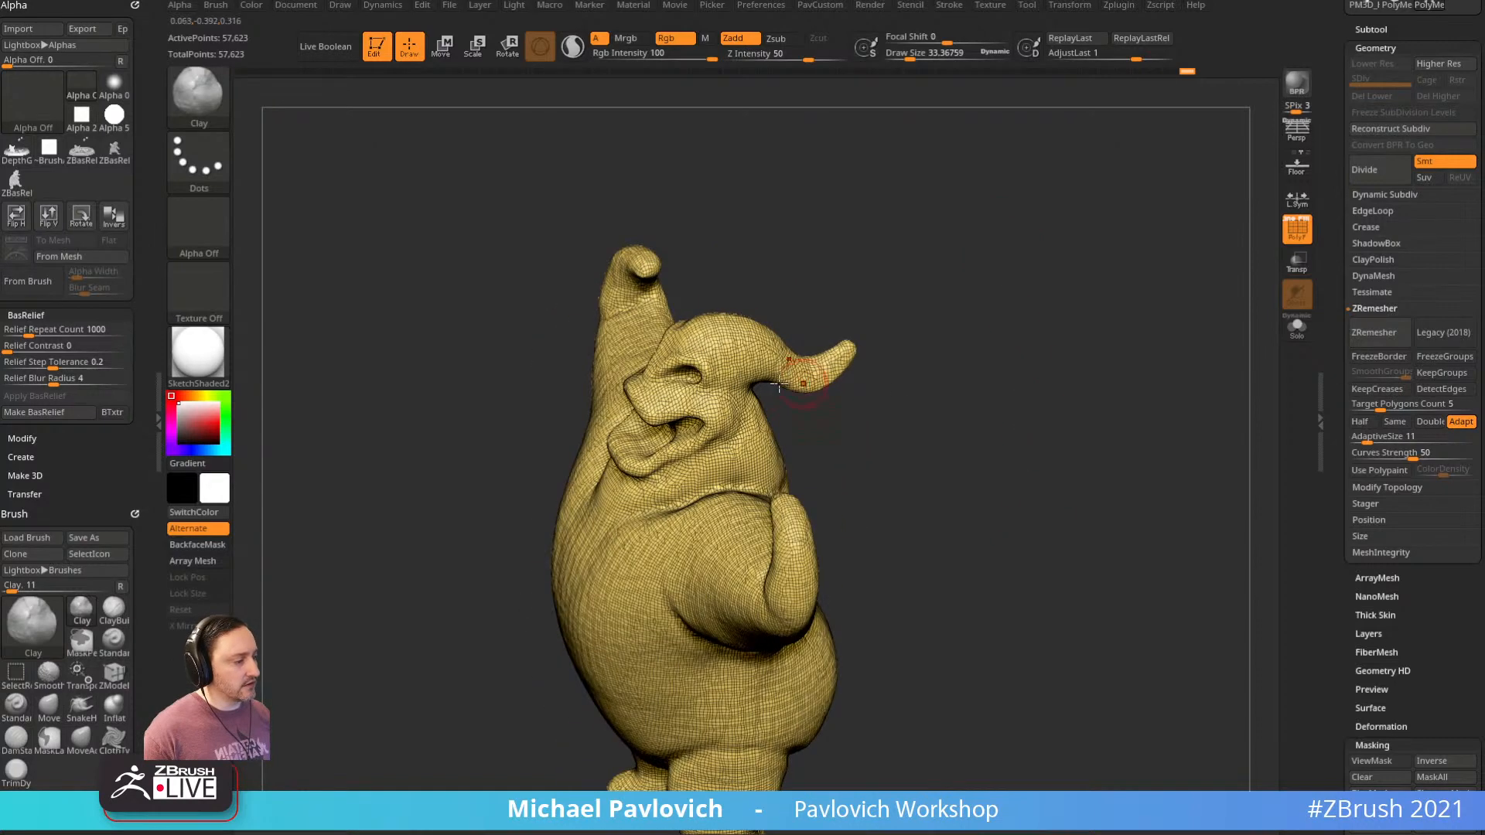
{"action": "key", "text": "shift"}
{"action": "key", "text": "ctrl"}
{"action": "key", "text": "shift"}
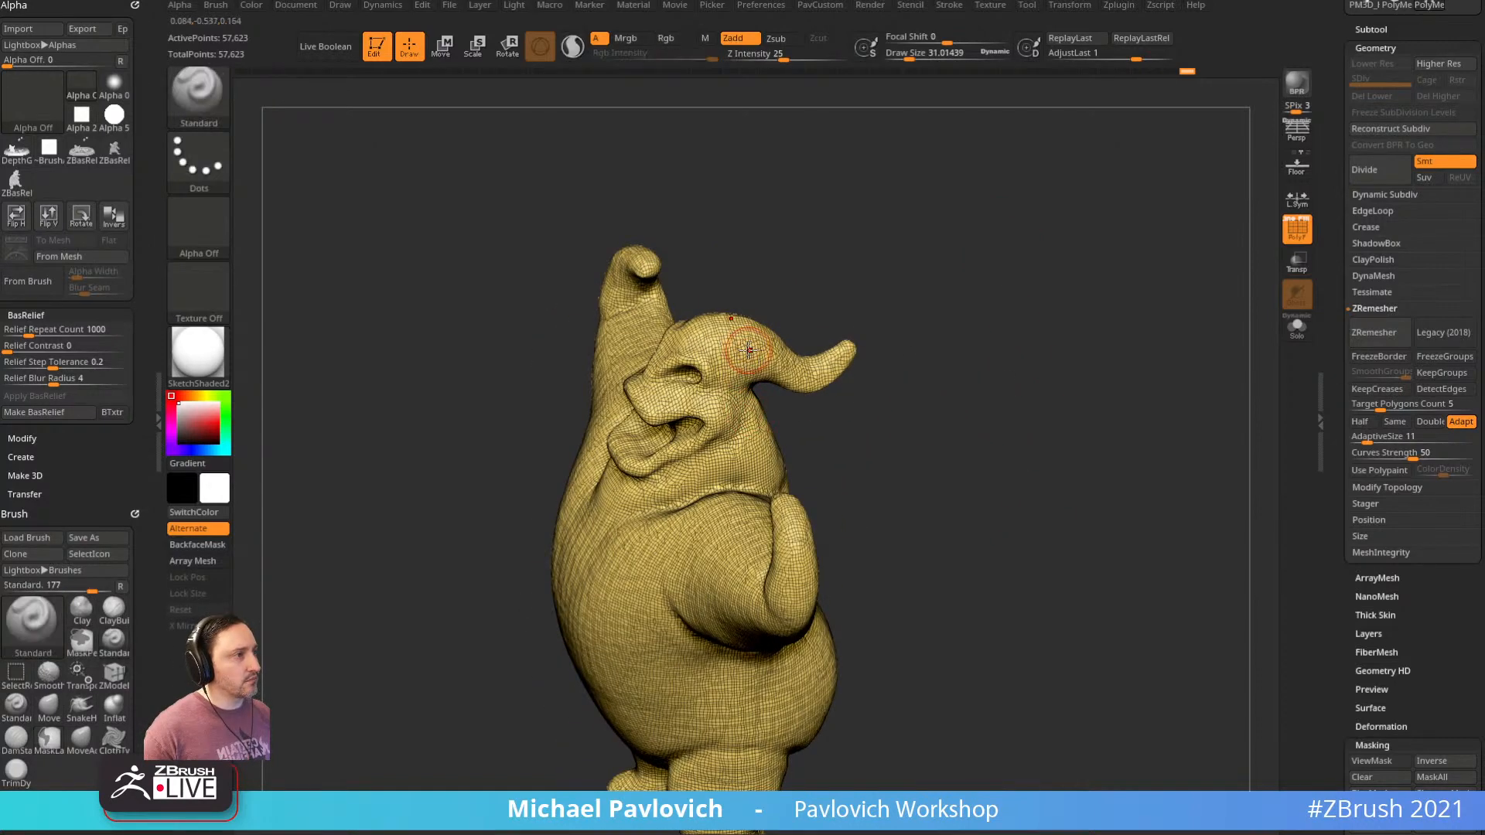
{"action": "key", "text": "ctrl"}
{"action": "mouse_move", "coordinate": [872, 322]}
{"action": "left_mouse_down"}
{"action": "mouse_move", "coordinate": [906, 338]}
{"action": "mouse_move", "coordinate": [862, 261]}
{"action": "mouse_move", "coordinate": [866, 290]}
{"action": "mouse_move", "coordinate": [766, 269]}
{"action": "mouse_move", "coordinate": [730, 321]}
{"action": "mouse_move", "coordinate": [711, 680]}
{"action": "mouse_move", "coordinate": [431, 689]}
{"action": "mouse_move", "coordinate": [464, 657]}
{"action": "left_mouse_up"}
{"action": "left_click", "coordinate": [901, 238], "text": "ctrl"}
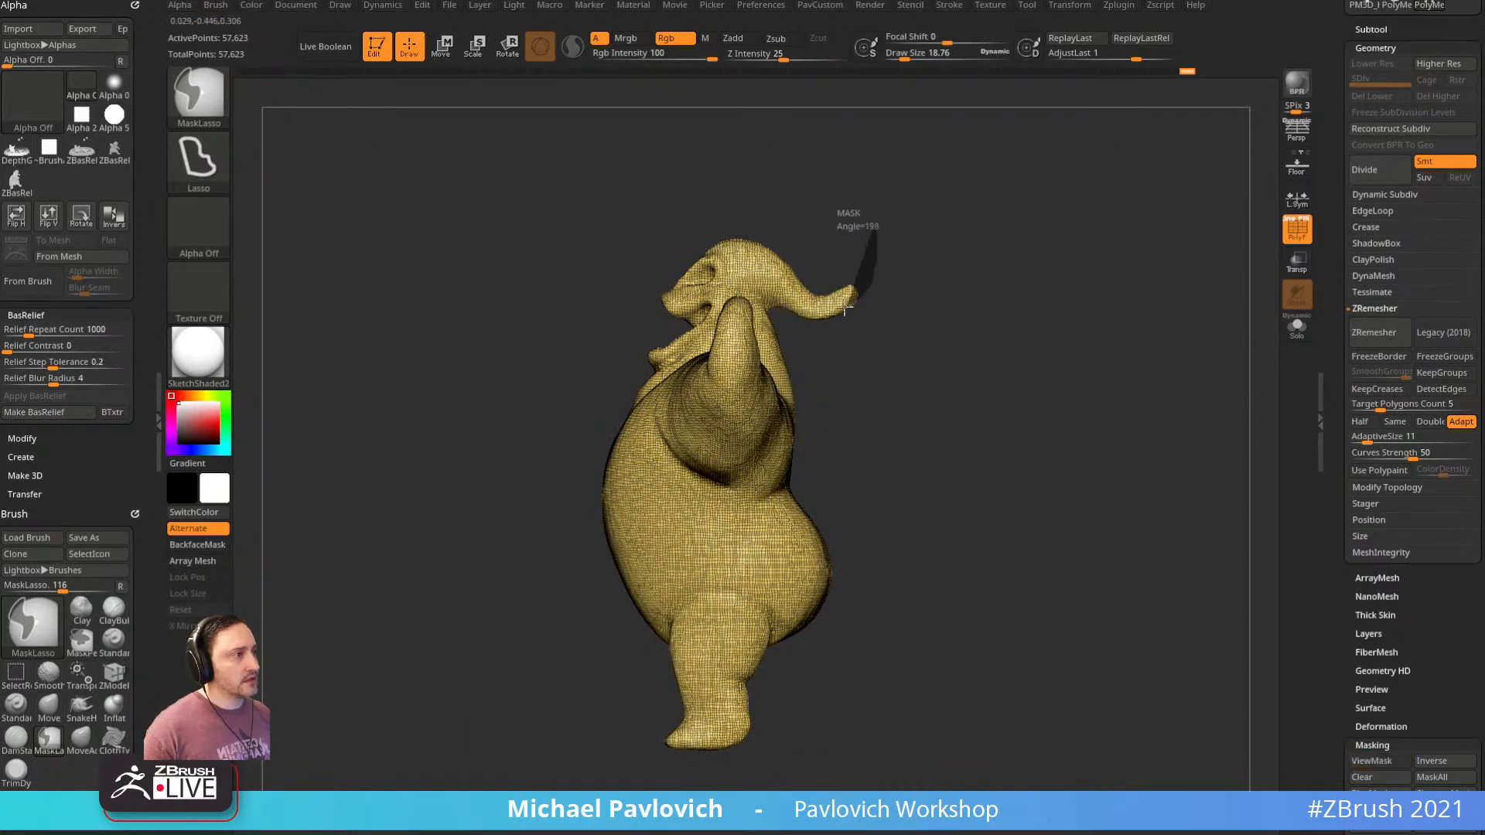
{"action": "left_click_drag", "start_coordinate": [864, 273], "coordinate": [846, 300], "text": "ctrl"}
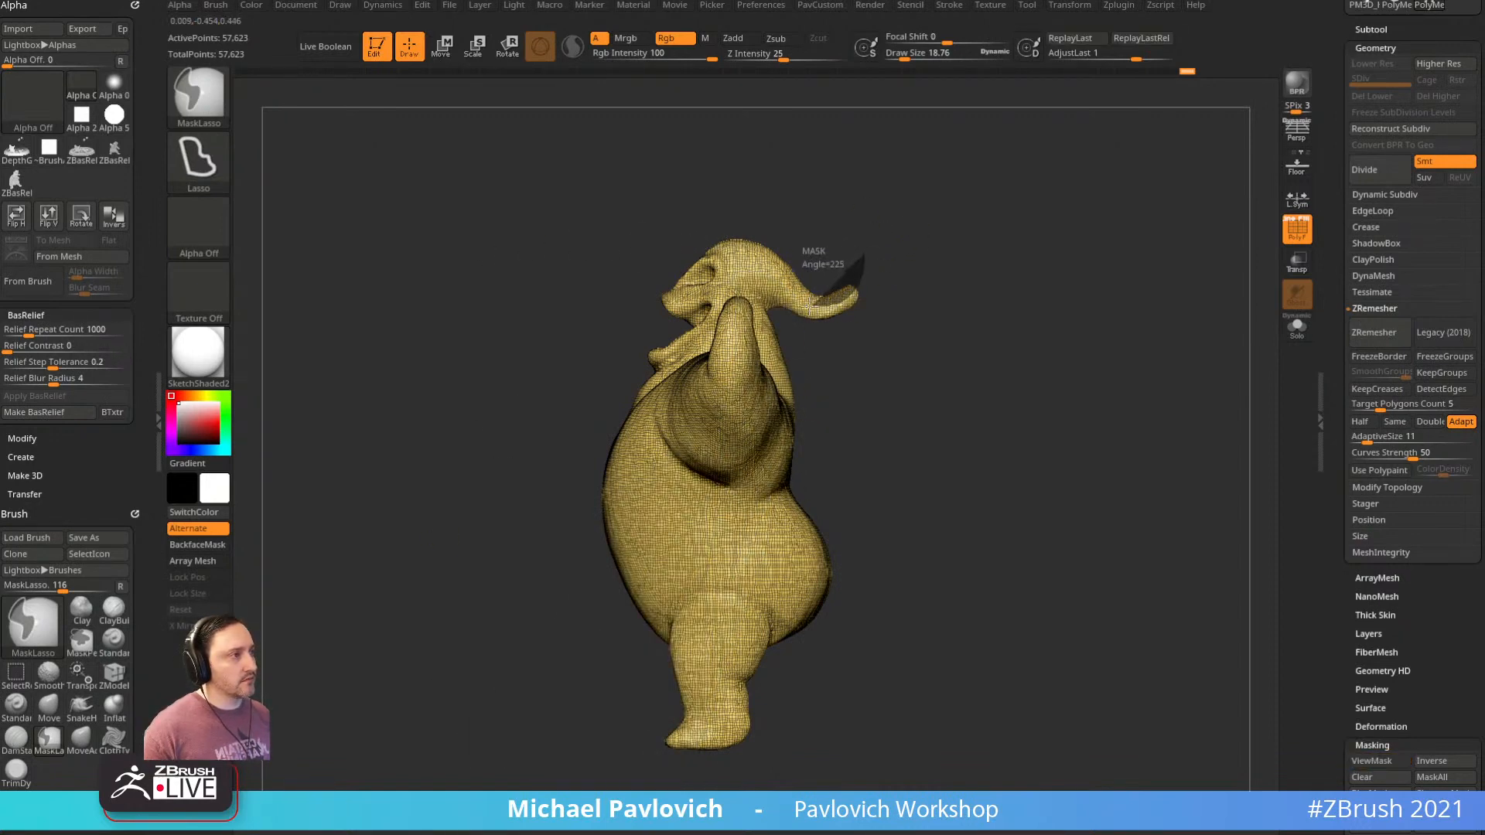
{"action": "mouse_move", "coordinate": [741, 266]}
{"action": "left_mouse_down", "text": "ctrl"}
{"action": "mouse_move", "coordinate": [700, 708]}
{"action": "mouse_move", "coordinate": [474, 630]}
{"action": "mouse_move", "coordinate": [591, 189]}
{"action": "mouse_move", "coordinate": [847, 151]}
{"action": "left_mouse_up", "text": "ctrl"}
{"action": "mouse_move", "coordinate": [1055, 271]}
{"action": "left_mouse_down"}
{"action": "mouse_move", "coordinate": [1111, 315]}
{"action": "mouse_move", "coordinate": [1121, 391]}
{"action": "mouse_move", "coordinate": [1038, 375]}
{"action": "mouse_move", "coordinate": [1056, 348]}
{"action": "mouse_move", "coordinate": [1044, 328]}
{"action": "mouse_move", "coordinate": [995, 391]}
{"action": "mouse_move", "coordinate": [974, 370]}
{"action": "mouse_move", "coordinate": [1047, 322]}
{"action": "left_mouse_up"}
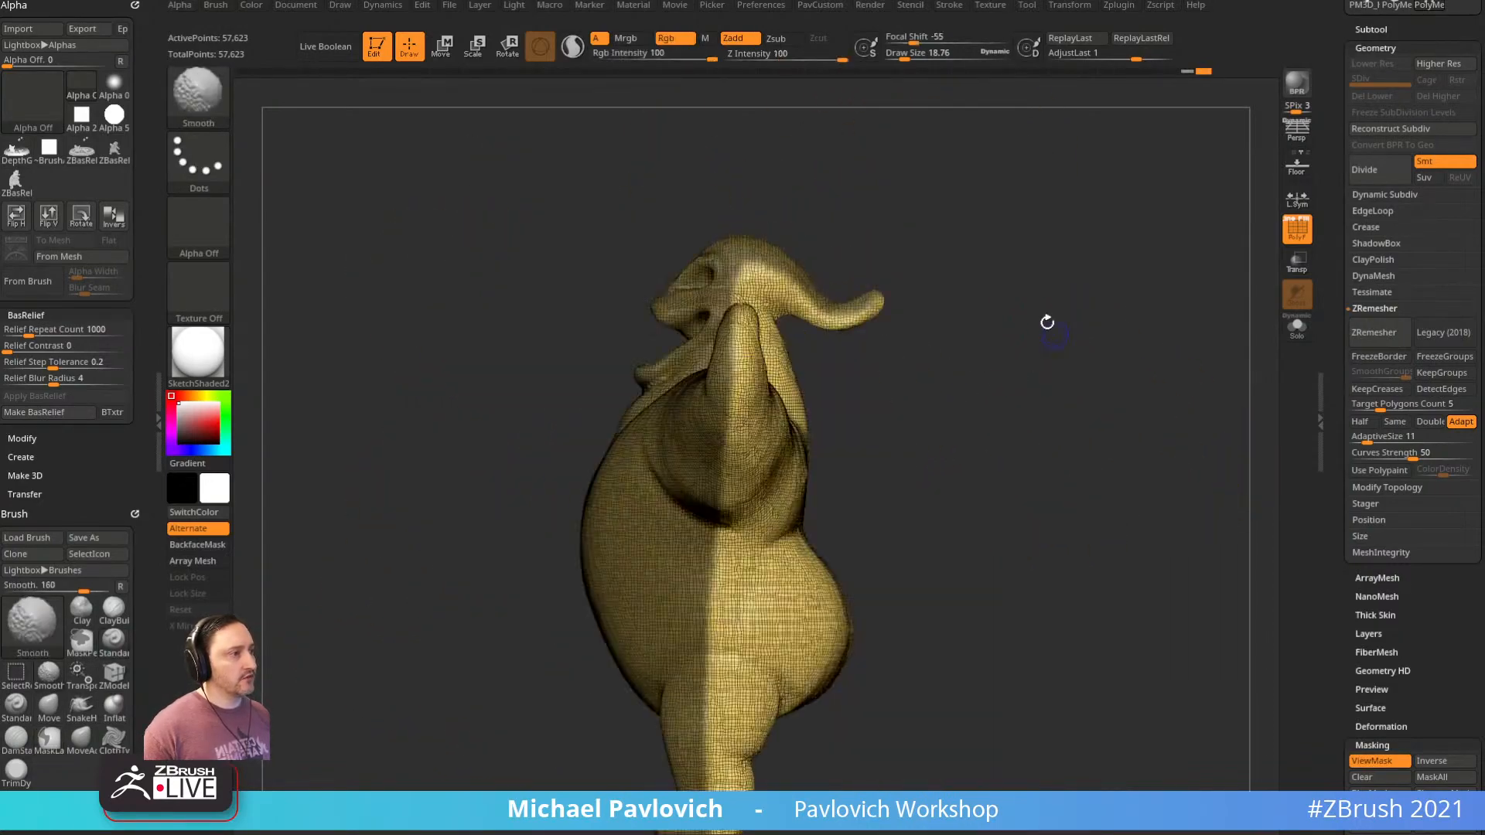
Switch the masking brush to MaskPen and paint the mask over the head at a draw size of about 27
{"action": "left_click", "coordinate": [202, 101], "text": "ctrl"}
{"action": "left_click", "coordinate": [543, 177], "text": "ctrl"}
{"action": "left_click_drag", "start_coordinate": [629, 308], "coordinate": [838, 369]}
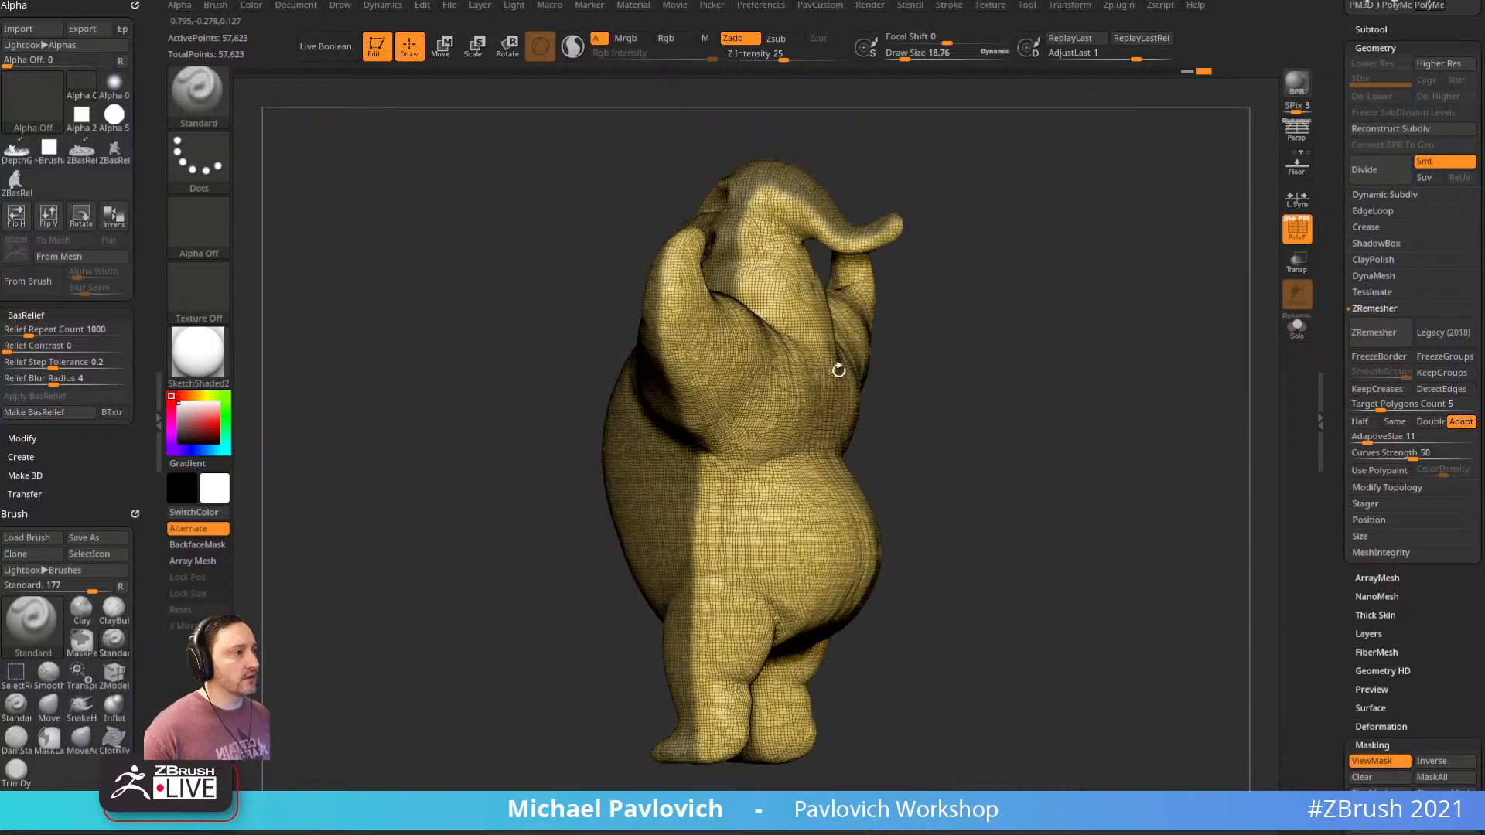
{"action": "right_click_drag", "start_coordinate": [729, 466], "coordinate": [702, 473]}
{"action": "key", "text": "s"}
{"action": "left_click_drag", "start_coordinate": [740, 414], "coordinate": [738, 673], "text": "ctrl"}
{"action": "mouse_move", "coordinate": [961, 318]}
{"action": "left_mouse_down"}
{"action": "mouse_move", "coordinate": [1011, 387]}
{"action": "mouse_move", "coordinate": [1105, 319]}
{"action": "mouse_move", "coordinate": [1173, 338]}
{"action": "left_mouse_up"}
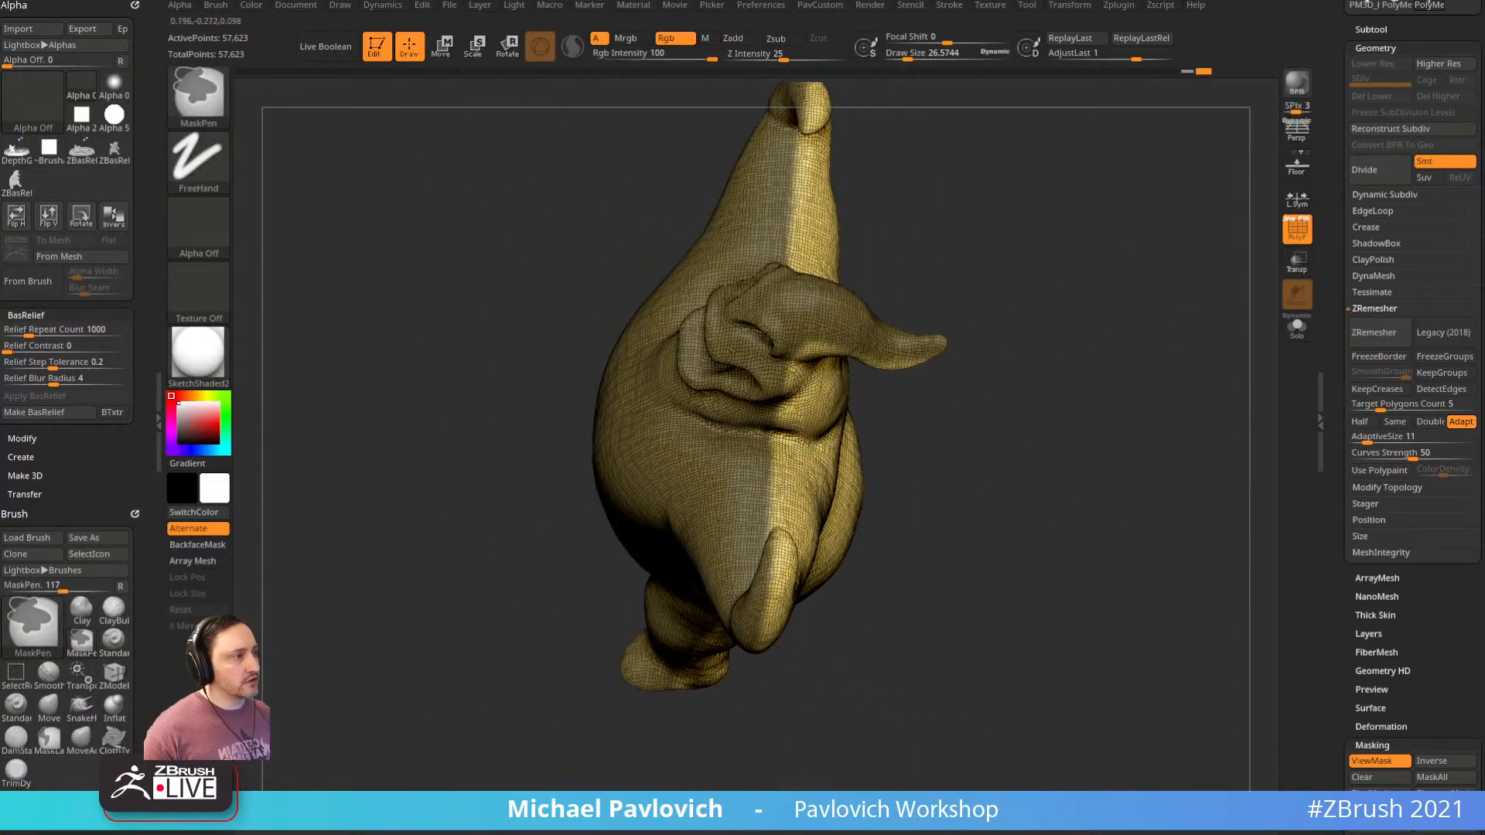
{"action": "right_click_drag", "start_coordinate": [777, 509], "coordinate": [835, 491]}
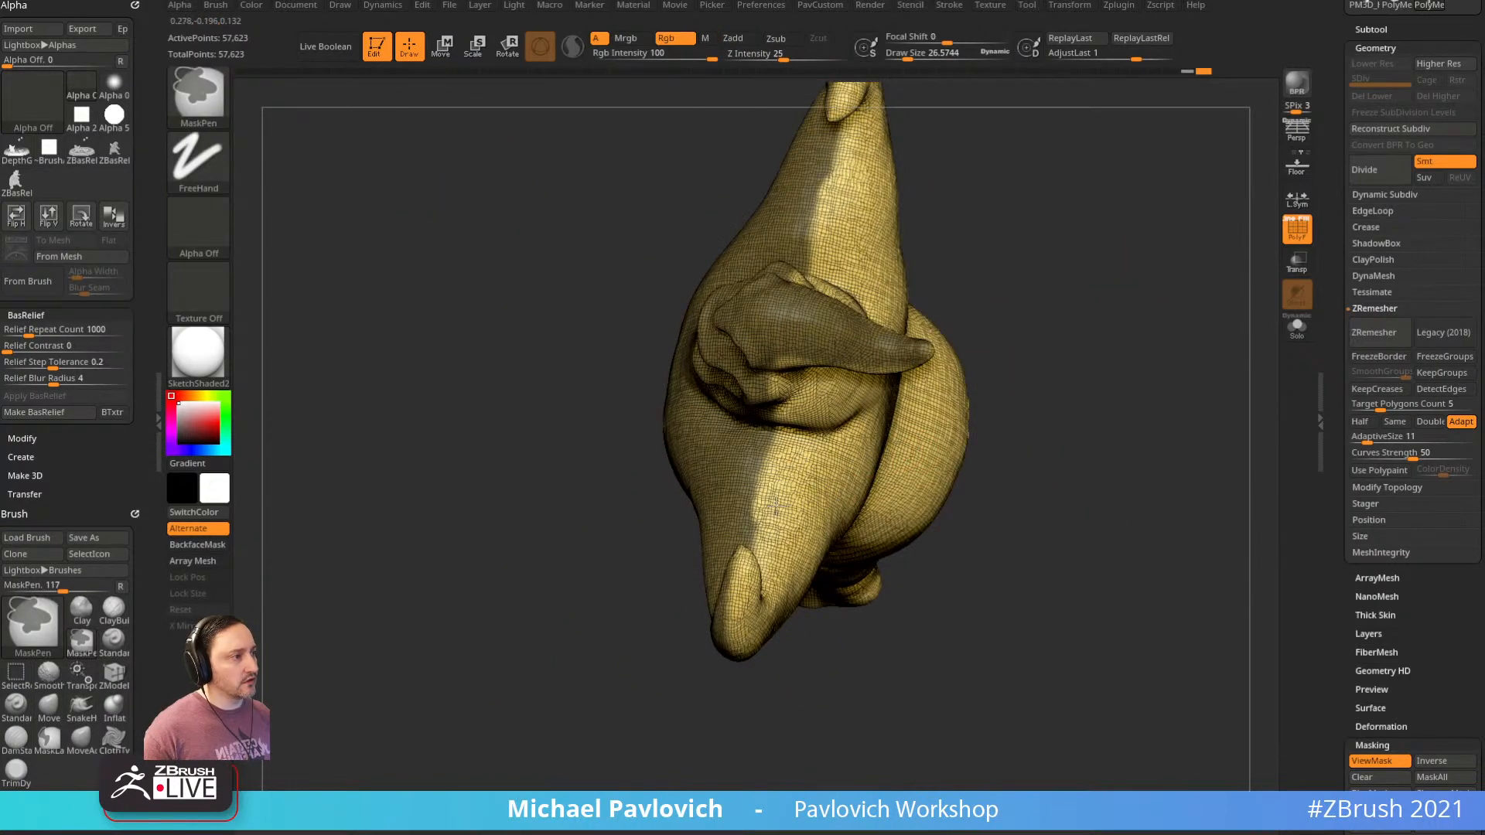
{"action": "right_click_drag", "start_coordinate": [884, 433], "coordinate": [874, 372]}
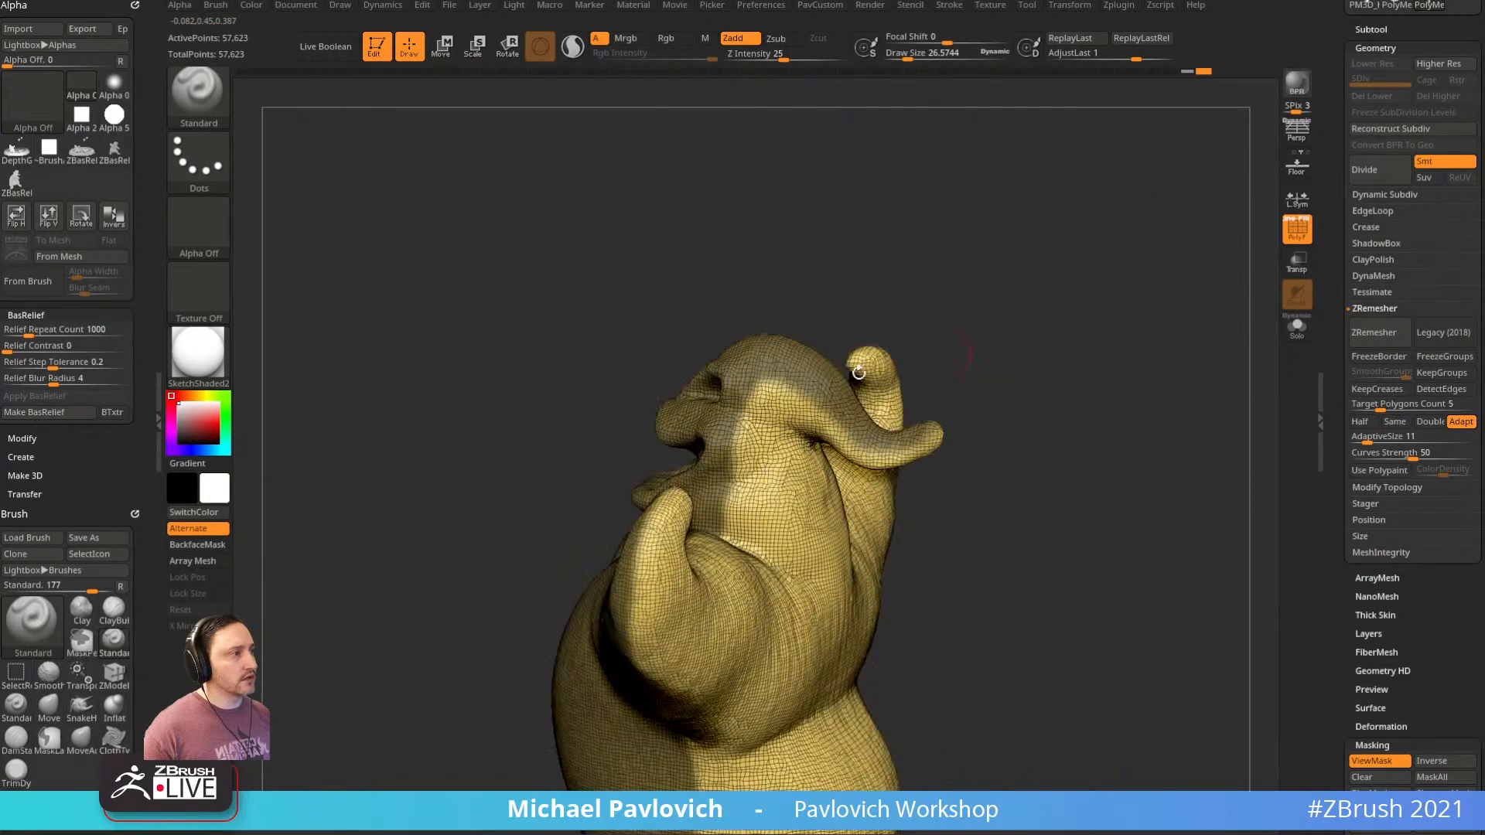
Extend the mask along the upper side of the head's curled tip with MaskPen at a draw size of about 8.5
{"action": "key", "text": "ctrl"}
{"action": "mouse_move", "coordinate": [955, 321]}
{"action": "right_mouse_down"}
{"action": "mouse_move", "coordinate": [1008, 268]}
{"action": "mouse_move", "coordinate": [1011, 305]}
{"action": "mouse_move", "coordinate": [1147, 332]}
{"action": "mouse_move", "coordinate": [1069, 342]}
{"action": "right_mouse_up"}
{"action": "key", "text": "s"}
{"action": "left_click_drag", "start_coordinate": [947, 446], "coordinate": [941, 446]}
{"action": "right_click_drag", "start_coordinate": [938, 449], "coordinate": [852, 474]}
{"action": "key", "text": "ctrl"}
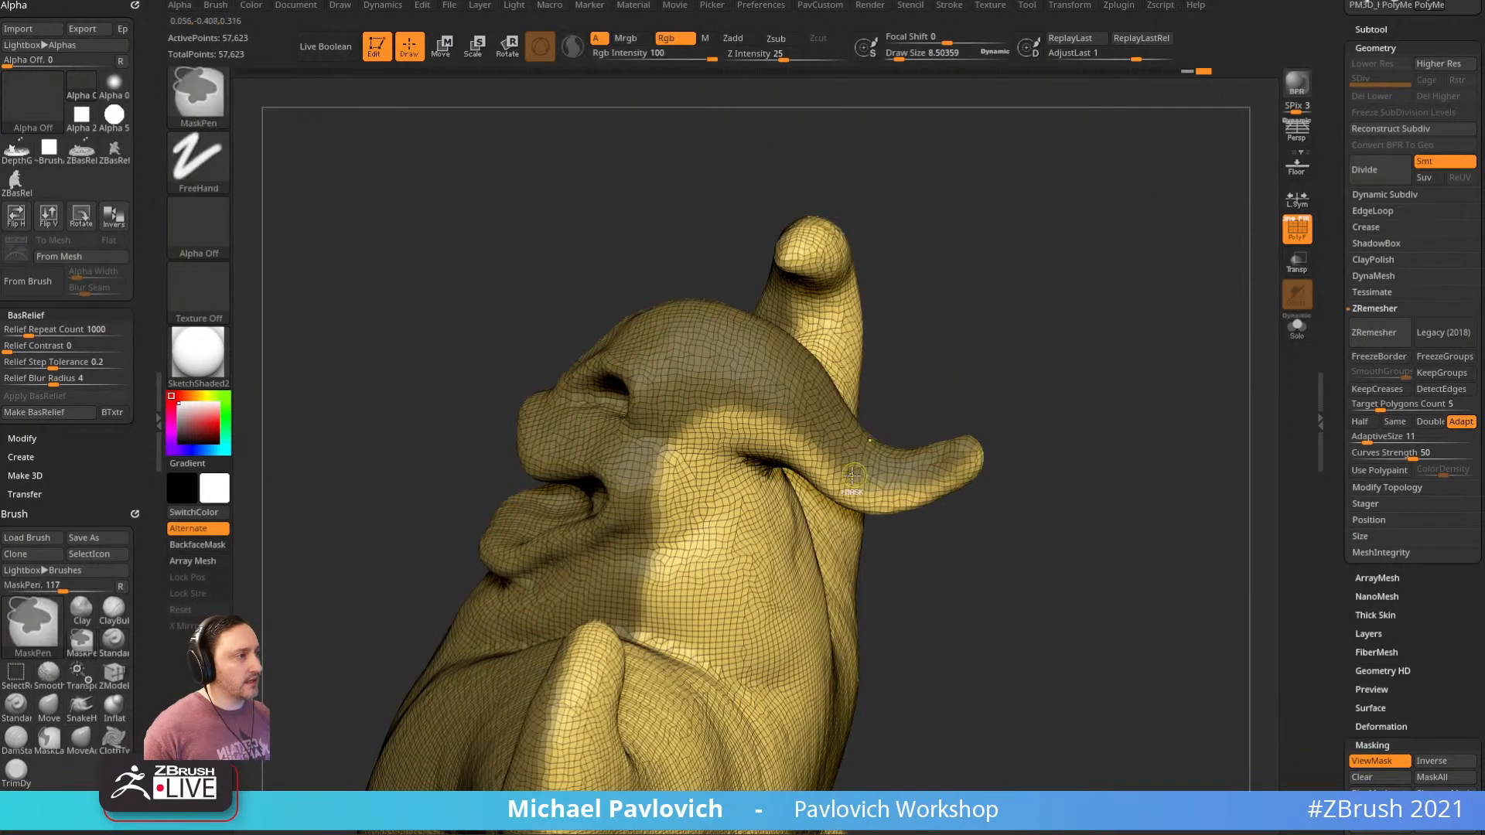
{"action": "right_click_drag", "start_coordinate": [995, 418], "coordinate": [985, 325], "text": "ctrl"}
{"action": "mouse_move", "coordinate": [986, 325]}
{"action": "right_mouse_down"}
{"action": "mouse_move", "coordinate": [1088, 328]}
{"action": "mouse_move", "coordinate": [1133, 232]}
{"action": "right_mouse_up"}
{"action": "mouse_move", "coordinate": [1134, 232]}
{"action": "right_mouse_down"}
{"action": "mouse_move", "coordinate": [1095, 307]}
{"action": "mouse_move", "coordinate": [874, 290]}
{"action": "mouse_move", "coordinate": [892, 275]}
{"action": "mouse_move", "coordinate": [926, 361]}
{"action": "right_mouse_up"}
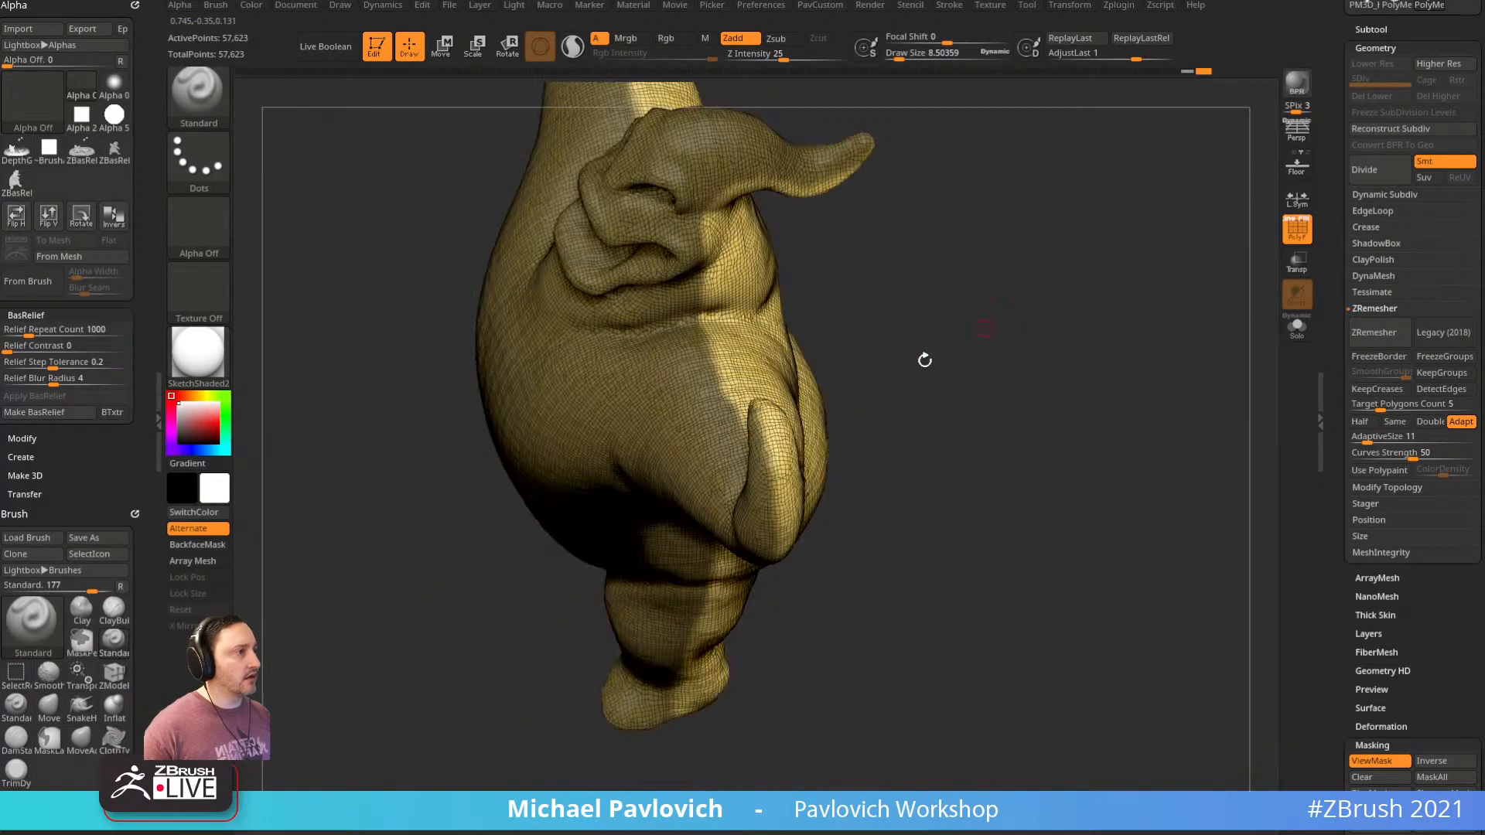
Refine the mask edge along the arms and raised hands with MaskPen at a draw size of about 14
{"action": "key", "text": "ctrl"}
{"action": "right_click_drag", "start_coordinate": [776, 516], "coordinate": [769, 424]}
{"action": "right_click_drag", "start_coordinate": [631, 441], "coordinate": [765, 401]}
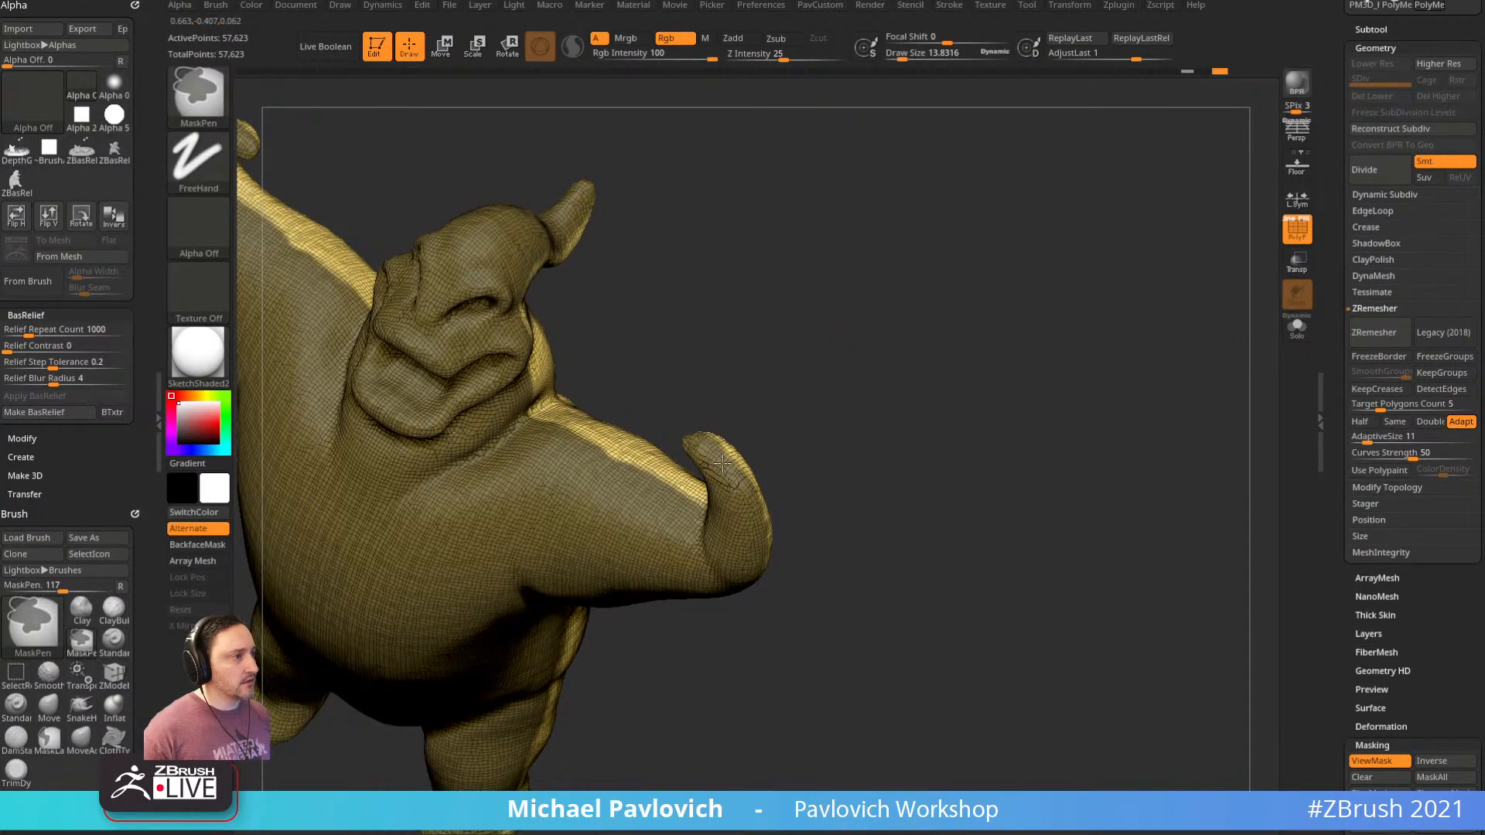
{"action": "key", "text": "ctrl"}
{"action": "mouse_move", "coordinate": [1223, 624]}
{"action": "right_mouse_down"}
{"action": "mouse_move", "coordinate": [1111, 315]}
{"action": "mouse_move", "coordinate": [1111, 355]}
{"action": "mouse_move", "coordinate": [929, 433]}
{"action": "mouse_move", "coordinate": [1184, 292]}
{"action": "mouse_move", "coordinate": [1131, 358]}
{"action": "mouse_move", "coordinate": [1115, 341]}
{"action": "right_mouse_up"}
{"action": "key", "text": "ctrl"}
{"action": "left_click", "coordinate": [746, 519], "text": "ctrl"}
{"action": "key", "text": "ctrl"}
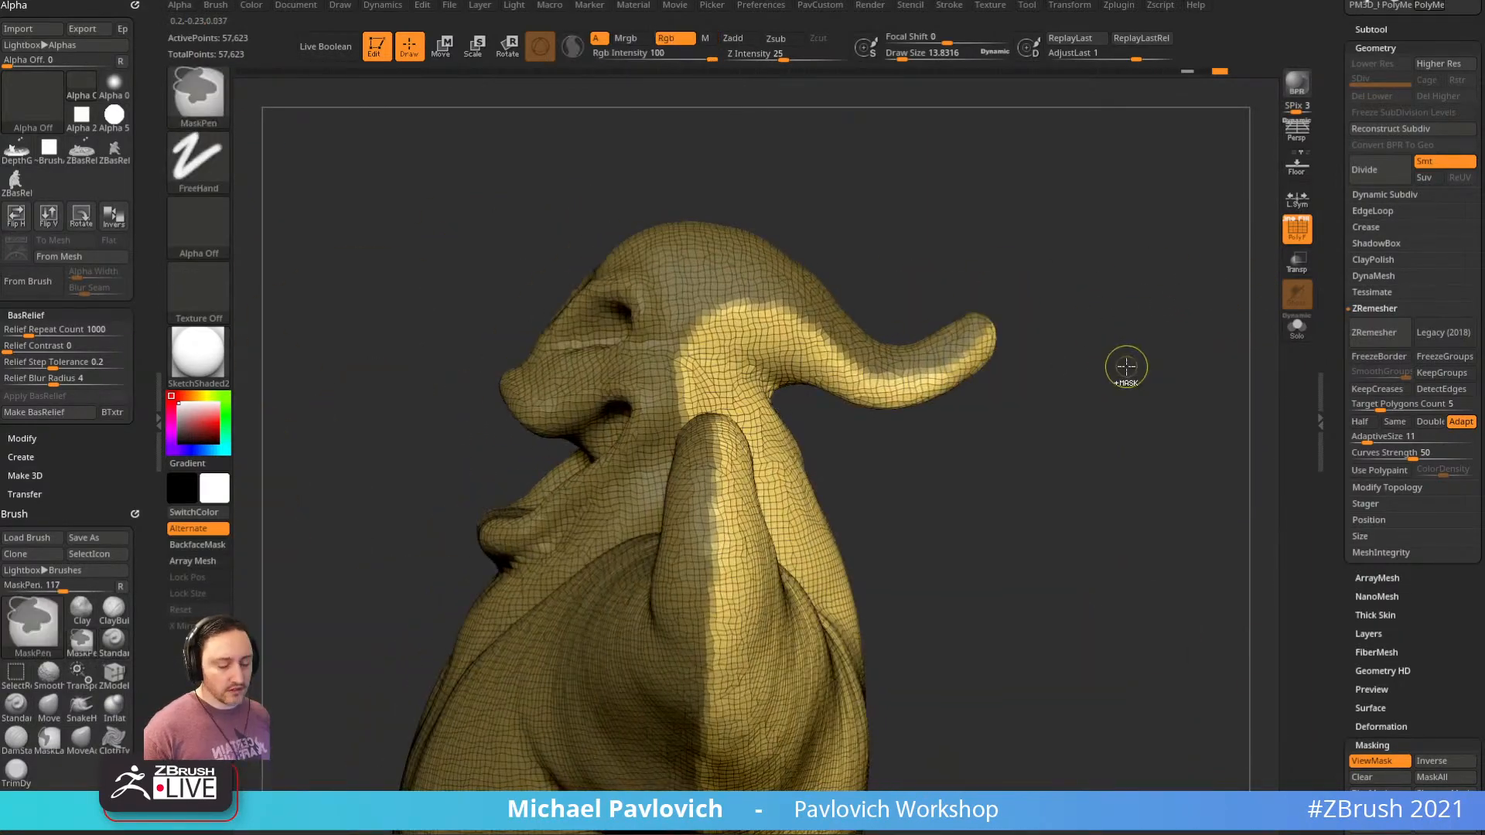
Run Edgeloop Masked Border to split the front and back into separate polygroups, and clear the mask
{"action": "key", "text": "ctrl+w"}
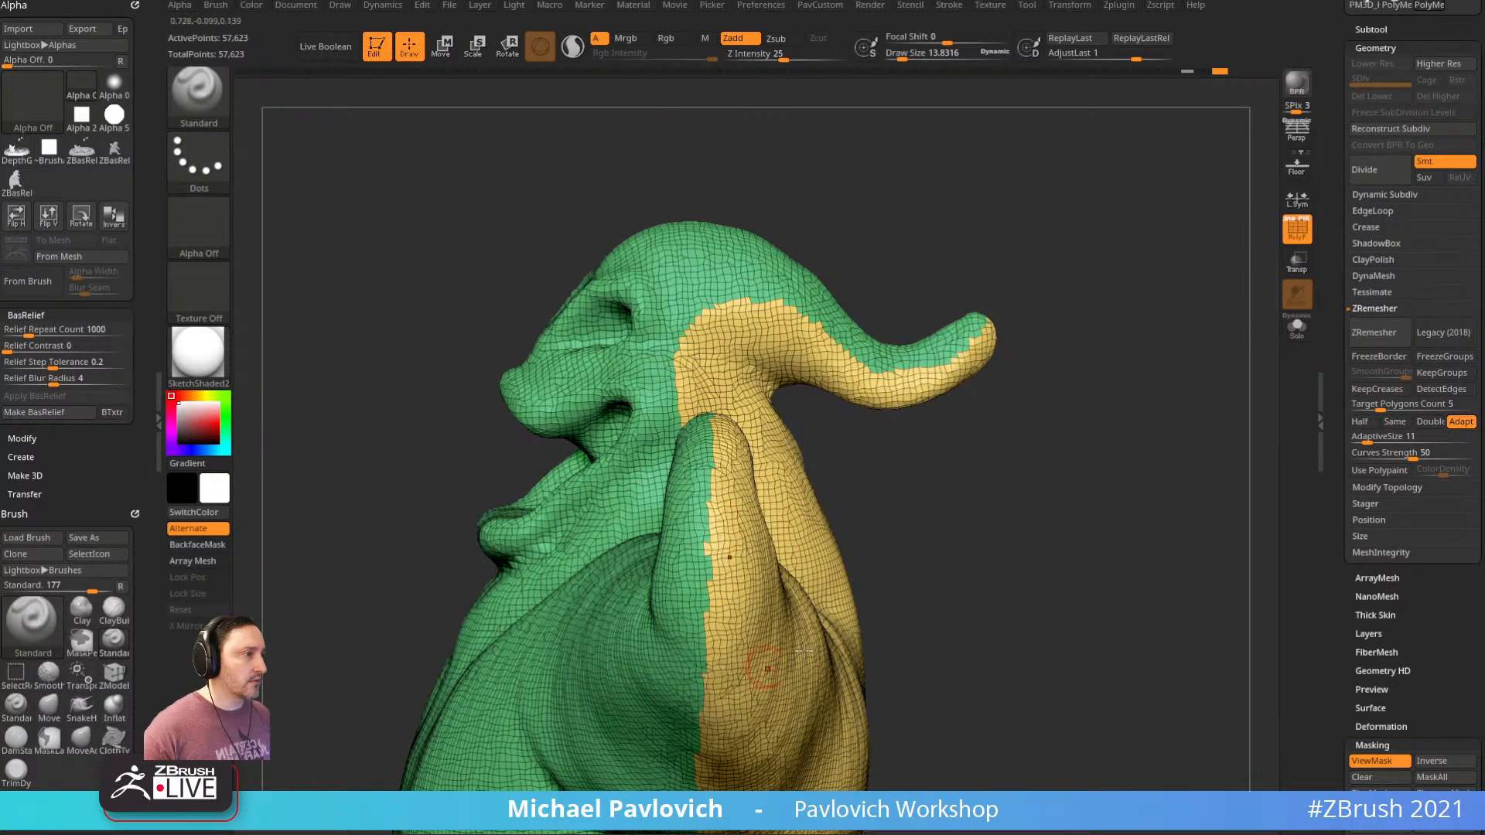
{"action": "key", "text": "ctrl+w"}
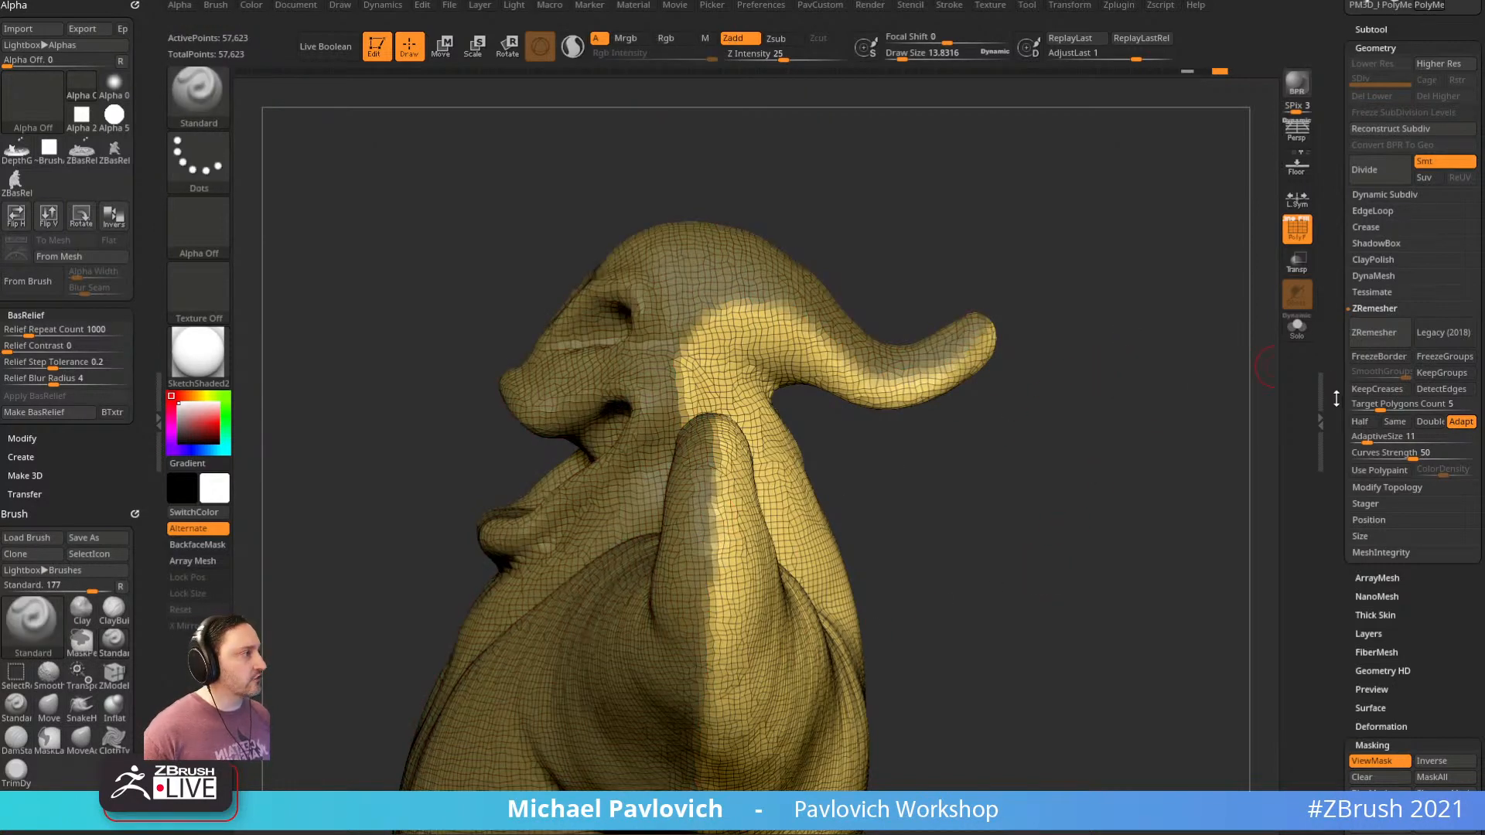
{"action": "scroll", "coordinate": [1336, 398], "scroll_direction": "down", "scroll_amount": 1}
{"action": "key", "text": "shift"}
{"action": "left_click", "coordinate": [1366, 206]}
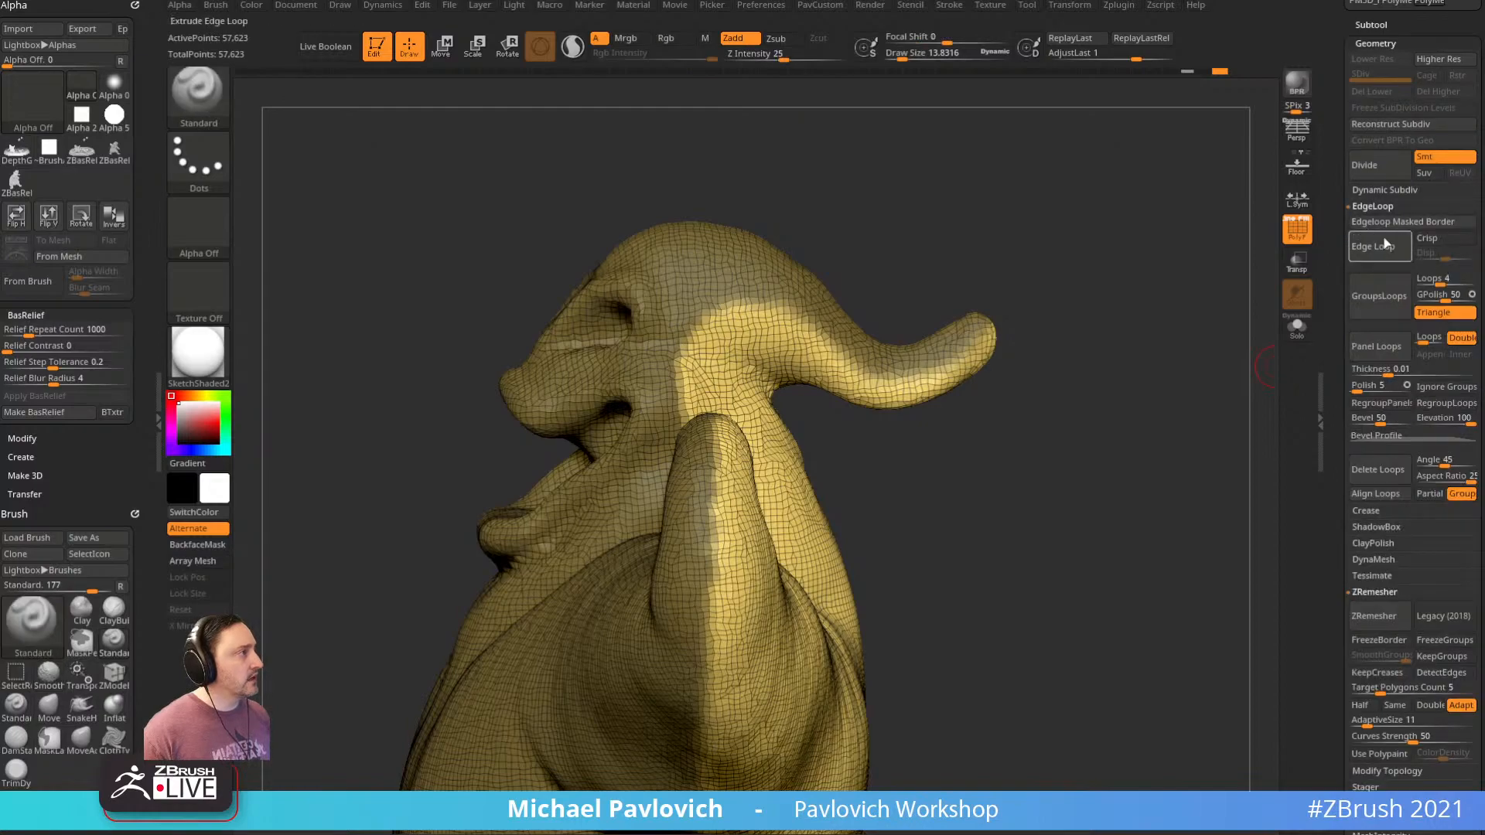
{"action": "left_click_drag", "start_coordinate": [1128, 382], "coordinate": [1139, 527], "text": "ctrl"}
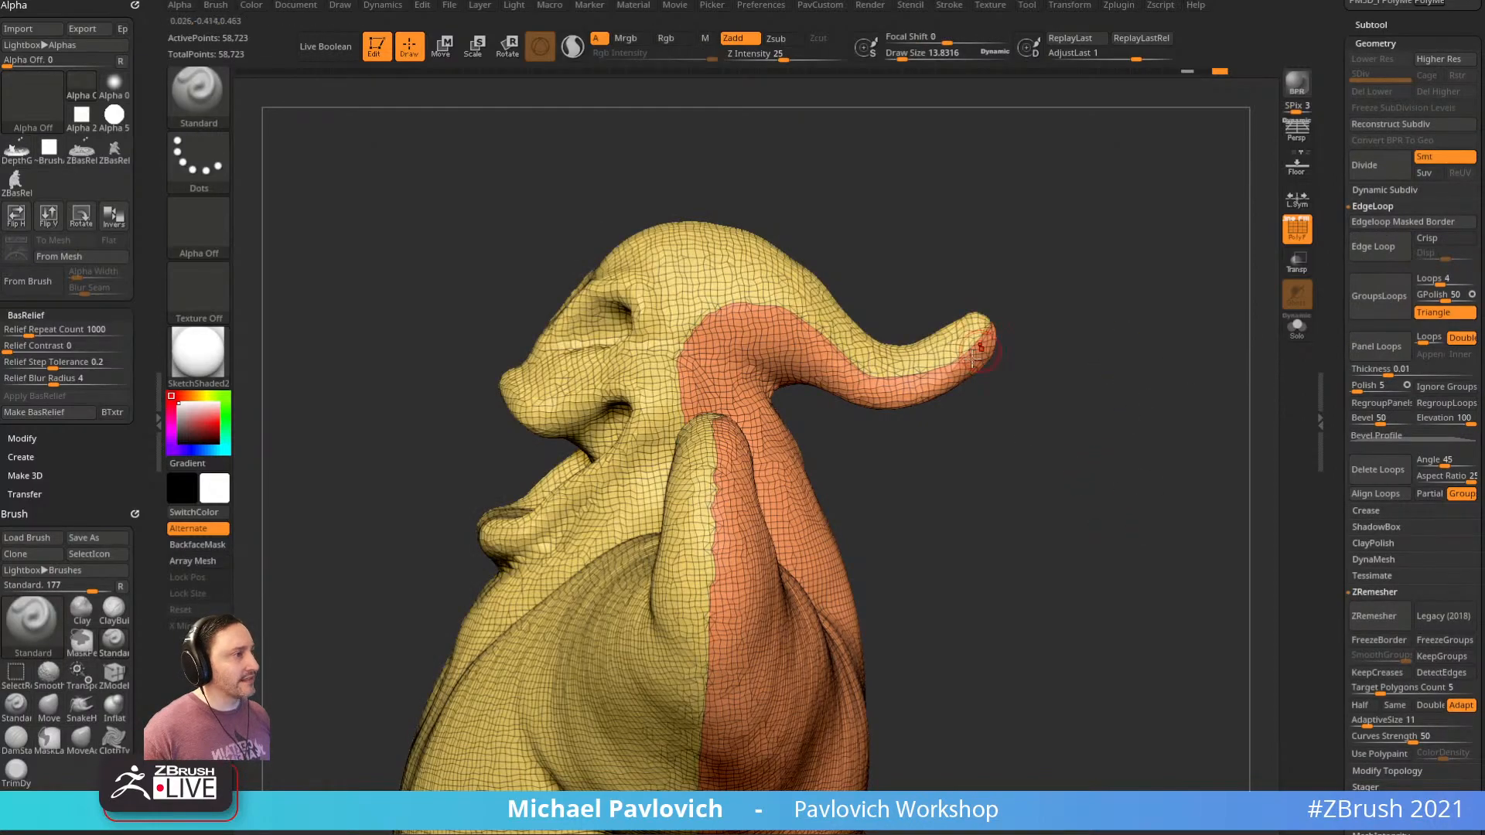
Load the Smooth Groups brush from the Smooth folder of the LightBox brush library
{"action": "right_click_drag", "start_coordinate": [734, 510], "coordinate": [844, 403]}
{"action": "right_click_drag", "start_coordinate": [1152, 287], "coordinate": [794, 310]}
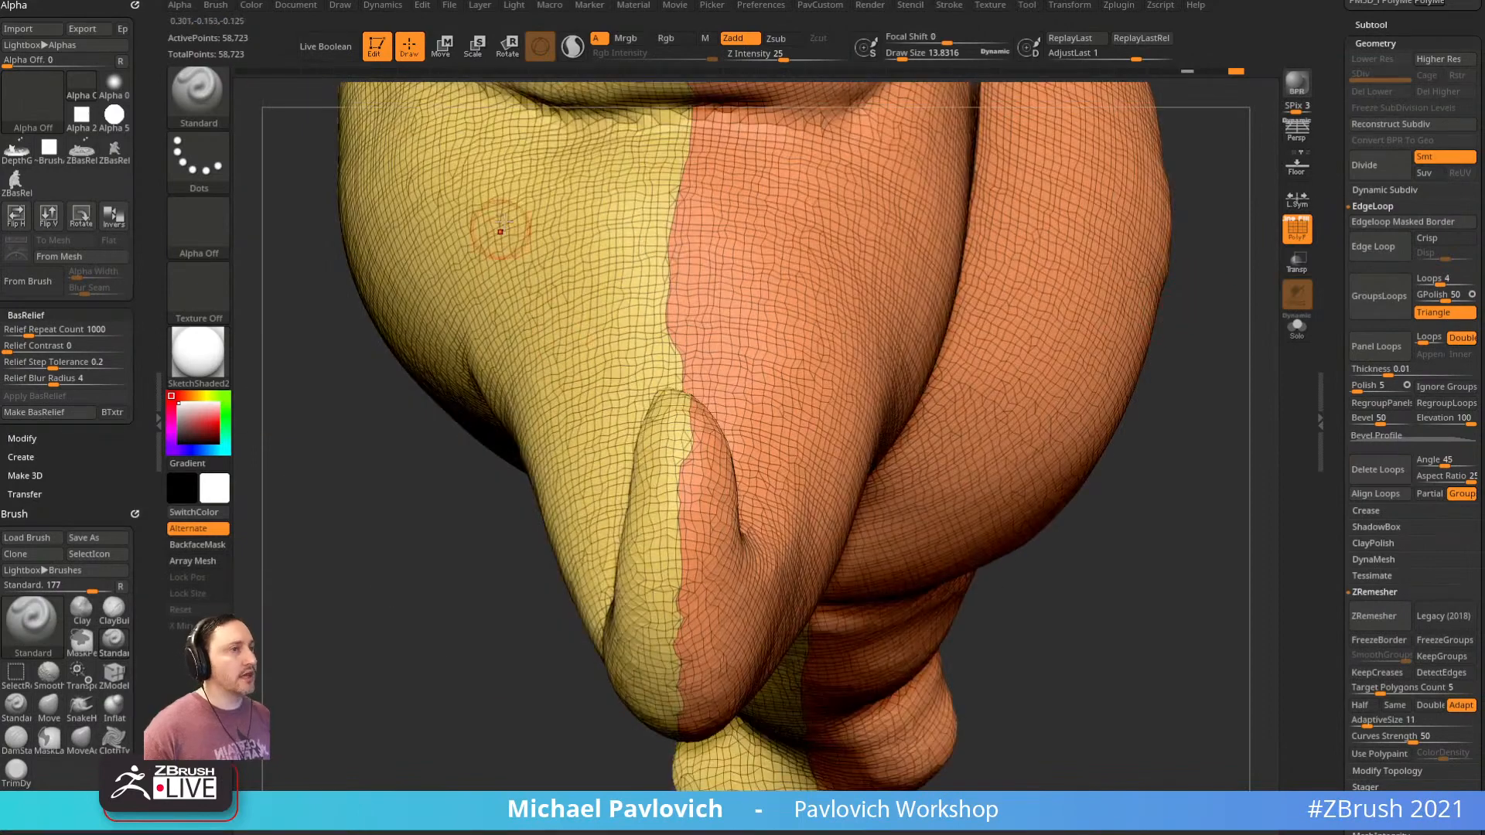
{"action": "key", "text": "comma"}
{"action": "left_click", "coordinate": [412, 91]}
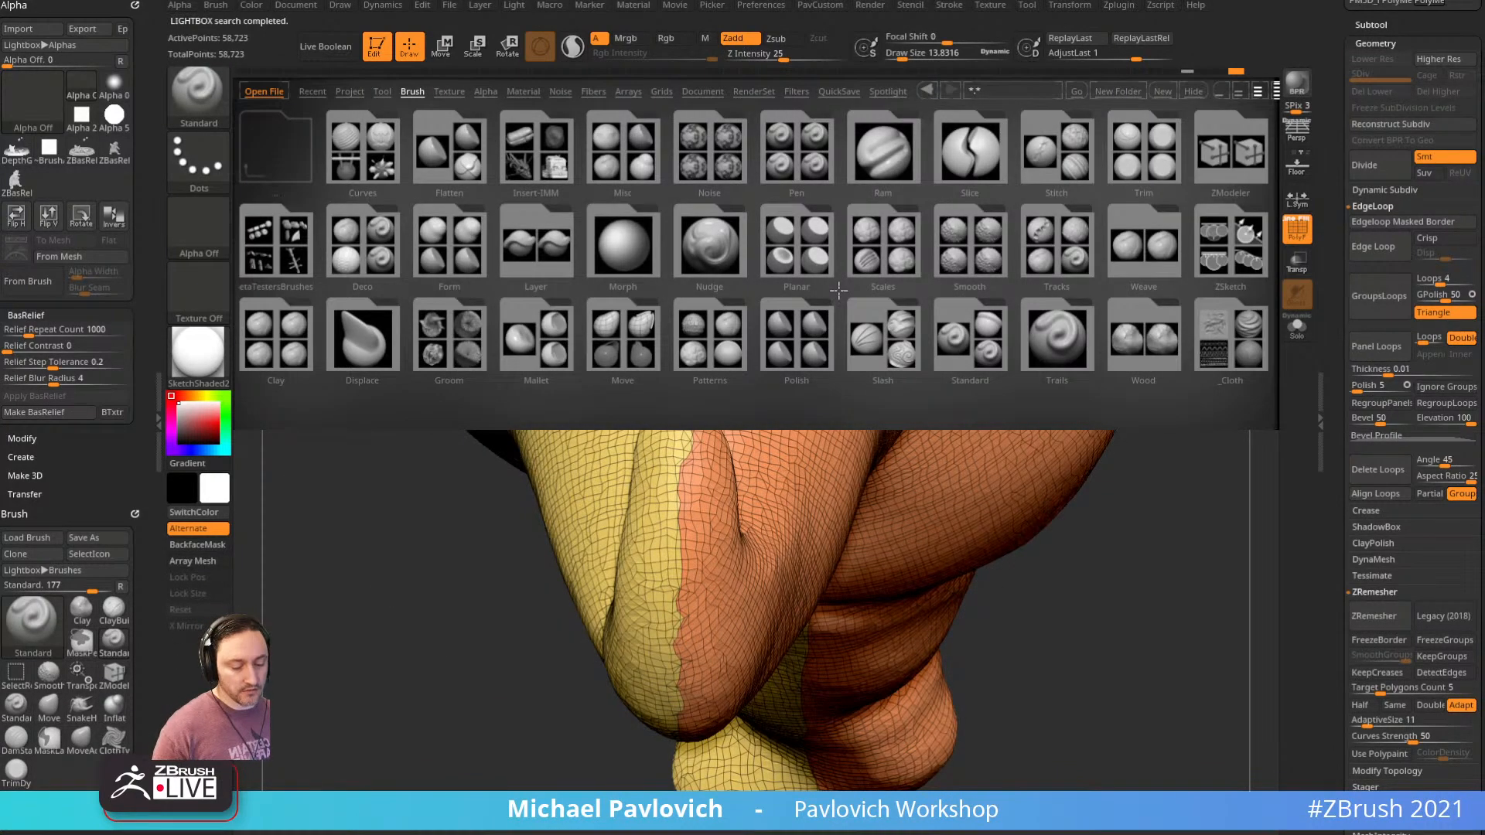
{"action": "key", "text": "comma"}
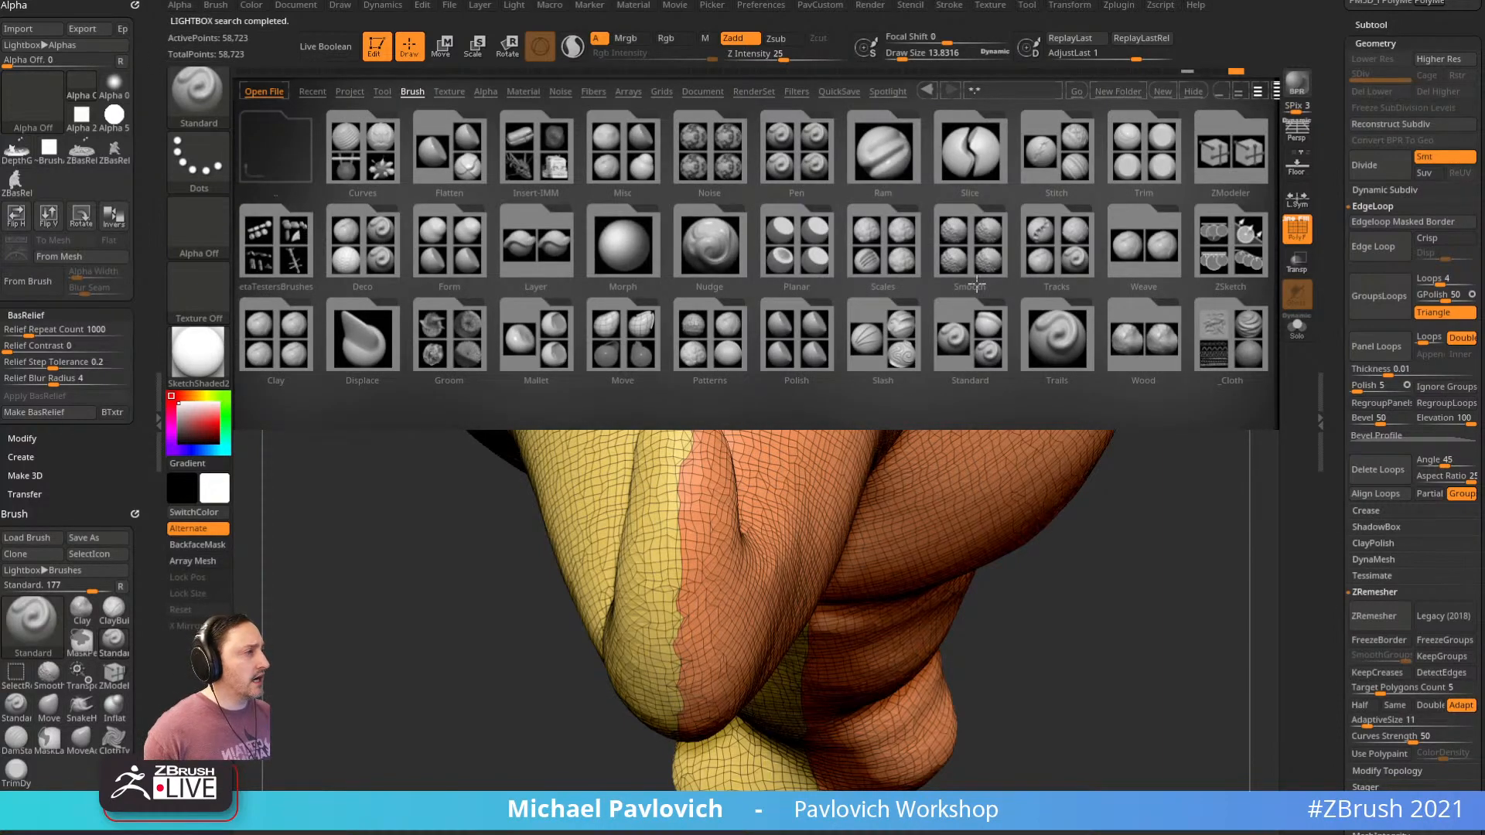
{"action": "left_click_drag", "start_coordinate": [742, 306], "coordinate": [636, 304]}
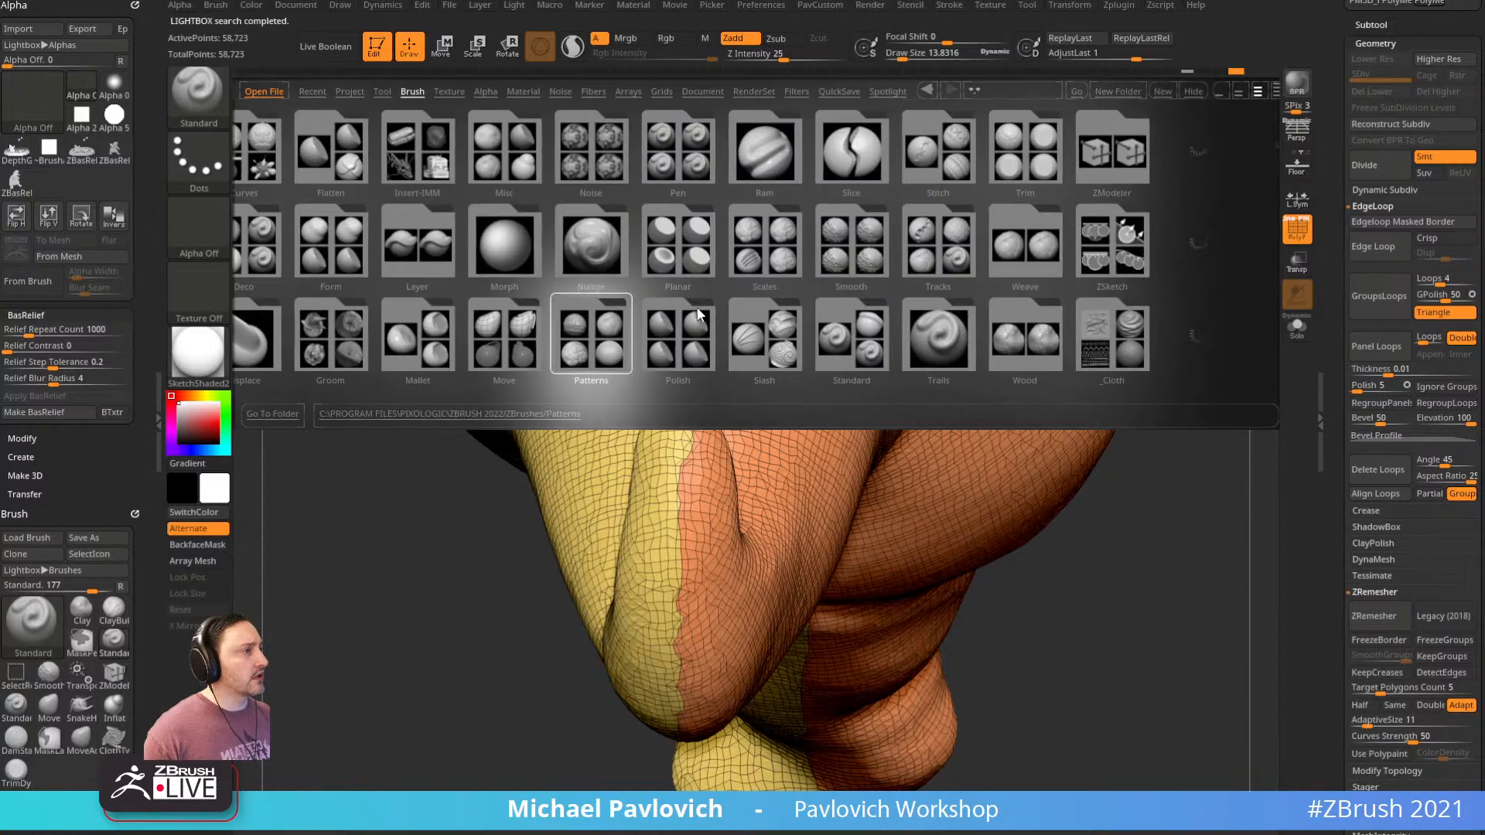
{"action": "double_click", "coordinate": [804, 267]}
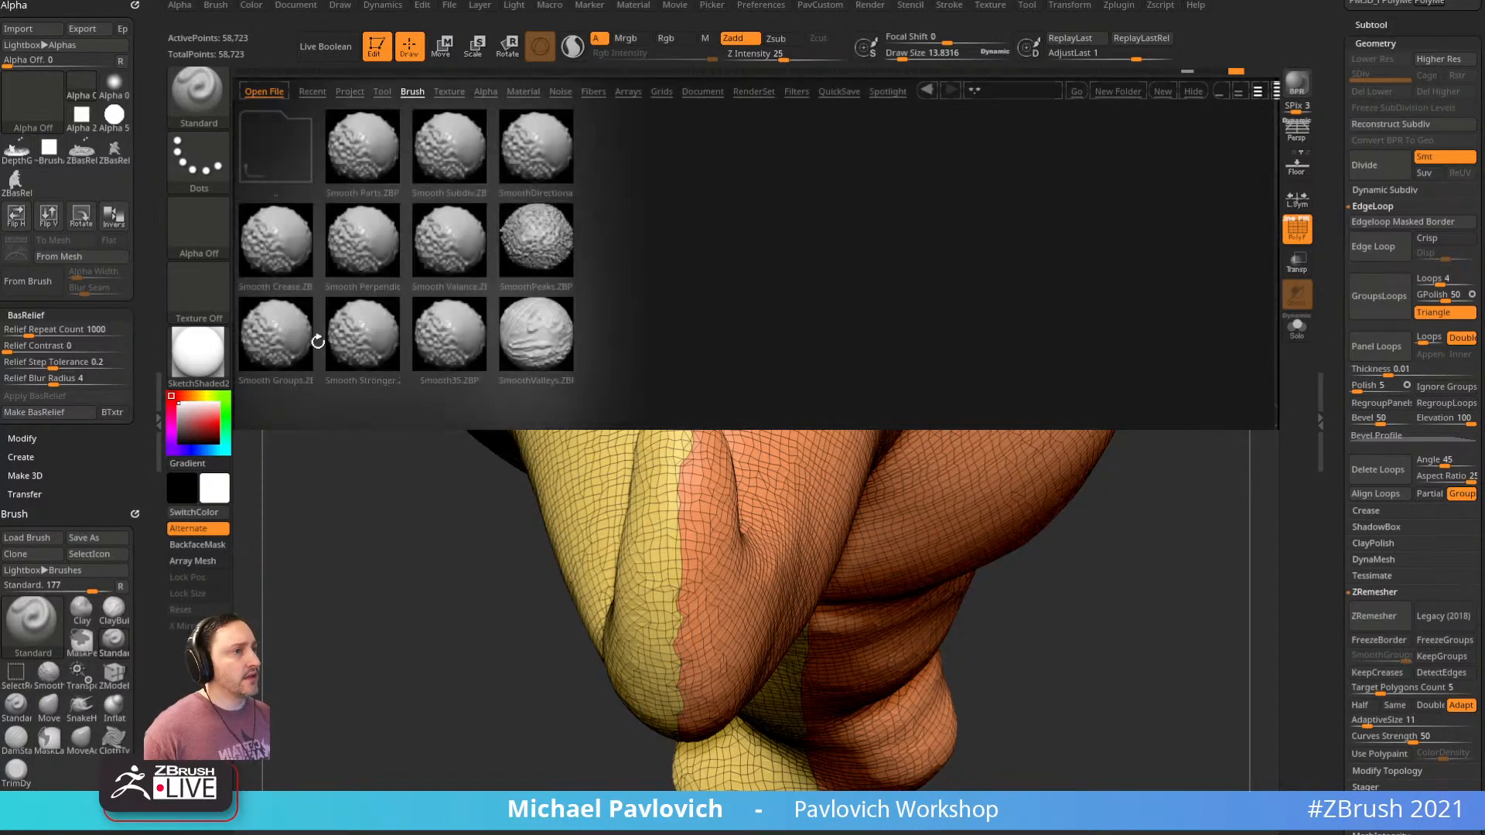
{"action": "double_click", "coordinate": [284, 333]}
{"action": "left_click", "coordinate": [248, 364]}
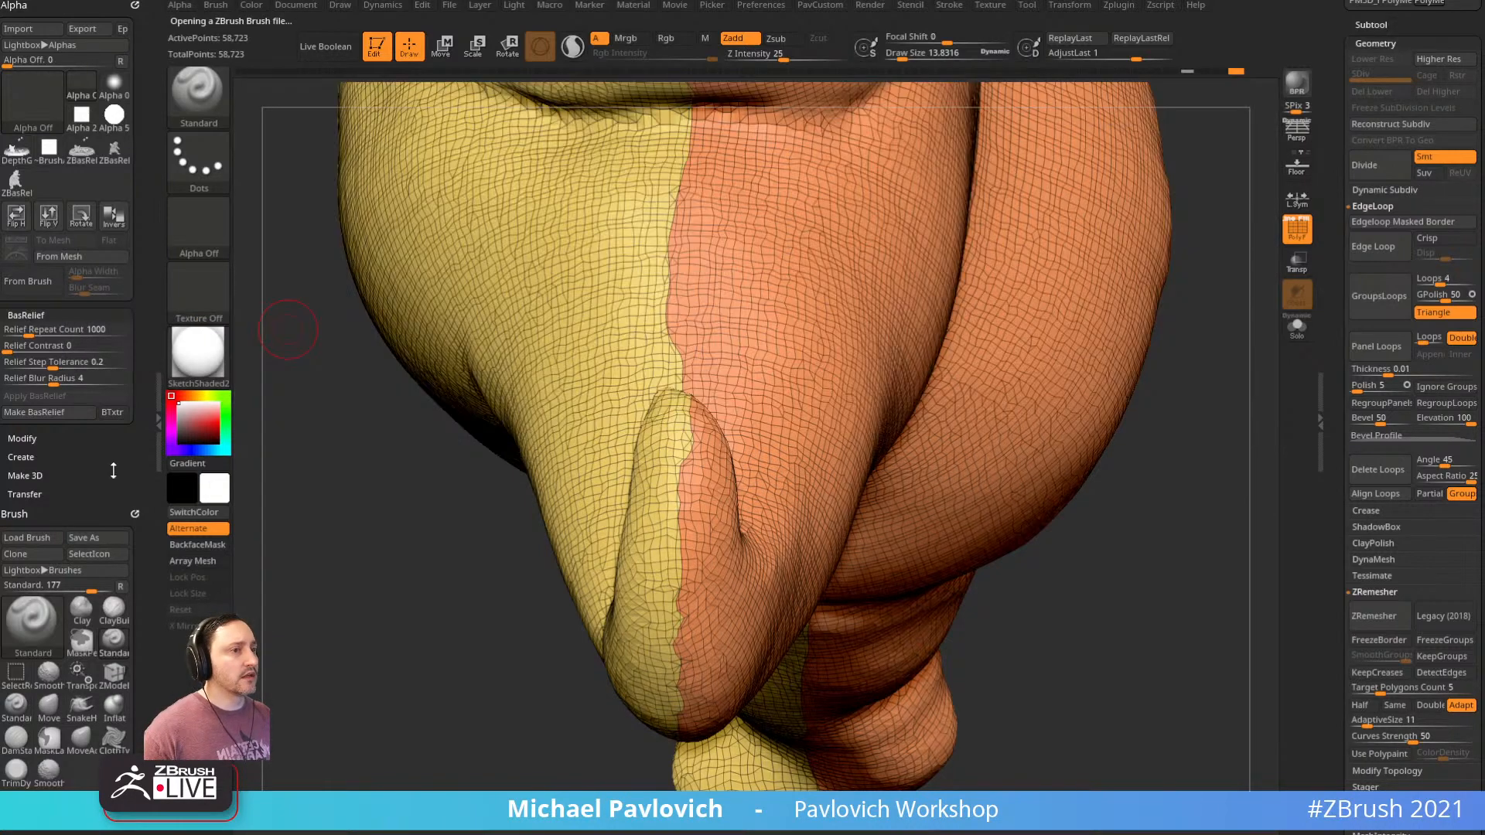
Expand the Smooth Brush Modifiers and check the Weighted Smooth Mode used by the Smooth Groups brush
{"action": "scroll", "coordinate": [54, 396], "scroll_direction": "down", "scroll_amount": 10}
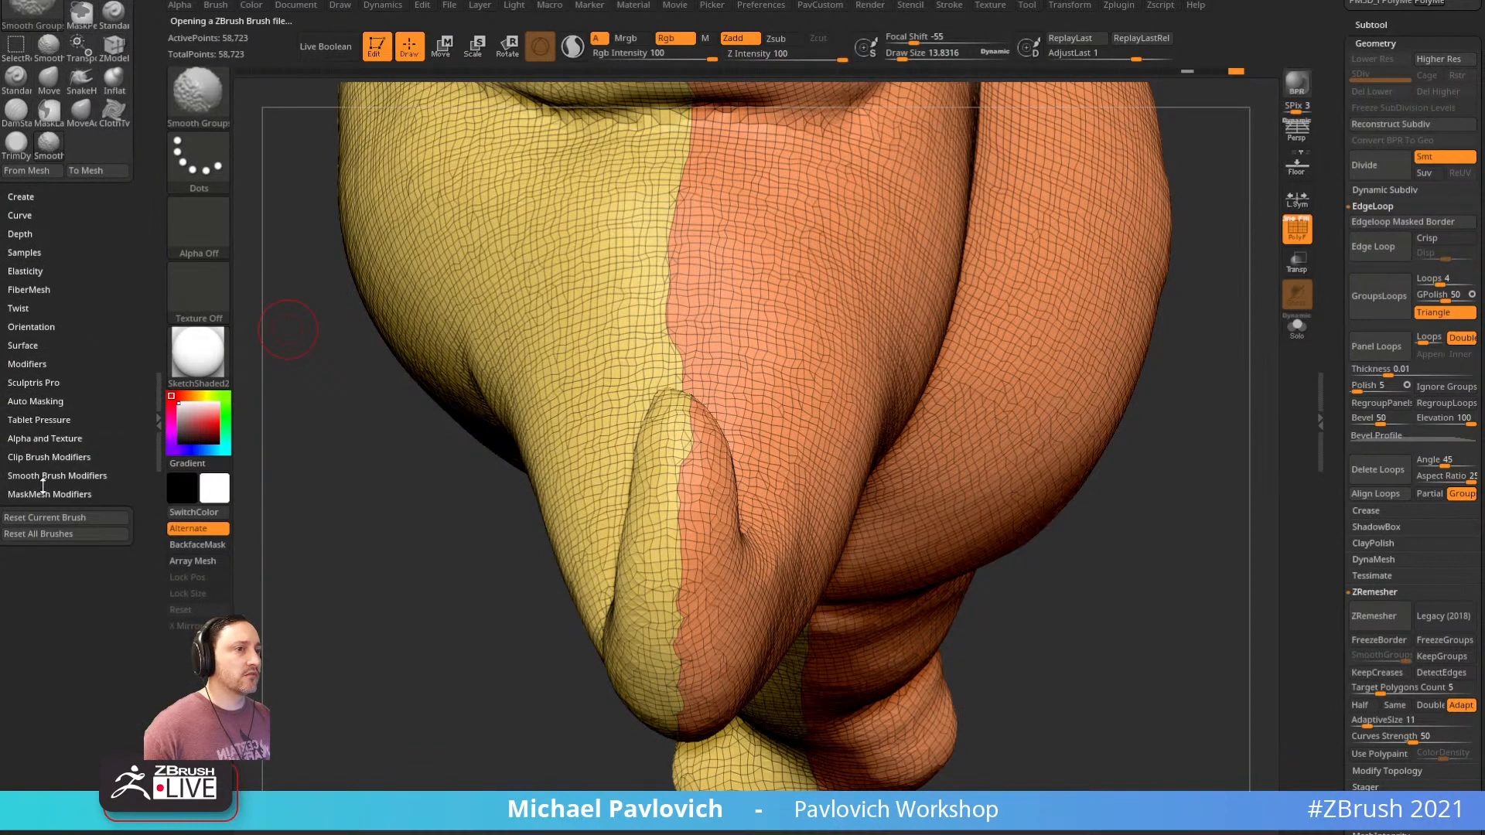
{"action": "left_click", "coordinate": [43, 476]}
{"action": "key", "text": "shift"}
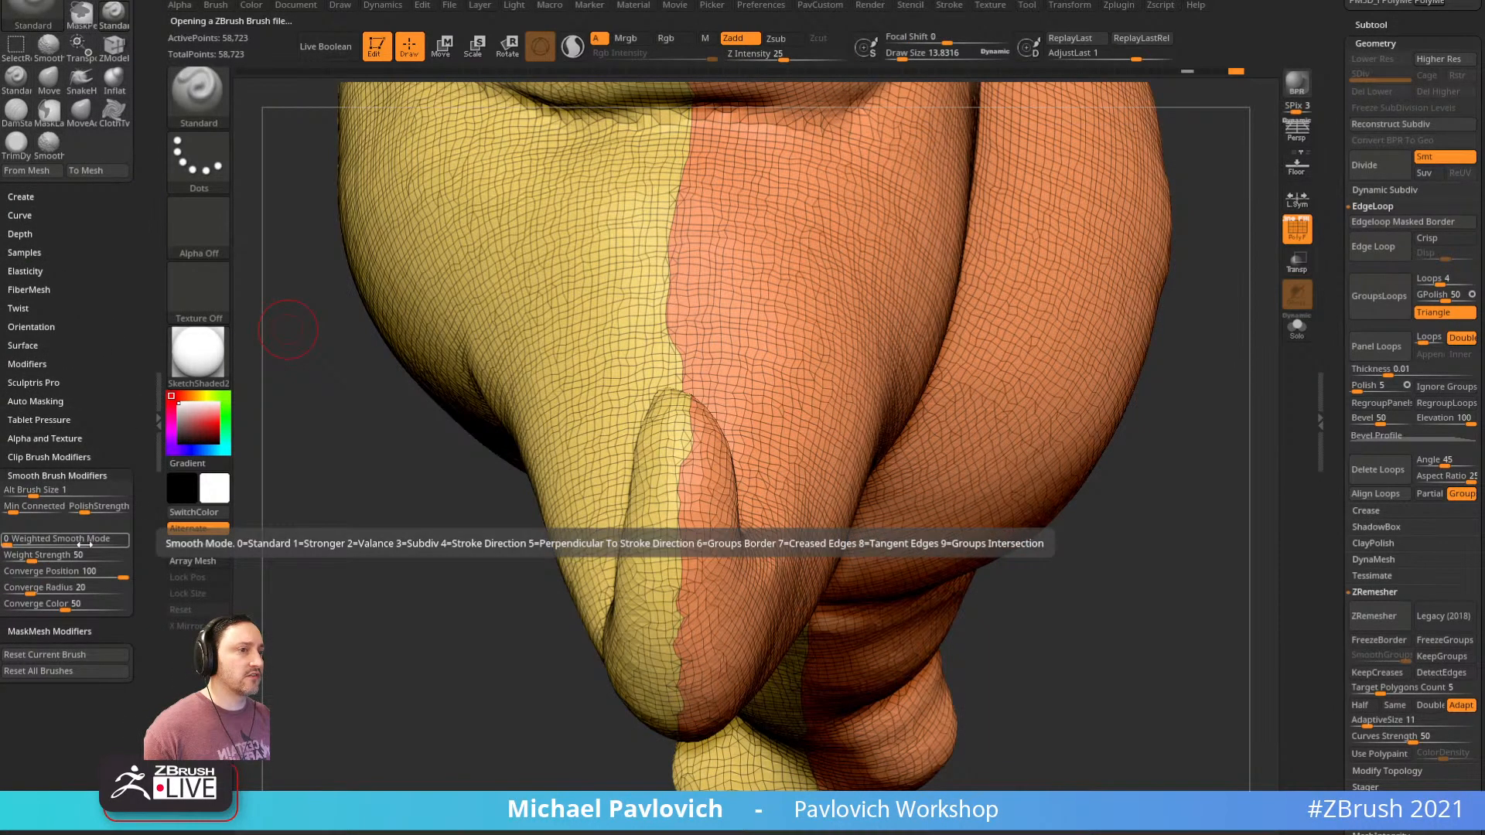
{"action": "key", "text": "shift"}
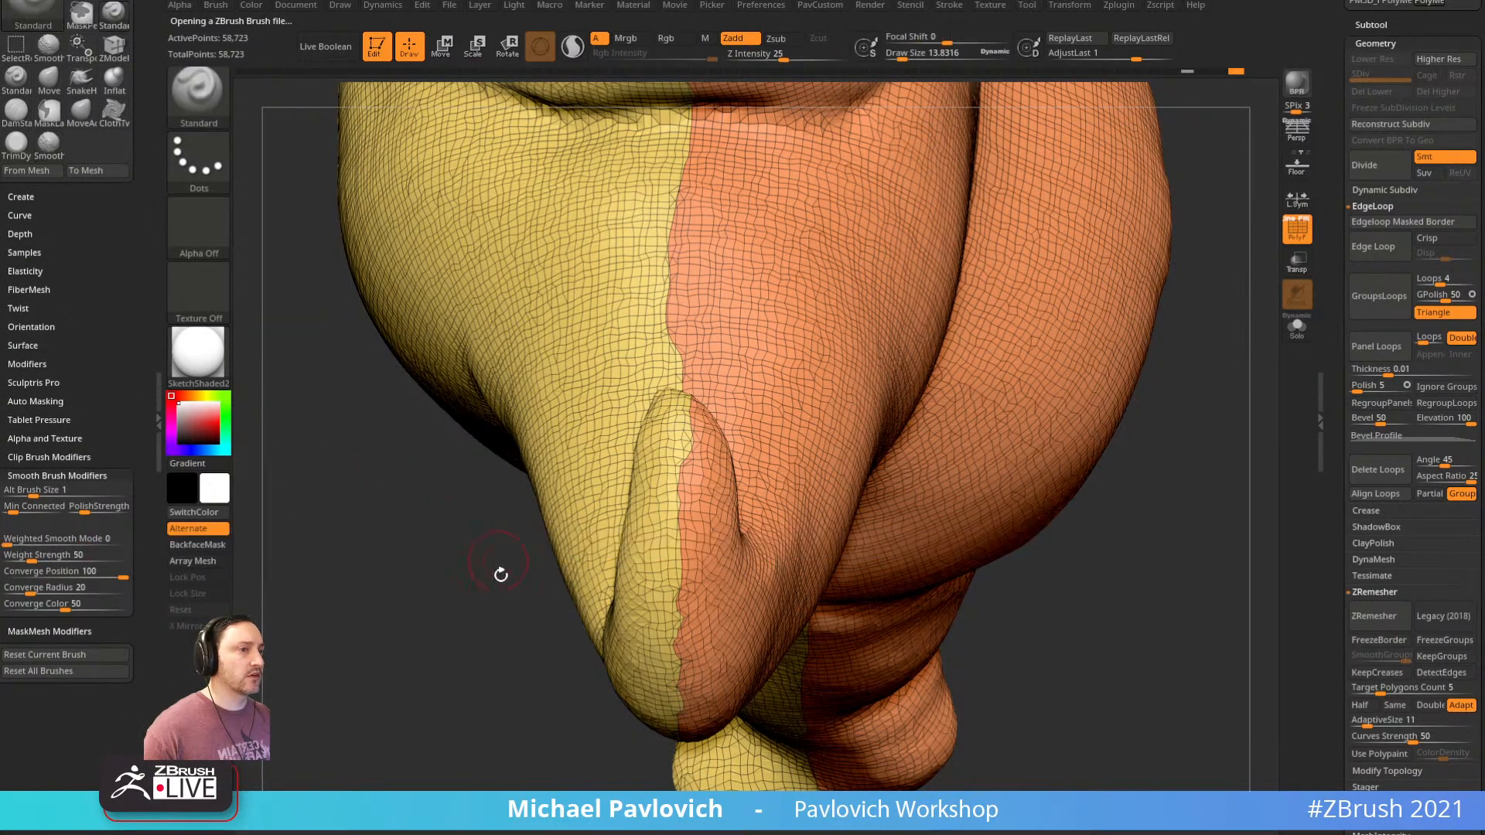
{"action": "key", "text": "shift"}
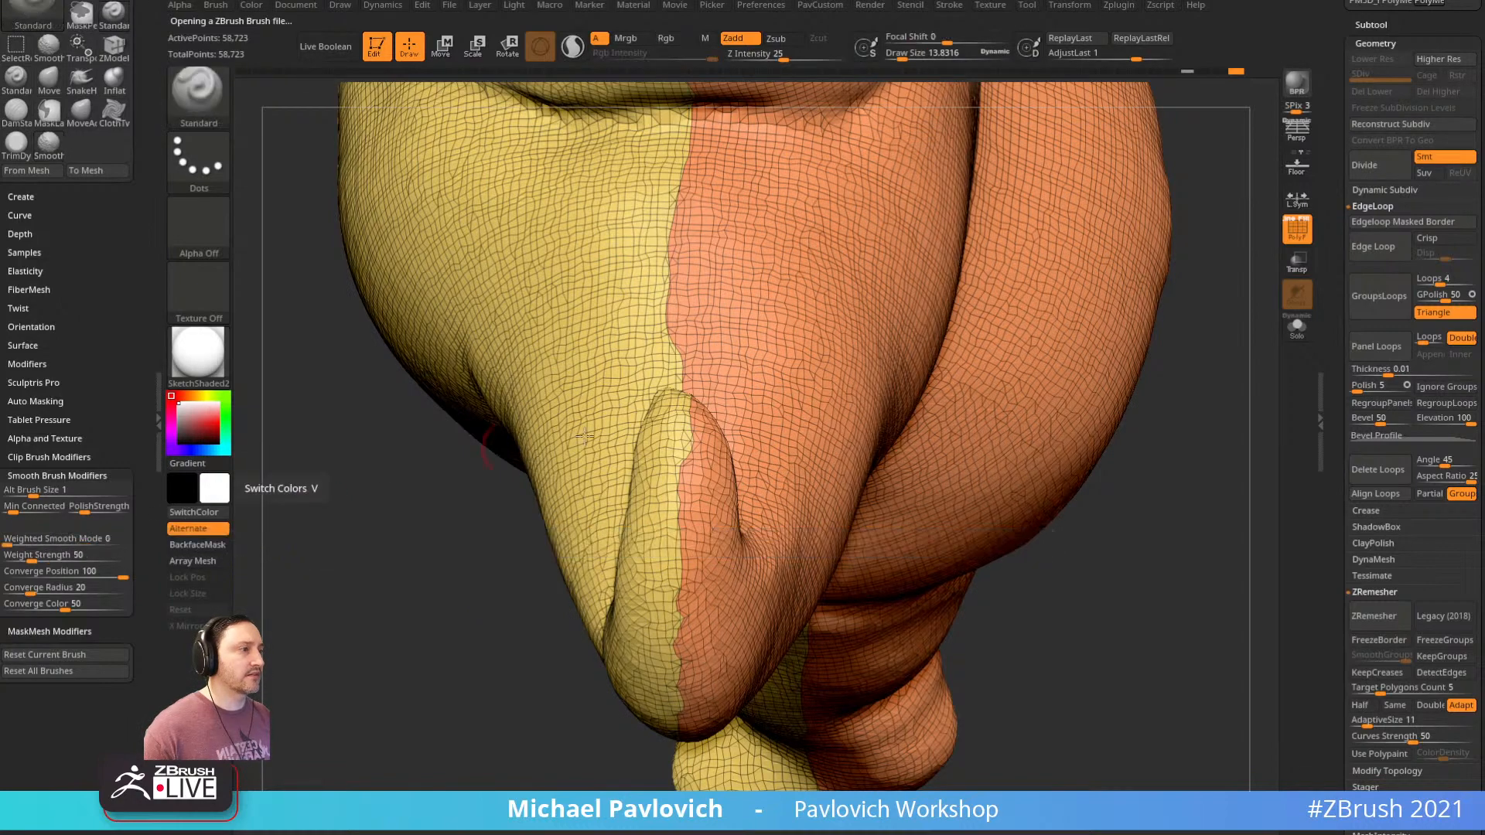
Smooth the polygroup border along the raised hand and the side of the head with the Smooth Groups brush
{"action": "mouse_move", "coordinate": [690, 469]}
{"action": "left_mouse_down", "text": "shift"}
{"action": "mouse_move", "coordinate": [687, 427]}
{"action": "mouse_move", "coordinate": [684, 595]}
{"action": "left_mouse_up", "text": "shift"}
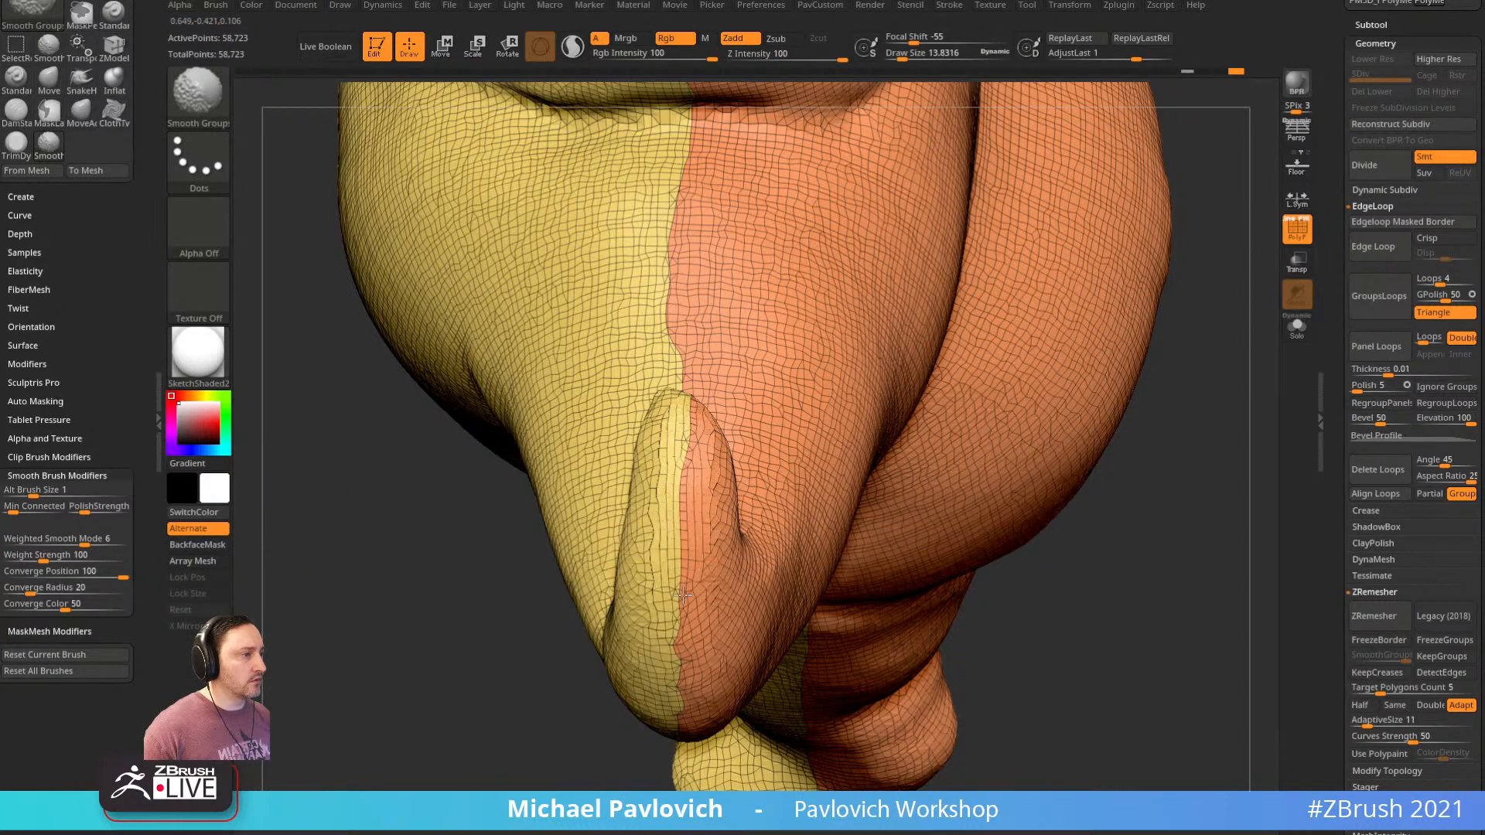
{"action": "left_click_drag", "start_coordinate": [1111, 550], "coordinate": [1141, 553], "text": "alt"}
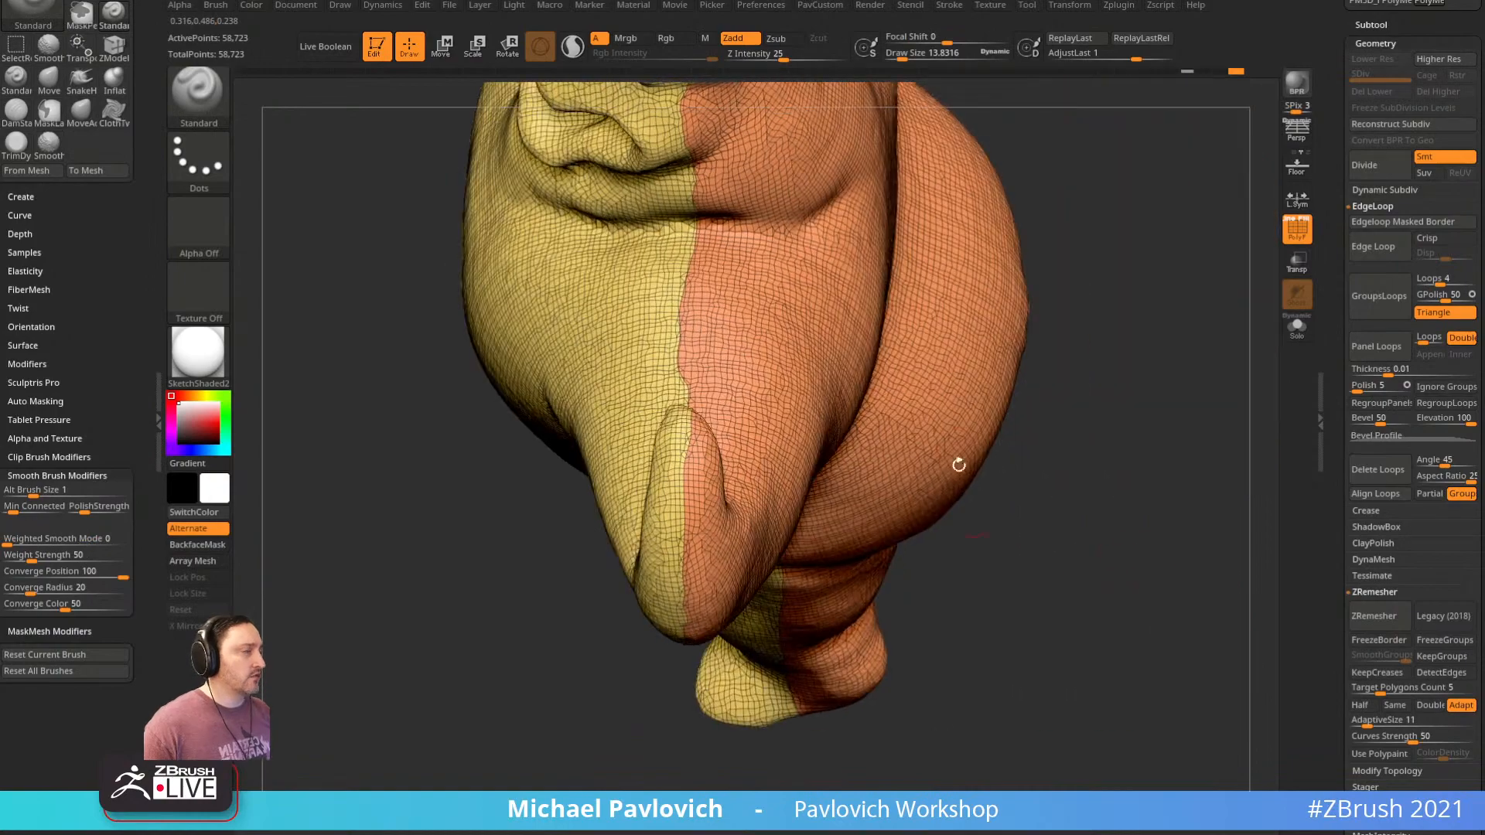
{"action": "mouse_move", "coordinate": [1076, 108]}
{"action": "left_mouse_down", "text": "alt"}
{"action": "mouse_move", "coordinate": [1078, 502]}
{"action": "mouse_move", "coordinate": [1191, 299]}
{"action": "mouse_move", "coordinate": [1137, 109]}
{"action": "left_mouse_up", "text": "alt"}
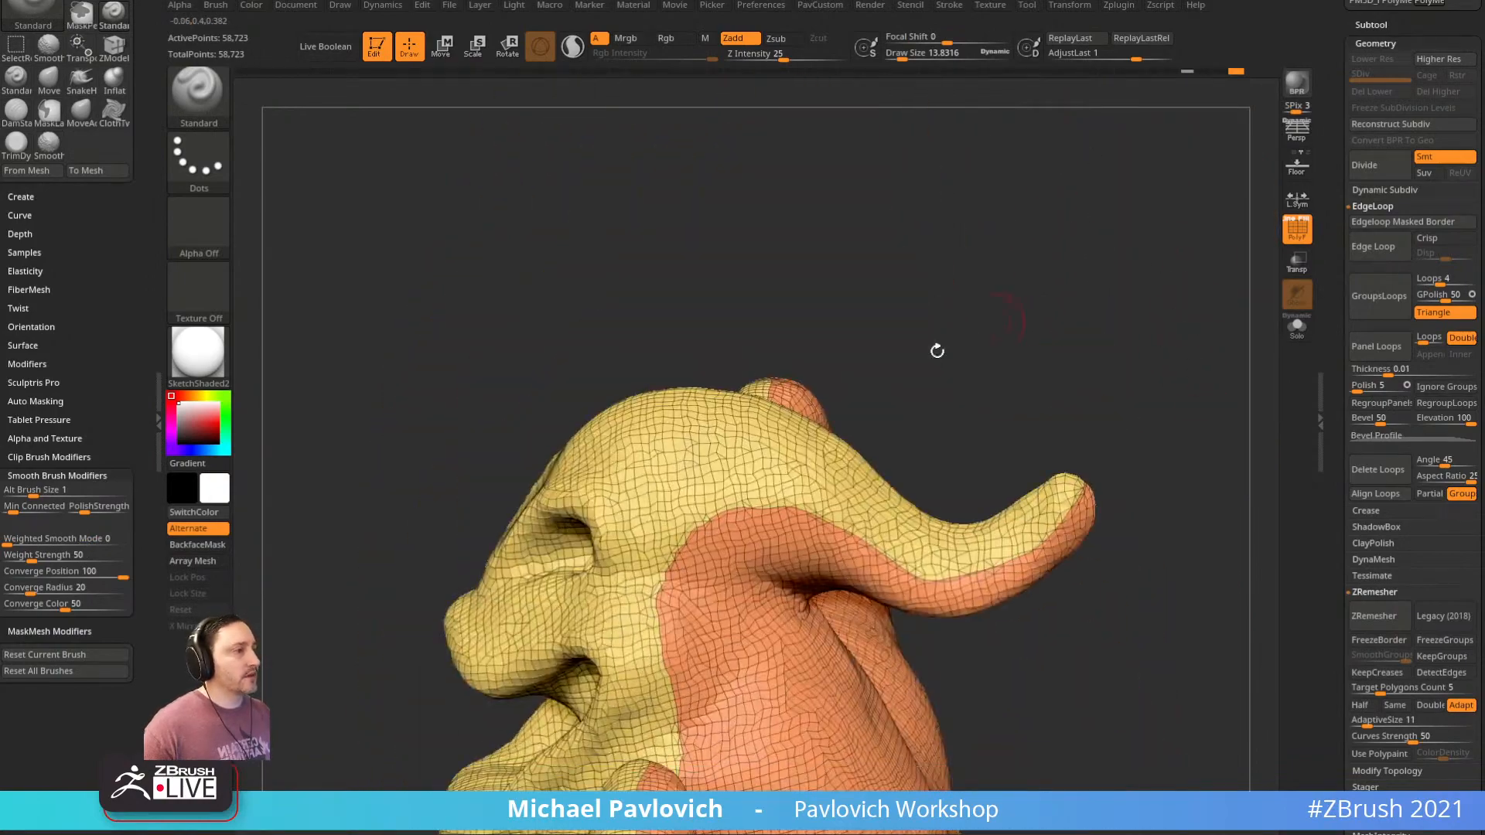
{"action": "mouse_move", "coordinate": [726, 505]}
{"action": "left_mouse_down", "text": "shift"}
{"action": "mouse_move", "coordinate": [772, 503]}
{"action": "mouse_move", "coordinate": [860, 535]}
{"action": "left_mouse_up", "text": "shift"}
{"action": "left_click_drag", "start_coordinate": [696, 534], "coordinate": [667, 608], "text": "shift"}
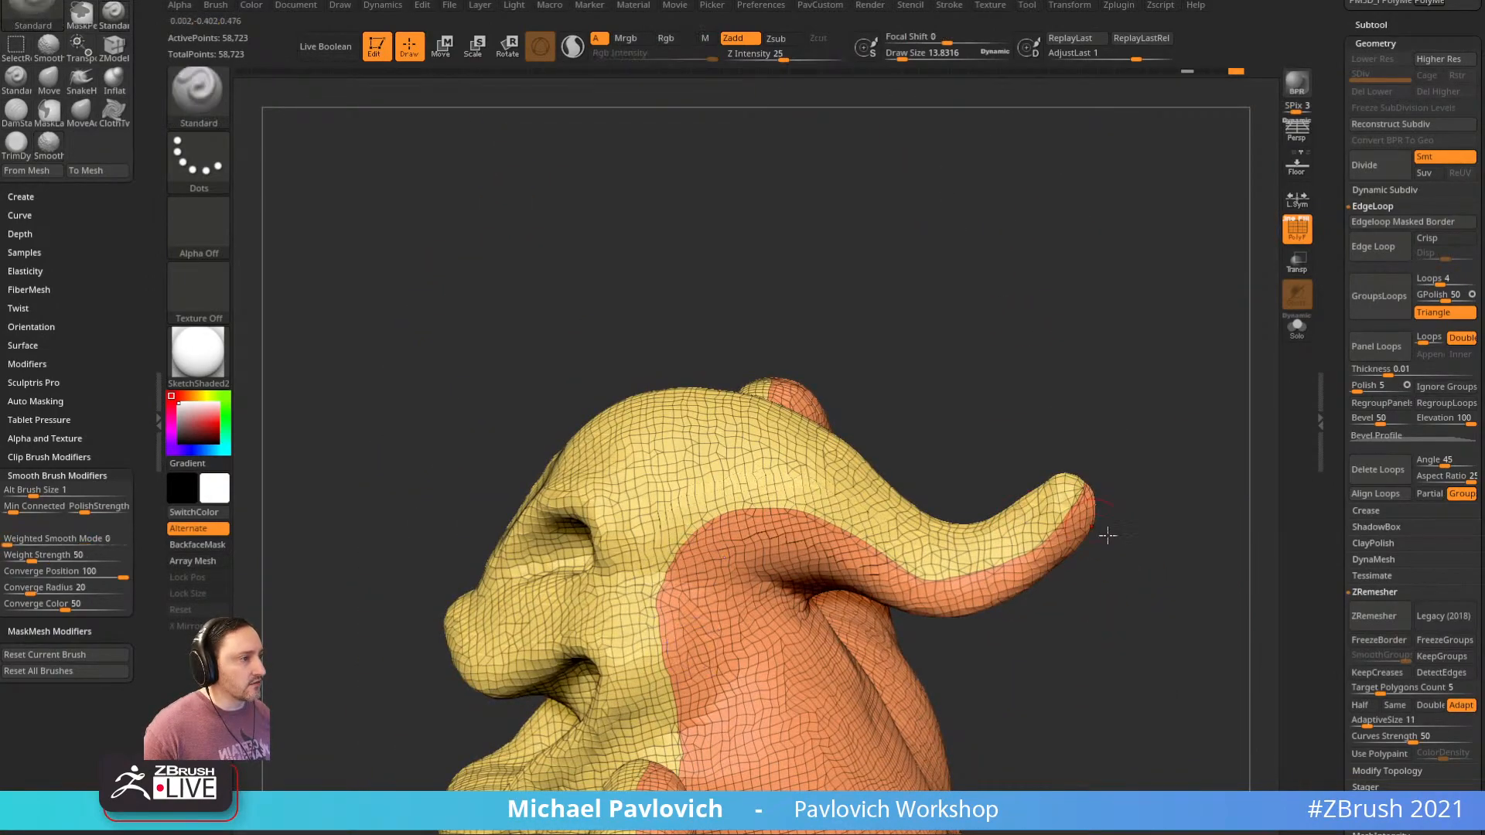
{"action": "mouse_move", "coordinate": [1111, 534]}
{"action": "left_mouse_down", "text": "alt"}
{"action": "mouse_move", "coordinate": [1088, 423]}
{"action": "mouse_move", "coordinate": [1199, 442]}
{"action": "left_mouse_up", "text": "alt"}
Polish the whole character mesh with the Polish By Features deformation
{"action": "scroll", "coordinate": [1327, 534], "scroll_direction": "down", "scroll_amount": 5}
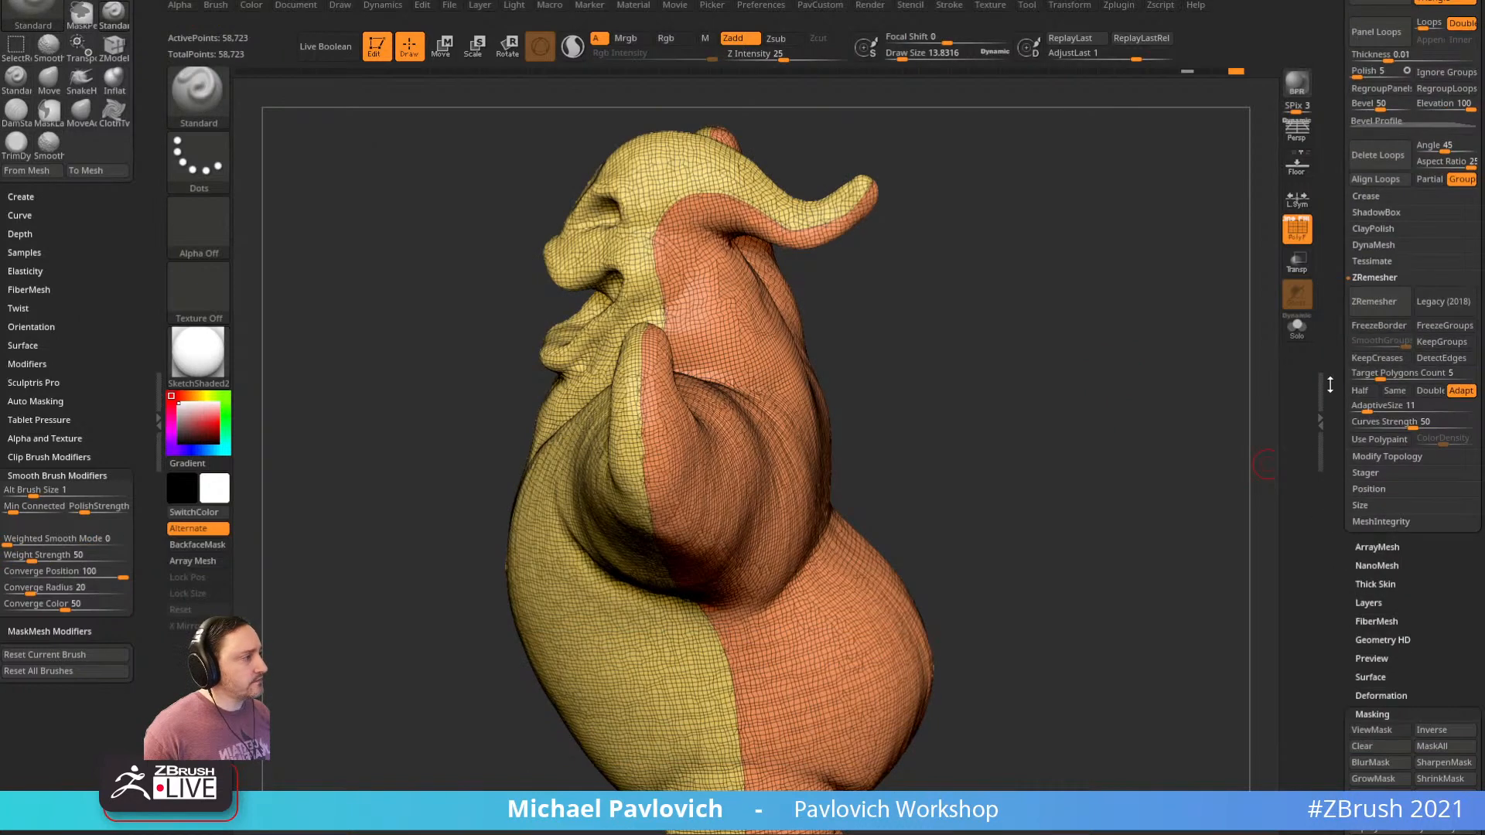
{"action": "scroll", "coordinate": [1356, 537], "scroll_direction": "down", "scroll_amount": 5}
{"action": "left_click", "coordinate": [1365, 578], "text": "shift"}
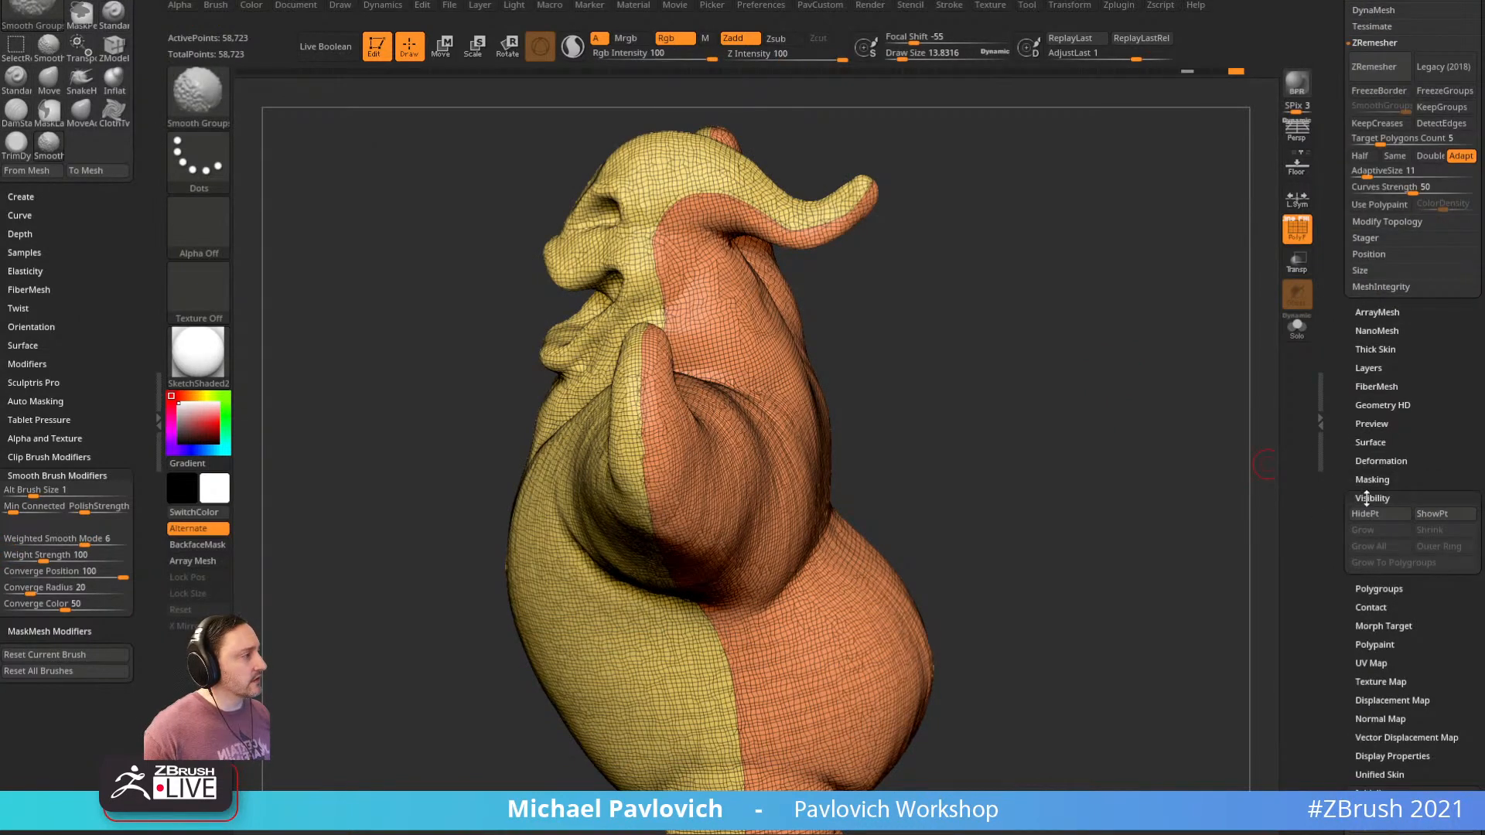
{"action": "mouse_move", "coordinate": [880, 450]}
{"action": "left_mouse_down"}
{"action": "mouse_move", "coordinate": [1004, 305]}
{"action": "mouse_move", "coordinate": [1056, 300]}
{"action": "left_mouse_up"}
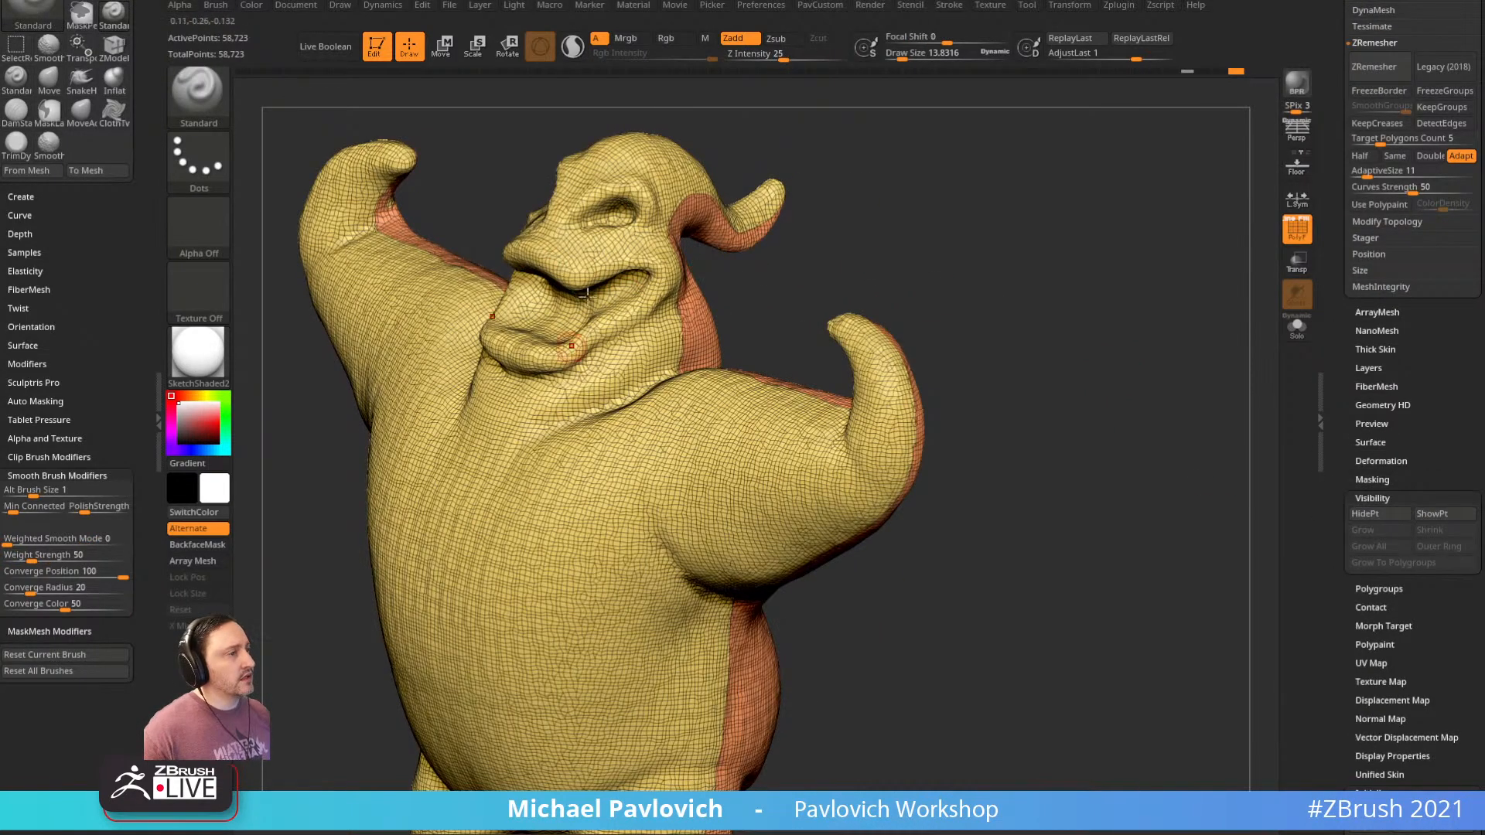
{"action": "left_click", "coordinate": [1373, 498]}
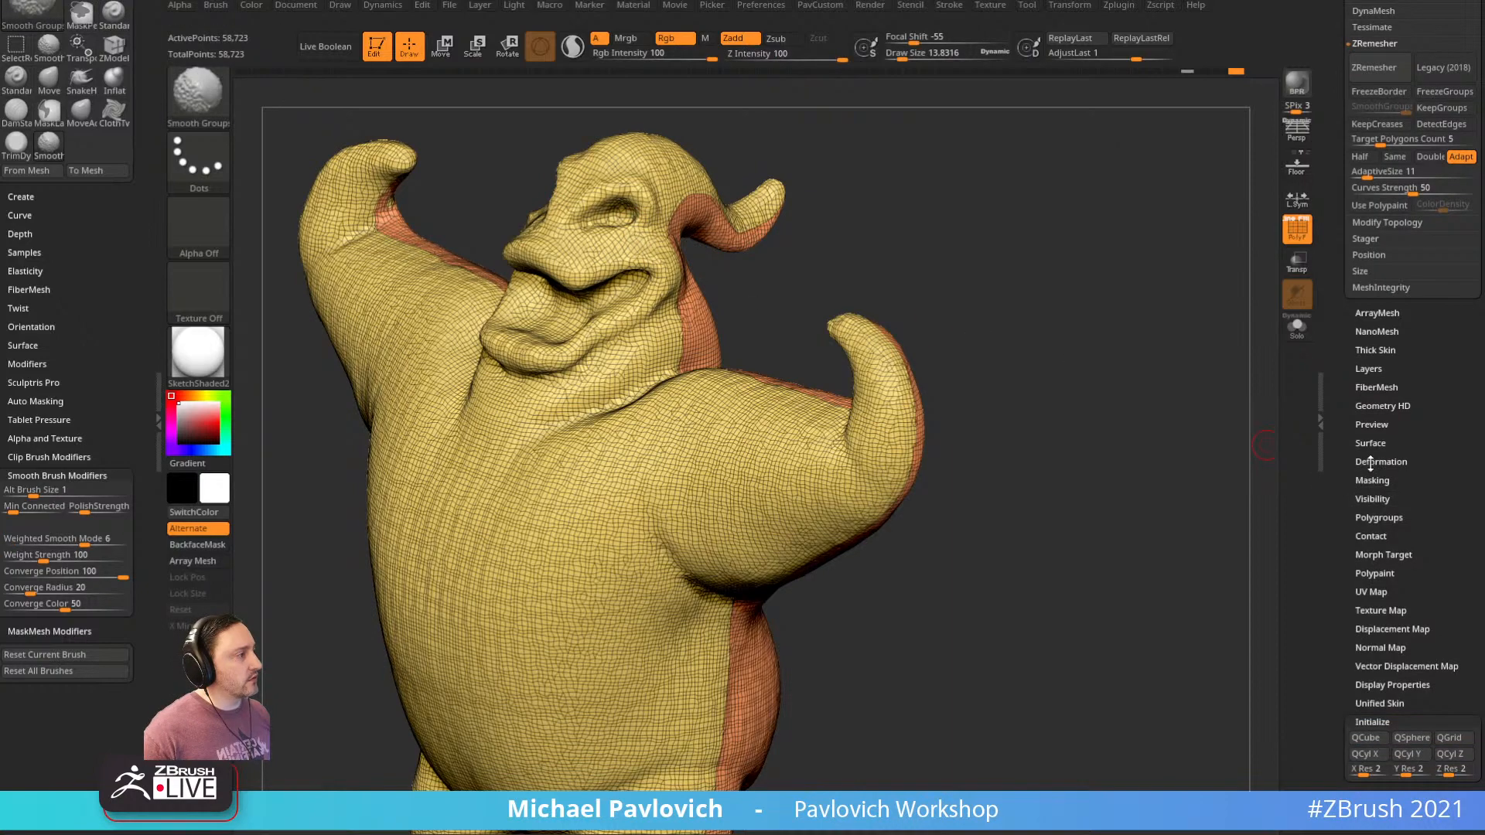
{"action": "left_click", "coordinate": [1382, 461]}
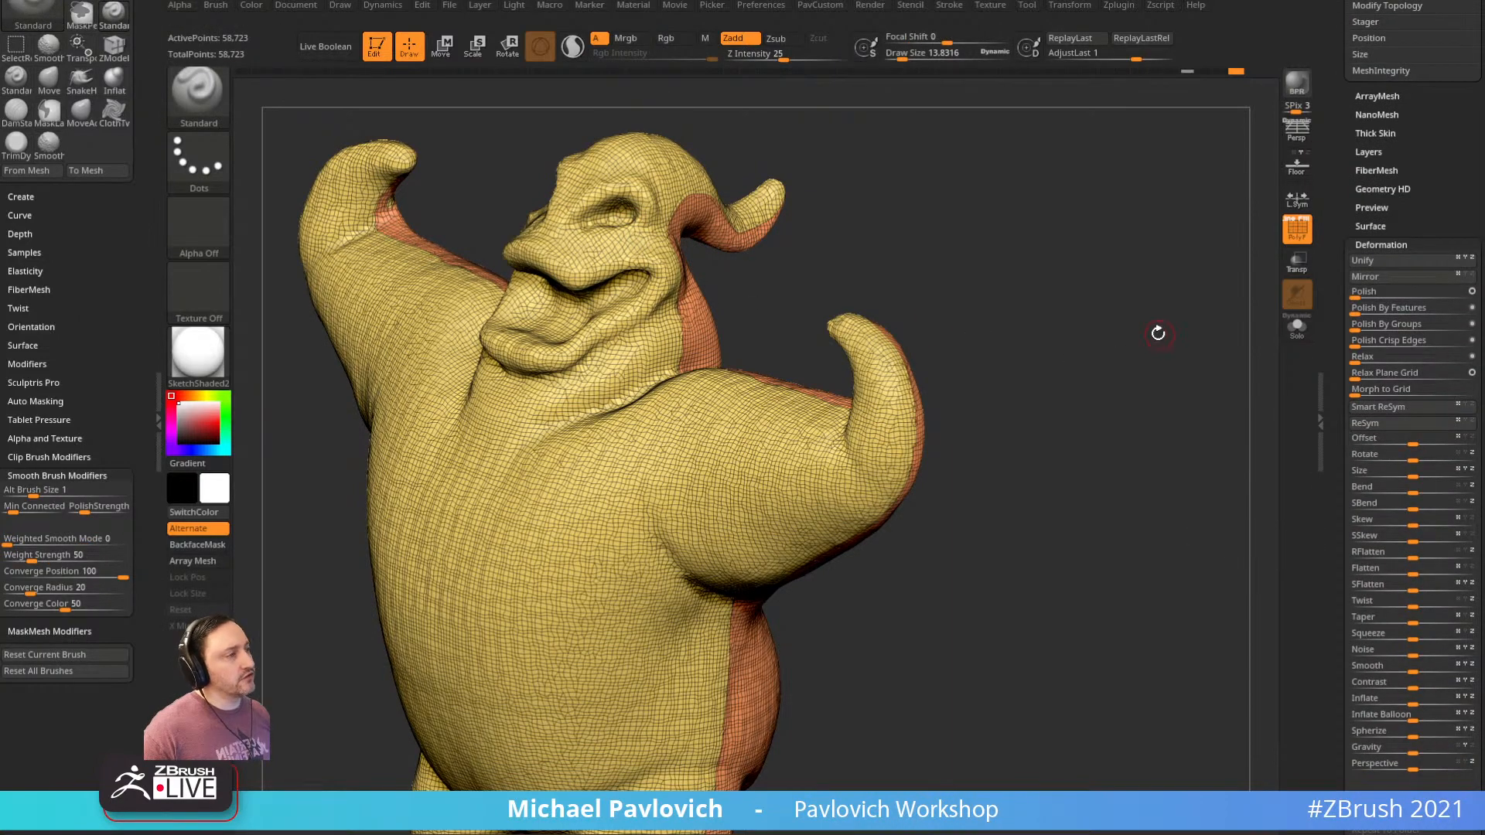
{"action": "left_click_drag", "start_coordinate": [1157, 331], "coordinate": [783, 422]}
{"action": "left_click_drag", "start_coordinate": [872, 472], "coordinate": [1278, 259]}
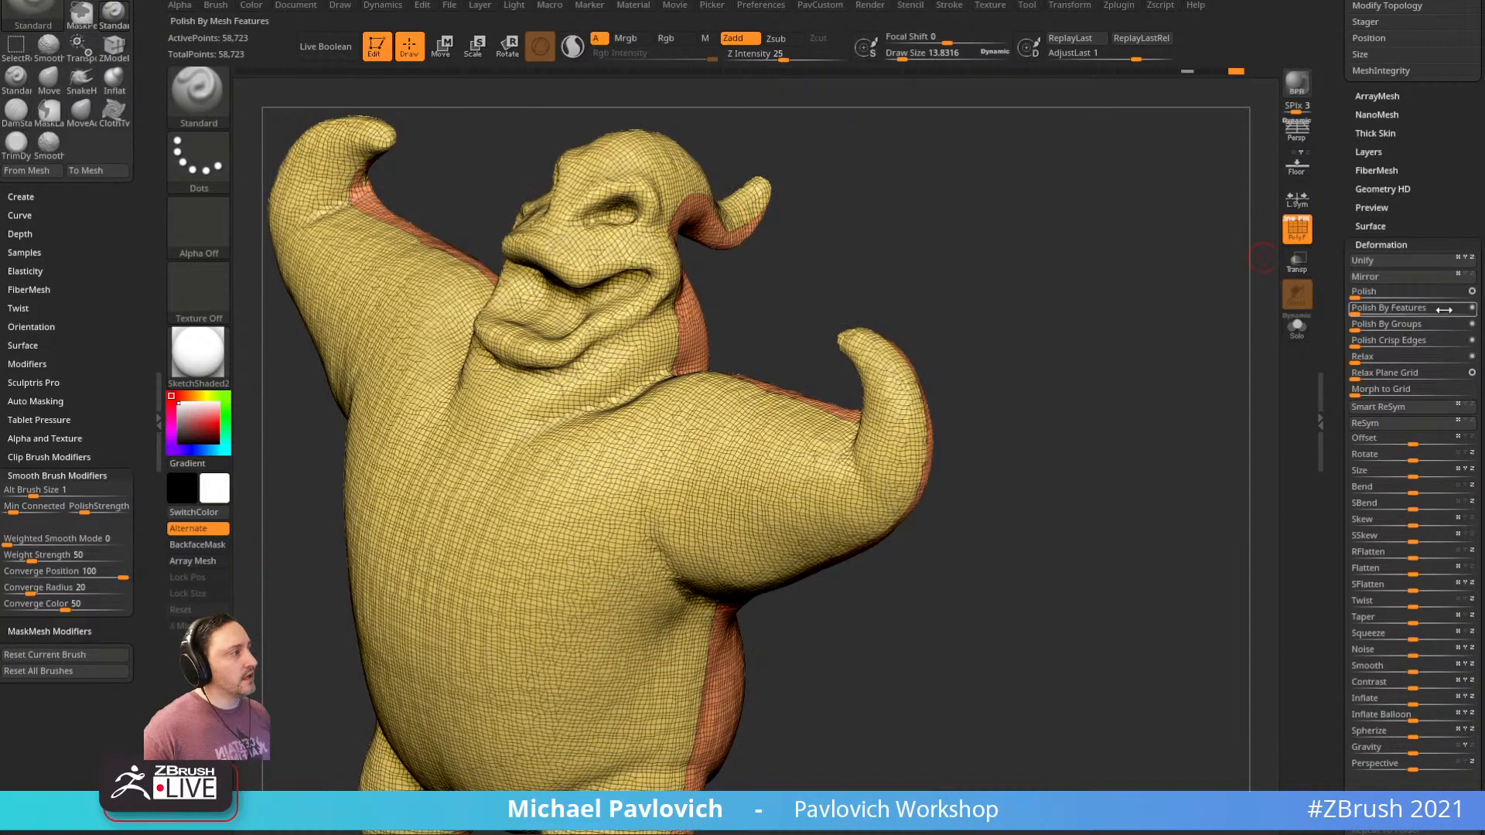
{"action": "left_click", "coordinate": [1363, 310]}
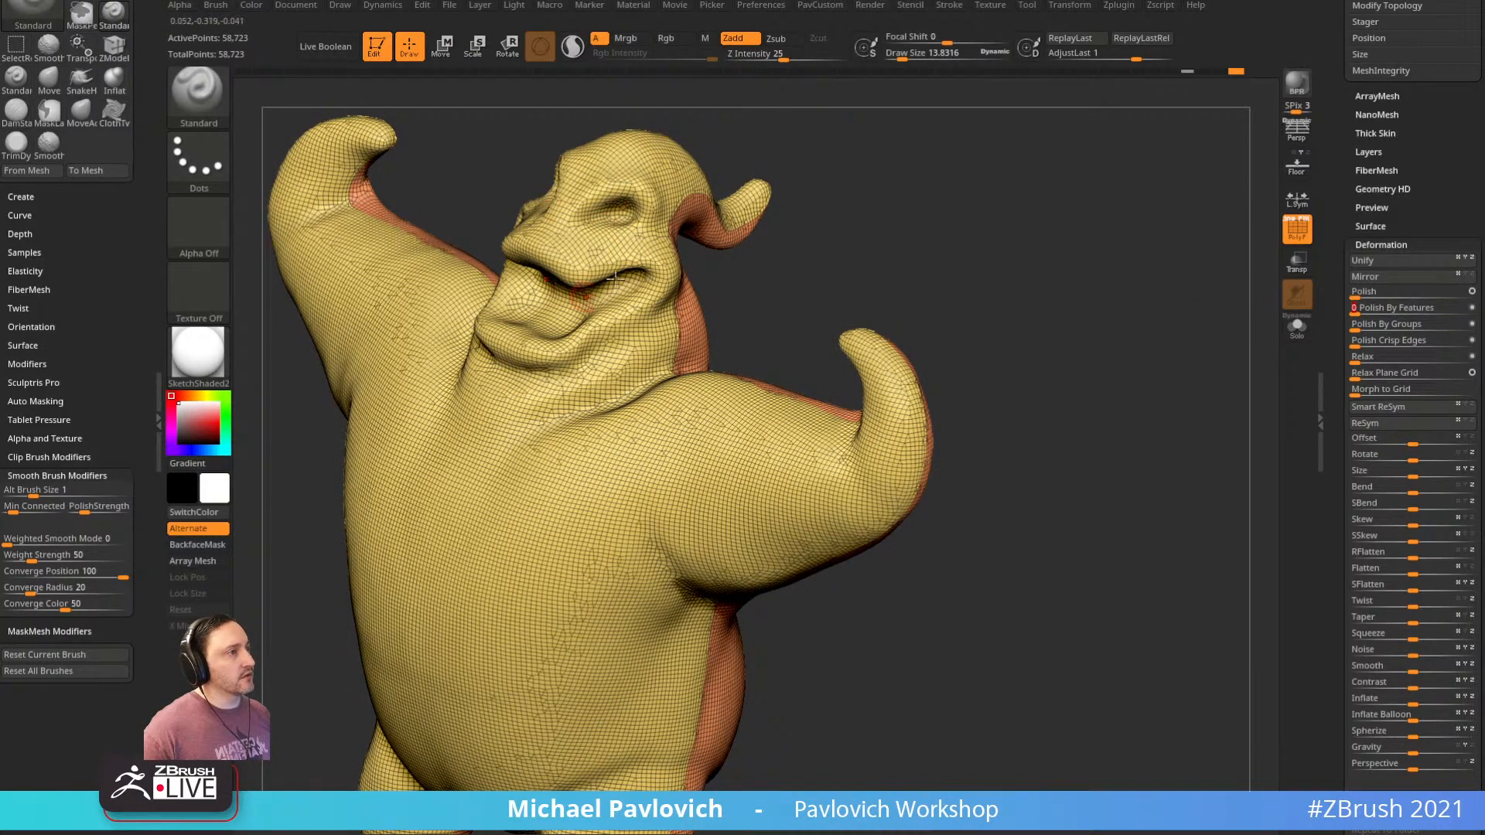
{"action": "left_click_drag", "start_coordinate": [1103, 331], "coordinate": [847, 339]}
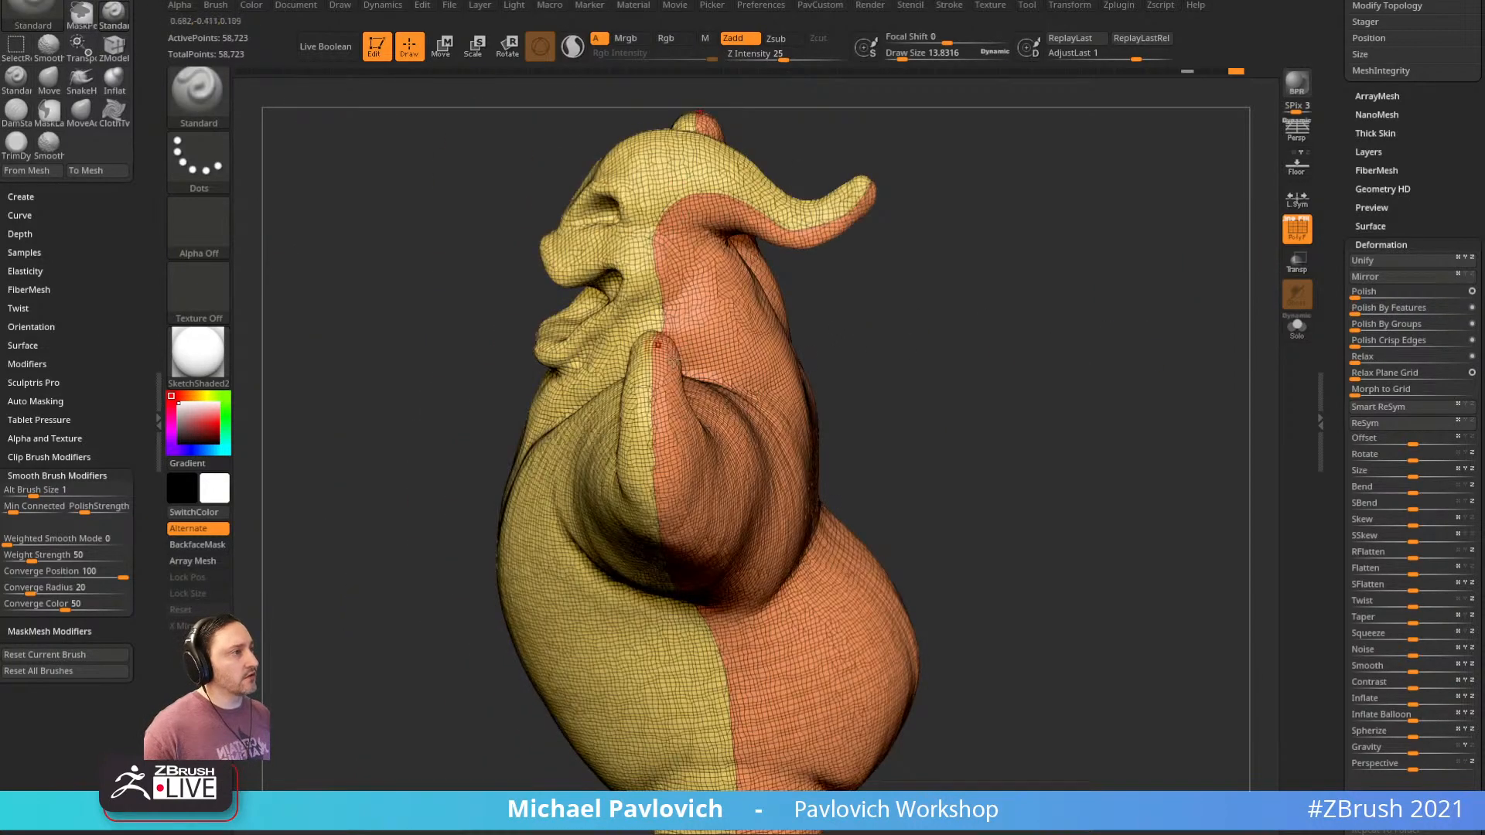
Mask the polygroup border by feature with only the Groups option enabled, and invert the mask
{"action": "scroll", "coordinate": [1349, 239], "scroll_direction": "up", "scroll_amount": 5}
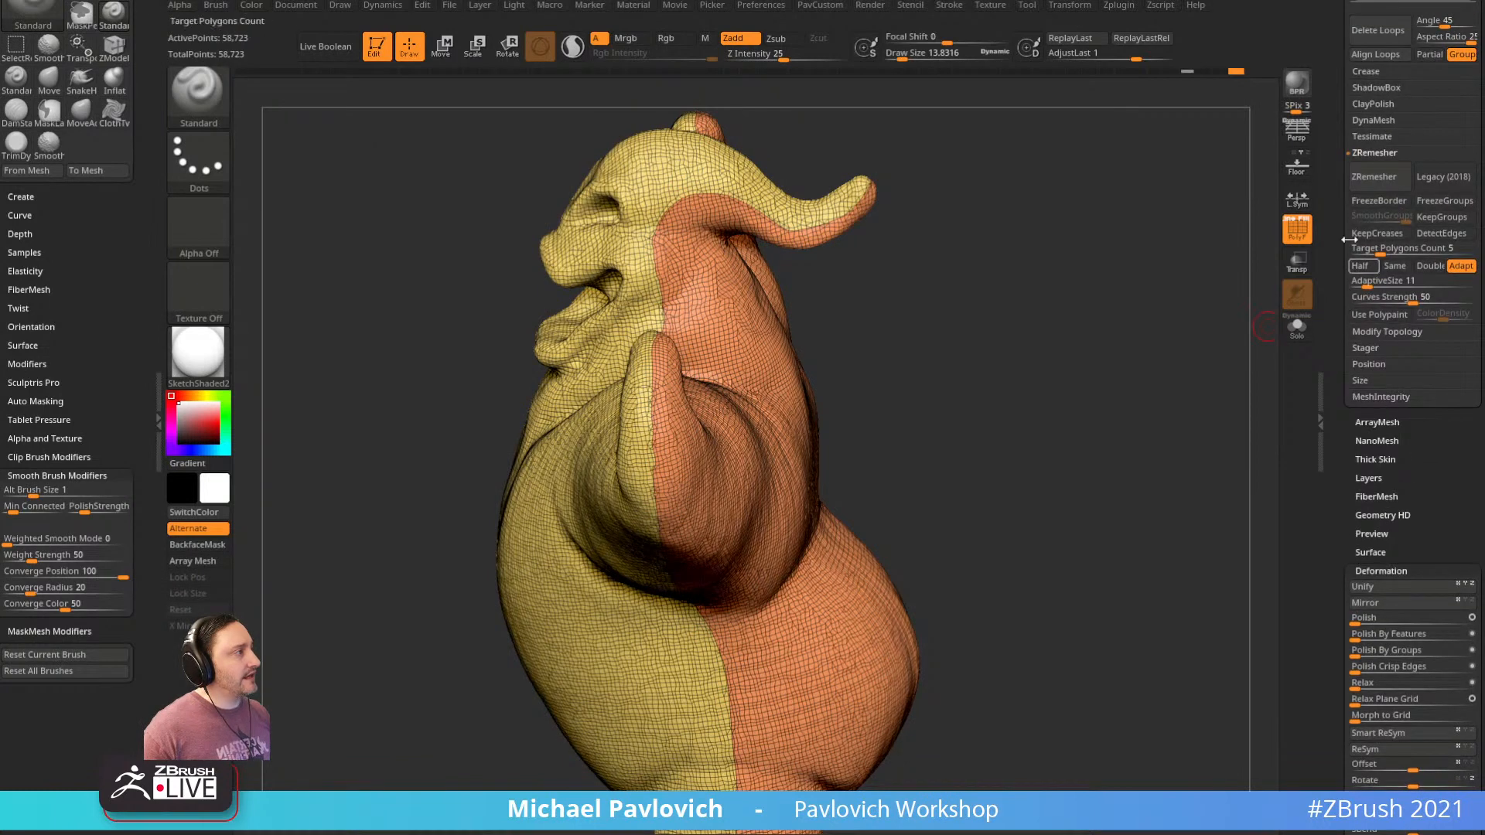
{"action": "key", "text": "shift"}
{"action": "scroll", "coordinate": [1340, 553], "scroll_direction": "down", "scroll_amount": 5}
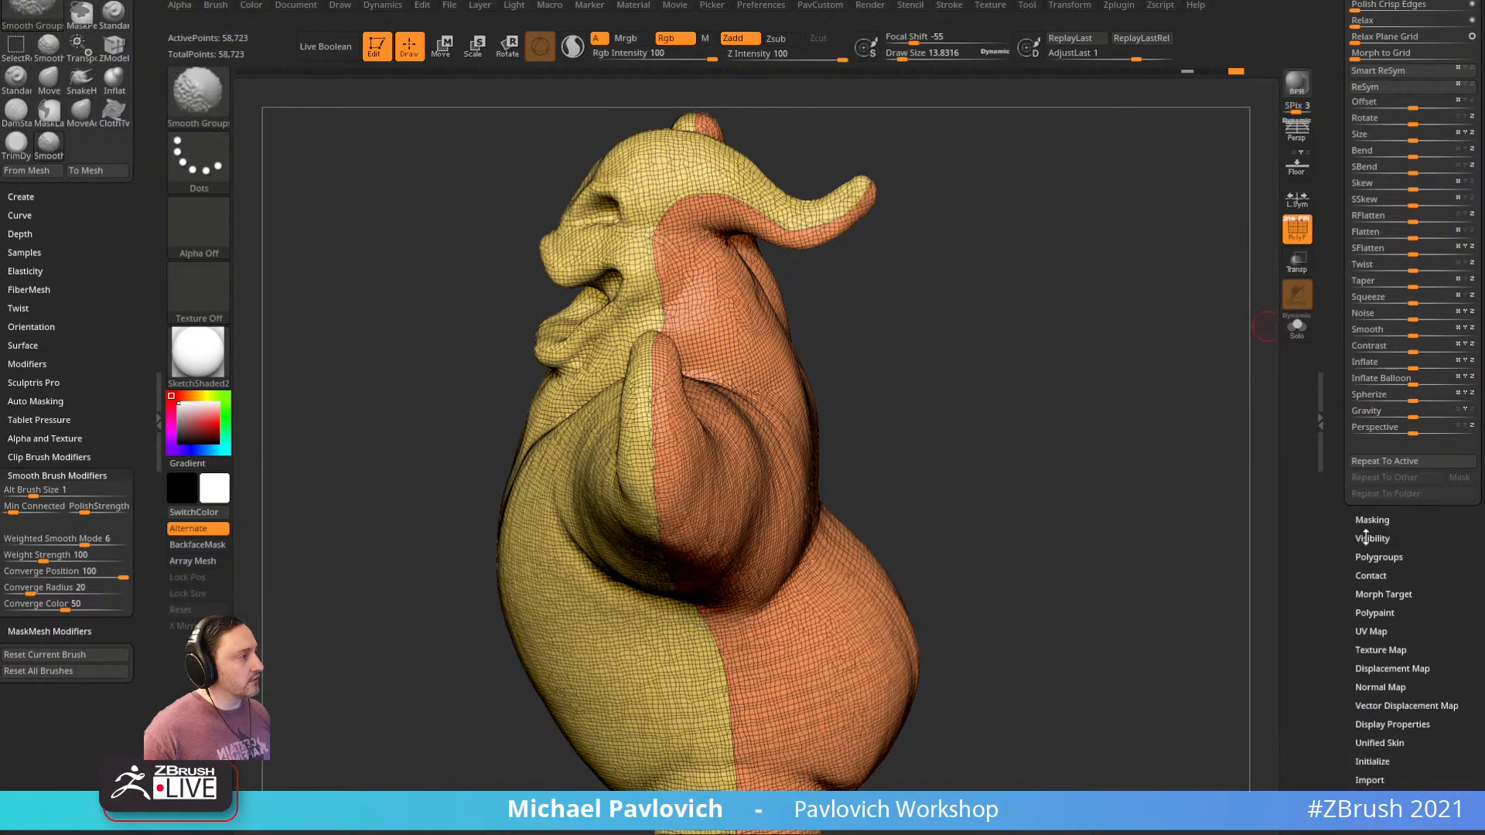
{"action": "left_click", "coordinate": [1372, 525]}
{"action": "left_click", "coordinate": [1430, 602]}
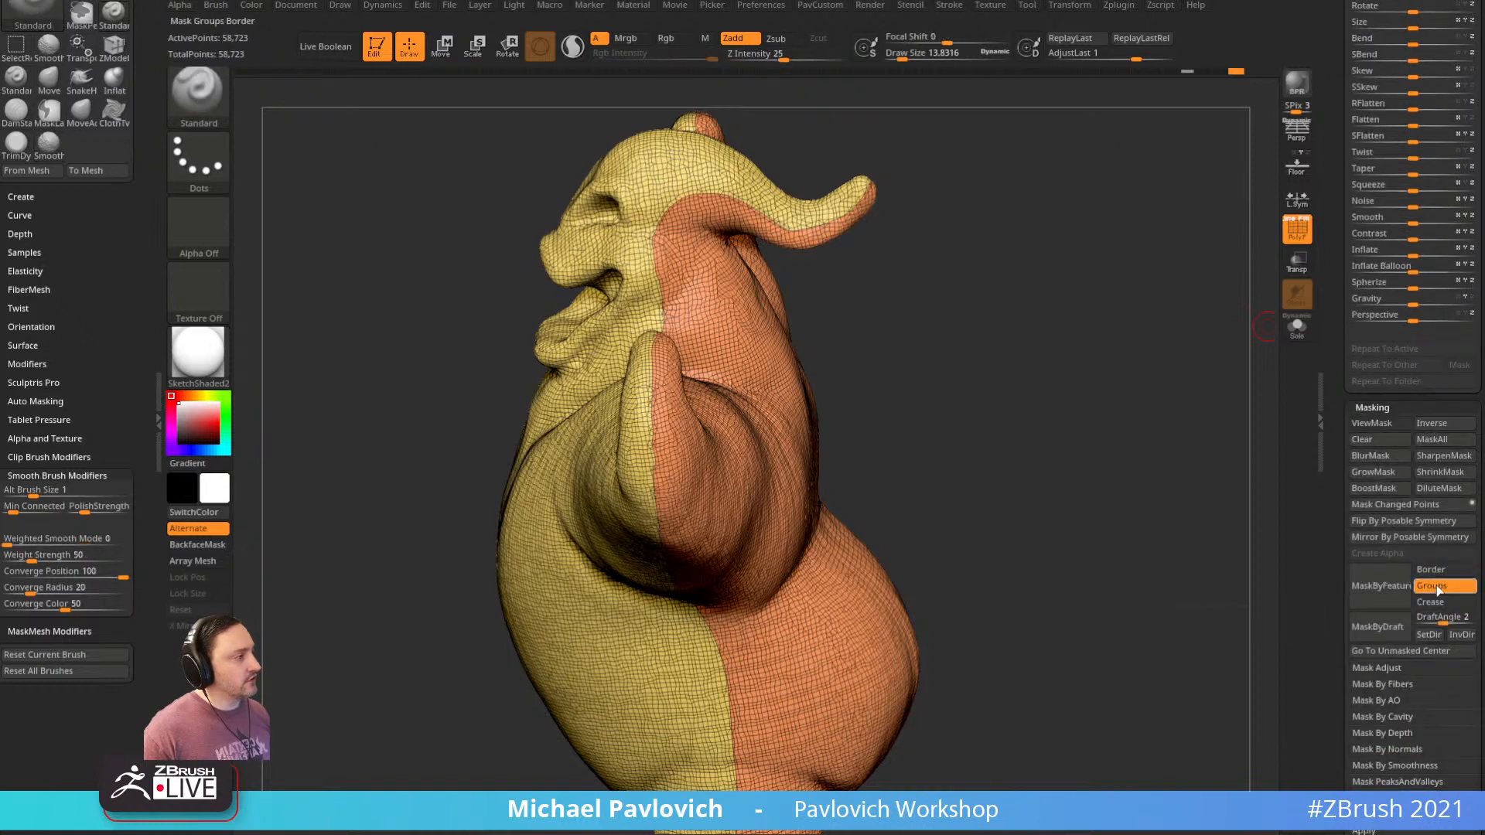
{"action": "left_click", "coordinate": [1390, 589]}
{"action": "key", "text": "ctrl"}
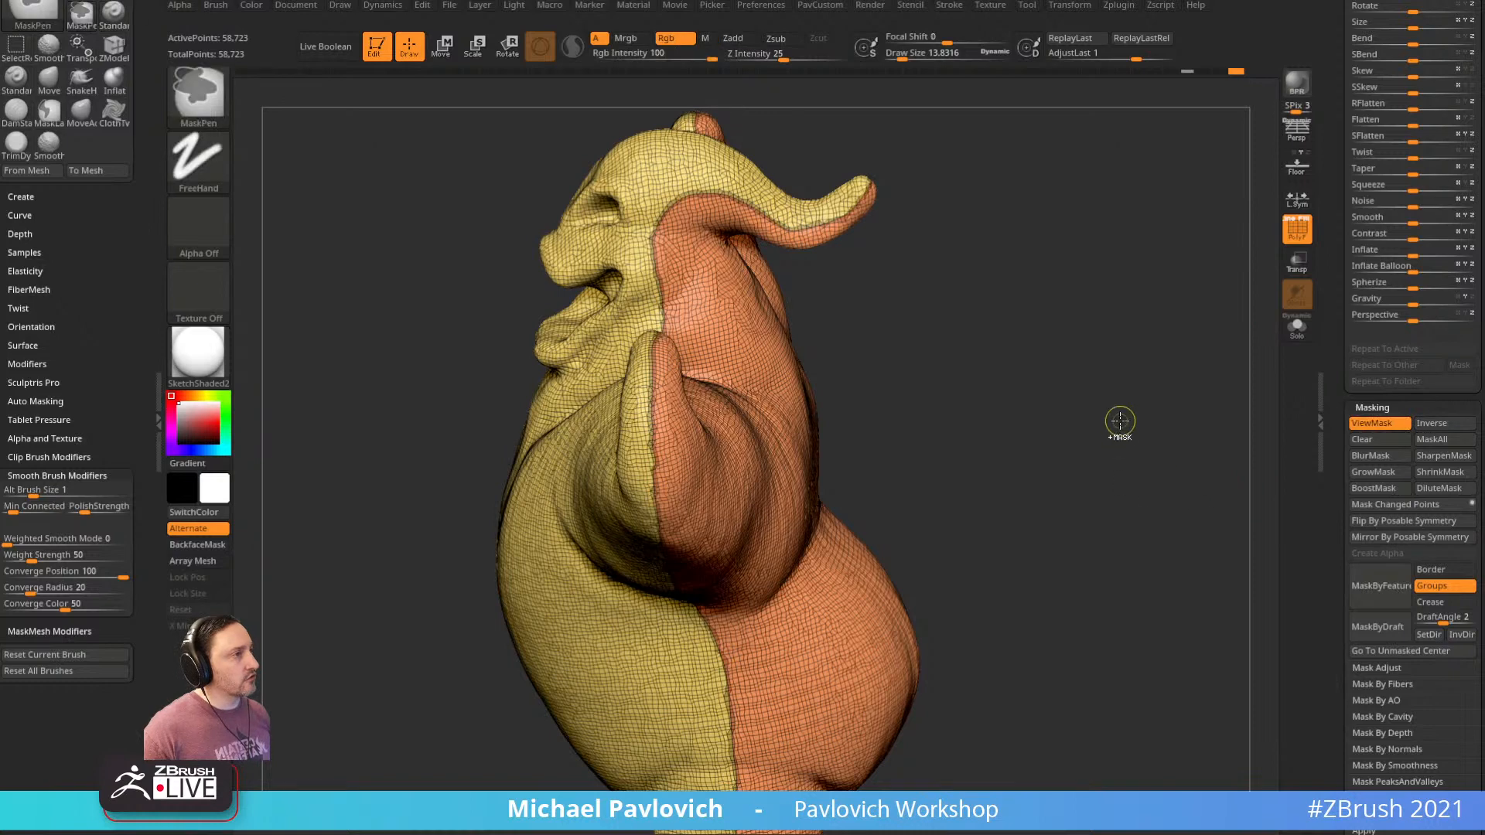
{"action": "left_click", "coordinate": [1120, 422], "text": "ctrl"}
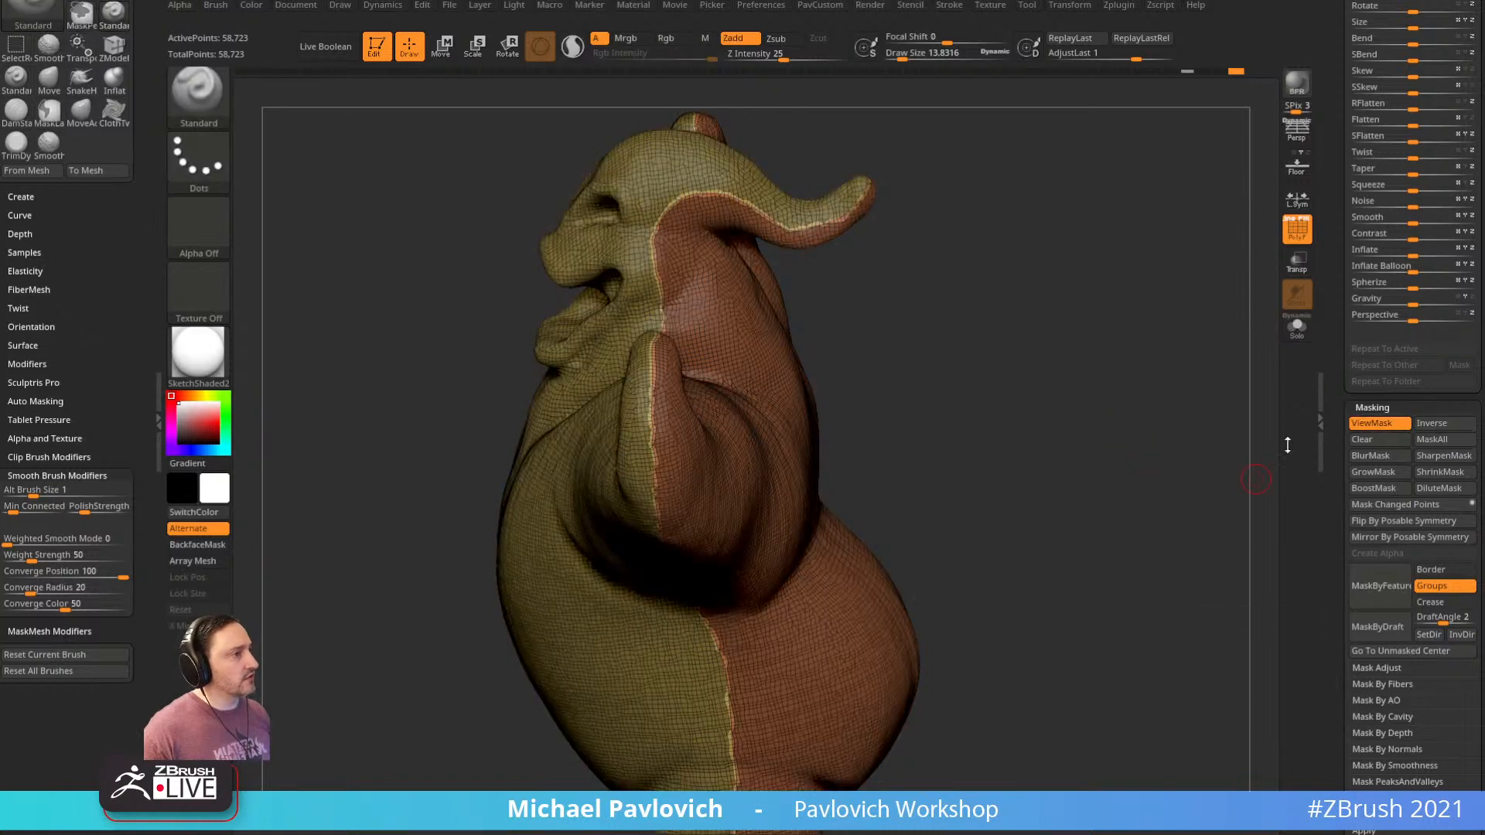
Clear the thin border mask, mask the polygroup border by feature again, grow it, and invert it
{"action": "scroll", "coordinate": [1355, 400], "scroll_direction": "up", "scroll_amount": 5}
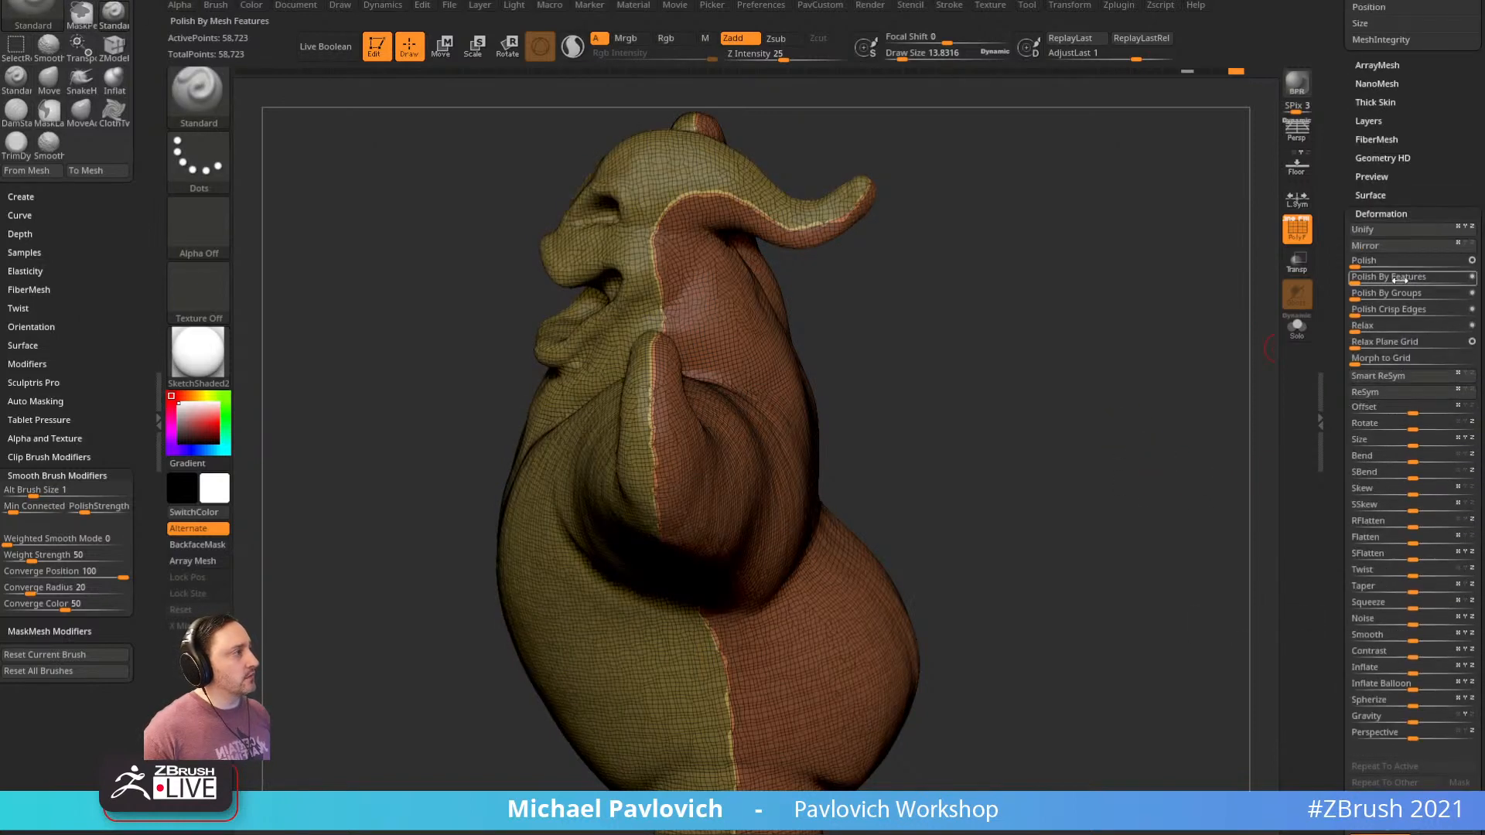
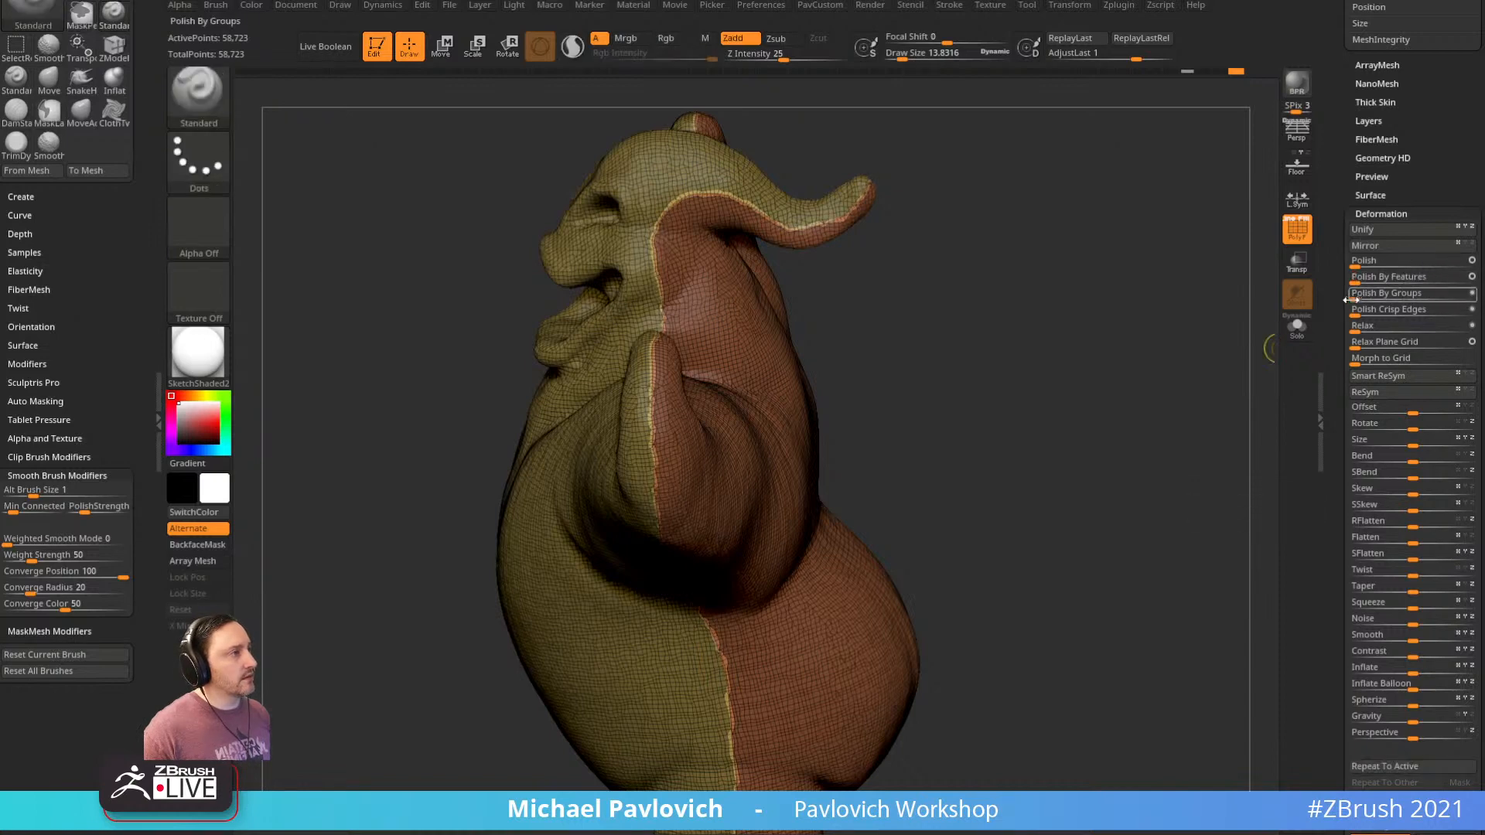
{"action": "left_click_drag", "start_coordinate": [1152, 317], "coordinate": [1163, 341], "text": "ctrl"}
{"action": "left_click_drag", "start_coordinate": [1334, 382], "coordinate": [1343, 251]}
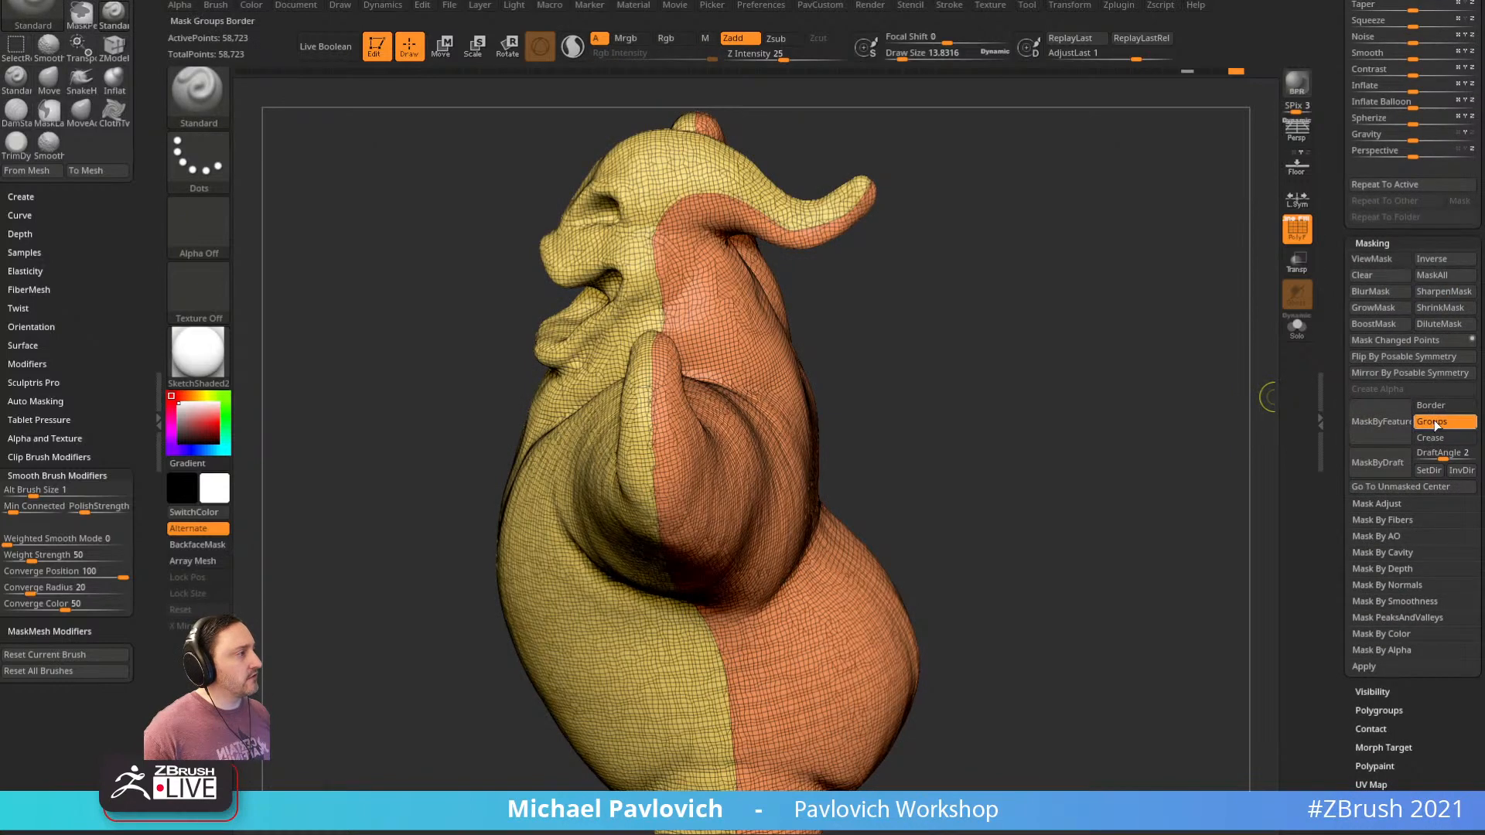
{"action": "left_click", "coordinate": [1381, 422]}
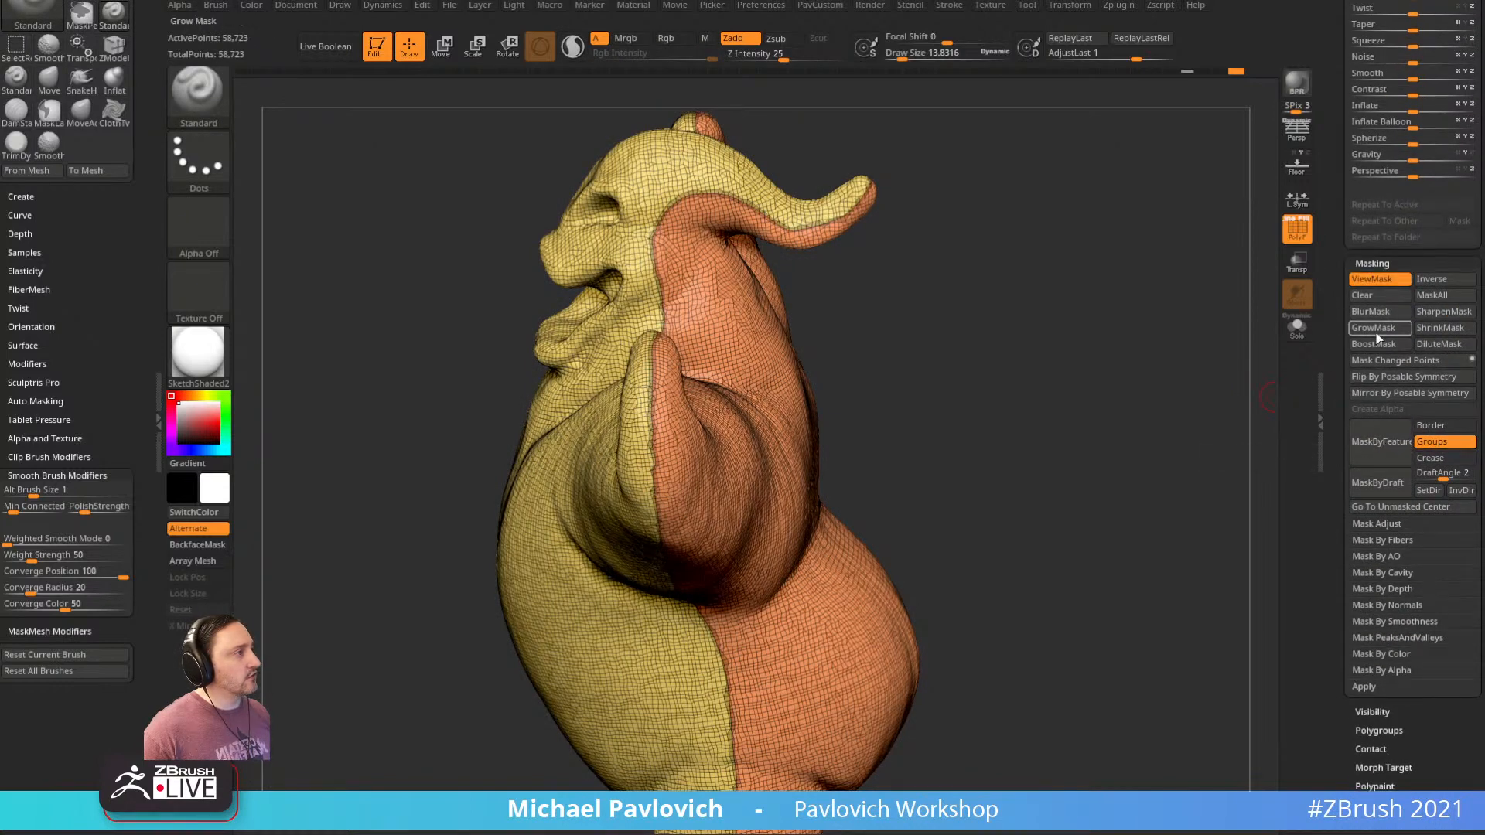
{"action": "left_click", "coordinate": [1381, 345]}
{"action": "left_click", "coordinate": [1164, 385], "text": "ctrl"}
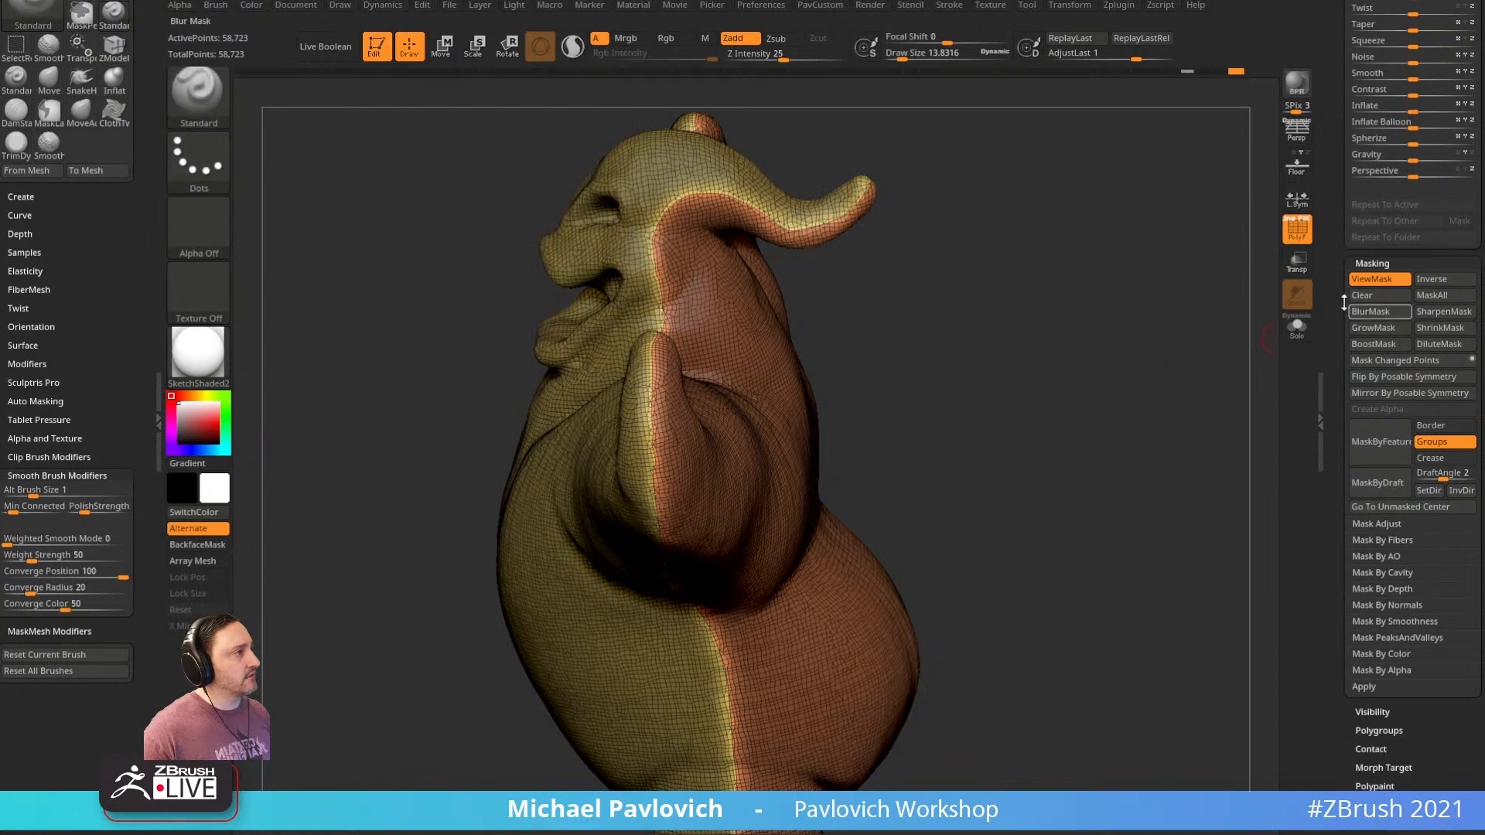
Polish the unmasked strip along the polygroup border with Polish By Features, and clear the mask
{"action": "left_click_drag", "start_coordinate": [1344, 333], "coordinate": [1343, 468]}
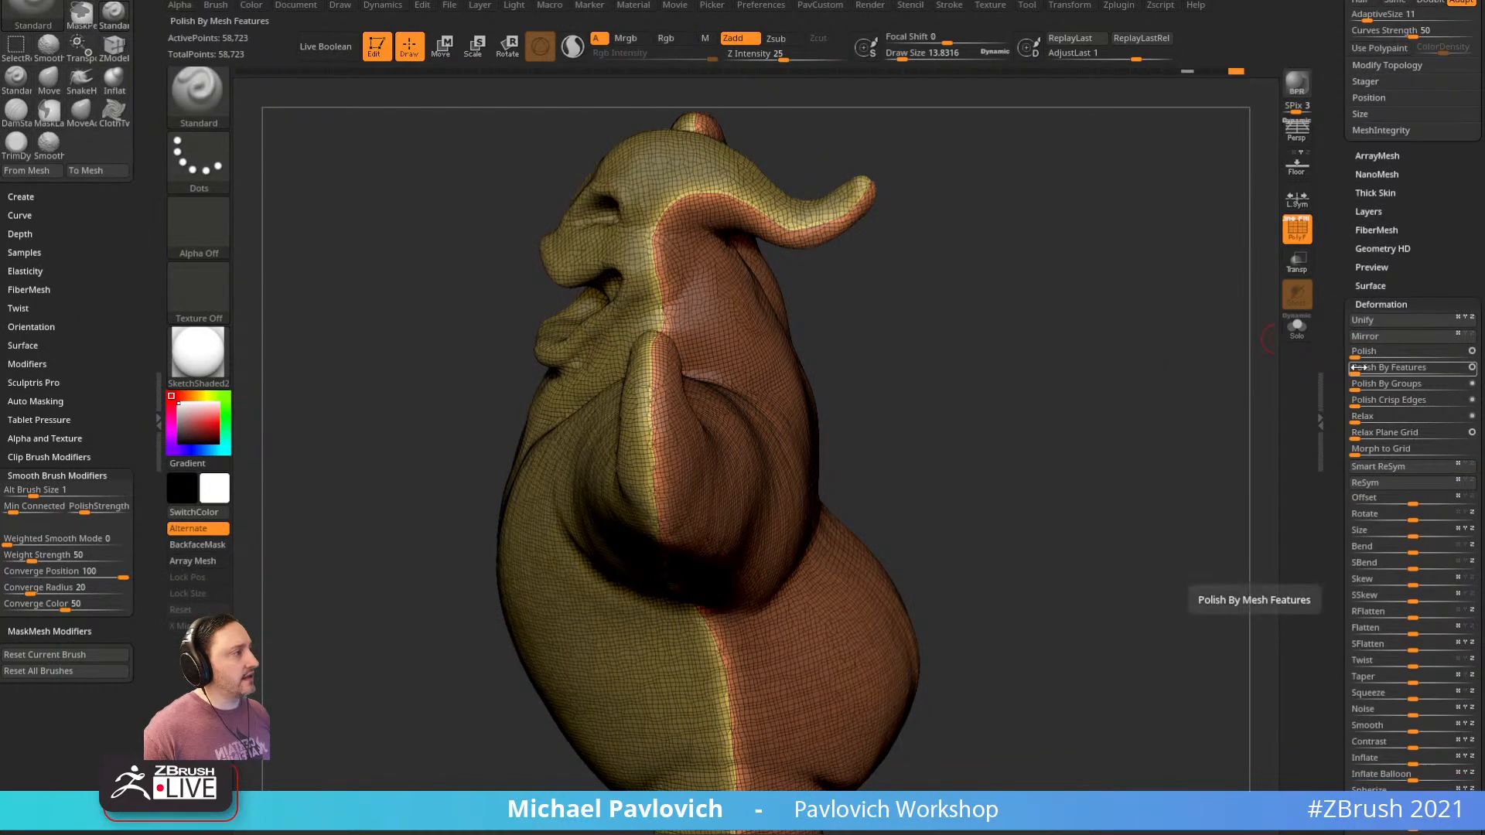
{"action": "left_click", "coordinate": [1361, 369]}
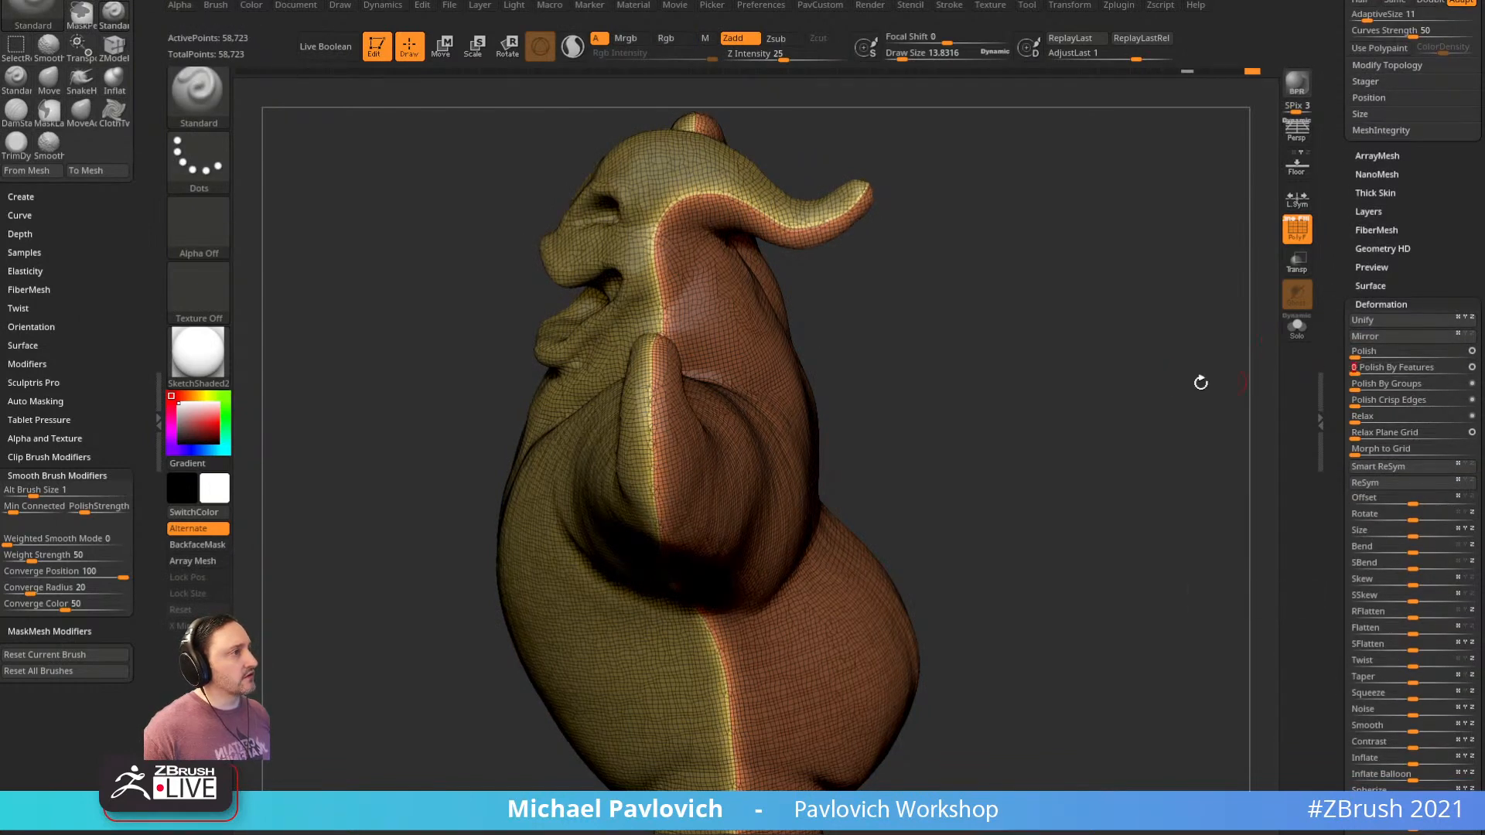
{"action": "left_click_drag", "start_coordinate": [1200, 381], "coordinate": [865, 340]}
{"action": "mouse_move", "coordinate": [687, 312]}
{"action": "left_mouse_down"}
{"action": "mouse_move", "coordinate": [451, 657]}
{"action": "mouse_move", "coordinate": [1077, 305]}
{"action": "mouse_move", "coordinate": [1186, 286]}
{"action": "mouse_move", "coordinate": [1140, 289]}
{"action": "mouse_move", "coordinate": [1157, 345]}
{"action": "mouse_move", "coordinate": [1177, 315]}
{"action": "mouse_move", "coordinate": [923, 366]}
{"action": "left_mouse_up"}
{"action": "left_click_drag", "start_coordinate": [789, 225], "coordinate": [704, 180]}
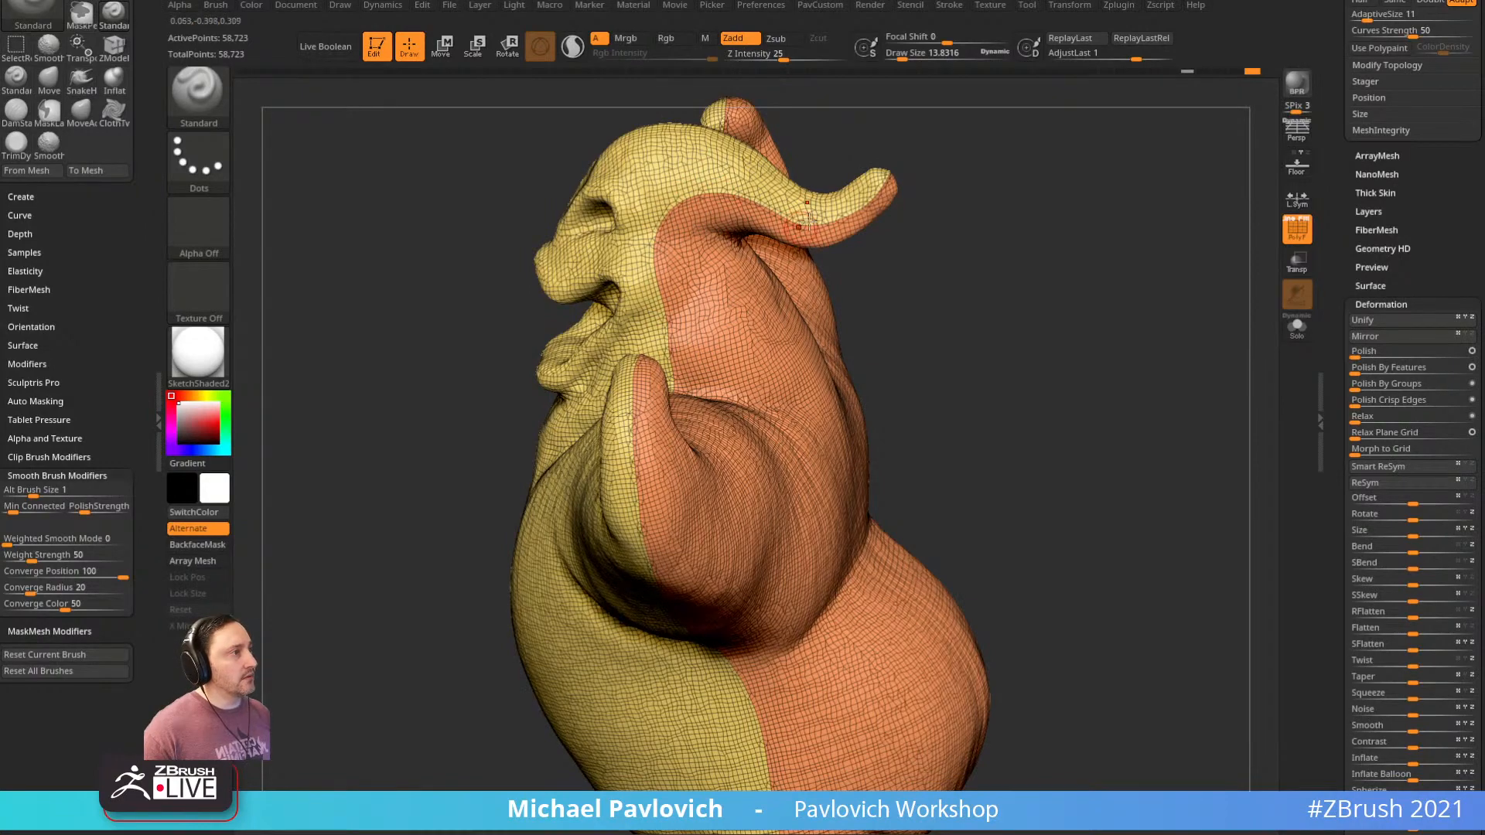
Collapse the EdgeLoop settings in the Geometry options to bring the ZRemesher settings into reach
{"action": "left_click_drag", "start_coordinate": [1062, 211], "coordinate": [1120, 244]}
{"action": "left_click_drag", "start_coordinate": [1334, 290], "coordinate": [1337, 392]}
{"action": "left_click", "coordinate": [1369, 152]}
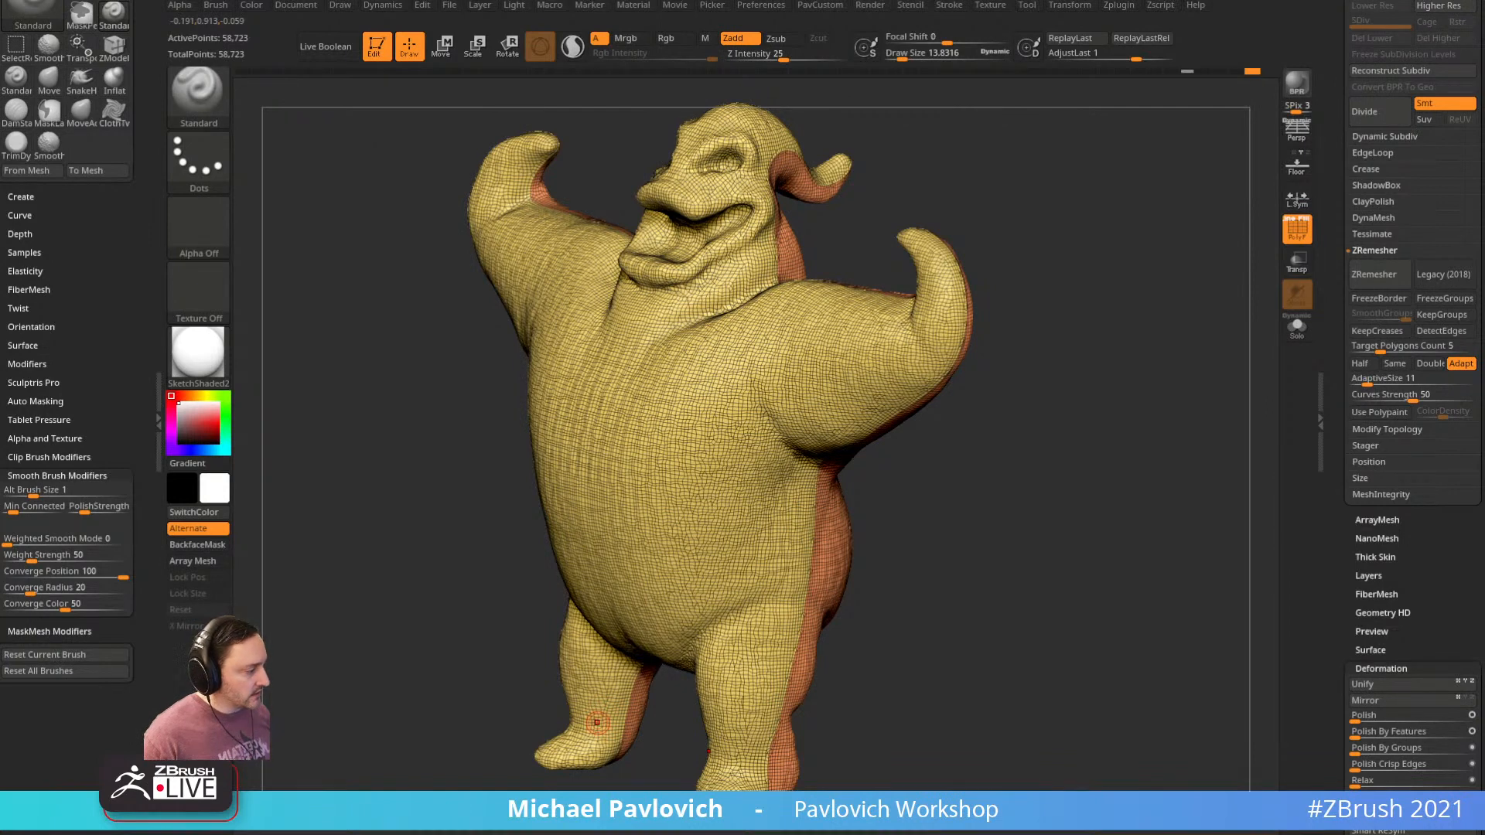
Switch to the YouTube channel in the browser, return to its playlists, and browse the Livestream Full Episodes playlist
{"action": "key", "text": "alt+Tab"}
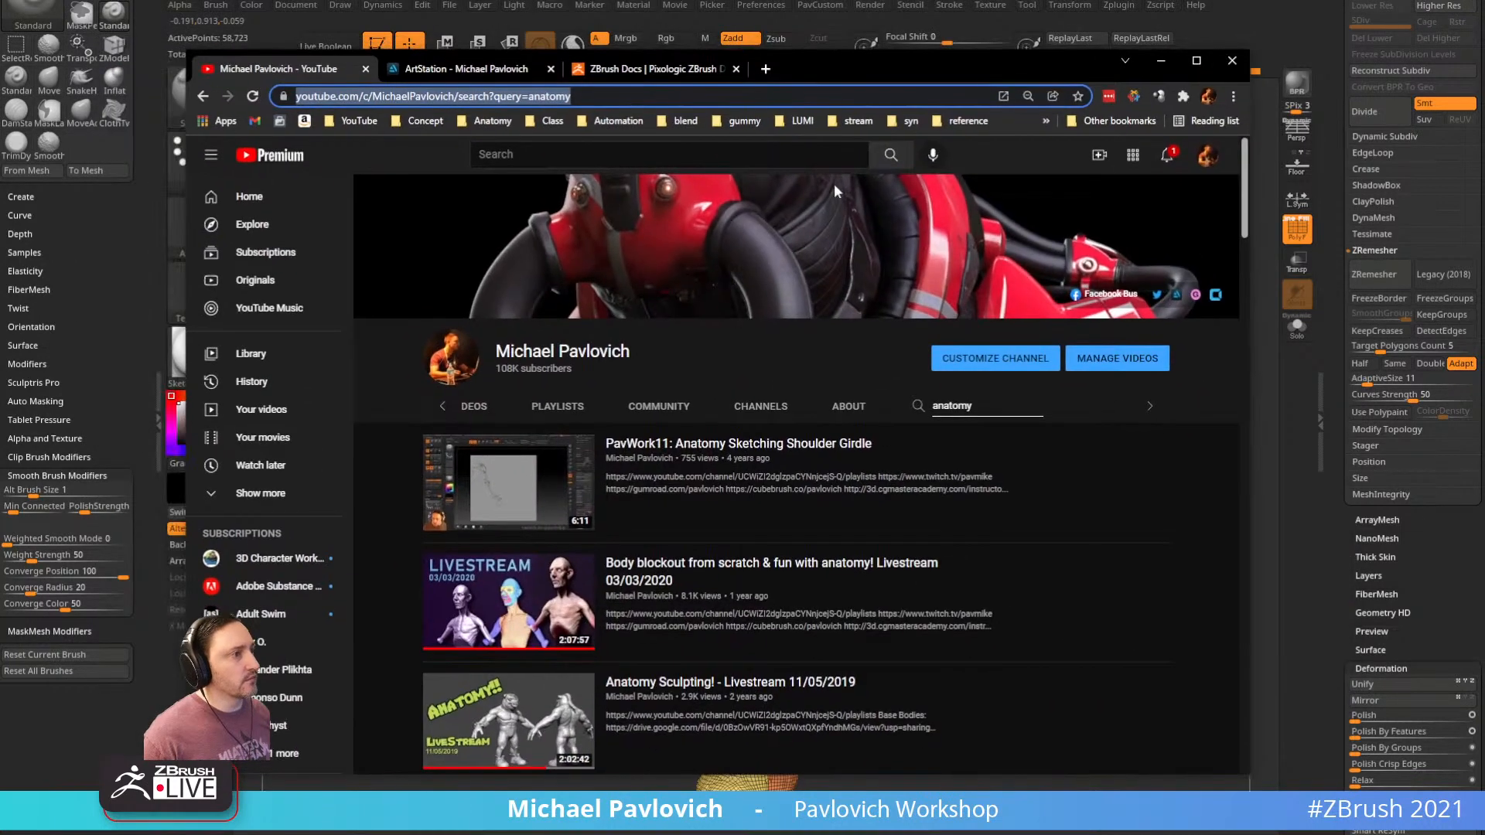
{"action": "left_click_drag", "start_coordinate": [983, 405], "coordinate": [849, 389]}
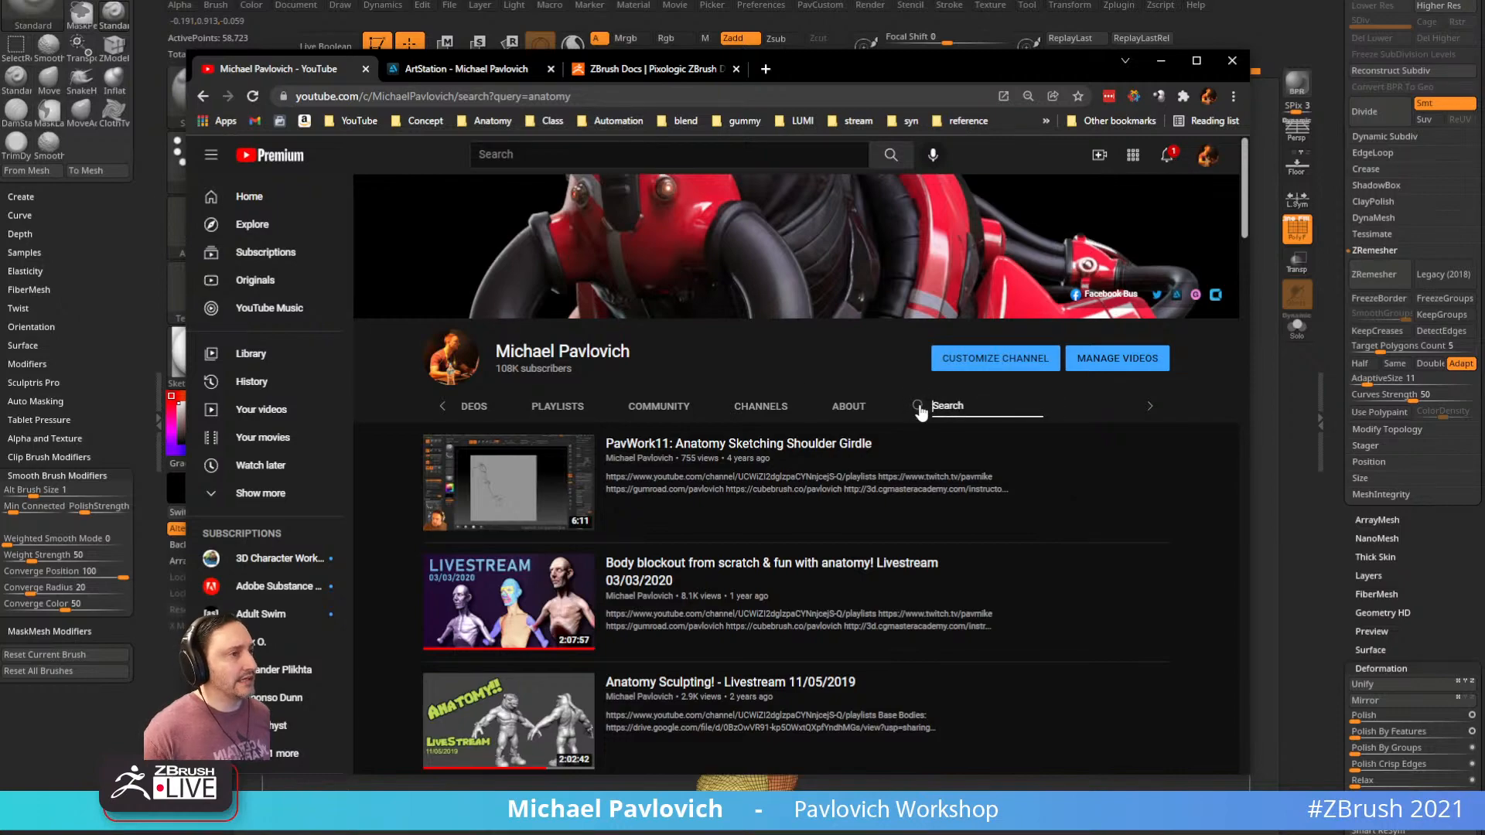
{"action": "left_click", "coordinate": [203, 96]}
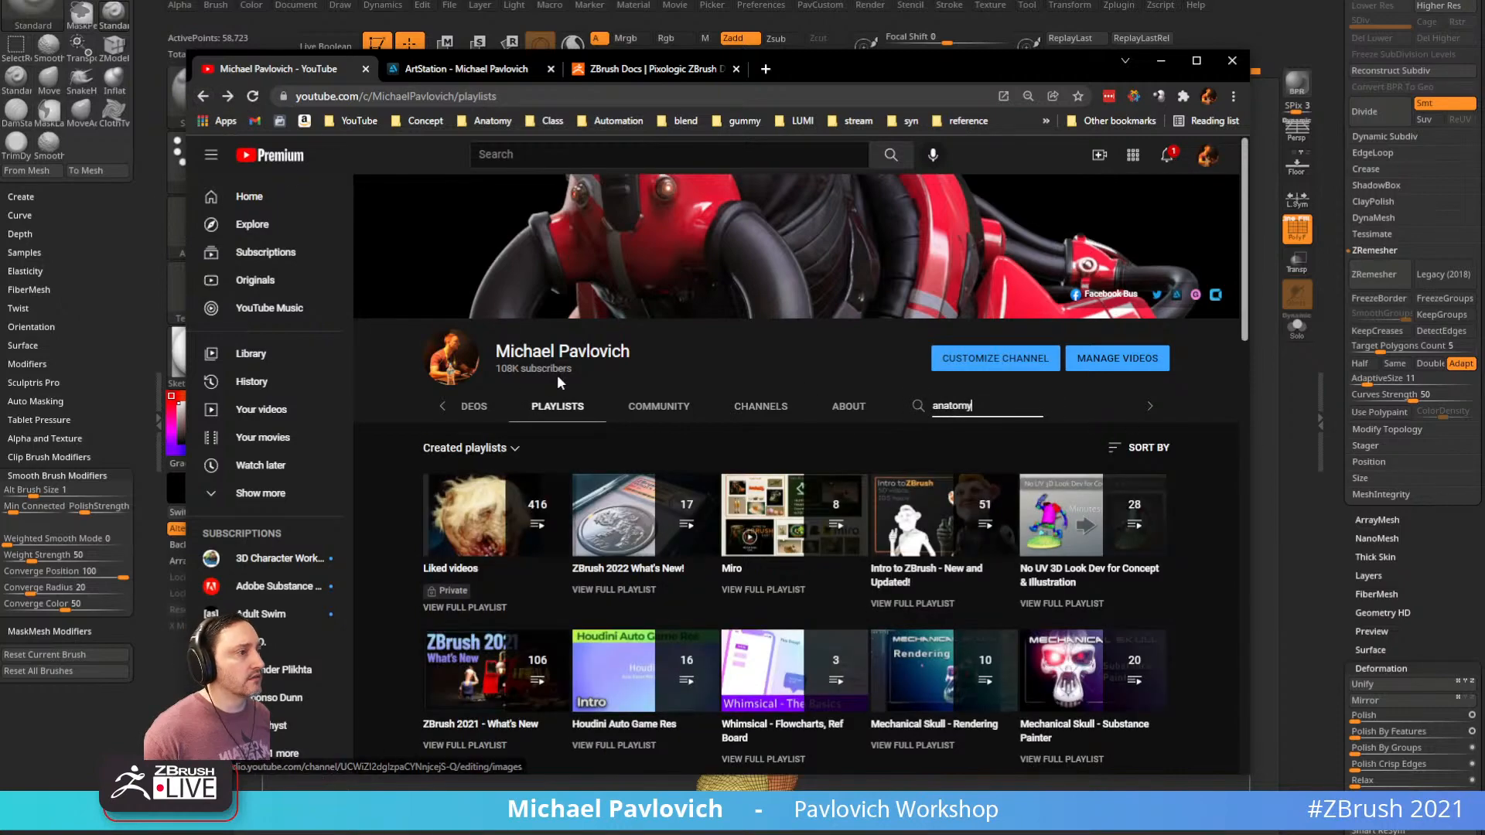
{"action": "scroll", "coordinate": [557, 374], "scroll_direction": "down", "scroll_amount": 5}
{"action": "scroll", "coordinate": [725, 513], "scroll_direction": "down", "scroll_amount": 2}
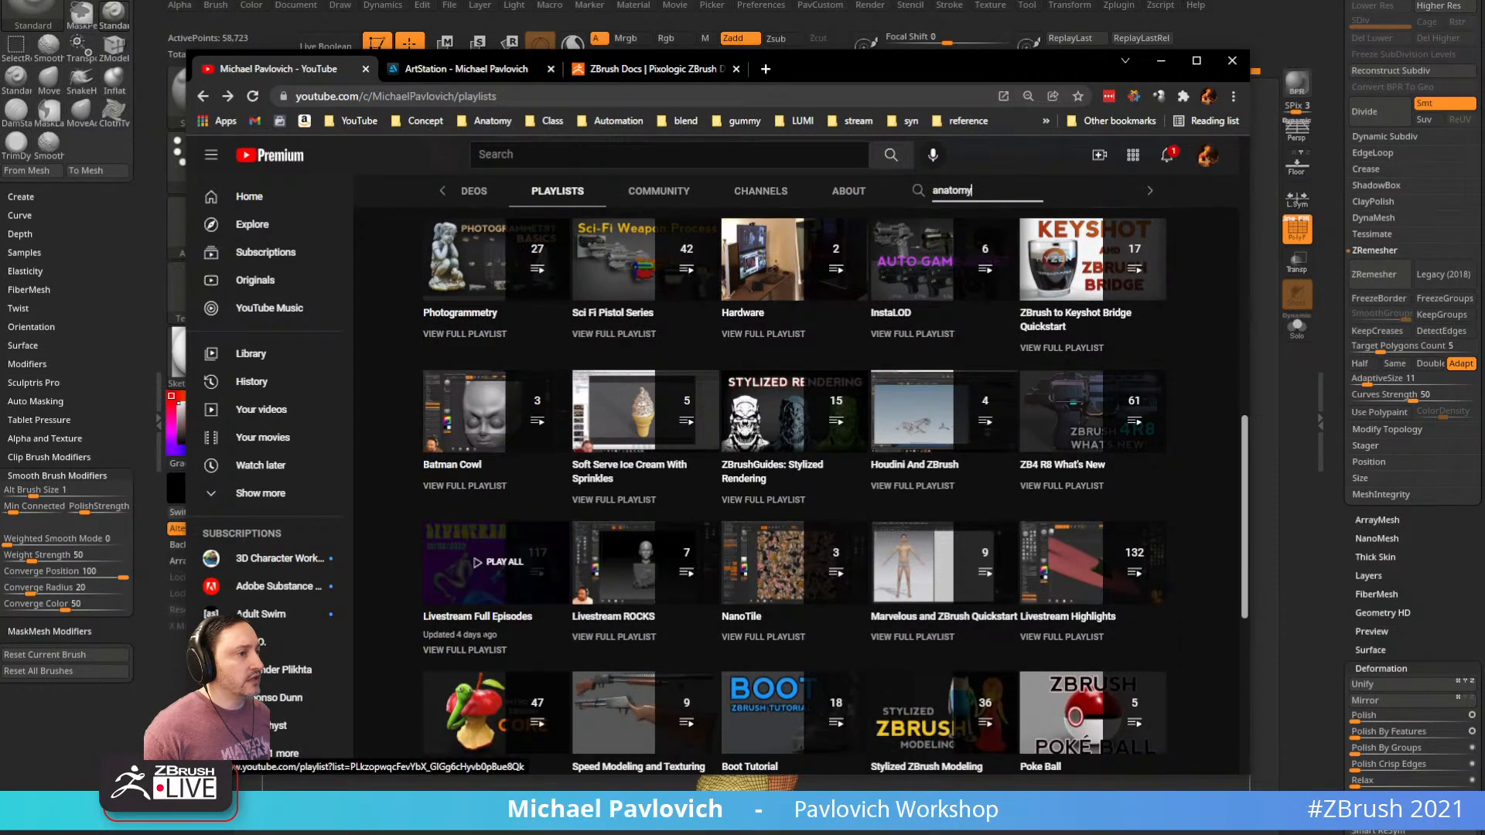
{"action": "left_click", "coordinate": [881, 528]}
{"action": "scroll", "coordinate": [858, 374], "scroll_direction": "down", "scroll_amount": 6}
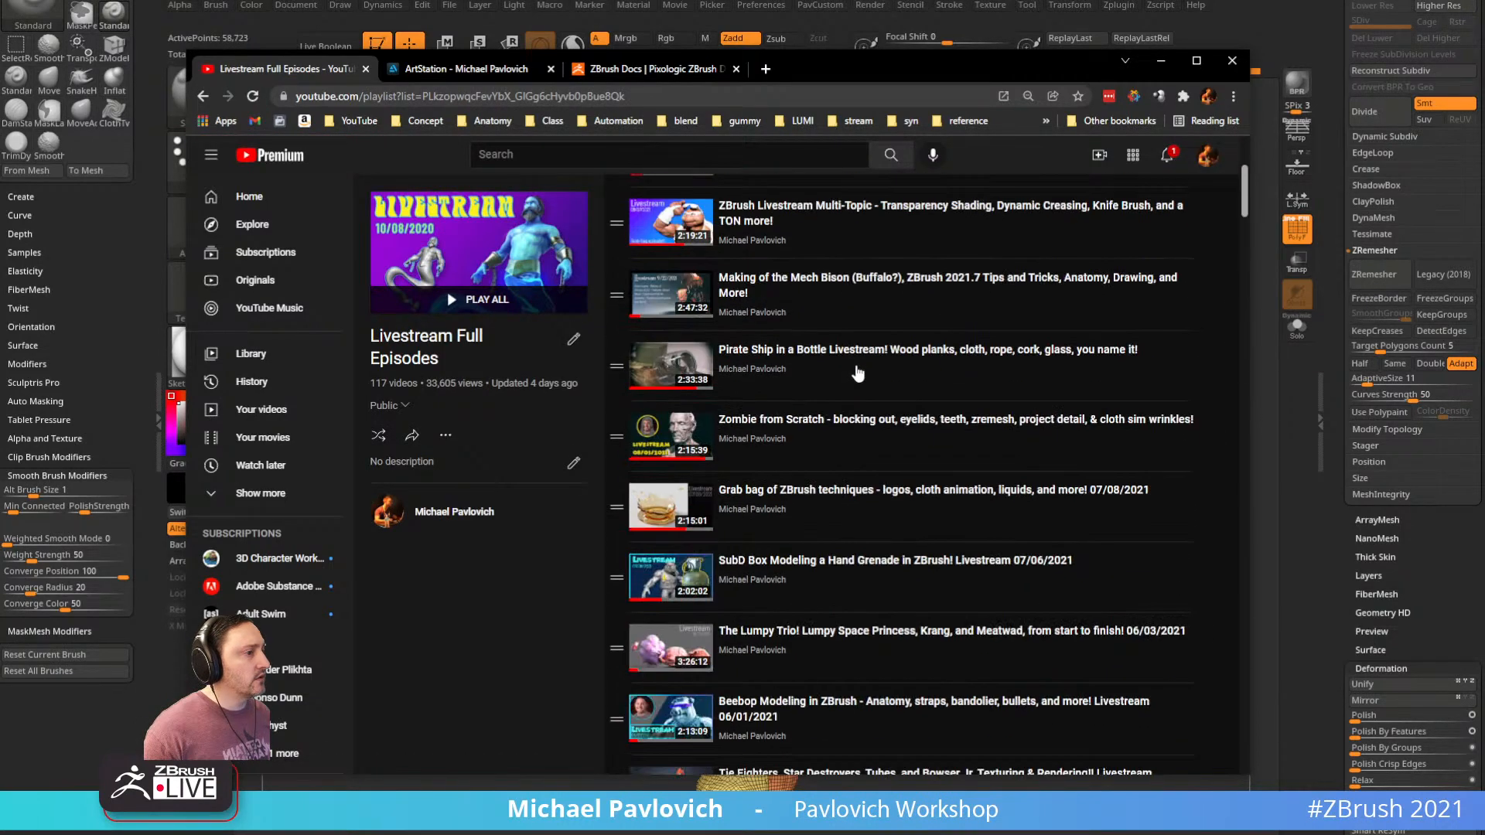
Open the Leprechaun Willem Dafoe Style Livestream 03/02/2021 episode from the playlist, pause it, and copy its share link
{"action": "scroll", "coordinate": [858, 374], "scroll_direction": "down", "scroll_amount": 6}
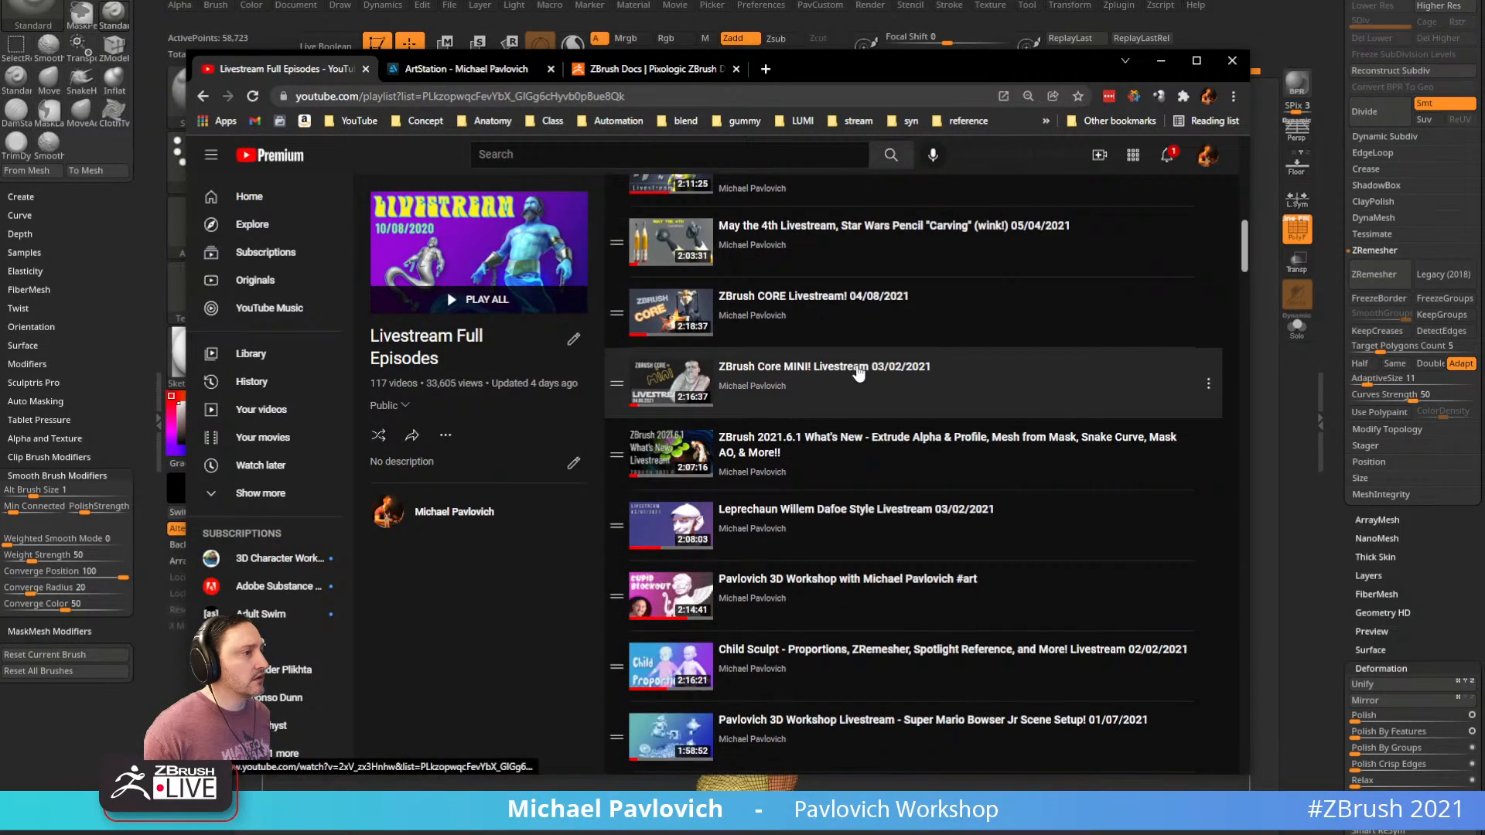
{"action": "left_click", "coordinate": [881, 523]}
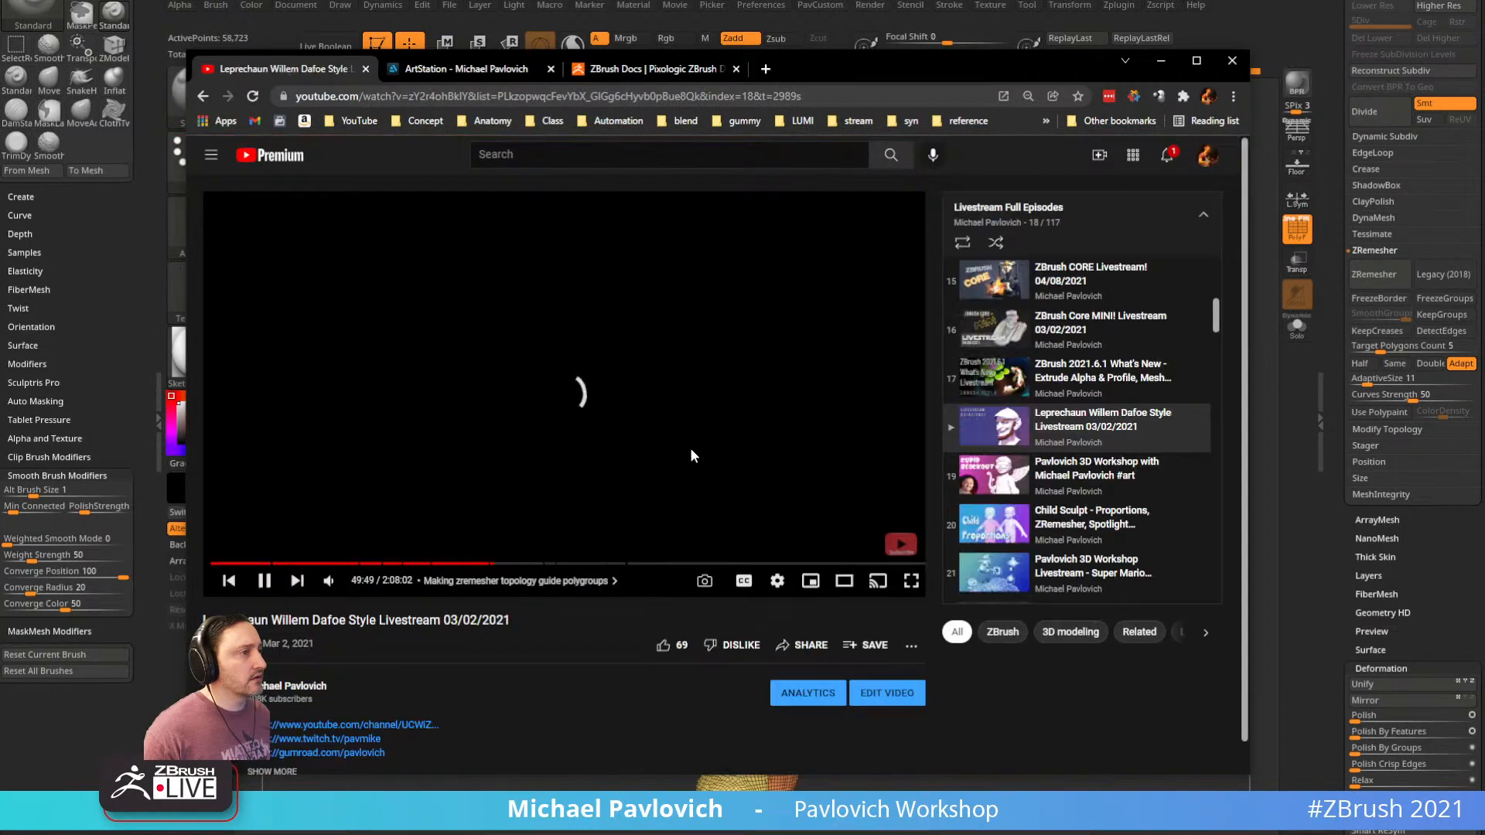
{"action": "left_click", "coordinate": [263, 582]}
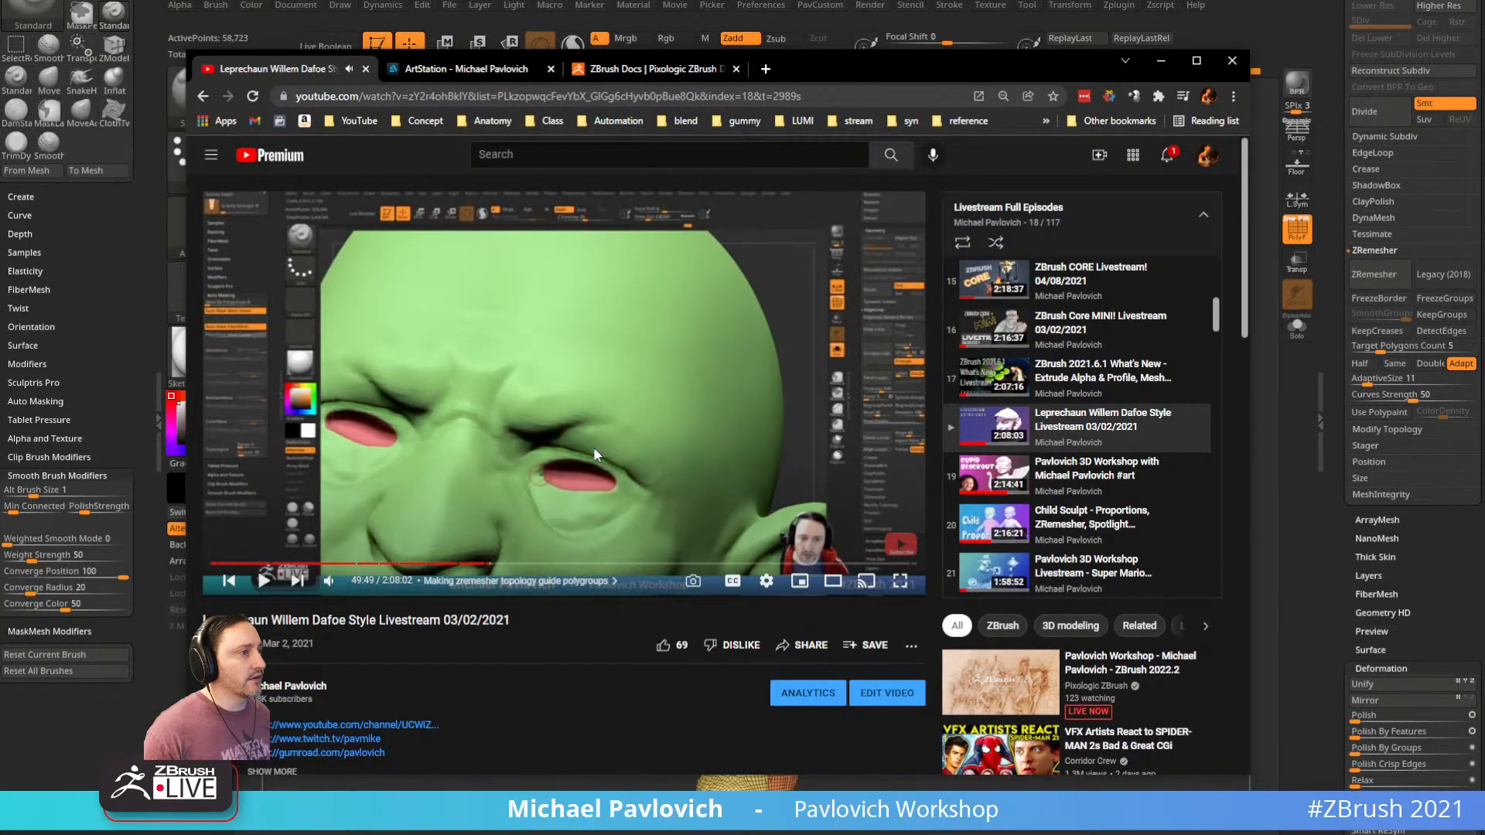
{"action": "left_click", "coordinate": [802, 646]}
{"action": "left_click", "coordinate": [843, 550]}
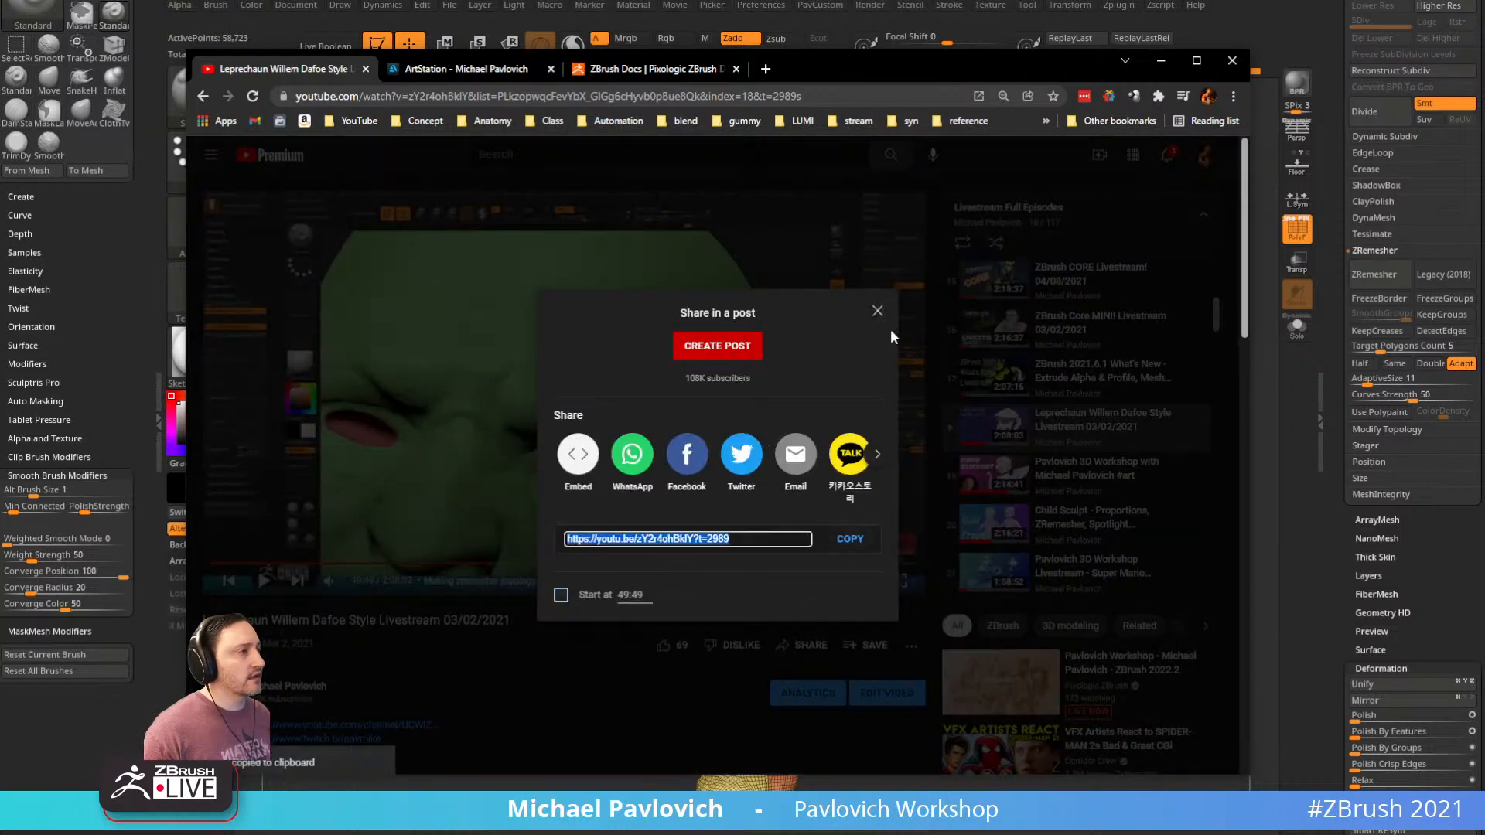
{"action": "left_click", "coordinate": [878, 310]}
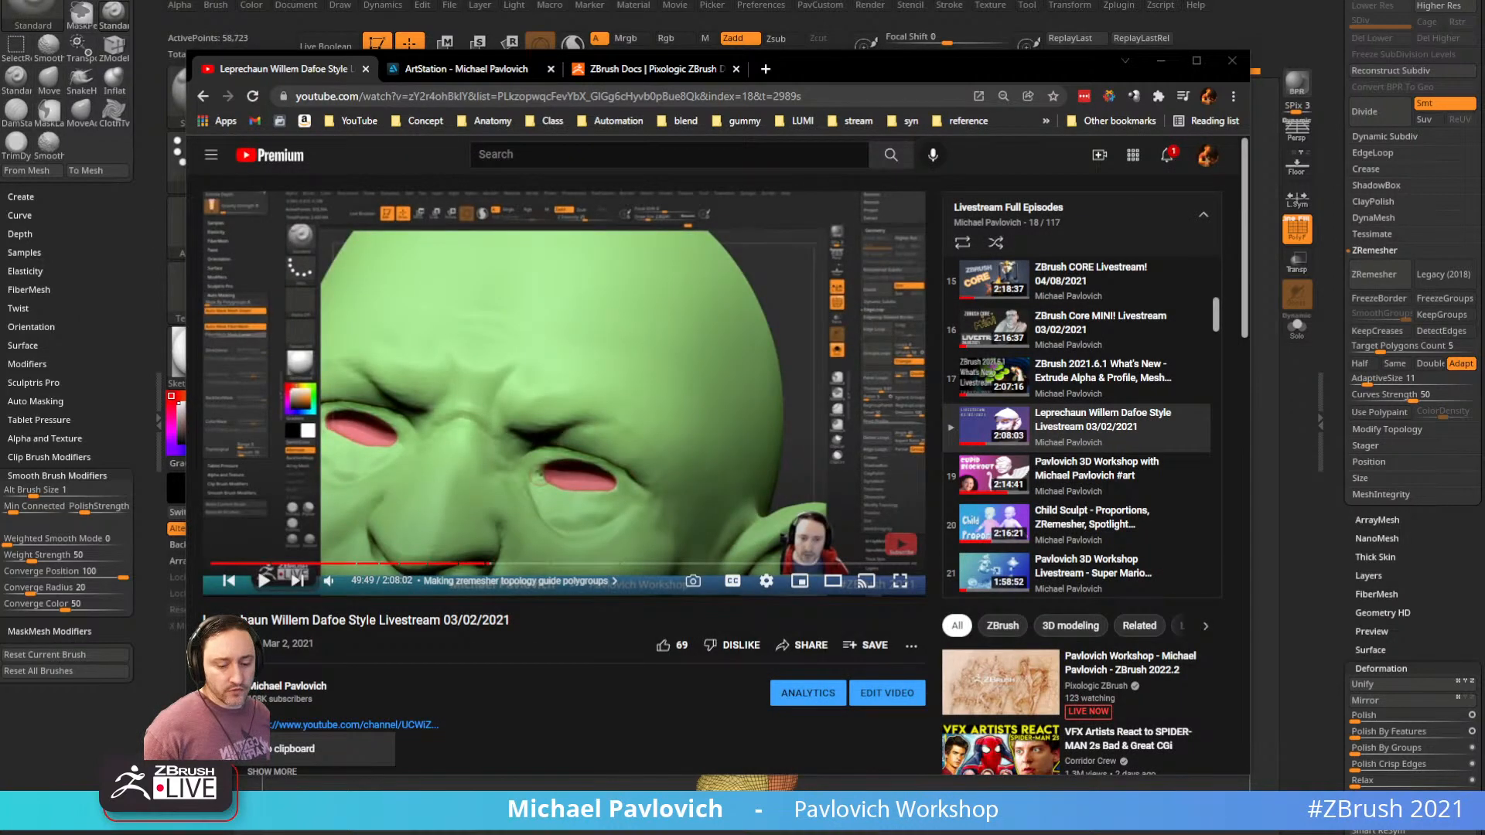
Switch back to ZBrush and turn on KeepGroups for ZRemesher with SmoothGroups set to 0
{"action": "left_click_drag", "start_coordinate": [865, 70], "coordinate": [859, 834]}
{"action": "mouse_move", "coordinate": [1198, 403]}
{"action": "left_mouse_down"}
{"action": "mouse_move", "coordinate": [1168, 380]}
{"action": "mouse_move", "coordinate": [1130, 430]}
{"action": "mouse_move", "coordinate": [1167, 398]}
{"action": "mouse_move", "coordinate": [1164, 412]}
{"action": "left_mouse_up"}
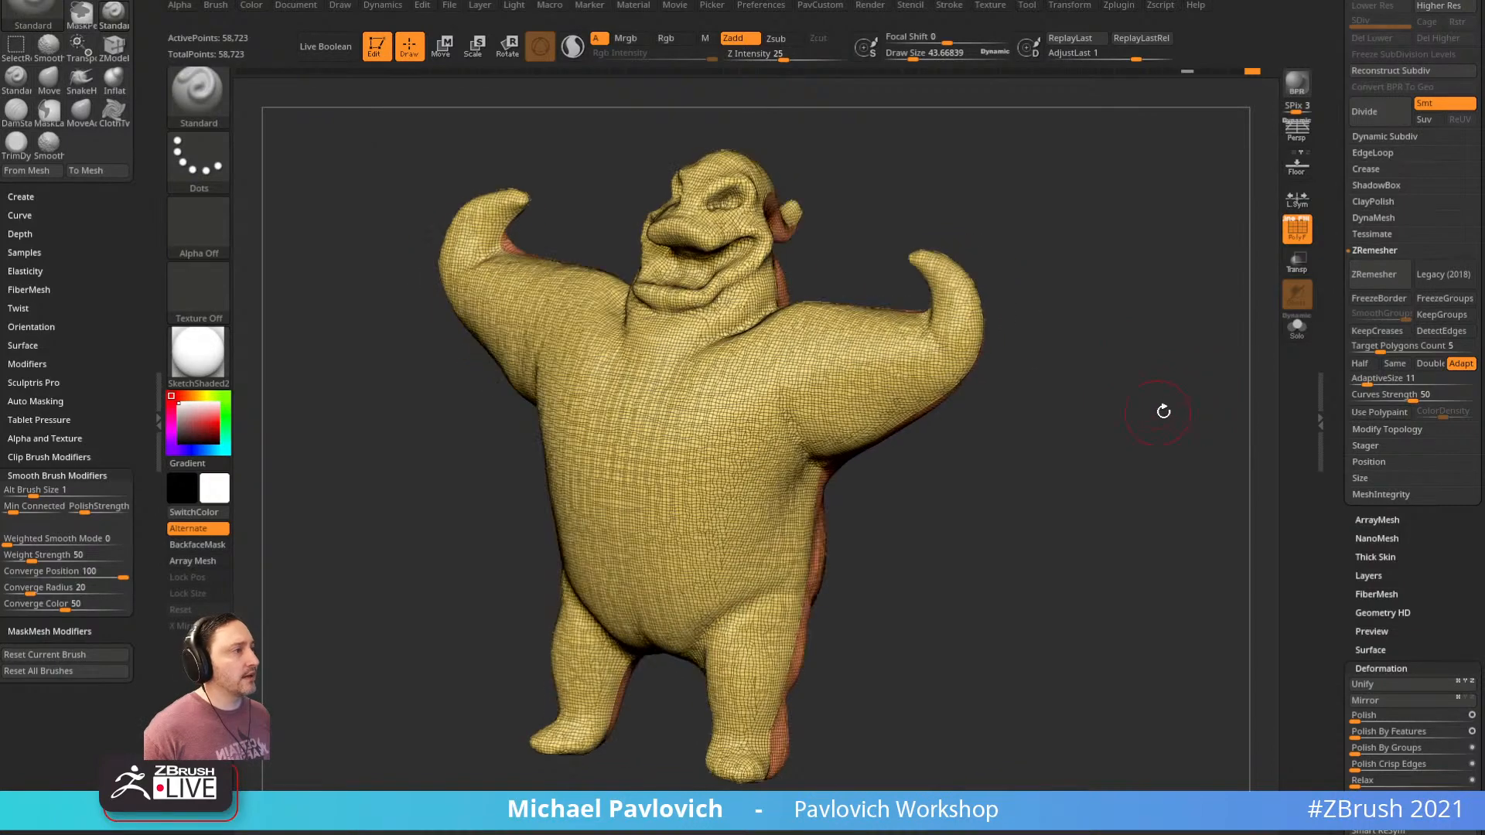
{"action": "scroll", "coordinate": [1364, 445], "scroll_direction": "up", "scroll_amount": 3}
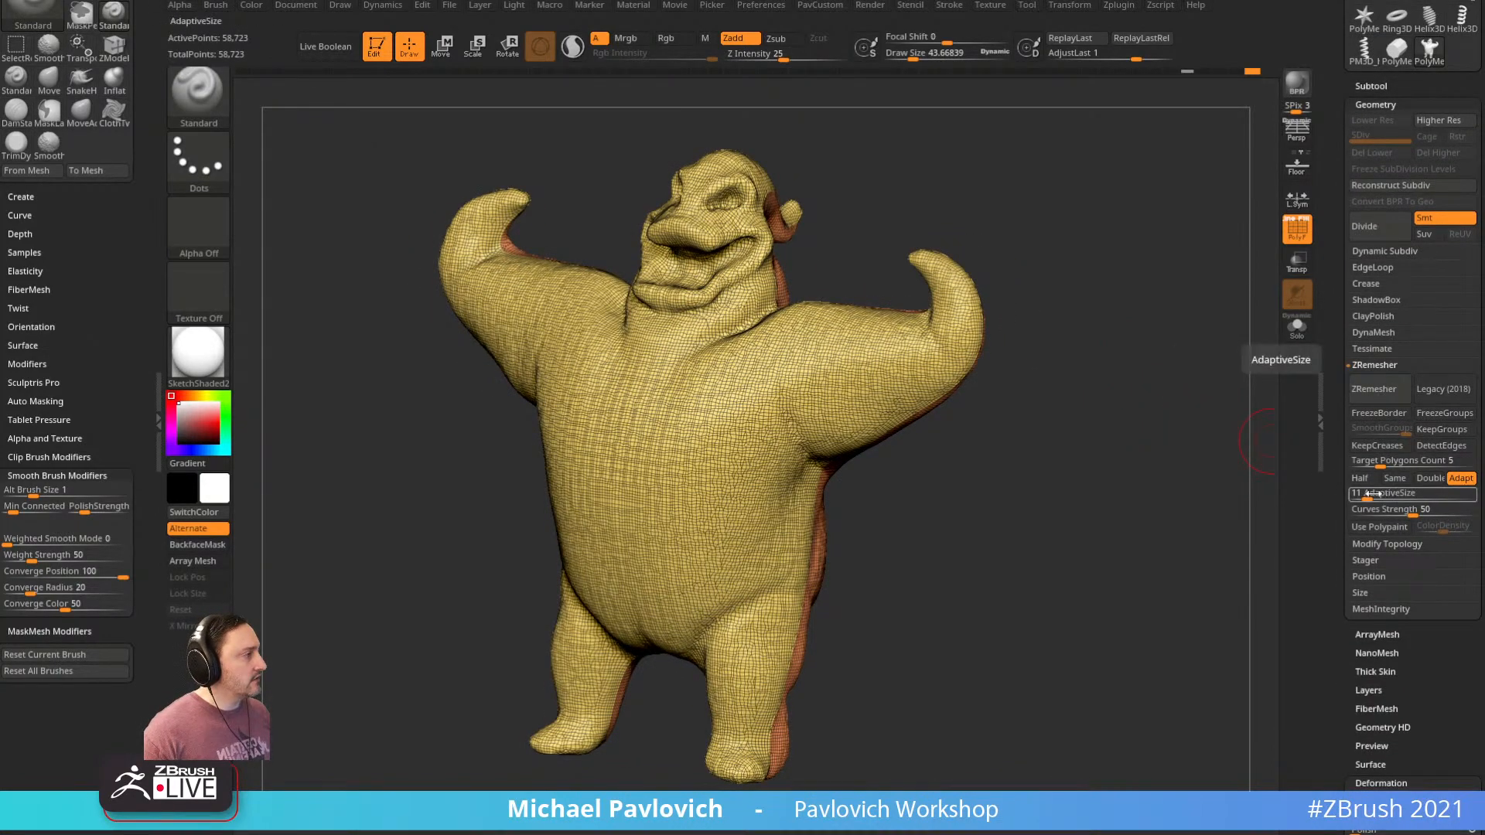
{"action": "left_click", "coordinate": [1439, 430]}
{"action": "left_click_drag", "start_coordinate": [1385, 430], "coordinate": [1350, 429]}
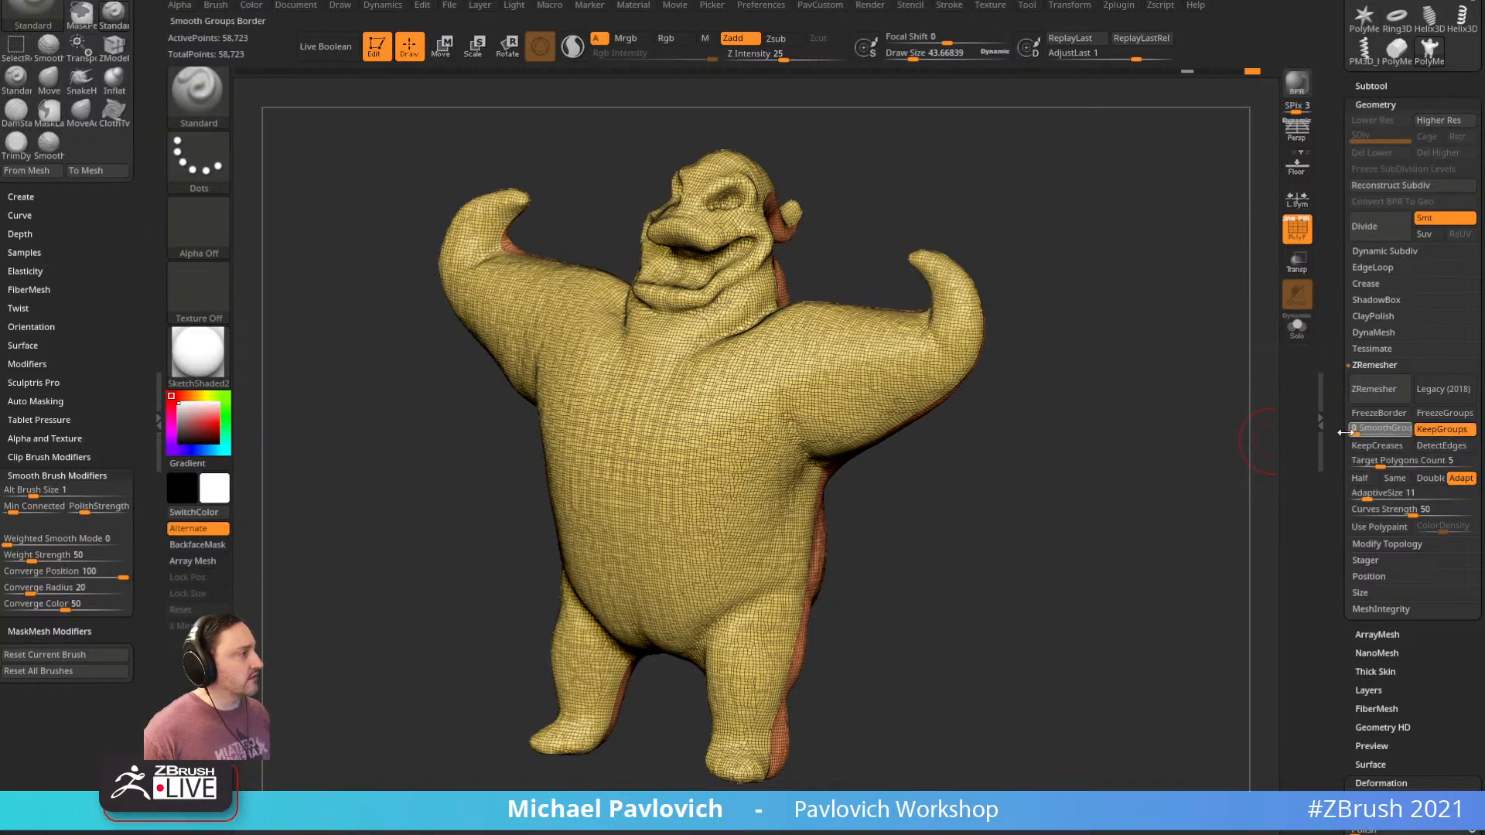
Run ZRemesher on the character with its groups kept, and undo the remesh
{"action": "left_click", "coordinate": [1374, 389]}
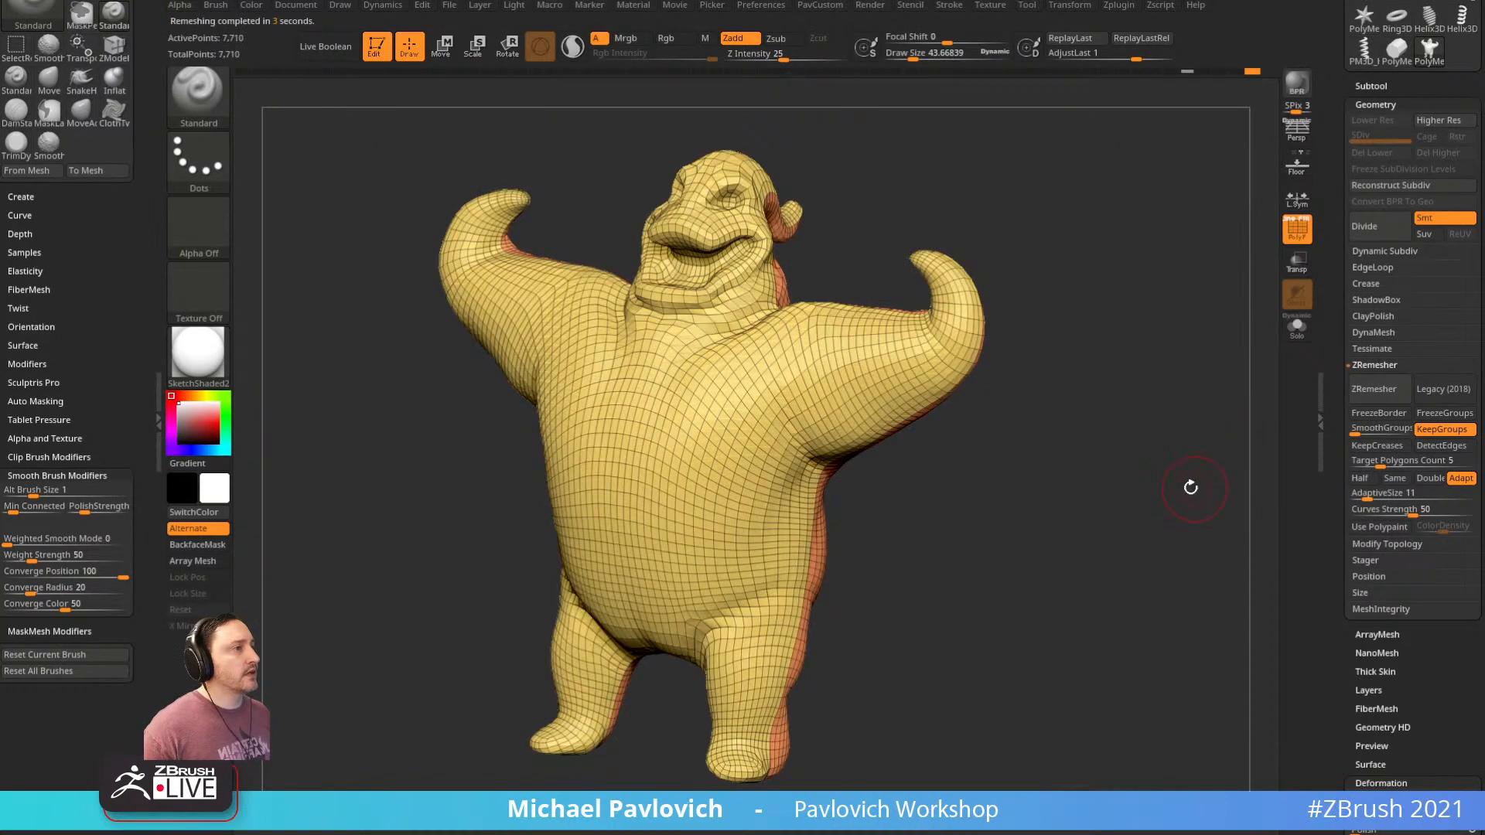
{"action": "left_click_drag", "start_coordinate": [1192, 489], "coordinate": [1150, 487]}
{"action": "key", "text": "ctrl+z"}
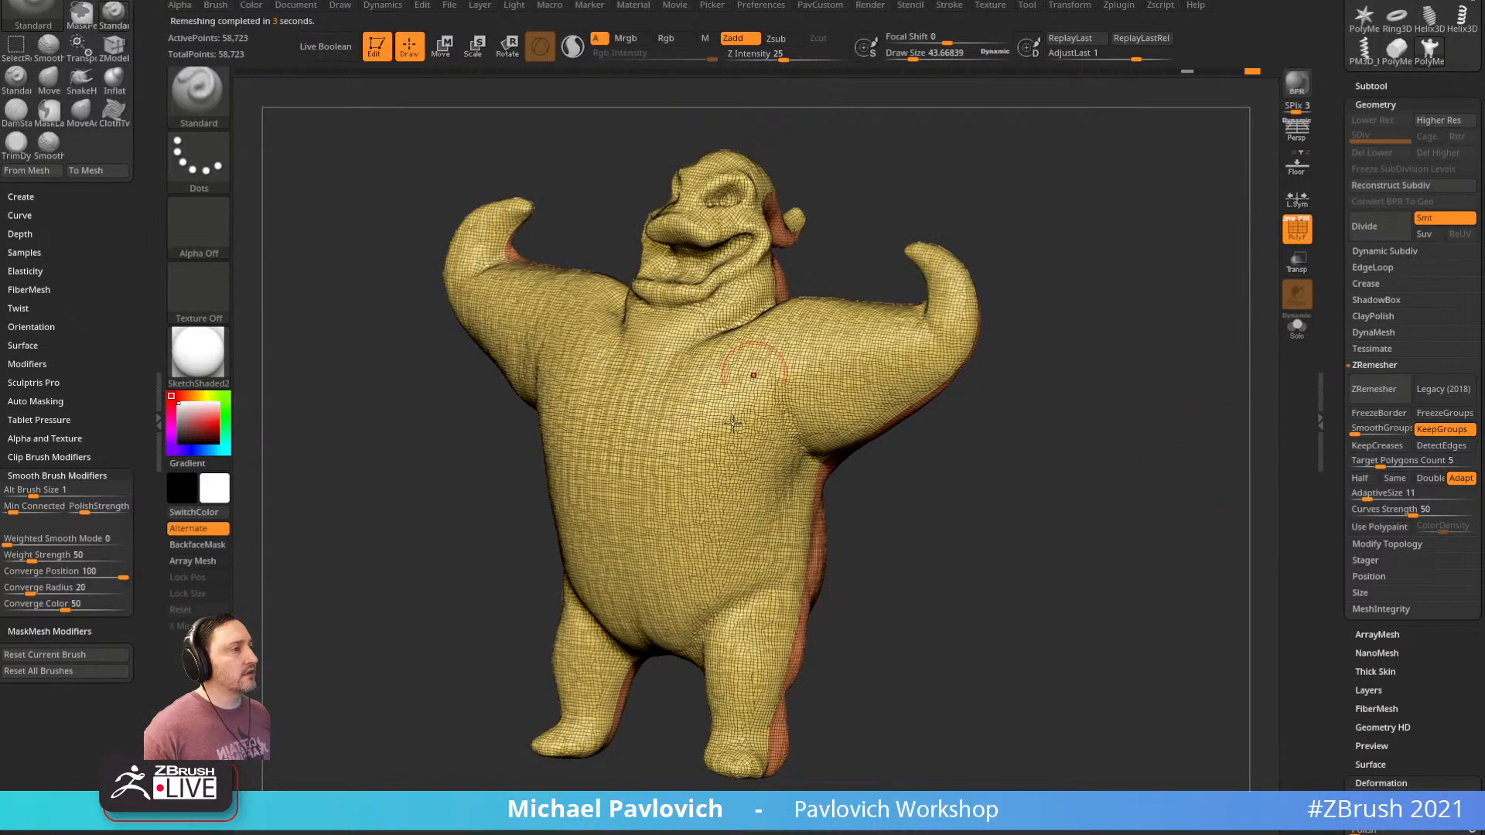
Mark the current high-detail state in the undo history as the projection source, and clear the mask from the character
{"action": "key", "text": "ctrl"}
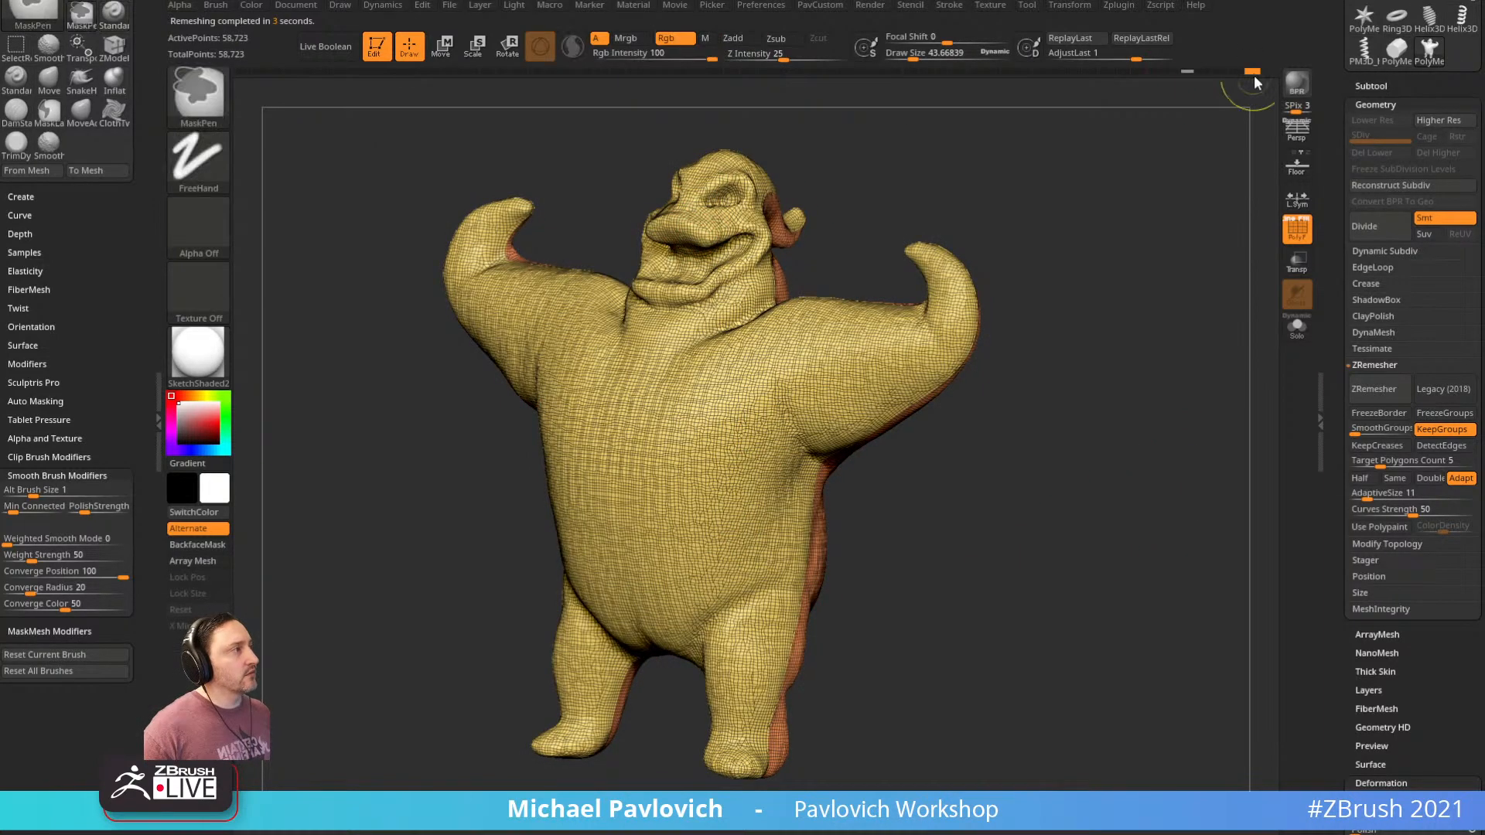
{"action": "left_click", "coordinate": [1252, 72], "text": "ctrl"}
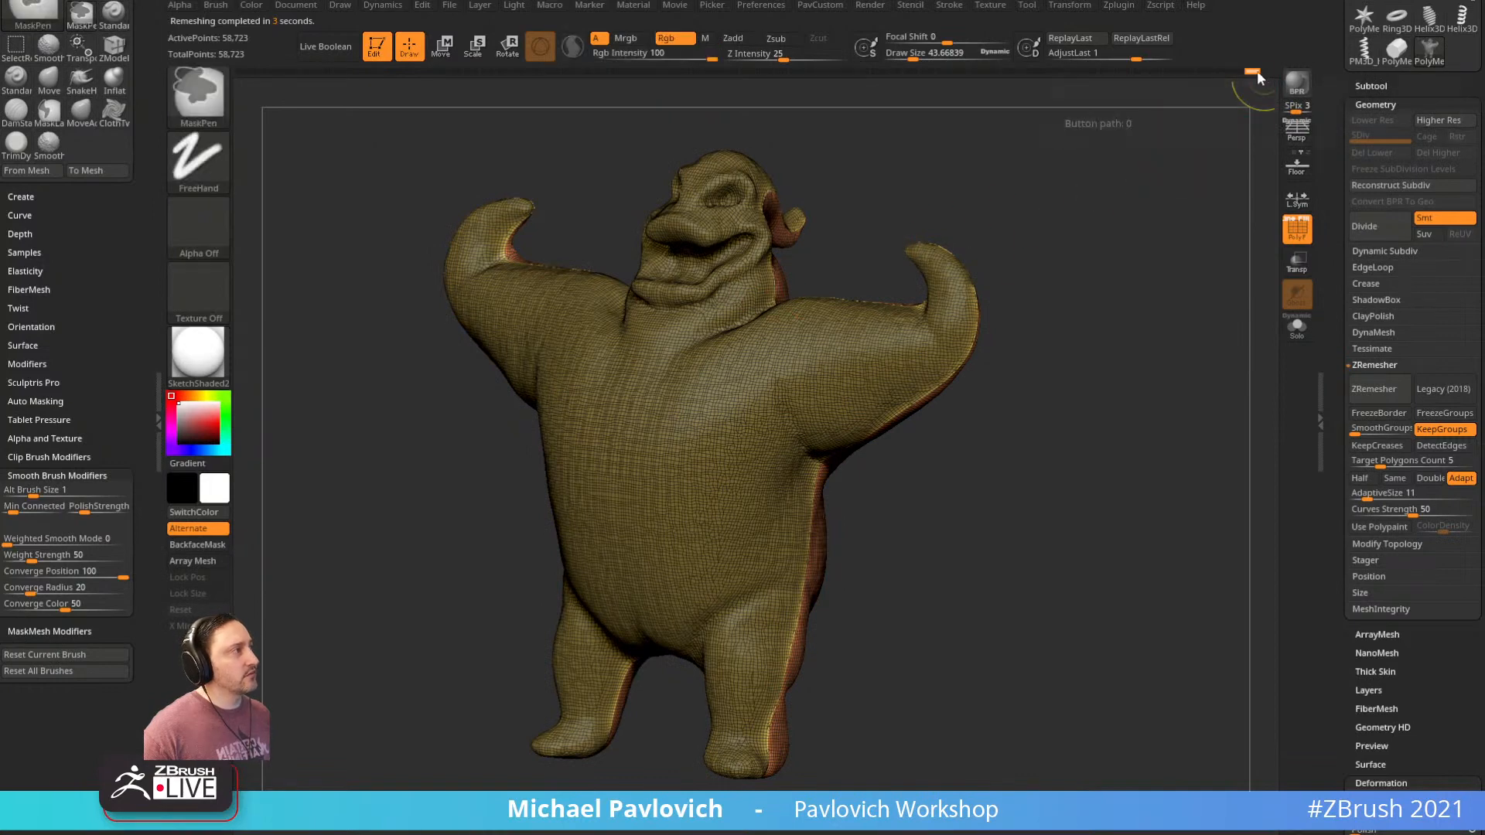
{"action": "left_click", "coordinate": [1256, 71]}
{"action": "left_click_drag", "start_coordinate": [1041, 214], "coordinate": [1100, 207]}
{"action": "left_click", "coordinate": [1251, 72], "text": "ctrl"}
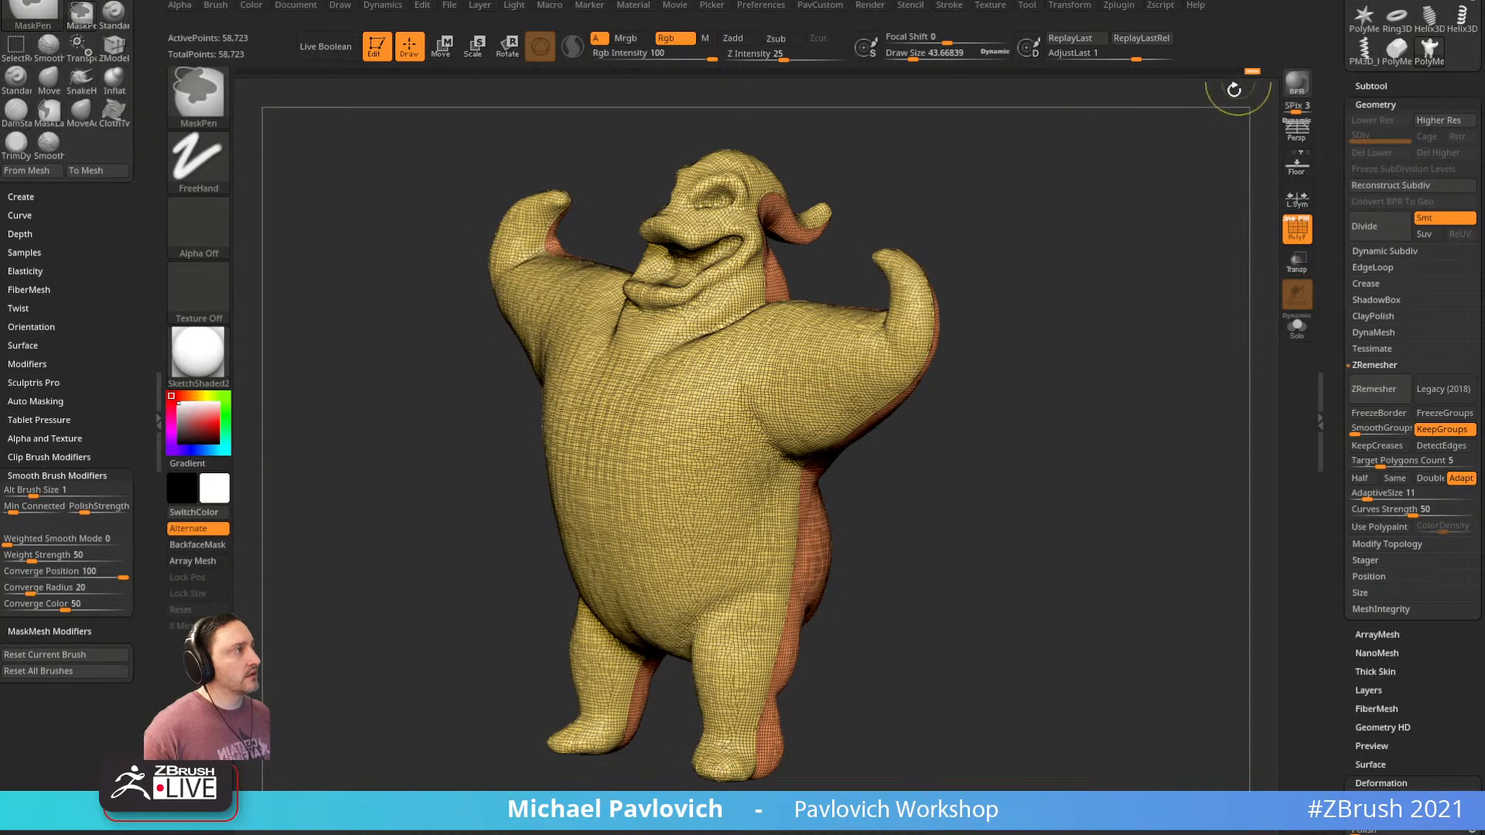
{"action": "left_click", "coordinate": [1214, 129], "text": "ctrl"}
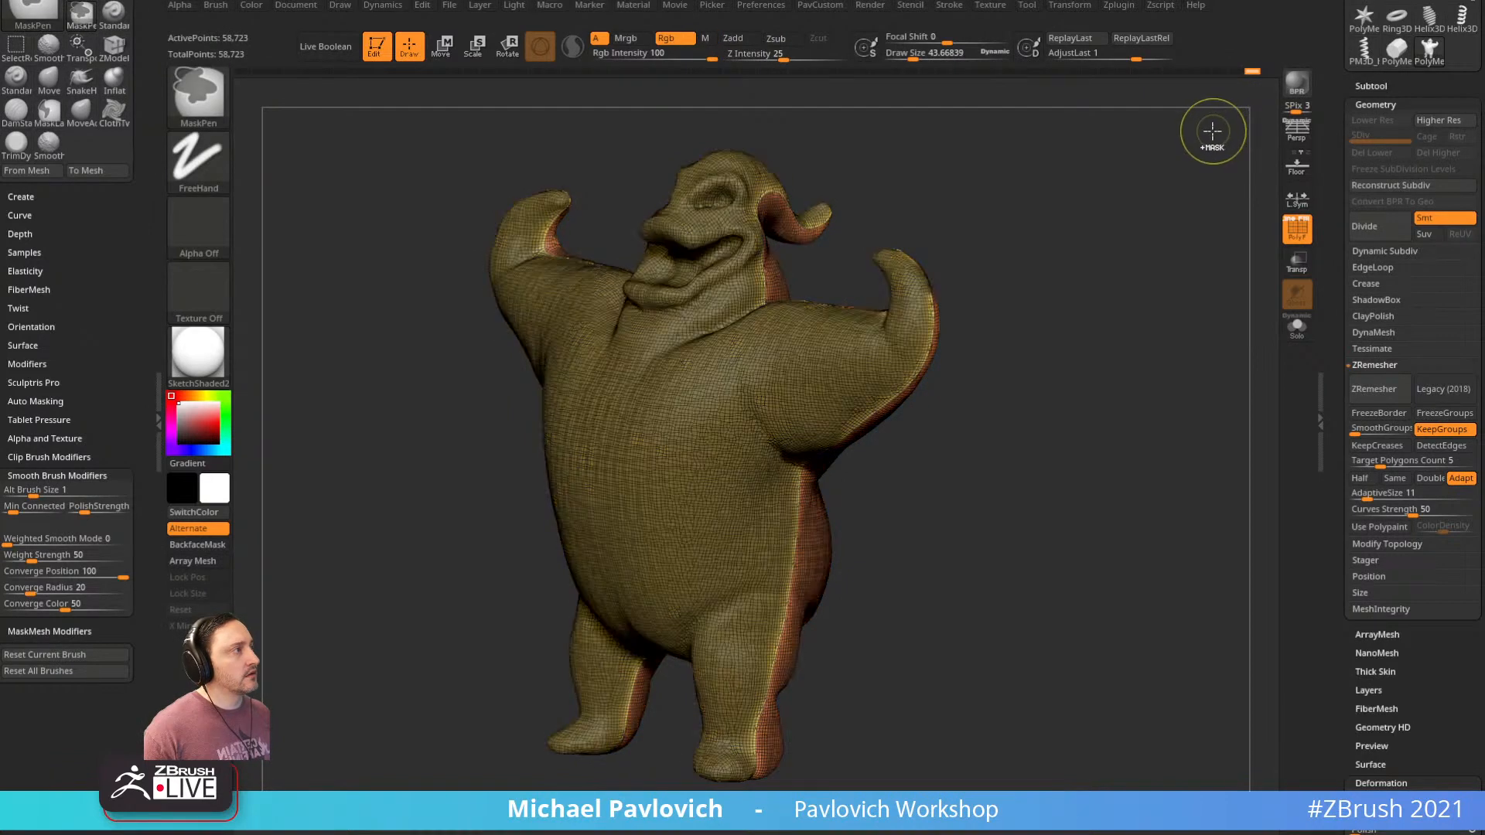
{"action": "left_click", "coordinate": [1243, 115], "text": "ctrl"}
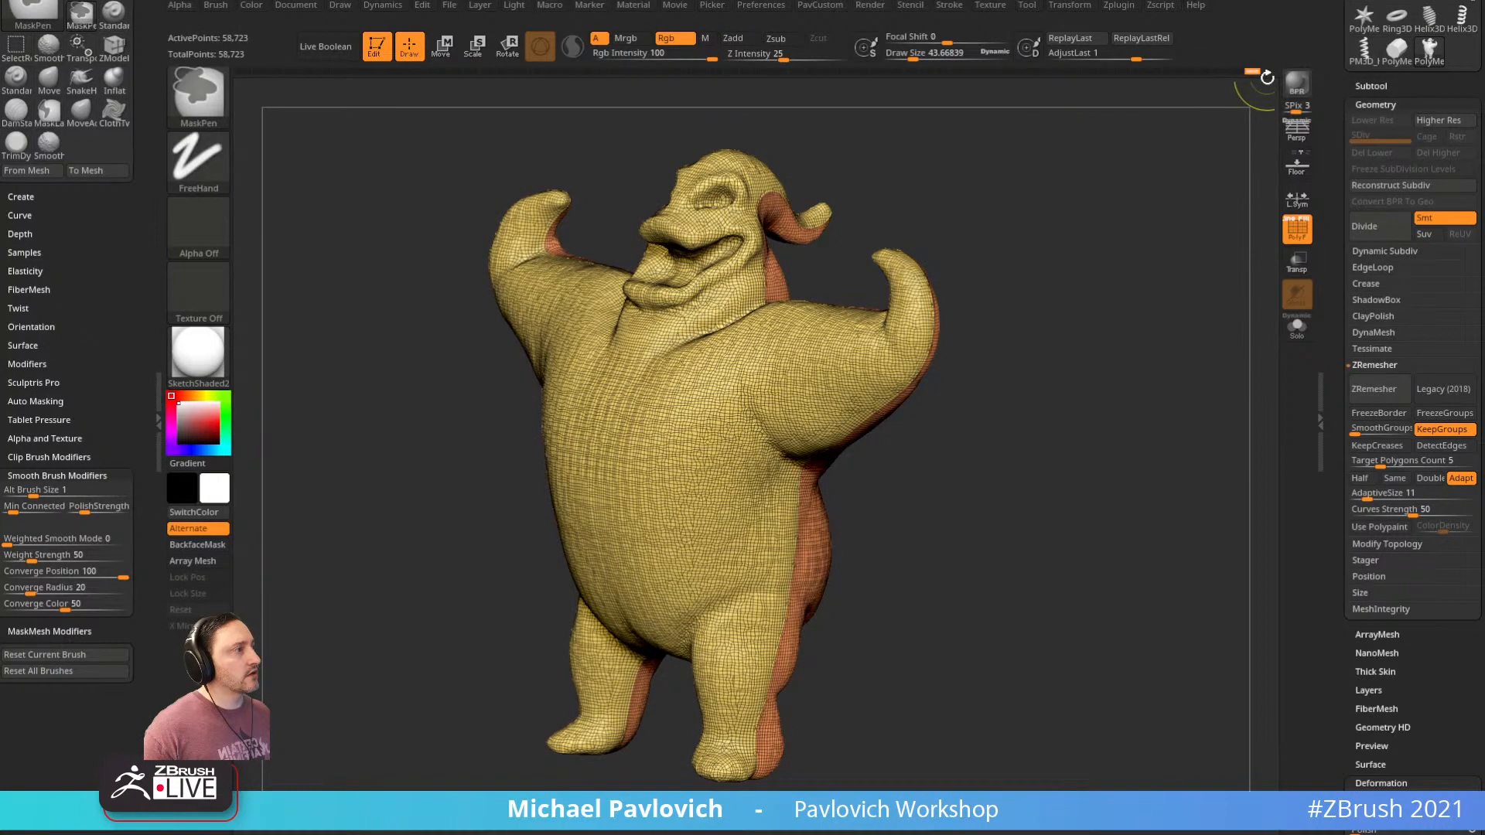
{"action": "left_click_drag", "start_coordinate": [1138, 256], "coordinate": [996, 310]}
{"action": "left_click_drag", "start_coordinate": [977, 260], "coordinate": [1102, 286]}
Remesh the character with ZRemesher at a target polygon count of 5, keeping its front and back polygroups
{"action": "left_click", "coordinate": [1374, 389]}
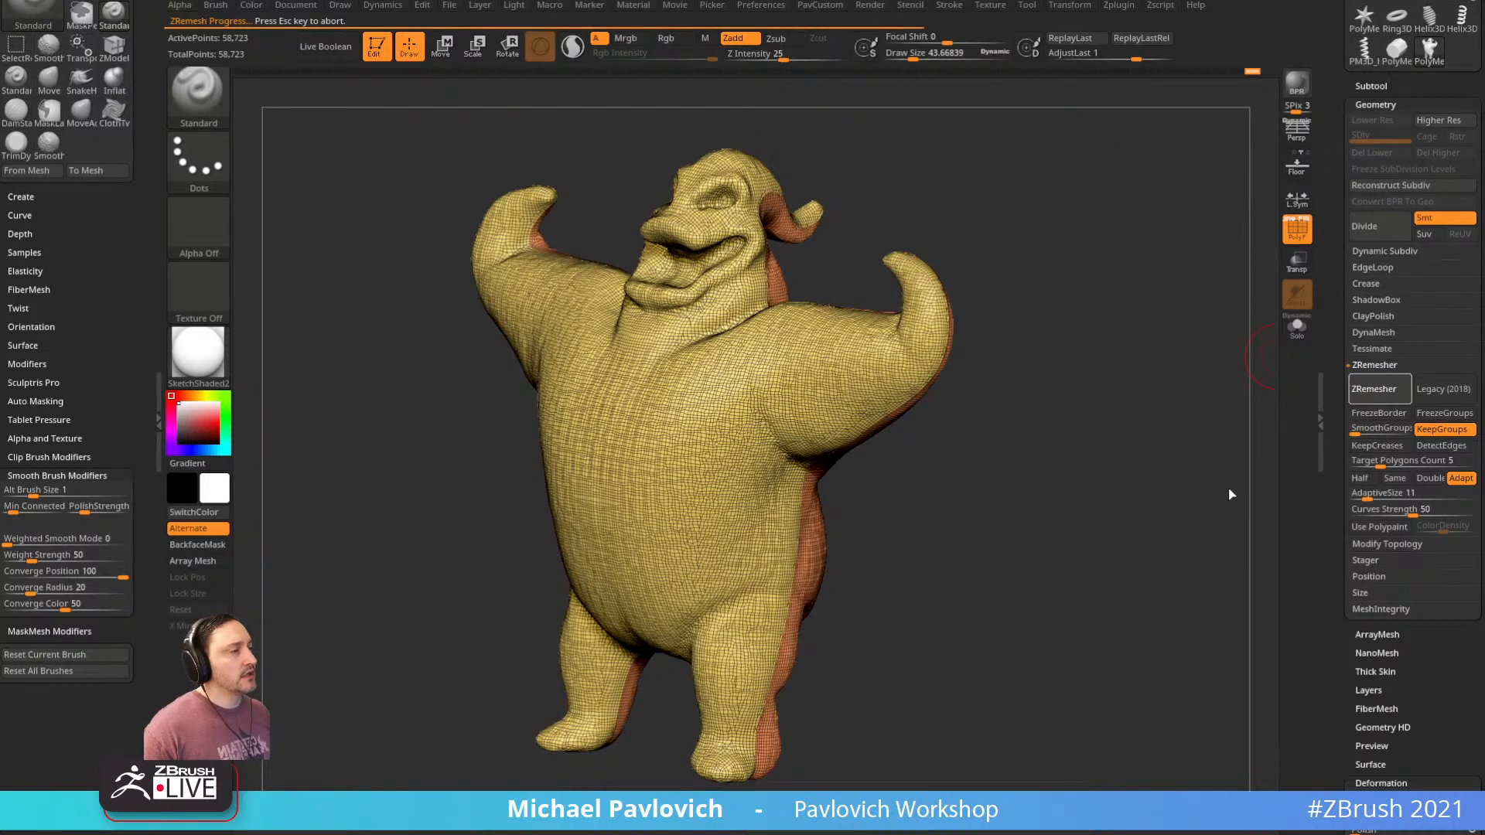
{"action": "left_click_drag", "start_coordinate": [1213, 488], "coordinate": [1247, 482]}
{"action": "left_click_drag", "start_coordinate": [1169, 450], "coordinate": [1206, 469]}
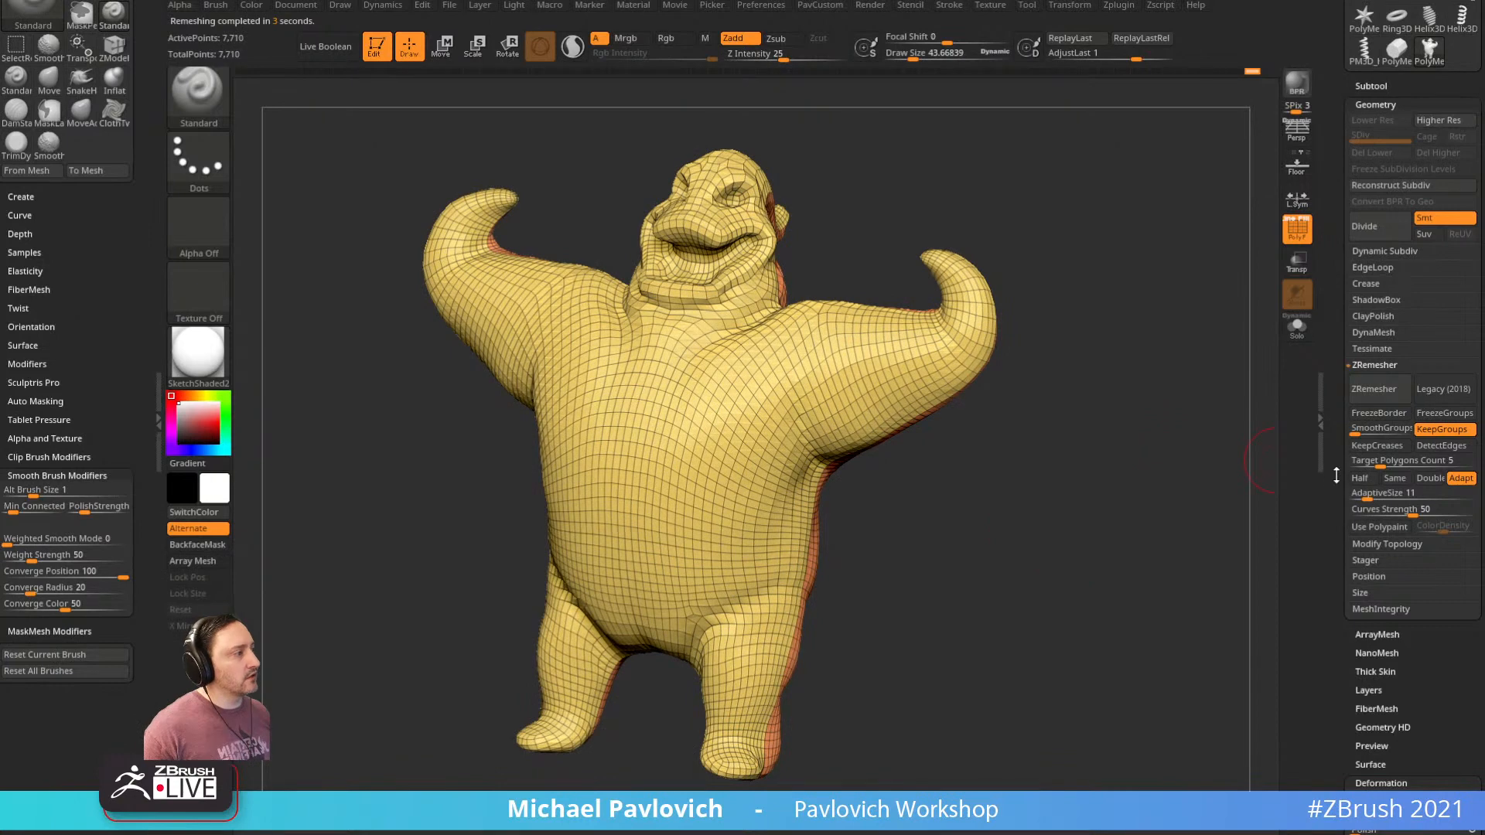
Show the Project options of the subtool, collapsing the Bevel Pro, Align and Project BasRelief settings
{"action": "mouse_move", "coordinate": [1336, 475]}
{"action": "left_mouse_down"}
{"action": "mouse_move", "coordinate": [1331, 425]}
{"action": "mouse_move", "coordinate": [1336, 534]}
{"action": "mouse_move", "coordinate": [1360, 424]}
{"action": "left_mouse_up"}
{"action": "key", "text": "shift"}
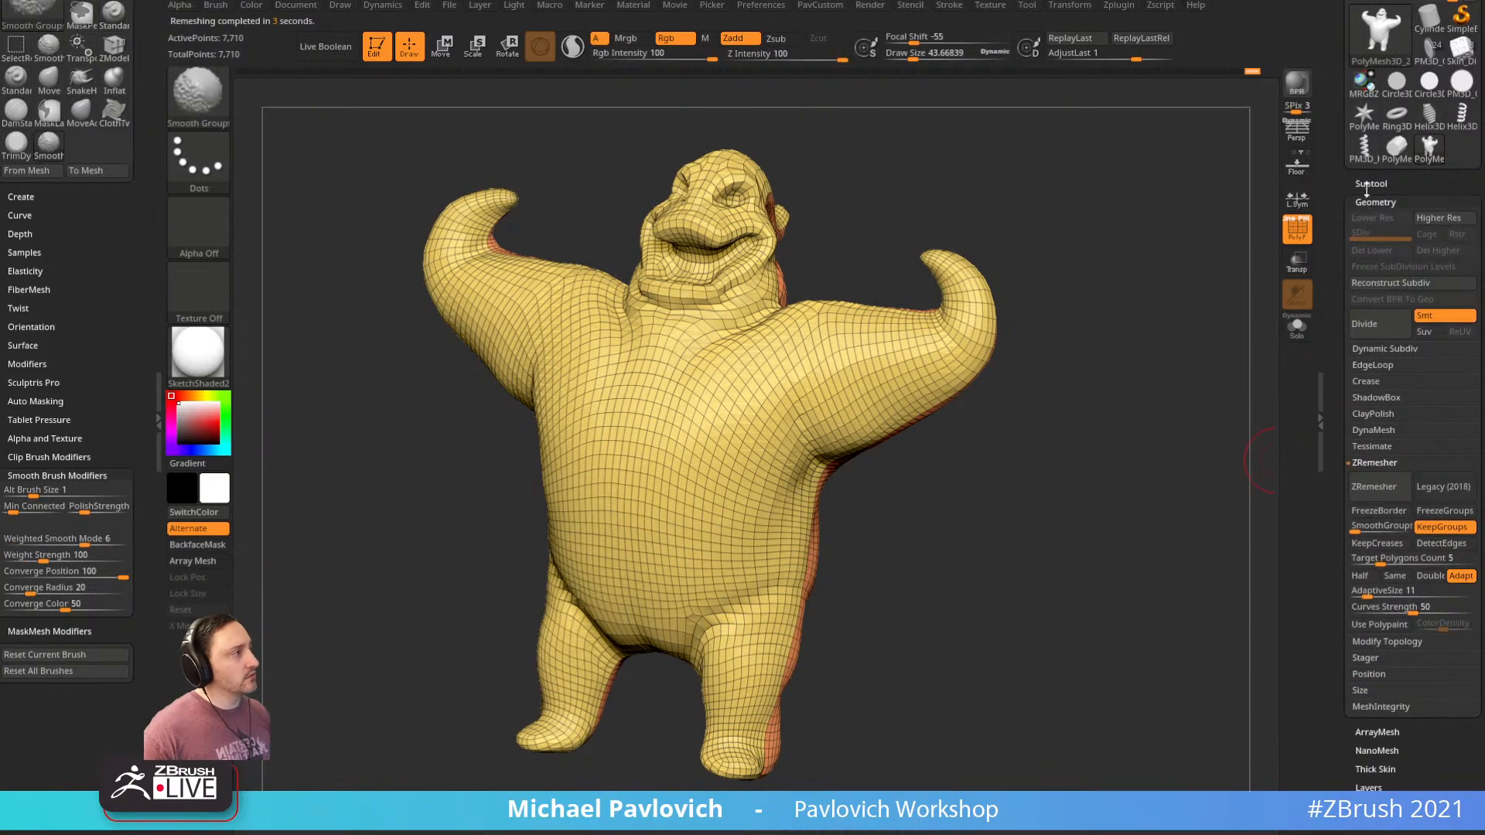
{"action": "left_click", "coordinate": [1367, 185]}
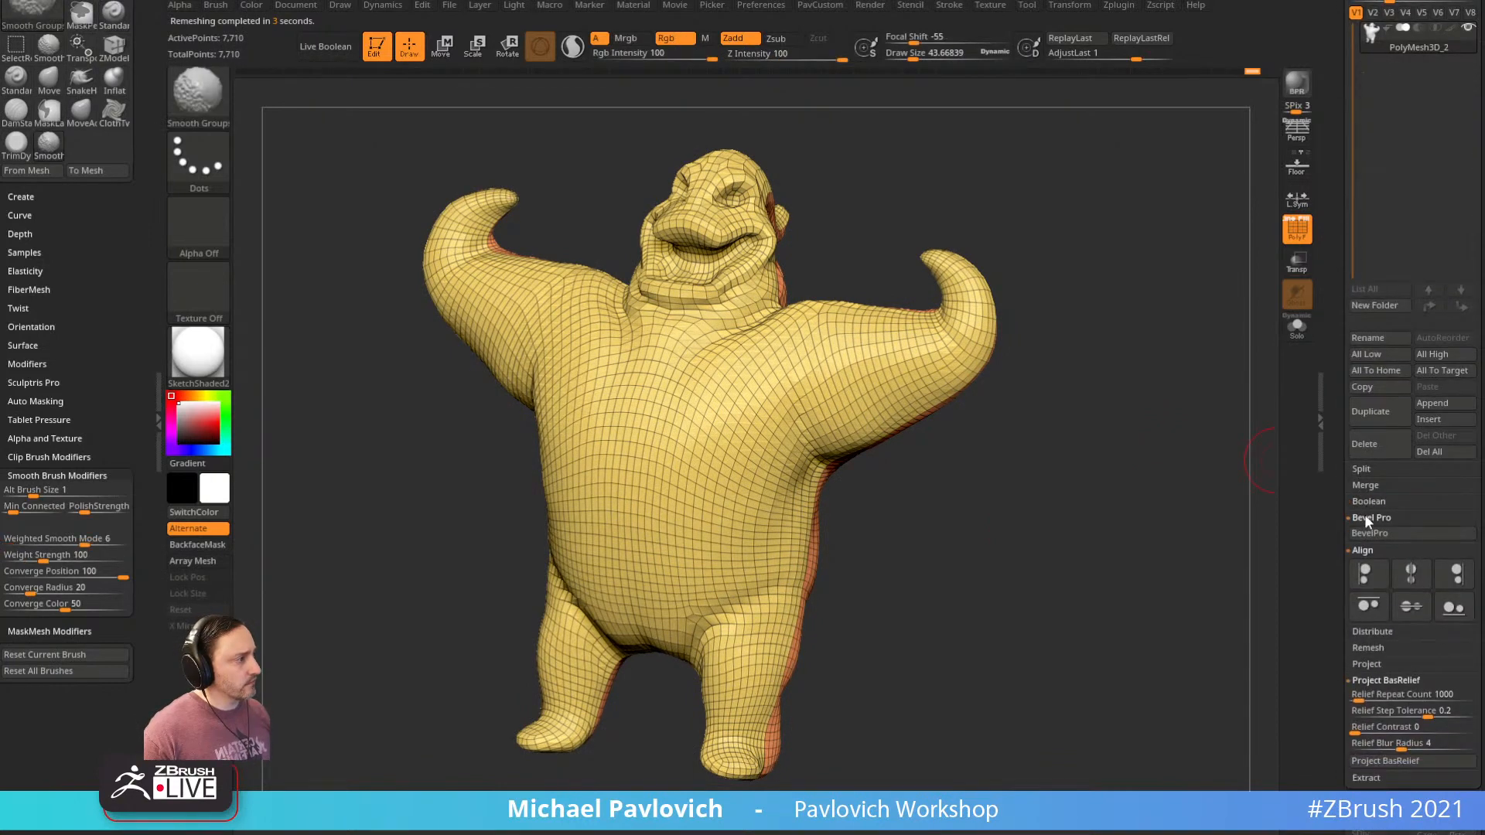
{"action": "left_click", "coordinate": [1364, 514]}
{"action": "left_click", "coordinate": [1368, 532]}
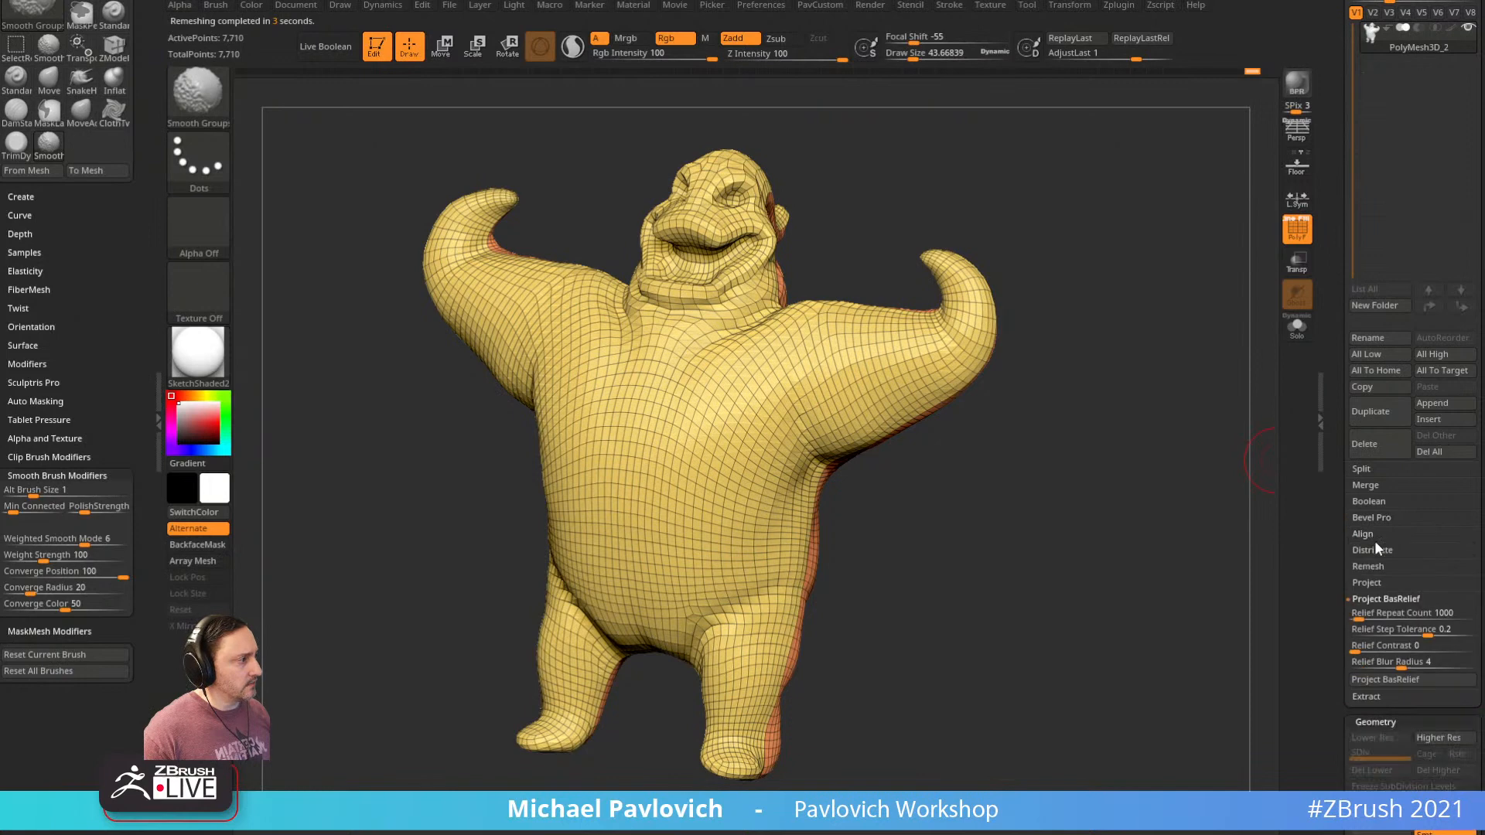
{"action": "left_click", "coordinate": [1375, 597]}
{"action": "left_click", "coordinate": [1371, 582]}
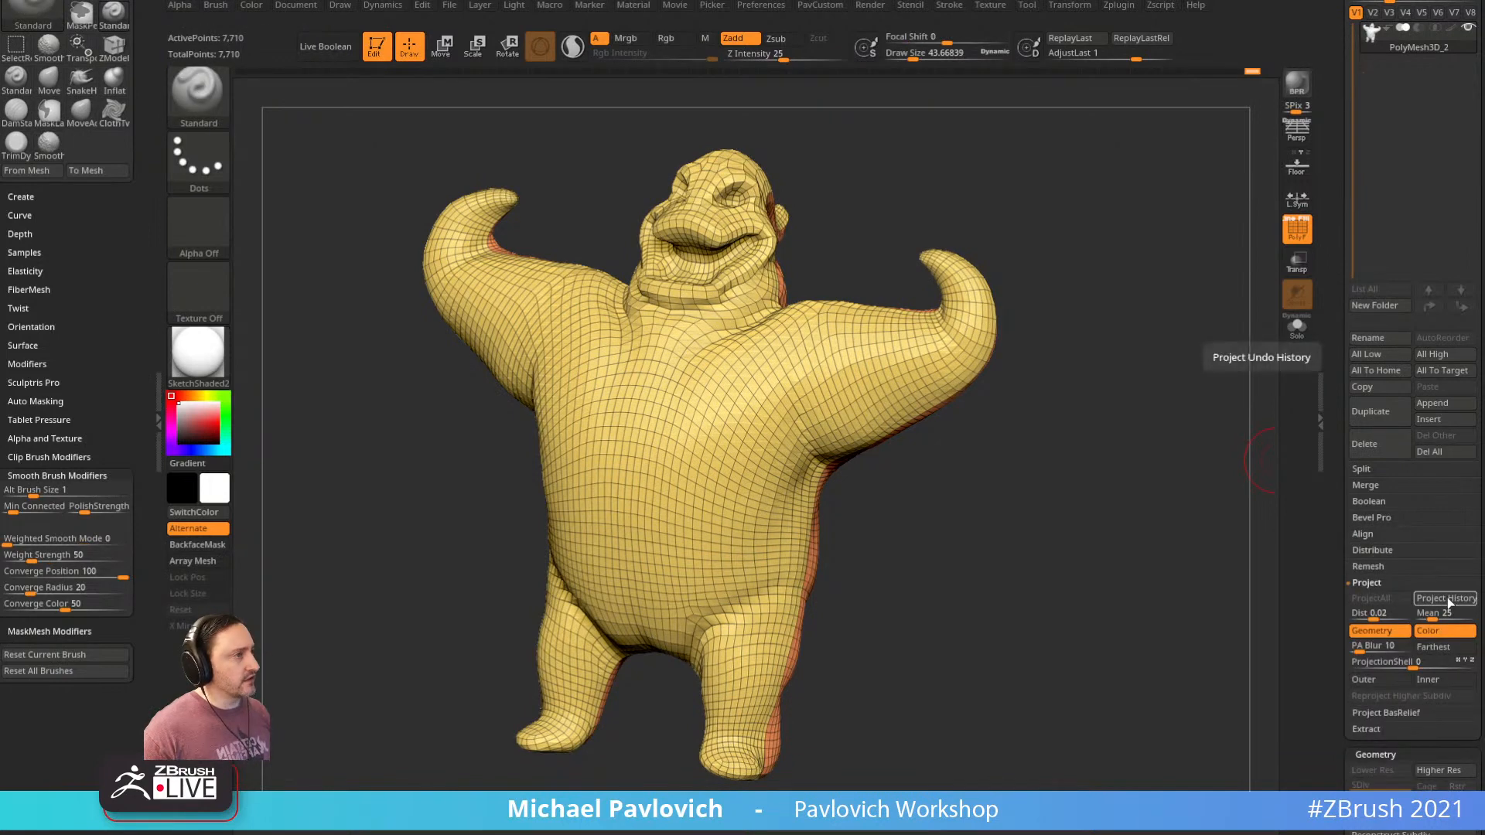
Run ZRemesher again with the Half option to reduce the character's polygon density
{"action": "scroll", "coordinate": [1385, 464], "scroll_direction": "down", "scroll_amount": 8}
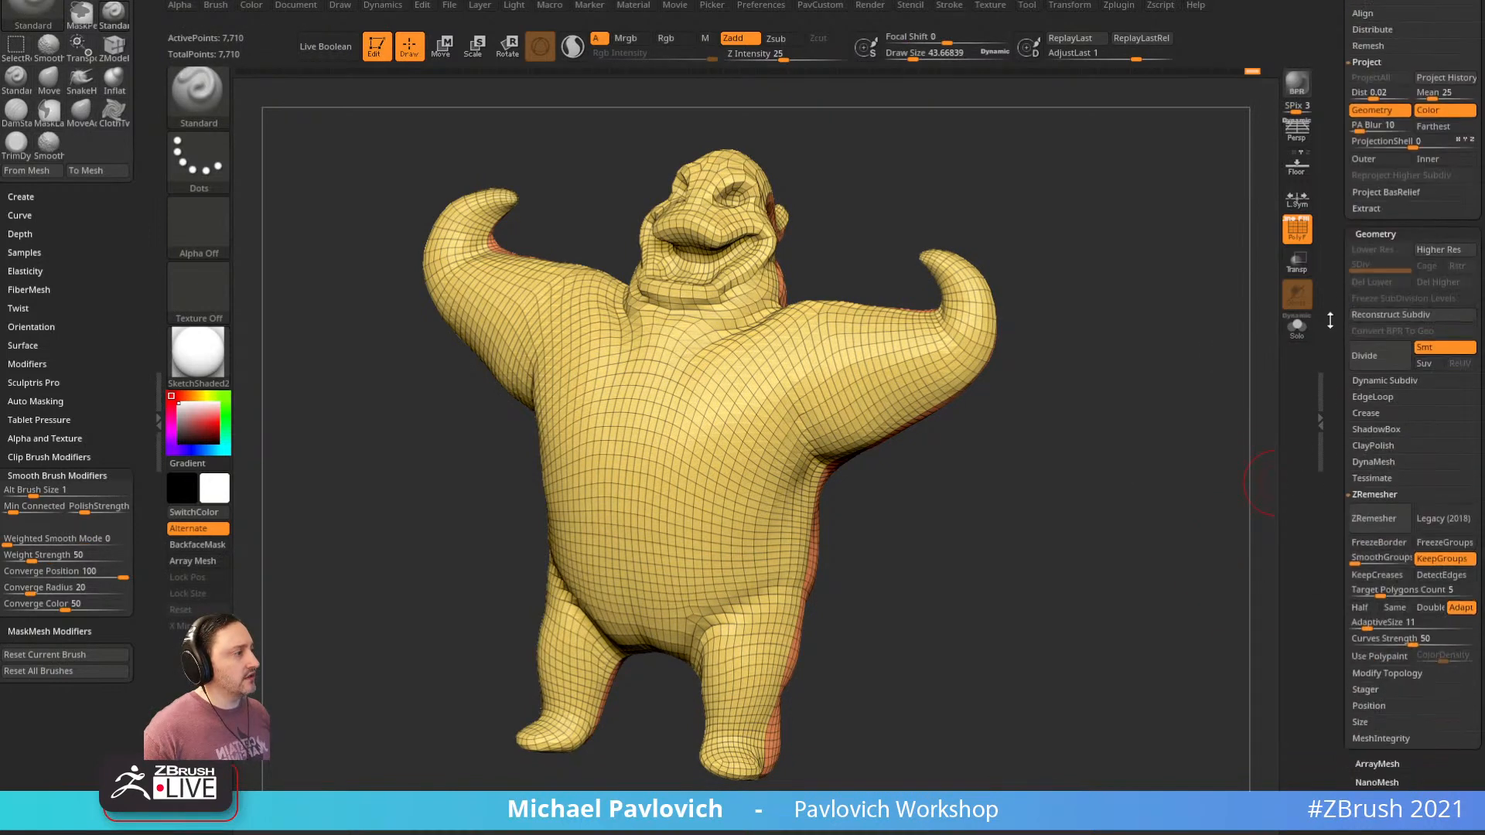
{"action": "left_click", "coordinate": [1384, 399]}
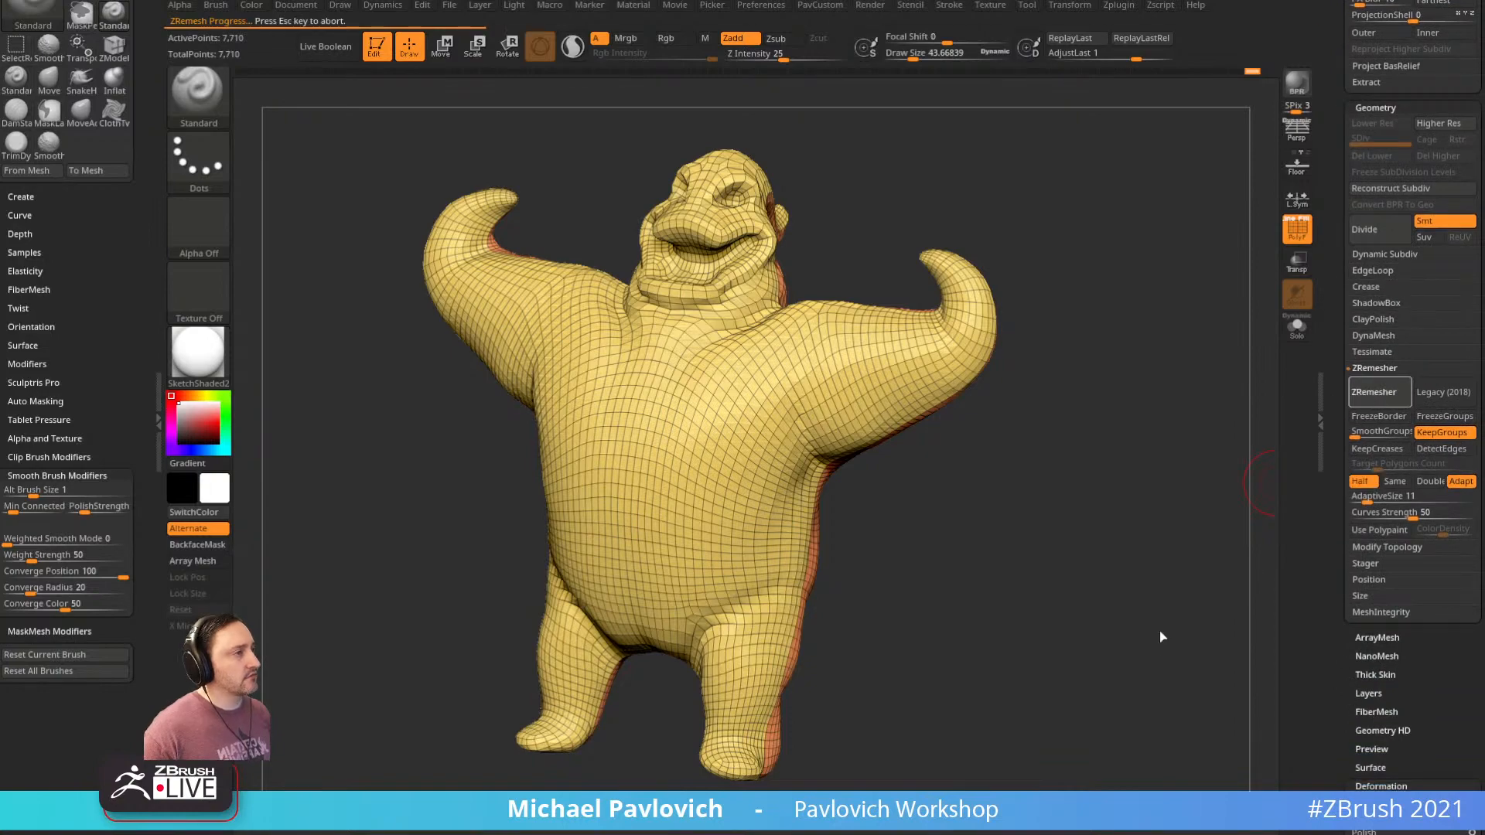
{"action": "mouse_move", "coordinate": [1213, 543]}
{"action": "left_mouse_down"}
{"action": "mouse_move", "coordinate": [1135, 551]}
{"action": "mouse_move", "coordinate": [1190, 541]}
{"action": "mouse_move", "coordinate": [1121, 497]}
{"action": "mouse_move", "coordinate": [1226, 546]}
{"action": "left_mouse_up"}
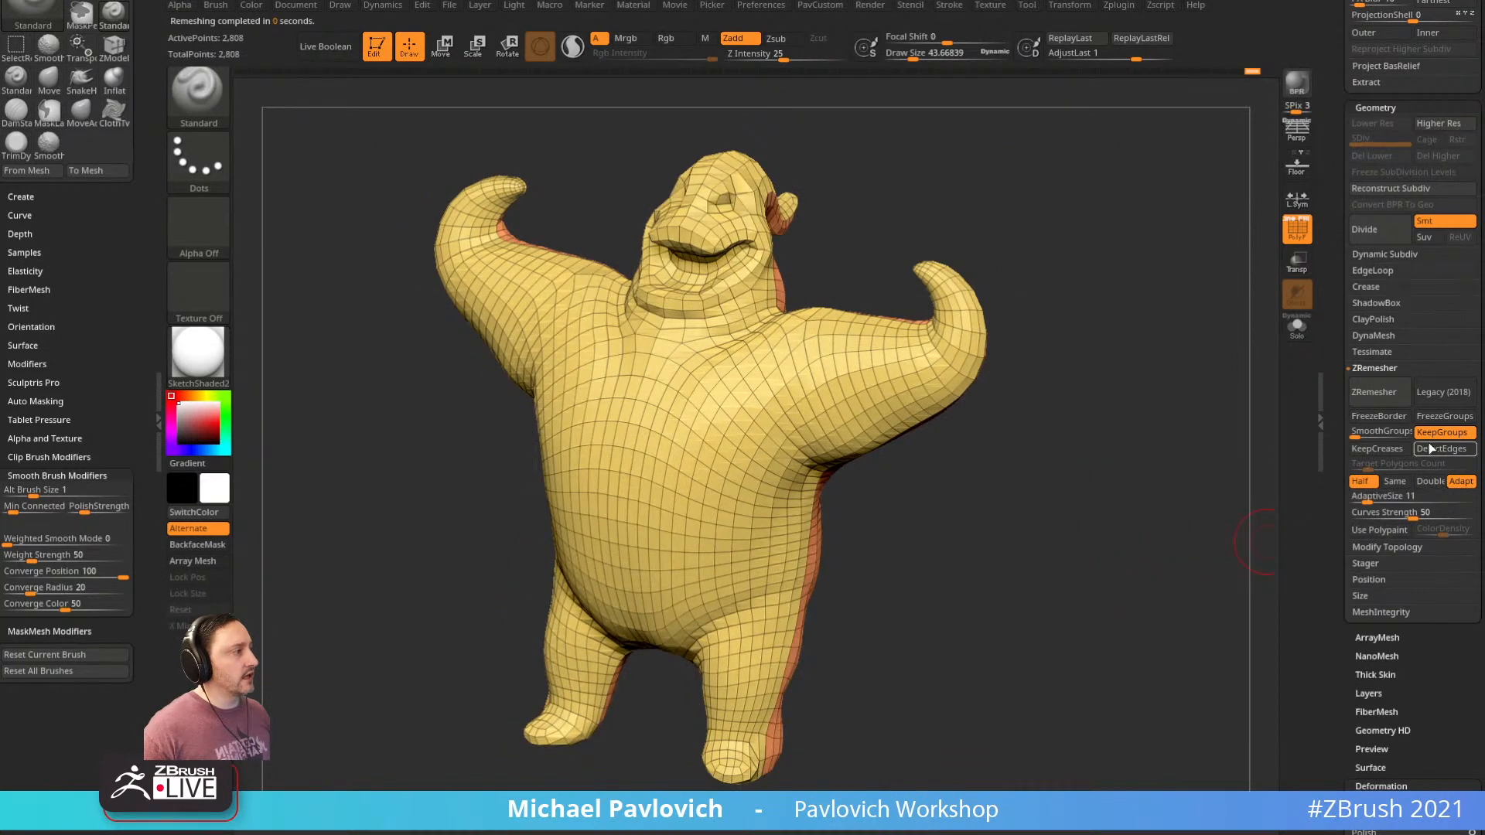
Subdivide the remeshed character to level 3, projecting the sculpted detail from the marked history state onto it
{"action": "left_click_drag", "start_coordinate": [1333, 208], "coordinate": [1335, 329]}
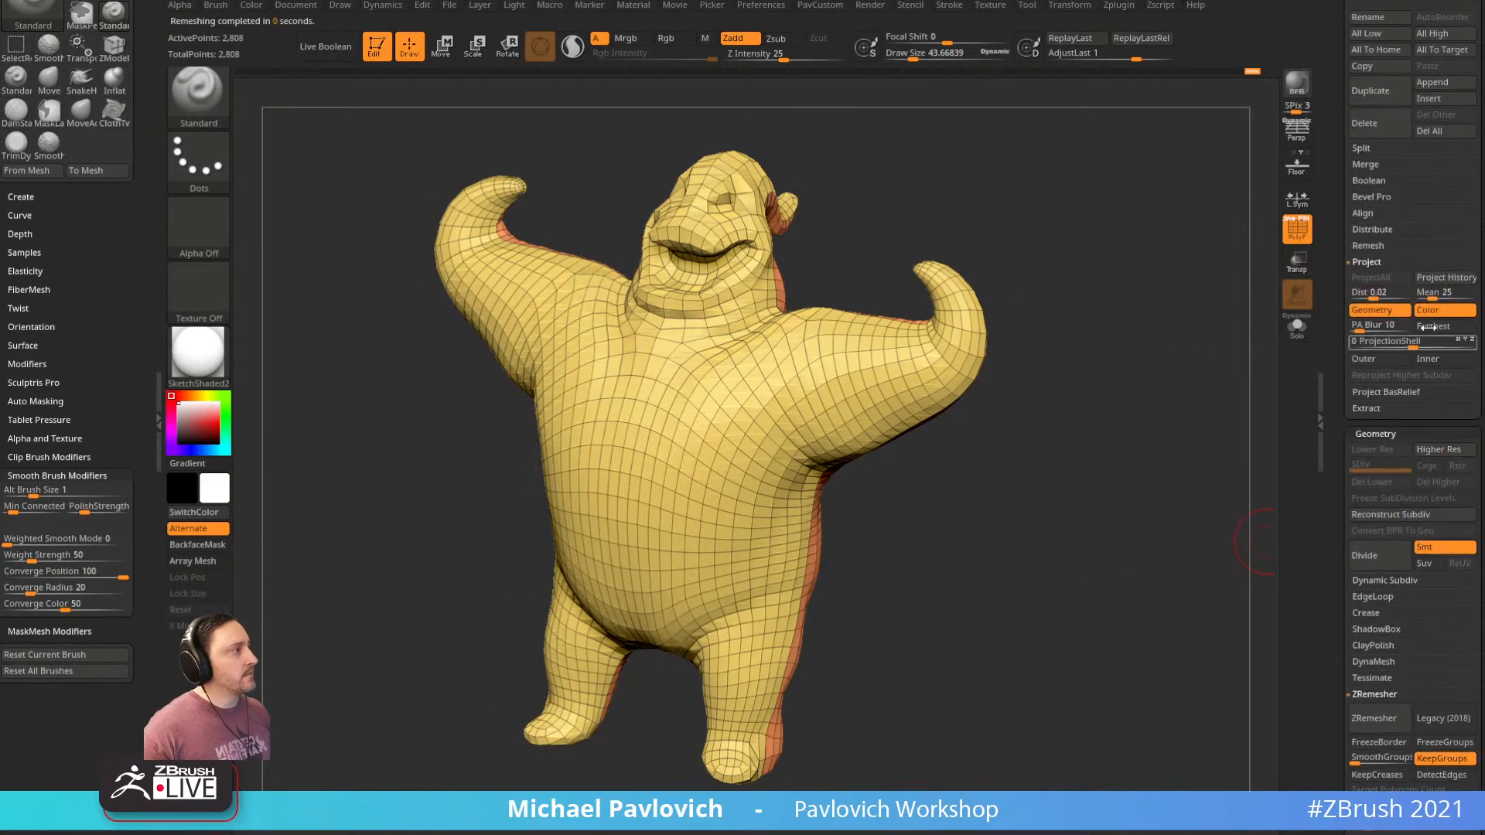
{"action": "key", "text": "ctrl+d"}
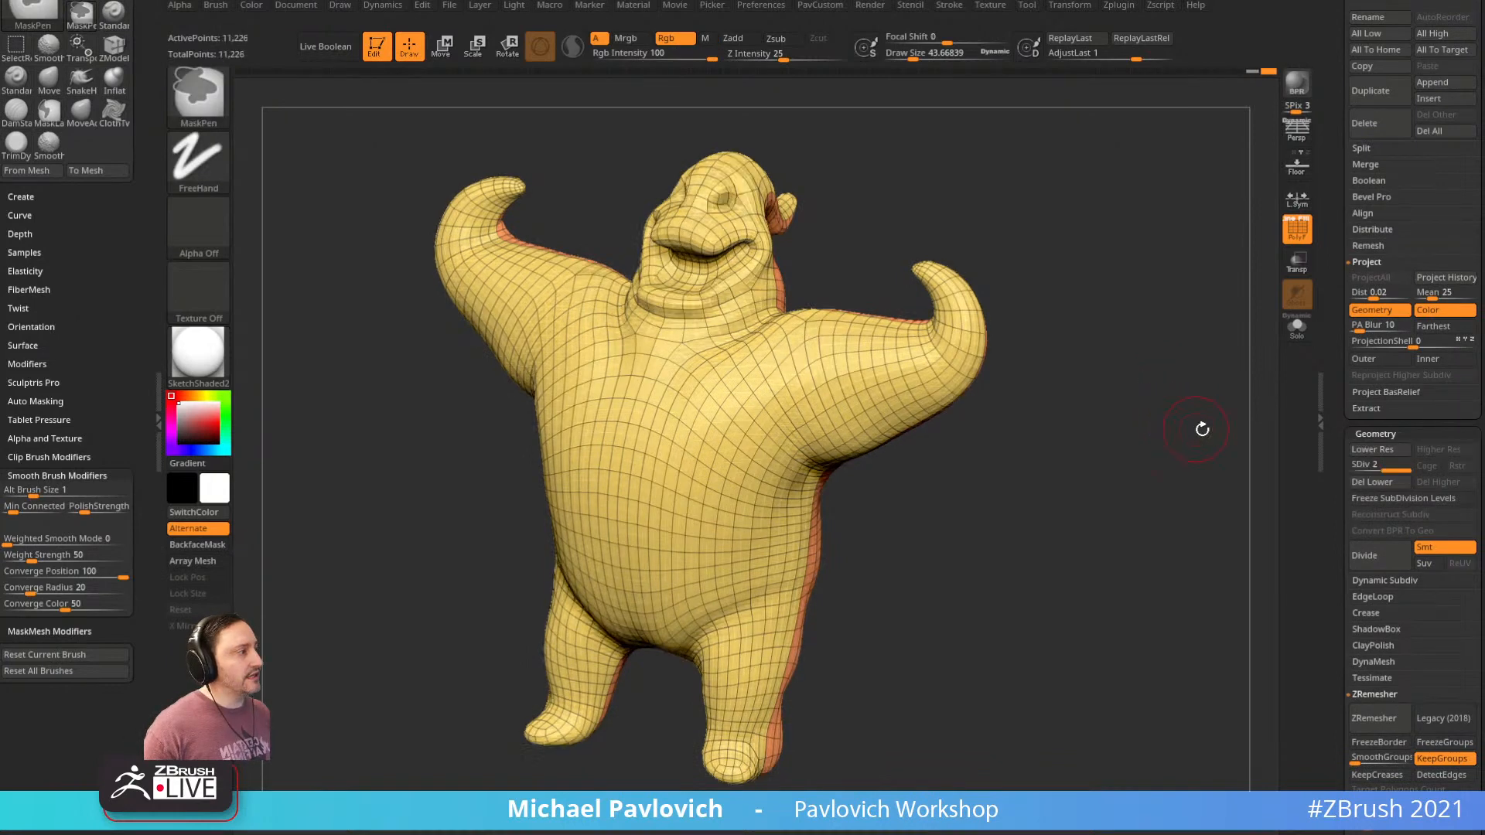
{"action": "left_click", "coordinate": [1392, 498]}
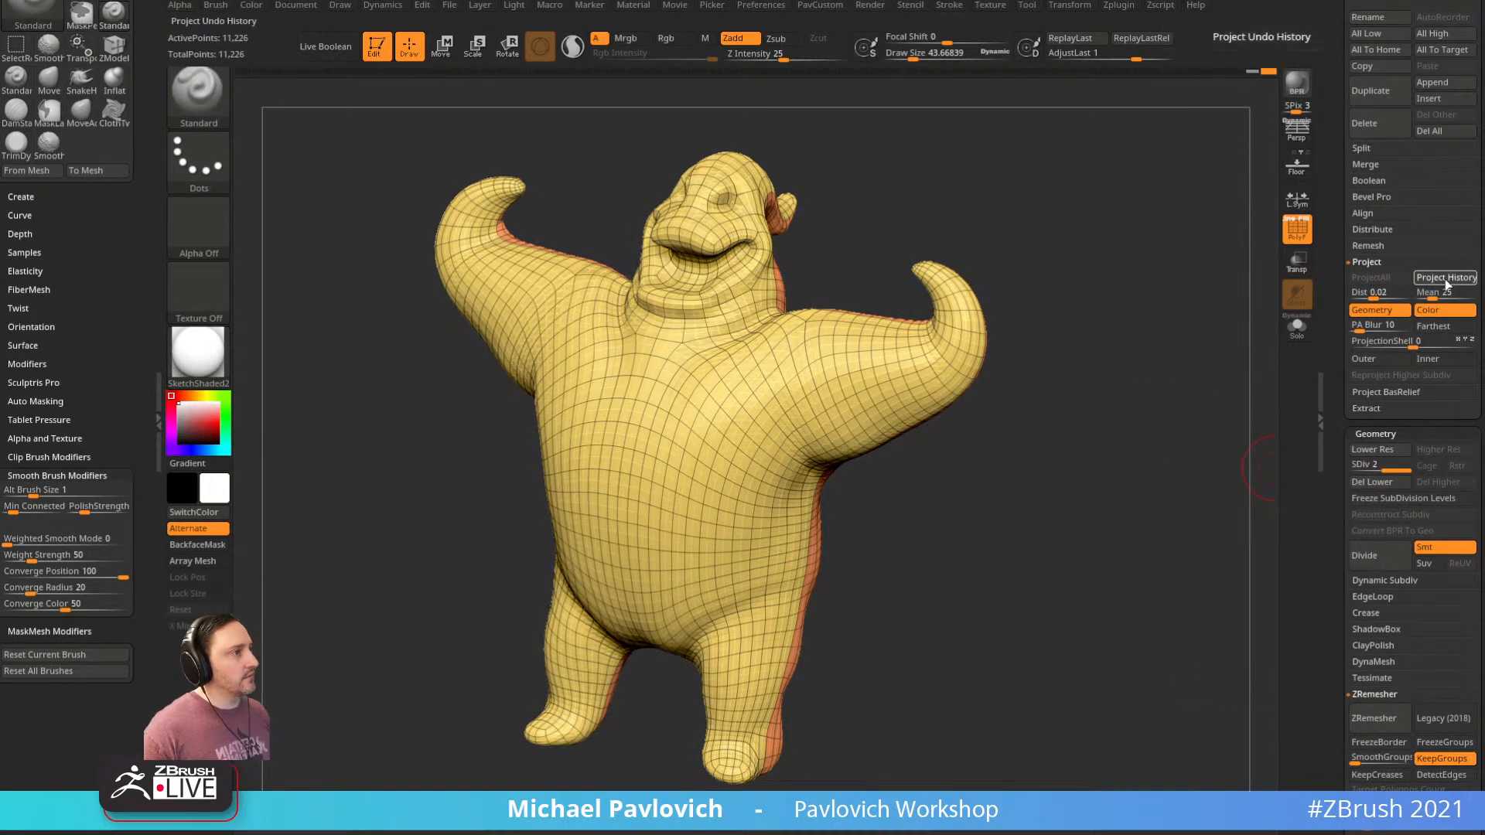
{"action": "key", "text": "ctrl"}
{"action": "key", "text": "ctrl+d"}
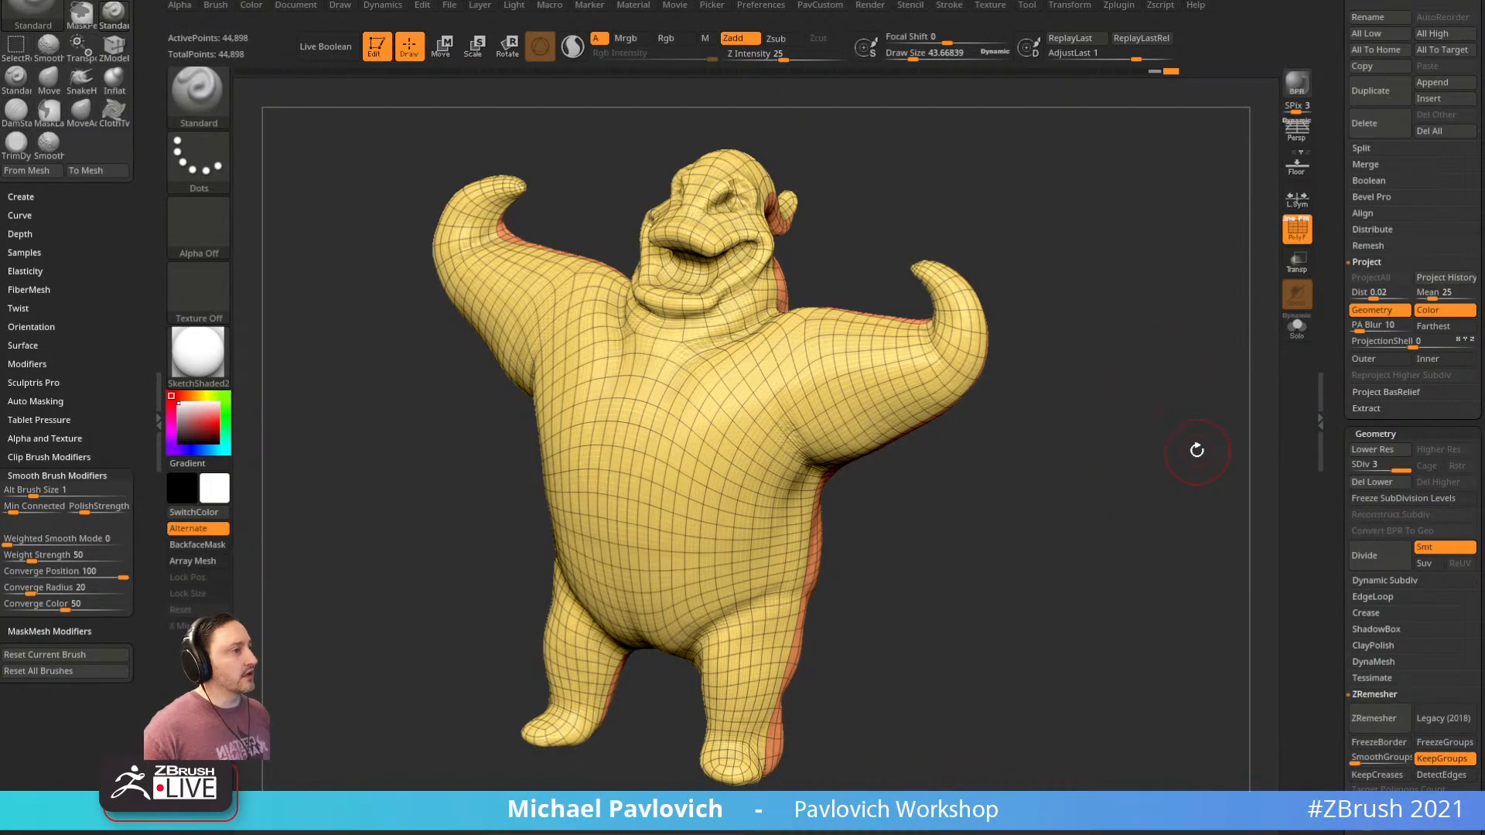
Turn off the polyframe display and switch the material to StartupMaterial for a closer view of the face
{"action": "left_click_drag", "start_coordinate": [1188, 294], "coordinate": [1147, 425], "text": "alt"}
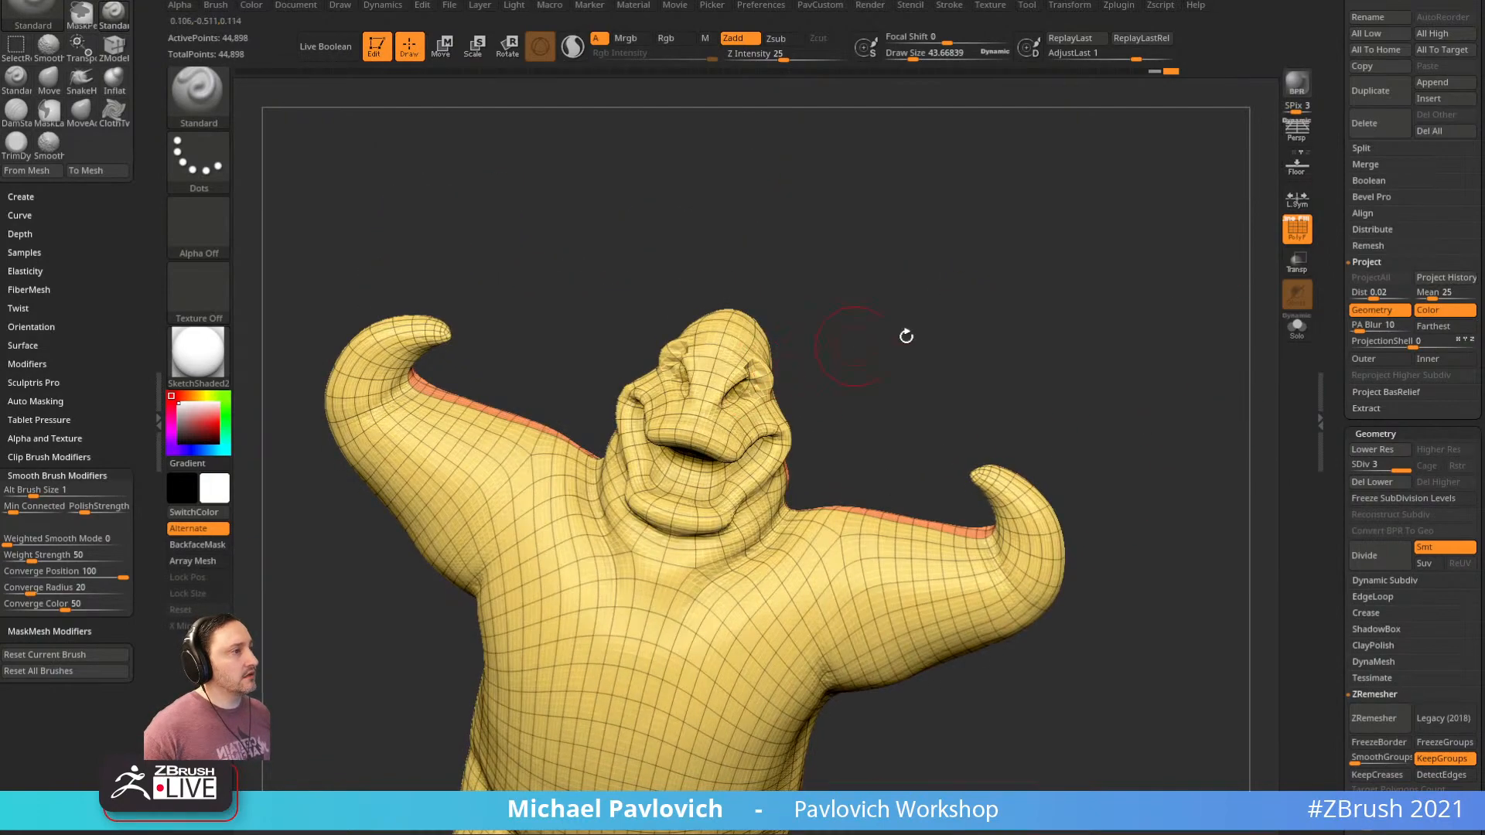
{"action": "left_click_drag", "start_coordinate": [952, 329], "coordinate": [1268, 233]}
{"action": "key", "text": "shift+f"}
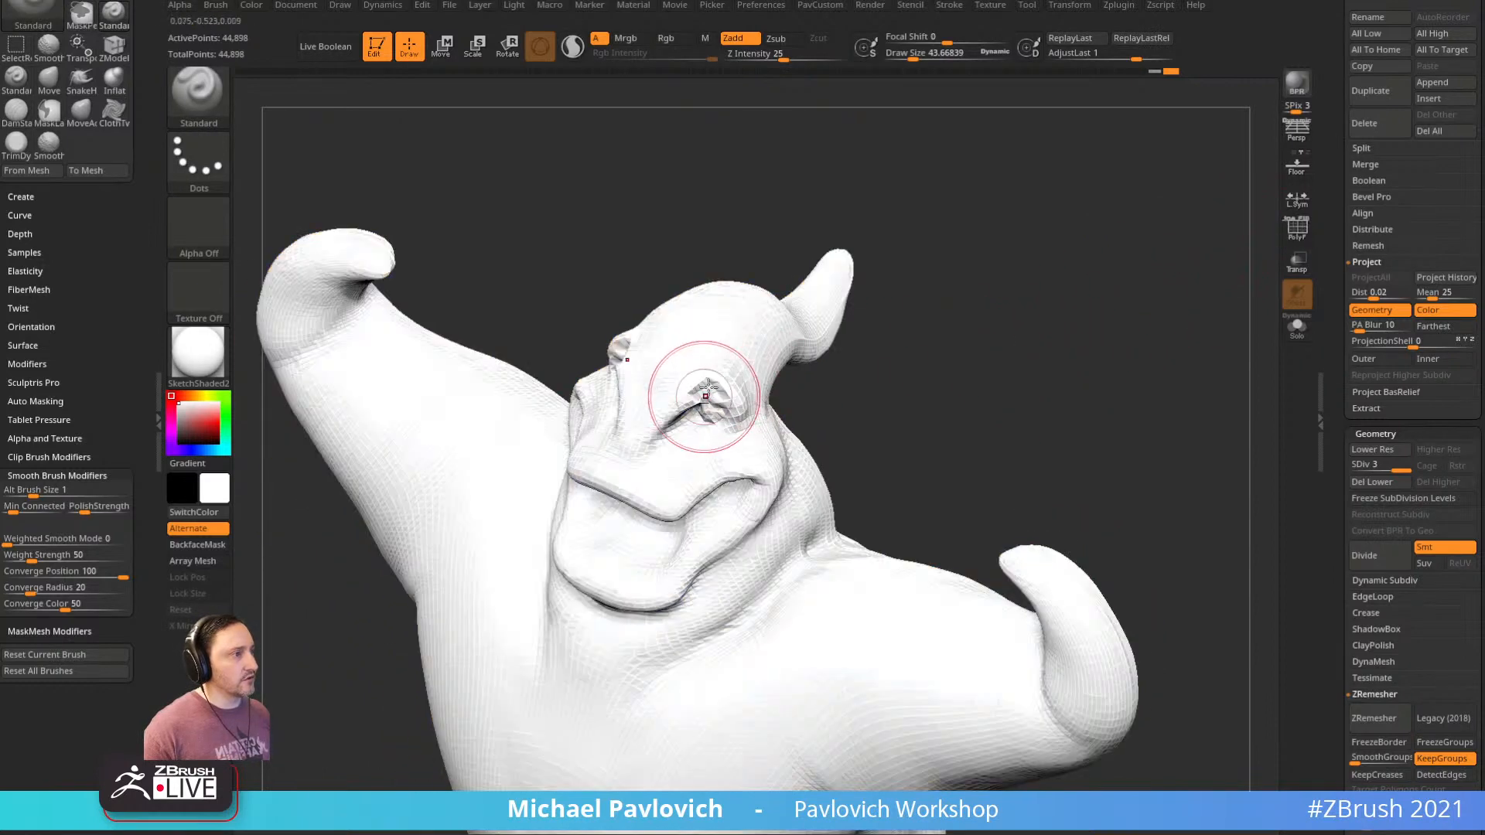
{"action": "key", "text": "m"}
{"action": "left_click", "coordinate": [276, 382]}
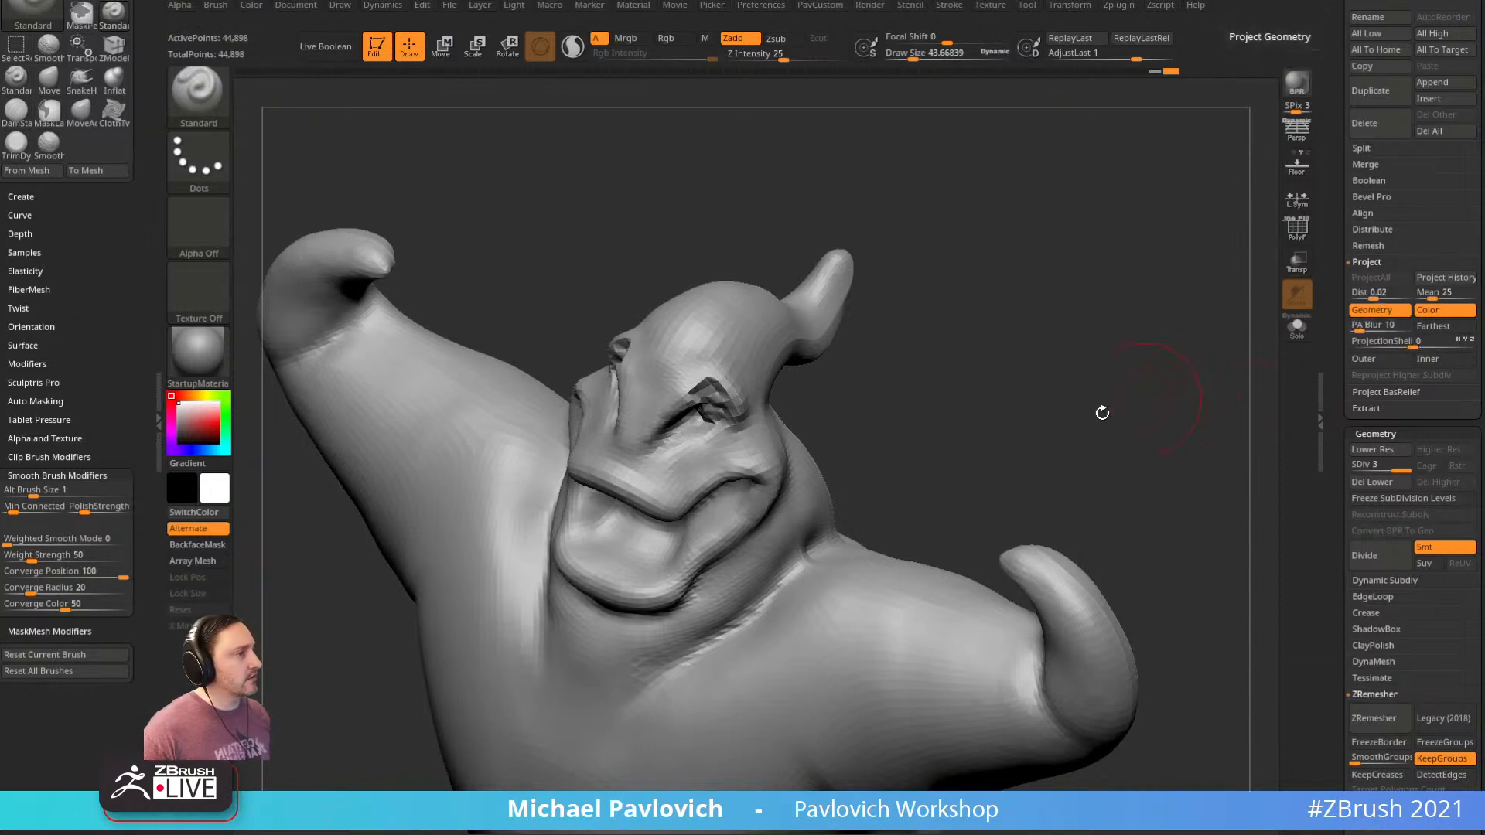
Restore the detail around the character's eye from history using the HistoryRecall brush at a draw size of about 21
{"action": "key", "text": "b"}
{"action": "key", "text": "h"}
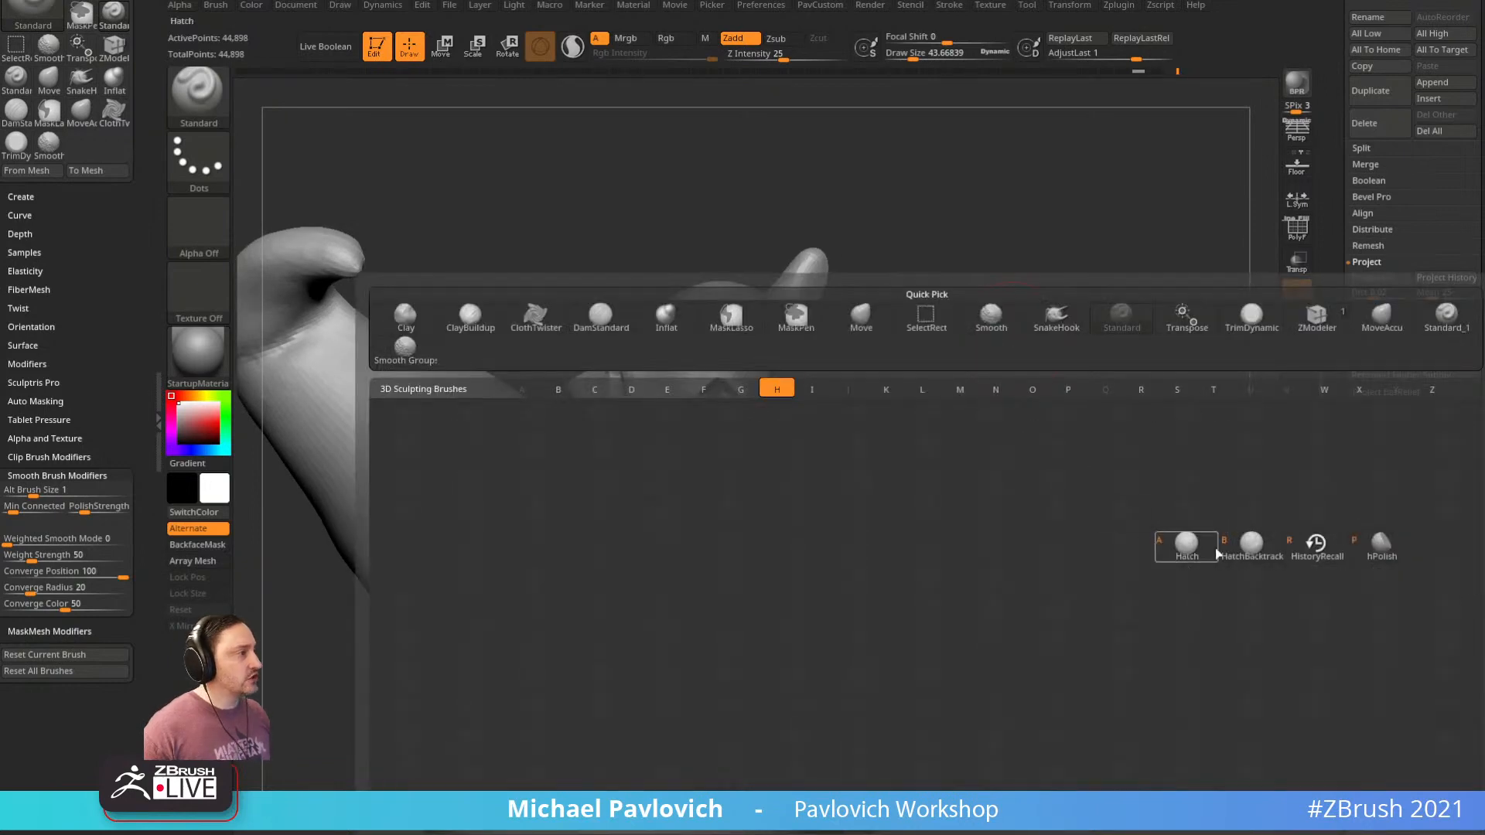
{"action": "left_click", "coordinate": [1323, 563]}
{"action": "mouse_move", "coordinate": [1094, 361]}
{"action": "left_mouse_down", "text": "alt"}
{"action": "mouse_move", "coordinate": [1140, 419]}
{"action": "mouse_move", "coordinate": [1137, 472]}
{"action": "left_mouse_up", "text": "alt"}
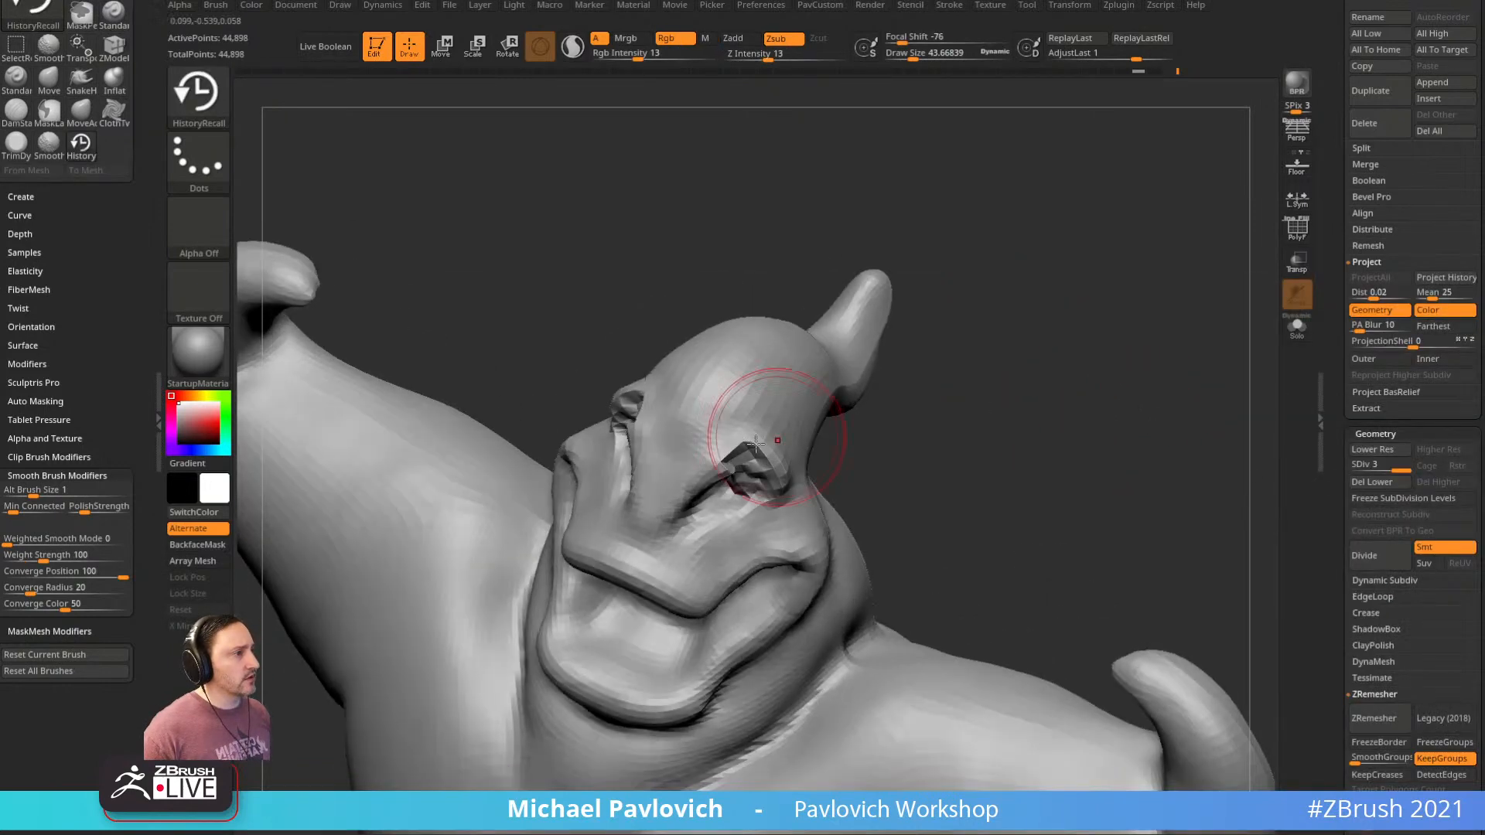
{"action": "key", "text": "bracketleft"}
{"action": "key", "text": "bracketleft"}
{"action": "left_click", "coordinate": [740, 462]}
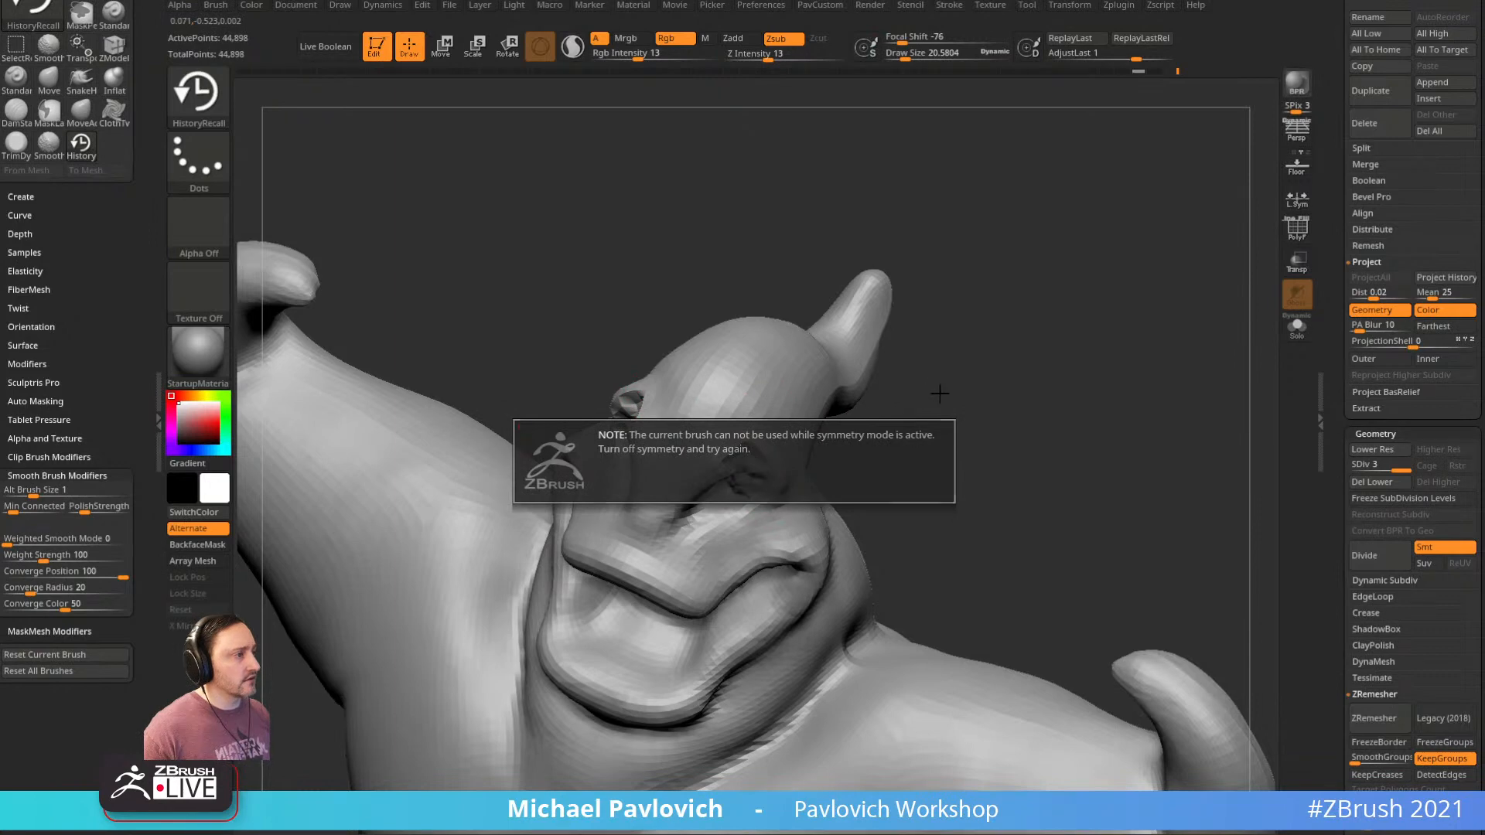
{"action": "mouse_move", "coordinate": [756, 475]}
{"action": "left_mouse_down"}
{"action": "mouse_move", "coordinate": [745, 462]}
{"action": "mouse_move", "coordinate": [741, 479]}
{"action": "mouse_move", "coordinate": [770, 488]}
{"action": "left_mouse_up"}
{"action": "left_click_drag", "start_coordinate": [851, 383], "coordinate": [789, 407]}
{"action": "left_click_drag", "start_coordinate": [762, 466], "coordinate": [744, 500]}
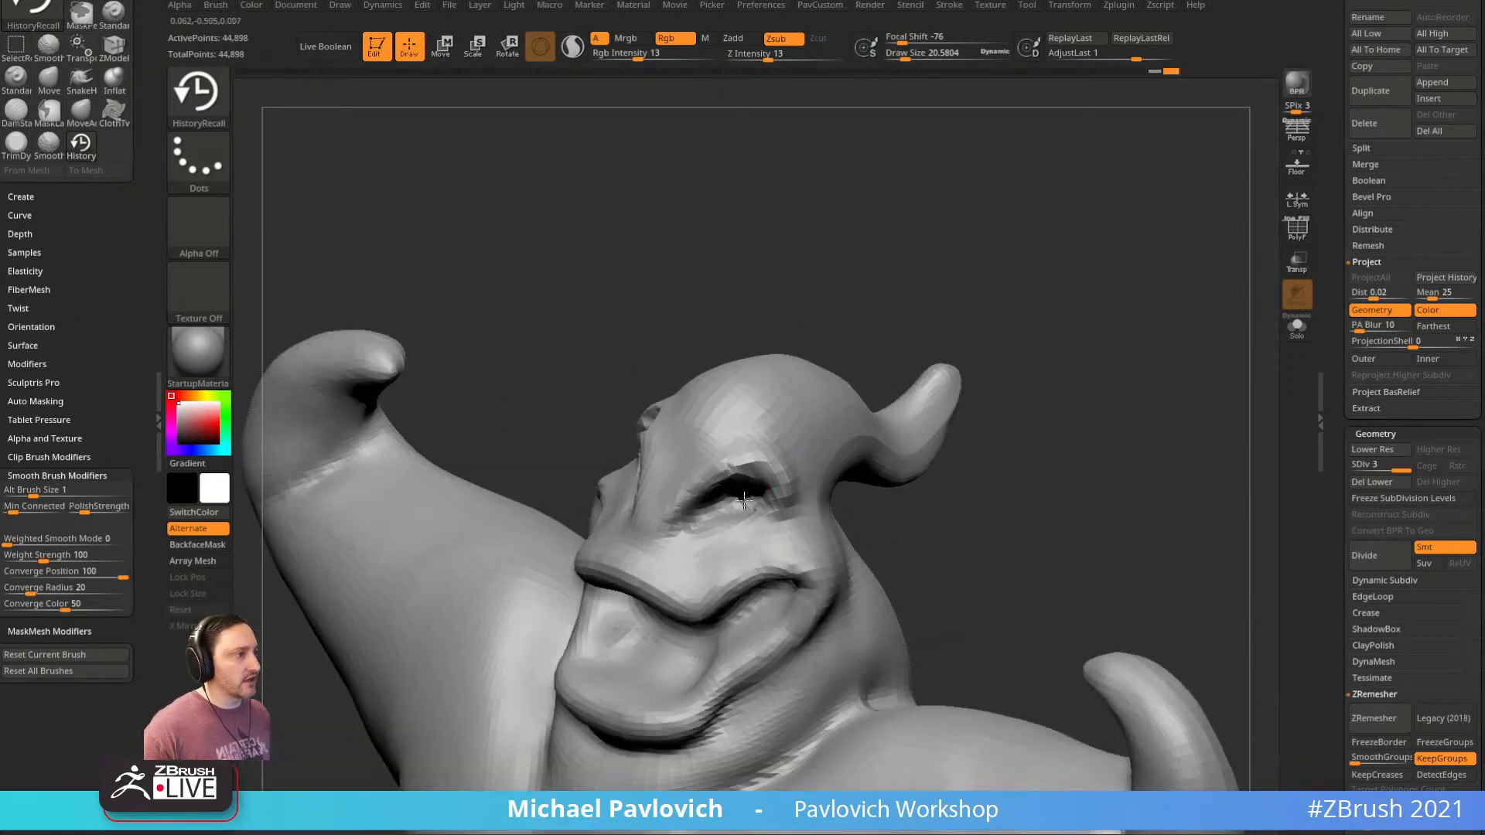
Display the polyframe on the character in front view and mask one half of its body
{"action": "left_click_drag", "start_coordinate": [934, 295], "coordinate": [928, 345]}
{"action": "left_click_drag", "start_coordinate": [932, 418], "coordinate": [862, 325], "text": "alt"}
{"action": "left_click_drag", "start_coordinate": [1012, 412], "coordinate": [1050, 339], "text": "shift"}
{"action": "left_click", "coordinate": [1288, 232]}
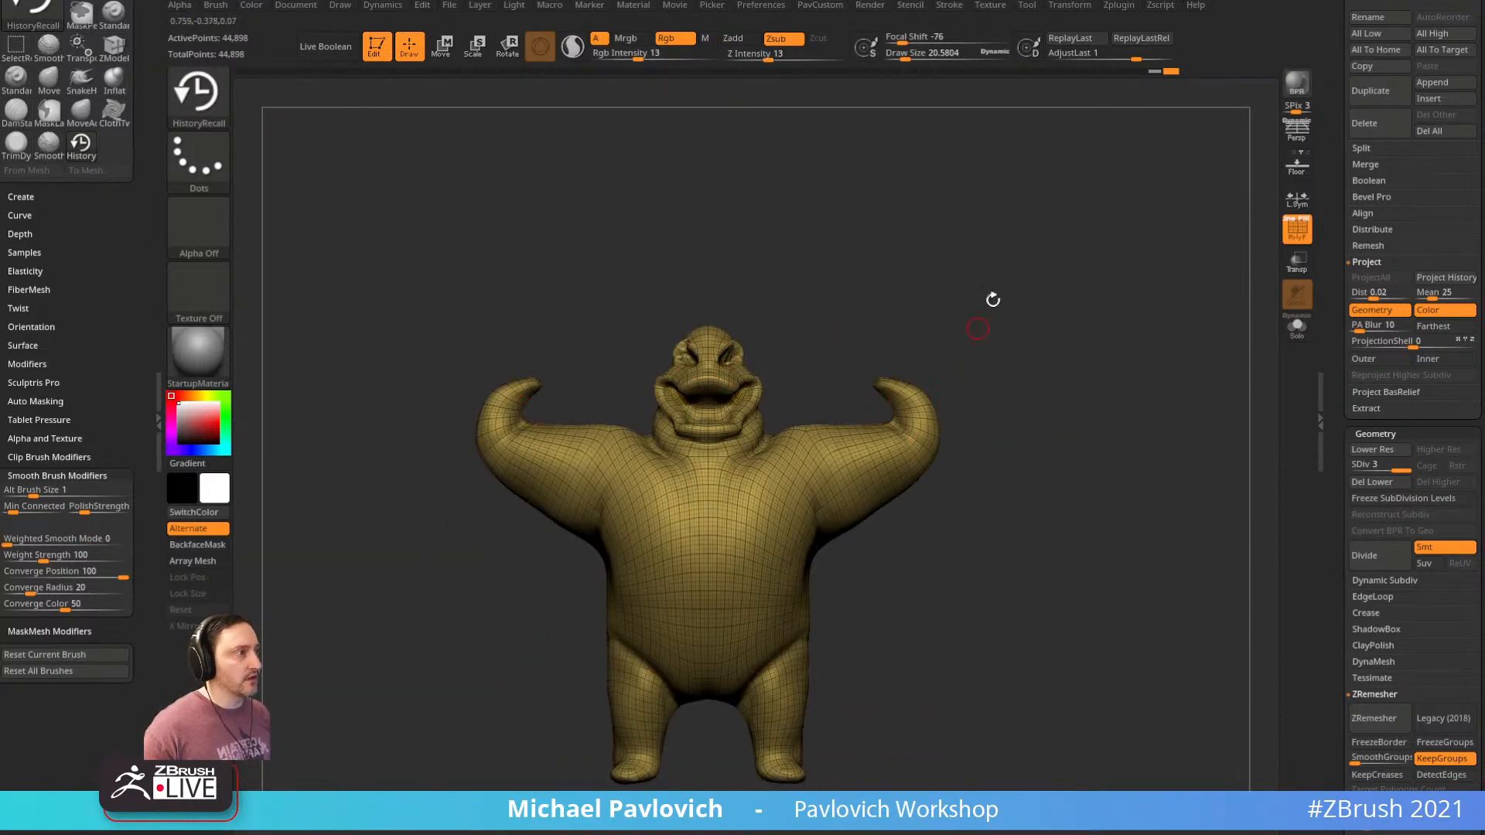
{"action": "left_click_drag", "start_coordinate": [1021, 223], "coordinate": [721, 777], "text": "ctrl"}
{"action": "left_click_drag", "start_coordinate": [1083, 393], "coordinate": [1054, 524], "text": "ctrl"}
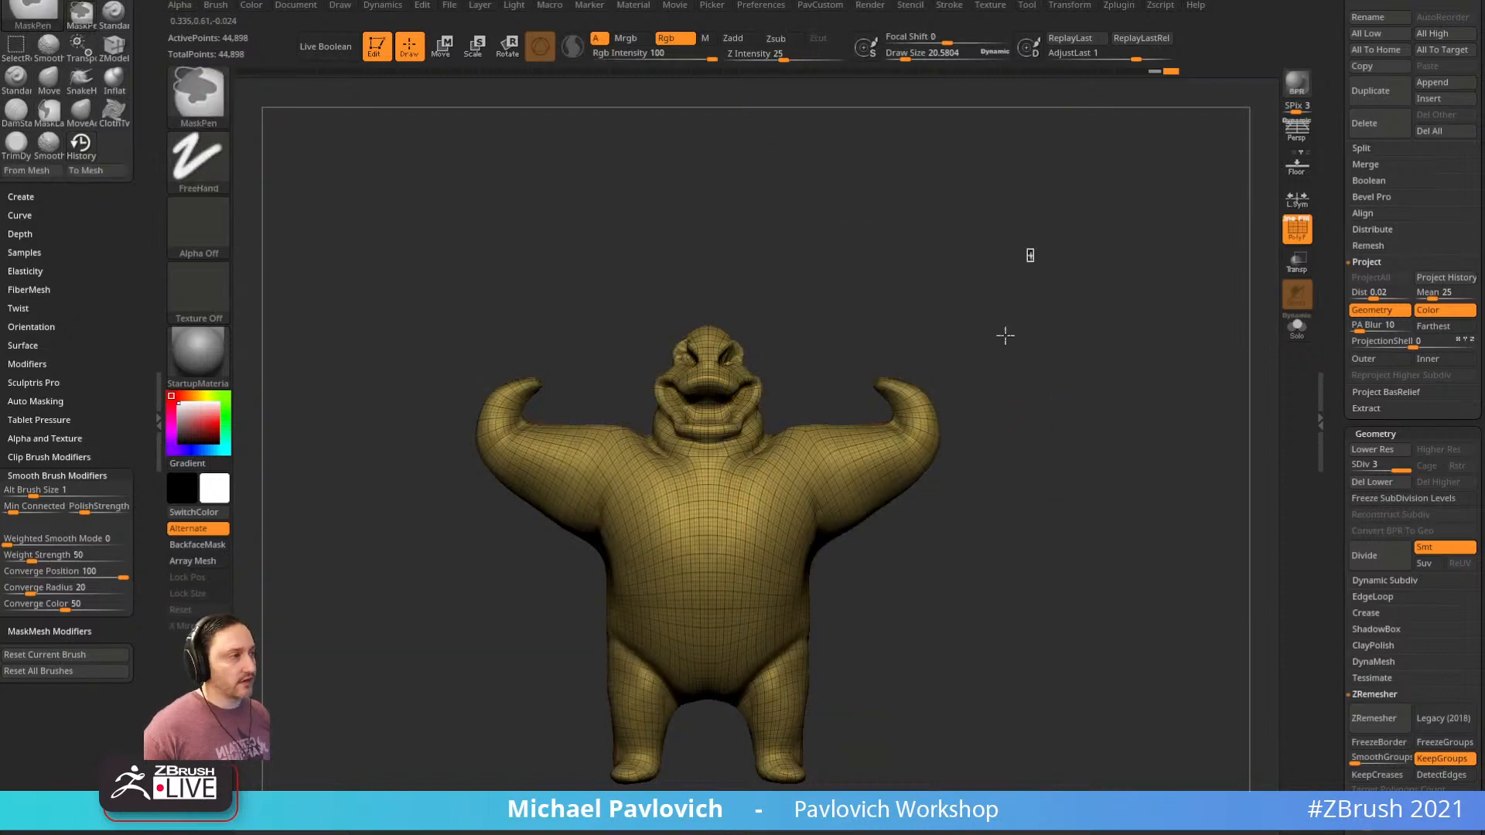
{"action": "left_click_drag", "start_coordinate": [1034, 250], "coordinate": [708, 791], "text": "ctrl"}
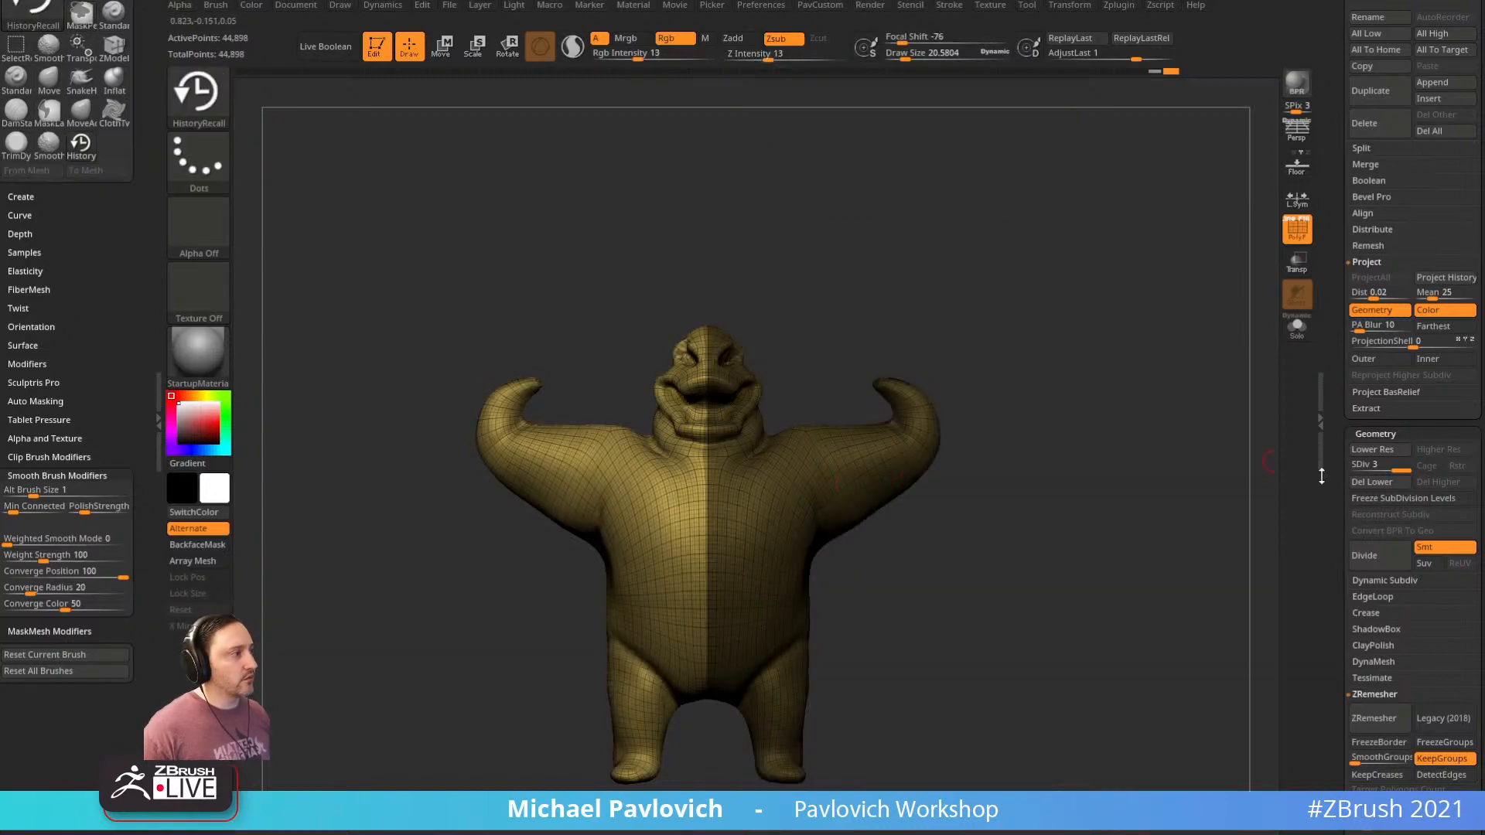
Symmetrize the character from its masked half with Smart ReSym and clear the mask
{"action": "left_click_drag", "start_coordinate": [1322, 477], "coordinate": [1314, 237]}
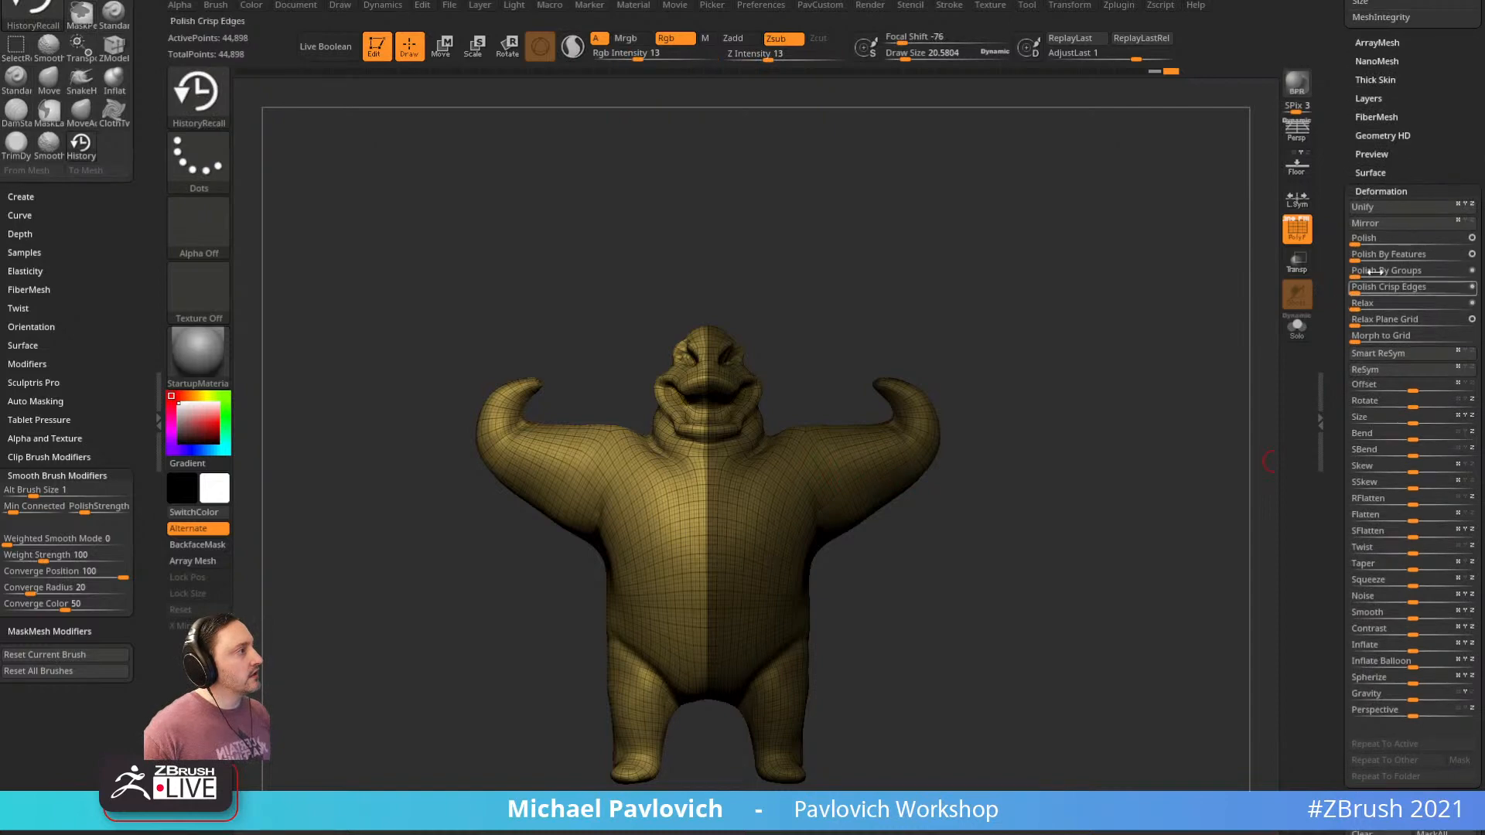
{"action": "scroll", "coordinate": [1353, 336], "scroll_direction": "up", "scroll_amount": 5}
{"action": "scroll", "coordinate": [1352, 337], "scroll_direction": "up", "scroll_amount": 2}
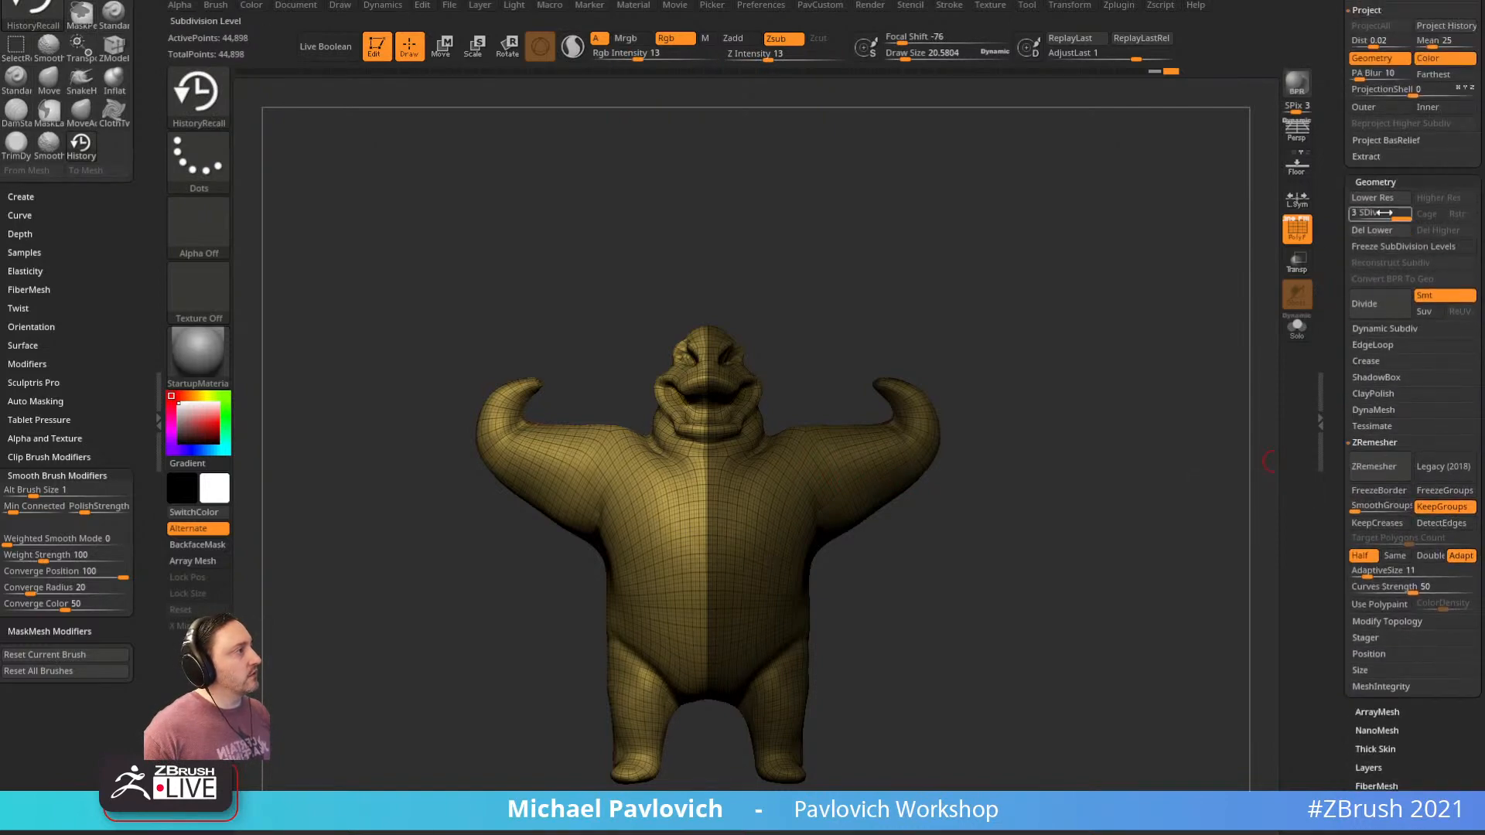
{"action": "mouse_move", "coordinate": [1383, 219]}
{"action": "left_mouse_down"}
{"action": "mouse_move", "coordinate": [1362, 220]}
{"action": "mouse_move", "coordinate": [1406, 223]}
{"action": "left_mouse_up"}
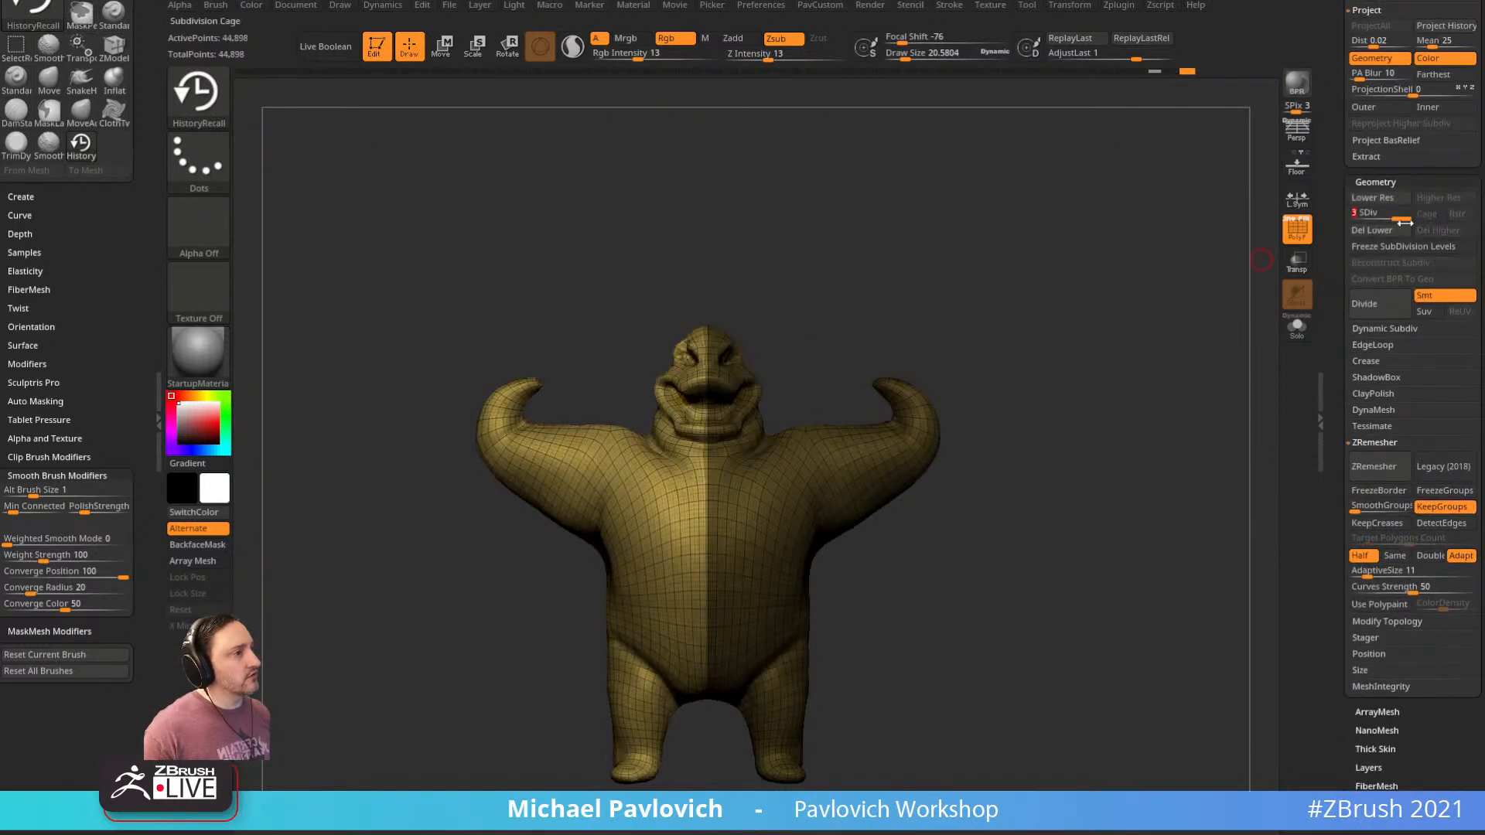
{"action": "scroll", "coordinate": [1393, 125], "scroll_direction": "down", "scroll_amount": 7}
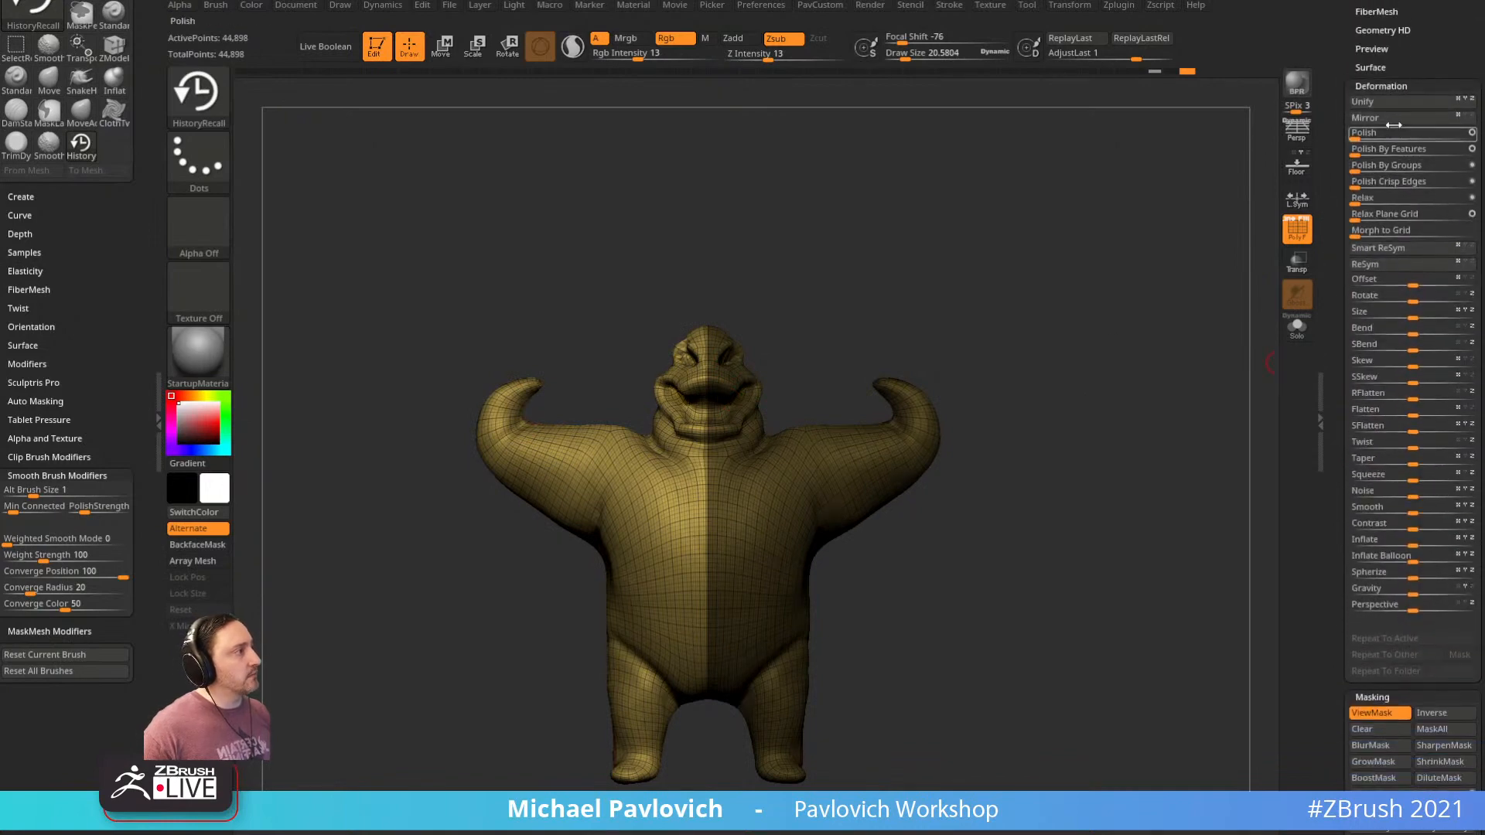
{"action": "left_click", "coordinate": [1398, 253]}
{"action": "left_click_drag", "start_coordinate": [1136, 244], "coordinate": [1039, 370], "text": "ctrl"}
Examine the character's smooth surface, then its polyframe topology at subdivision level 1 and again at level 3
{"action": "left_click", "coordinate": [1300, 238]}
{"action": "left_click_drag", "start_coordinate": [1148, 251], "coordinate": [1176, 325], "text": "alt"}
{"action": "left_click_drag", "start_coordinate": [1344, 236], "coordinate": [1345, 421]}
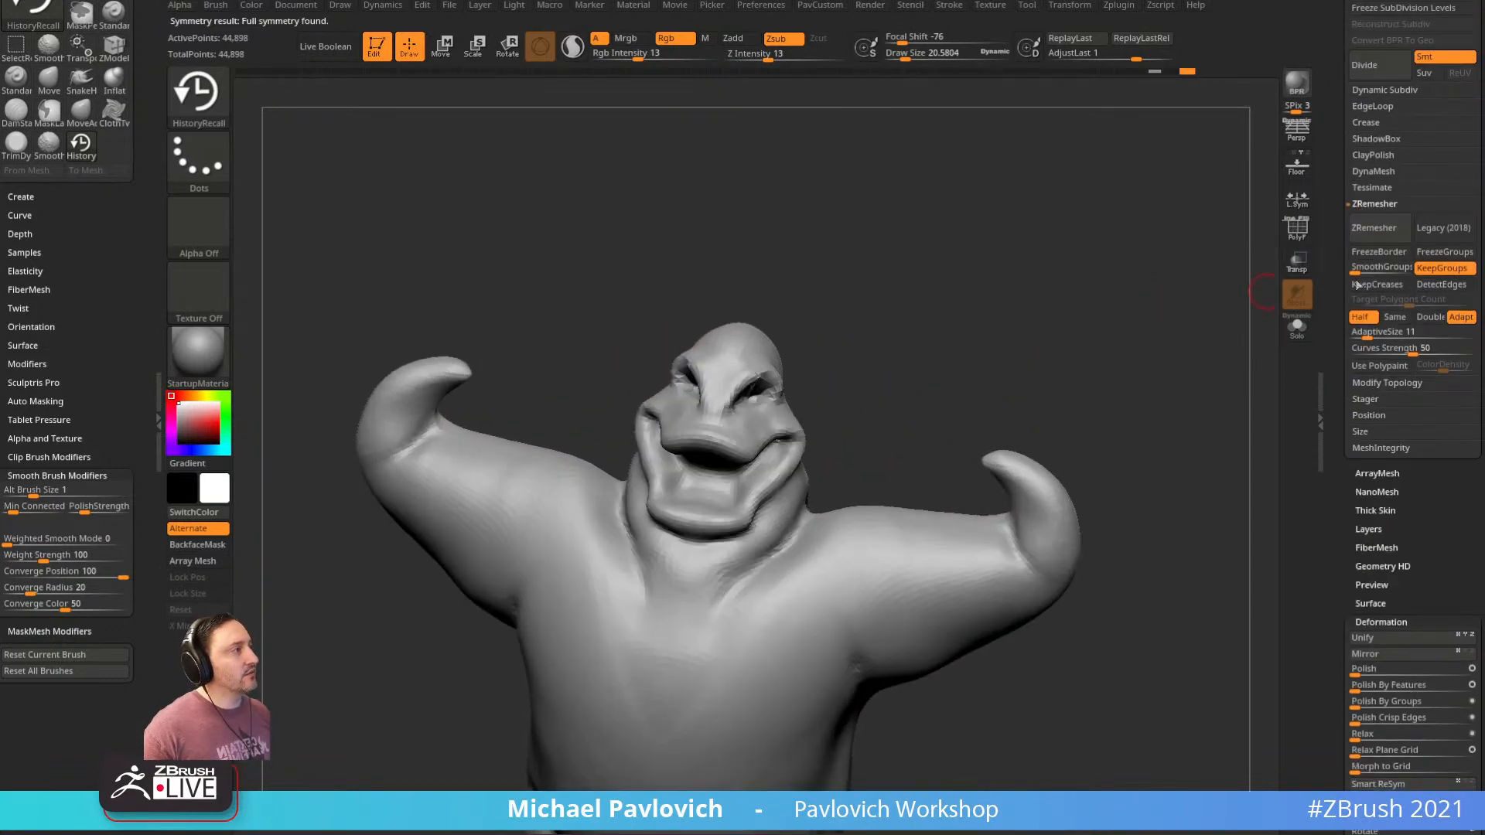
{"action": "left_click_drag", "start_coordinate": [1343, 102], "coordinate": [1345, 488]}
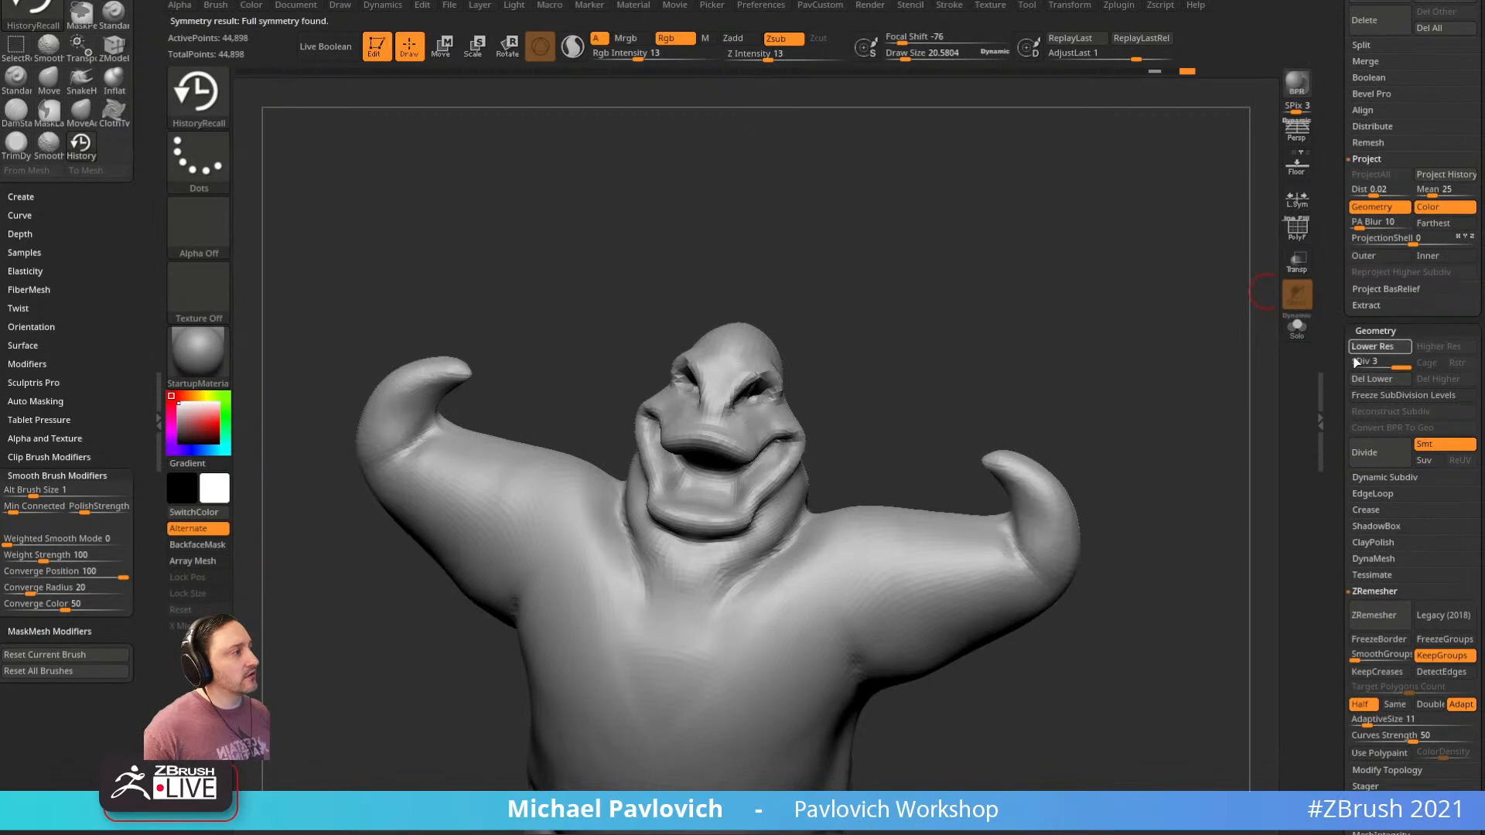
{"action": "key", "text": "shift+d"}
{"action": "key", "text": "shift+d"}
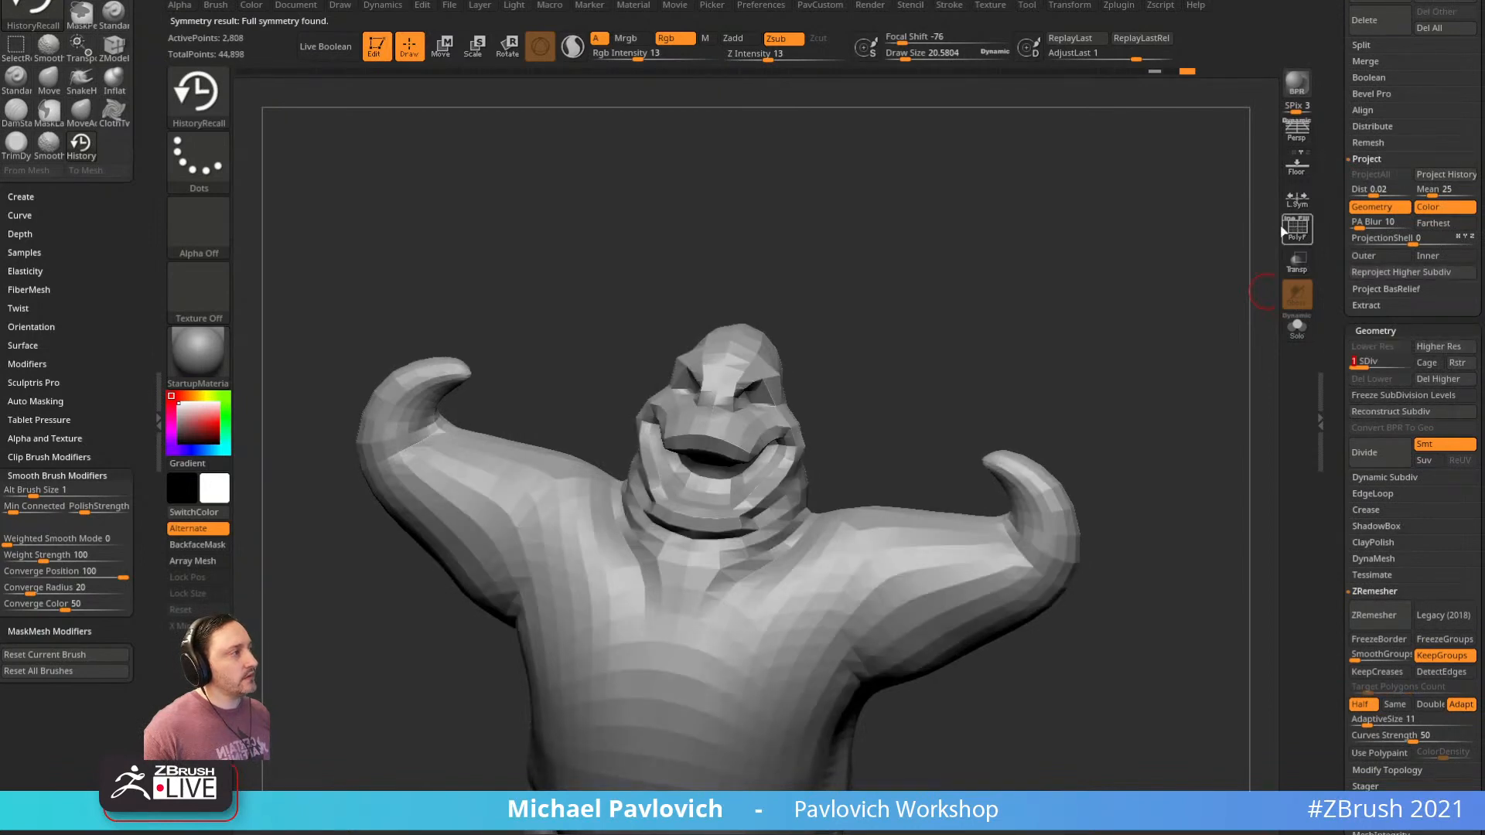
{"action": "left_click", "coordinate": [1286, 230]}
{"action": "left_click_drag", "start_coordinate": [1140, 298], "coordinate": [1127, 444]}
{"action": "left_click_drag", "start_coordinate": [1044, 363], "coordinate": [929, 304], "text": "alt"}
{"action": "key", "text": "d"}
{"action": "key", "text": "d"}
{"action": "left_click_drag", "start_coordinate": [1124, 268], "coordinate": [1168, 281]}
{"action": "left_click_drag", "start_coordinate": [1168, 280], "coordinate": [1153, 308], "text": "alt"}
Undo the symmetry, projection, subdivision and remeshing changes back to the dense mesh before the Half remeshes
{"action": "key", "text": "ctrl+h"}
{"action": "left_click", "coordinate": [1153, 309], "text": "ctrl"}
{"action": "left_click", "coordinate": [1152, 309], "text": "ctrl"}
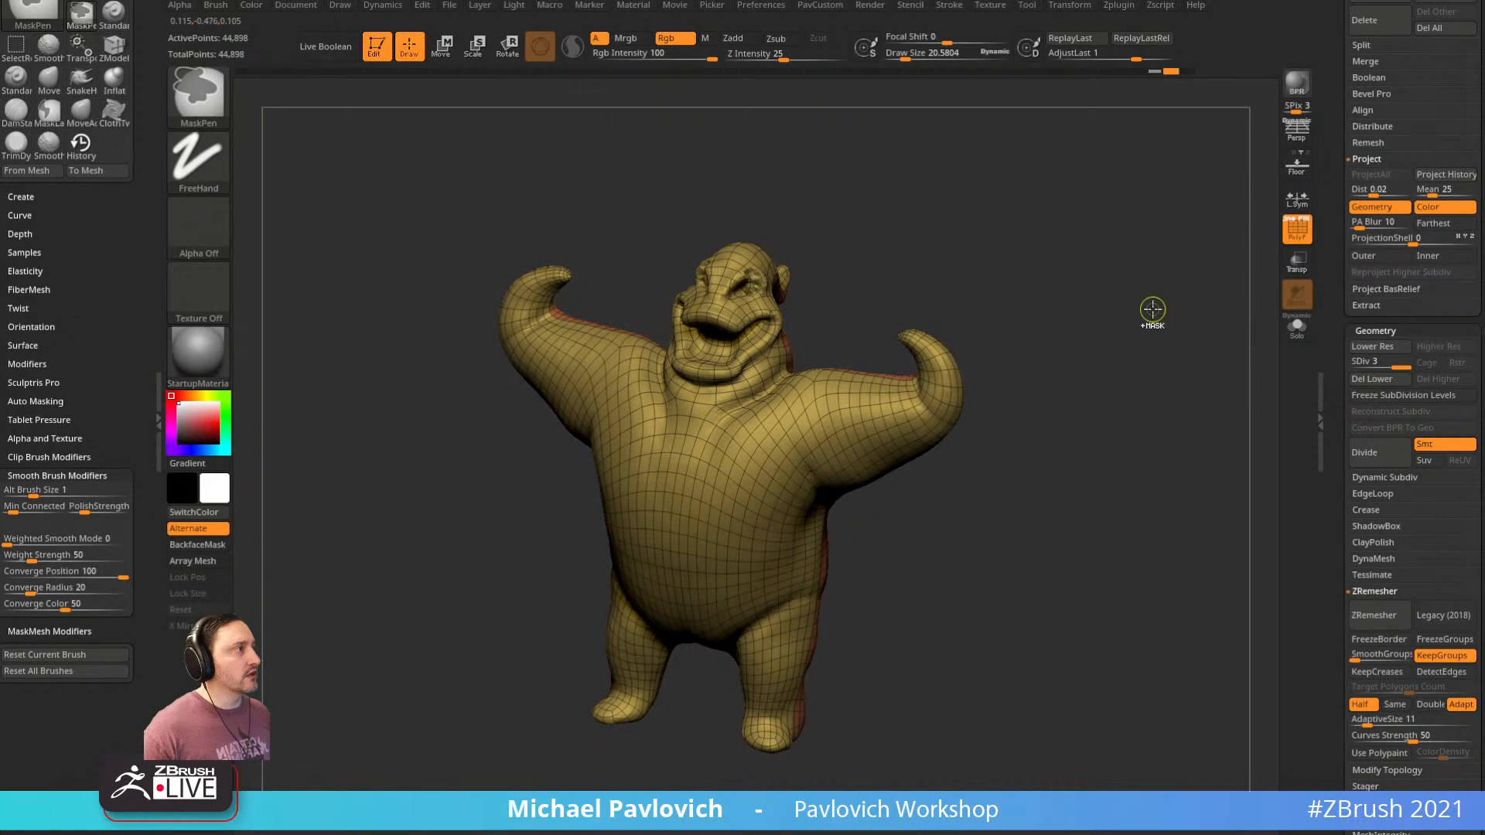
{"action": "key", "text": "ctrl+z"}
{"action": "key", "text": "ctrl+z"}
{"action": "key", "text": "ctrl+z"}
{"action": "key", "text": "ctrl+z"}
{"action": "key", "text": "ctrl+z"}
{"action": "key", "text": "ctrl+z"}
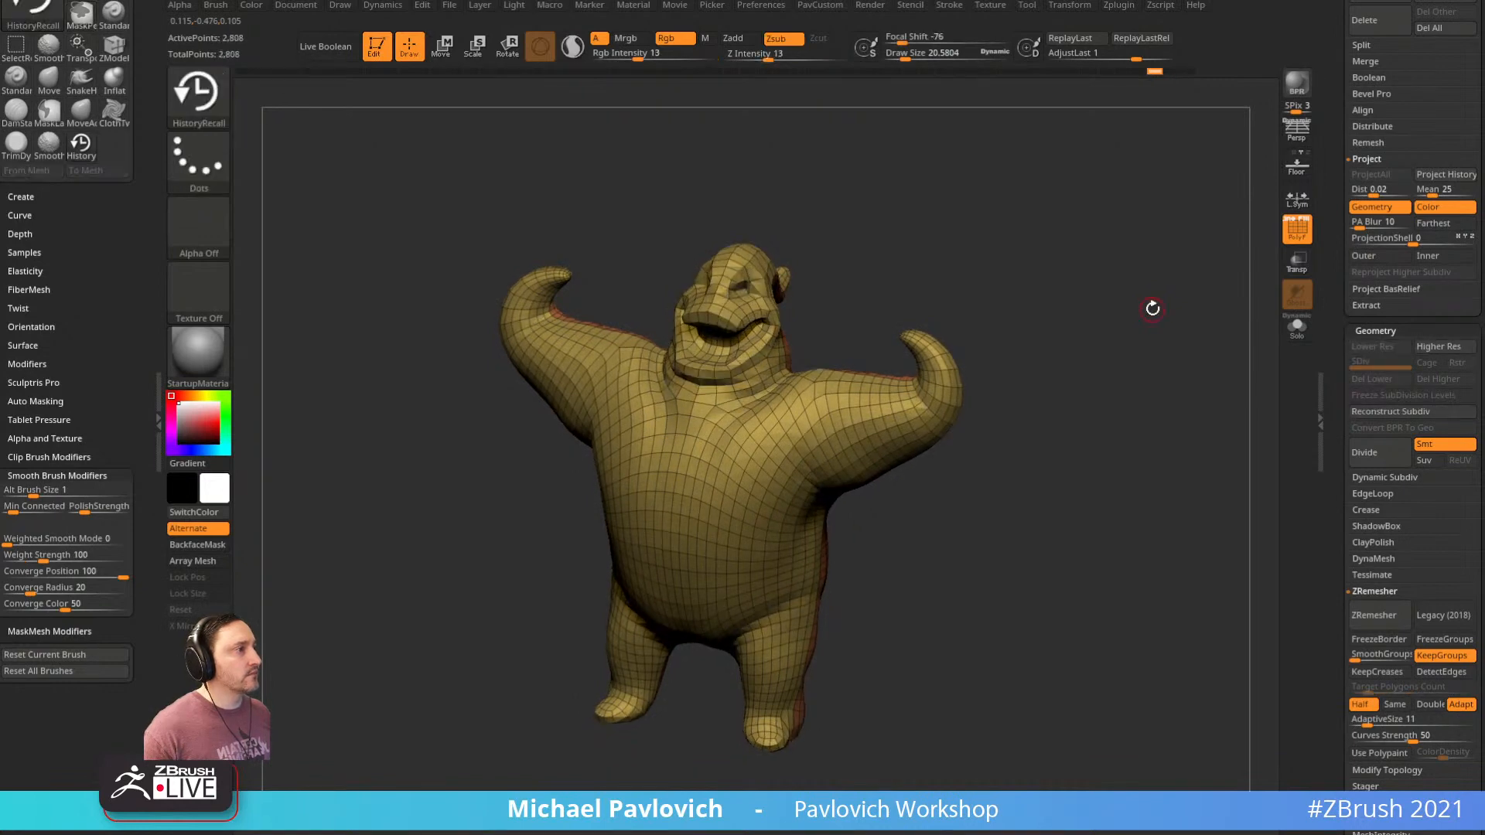
{"action": "key", "text": "ctrl+z"}
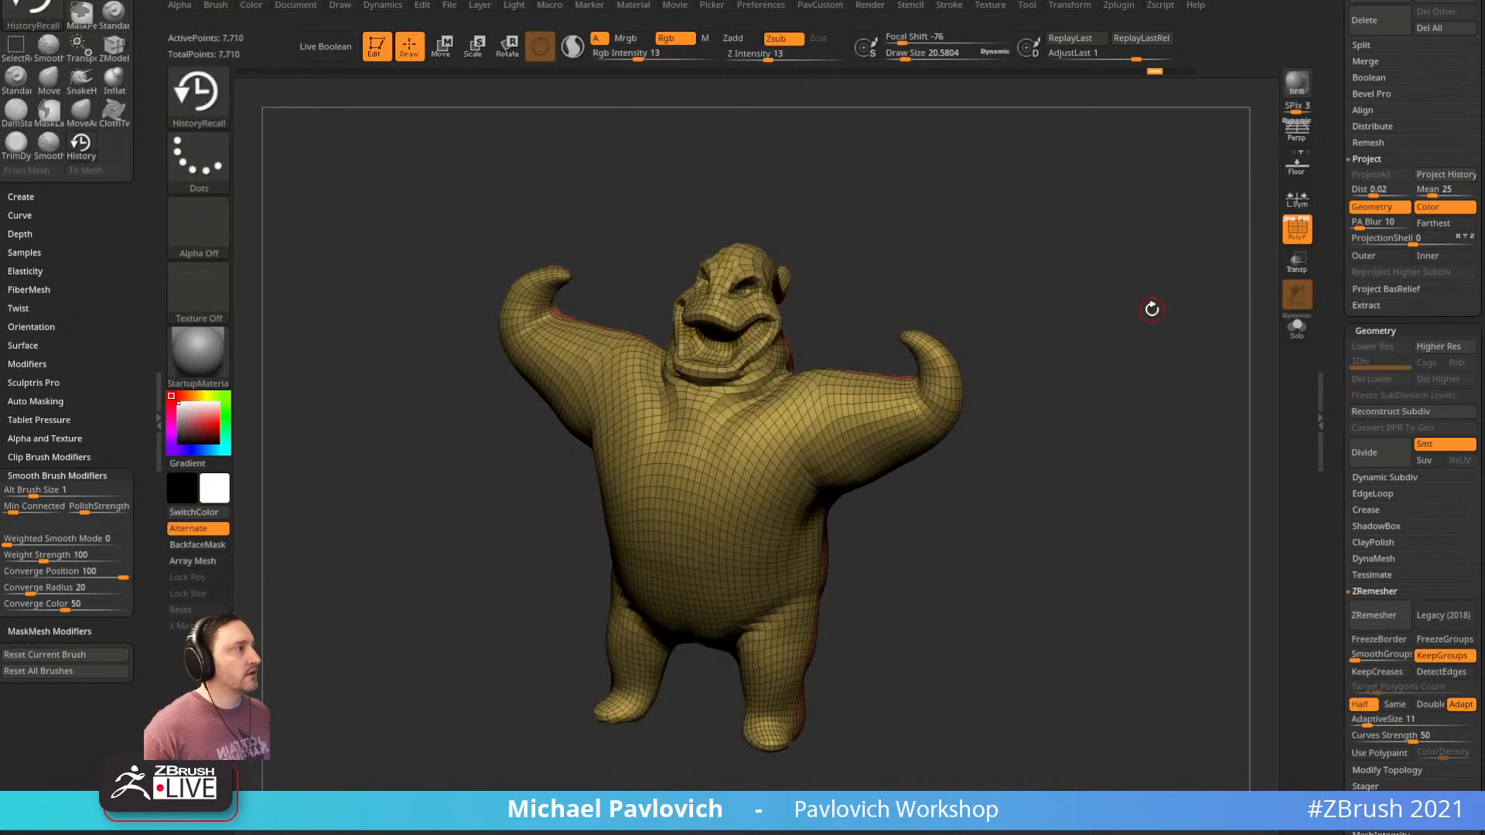
{"action": "key", "text": "ctrl+z"}
Turn off ZRemesher's Half option, set the target polygon count to about 4.935, and remesh the character with its polygroups kept
{"action": "left_click_drag", "start_coordinate": [1135, 324], "coordinate": [1121, 322]}
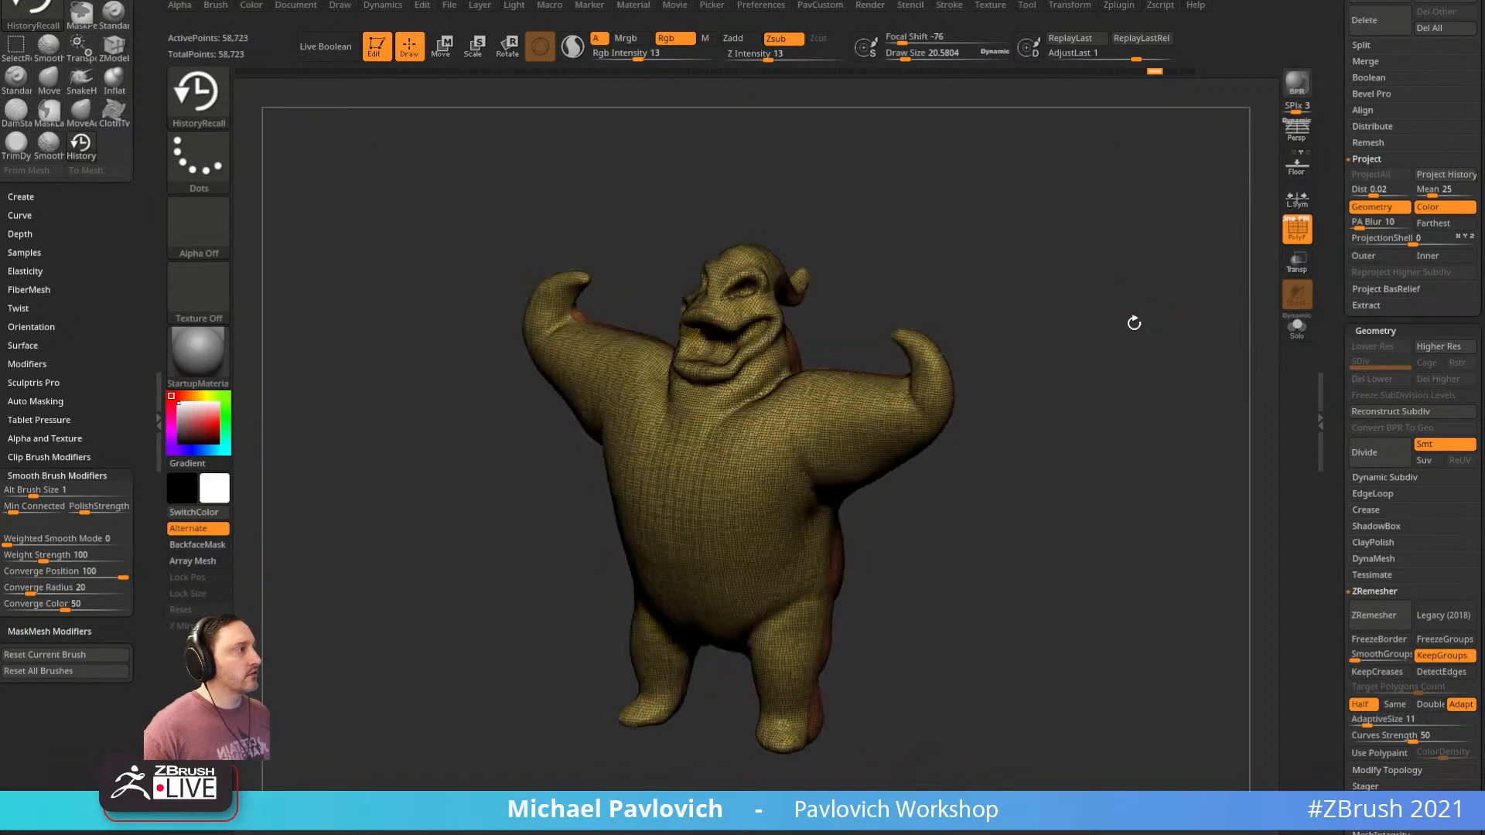
{"action": "left_click_drag", "start_coordinate": [1343, 324], "coordinate": [1339, 260]}
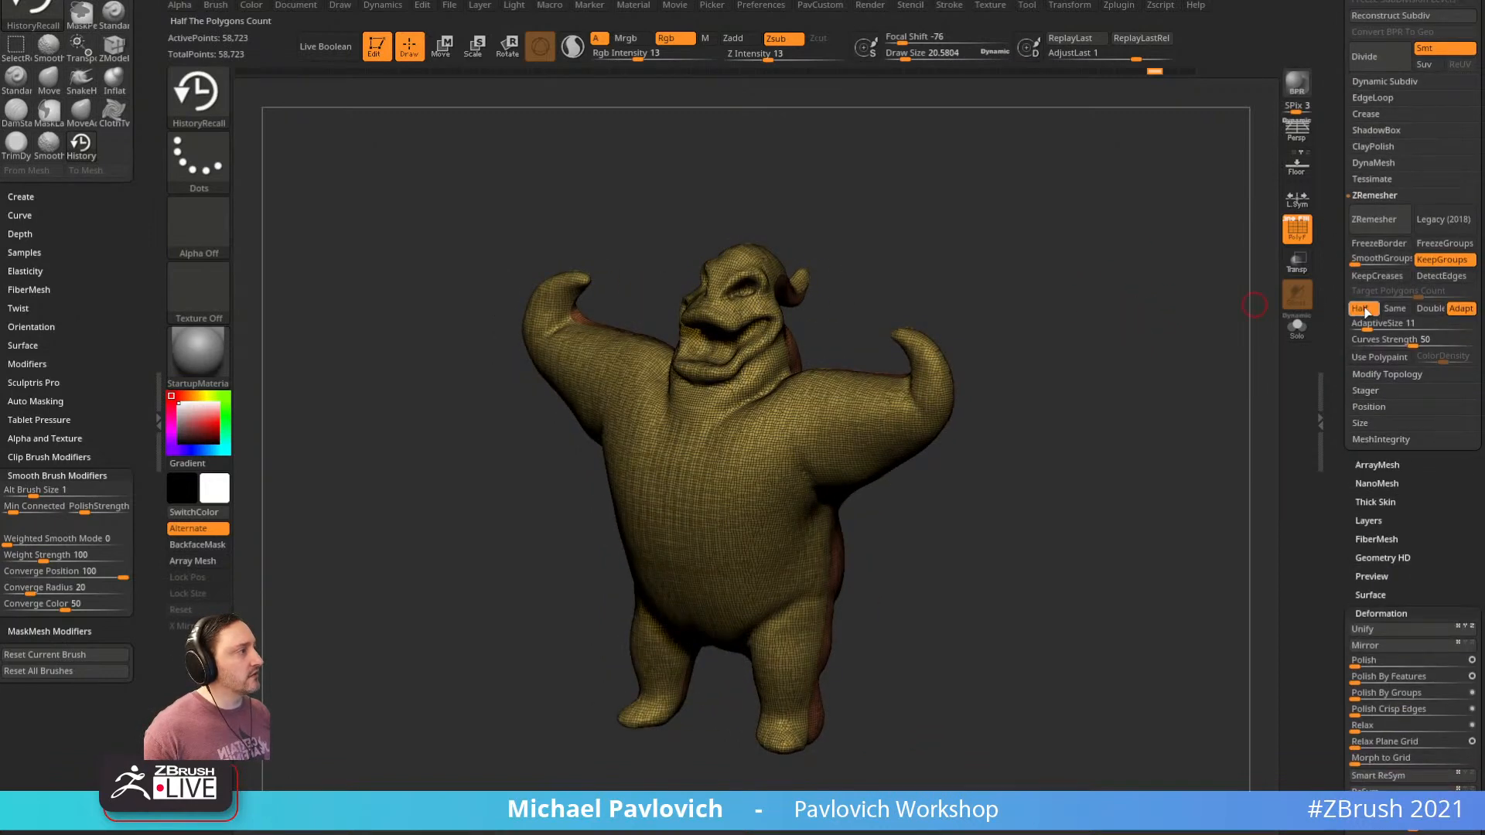
{"action": "left_click", "coordinate": [1361, 309]}
{"action": "left_click", "coordinate": [1368, 291]}
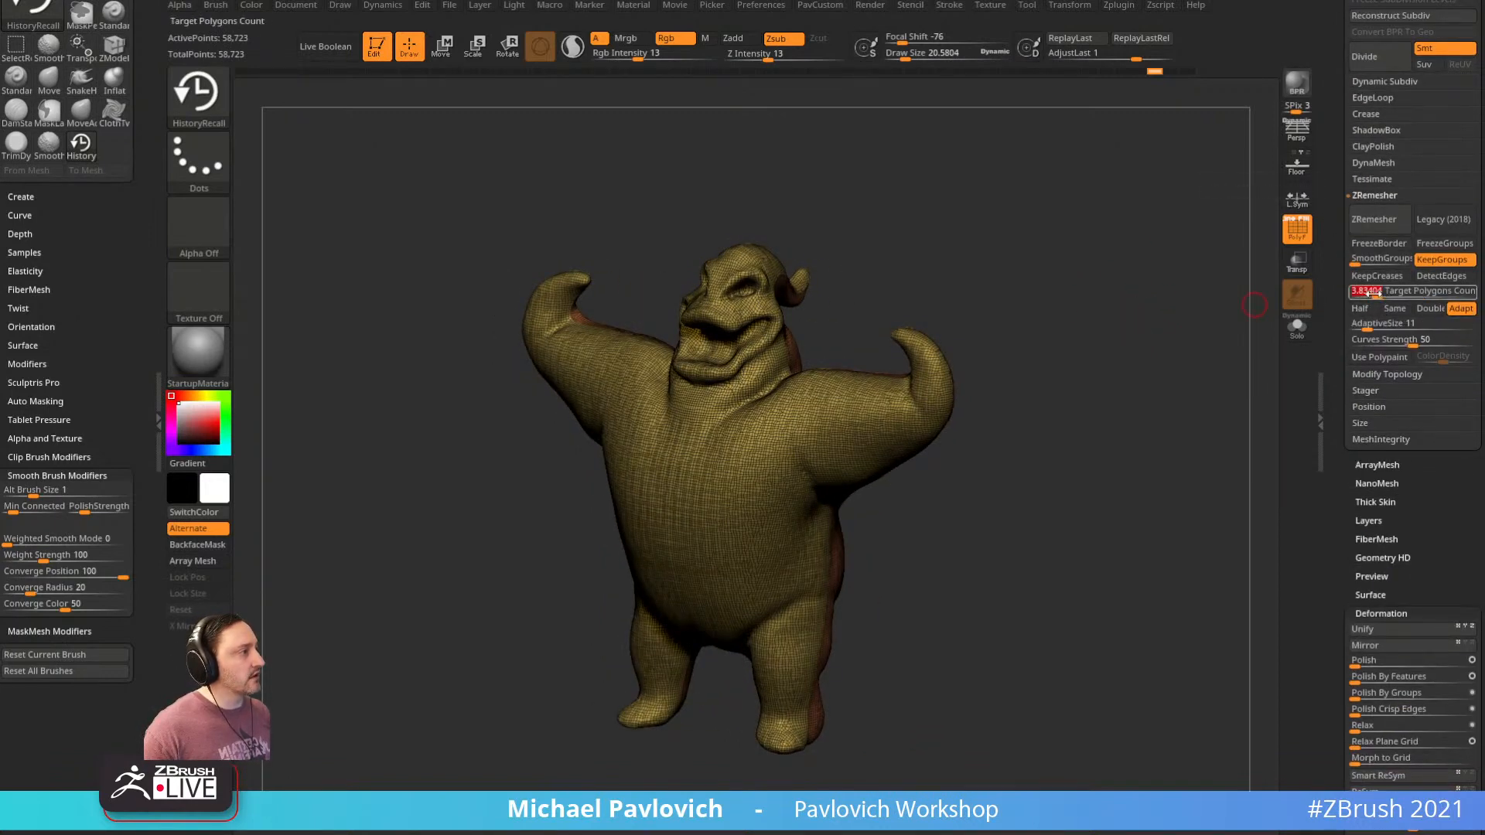
{"action": "left_click_drag", "start_coordinate": [1368, 292], "coordinate": [1377, 291]}
{"action": "left_click", "coordinate": [1376, 223]}
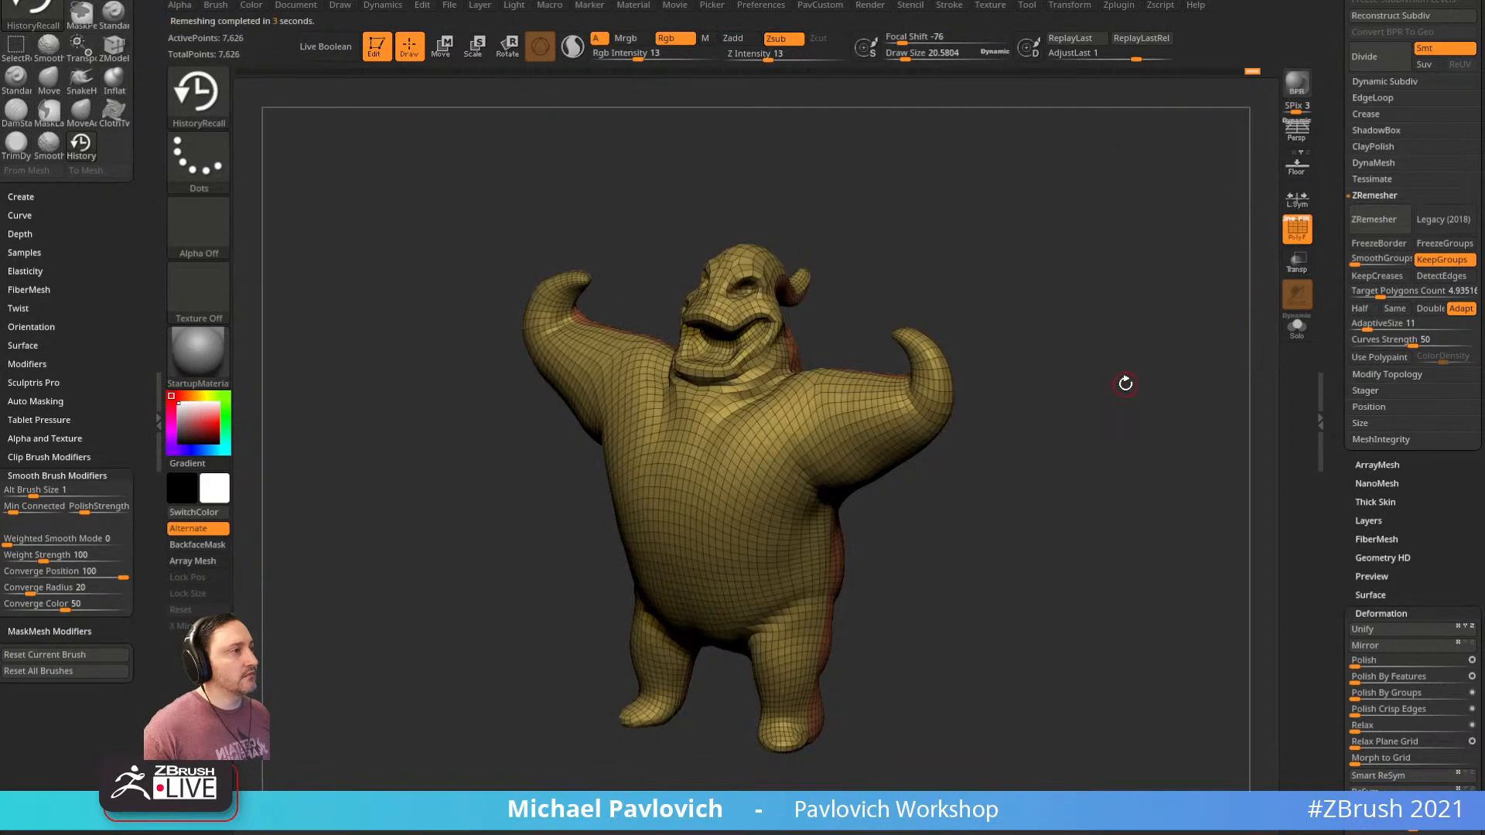
{"action": "left_click_drag", "start_coordinate": [1009, 219], "coordinate": [1119, 293]}
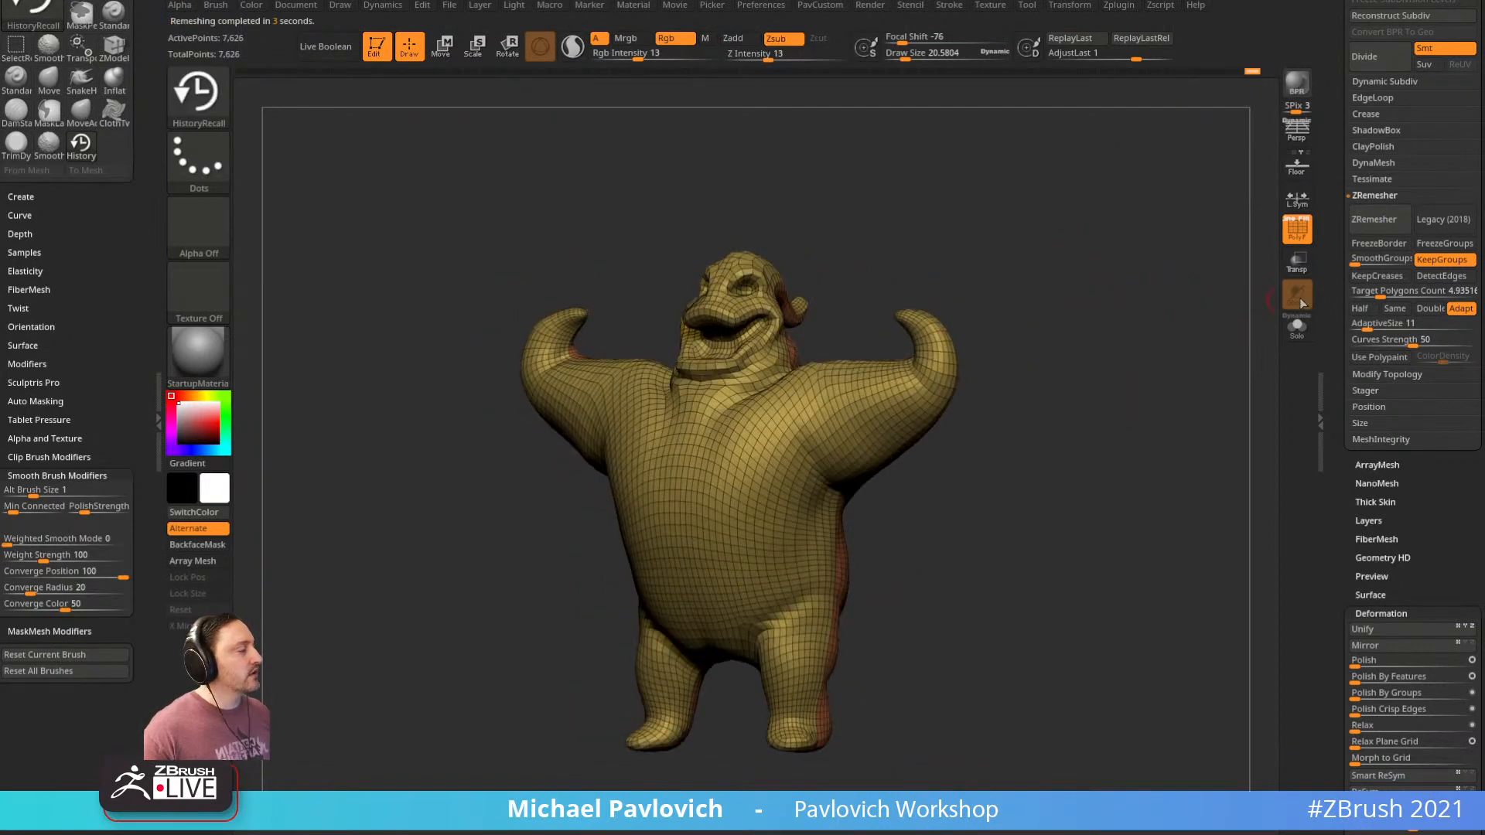
Slice one leg into its own polygroup with the SliceCurve brush and copy it to the other side using Mirror And Weld
{"action": "mouse_move", "coordinate": [1256, 300]}
{"action": "left_mouse_down"}
{"action": "mouse_move", "coordinate": [769, 617]}
{"action": "mouse_move", "coordinate": [873, 570]}
{"action": "mouse_move", "coordinate": [878, 497]}
{"action": "mouse_move", "coordinate": [824, 514]}
{"action": "mouse_move", "coordinate": [786, 542]}
{"action": "mouse_move", "coordinate": [751, 641]}
{"action": "left_mouse_up"}
{"action": "left_click", "coordinate": [201, 100], "text": "ctrl+shift"}
{"action": "left_click", "coordinate": [1065, 174]}
{"action": "key", "text": "space"}
{"action": "left_click", "coordinate": [1037, 509]}
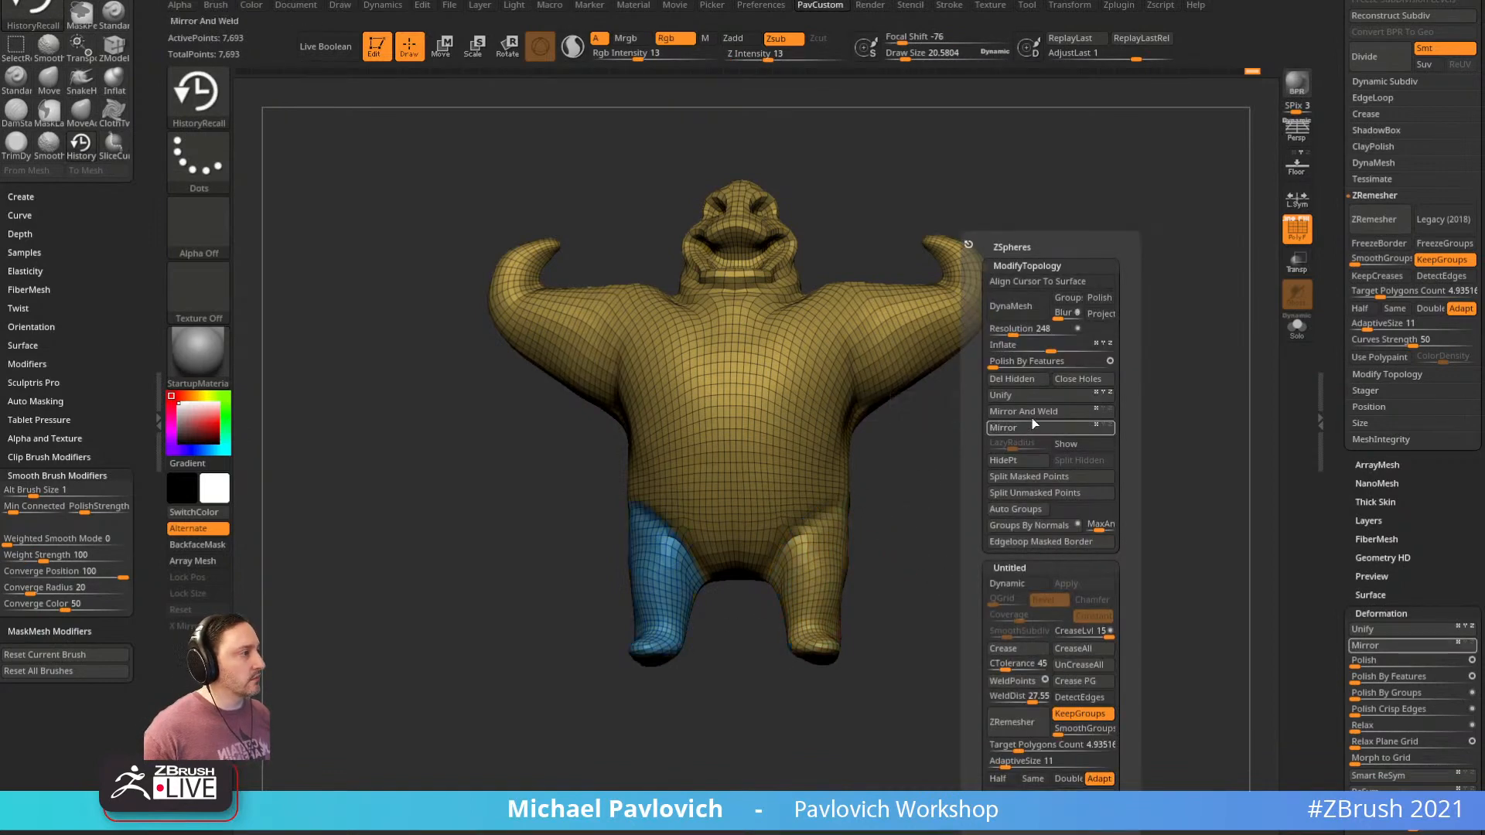
{"action": "left_click_drag", "start_coordinate": [988, 468], "coordinate": [891, 376]}
{"action": "key", "text": "space"}
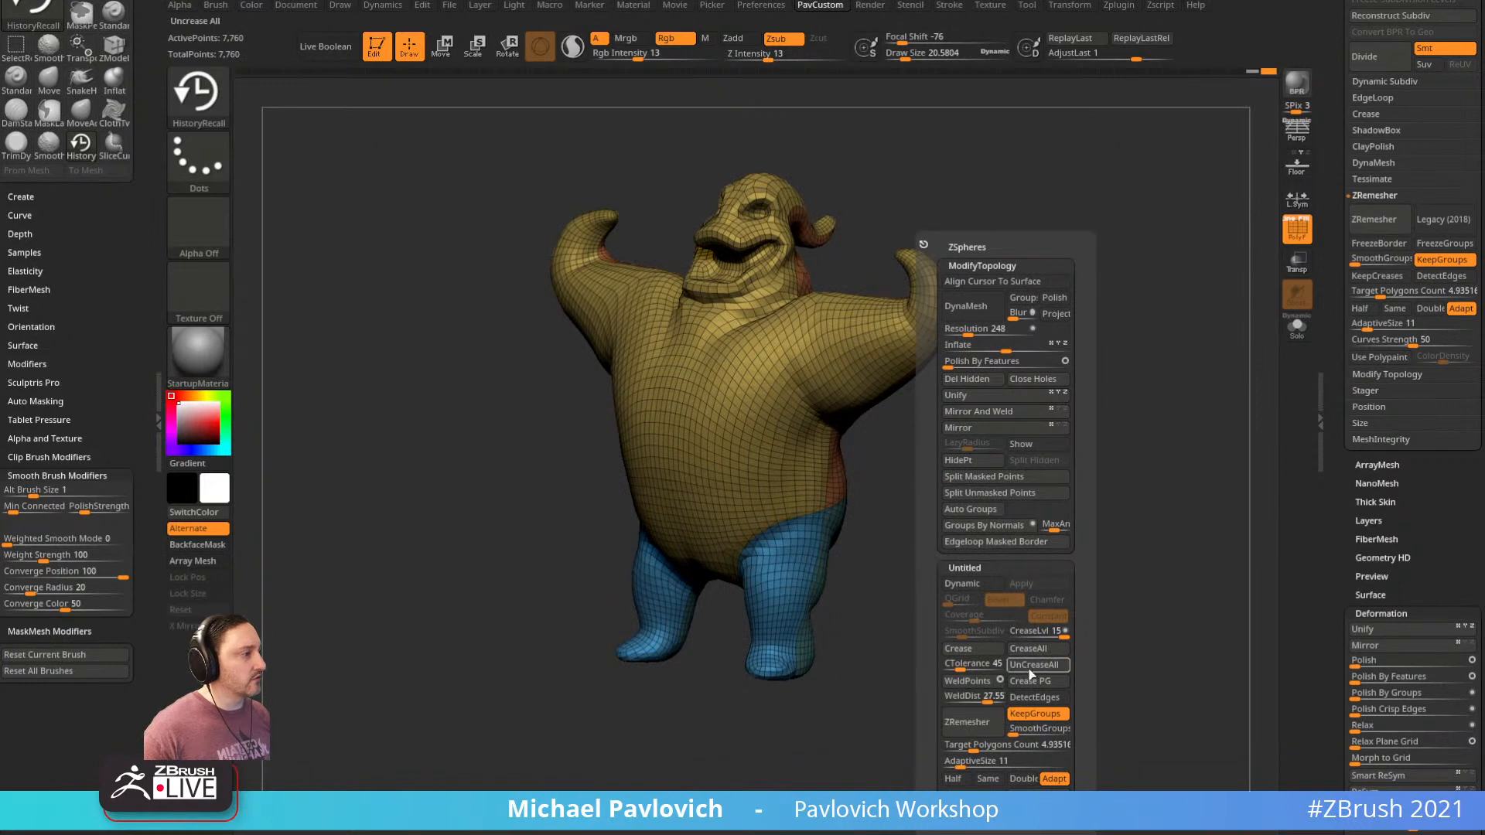
{"action": "left_click_drag", "start_coordinate": [1030, 674], "coordinate": [870, 560]}
{"action": "left_click_drag", "start_coordinate": [684, 585], "coordinate": [1008, 537]}
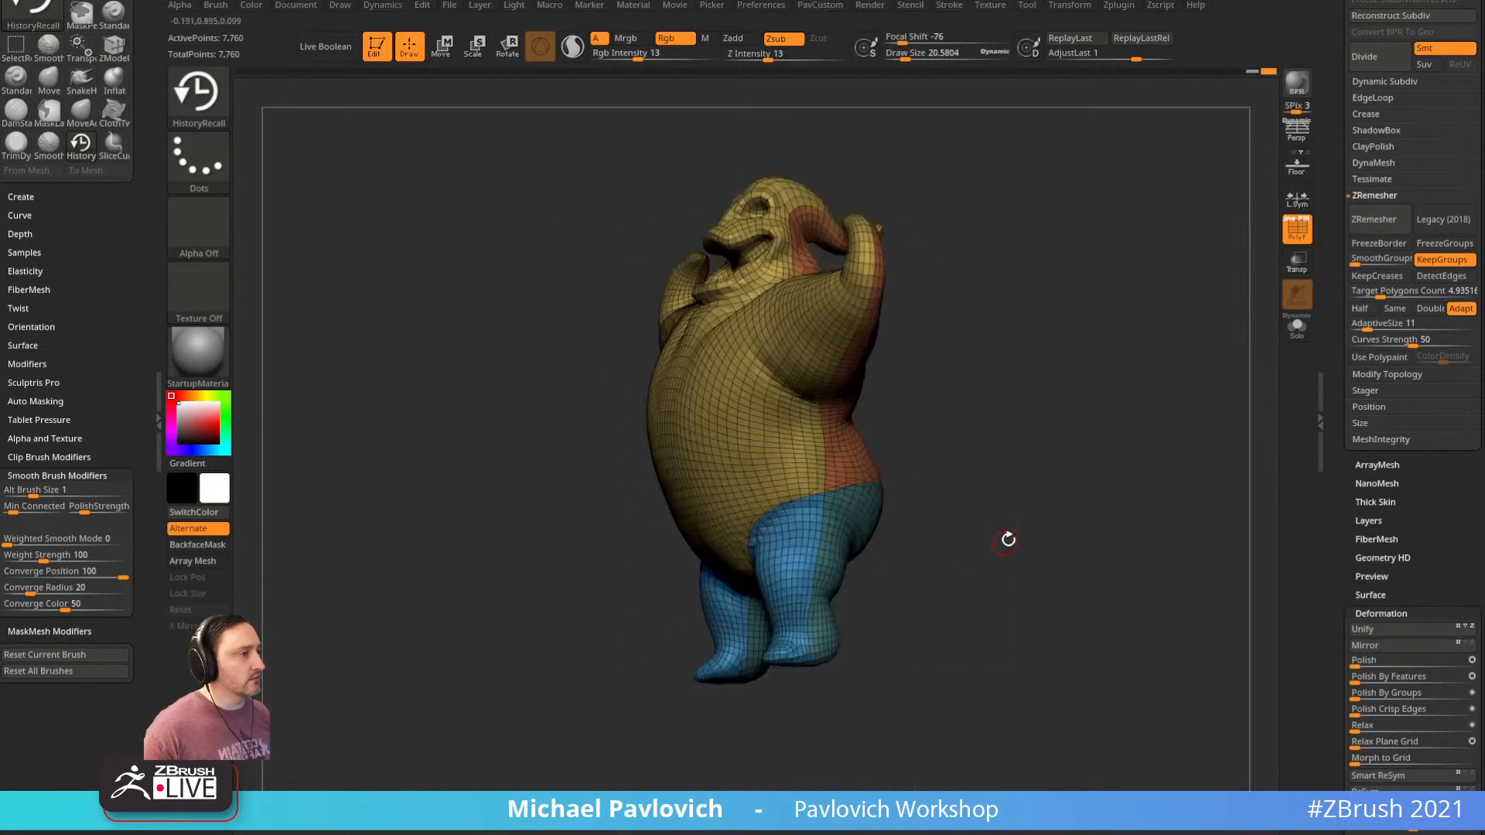
Undo the leg polygroup slicing and mirroring
{"action": "key", "text": "ctrl+z"}
{"action": "key", "text": "ctrl+z"}
{"action": "left_click_drag", "start_coordinate": [1064, 418], "coordinate": [851, 538]}
{"action": "key", "text": "ctrl+z"}
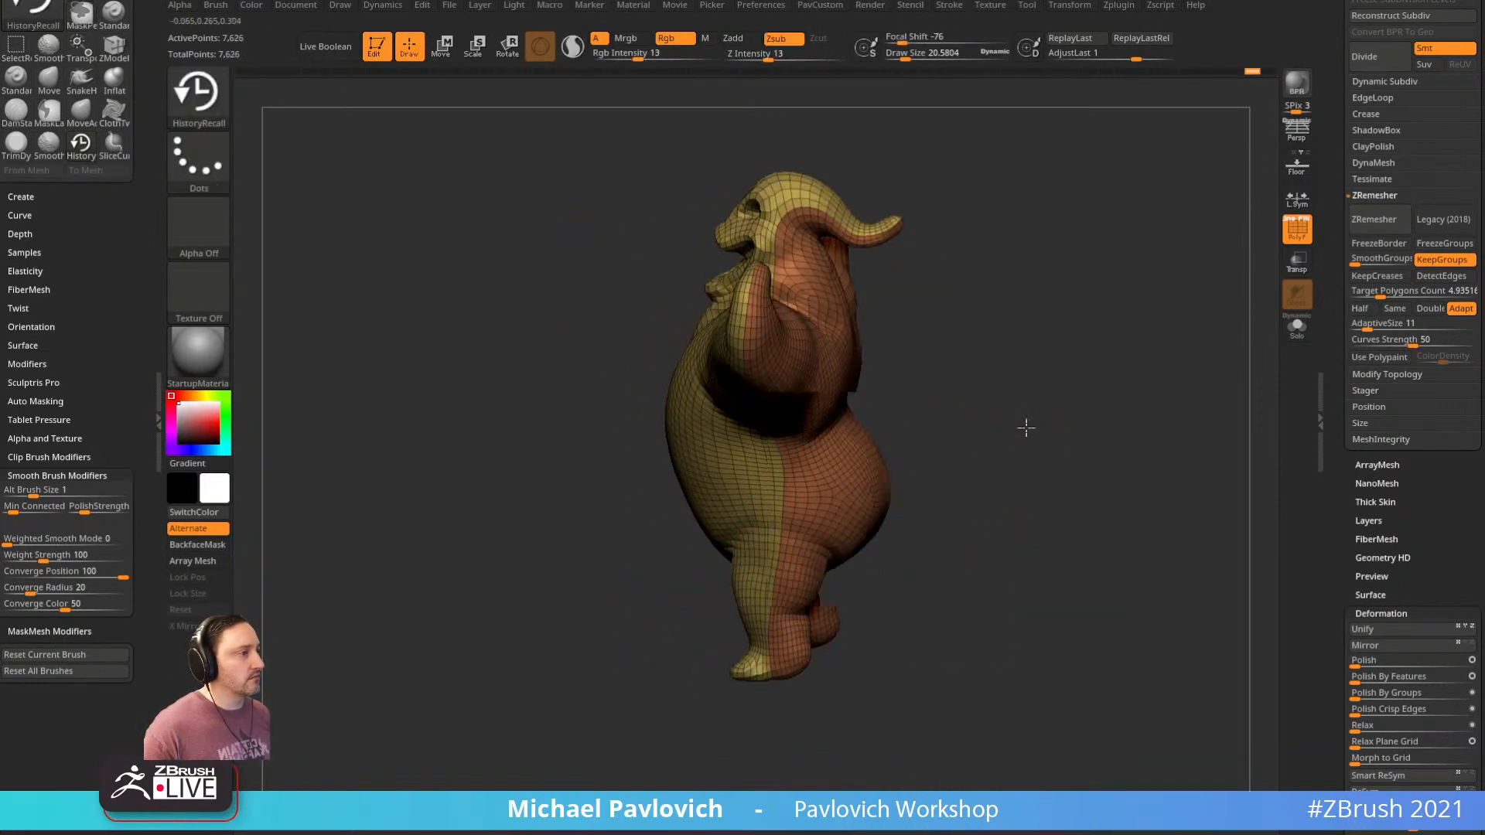
{"action": "left_click_drag", "start_coordinate": [1024, 428], "coordinate": [1086, 407]}
{"action": "left_click_drag", "start_coordinate": [1085, 408], "coordinate": [960, 512], "text": "alt"}
{"action": "left_click_drag", "start_coordinate": [1183, 397], "coordinate": [1195, 391]}
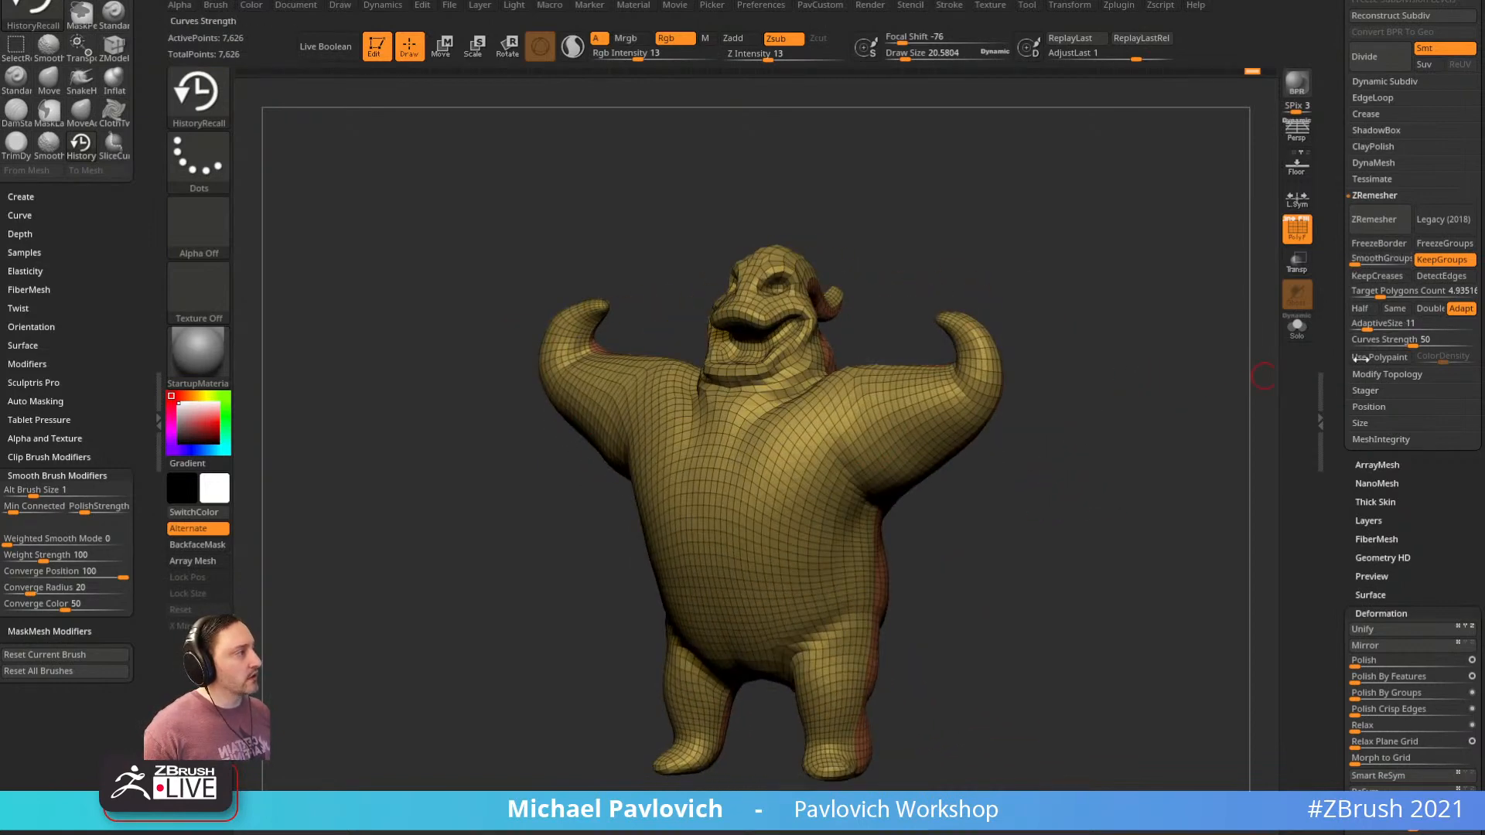
Subdivide the remeshed character to level 2, project its sculpted detail from history, and hide the polyframe
{"action": "left_click_drag", "start_coordinate": [1333, 355], "coordinate": [1323, 553]}
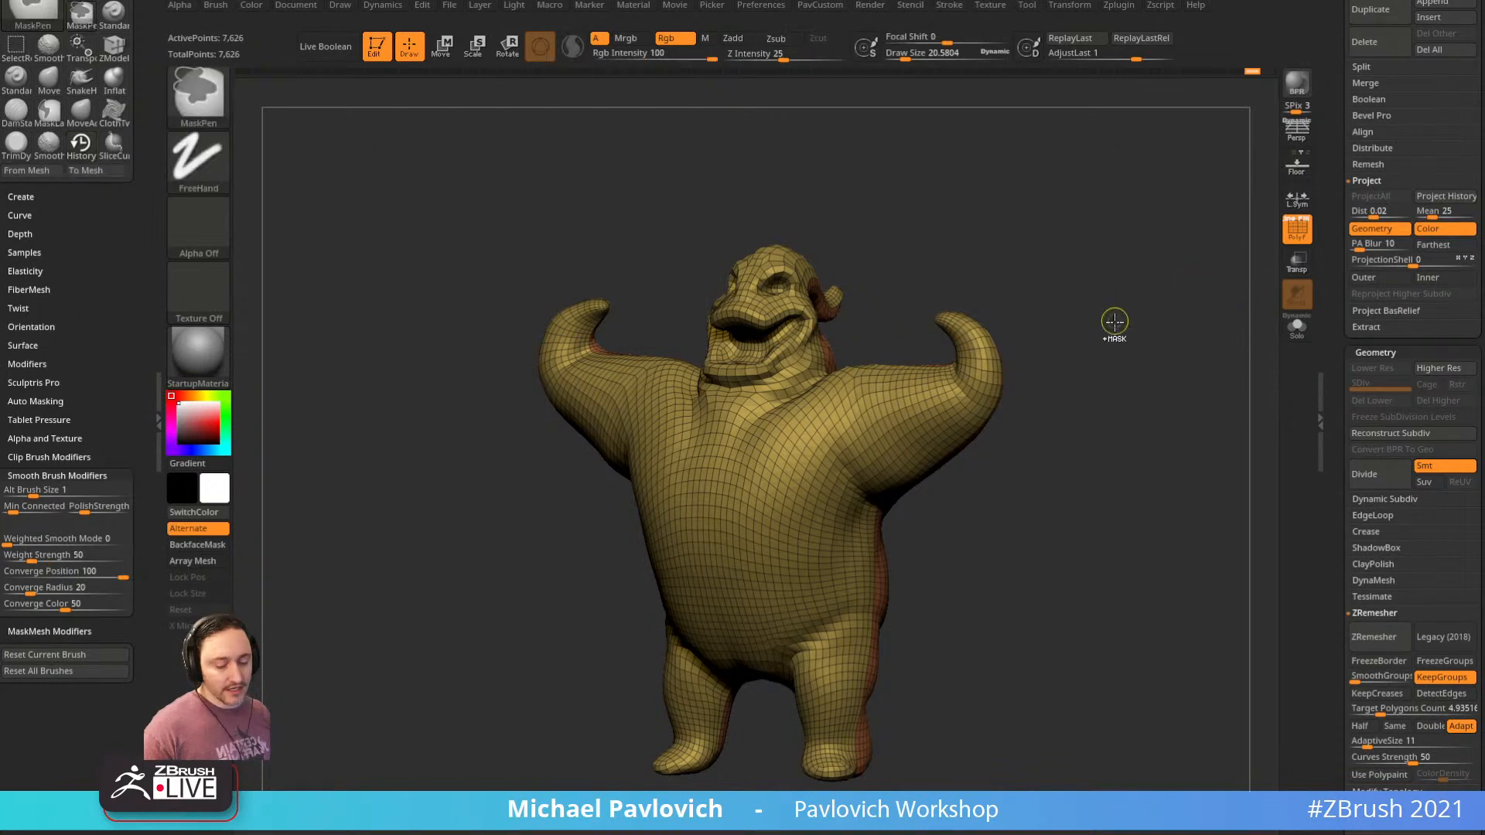
{"action": "key", "text": "ctrl+d"}
{"action": "left_click", "coordinate": [1454, 203]}
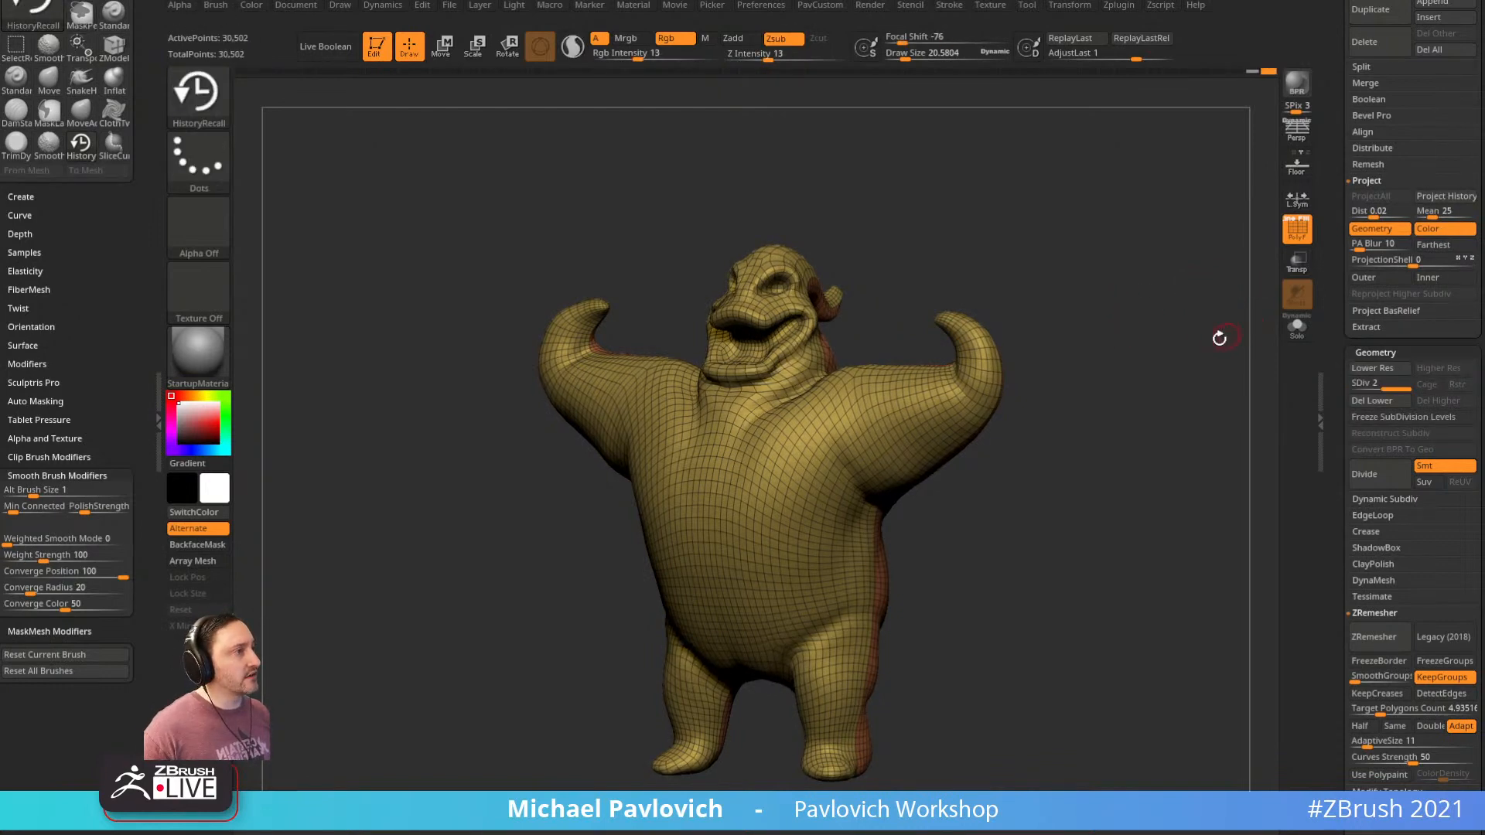
{"action": "left_click_drag", "start_coordinate": [1220, 335], "coordinate": [1196, 263]}
{"action": "key", "text": "shift+f"}
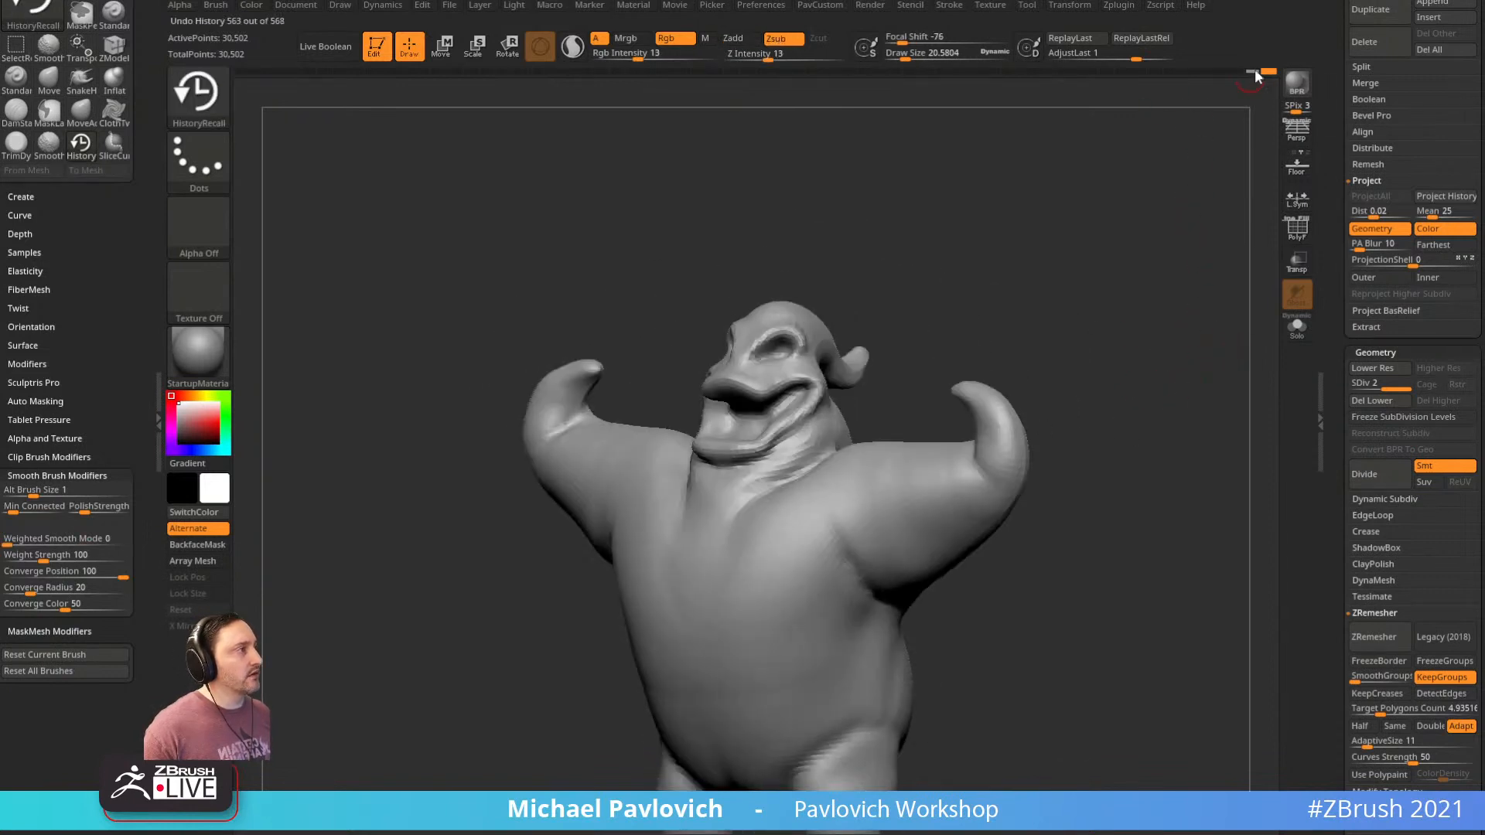
{"action": "left_click_drag", "start_coordinate": [1253, 72], "coordinate": [1273, 71]}
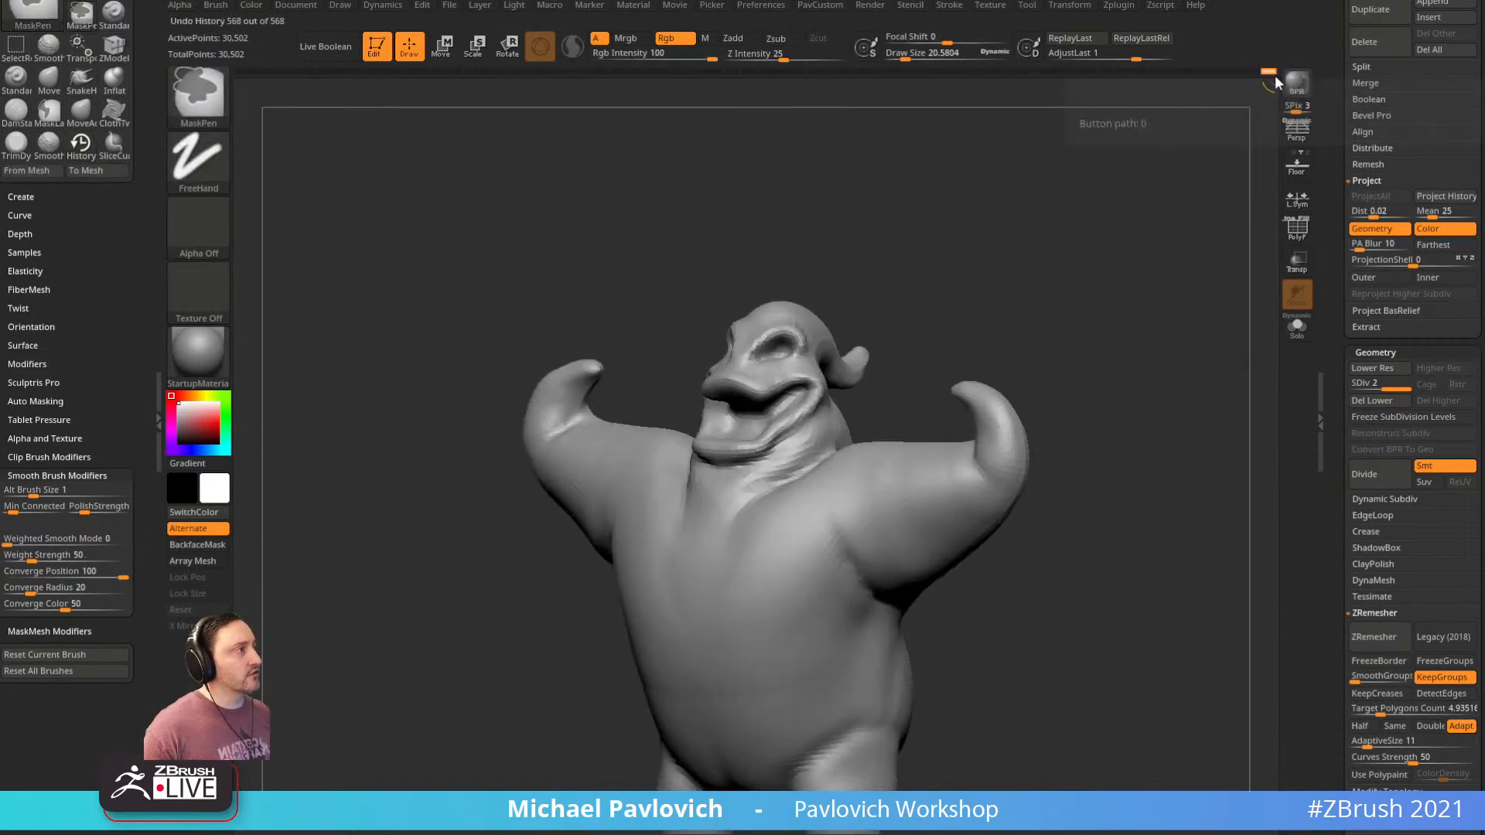
Show the polyframe at subdivision level 1 and switch to the Standard brush
{"action": "mouse_move", "coordinate": [1151, 287]}
{"action": "left_mouse_down"}
{"action": "mouse_move", "coordinate": [1197, 281]}
{"action": "mouse_move", "coordinate": [1161, 313]}
{"action": "mouse_move", "coordinate": [1161, 269]}
{"action": "mouse_move", "coordinate": [1173, 342]}
{"action": "mouse_move", "coordinate": [1157, 288]}
{"action": "mouse_move", "coordinate": [1204, 284]}
{"action": "mouse_move", "coordinate": [1178, 283]}
{"action": "left_mouse_up"}
{"action": "left_click", "coordinate": [1295, 229]}
{"action": "left_click_drag", "start_coordinate": [1347, 382], "coordinate": [1348, 344]}
{"action": "left_click", "coordinate": [1352, 344]}
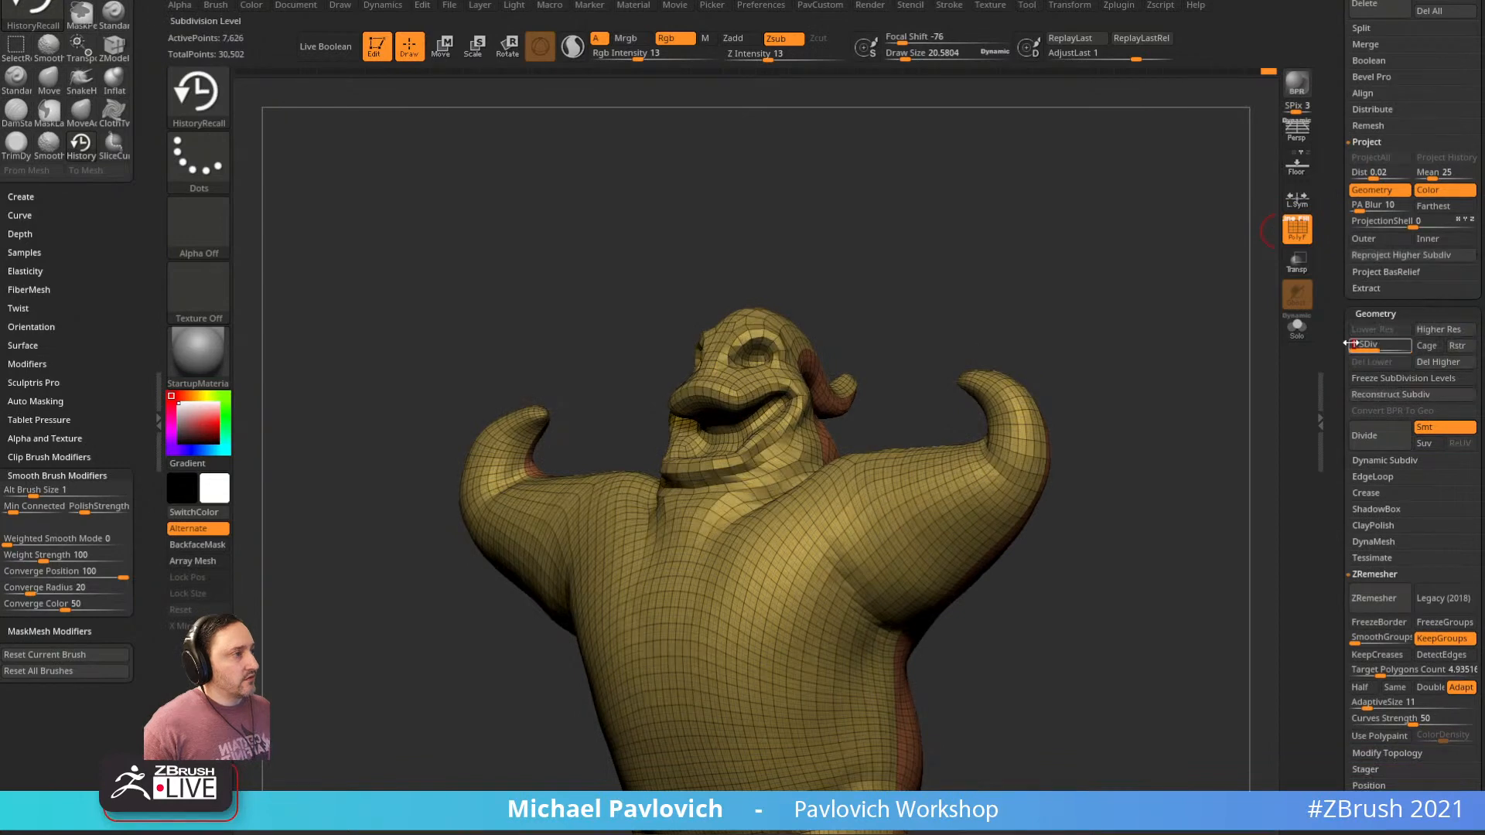
{"action": "mouse_move", "coordinate": [1131, 391]}
{"action": "left_mouse_down"}
{"action": "mouse_move", "coordinate": [1164, 389]}
{"action": "mouse_move", "coordinate": [1107, 389]}
{"action": "mouse_move", "coordinate": [1094, 405]}
{"action": "mouse_move", "coordinate": [1122, 390]}
{"action": "left_mouse_up"}
{"action": "key", "text": "s"}
{"action": "key", "text": "s"}
Compare the topology at subdivision levels 1 and 2, ending on level 2 with the polyframe hidden
{"action": "left_click", "coordinate": [1368, 343]}
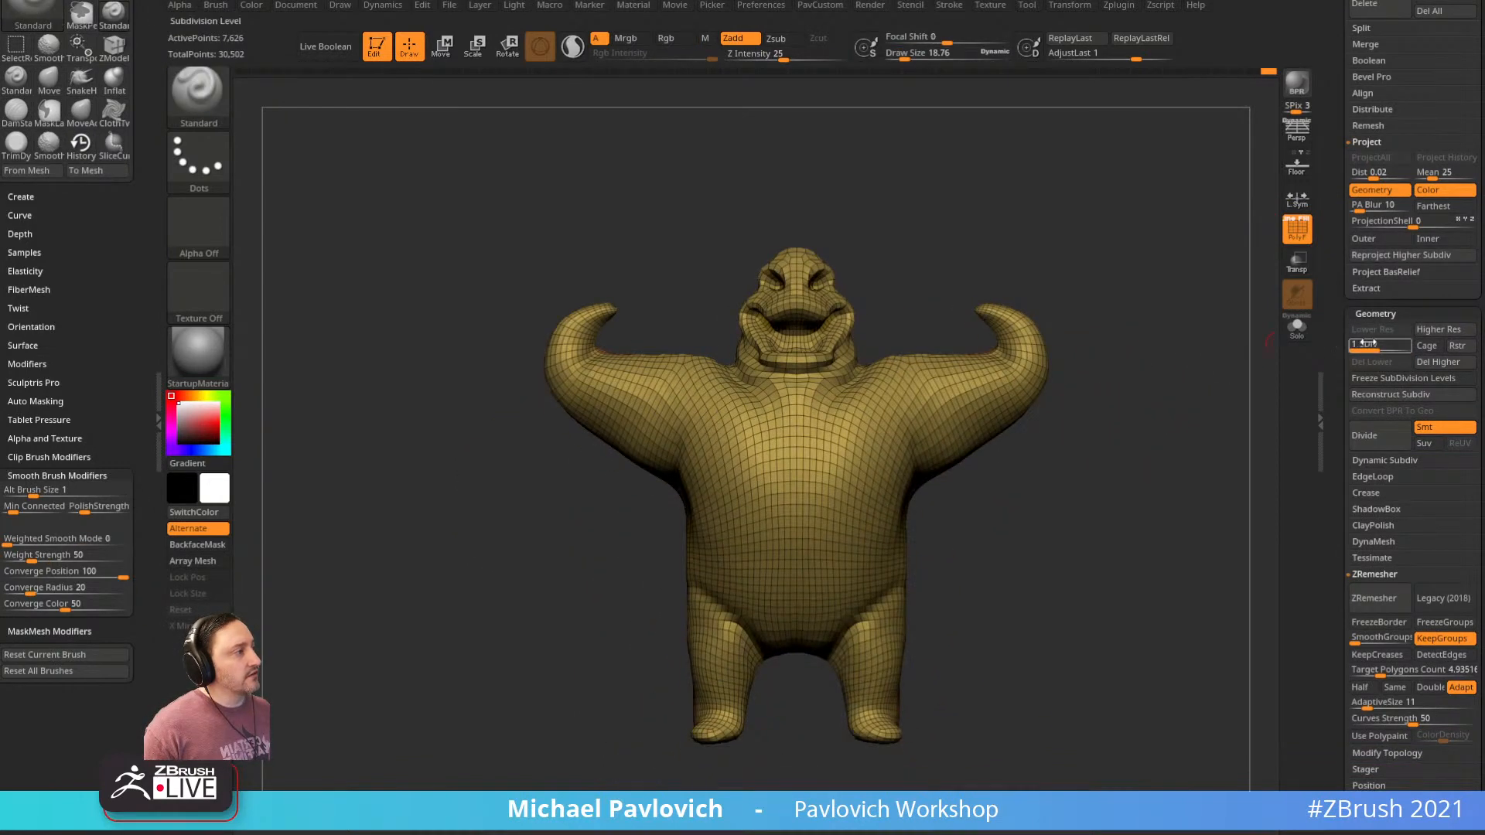
{"action": "left_click_drag", "start_coordinate": [1369, 342], "coordinate": [1399, 344]}
{"action": "left_click_drag", "start_coordinate": [1204, 369], "coordinate": [1077, 368]}
{"action": "key", "text": "shift+d"}
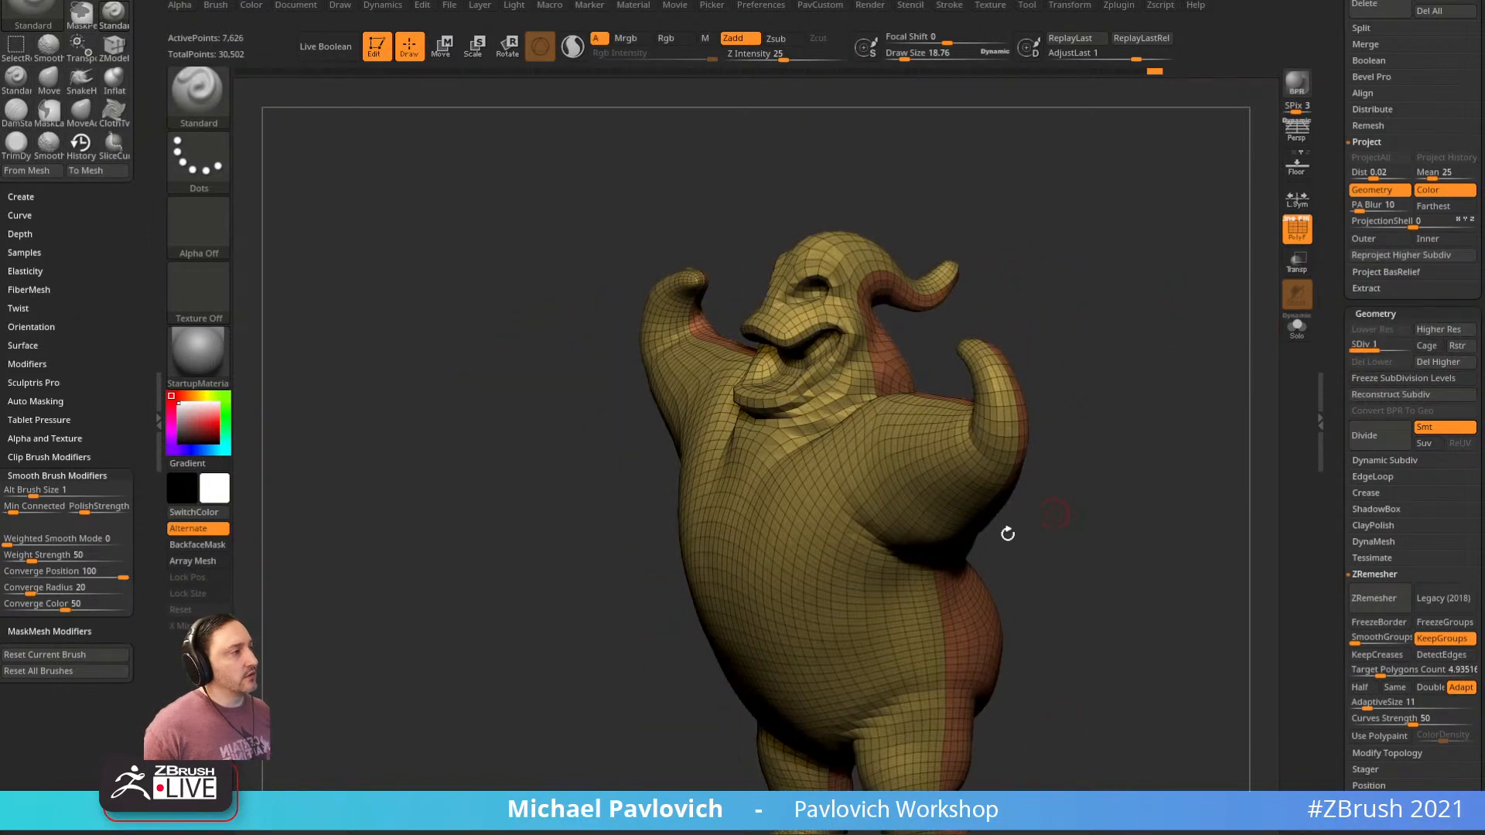
{"action": "left_click_drag", "start_coordinate": [1373, 344], "coordinate": [1422, 333]}
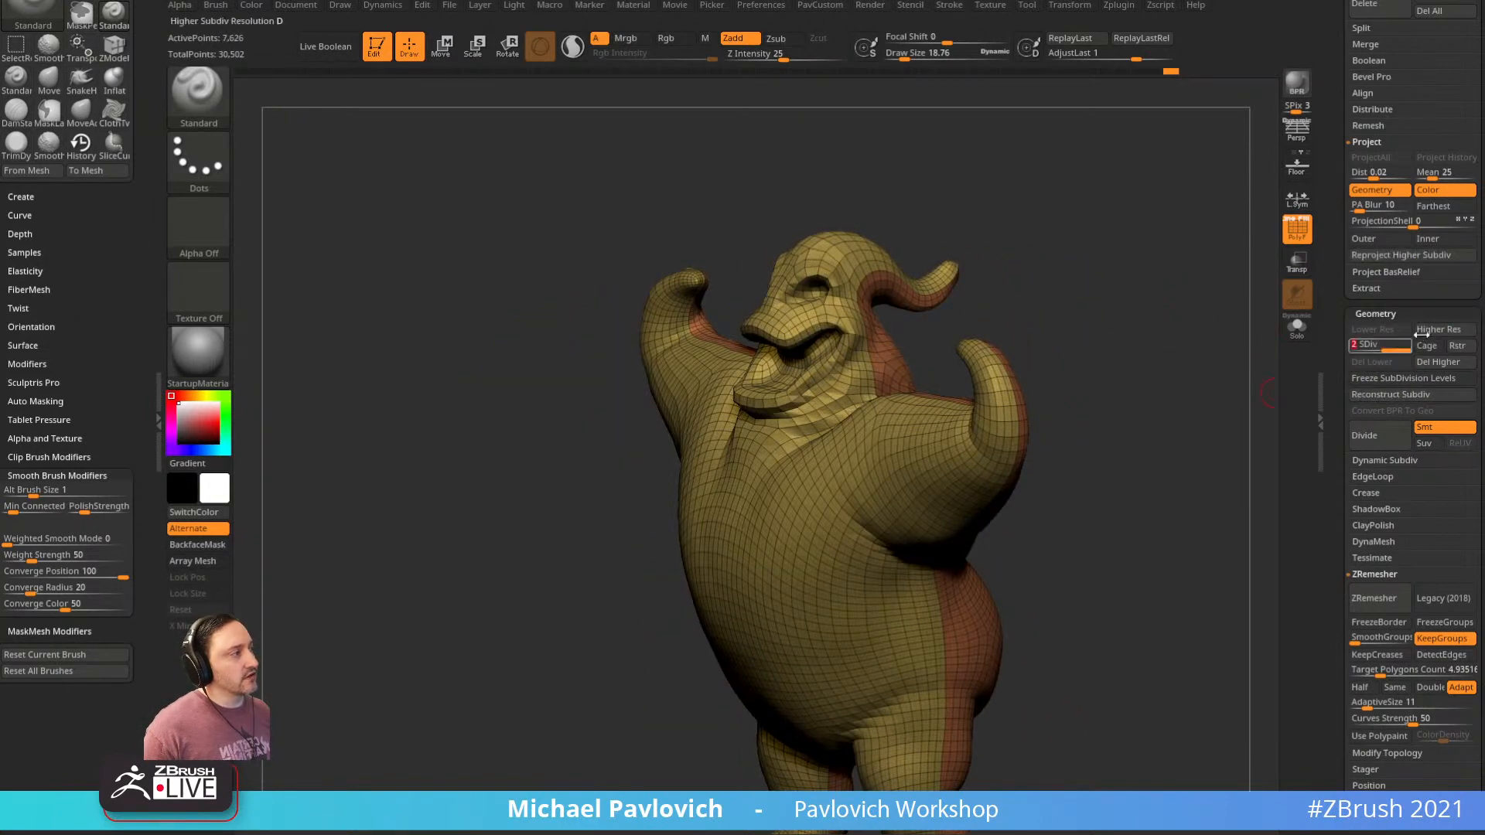
{"action": "left_click_drag", "start_coordinate": [1102, 403], "coordinate": [1148, 391]}
{"action": "left_click", "coordinate": [1300, 236]}
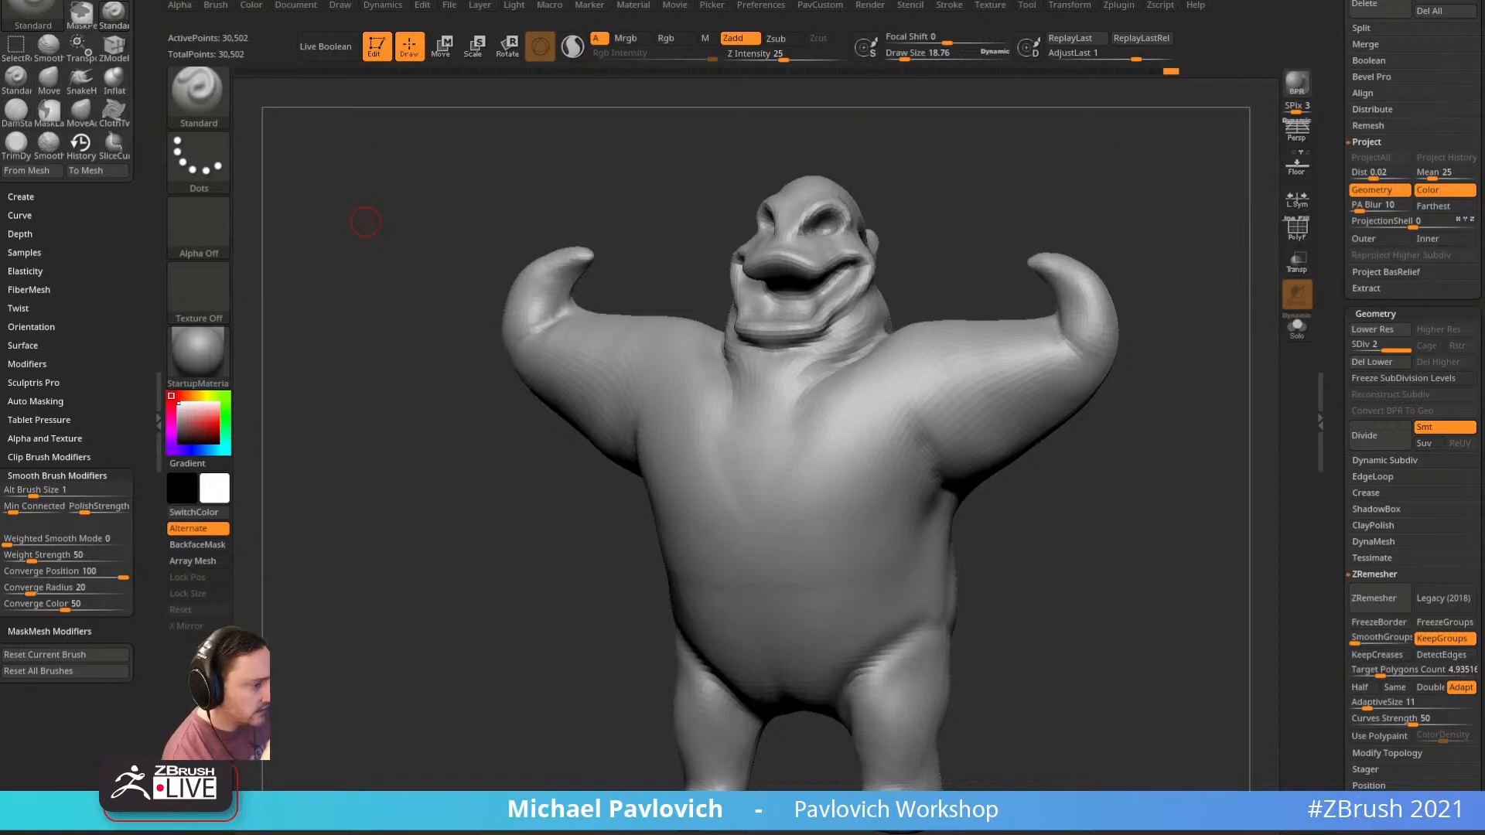
Switch to Chrome and open the bookmarked Pavlovich Workshop YouTube playlist from the stream bookmarks in a new tab
{"action": "key", "text": "alt+Tab"}
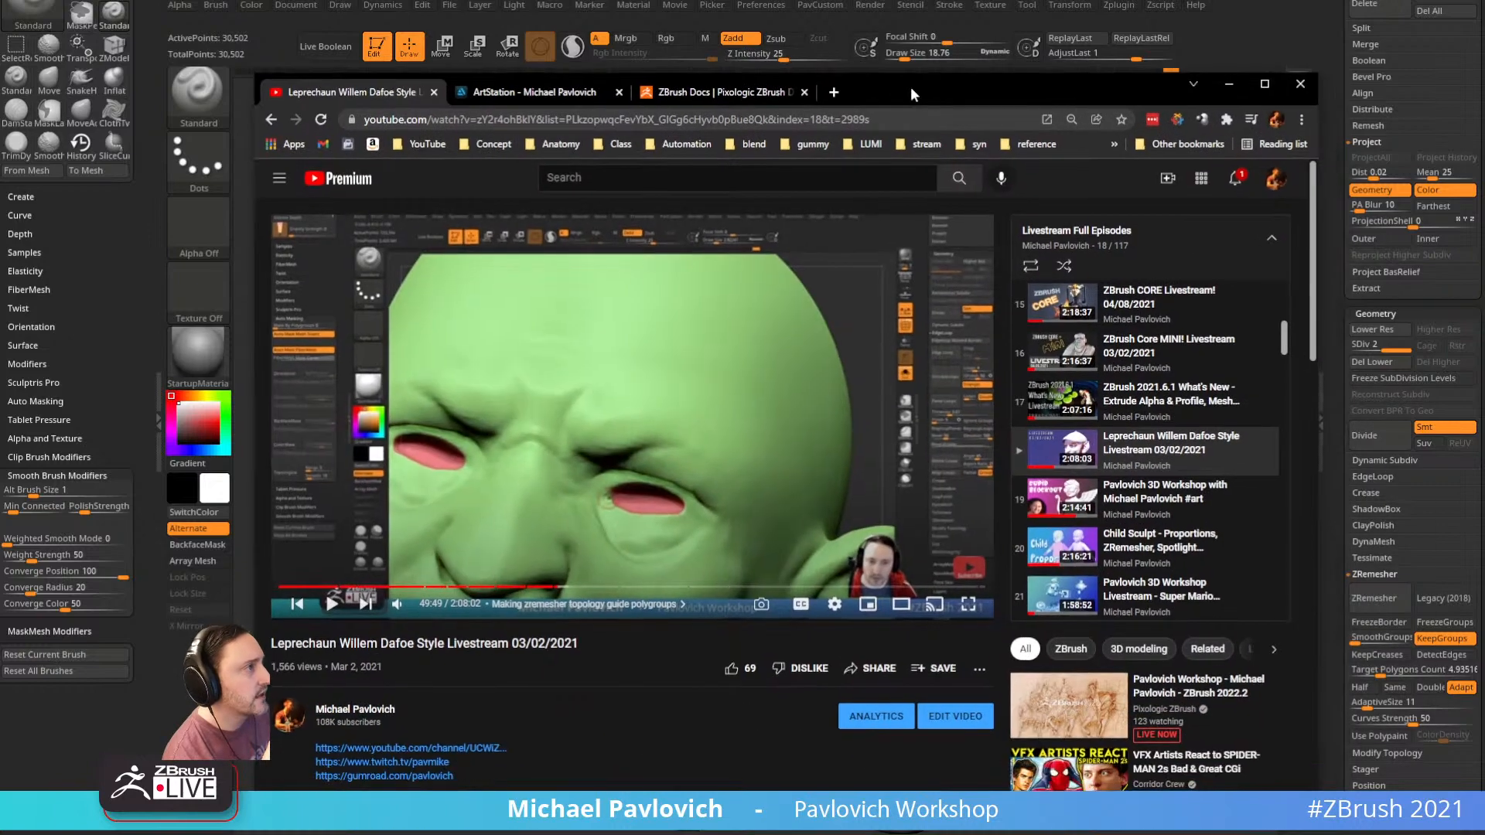
{"action": "left_click", "coordinate": [832, 91]}
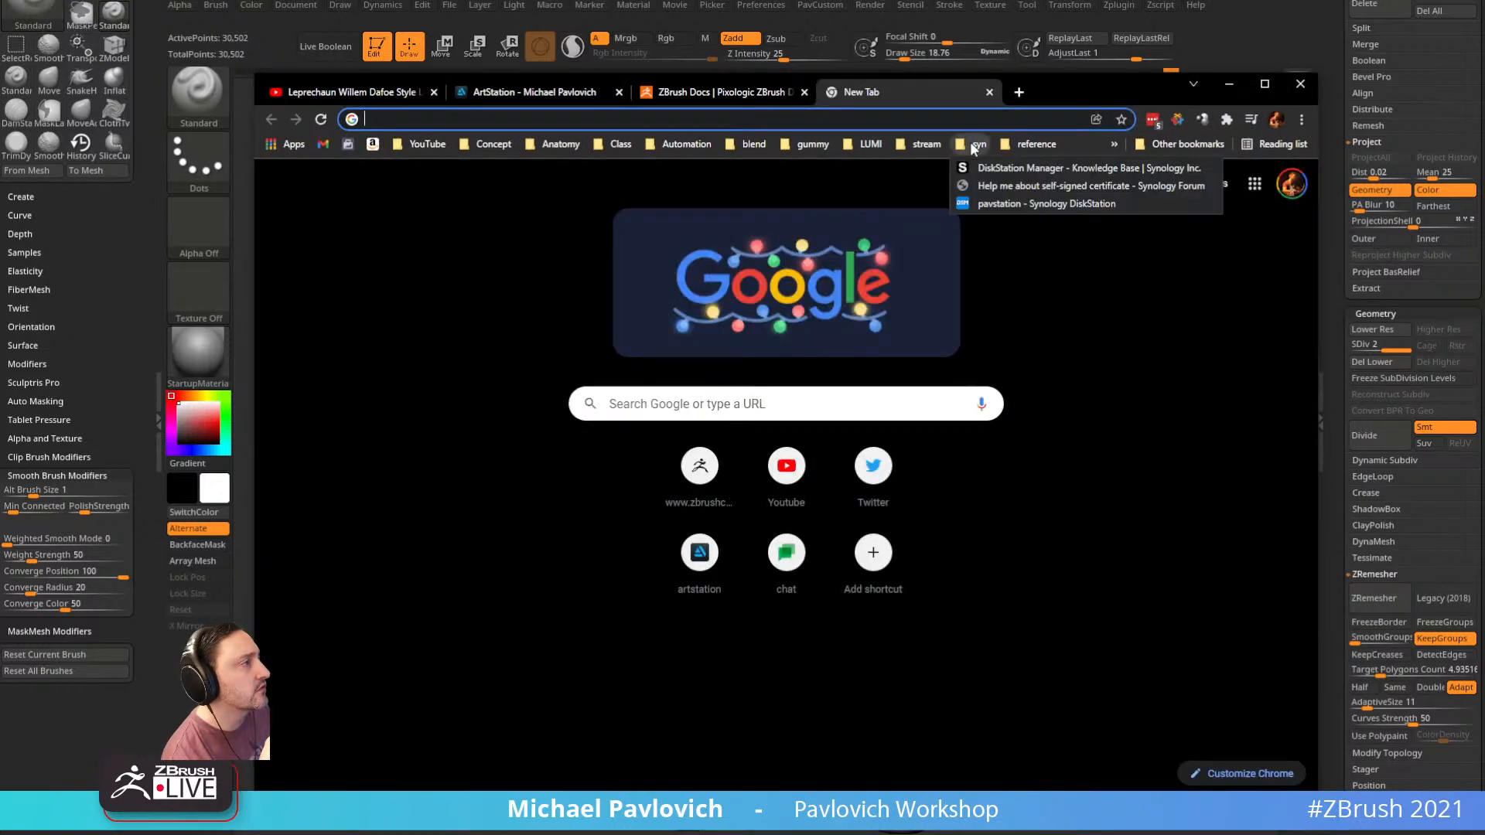
{"action": "left_click", "coordinate": [922, 144]}
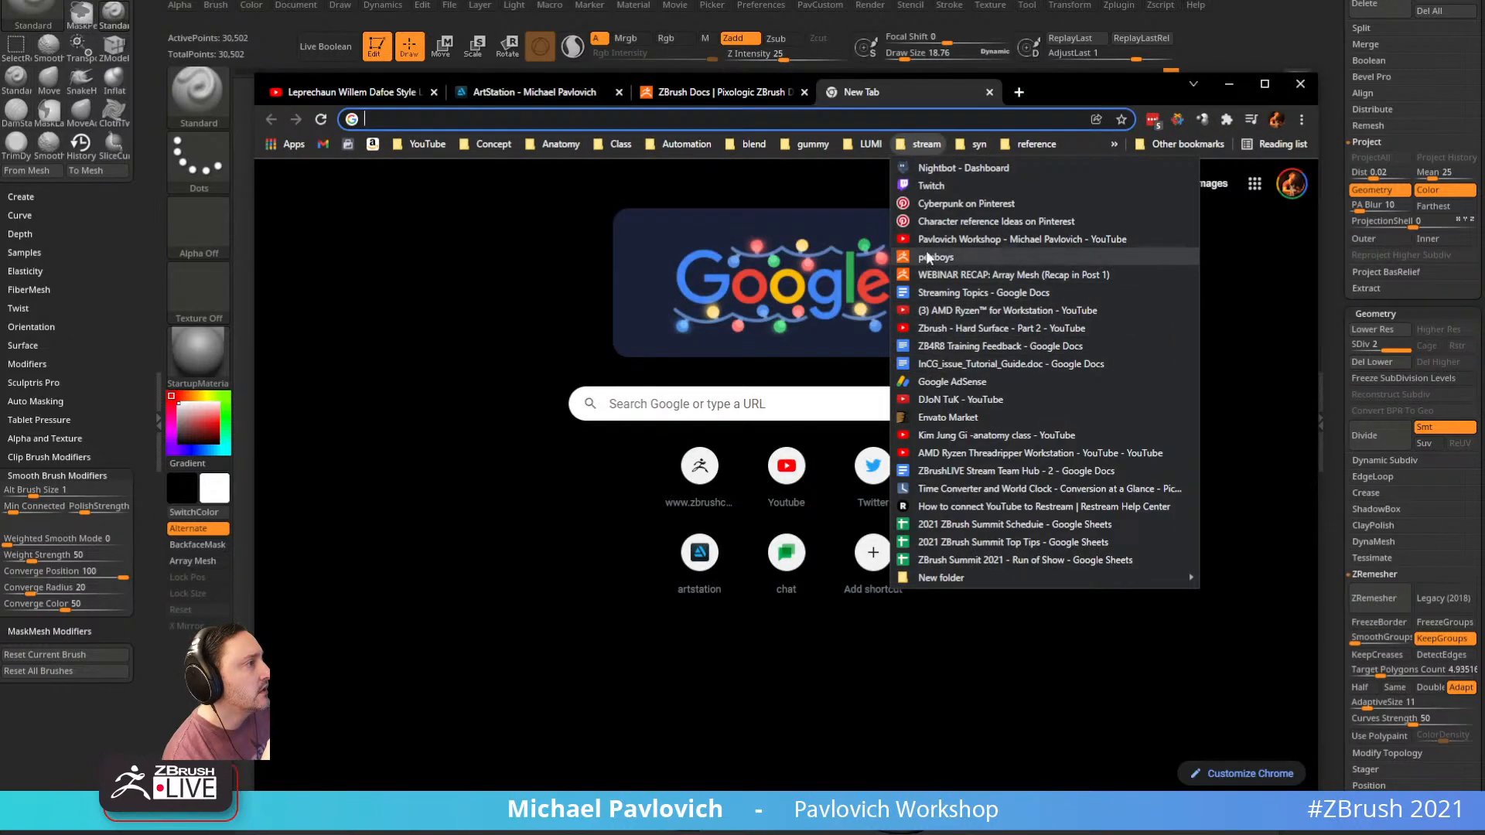
{"action": "left_click", "coordinate": [927, 239]}
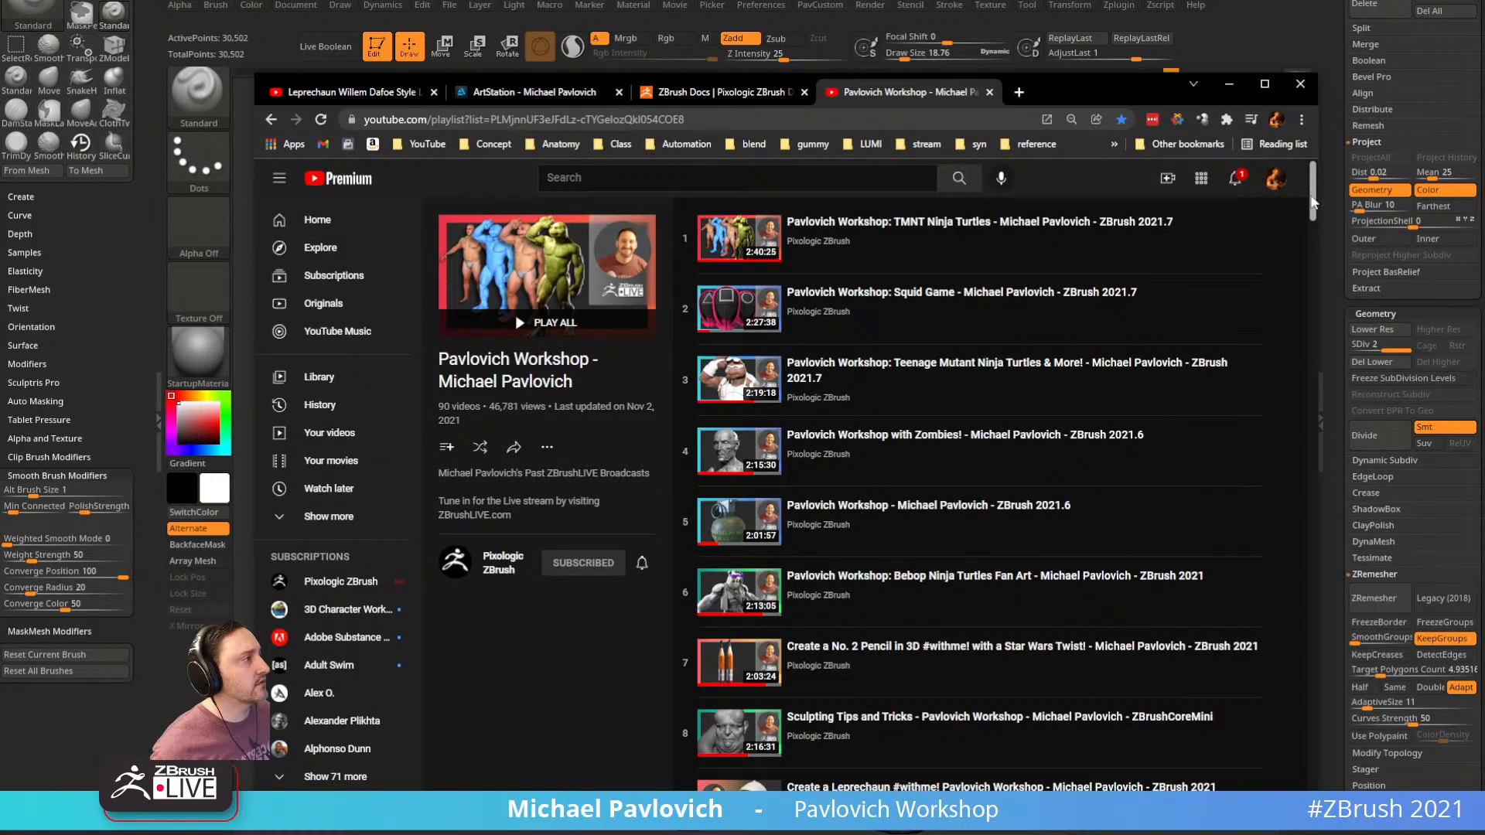
Open Pavlovich Workshop Broadcast #3 (Part 1) near the end of the playlist and skim its final minutes
{"action": "left_click_drag", "start_coordinate": [1313, 190], "coordinate": [1313, 766]}
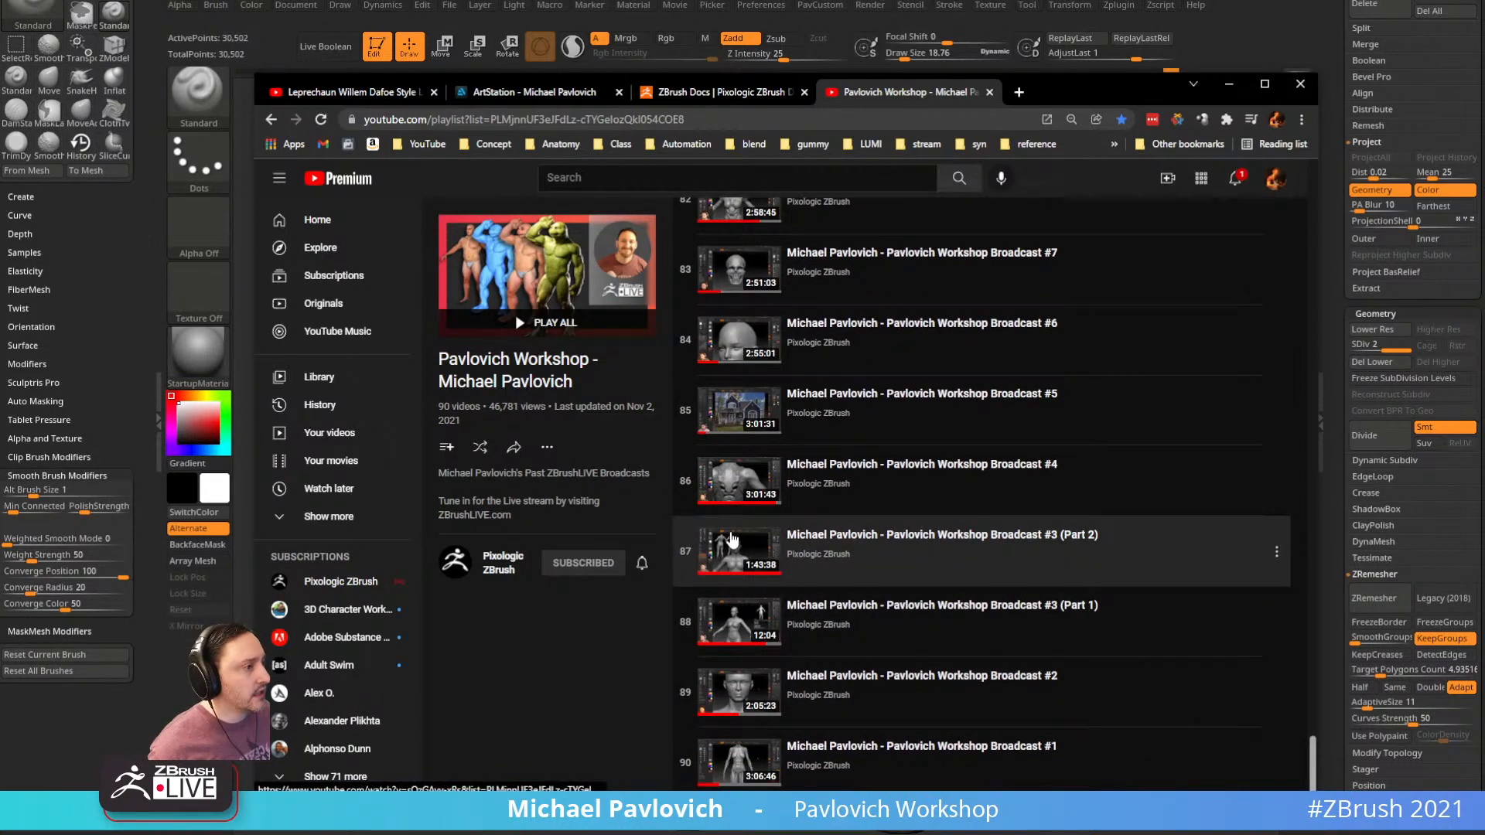
{"action": "scroll", "coordinate": [731, 539], "scroll_direction": "up", "scroll_amount": 4}
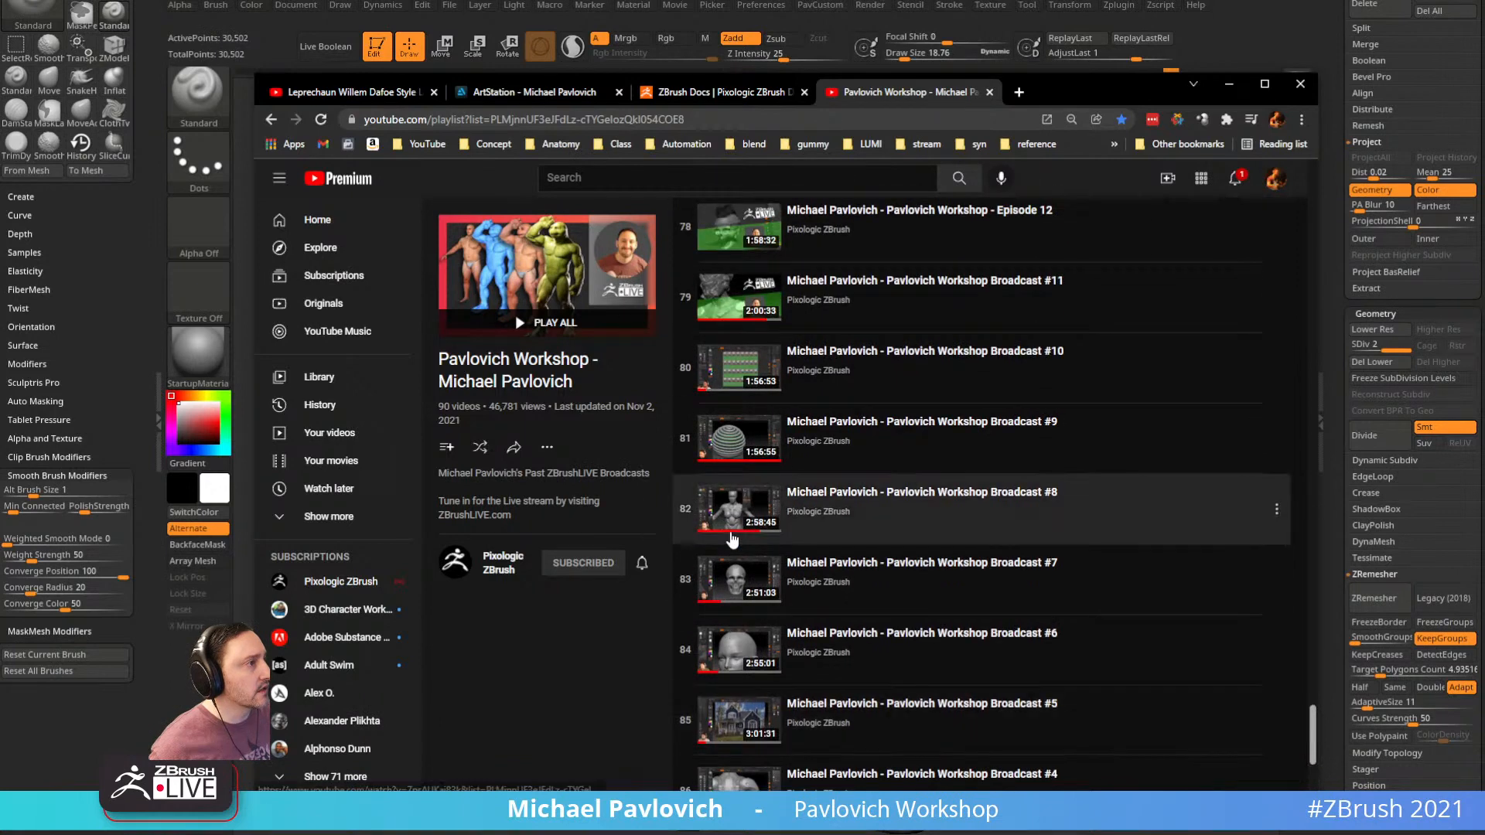
{"action": "scroll", "coordinate": [731, 539], "scroll_direction": "down", "scroll_amount": 4}
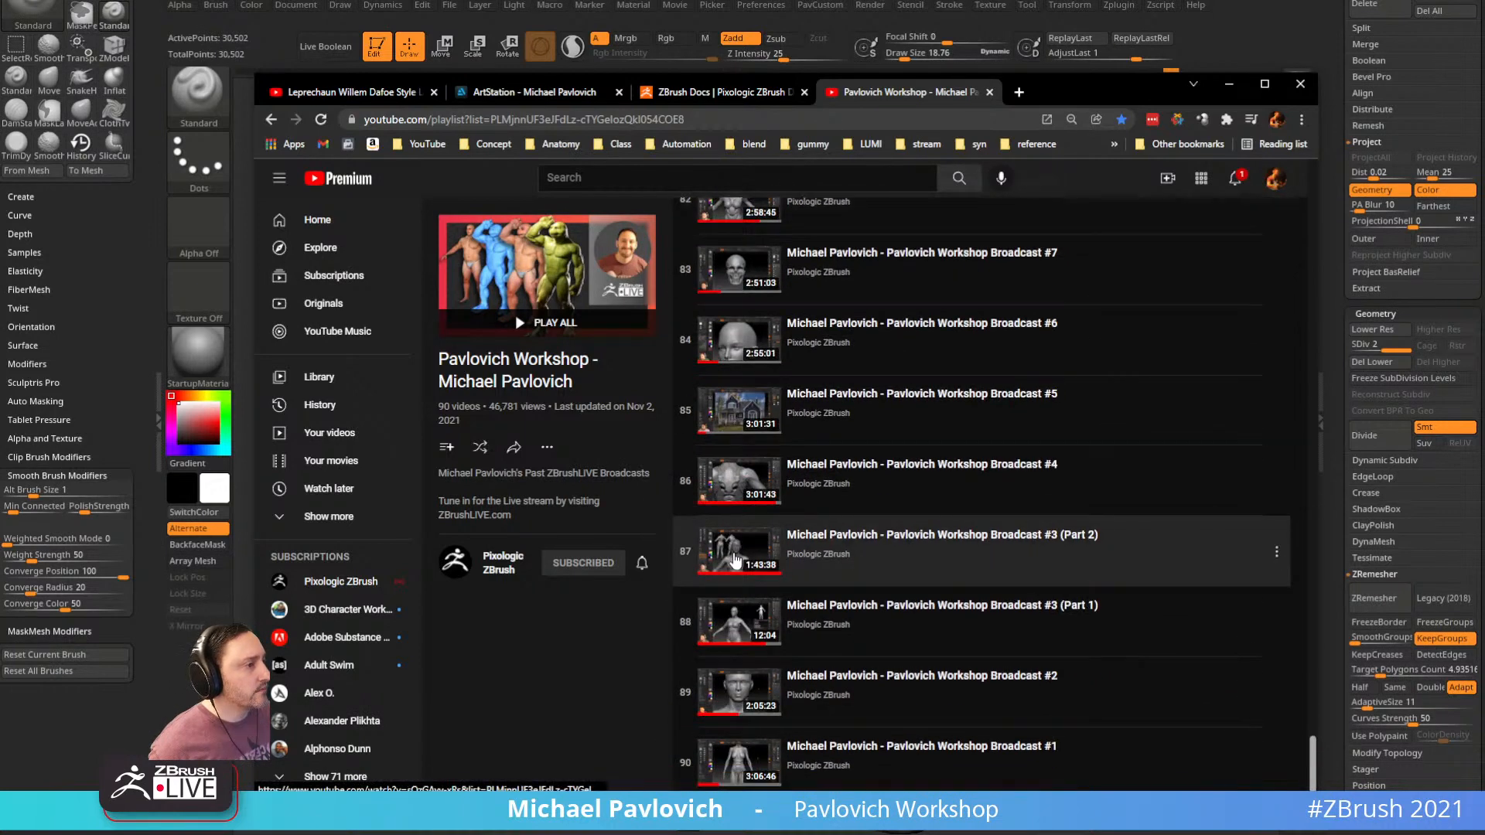
{"action": "left_click", "coordinate": [807, 609]}
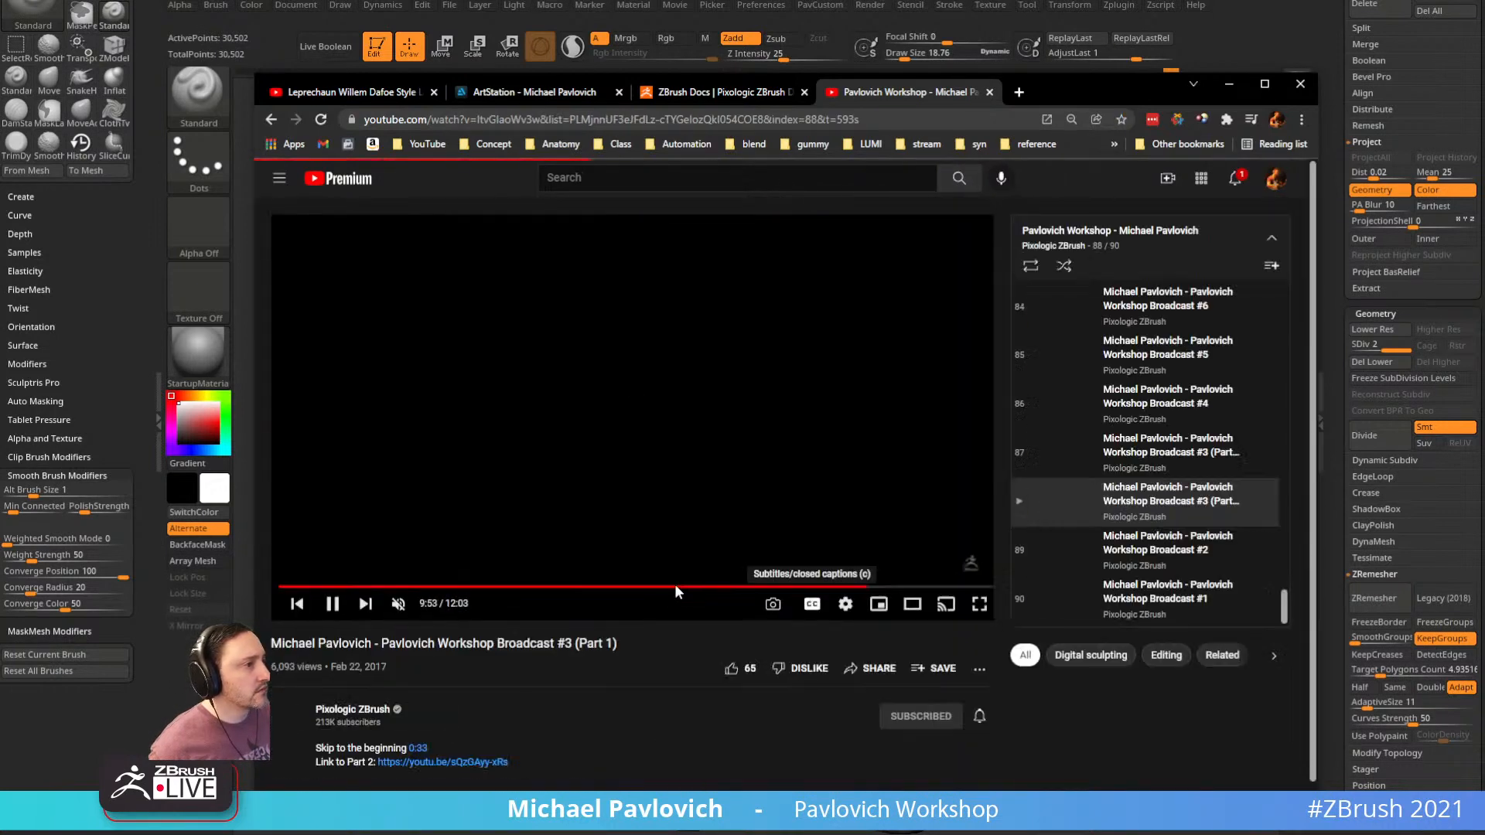
{"action": "left_click_drag", "start_coordinate": [681, 590], "coordinate": [857, 589]}
{"action": "left_click", "coordinate": [885, 590]}
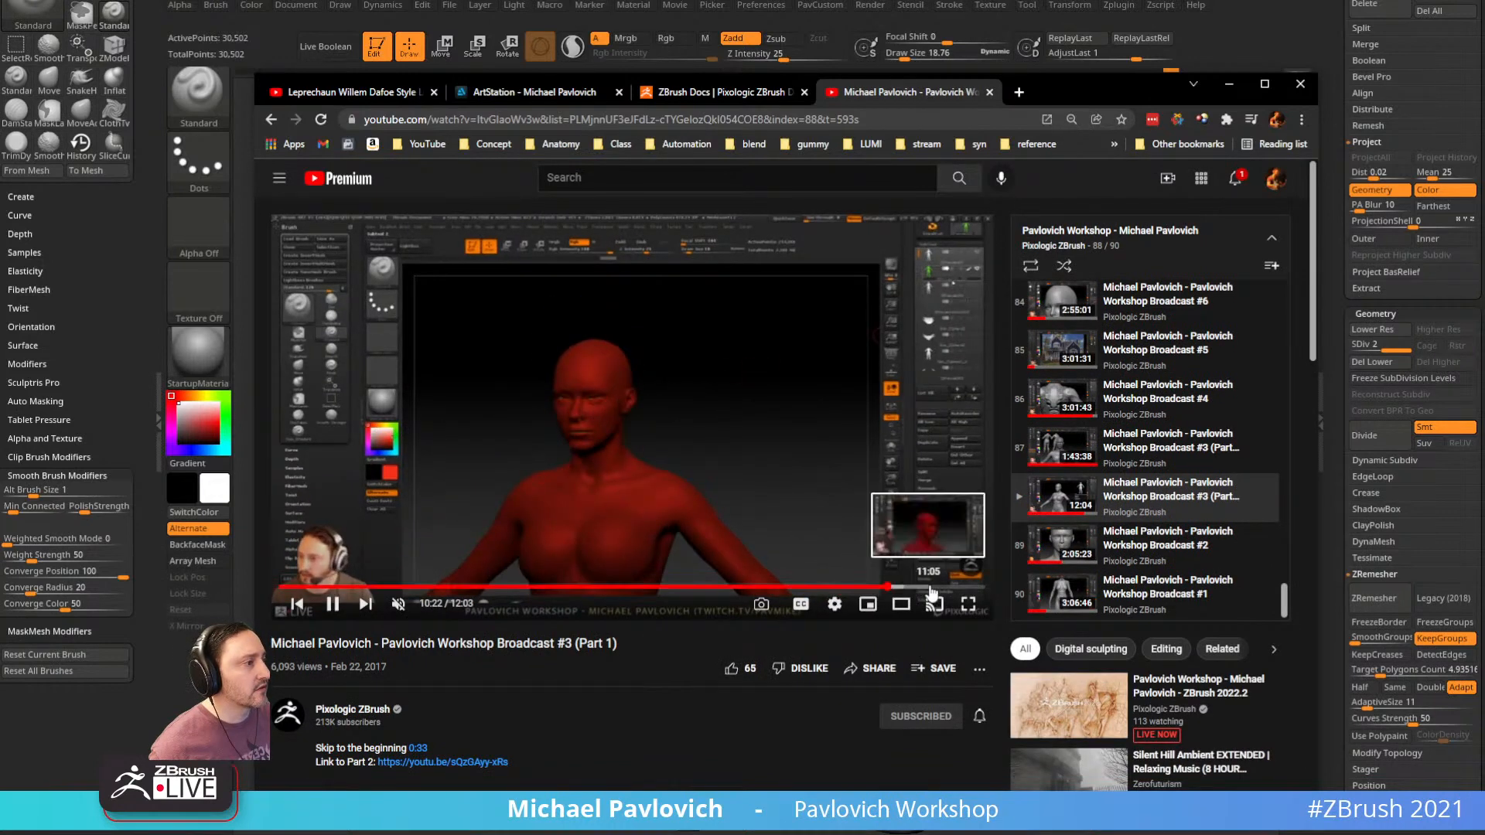
{"action": "left_click", "coordinate": [965, 590]}
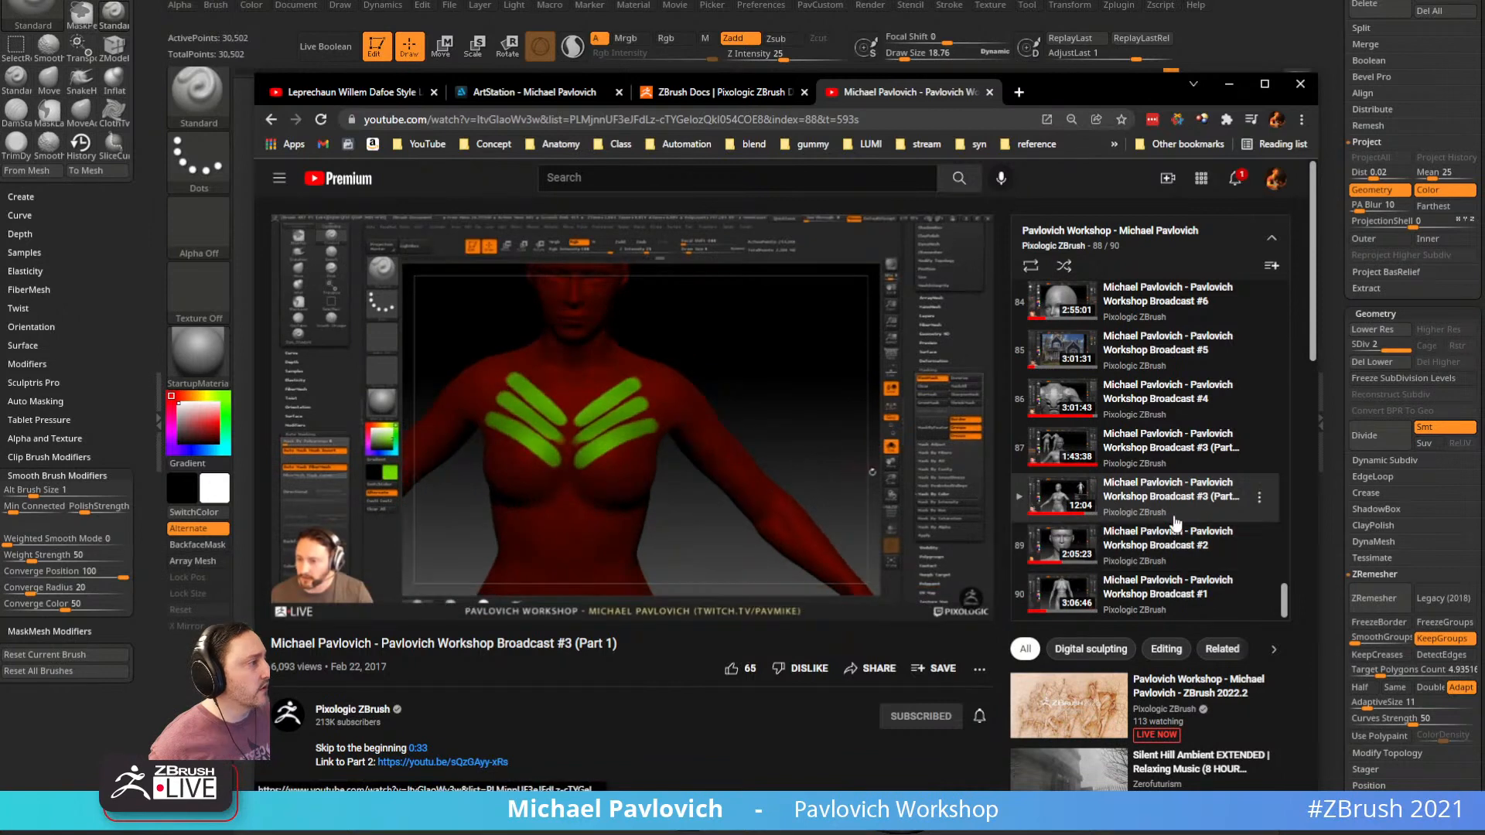
Open Broadcast #3 (Part 2) from the playlist and sample several points across the video
{"action": "left_click", "coordinate": [1150, 450]}
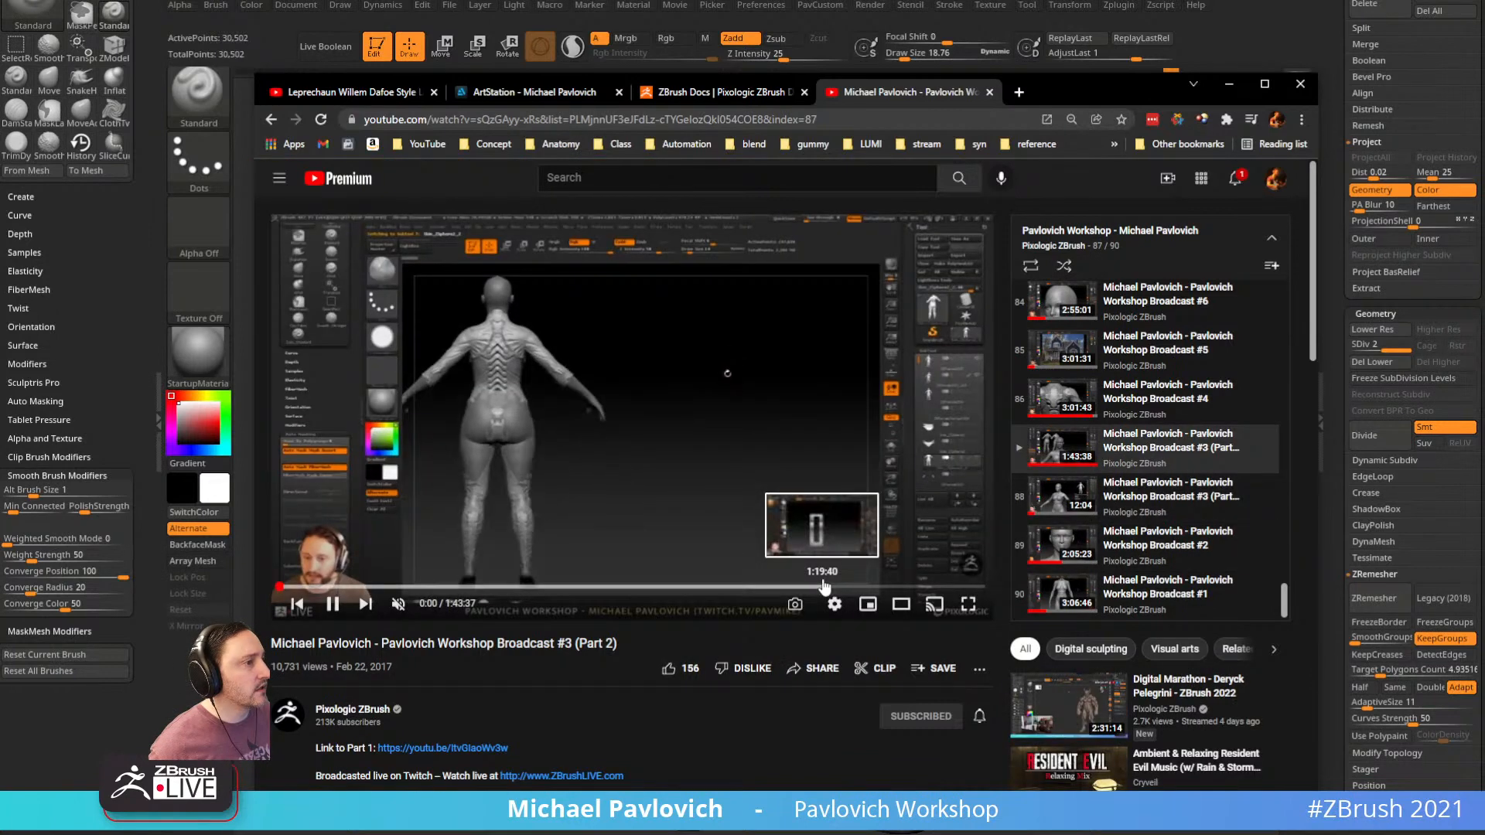
{"action": "left_click", "coordinate": [821, 588]}
{"action": "left_click", "coordinate": [880, 588]}
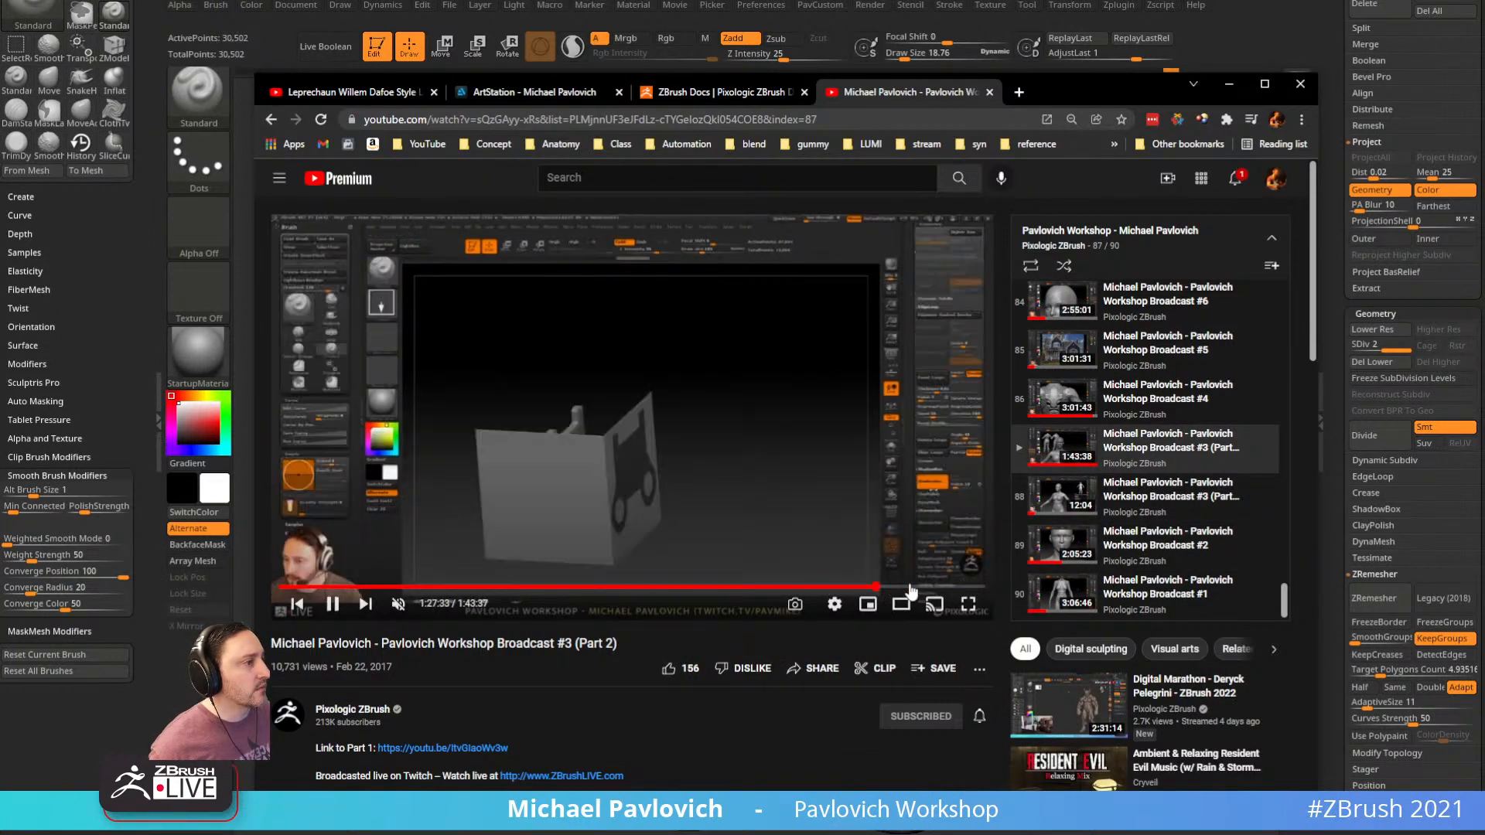
{"action": "left_click", "coordinate": [914, 588]}
{"action": "left_click", "coordinate": [691, 588]}
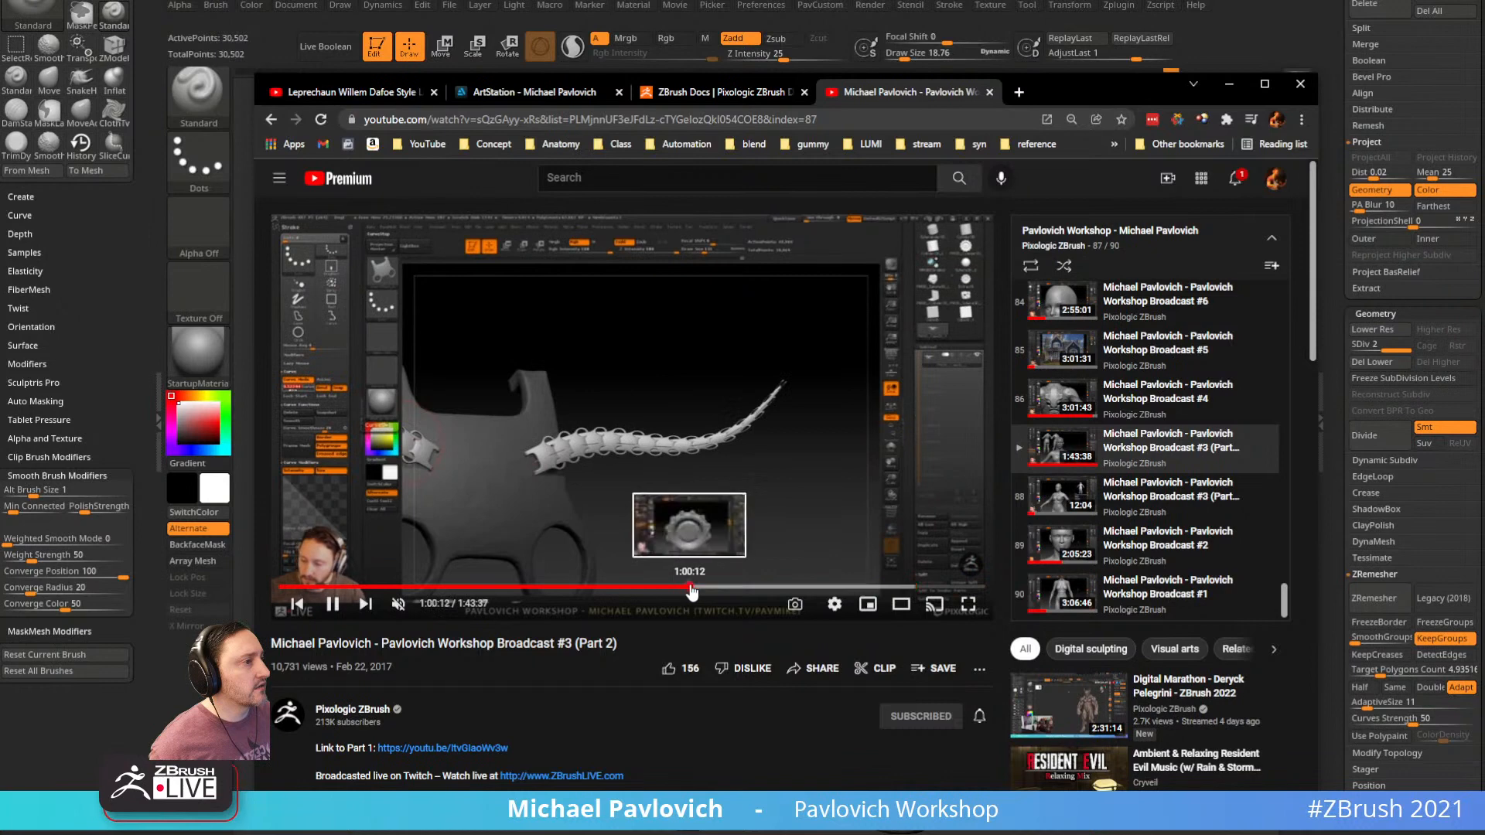
{"action": "left_click", "coordinate": [602, 588]}
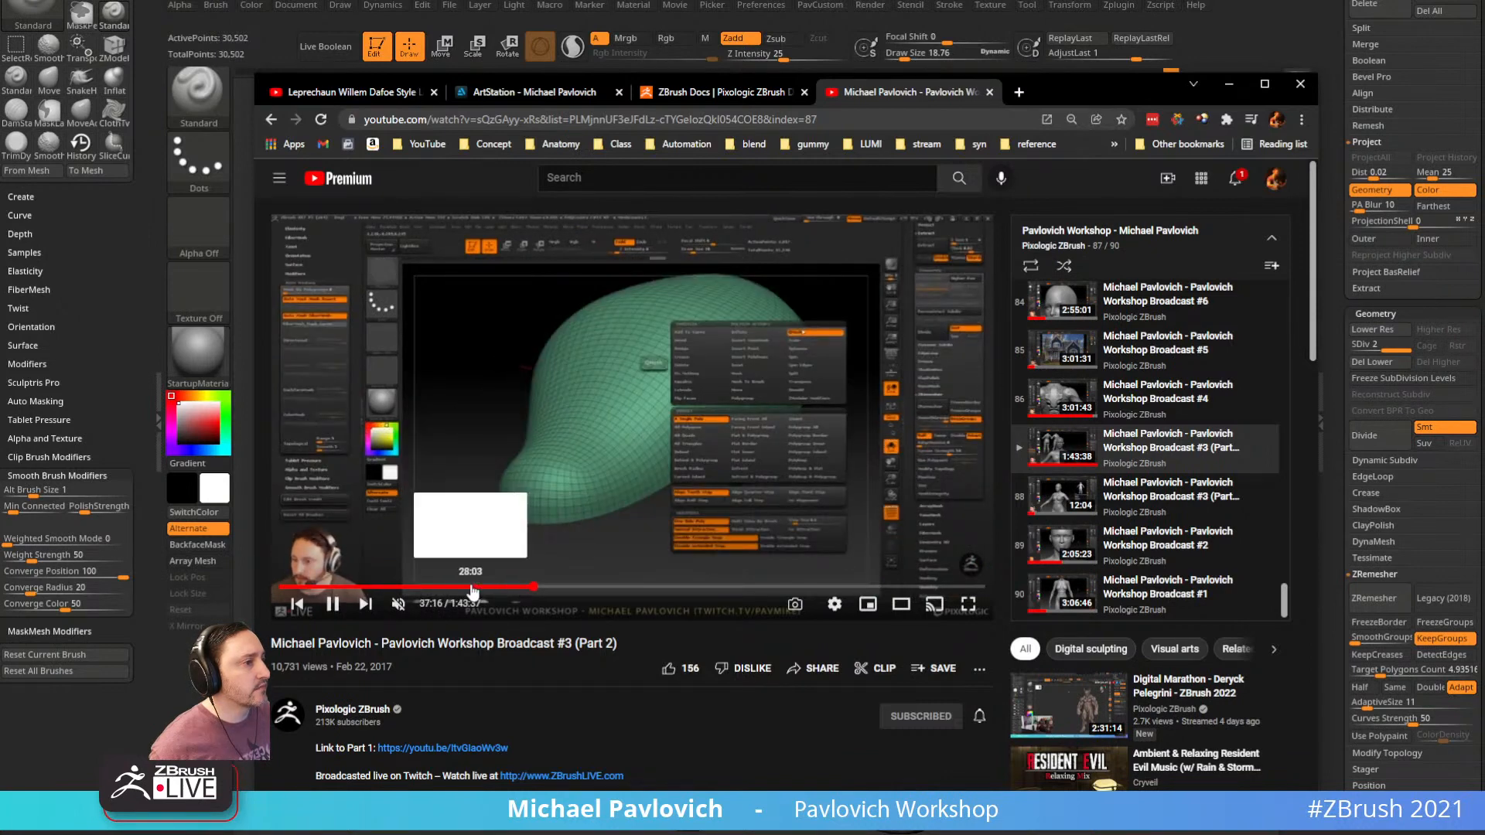
{"action": "left_click", "coordinate": [471, 588]}
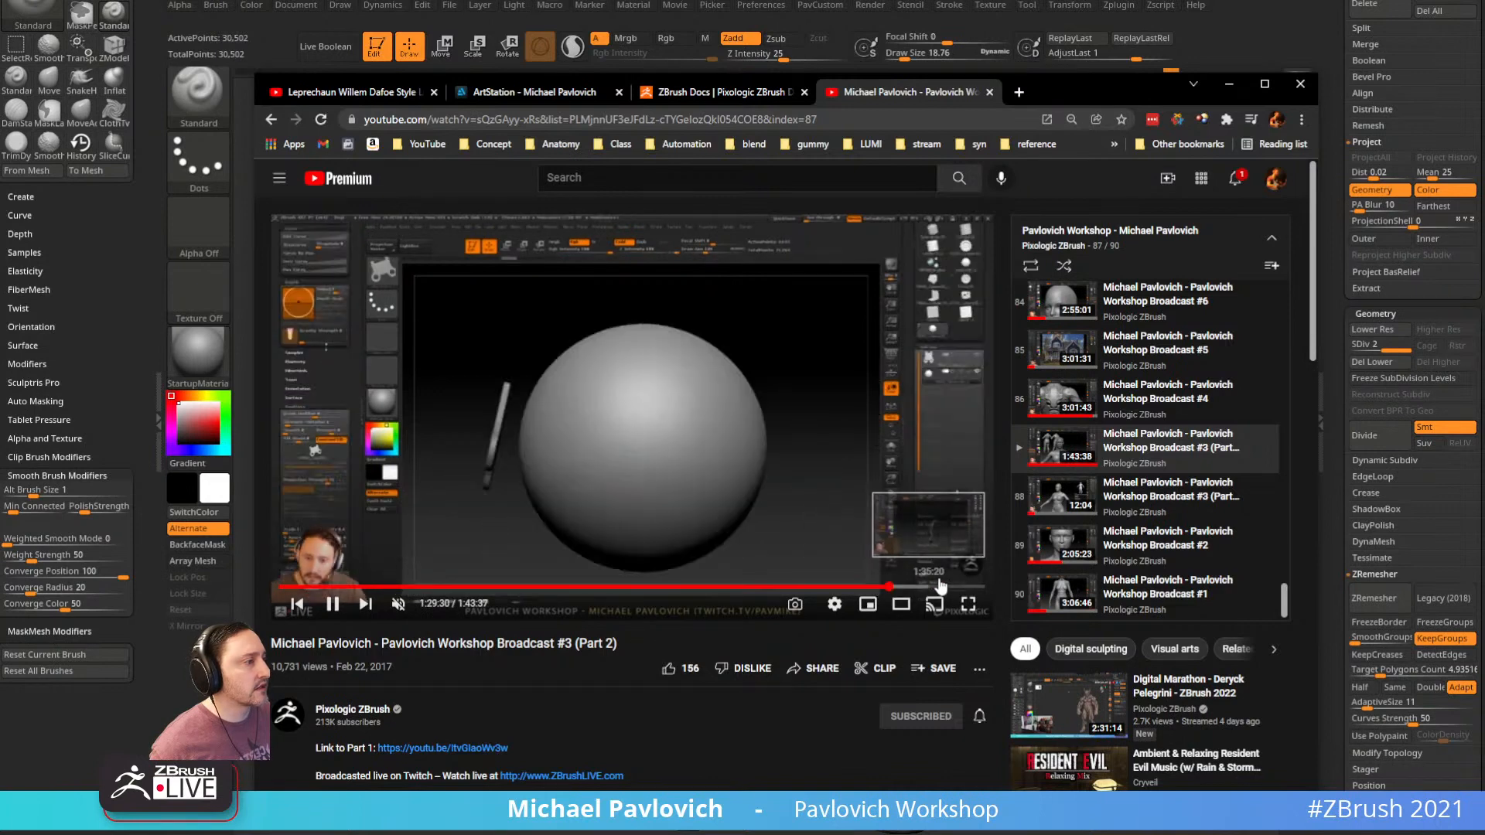
Open Broadcast #4 from the playlist and skim forward through its character sculpting to near the end
{"action": "left_click", "coordinate": [1150, 399]}
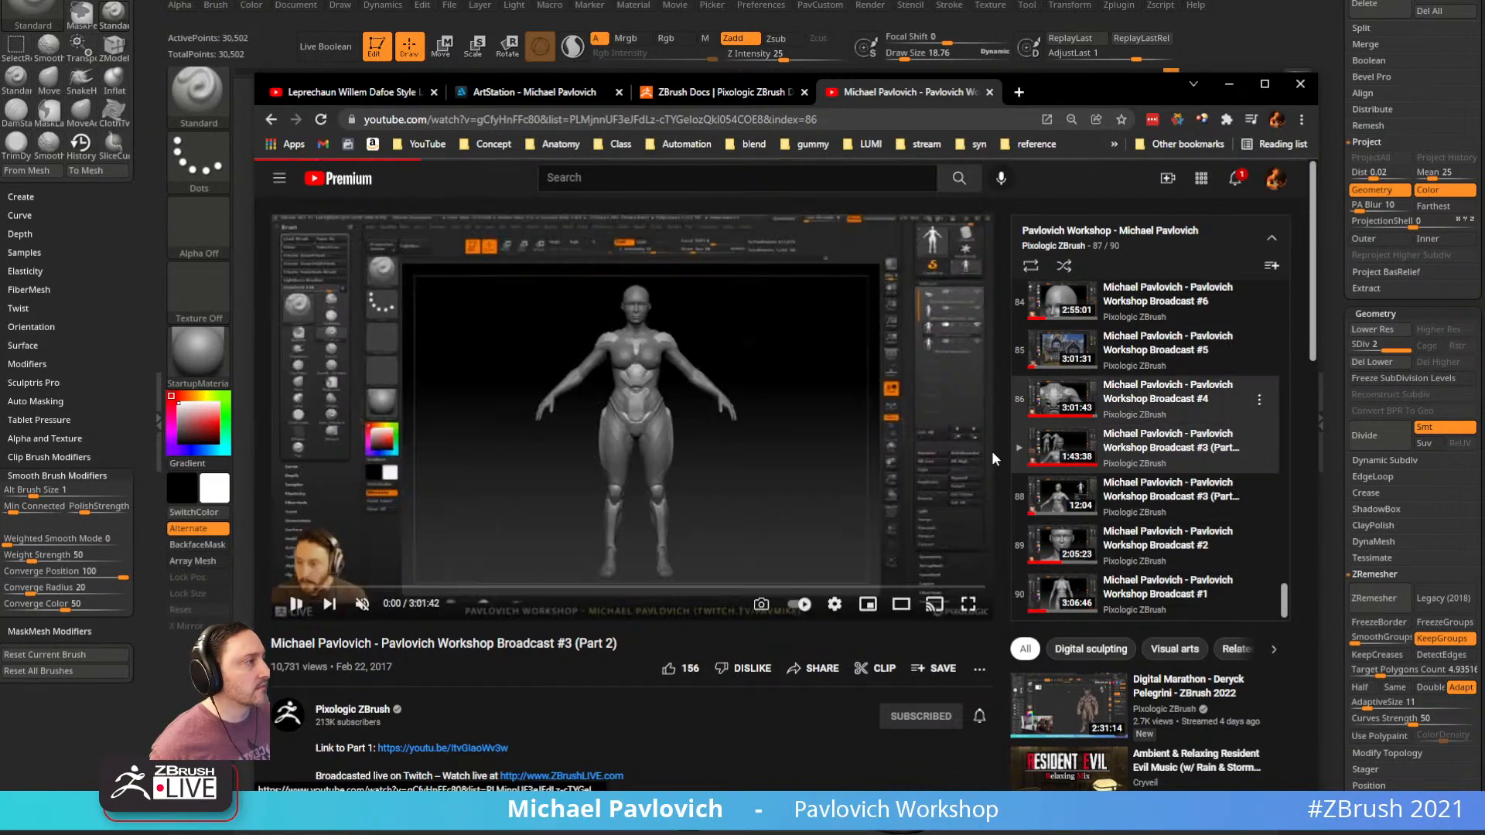
{"action": "left_click", "coordinate": [529, 587]}
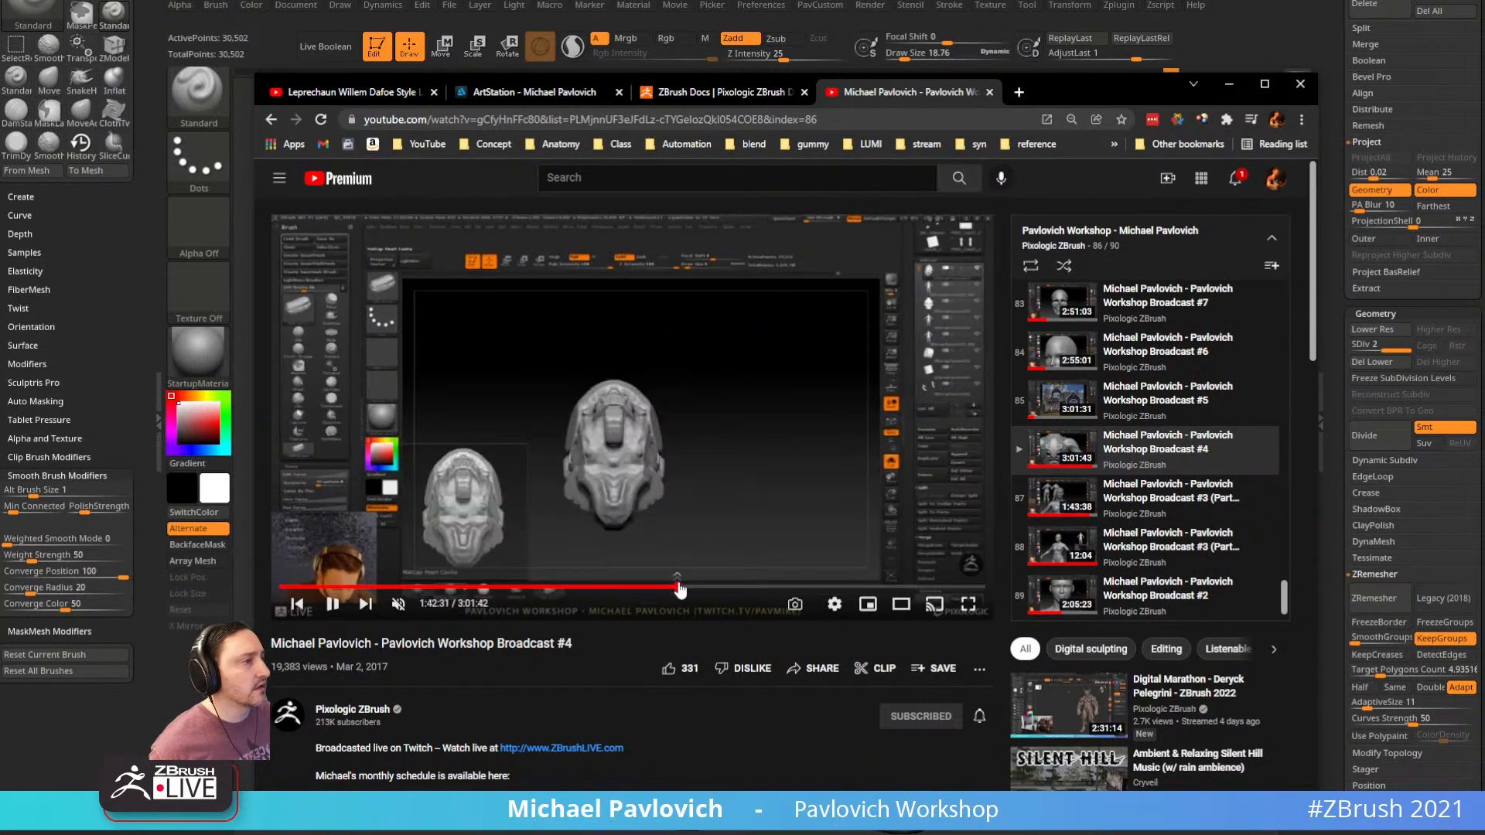
{"action": "left_click", "coordinate": [763, 587]}
{"action": "left_click", "coordinate": [838, 587]}
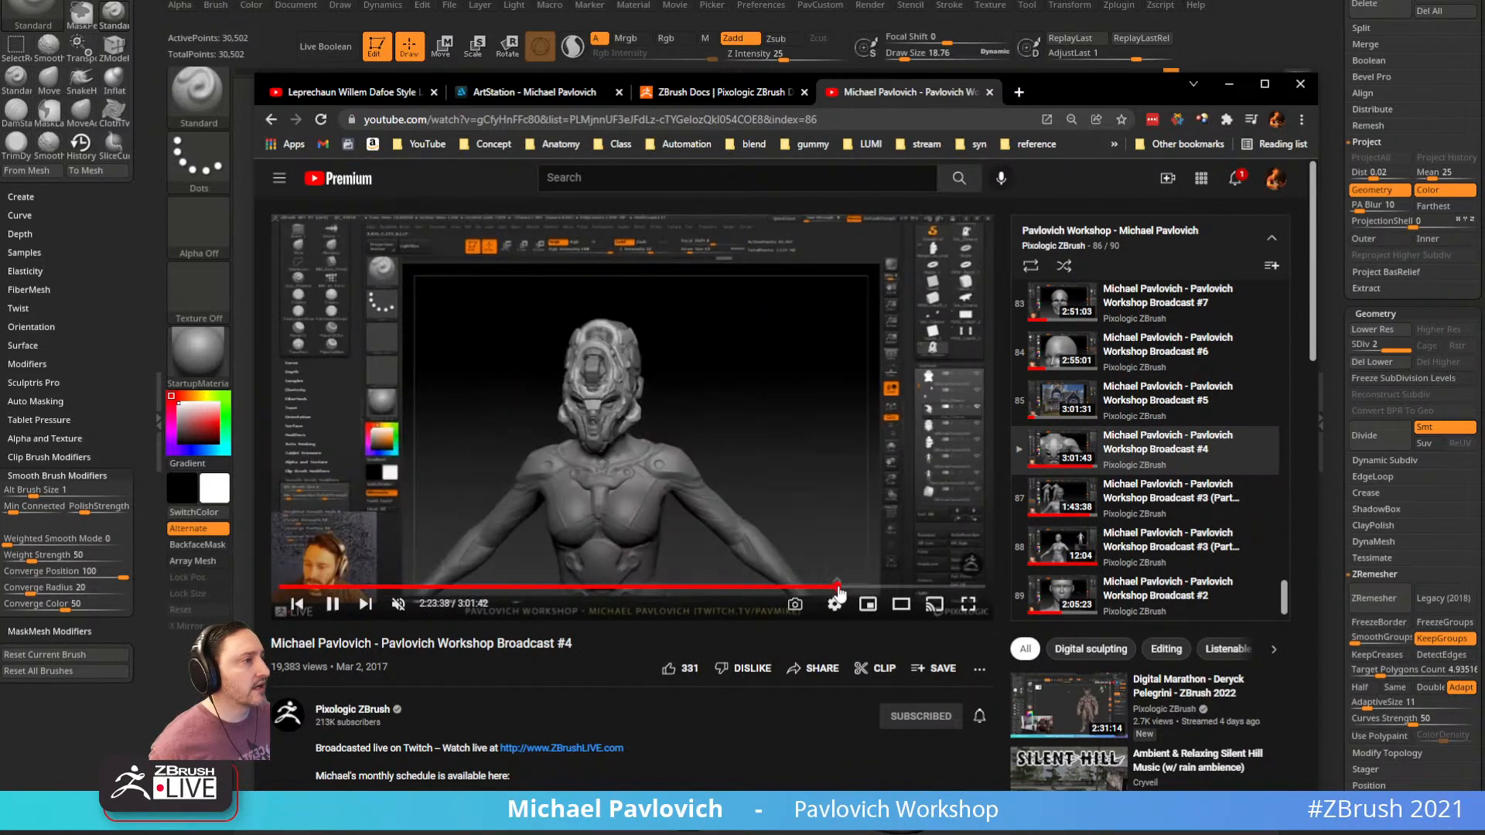
{"action": "left_click", "coordinate": [884, 588]}
{"action": "left_click", "coordinate": [959, 588]}
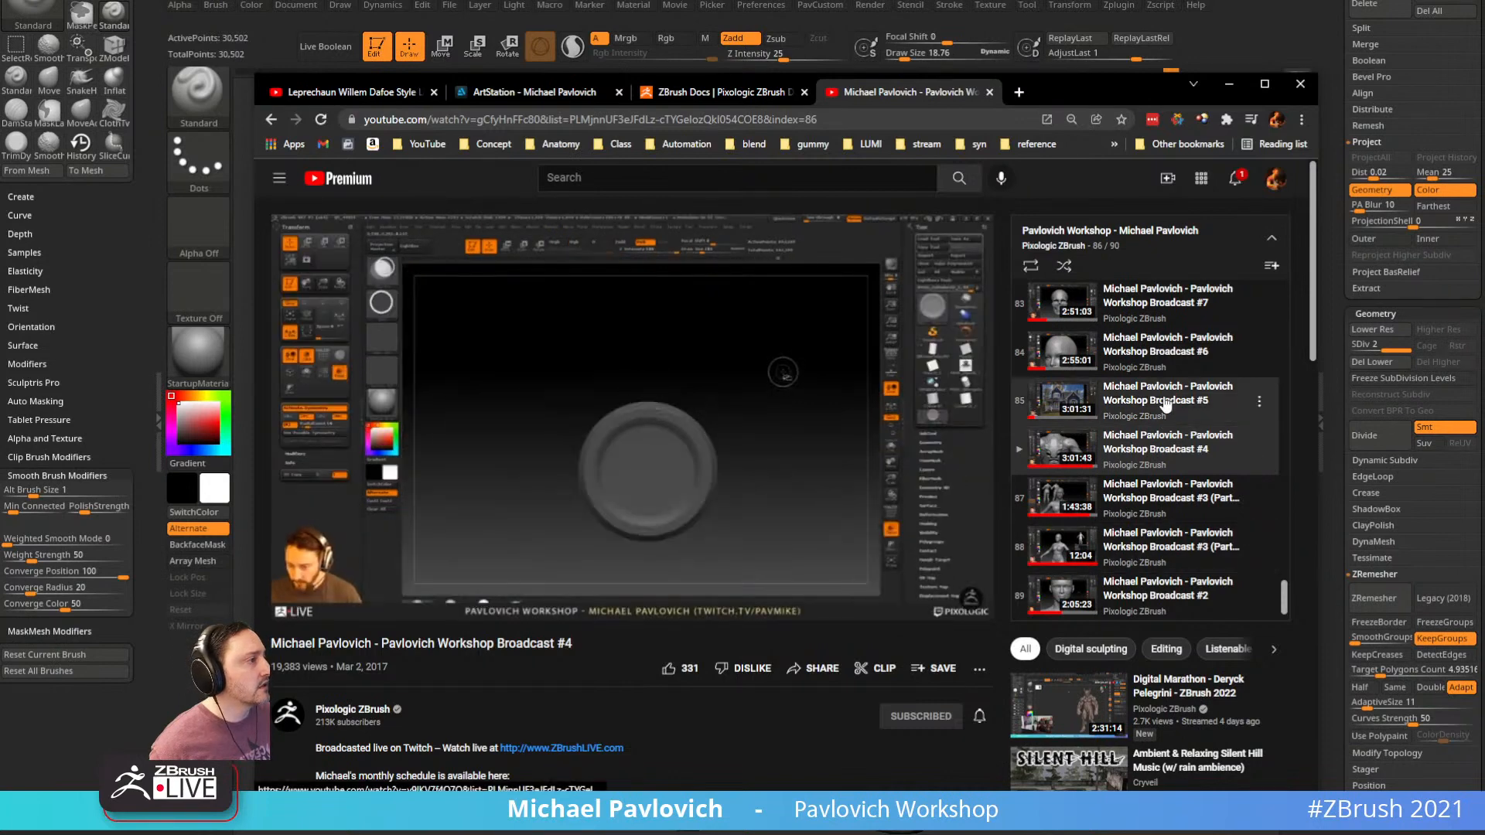
Open Broadcast #5 from the playlist and skim the second half of the video
{"action": "left_click", "coordinate": [1166, 404]}
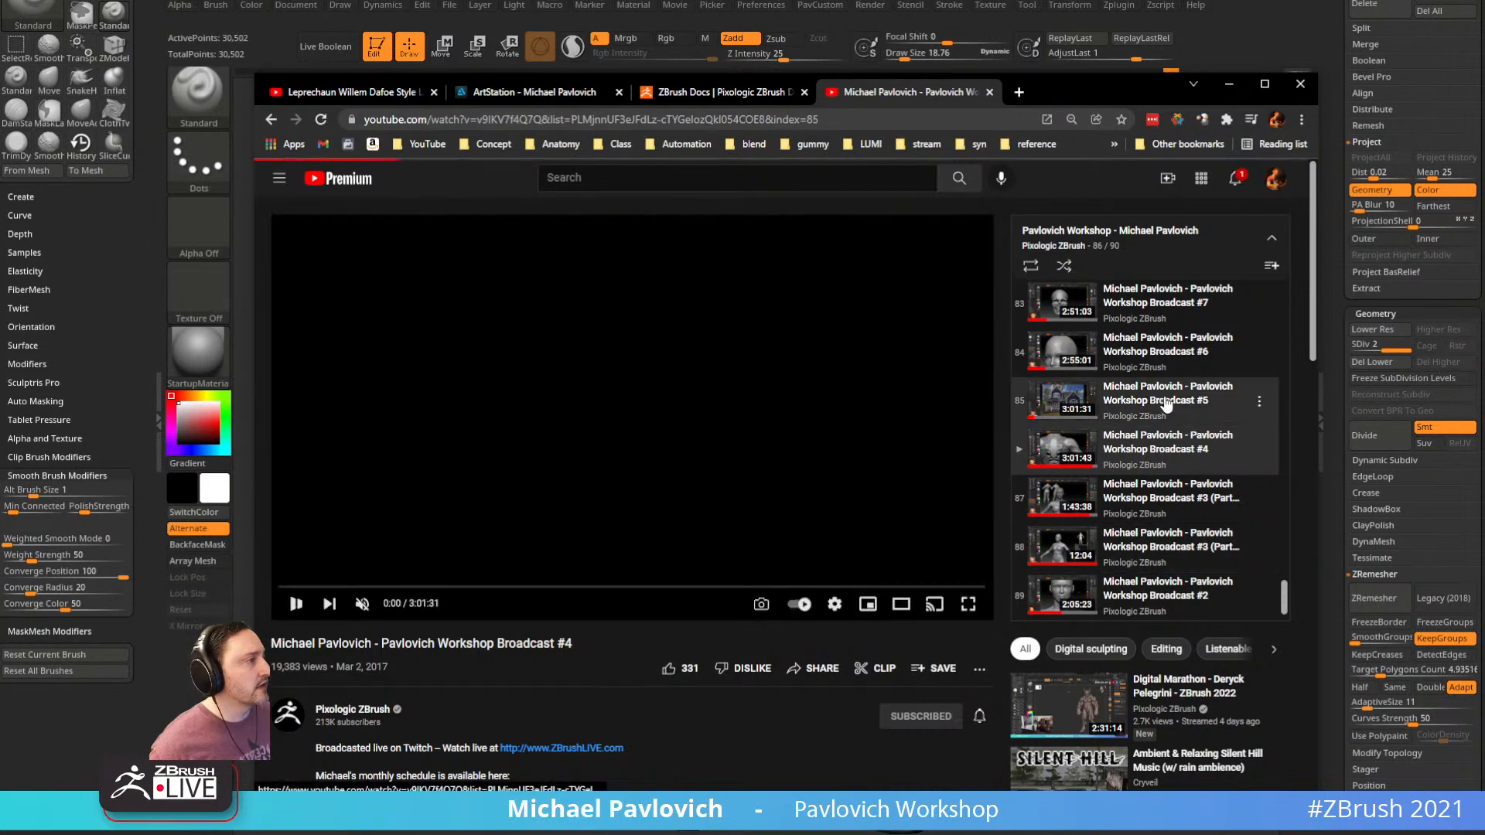
{"action": "left_click", "coordinate": [804, 588]}
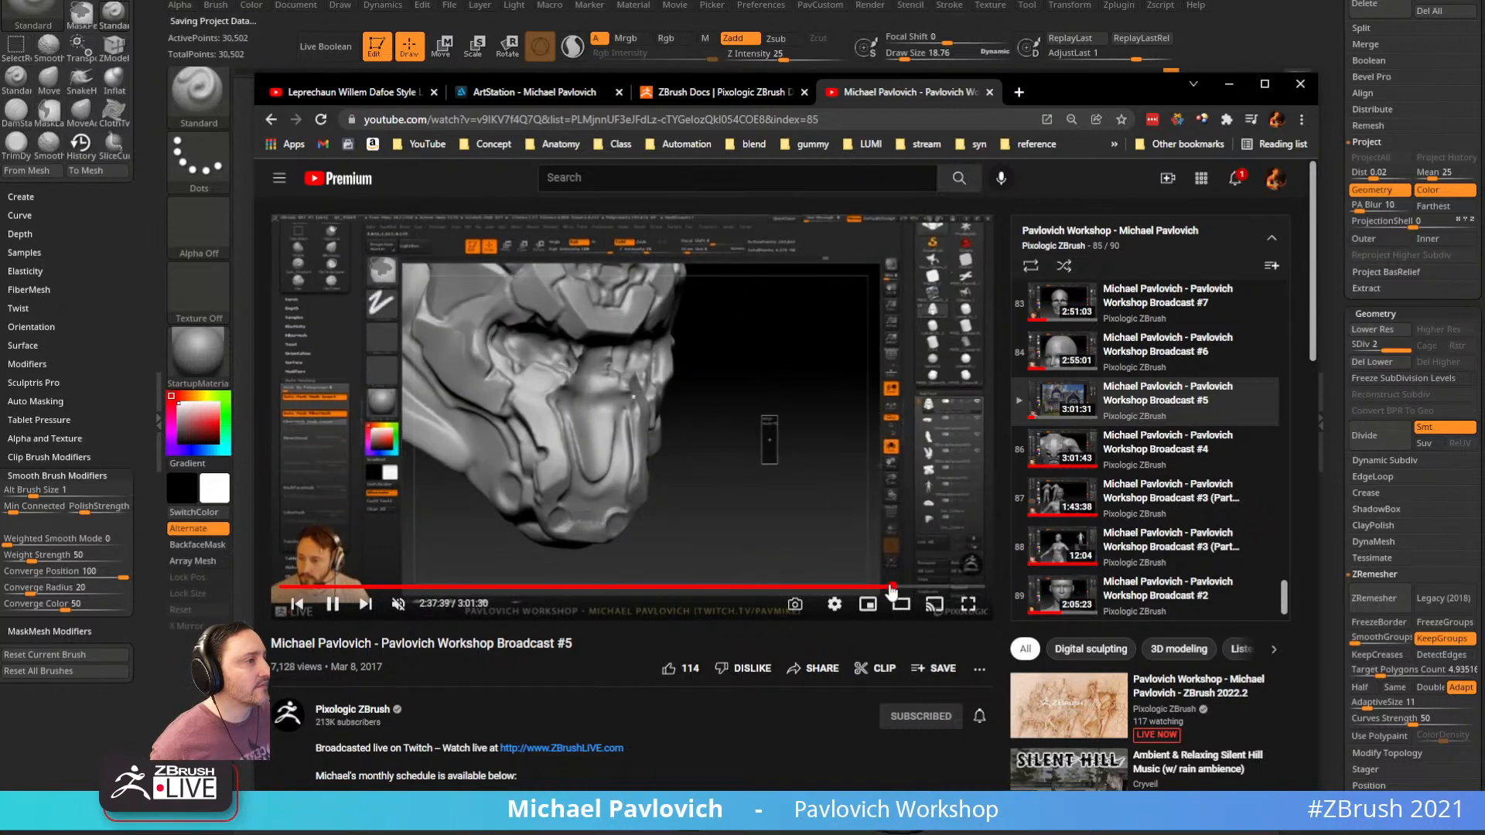
{"action": "left_click", "coordinate": [891, 588]}
{"action": "left_click", "coordinate": [872, 588]}
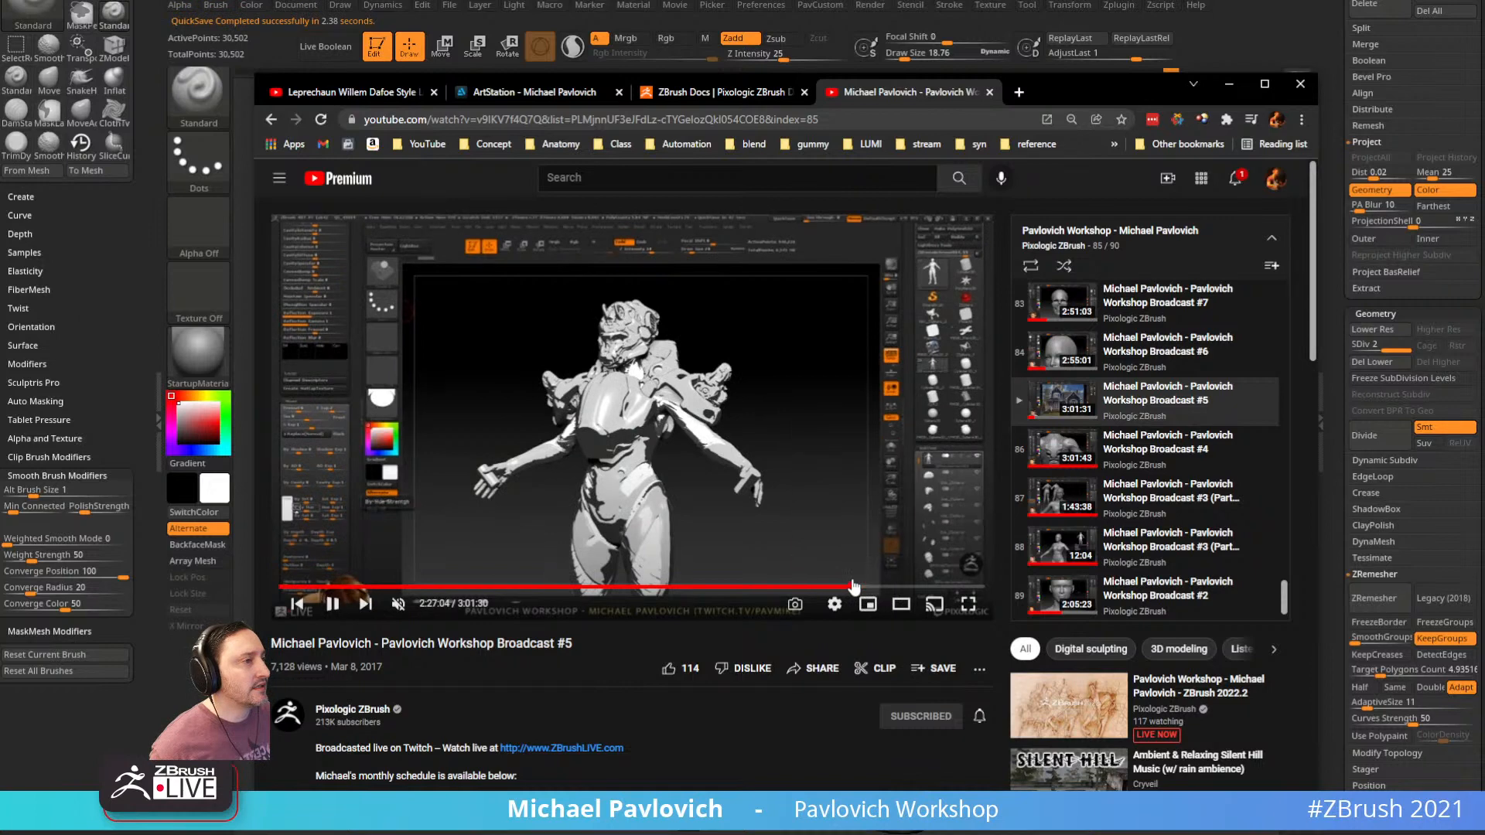
Open Broadcast #6 from the playlist, skim its second half, and select the video's web address
{"action": "scroll", "coordinate": [1157, 541], "scroll_direction": "up", "scroll_amount": 2}
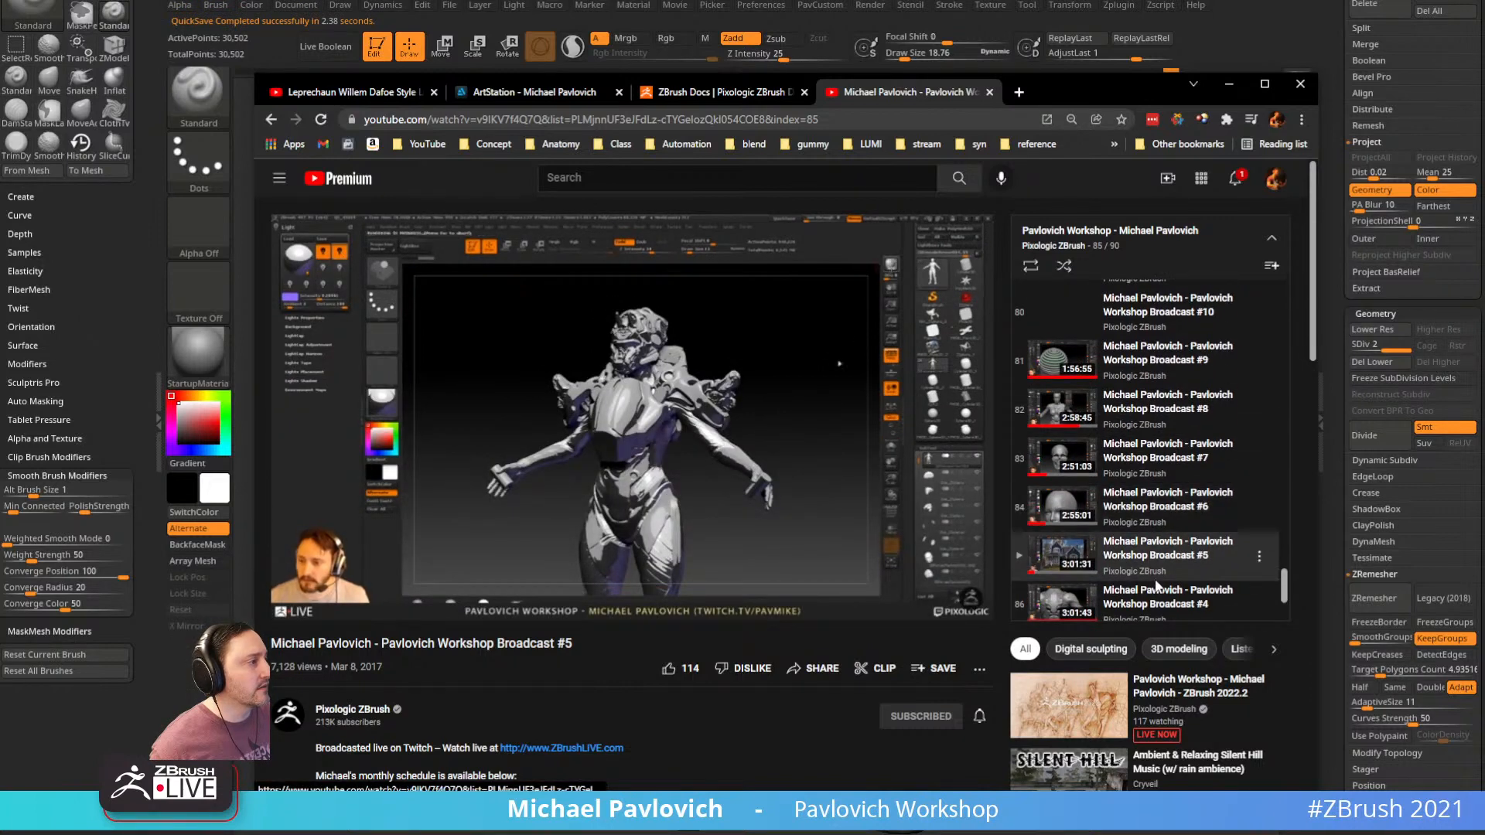
{"action": "left_click", "coordinate": [1153, 507]}
{"action": "left_click", "coordinate": [645, 588]}
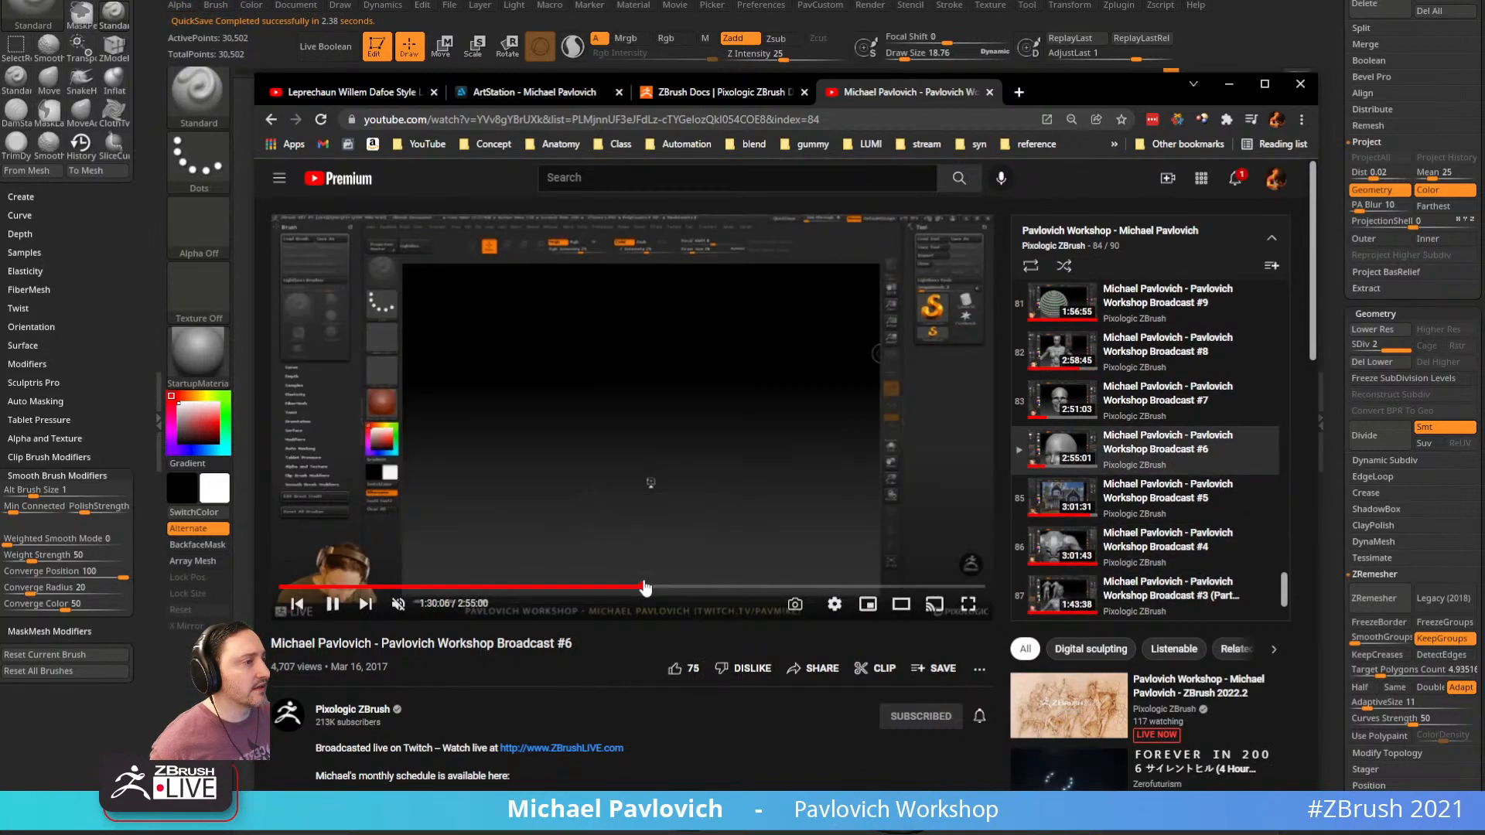
{"action": "left_click", "coordinate": [739, 588]}
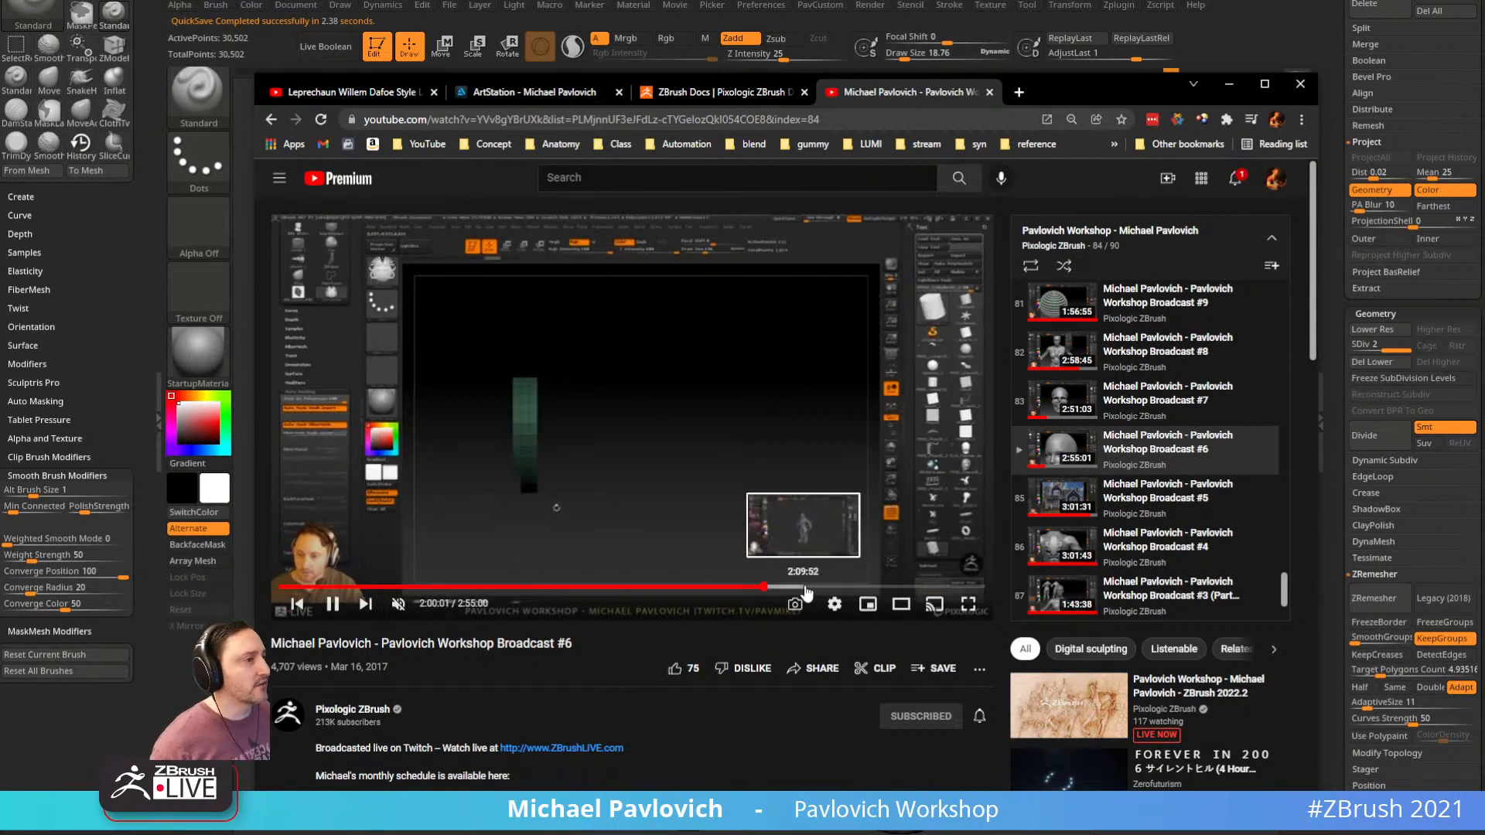
{"action": "left_click", "coordinate": [806, 588]}
{"action": "left_click", "coordinate": [857, 588]}
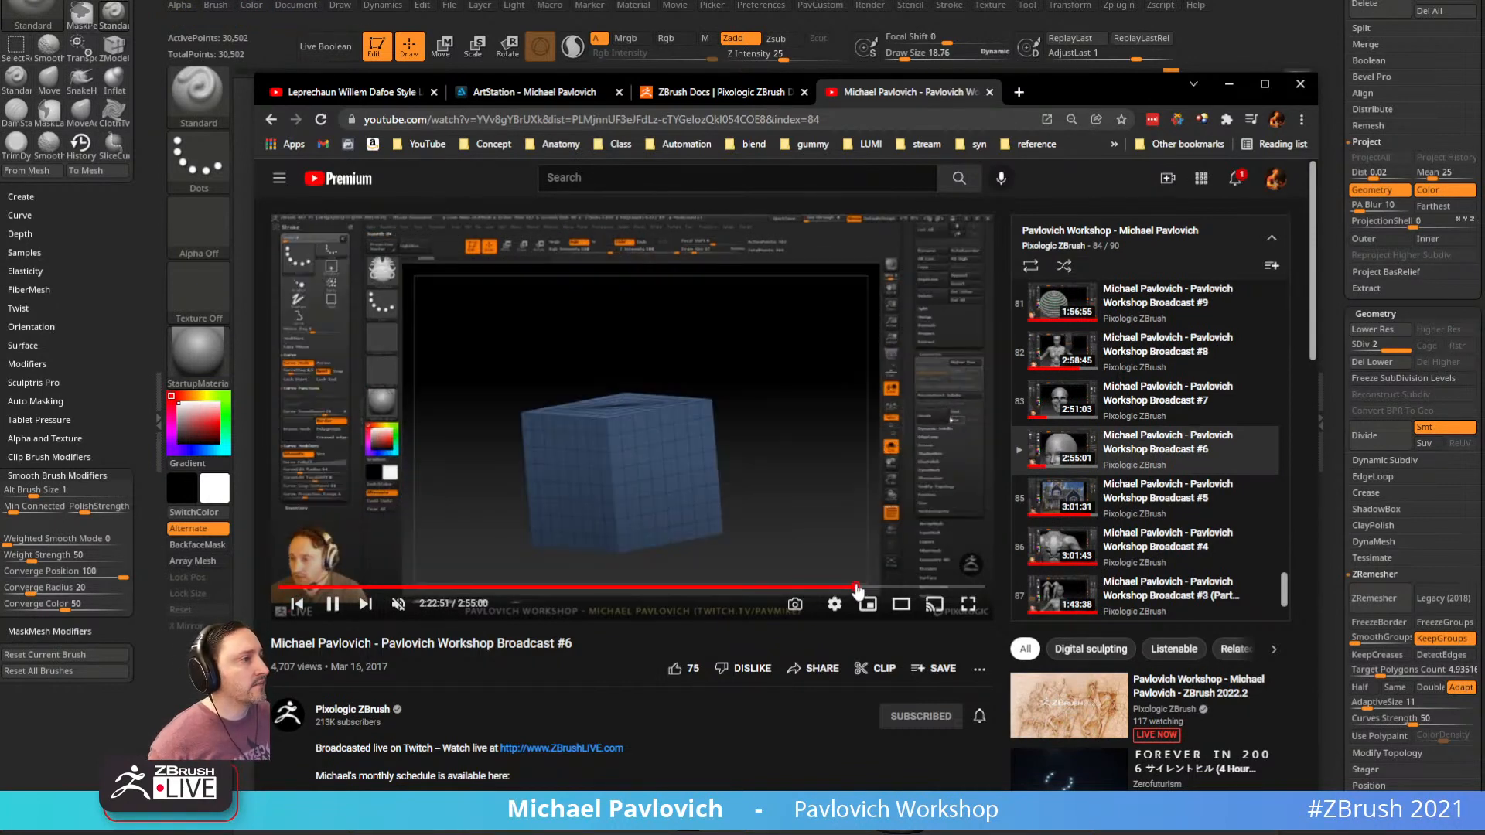
{"action": "left_click", "coordinate": [880, 588]}
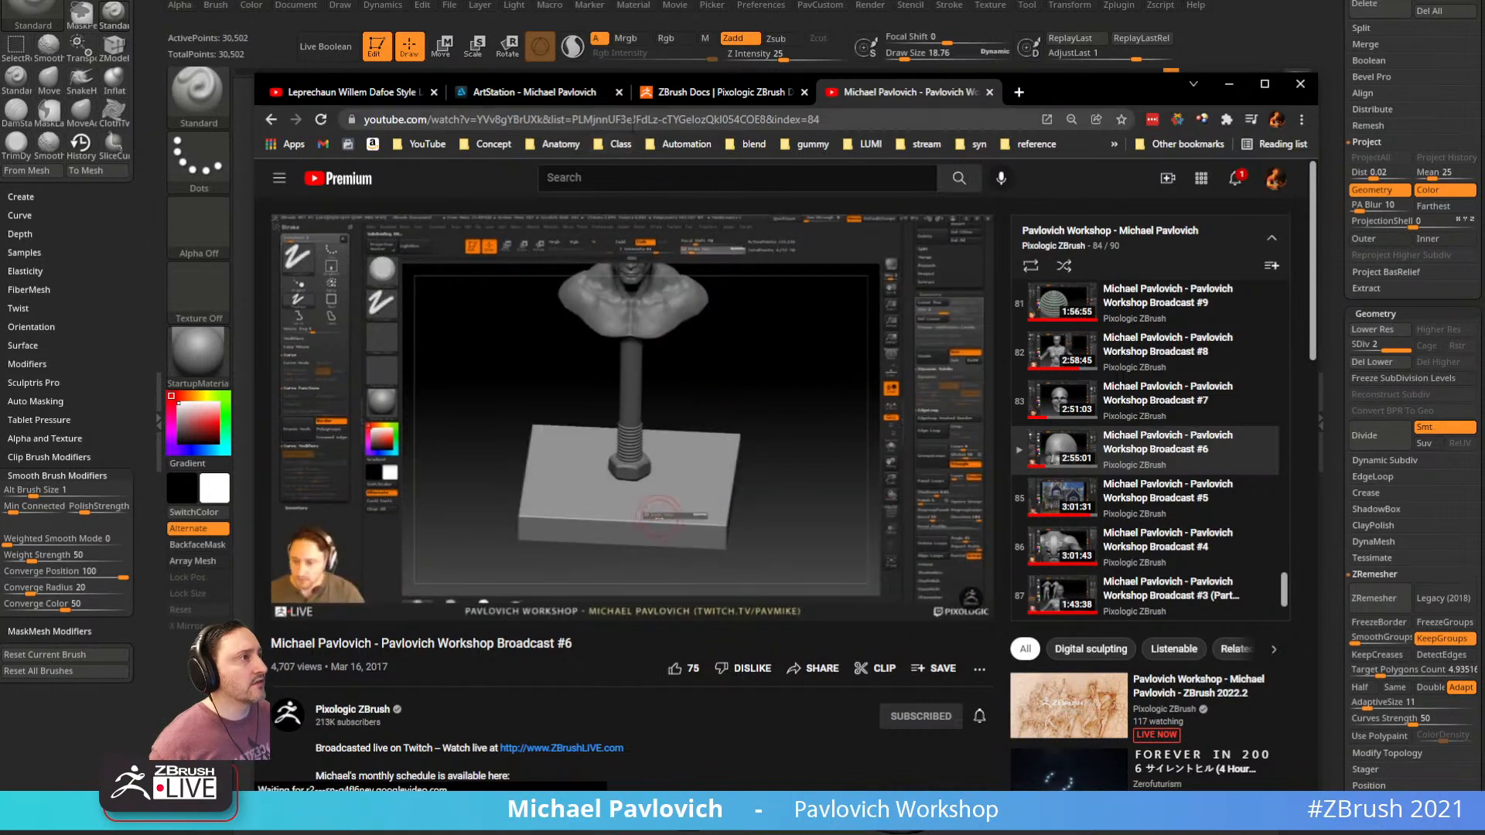
{"action": "key", "text": "ctrl+l"}
{"action": "key", "text": "alt+Tab"}
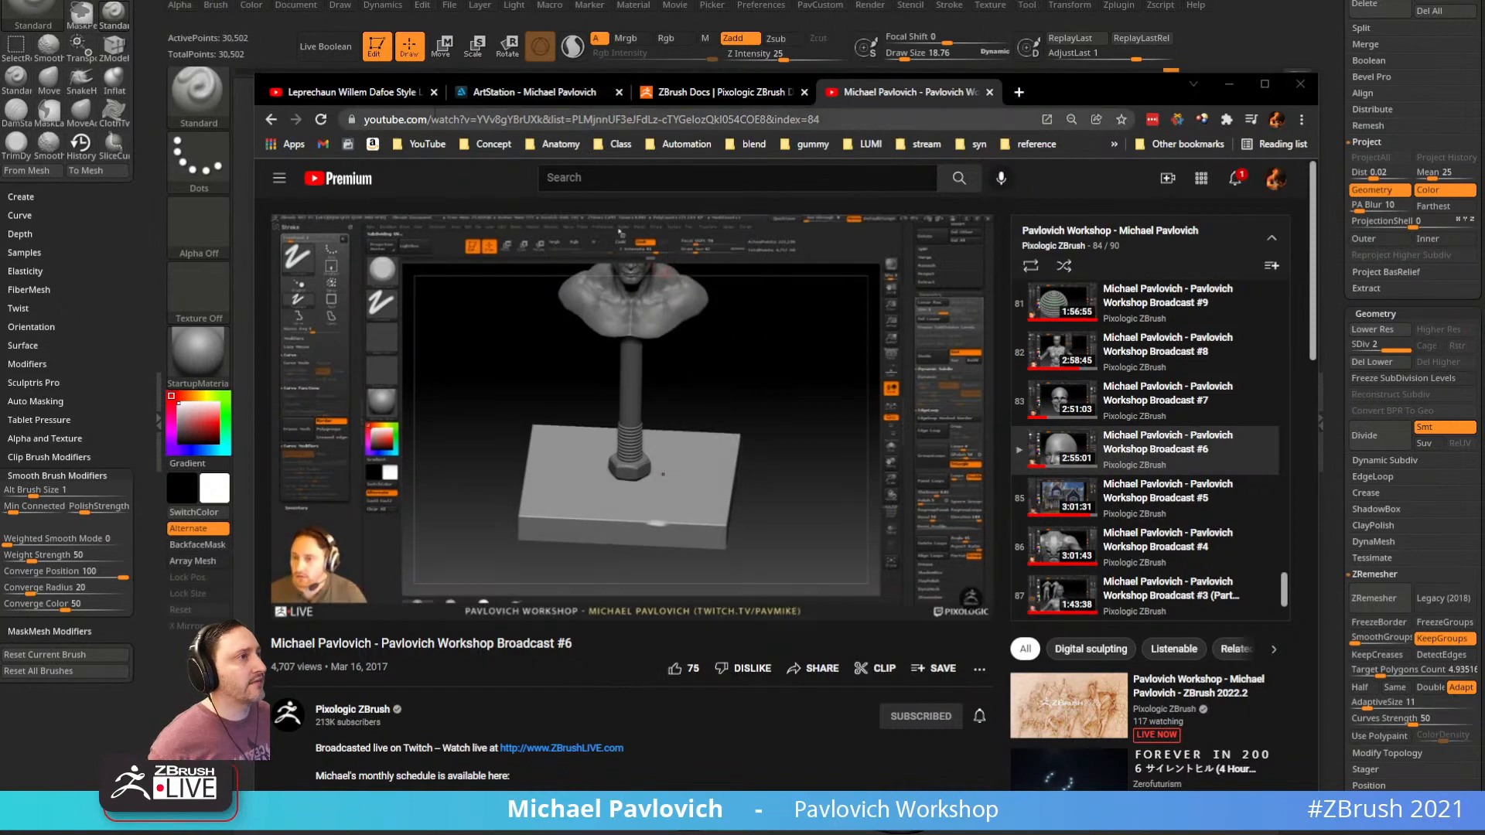
Return from the Leprechaun livestream video to the Livestream Full Episodes playlist and browse its older episodes
{"action": "left_click", "coordinate": [369, 94]}
{"action": "left_click", "coordinate": [271, 120]}
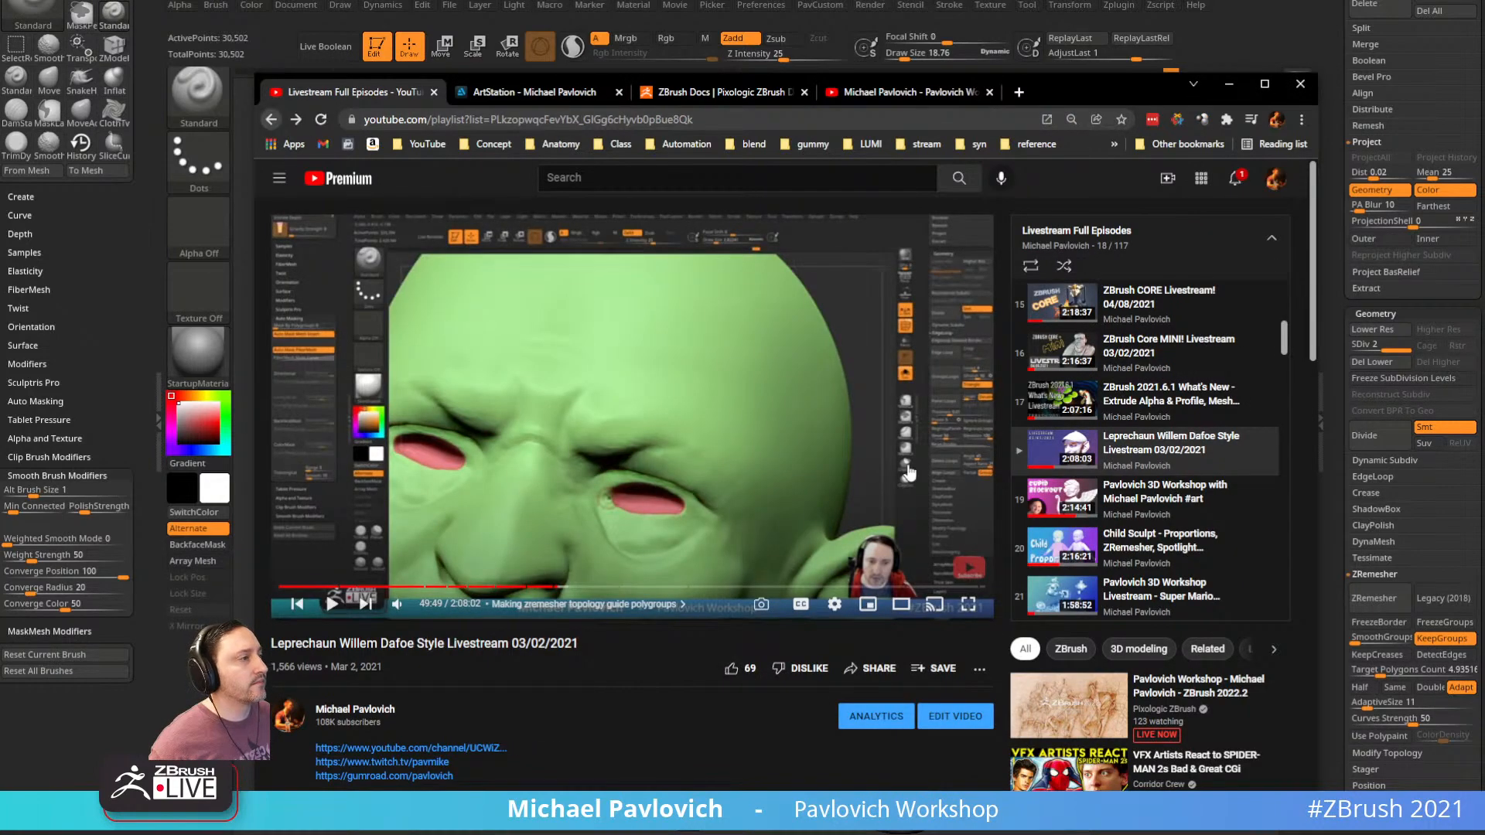
{"action": "scroll", "coordinate": [1320, 320], "scroll_direction": "down", "scroll_amount": 5}
{"action": "left_click_drag", "start_coordinate": [1320, 320], "coordinate": [1316, 186]}
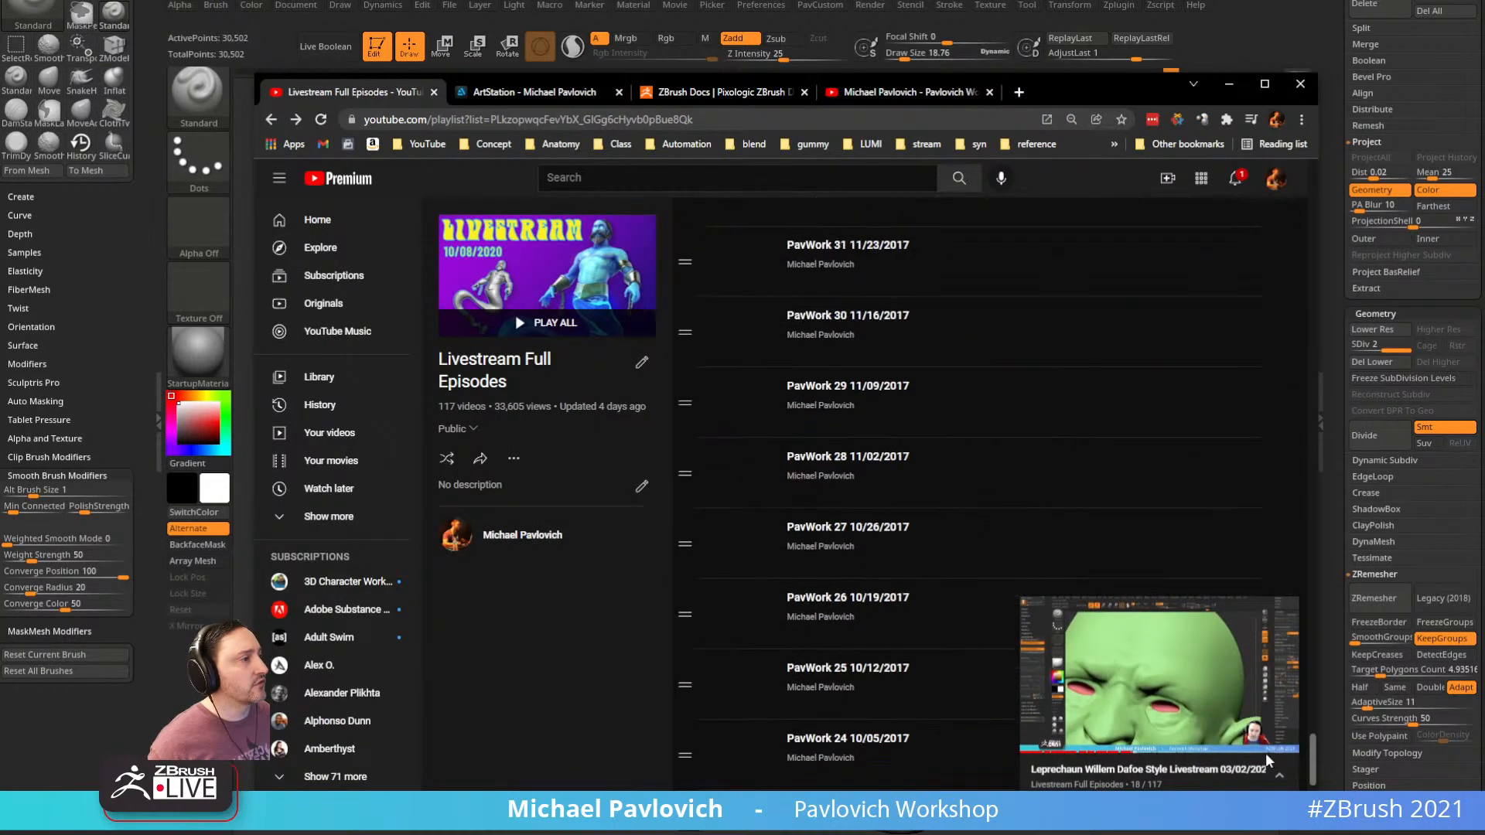
Pause the Broadcast #6 video and switch back to ZBrush
{"action": "left_click", "coordinate": [976, 94]}
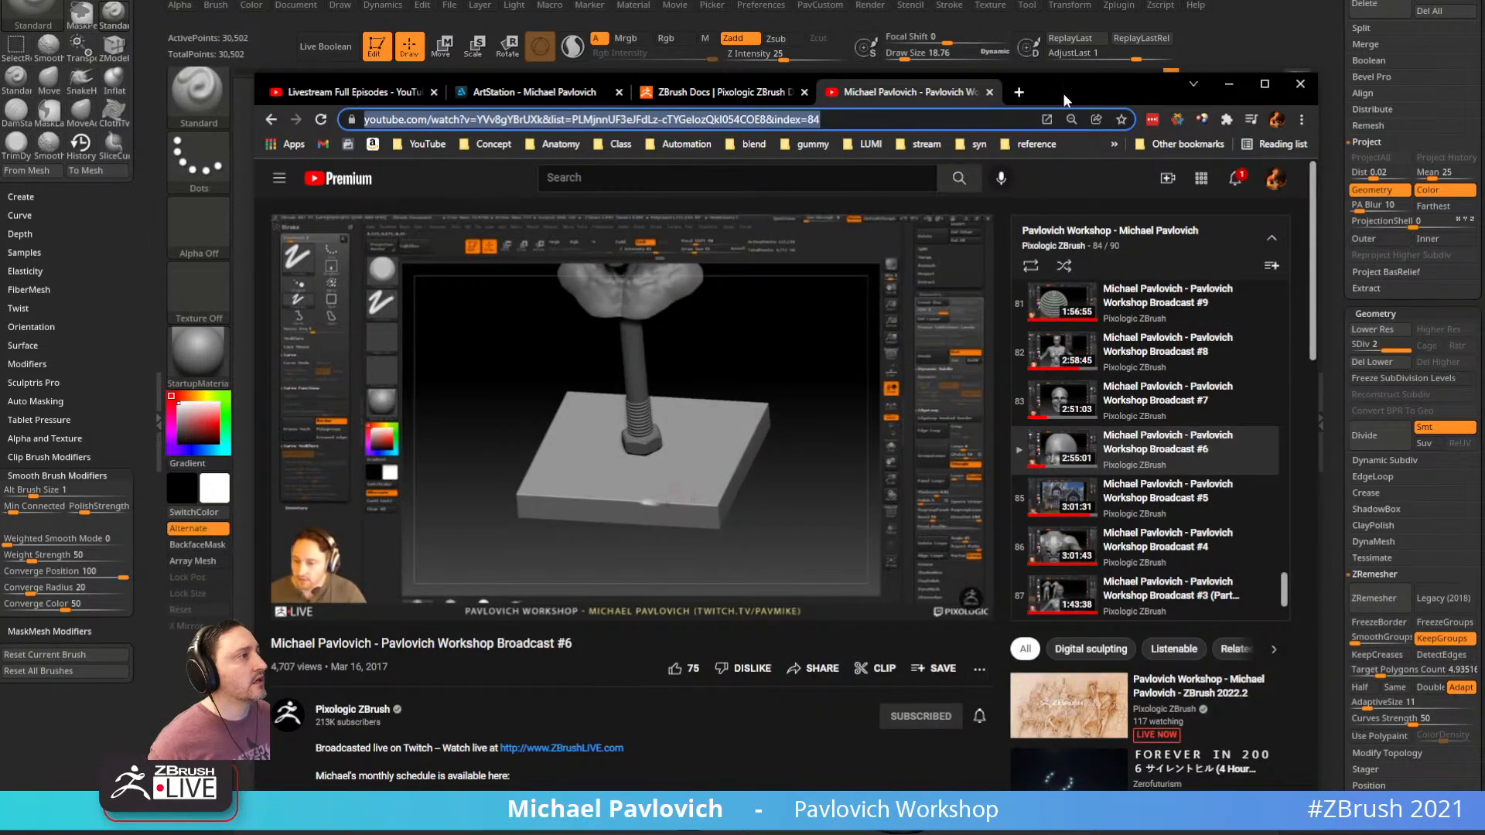
{"action": "left_click", "coordinate": [333, 607]}
{"action": "left_click", "coordinate": [1230, 85]}
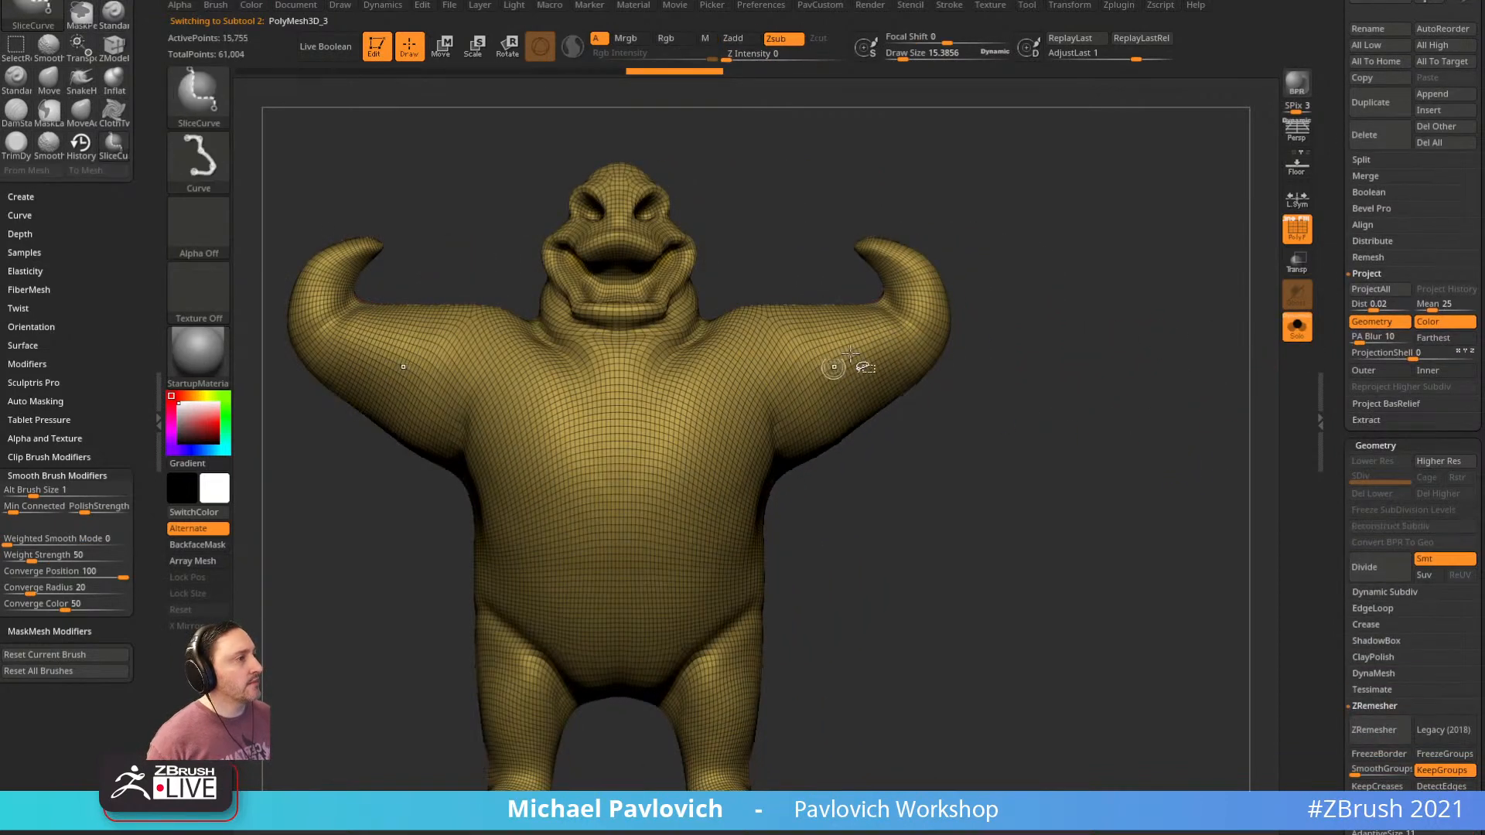
Slice the character's raised arm on the +X side into separate polygroup bands between shoulder and elbow with SliceCurve
{"action": "key", "text": "ctrl+shift"}
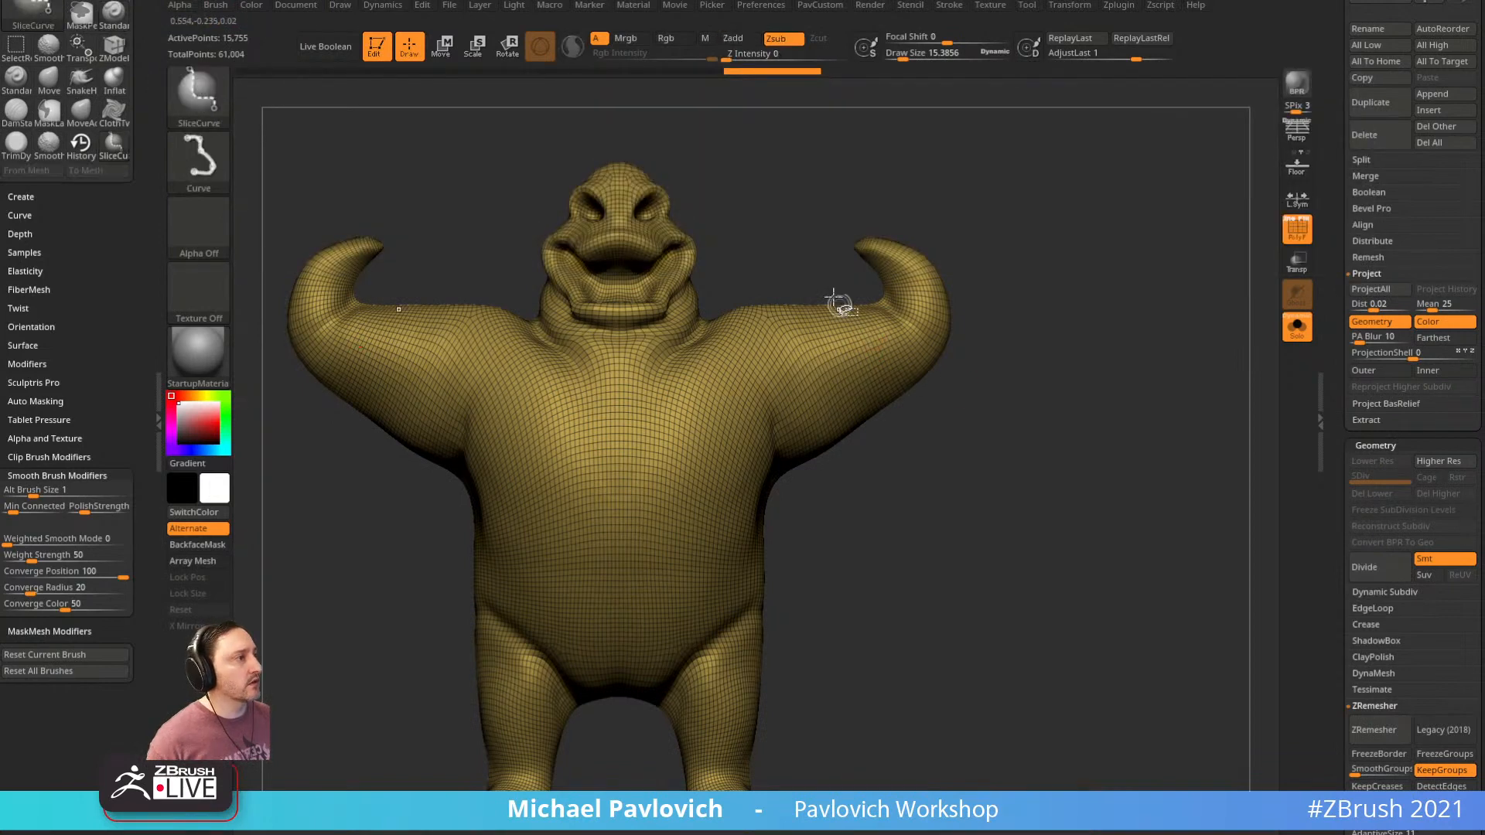
{"action": "left_click_drag", "start_coordinate": [806, 211], "coordinate": [945, 607], "text": "ctrl+shift"}
{"action": "left_click_drag", "start_coordinate": [782, 169], "coordinate": [890, 635], "text": "ctrl+shift"}
{"action": "left_click_drag", "start_coordinate": [756, 213], "coordinate": [843, 588], "text": "ctrl+shift"}
{"action": "mouse_move", "coordinate": [1102, 335]}
{"action": "left_mouse_down"}
{"action": "mouse_move", "coordinate": [1067, 364]}
{"action": "mouse_move", "coordinate": [1100, 343]}
{"action": "left_mouse_up"}
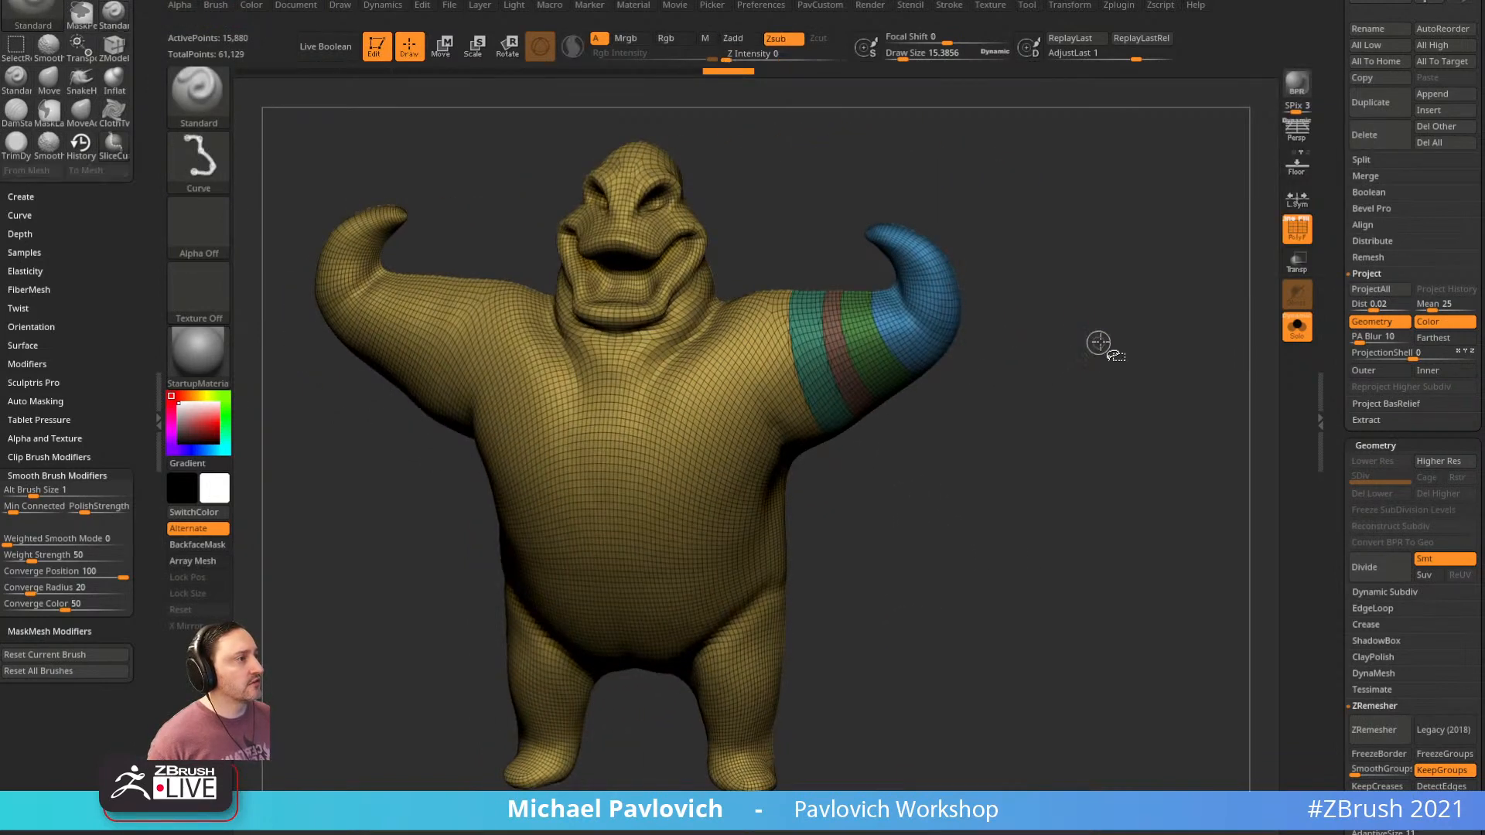
Mirror and weld the mesh to copy the arm's polygroup bands onto the opposite arm
{"action": "left_click", "coordinate": [1102, 342], "text": "ctrl+shift"}
{"action": "key", "text": "grave"}
{"action": "left_click", "coordinate": [1096, 432]}
{"action": "left_click", "coordinate": [1080, 414]}
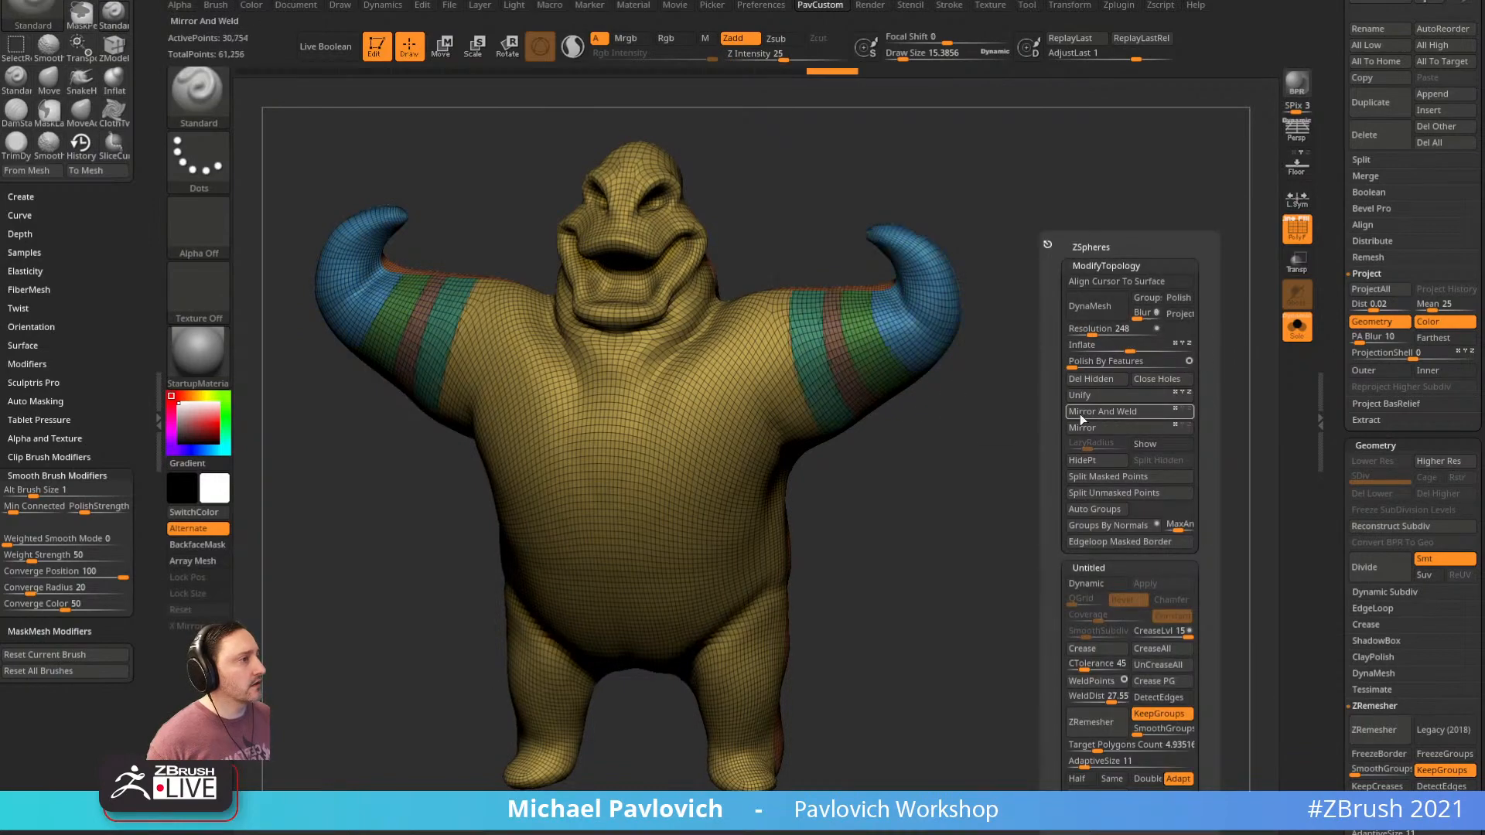
Remesh the character with ZRemesher, keeping the polygroups and using the Same polygon count option
{"action": "left_click_drag", "start_coordinate": [1008, 425], "coordinate": [1098, 418]}
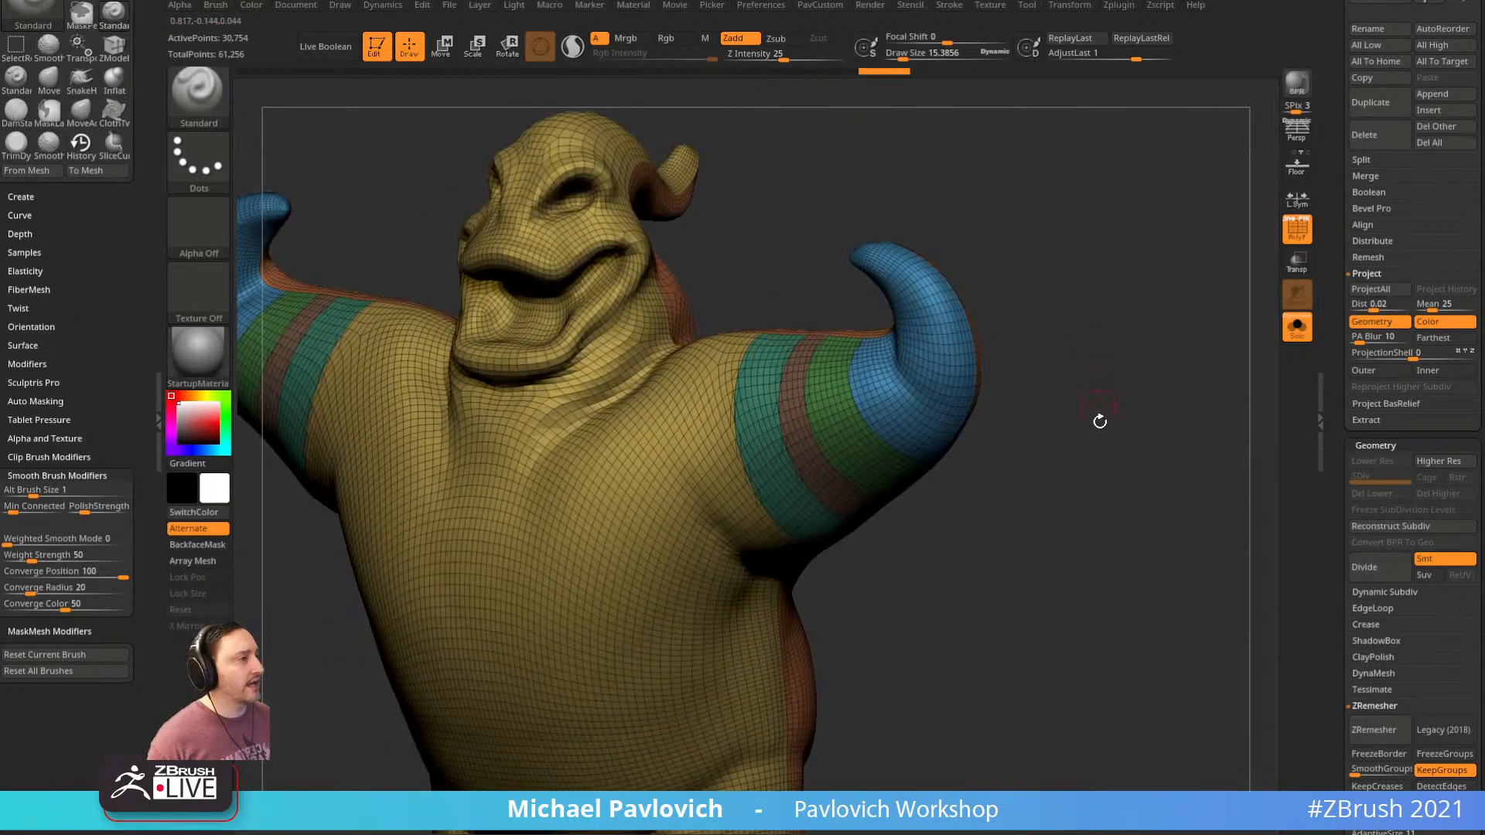
{"action": "key", "text": "grave"}
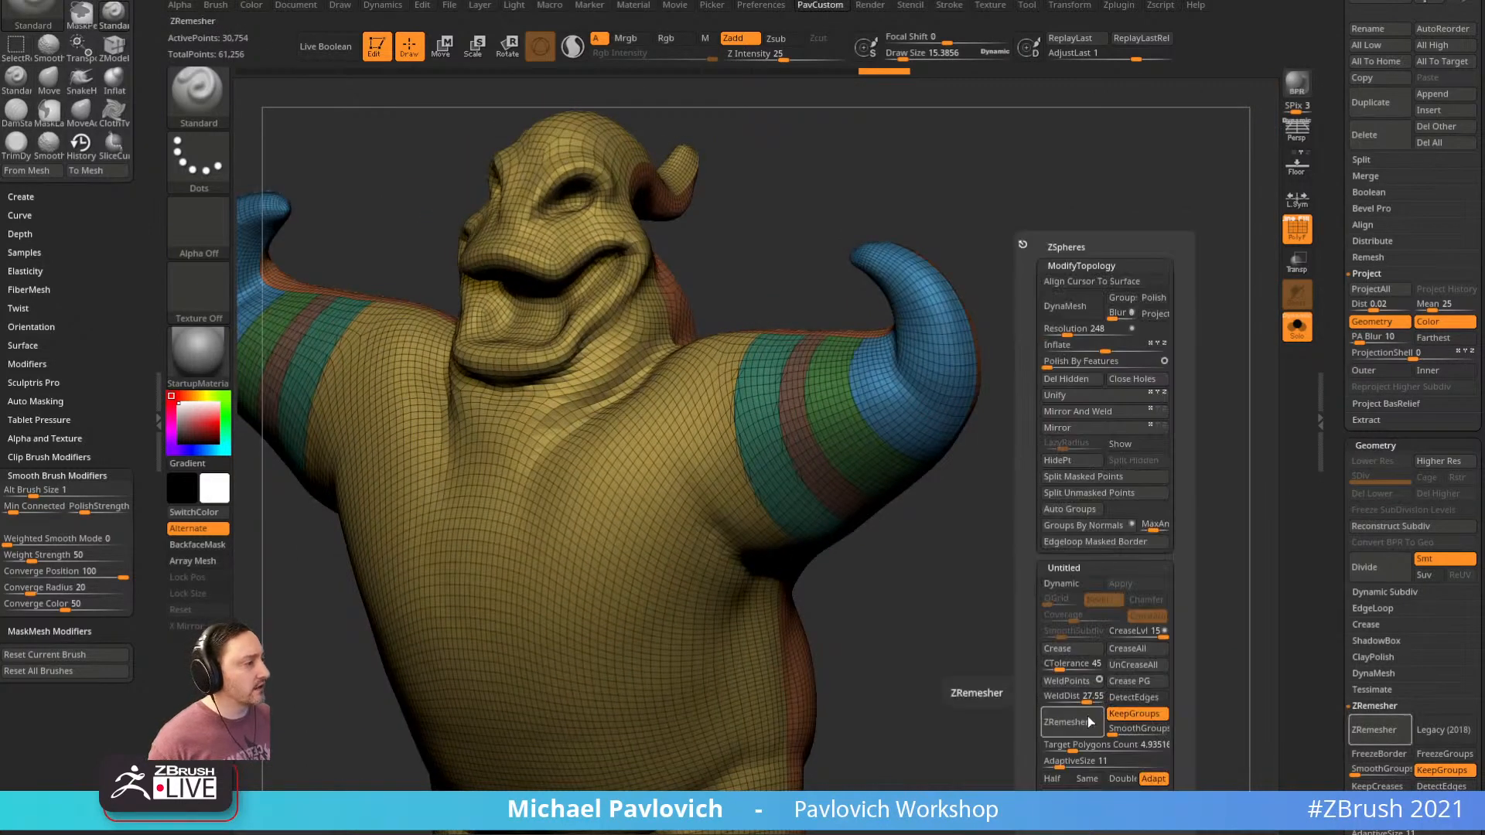
{"action": "left_click", "coordinate": [1087, 779]}
{"action": "left_click", "coordinate": [1096, 728]}
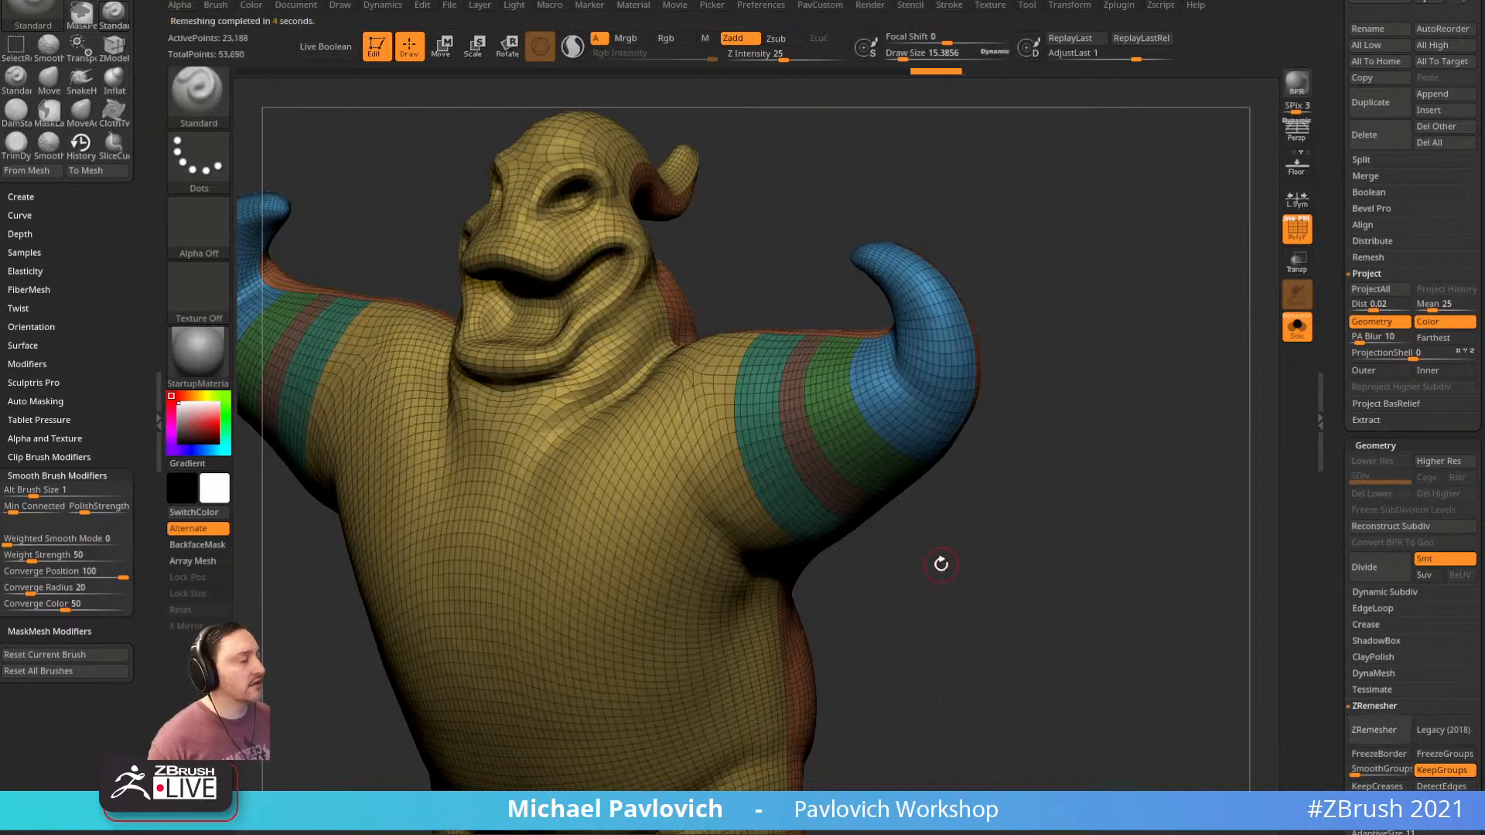
{"action": "left_click_drag", "start_coordinate": [1036, 532], "coordinate": [1126, 418]}
{"action": "key", "text": "2"}
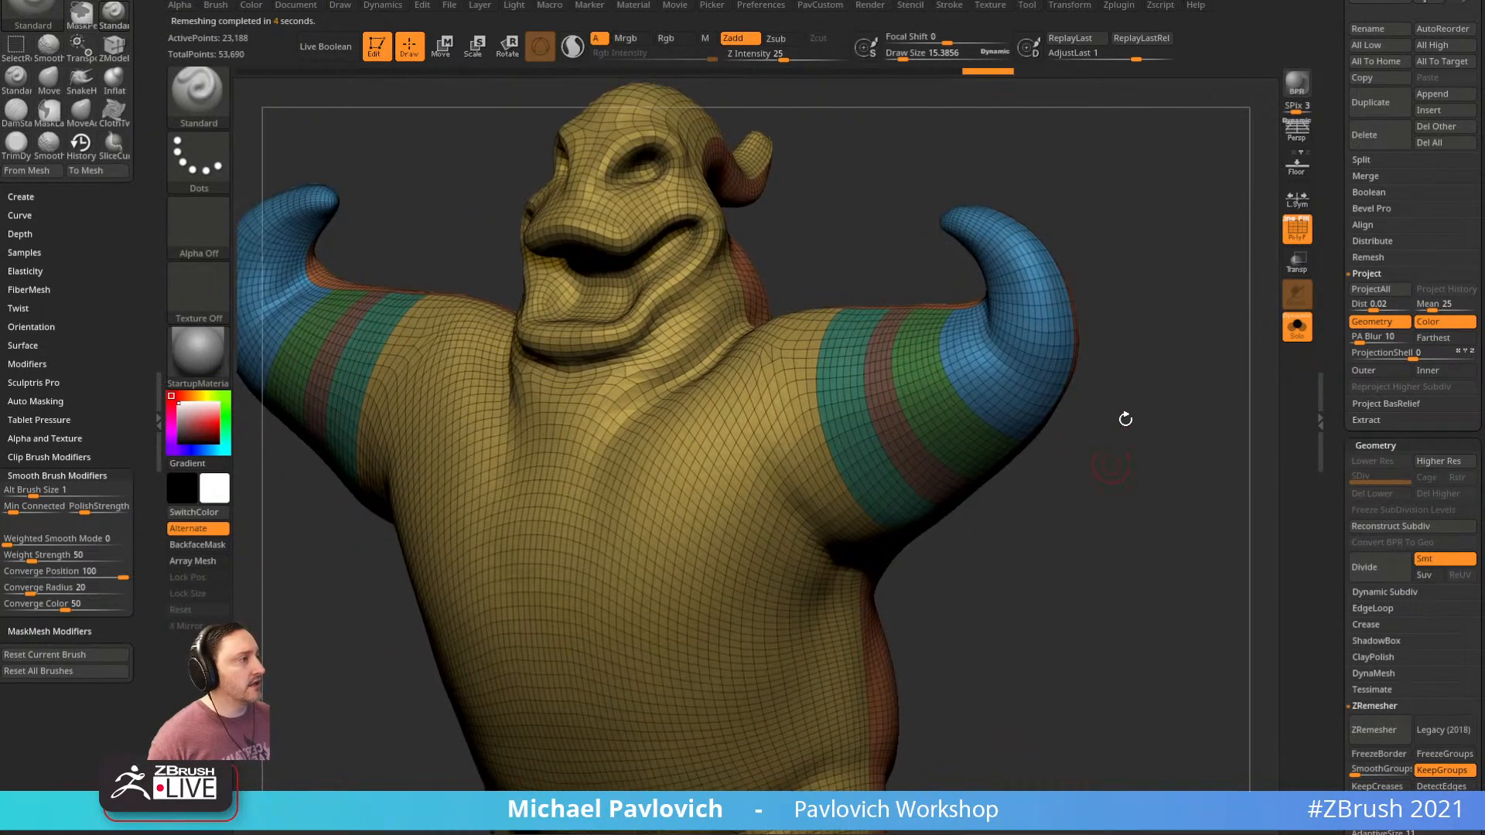
Set the Panel Loops thickness to 0.01356, try inserting panels around the polygroups, and undo the insertion
{"action": "scroll", "coordinate": [1334, 420], "scroll_direction": "down", "scroll_amount": 5}
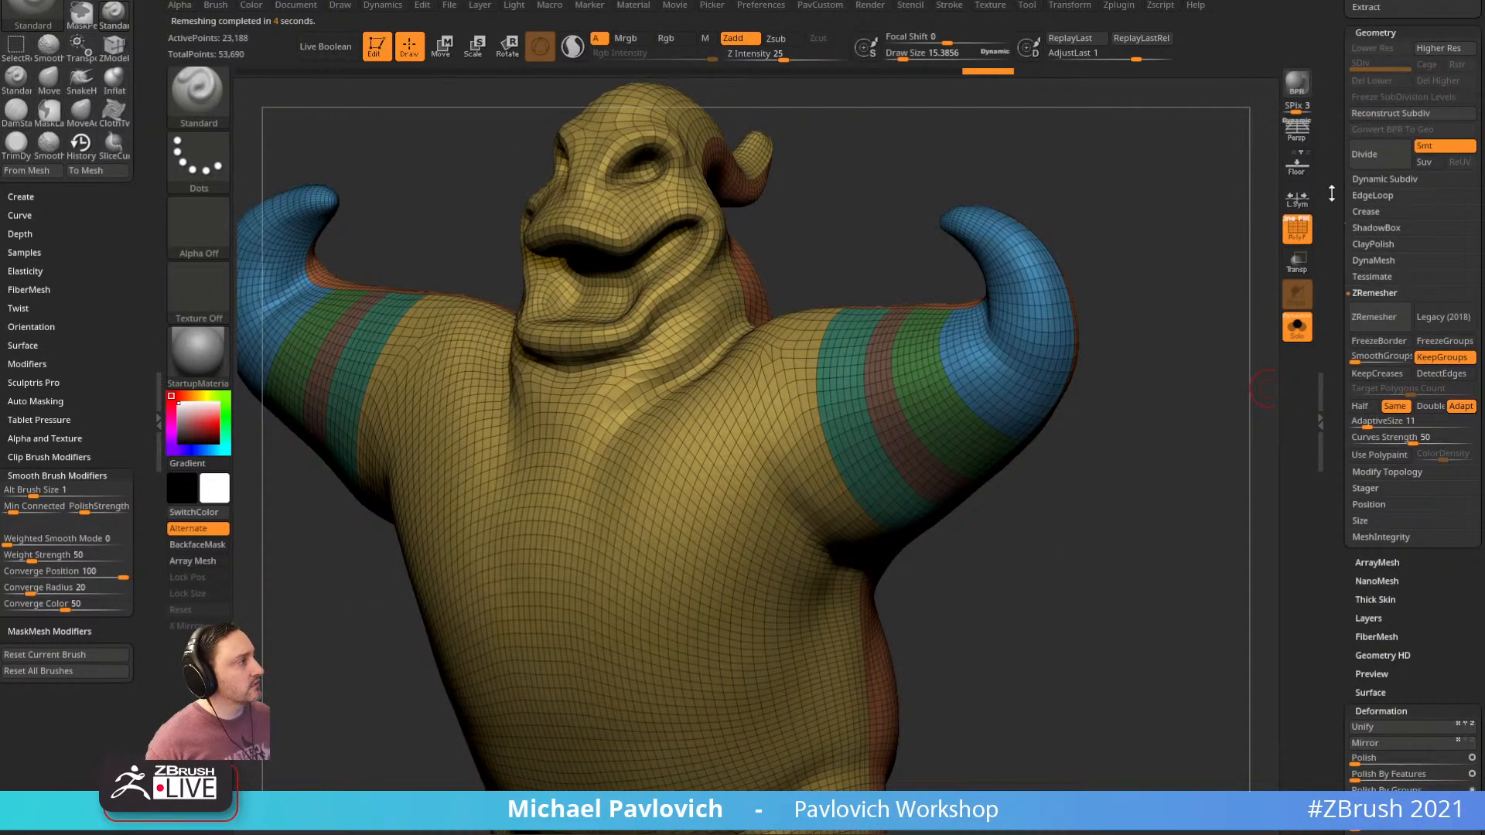
{"action": "left_click", "coordinate": [1365, 294], "text": "shift"}
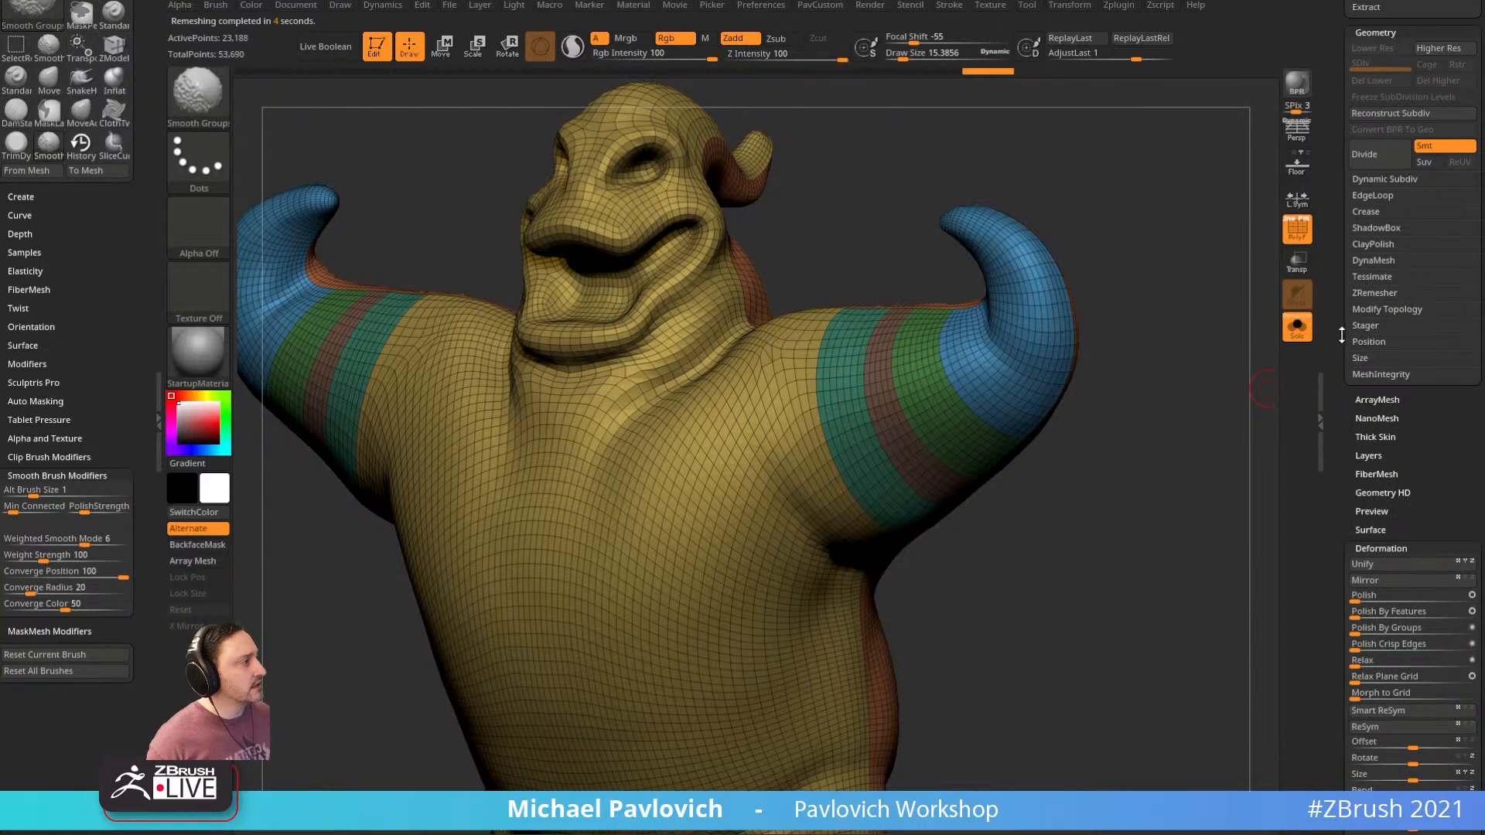
{"action": "scroll", "coordinate": [1338, 356], "scroll_direction": "up", "scroll_amount": 7}
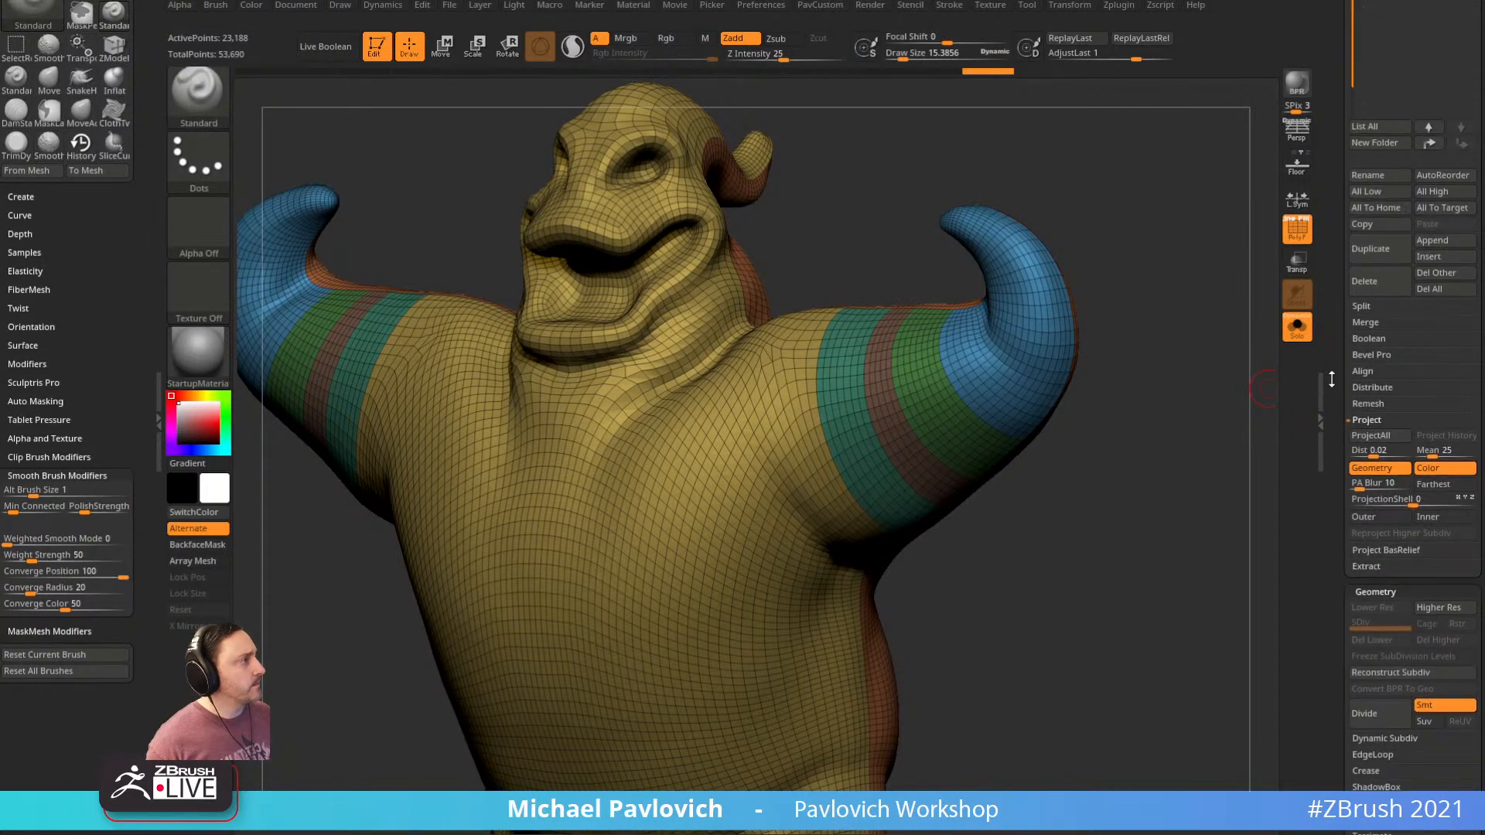
{"action": "scroll", "coordinate": [1332, 380], "scroll_direction": "down", "scroll_amount": 3}
{"action": "scroll", "coordinate": [1330, 550], "scroll_direction": "down", "scroll_amount": 1}
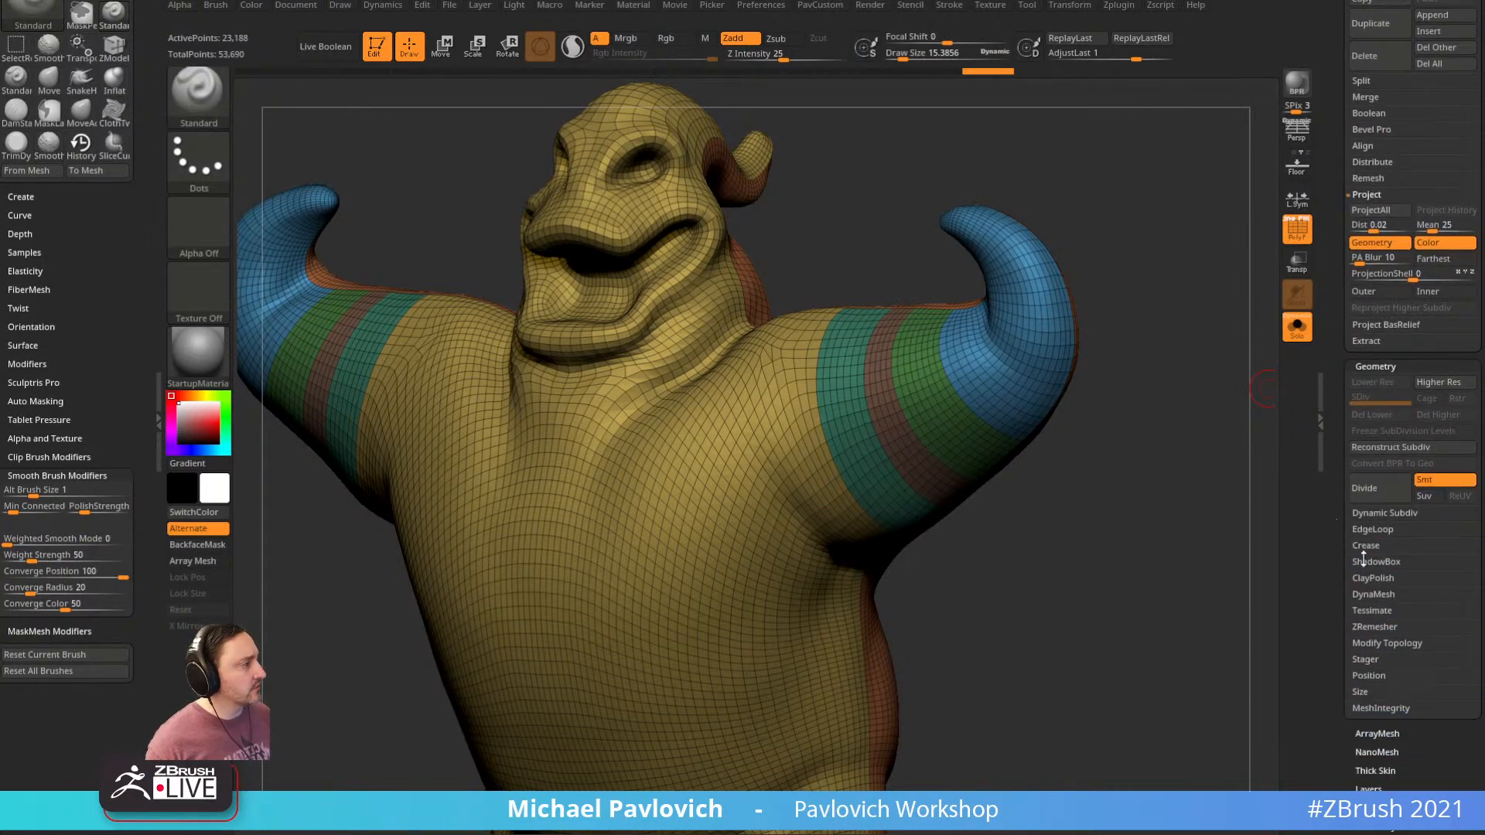
{"action": "left_click", "coordinate": [1374, 530]}
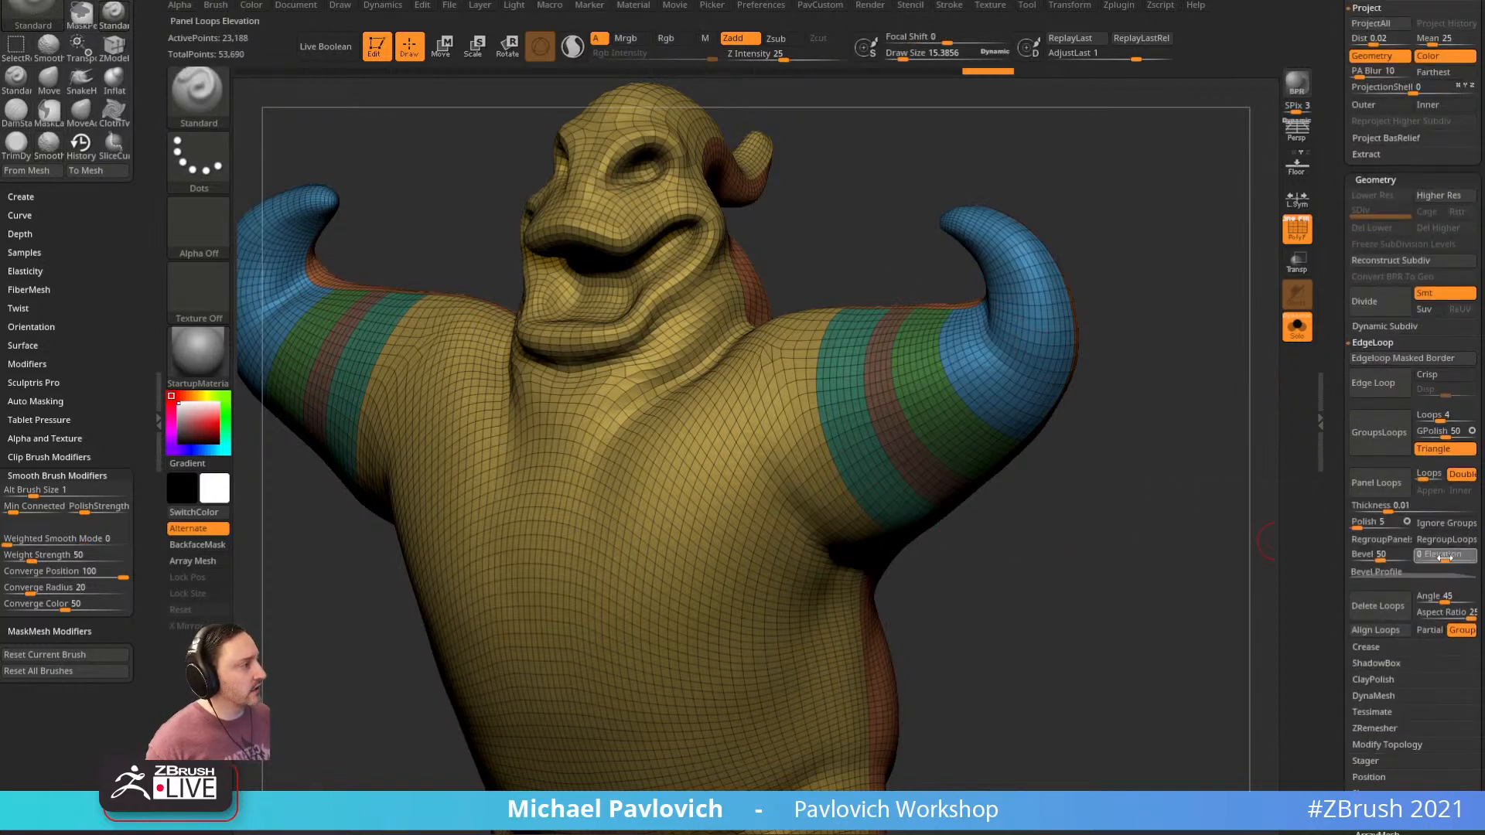
{"action": "right_click_drag", "start_coordinate": [745, 464], "coordinate": [1122, 463]}
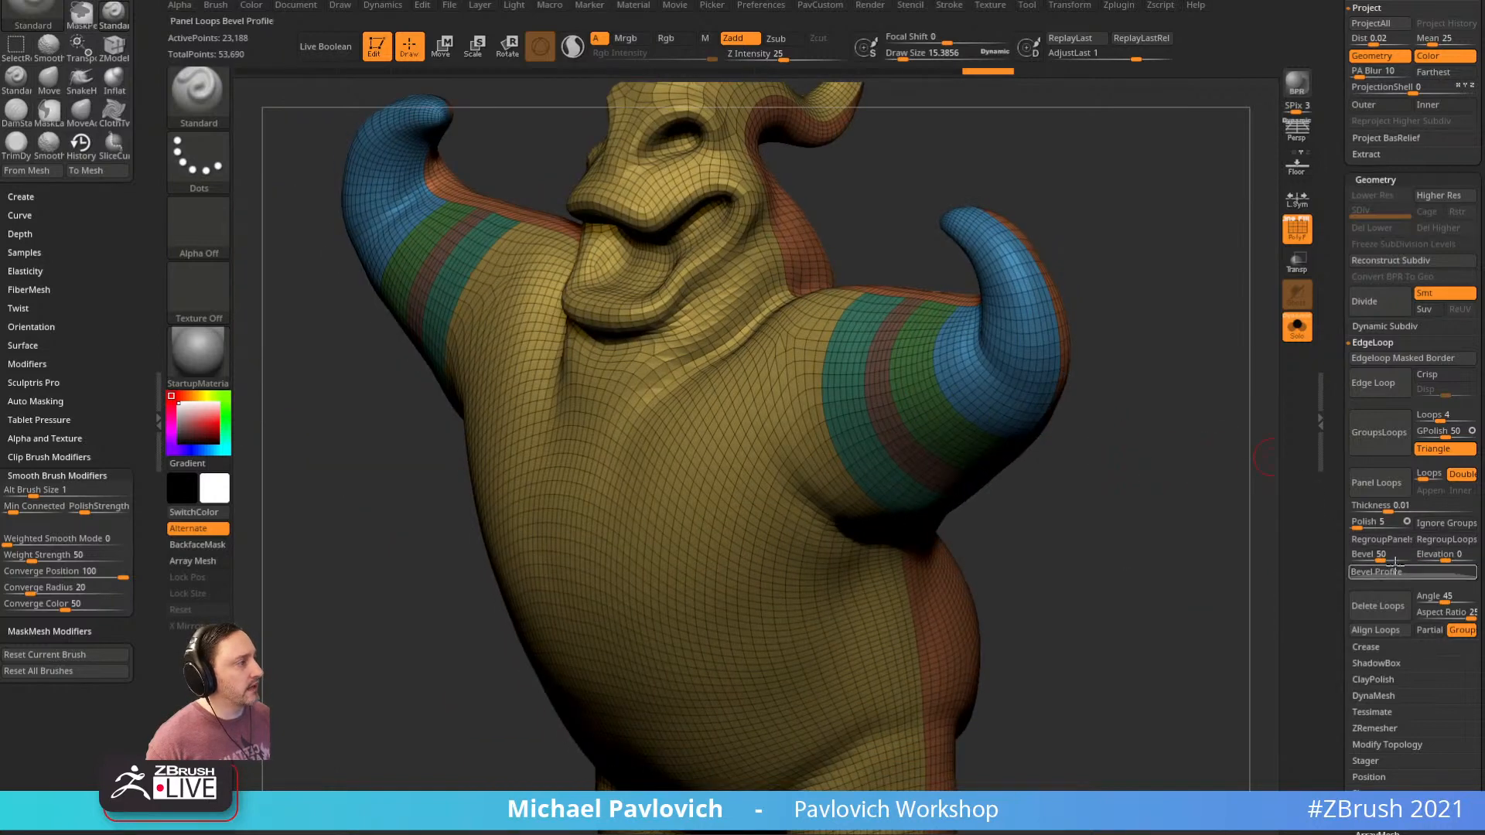
{"action": "left_click_drag", "start_coordinate": [1390, 511], "coordinate": [1389, 511]}
{"action": "left_click", "coordinate": [1377, 483]}
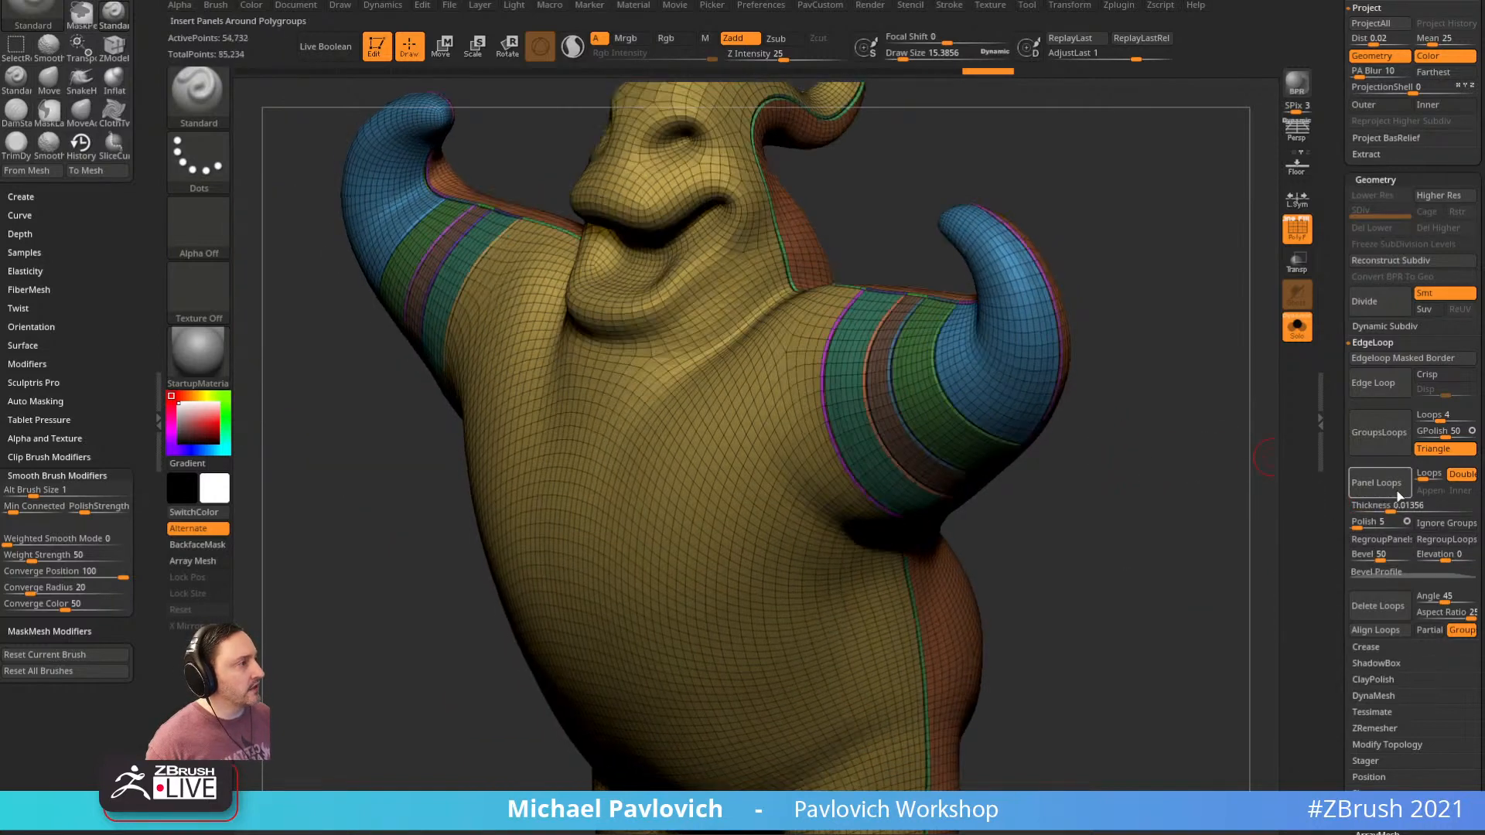
{"action": "key", "text": "ctrl+z"}
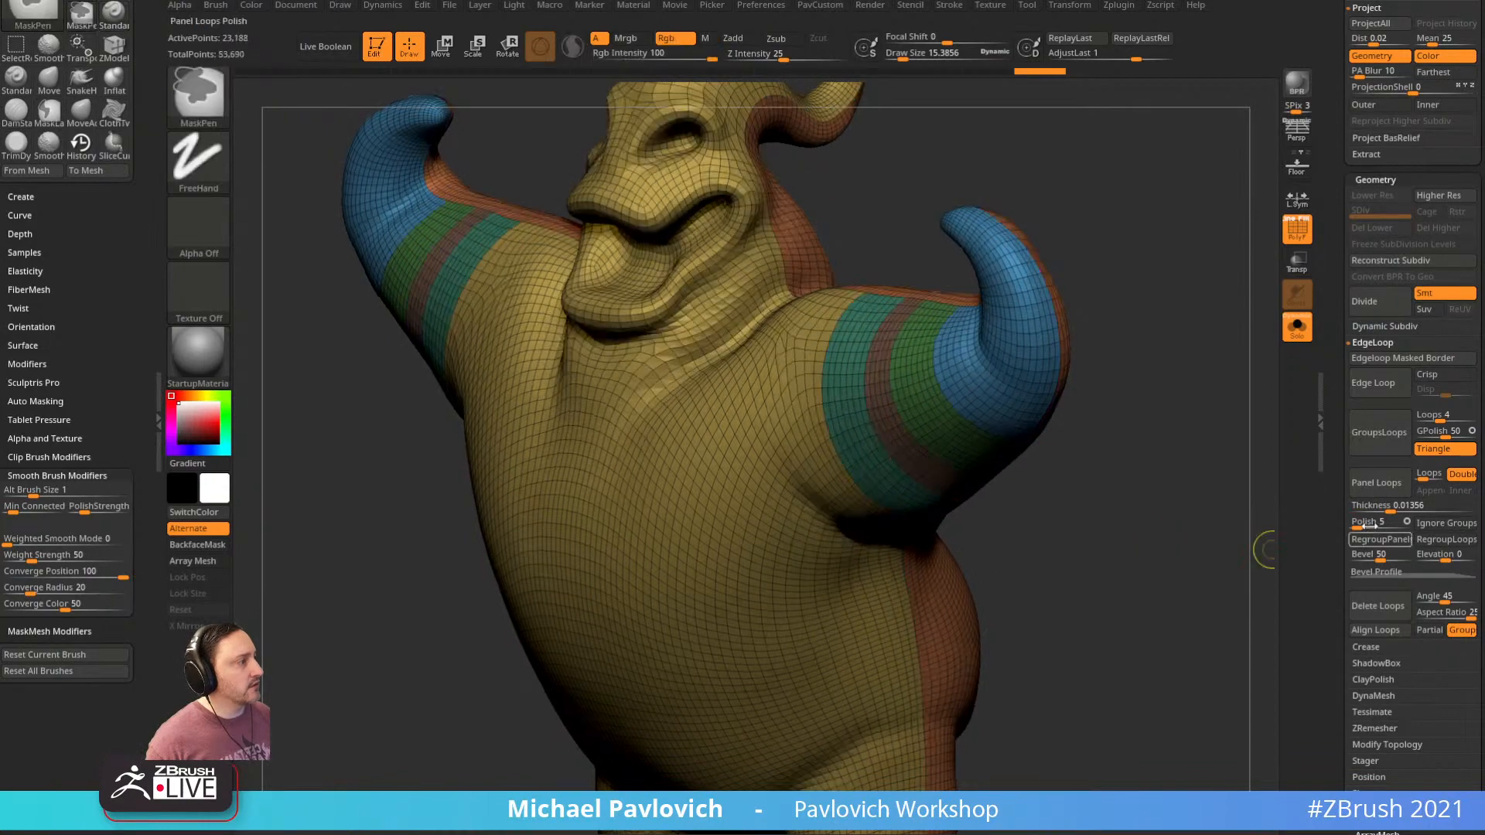
Set the Panel Loops polish to 0 and insert panel loops around the character's polygroups
{"action": "left_click_drag", "start_coordinate": [1356, 526], "coordinate": [1350, 526]}
{"action": "left_click", "coordinate": [1376, 483]}
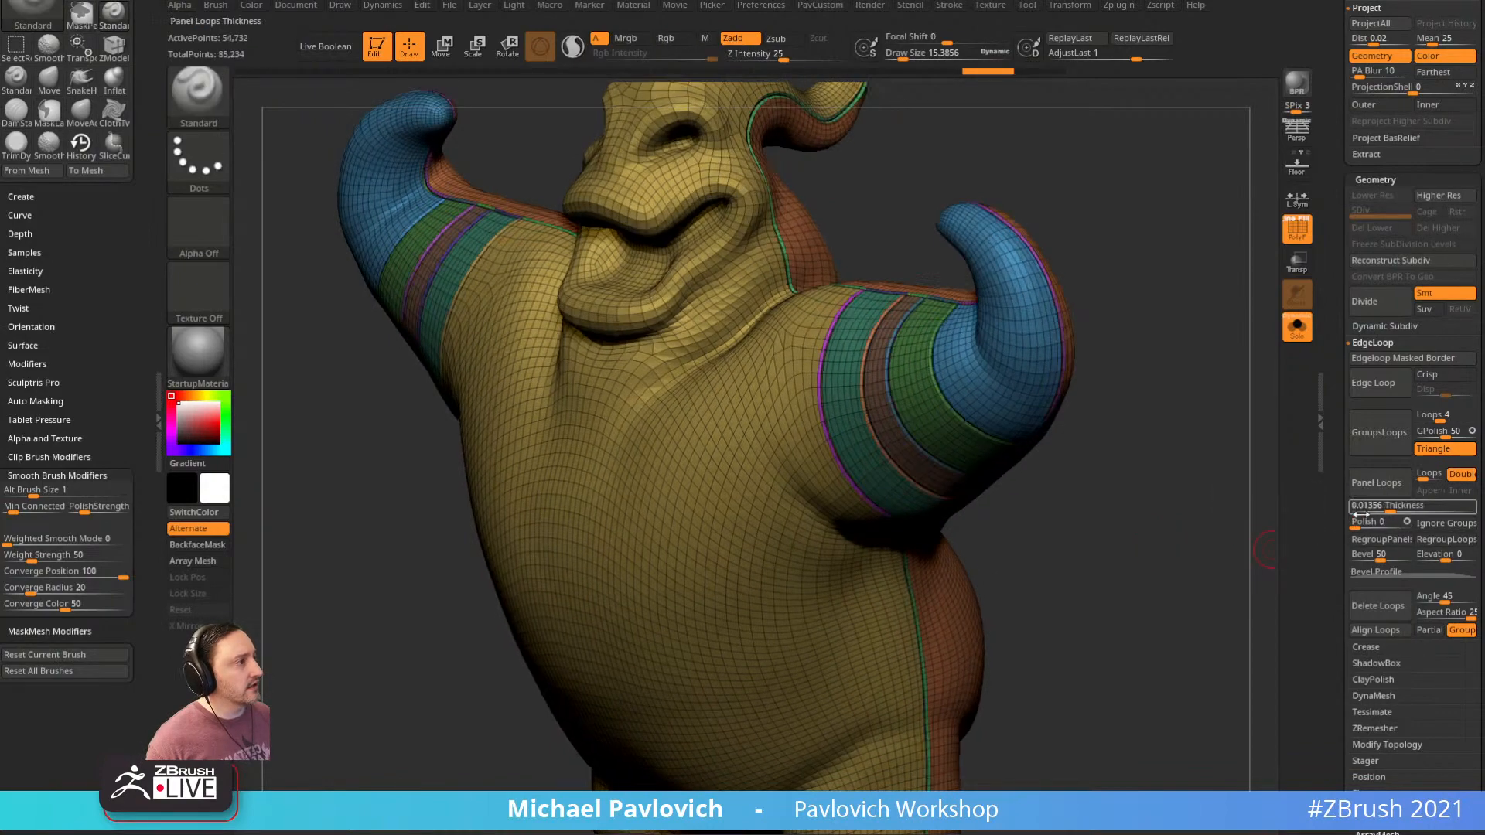
{"action": "mouse_move", "coordinate": [1158, 442]}
{"action": "left_mouse_down"}
{"action": "mouse_move", "coordinate": [1197, 439]}
{"action": "mouse_move", "coordinate": [1159, 473]}
{"action": "mouse_move", "coordinate": [1147, 422]}
{"action": "left_mouse_up"}
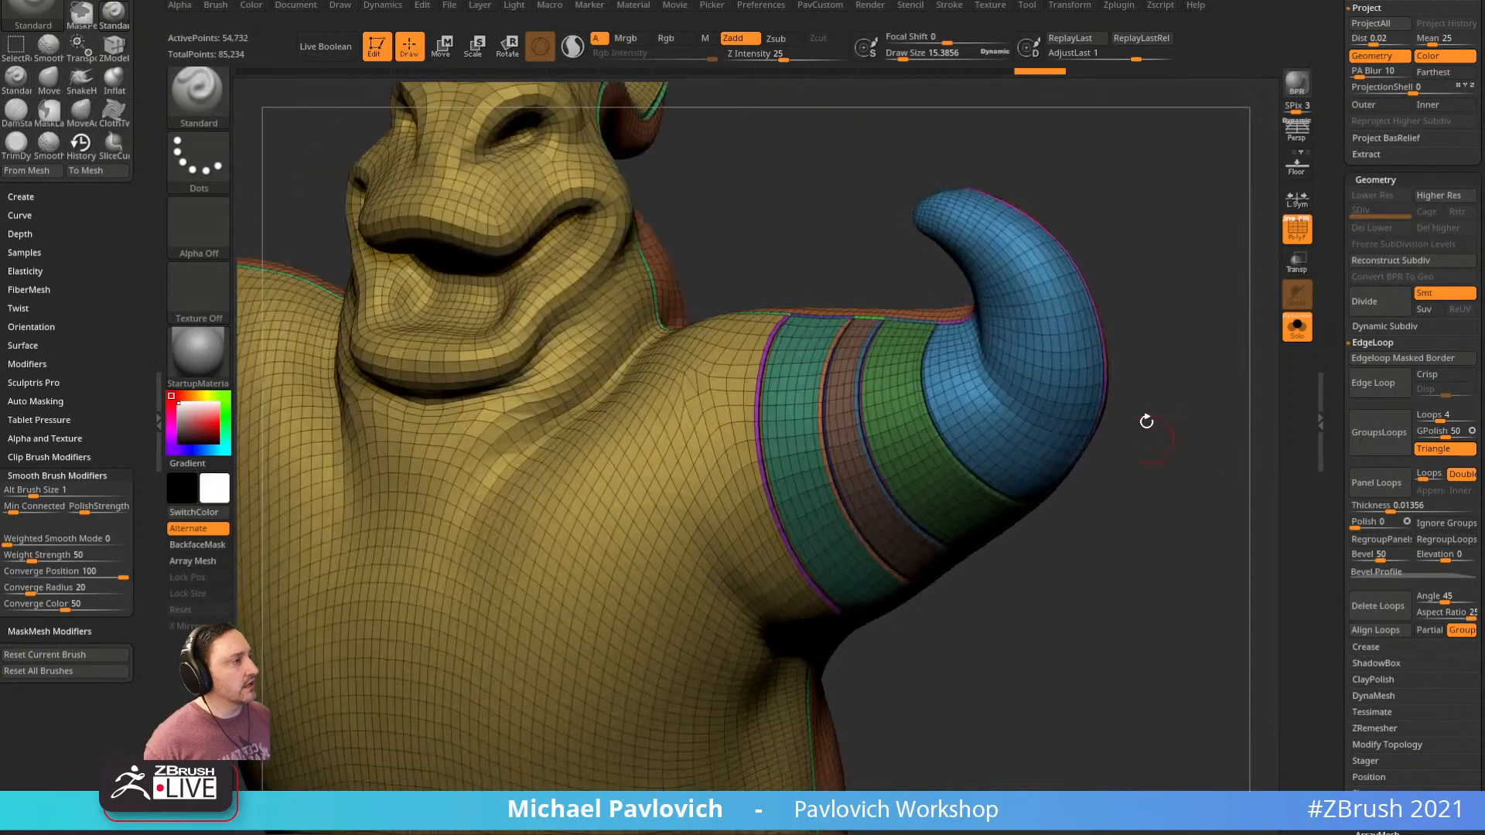
Isolate the green arm band's polygroup and examine its panel geometry with and without the polyframe, ending with Solo off and everything visible
{"action": "left_click", "coordinate": [1295, 244]}
{"action": "mouse_move", "coordinate": [1228, 346]}
{"action": "left_mouse_down"}
{"action": "mouse_move", "coordinate": [1204, 358]}
{"action": "mouse_move", "coordinate": [1236, 359]}
{"action": "mouse_move", "coordinate": [1194, 400]}
{"action": "mouse_move", "coordinate": [1216, 398]}
{"action": "left_mouse_up"}
{"action": "left_click", "coordinate": [1298, 234]}
{"action": "left_click", "coordinate": [901, 423], "text": "ctrl+shift"}
{"action": "left_click", "coordinate": [1213, 400], "text": "ctrl+shift"}
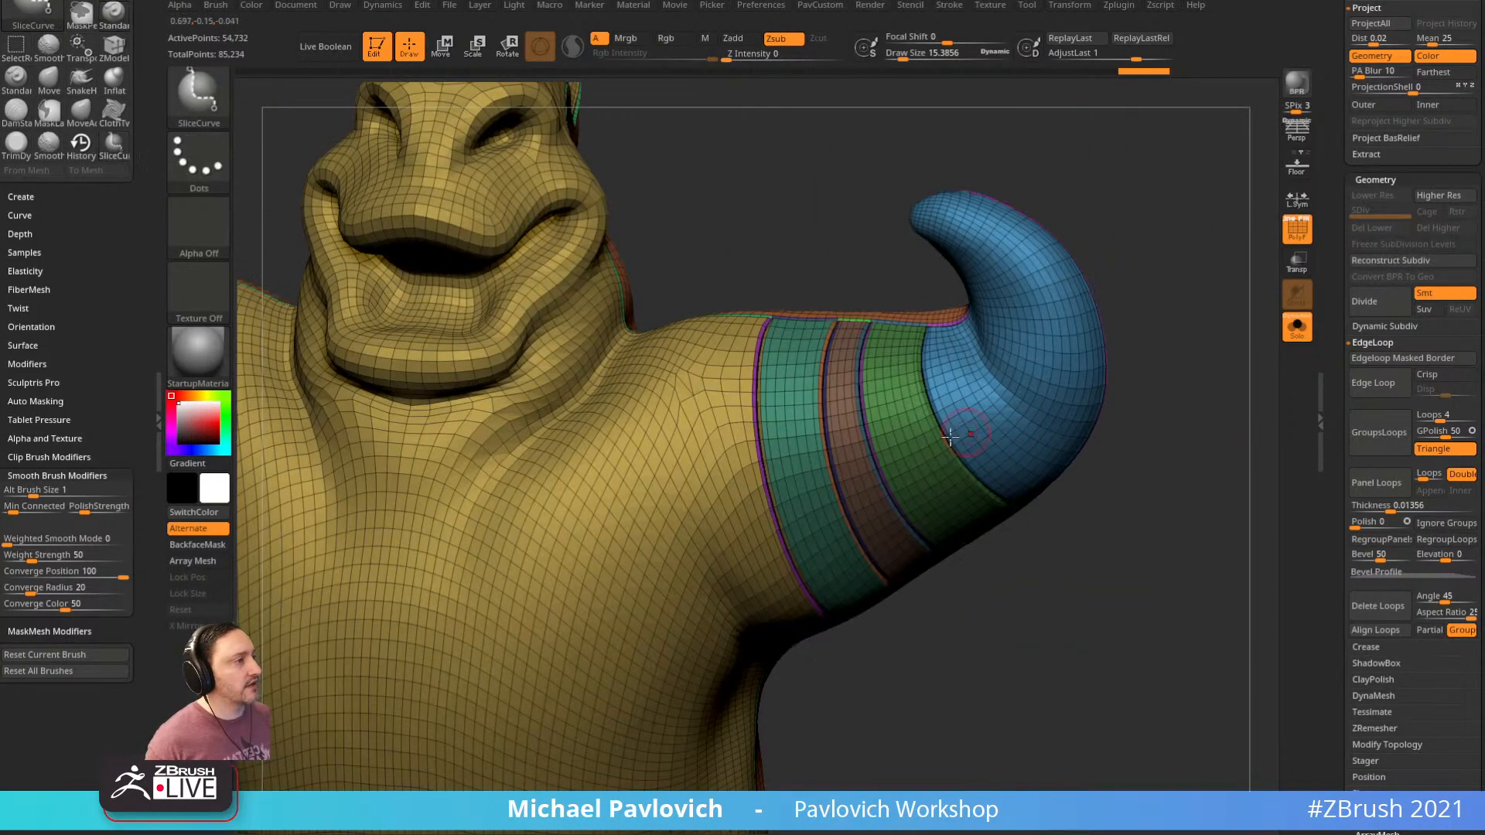
{"action": "left_click", "coordinate": [907, 434], "text": "ctrl+shift"}
{"action": "mouse_move", "coordinate": [1207, 463]}
{"action": "left_mouse_down"}
{"action": "mouse_move", "coordinate": [1125, 485]}
{"action": "mouse_move", "coordinate": [1153, 494]}
{"action": "mouse_move", "coordinate": [1130, 488]}
{"action": "mouse_move", "coordinate": [1242, 466]}
{"action": "left_mouse_up"}
{"action": "key", "text": "ctrl+shift+a"}
{"action": "left_click", "coordinate": [1298, 236]}
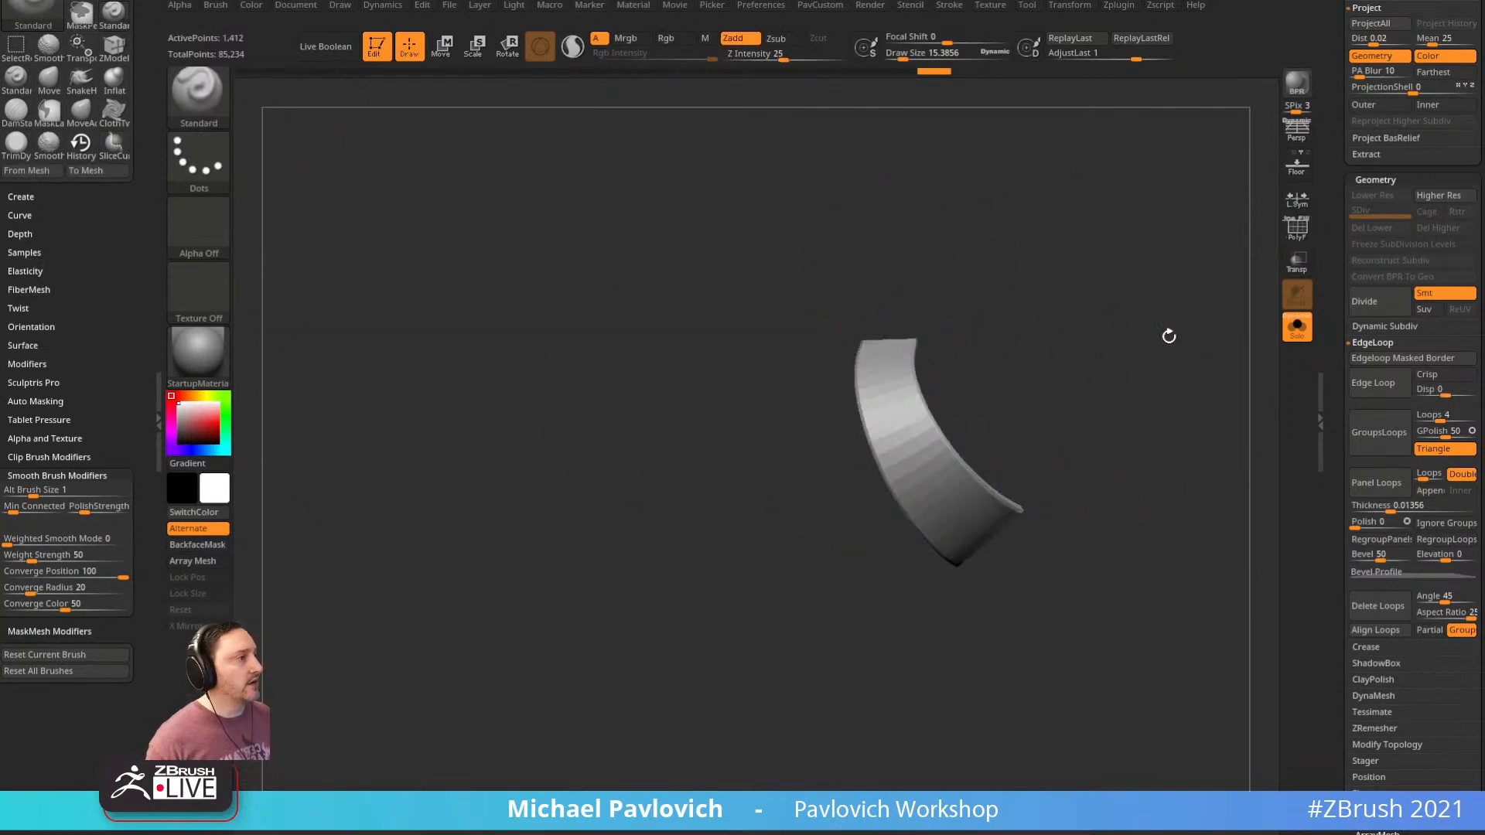
{"action": "left_click_drag", "start_coordinate": [1169, 336], "coordinate": [1162, 358], "text": "shift"}
{"action": "left_click", "coordinate": [1297, 326]}
{"action": "left_click", "coordinate": [1135, 351], "text": "ctrl+shift"}
Try pulling the green arm band away from the arm with the Move brush and Topological auto masking, and undo it
{"action": "key", "text": "s"}
{"action": "left_click_drag", "start_coordinate": [864, 424], "coordinate": [932, 423]}
{"action": "key", "text": "shift+f"}
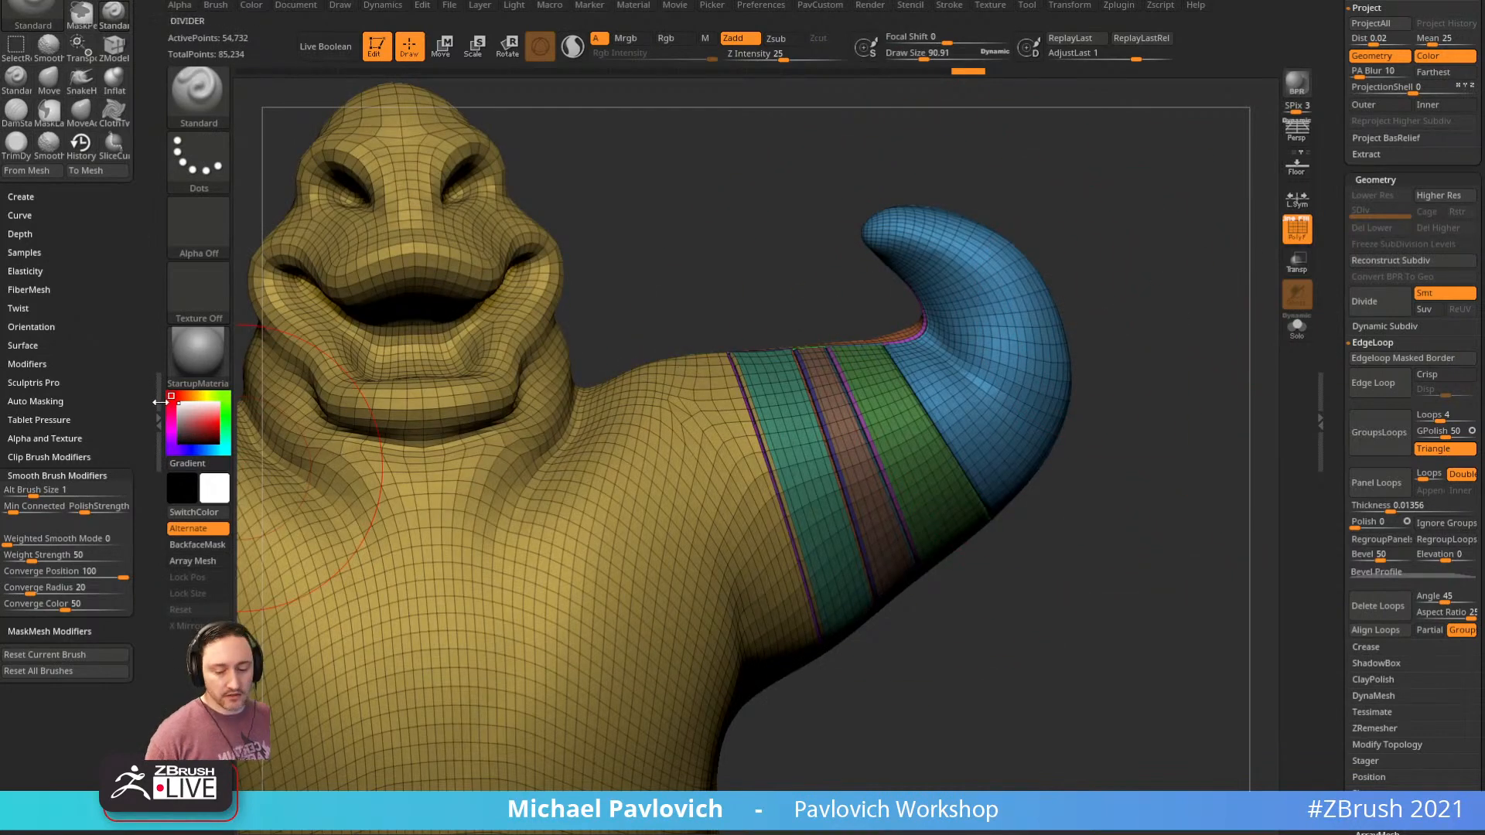
{"action": "key", "text": "shift"}
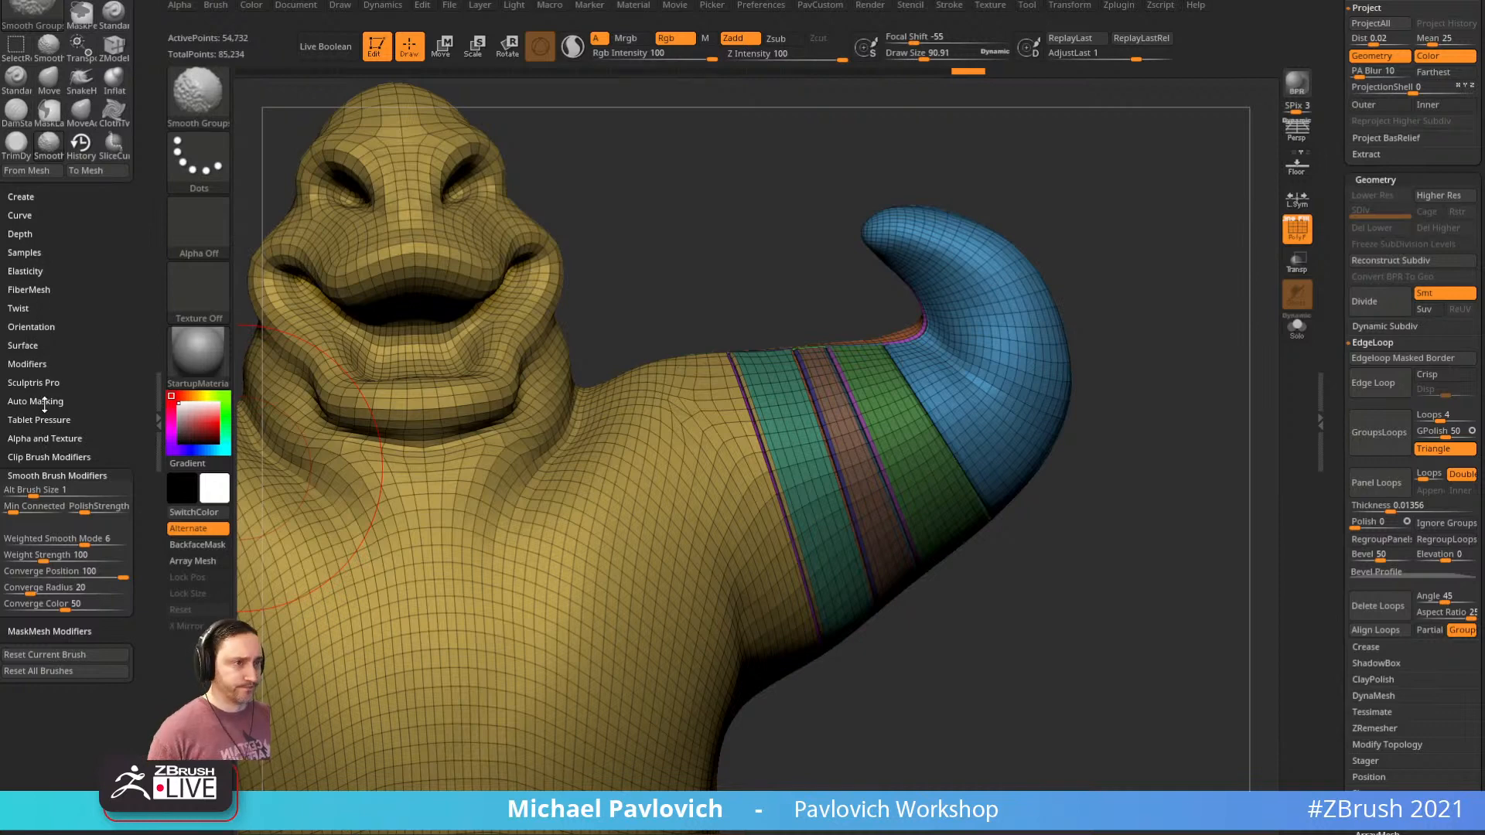
{"action": "left_click", "coordinate": [39, 401]}
{"action": "right_click_drag", "start_coordinate": [875, 357], "coordinate": [1006, 372]}
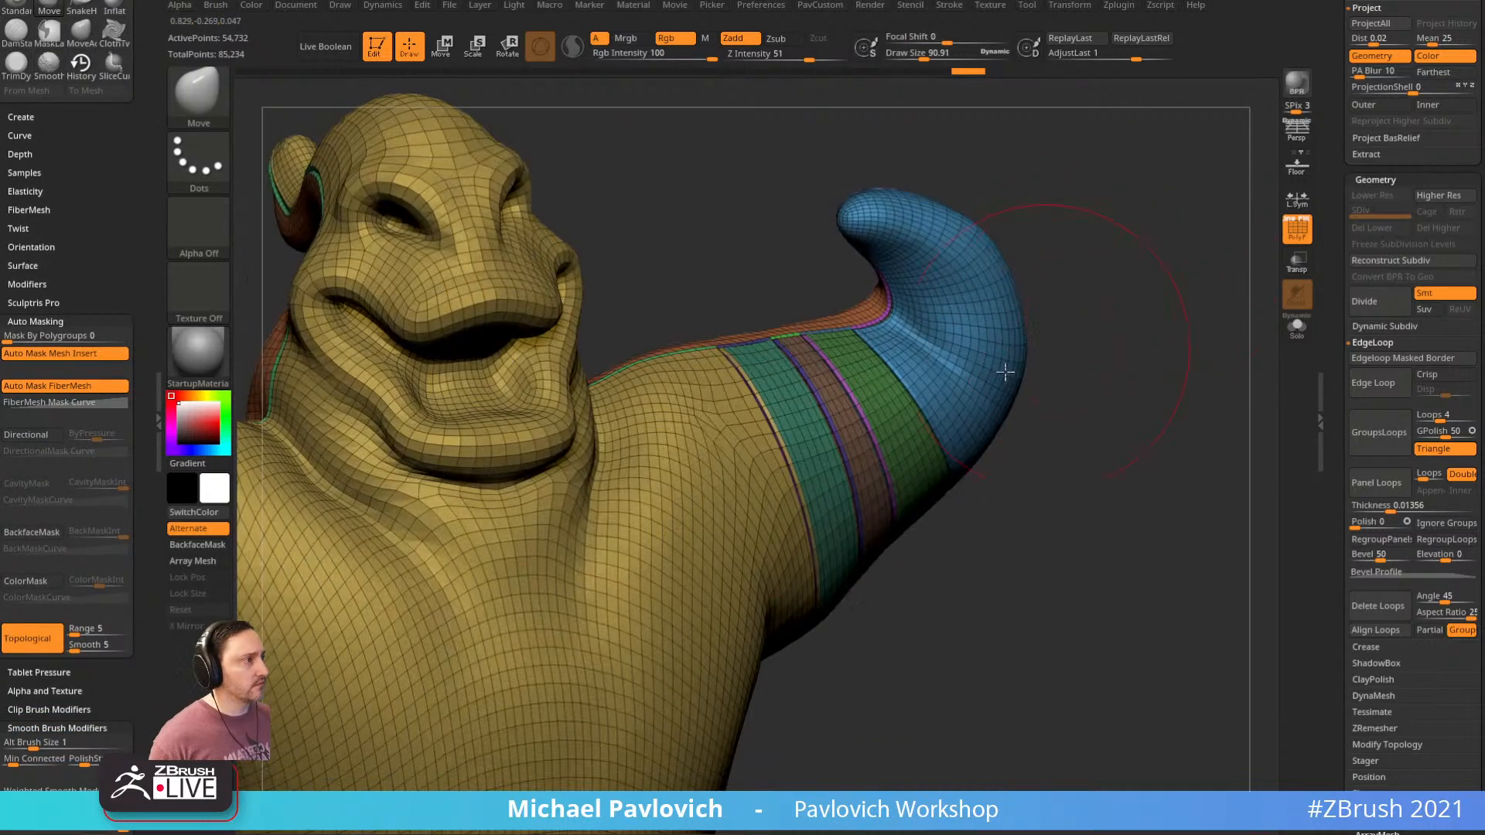
{"action": "mouse_move", "coordinate": [890, 412]}
{"action": "left_mouse_down"}
{"action": "mouse_move", "coordinate": [925, 317]}
{"action": "mouse_move", "coordinate": [967, 454]}
{"action": "mouse_move", "coordinate": [999, 465]}
{"action": "left_mouse_up"}
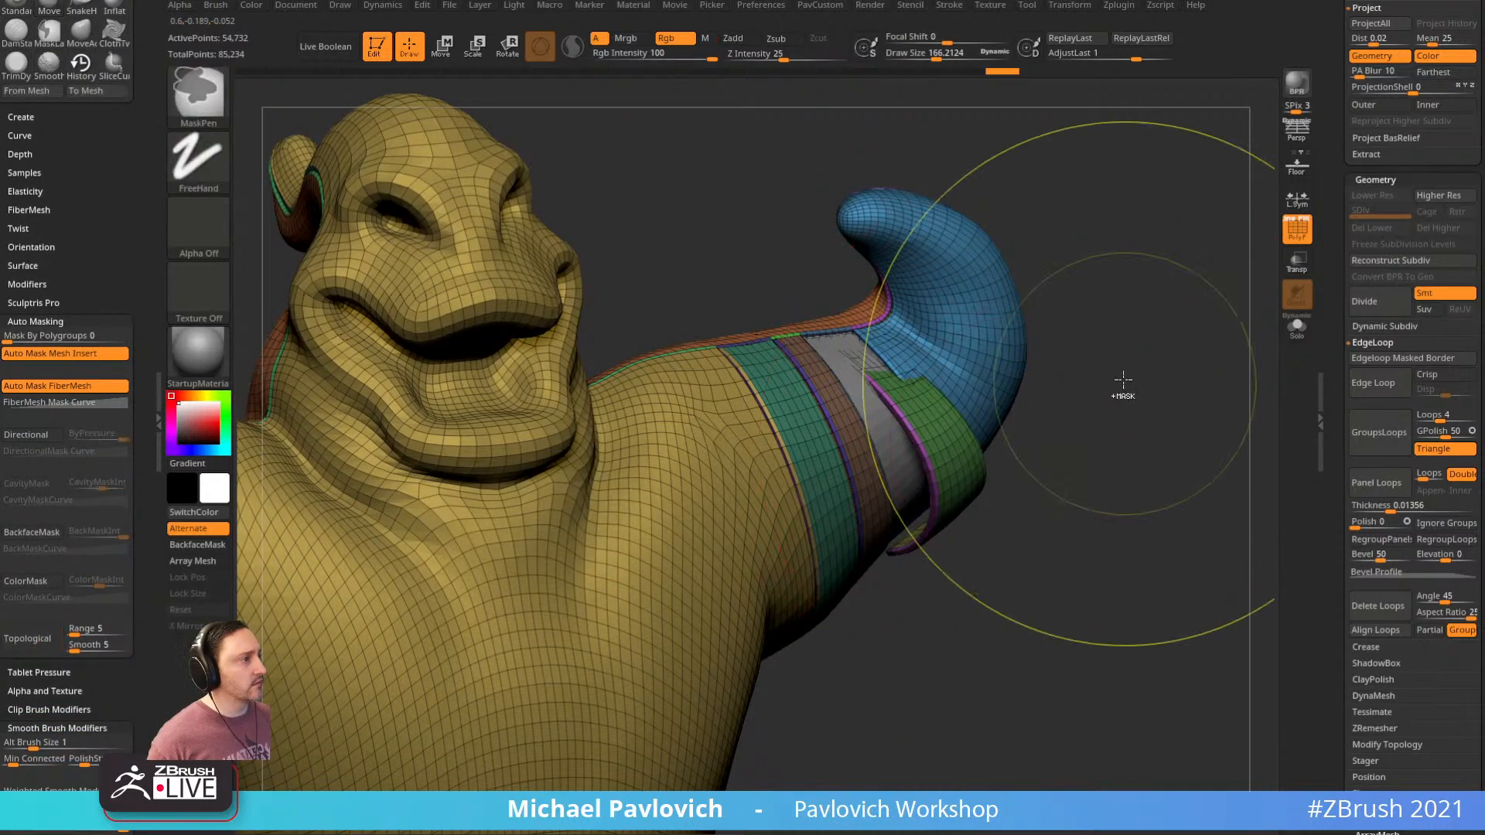
{"action": "key", "text": "ctrl+z"}
{"action": "key", "text": "bracketleft"}
{"action": "left_click_drag", "start_coordinate": [1124, 388], "coordinate": [998, 414]}
{"action": "key", "text": "s"}
{"action": "mouse_move", "coordinate": [983, 438]}
{"action": "left_mouse_down"}
{"action": "mouse_move", "coordinate": [863, 422]}
{"action": "mouse_move", "coordinate": [878, 433]}
{"action": "left_mouse_up"}
{"action": "key", "text": "ctrl+z"}
Step back through the undo history to remove the double-sided panel loops from the character
{"action": "left_click_drag", "start_coordinate": [1144, 351], "coordinate": [1169, 353]}
{"action": "key", "text": "ctrl+z"}
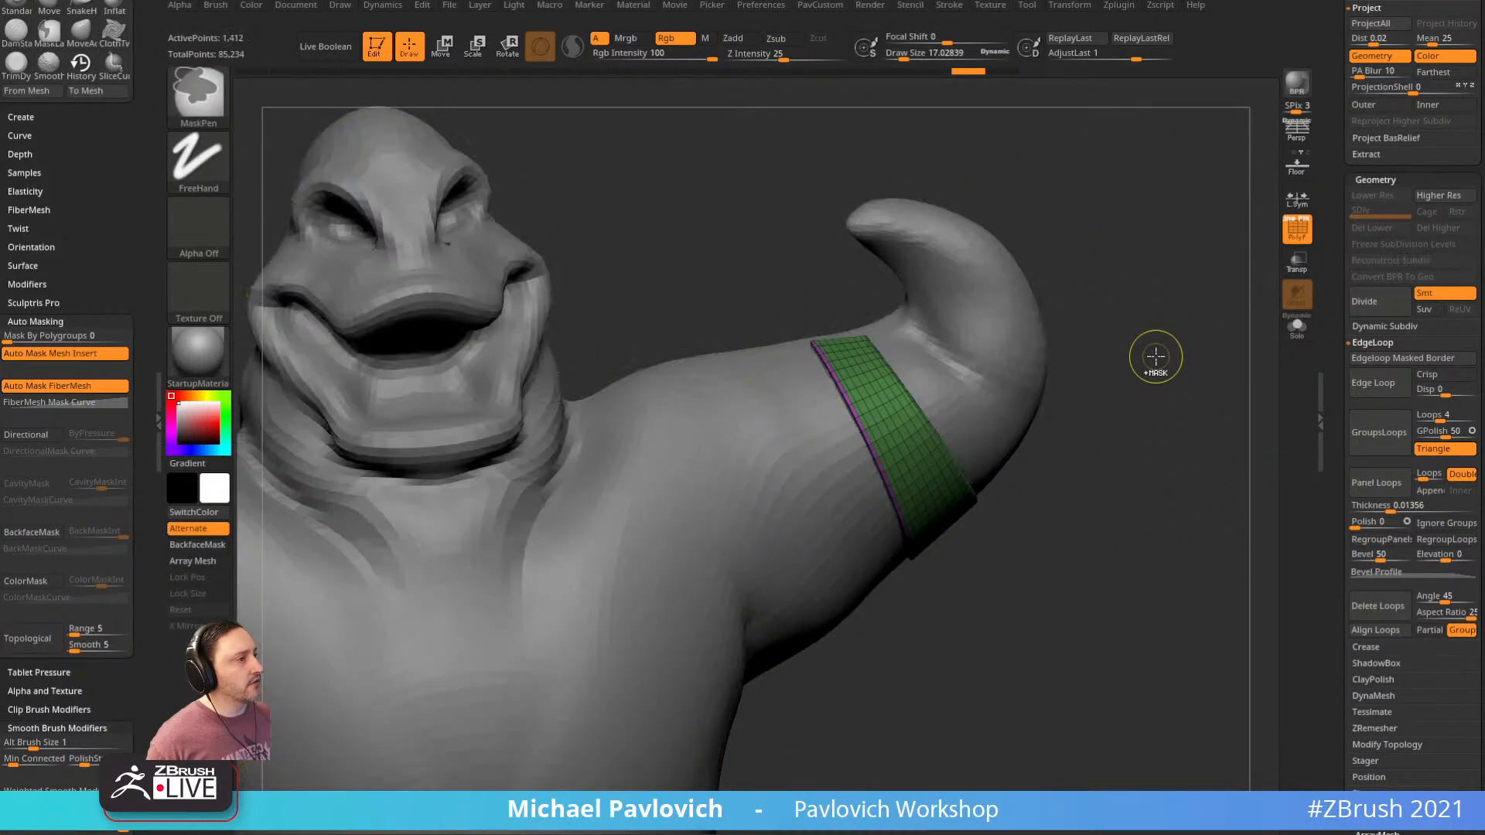
{"action": "key", "text": "ctrl+z"}
{"action": "key", "text": "ctrl+shift+z"}
{"action": "key", "text": "ctrl+z"}
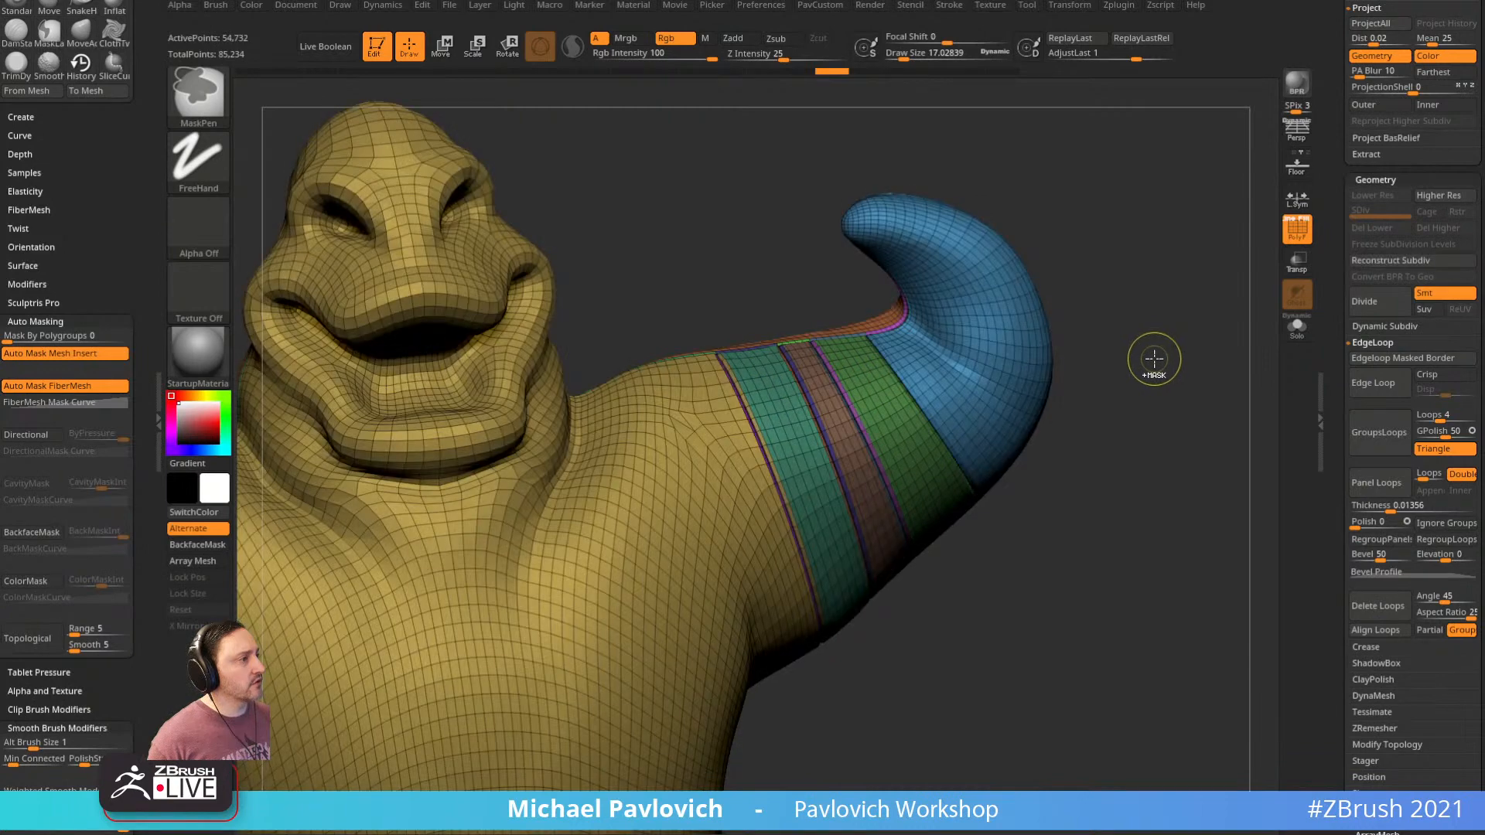
{"action": "key", "text": "ctrl+z"}
Solo the character and insert panel loops around its polygroups with the Double option turned off
{"action": "left_click", "coordinate": [1298, 331]}
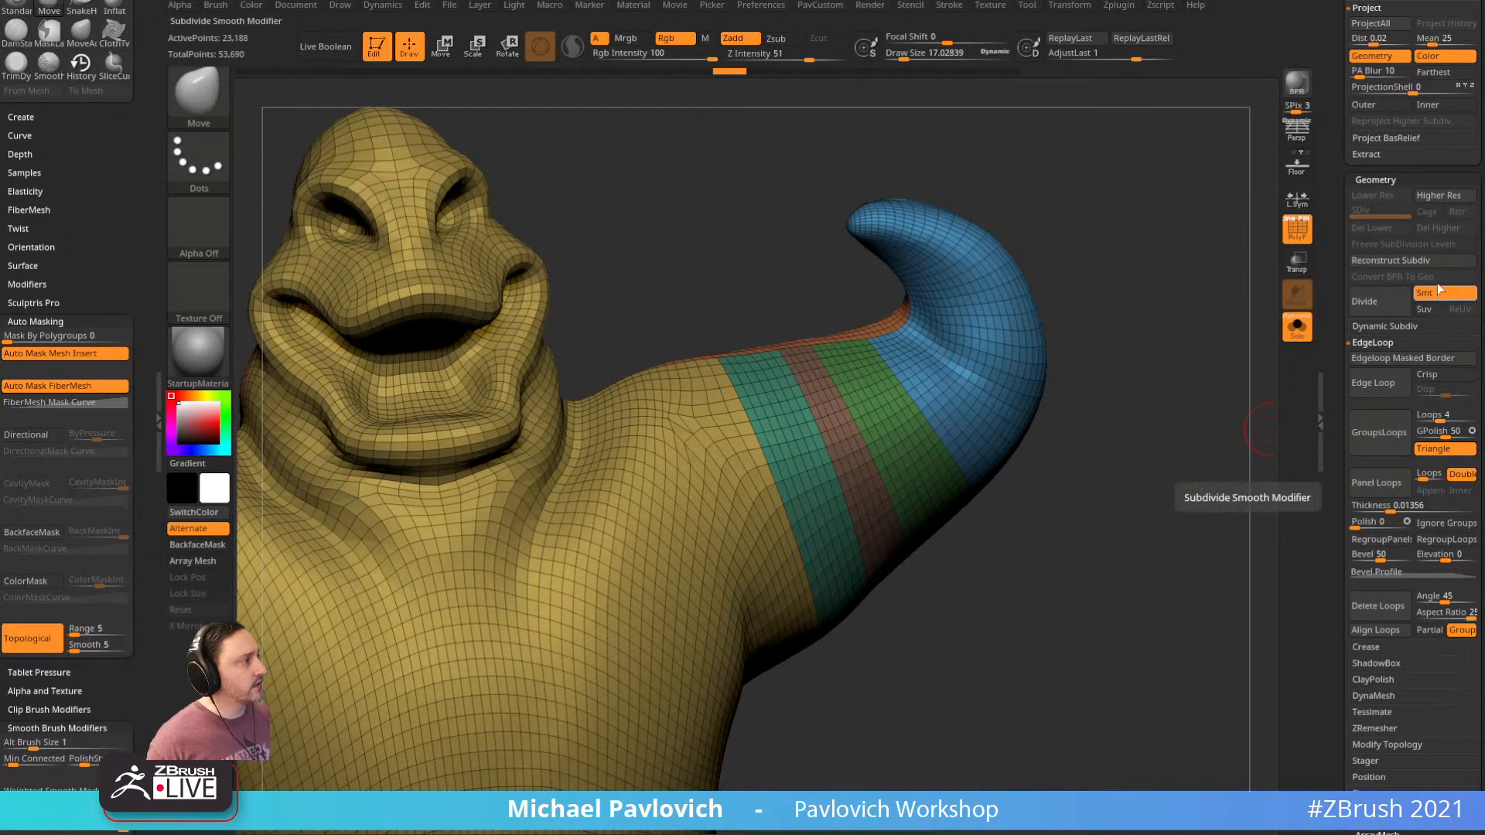
{"action": "left_click", "coordinate": [1461, 475]}
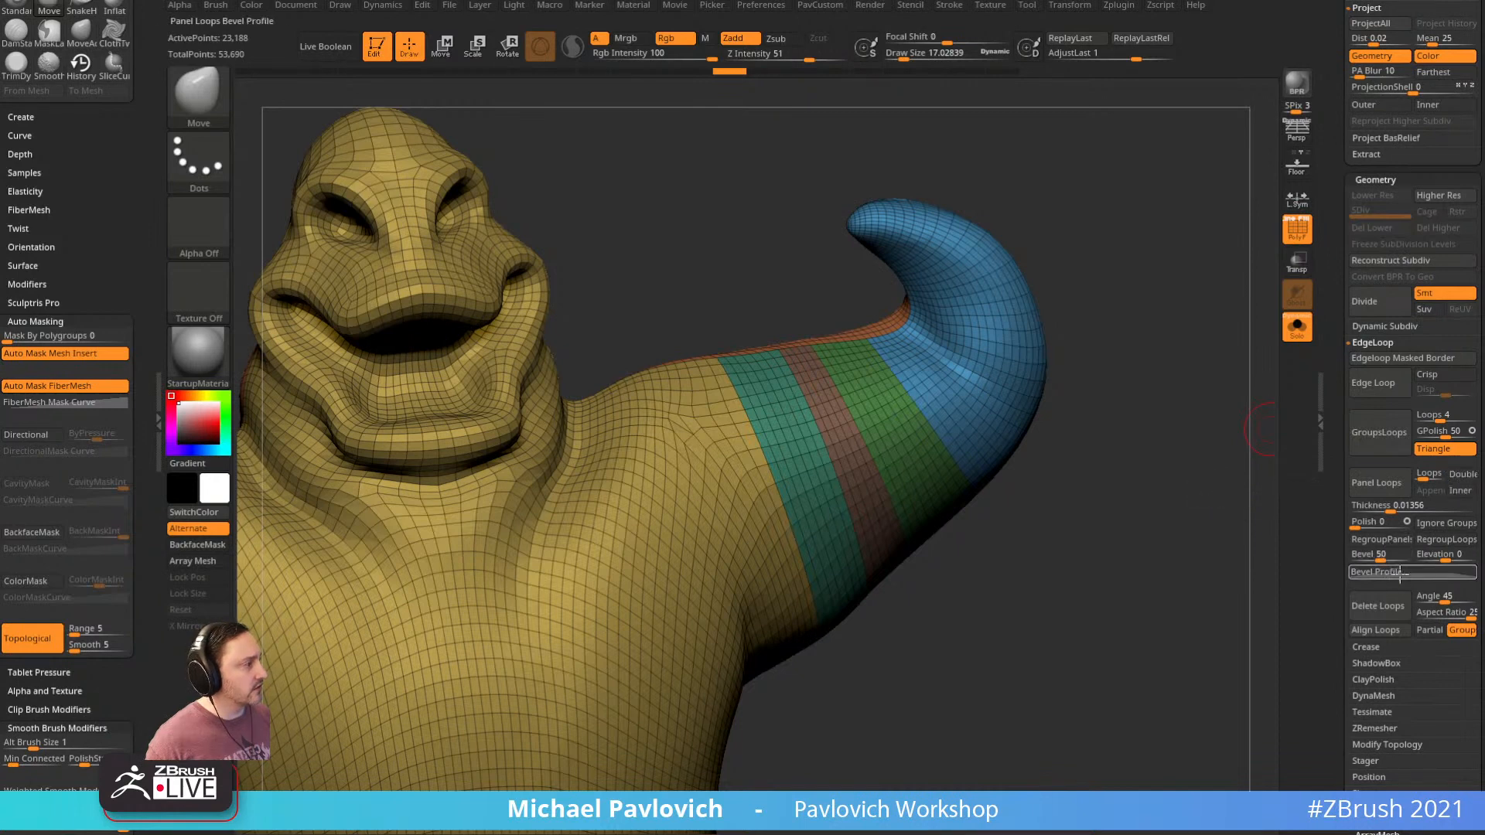
{"action": "left_click", "coordinate": [1383, 483]}
{"action": "left_click_drag", "start_coordinate": [1191, 541], "coordinate": [1227, 462]}
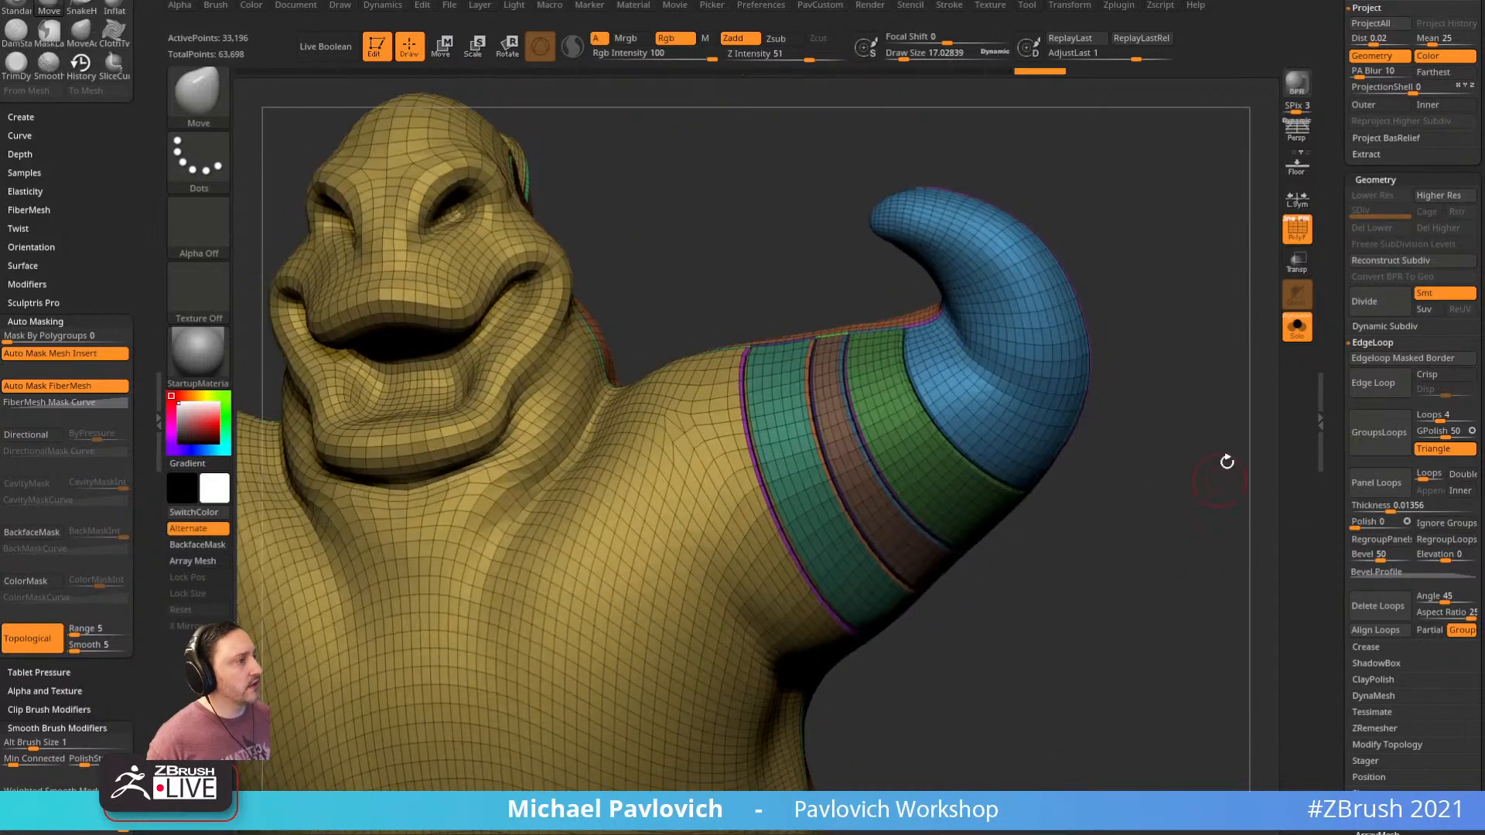
Inspect the green arm band in isolation, restore the full mesh, try a stroke over the bands, and undo it
{"action": "left_click", "coordinate": [935, 431], "text": "ctrl+shift"}
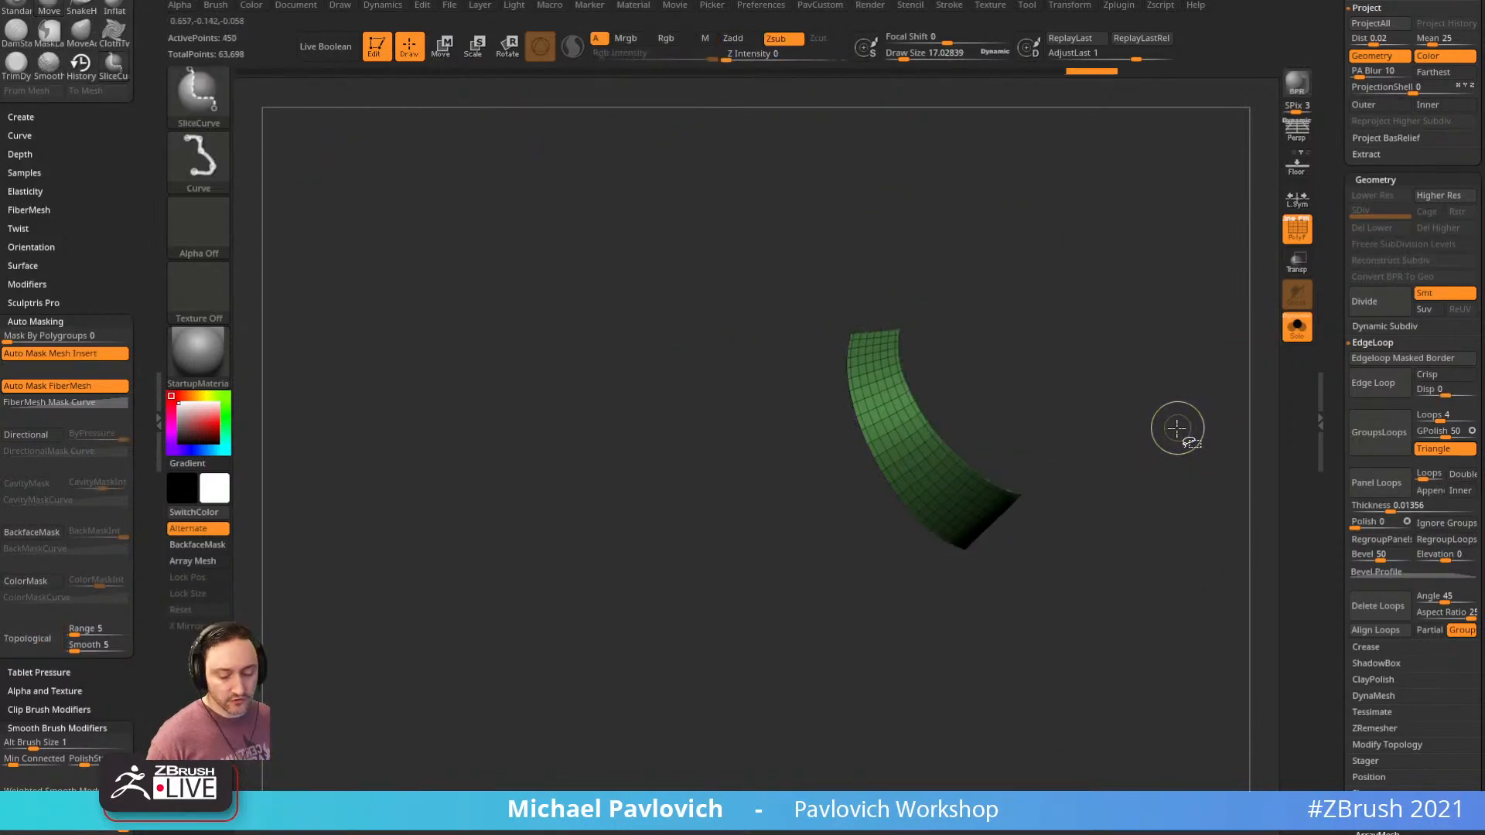
{"action": "left_click", "coordinate": [1192, 433], "text": "ctrl+shift"}
{"action": "key", "text": "shift+f"}
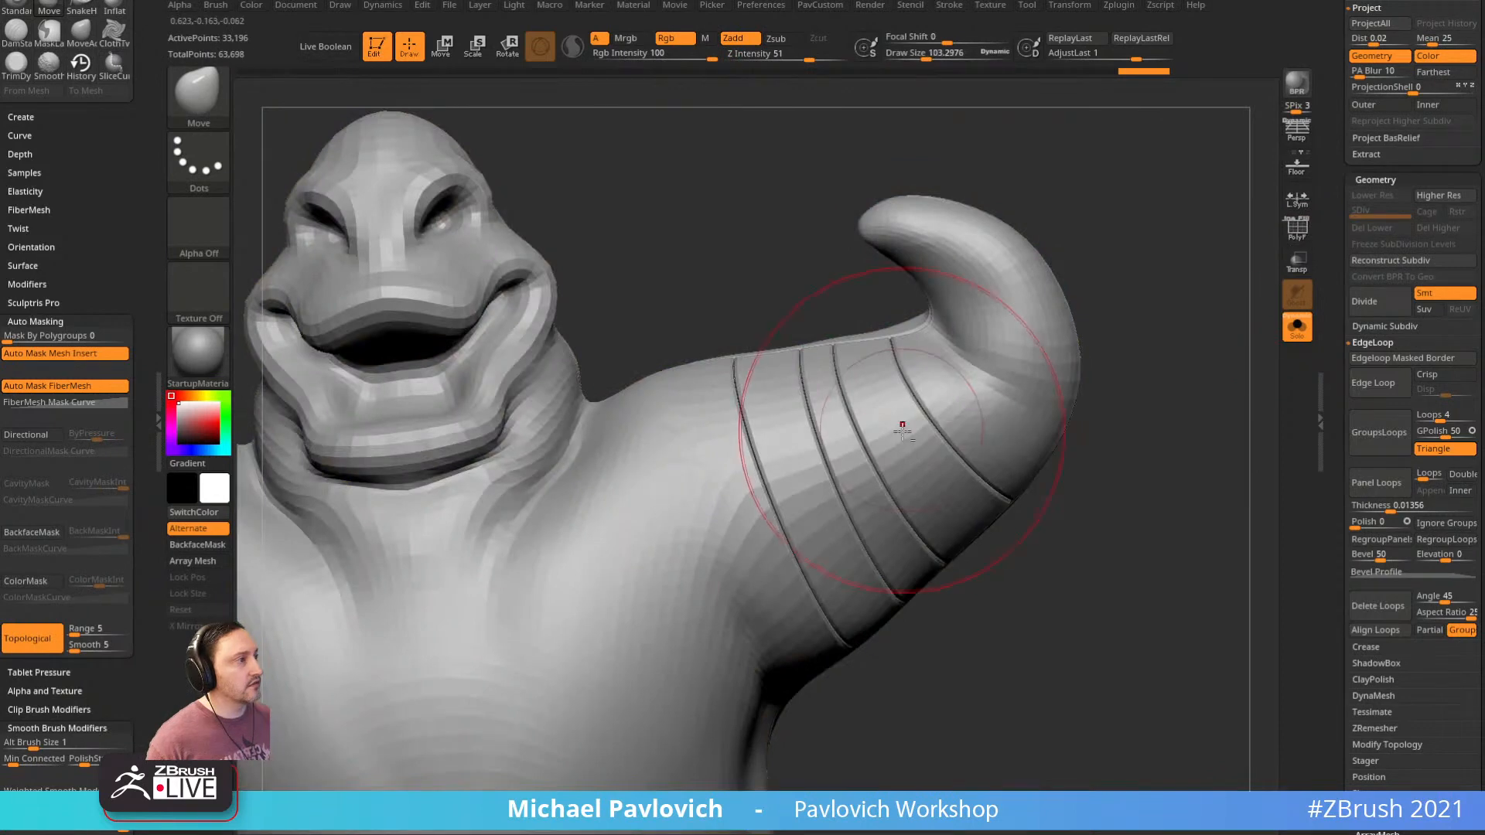
{"action": "mouse_move", "coordinate": [866, 428]}
{"action": "left_mouse_down", "text": "shift"}
{"action": "mouse_move", "coordinate": [859, 464]}
{"action": "mouse_move", "coordinate": [844, 410]}
{"action": "mouse_move", "coordinate": [893, 465]}
{"action": "left_mouse_up", "text": "shift"}
{"action": "mouse_move", "coordinate": [1106, 473]}
{"action": "left_mouse_down"}
{"action": "mouse_move", "coordinate": [1150, 505]}
{"action": "mouse_move", "coordinate": [1128, 486]}
{"action": "left_mouse_up"}
{"action": "key", "text": "ctrl+z"}
{"action": "key", "text": "s"}
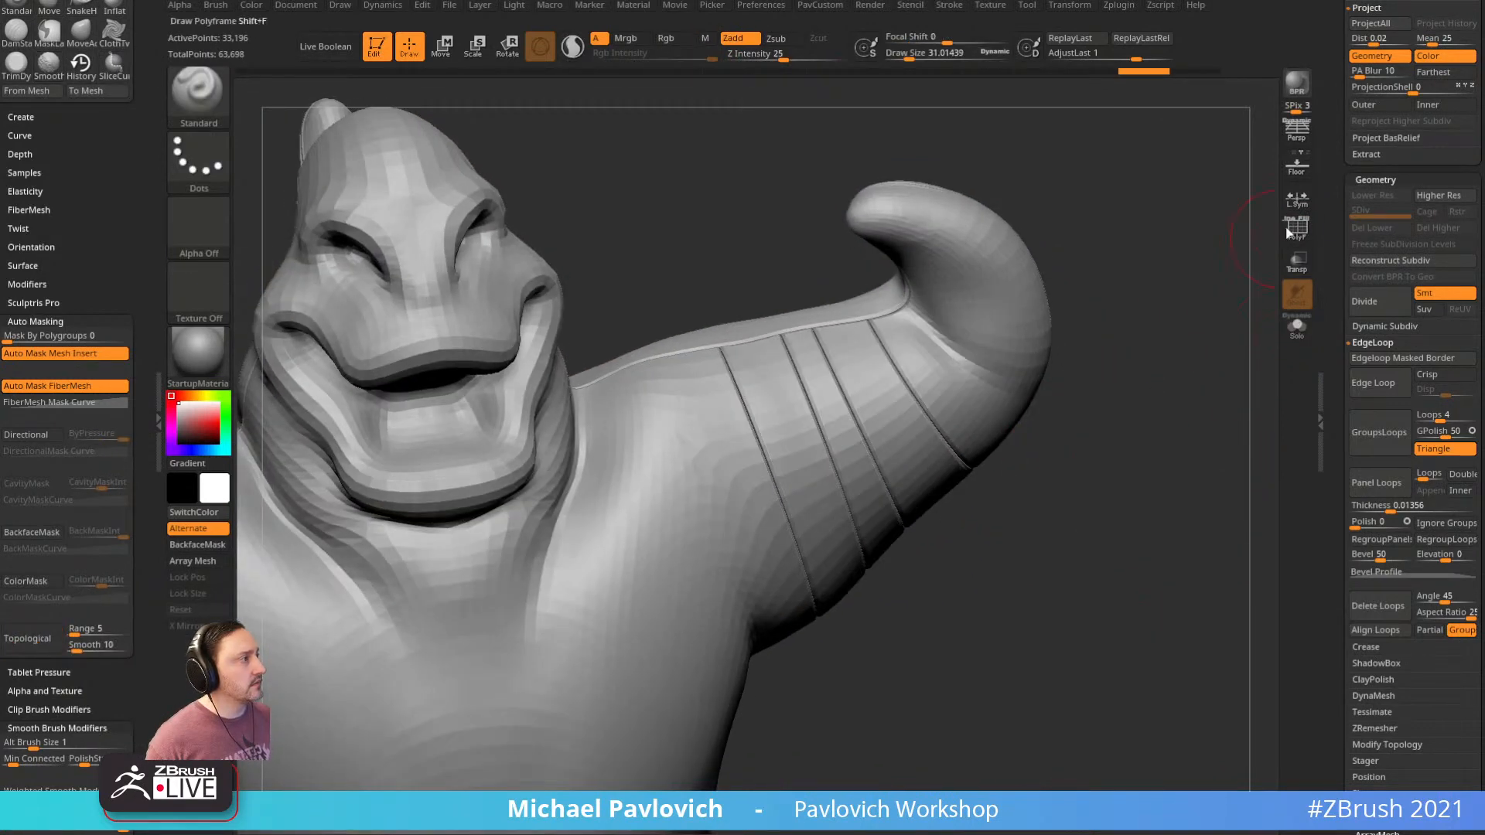
Select the Move brush, turn off its Topological auto masking, and compare the paneled arm with and without the polyframe
{"action": "key", "text": "shift+f"}
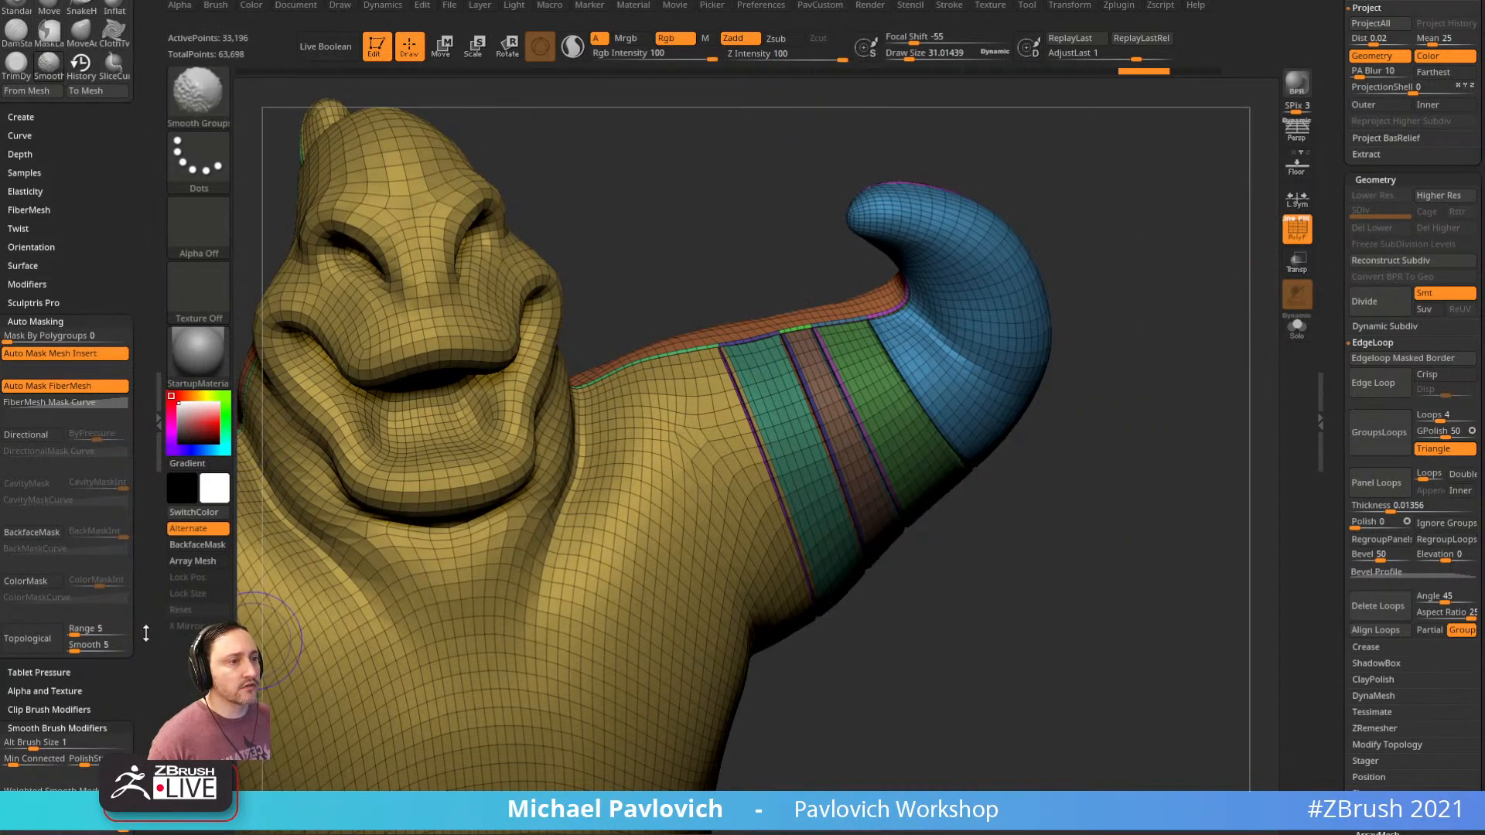
{"action": "key", "text": "b"}
{"action": "key", "text": "m"}
{"action": "key", "text": "v"}
{"action": "left_click", "coordinate": [40, 639]}
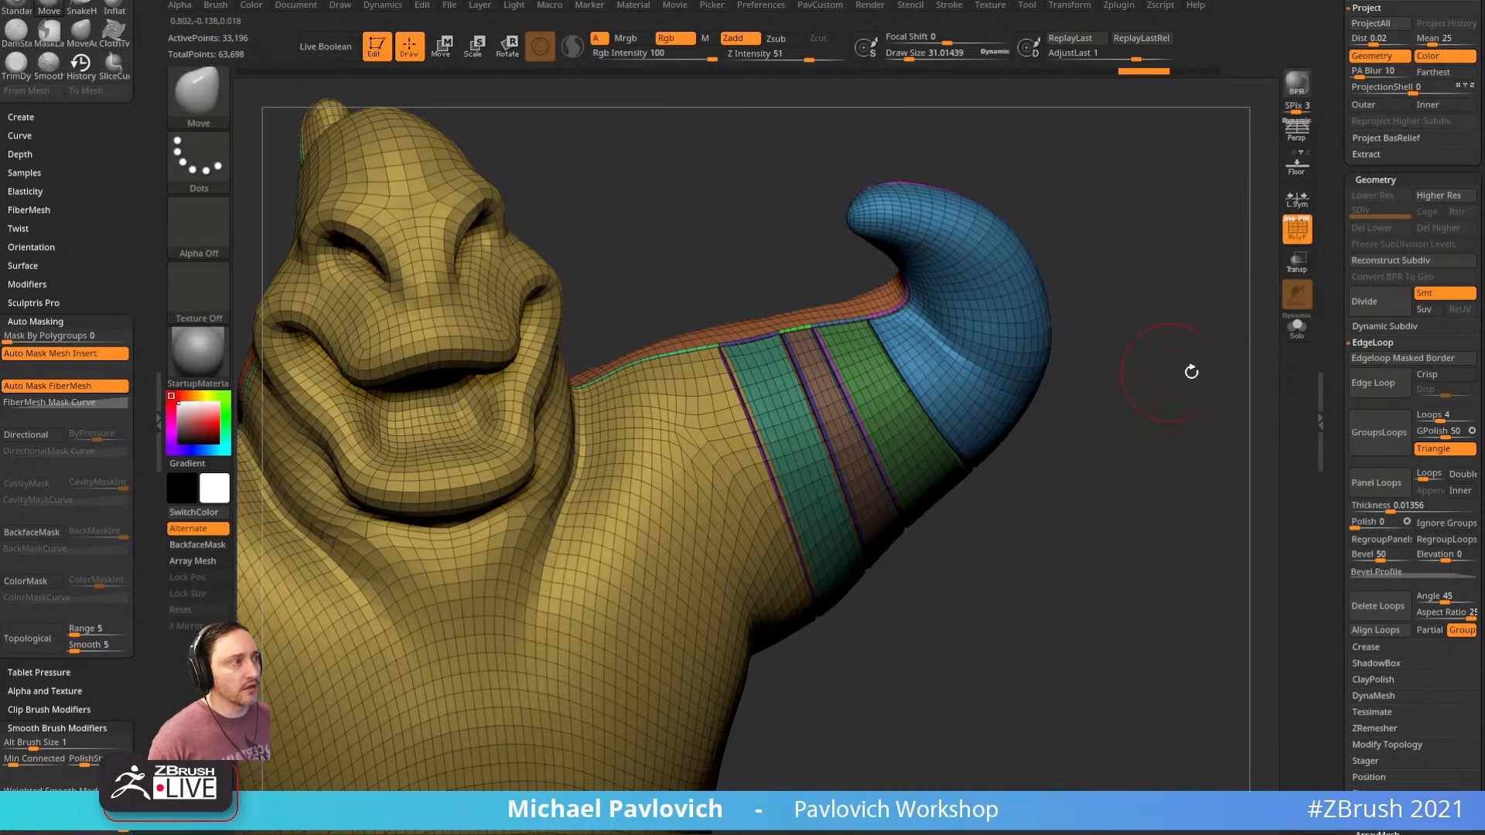
{"action": "left_click_drag", "start_coordinate": [1193, 371], "coordinate": [1234, 393]}
{"action": "left_click", "coordinate": [1292, 230]}
{"action": "left_click_drag", "start_coordinate": [1190, 294], "coordinate": [1214, 356]}
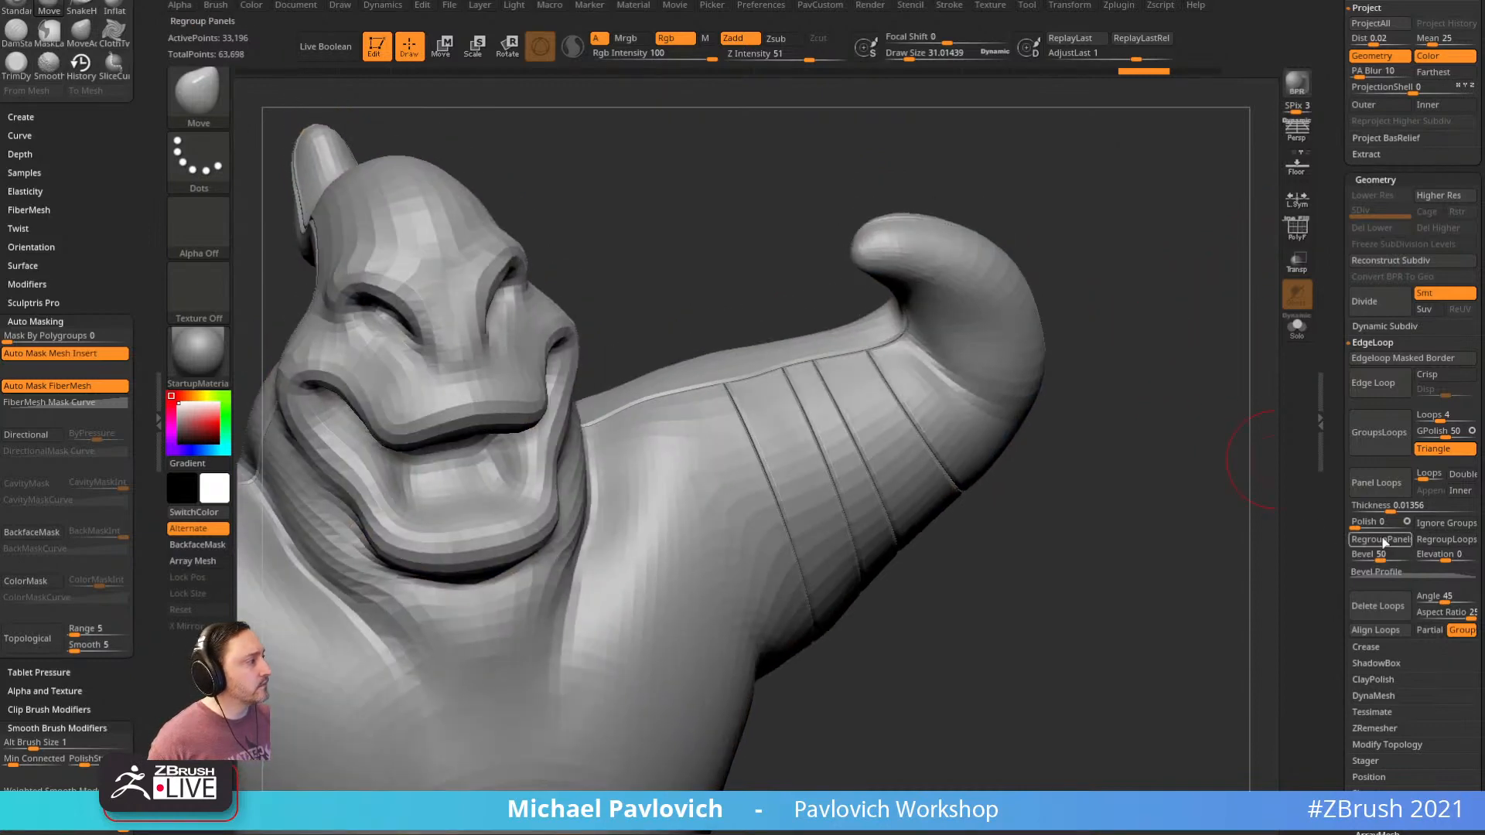
{"action": "left_click", "coordinate": [1300, 235]}
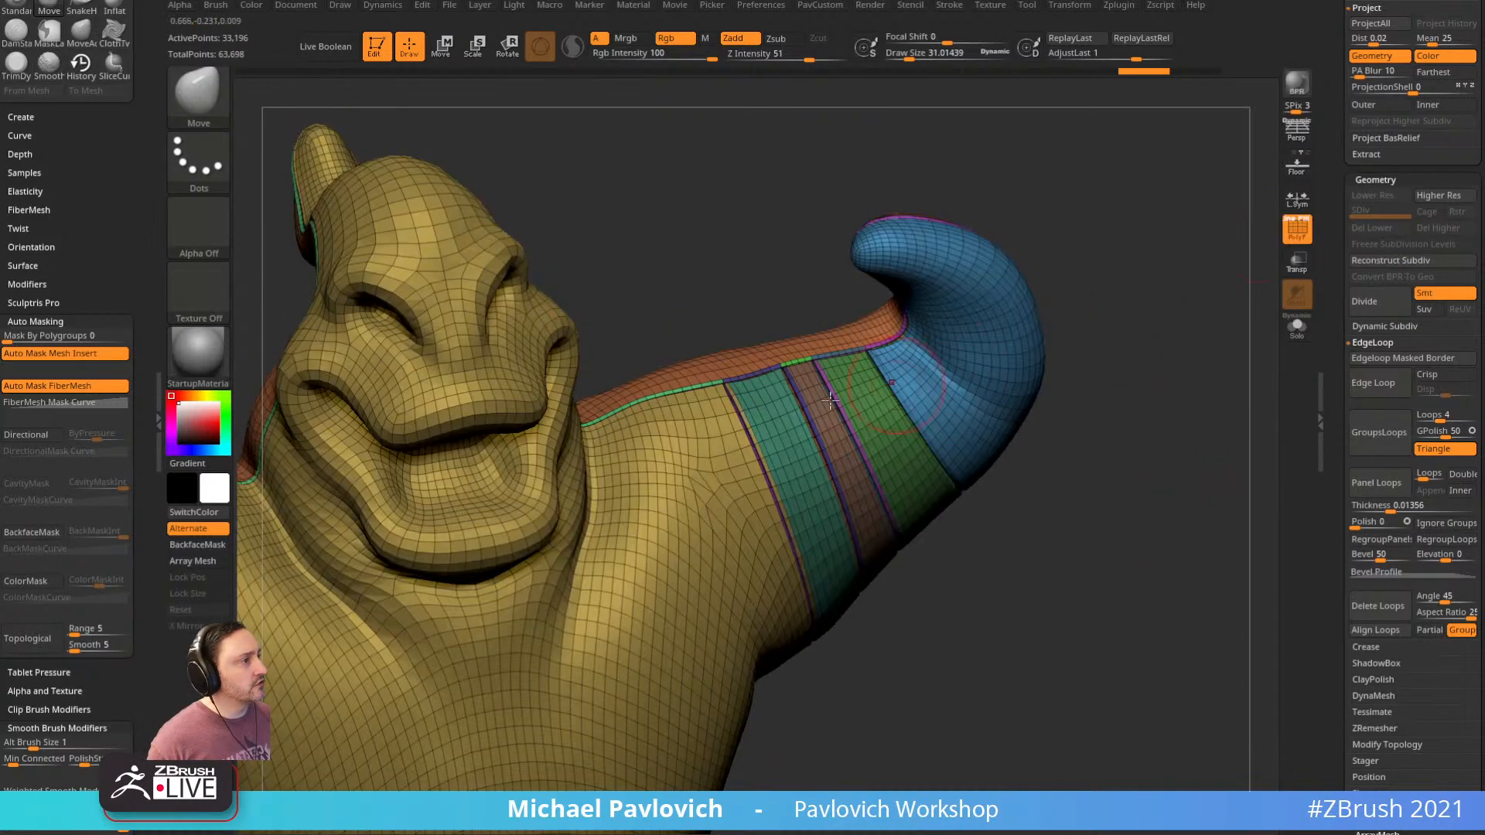
Try smoothing the teal arm band with the Smooth Groups brush, and turn Solo back on for the character
{"action": "mouse_move", "coordinate": [766, 410]}
{"action": "left_mouse_down", "text": "shift"}
{"action": "mouse_move", "coordinate": [749, 414]}
{"action": "mouse_move", "coordinate": [762, 433]}
{"action": "mouse_move", "coordinate": [818, 473]}
{"action": "left_mouse_up", "text": "shift"}
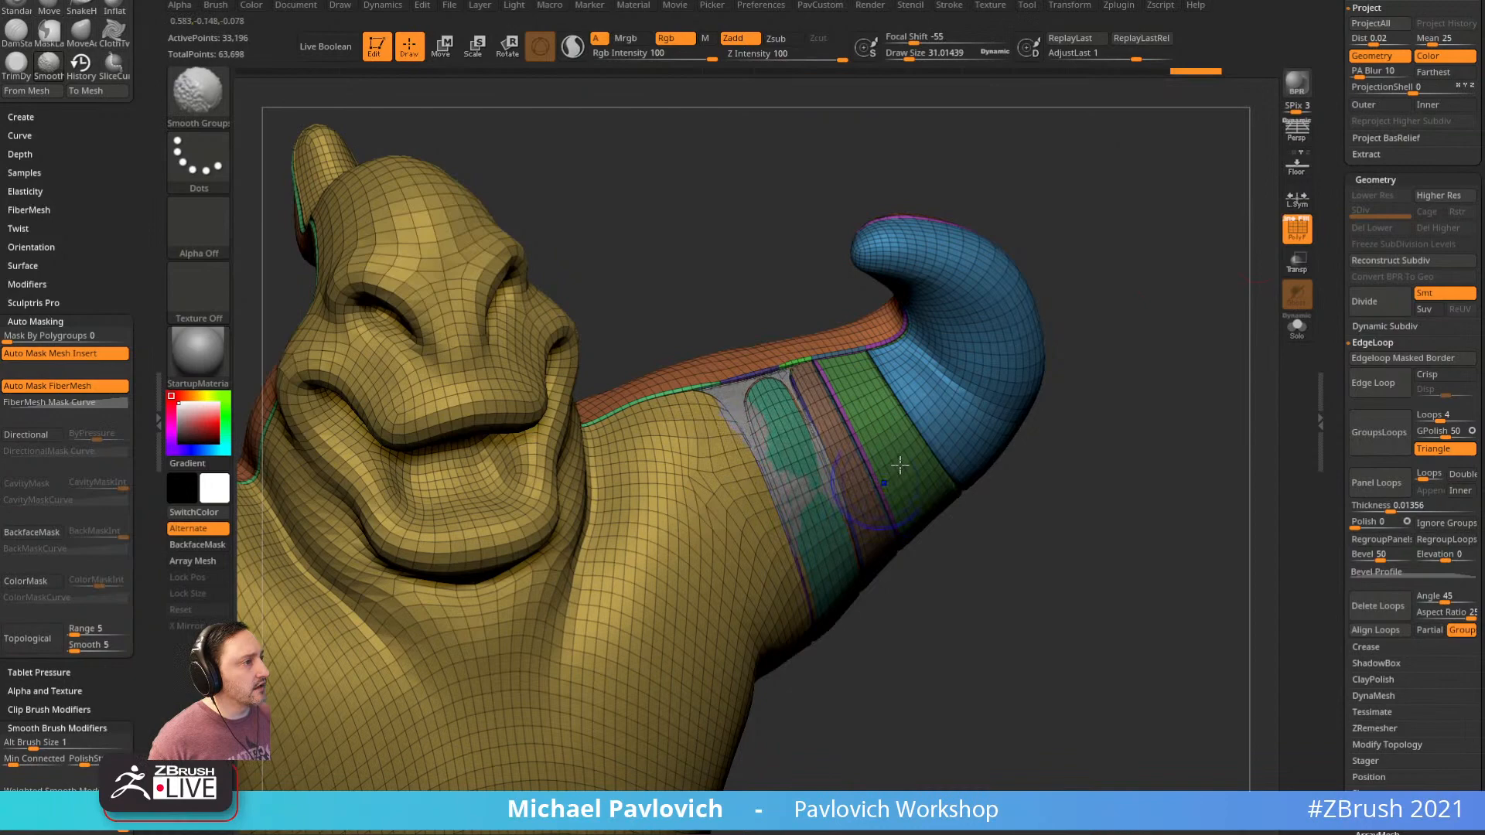
{"action": "left_click", "coordinate": [1297, 325]}
{"action": "mouse_move", "coordinate": [1284, 367]}
{"action": "left_mouse_down"}
{"action": "mouse_move", "coordinate": [1284, 467]}
{"action": "mouse_move", "coordinate": [1049, 518]}
{"action": "mouse_move", "coordinate": [1068, 541]}
{"action": "mouse_move", "coordinate": [1041, 487]}
{"action": "left_mouse_up"}
{"action": "mouse_move", "coordinate": [959, 401]}
{"action": "left_mouse_down"}
{"action": "mouse_move", "coordinate": [1186, 304]}
{"action": "mouse_move", "coordinate": [1216, 272]}
{"action": "mouse_move", "coordinate": [1204, 328]}
{"action": "left_mouse_up"}
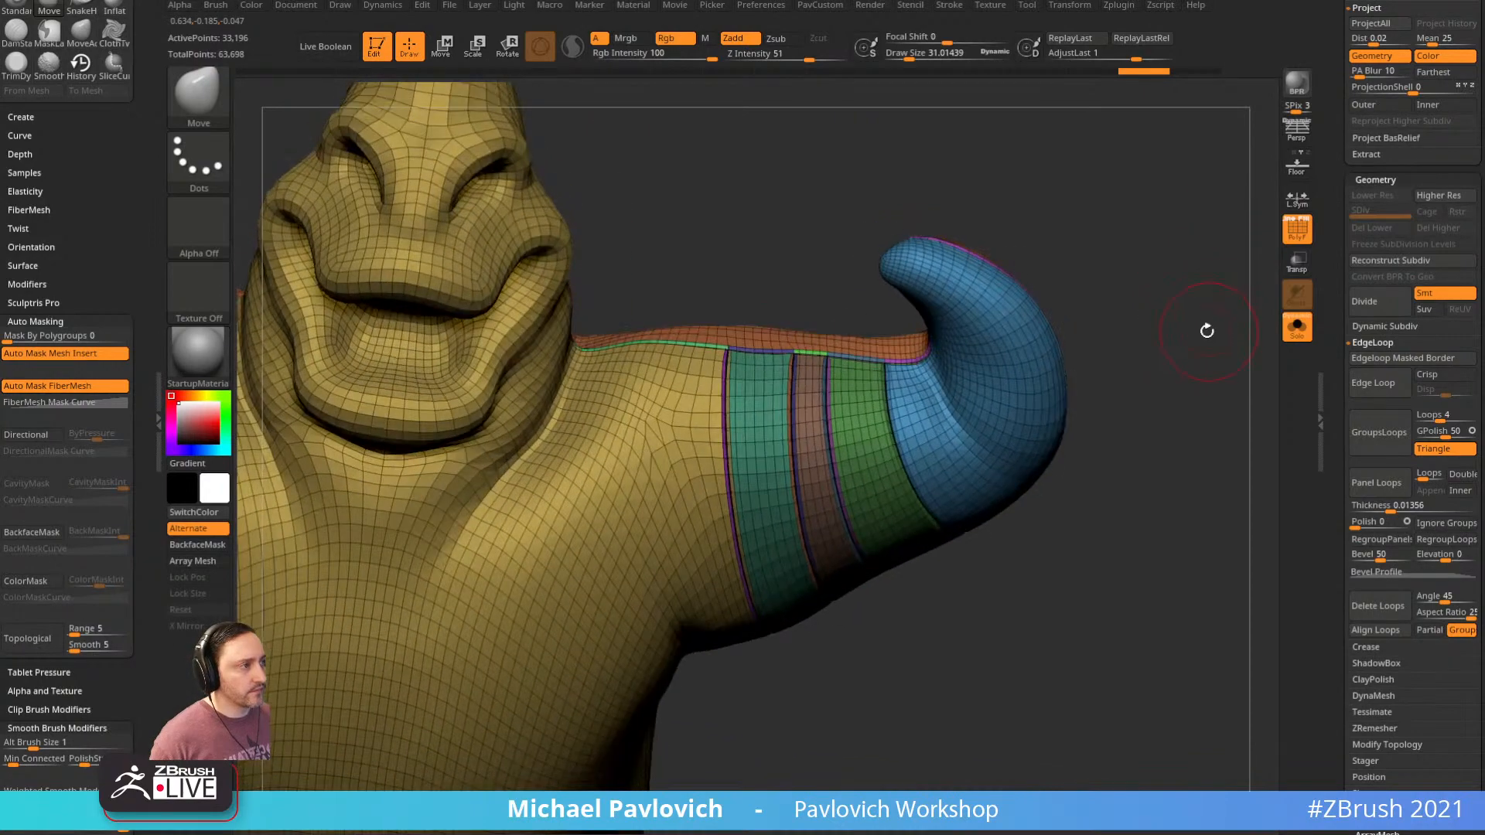
Turn on Dynamic Subdivision to preview the paneled character mesh smoothed
{"action": "key", "text": "d"}
{"action": "left_click", "coordinate": [896, 265]}
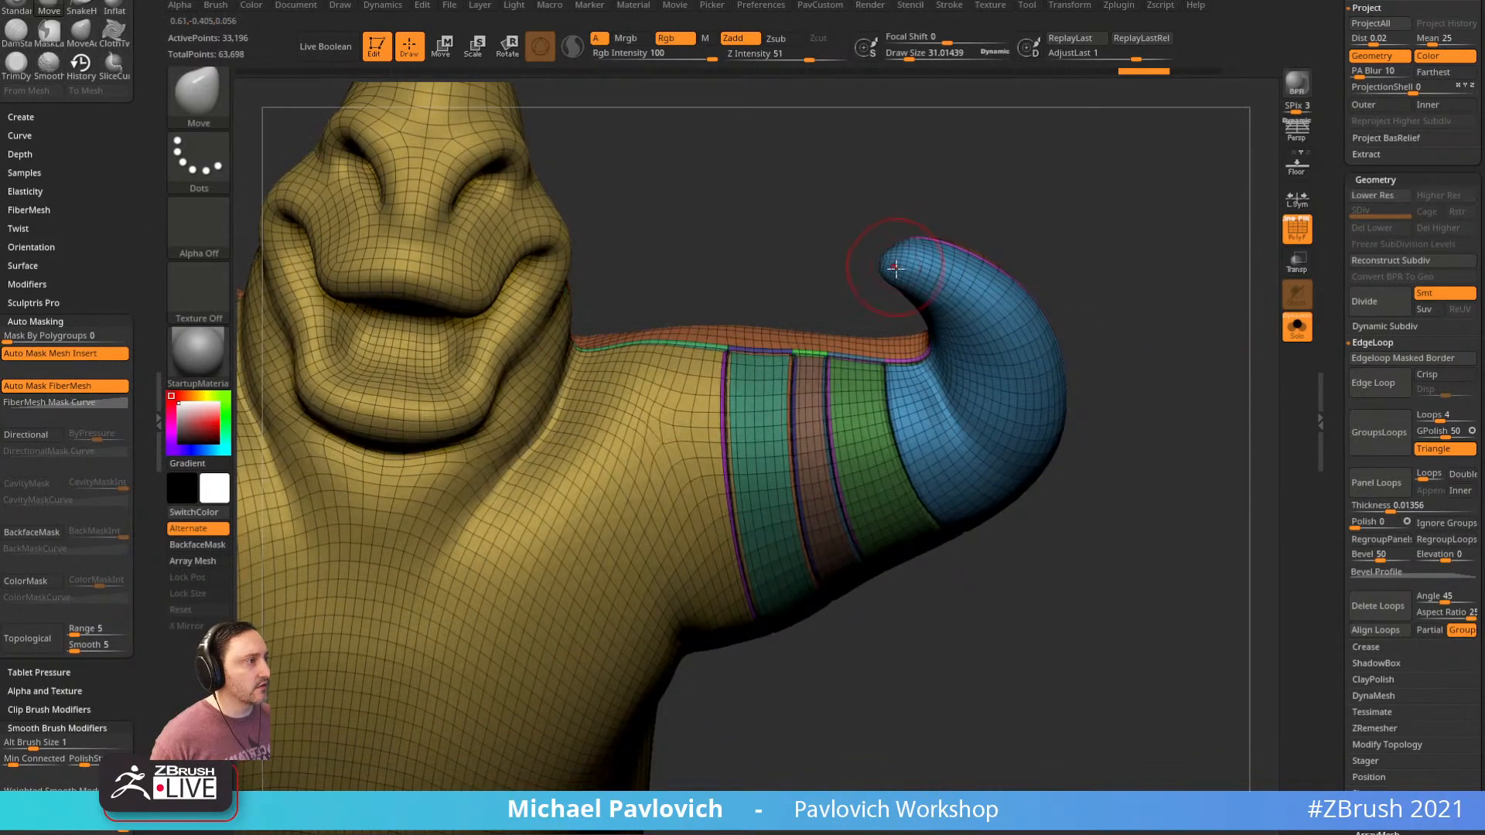
Hide the polyframe on the paneled character and select the Pinch brush
{"action": "left_click", "coordinate": [1298, 229]}
{"action": "left_click_drag", "start_coordinate": [1207, 255], "coordinate": [1045, 336]}
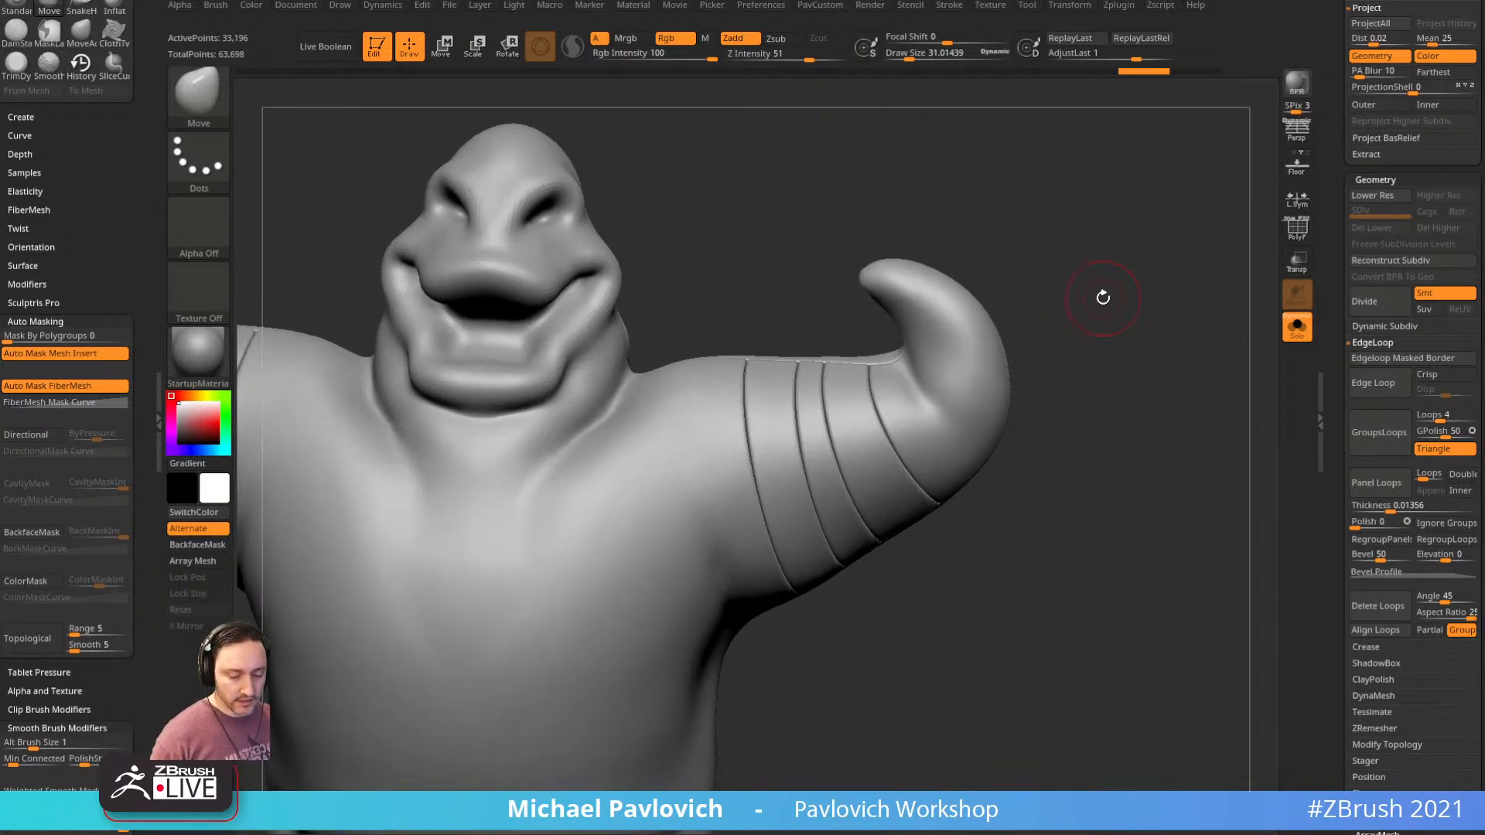
{"action": "key", "text": "b"}
{"action": "key", "text": "p"}
{"action": "key", "text": "i"}
Collapse the open Auto Masking and Smooth Brush Modifiers settings, and expand the brush's Elasticity options
{"action": "left_click_drag", "start_coordinate": [108, 290], "coordinate": [103, 235]}
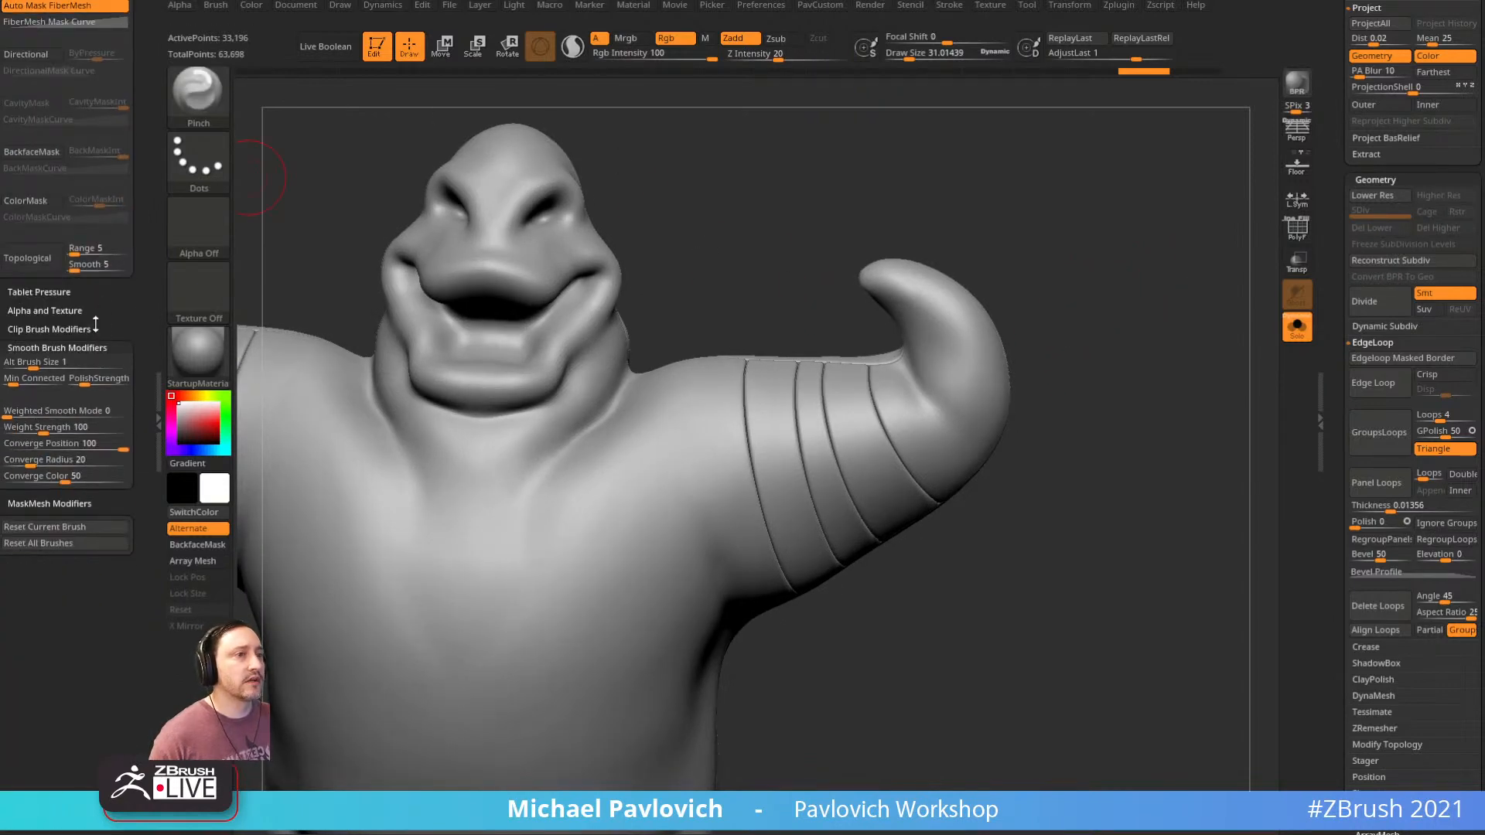
{"action": "scroll", "coordinate": [95, 325], "scroll_direction": "up", "scroll_amount": 10}
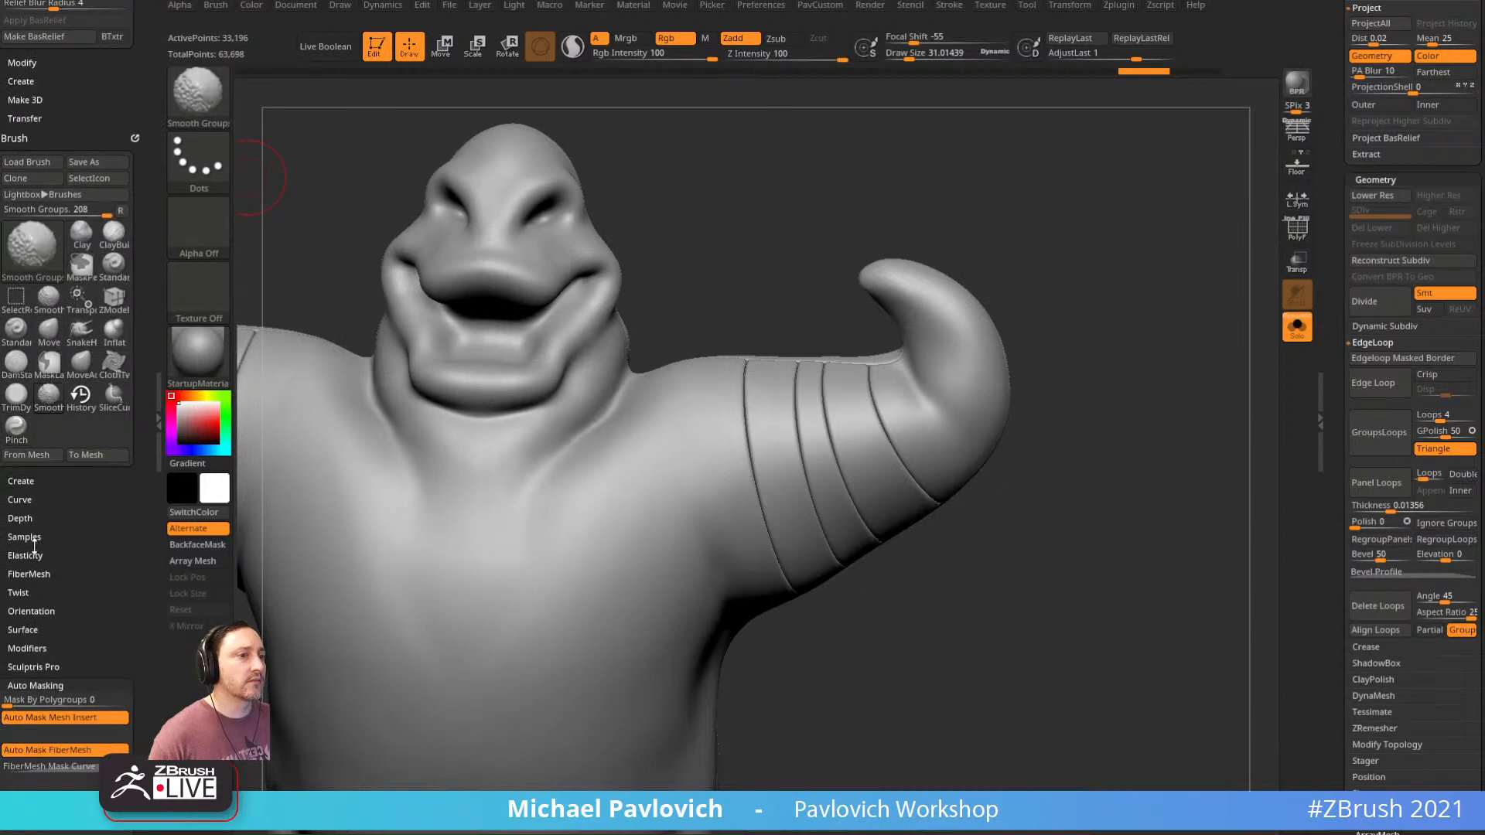
{"action": "left_click", "coordinate": [36, 501], "text": "shift"}
{"action": "left_click", "coordinate": [21, 310], "text": "shift"}
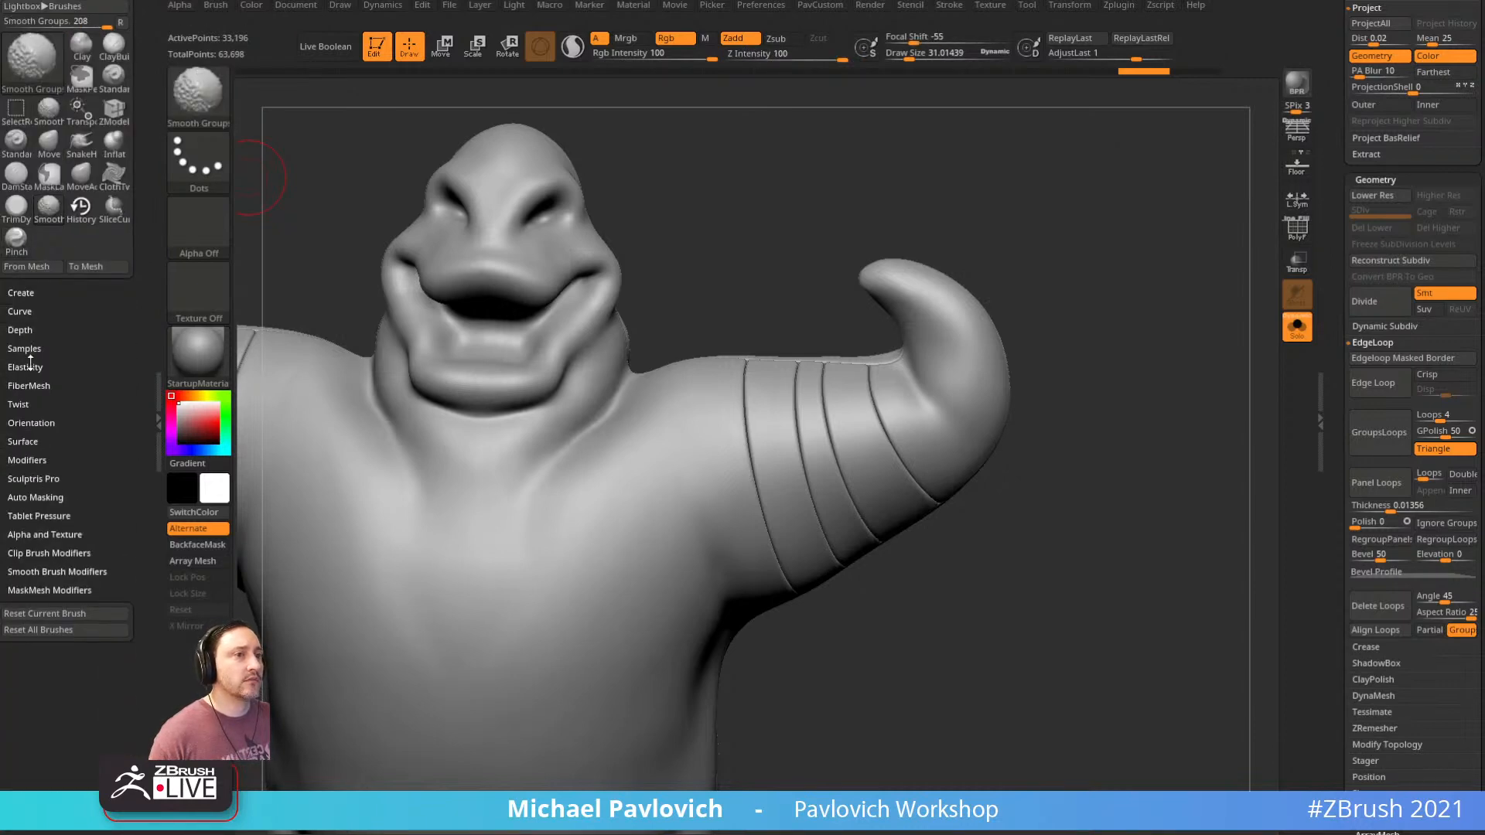
{"action": "left_click", "coordinate": [26, 369], "text": "shift"}
Try a Pinch stroke over the arm bands, undo it, and turn off Dynamic Subdivision with draw size at about 38
{"action": "key", "text": "s"}
{"action": "mouse_move", "coordinate": [876, 444]}
{"action": "left_mouse_down"}
{"action": "mouse_move", "coordinate": [849, 438]}
{"action": "mouse_move", "coordinate": [818, 510]}
{"action": "mouse_move", "coordinate": [781, 498]}
{"action": "left_mouse_up"}
{"action": "key", "text": "ctrl+z"}
{"action": "key", "text": "s"}
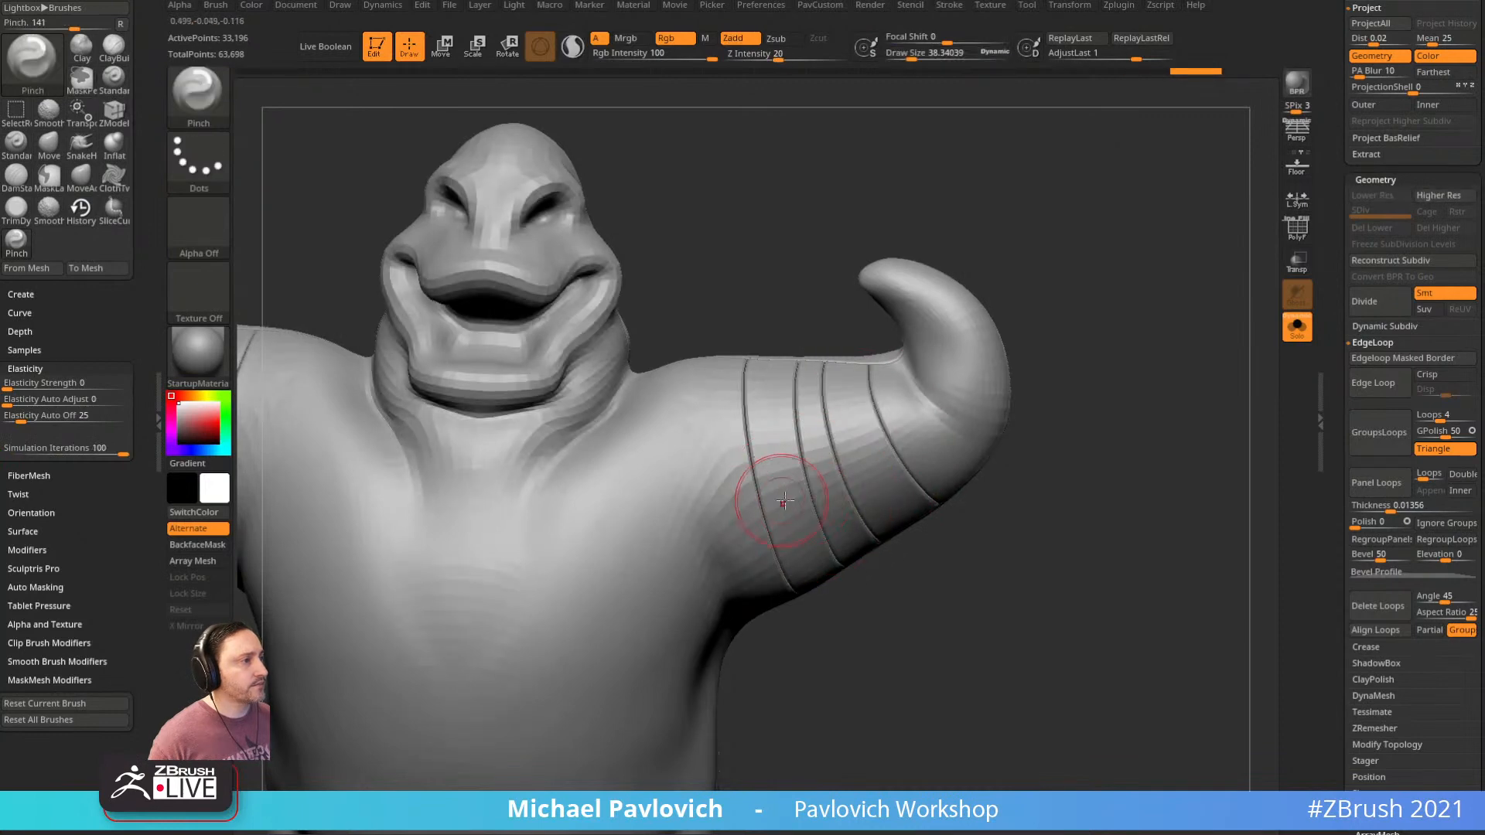
{"action": "key", "text": "shift+d"}
Pinch the surface around the arm's panel seams and the base of the curled hand, undoing the first stroke
{"action": "left_click_drag", "start_coordinate": [1111, 484], "coordinate": [1121, 470]}
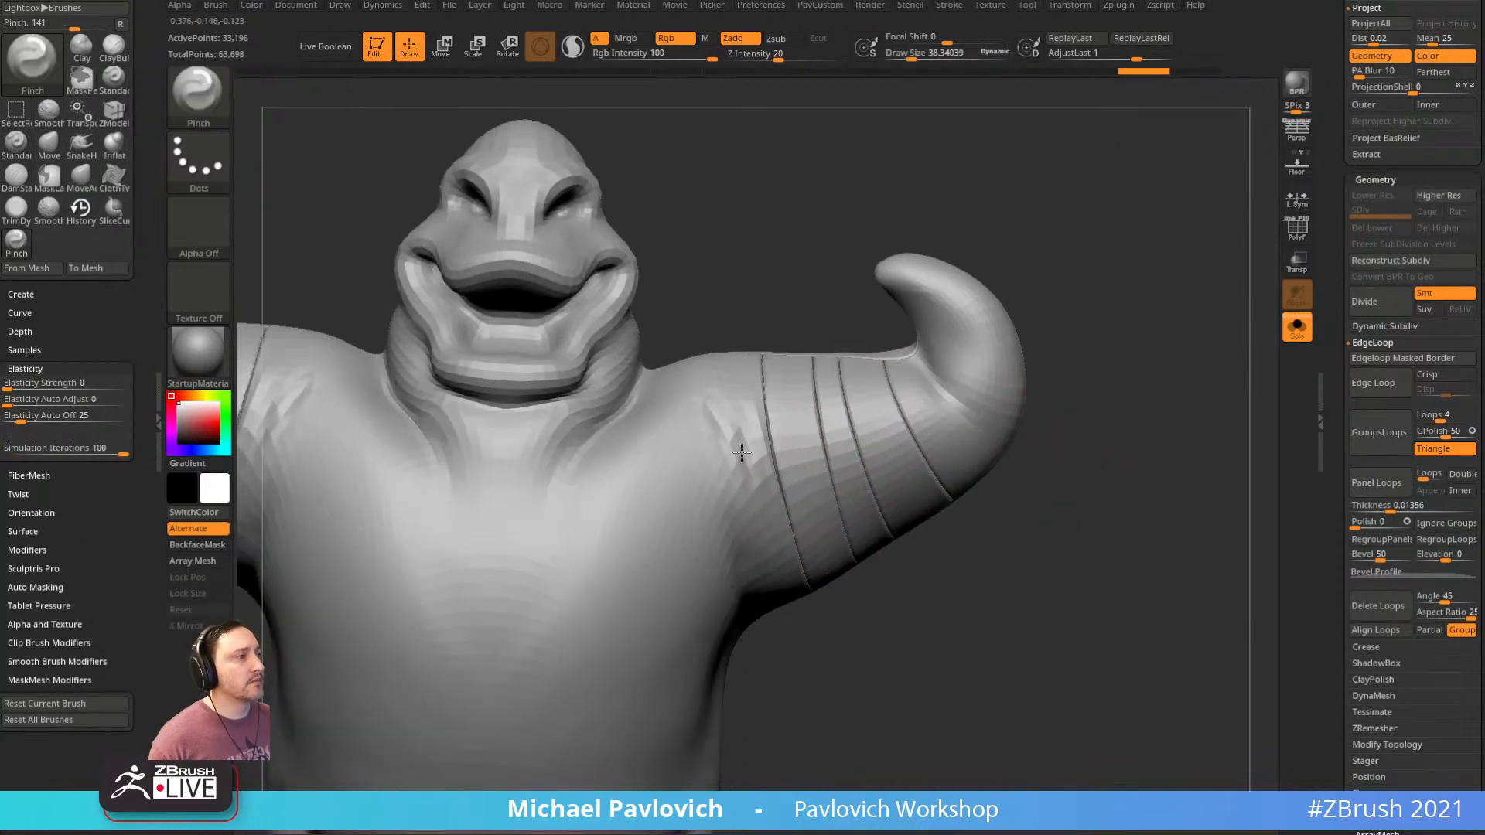
{"action": "left_click_drag", "start_coordinate": [998, 522], "coordinate": [959, 539]}
{"action": "key", "text": "ctrl+z"}
{"action": "left_click_drag", "start_coordinate": [716, 450], "coordinate": [712, 439]}
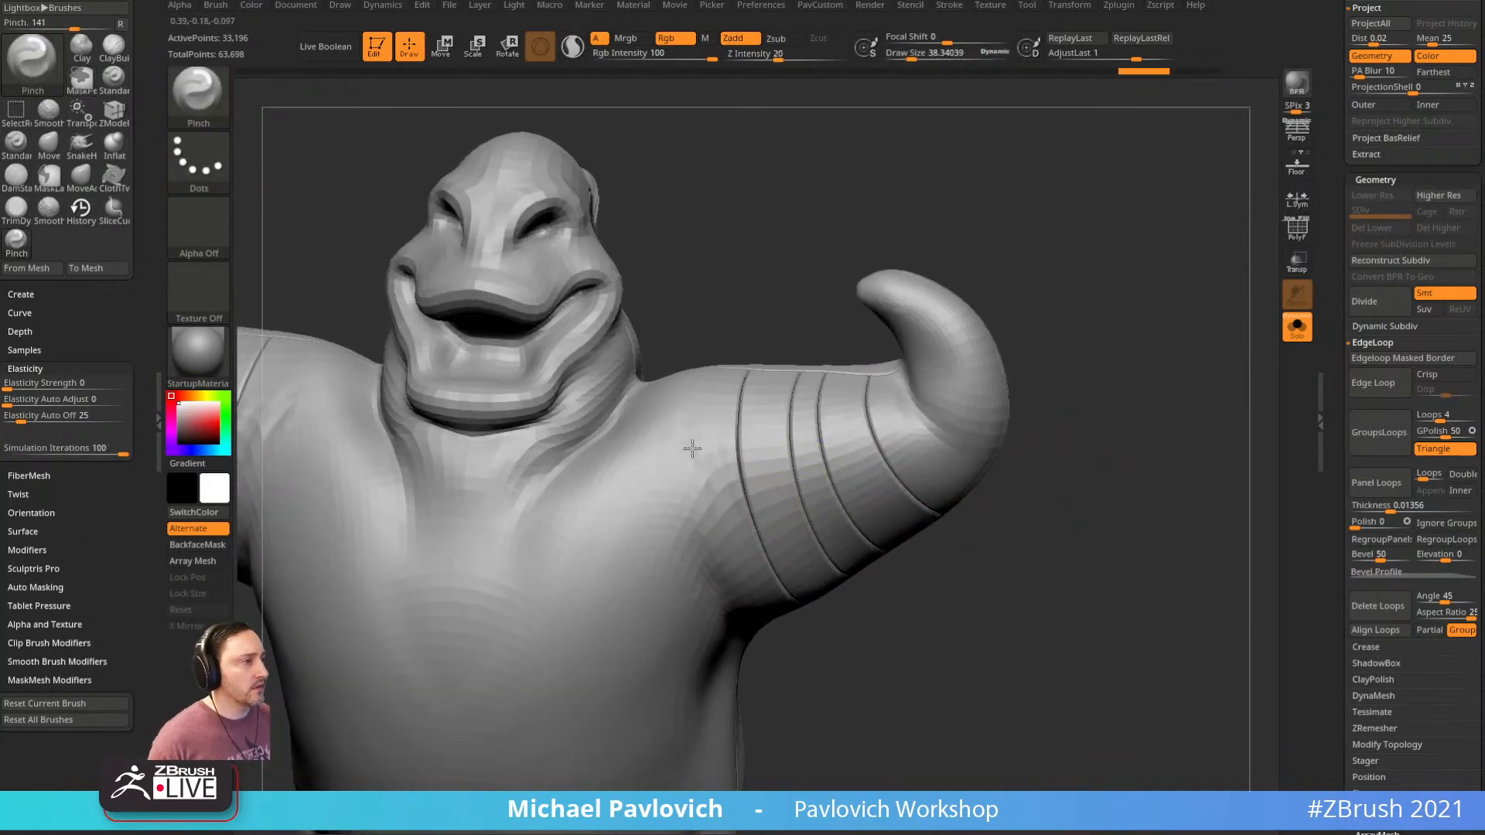
{"action": "left_click_drag", "start_coordinate": [772, 489], "coordinate": [798, 468]}
{"action": "right_click_drag", "start_coordinate": [801, 499], "coordinate": [822, 474]}
{"action": "left_click_drag", "start_coordinate": [822, 474], "coordinate": [839, 449]}
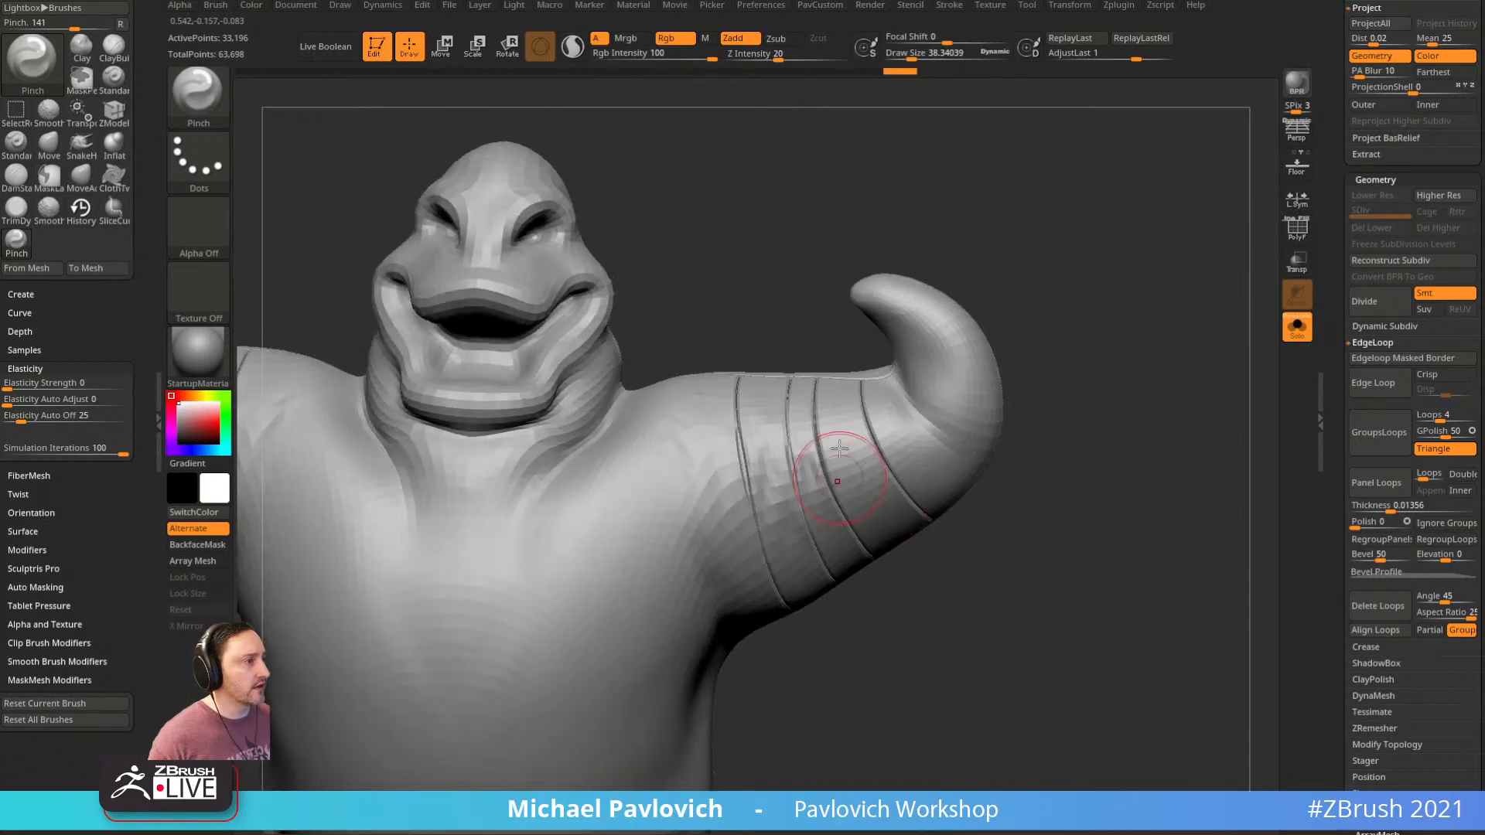
{"action": "left_click_drag", "start_coordinate": [1033, 432], "coordinate": [1038, 409]}
{"action": "left_click_drag", "start_coordinate": [889, 386], "coordinate": [872, 433]}
{"action": "left_click_drag", "start_coordinate": [987, 398], "coordinate": [991, 434]}
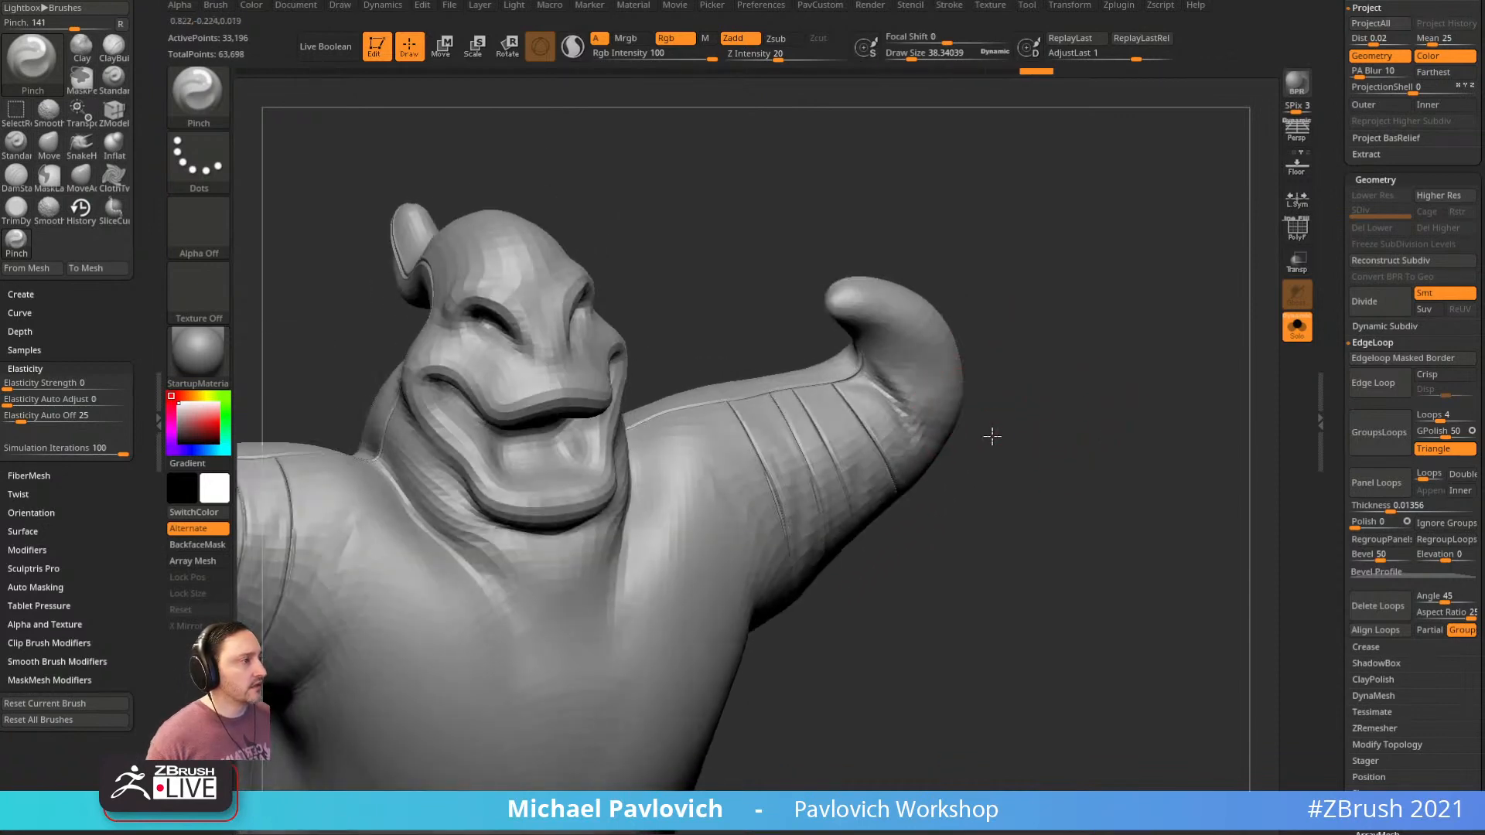
{"action": "left_click_drag", "start_coordinate": [862, 418], "coordinate": [853, 476]}
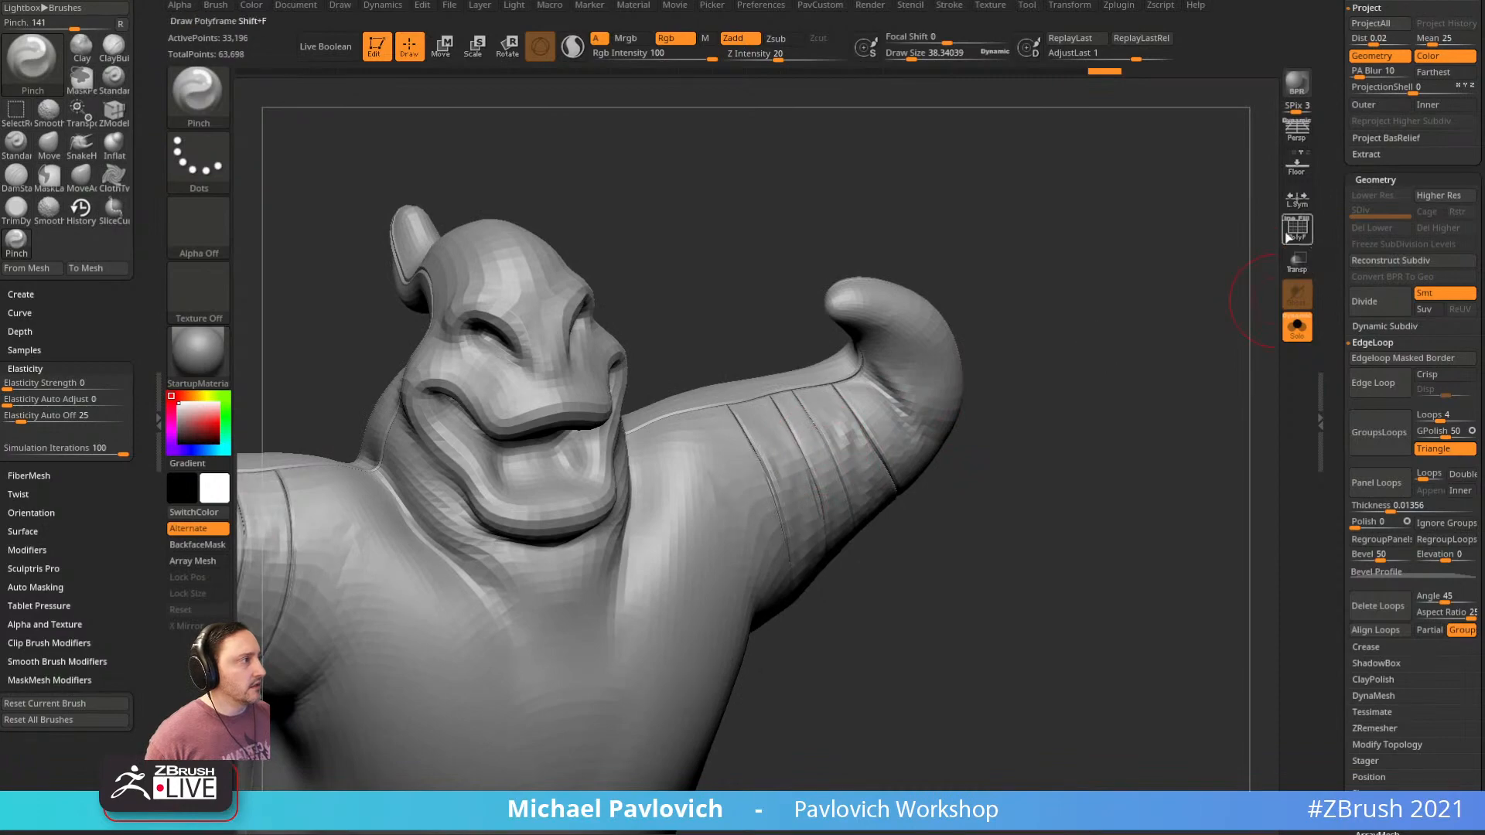
Check the pinched arm with the polyframe, turn off Solo, and preview the mesh with Dynamic Subdivision
{"action": "left_click", "coordinate": [1288, 237]}
{"action": "mouse_move", "coordinate": [1232, 300]}
{"action": "left_mouse_down"}
{"action": "mouse_move", "coordinate": [1134, 325]}
{"action": "mouse_move", "coordinate": [1211, 316]}
{"action": "mouse_move", "coordinate": [1104, 304]}
{"action": "mouse_move", "coordinate": [1220, 294]}
{"action": "mouse_move", "coordinate": [1183, 360]}
{"action": "left_mouse_up"}
{"action": "left_click", "coordinate": [1298, 326]}
{"action": "left_click", "coordinate": [1295, 232]}
{"action": "key", "text": "d"}
Select the Standard brush, turn off the Dynamic Subdivision preview, and inspect the paneled arms from several angles
{"action": "key", "text": "b"}
{"action": "key", "text": "s"}
{"action": "key", "text": "t"}
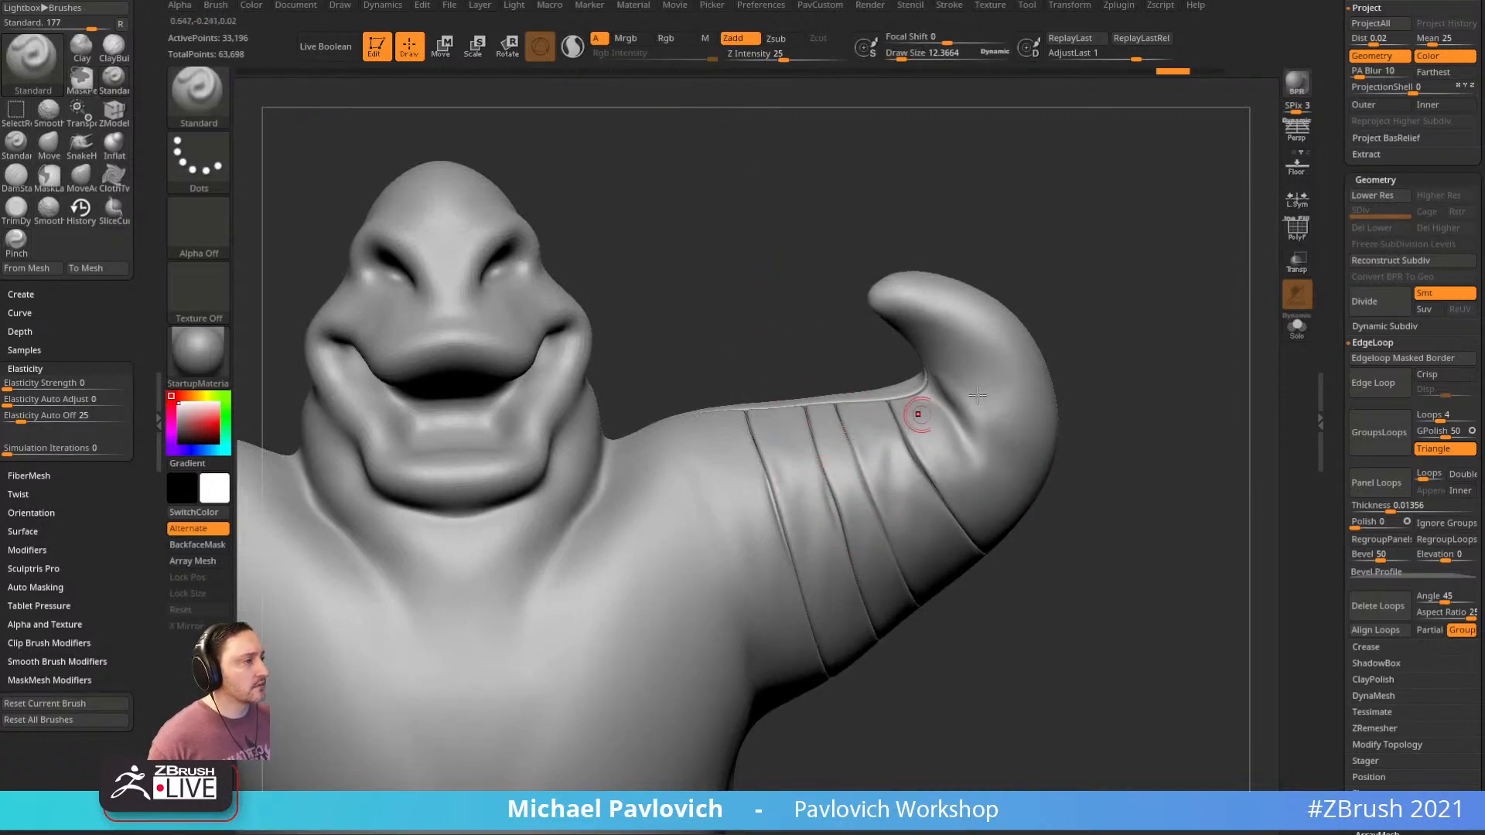
{"action": "key", "text": "shift+d"}
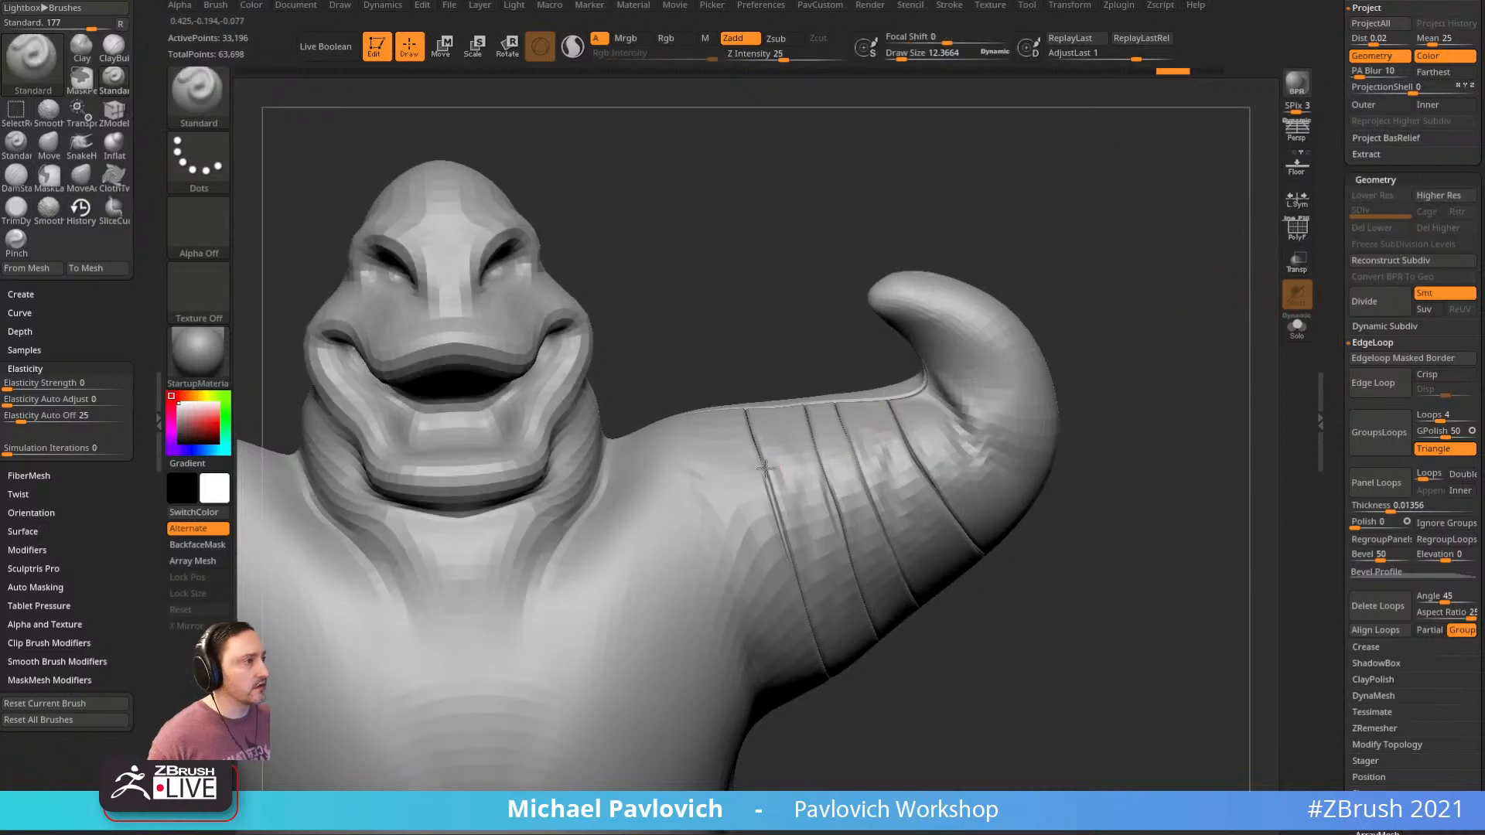
{"action": "left_click_drag", "start_coordinate": [1068, 441], "coordinate": [1044, 421]}
{"action": "left_click_drag", "start_coordinate": [1142, 400], "coordinate": [1121, 371]}
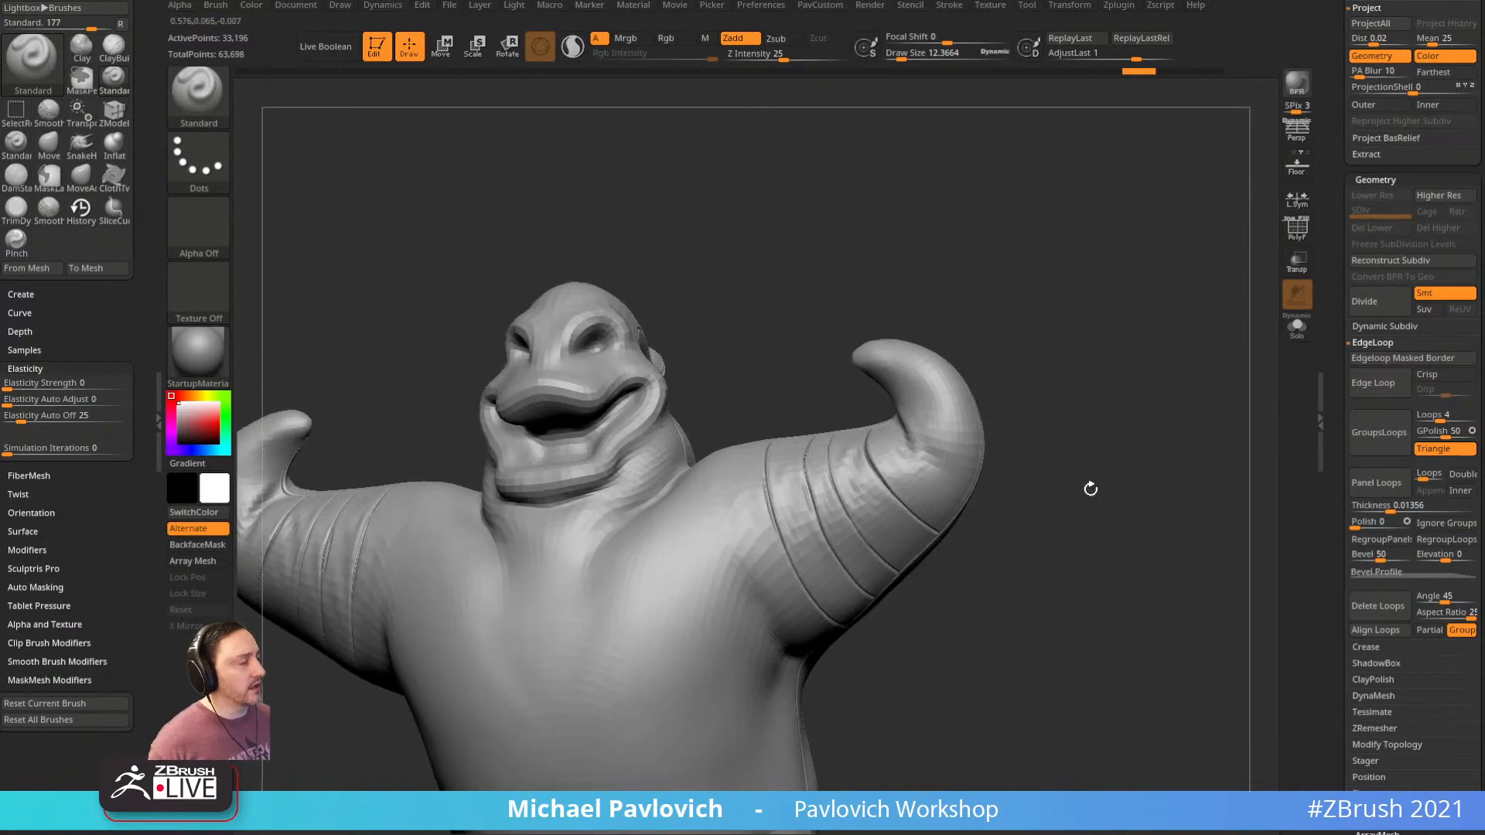
{"action": "mouse_move", "coordinate": [1137, 476]}
{"action": "left_mouse_down"}
{"action": "mouse_move", "coordinate": [1257, 434]}
{"action": "mouse_move", "coordinate": [1190, 454]}
{"action": "mouse_move", "coordinate": [1155, 426]}
{"action": "mouse_move", "coordinate": [1117, 468]}
{"action": "left_mouse_up"}
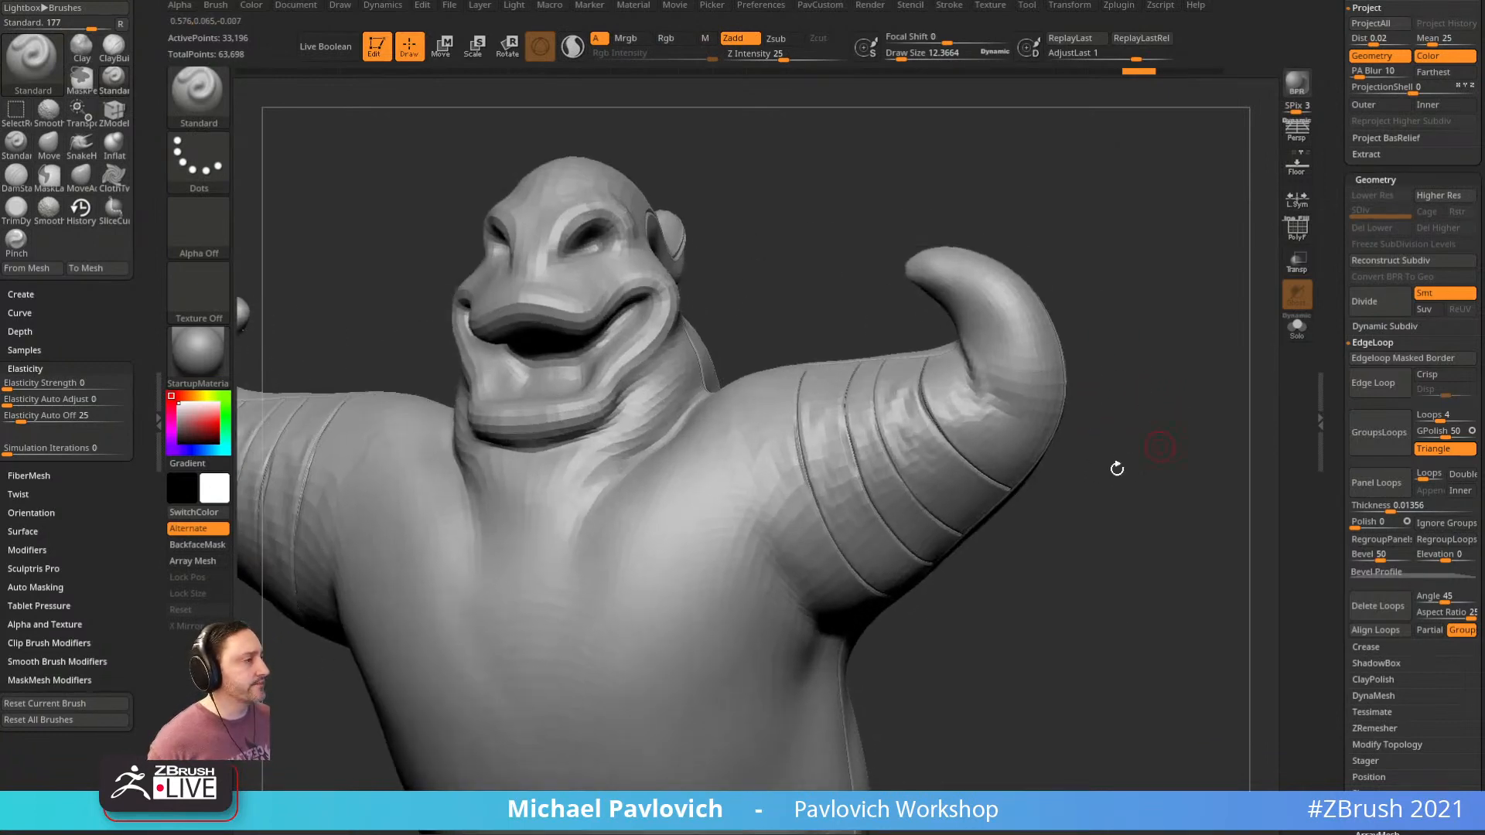
Delete the paneled PolyMesh3D_3 subtool
{"action": "left_click_drag", "start_coordinate": [1332, 266], "coordinate": [1313, 489]}
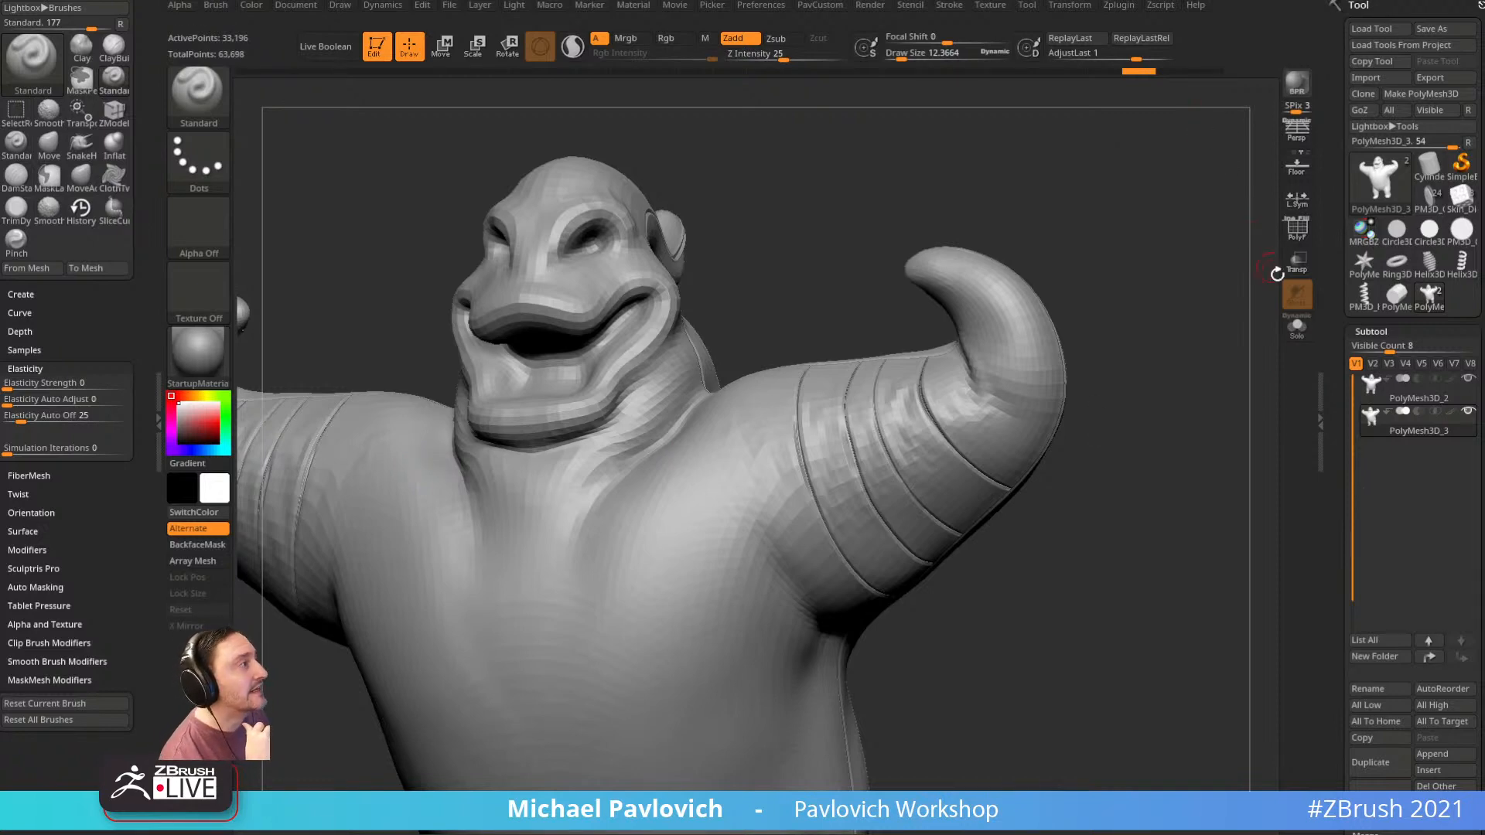
{"action": "left_click", "coordinate": [1375, 787]}
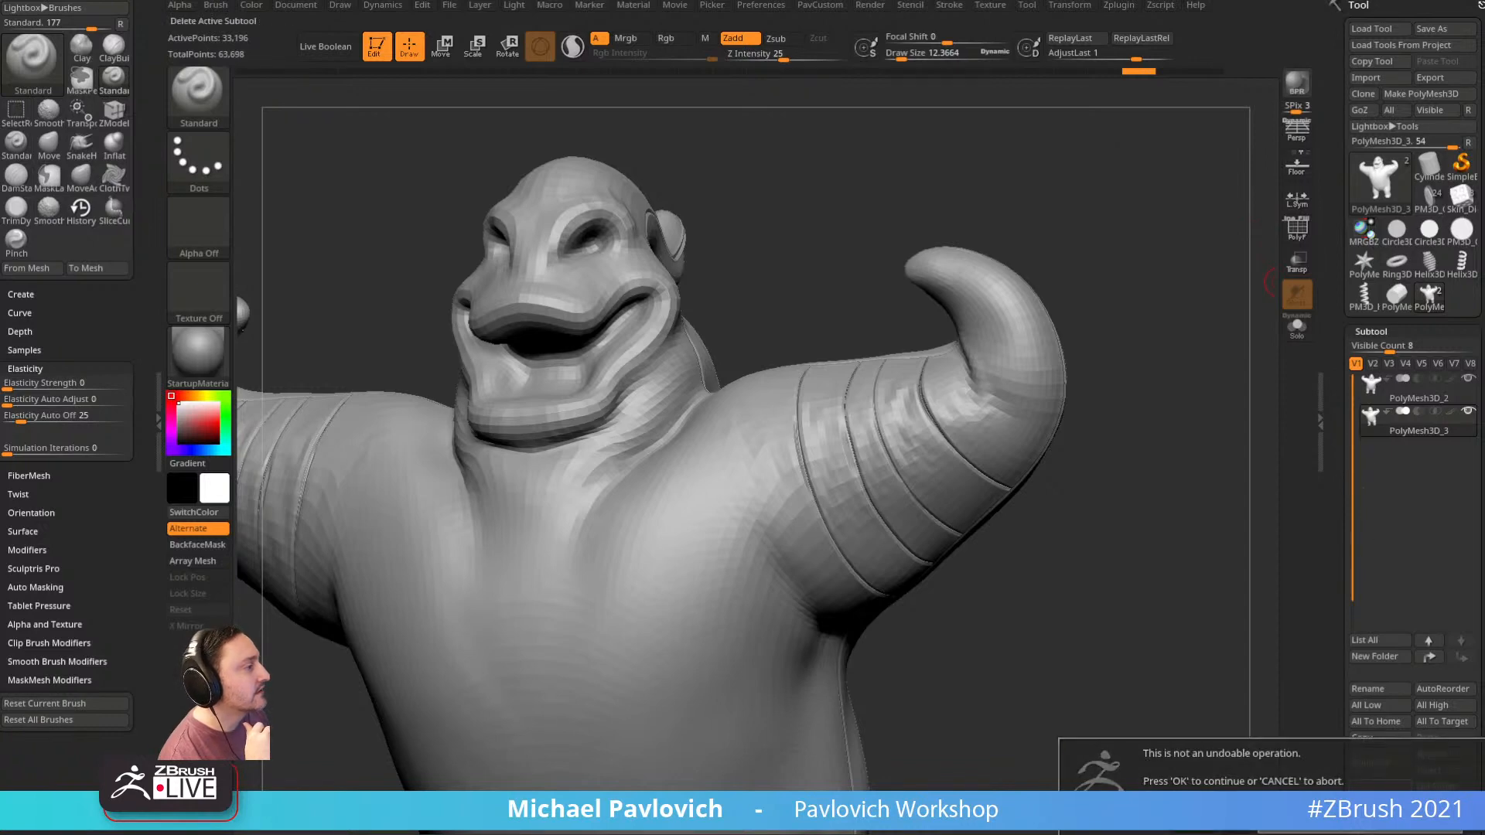
{"action": "key", "text": "Return"}
Show the polyframe and examine the topology of the remaining PolyMesh3D_2 character
{"action": "key", "text": "shift+f"}
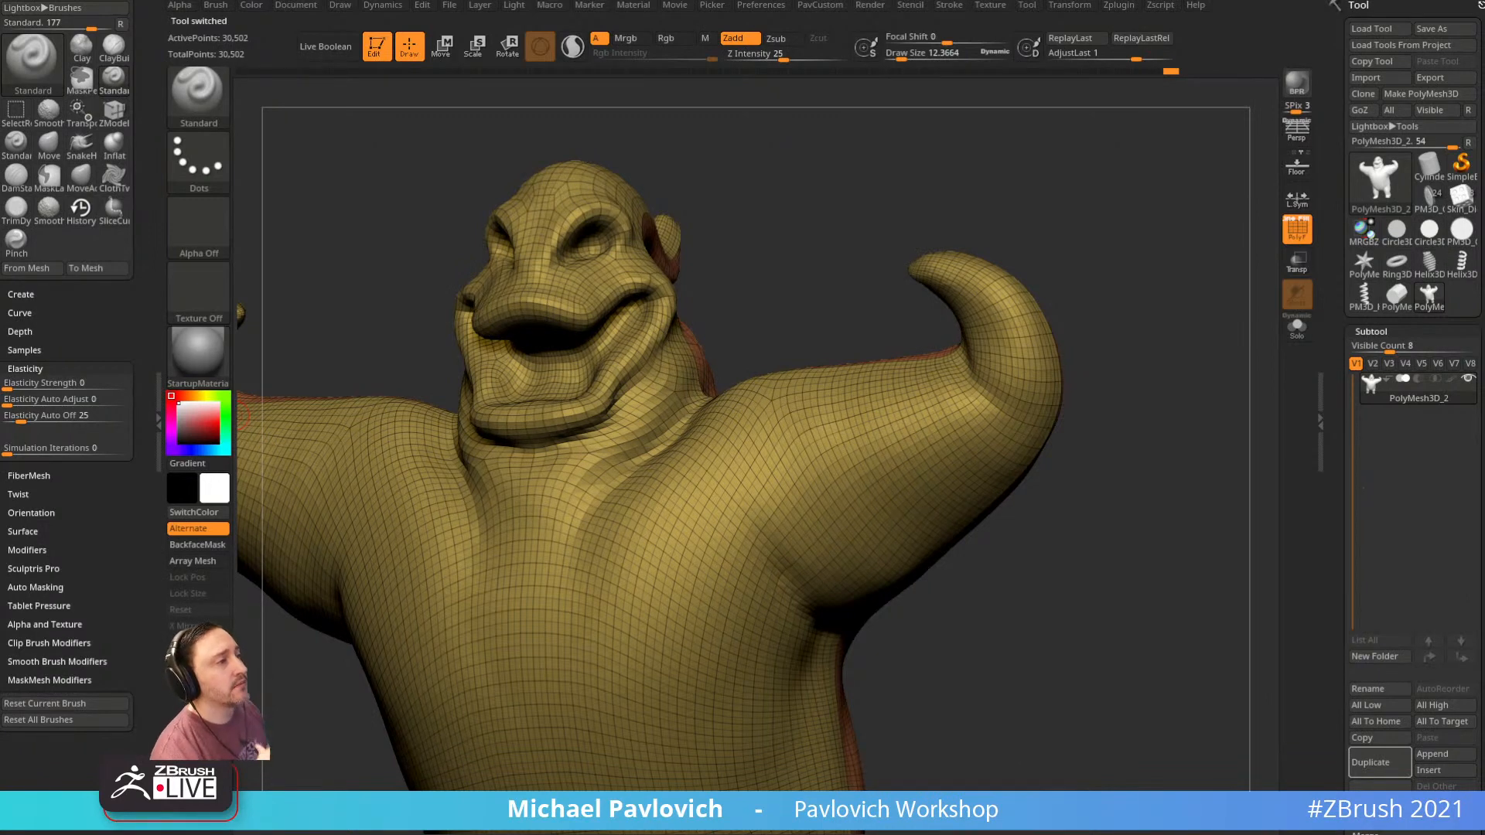
{"action": "left_click_drag", "start_coordinate": [1159, 270], "coordinate": [1133, 288]}
{"action": "key", "text": "b"}
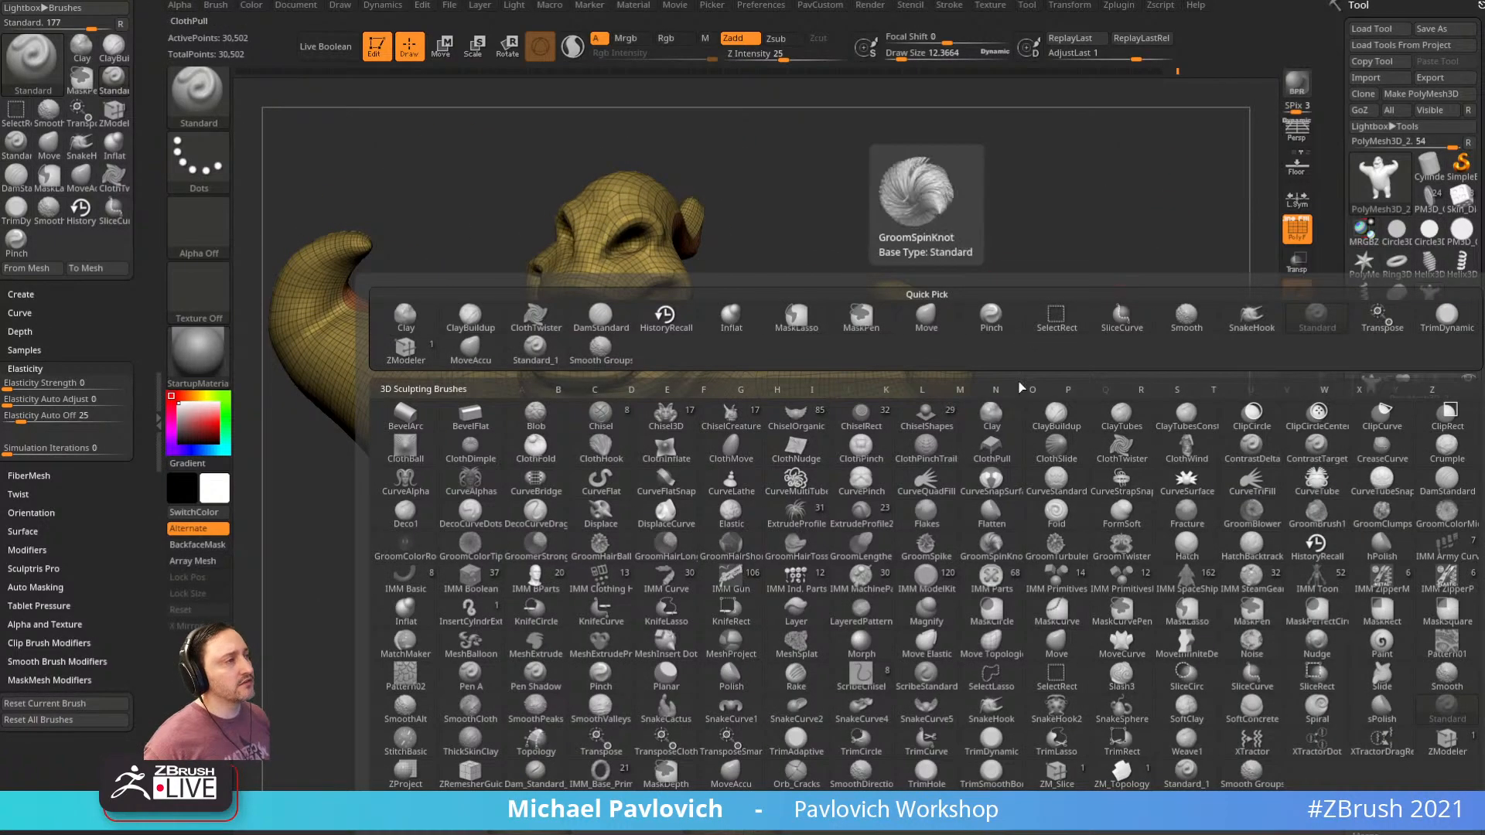
{"action": "left_click_drag", "start_coordinate": [1064, 368], "coordinate": [1109, 390]}
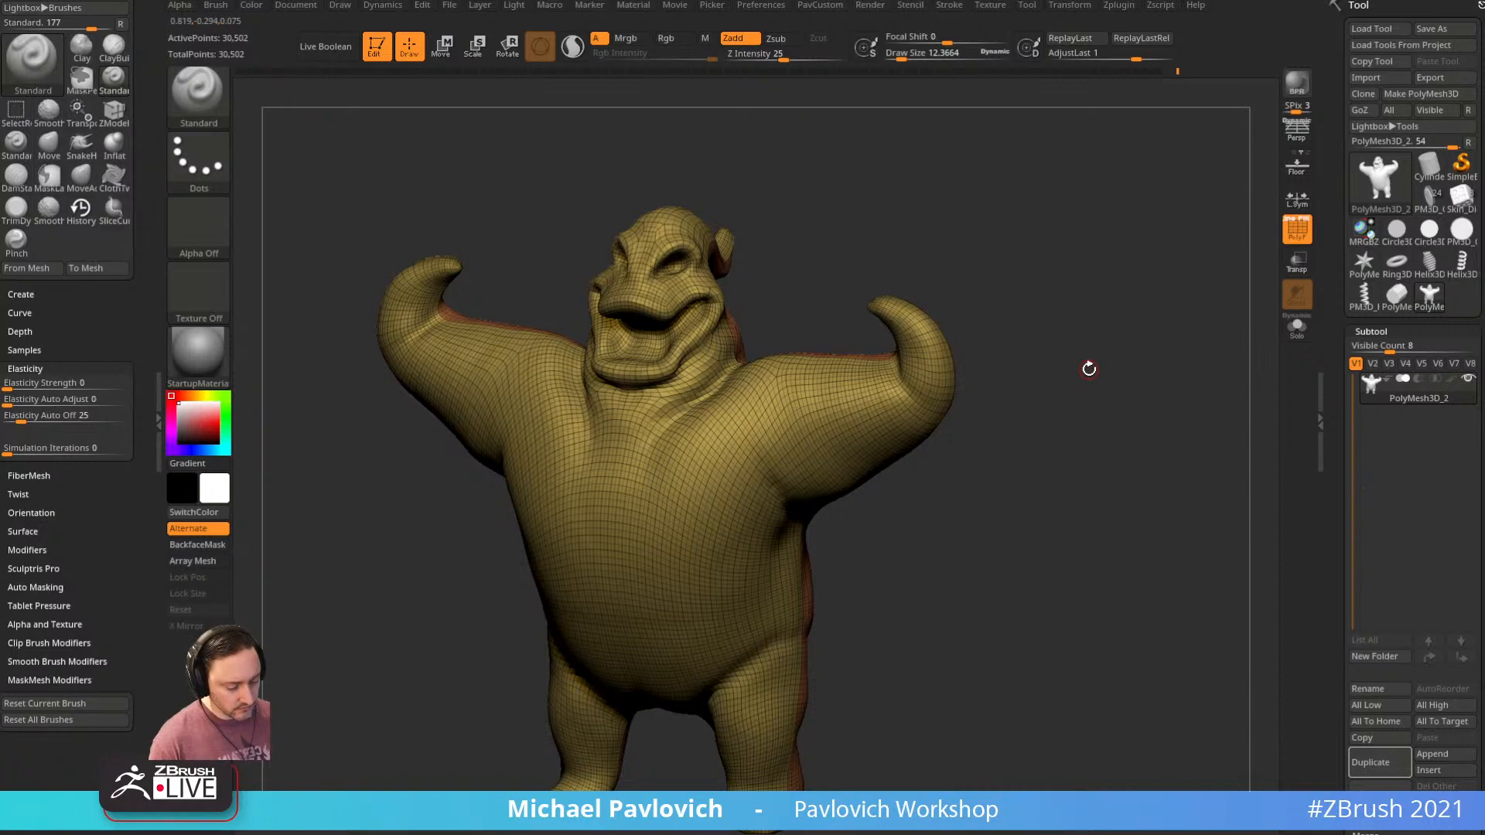
{"action": "left_click_drag", "start_coordinate": [1148, 250], "coordinate": [1171, 295]}
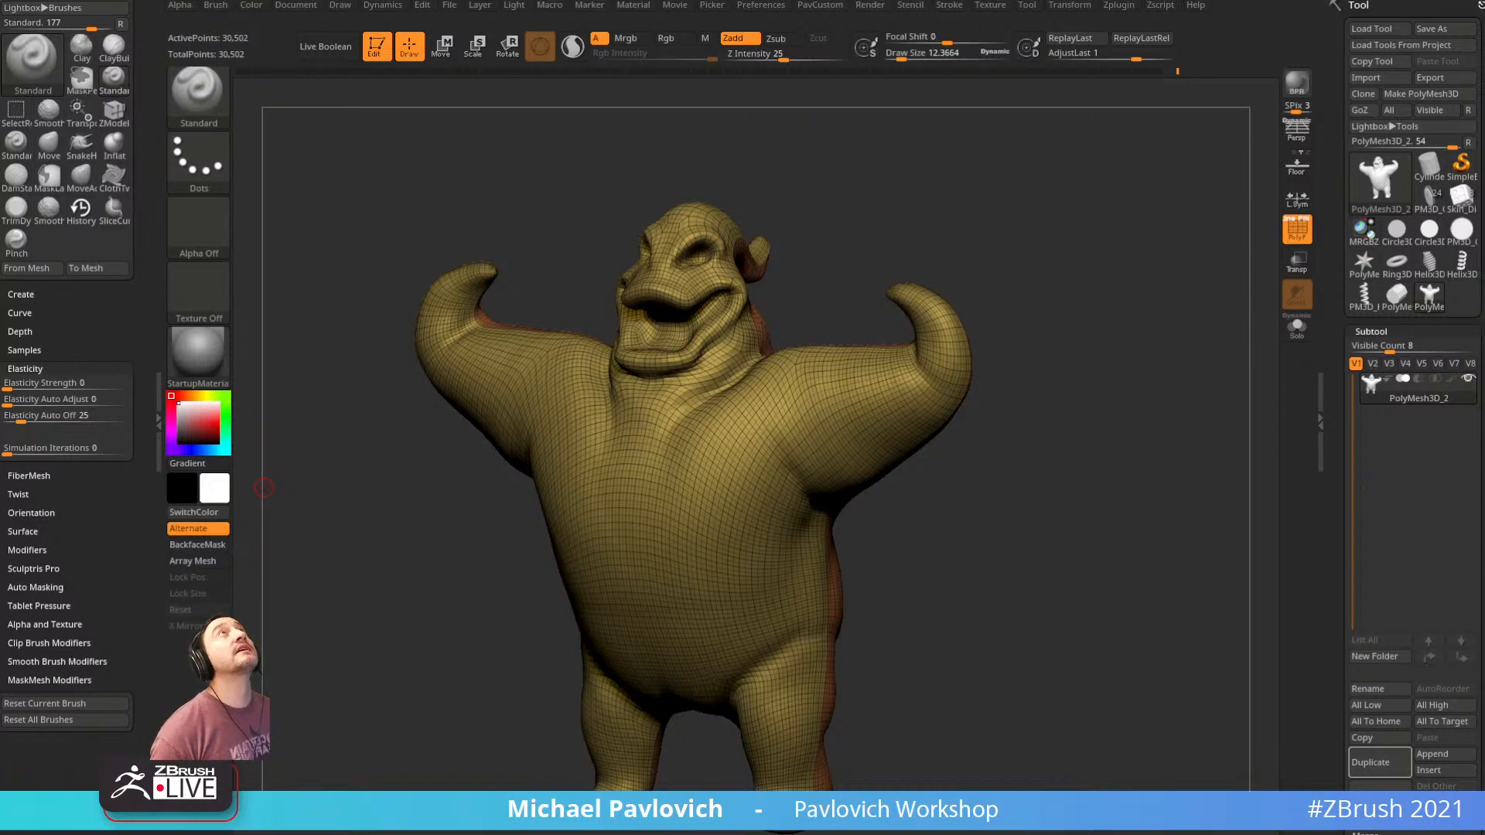
Lower the character mesh to subdivision level 1 and collapse the Masking settings
{"action": "scroll", "coordinate": [1350, 316], "scroll_direction": "down", "scroll_amount": 10}
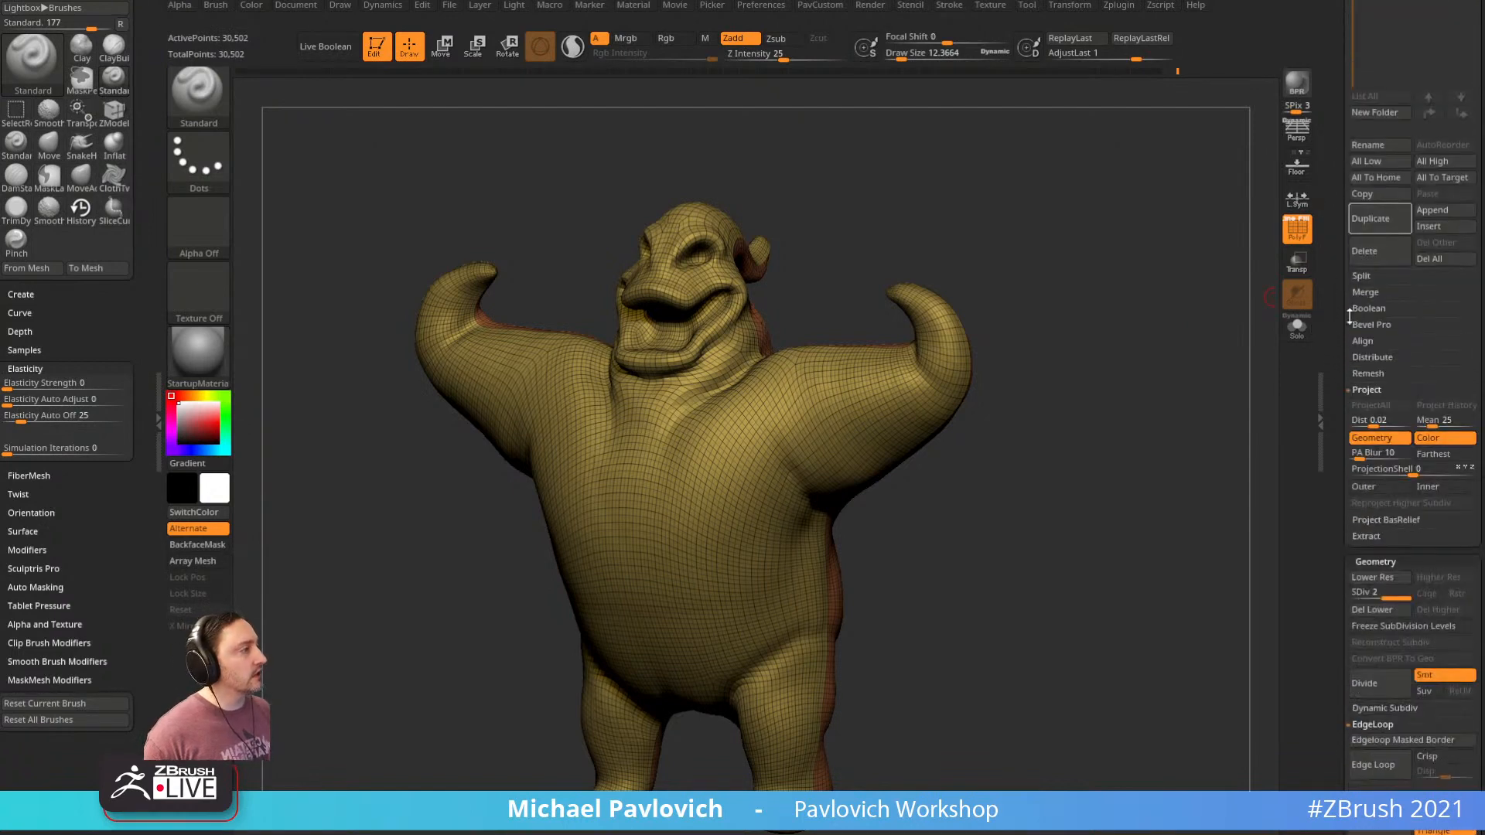
{"action": "left_click", "coordinate": [1372, 577]}
{"action": "left_click_drag", "start_coordinate": [1184, 503], "coordinate": [1130, 409]}
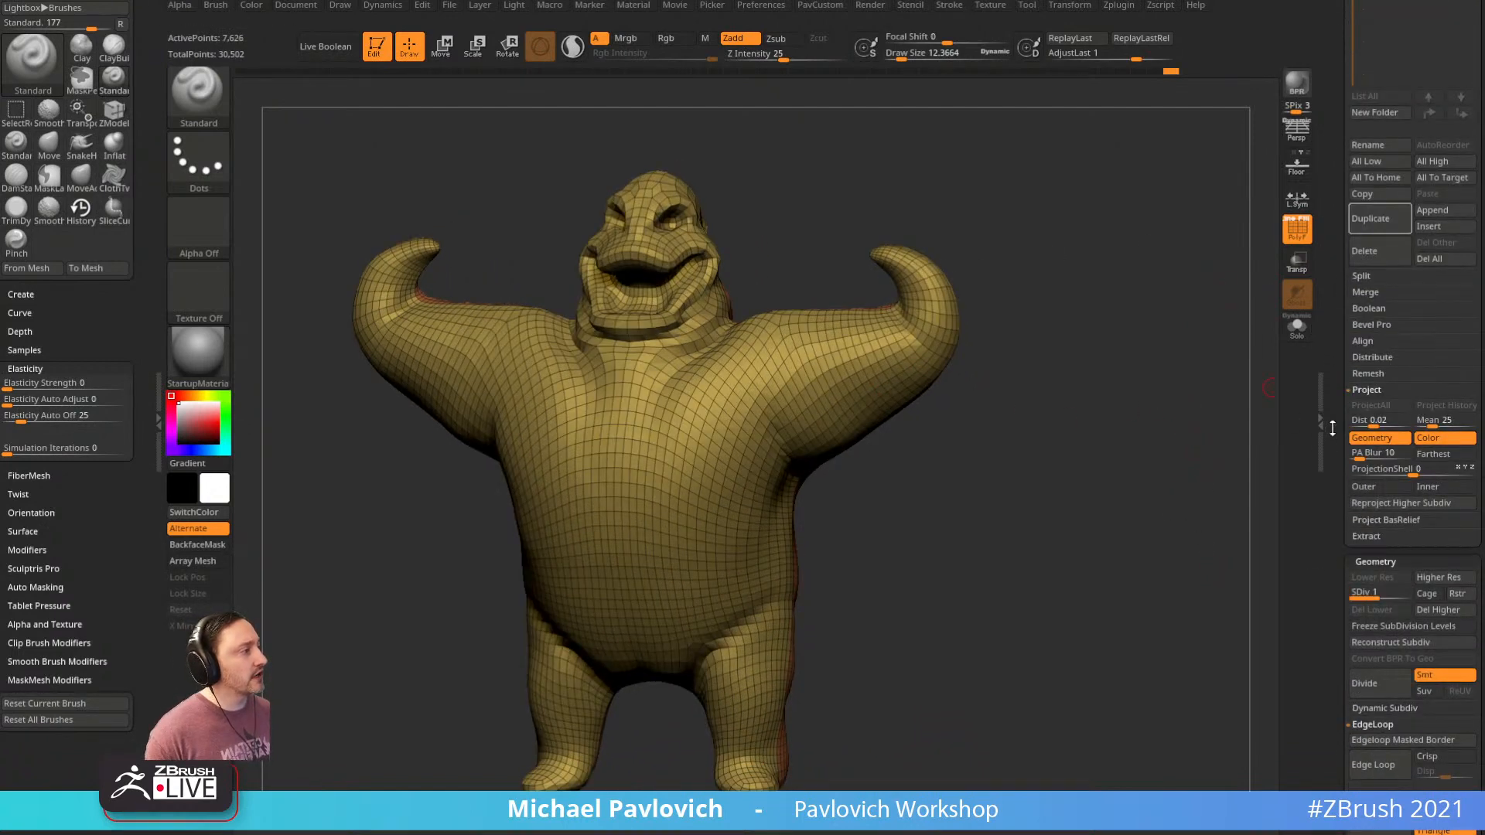
{"action": "scroll", "coordinate": [1357, 533], "scroll_direction": "down", "scroll_amount": 10}
{"action": "left_click", "coordinate": [1379, 570], "text": "shift"}
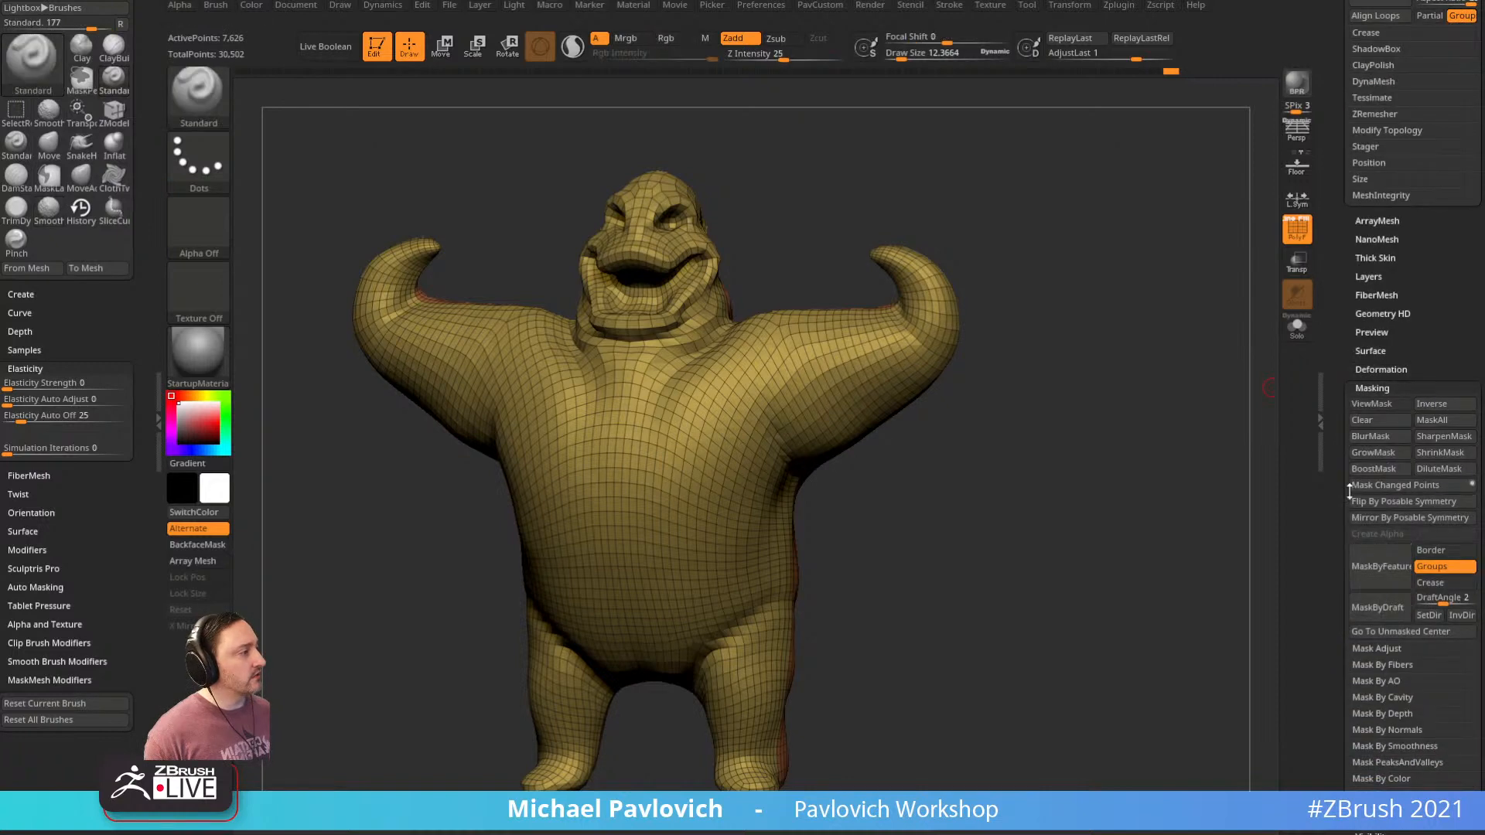
{"action": "left_click", "coordinate": [1376, 387], "text": "shift"}
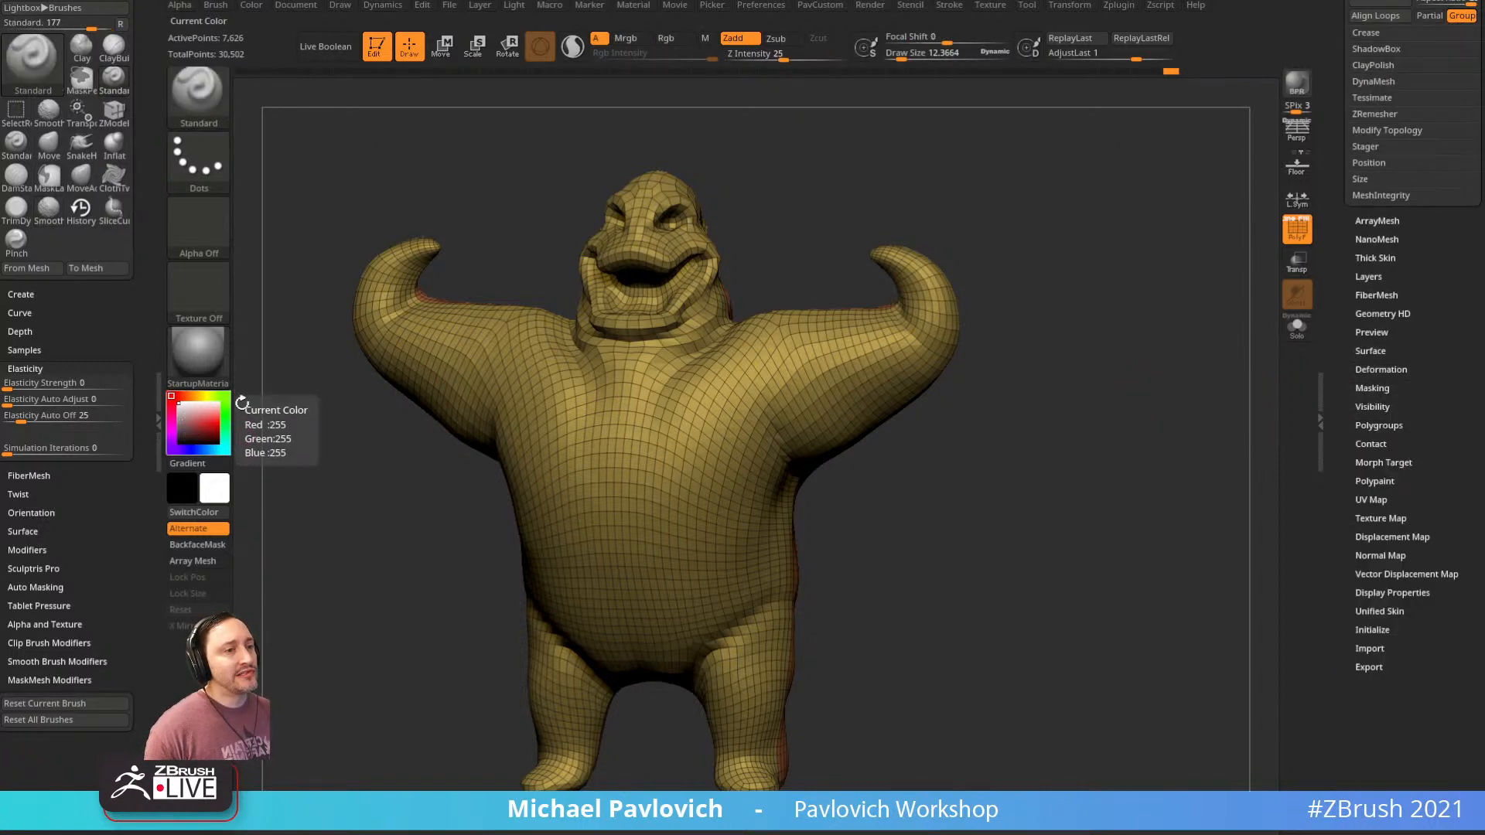
Dock the Zplugin palette in the tray and expand the UV Master settings
{"action": "left_click", "coordinate": [1118, 8]}
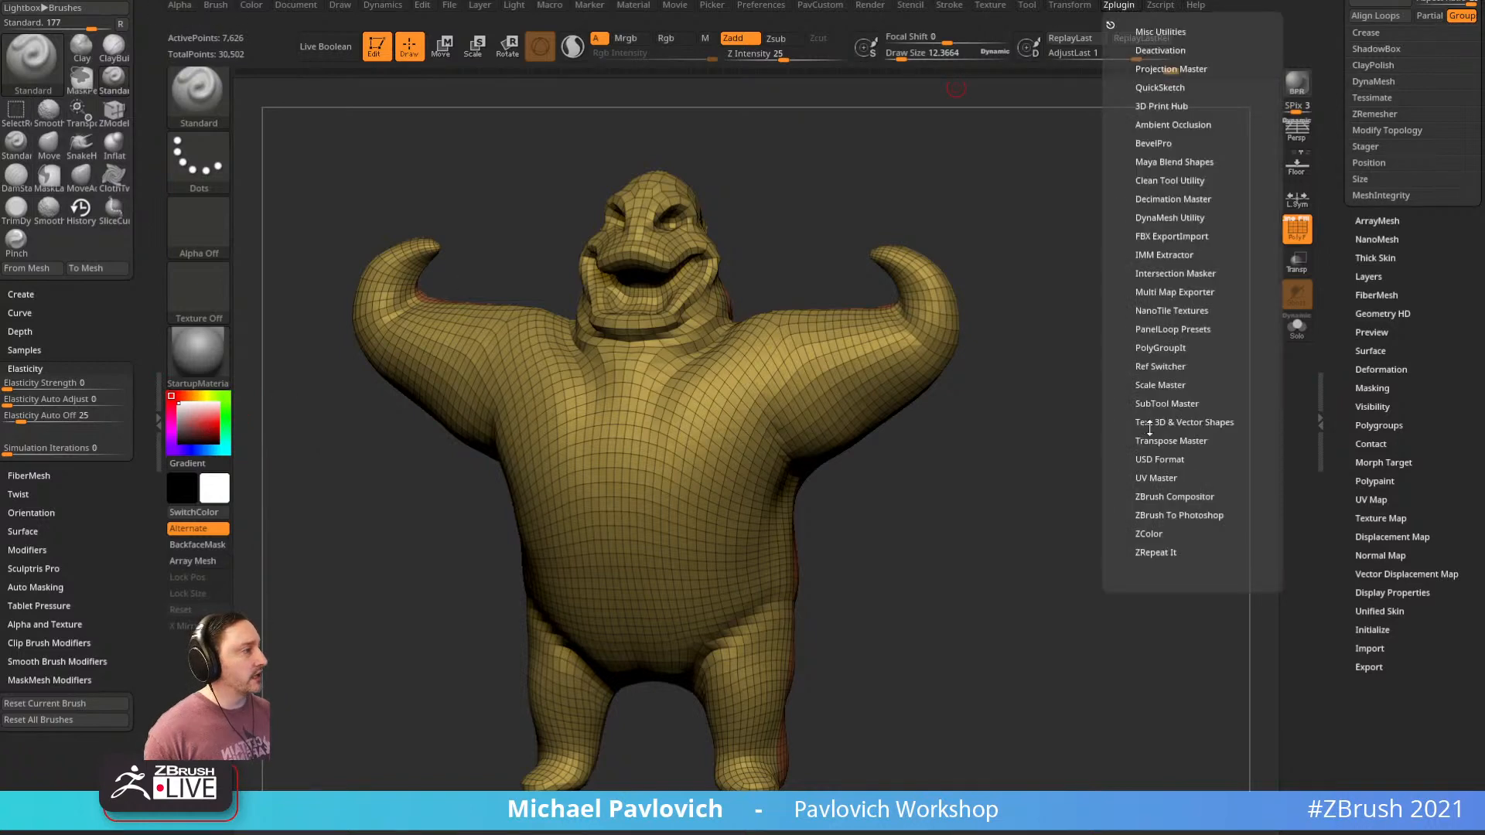
{"action": "key", "text": "shift"}
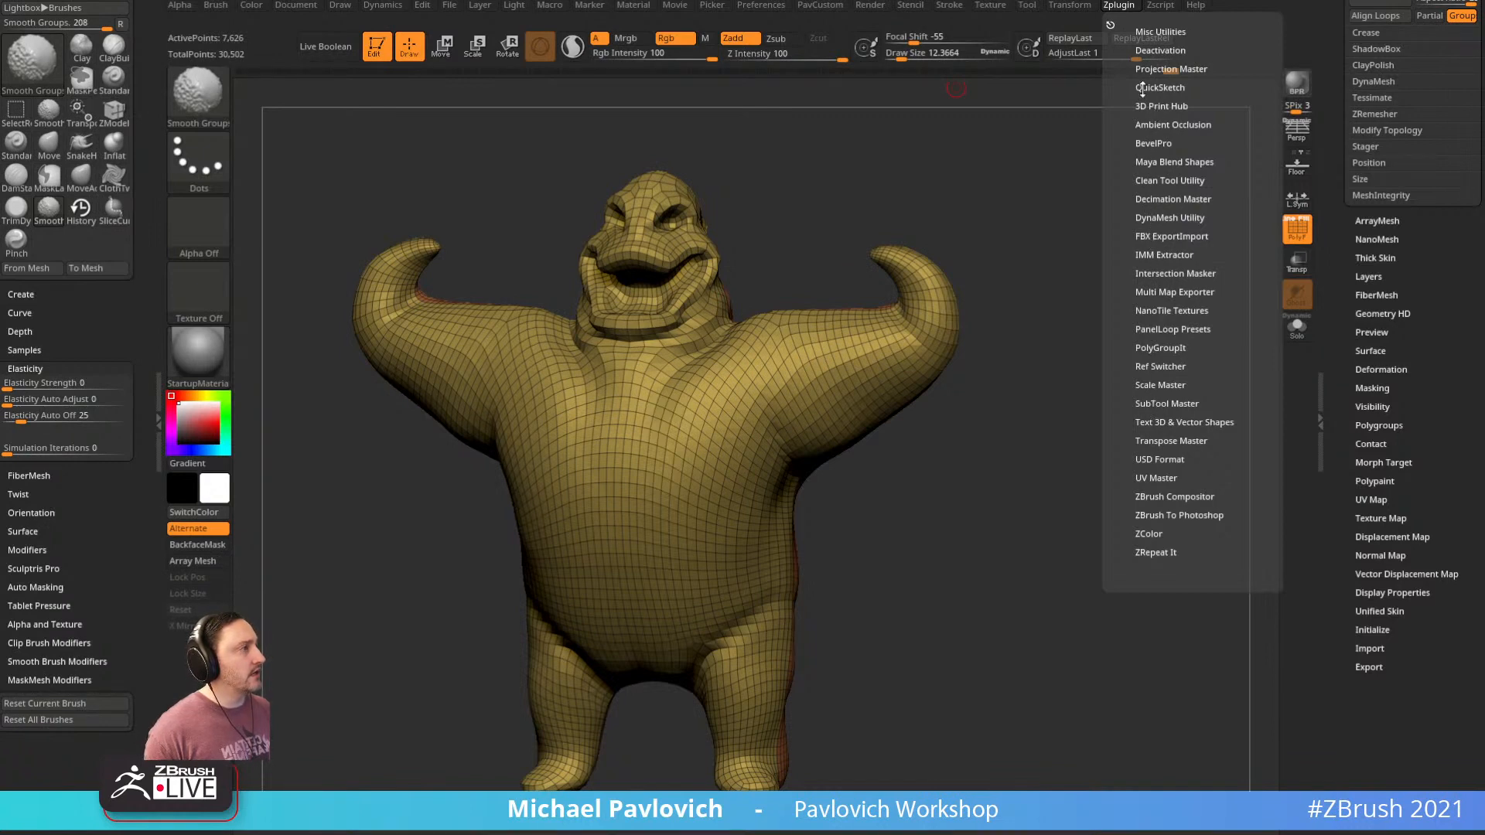
{"action": "mouse_move", "coordinate": [1111, 25]}
{"action": "left_mouse_down"}
{"action": "mouse_move", "coordinate": [396, 150]}
{"action": "mouse_move", "coordinate": [80, 240]}
{"action": "left_mouse_up"}
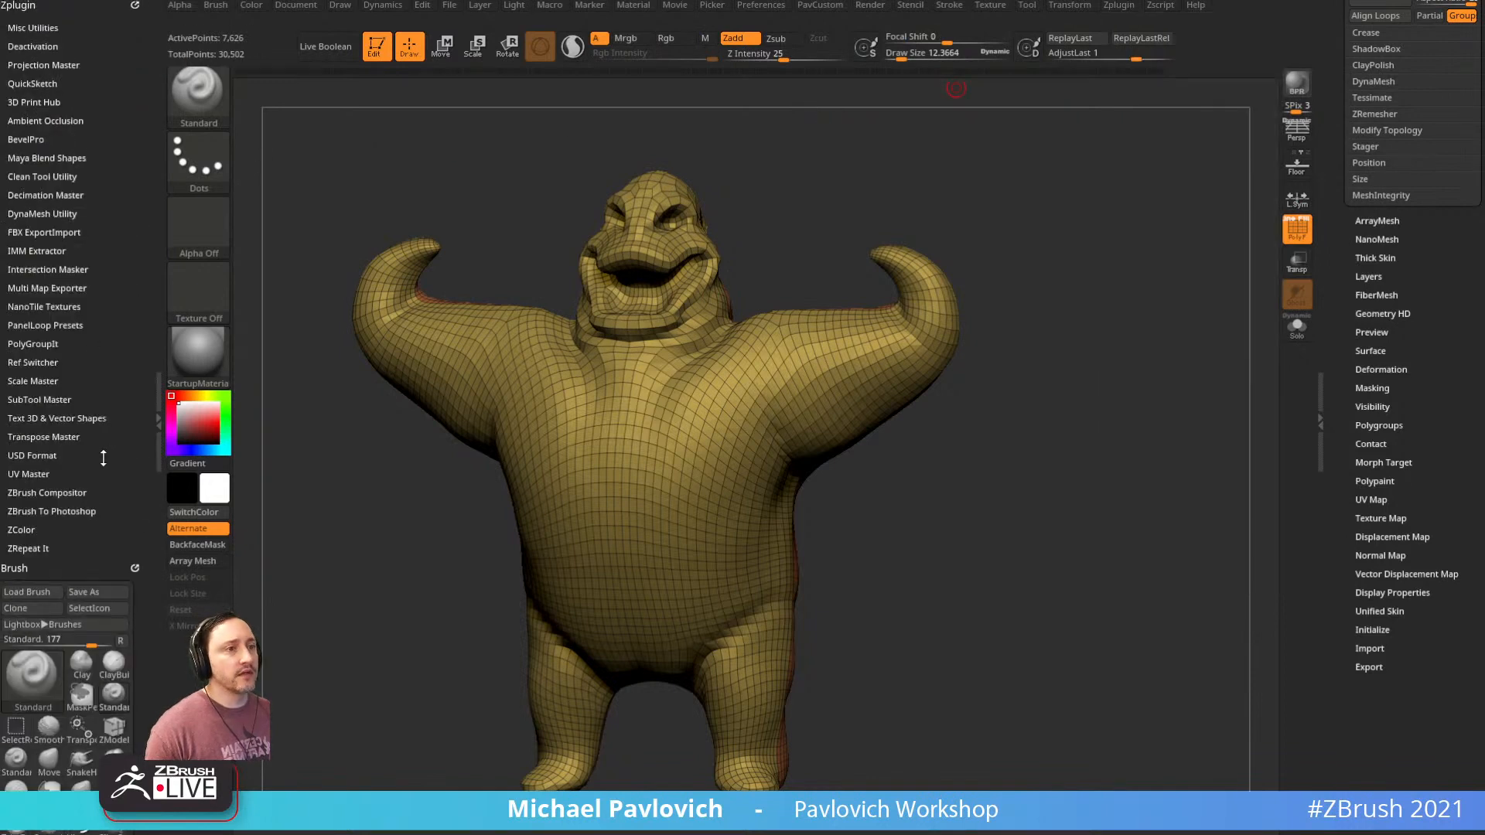
{"action": "left_click", "coordinate": [28, 474]}
{"action": "scroll", "coordinate": [57, 542], "scroll_direction": "down", "scroll_amount": 2}
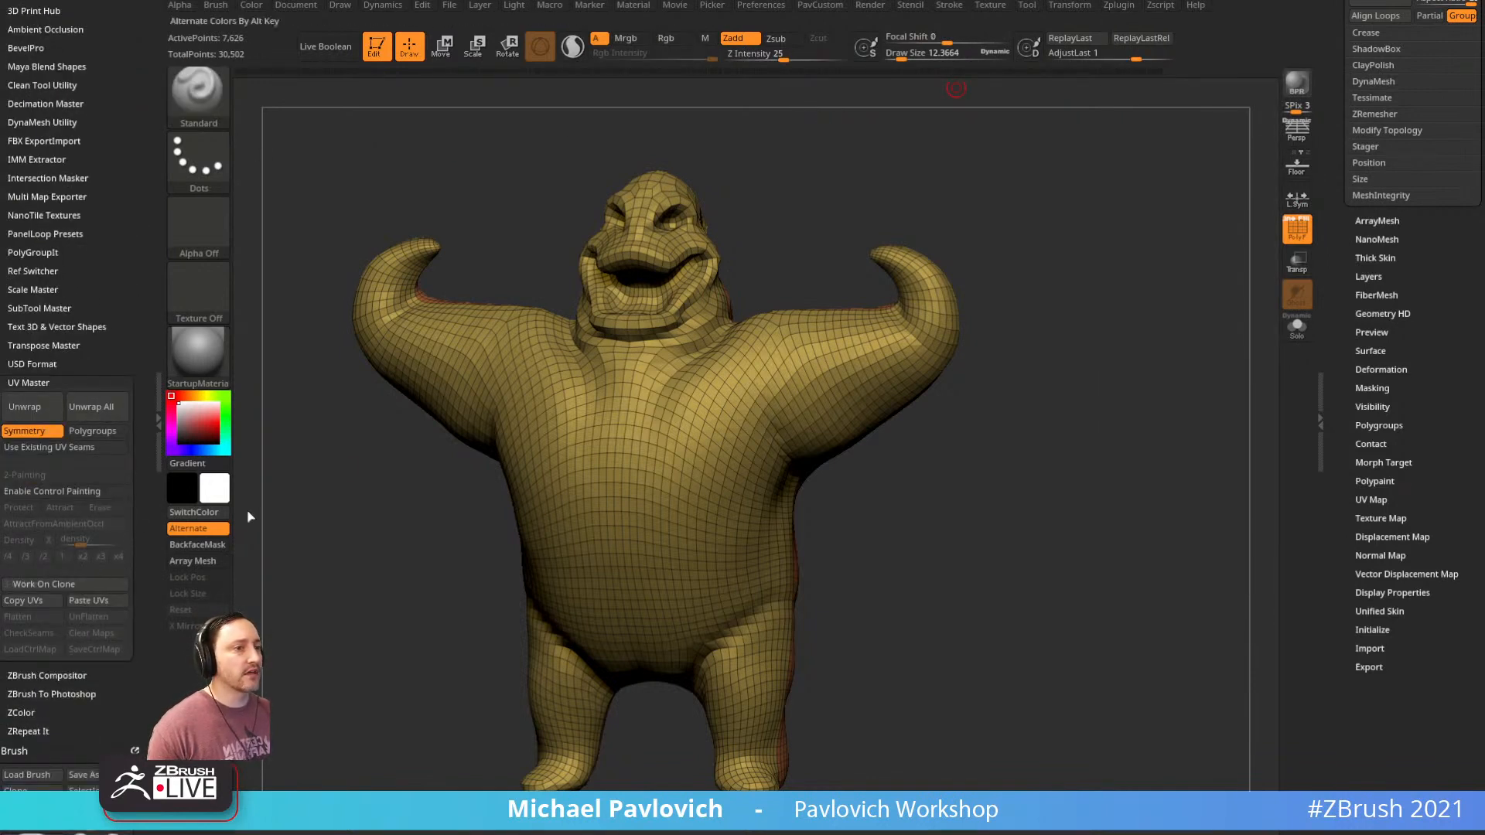
Set the character mesh to subdivision level 2 and hide the polyframe
{"action": "left_click_drag", "start_coordinate": [1343, 207], "coordinate": [1344, 368]}
{"action": "left_click", "coordinate": [1400, 225]}
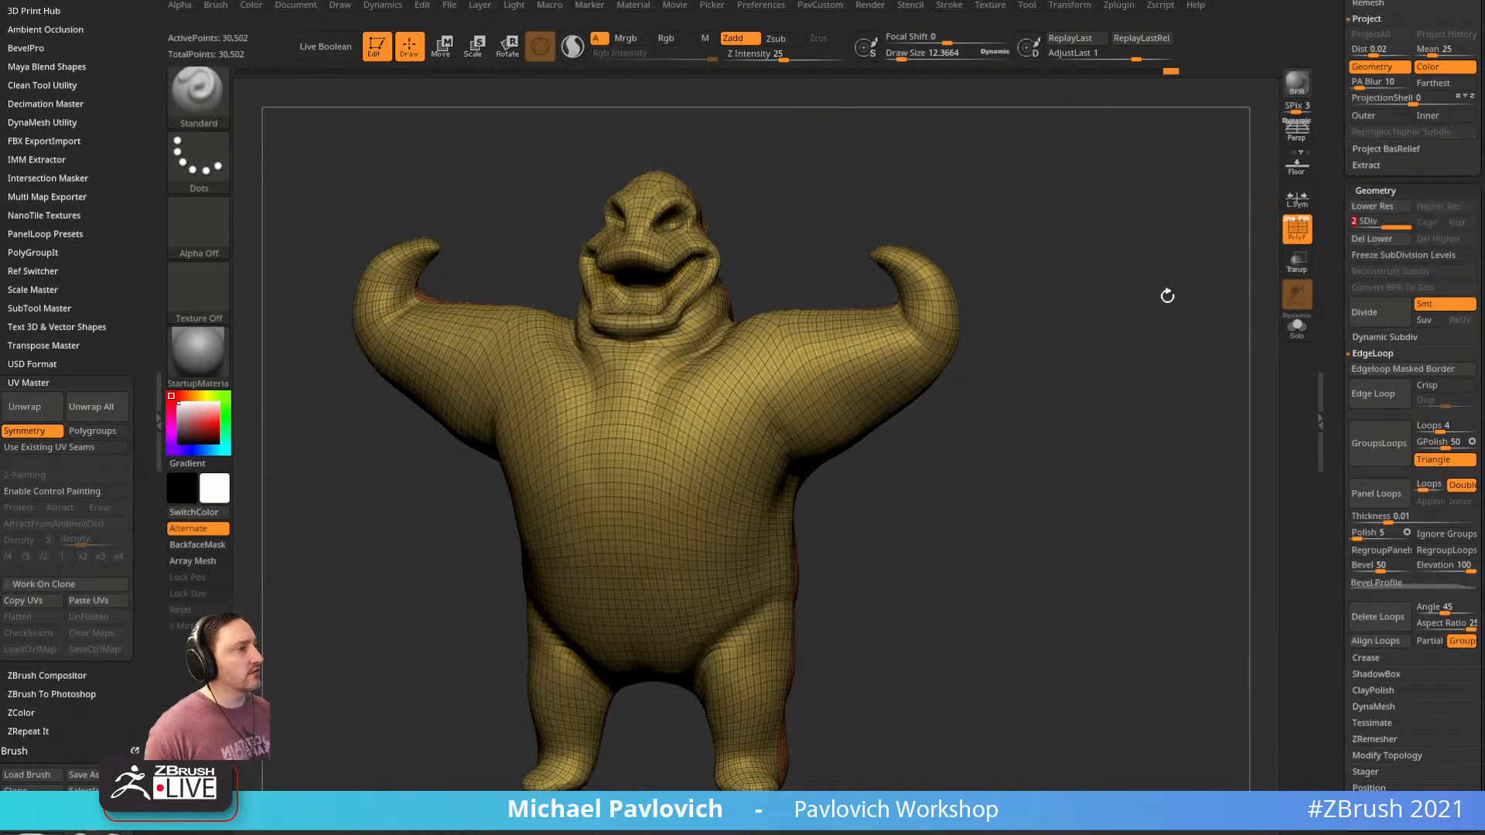
{"action": "left_click_drag", "start_coordinate": [1167, 295], "coordinate": [1237, 249], "text": "alt"}
{"action": "left_click", "coordinate": [1297, 232]}
{"action": "left_click_drag", "start_coordinate": [1134, 308], "coordinate": [1130, 260], "text": "alt"}
Carve creases under the arm and around the top of the leg with the DamStandard brush at a draw size of about 31
{"action": "key", "text": "b"}
{"action": "key", "text": "d"}
{"action": "key", "text": "s"}
{"action": "left_click_drag", "start_coordinate": [1062, 346], "coordinate": [1034, 338]}
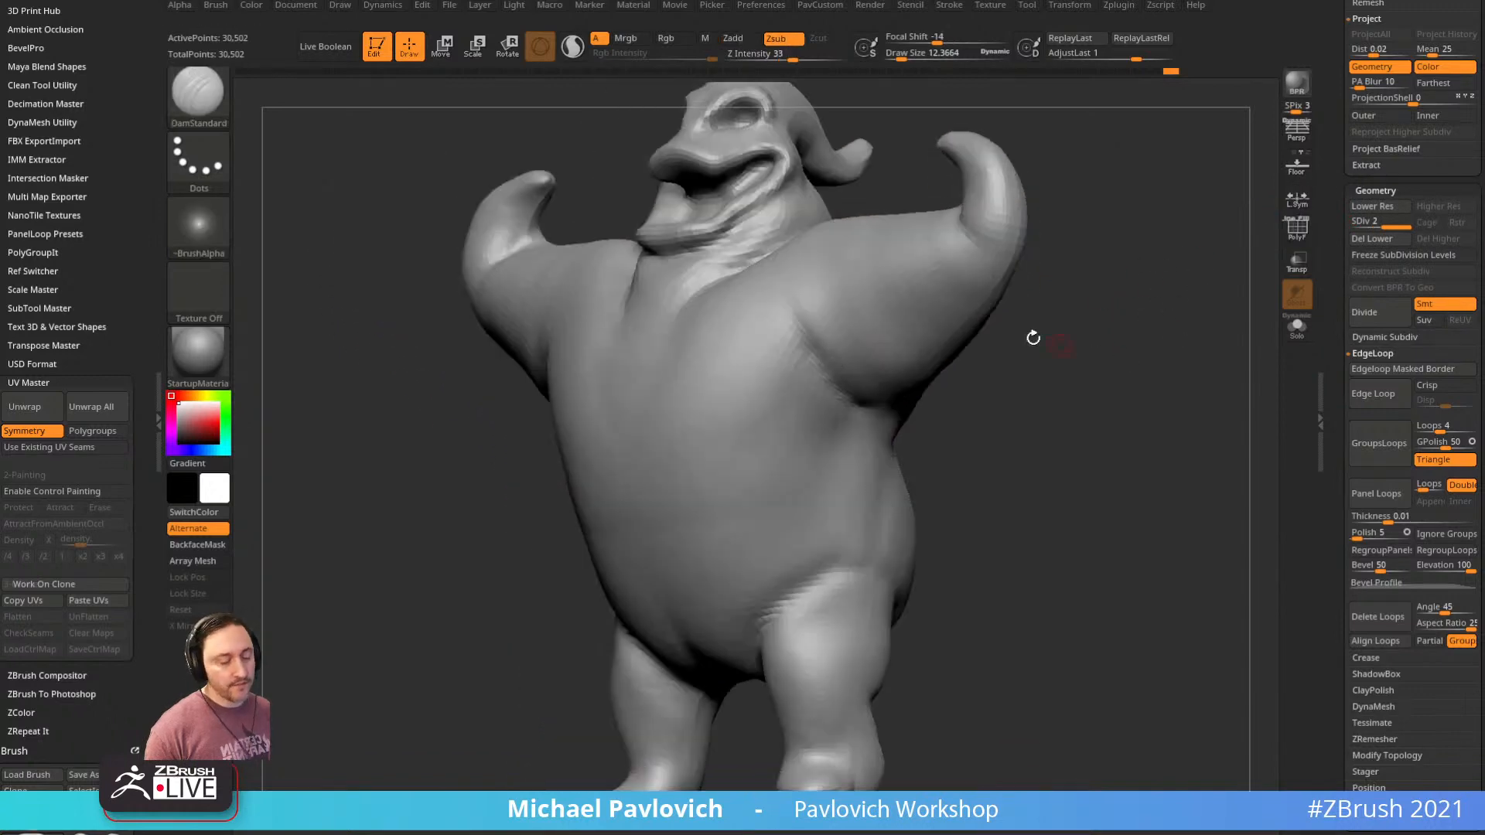
{"action": "key", "text": "s"}
{"action": "left_click_drag", "start_coordinate": [808, 369], "coordinate": [817, 369]}
{"action": "mouse_move", "coordinate": [787, 311]}
{"action": "left_mouse_down"}
{"action": "mouse_move", "coordinate": [878, 428]}
{"action": "mouse_move", "coordinate": [922, 446]}
{"action": "mouse_move", "coordinate": [938, 367]}
{"action": "left_mouse_up"}
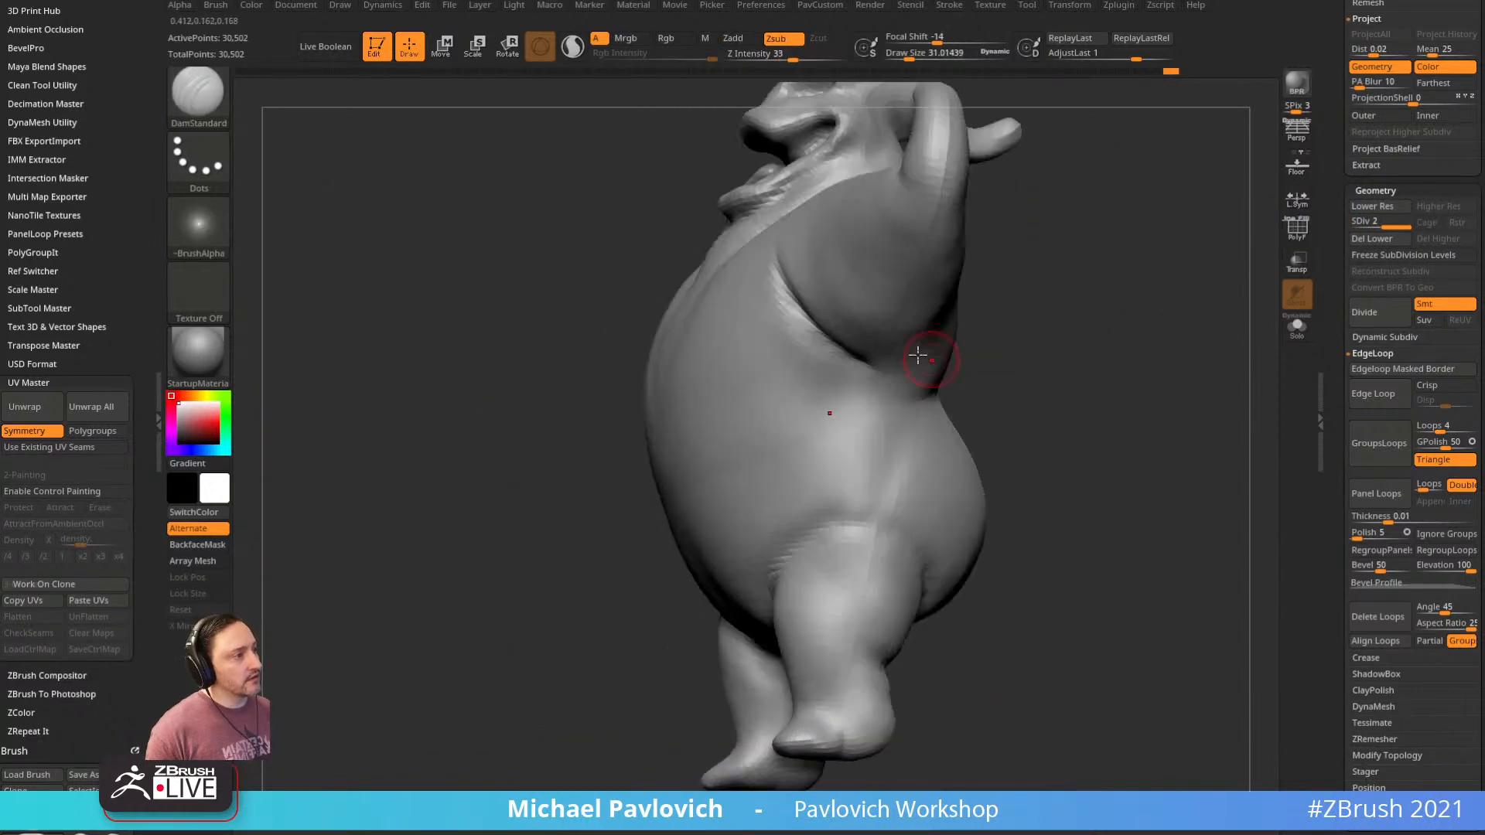
{"action": "mouse_move", "coordinate": [838, 365]}
{"action": "left_mouse_down"}
{"action": "mouse_move", "coordinate": [919, 376]}
{"action": "mouse_move", "coordinate": [964, 360]}
{"action": "left_mouse_up"}
{"action": "left_click_drag", "start_coordinate": [1041, 329], "coordinate": [948, 364]}
{"action": "left_click_drag", "start_coordinate": [806, 502], "coordinate": [931, 535]}
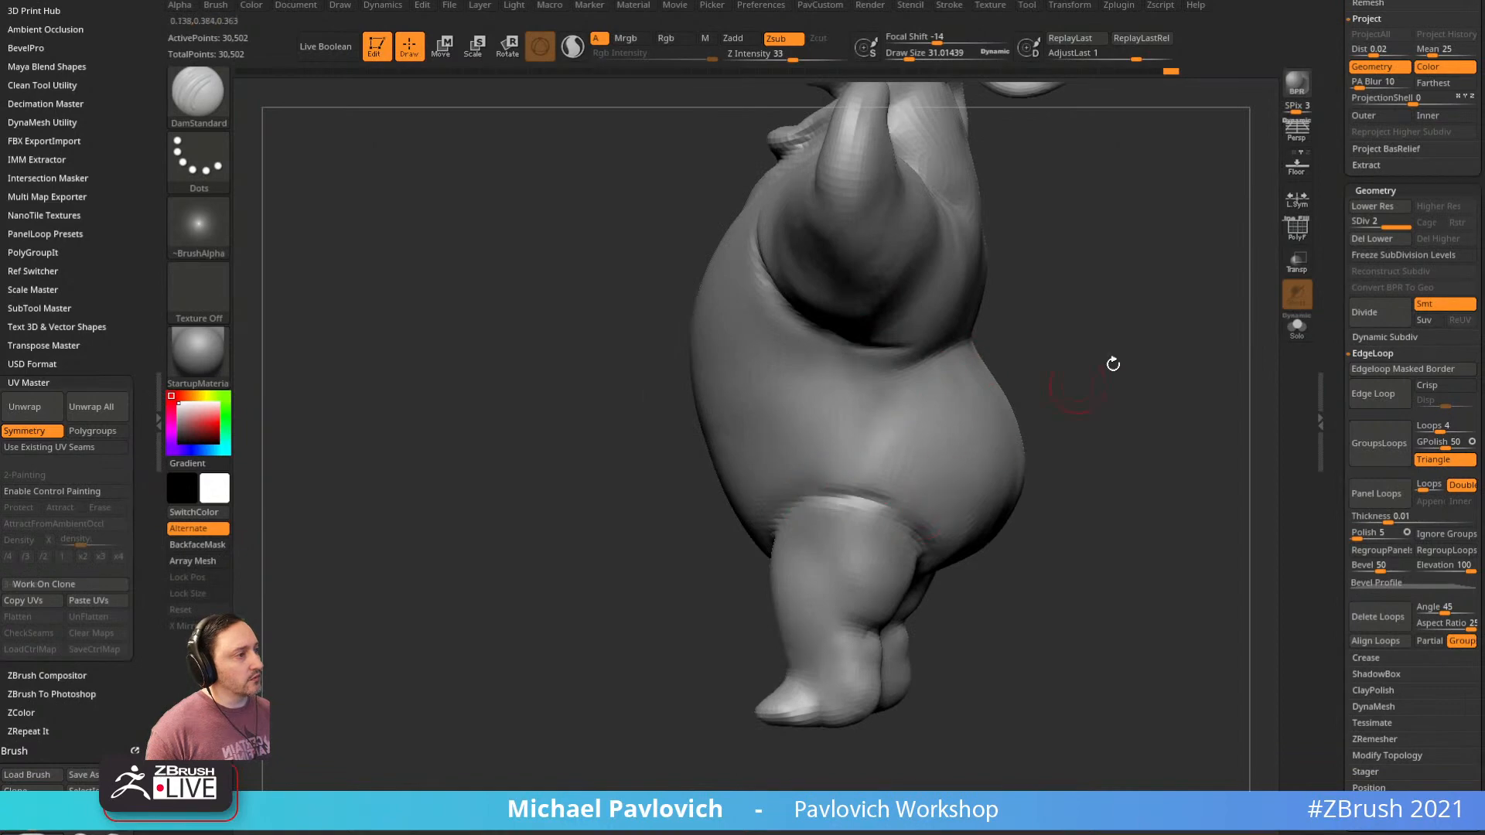
Carve a crease across the arm near the curled hand and divide the mesh to subdivision level 3
{"action": "left_click_drag", "start_coordinate": [1113, 364], "coordinate": [1157, 286]}
{"action": "left_click_drag", "start_coordinate": [1158, 286], "coordinate": [1163, 463], "text": "alt"}
{"action": "left_click_drag", "start_coordinate": [1121, 223], "coordinate": [1131, 181]}
{"action": "left_click_drag", "start_coordinate": [855, 365], "coordinate": [726, 458]}
{"action": "mouse_move", "coordinate": [947, 220]}
{"action": "left_mouse_down"}
{"action": "mouse_move", "coordinate": [999, 239]}
{"action": "mouse_move", "coordinate": [1058, 341]}
{"action": "left_mouse_up"}
{"action": "key", "text": "ctrl+d"}
{"action": "left_click_drag", "start_coordinate": [1058, 340], "coordinate": [1114, 333]}
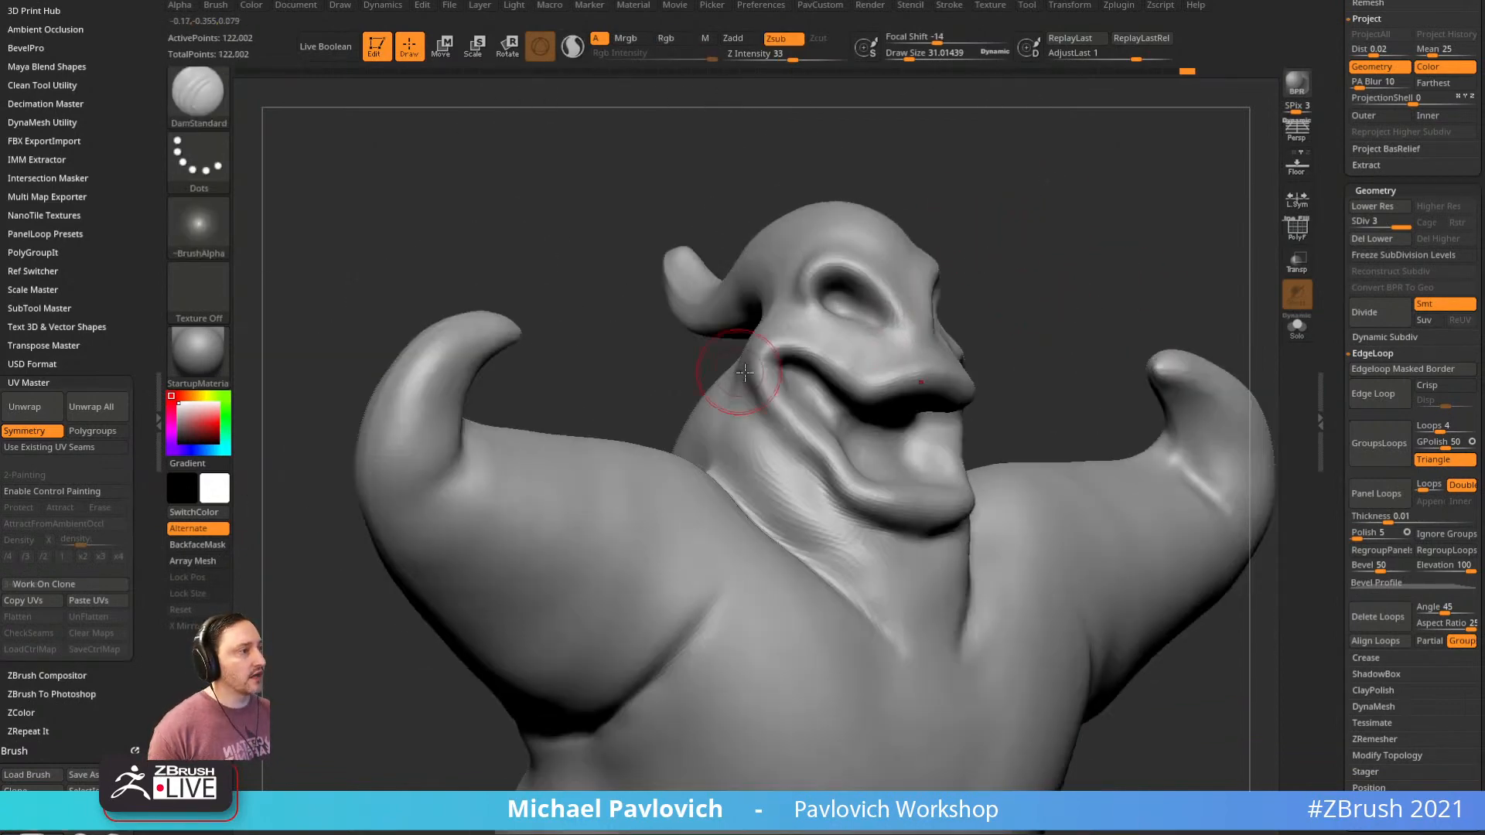
Carve short creases across the lower lip up to the mouth corner with the DamStandard brush at a draw size of about 22
{"action": "mouse_move", "coordinate": [776, 381]}
{"action": "left_mouse_down"}
{"action": "mouse_move", "coordinate": [761, 394]}
{"action": "mouse_move", "coordinate": [803, 454]}
{"action": "left_mouse_up"}
{"action": "left_click_drag", "start_coordinate": [1054, 355], "coordinate": [984, 349], "text": "alt"}
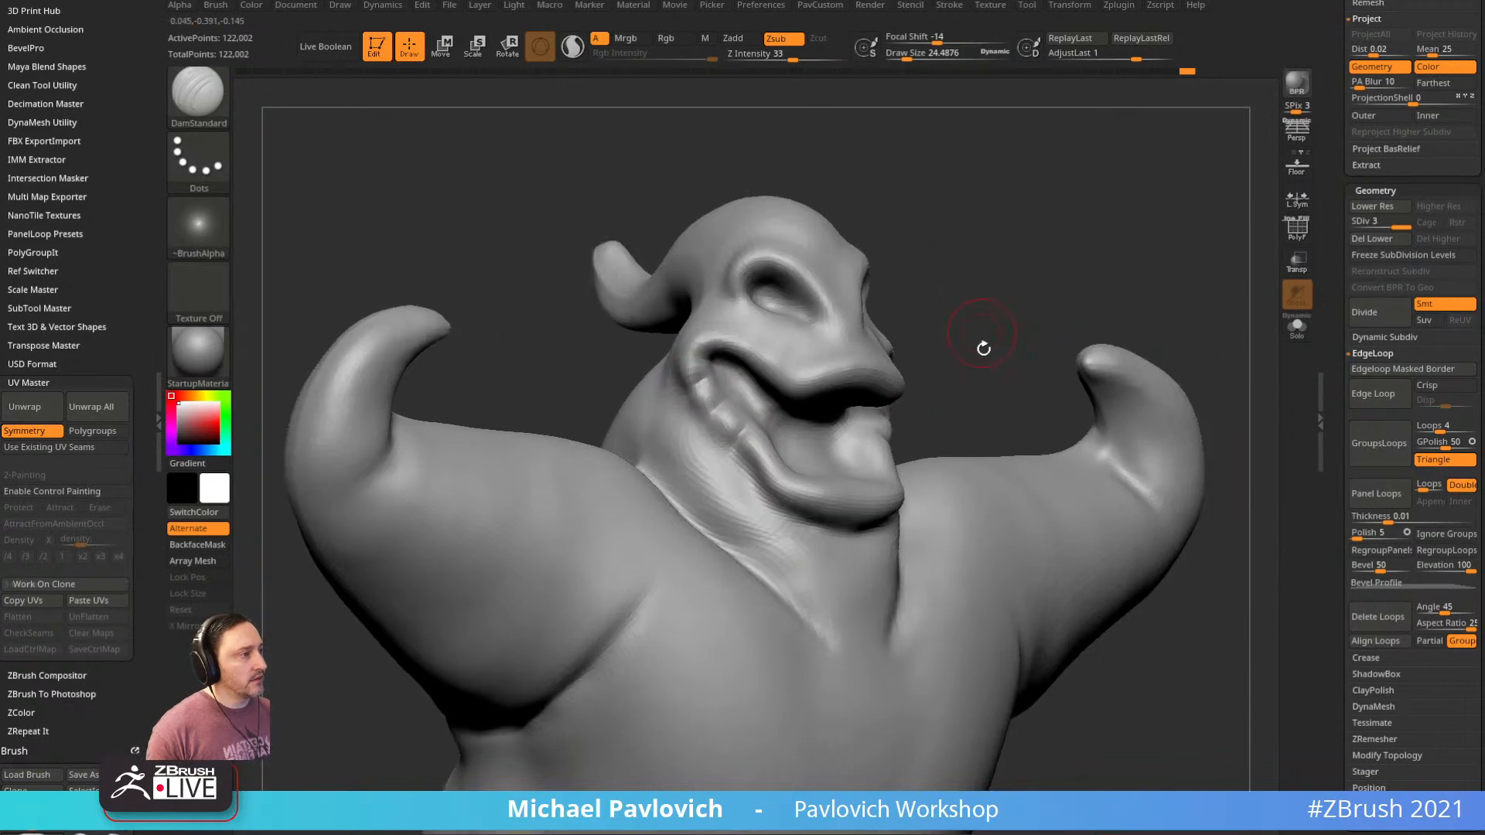
{"action": "mouse_move", "coordinate": [786, 457]}
{"action": "left_mouse_down"}
{"action": "mouse_move", "coordinate": [767, 469]}
{"action": "mouse_move", "coordinate": [794, 489]}
{"action": "left_mouse_up"}
{"action": "left_click_drag", "start_coordinate": [938, 335], "coordinate": [1014, 383]}
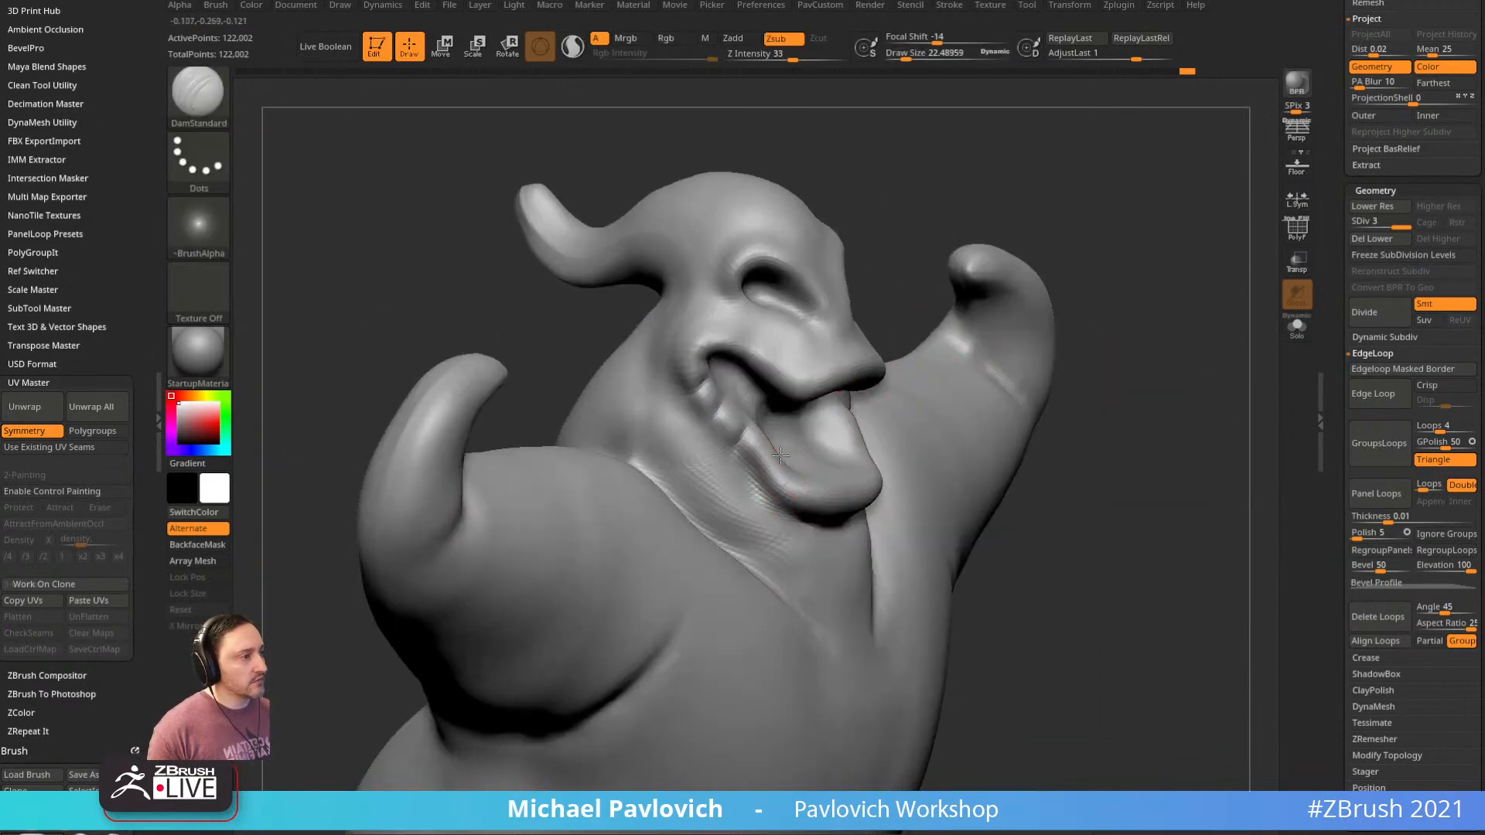
{"action": "mouse_move", "coordinate": [930, 224]}
{"action": "left_mouse_down"}
{"action": "mouse_move", "coordinate": [909, 162]}
{"action": "mouse_move", "coordinate": [1083, 198]}
{"action": "left_mouse_up"}
{"action": "left_click_drag", "start_coordinate": [719, 379], "coordinate": [730, 405]}
{"action": "left_click_drag", "start_coordinate": [783, 404], "coordinate": [773, 414]}
{"action": "mouse_move", "coordinate": [1066, 207]}
{"action": "left_mouse_down"}
{"action": "mouse_move", "coordinate": [1097, 206]}
{"action": "mouse_move", "coordinate": [977, 225]}
{"action": "left_mouse_up"}
{"action": "mouse_move", "coordinate": [766, 410]}
{"action": "left_mouse_down"}
{"action": "mouse_move", "coordinate": [776, 427]}
{"action": "mouse_move", "coordinate": [798, 399]}
{"action": "left_mouse_up"}
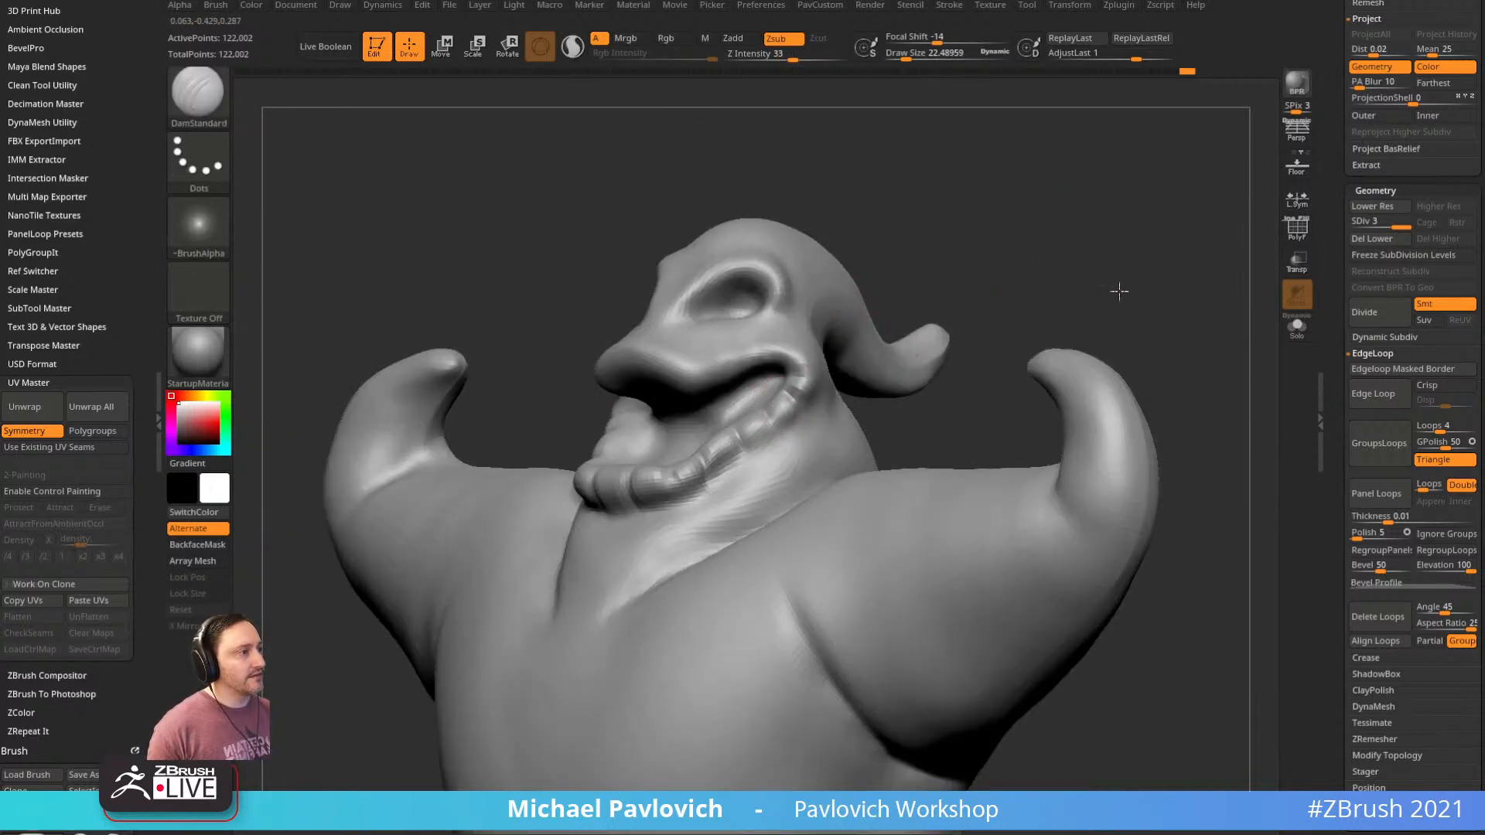
Carve creases where the back and side of the neck meet the shoulders at a draw size of about 36
{"action": "left_click_drag", "start_coordinate": [1119, 291], "coordinate": [1058, 226]}
{"action": "mouse_move", "coordinate": [1083, 442]}
{"action": "left_mouse_down"}
{"action": "mouse_move", "coordinate": [1043, 417]}
{"action": "mouse_move", "coordinate": [1030, 265]}
{"action": "mouse_move", "coordinate": [955, 454]}
{"action": "mouse_move", "coordinate": [838, 355]}
{"action": "left_mouse_up"}
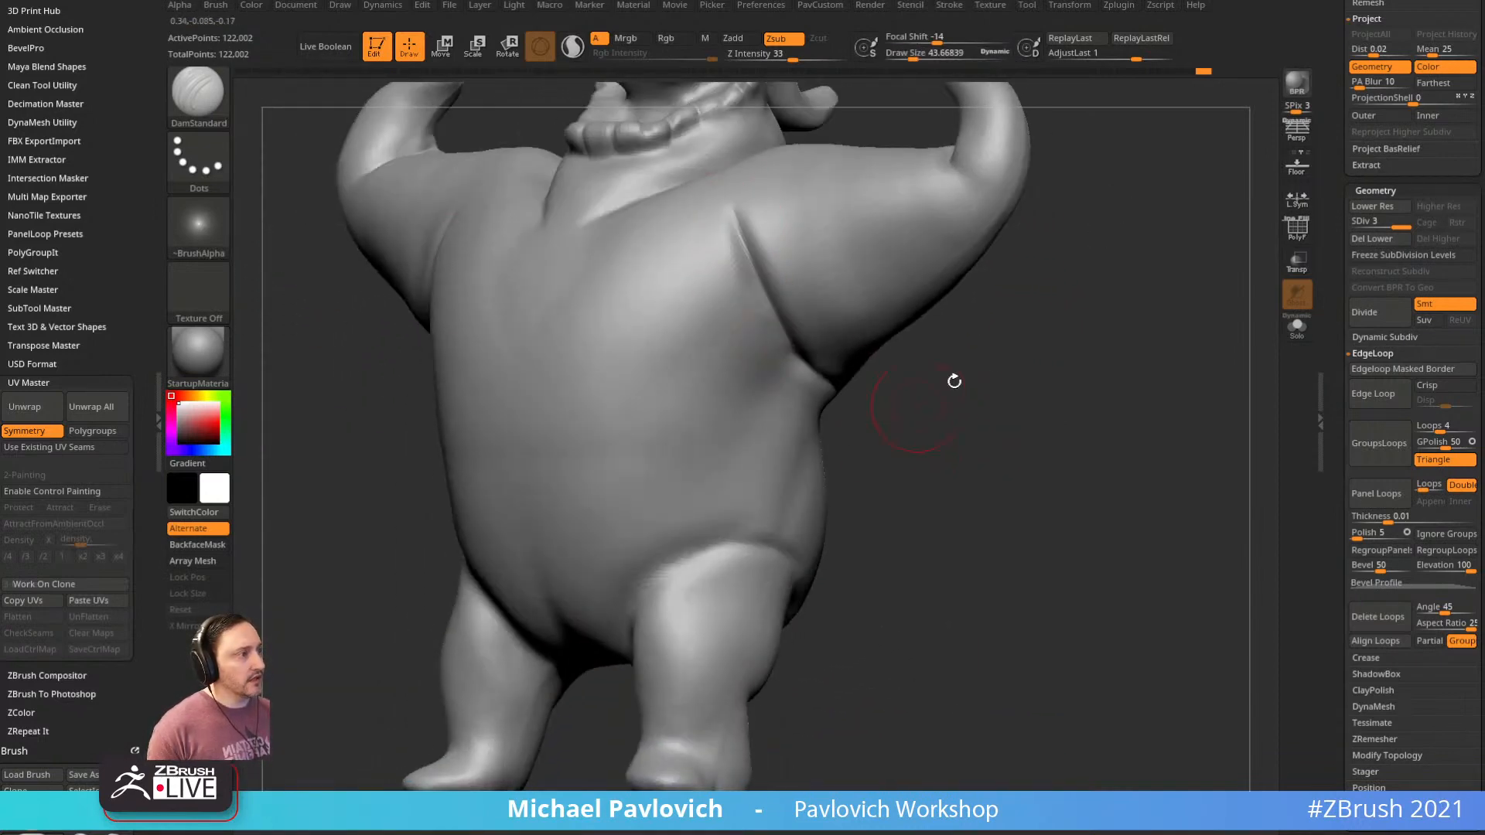
{"action": "left_click_drag", "start_coordinate": [954, 381], "coordinate": [856, 341]}
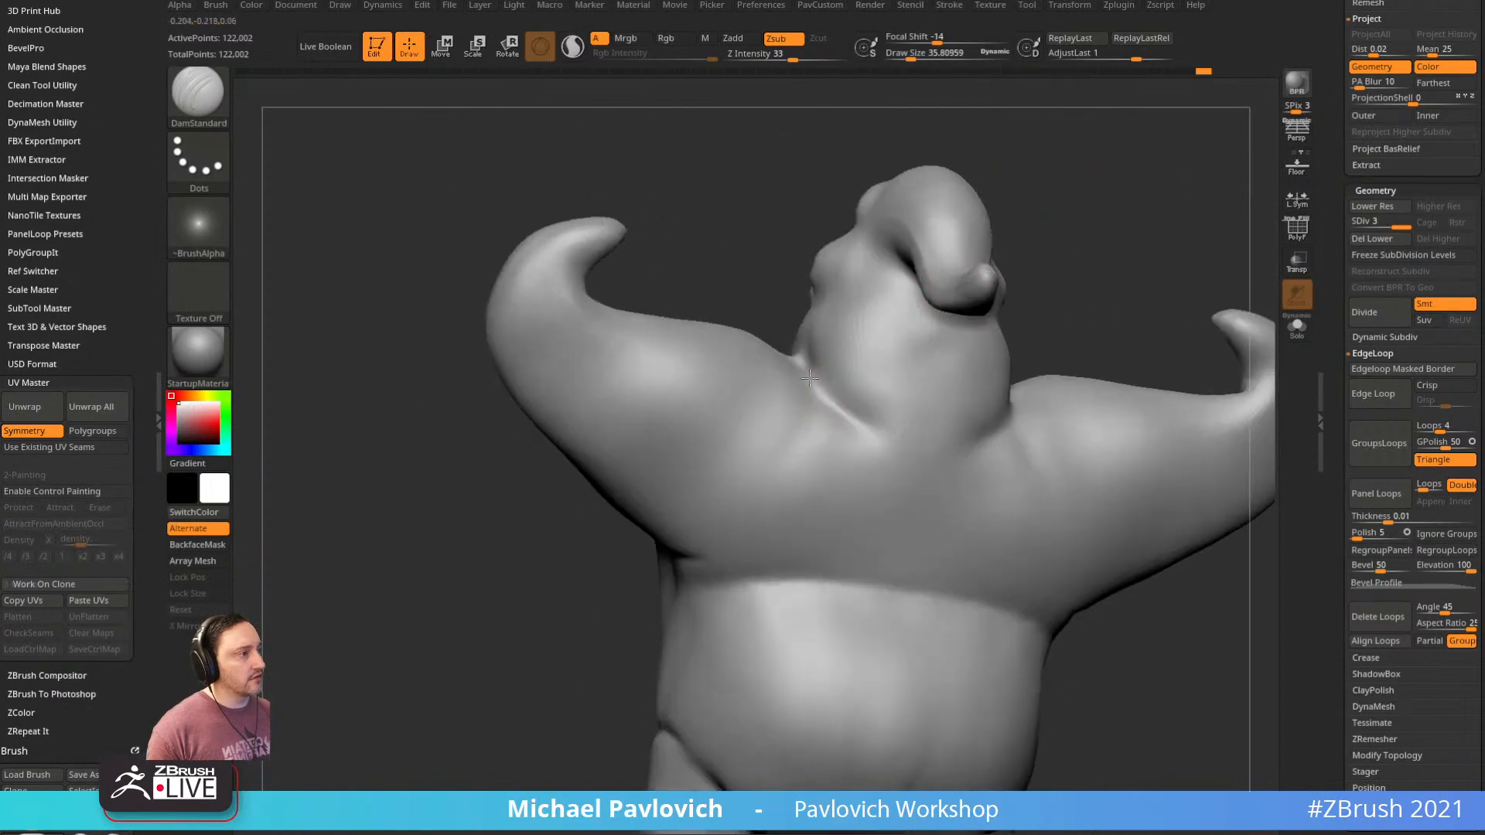
{"action": "left_click_drag", "start_coordinate": [1071, 262], "coordinate": [800, 360]}
{"action": "left_click_drag", "start_coordinate": [1095, 192], "coordinate": [1006, 232]}
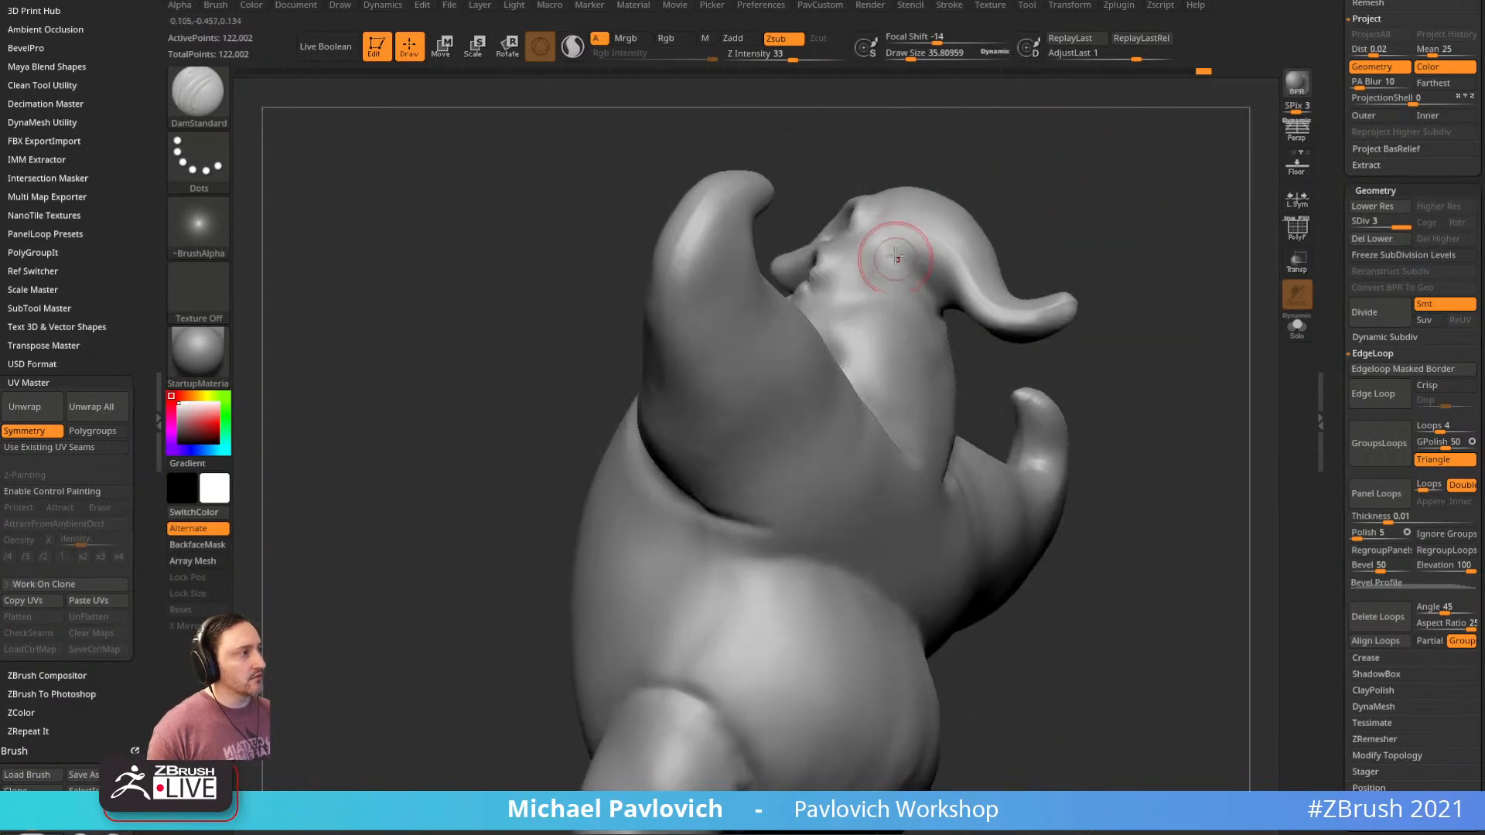
{"action": "left_click_drag", "start_coordinate": [897, 220], "coordinate": [950, 311]}
{"action": "left_click_drag", "start_coordinate": [1050, 161], "coordinate": [998, 205]}
{"action": "left_click_drag", "start_coordinate": [854, 246], "coordinate": [898, 298]}
{"action": "mouse_move", "coordinate": [1067, 193]}
{"action": "left_mouse_down"}
{"action": "mouse_move", "coordinate": [1120, 203]}
{"action": "mouse_move", "coordinate": [945, 203]}
{"action": "left_mouse_up"}
Switch to the Dam_Standard brush and refine the creases between the chest and shoulder at a draw size of about 79
{"action": "key", "text": "3"}
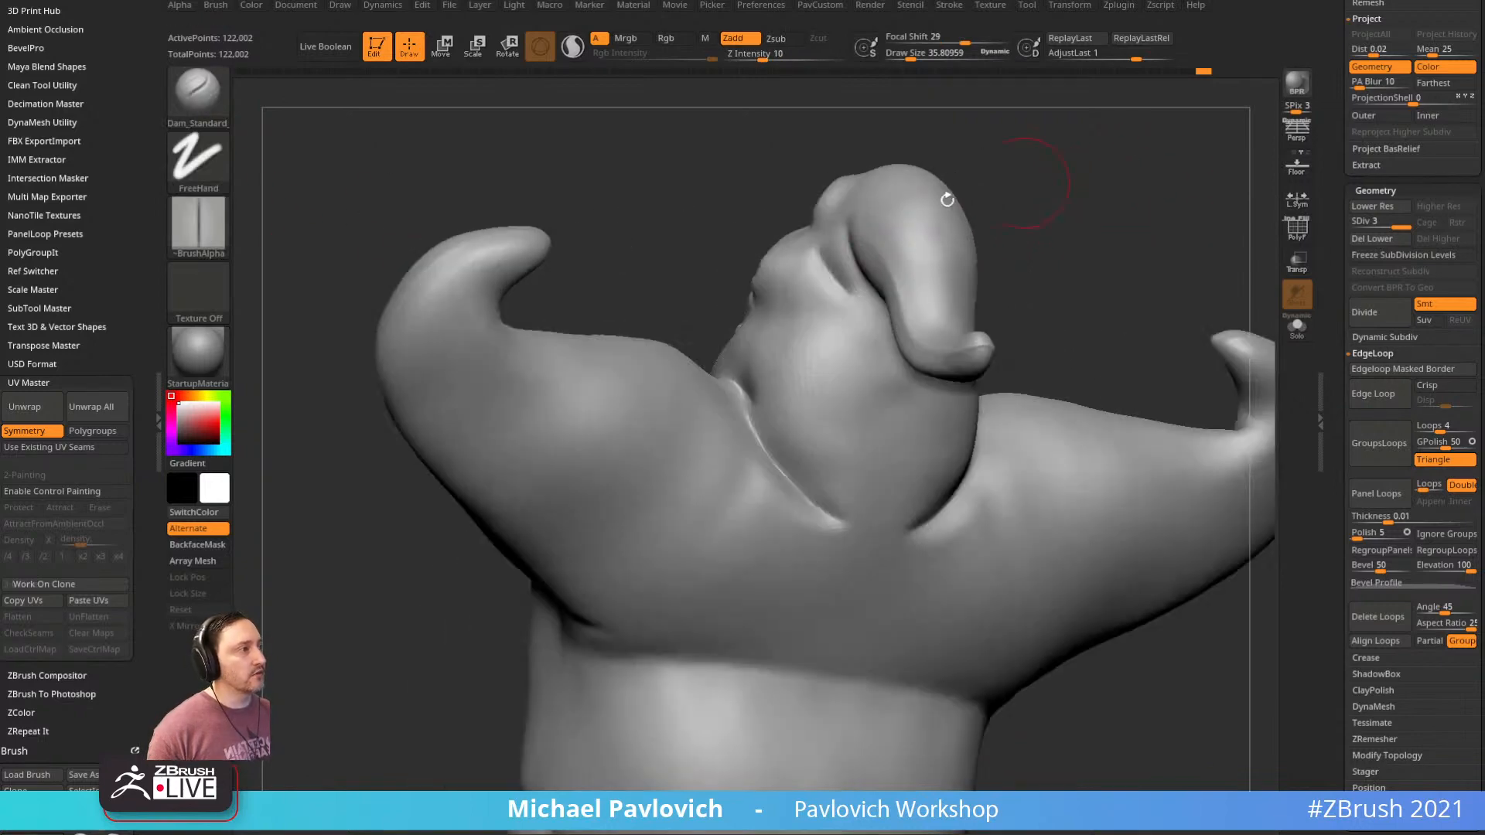
{"action": "mouse_move", "coordinate": [1040, 207]}
{"action": "left_mouse_down"}
{"action": "mouse_move", "coordinate": [1140, 252]}
{"action": "mouse_move", "coordinate": [1005, 278]}
{"action": "mouse_move", "coordinate": [963, 228]}
{"action": "left_mouse_up"}
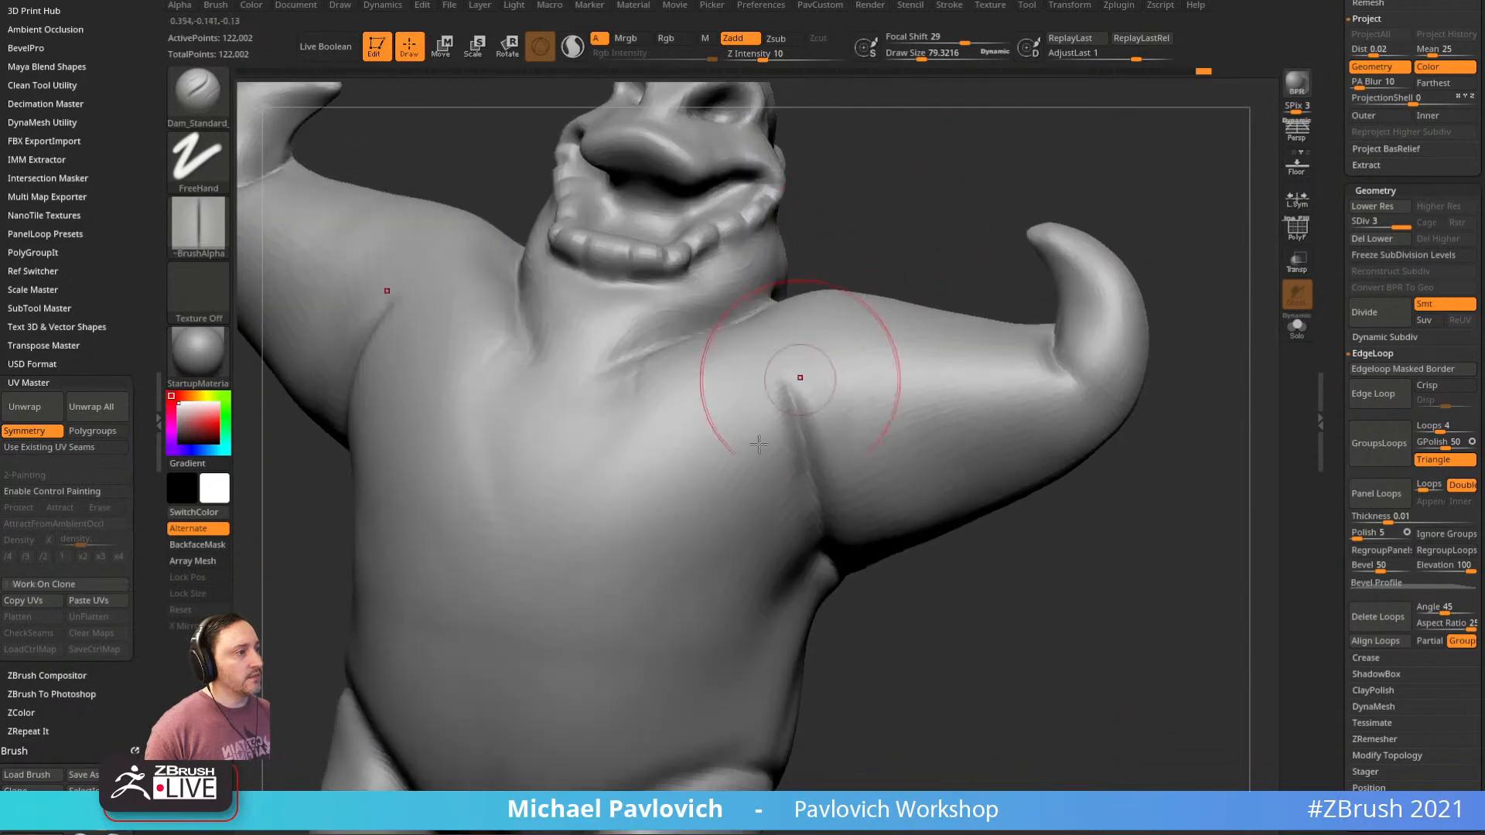
{"action": "left_click_drag", "start_coordinate": [797, 378], "coordinate": [689, 433], "text": "shift"}
{"action": "left_click_drag", "start_coordinate": [828, 246], "coordinate": [886, 249]}
{"action": "left_click_drag", "start_coordinate": [782, 322], "coordinate": [682, 406]}
{"action": "left_click_drag", "start_coordinate": [842, 247], "coordinate": [878, 252]}
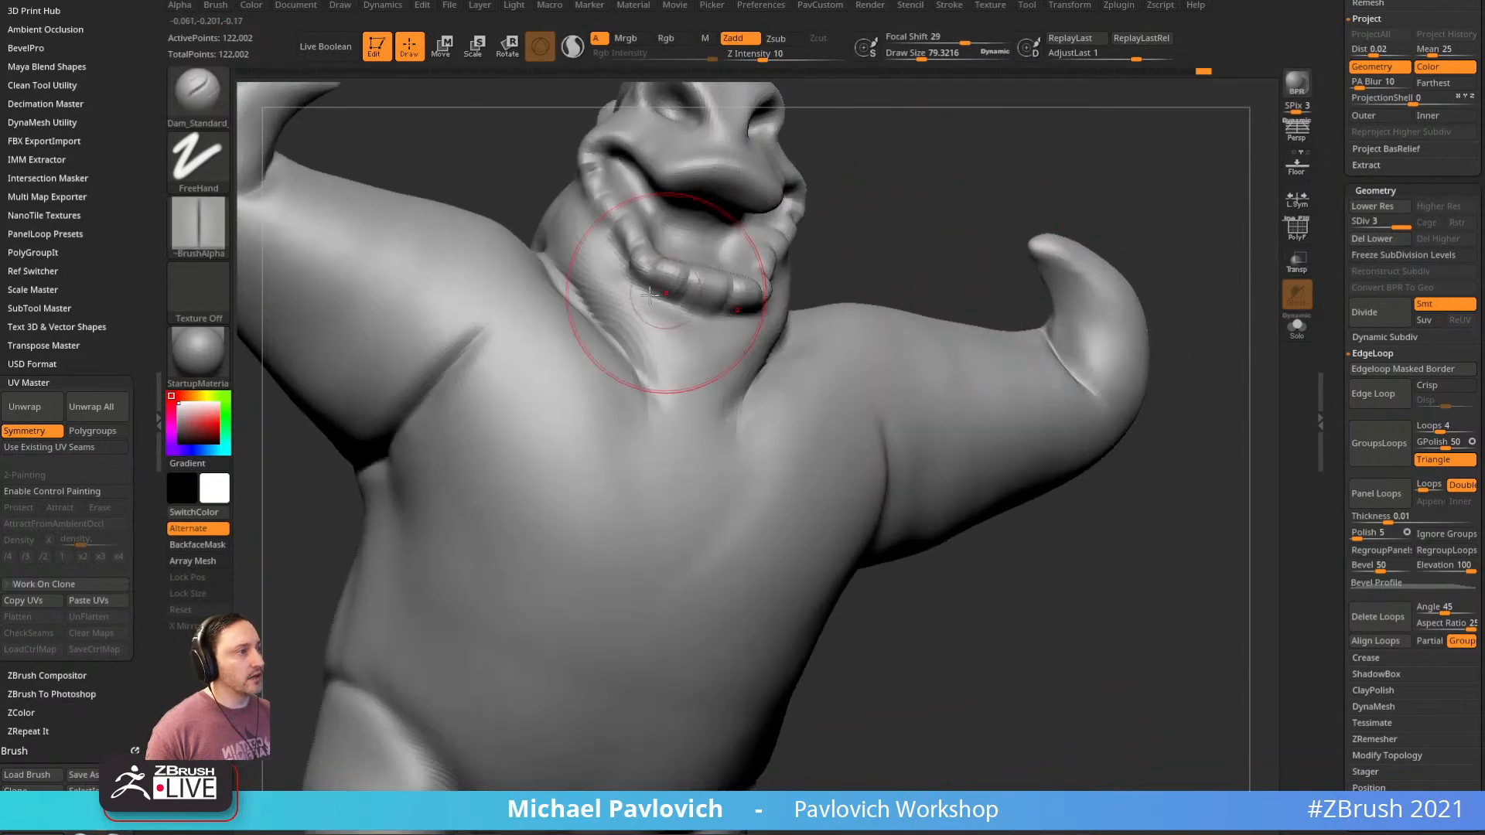
Sculpt wrinkles along the neck folds below the lower lip with the Dam_Standard brush
{"action": "mouse_move", "coordinate": [553, 275]}
{"action": "left_mouse_down"}
{"action": "mouse_move", "coordinate": [611, 340]}
{"action": "mouse_move", "coordinate": [666, 325]}
{"action": "left_mouse_up"}
{"action": "left_click_drag", "start_coordinate": [839, 230], "coordinate": [808, 267]}
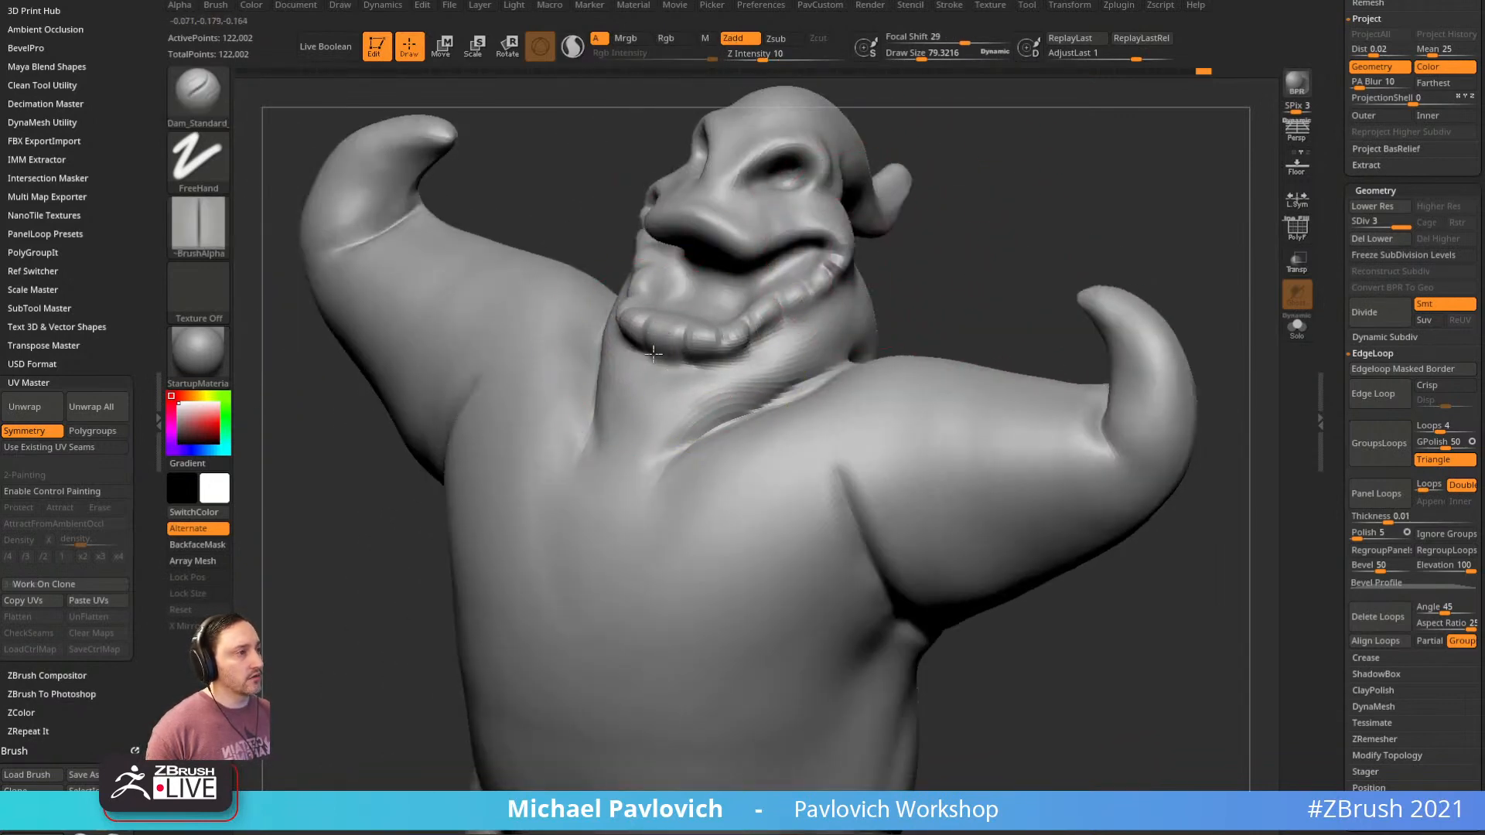
{"action": "left_click_drag", "start_coordinate": [921, 255], "coordinate": [629, 321]}
{"action": "left_click_drag", "start_coordinate": [1061, 86], "coordinate": [1184, 96]}
{"action": "left_click_drag", "start_coordinate": [517, 365], "coordinate": [631, 425]}
{"action": "mouse_move", "coordinate": [708, 109]}
{"action": "left_mouse_down"}
{"action": "mouse_move", "coordinate": [812, 190]}
{"action": "mouse_move", "coordinate": [763, 199]}
{"action": "left_mouse_up"}
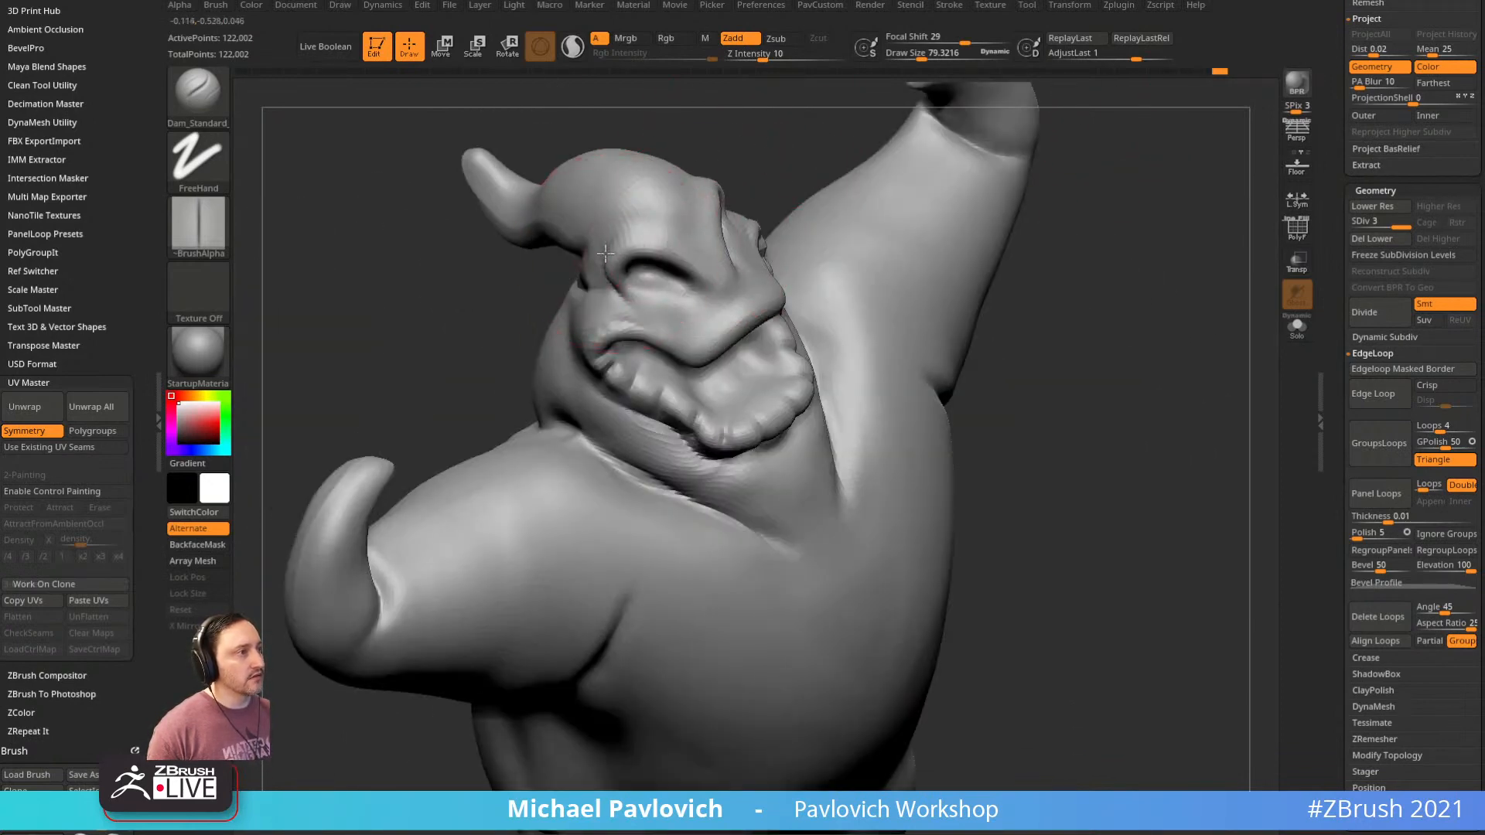
{"action": "left_click_drag", "start_coordinate": [1141, 301], "coordinate": [1019, 190]}
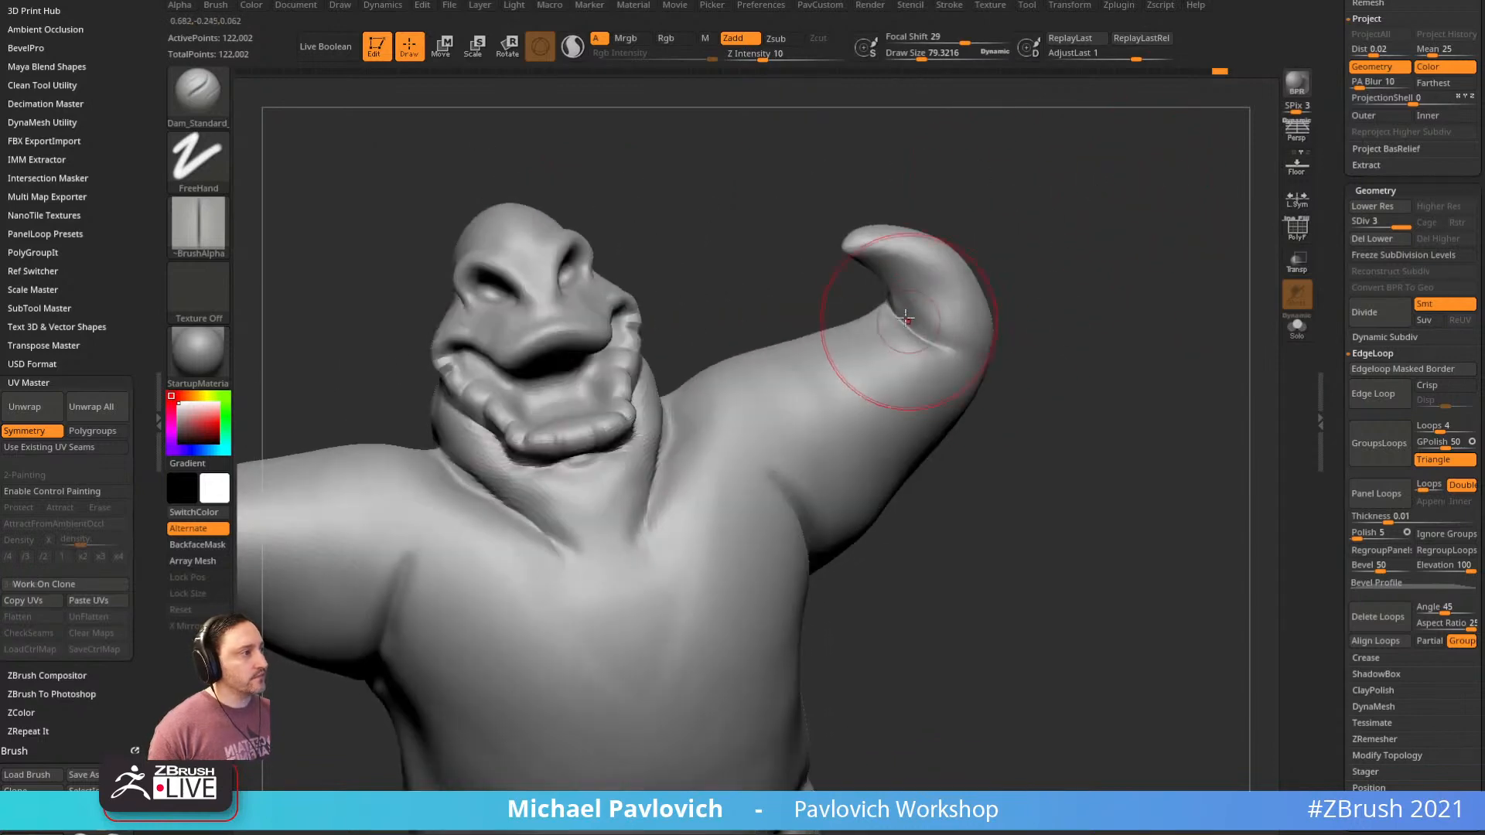
Carve creases around the tops of both legs with the Dam_Standard brush at a draw size of about 99
{"action": "mouse_move", "coordinate": [1068, 351]}
{"action": "left_mouse_down", "text": "alt"}
{"action": "mouse_move", "coordinate": [1209, 246]}
{"action": "mouse_move", "coordinate": [1137, 298]}
{"action": "mouse_move", "coordinate": [1140, 331]}
{"action": "mouse_move", "coordinate": [980, 275]}
{"action": "mouse_move", "coordinate": [1074, 351]}
{"action": "mouse_move", "coordinate": [1052, 364]}
{"action": "left_mouse_up", "text": "alt"}
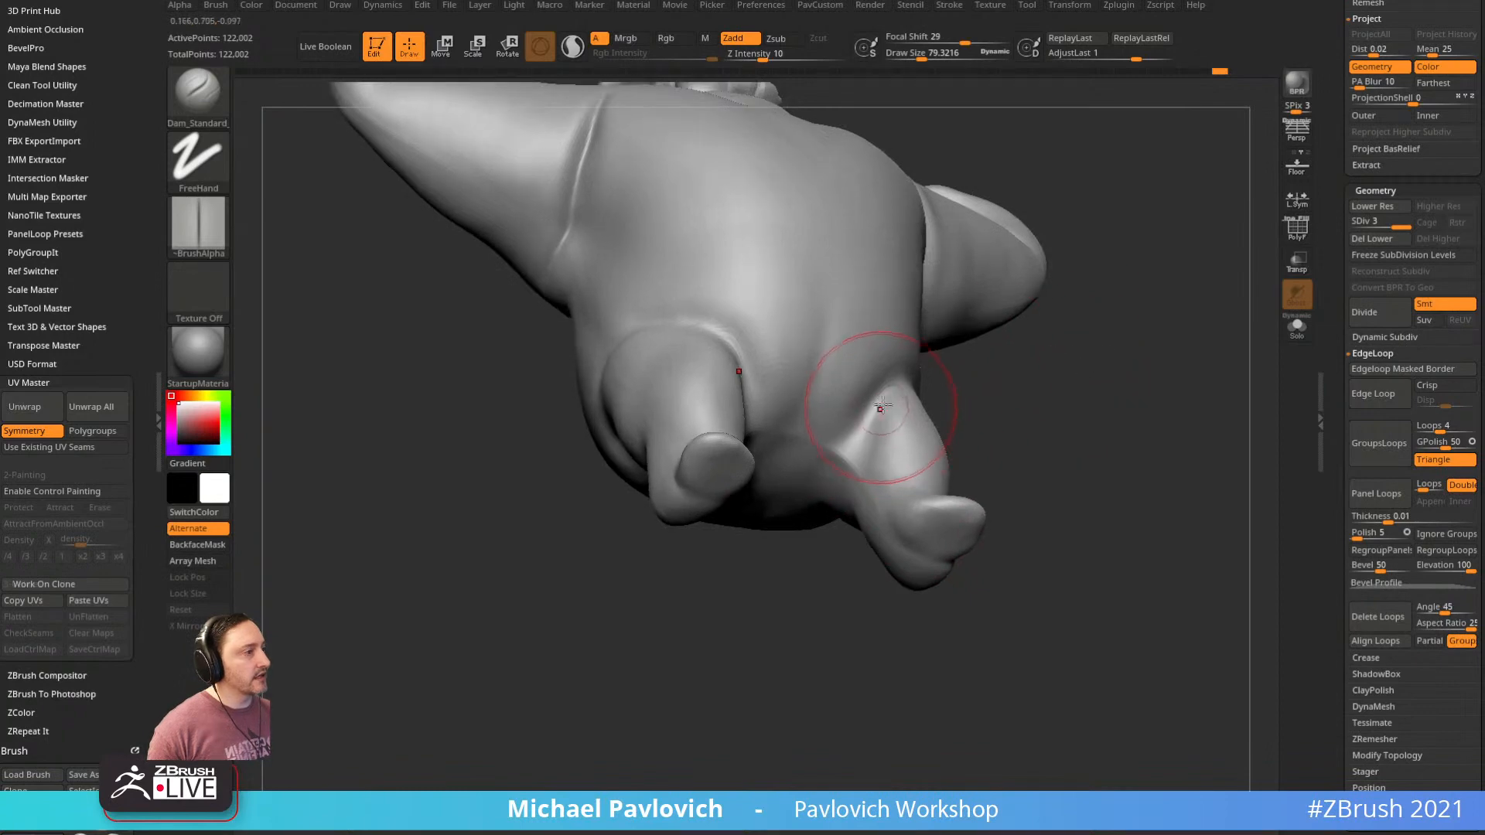
{"action": "left_click_drag", "start_coordinate": [832, 571], "coordinate": [846, 431]}
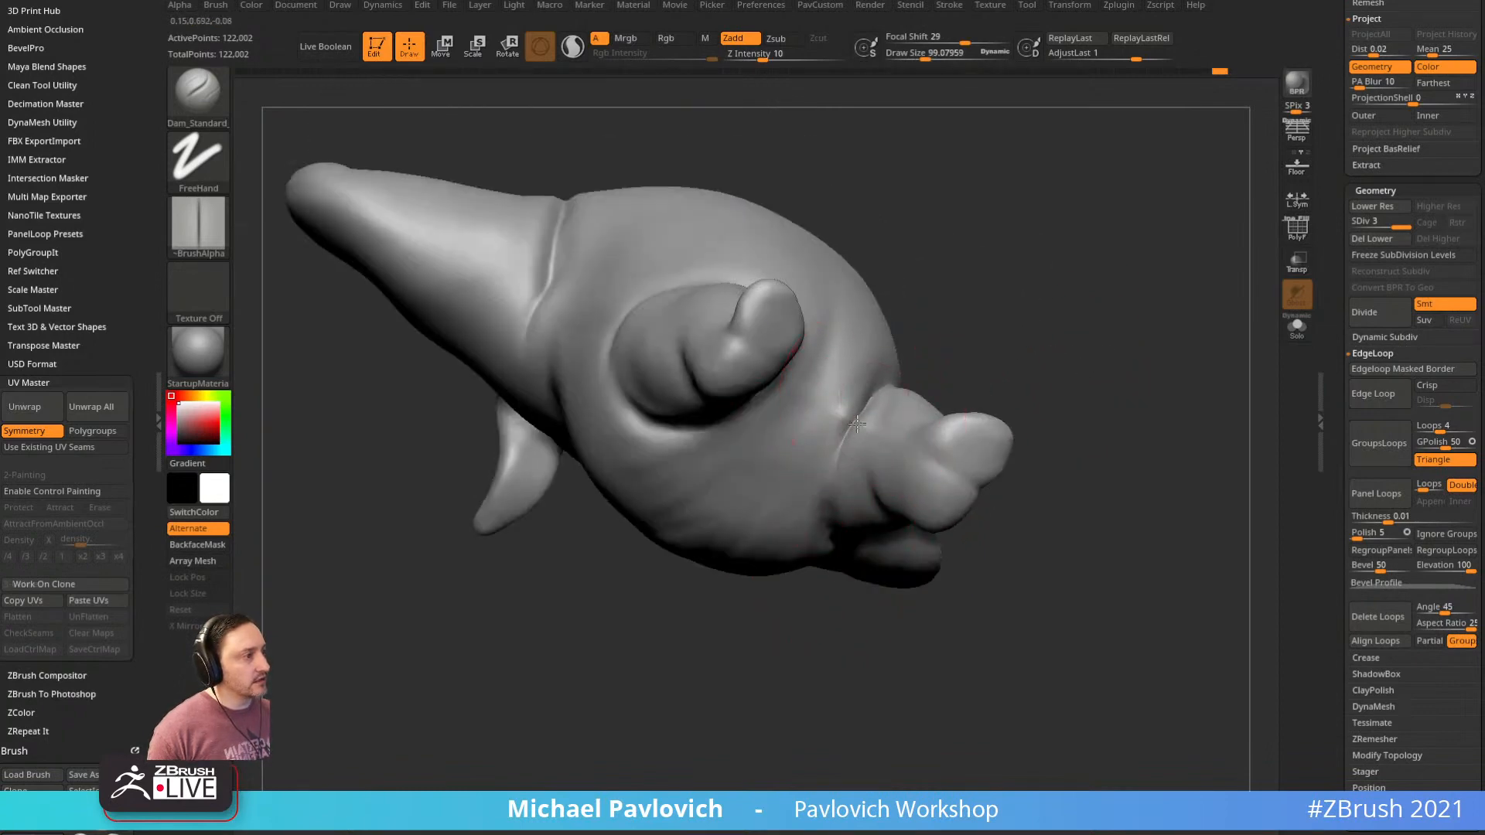
{"action": "left_click_drag", "start_coordinate": [961, 372], "coordinate": [828, 397]}
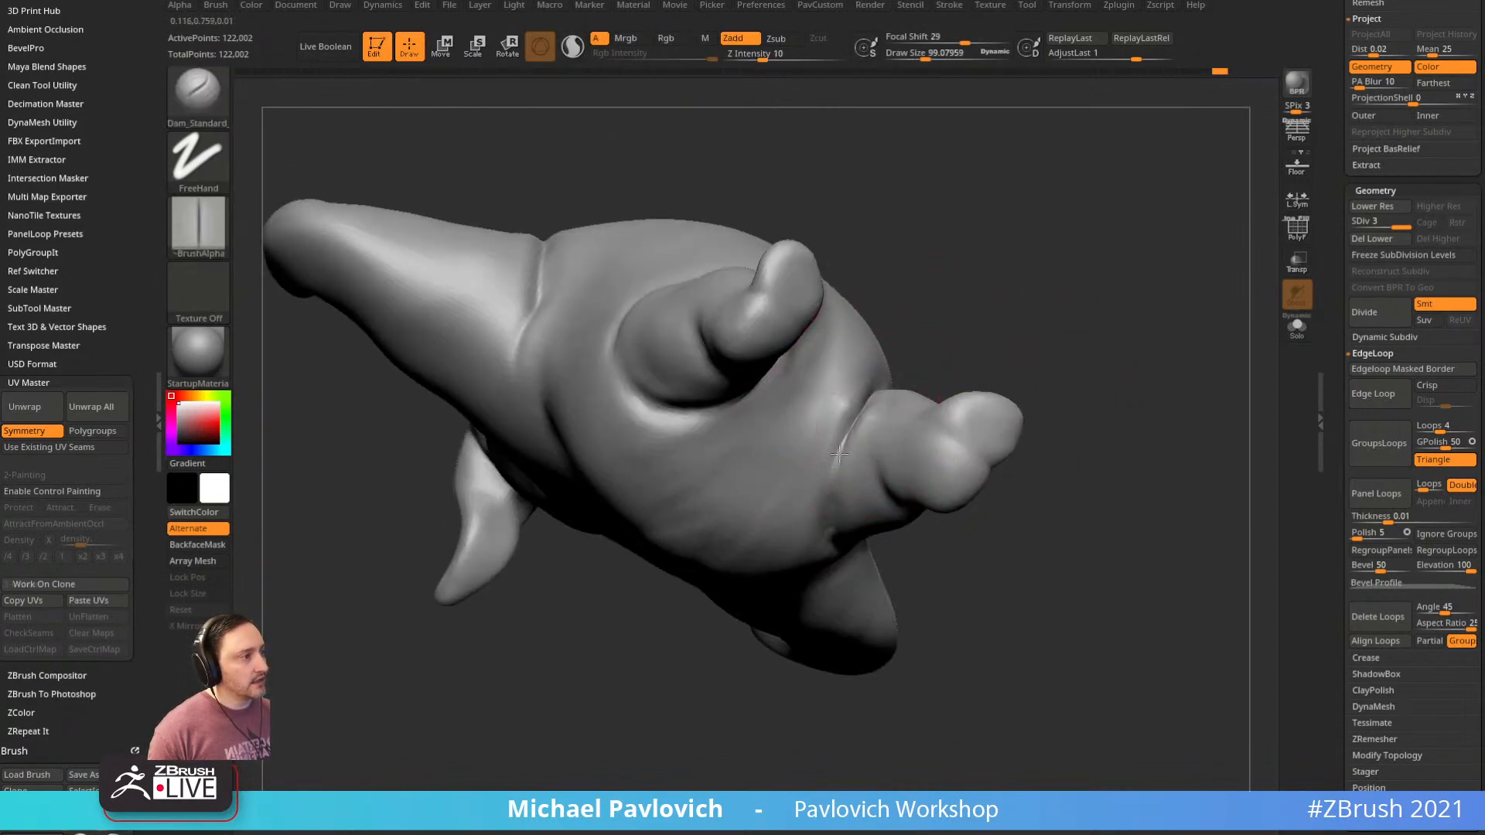
{"action": "left_click_drag", "start_coordinate": [839, 454], "coordinate": [837, 442]}
{"action": "left_click_drag", "start_coordinate": [1003, 569], "coordinate": [761, 414]}
{"action": "left_click_drag", "start_coordinate": [1060, 155], "coordinate": [1094, 175]}
{"action": "left_click_drag", "start_coordinate": [785, 535], "coordinate": [812, 349]}
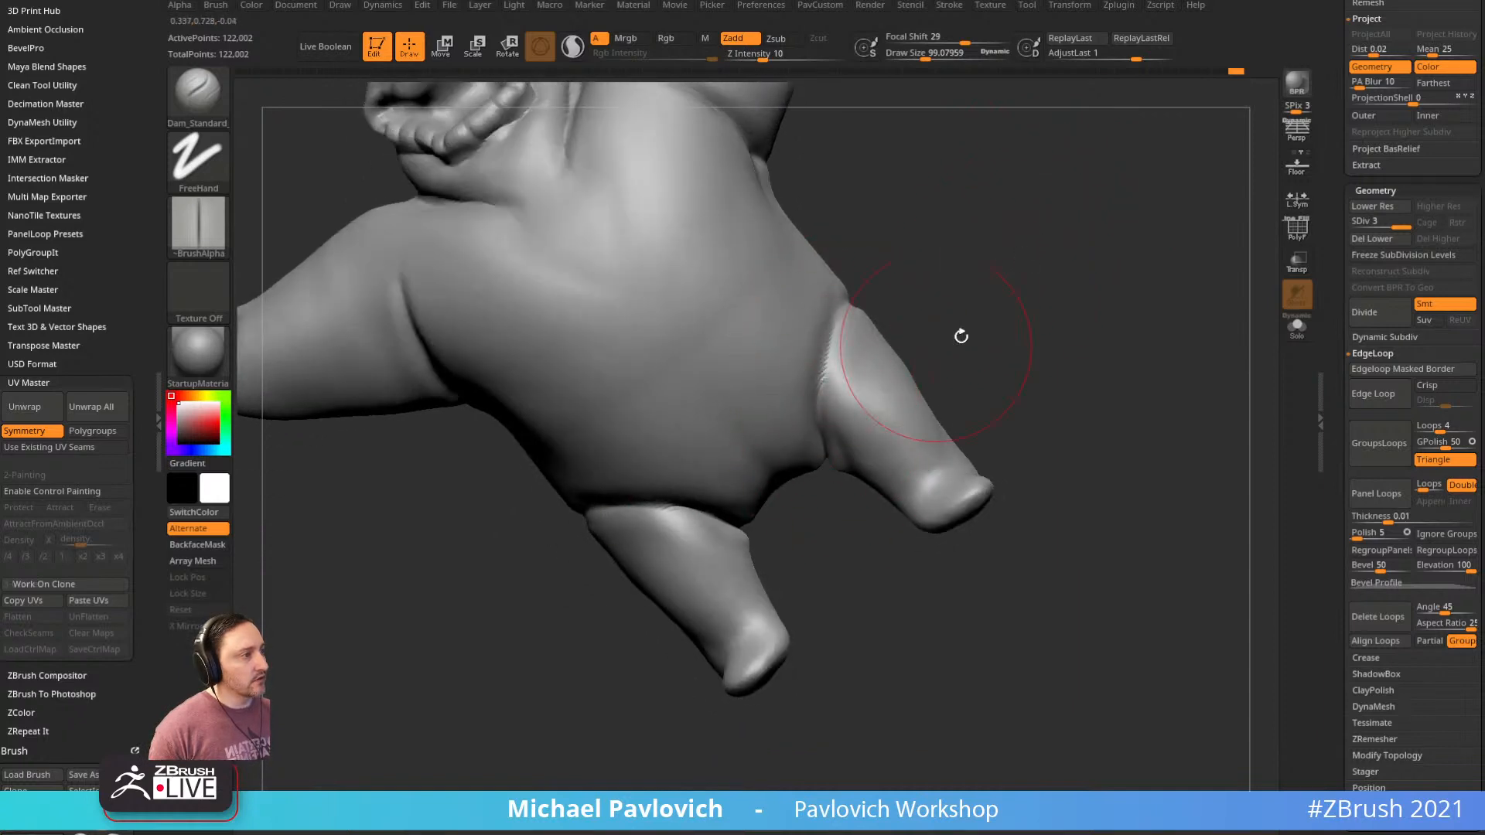
{"action": "mouse_move", "coordinate": [957, 335]}
{"action": "left_mouse_down"}
{"action": "mouse_move", "coordinate": [1021, 318]}
{"action": "mouse_move", "coordinate": [785, 418]}
{"action": "mouse_move", "coordinate": [935, 375]}
{"action": "mouse_move", "coordinate": [769, 431]}
{"action": "mouse_move", "coordinate": [935, 364]}
{"action": "left_mouse_up"}
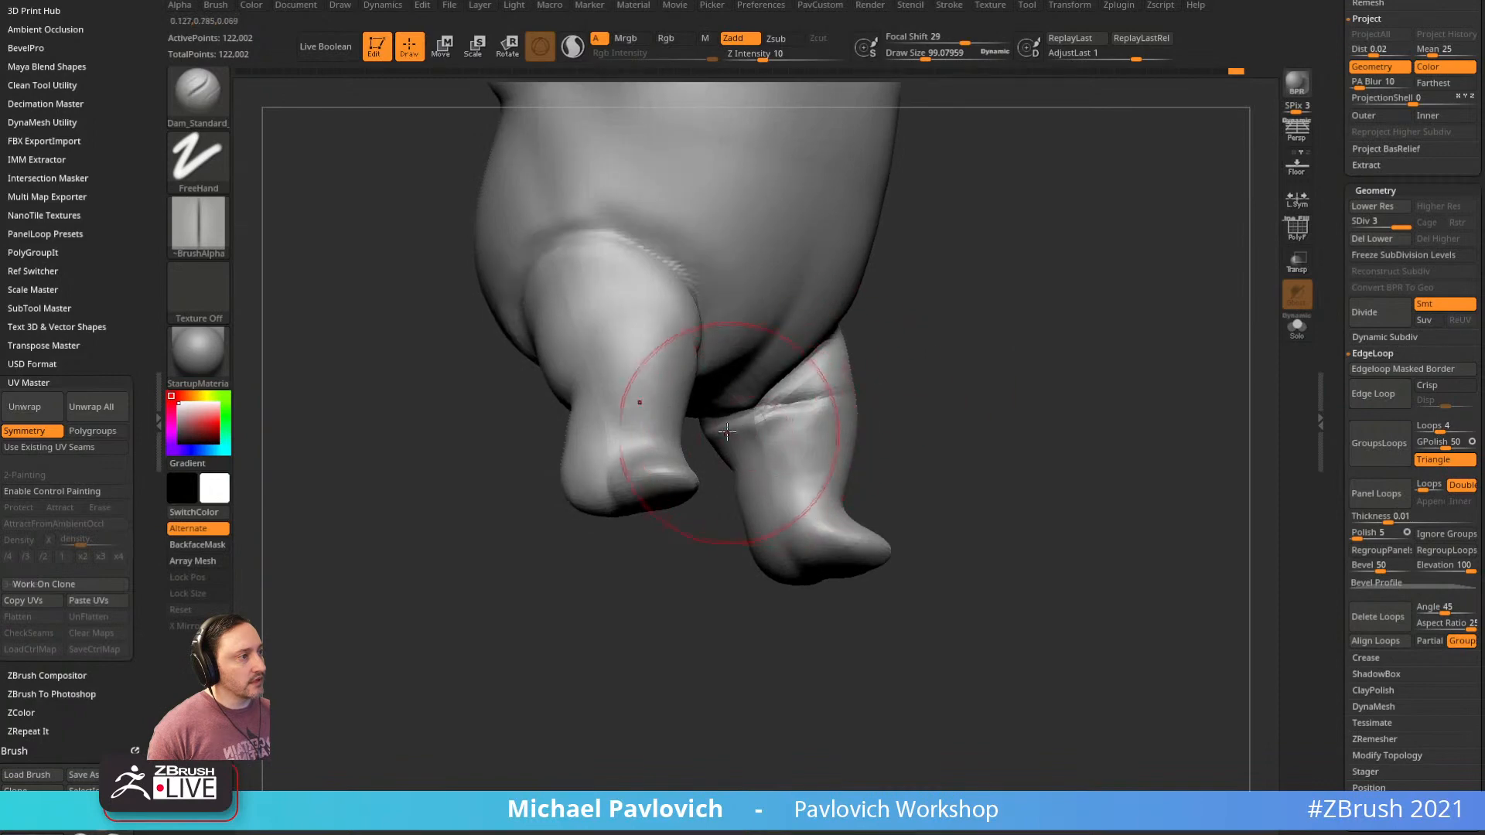
{"action": "left_click_drag", "start_coordinate": [736, 431], "coordinate": [812, 402]}
{"action": "mouse_move", "coordinate": [924, 369]}
{"action": "left_mouse_down"}
{"action": "mouse_move", "coordinate": [1025, 364]}
{"action": "mouse_move", "coordinate": [1005, 471]}
{"action": "mouse_move", "coordinate": [964, 441]}
{"action": "left_mouse_up"}
Mask the body so only the horn stays free and lower the mesh to subdivision level 1
{"action": "key", "text": "w"}
{"action": "left_click_drag", "start_coordinate": [895, 295], "coordinate": [837, 283]}
{"action": "left_click", "coordinate": [691, 361], "text": "ctrl"}
{"action": "left_click_drag", "start_coordinate": [740, 310], "coordinate": [554, 415]}
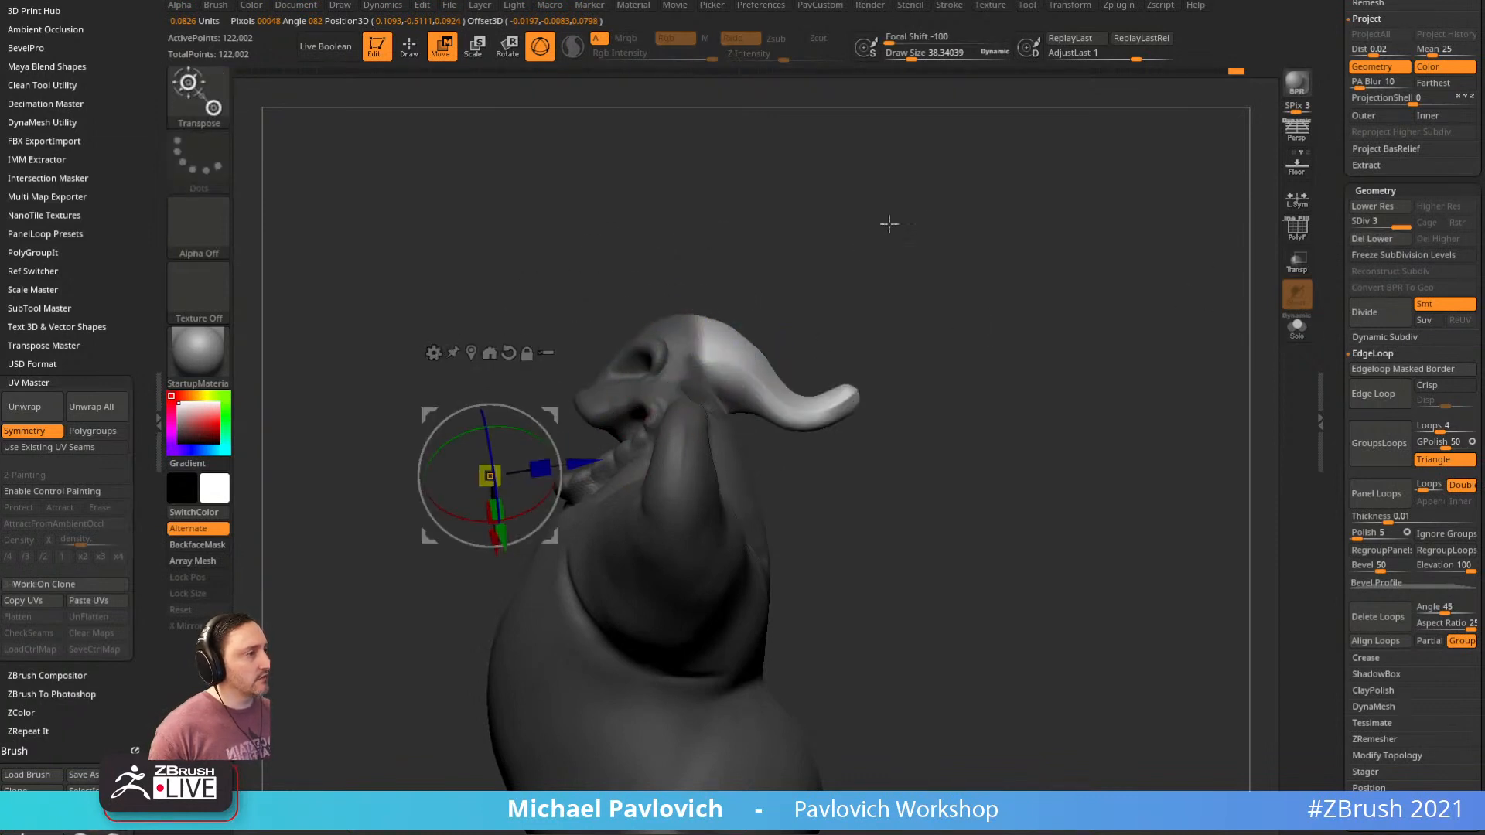
{"action": "left_click_drag", "start_coordinate": [889, 222], "coordinate": [885, 267]}
{"action": "key", "text": "shift+d"}
{"action": "key", "text": "shift+d"}
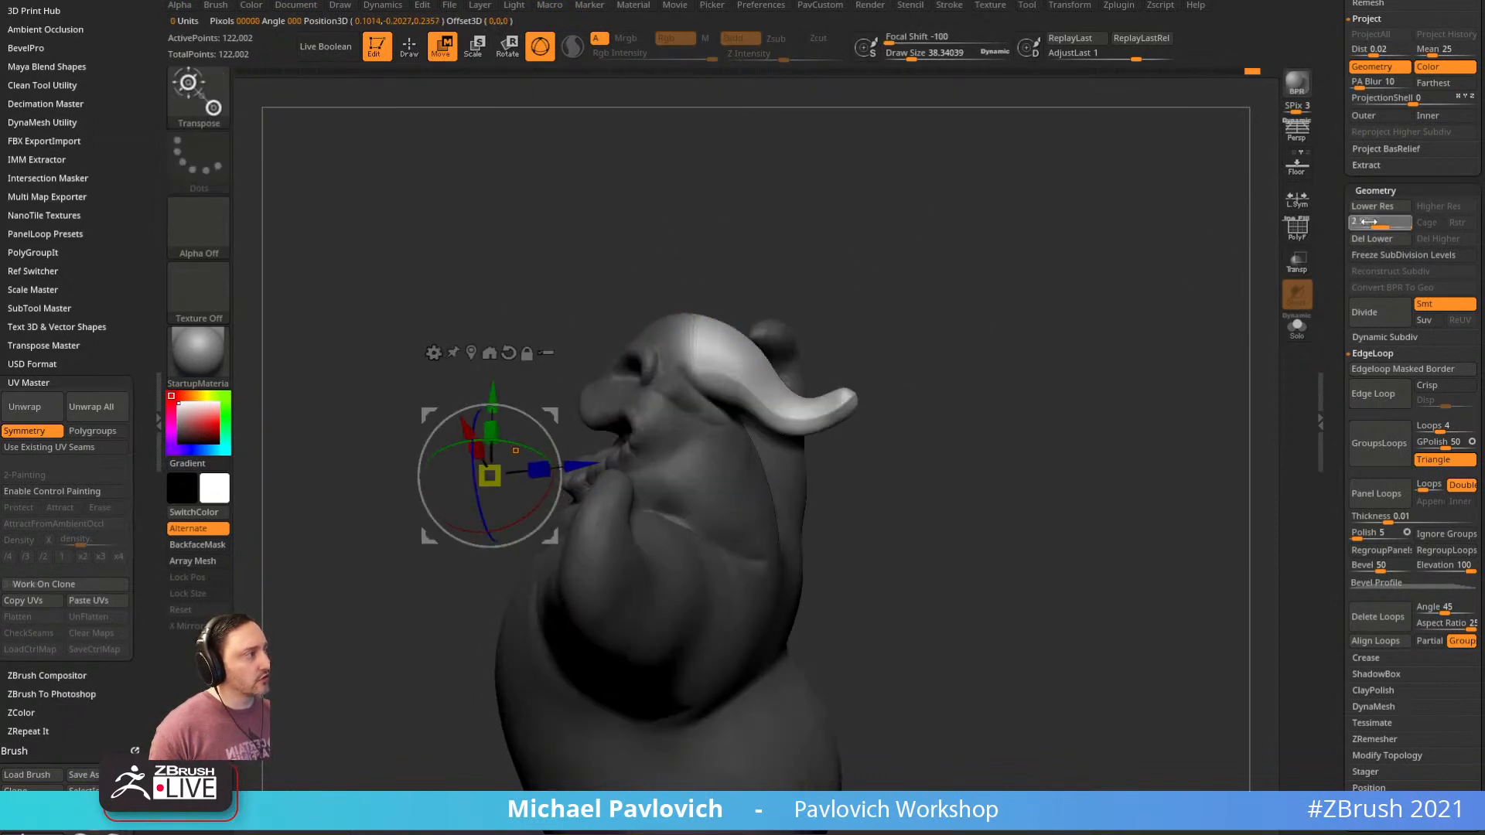
Try to reposition the head horn with the gizmo placed on the head, inverting the mask
{"action": "left_click_drag", "start_coordinate": [1110, 286], "coordinate": [978, 337]}
{"action": "left_click", "coordinate": [687, 359], "text": "alt"}
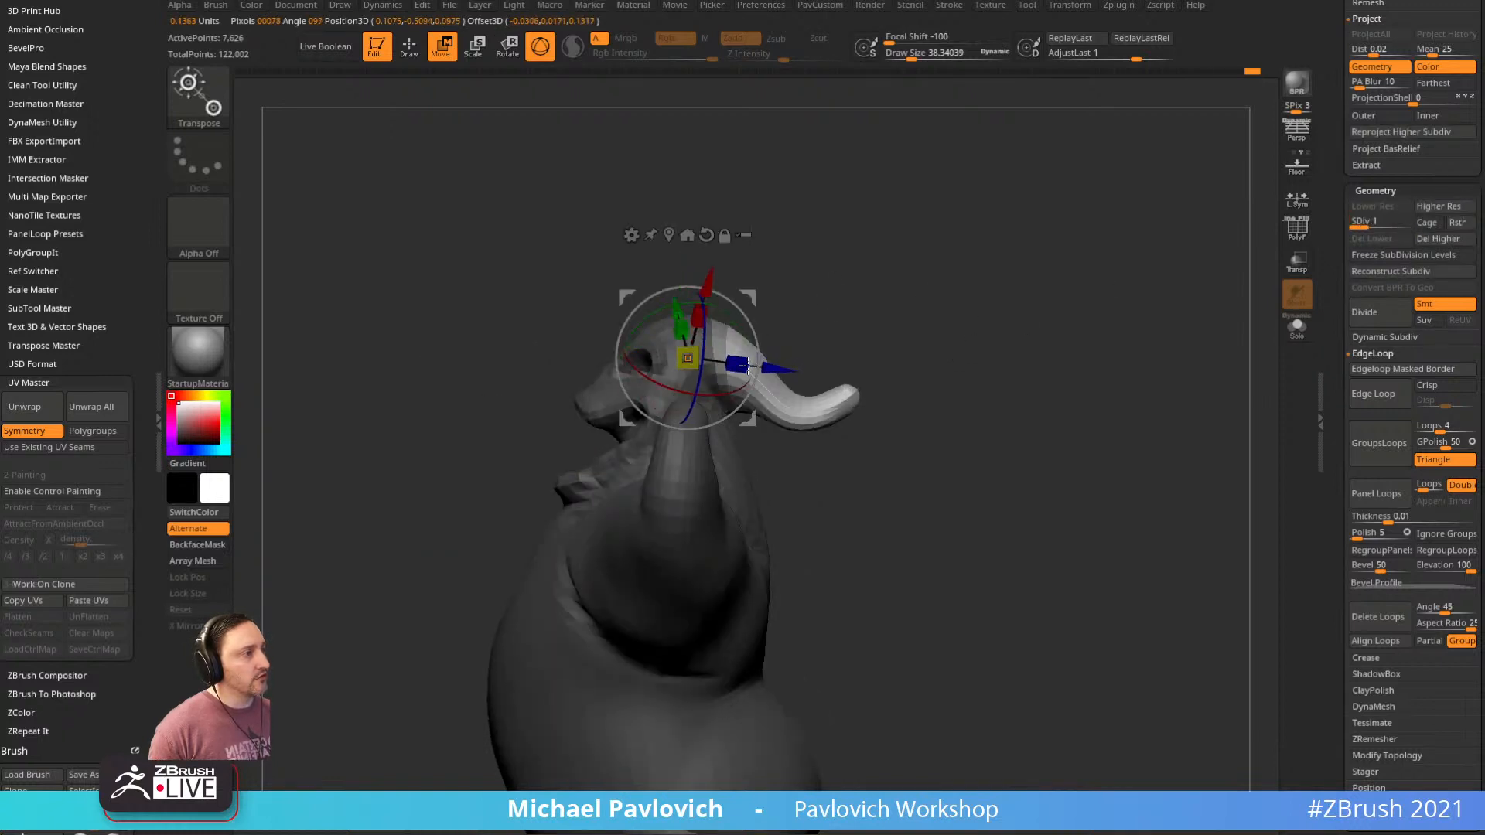
{"action": "left_click_drag", "start_coordinate": [762, 375], "coordinate": [770, 383], "text": "ctrl"}
{"action": "left_click", "coordinate": [826, 300], "text": "ctrl"}
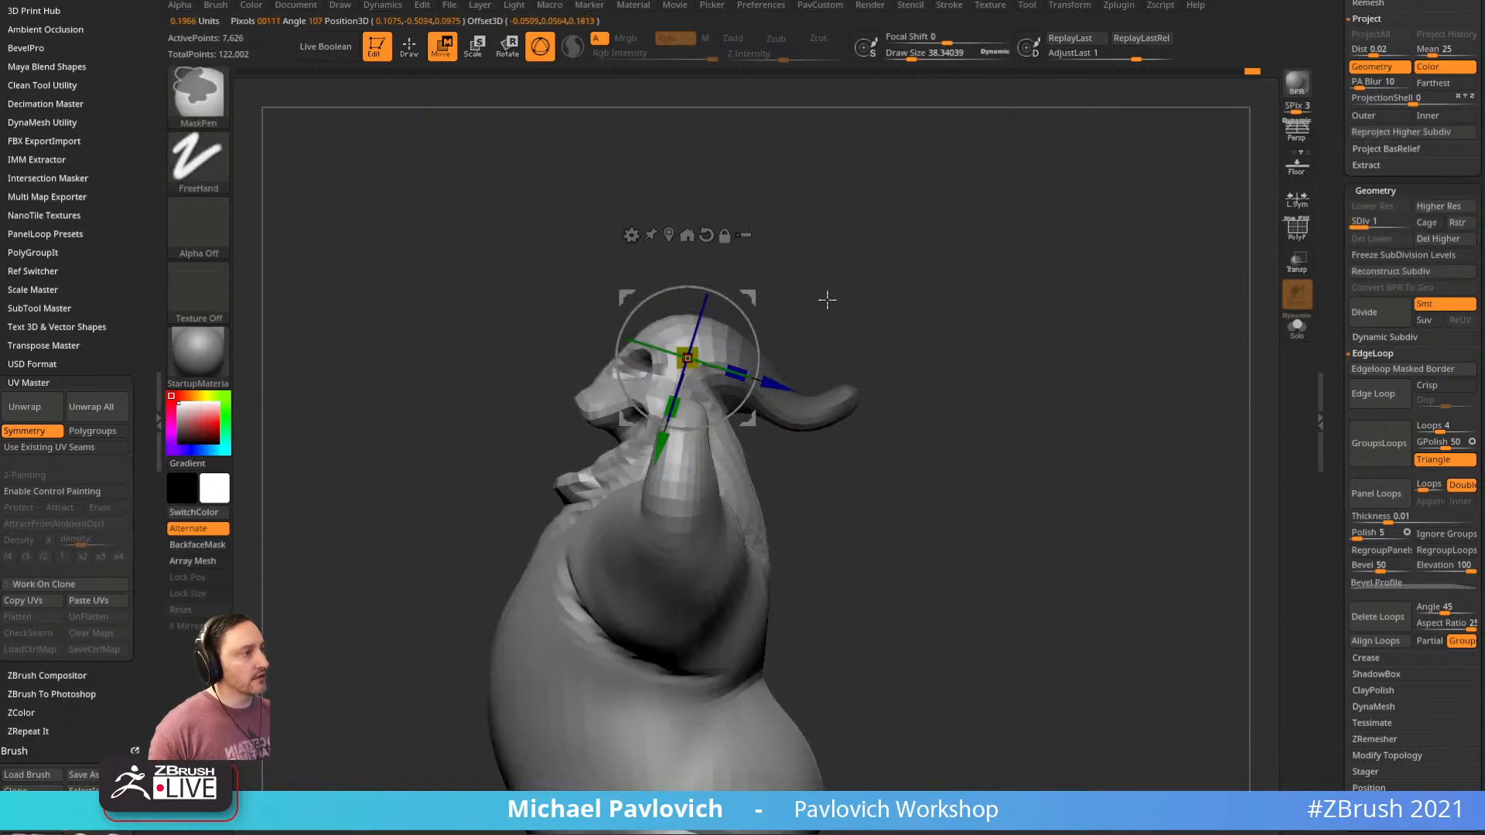
{"action": "left_click", "coordinate": [788, 299], "text": "ctrl"}
{"action": "mouse_move", "coordinate": [747, 297]}
{"action": "left_mouse_down", "text": "alt"}
{"action": "mouse_move", "coordinate": [807, 285]}
{"action": "mouse_move", "coordinate": [818, 341]}
{"action": "mouse_move", "coordinate": [800, 337]}
{"action": "mouse_move", "coordinate": [815, 363]}
{"action": "left_mouse_up", "text": "alt"}
Undo the horn transformations, return to draw mode and clear the mask
{"action": "key", "text": "ctrl+z"}
{"action": "key", "text": "ctrl+z"}
{"action": "key", "text": "ctrl+z"}
{"action": "key", "text": "ctrl+z"}
{"action": "key", "text": "ctrl+z"}
{"action": "key", "text": "q"}
{"action": "mouse_move", "coordinate": [898, 300]}
{"action": "left_mouse_down"}
{"action": "mouse_move", "coordinate": [925, 328]}
{"action": "mouse_move", "coordinate": [931, 294]}
{"action": "left_mouse_up"}
{"action": "mouse_move", "coordinate": [921, 256]}
{"action": "left_mouse_down", "text": "ctrl"}
{"action": "mouse_move", "coordinate": [928, 268]}
{"action": "mouse_move", "coordinate": [718, 431]}
{"action": "left_mouse_up", "text": "ctrl"}
Select the Move brush at a draw size of about 36 and set the mesh to subdivision level 3
{"action": "left_click_drag", "start_coordinate": [934, 357], "coordinate": [836, 368]}
{"action": "key", "text": "s"}
{"action": "left_click_drag", "start_coordinate": [774, 398], "coordinate": [780, 398]}
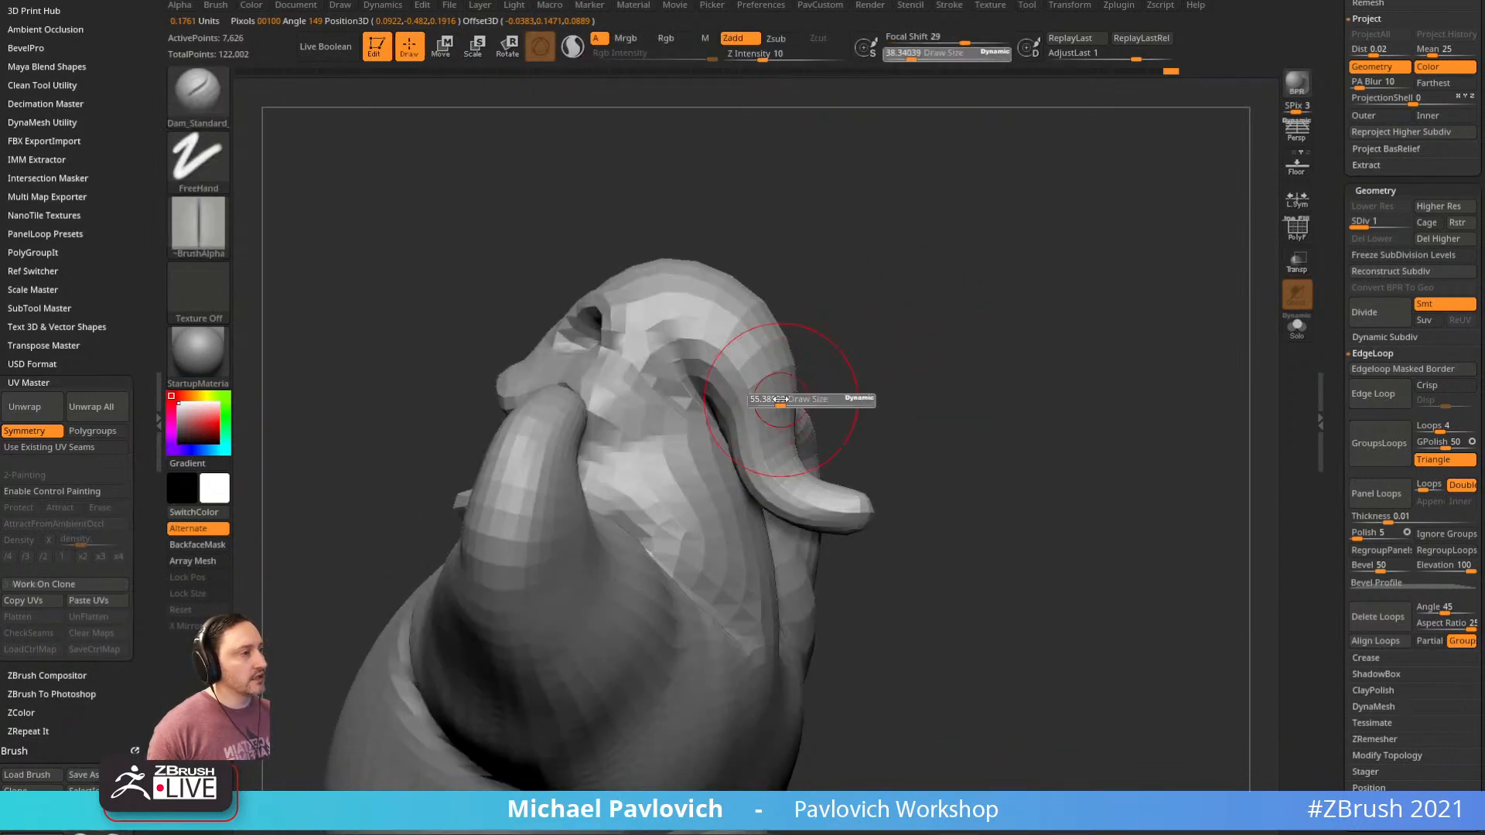
{"action": "key", "text": "b"}
{"action": "key", "text": "m"}
{"action": "key", "text": "v"}
{"action": "left_click_drag", "start_coordinate": [924, 309], "coordinate": [835, 325]}
{"action": "key", "text": "2"}
{"action": "left_click_drag", "start_coordinate": [836, 272], "coordinate": [1261, 290]}
{"action": "left_click_drag", "start_coordinate": [1382, 221], "coordinate": [1404, 221]}
{"action": "mouse_move", "coordinate": [1160, 322]}
{"action": "left_mouse_down"}
{"action": "mouse_move", "coordinate": [1128, 335]}
{"action": "mouse_move", "coordinate": [1157, 331]}
{"action": "mouse_move", "coordinate": [1139, 353]}
{"action": "mouse_move", "coordinate": [1174, 337]}
{"action": "left_mouse_up"}
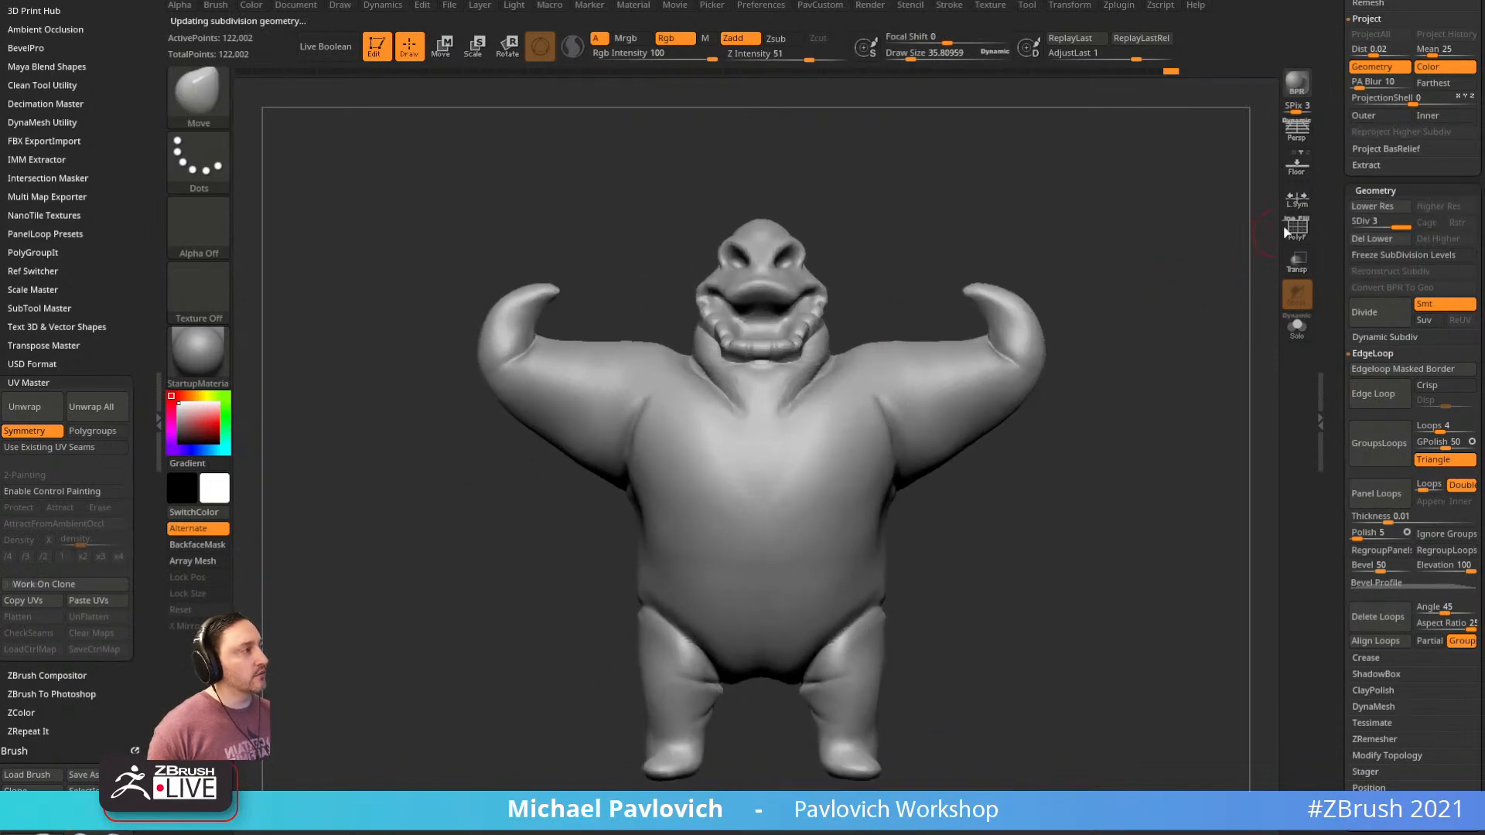
Show the polyframe and check the polygroups from the side and front
{"action": "key", "text": "shift+f"}
{"action": "left_click_drag", "start_coordinate": [1107, 402], "coordinate": [1044, 433]}
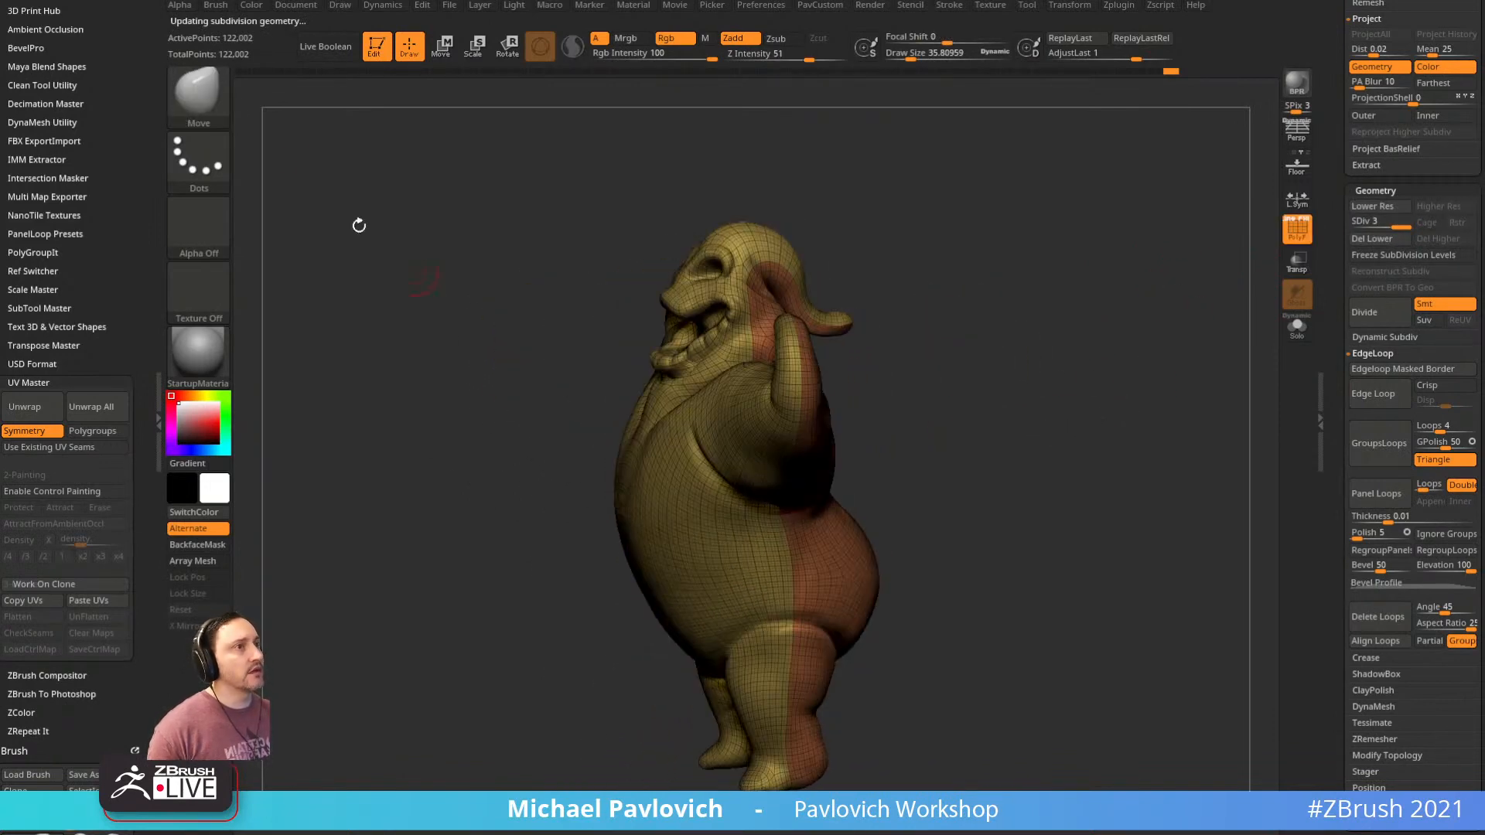
{"action": "left_click_drag", "start_coordinate": [979, 309], "coordinate": [1027, 297], "text": "shift"}
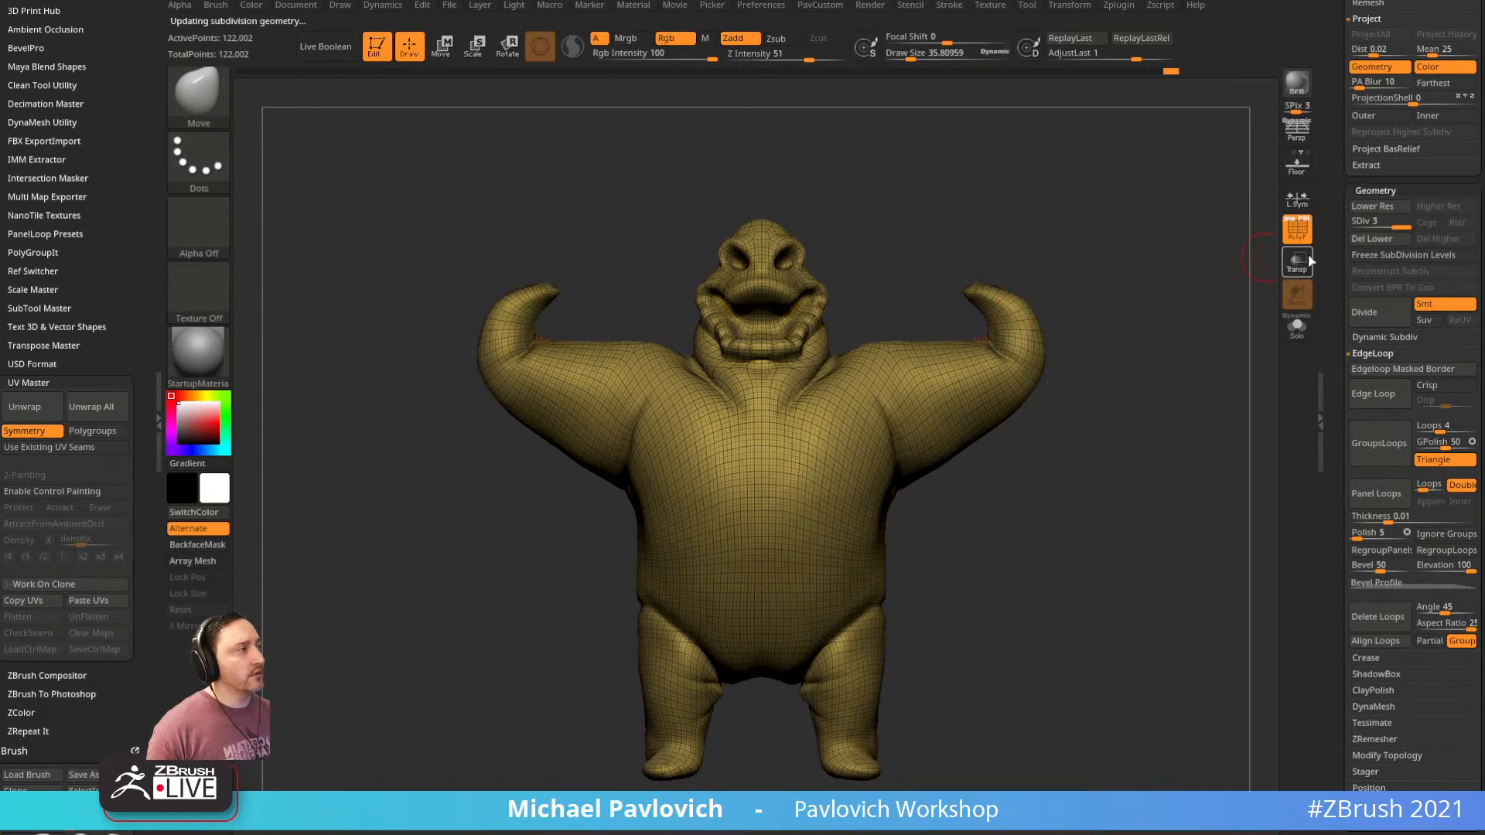
Enable Polygroups in UV Master and unwrap a working clone of the mesh
{"action": "left_click", "coordinate": [94, 431]}
{"action": "scroll", "coordinate": [85, 433], "scroll_direction": "down", "scroll_amount": 1}
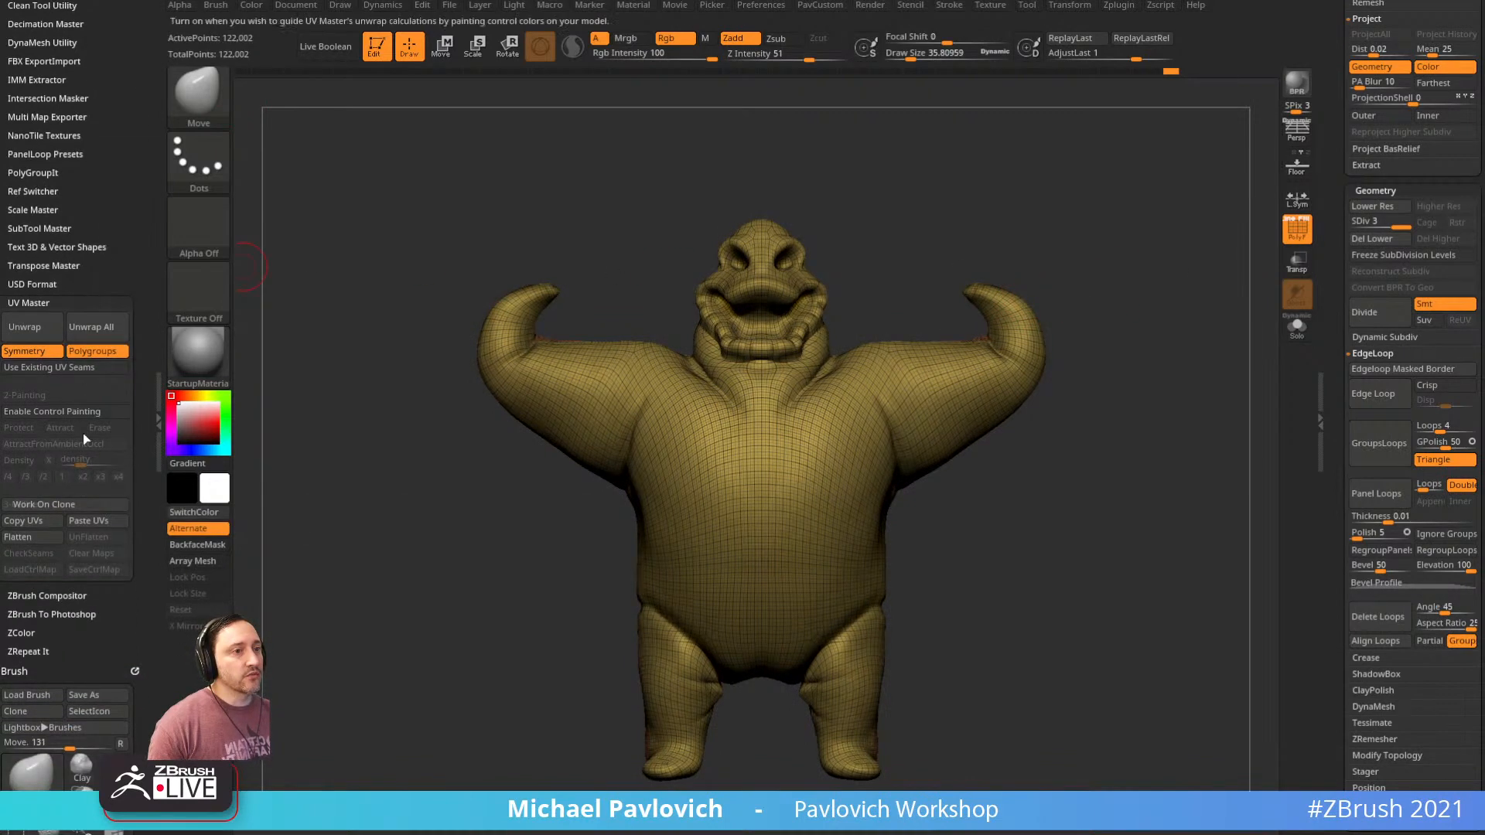
{"action": "left_click", "coordinate": [62, 503]}
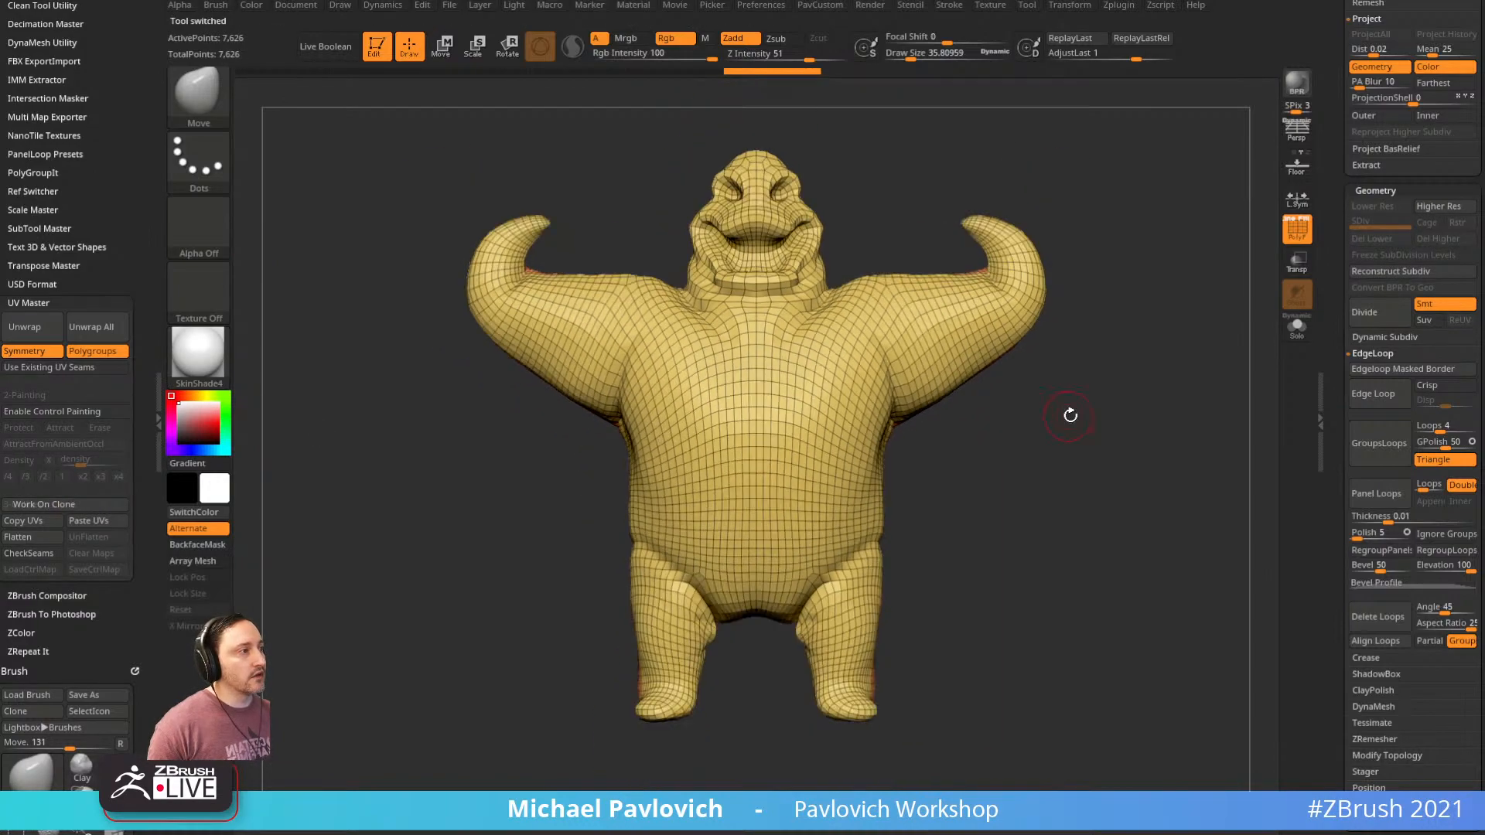
{"action": "left_click_drag", "start_coordinate": [1070, 415], "coordinate": [1038, 415]}
{"action": "left_click_drag", "start_coordinate": [1131, 338], "coordinate": [931, 358]}
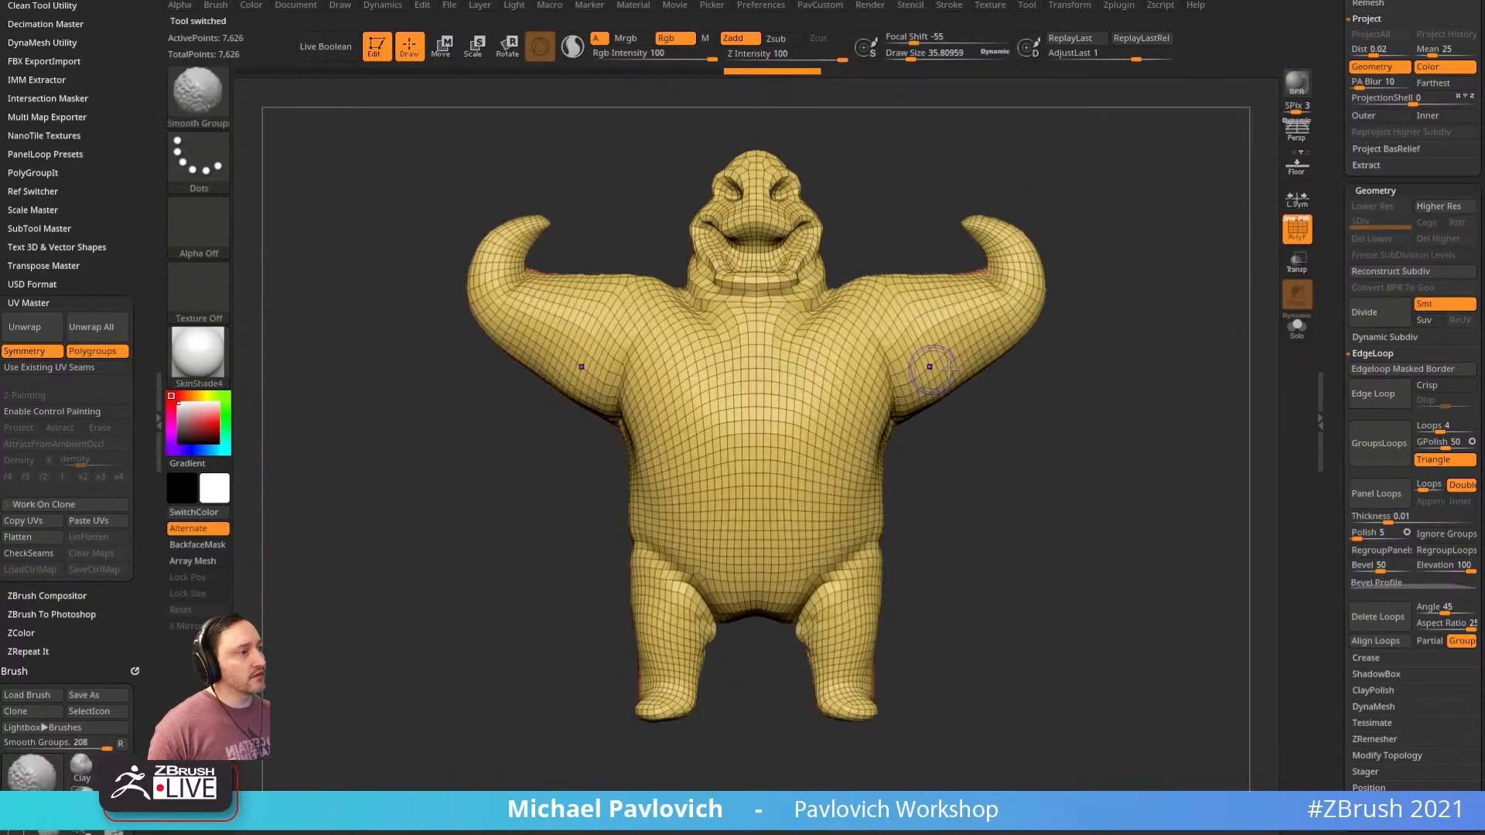
{"action": "left_click", "coordinate": [23, 334]}
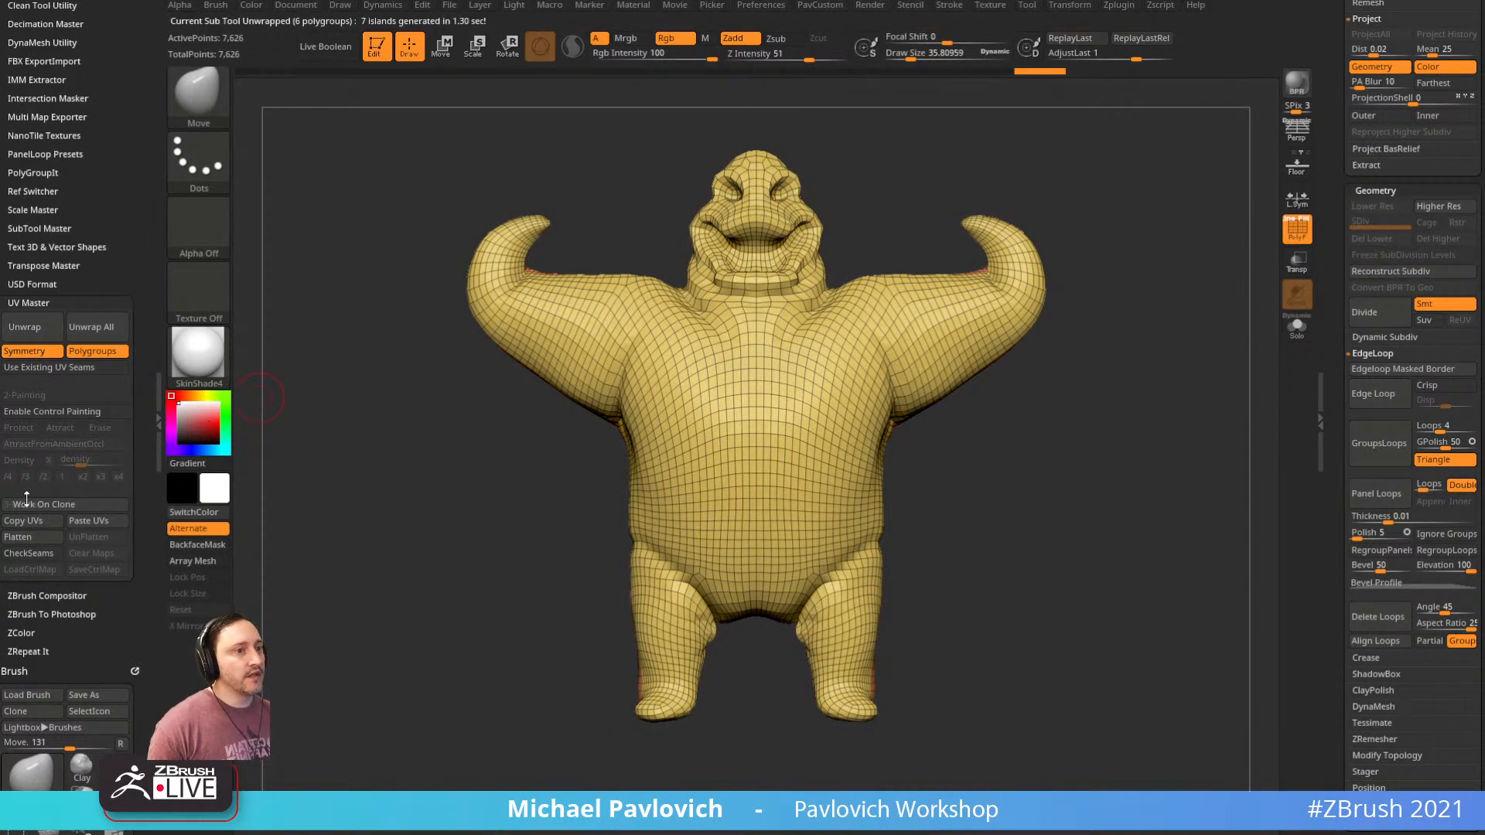
Flatten the clone to inspect its UV layout and unflatten it back to the 3D shape
{"action": "left_click", "coordinate": [25, 537]}
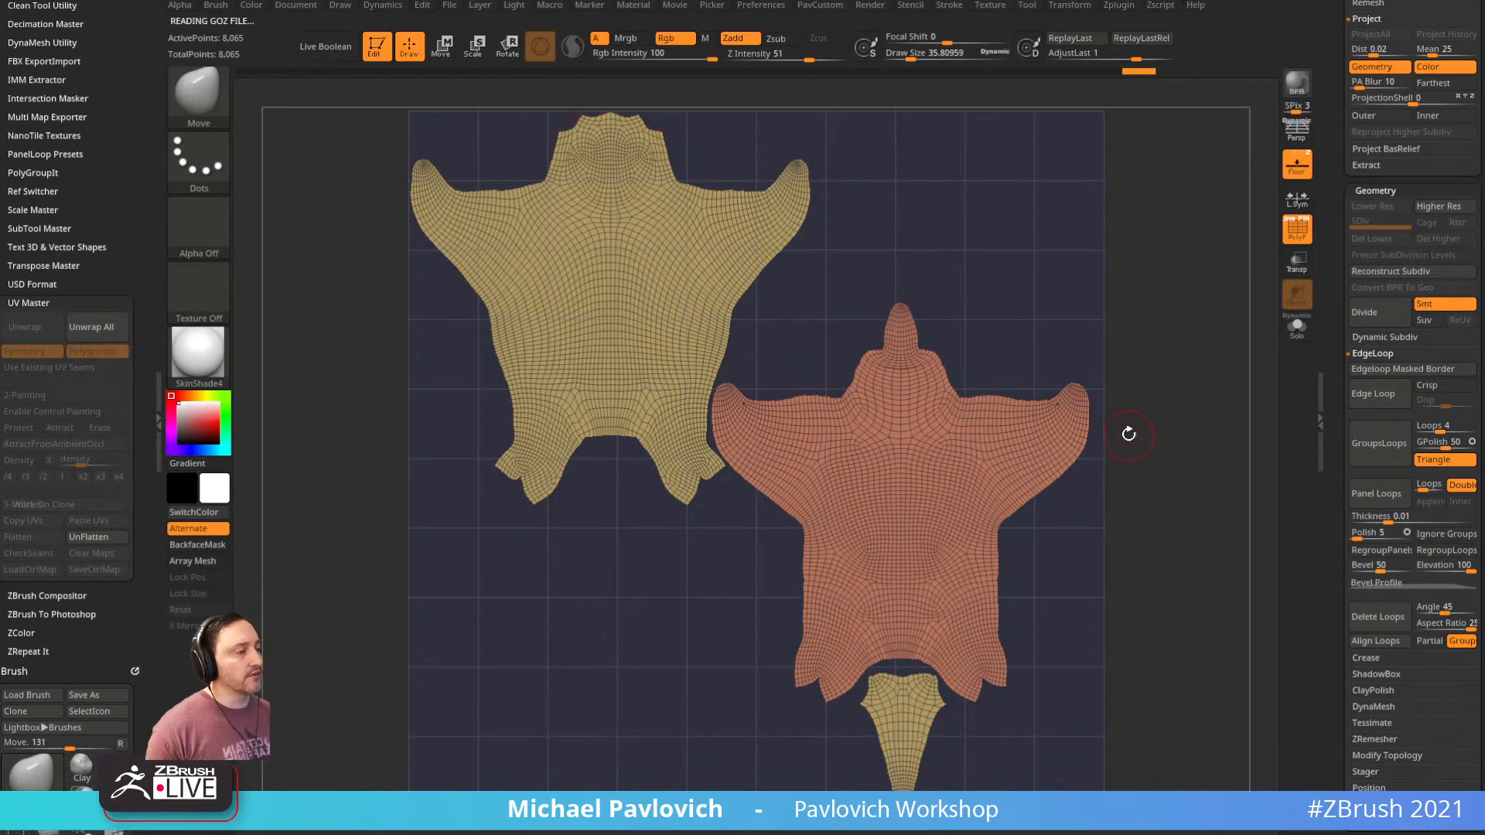
{"action": "left_click", "coordinate": [88, 537]}
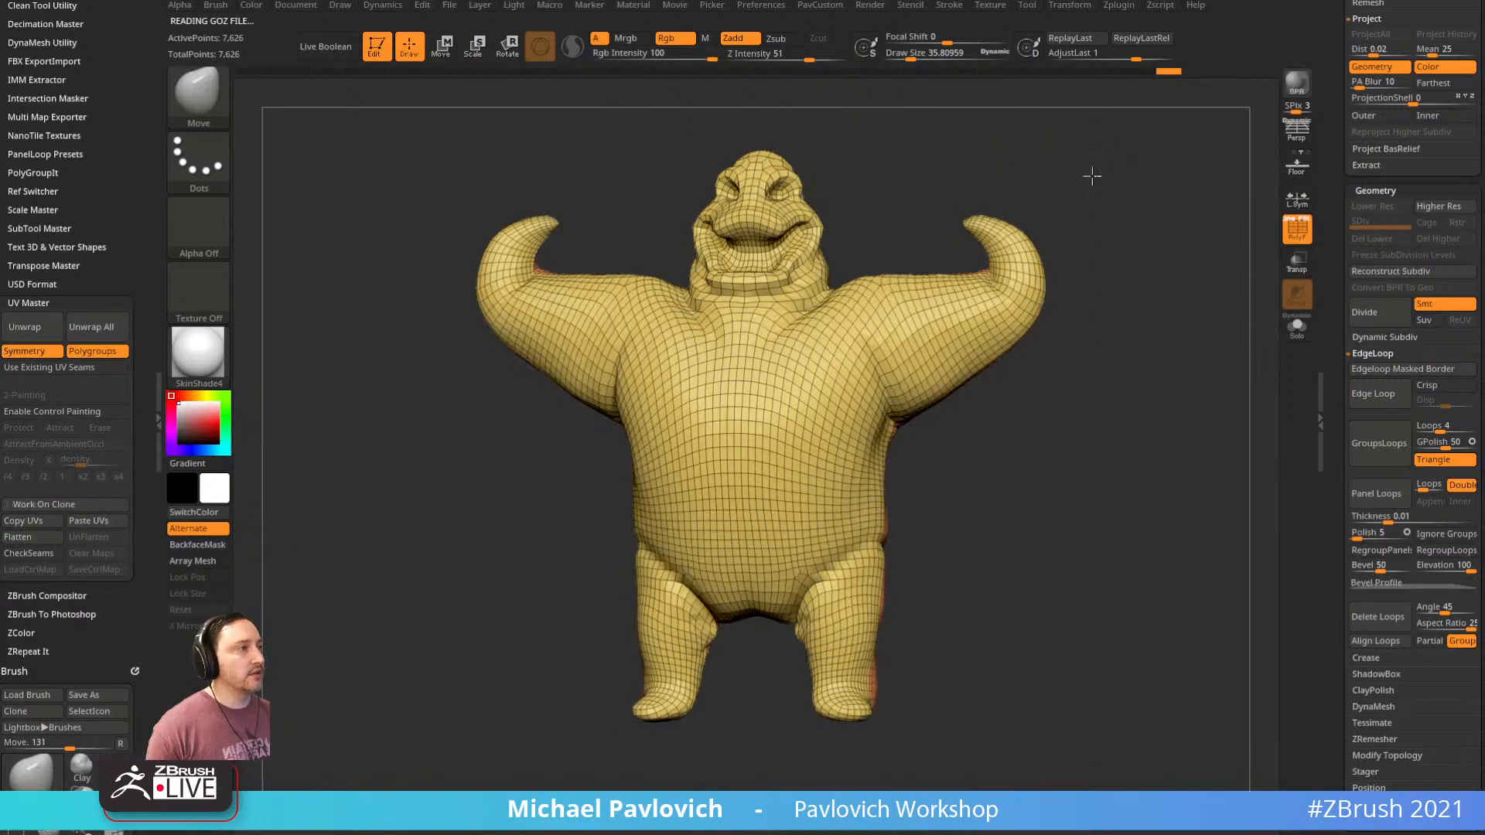
{"action": "left_click_drag", "start_coordinate": [1093, 175], "coordinate": [956, 204]}
{"action": "left_click_drag", "start_coordinate": [860, 123], "coordinate": [837, 210]}
{"action": "left_click_drag", "start_coordinate": [1070, 437], "coordinate": [1075, 363]}
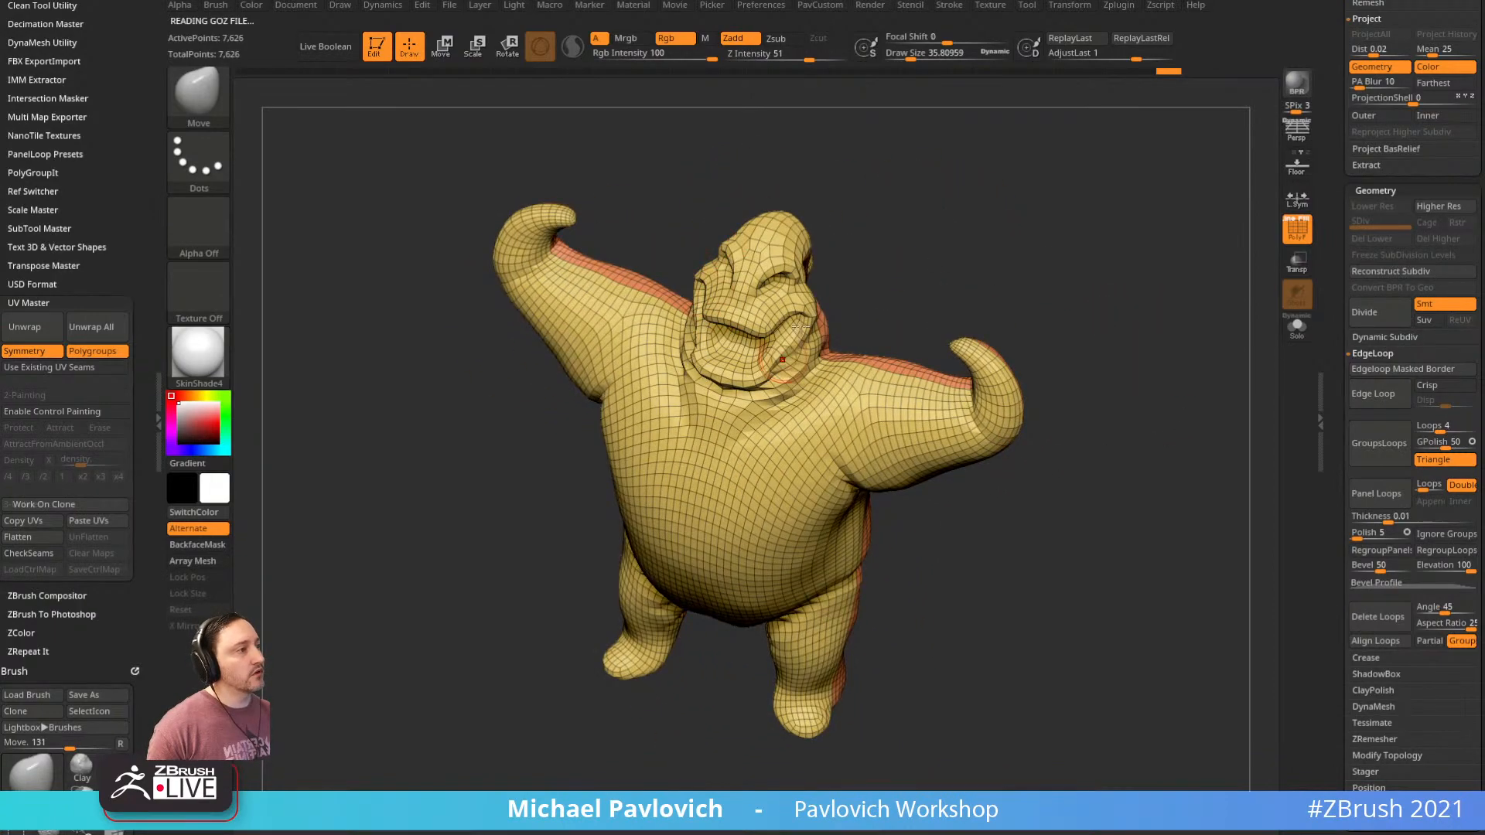
{"action": "left_click_drag", "start_coordinate": [869, 251], "coordinate": [869, 238]}
Select the Standard brush with a draw size of about 46
{"action": "key", "text": "b"}
{"action": "key", "text": "s"}
{"action": "key", "text": "t"}
{"action": "key", "text": "s"}
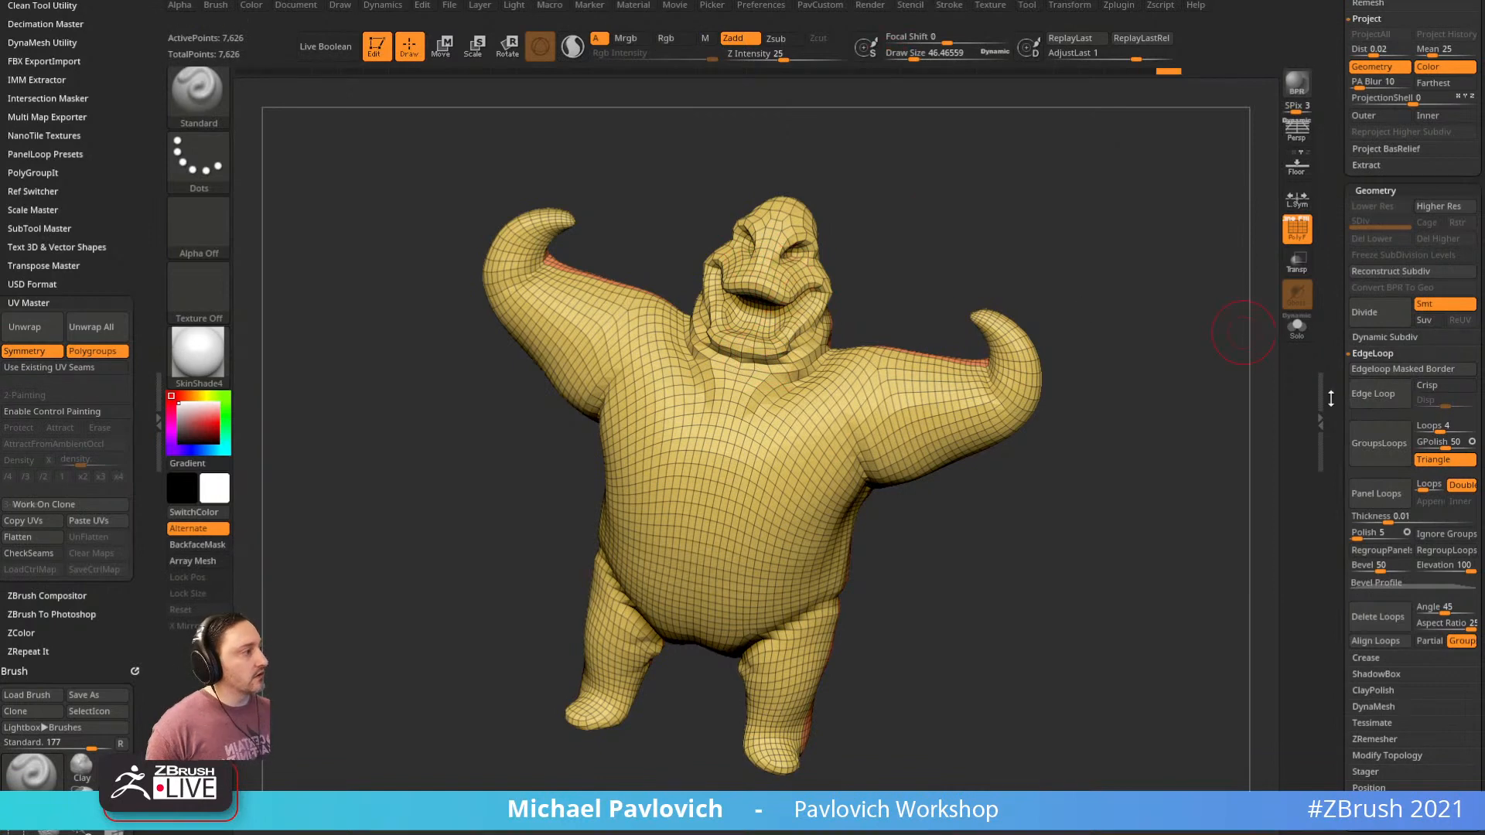
Expand the ZRemesher settings in Geometry and turn the clone to view its face
{"action": "scroll", "coordinate": [1370, 371], "scroll_direction": "down", "scroll_amount": 5}
{"action": "left_click", "coordinate": [1369, 510]}
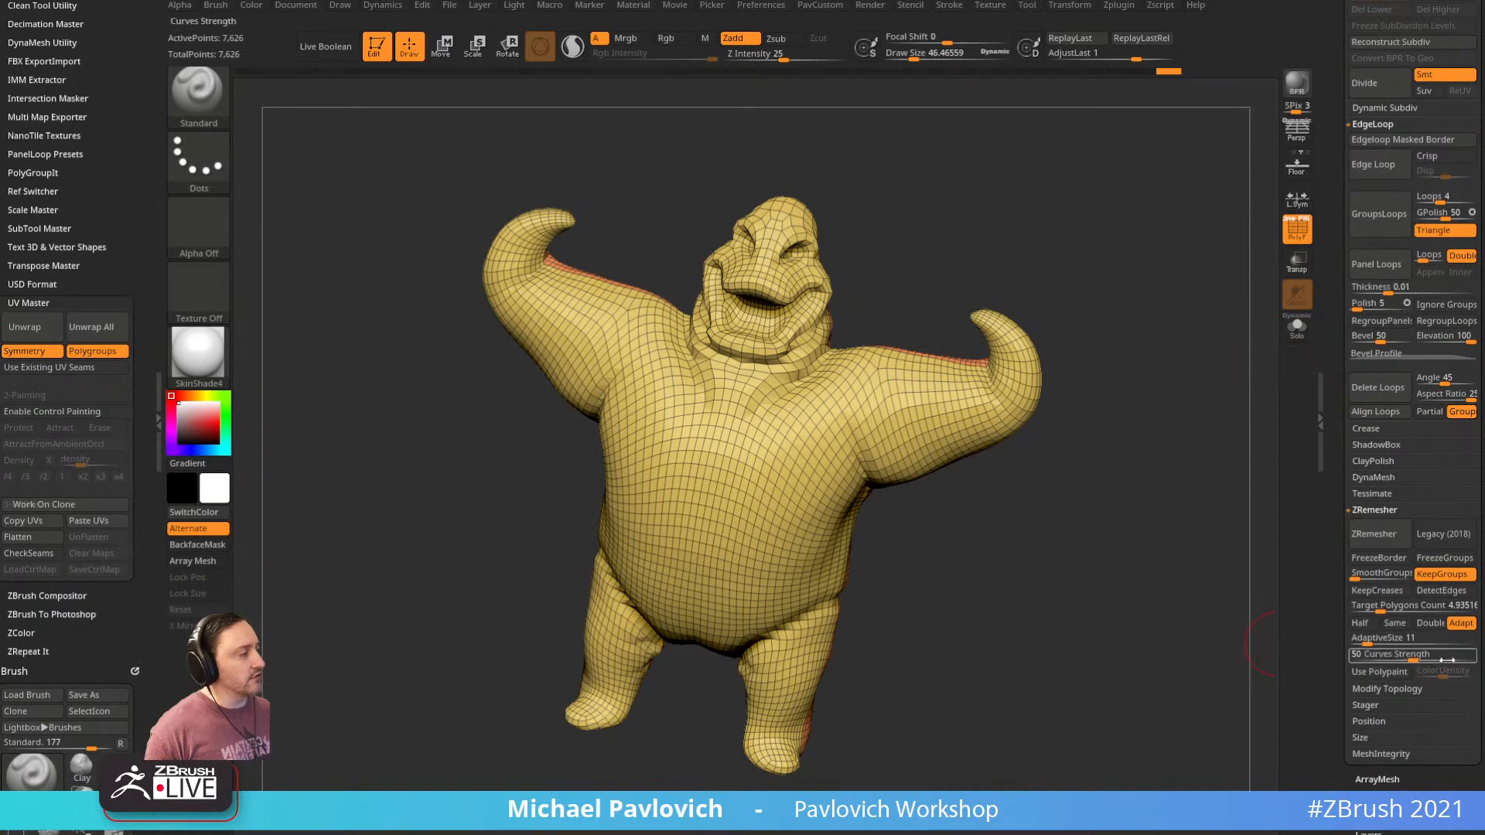
{"action": "left_click_drag", "start_coordinate": [930, 234], "coordinate": [848, 268]}
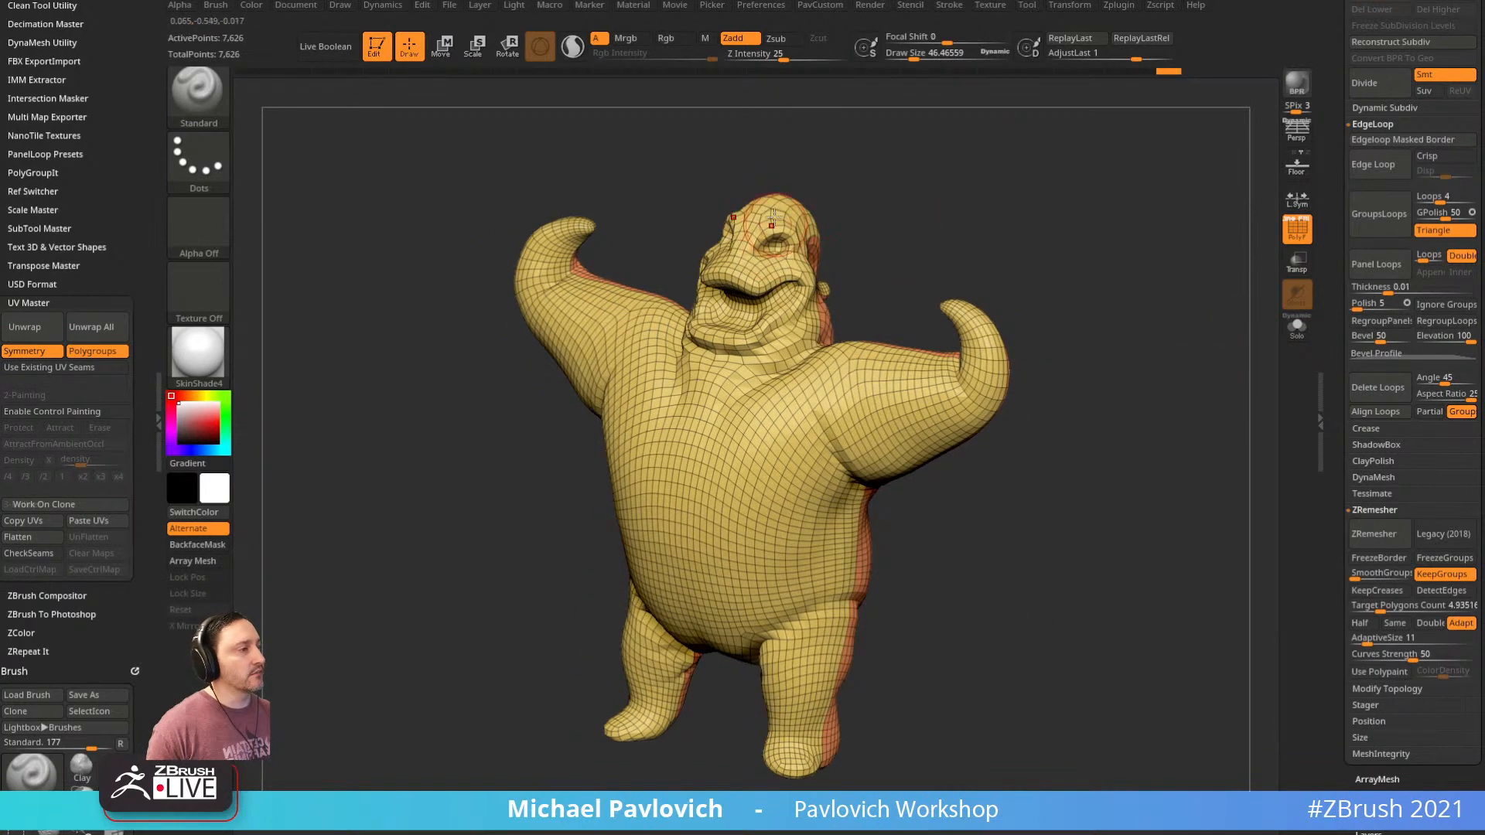
Look over the unwrapped clone from the back and front, and copy its UVs with UV Master
{"action": "left_click_drag", "start_coordinate": [913, 213], "coordinate": [806, 250]}
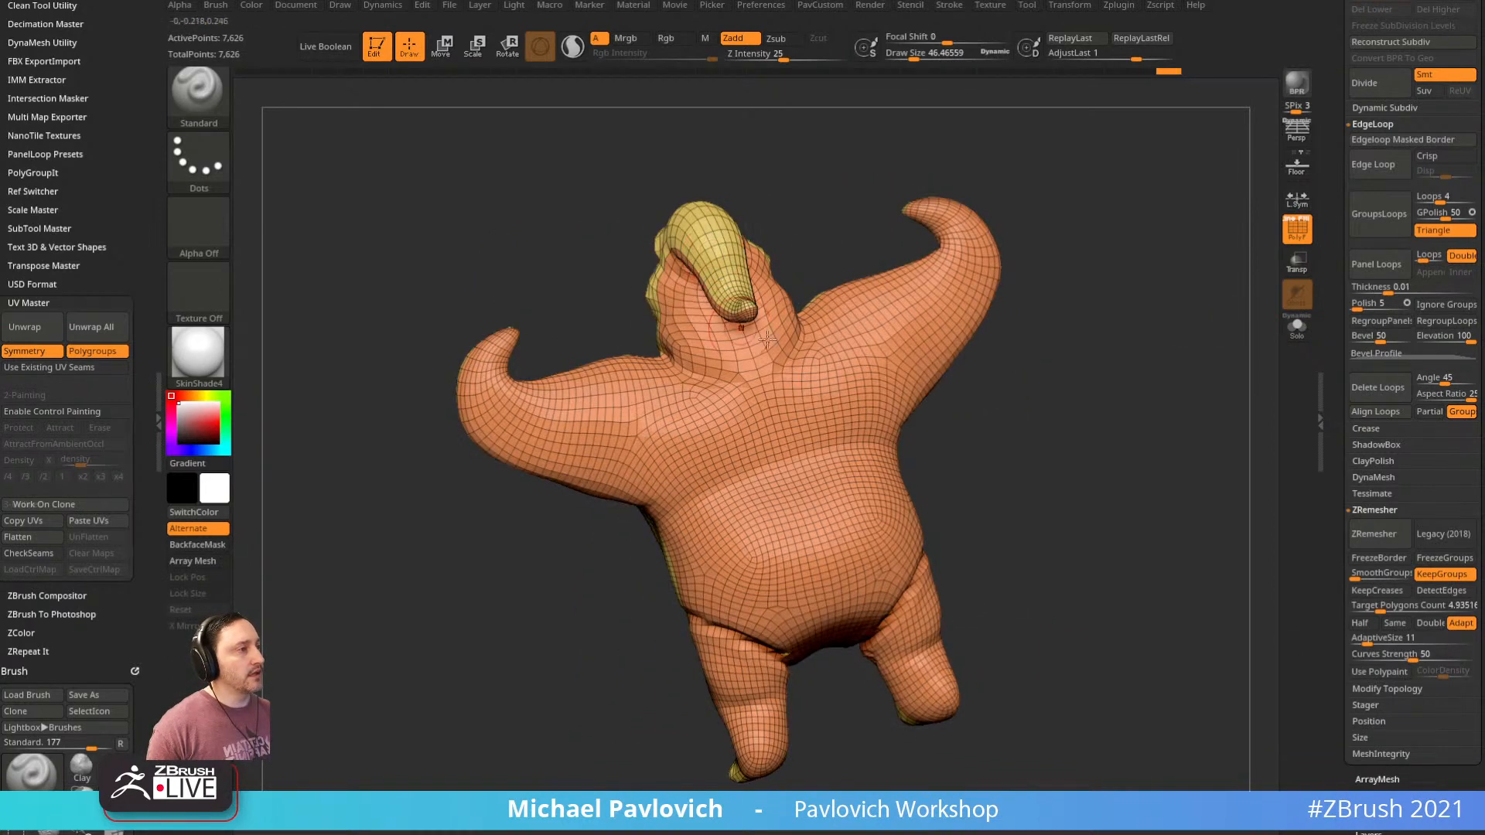
{"action": "left_click_drag", "start_coordinate": [868, 200], "coordinate": [809, 255]}
{"action": "left_click_drag", "start_coordinate": [1075, 481], "coordinate": [1035, 239]}
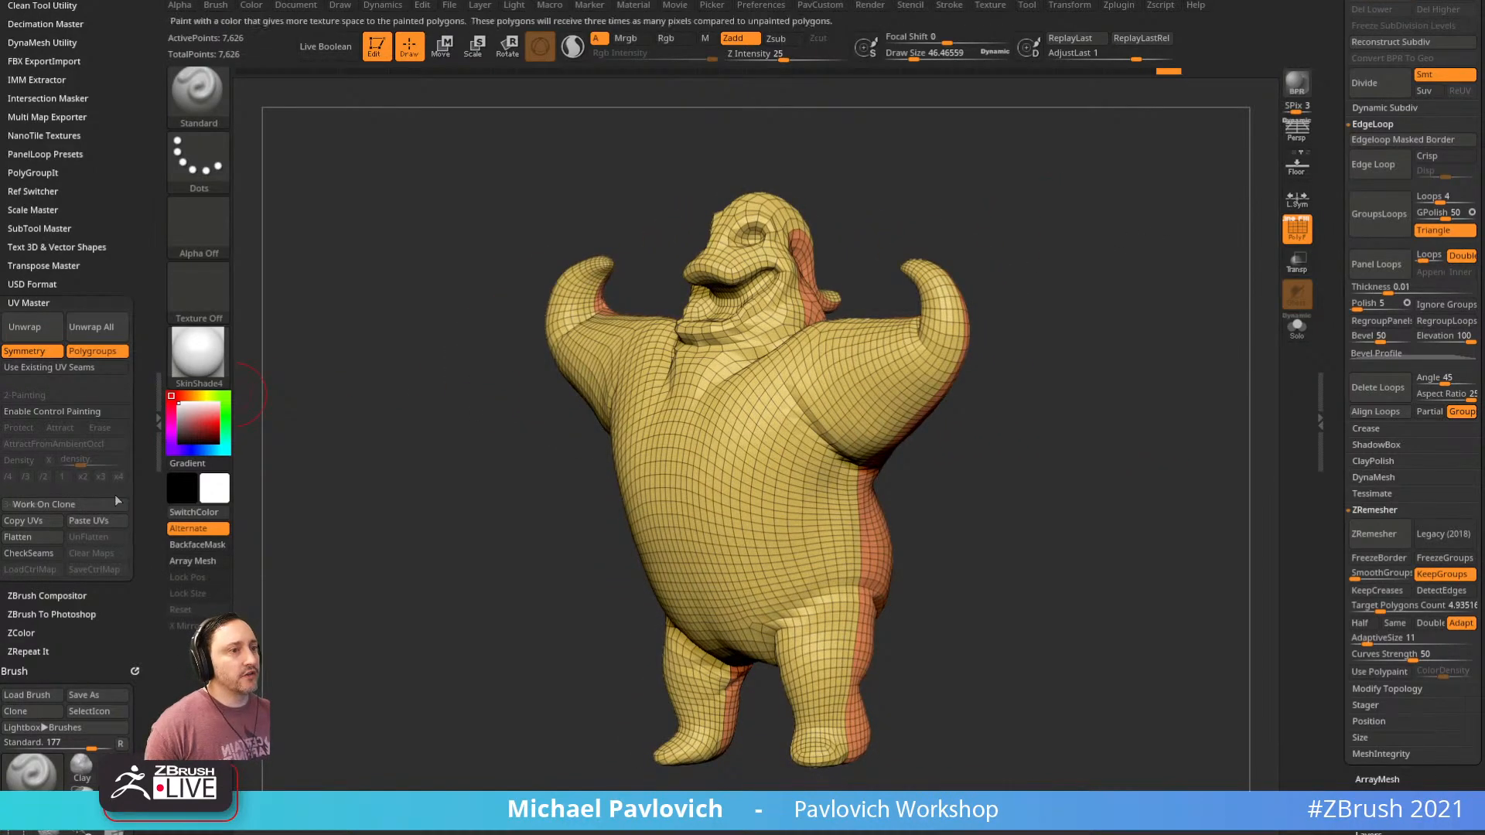
{"action": "left_click", "coordinate": [39, 522]}
Switch to the original subdivided character and paste the copied UVs onto it with UV Master
{"action": "left_click_drag", "start_coordinate": [1331, 192], "coordinate": [1342, 393]}
{"action": "left_click", "coordinate": [1452, 305]}
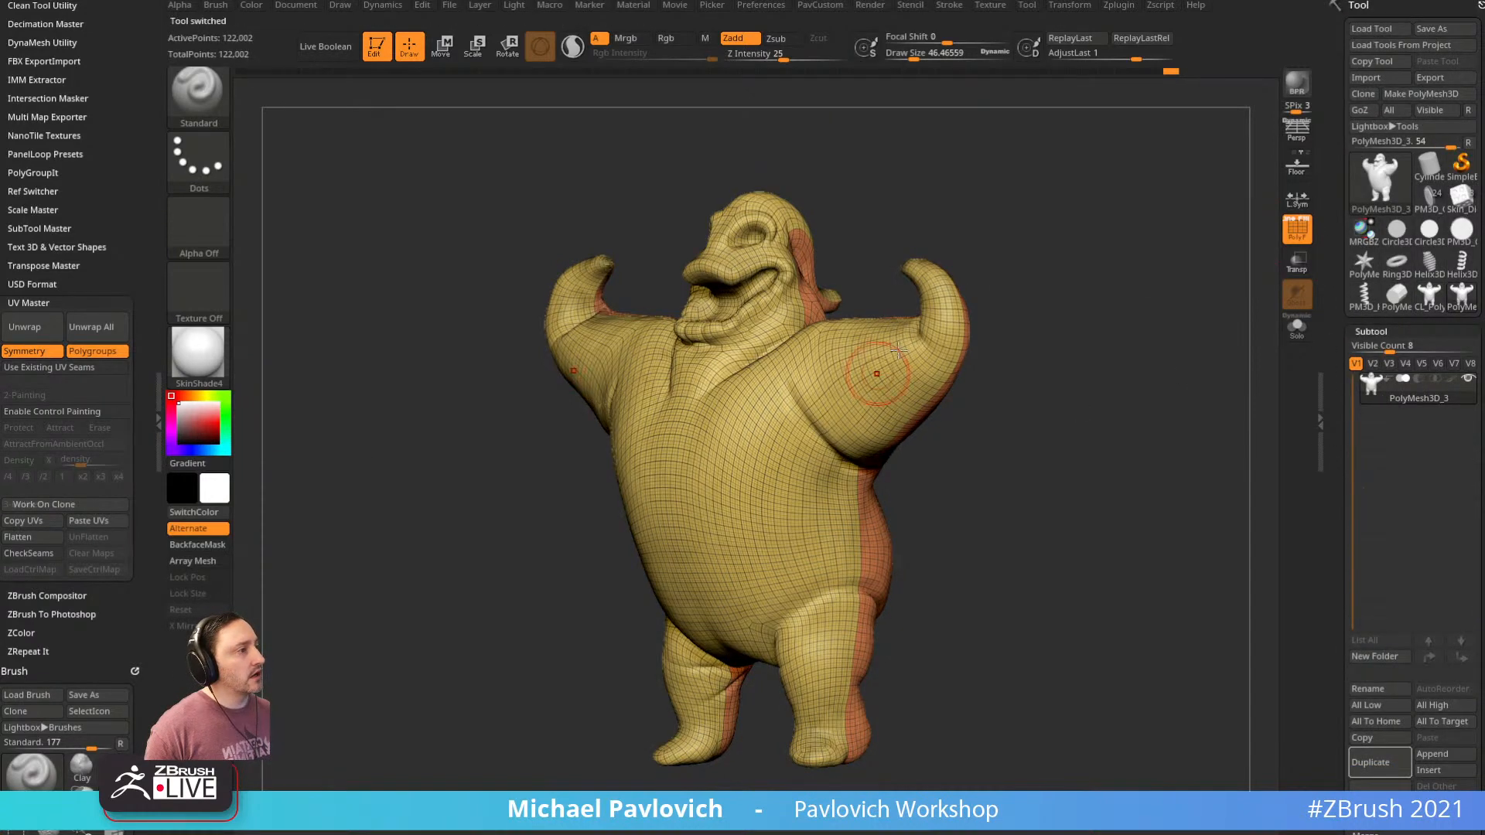
{"action": "left_click_drag", "start_coordinate": [1339, 488], "coordinate": [1332, 368]}
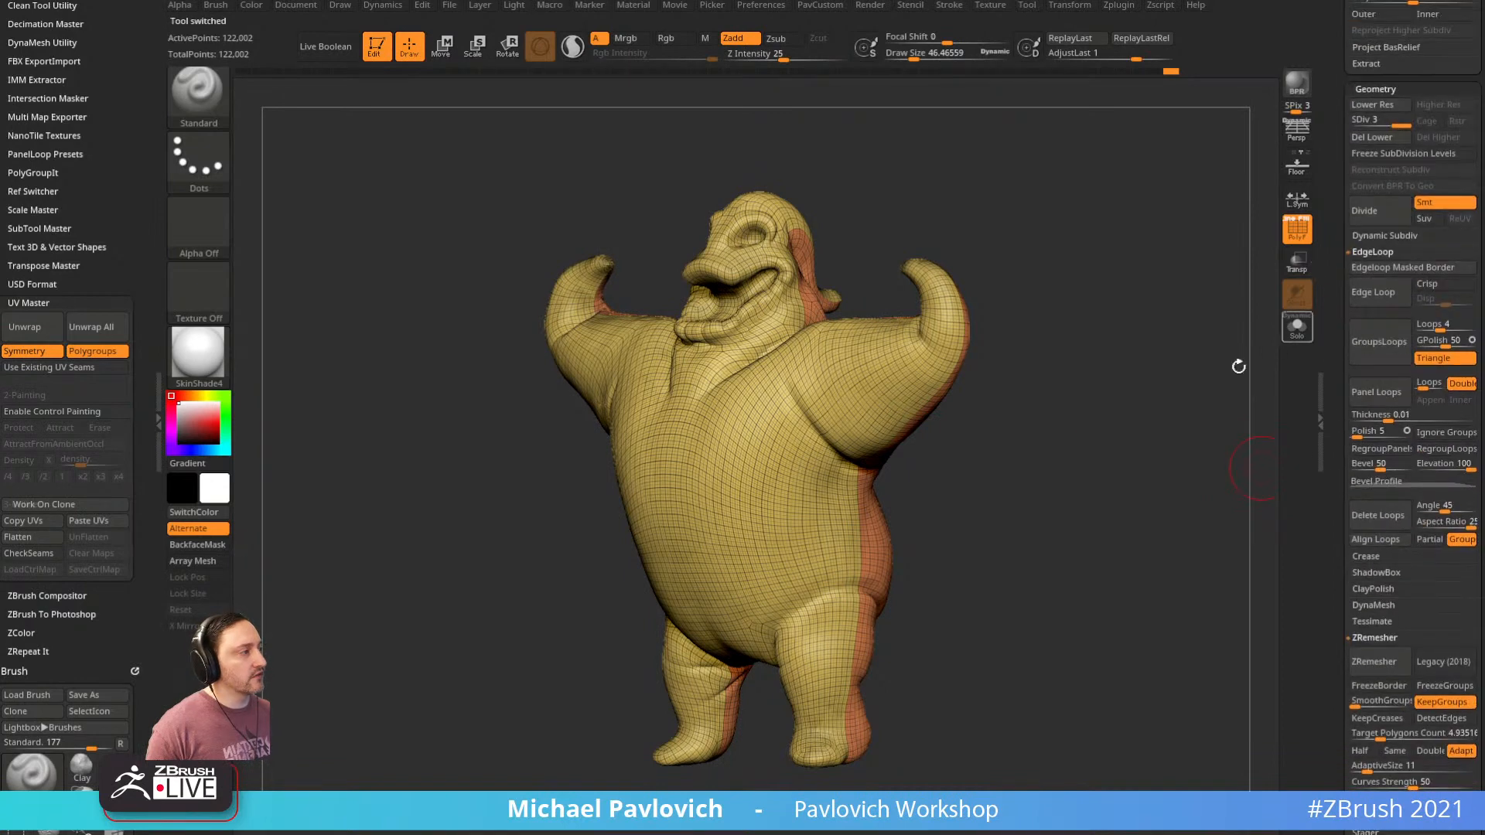
{"action": "left_click", "coordinate": [92, 522]}
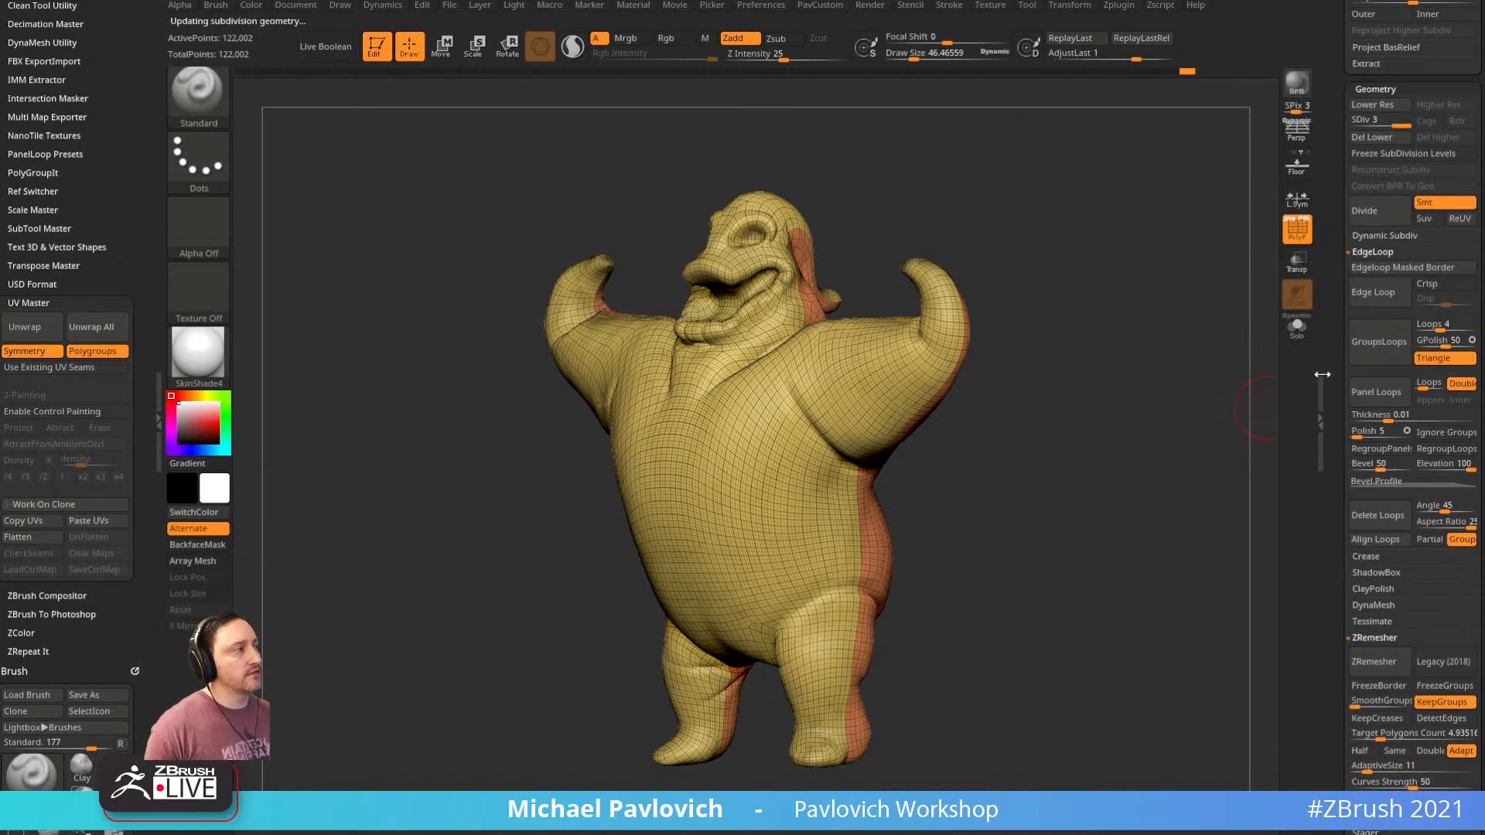
Set the character's subdivision level to 1 and turn it to face forward
{"action": "left_click_drag", "start_coordinate": [1334, 369], "coordinate": [1337, 496]}
{"action": "left_click_drag", "start_coordinate": [1374, 227], "coordinate": [1348, 226]}
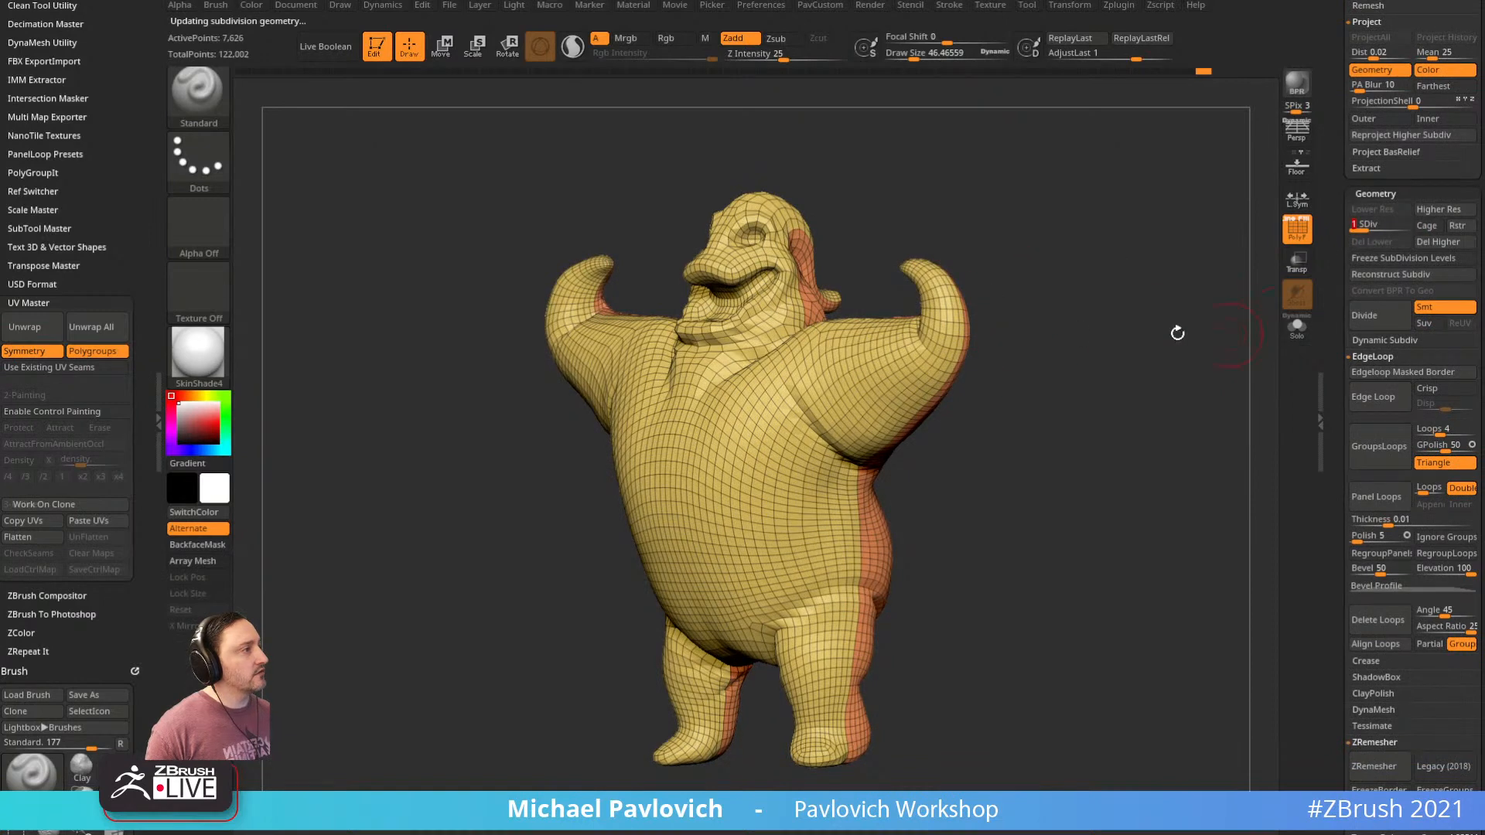
{"action": "right_click_drag", "start_coordinate": [833, 427], "coordinate": [849, 334], "text": "shift"}
Create a new texture map for the character from its UV map
{"action": "left_click_drag", "start_coordinate": [1339, 459], "coordinate": [1341, 247]}
{"action": "key", "text": "shift"}
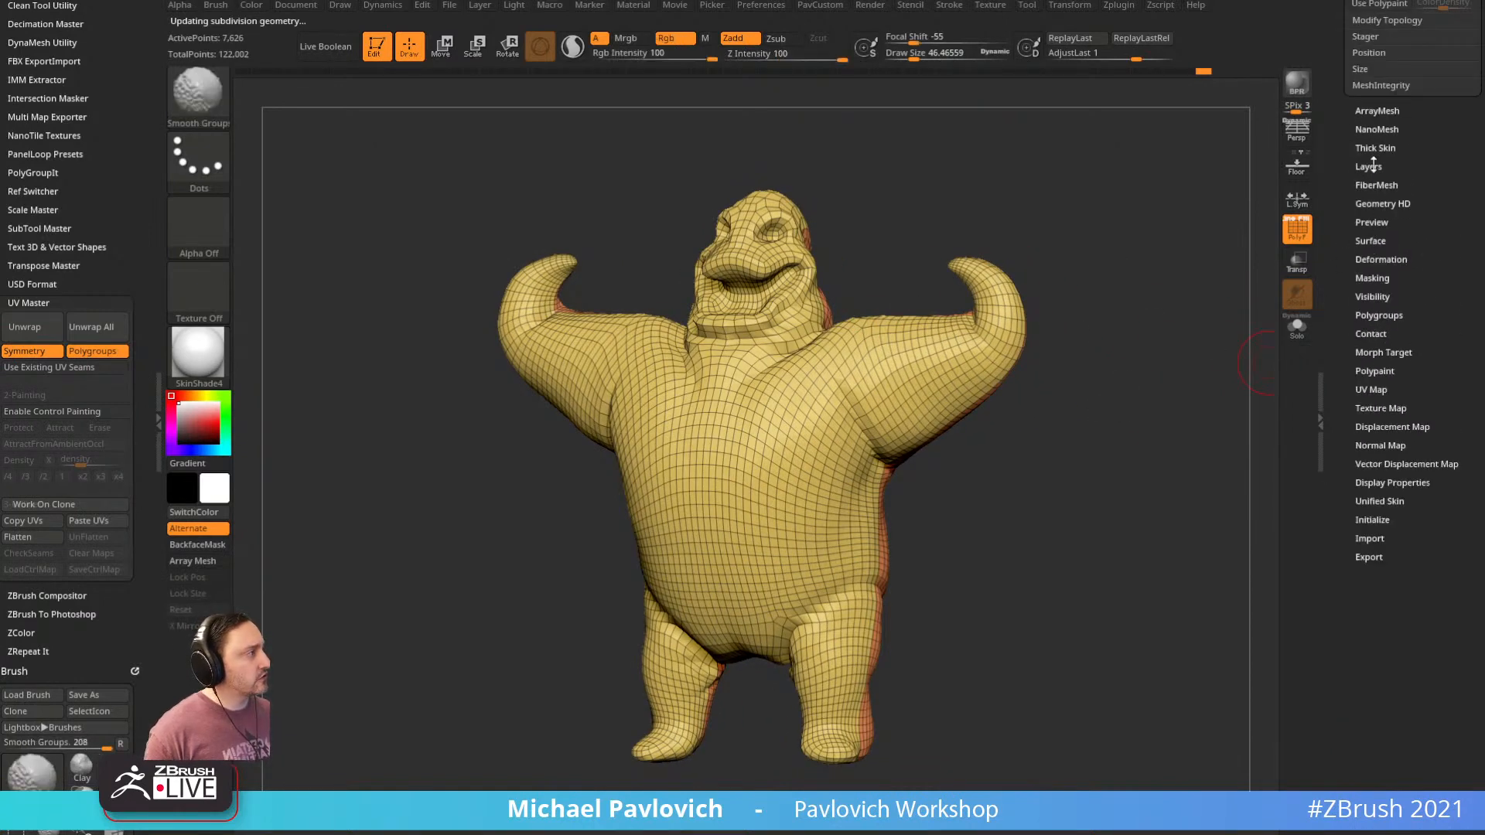
{"action": "left_click", "coordinate": [1377, 408]}
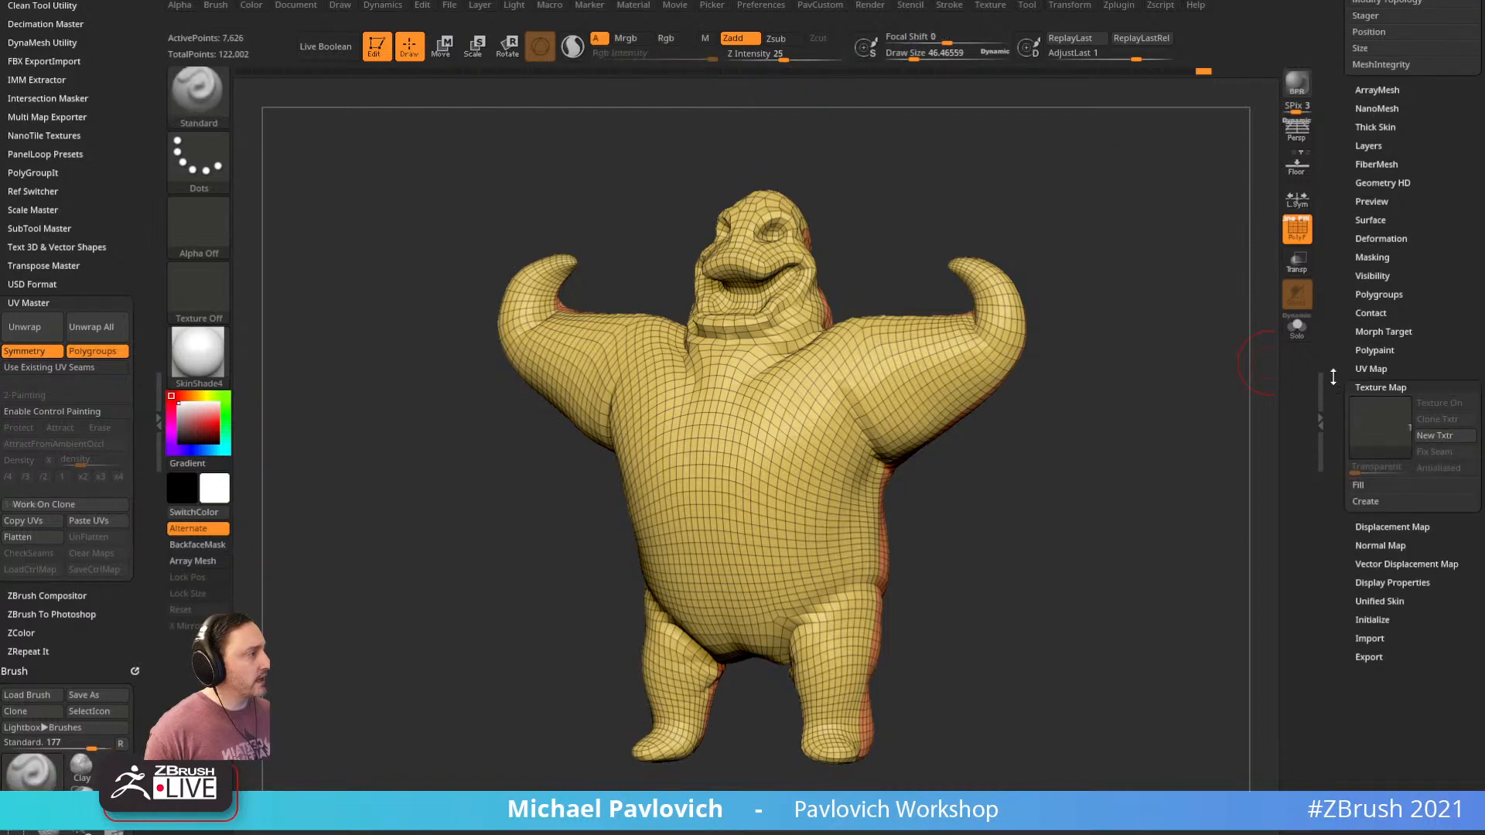
{"action": "left_click", "coordinate": [1377, 406]}
{"action": "left_click", "coordinate": [1367, 473]}
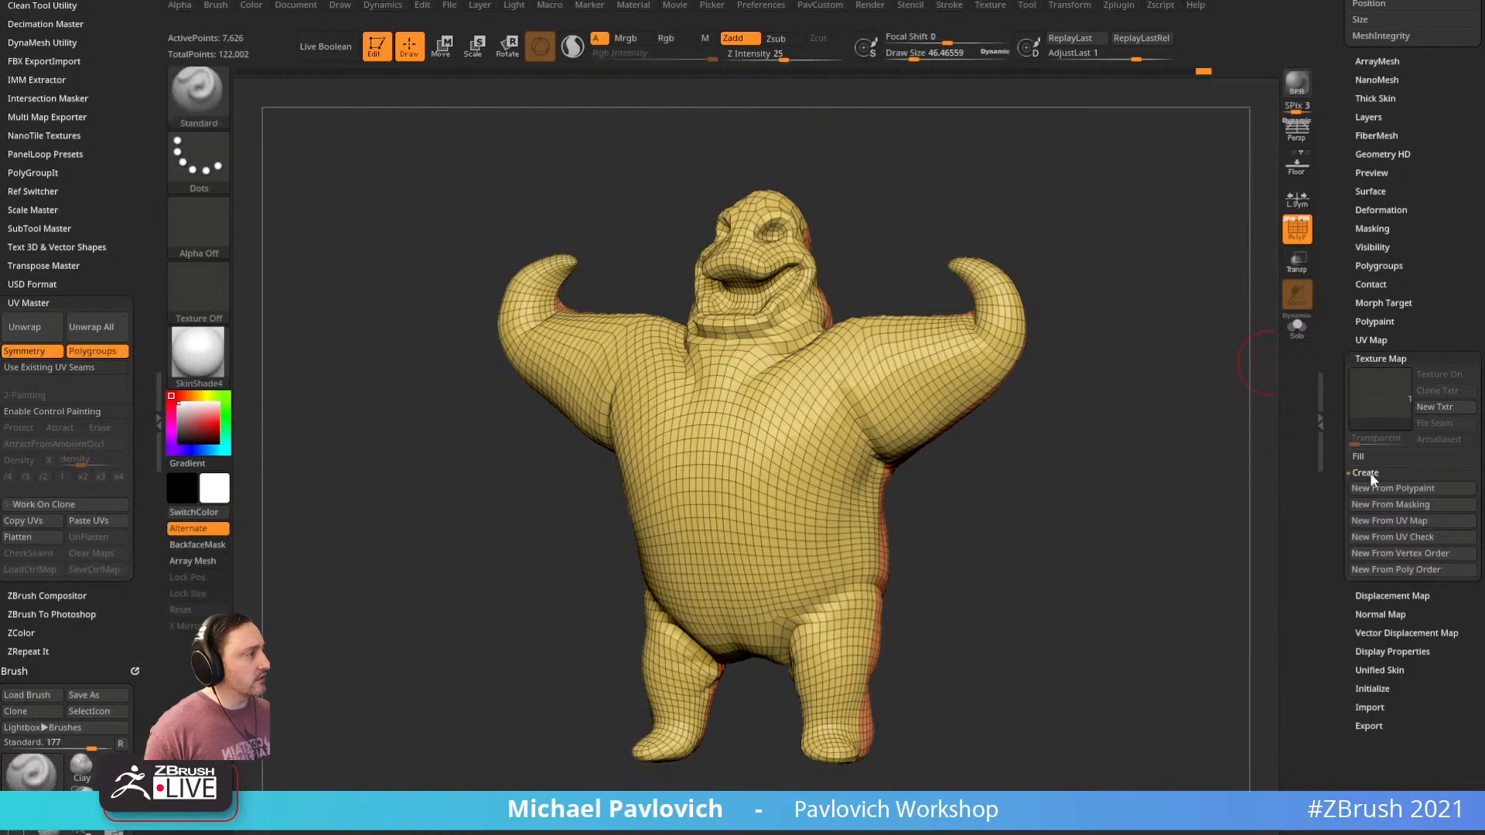
{"action": "left_click", "coordinate": [1393, 522]}
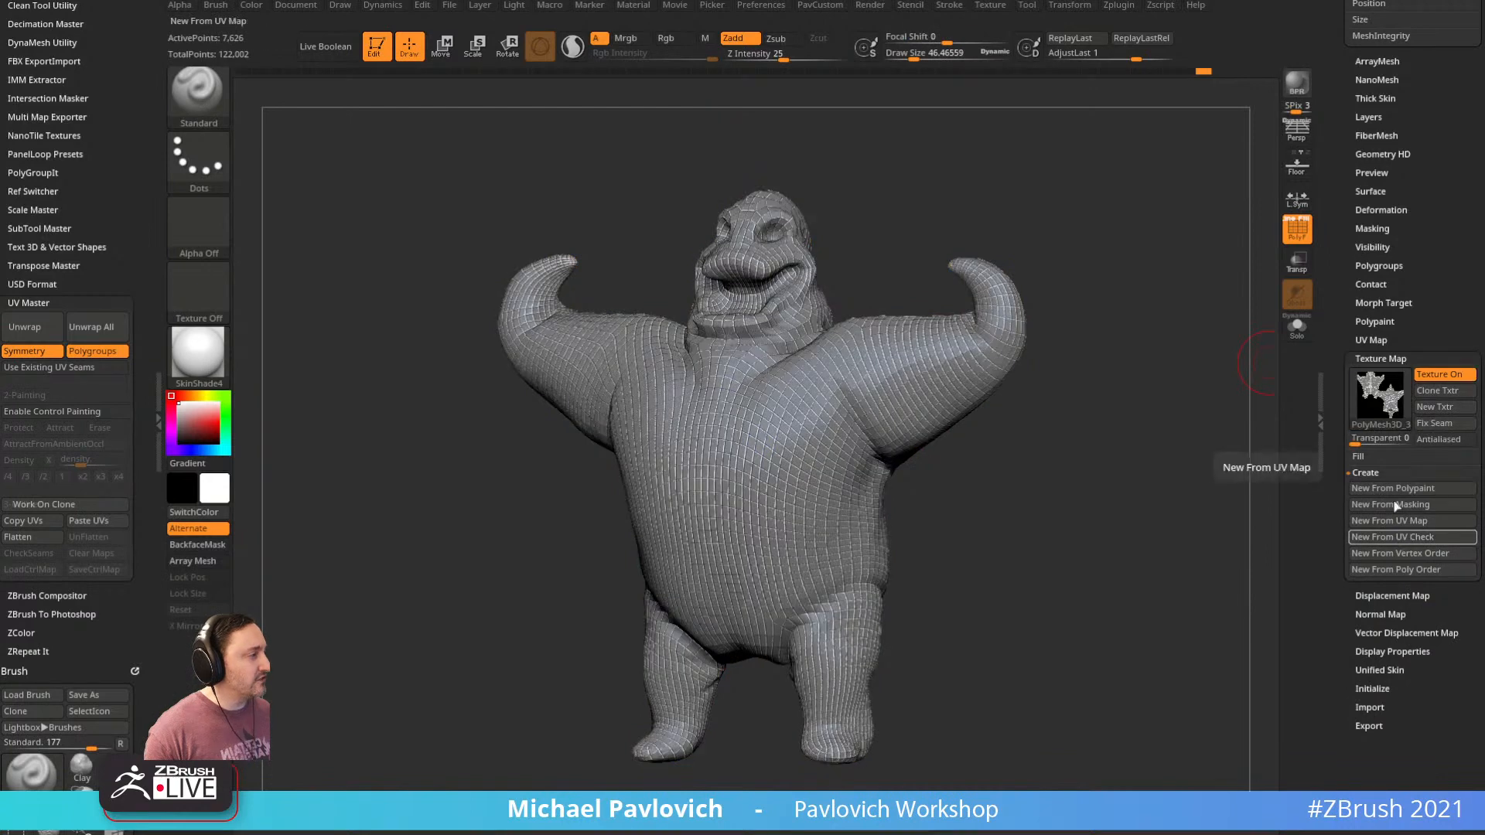
Clone the UV map texture and clear the copy to the white main color
{"action": "mouse_move", "coordinate": [1385, 398]}
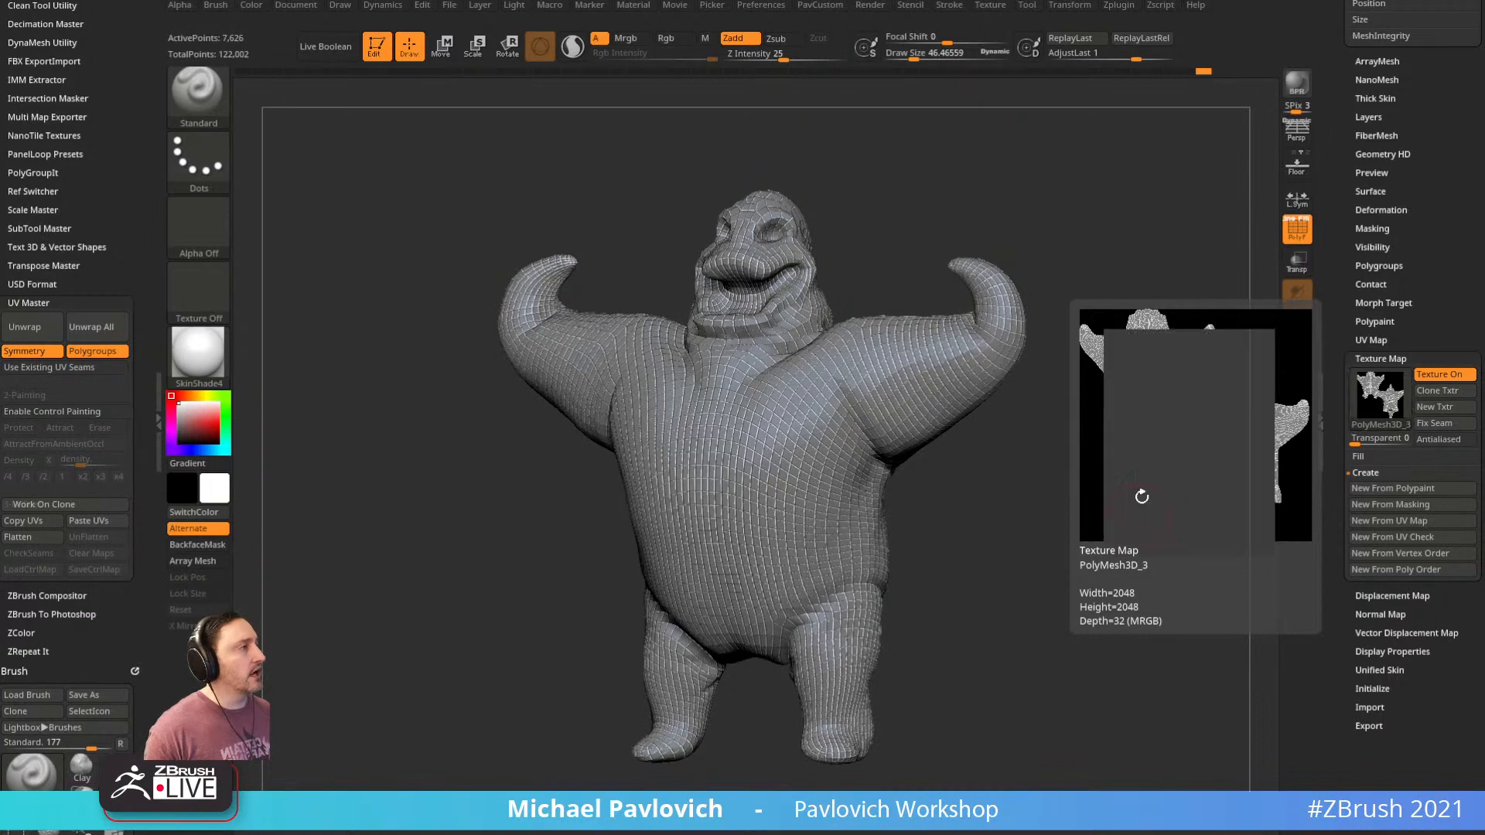
{"action": "left_click", "coordinate": [1427, 397]}
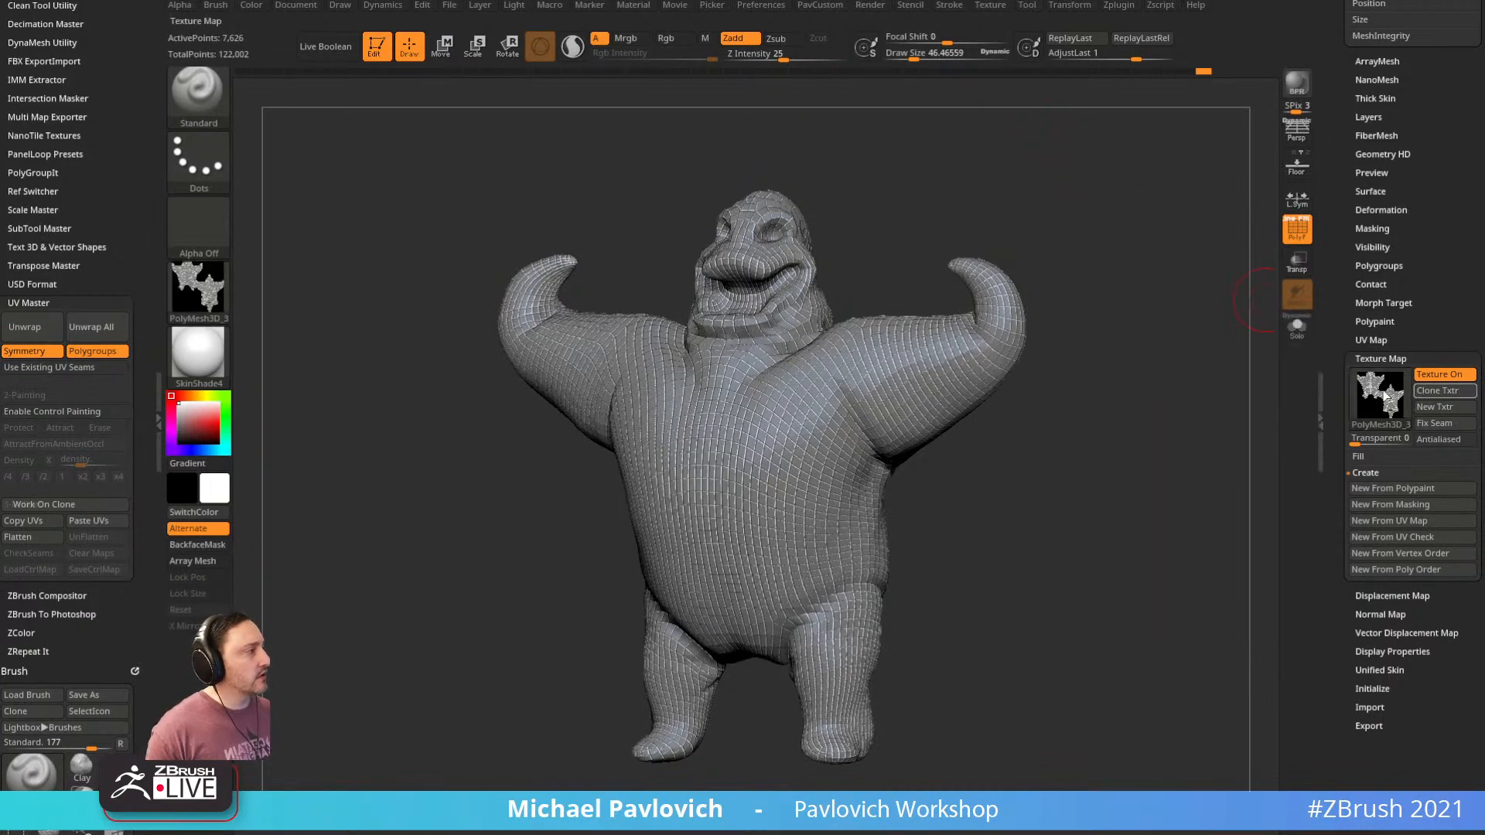
{"action": "left_click", "coordinate": [994, 5]}
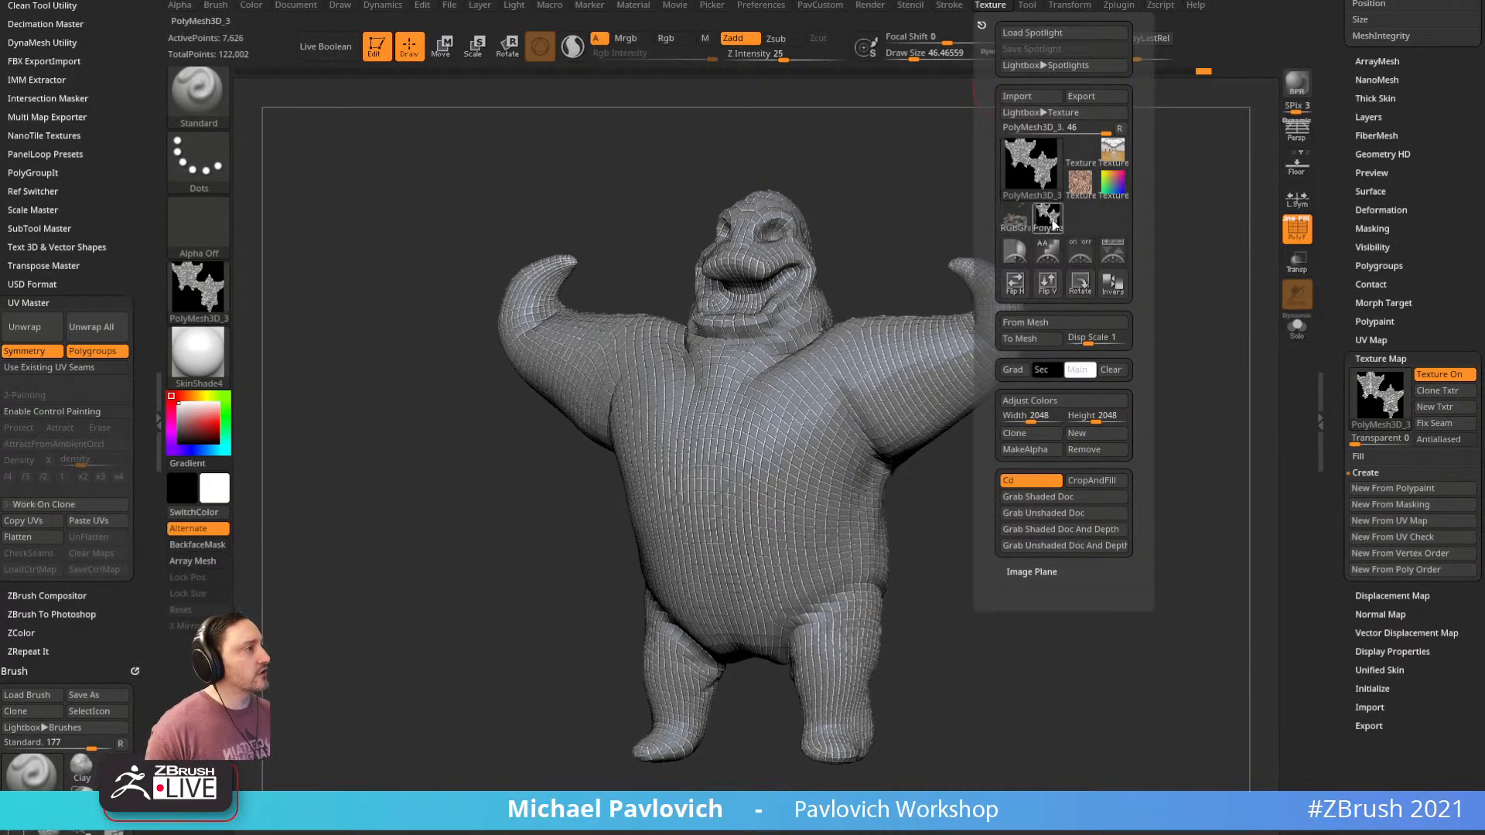
{"action": "mouse_move", "coordinate": [1050, 220]}
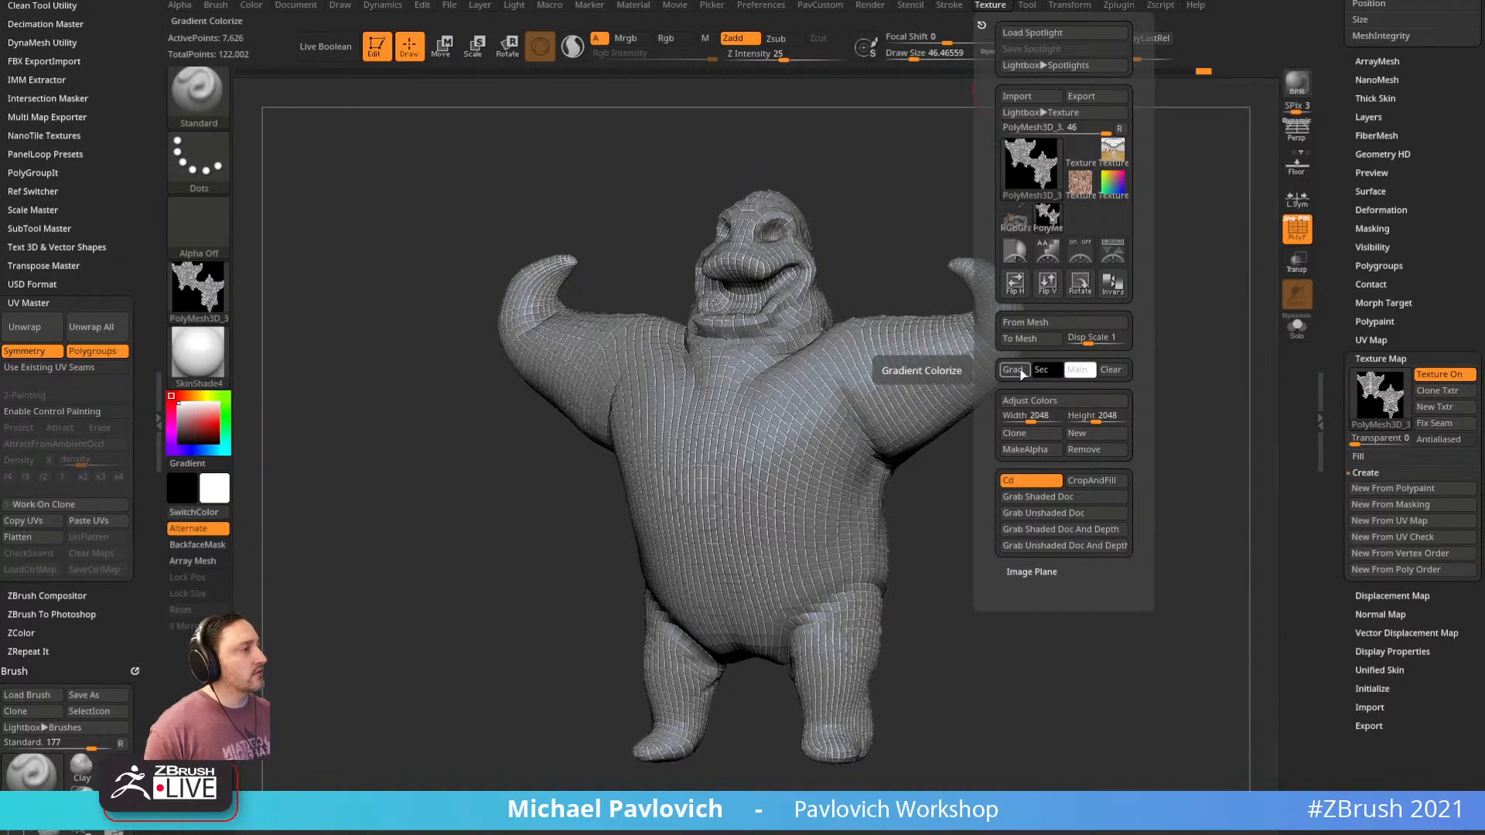
{"action": "mouse_move", "coordinate": [1042, 172]}
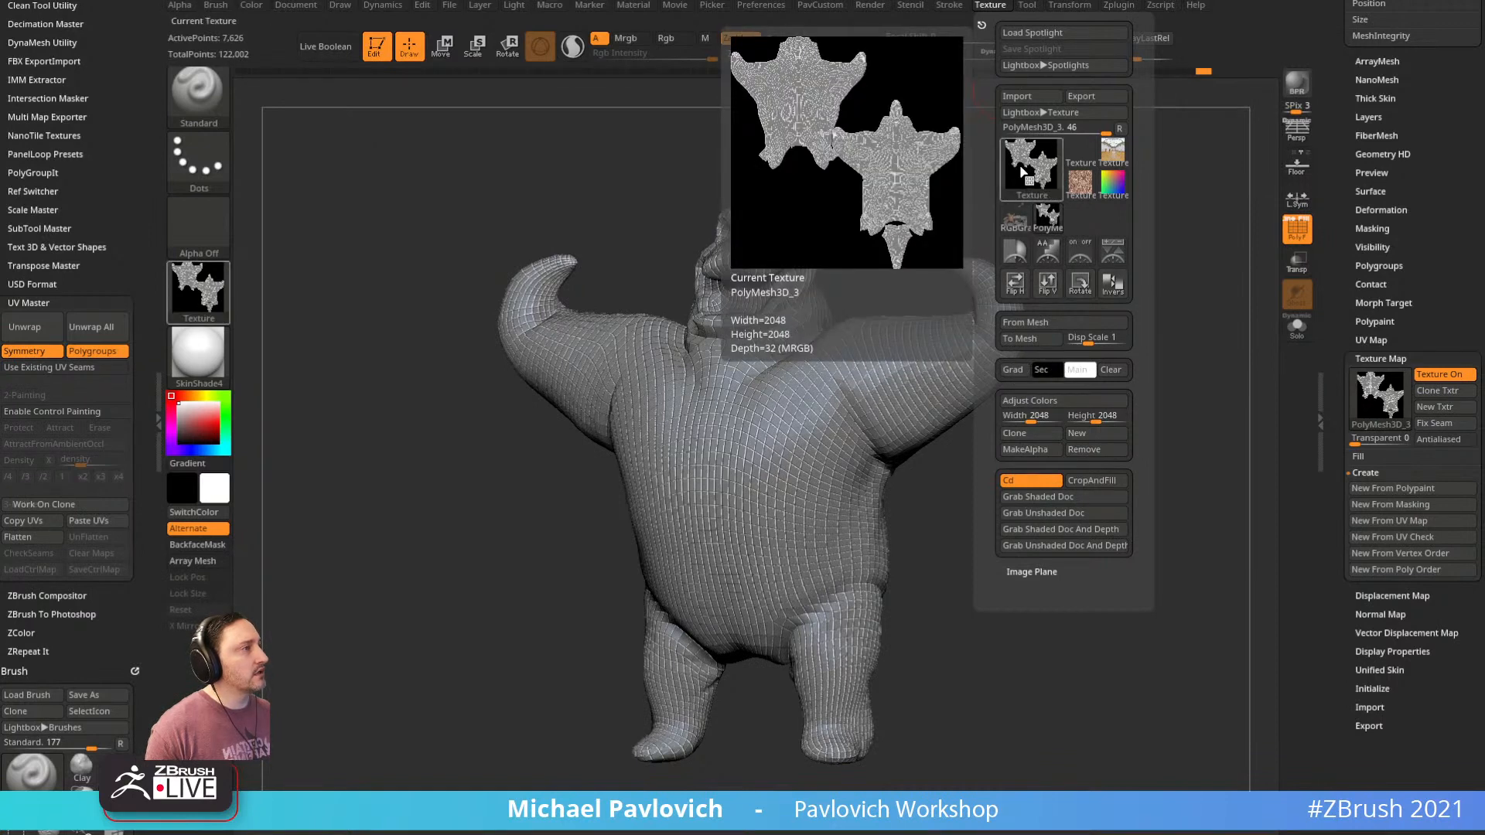
{"action": "left_click", "coordinate": [1108, 369]}
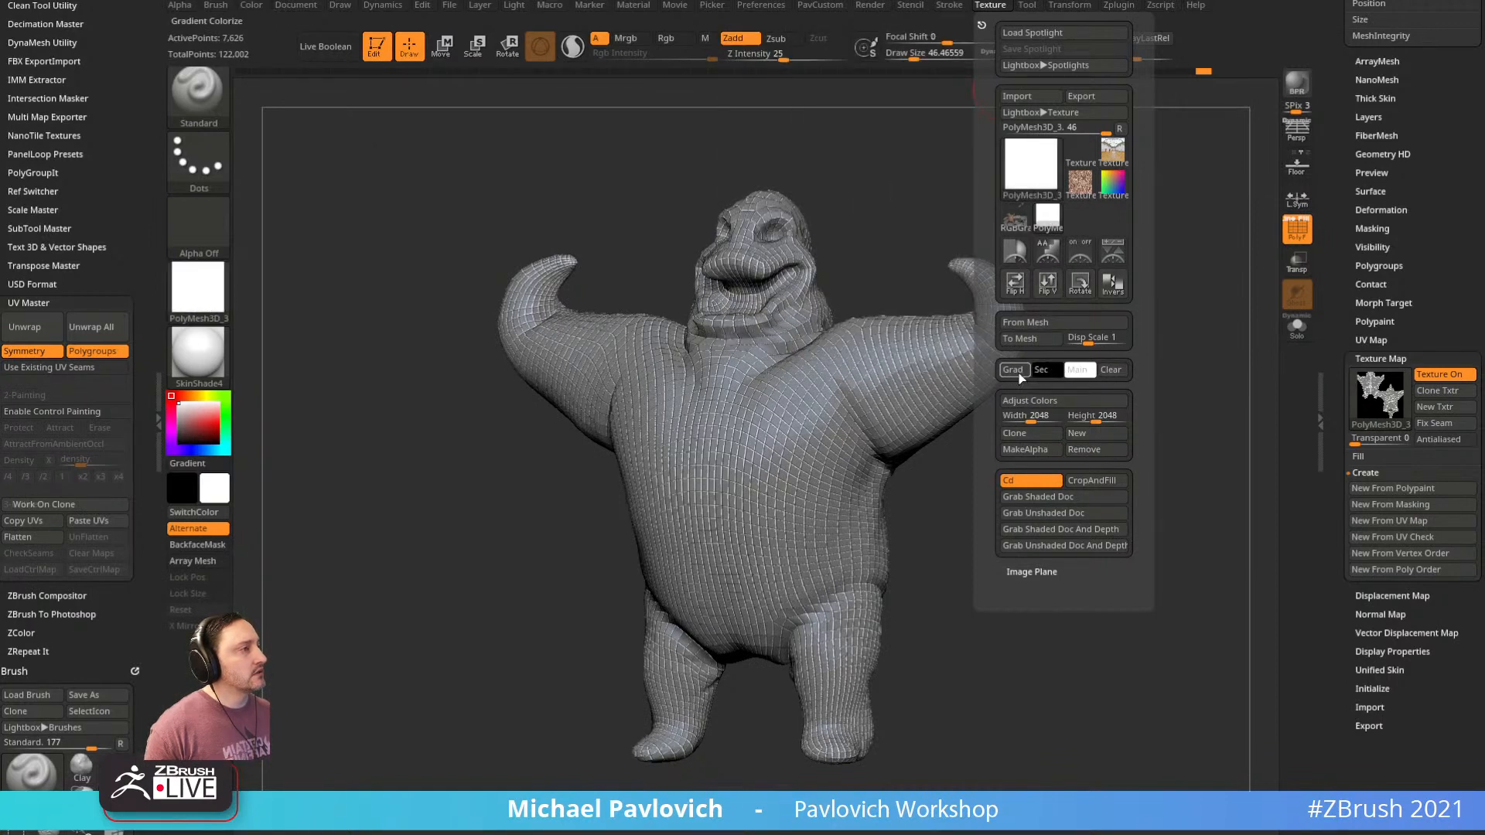
Clone the UV map texture again and darken its grey fill in Adjust Colors with HSV Intensity at -1
{"action": "left_click", "coordinate": [1437, 391]}
{"action": "left_click", "coordinate": [992, 5]}
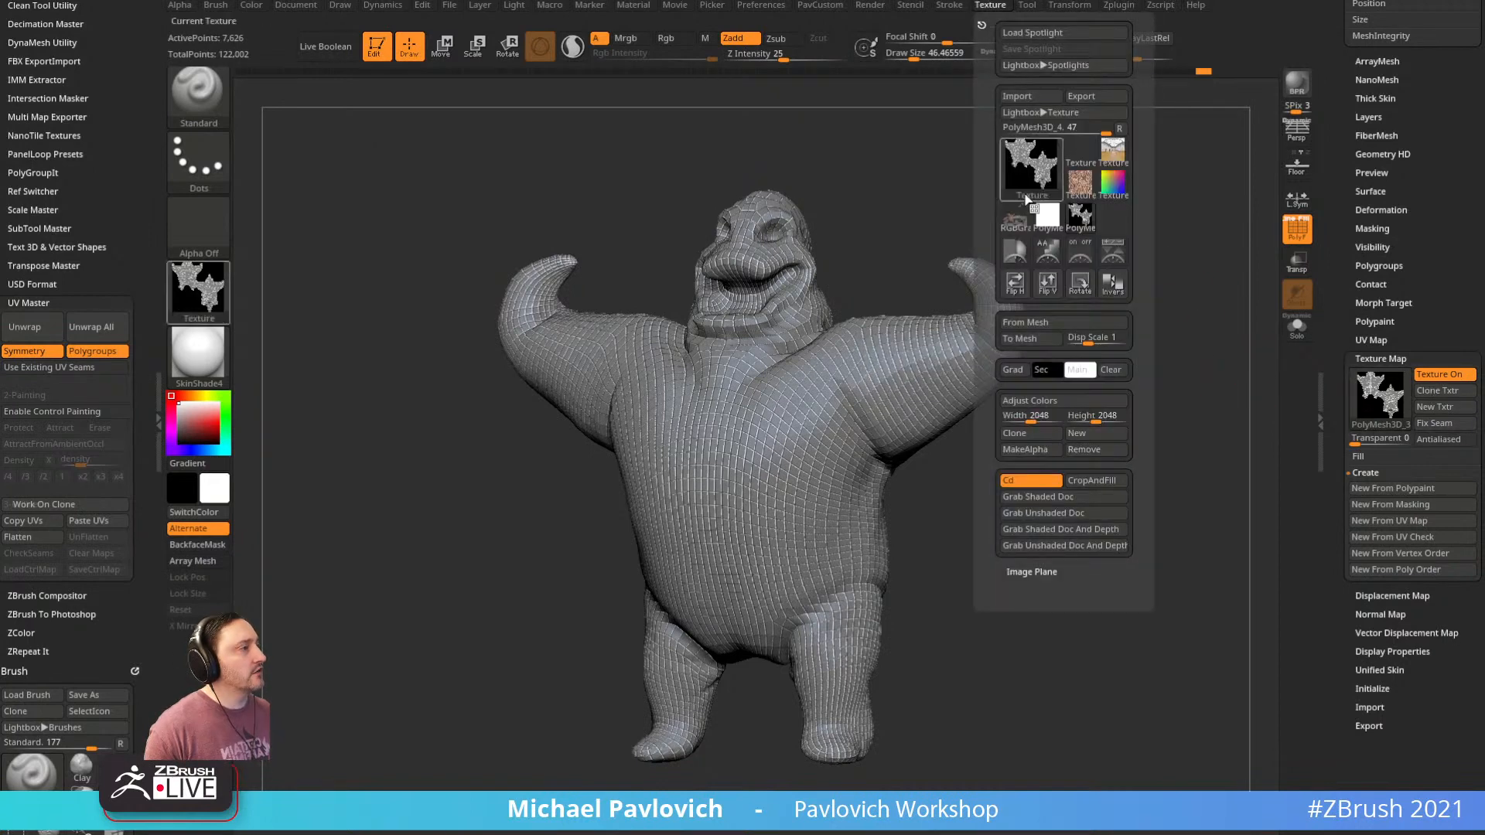
{"action": "mouse_move", "coordinate": [1031, 172]}
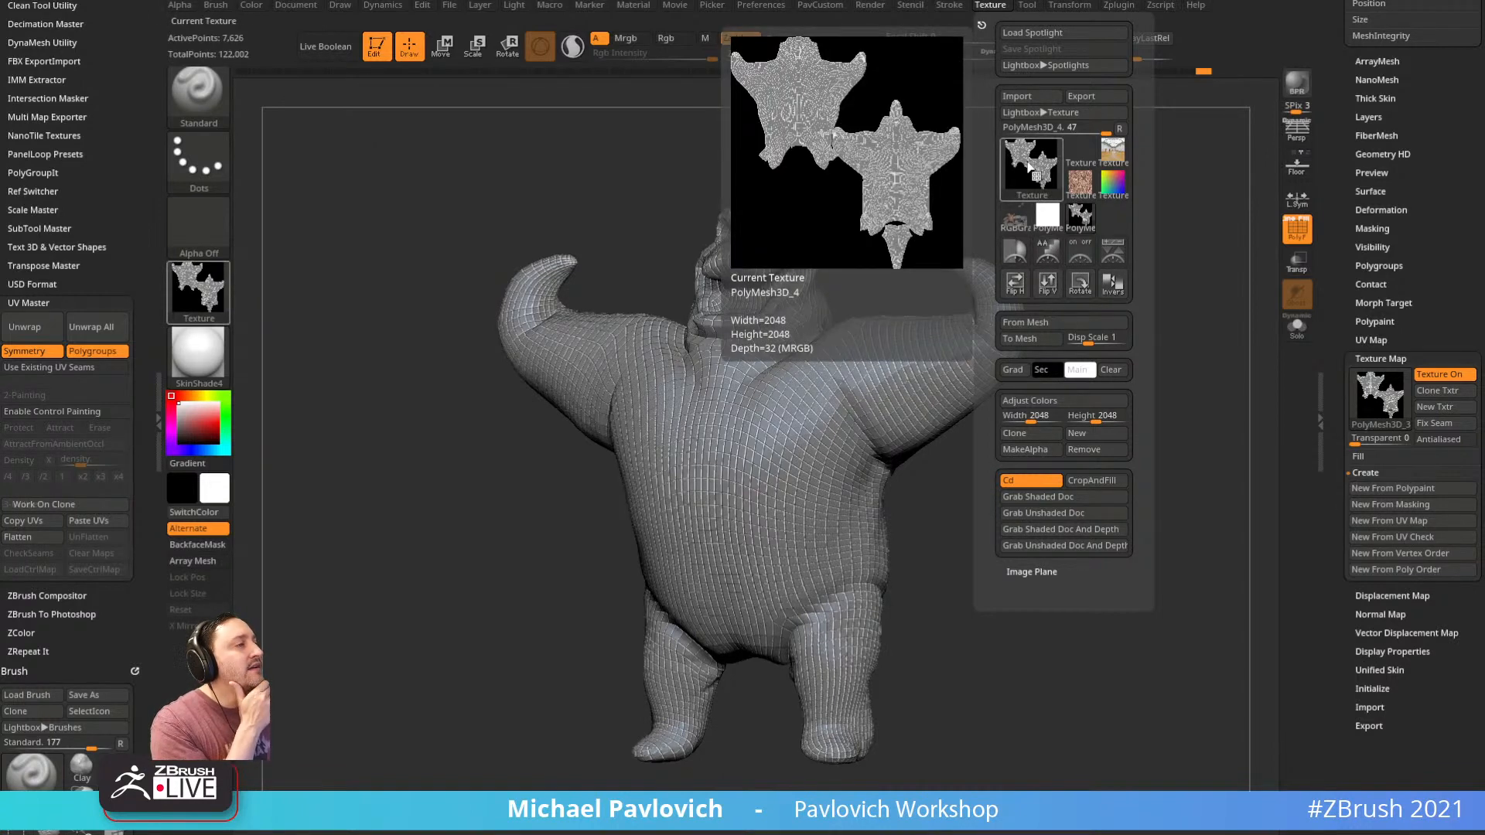
{"action": "left_click", "coordinate": [1050, 400]}
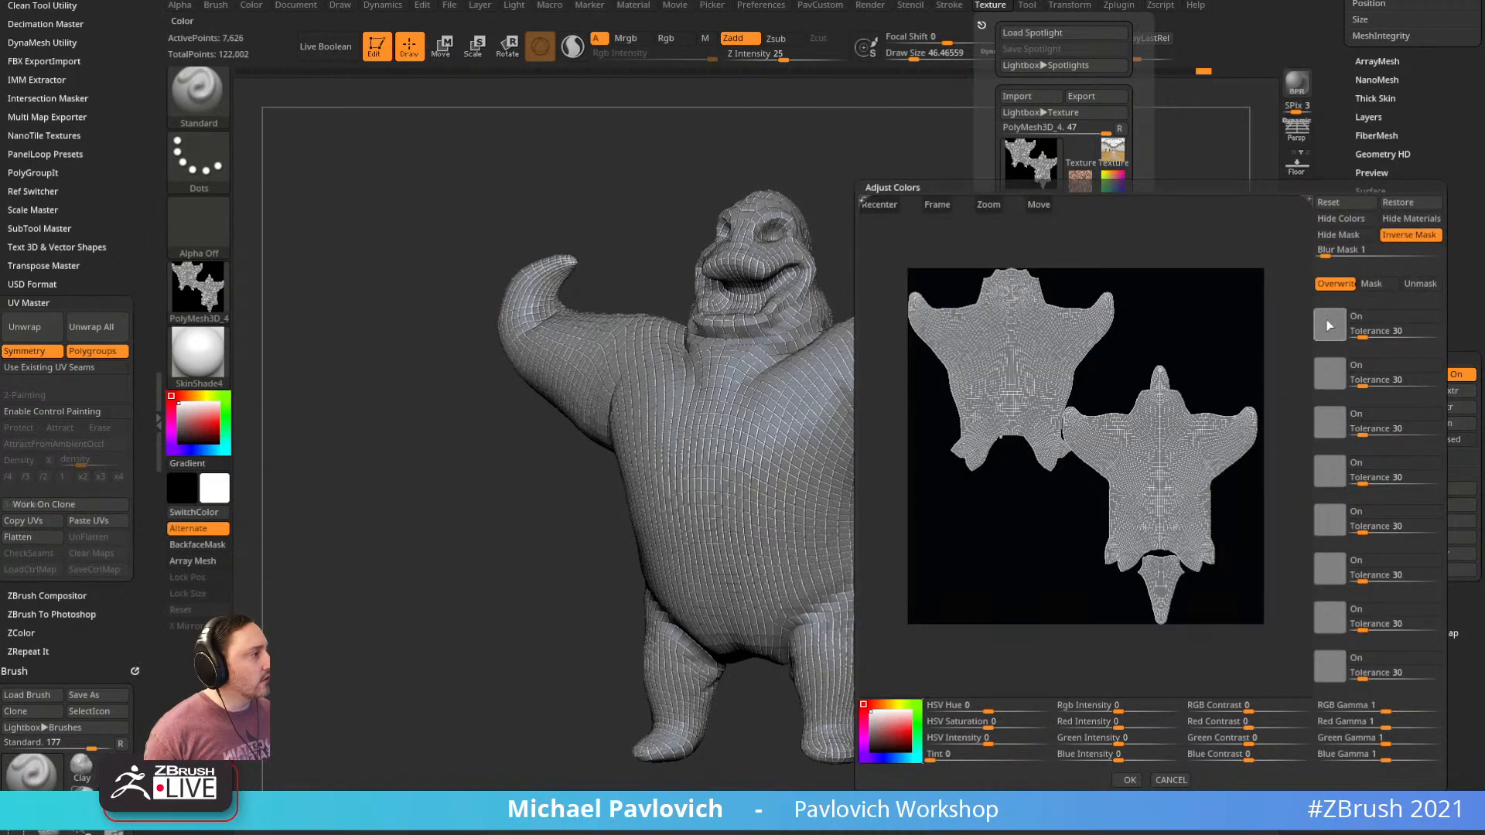
{"action": "left_click_drag", "start_coordinate": [1326, 319], "coordinate": [1238, 425]}
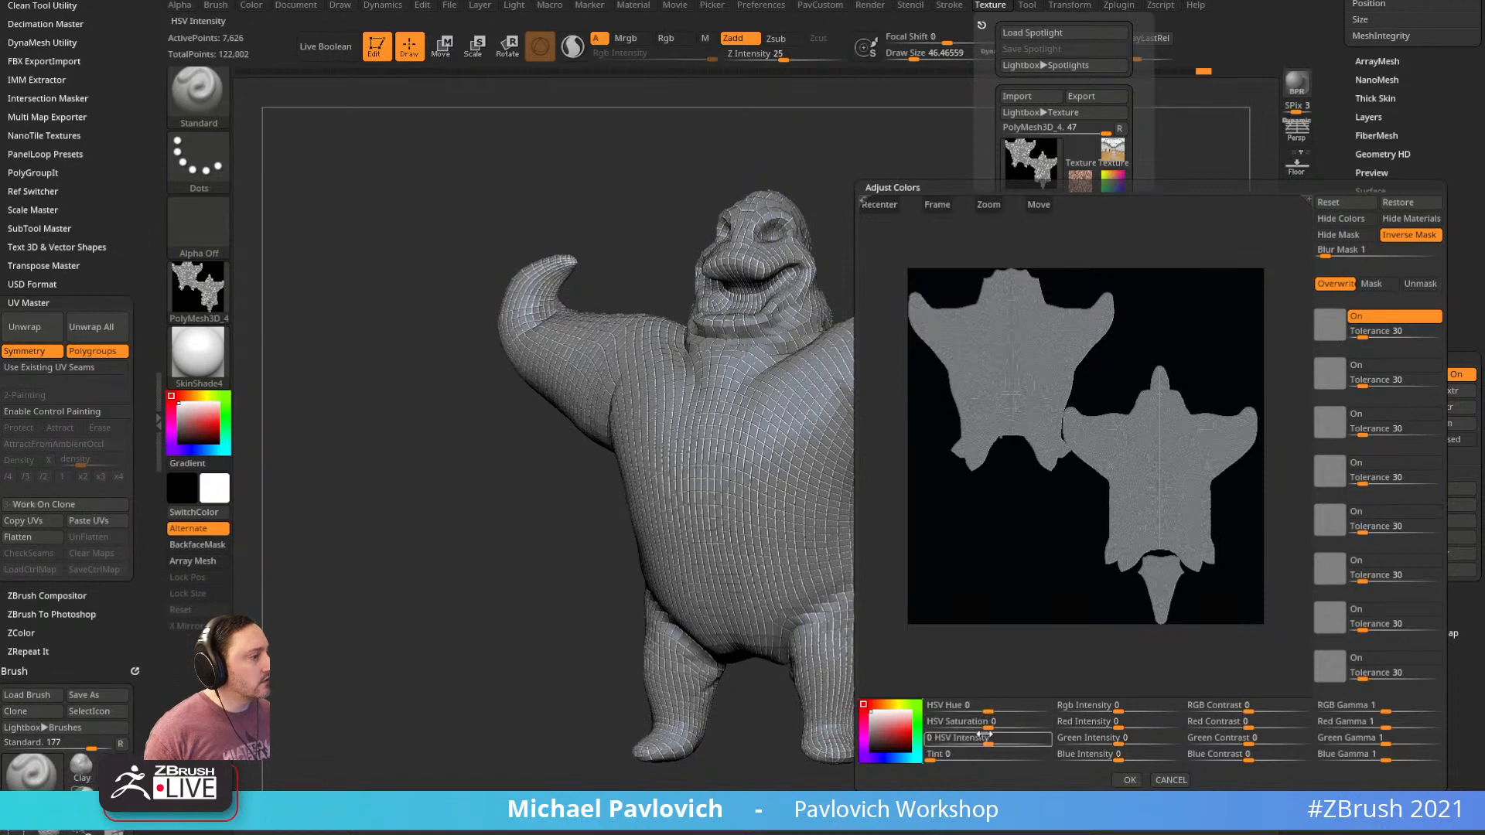
{"action": "left_click_drag", "start_coordinate": [984, 735], "coordinate": [908, 742]}
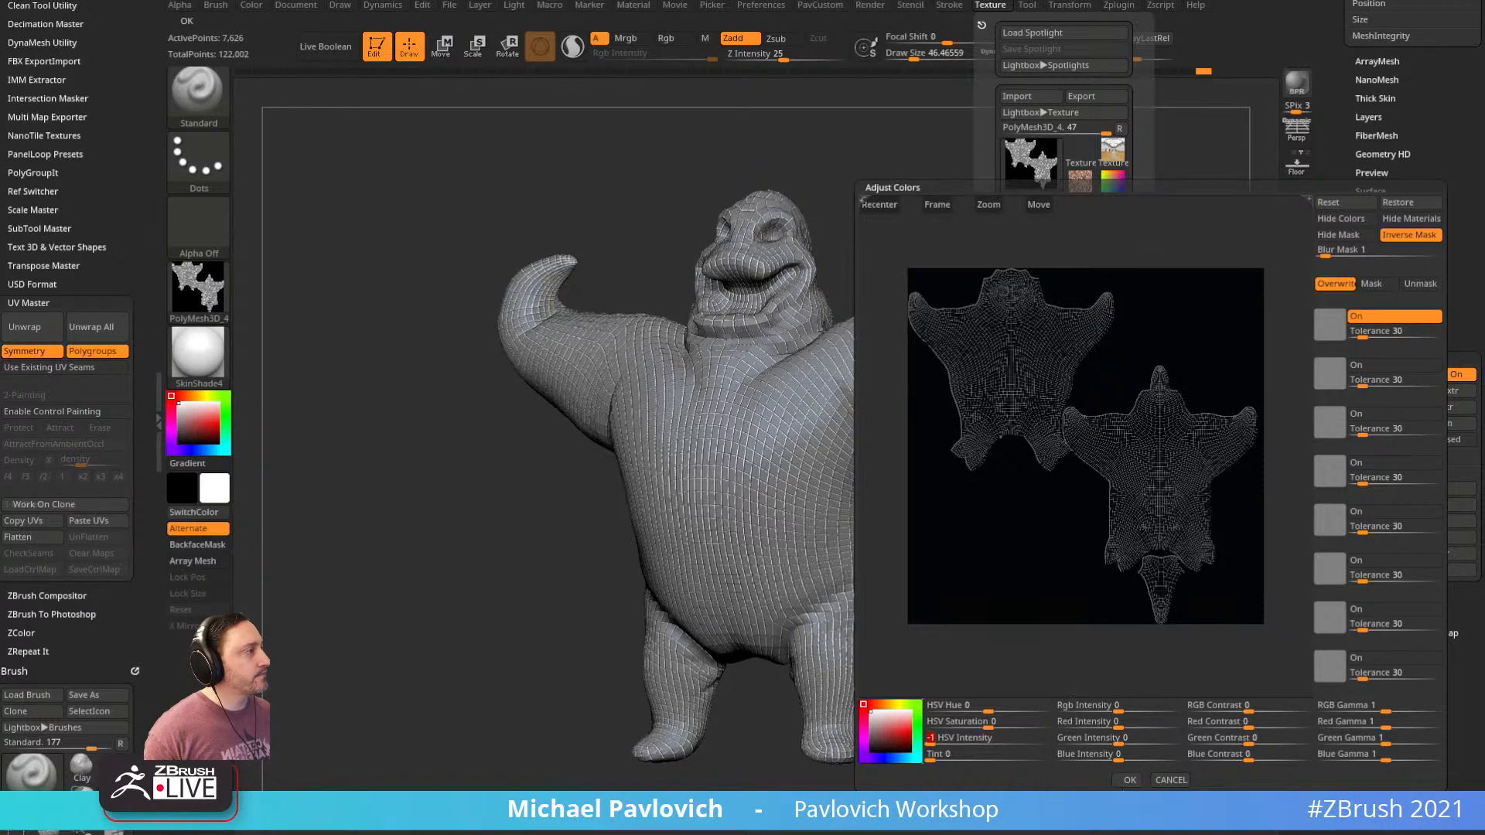
{"action": "left_click", "coordinate": [1125, 781]}
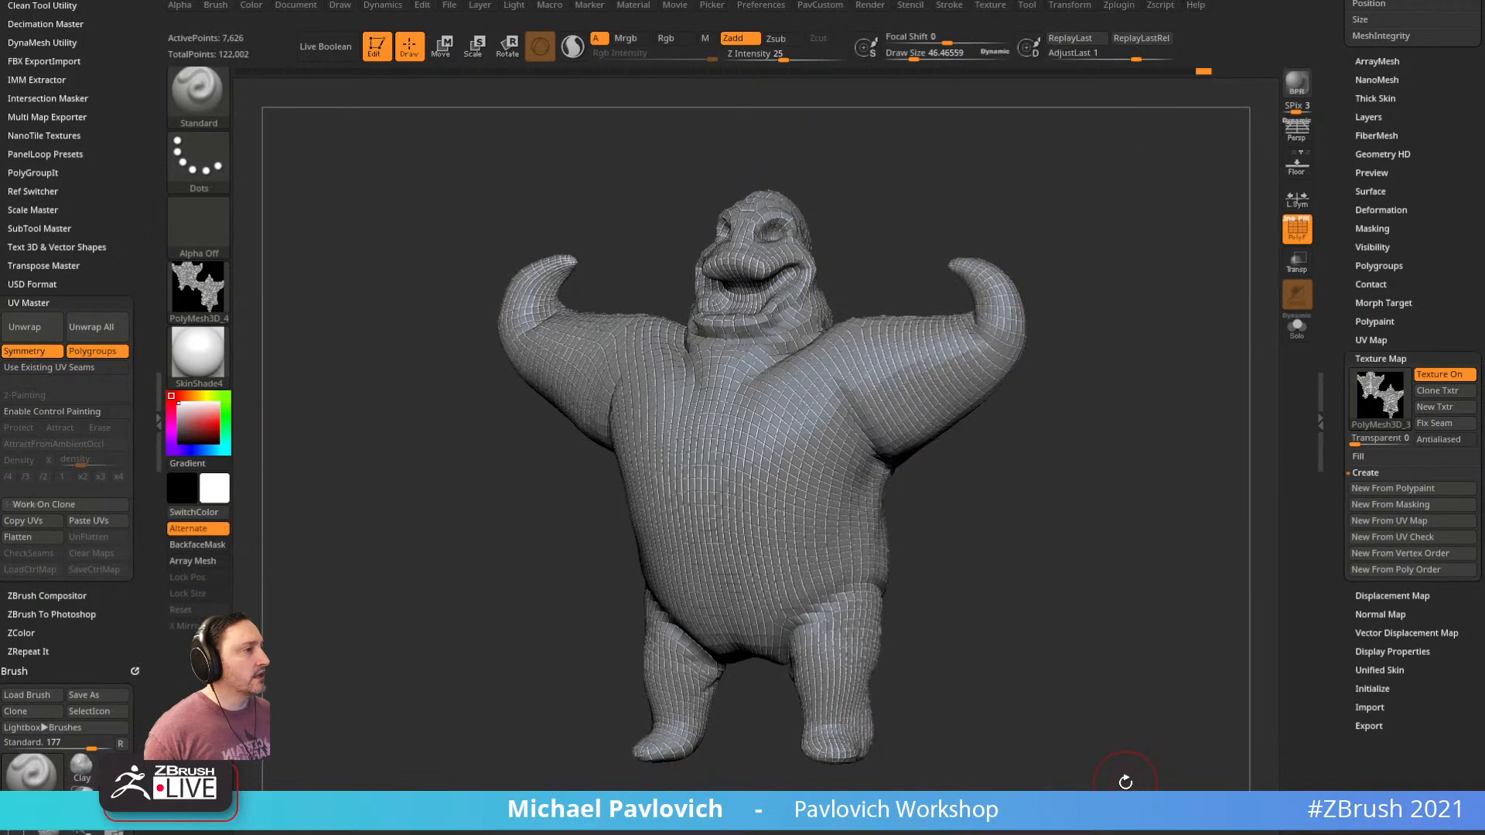
Apply the darkened texture PolyMesh3D_4 as the character's texture map and turn the model slightly
{"action": "left_click", "coordinate": [1370, 407]}
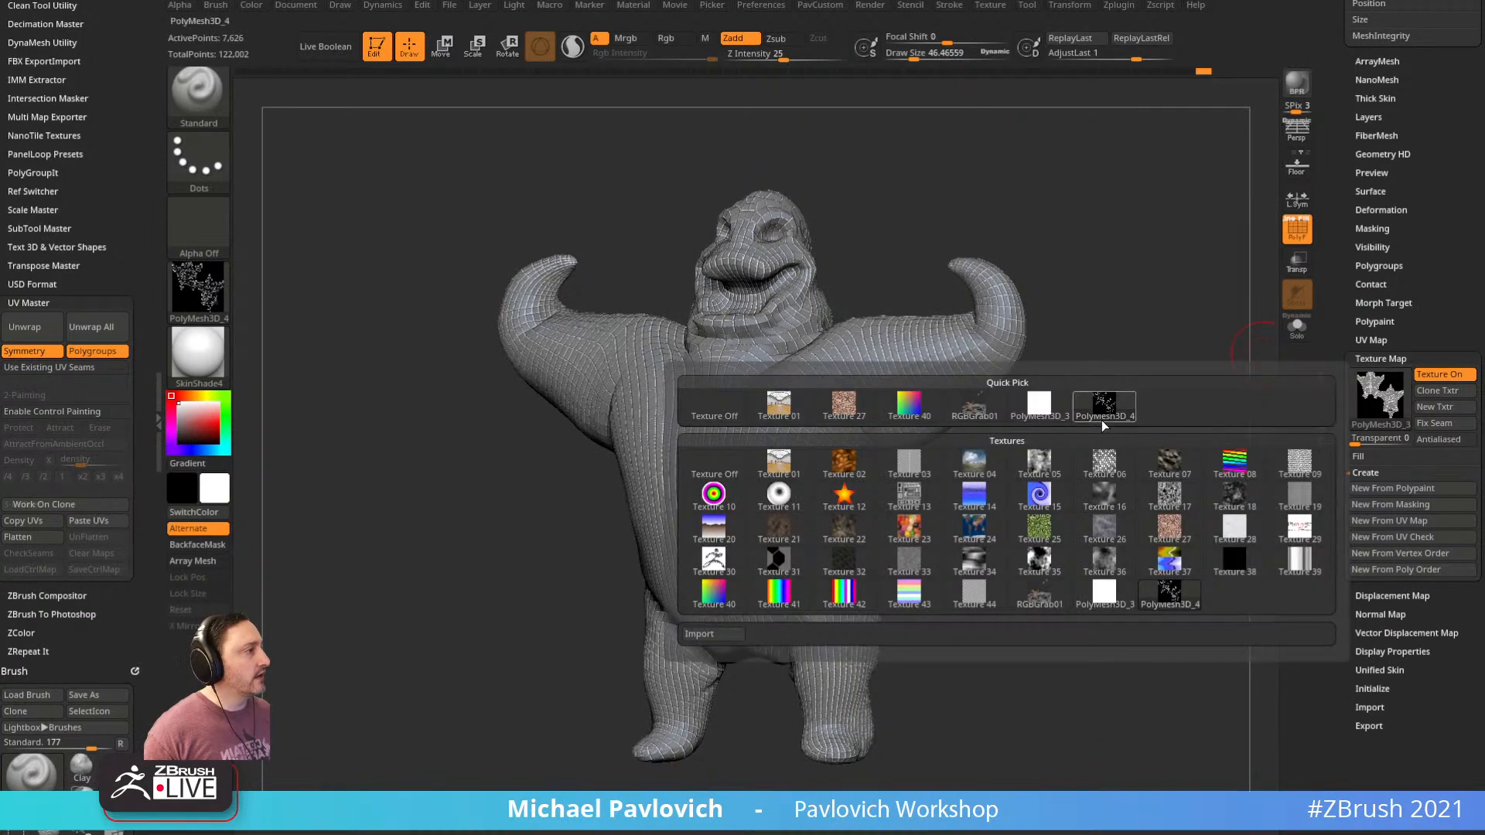
{"action": "left_click", "coordinate": [1129, 406]}
{"action": "left_click_drag", "start_coordinate": [1138, 414], "coordinate": [1144, 430]}
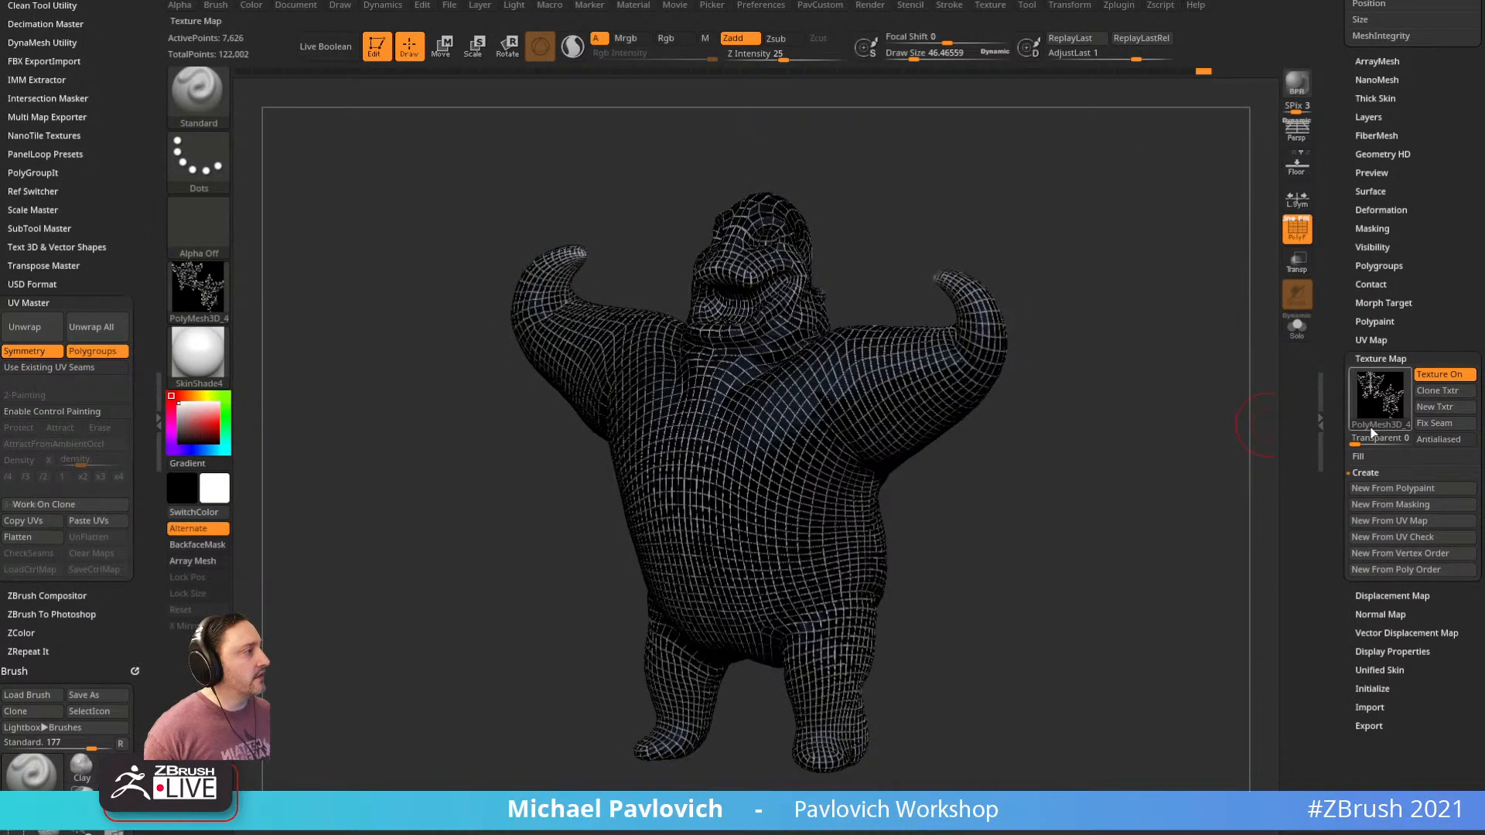
Make the texture map Antialiased with Transparent set to 10, and hide the polyframe
{"action": "left_click_drag", "start_coordinate": [1341, 454], "coordinate": [1339, 436]}
{"action": "left_click_drag", "start_coordinate": [1335, 306], "coordinate": [1336, 323]}
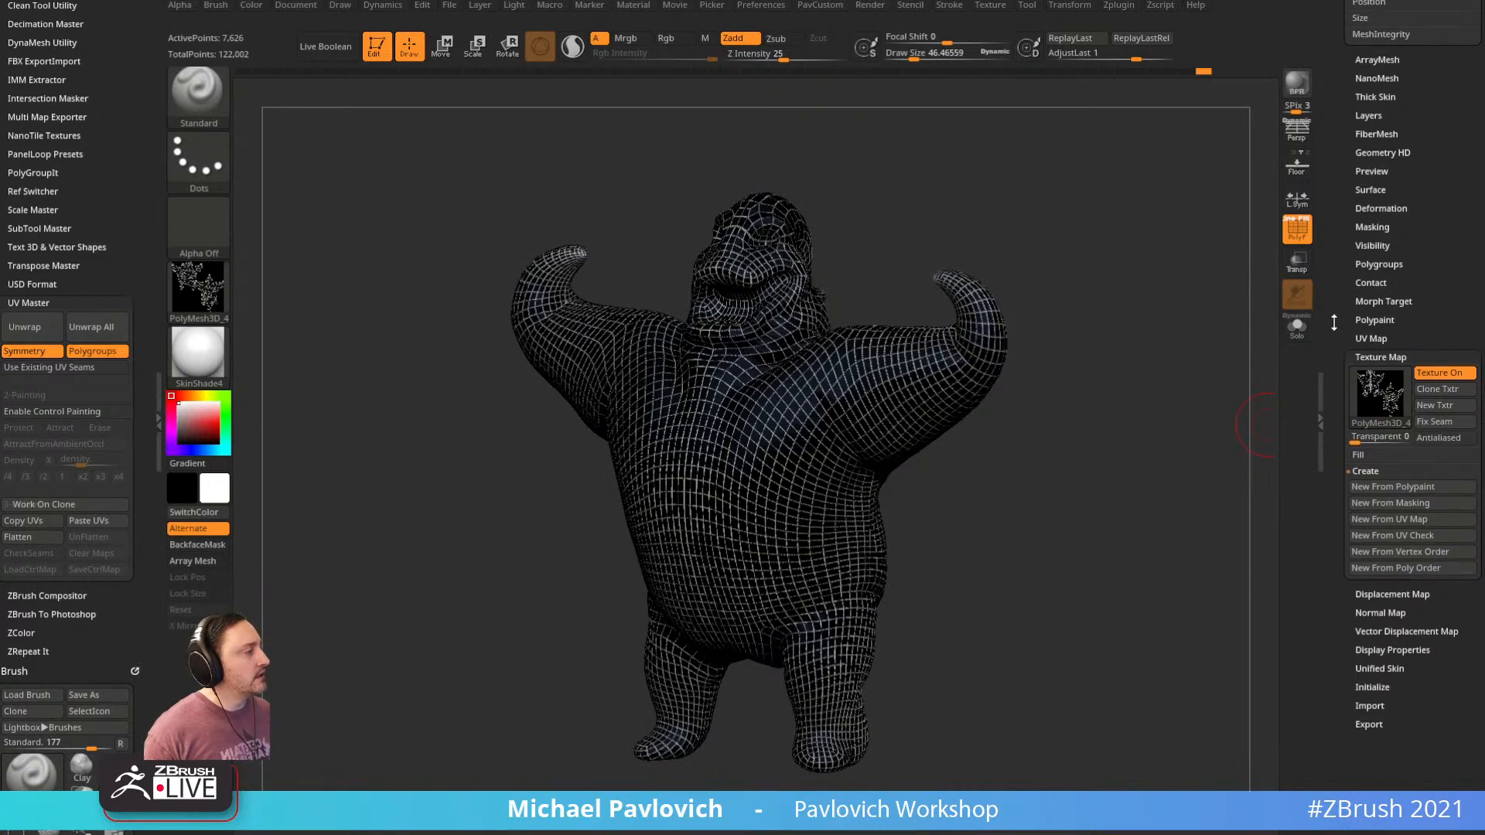
{"action": "key", "text": "shift"}
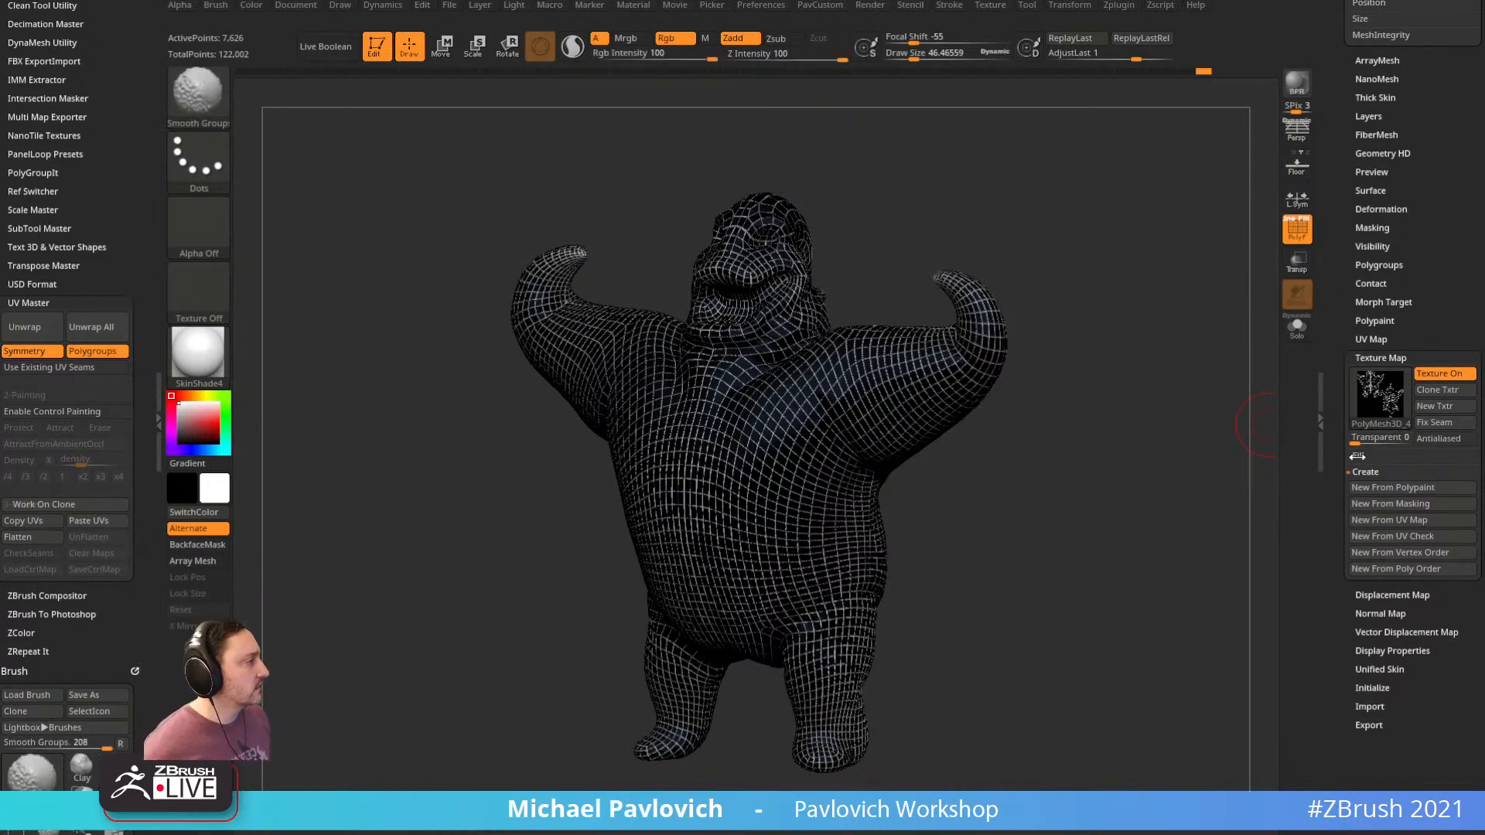
{"action": "left_click", "coordinate": [1422, 441]}
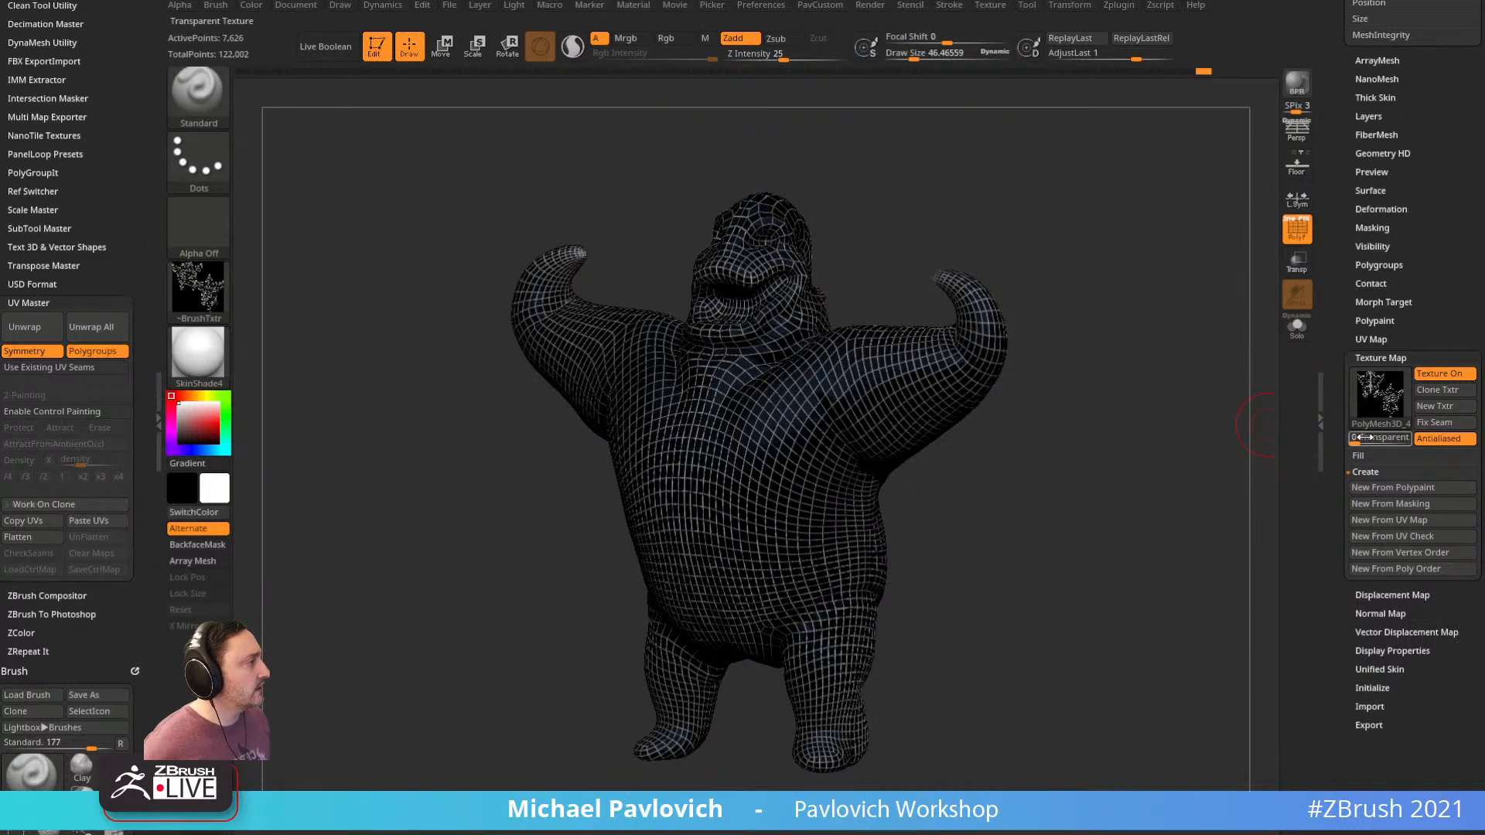
{"action": "mouse_move", "coordinate": [1367, 439]}
{"action": "left_mouse_down"}
{"action": "mouse_move", "coordinate": [1405, 439]}
{"action": "mouse_move", "coordinate": [1378, 439]}
{"action": "left_mouse_up"}
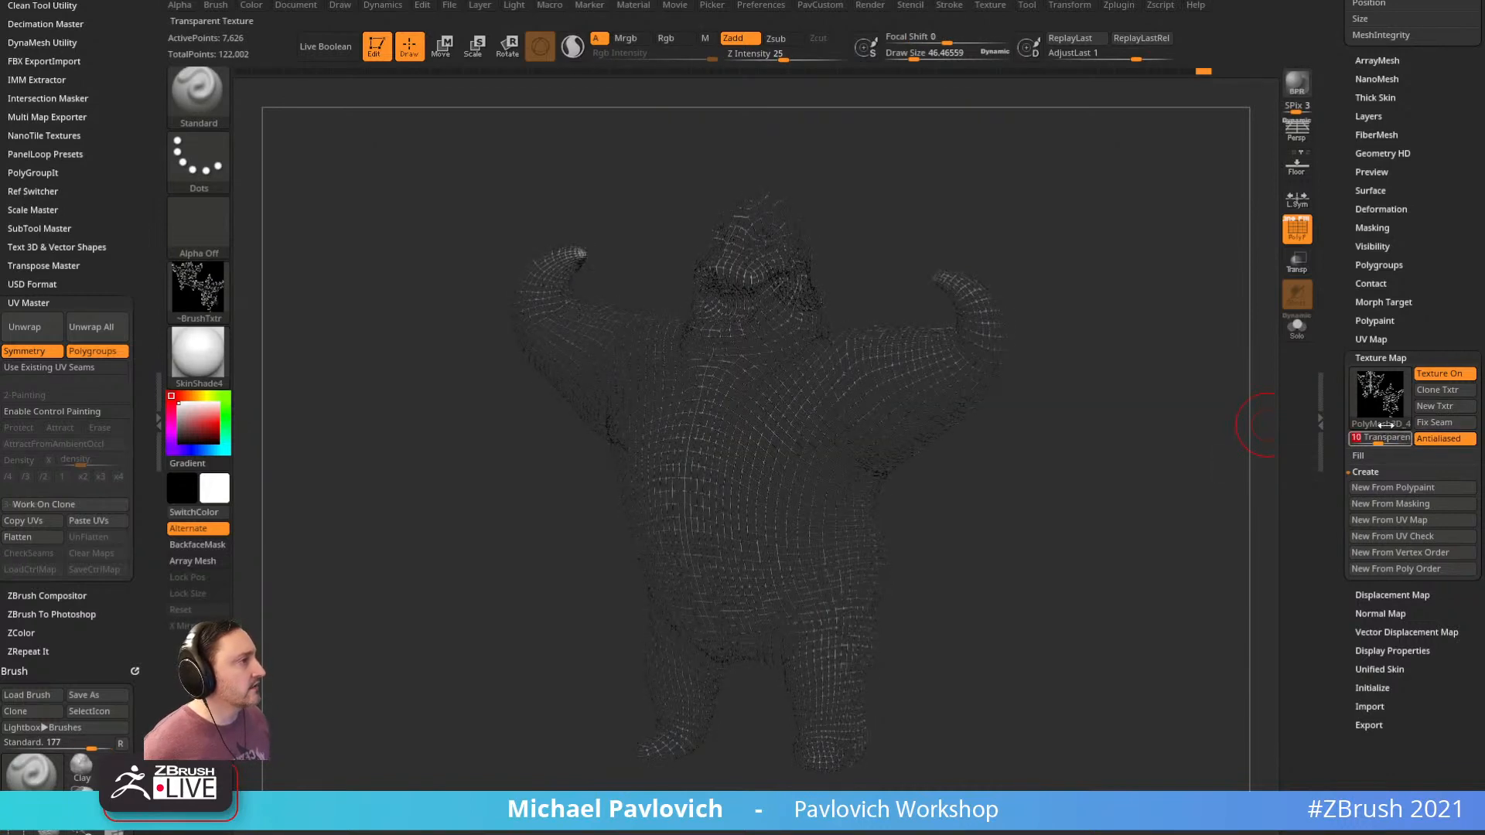
{"action": "left_click", "coordinate": [1305, 237]}
Make a BPR render of the transparent wireframe character, then enable the floor and render from a slightly higher angle
{"action": "left_click_drag", "start_coordinate": [1168, 347], "coordinate": [1176, 417]}
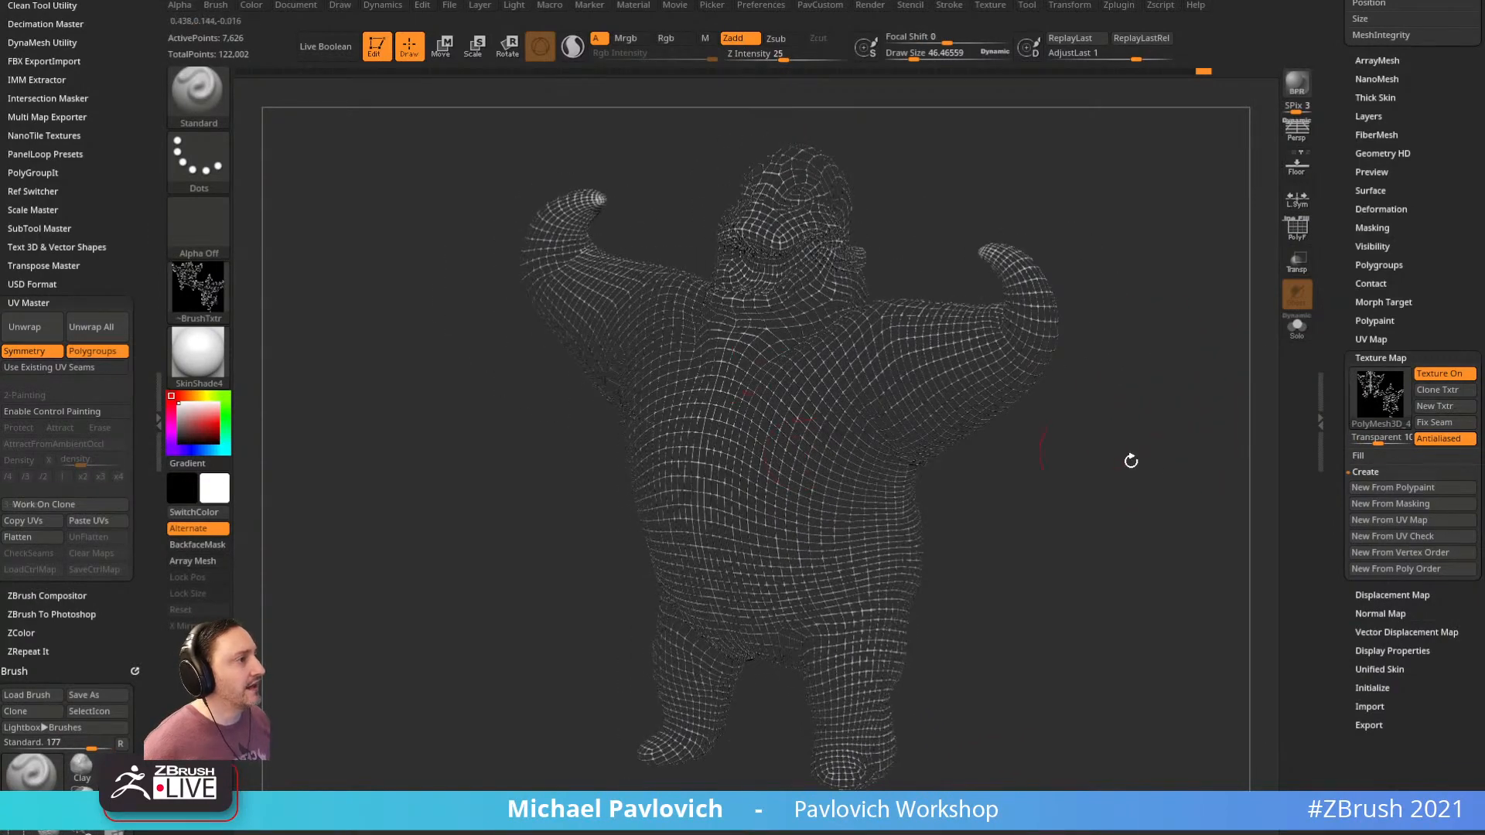
{"action": "left_click_drag", "start_coordinate": [1156, 475], "coordinate": [1147, 469]}
{"action": "left_click", "coordinate": [1298, 86]}
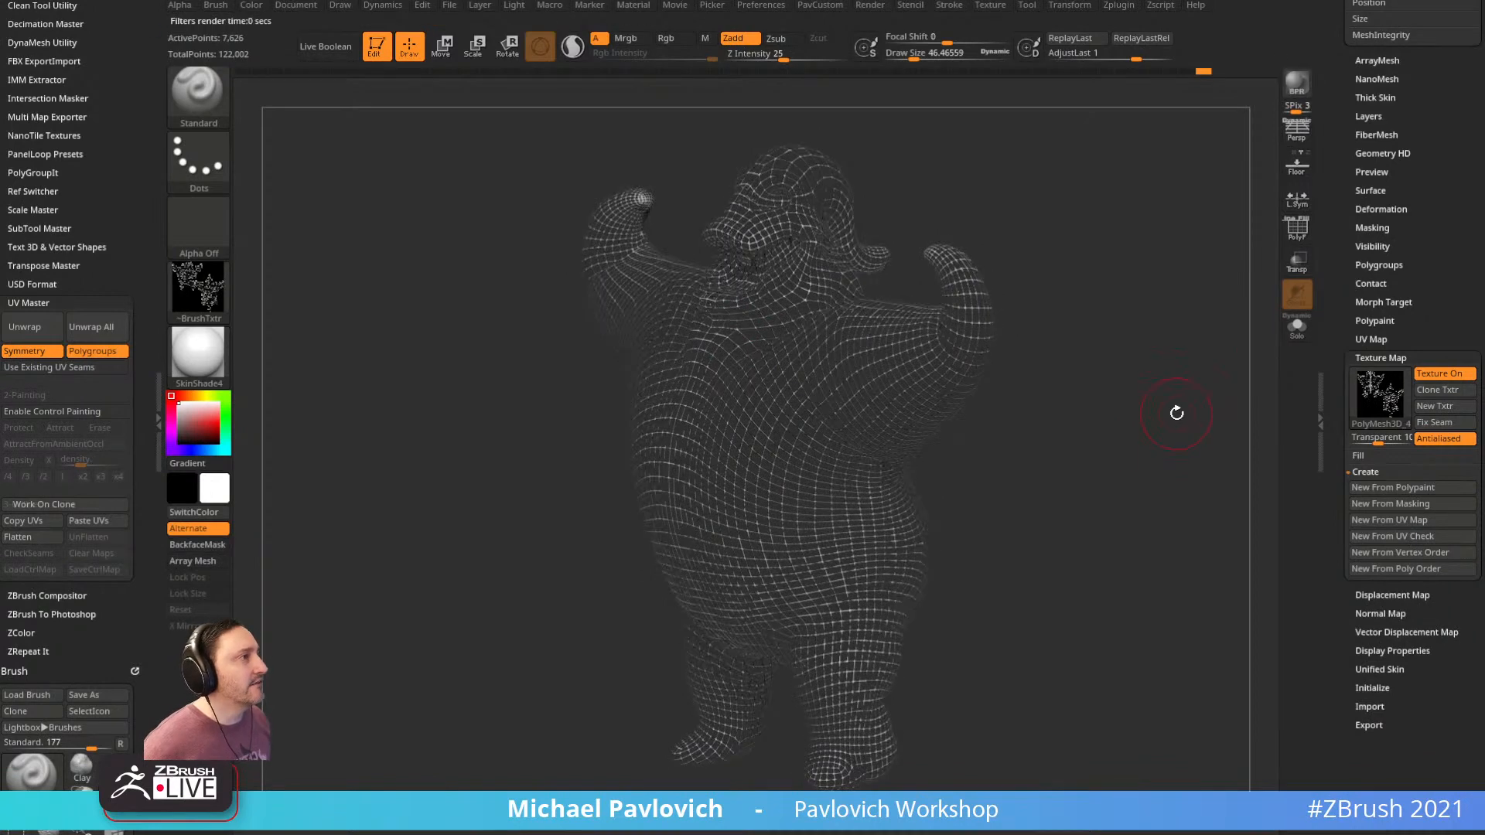
{"action": "left_click", "coordinate": [1297, 166]}
{"action": "left_click_drag", "start_coordinate": [1210, 296], "coordinate": [1205, 256]}
{"action": "left_click", "coordinate": [1297, 90]}
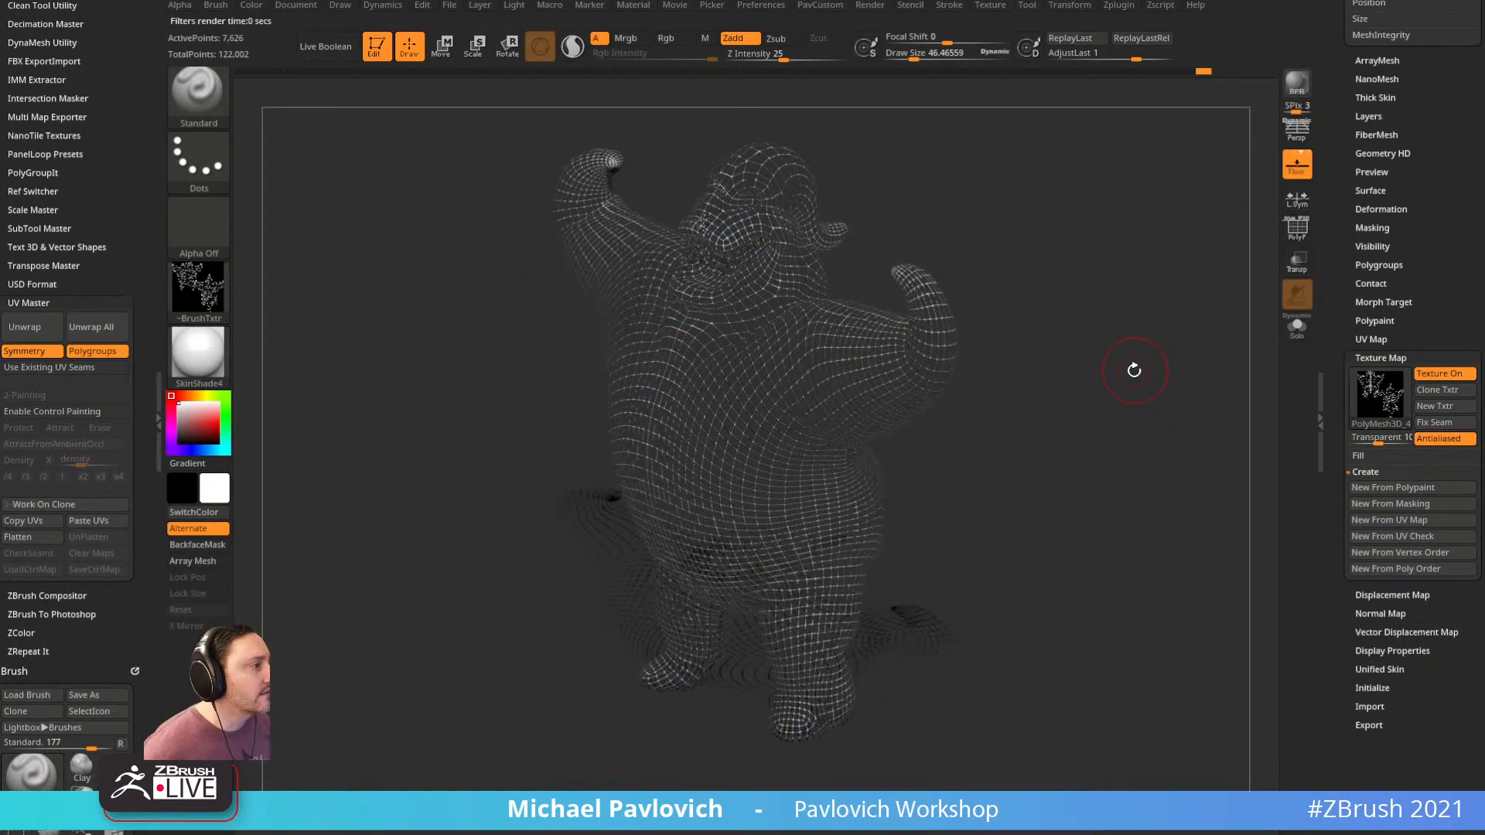
Shift the main light's direction and make a new BPR render to cast the wireframe shadow across the floor
{"action": "left_click_drag", "start_coordinate": [1166, 547], "coordinate": [952, 100]}
{"action": "left_click", "coordinate": [512, 4]}
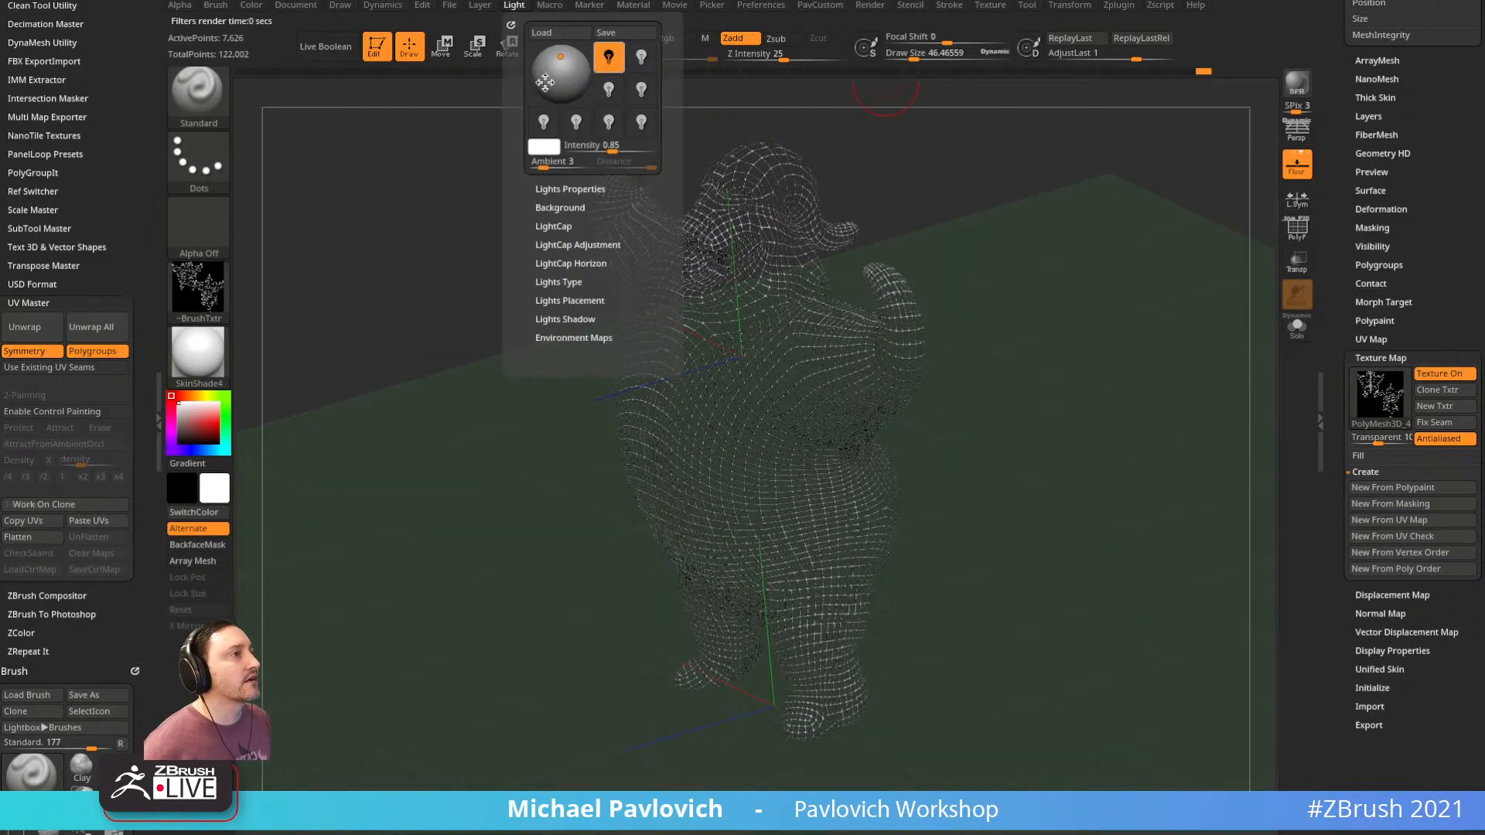
{"action": "left_click_drag", "start_coordinate": [545, 80], "coordinate": [571, 68]}
{"action": "left_click", "coordinate": [1298, 92]}
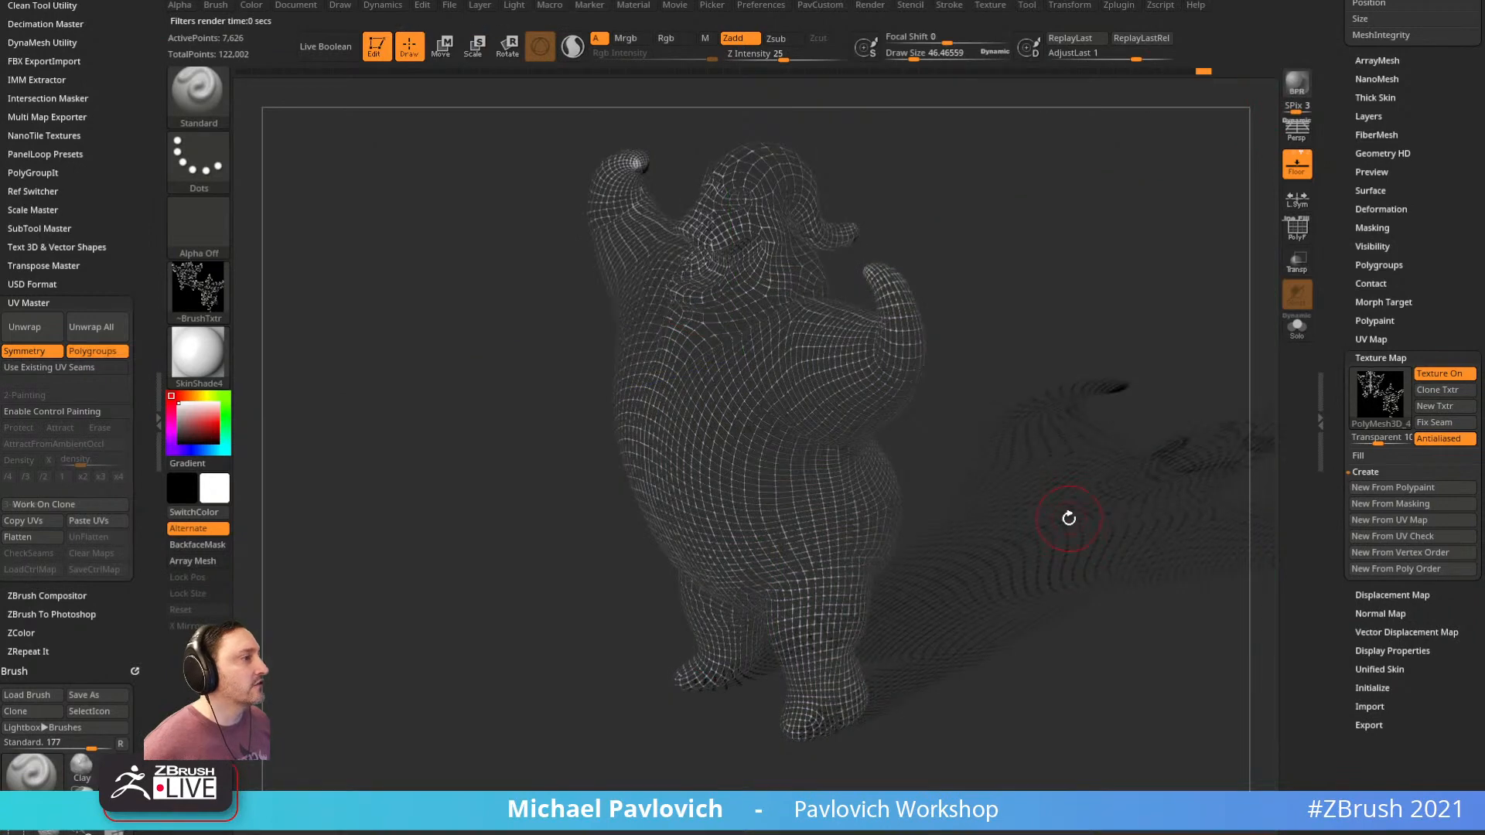
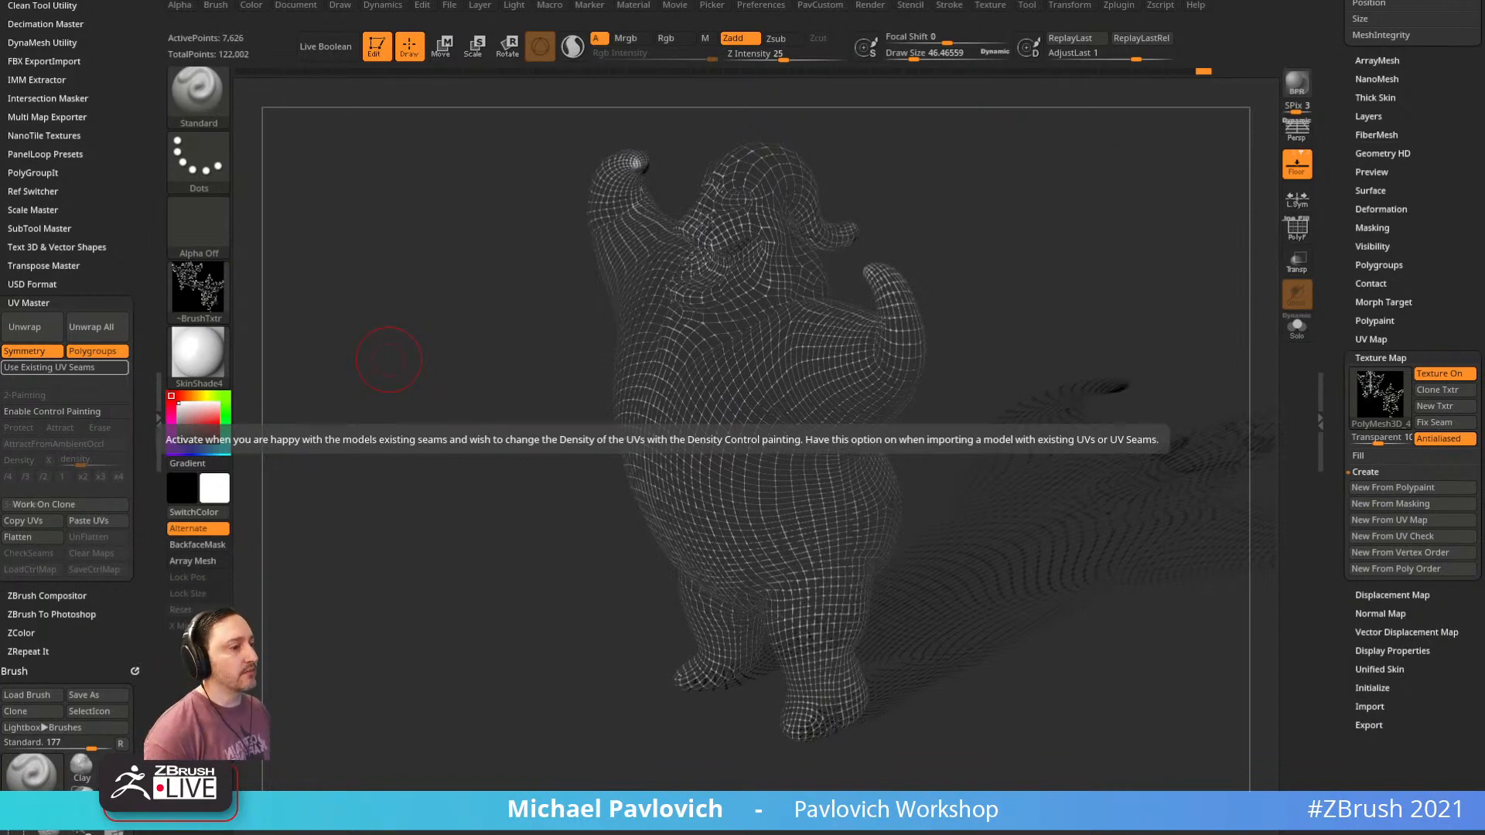
{"action": "left_click_drag", "start_coordinate": [1335, 145], "coordinate": [1336, 204]}
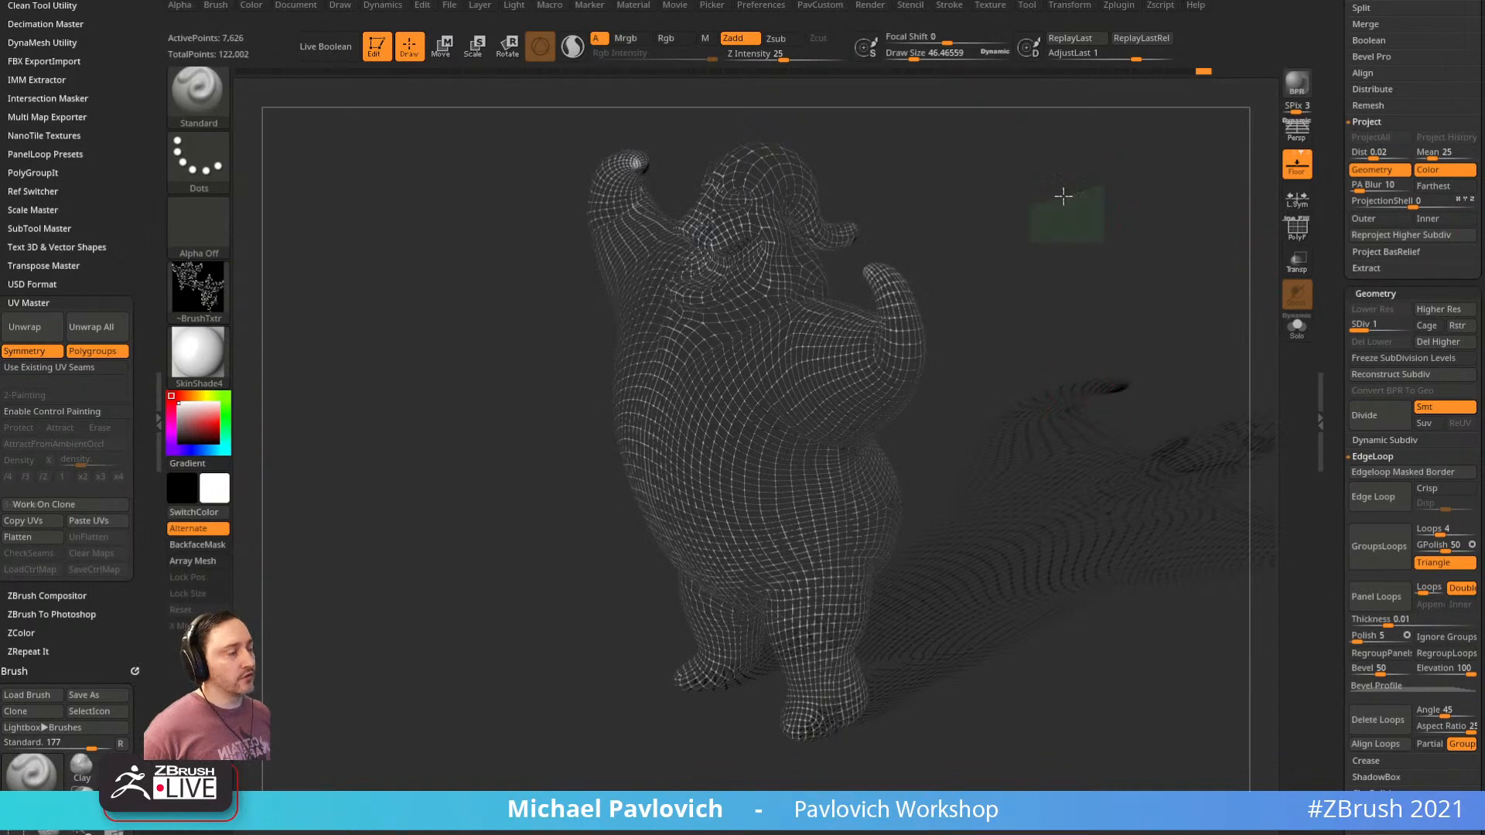
Hide the floor grid and set the character's subdivision level to 3
{"action": "left_click_drag", "start_coordinate": [1064, 197], "coordinate": [1052, 217]}
{"action": "key", "text": "b"}
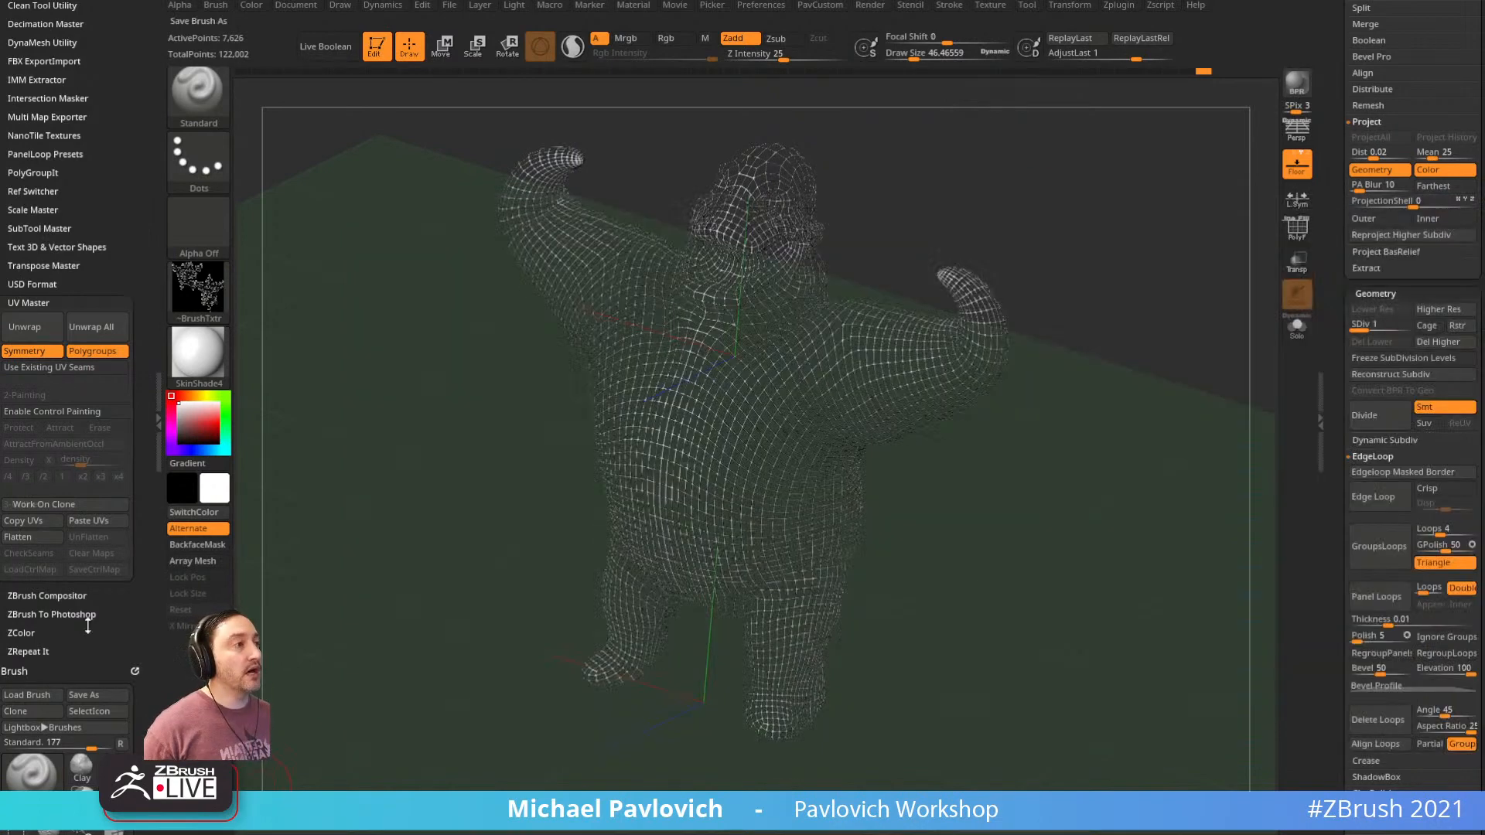
{"action": "left_click_drag", "start_coordinate": [1002, 170], "coordinate": [890, 198]}
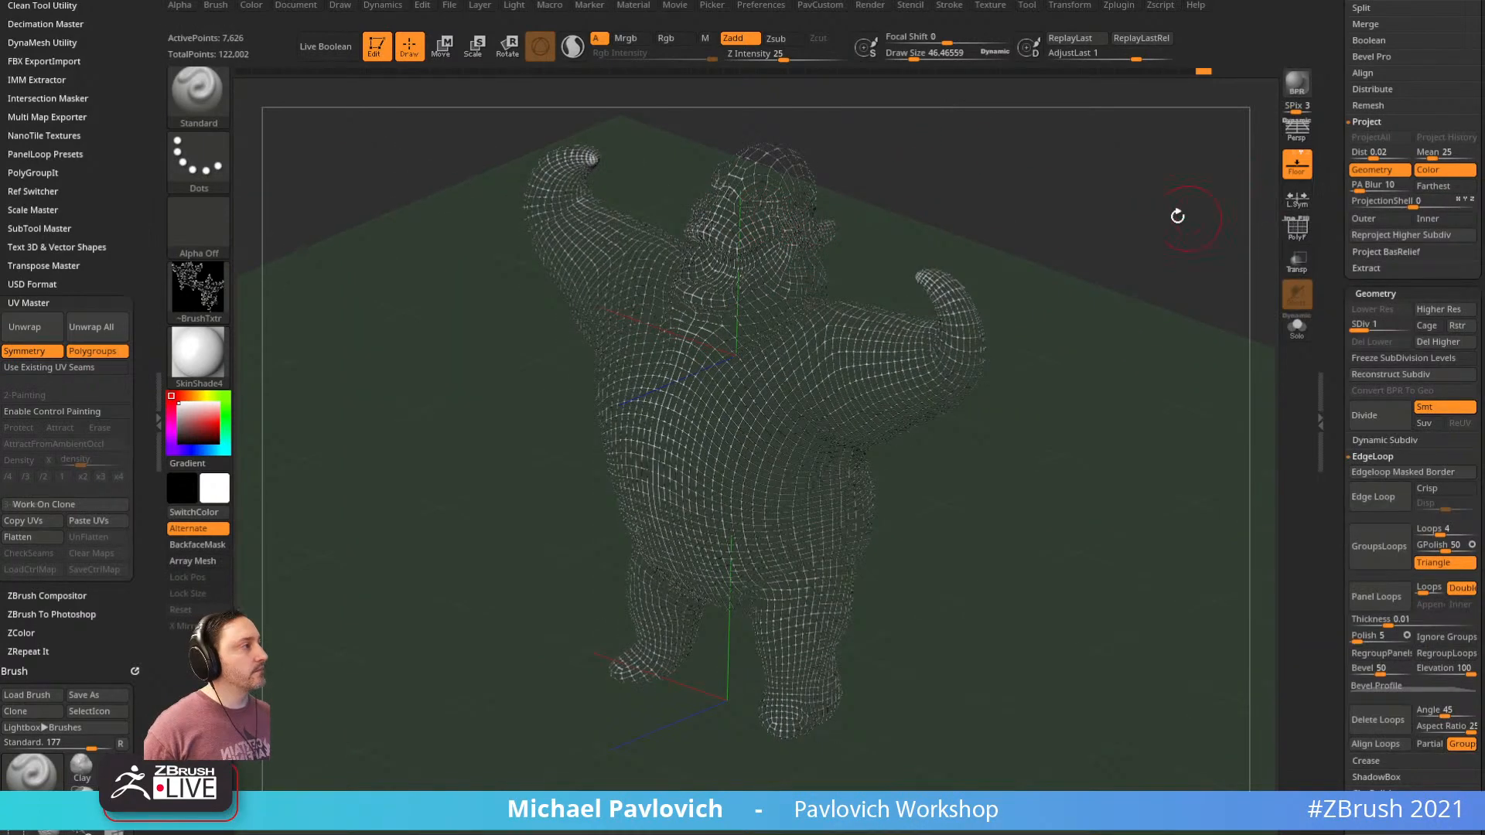
{"action": "key", "text": "shift+p"}
{"action": "mouse_move", "coordinate": [1177, 216]}
{"action": "left_mouse_down"}
{"action": "mouse_move", "coordinate": [1161, 226]}
{"action": "mouse_move", "coordinate": [1179, 224]}
{"action": "left_mouse_up"}
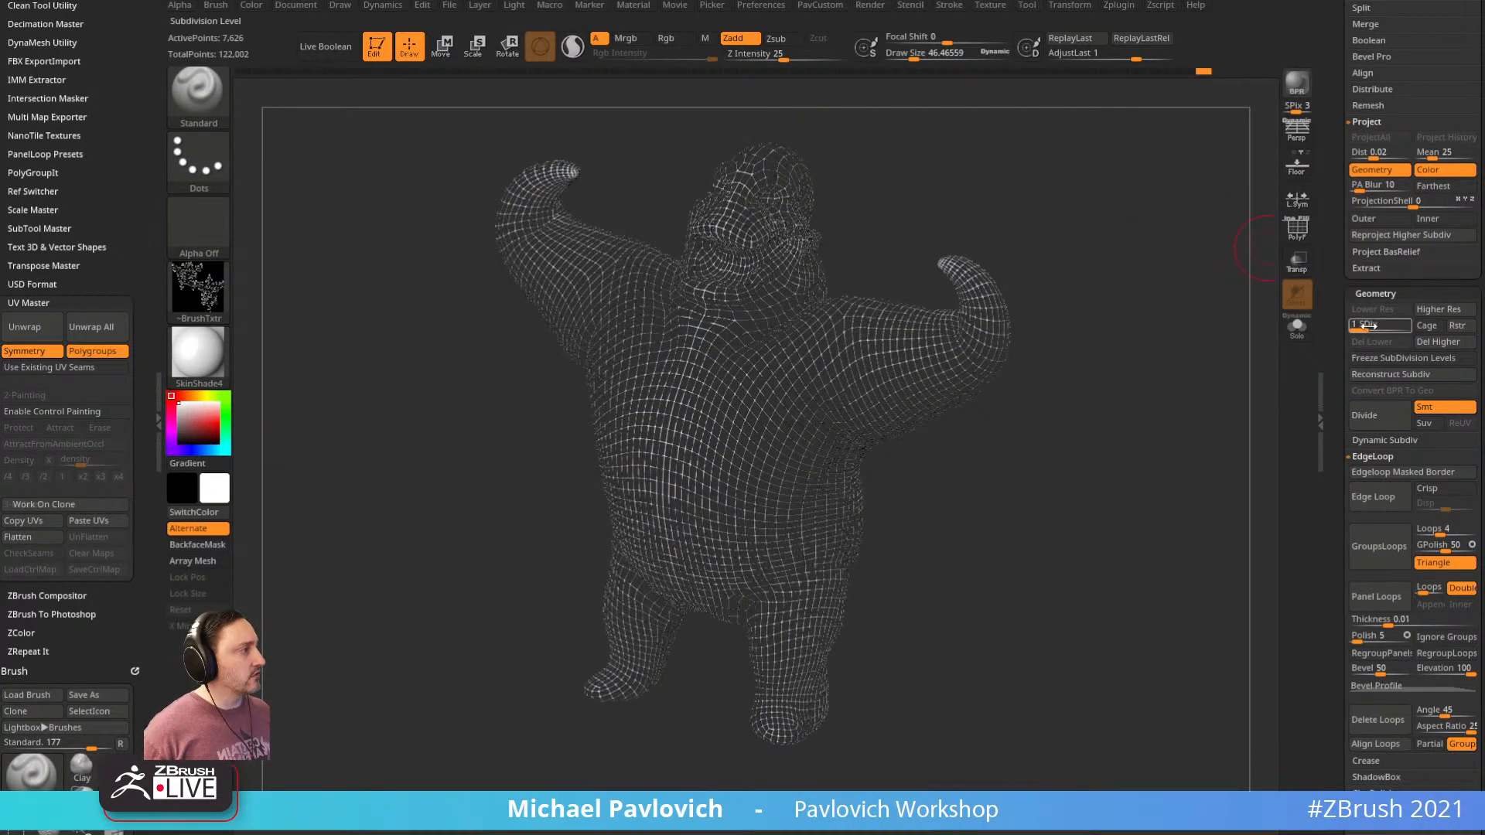
{"action": "left_click", "coordinate": [1402, 324]}
{"action": "left_click_drag", "start_coordinate": [1207, 548], "coordinate": [1267, 344]}
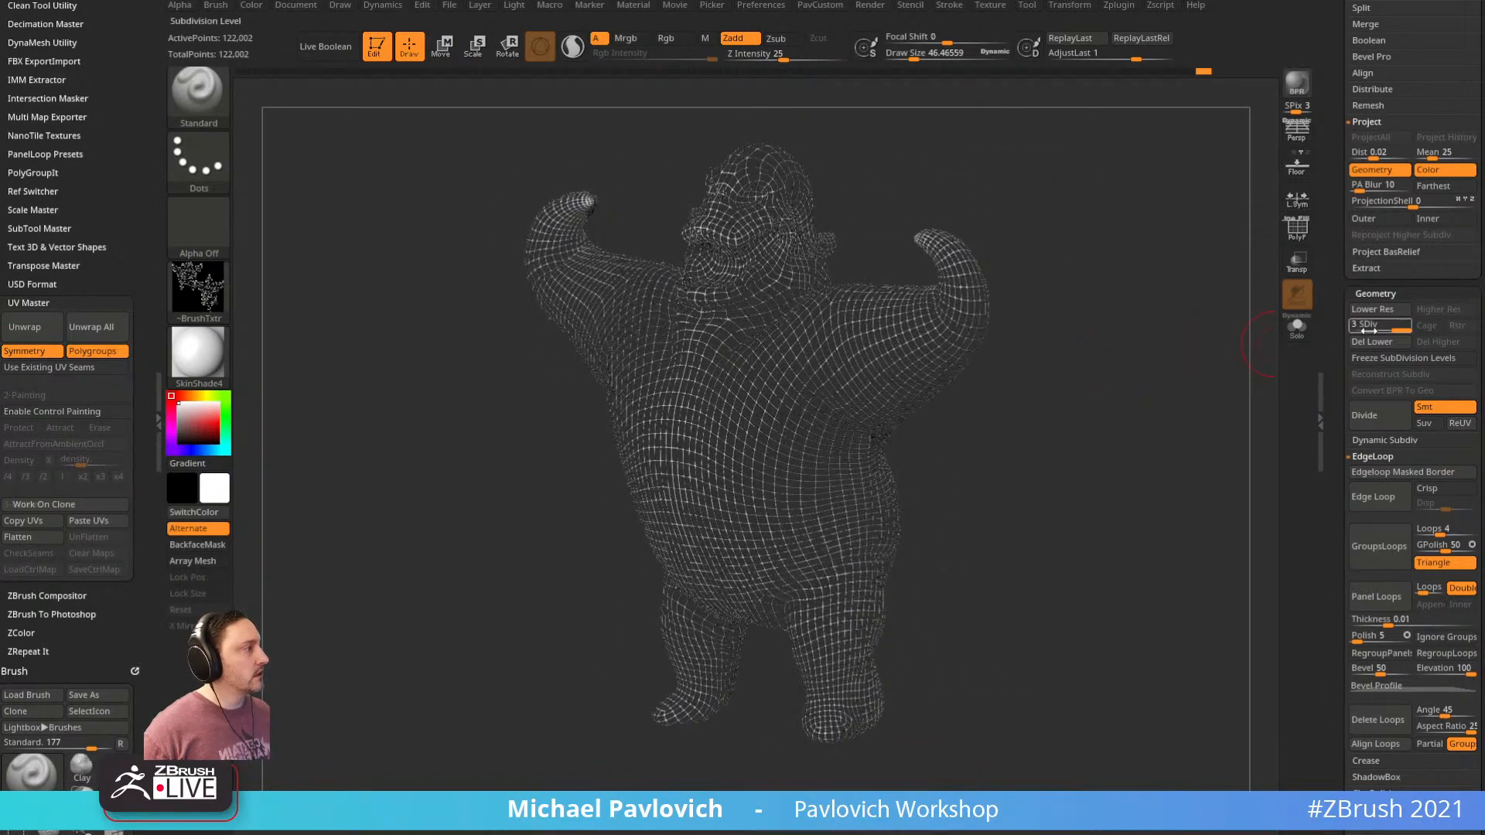
Reset the texture map's Transparent value to 0, disable Antialiased, and turn the texture off
{"action": "scroll", "coordinate": [1356, 517], "scroll_direction": "down", "scroll_amount": 10}
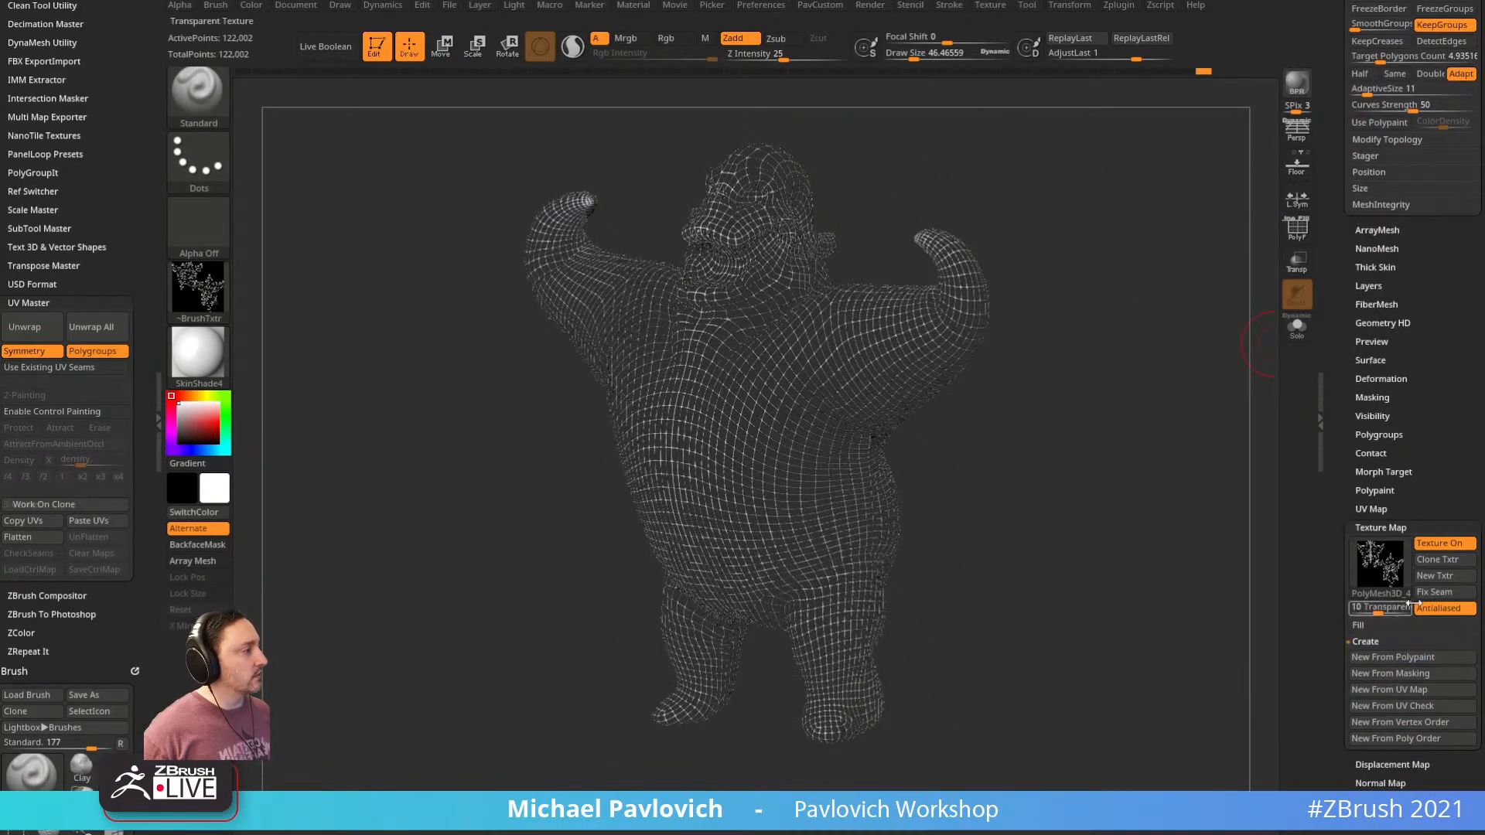
{"action": "left_click_drag", "start_coordinate": [1413, 606], "coordinate": [1350, 608]}
{"action": "left_click", "coordinate": [1382, 567]}
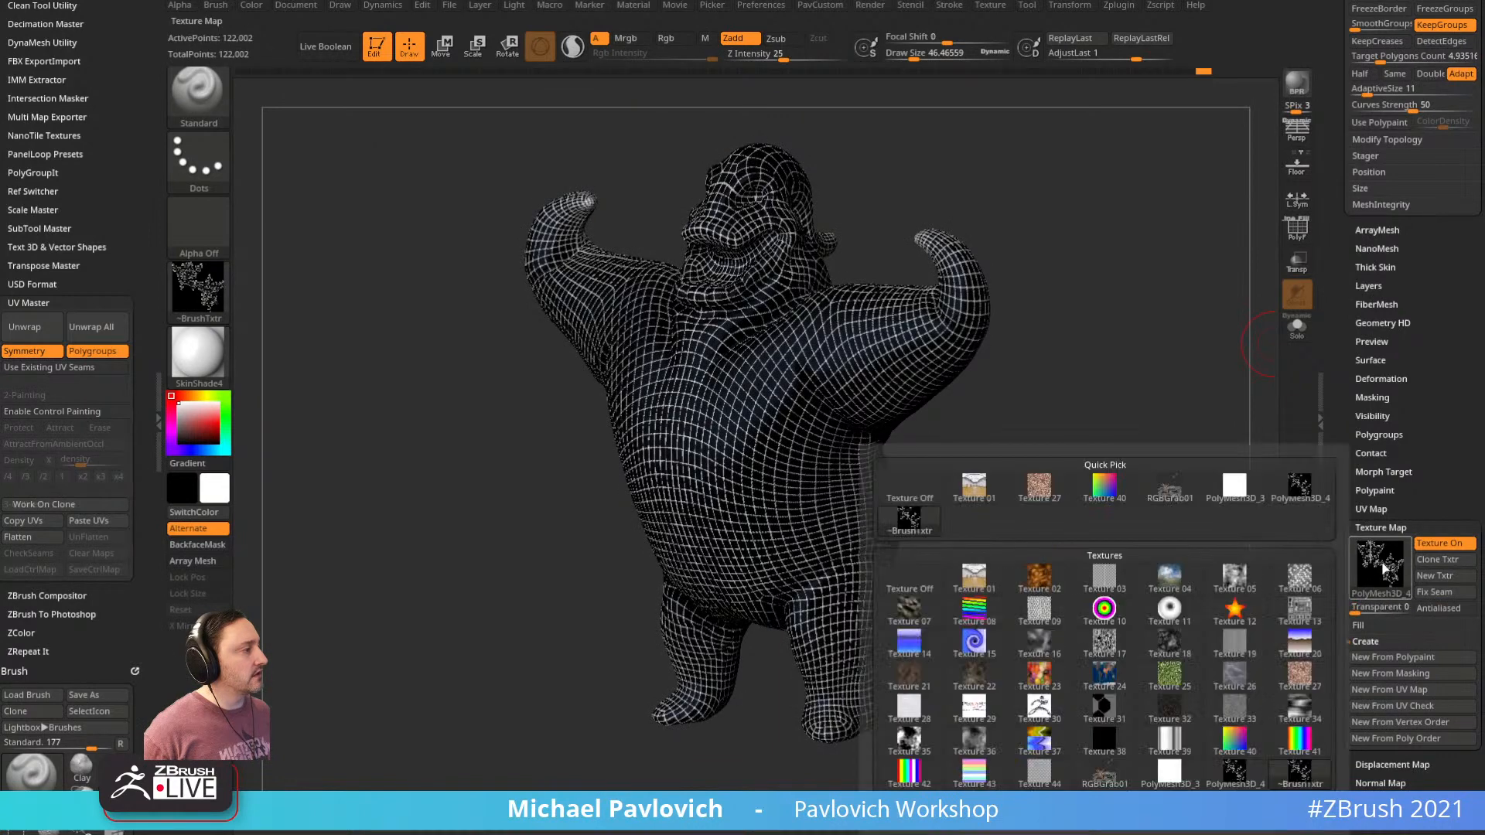
{"action": "left_click", "coordinate": [1441, 543]}
Assign StartupMaterial to the character and bring the Subtool section back into view
{"action": "key", "text": "m"}
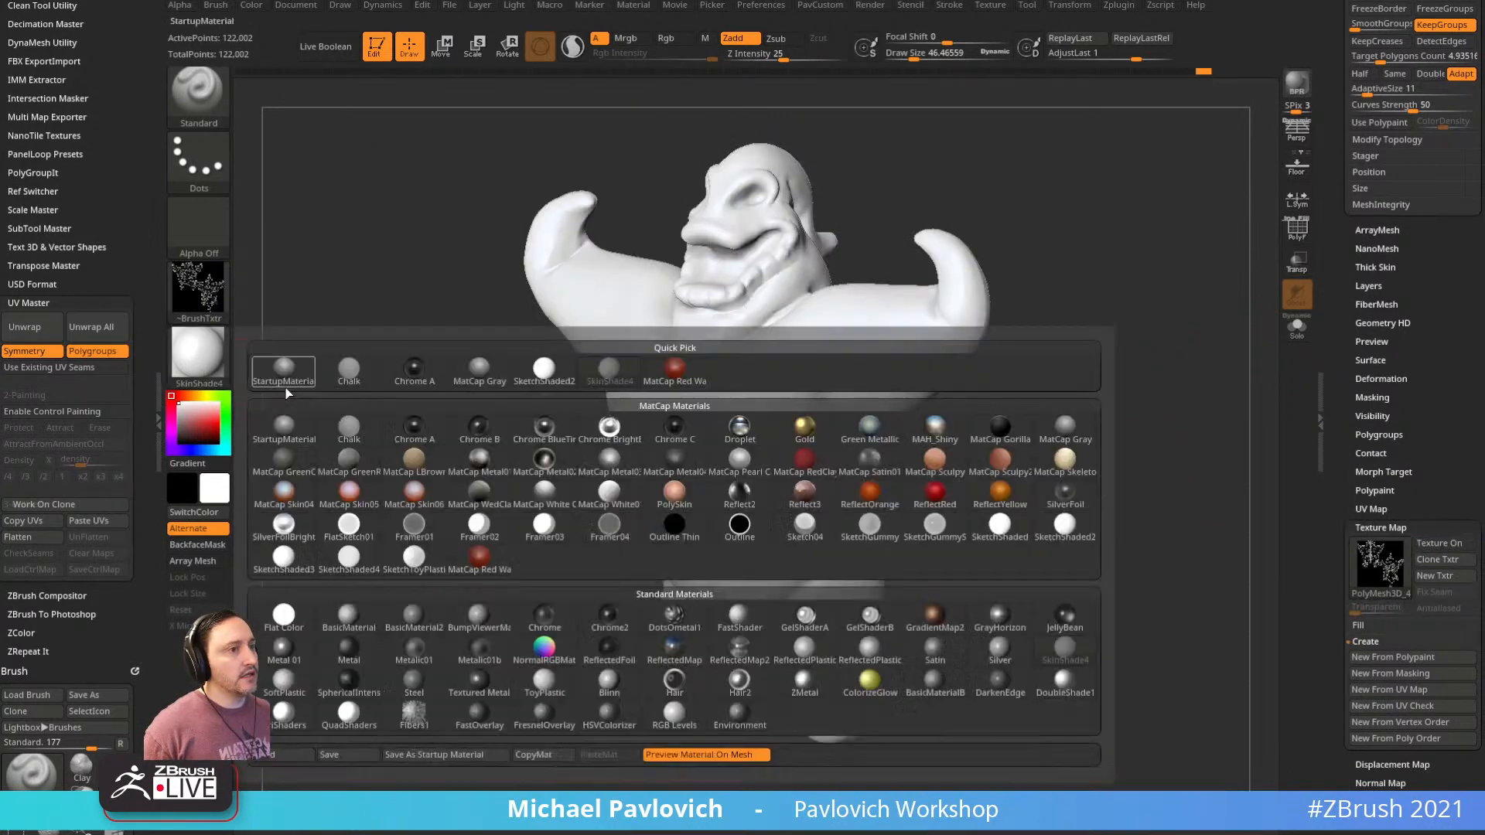
{"action": "left_click", "coordinate": [391, 358]}
{"action": "key", "text": "shift+f"}
{"action": "left_click_drag", "start_coordinate": [1148, 290], "coordinate": [1077, 352]}
{"action": "left_click_drag", "start_coordinate": [1335, 287], "coordinate": [1344, 592]}
{"action": "left_click_drag", "start_coordinate": [1168, 333], "coordinate": [1195, 313]}
{"action": "key", "text": "shift+f"}
{"action": "left_click", "coordinate": [198, 354]}
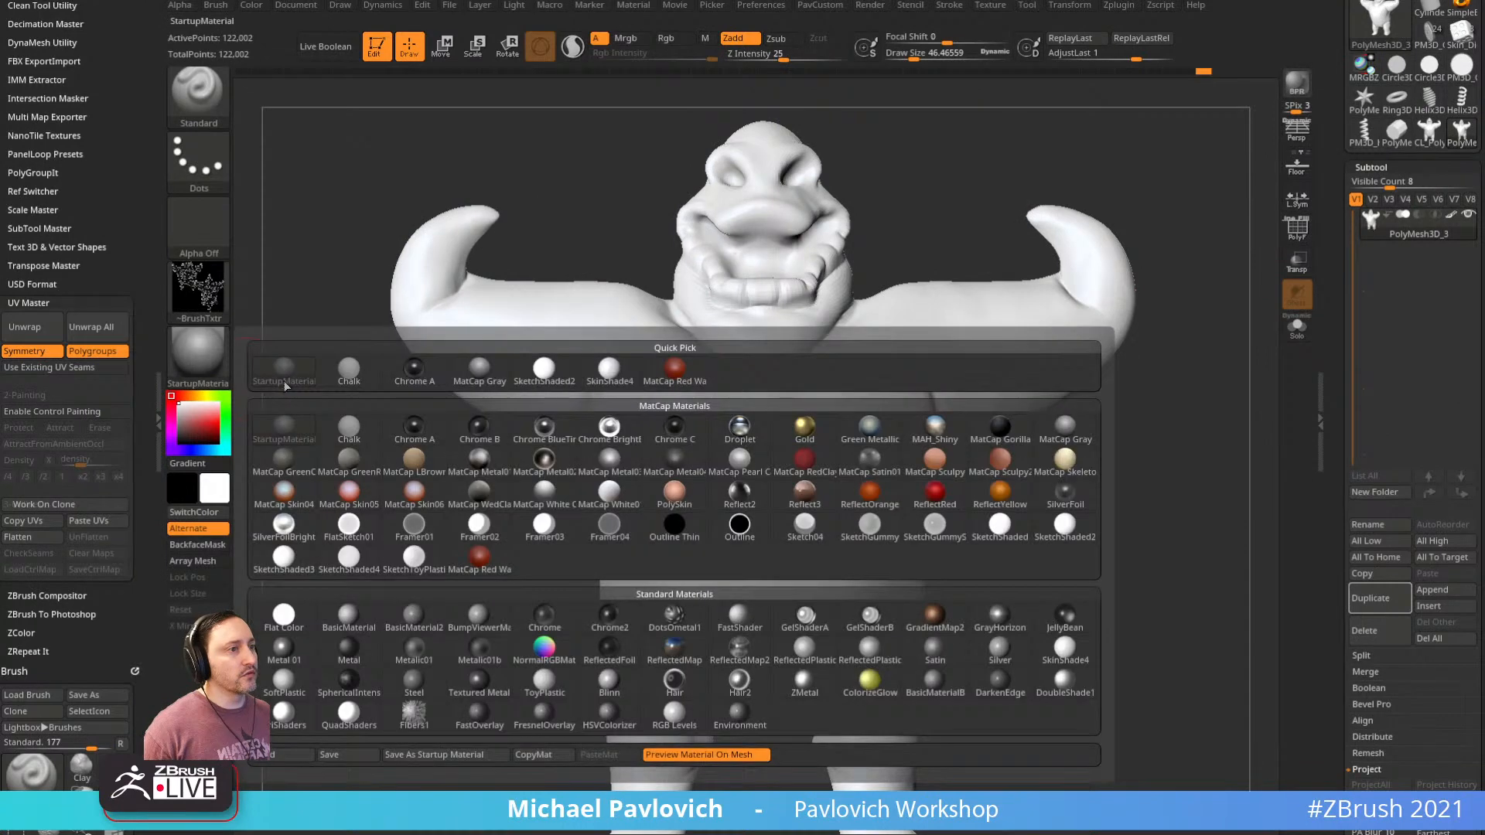
Carve creases beside the eye sockets with the Dam_Standard brush at a draw size of about 52
{"action": "mouse_move", "coordinate": [1140, 253]}
{"action": "left_mouse_down", "text": "alt"}
{"action": "mouse_move", "coordinate": [902, 253]}
{"action": "mouse_move", "coordinate": [969, 205]}
{"action": "mouse_move", "coordinate": [955, 257]}
{"action": "mouse_move", "coordinate": [1040, 261]}
{"action": "left_mouse_up", "text": "alt"}
{"action": "key", "text": "b"}
{"action": "key", "text": "d"}
{"action": "key", "text": "s"}
{"action": "left_click_drag", "start_coordinate": [748, 403], "coordinate": [761, 444]}
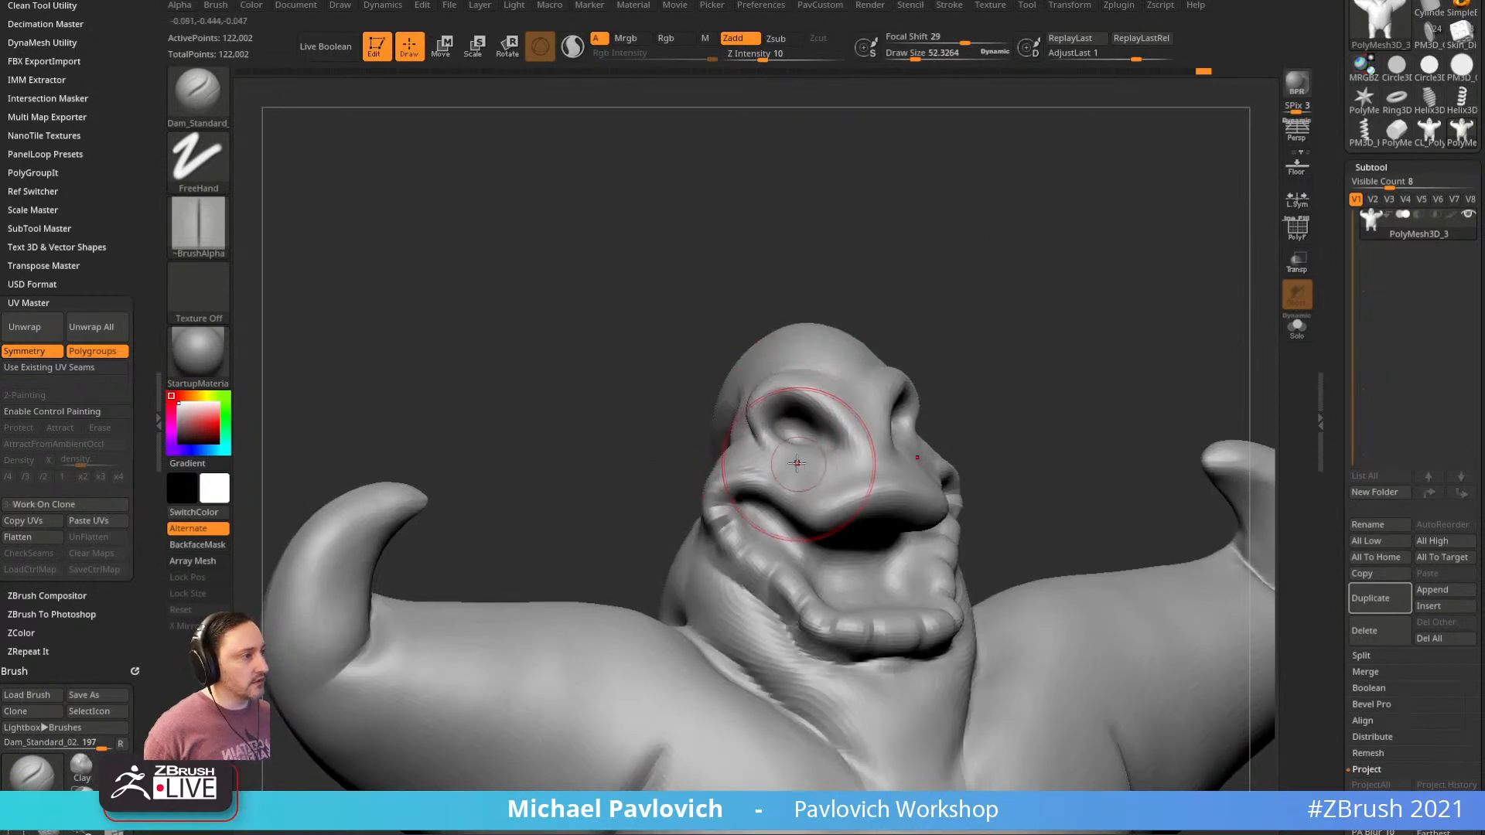
{"action": "left_click_drag", "start_coordinate": [967, 332], "coordinate": [736, 431]}
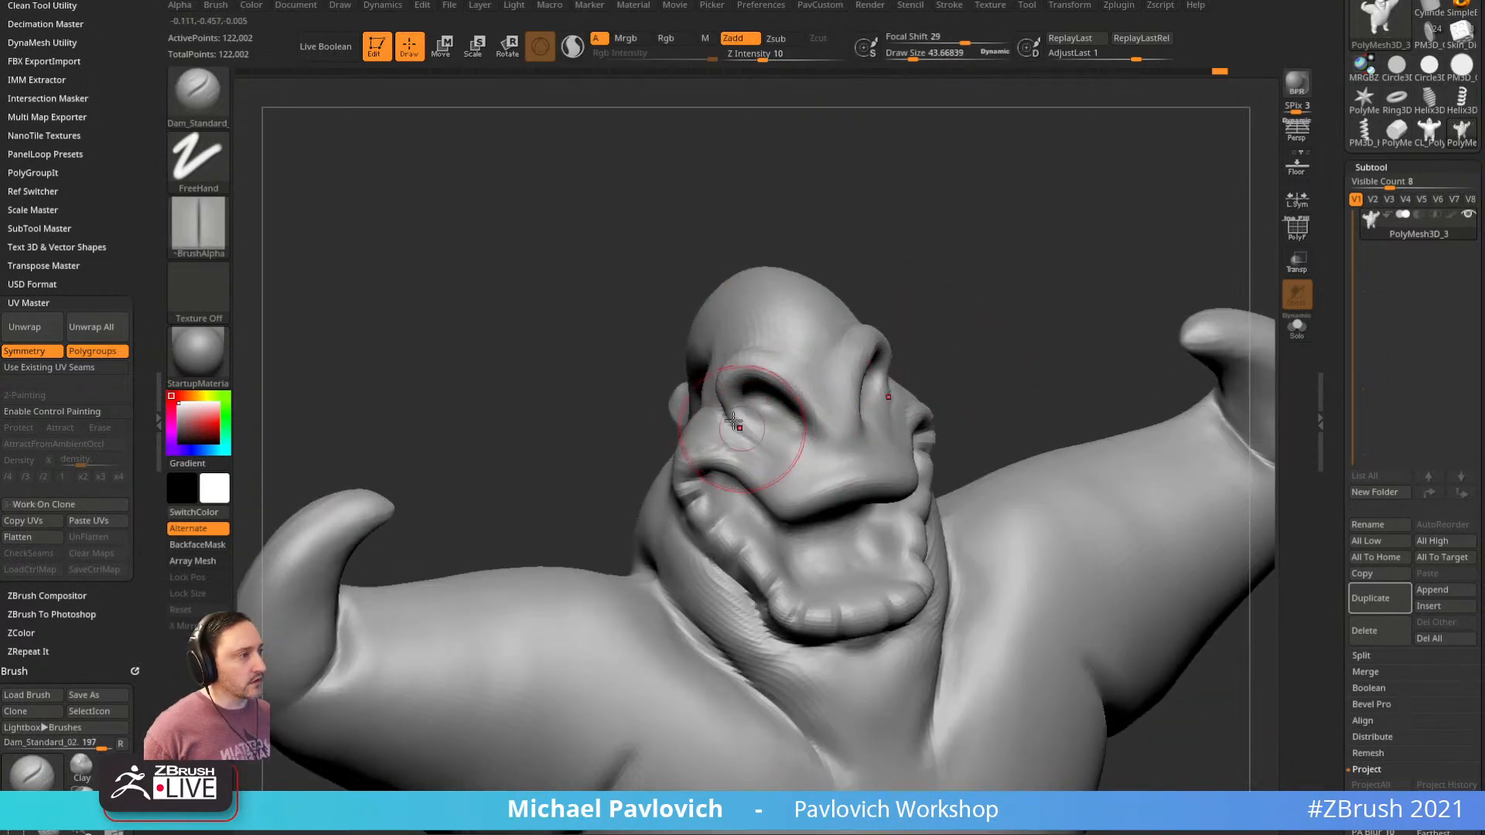
{"action": "left_click_drag", "start_coordinate": [933, 316], "coordinate": [735, 349]}
{"action": "left_click_drag", "start_coordinate": [1025, 287], "coordinate": [1041, 294], "text": "shift"}
{"action": "left_click_drag", "start_coordinate": [1040, 294], "coordinate": [990, 139], "text": "alt"}
{"action": "left_click_drag", "start_coordinate": [1081, 408], "coordinate": [1143, 385], "text": "alt"}
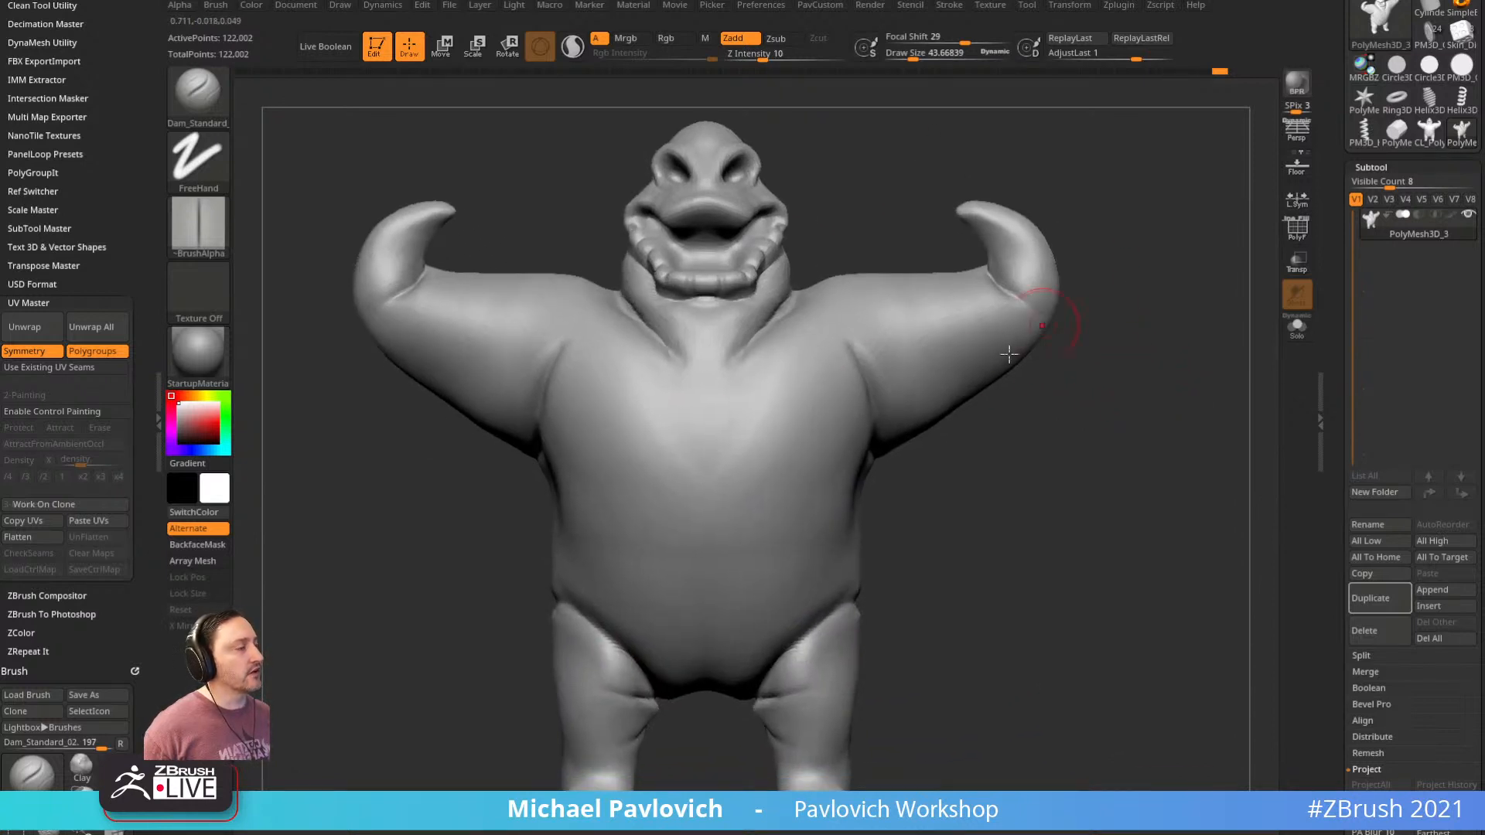
{"action": "key", "text": "w"}
{"action": "mouse_move", "coordinate": [875, 355]}
{"action": "left_mouse_down", "text": "ctrl"}
{"action": "mouse_move", "coordinate": [1003, 304]}
{"action": "mouse_move", "coordinate": [927, 304]}
{"action": "mouse_move", "coordinate": [948, 338]}
{"action": "left_mouse_up", "text": "ctrl"}
{"action": "key", "text": "ctrl+z"}
{"action": "key", "text": "q"}
{"action": "right_click_drag", "start_coordinate": [1111, 384], "coordinate": [1141, 318], "text": "ctrl"}
{"action": "left_click_drag", "start_coordinate": [1143, 315], "coordinate": [1179, 409], "text": "ctrl"}
{"action": "right_click_drag", "start_coordinate": [1179, 408], "coordinate": [1151, 416], "text": "alt"}
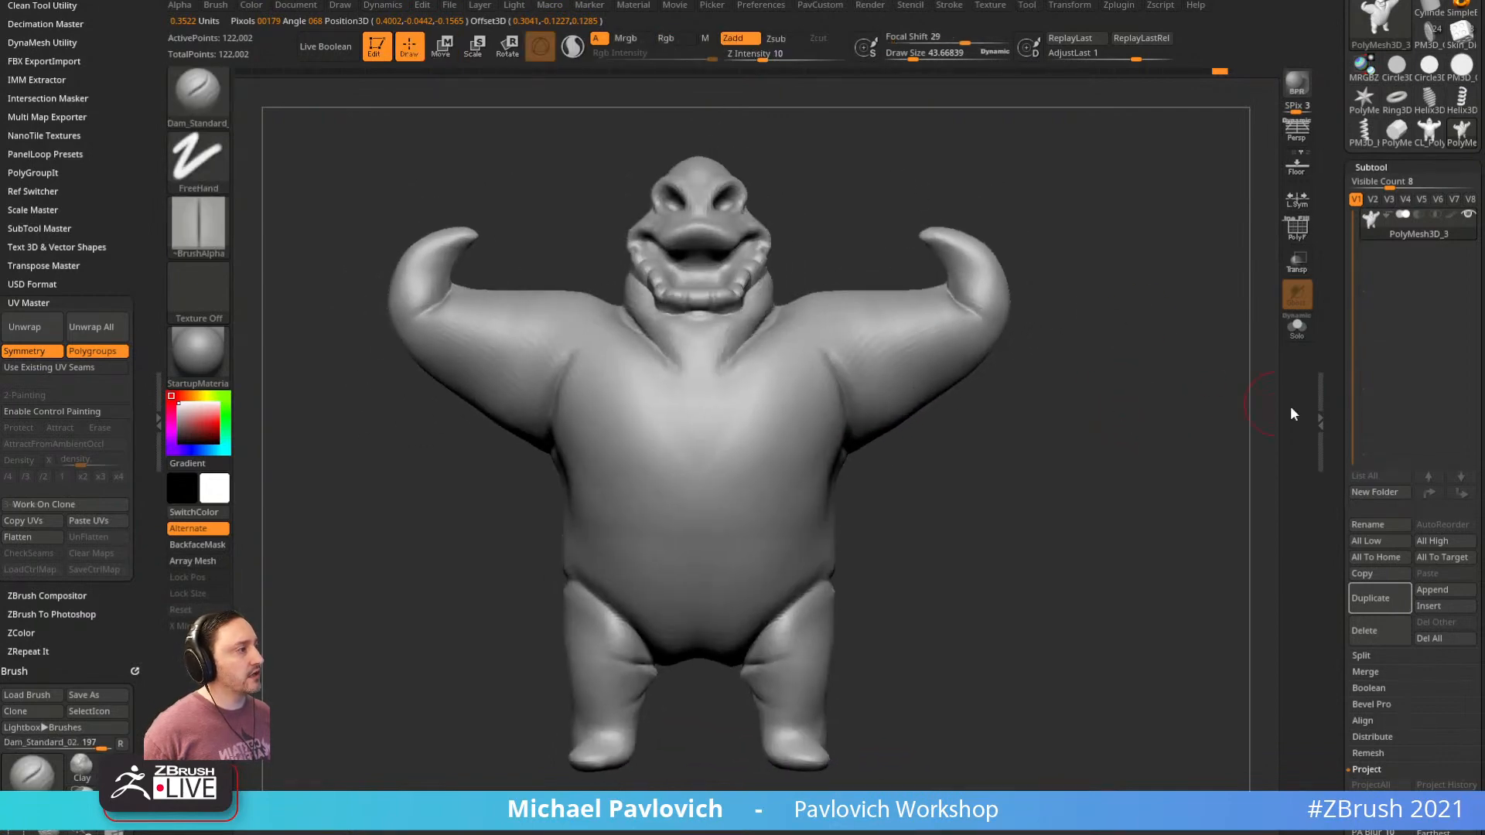
Set the character to subdivision level 1 and choose MaskLasso as the masking brush, trying it on the upper body
{"action": "left_click_drag", "start_coordinate": [1345, 426], "coordinate": [1325, 245]}
{"action": "left_click_drag", "start_coordinate": [1379, 371], "coordinate": [1356, 362]}
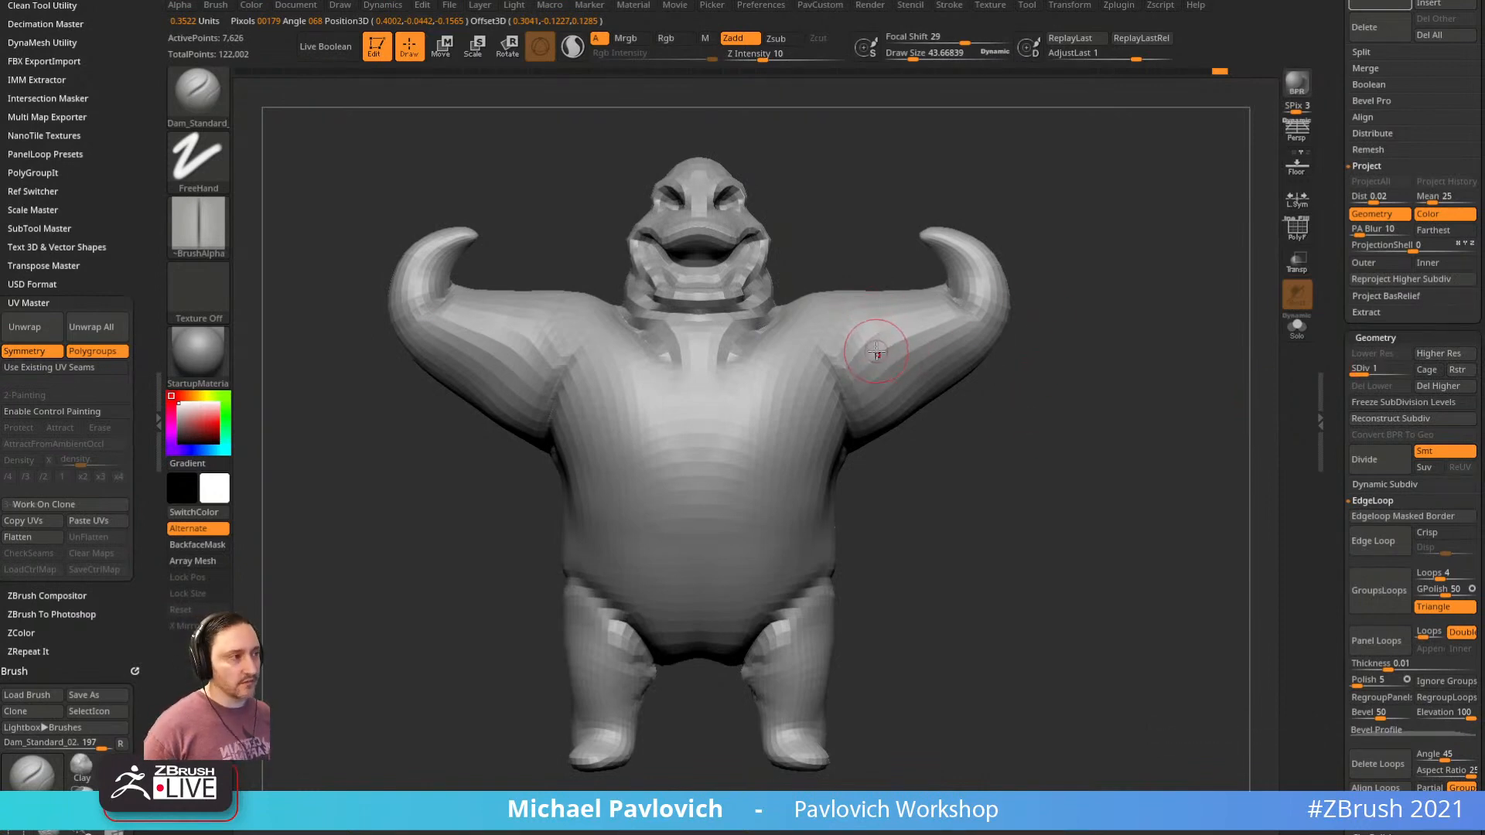
{"action": "left_click_drag", "start_coordinate": [967, 197], "coordinate": [333, 183], "text": "ctrl"}
{"action": "left_click", "coordinate": [209, 100], "text": "ctrl"}
{"action": "left_click", "coordinate": [283, 110]}
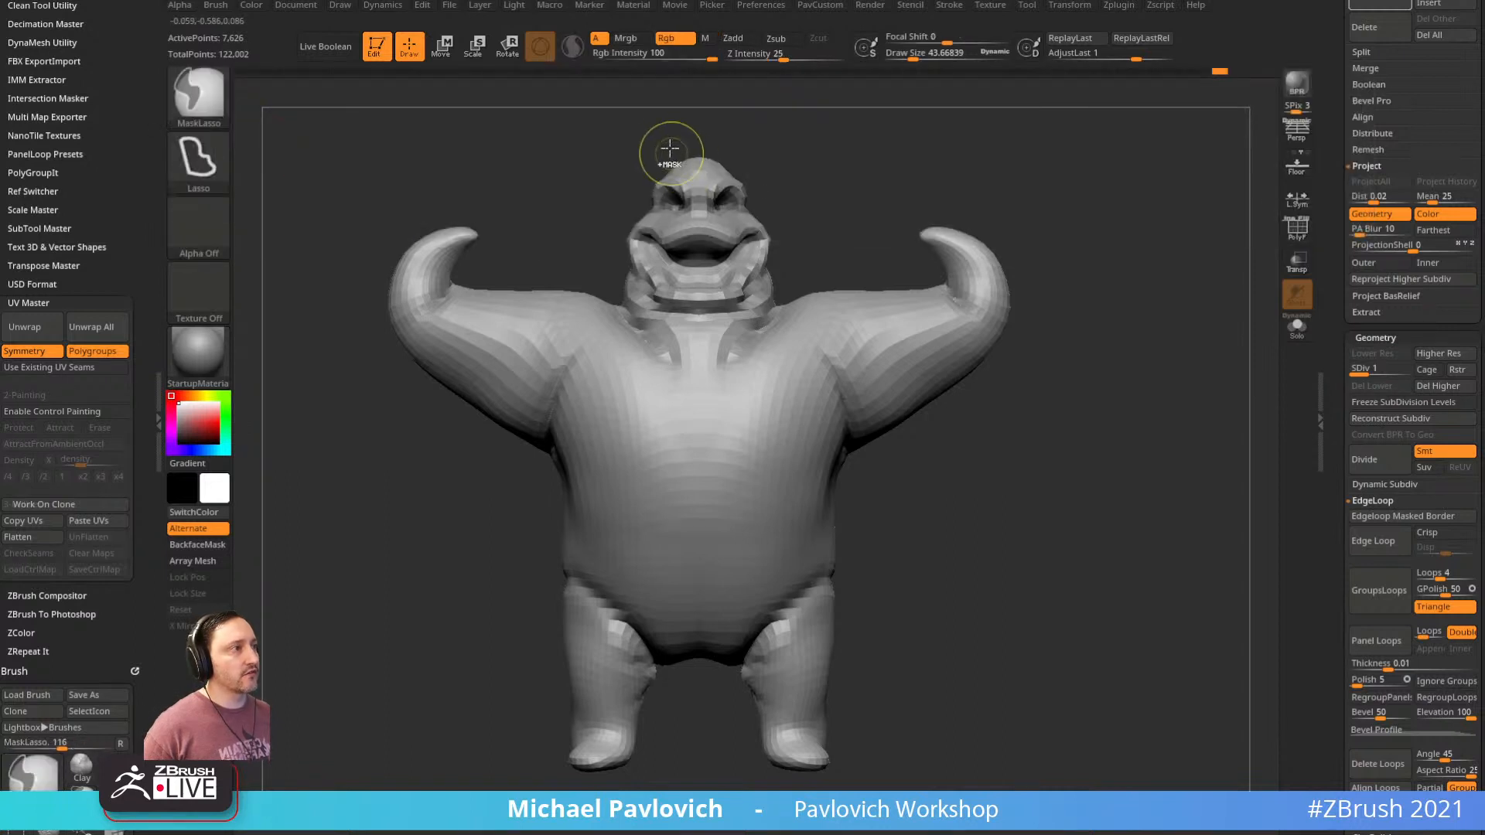
{"action": "mouse_move", "coordinate": [654, 128]}
{"action": "left_mouse_down", "text": "ctrl"}
{"action": "mouse_move", "coordinate": [392, 116]}
{"action": "mouse_move", "coordinate": [527, 517]}
{"action": "mouse_move", "coordinate": [858, 523]}
{"action": "left_mouse_up", "text": "ctrl"}
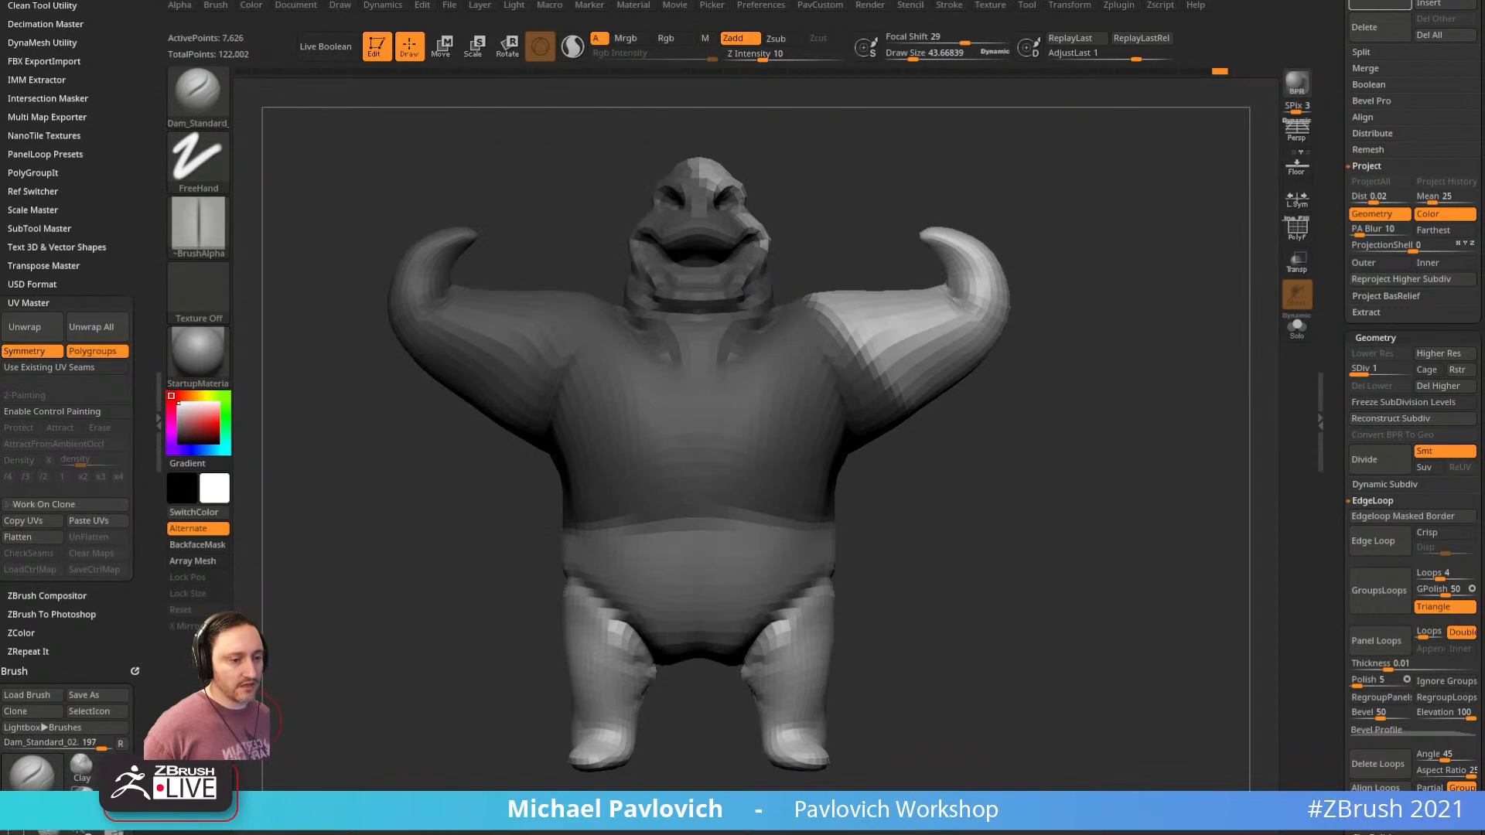
{"action": "mouse_move", "coordinate": [989, 151]}
{"action": "left_mouse_down"}
{"action": "mouse_move", "coordinate": [1006, 193]}
{"action": "mouse_move", "coordinate": [808, 145]}
{"action": "mouse_move", "coordinate": [836, 149]}
{"action": "left_mouse_up"}
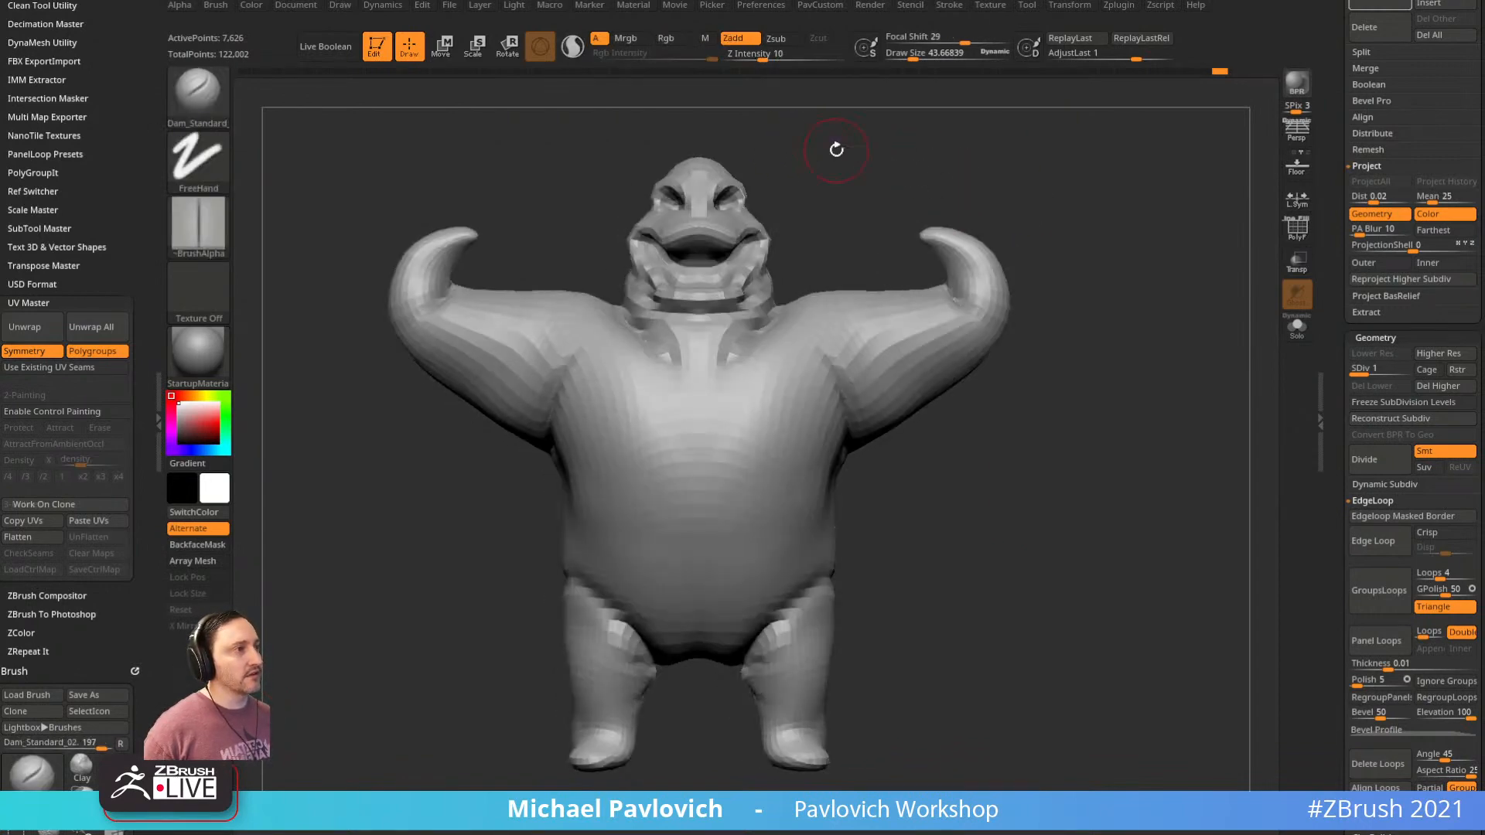
Switch to the browser to study the pose of the arms, torso and legs in the 1974 Arnold Schwarzenegger reference photo
{"action": "left_click_drag", "start_coordinate": [1006, 834], "coordinate": [867, 77]}
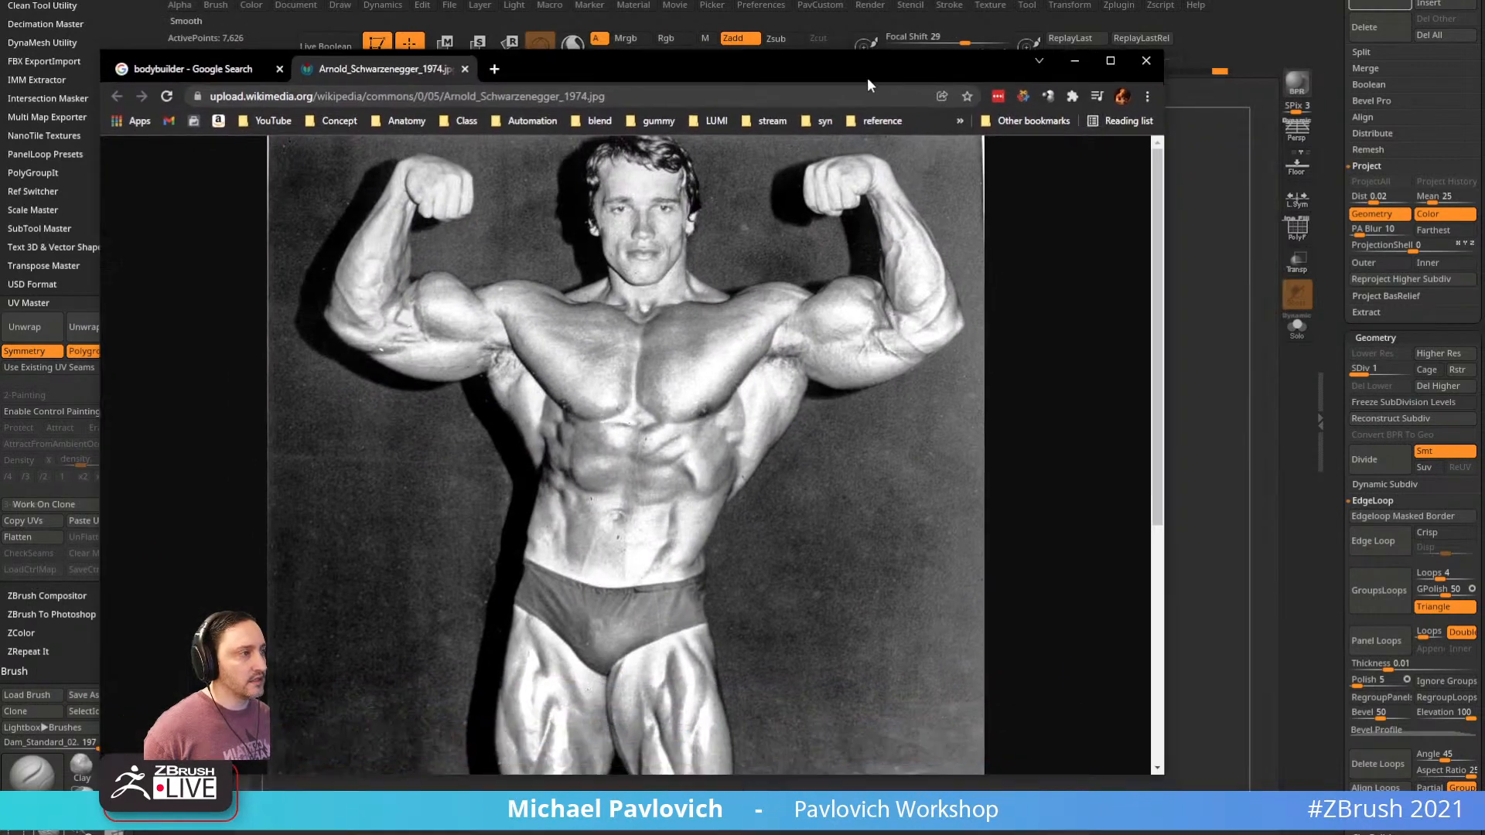
{"action": "scroll", "coordinate": [601, 314], "scroll_direction": "down", "scroll_amount": 3}
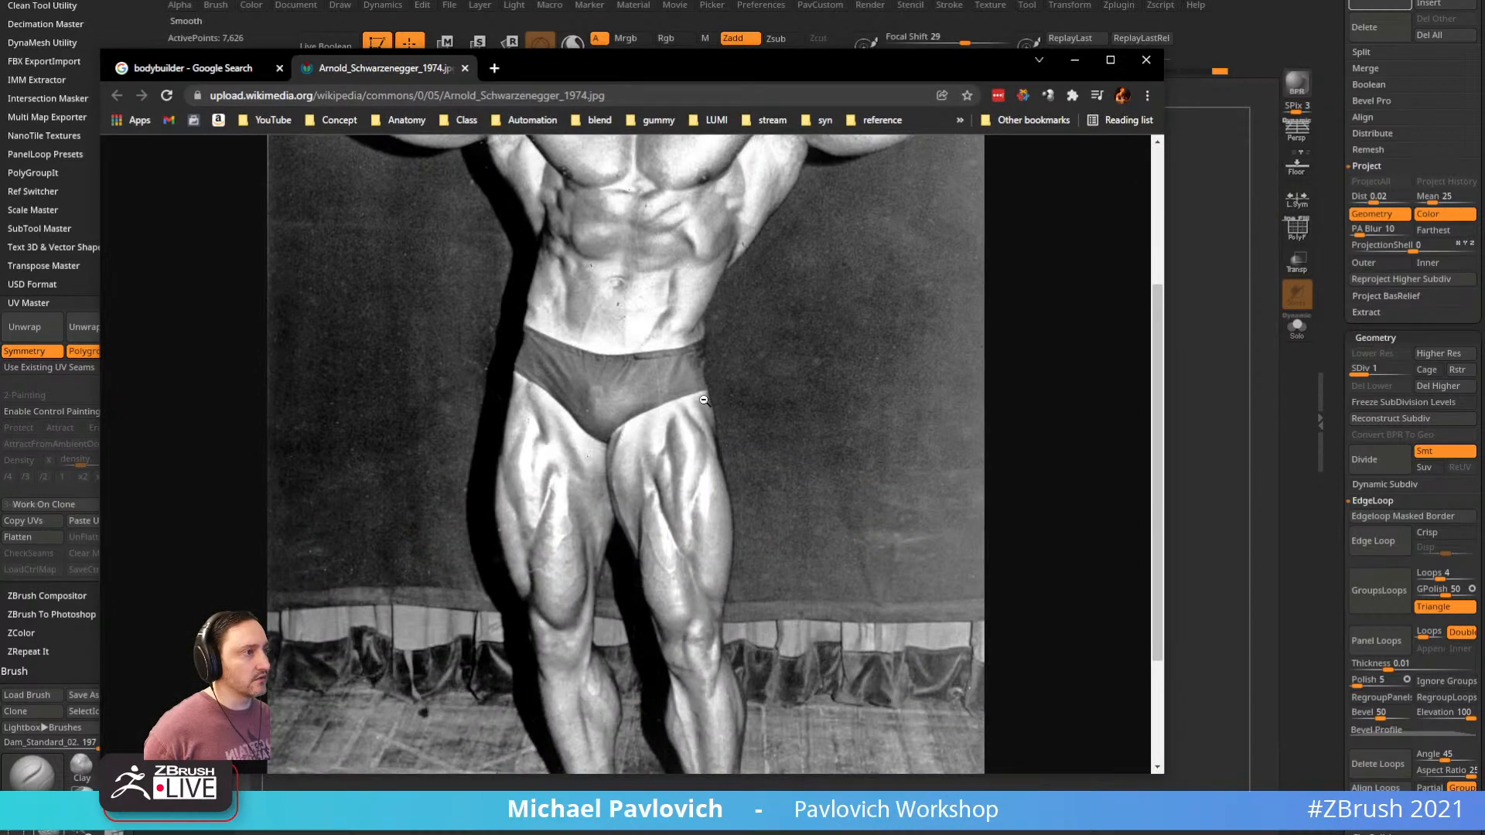
{"action": "scroll", "coordinate": [704, 400], "scroll_direction": "up", "scroll_amount": 3}
{"action": "left_click_drag", "start_coordinate": [623, 69], "coordinate": [588, 834]}
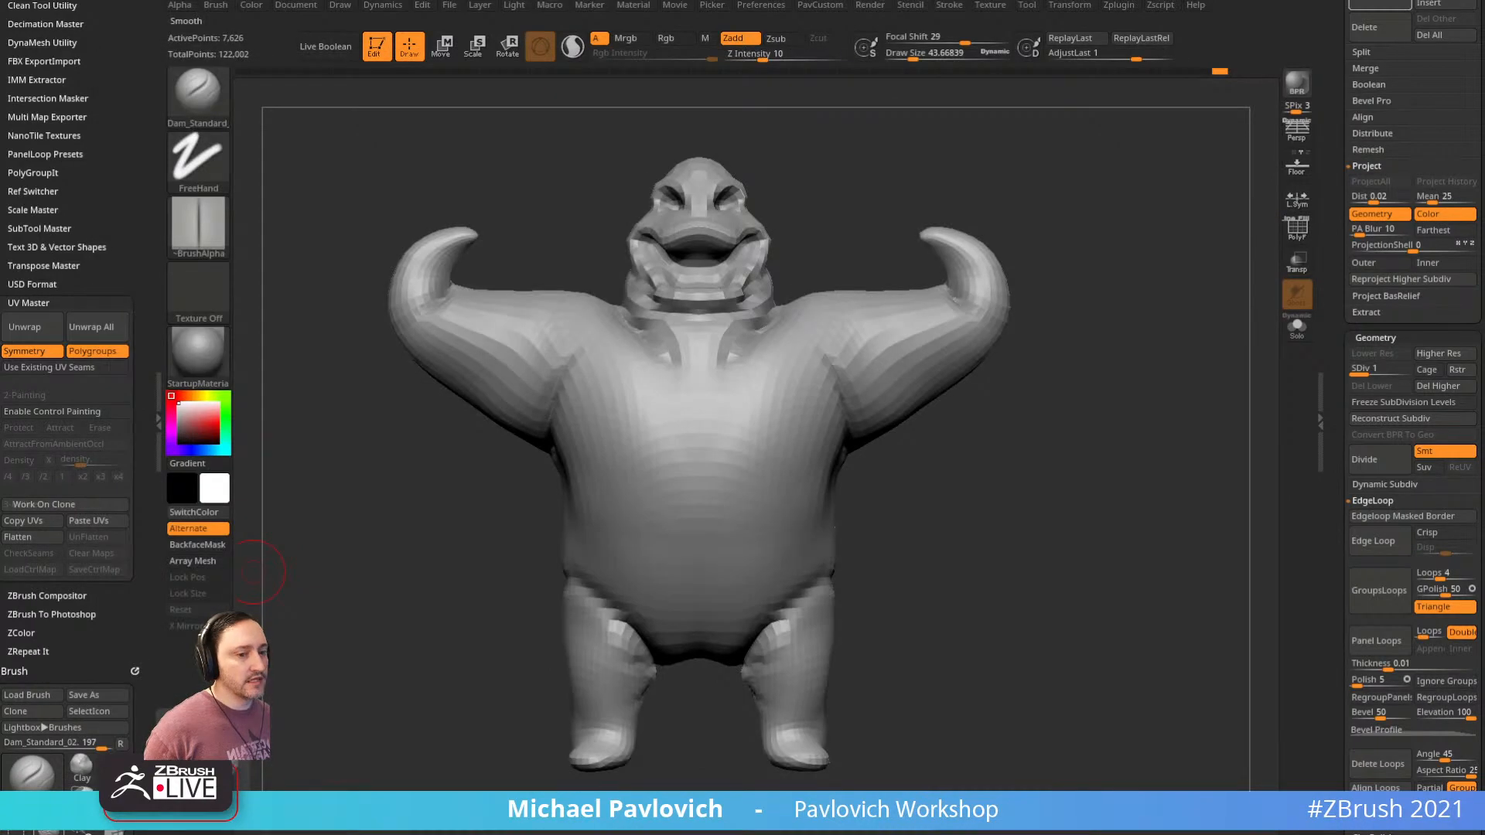
Lasso-mask the upper body, soften the mask edge, and invert it so the waist and legs are protected
{"action": "left_click_drag", "start_coordinate": [1005, 150], "coordinate": [978, 142], "text": "alt"}
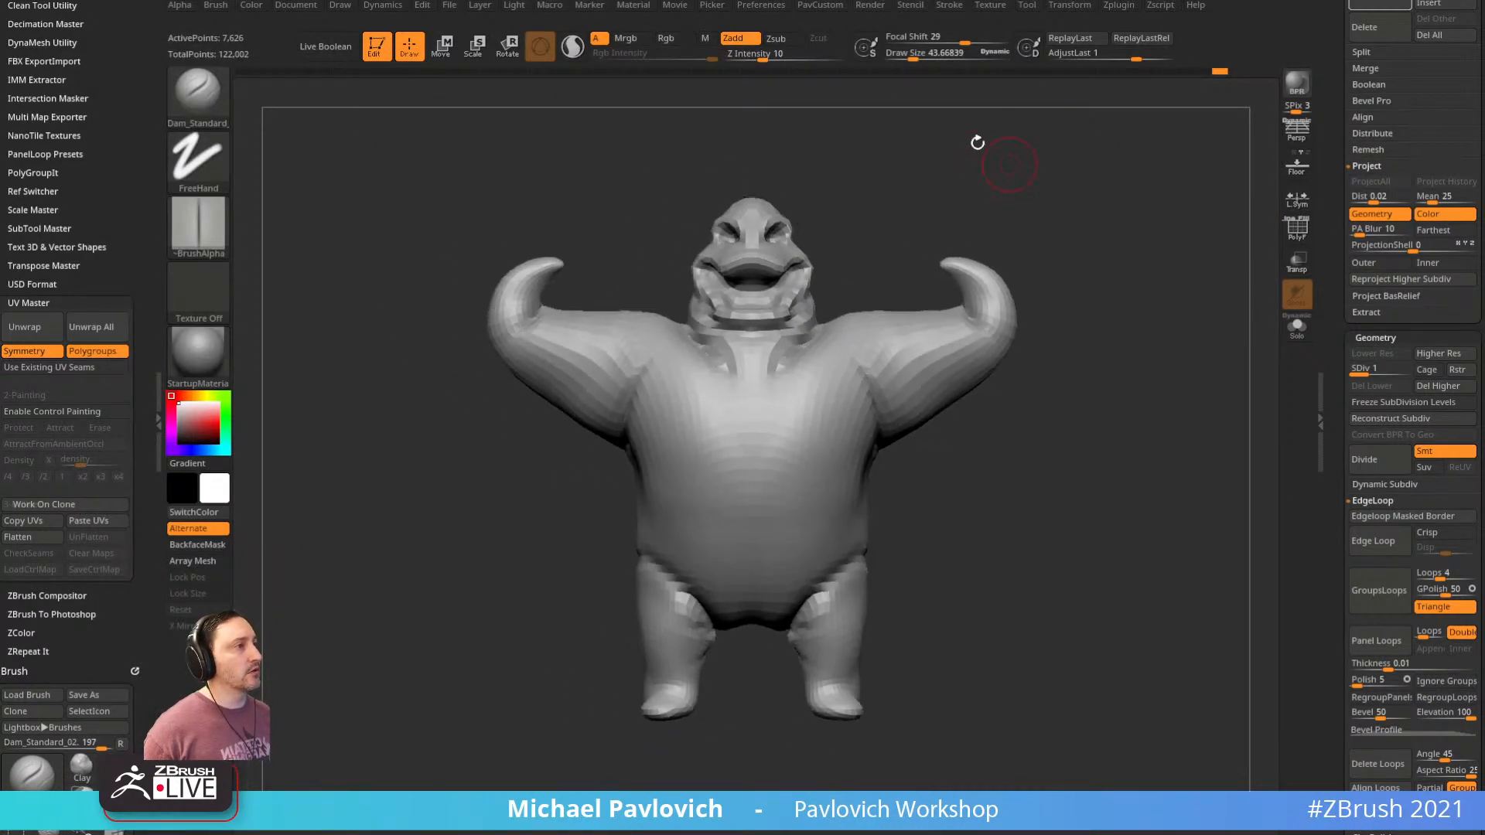
{"action": "mouse_move", "coordinate": [946, 191]}
{"action": "left_mouse_down", "text": "ctrl"}
{"action": "mouse_move", "coordinate": [477, 229]}
{"action": "mouse_move", "coordinate": [620, 517]}
{"action": "mouse_move", "coordinate": [1135, 413]}
{"action": "mouse_move", "coordinate": [1083, 271]}
{"action": "left_mouse_up", "text": "ctrl"}
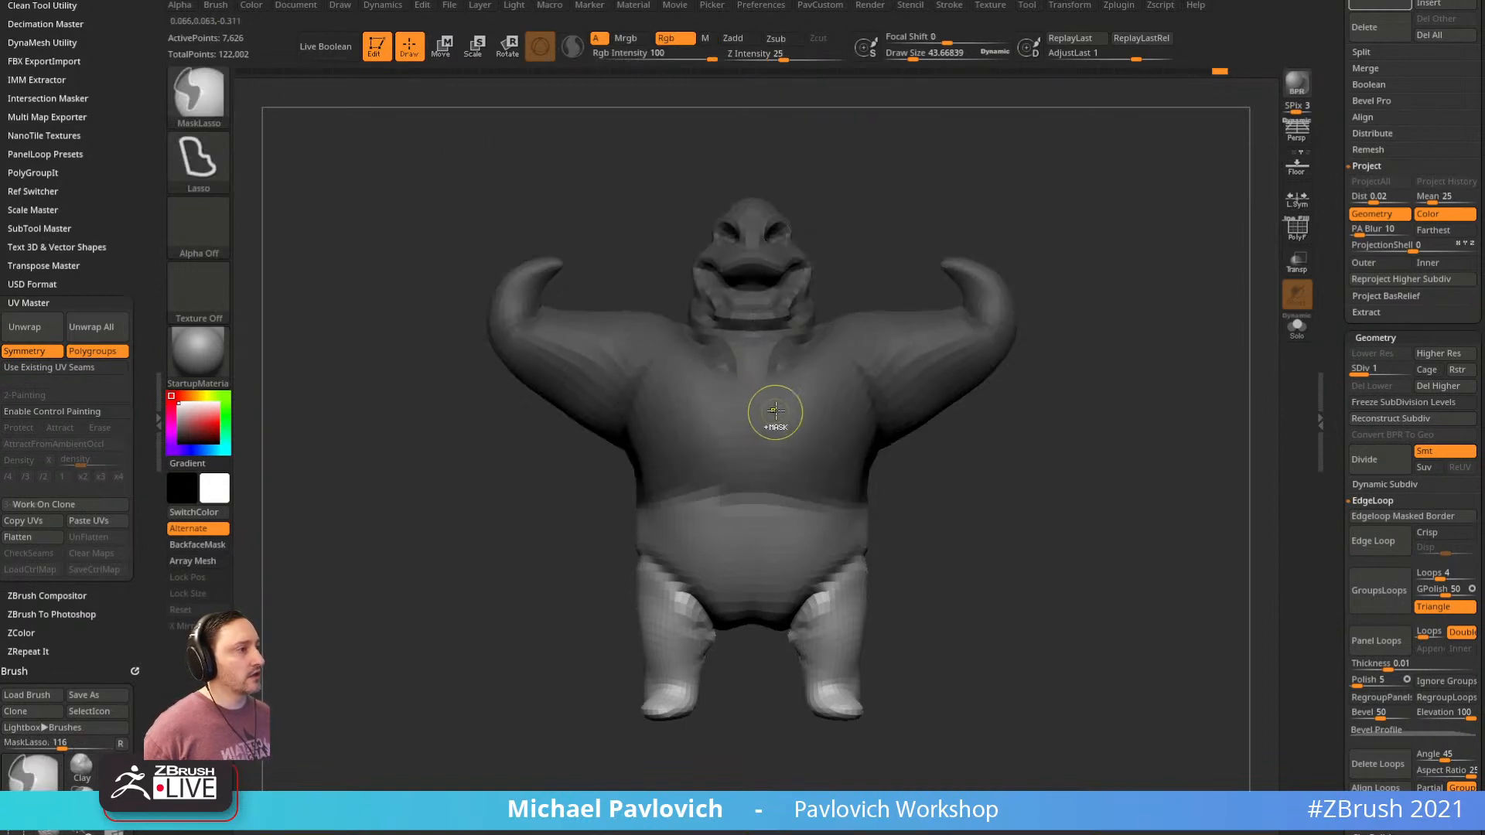
{"action": "left_click", "coordinate": [776, 415], "text": "ctrl"}
{"action": "left_click_drag", "start_coordinate": [1121, 431], "coordinate": [1101, 412], "text": "shift"}
{"action": "left_click", "coordinate": [1050, 417], "text": "ctrl"}
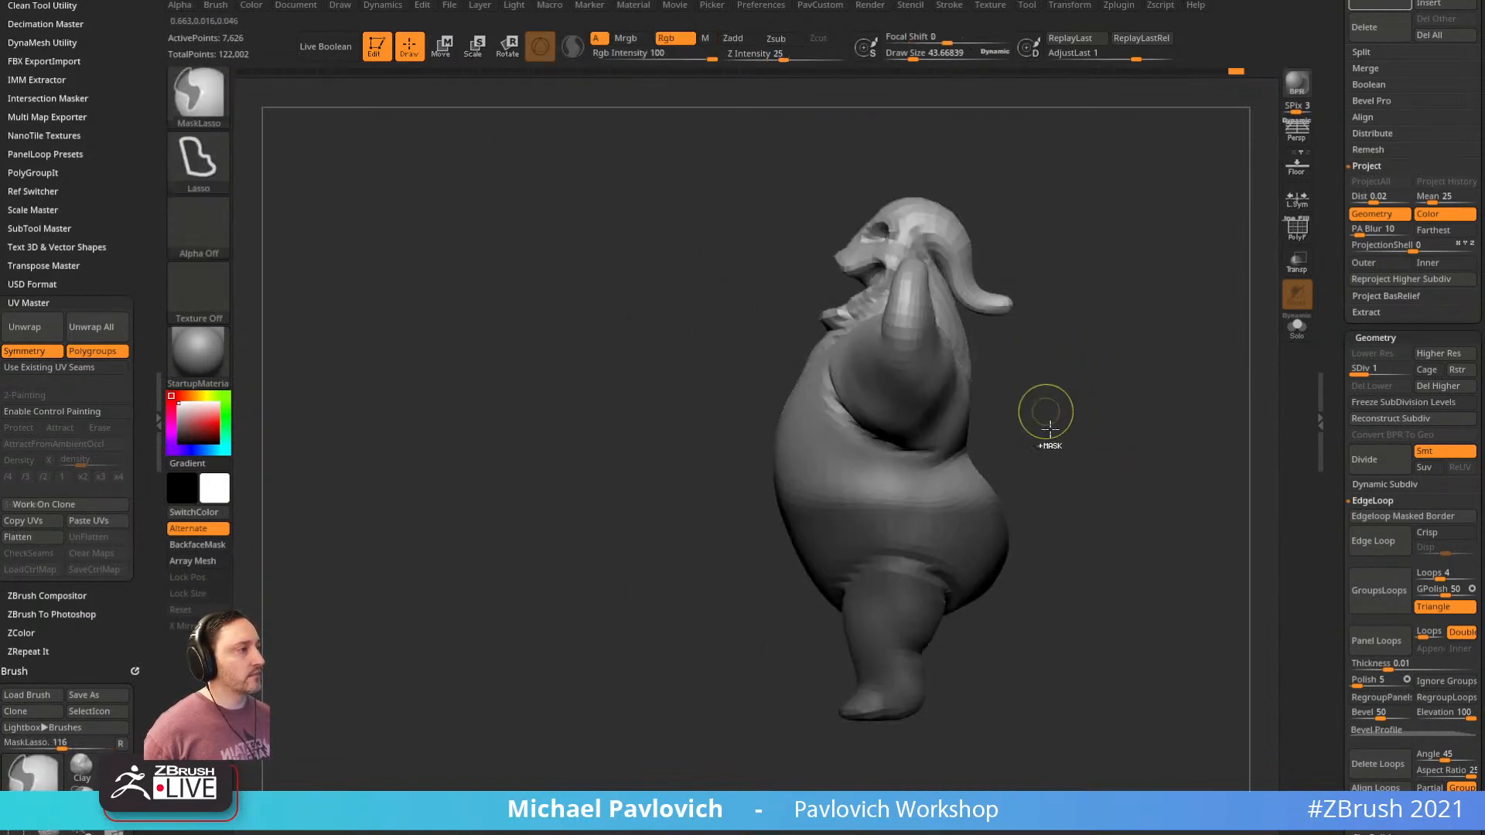
{"action": "mouse_move", "coordinate": [960, 449]}
{"action": "left_mouse_down", "text": "ctrl"}
{"action": "mouse_move", "coordinate": [972, 617]}
{"action": "mouse_move", "coordinate": [1072, 436]}
{"action": "mouse_move", "coordinate": [898, 481]}
{"action": "left_mouse_up", "text": "ctrl"}
Place the transform gizmo at the centre of the belly, aligned upright, as the pivot for the upper body
{"action": "key", "text": "w"}
{"action": "left_click", "coordinate": [863, 446], "text": "alt"}
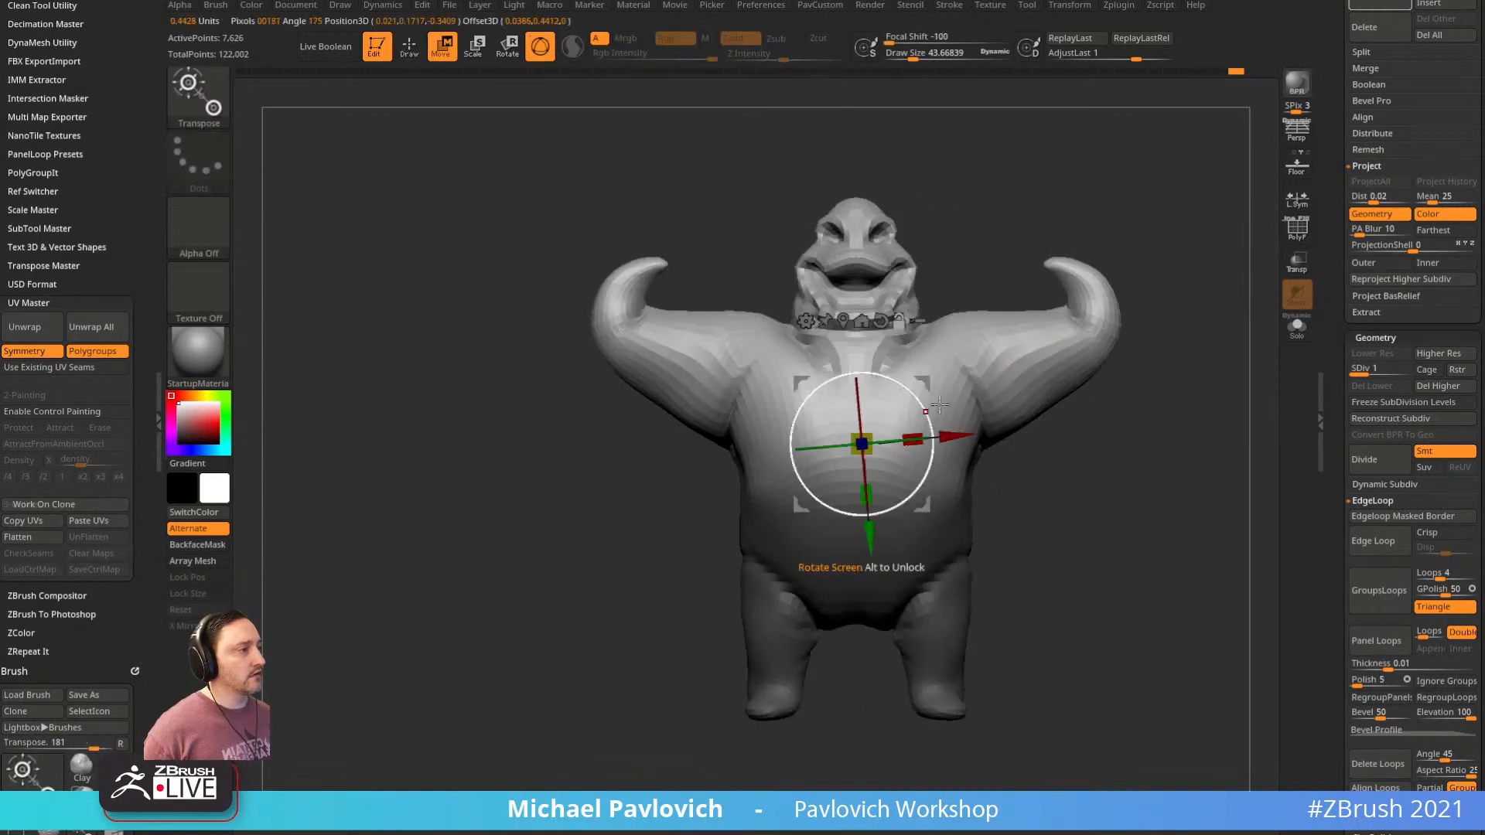
{"action": "left_click", "coordinate": [1004, 371], "text": "alt"}
{"action": "left_click", "coordinate": [861, 446], "text": "alt"}
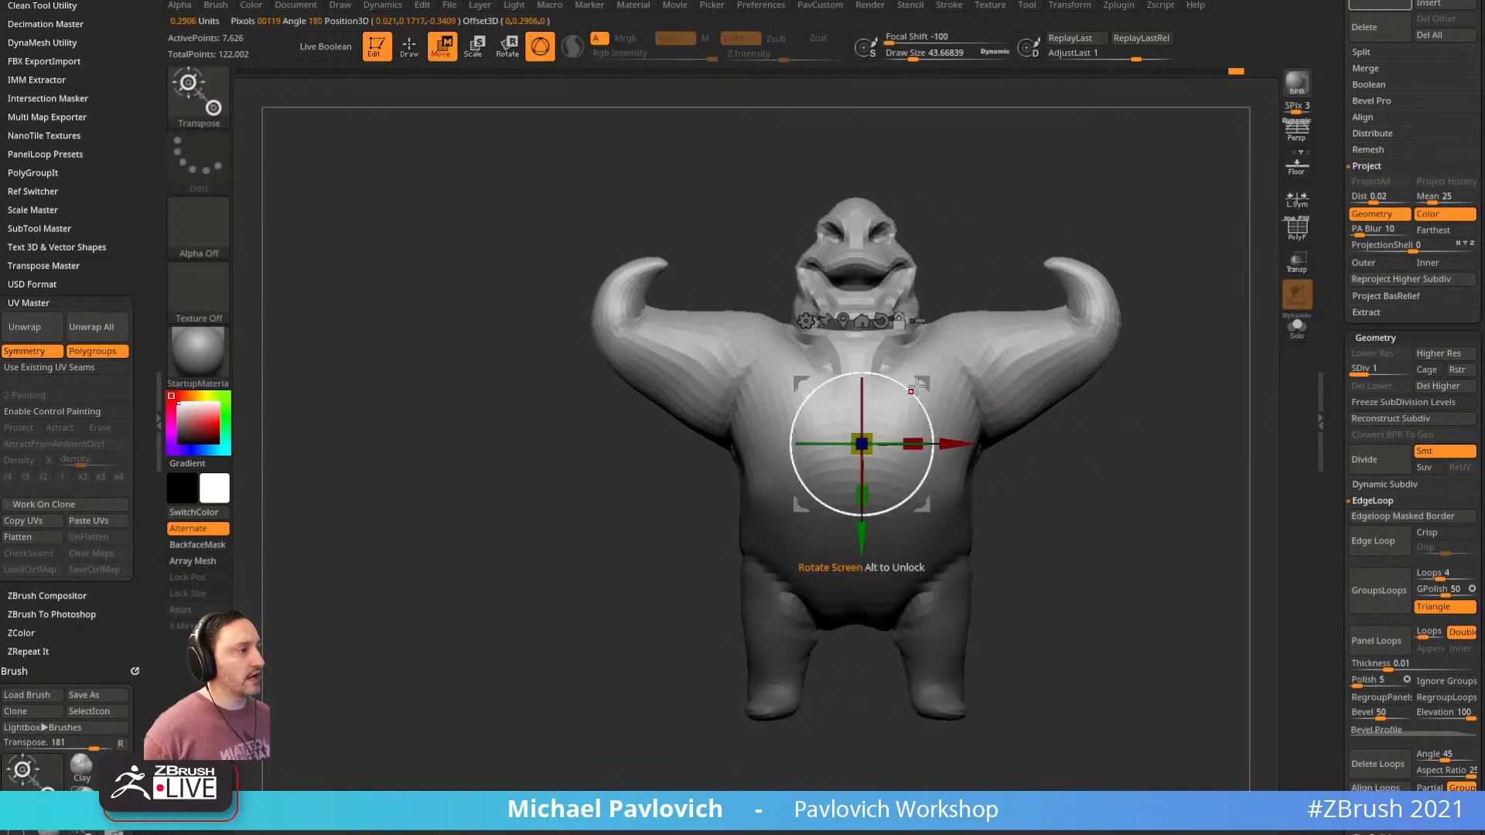
{"action": "left_click_drag", "start_coordinate": [922, 384], "coordinate": [917, 432], "text": "alt"}
{"action": "mouse_move", "coordinate": [1083, 441]}
{"action": "left_mouse_down"}
{"action": "mouse_move", "coordinate": [936, 444]}
{"action": "mouse_move", "coordinate": [1087, 443]}
{"action": "left_mouse_up"}
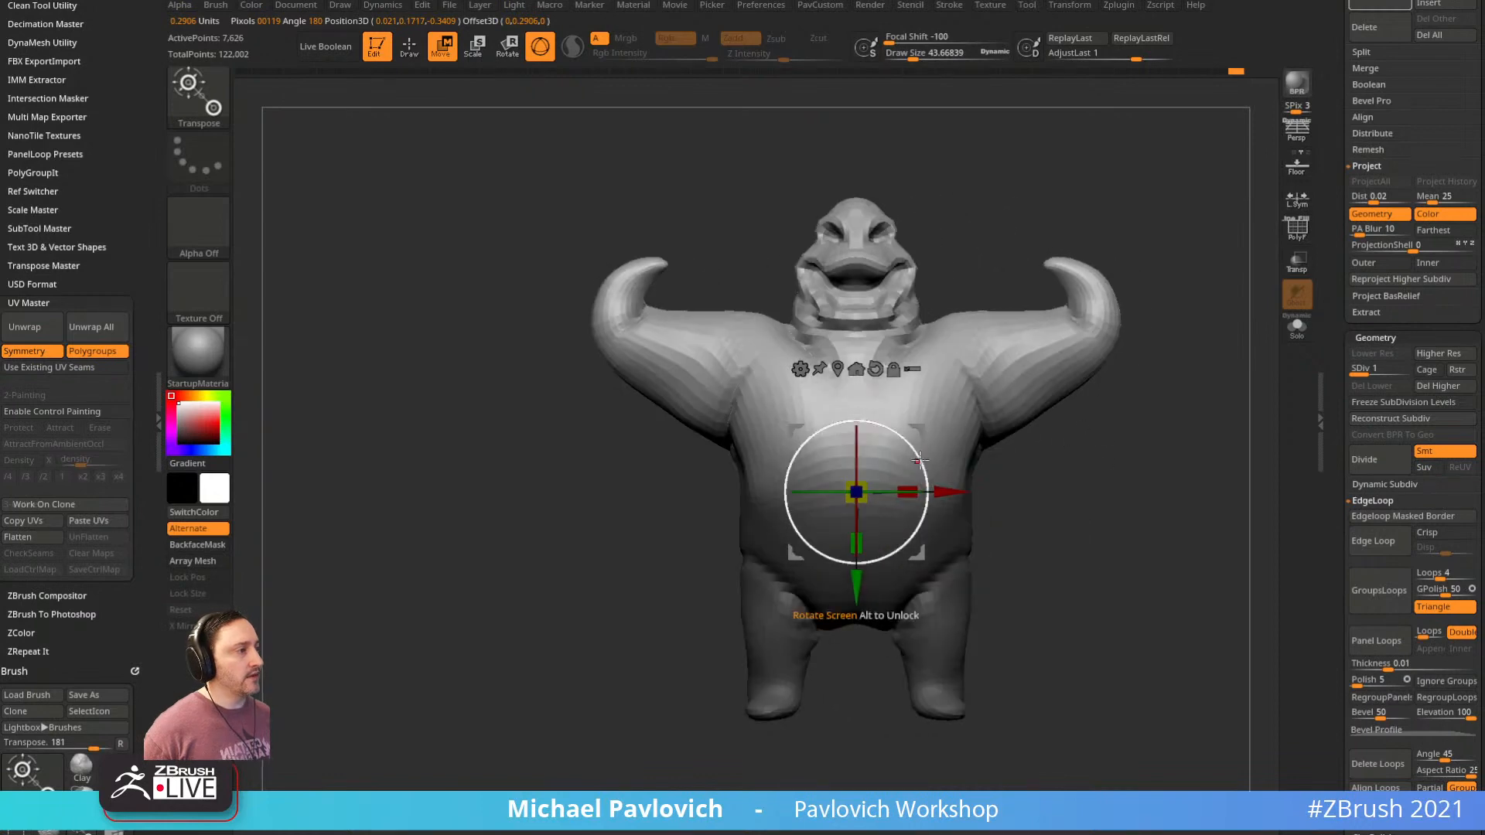
Tilt the unmasked upper body sideways about the waist, raising one arm and lowering the other
{"action": "left_click_drag", "start_coordinate": [919, 461], "coordinate": [1000, 361]}
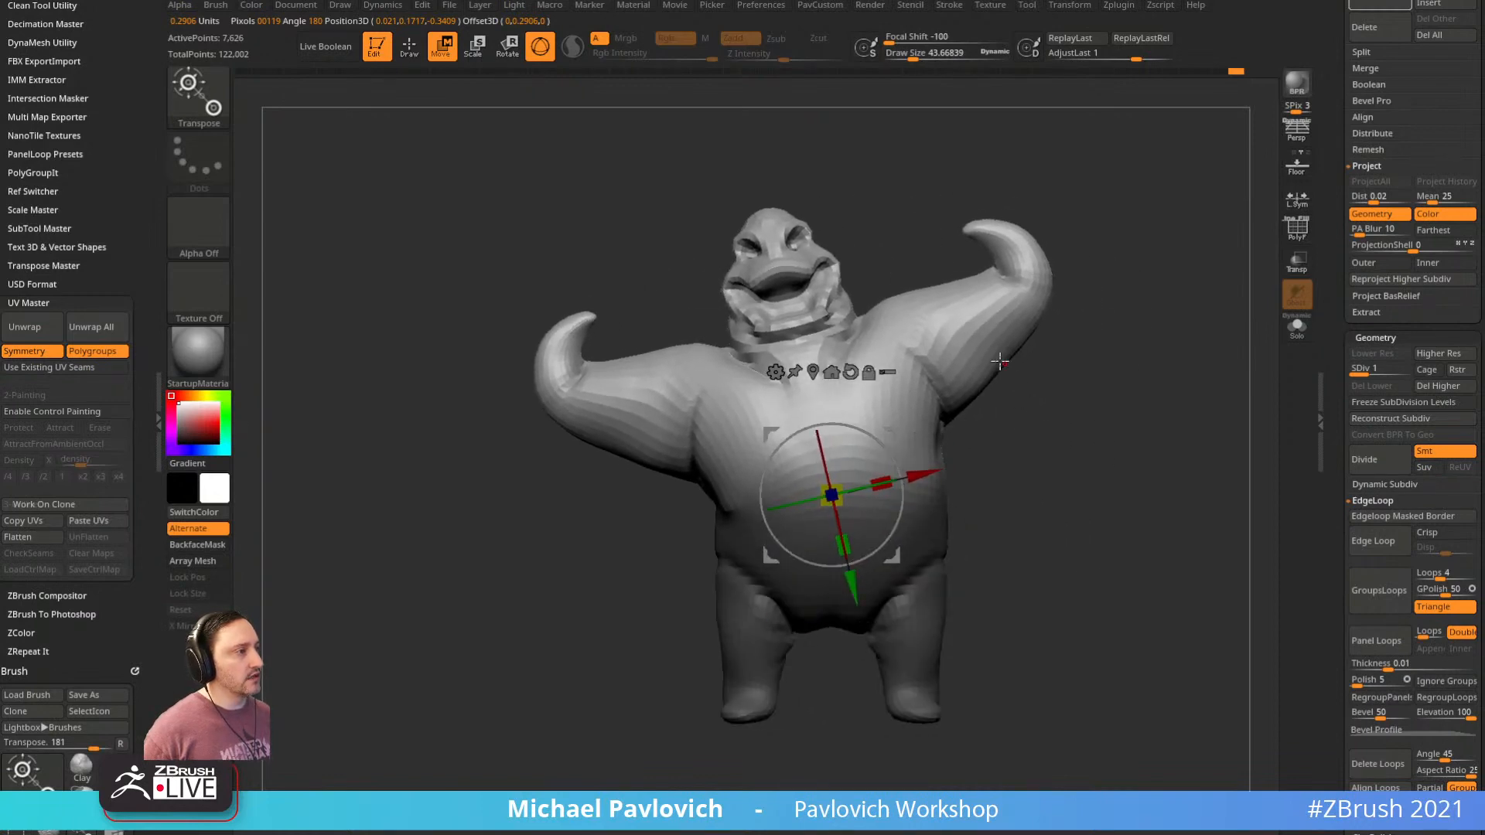
{"action": "left_click_drag", "start_coordinate": [1000, 416], "coordinate": [1169, 402], "text": "shift"}
{"action": "key", "text": "ctrl+z"}
{"action": "key", "text": "ctrl+z"}
{"action": "left_click_drag", "start_coordinate": [964, 432], "coordinate": [965, 410]}
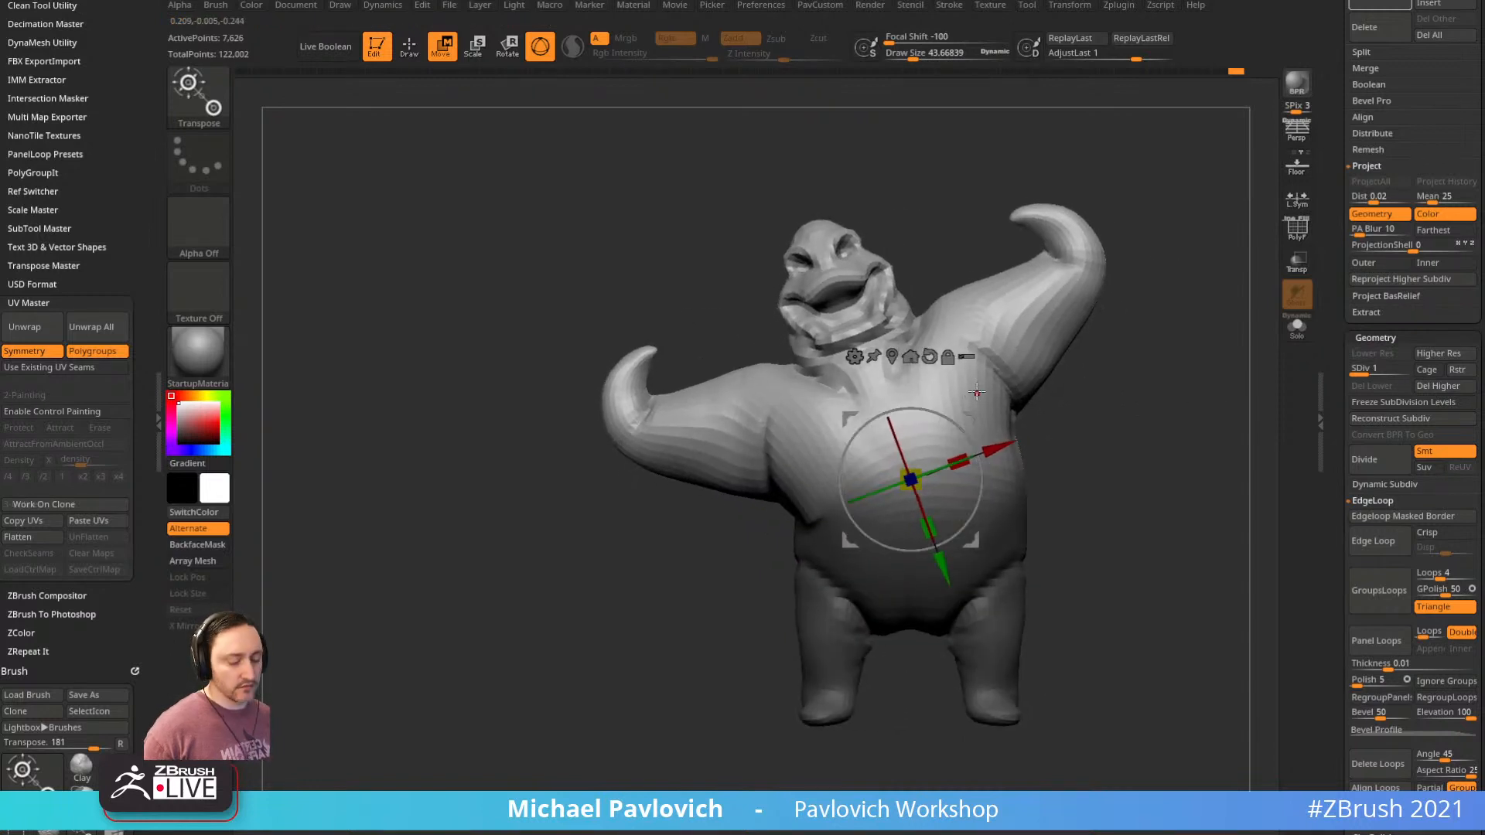
{"action": "key", "text": "y"}
{"action": "left_click_drag", "start_coordinate": [1128, 389], "coordinate": [1087, 356]}
{"action": "key", "text": "y"}
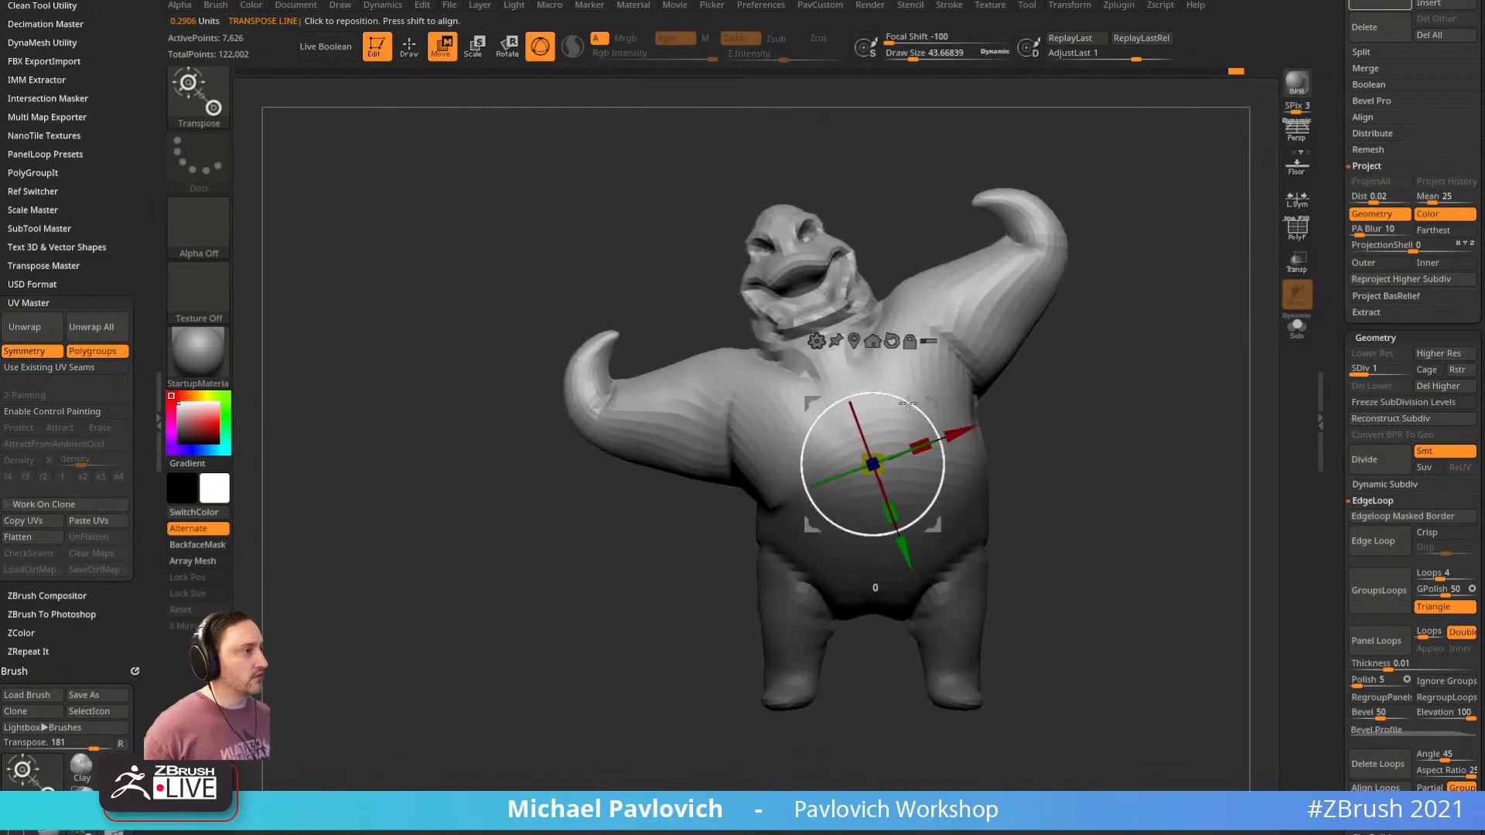
{"action": "left_click_drag", "start_coordinate": [908, 404], "coordinate": [905, 402]}
{"action": "key", "text": "q"}
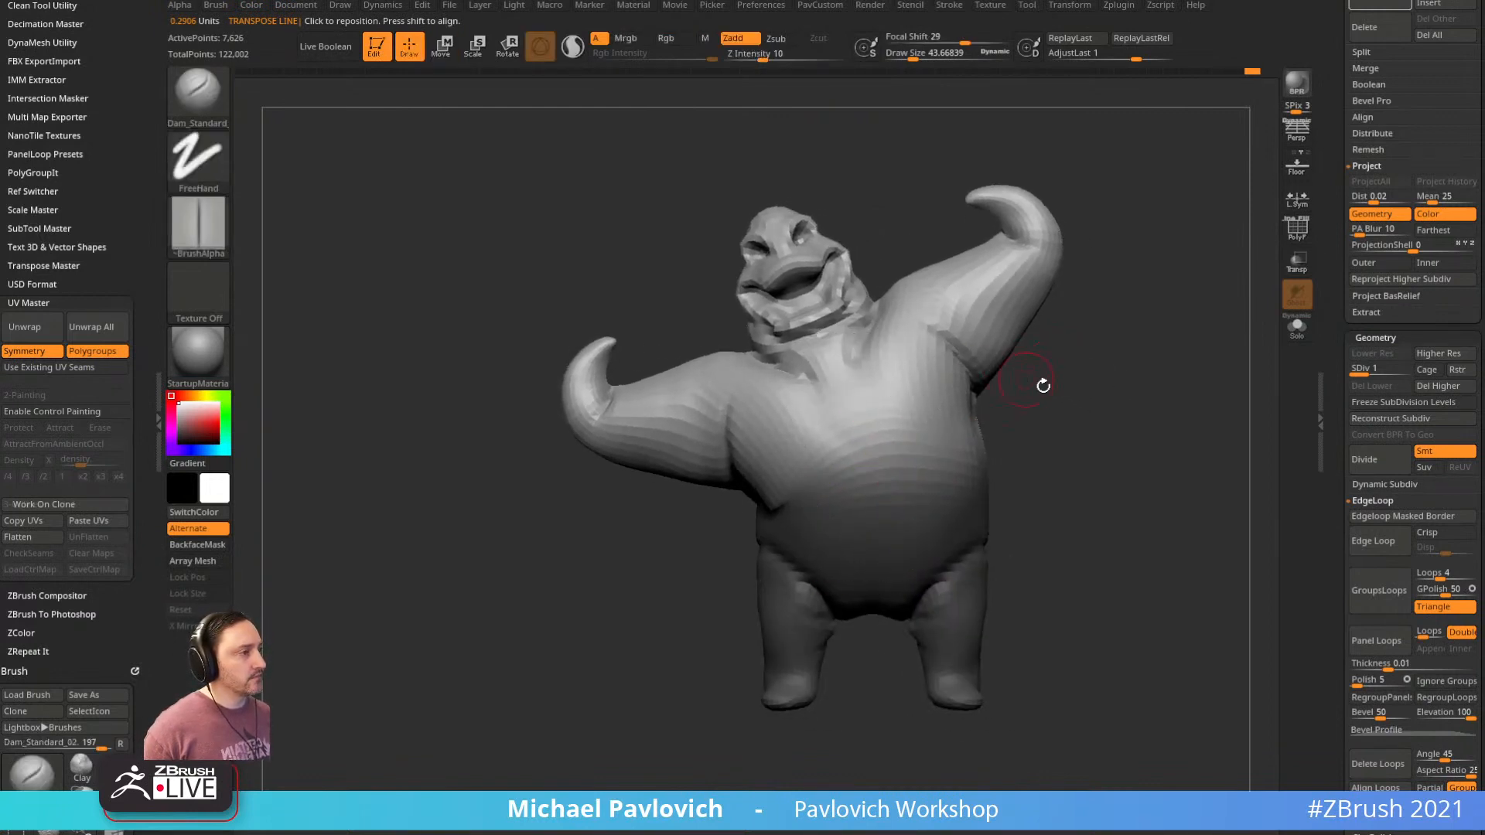
Clear the leg mask, lasso-mask the head and neck, and invert the mask to leave only the head free
{"action": "left_click_drag", "start_coordinate": [1044, 386], "coordinate": [1113, 371]}
{"action": "left_click_drag", "start_coordinate": [1095, 461], "coordinate": [1024, 461]}
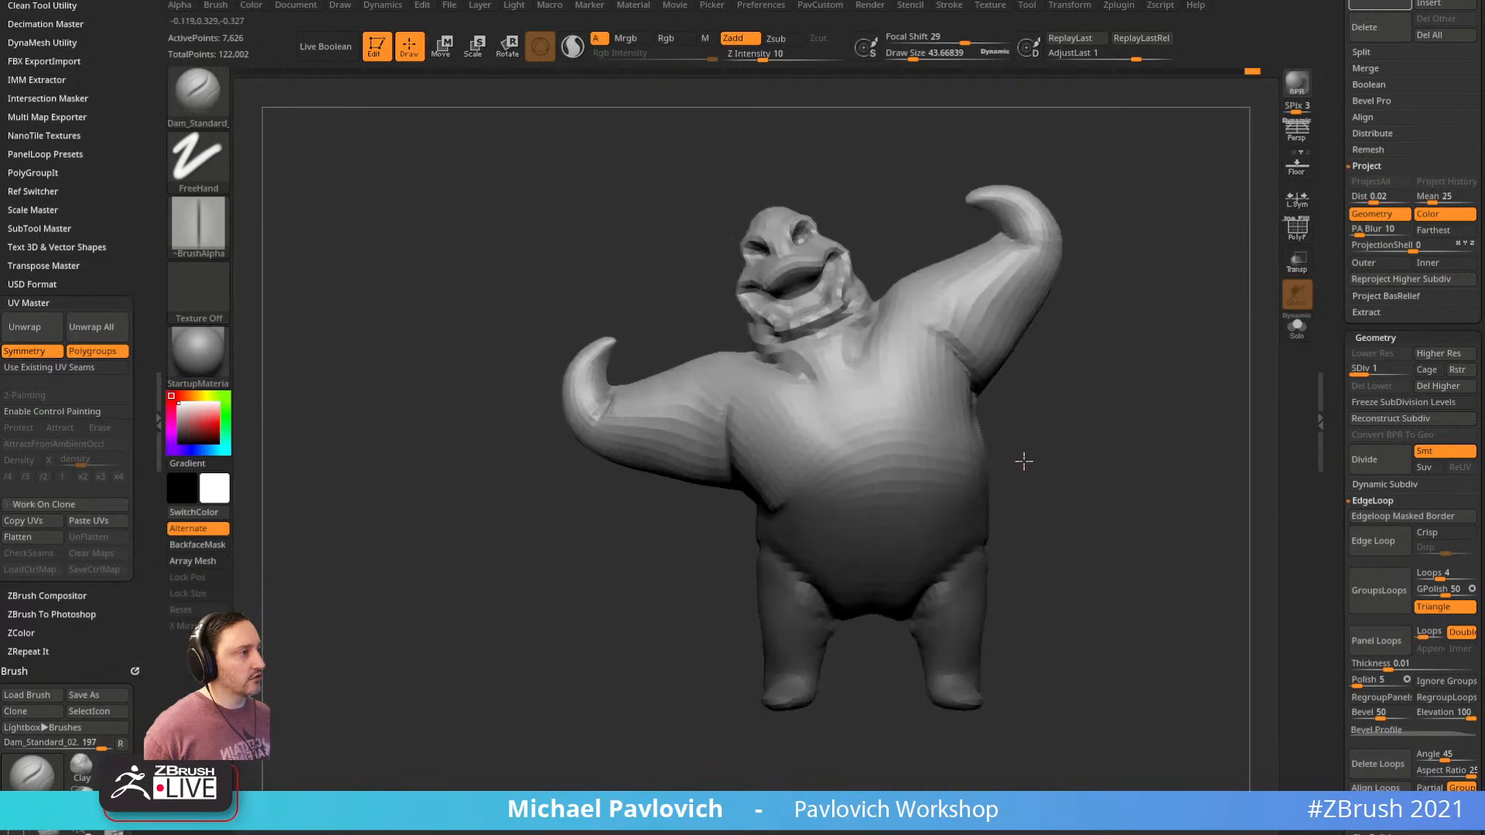
{"action": "left_click_drag", "start_coordinate": [1049, 378], "coordinate": [1047, 404]}
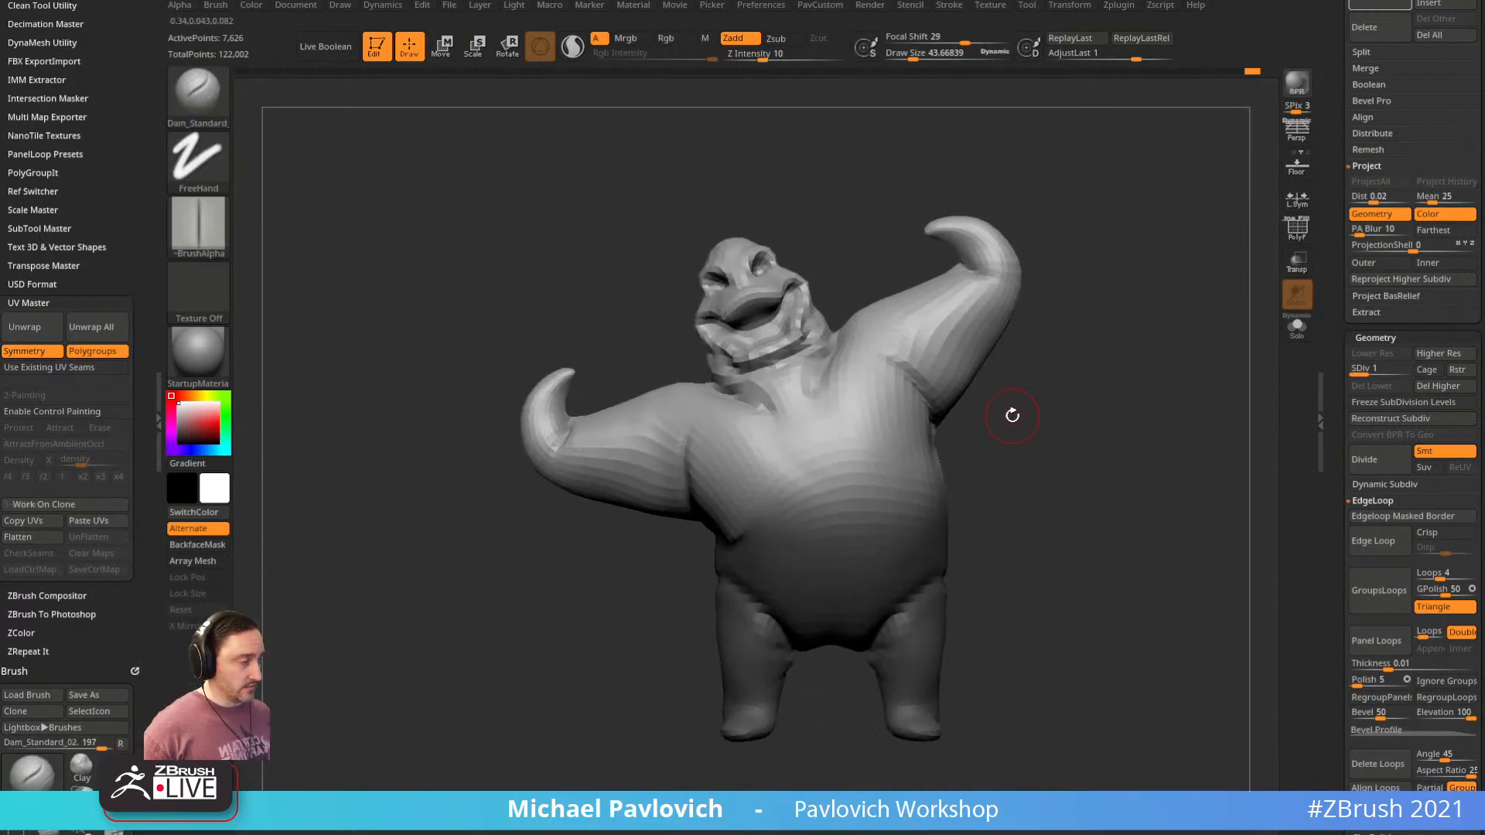
{"action": "left_click", "coordinate": [825, 233], "text": "ctrl"}
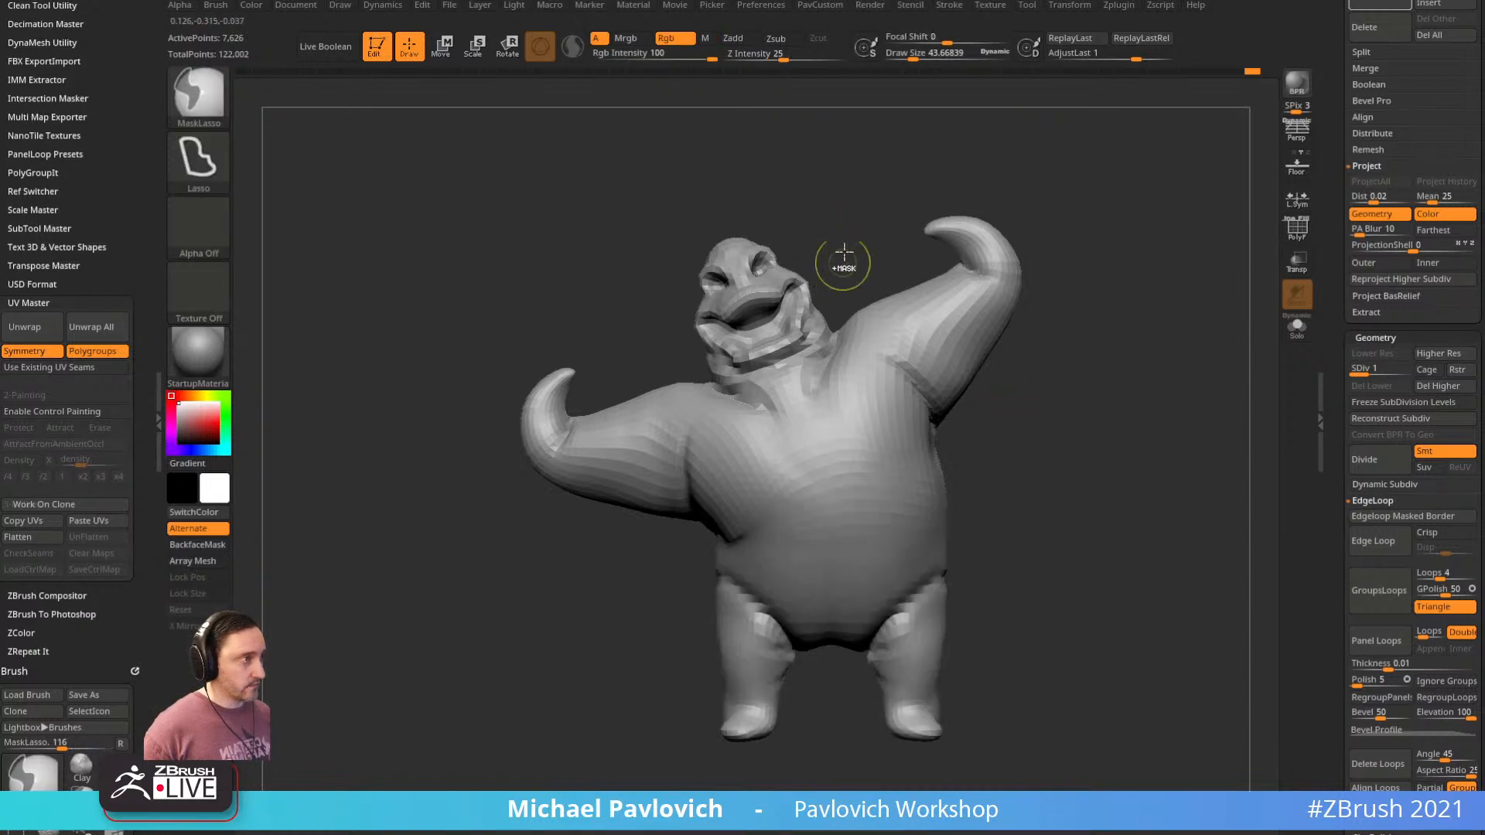
{"action": "mouse_move", "coordinate": [749, 192]}
{"action": "left_mouse_down", "text": "ctrl"}
{"action": "mouse_move", "coordinate": [683, 358]}
{"action": "mouse_move", "coordinate": [789, 407]}
{"action": "mouse_move", "coordinate": [836, 280]}
{"action": "left_mouse_up", "text": "ctrl"}
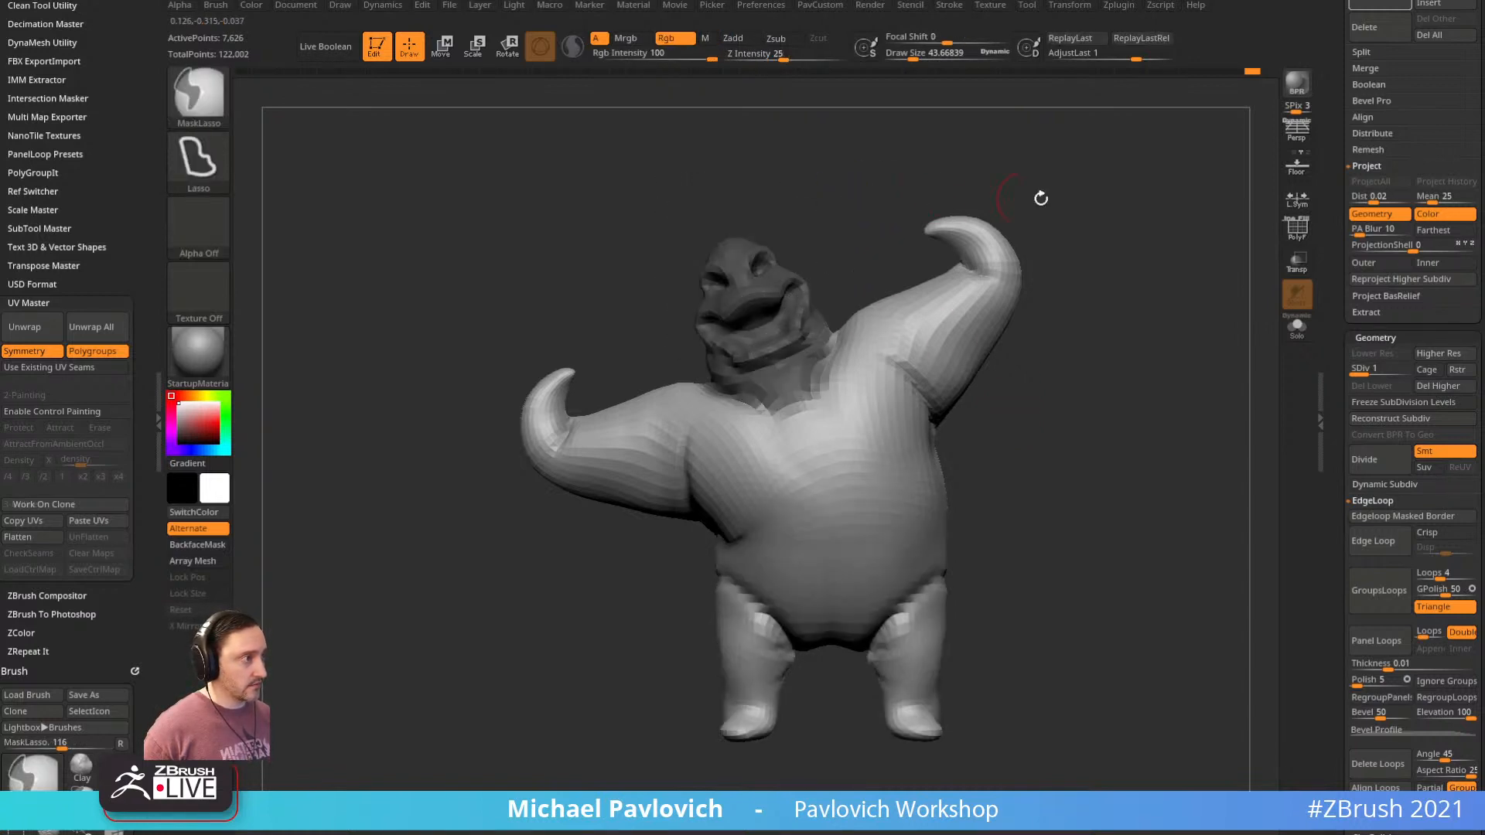
{"action": "mouse_move", "coordinate": [1083, 198]}
{"action": "left_mouse_down", "text": "shift"}
{"action": "mouse_move", "coordinate": [985, 216]}
{"action": "mouse_move", "coordinate": [967, 248]}
{"action": "left_mouse_up", "text": "shift"}
{"action": "left_click", "coordinate": [905, 395], "text": "ctrl"}
{"action": "left_click_drag", "start_coordinate": [1071, 259], "coordinate": [1077, 242]}
Reposition the gizmo at the neck, rotate the head upright over the tilted torso, and clear the mask
{"action": "key", "text": "w"}
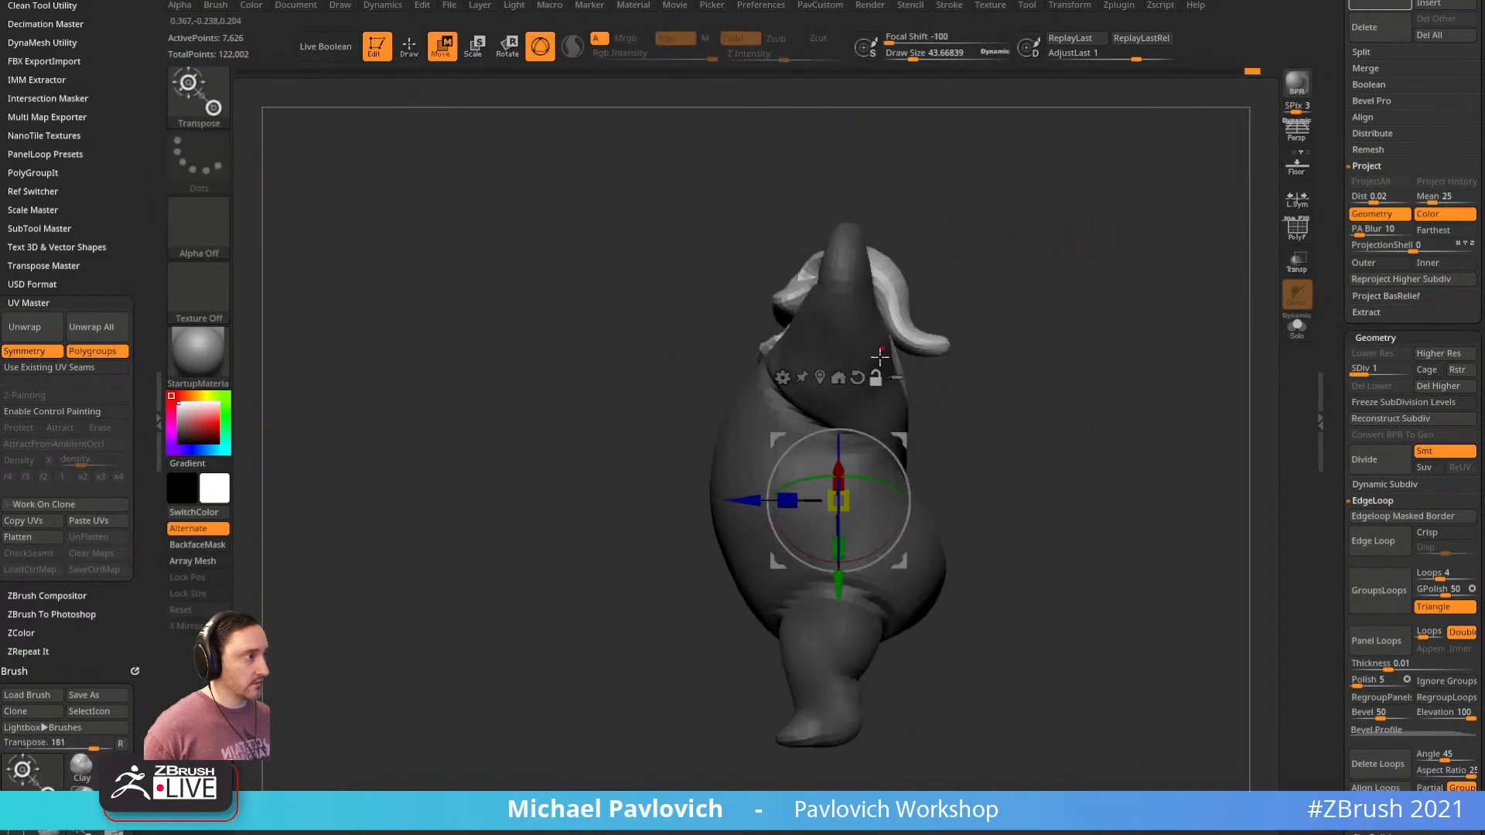
{"action": "left_click_drag", "start_coordinate": [898, 439], "coordinate": [888, 295], "text": "alt"}
{"action": "left_click_drag", "start_coordinate": [1002, 265], "coordinate": [1040, 267], "text": "shift"}
{"action": "mouse_move", "coordinate": [886, 299]}
{"action": "left_mouse_down", "text": "alt"}
{"action": "mouse_move", "coordinate": [822, 333]}
{"action": "mouse_move", "coordinate": [825, 355]}
{"action": "mouse_move", "coordinate": [791, 332]}
{"action": "left_mouse_up", "text": "alt"}
{"action": "left_click_drag", "start_coordinate": [1153, 222], "coordinate": [1137, 257], "text": "ctrl"}
Clear the existing mask and, working from behind, mask the lowered arm up to the shoulder
{"action": "key", "text": "q"}
{"action": "mouse_move", "coordinate": [641, 332]}
{"action": "left_mouse_down", "text": "ctrl"}
{"action": "mouse_move", "coordinate": [640, 570]}
{"action": "mouse_move", "coordinate": [686, 524]}
{"action": "left_mouse_up", "text": "ctrl"}
{"action": "left_click_drag", "start_coordinate": [686, 426], "coordinate": [674, 342], "text": "ctrl"}
{"action": "left_click_drag", "start_coordinate": [646, 281], "coordinate": [987, 308], "text": "shift"}
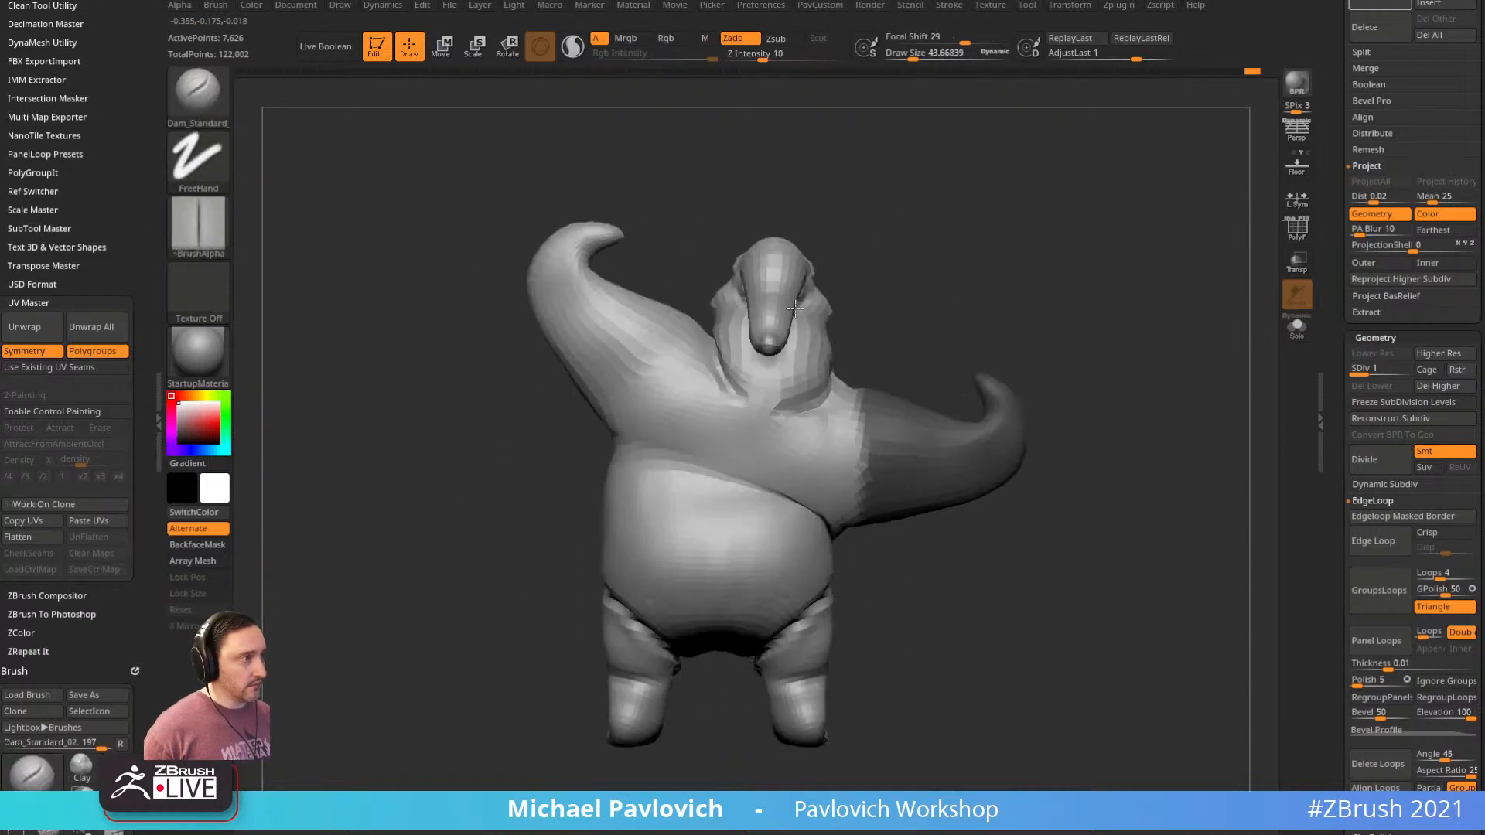
{"action": "key", "text": "w"}
{"action": "left_click_drag", "start_coordinate": [856, 434], "coordinate": [937, 430], "text": "ctrl"}
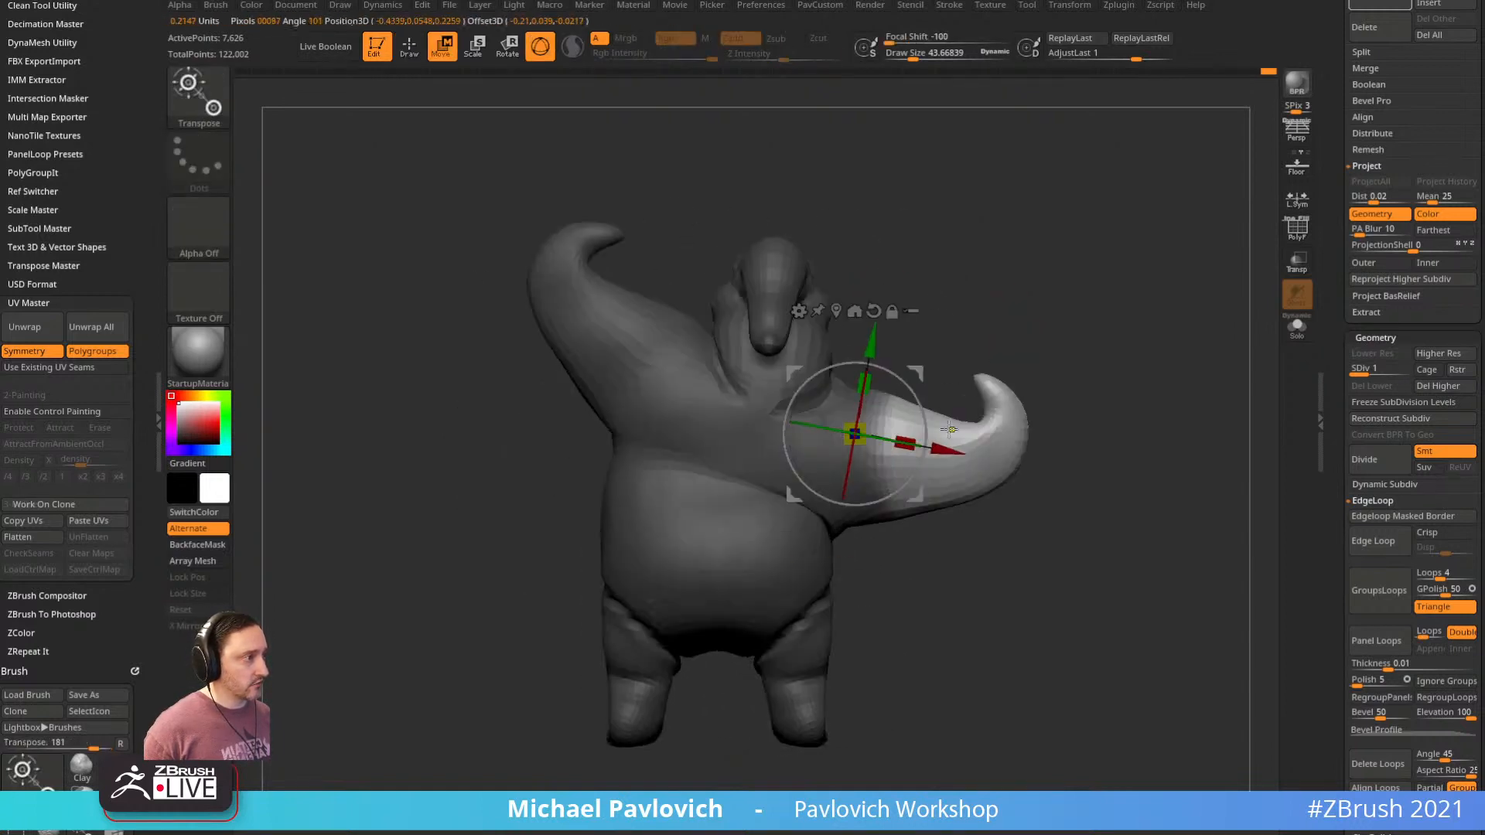
{"action": "left_click_drag", "start_coordinate": [923, 376], "coordinate": [671, 480], "text": "alt"}
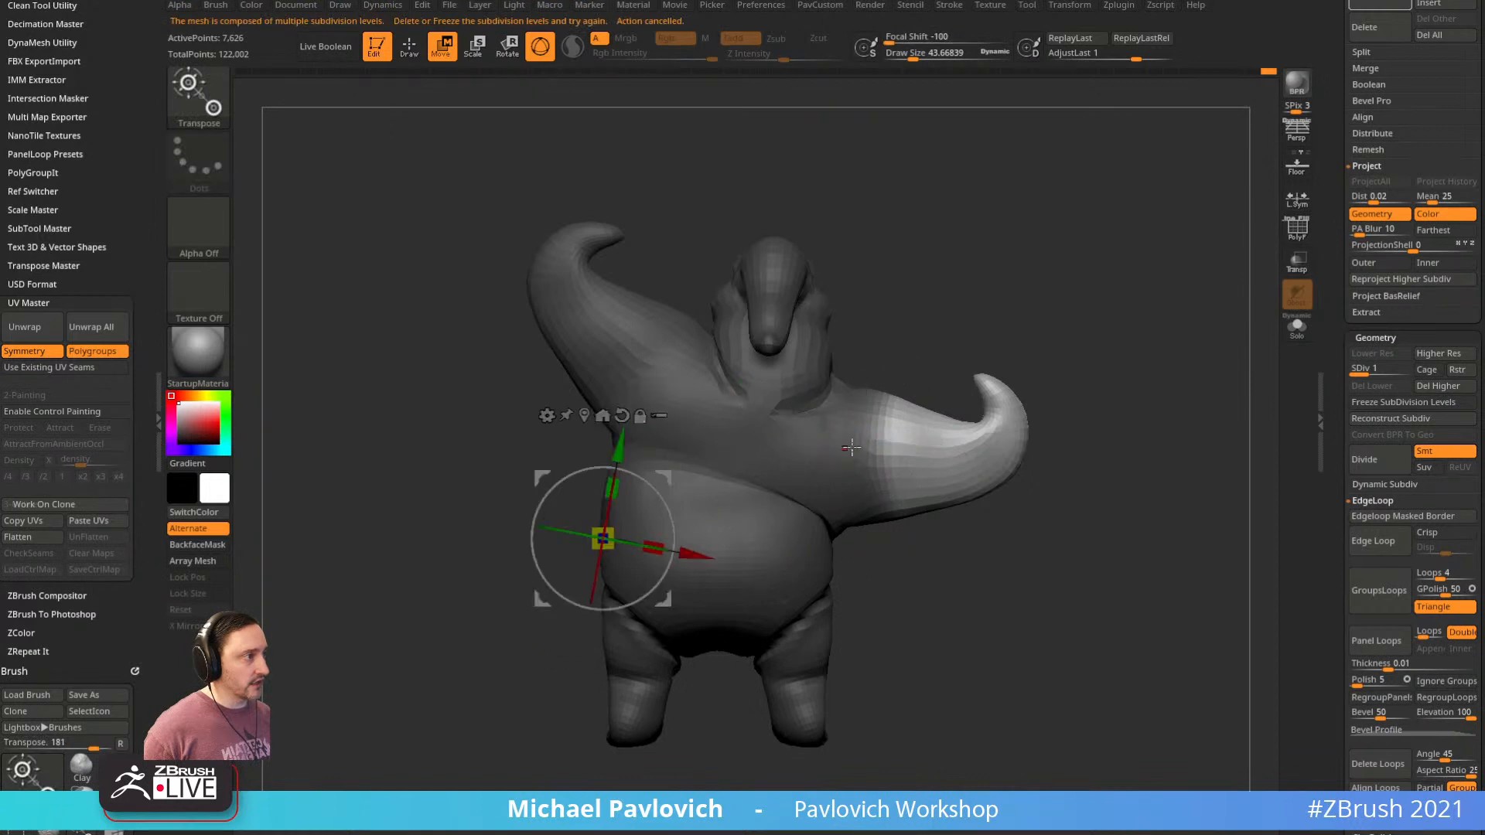
{"action": "left_click_drag", "start_coordinate": [839, 443], "coordinate": [882, 461], "text": "ctrl"}
{"action": "mouse_move", "coordinate": [1066, 424]}
{"action": "left_mouse_down", "text": "ctrl"}
{"action": "mouse_move", "coordinate": [1079, 423]}
{"action": "mouse_move", "coordinate": [838, 388]}
{"action": "mouse_move", "coordinate": [963, 601]}
{"action": "mouse_move", "coordinate": [987, 594]}
{"action": "left_mouse_up", "text": "ctrl"}
{"action": "left_click_drag", "start_coordinate": [1160, 464], "coordinate": [1040, 355], "text": "shift"}
{"action": "key", "text": "q"}
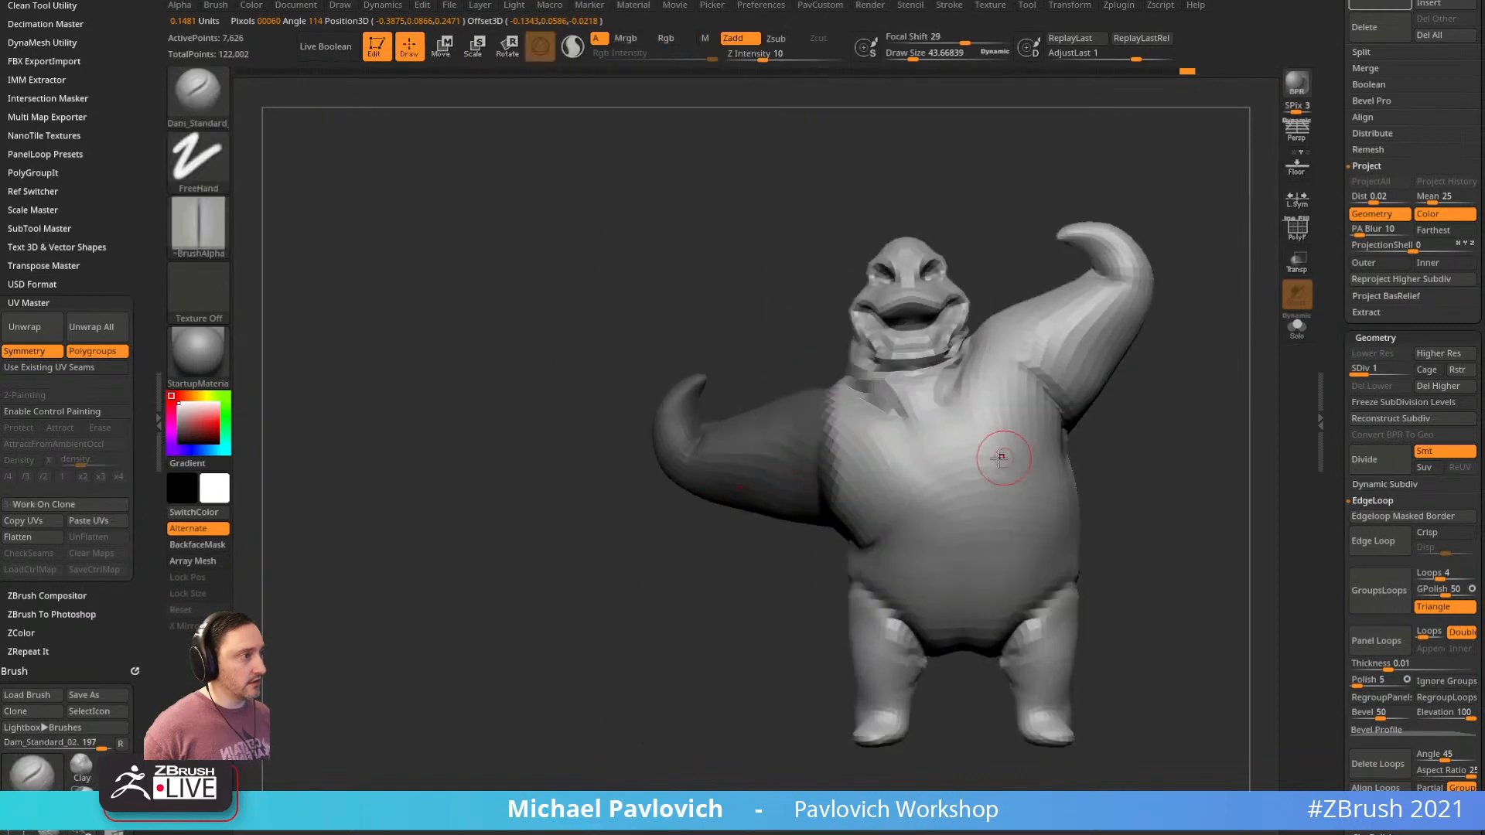
Invert and soften the mask so only the lowered arm is free, and place the gizmo at its shoulder
{"action": "key", "text": "w"}
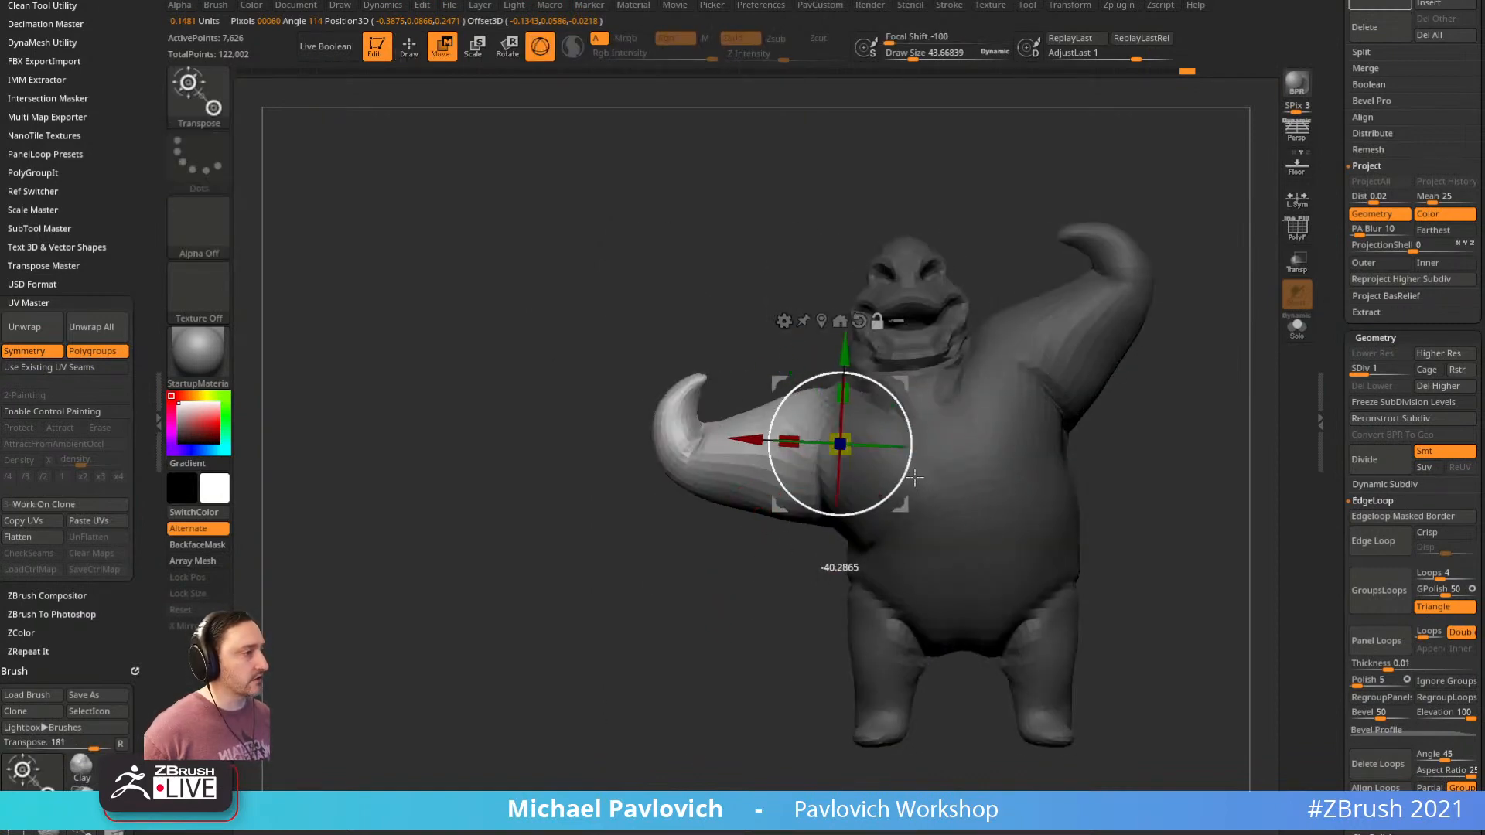
{"action": "key", "text": "q"}
{"action": "key", "text": "ctrl"}
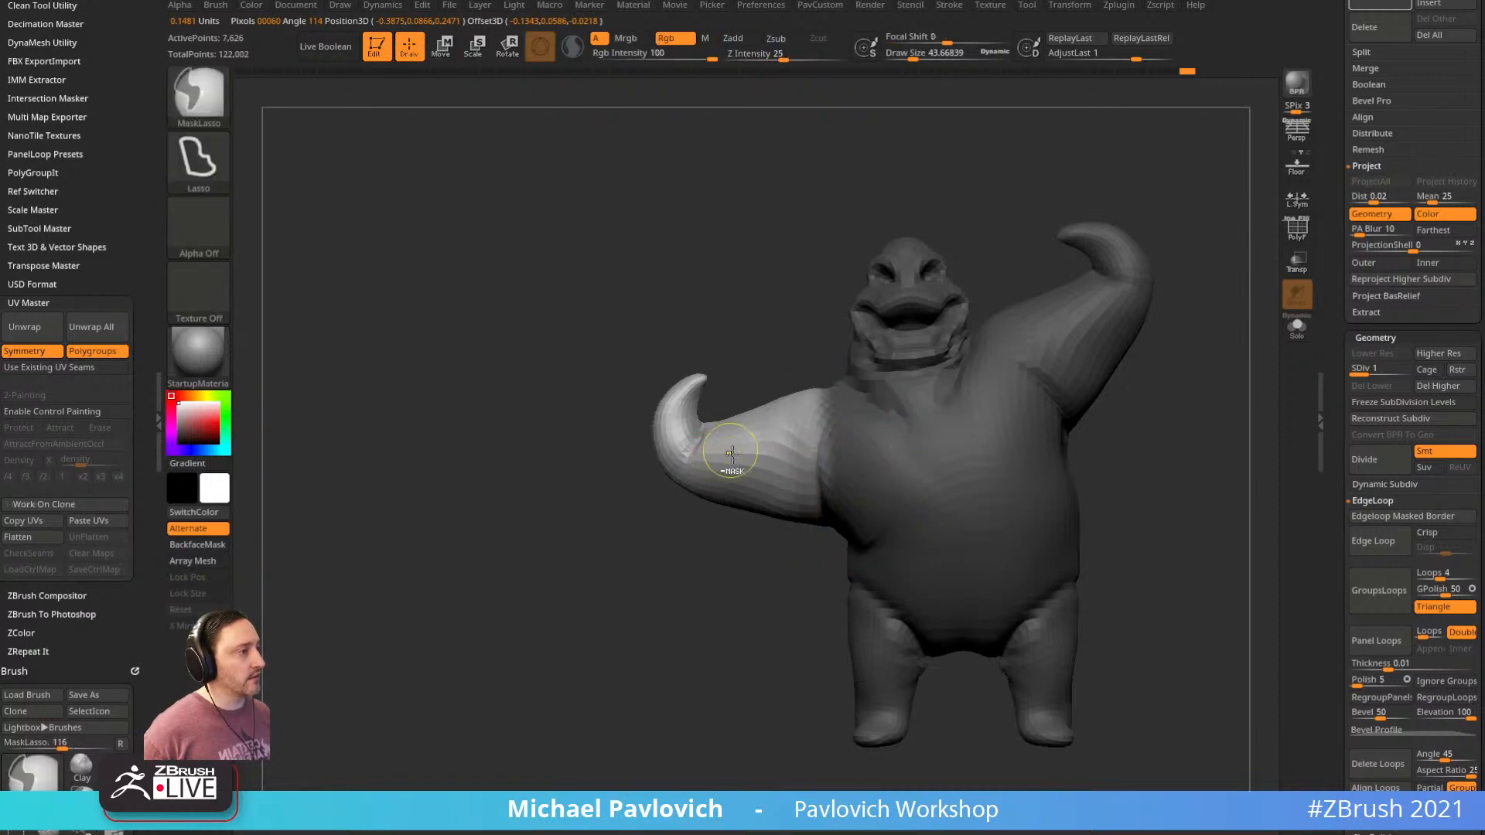
{"action": "left_click", "coordinate": [964, 496], "text": "ctrl"}
{"action": "key", "text": "w"}
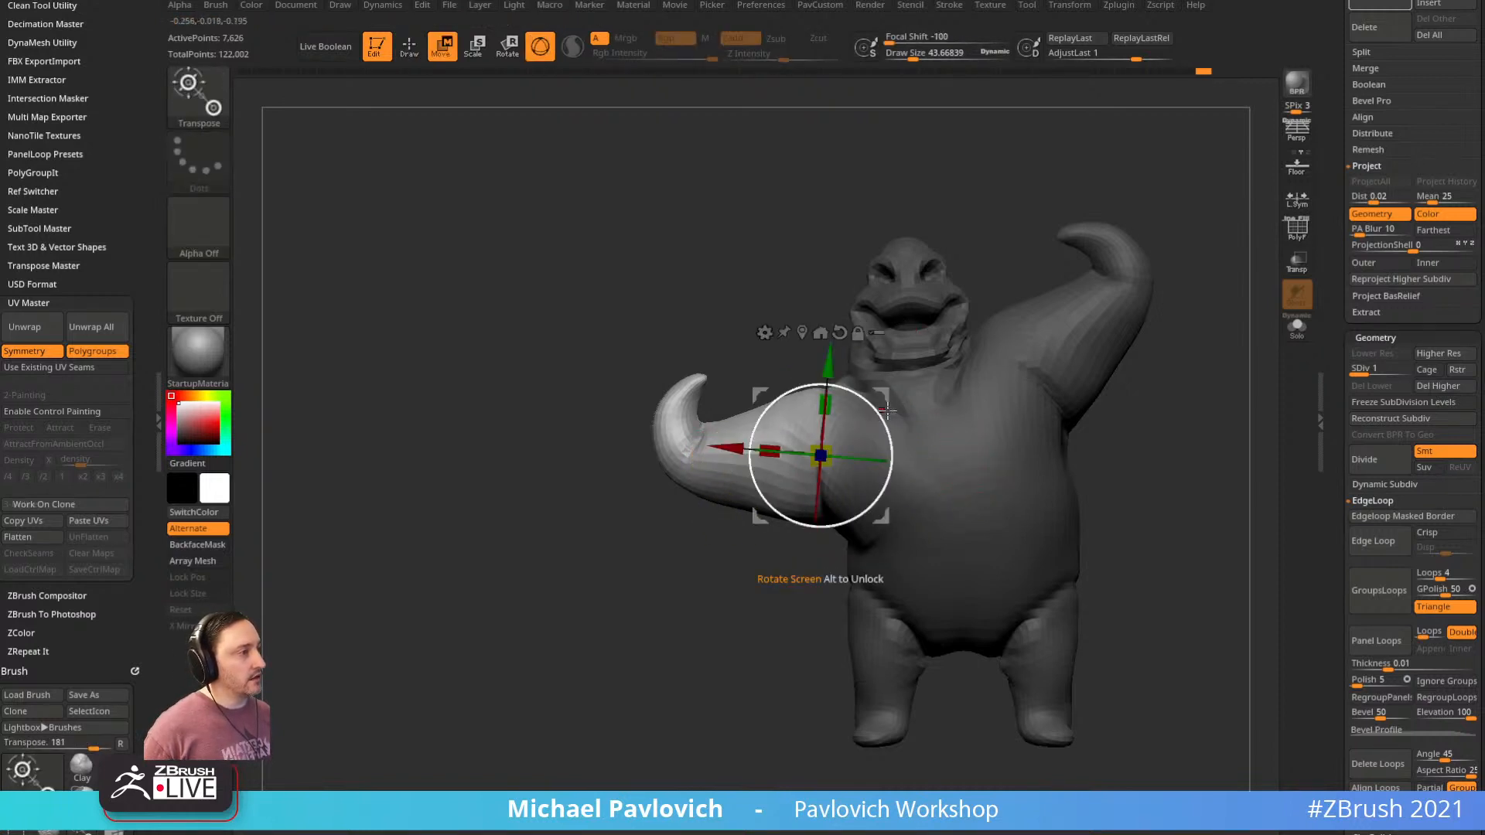
{"action": "right_click_drag", "start_coordinate": [716, 551], "coordinate": [802, 544], "text": "shift"}
{"action": "right_click_drag", "start_coordinate": [881, 393], "coordinate": [967, 379], "text": "shift"}
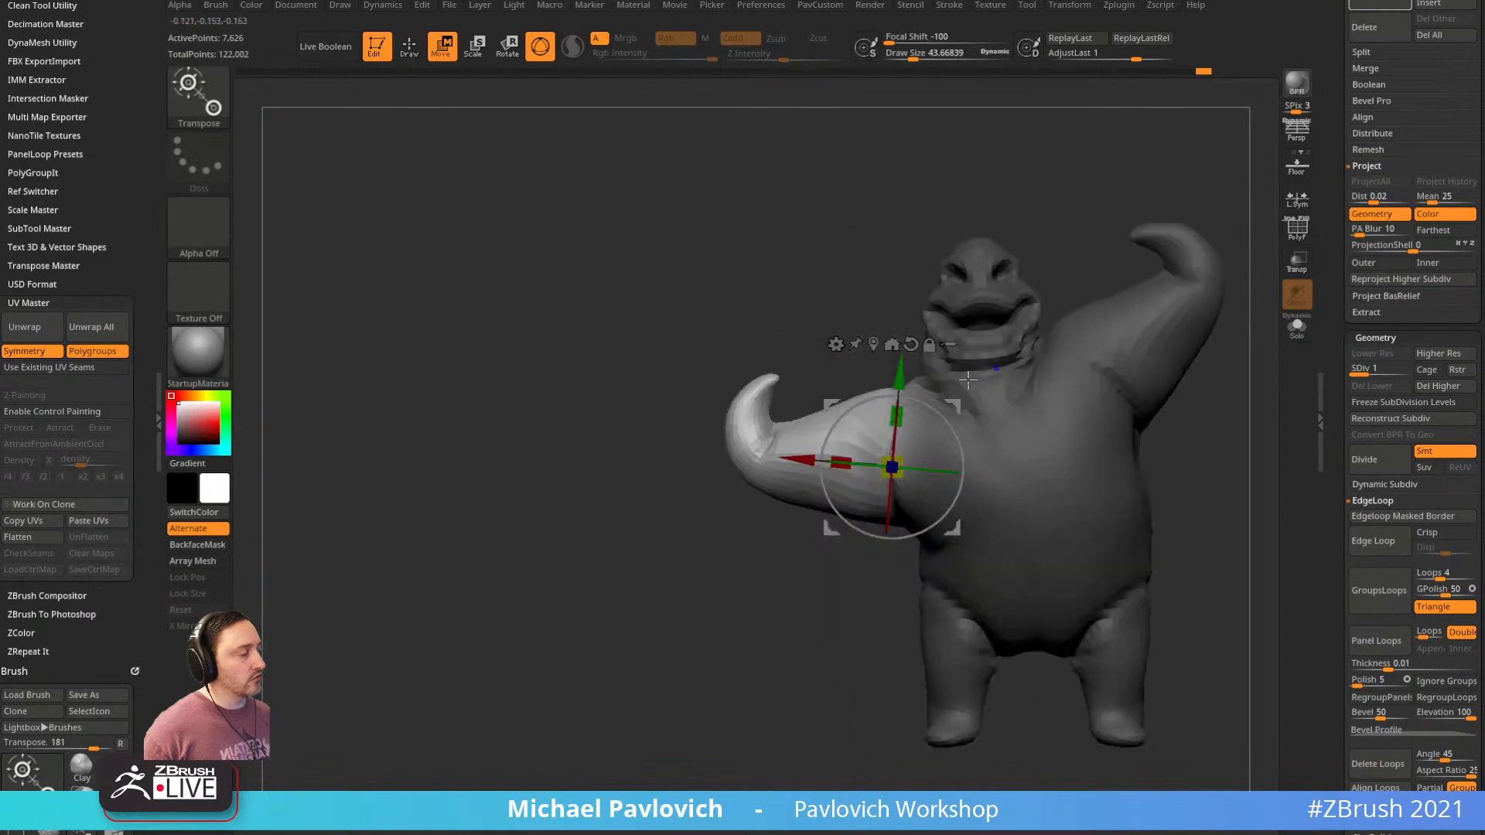
Open the Masking options to review the mask blurring and sharpening commands
{"action": "left_click", "coordinate": [820, 183], "text": "ctrl"}
{"action": "left_click", "coordinate": [821, 183], "text": "ctrl"}
{"action": "right_click_drag", "start_coordinate": [1122, 401], "coordinate": [932, 411], "text": "alt"}
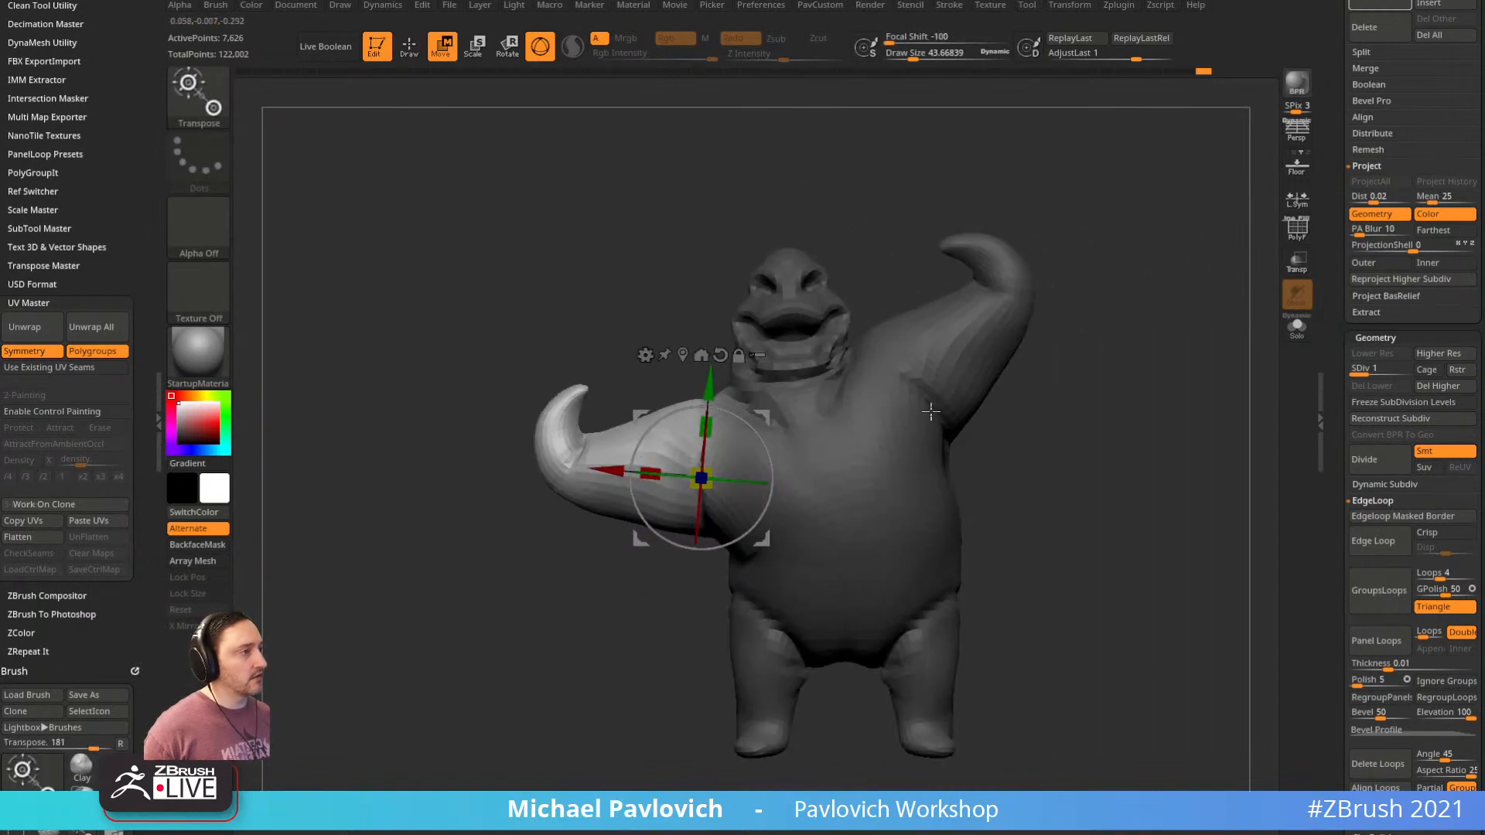
{"action": "scroll", "coordinate": [1342, 379], "scroll_direction": "down", "scroll_amount": 10}
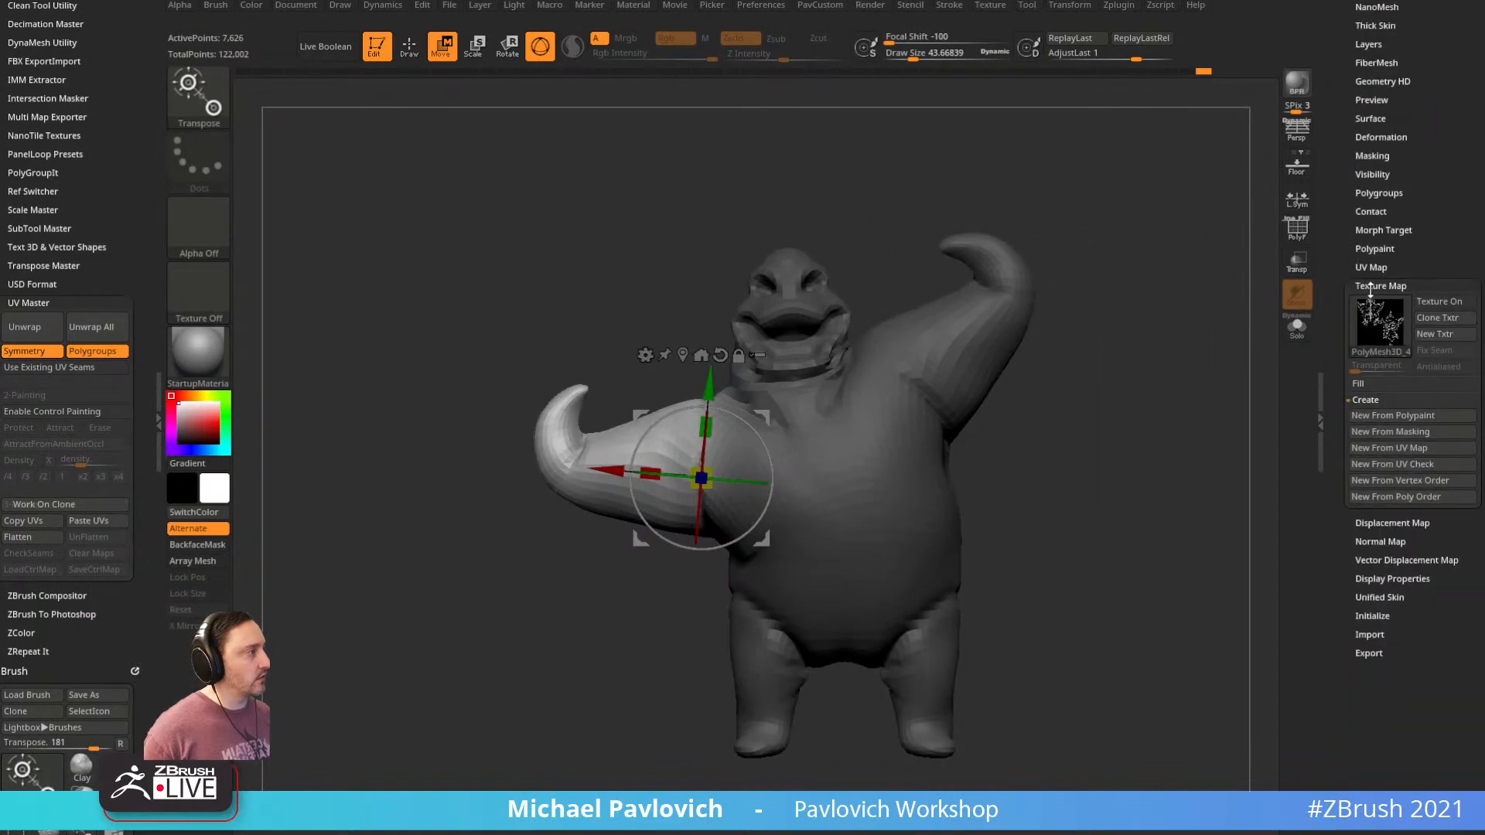
{"action": "scroll", "coordinate": [1336, 240], "scroll_direction": "up", "scroll_amount": 2}
{"action": "left_click", "coordinate": [1373, 285]}
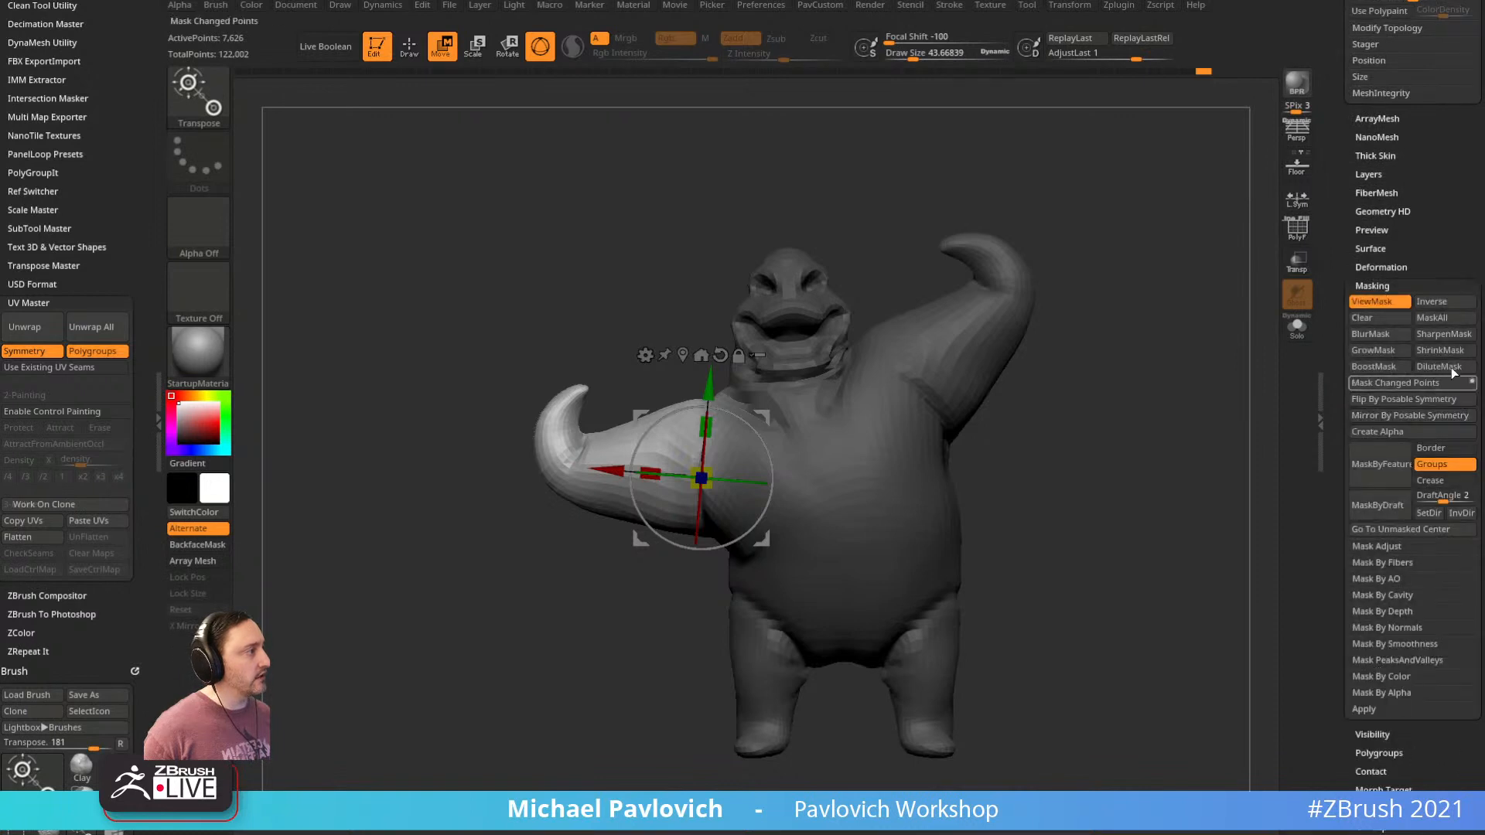
Rotate the lowered arm upward about the shoulder and clear the mask
{"action": "mouse_move", "coordinate": [756, 426]}
{"action": "left_mouse_down"}
{"action": "mouse_move", "coordinate": [769, 455]}
{"action": "mouse_move", "coordinate": [754, 401]}
{"action": "left_mouse_up"}
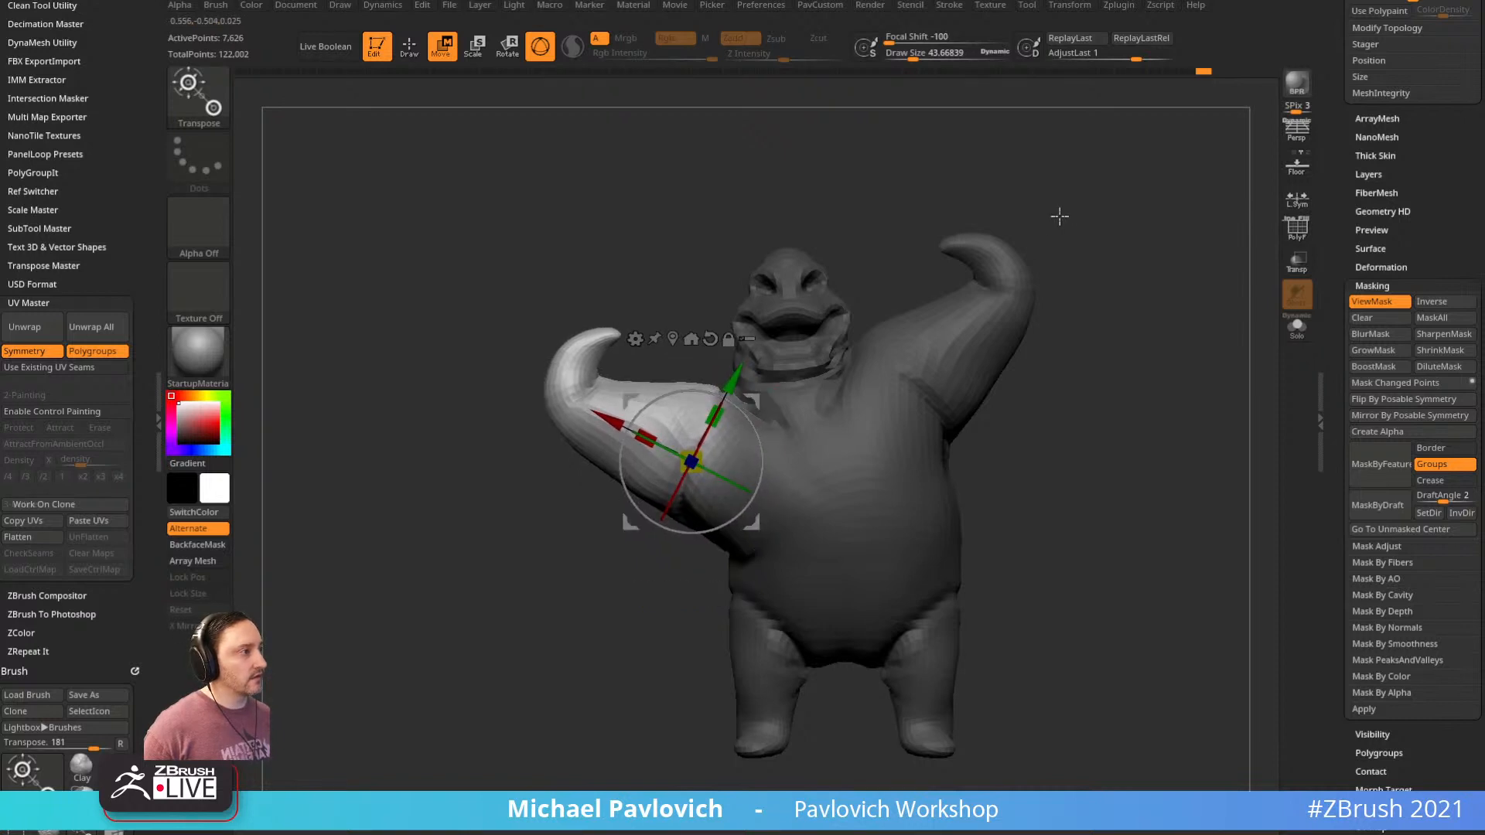
{"action": "mouse_move", "coordinate": [1060, 216]}
{"action": "left_mouse_down"}
{"action": "mouse_move", "coordinate": [995, 225]}
{"action": "mouse_move", "coordinate": [1054, 315]}
{"action": "left_mouse_up"}
{"action": "key", "text": "q"}
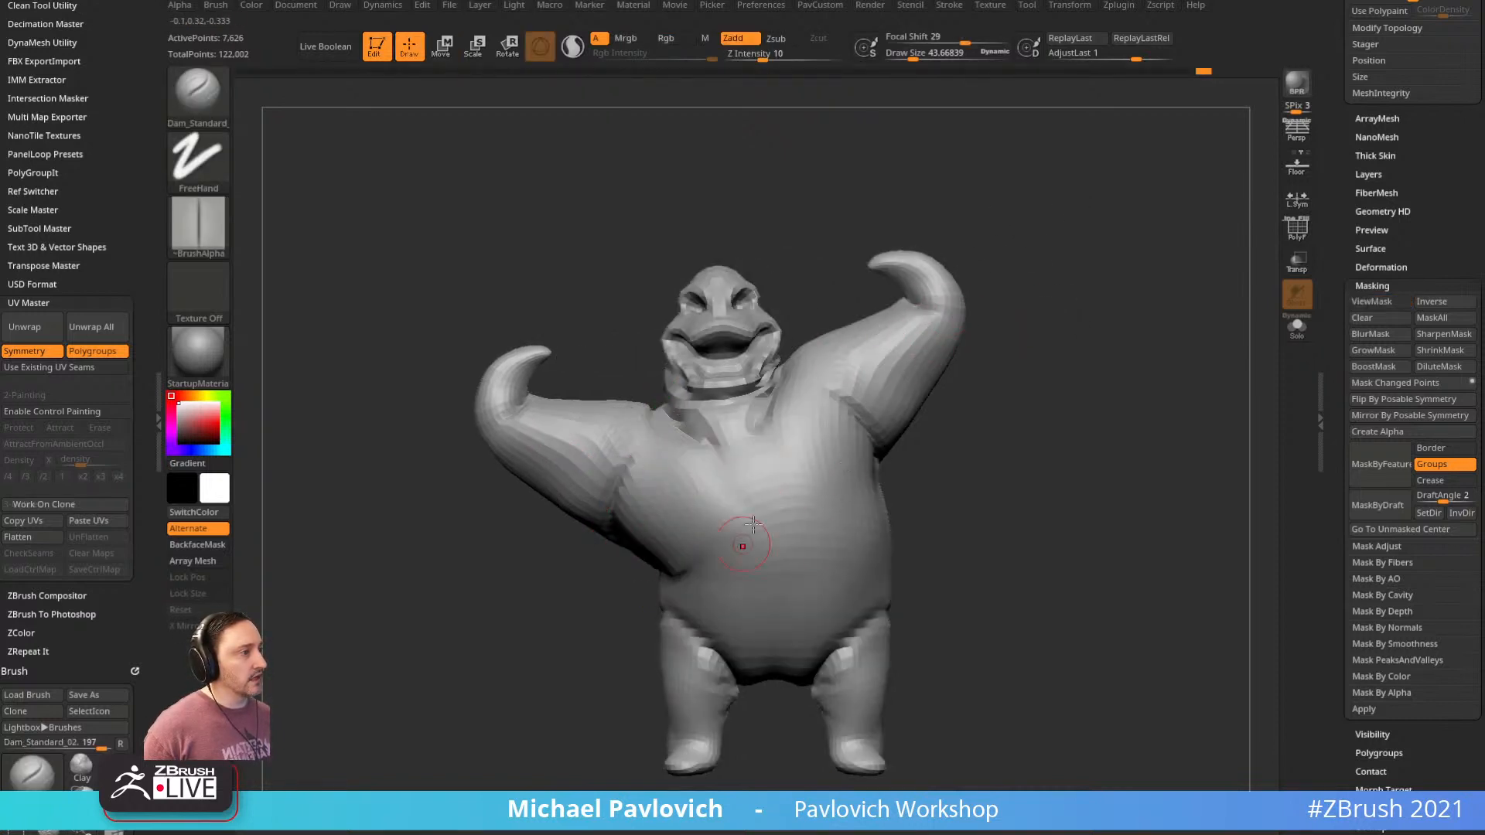
Mask across the waist, tilt the hips and legs slightly about the belly, and clear the mask
{"action": "left_click_drag", "start_coordinate": [903, 557], "coordinate": [918, 494], "text": "alt"}
{"action": "left_click_drag", "start_coordinate": [684, 513], "coordinate": [1087, 509], "text": "ctrl"}
{"action": "left_click", "coordinate": [879, 530], "text": "ctrl"}
{"action": "left_click", "coordinate": [1012, 473], "text": "ctrl"}
{"action": "key", "text": "w"}
{"action": "mouse_move", "coordinate": [793, 526]}
{"action": "left_mouse_down"}
{"action": "mouse_move", "coordinate": [925, 544]}
{"action": "mouse_move", "coordinate": [910, 572]}
{"action": "left_mouse_up"}
{"action": "key", "text": "q"}
{"action": "left_click", "coordinate": [985, 514], "text": "ctrl"}
Lasso-mask the leg beneath the raised arm and invert the mask so only that leg is free
{"action": "key", "text": "ctrl"}
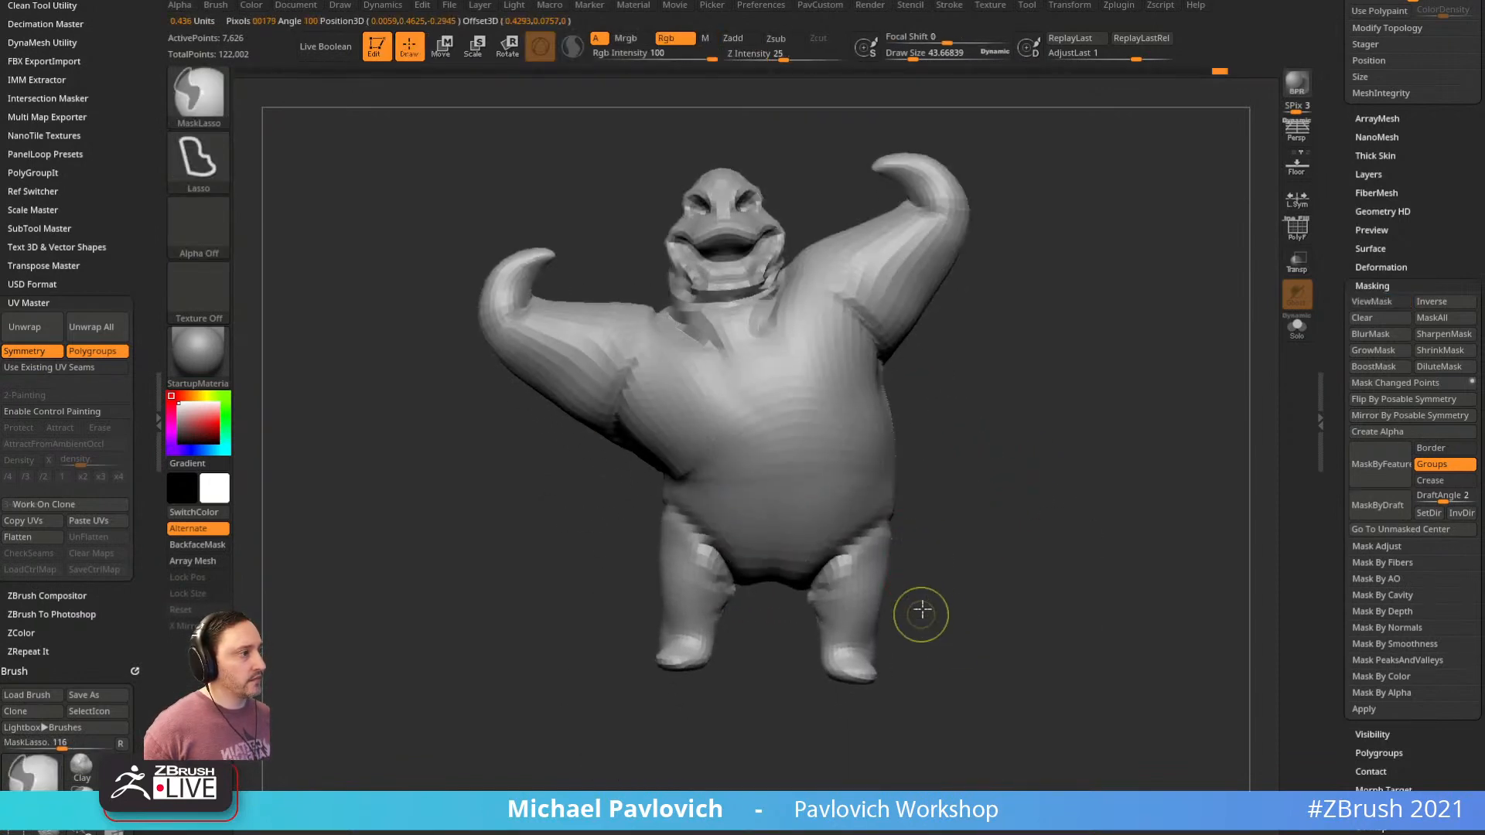
{"action": "mouse_move", "coordinate": [887, 519]}
{"action": "left_mouse_down", "text": "ctrl"}
{"action": "mouse_move", "coordinate": [813, 580]}
{"action": "mouse_move", "coordinate": [922, 684]}
{"action": "left_mouse_up", "text": "ctrl"}
{"action": "mouse_move", "coordinate": [1076, 571]}
{"action": "left_mouse_down"}
{"action": "mouse_move", "coordinate": [1026, 506]}
{"action": "mouse_move", "coordinate": [886, 418]}
{"action": "mouse_move", "coordinate": [940, 569]}
{"action": "left_mouse_up"}
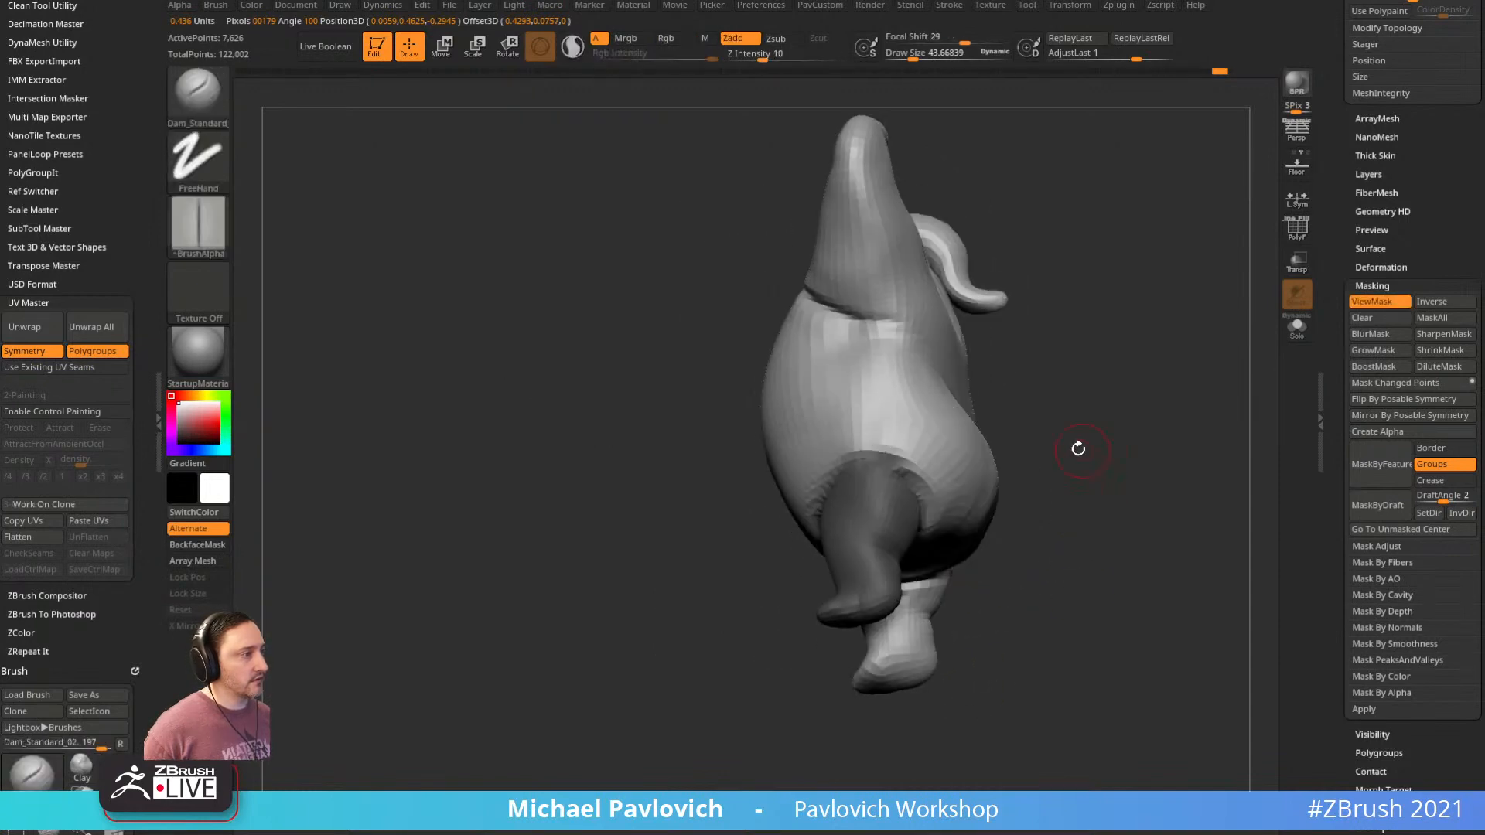
{"action": "left_click", "coordinate": [911, 447], "text": "ctrl"}
{"action": "left_click_drag", "start_coordinate": [1048, 372], "coordinate": [1095, 402]}
{"action": "key", "text": "w"}
{"action": "left_click", "coordinate": [1016, 464], "text": "ctrl"}
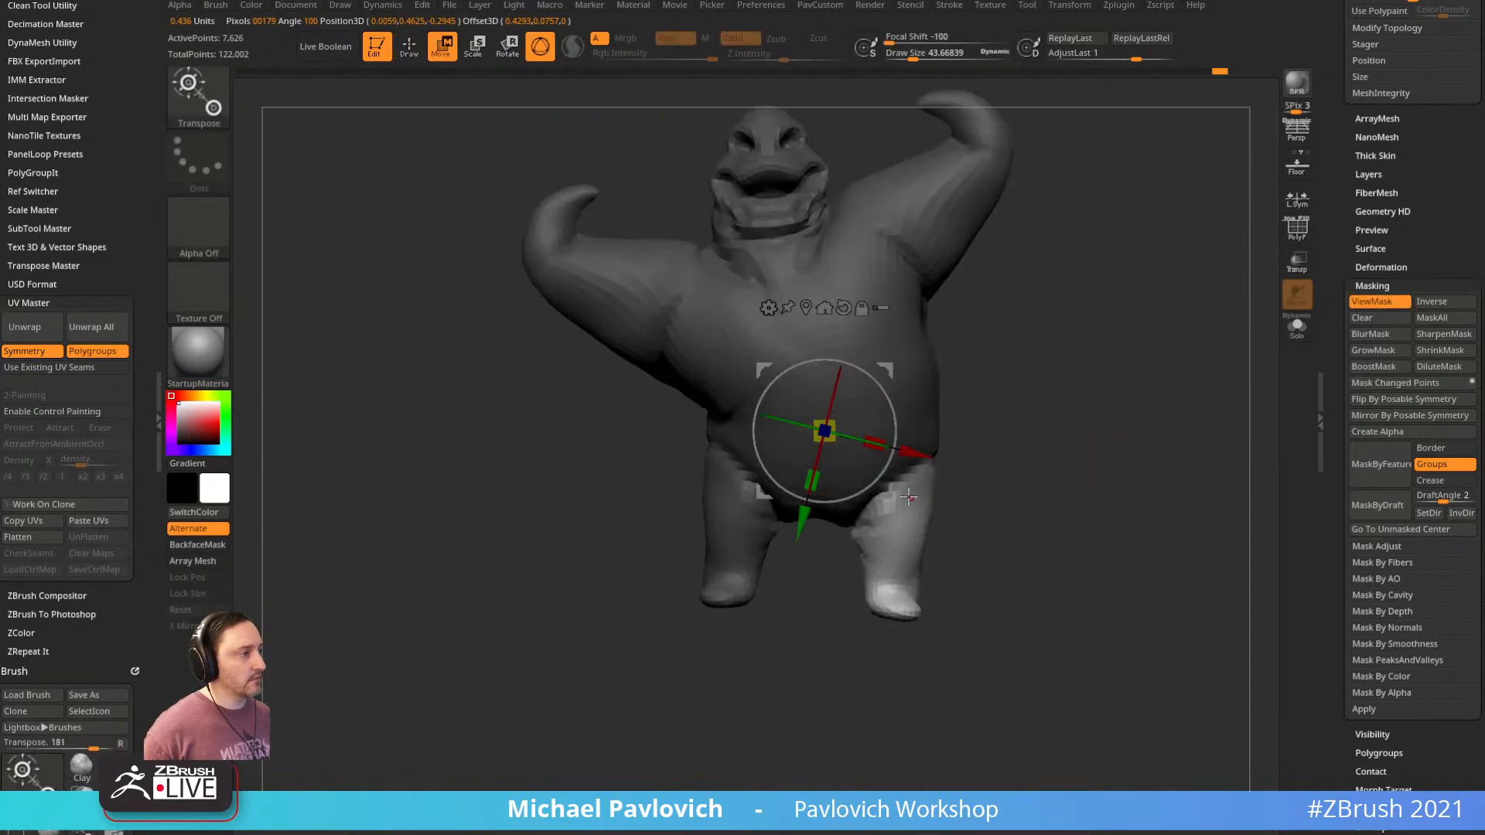
Place the gizmo at the top of the free leg and rotate the leg outward
{"action": "left_click", "coordinate": [880, 502], "text": "alt"}
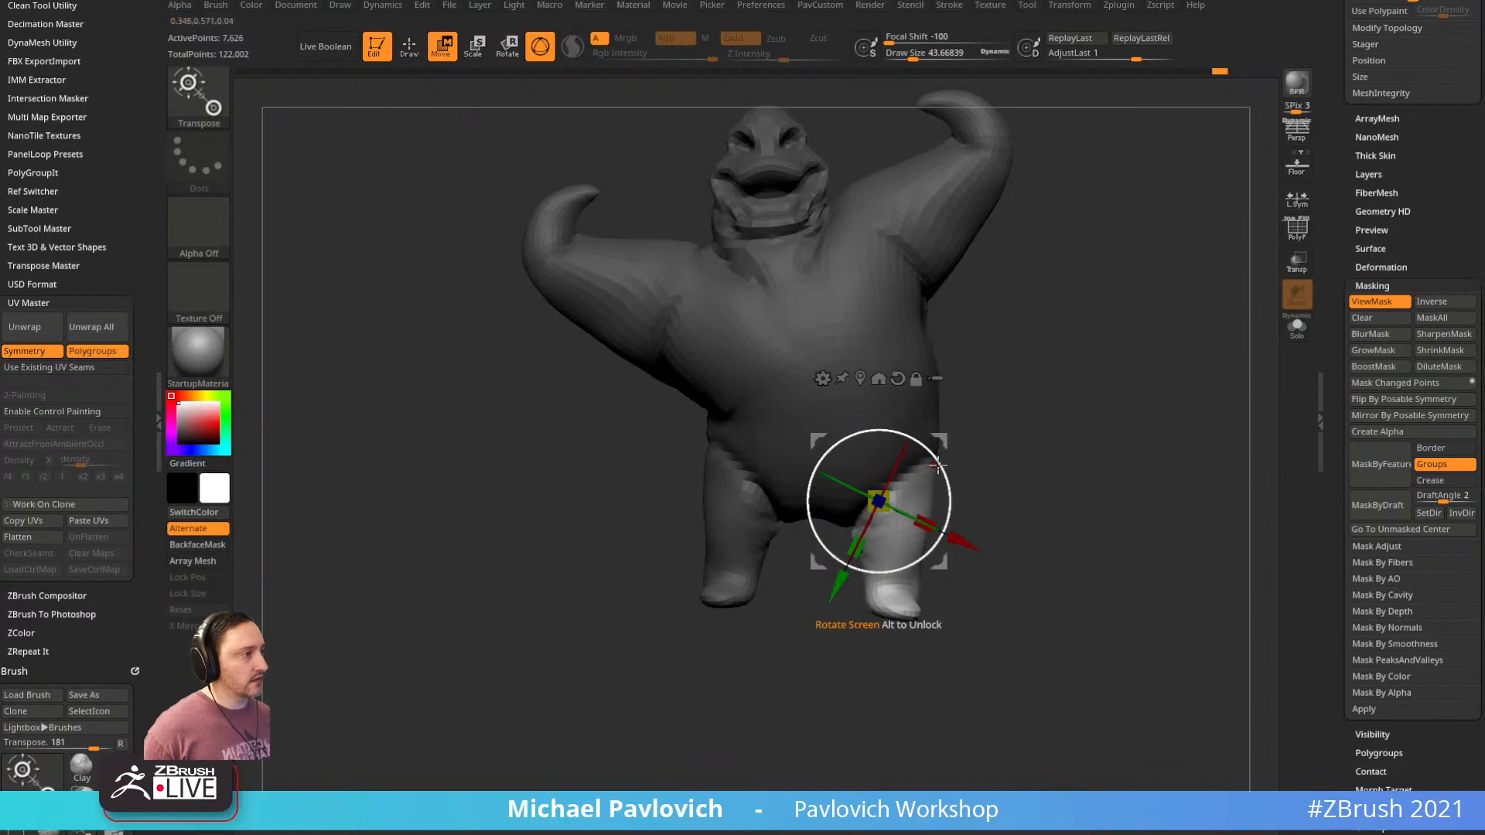
{"action": "left_click_drag", "start_coordinate": [935, 464], "coordinate": [926, 437]}
{"action": "left_click_drag", "start_coordinate": [940, 441], "coordinate": [954, 458]}
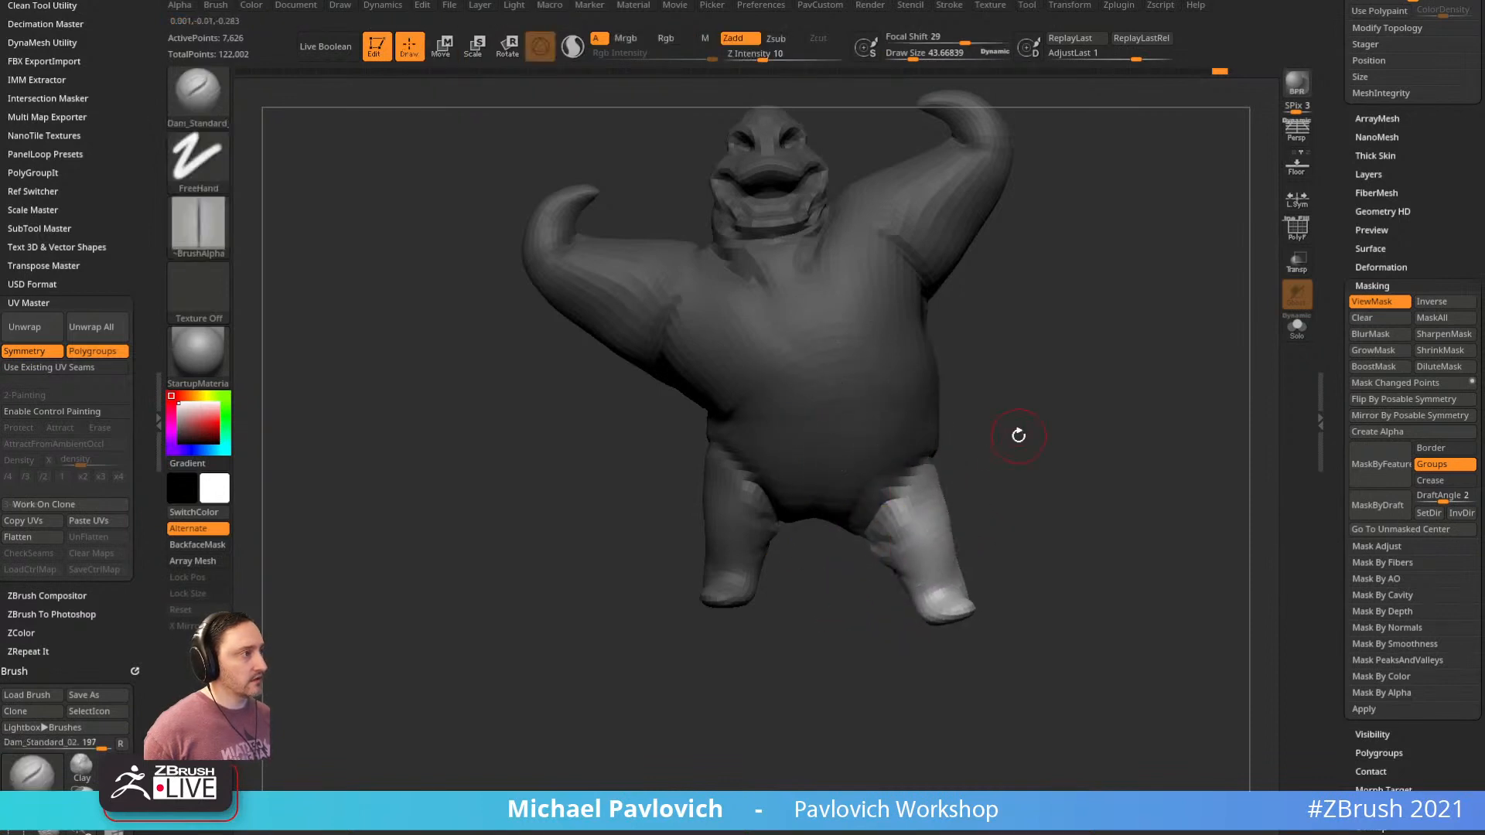
Show the floor grid and fine-tune the outward leg's rotation relative to the ground
{"action": "left_click", "coordinate": [1292, 173]}
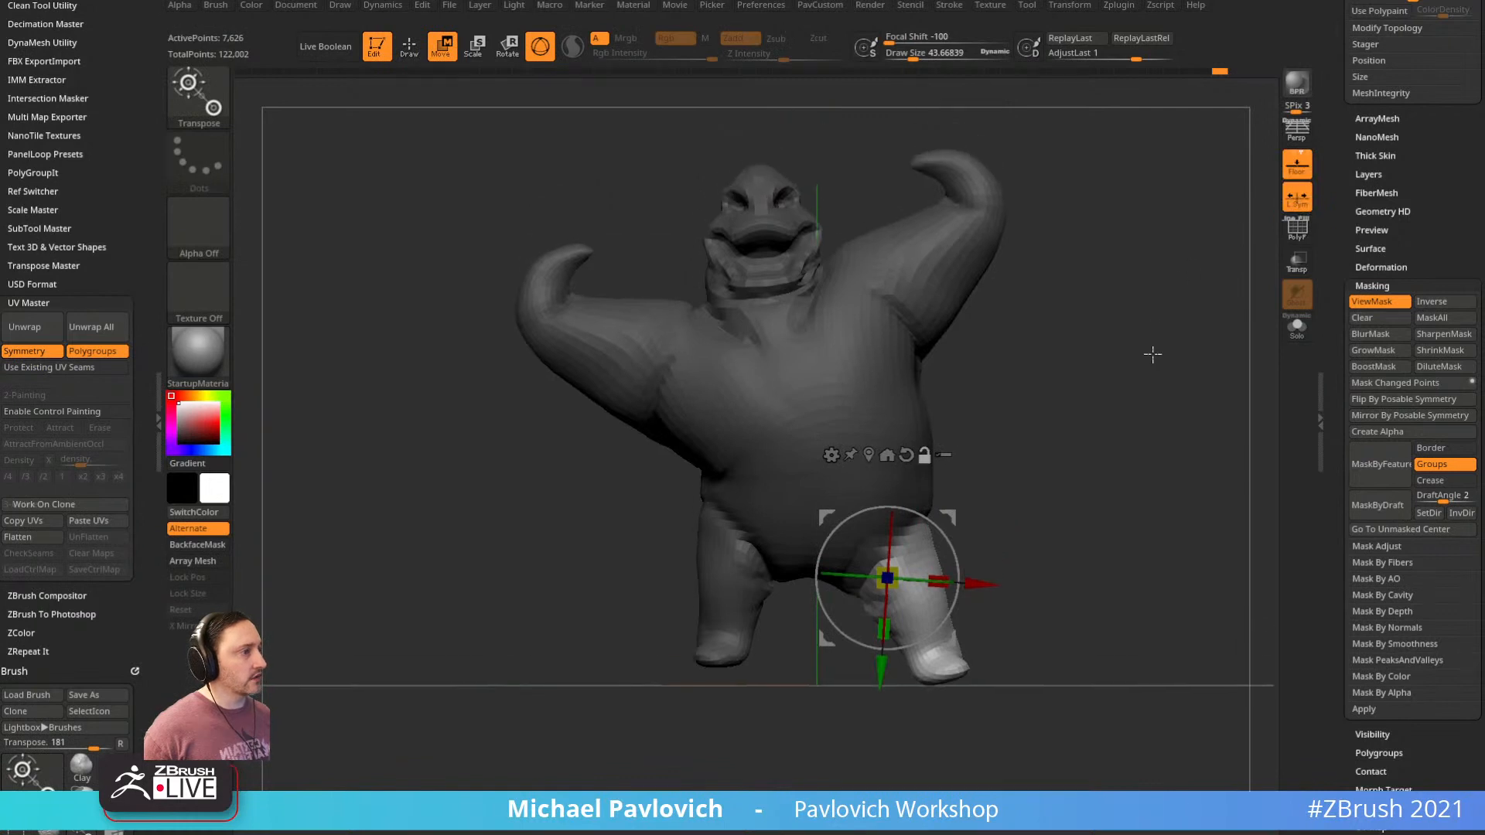
{"action": "left_click_drag", "start_coordinate": [944, 527], "coordinate": [943, 517]}
{"action": "mouse_move", "coordinate": [1012, 469]}
{"action": "left_mouse_down", "text": "alt"}
{"action": "mouse_move", "coordinate": [1010, 490]}
{"action": "mouse_move", "coordinate": [1001, 478]}
{"action": "left_mouse_up", "text": "alt"}
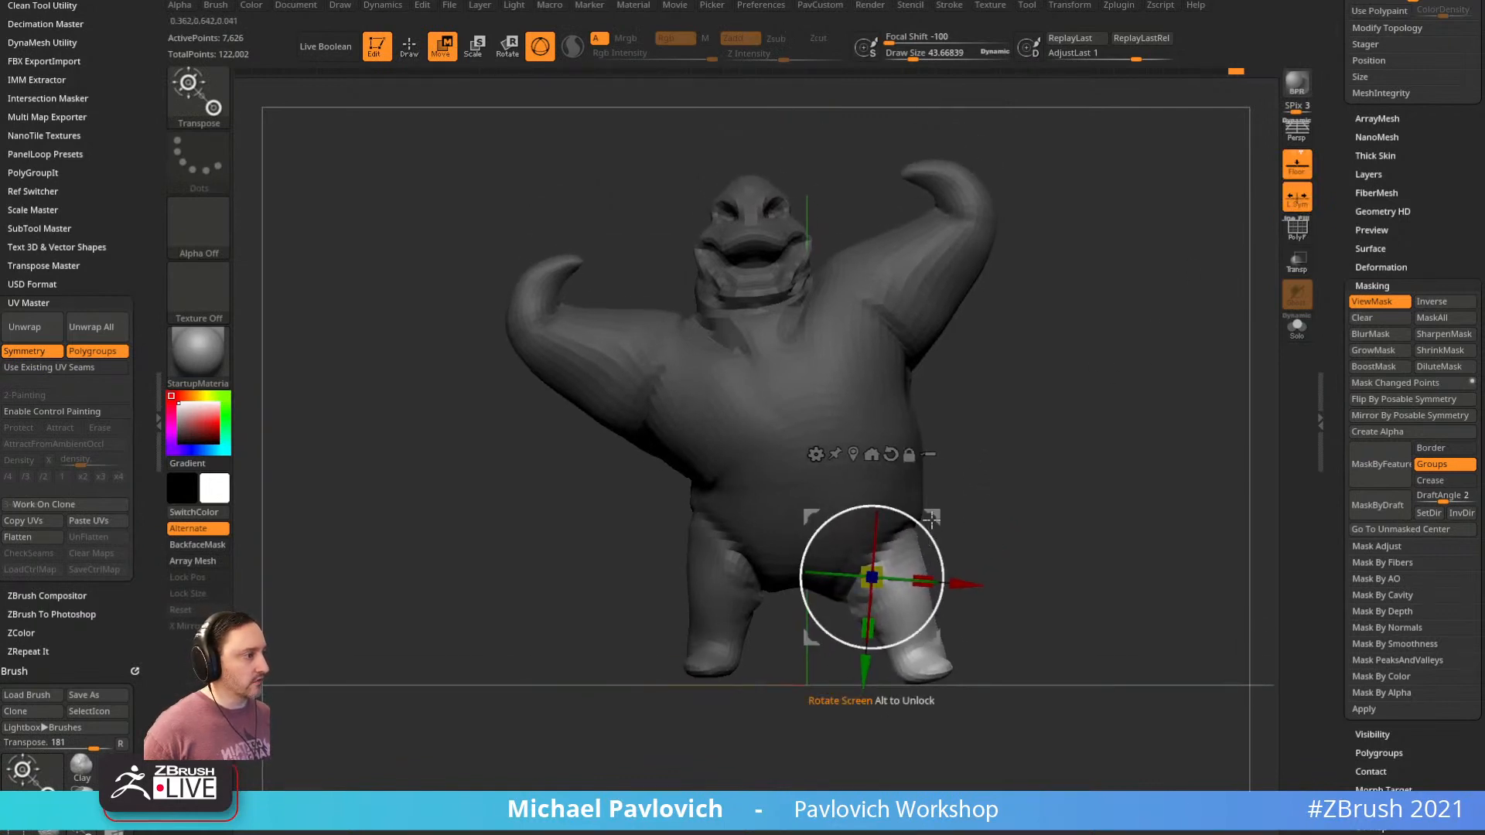
{"action": "left_click_drag", "start_coordinate": [931, 516], "coordinate": [991, 465]}
{"action": "key", "text": "q"}
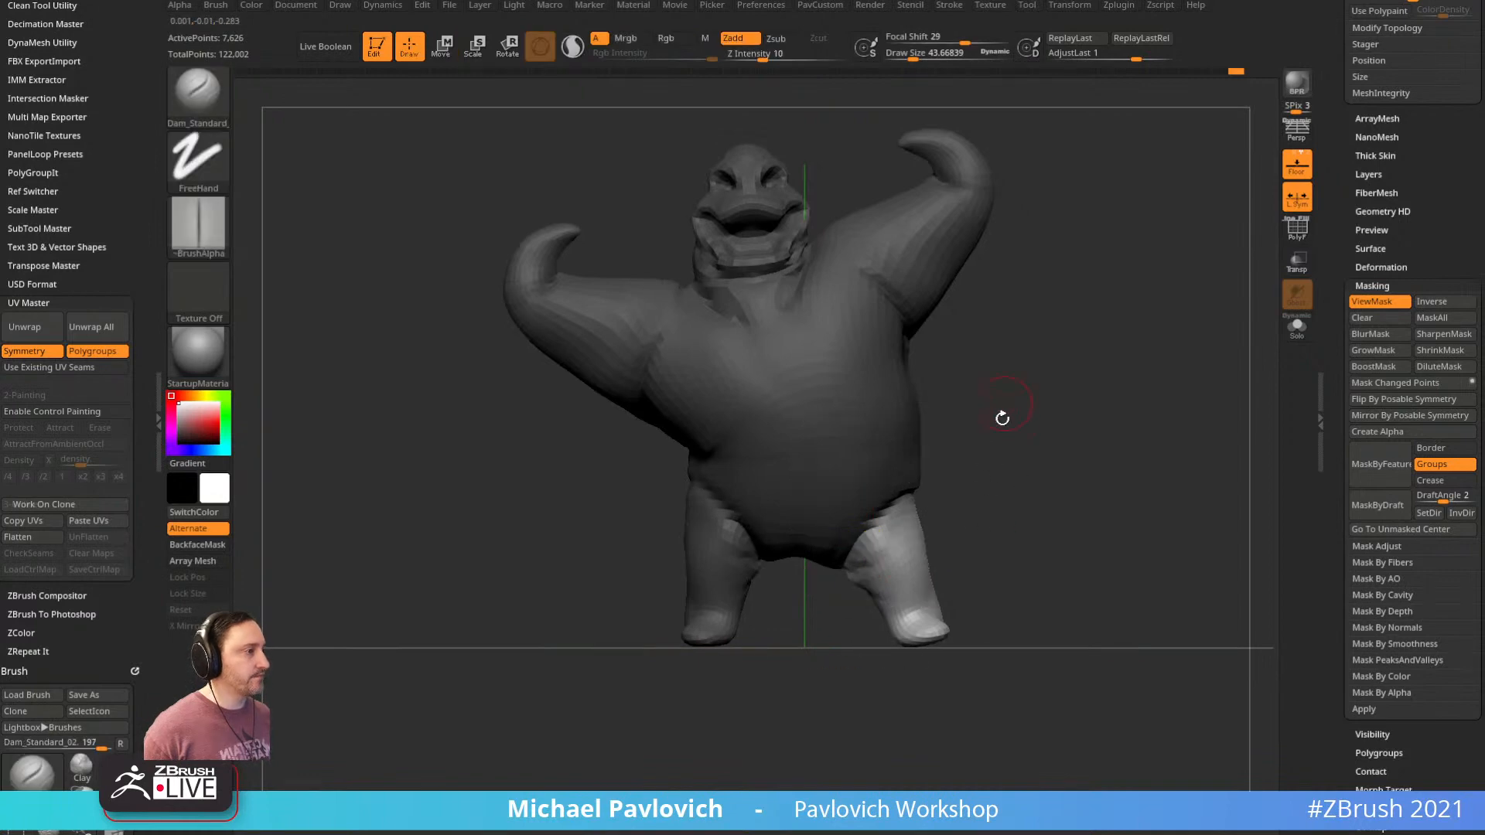
Clear the mask and pull the outward foot's toe further out with the Move brush
{"action": "left_click", "coordinate": [949, 589]}
{"action": "key", "text": "1"}
{"action": "left_click_drag", "start_coordinate": [943, 632], "coordinate": [949, 638]}
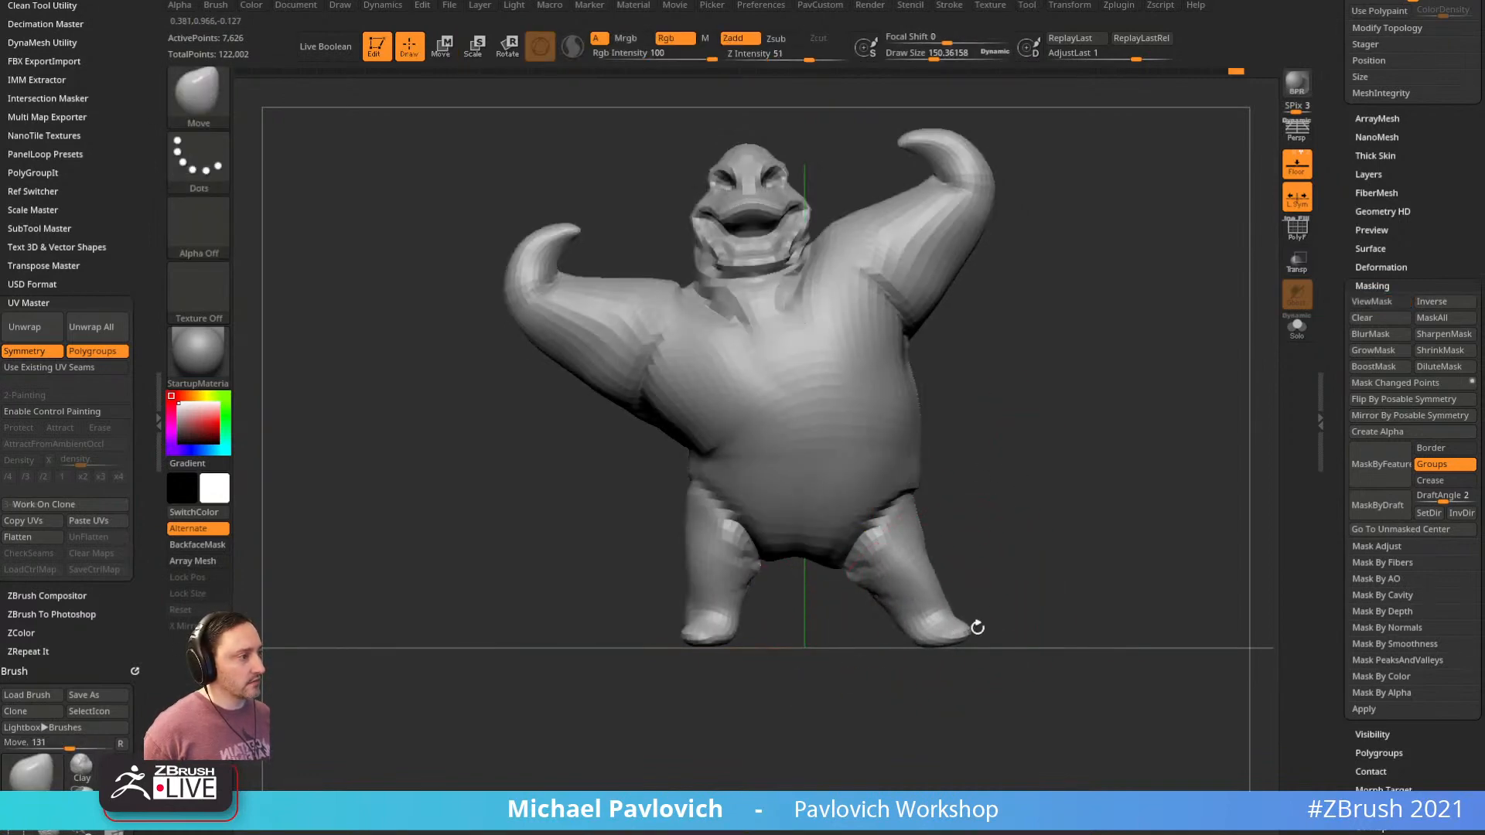
{"action": "left_click_drag", "start_coordinate": [967, 499], "coordinate": [1053, 507]}
{"action": "left_click_drag", "start_coordinate": [1114, 570], "coordinate": [1170, 563], "text": "shift"}
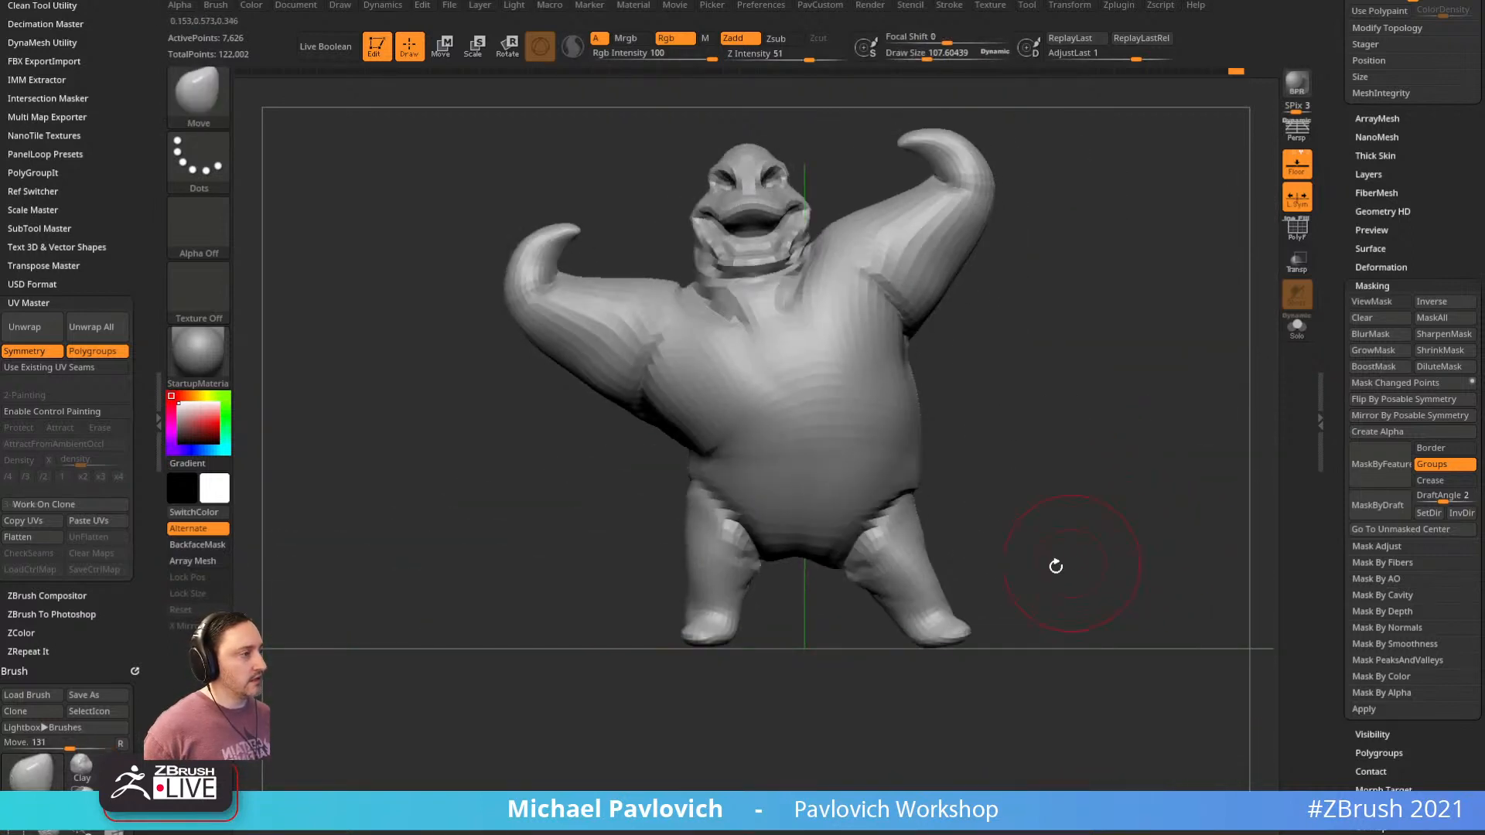
Mask everything except the lower part of the outward leg and its foot
{"action": "mouse_move", "coordinate": [1017, 608]}
{"action": "left_mouse_down", "text": "ctrl"}
{"action": "mouse_move", "coordinate": [931, 489]}
{"action": "mouse_move", "coordinate": [825, 643]}
{"action": "mouse_move", "coordinate": [1029, 617]}
{"action": "left_mouse_up", "text": "ctrl"}
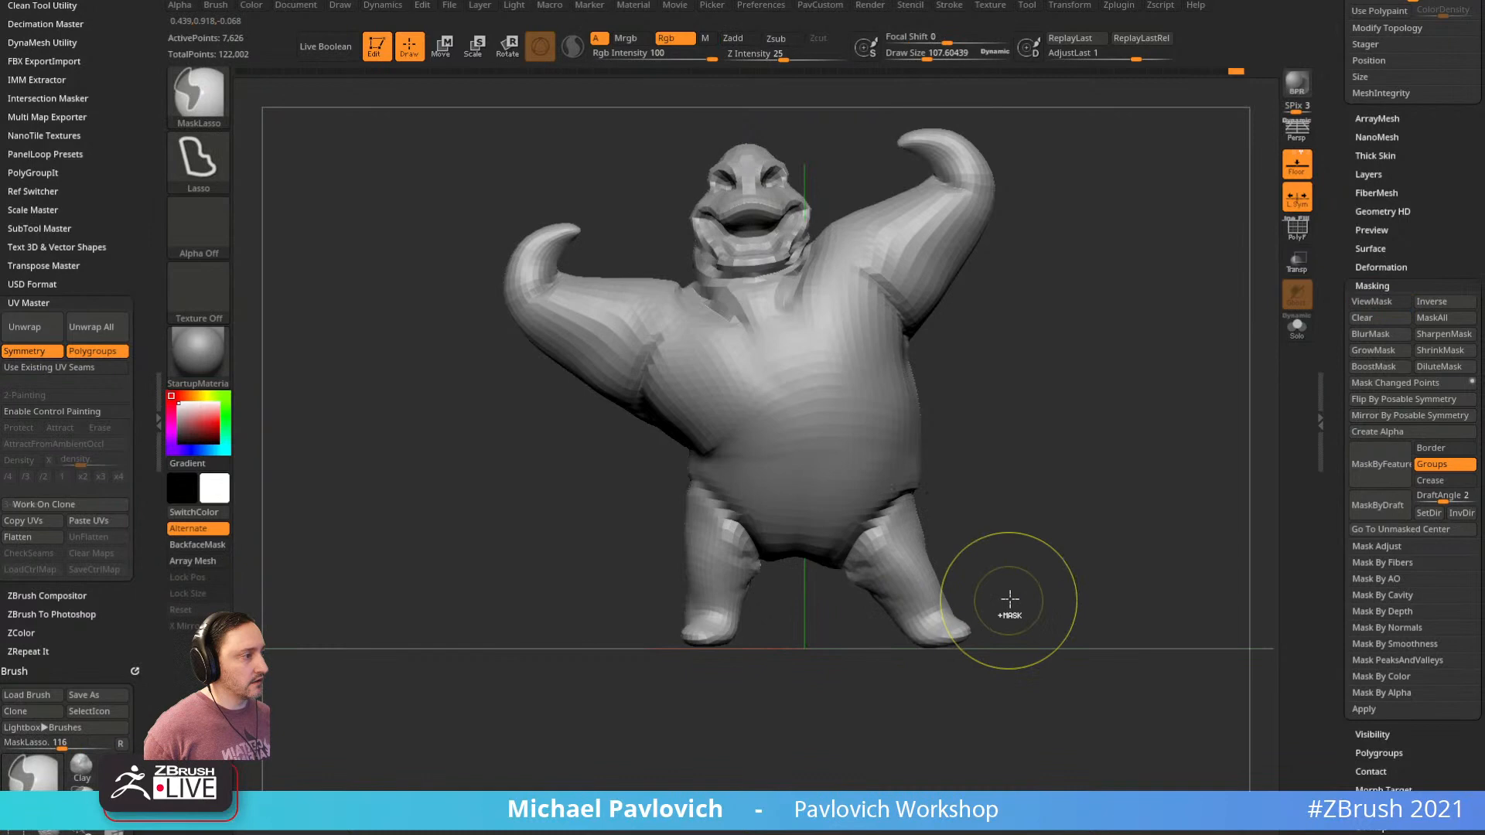
{"action": "left_click", "coordinate": [822, 680], "text": "ctrl"}
{"action": "key", "text": "w"}
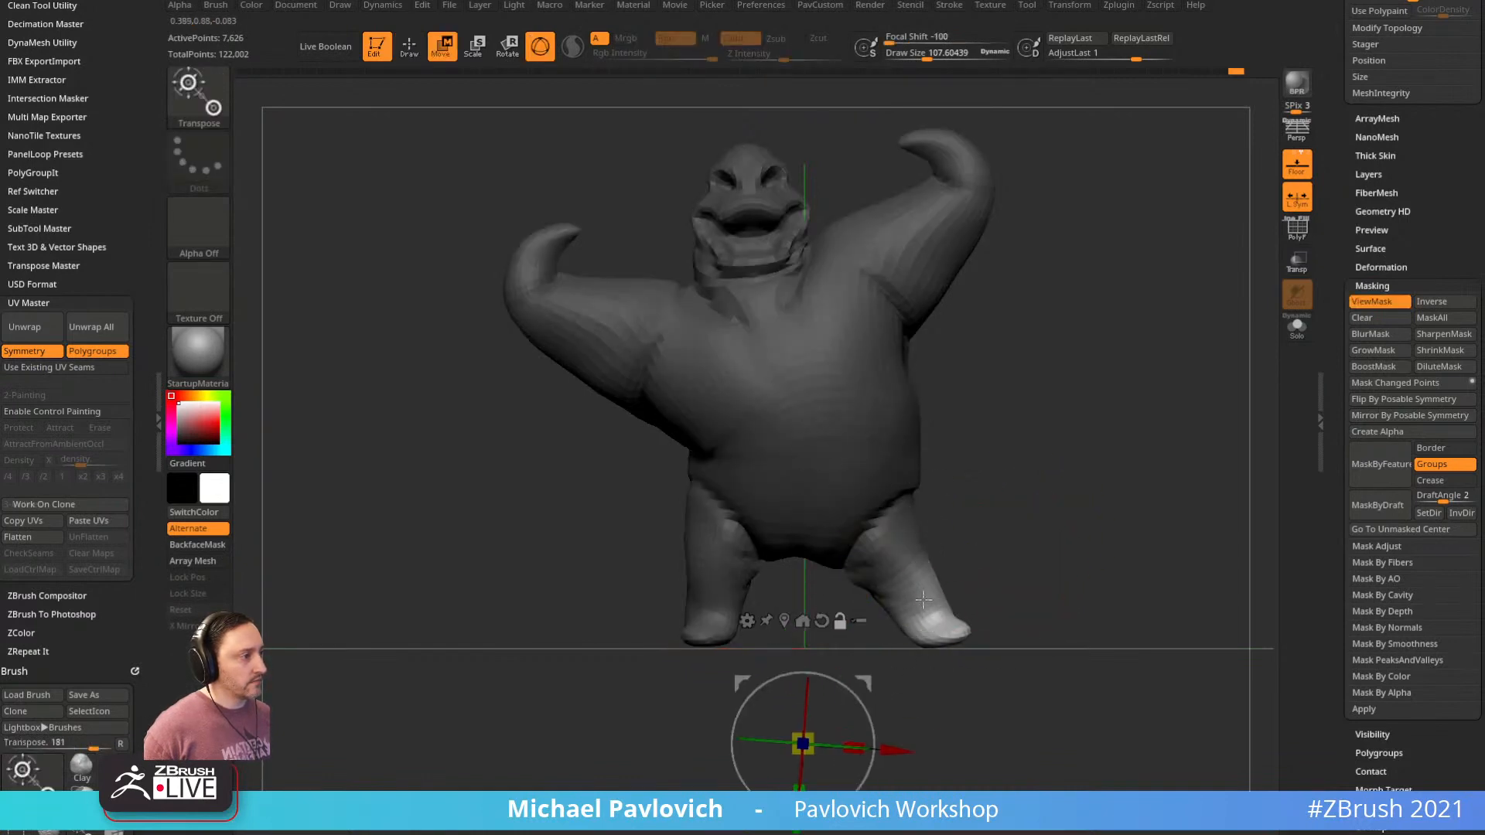
{"action": "left_click_drag", "start_coordinate": [1068, 588], "coordinate": [1064, 519]}
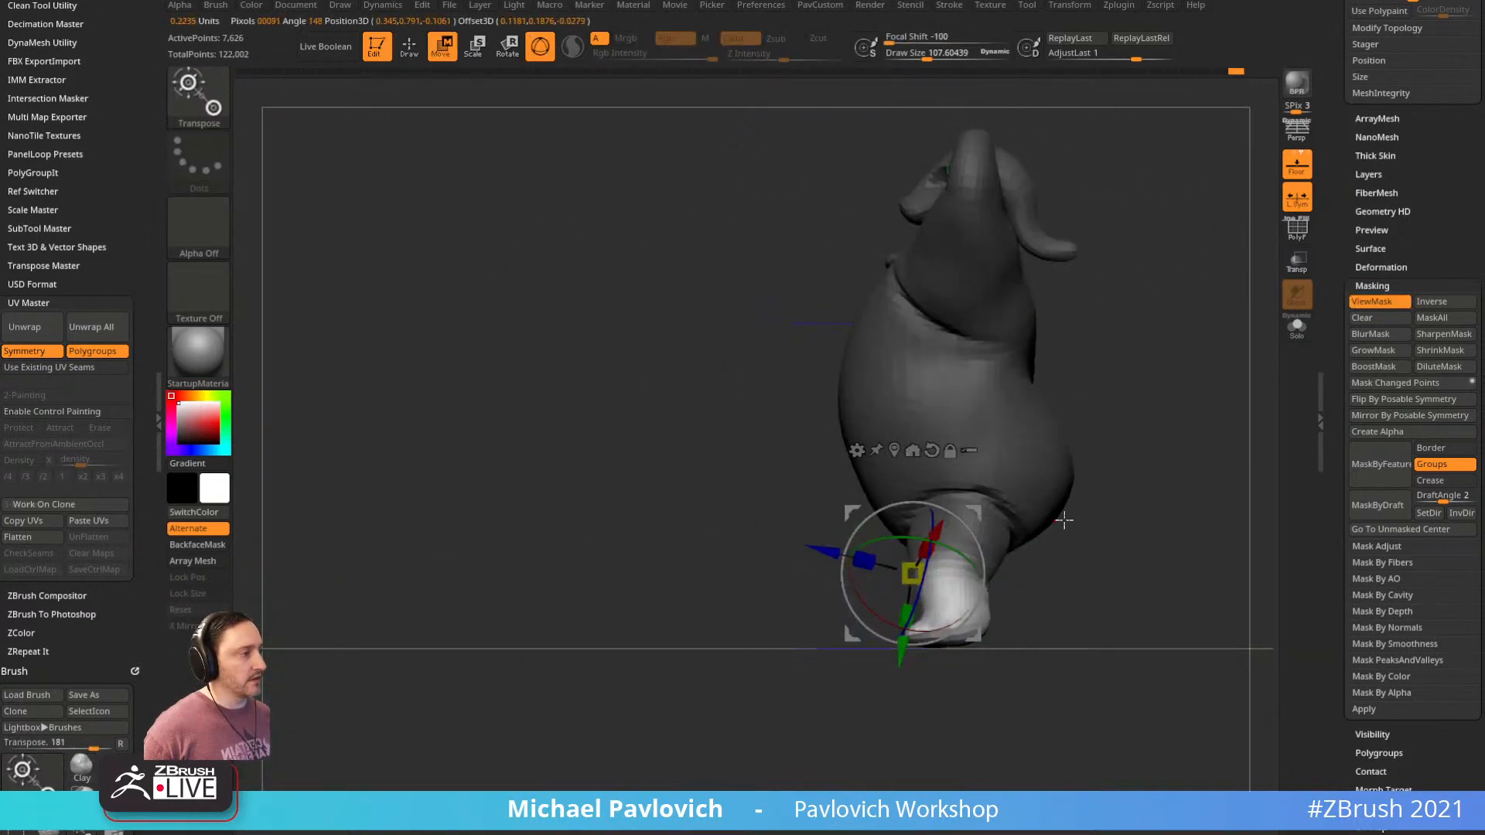
Switch to the Transpose line, draw it along the outward lower leg, and rotate the foot
{"action": "key", "text": "y"}
{"action": "left_click_drag", "start_coordinate": [1015, 457], "coordinate": [1021, 508]}
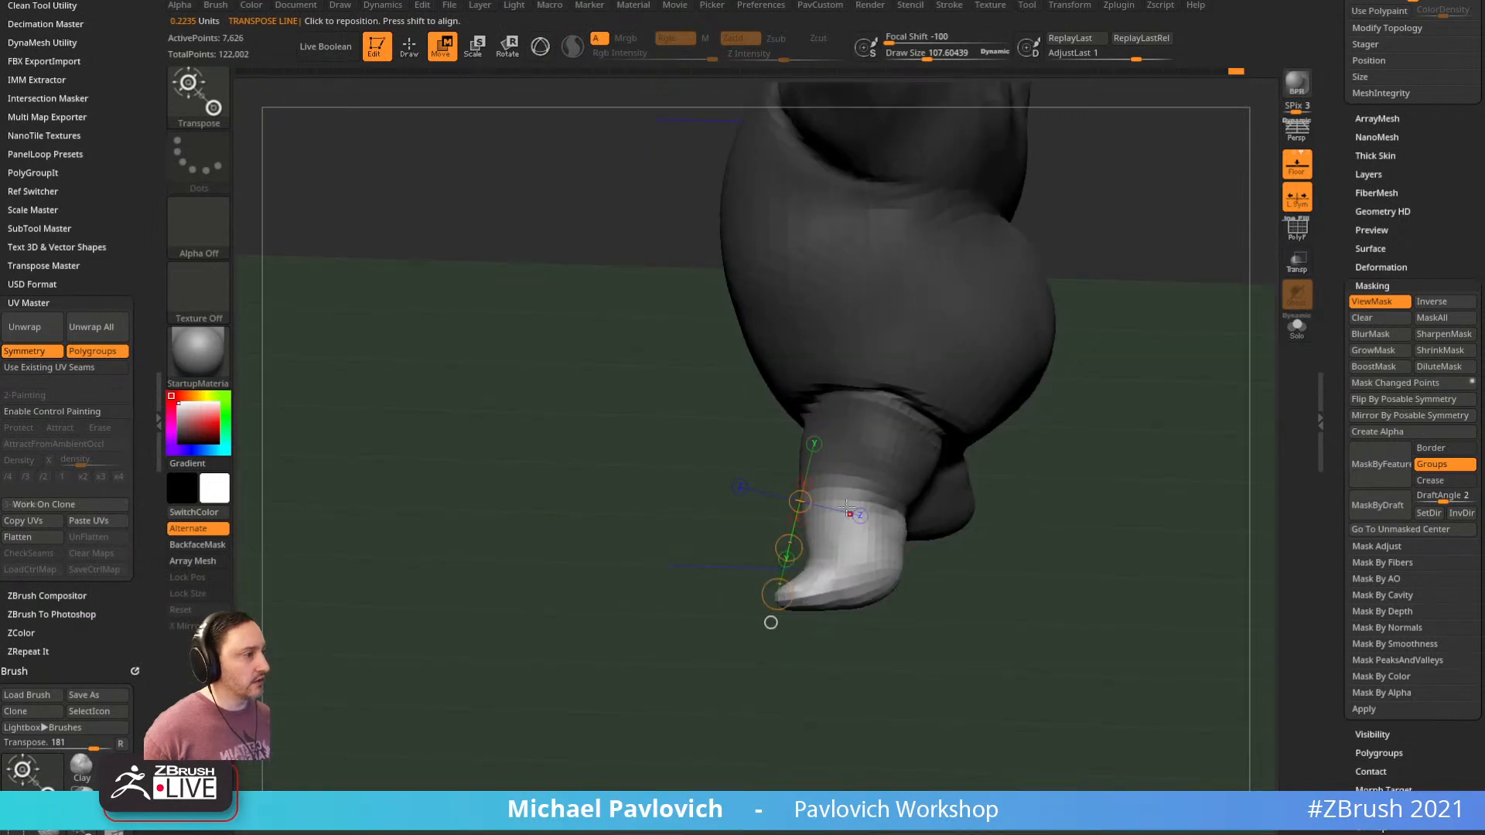
{"action": "left_click_drag", "start_coordinate": [833, 594], "coordinate": [1117, 504]}
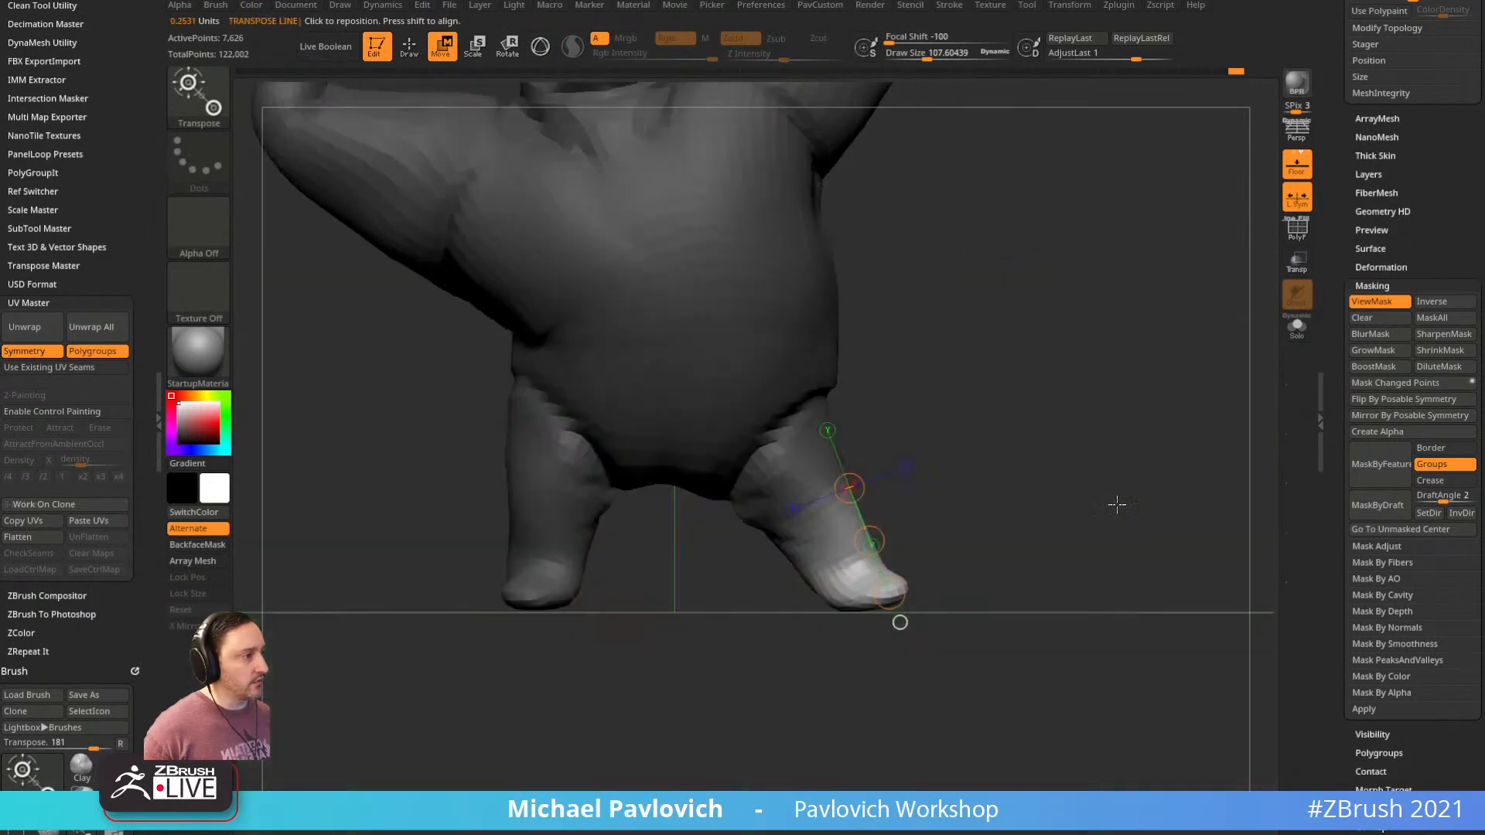
{"action": "left_click_drag", "start_coordinate": [881, 530], "coordinate": [1047, 531]}
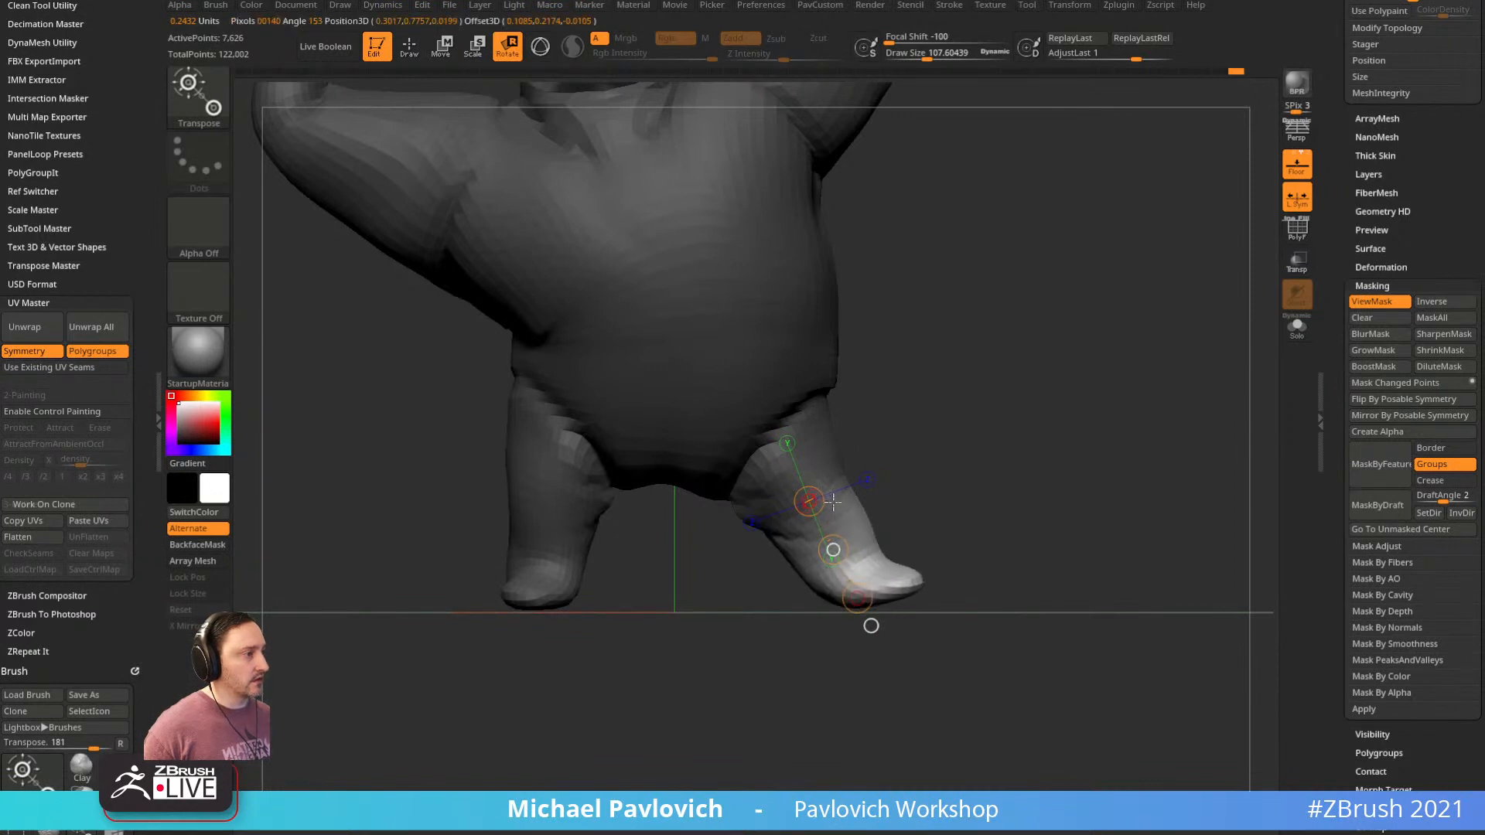
{"action": "mouse_move", "coordinate": [856, 599]}
{"action": "left_mouse_down"}
{"action": "mouse_move", "coordinate": [859, 621]}
{"action": "mouse_move", "coordinate": [896, 597]}
{"action": "mouse_move", "coordinate": [922, 610]}
{"action": "left_mouse_up"}
Return to the Move brush with a smaller draw size, settle the outward foot on the floor, and clear the mask
{"action": "key", "text": "q"}
{"action": "key", "text": "s"}
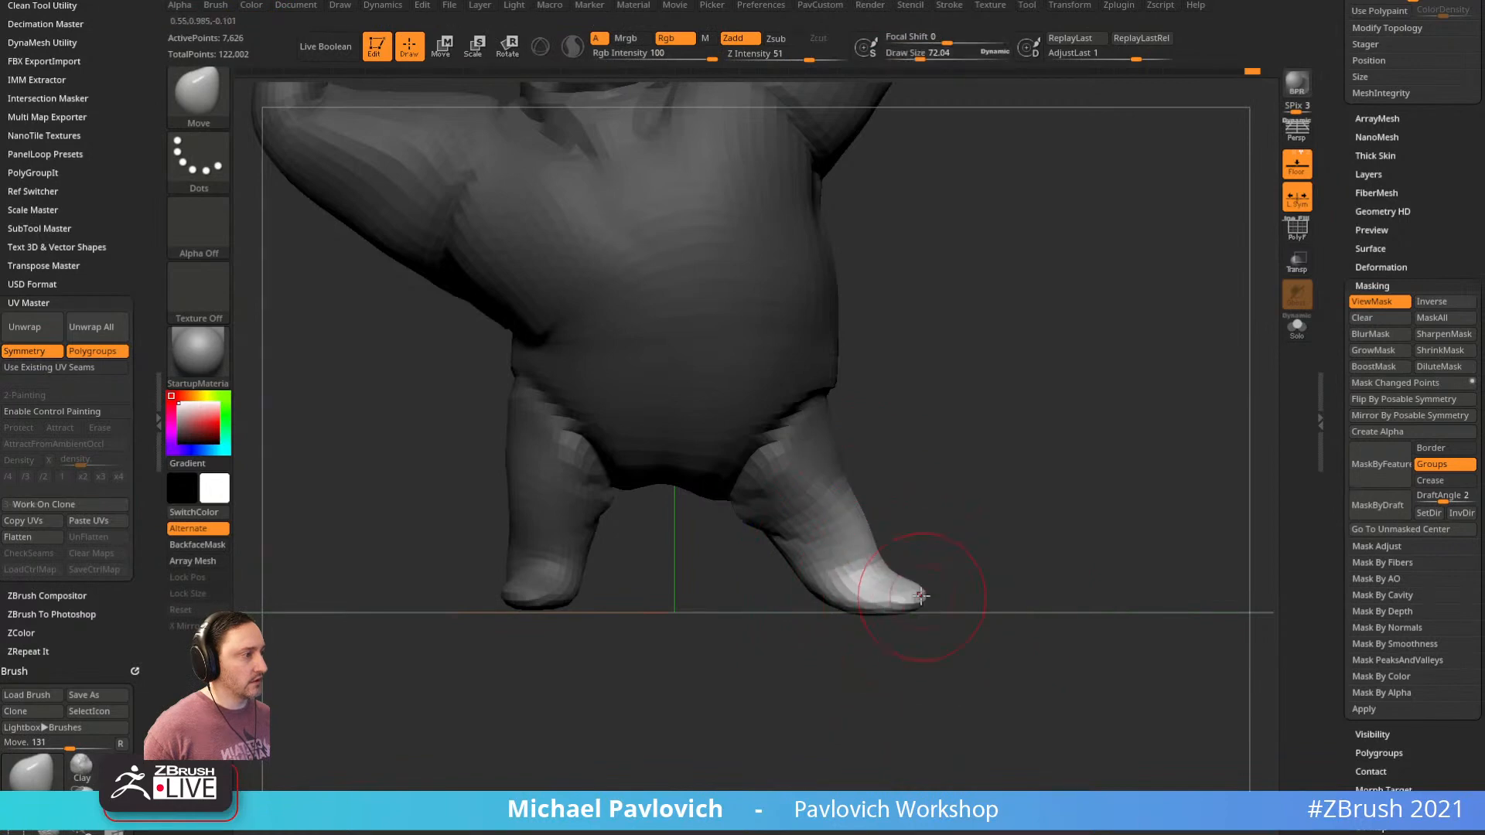
{"action": "right_click_drag", "start_coordinate": [987, 520], "coordinate": [1041, 490], "text": "ctrl"}
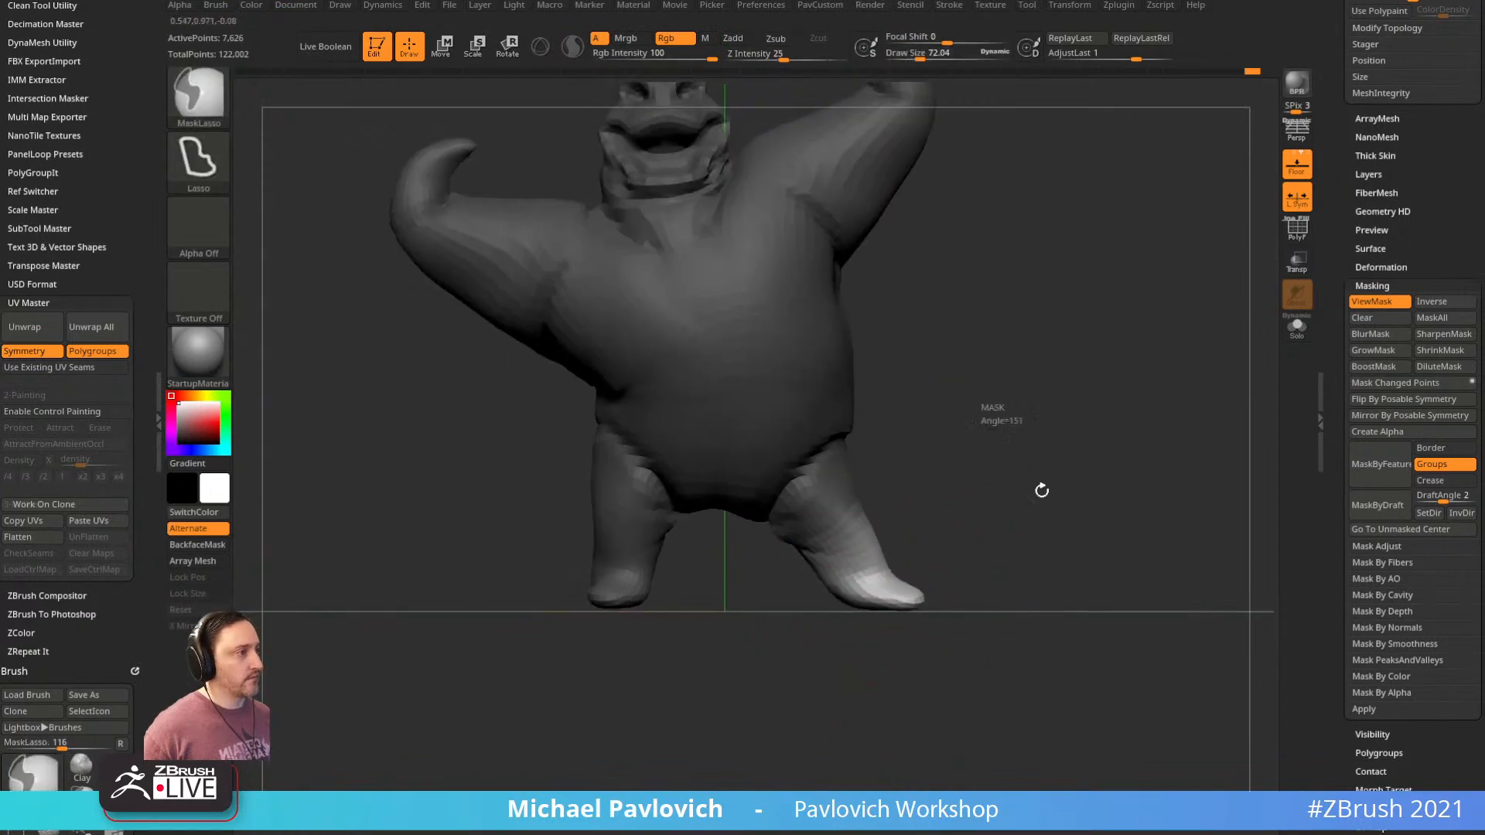
{"action": "left_click_drag", "start_coordinate": [1041, 490], "coordinate": [1004, 364], "text": "ctrl"}
{"action": "right_click_drag", "start_coordinate": [1004, 364], "coordinate": [1040, 461], "text": "alt"}
Lasso-mask the opposite, straighter leg and invert the mask so only that leg is free
{"action": "key", "text": "w"}
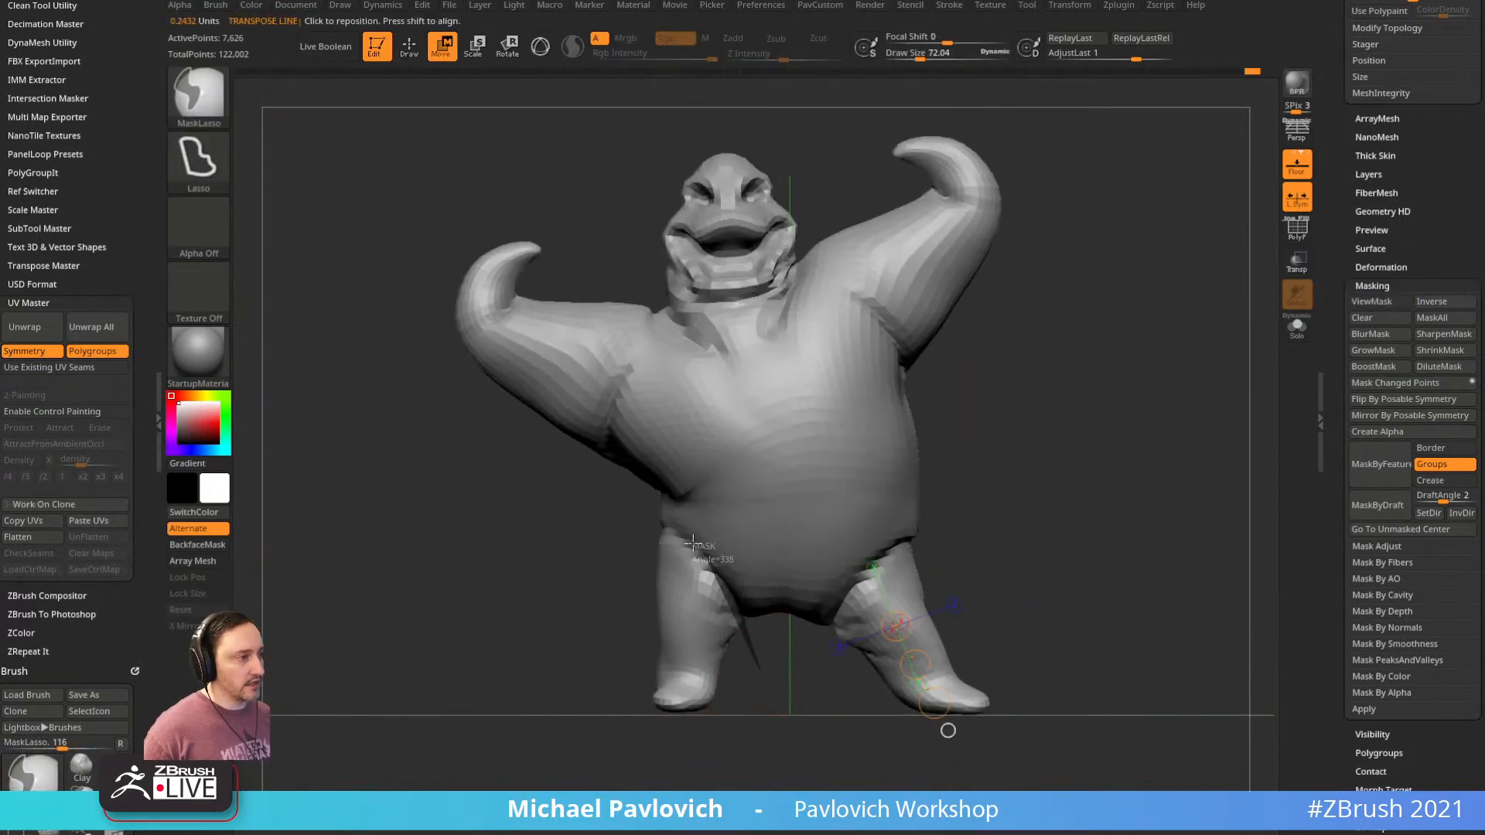
{"action": "mouse_move", "coordinate": [694, 544]}
{"action": "left_mouse_down", "text": "ctrl"}
{"action": "mouse_move", "coordinate": [623, 789]}
{"action": "mouse_move", "coordinate": [697, 777]}
{"action": "left_mouse_up", "text": "ctrl"}
{"action": "mouse_move", "coordinate": [719, 766]}
{"action": "right_mouse_down"}
{"action": "mouse_move", "coordinate": [842, 739]}
{"action": "mouse_move", "coordinate": [1081, 633]}
{"action": "right_mouse_up"}
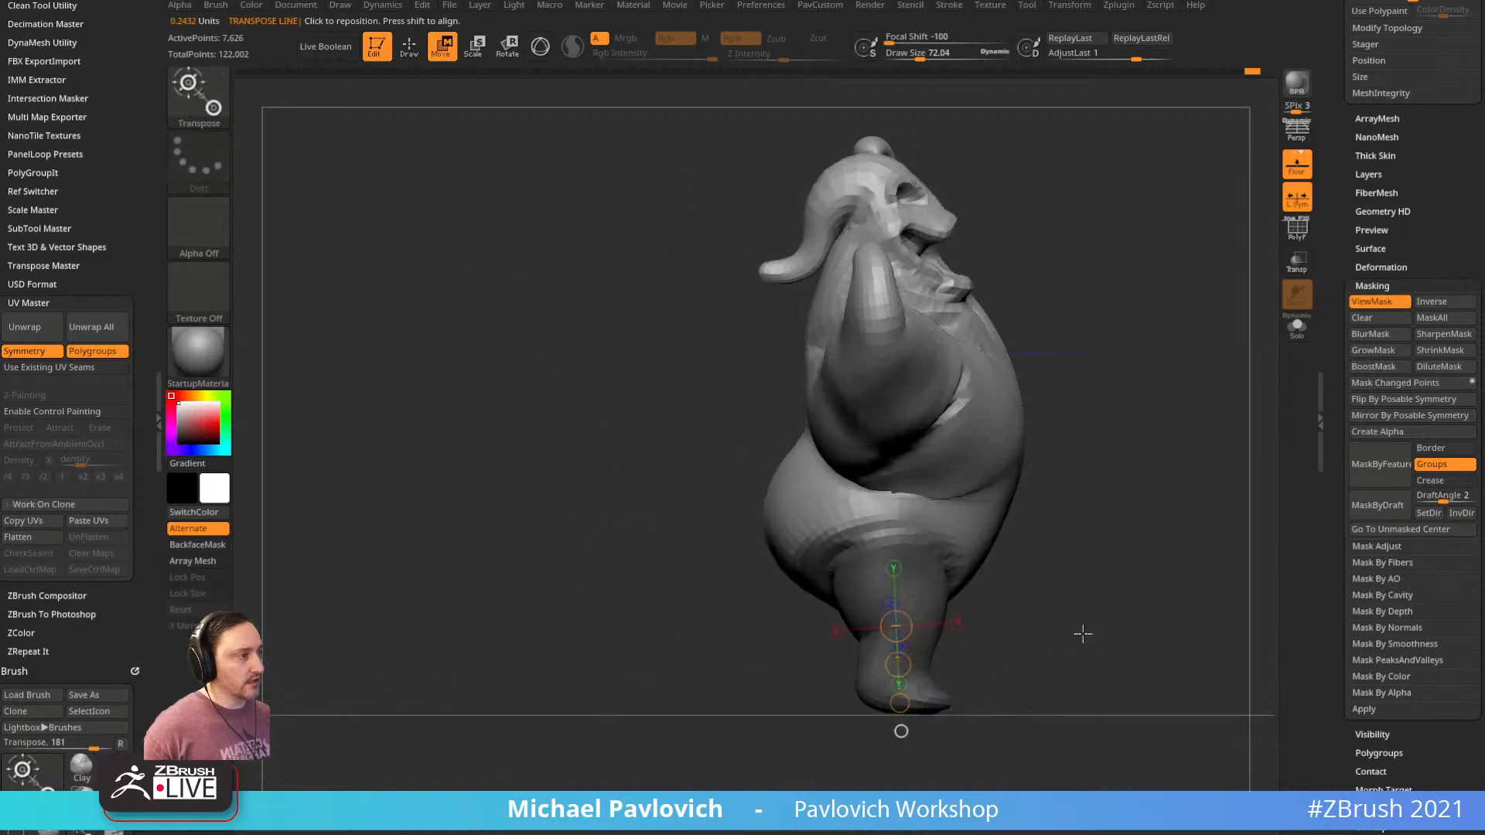
{"action": "left_click", "coordinate": [1136, 556], "text": "ctrl"}
{"action": "right_click_drag", "start_coordinate": [1136, 556], "coordinate": [723, 495]}
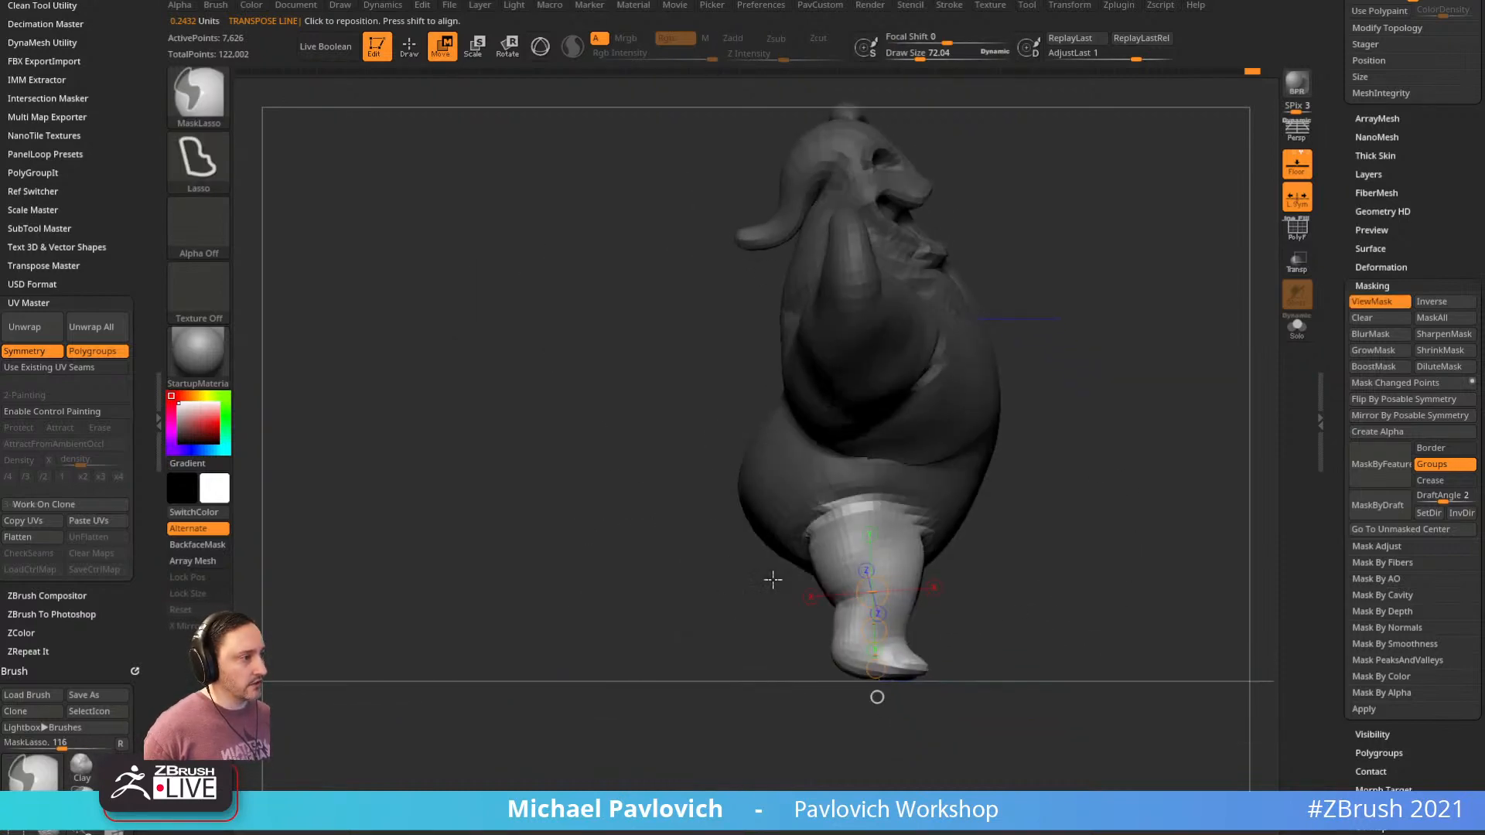
Adjust the straighter leg using a Transpose line drawn from the hip to the foot, and clear the mask
{"action": "right_click_drag", "start_coordinate": [773, 580], "coordinate": [993, 508], "text": "shift"}
{"action": "mouse_move", "coordinate": [677, 534]}
{"action": "left_mouse_down"}
{"action": "mouse_move", "coordinate": [683, 662]}
{"action": "mouse_move", "coordinate": [648, 677]}
{"action": "left_mouse_up"}
{"action": "key", "text": "q"}
{"action": "left_click_drag", "start_coordinate": [983, 371], "coordinate": [1014, 402], "text": "ctrl"}
{"action": "mouse_move", "coordinate": [1060, 339]}
{"action": "left_mouse_down", "text": "alt"}
{"action": "mouse_move", "coordinate": [1107, 437]}
{"action": "mouse_move", "coordinate": [868, 492]}
{"action": "mouse_move", "coordinate": [841, 453]}
{"action": "left_mouse_up", "text": "alt"}
Switch the Transpose line back to the gizmo and return to the Move brush
{"action": "key", "text": "w"}
{"action": "key", "text": "y"}
{"action": "key", "text": "q"}
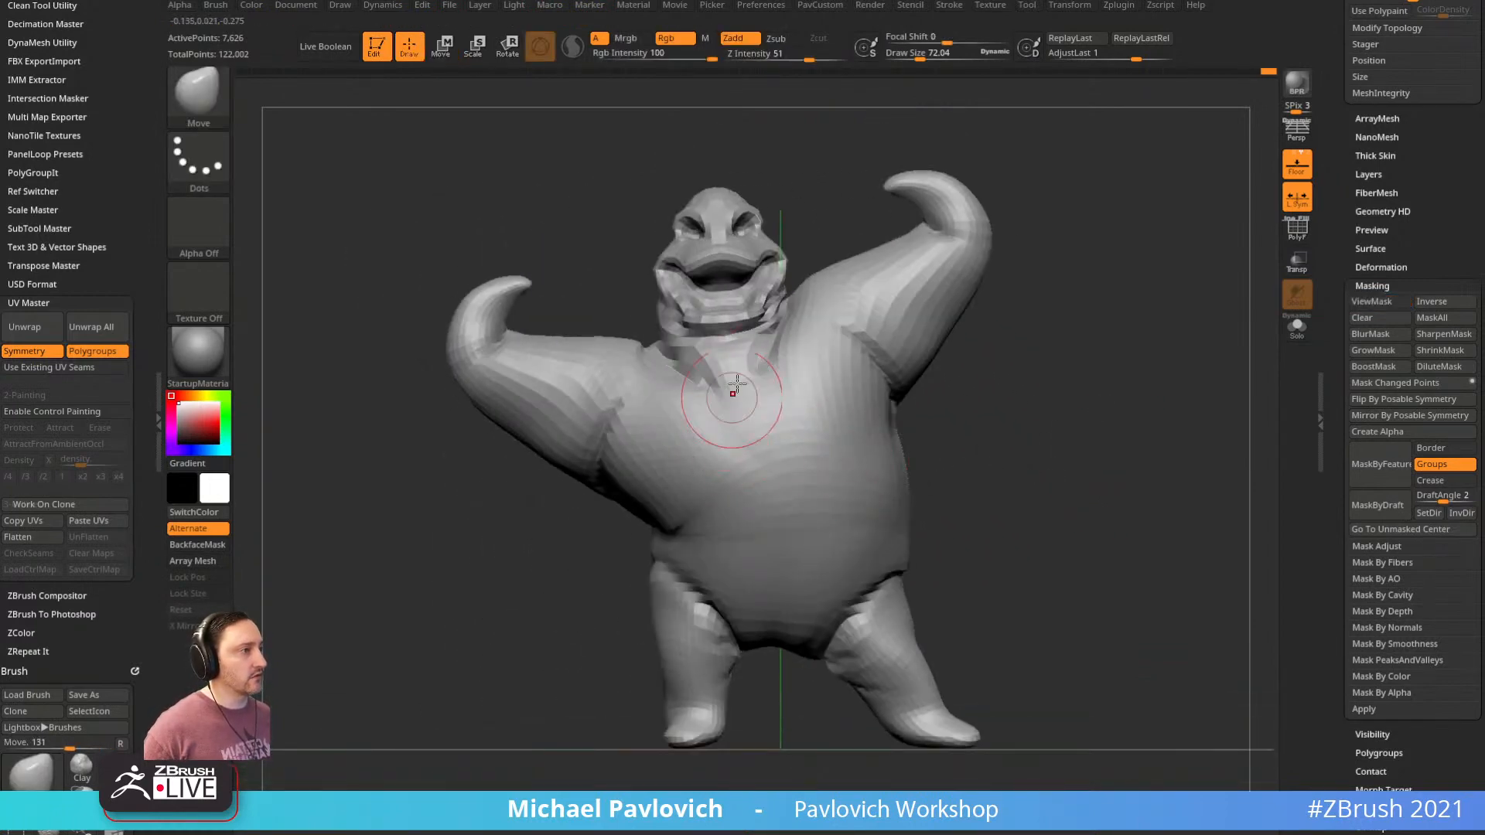
Mask the character except for the hand and forearm of the lower raised arm, and soften the mask edge
{"action": "right_click_drag", "start_coordinate": [737, 385], "coordinate": [748, 418], "text": "alt"}
{"action": "key", "text": "s"}
{"action": "left_click", "coordinate": [584, 329]}
{"action": "mouse_move", "coordinate": [593, 334]}
{"action": "left_mouse_down", "text": "ctrl"}
{"action": "mouse_move", "coordinate": [580, 294]}
{"action": "mouse_move", "coordinate": [507, 508]}
{"action": "mouse_move", "coordinate": [590, 341]}
{"action": "left_mouse_up", "text": "ctrl"}
{"action": "left_click", "coordinate": [507, 388], "text": "ctrl"}
{"action": "left_click", "coordinate": [590, 254], "text": "ctrl"}
Place the gizmo at the lower arm's elbow, rotate the forearm inward toward the head, and clear the mask
{"action": "key", "text": "w"}
{"action": "left_click", "coordinate": [557, 400], "text": "alt"}
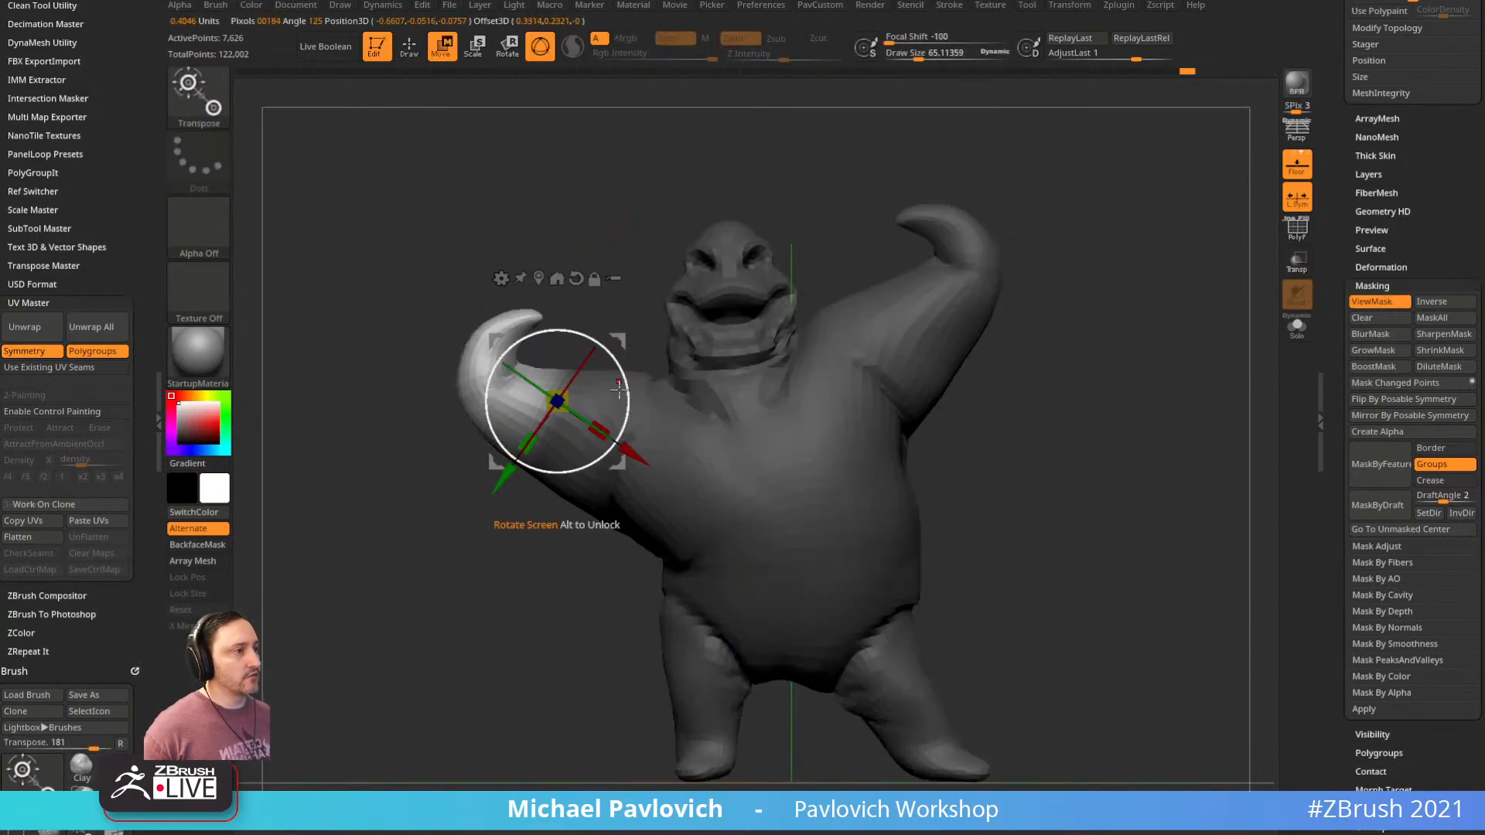
{"action": "left_click_drag", "start_coordinate": [620, 389], "coordinate": [629, 332]}
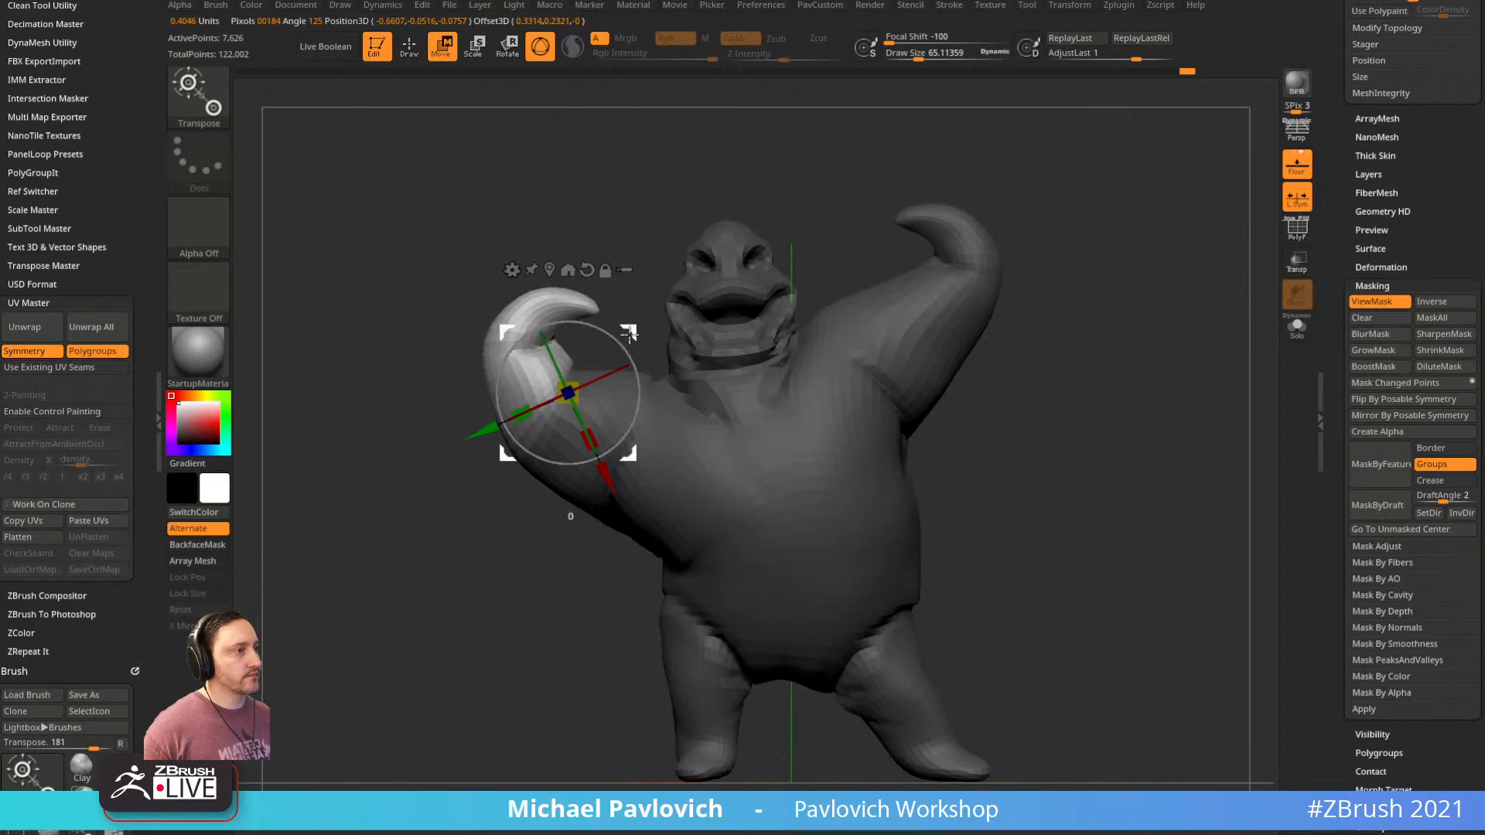
{"action": "key", "text": "q"}
{"action": "left_click", "coordinate": [630, 321], "text": "ctrl"}
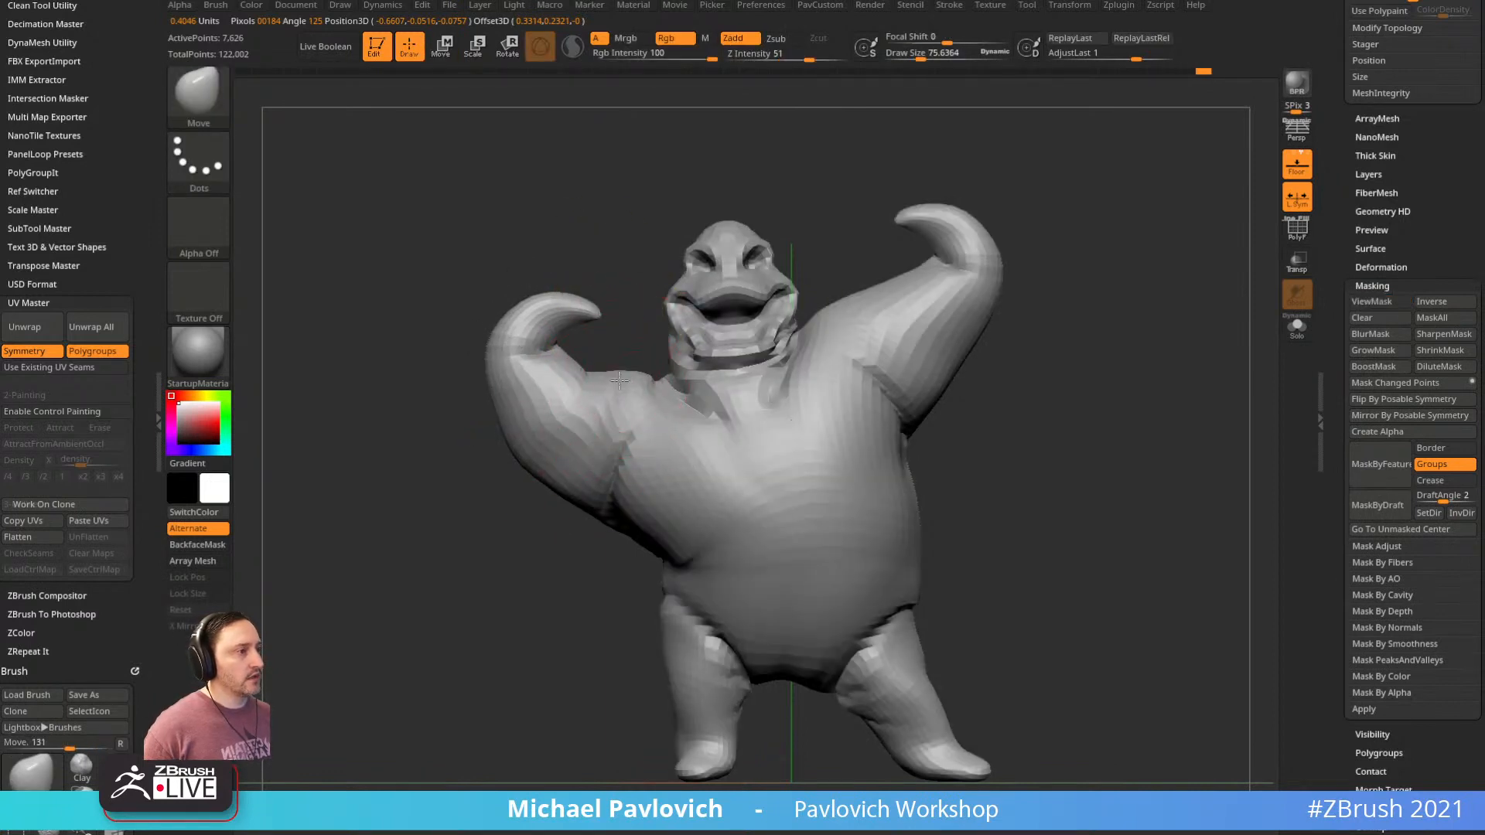
Switch to the Clay brush for shoulder work and turn off the floor grid
{"action": "mouse_move", "coordinate": [1039, 232]}
{"action": "left_mouse_down"}
{"action": "mouse_move", "coordinate": [1106, 207]}
{"action": "mouse_move", "coordinate": [716, 432]}
{"action": "left_mouse_up"}
{"action": "key", "text": "b"}
{"action": "key", "text": "c"}
{"action": "key", "text": "l"}
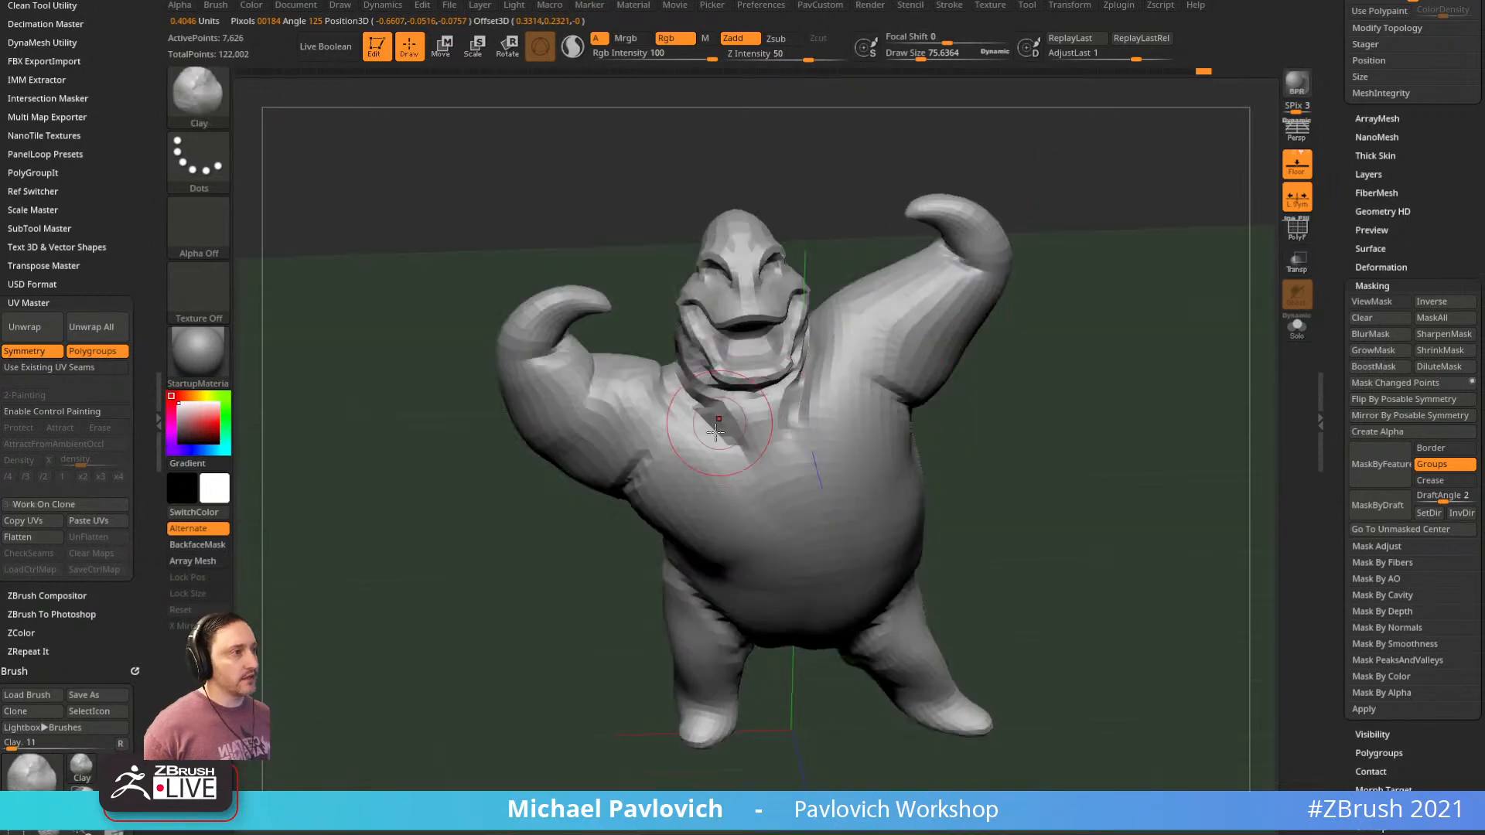
{"action": "left_click_drag", "start_coordinate": [1222, 363], "coordinate": [1034, 217]}
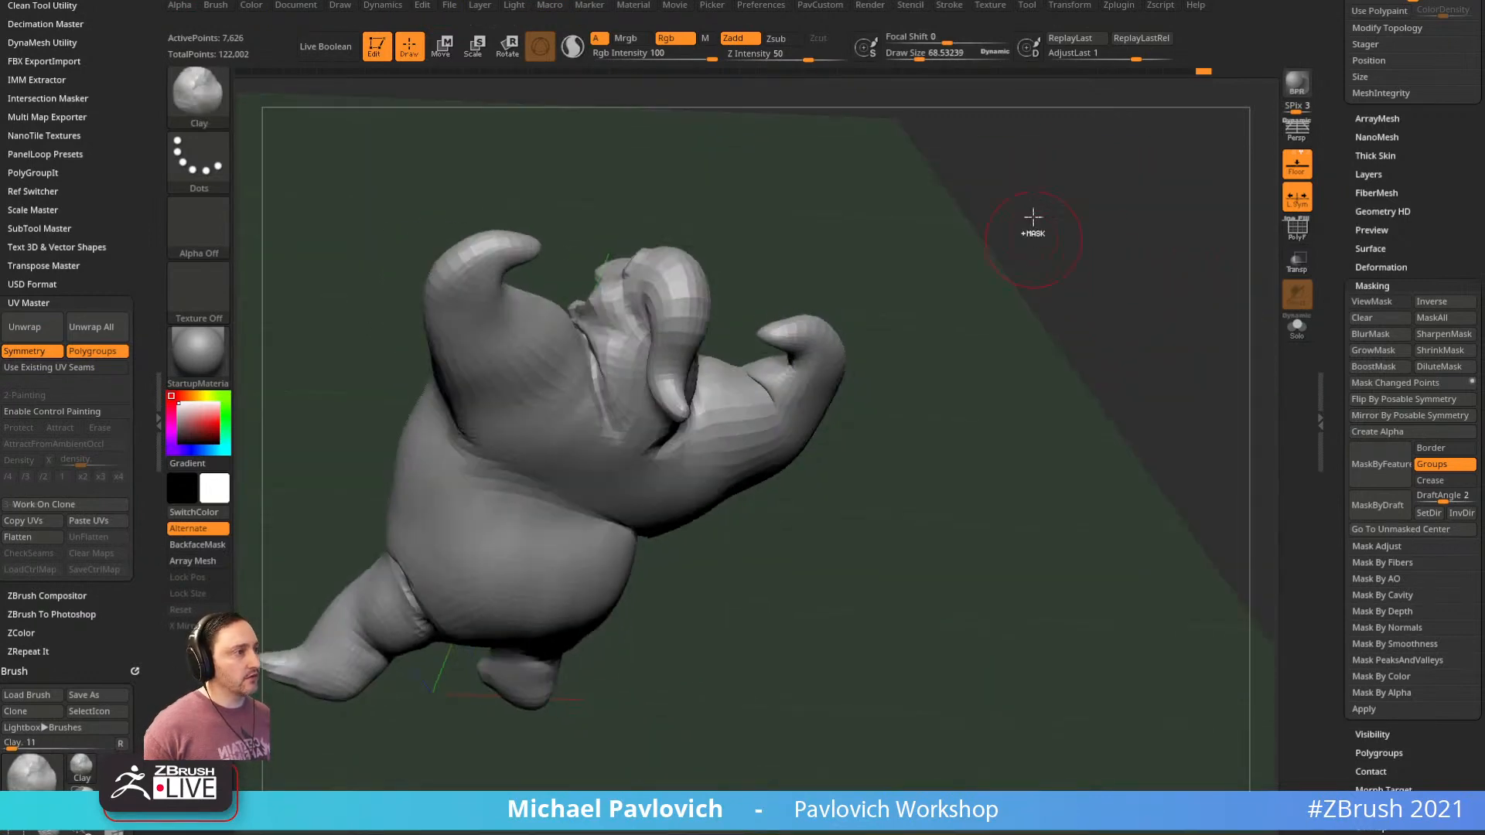
{"action": "left_click", "coordinate": [1298, 165]}
Build up and smooth the surface between the neck, shoulder and upper part of the bent arm
{"action": "left_click_drag", "start_coordinate": [1183, 225], "coordinate": [1126, 348]}
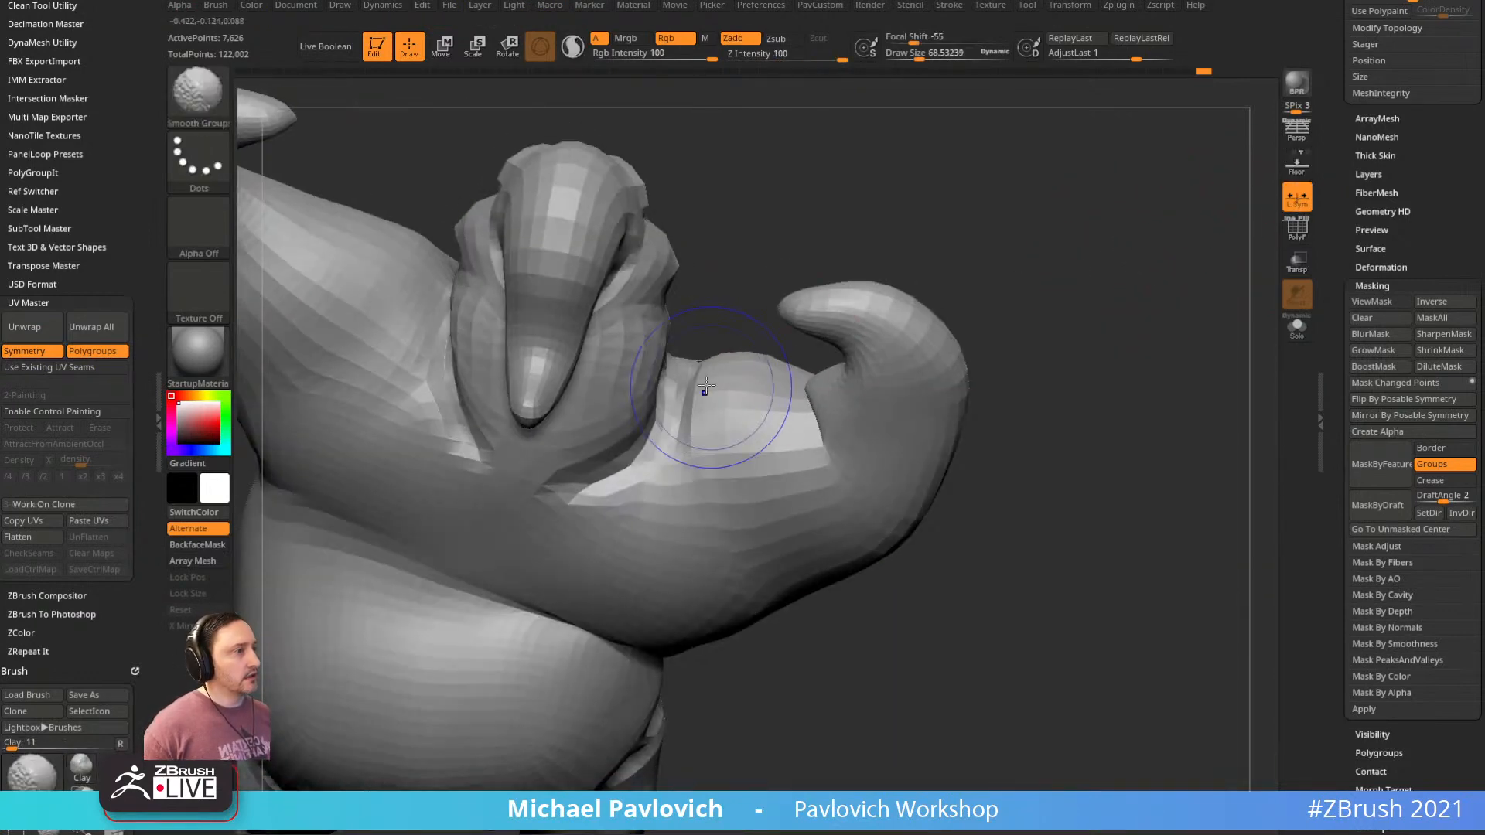
{"action": "mouse_move", "coordinate": [859, 220]}
{"action": "left_mouse_down"}
{"action": "mouse_move", "coordinate": [894, 200]}
{"action": "mouse_move", "coordinate": [860, 218]}
{"action": "left_mouse_up"}
{"action": "mouse_move", "coordinate": [762, 393]}
{"action": "right_mouse_down"}
{"action": "mouse_move", "coordinate": [827, 386]}
{"action": "mouse_move", "coordinate": [716, 379]}
{"action": "right_mouse_up"}
{"action": "mouse_move", "coordinate": [874, 201]}
{"action": "right_mouse_down"}
{"action": "mouse_move", "coordinate": [890, 290]}
{"action": "mouse_move", "coordinate": [1044, 116]}
{"action": "mouse_move", "coordinate": [1029, 136]}
{"action": "right_mouse_up"}
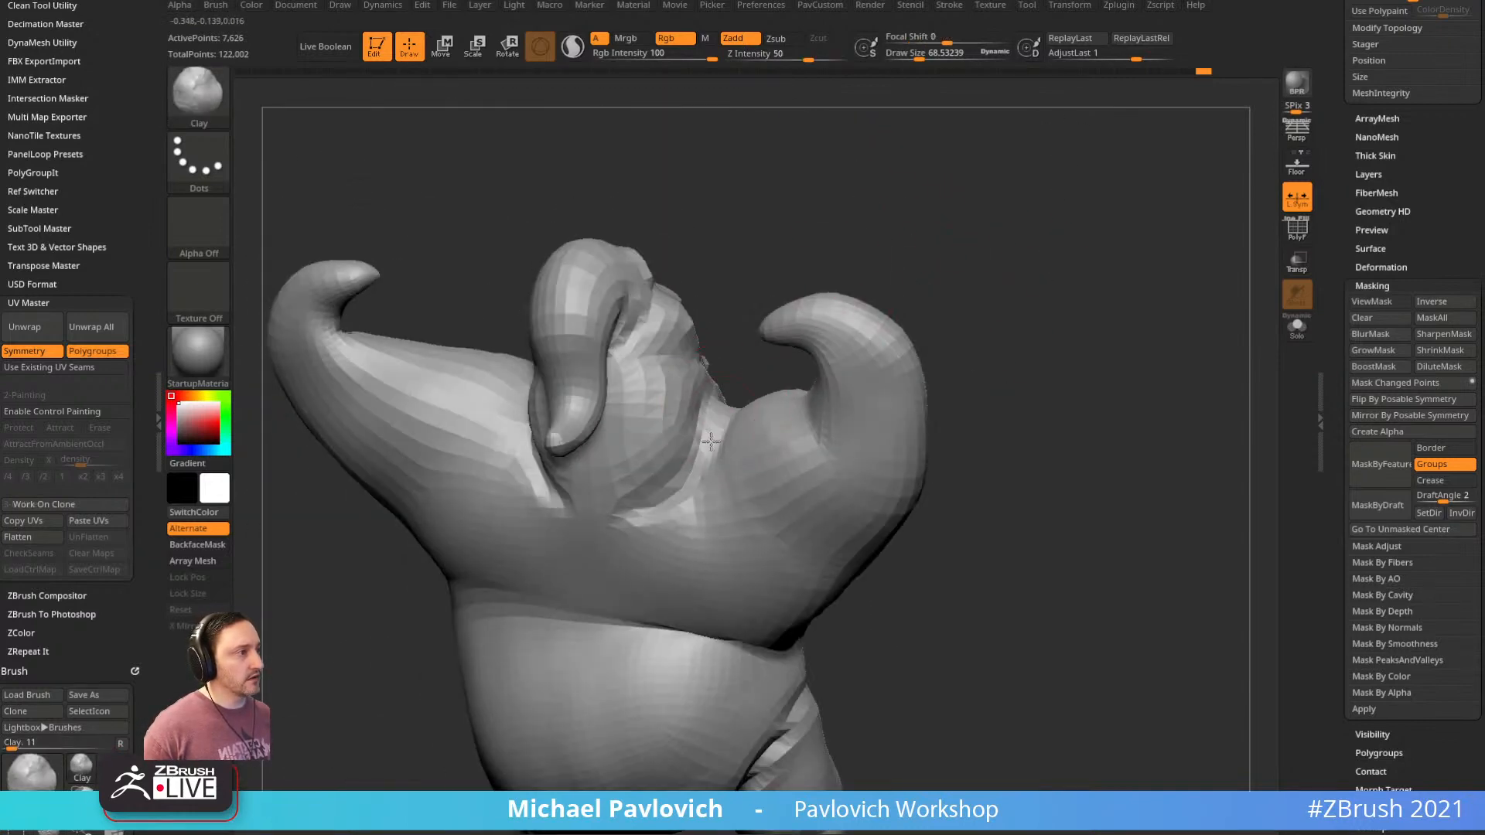
{"action": "mouse_move", "coordinate": [712, 401]}
{"action": "right_mouse_down"}
{"action": "mouse_move", "coordinate": [743, 434]}
{"action": "mouse_move", "coordinate": [717, 481]}
{"action": "right_mouse_up"}
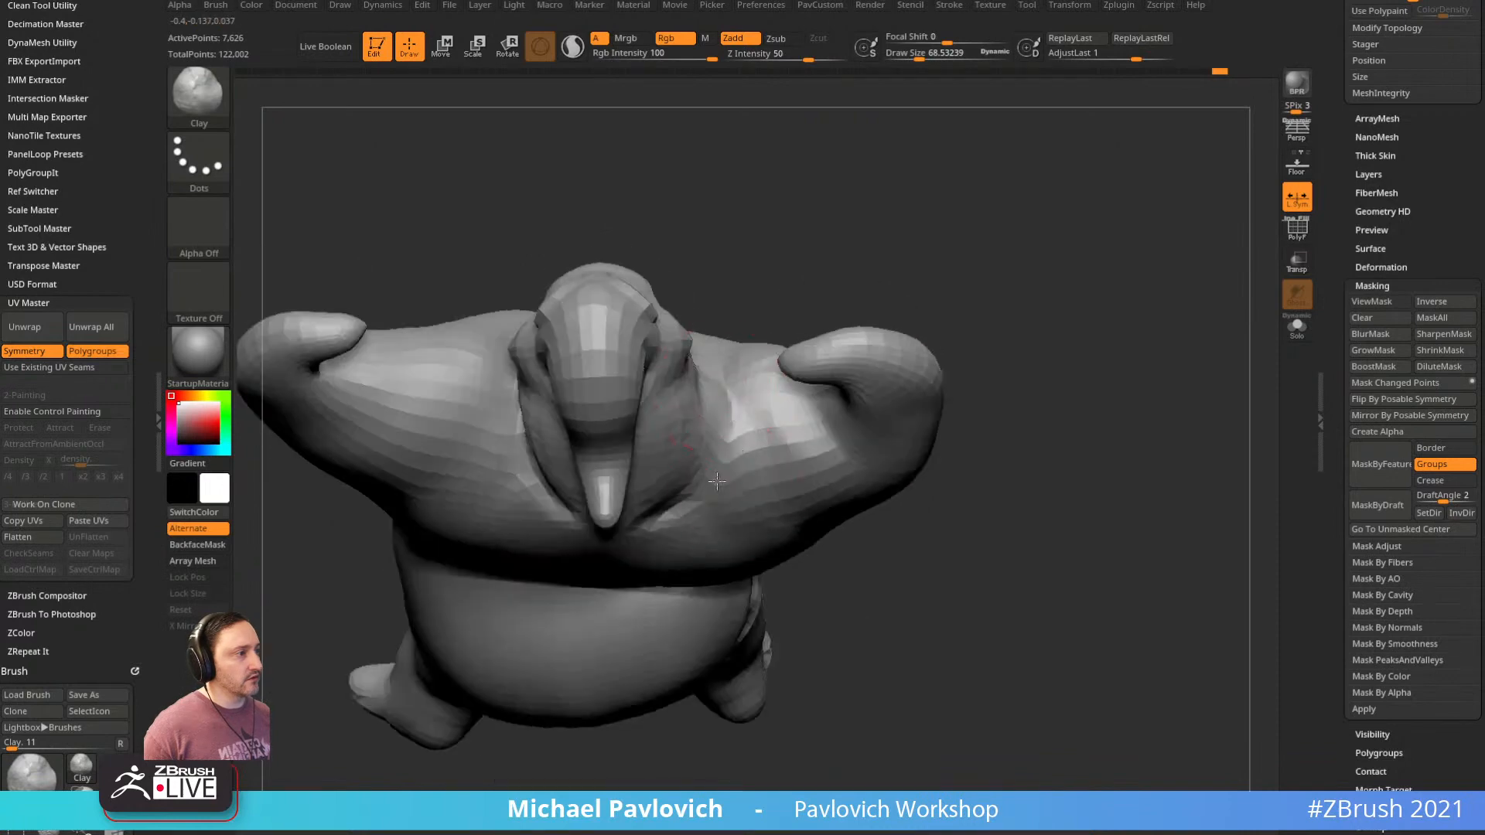
{"action": "mouse_move", "coordinate": [731, 375]}
{"action": "right_mouse_down"}
{"action": "mouse_move", "coordinate": [1054, 149]}
{"action": "mouse_move", "coordinate": [648, 354]}
{"action": "right_mouse_up"}
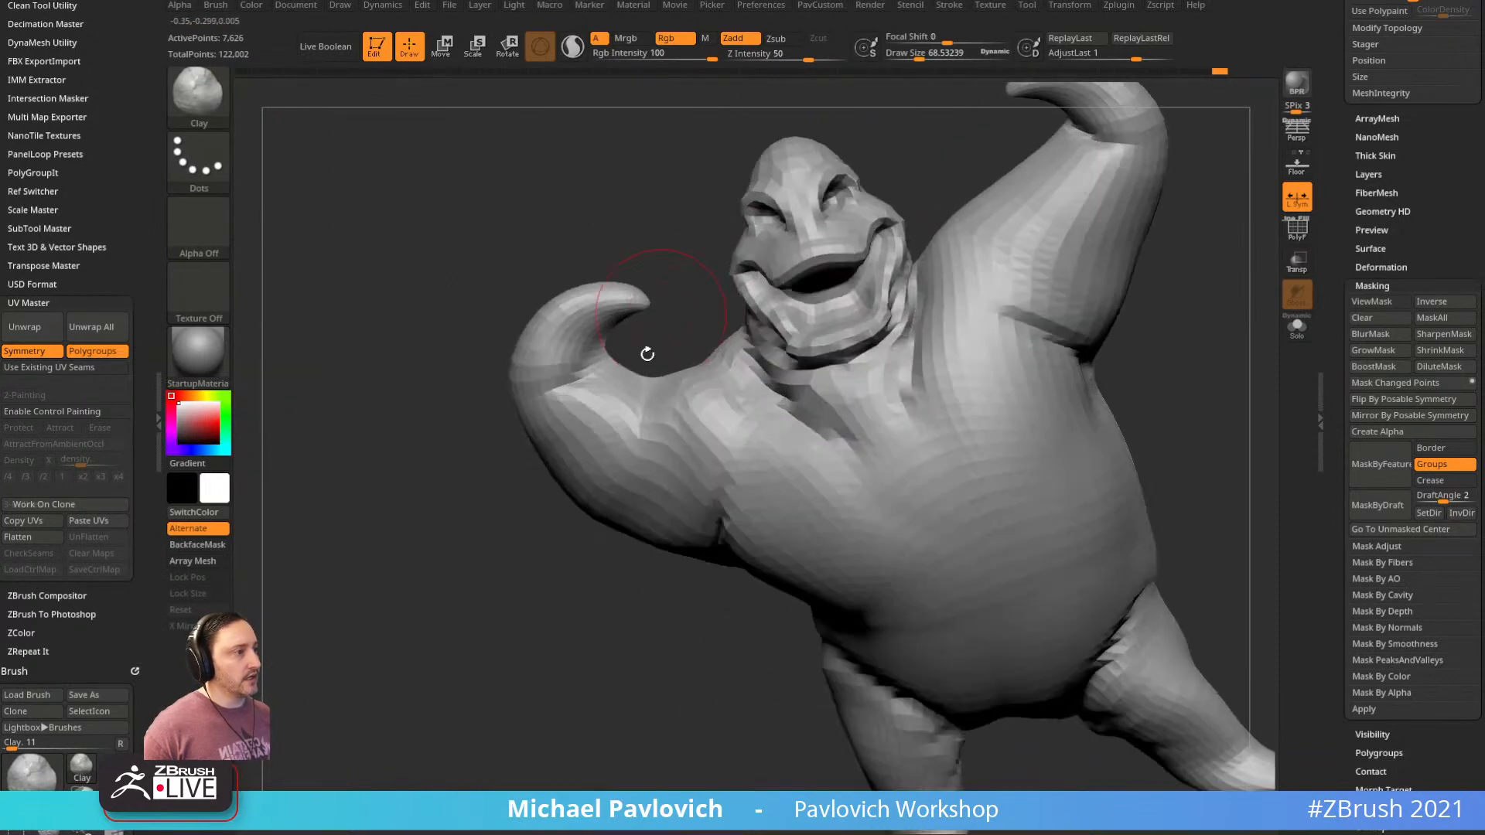
{"action": "mouse_move", "coordinate": [630, 412]}
{"action": "right_mouse_down"}
{"action": "mouse_move", "coordinate": [689, 318]}
{"action": "mouse_move", "coordinate": [623, 375]}
{"action": "mouse_move", "coordinate": [573, 348]}
{"action": "mouse_move", "coordinate": [547, 547]}
{"action": "mouse_move", "coordinate": [671, 547]}
{"action": "mouse_move", "coordinate": [658, 529]}
{"action": "mouse_move", "coordinate": [1126, 484]}
{"action": "right_mouse_up"}
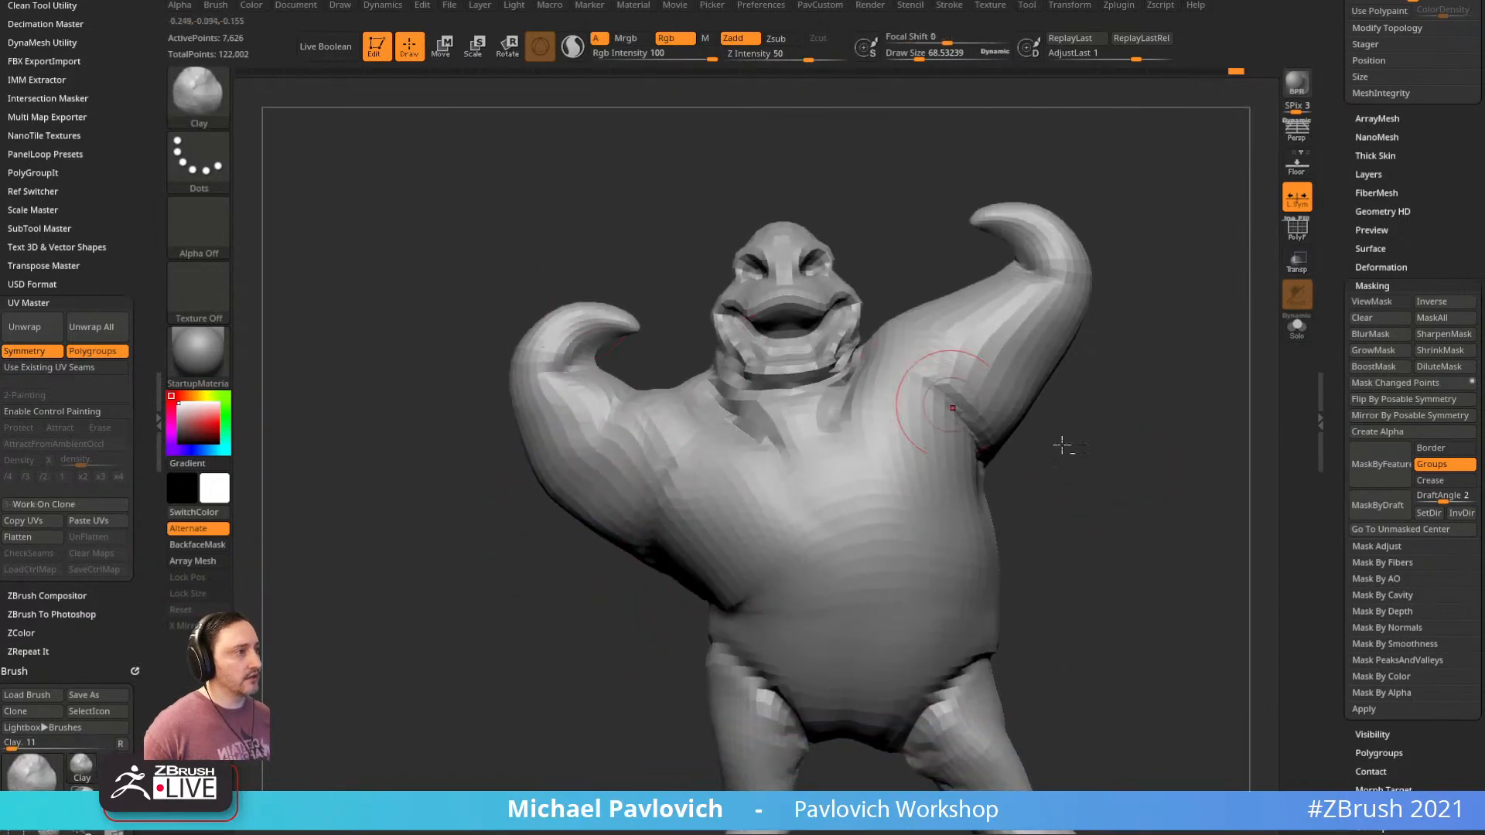
Switch to the Move brush with a draw size of about 108 and reshape the lower arm's hand and forearm curve
{"action": "right_click_drag", "start_coordinate": [1063, 446], "coordinate": [1019, 389], "text": "alt"}
{"action": "key", "text": "b"}
{"action": "key", "text": "m"}
{"action": "key", "text": "v"}
{"action": "key", "text": "s"}
{"action": "left_click_drag", "start_coordinate": [583, 294], "coordinate": [591, 294]}
{"action": "left_click_drag", "start_coordinate": [586, 264], "coordinate": [615, 246]}
{"action": "left_click_drag", "start_coordinate": [567, 326], "coordinate": [552, 345]}
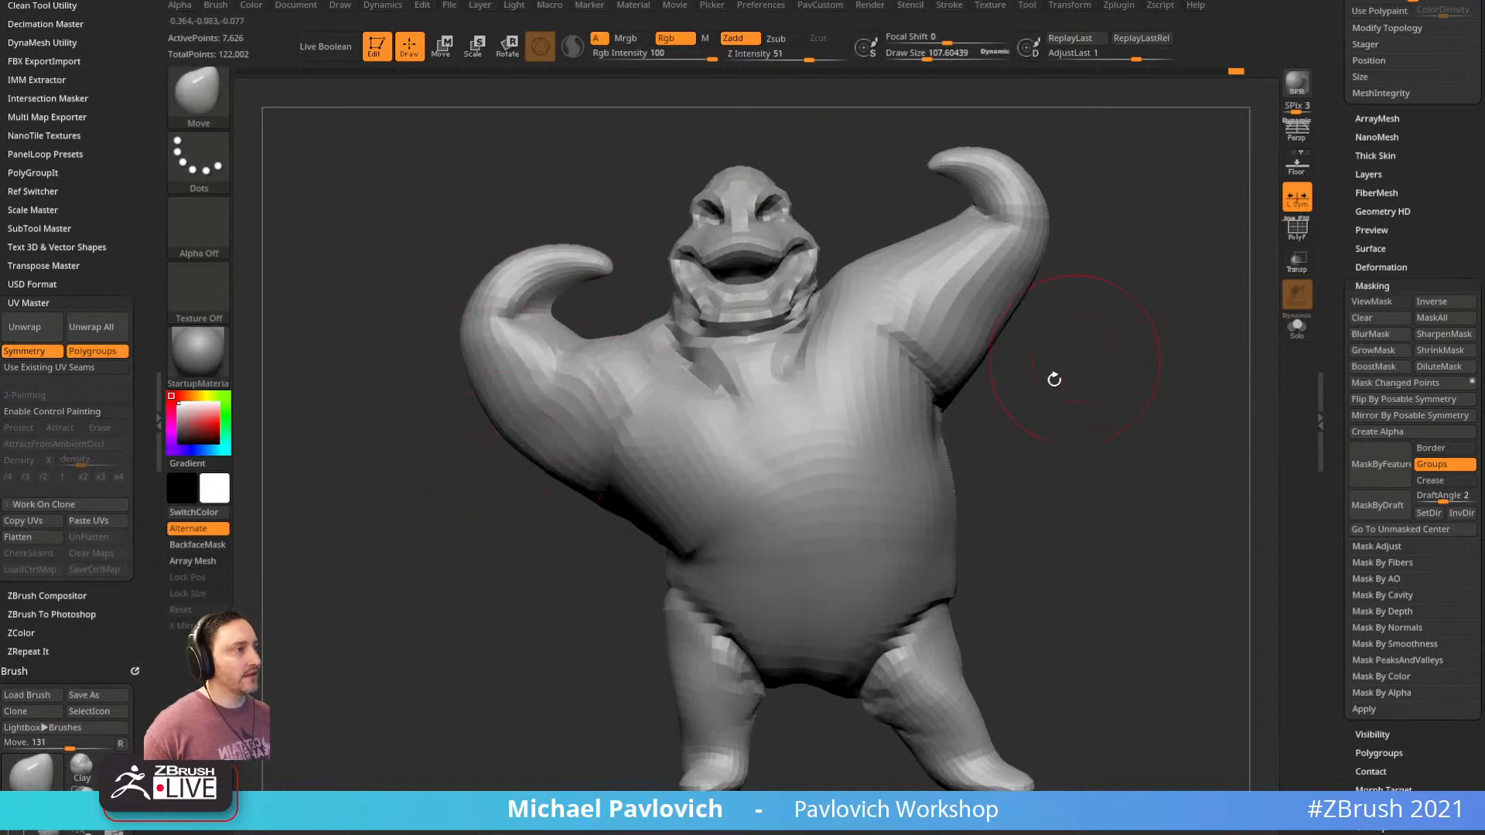
Smooth the creases where the raised arms meet the character's torso, working along the armpit and side
{"action": "mouse_move", "coordinate": [1055, 381]}
{"action": "right_mouse_down"}
{"action": "mouse_move", "coordinate": [988, 335]}
{"action": "mouse_move", "coordinate": [983, 313]}
{"action": "mouse_move", "coordinate": [1045, 276]}
{"action": "mouse_move", "coordinate": [1041, 298]}
{"action": "right_mouse_up"}
{"action": "key", "text": "s"}
{"action": "left_click_drag", "start_coordinate": [606, 567], "coordinate": [577, 576], "text": "shift"}
{"action": "right_click_drag", "start_coordinate": [514, 598], "coordinate": [681, 576]}
{"action": "left_click_drag", "start_coordinate": [592, 548], "coordinate": [507, 545], "text": "shift"}
{"action": "right_click_drag", "start_coordinate": [507, 545], "coordinate": [615, 523], "text": "alt"}
{"action": "mouse_move", "coordinate": [596, 534]}
{"action": "left_mouse_down", "text": "shift"}
{"action": "mouse_move", "coordinate": [657, 545]}
{"action": "mouse_move", "coordinate": [680, 530]}
{"action": "left_mouse_up", "text": "shift"}
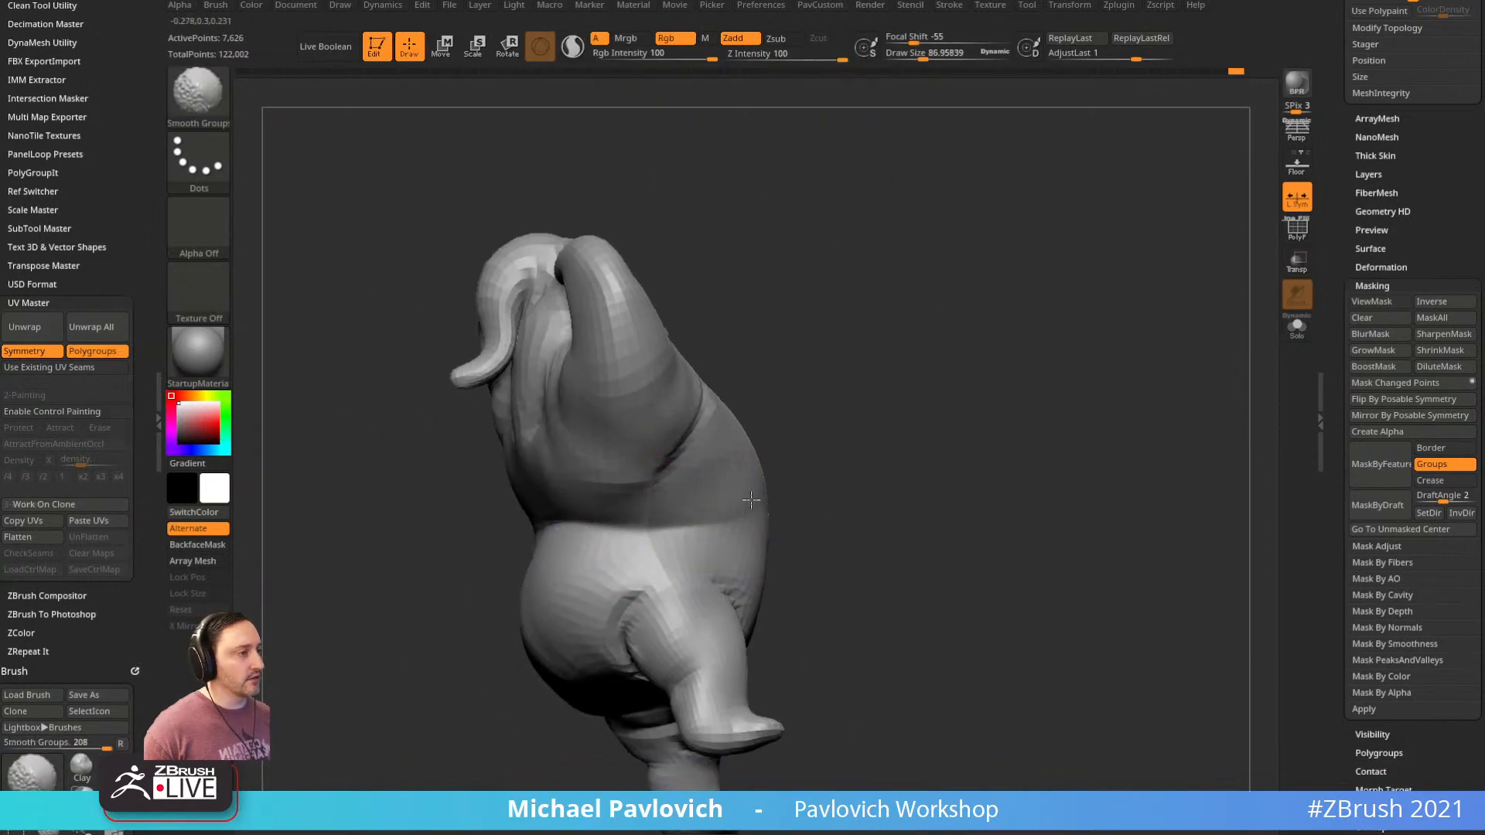
{"action": "right_click_drag", "start_coordinate": [790, 473], "coordinate": [928, 461]}
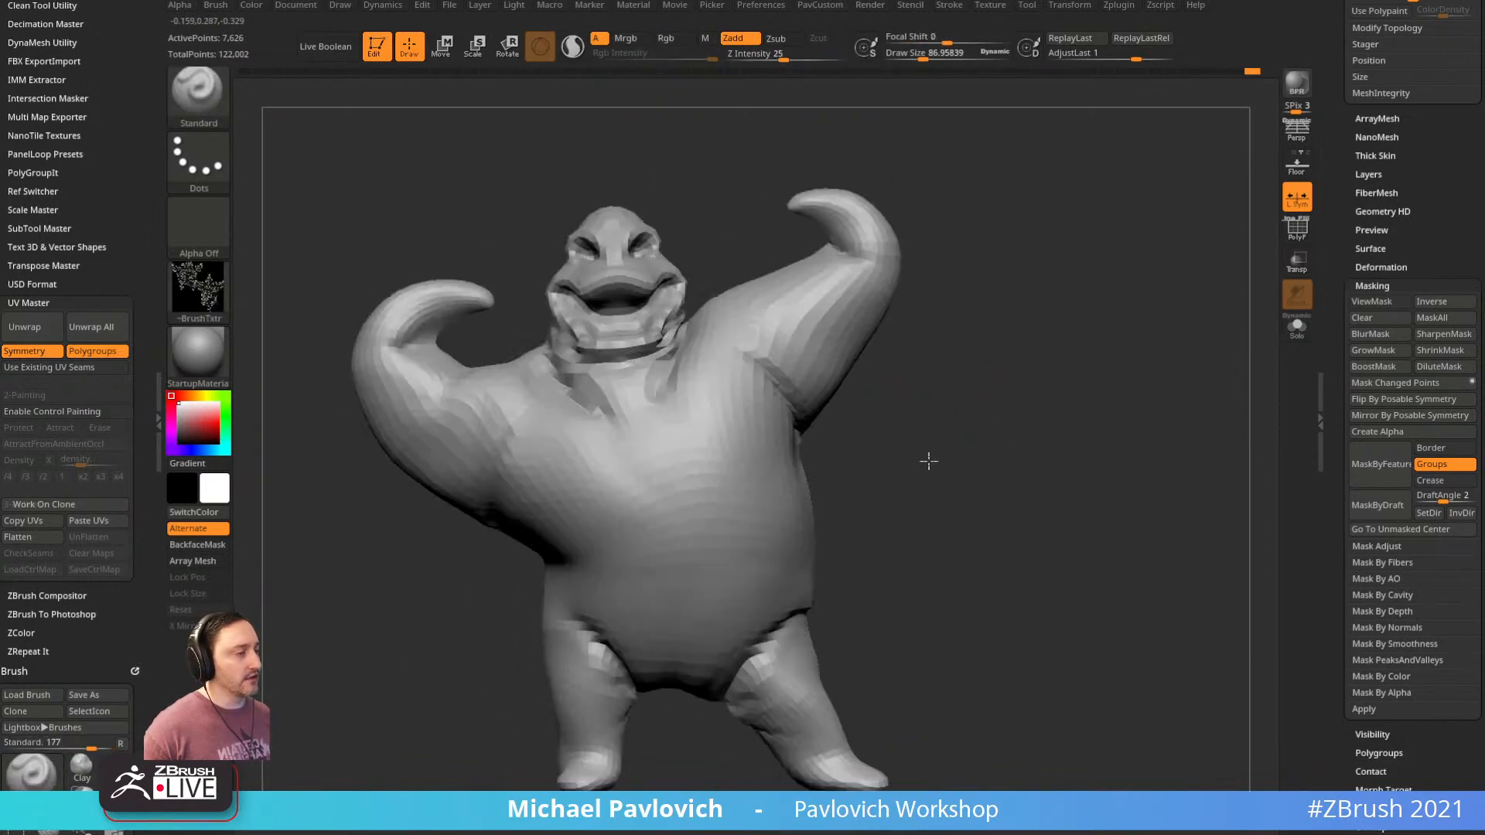
{"action": "left_click_drag", "start_coordinate": [553, 524], "coordinate": [483, 504], "text": "shift"}
Mask the character's lower body, place the gizmo at the waist and tilt the upper body slightly sideways
{"action": "right_click_drag", "start_coordinate": [971, 417], "coordinate": [1010, 338], "text": "ctrl"}
{"action": "mouse_move", "coordinate": [1010, 337]}
{"action": "left_mouse_down", "text": "ctrl+shift"}
{"action": "mouse_move", "coordinate": [491, 216]}
{"action": "mouse_move", "coordinate": [564, 564]}
{"action": "mouse_move", "coordinate": [759, 540]}
{"action": "mouse_move", "coordinate": [984, 485]}
{"action": "left_mouse_up", "text": "ctrl+shift"}
{"action": "left_click", "coordinate": [984, 485], "text": "ctrl"}
{"action": "key", "text": "w"}
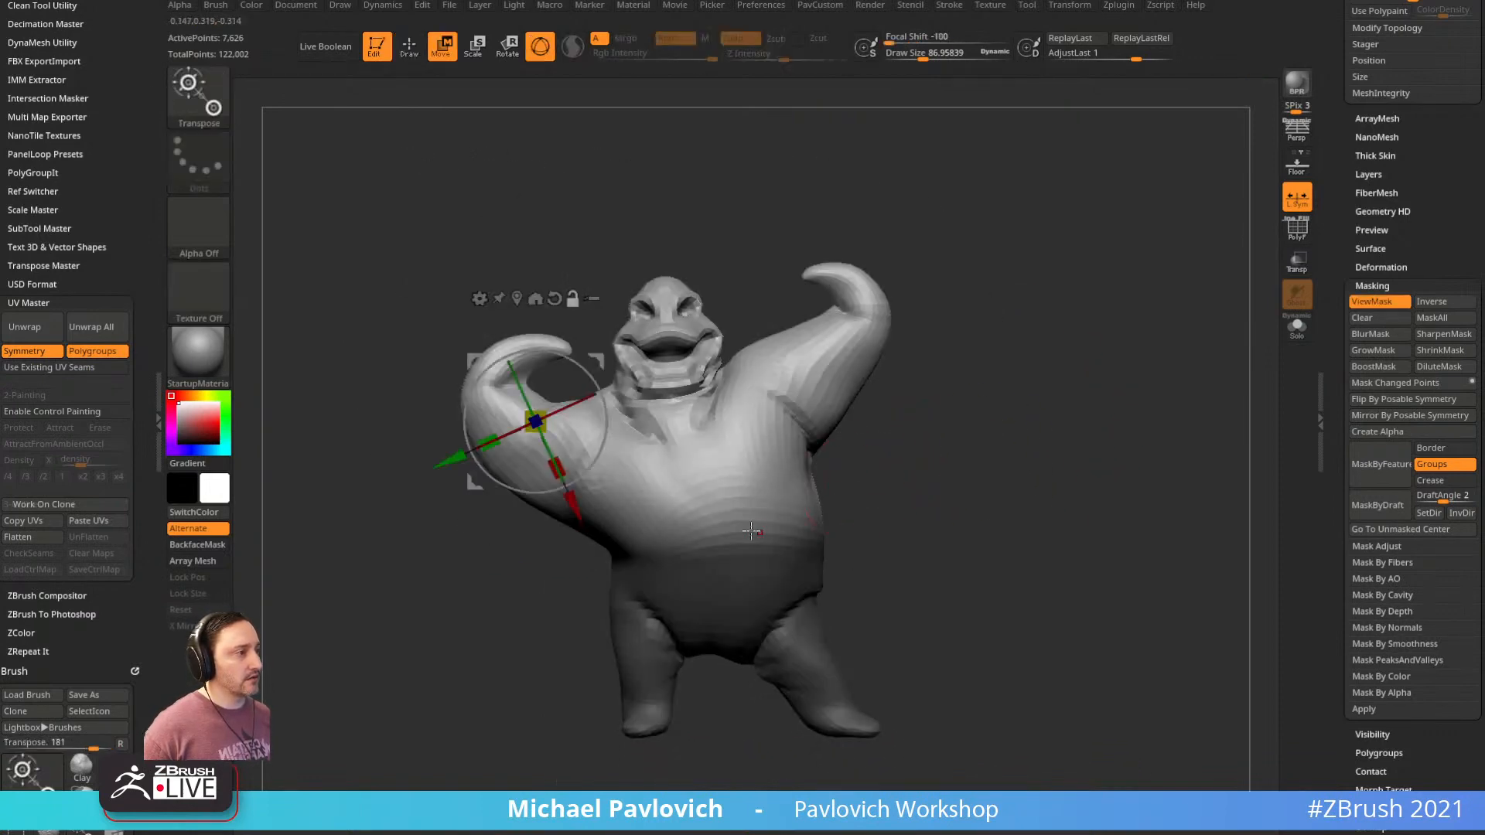
{"action": "left_click", "coordinate": [735, 532], "text": "alt"}
{"action": "left_click_drag", "start_coordinate": [787, 485], "coordinate": [802, 474]}
{"action": "key", "text": "q"}
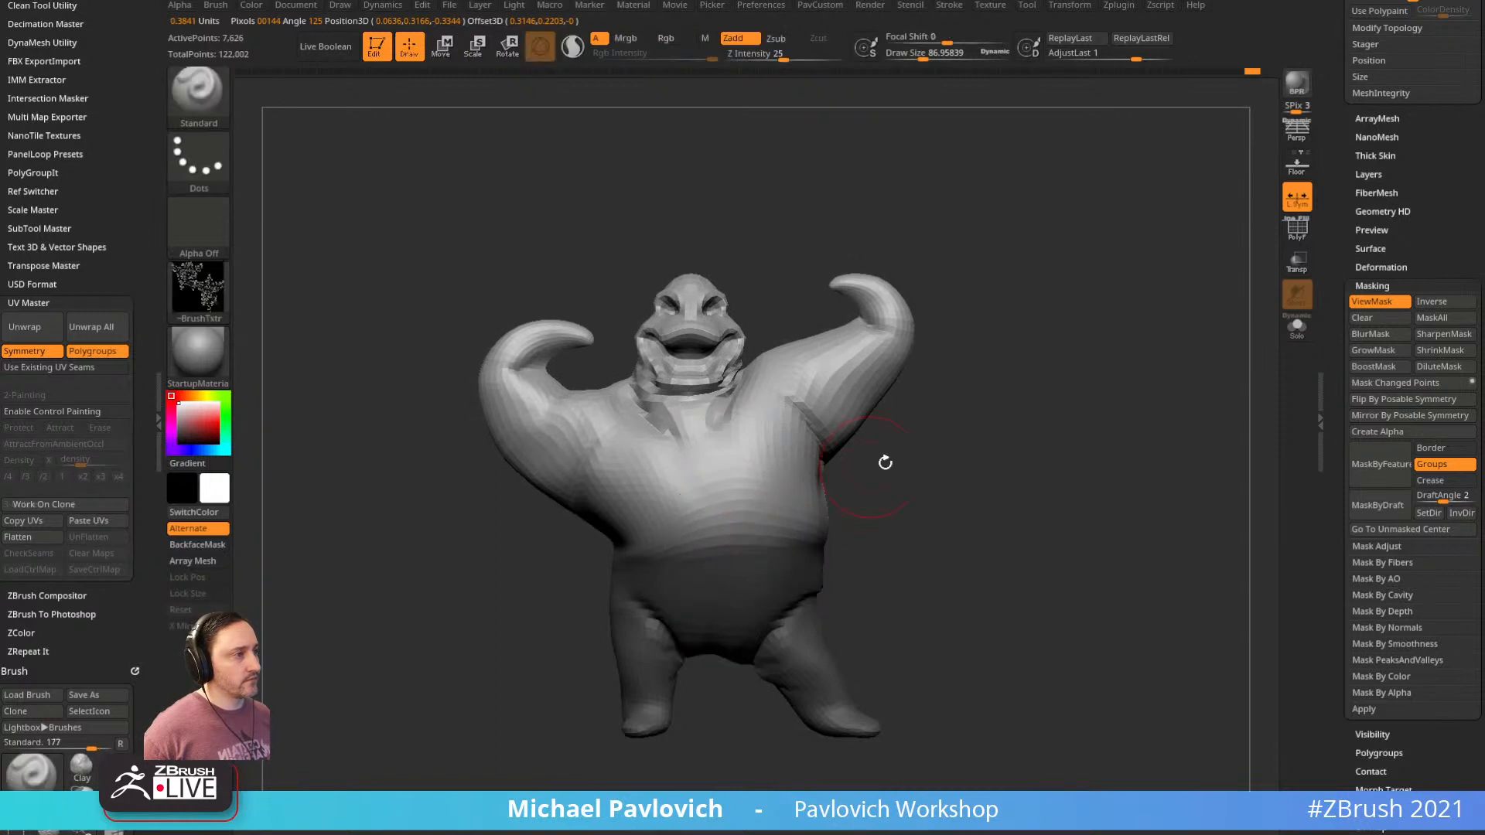
Reset the gizmo's orientation at the waist, twist the unmasked upper body around the vertical axis and compare it with the untwisted pose
{"action": "mouse_move", "coordinate": [940, 423]}
{"action": "left_mouse_down", "text": "ctrl"}
{"action": "mouse_move", "coordinate": [1033, 417]}
{"action": "mouse_move", "coordinate": [869, 447]}
{"action": "mouse_move", "coordinate": [871, 425]}
{"action": "mouse_move", "coordinate": [1187, 414]}
{"action": "mouse_move", "coordinate": [1083, 401]}
{"action": "mouse_move", "coordinate": [959, 414]}
{"action": "left_mouse_up", "text": "ctrl"}
{"action": "key", "text": "ctrl+h"}
{"action": "key", "text": "w"}
{"action": "left_click_drag", "start_coordinate": [803, 472], "coordinate": [901, 459], "text": "alt"}
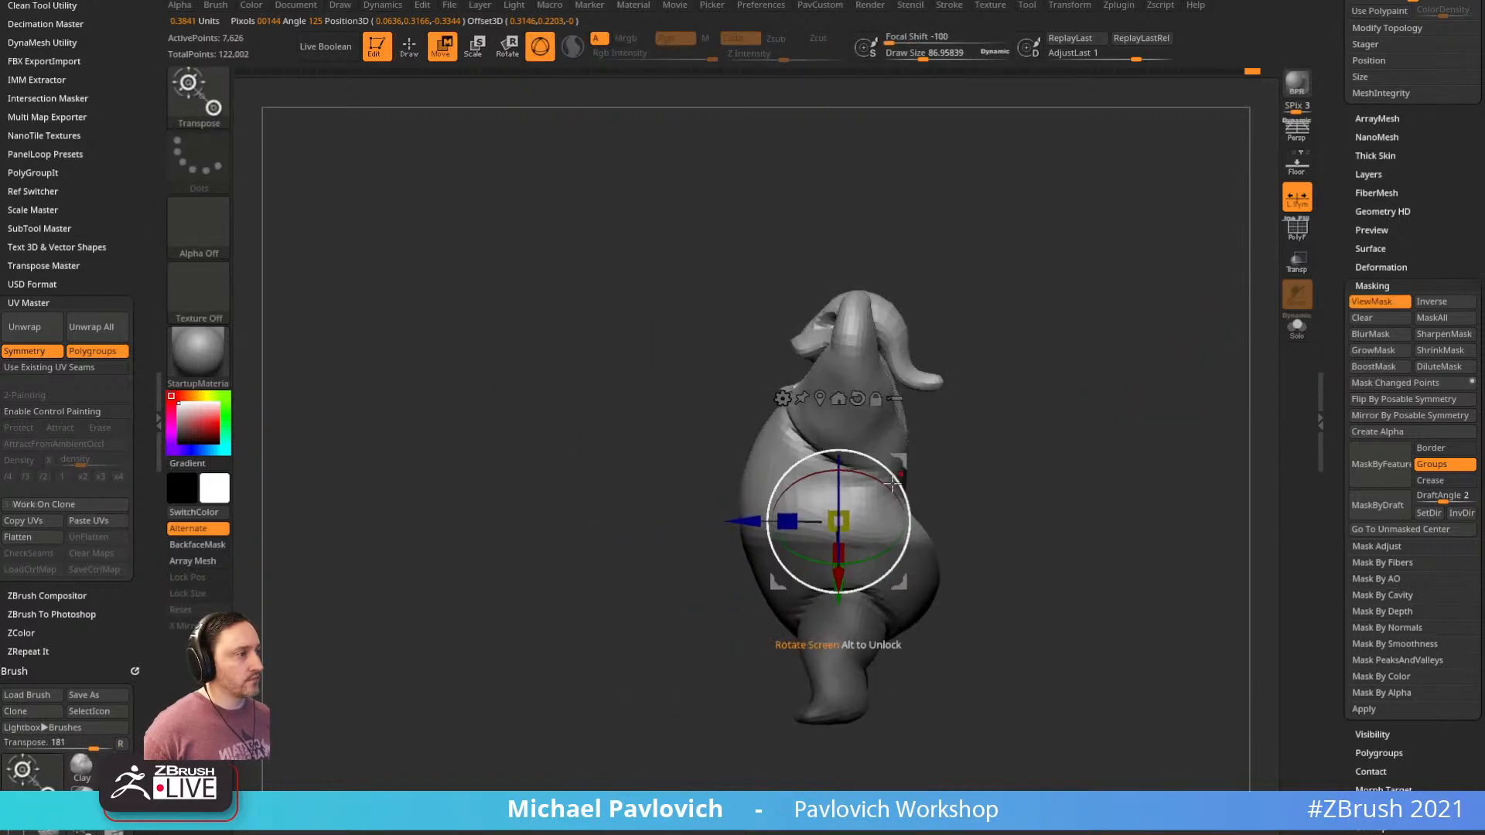
{"action": "left_click", "coordinate": [855, 399]}
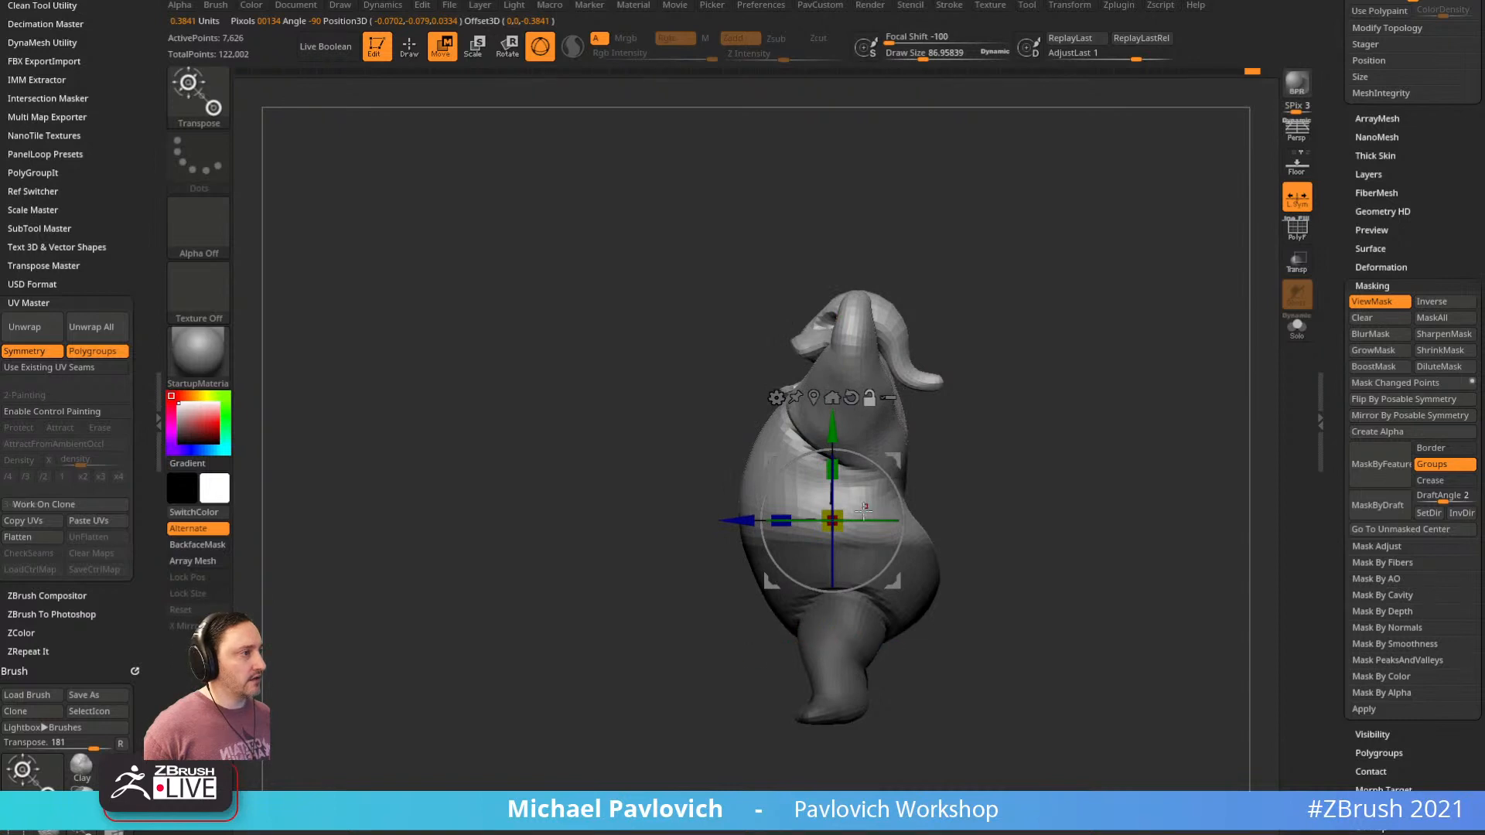
{"action": "left_click_drag", "start_coordinate": [865, 508], "coordinate": [1045, 447]}
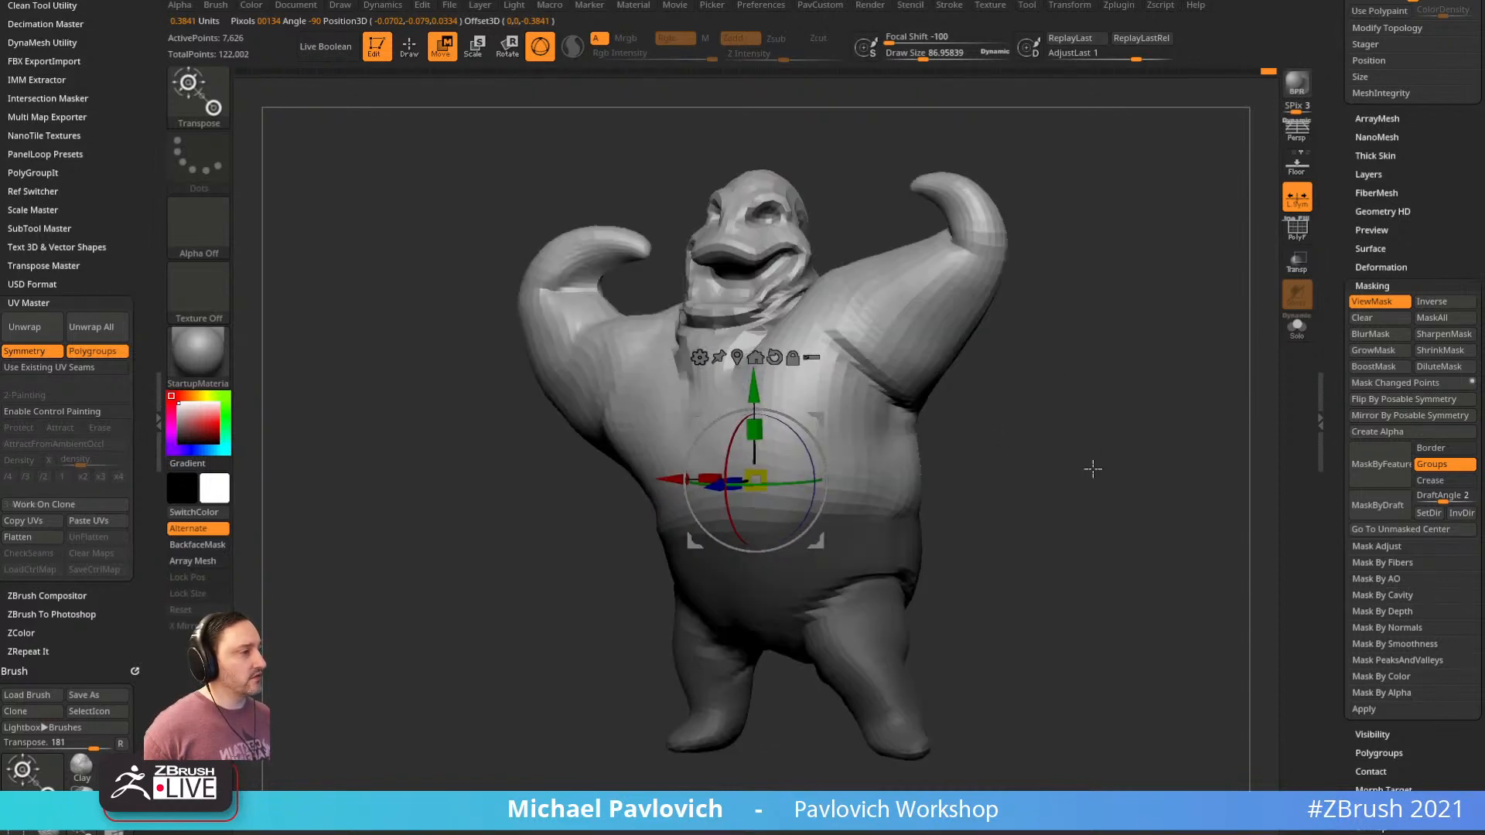
{"action": "key", "text": "ctrl+z"}
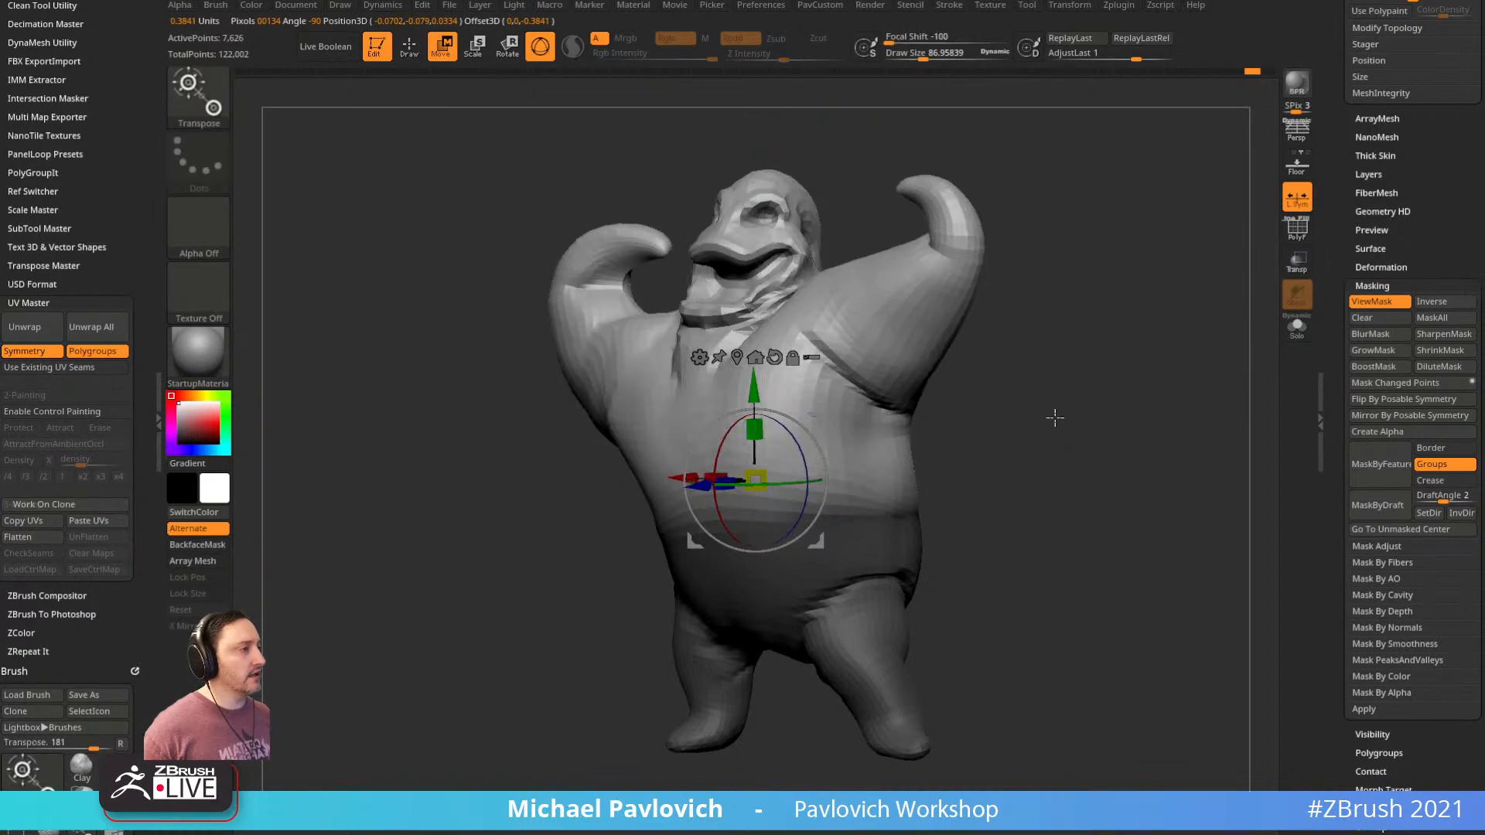
{"action": "left_click_drag", "start_coordinate": [1007, 430], "coordinate": [1006, 416], "text": "shift"}
{"action": "key", "text": "q"}
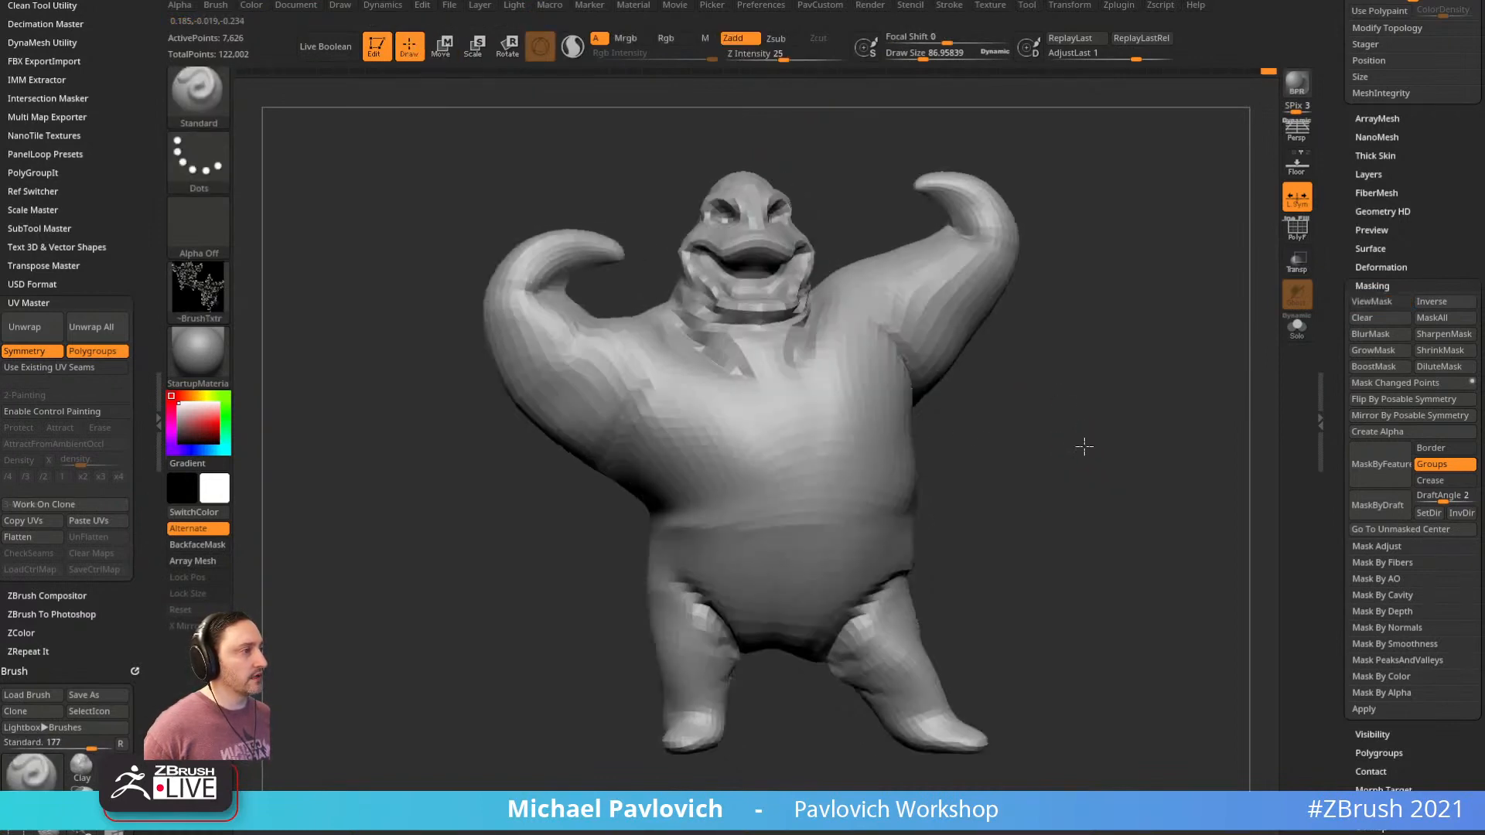
Set Focal Shift to 66 for the Transpose gizmo and switch to the TransposeCloth brush
{"action": "key", "text": "w"}
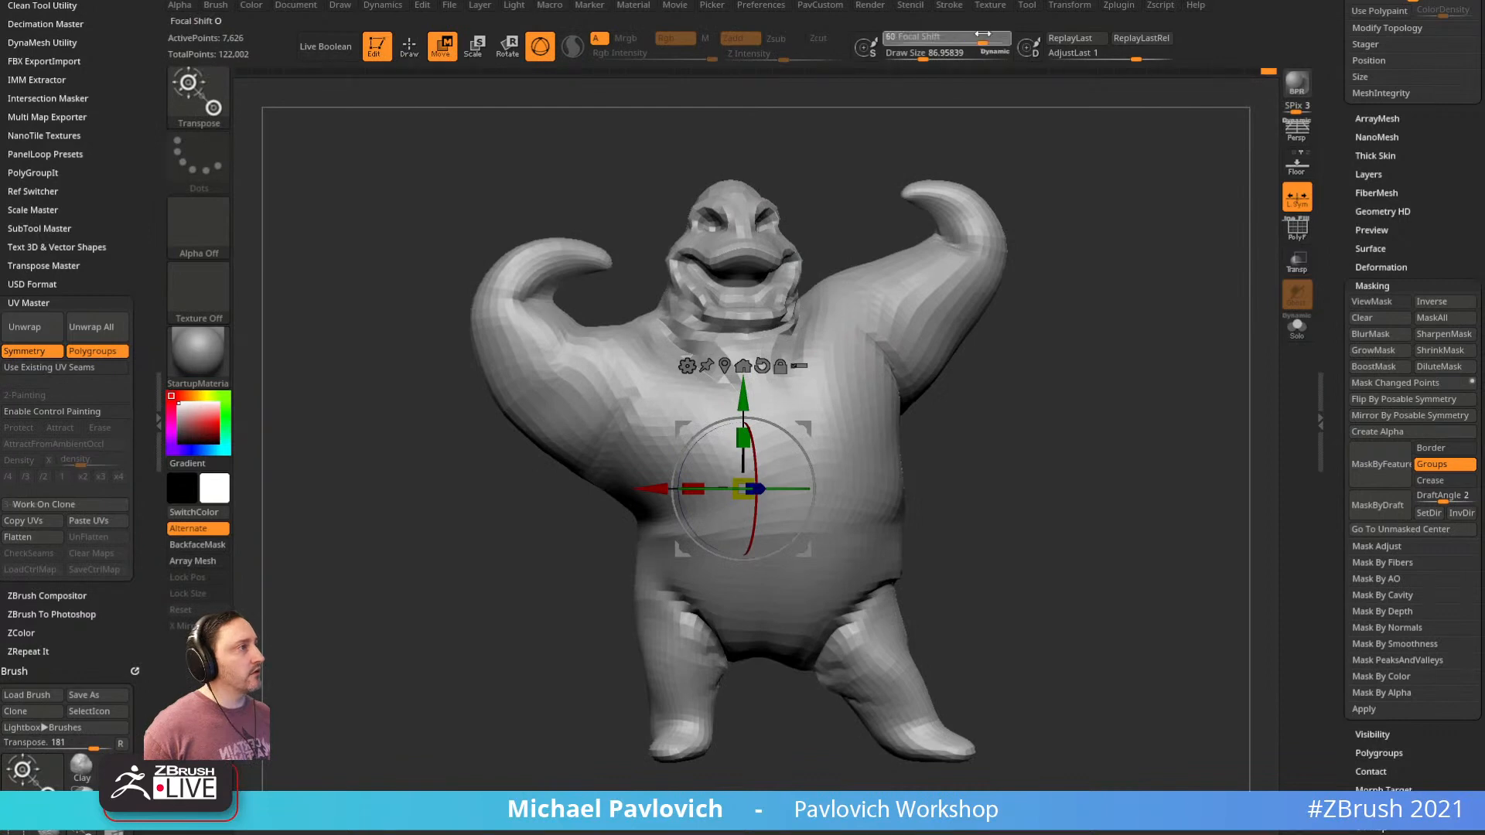
{"action": "left_click_drag", "start_coordinate": [778, 485], "coordinate": [905, 460]}
{"action": "key", "text": "b"}
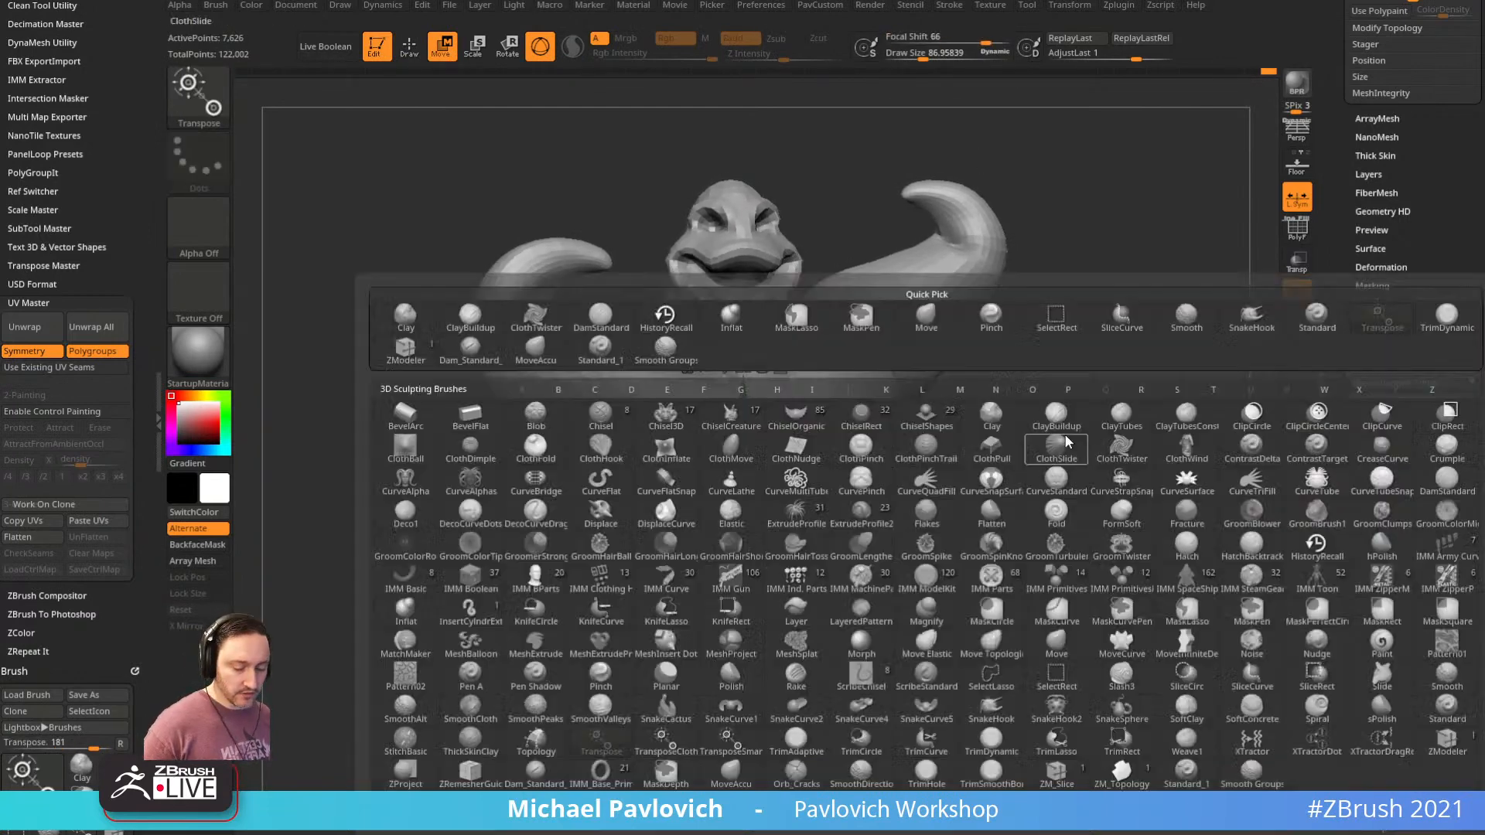
{"action": "key", "text": "t"}
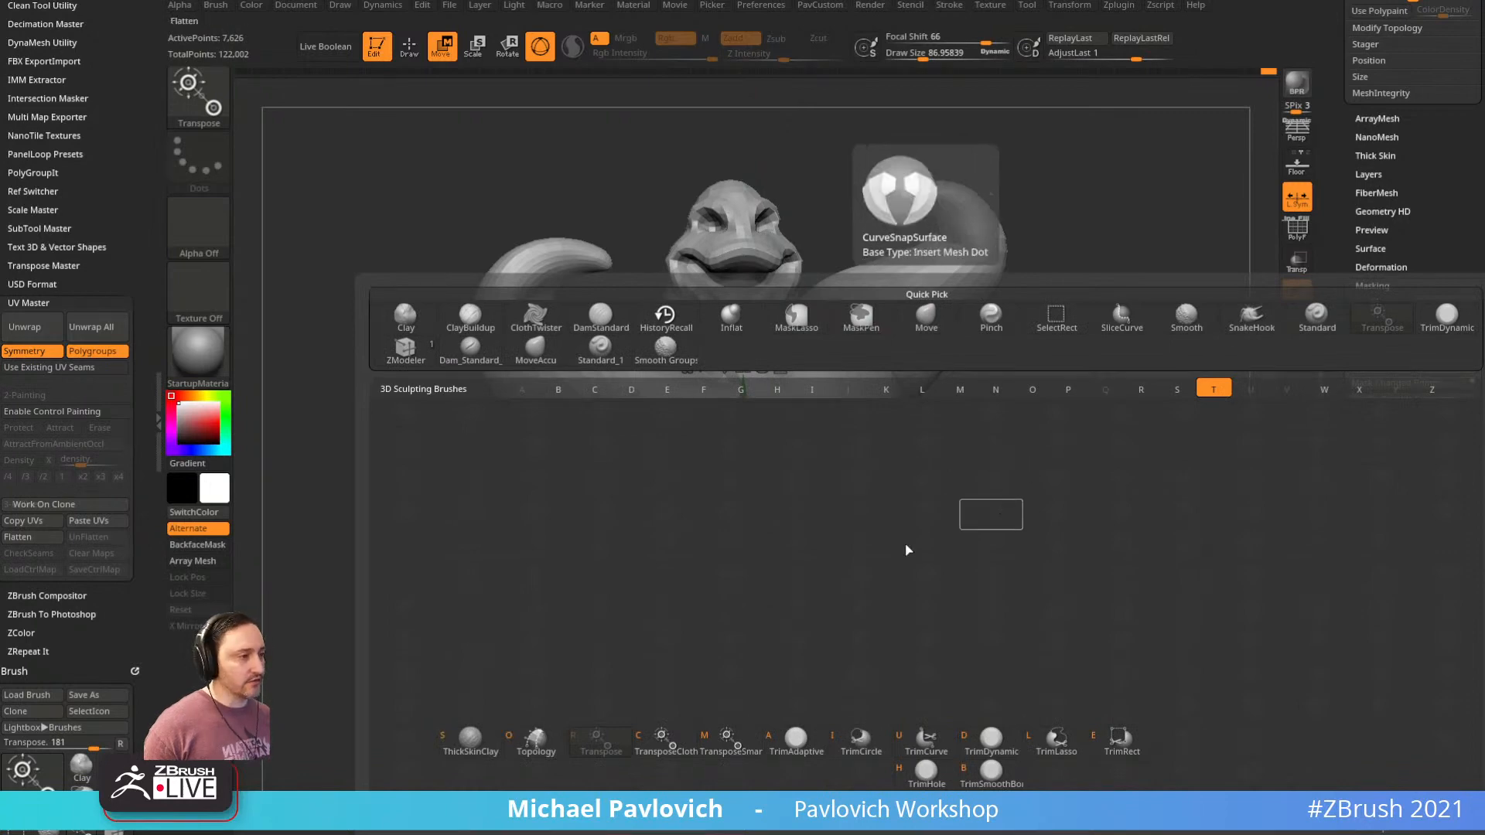
{"action": "left_click", "coordinate": [659, 742]}
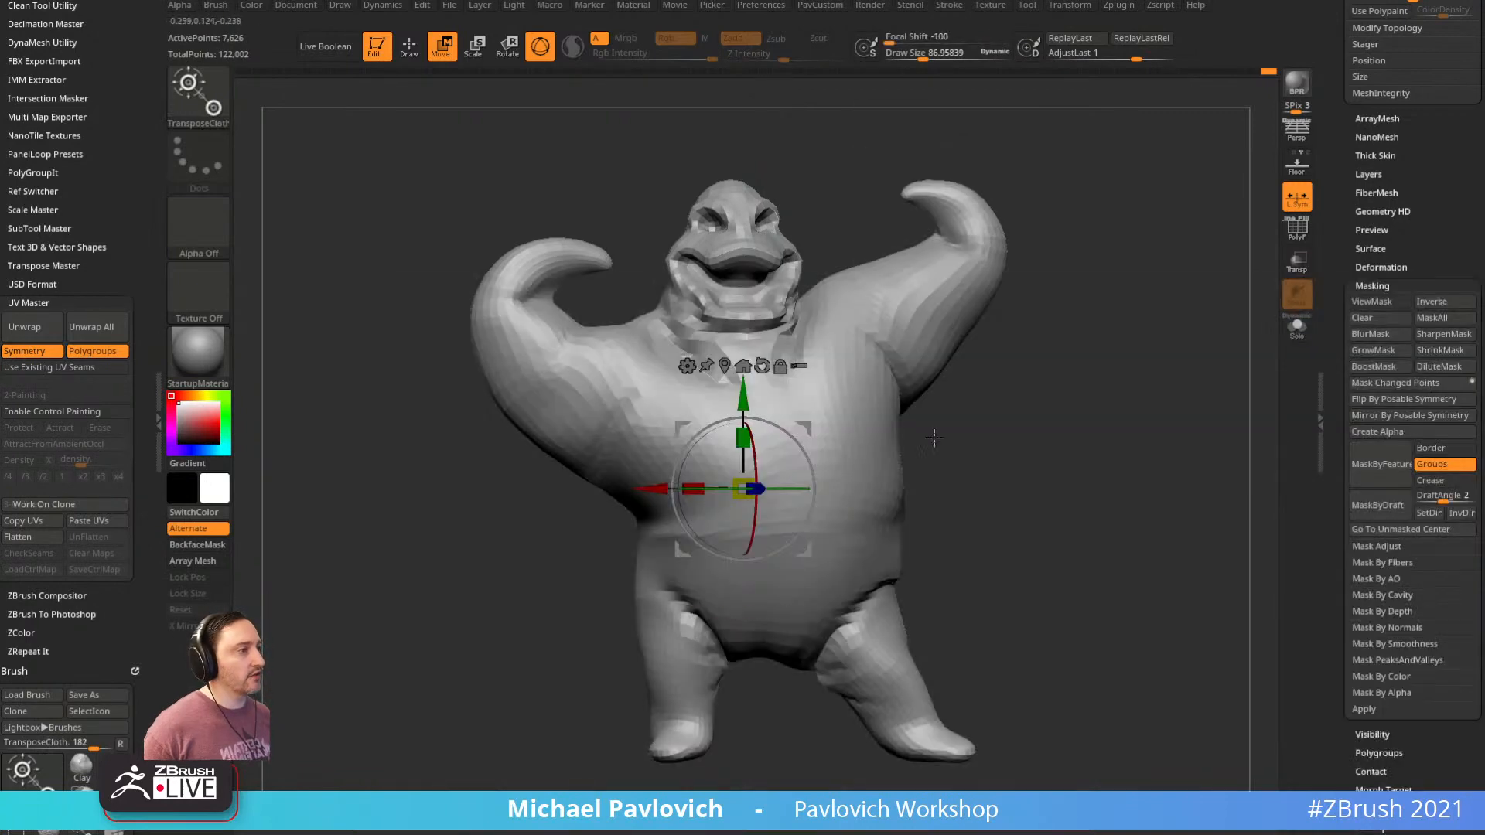
Try rotating the body with TransposeCloth, using a Focal Shift of 64, and undo the attempts
{"action": "left_click_drag", "start_coordinate": [772, 462], "coordinate": [807, 484]}
{"action": "key", "text": "ctrl+z"}
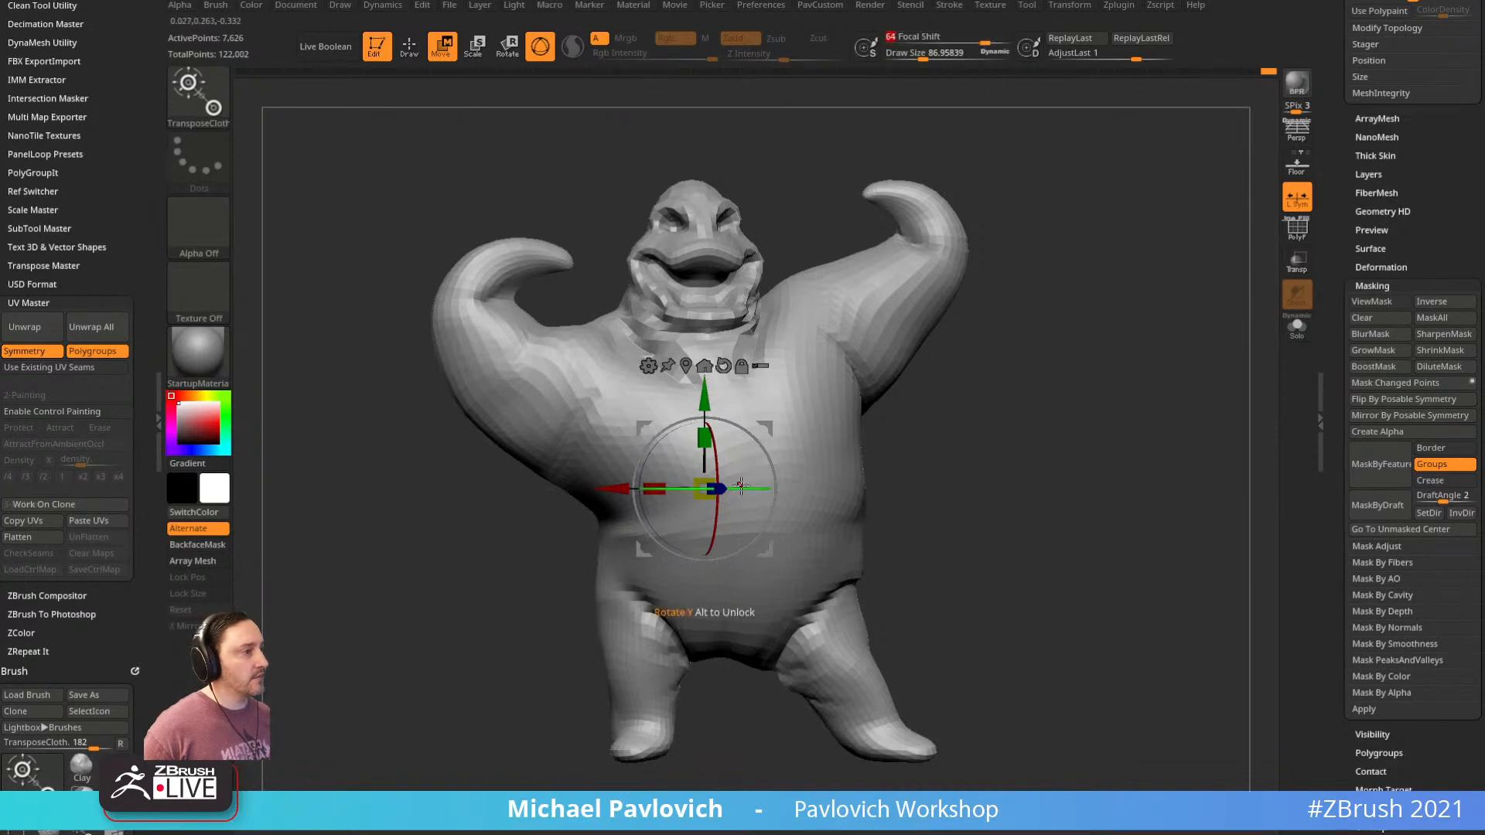
{"action": "mouse_move", "coordinate": [741, 485]}
{"action": "left_mouse_down"}
{"action": "mouse_move", "coordinate": [807, 503]}
{"action": "mouse_move", "coordinate": [717, 486]}
{"action": "left_mouse_up"}
{"action": "key", "text": "ctrl+z"}
{"action": "left_click_drag", "start_coordinate": [971, 449], "coordinate": [644, 595]}
{"action": "left_click_drag", "start_coordinate": [1001, 368], "coordinate": [1114, 364]}
{"action": "key", "text": "ctrl+z"}
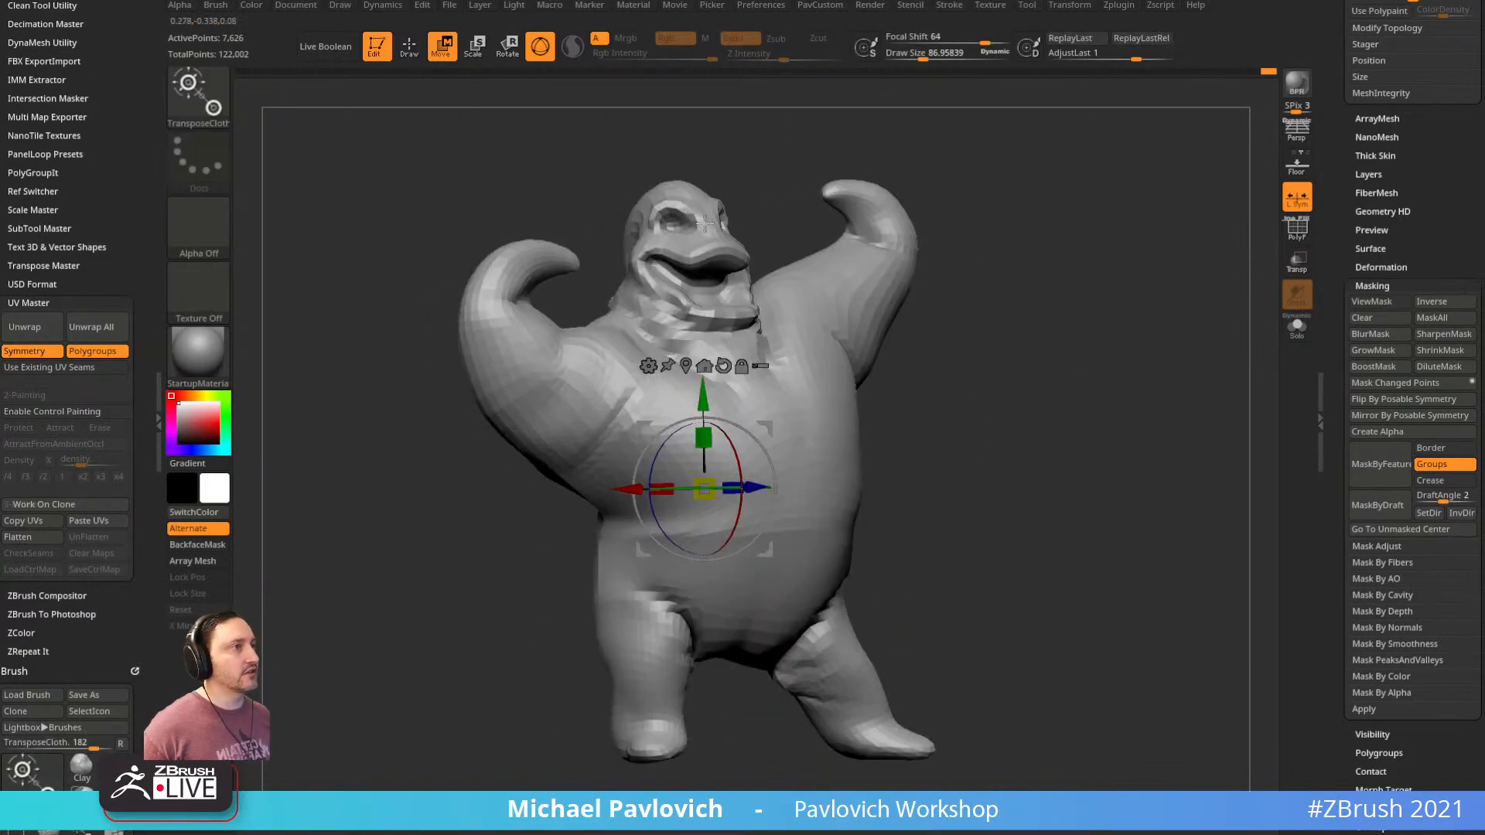
Dock the Dynamics palette in the tray beside the canvas
{"action": "left_click", "coordinate": [388, 6]}
{"action": "left_click_drag", "start_coordinate": [224, 59], "coordinate": [28, 33]}
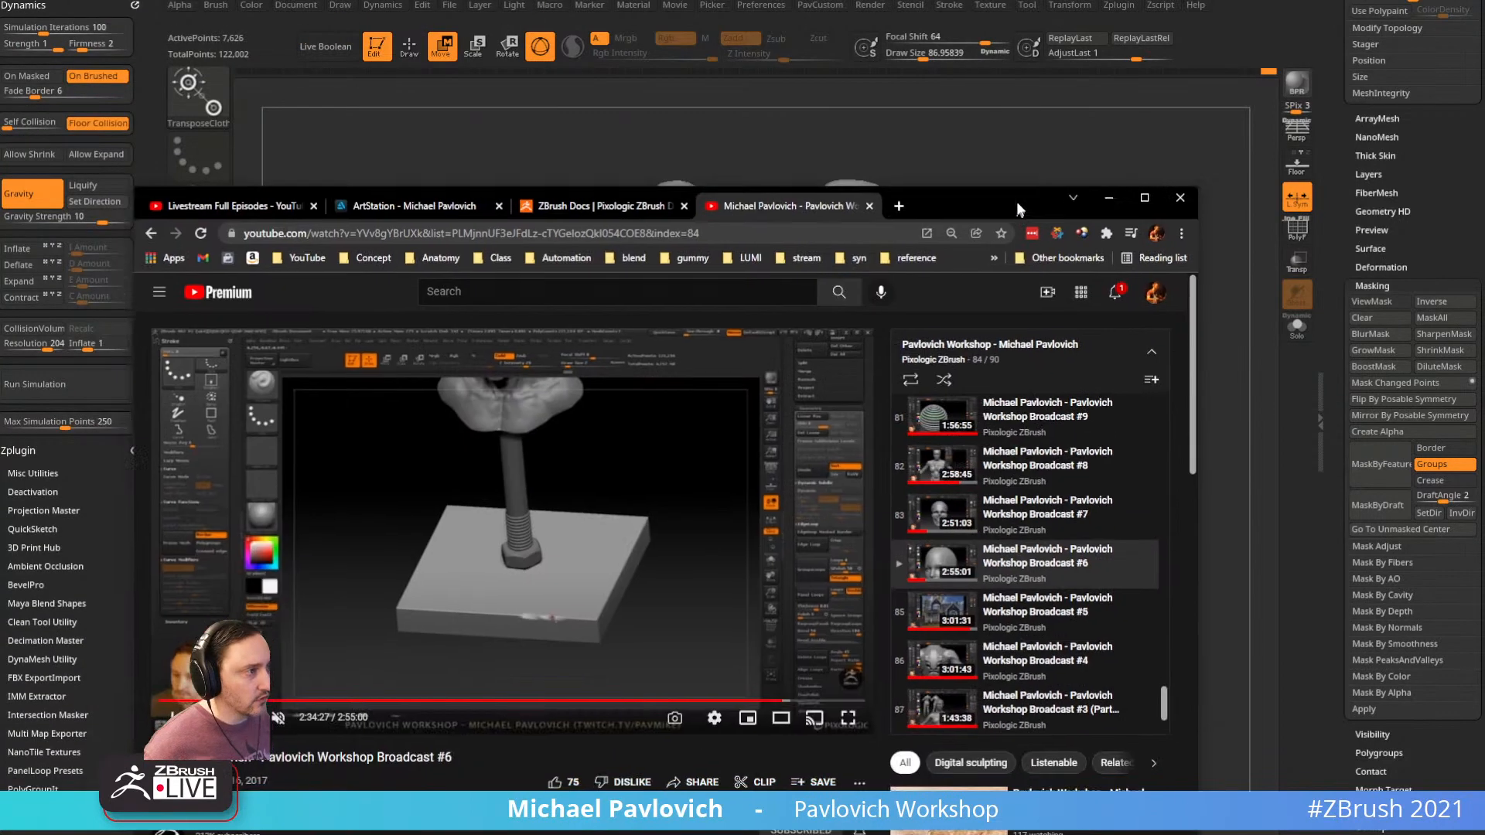
In the web browser, close the Workshop Broadcast video page and go back to the YouTube channel's playlists
{"action": "left_click_drag", "start_coordinate": [1016, 201], "coordinate": [1086, 107]}
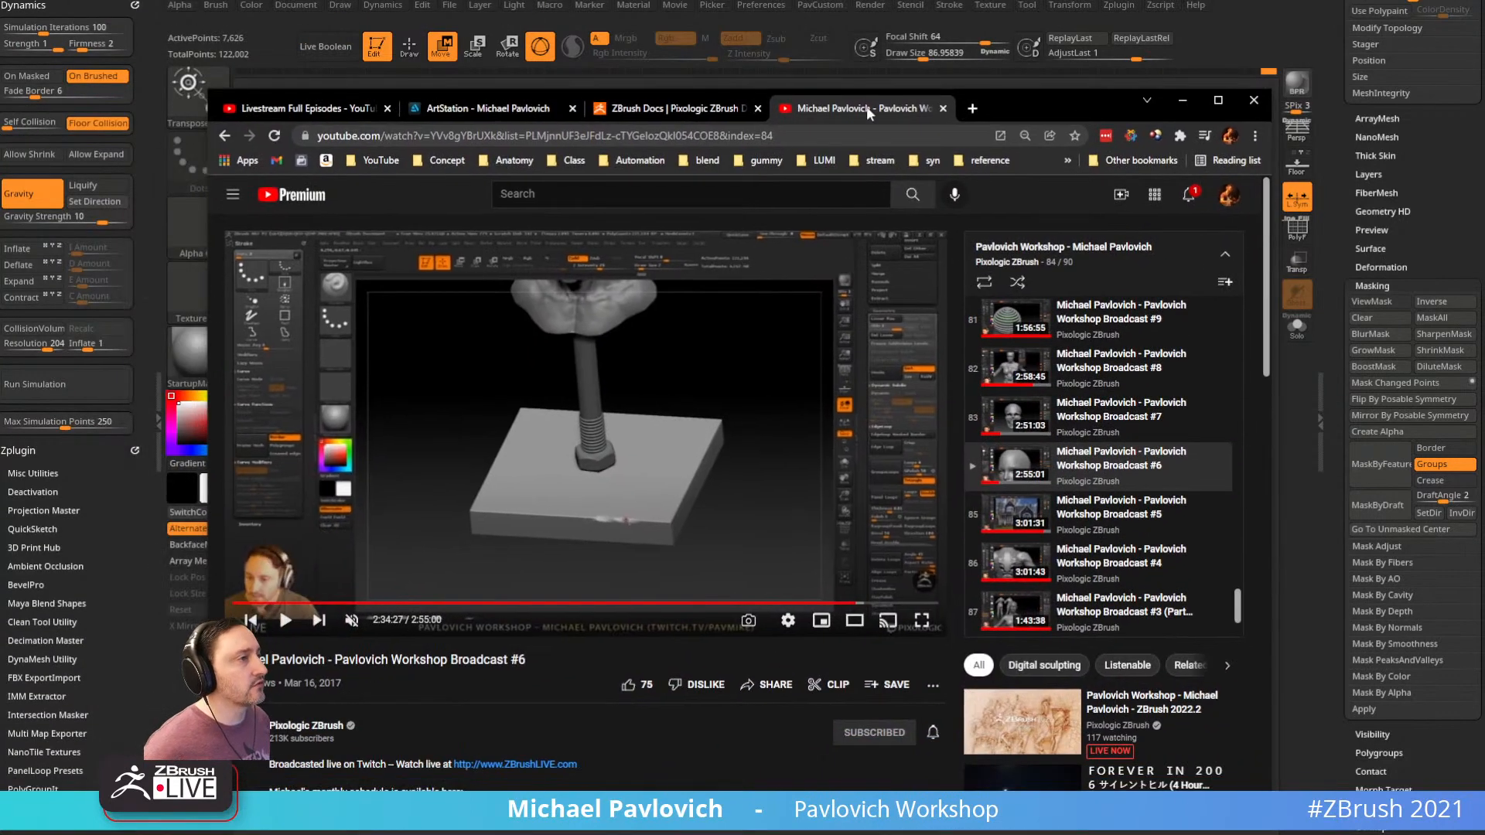
{"action": "left_click", "coordinate": [226, 138]}
{"action": "left_click", "coordinate": [224, 136]}
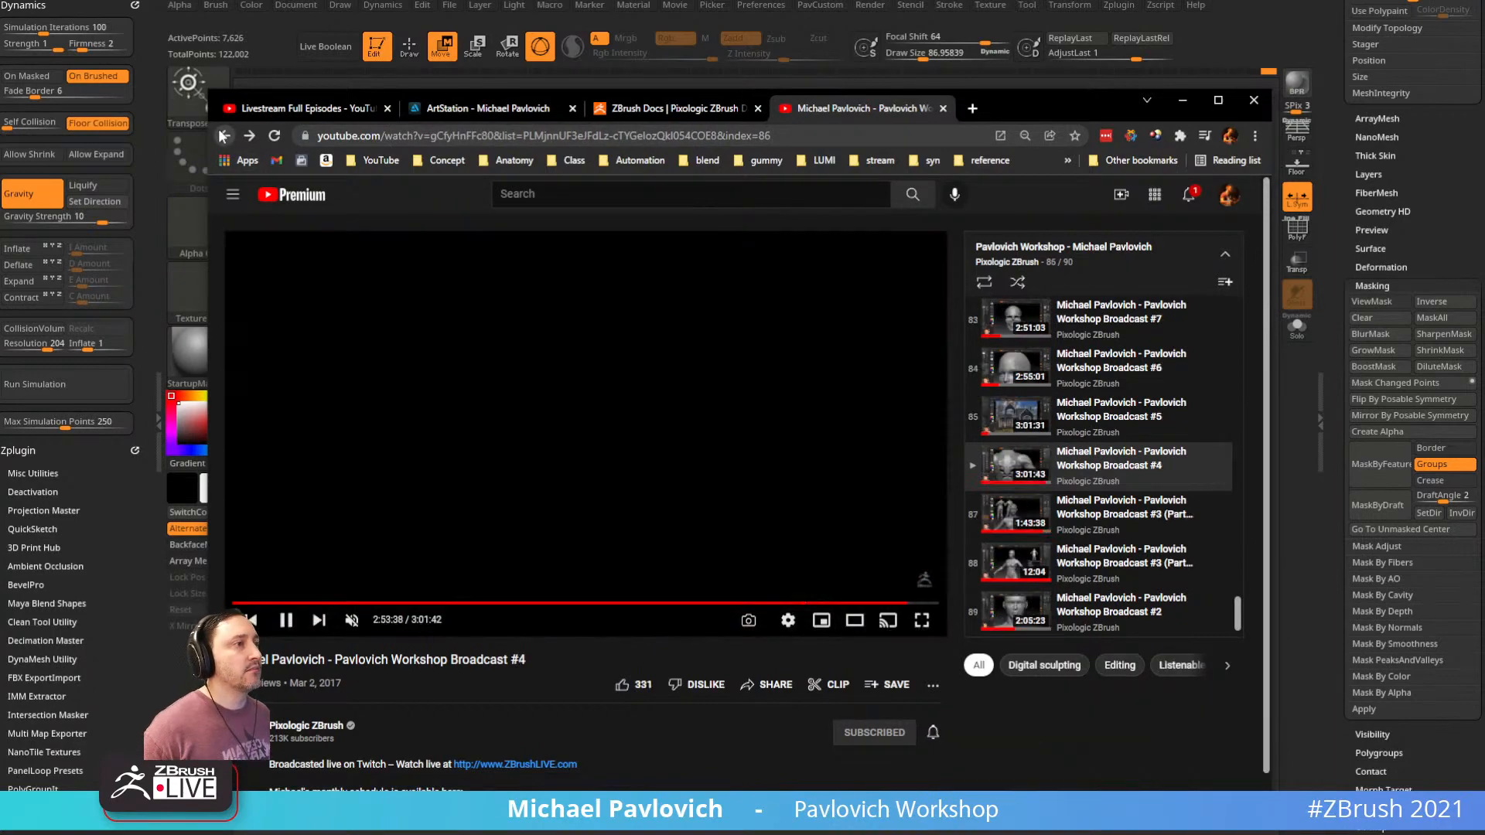
{"action": "left_click", "coordinate": [943, 109]}
{"action": "left_click", "coordinate": [351, 109]}
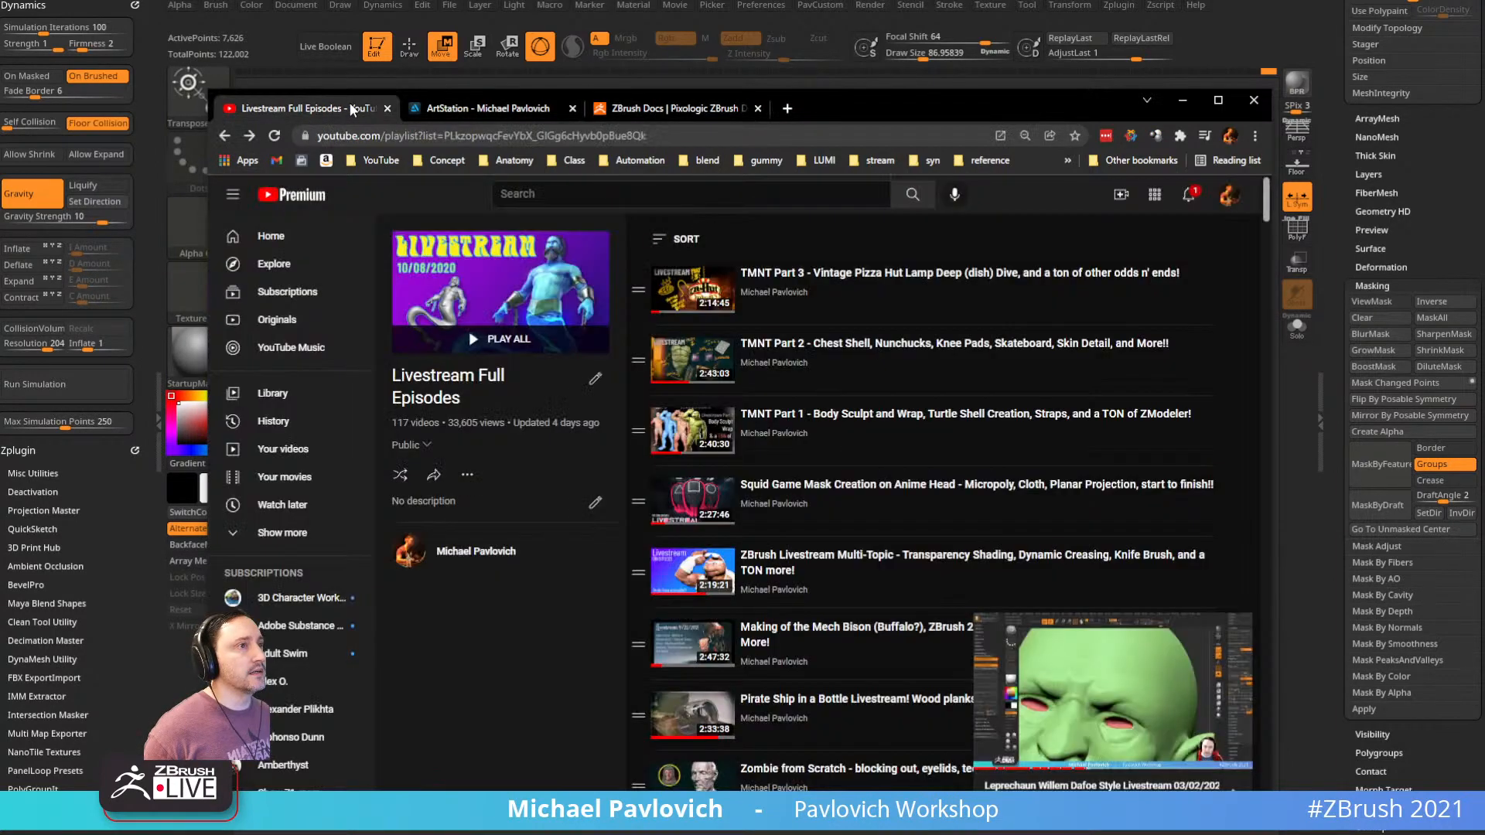
{"action": "left_click", "coordinate": [225, 137]}
{"action": "scroll", "coordinate": [726, 369], "scroll_direction": "up", "scroll_amount": 10}
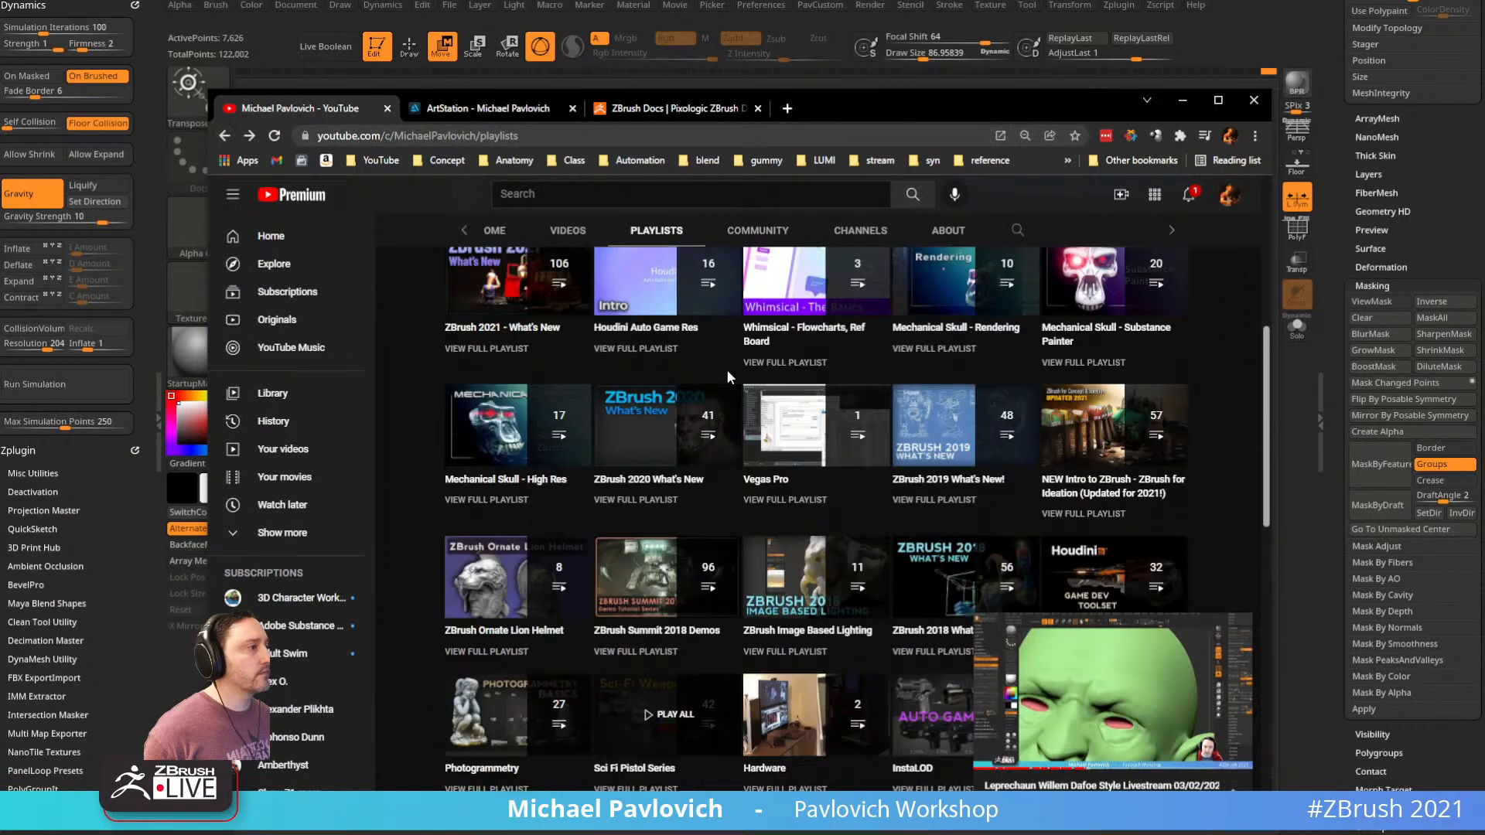
Select the full web address of the YouTube channel's playlists page
{"action": "left_click", "coordinate": [526, 112]}
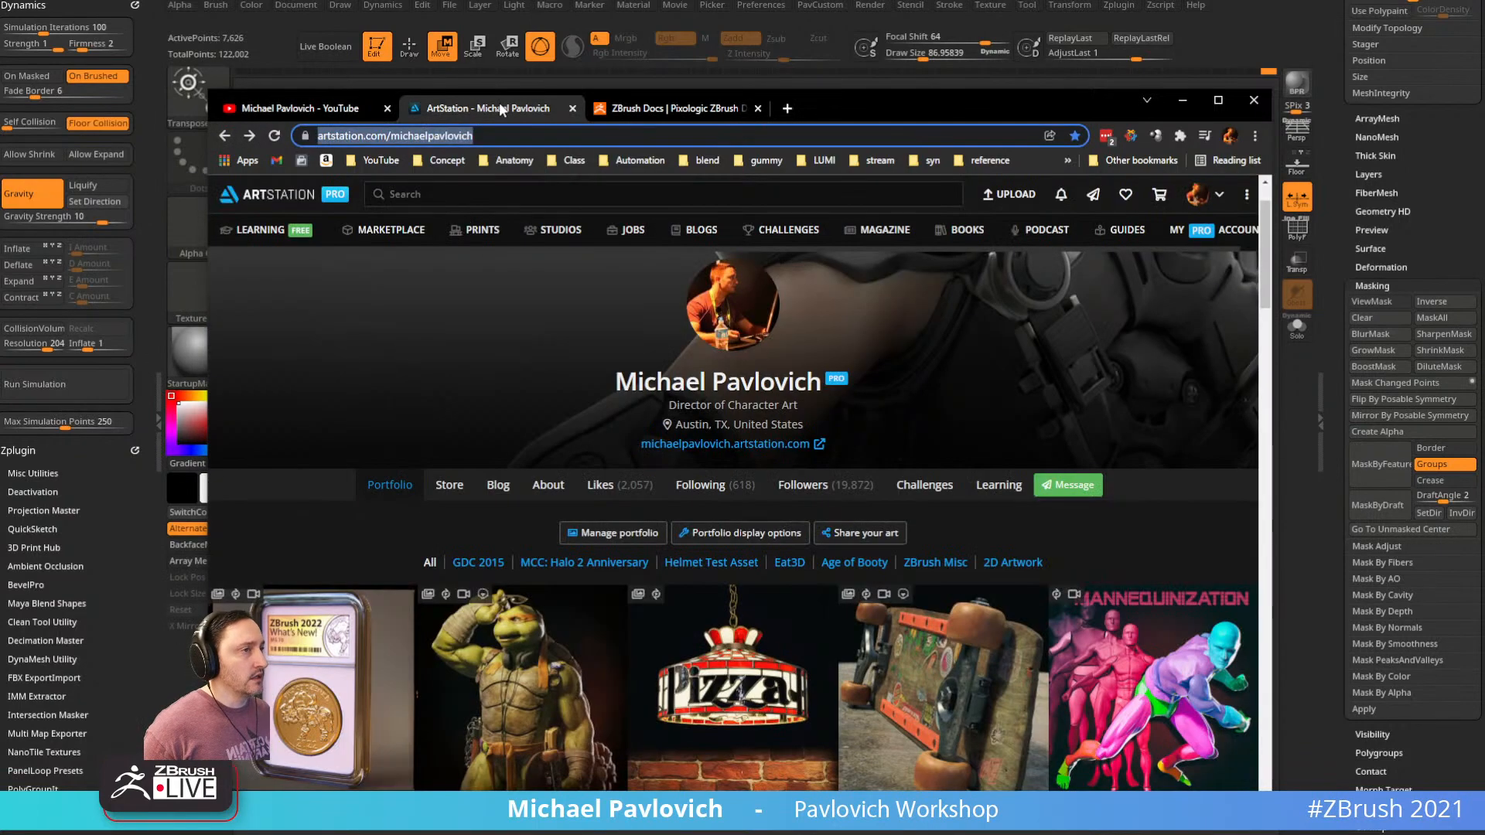
{"action": "left_click", "coordinate": [310, 108]}
{"action": "double_click", "coordinate": [474, 137]}
{"action": "key", "text": "ctrl+a"}
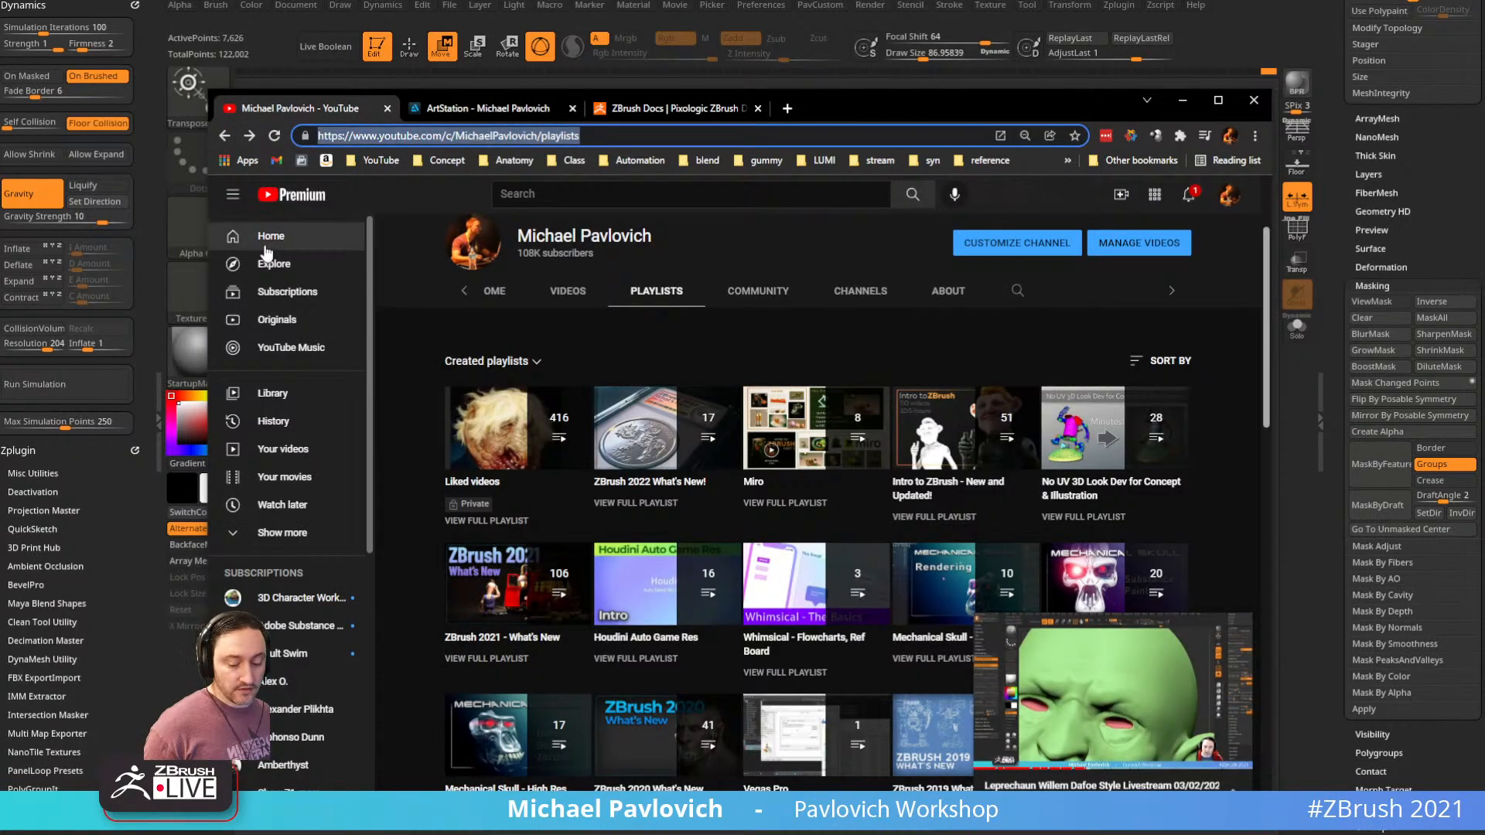
{"action": "key", "text": "alt+Tab"}
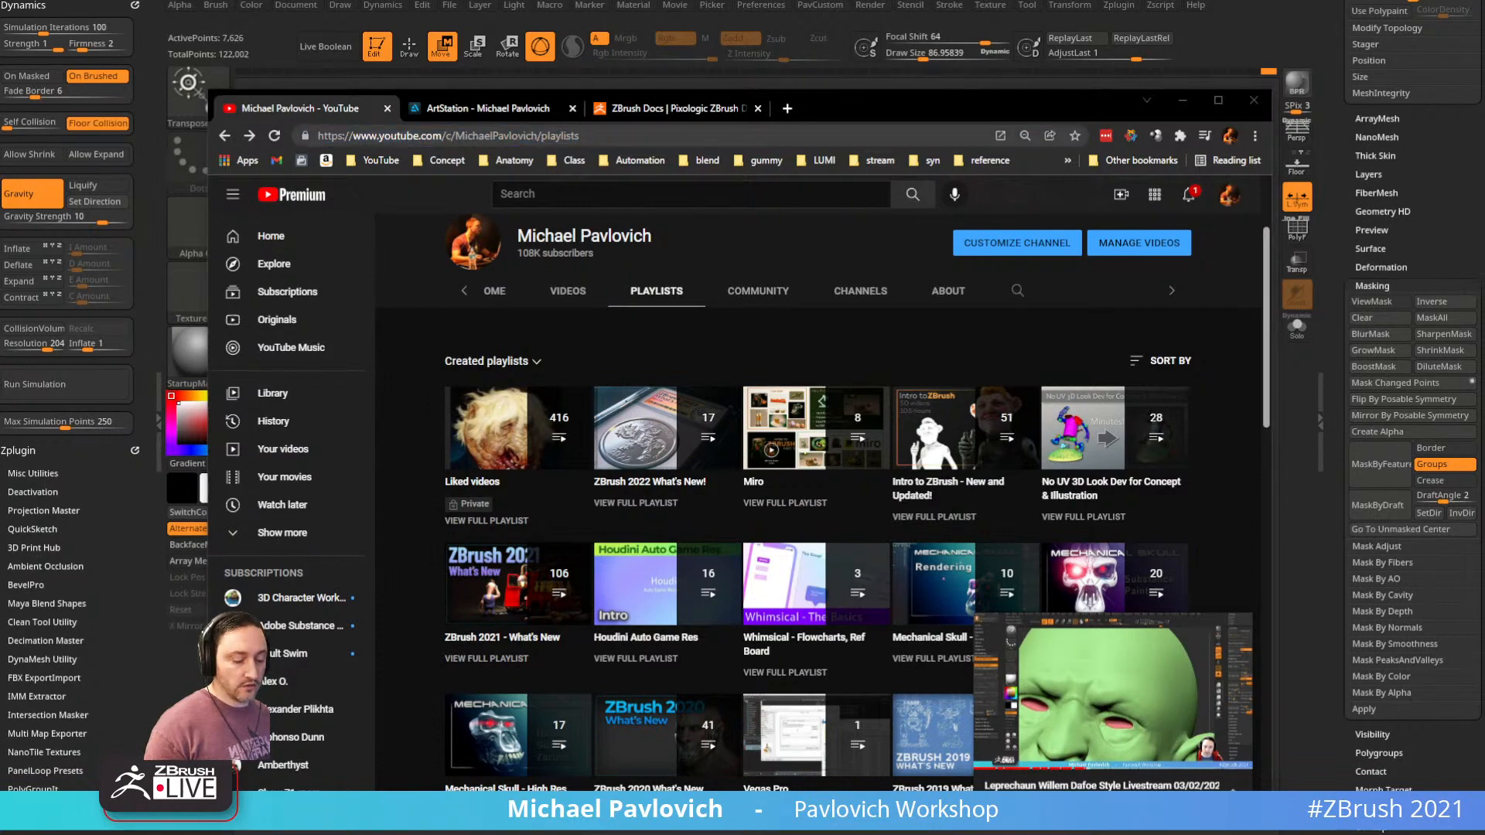
Browse the ArtStation portfolio, open the What's New ZBrush 2021 post and look through its video playlist for Dynamic Cloth demos
{"action": "left_click", "coordinate": [503, 110]}
{"action": "scroll", "coordinate": [672, 249], "scroll_direction": "down", "scroll_amount": 5}
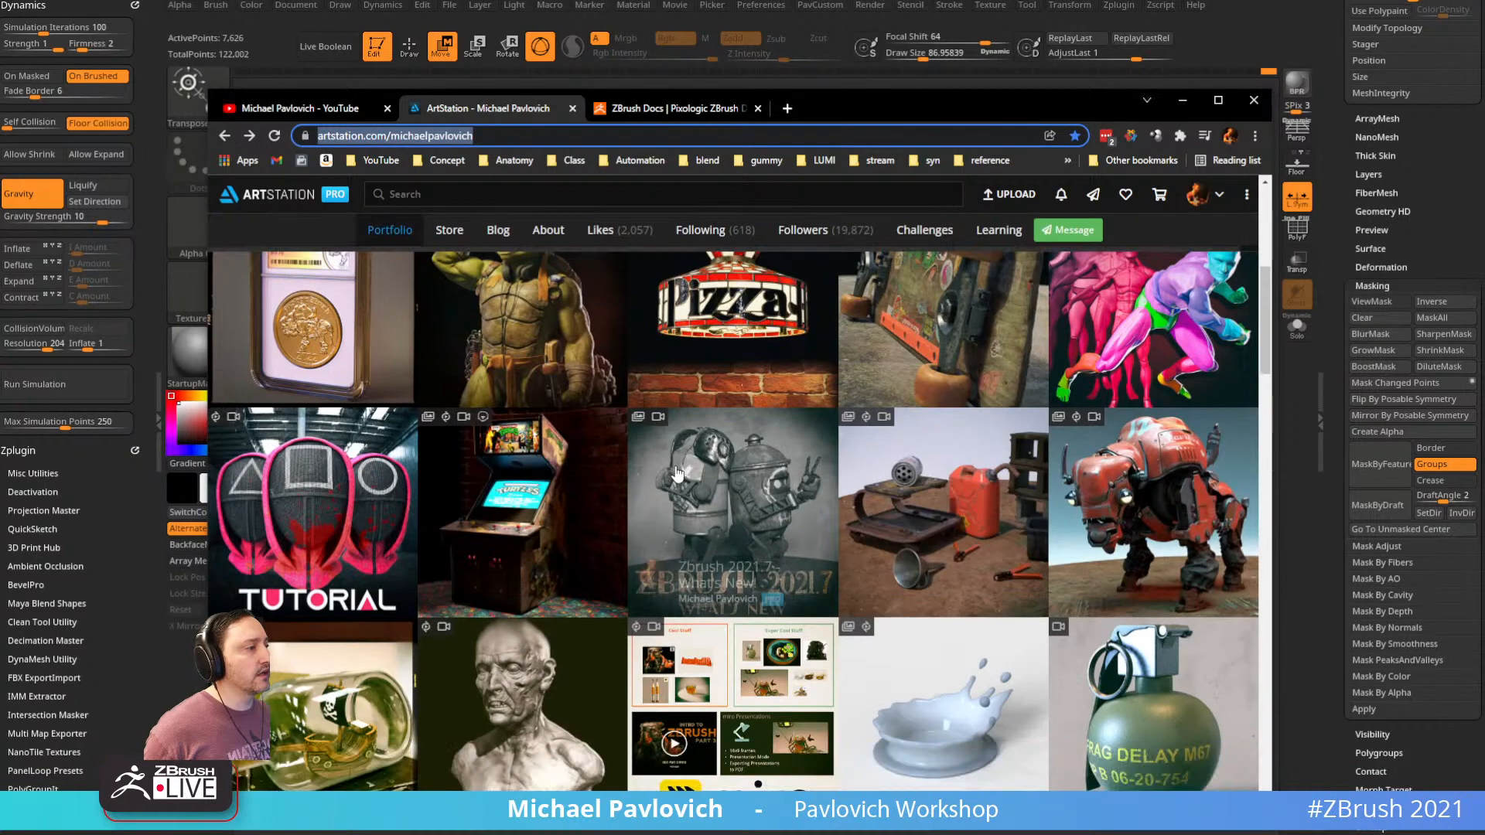
{"action": "scroll", "coordinate": [634, 538], "scroll_direction": "down", "scroll_amount": 7}
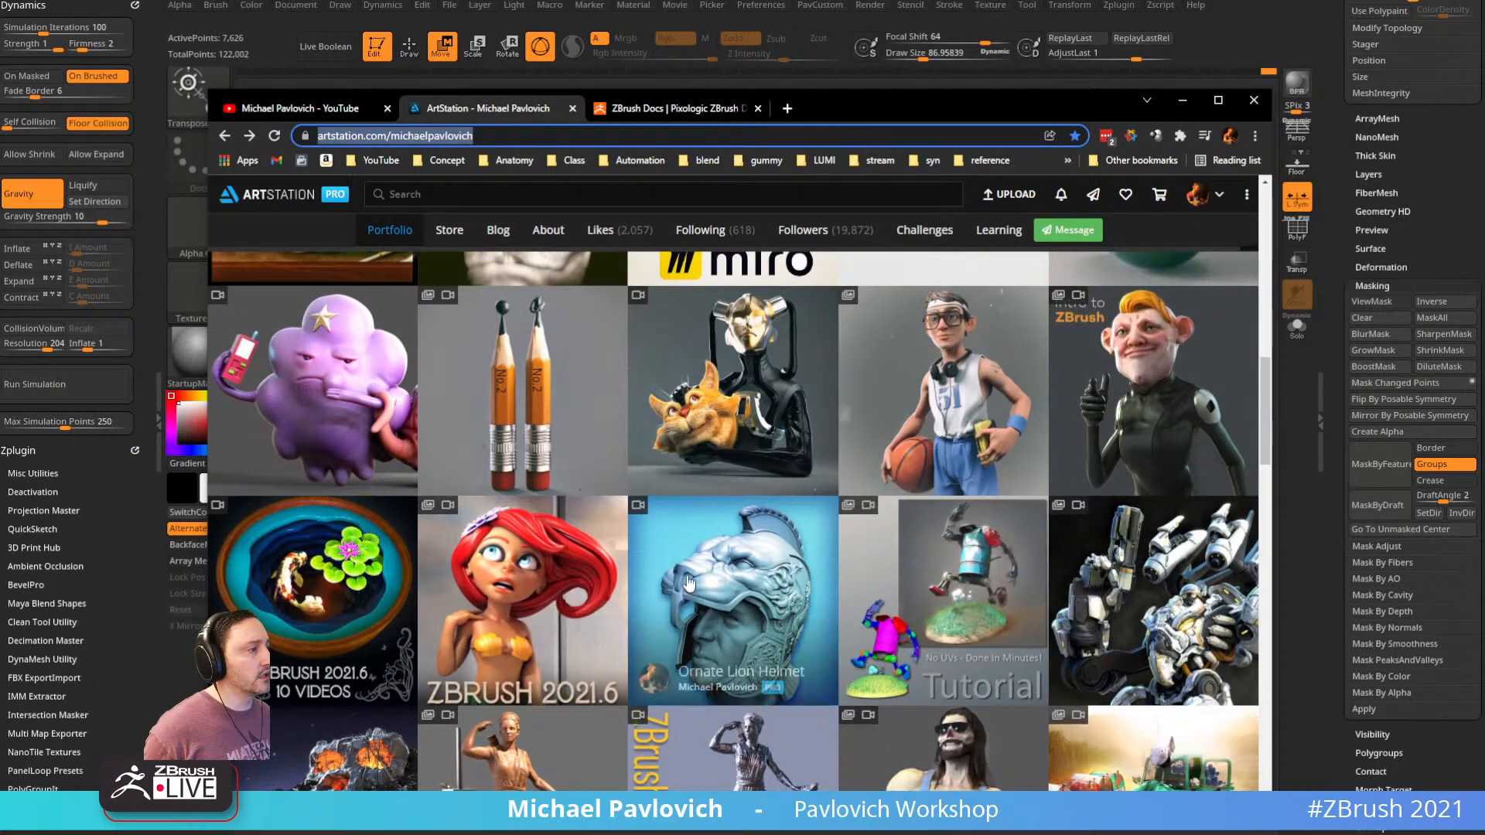
{"action": "scroll", "coordinate": [866, 595], "scroll_direction": "down", "scroll_amount": 5}
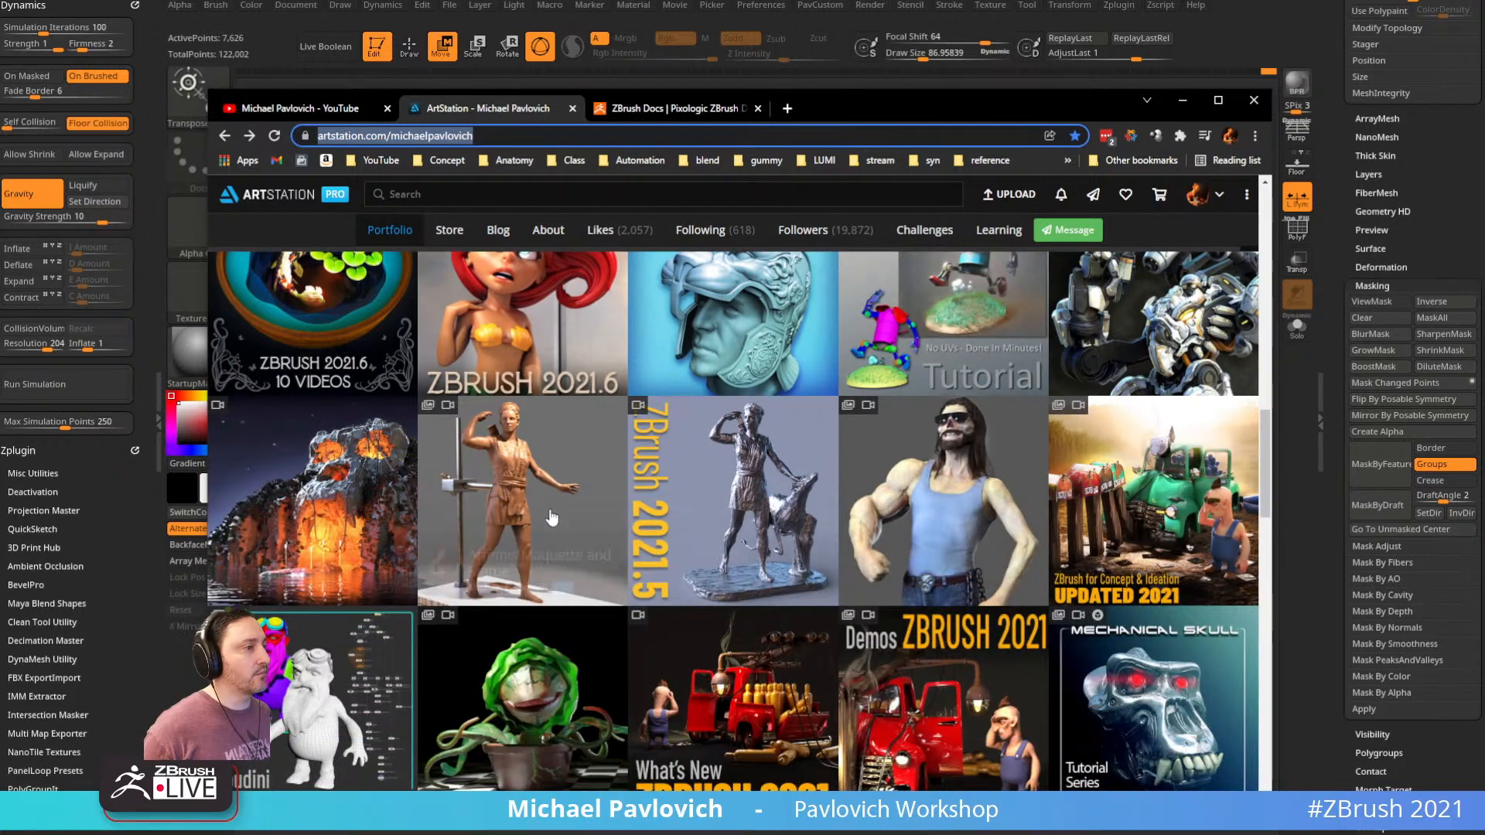
{"action": "scroll", "coordinate": [558, 534], "scroll_direction": "down", "scroll_amount": 4}
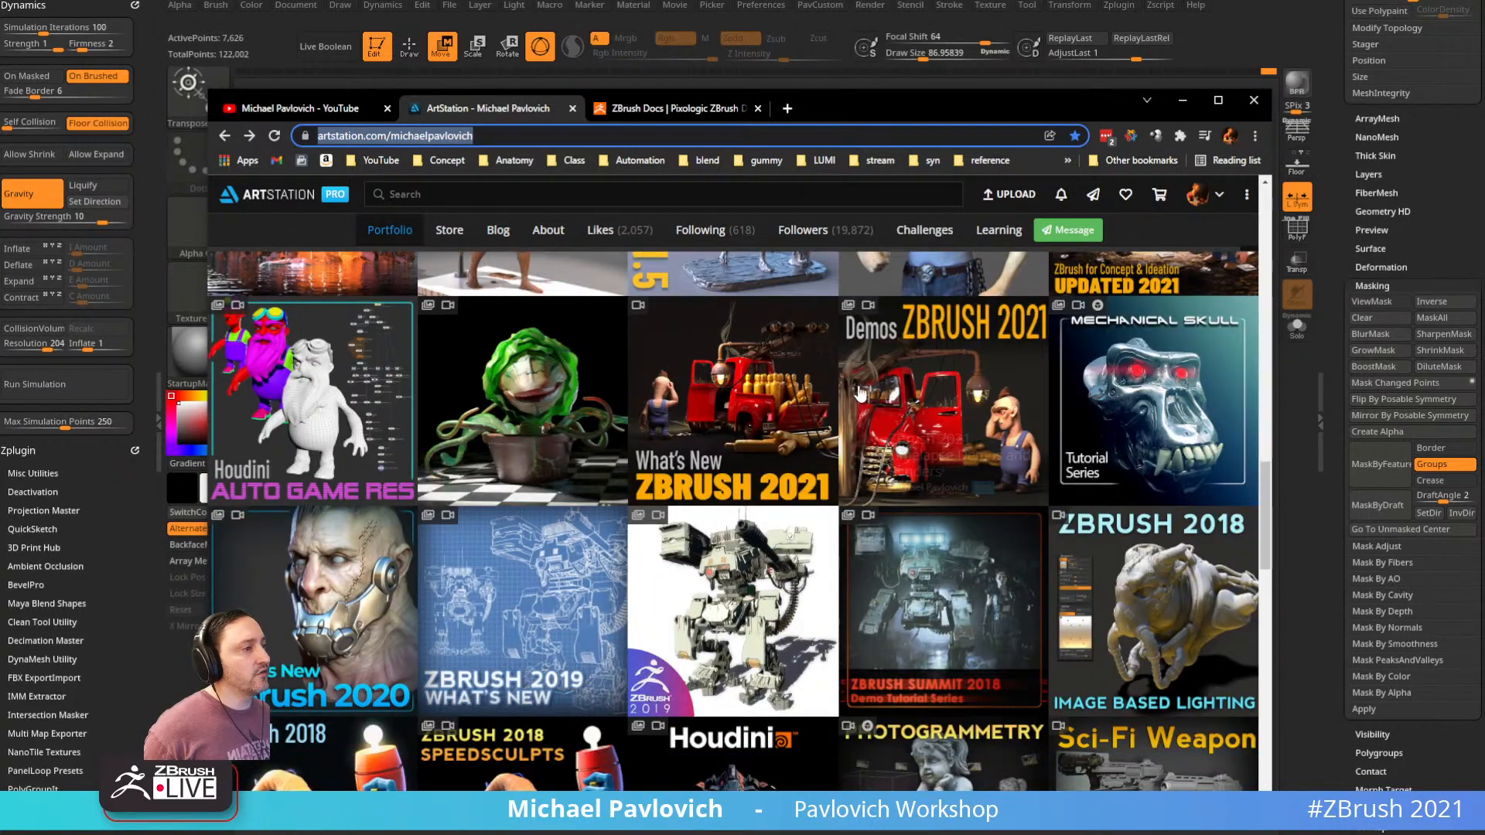
{"action": "left_click", "coordinate": [743, 376]}
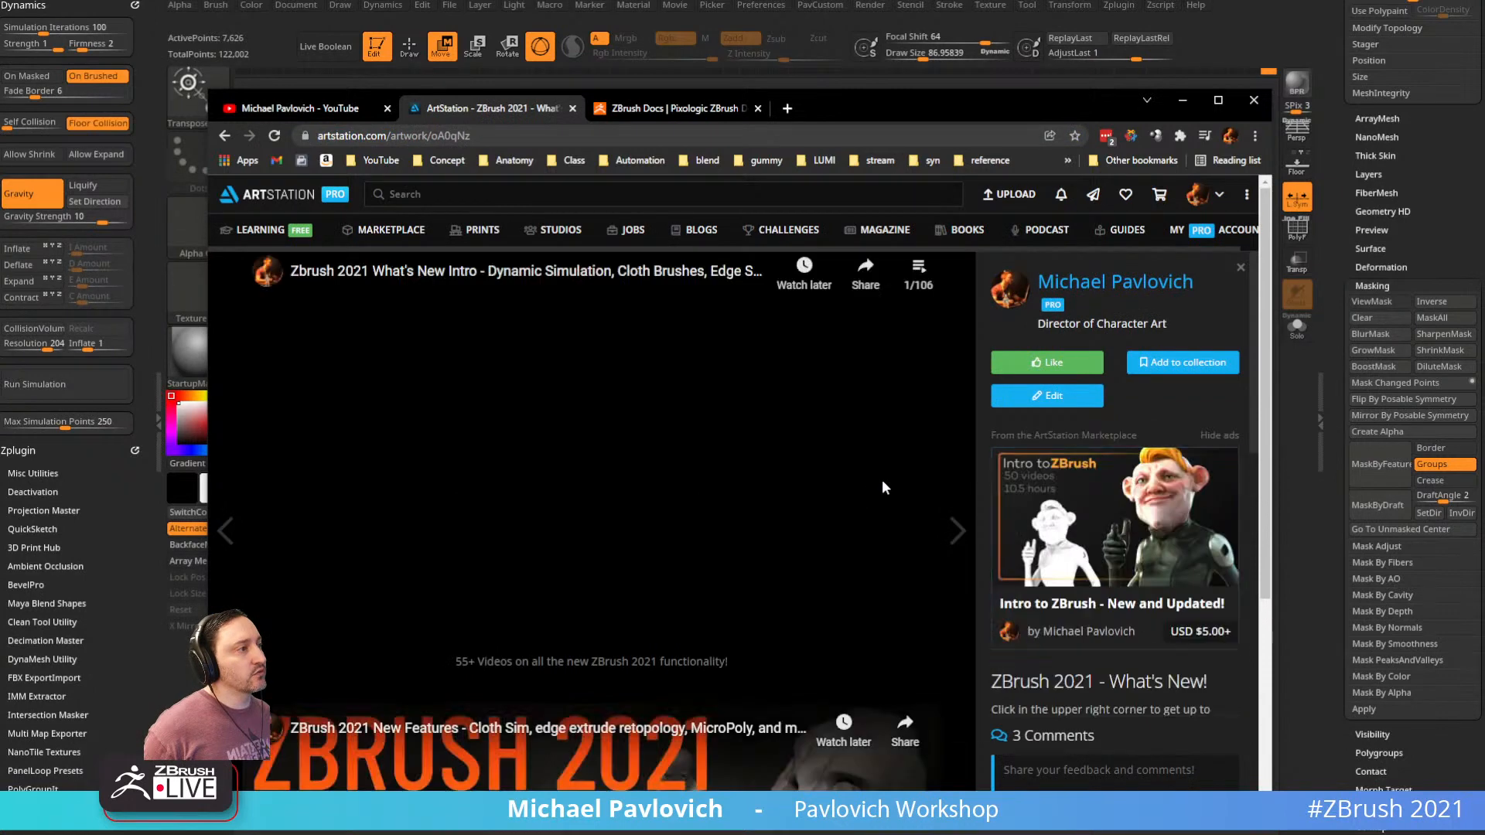
{"action": "left_click", "coordinate": [919, 268]}
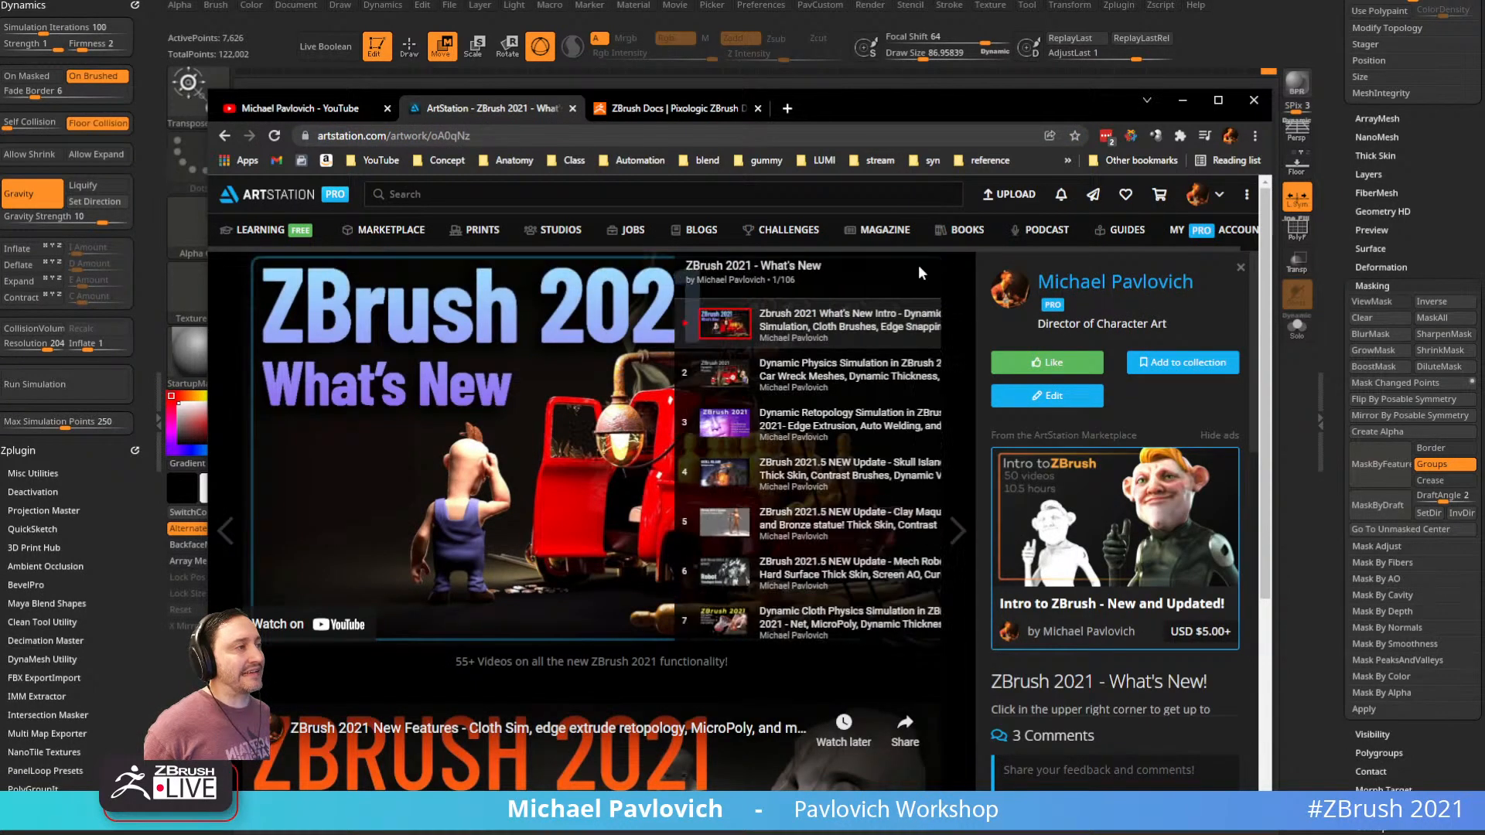
{"action": "scroll", "coordinate": [805, 462], "scroll_direction": "down", "scroll_amount": 6}
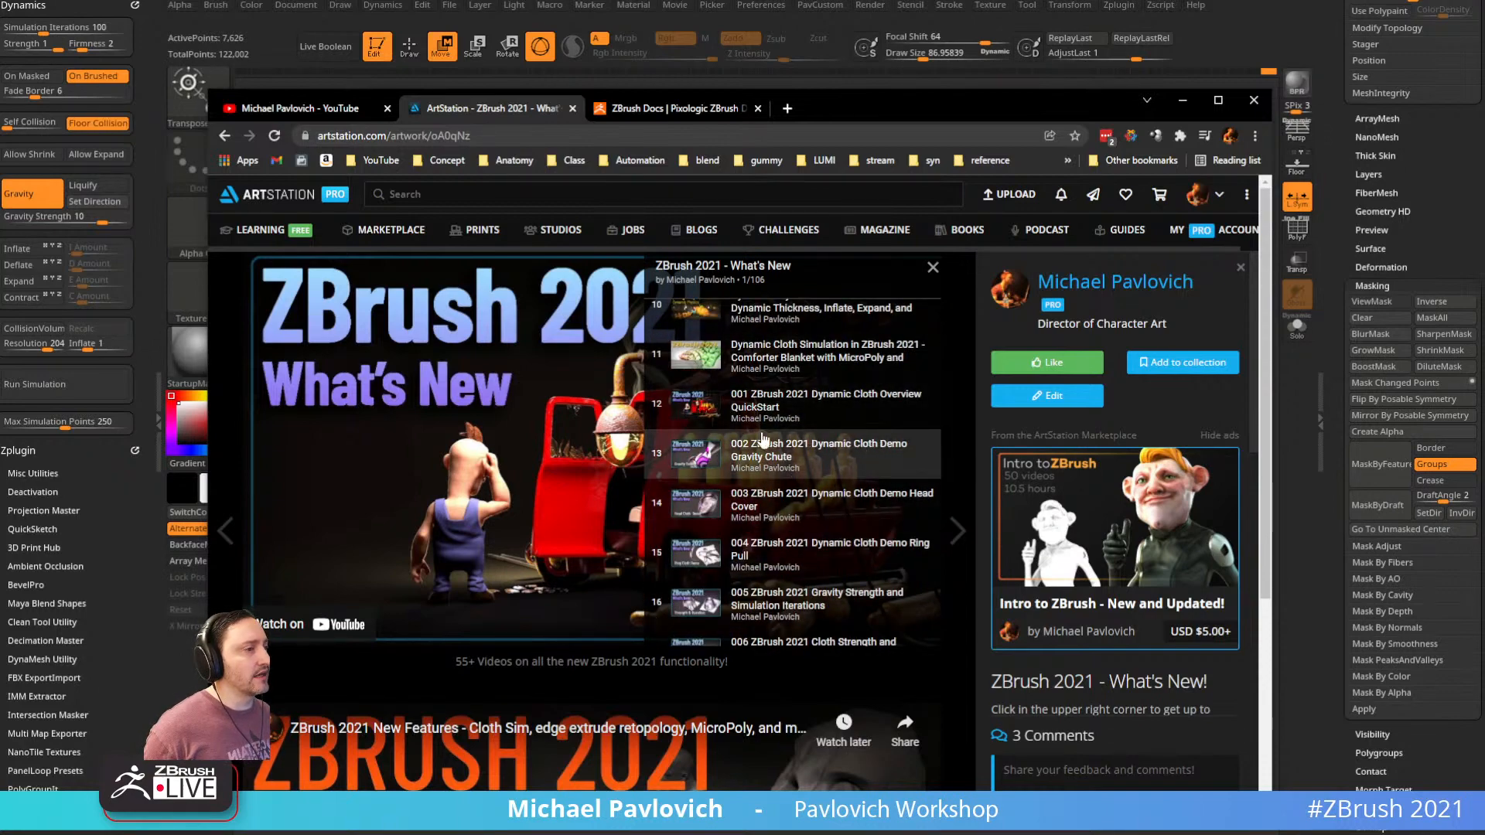
Go back to the ArtStation portfolio page and select its web address
{"action": "left_click", "coordinate": [225, 136]}
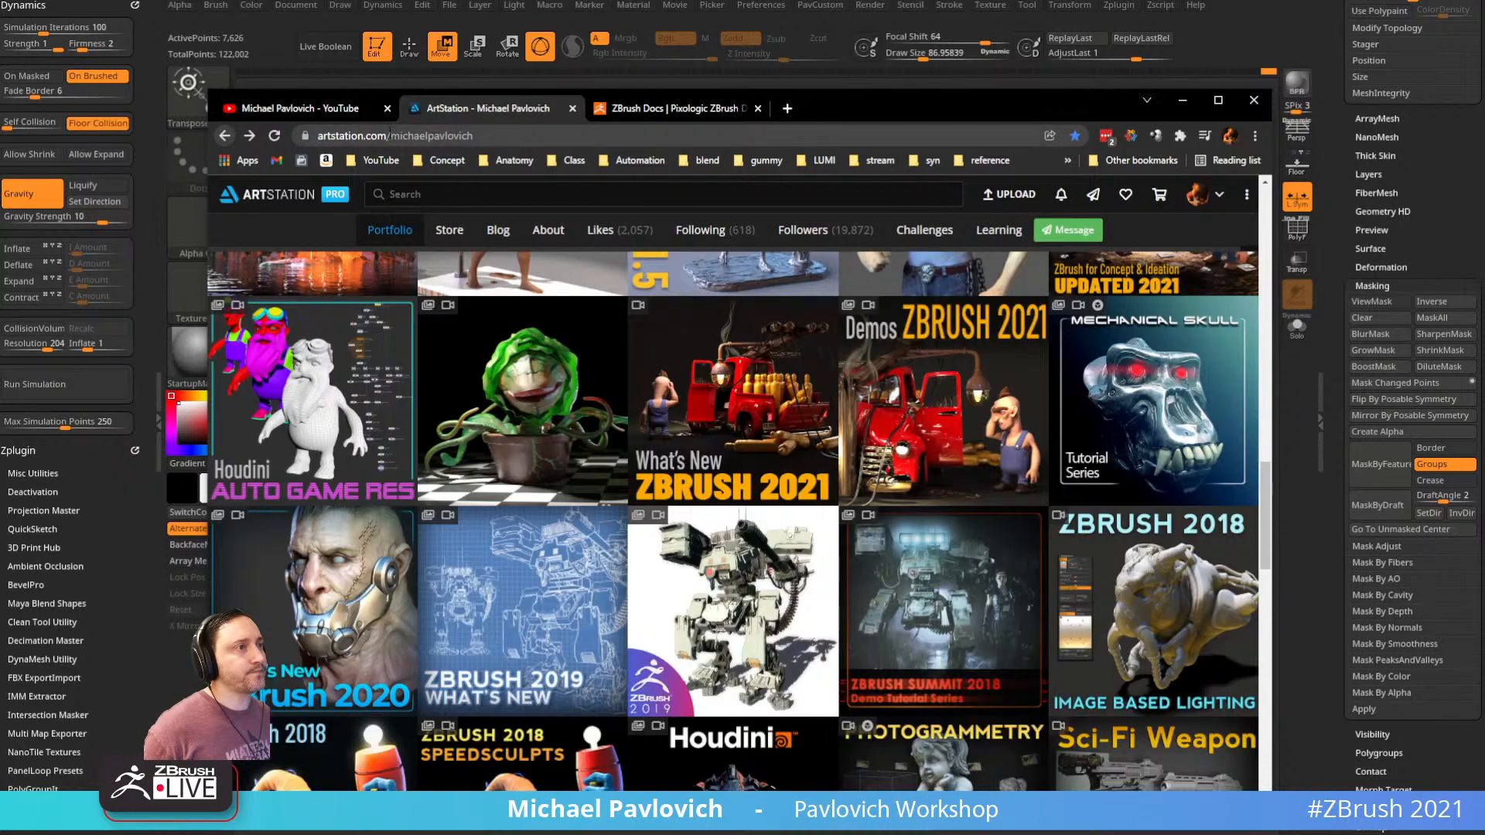
{"action": "left_click", "coordinate": [390, 136]}
{"action": "key", "text": "alt+Tab"}
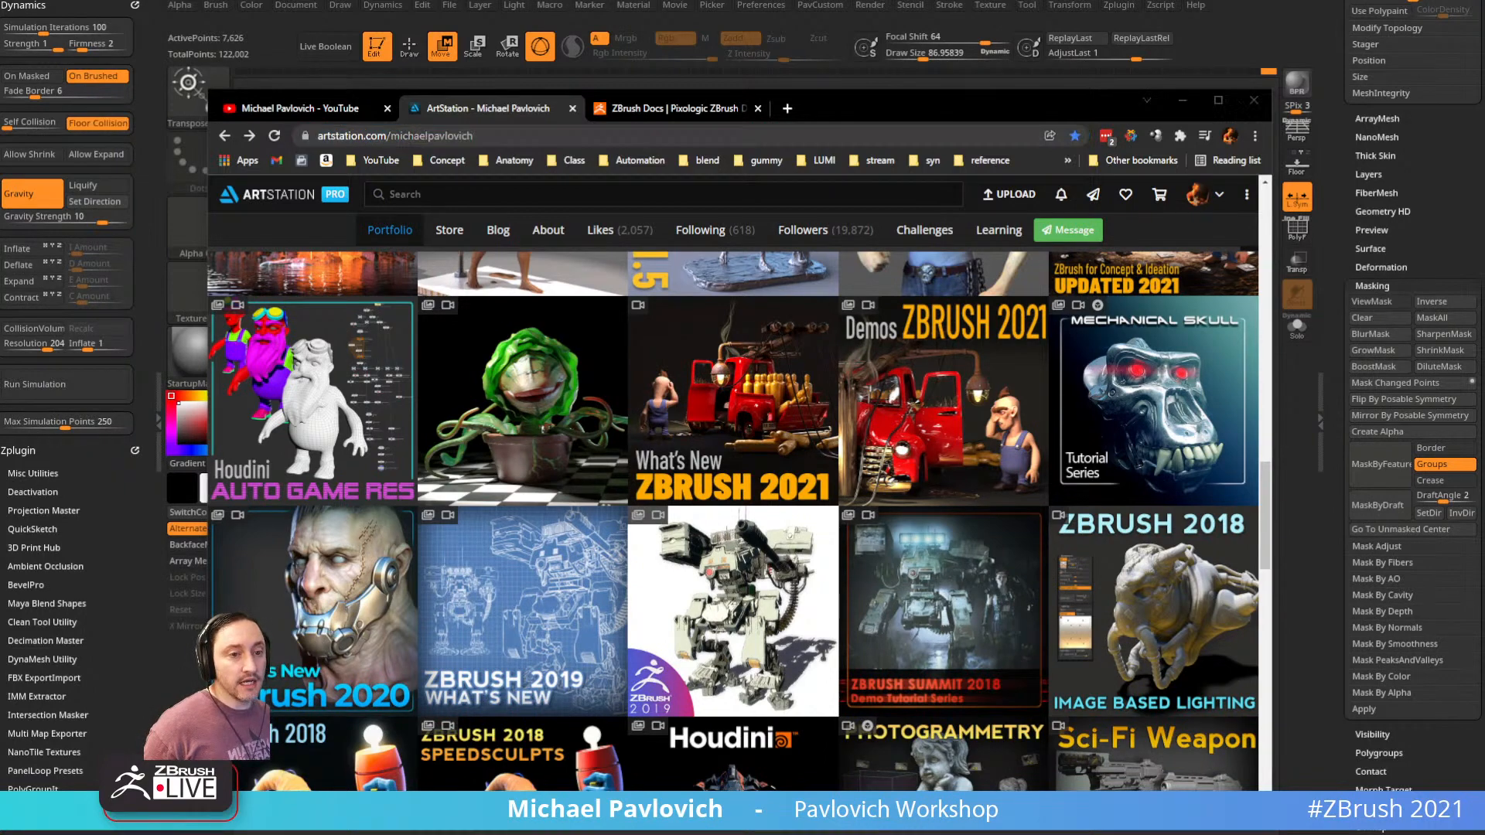
Switch back to ZBrush, face the character frontally and set Focal Shift to -100
{"action": "key", "text": "alt+Tab"}
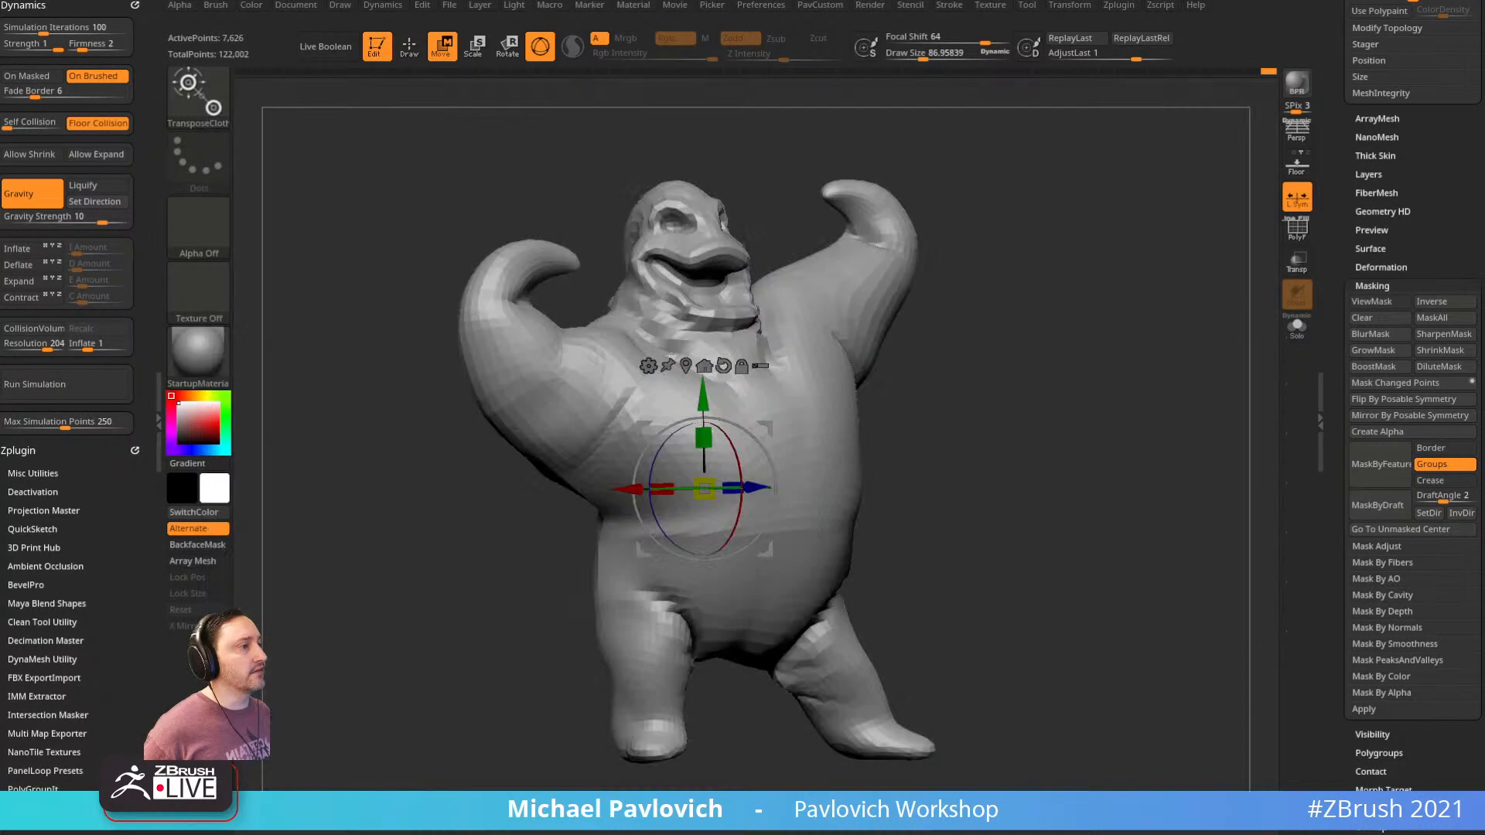
{"action": "mouse_move", "coordinate": [1056, 421]}
{"action": "left_mouse_down"}
{"action": "mouse_move", "coordinate": [1021, 398]}
{"action": "mouse_move", "coordinate": [1032, 403]}
{"action": "left_mouse_up"}
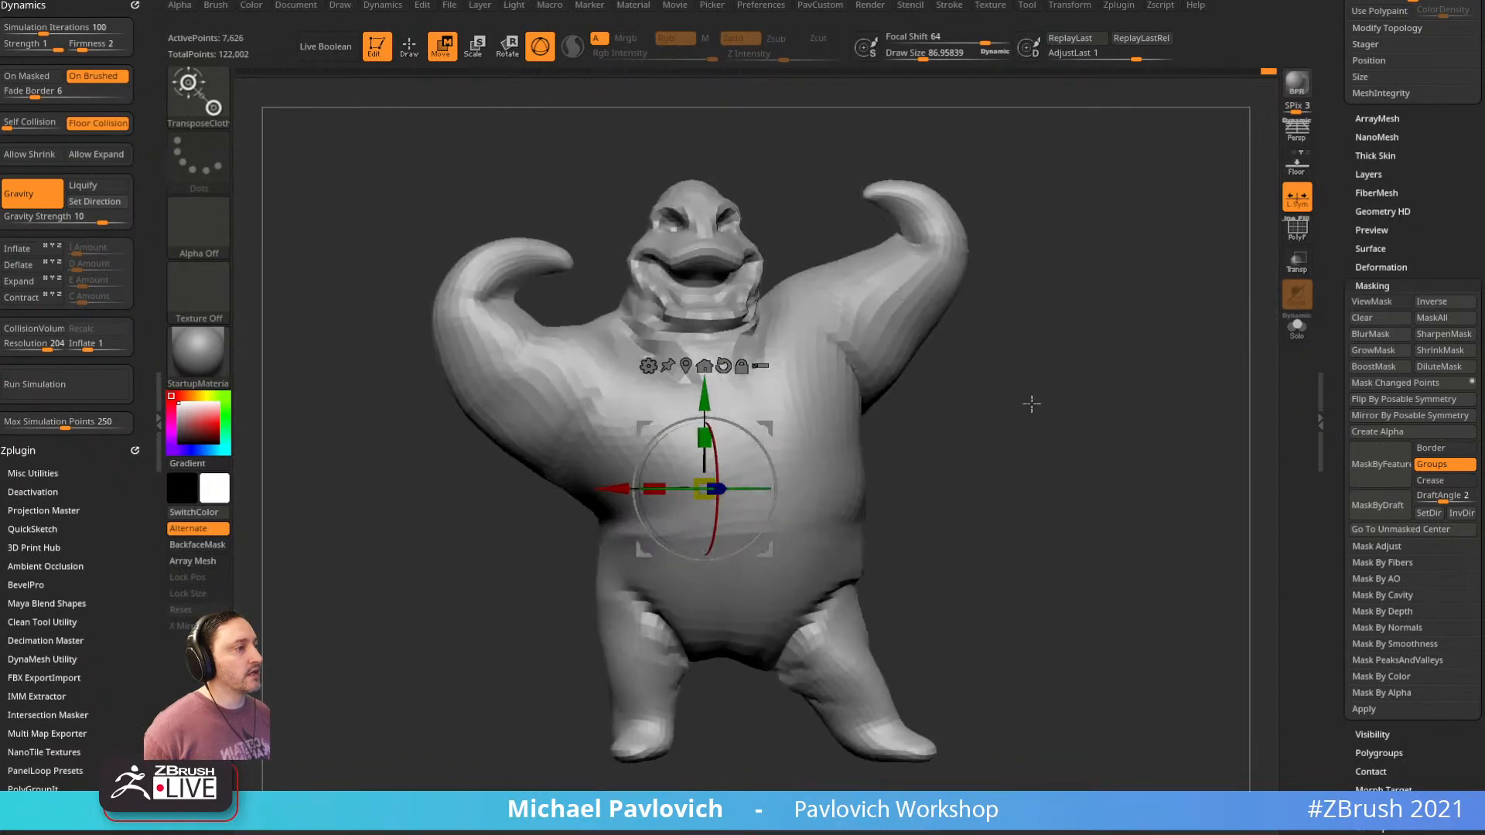
{"action": "left_click_drag", "start_coordinate": [941, 40], "coordinate": [871, 79]}
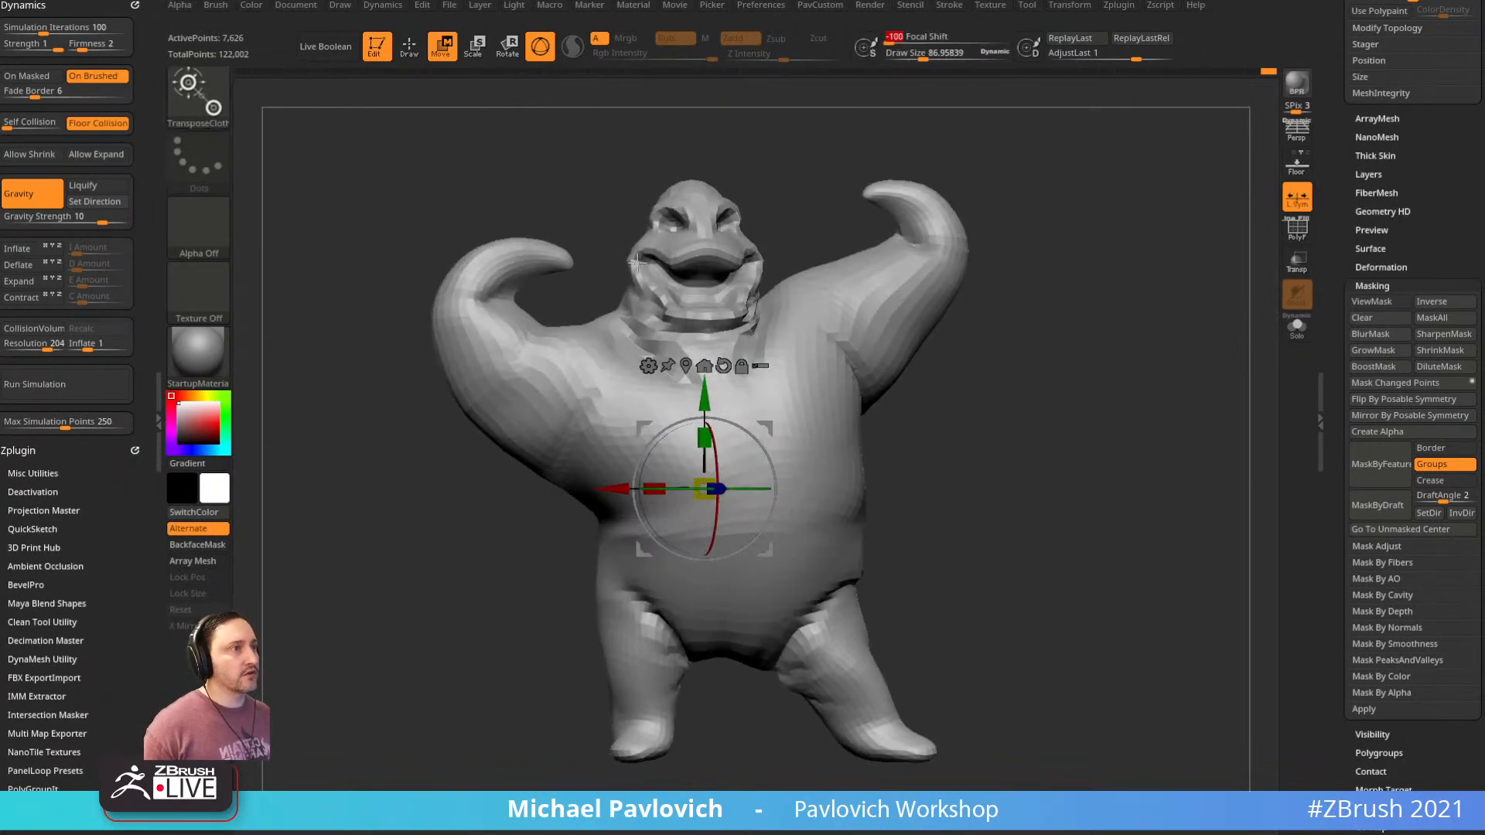
Blur and invert the mask on the body, and twist the unmasked upper body slightly with the gizmo
{"action": "key", "text": "ctrl"}
{"action": "mouse_move", "coordinate": [1045, 352]}
{"action": "left_mouse_down", "text": "ctrl"}
{"action": "mouse_move", "coordinate": [1006, 172]}
{"action": "mouse_move", "coordinate": [390, 429]}
{"action": "mouse_move", "coordinate": [611, 534]}
{"action": "mouse_move", "coordinate": [901, 460]}
{"action": "left_mouse_up", "text": "ctrl"}
{"action": "left_click", "coordinate": [842, 461], "text": "ctrl"}
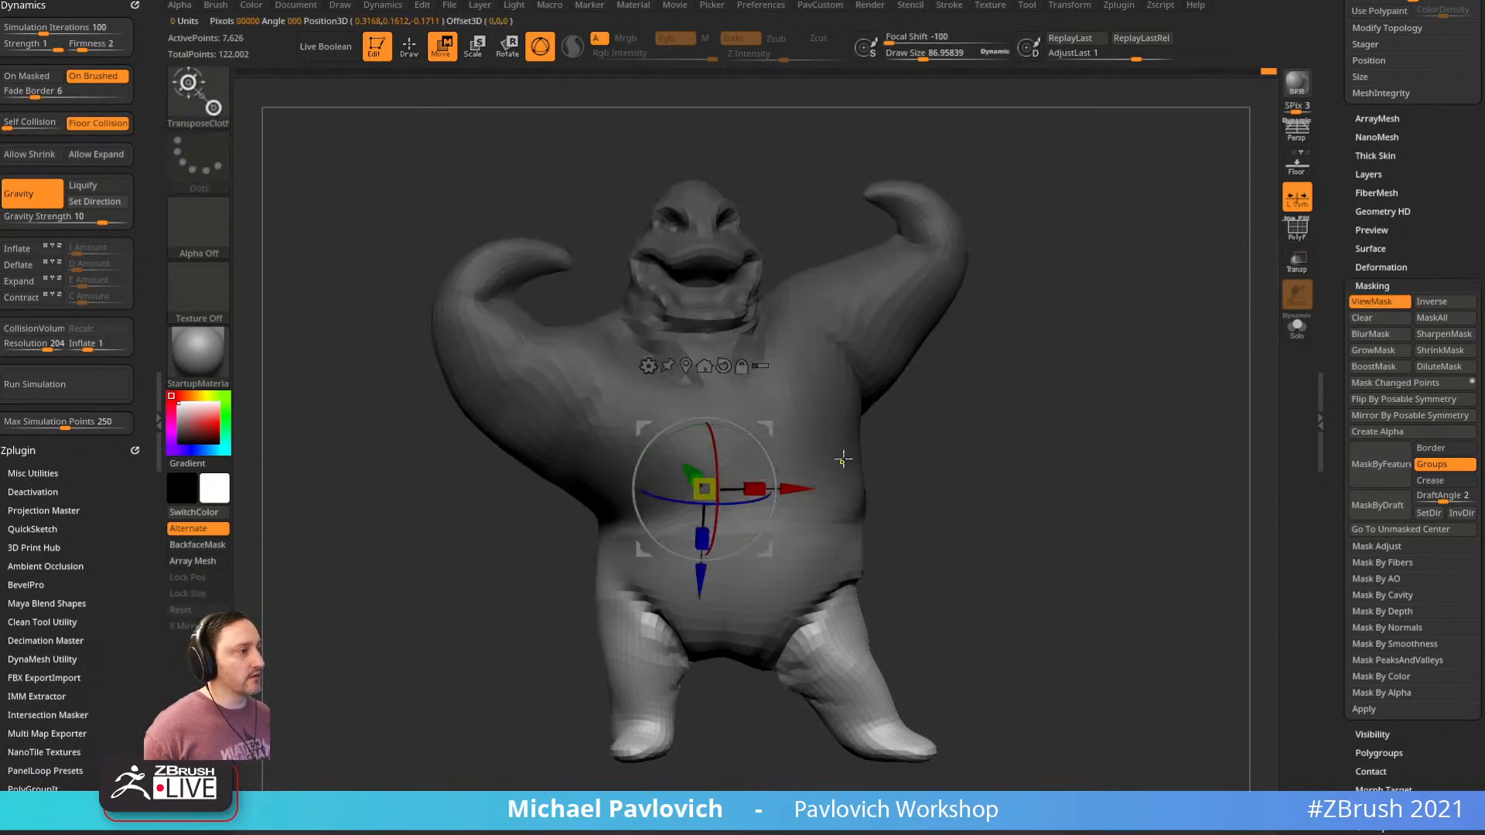
{"action": "left_click", "coordinate": [843, 461], "text": "ctrl"}
{"action": "left_click", "coordinate": [1016, 413], "text": "ctrl"}
{"action": "mouse_move", "coordinate": [765, 496]}
{"action": "left_mouse_down"}
{"action": "mouse_move", "coordinate": [797, 501]}
{"action": "mouse_move", "coordinate": [752, 502]}
{"action": "left_mouse_up"}
Return to Draw mode, hide the mask display, and smooth the belly and waist around the twist
{"action": "key", "text": "q"}
{"action": "mouse_move", "coordinate": [928, 456]}
{"action": "left_mouse_down"}
{"action": "mouse_move", "coordinate": [1004, 443]}
{"action": "mouse_move", "coordinate": [928, 433]}
{"action": "left_mouse_up"}
{"action": "key", "text": "ctrl+h"}
{"action": "mouse_move", "coordinate": [755, 472]}
{"action": "left_mouse_down", "text": "shift"}
{"action": "mouse_move", "coordinate": [728, 503]}
{"action": "mouse_move", "coordinate": [744, 568]}
{"action": "left_mouse_up", "text": "shift"}
{"action": "left_click_drag", "start_coordinate": [611, 564], "coordinate": [608, 534], "text": "shift"}
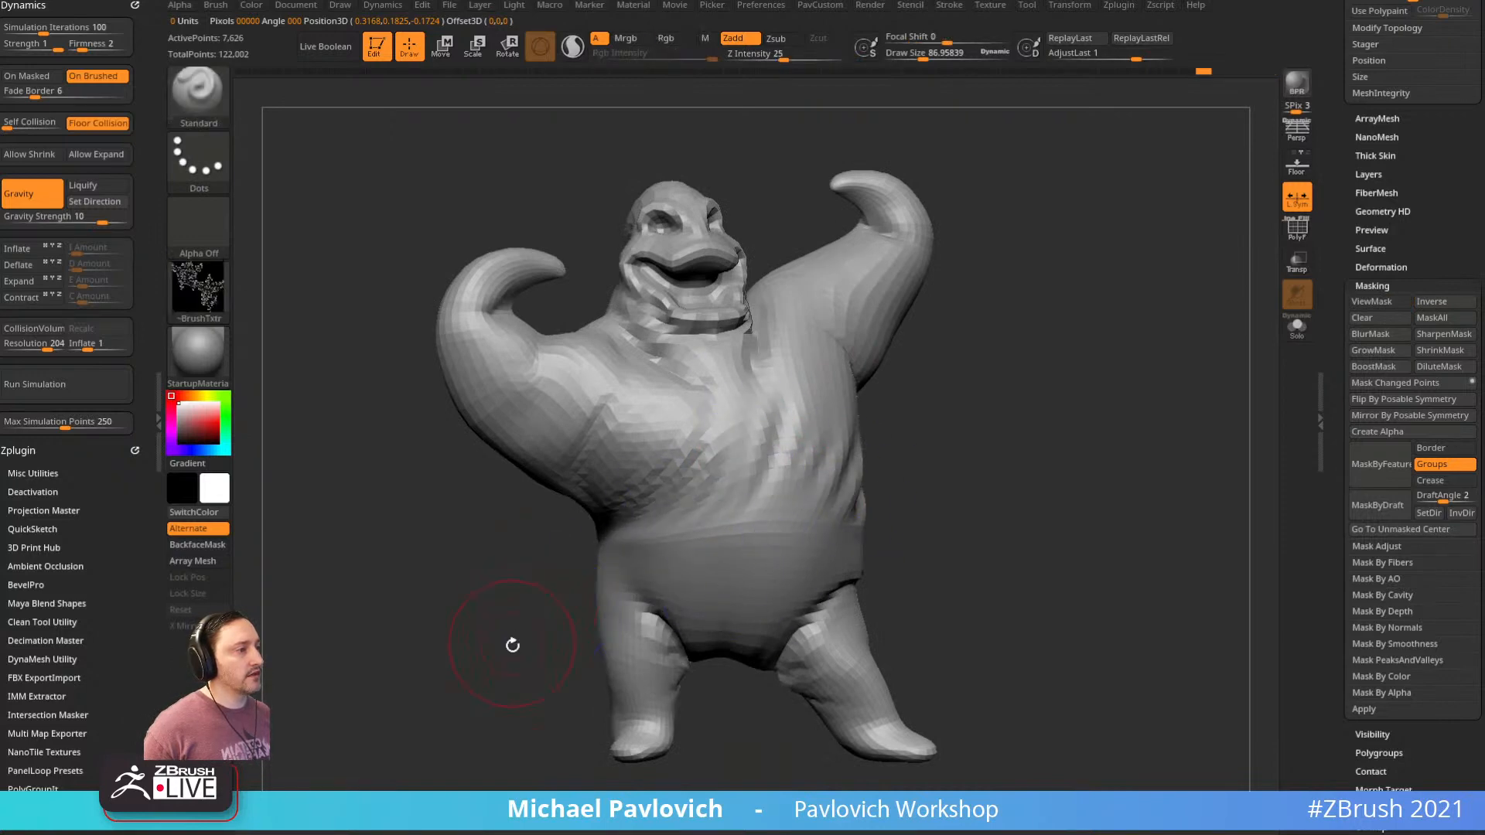
{"action": "mouse_move", "coordinate": [510, 644]}
{"action": "left_mouse_down"}
{"action": "mouse_move", "coordinate": [657, 588]}
{"action": "mouse_move", "coordinate": [597, 529]}
{"action": "mouse_move", "coordinate": [611, 536]}
{"action": "left_mouse_up"}
{"action": "left_click_drag", "start_coordinate": [804, 504], "coordinate": [440, 476]}
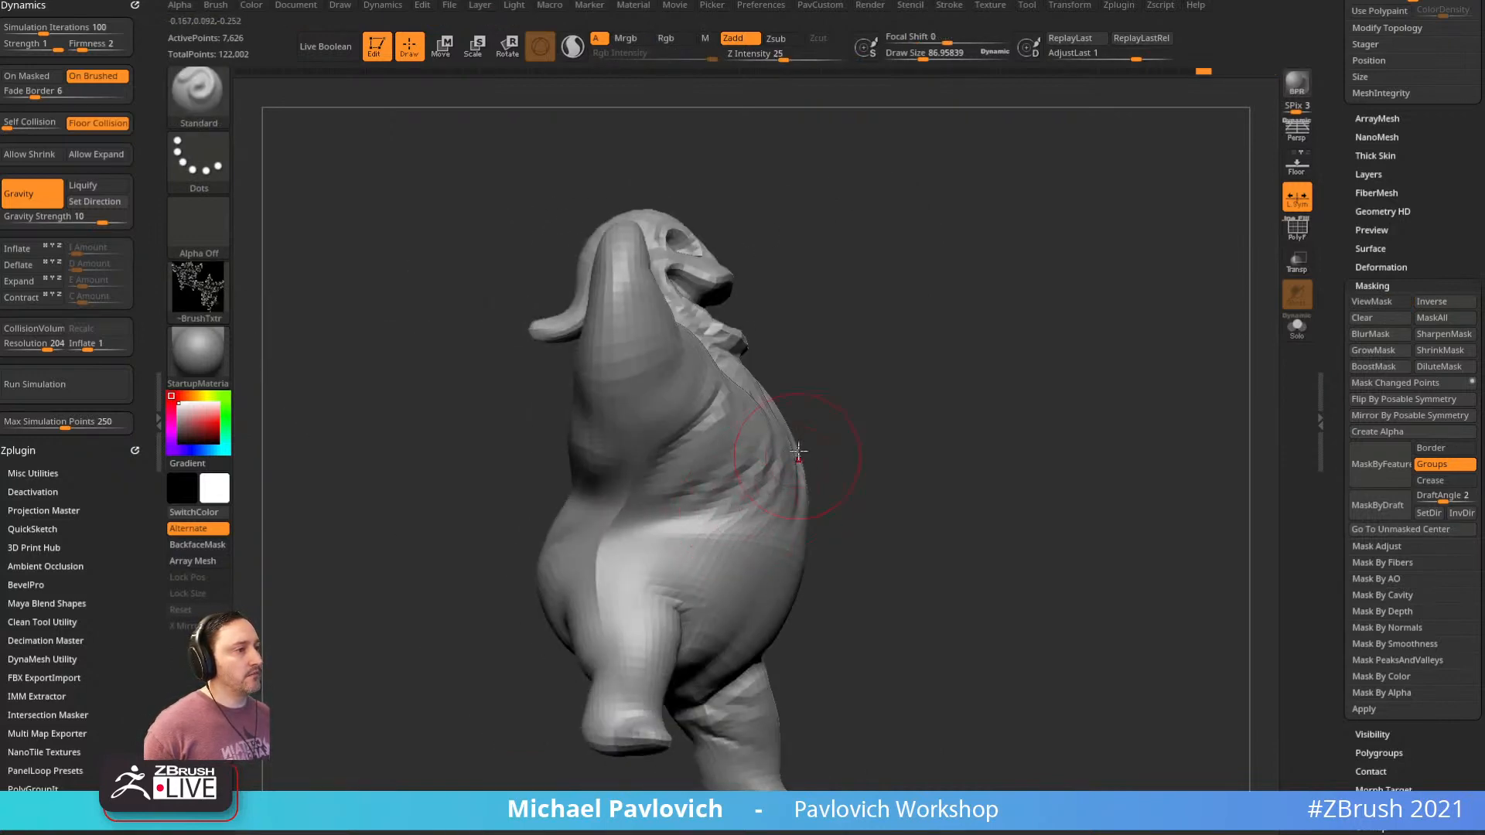
Examine the brush's Auto Masking settings and check the body's polygroups with the polyframe display
{"action": "scroll", "coordinate": [124, 394], "scroll_direction": "down", "scroll_amount": 10}
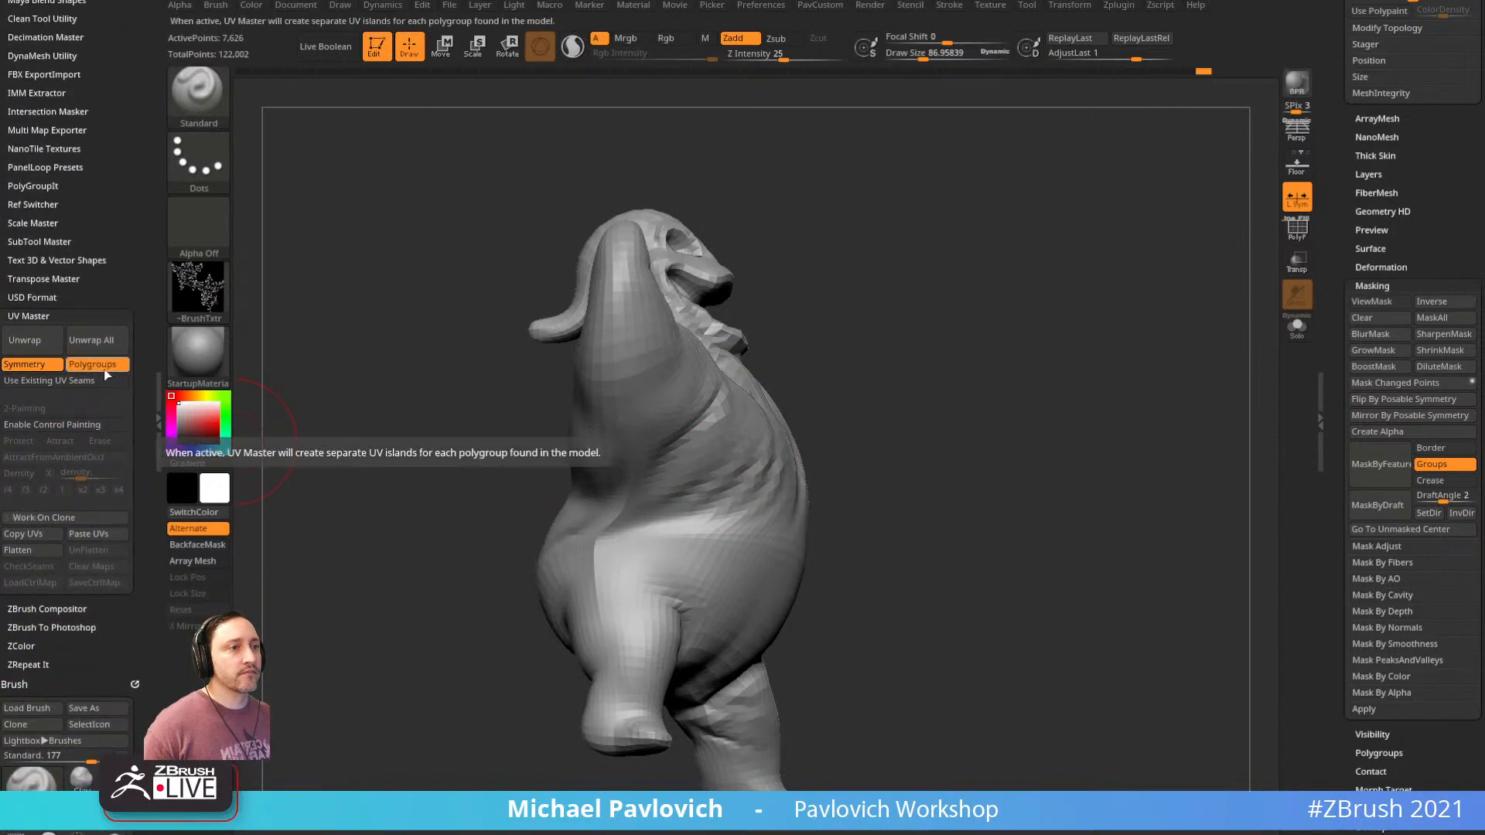
{"action": "scroll", "coordinate": [104, 369], "scroll_direction": "down", "scroll_amount": 10}
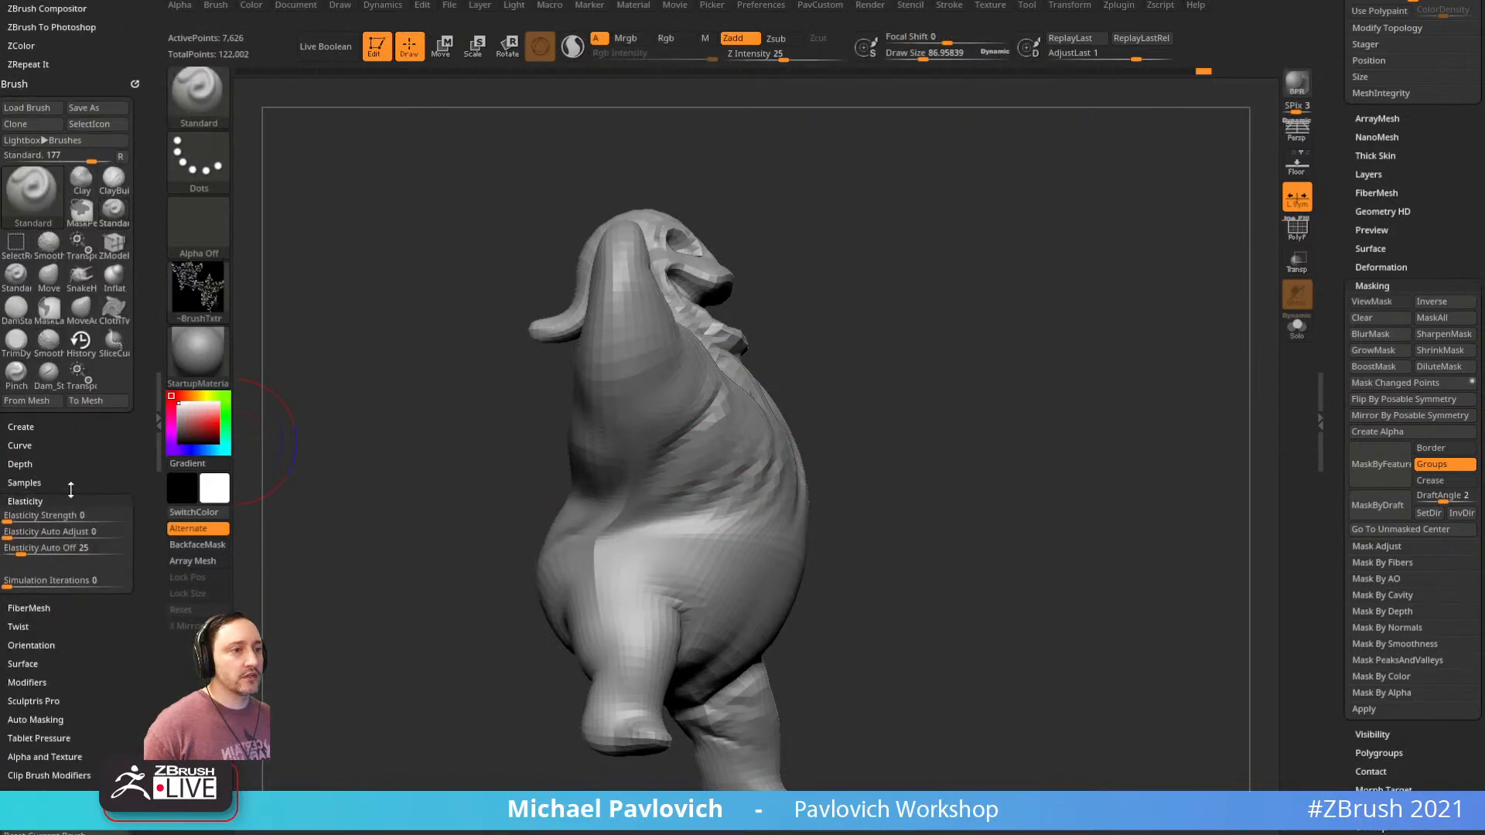
{"action": "key", "text": "shift"}
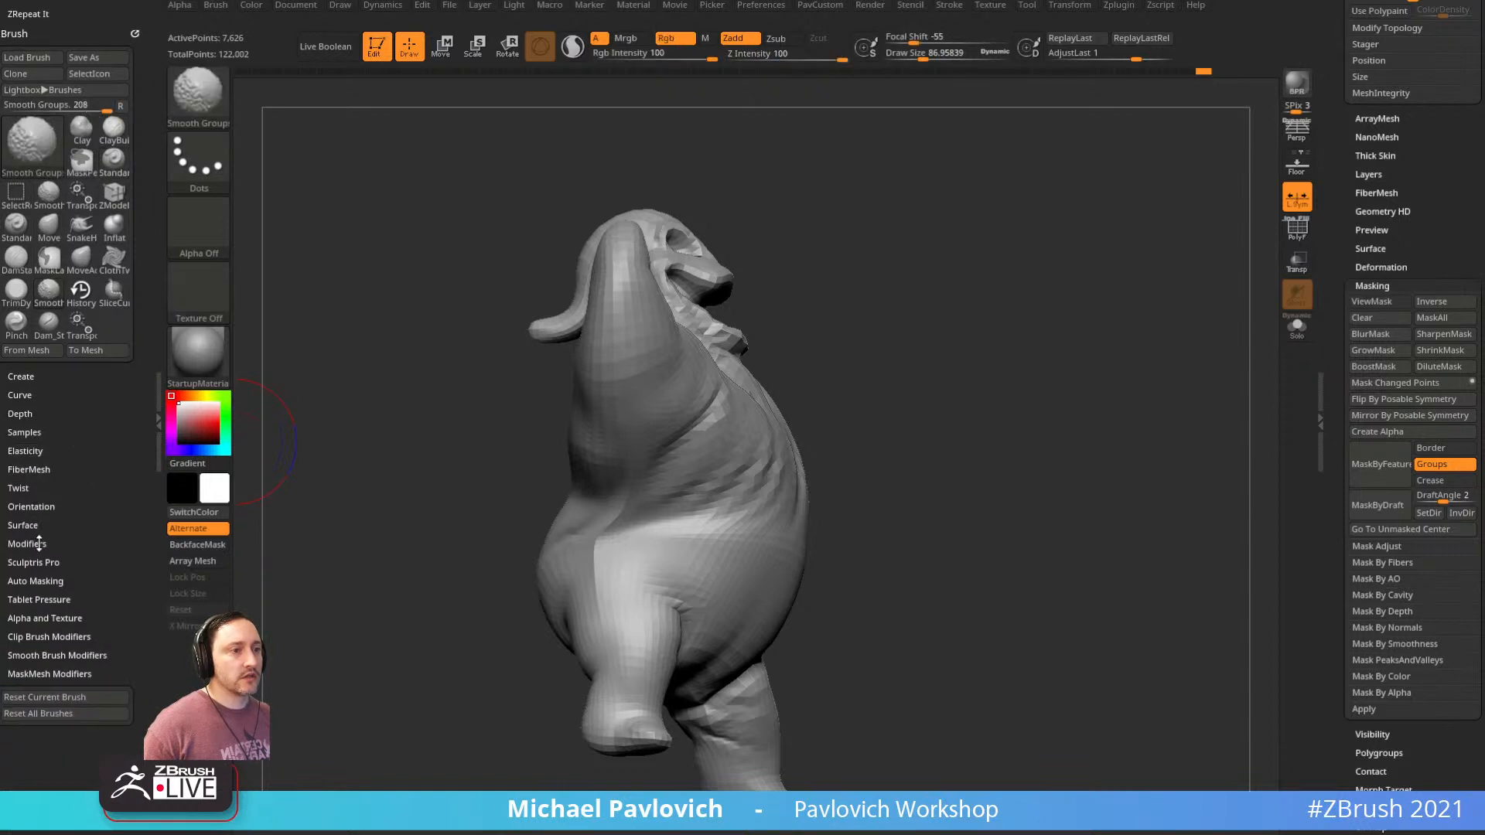
{"action": "left_click", "coordinate": [40, 580]}
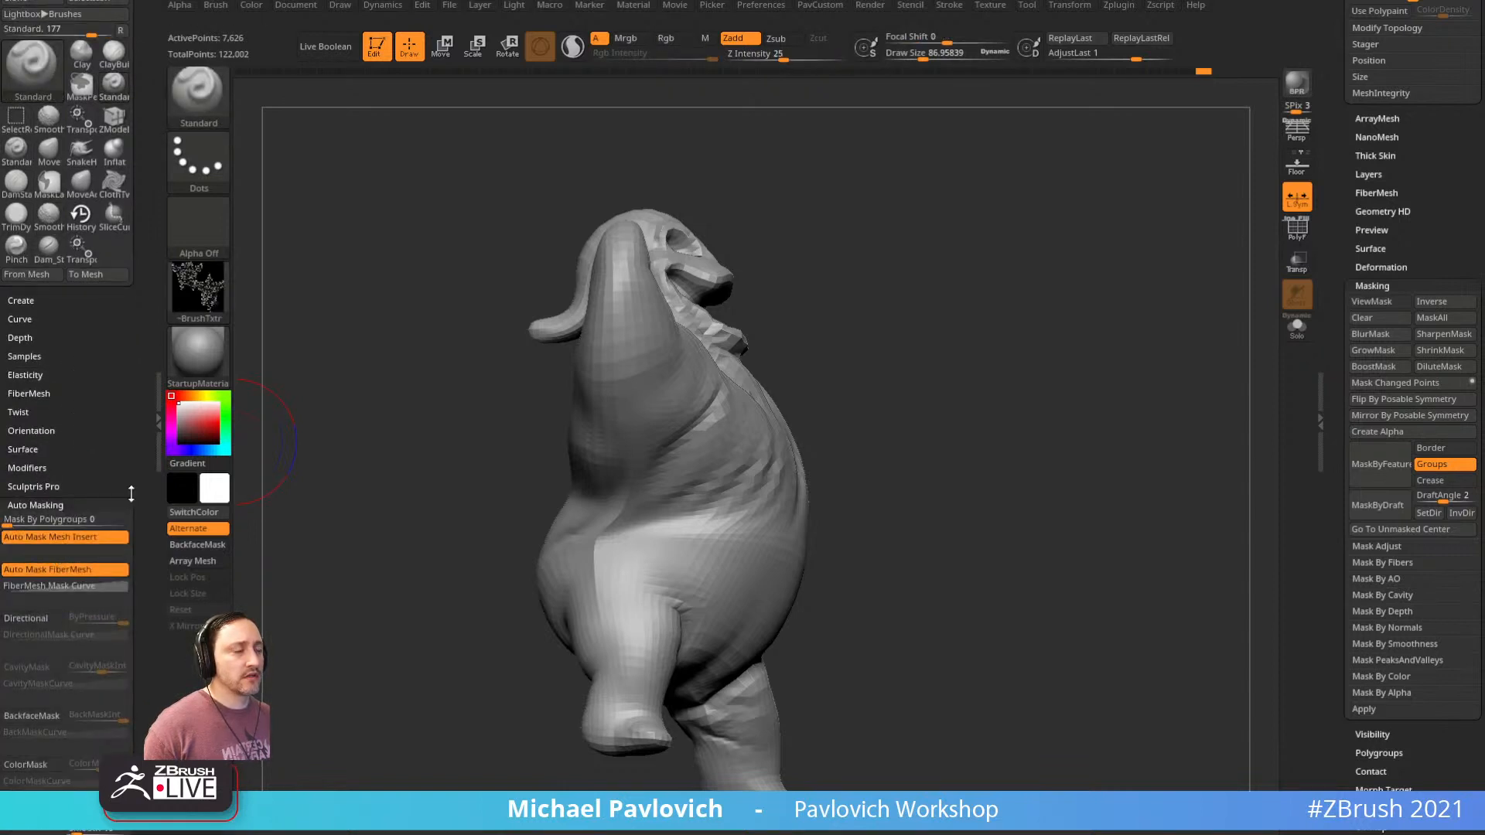
{"action": "left_click_drag", "start_coordinate": [903, 375], "coordinate": [1112, 342]}
{"action": "left_click", "coordinate": [1297, 232]}
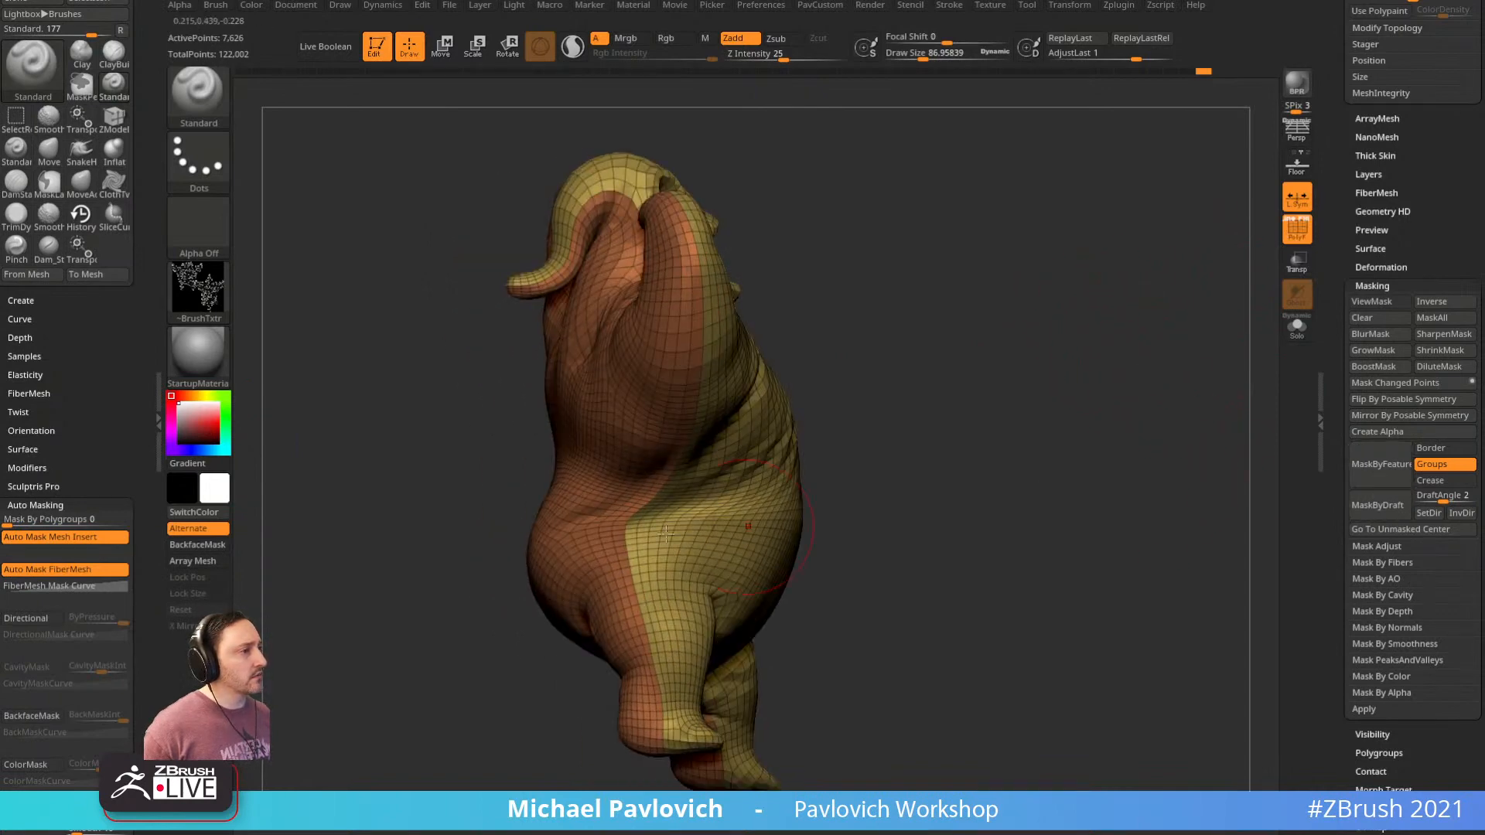
{"action": "mouse_move", "coordinate": [967, 364]}
{"action": "left_mouse_down"}
{"action": "mouse_move", "coordinate": [1054, 312]}
{"action": "mouse_move", "coordinate": [1021, 345]}
{"action": "left_mouse_up"}
{"action": "key", "text": "shift+f"}
{"action": "key", "text": "shift"}
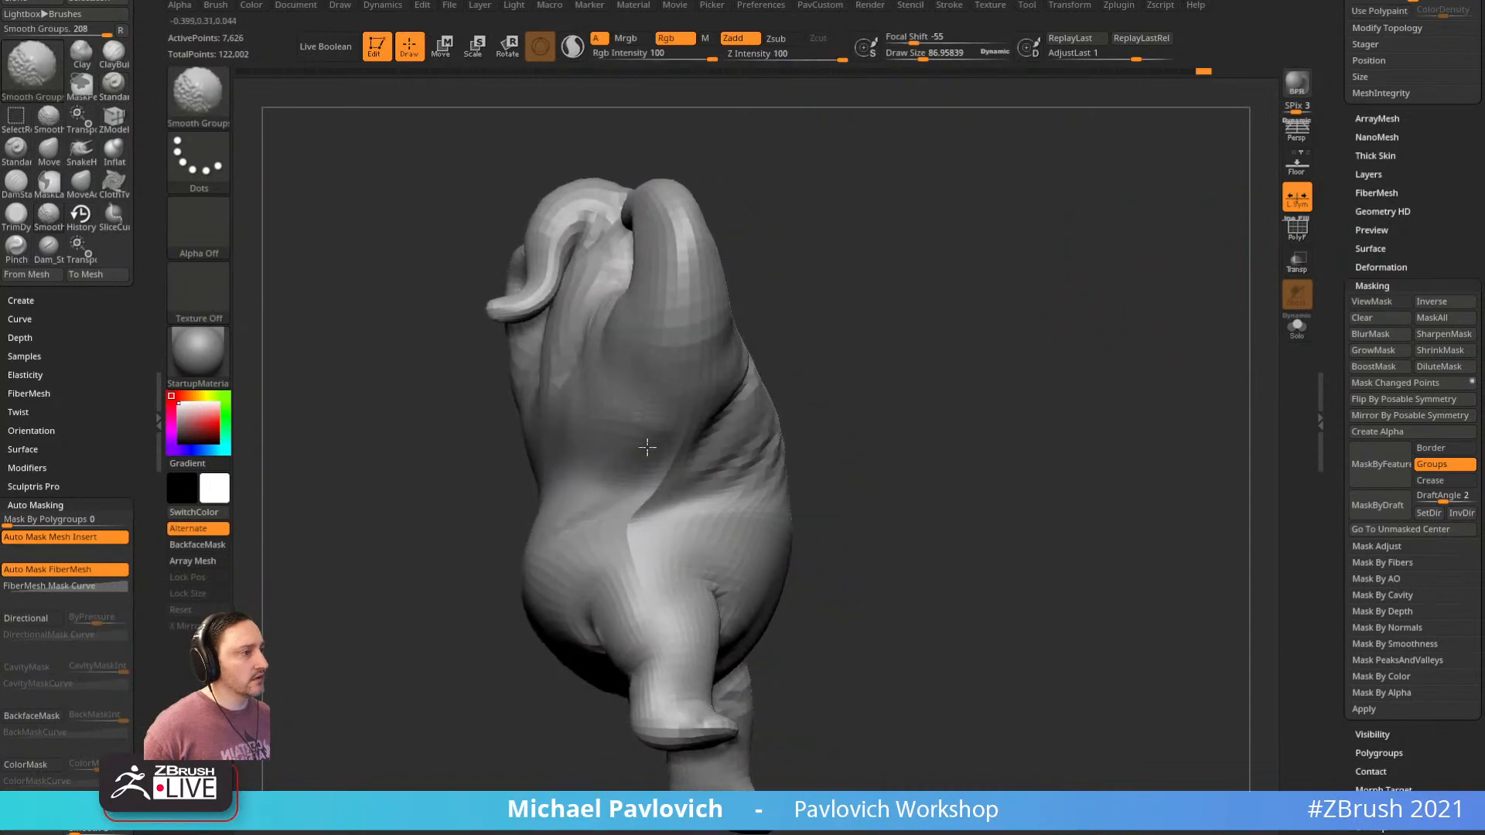
Look over the smoothing brushes in LightBox, and smooth the side of the body below the arm with Smooth Groups
{"action": "key", "text": "comma"}
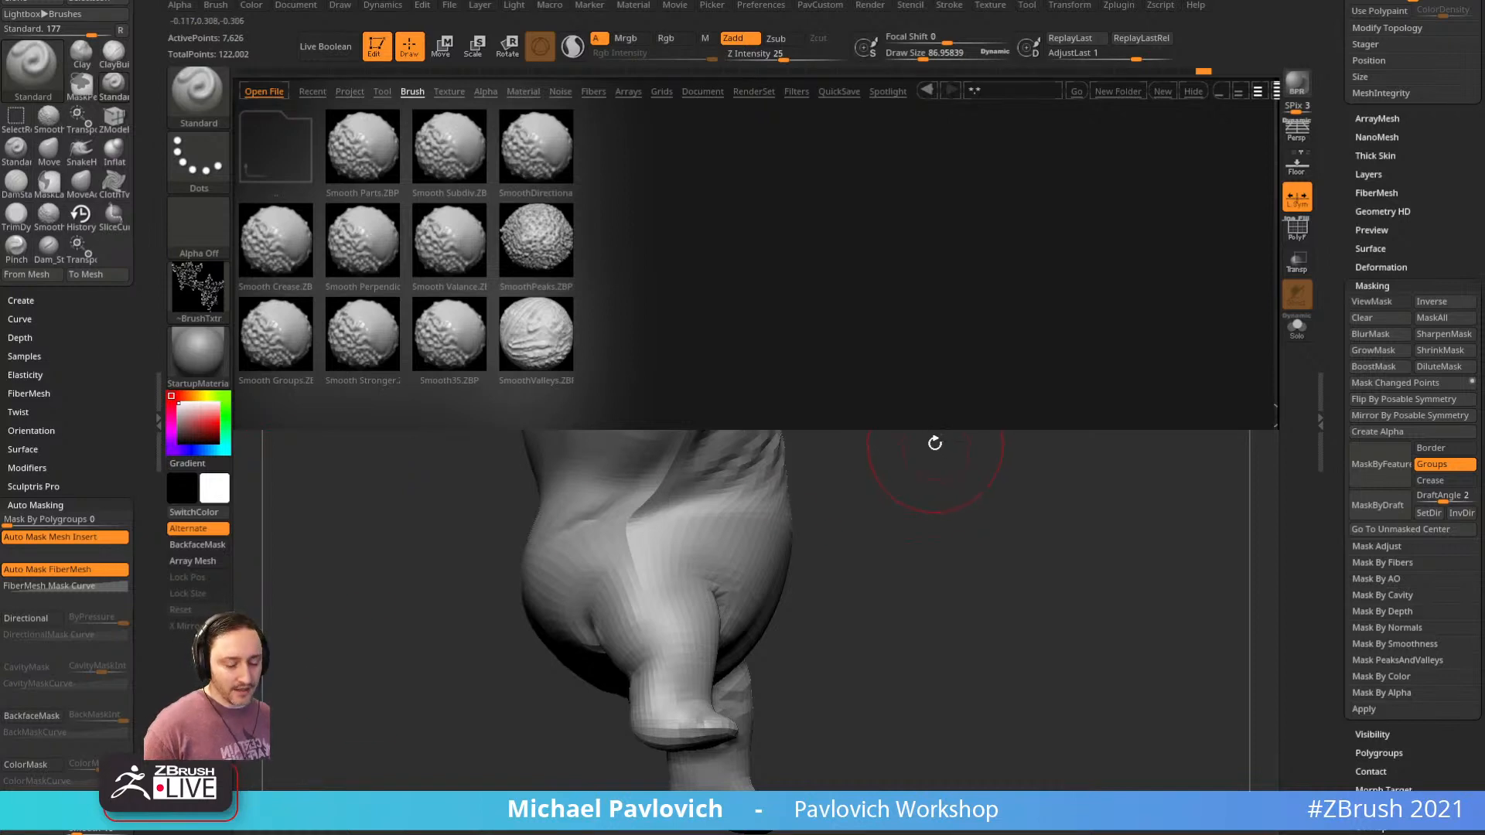
{"action": "key", "text": "comma"}
{"action": "key", "text": "shift"}
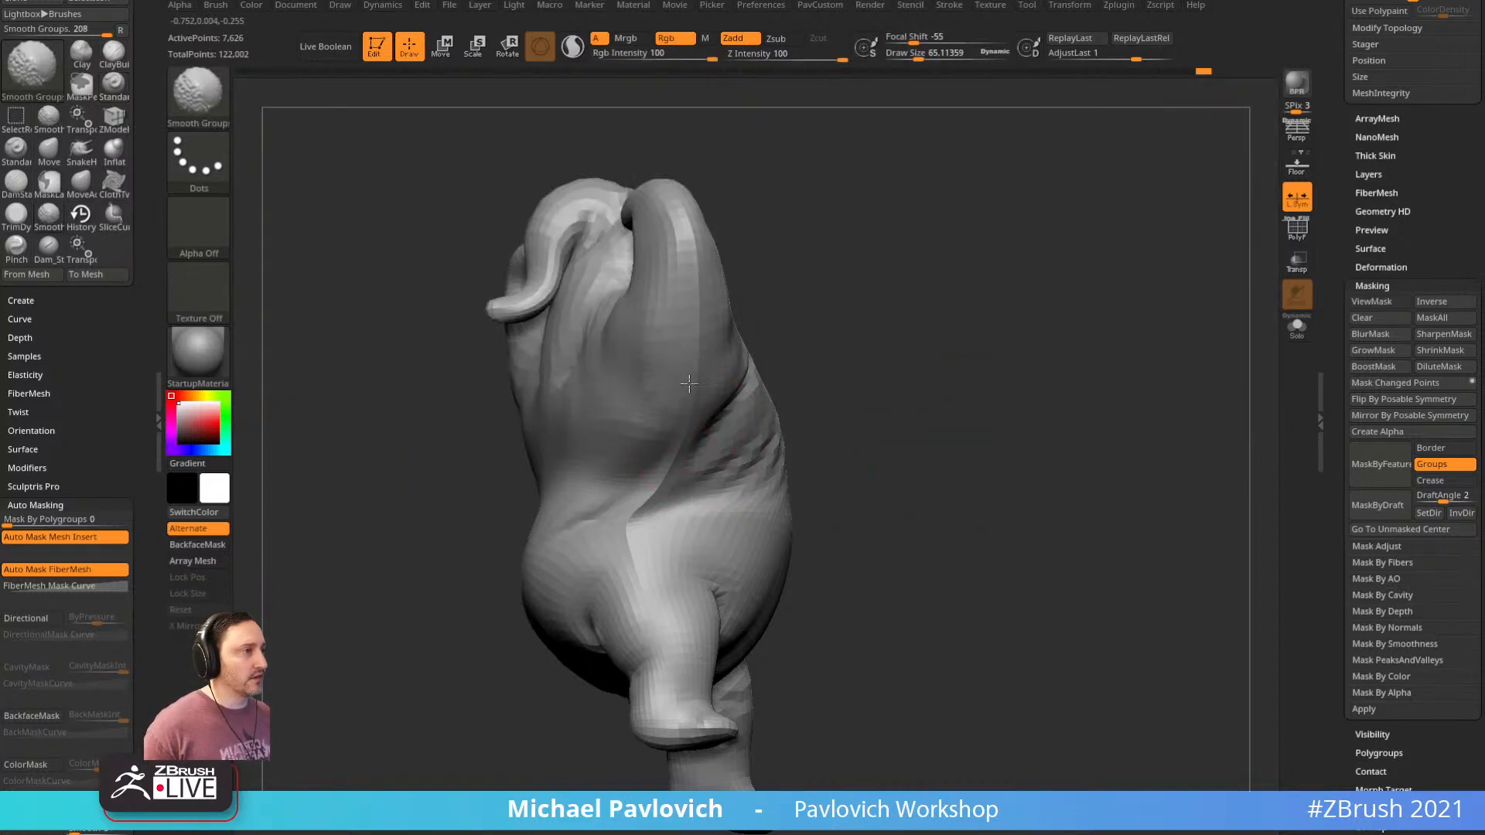
{"action": "left_click_drag", "start_coordinate": [694, 341], "coordinate": [659, 469], "text": "shift"}
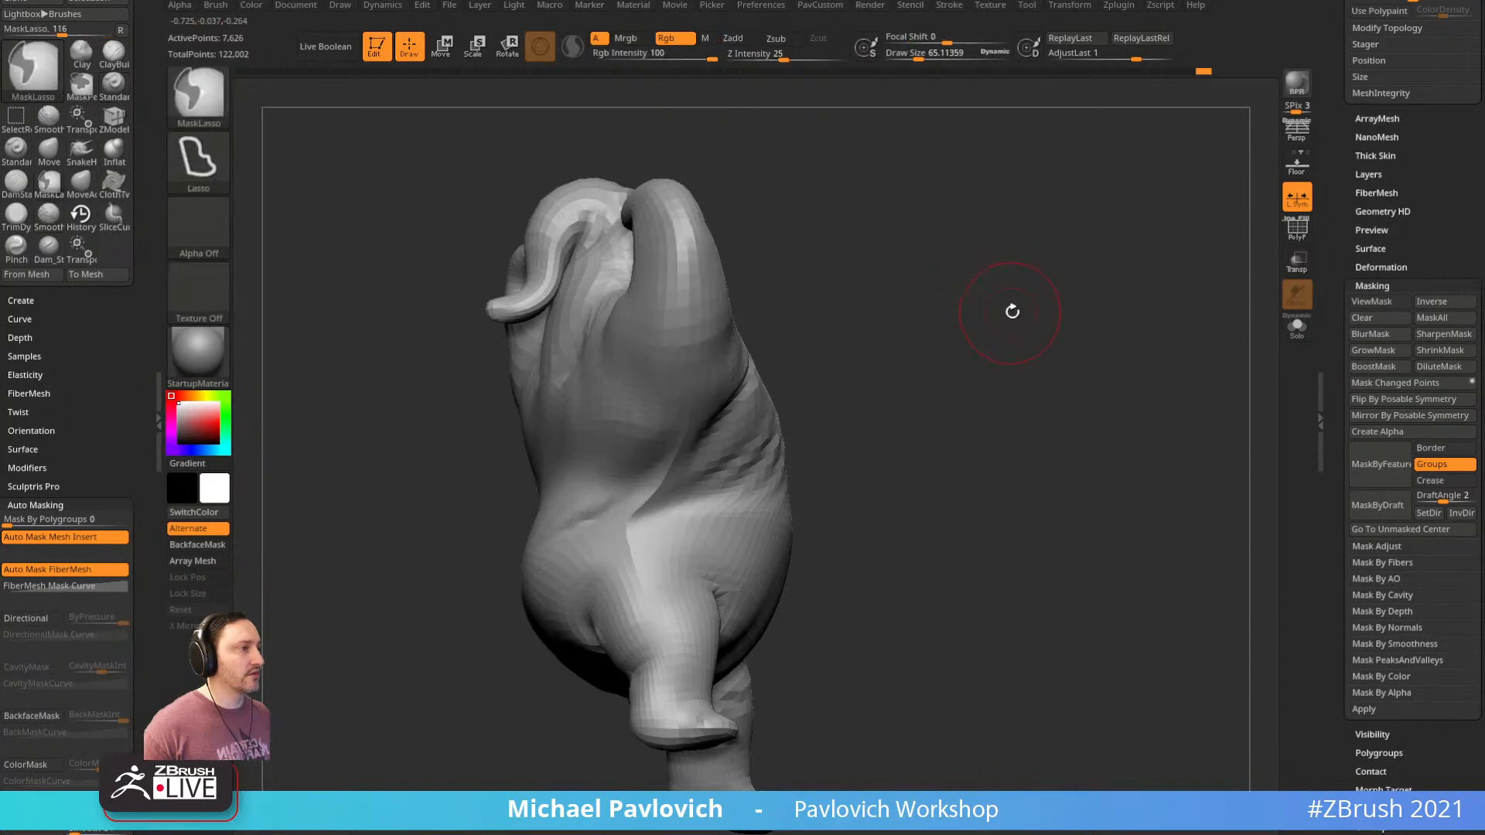
{"action": "mouse_move", "coordinate": [1011, 309]}
{"action": "left_mouse_down"}
{"action": "mouse_move", "coordinate": [1194, 341]}
{"action": "mouse_move", "coordinate": [1110, 329]}
{"action": "left_mouse_up"}
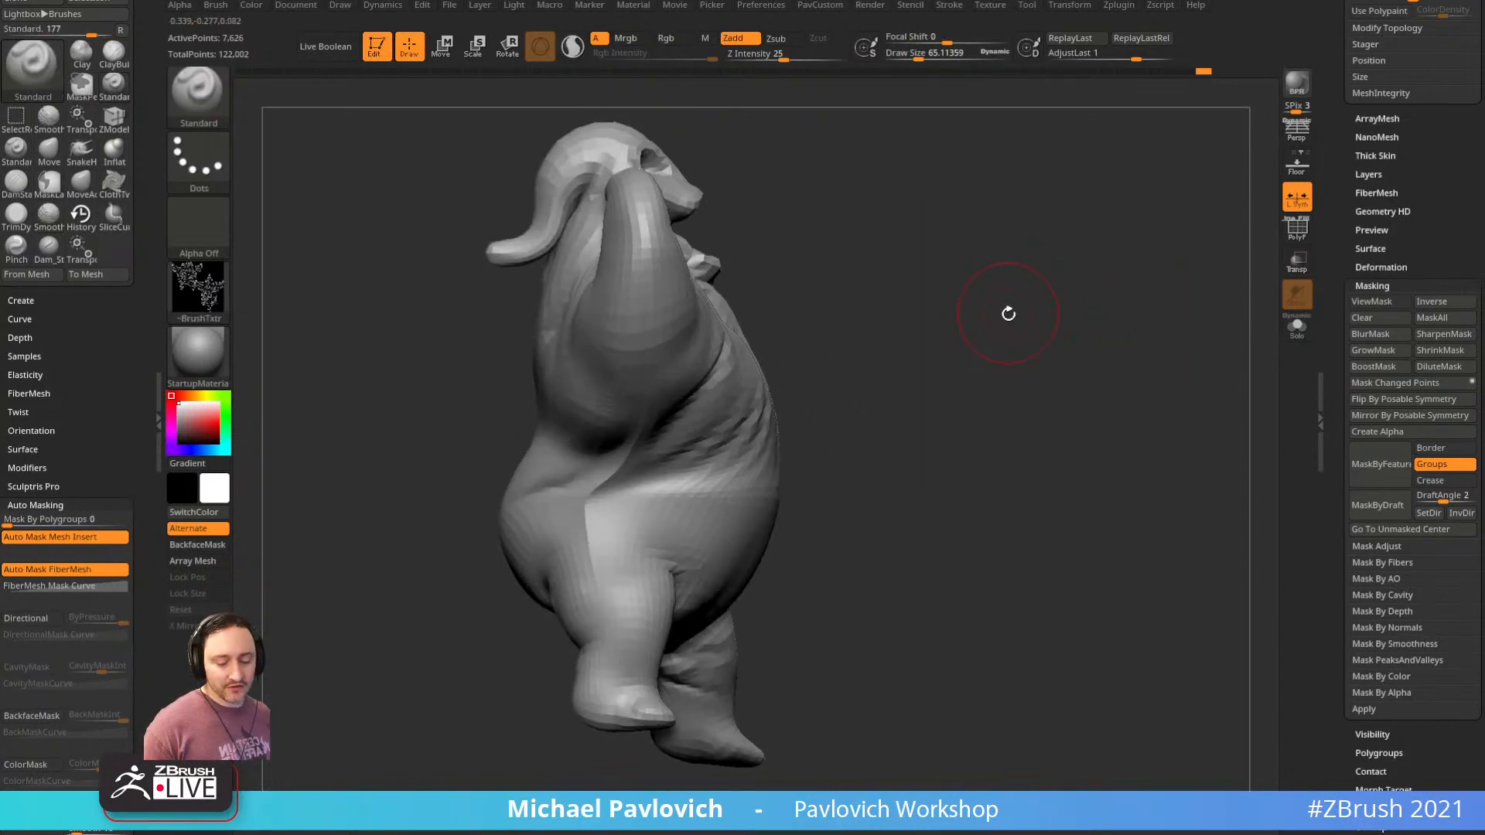
Turn the brush texture off and assign the regular Smooth brush as the smoothing brush
{"action": "left_click", "coordinate": [209, 294]}
{"action": "left_click", "coordinate": [284, 306]}
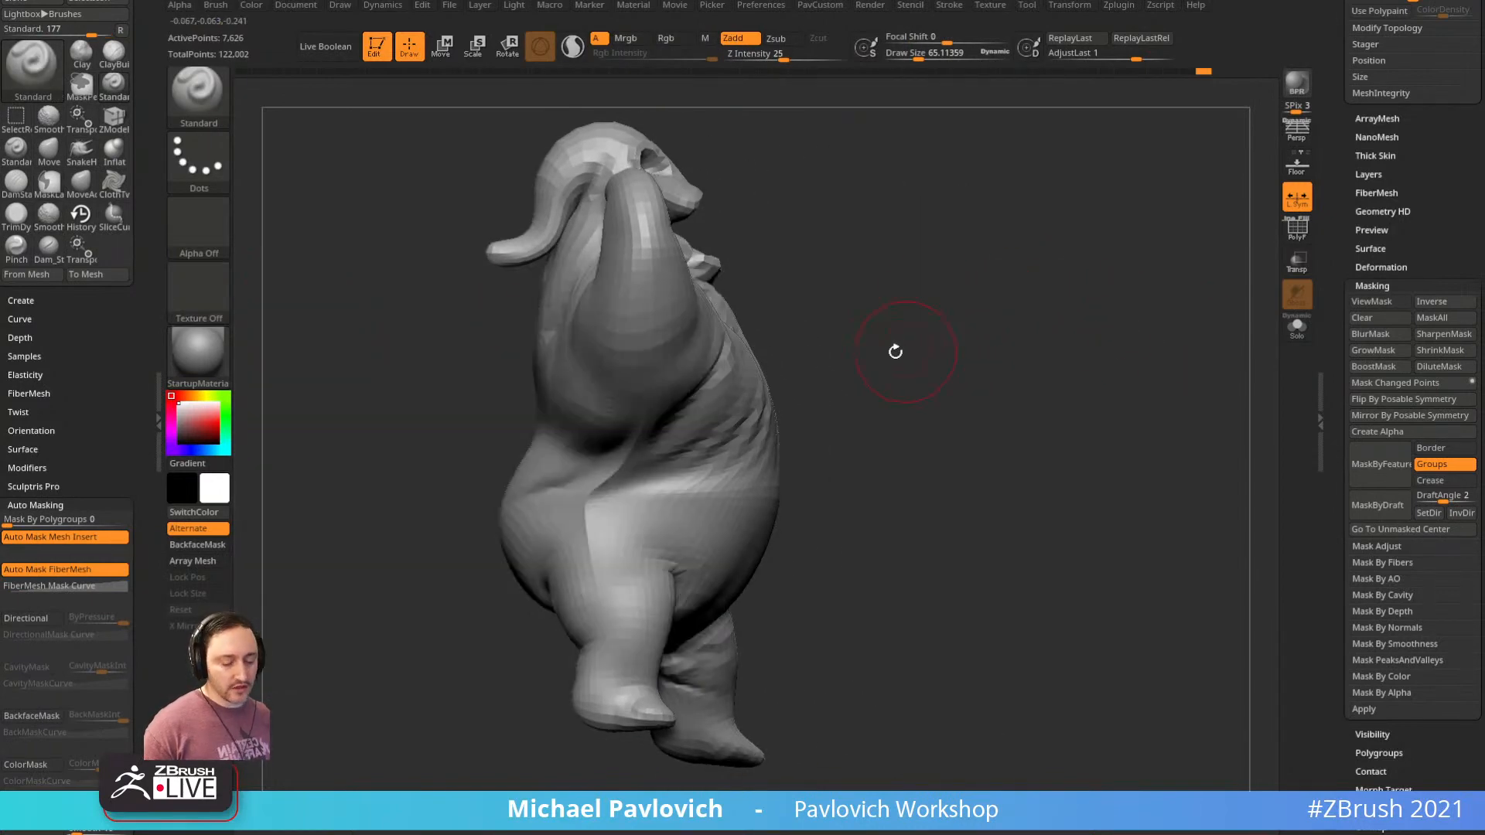
{"action": "key", "text": "b"}
{"action": "key", "text": "s"}
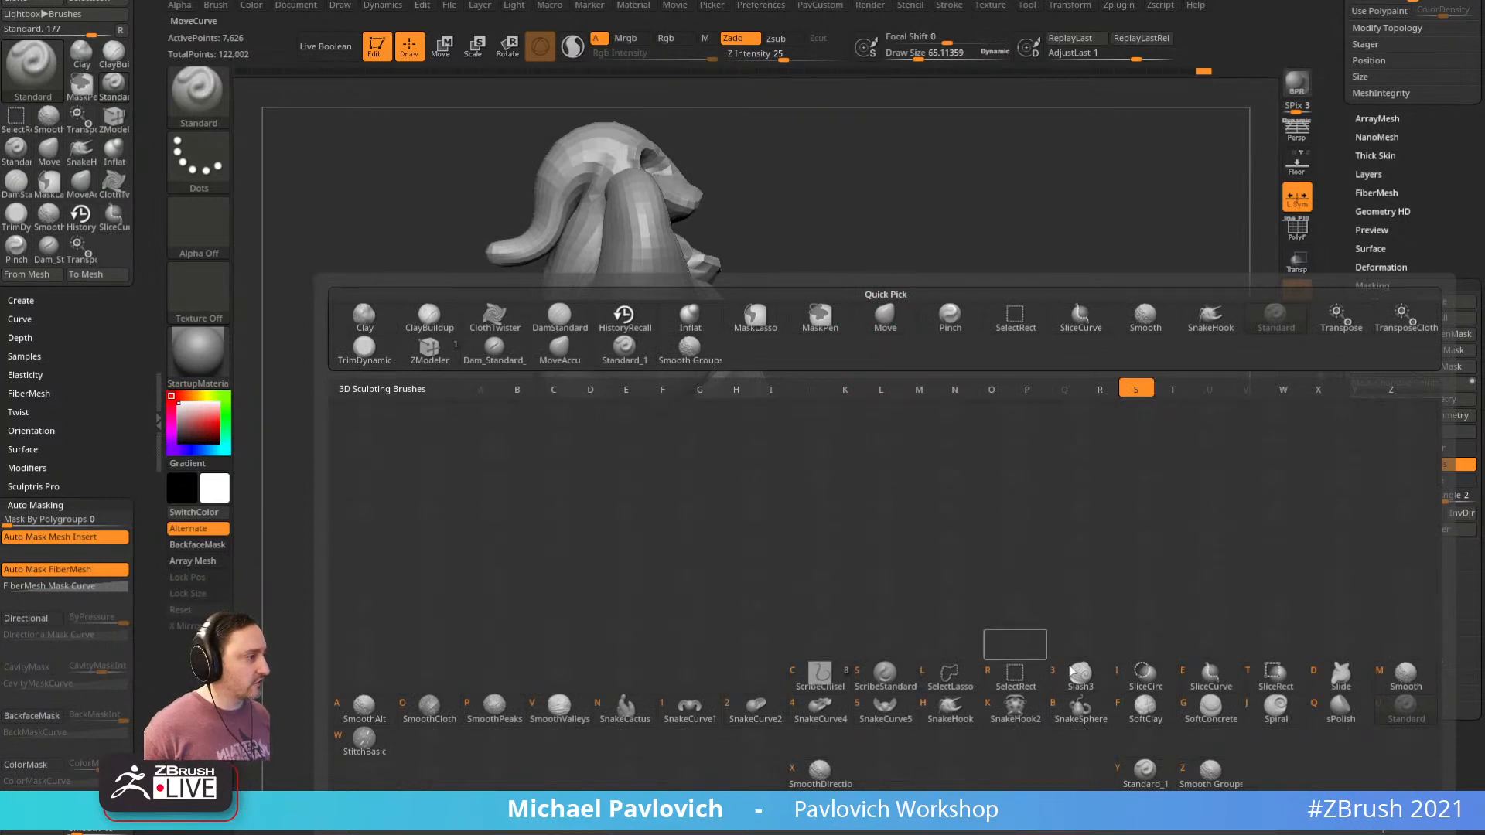
{"action": "left_click", "coordinate": [1406, 673]}
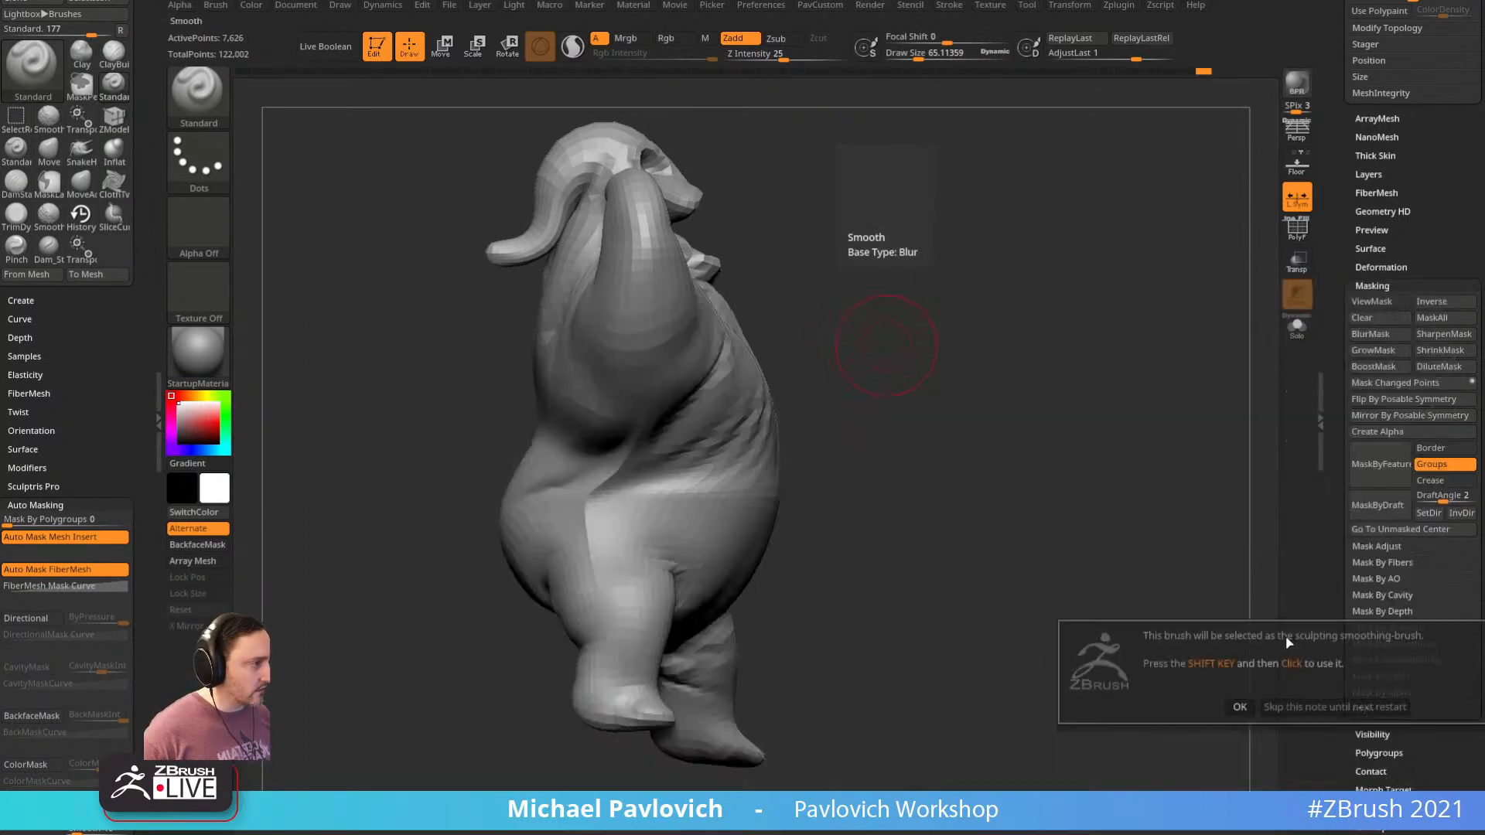
{"action": "left_click", "coordinate": [1241, 706]}
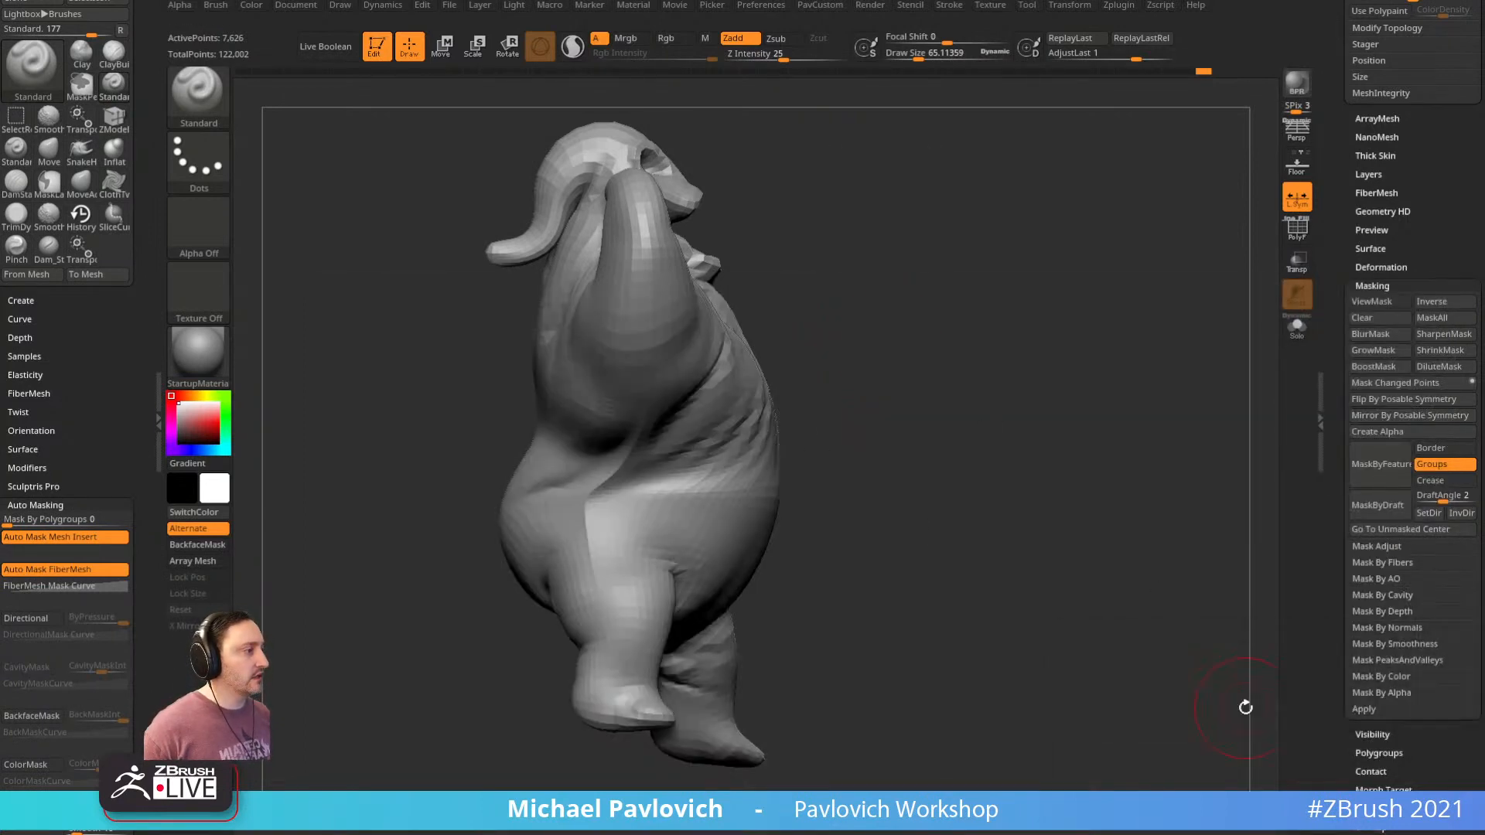
Open the Smooth Brush Modifiers and examine the available Weighted Smooth Mode options
{"action": "left_click", "coordinate": [62, 505]}
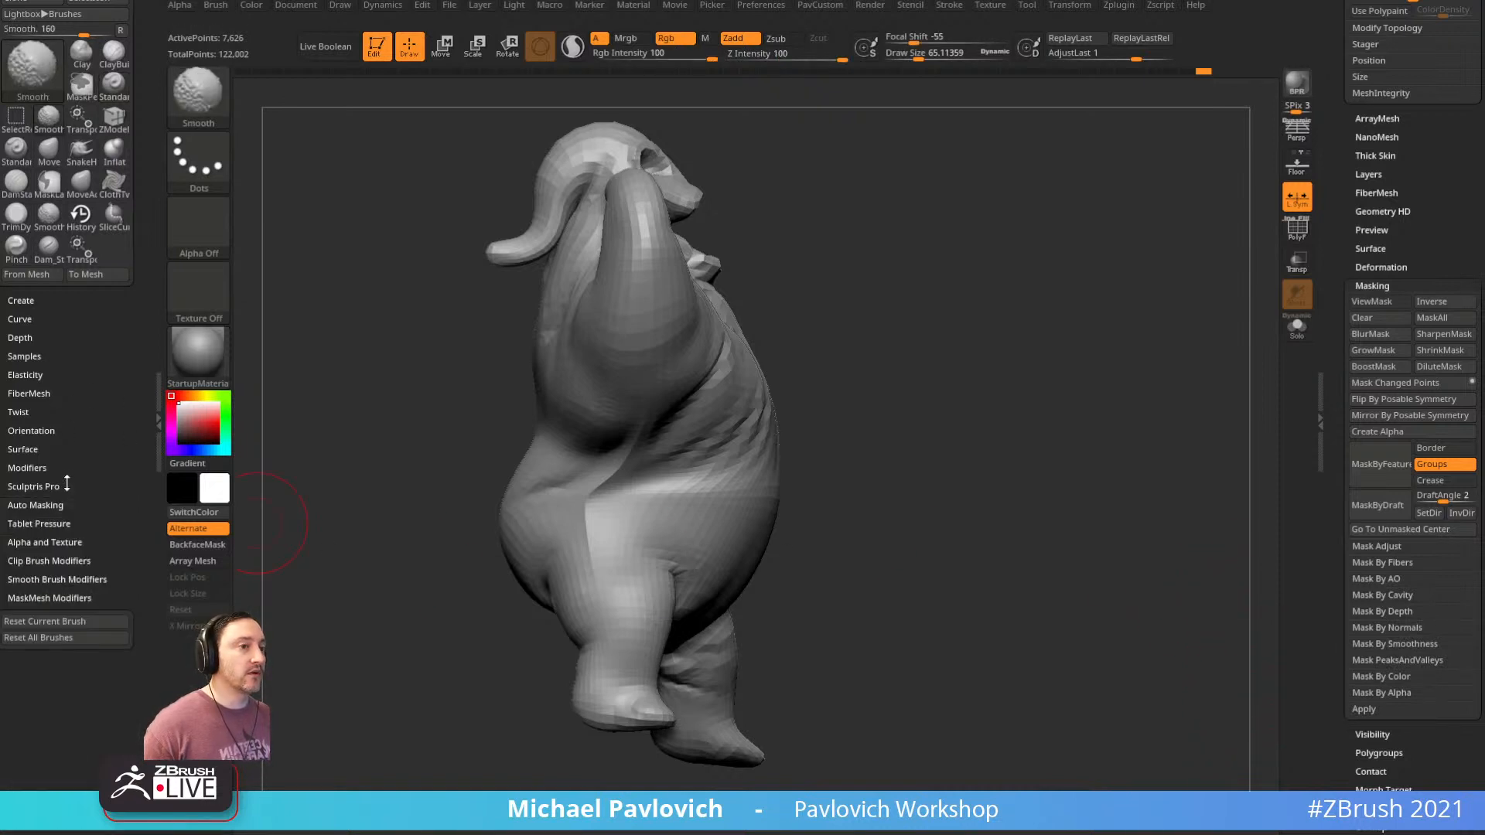
{"action": "left_click", "coordinate": [47, 580]}
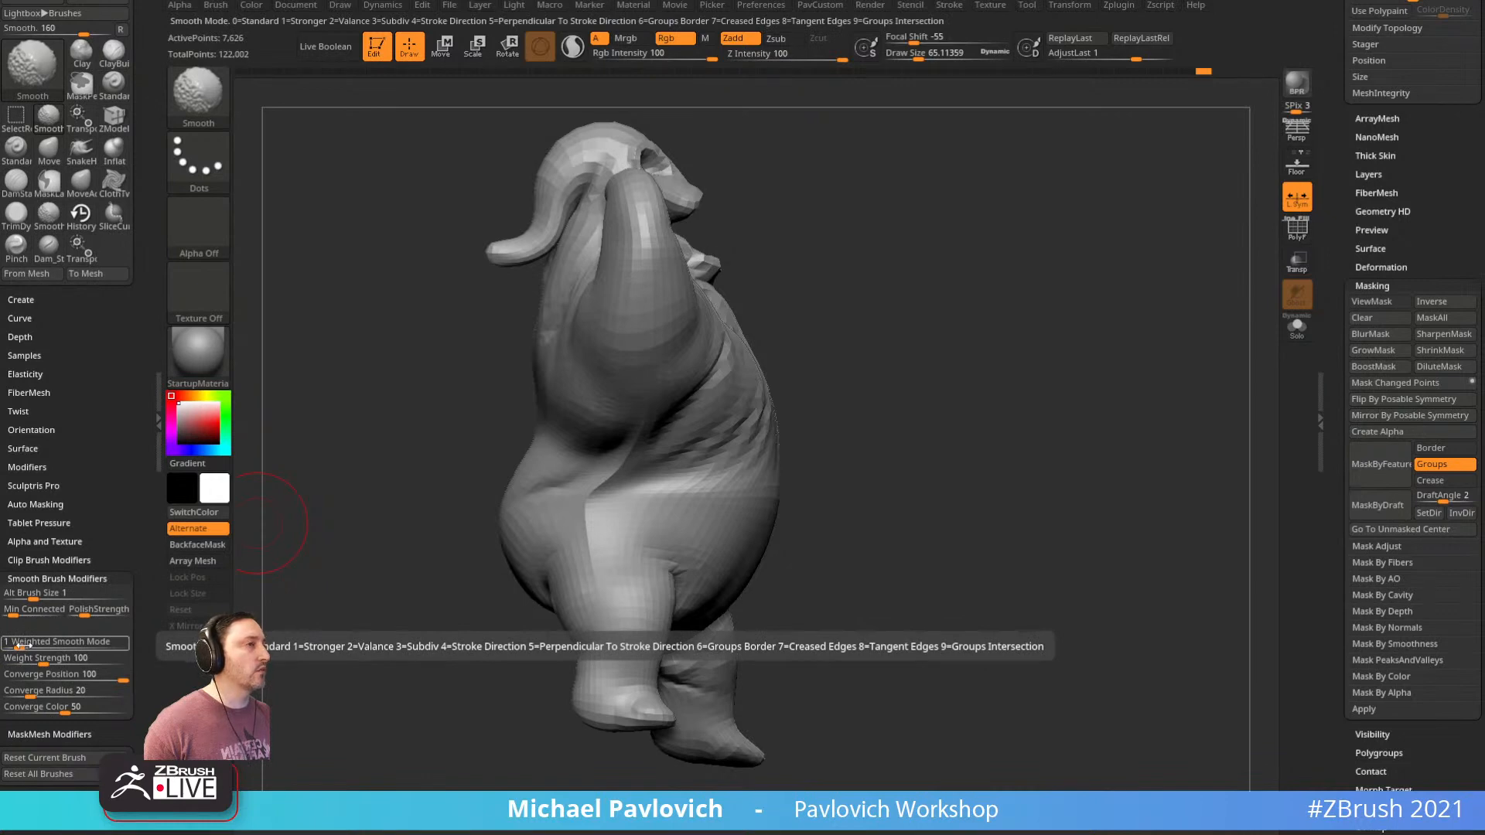
{"action": "left_click_drag", "start_coordinate": [980, 306], "coordinate": [985, 318]}
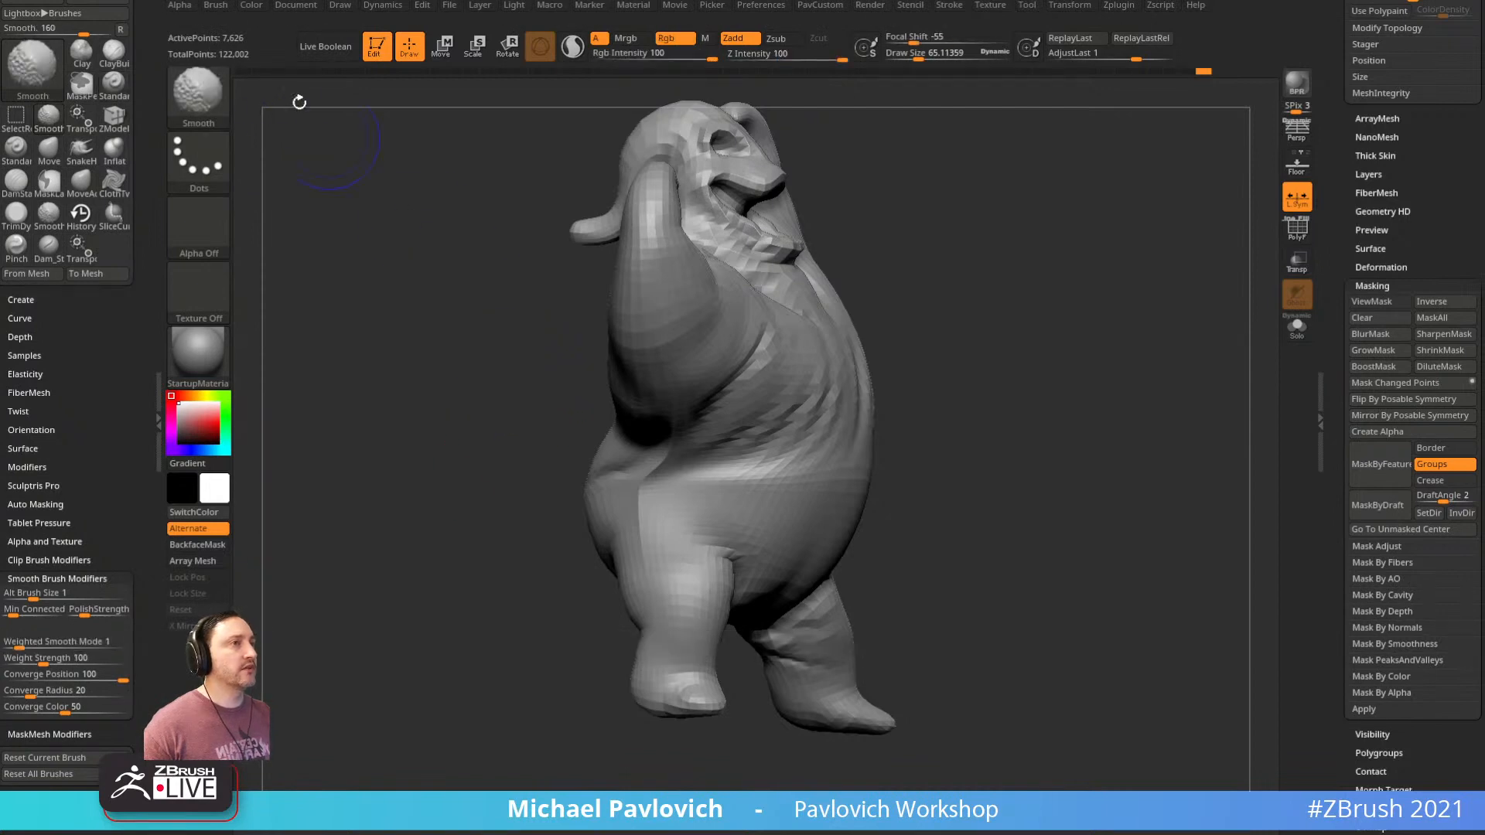
Browse to ZBrush 2022's ZData\BrushPresets folder while saving the brush, look through its Smooth presets, and leave without saving
{"action": "left_click", "coordinate": [219, 6]}
{"action": "left_click", "coordinate": [344, 34]}
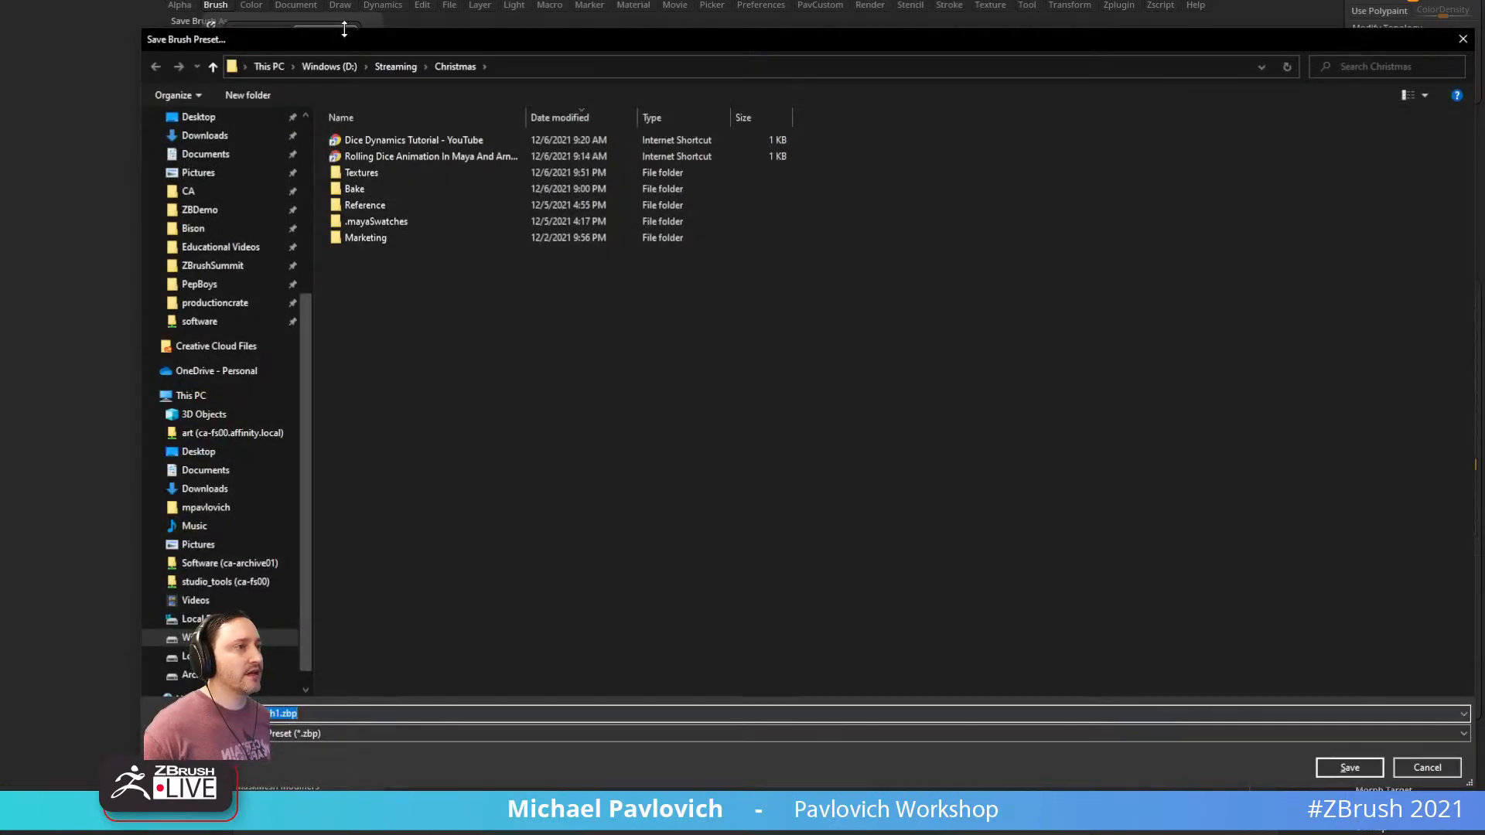
{"action": "scroll", "coordinate": [280, 243], "scroll_direction": "up", "scroll_amount": 4}
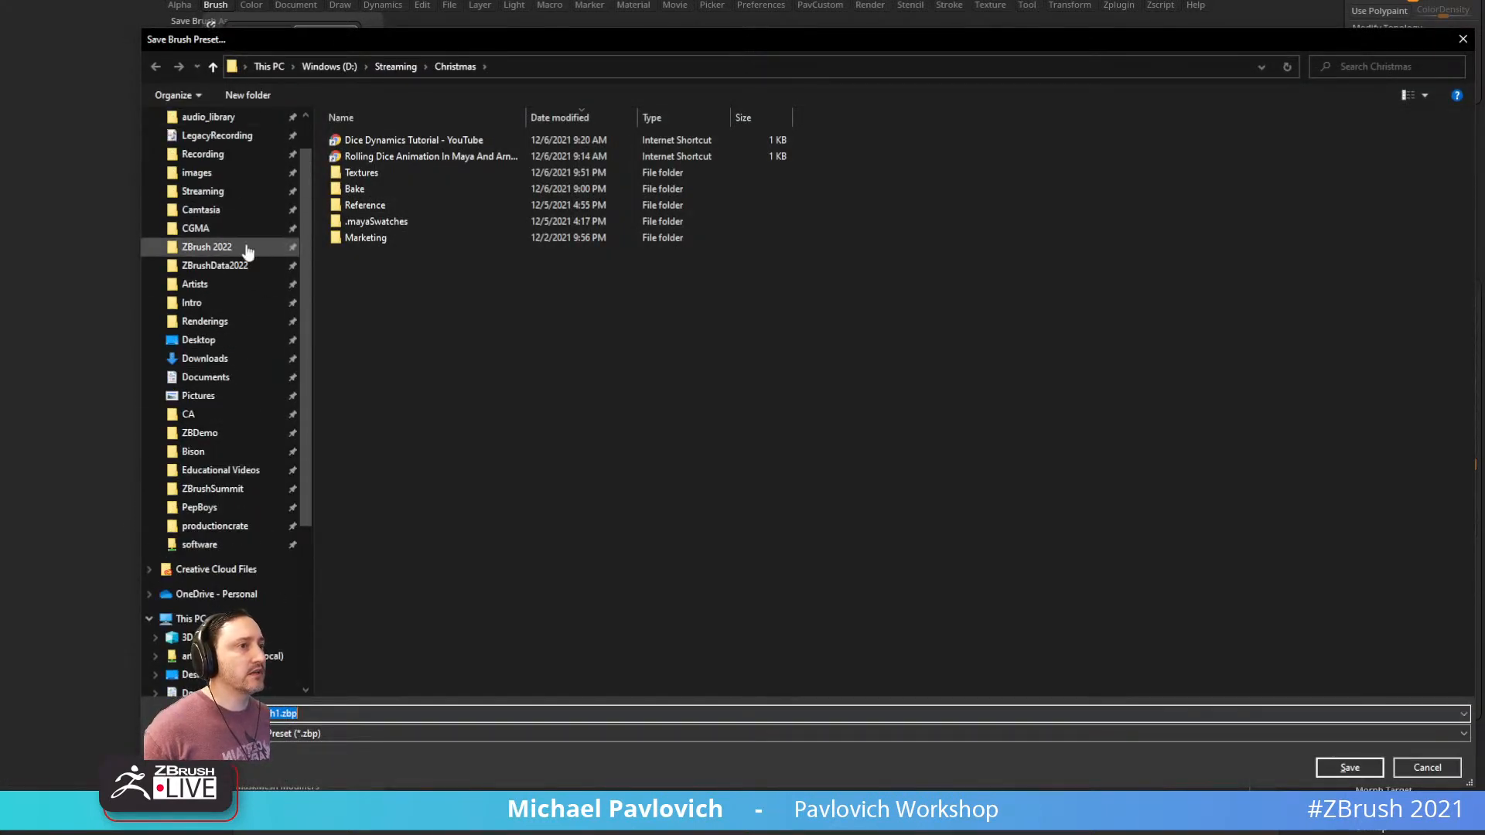
{"action": "left_click", "coordinate": [259, 246]}
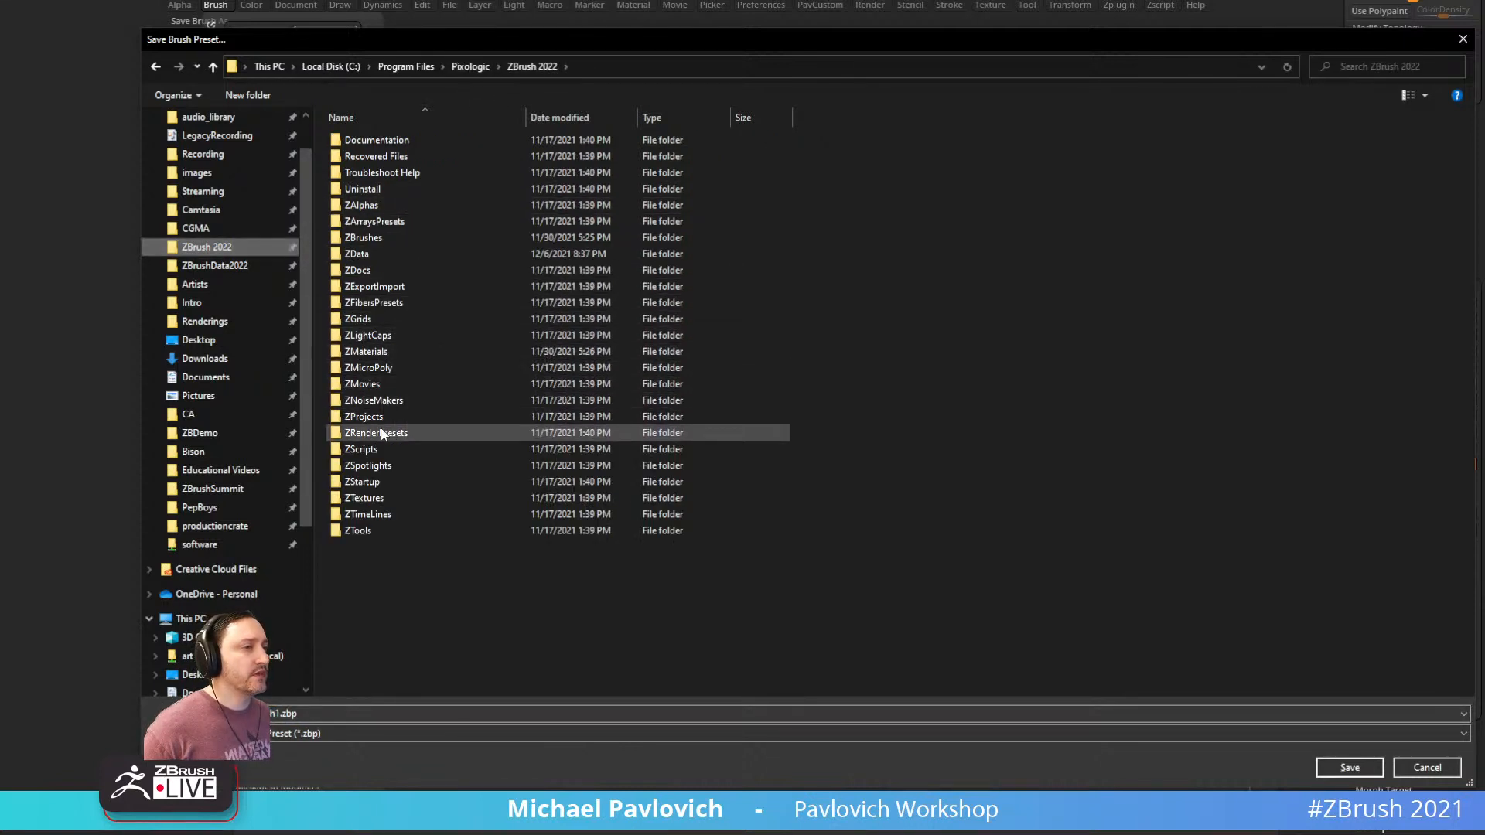
{"action": "double_click", "coordinate": [377, 252]}
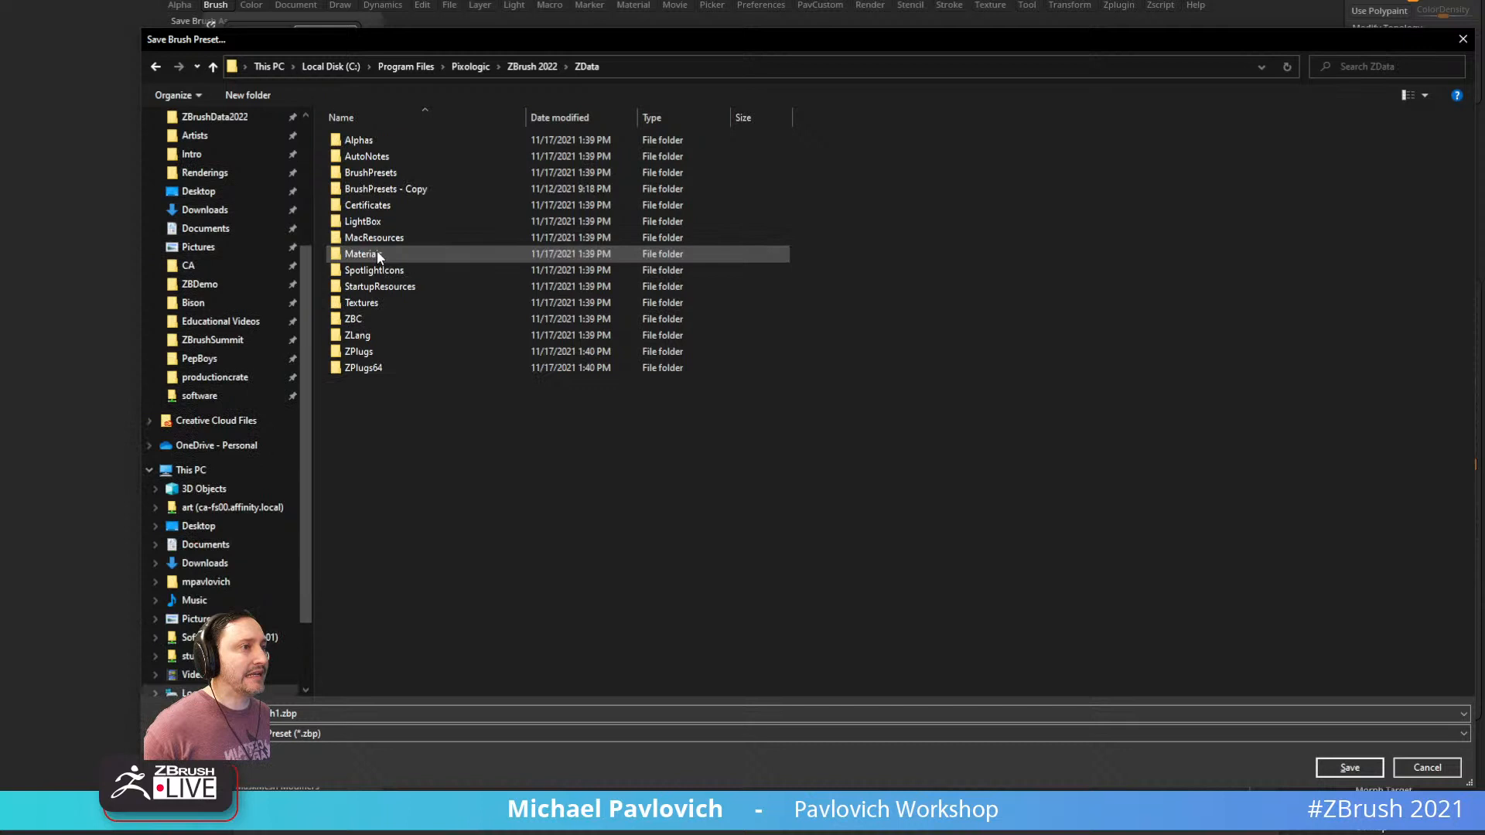
{"action": "left_click", "coordinate": [397, 176]}
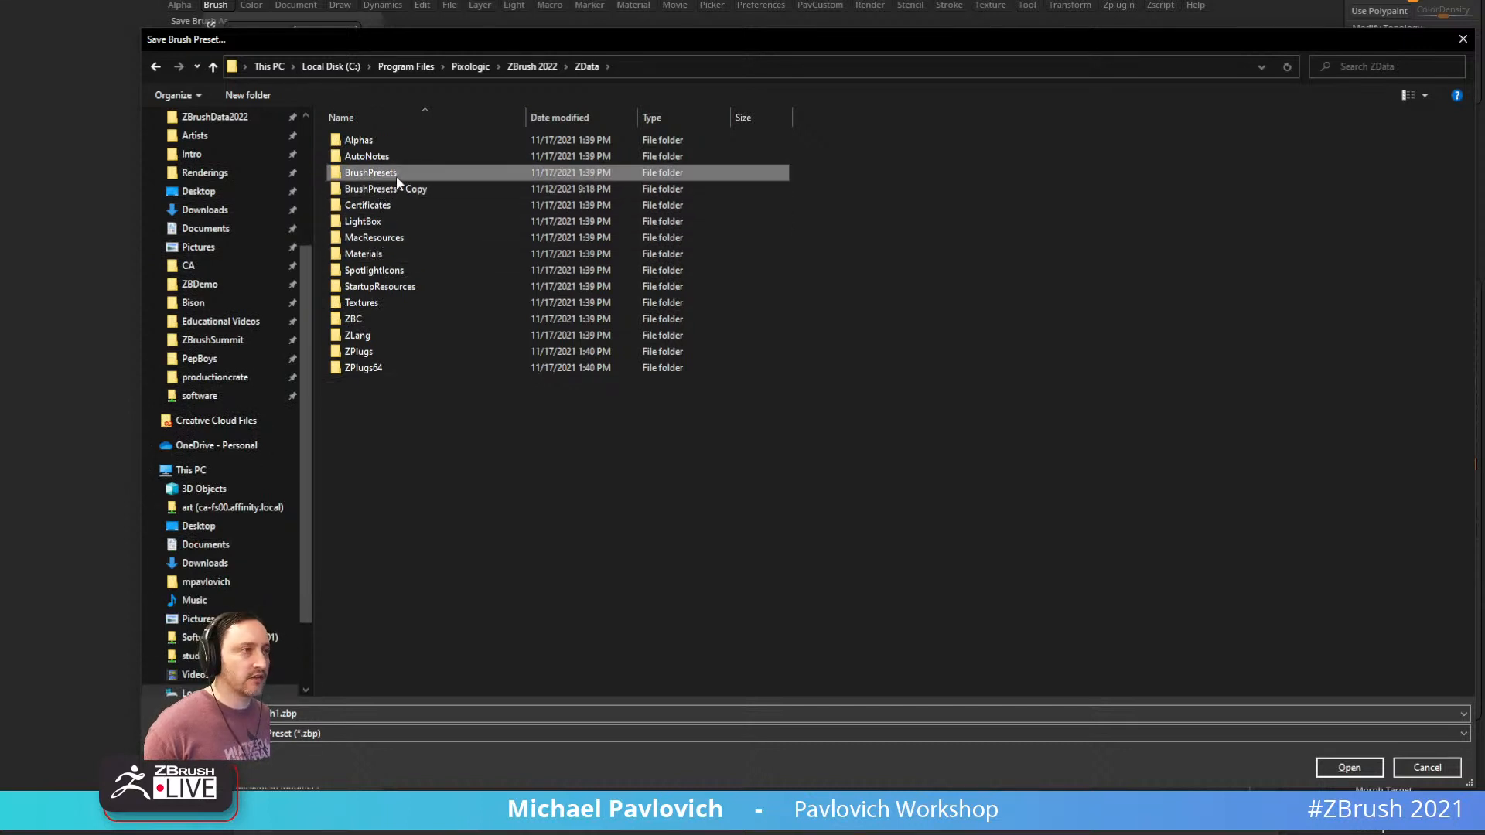
{"action": "left_click", "coordinate": [414, 190]}
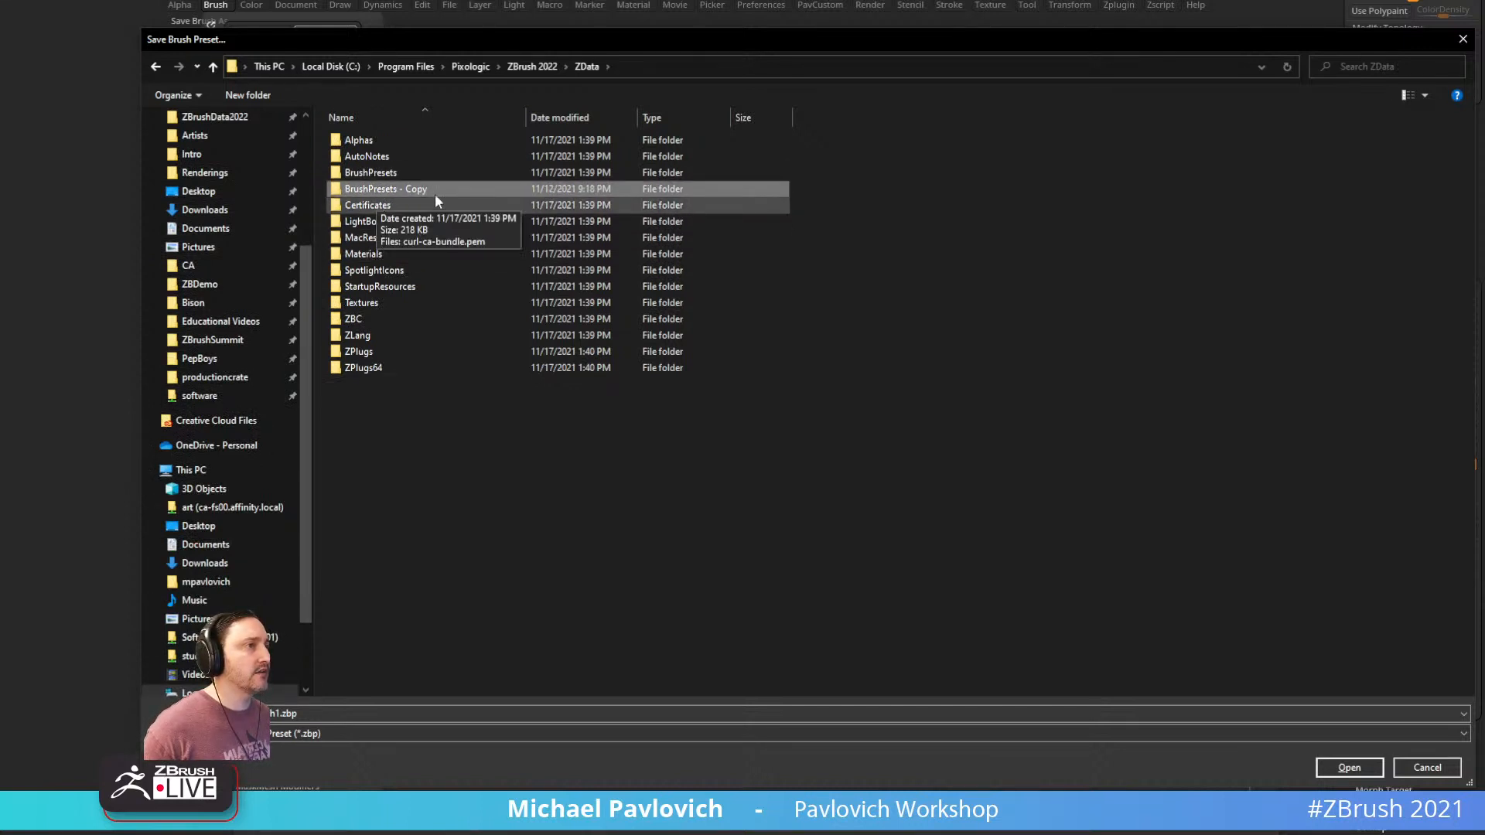
{"action": "double_click", "coordinate": [374, 173]}
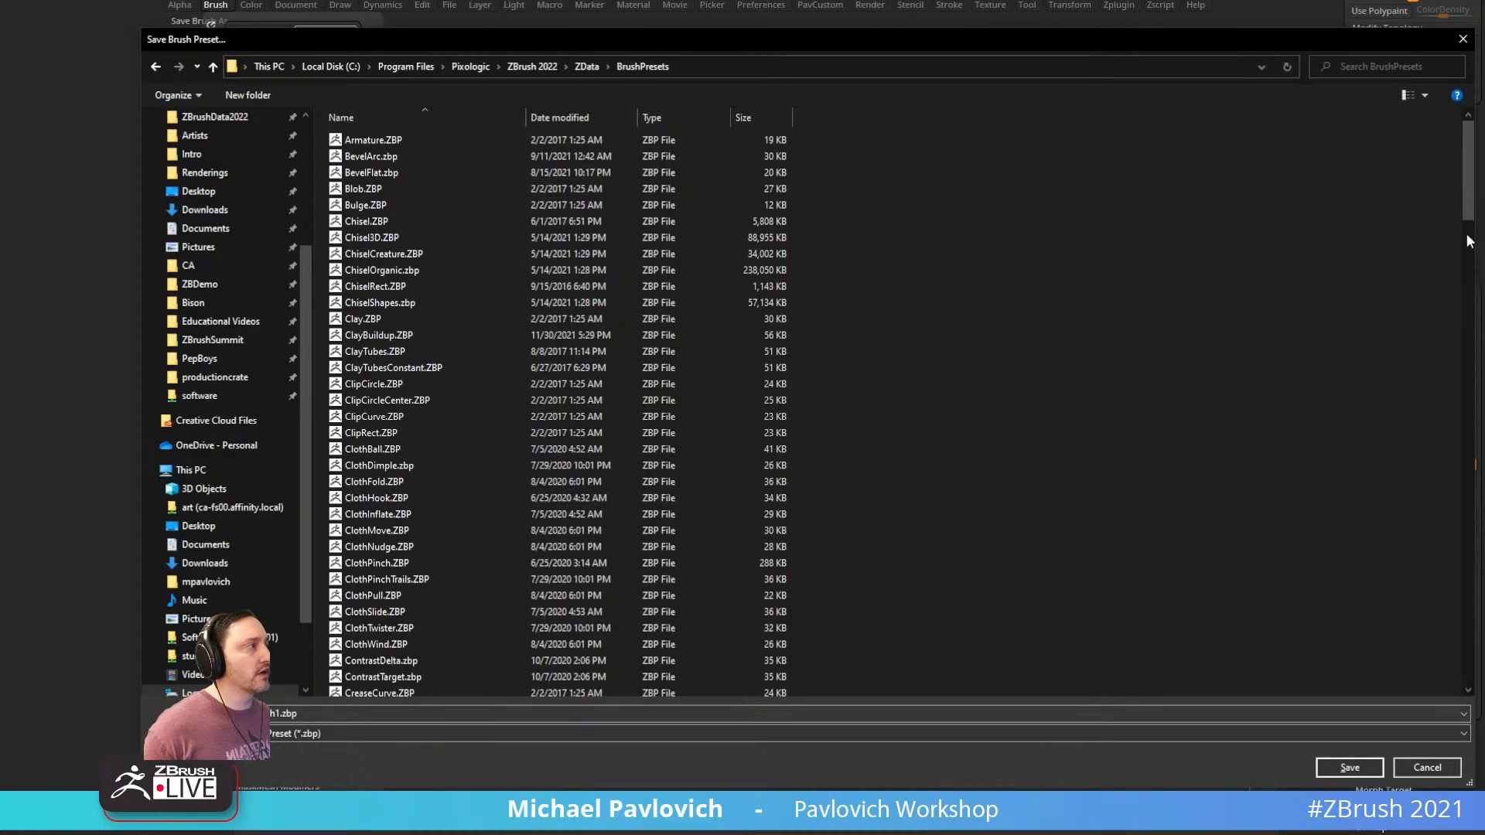
{"action": "left_click_drag", "start_coordinate": [1470, 216], "coordinate": [1475, 640]}
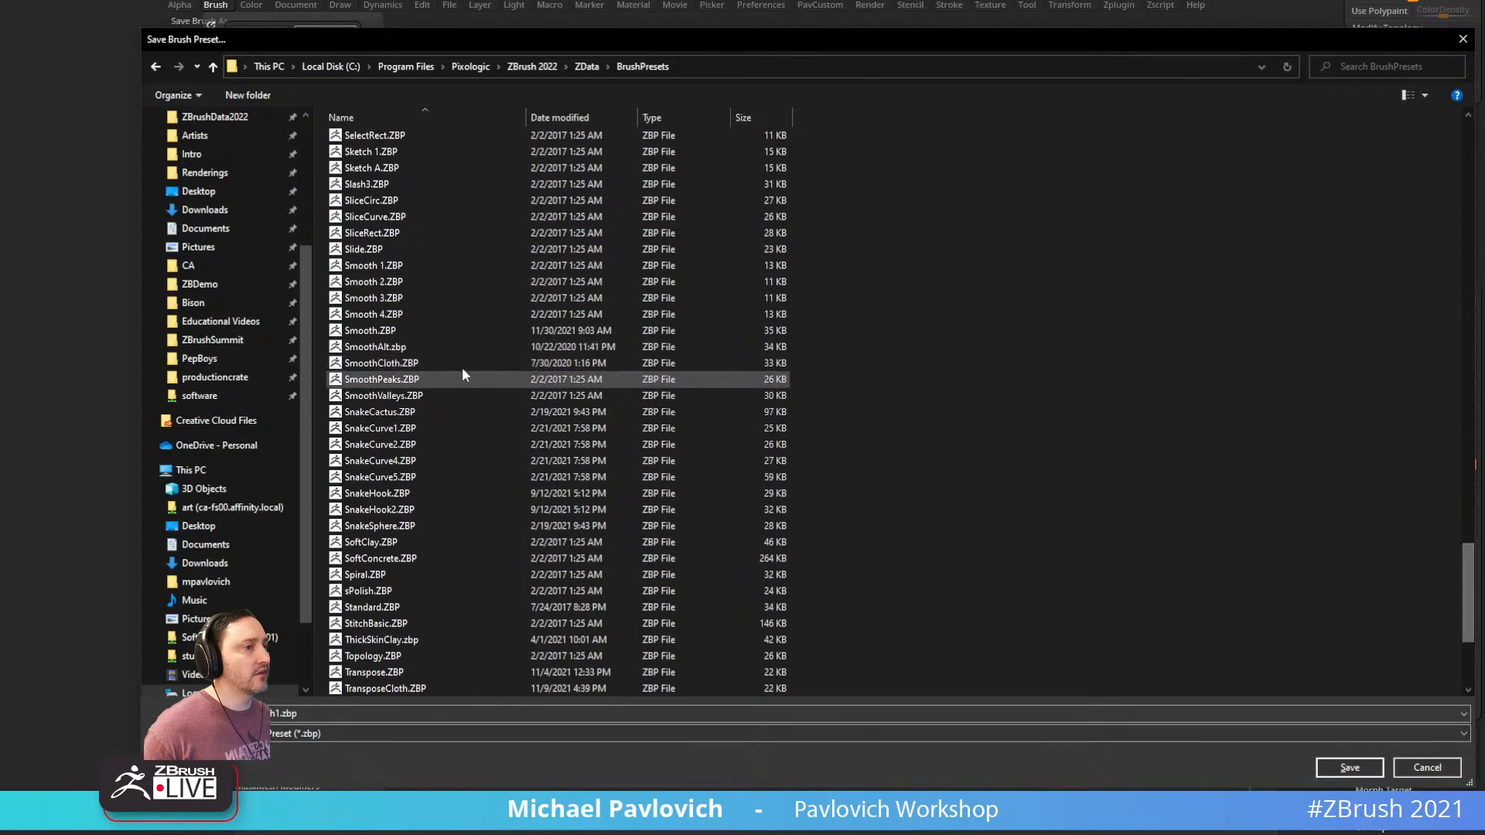
{"action": "left_click", "coordinate": [1463, 39]}
Smooth both sides of the belly, and rework the waist below the raised arm with the Clay brush
{"action": "mouse_move", "coordinate": [1134, 272]}
{"action": "left_mouse_down"}
{"action": "mouse_move", "coordinate": [1161, 231]}
{"action": "mouse_move", "coordinate": [1177, 304]}
{"action": "mouse_move", "coordinate": [1104, 356]}
{"action": "mouse_move", "coordinate": [1062, 314]}
{"action": "left_mouse_up"}
{"action": "left_click_drag", "start_coordinate": [656, 501], "coordinate": [647, 497], "text": "shift"}
{"action": "left_click_drag", "start_coordinate": [799, 467], "coordinate": [812, 449], "text": "shift"}
{"action": "mouse_move", "coordinate": [1029, 416]}
{"action": "left_mouse_down", "text": "alt"}
{"action": "mouse_move", "coordinate": [1002, 429]}
{"action": "mouse_move", "coordinate": [1034, 411]}
{"action": "mouse_move", "coordinate": [992, 388]}
{"action": "left_mouse_up", "text": "alt"}
{"action": "key", "text": "]"}
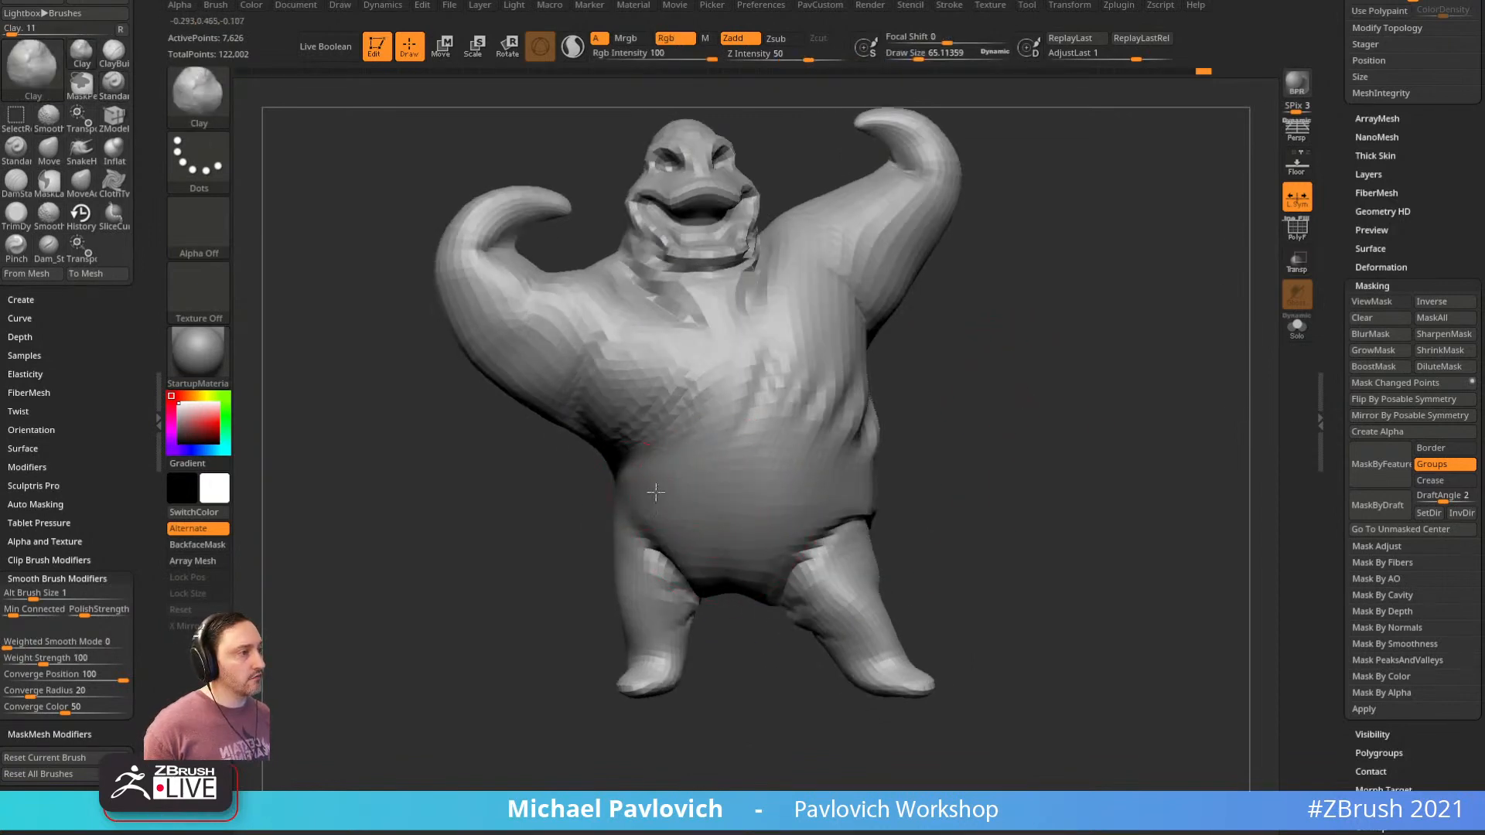
{"action": "left_click_drag", "start_coordinate": [573, 526], "coordinate": [611, 505]}
{"action": "mouse_move", "coordinate": [608, 504]}
{"action": "left_mouse_down"}
{"action": "mouse_move", "coordinate": [599, 473]}
{"action": "mouse_move", "coordinate": [594, 487]}
{"action": "left_mouse_up"}
Smooth the creases along the hip, flank and opposite side of the torso
{"action": "left_click_drag", "start_coordinate": [979, 402], "coordinate": [1029, 352]}
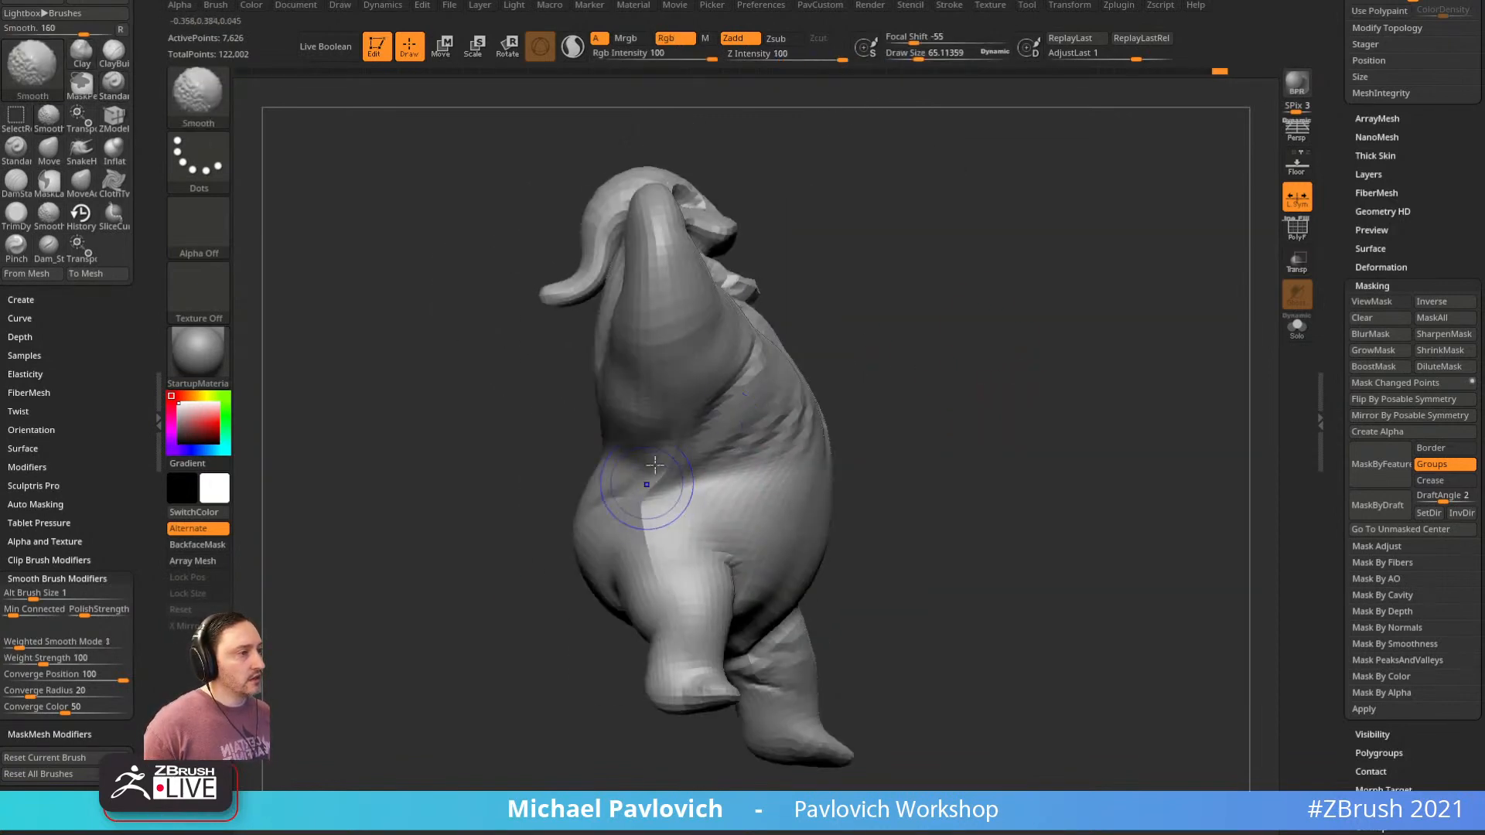
{"action": "mouse_move", "coordinate": [651, 497]}
{"action": "left_mouse_down", "text": "shift"}
{"action": "mouse_move", "coordinate": [790, 356]}
{"action": "mouse_move", "coordinate": [844, 337]}
{"action": "left_mouse_up", "text": "shift"}
{"action": "left_click_drag", "start_coordinate": [645, 444], "coordinate": [702, 442], "text": "shift"}
{"action": "mouse_move", "coordinate": [1061, 369]}
{"action": "left_mouse_down"}
{"action": "mouse_move", "coordinate": [956, 433]}
{"action": "mouse_move", "coordinate": [998, 464]}
{"action": "mouse_move", "coordinate": [954, 458]}
{"action": "left_mouse_up"}
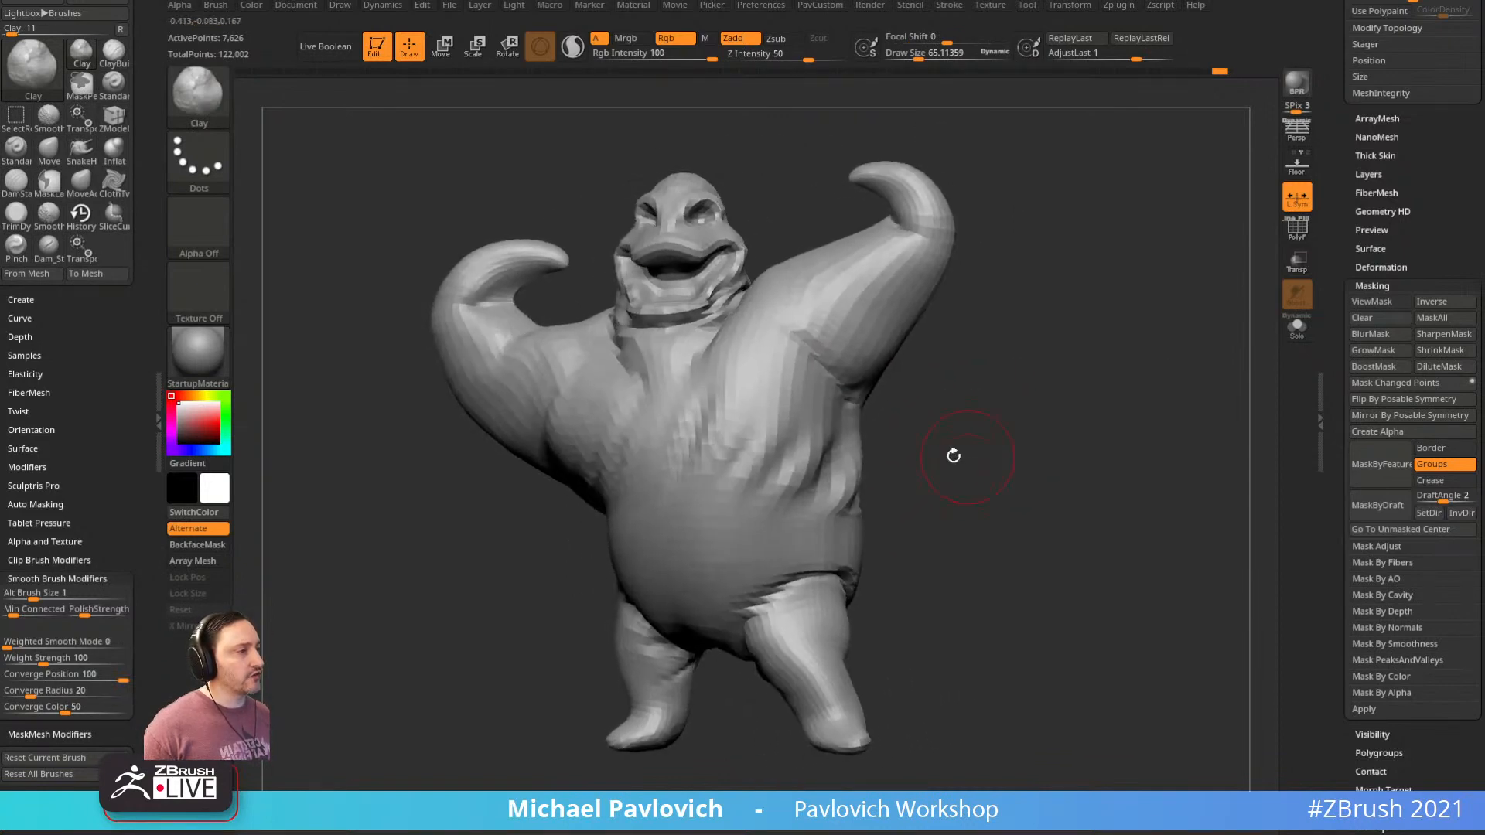
{"action": "mouse_move", "coordinate": [840, 460]}
{"action": "left_mouse_down", "text": "shift"}
{"action": "mouse_move", "coordinate": [834, 512]}
{"action": "mouse_move", "coordinate": [820, 464]}
{"action": "left_mouse_up", "text": "shift"}
{"action": "left_click_drag", "start_coordinate": [917, 418], "coordinate": [981, 414]}
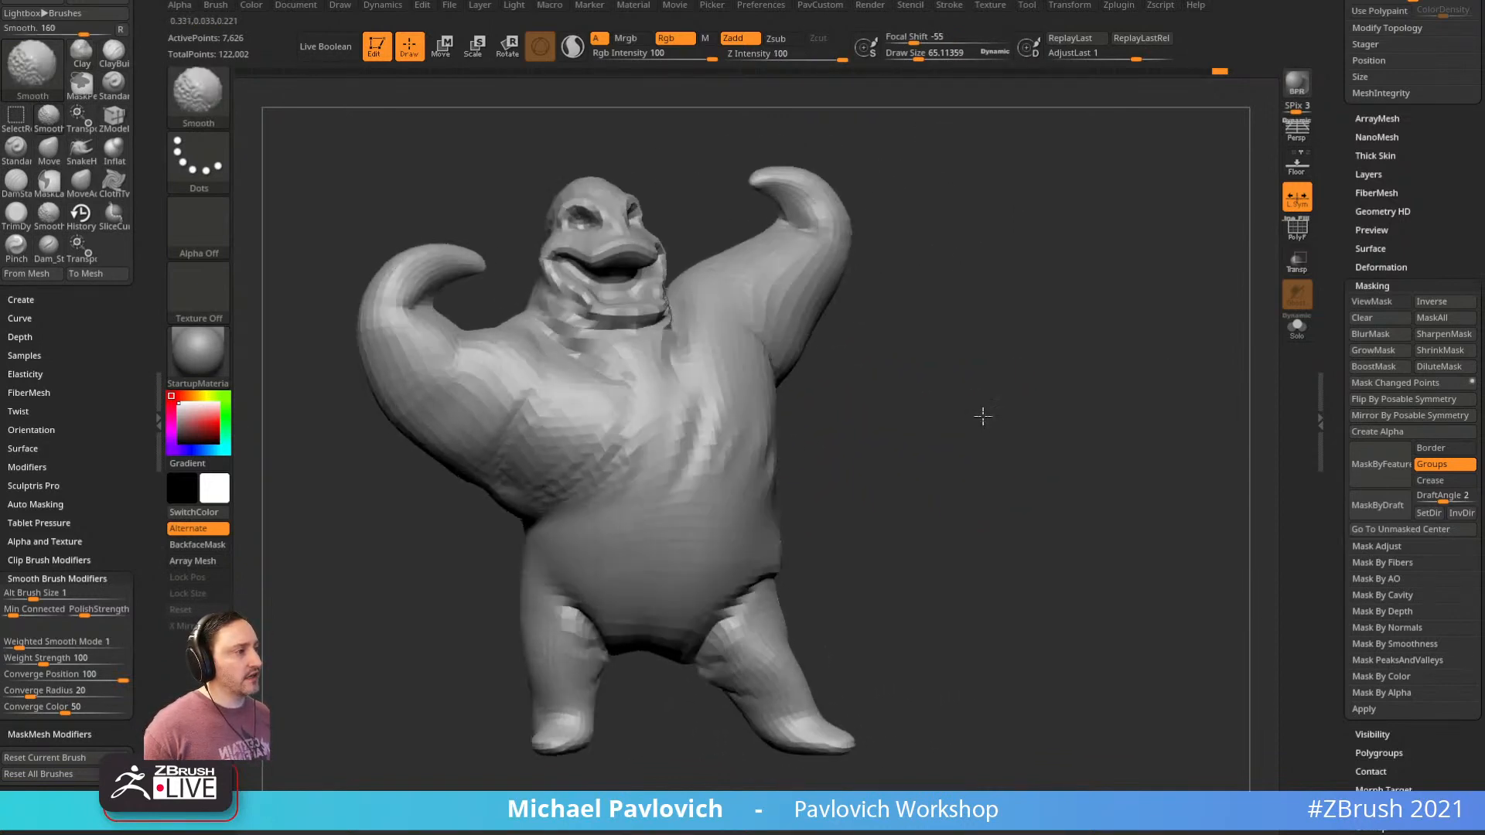
Reshape the side of the torso above the hip with the Move brush at a draw size of about 156
{"action": "key", "text": "b"}
{"action": "key", "text": "m"}
{"action": "key", "text": "v"}
{"action": "mouse_move", "coordinate": [803, 504]}
{"action": "right_mouse_down"}
{"action": "mouse_move", "coordinate": [789, 457]}
{"action": "mouse_move", "coordinate": [786, 485]}
{"action": "right_mouse_up"}
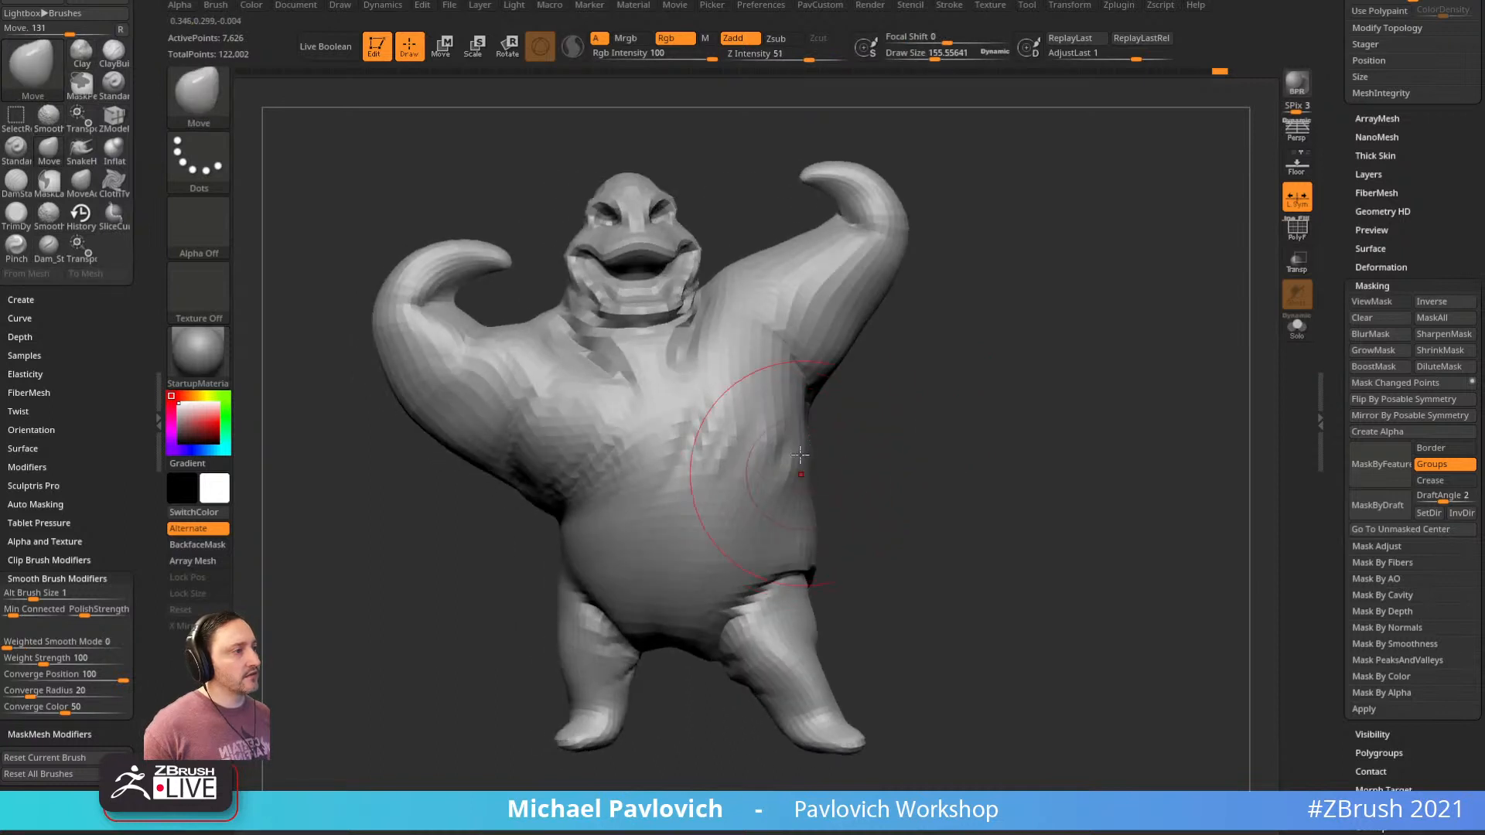
{"action": "left_click_drag", "start_coordinate": [424, 598], "coordinate": [636, 543], "text": "alt"}
Carve folds into the flank below the arm with the Dam_Standard brush at draw size about 140, and smooth the chest
{"action": "key", "text": "b"}
{"action": "key", "text": "d"}
{"action": "key", "text": "s"}
{"action": "key", "text": "s"}
{"action": "mouse_move", "coordinate": [731, 437]}
{"action": "right_mouse_down"}
{"action": "mouse_move", "coordinate": [785, 516]}
{"action": "mouse_move", "coordinate": [709, 518]}
{"action": "mouse_move", "coordinate": [665, 553]}
{"action": "right_mouse_up"}
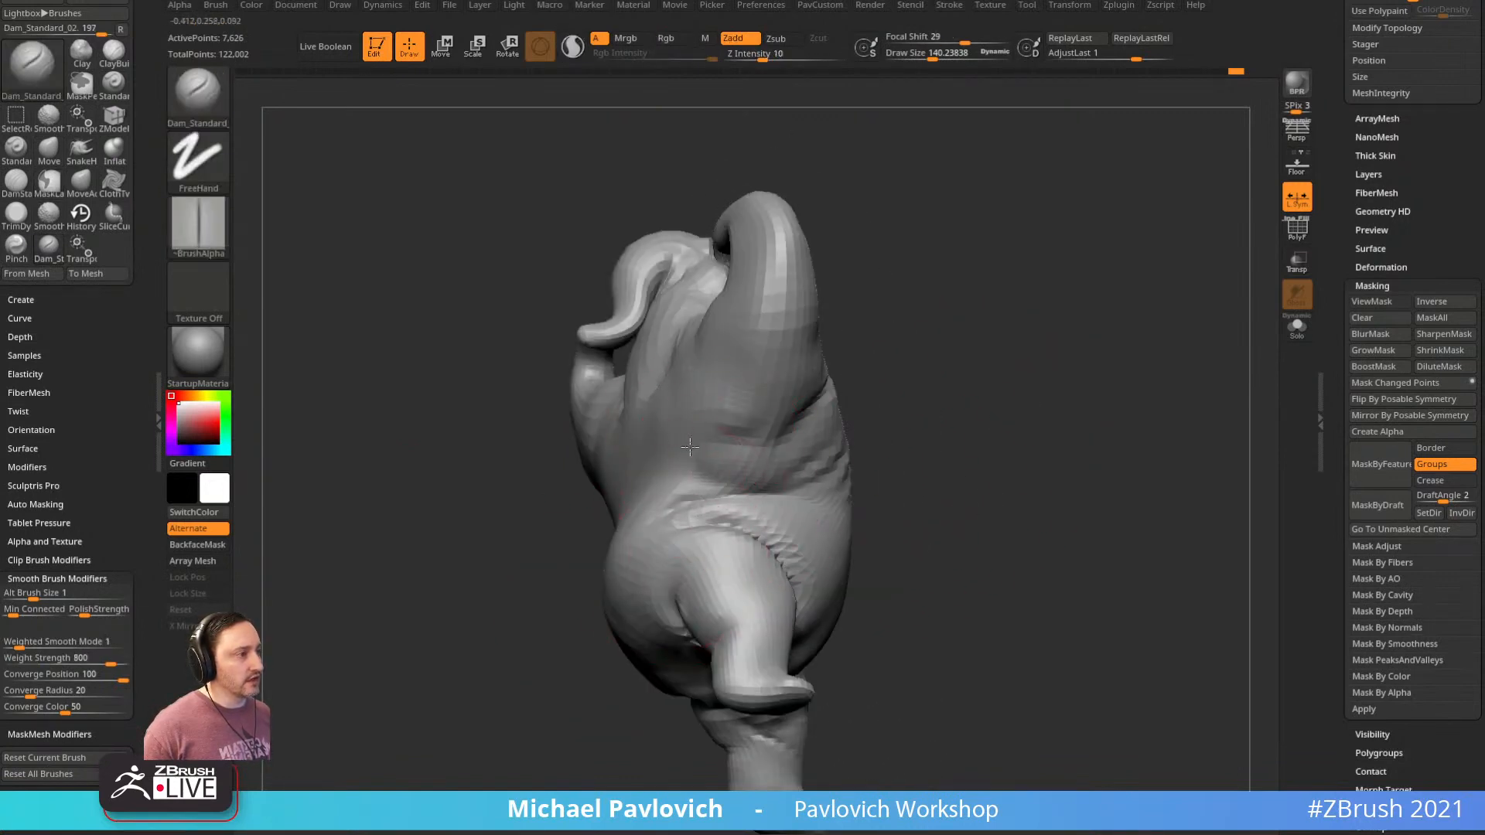
{"action": "left_click_drag", "start_coordinate": [774, 443], "coordinate": [702, 435]}
{"action": "right_click_drag", "start_coordinate": [746, 371], "coordinate": [905, 374], "text": "shift"}
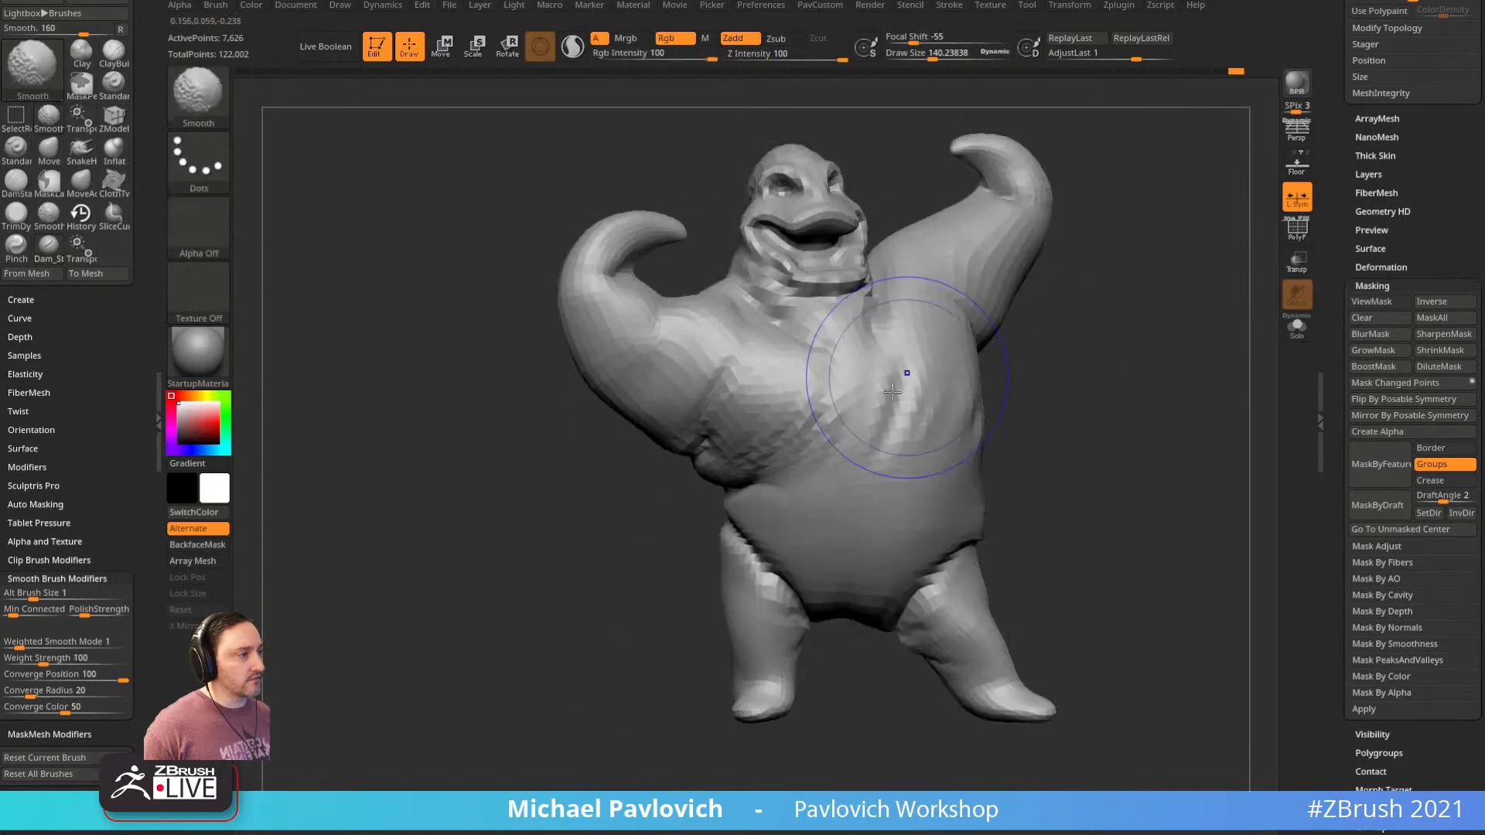
Swell the folds on the side of the torso below the lower arm with the Inflat brush at draw size about 116
{"action": "mouse_move", "coordinate": [859, 460]}
{"action": "right_mouse_down"}
{"action": "mouse_move", "coordinate": [979, 390]}
{"action": "mouse_move", "coordinate": [1053, 380]}
{"action": "right_mouse_up"}
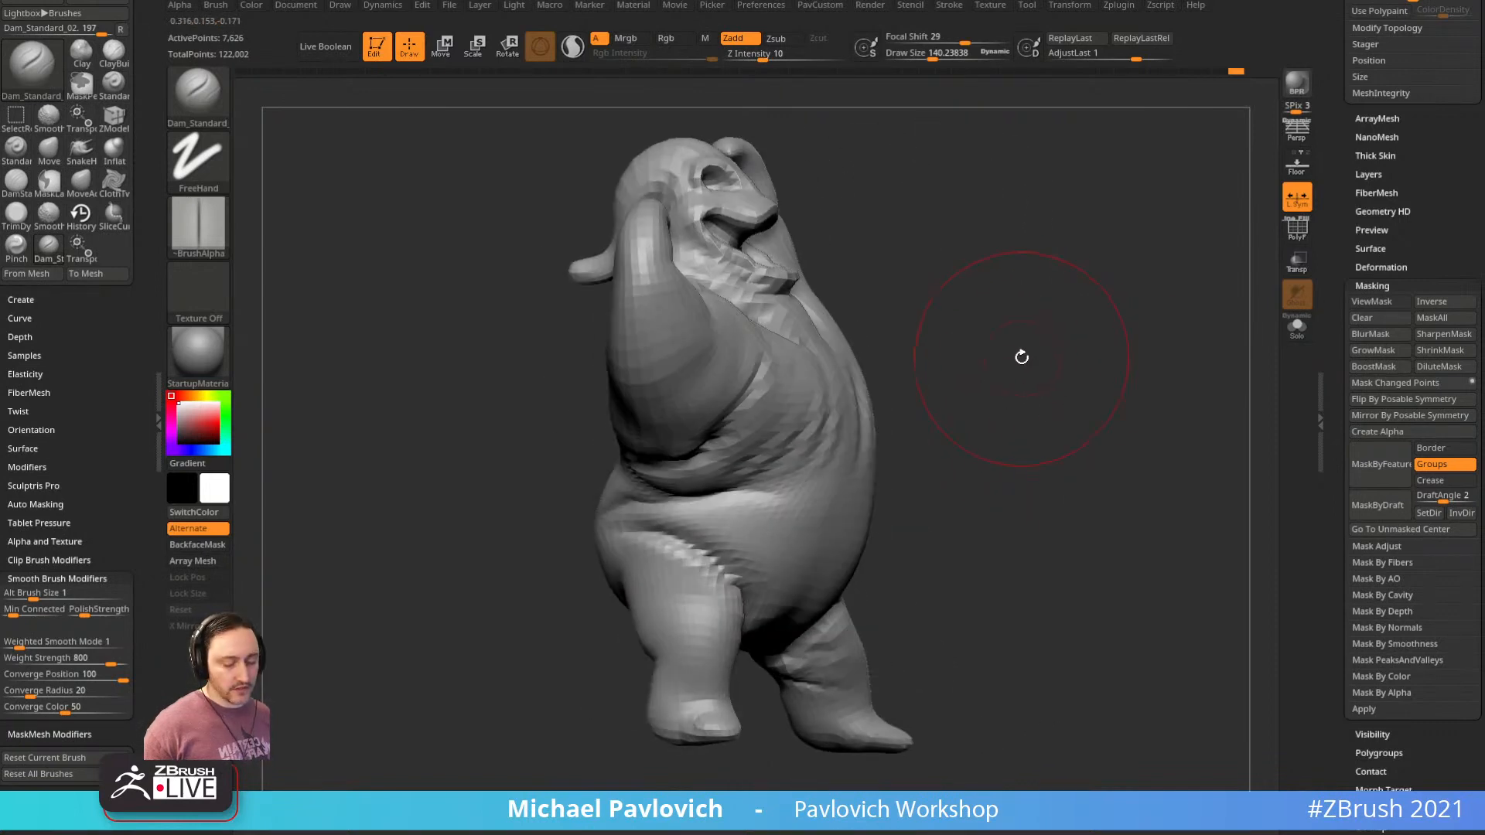
{"action": "key", "text": "b"}
{"action": "key", "text": "i"}
{"action": "key", "text": "n"}
{"action": "right_click_drag", "start_coordinate": [985, 420], "coordinate": [874, 422]}
{"action": "left_click_drag", "start_coordinate": [786, 393], "coordinate": [707, 410]}
{"action": "mouse_move", "coordinate": [1083, 395]}
{"action": "right_mouse_down"}
{"action": "mouse_move", "coordinate": [979, 383]}
{"action": "mouse_move", "coordinate": [1004, 408]}
{"action": "mouse_move", "coordinate": [1075, 402]}
{"action": "right_mouse_up"}
{"action": "mouse_move", "coordinate": [717, 258]}
{"action": "right_mouse_down"}
{"action": "mouse_move", "coordinate": [1108, 385]}
{"action": "mouse_move", "coordinate": [905, 280]}
{"action": "mouse_move", "coordinate": [1037, 304]}
{"action": "right_mouse_up"}
Smooth the upper arm and shoulder of the character's lower arm
{"action": "key", "text": "shift"}
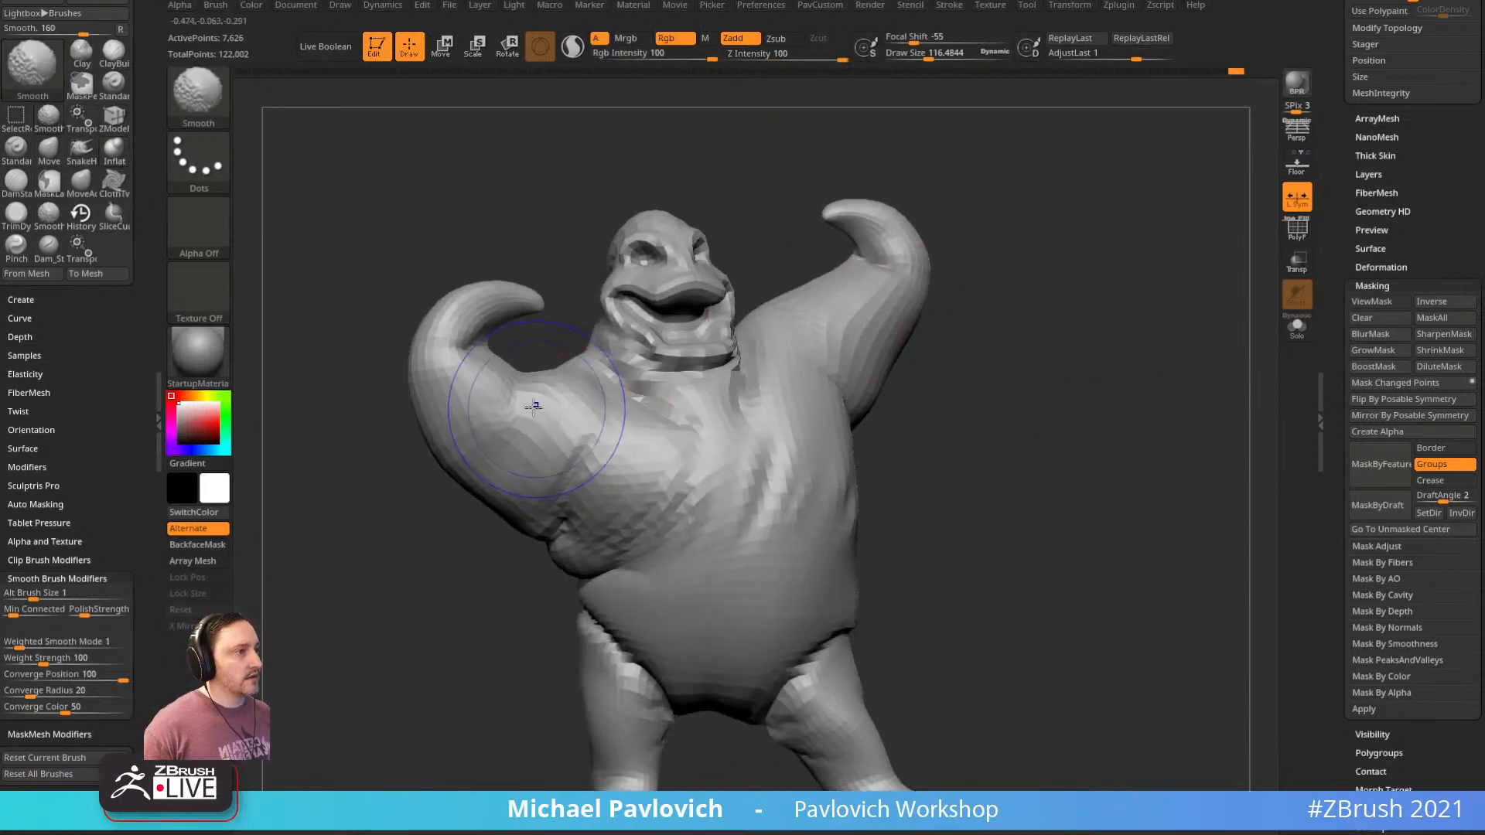
{"action": "left_click_drag", "start_coordinate": [495, 381], "coordinate": [539, 396], "text": "shift"}
{"action": "right_click_drag", "start_coordinate": [533, 506], "coordinate": [487, 501]}
{"action": "left_click_drag", "start_coordinate": [586, 422], "coordinate": [597, 445], "text": "shift"}
{"action": "right_click_drag", "start_coordinate": [487, 541], "coordinate": [445, 534]}
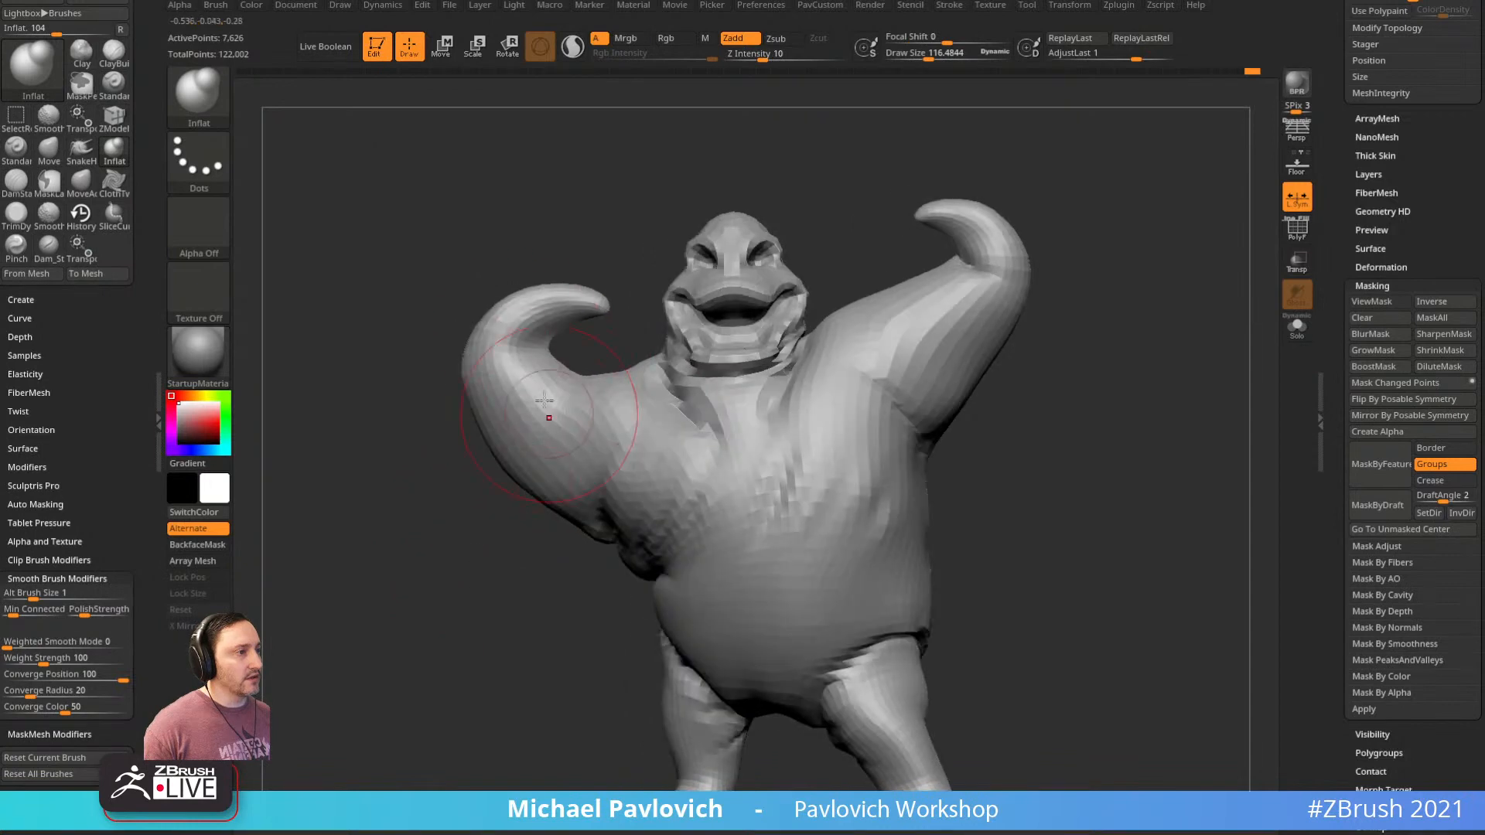
{"action": "right_click_drag", "start_coordinate": [504, 439], "coordinate": [634, 309]}
{"action": "key", "text": "ctrl"}
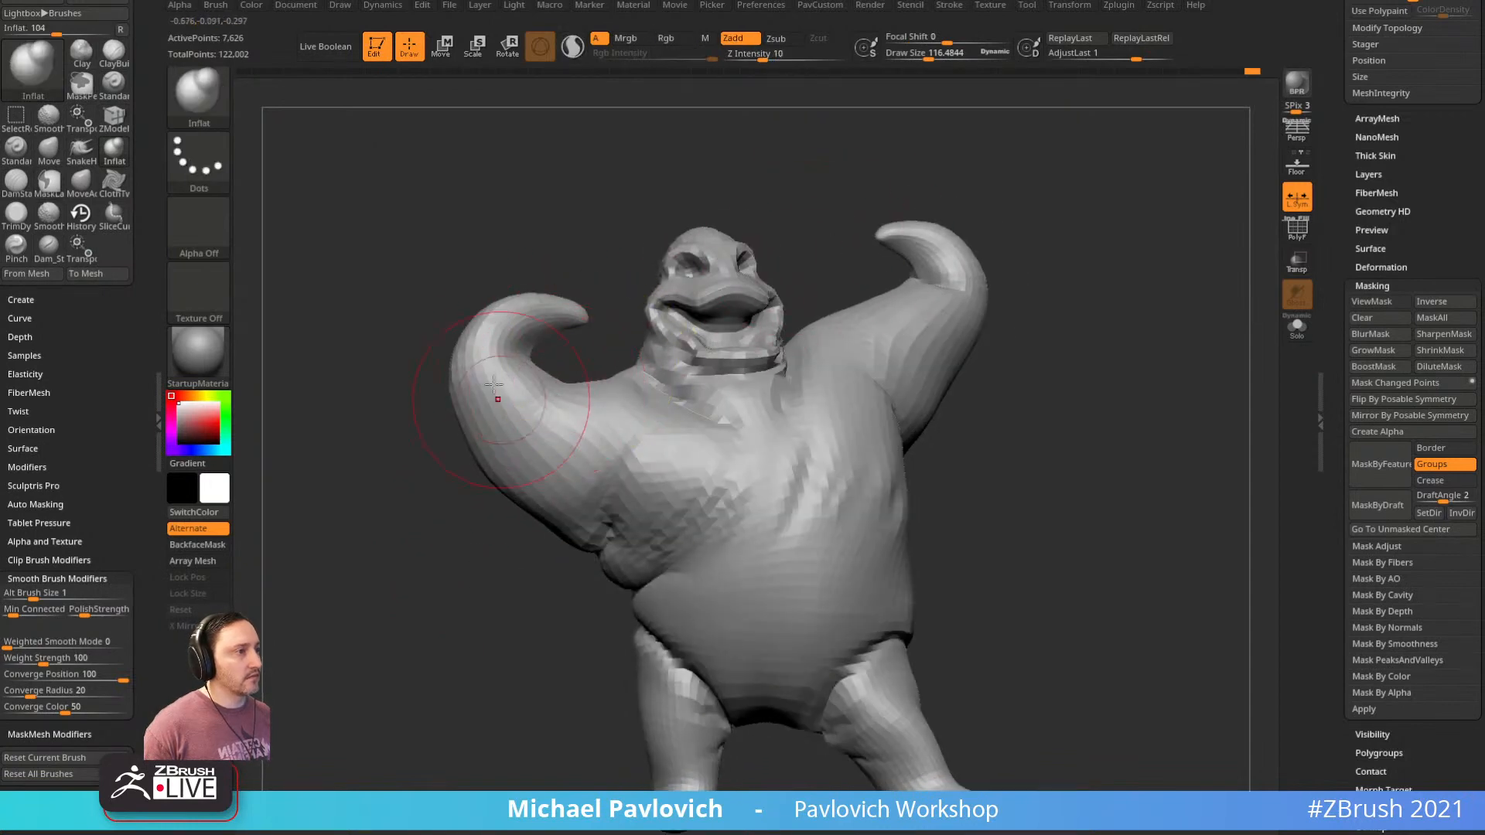
{"action": "key", "text": "shift"}
Mask everything except the raised arm's forearm and place the transform gizmo at its elbow
{"action": "mouse_move", "coordinate": [1071, 267]}
{"action": "right_mouse_down"}
{"action": "mouse_move", "coordinate": [1114, 250]}
{"action": "mouse_move", "coordinate": [1011, 322]}
{"action": "mouse_move", "coordinate": [968, 318]}
{"action": "mouse_move", "coordinate": [998, 308]}
{"action": "right_mouse_up"}
{"action": "key", "text": "s"}
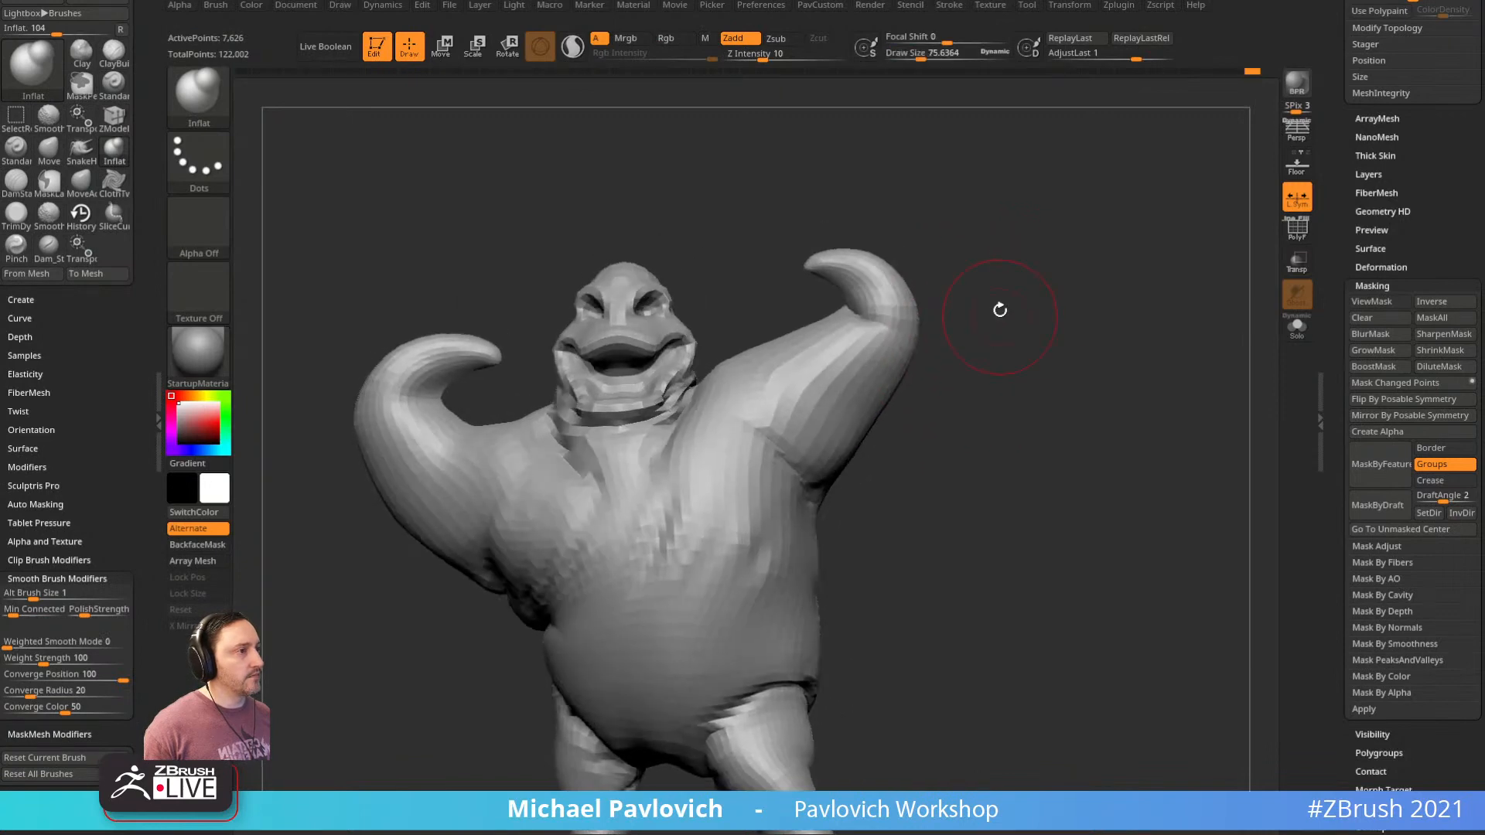
{"action": "mouse_move", "coordinate": [1021, 319]}
{"action": "left_mouse_down", "text": "ctrl"}
{"action": "mouse_move", "coordinate": [921, 183]}
{"action": "mouse_move", "coordinate": [760, 271]}
{"action": "mouse_move", "coordinate": [882, 461]}
{"action": "left_mouse_up", "text": "ctrl"}
{"action": "left_click", "coordinate": [998, 317], "text": "ctrl"}
{"action": "key", "text": "w"}
{"action": "left_click", "coordinate": [816, 376], "text": "alt"}
Rotate and shift the unmasked forearm with the gizmo so it bends more upright at the elbow
{"action": "mouse_move", "coordinate": [895, 366]}
{"action": "left_mouse_down"}
{"action": "mouse_move", "coordinate": [871, 331]}
{"action": "mouse_move", "coordinate": [901, 314]}
{"action": "mouse_move", "coordinate": [864, 318]}
{"action": "mouse_move", "coordinate": [902, 208]}
{"action": "left_mouse_up"}
{"action": "key", "text": "b"}
{"action": "key", "text": "t"}
{"action": "key", "text": "r"}
{"action": "left_click_drag", "start_coordinate": [927, 38], "coordinate": [870, 42]}
{"action": "left_click_drag", "start_coordinate": [854, 317], "coordinate": [823, 300]}
{"action": "mouse_move", "coordinate": [877, 313]}
{"action": "left_mouse_down"}
{"action": "mouse_move", "coordinate": [781, 300]}
{"action": "mouse_move", "coordinate": [972, 306]}
{"action": "mouse_move", "coordinate": [836, 337]}
{"action": "left_mouse_up"}
{"action": "key", "text": "q"}
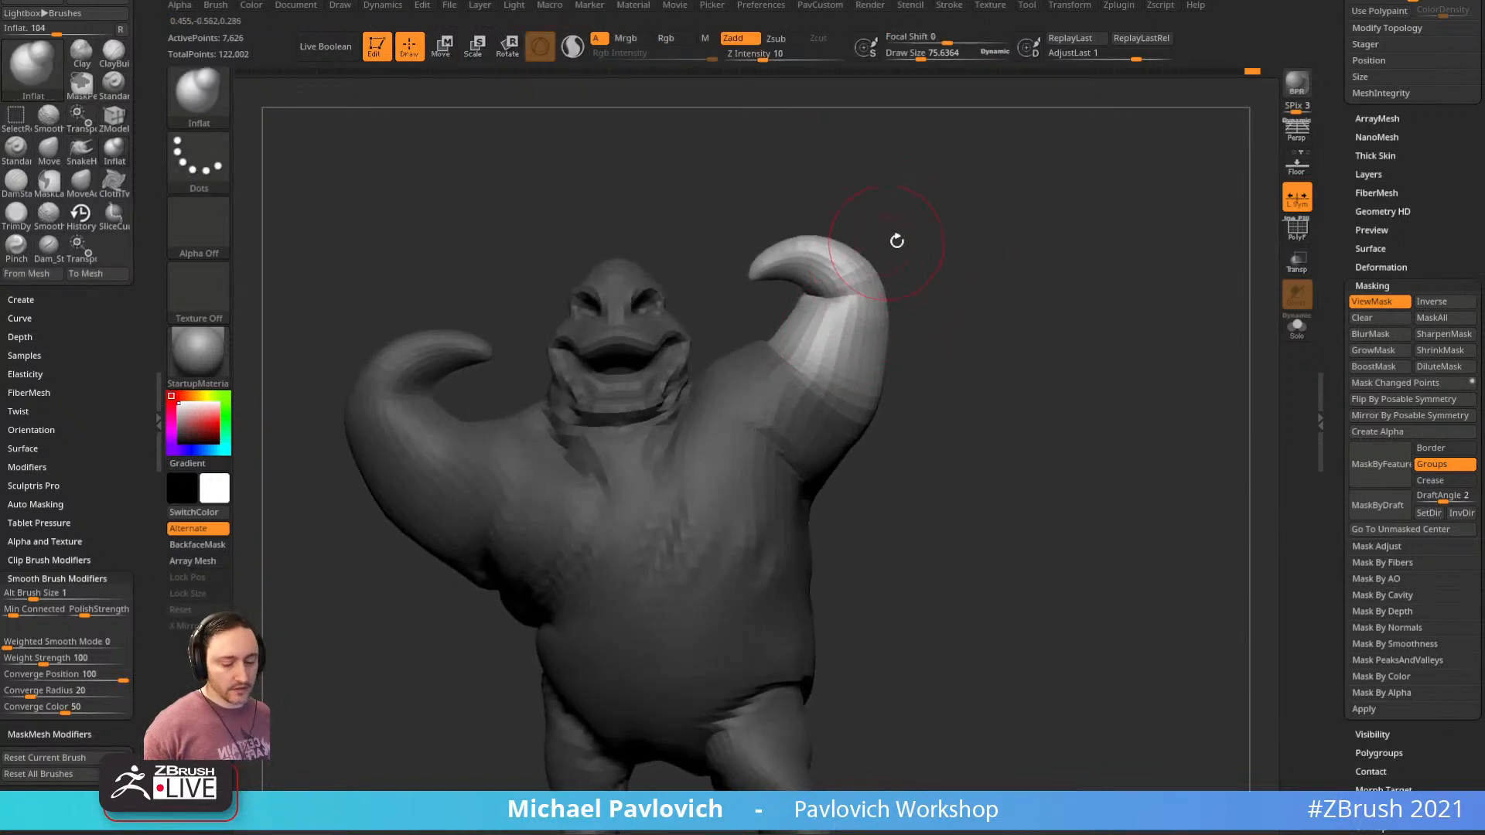
Clear the mask and sculpt the inner elbow of the raised arm with the Inflat brush
{"action": "left_click_drag", "start_coordinate": [922, 234], "coordinate": [938, 256]}
{"action": "key", "text": "s"}
{"action": "mouse_move", "coordinate": [774, 330]}
{"action": "left_mouse_down"}
{"action": "mouse_move", "coordinate": [791, 319]}
{"action": "mouse_move", "coordinate": [801, 331]}
{"action": "left_mouse_up"}
{"action": "mouse_move", "coordinate": [929, 271]}
{"action": "left_mouse_down"}
{"action": "mouse_move", "coordinate": [951, 268]}
{"action": "mouse_move", "coordinate": [939, 272]}
{"action": "left_mouse_up"}
{"action": "mouse_move", "coordinate": [998, 221]}
{"action": "left_mouse_down"}
{"action": "mouse_move", "coordinate": [1035, 298]}
{"action": "mouse_move", "coordinate": [968, 223]}
{"action": "mouse_move", "coordinate": [977, 271]}
{"action": "left_mouse_up"}
Carve the creases around the raised arm's elbow with the Dam_Standard brush at draw size about 91
{"action": "key", "text": "4"}
{"action": "key", "text": "s"}
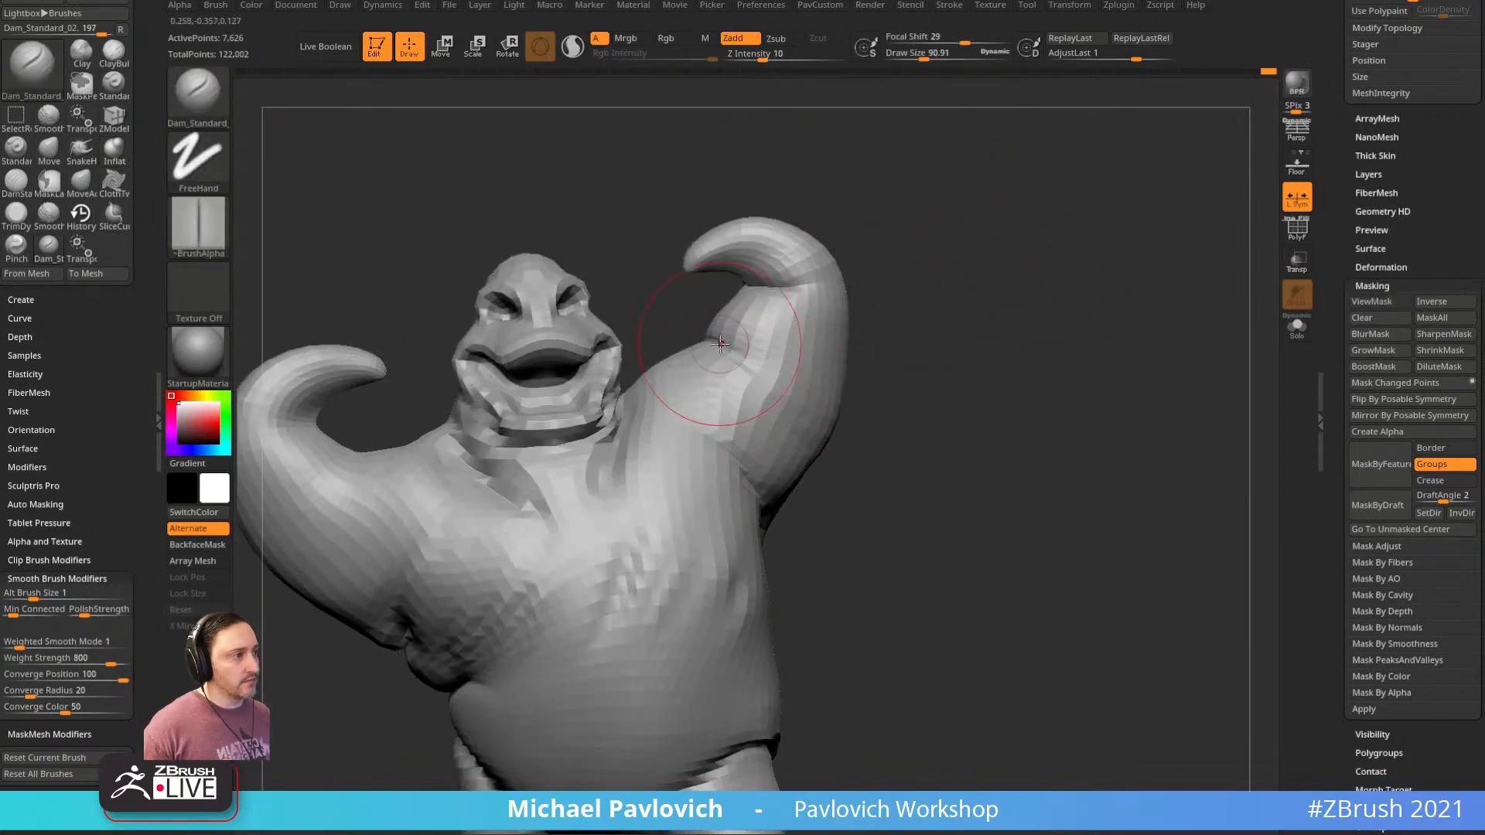
{"action": "left_click_drag", "start_coordinate": [887, 378], "coordinate": [1021, 403]}
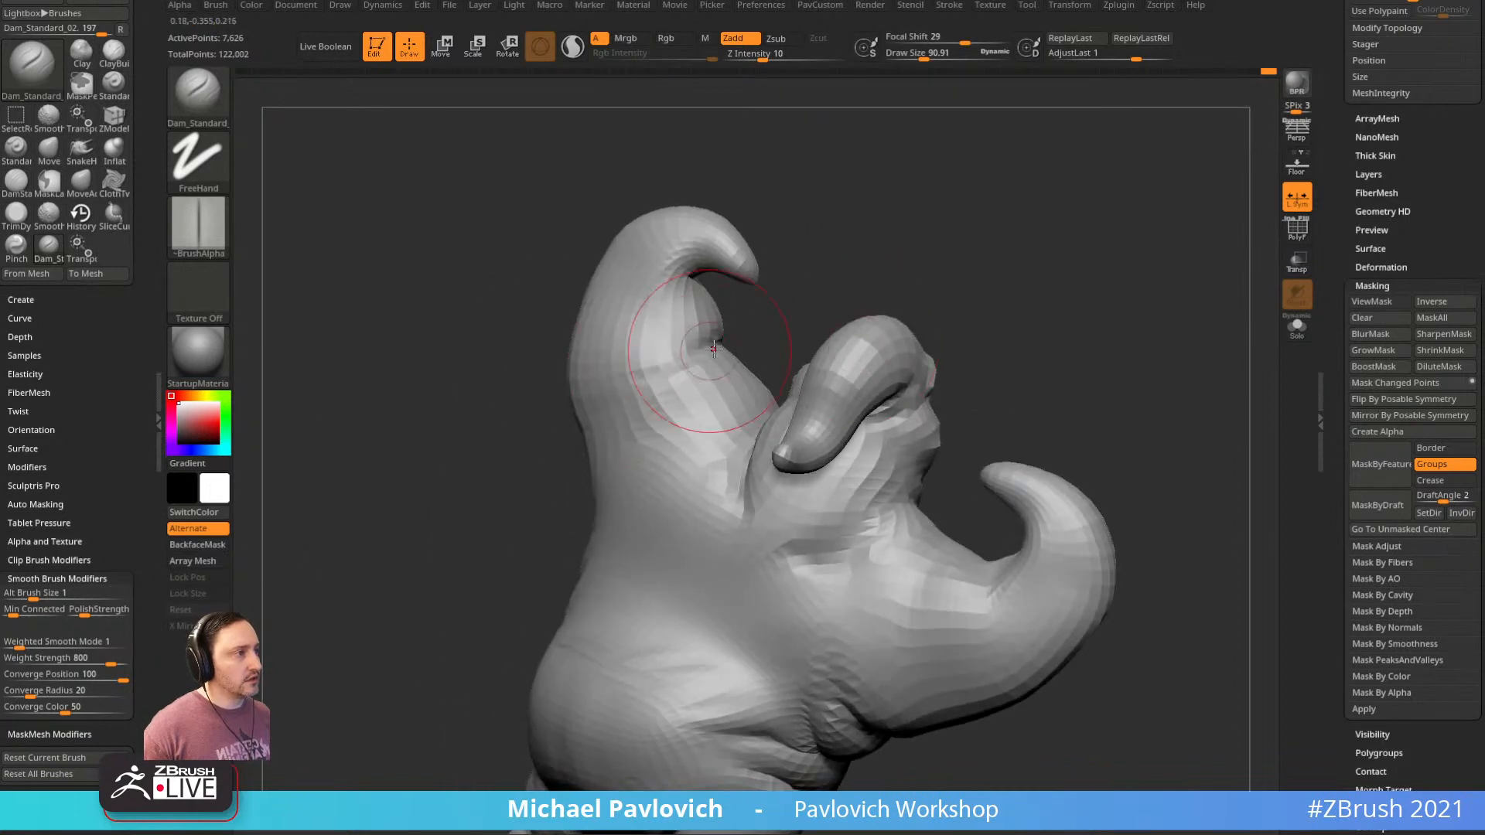
{"action": "left_click_drag", "start_coordinate": [528, 466], "coordinate": [607, 481]}
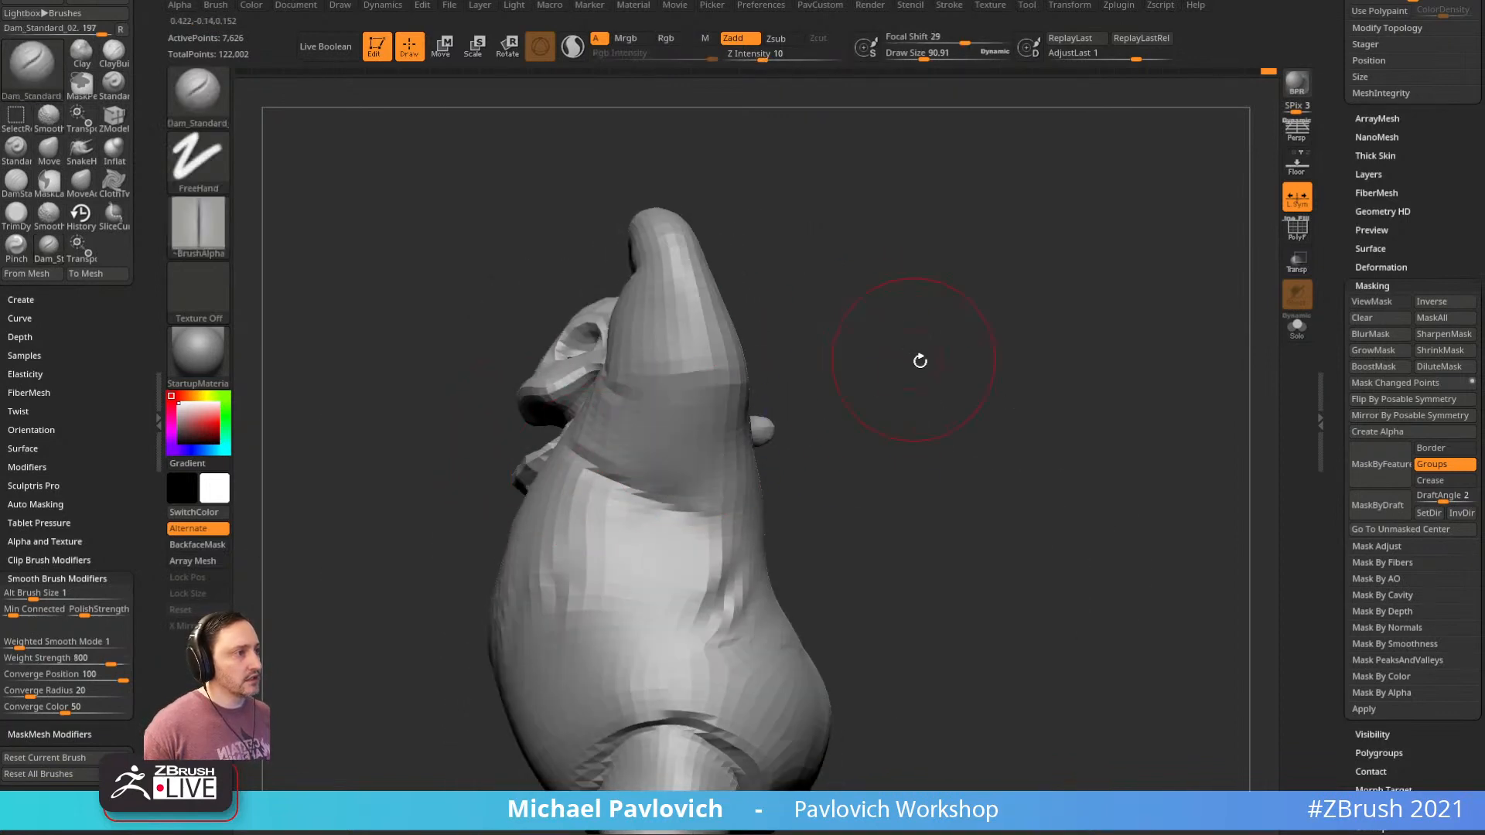
{"action": "mouse_move", "coordinate": [919, 359]}
{"action": "left_mouse_down"}
{"action": "mouse_move", "coordinate": [863, 325]}
{"action": "mouse_move", "coordinate": [948, 303]}
{"action": "left_mouse_up"}
{"action": "key", "text": "s"}
{"action": "left_click", "coordinate": [830, 396]}
{"action": "left_click_drag", "start_coordinate": [912, 365], "coordinate": [878, 324]}
Reshape the underside of the raised arm and the side of the back with the Move brush at draw size about 126
{"action": "key", "text": "b"}
{"action": "key", "text": "m"}
{"action": "key", "text": "v"}
{"action": "mouse_move", "coordinate": [789, 435]}
{"action": "left_mouse_down"}
{"action": "mouse_move", "coordinate": [797, 464]}
{"action": "mouse_move", "coordinate": [812, 450]}
{"action": "left_mouse_up"}
{"action": "key", "text": "s"}
{"action": "mouse_move", "coordinate": [783, 443]}
{"action": "left_mouse_down"}
{"action": "mouse_move", "coordinate": [803, 441]}
{"action": "mouse_move", "coordinate": [779, 456]}
{"action": "mouse_move", "coordinate": [797, 475]}
{"action": "left_mouse_up"}
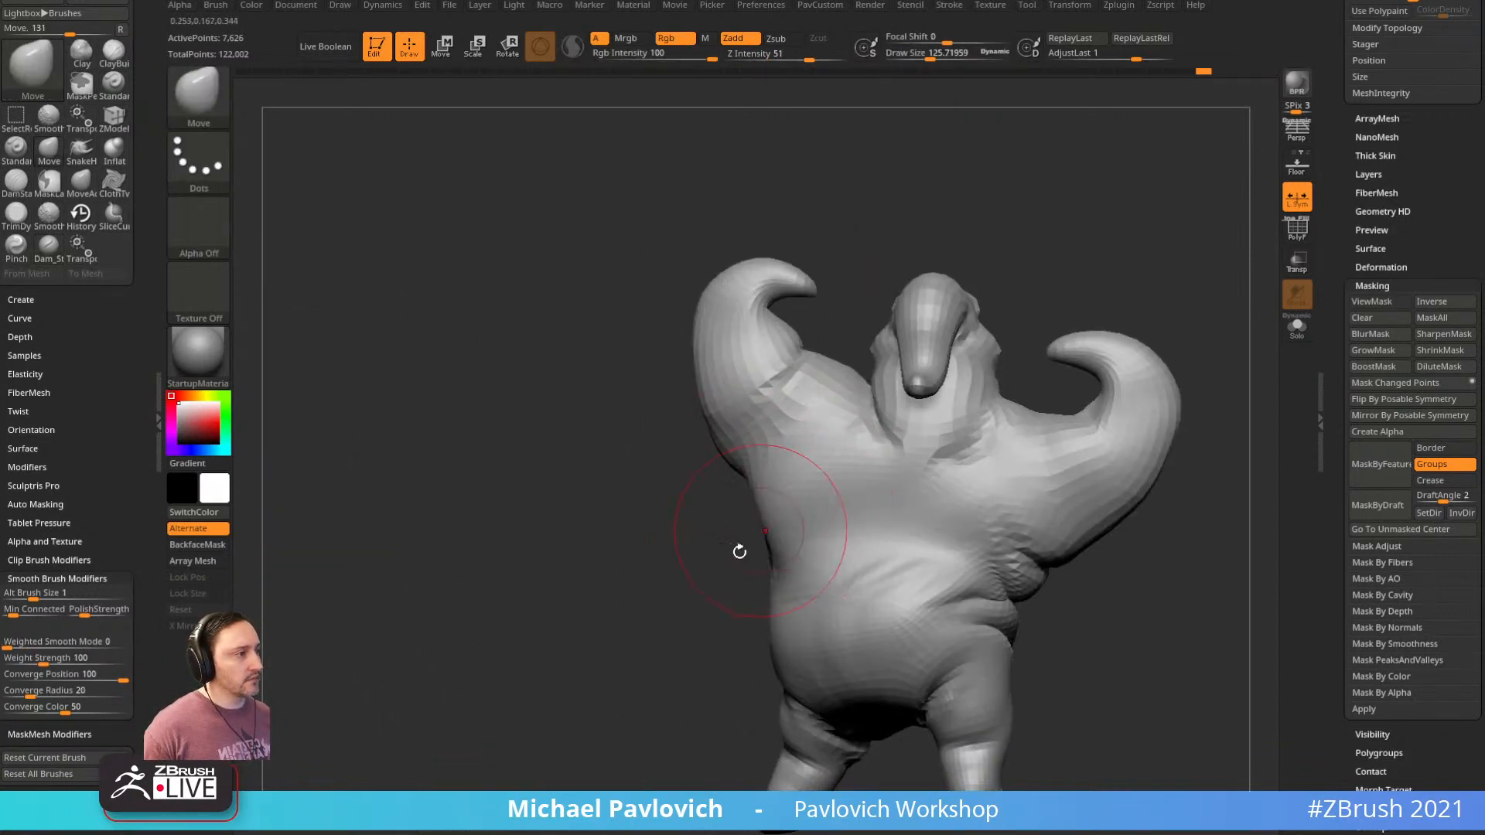
{"action": "left_click_drag", "start_coordinate": [739, 554], "coordinate": [764, 540]}
{"action": "mouse_move", "coordinate": [1027, 416]}
{"action": "left_mouse_down"}
{"action": "mouse_move", "coordinate": [1081, 434]}
{"action": "mouse_move", "coordinate": [988, 364]}
{"action": "mouse_move", "coordinate": [777, 468]}
{"action": "left_mouse_up"}
Carve folds across the flank and back with the Dam_Standard brush at draw size about 145
{"action": "key", "text": "b"}
{"action": "key", "text": "d"}
{"action": "key", "text": "s"}
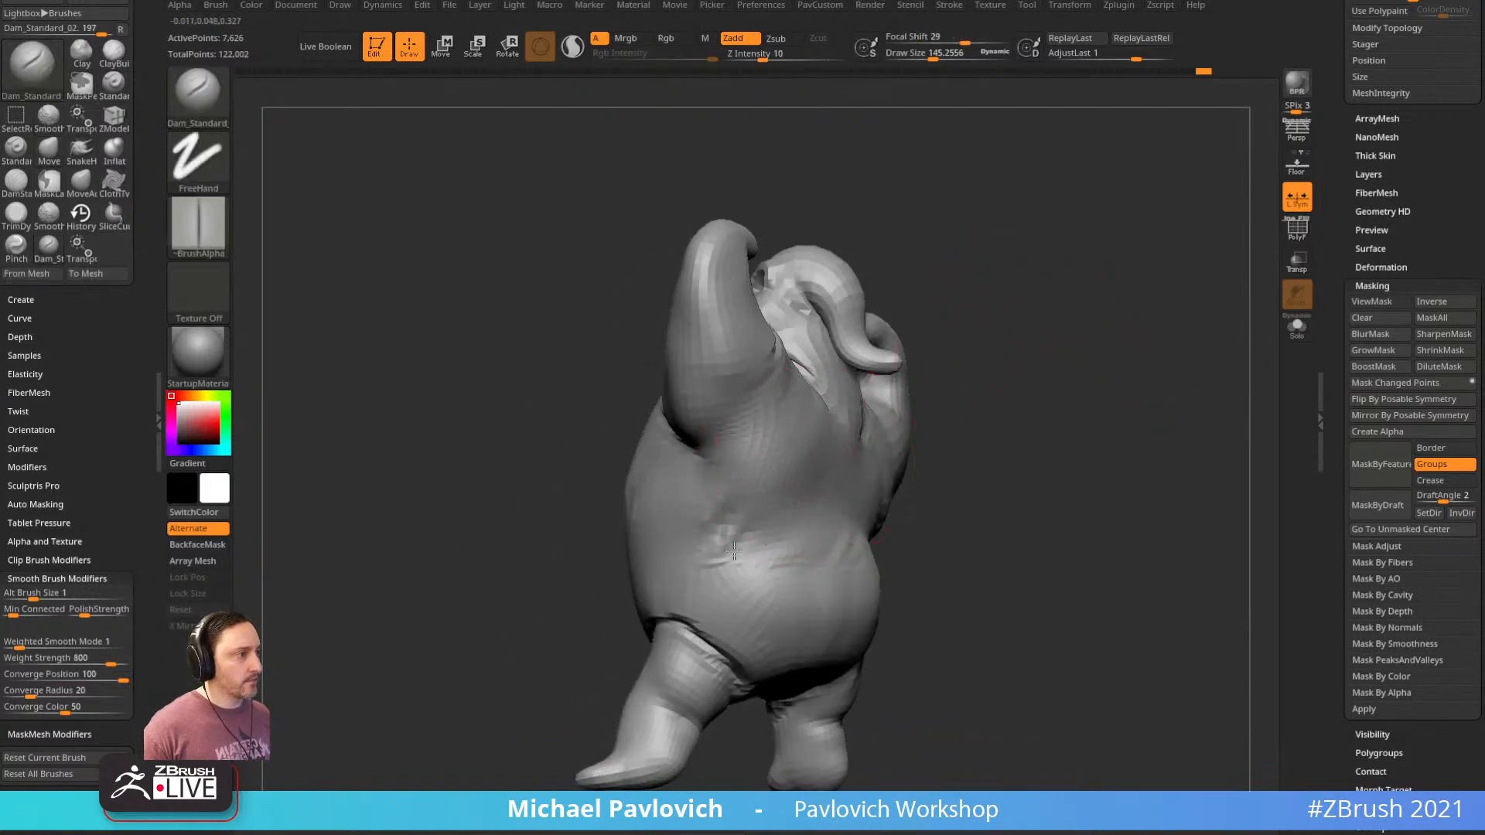
{"action": "mouse_move", "coordinate": [711, 547]}
{"action": "right_mouse_down"}
{"action": "mouse_move", "coordinate": [846, 504]}
{"action": "mouse_move", "coordinate": [767, 592]}
{"action": "mouse_move", "coordinate": [938, 578]}
{"action": "mouse_move", "coordinate": [1014, 550]}
{"action": "mouse_move", "coordinate": [952, 491]}
{"action": "mouse_move", "coordinate": [913, 484]}
{"action": "right_mouse_up"}
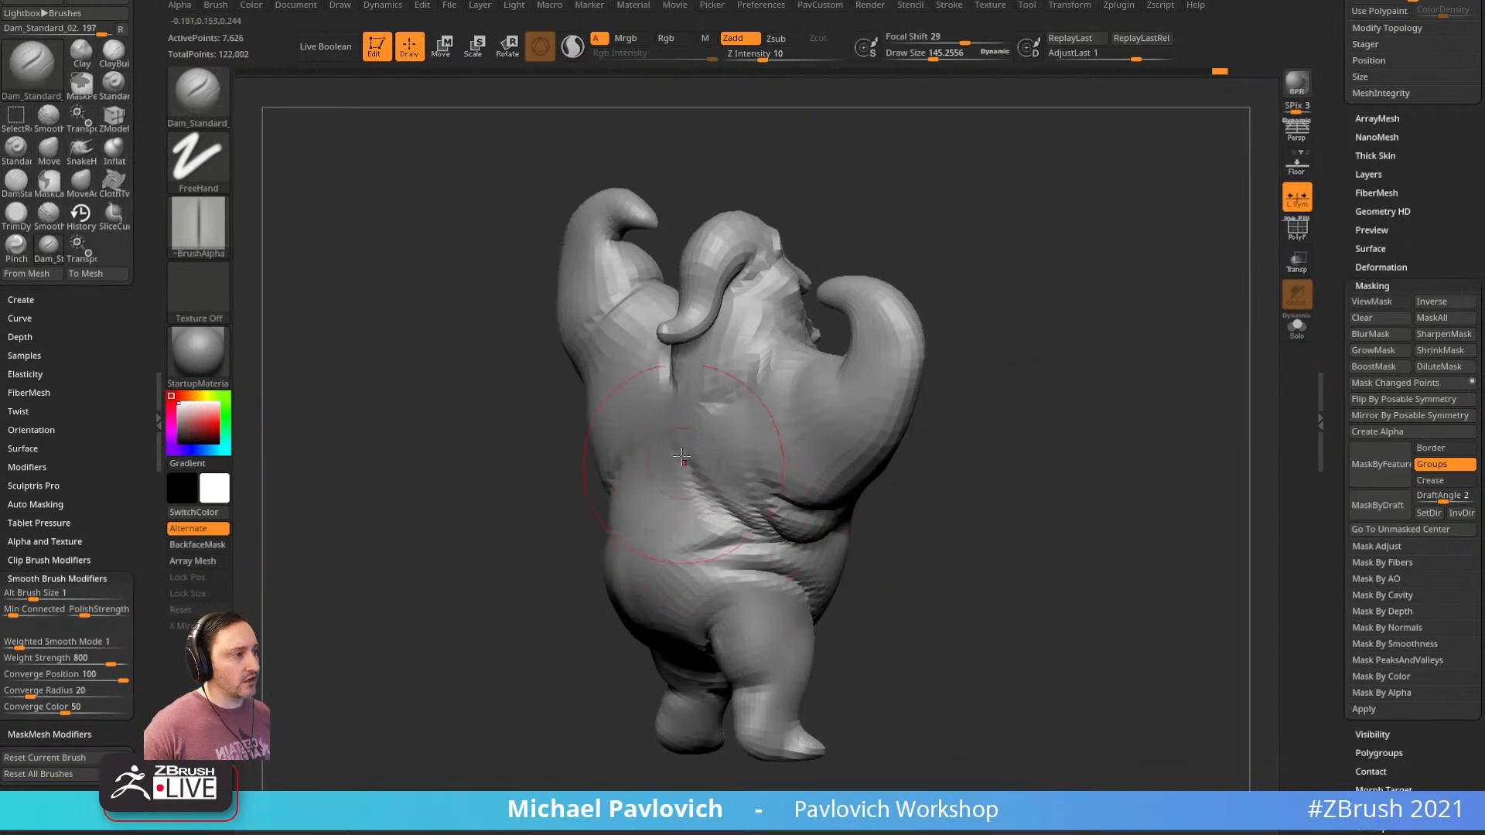
{"action": "right_click_drag", "start_coordinate": [695, 488], "coordinate": [676, 361]}
{"action": "right_click_drag", "start_coordinate": [612, 445], "coordinate": [719, 391]}
{"action": "right_click_drag", "start_coordinate": [1013, 434], "coordinate": [952, 395]}
Smooth the folds on the side and back of the torso below the raised arm
{"action": "right_click_drag", "start_coordinate": [564, 600], "coordinate": [805, 457], "text": "shift"}
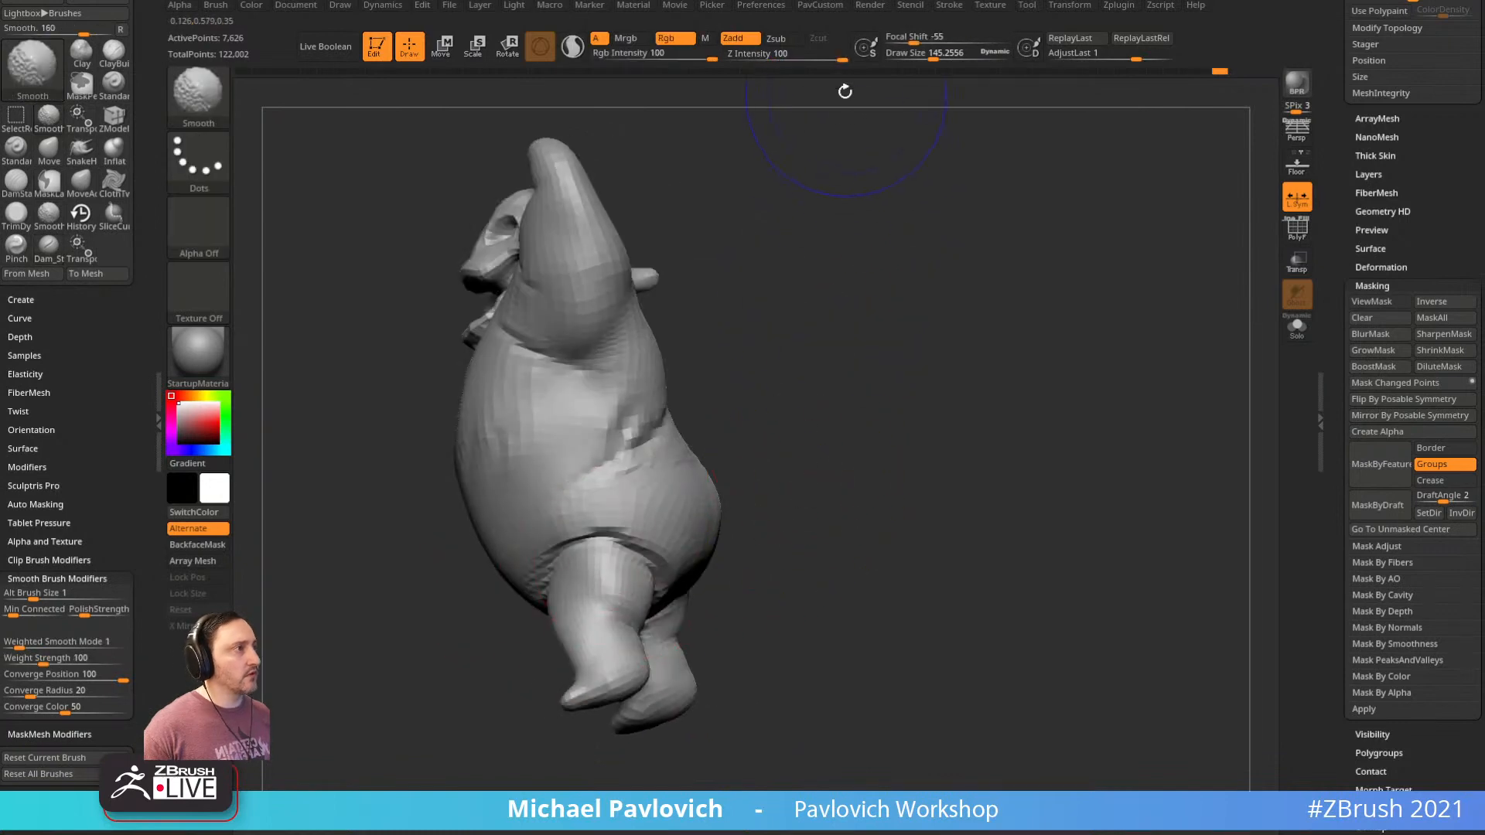
{"action": "mouse_move", "coordinate": [866, 248]}
{"action": "right_mouse_down"}
{"action": "mouse_move", "coordinate": [902, 295]}
{"action": "mouse_move", "coordinate": [940, 305]}
{"action": "right_mouse_up"}
{"action": "left_click_drag", "start_coordinate": [688, 495], "coordinate": [642, 483], "text": "shift"}
{"action": "mouse_move", "coordinate": [974, 487]}
{"action": "right_mouse_down"}
{"action": "mouse_move", "coordinate": [867, 480]}
{"action": "mouse_move", "coordinate": [919, 513]}
{"action": "right_mouse_up"}
{"action": "mouse_move", "coordinate": [682, 651]}
{"action": "right_mouse_down"}
{"action": "mouse_move", "coordinate": [713, 673]}
{"action": "mouse_move", "coordinate": [811, 679]}
{"action": "mouse_move", "coordinate": [653, 703]}
{"action": "mouse_move", "coordinate": [631, 681]}
{"action": "right_mouse_up"}
Switch to the Move brush at draw size about 62 and raise the mesh to subdivision level 2
{"action": "key", "text": "b"}
{"action": "key", "text": "m"}
{"action": "key", "text": "v"}
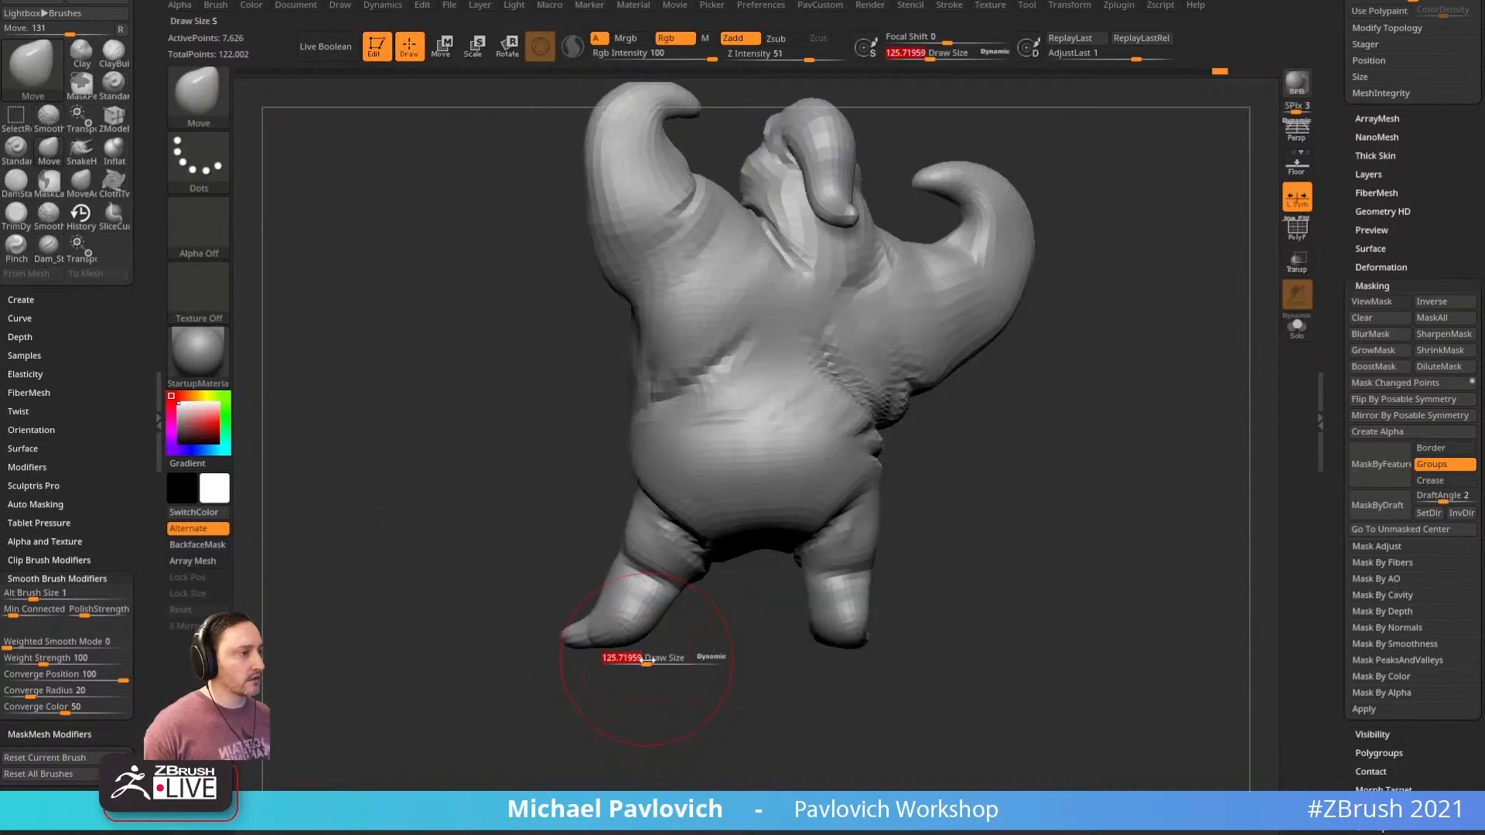
{"action": "mouse_move", "coordinate": [1069, 508]}
{"action": "right_mouse_down"}
{"action": "mouse_move", "coordinate": [1200, 484]}
{"action": "mouse_move", "coordinate": [1160, 471]}
{"action": "right_mouse_up"}
{"action": "mouse_move", "coordinate": [869, 391]}
{"action": "right_mouse_down", "text": "alt"}
{"action": "mouse_move", "coordinate": [1031, 461]}
{"action": "mouse_move", "coordinate": [1052, 490]}
{"action": "right_mouse_up", "text": "alt"}
{"action": "key", "text": "bracketleft"}
{"action": "right_click_drag", "start_coordinate": [1035, 355], "coordinate": [1089, 461]}
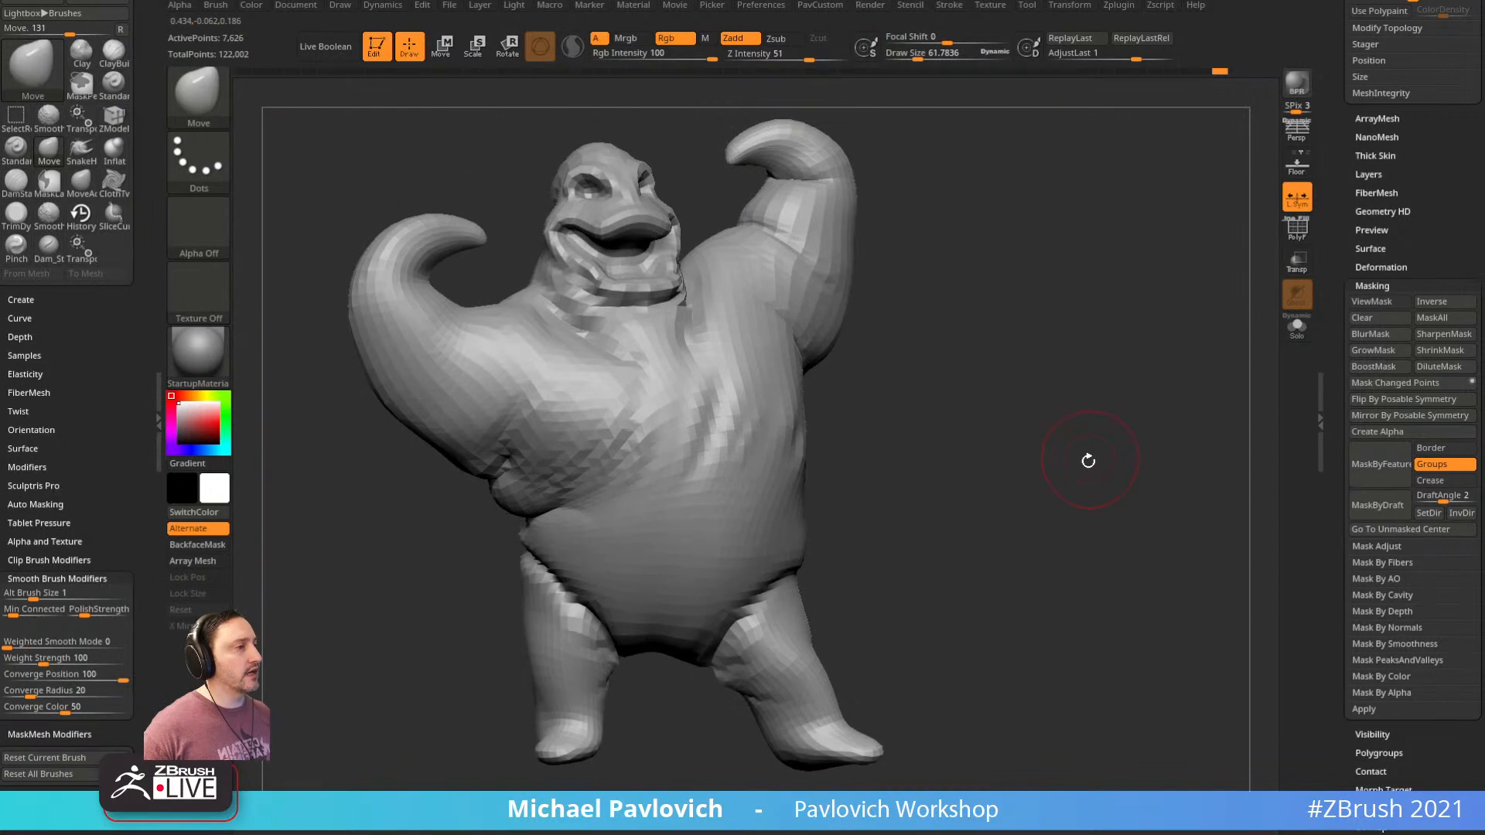
{"action": "mouse_move", "coordinate": [1334, 237]}
{"action": "left_mouse_down"}
{"action": "mouse_move", "coordinate": [1344, 361]}
{"action": "mouse_move", "coordinate": [1339, 305]}
{"action": "mouse_move", "coordinate": [1340, 335]}
{"action": "left_mouse_up"}
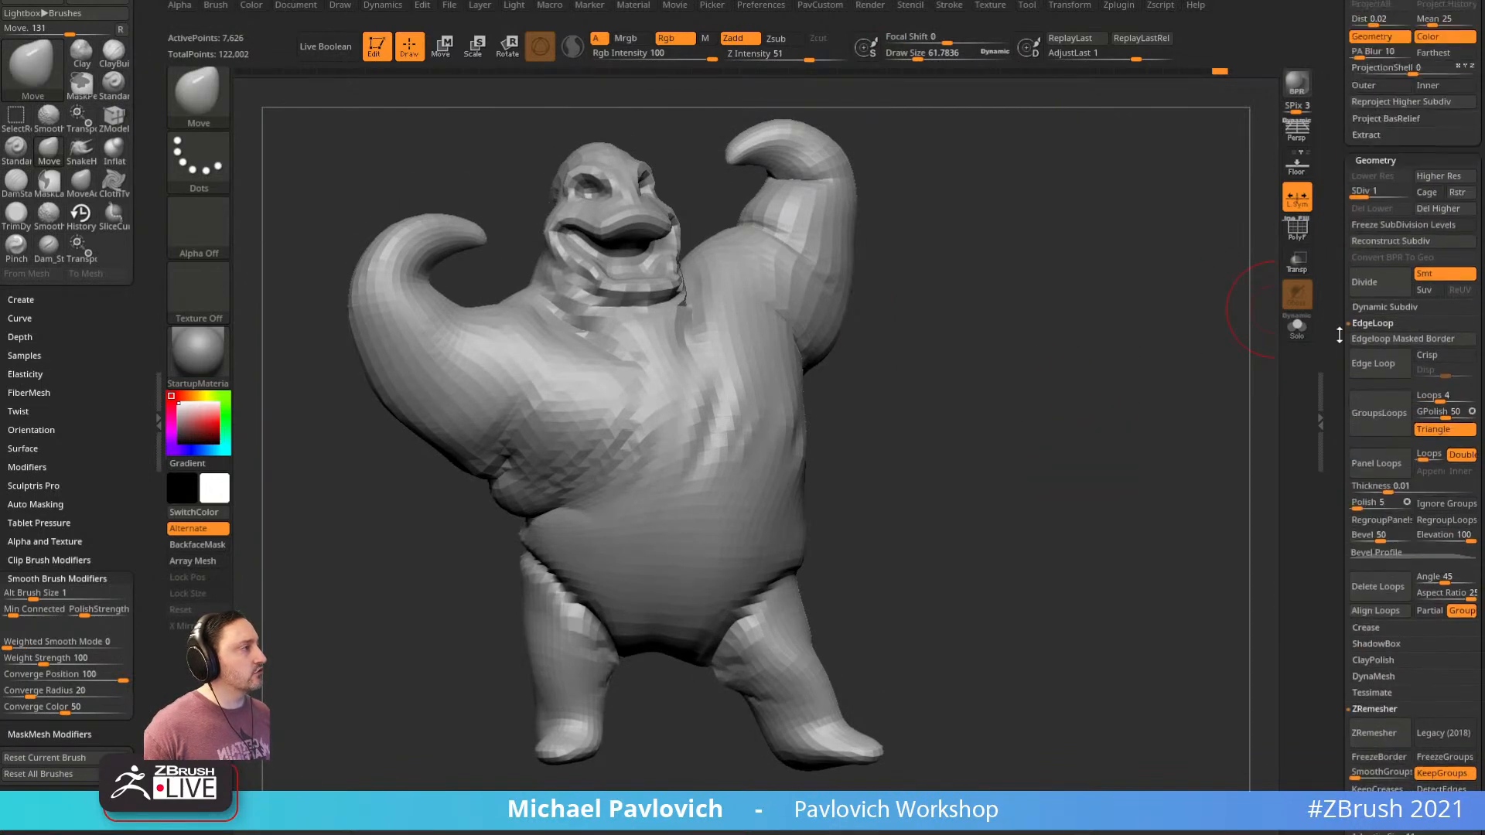
{"action": "left_click", "coordinate": [1372, 190]}
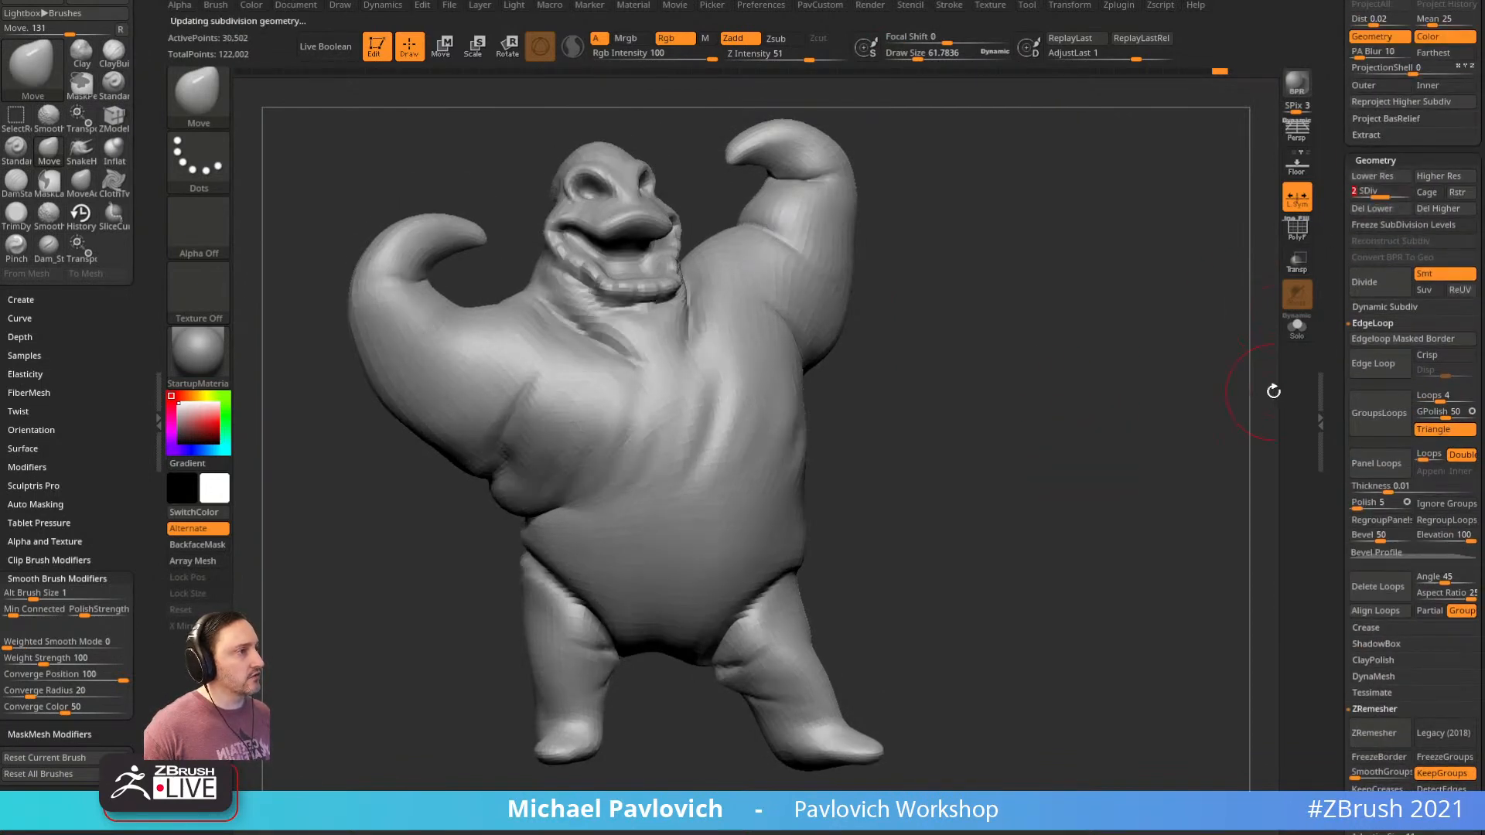
{"action": "left_click", "coordinate": [1377, 193]}
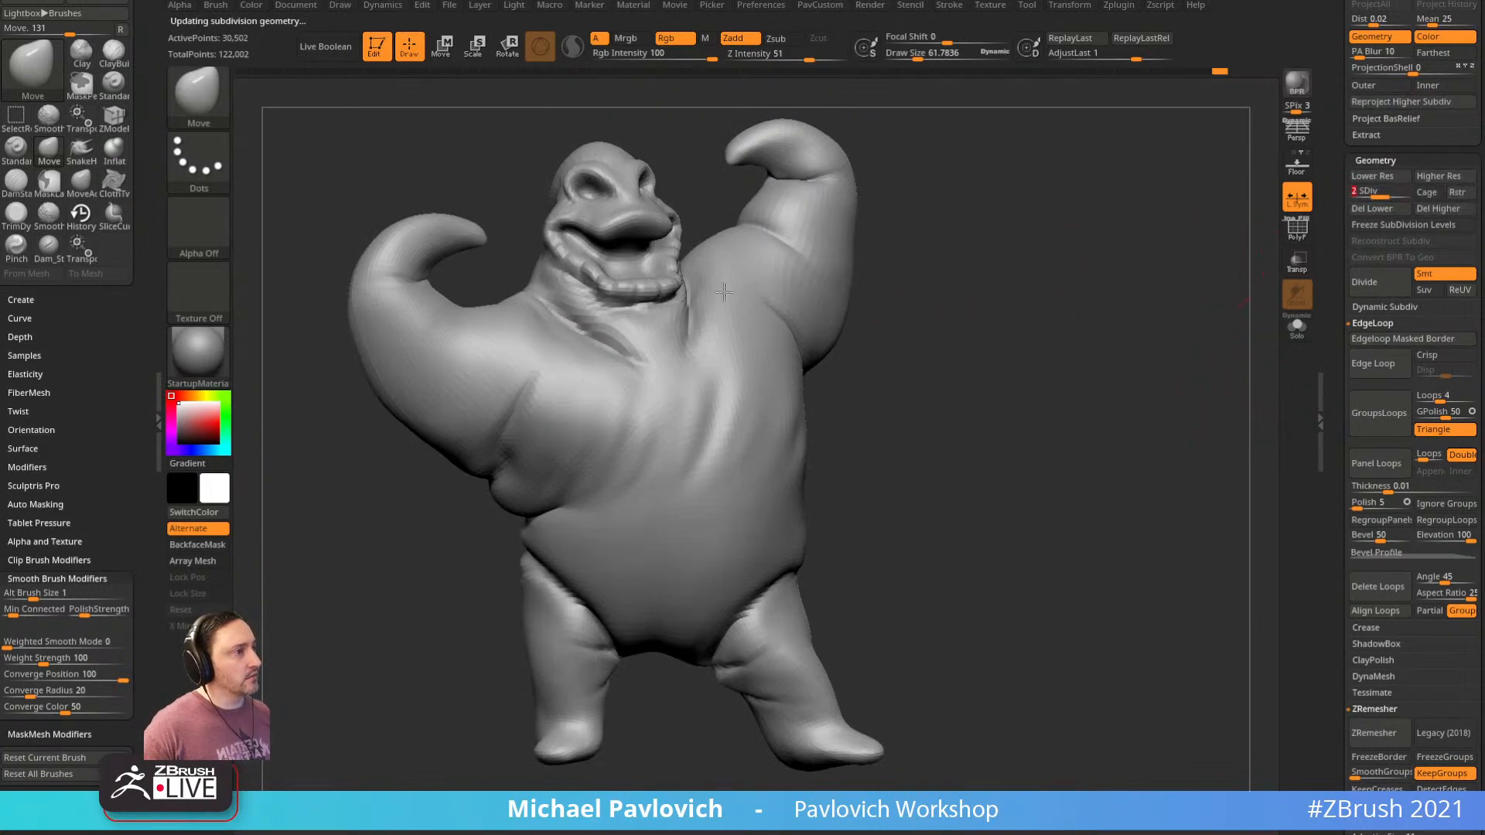
Smooth the chest folds and work the flank crease with the DamStandard brush at draw size about 59
{"action": "mouse_move", "coordinate": [939, 335]}
{"action": "left_mouse_down"}
{"action": "mouse_move", "coordinate": [945, 278]}
{"action": "mouse_move", "coordinate": [938, 349]}
{"action": "mouse_move", "coordinate": [983, 321]}
{"action": "left_mouse_up"}
{"action": "mouse_move", "coordinate": [673, 437]}
{"action": "left_mouse_down", "text": "shift"}
{"action": "mouse_move", "coordinate": [592, 410]}
{"action": "mouse_move", "coordinate": [566, 383]}
{"action": "left_mouse_up", "text": "shift"}
{"action": "mouse_move", "coordinate": [1036, 332]}
{"action": "left_mouse_down", "text": "alt"}
{"action": "mouse_move", "coordinate": [1060, 312]}
{"action": "mouse_move", "coordinate": [1029, 294]}
{"action": "mouse_move", "coordinate": [1081, 332]}
{"action": "mouse_move", "coordinate": [1020, 323]}
{"action": "left_mouse_up", "text": "alt"}
{"action": "key", "text": "b"}
{"action": "key", "text": "d"}
{"action": "key", "text": "s"}
{"action": "key", "text": "s"}
{"action": "left_click_drag", "start_coordinate": [687, 436], "coordinate": [675, 443]}
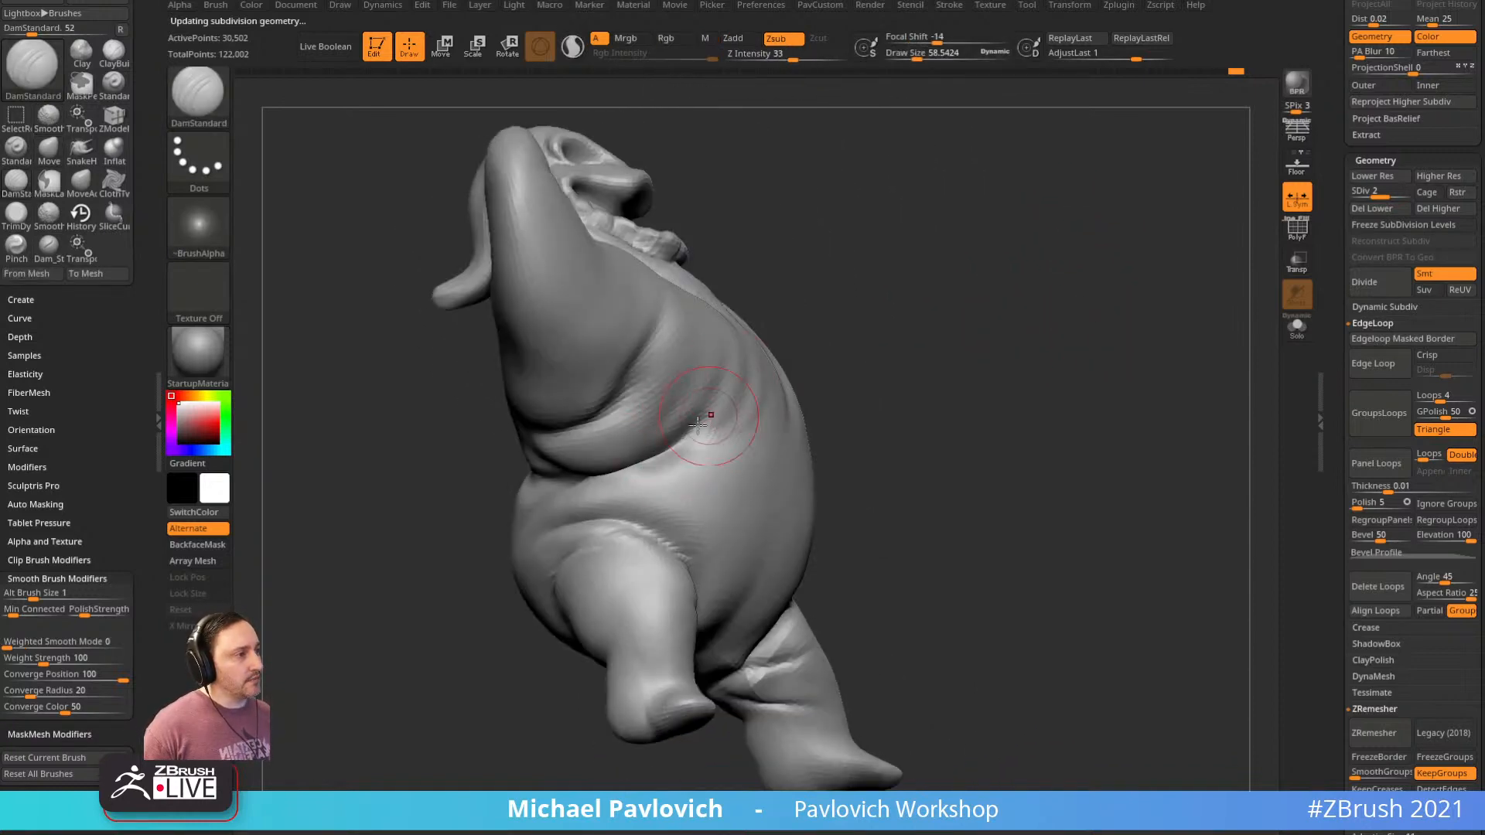
Deepen the diagonal fold across the flank with the Dam_Standard brush at draw size about 87 and smooth the torso around it
{"action": "key", "text": "b"}
{"action": "key", "text": "d"}
{"action": "key", "text": "s"}
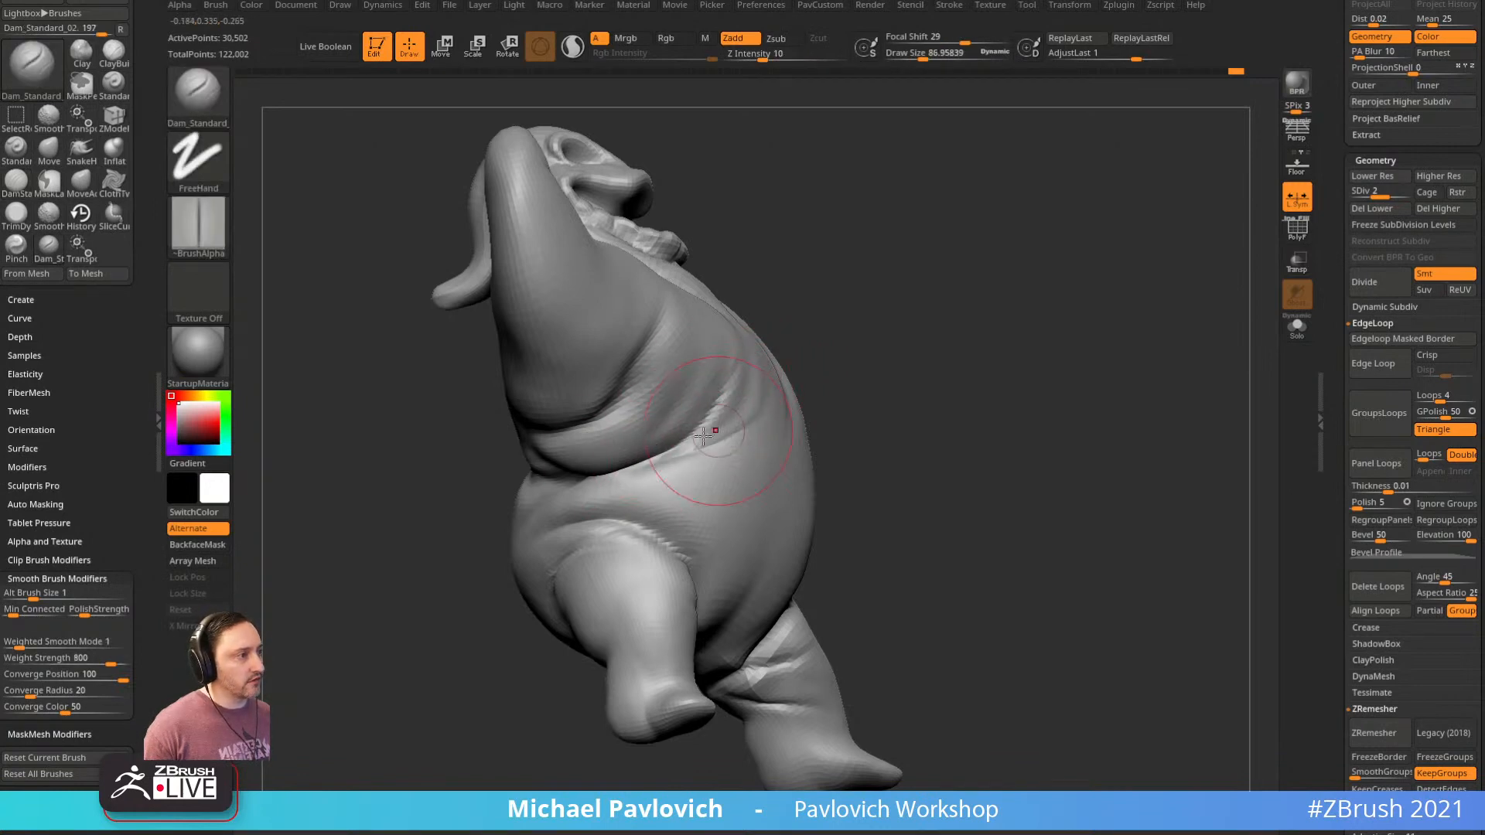
{"action": "mouse_move", "coordinate": [835, 343]}
{"action": "left_mouse_down"}
{"action": "mouse_move", "coordinate": [672, 457]}
{"action": "mouse_move", "coordinate": [772, 391]}
{"action": "left_mouse_up"}
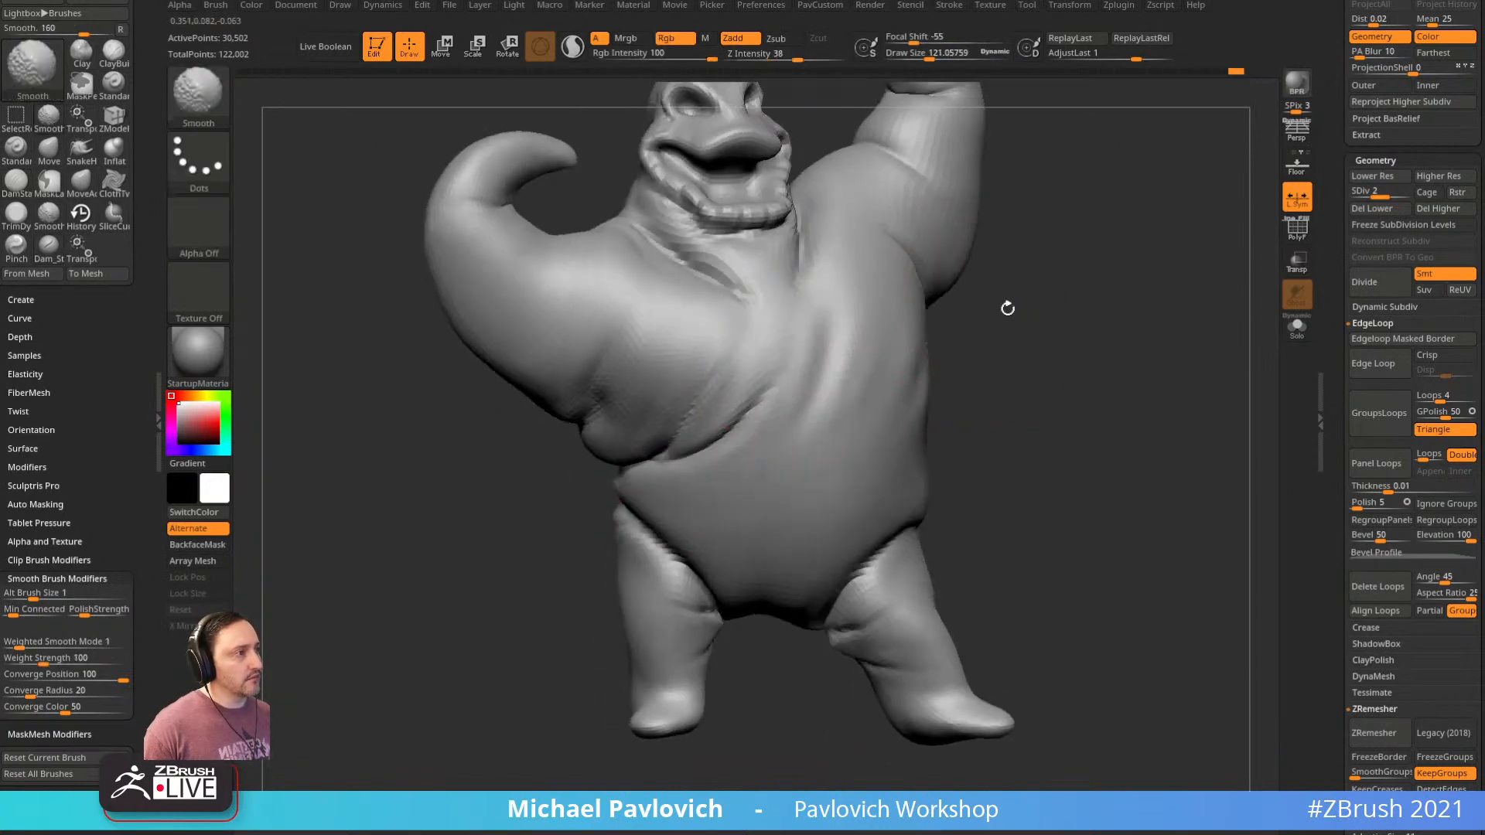
{"action": "left_click_drag", "start_coordinate": [1131, 316], "coordinate": [1107, 371], "text": "alt"}
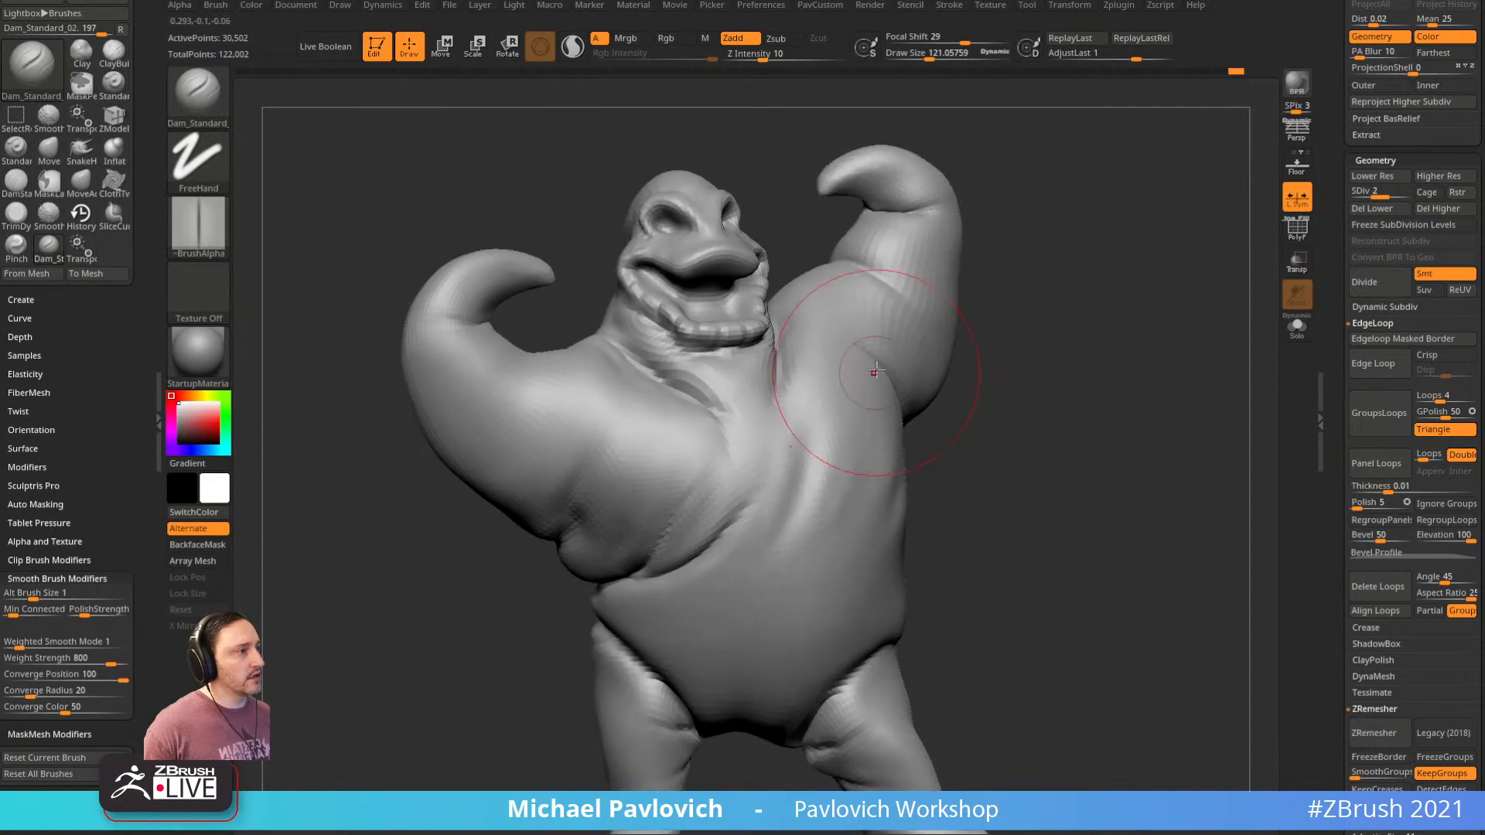
{"action": "left_click_drag", "start_coordinate": [1046, 307], "coordinate": [995, 283]}
Drop the mesh to subdivision level 1 and mask everything except the head and neck
{"action": "key", "text": "shift+d"}
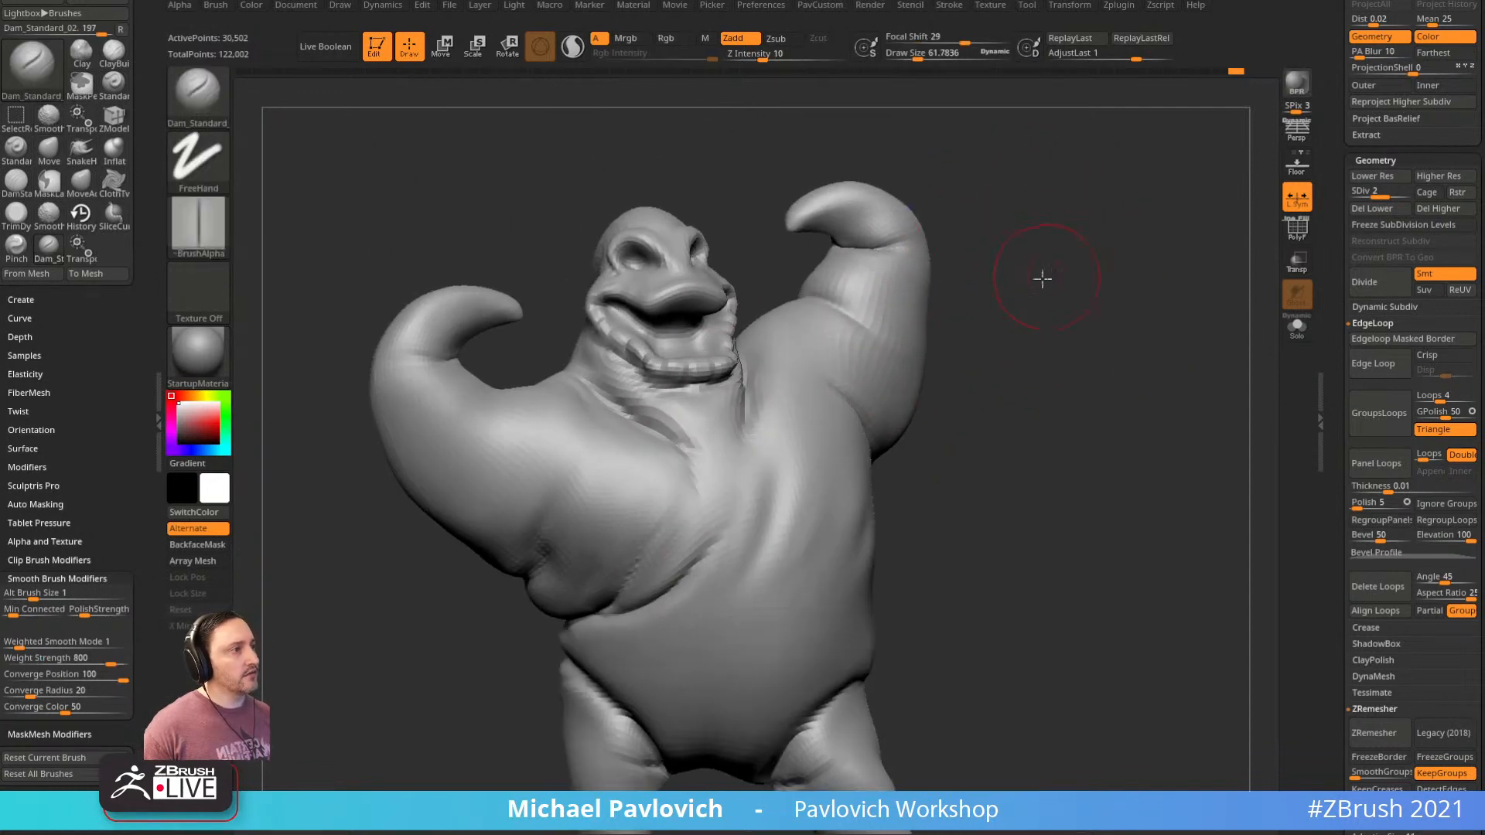
{"action": "key", "text": "ctrl"}
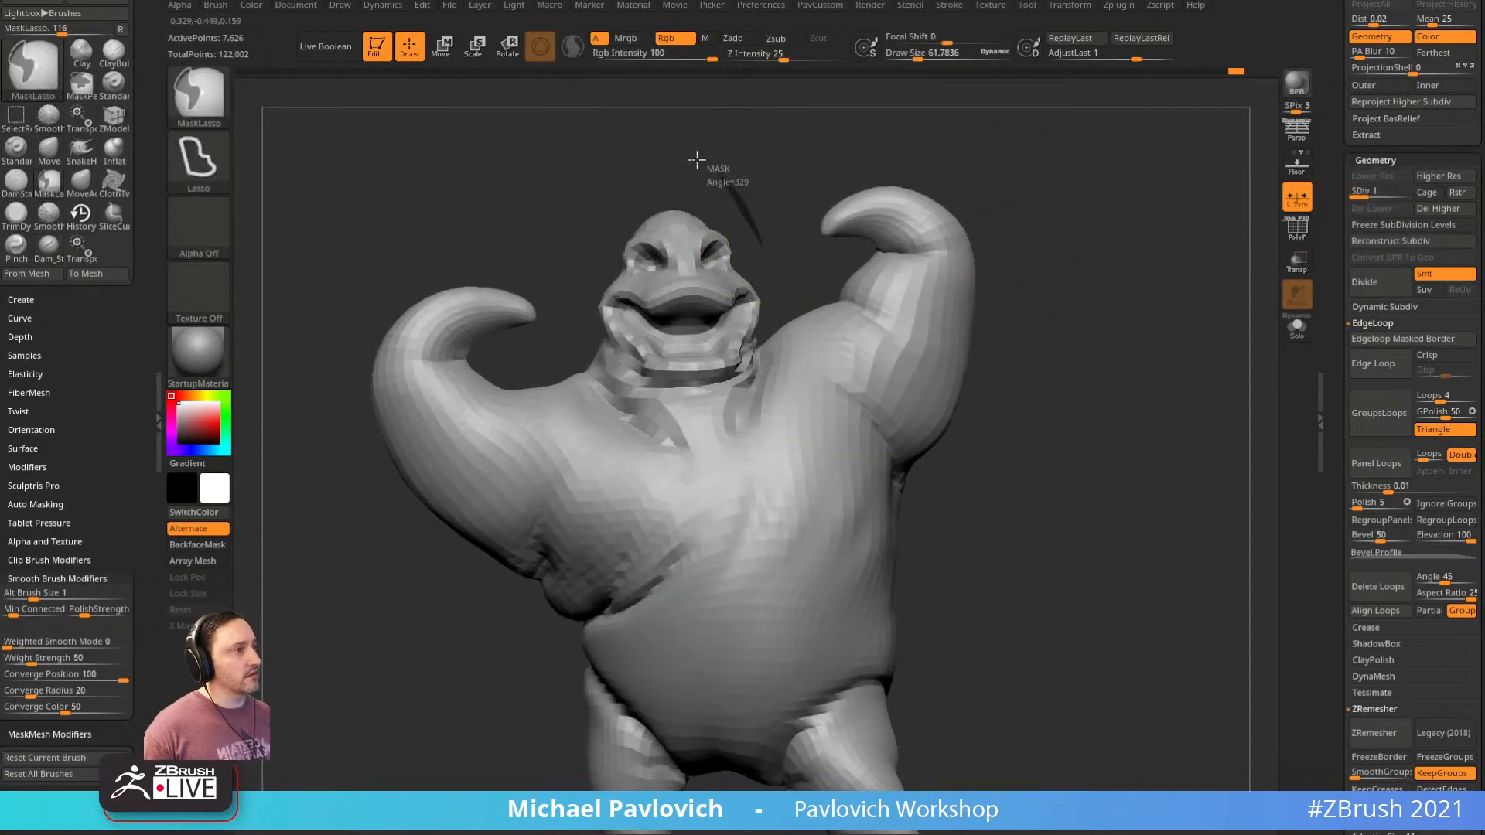
{"action": "left_click_drag", "start_coordinate": [772, 280], "coordinate": [769, 267], "text": "ctrl"}
{"action": "mouse_move", "coordinate": [1035, 209]}
{"action": "left_mouse_down"}
{"action": "mouse_move", "coordinate": [902, 249]}
{"action": "mouse_move", "coordinate": [1073, 236]}
{"action": "left_mouse_up"}
{"action": "left_click", "coordinate": [852, 341], "text": "ctrl"}
{"action": "left_click", "coordinate": [1073, 236], "text": "ctrl"}
Turn the head at the neck toward the lower arm's side with the transform gizmo
{"action": "key", "text": "w"}
{"action": "left_click_drag", "start_coordinate": [662, 323], "coordinate": [676, 460]}
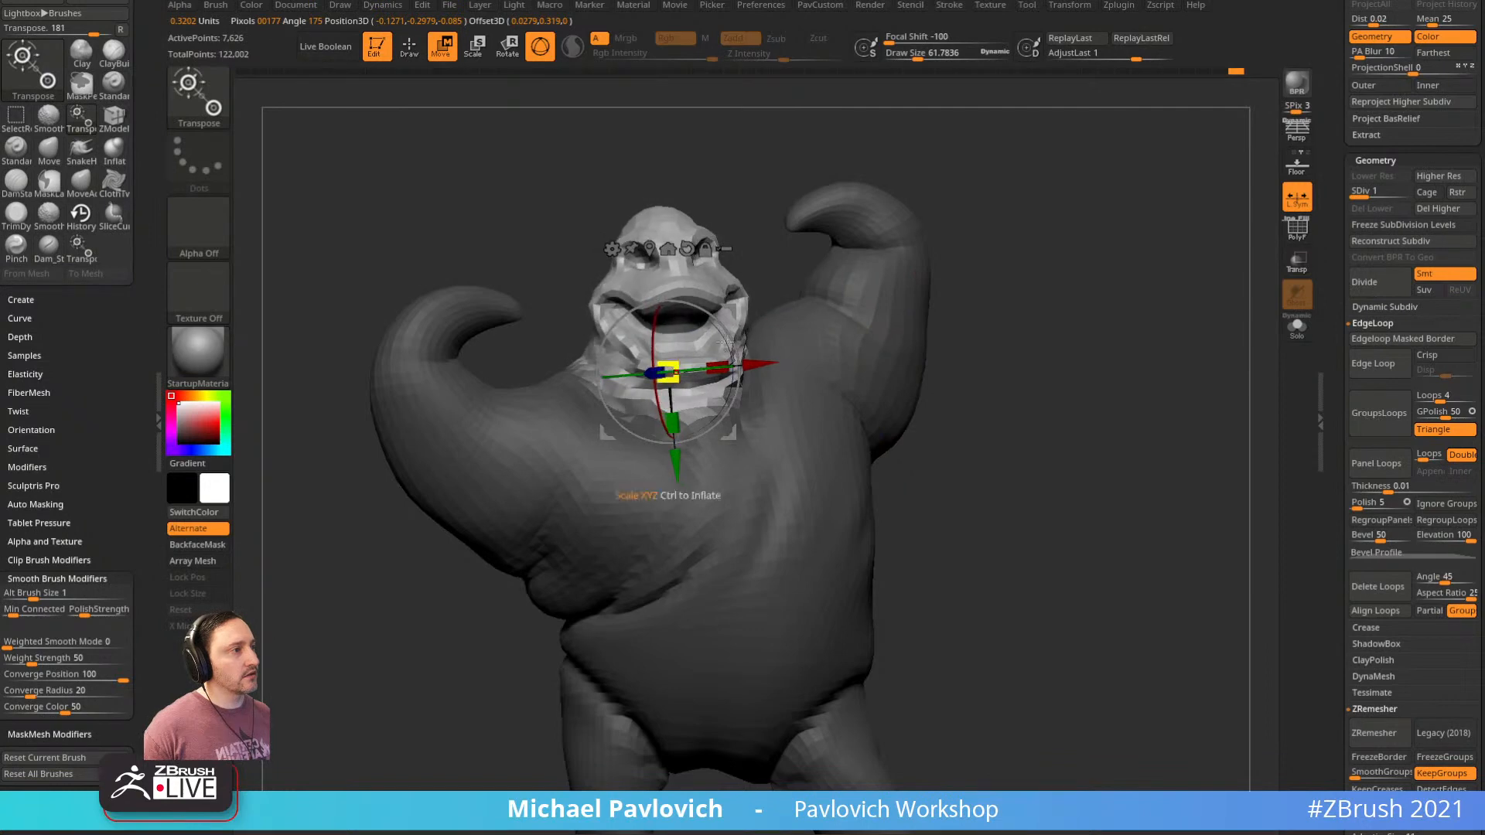
{"action": "left_click_drag", "start_coordinate": [983, 349], "coordinate": [947, 235], "text": "alt"}
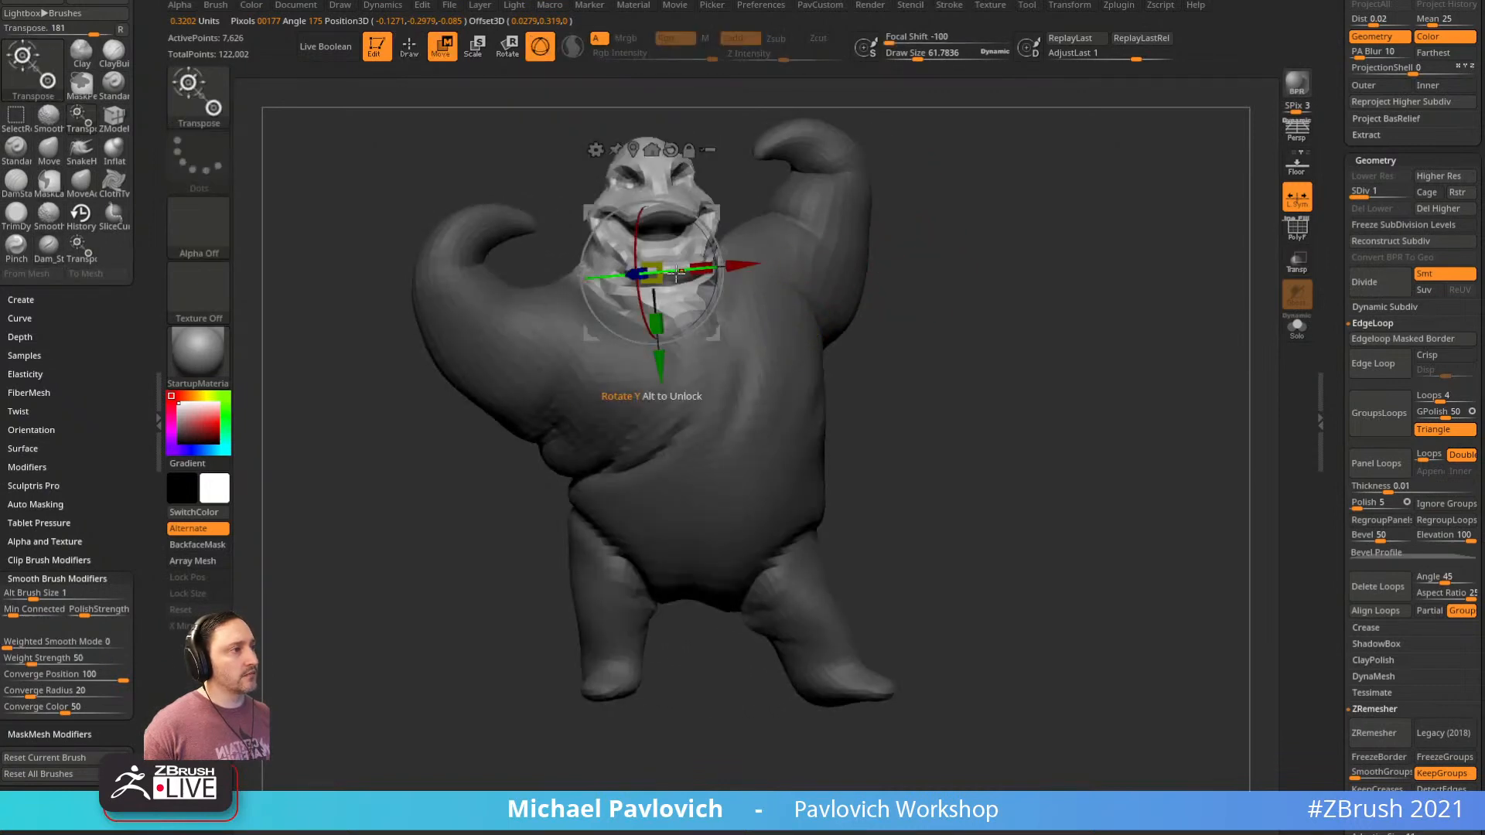
{"action": "left_click_drag", "start_coordinate": [677, 271], "coordinate": [664, 272]}
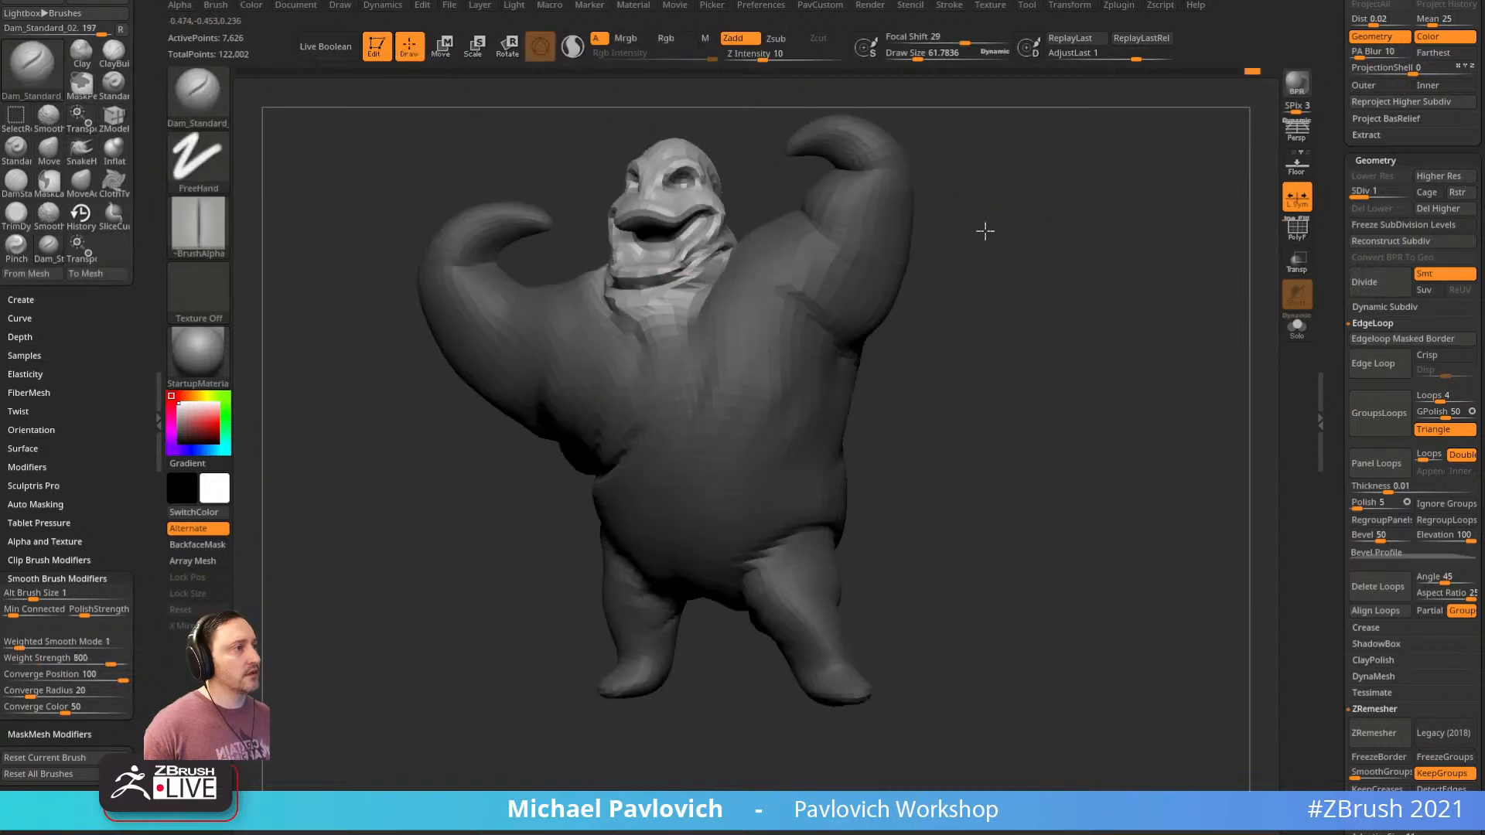
Clear the mask and switch to the Standard brush at draw size about 55
{"action": "mouse_move", "coordinate": [985, 229]}
{"action": "left_mouse_down"}
{"action": "mouse_move", "coordinate": [1055, 232]}
{"action": "mouse_move", "coordinate": [991, 247]}
{"action": "left_mouse_up"}
{"action": "key", "text": "b"}
{"action": "key", "text": "s"}
{"action": "key", "text": "t"}
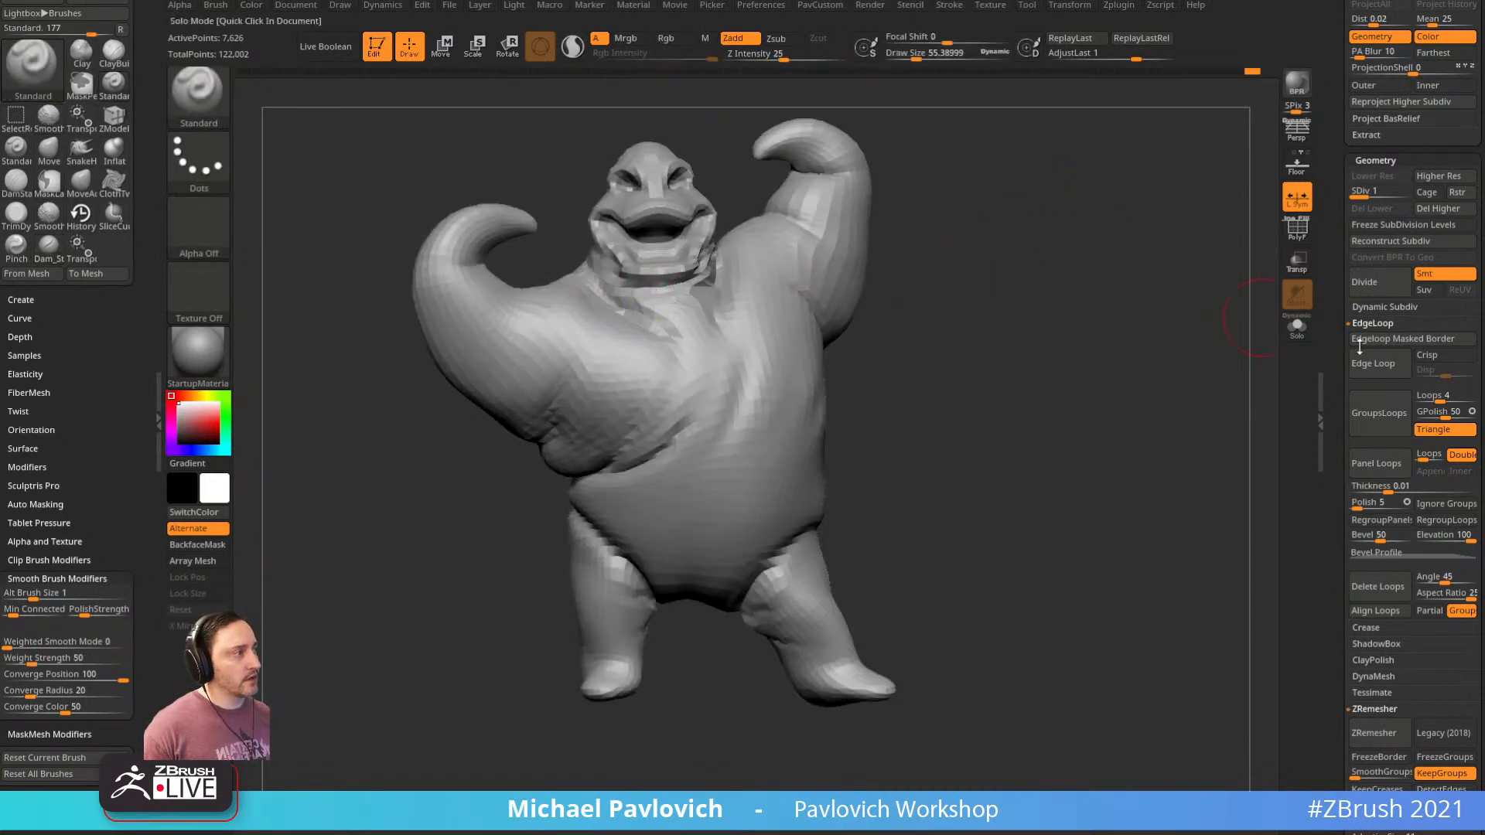
Raise the mesh to subdivision level 2 and smooth the shoulder of the raised arm
{"action": "left_click", "coordinate": [1372, 190]}
{"action": "left_click_drag", "start_coordinate": [1039, 219], "coordinate": [1050, 332], "text": "alt"}
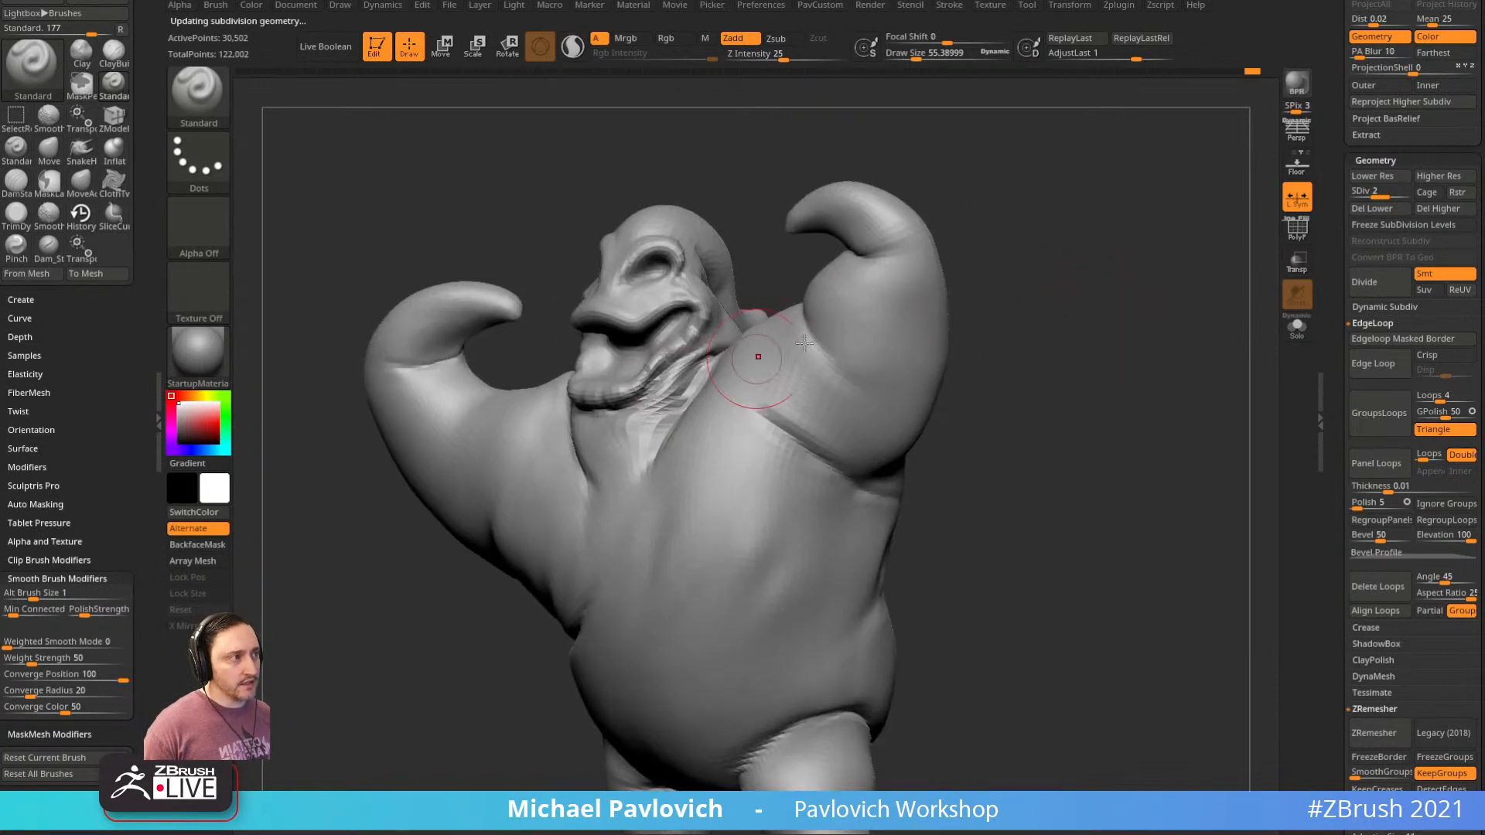
{"action": "left_click_drag", "start_coordinate": [756, 354], "coordinate": [915, 332], "text": "shift"}
{"action": "left_click_drag", "start_coordinate": [1068, 260], "coordinate": [1043, 308], "text": "alt"}
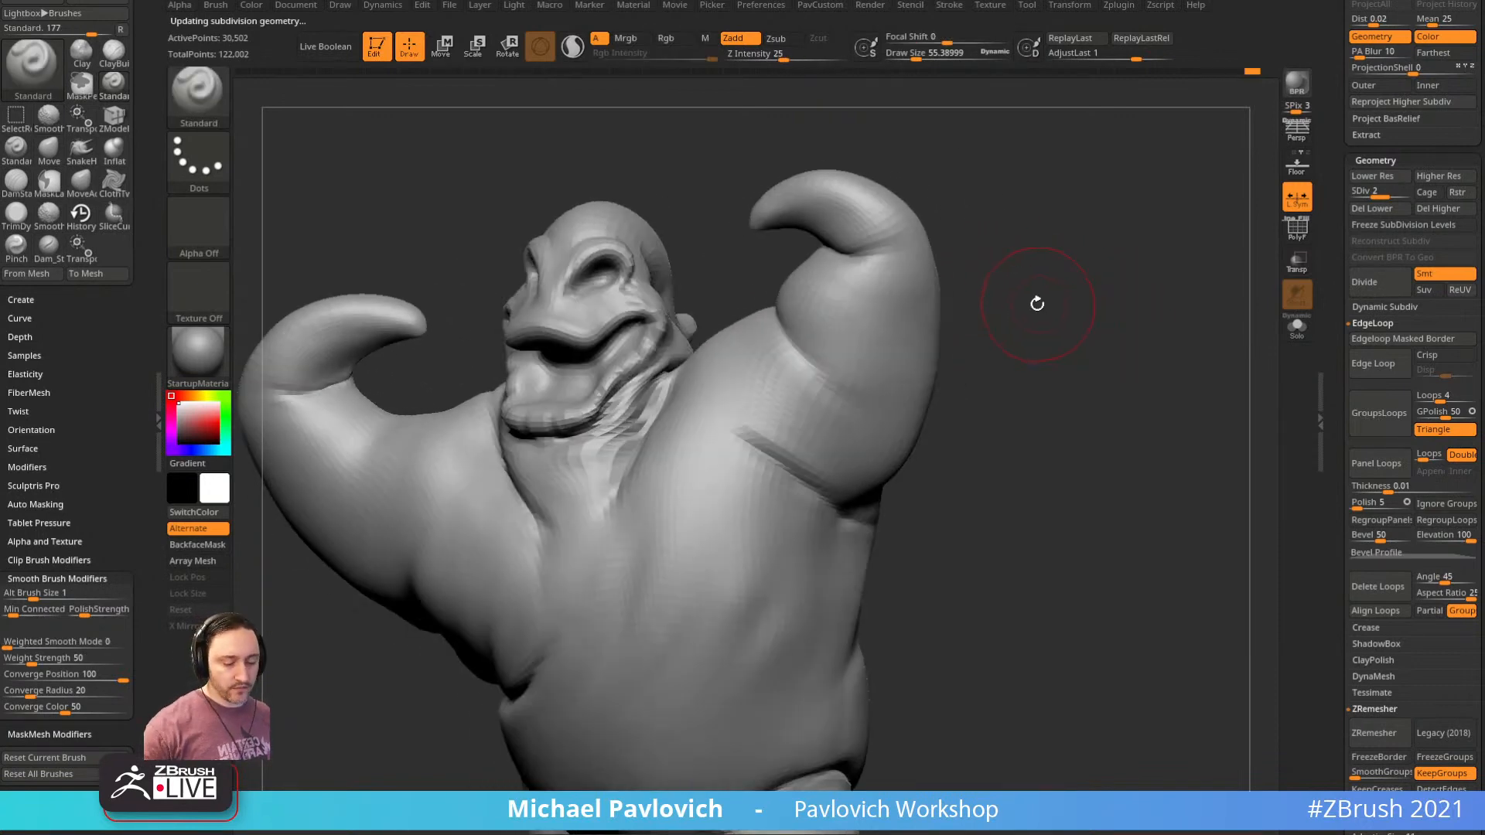
Try to swell the neck folds beside the jaw with the Inflat brush at draw size about 69
{"action": "key", "text": "b"}
{"action": "key", "text": "i"}
{"action": "key", "text": "n"}
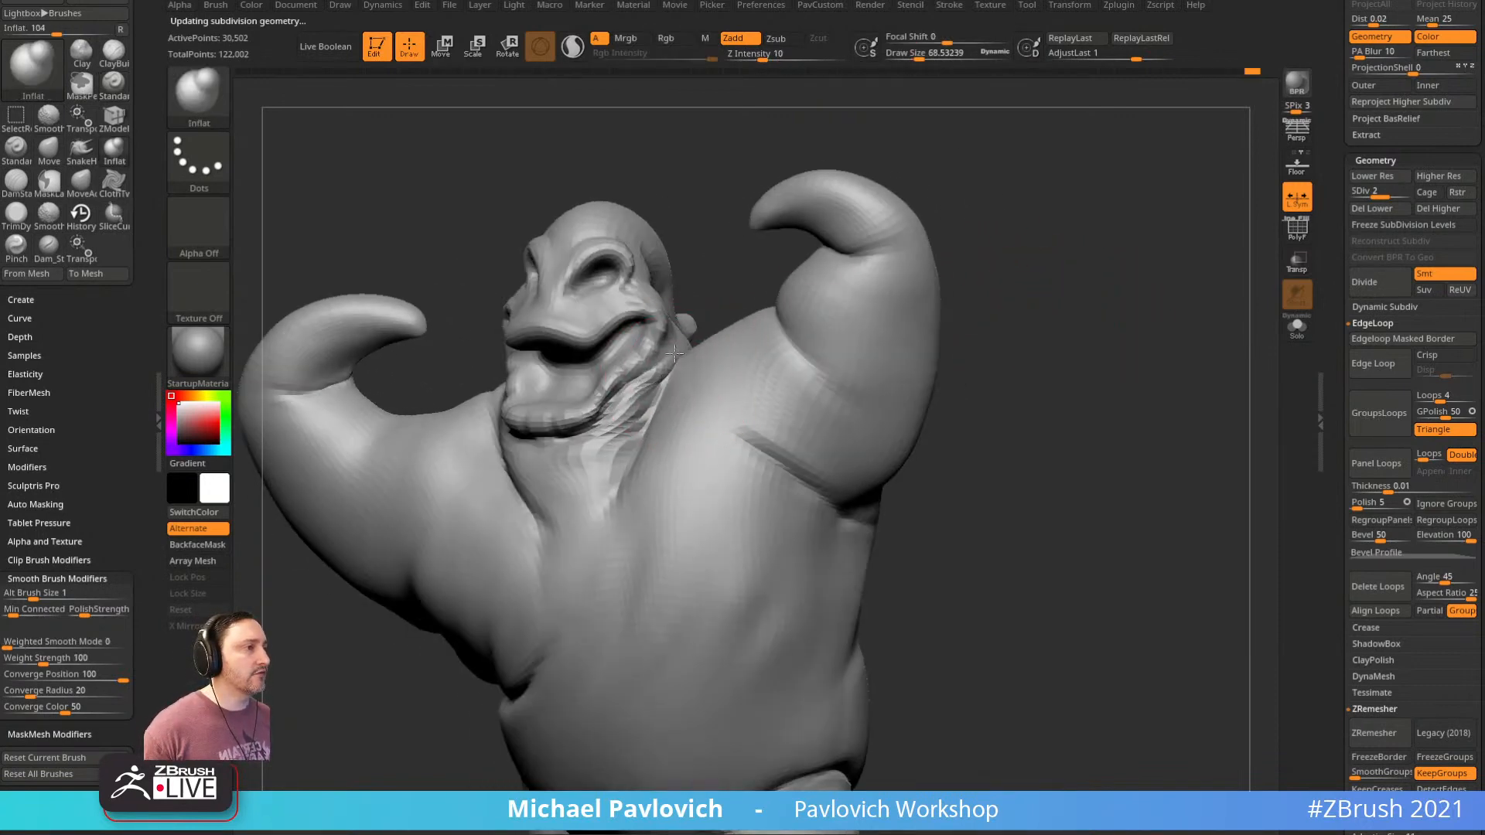
{"action": "mouse_move", "coordinate": [675, 354]}
{"action": "left_mouse_down"}
{"action": "mouse_move", "coordinate": [657, 414]}
{"action": "mouse_move", "coordinate": [675, 389]}
{"action": "left_mouse_up"}
{"action": "key", "text": "ctrl+z"}
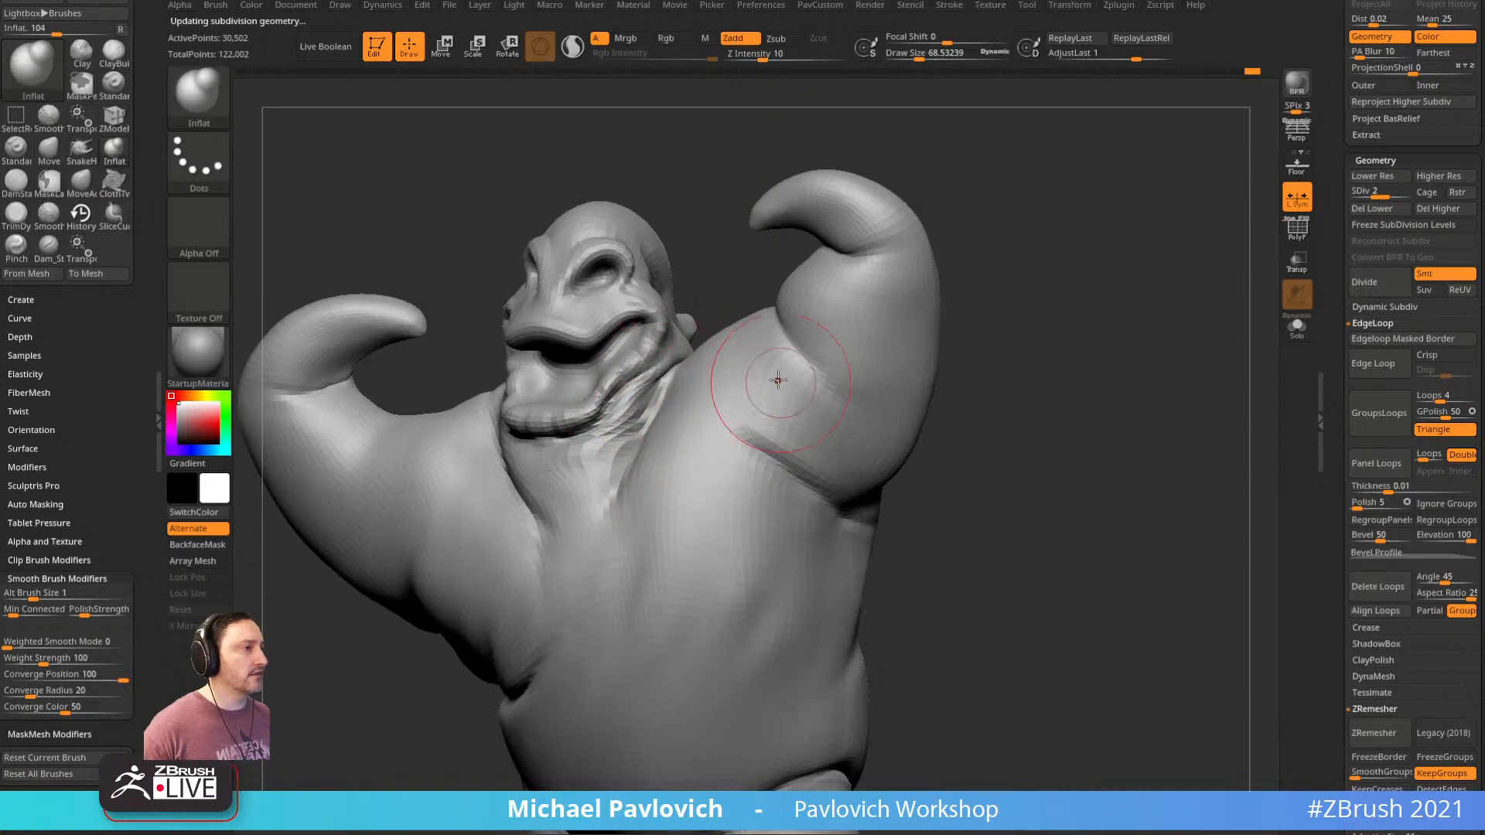
{"action": "key", "text": "ctrl+z"}
{"action": "left_click_drag", "start_coordinate": [107, 343], "coordinate": [89, 275]}
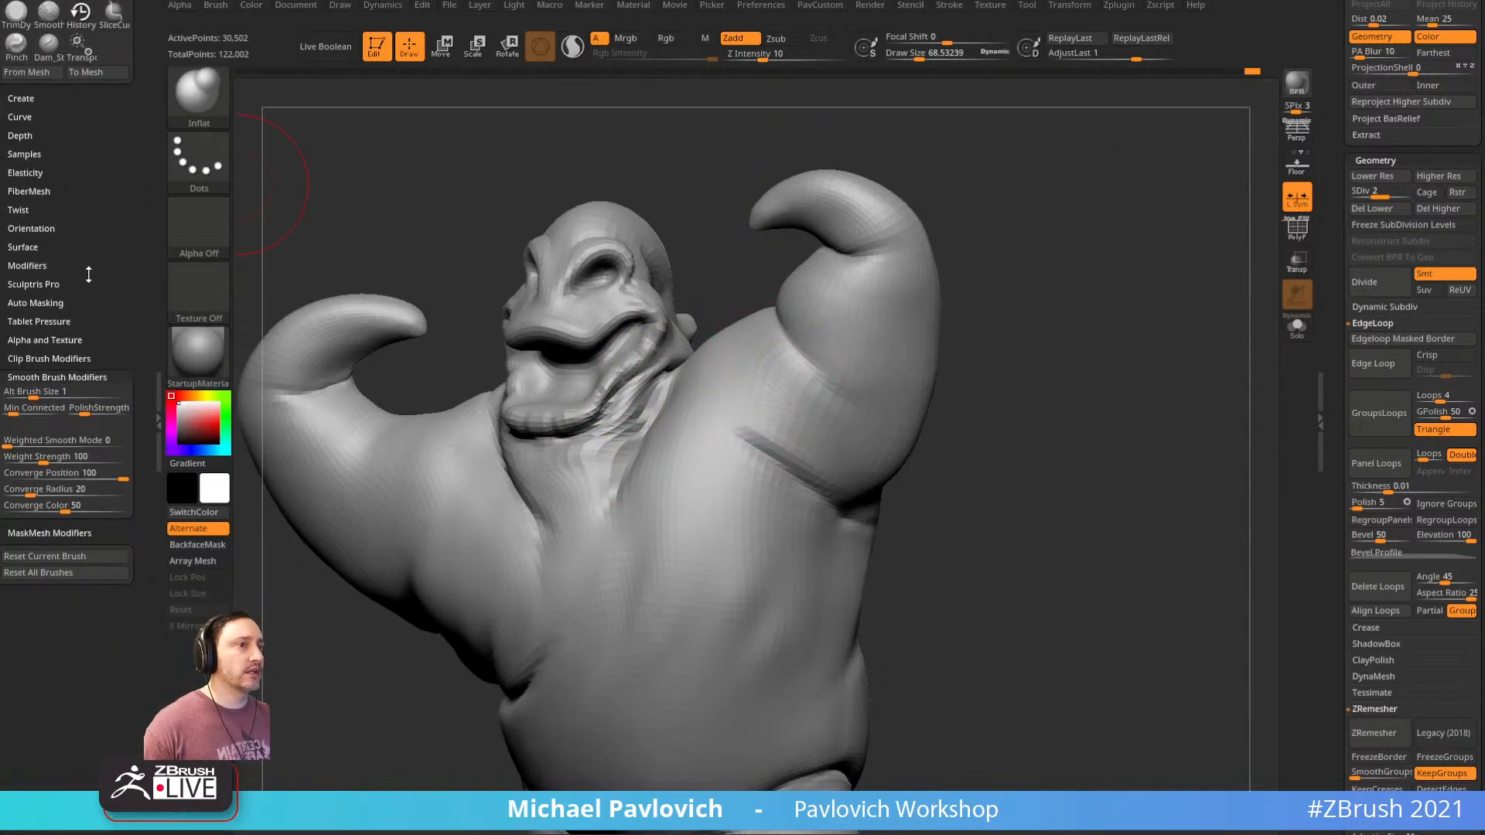
{"action": "key", "text": "shift"}
{"action": "scroll", "coordinate": [36, 194], "scroll_direction": "down", "scroll_amount": 10}
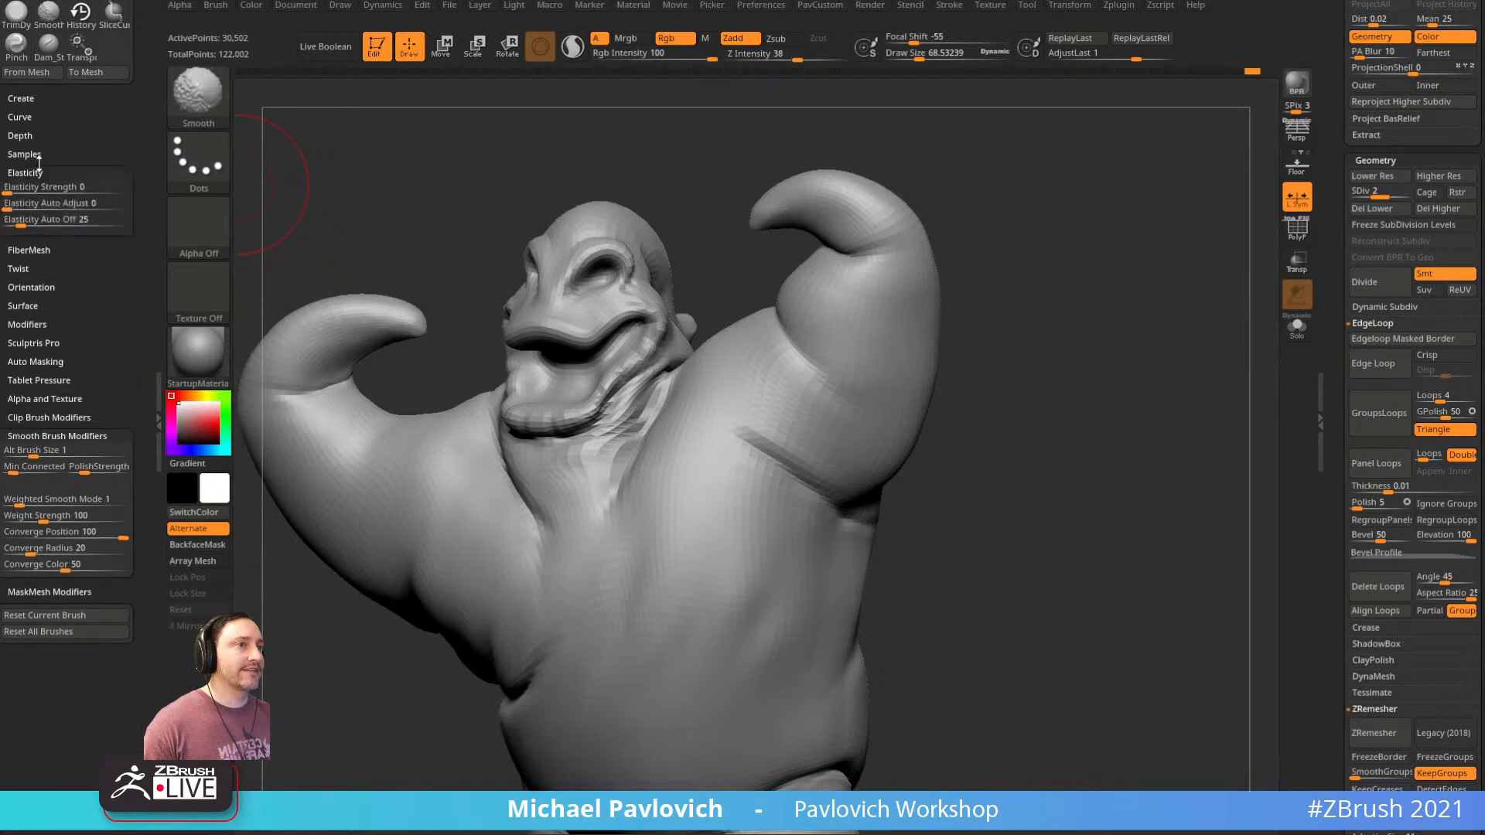
{"action": "left_click_drag", "start_coordinate": [147, 187], "coordinate": [148, 417]}
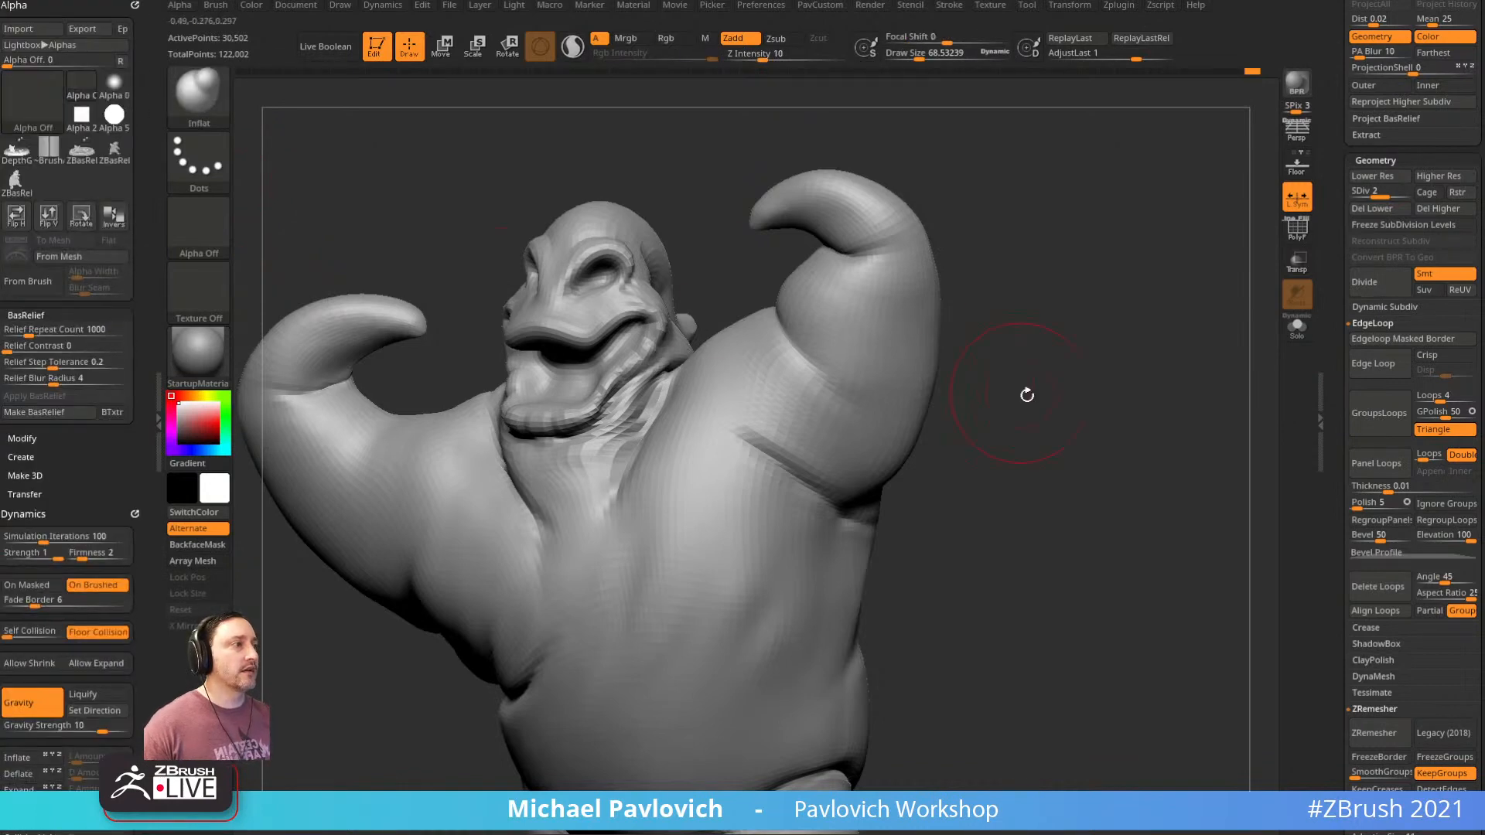
Frame the whole character, lower the mesh to subdivision level 1 and turn on the floor grid
{"action": "key", "text": "f"}
{"action": "left_click_drag", "start_coordinate": [1027, 395], "coordinate": [1071, 329]}
{"action": "left_click_drag", "start_coordinate": [1378, 195], "coordinate": [1343, 191]}
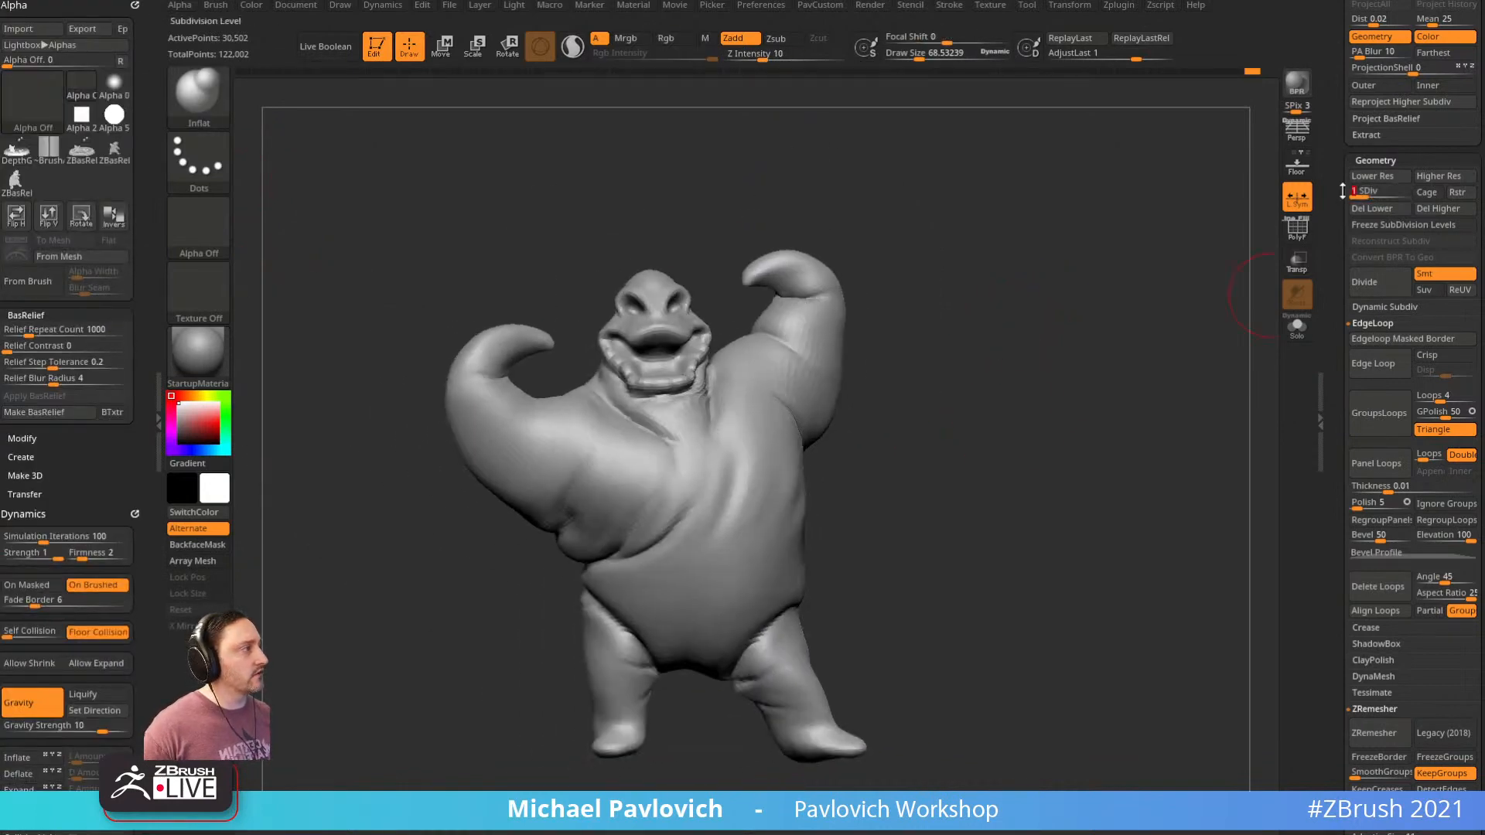
{"action": "left_click", "coordinate": [1298, 167]}
{"action": "left_click_drag", "start_coordinate": [1127, 272], "coordinate": [981, 302]}
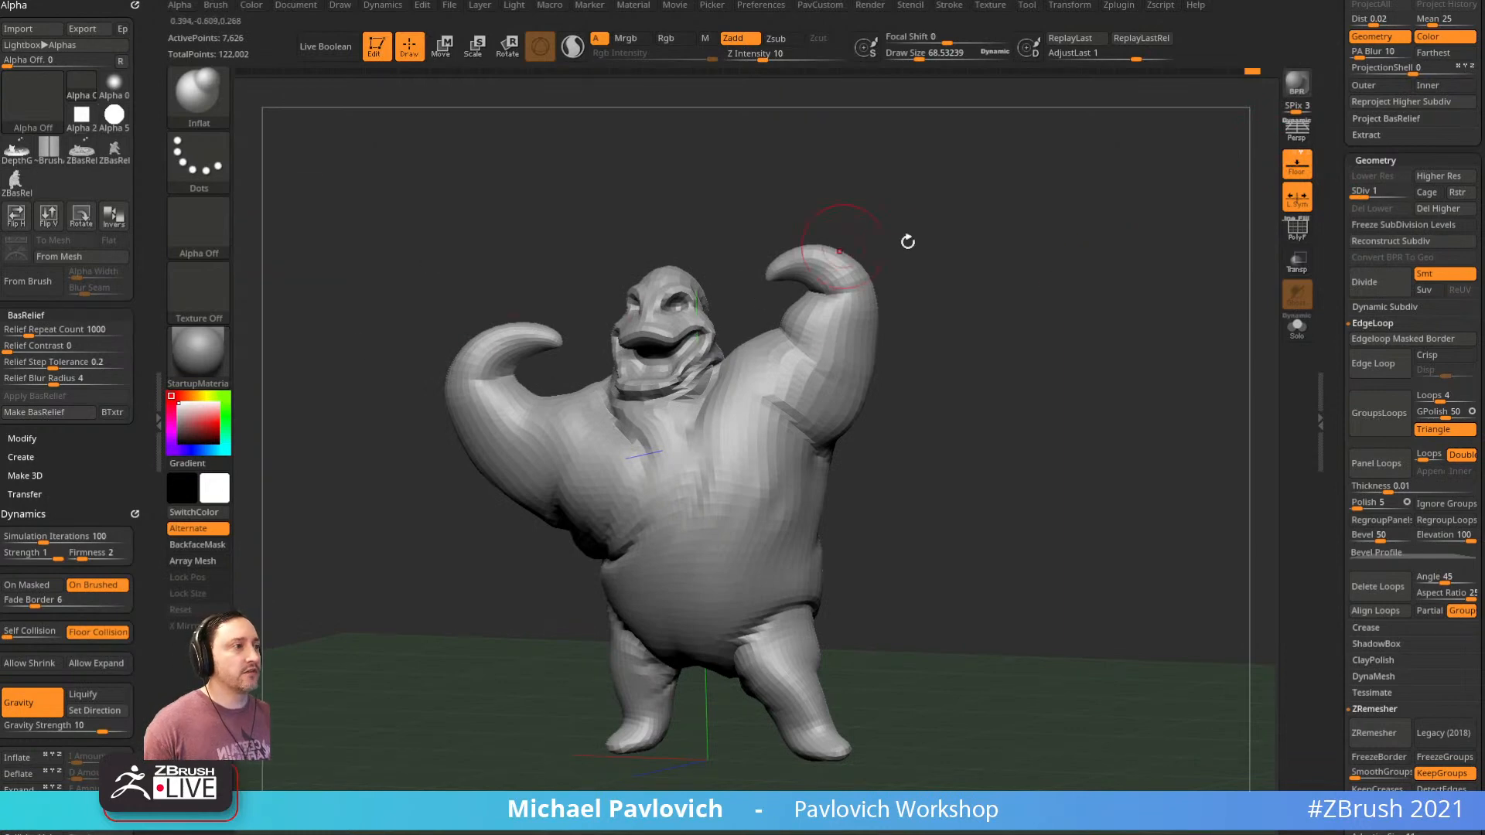
{"action": "left_click_drag", "start_coordinate": [907, 242], "coordinate": [1083, 464], "text": "shift"}
Try a gravity dynamics simulation on the character with Gravity Strength about 2.44 and floor collision on
{"action": "left_click", "coordinate": [85, 454]}
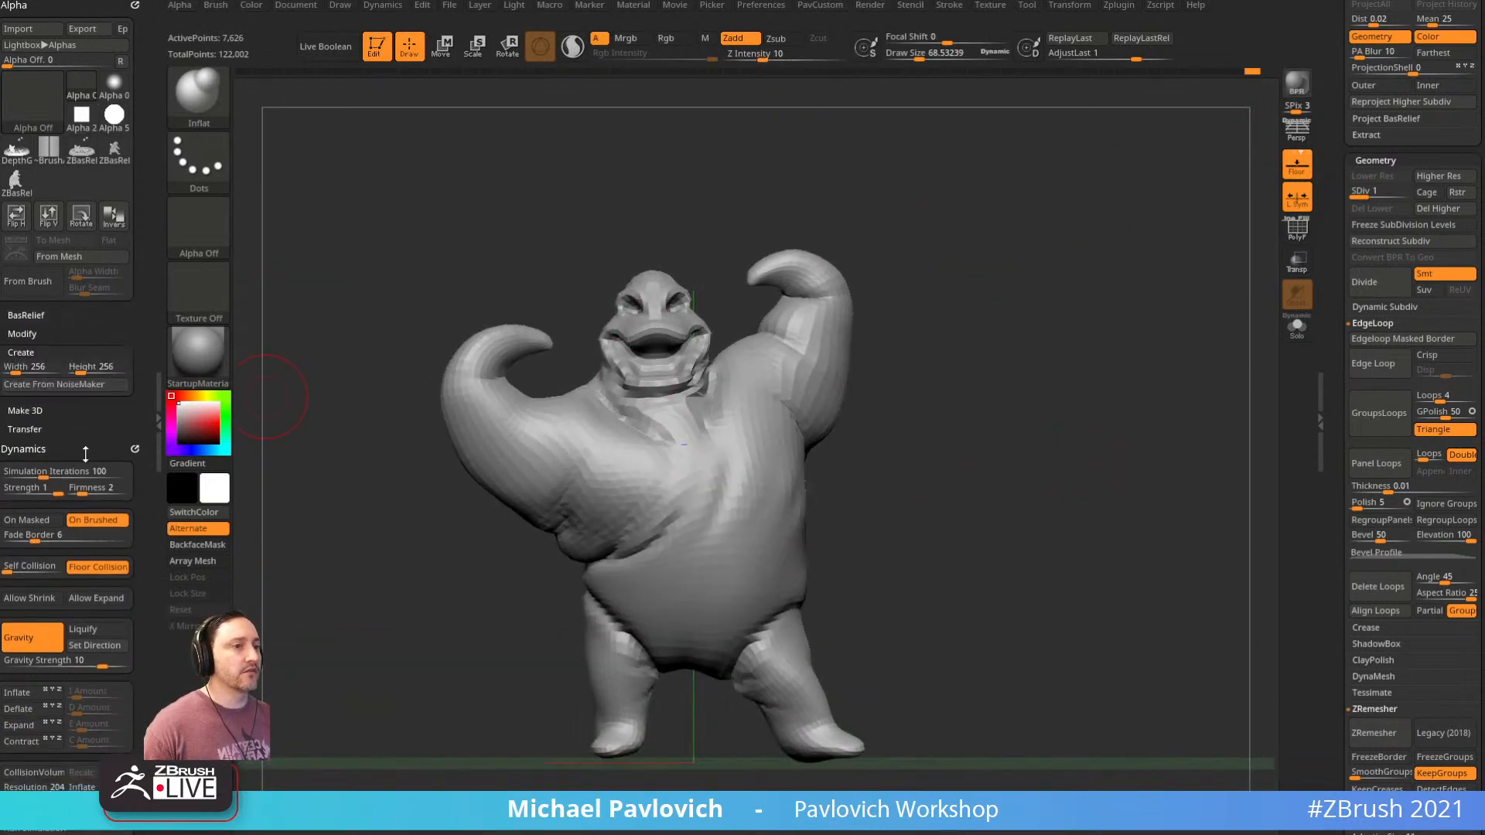
{"action": "scroll", "coordinate": [67, 416], "scroll_direction": "down", "scroll_amount": 5}
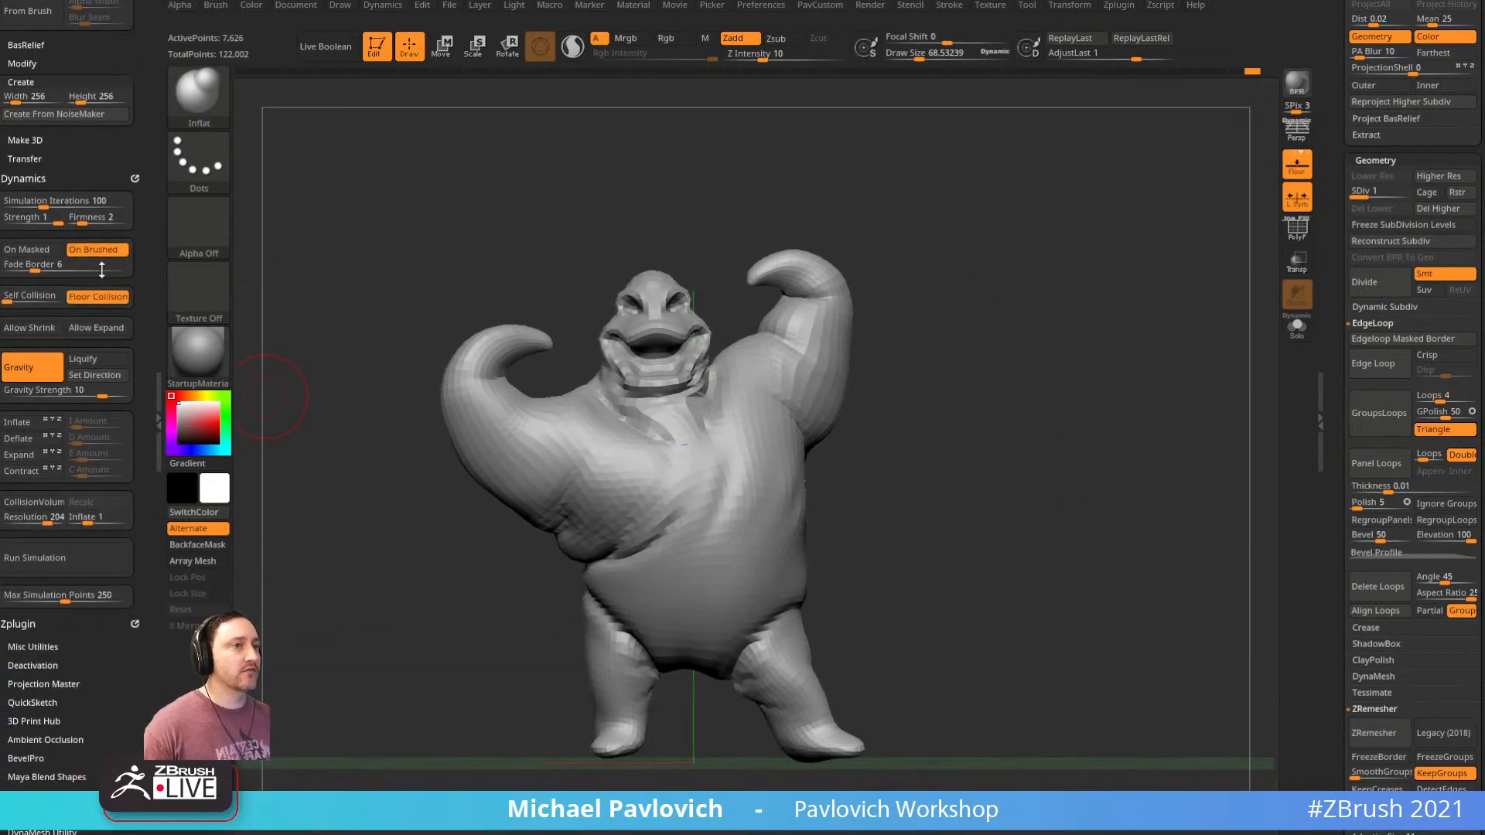
{"action": "left_click_drag", "start_coordinate": [92, 392], "coordinate": [89, 393]}
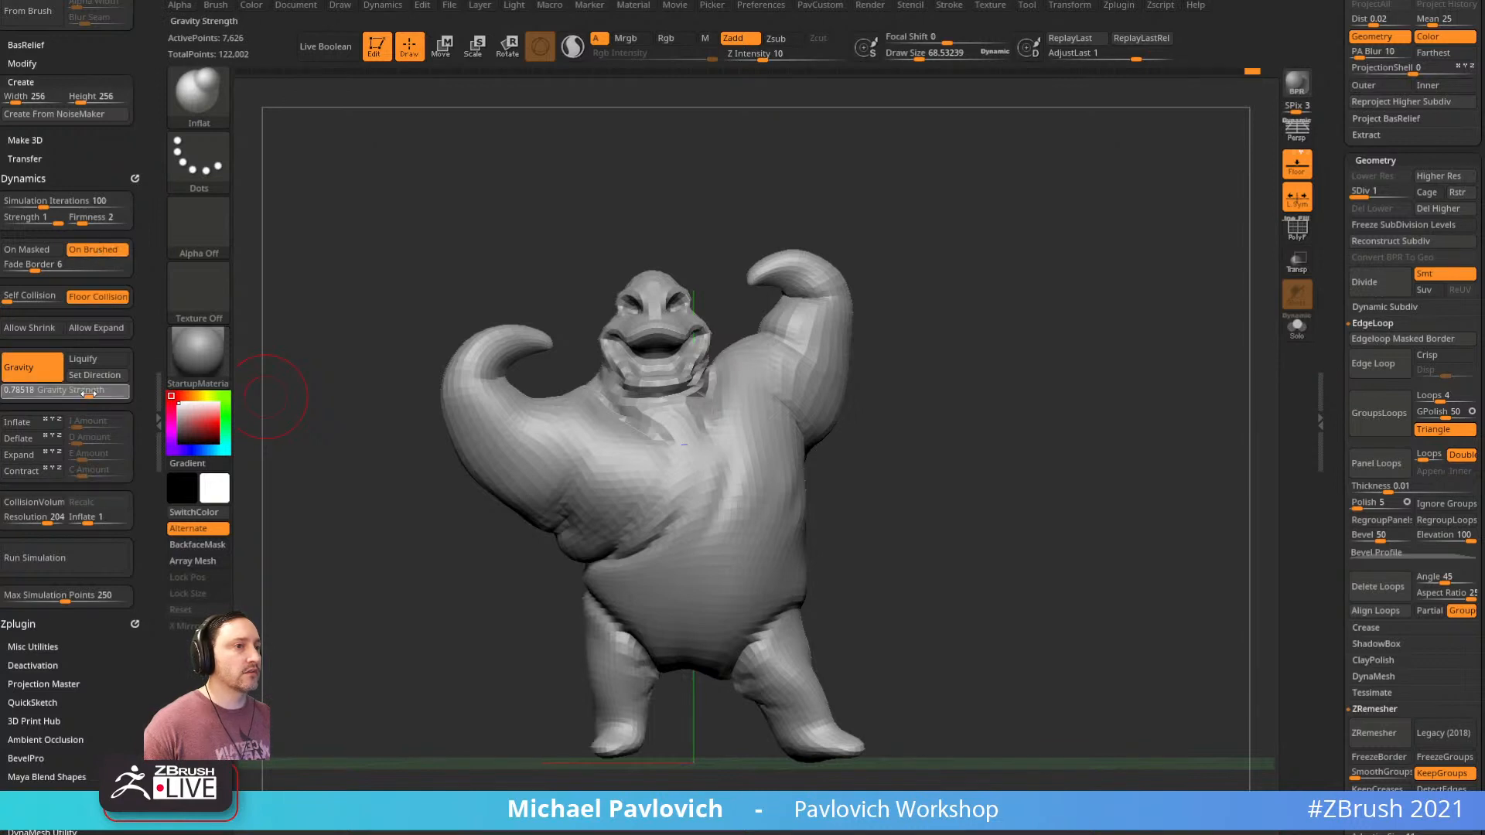
{"action": "left_click", "coordinate": [91, 558]}
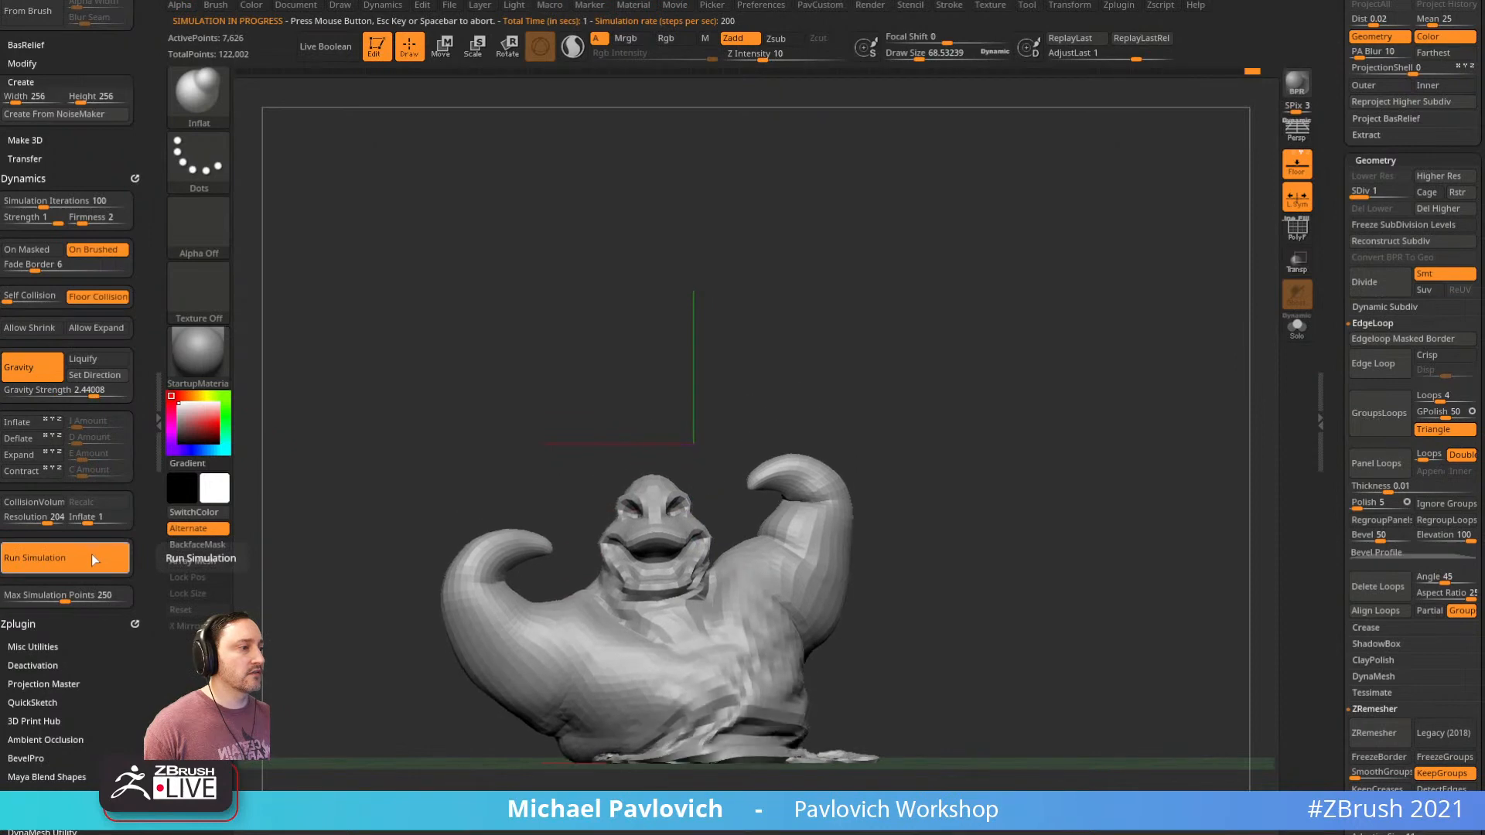
{"action": "mouse_move", "coordinate": [982, 398]}
{"action": "left_mouse_down"}
{"action": "mouse_move", "coordinate": [947, 510]}
{"action": "mouse_move", "coordinate": [995, 431]}
{"action": "mouse_move", "coordinate": [993, 379]}
{"action": "left_mouse_up"}
{"action": "key", "text": "ctrl+z"}
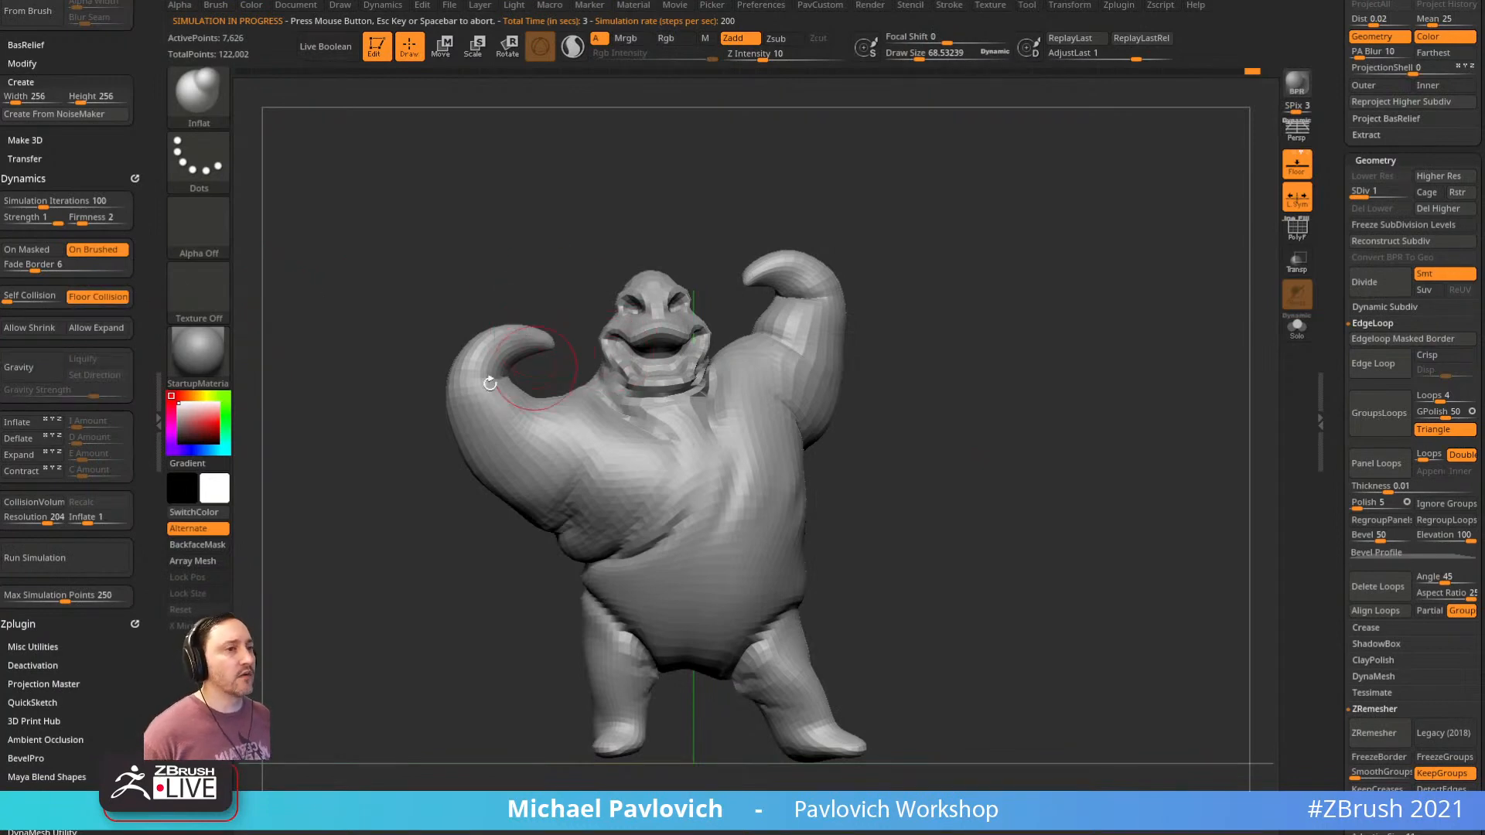
Try an Inflate dynamics simulation on the whole character with an amount of 1
{"action": "left_click", "coordinate": [31, 422]}
{"action": "left_click", "coordinate": [83, 559]}
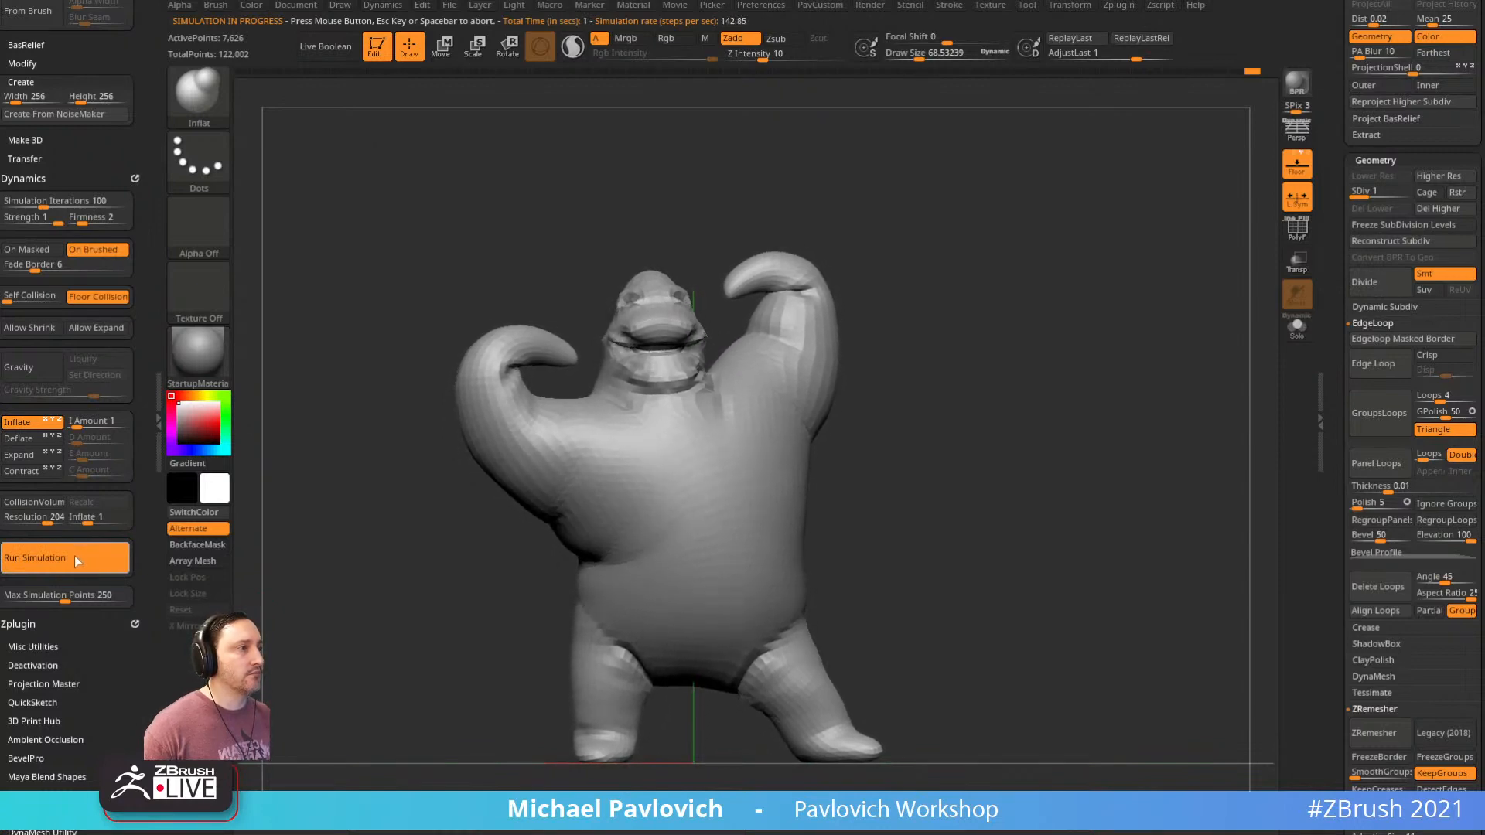
{"action": "left_click_drag", "start_coordinate": [898, 391], "coordinate": [875, 325]}
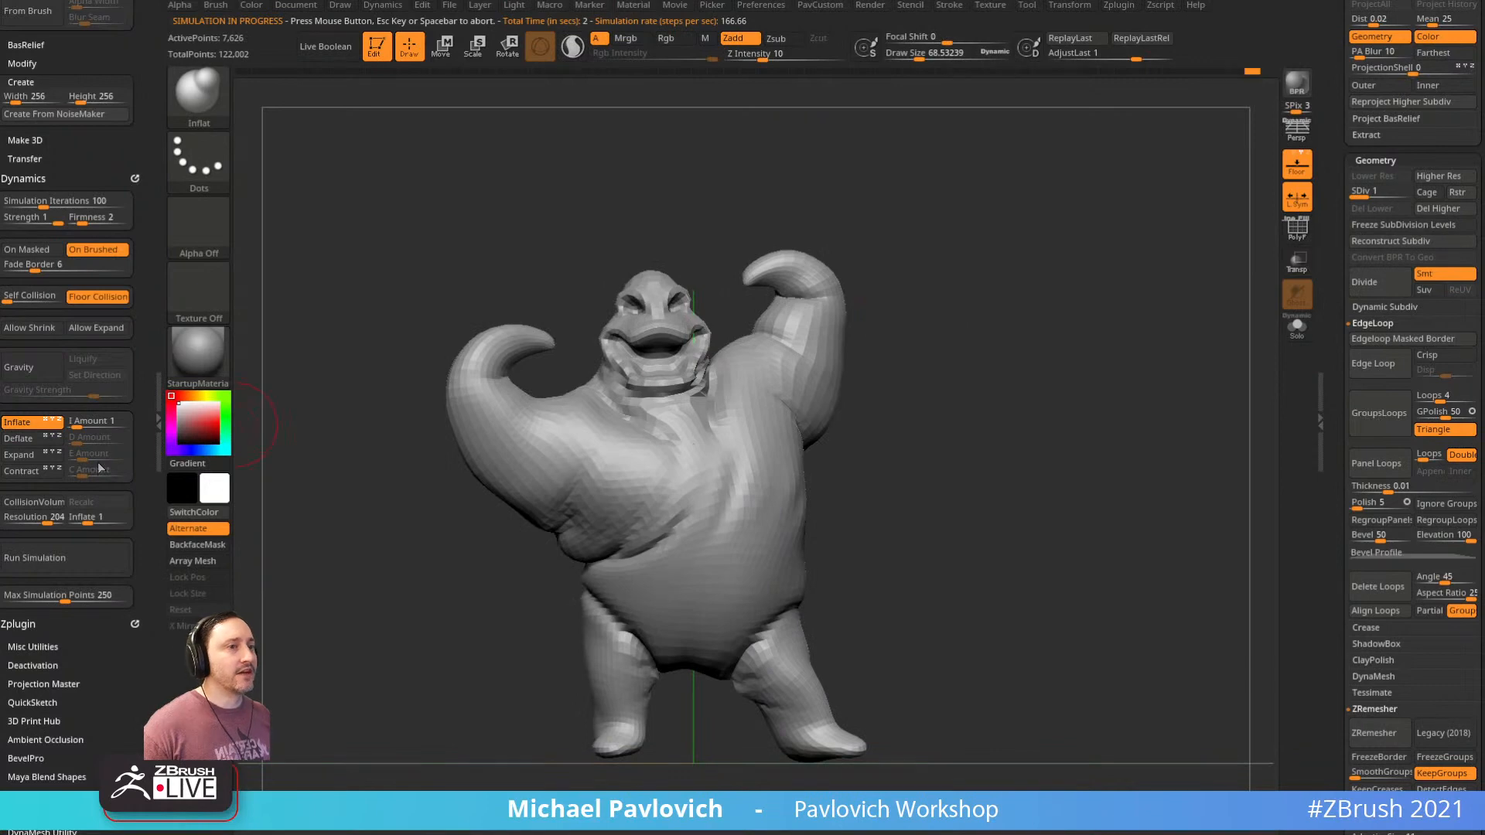
Try an Expand dynamics simulation with an amount of 1 instead of Inflate, and undo the resulting wrinkles
{"action": "left_click", "coordinate": [41, 424]}
{"action": "left_click", "coordinate": [23, 455]}
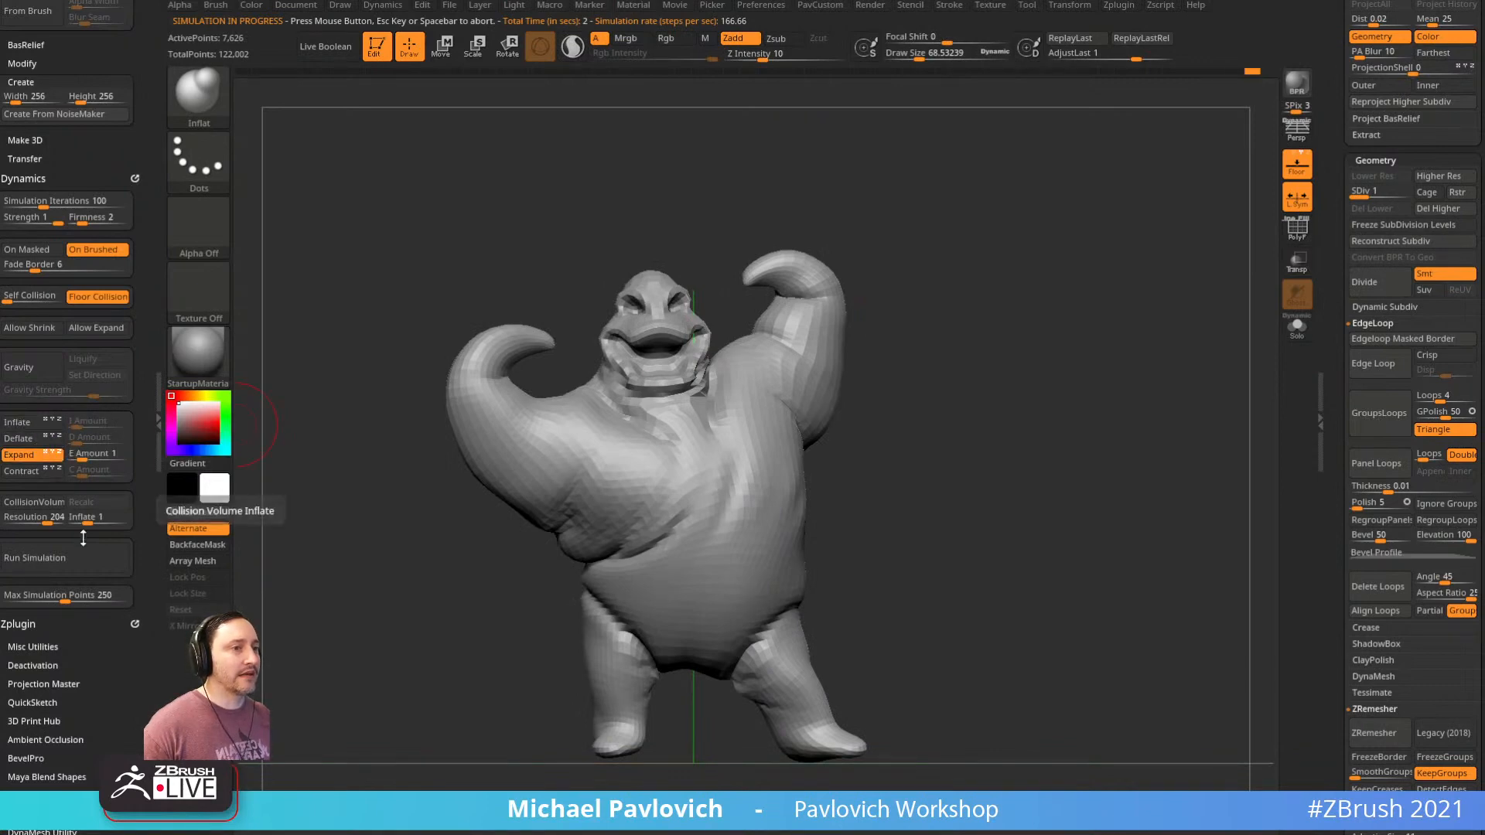
{"action": "left_click", "coordinate": [71, 560]}
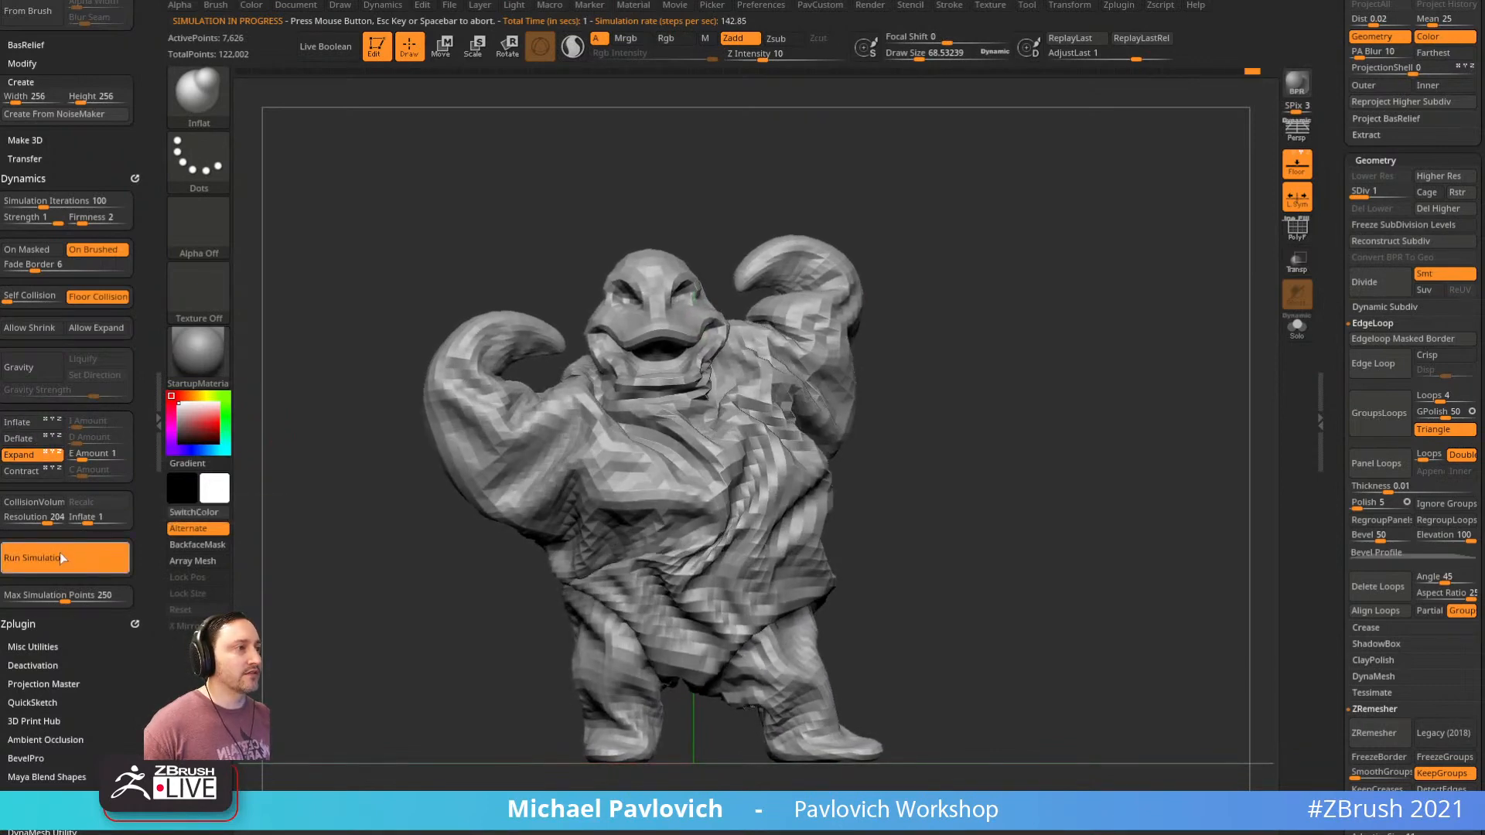
{"action": "left_click_drag", "start_coordinate": [1076, 343], "coordinate": [1023, 324]}
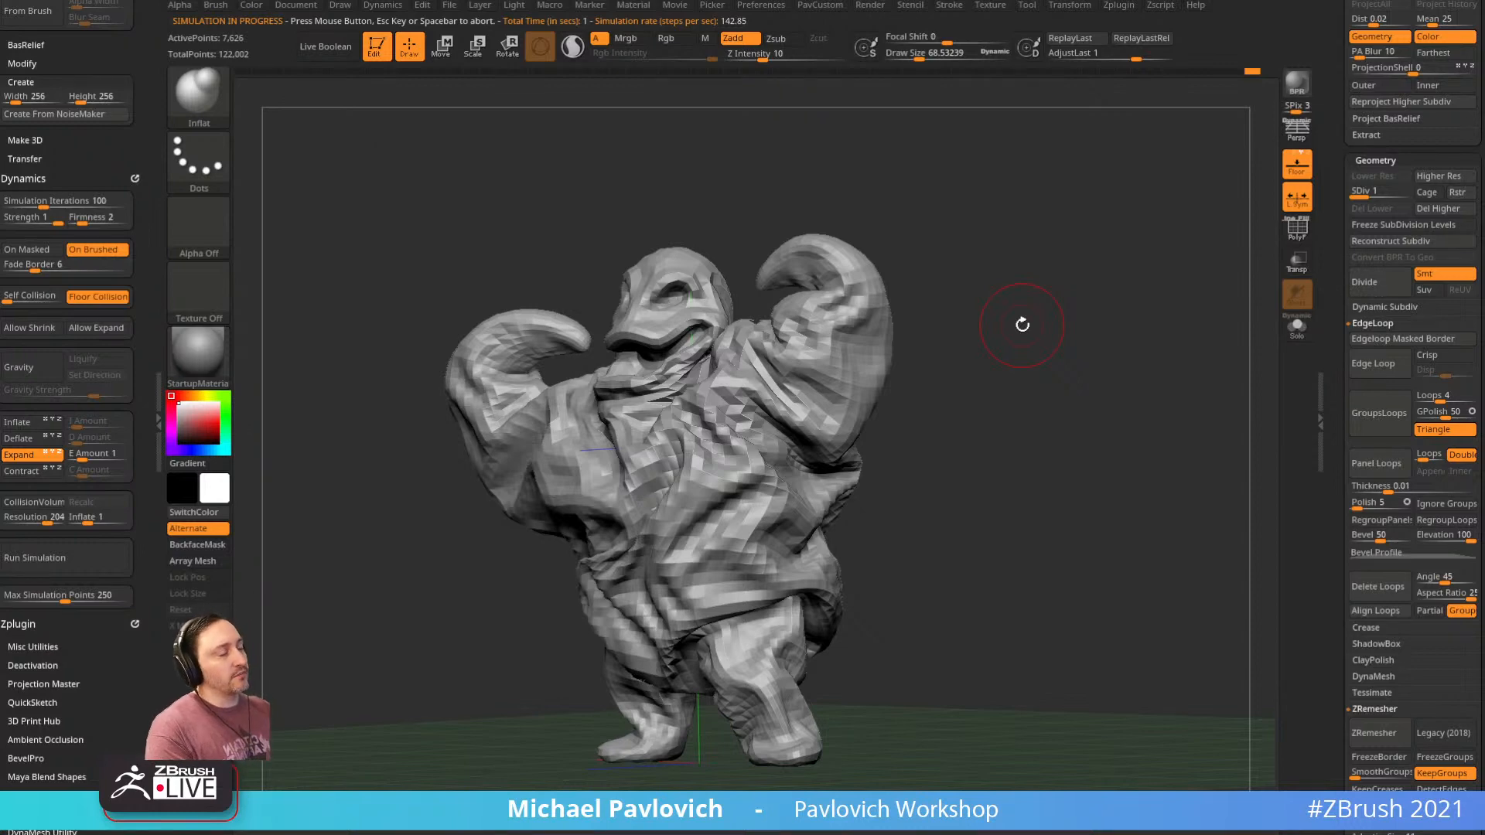
{"action": "left_click_drag", "start_coordinate": [993, 306], "coordinate": [1055, 191]}
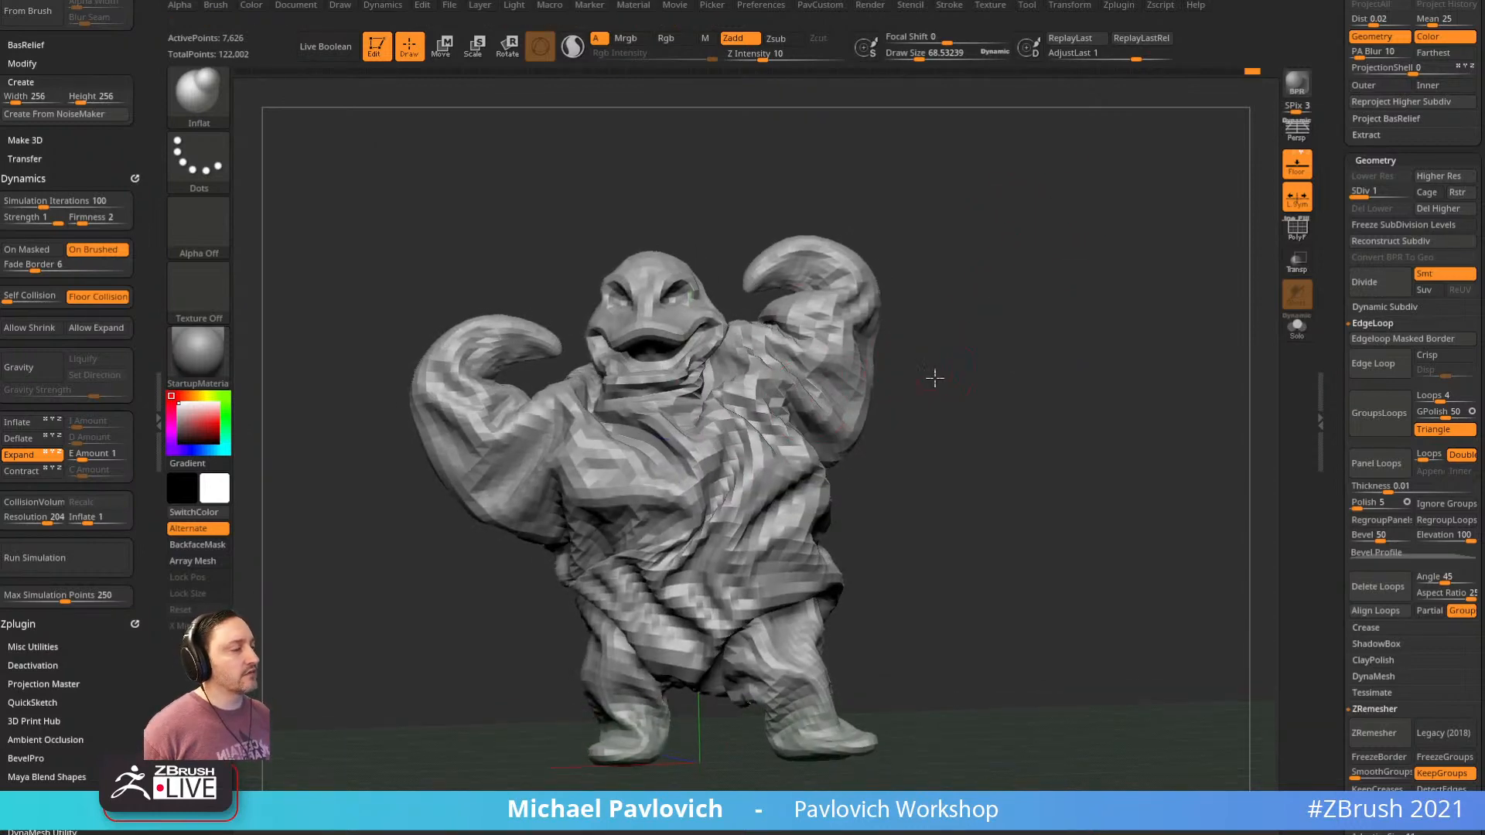
{"action": "mouse_move", "coordinate": [939, 381]}
{"action": "left_mouse_down"}
{"action": "mouse_move", "coordinate": [924, 396]}
{"action": "mouse_move", "coordinate": [965, 361]}
{"action": "mouse_move", "coordinate": [911, 375]}
{"action": "mouse_move", "coordinate": [889, 355]}
{"action": "mouse_move", "coordinate": [867, 364]}
{"action": "left_mouse_up"}
{"action": "key", "text": "ctrl+z"}
{"action": "key", "text": "ctrl+z"}
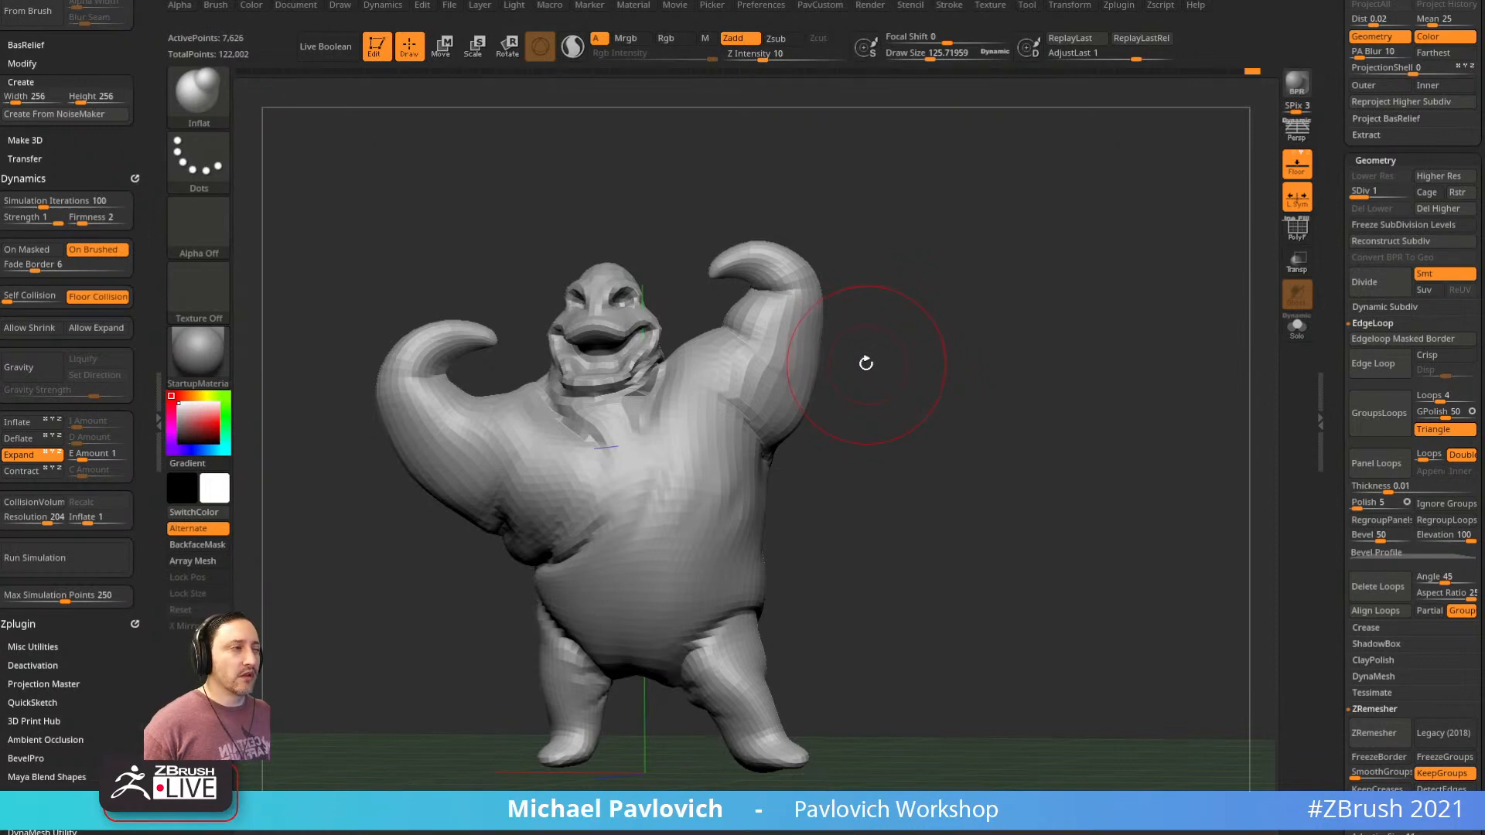
Switch to the ClothHook brush
{"action": "key", "text": "b"}
{"action": "key", "text": "m"}
{"action": "key", "text": "v"}
{"action": "key", "text": "b"}
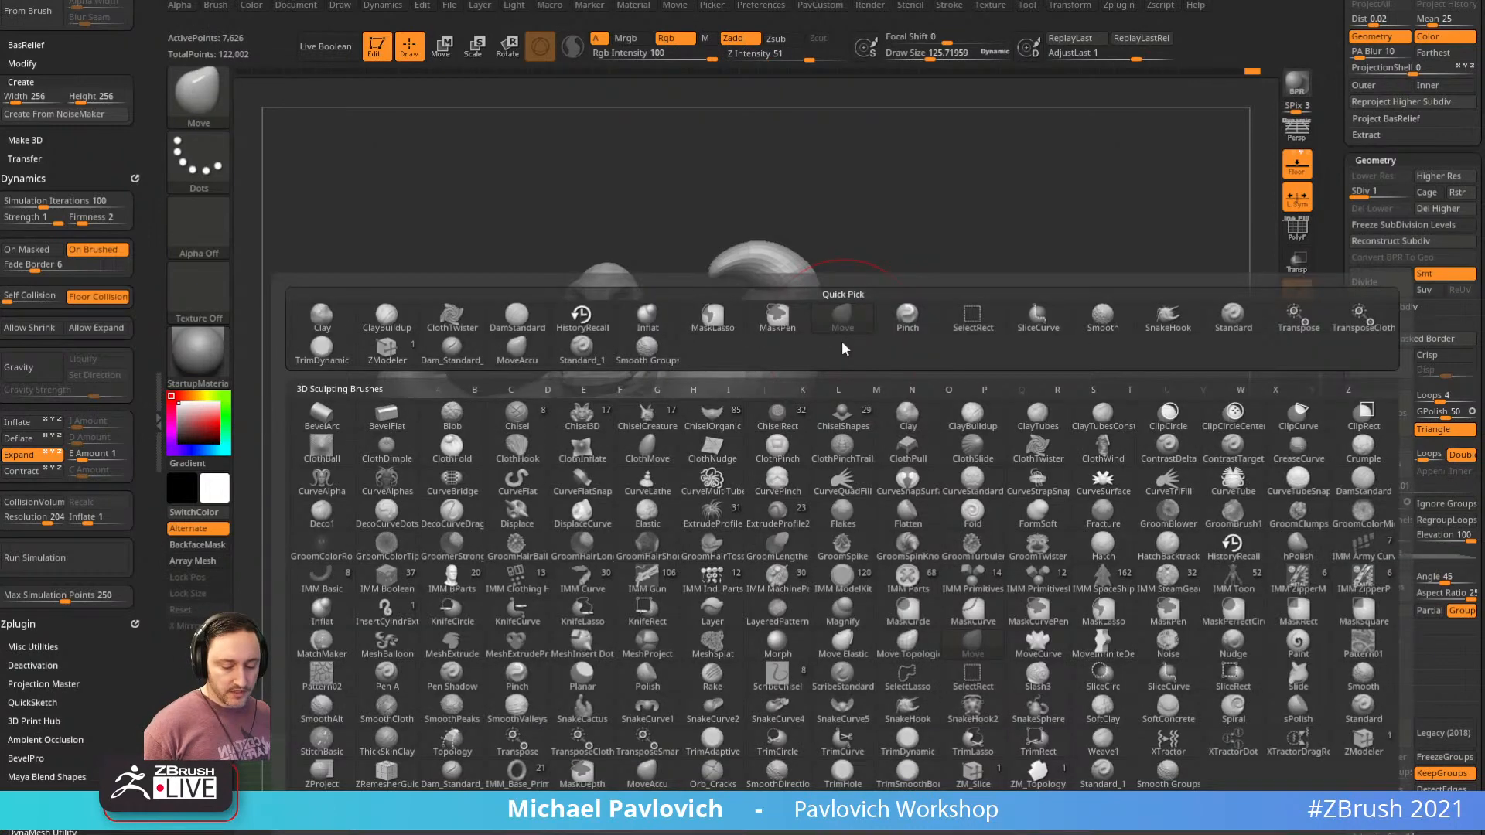
{"action": "key", "text": "c"}
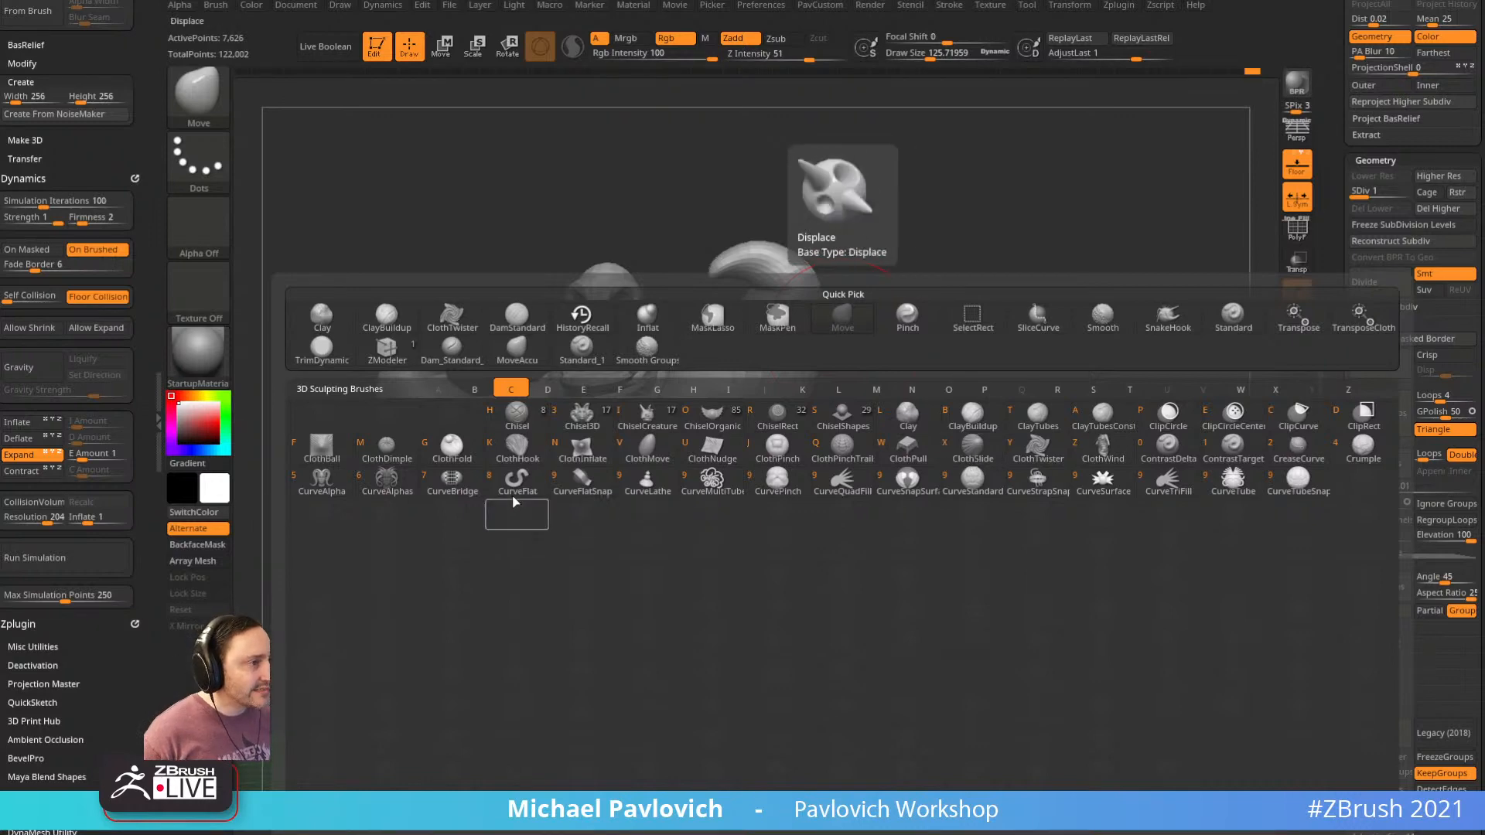
{"action": "left_click", "coordinate": [517, 447]}
Try pulling the raised arm outward with the ClothHook brush at draw size about 126, undoing the pulls
{"action": "left_click_drag", "start_coordinate": [936, 357], "coordinate": [917, 350]}
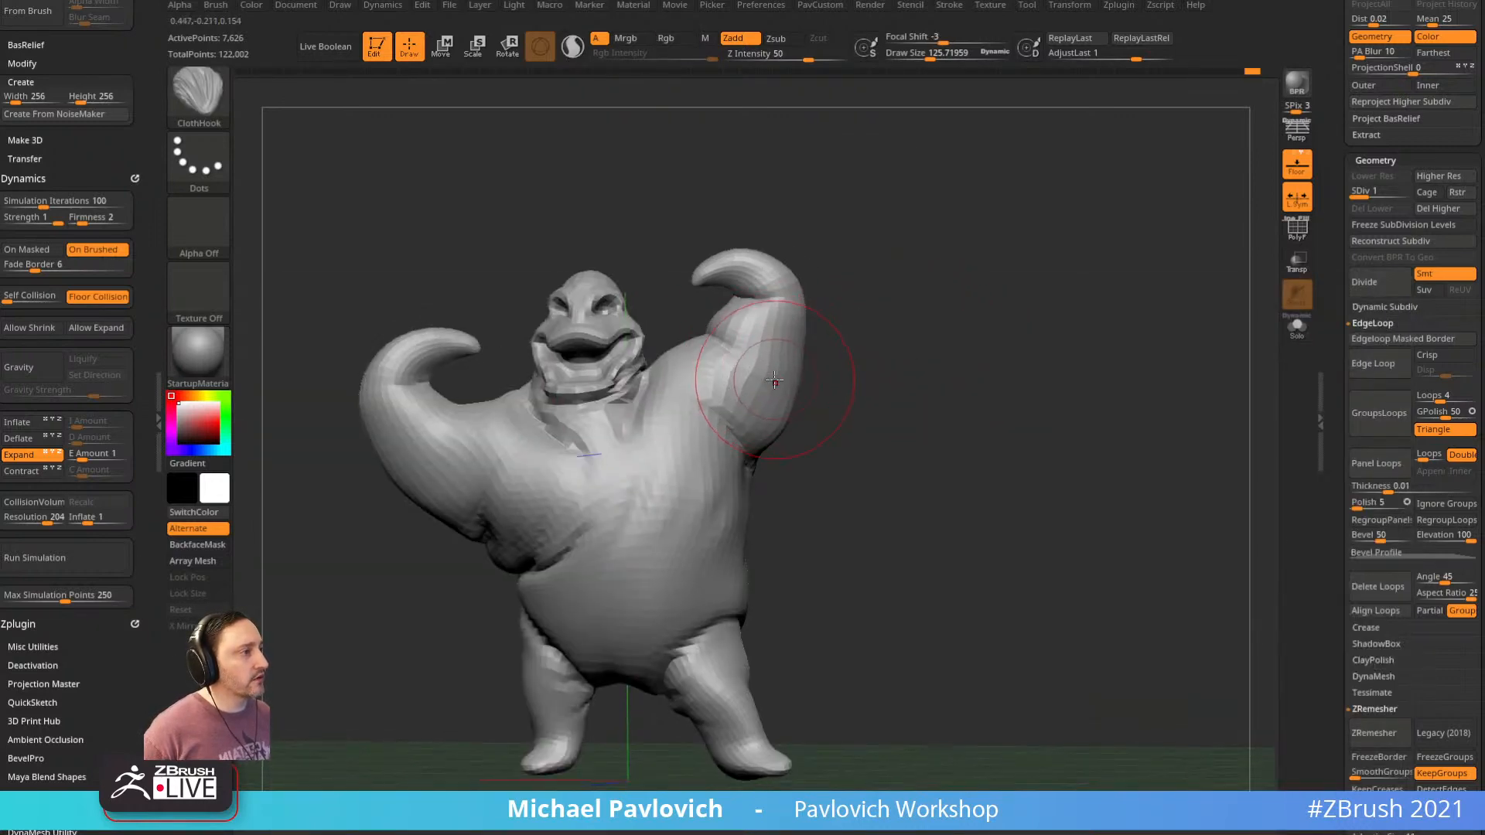
{"action": "left_click_drag", "start_coordinate": [774, 385], "coordinate": [897, 411]}
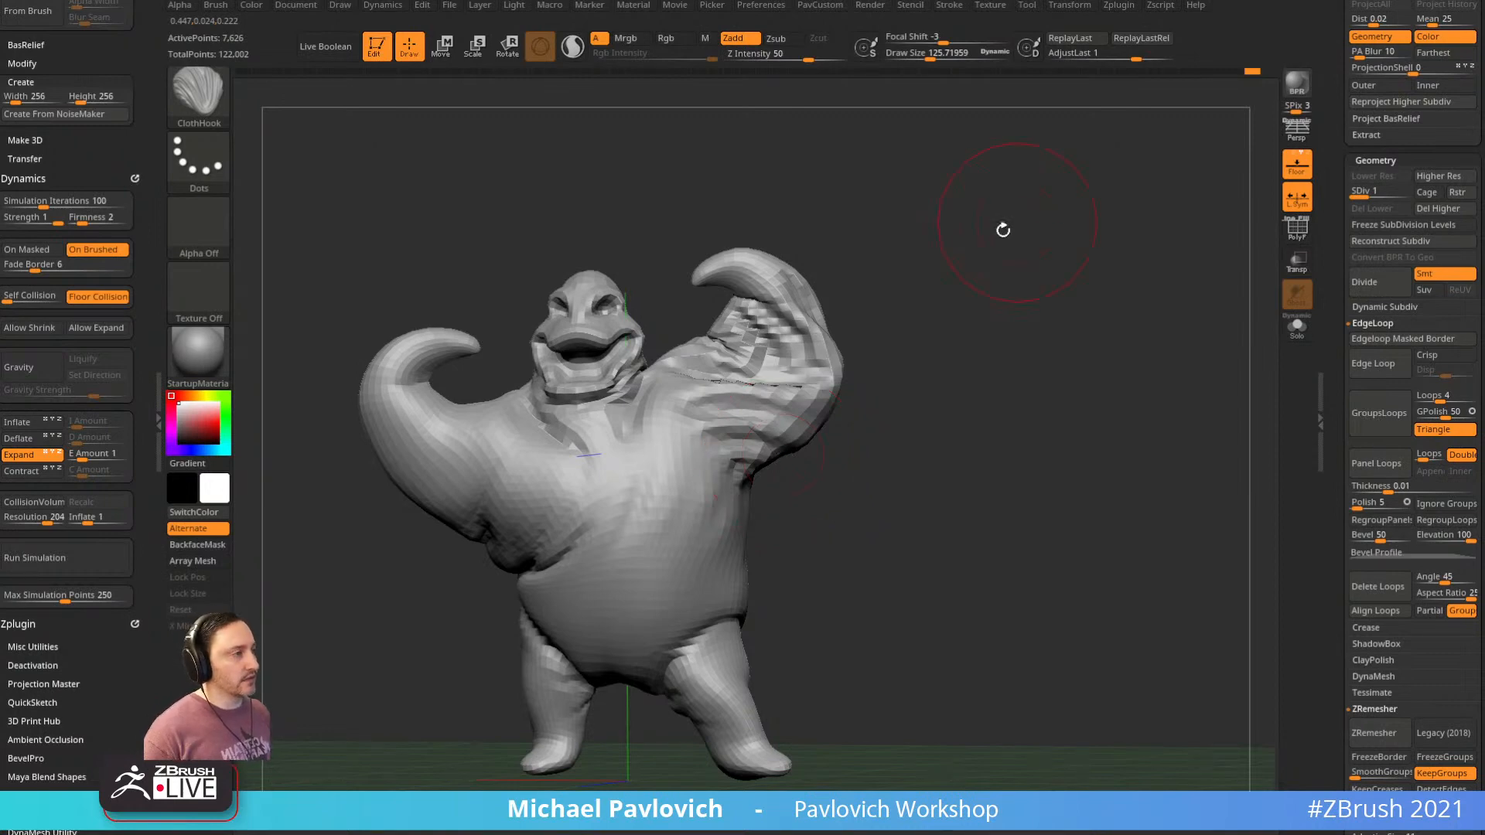
{"action": "mouse_move", "coordinate": [1003, 230]}
{"action": "left_mouse_down"}
{"action": "mouse_move", "coordinate": [905, 322]}
{"action": "mouse_move", "coordinate": [853, 283]}
{"action": "left_mouse_up"}
{"action": "key", "text": "ctrl+z"}
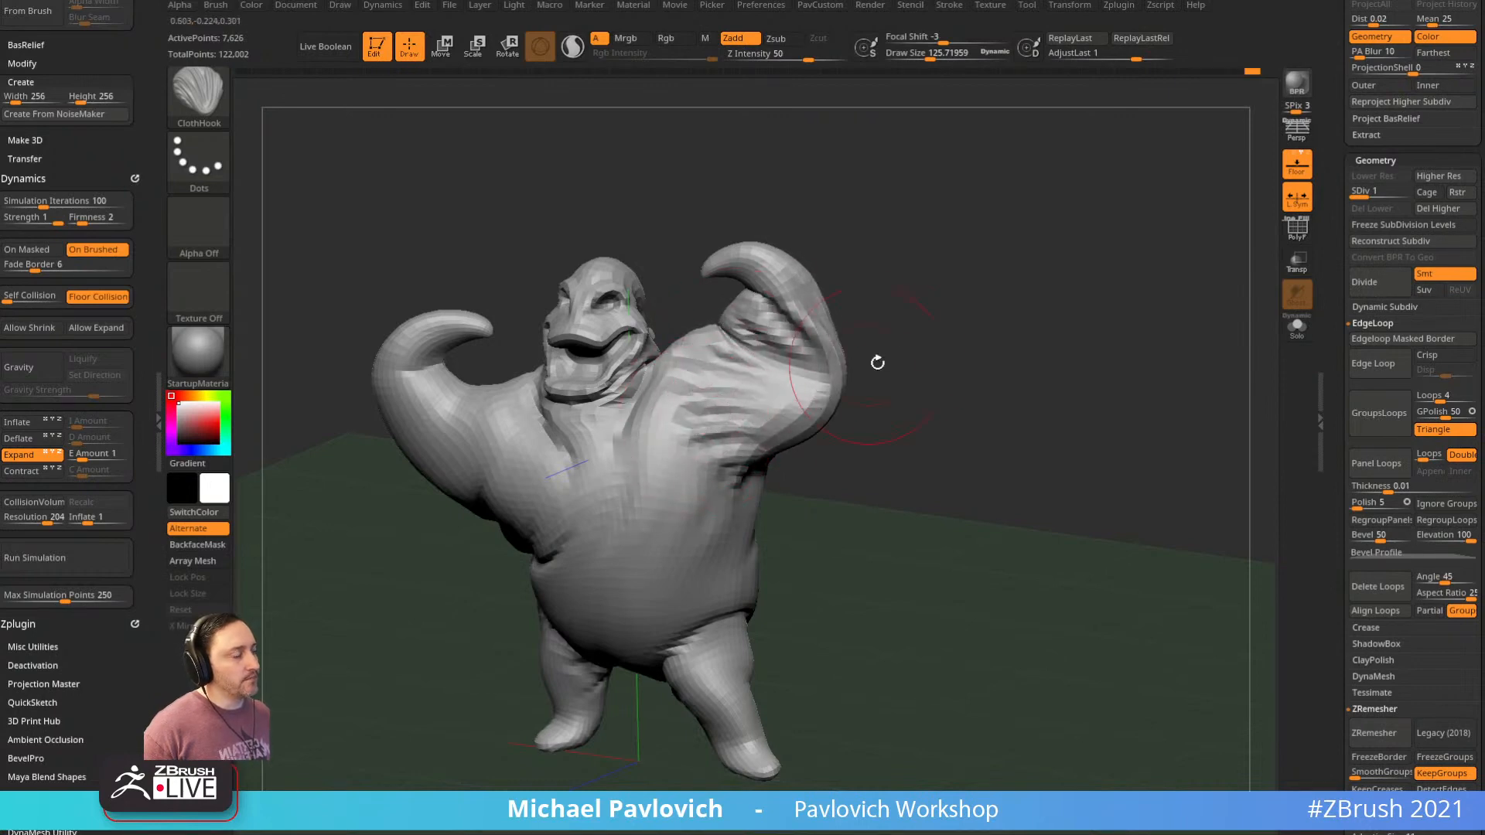
{"action": "left_click_drag", "start_coordinate": [877, 362], "coordinate": [711, 359]}
{"action": "left_click_drag", "start_coordinate": [877, 378], "coordinate": [738, 408]}
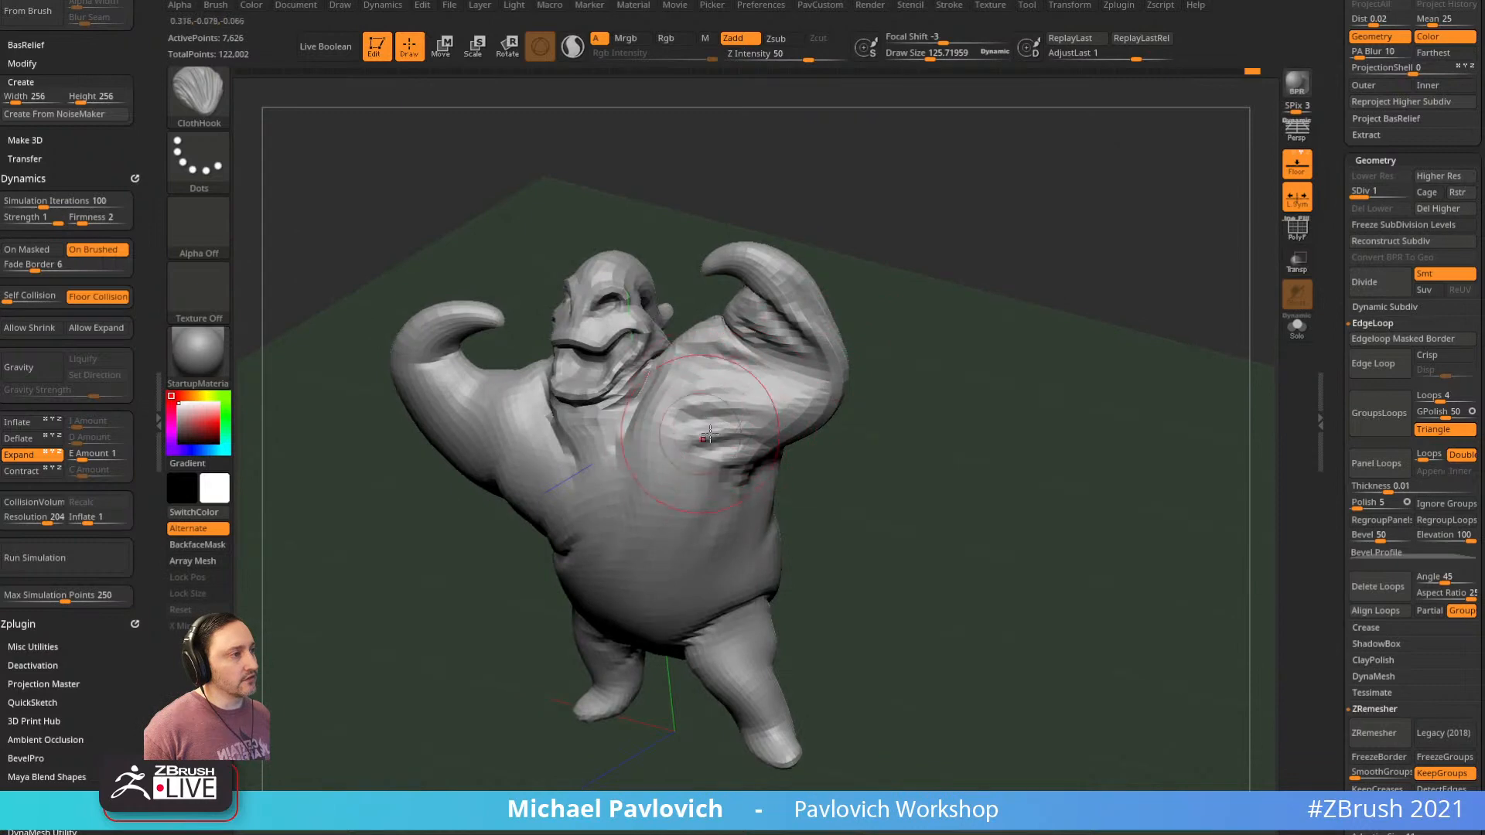
{"action": "mouse_move", "coordinate": [877, 371]}
{"action": "left_mouse_down"}
{"action": "mouse_move", "coordinate": [885, 292]}
{"action": "mouse_move", "coordinate": [882, 354]}
{"action": "mouse_move", "coordinate": [965, 341]}
{"action": "mouse_move", "coordinate": [793, 371]}
{"action": "mouse_move", "coordinate": [1219, 344]}
{"action": "left_mouse_up"}
{"action": "key", "text": "ctrl+z"}
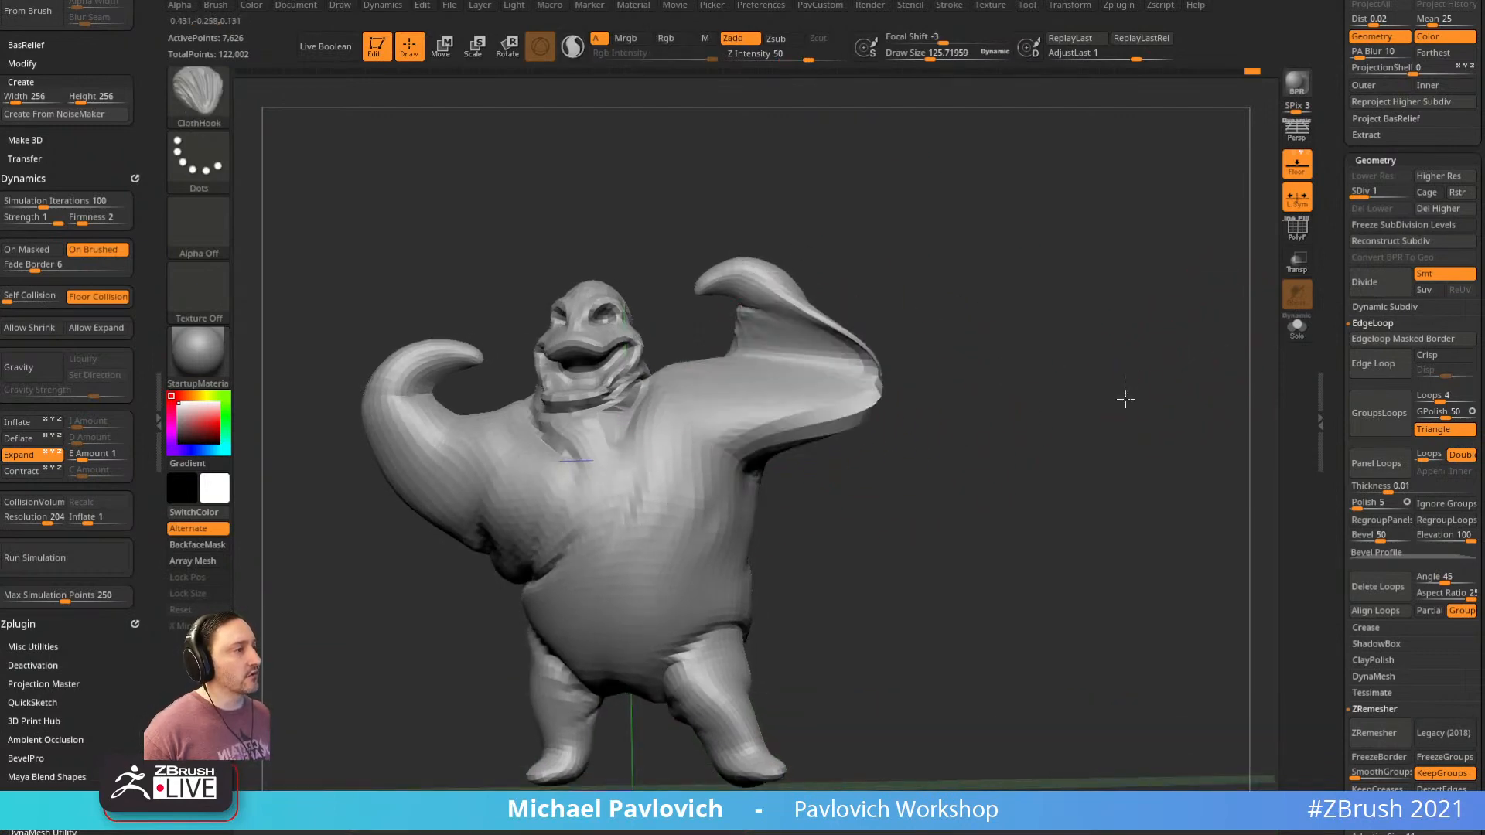
{"action": "left_click_drag", "start_coordinate": [99, 133], "coordinate": [99, 115]}
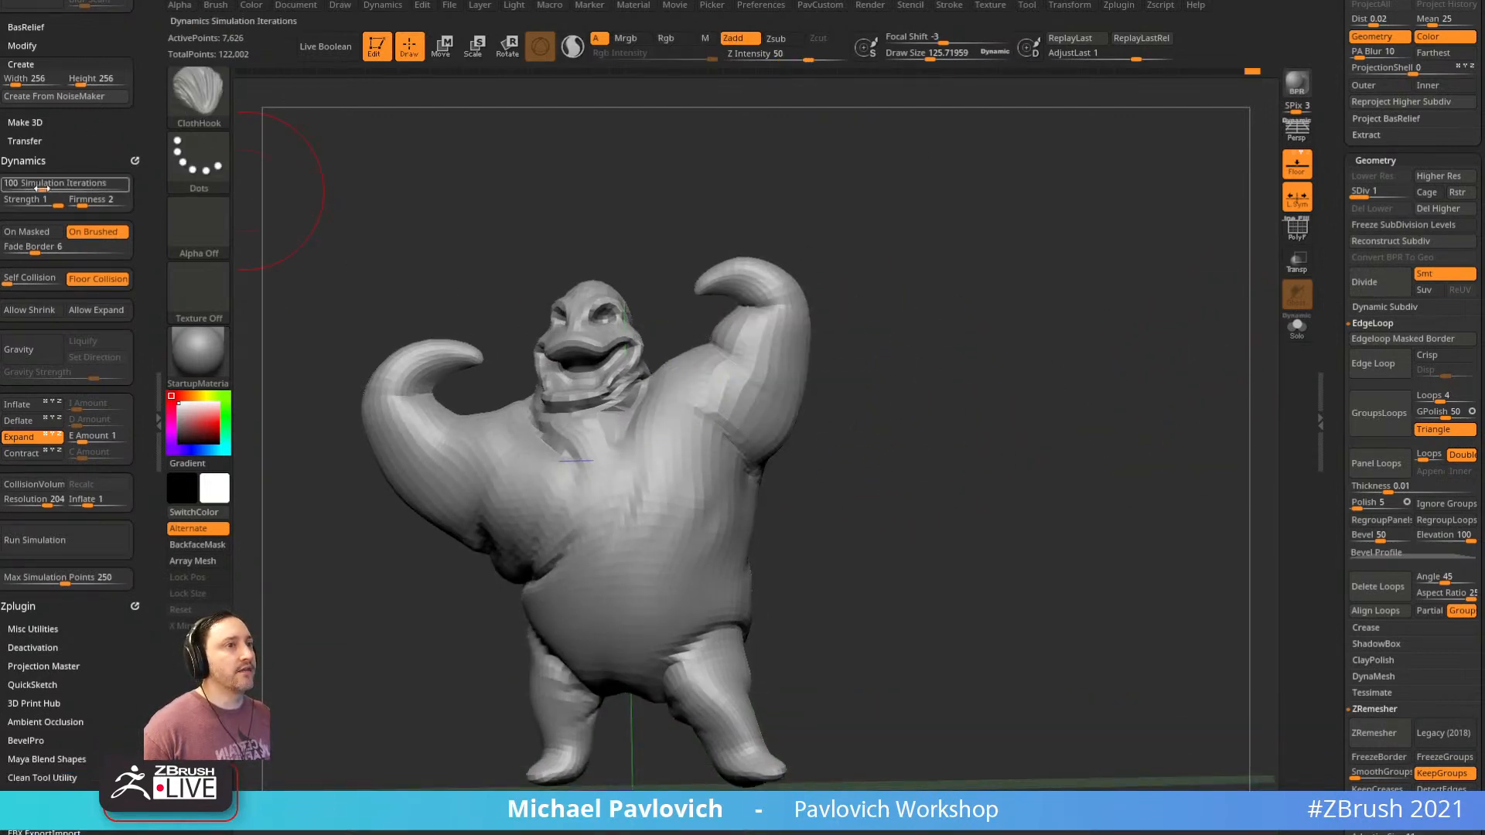
{"action": "left_click_drag", "start_coordinate": [518, 242], "coordinate": [576, 271]}
{"action": "left_click_drag", "start_coordinate": [794, 382], "coordinate": [1161, 399]}
{"action": "key", "text": "ctrl+z"}
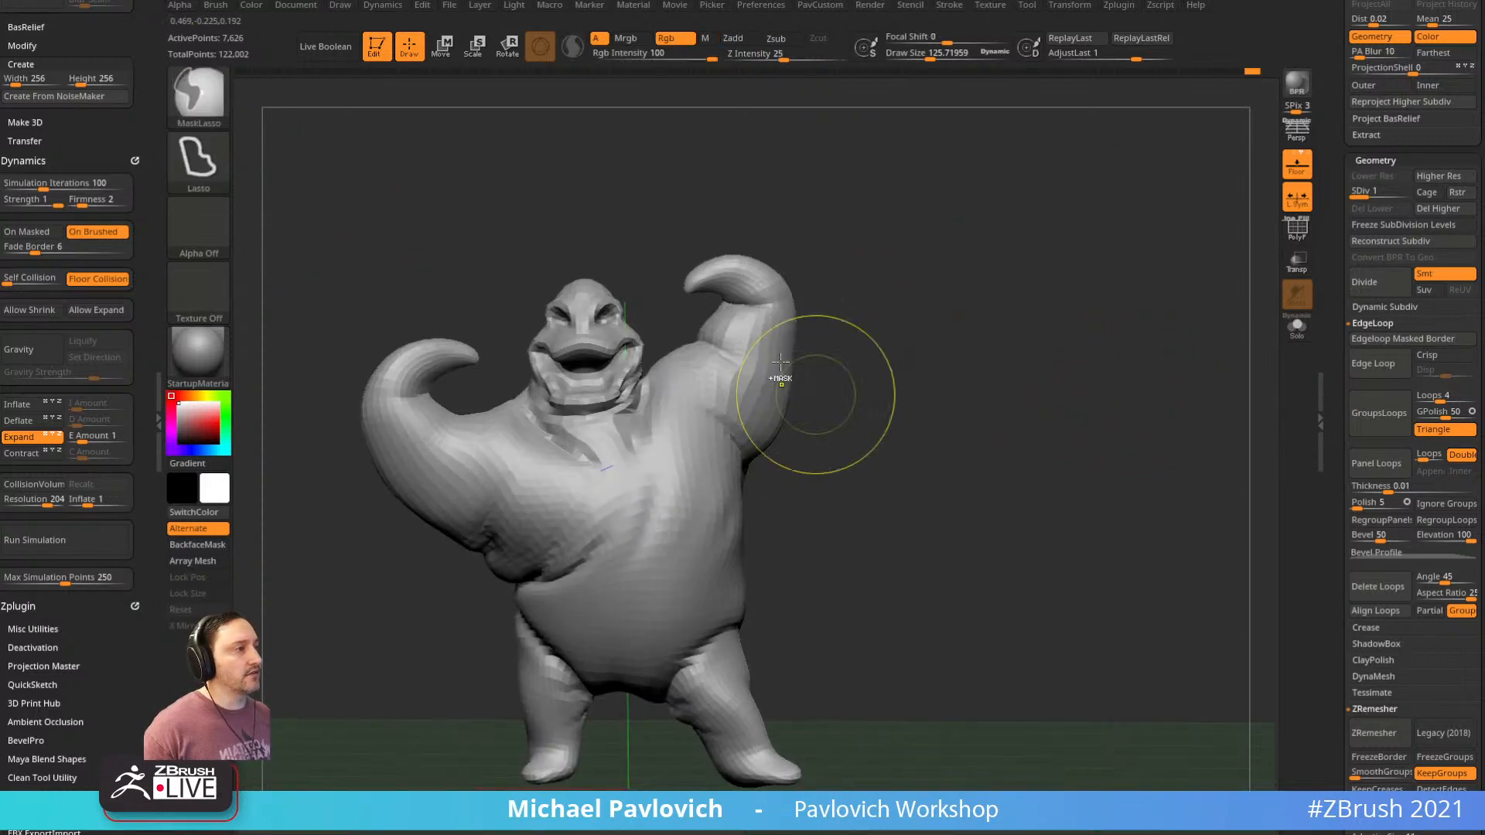
Raise the dynamics Simulation Iterations to 662 and try pulling the raised arm outward with the ClothHook brush
{"action": "left_click_drag", "start_coordinate": [931, 356], "coordinate": [882, 305]}
{"action": "left_click_drag", "start_coordinate": [90, 191], "coordinate": [101, 189]}
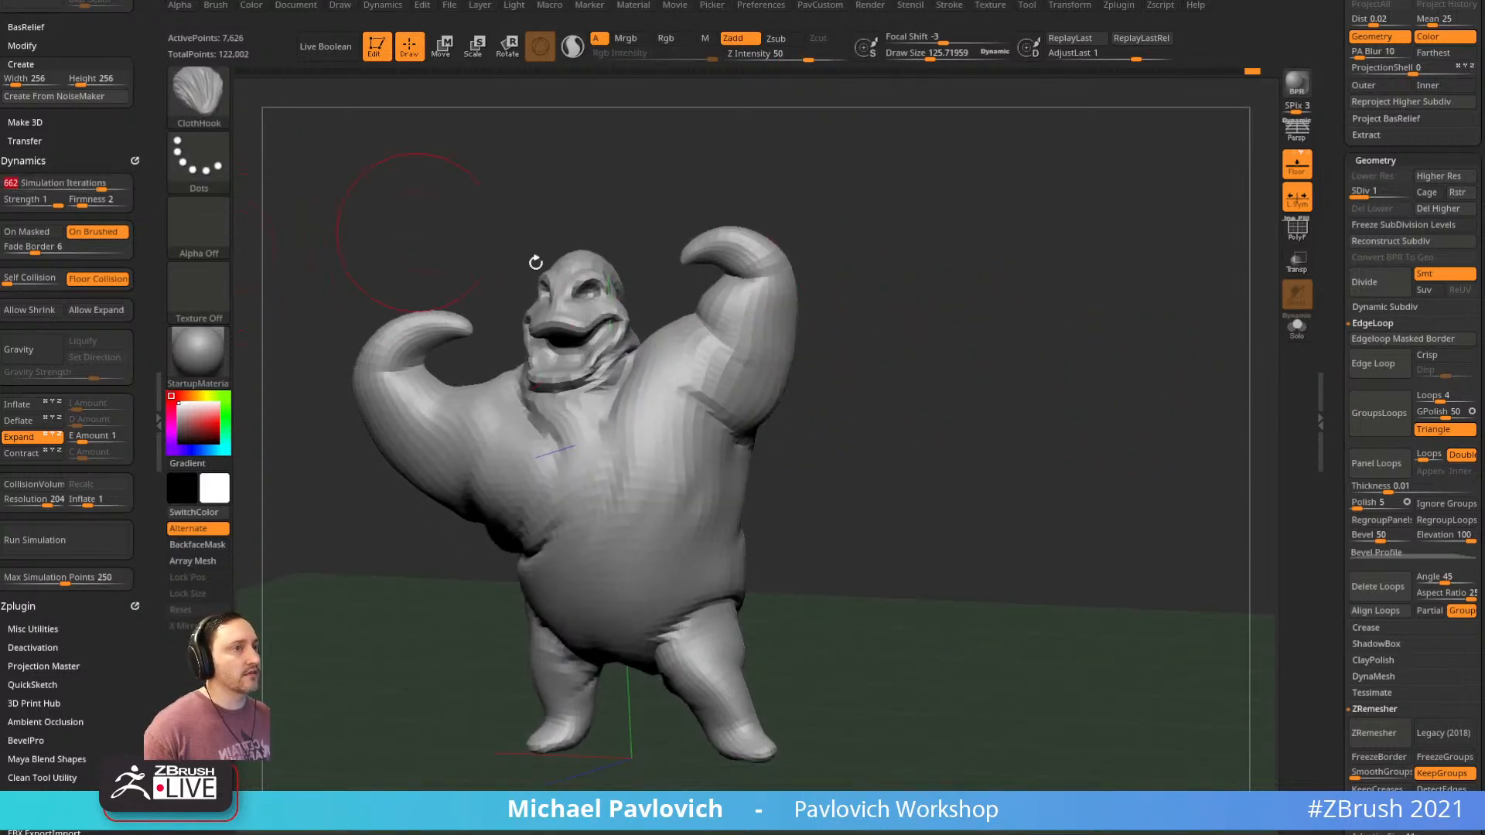
{"action": "left_click_drag", "start_coordinate": [773, 343], "coordinate": [1210, 389]}
{"action": "left_click_drag", "start_coordinate": [748, 350], "coordinate": [1240, 431]}
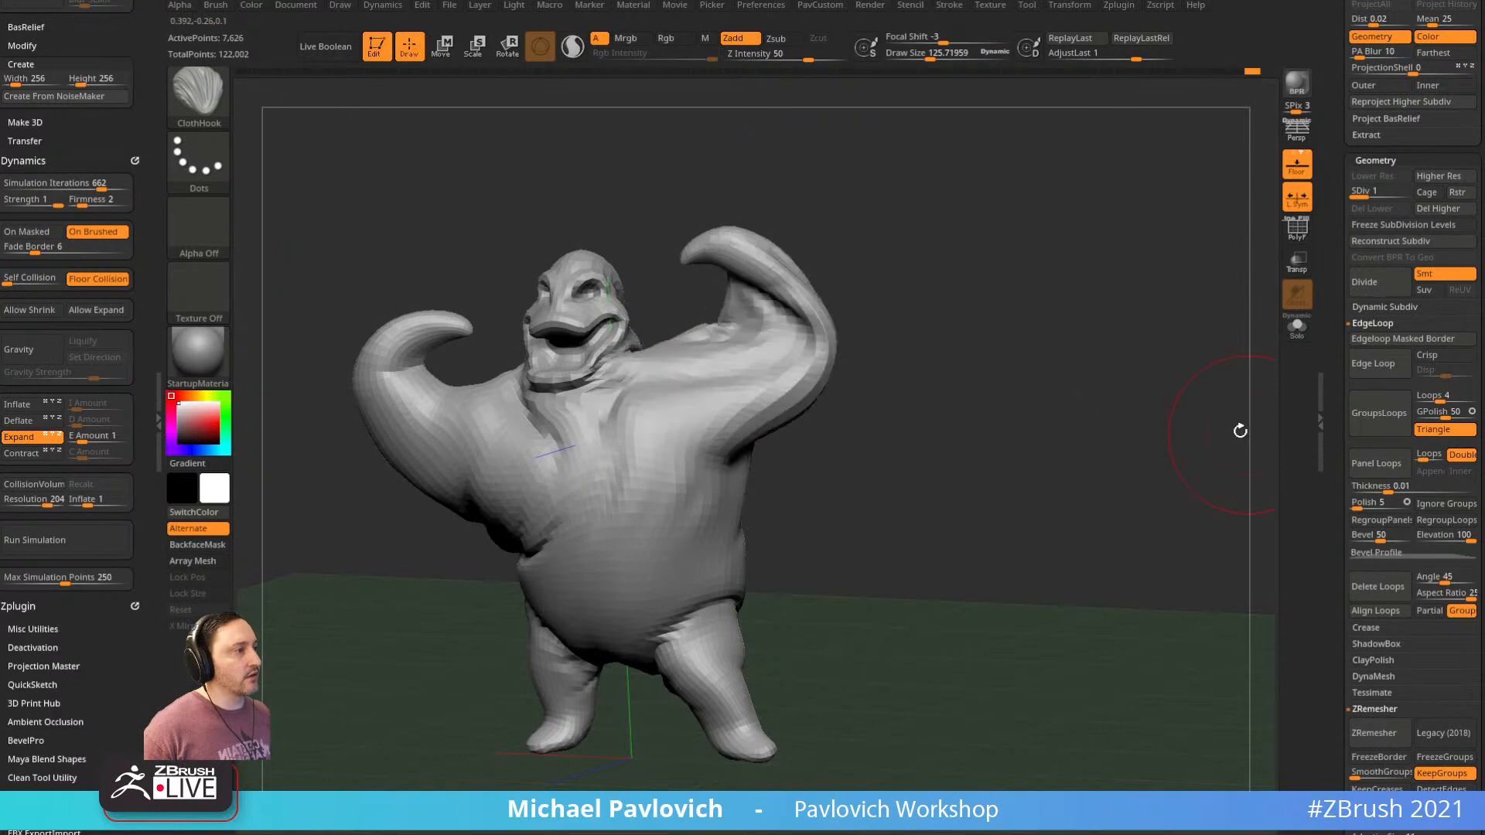
{"action": "key", "text": "ctrl+z"}
{"action": "left_click_drag", "start_coordinate": [752, 350], "coordinate": [1174, 429]}
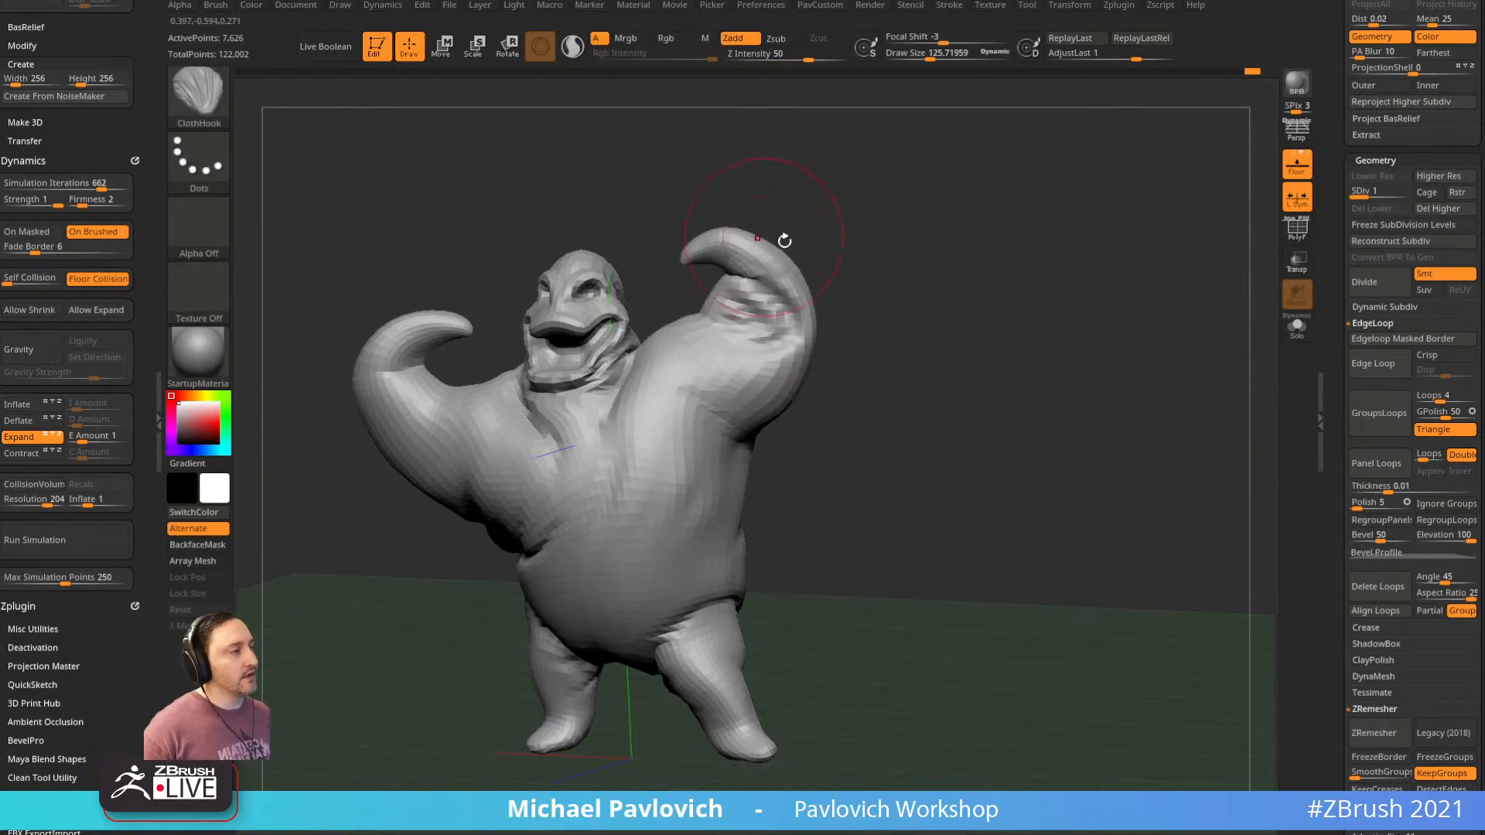
{"action": "left_click_drag", "start_coordinate": [827, 312], "coordinate": [942, 310]}
{"action": "key", "text": "ctrl+z"}
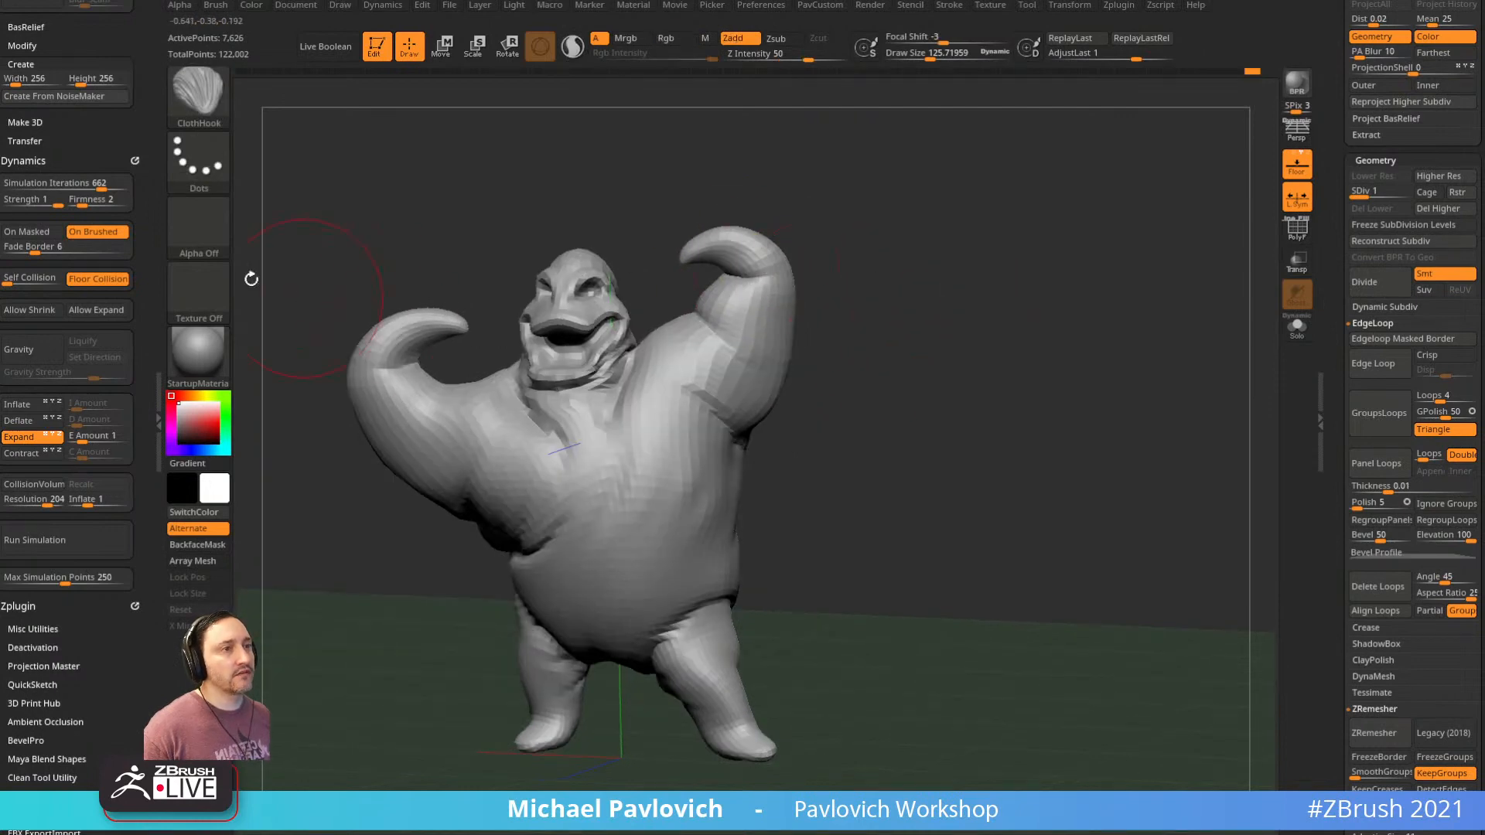
Set the dynamics Simulation Iterations to 100 and try a short ClothHook pull on the raised arm
{"action": "left_click", "coordinate": [63, 186]}
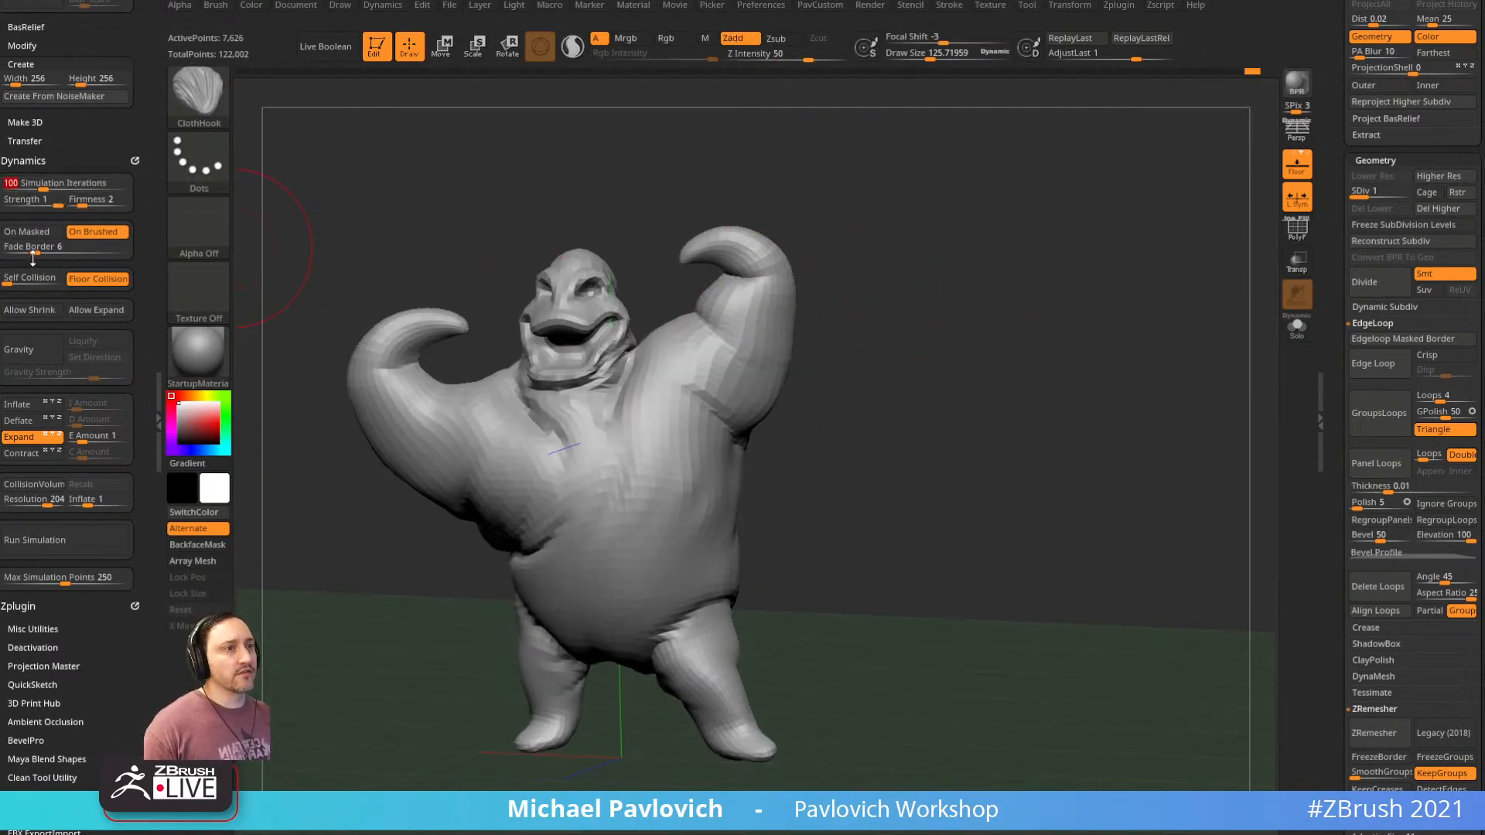
{"action": "mouse_move", "coordinate": [806, 254]}
{"action": "left_mouse_down"}
{"action": "mouse_move", "coordinate": [1011, 288]}
{"action": "mouse_move", "coordinate": [897, 290]}
{"action": "left_mouse_up"}
{"action": "left_click_drag", "start_coordinate": [778, 317], "coordinate": [810, 322]}
{"action": "key", "text": "ctrl+z"}
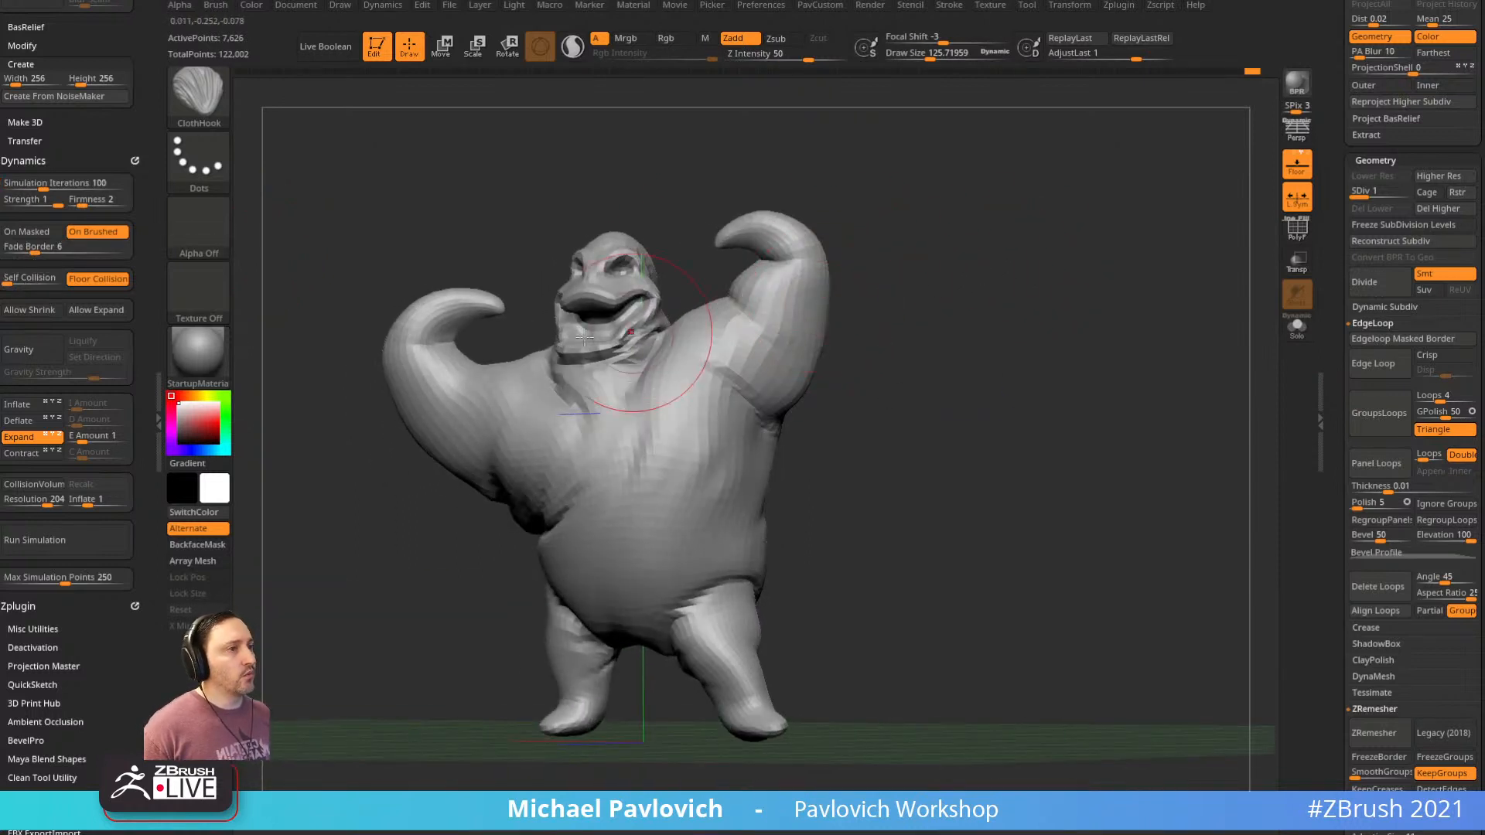
Raise the mesh to subdivision level 3 and switch to the Pinch brush
{"action": "left_click_drag", "start_coordinate": [987, 298], "coordinate": [991, 296]}
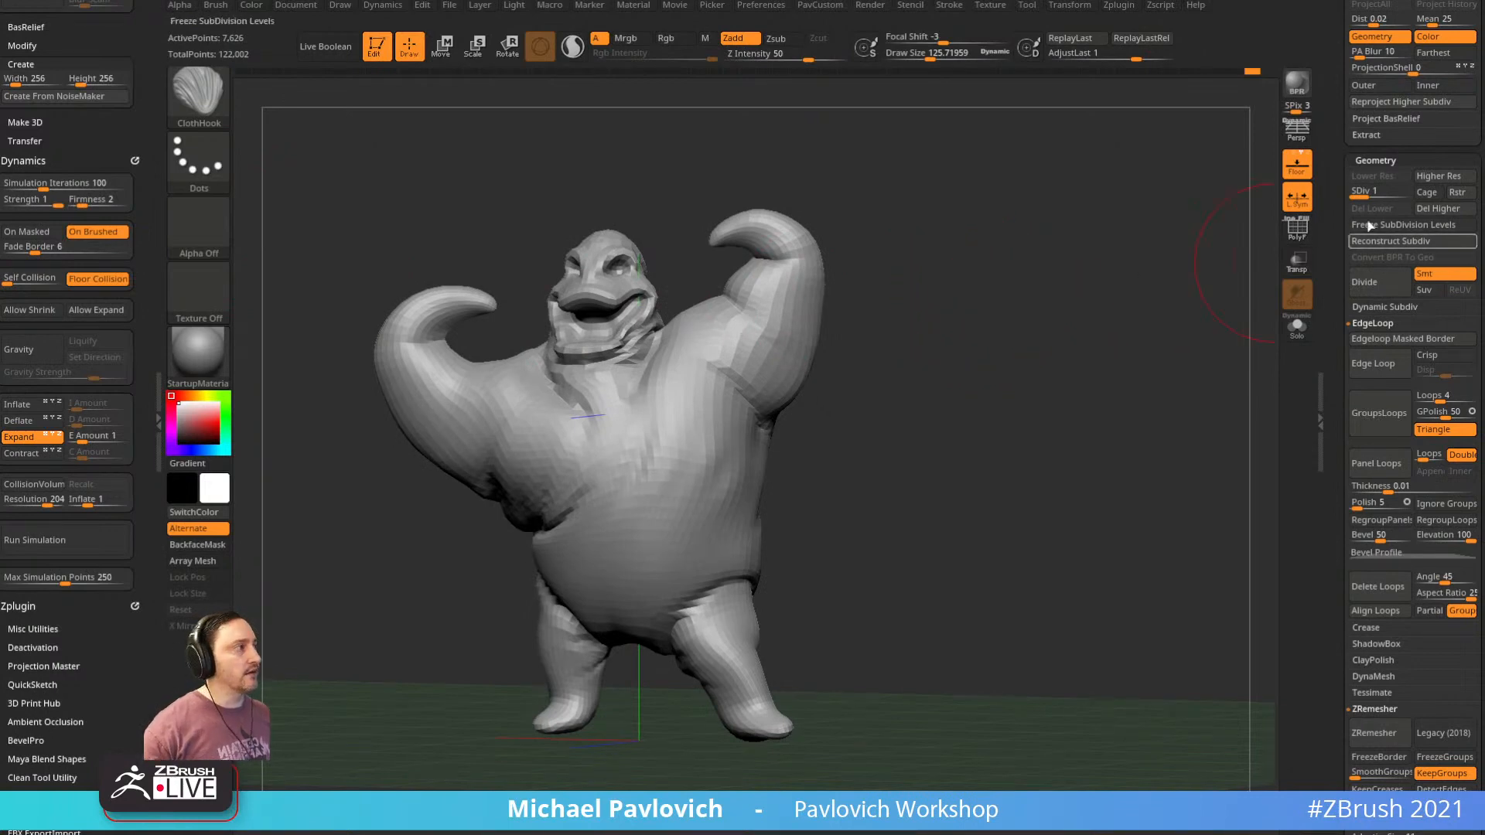
{"action": "left_click", "coordinate": [1400, 193]}
{"action": "mouse_move", "coordinate": [1080, 293]}
{"action": "left_mouse_down", "text": "alt"}
{"action": "mouse_move", "coordinate": [1130, 293]}
{"action": "mouse_move", "coordinate": [1085, 299]}
{"action": "left_mouse_up", "text": "alt"}
{"action": "key", "text": "b"}
{"action": "key", "text": "p"}
{"action": "key", "text": "i"}
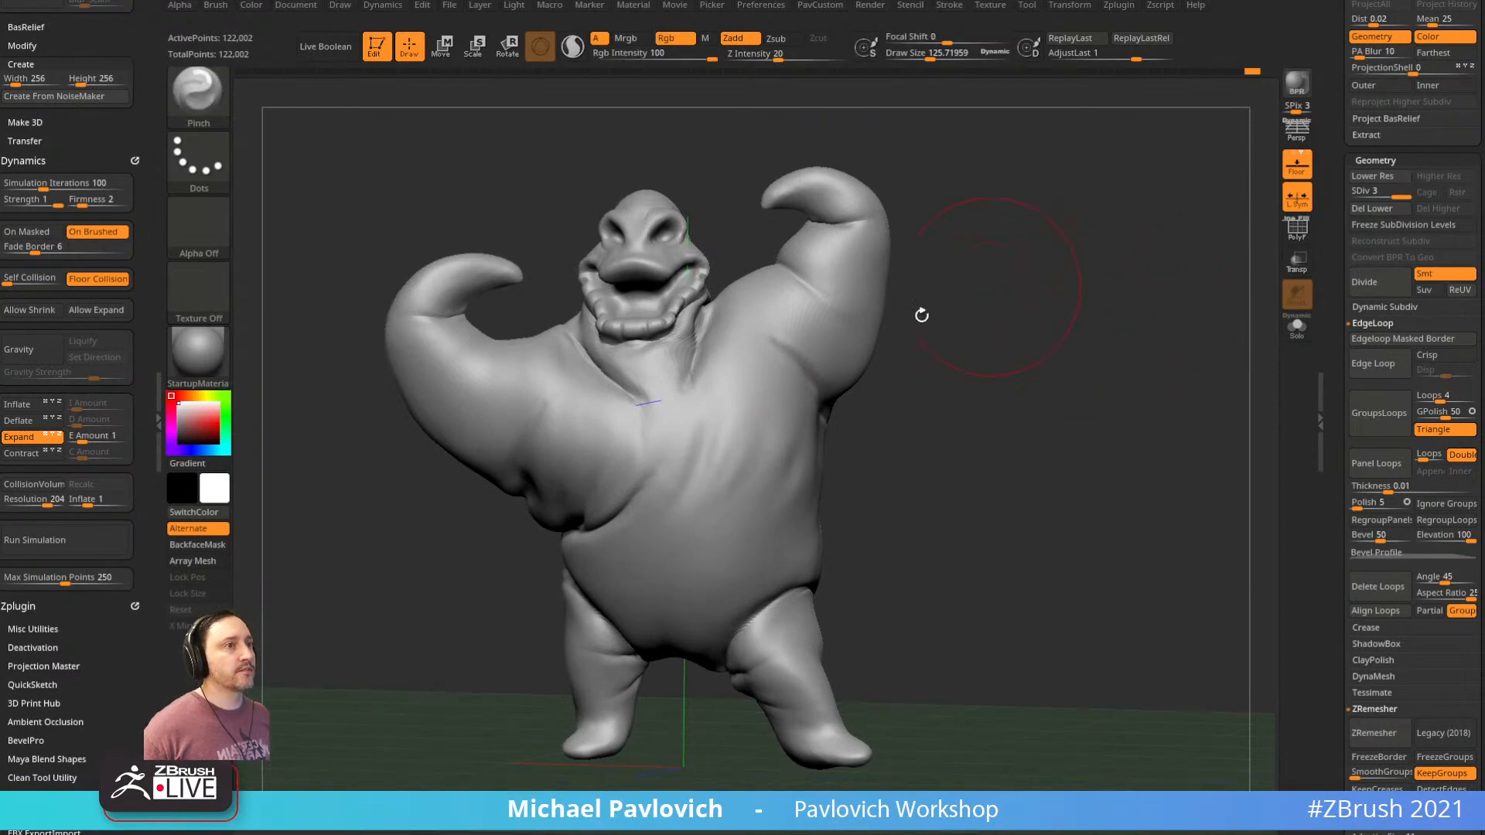
Try pinching the neck folds beside the jaw on the raised arm's side, then undo the stroke
{"action": "left_click_drag", "start_coordinate": [946, 271], "coordinate": [1055, 265]}
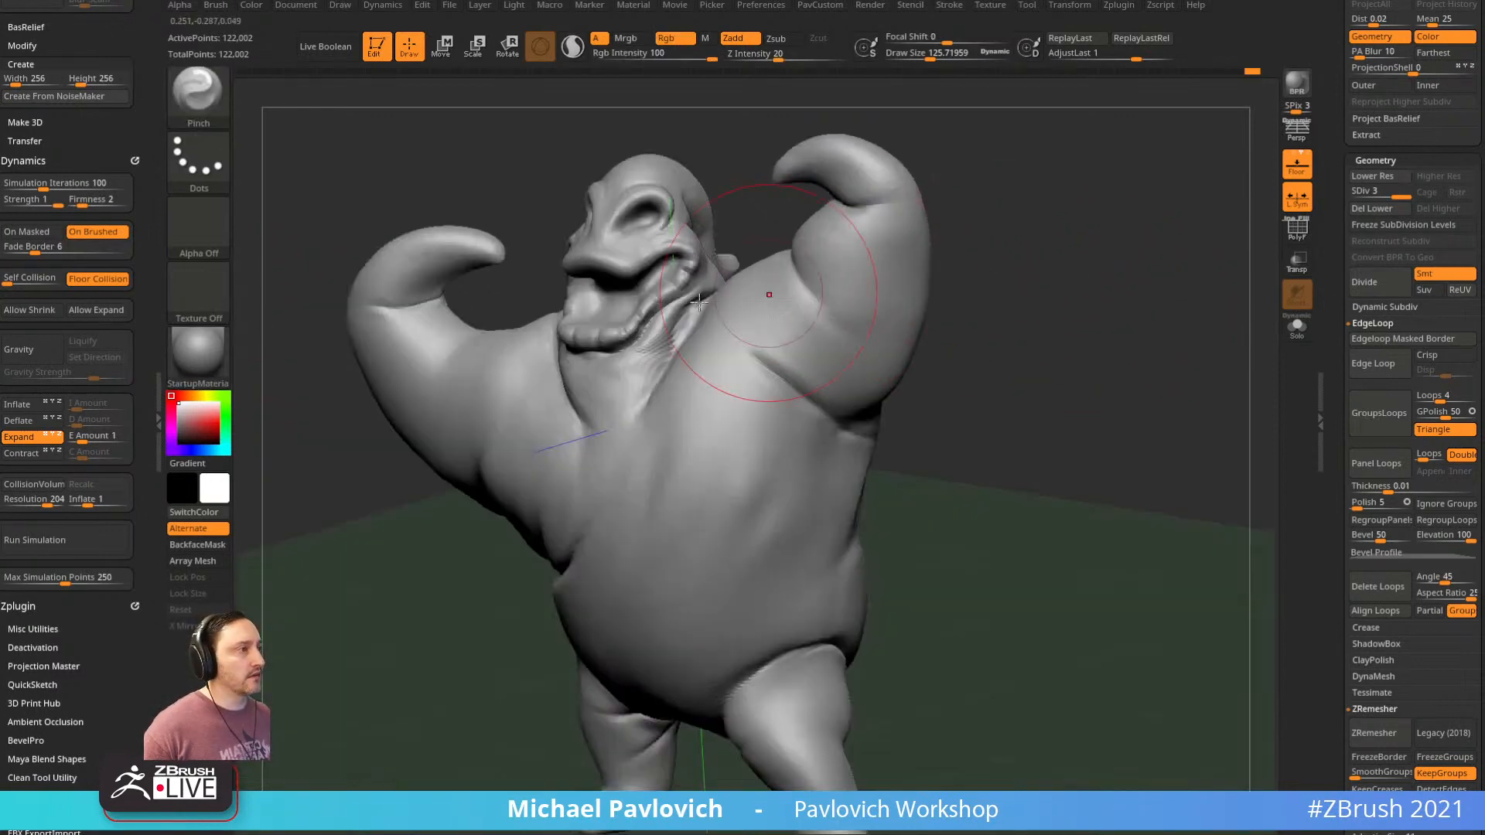
{"action": "left_click_drag", "start_coordinate": [691, 321], "coordinate": [687, 317]}
{"action": "key", "text": "ctrl+z"}
Set the Pinch brush's Simulation Iterations to 0 in its elasticity settings
{"action": "scroll", "coordinate": [118, 203], "scroll_direction": "down", "scroll_amount": 10}
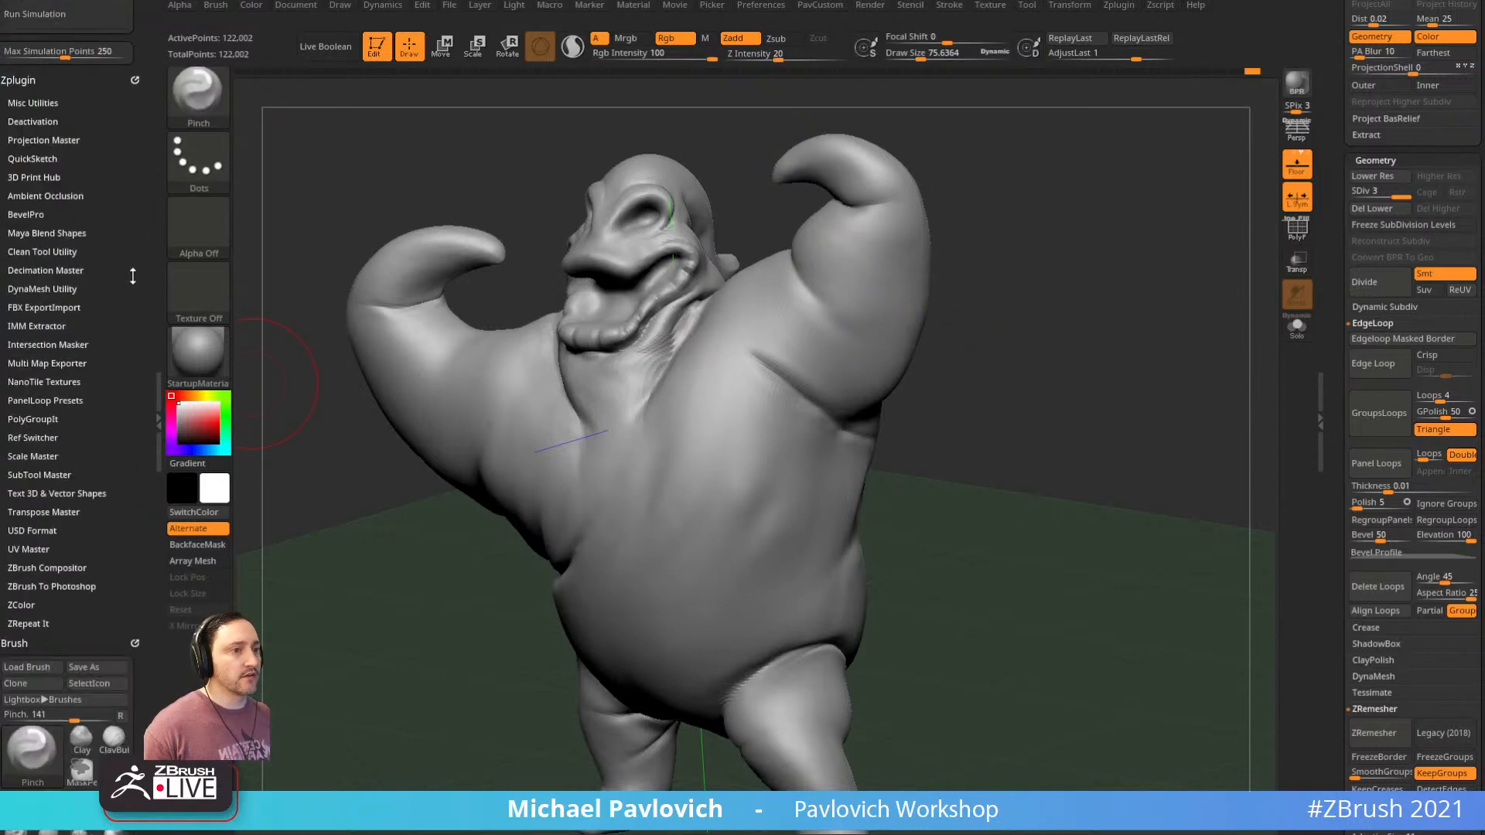
{"action": "left_click_drag", "start_coordinate": [20, 300], "coordinate": [21, 291]}
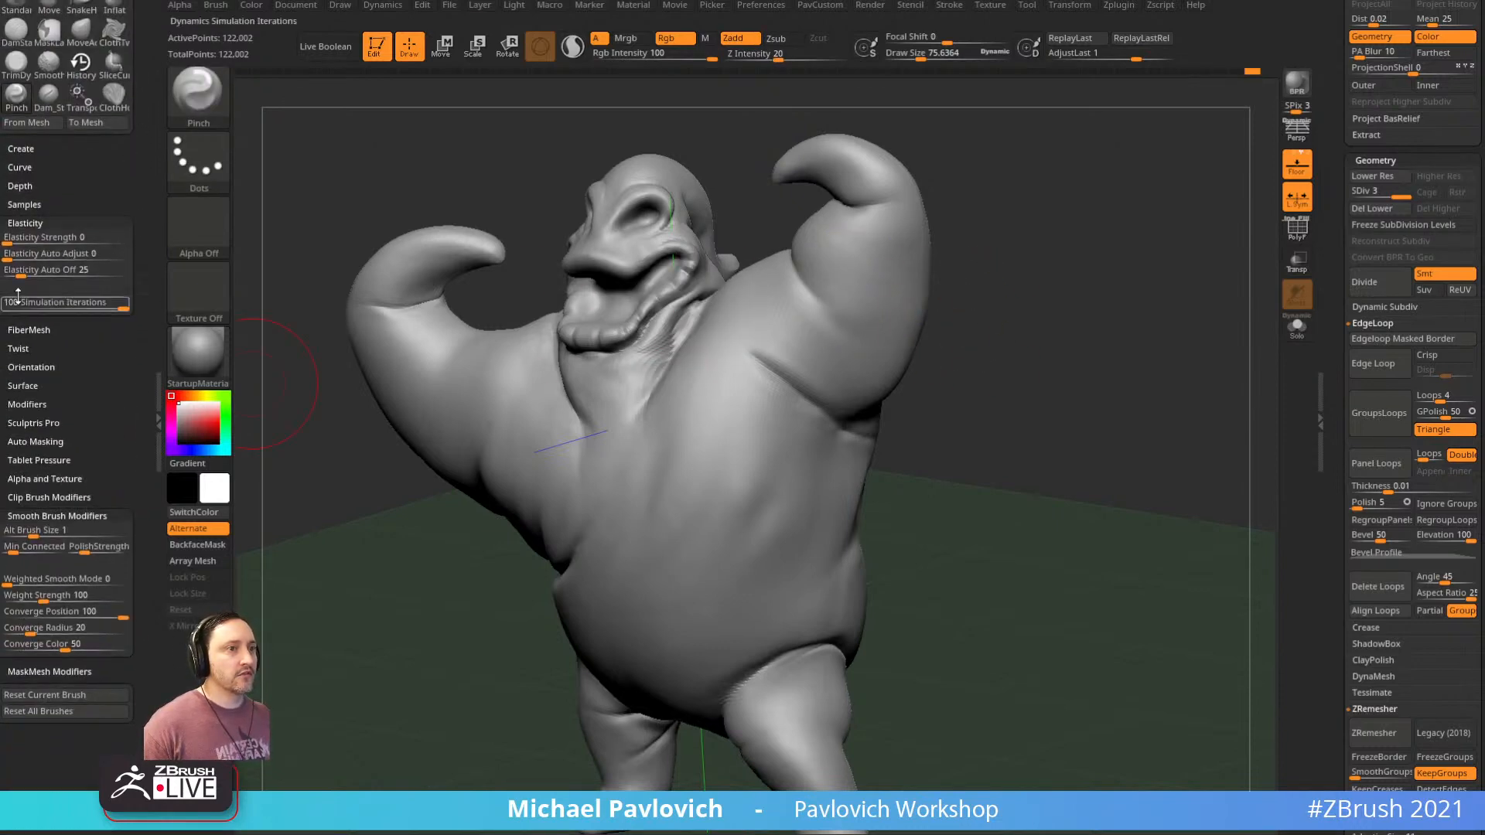
{"action": "left_click", "coordinate": [20, 302]}
{"action": "type", "text": "0"}
{"action": "left_click_drag", "start_coordinate": [1086, 317], "coordinate": [1022, 309], "text": "alt"}
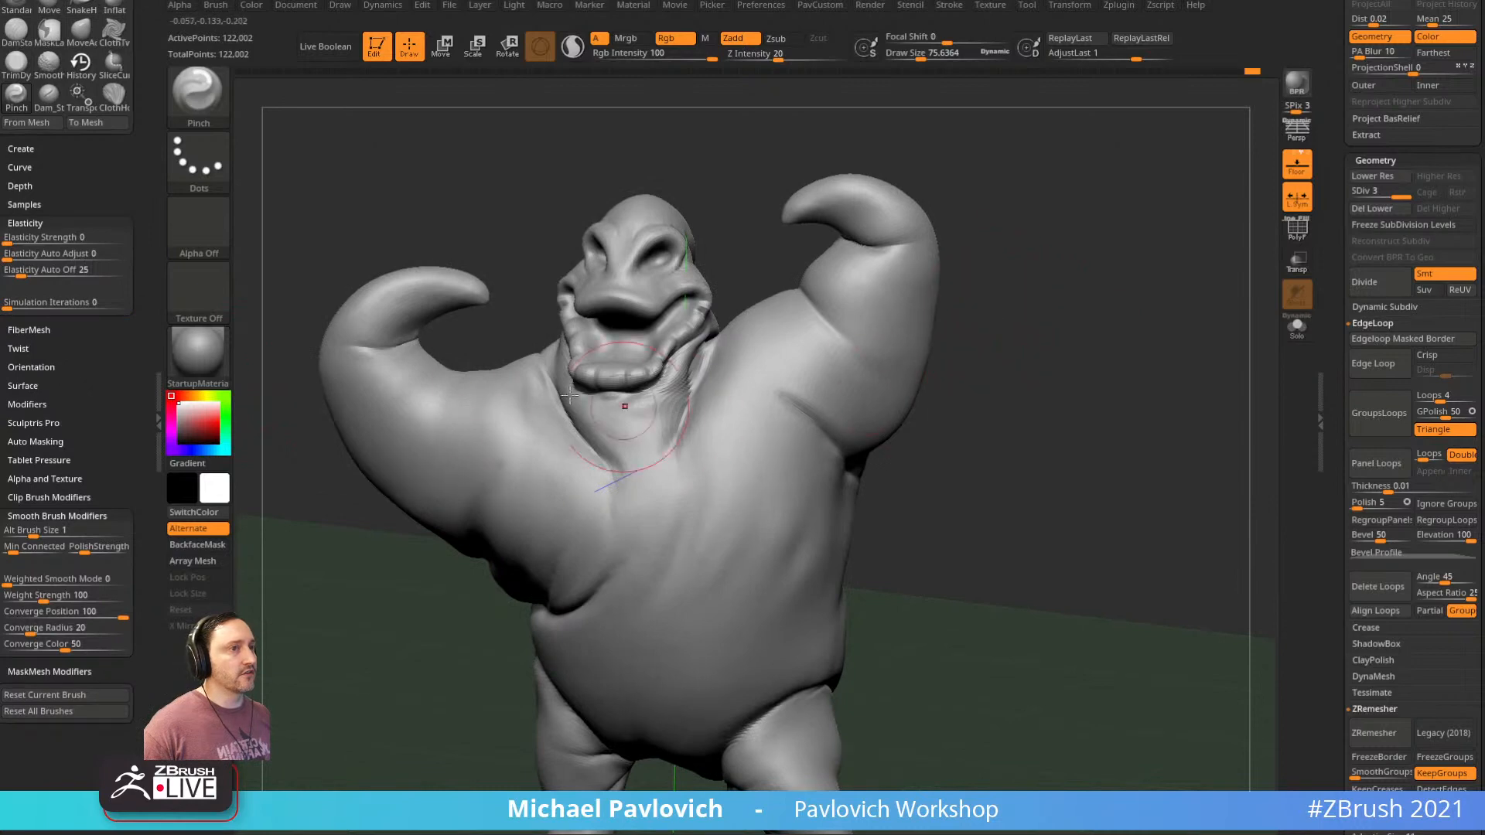
Pinch the neck fold beside the jaw and reduce the Pinch brush's Draw Size to about 29
{"action": "mouse_move", "coordinate": [581, 430]}
{"action": "left_mouse_down"}
{"action": "mouse_move", "coordinate": [600, 448]}
{"action": "mouse_move", "coordinate": [555, 380]}
{"action": "left_mouse_up"}
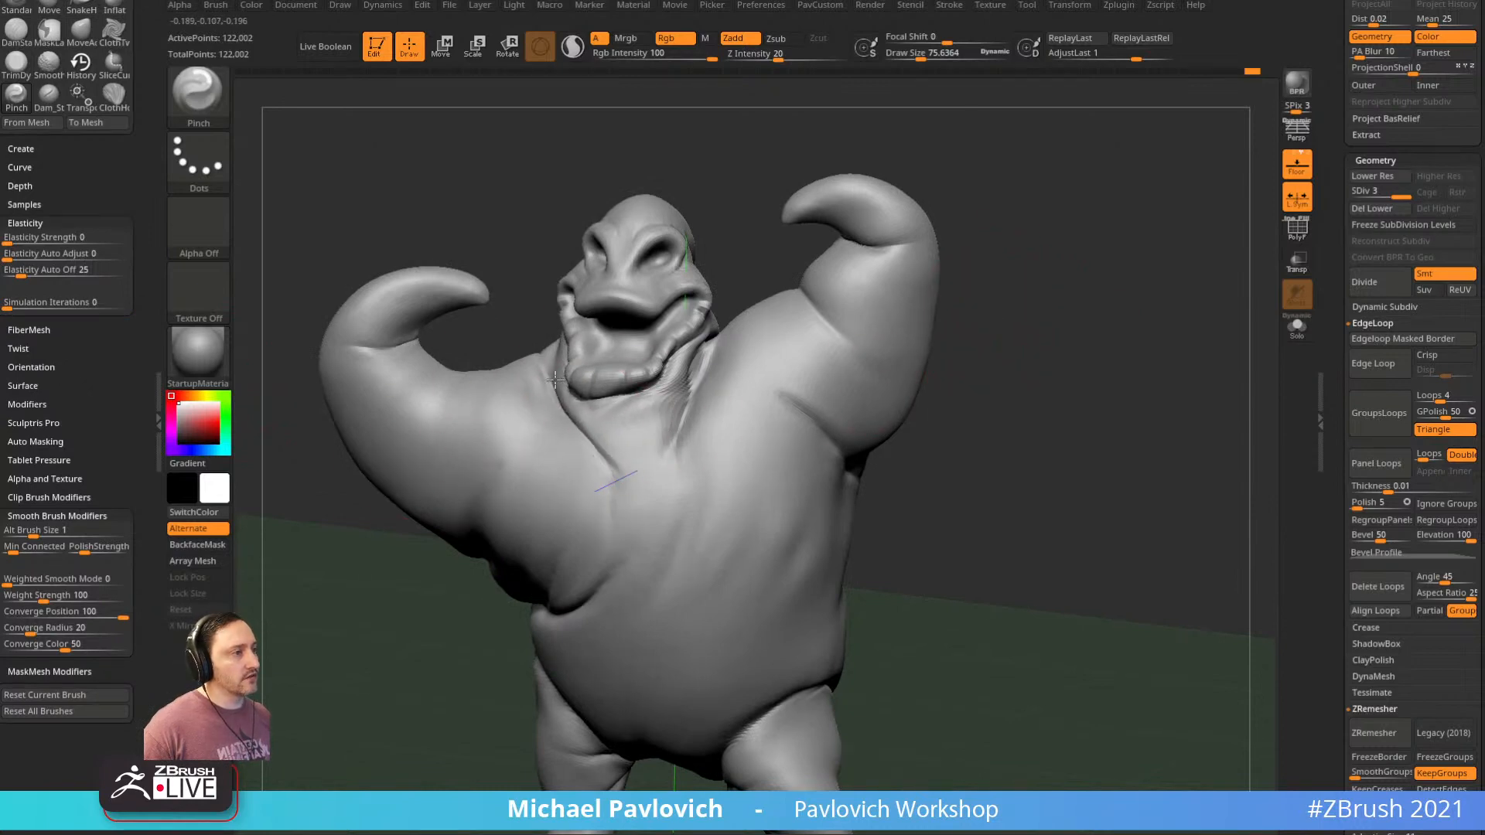
{"action": "left_click_drag", "start_coordinate": [762, 216], "coordinate": [733, 328]}
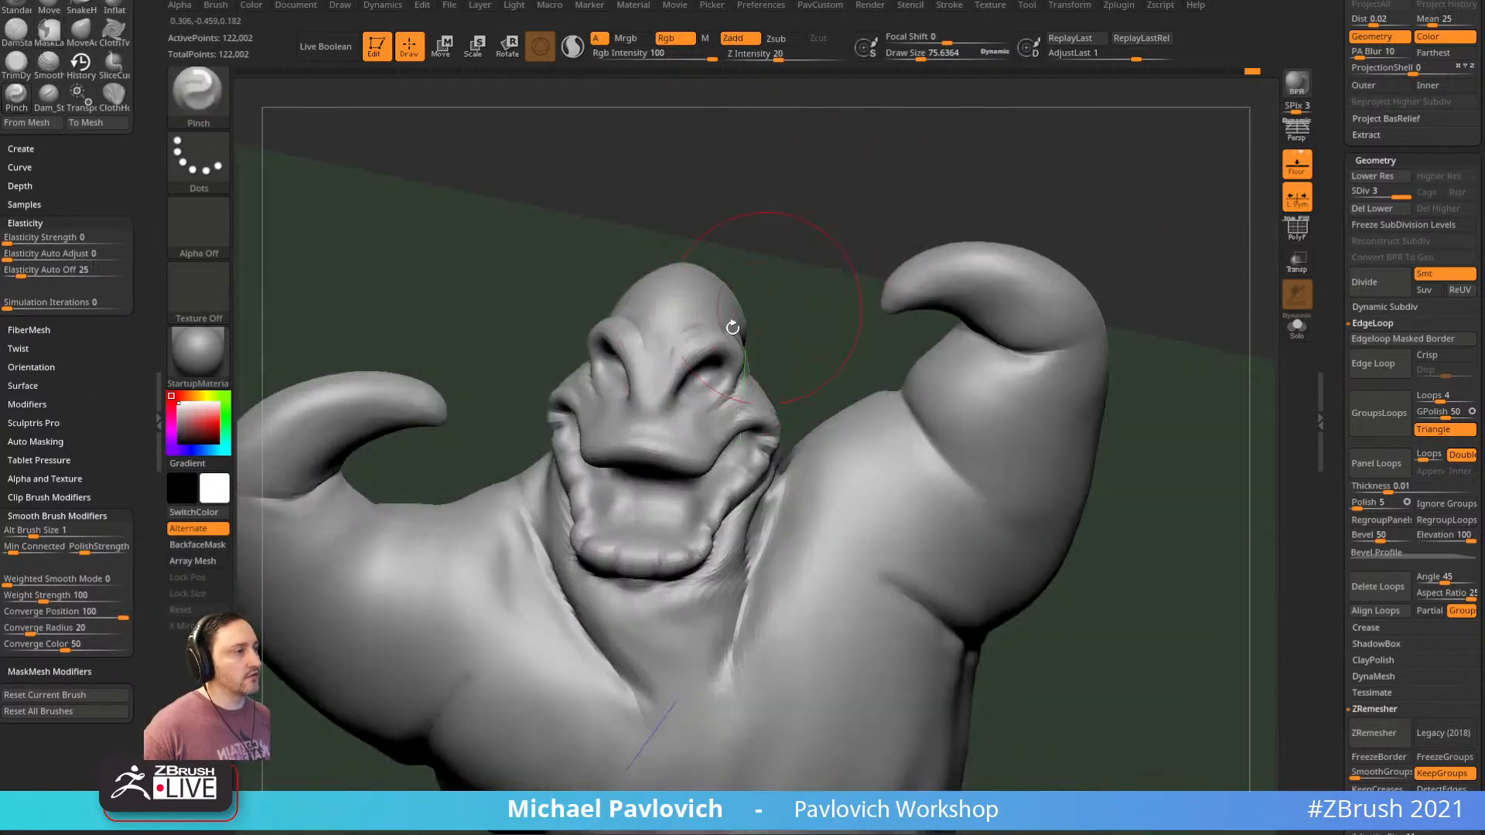
{"action": "key", "text": "s"}
{"action": "left_click", "coordinate": [695, 368]}
{"action": "left_click_drag", "start_coordinate": [779, 254], "coordinate": [632, 381]}
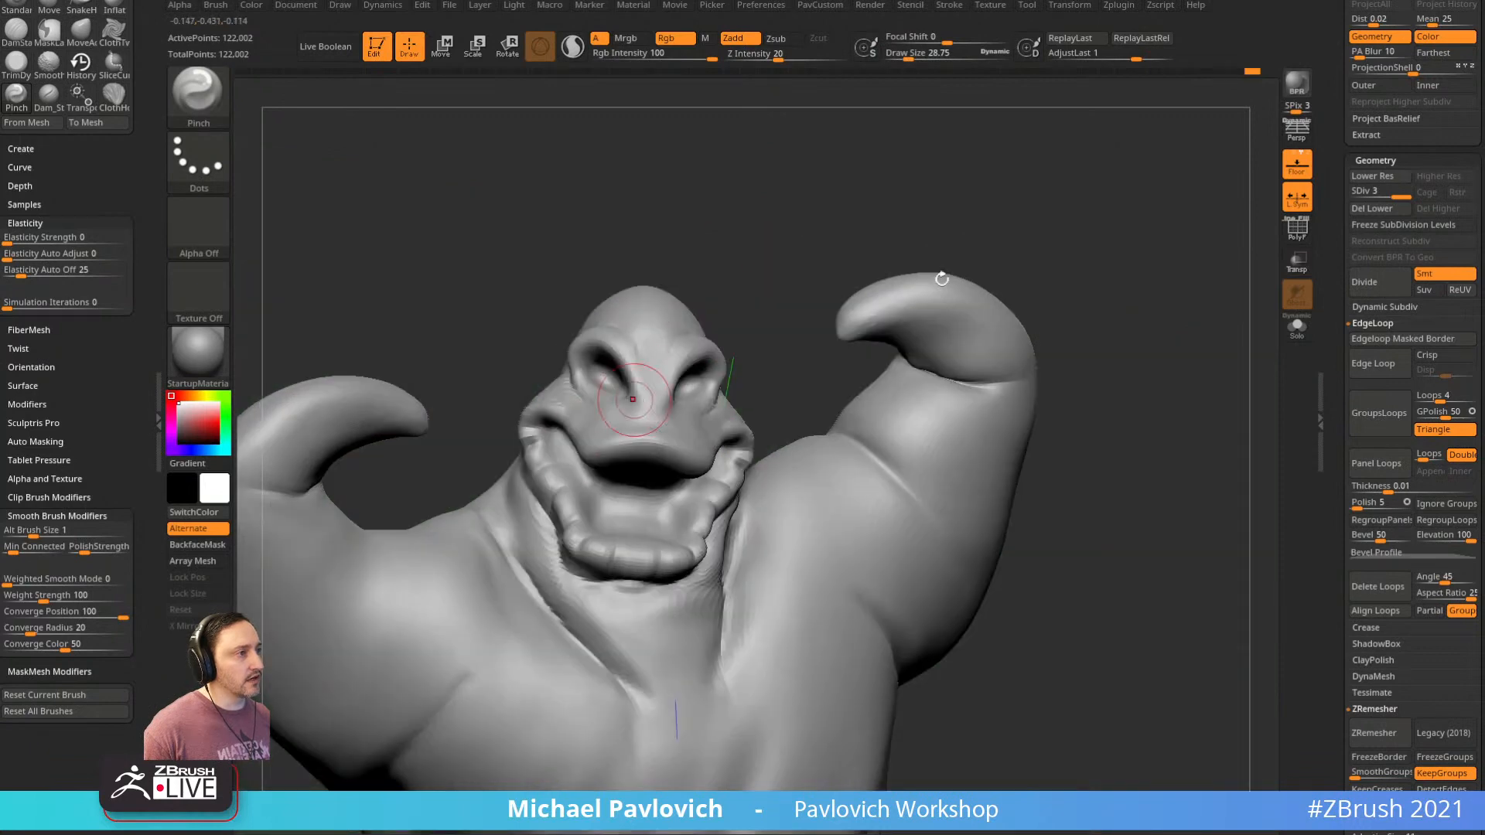
Turn off local symmetry and hide the floor grid
{"action": "left_click", "coordinate": [1297, 198]}
{"action": "left_click_drag", "start_coordinate": [1205, 314], "coordinate": [1071, 271], "text": "alt"}
{"action": "left_click", "coordinate": [1299, 166]}
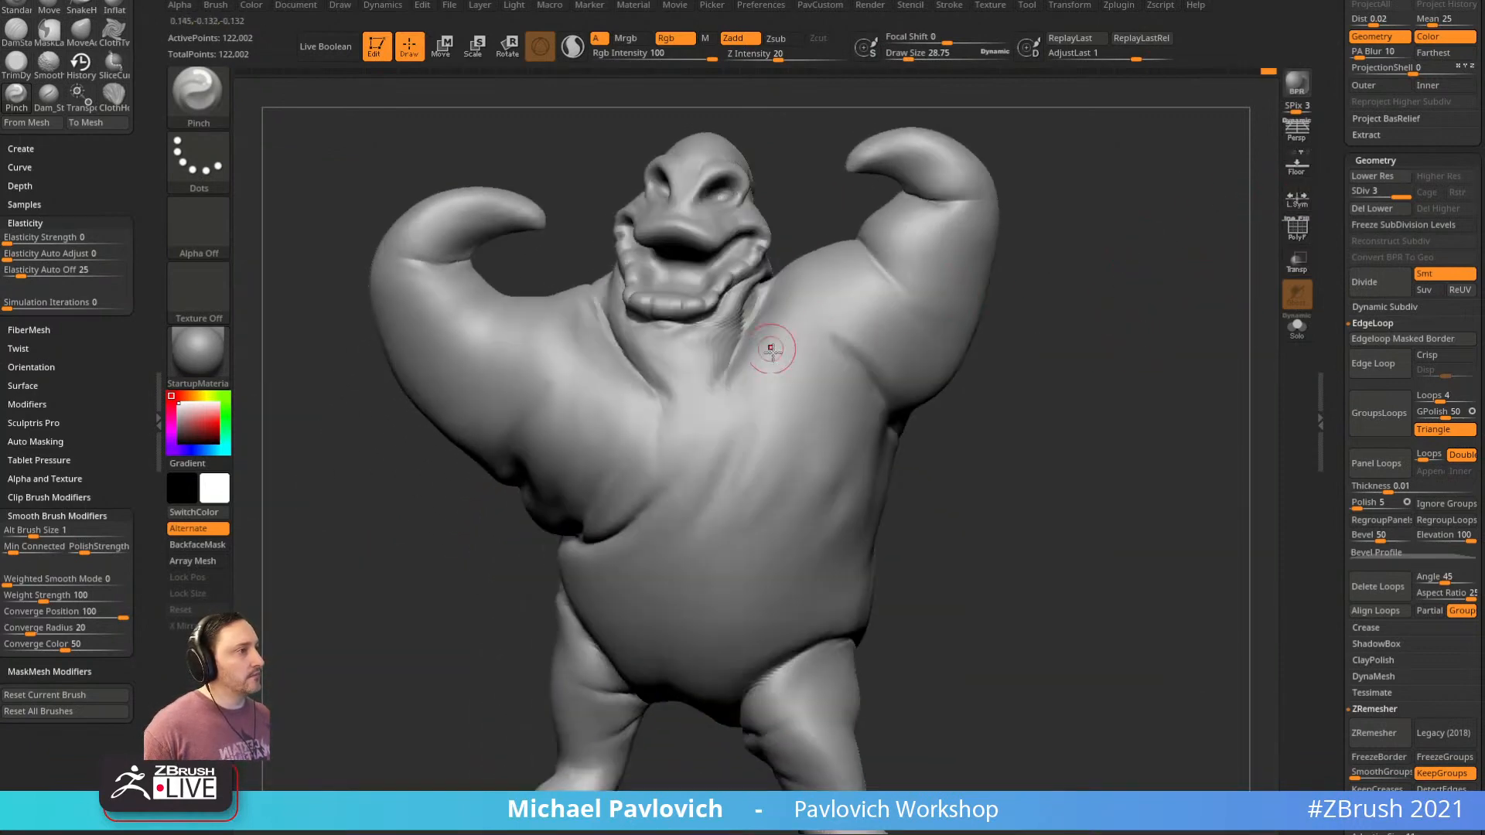
Pinch the creases where the thigh meets the belly and hip, starting with a Draw Size of about 91
{"action": "left_click_drag", "start_coordinate": [1048, 381], "coordinate": [816, 569]}
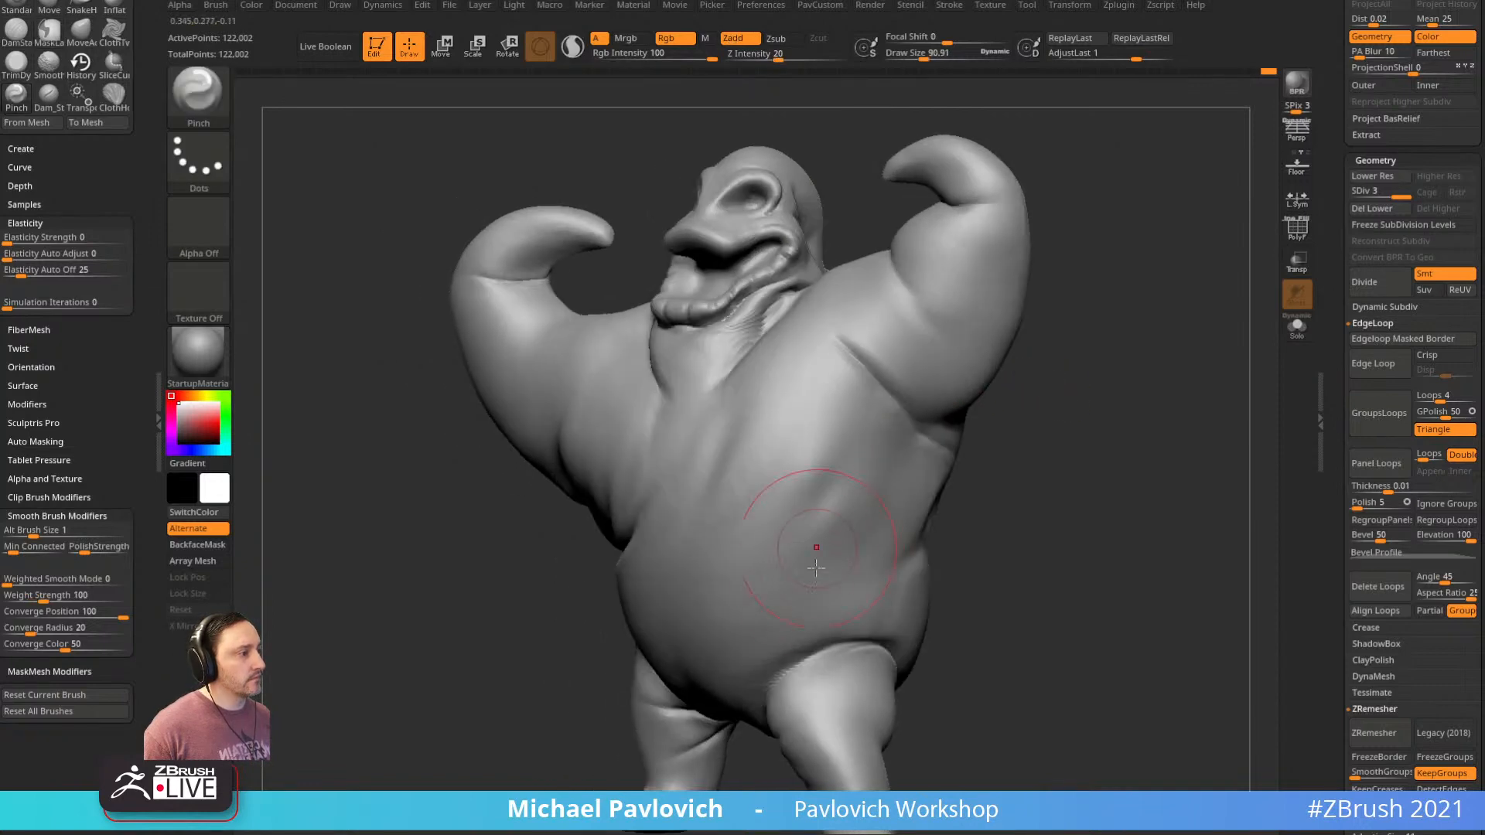
{"action": "left_click_drag", "start_coordinate": [797, 659], "coordinate": [856, 524]}
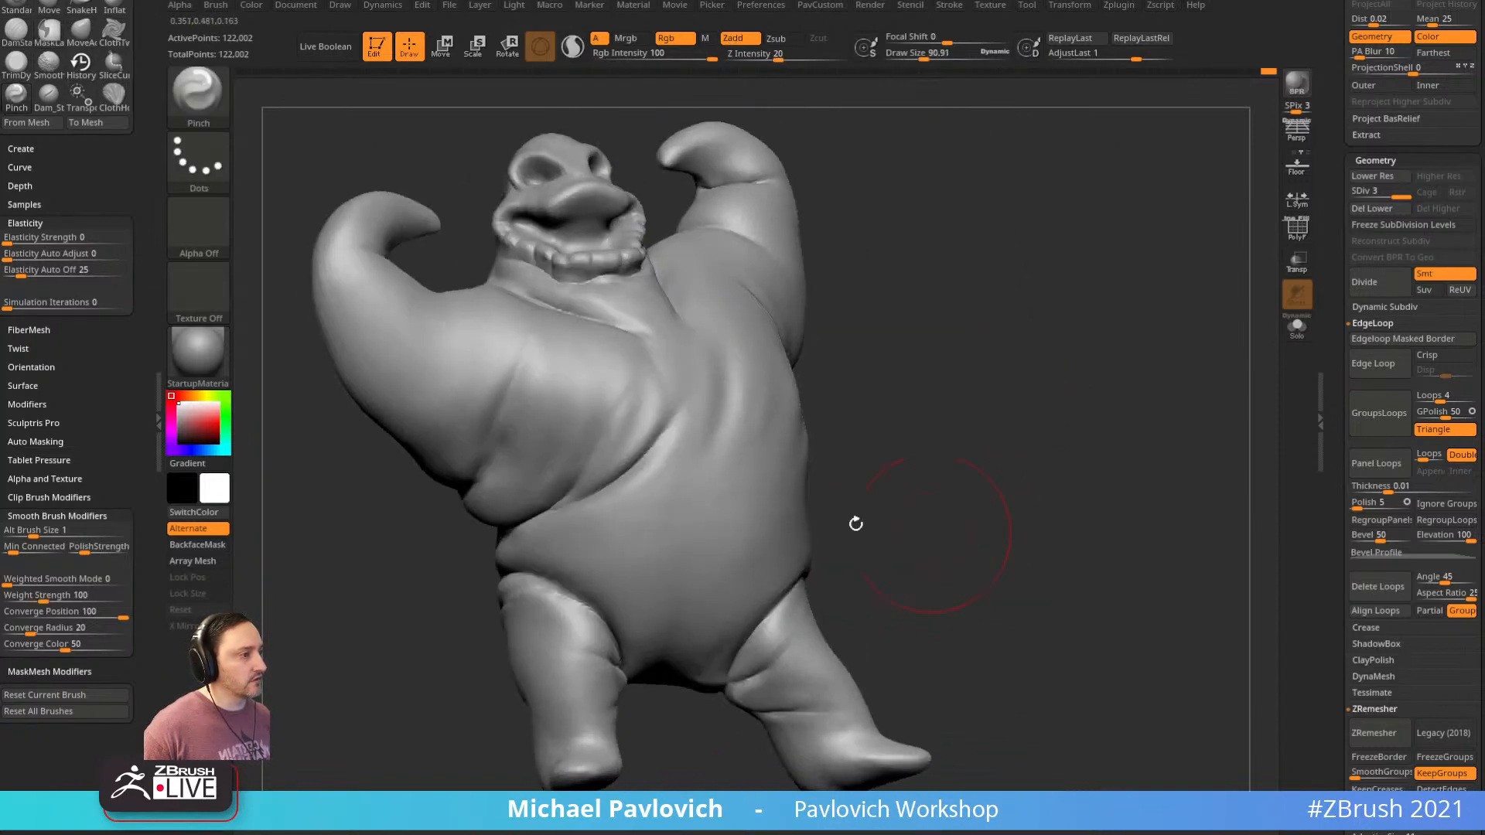
{"action": "left_click_drag", "start_coordinate": [523, 582], "coordinate": [571, 599]}
{"action": "mouse_move", "coordinate": [1003, 443]}
{"action": "left_mouse_down"}
{"action": "mouse_move", "coordinate": [995, 425]}
{"action": "mouse_move", "coordinate": [1090, 456]}
{"action": "left_mouse_up"}
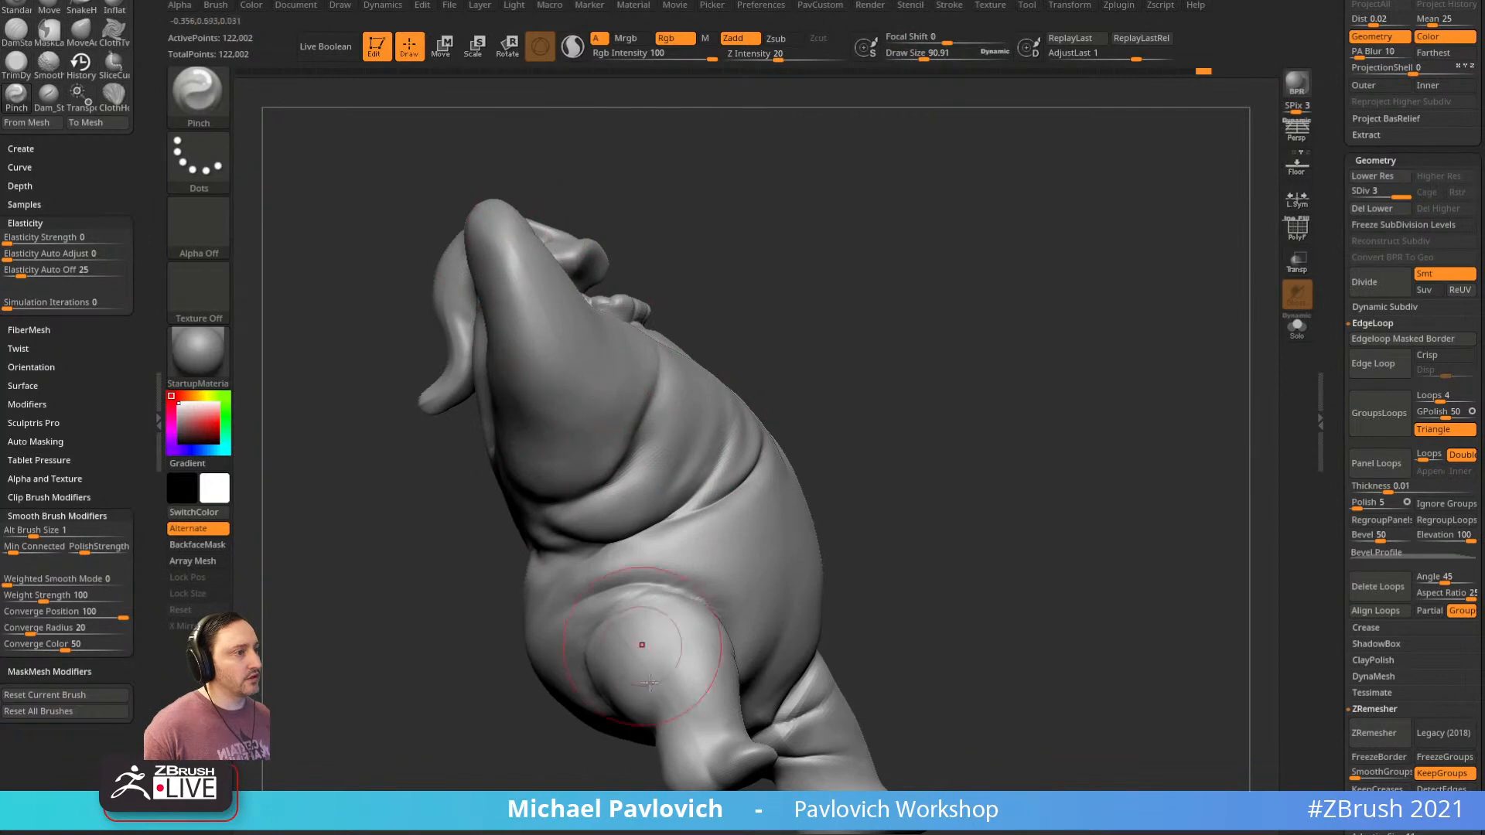
{"action": "left_click_drag", "start_coordinate": [800, 489], "coordinate": [741, 529]}
{"action": "left_click_drag", "start_coordinate": [600, 628], "coordinate": [654, 591]}
{"action": "left_click_drag", "start_coordinate": [901, 418], "coordinate": [941, 399], "text": "alt"}
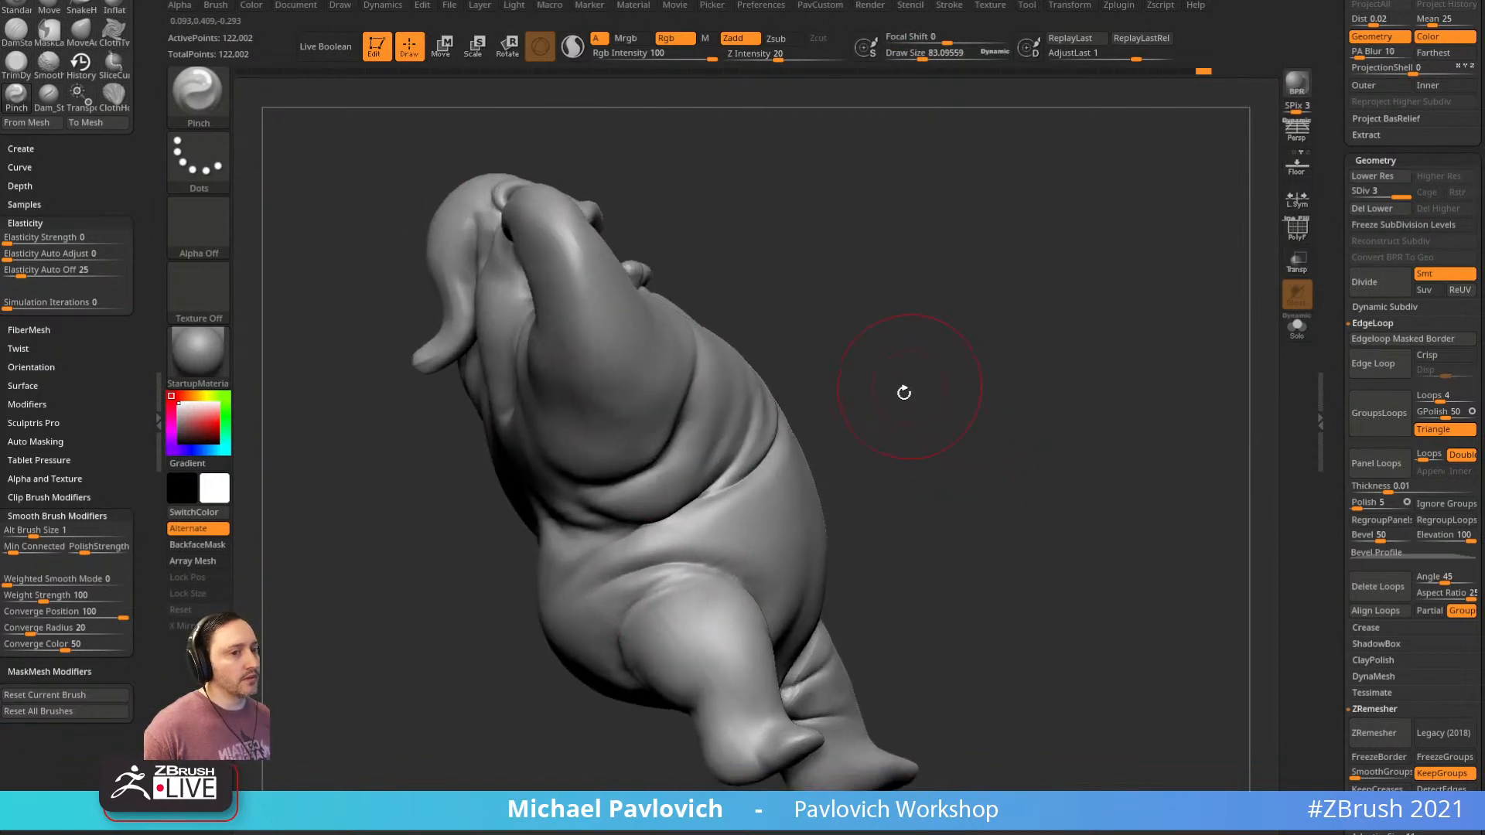
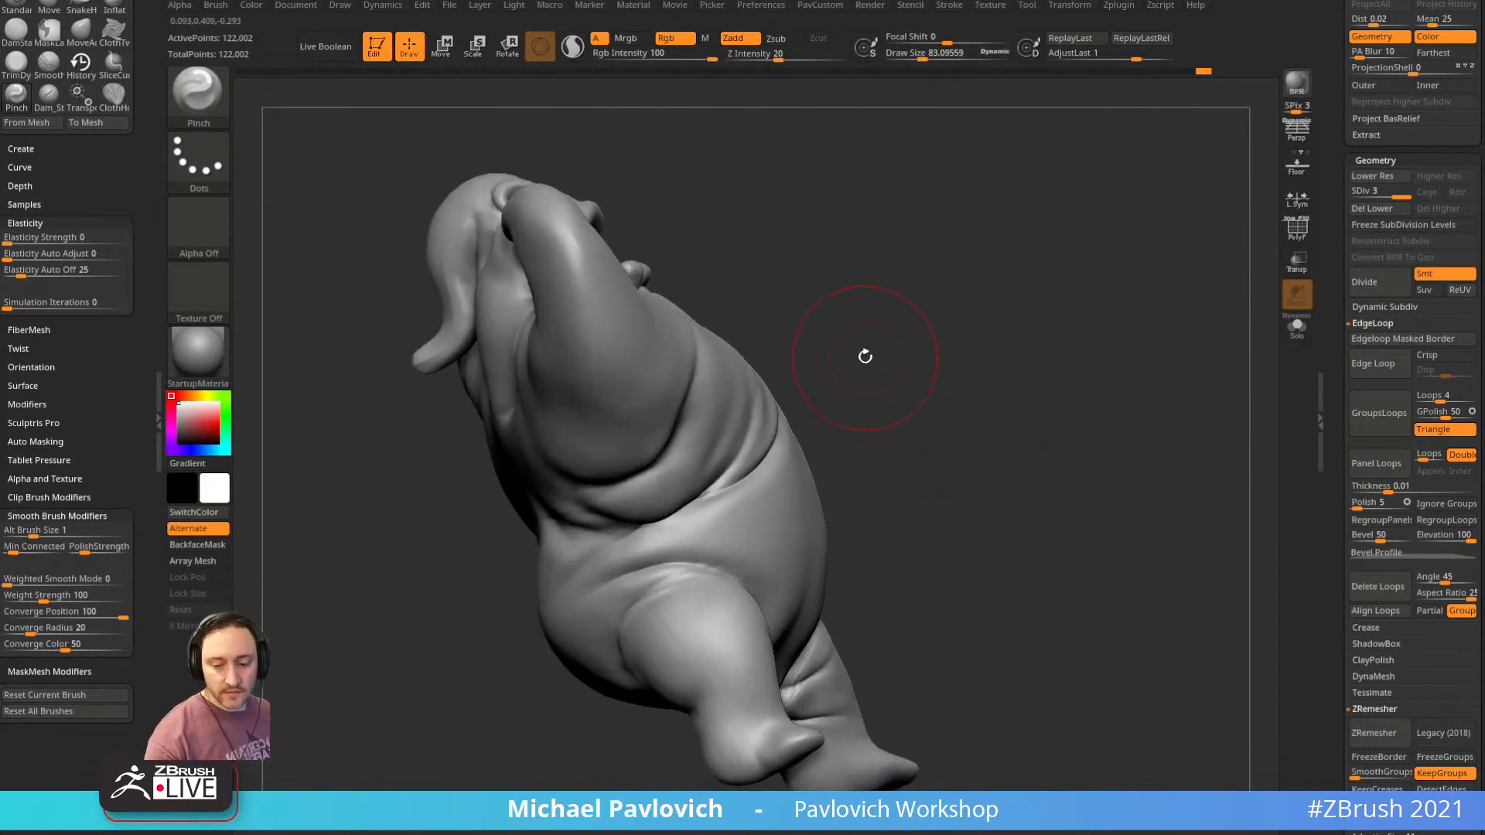
Set the Pinch brush's elasticity Simulation Iterations to 66 and undo the last stroke
{"action": "left_click_drag", "start_coordinate": [945, 347], "coordinate": [1056, 343]}
{"action": "left_click_drag", "start_coordinate": [1059, 220], "coordinate": [1046, 309], "text": "alt"}
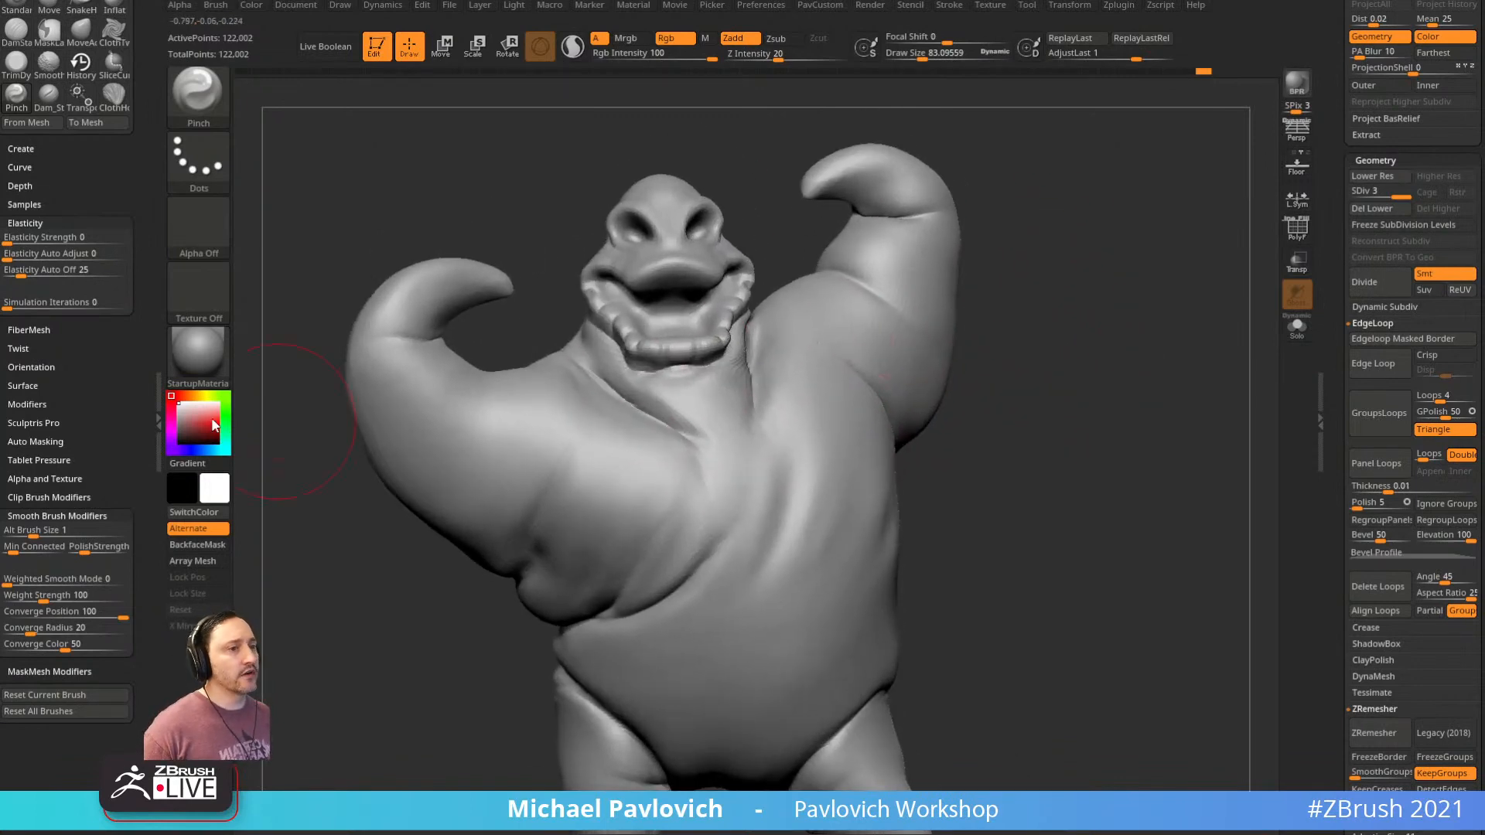
{"action": "left_click_drag", "start_coordinate": [33, 306], "coordinate": [87, 302]}
{"action": "mouse_move", "coordinate": [753, 170]}
{"action": "left_mouse_down", "text": "alt"}
{"action": "mouse_move", "coordinate": [729, 244]}
{"action": "mouse_move", "coordinate": [696, 206]}
{"action": "mouse_move", "coordinate": [756, 216]}
{"action": "mouse_move", "coordinate": [731, 263]}
{"action": "mouse_move", "coordinate": [659, 280]}
{"action": "mouse_move", "coordinate": [731, 252]}
{"action": "left_mouse_up", "text": "alt"}
{"action": "key", "text": "s"}
{"action": "key", "text": "ctrl+z"}
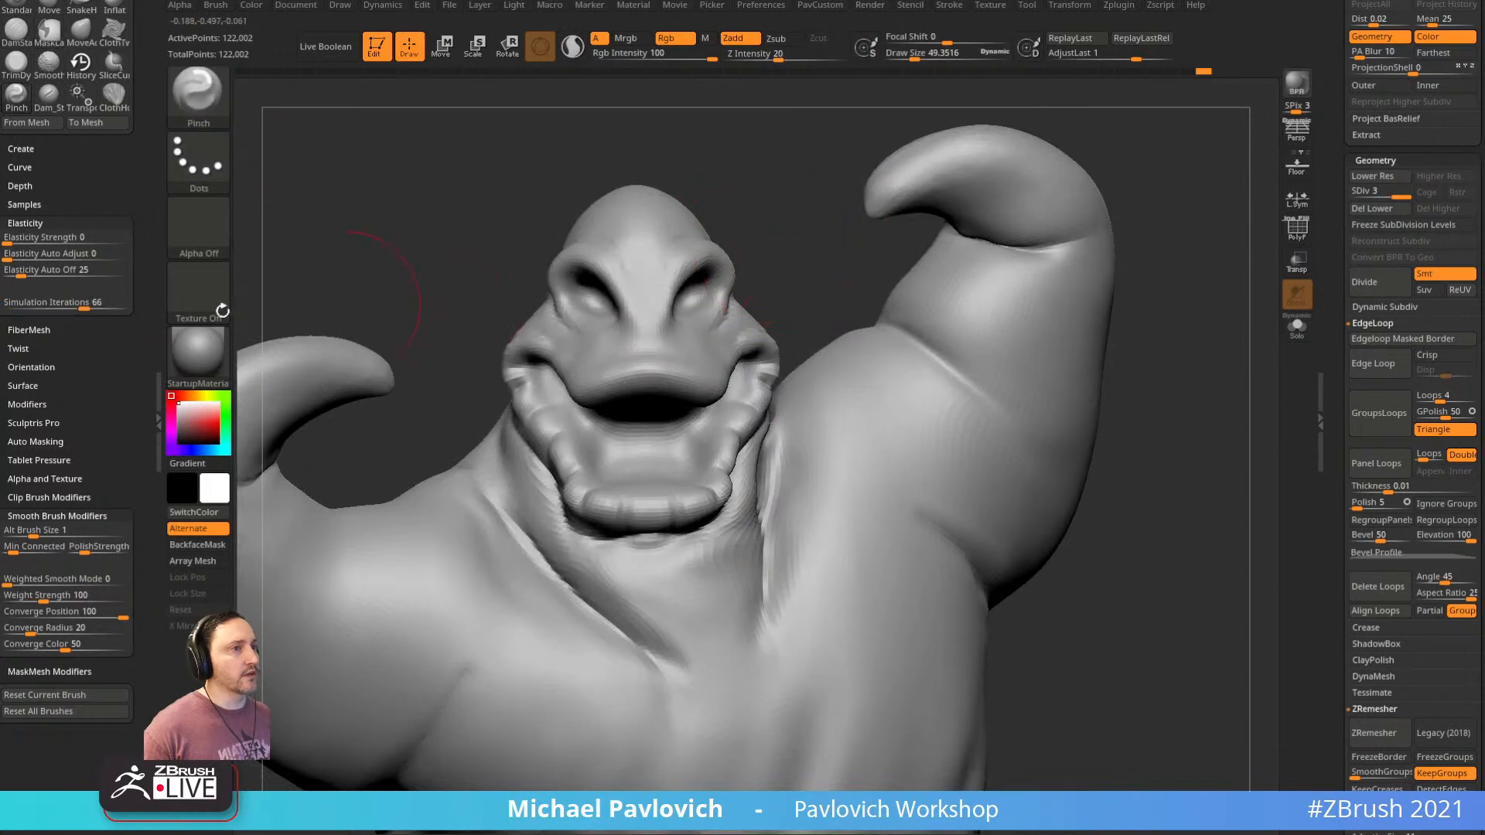
Turn off Expand in the Dynamics settings
{"action": "scroll", "coordinate": [98, 263], "scroll_direction": "up", "scroll_amount": 5}
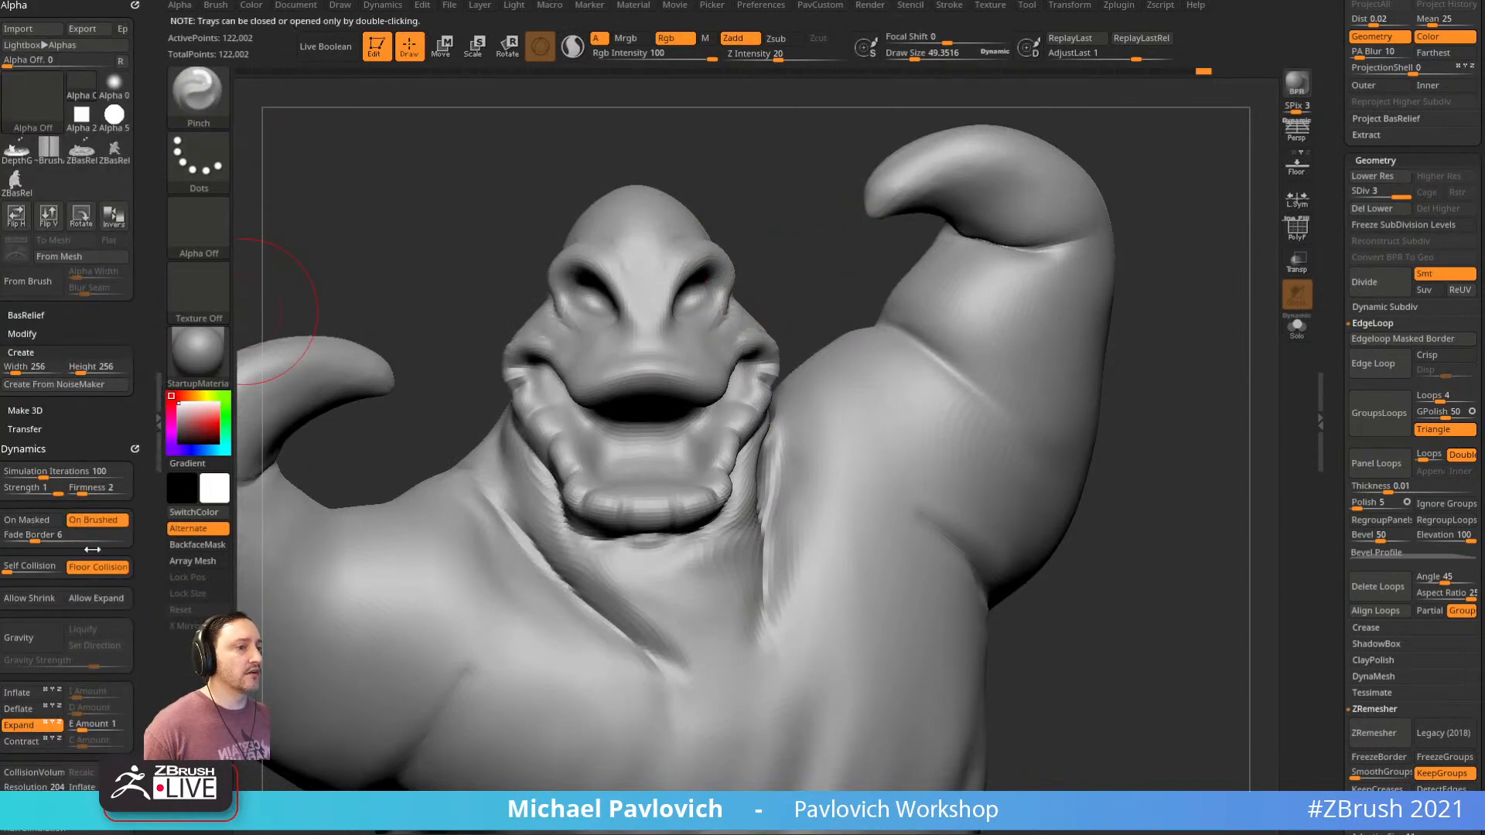
{"action": "right_click_drag", "start_coordinate": [751, 266], "coordinate": [607, 270]}
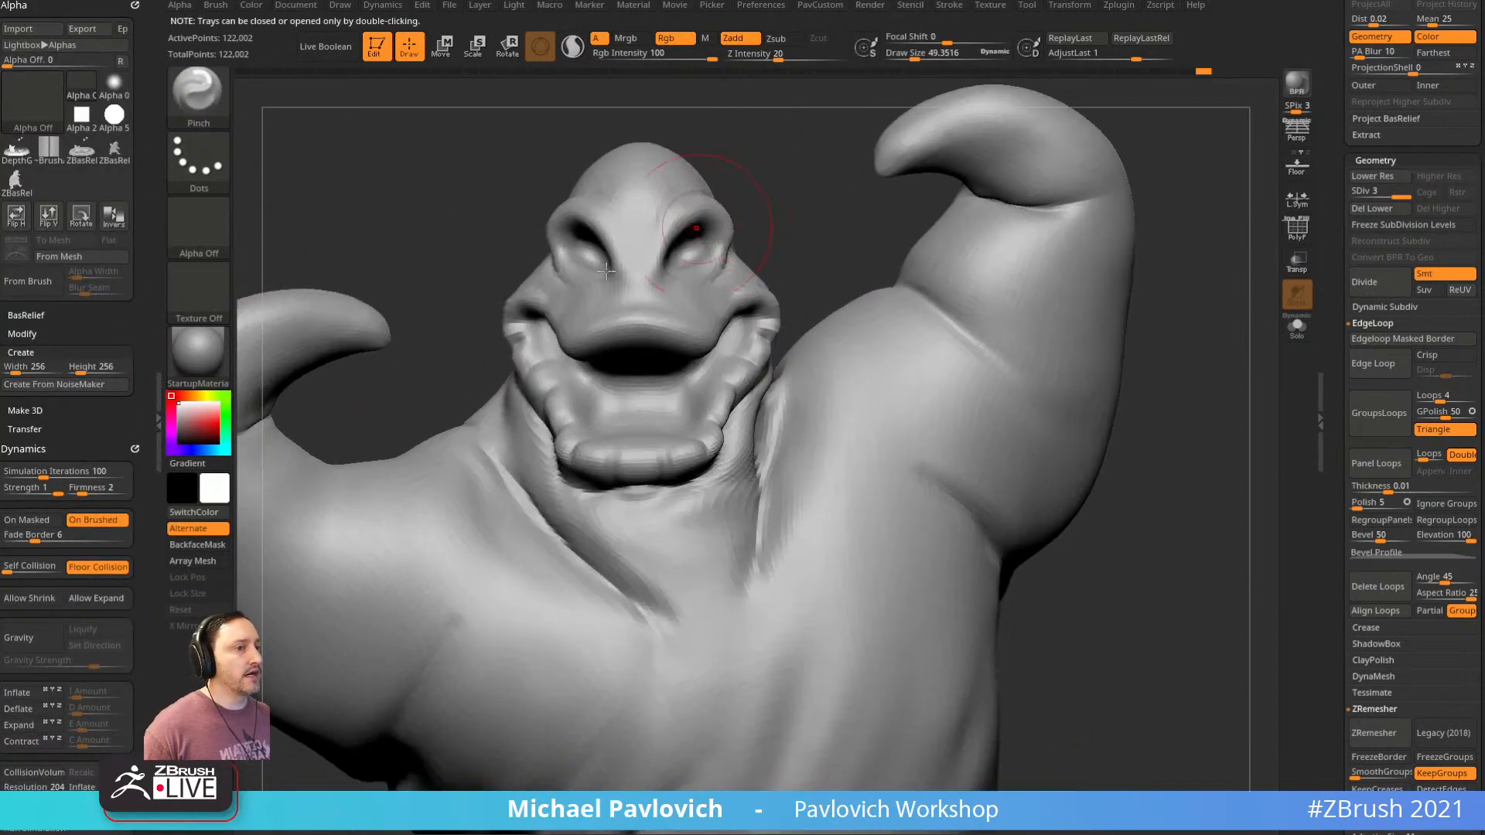
{"action": "left_click_drag", "start_coordinate": [145, 489], "coordinate": [96, 331]}
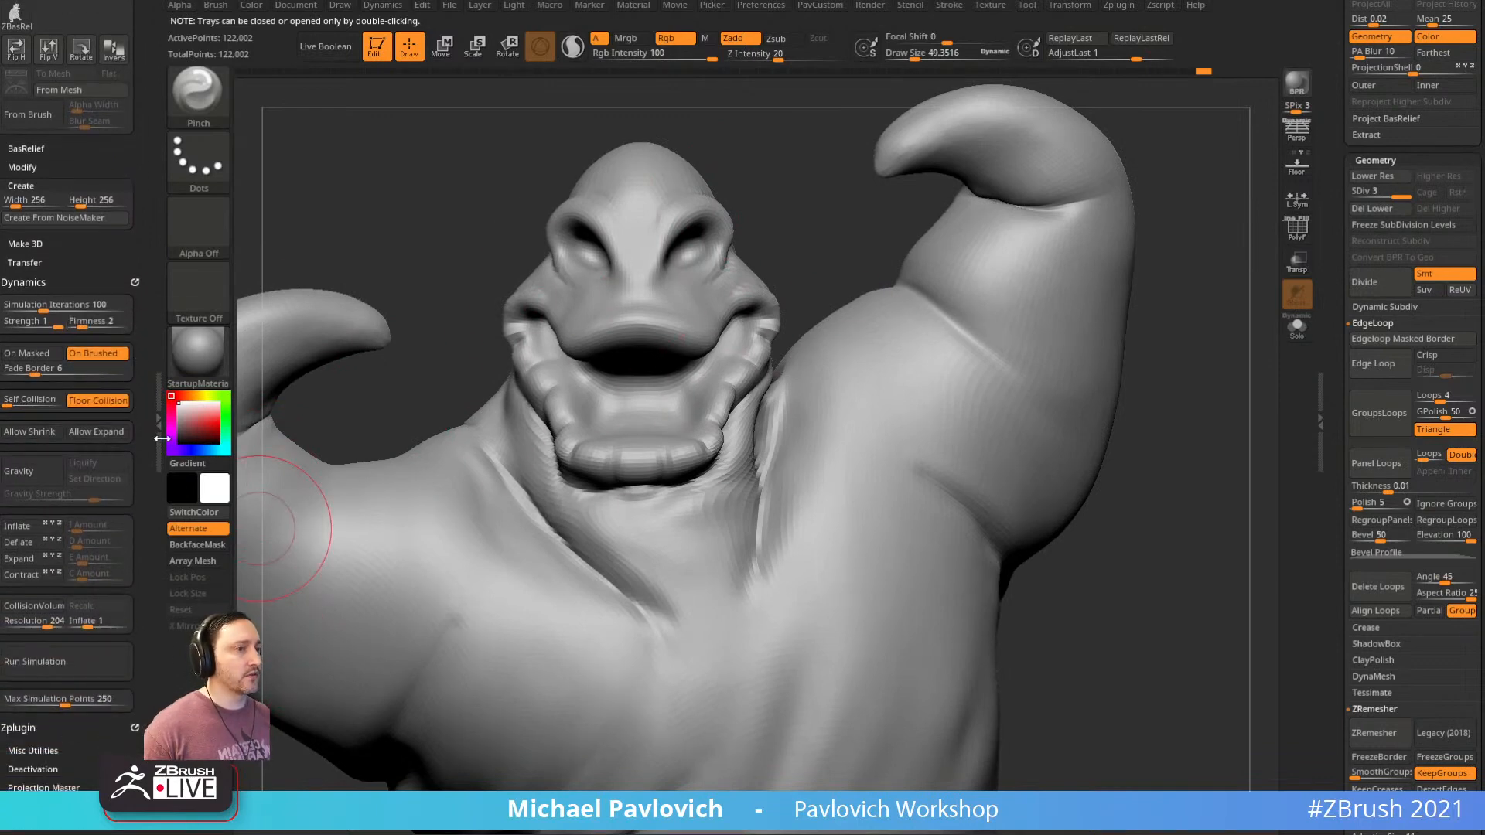
{"action": "left_click_drag", "start_coordinate": [143, 431], "coordinate": [143, 397]}
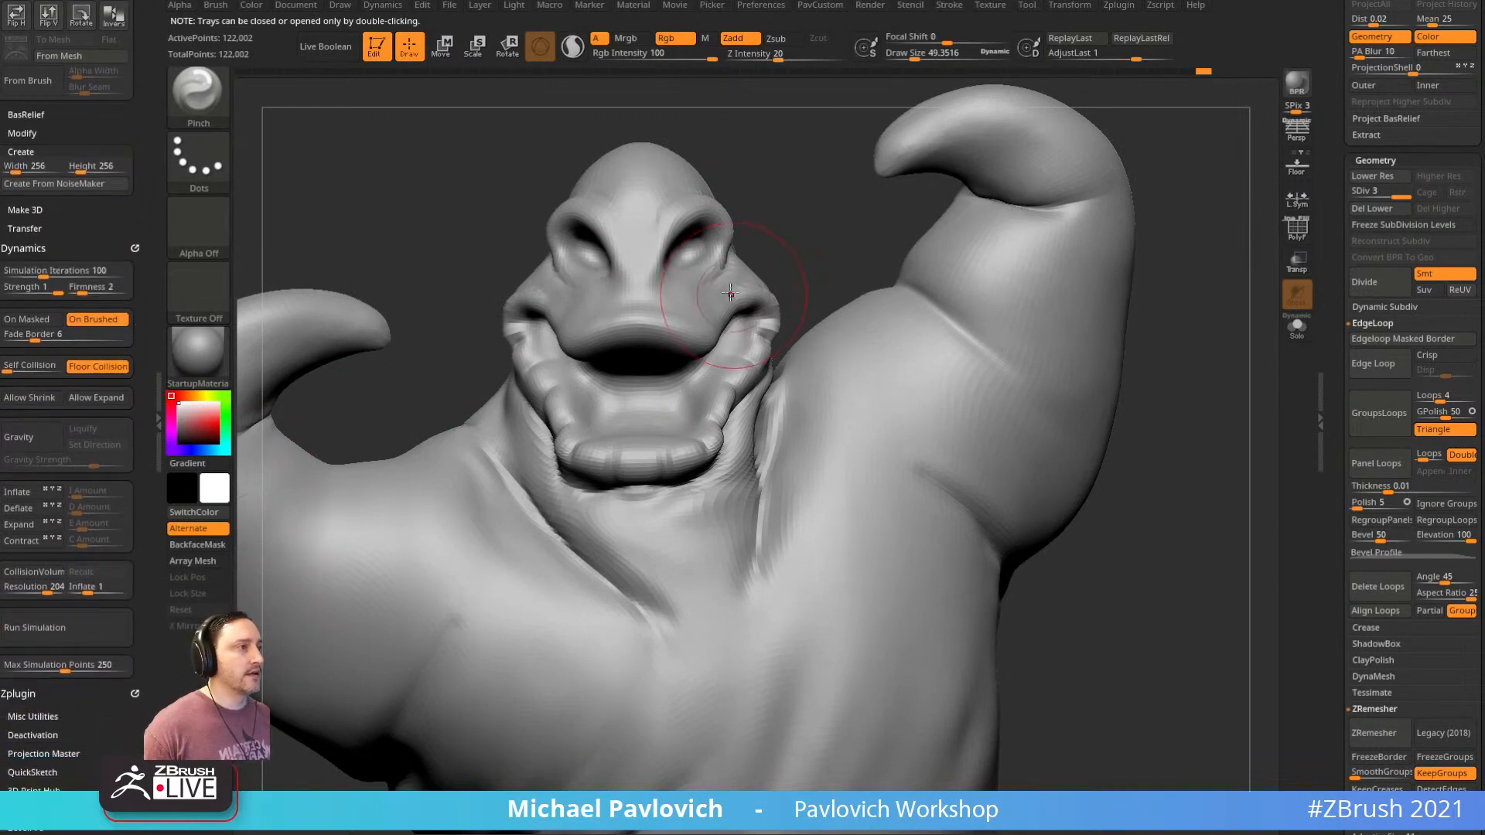
Try pinching cloth wrinkles into the forehead and brow with a Draw Size of about 38
{"action": "mouse_move", "coordinate": [782, 252]}
{"action": "left_mouse_down"}
{"action": "mouse_move", "coordinate": [694, 341]}
{"action": "mouse_move", "coordinate": [731, 322]}
{"action": "left_mouse_up"}
{"action": "key", "text": "s"}
{"action": "mouse_move", "coordinate": [729, 229]}
{"action": "left_mouse_down"}
{"action": "mouse_move", "coordinate": [675, 259]}
{"action": "mouse_move", "coordinate": [700, 205]}
{"action": "left_mouse_up"}
{"action": "left_click_drag", "start_coordinate": [781, 161], "coordinate": [840, 164]}
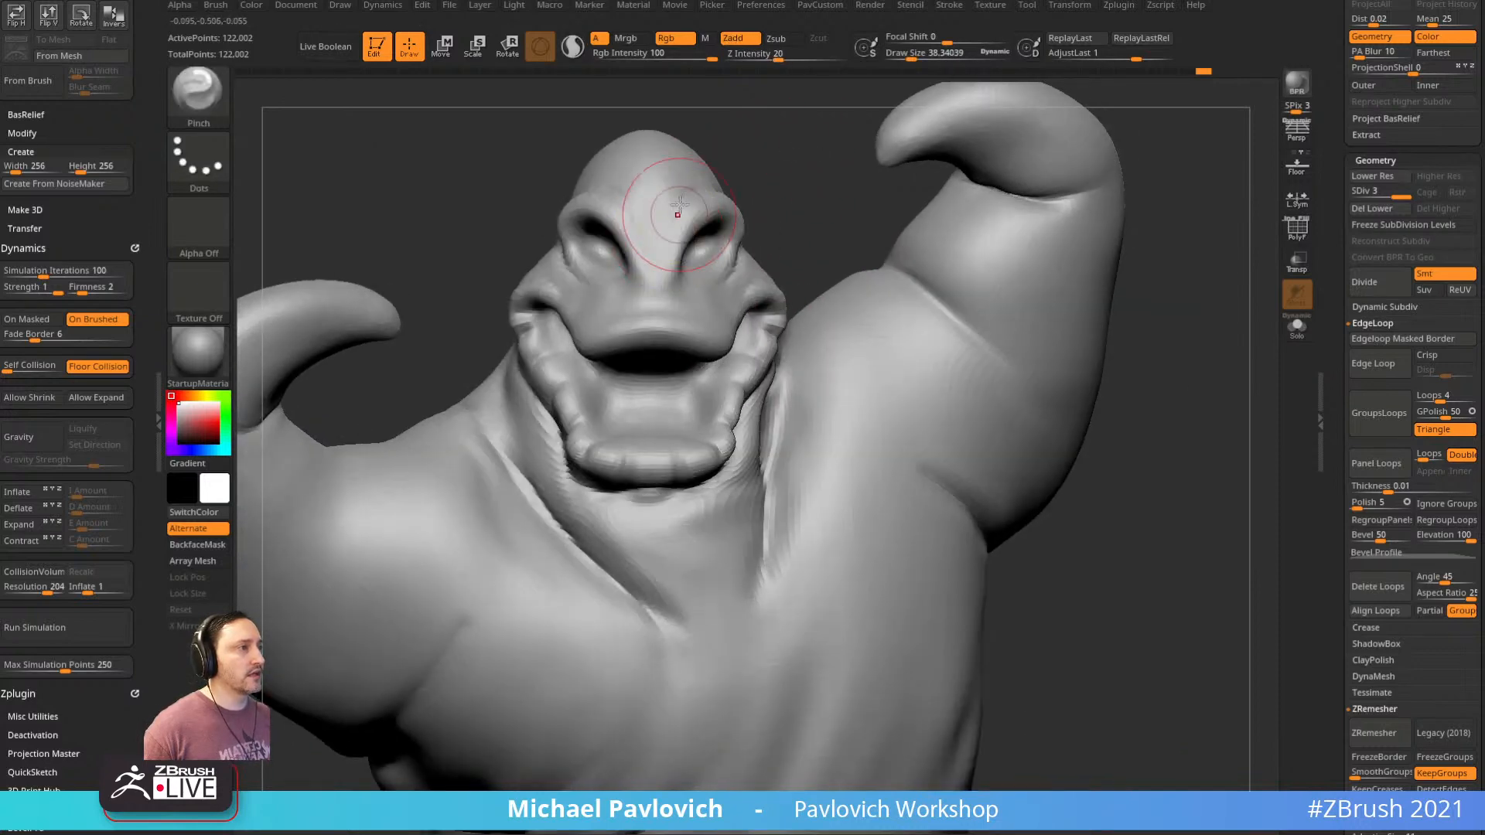
{"action": "left_click_drag", "start_coordinate": [677, 214], "coordinate": [671, 246]}
{"action": "left_click_drag", "start_coordinate": [781, 174], "coordinate": [832, 174]}
{"action": "left_click_drag", "start_coordinate": [653, 259], "coordinate": [622, 208]}
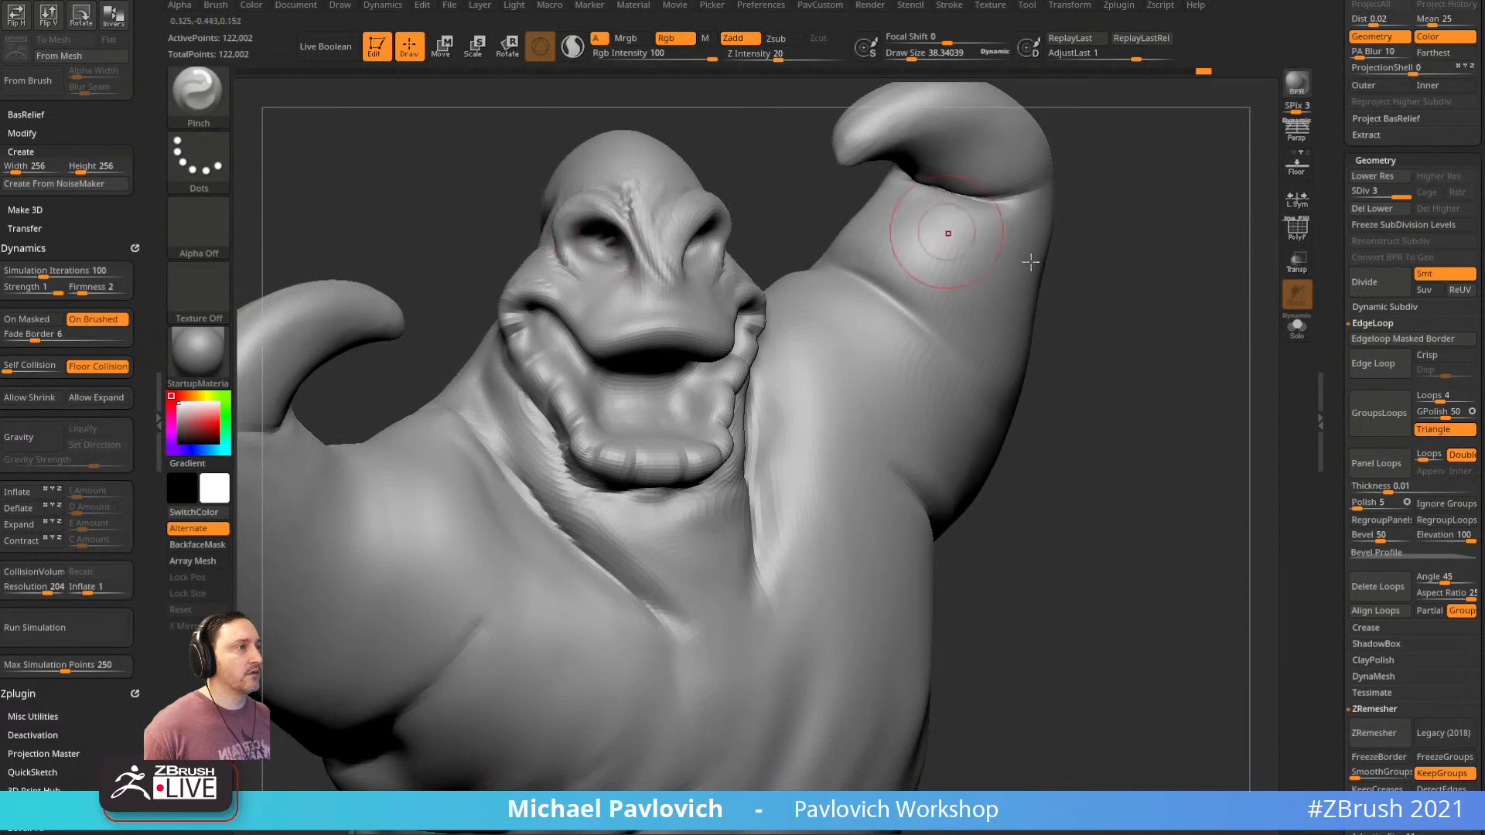
Pinch the neck fold and the folds running across the chest with a Draw Size of about 65
{"action": "mouse_move", "coordinate": [1083, 232]}
{"action": "left_mouse_down"}
{"action": "mouse_move", "coordinate": [1150, 348]}
{"action": "mouse_move", "coordinate": [1045, 364]}
{"action": "left_mouse_up"}
{"action": "key", "text": "s"}
{"action": "mouse_move", "coordinate": [595, 411]}
{"action": "left_mouse_down"}
{"action": "mouse_move", "coordinate": [617, 411]}
{"action": "mouse_move", "coordinate": [604, 426]}
{"action": "left_mouse_up"}
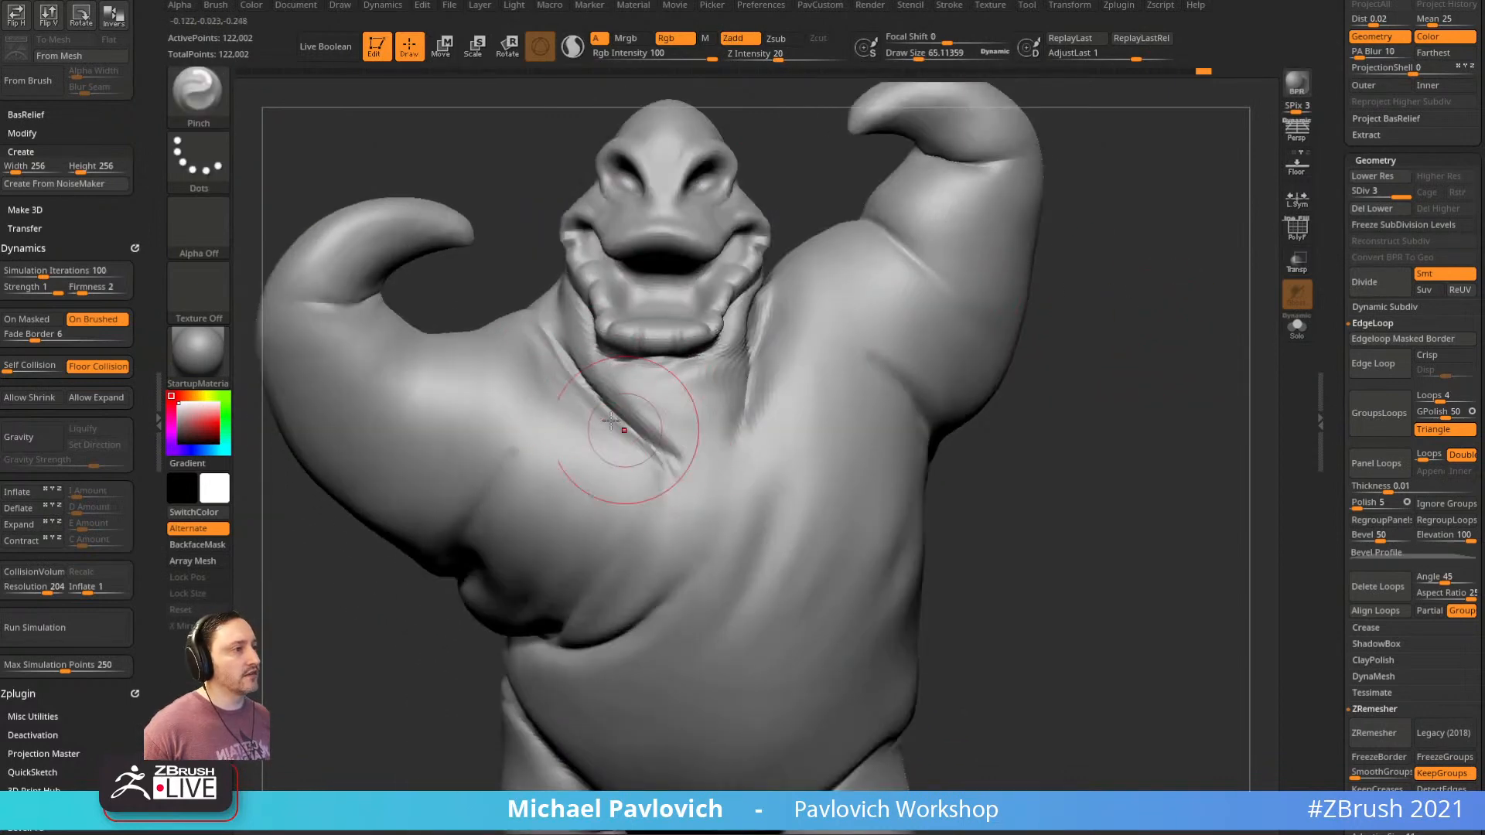
{"action": "left_click_drag", "start_coordinate": [938, 441], "coordinate": [962, 374]}
{"action": "left_click_drag", "start_coordinate": [697, 448], "coordinate": [592, 563]}
{"action": "mouse_move", "coordinate": [1029, 457]}
{"action": "left_mouse_down"}
{"action": "mouse_move", "coordinate": [1084, 411]}
{"action": "mouse_move", "coordinate": [1044, 387]}
{"action": "left_mouse_up"}
{"action": "left_click_drag", "start_coordinate": [741, 473], "coordinate": [690, 516]}
{"action": "left_click_drag", "start_coordinate": [749, 459], "coordinate": [707, 501]}
{"action": "left_click_drag", "start_coordinate": [783, 438], "coordinate": [712, 495]}
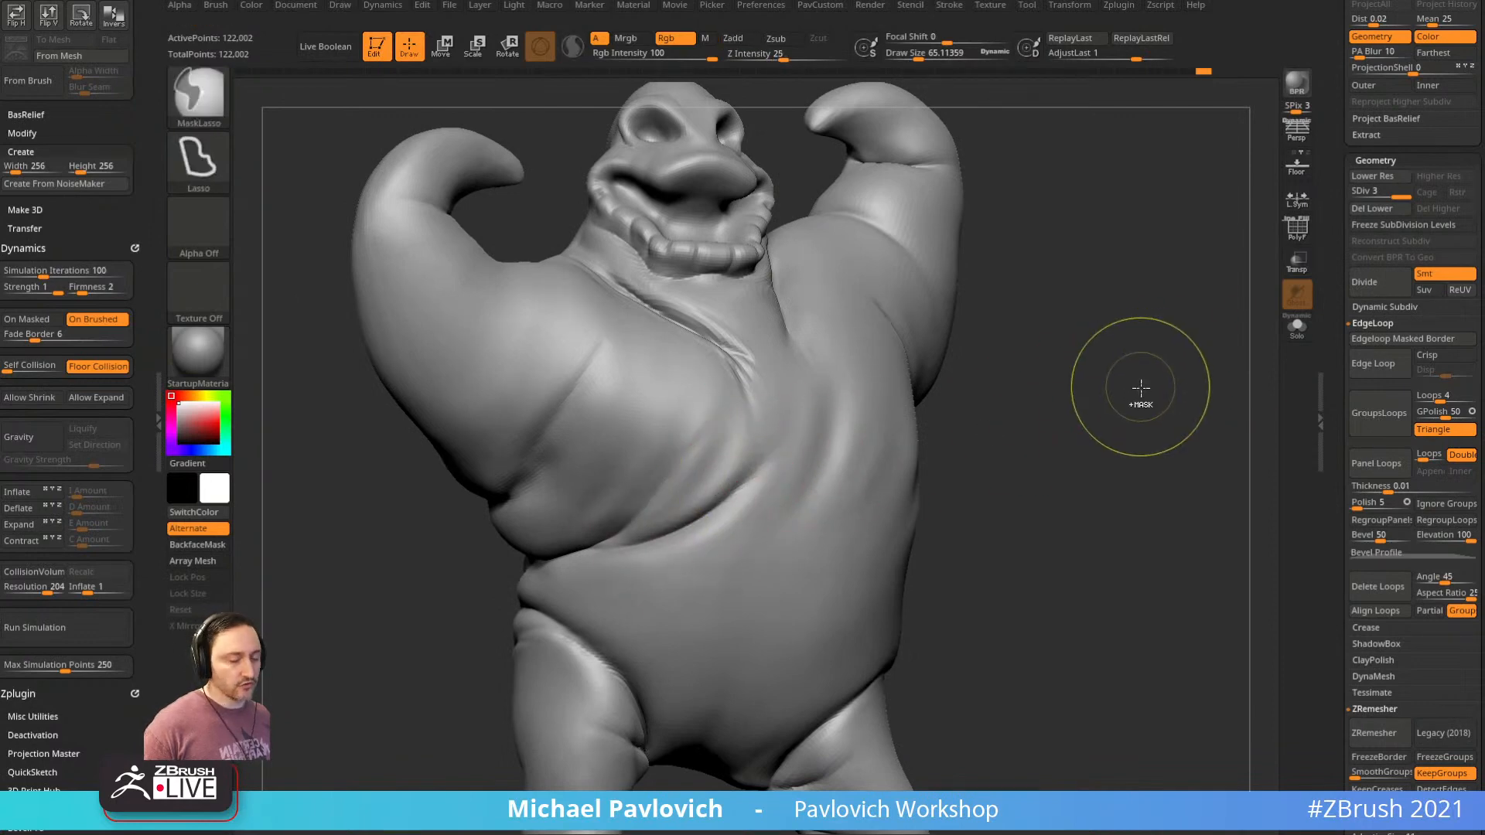
Divide the mesh to subdivision level 4 and test the Pinch brush's simulation along the neck fold
{"action": "key", "text": "ctrl+d"}
{"action": "left_click_drag", "start_coordinate": [1144, 385], "coordinate": [447, 272]}
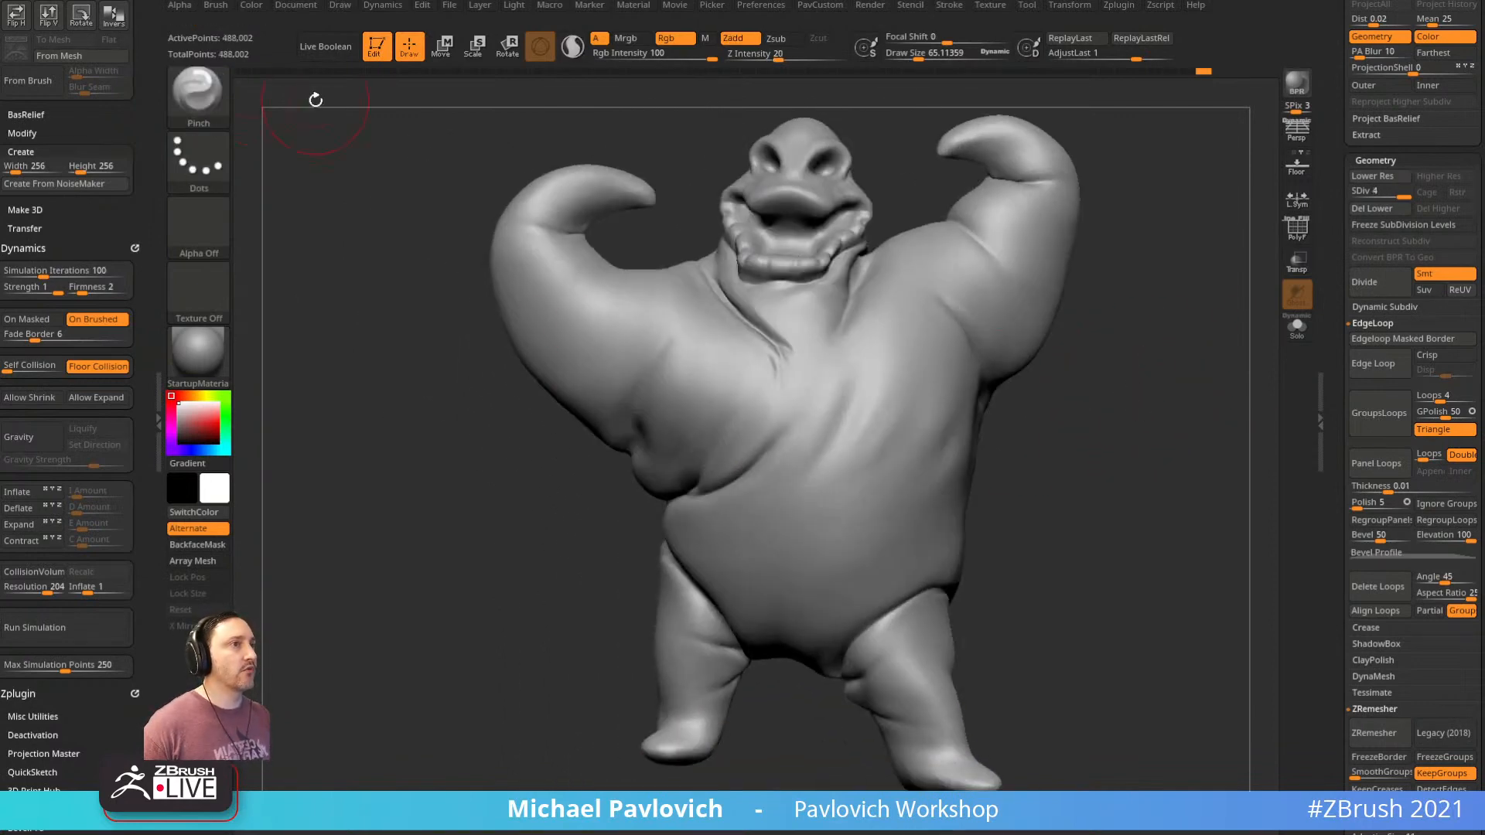
{"action": "left_click_drag", "start_coordinate": [1212, 362], "coordinate": [1157, 361]}
{"action": "left_click_drag", "start_coordinate": [724, 310], "coordinate": [662, 267]}
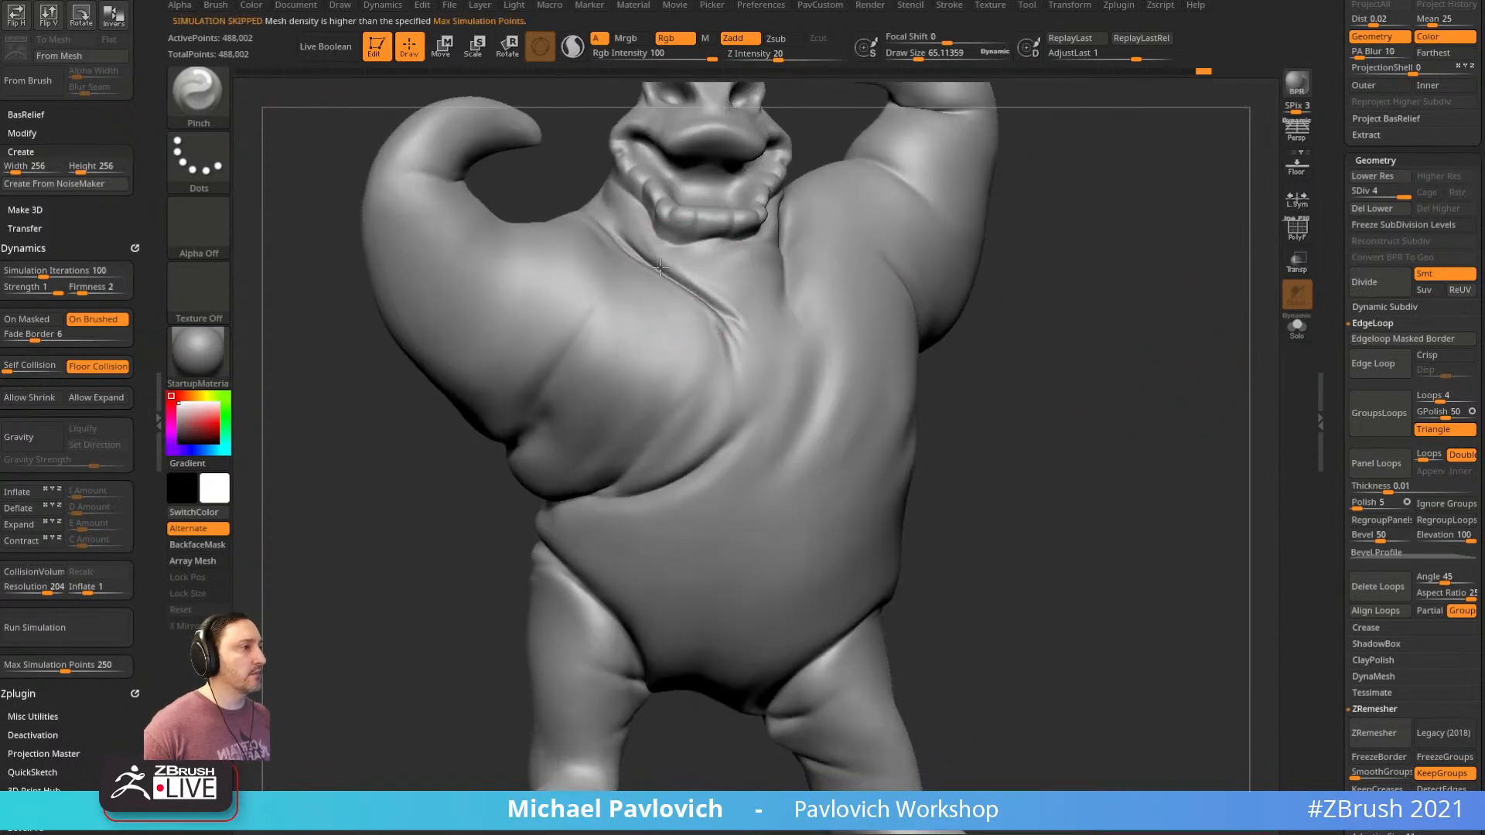
{"action": "mouse_move", "coordinate": [1114, 371]}
{"action": "left_mouse_down"}
{"action": "mouse_move", "coordinate": [1070, 385]}
{"action": "mouse_move", "coordinate": [1131, 376]}
{"action": "left_mouse_up"}
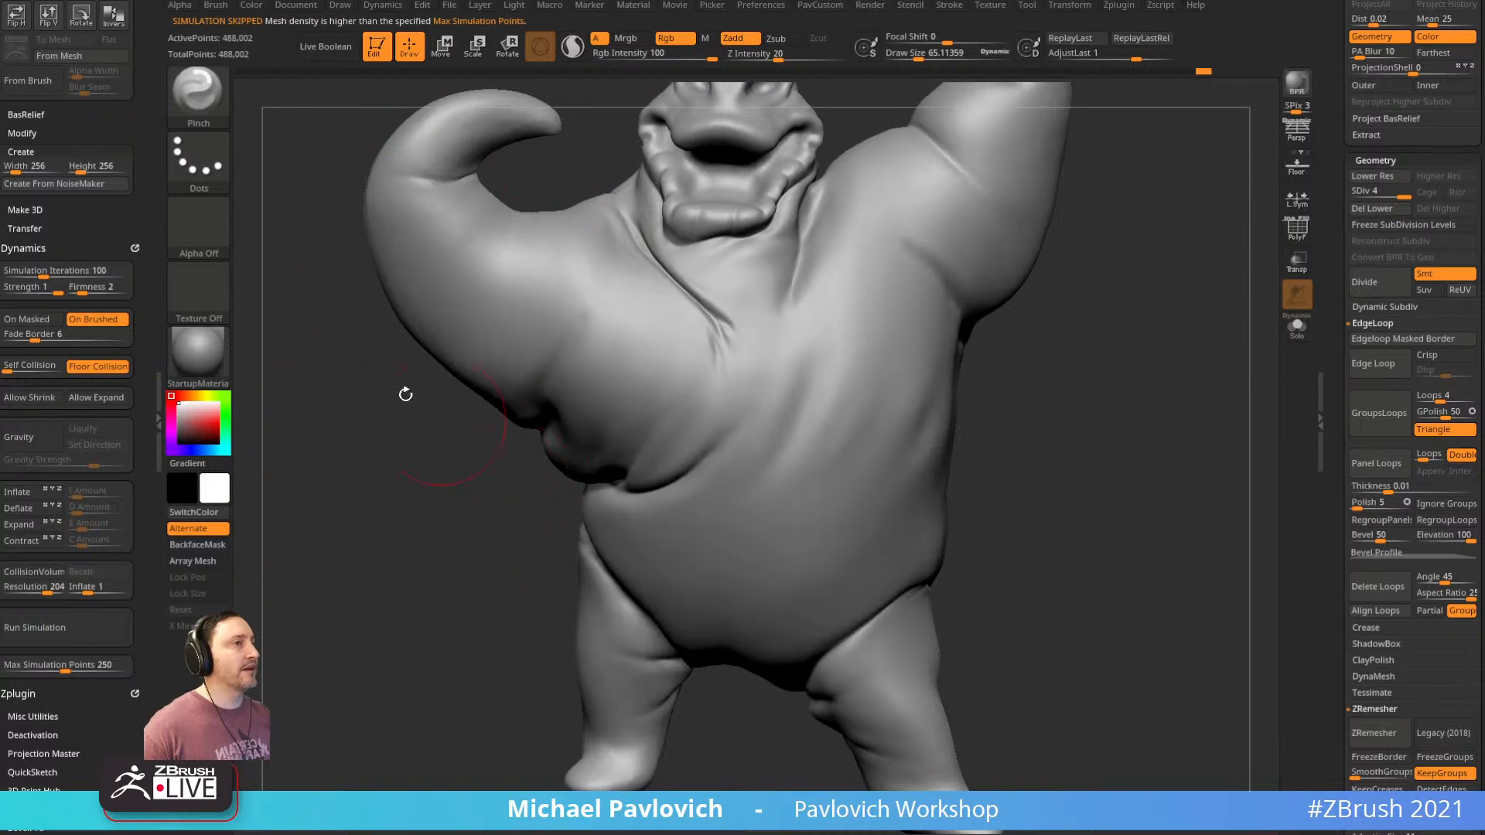
{"action": "left_click_drag", "start_coordinate": [141, 438], "coordinate": [137, 355]}
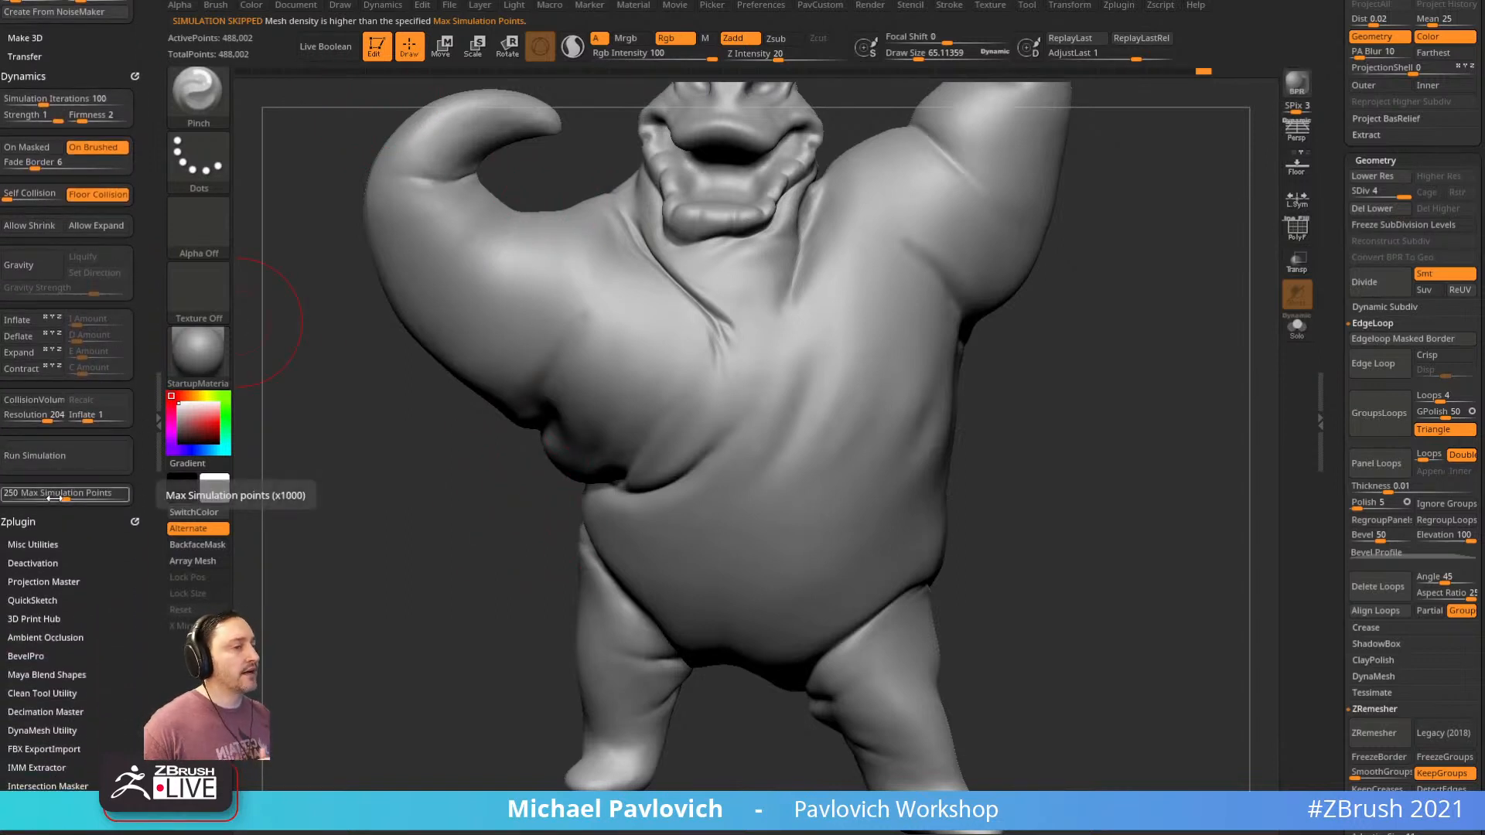
Switch the selection brush to SelectLasso and isolate the neck and shoulder patch around the fold
{"action": "mouse_move", "coordinate": [1089, 319]}
{"action": "left_mouse_down", "text": "alt"}
{"action": "mouse_move", "coordinate": [1098, 424]}
{"action": "mouse_move", "coordinate": [1033, 375]}
{"action": "left_mouse_up", "text": "alt"}
{"action": "mouse_move", "coordinate": [639, 307]}
{"action": "left_mouse_down", "text": "ctrl+shift"}
{"action": "mouse_move", "coordinate": [658, 313]}
{"action": "mouse_move", "coordinate": [623, 149]}
{"action": "mouse_move", "coordinate": [323, 145]}
{"action": "mouse_move", "coordinate": [298, 99]}
{"action": "left_mouse_up", "text": "ctrl+shift"}
{"action": "key", "text": "b"}
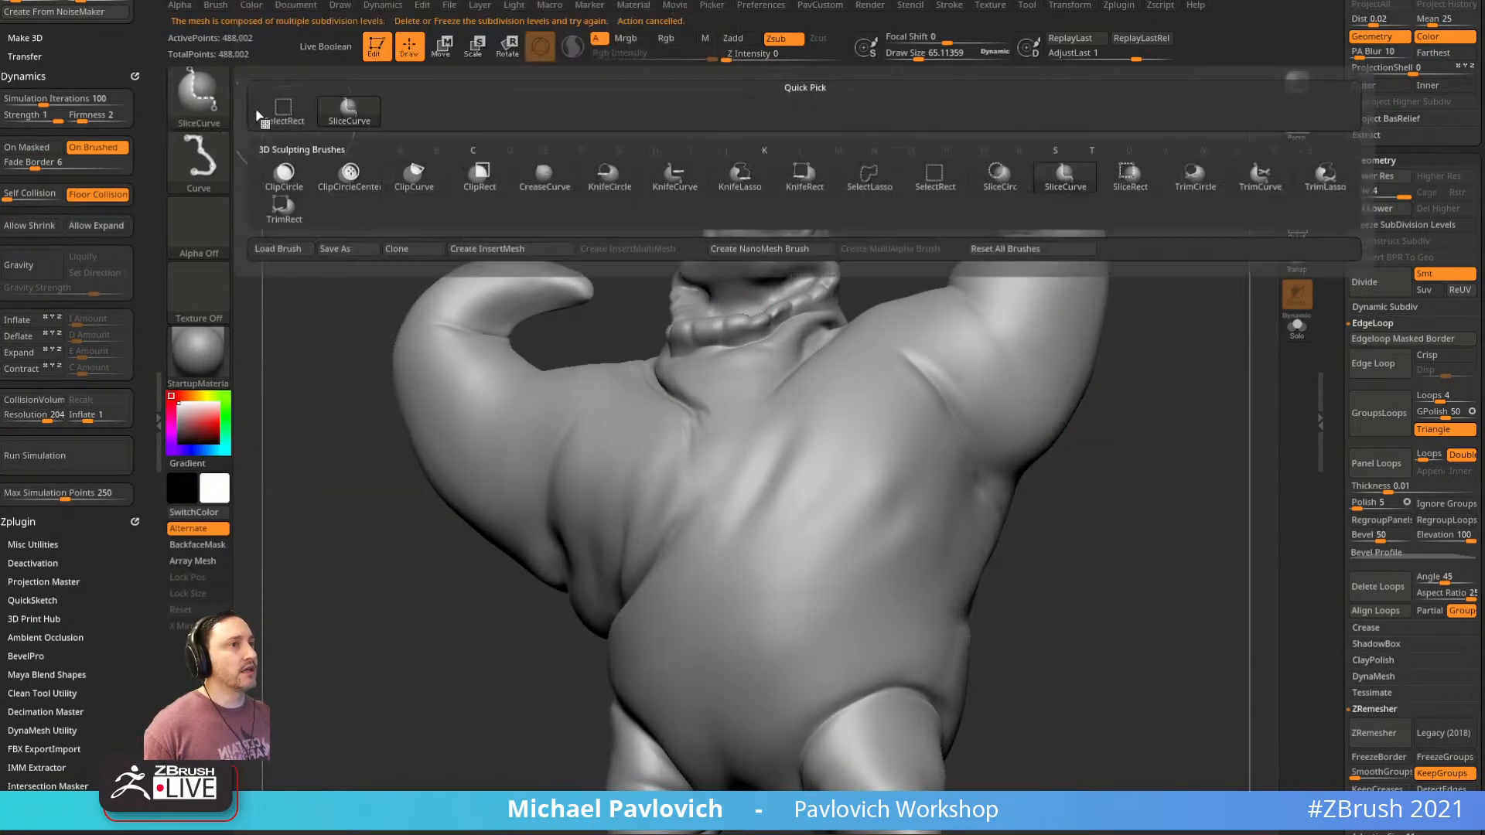
{"action": "left_click", "coordinate": [866, 184]}
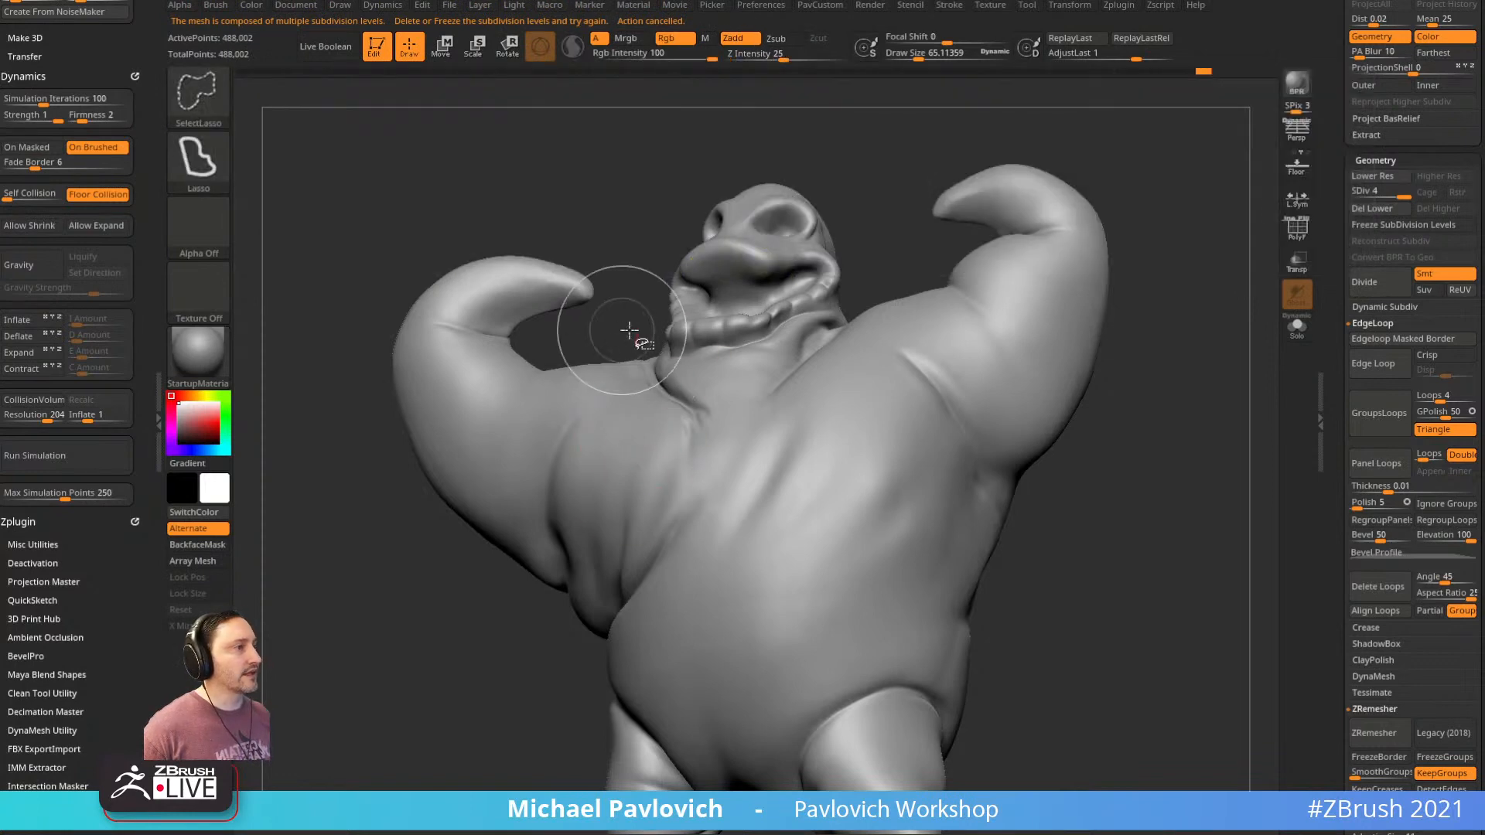
{"action": "mouse_move", "coordinate": [614, 321]}
{"action": "left_mouse_down", "text": "ctrl+shift"}
{"action": "mouse_move", "coordinate": [649, 433]}
{"action": "mouse_move", "coordinate": [690, 360]}
{"action": "left_mouse_up", "text": "ctrl+shift"}
{"action": "left_click_drag", "start_coordinate": [572, 225], "coordinate": [747, 236]}
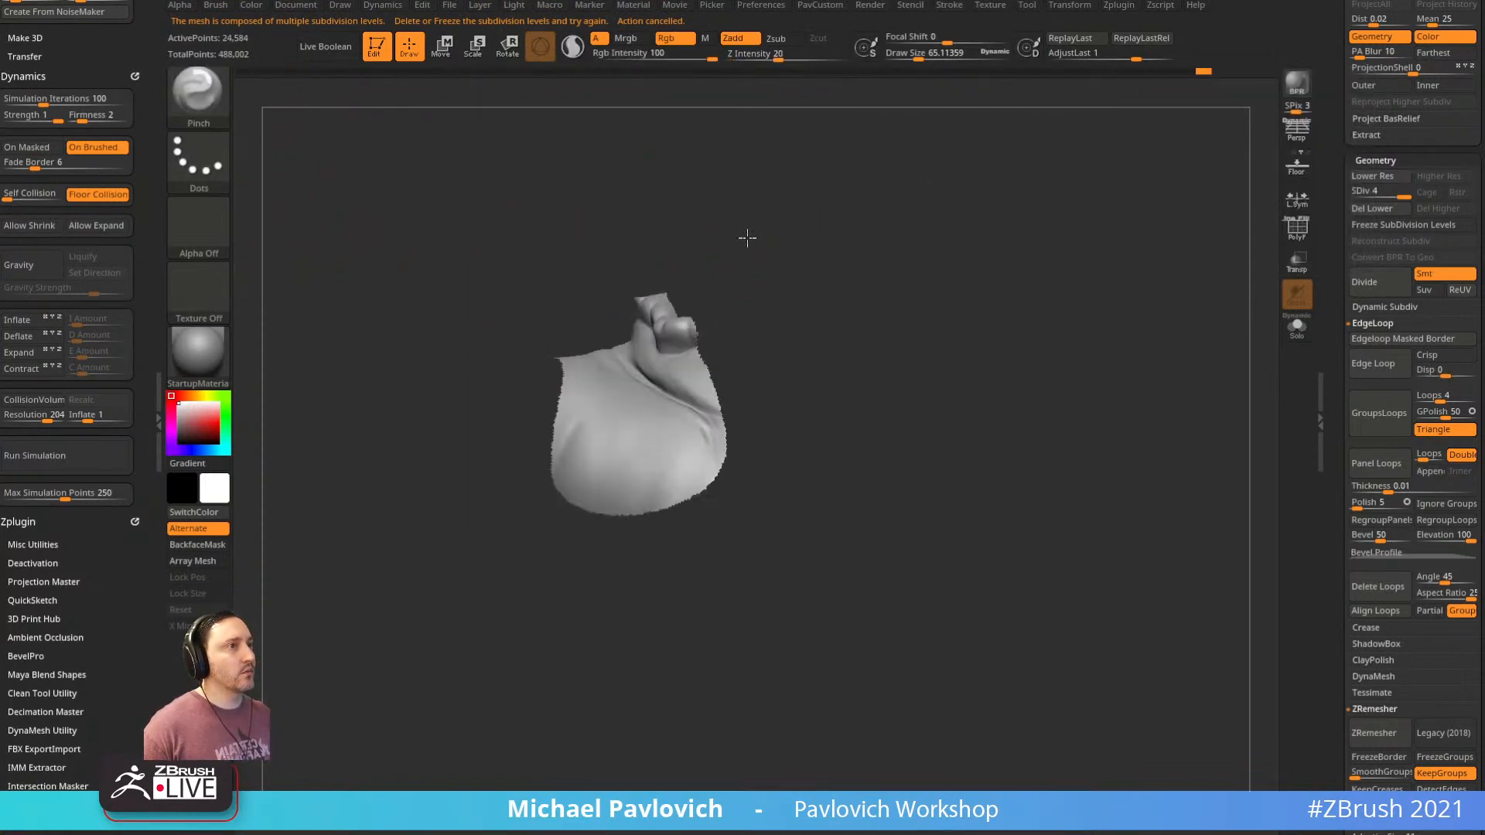
{"action": "left_click_drag", "start_coordinate": [852, 265], "coordinate": [866, 318], "text": "alt"}
Try a simulated Pinch stroke along the isolated neck fold, then undo it
{"action": "left_click_drag", "start_coordinate": [607, 392], "coordinate": [678, 434]}
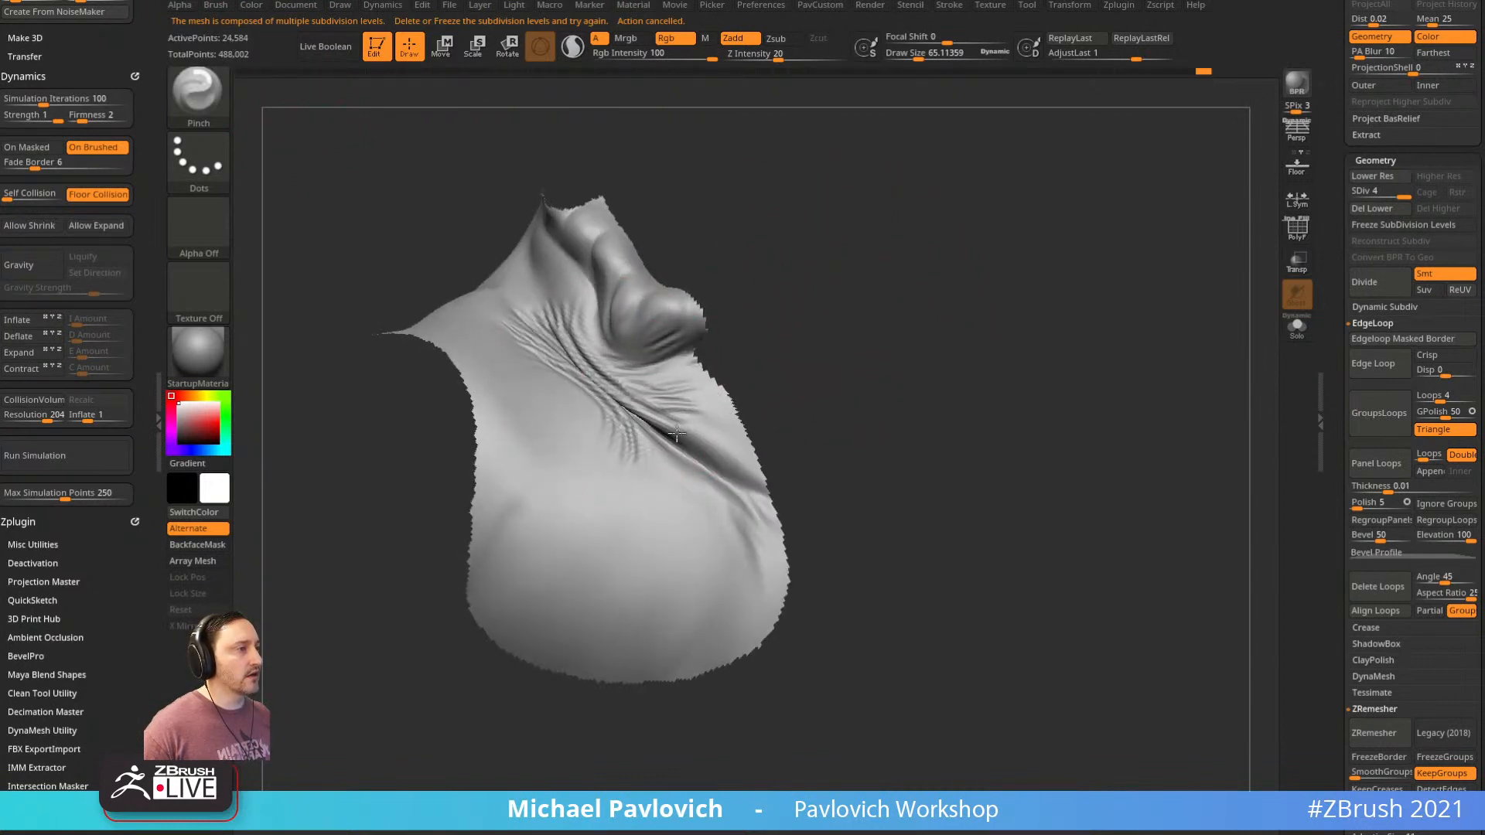
{"action": "left_click_drag", "start_coordinate": [805, 377], "coordinate": [796, 387]}
{"action": "key", "text": "ctrl+z"}
Try pinching the isolated neck fold with a Draw Size of about 46, then undo the stroke
{"action": "key", "text": "s"}
{"action": "left_click_drag", "start_coordinate": [640, 410], "coordinate": [635, 410]}
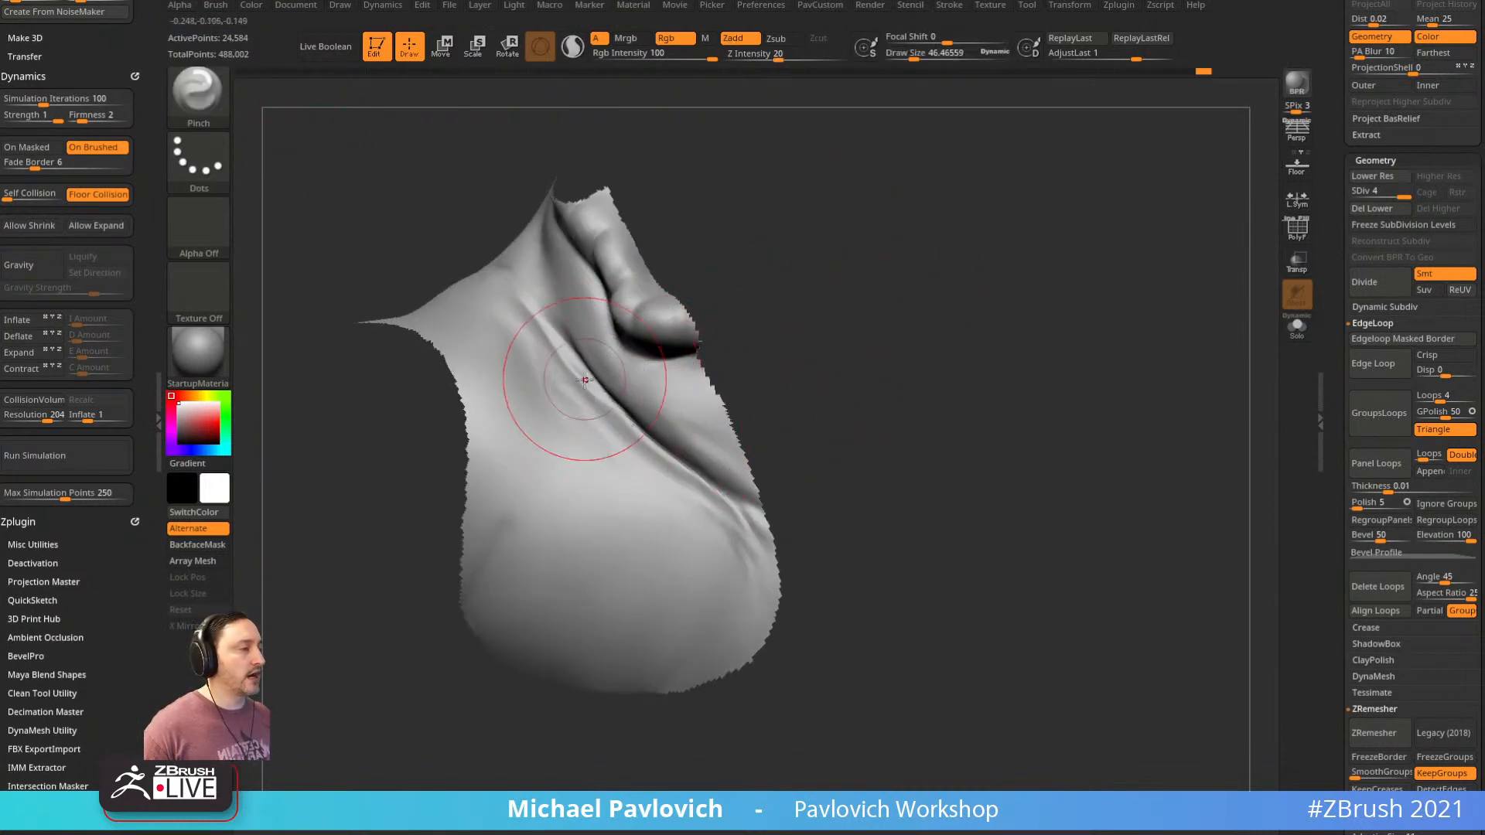
{"action": "mouse_move", "coordinate": [555, 338]}
{"action": "left_mouse_down"}
{"action": "mouse_move", "coordinate": [641, 429]}
{"action": "mouse_move", "coordinate": [757, 507]}
{"action": "left_mouse_up"}
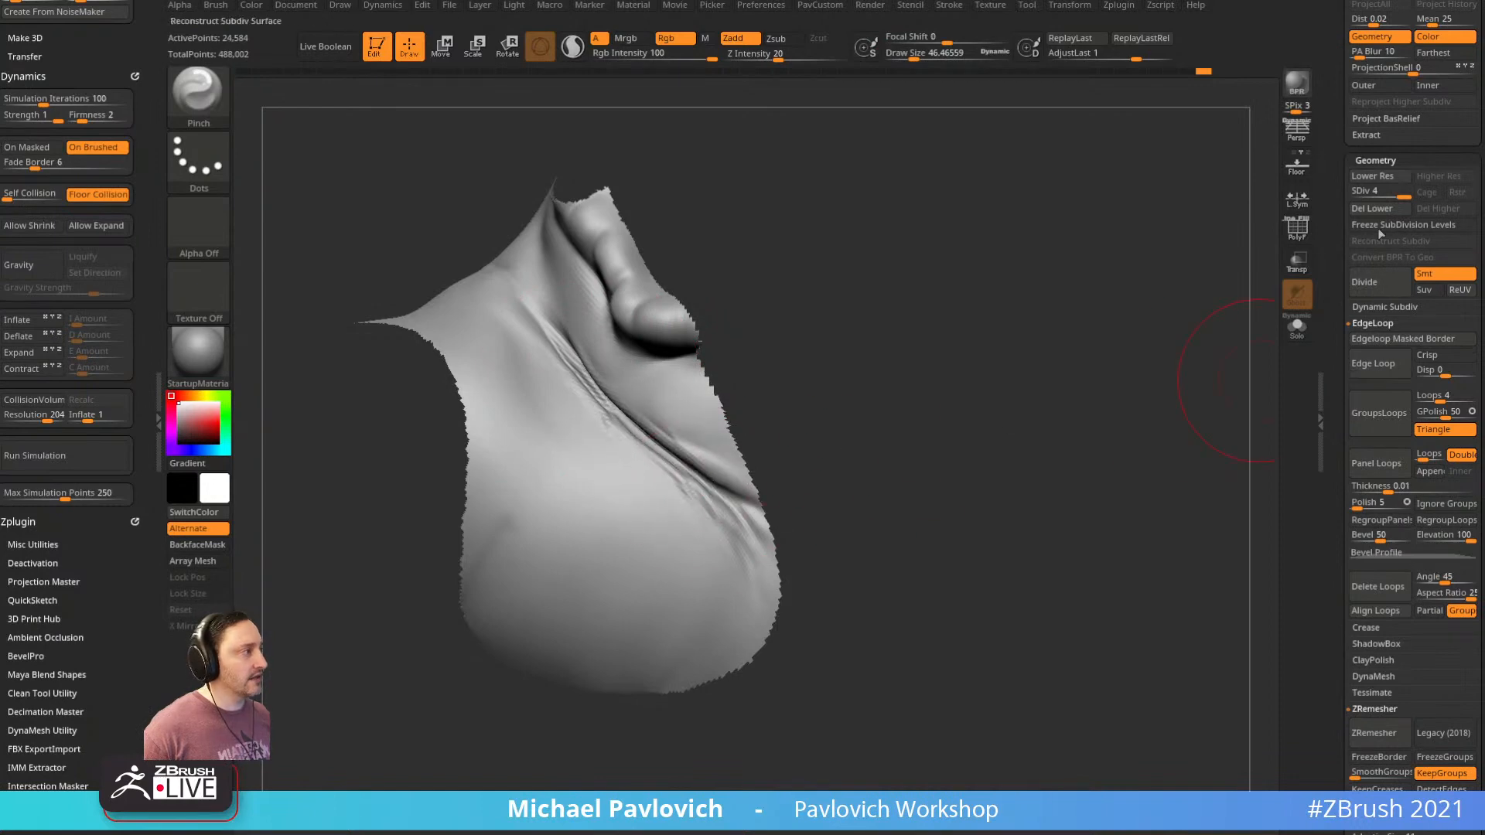
{"action": "left_click_drag", "start_coordinate": [1107, 353], "coordinate": [1042, 339]}
{"action": "key", "text": "ctrl+z"}
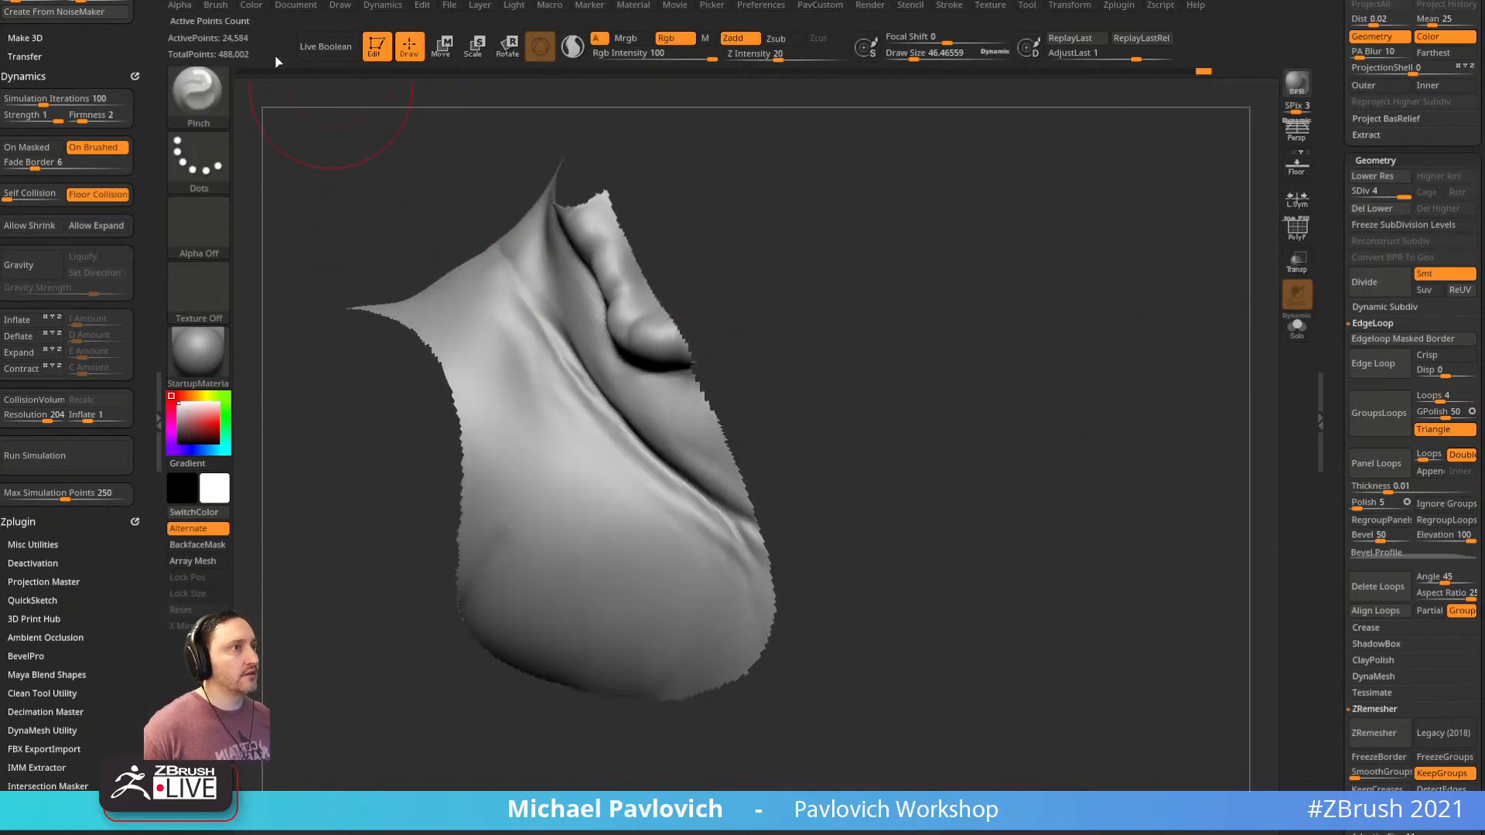
Try pinching the isolated neck fold with a smaller Draw Size of about 31, then undo the strokes
{"action": "mouse_move", "coordinate": [828, 336]}
{"action": "left_mouse_down"}
{"action": "mouse_move", "coordinate": [902, 321]}
{"action": "mouse_move", "coordinate": [816, 293]}
{"action": "left_mouse_up"}
{"action": "left_click_drag", "start_coordinate": [551, 309], "coordinate": [611, 393]}
{"action": "key", "text": "ctrl+z"}
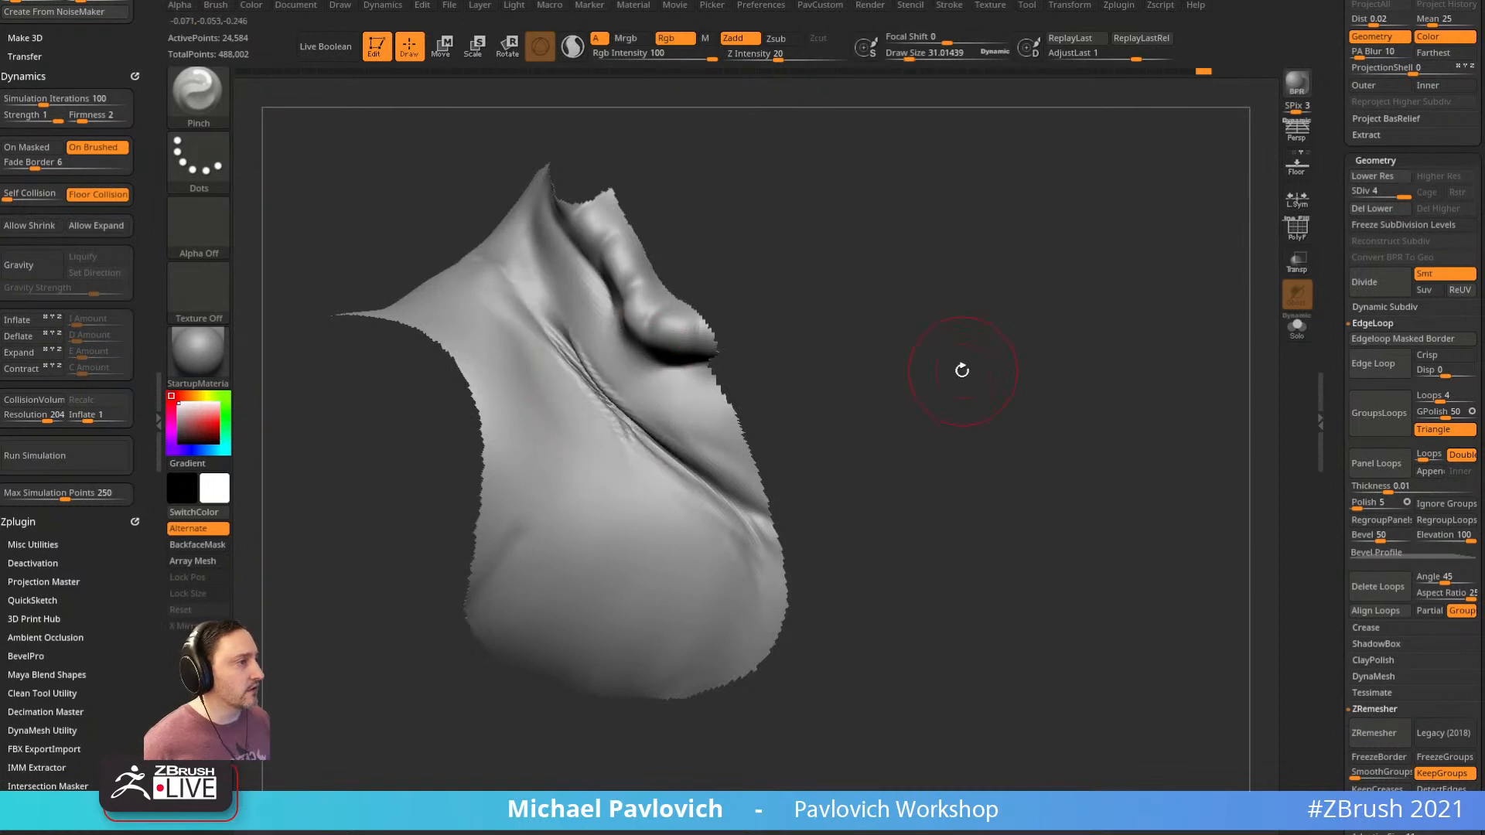
{"action": "key", "text": "ctrl+z"}
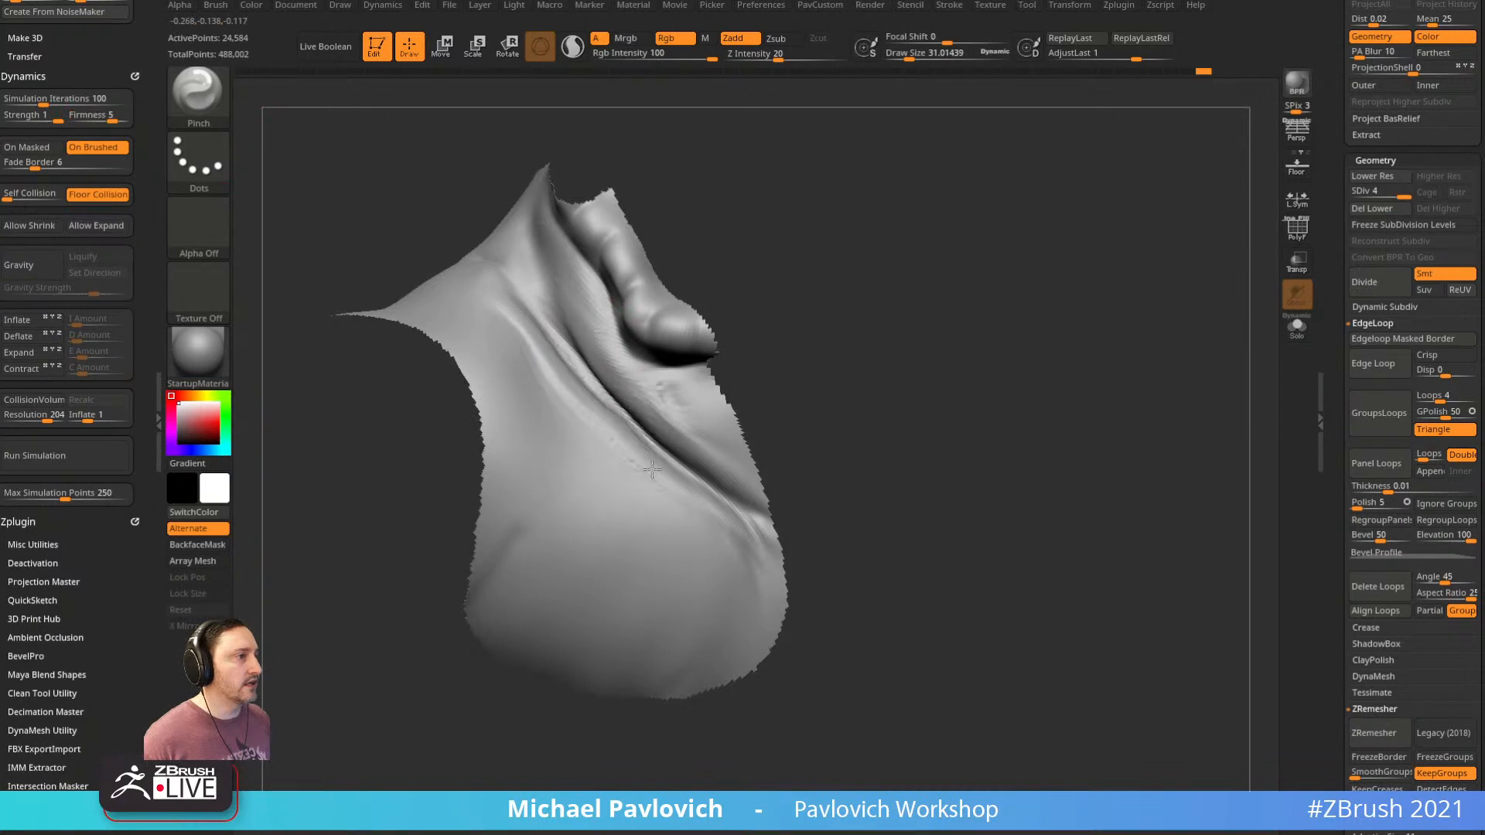
Try pinching the isolated fold with the dynamics Firmness at 5, then undo the strokes and restore Firmness to 2
{"action": "left_click_drag", "start_coordinate": [797, 433], "coordinate": [834, 418]}
{"action": "key", "text": "ctrl+z"}
{"action": "key", "text": "ctrl+z"}
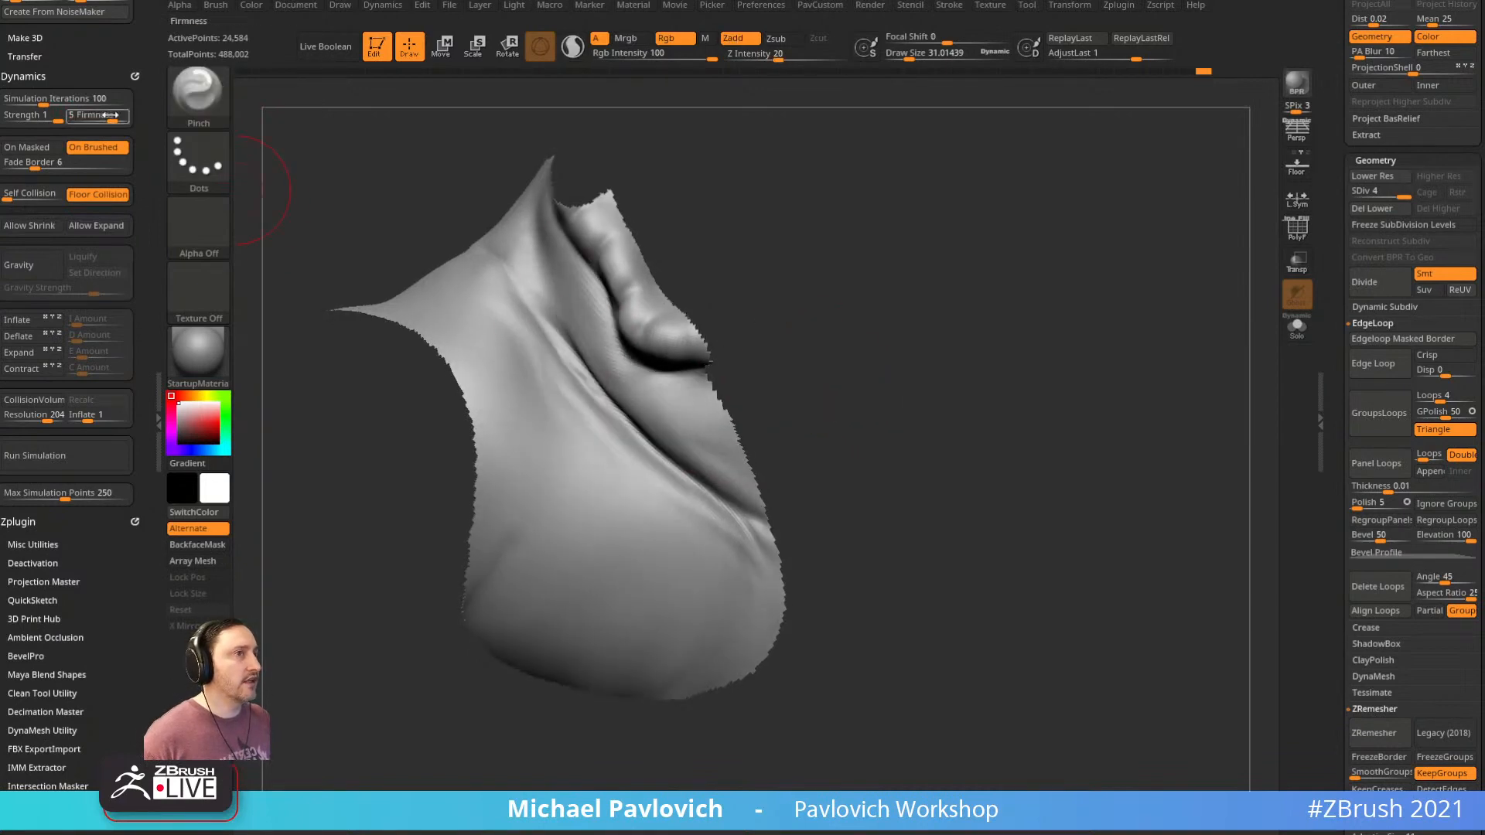
Show the whole character mesh again and lower it to subdivision level 2
{"action": "left_click_drag", "start_coordinate": [1087, 298], "coordinate": [1102, 300], "text": "ctrl+shift"}
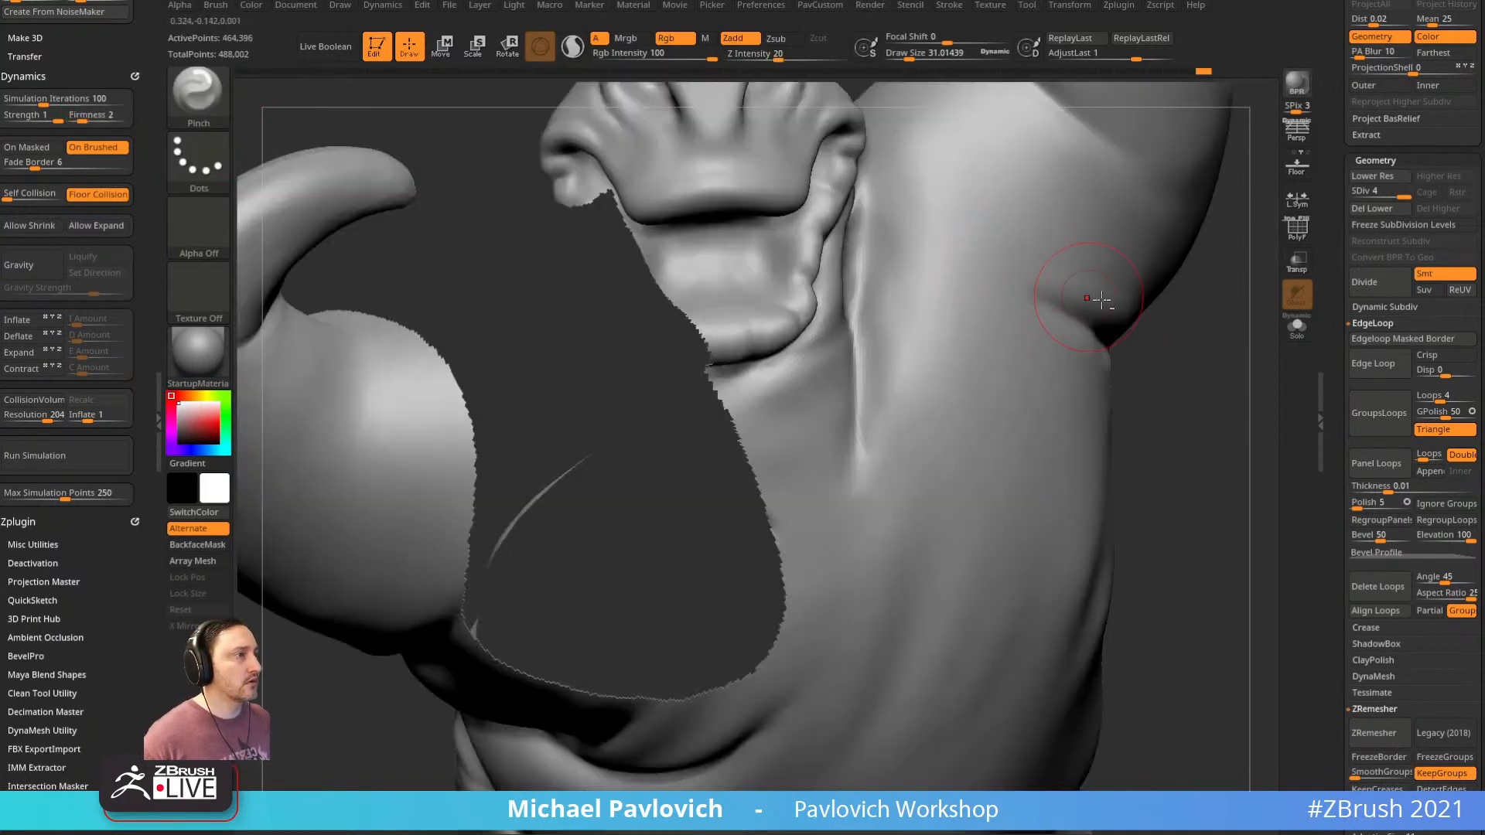
{"action": "left_click", "coordinate": [1198, 404], "text": "ctrl+shift"}
{"action": "left_click", "coordinate": [1365, 193]}
Pinch the neck fold down toward the chest with a Draw Size of about 49
{"action": "mouse_move", "coordinate": [1191, 349]}
{"action": "left_mouse_down", "text": "alt"}
{"action": "mouse_move", "coordinate": [1148, 381]}
{"action": "mouse_move", "coordinate": [1099, 379]}
{"action": "mouse_move", "coordinate": [1141, 456]}
{"action": "left_mouse_up", "text": "alt"}
{"action": "key", "text": "s"}
{"action": "mouse_move", "coordinate": [568, 416]}
{"action": "left_mouse_down"}
{"action": "mouse_move", "coordinate": [615, 451]}
{"action": "mouse_move", "coordinate": [553, 395]}
{"action": "mouse_move", "coordinate": [674, 522]}
{"action": "left_mouse_up"}
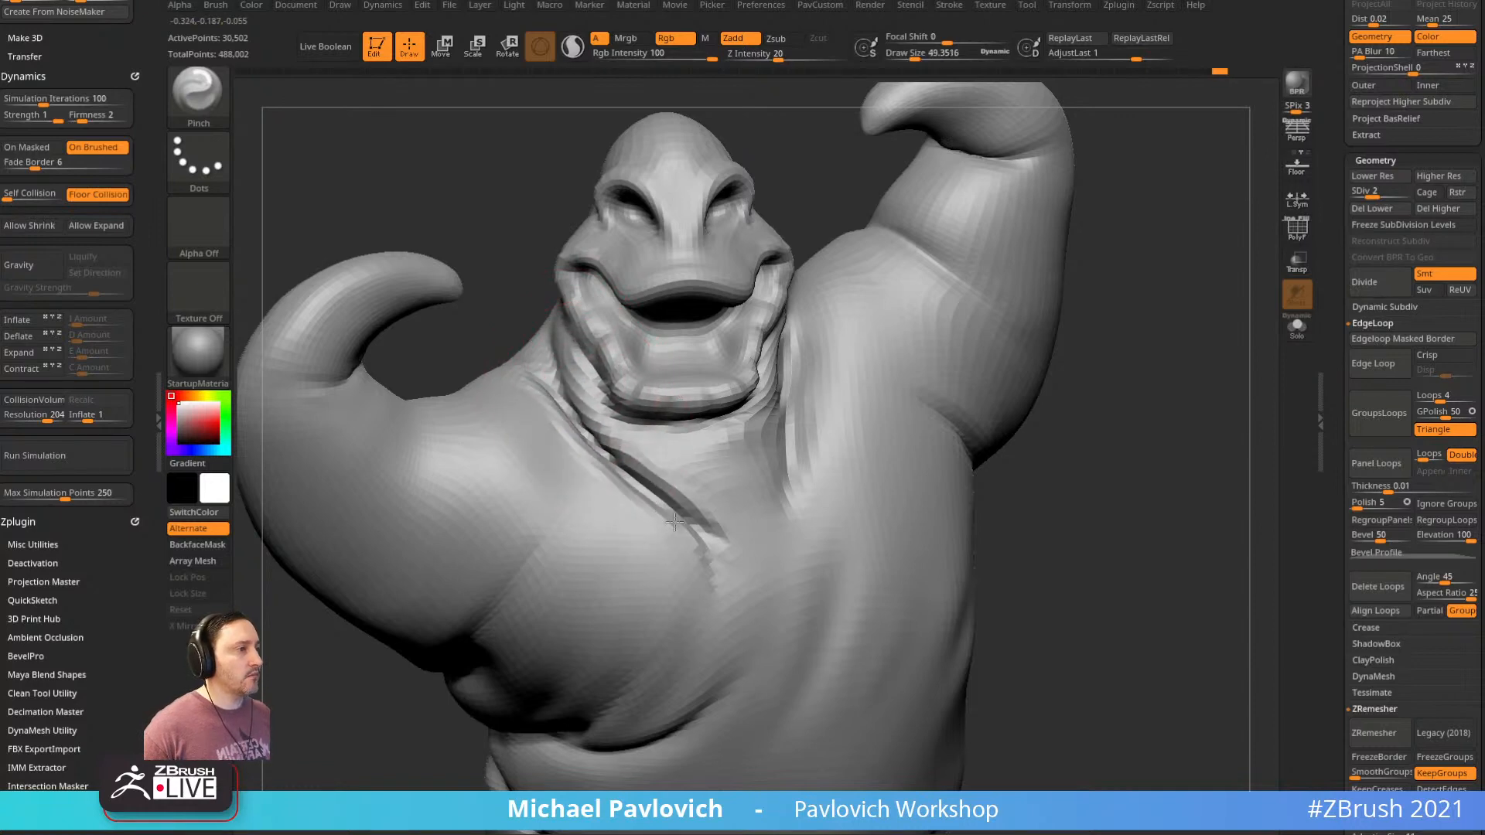
Pinch the folds across the upper part of the raised arm with a Draw Size of about 72
{"action": "left_click_drag", "start_coordinate": [1148, 469], "coordinate": [1114, 457]}
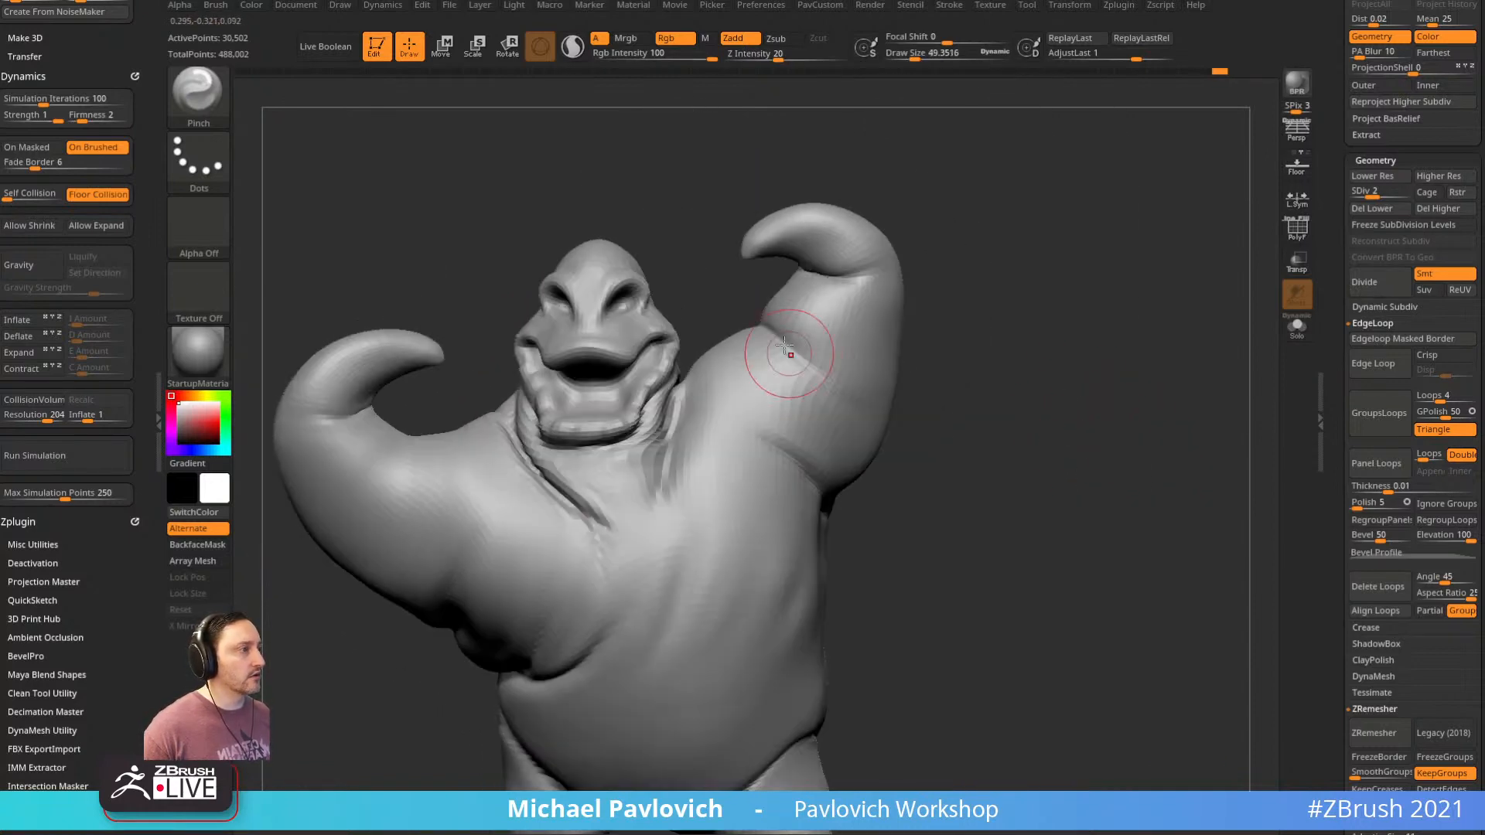
{"action": "left_click_drag", "start_coordinate": [938, 255], "coordinate": [915, 292]}
{"action": "left_click_drag", "start_coordinate": [817, 325], "coordinate": [889, 325]}
{"action": "left_click_drag", "start_coordinate": [966, 277], "coordinate": [1114, 288]}
{"action": "left_click_drag", "start_coordinate": [789, 324], "coordinate": [813, 315]}
{"action": "left_click_drag", "start_coordinate": [865, 232], "coordinate": [924, 251]}
{"action": "mouse_move", "coordinate": [813, 329]}
{"action": "left_mouse_down"}
{"action": "mouse_move", "coordinate": [758, 340]}
{"action": "mouse_move", "coordinate": [809, 321]}
{"action": "left_mouse_up"}
{"action": "left_click_drag", "start_coordinate": [932, 274], "coordinate": [736, 342]}
Lower the mesh to subdivision level 1 and pinch the folds across the character's back and sides below the arms
{"action": "key", "text": "shift+d"}
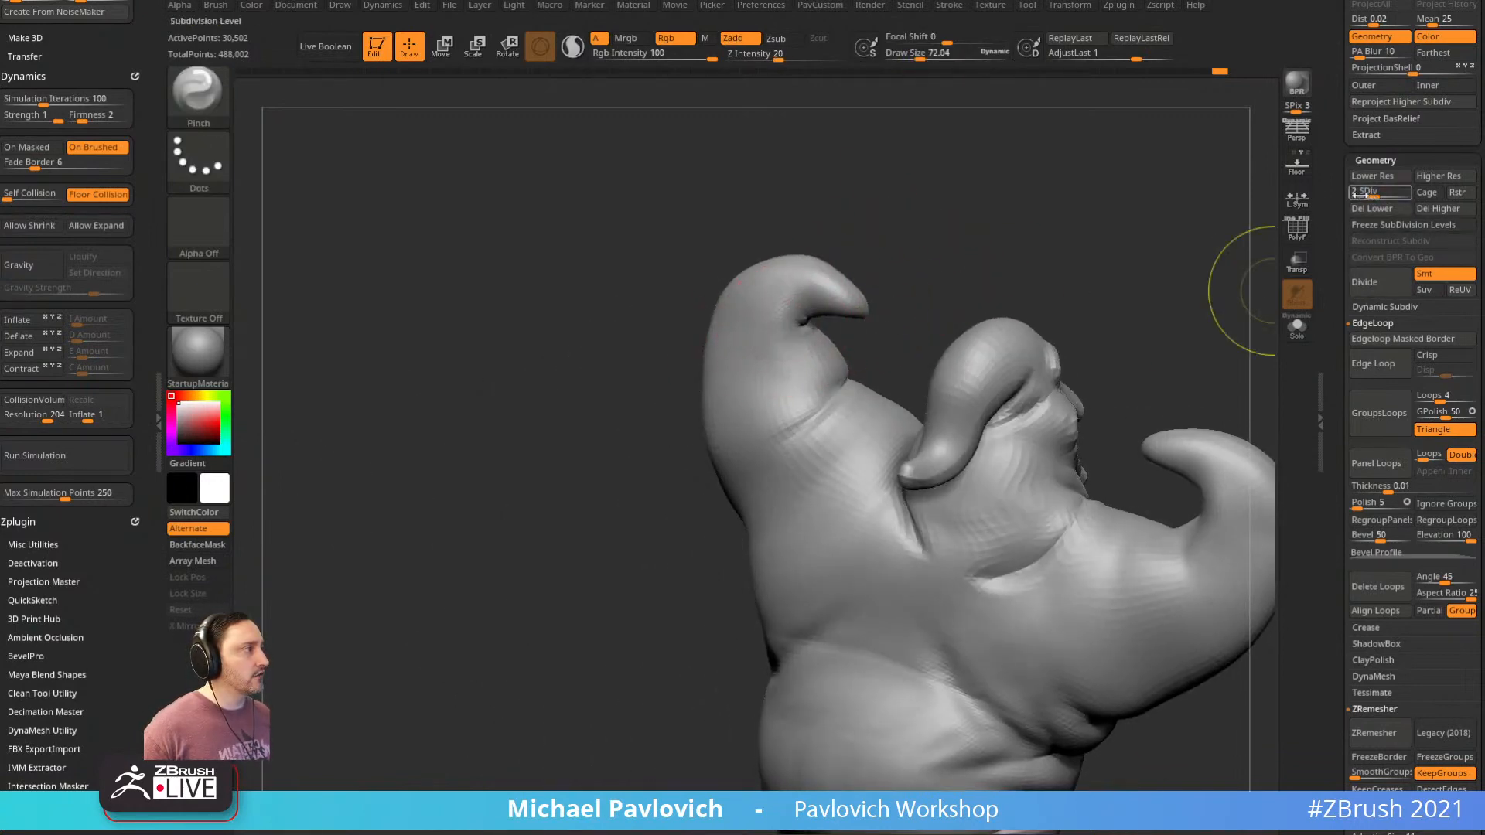
{"action": "mouse_move", "coordinate": [945, 309]}
{"action": "left_mouse_down"}
{"action": "mouse_move", "coordinate": [931, 288]}
{"action": "mouse_move", "coordinate": [963, 291]}
{"action": "left_mouse_up"}
{"action": "left_click_drag", "start_coordinate": [1188, 364], "coordinate": [1063, 252], "text": "alt"}
{"action": "left_click_drag", "start_coordinate": [849, 370], "coordinate": [933, 439]}
{"action": "left_click_drag", "start_coordinate": [1246, 512], "coordinate": [1106, 499]}
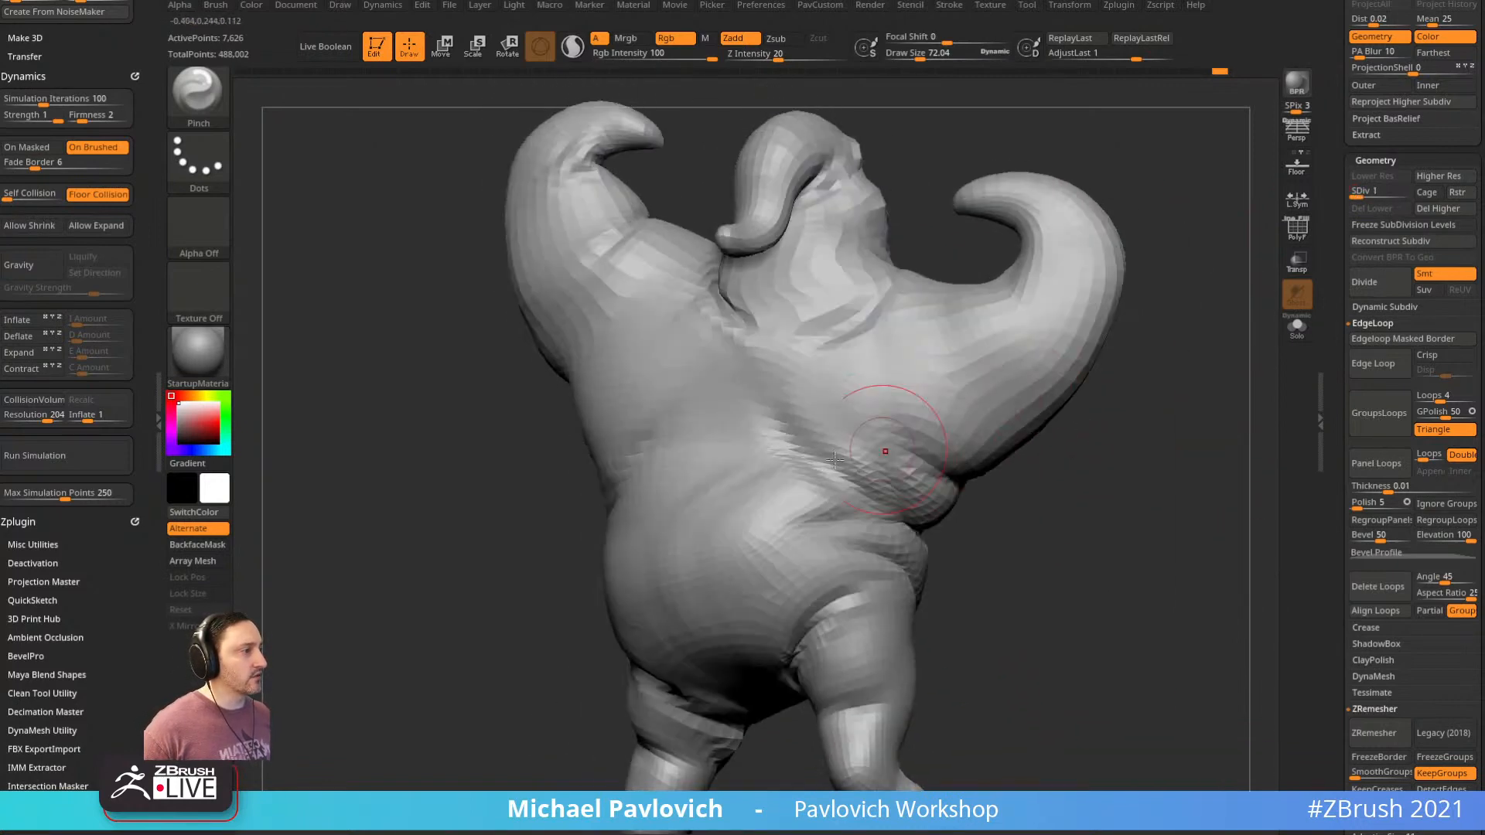
{"action": "mouse_move", "coordinate": [893, 434]}
{"action": "left_mouse_down"}
{"action": "mouse_move", "coordinate": [824, 464]}
{"action": "mouse_move", "coordinate": [839, 472]}
{"action": "left_mouse_up"}
{"action": "mouse_move", "coordinate": [986, 502]}
{"action": "left_mouse_down"}
{"action": "mouse_move", "coordinate": [1037, 500]}
{"action": "mouse_move", "coordinate": [1107, 464]}
{"action": "left_mouse_up"}
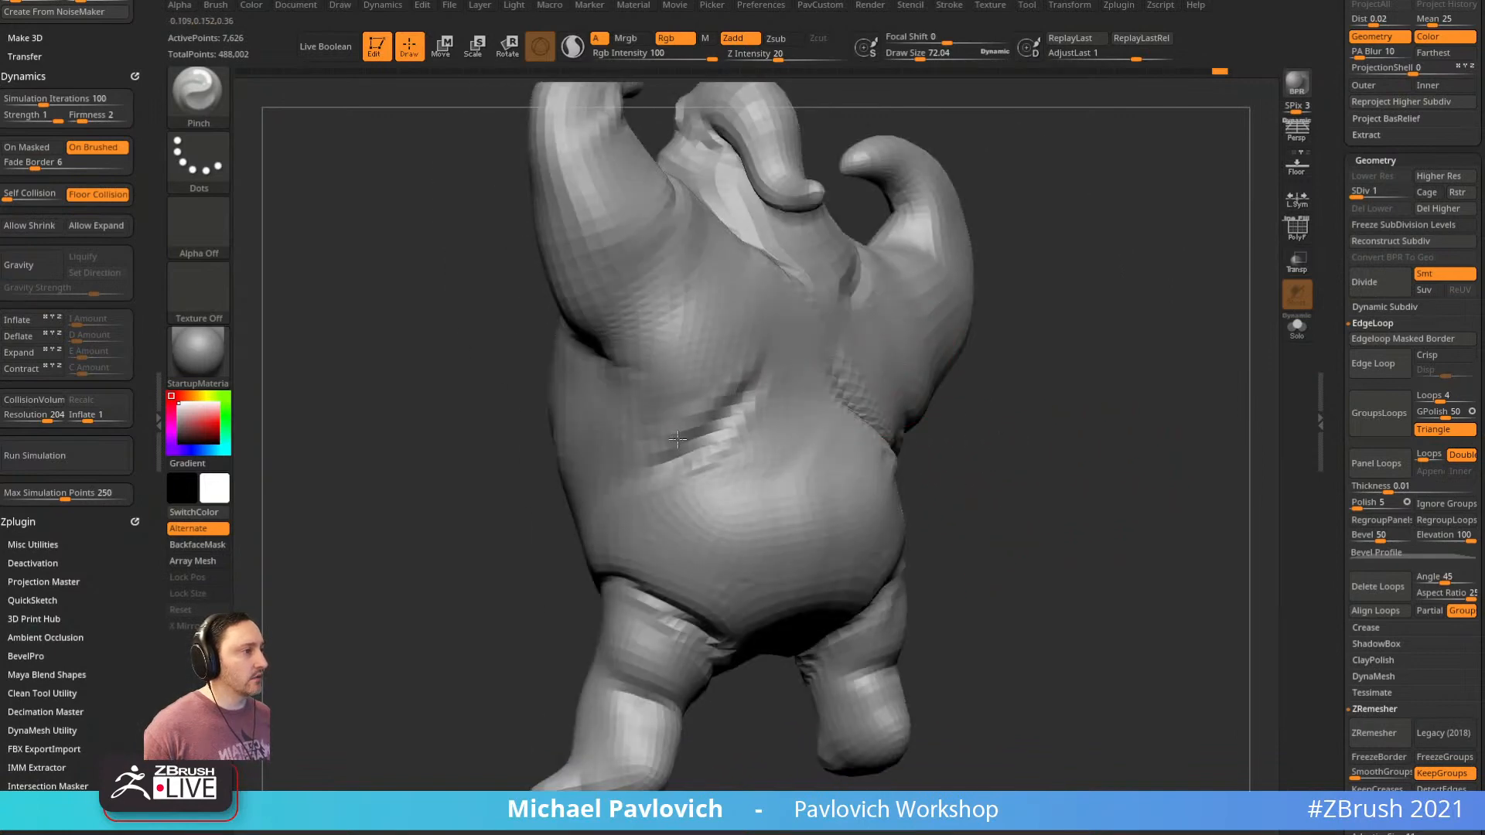
{"action": "mouse_move", "coordinate": [998, 402]}
{"action": "left_mouse_down"}
{"action": "mouse_move", "coordinate": [1037, 418]}
{"action": "mouse_move", "coordinate": [974, 411]}
{"action": "left_mouse_up"}
{"action": "left_click_drag", "start_coordinate": [771, 498], "coordinate": [671, 513]}
{"action": "mouse_move", "coordinate": [542, 537]}
{"action": "left_mouse_down"}
{"action": "mouse_move", "coordinate": [657, 553]}
{"action": "mouse_move", "coordinate": [658, 526]}
{"action": "mouse_move", "coordinate": [673, 561]}
{"action": "left_mouse_up"}
{"action": "left_click_drag", "start_coordinate": [809, 465], "coordinate": [912, 445]}
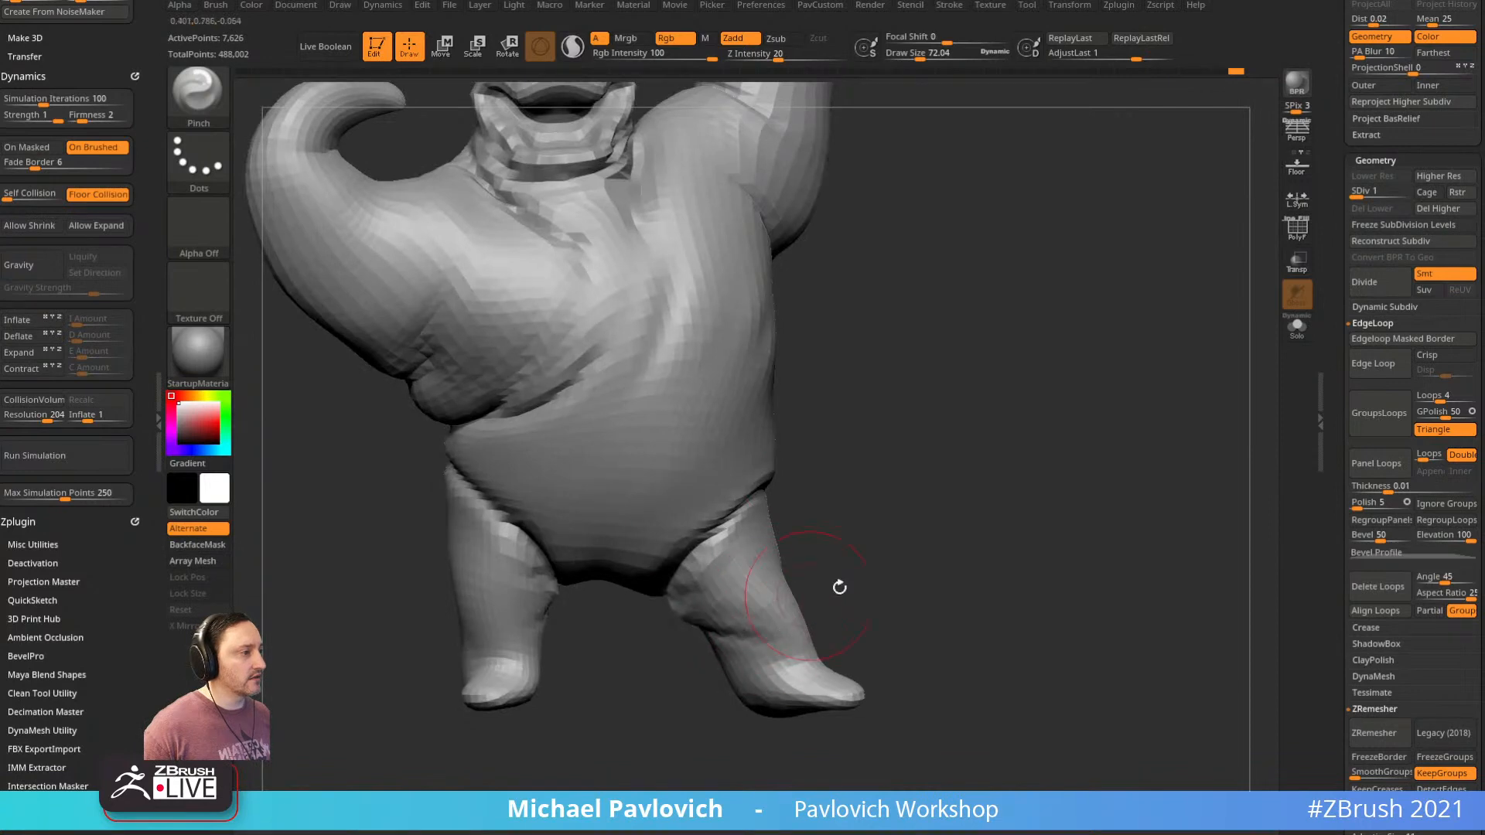
Pinch the creases where both legs meet the belly and smooth the foot below the lowered arm
{"action": "left_click_drag", "start_coordinate": [839, 588], "coordinate": [728, 564]}
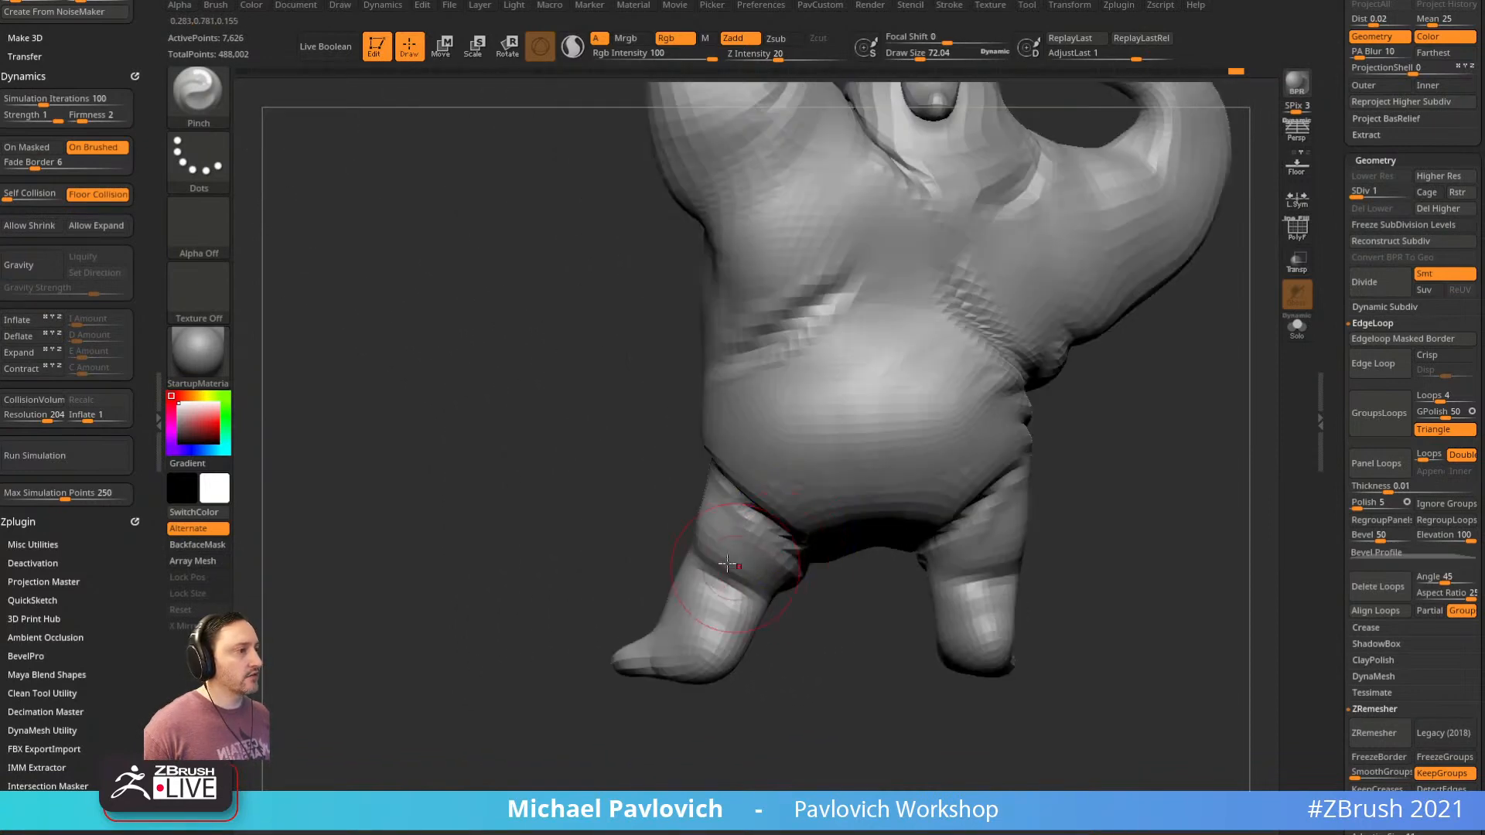
{"action": "left_click_drag", "start_coordinate": [1006, 512], "coordinate": [996, 480]}
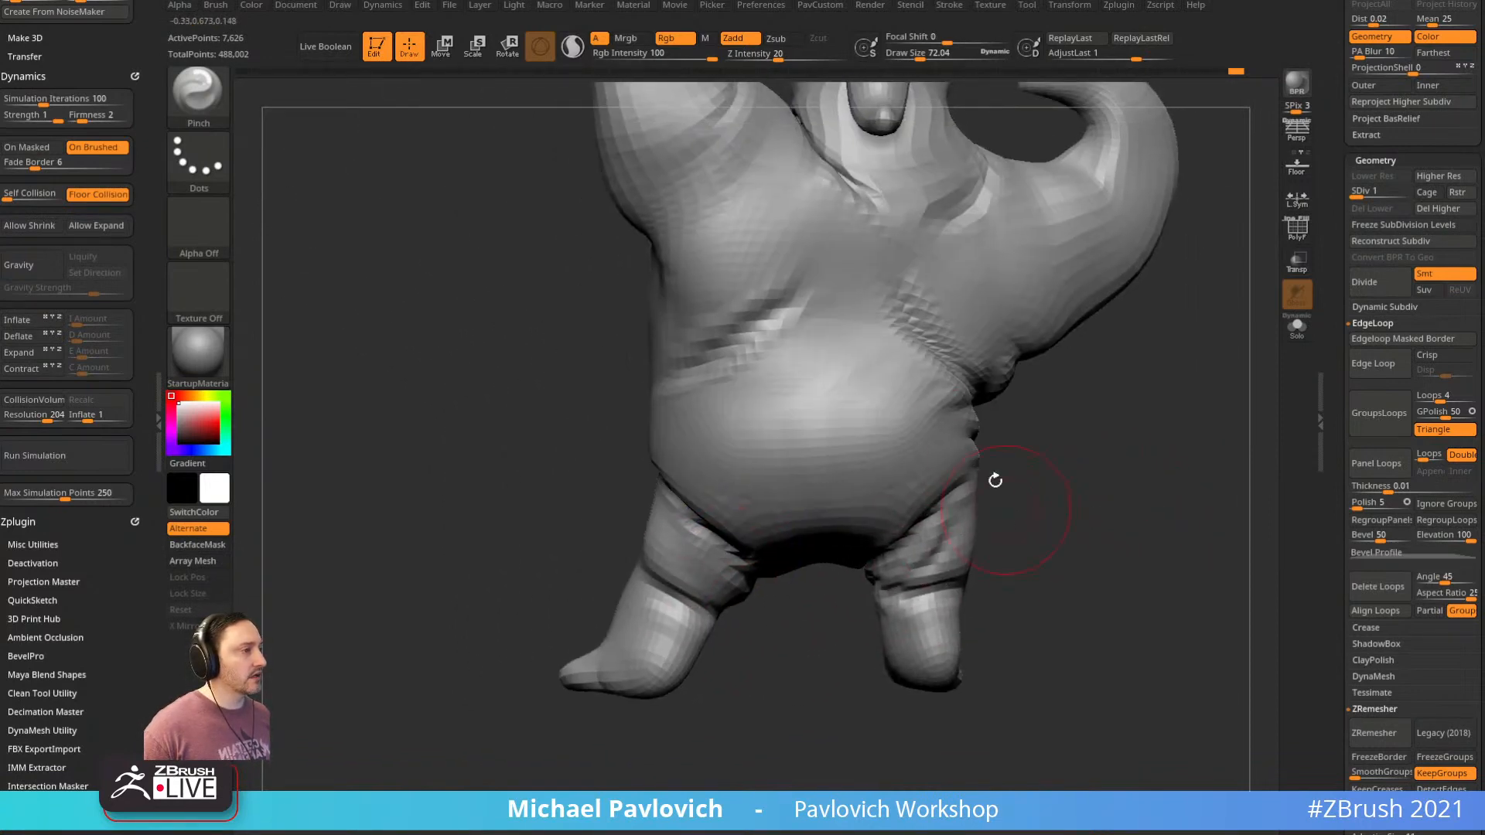
{"action": "left_click_drag", "start_coordinate": [800, 620], "coordinate": [984, 600]}
{"action": "left_click_drag", "start_coordinate": [1240, 500], "coordinate": [794, 524]}
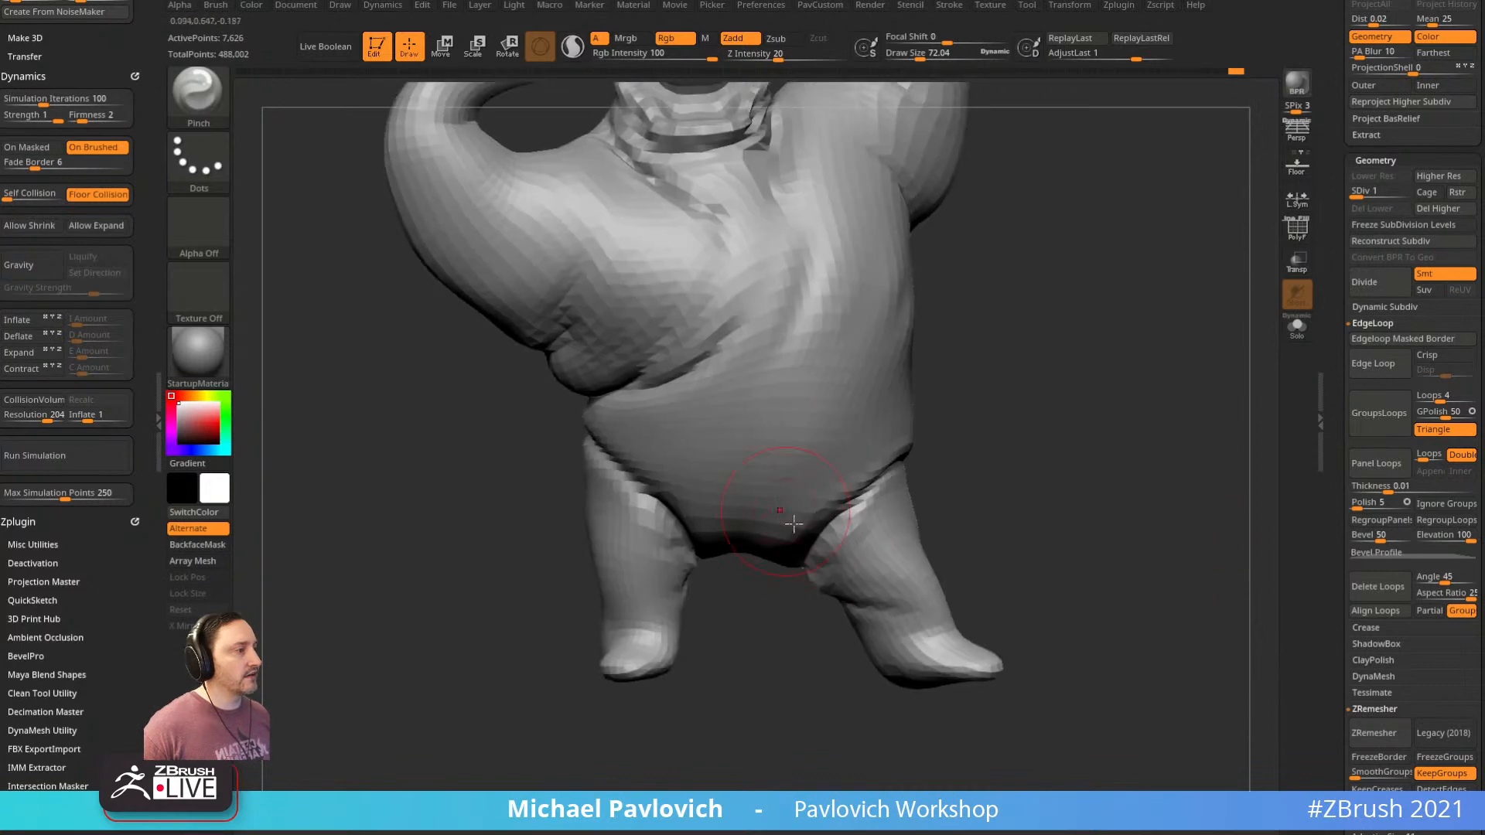
{"action": "left_click_drag", "start_coordinate": [741, 641], "coordinate": [951, 596]}
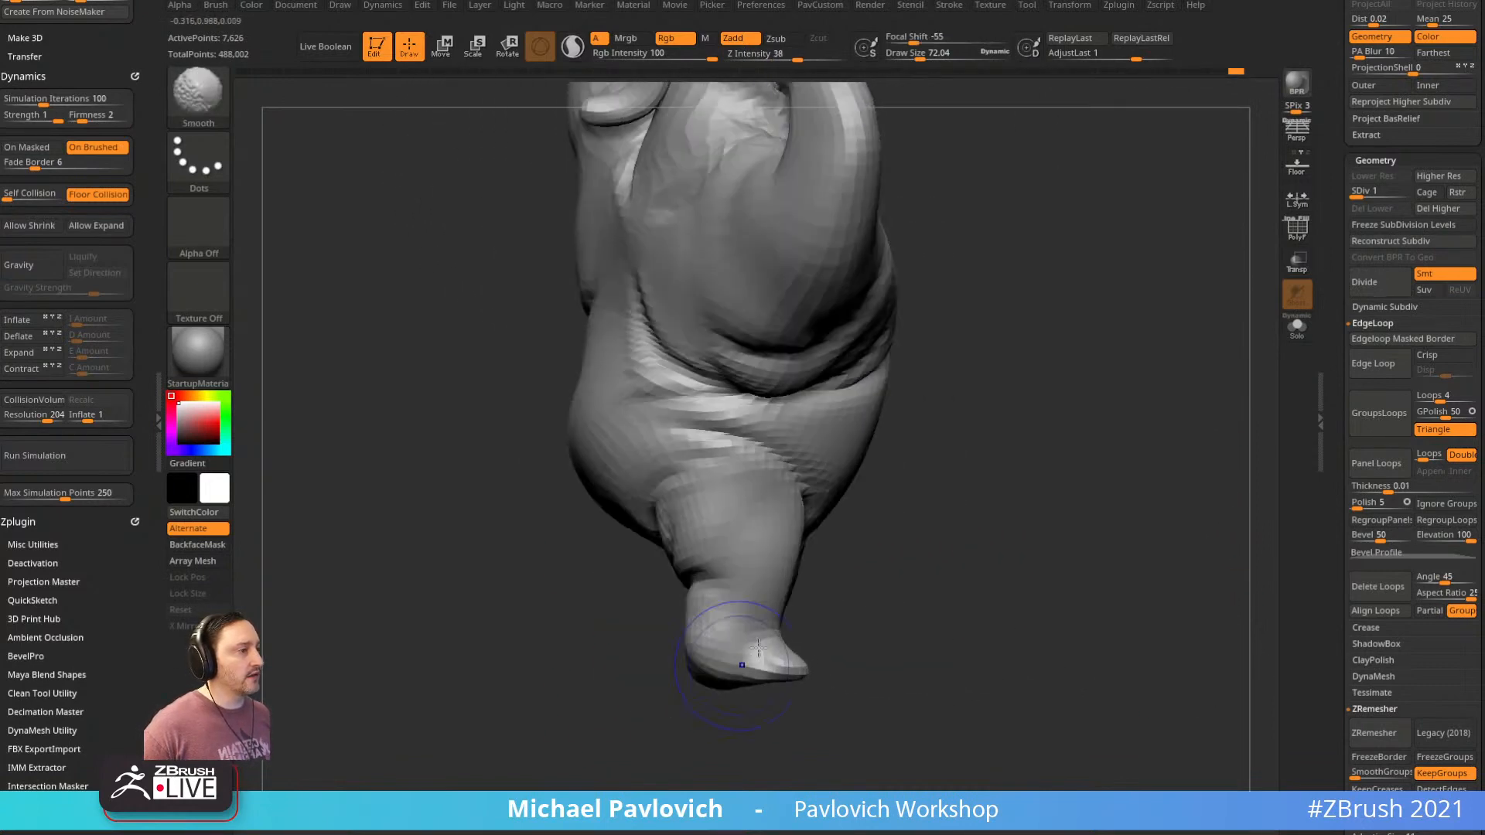
{"action": "left_click_drag", "start_coordinate": [843, 577], "coordinate": [955, 360]}
{"action": "left_click_drag", "start_coordinate": [522, 540], "coordinate": [623, 516]}
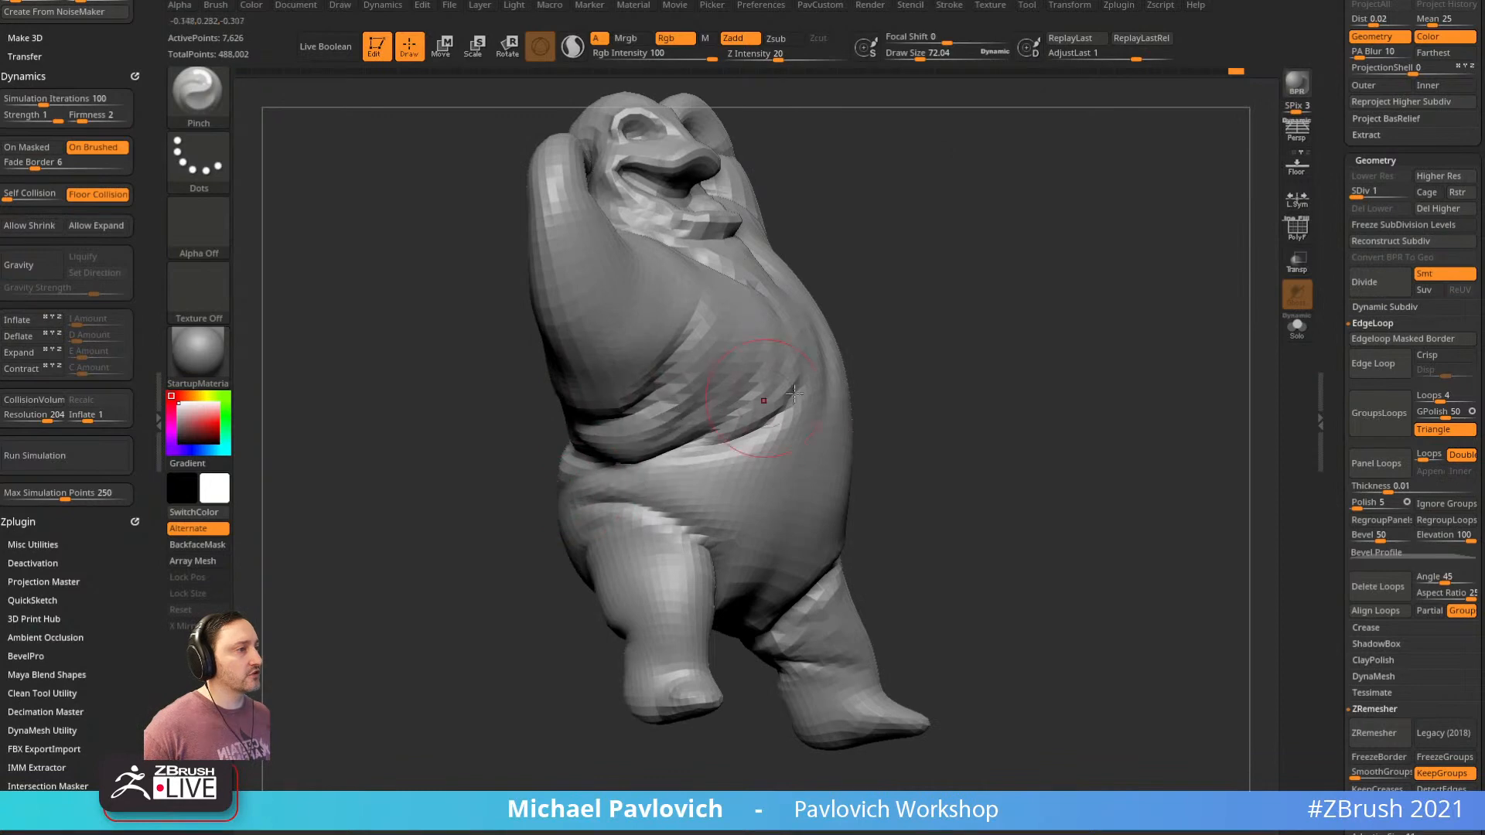
Choose the Inflat brush for the crease beside the raised arm and set its brush Simulation Iterations to 79
{"action": "left_click_drag", "start_coordinate": [1083, 479], "coordinate": [990, 432]}
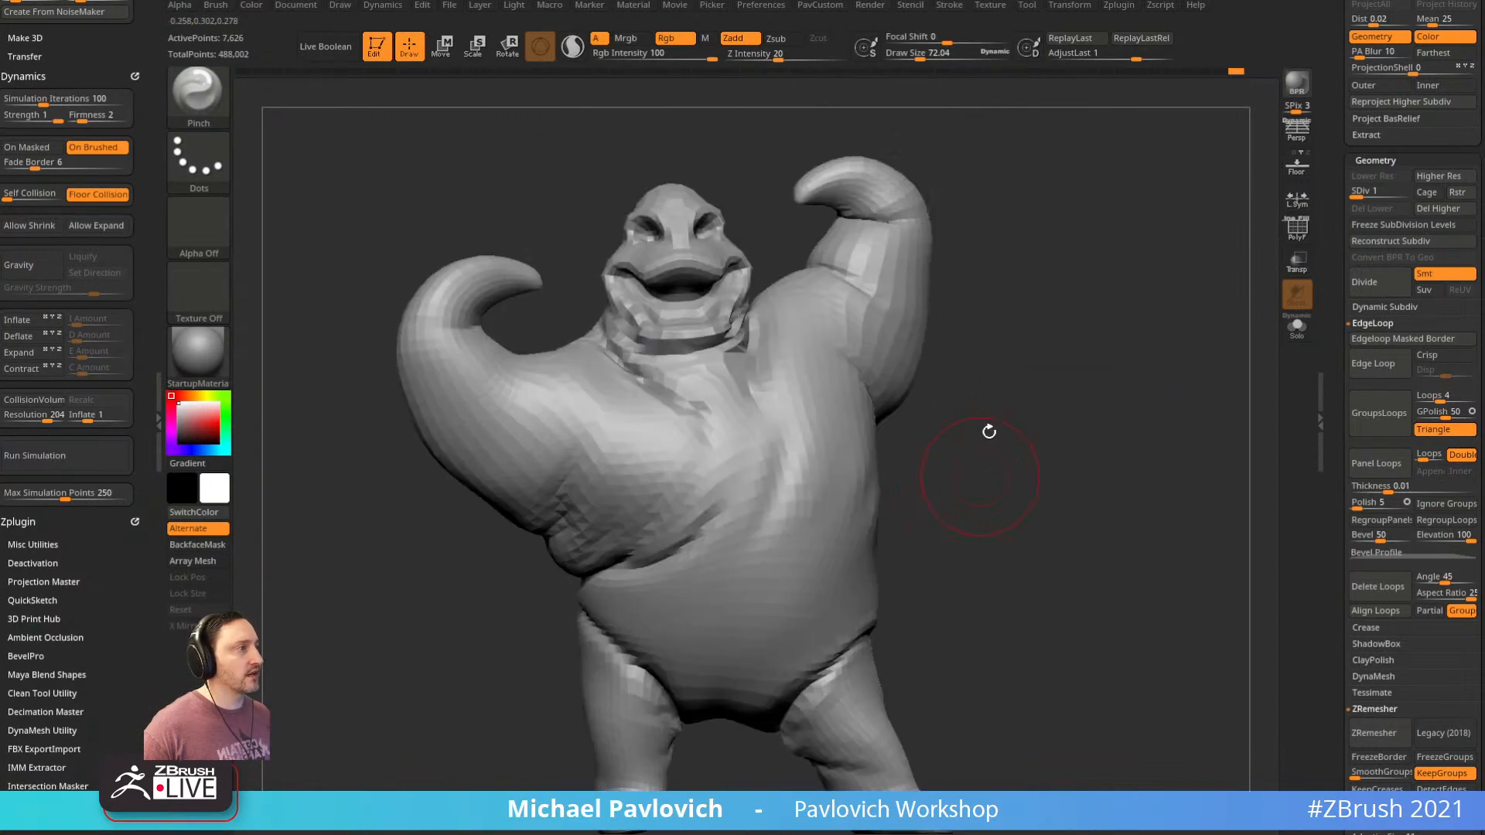
{"action": "left_click_drag", "start_coordinate": [964, 223], "coordinate": [781, 340]}
{"action": "right_click_drag", "start_coordinate": [781, 339], "coordinate": [805, 410], "text": "ctrl"}
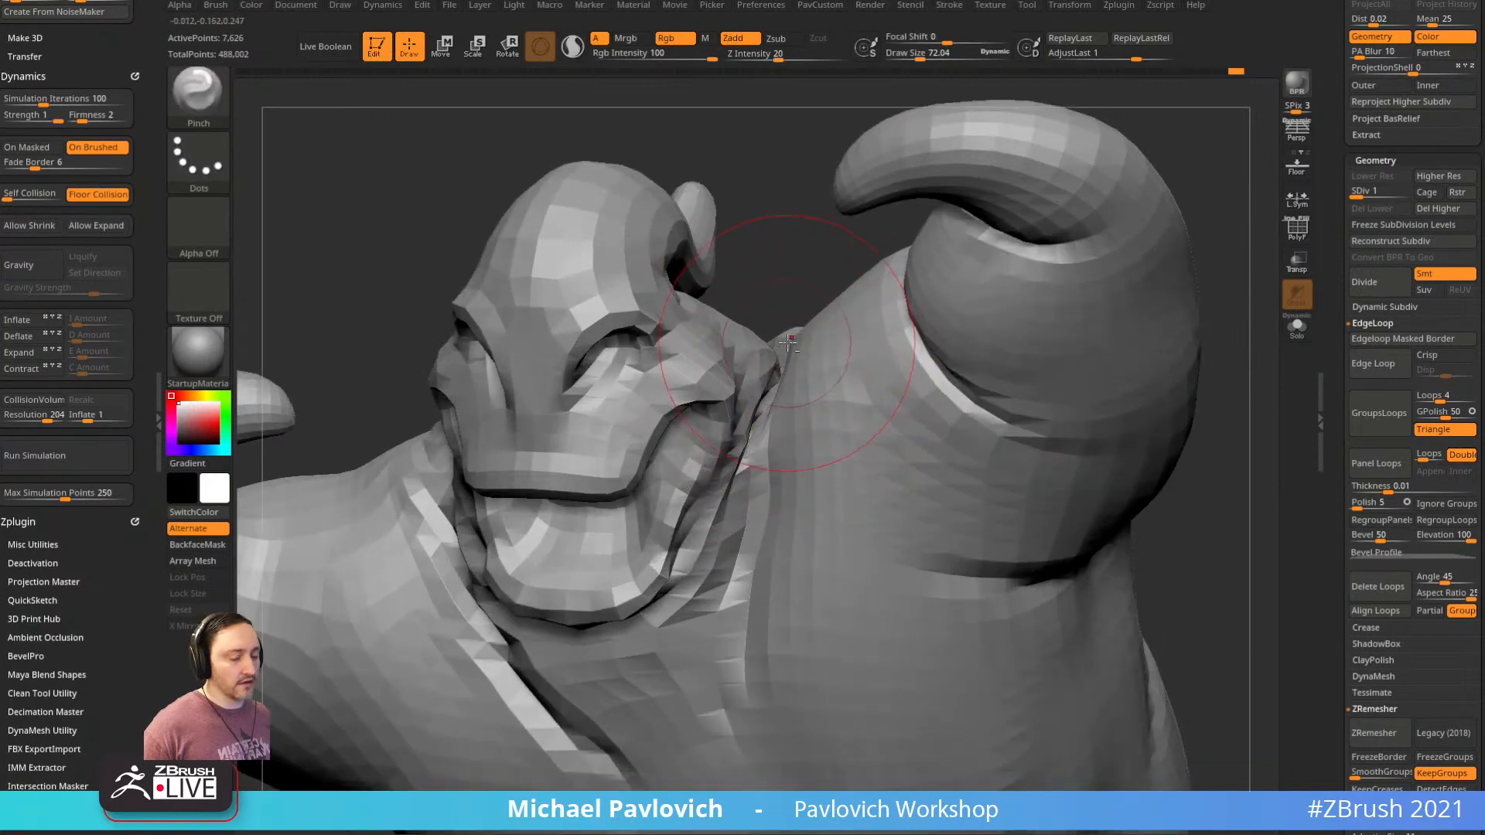
{"action": "key", "text": "b"}
{"action": "key", "text": "i"}
{"action": "key", "text": "n"}
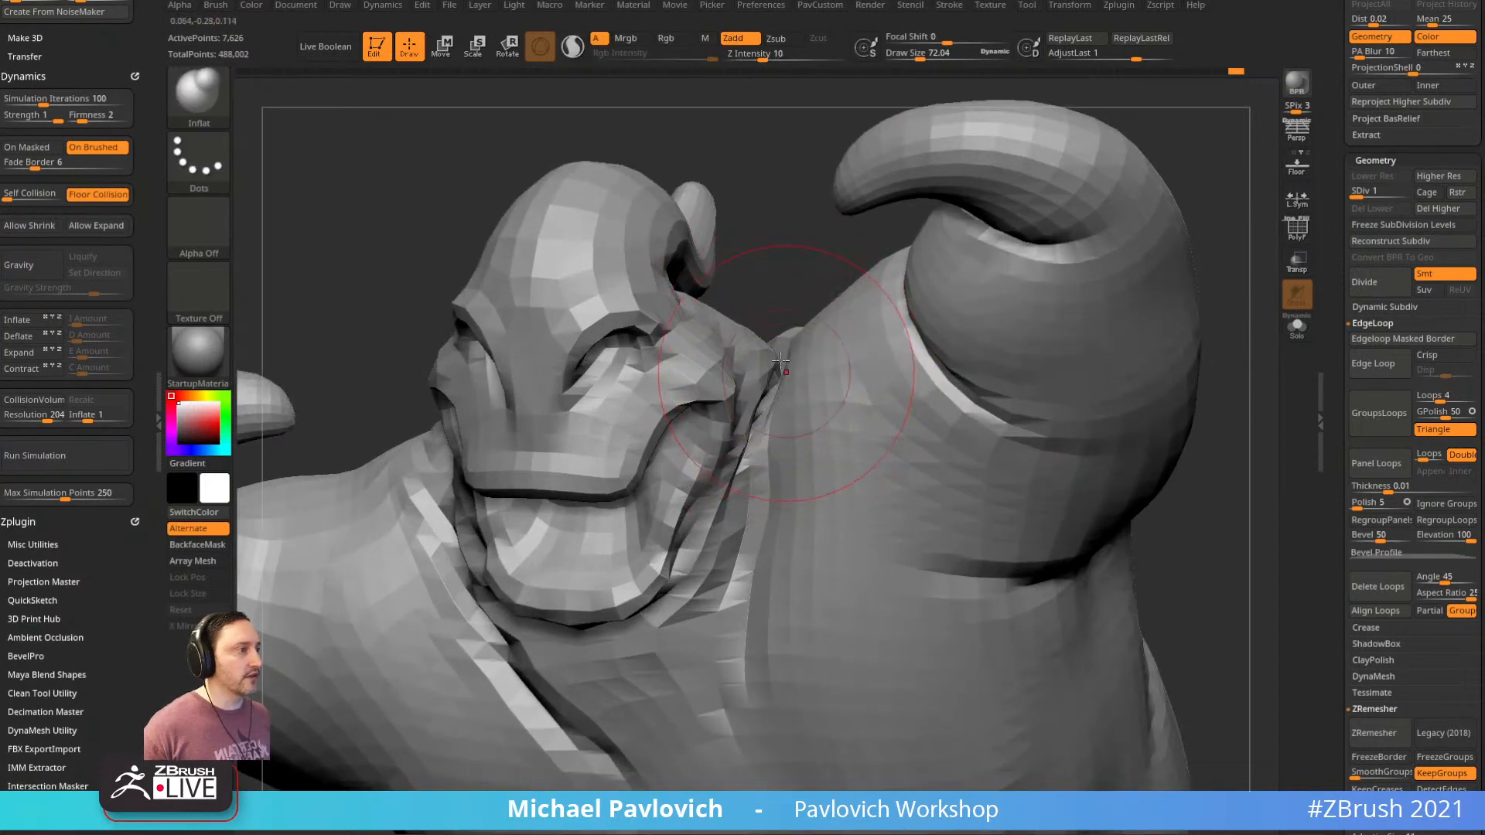
{"action": "scroll", "coordinate": [152, 328], "scroll_direction": "down", "scroll_amount": 10}
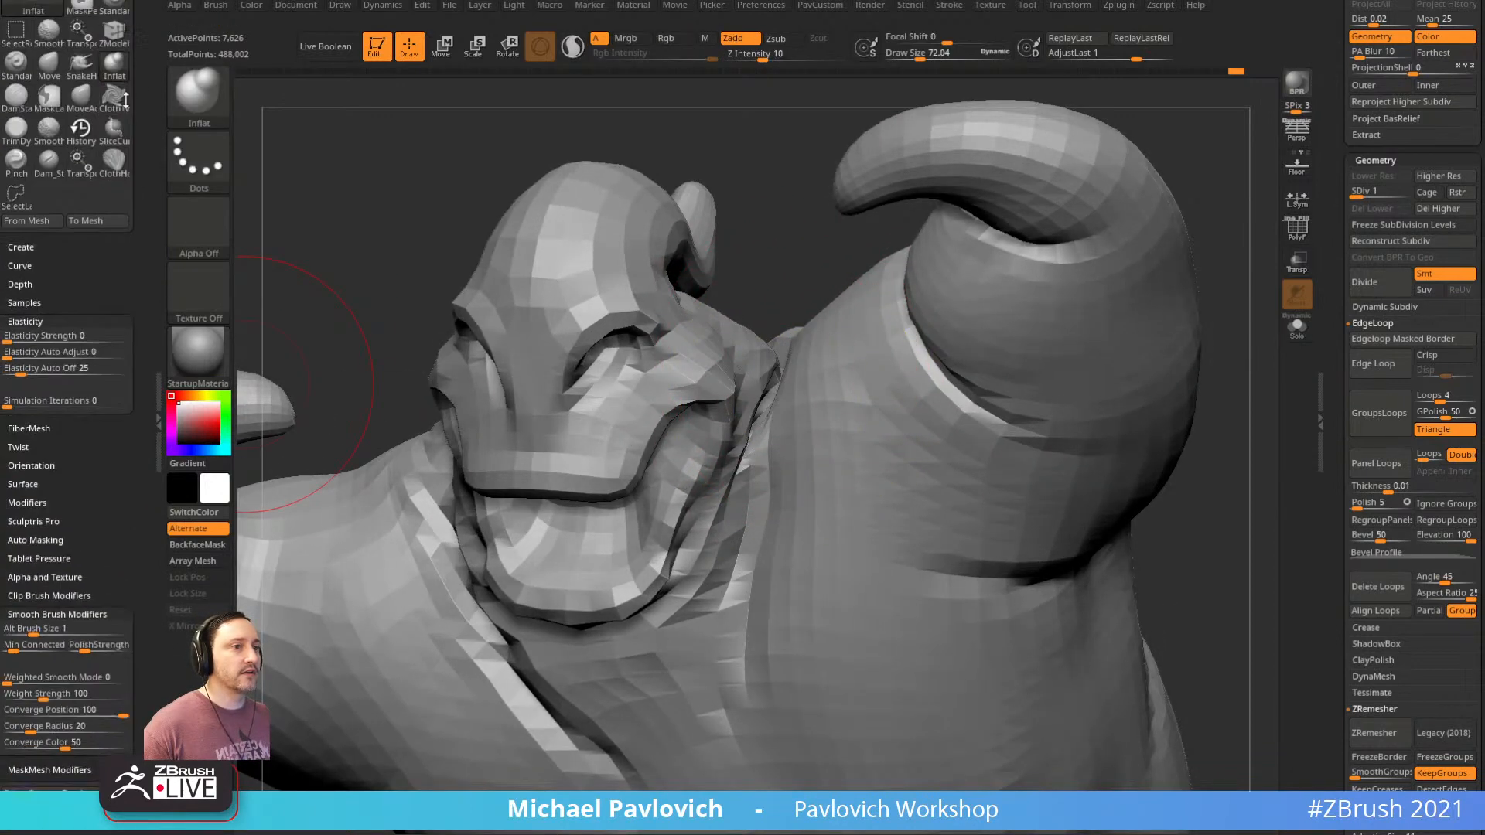
{"action": "left_click", "coordinate": [98, 395]}
Inflate the crease between the neck and the raised arm, reducing the Draw Size from about 62 to 41
{"action": "key", "text": "s"}
{"action": "left_click_drag", "start_coordinate": [814, 424], "coordinate": [754, 476]}
{"action": "left_click_drag", "start_coordinate": [762, 391], "coordinate": [751, 501]}
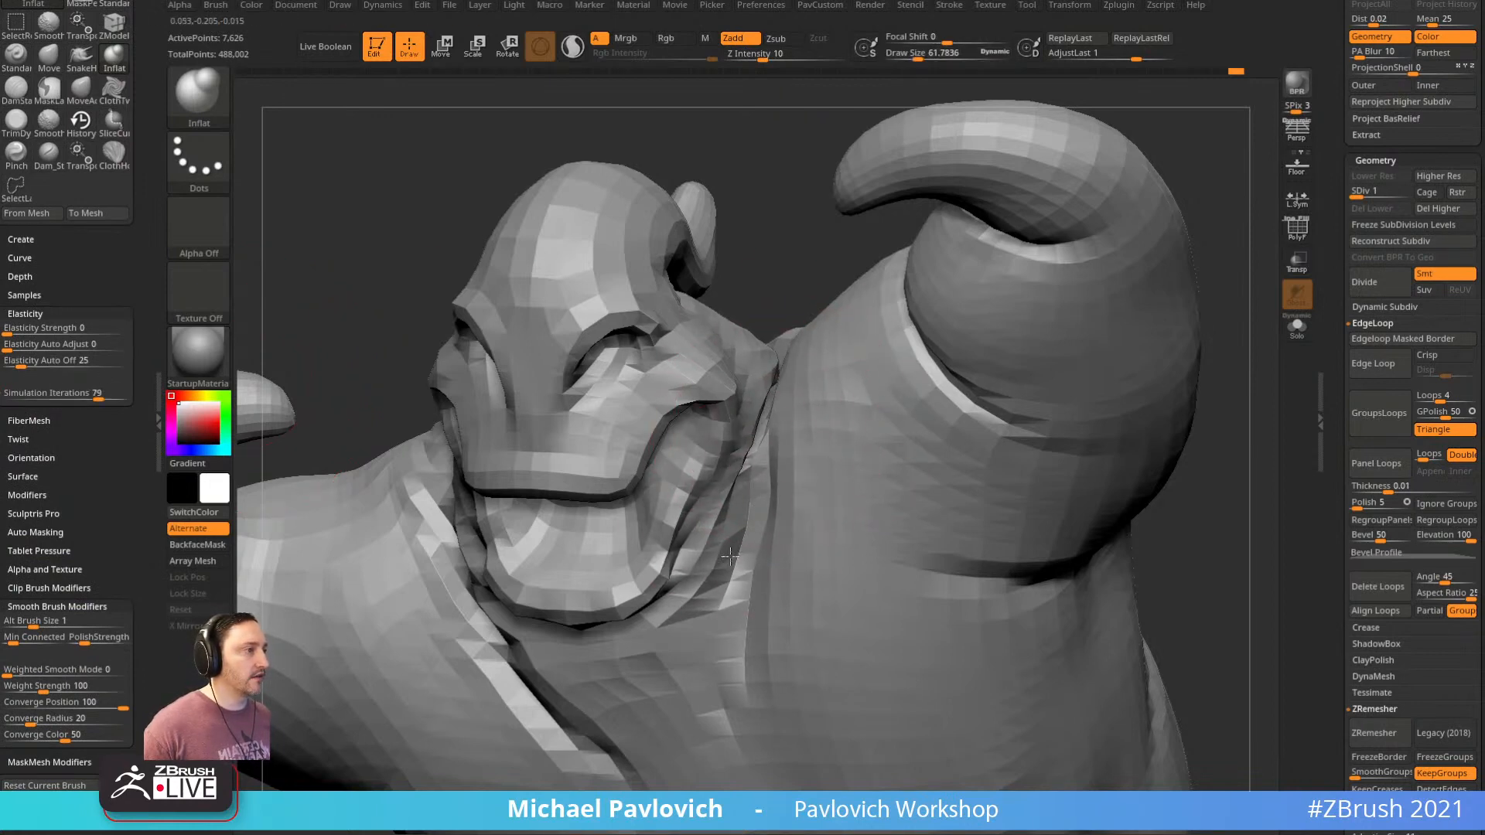
{"action": "right_click_drag", "start_coordinate": [731, 556], "coordinate": [680, 499]}
{"action": "left_click_drag", "start_coordinate": [749, 442], "coordinate": [721, 531]}
{"action": "right_click_drag", "start_coordinate": [765, 369], "coordinate": [765, 435]}
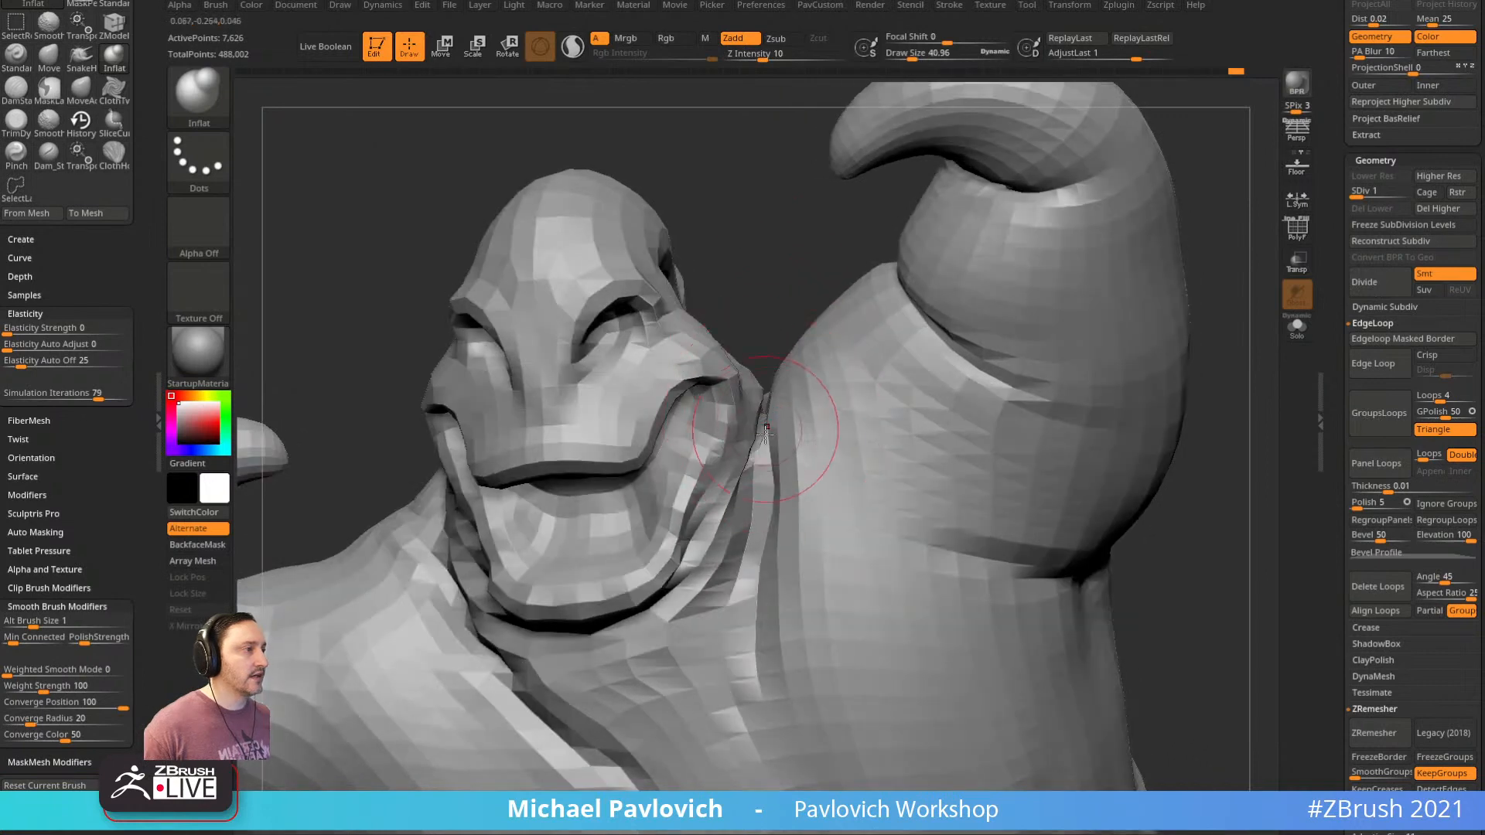
Enable Inflate in the dynamics settings with an amount of about 0.101 and brush the neck crease at Draw Size 49
{"action": "left_click_drag", "start_coordinate": [123, 308], "coordinate": [126, 530]}
{"action": "left_click", "coordinate": [17, 478]}
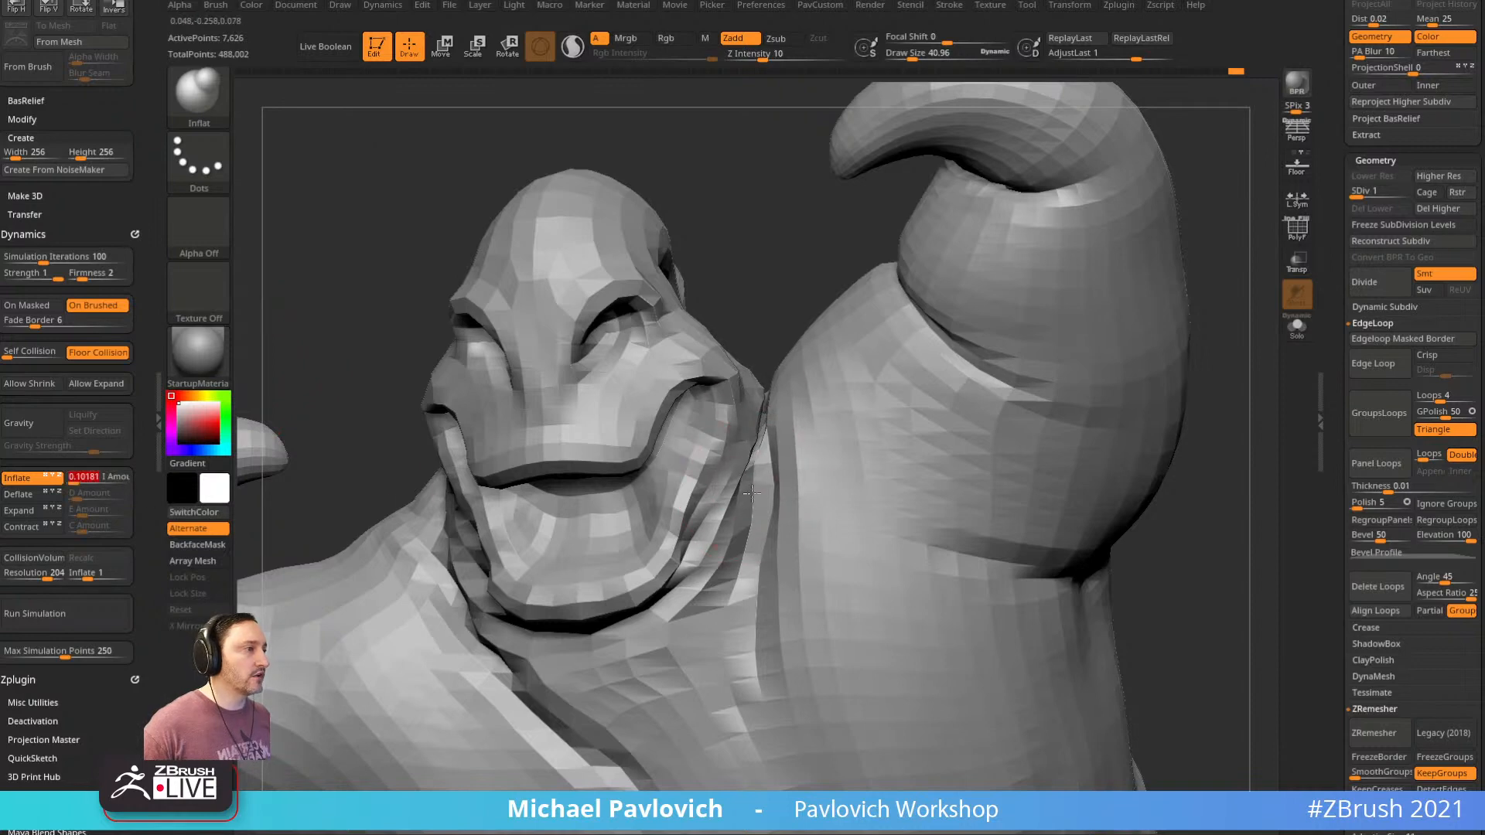
{"action": "left_click_drag", "start_coordinate": [753, 482], "coordinate": [756, 481]}
{"action": "left_click_drag", "start_coordinate": [757, 443], "coordinate": [738, 521]}
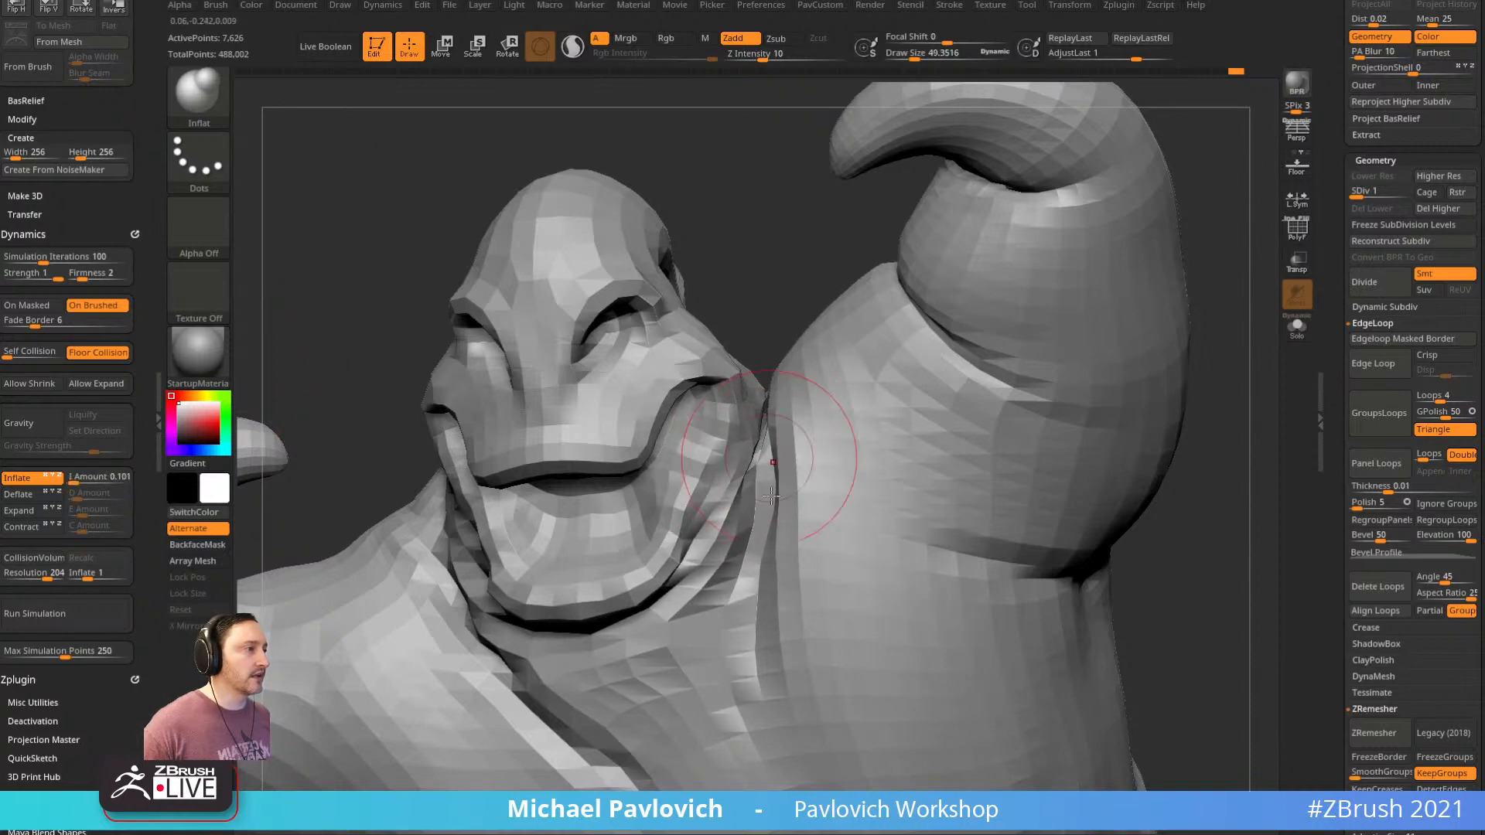
Raise the whole character to subdivision level 2 and check the folds from the front
{"action": "left_click_drag", "start_coordinate": [793, 287], "coordinate": [805, 239]}
{"action": "mouse_move", "coordinate": [1067, 341]}
{"action": "left_mouse_down"}
{"action": "mouse_move", "coordinate": [1130, 425]}
{"action": "mouse_move", "coordinate": [1128, 330]}
{"action": "mouse_move", "coordinate": [909, 536]}
{"action": "mouse_move", "coordinate": [764, 416]}
{"action": "mouse_move", "coordinate": [1106, 359]}
{"action": "left_mouse_up"}
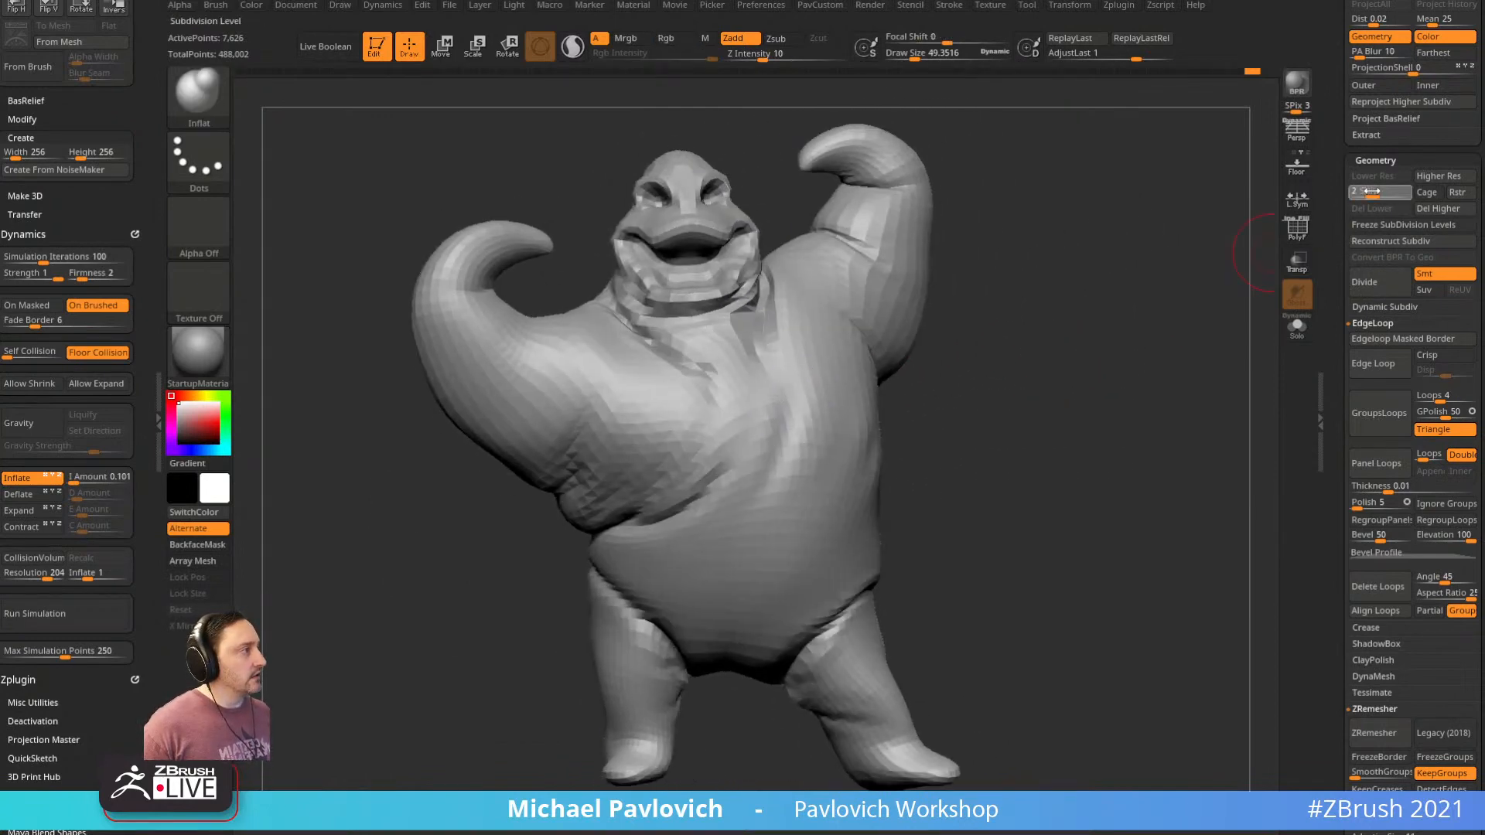
{"action": "left_click", "coordinate": [1372, 192]}
{"action": "mouse_move", "coordinate": [1031, 299]}
{"action": "left_mouse_down"}
{"action": "mouse_move", "coordinate": [1024, 309]}
{"action": "mouse_move", "coordinate": [1056, 309]}
{"action": "left_mouse_up"}
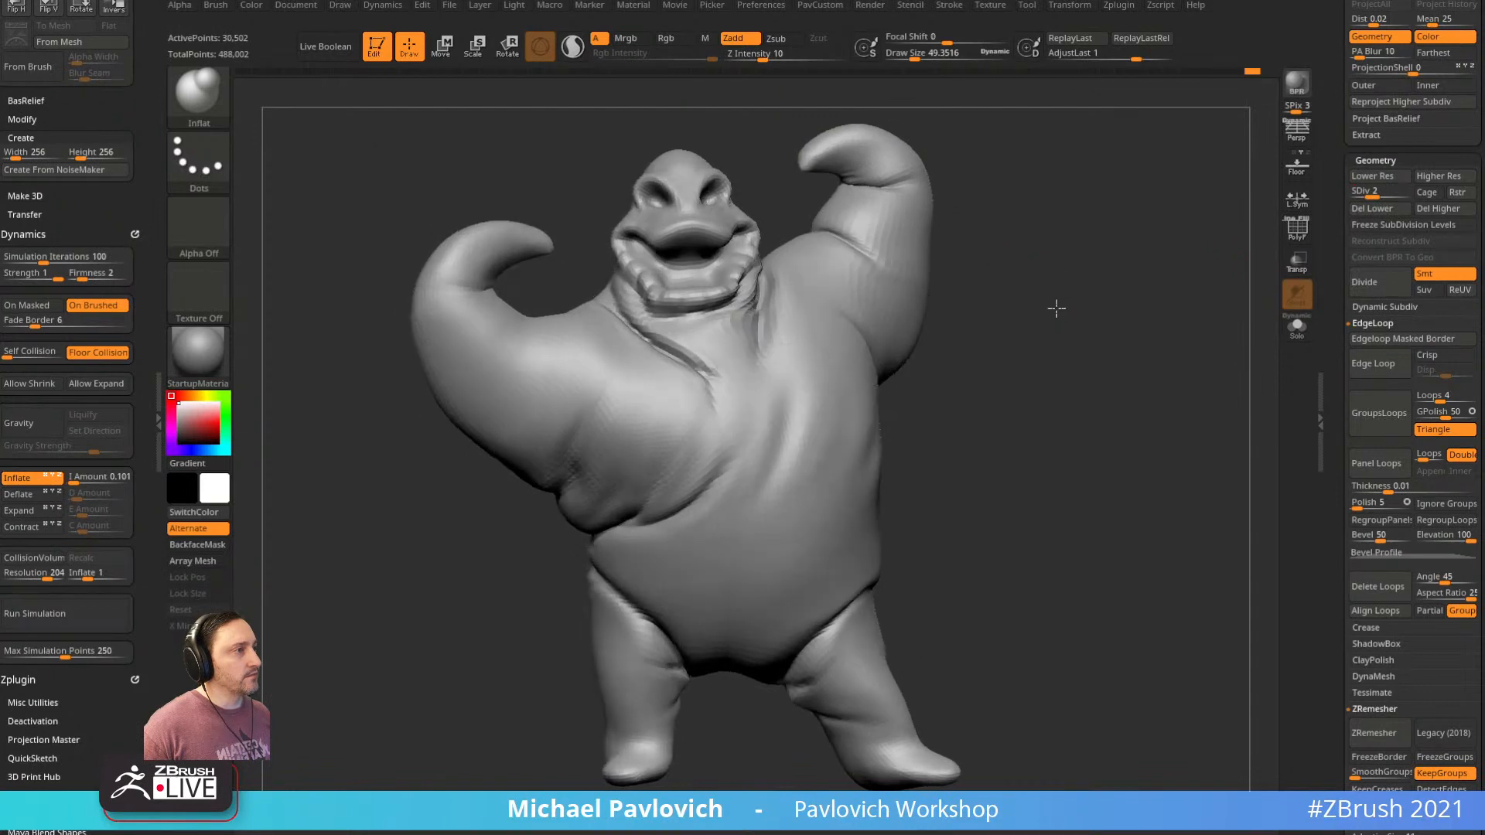
{"action": "mouse_move", "coordinate": [954, 274]}
{"action": "left_mouse_down"}
{"action": "mouse_move", "coordinate": [1046, 286]}
{"action": "mouse_move", "coordinate": [982, 305]}
{"action": "left_mouse_up"}
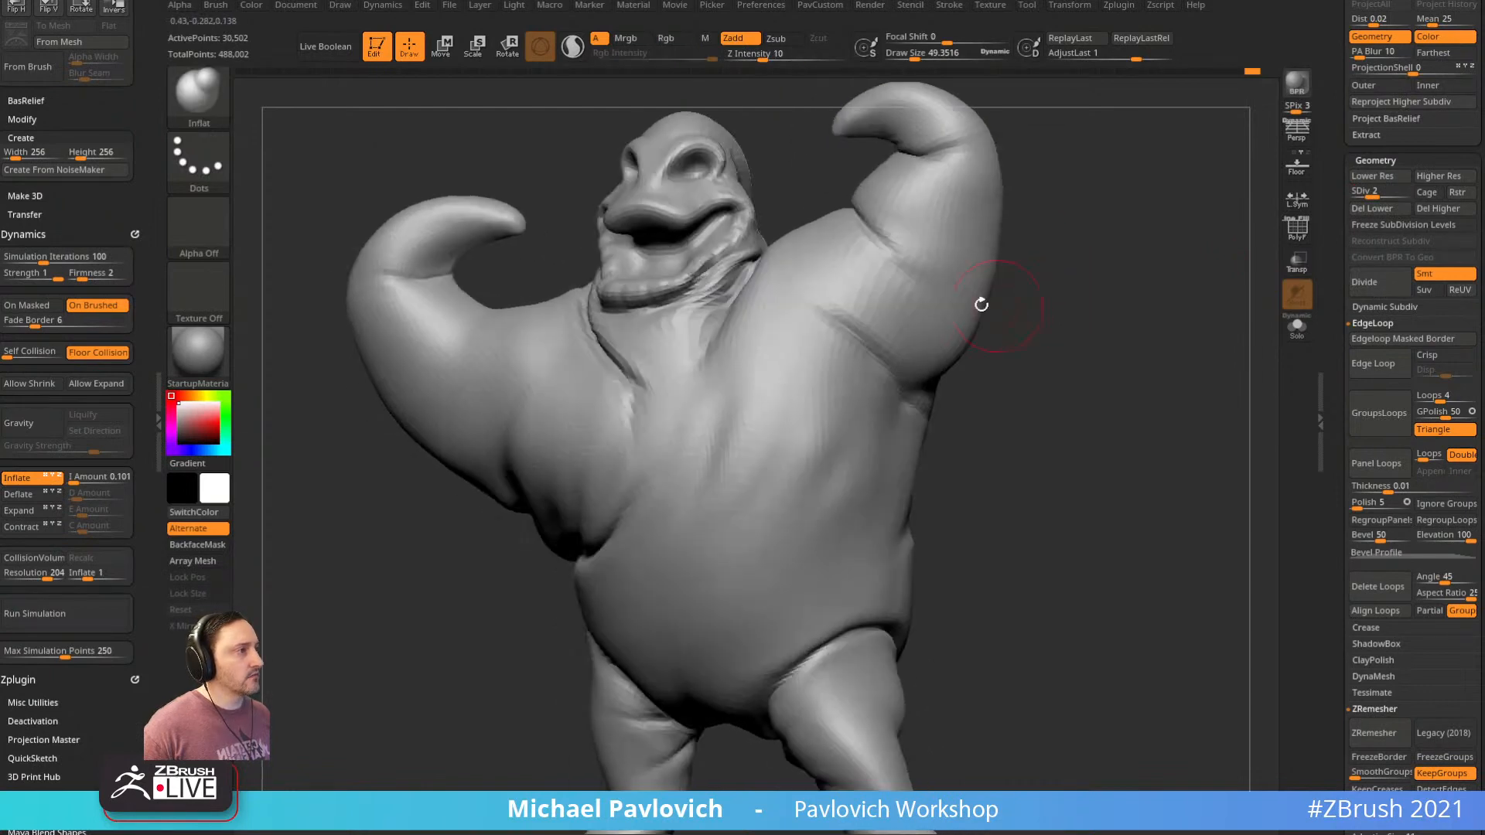
{"action": "mouse_move", "coordinate": [1029, 386]}
{"action": "left_mouse_down", "text": "shift"}
{"action": "mouse_move", "coordinate": [1059, 363]}
{"action": "mouse_move", "coordinate": [1022, 341]}
{"action": "left_mouse_up", "text": "shift"}
Switch to the Pinch brush with a Draw Size of about 87 and pinch the chest folds beside the lowered arm
{"action": "key", "text": "b"}
{"action": "key", "text": "p"}
{"action": "key", "text": "i"}
{"action": "left_click_drag", "start_coordinate": [1021, 340], "coordinate": [1057, 301]}
{"action": "key", "text": "s"}
{"action": "left_click_drag", "start_coordinate": [730, 433], "coordinate": [737, 432]}
{"action": "mouse_move", "coordinate": [776, 421]}
{"action": "left_mouse_down"}
{"action": "mouse_move", "coordinate": [715, 458]}
{"action": "mouse_move", "coordinate": [766, 421]}
{"action": "mouse_move", "coordinate": [779, 374]}
{"action": "left_mouse_up"}
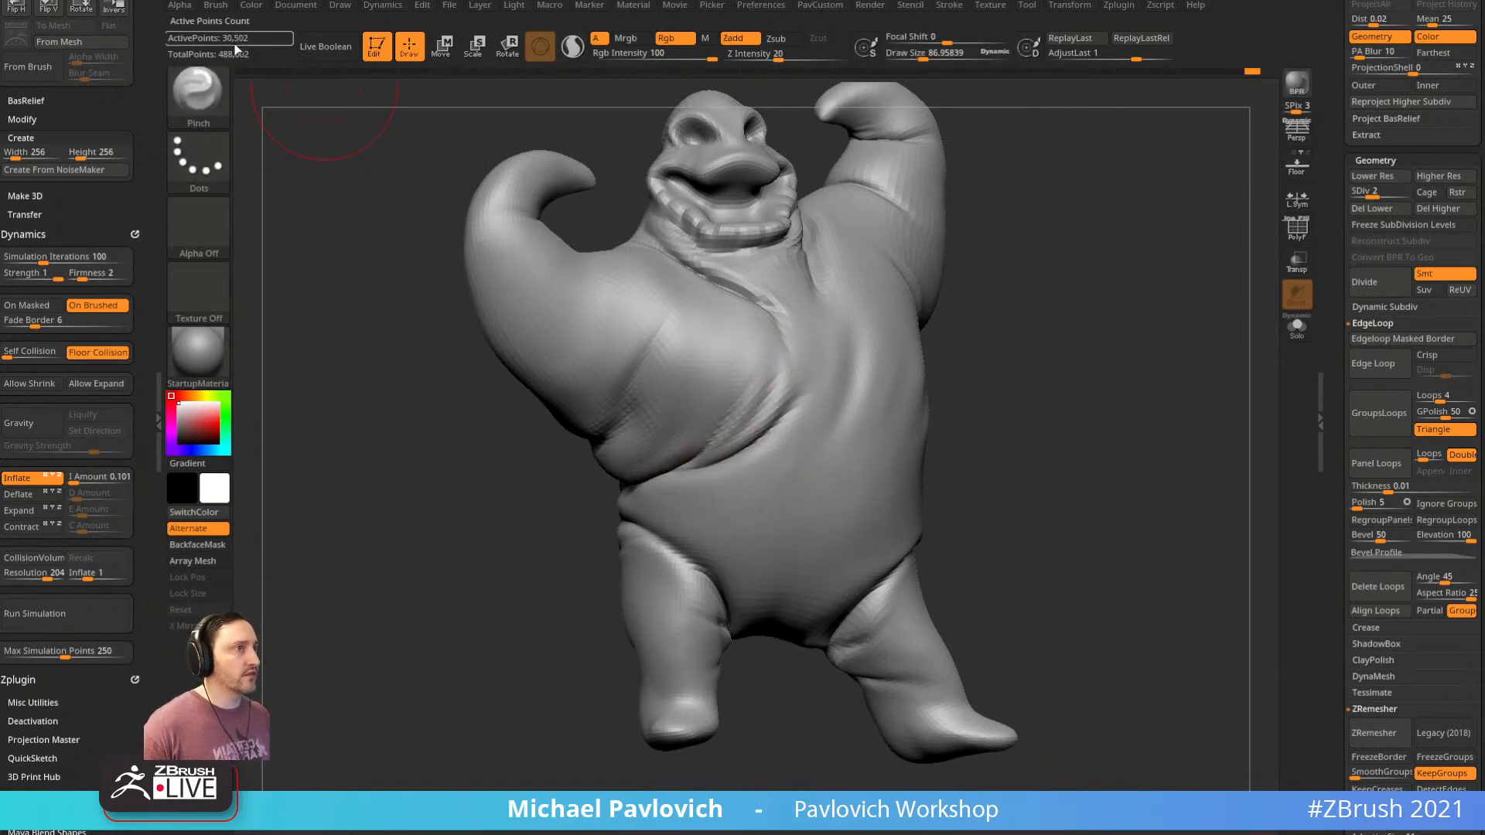
Deepen the pinched folds along the underside of the lowered arm and the flank beneath it
{"action": "left_click_drag", "start_coordinate": [348, 302], "coordinate": [616, 428]}
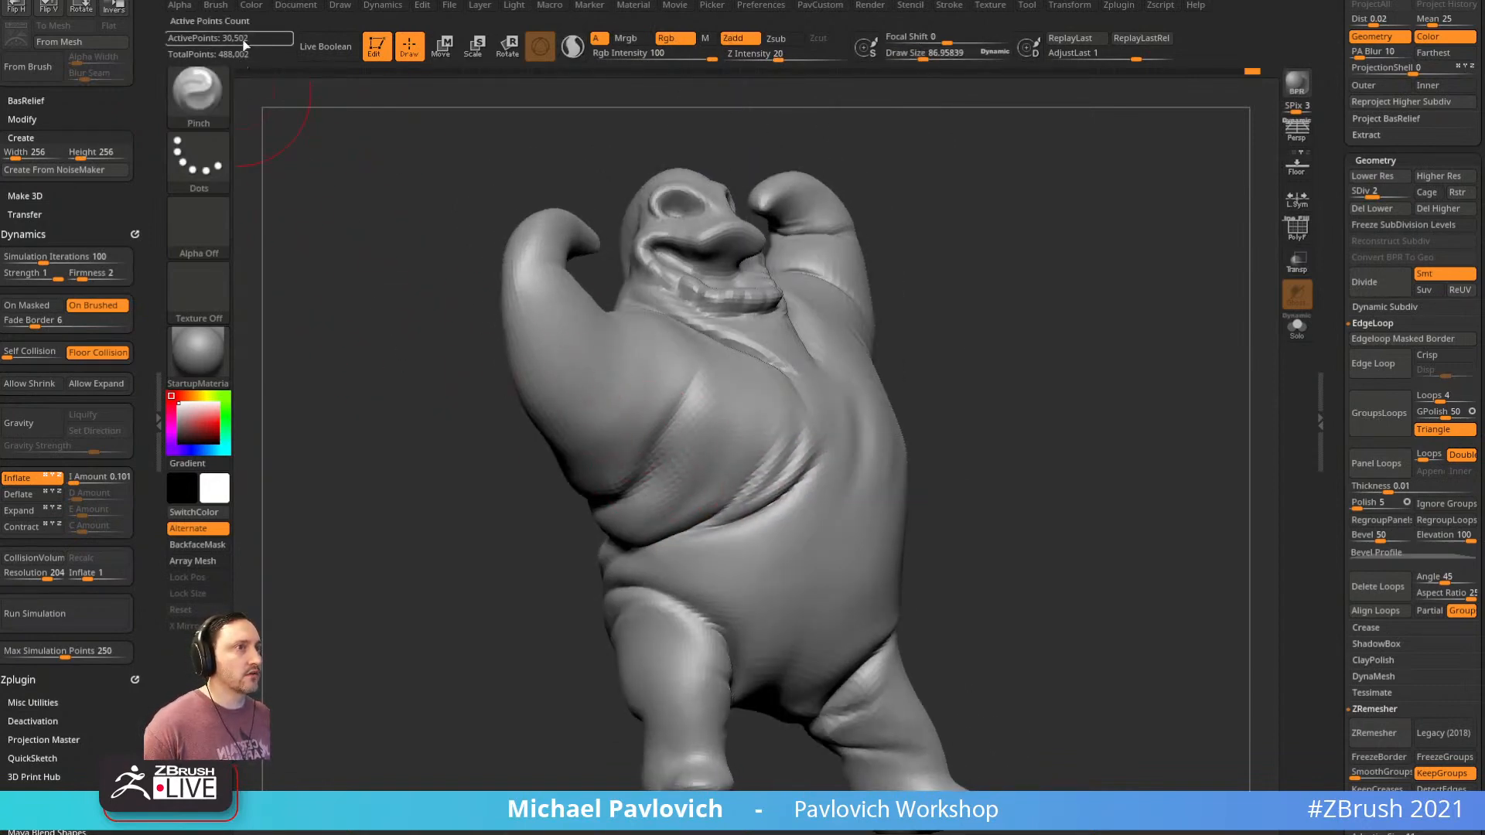
{"action": "left_click_drag", "start_coordinate": [298, 189], "coordinate": [696, 400]}
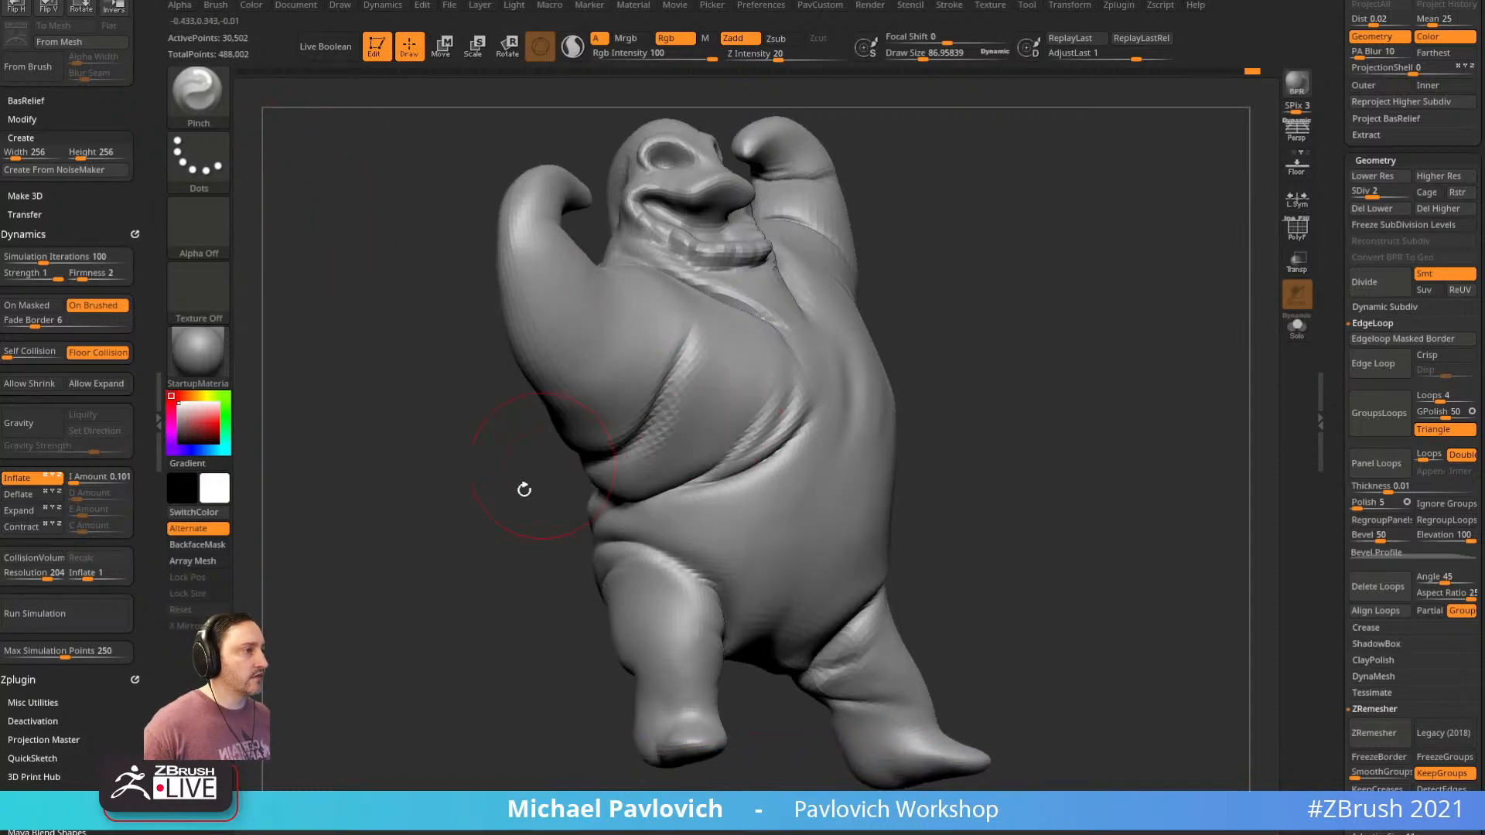
{"action": "left_click_drag", "start_coordinate": [525, 489], "coordinate": [693, 448]}
{"action": "left_click_drag", "start_coordinate": [890, 433], "coordinate": [967, 437]}
{"action": "mouse_move", "coordinate": [625, 475]}
{"action": "left_mouse_down", "text": "shift"}
{"action": "mouse_move", "coordinate": [592, 536]}
{"action": "mouse_move", "coordinate": [566, 499]}
{"action": "left_mouse_up", "text": "shift"}
Pinch the creases at the tops of both legs from behind the character
{"action": "left_click_drag", "start_coordinate": [905, 473], "coordinate": [991, 464], "text": "alt"}
{"action": "mouse_move", "coordinate": [773, 557]}
{"action": "left_mouse_down"}
{"action": "mouse_move", "coordinate": [728, 603]}
{"action": "mouse_move", "coordinate": [762, 568]}
{"action": "left_mouse_up"}
{"action": "left_click_drag", "start_coordinate": [879, 540], "coordinate": [901, 493], "text": "alt"}
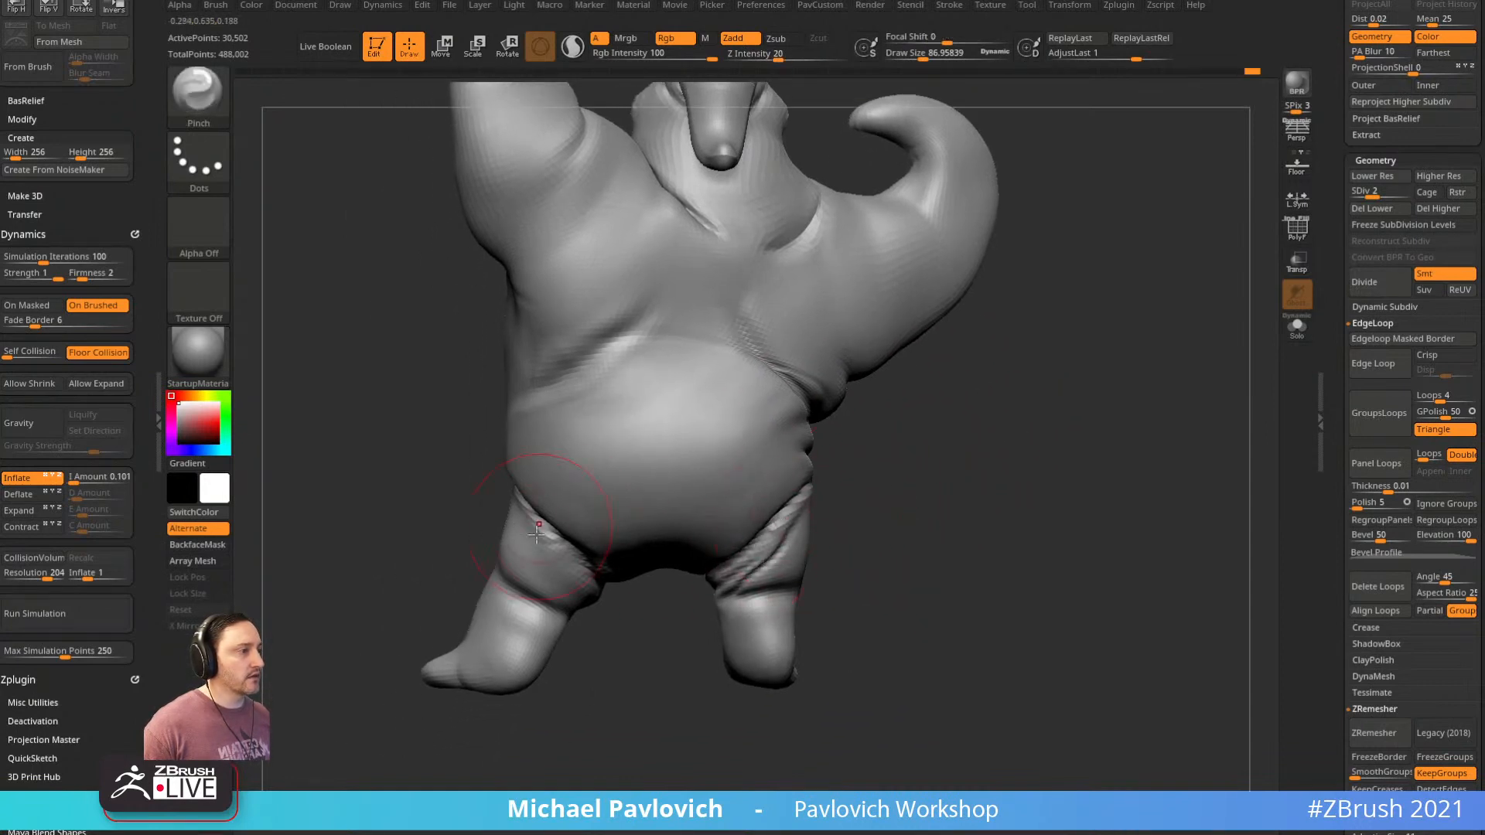
{"action": "left_click_drag", "start_coordinate": [537, 534], "coordinate": [606, 566]}
{"action": "left_click_drag", "start_coordinate": [657, 611], "coordinate": [742, 697], "text": "alt"}
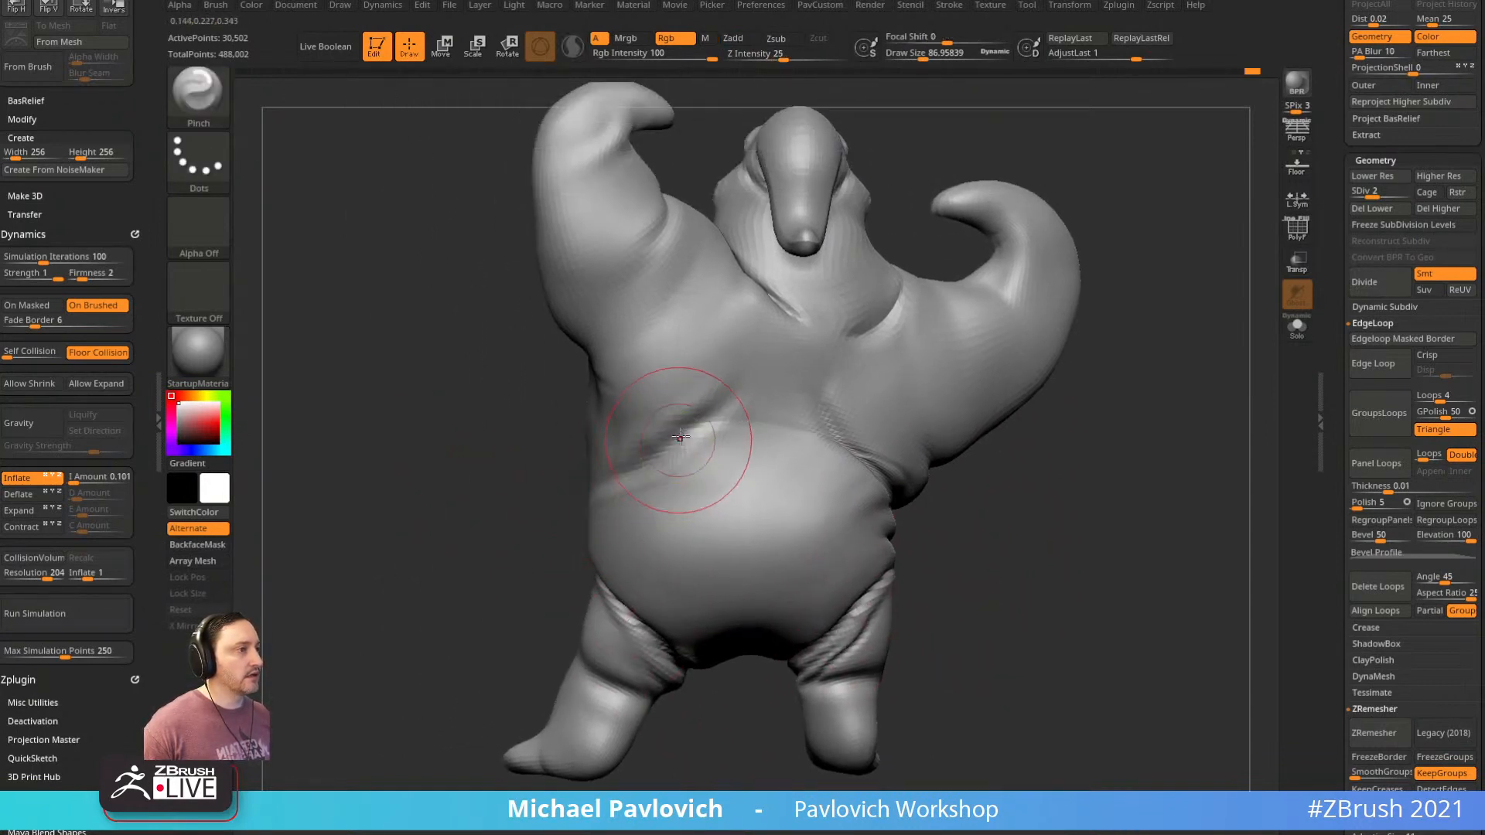
Pinch the fold across the back below the raised arm and sharpen the crease on the raised arm
{"action": "left_click_drag", "start_coordinate": [680, 437], "coordinate": [663, 431]}
{"action": "left_click_drag", "start_coordinate": [554, 478], "coordinate": [938, 401]}
{"action": "left_click_drag", "start_coordinate": [667, 358], "coordinate": [743, 401]}
{"action": "mouse_move", "coordinate": [932, 414]}
{"action": "left_mouse_down", "text": "alt"}
{"action": "mouse_move", "coordinate": [998, 286]}
{"action": "mouse_move", "coordinate": [989, 241]}
{"action": "left_mouse_up", "text": "alt"}
{"action": "left_click_drag", "start_coordinate": [892, 322], "coordinate": [922, 225], "text": "alt"}
{"action": "left_click_drag", "start_coordinate": [1074, 193], "coordinate": [924, 230], "text": "alt"}
{"action": "mouse_move", "coordinate": [934, 92]}
{"action": "left_mouse_down", "text": "alt"}
{"action": "mouse_move", "coordinate": [810, 443]}
{"action": "mouse_move", "coordinate": [799, 426]}
{"action": "left_mouse_up", "text": "alt"}
Use the Move brush with a Draw Size of about 44 to pull one brow down into an angry slant
{"action": "key", "text": "s"}
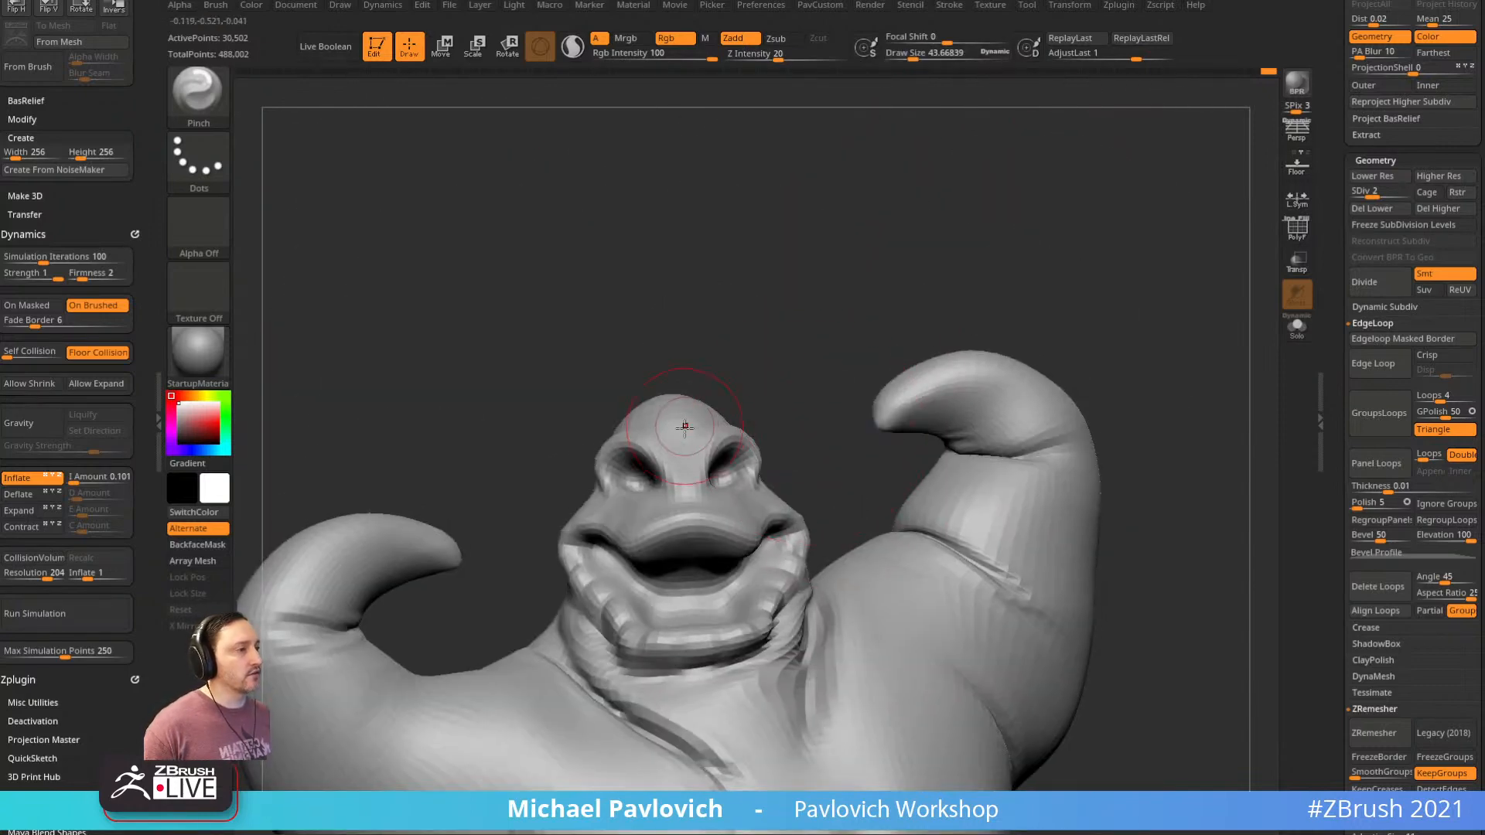
{"action": "key", "text": "b"}
{"action": "key", "text": "m"}
{"action": "key", "text": "v"}
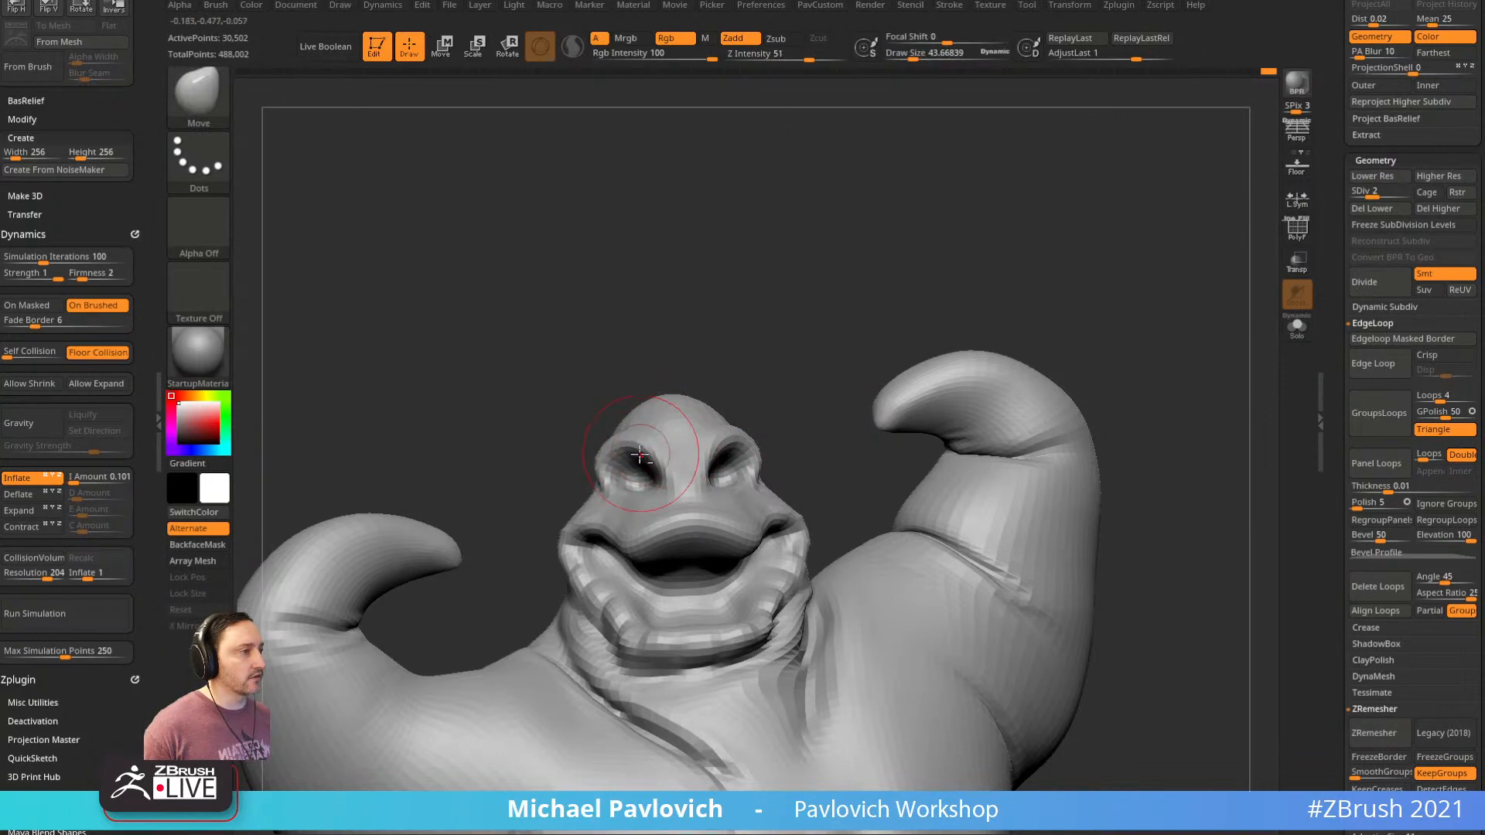
{"action": "left_click_drag", "start_coordinate": [766, 444], "coordinate": [703, 441], "text": "alt"}
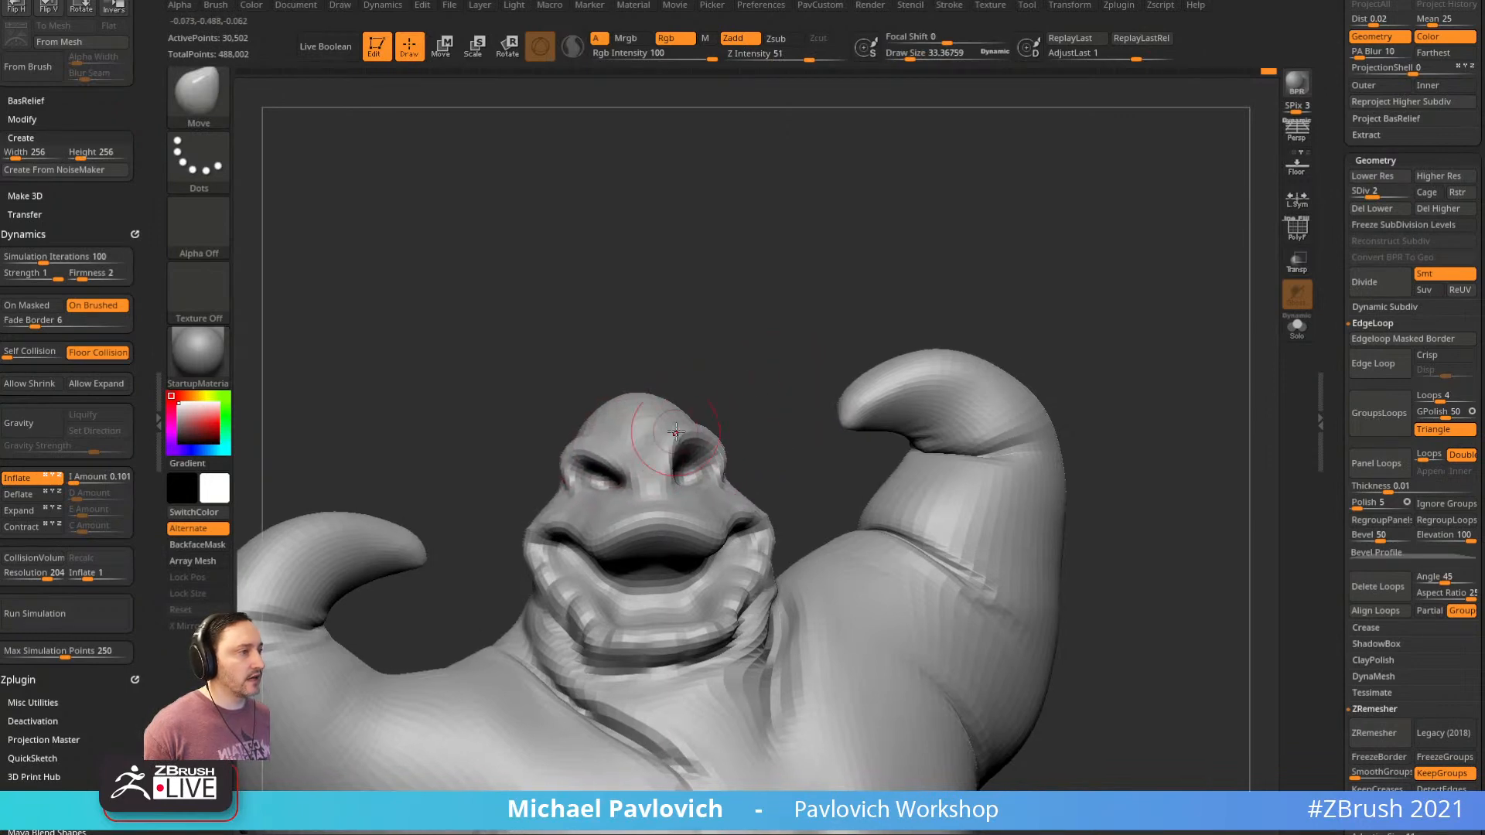
{"action": "right_click_drag", "start_coordinate": [670, 517], "coordinate": [675, 431], "text": "alt"}
Push the mouth corner below the slanted brow upward with the Move brush at a Draw Size of about 49
{"action": "key", "text": "s"}
{"action": "left_click_drag", "start_coordinate": [742, 438], "coordinate": [751, 439]}
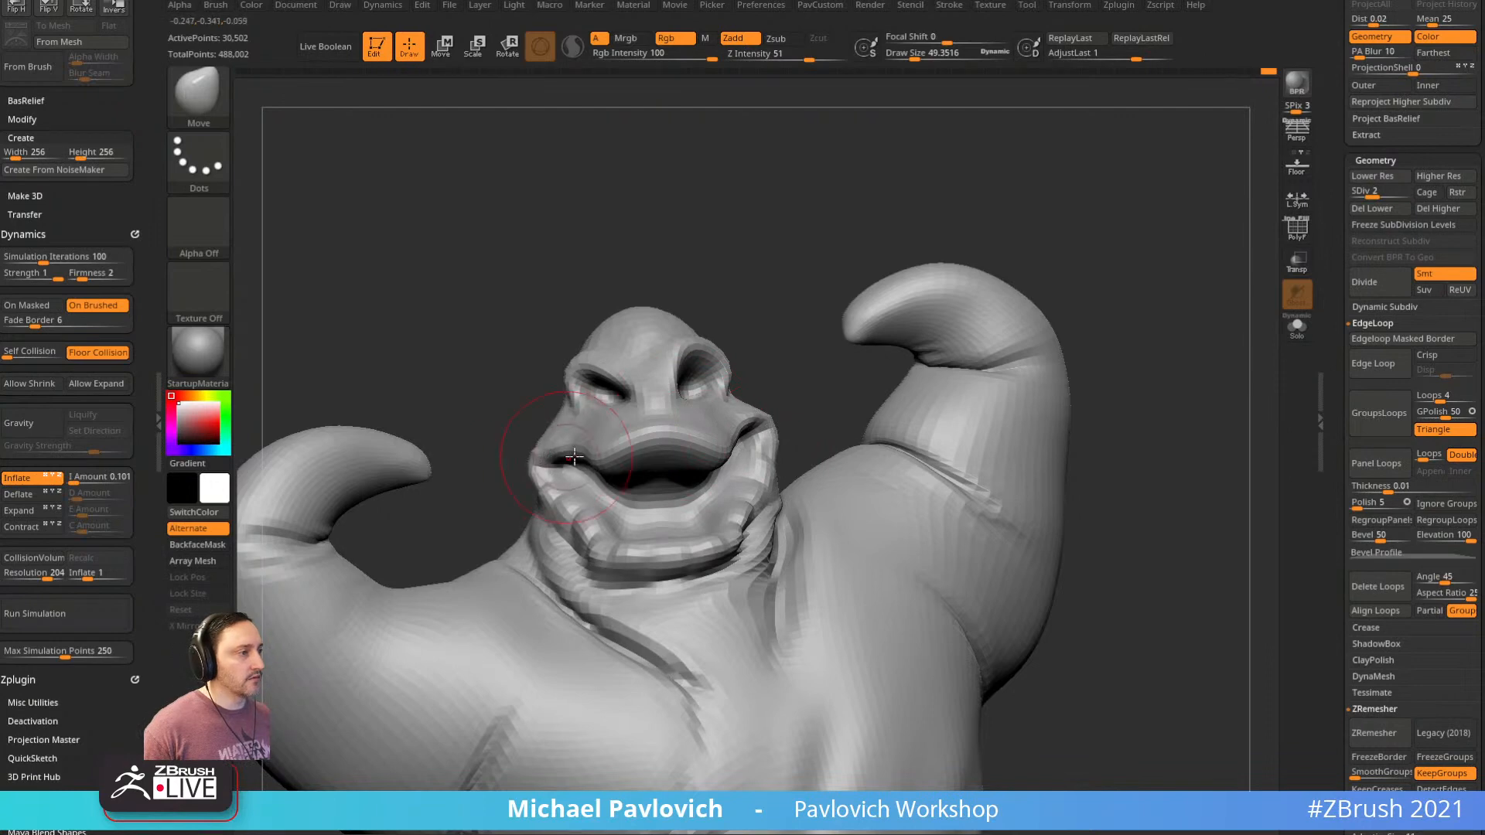
{"action": "left_click_drag", "start_coordinate": [574, 457], "coordinate": [569, 429]}
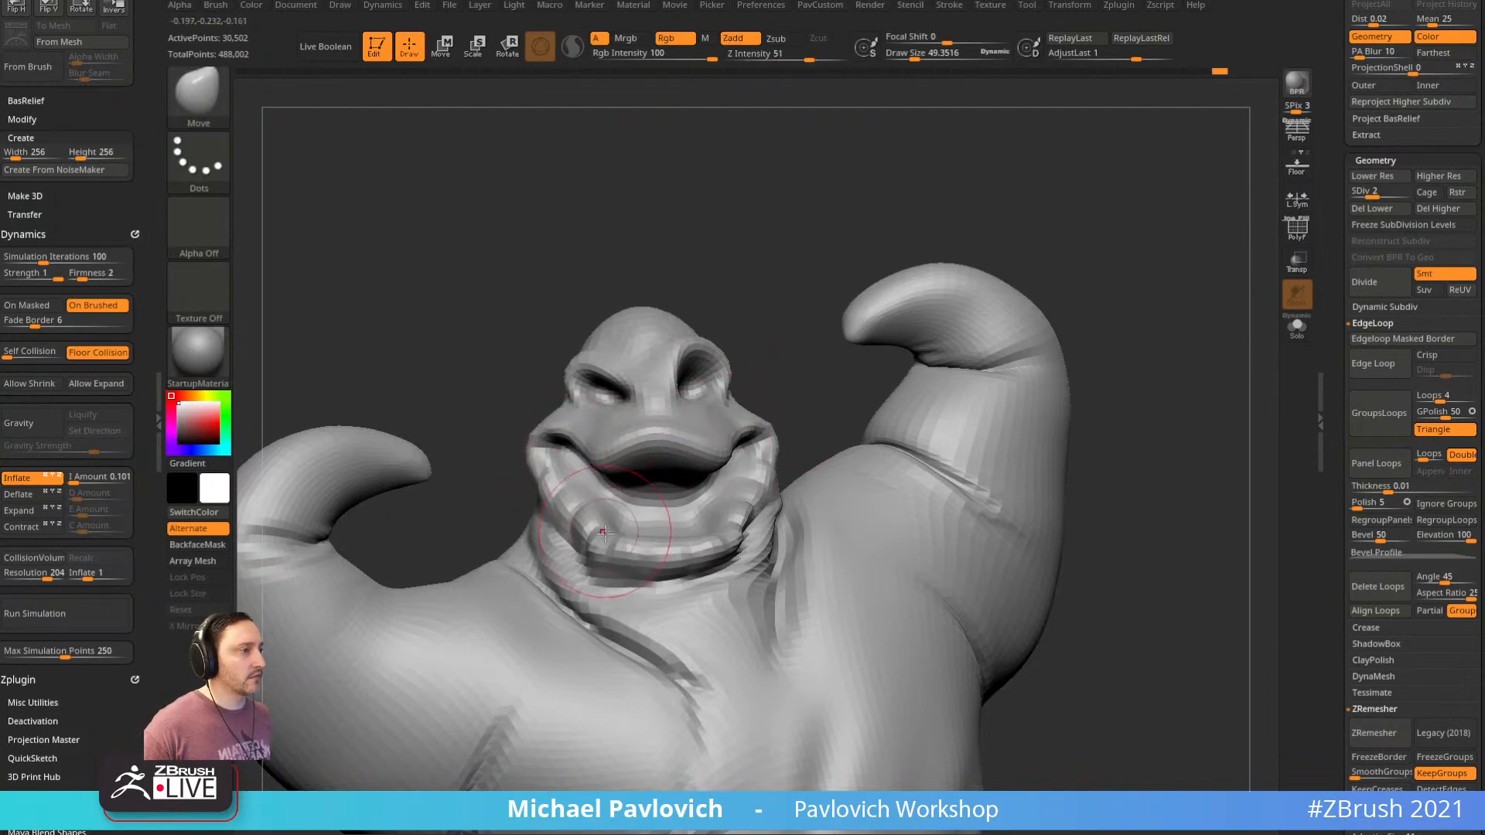
Mask the body with a topological mask, leaving the top of the head and its drooping tip unmasked
{"action": "mouse_move", "coordinate": [782, 351]}
{"action": "left_mouse_down"}
{"action": "mouse_move", "coordinate": [750, 302]}
{"action": "mouse_move", "coordinate": [852, 285]}
{"action": "mouse_move", "coordinate": [647, 286]}
{"action": "mouse_move", "coordinate": [802, 265]}
{"action": "mouse_move", "coordinate": [843, 348]}
{"action": "mouse_move", "coordinate": [813, 352]}
{"action": "mouse_move", "coordinate": [835, 295]}
{"action": "mouse_move", "coordinate": [762, 333]}
{"action": "left_mouse_up"}
{"action": "key", "text": "w"}
{"action": "left_click_drag", "start_coordinate": [699, 429], "coordinate": [725, 438], "text": "ctrl"}
{"action": "left_click_drag", "start_coordinate": [925, 402], "coordinate": [905, 431]}
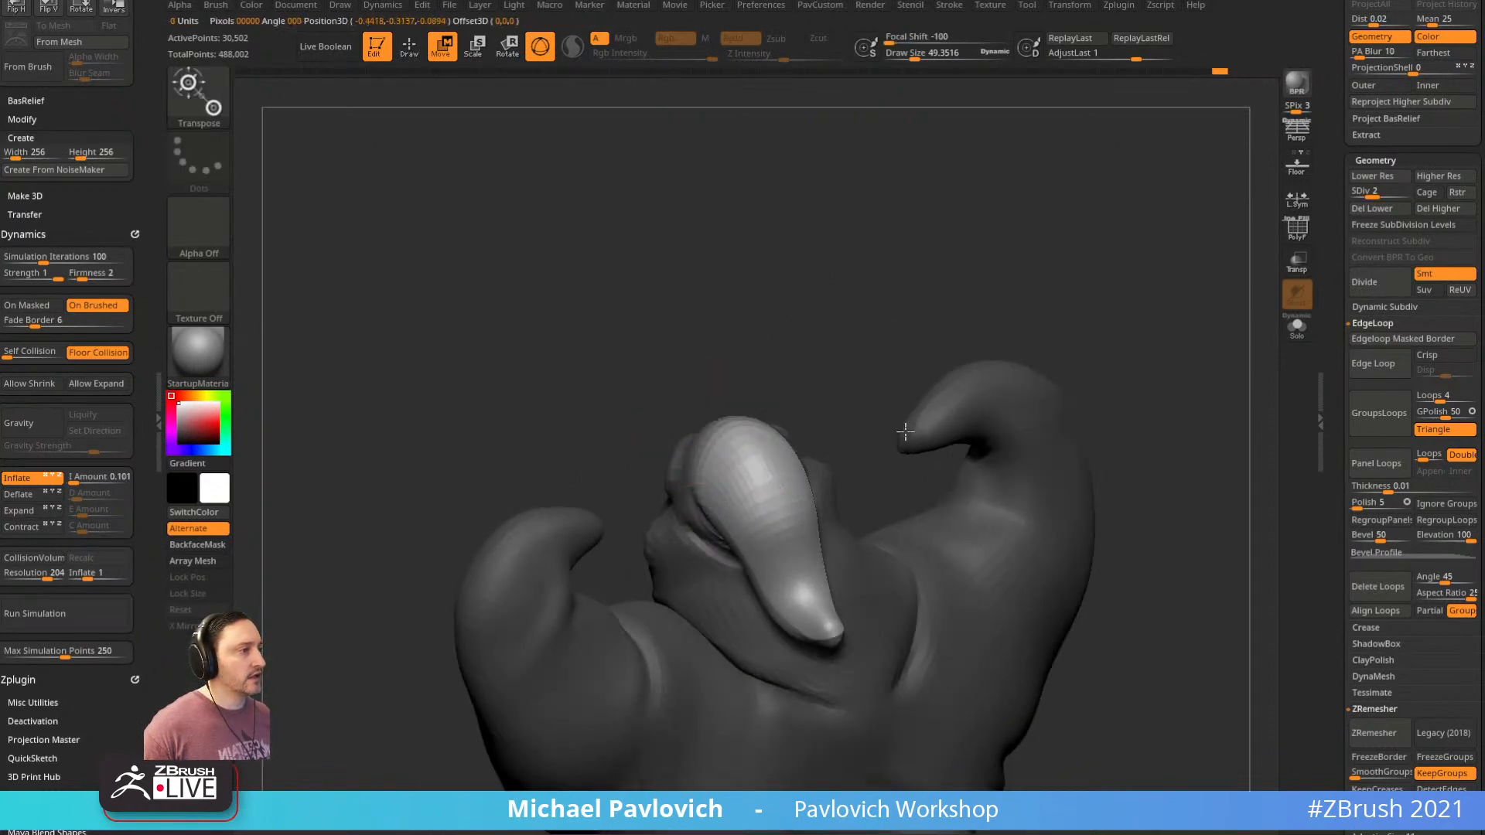
Align the gizmo to the unmasked head top and rotate and move it so the drooping tip hangs to one side
{"action": "key", "text": "q"}
{"action": "mouse_move", "coordinate": [1010, 414]}
{"action": "left_mouse_down"}
{"action": "mouse_move", "coordinate": [1157, 322]}
{"action": "mouse_move", "coordinate": [967, 363]}
{"action": "left_mouse_up"}
{"action": "key", "text": "w"}
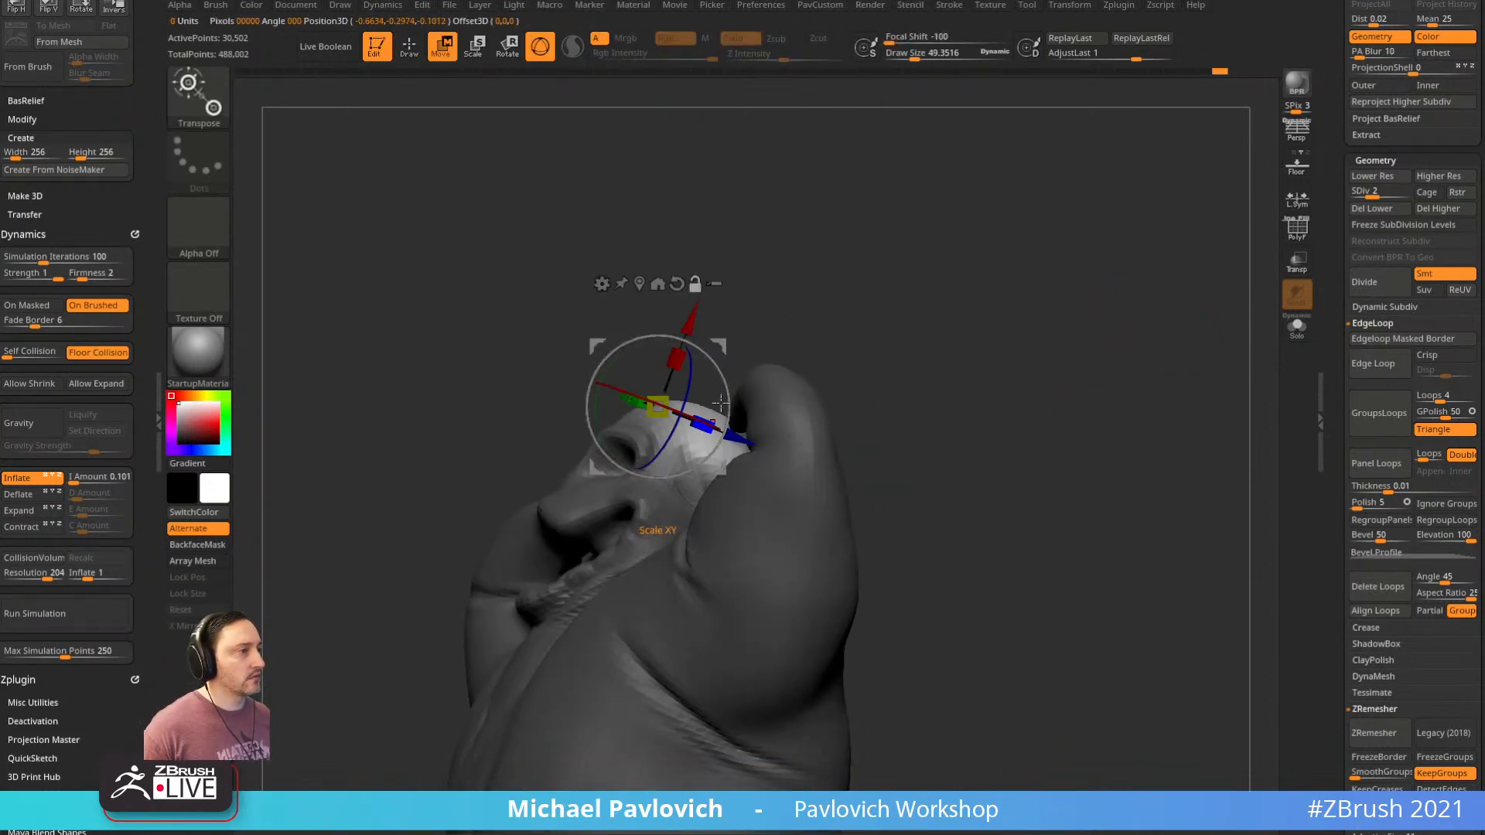
{"action": "left_click", "coordinate": [635, 489], "text": "alt"}
{"action": "left_click_drag", "start_coordinate": [695, 439], "coordinate": [731, 437], "text": "alt"}
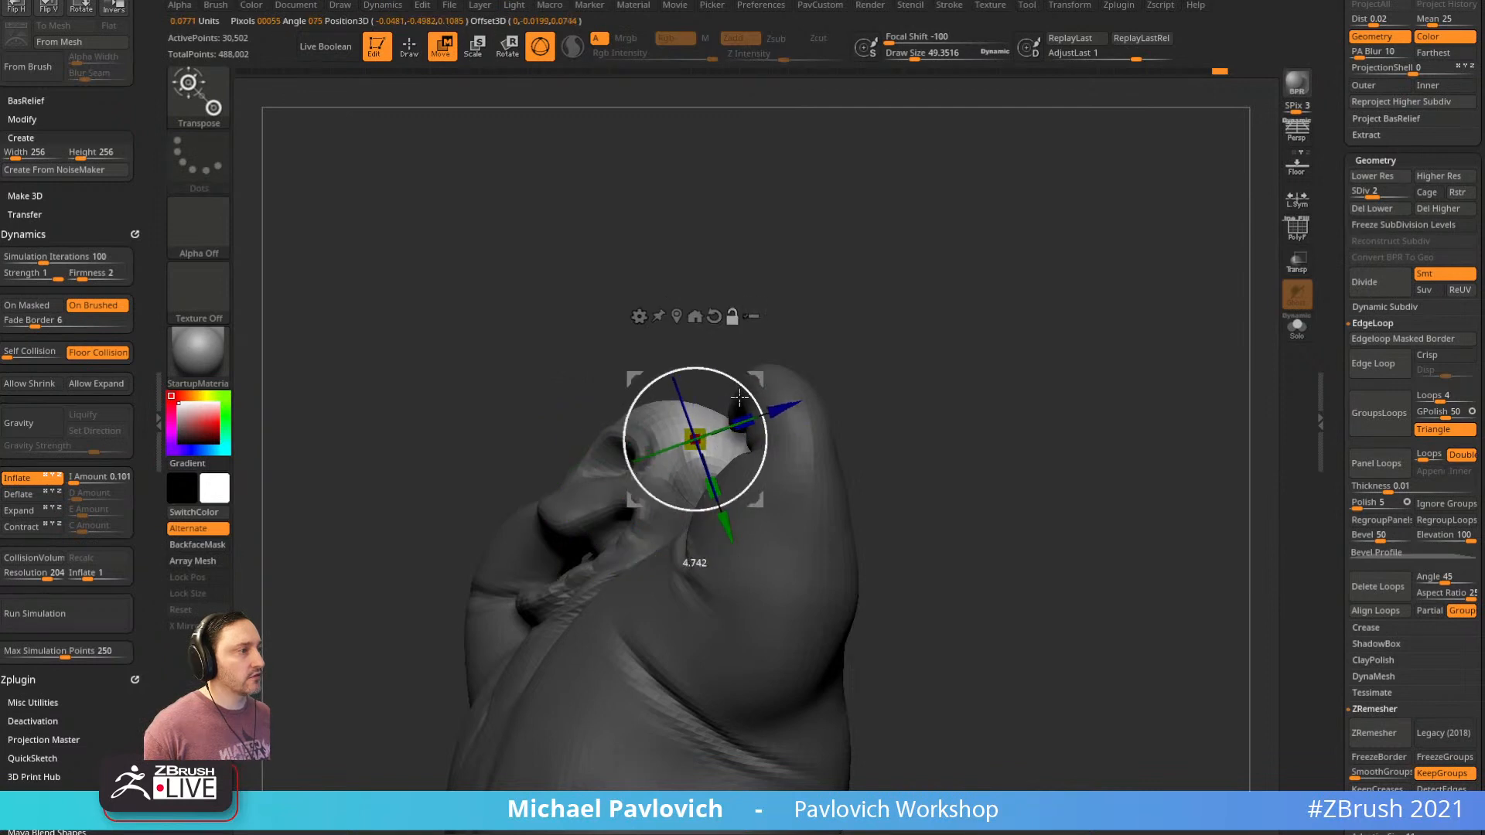
{"action": "left_click_drag", "start_coordinate": [761, 381], "coordinate": [888, 332]}
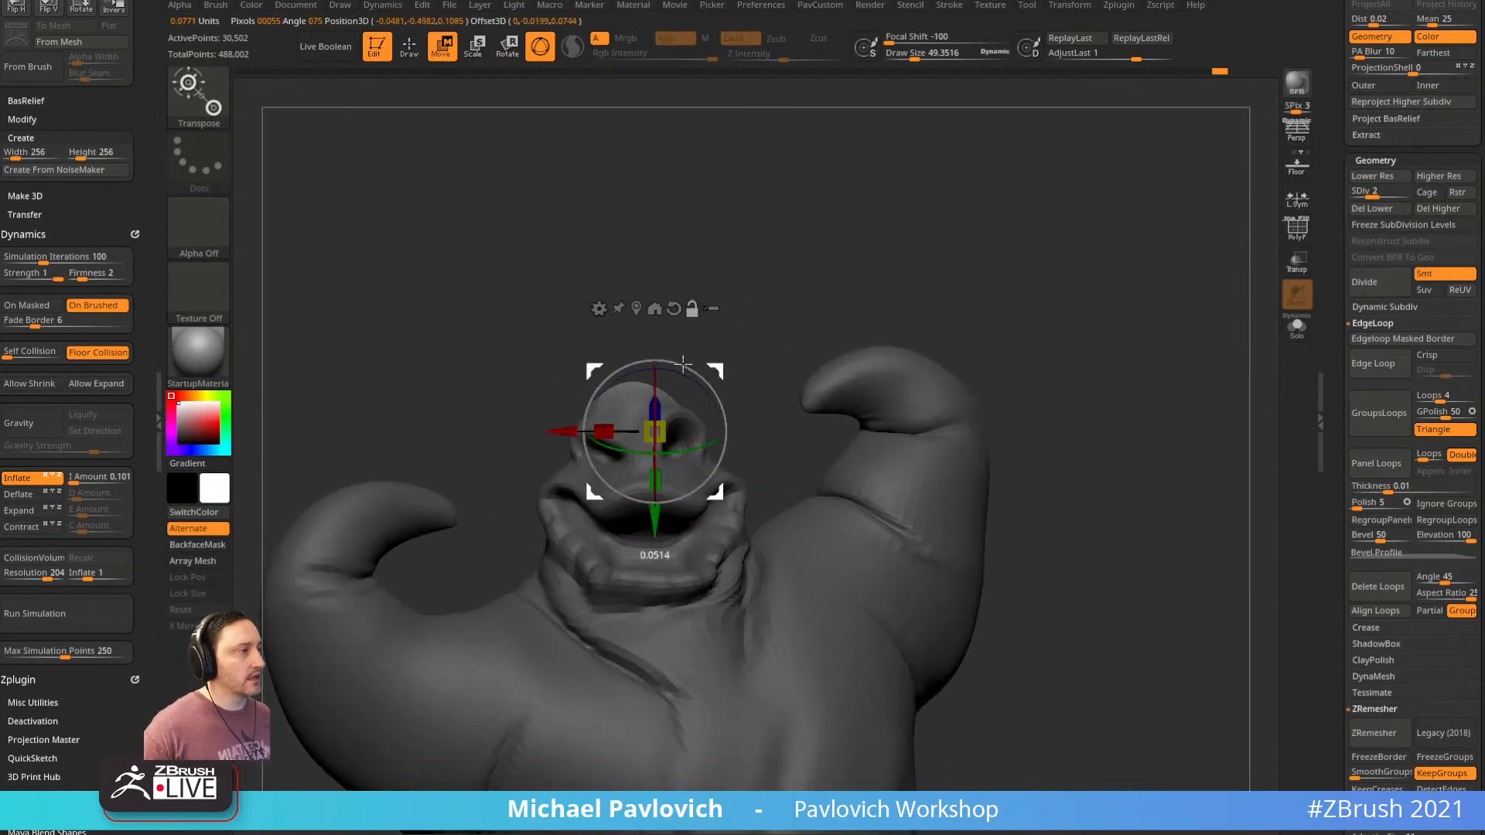
{"action": "left_click_drag", "start_coordinate": [680, 378], "coordinate": [722, 363]}
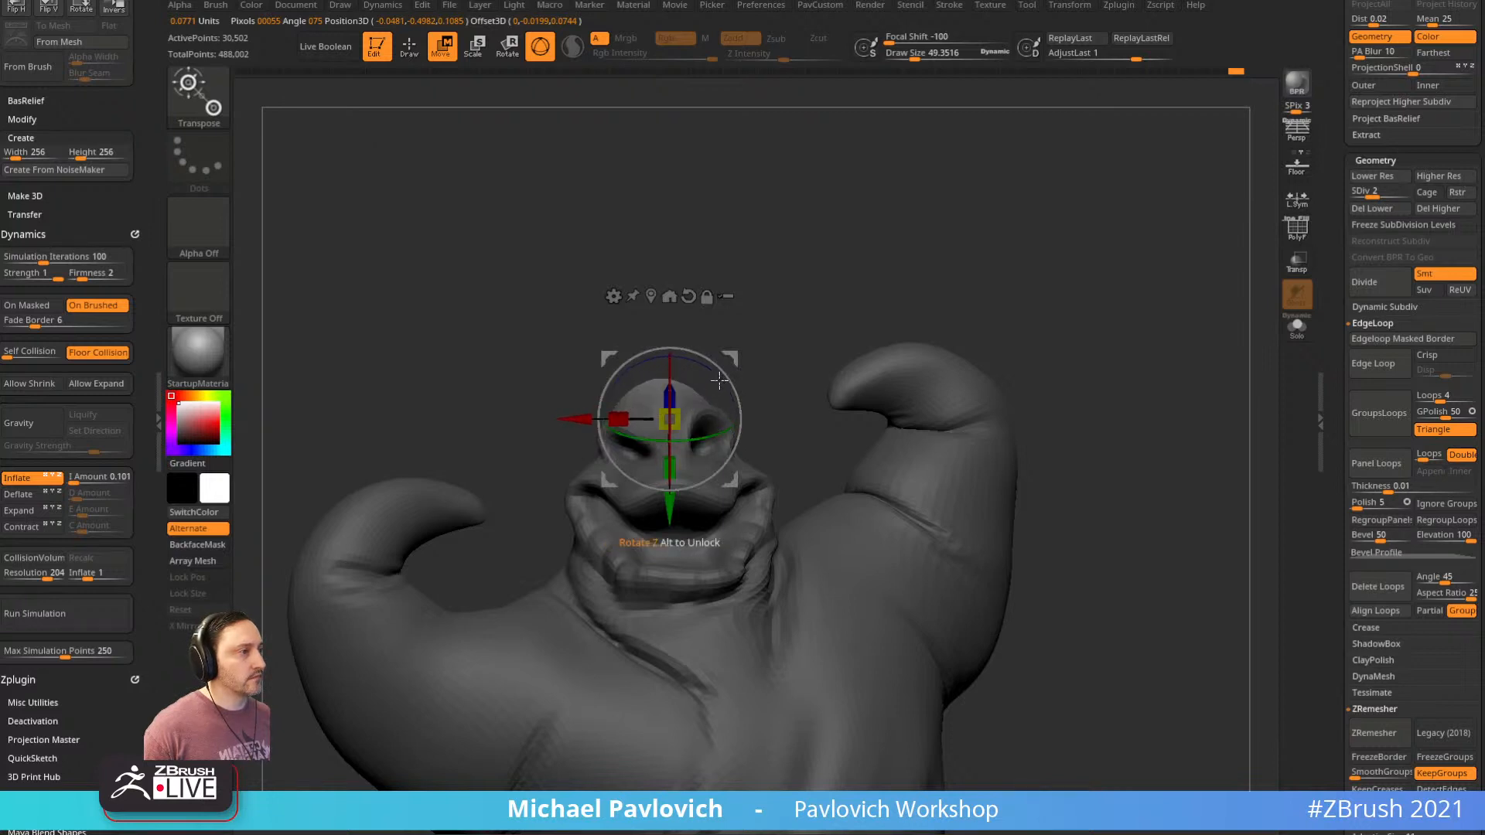
{"action": "left_click_drag", "start_coordinate": [674, 381], "coordinate": [672, 385]}
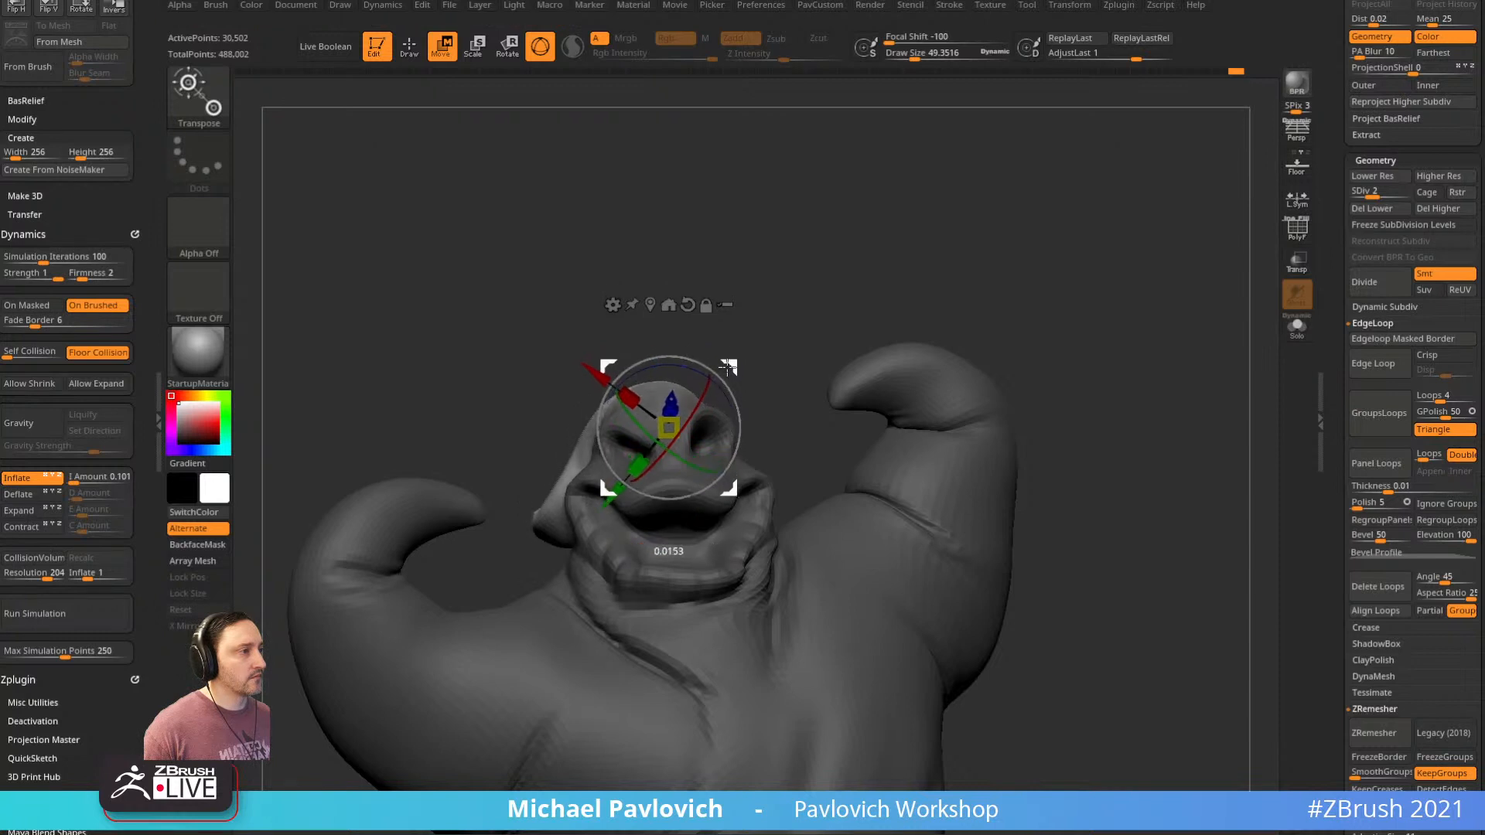
{"action": "key", "text": "q"}
{"action": "mouse_move", "coordinate": [764, 335]}
{"action": "left_mouse_down"}
{"action": "mouse_move", "coordinate": [464, 385]}
{"action": "mouse_move", "coordinate": [727, 281]}
{"action": "mouse_move", "coordinate": [1230, 263]}
{"action": "mouse_move", "coordinate": [982, 322]}
{"action": "mouse_move", "coordinate": [1022, 286]}
{"action": "mouse_move", "coordinate": [1021, 318]}
{"action": "mouse_move", "coordinate": [1011, 310]}
{"action": "mouse_move", "coordinate": [1071, 335]}
{"action": "mouse_move", "coordinate": [875, 352]}
{"action": "mouse_move", "coordinate": [1079, 334]}
{"action": "mouse_move", "coordinate": [1068, 398]}
{"action": "mouse_move", "coordinate": [1128, 358]}
{"action": "left_mouse_up"}
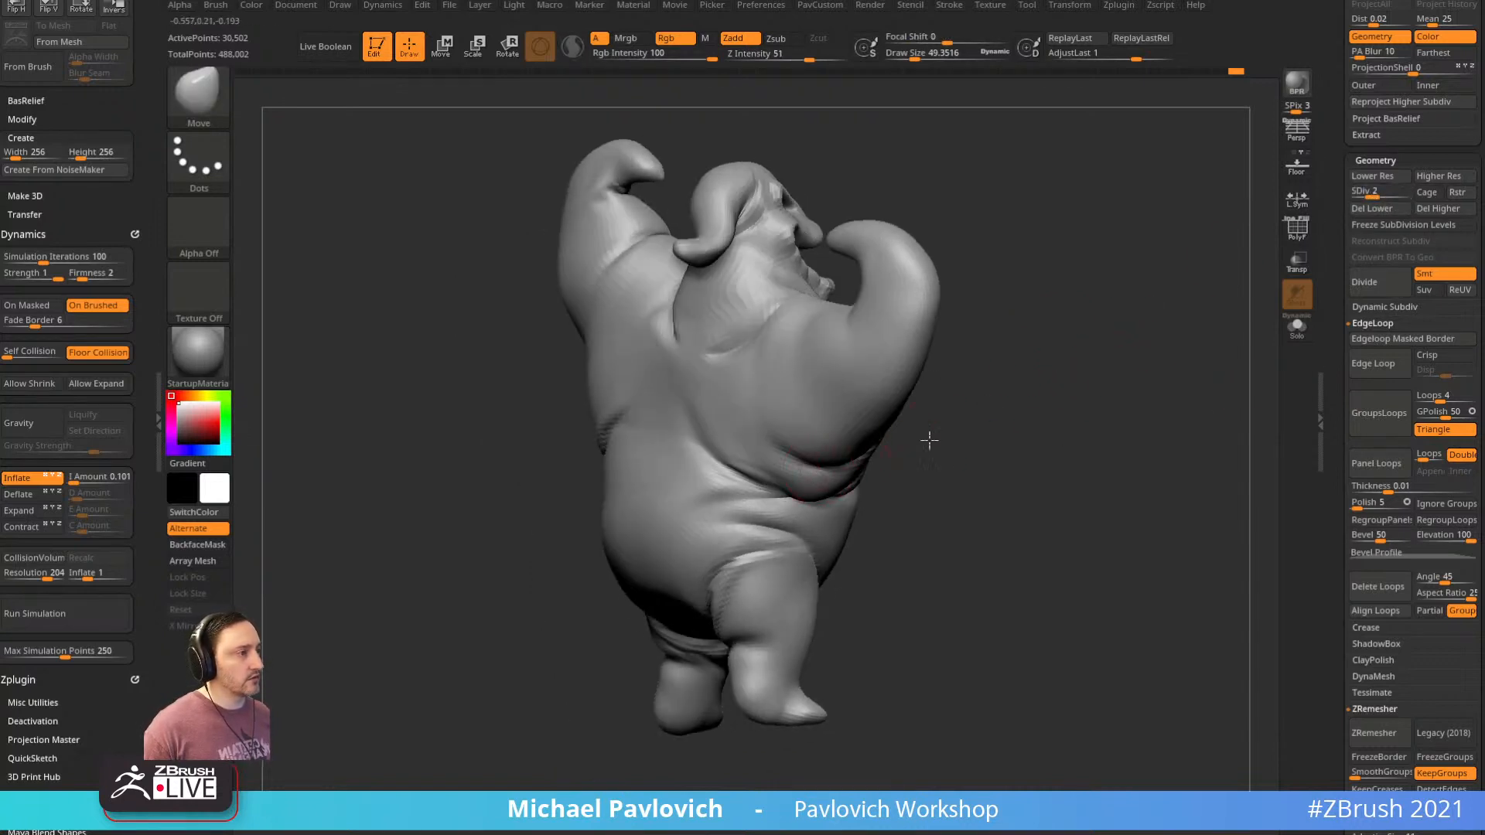
Pinch the fold across the back below the arm at a Draw Size of about 108, smooth it, and undo the extra stroke
{"action": "left_click_drag", "start_coordinate": [929, 441], "coordinate": [783, 500]}
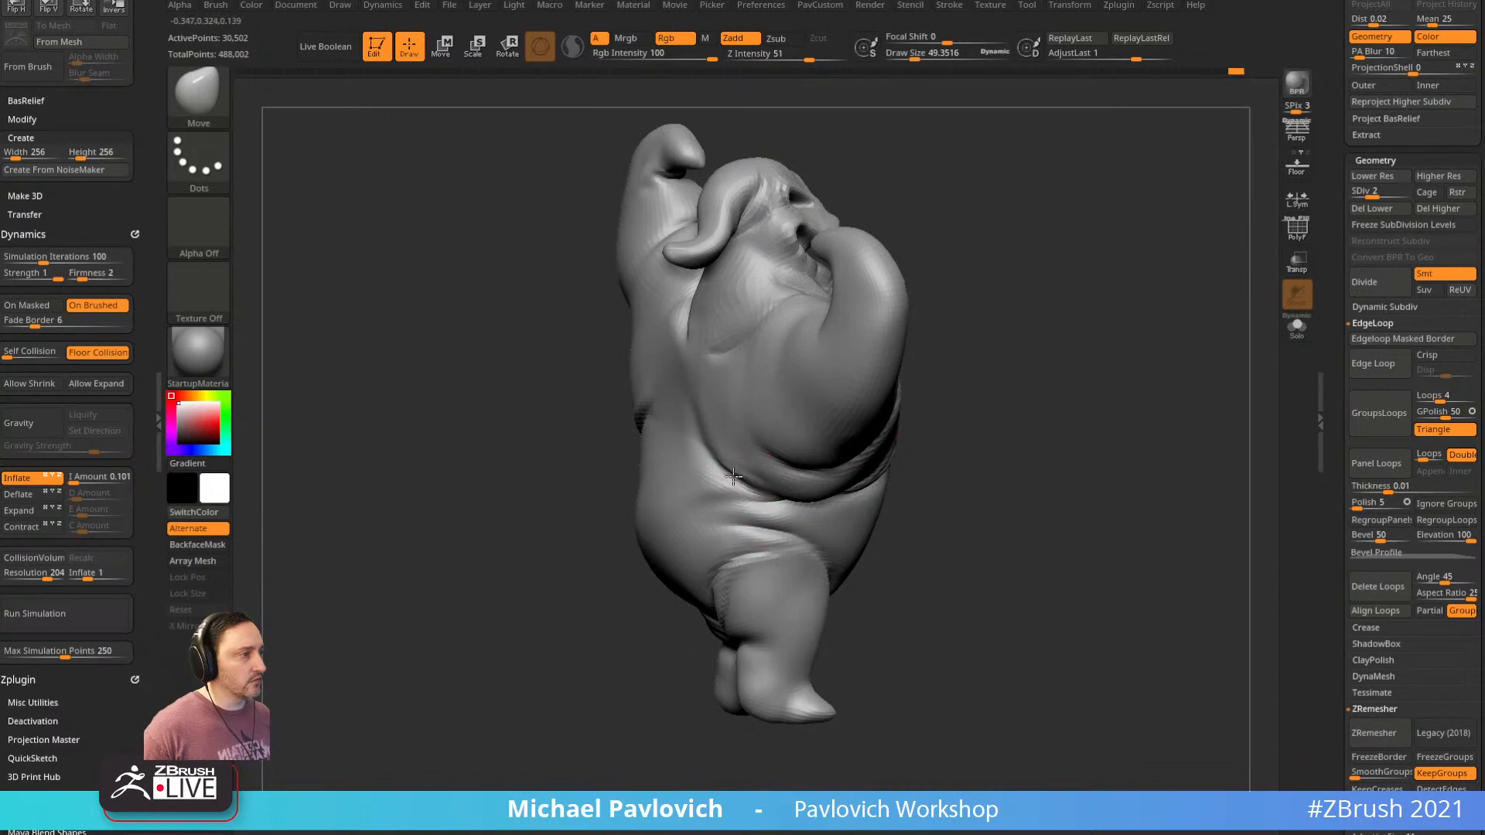
{"action": "key", "text": "b"}
{"action": "key", "text": "p"}
{"action": "key", "text": "i"}
{"action": "left_click_drag", "start_coordinate": [984, 440], "coordinate": [913, 425]}
{"action": "key", "text": "s"}
{"action": "left_click_drag", "start_coordinate": [711, 451], "coordinate": [770, 495]}
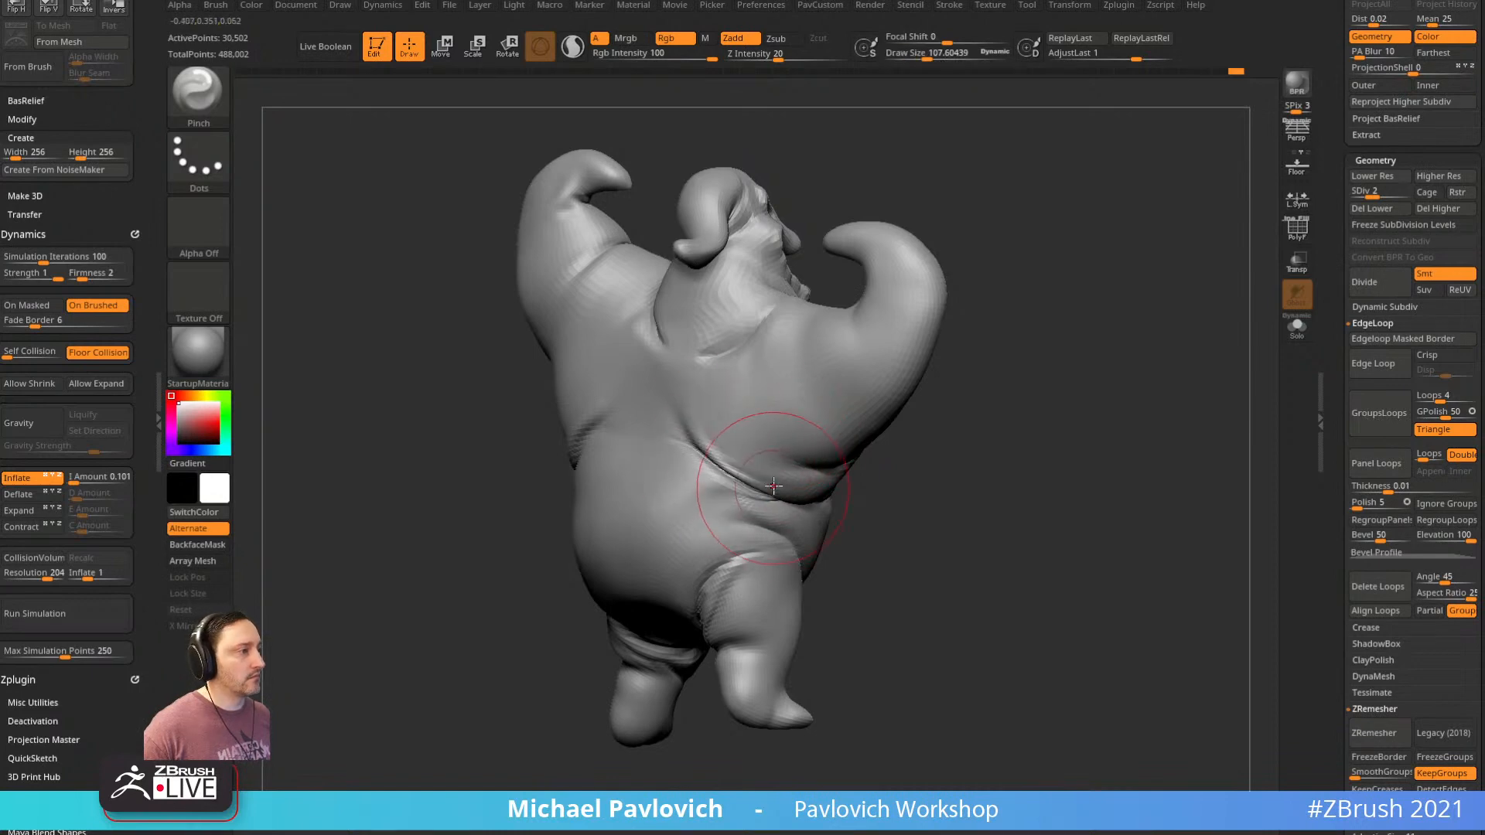
{"action": "left_click_drag", "start_coordinate": [774, 486], "coordinate": [700, 465], "text": "shift"}
{"action": "key", "text": "s"}
{"action": "mouse_move", "coordinate": [691, 467]}
{"action": "left_mouse_down"}
{"action": "mouse_move", "coordinate": [740, 482]}
{"action": "mouse_move", "coordinate": [813, 437]}
{"action": "mouse_move", "coordinate": [993, 431]}
{"action": "mouse_move", "coordinate": [926, 430]}
{"action": "left_mouse_up"}
{"action": "key", "text": "ctrl+z"}
Adjust the inner thigh area below the belly with the Move brush at a Draw Size of about 55
{"action": "mouse_move", "coordinate": [735, 534]}
{"action": "left_mouse_down"}
{"action": "mouse_move", "coordinate": [693, 603]}
{"action": "mouse_move", "coordinate": [941, 523]}
{"action": "left_mouse_up"}
{"action": "key", "text": "b"}
{"action": "key", "text": "m"}
{"action": "key", "text": "v"}
{"action": "key", "text": "s"}
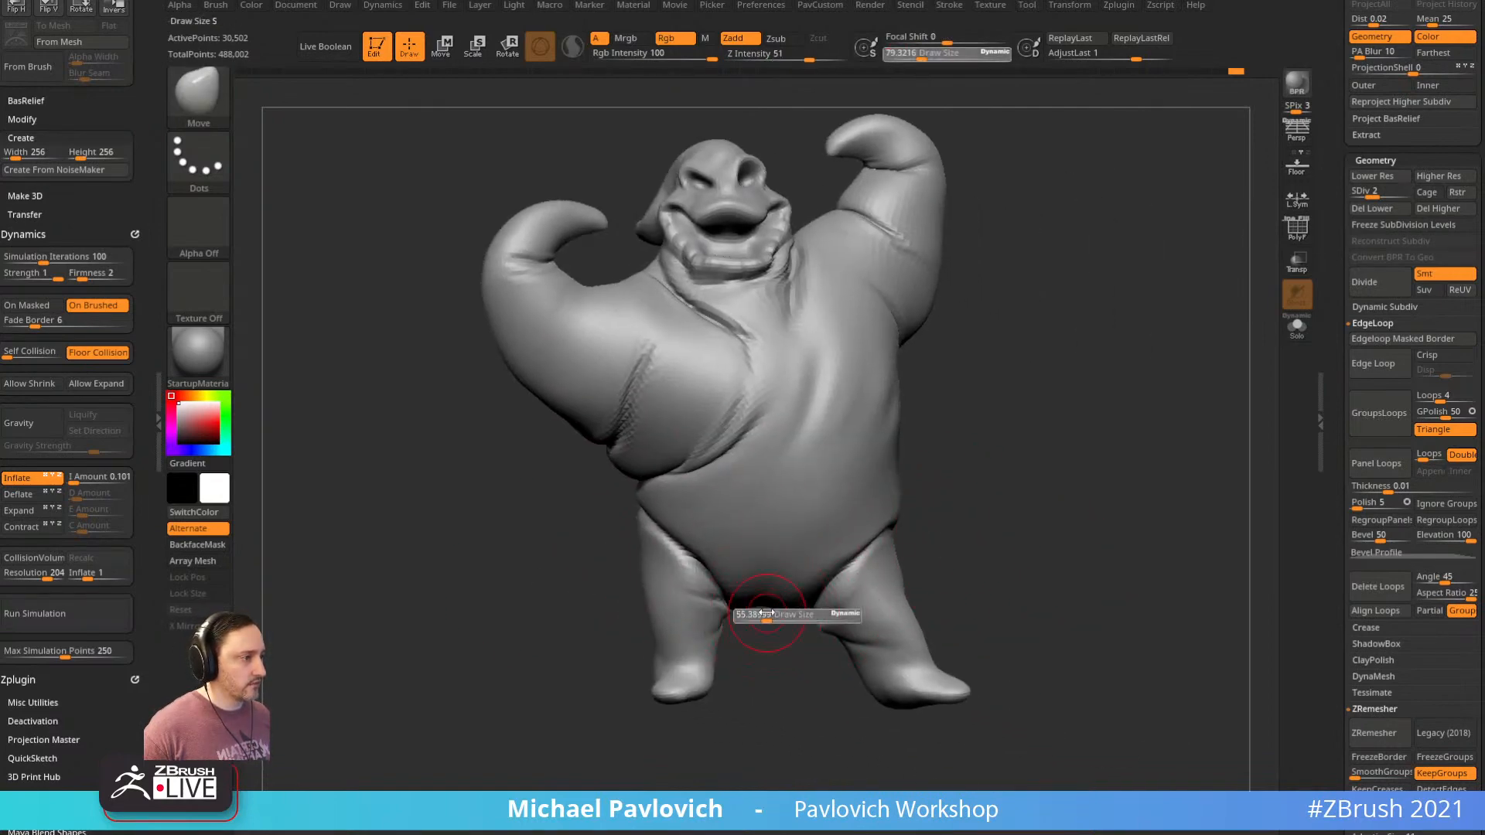
{"action": "left_click", "coordinate": [760, 614]}
Build up fleshy volume on the upper legs with the Clay brush
{"action": "key", "text": "b"}
{"action": "key", "text": "c"}
{"action": "key", "text": "l"}
{"action": "mouse_move", "coordinate": [984, 514]}
{"action": "left_mouse_down"}
{"action": "mouse_move", "coordinate": [980, 452]}
{"action": "mouse_move", "coordinate": [1005, 518]}
{"action": "mouse_move", "coordinate": [984, 577]}
{"action": "left_mouse_up"}
{"action": "mouse_move", "coordinate": [945, 424]}
{"action": "left_mouse_down"}
{"action": "mouse_move", "coordinate": [1076, 413]}
{"action": "mouse_move", "coordinate": [686, 454]}
{"action": "mouse_move", "coordinate": [948, 405]}
{"action": "mouse_move", "coordinate": [1029, 422]}
{"action": "mouse_move", "coordinate": [983, 428]}
{"action": "left_mouse_up"}
Sculpt folds on the back of the thighs with the Standard brush at subdivision level 3 and a Draw Size of about 36
{"action": "key", "text": "b"}
{"action": "key", "text": "s"}
{"action": "key", "text": "t"}
{"action": "key", "text": "s"}
{"action": "mouse_move", "coordinate": [1010, 441]}
{"action": "left_mouse_down", "text": "alt"}
{"action": "mouse_move", "coordinate": [1005, 418]}
{"action": "mouse_move", "coordinate": [972, 421]}
{"action": "mouse_move", "coordinate": [1141, 410]}
{"action": "left_mouse_up", "text": "alt"}
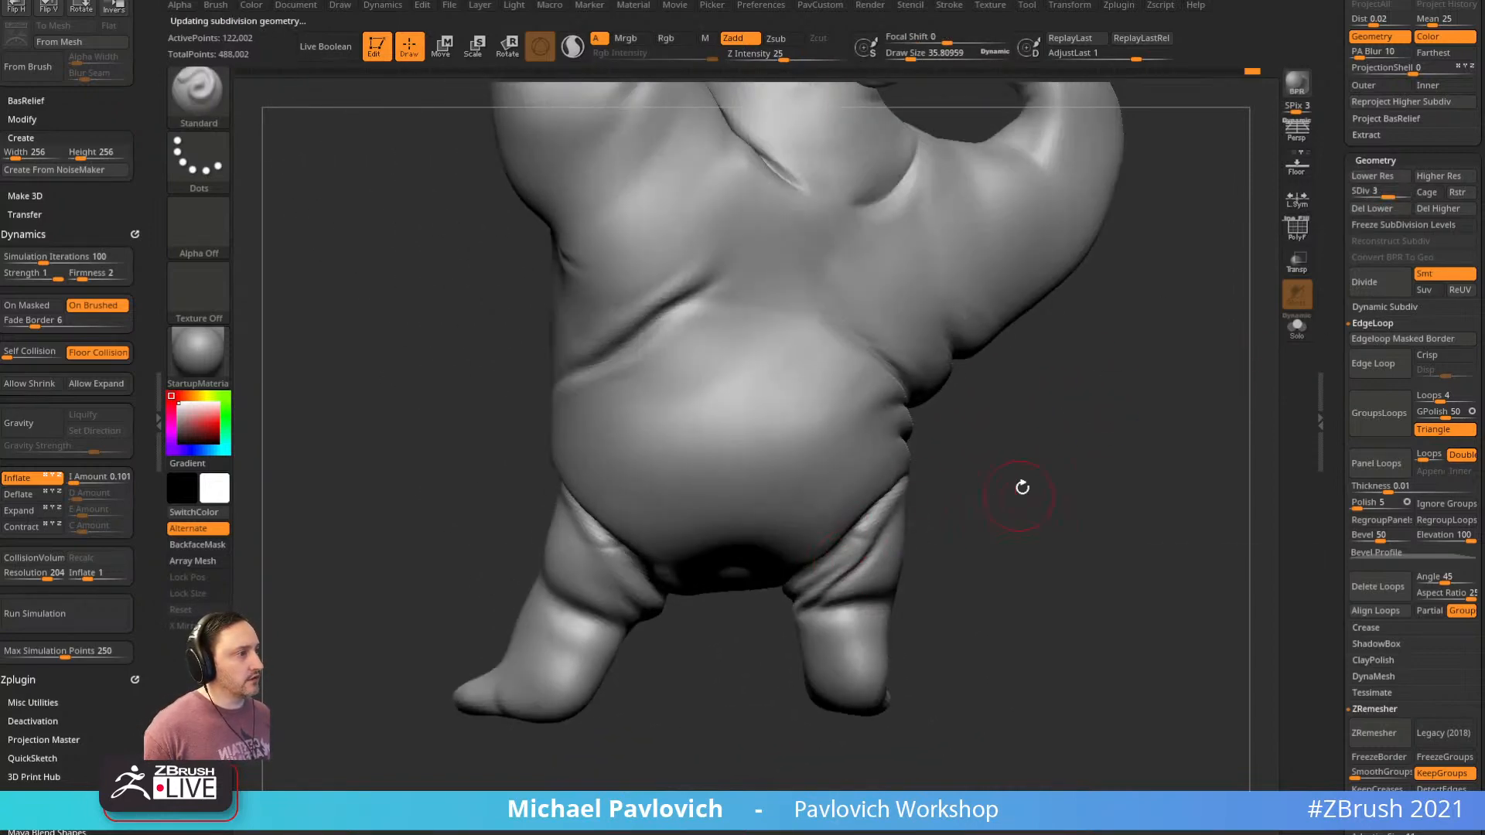
{"action": "left_click_drag", "start_coordinate": [1021, 487], "coordinate": [878, 573], "text": "alt"}
{"action": "mouse_move", "coordinate": [1024, 516]}
{"action": "left_mouse_down"}
{"action": "mouse_move", "coordinate": [994, 472]}
{"action": "mouse_move", "coordinate": [824, 554]}
{"action": "left_mouse_up"}
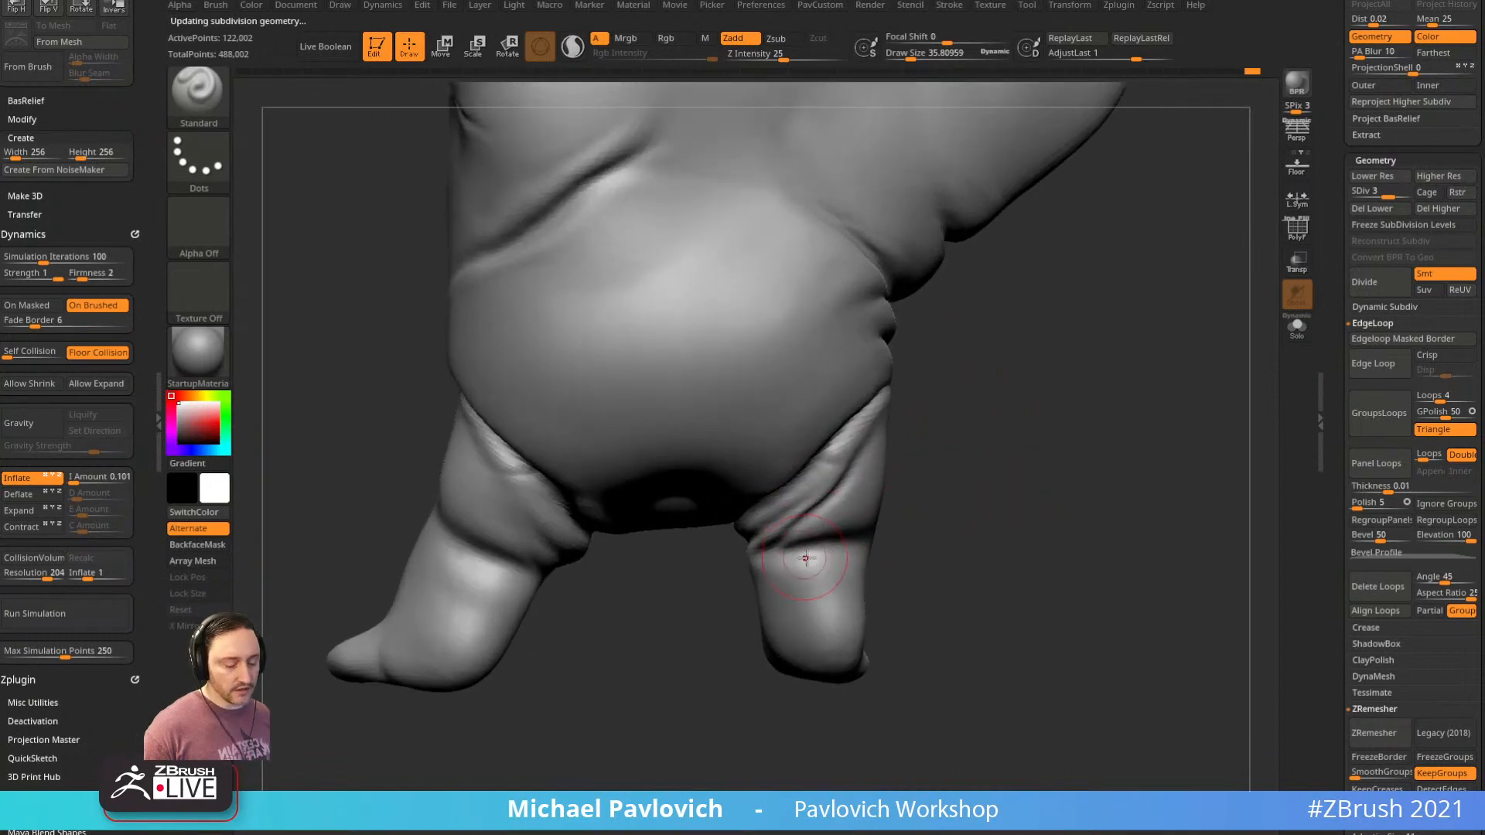
Add finer wrinkles below the thigh fold on the back of the leg with the Standard brush at a Draw Size of about 14
{"action": "key", "text": "["}
{"action": "key", "text": "["}
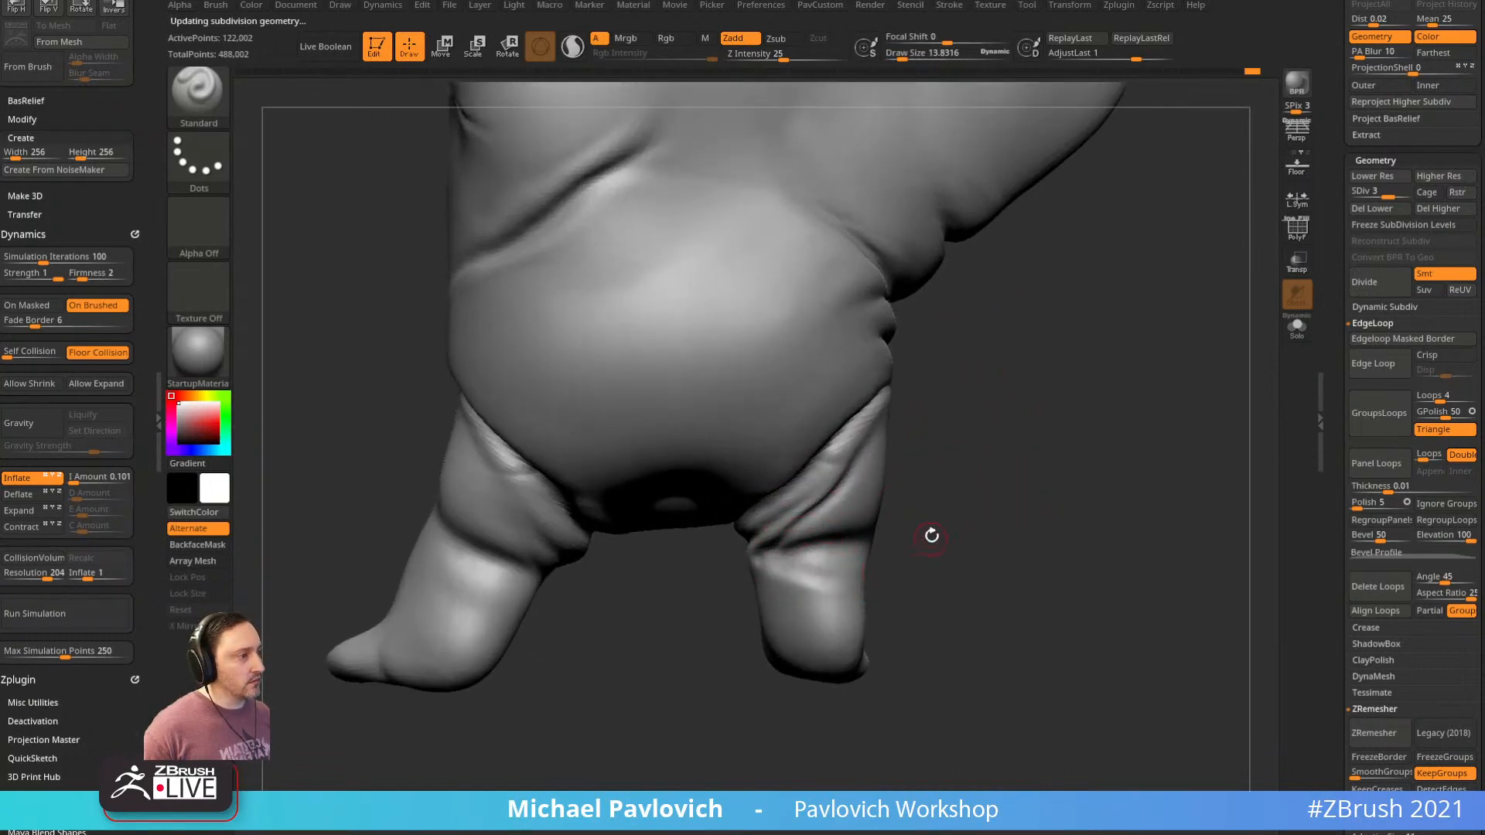
{"action": "left_click_drag", "start_coordinate": [943, 521], "coordinate": [959, 517]}
{"action": "key", "text": "2"}
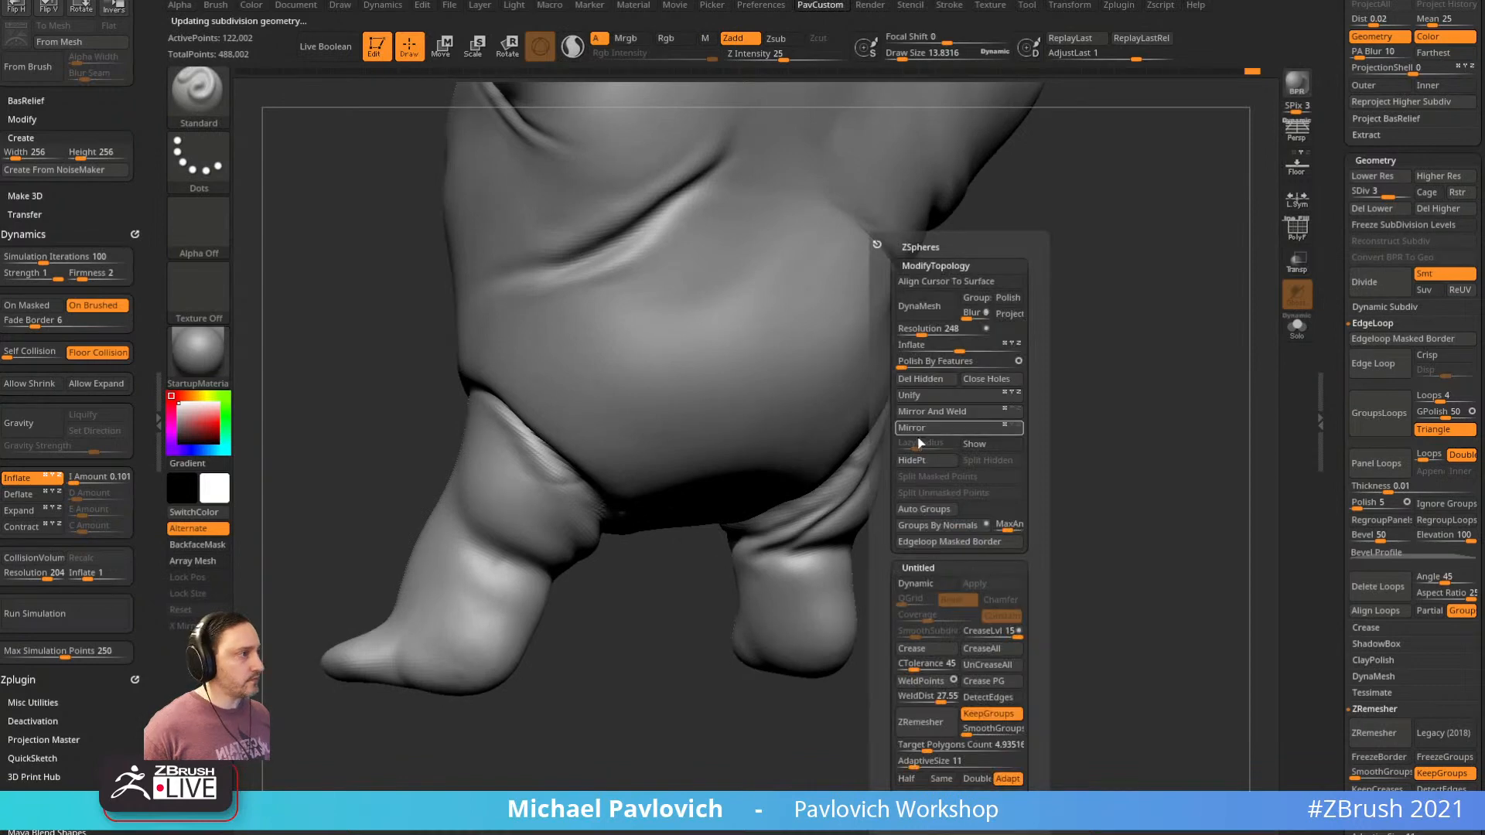
{"action": "right_click_drag", "start_coordinate": [812, 590], "coordinate": [775, 533]}
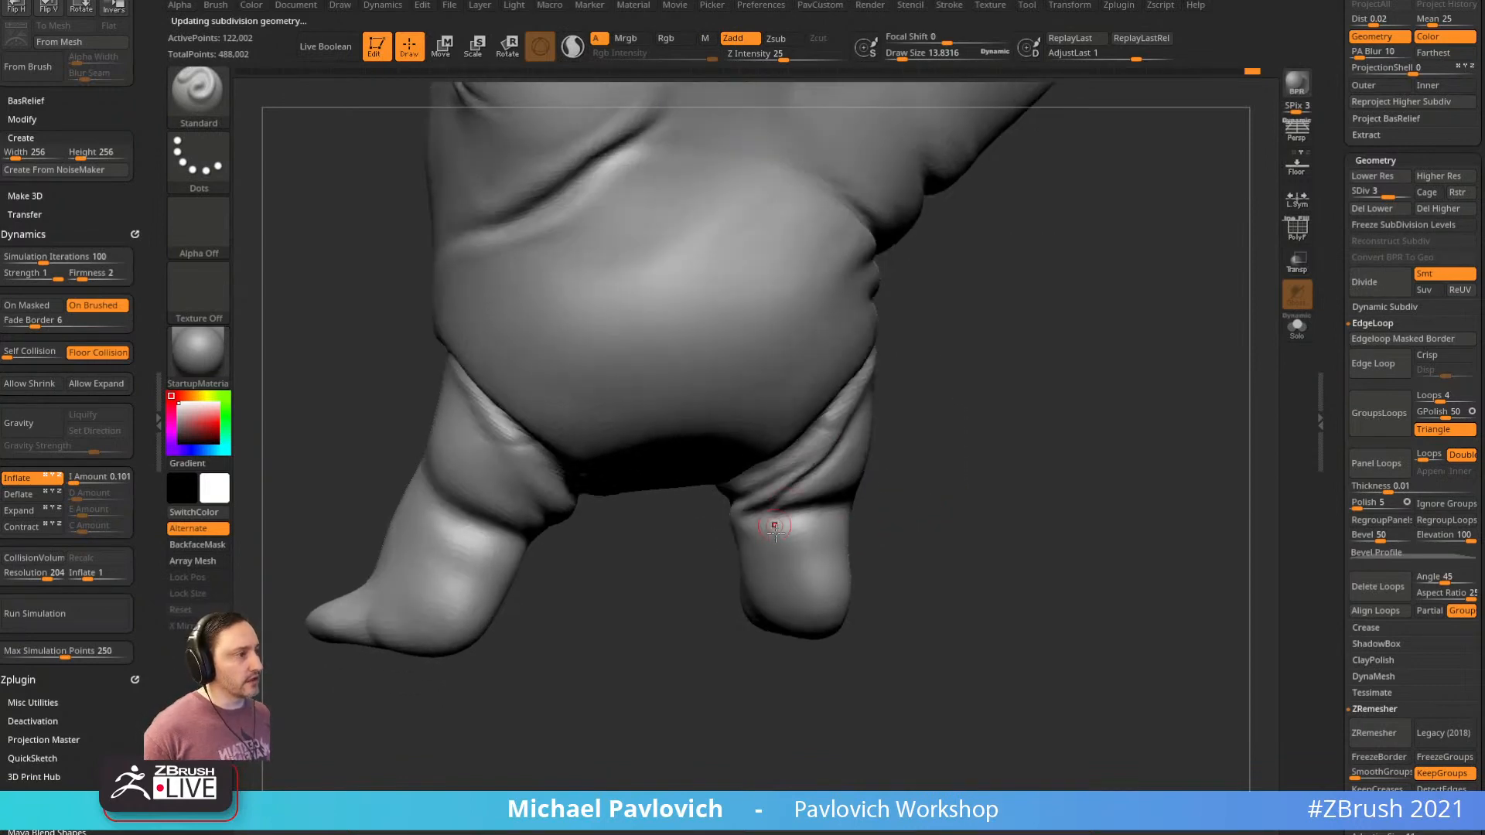
{"action": "key", "text": "s"}
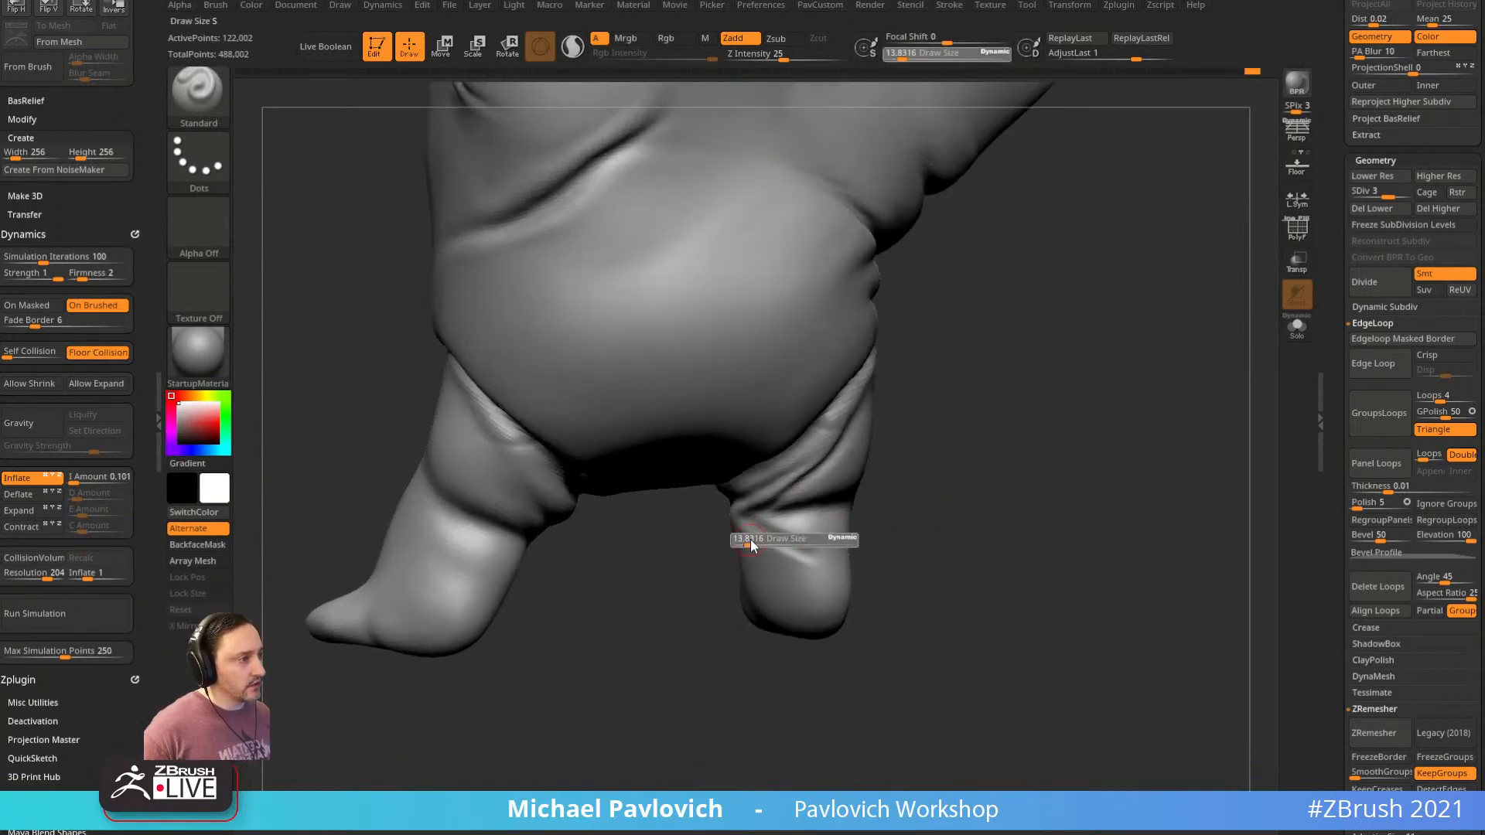
{"action": "left_click_drag", "start_coordinate": [751, 541], "coordinate": [755, 541]}
{"action": "mouse_move", "coordinate": [821, 590]}
{"action": "right_mouse_down"}
{"action": "mouse_move", "coordinate": [782, 531]}
{"action": "mouse_move", "coordinate": [955, 543]}
{"action": "mouse_move", "coordinate": [919, 540]}
{"action": "mouse_move", "coordinate": [964, 471]}
{"action": "mouse_move", "coordinate": [1044, 497]}
{"action": "mouse_move", "coordinate": [872, 603]}
{"action": "mouse_move", "coordinate": [941, 431]}
{"action": "mouse_move", "coordinate": [771, 577]}
{"action": "mouse_move", "coordinate": [968, 541]}
{"action": "mouse_move", "coordinate": [796, 620]}
{"action": "right_mouse_up"}
{"action": "mouse_move", "coordinate": [909, 553]}
{"action": "right_mouse_down"}
{"action": "mouse_move", "coordinate": [890, 424]}
{"action": "mouse_move", "coordinate": [862, 477]}
{"action": "mouse_move", "coordinate": [817, 510]}
{"action": "right_mouse_up"}
Cut a crease around the ankle of the outstretched leg with the Dam_Standard brush at a Draw Size of about 69
{"action": "key", "text": "b"}
{"action": "key", "text": "d"}
{"action": "key", "text": "s"}
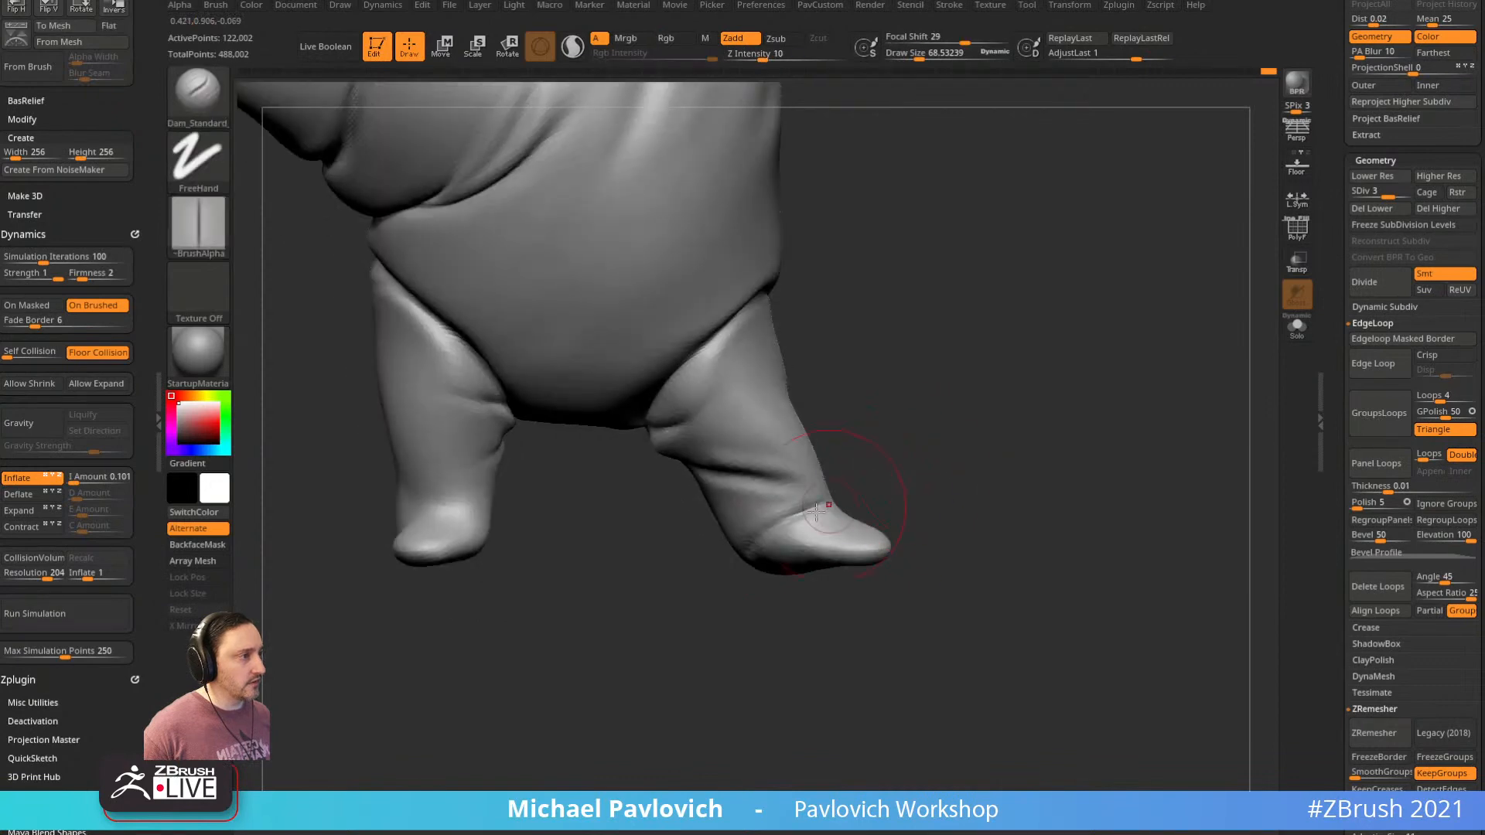
{"action": "mouse_move", "coordinate": [908, 483]}
{"action": "right_mouse_down"}
{"action": "mouse_move", "coordinate": [769, 523]}
{"action": "mouse_move", "coordinate": [830, 516]}
{"action": "right_mouse_up"}
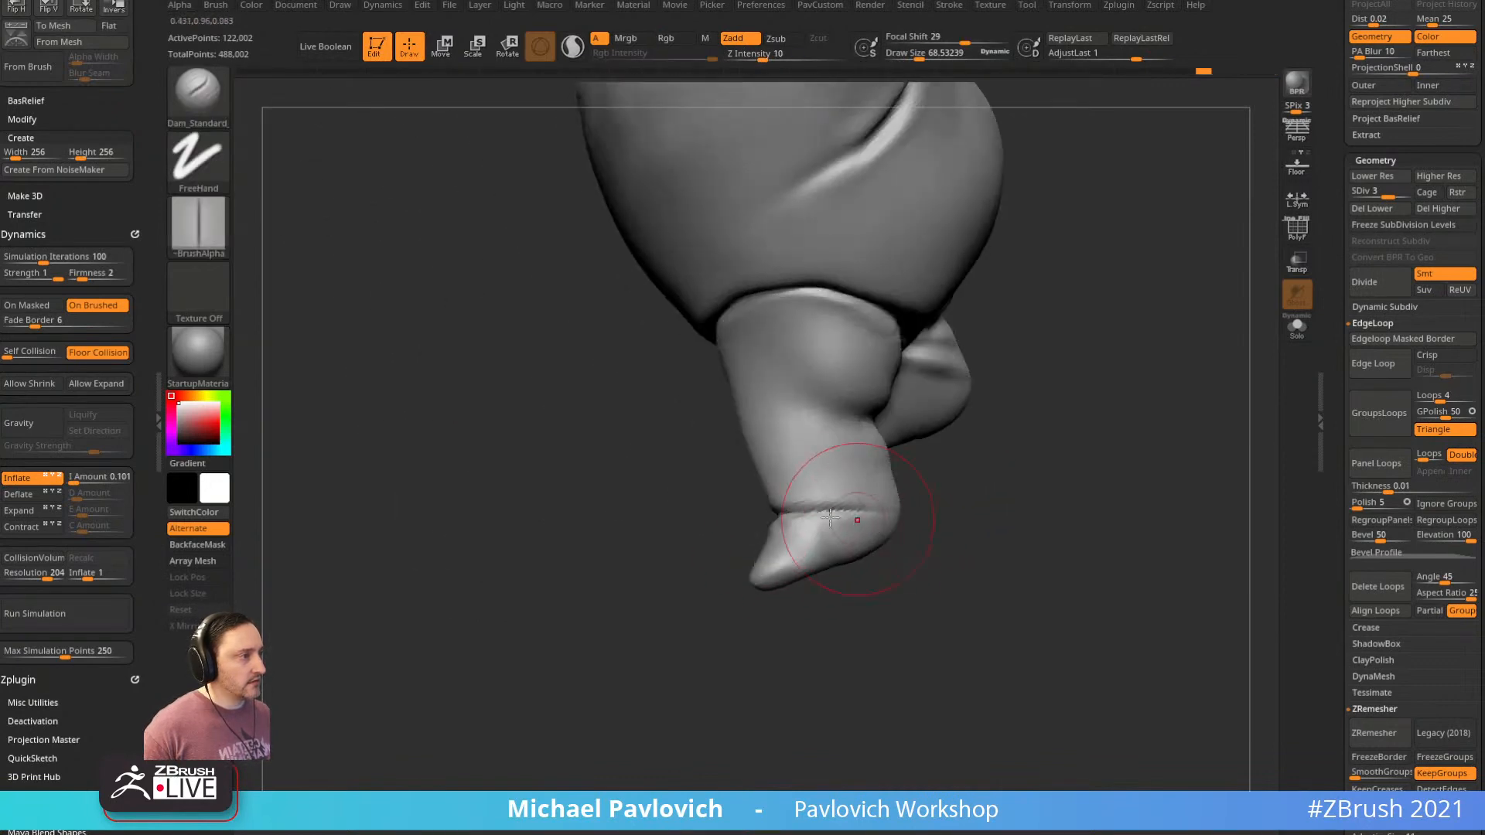
{"action": "mouse_move", "coordinate": [922, 508]}
{"action": "right_mouse_down"}
{"action": "mouse_move", "coordinate": [955, 415]}
{"action": "mouse_move", "coordinate": [859, 476]}
{"action": "right_mouse_up"}
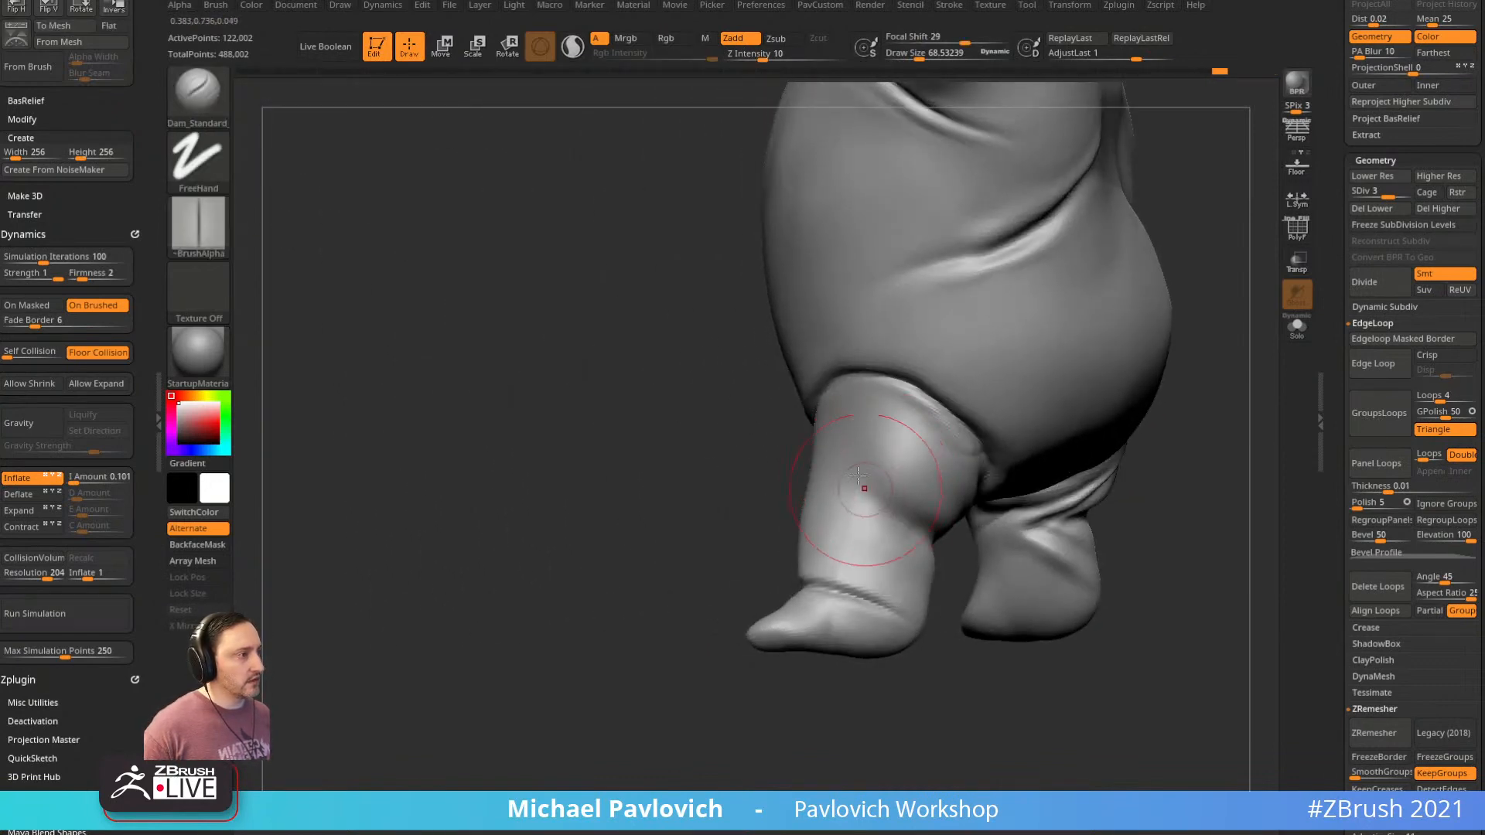
Deepen the creases on the back of the other leg with the Dam_Standard brush at a Draw Size of about 121
{"action": "mouse_move", "coordinate": [1156, 513]}
{"action": "right_mouse_down"}
{"action": "mouse_move", "coordinate": [762, 495]}
{"action": "mouse_move", "coordinate": [849, 580]}
{"action": "mouse_move", "coordinate": [802, 590]}
{"action": "mouse_move", "coordinate": [995, 467]}
{"action": "right_mouse_up"}
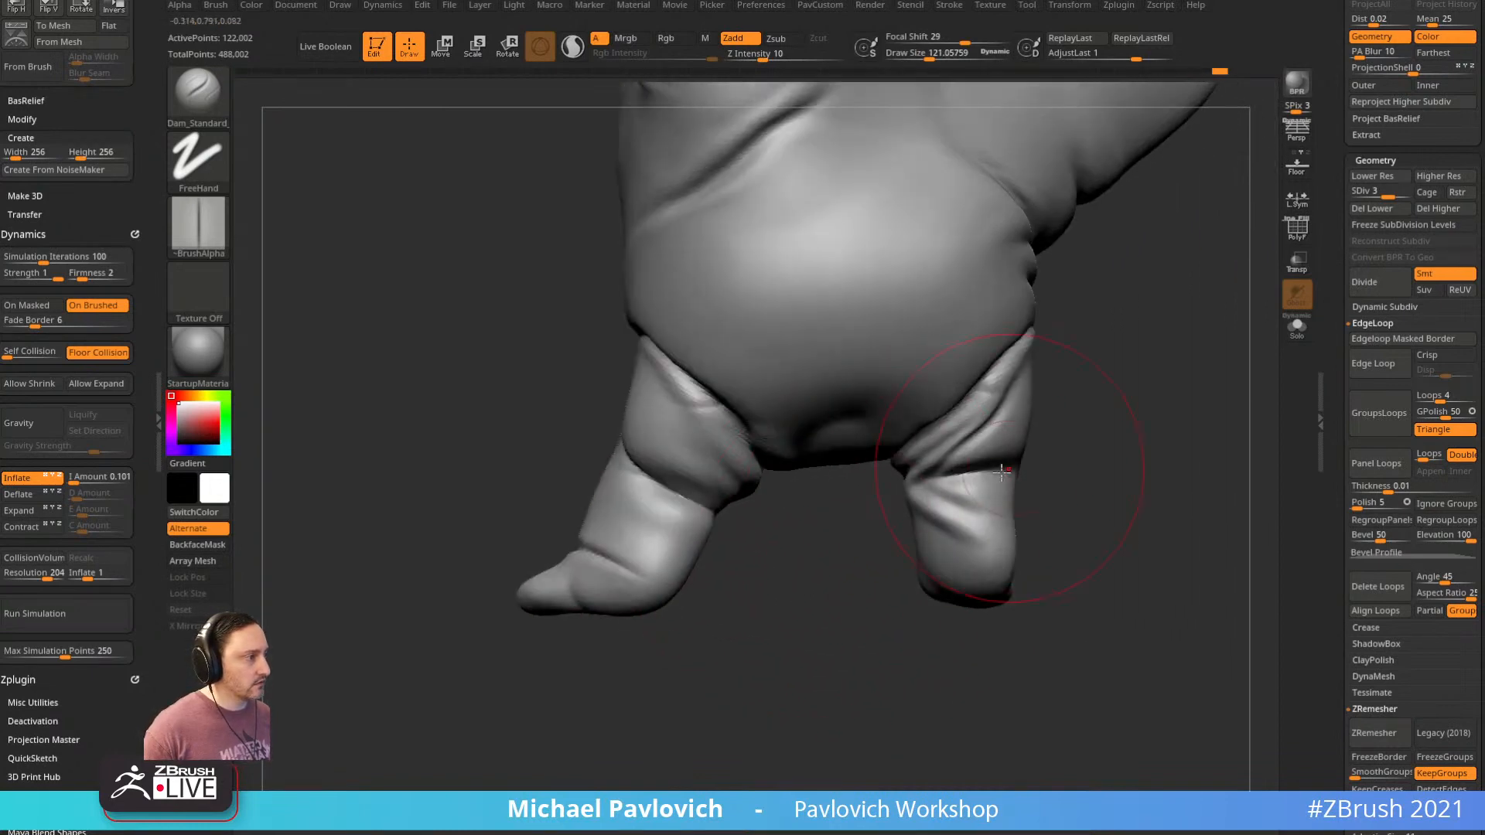
{"action": "mouse_move", "coordinate": [1088, 408]}
{"action": "right_mouse_down"}
{"action": "mouse_move", "coordinate": [1078, 398]}
{"action": "mouse_move", "coordinate": [1101, 428]}
{"action": "mouse_move", "coordinate": [1128, 394]}
{"action": "right_mouse_up"}
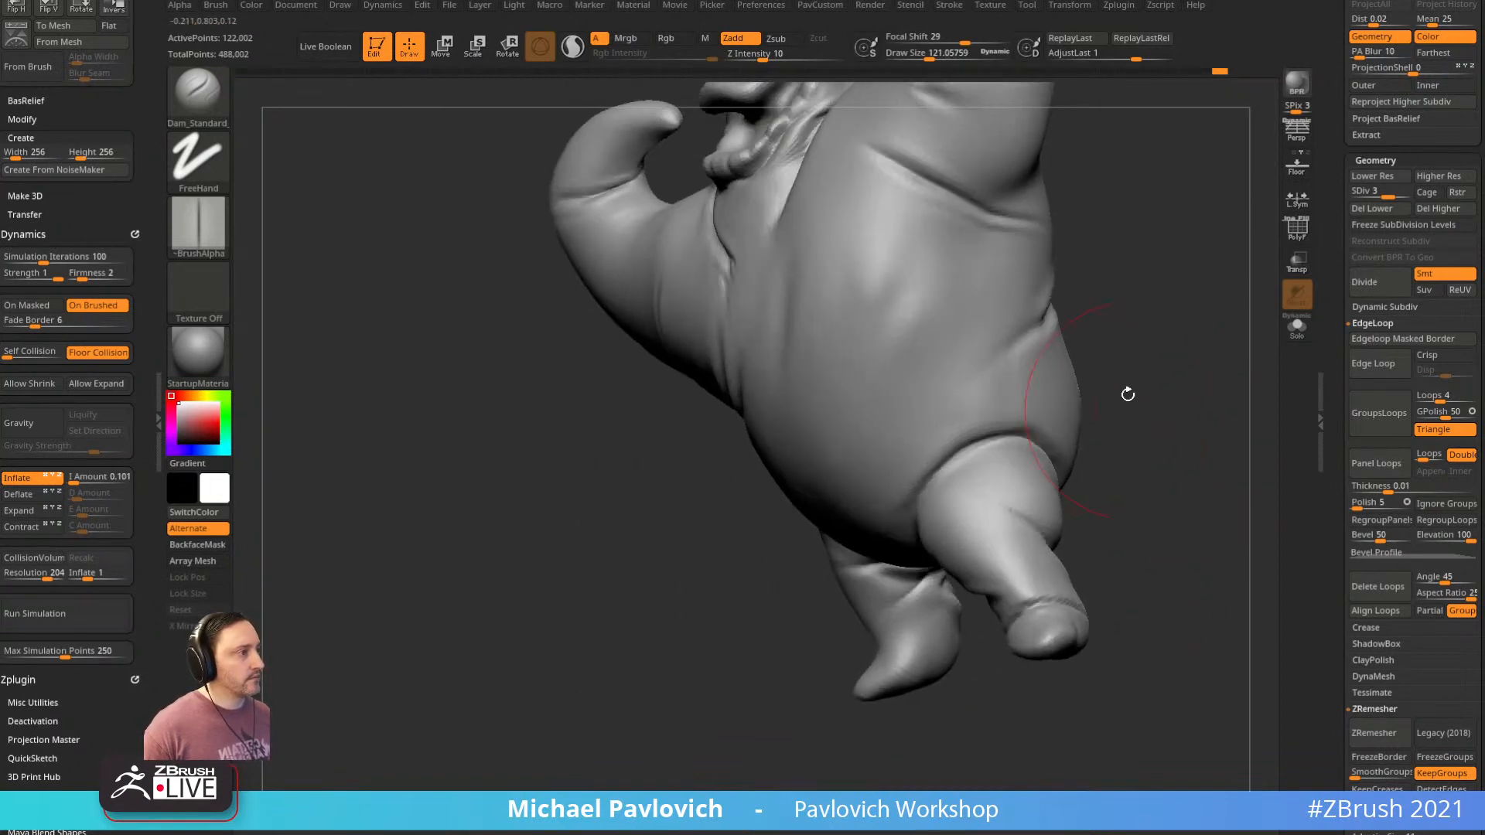
{"action": "mouse_move", "coordinate": [1112, 316]}
{"action": "right_mouse_down"}
{"action": "mouse_move", "coordinate": [652, 596]}
{"action": "mouse_move", "coordinate": [769, 546]}
{"action": "right_mouse_up"}
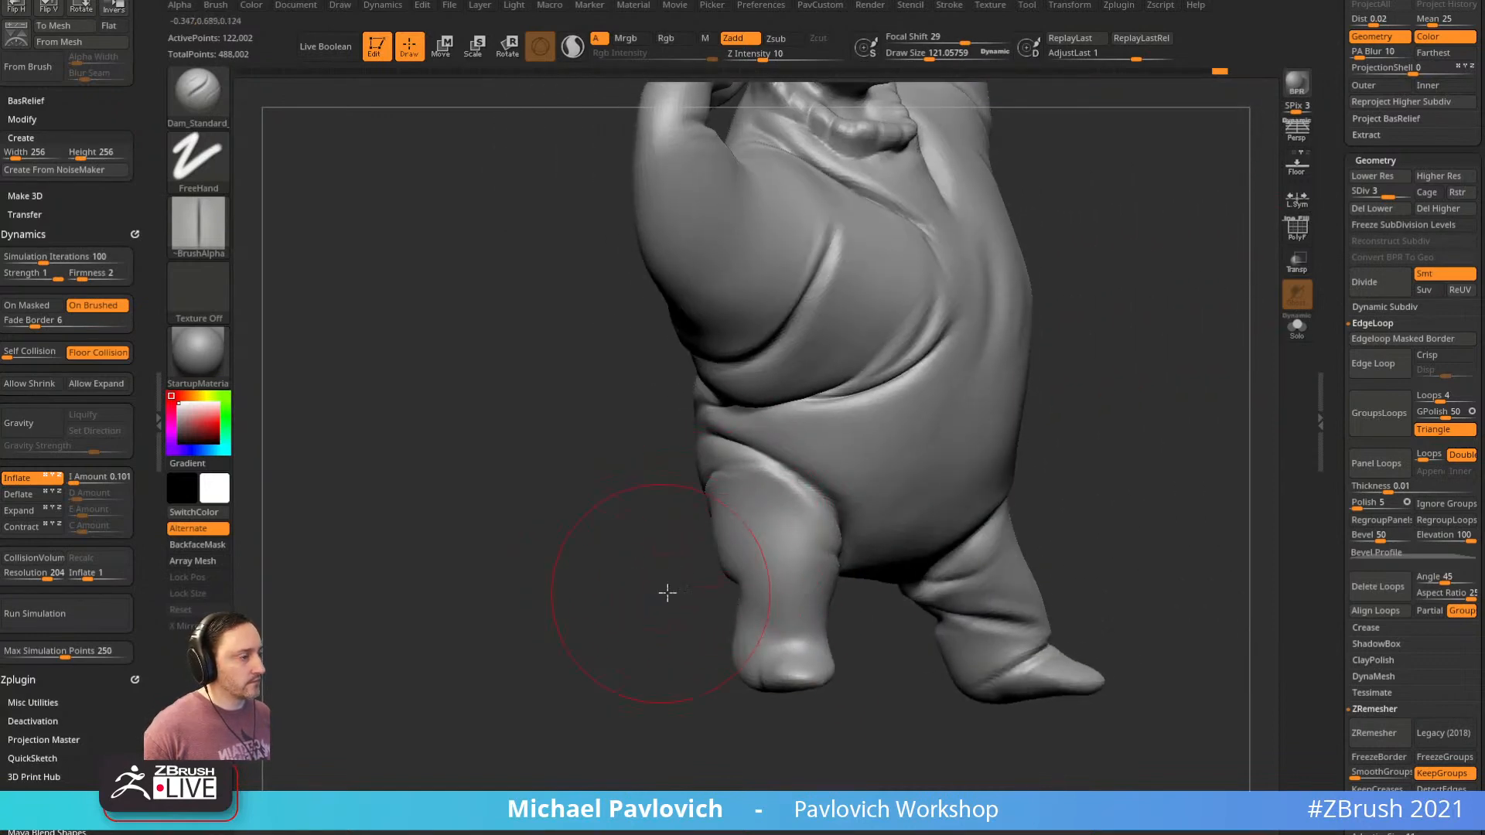
{"action": "mouse_move", "coordinate": [667, 593]}
{"action": "right_mouse_down"}
{"action": "mouse_move", "coordinate": [727, 556]}
{"action": "mouse_move", "coordinate": [875, 557]}
{"action": "mouse_move", "coordinate": [797, 542]}
{"action": "right_mouse_up"}
{"action": "mouse_move", "coordinate": [767, 621]}
{"action": "right_mouse_down"}
{"action": "mouse_move", "coordinate": [815, 595]}
{"action": "mouse_move", "coordinate": [855, 620]}
{"action": "mouse_move", "coordinate": [816, 624]}
{"action": "right_mouse_up"}
Cut a crease around the second ankle with the Dam_Standard brush, reducing the Draw Size from 112 to about 83
{"action": "key", "text": "s"}
{"action": "left_click", "coordinate": [813, 607]}
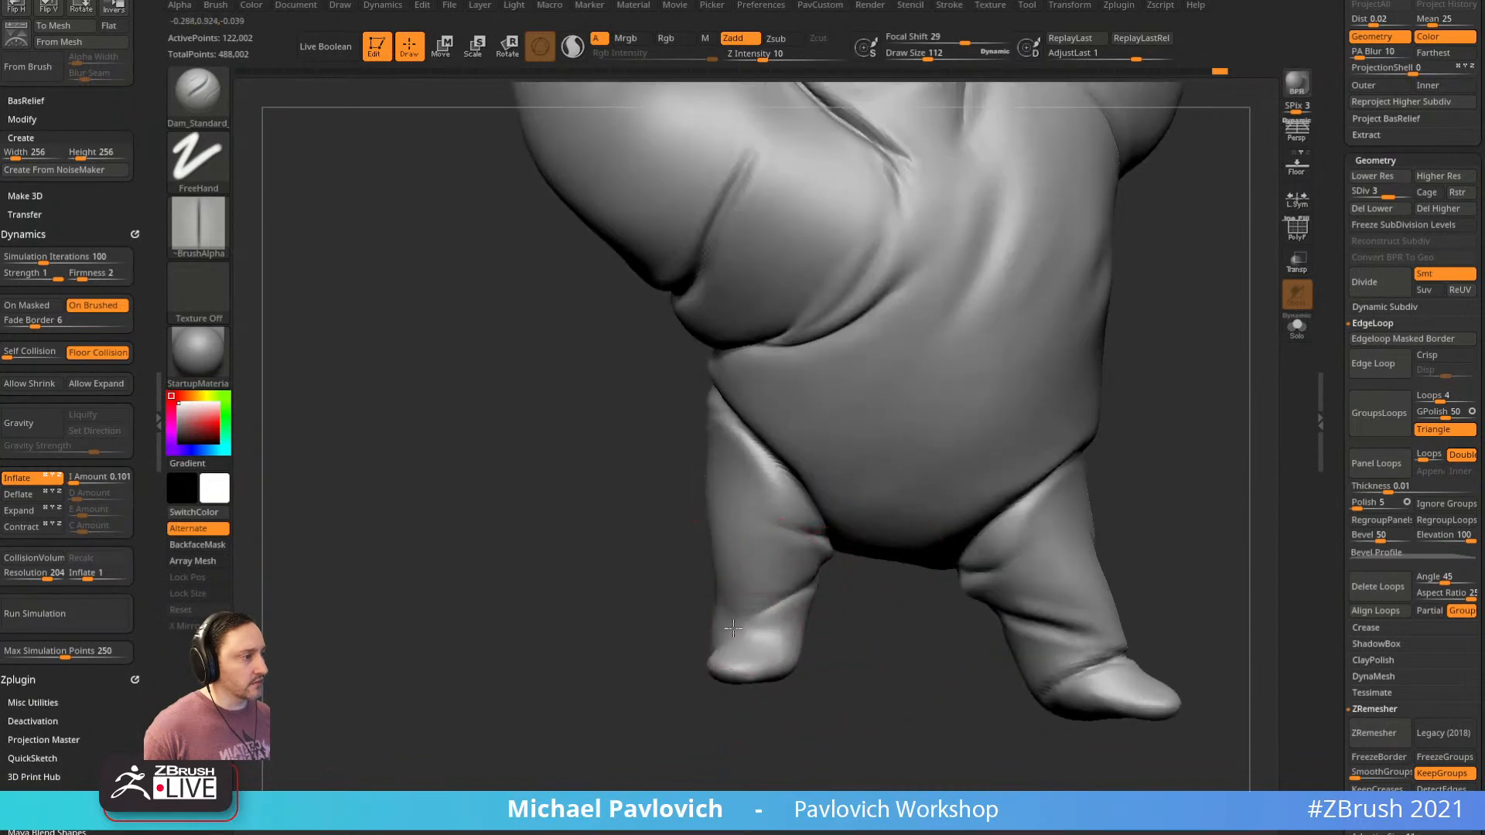
{"action": "left_click_drag", "start_coordinate": [733, 628], "coordinate": [805, 636]}
{"action": "right_click_drag", "start_coordinate": [821, 631], "coordinate": [796, 599]}
{"action": "key", "text": "bracketleft"}
{"action": "key", "text": "bracketleft"}
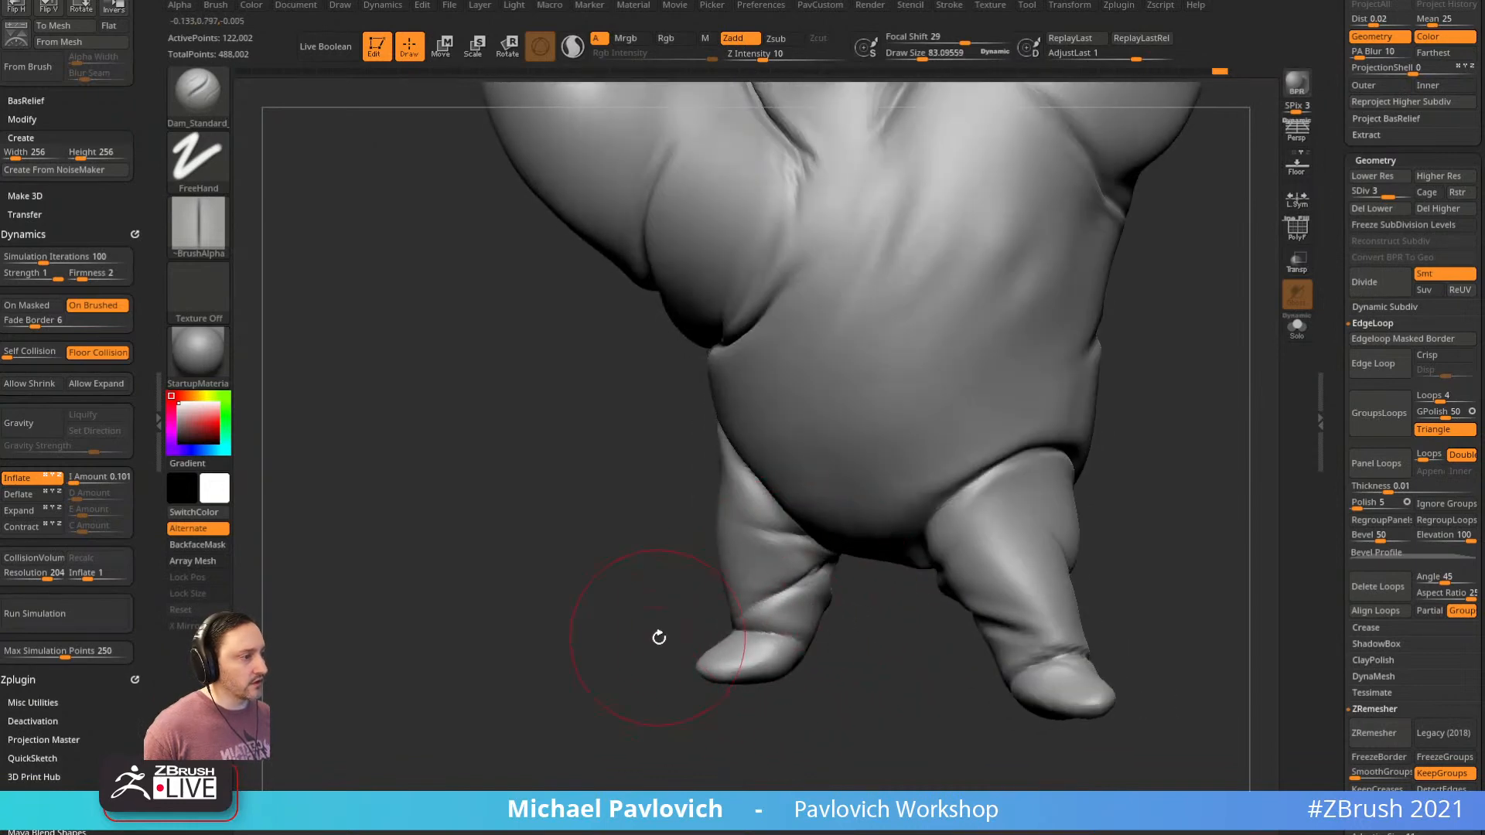
{"action": "right_click_drag", "start_coordinate": [659, 638], "coordinate": [700, 623]}
Sculpt wrinkles around the second leg's shin and ankle with the Standard brush at a Draw Size of about 29
{"action": "key", "text": "b"}
{"action": "key", "text": "s"}
{"action": "key", "text": "t"}
{"action": "key", "text": "s"}
{"action": "left_click", "coordinate": [760, 606]}
{"action": "left_click_drag", "start_coordinate": [813, 590], "coordinate": [749, 621]}
{"action": "right_click_drag", "start_coordinate": [683, 637], "coordinate": [701, 623]}
{"action": "key", "text": "s"}
{"action": "left_click", "coordinate": [796, 617]}
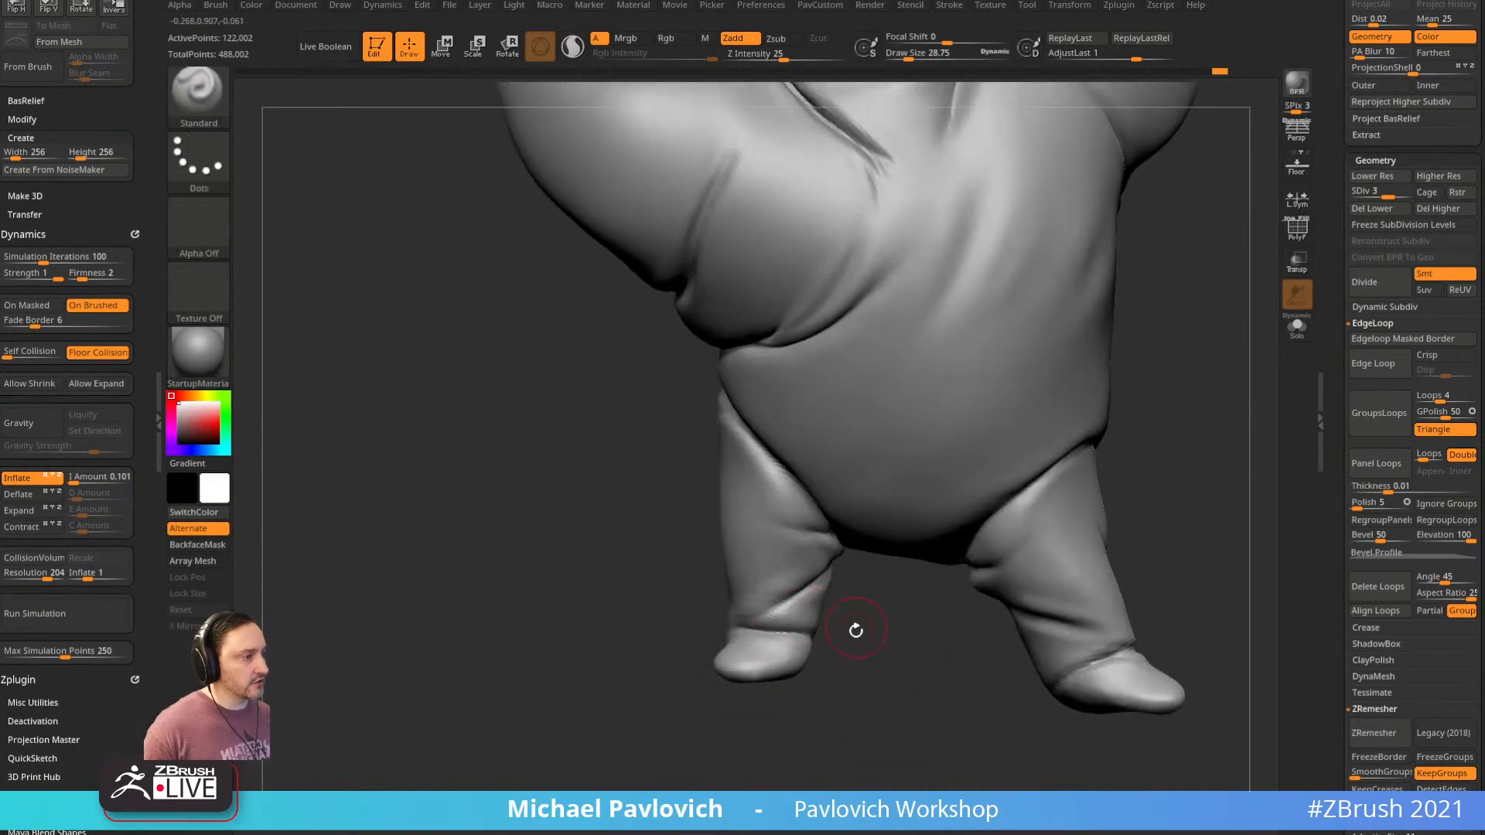
{"action": "right_click_drag", "start_coordinate": [856, 630], "coordinate": [882, 624]}
{"action": "right_click_drag", "start_coordinate": [615, 664], "coordinate": [648, 662]}
{"action": "right_click_drag", "start_coordinate": [855, 600], "coordinate": [895, 595]}
{"action": "left_click_drag", "start_coordinate": [743, 606], "coordinate": [671, 628]}
{"action": "mouse_move", "coordinate": [856, 588]}
{"action": "right_mouse_down"}
{"action": "mouse_move", "coordinate": [914, 594]}
{"action": "mouse_move", "coordinate": [662, 619]}
{"action": "right_mouse_up"}
{"action": "mouse_move", "coordinate": [783, 602]}
{"action": "right_mouse_down"}
{"action": "mouse_move", "coordinate": [840, 544]}
{"action": "mouse_move", "coordinate": [707, 620]}
{"action": "mouse_move", "coordinate": [773, 616]}
{"action": "mouse_move", "coordinate": [998, 503]}
{"action": "right_mouse_up"}
Lower the mesh to subdivision level 2 and smooth the inner side of the lower leg
{"action": "key", "text": "b"}
{"action": "key", "text": "c"}
{"action": "key", "text": "l"}
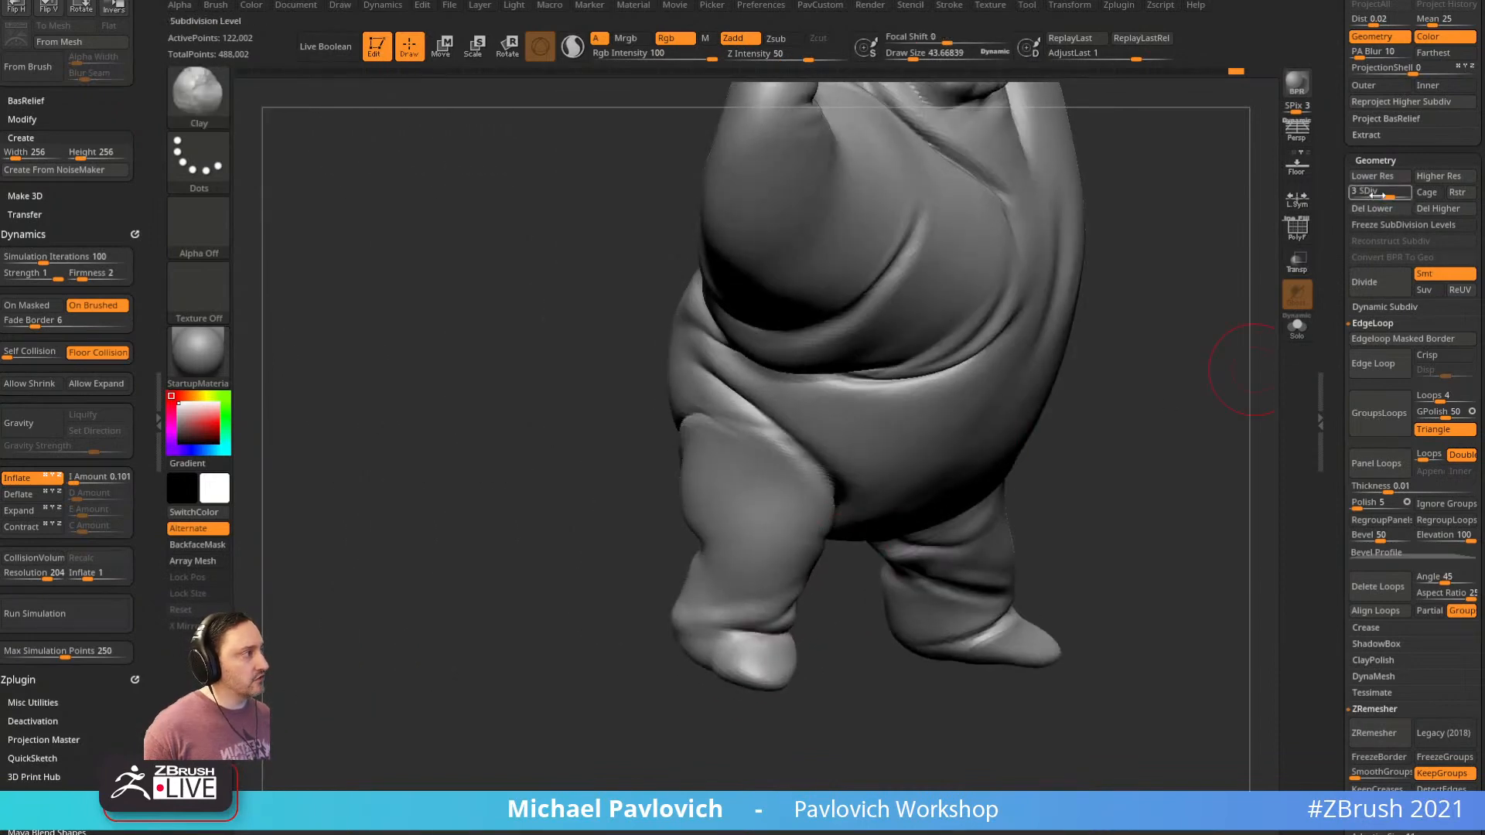
{"action": "mouse_move", "coordinate": [1374, 195]}
{"action": "left_mouse_down"}
{"action": "mouse_move", "coordinate": [1354, 195]}
{"action": "mouse_move", "coordinate": [1372, 194]}
{"action": "left_mouse_up"}
{"action": "right_click_drag", "start_coordinate": [1267, 342], "coordinate": [1203, 407]}
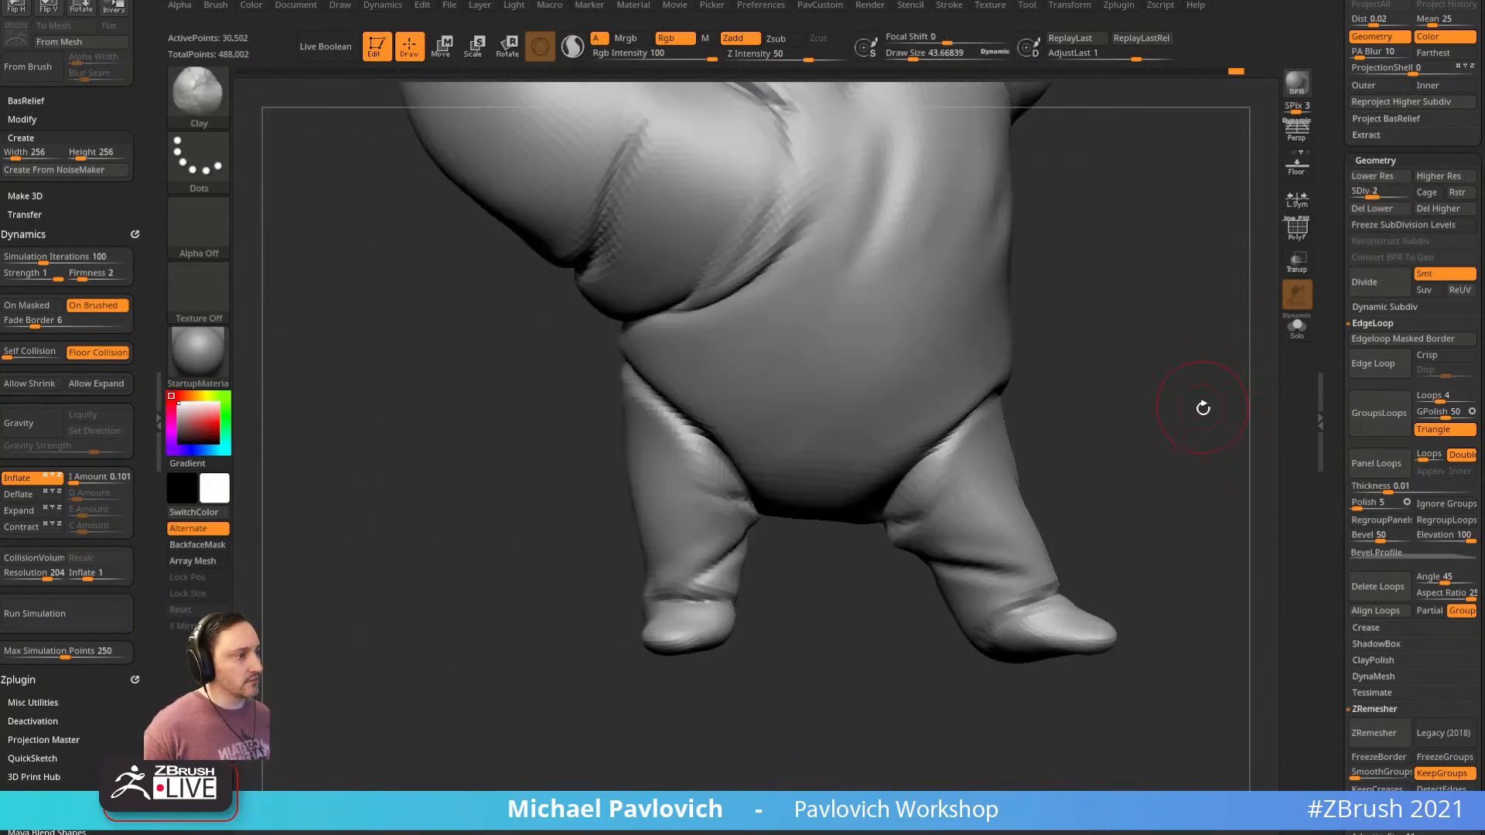
{"action": "left_click_drag", "start_coordinate": [774, 545], "coordinate": [739, 534], "text": "shift"}
Tighten the ankle, leg and thigh folds with the Pinch brush at a Draw Size of about 69
{"action": "key", "text": "b"}
{"action": "key", "text": "p"}
{"action": "key", "text": "i"}
{"action": "key", "text": "s"}
{"action": "mouse_move", "coordinate": [688, 585]}
{"action": "left_mouse_down"}
{"action": "mouse_move", "coordinate": [739, 551]}
{"action": "mouse_move", "coordinate": [779, 590]}
{"action": "mouse_move", "coordinate": [663, 564]}
{"action": "left_mouse_up"}
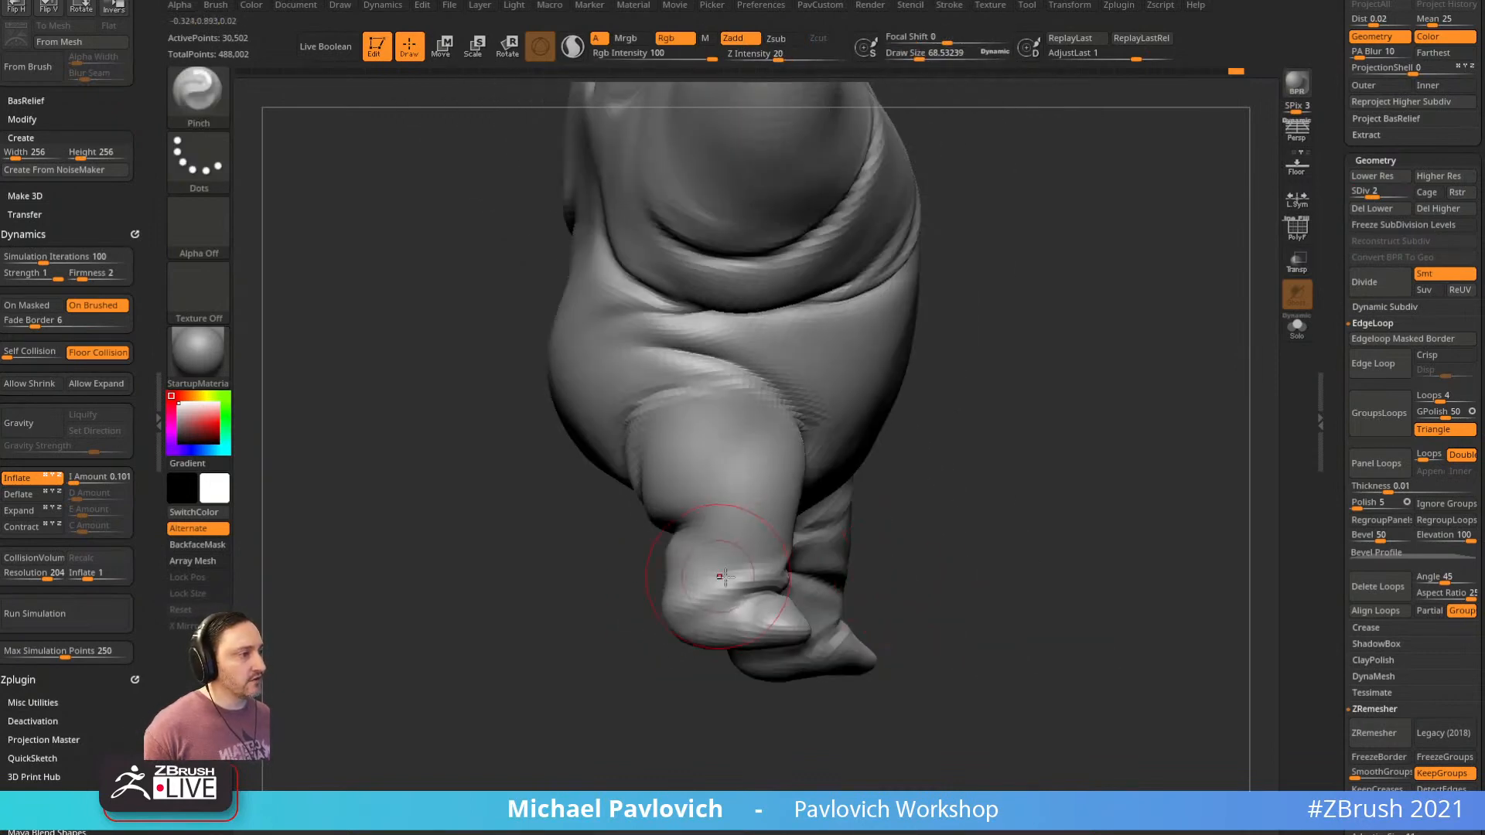
{"action": "left_click_drag", "start_coordinate": [641, 671], "coordinate": [659, 614]}
{"action": "left_click_drag", "start_coordinate": [802, 507], "coordinate": [531, 591]}
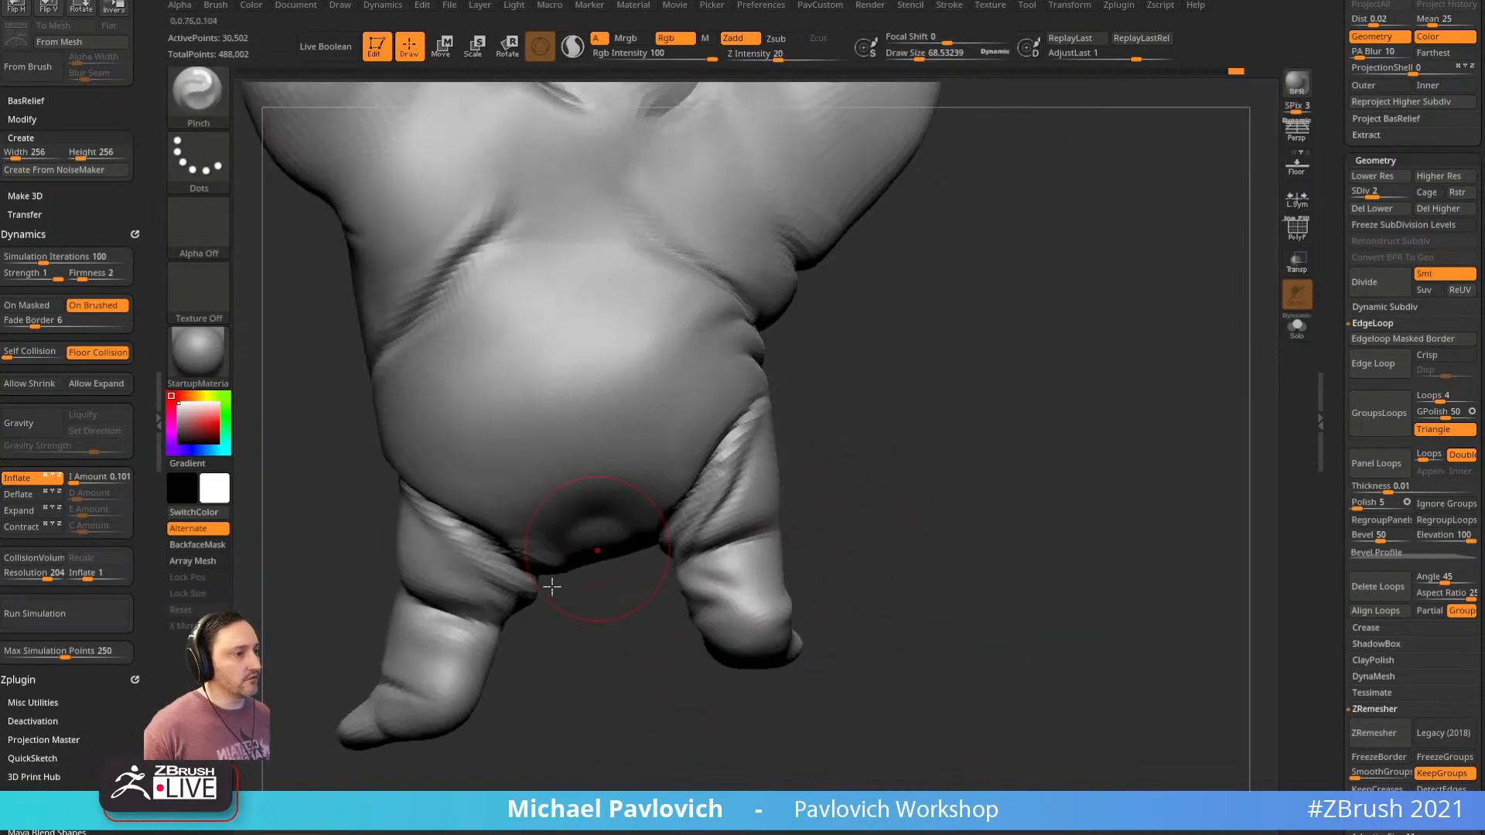
{"action": "mouse_move", "coordinate": [609, 744]}
{"action": "left_mouse_down"}
{"action": "mouse_move", "coordinate": [789, 666]}
{"action": "mouse_move", "coordinate": [866, 593]}
{"action": "mouse_move", "coordinate": [766, 565]}
{"action": "left_mouse_up"}
{"action": "left_click_drag", "start_coordinate": [822, 506], "coordinate": [854, 480]}
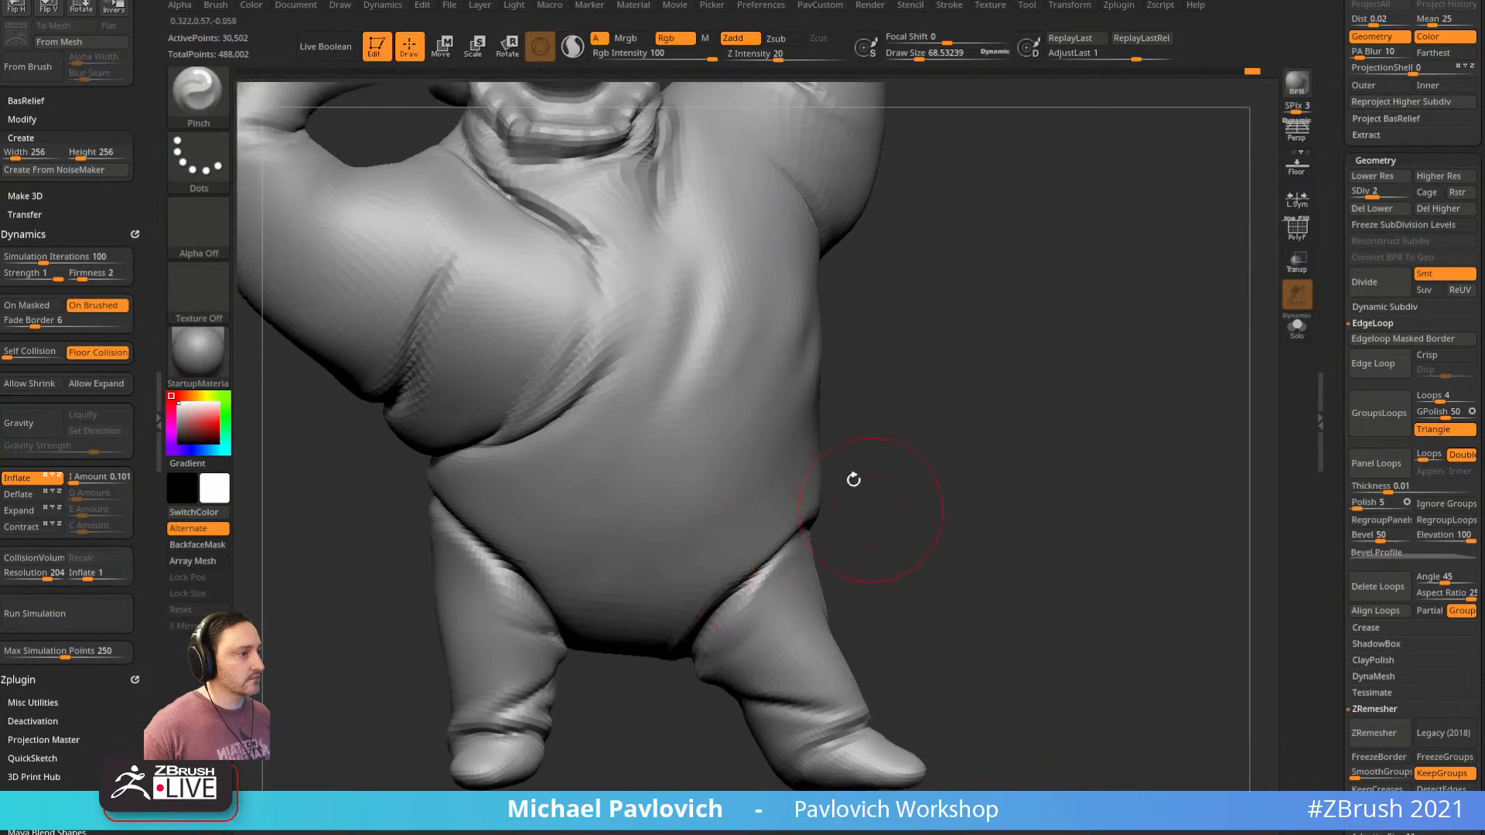
{"action": "mouse_move", "coordinate": [453, 512]}
{"action": "left_mouse_down"}
{"action": "mouse_move", "coordinate": [561, 656]}
{"action": "mouse_move", "coordinate": [511, 640]}
{"action": "left_mouse_up"}
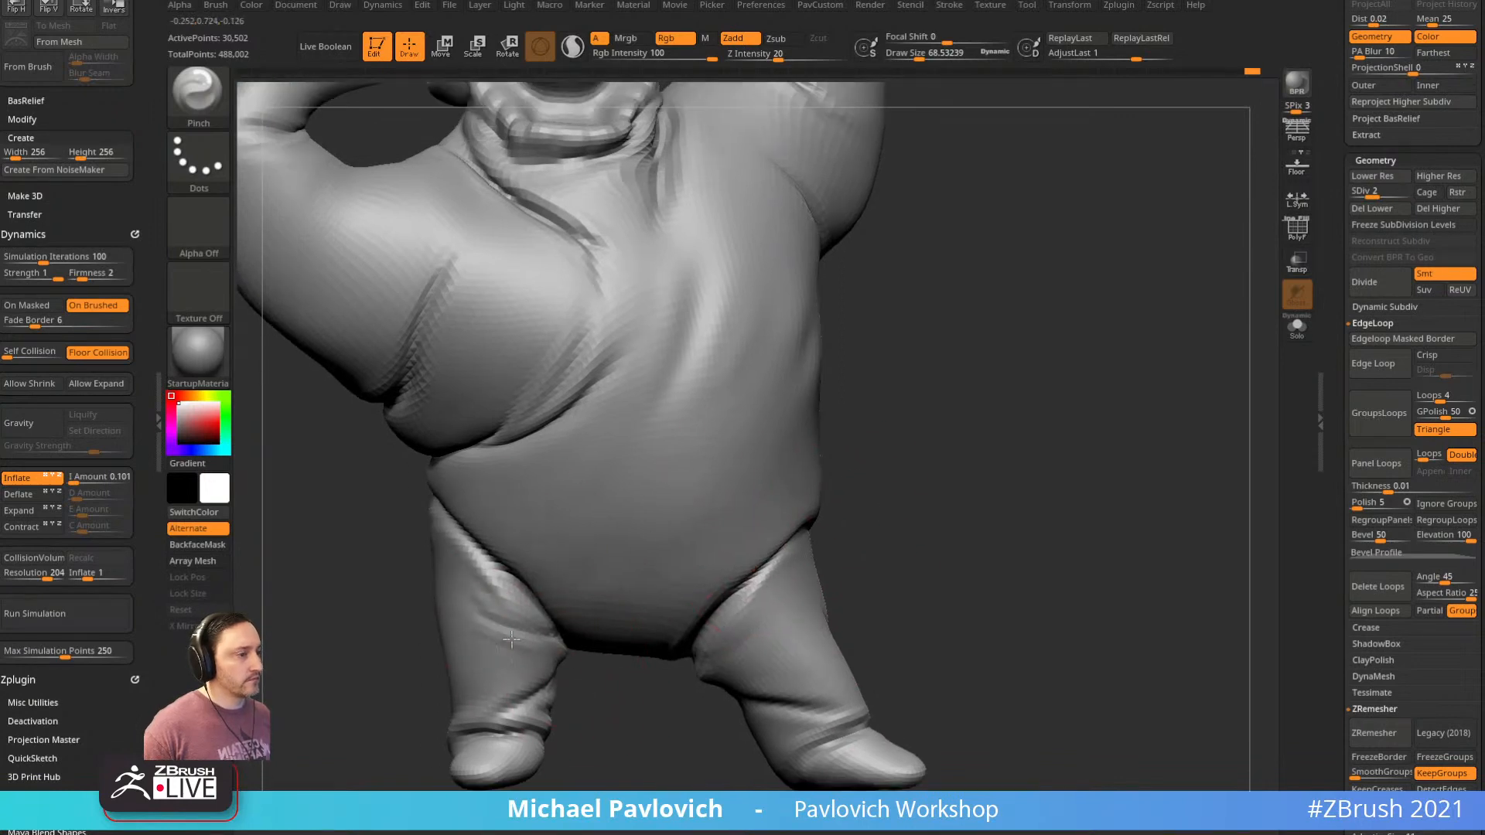
Turn off Inflate in the cloth dynamics and reshape the foot and shin with the Move brush at Draw Sizes of about 72 to 95
{"action": "key", "text": "f"}
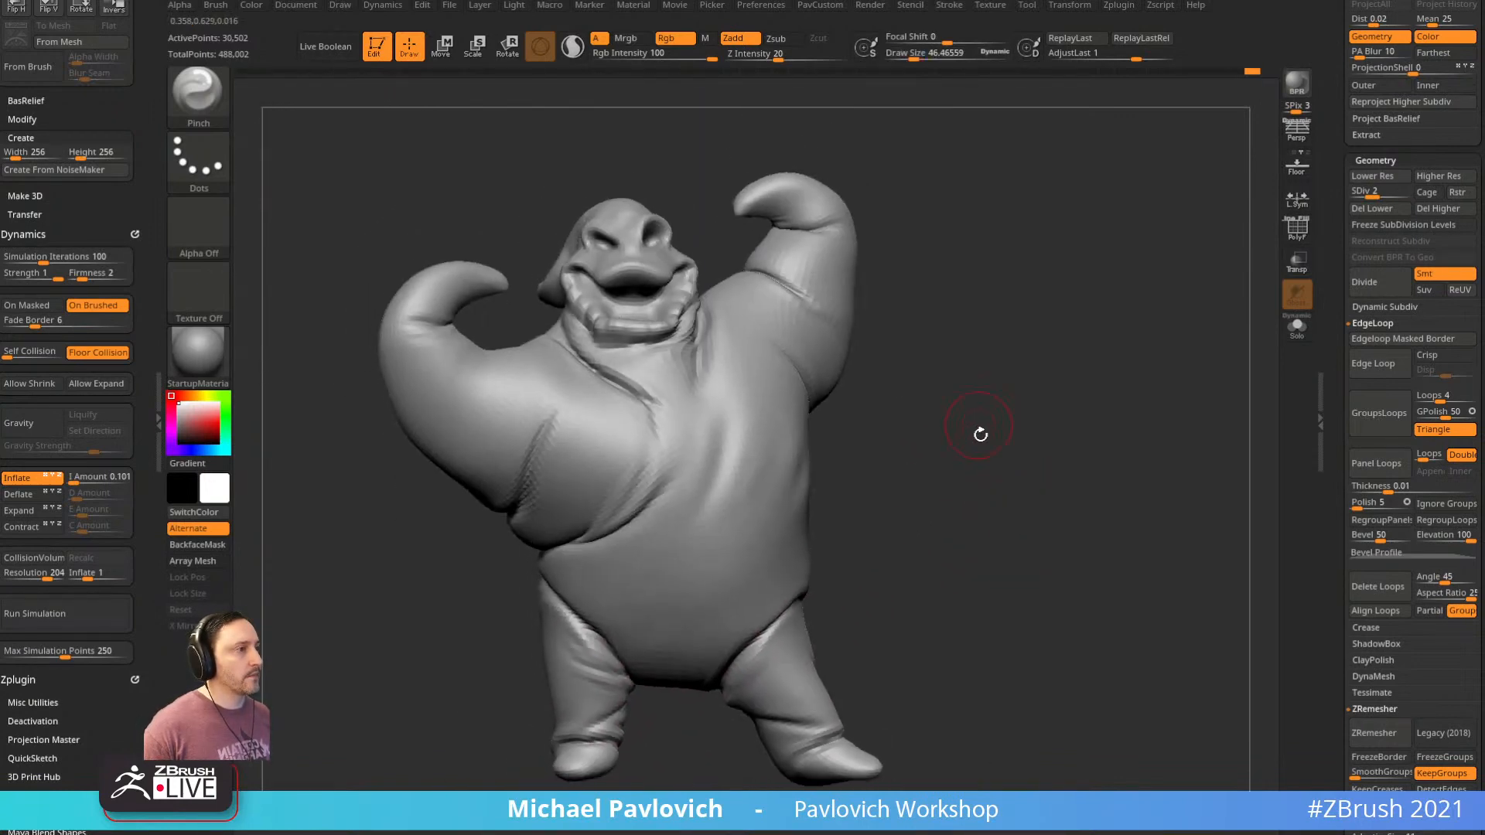
{"action": "left_click", "coordinate": [23, 479]}
{"action": "left_click_drag", "start_coordinate": [985, 481], "coordinate": [955, 490]}
{"action": "left_click_drag", "start_coordinate": [872, 595], "coordinate": [858, 561]}
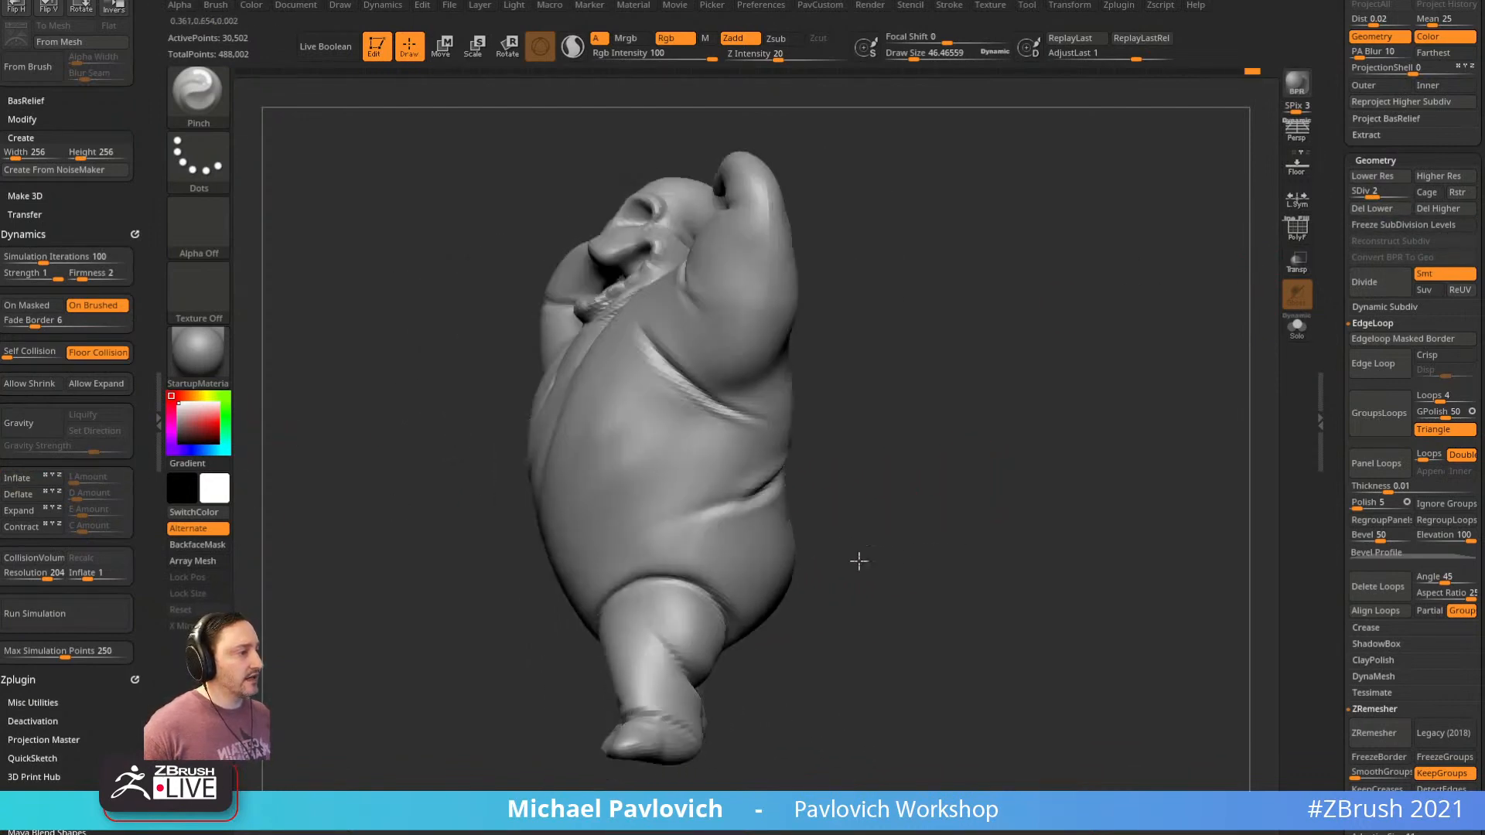
{"action": "key", "text": "b"}
{"action": "key", "text": "m"}
{"action": "key", "text": "v"}
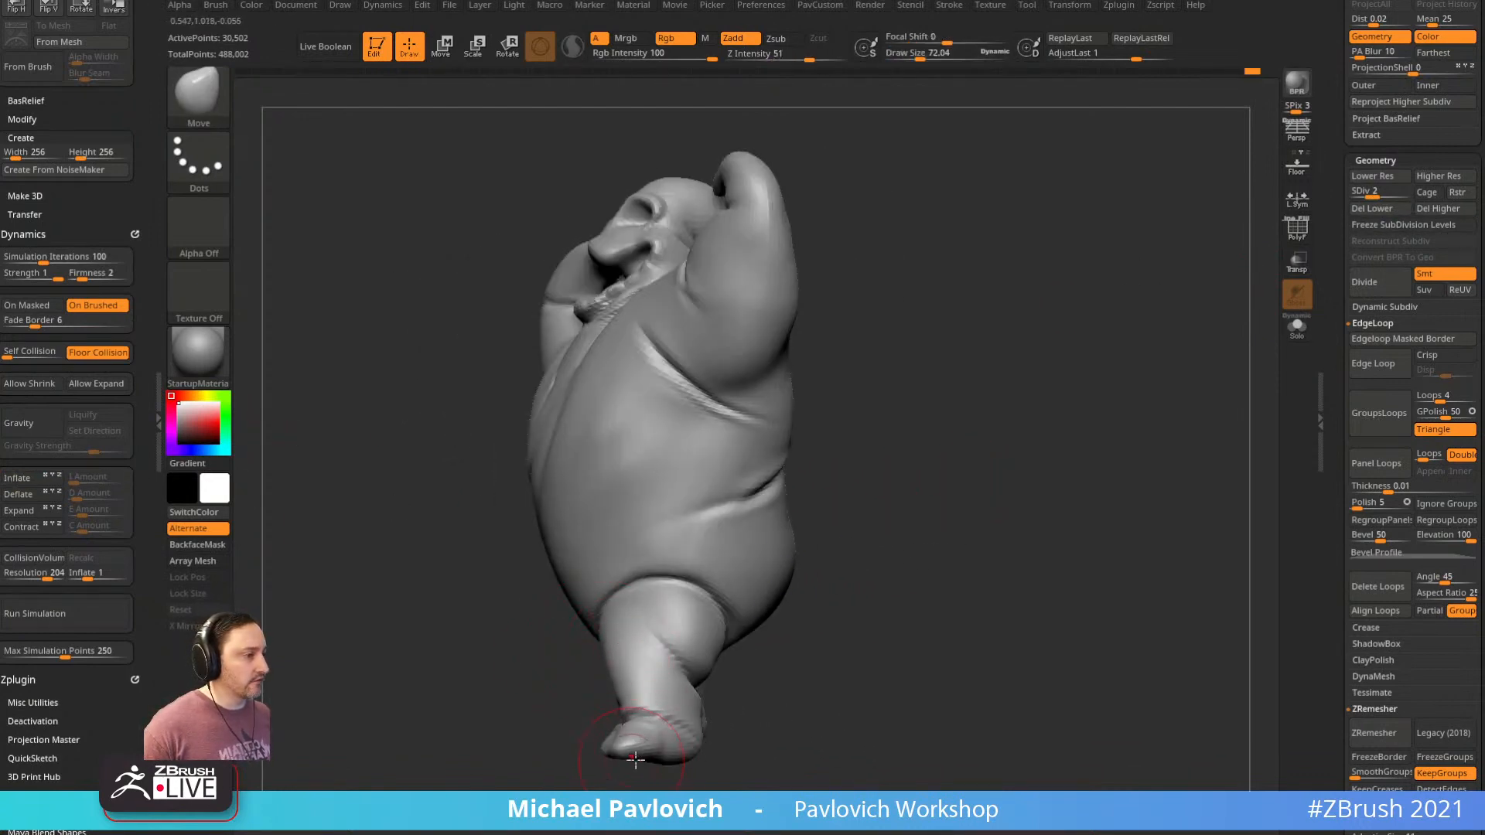
{"action": "left_click_drag", "start_coordinate": [635, 759], "coordinate": [684, 760]}
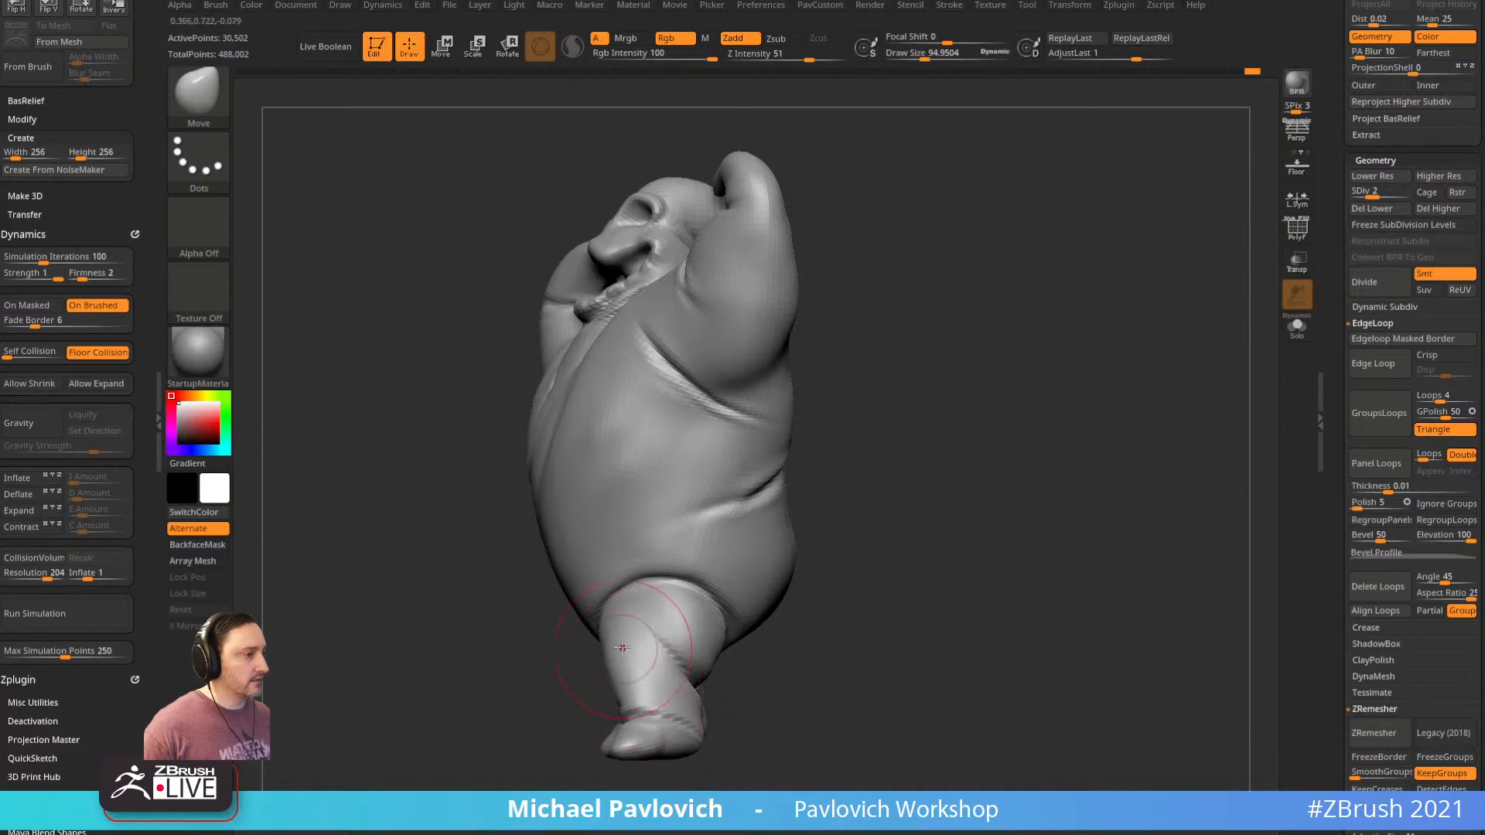
{"action": "left_click_drag", "start_coordinate": [623, 648], "coordinate": [1141, 499]}
Switch to the Standard brush and raise the mesh to subdivision level 4
{"action": "key", "text": "b"}
{"action": "key", "text": "s"}
{"action": "key", "text": "t"}
{"action": "key", "text": "s"}
{"action": "left_click_drag", "start_coordinate": [1137, 378], "coordinate": [1193, 352]}
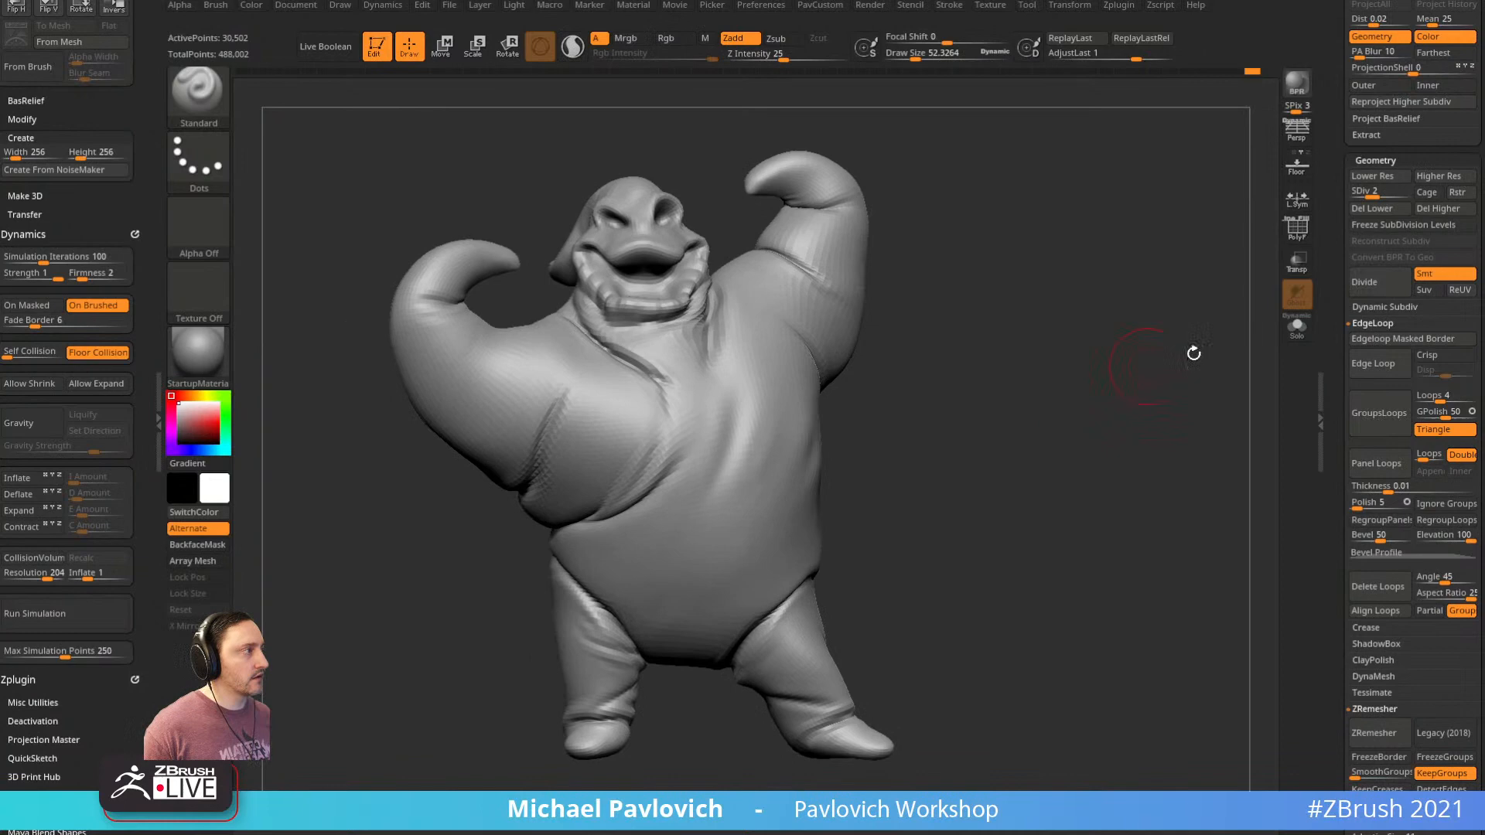
{"action": "left_click", "coordinate": [1390, 193]}
{"action": "left_click", "coordinate": [1402, 193]}
{"action": "right_click_drag", "start_coordinate": [1176, 252], "coordinate": [1186, 271], "text": "ctrl"}
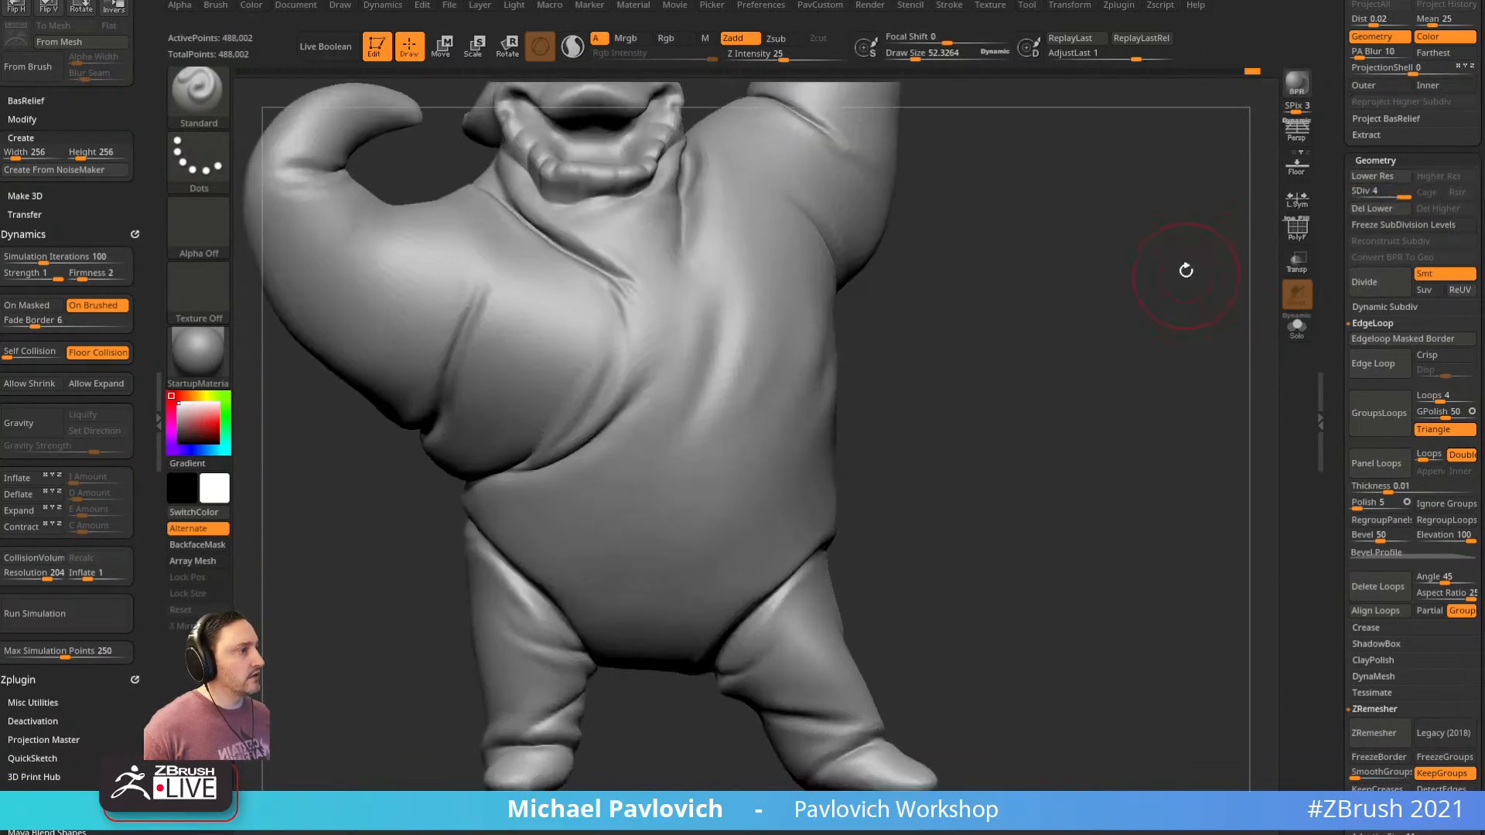
{"action": "left_click_drag", "start_coordinate": [1187, 271], "coordinate": [951, 395], "text": "alt"}
{"action": "mouse_move", "coordinate": [1060, 472]}
{"action": "right_mouse_down", "text": "ctrl"}
{"action": "mouse_move", "coordinate": [1077, 571]}
{"action": "mouse_move", "coordinate": [1044, 384]}
{"action": "right_mouse_up", "text": "ctrl"}
{"action": "mouse_move", "coordinate": [1043, 384]}
{"action": "left_mouse_down"}
{"action": "mouse_move", "coordinate": [994, 414]}
{"action": "mouse_move", "coordinate": [1069, 404]}
{"action": "mouse_move", "coordinate": [1105, 356]}
{"action": "left_mouse_up"}
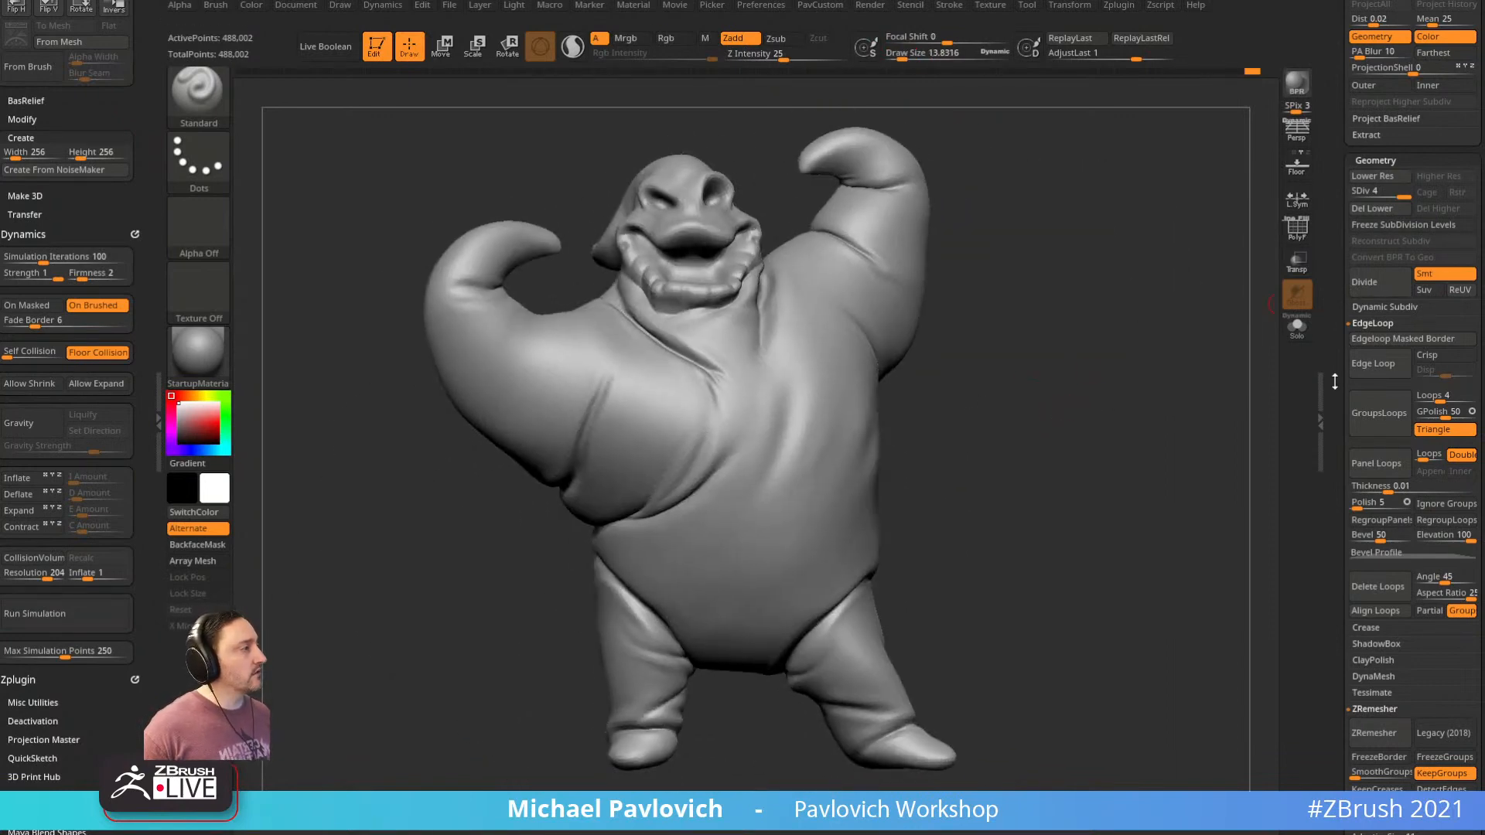
Display the character's polyframe and generate a UV-check texture to inspect its UVs for overlaps
{"action": "left_click_drag", "start_coordinate": [1335, 381], "coordinate": [1335, 369]}
{"action": "left_click", "coordinate": [1297, 230]}
{"action": "left_click_drag", "start_coordinate": [1334, 268], "coordinate": [1332, 201]}
{"action": "mouse_move", "coordinate": [1236, 216]}
{"action": "left_mouse_down"}
{"action": "mouse_move", "coordinate": [1063, 333]}
{"action": "mouse_move", "coordinate": [1087, 337]}
{"action": "left_mouse_up"}
{"action": "left_click_drag", "start_coordinate": [1339, 401], "coordinate": [1322, 166]}
{"action": "left_click", "coordinate": [1368, 209], "text": "shift"}
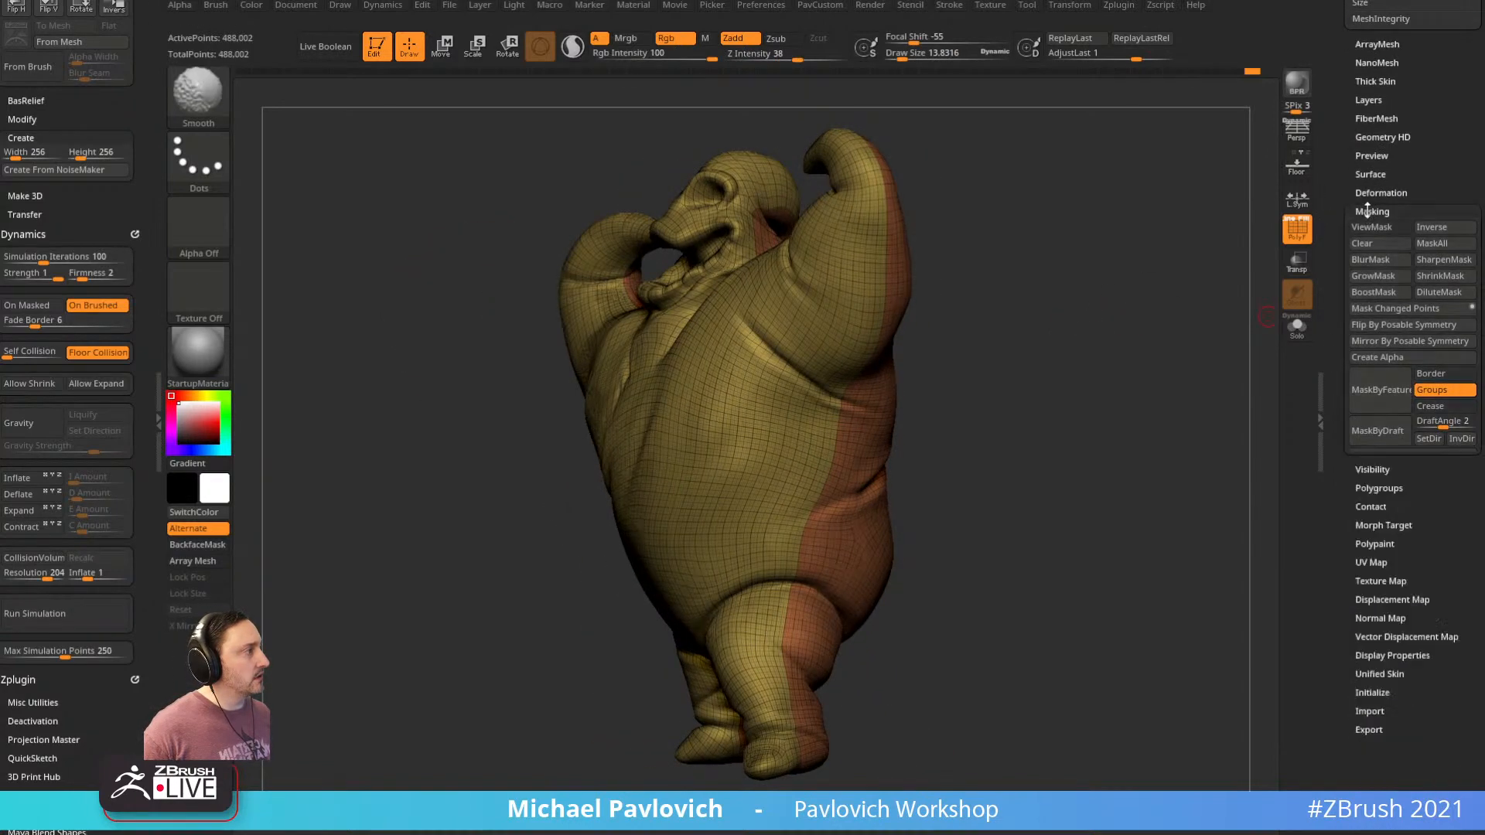
{"action": "left_click", "coordinate": [1365, 313]}
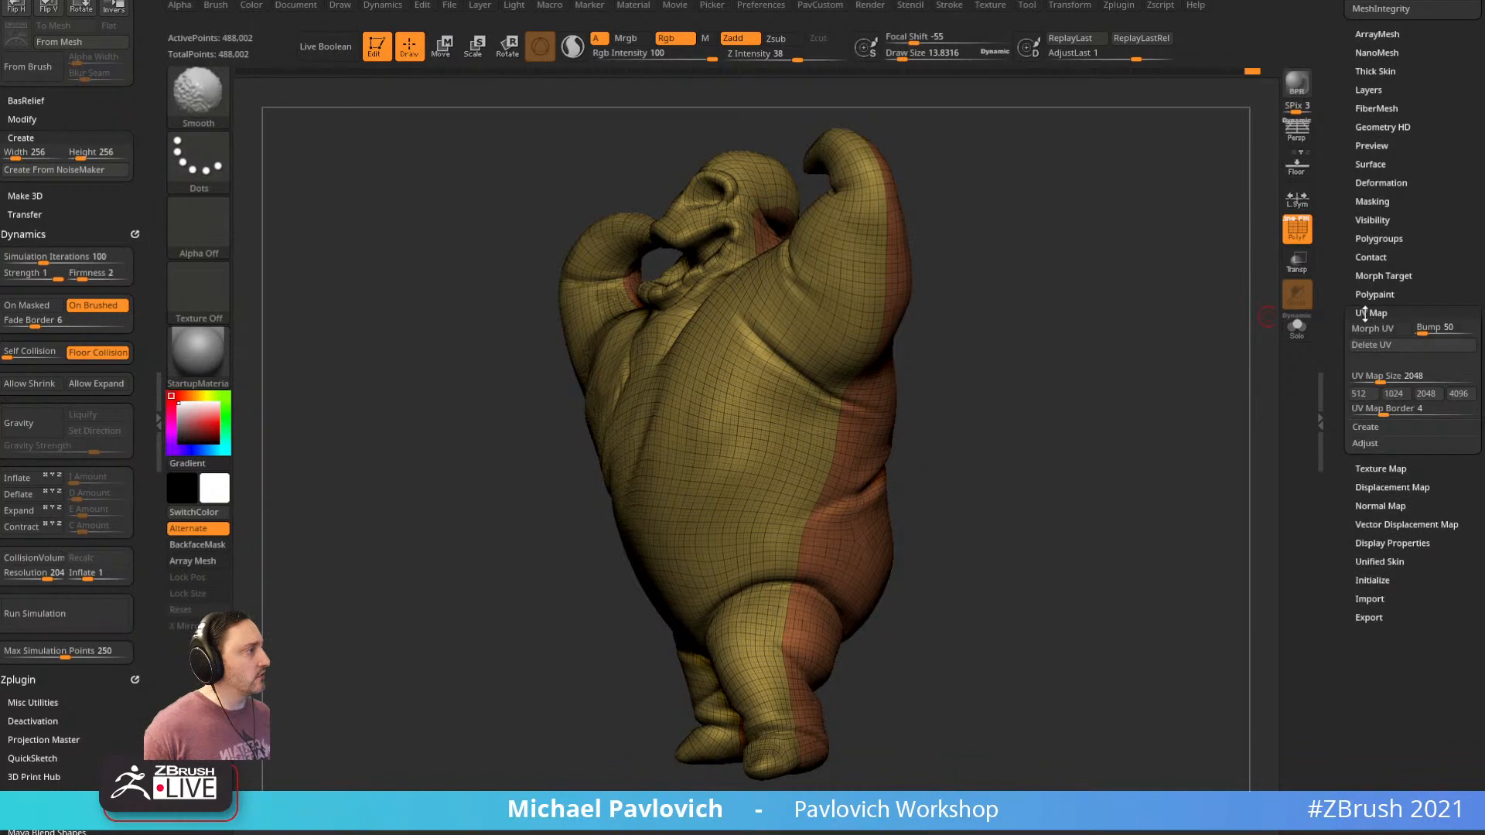
{"action": "left_click", "coordinate": [1371, 470]}
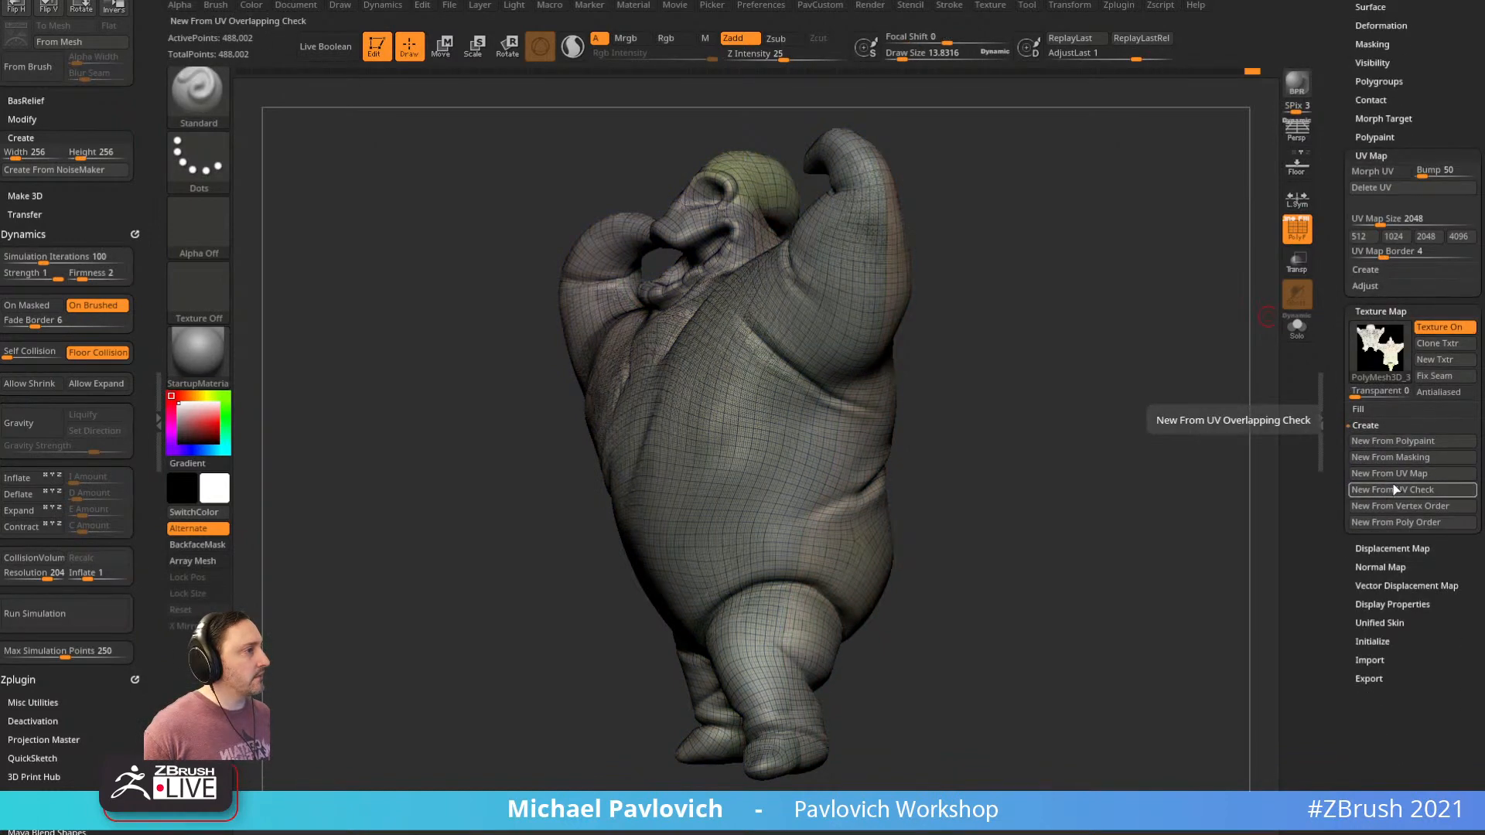
{"action": "mouse_move", "coordinate": [1375, 370]}
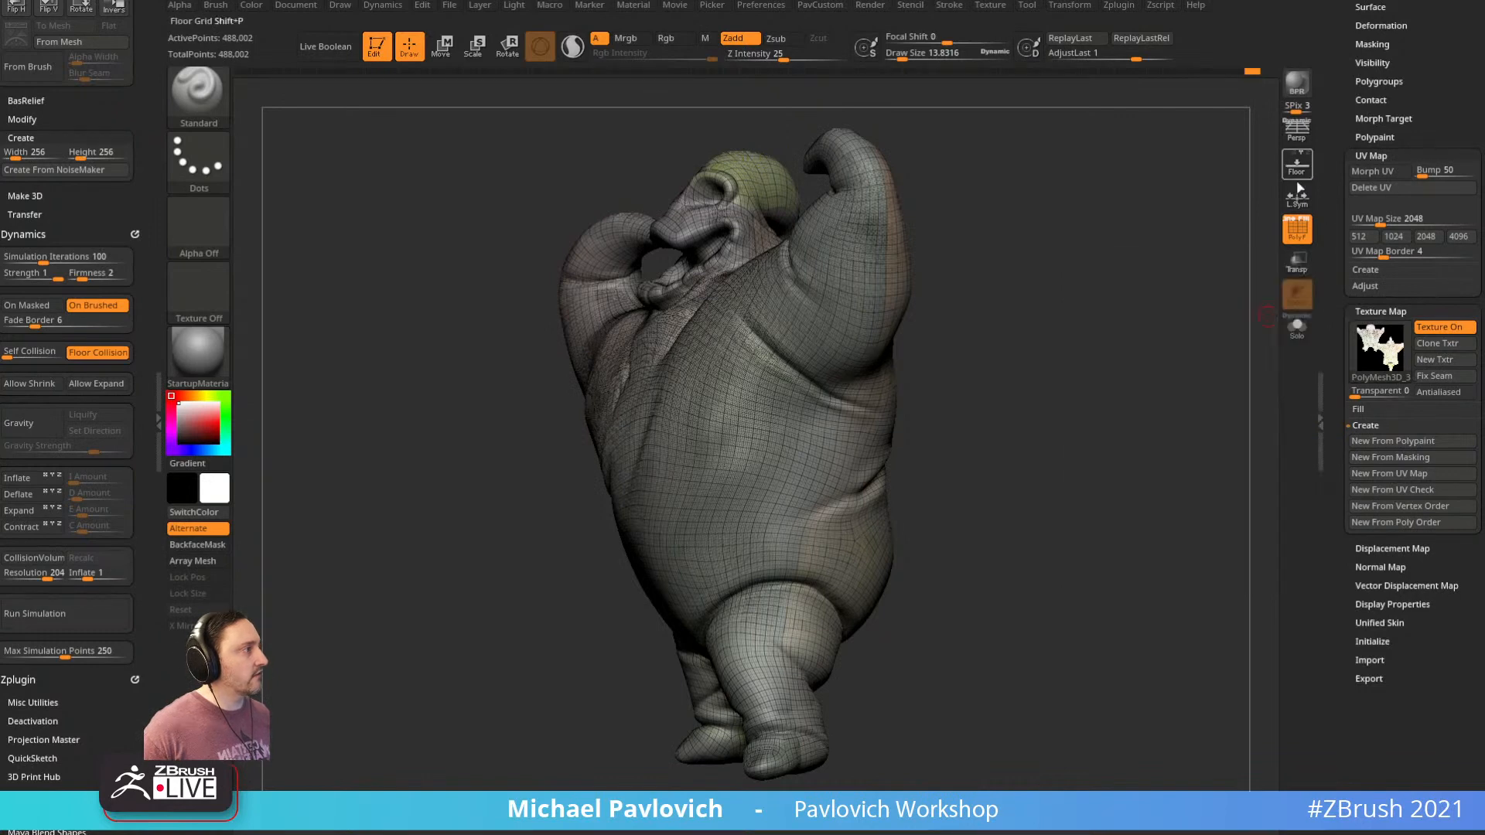
Hide the polyframe and create a texture from the UV map to inspect the UV layout on the body
{"action": "key", "text": "shift+f"}
{"action": "left_click", "coordinate": [1384, 489]}
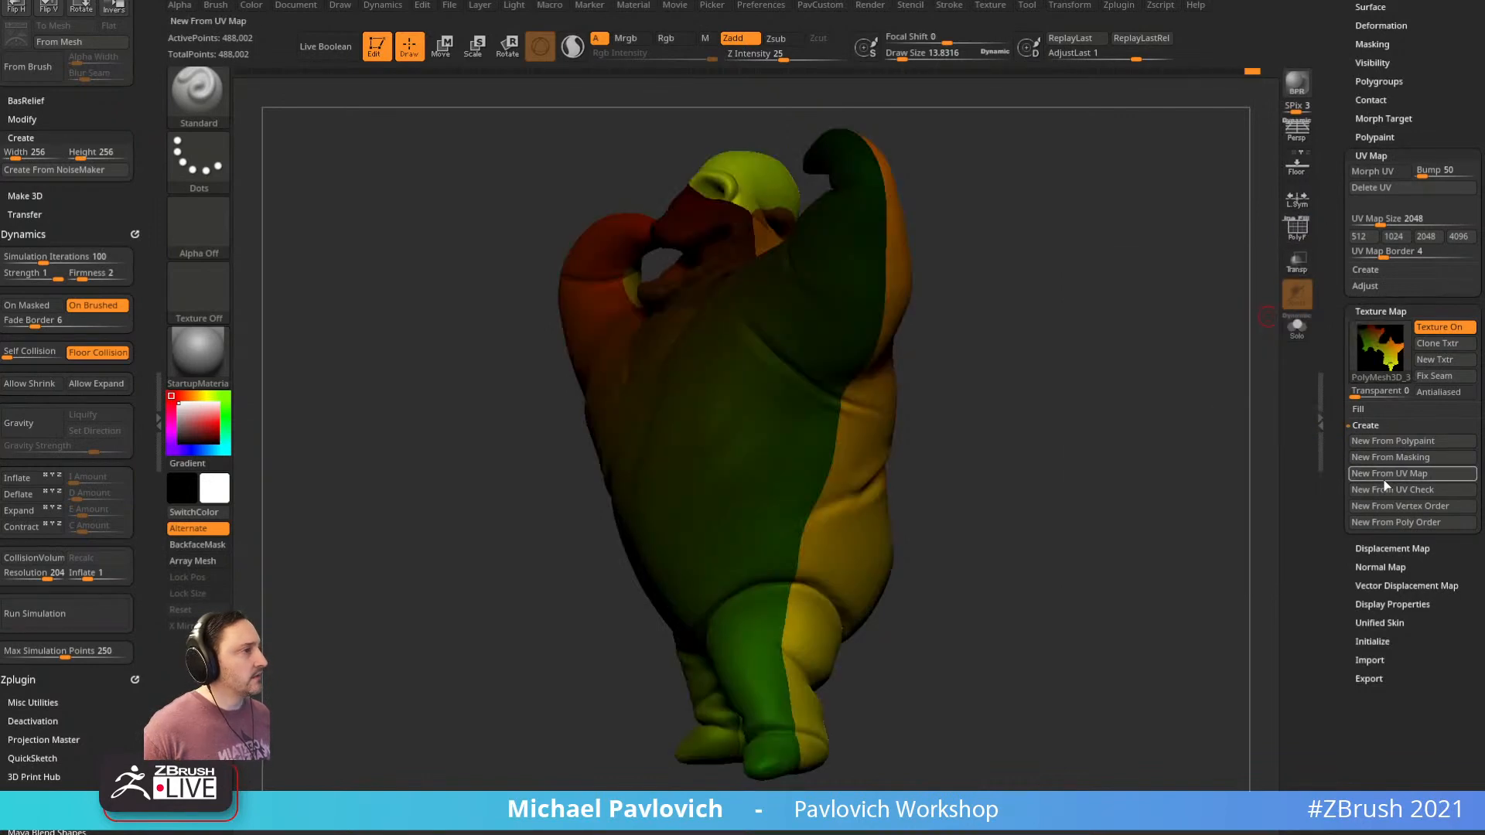
{"action": "left_click_drag", "start_coordinate": [1180, 416], "coordinate": [1148, 419]}
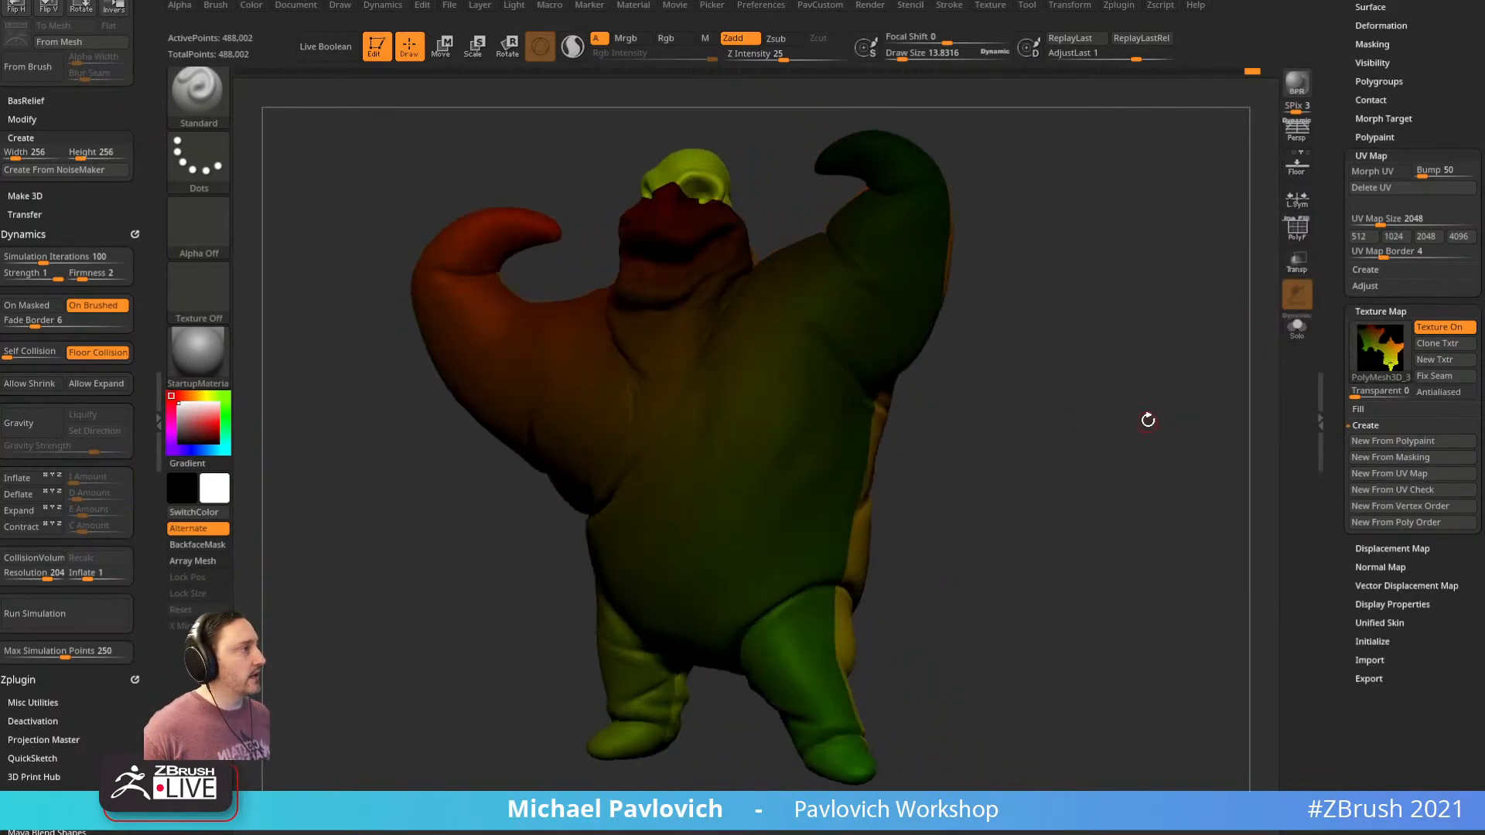
{"action": "mouse_move", "coordinate": [1393, 363]}
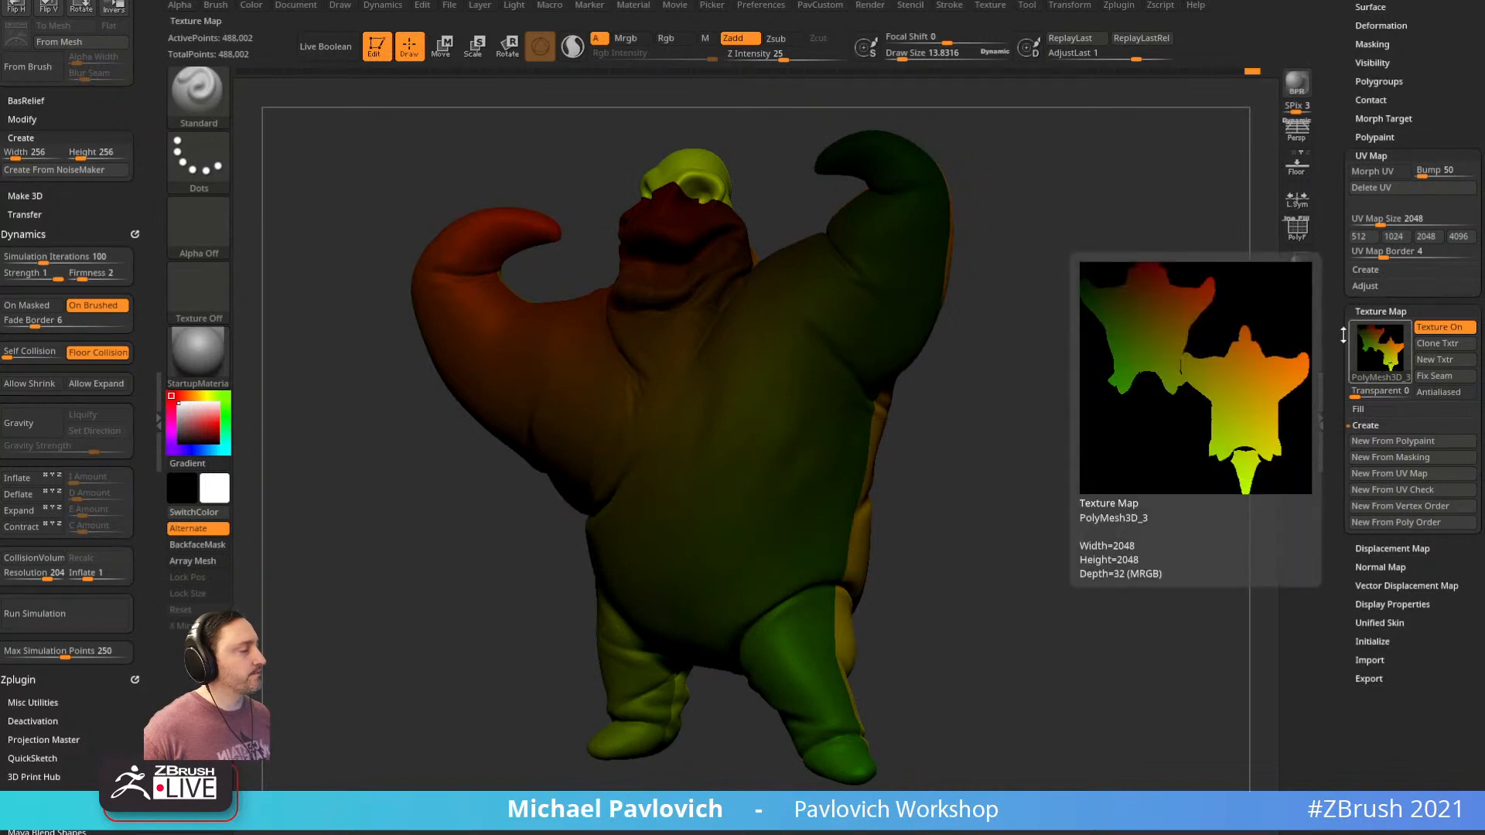
{"action": "left_click_drag", "start_coordinate": [1036, 296], "coordinate": [1151, 360]}
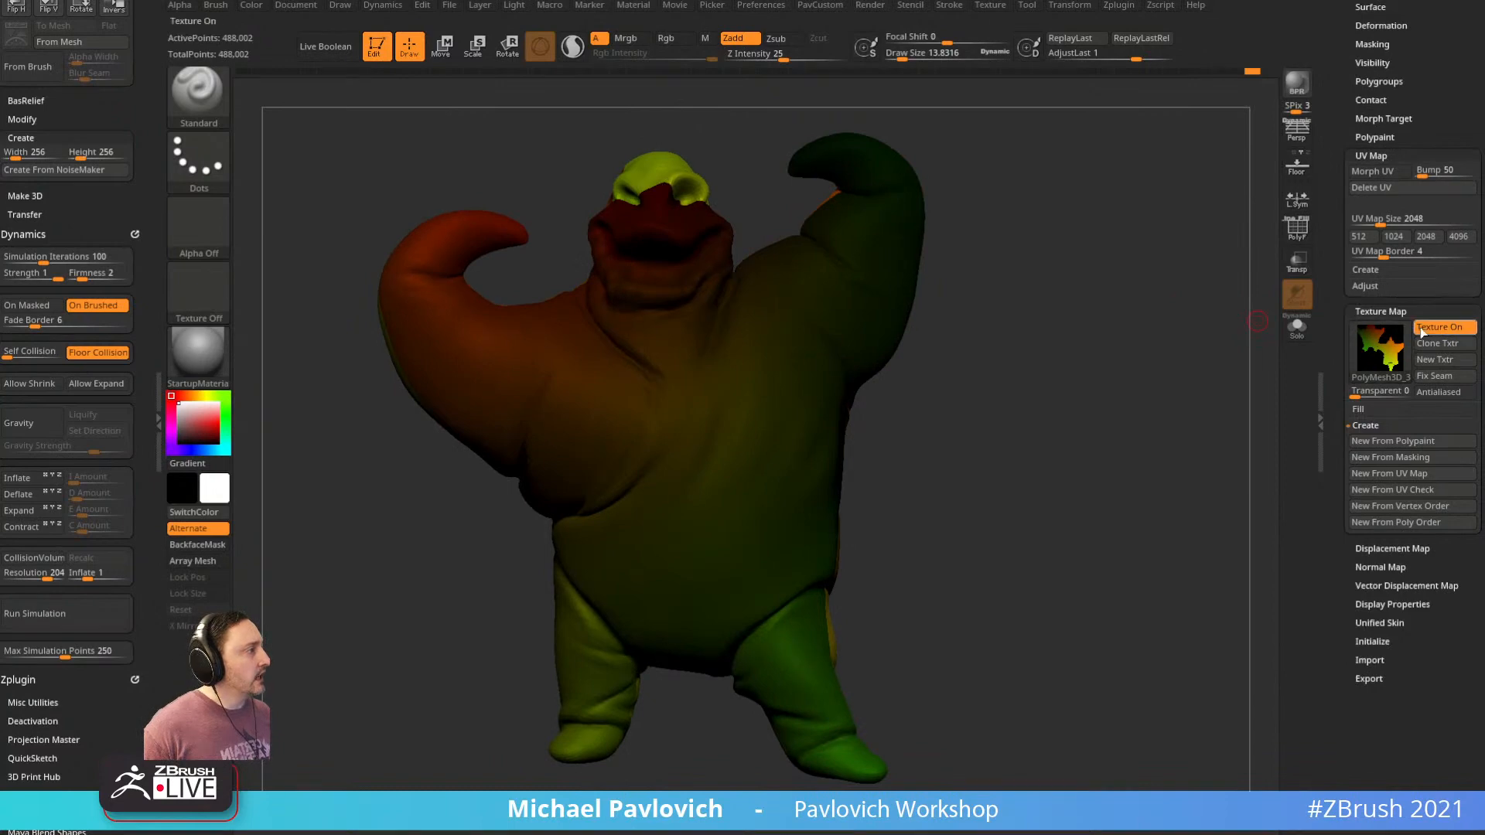
Turn off the texture on the character and set the brush Draw Size to about 29
{"action": "left_click", "coordinate": [1429, 327]}
{"action": "left_click", "coordinate": [1383, 311]}
{"action": "scroll", "coordinate": [1339, 339], "scroll_direction": "up", "scroll_amount": 1}
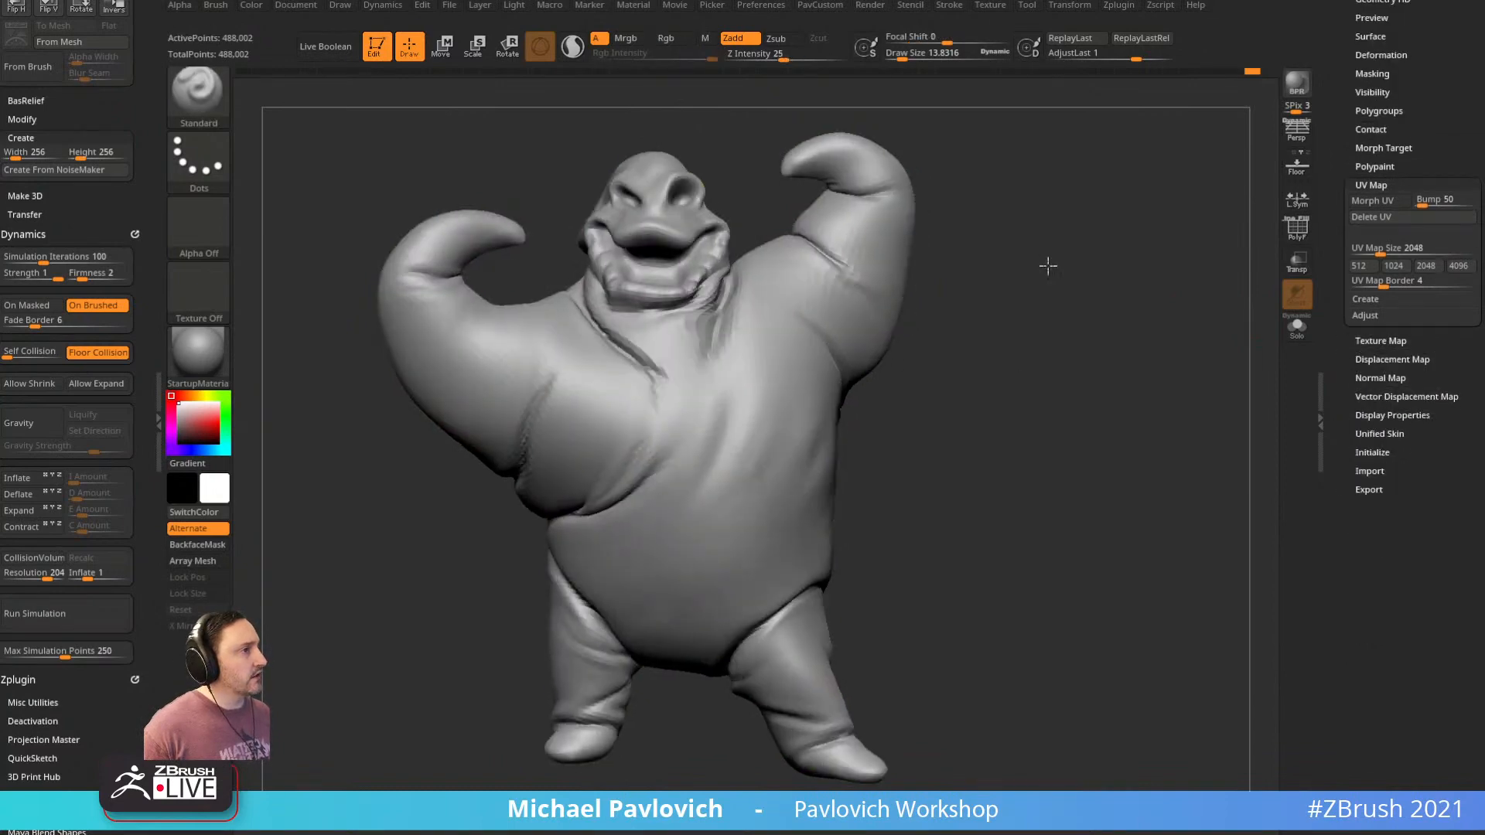
{"action": "mouse_move", "coordinate": [1048, 262]}
{"action": "left_mouse_down"}
{"action": "mouse_move", "coordinate": [942, 209]}
{"action": "mouse_move", "coordinate": [1181, 276]}
{"action": "mouse_move", "coordinate": [1181, 289]}
{"action": "left_mouse_up"}
{"action": "key", "text": "s"}
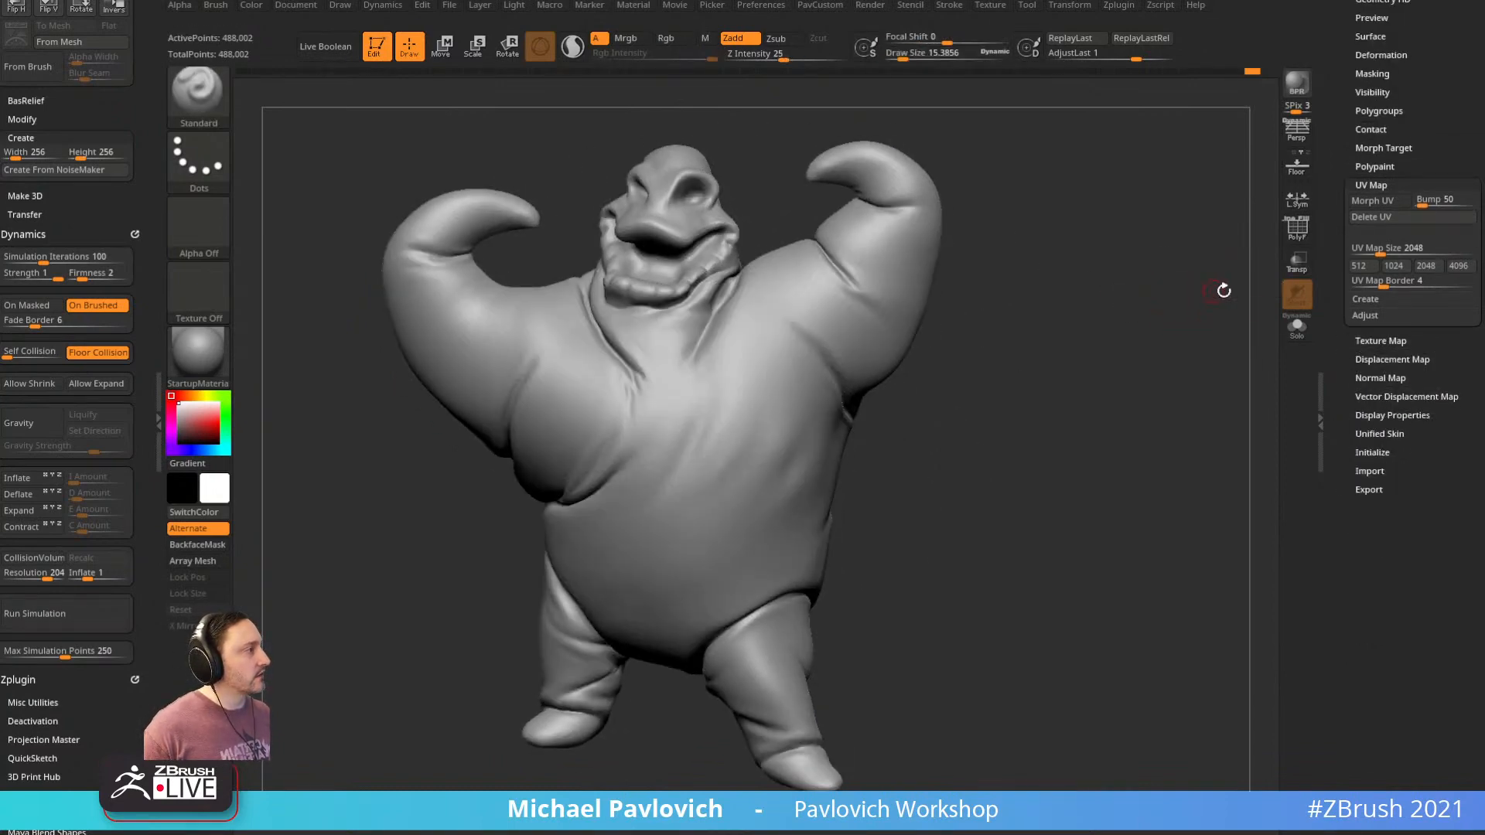
{"action": "left_click_drag", "start_coordinate": [1203, 340], "coordinate": [1214, 355]}
{"action": "key", "text": "s"}
{"action": "left_click", "coordinate": [1177, 351]}
{"action": "key", "text": "s"}
{"action": "left_click", "coordinate": [1162, 351]}
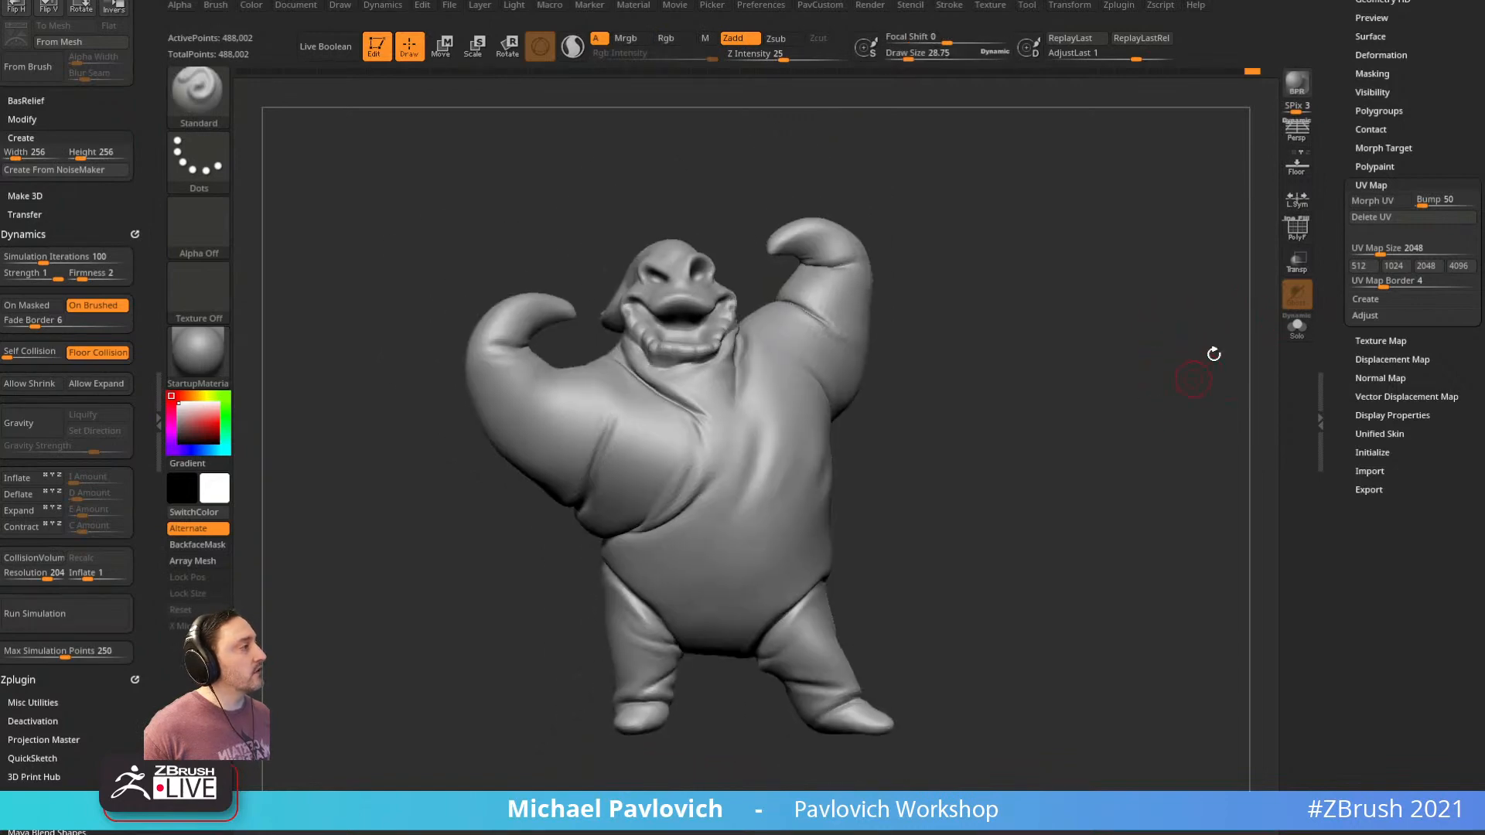
Enable surface noise on the mesh and set its Noise Scale to about 13.98
{"action": "left_click", "coordinate": [1372, 186]}
{"action": "scroll", "coordinate": [1360, 260], "scroll_direction": "up", "scroll_amount": 3}
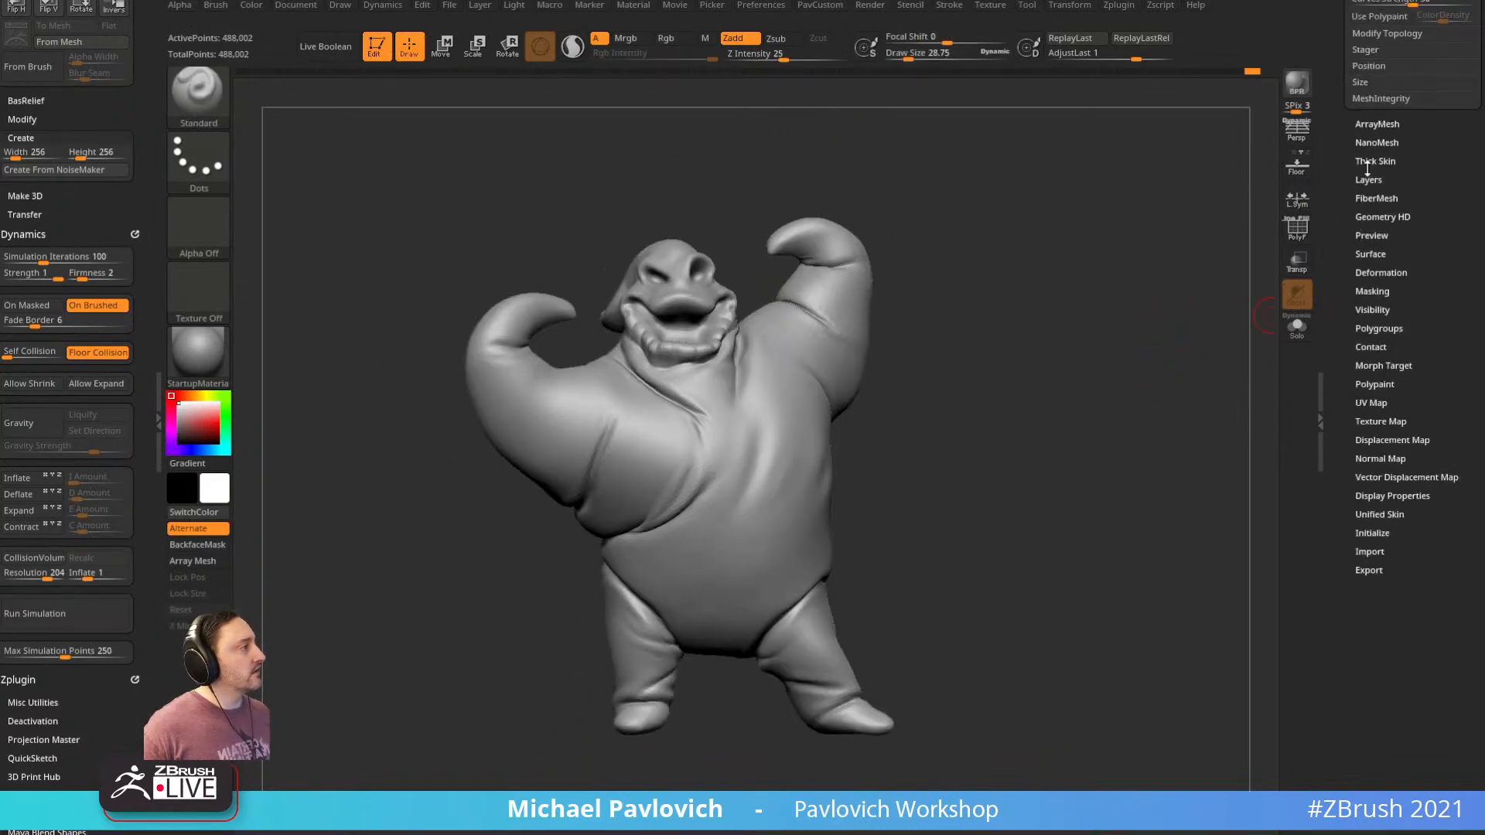
{"action": "left_click", "coordinate": [1371, 254]}
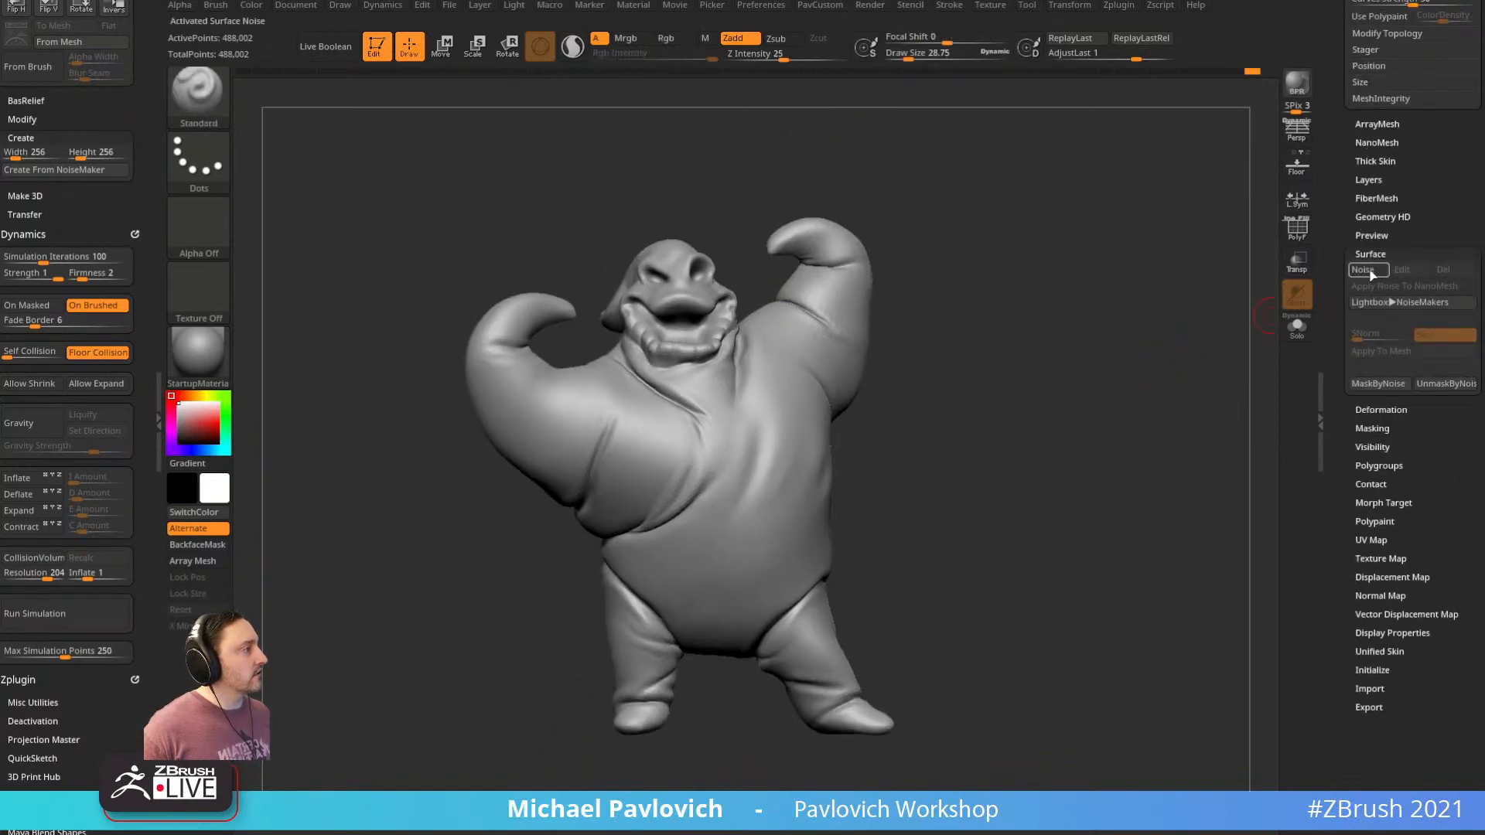
{"action": "left_click", "coordinate": [1377, 277]}
{"action": "left_click_drag", "start_coordinate": [1230, 416], "coordinate": [1199, 425]}
{"action": "left_click_drag", "start_coordinate": [1199, 425], "coordinate": [1303, 507], "text": "alt"}
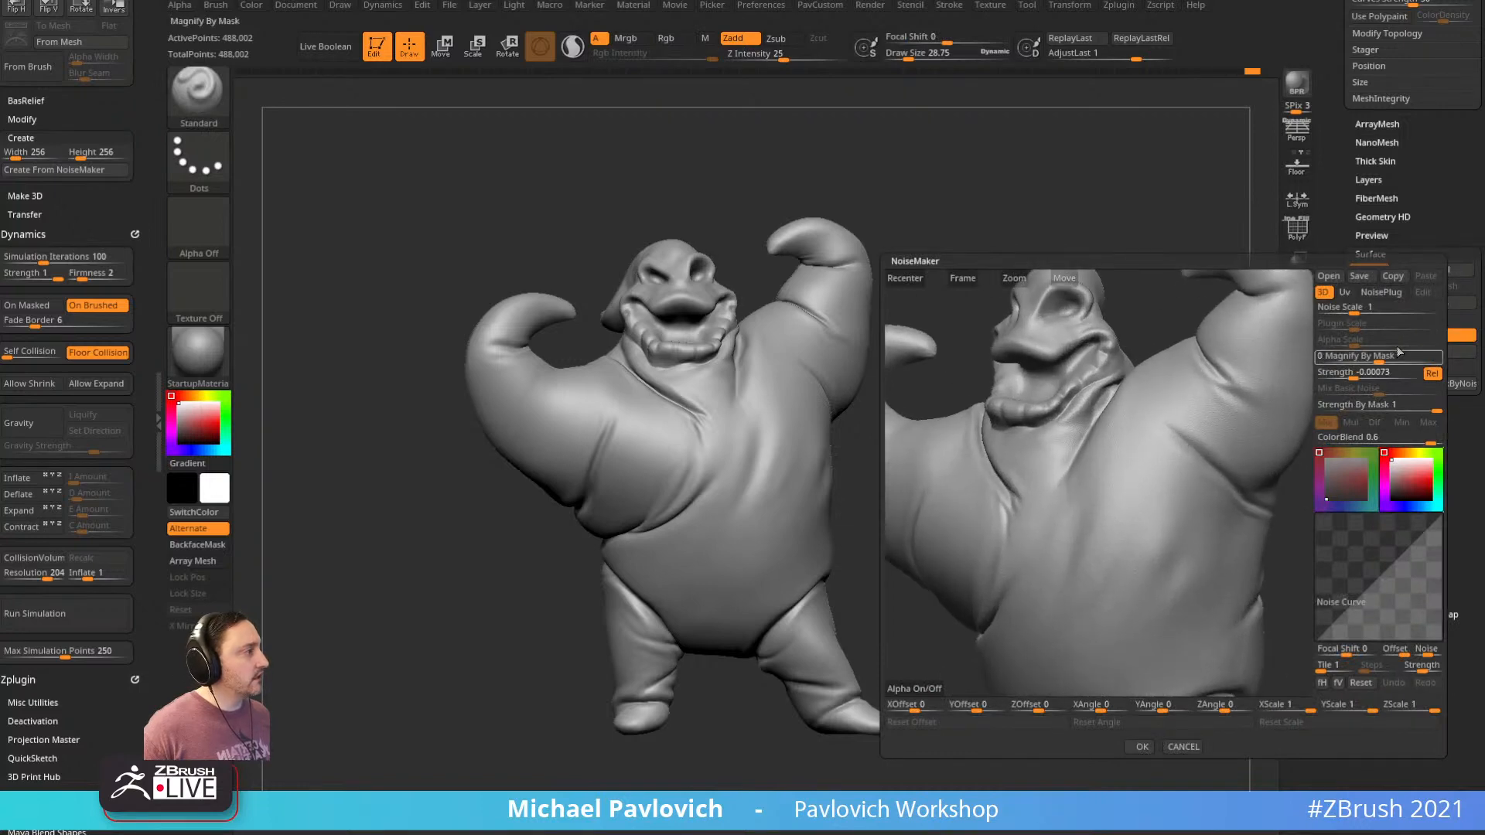
{"action": "left_click_drag", "start_coordinate": [1356, 310], "coordinate": [1377, 310]}
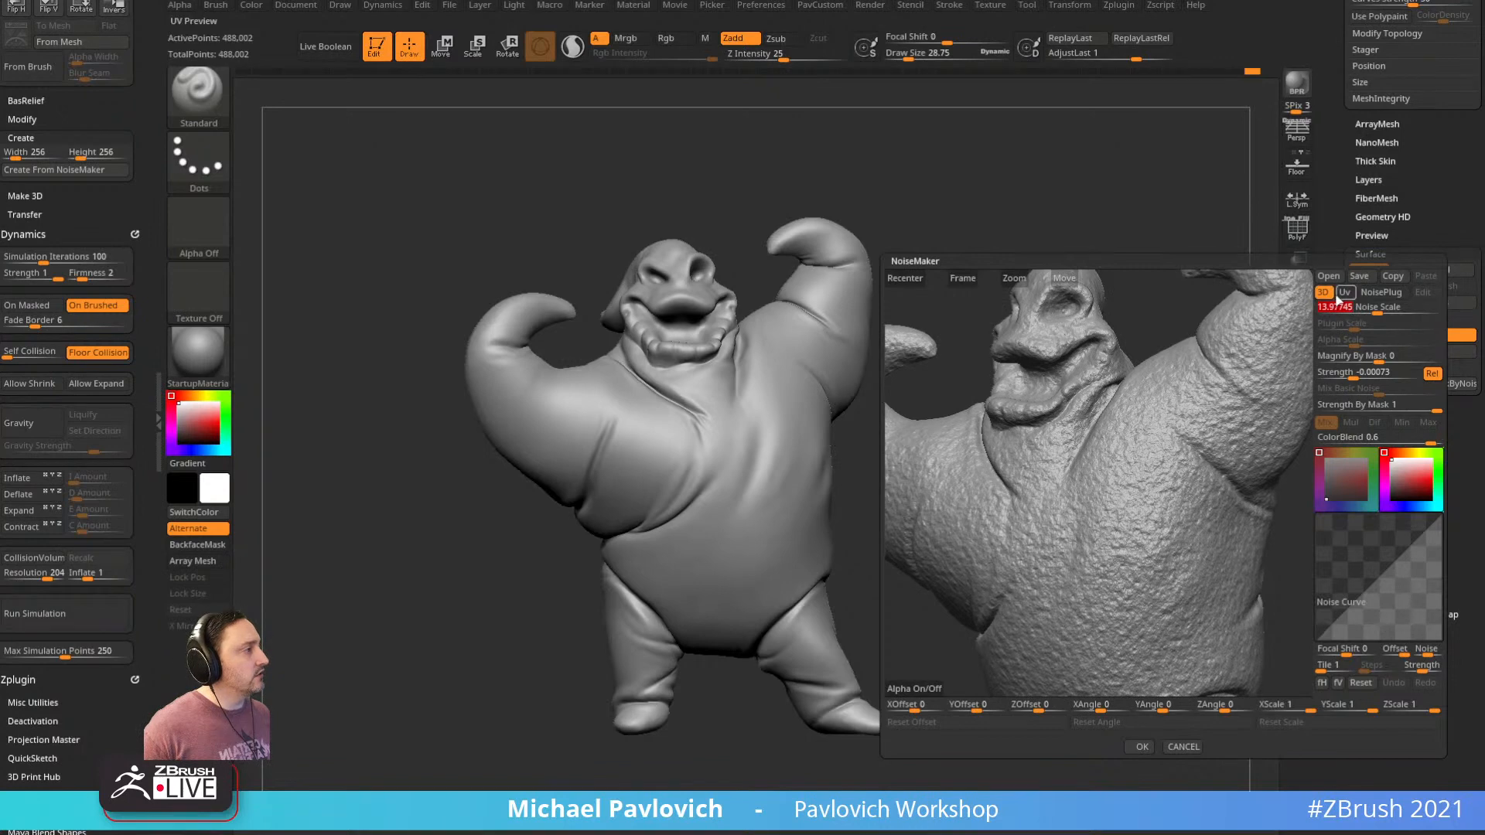
Choose the Weave pattern in NoisePlug at a Plugin Scale of about 0.035 and map the noise by UVs
{"action": "left_click", "coordinate": [1381, 292]}
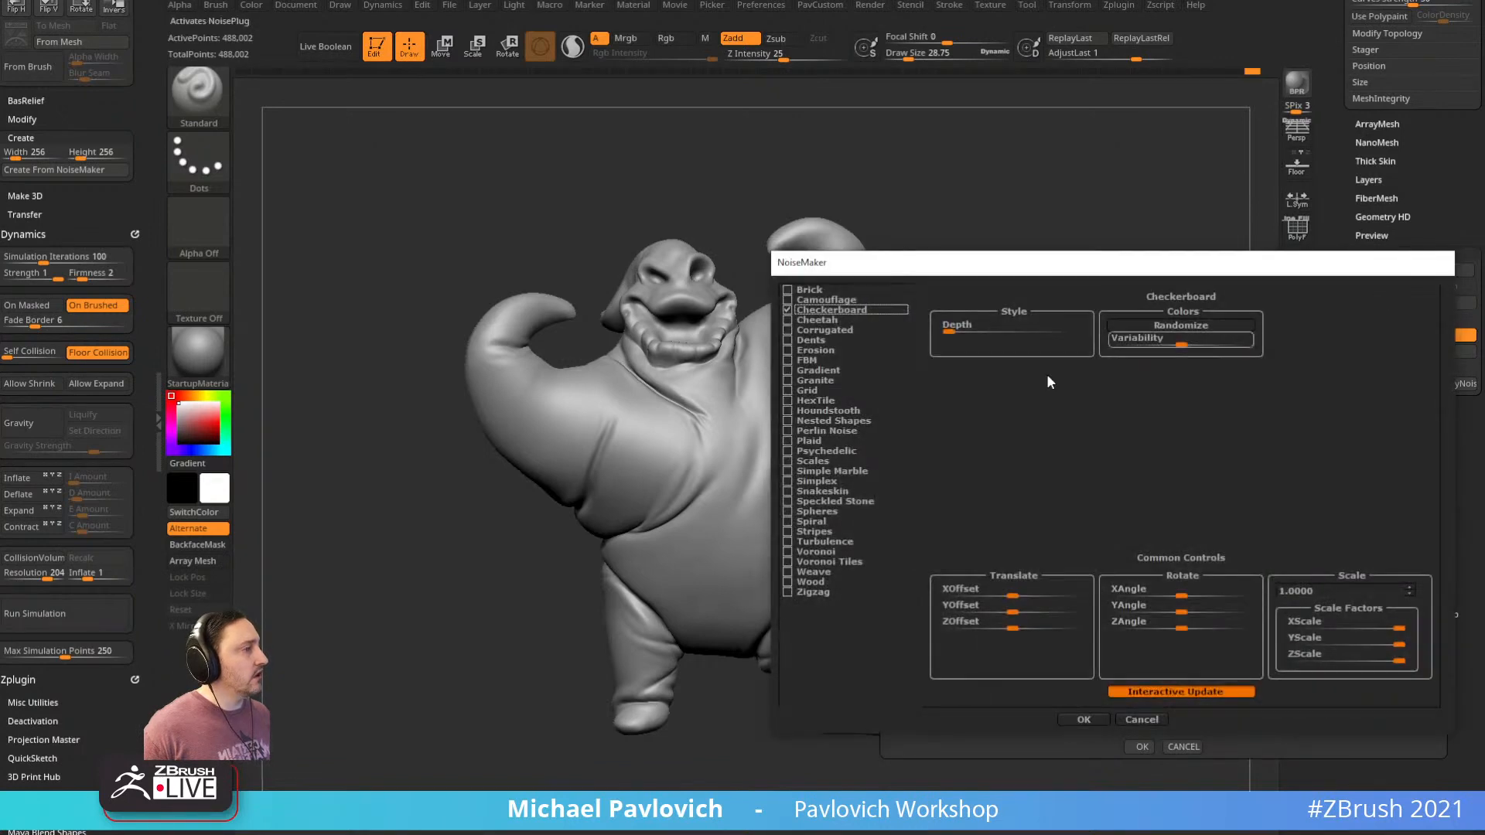
{"action": "left_click", "coordinate": [787, 572]}
{"action": "left_click", "coordinate": [1084, 720]}
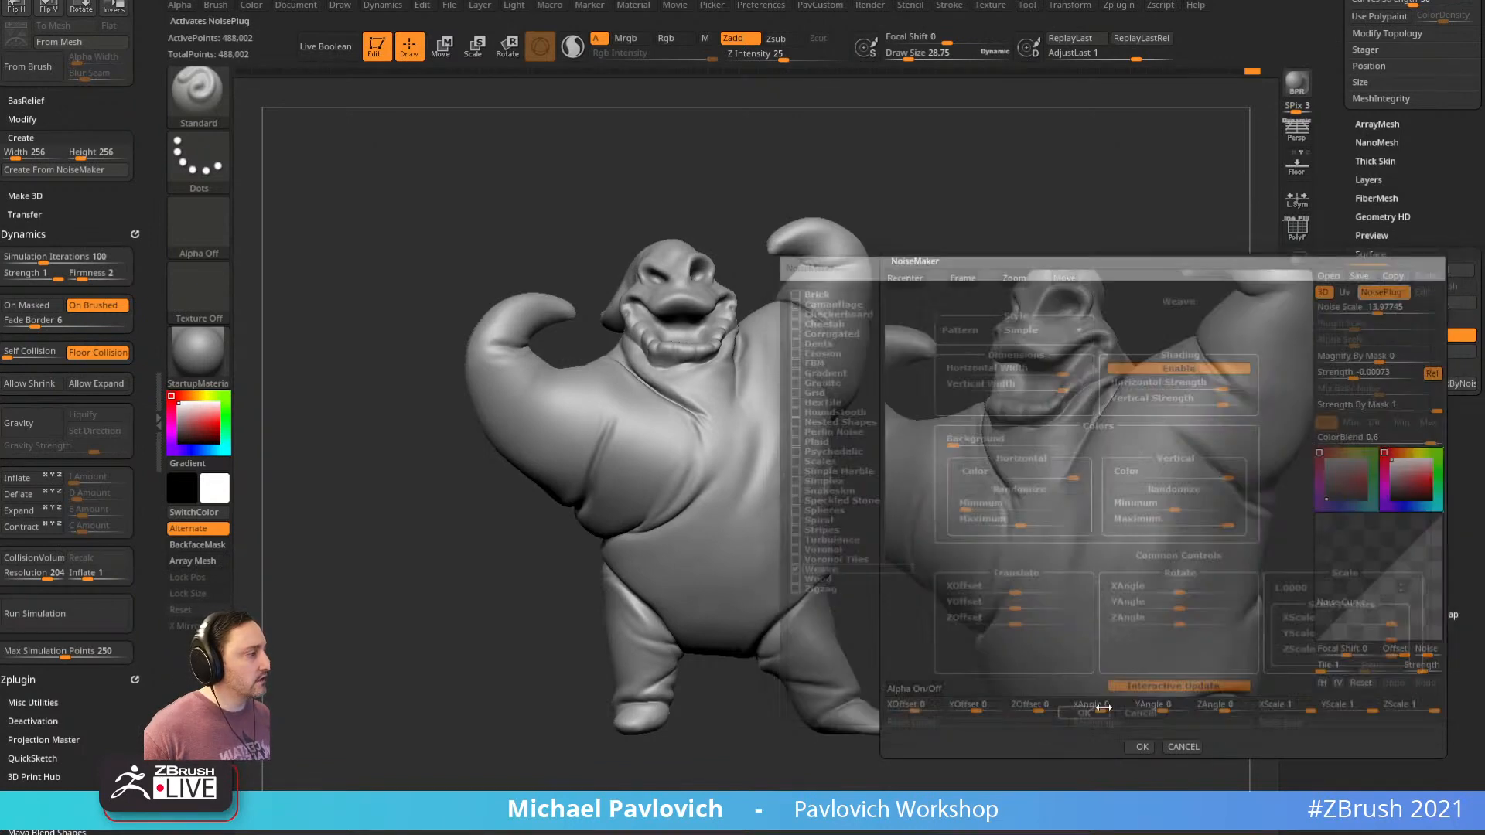
{"action": "left_click_drag", "start_coordinate": [1377, 391], "coordinate": [1341, 327]}
{"action": "left_click_drag", "start_coordinate": [1148, 311], "coordinate": [1197, 346]}
{"action": "left_click_drag", "start_coordinate": [1295, 404], "coordinate": [1230, 406]}
{"action": "left_click", "coordinate": [1346, 292]}
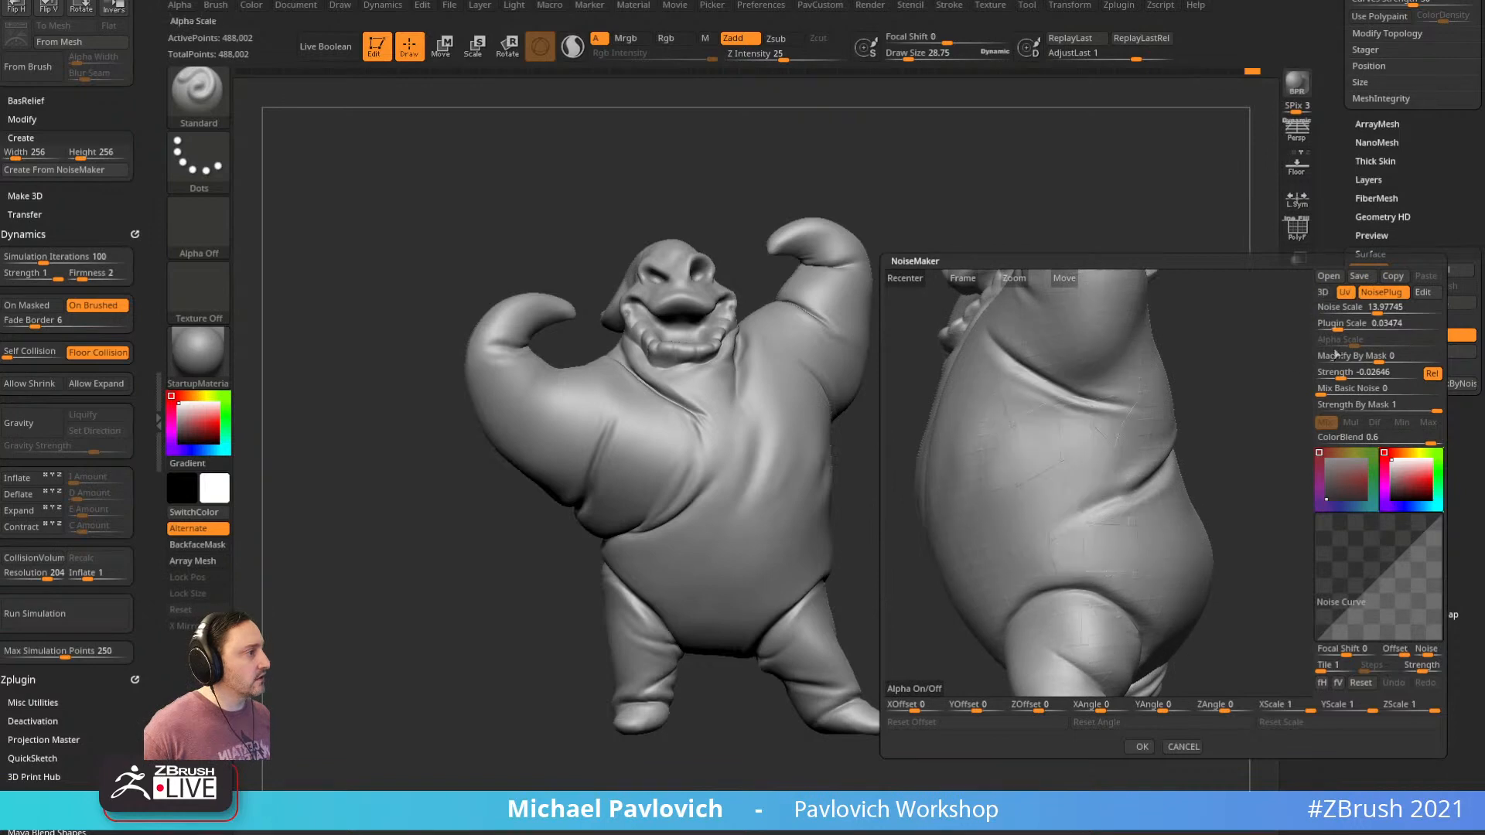
Set the weave noise's Plugin Scale to 0.00512 and Strength to -0.21687, and accept the surface noise
{"action": "left_click_drag", "start_coordinate": [1339, 326], "coordinate": [1337, 327]}
{"action": "left_click_drag", "start_coordinate": [1342, 376], "coordinate": [1328, 376]}
{"action": "left_click_drag", "start_coordinate": [1336, 327], "coordinate": [1324, 326]}
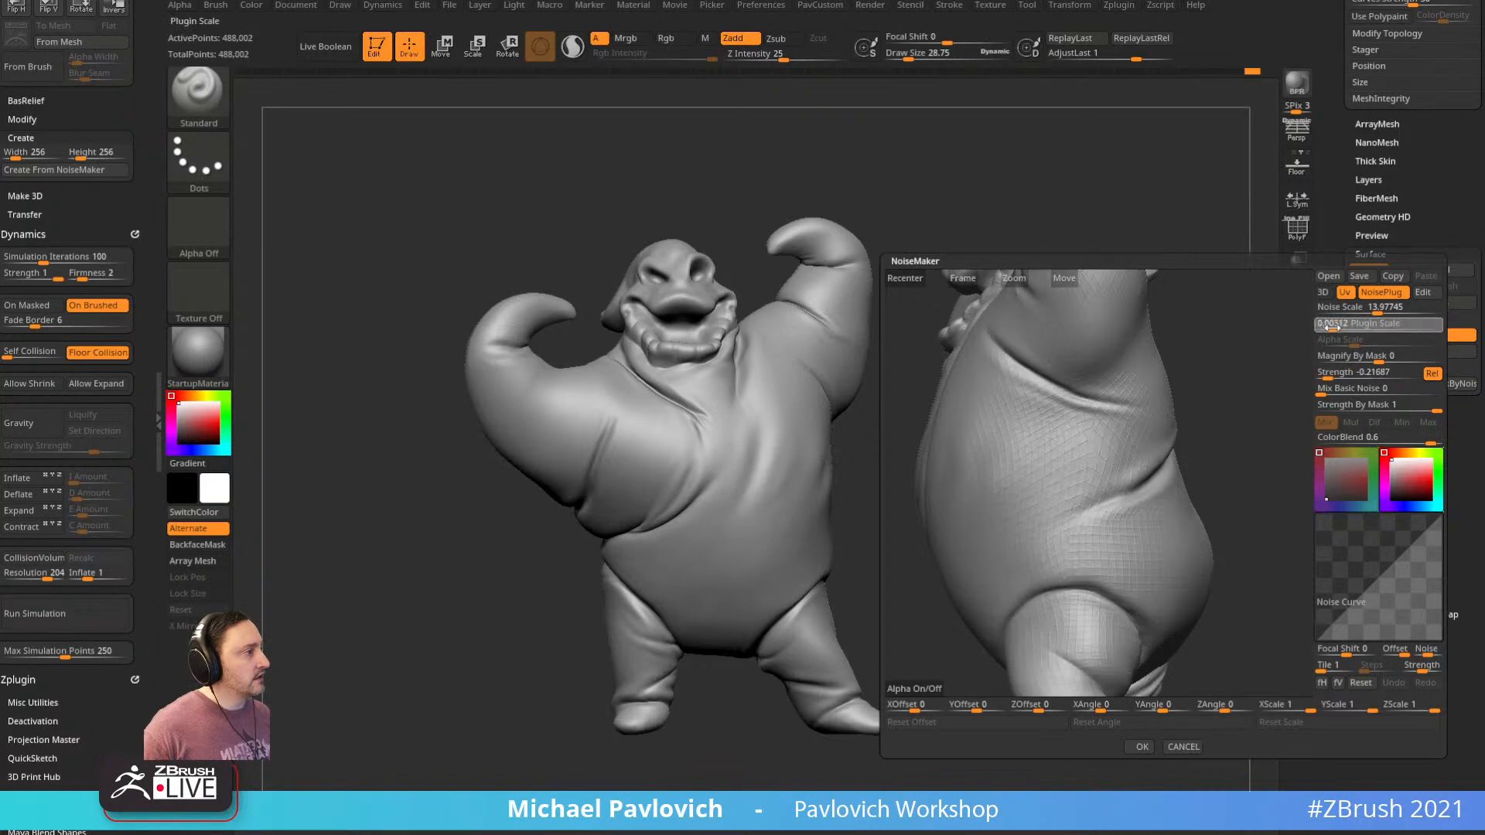
{"action": "left_click_drag", "start_coordinate": [1197, 388], "coordinate": [1240, 397]}
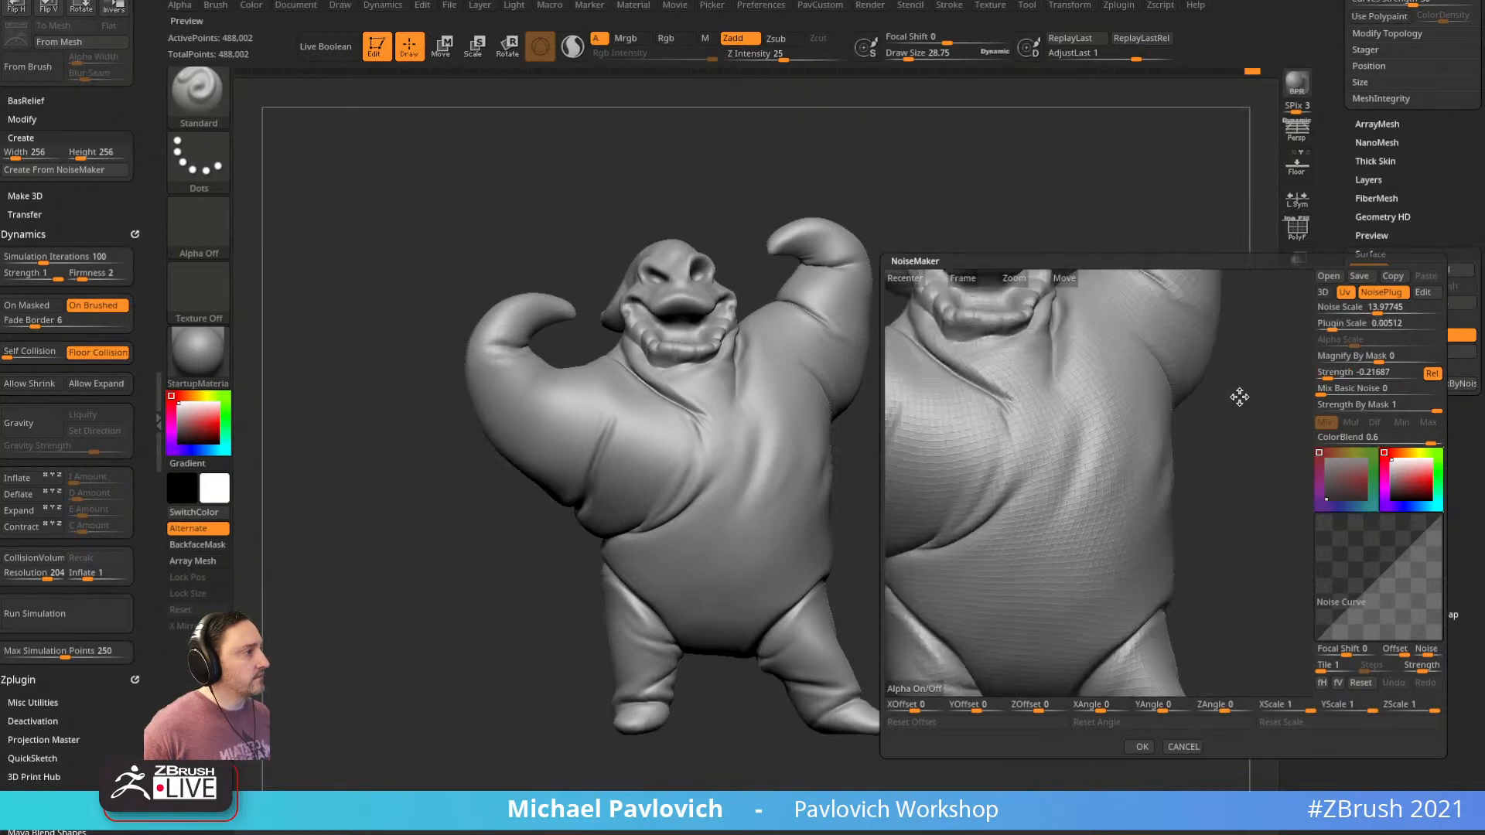
{"action": "left_click", "coordinate": [1143, 747]}
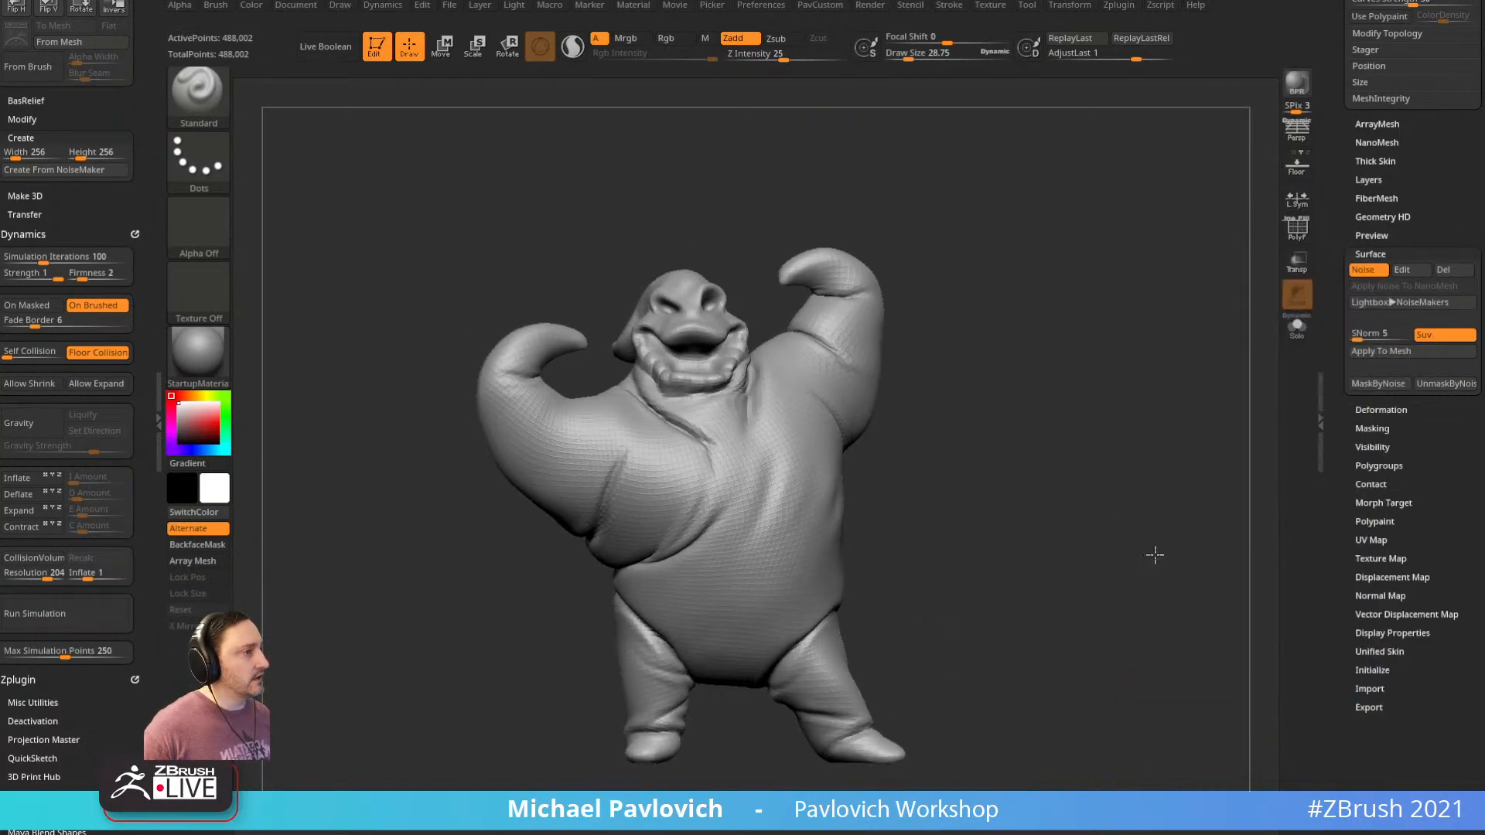
{"action": "mouse_move", "coordinate": [1155, 555]}
{"action": "left_mouse_down", "text": "alt"}
{"action": "mouse_move", "coordinate": [1196, 607]}
{"action": "mouse_move", "coordinate": [1161, 634]}
{"action": "mouse_move", "coordinate": [1179, 545]}
{"action": "left_mouse_up", "text": "alt"}
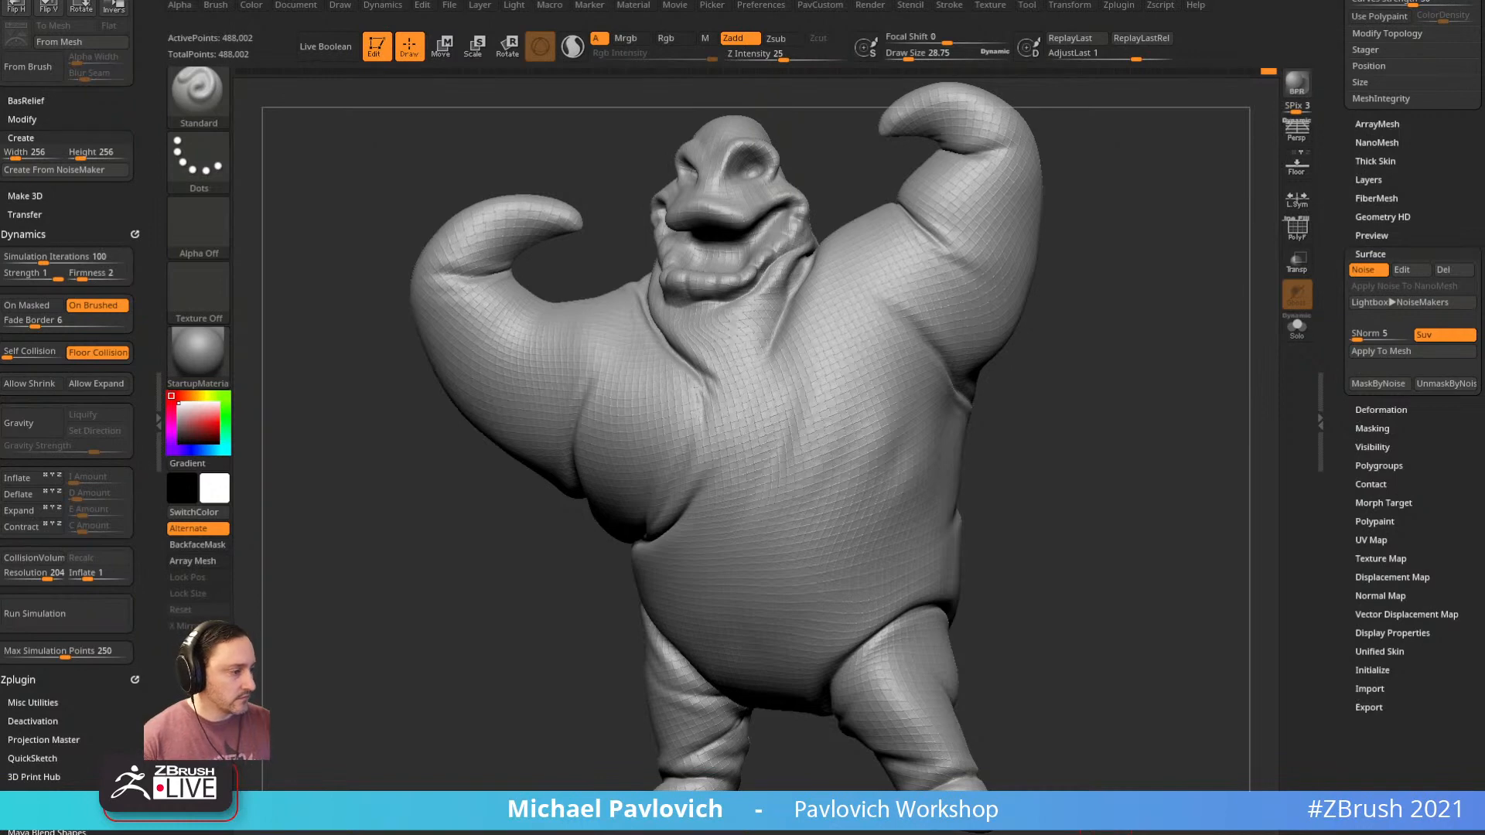
Switch to the browser and look through the Textiles alphas in Pixologic's Alpha Library
{"action": "left_click_drag", "start_coordinate": [1199, 784], "coordinate": [984, 74]}
{"action": "left_click", "coordinate": [348, 446]}
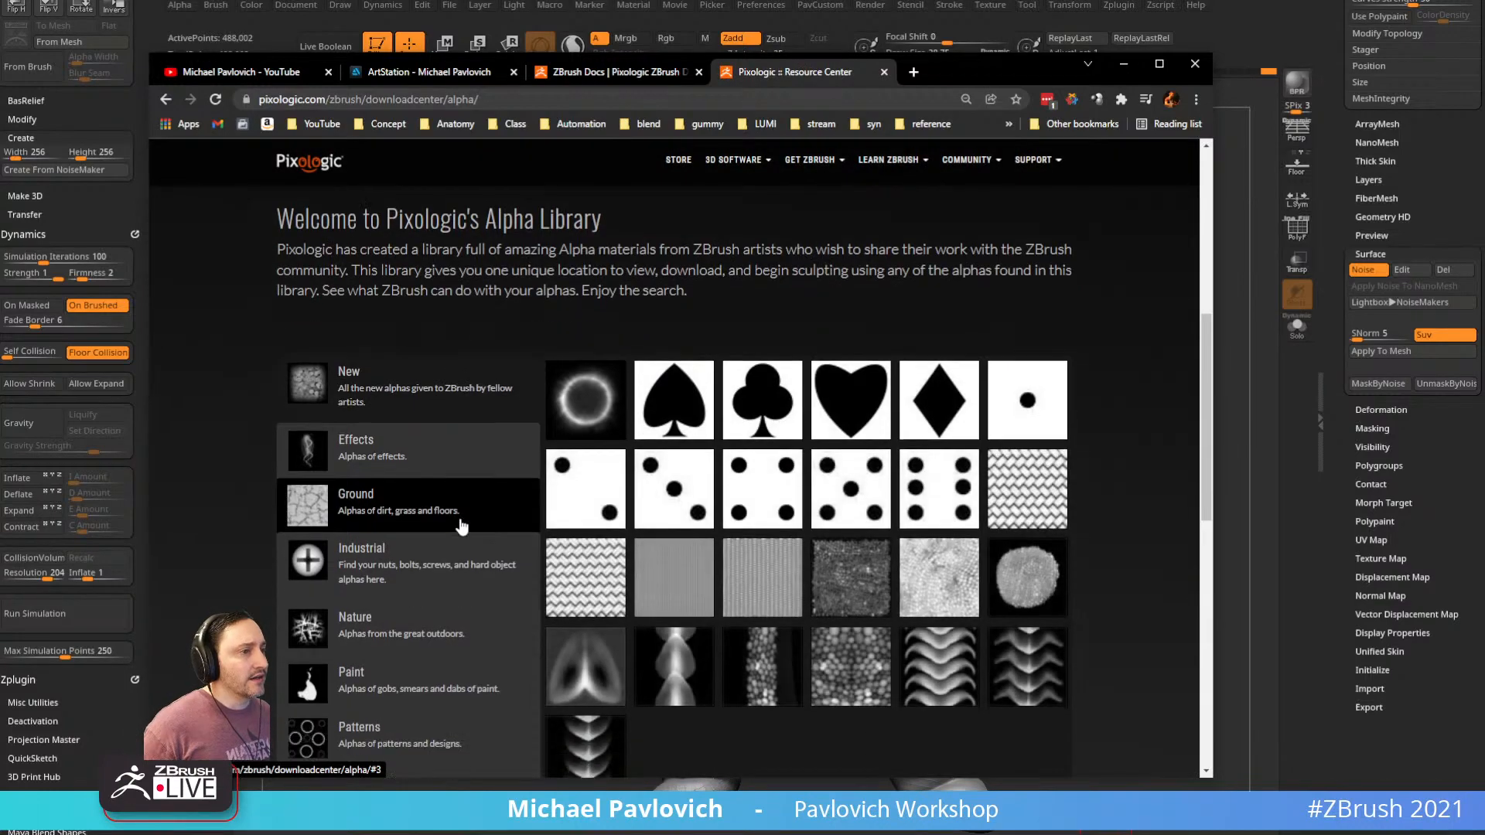
{"action": "scroll", "coordinate": [460, 511], "scroll_direction": "down", "scroll_amount": 5}
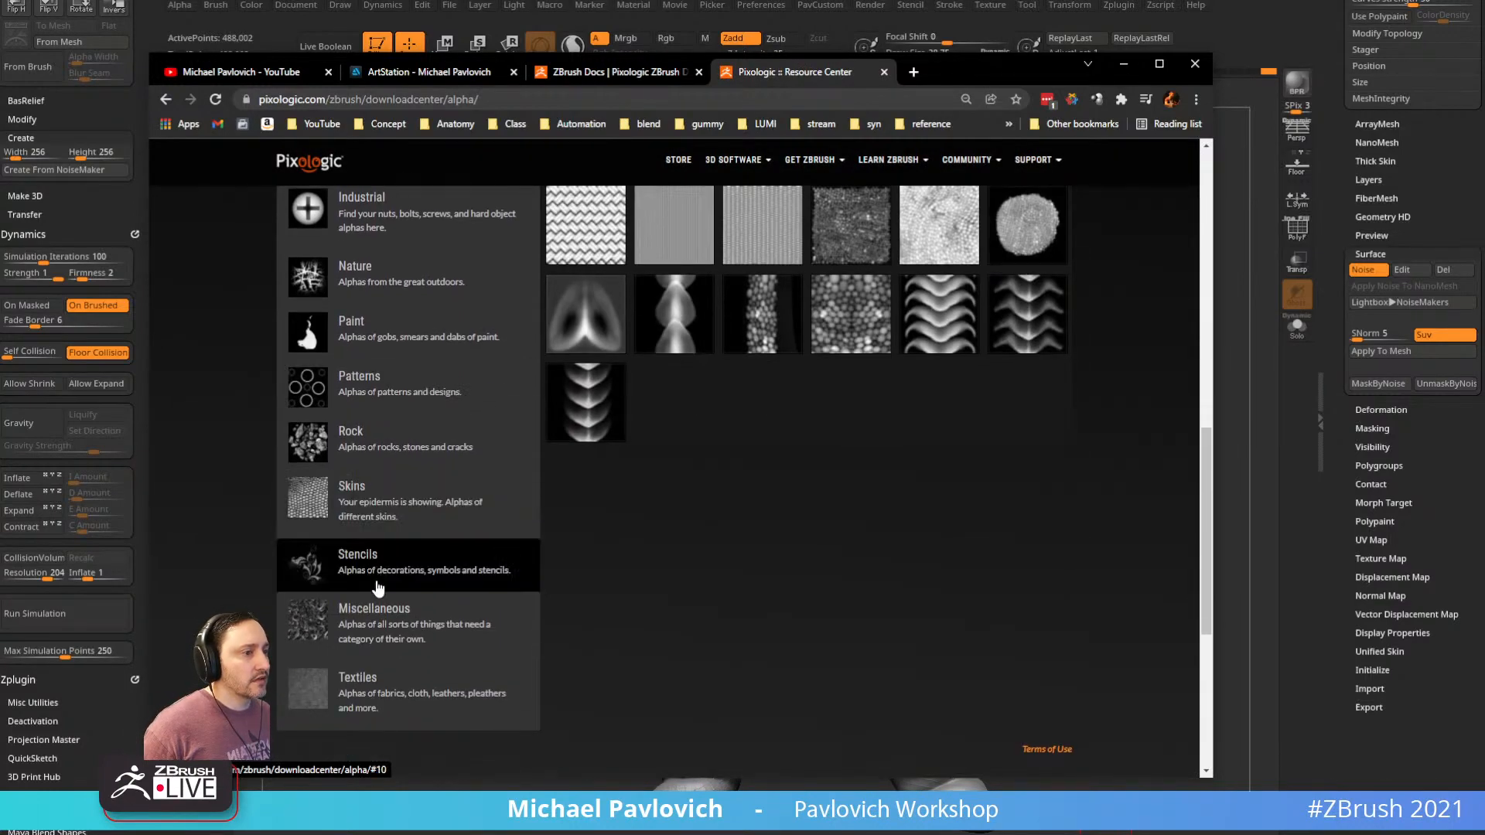
{"action": "left_click", "coordinate": [383, 691]}
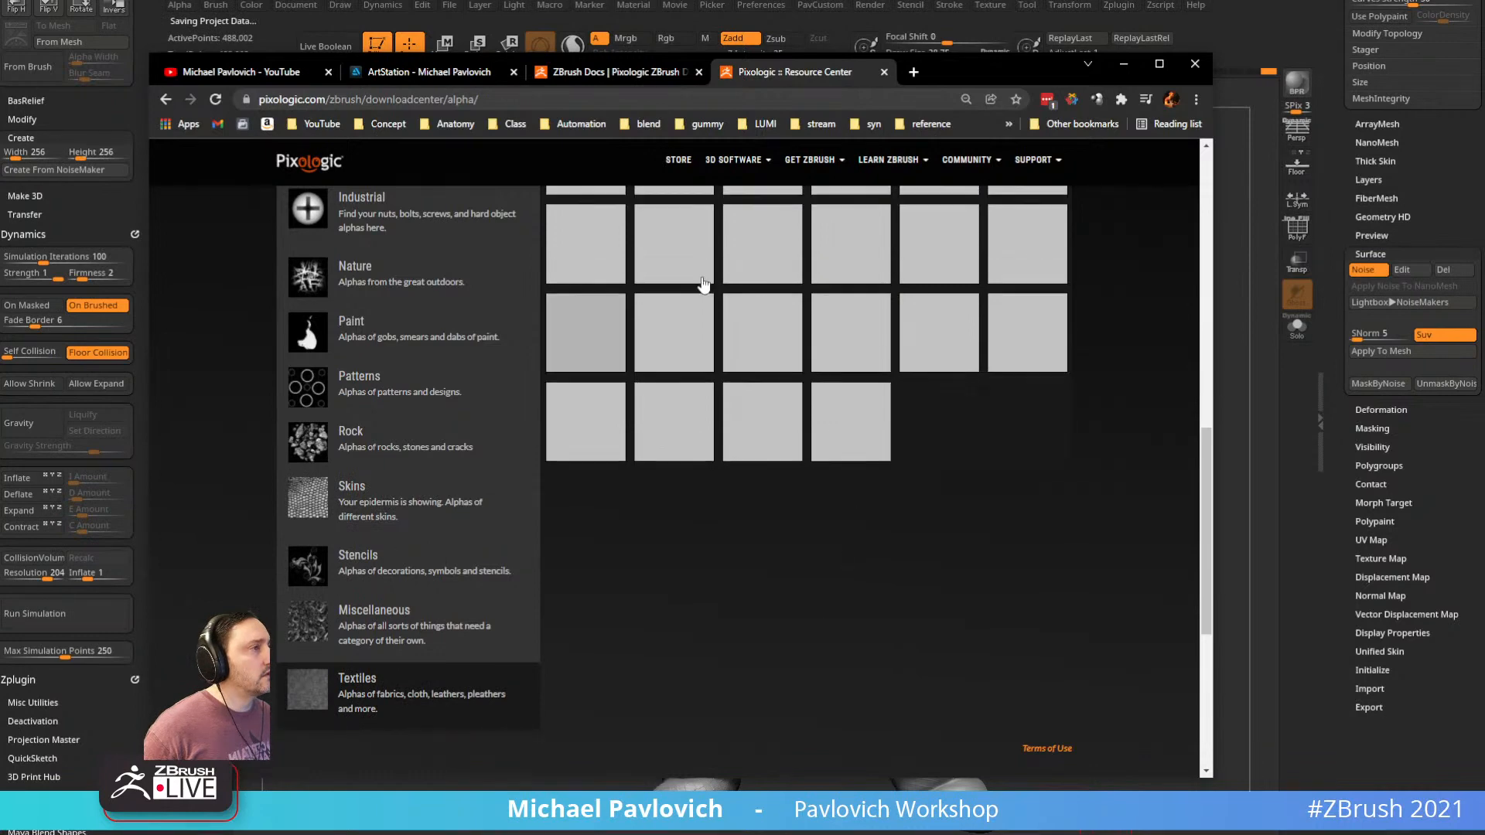
{"action": "scroll", "coordinate": [842, 402], "scroll_direction": "up", "scroll_amount": 3}
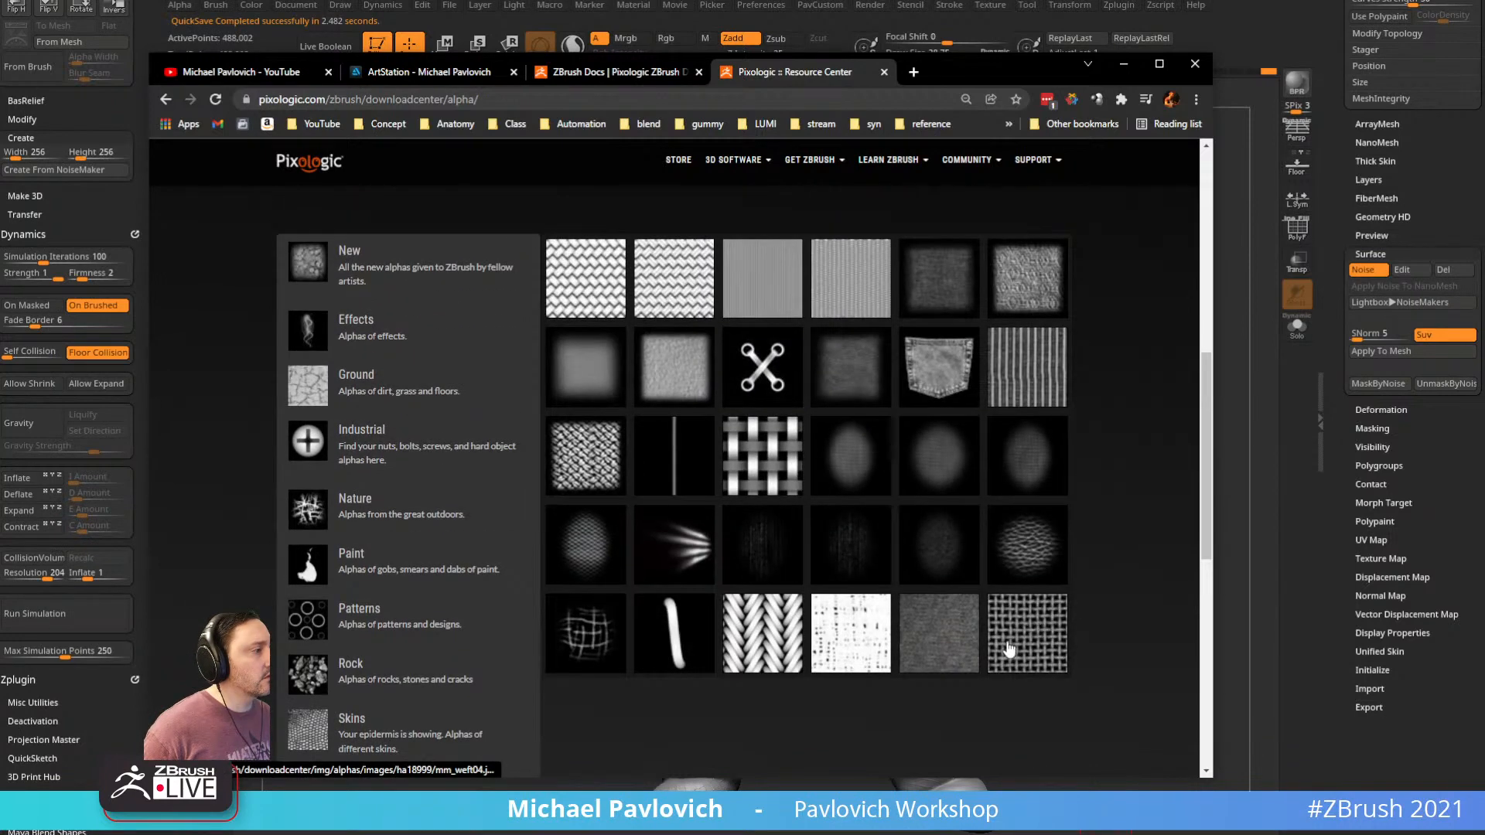
{"action": "left_click", "coordinate": [1124, 64]}
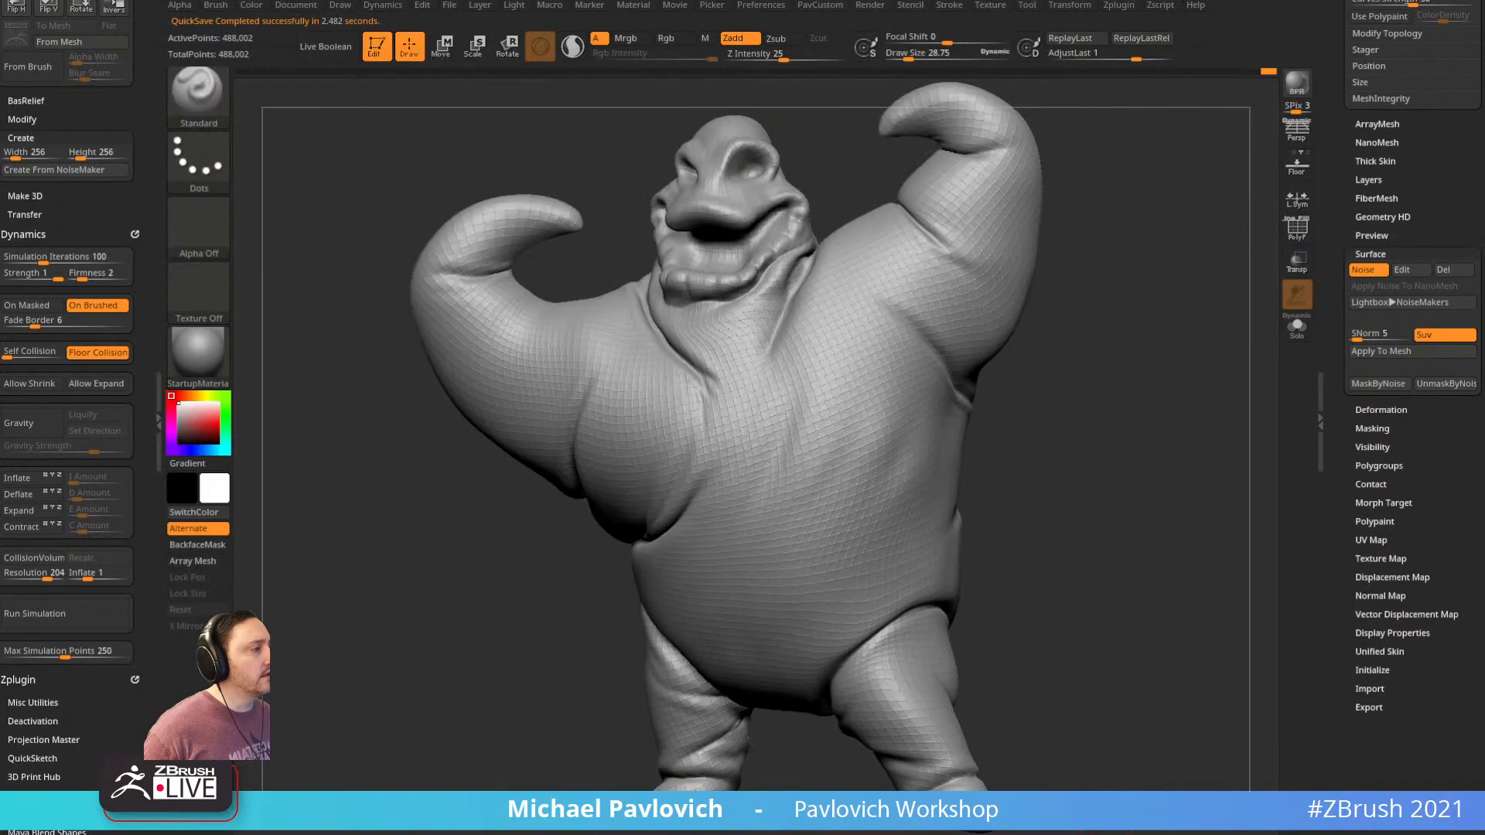
Reopen the surface noise for editing, turn off NoisePlug and load a woven textile image as the noise alpha
{"action": "left_click", "coordinate": [1400, 269]}
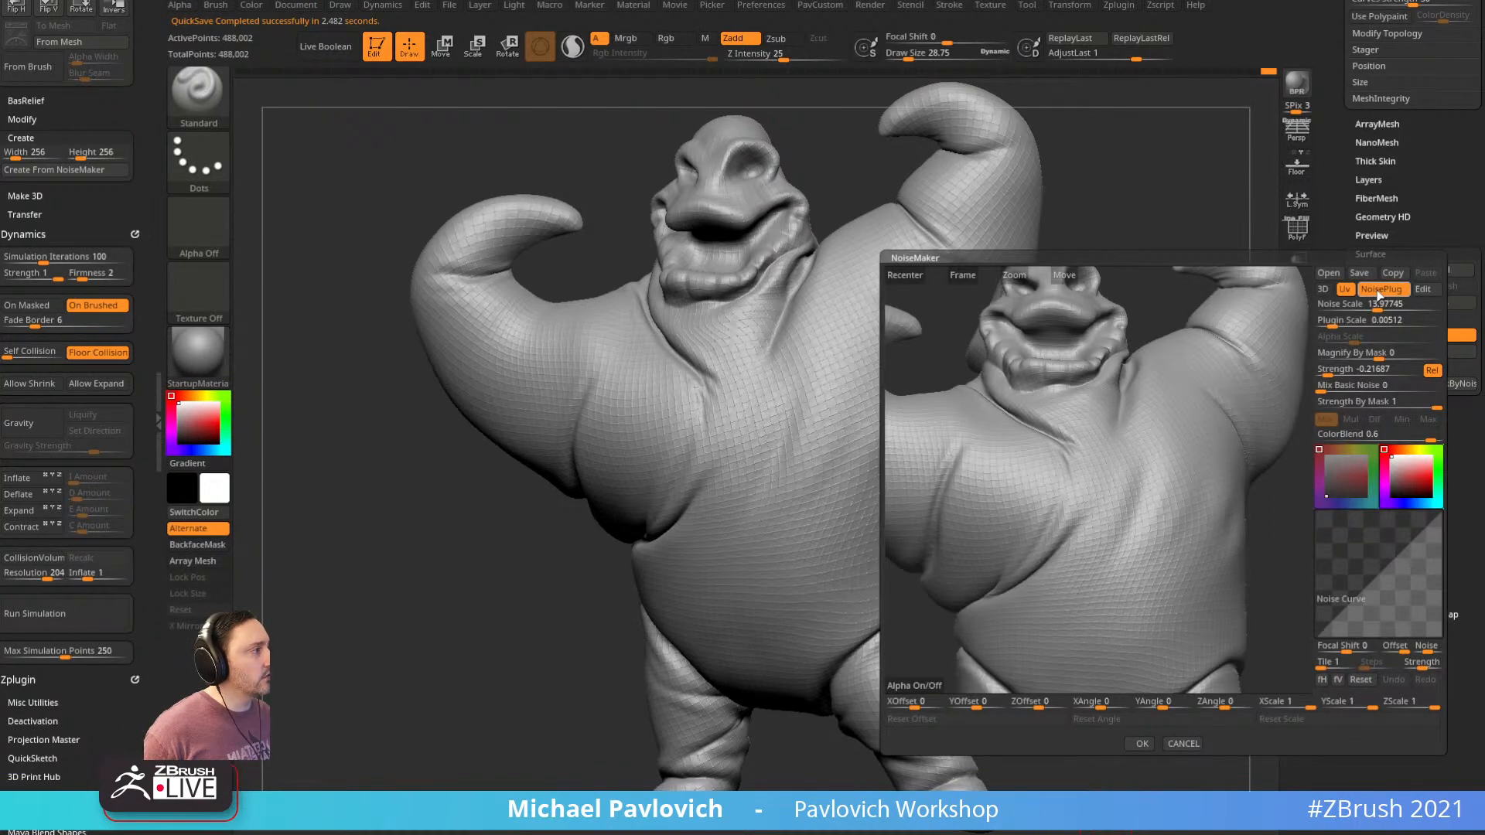
{"action": "left_click", "coordinate": [1379, 291]}
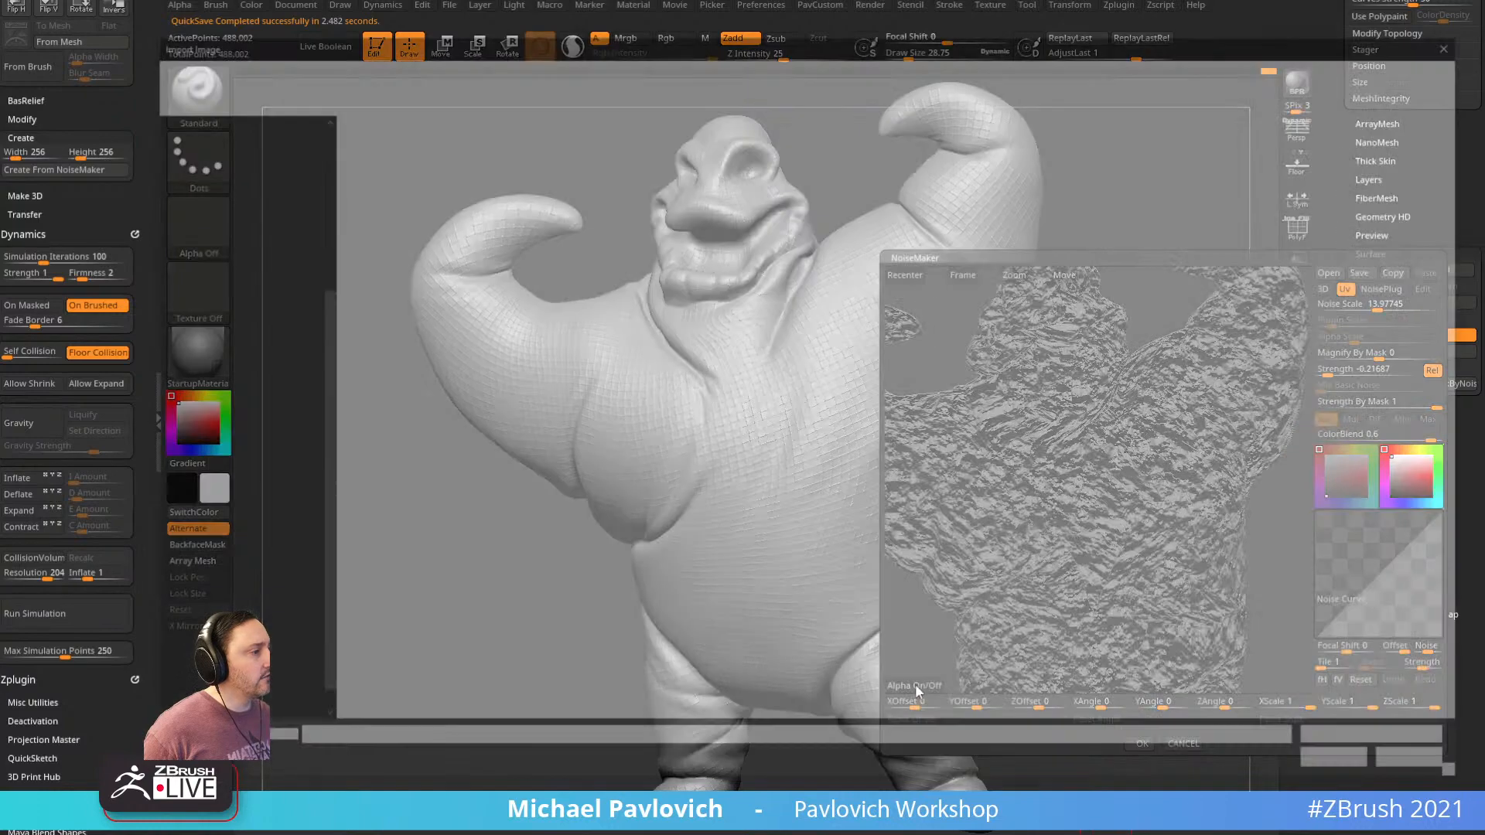
{"action": "left_click", "coordinate": [916, 684]}
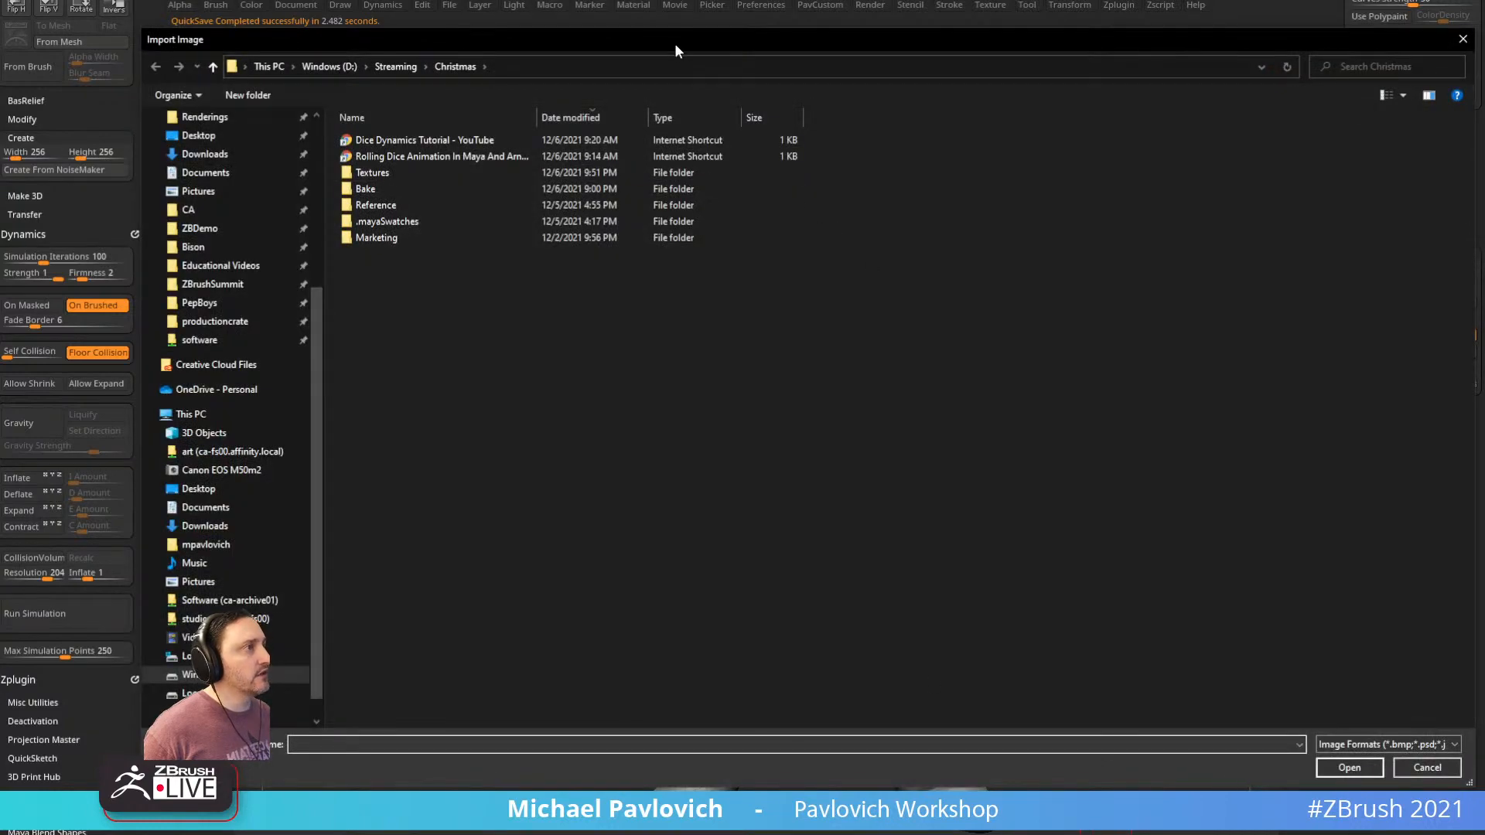
{"action": "key", "text": "Escape"}
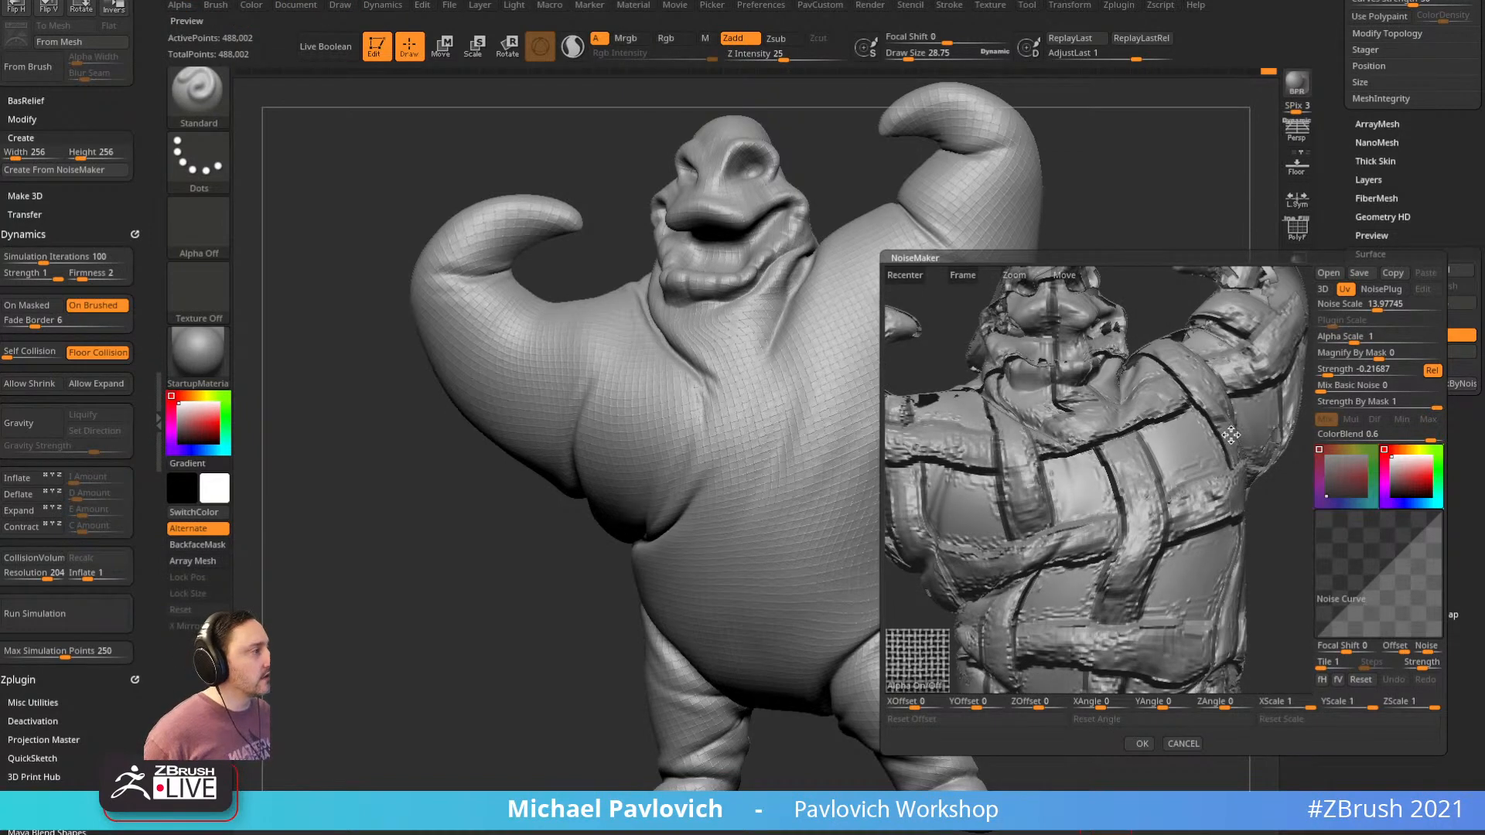
Set the woven alpha's Alpha Scale to about 0.04339 and Strength to about -0.06173, and accept the surface noise
{"action": "left_click", "coordinate": [1359, 368]}
{"action": "left_click_drag", "start_coordinate": [1328, 372], "coordinate": [1340, 373]}
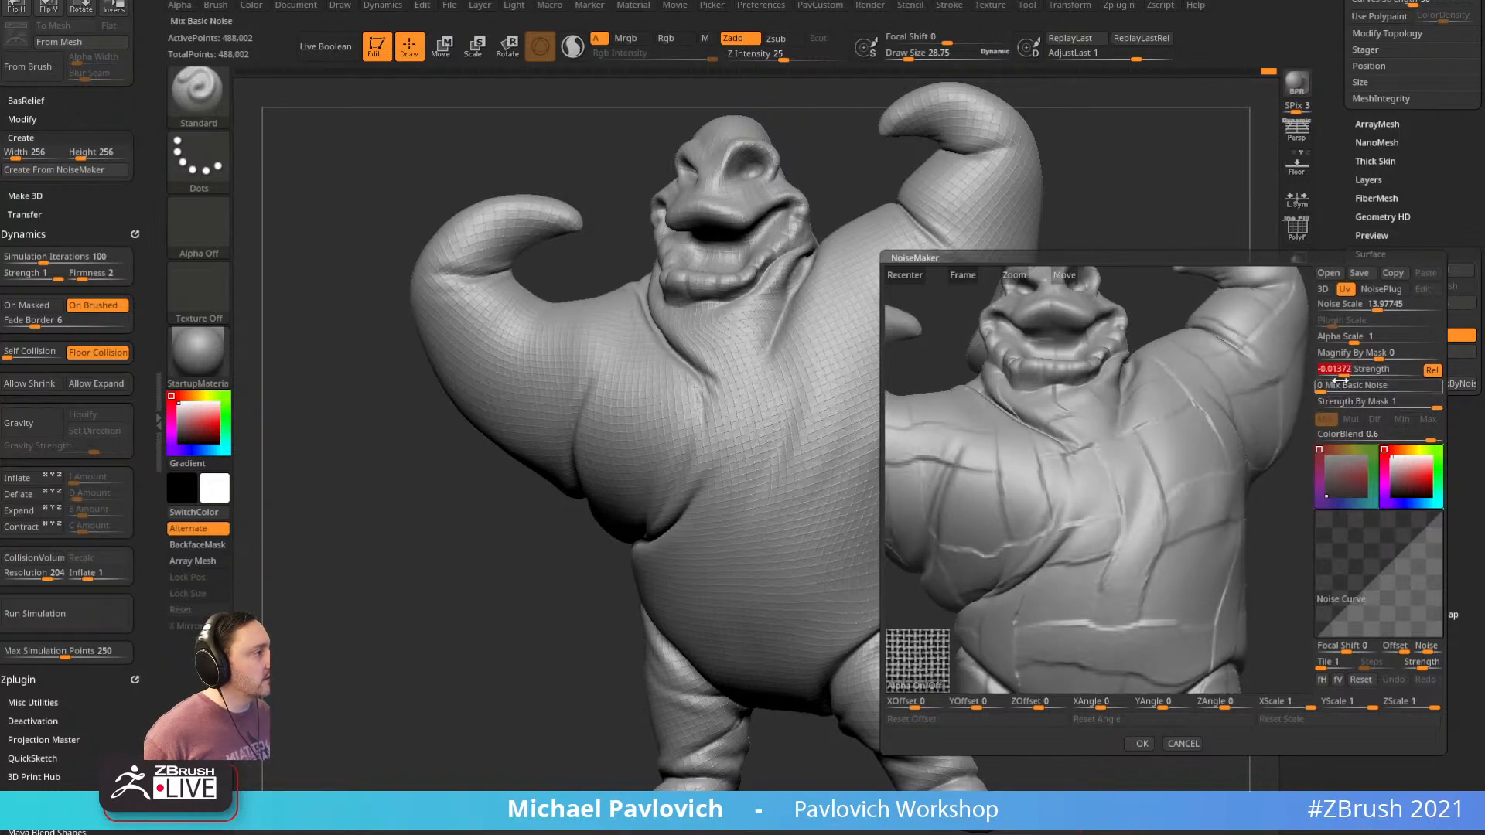
{"action": "left_click", "coordinate": [1344, 338]}
{"action": "left_click_drag", "start_coordinate": [1345, 341], "coordinate": [1339, 373]}
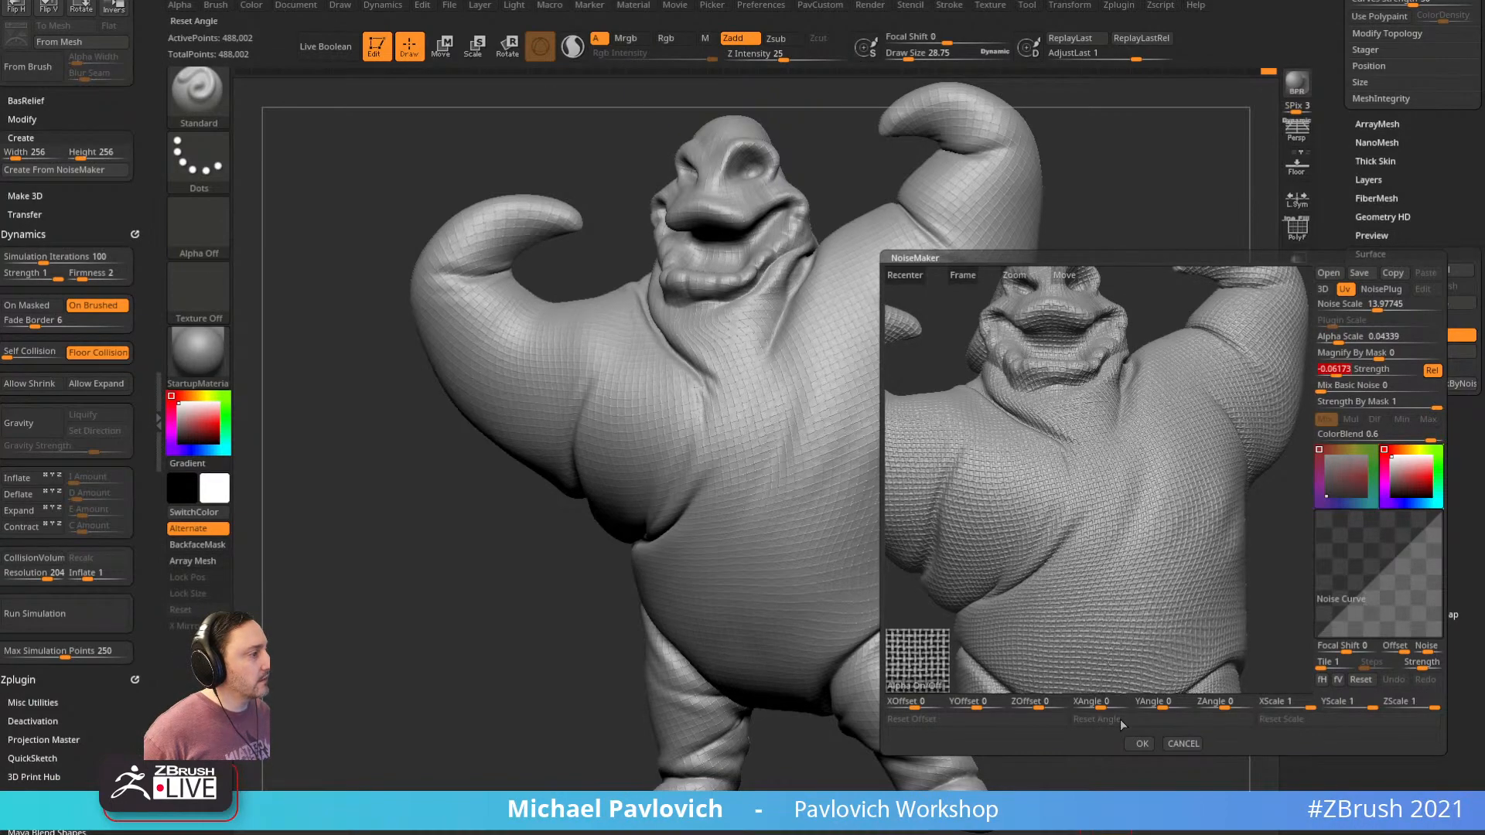
{"action": "left_click", "coordinate": [1142, 744]}
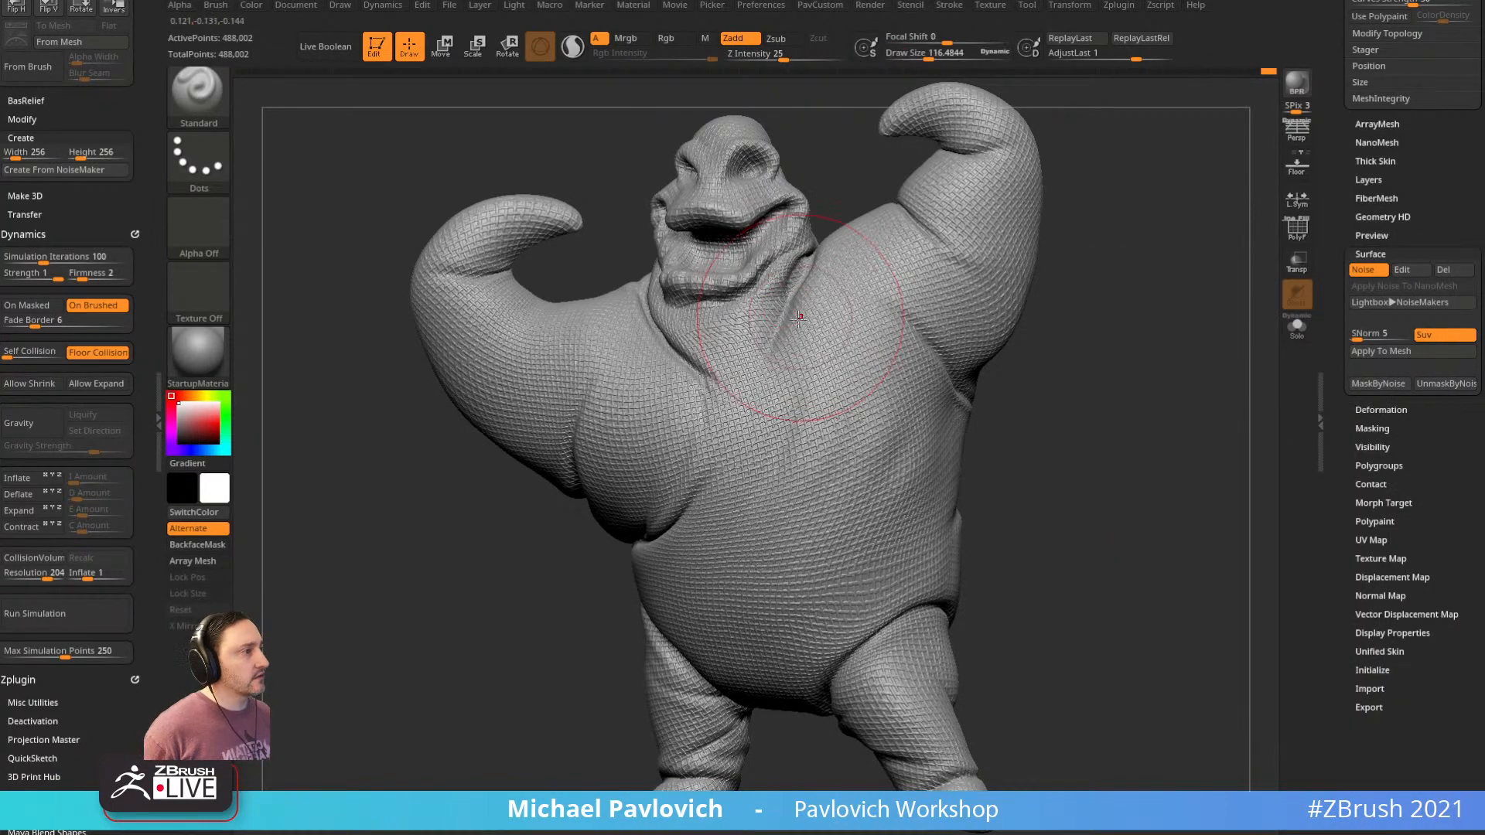
Switch the masking brush from MaskLasso to MaskPen and clear the test mask from the character's chest
{"action": "mouse_move", "coordinate": [723, 324]}
{"action": "left_mouse_down", "text": "ctrl"}
{"action": "mouse_move", "coordinate": [730, 335]}
{"action": "mouse_move", "coordinate": [725, 321]}
{"action": "left_mouse_up", "text": "ctrl"}
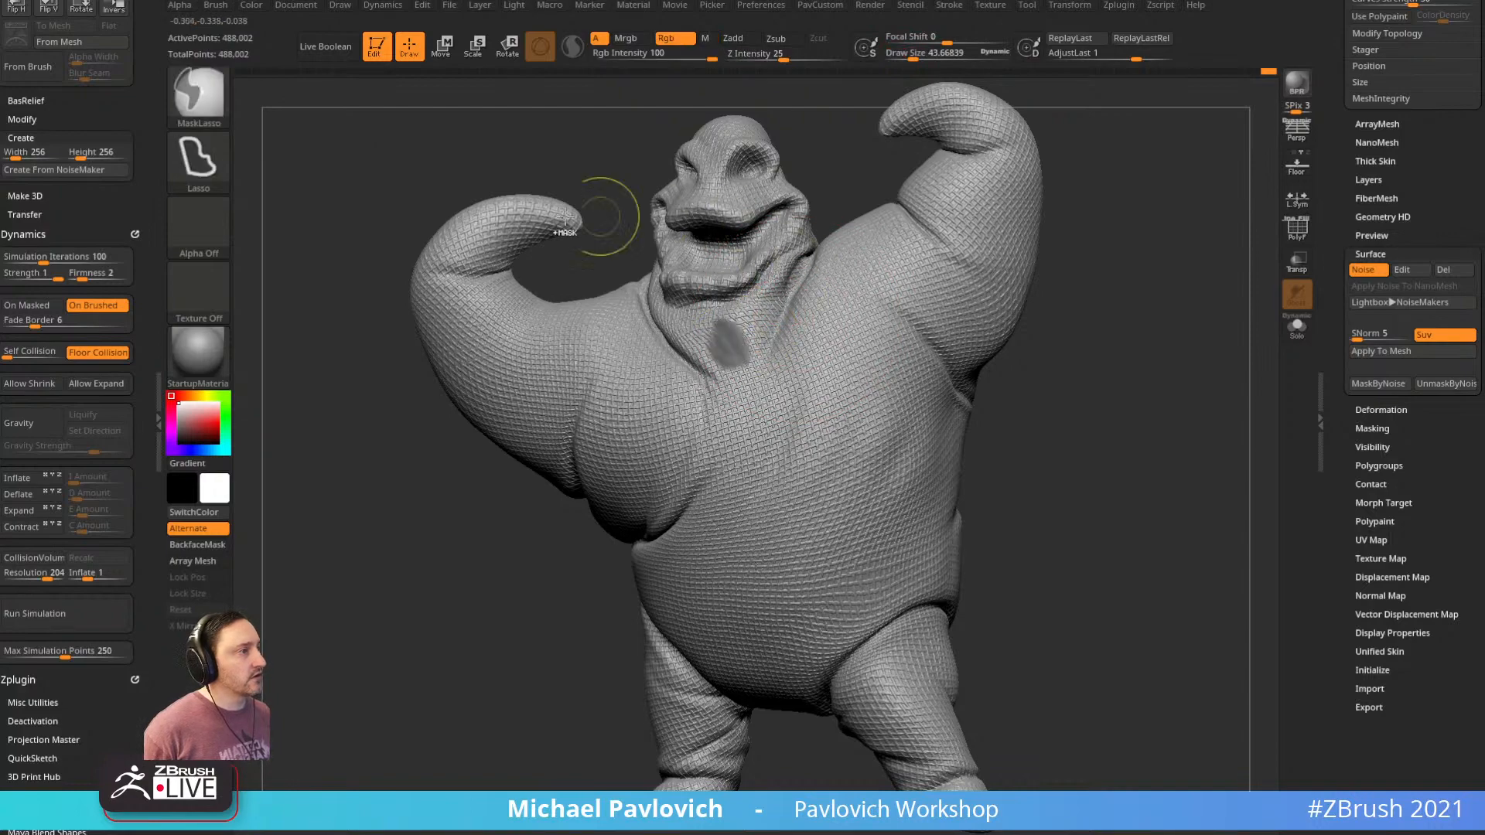
{"action": "left_click", "coordinate": [210, 132], "text": "ctrl"}
{"action": "left_click", "coordinate": [324, 113], "text": "ctrl"}
{"action": "left_click_drag", "start_coordinate": [388, 464], "coordinate": [422, 460], "text": "ctrl"}
{"action": "mouse_move", "coordinate": [750, 235]}
{"action": "left_mouse_down", "text": "ctrl"}
{"action": "mouse_move", "coordinate": [699, 260]}
{"action": "mouse_move", "coordinate": [734, 259]}
{"action": "left_mouse_up", "text": "ctrl"}
{"action": "mouse_move", "coordinate": [1145, 247]}
{"action": "left_mouse_down"}
{"action": "mouse_move", "coordinate": [1227, 255]}
{"action": "mouse_move", "coordinate": [1152, 246]}
{"action": "mouse_move", "coordinate": [1225, 338]}
{"action": "left_mouse_up"}
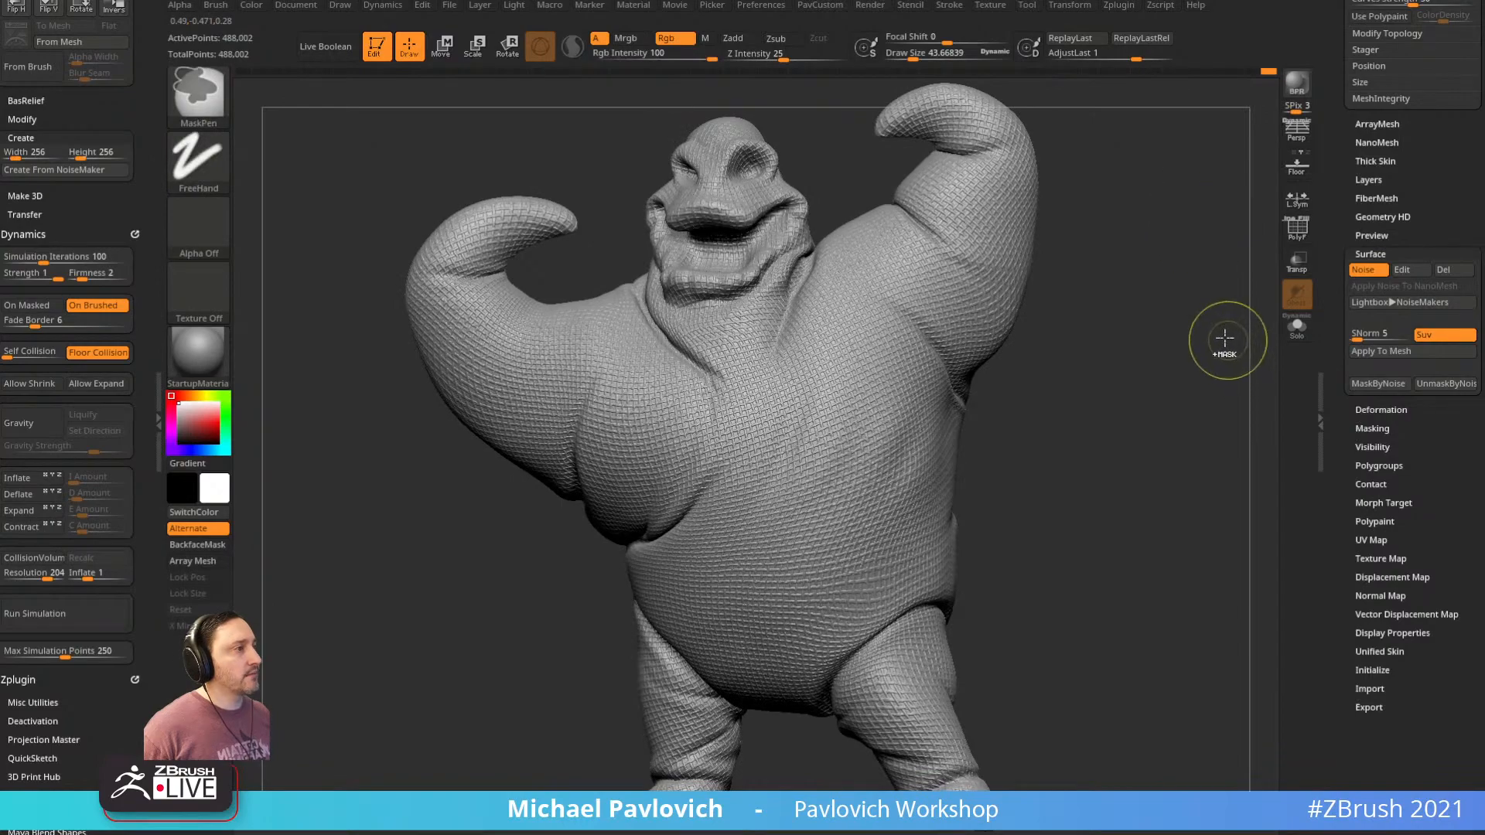
{"action": "left_click", "coordinate": [1201, 304], "text": "ctrl"}
{"action": "left_click", "coordinate": [1186, 276], "text": "ctrl"}
Flatten the character into its UV layout with Morph UV and frame the shells in the canvas
{"action": "mouse_move", "coordinate": [1194, 275]}
{"action": "left_mouse_down"}
{"action": "mouse_move", "coordinate": [1068, 302]}
{"action": "mouse_move", "coordinate": [1078, 321]}
{"action": "left_mouse_up"}
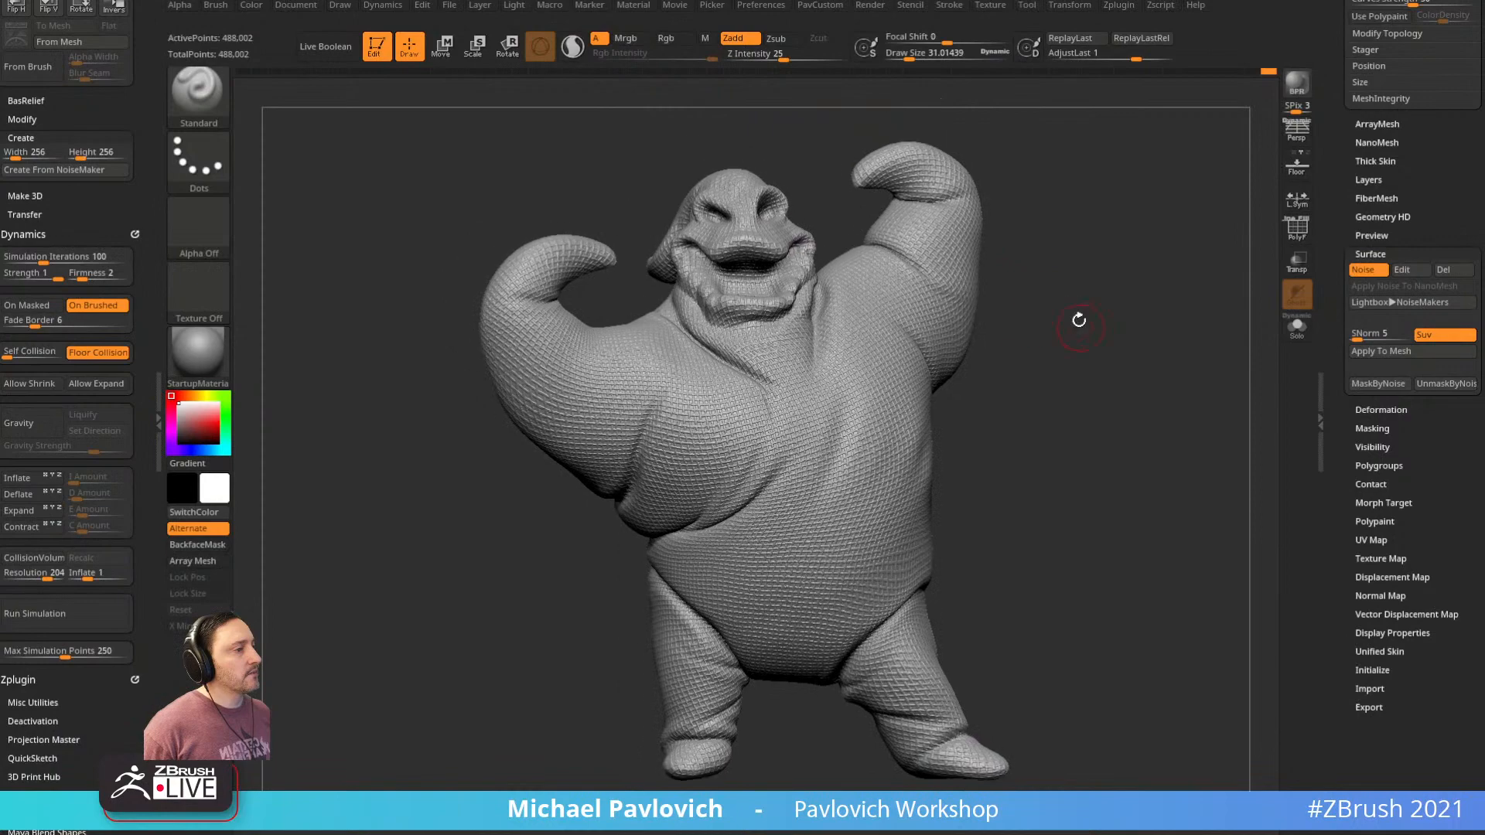
{"action": "left_click", "coordinate": [1326, 251]}
{"action": "mouse_move", "coordinate": [1220, 351]}
{"action": "left_mouse_down"}
{"action": "mouse_move", "coordinate": [1300, 348]}
{"action": "mouse_move", "coordinate": [1114, 348]}
{"action": "mouse_move", "coordinate": [1151, 333]}
{"action": "mouse_move", "coordinate": [1099, 335]}
{"action": "left_mouse_up"}
{"action": "key", "text": "s"}
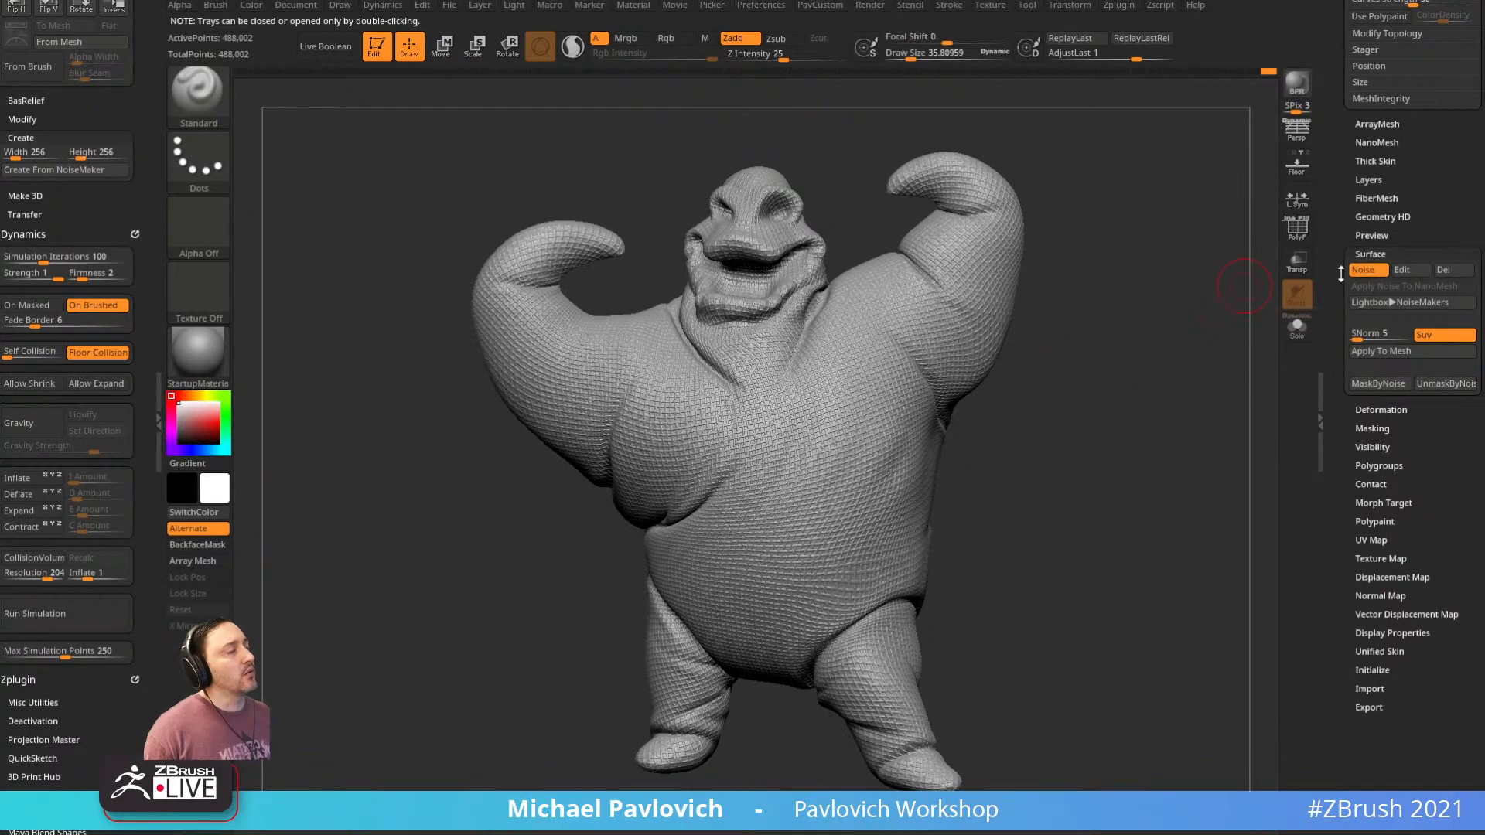
{"action": "left_click_drag", "start_coordinate": [1220, 332], "coordinate": [1249, 304]}
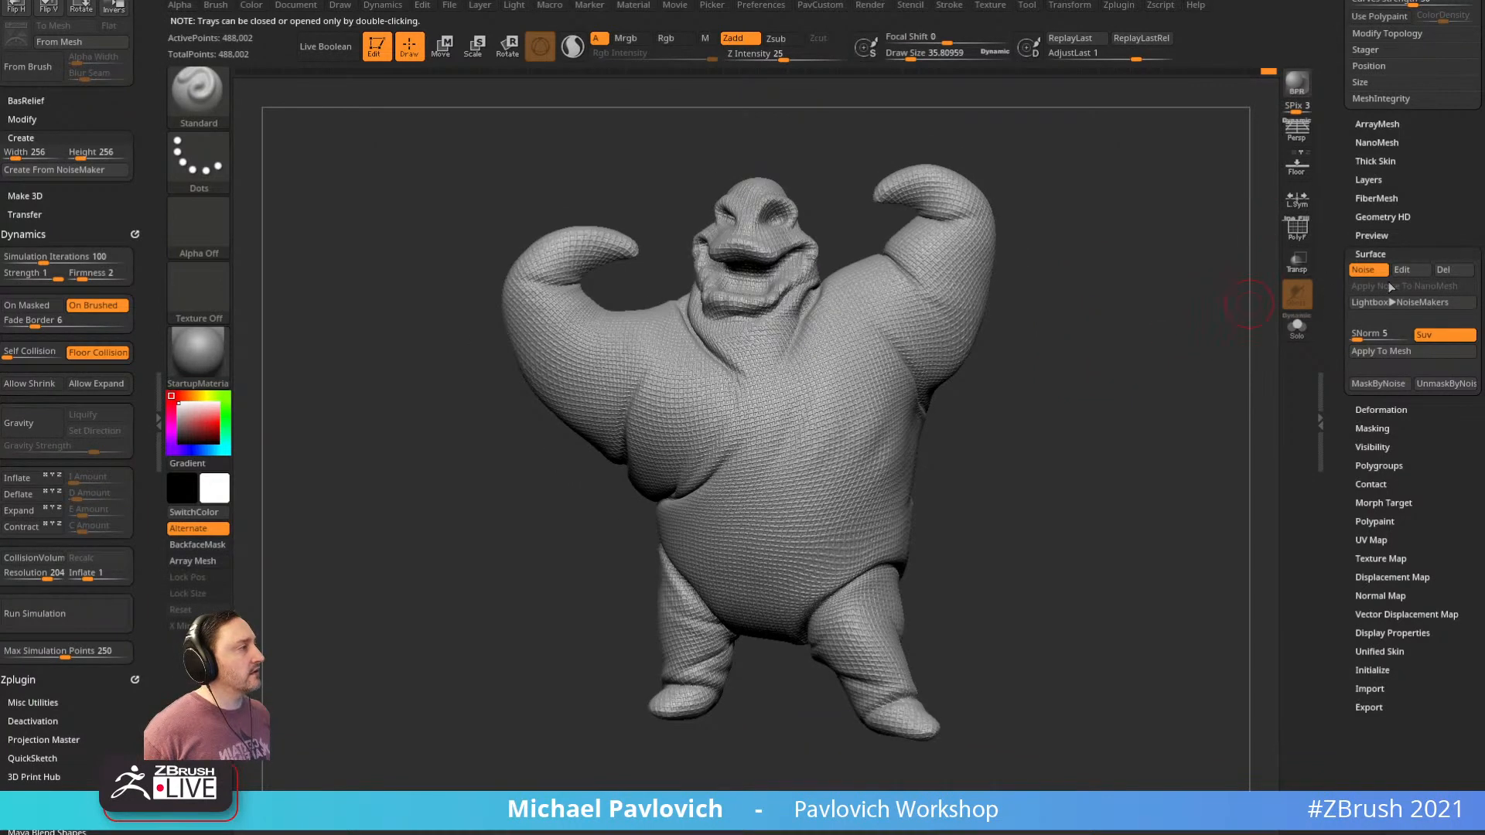
{"action": "key", "text": "shift"}
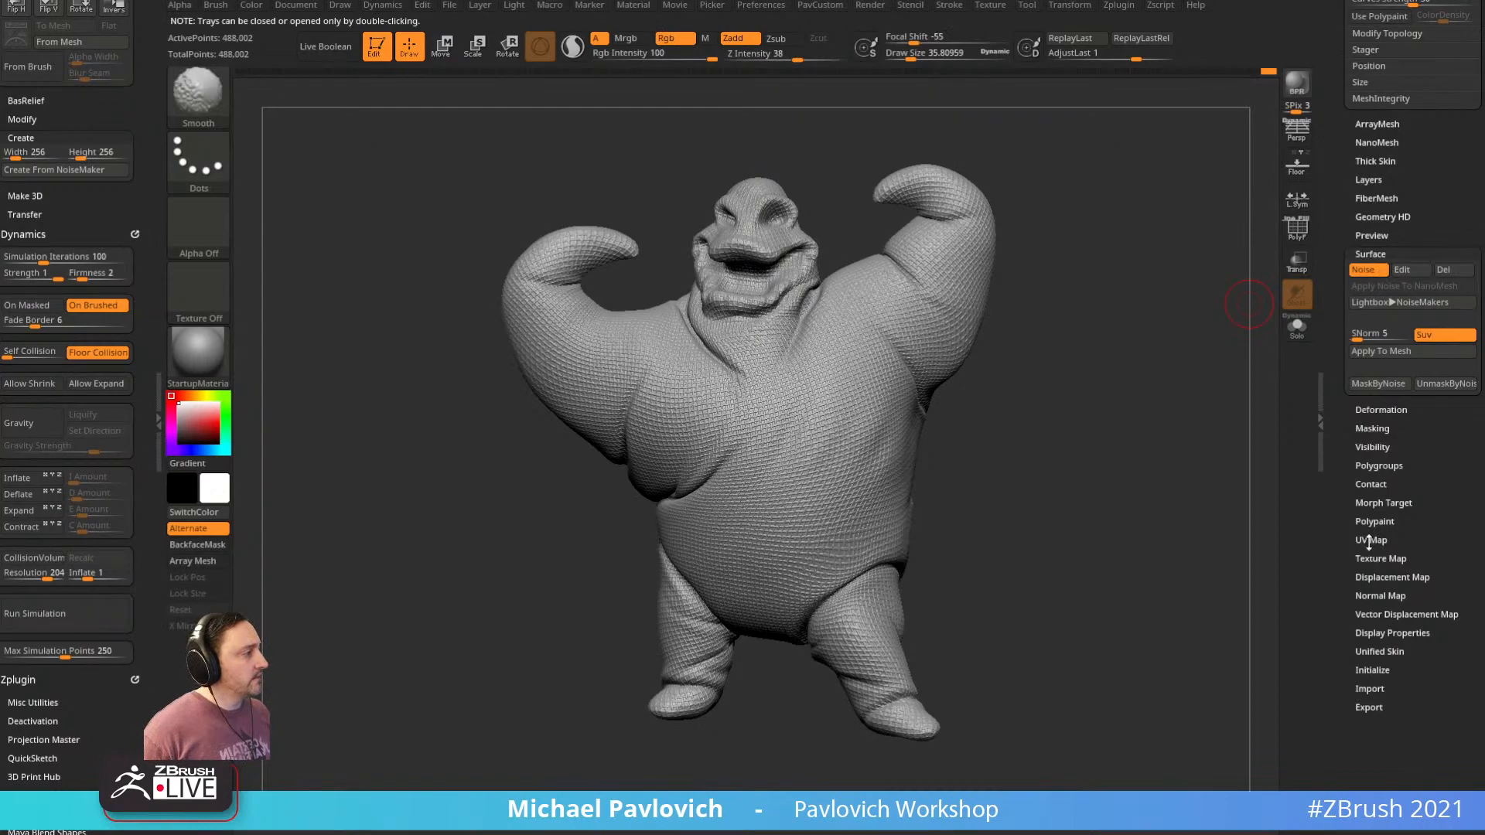
{"action": "left_click", "coordinate": [1370, 540]}
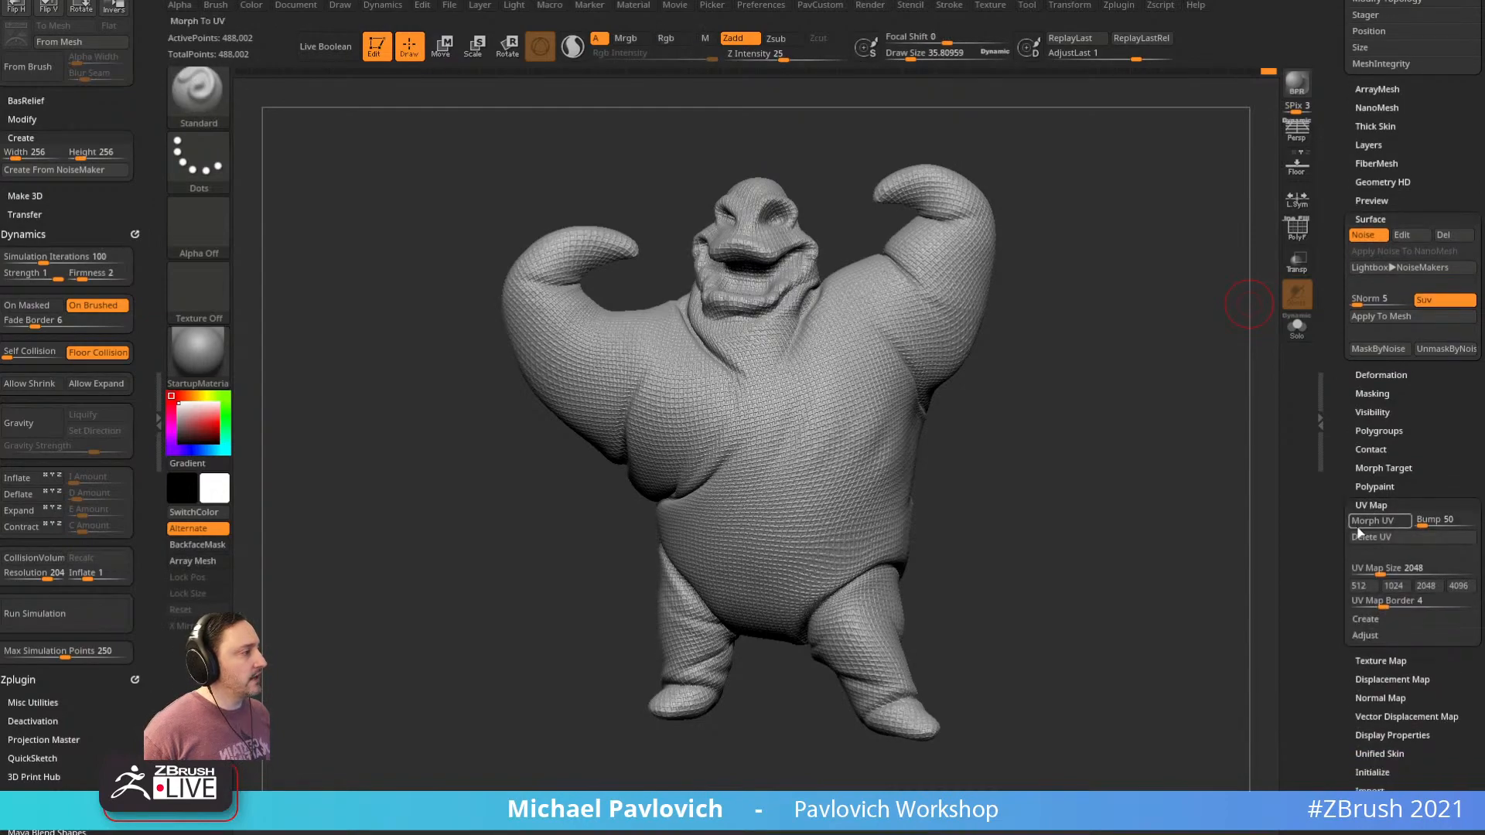
{"action": "left_click", "coordinate": [1368, 522]}
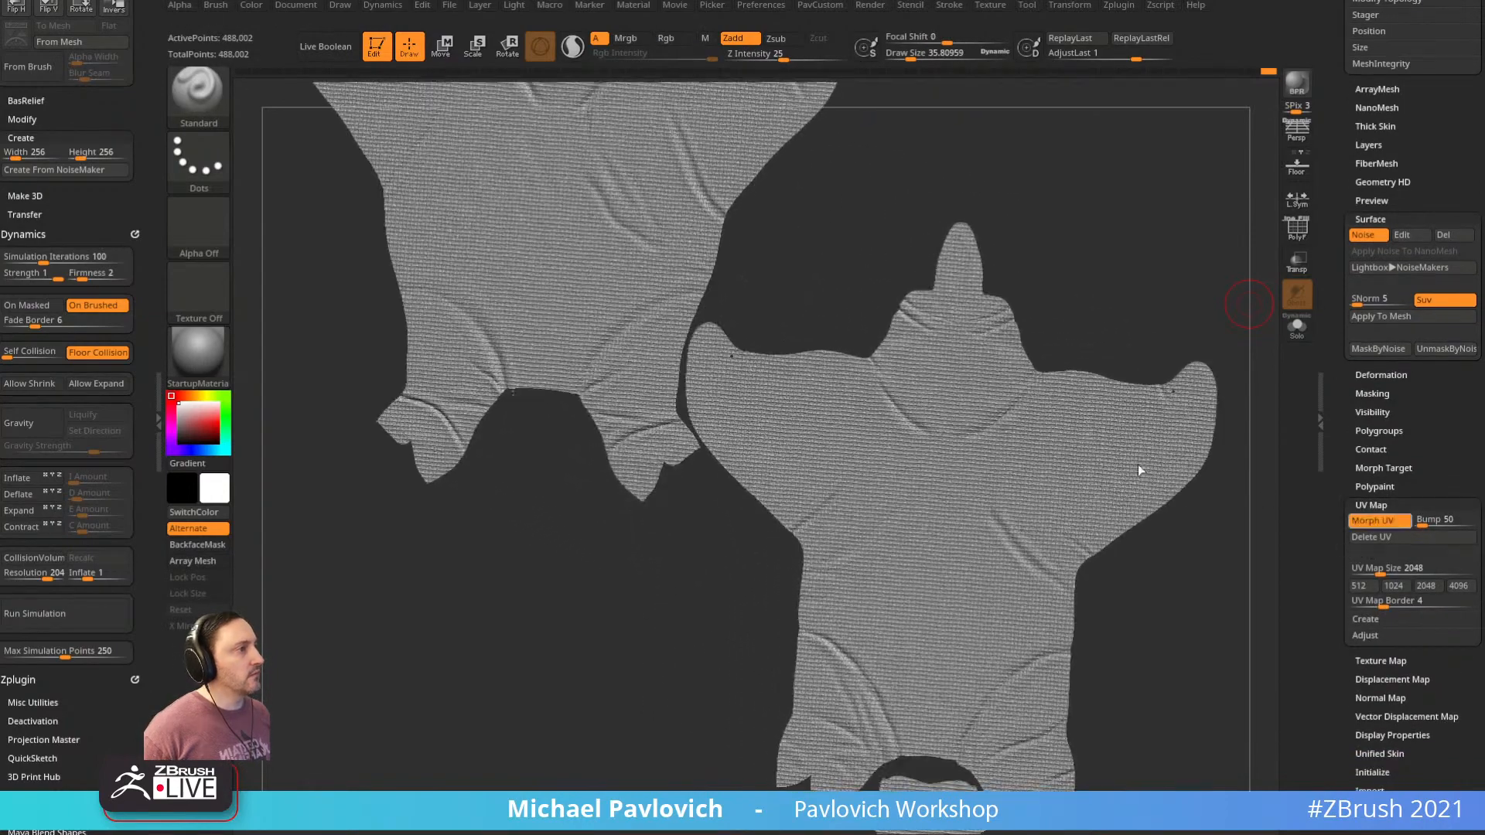
{"action": "left_click_drag", "start_coordinate": [1085, 270], "coordinate": [1107, 276], "text": "alt"}
Try a Standard brush stroke across the arm area of the back UV shell, and undo it
{"action": "key", "text": "s"}
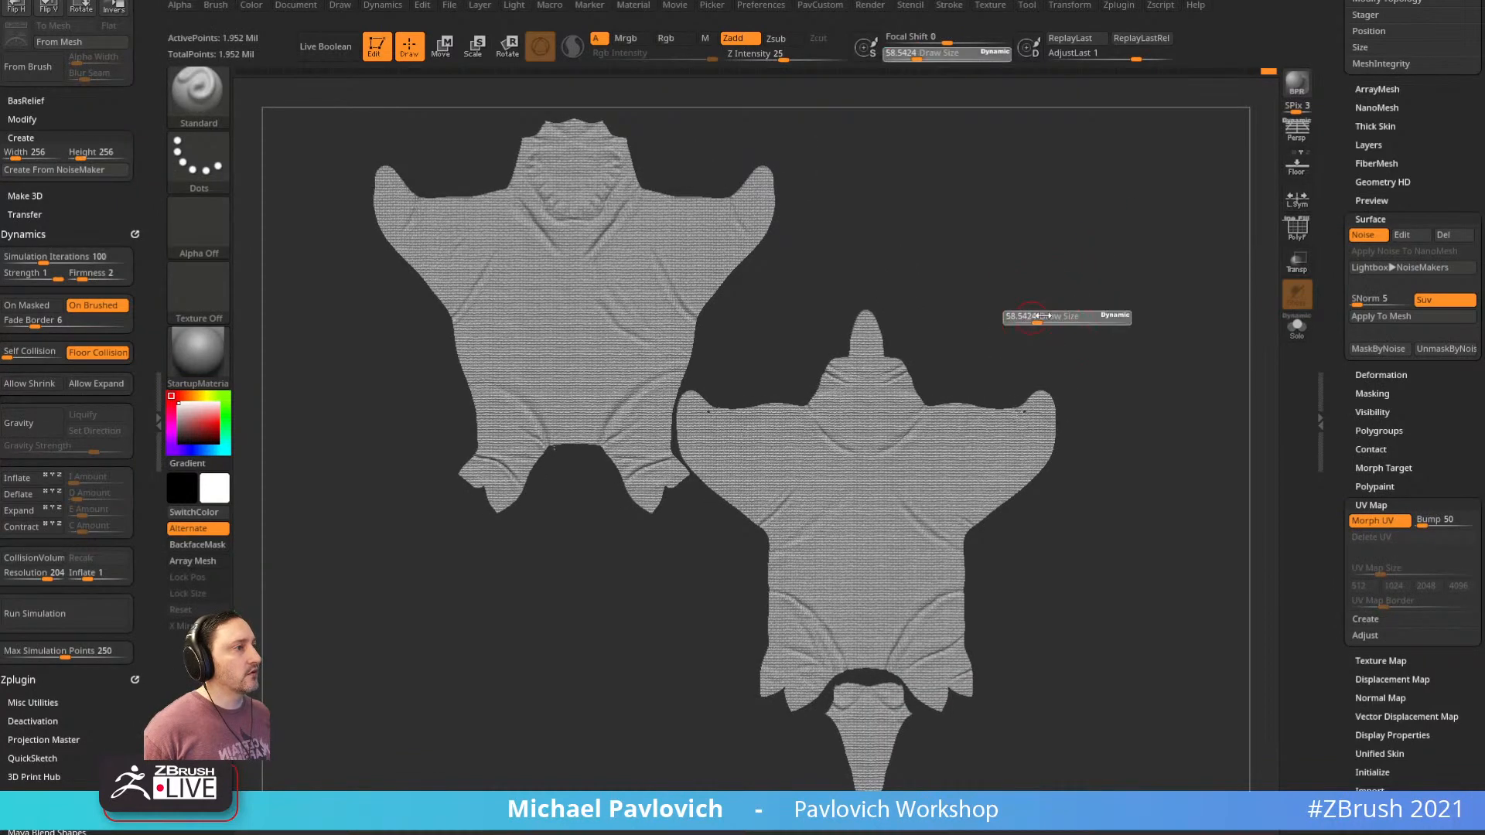
{"action": "left_click", "coordinate": [1039, 316]}
{"action": "left_click_drag", "start_coordinate": [907, 491], "coordinate": [972, 477]}
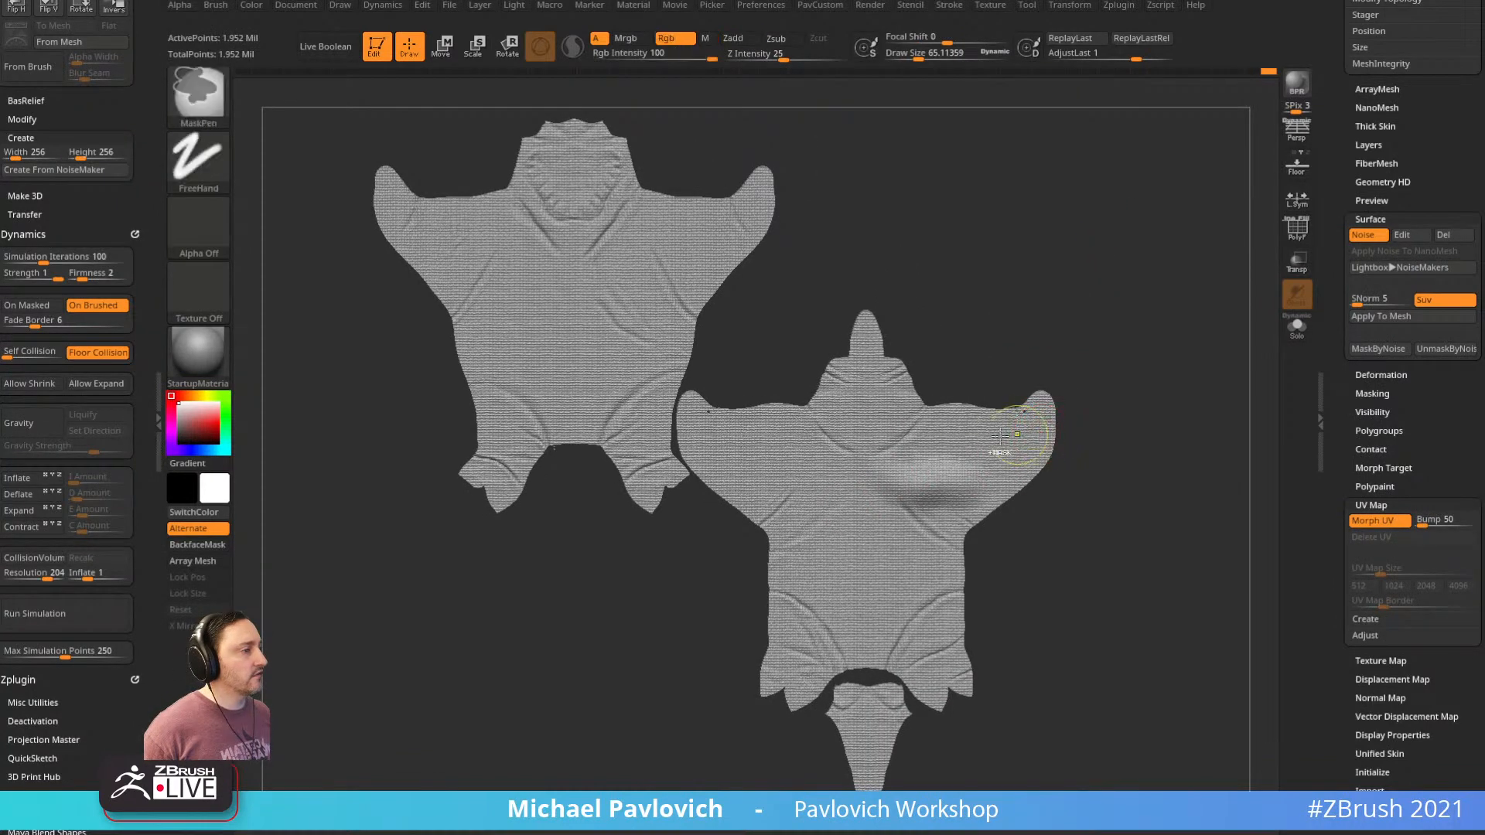
{"action": "key", "text": "ctrl+z"}
{"action": "key", "text": "bracketleft"}
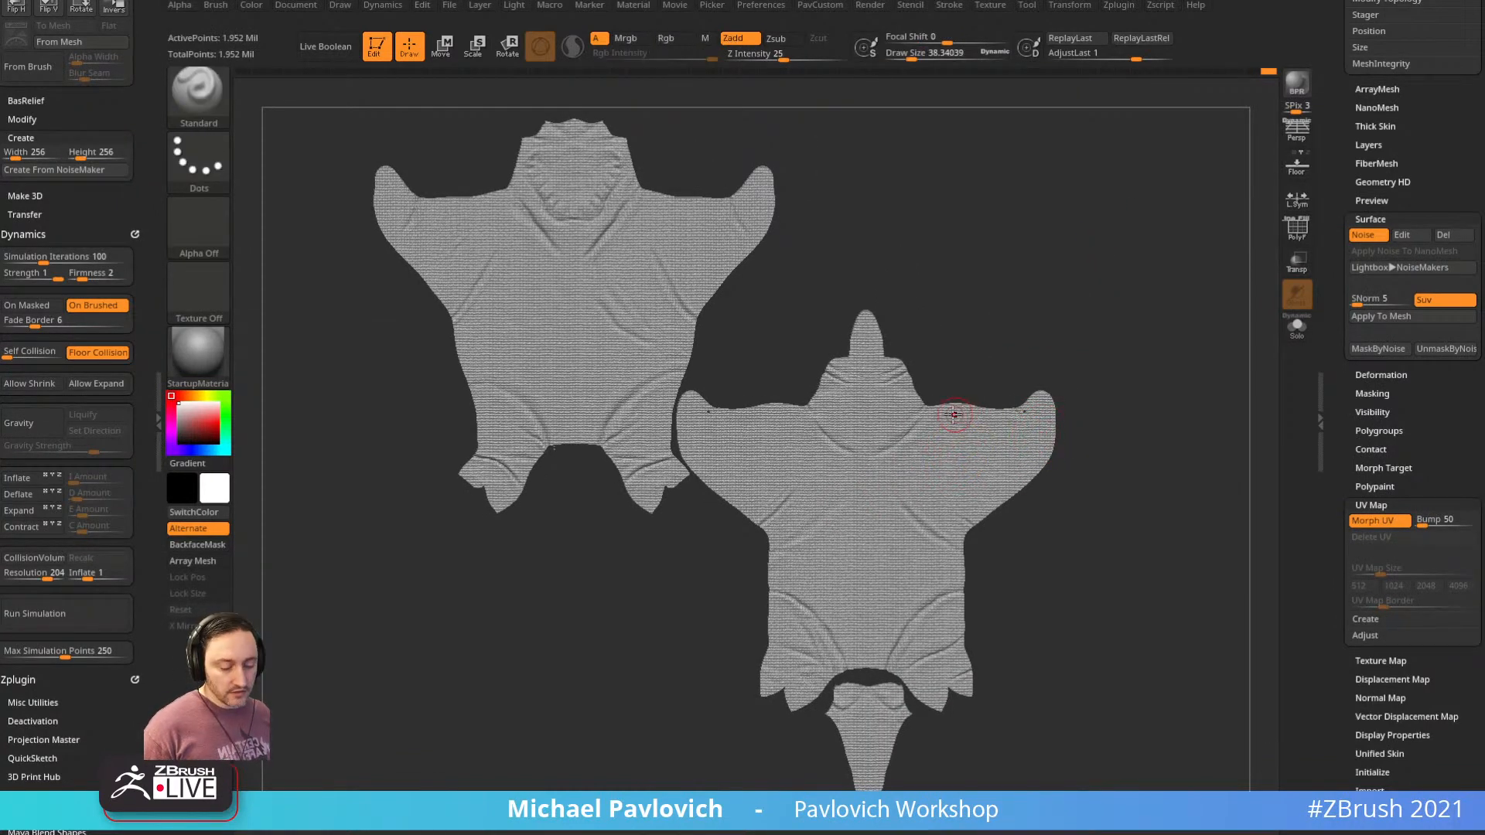
Import the red tartan texture image and add it to Spotlight
{"action": "key", "text": "comma"}
{"action": "key", "text": "comma"}
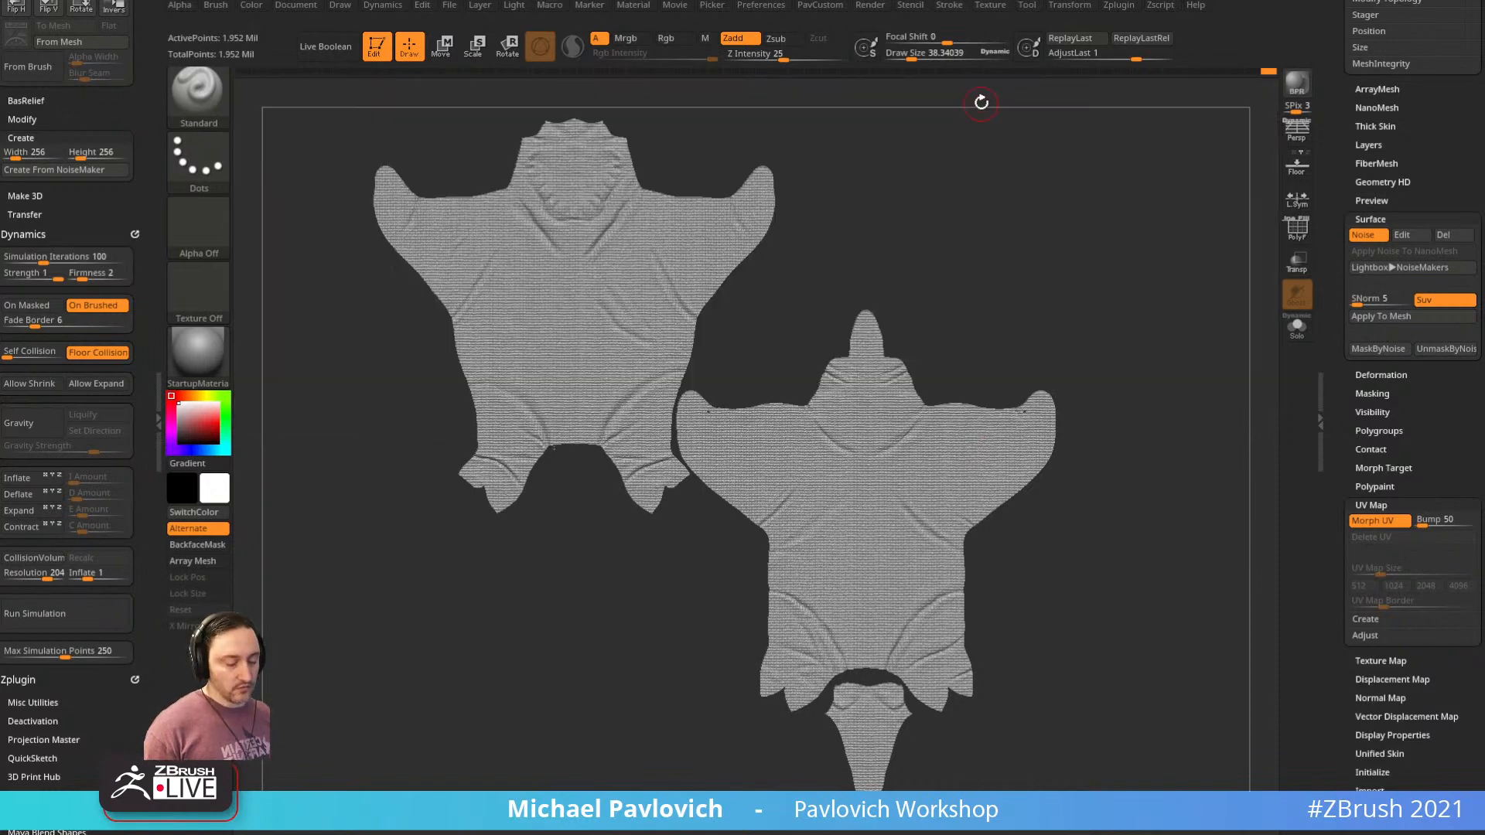
{"action": "left_click", "coordinate": [993, 6]}
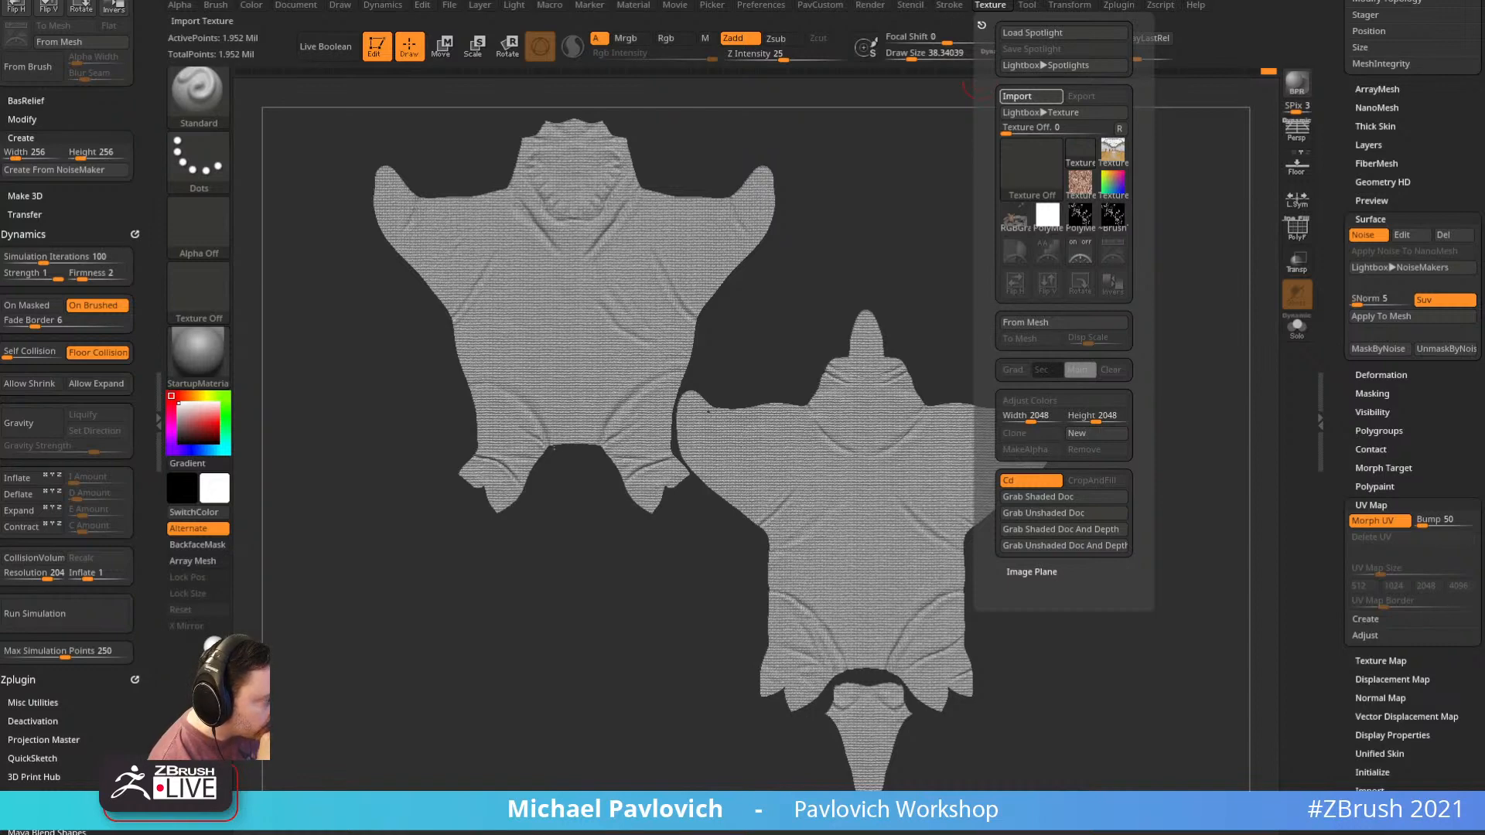
{"action": "left_click", "coordinate": [991, 5]}
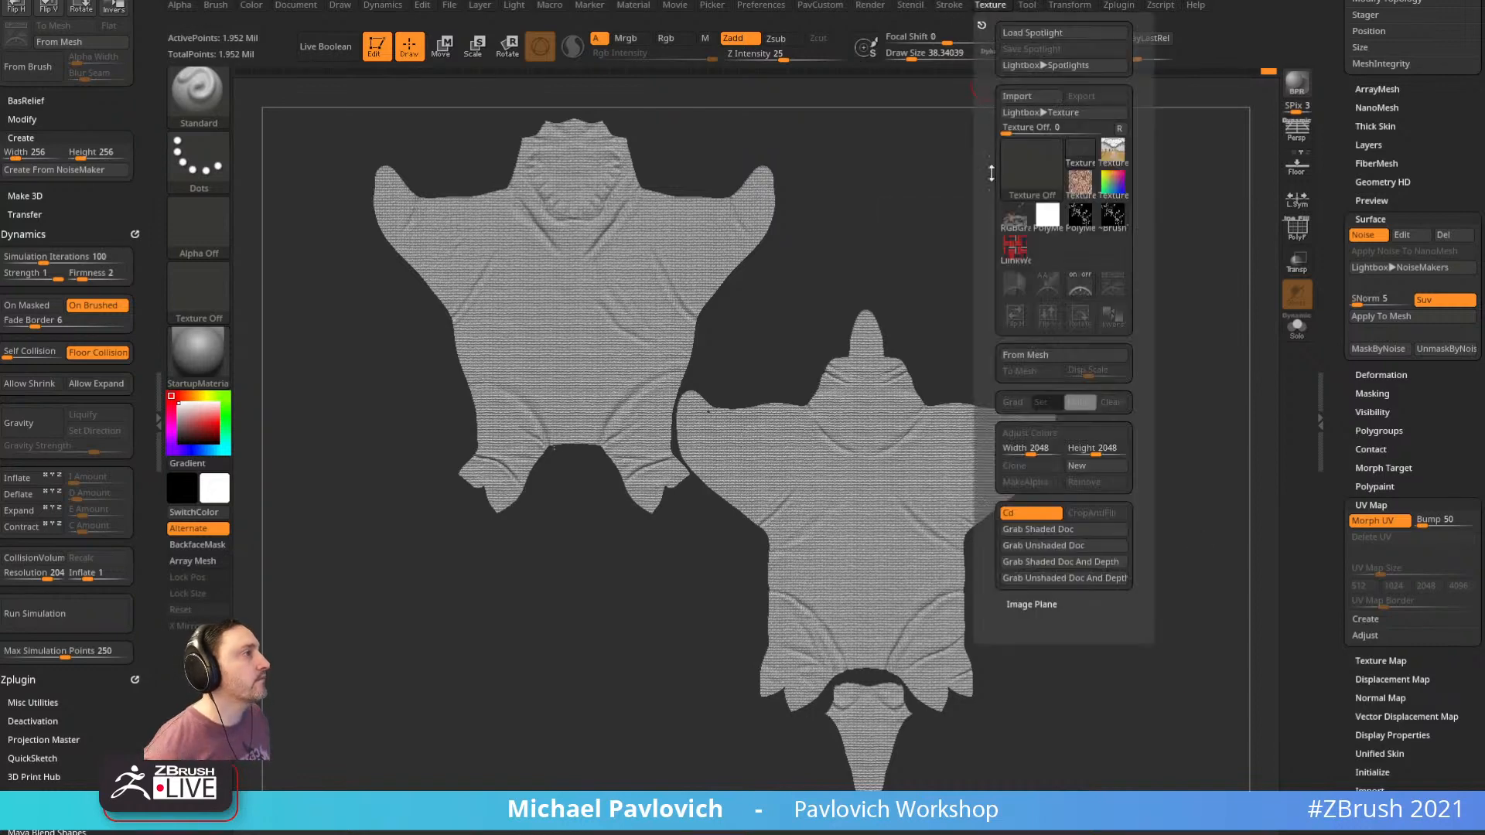
{"action": "left_click", "coordinate": [1015, 246]}
{"action": "left_click", "coordinate": [1115, 290]}
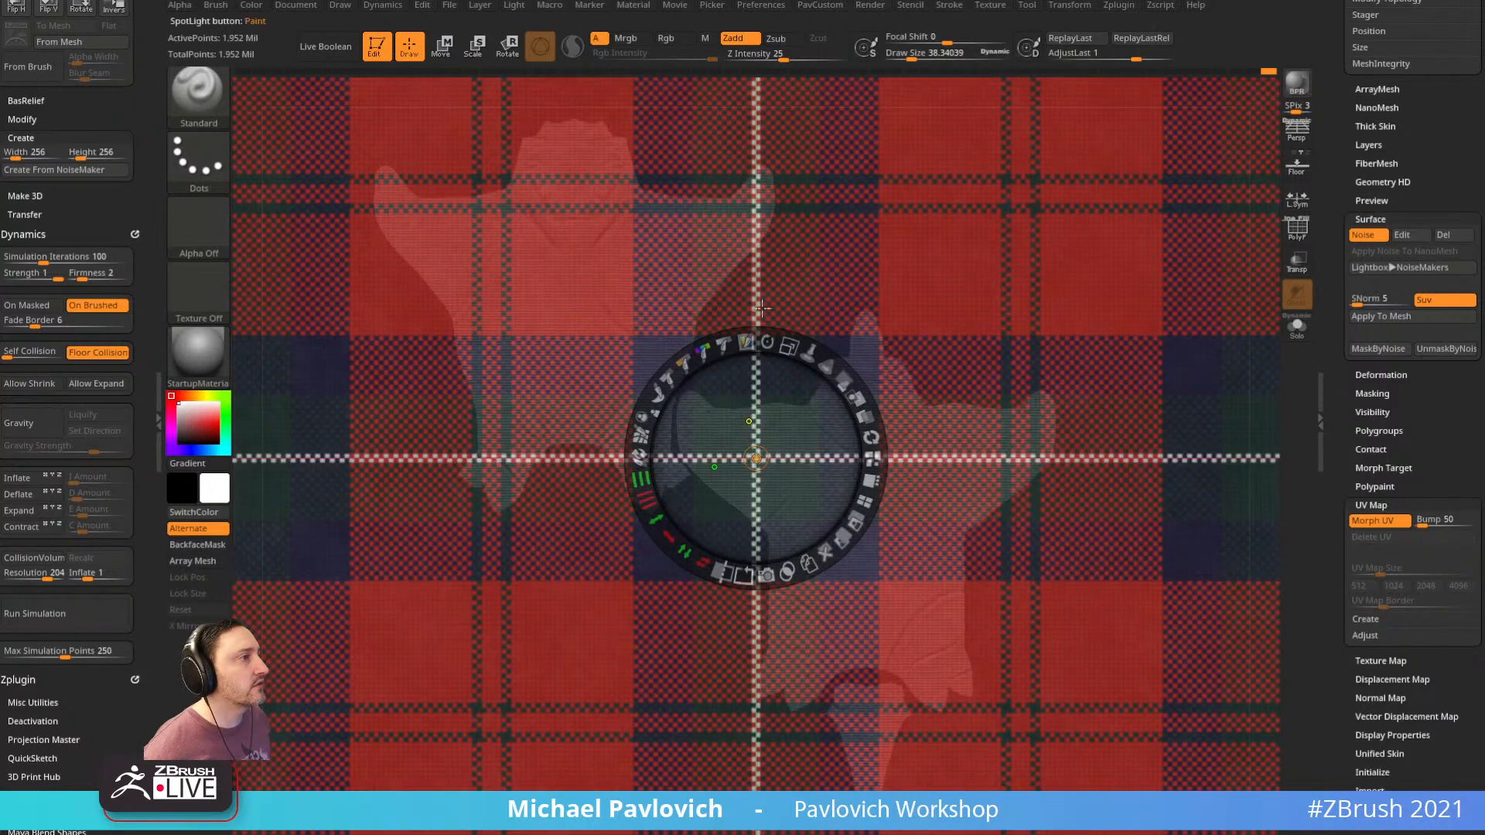
Shrink and tile the tartan in Spotlight into a repeating plaid square, and fit all the UV shells inside it
{"action": "left_click_drag", "start_coordinate": [747, 342], "coordinate": [651, 341]}
{"action": "mouse_move", "coordinate": [641, 480]}
{"action": "left_mouse_down", "text": "shift"}
{"action": "mouse_move", "coordinate": [645, 503]}
{"action": "mouse_move", "coordinate": [627, 453]}
{"action": "left_mouse_up", "text": "shift"}
{"action": "key", "text": "z"}
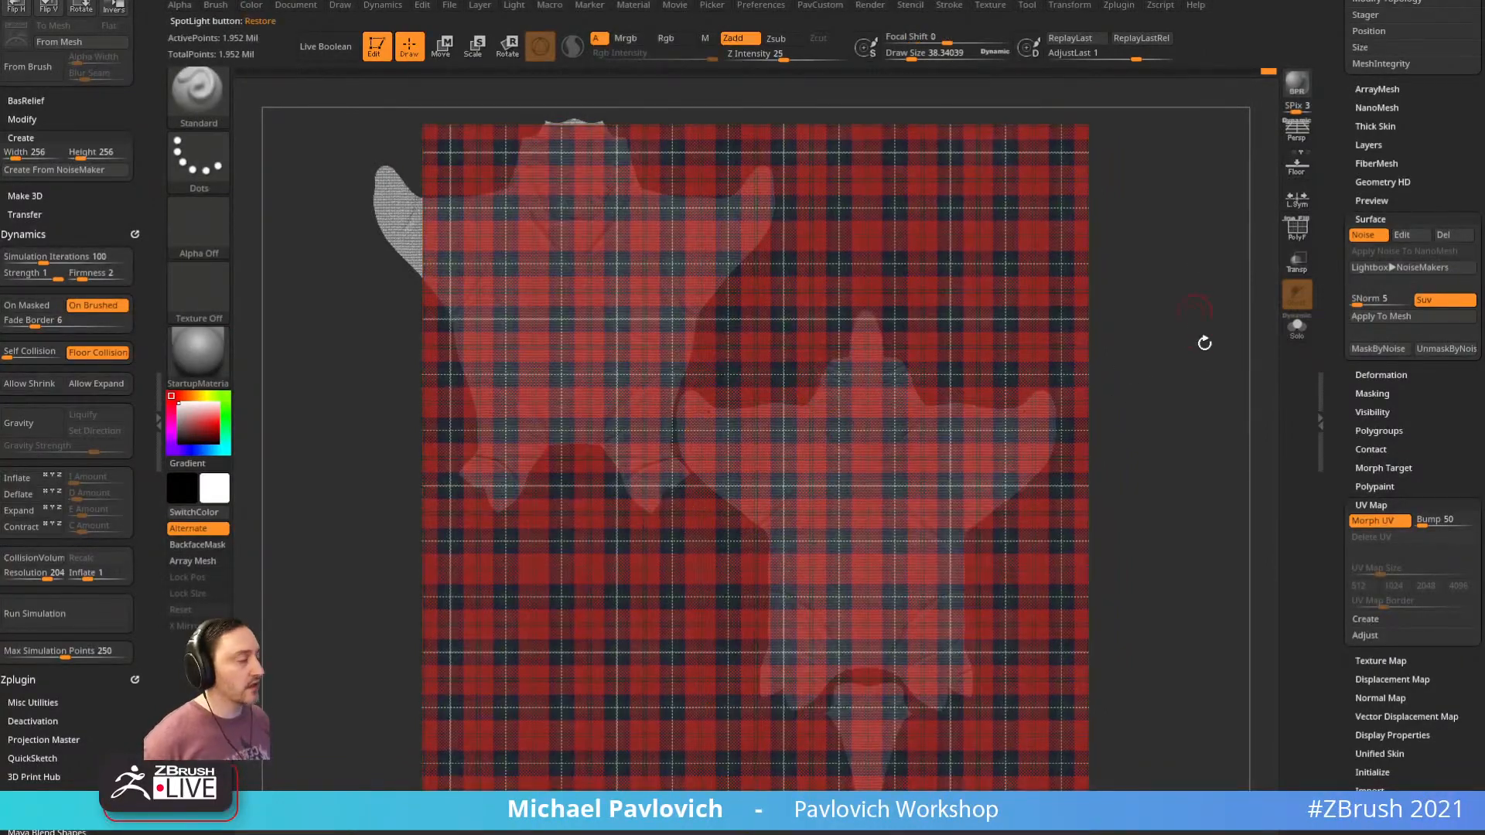
{"action": "left_click_drag", "start_coordinate": [1205, 341], "coordinate": [1213, 334], "text": "alt"}
{"action": "key", "text": "s"}
{"action": "left_click", "coordinate": [1206, 339]}
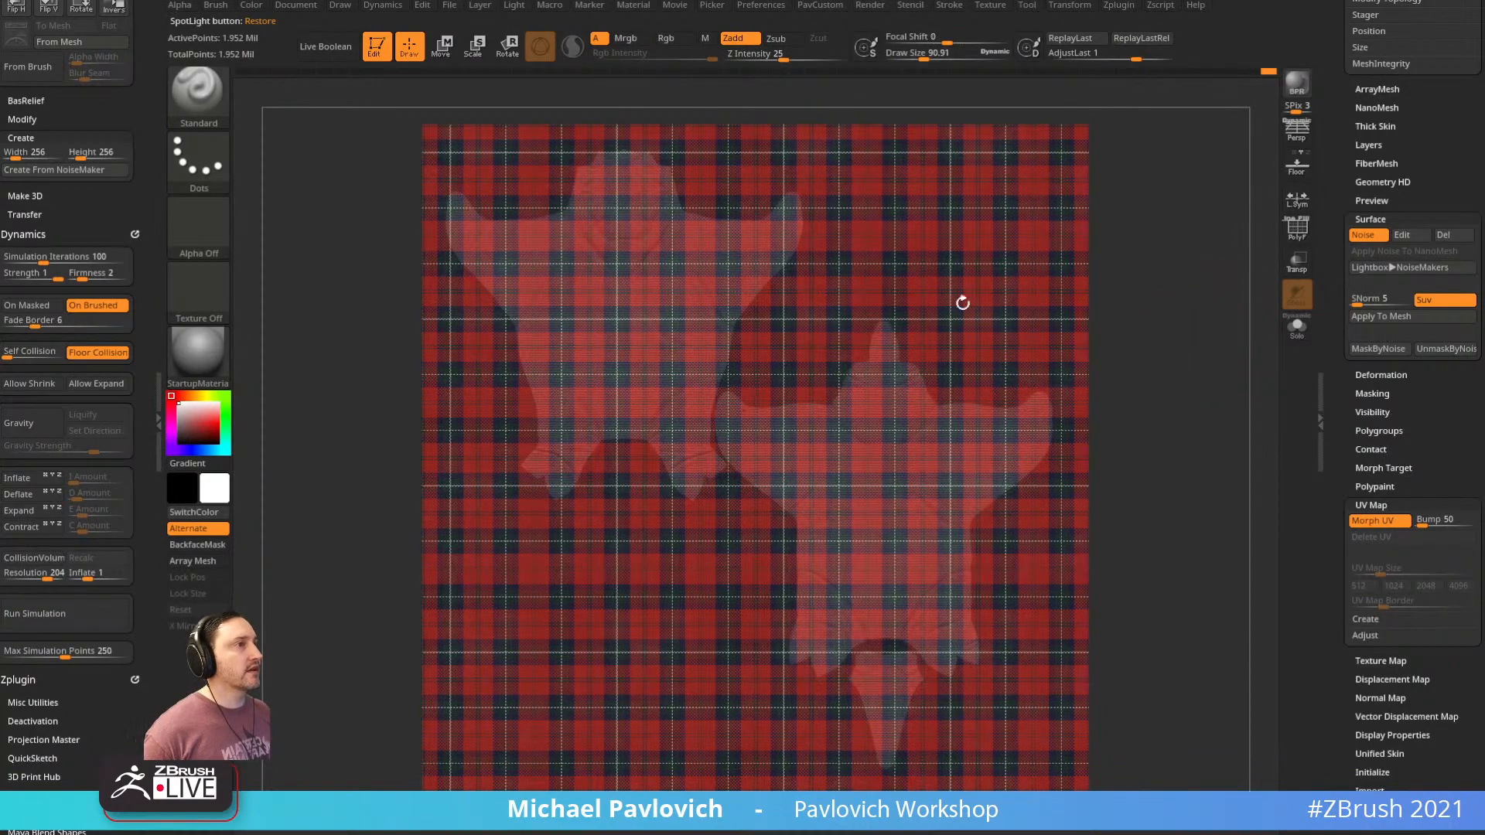
Set the Standard brush to Rgb with Zadd off at a Draw Size of about 189, and test-paint the front UV shell
{"action": "left_click", "coordinate": [665, 38]}
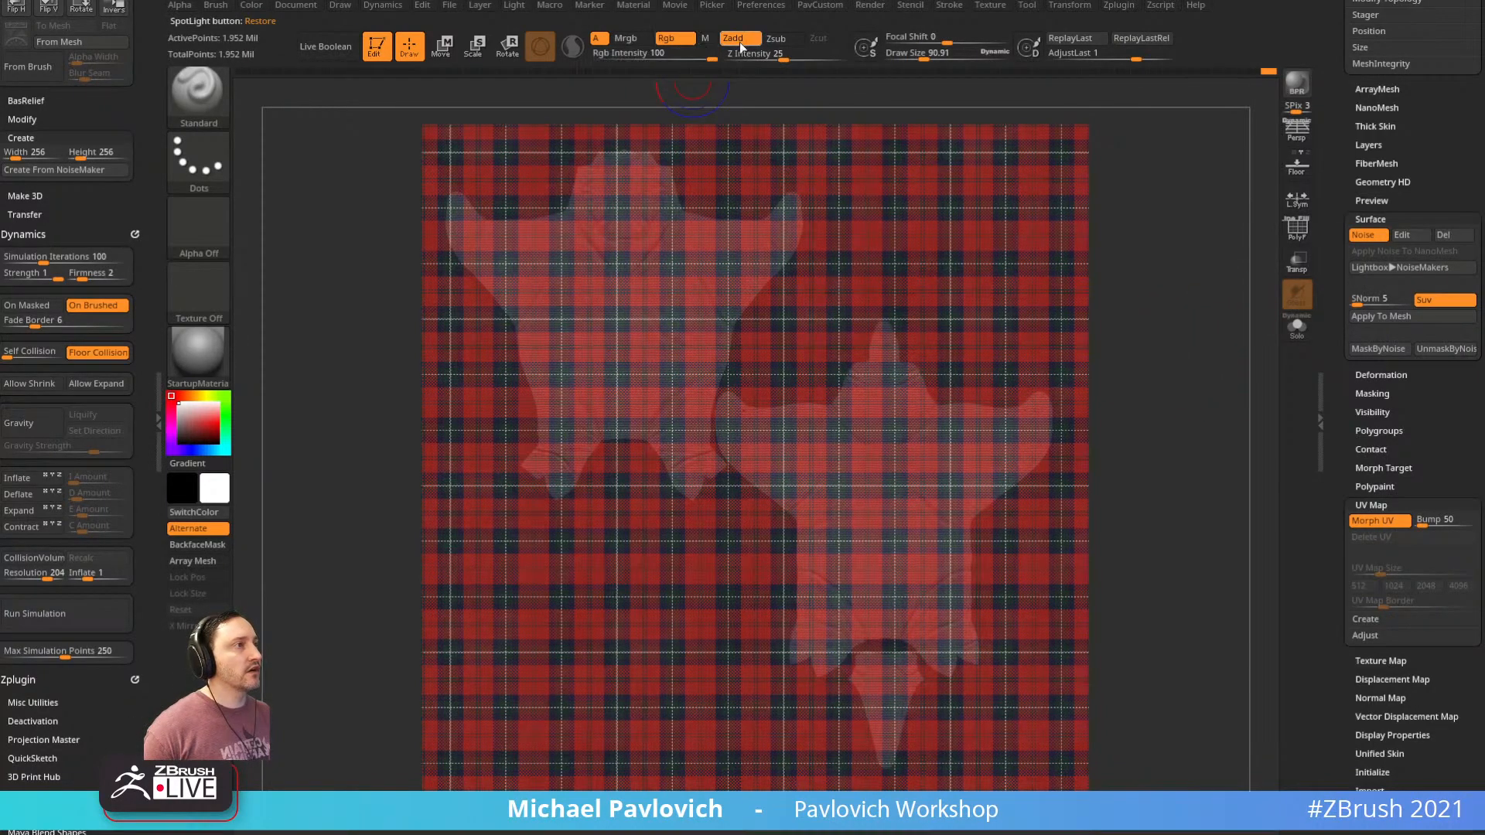
{"action": "left_click", "coordinate": [733, 38]}
{"action": "key", "text": "s"}
{"action": "left_click_drag", "start_coordinate": [639, 333], "coordinate": [638, 333]}
{"action": "mouse_move", "coordinate": [474, 186]}
{"action": "left_mouse_down"}
{"action": "mouse_move", "coordinate": [578, 205]}
{"action": "mouse_move", "coordinate": [631, 303]}
{"action": "mouse_move", "coordinate": [662, 251]}
{"action": "left_mouse_up"}
{"action": "key", "text": "bracketleft"}
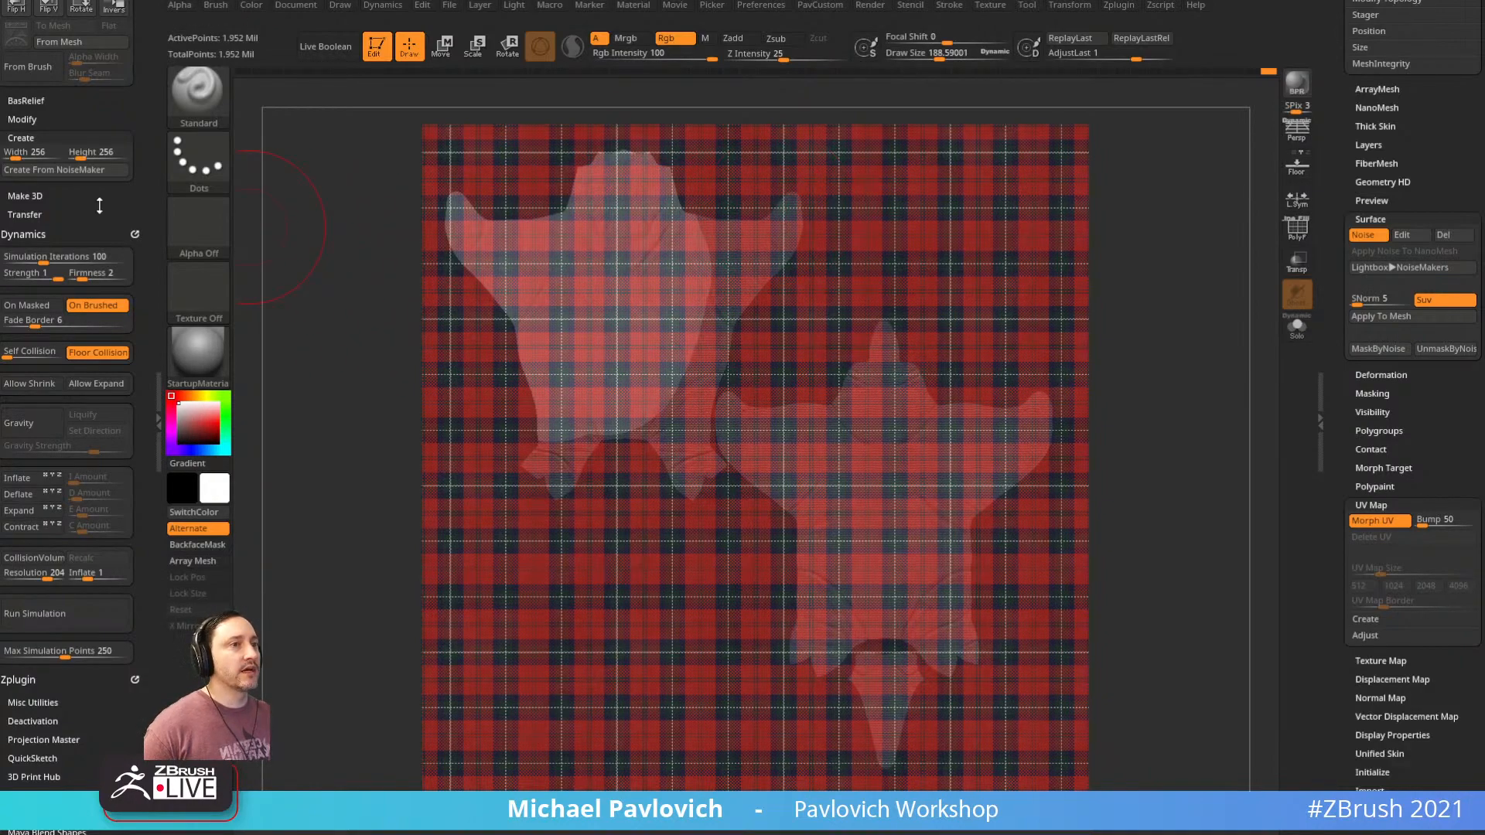
Enable Spotlight Projection in the Standard brush's sample settings
{"action": "mouse_move", "coordinate": [100, 217]}
{"action": "left_mouse_down"}
{"action": "mouse_move", "coordinate": [100, 335]}
{"action": "mouse_move", "coordinate": [123, 150]}
{"action": "left_mouse_up"}
{"action": "left_click_drag", "start_coordinate": [108, 375], "coordinate": [97, 177]}
{"action": "left_click_drag", "start_coordinate": [105, 312], "coordinate": [100, 204]}
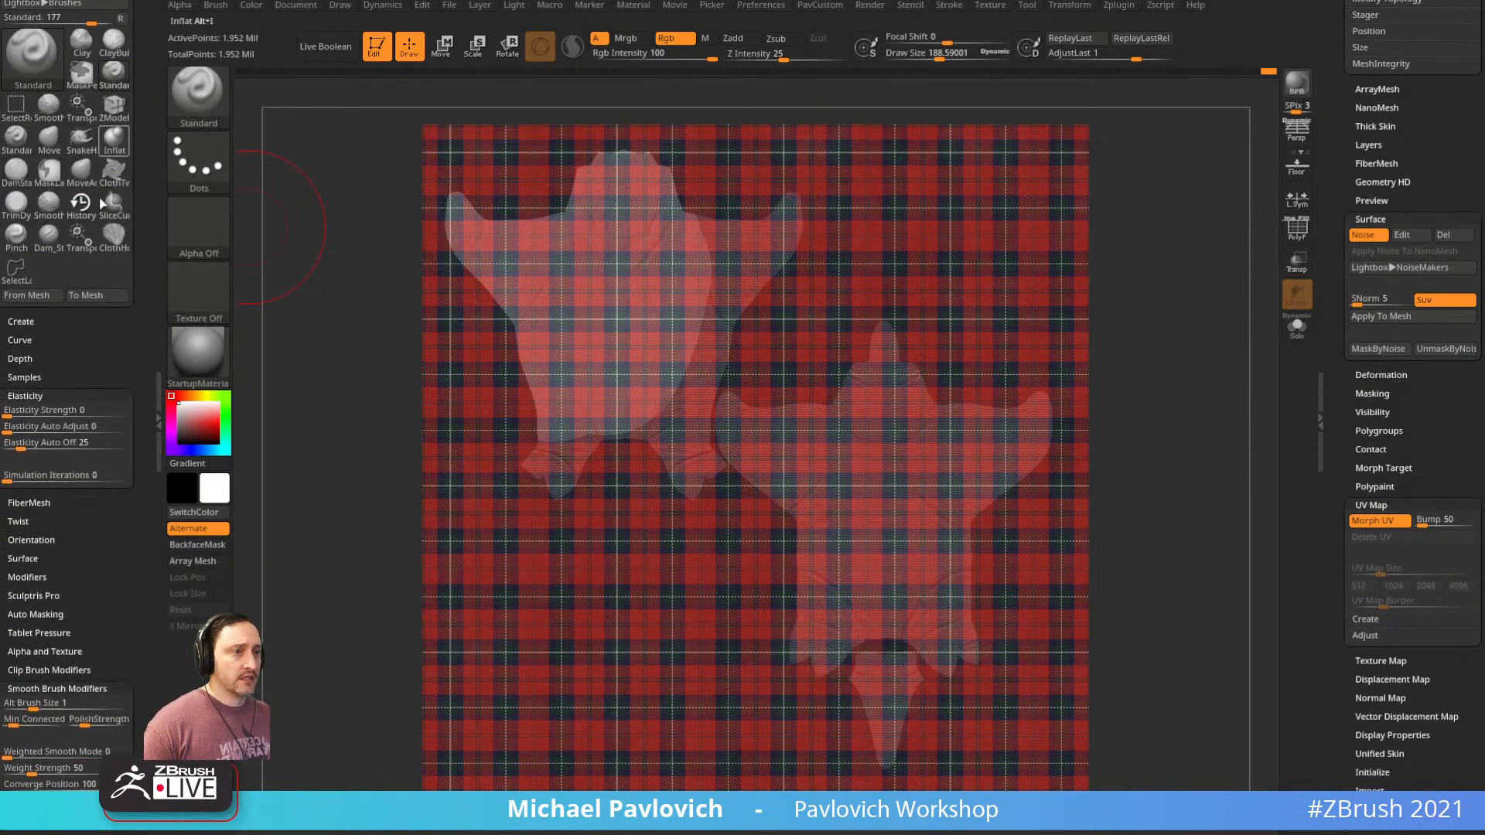
{"action": "left_click", "coordinate": [24, 376]}
{"action": "left_click", "coordinate": [33, 392]}
{"action": "left_click", "coordinate": [32, 391]}
{"action": "left_click", "coordinate": [39, 523]}
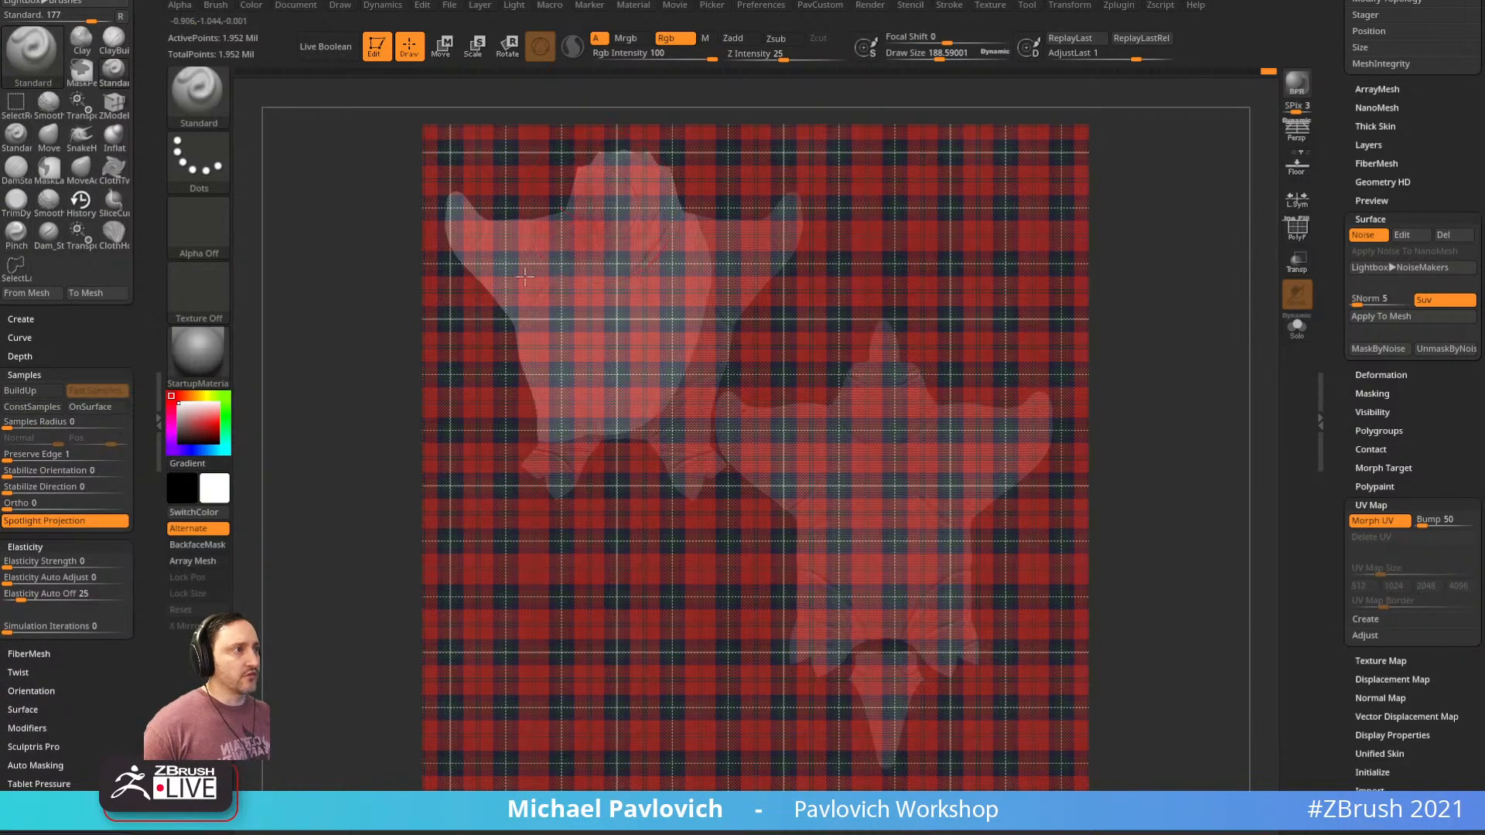
Paint the projected tartan over all the UV shells, enlarging the Draw Size to about 271, and turn off Spotlight
{"action": "left_click_drag", "start_coordinate": [579, 234], "coordinate": [533, 126]}
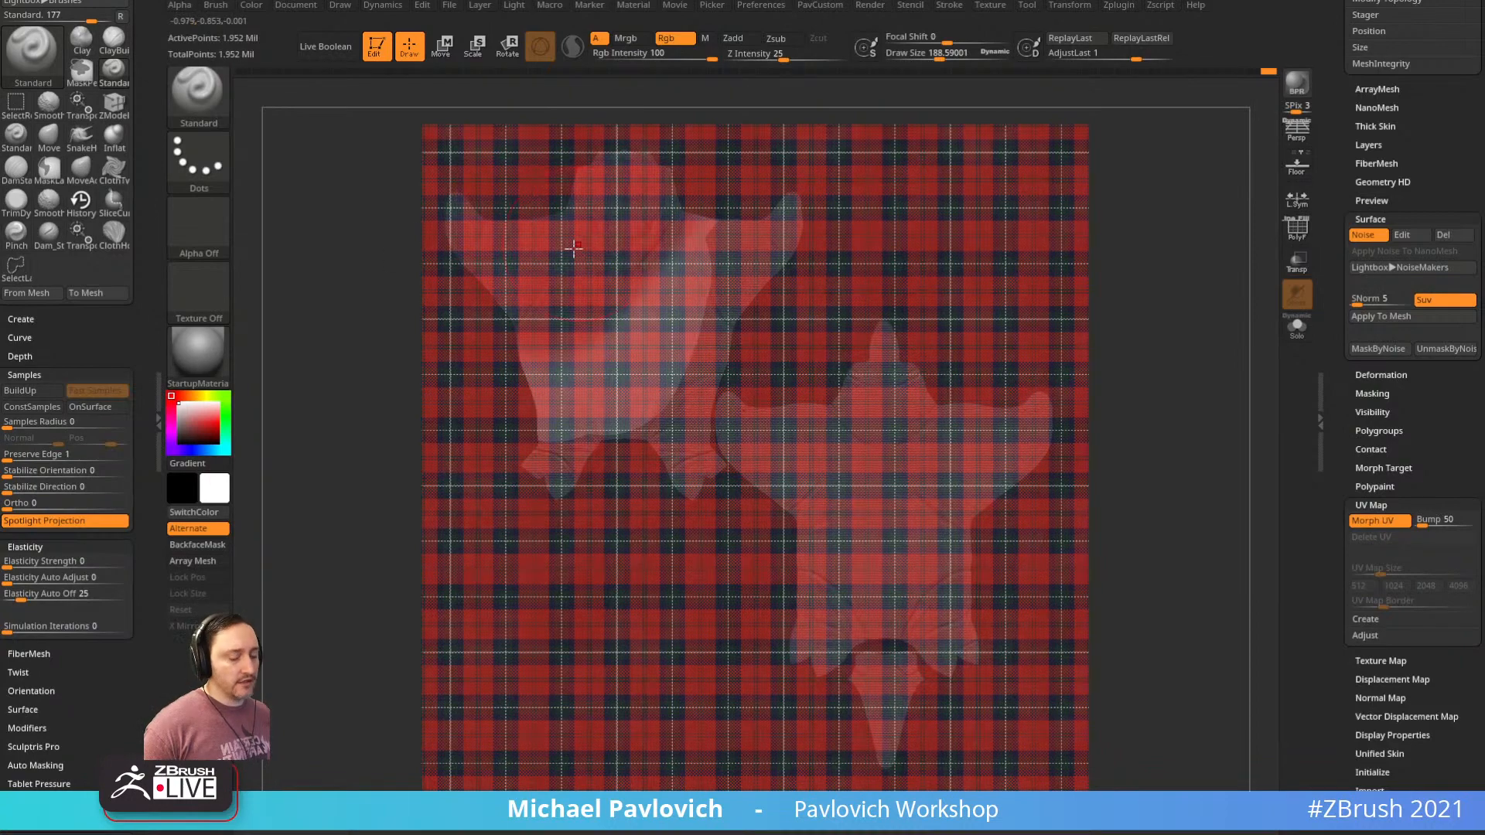
{"action": "mouse_move", "coordinate": [530, 252]}
{"action": "right_mouse_down"}
{"action": "mouse_move", "coordinate": [524, 276]}
{"action": "mouse_move", "coordinate": [456, 267]}
{"action": "mouse_move", "coordinate": [499, 224]}
{"action": "right_mouse_up"}
{"action": "right_click_drag", "start_coordinate": [436, 283], "coordinate": [487, 281], "text": "shift"}
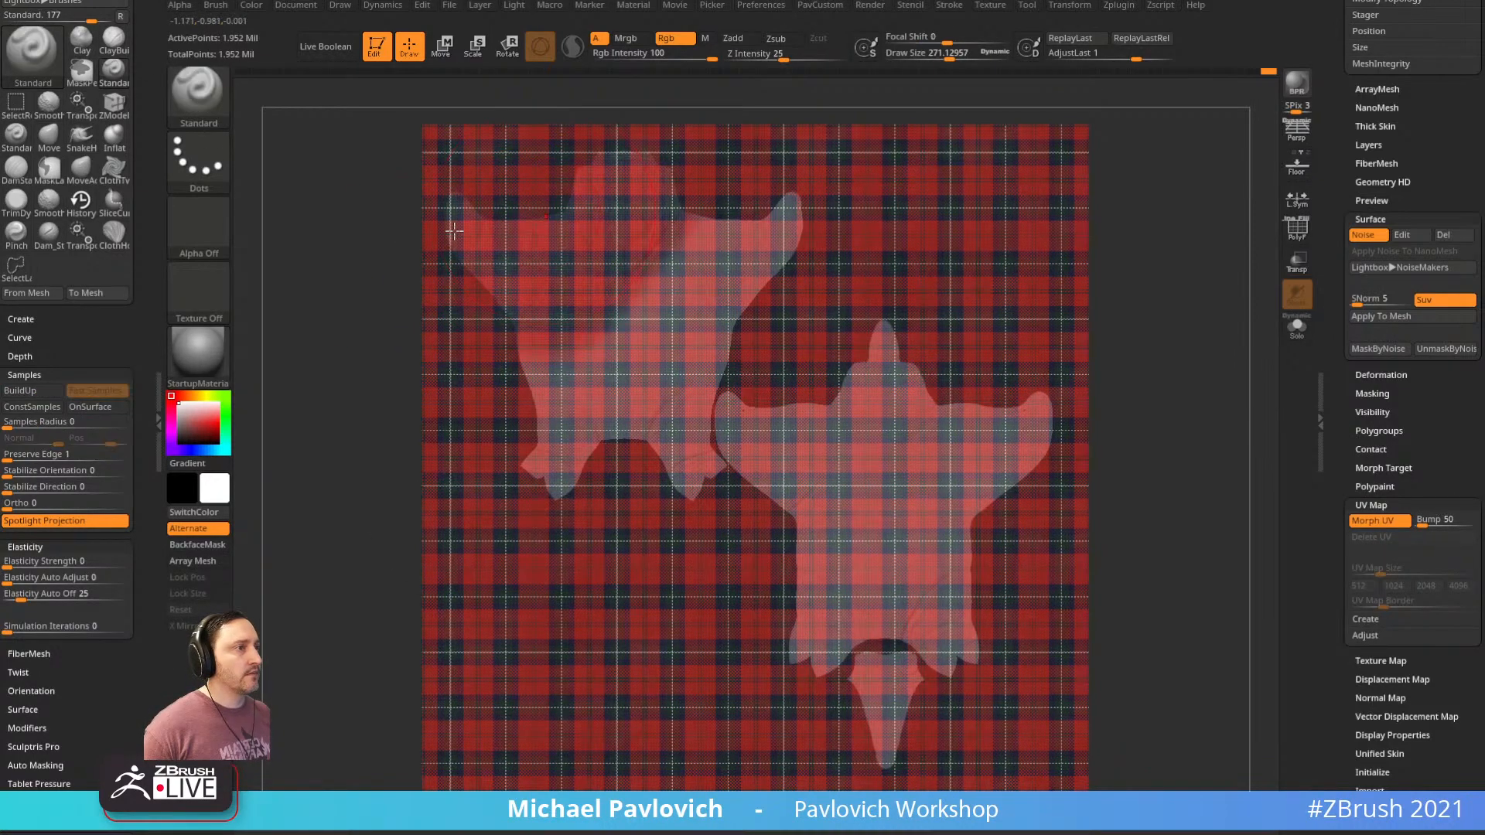
{"action": "mouse_move", "coordinate": [515, 226]}
{"action": "left_mouse_down"}
{"action": "mouse_move", "coordinate": [604, 263]}
{"action": "mouse_move", "coordinate": [650, 464]}
{"action": "mouse_move", "coordinate": [812, 416]}
{"action": "mouse_move", "coordinate": [882, 681]}
{"action": "mouse_move", "coordinate": [995, 511]}
{"action": "mouse_move", "coordinate": [919, 346]}
{"action": "left_mouse_up"}
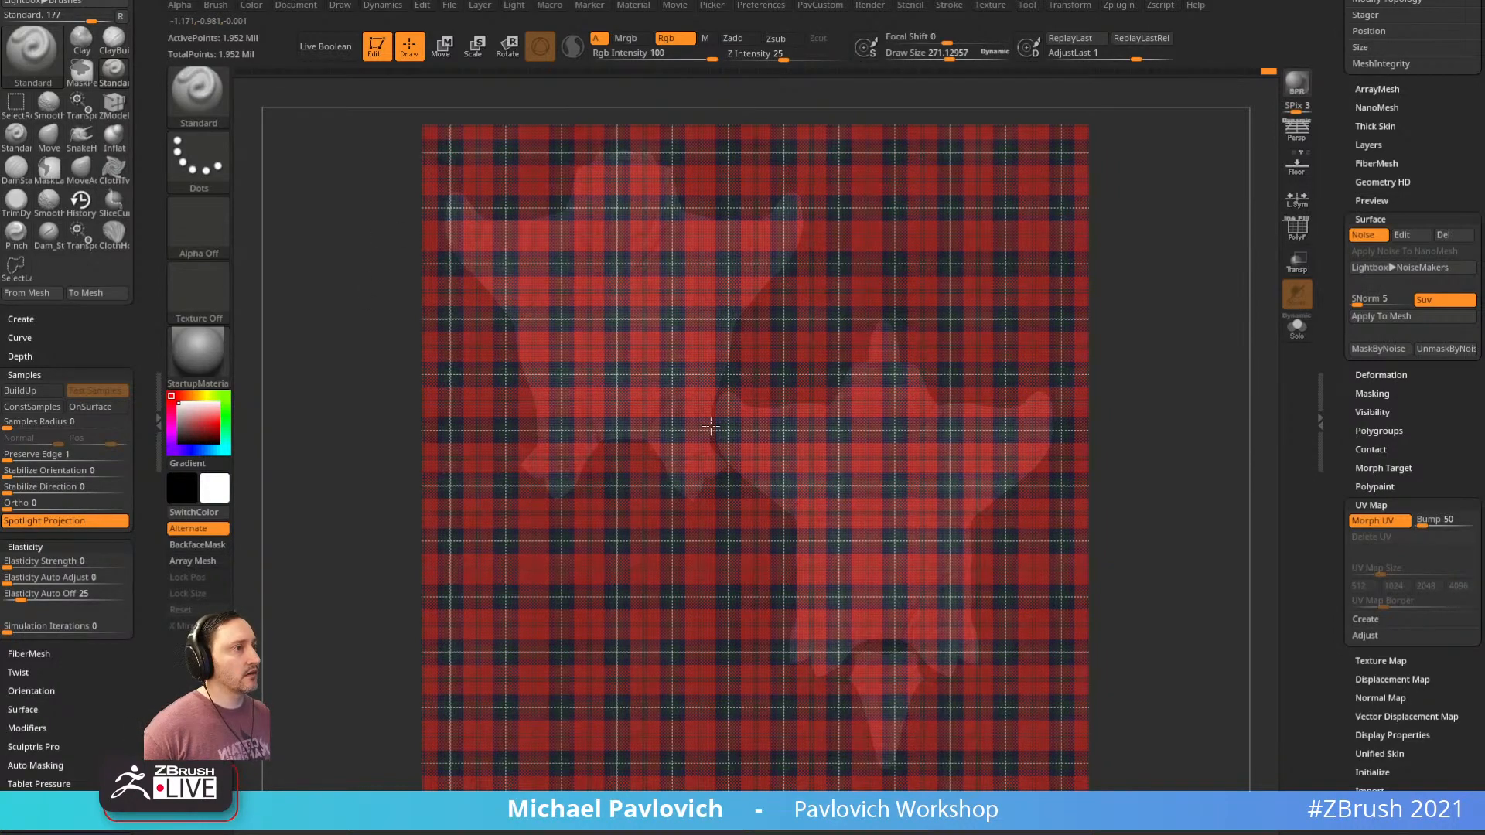
{"action": "key", "text": "shift+z"}
Morph the painted UV layout back into the 3D character and compare the tartan with surface noise off and on
{"action": "key", "text": "s"}
{"action": "left_click_drag", "start_coordinate": [1107, 359], "coordinate": [1080, 358]}
{"action": "mouse_move", "coordinate": [1094, 353]}
{"action": "right_mouse_down"}
{"action": "mouse_move", "coordinate": [963, 371]}
{"action": "mouse_move", "coordinate": [1102, 366]}
{"action": "right_mouse_up"}
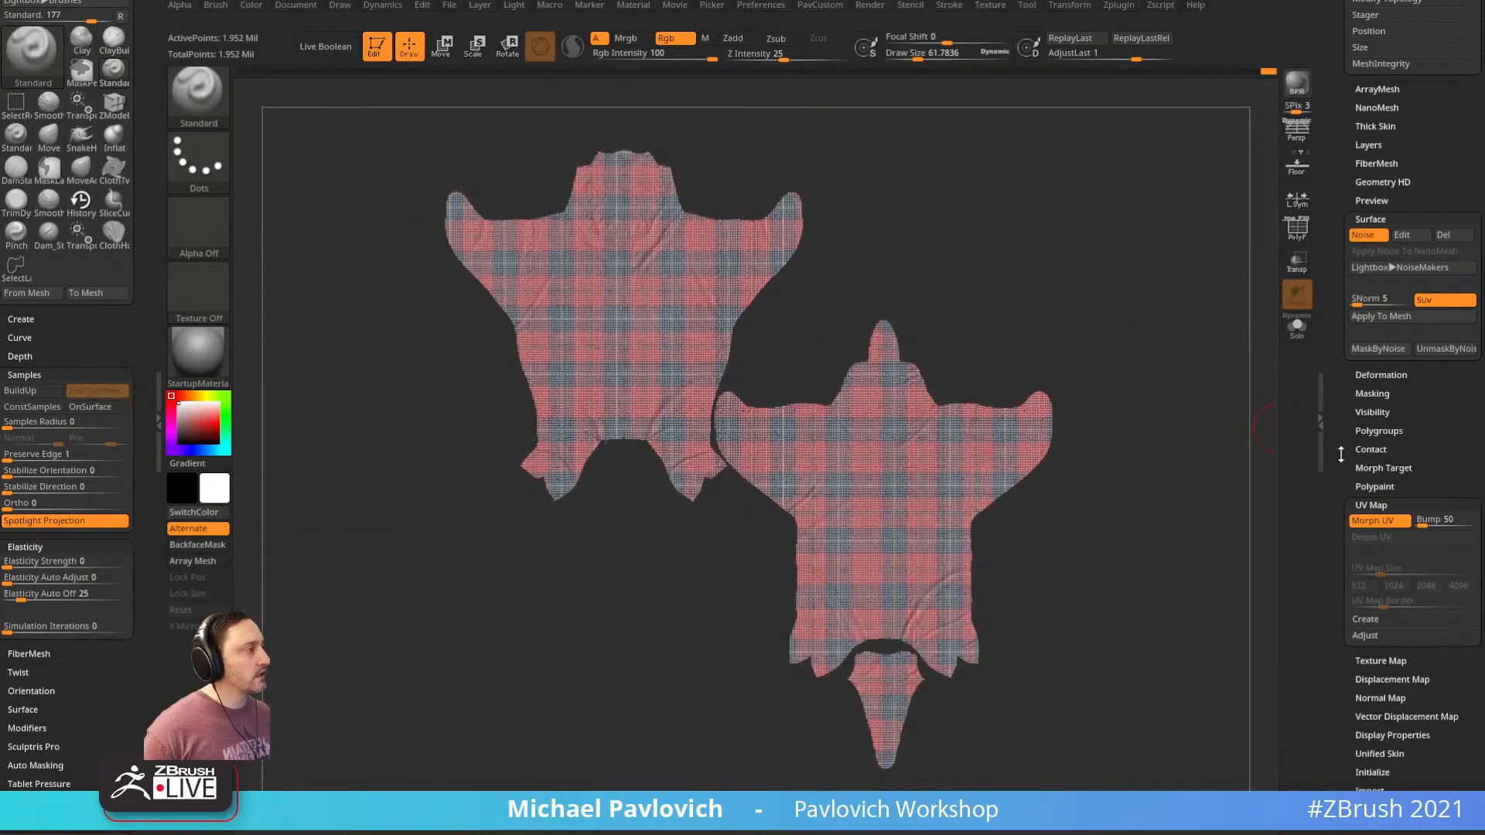
{"action": "left_click", "coordinate": [1374, 521]}
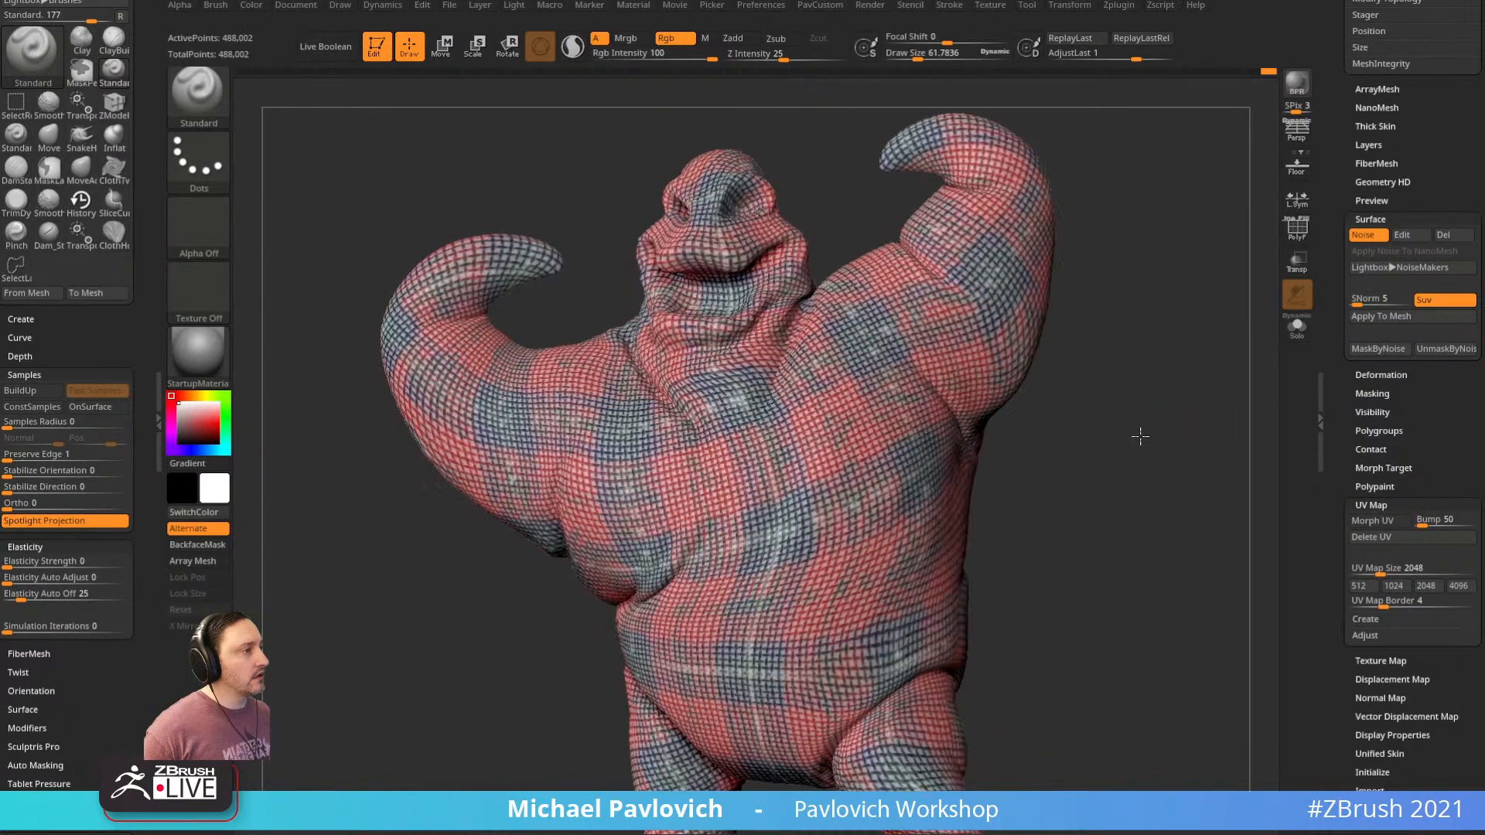
{"action": "left_click", "coordinate": [1363, 235]}
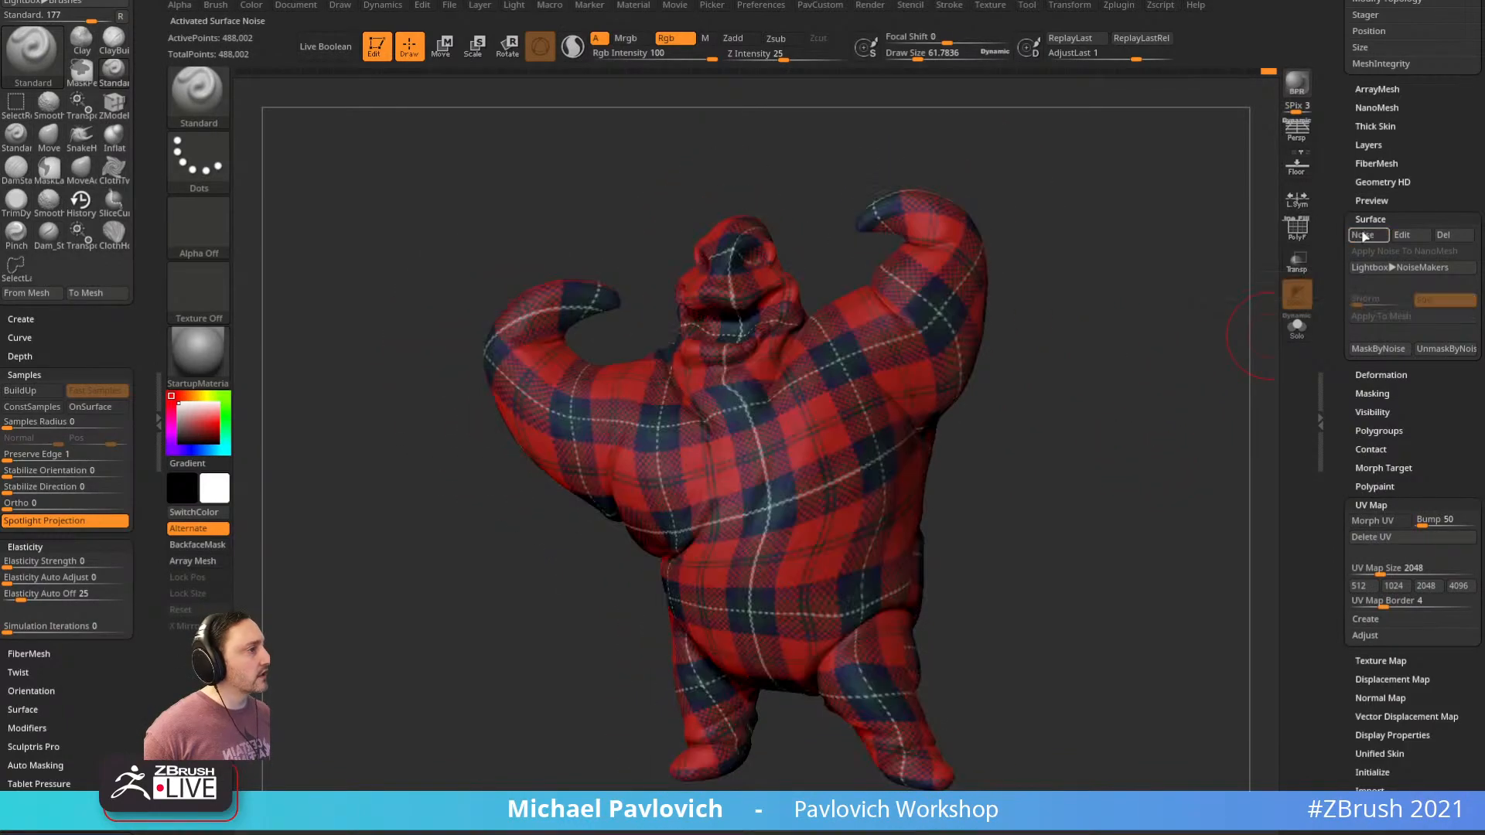
{"action": "left_click", "coordinate": [1363, 234]}
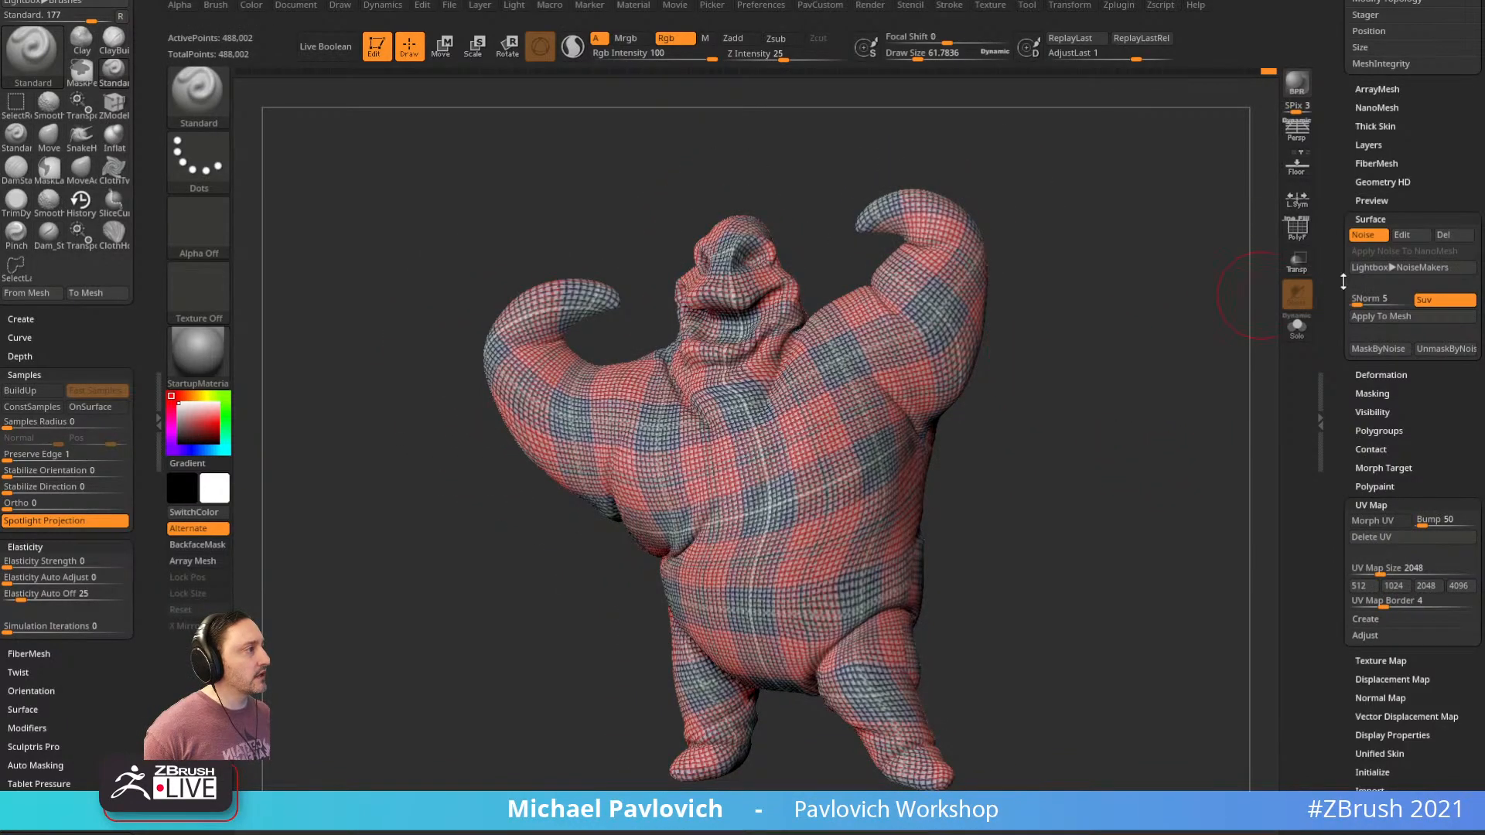
Set the surface noise's ColorBlend to 0, keep Mix Basic Noise at 0, and accept the NoiseMaker changes
{"action": "left_click", "coordinate": [1401, 235]}
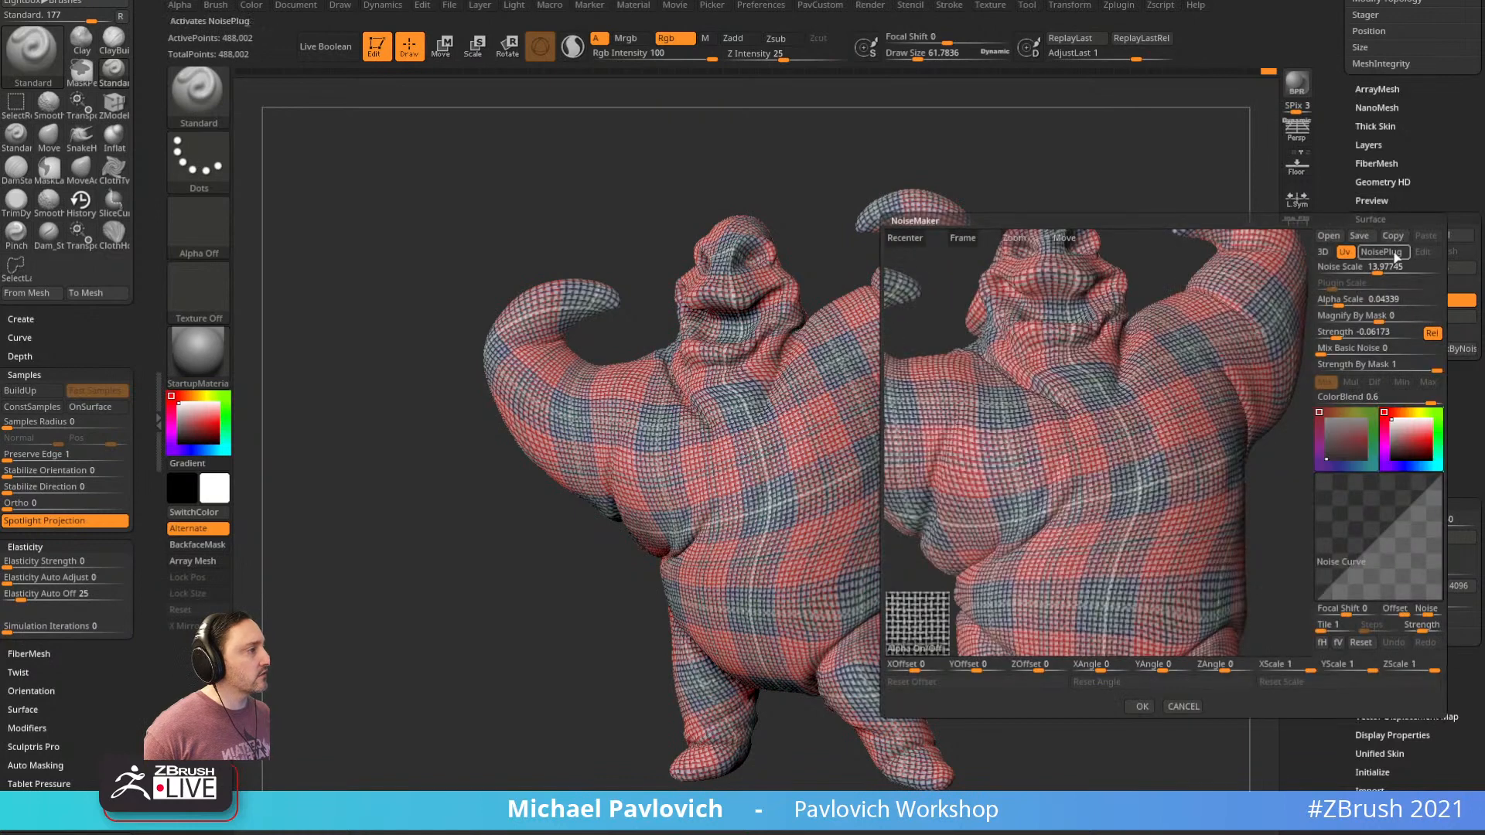
{"action": "left_click", "coordinate": [1375, 349]}
{"action": "left_click_drag", "start_coordinate": [1381, 348], "coordinate": [1307, 354]}
{"action": "left_click", "coordinate": [1349, 353]}
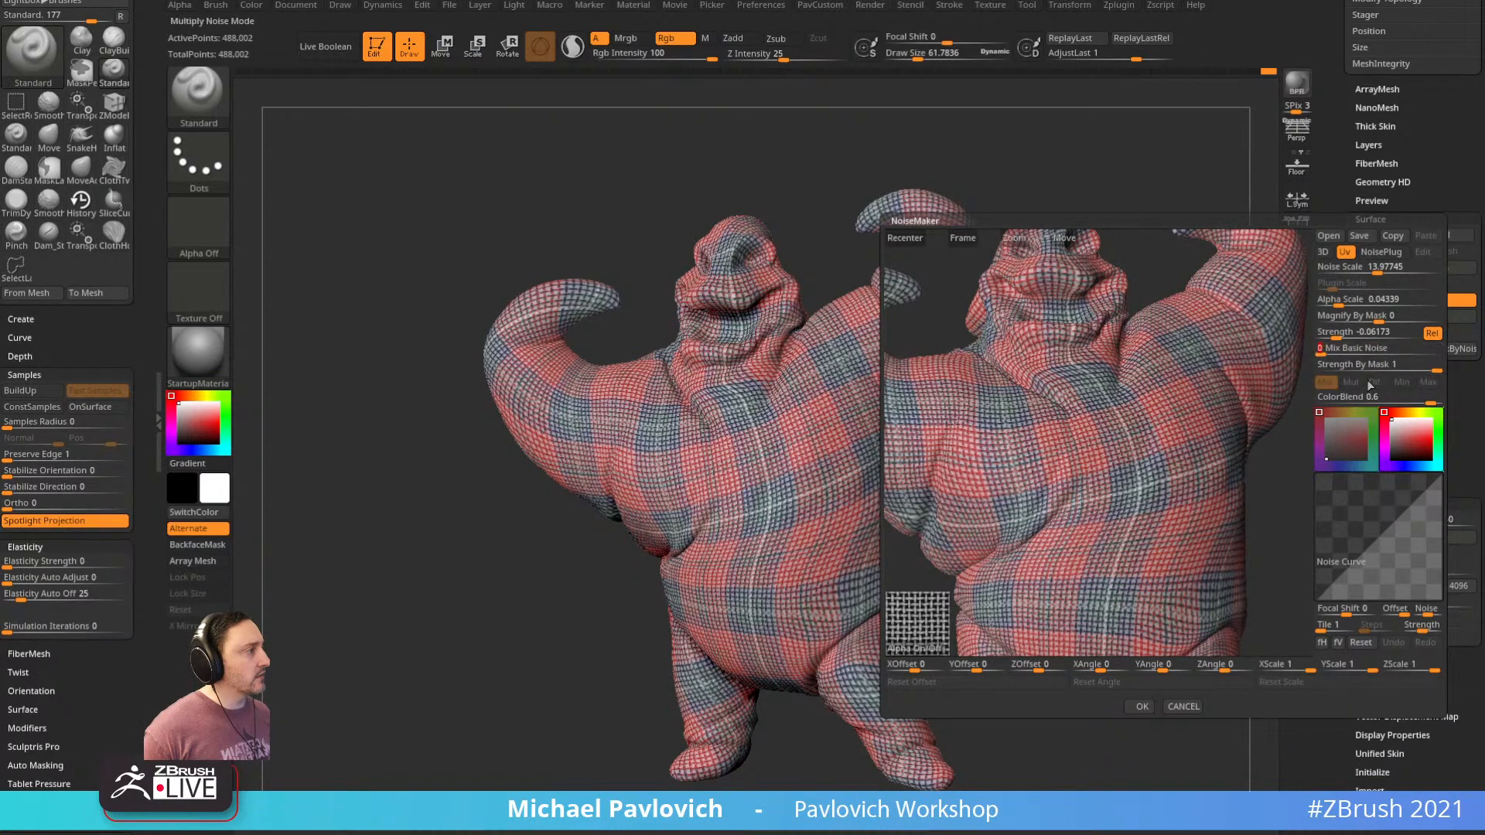
{"action": "left_click_drag", "start_coordinate": [1374, 397], "coordinate": [1379, 397]}
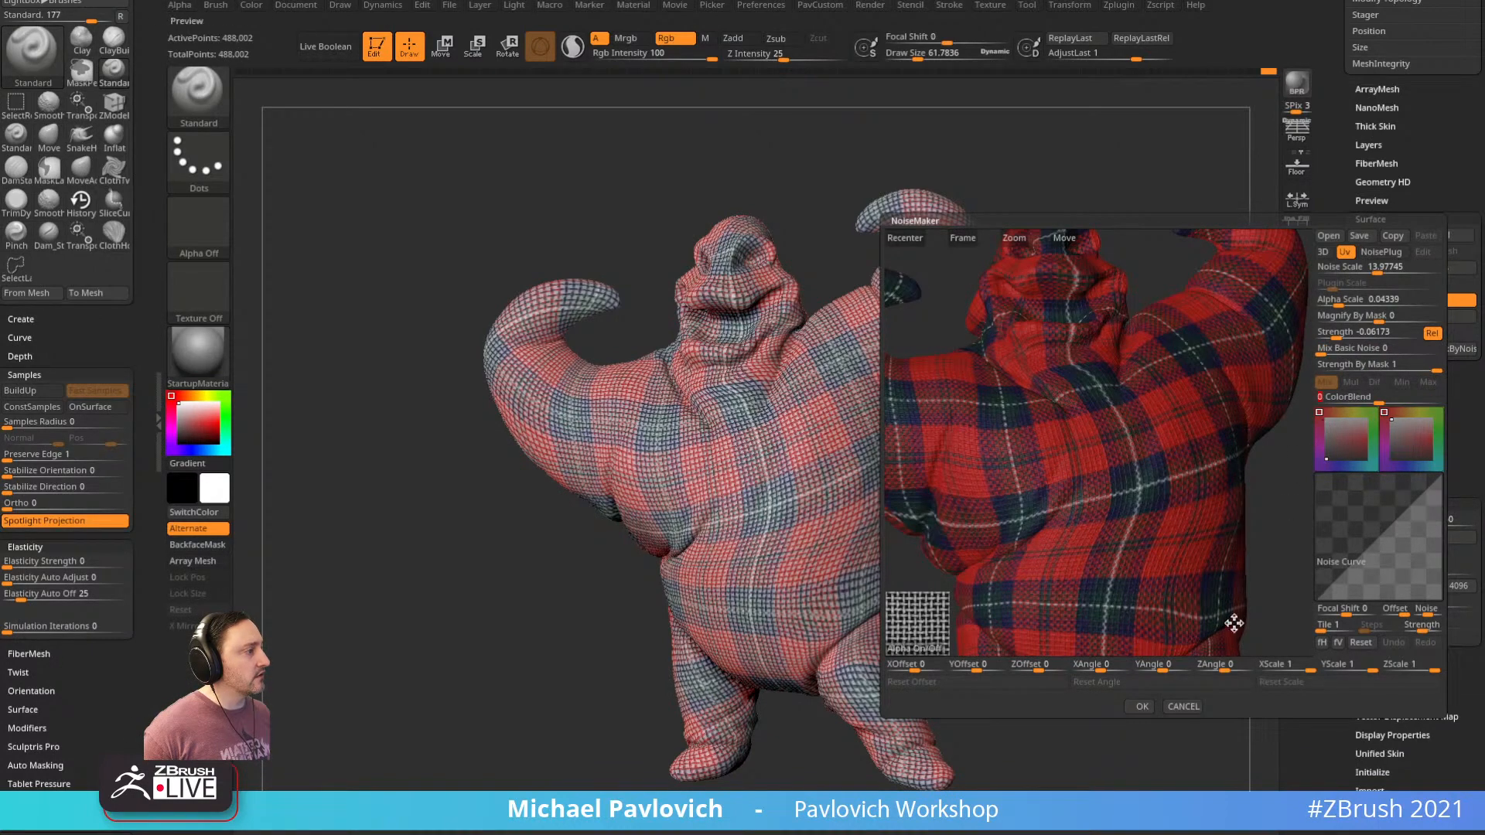
{"action": "left_click", "coordinate": [1142, 707]}
{"action": "mouse_move", "coordinate": [1104, 425]}
{"action": "left_mouse_down"}
{"action": "mouse_move", "coordinate": [1149, 432]}
{"action": "mouse_move", "coordinate": [1110, 398]}
{"action": "mouse_move", "coordinate": [1030, 411]}
{"action": "left_mouse_up"}
{"action": "mouse_move", "coordinate": [1187, 387]}
{"action": "left_mouse_down"}
{"action": "mouse_move", "coordinate": [988, 427]}
{"action": "mouse_move", "coordinate": [1073, 425]}
{"action": "left_mouse_up"}
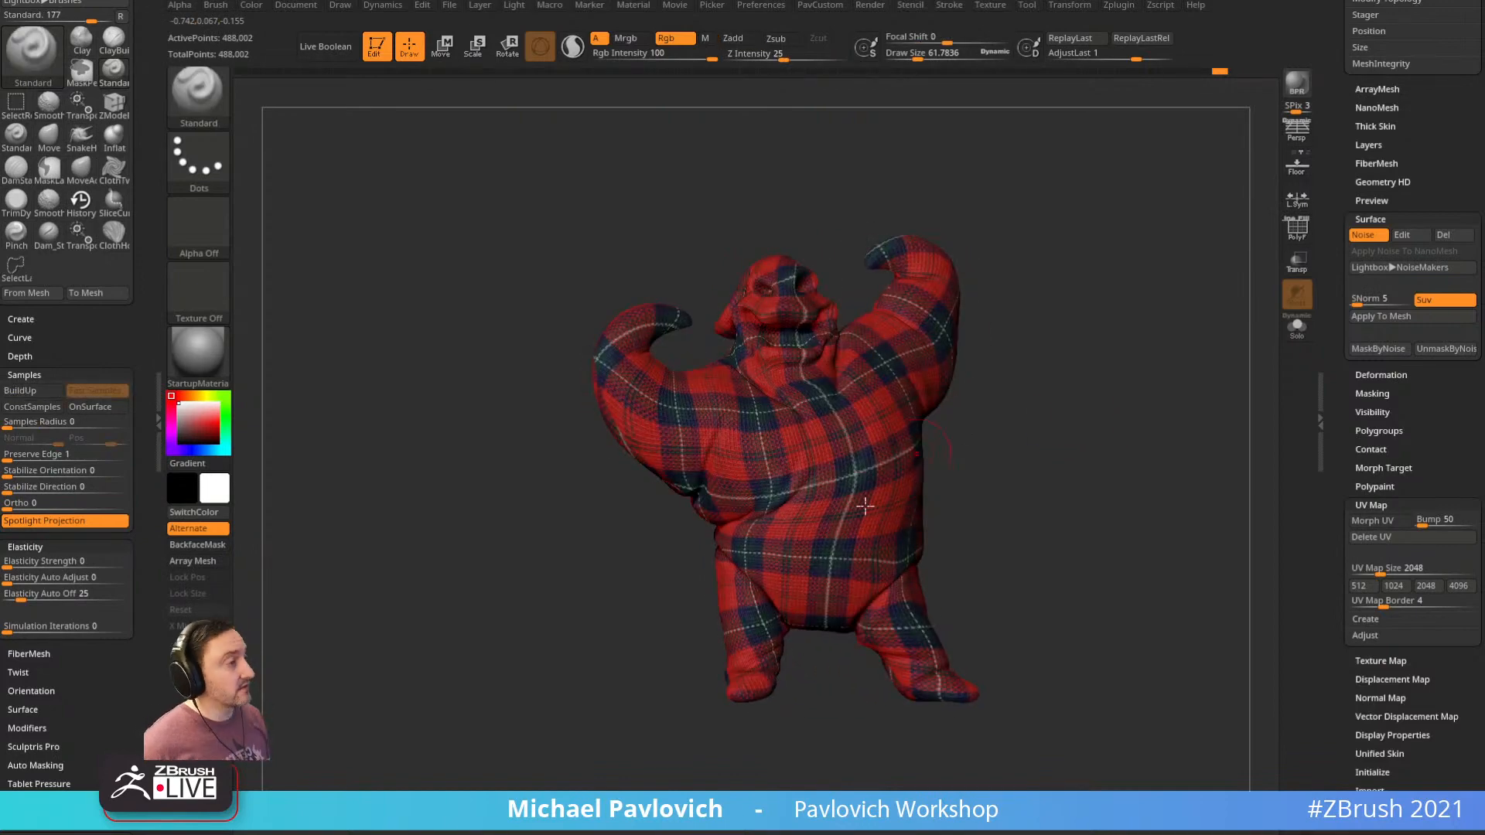
Turn off the character subtool's polypaint and display its polygroups and wireframe
{"action": "left_click_drag", "start_coordinate": [1336, 193], "coordinate": [1313, 400]}
{"action": "left_click_drag", "start_coordinate": [1159, 355], "coordinate": [1135, 364]}
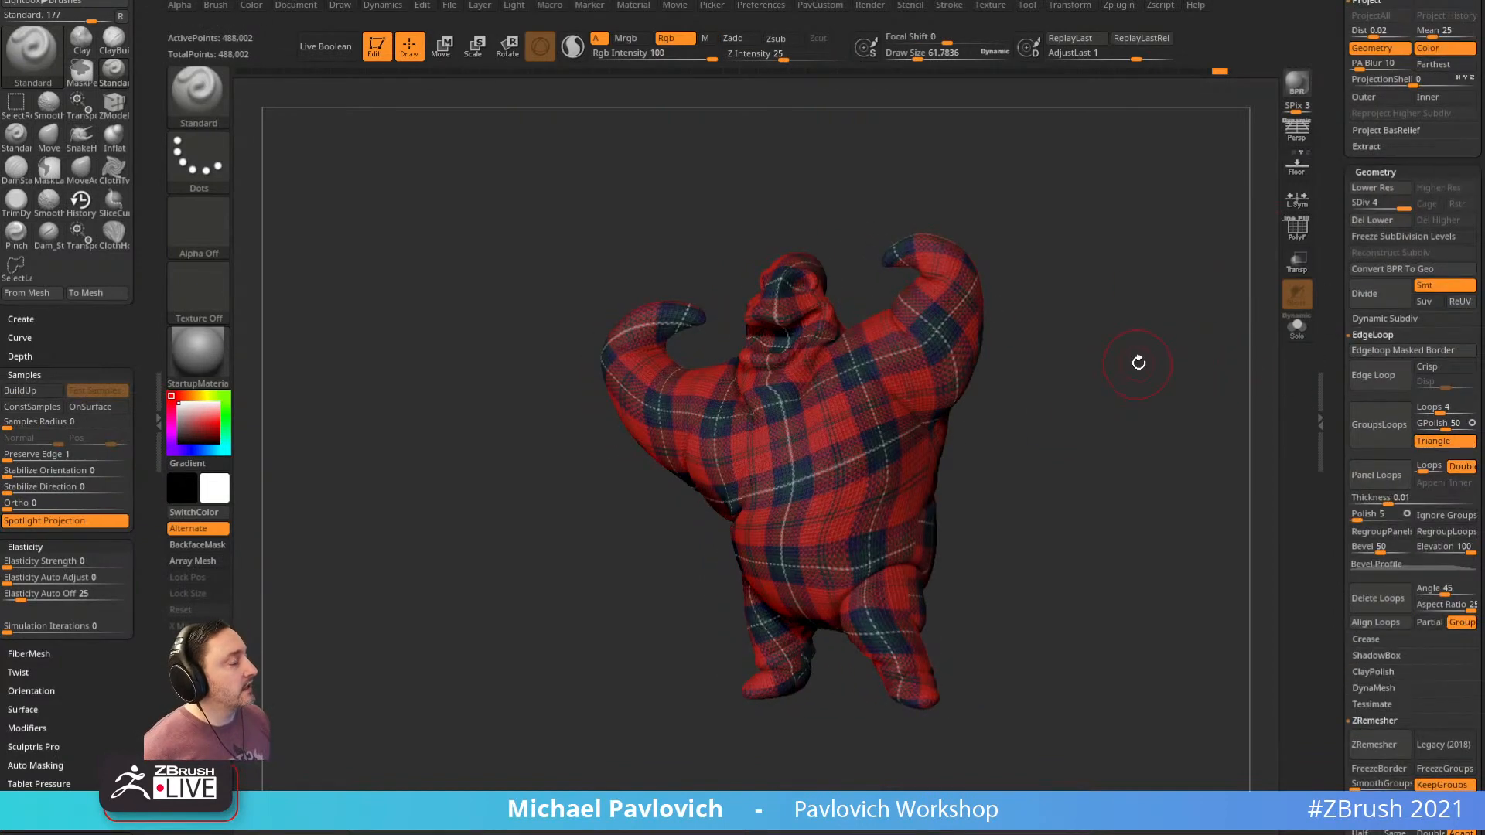
{"action": "left_click_drag", "start_coordinate": [1336, 282], "coordinate": [1346, 412]}
{"action": "left_click", "coordinate": [1452, 300]}
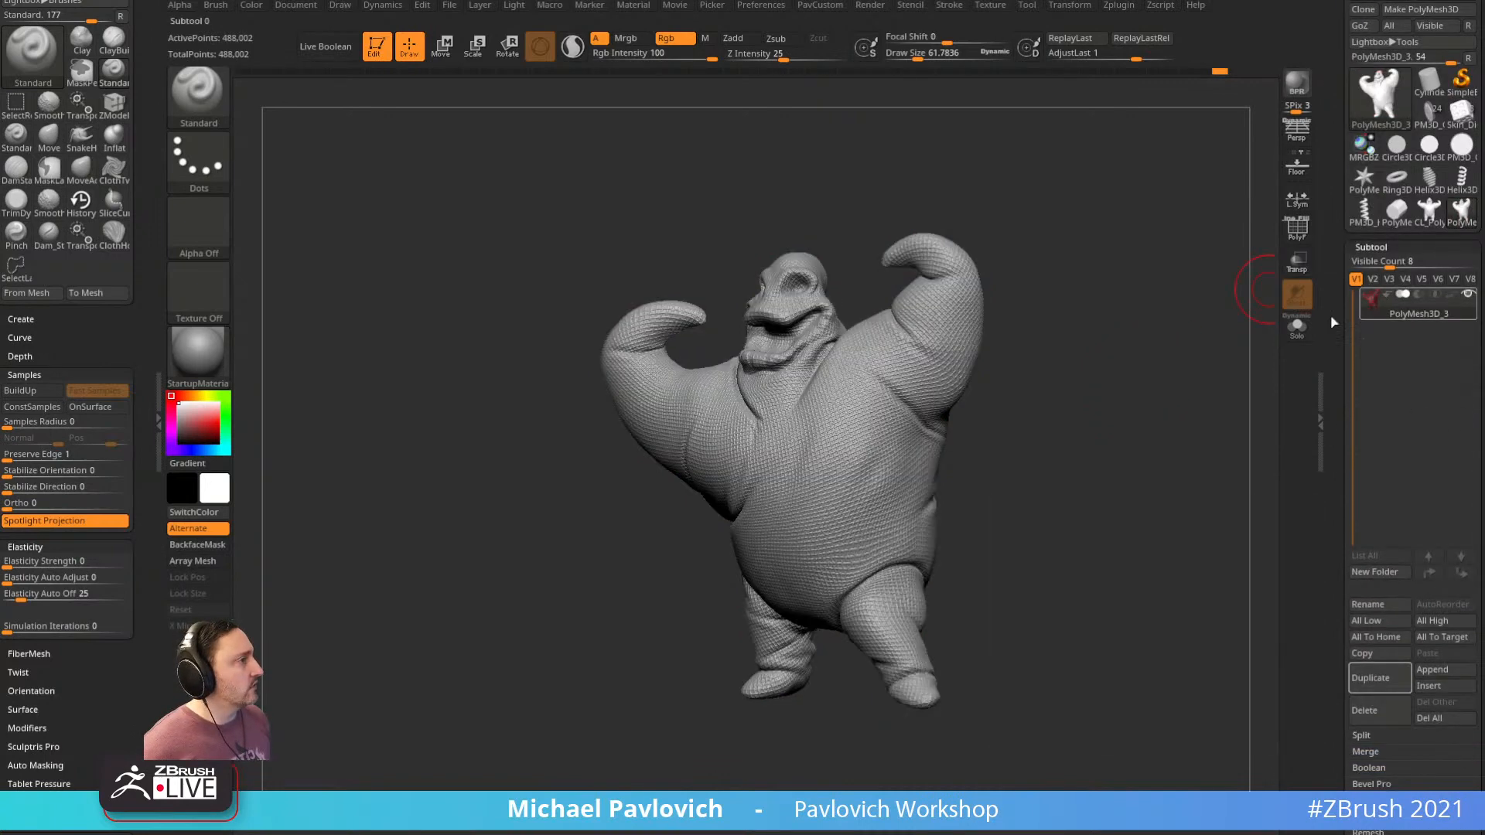
{"action": "left_click_drag", "start_coordinate": [1207, 340], "coordinate": [1168, 325]}
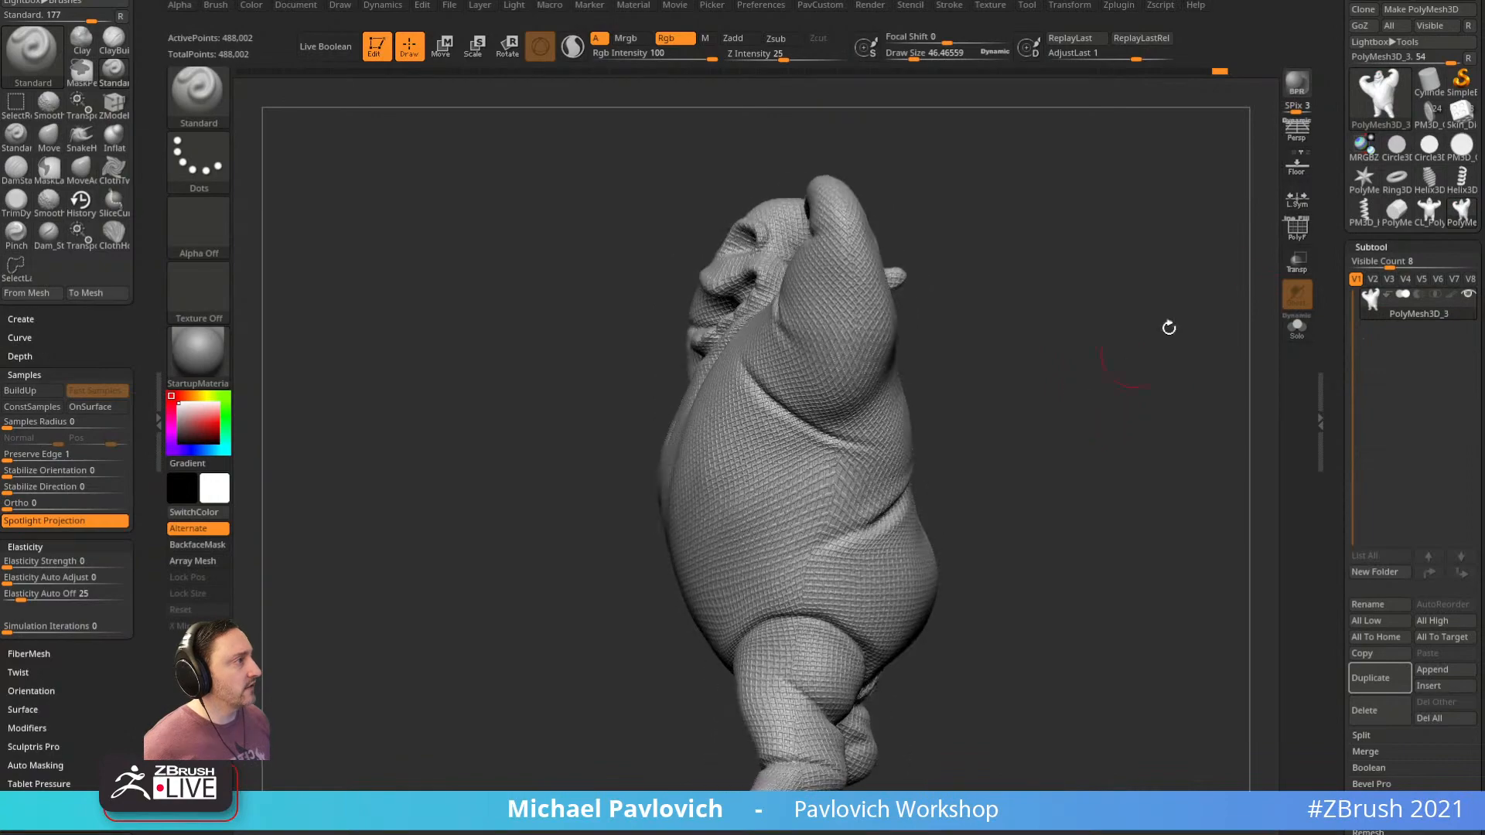
{"action": "key", "text": "shift+f"}
{"action": "left_click_drag", "start_coordinate": [1227, 286], "coordinate": [1119, 378]}
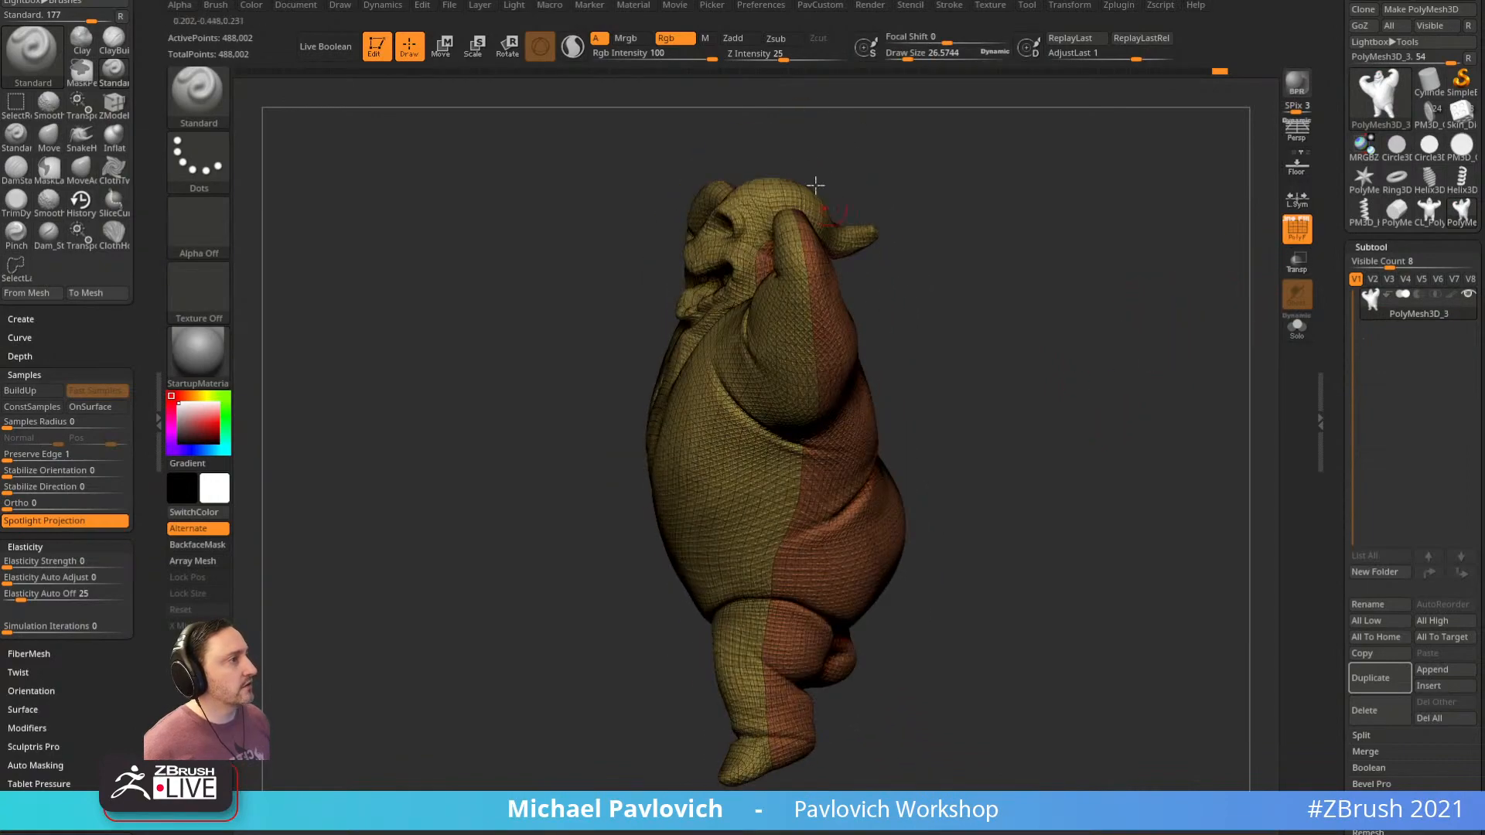
{"action": "left_click_drag", "start_coordinate": [999, 544], "coordinate": [1072, 469]}
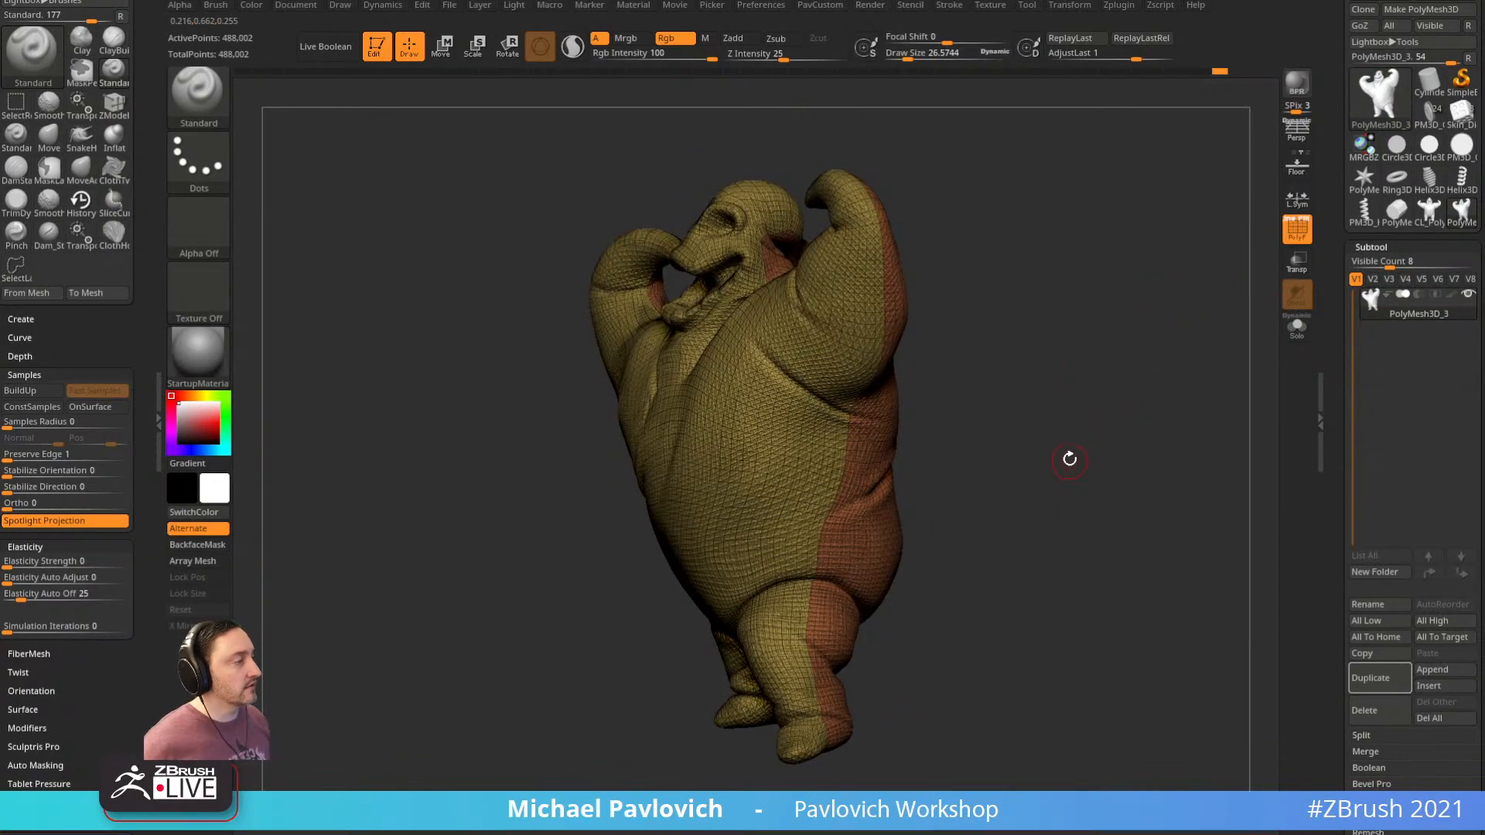
Duplicate the character subtool, switching to the copy, and quick-save the project
{"action": "left_click", "coordinate": [1371, 678]}
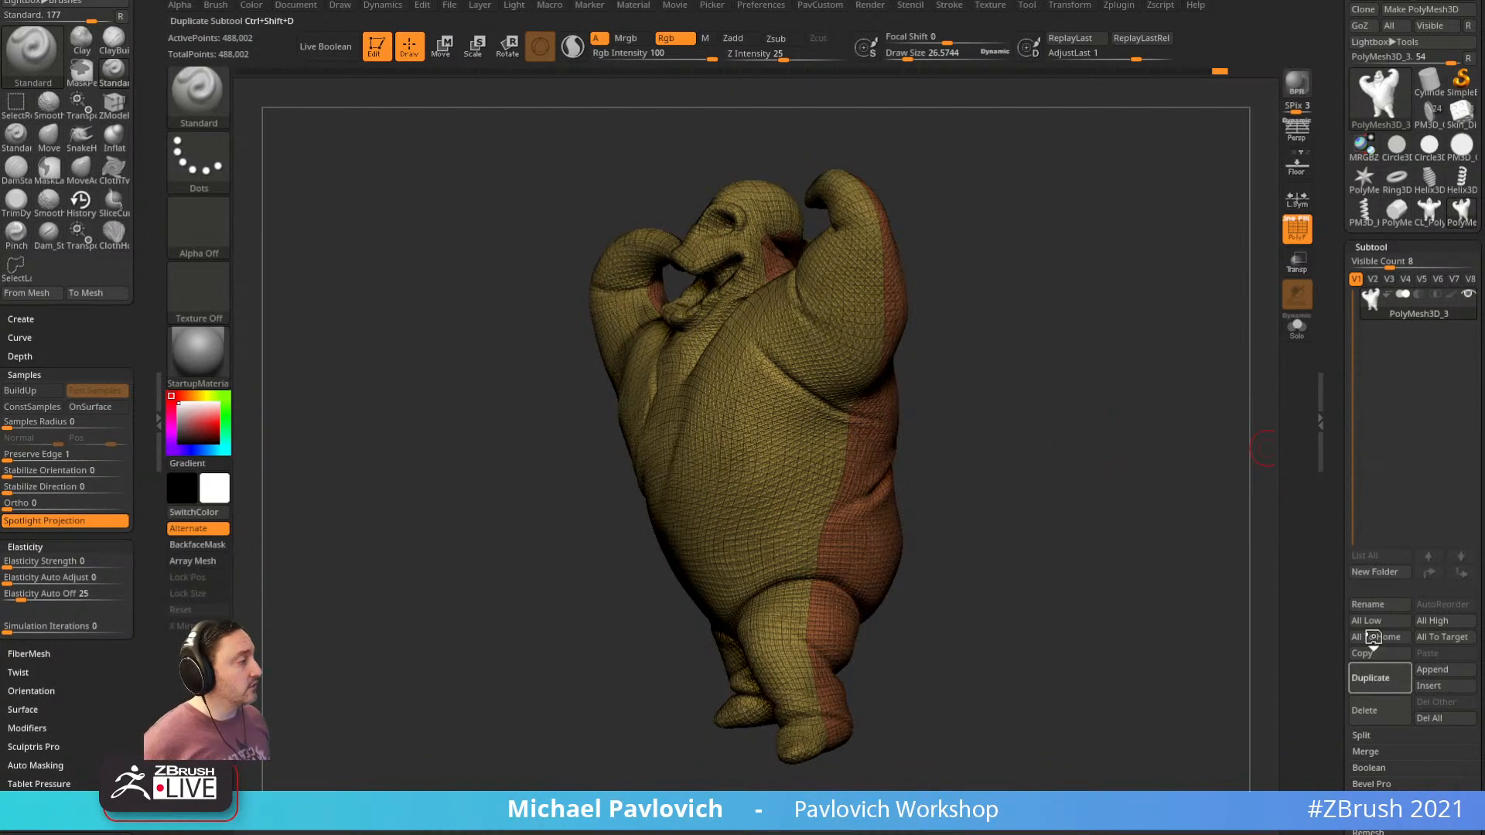
{"action": "key", "text": "Down"}
{"action": "left_click_drag", "start_coordinate": [1150, 460], "coordinate": [1174, 431], "text": "shift"}
{"action": "left_click_drag", "start_coordinate": [1156, 447], "coordinate": [1173, 173]}
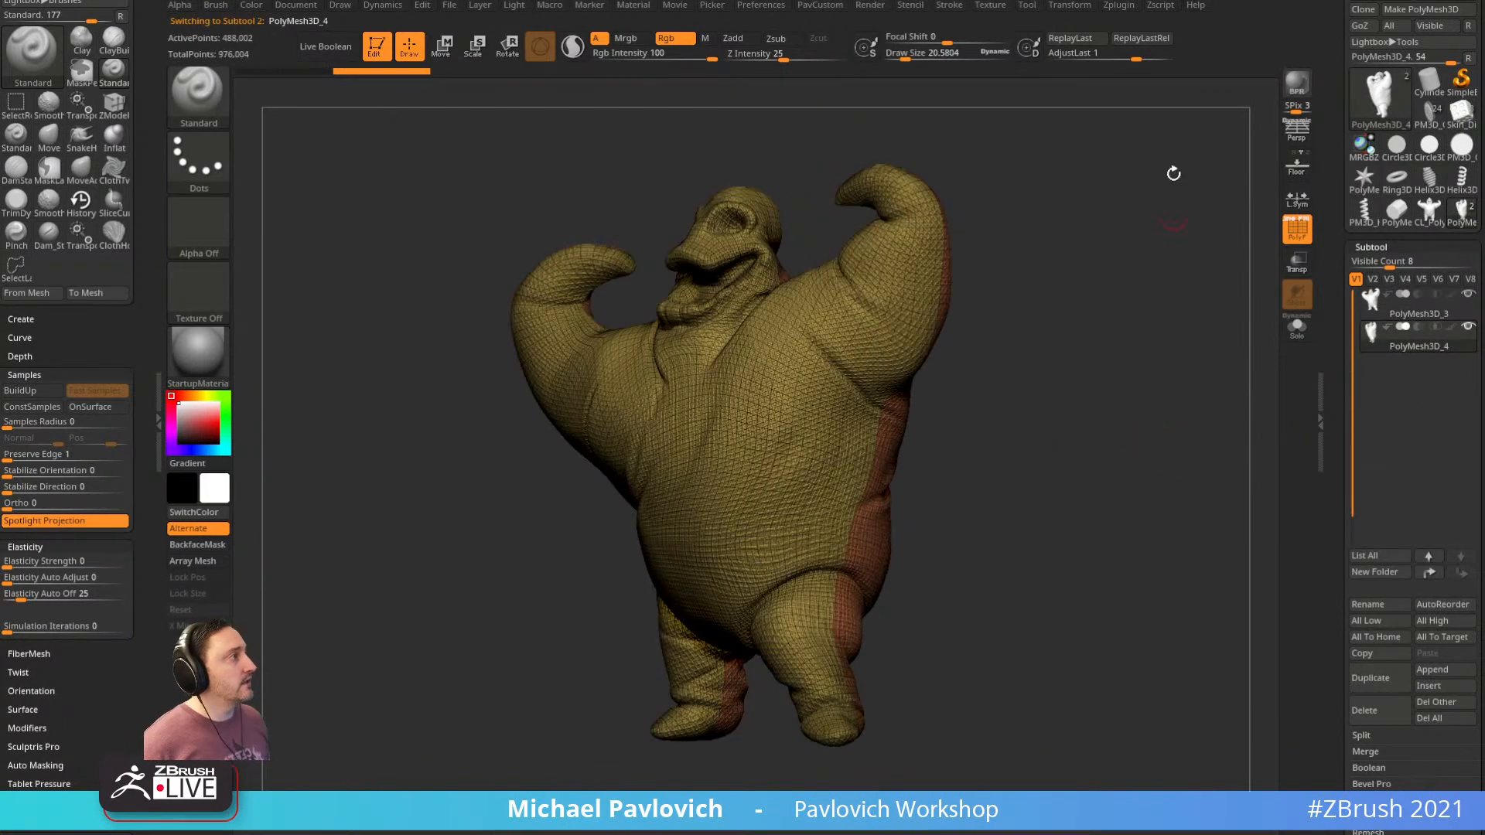
{"action": "key", "text": "ctrl+s"}
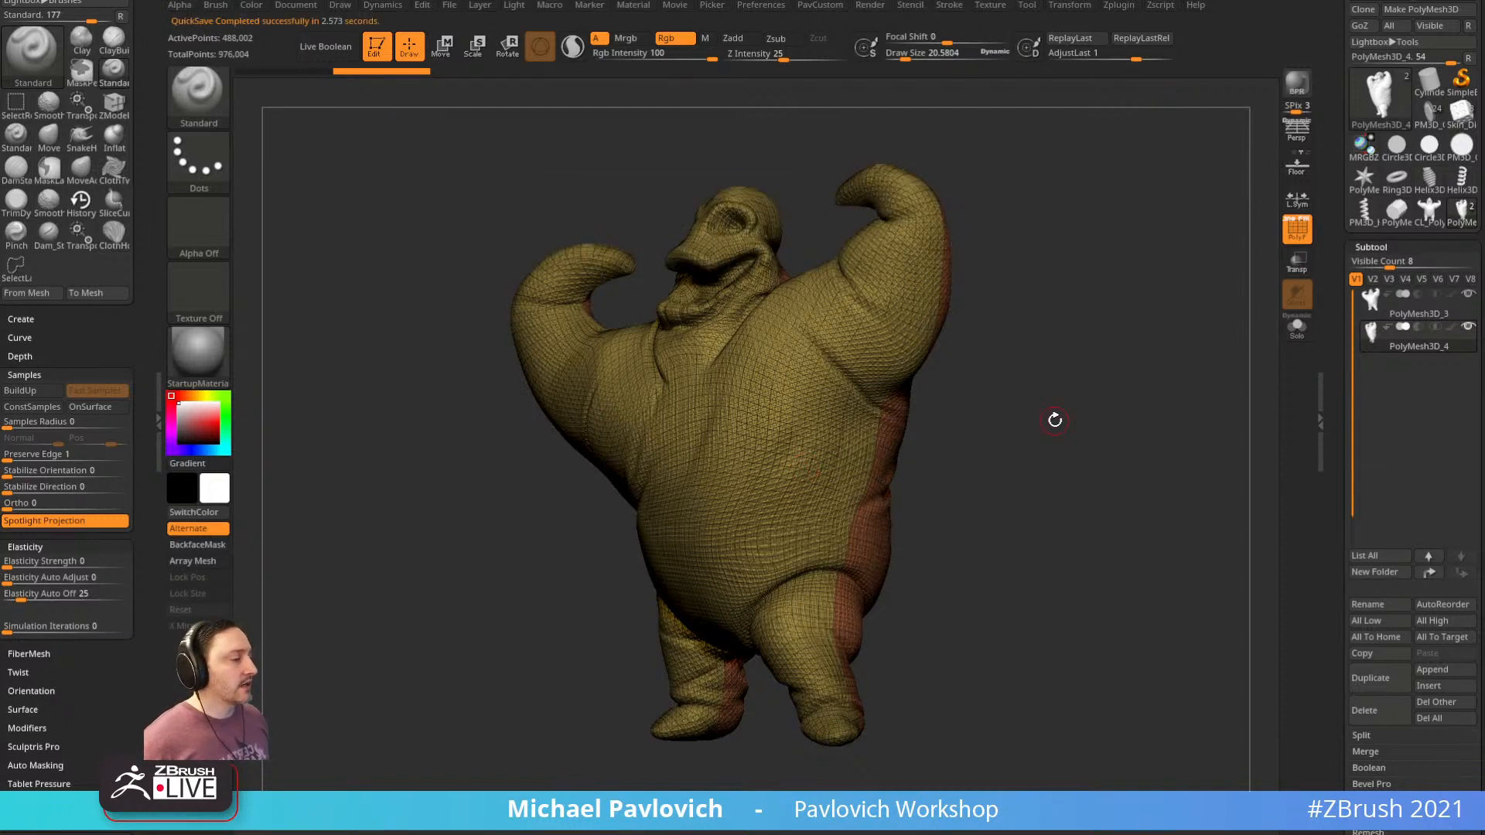
Clear the canvas and draw a PolyMesh3D star, making it editable and framing it in the view
{"action": "left_click", "coordinate": [379, 48]}
{"action": "left_click", "coordinate": [553, 87]}
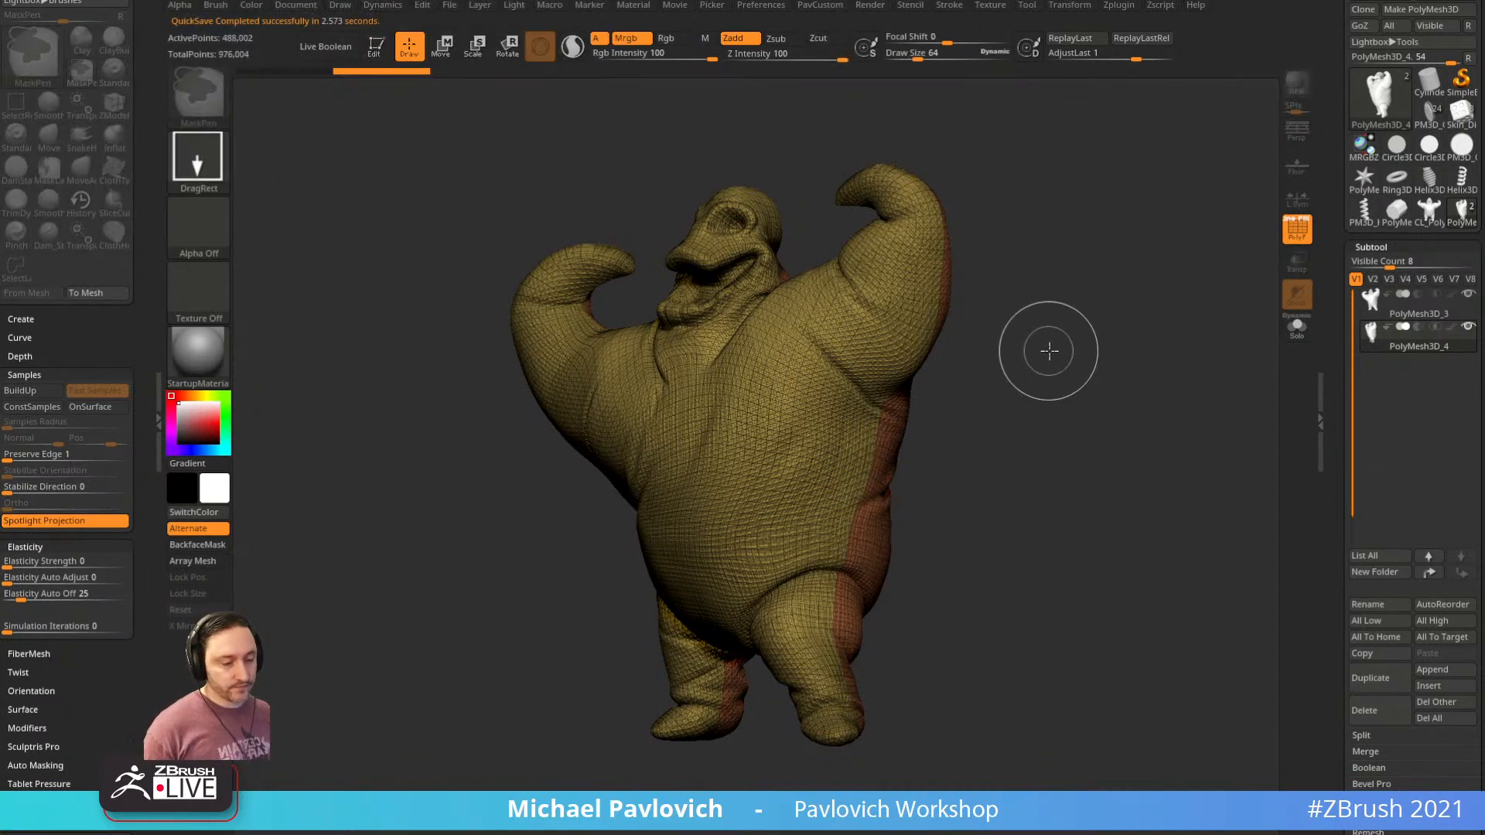
{"action": "key", "text": "ctrl+n"}
{"action": "left_click", "coordinate": [1387, 109]}
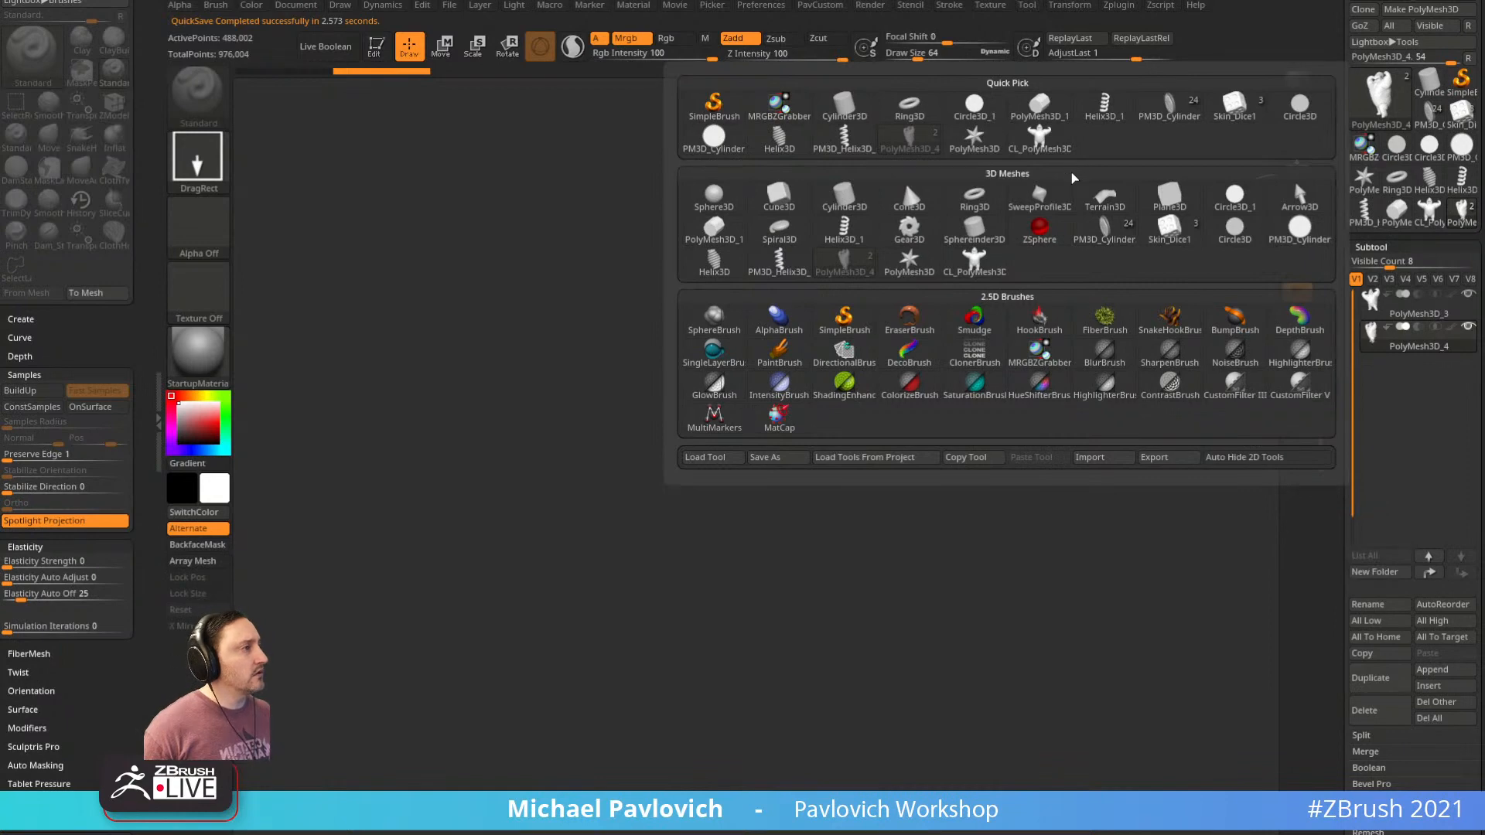
{"action": "left_click", "coordinate": [977, 140]}
{"action": "left_click_drag", "start_coordinate": [727, 472], "coordinate": [804, 619]}
{"action": "left_click", "coordinate": [377, 47]}
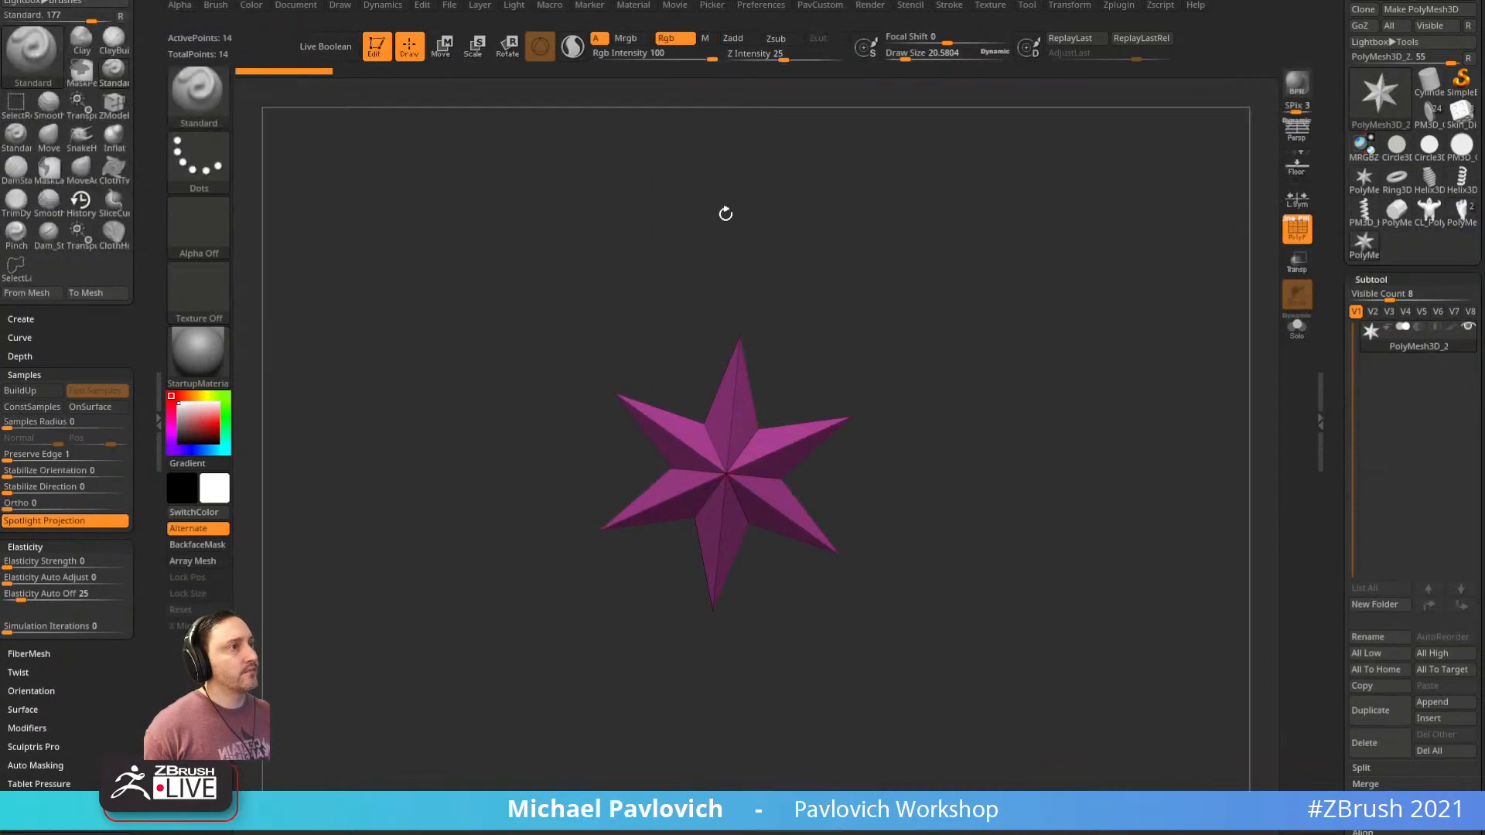
{"action": "key", "text": "f"}
Initialize the star as a QCube and stretch the cube along its Z axis into a long box
{"action": "mouse_move", "coordinate": [1330, 457]}
{"action": "left_mouse_down"}
{"action": "mouse_move", "coordinate": [1339, 272]}
{"action": "mouse_move", "coordinate": [1325, 162]}
{"action": "left_mouse_up"}
{"action": "left_click_drag", "start_coordinate": [1333, 390], "coordinate": [1332, 98]}
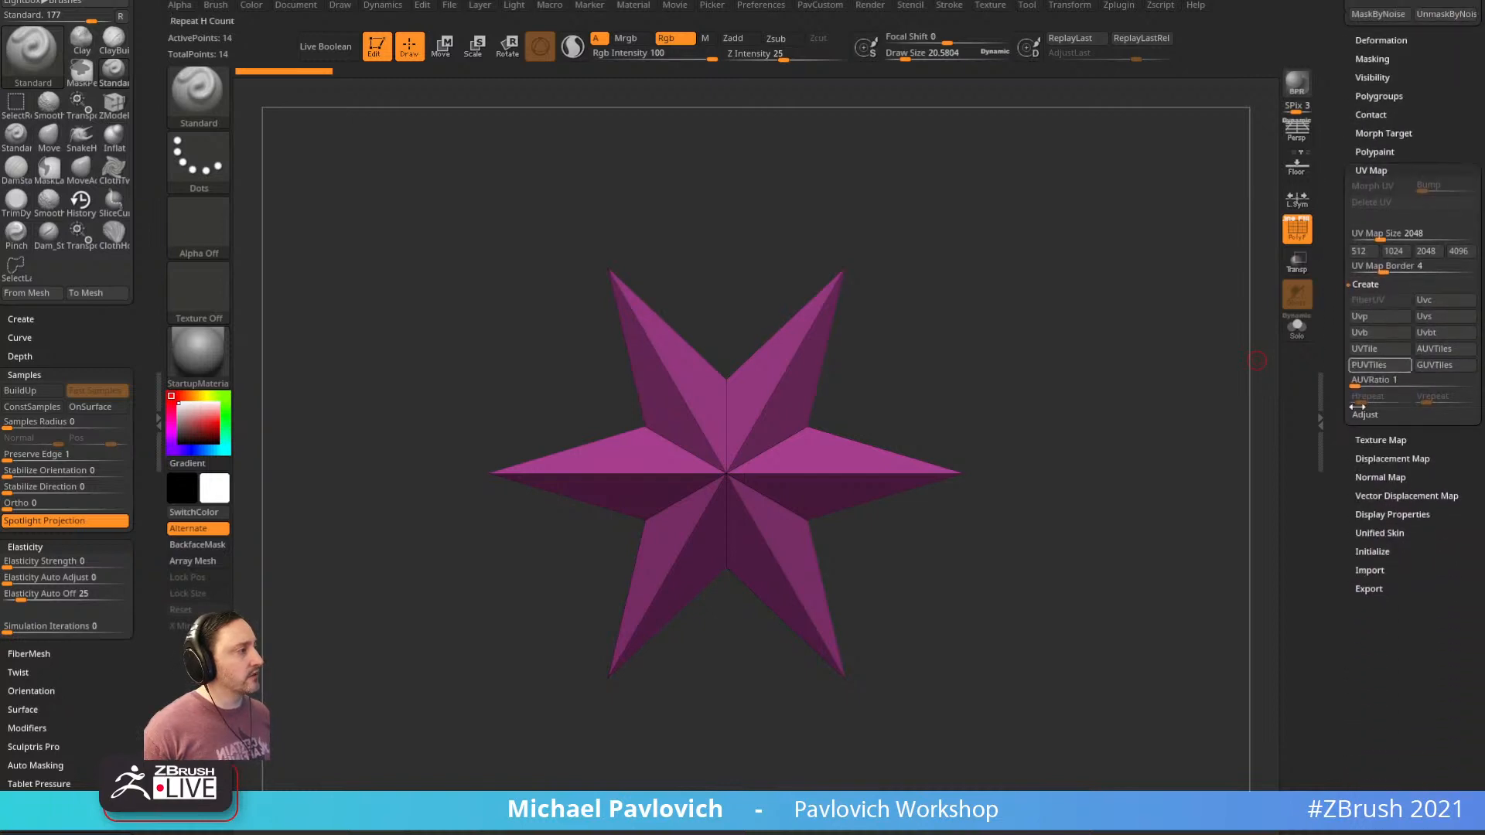
{"action": "left_click", "coordinate": [1373, 551]}
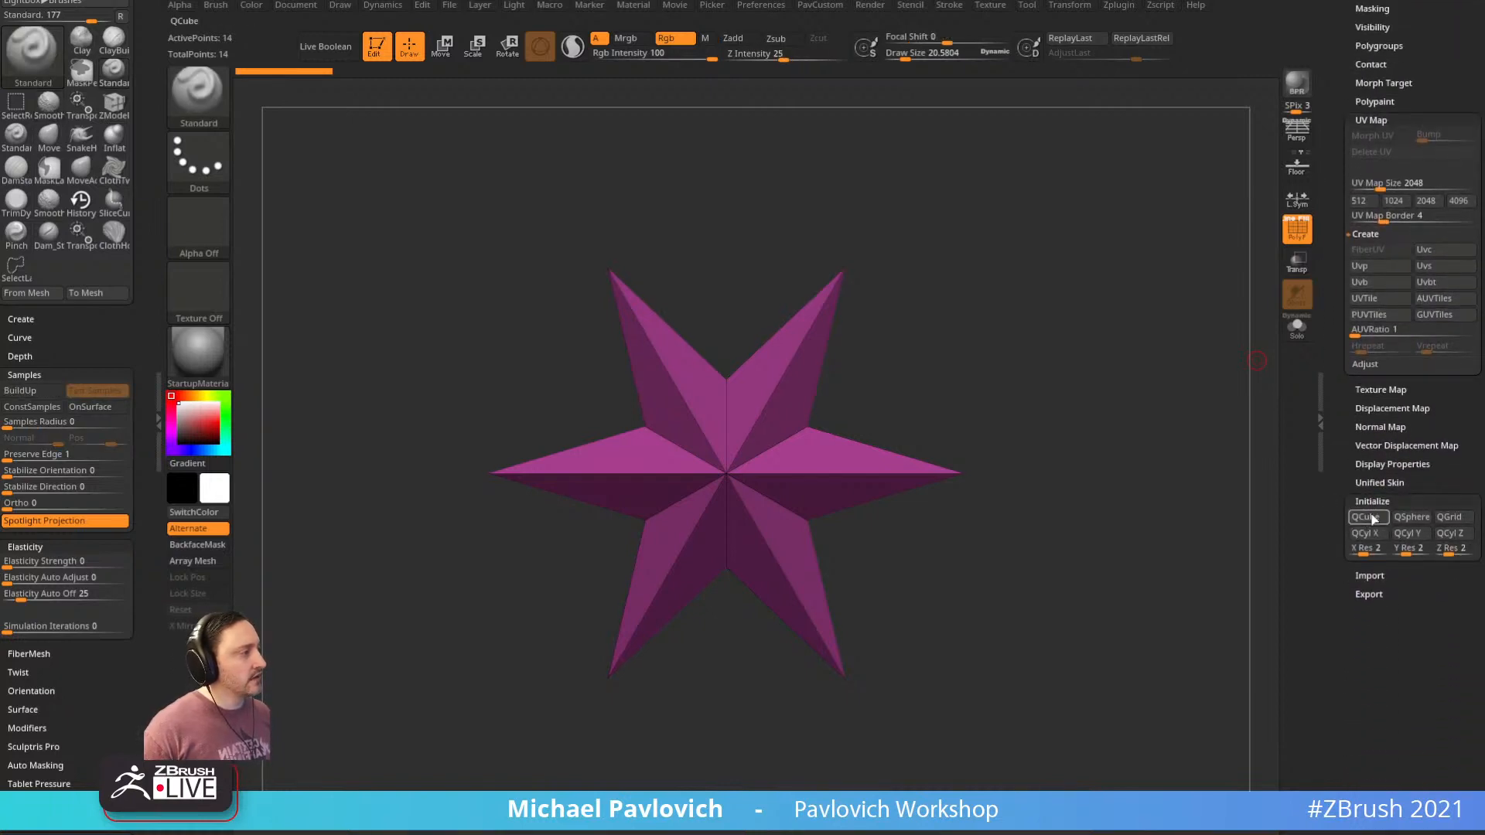
{"action": "left_click", "coordinate": [1366, 516]}
{"action": "left_click_drag", "start_coordinate": [1107, 530], "coordinate": [1137, 537]}
{"action": "key", "text": "w"}
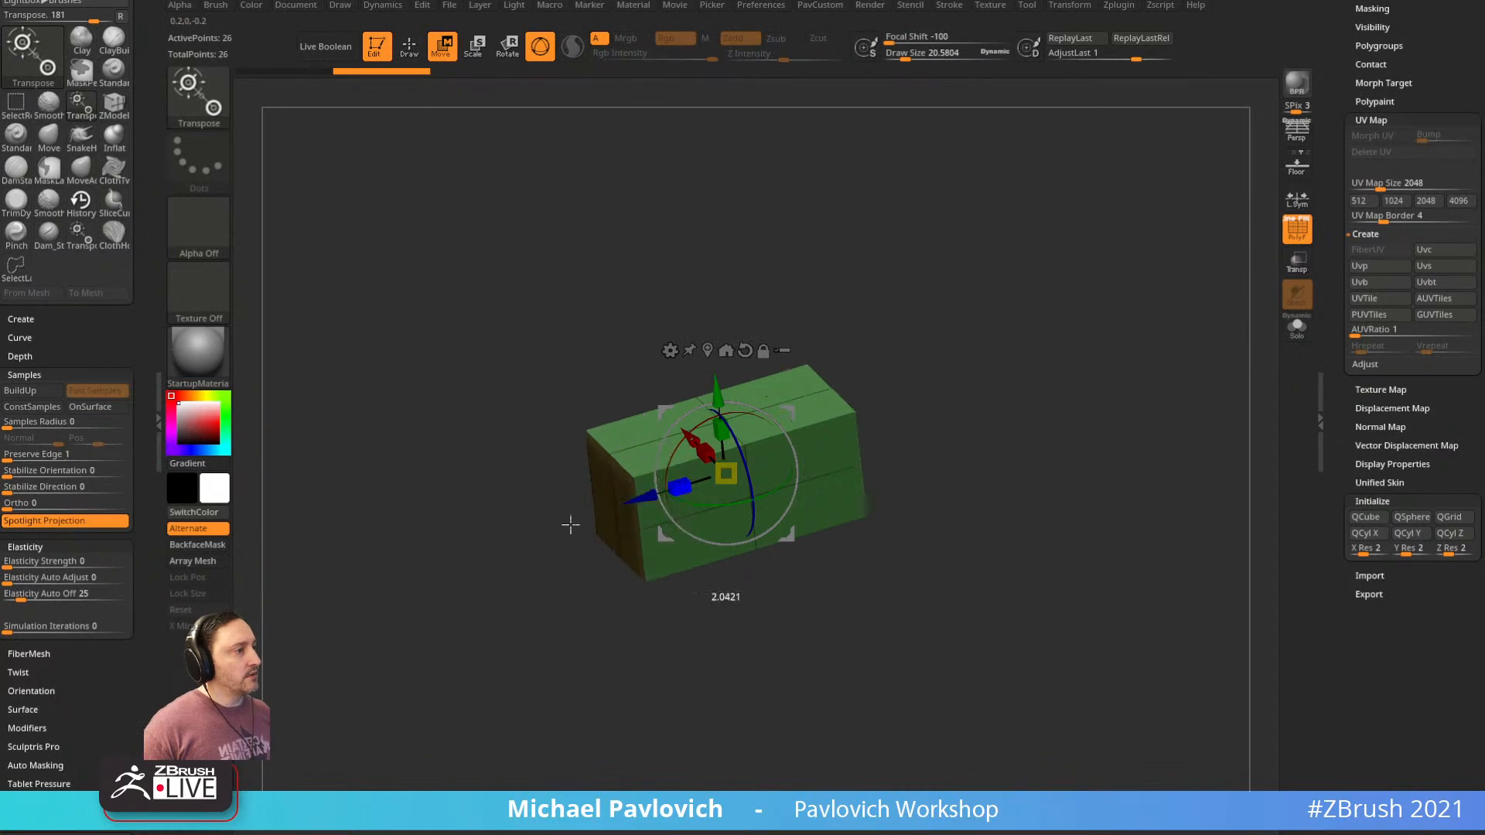
{"action": "mouse_move", "coordinate": [571, 525]}
{"action": "left_mouse_down"}
{"action": "mouse_move", "coordinate": [782, 366]}
{"action": "mouse_move", "coordinate": [712, 481]}
{"action": "left_mouse_up"}
With ZModeler's edge Insert set to Multiple EdgeLoops, replace the middle cross loop with six evenly spaced loops along the box
{"action": "key", "text": "q"}
{"action": "key", "text": "b"}
{"action": "key", "text": "z"}
{"action": "key", "text": "m"}
{"action": "key", "text": "space"}
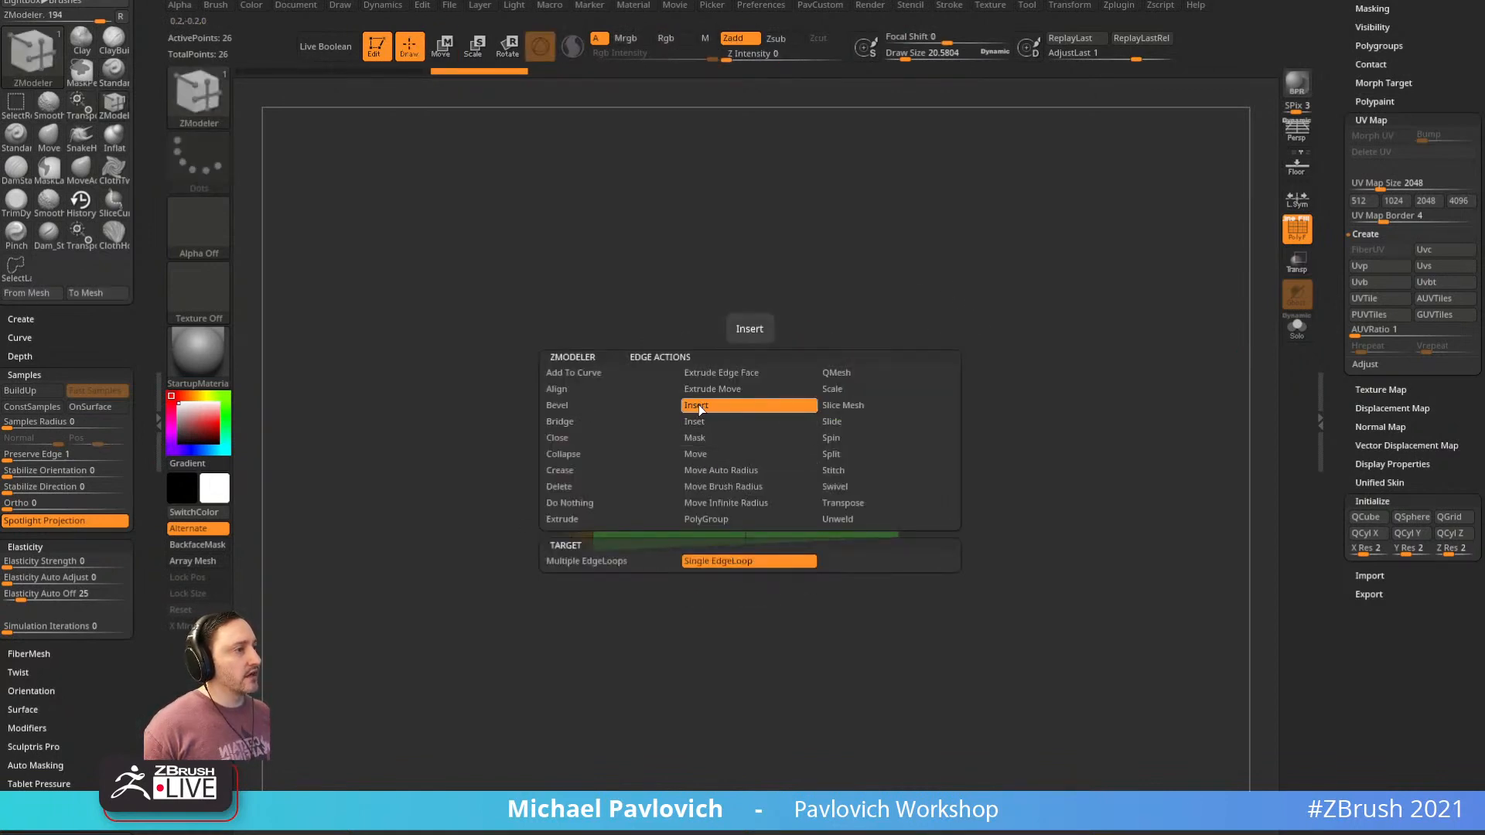
{"action": "left_click", "coordinate": [587, 561]}
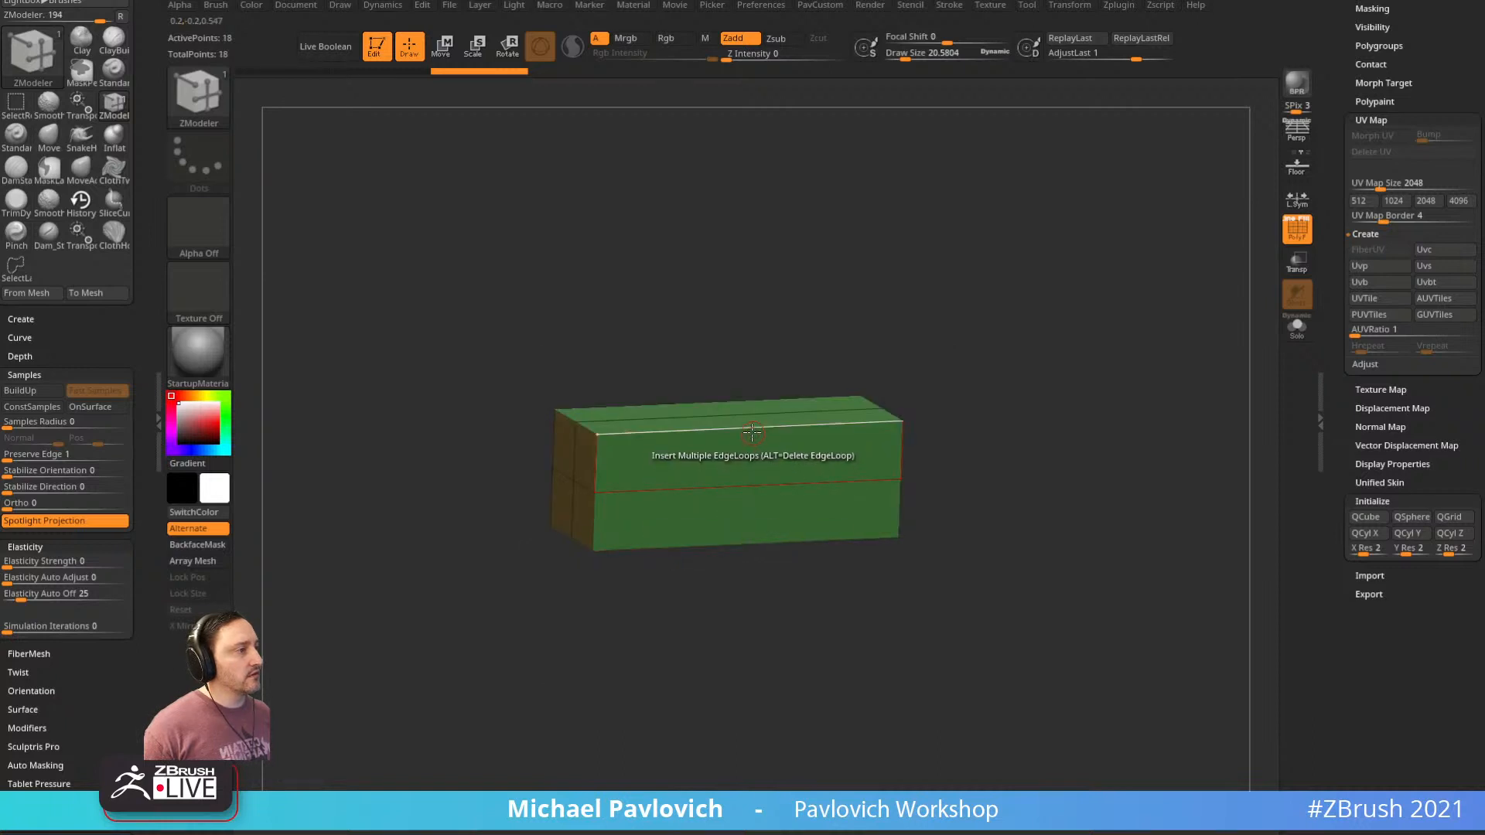
{"action": "left_click_drag", "start_coordinate": [748, 453], "coordinate": [754, 389]}
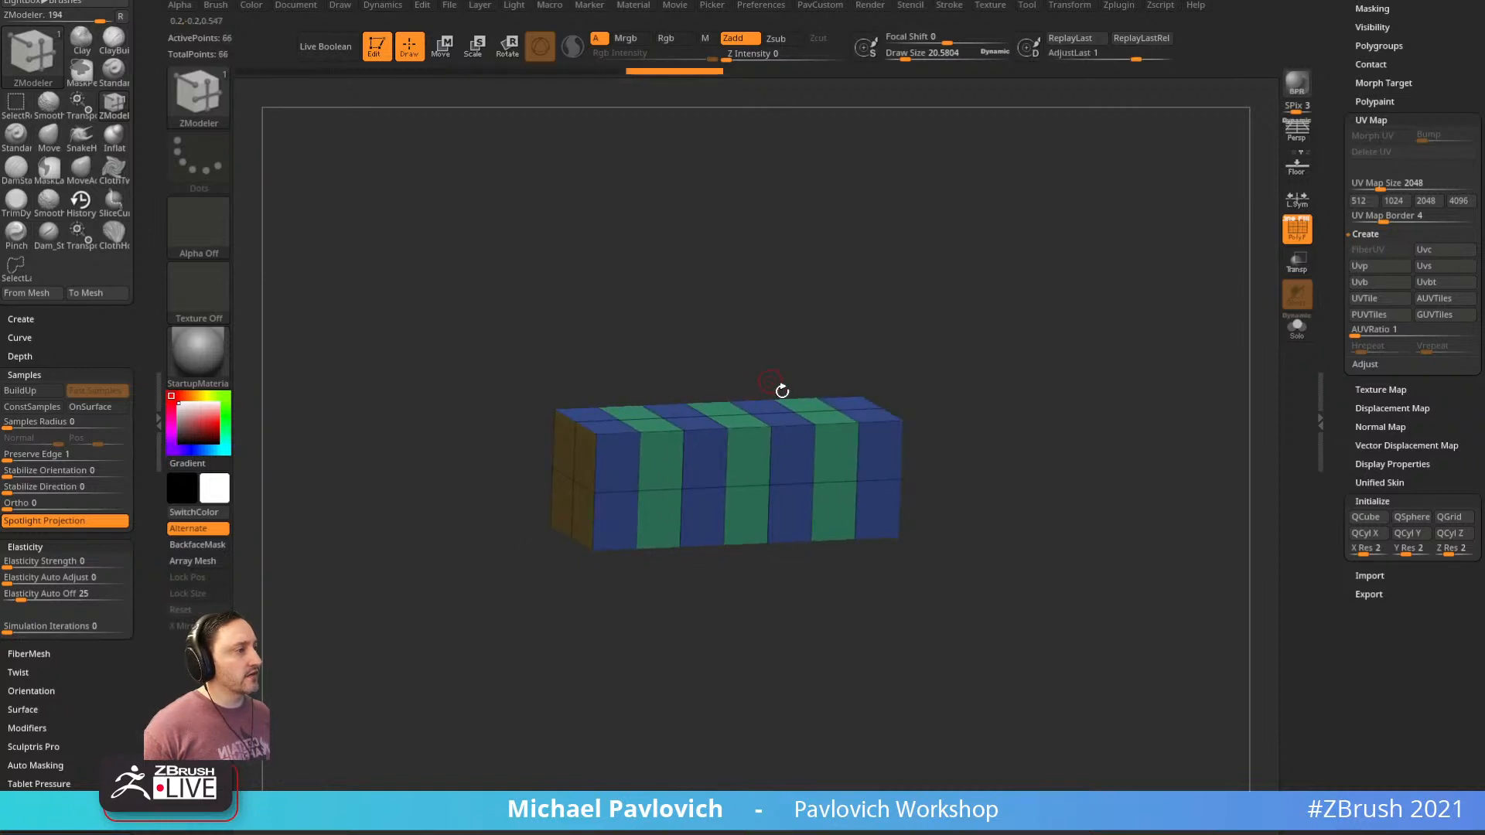
{"action": "left_click_drag", "start_coordinate": [815, 333], "coordinate": [973, 333]}
Apply the gizmo's bend deformer to the segmented box and curve it downward into an arch
{"action": "key", "text": "w"}
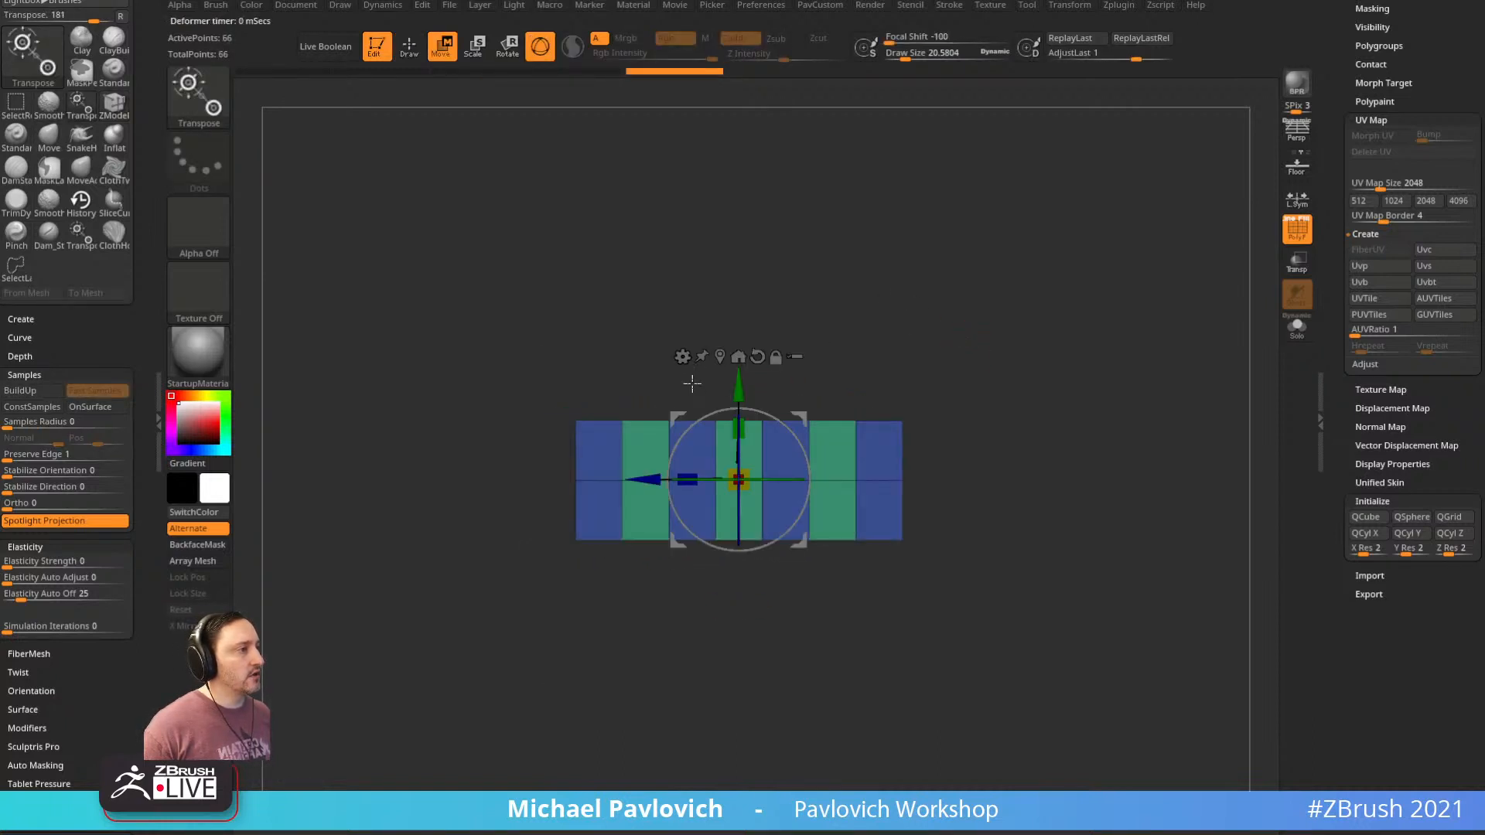
{"action": "left_click", "coordinate": [682, 357]}
{"action": "left_click", "coordinate": [800, 400]}
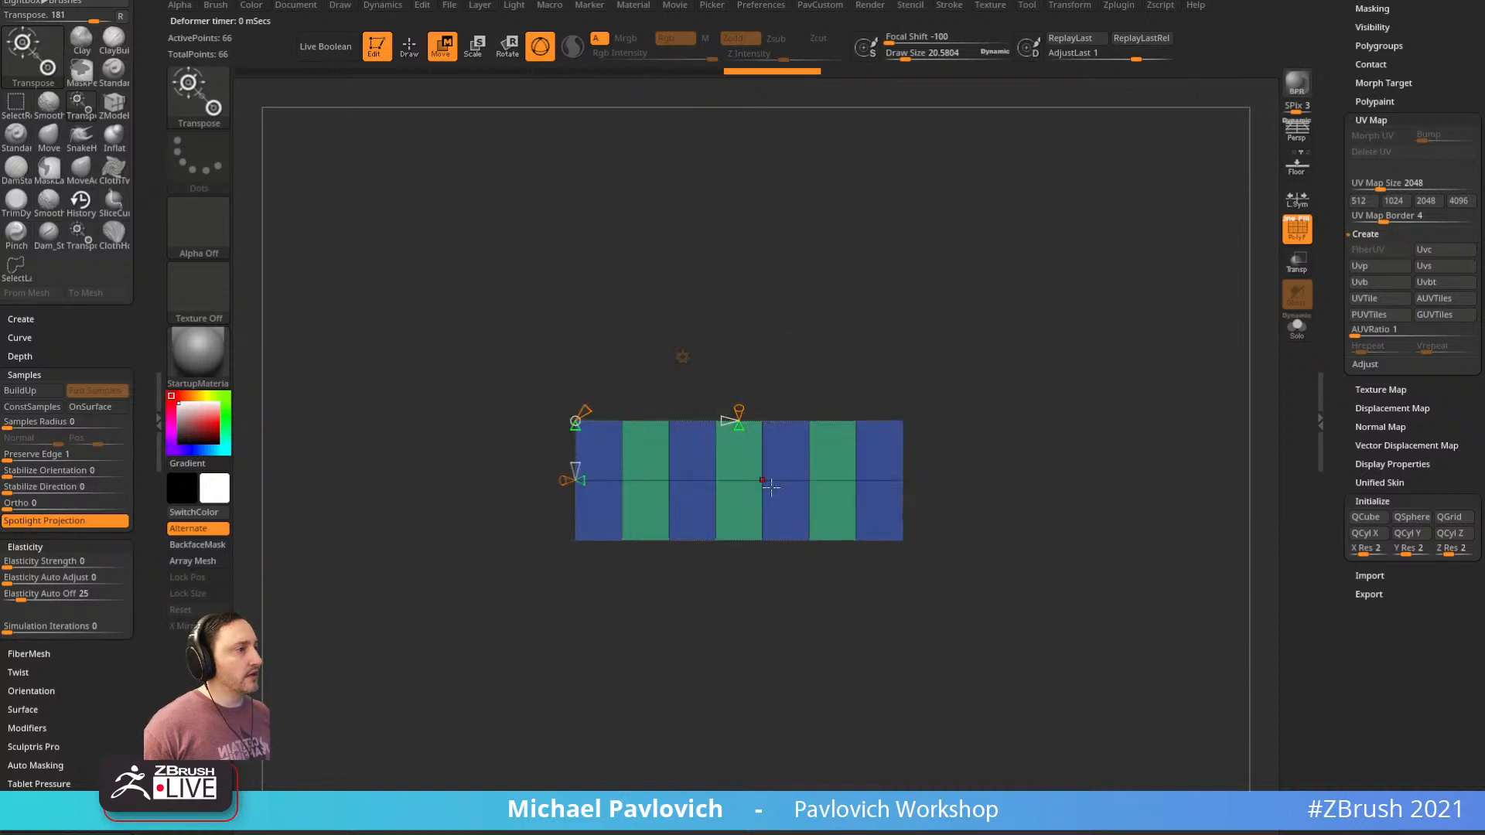
{"action": "left_click_drag", "start_coordinate": [737, 433], "coordinate": [739, 532]}
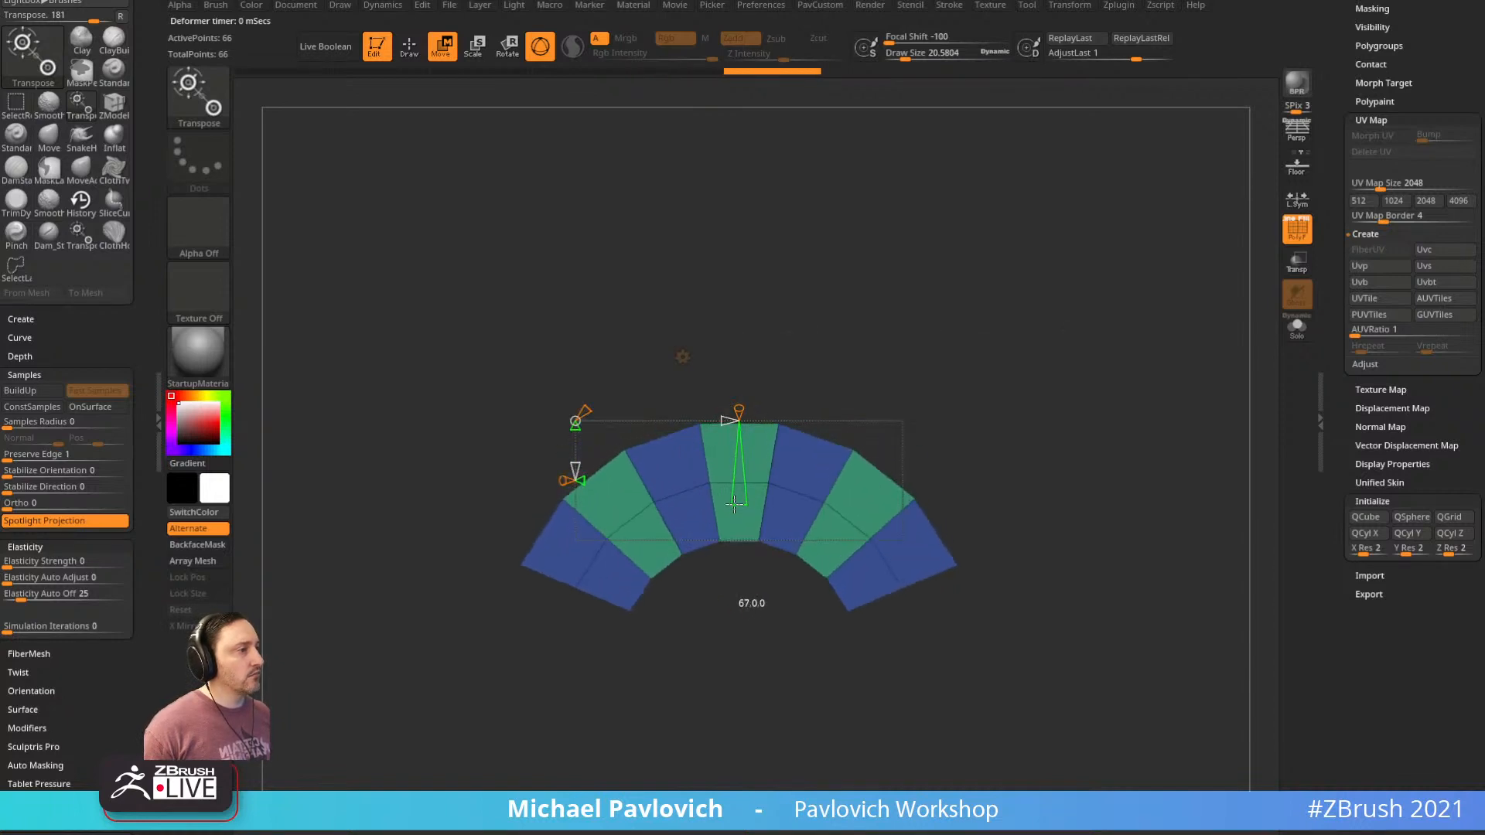
Assign the arch a single polygroup, smooth it with Dynamic Subdivision, and hide the wireframe
{"action": "key", "text": "q"}
{"action": "mouse_move", "coordinate": [955, 365]}
{"action": "left_mouse_down"}
{"action": "mouse_move", "coordinate": [1028, 385]}
{"action": "mouse_move", "coordinate": [1053, 425]}
{"action": "mouse_move", "coordinate": [1081, 394]}
{"action": "mouse_move", "coordinate": [1010, 402]}
{"action": "mouse_move", "coordinate": [1047, 414]}
{"action": "mouse_move", "coordinate": [1047, 394]}
{"action": "mouse_move", "coordinate": [1048, 418]}
{"action": "mouse_move", "coordinate": [1058, 395]}
{"action": "mouse_move", "coordinate": [1067, 411]}
{"action": "mouse_move", "coordinate": [1021, 403]}
{"action": "left_mouse_up"}
{"action": "key", "text": "ctrl+w"}
{"action": "key", "text": "d"}
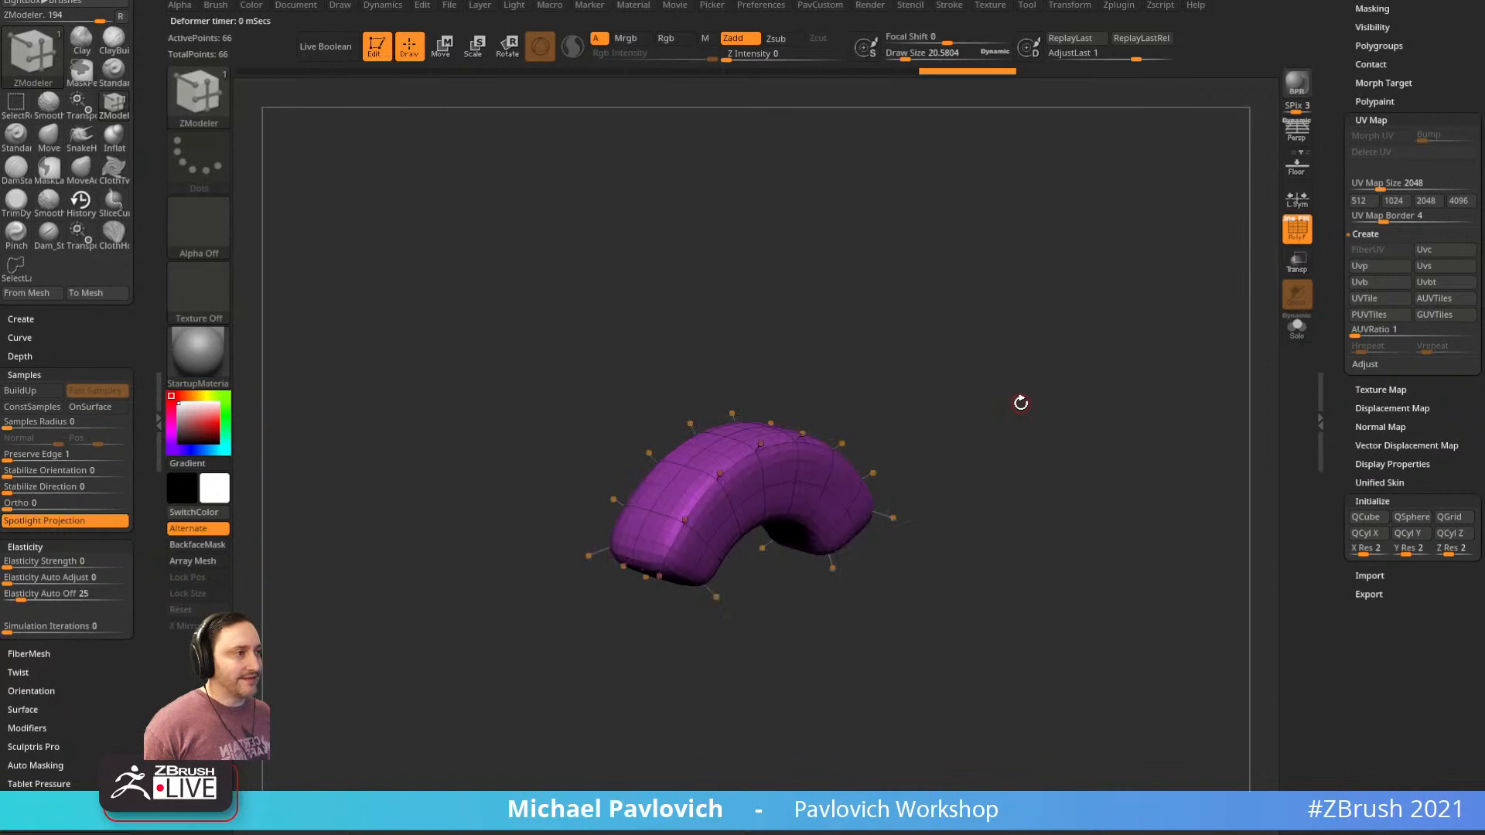
{"action": "left_click", "coordinate": [1297, 243]}
{"action": "mouse_move", "coordinate": [1148, 298]}
{"action": "left_mouse_down"}
{"action": "mouse_move", "coordinate": [1051, 335]}
{"action": "mouse_move", "coordinate": [1130, 297]}
{"action": "left_mouse_up"}
Collapse the UV Map, Initialize, ZRemesher, EdgeLoop and Project sections of the tool settings
{"action": "key", "text": "1"}
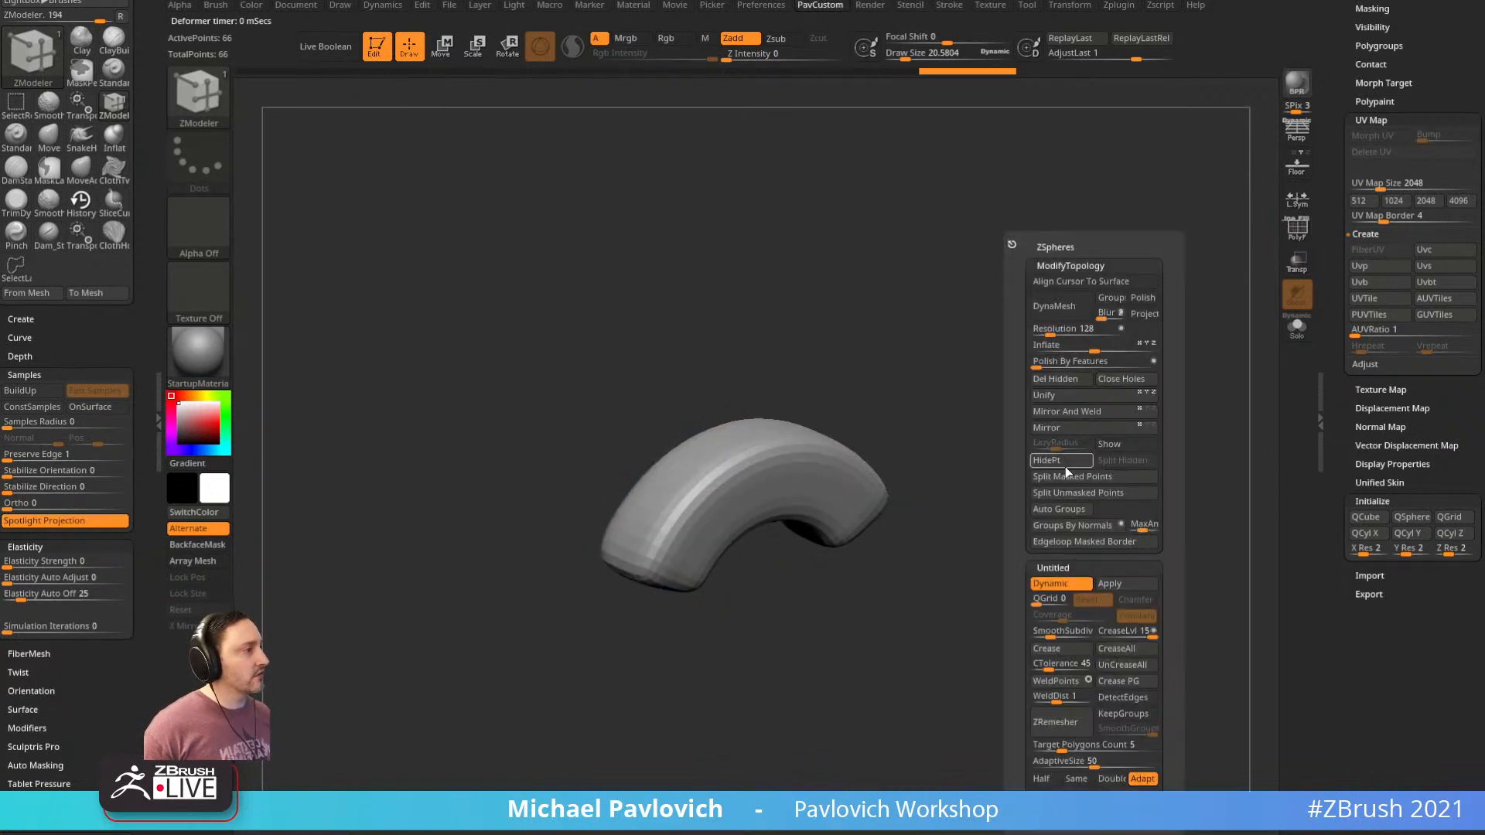
{"action": "left_click", "coordinate": [1371, 120], "text": "shift"}
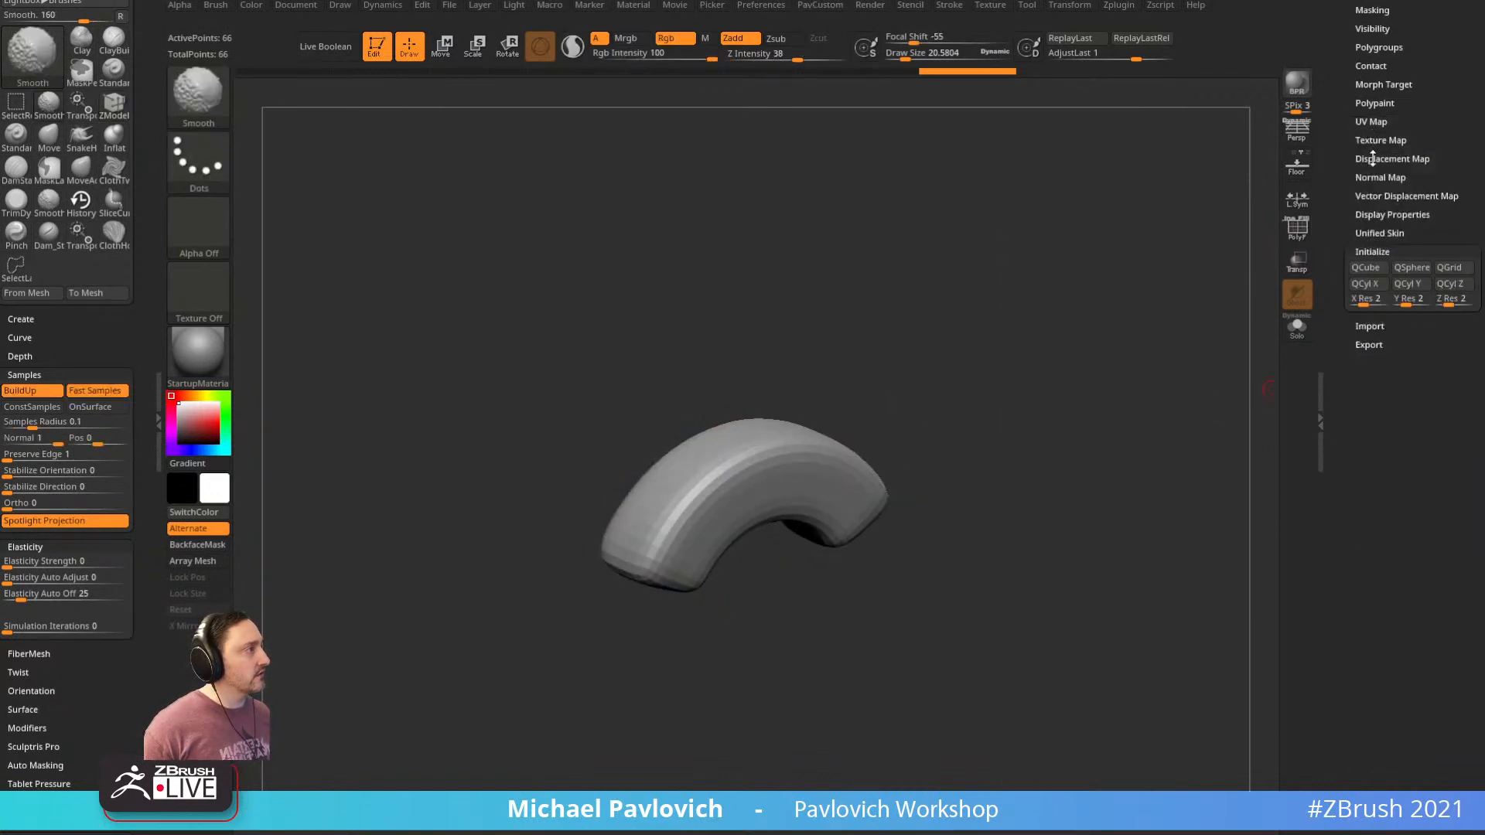
{"action": "left_click", "coordinate": [1369, 253], "text": "shift"}
{"action": "mouse_move", "coordinate": [1347, 252]}
{"action": "left_mouse_down"}
{"action": "mouse_move", "coordinate": [1341, 440]}
{"action": "mouse_move", "coordinate": [1331, 258]}
{"action": "left_mouse_up"}
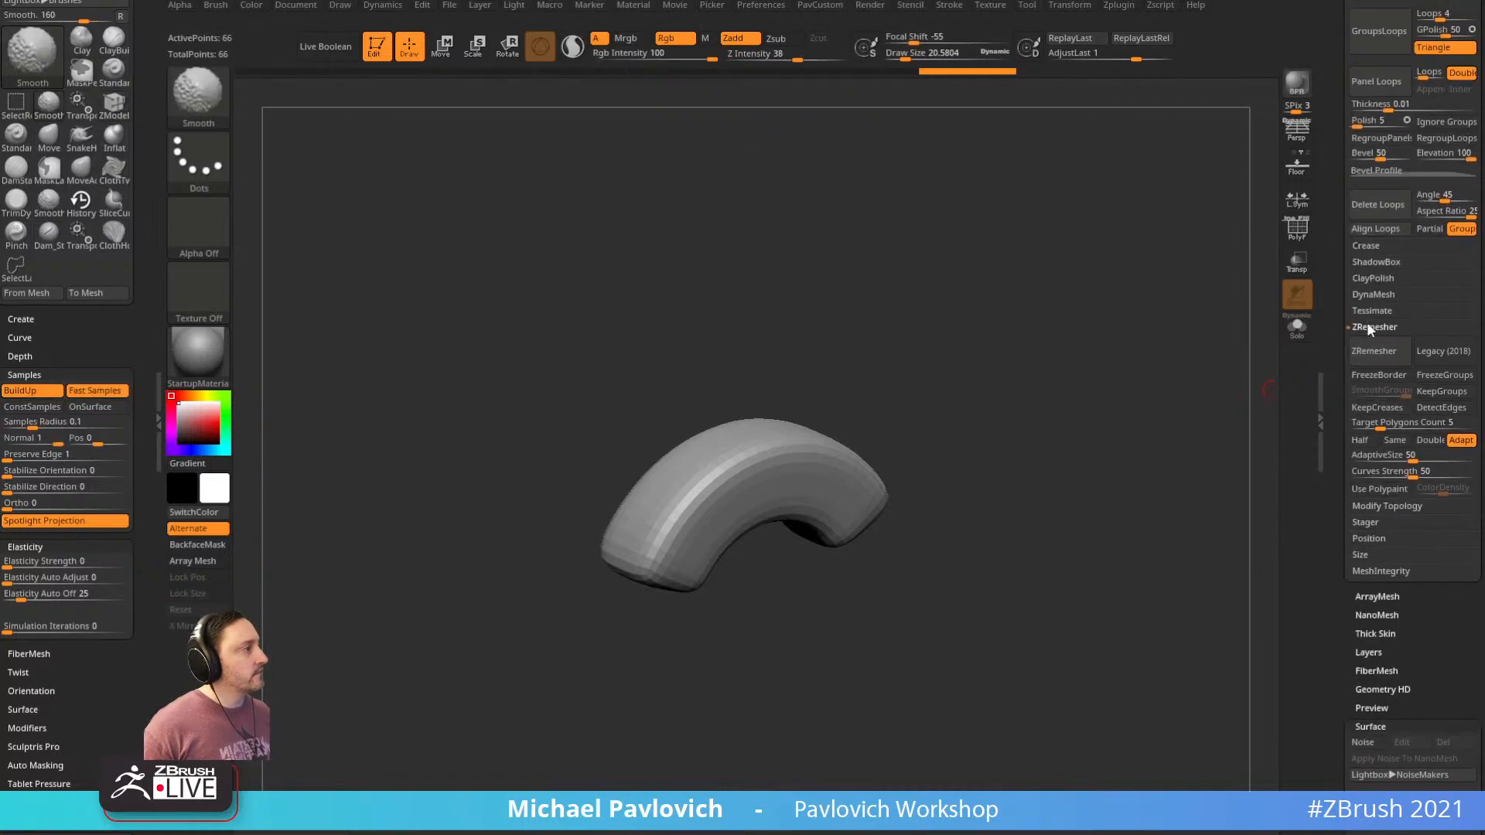
{"action": "left_click", "coordinate": [1367, 323], "text": "shift"}
{"action": "left_click_drag", "start_coordinate": [1344, 328], "coordinate": [1347, 487]}
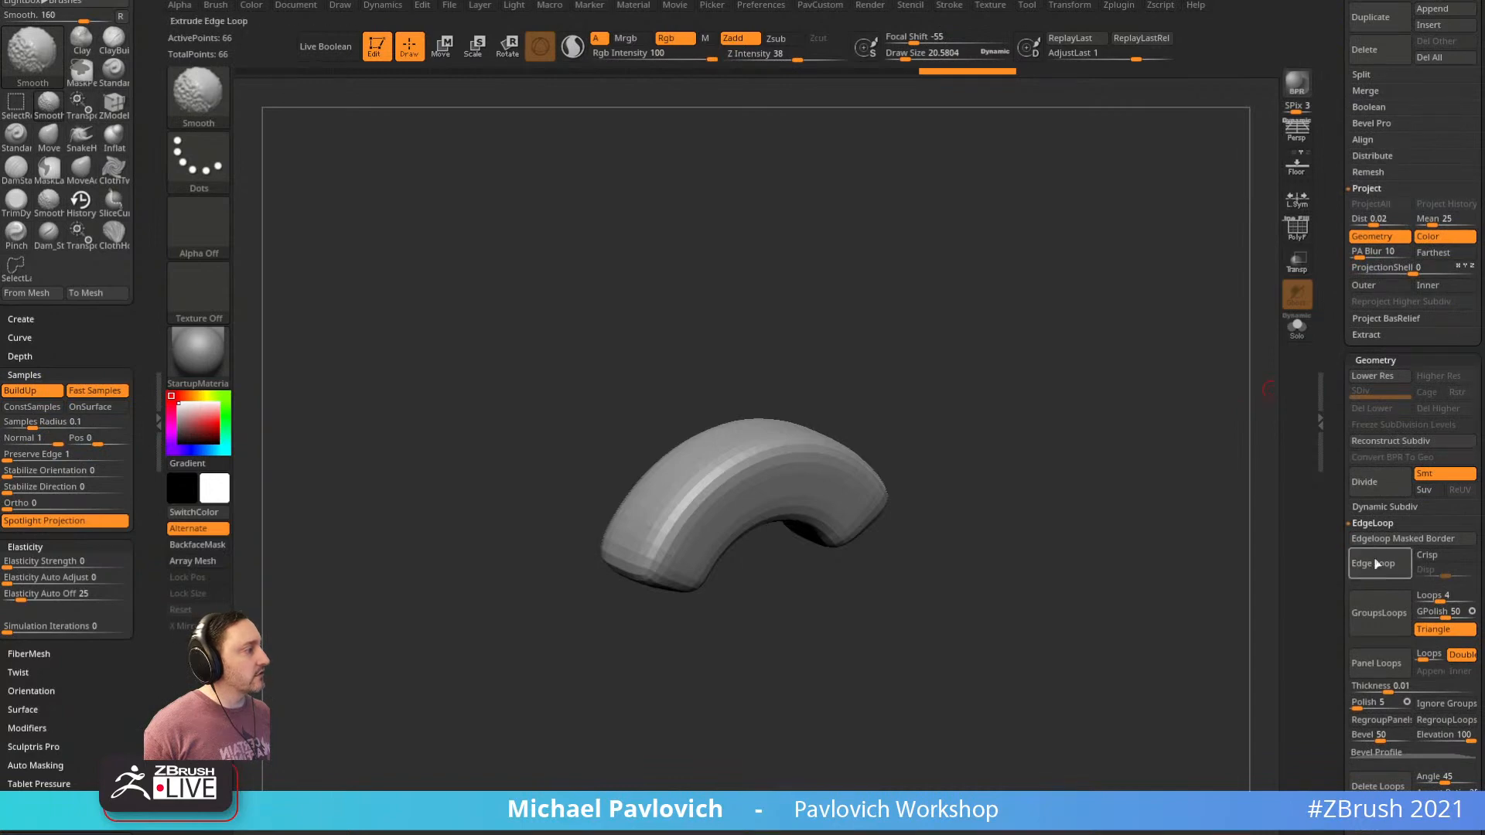
{"action": "left_click", "coordinate": [1377, 522]}
{"action": "left_click_drag", "start_coordinate": [1333, 204], "coordinate": [1380, 353]}
{"action": "left_click", "coordinate": [1363, 210], "text": "shift"}
{"action": "left_click_drag", "start_coordinate": [1334, 264], "coordinate": [1339, 242]}
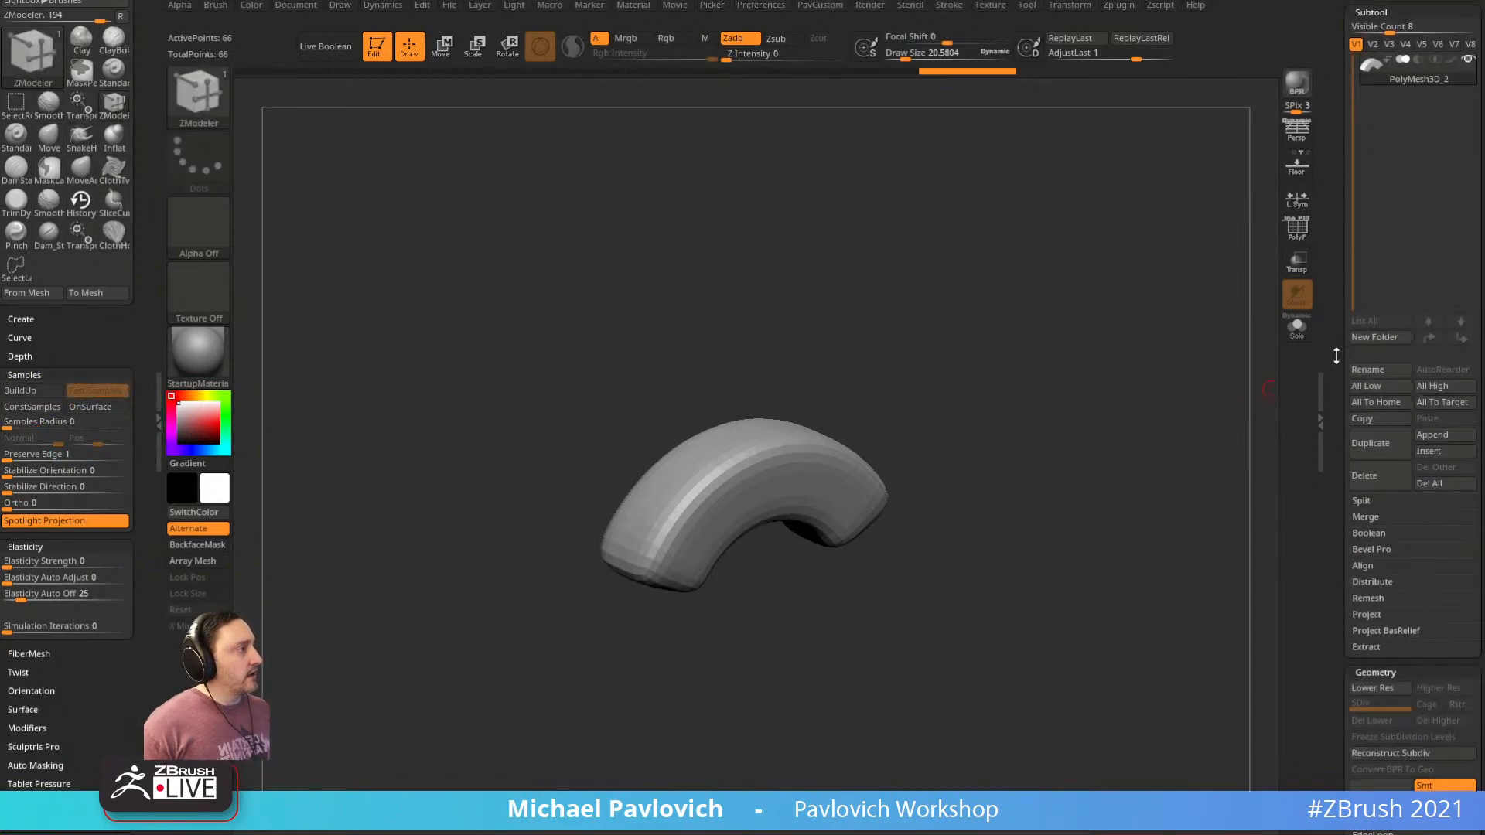
{"action": "left_click_drag", "start_coordinate": [1336, 356], "coordinate": [1336, 47]}
Toggle Dynamic Subdivision off and on to compare the arch's faceted and smoothed forms
{"action": "key", "text": "space"}
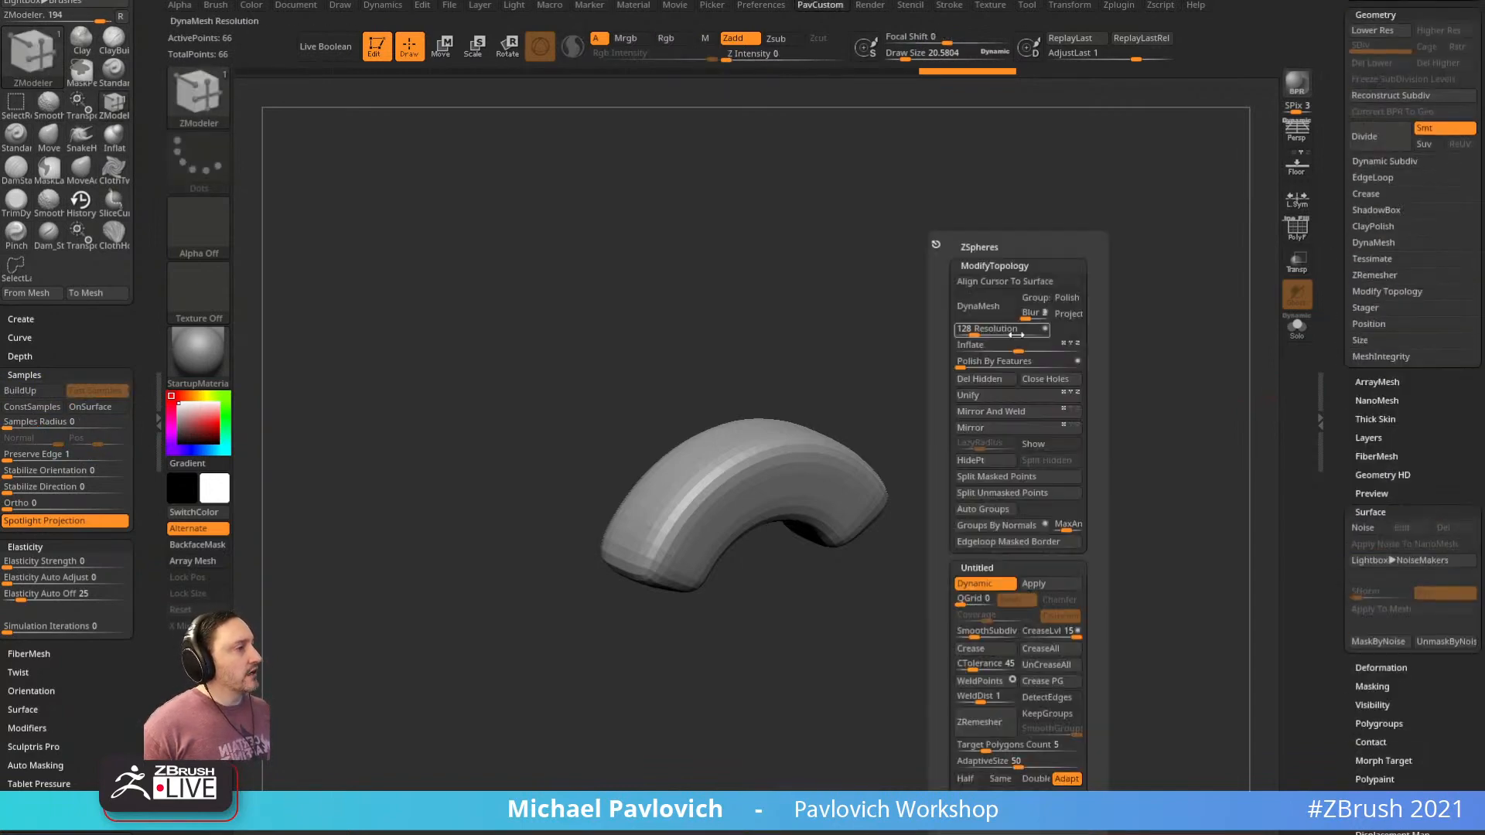
{"action": "left_click", "coordinate": [988, 591]}
{"action": "left_click", "coordinate": [988, 591]}
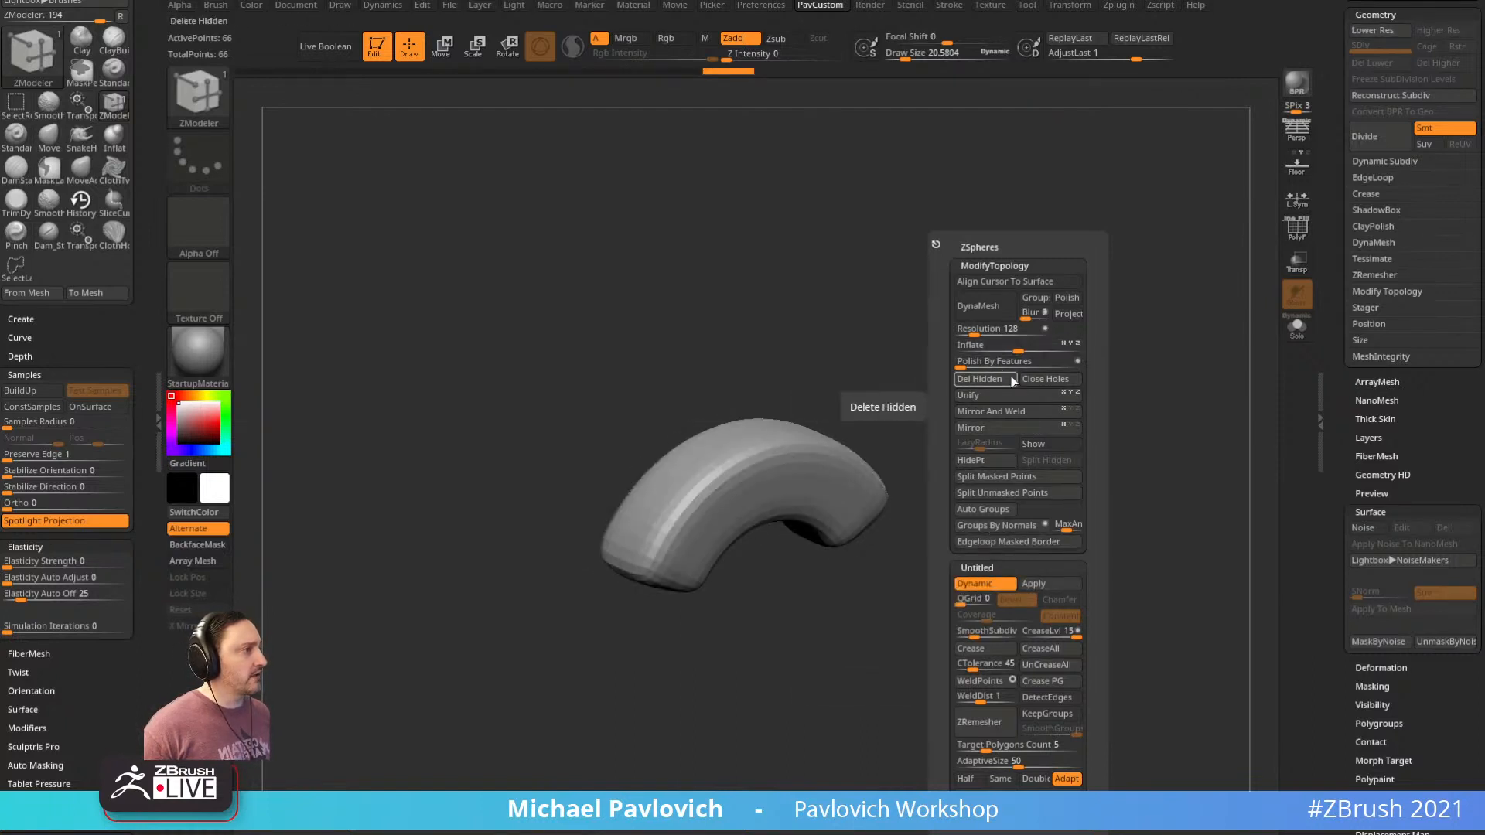
Collapse the Surface and Deformation sections of the tool settings
{"action": "key", "text": "shift"}
{"action": "left_click", "coordinate": [1367, 512]}
{"action": "left_click", "coordinate": [1367, 531]}
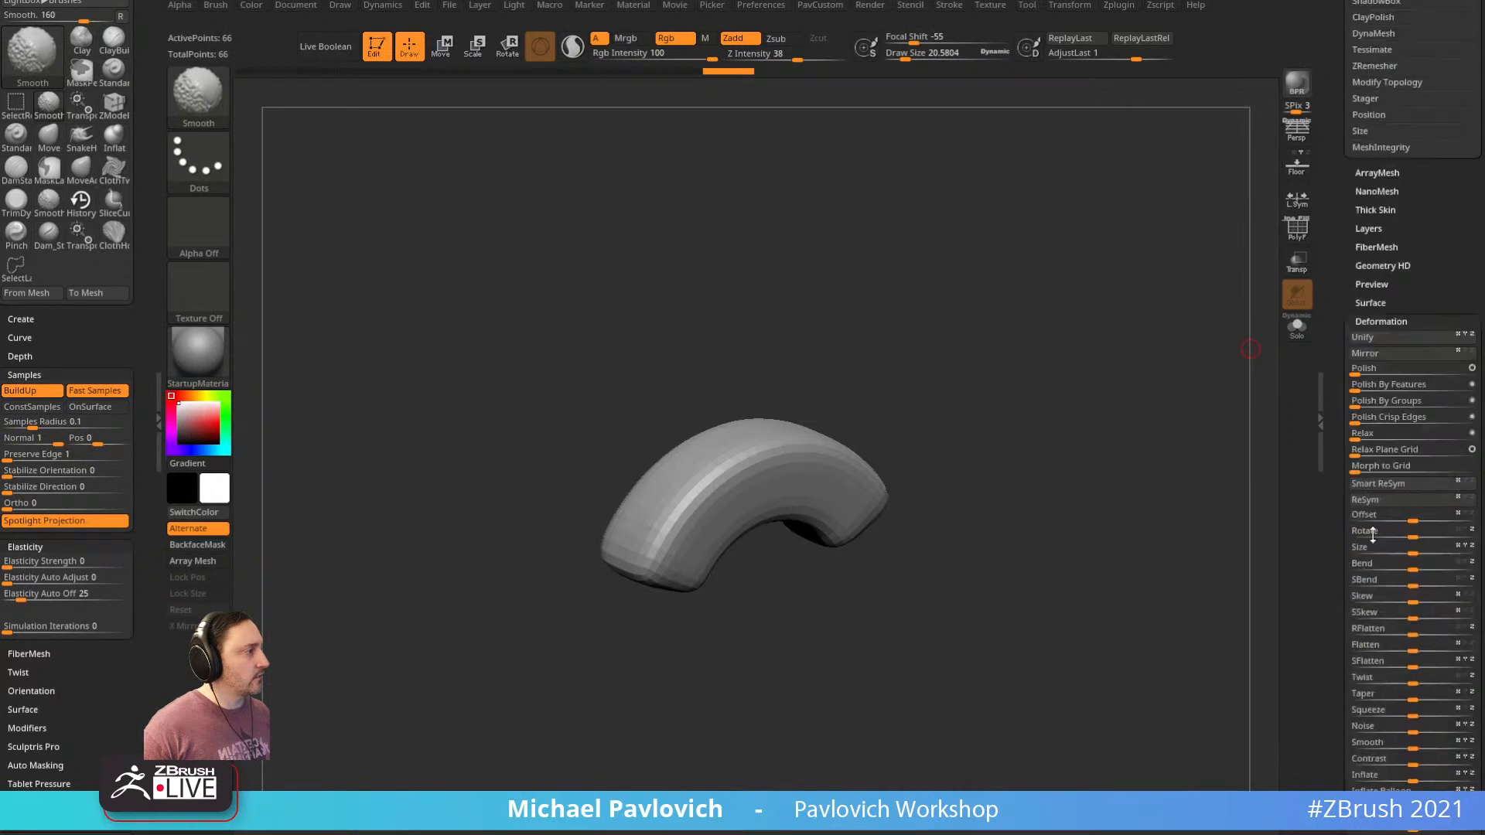
{"action": "left_click", "coordinate": [1367, 244]}
Thin the arch by applying an Inflate value of -50
{"action": "key", "text": "2"}
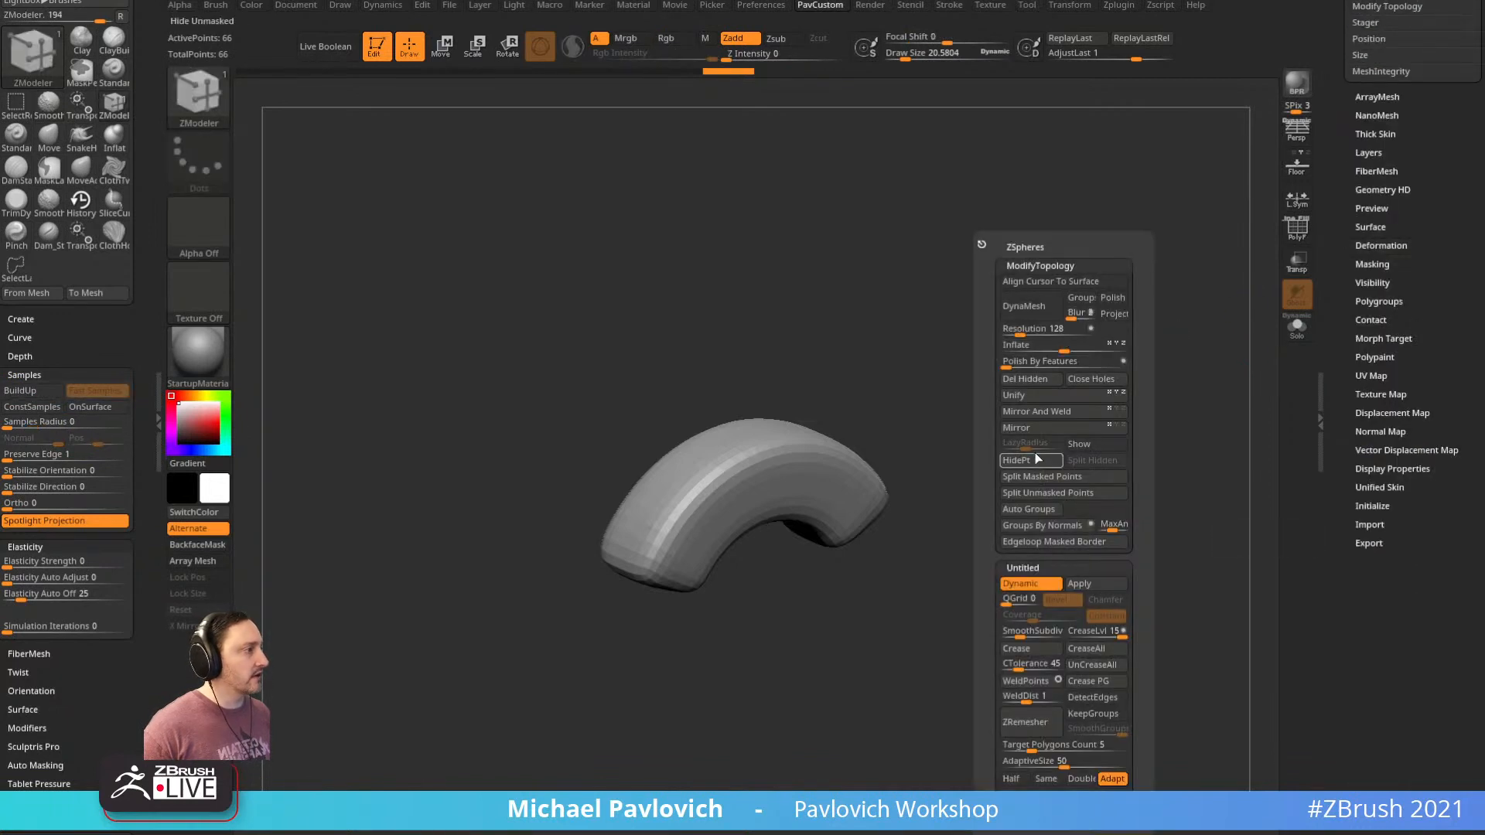
{"action": "left_click_drag", "start_coordinate": [1059, 348], "coordinate": [1028, 349]}
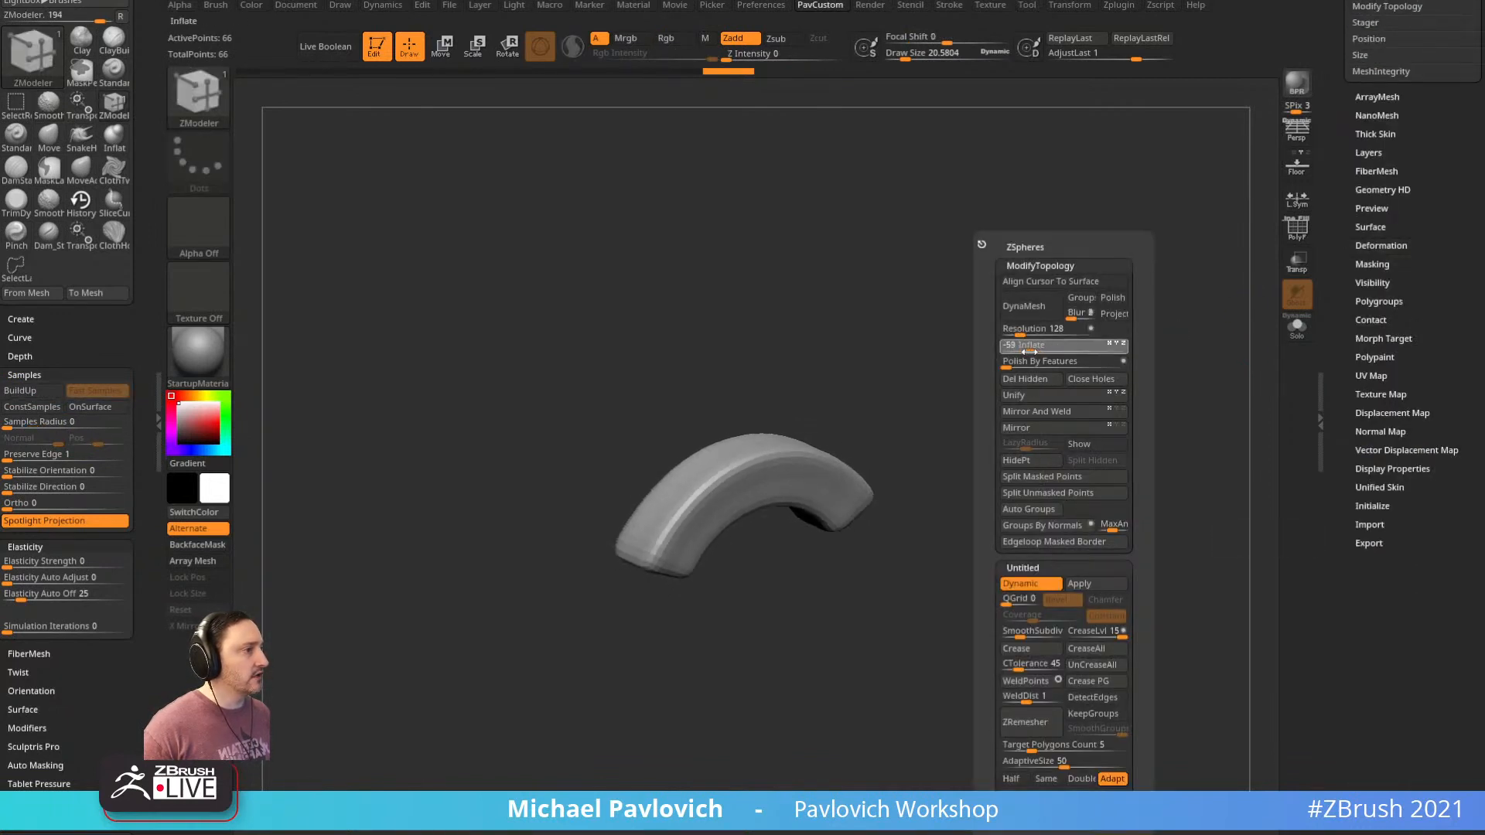
Repeat the last Inflate on the arch, show its polyframe, and turn off dynamic subdivision smoothing
{"action": "key", "text": "1"}
{"action": "key", "text": "shift+f"}
{"action": "right_click_drag", "start_coordinate": [1094, 308], "coordinate": [1130, 358], "text": "ctrl"}
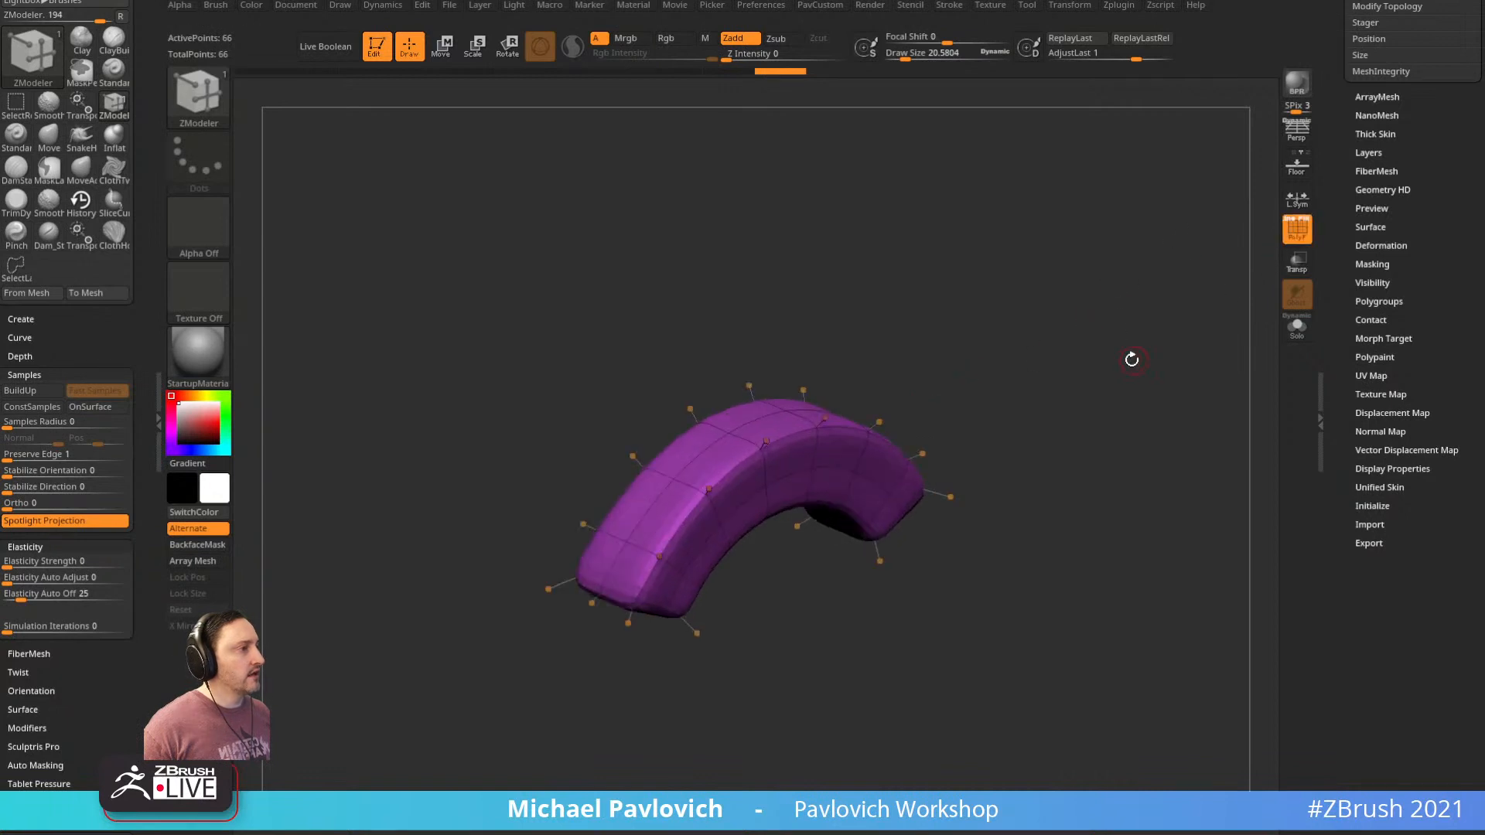
{"action": "key", "text": "shift+d"}
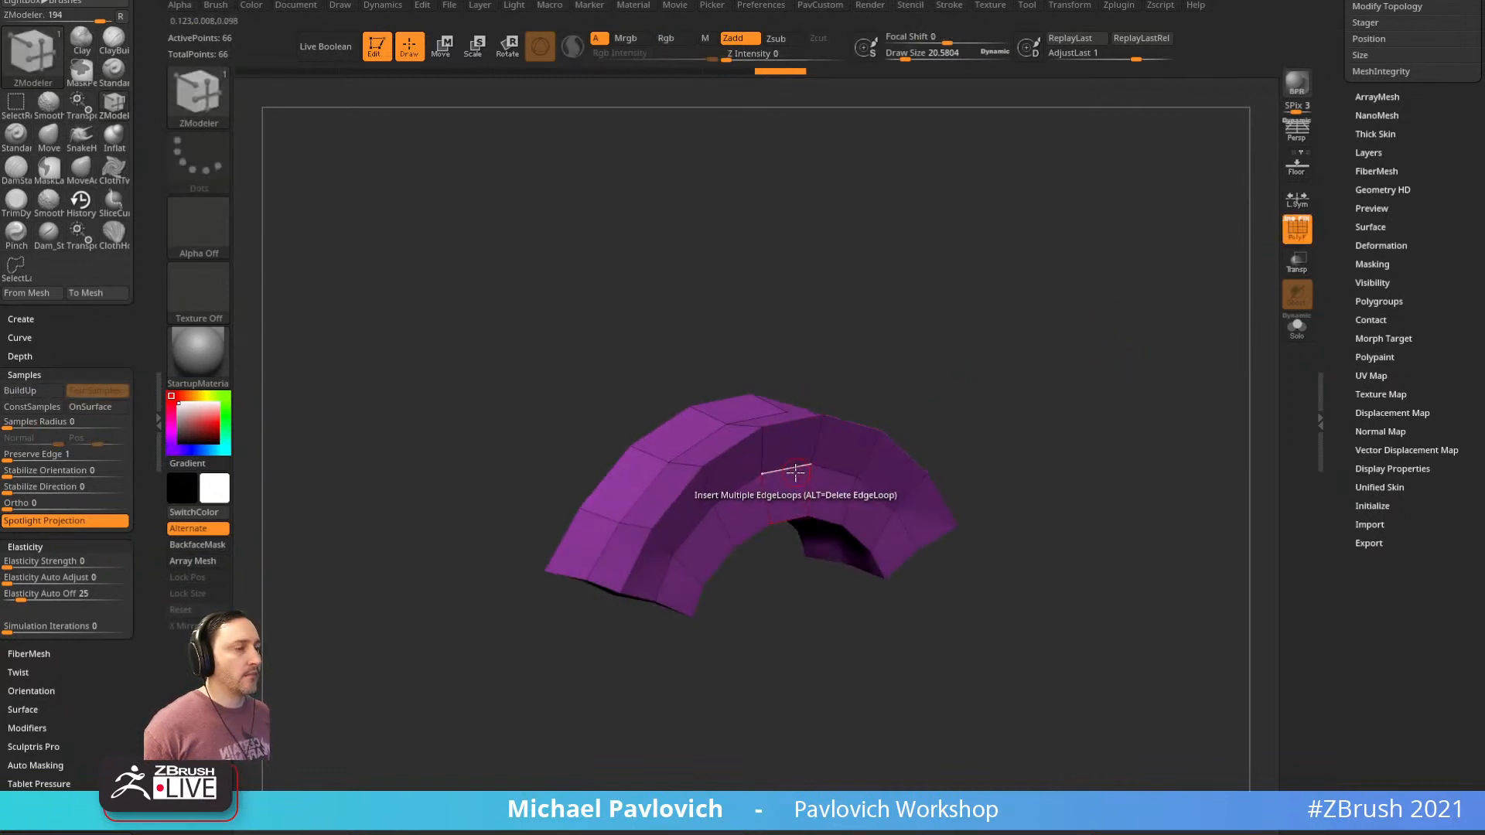
Delete the lengthwise middle edge loops on the arch's side and top faces with ZModeler
{"action": "key", "text": "space"}
{"action": "left_click", "coordinate": [741, 563]}
{"action": "left_click", "coordinate": [787, 470], "text": "alt"}
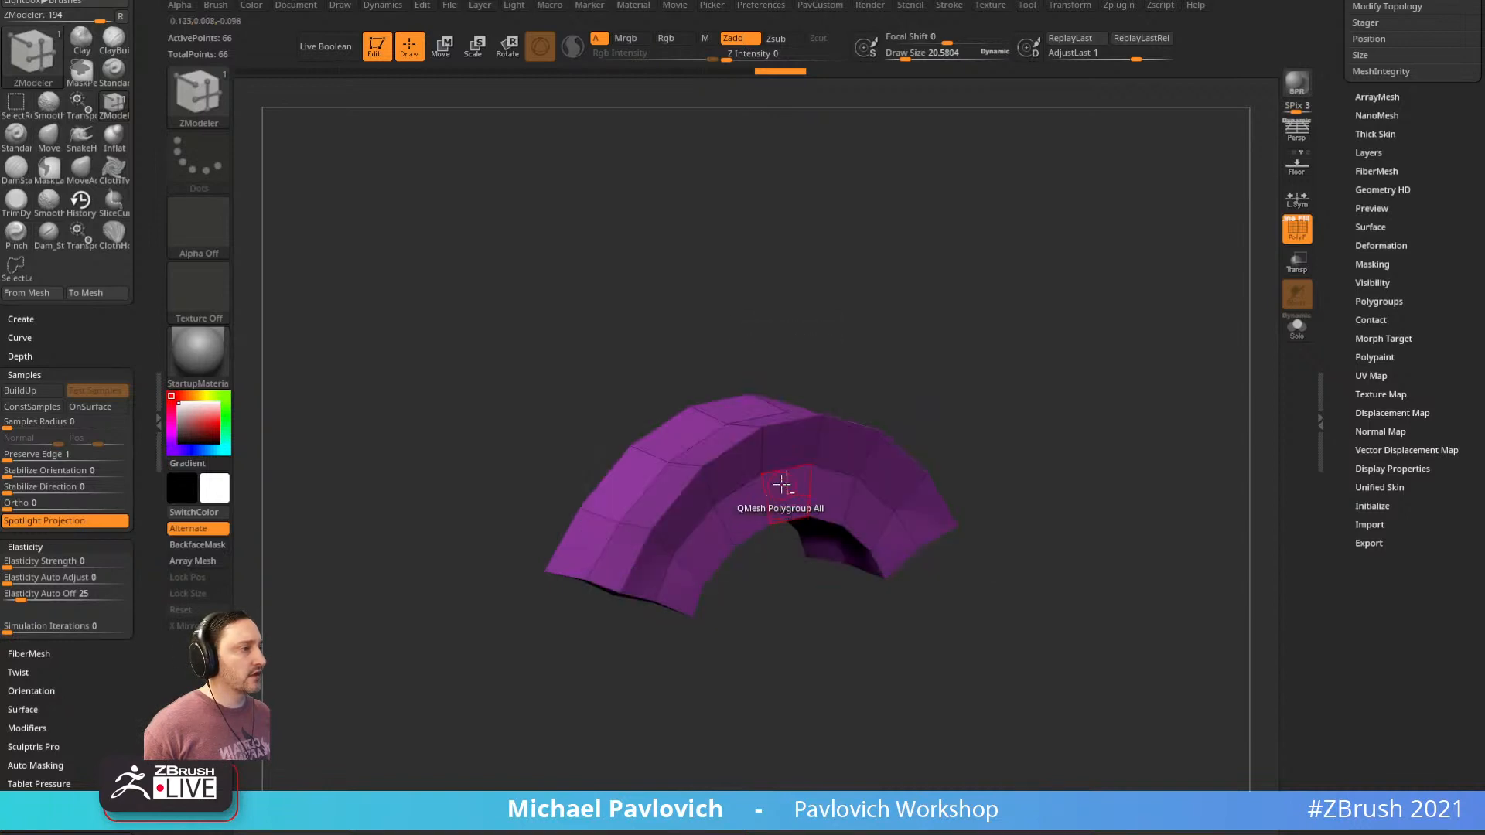
{"action": "left_click", "coordinate": [696, 442], "text": "alt"}
{"action": "mouse_move", "coordinate": [822, 348]}
{"action": "right_mouse_down"}
{"action": "mouse_move", "coordinate": [923, 343]}
{"action": "mouse_move", "coordinate": [815, 347]}
{"action": "right_mouse_up"}
{"action": "right_click_drag", "start_coordinate": [954, 405], "coordinate": [1090, 426]}
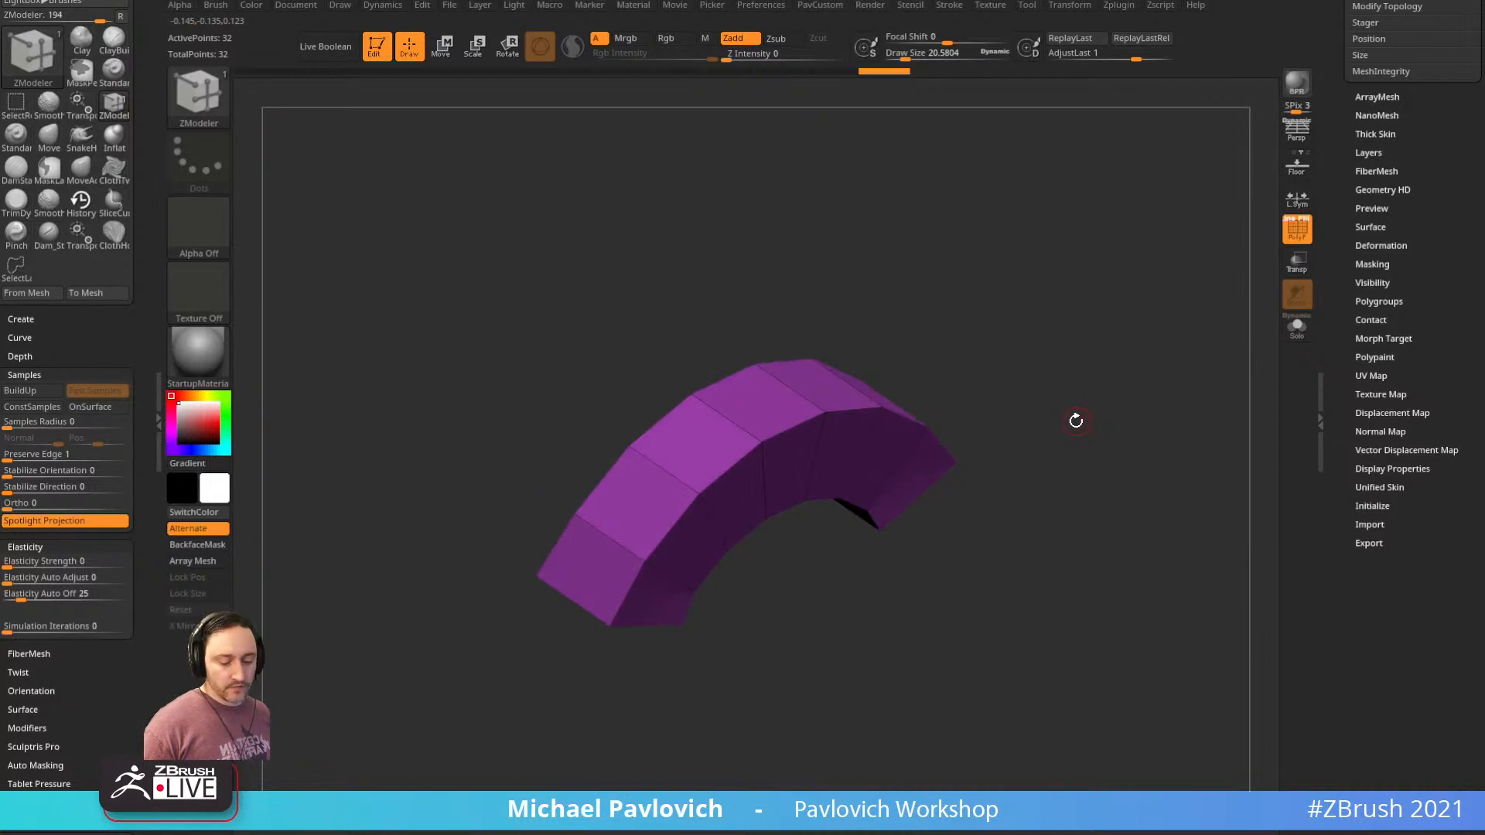
Turn dynamic subdivision back on for the simplified arch and hide its polyframe
{"action": "key", "text": "d"}
{"action": "left_click", "coordinate": [1285, 230]}
{"action": "mouse_move", "coordinate": [1160, 315]}
{"action": "right_mouse_down"}
{"action": "mouse_move", "coordinate": [1041, 325]}
{"action": "mouse_move", "coordinate": [1140, 395]}
{"action": "mouse_move", "coordinate": [670, 418]}
{"action": "mouse_move", "coordinate": [921, 418]}
{"action": "right_mouse_up"}
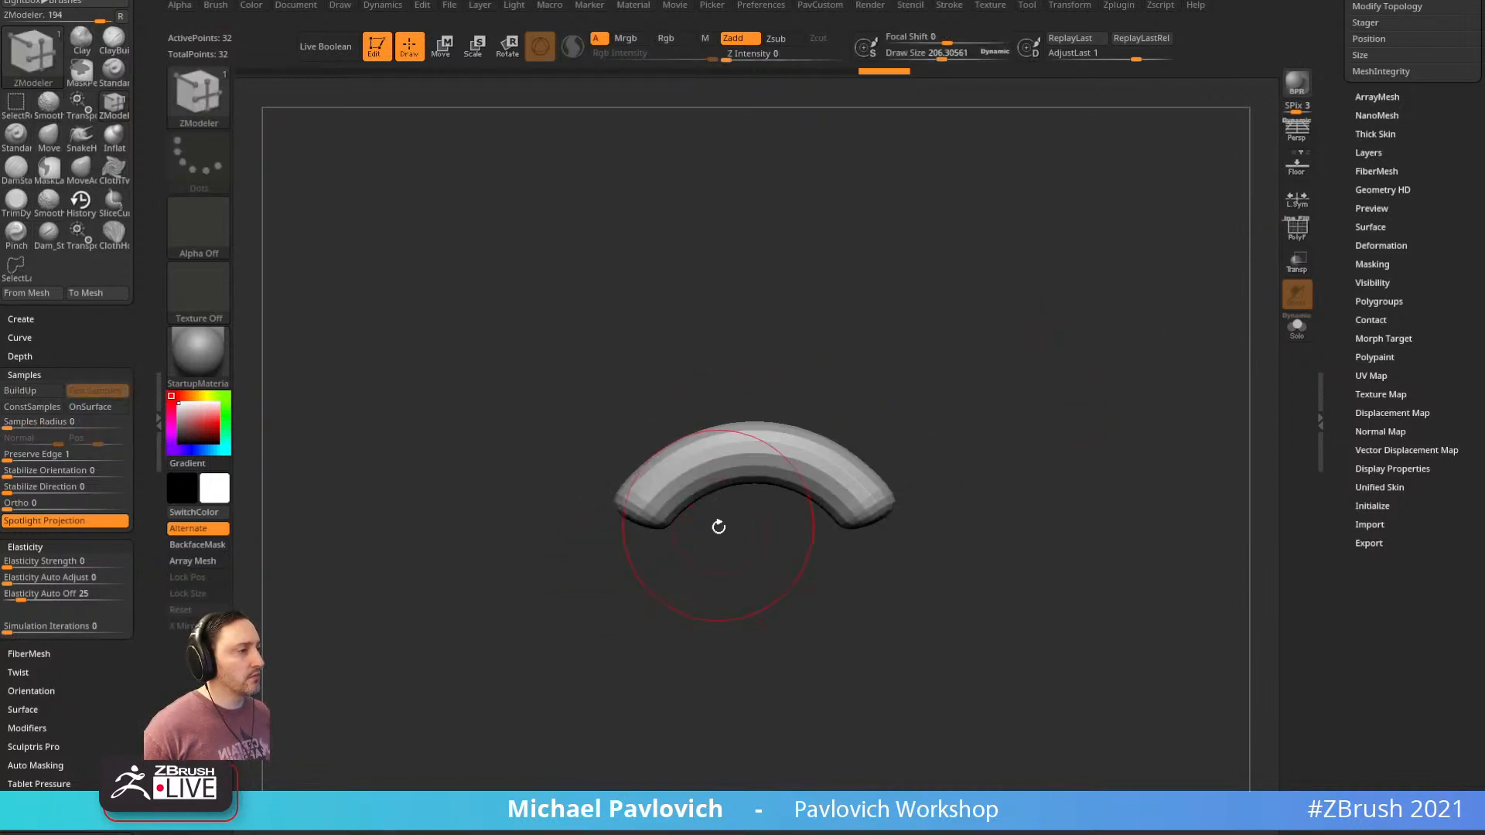
Pull both ends of the arch slightly downward with the Move brush
{"action": "key", "text": "b"}
{"action": "key", "text": "m"}
{"action": "key", "text": "v"}
{"action": "left_click_drag", "start_coordinate": [637, 520], "coordinate": [638, 553]}
{"action": "left_click_drag", "start_coordinate": [868, 517], "coordinate": [866, 544]}
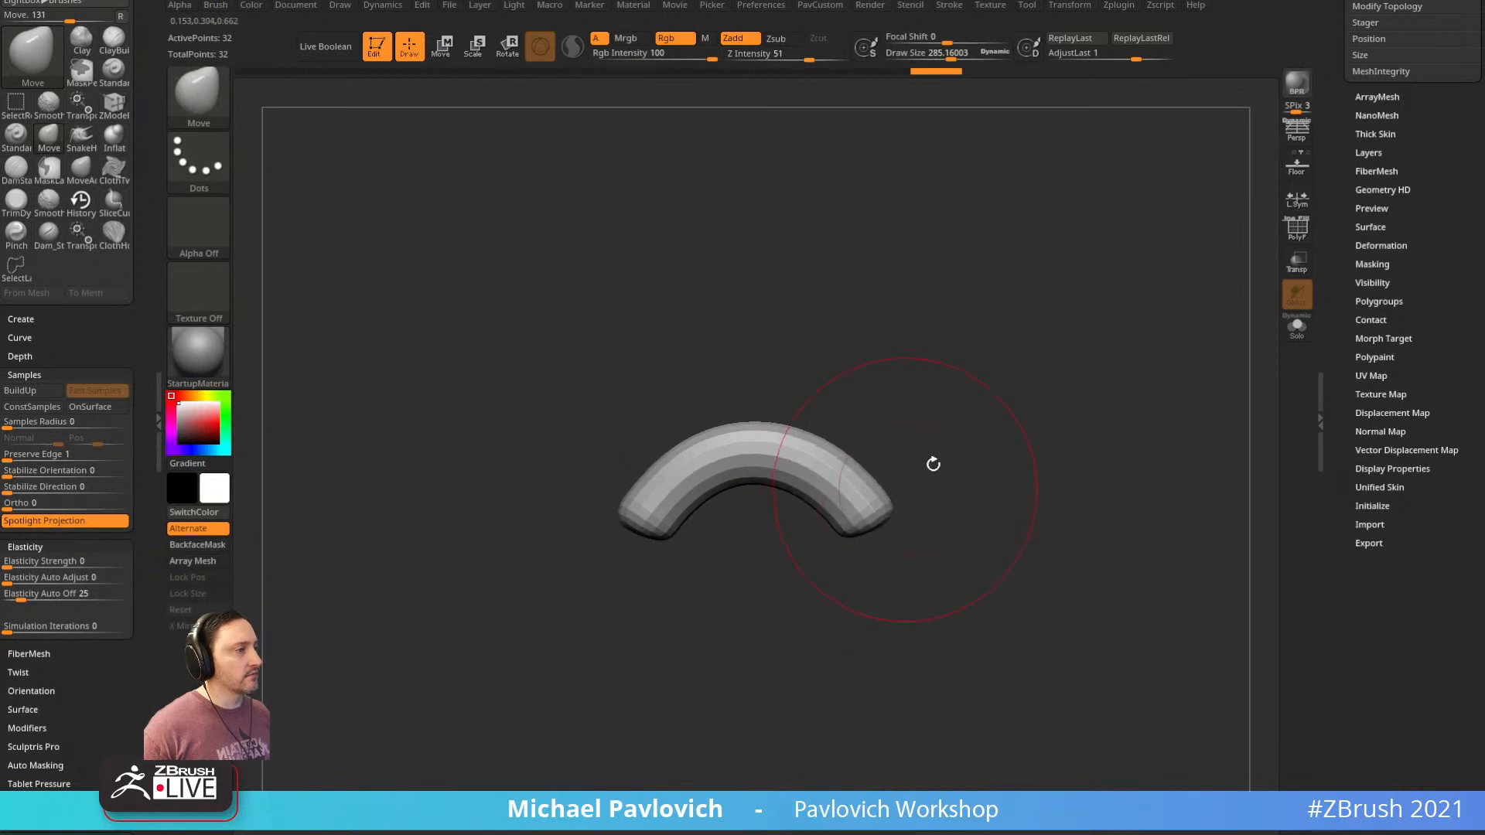
Thin the arch slightly with a negative Inflate and reduce the draw size to 28.75
{"action": "right_click_drag", "start_coordinate": [934, 464], "coordinate": [1039, 488]}
{"action": "key", "text": "space"}
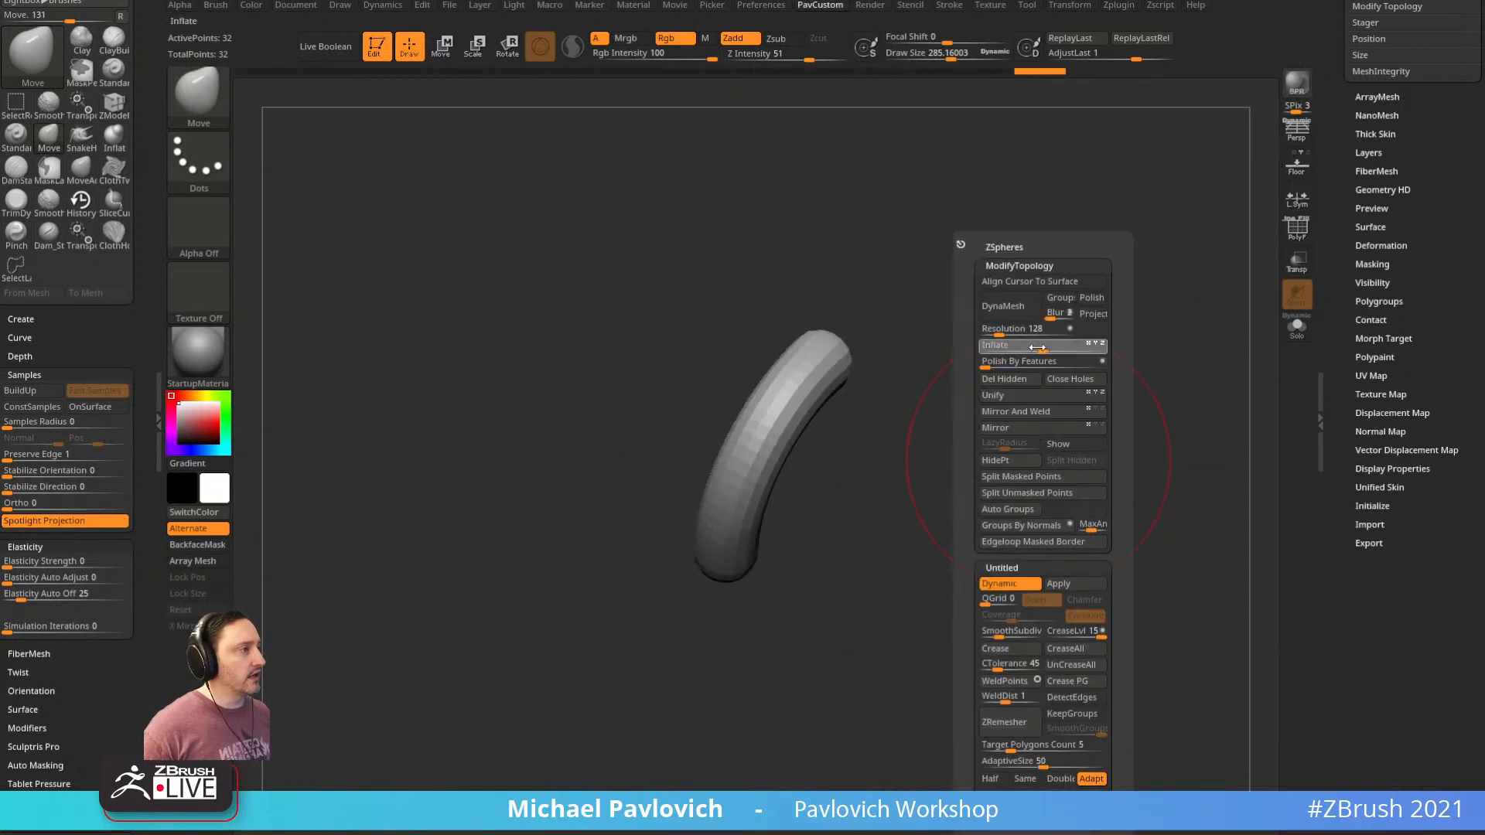
{"action": "left_click_drag", "start_coordinate": [1038, 348], "coordinate": [1029, 347]}
{"action": "key", "text": "s"}
{"action": "left_click_drag", "start_coordinate": [903, 422], "coordinate": [878, 422]}
Try duplicating the arch upward into a vertical stack of evenly spaced copies with the transform gizmo
{"action": "mouse_move", "coordinate": [881, 423]}
{"action": "right_mouse_down", "text": "shift"}
{"action": "mouse_move", "coordinate": [939, 419]}
{"action": "mouse_move", "coordinate": [925, 418]}
{"action": "mouse_move", "coordinate": [1031, 318]}
{"action": "mouse_move", "coordinate": [1005, 510]}
{"action": "mouse_move", "coordinate": [973, 403]}
{"action": "mouse_move", "coordinate": [998, 411]}
{"action": "mouse_move", "coordinate": [889, 374]}
{"action": "mouse_move", "coordinate": [908, 364]}
{"action": "right_mouse_up", "text": "shift"}
{"action": "key", "text": "w"}
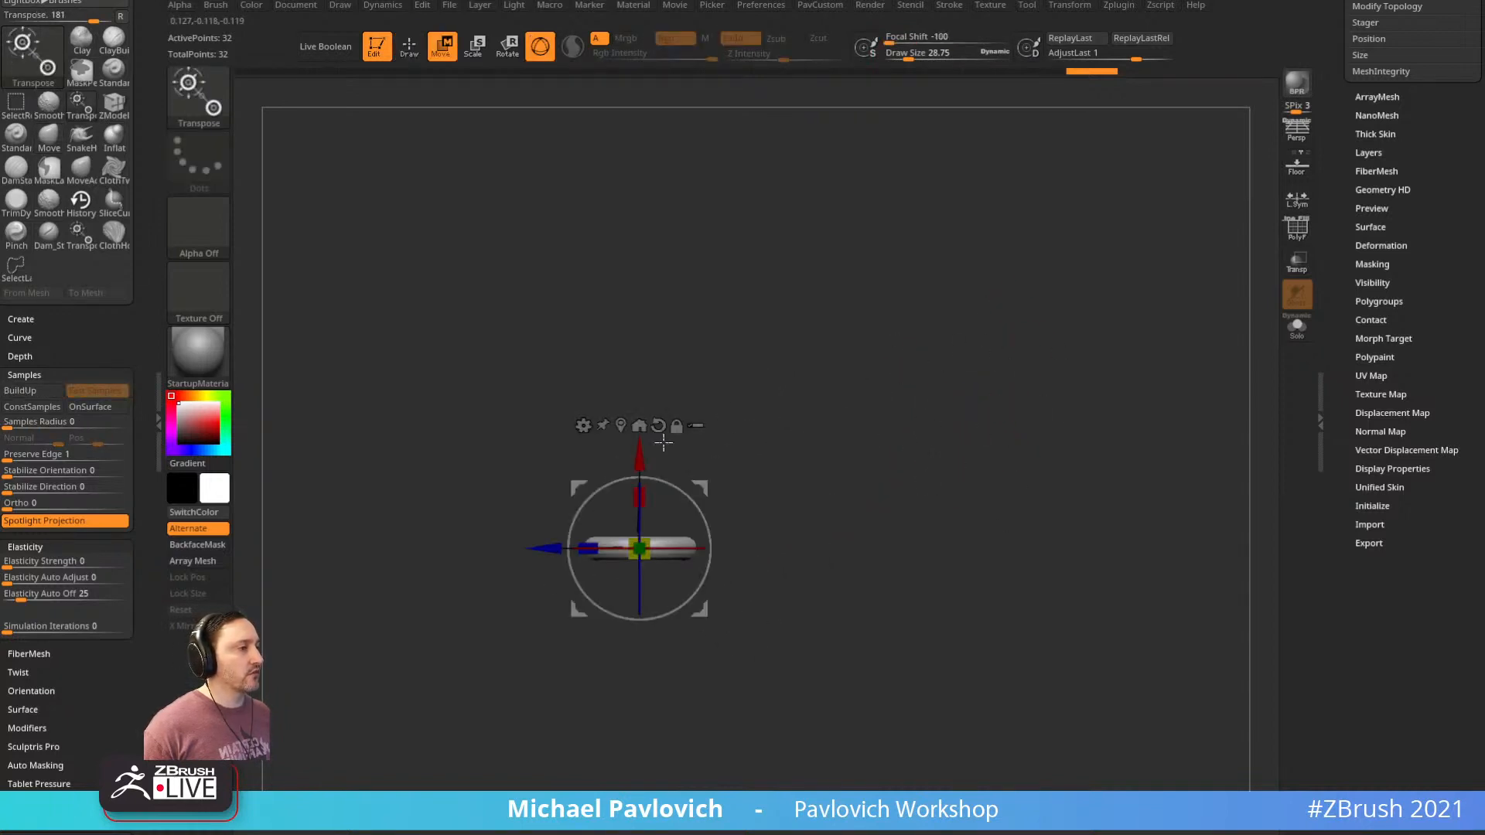
{"action": "left_click_drag", "start_coordinate": [642, 464], "coordinate": [651, 18], "text": "ctrl"}
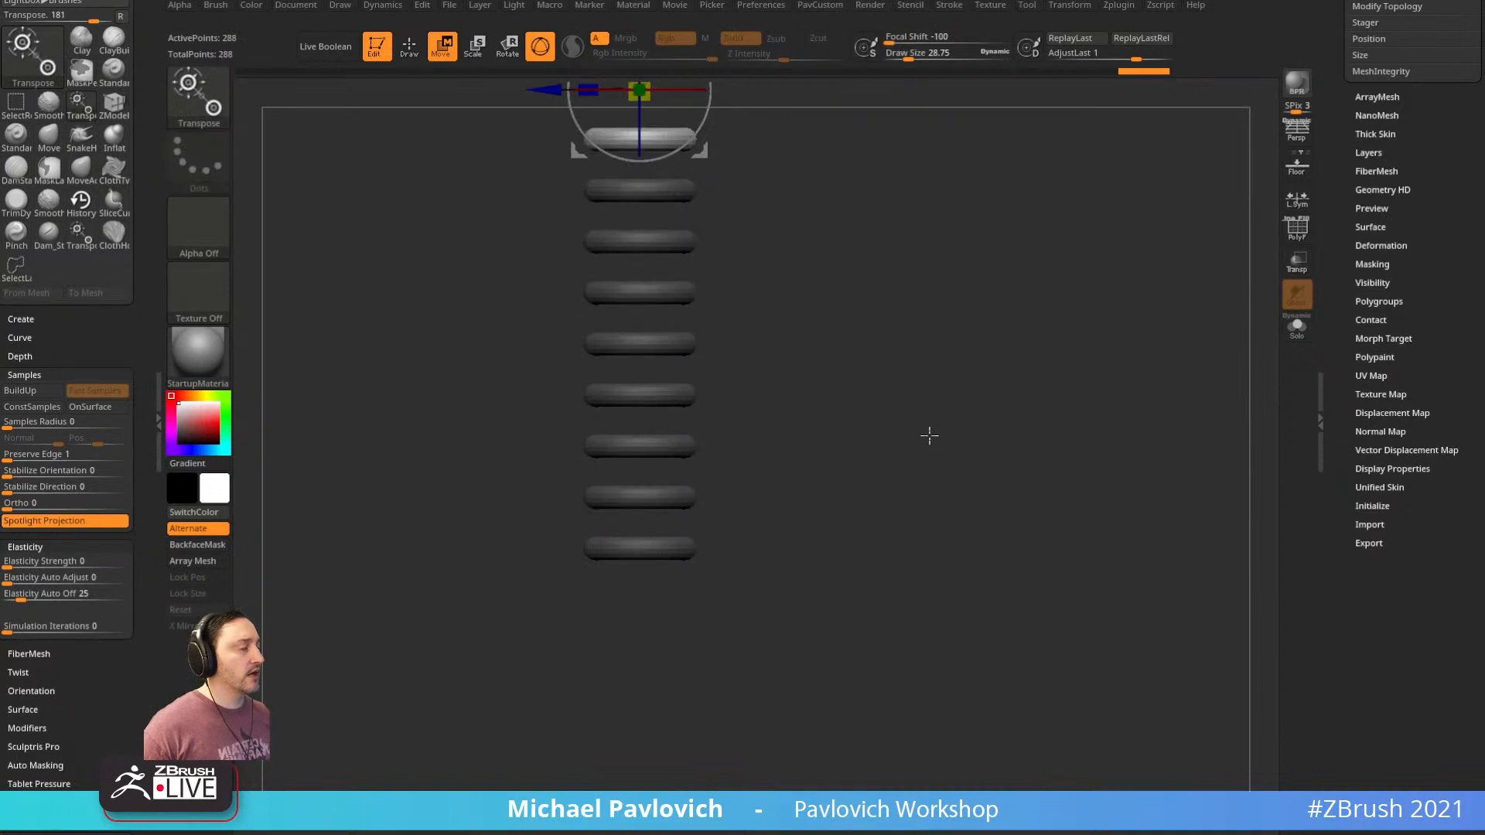
{"action": "key", "text": "ctrl+z"}
Try the gizmo duplication twice more with the arch viewed from its upright side
{"action": "key", "text": "q"}
{"action": "mouse_move", "coordinate": [817, 454]}
{"action": "right_mouse_down"}
{"action": "mouse_move", "coordinate": [895, 550]}
{"action": "mouse_move", "coordinate": [821, 463]}
{"action": "mouse_move", "coordinate": [857, 529]}
{"action": "right_mouse_up"}
{"action": "key", "text": "w"}
{"action": "left_click_drag", "start_coordinate": [692, 716], "coordinate": [688, 155], "text": "ctrl"}
{"action": "key", "text": "q"}
{"action": "key", "text": "ctrl+z"}
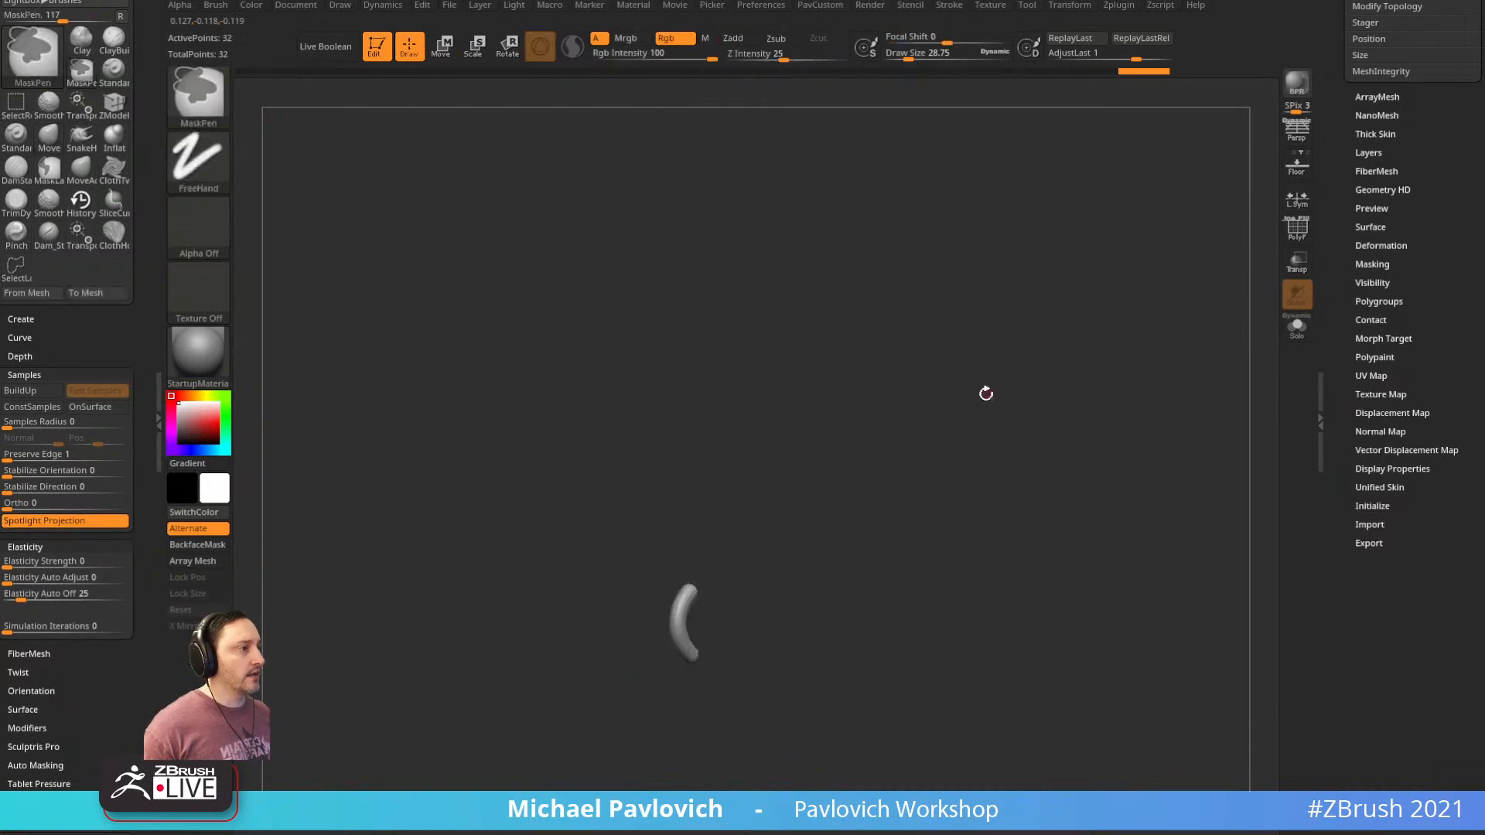
{"action": "key", "text": "w"}
{"action": "left_click_drag", "start_coordinate": [674, 722], "coordinate": [638, 178], "text": "ctrl"}
{"action": "key", "text": "q"}
{"action": "mouse_move", "coordinate": [943, 343]}
{"action": "left_mouse_down"}
{"action": "mouse_move", "coordinate": [826, 358]}
{"action": "mouse_move", "coordinate": [1001, 355]}
{"action": "mouse_move", "coordinate": [972, 338]}
{"action": "mouse_move", "coordinate": [998, 390]}
{"action": "left_mouse_up"}
{"action": "key", "text": "ctrl+z"}
Quick save the project and create a new InsertMesh brush from the arch
{"action": "key", "text": "b"}
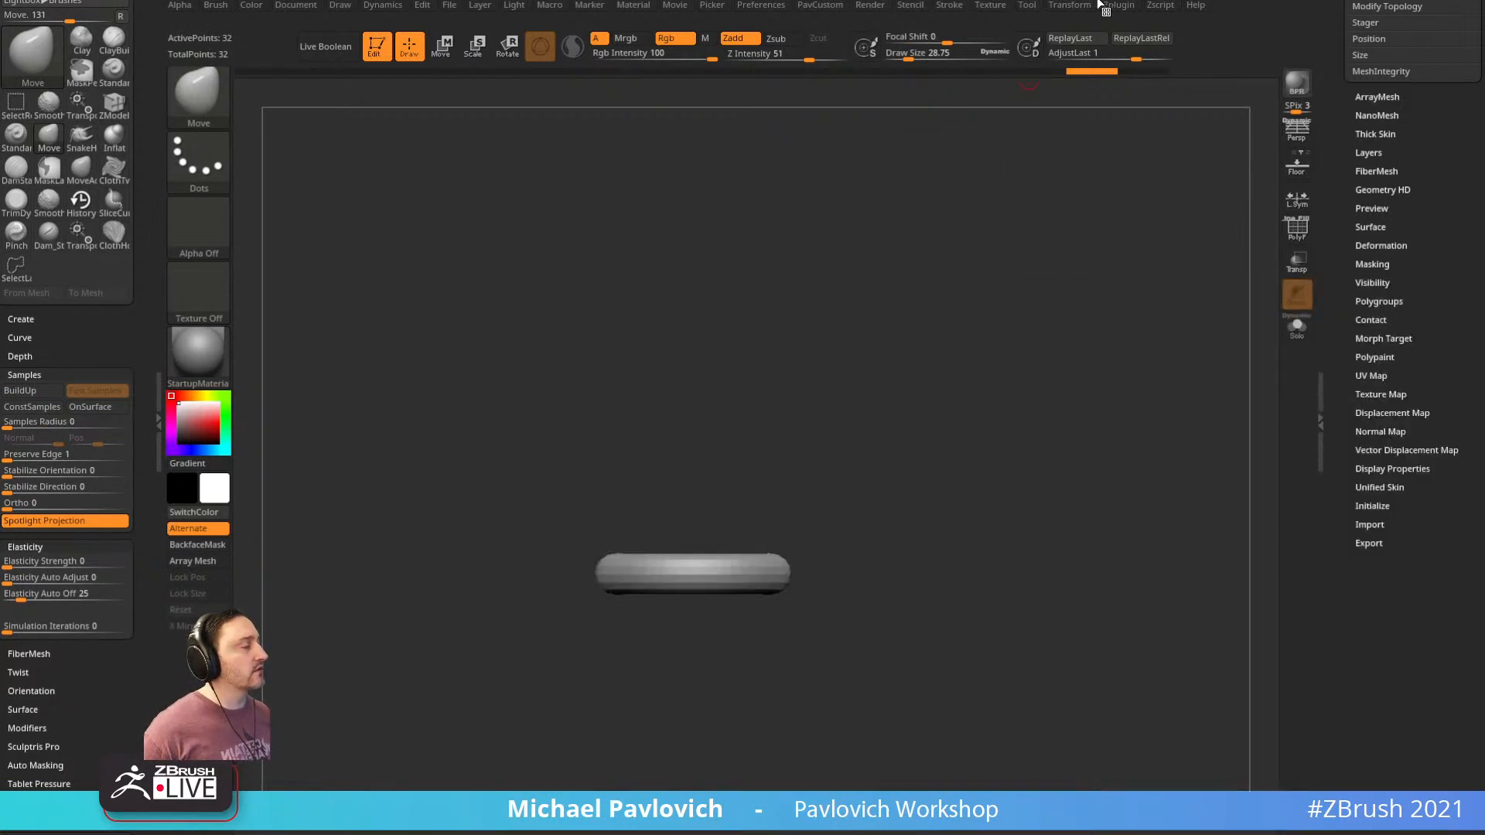
{"action": "key", "text": "ctrl+s"}
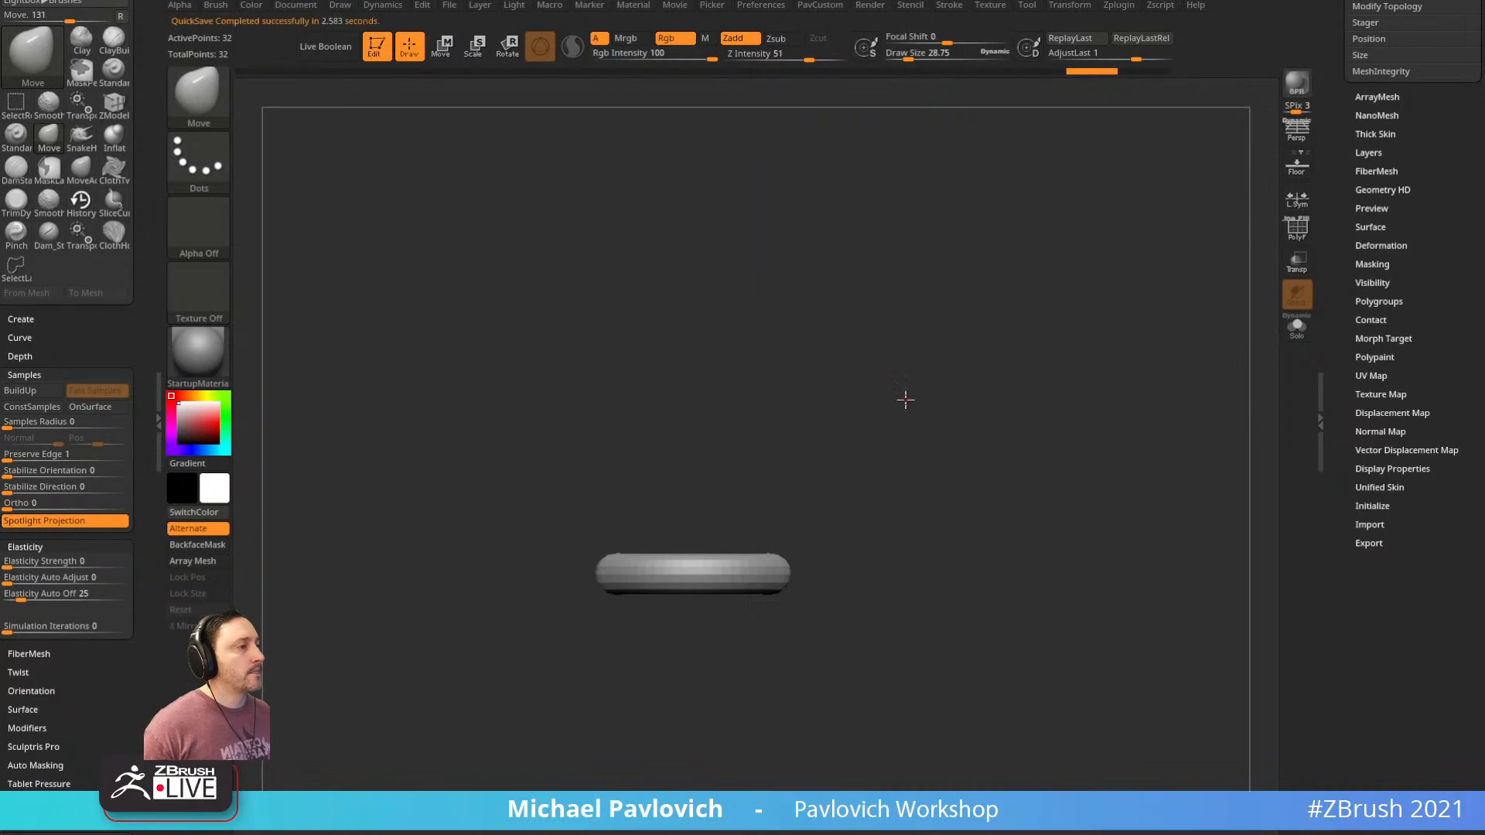
{"action": "key", "text": "b"}
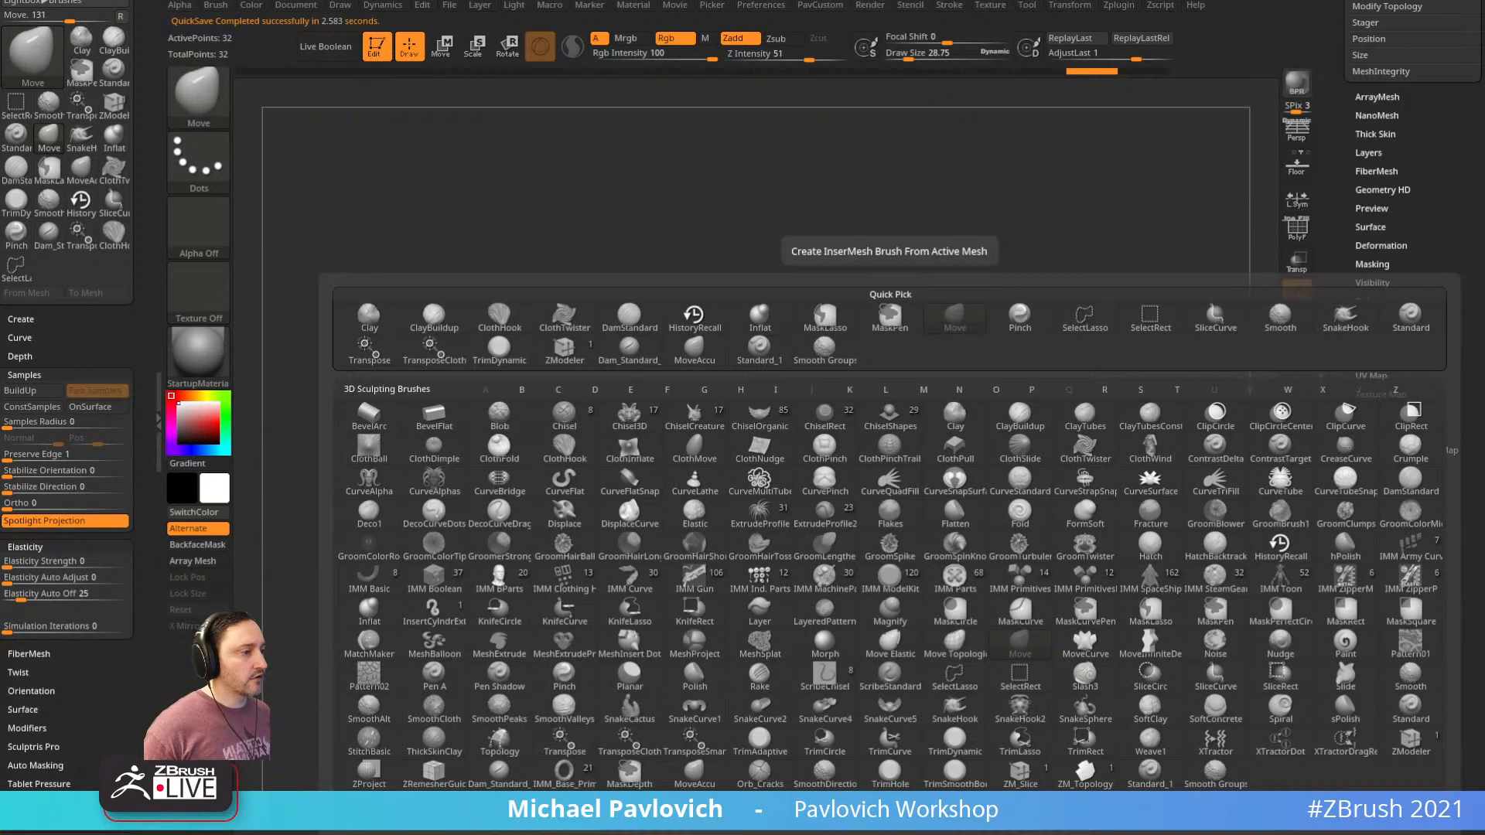
{"action": "left_click", "coordinate": [659, 806]}
{"action": "left_click", "coordinate": [671, 262]}
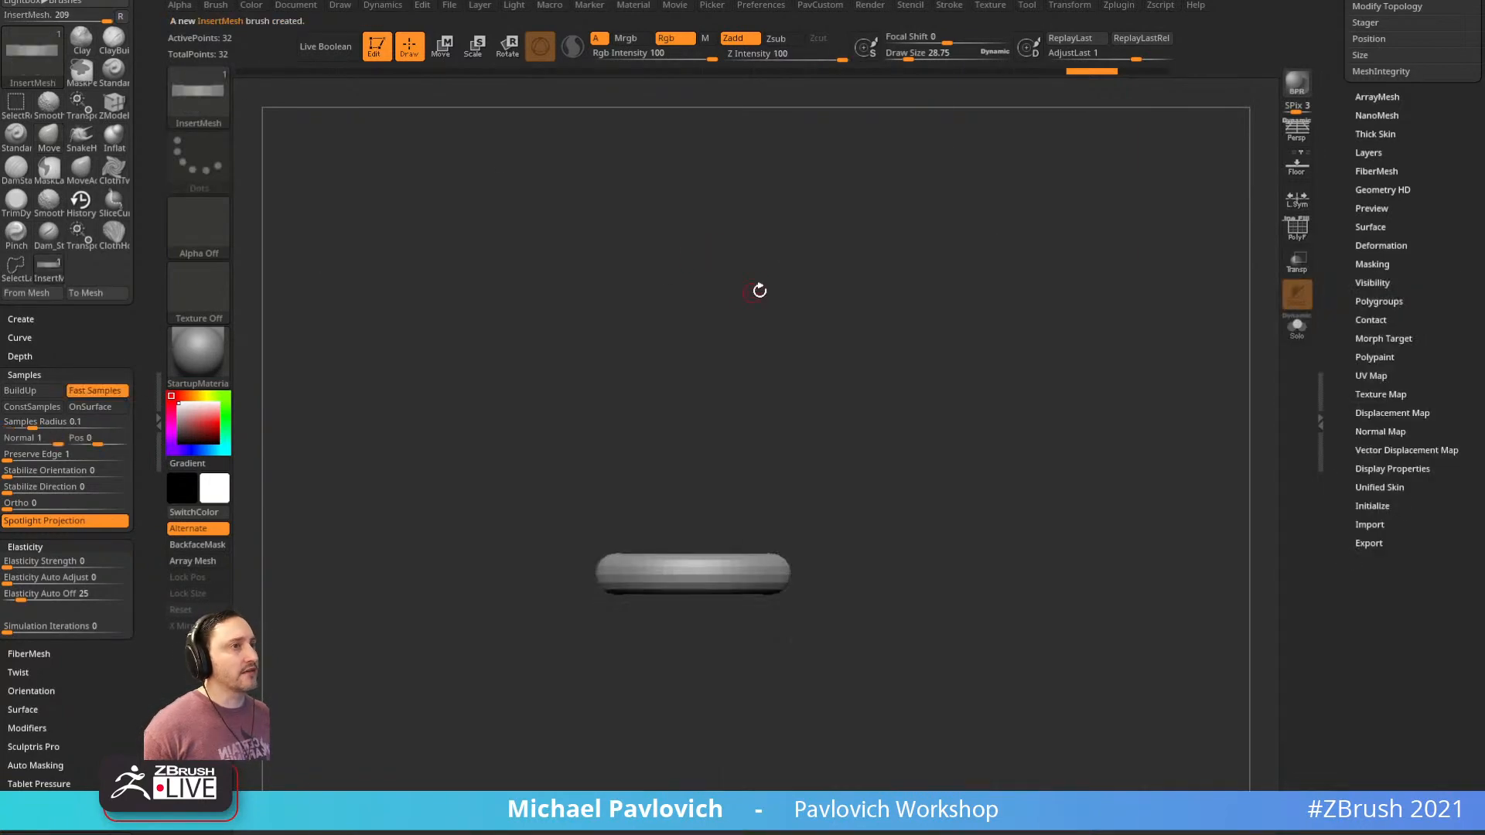
Try inserting three small arch copies across the base arch with the InsertMesh brush
{"action": "left_click_drag", "start_coordinate": [760, 290], "coordinate": [736, 304], "text": "alt"}
{"action": "mouse_move", "coordinate": [693, 586]}
{"action": "left_mouse_down"}
{"action": "mouse_move", "coordinate": [703, 600]}
{"action": "mouse_move", "coordinate": [618, 591]}
{"action": "left_mouse_up"}
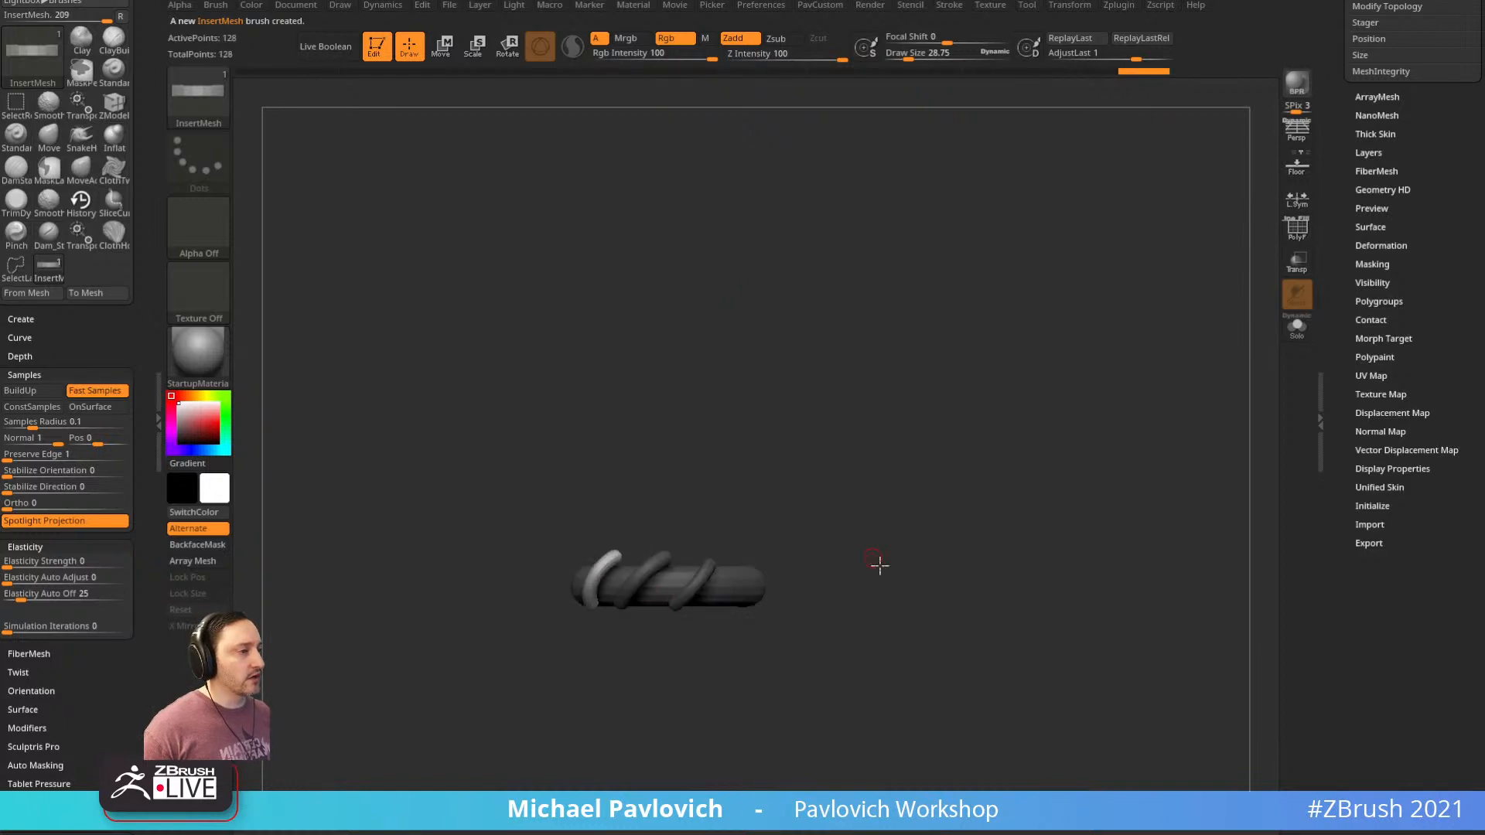
{"action": "key", "text": "ctrl+z"}
{"action": "key", "text": "ctrl+z"}
{"action": "key", "text": "ctrl+z"}
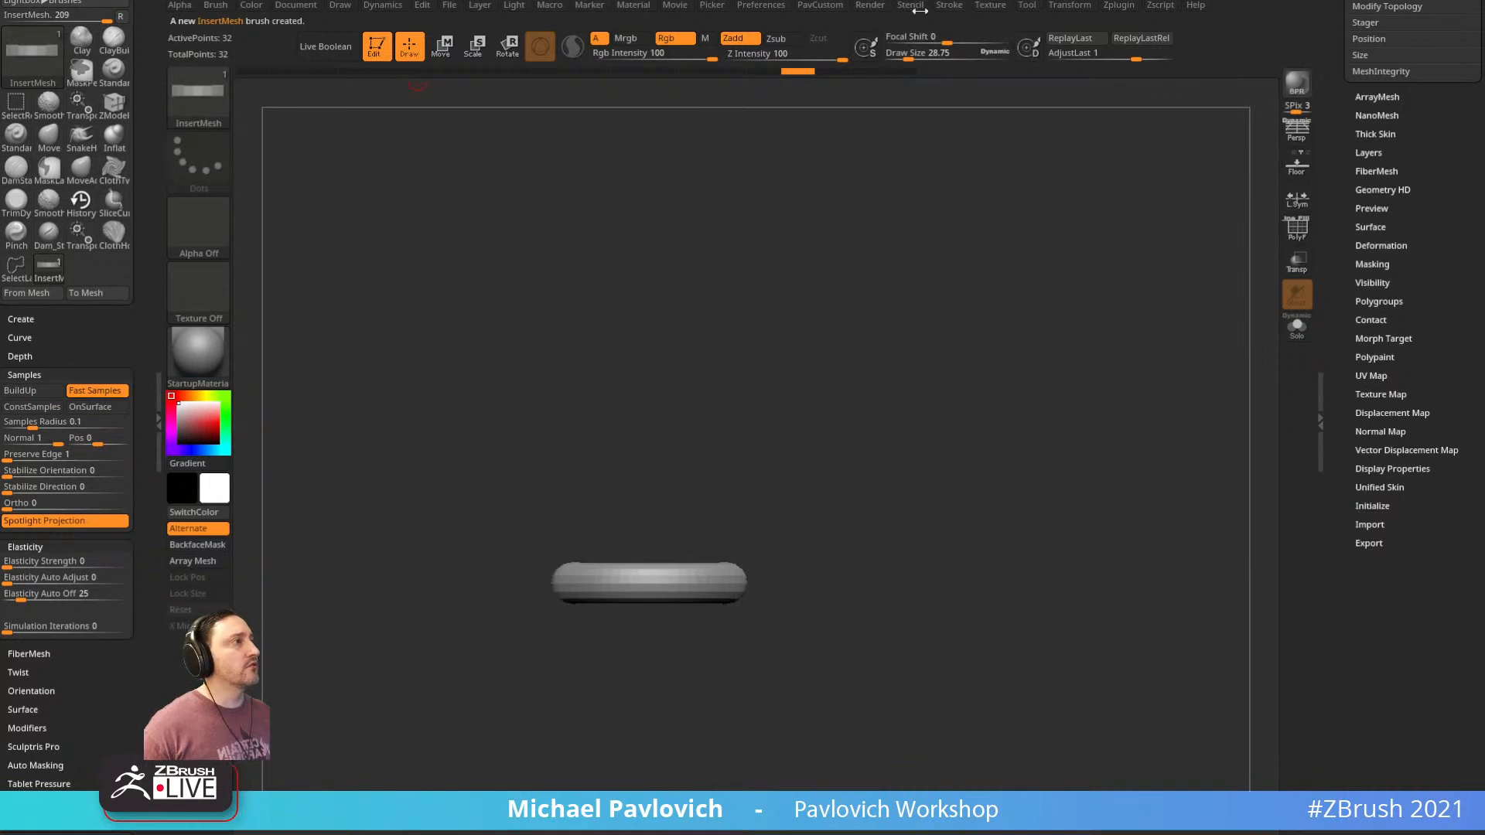
Dock the Stroke palette, expand its Curve and Curve Functions sections, and enable Curve Mode for the InsertMesh brush
{"action": "left_click", "coordinate": [950, 5]}
{"action": "mouse_move", "coordinate": [939, 23]}
{"action": "left_mouse_down"}
{"action": "mouse_move", "coordinate": [596, 72]}
{"action": "mouse_move", "coordinate": [145, 109]}
{"action": "left_mouse_up"}
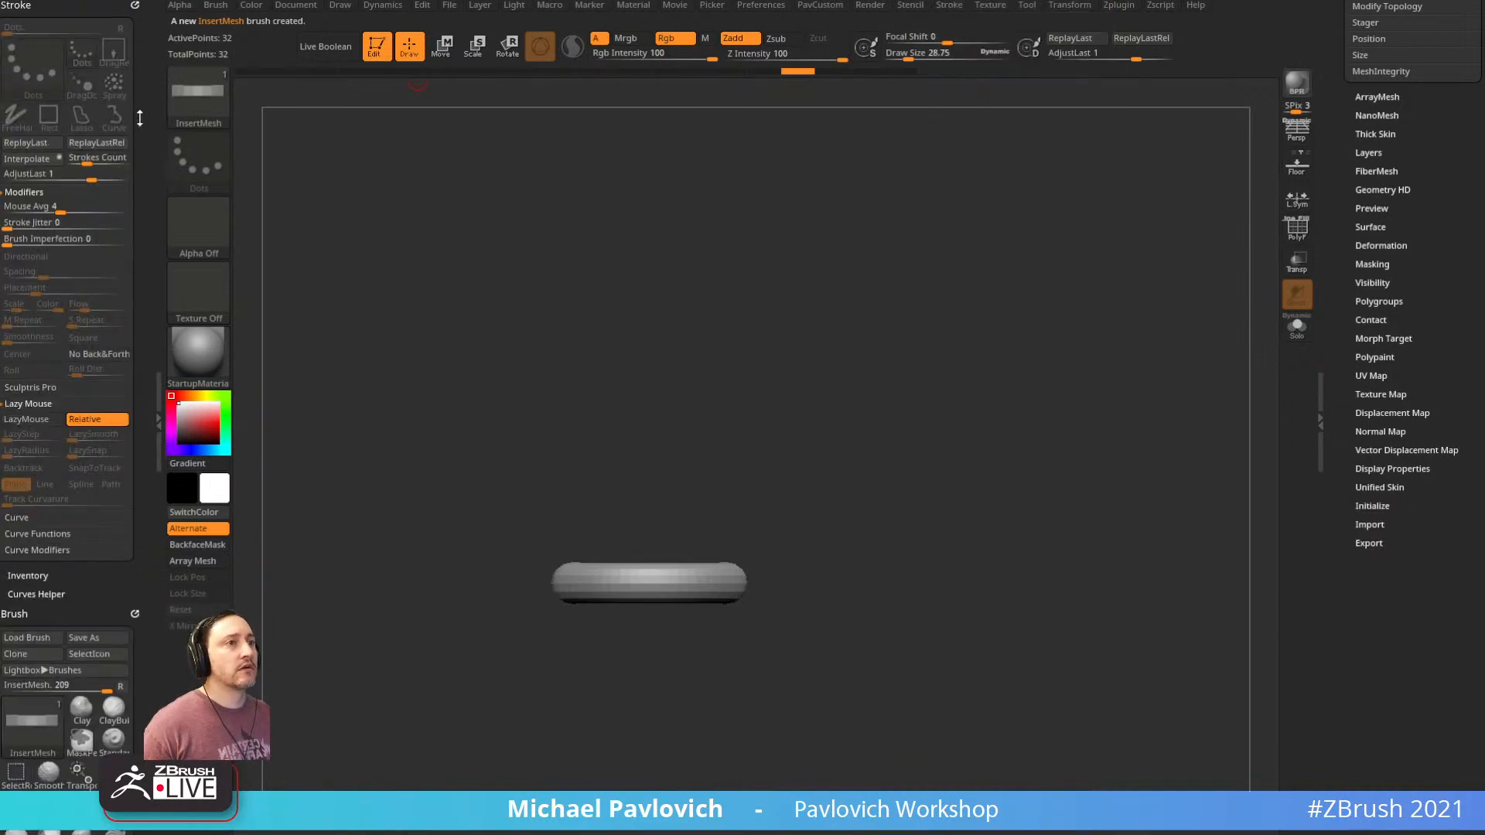
{"action": "left_click", "coordinate": [37, 518], "text": "shift"}
{"action": "left_click", "coordinate": [47, 647], "text": "shift"}
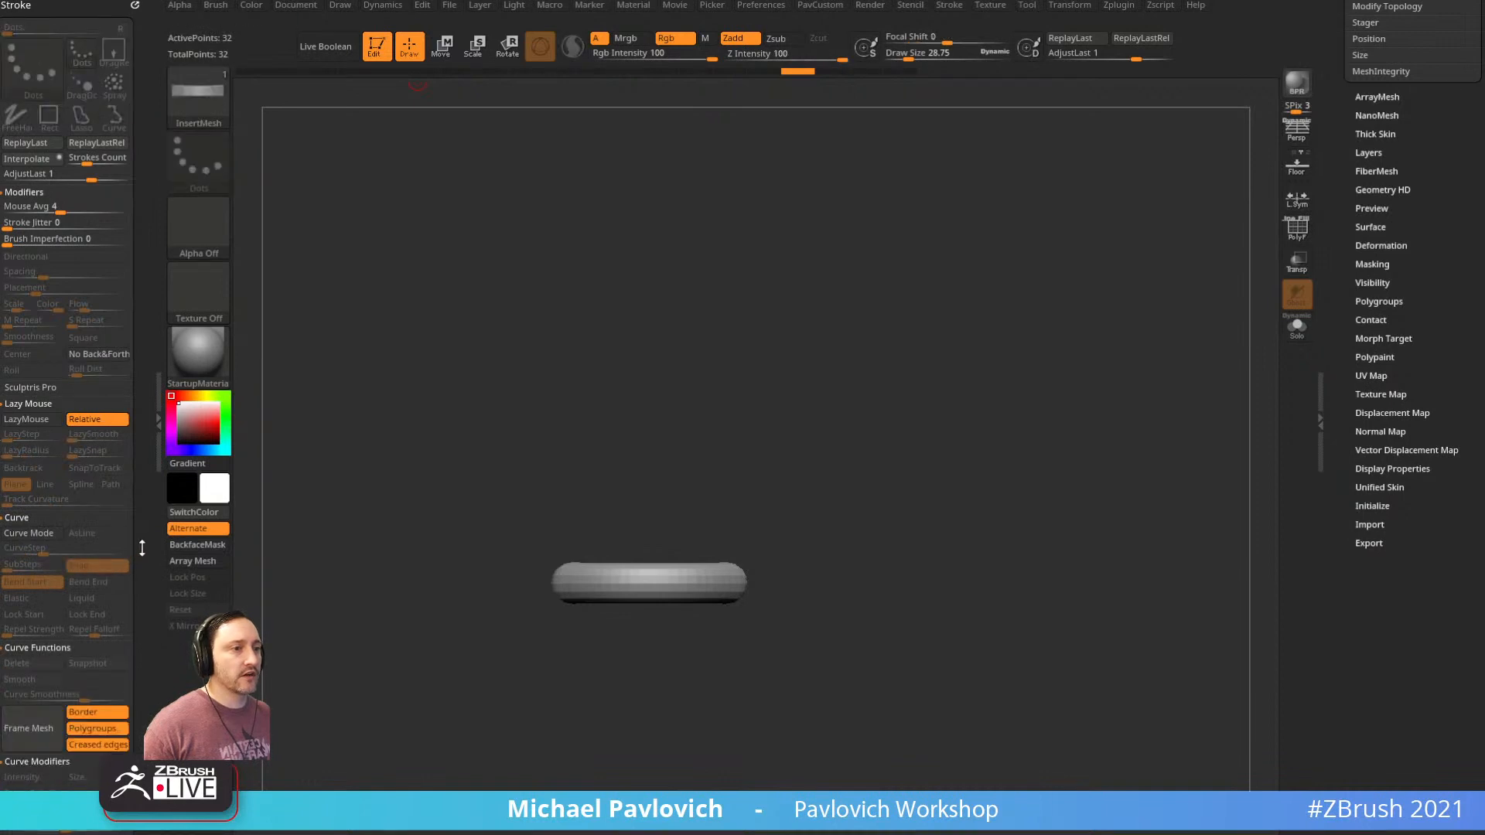
{"action": "left_click_drag", "start_coordinate": [142, 547], "coordinate": [140, 419]}
{"action": "left_click", "coordinate": [31, 406]}
Try drawing a rising curve of arch copies from the base arch at a draw size of about 79
{"action": "mouse_move", "coordinate": [640, 358]}
{"action": "left_mouse_down"}
{"action": "mouse_move", "coordinate": [663, 464]}
{"action": "mouse_move", "coordinate": [600, 550]}
{"action": "mouse_move", "coordinate": [650, 511]}
{"action": "mouse_move", "coordinate": [637, 531]}
{"action": "mouse_move", "coordinate": [652, 529]}
{"action": "mouse_move", "coordinate": [608, 575]}
{"action": "left_mouse_up"}
{"action": "key", "text": "s"}
{"action": "key", "text": "s"}
{"action": "mouse_move", "coordinate": [608, 575]}
{"action": "left_mouse_down"}
{"action": "mouse_move", "coordinate": [879, 397]}
{"action": "mouse_move", "coordinate": [959, 269]}
{"action": "left_mouse_up"}
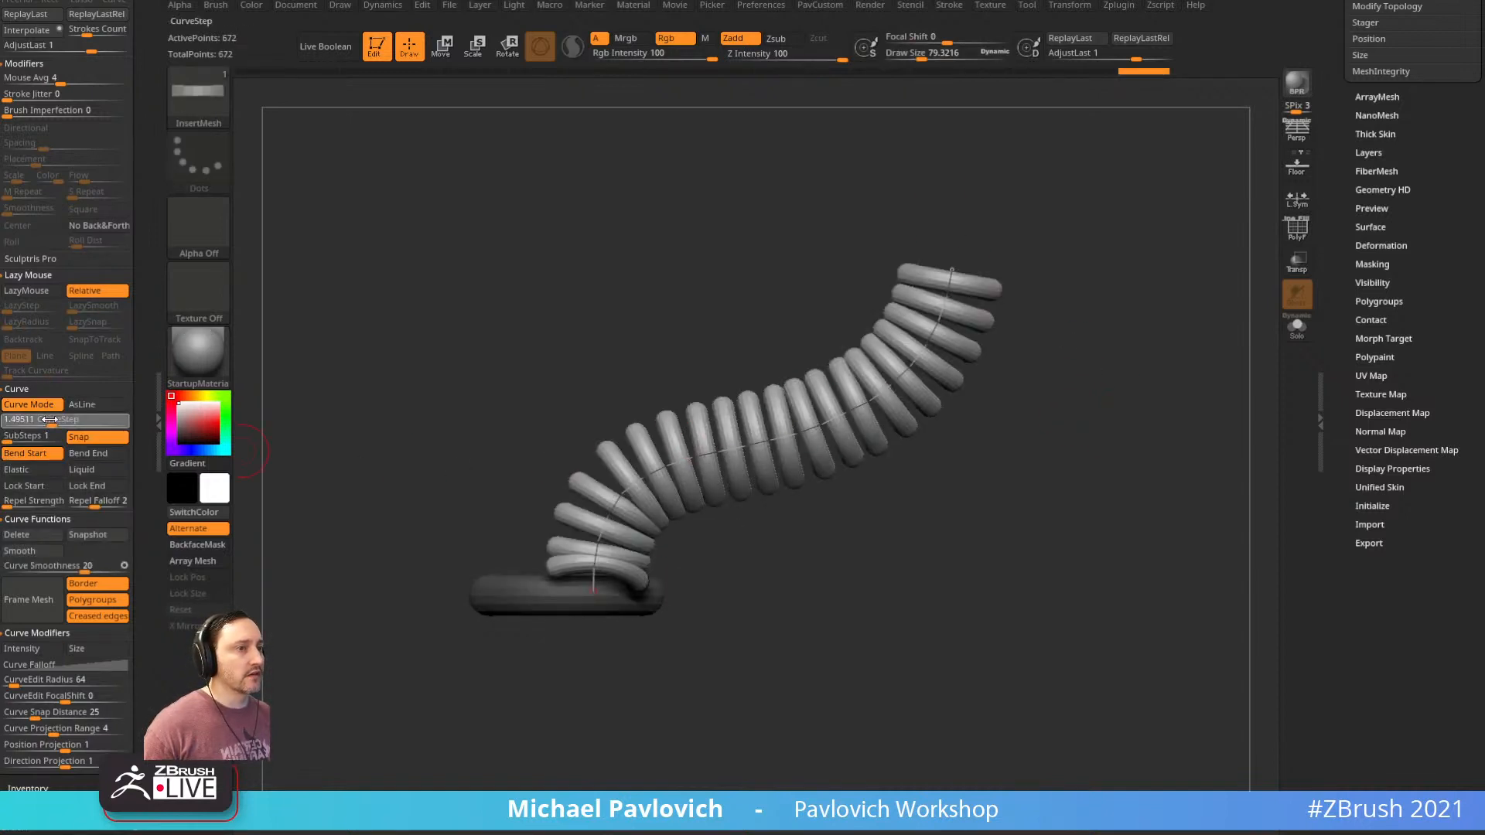
Set CurveStep to 1.49511 and try redrawing the curve of arch copies with wider spacing
{"action": "key", "text": "ctrl+z"}
{"action": "left_click_drag", "start_coordinate": [590, 597], "coordinate": [897, 305]}
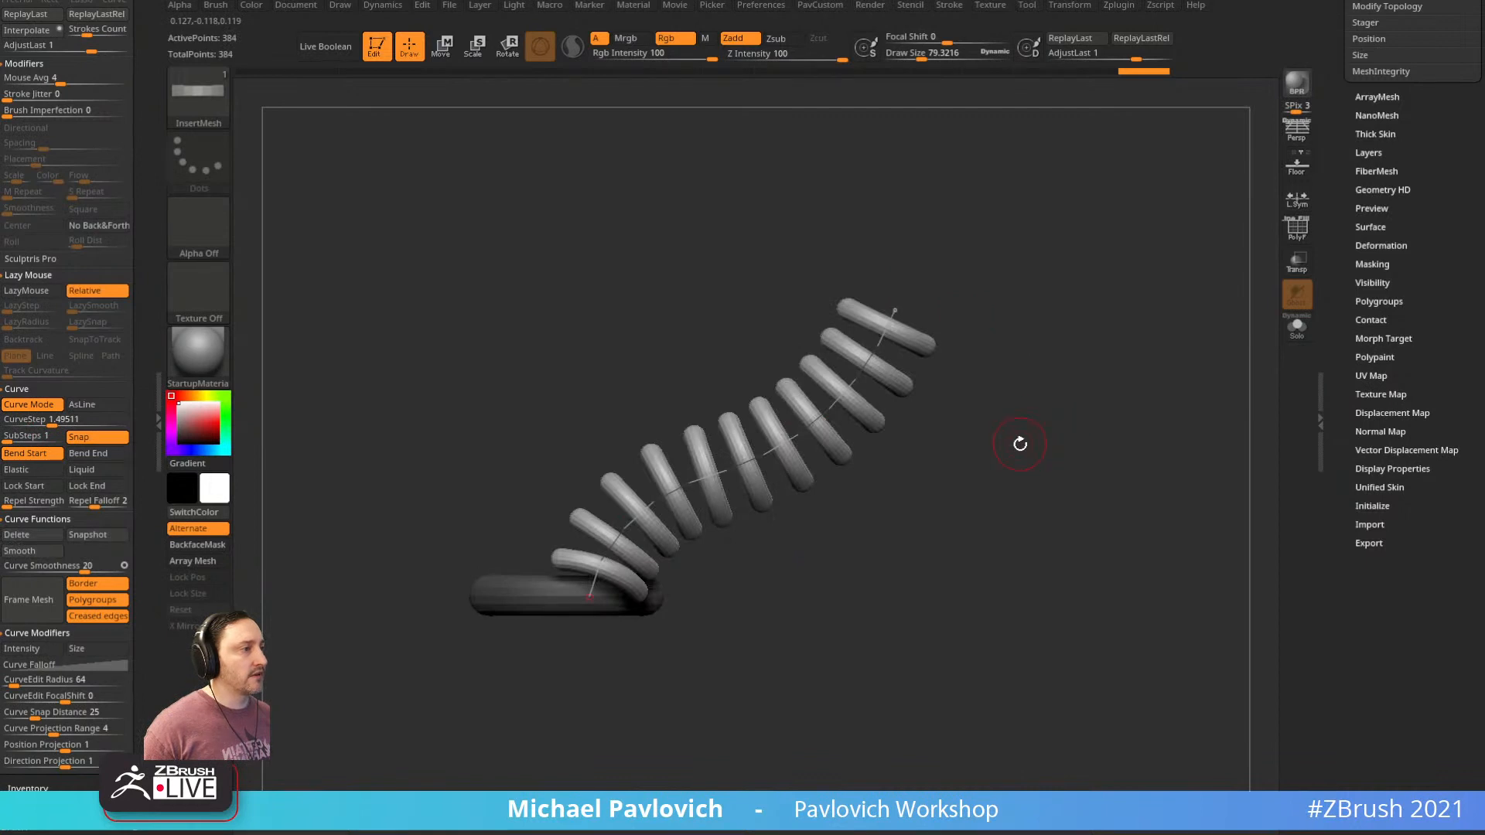
{"action": "key", "text": "ctrl+z"}
{"action": "key", "text": "ctrl+z"}
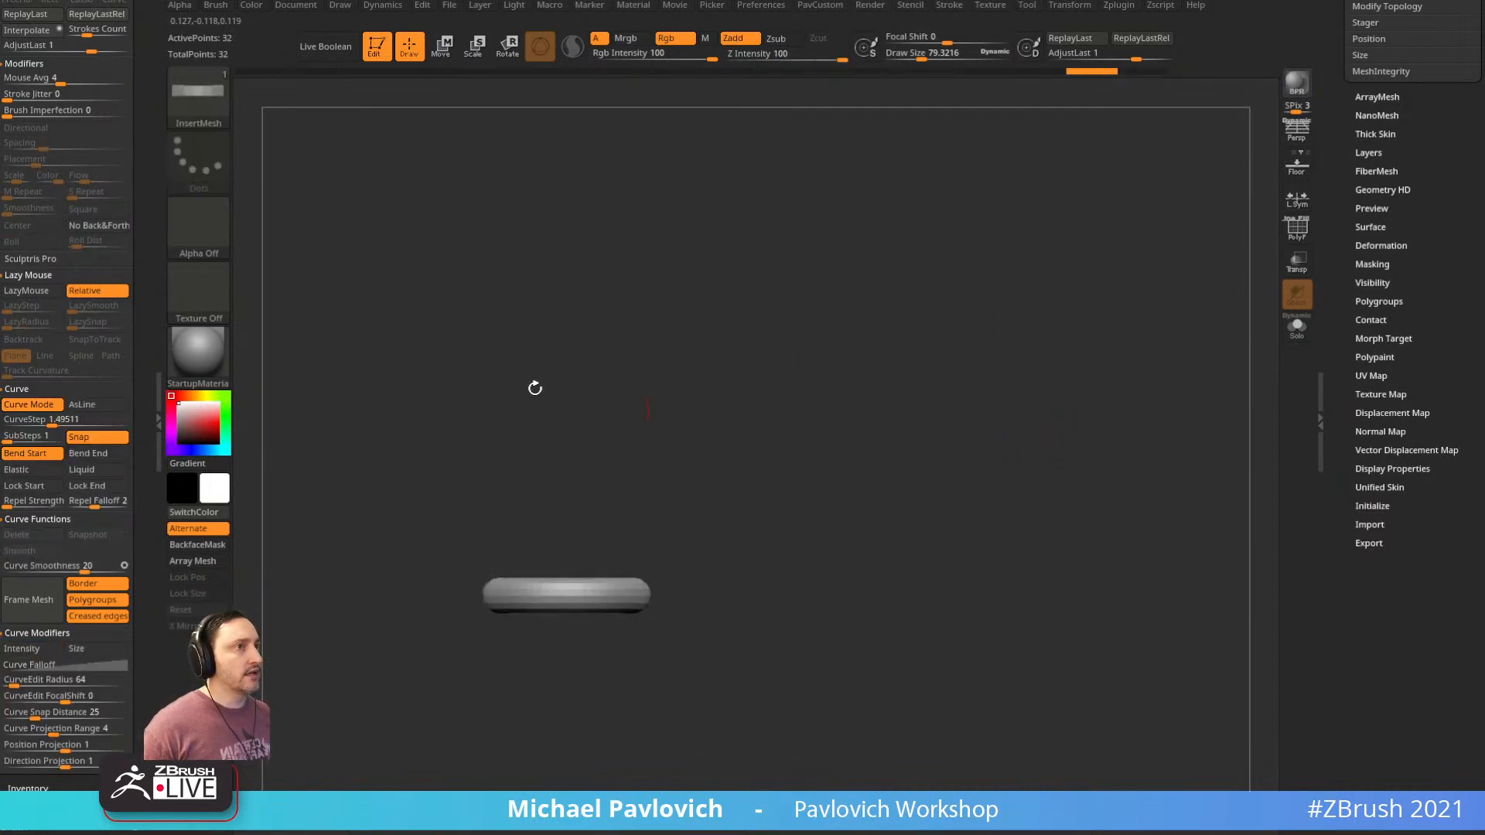
Append the arch, viewed upright from the side, to the current InsertMesh brush
{"action": "left_click_drag", "start_coordinate": [799, 409], "coordinate": [875, 488]}
{"action": "key", "text": "w"}
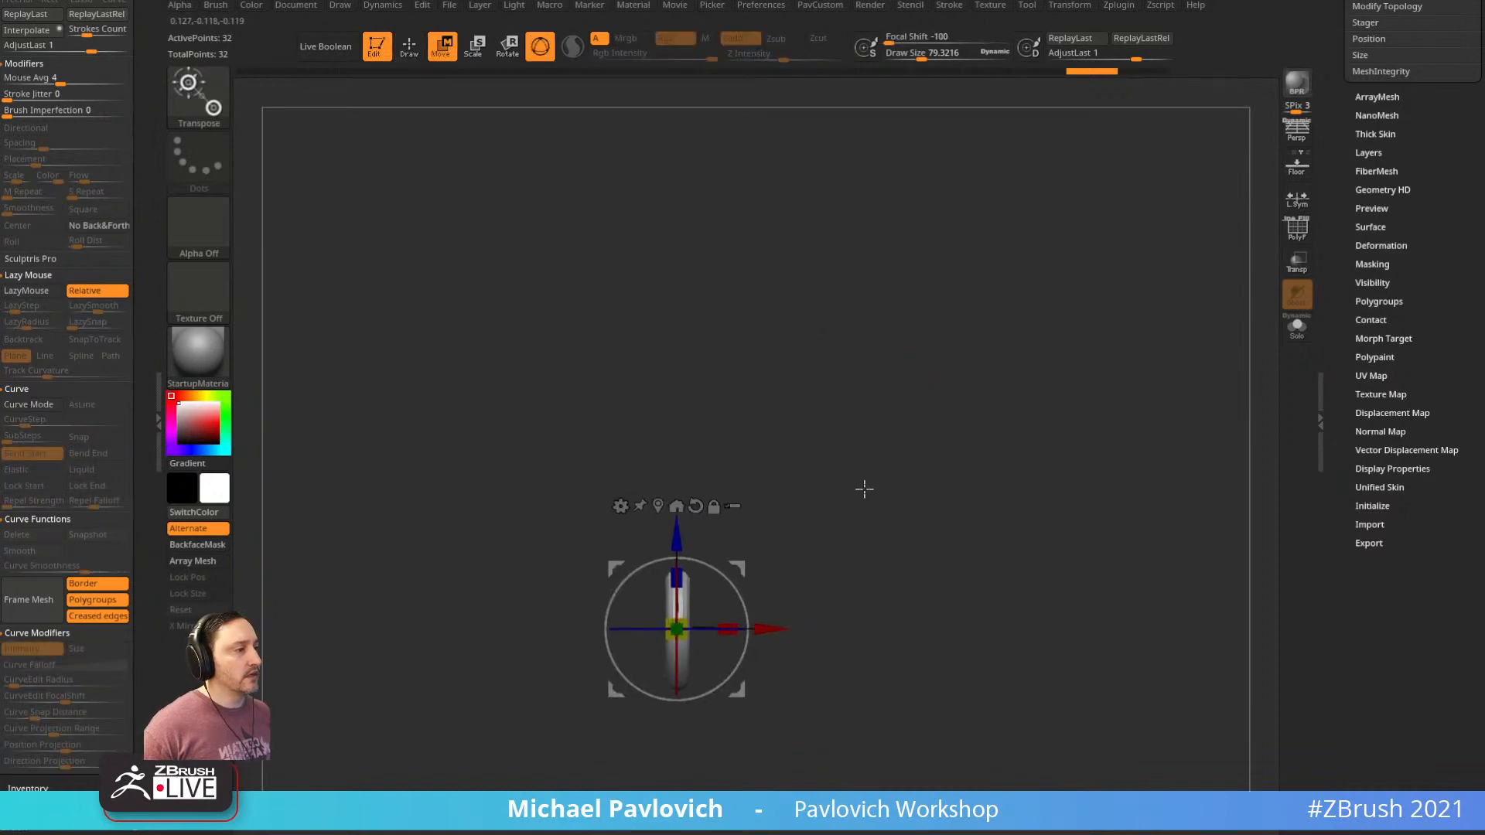
{"action": "key", "text": "q"}
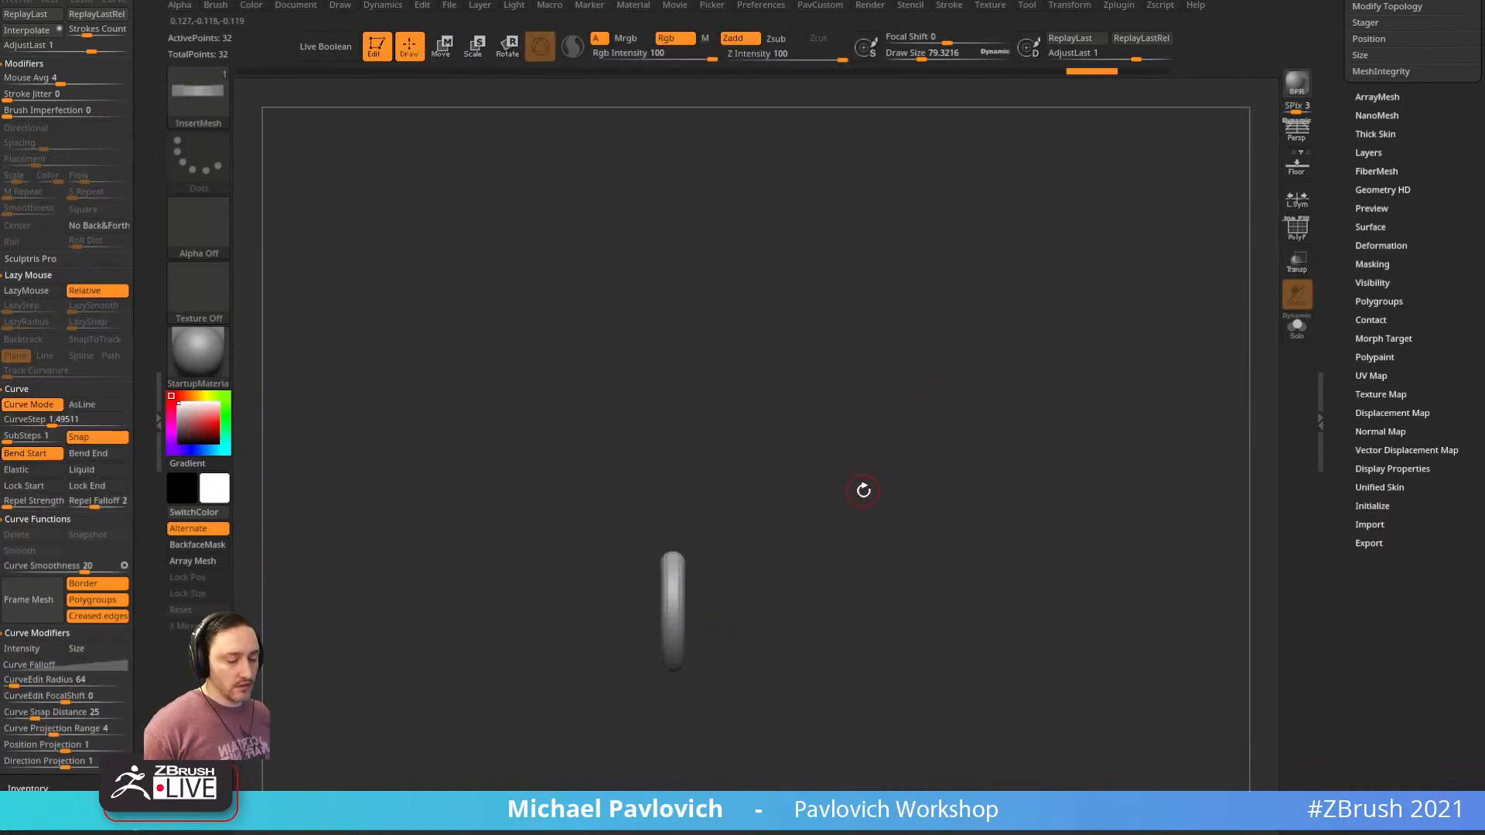
{"action": "key", "text": "b"}
{"action": "left_click", "coordinate": [630, 808]}
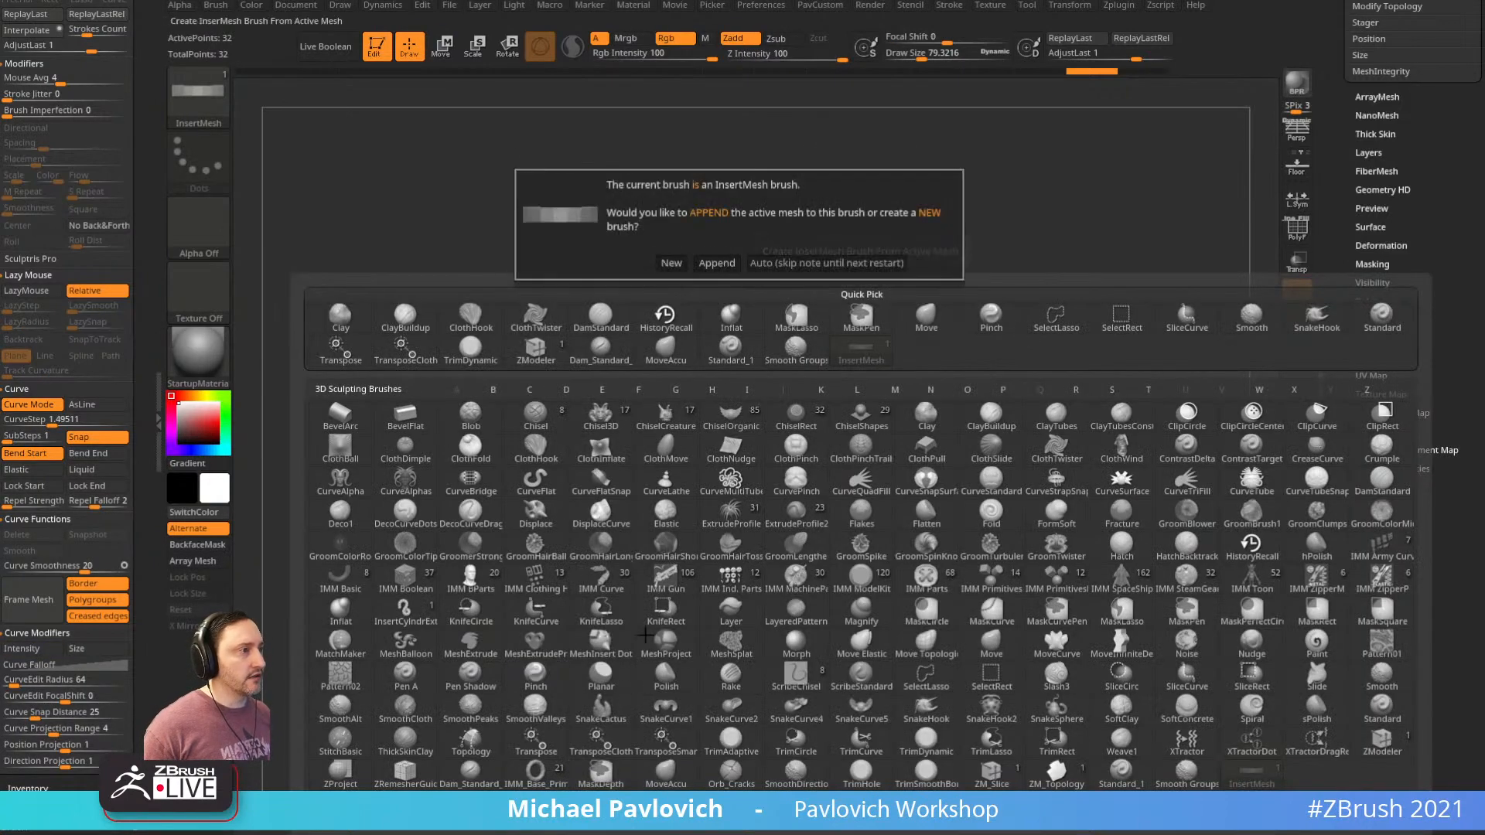
{"action": "left_click", "coordinate": [721, 263]}
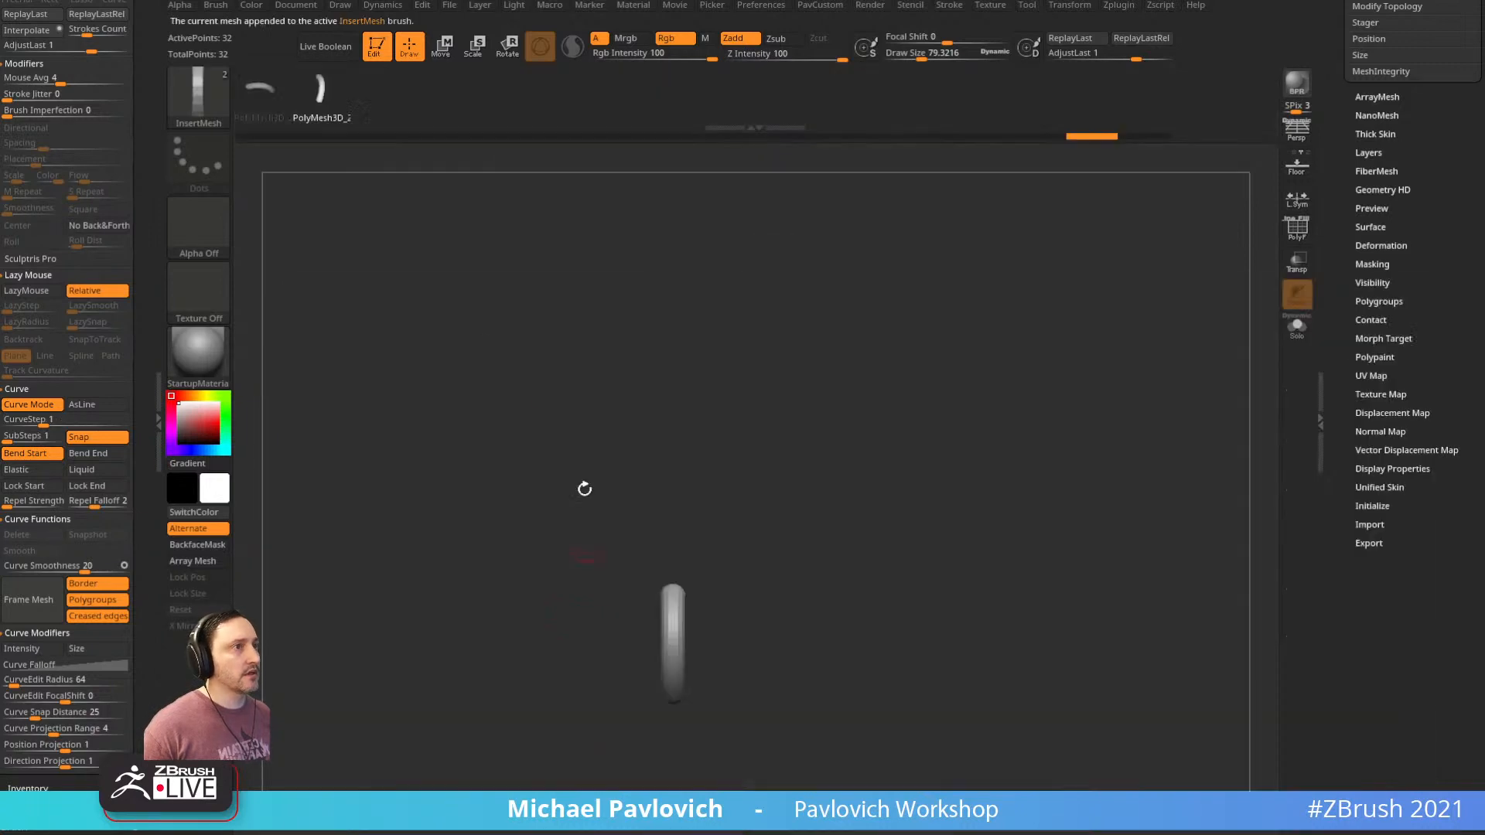
Try drawing a long rising curve with the upright arch variant from the base arch
{"action": "left_click_drag", "start_coordinate": [805, 403], "coordinate": [750, 408], "text": "alt"}
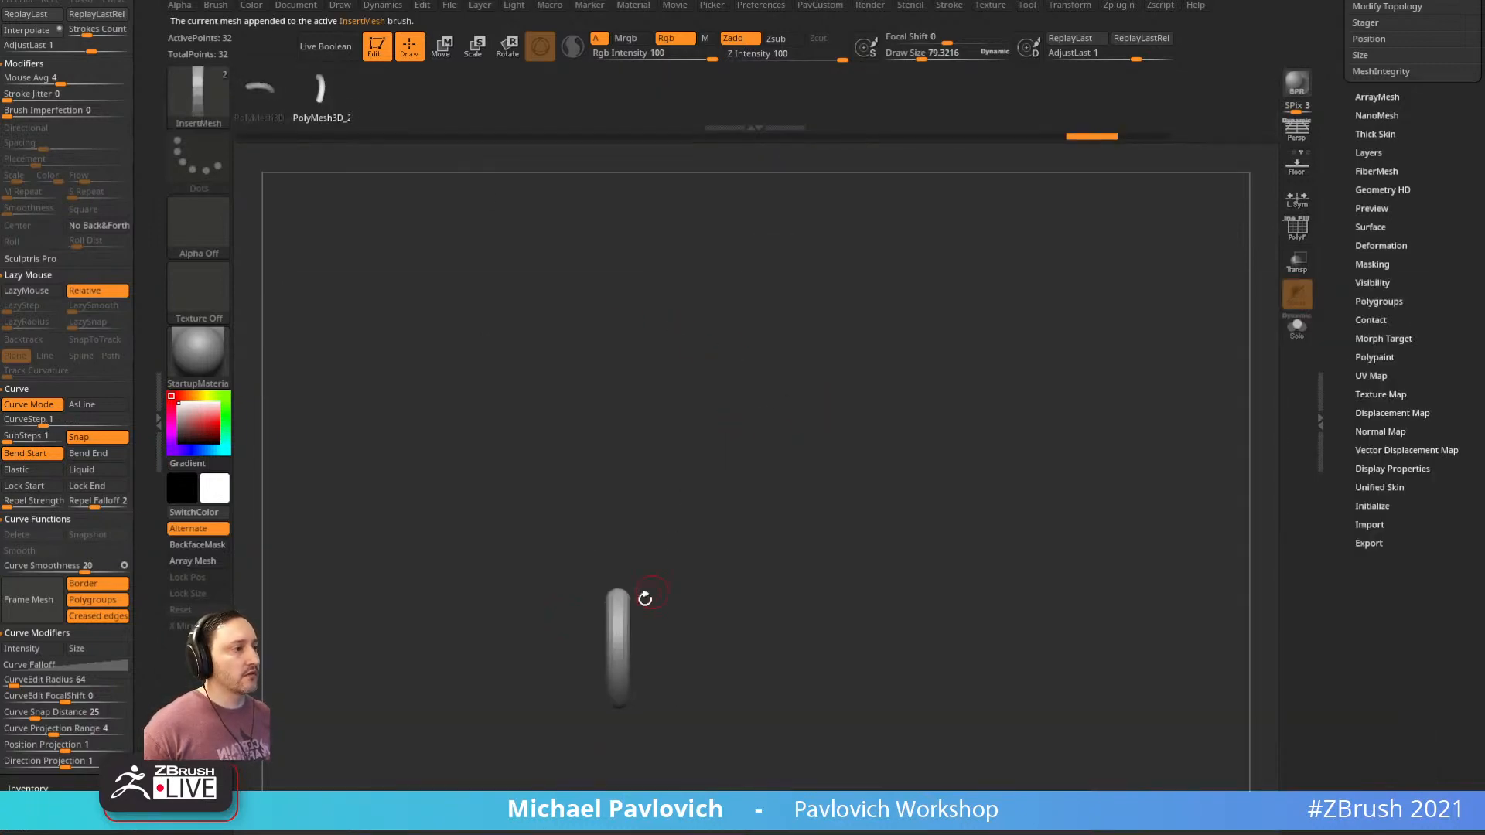
{"action": "left_click_drag", "start_coordinate": [764, 506], "coordinate": [882, 315]}
{"action": "mouse_move", "coordinate": [918, 475]}
{"action": "left_mouse_down", "text": "alt"}
{"action": "mouse_move", "coordinate": [958, 490]}
{"action": "mouse_move", "coordinate": [889, 541]}
{"action": "left_mouse_up", "text": "alt"}
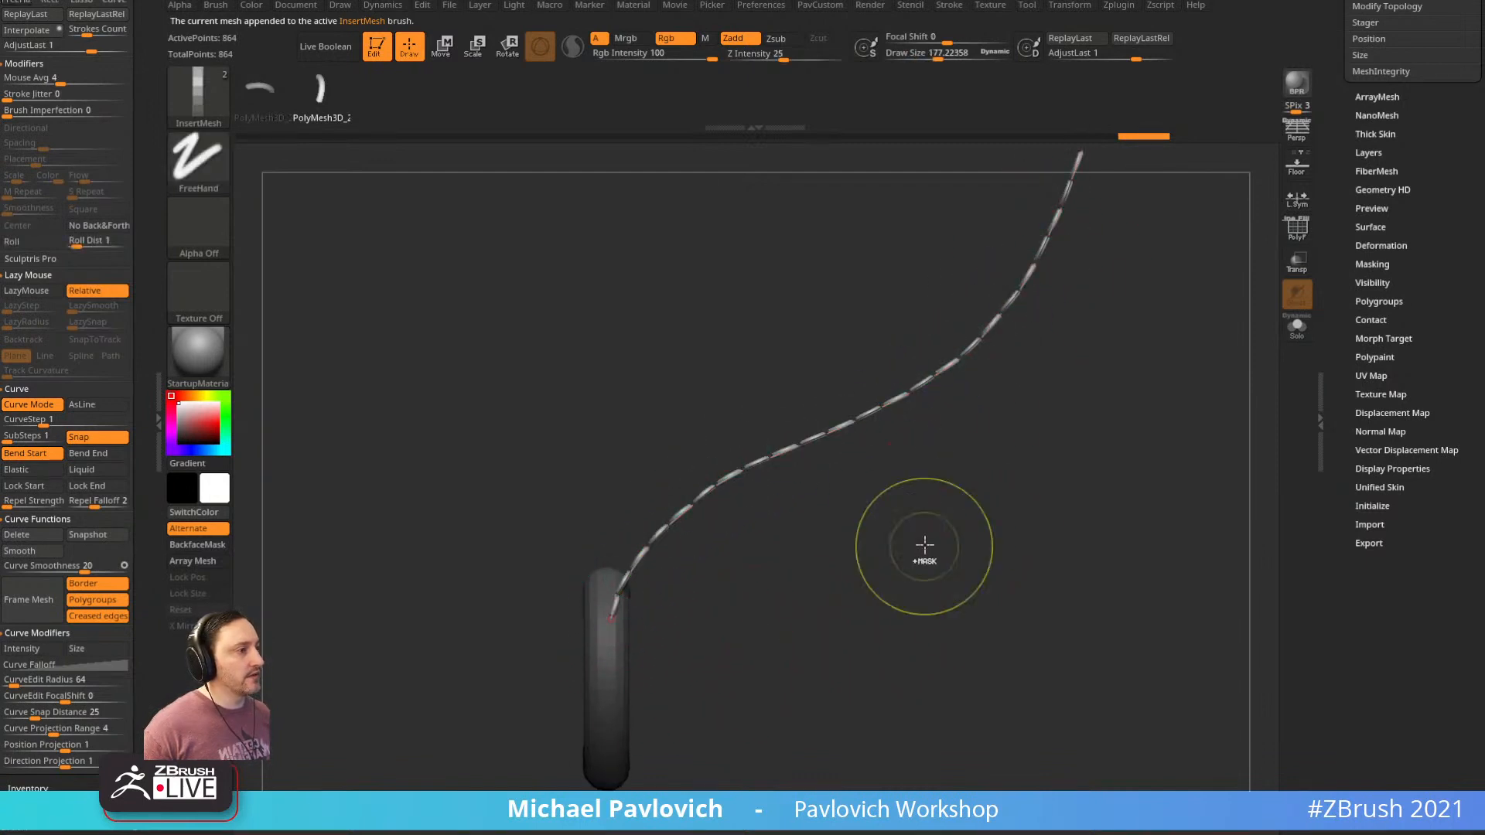
{"action": "key", "text": "ctrl+z"}
Rotate the arch to a diagonal angle and append it to the InsertMesh brush as another variant
{"action": "key", "text": "w"}
{"action": "mouse_move", "coordinate": [693, 525]}
{"action": "left_mouse_down"}
{"action": "mouse_move", "coordinate": [725, 517]}
{"action": "mouse_move", "coordinate": [710, 504]}
{"action": "left_mouse_up"}
{"action": "key", "text": "q"}
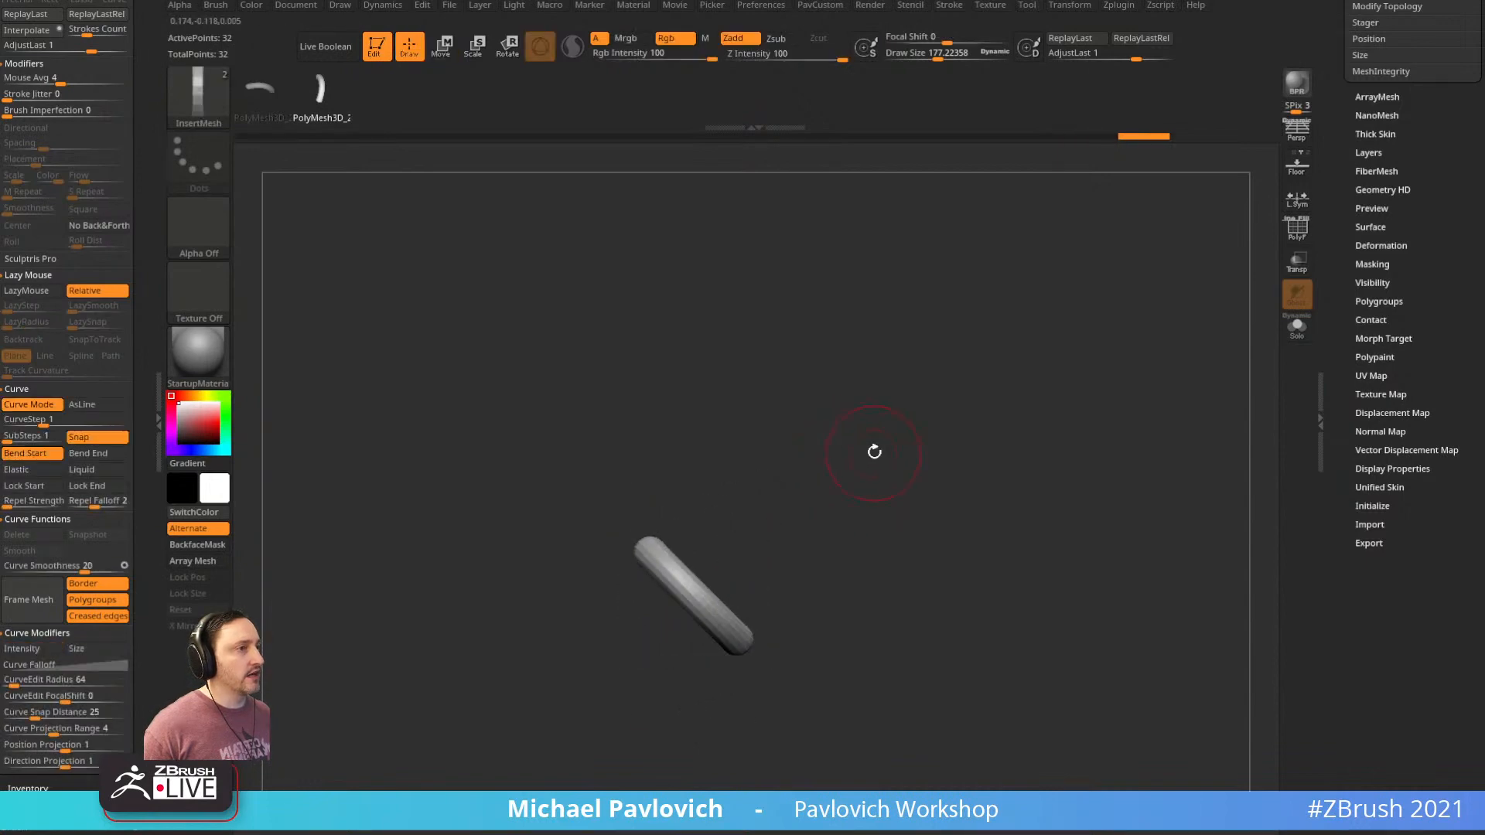
{"action": "key", "text": "b"}
{"action": "left_click", "coordinate": [696, 807]}
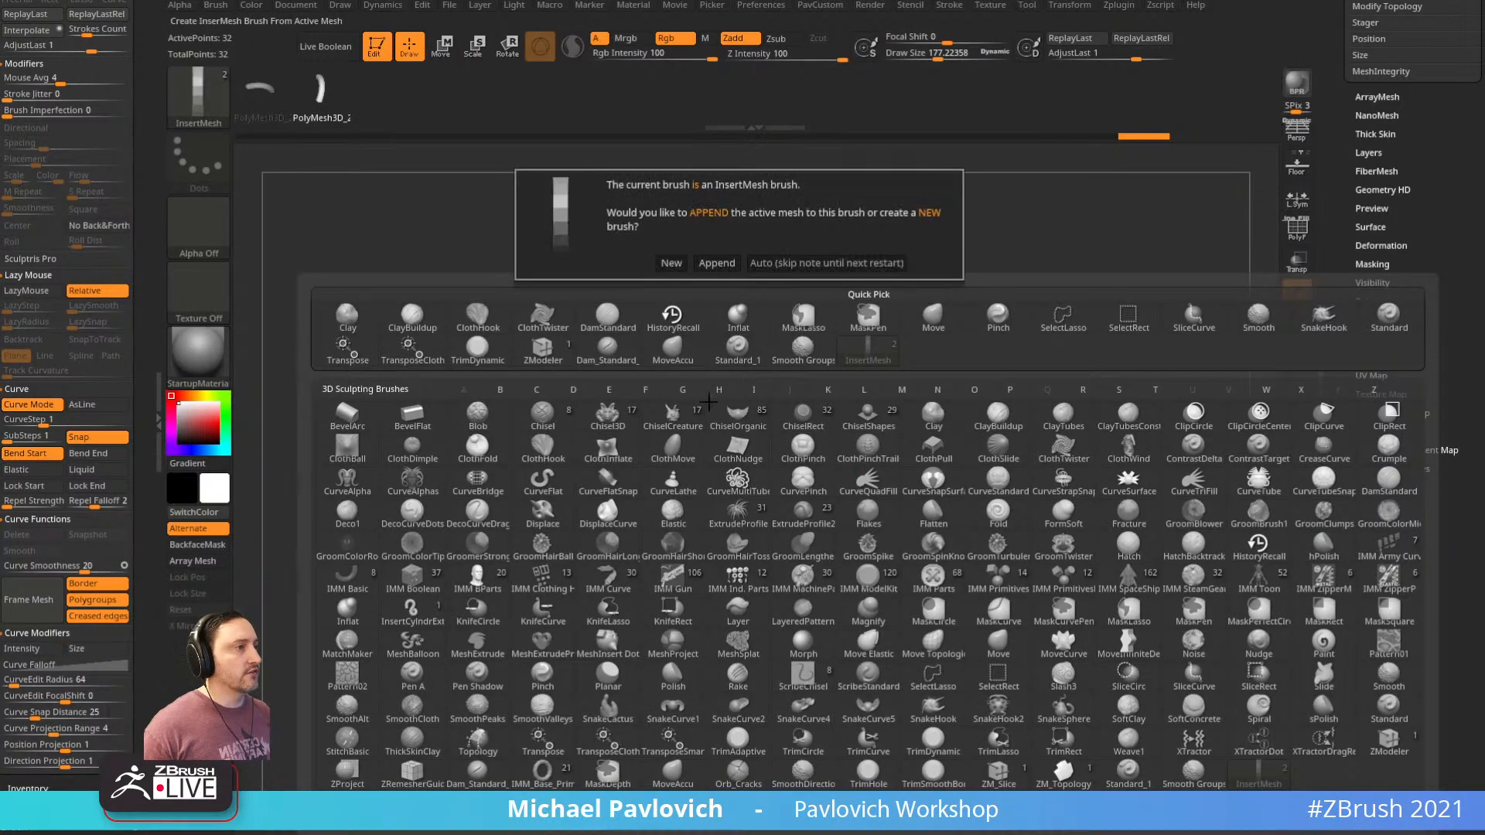
{"action": "left_click", "coordinate": [711, 263]}
Duplicate the diagonal arch by rotating a copy so the two arches cross in an X
{"action": "key", "text": "w"}
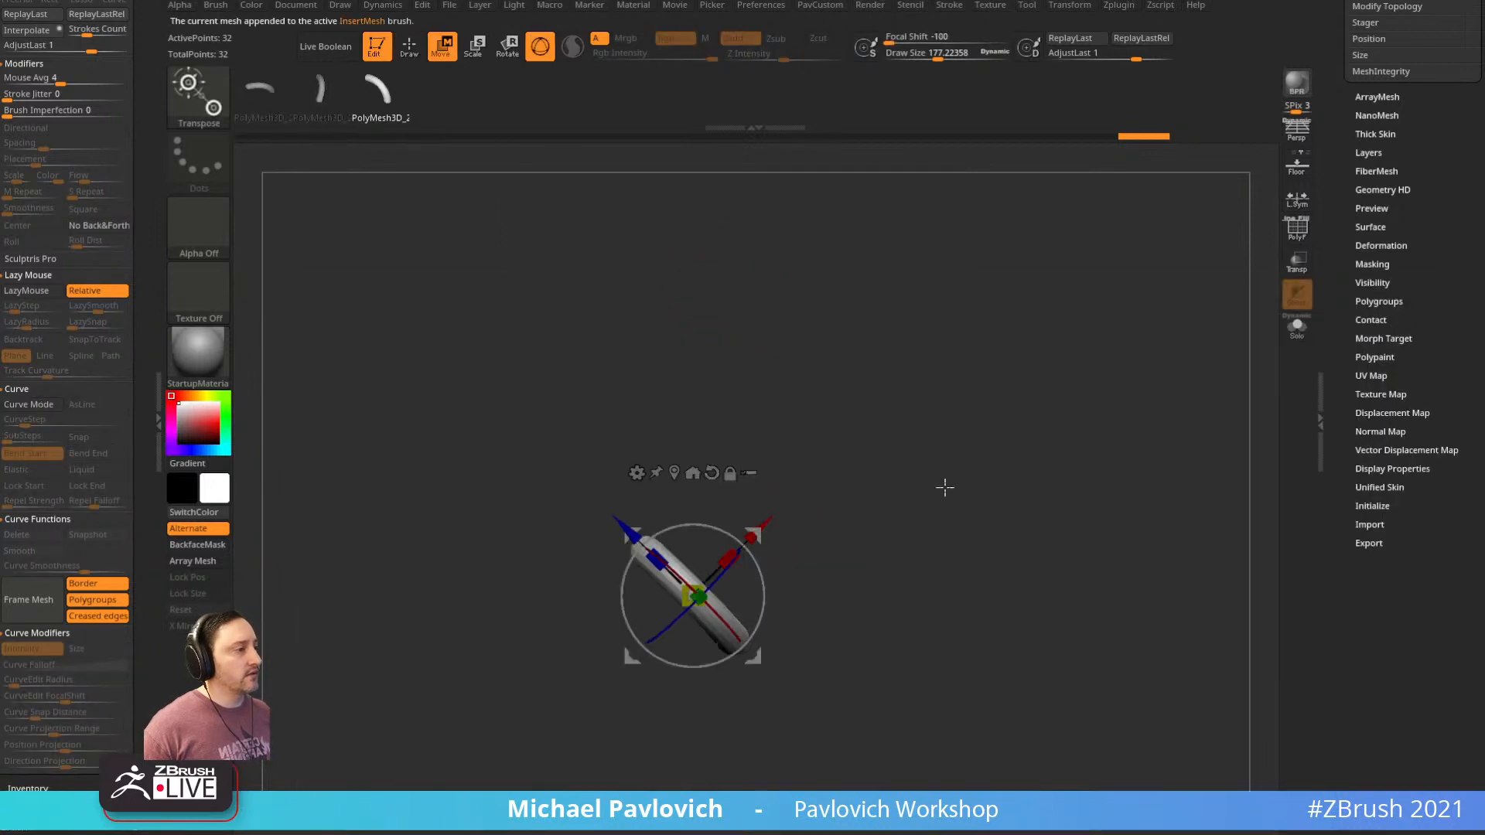
{"action": "left_click_drag", "start_coordinate": [944, 488], "coordinate": [857, 520]}
{"action": "left_click_drag", "start_coordinate": [787, 595], "coordinate": [782, 693], "text": "ctrl"}
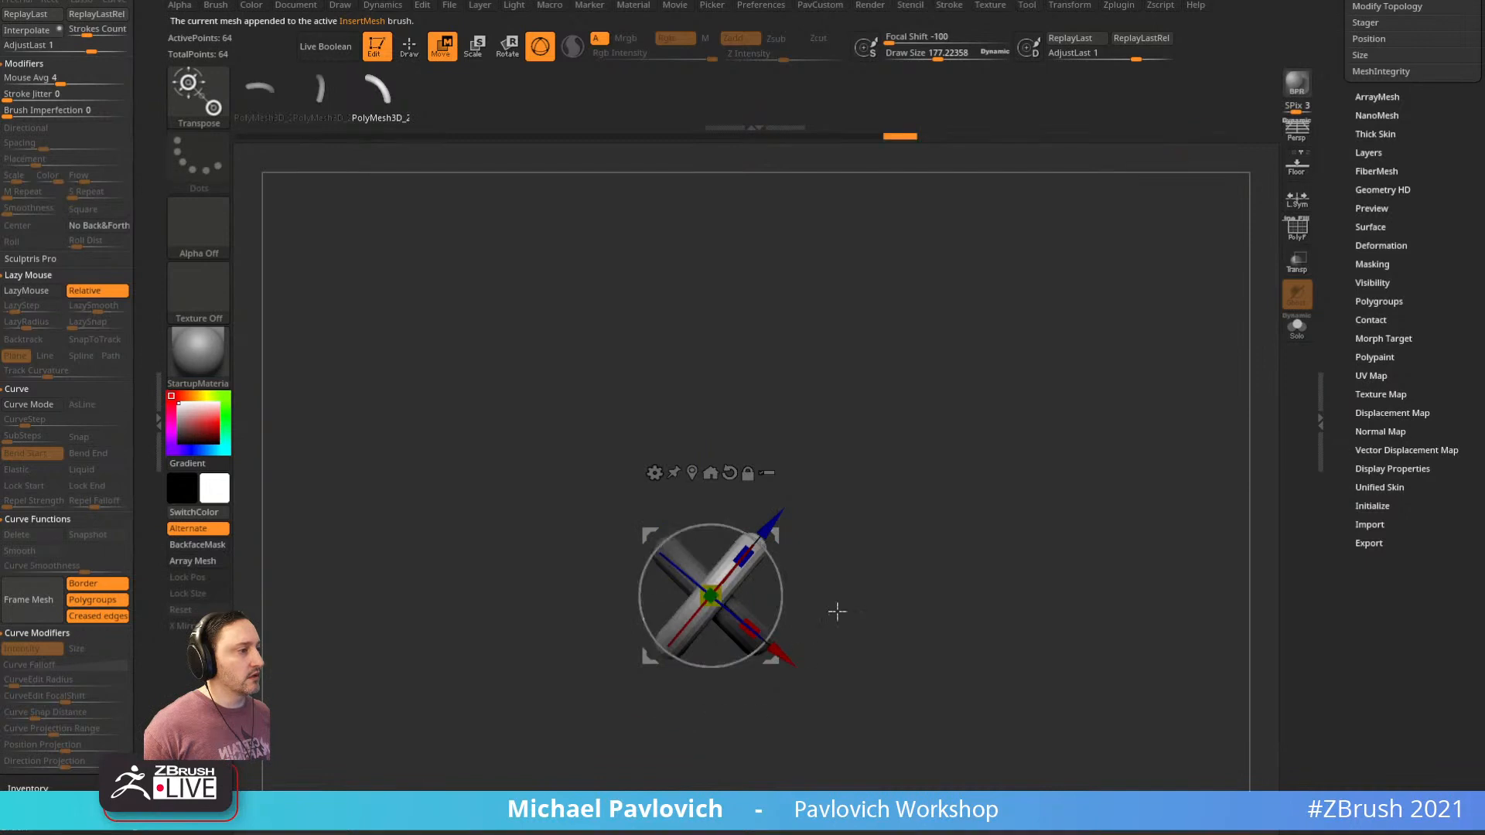
{"action": "left_click_drag", "start_coordinate": [836, 610], "coordinate": [795, 577], "text": "shift"}
{"action": "key", "text": "q"}
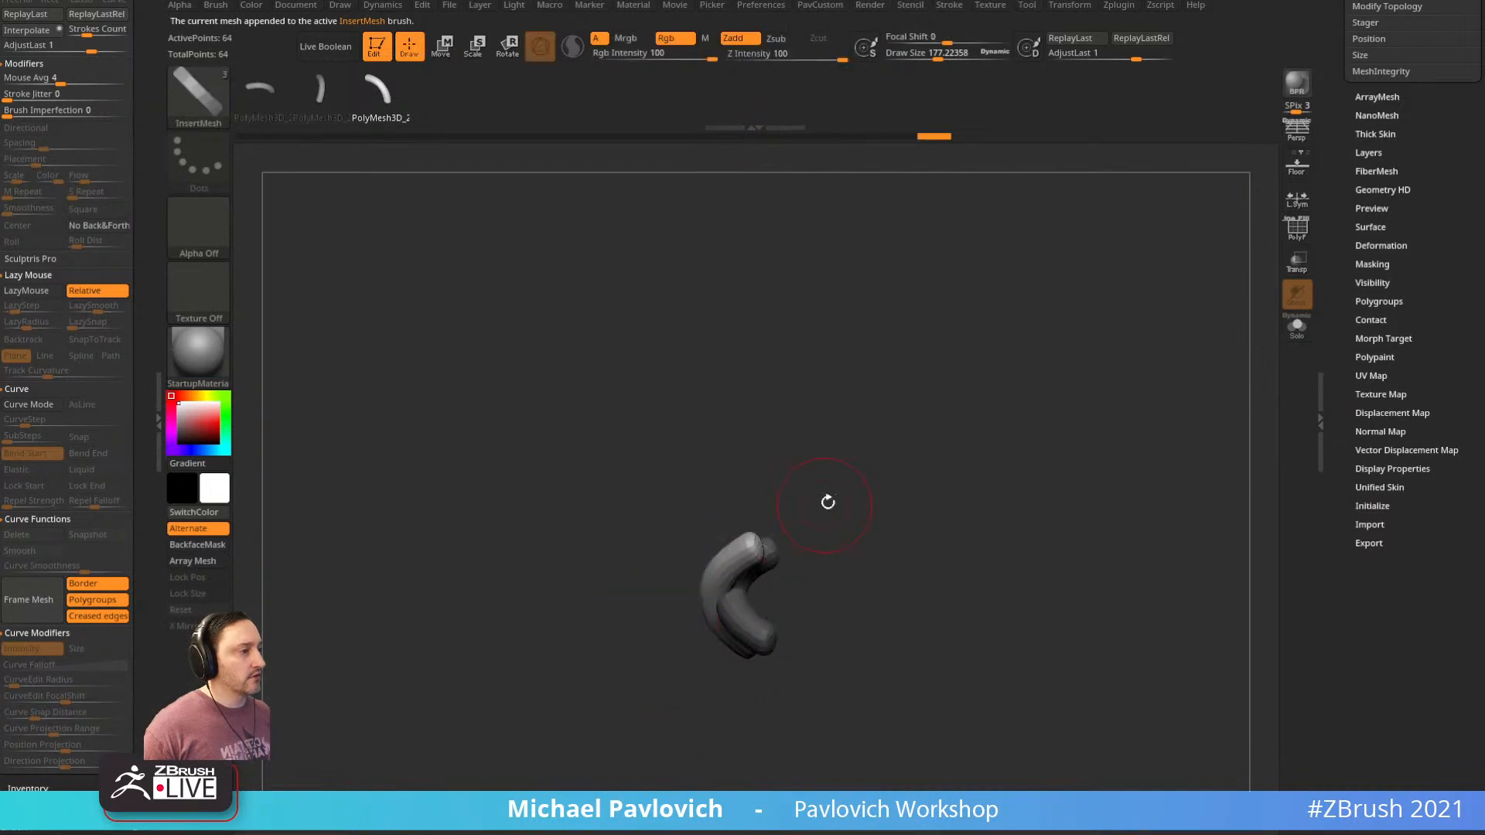
{"action": "left_click_drag", "start_coordinate": [826, 501], "coordinate": [914, 457]}
Select the InsertMesh brush and append the crossed X-shaped arches to it as another variant
{"action": "key", "text": "w"}
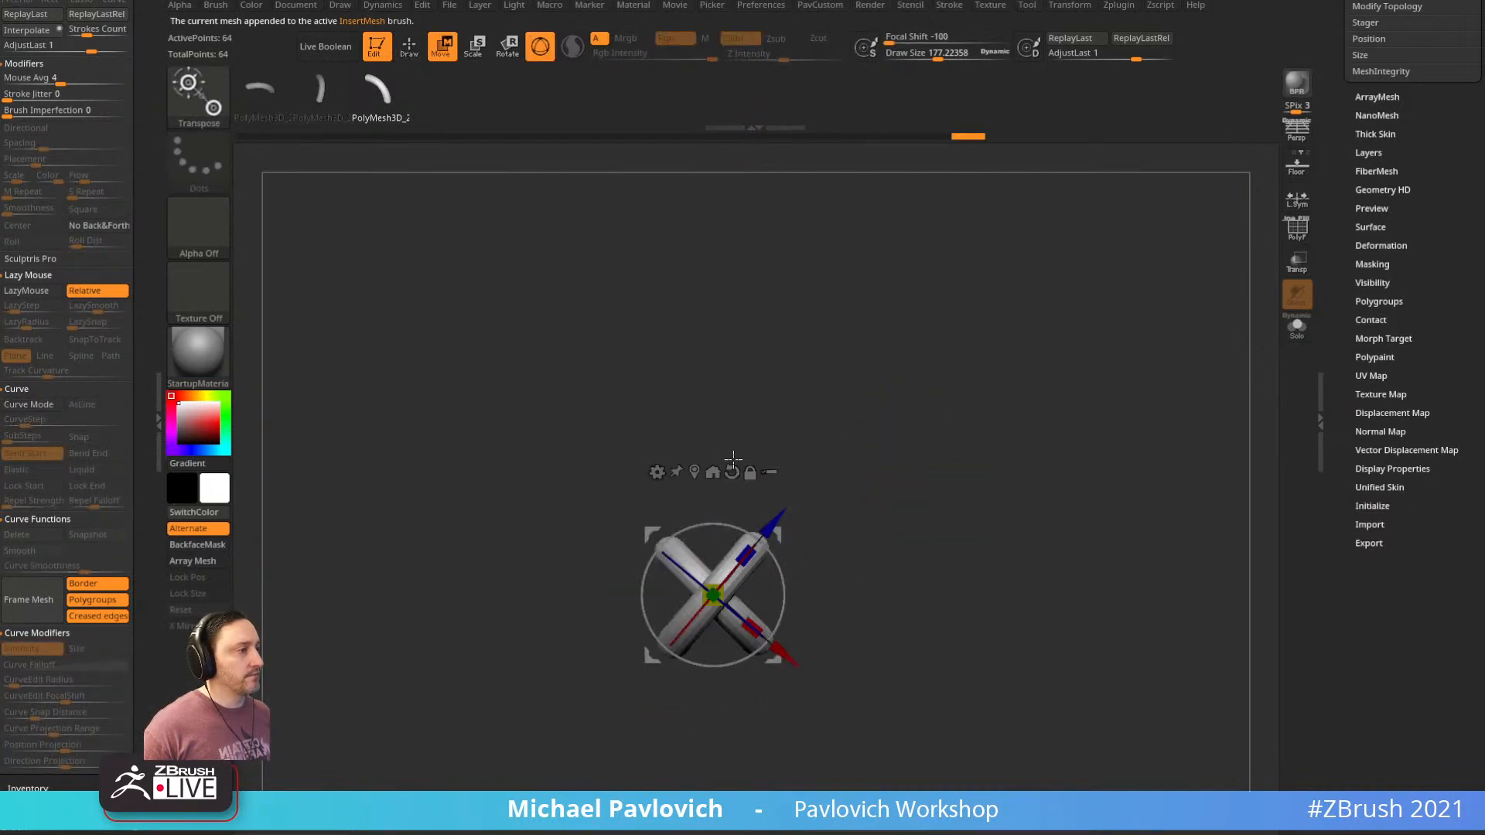
{"action": "key", "text": "b"}
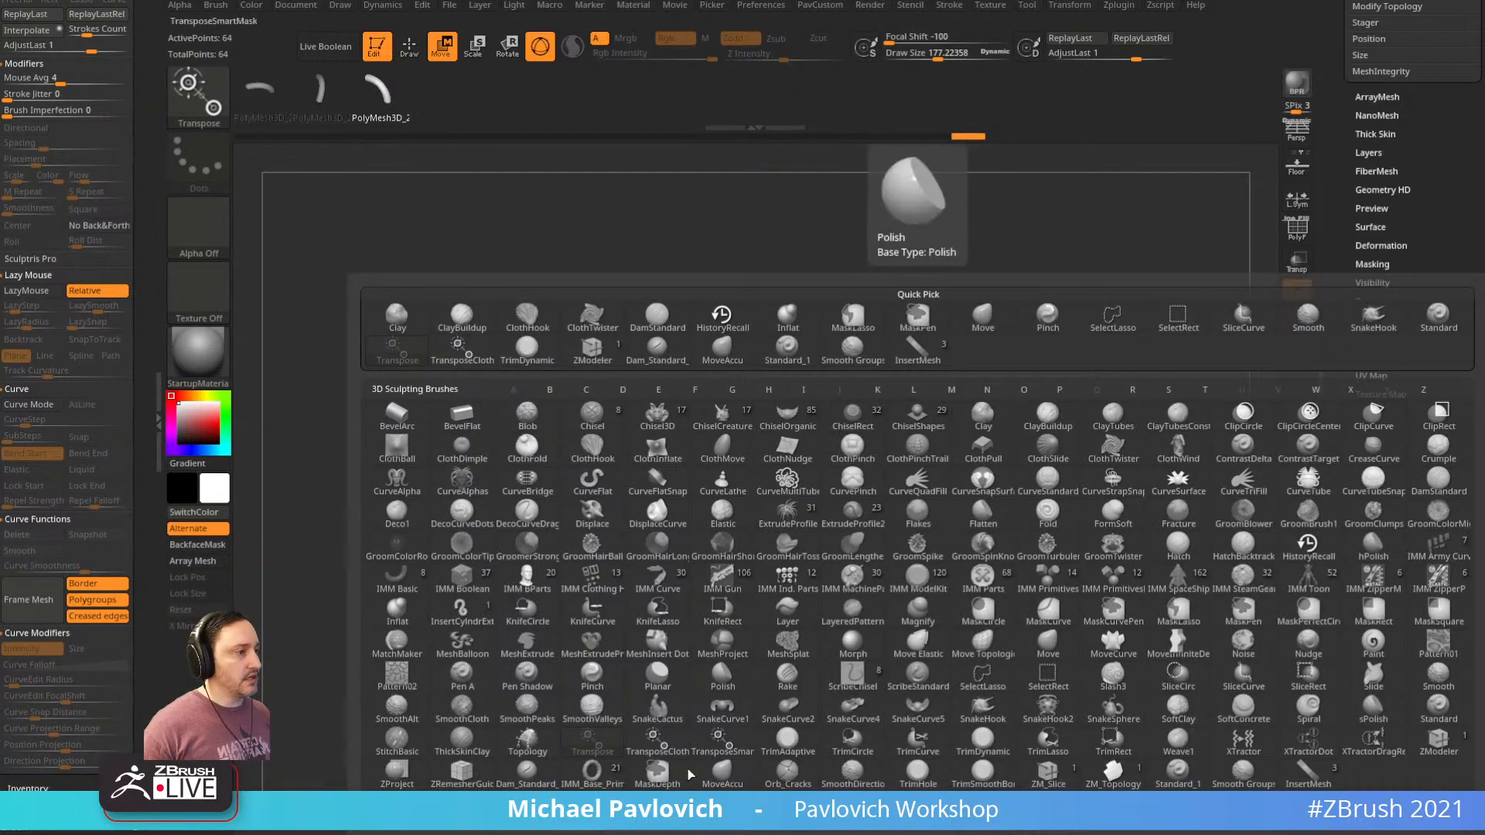
{"action": "left_click", "coordinate": [728, 809]}
{"action": "left_click", "coordinate": [717, 264]}
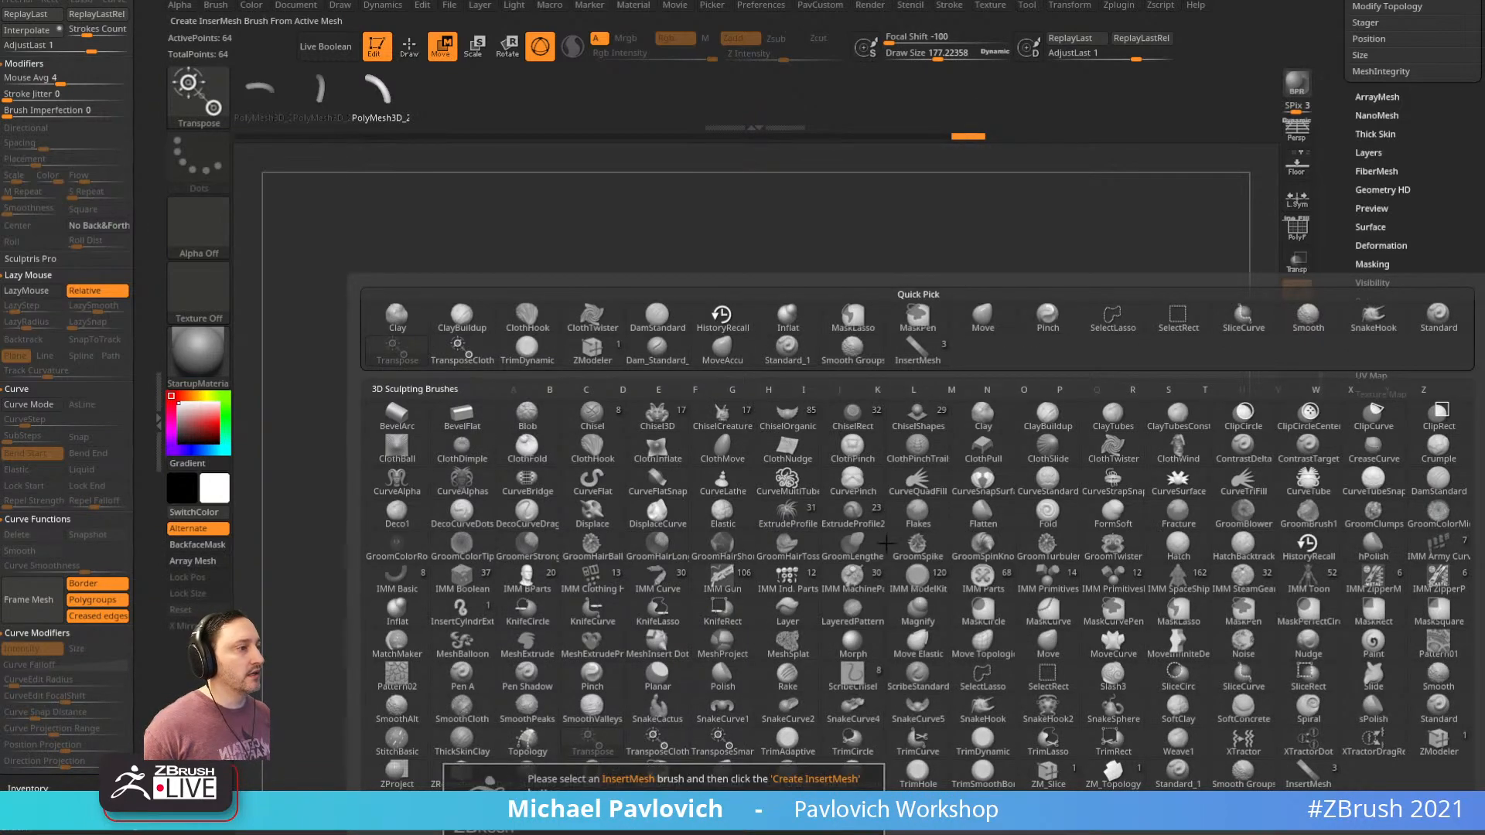
{"action": "left_click", "coordinate": [917, 344]}
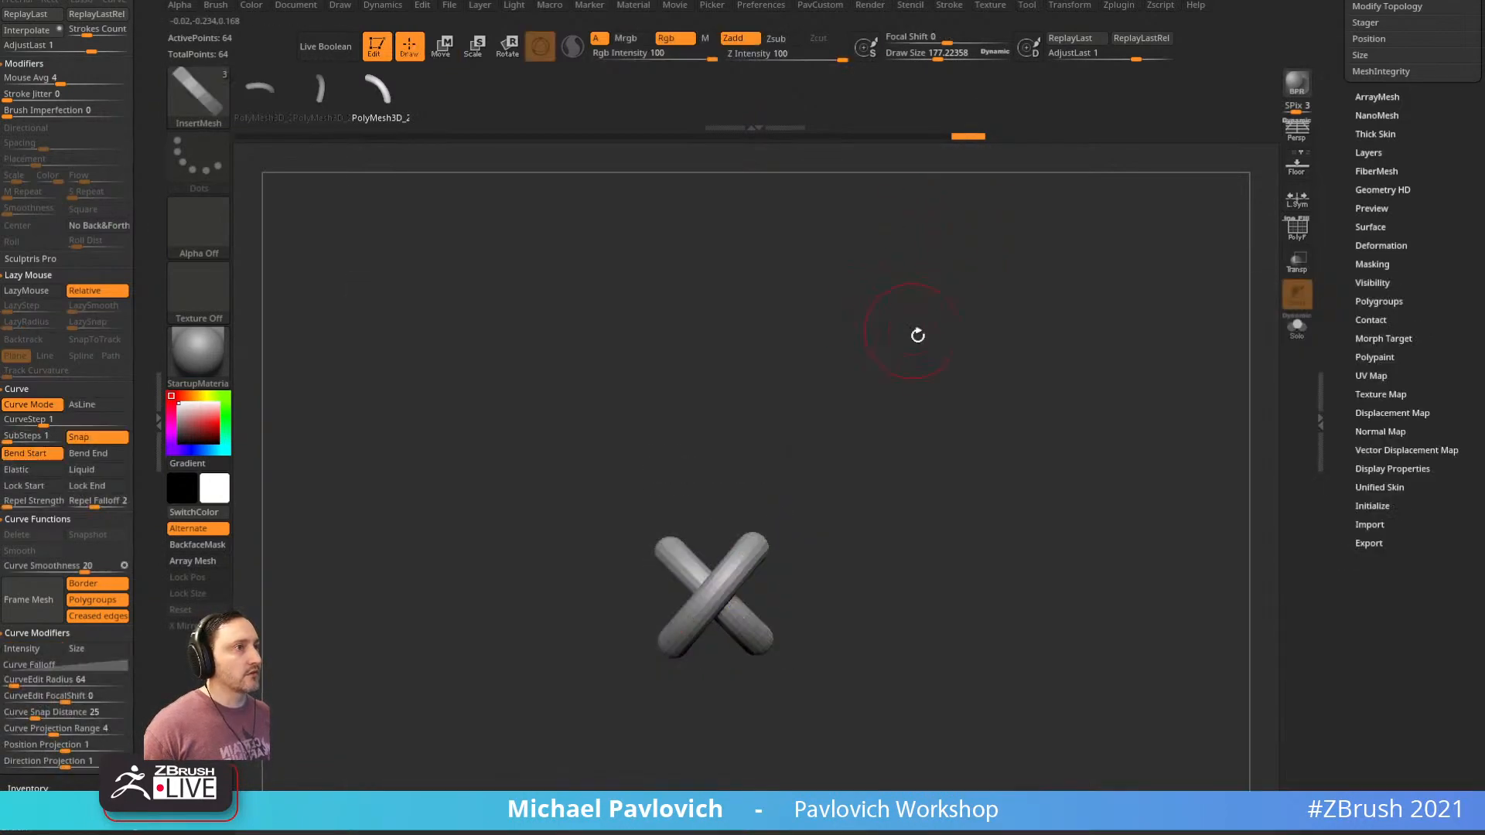
{"action": "key", "text": "b"}
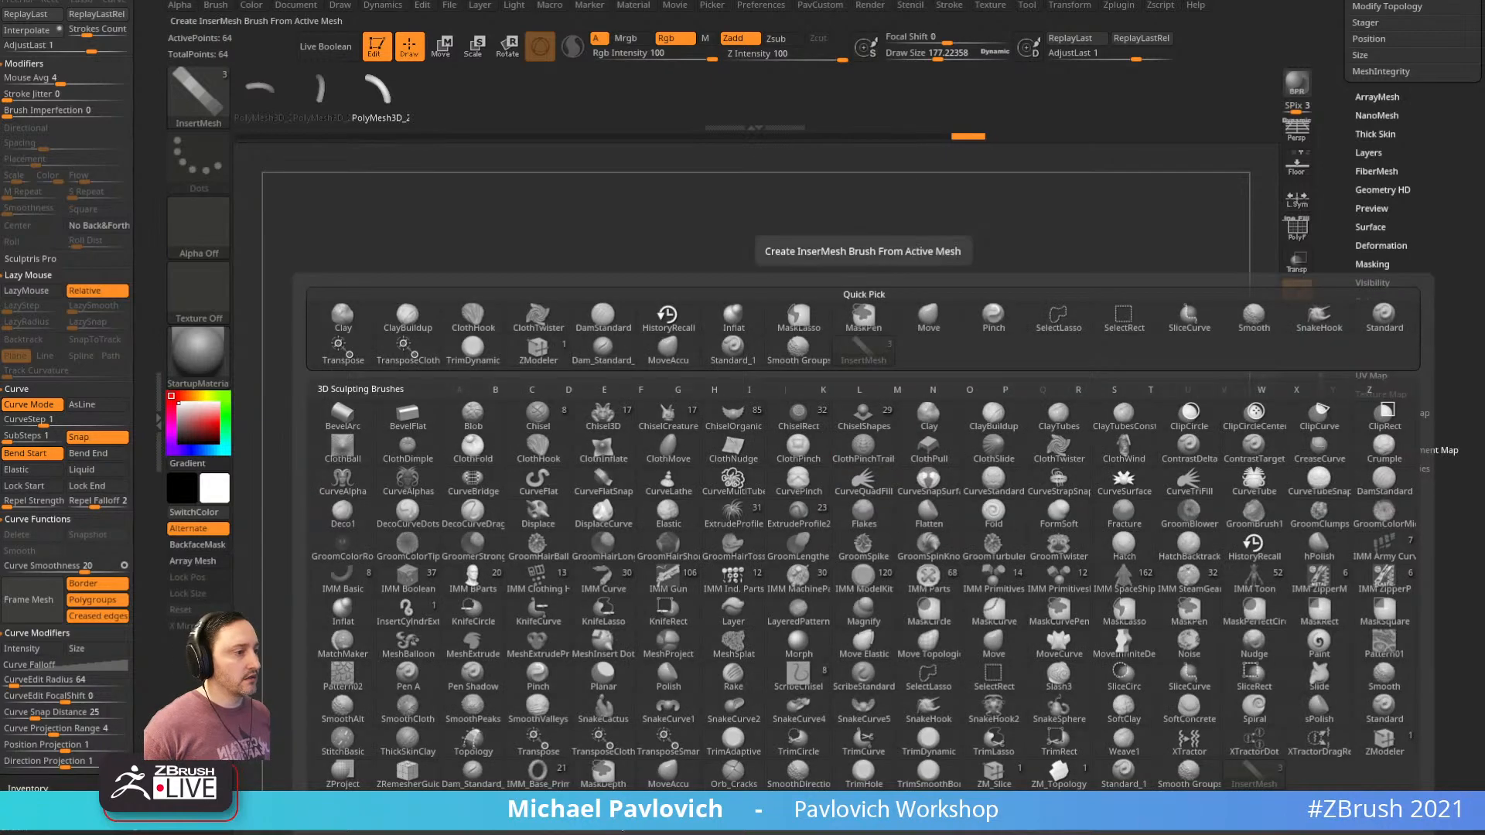
{"action": "left_click", "coordinate": [741, 261]}
{"action": "left_click", "coordinate": [712, 262]}
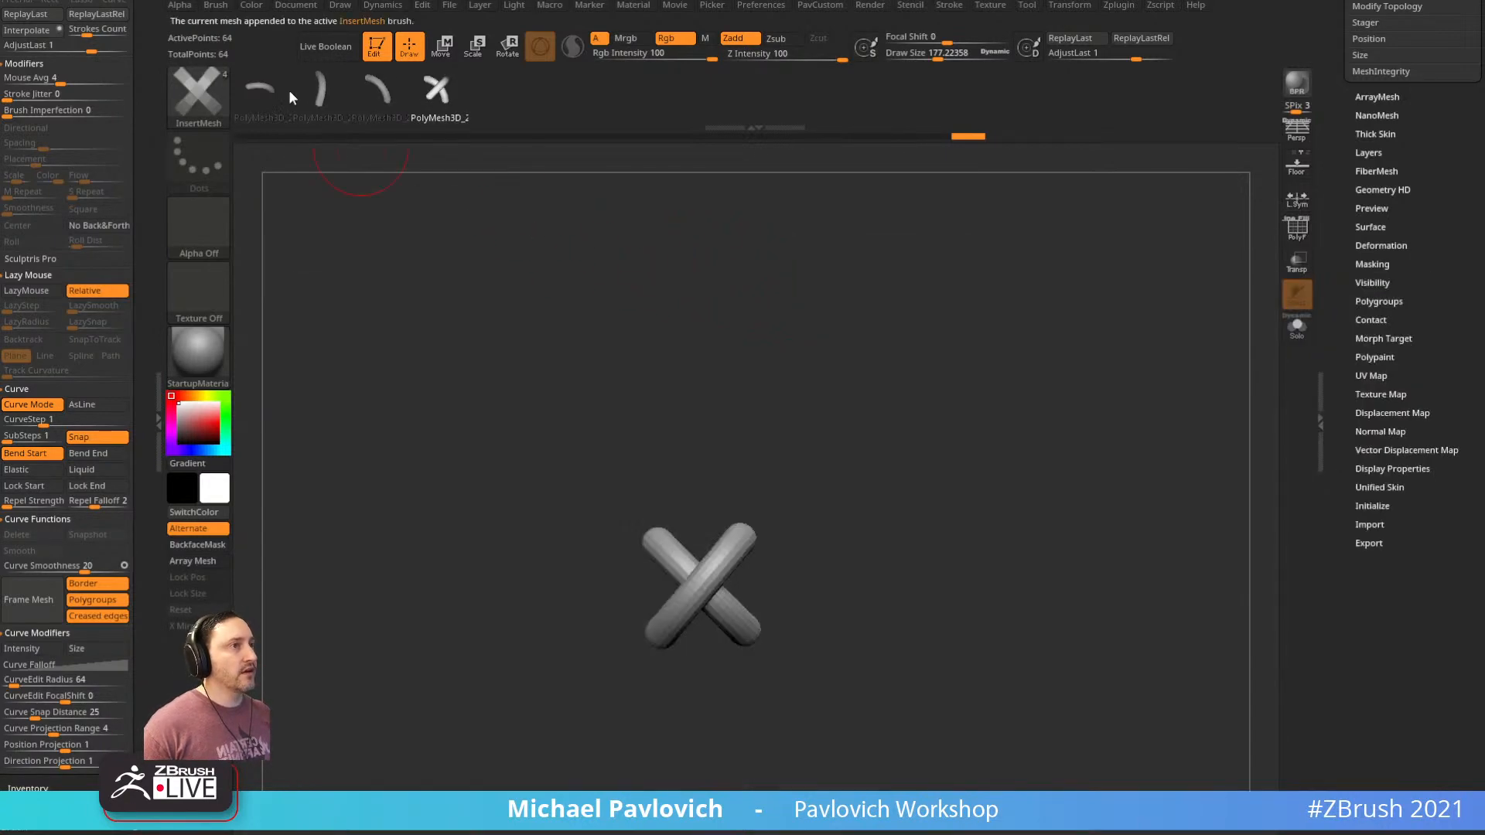
Try drawing a rising curve of X stitches from the crossed arches, and undo the stroke
{"action": "mouse_move", "coordinate": [854, 401]}
{"action": "left_mouse_down"}
{"action": "mouse_move", "coordinate": [685, 545]}
{"action": "mouse_move", "coordinate": [1014, 359]}
{"action": "left_mouse_up"}
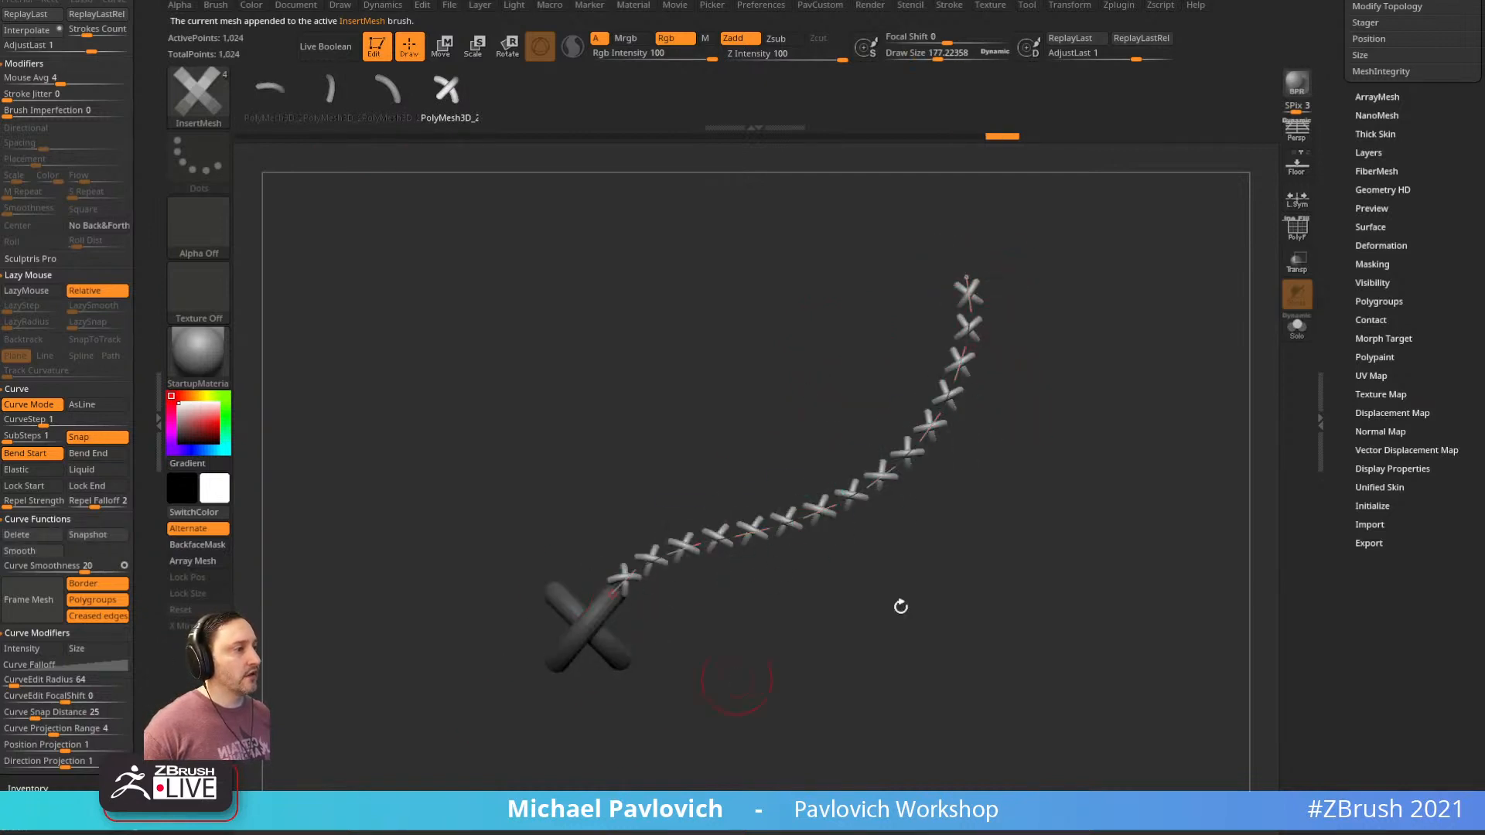
{"action": "mouse_move", "coordinate": [1107, 506]}
{"action": "left_mouse_down"}
{"action": "mouse_move", "coordinate": [912, 492]}
{"action": "mouse_move", "coordinate": [1100, 480]}
{"action": "left_mouse_up"}
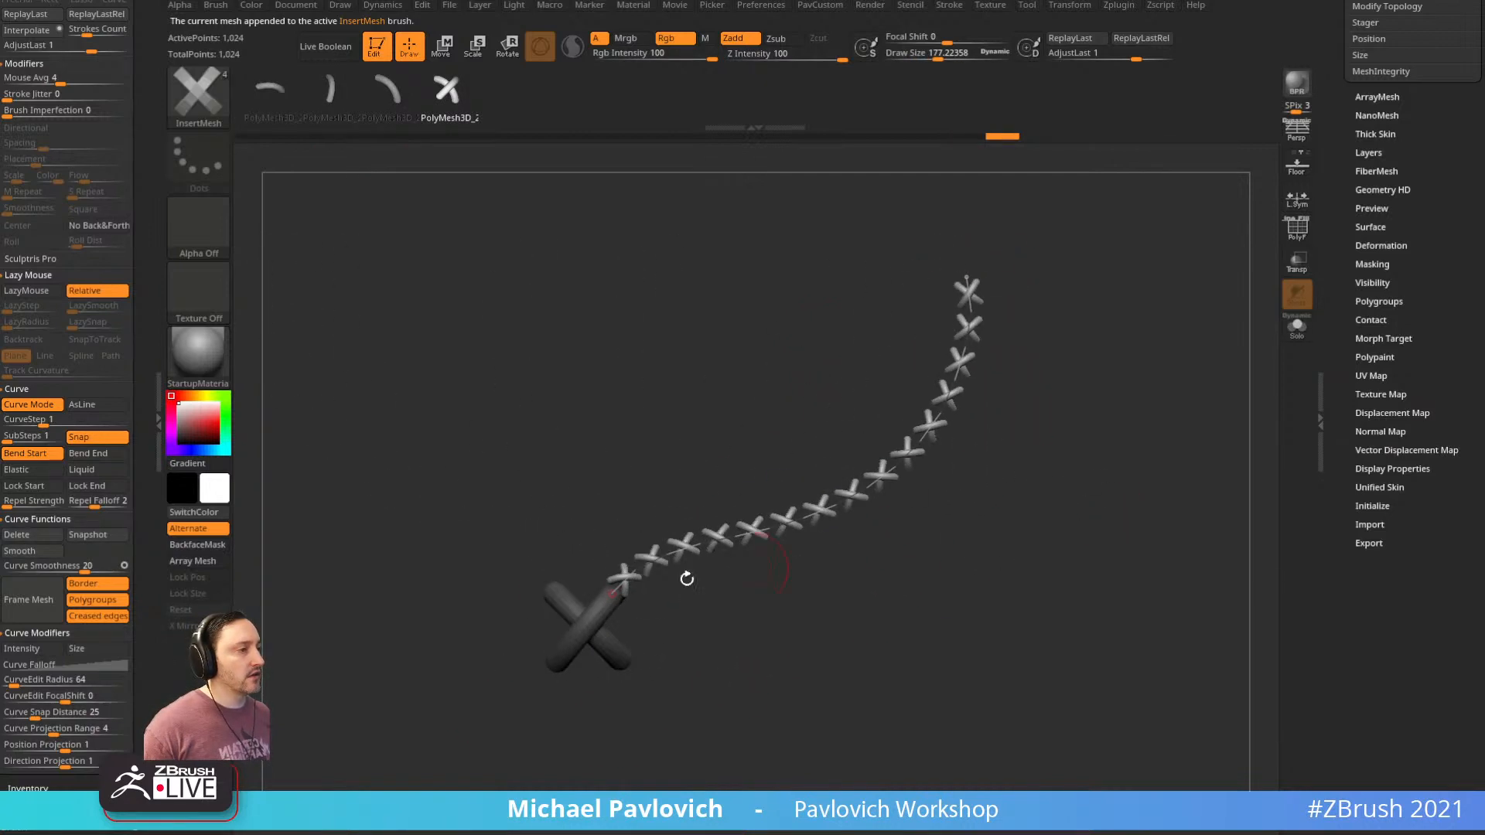
{"action": "mouse_move", "coordinate": [680, 570]}
{"action": "left_mouse_down"}
{"action": "mouse_move", "coordinate": [944, 590]}
{"action": "mouse_move", "coordinate": [822, 647]}
{"action": "left_mouse_up"}
{"action": "key", "text": "ctrl"}
{"action": "key", "text": "ctrl+z"}
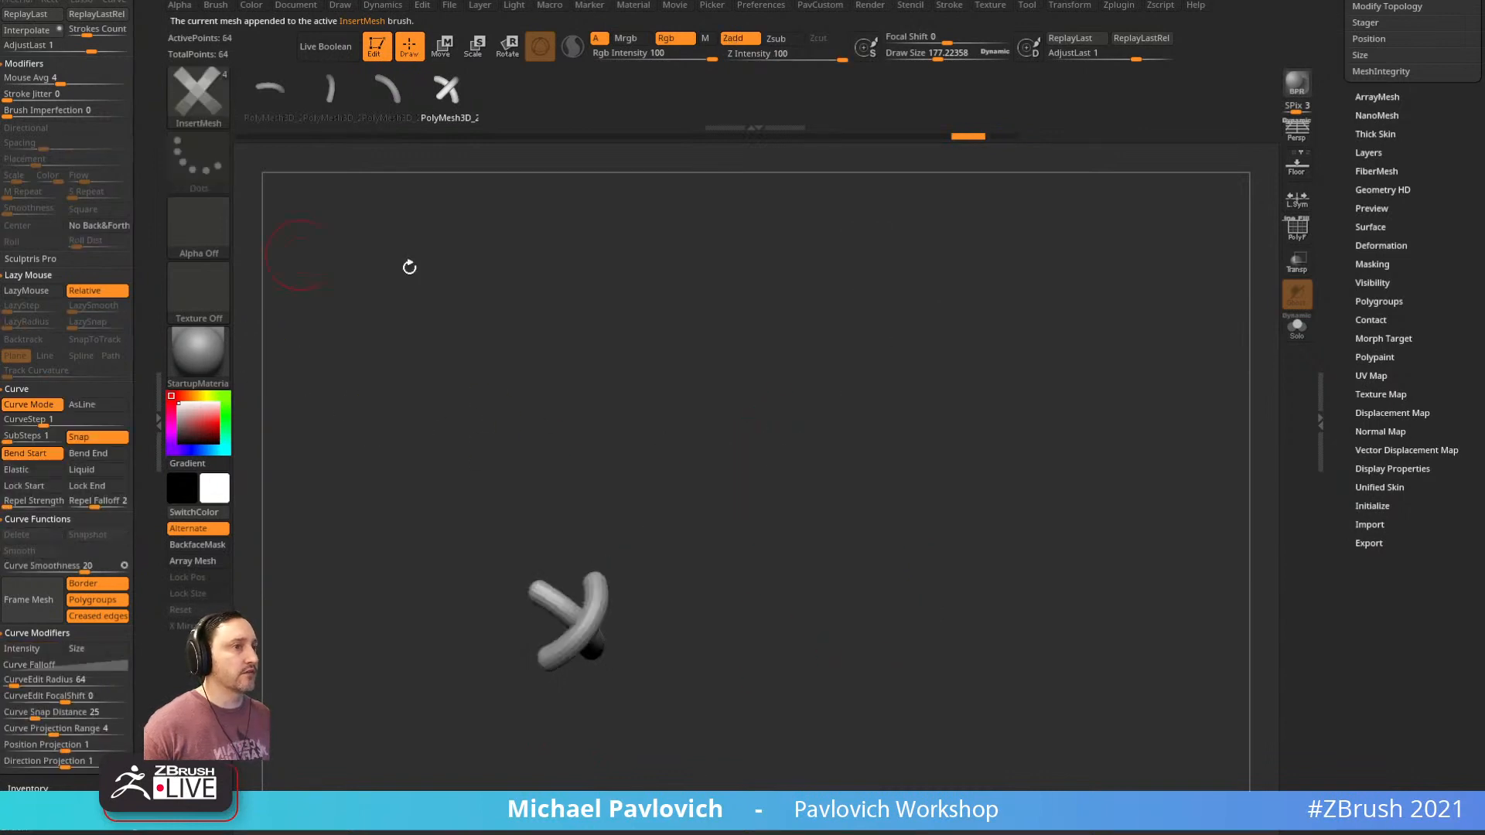
Draw a large inward-spiralling curve of X stitches from the crossed arches, viewed straight on
{"action": "left_click_drag", "start_coordinate": [408, 265], "coordinate": [876, 375], "text": "shift"}
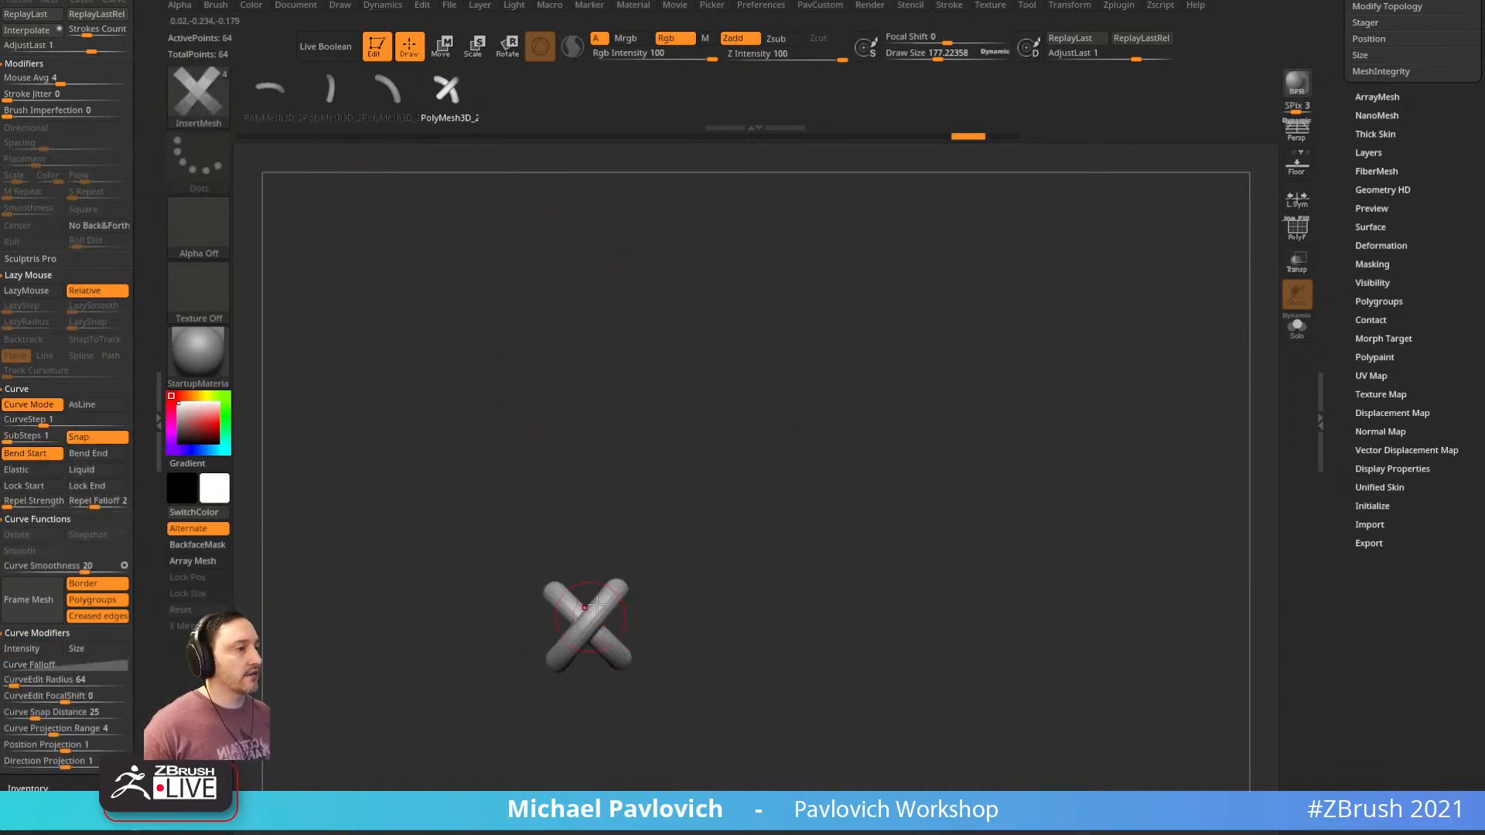
{"action": "left_click_drag", "start_coordinate": [509, 398], "coordinate": [697, 362]}
{"action": "left_click_drag", "start_coordinate": [1106, 387], "coordinate": [1151, 455], "text": "alt"}
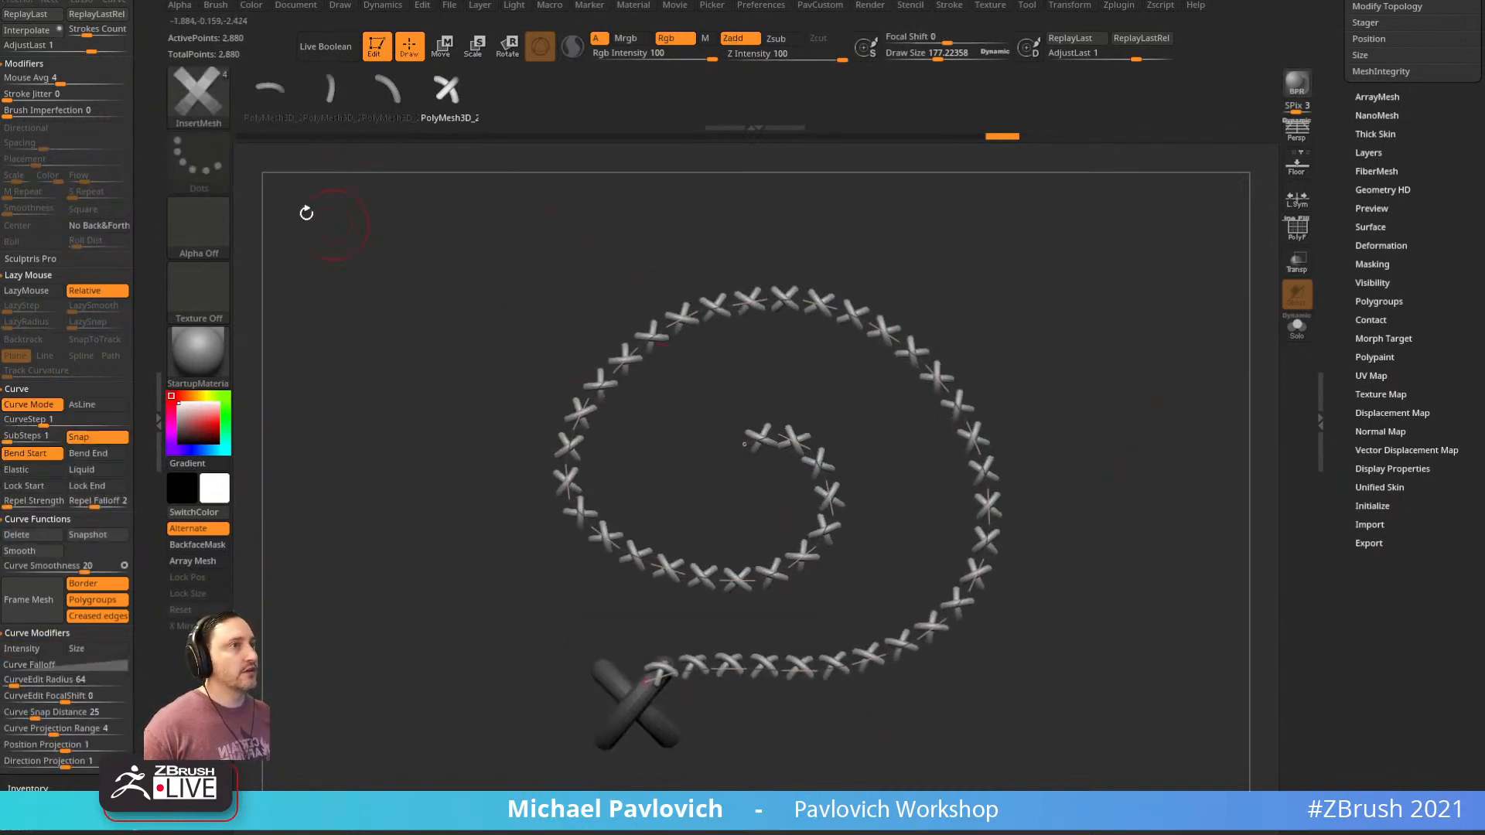
Set the stitch brush's icon from the spiral of stitches drawn on the canvas
{"action": "left_click_drag", "start_coordinate": [340, 261], "coordinate": [311, 257]}
{"action": "left_click", "coordinate": [218, 6]}
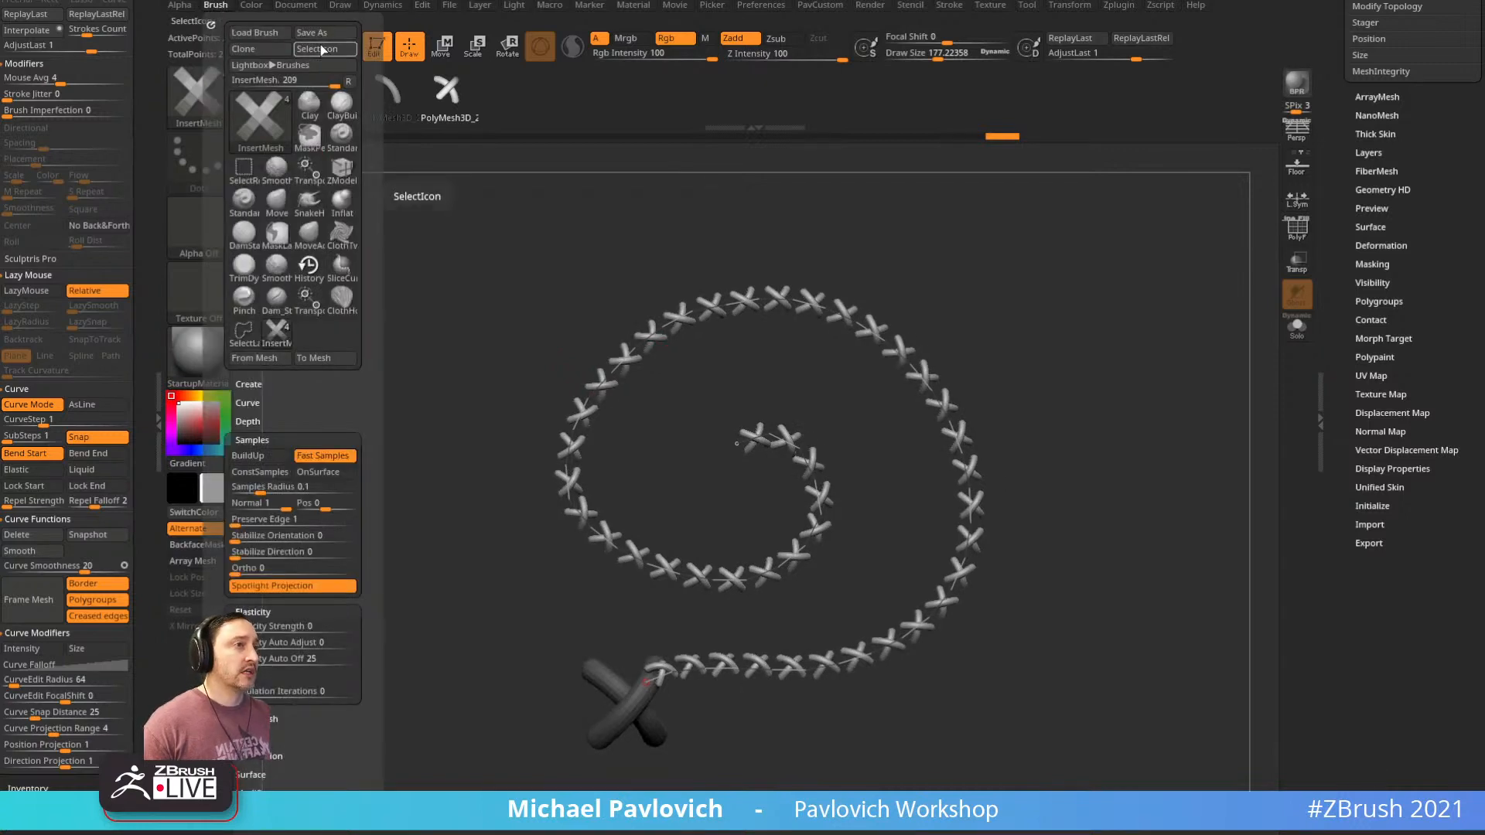
{"action": "left_click", "coordinate": [317, 48]}
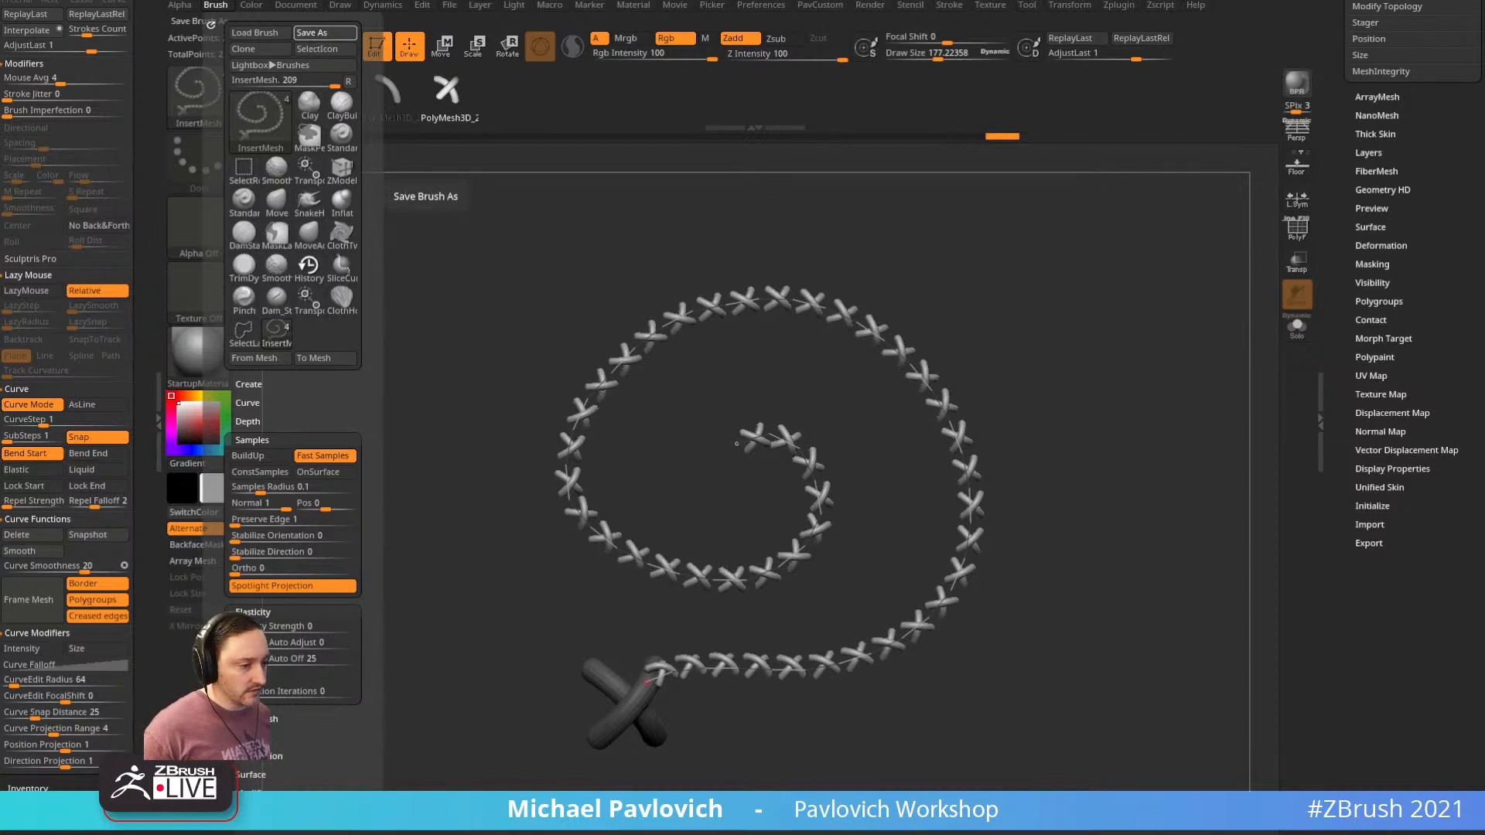
Save the brush as StitchesBunch in the _IMM folder of ZBrushes
{"action": "left_click", "coordinate": [324, 33]}
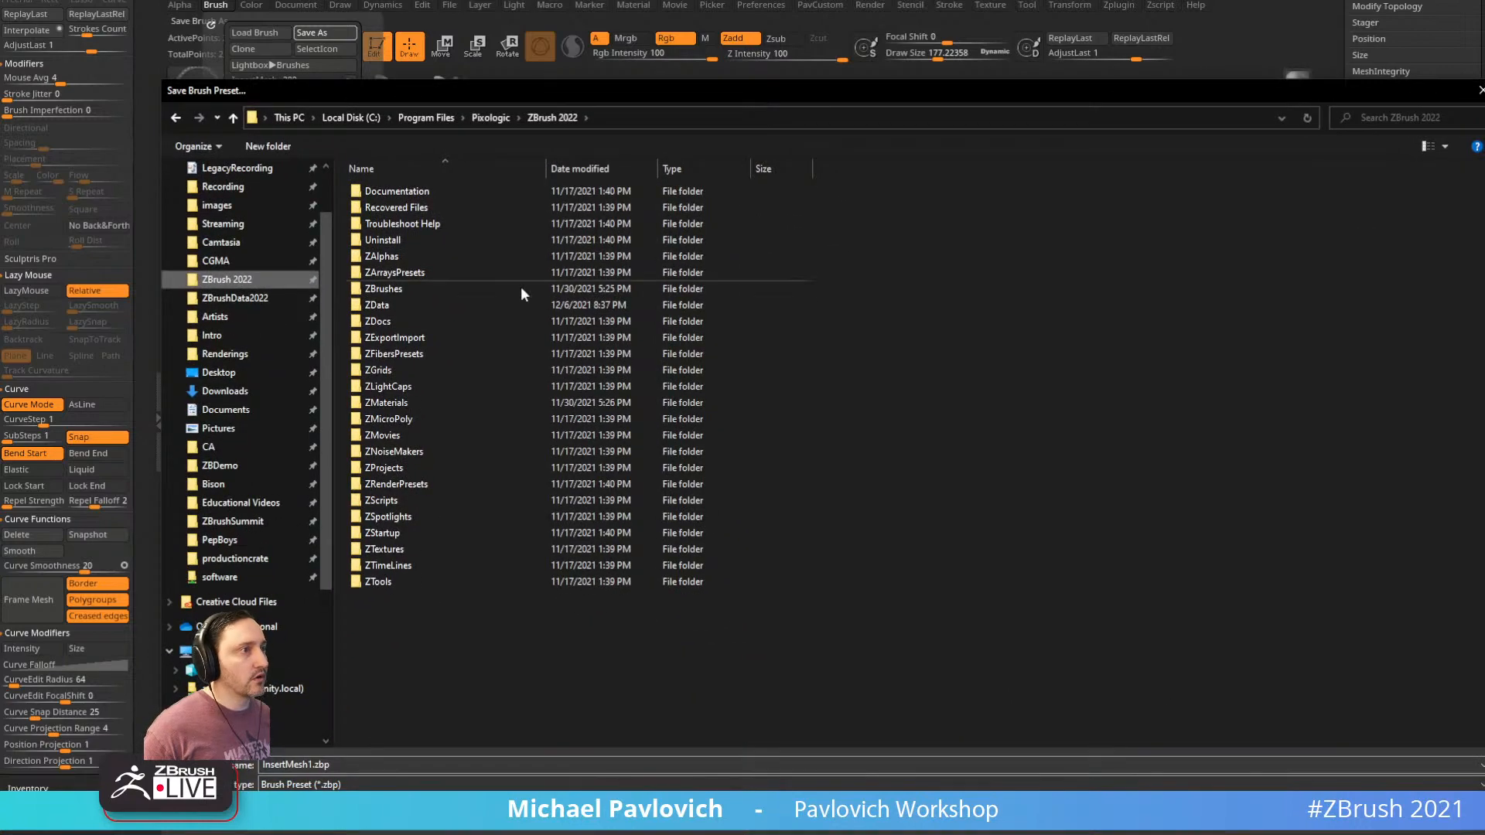
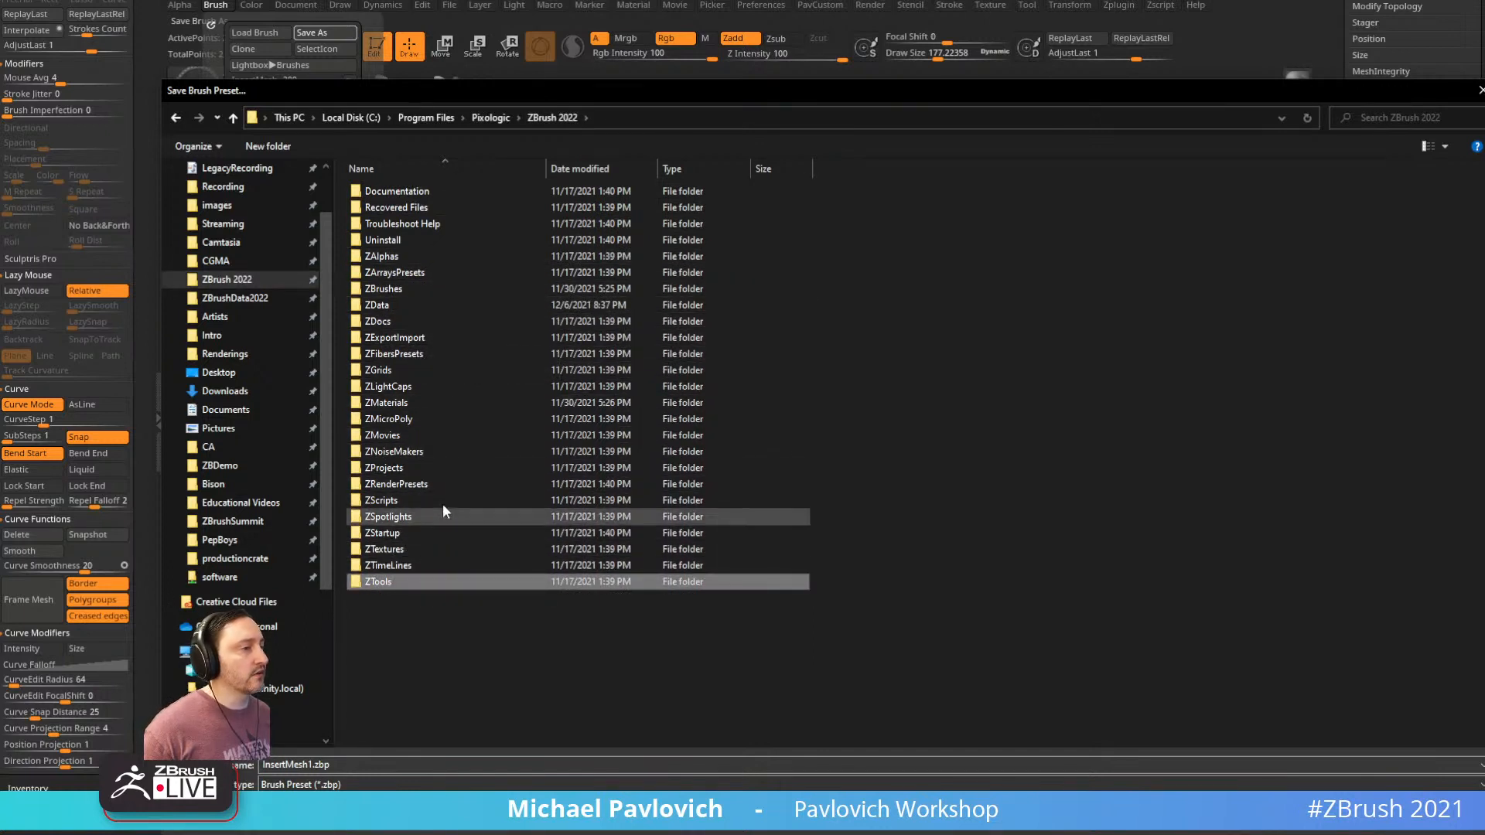
{"action": "double_click", "coordinate": [418, 288]}
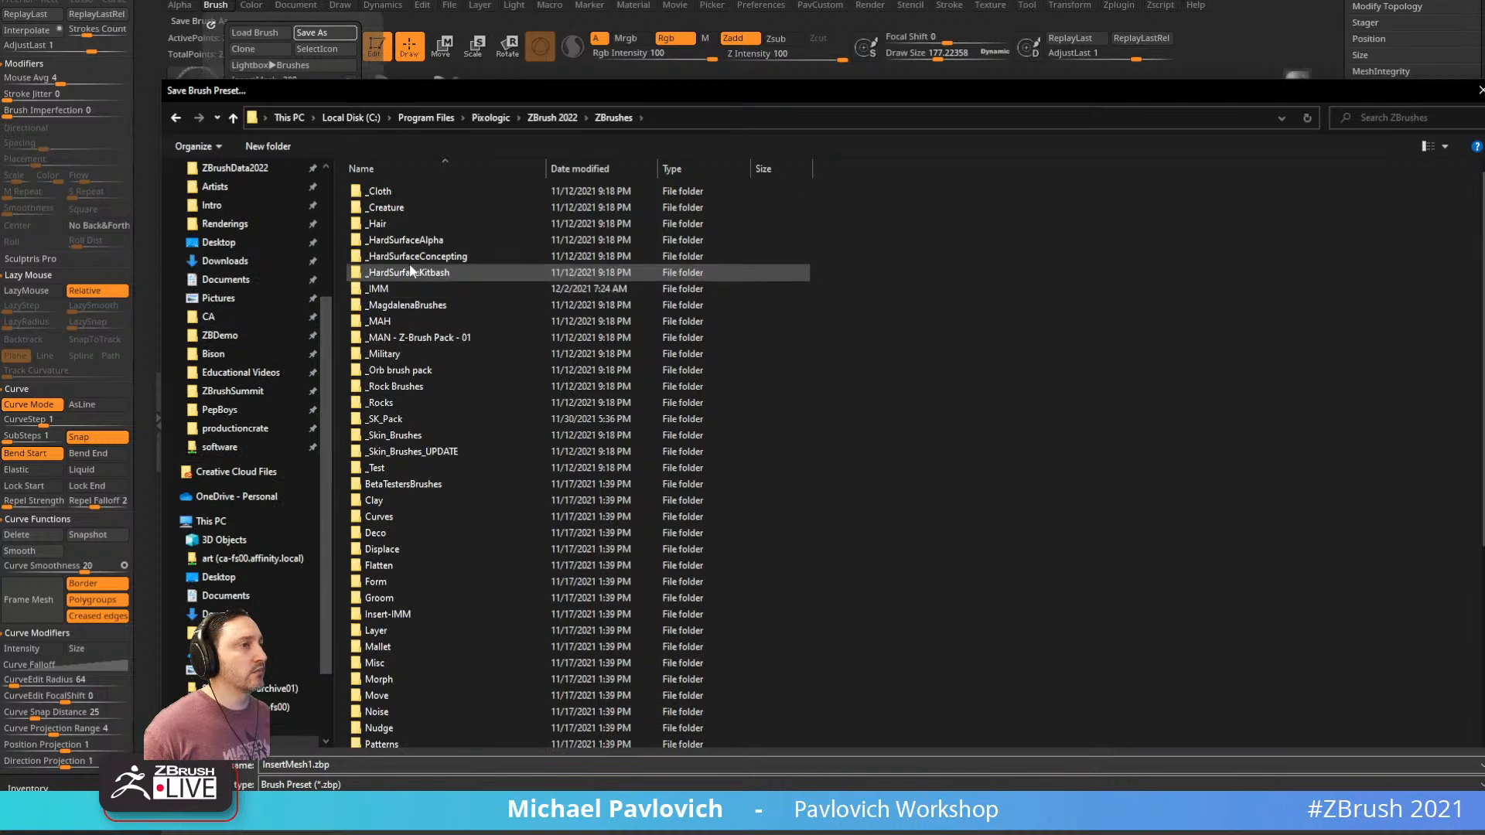
{"action": "double_click", "coordinate": [397, 286]}
{"action": "left_click", "coordinate": [506, 765]}
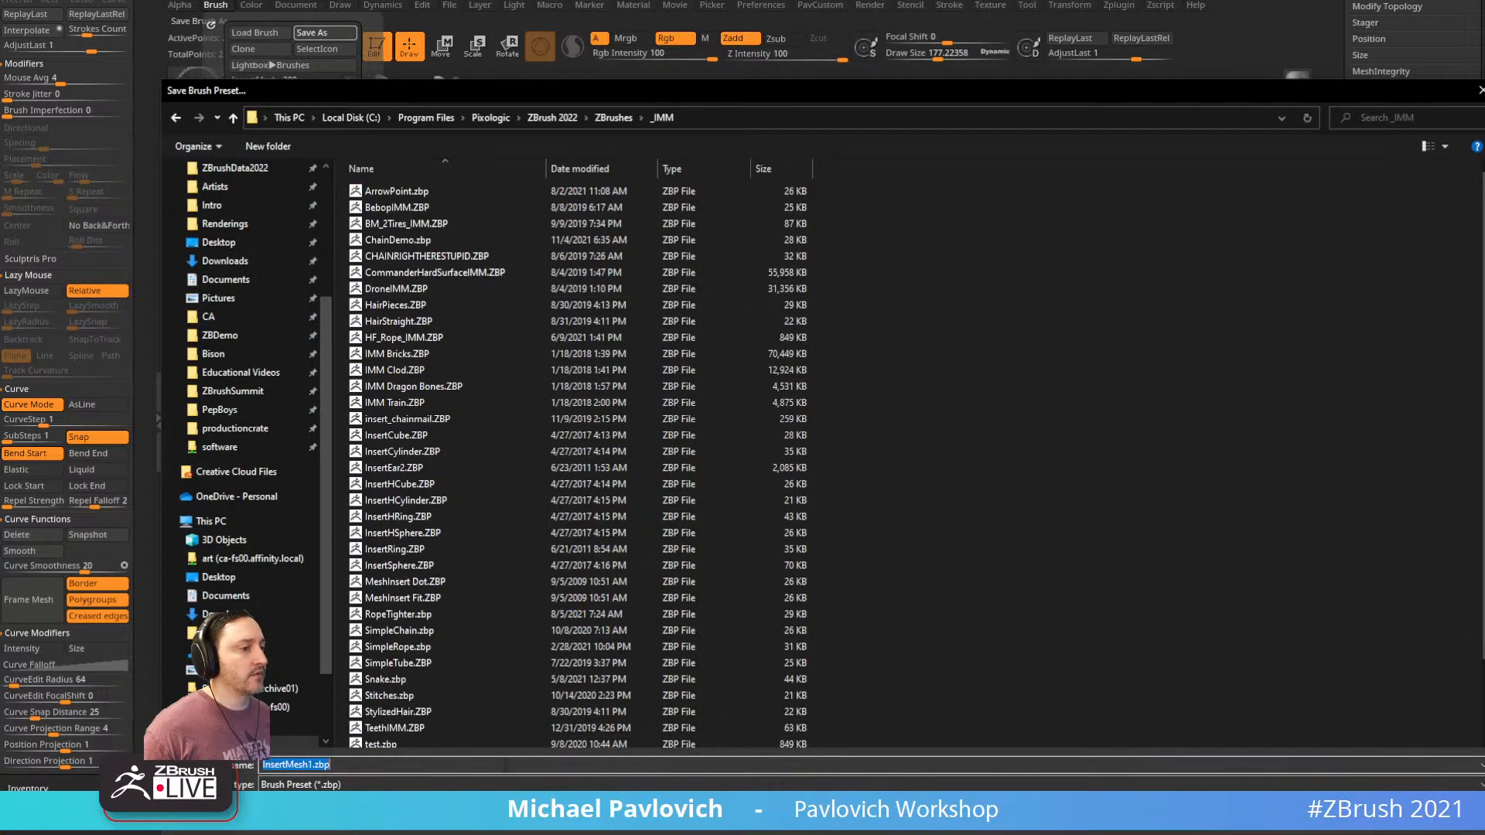
{"action": "type", "text": "StitchesBunch"}
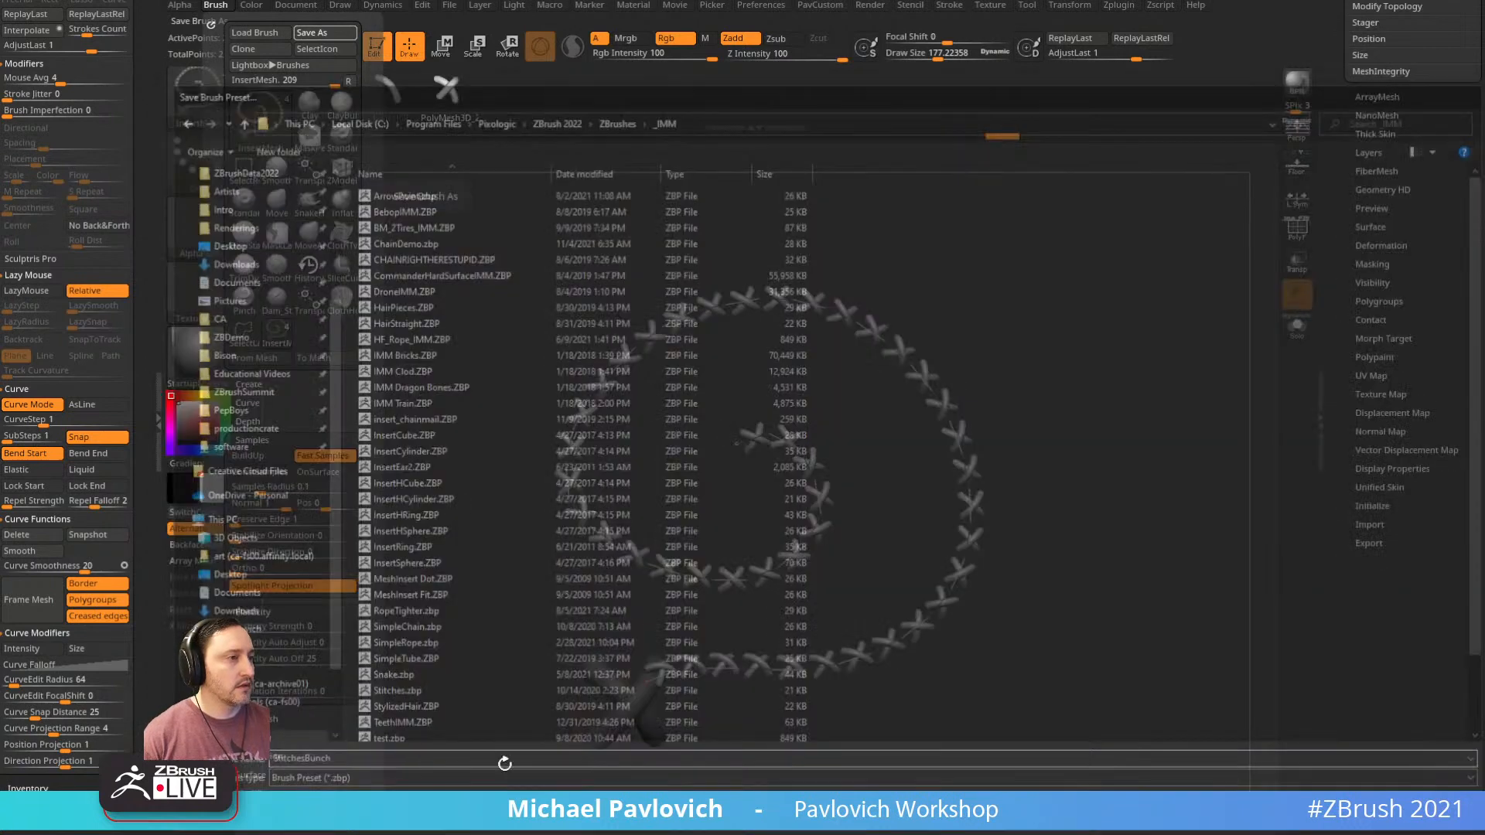
{"action": "key", "text": "Return"}
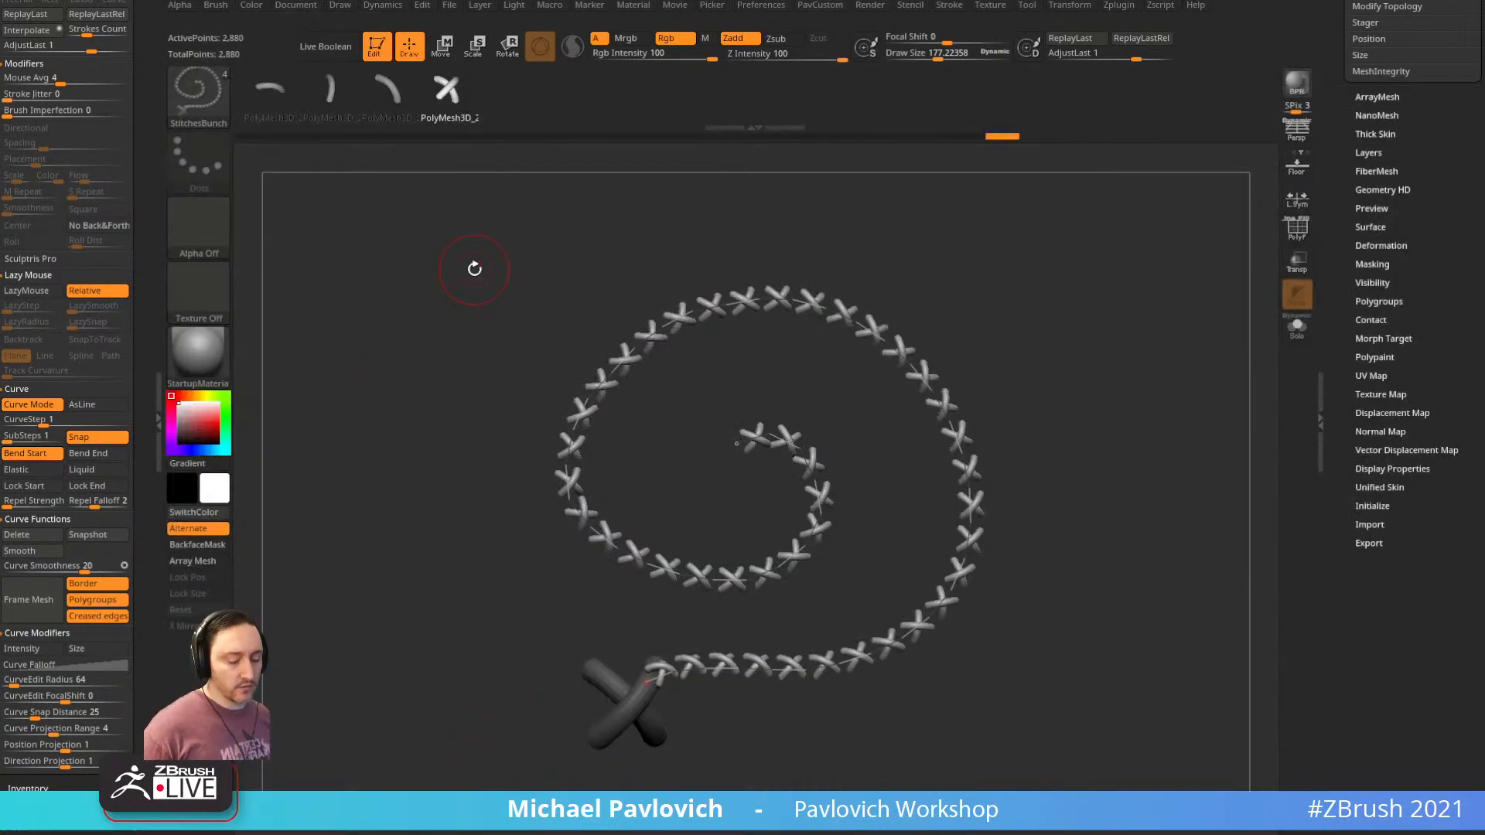
Browse the _IMM brush folder in LightBox for the saved StitchesBunch brush, and close the browser
{"action": "key", "text": "comma"}
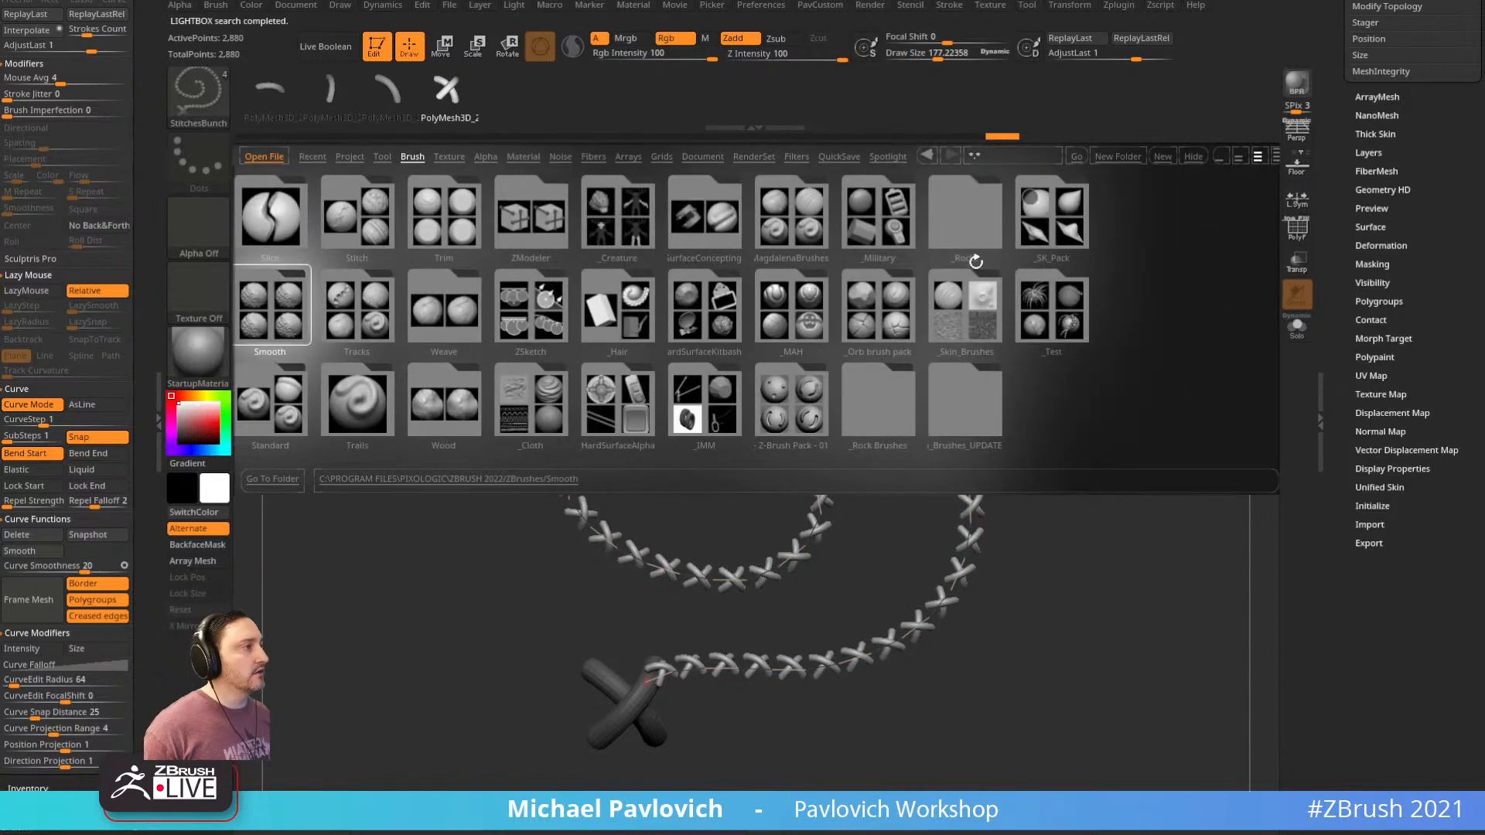
{"action": "left_click", "coordinate": [708, 392]}
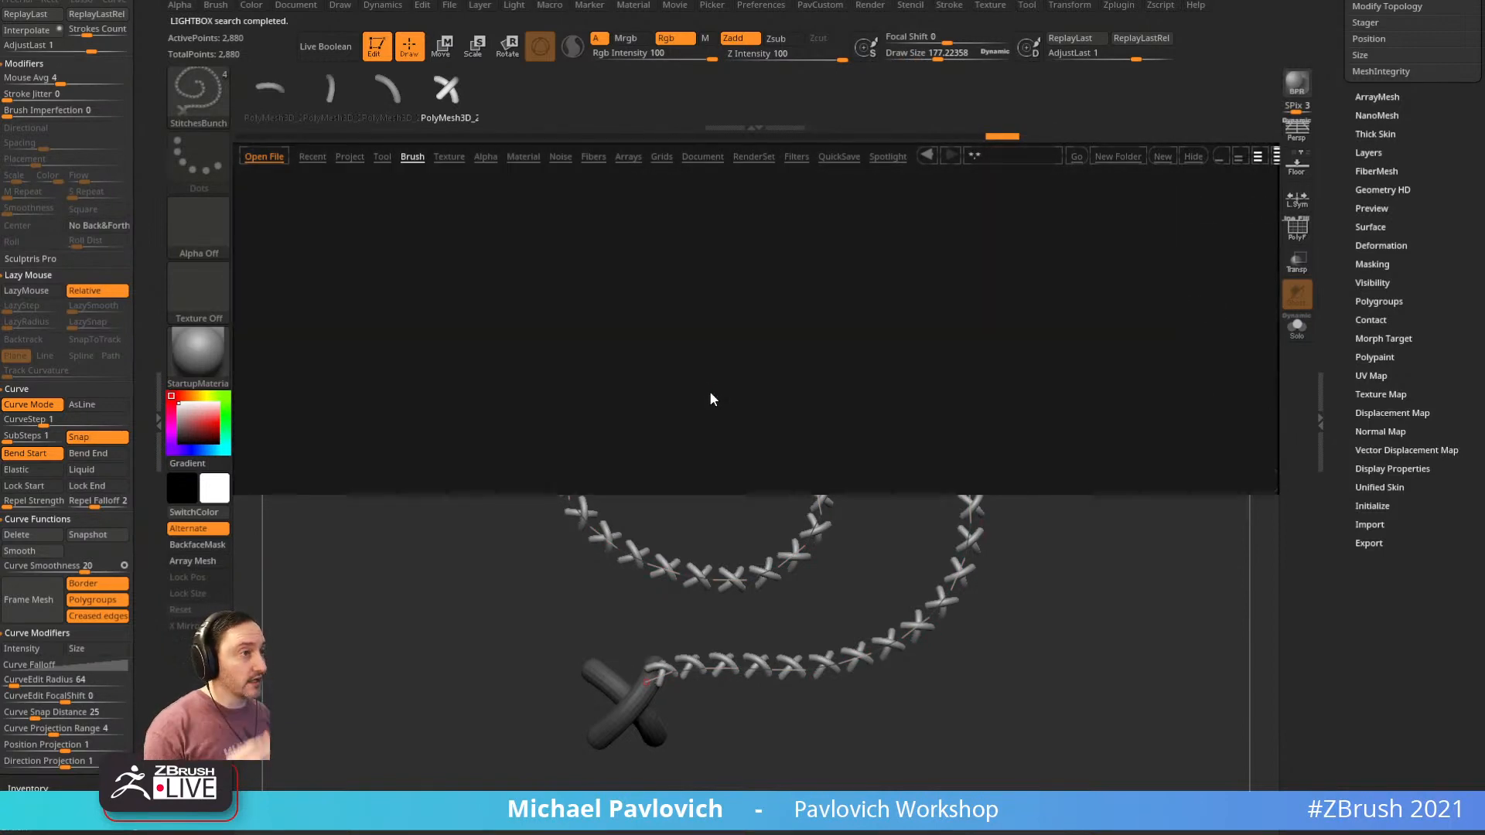
{"action": "left_click_drag", "start_coordinate": [812, 352], "coordinate": [688, 337]}
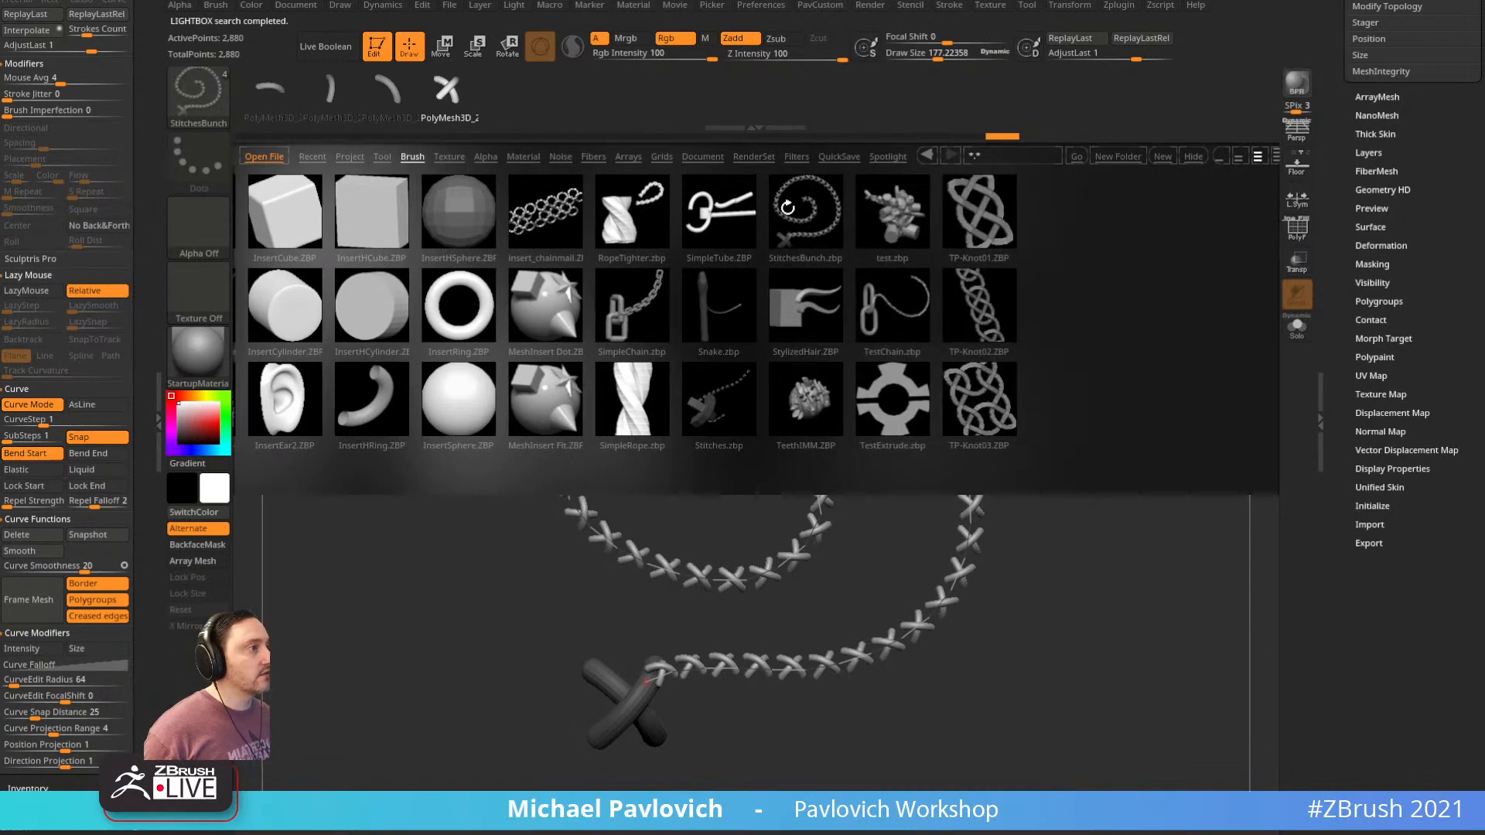
{"action": "key", "text": "comma"}
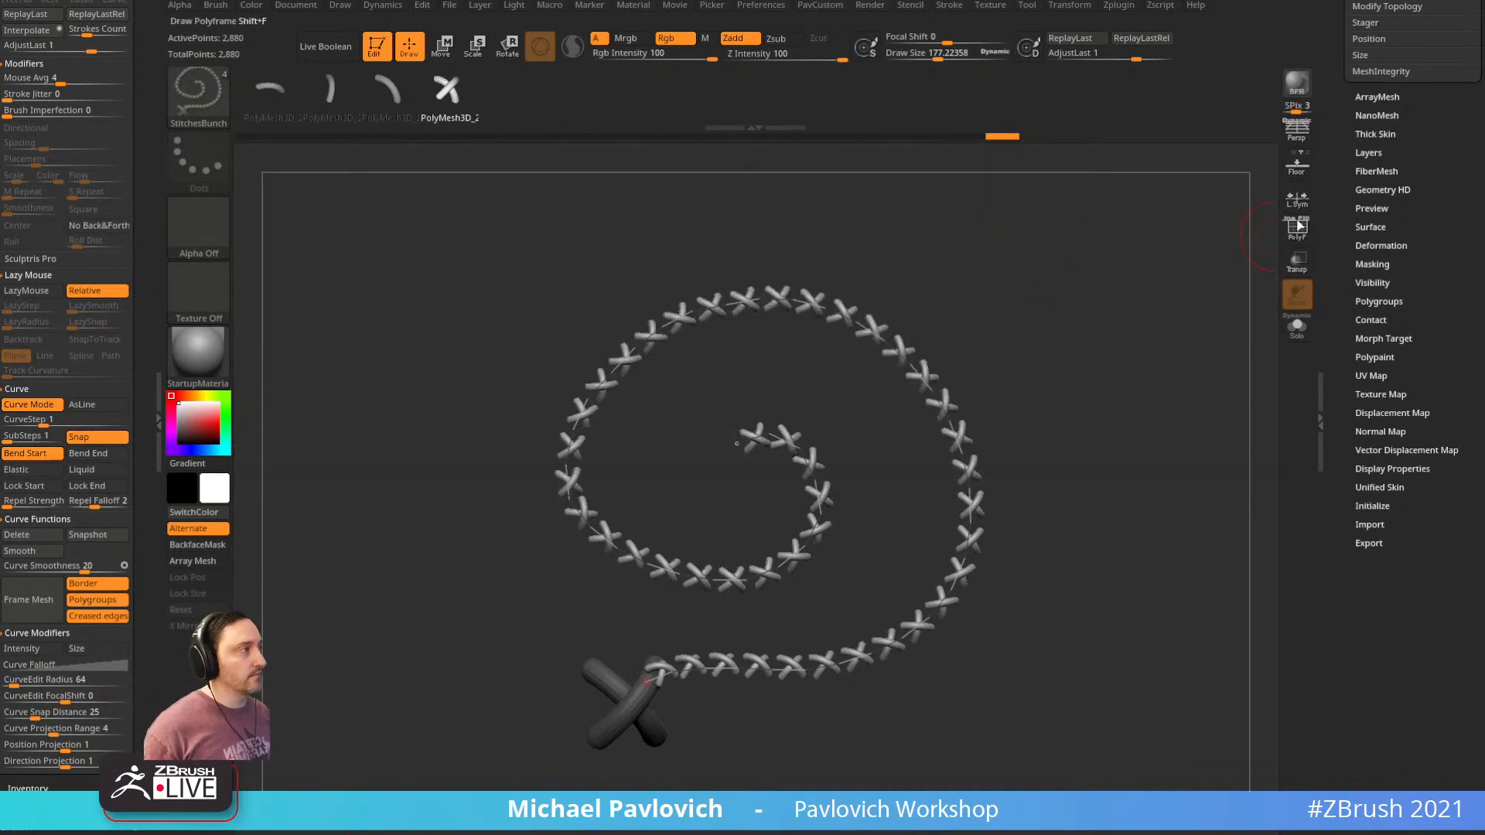
Switch to the two-subtool character model and set the draw size to about 12
{"action": "left_click_drag", "start_coordinate": [1346, 276], "coordinate": [1391, 576]}
{"action": "left_click", "coordinate": [1462, 297]}
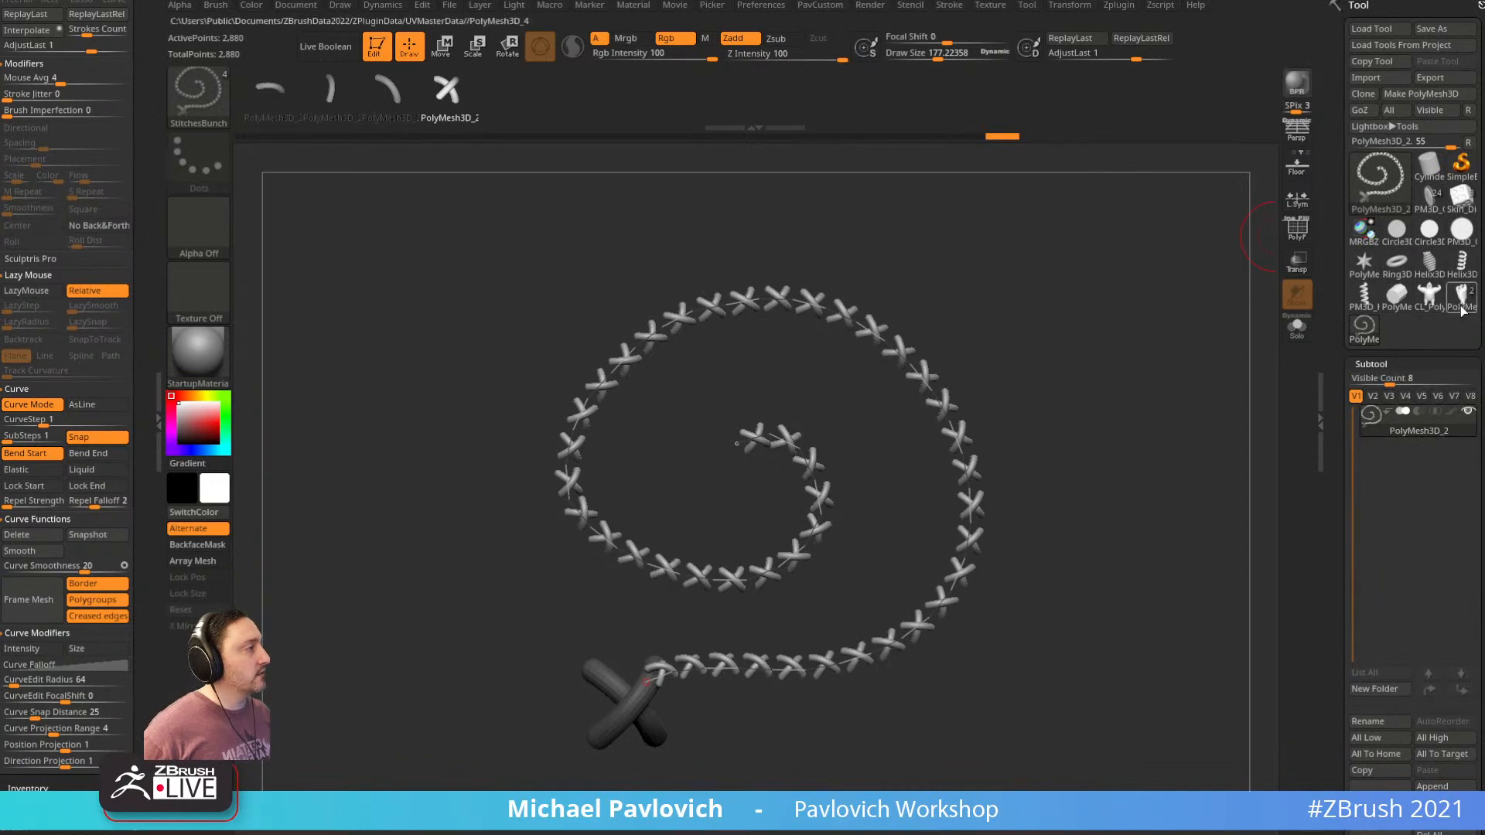
{"action": "mouse_move", "coordinate": [823, 398]}
{"action": "left_mouse_down"}
{"action": "mouse_move", "coordinate": [859, 381]}
{"action": "mouse_move", "coordinate": [998, 414]}
{"action": "mouse_move", "coordinate": [1066, 412]}
{"action": "mouse_move", "coordinate": [1004, 454]}
{"action": "mouse_move", "coordinate": [999, 415]}
{"action": "mouse_move", "coordinate": [976, 418]}
{"action": "left_mouse_up"}
{"action": "key", "text": "s"}
{"action": "mouse_move", "coordinate": [982, 413]}
{"action": "left_mouse_down"}
{"action": "mouse_move", "coordinate": [1001, 434]}
{"action": "mouse_move", "coordinate": [986, 436]}
{"action": "left_mouse_up"}
{"action": "key", "text": "s"}
{"action": "left_click_drag", "start_coordinate": [983, 418], "coordinate": [1013, 428]}
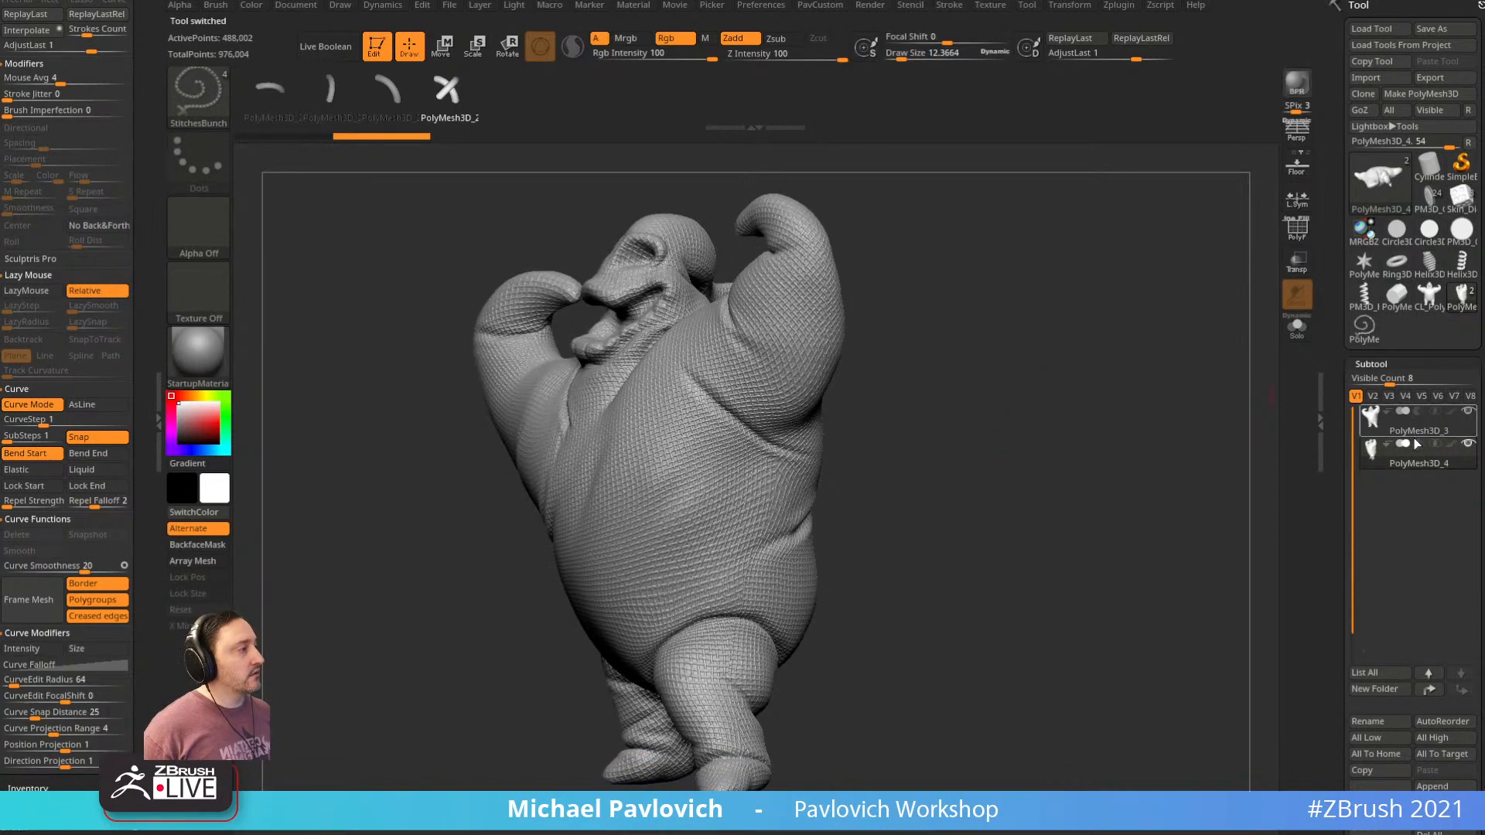
Lower the character's body to subdivision level 2 and isolate it, checking its polygroups with the polyframe
{"action": "left_click_drag", "start_coordinate": [1346, 482], "coordinate": [1319, 300]}
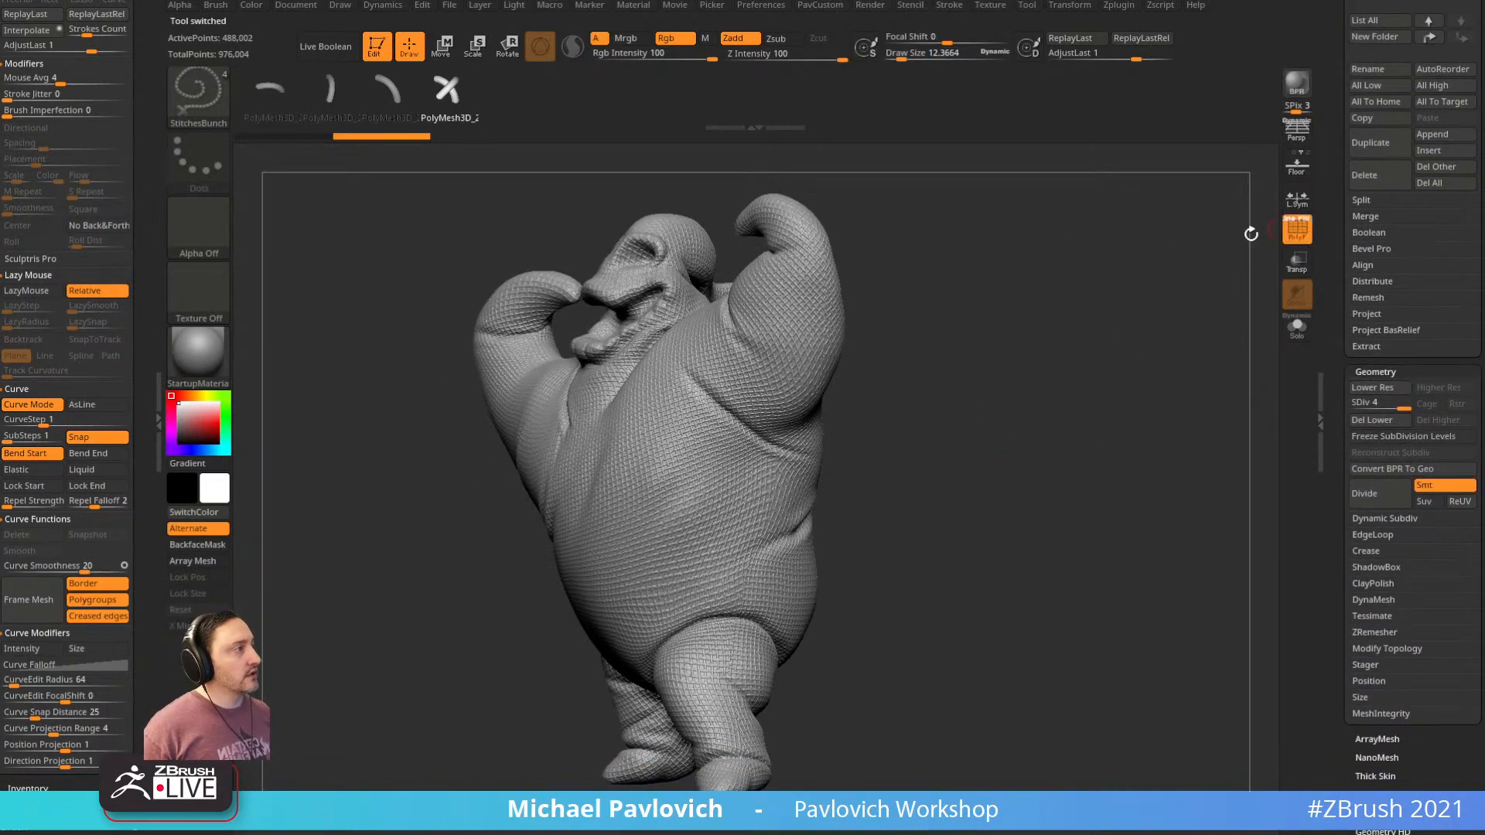
{"action": "left_click_drag", "start_coordinate": [1251, 234], "coordinate": [802, 338]}
{"action": "mouse_move", "coordinate": [723, 511]}
{"action": "left_mouse_down"}
{"action": "mouse_move", "coordinate": [982, 472]}
{"action": "mouse_move", "coordinate": [816, 323]}
{"action": "left_mouse_up"}
{"action": "left_click_drag", "start_coordinate": [867, 585], "coordinate": [910, 523]}
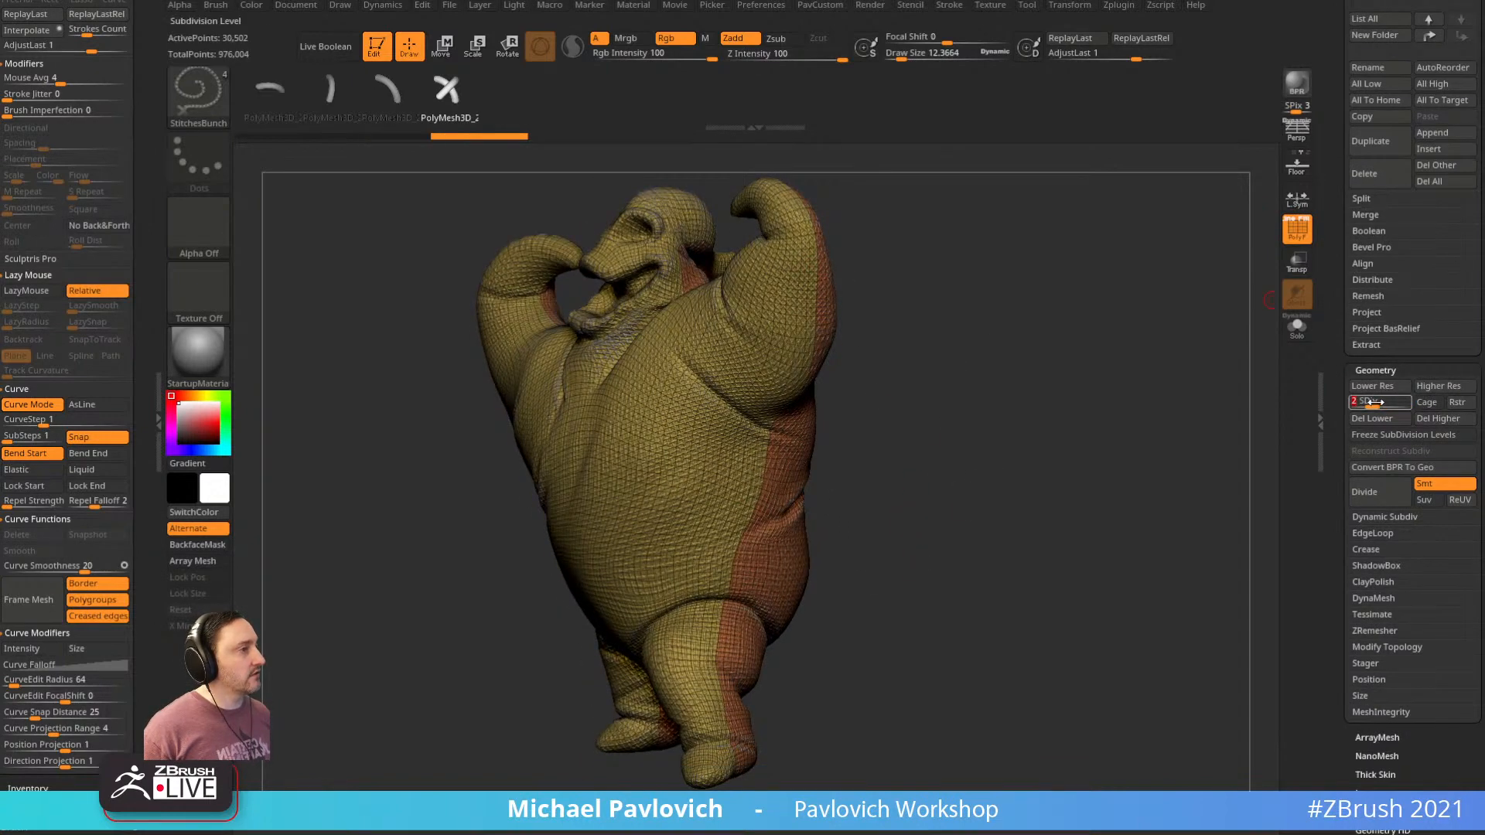
{"action": "left_click", "coordinate": [1298, 326]}
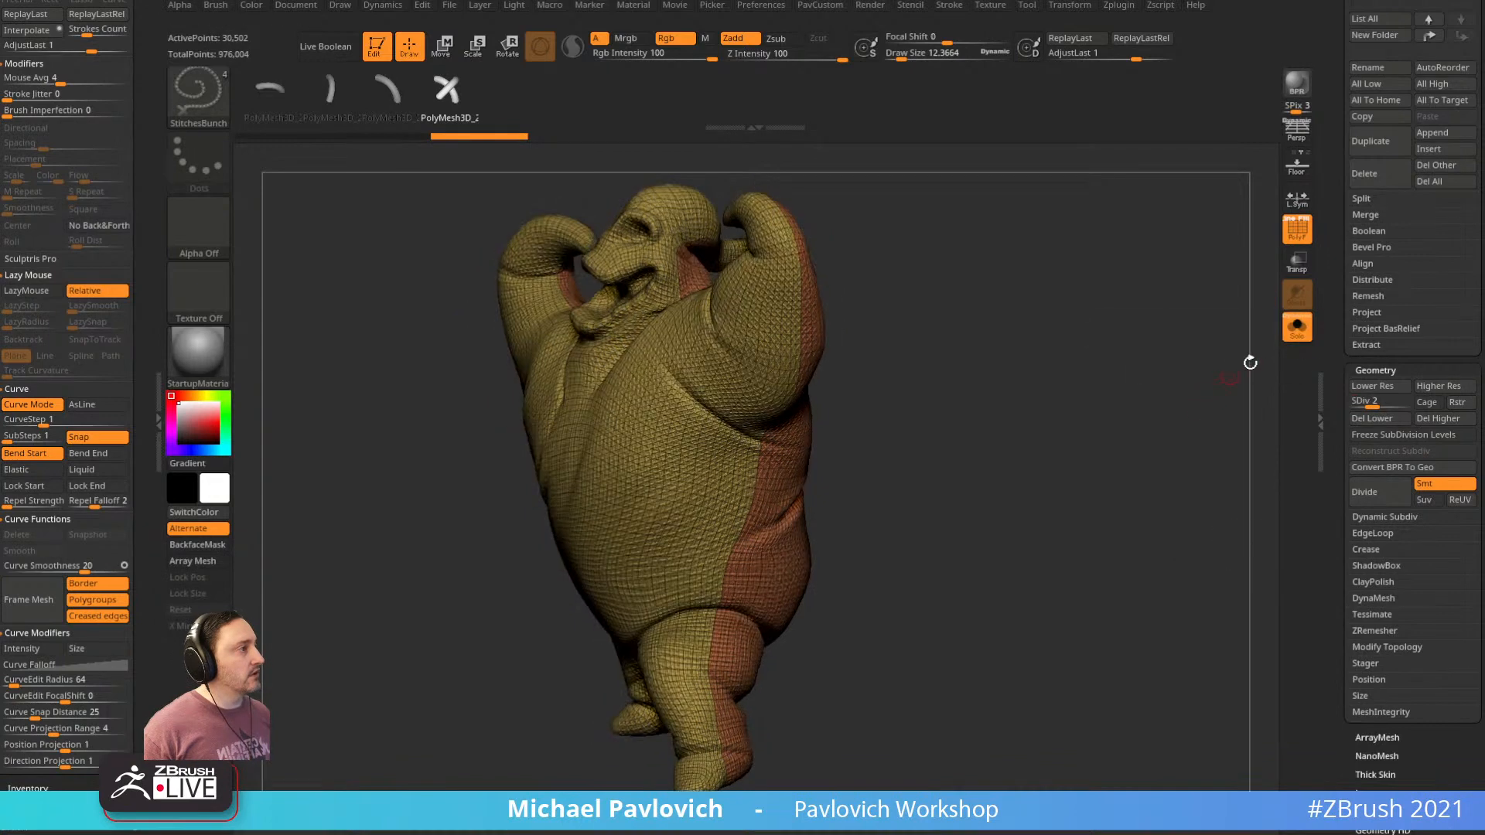
{"action": "left_click", "coordinate": [1307, 235]}
Turn off the surface noise on the character's body
{"action": "scroll", "coordinate": [1378, 338], "scroll_direction": "down", "scroll_amount": 10}
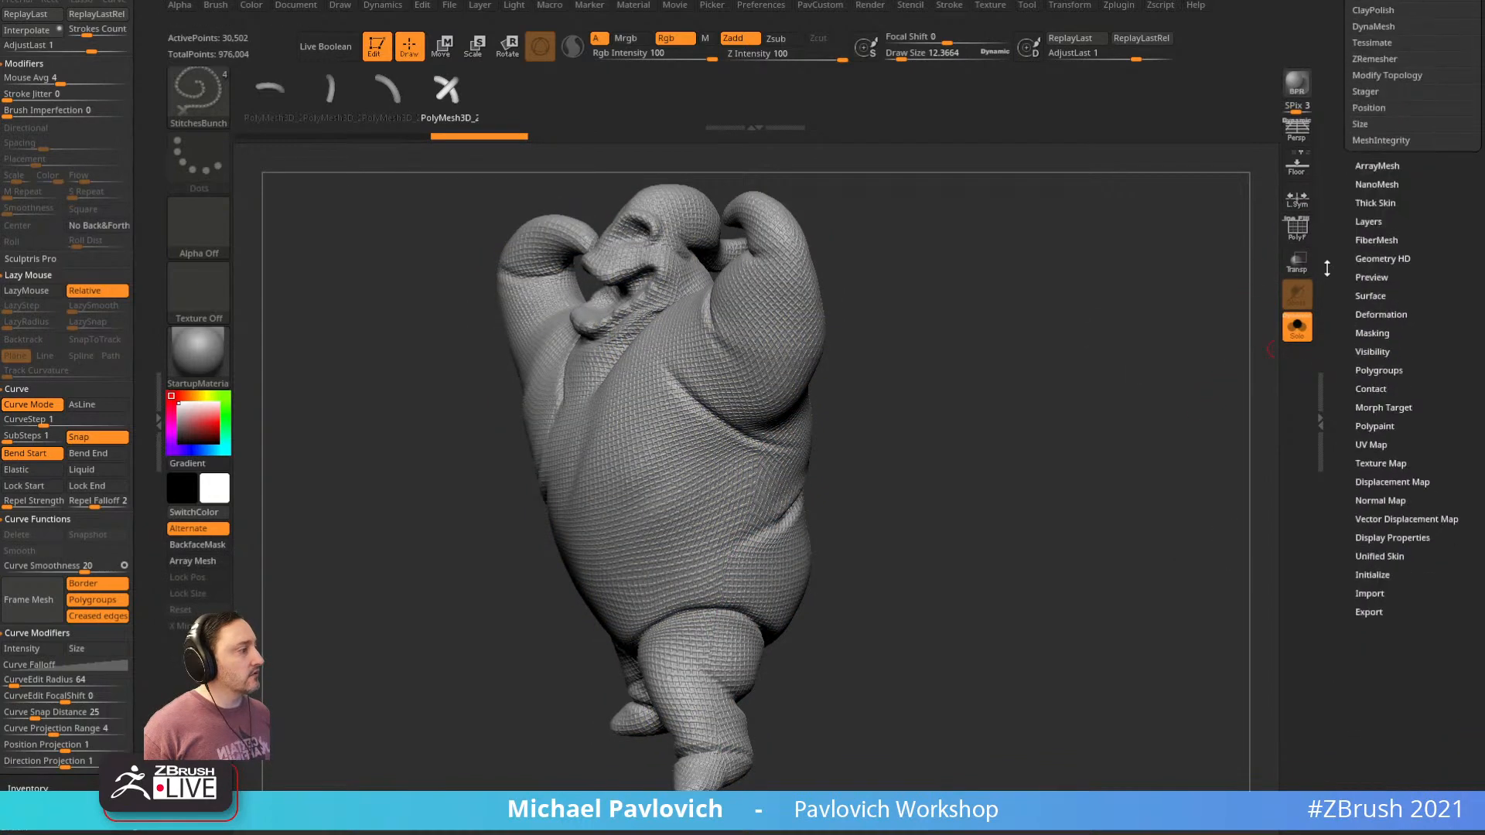
{"action": "key", "text": "shift"}
{"action": "left_click", "coordinate": [1371, 264], "text": "shift"}
{"action": "left_click", "coordinate": [1370, 279]}
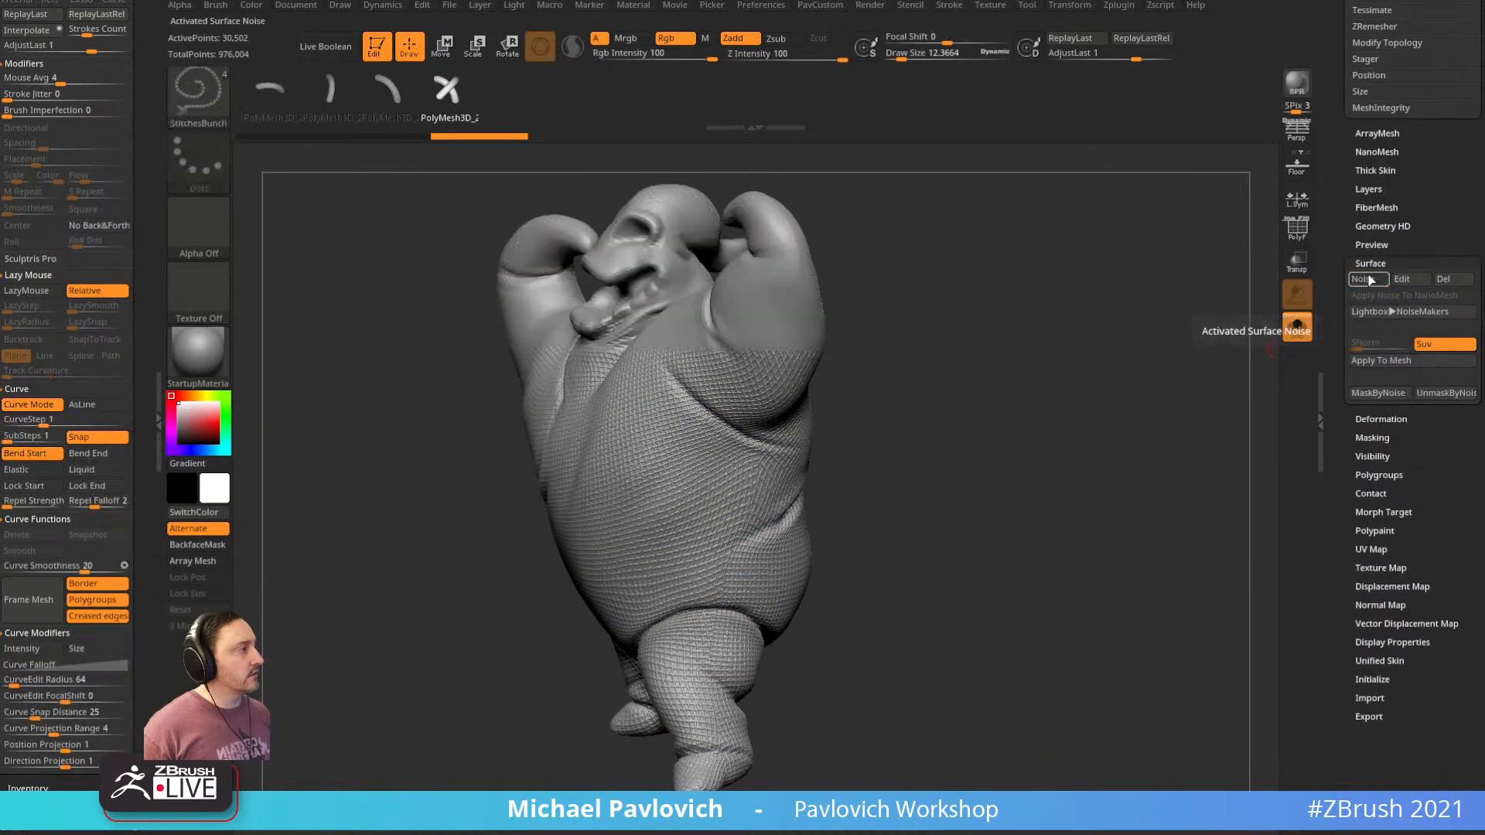
{"action": "left_click", "coordinate": [1360, 263], "text": "shift"}
Set the body to subdivision level 1, delete its higher levels and display its polyframe
{"action": "left_click_drag", "start_coordinate": [1332, 224], "coordinate": [1339, 362]}
{"action": "left_click_drag", "start_coordinate": [1364, 198], "coordinate": [1338, 206]}
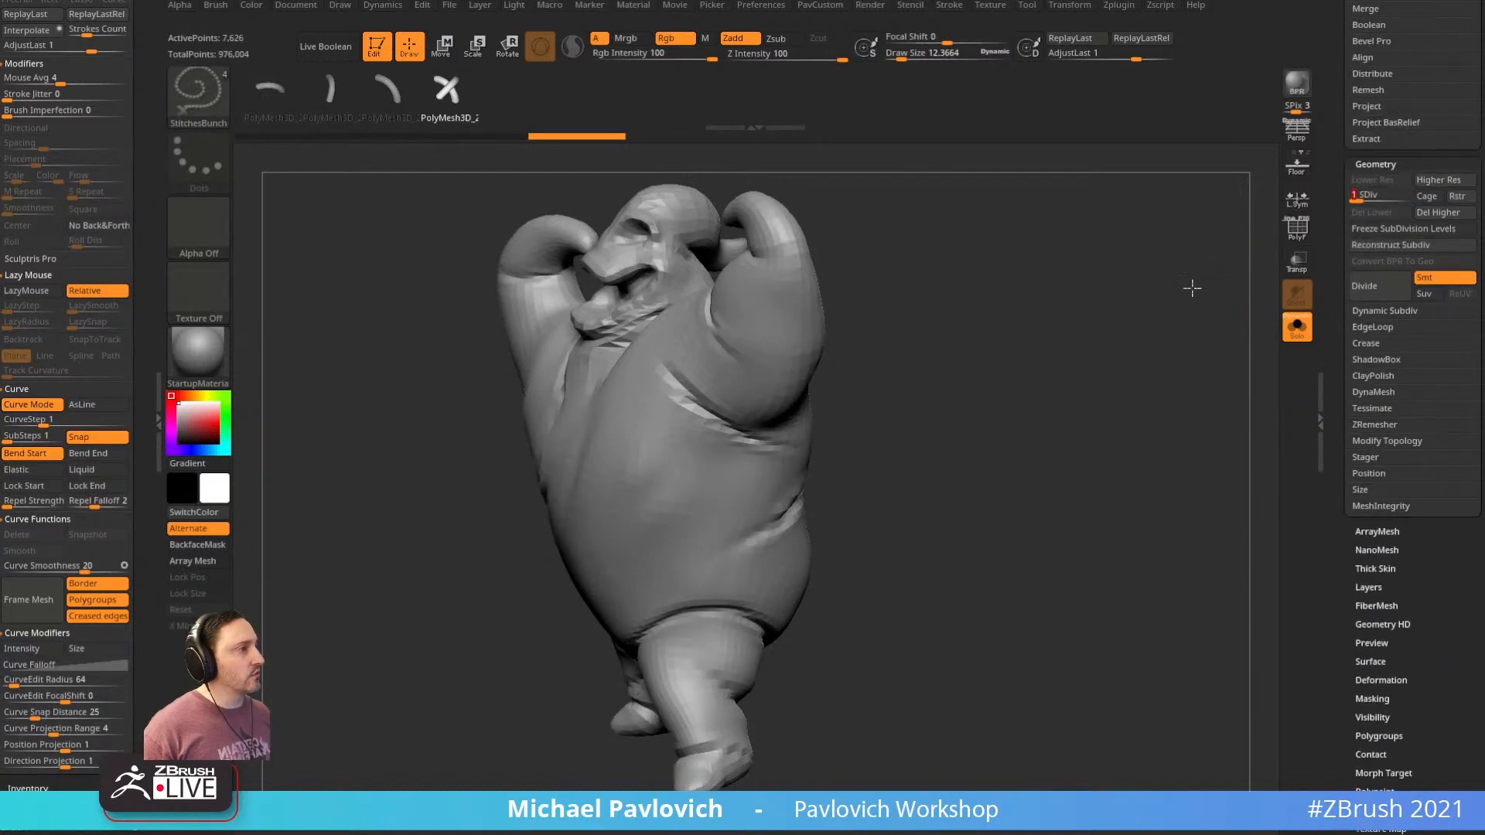
{"action": "mouse_move", "coordinate": [1187, 289]}
{"action": "left_mouse_down"}
{"action": "mouse_move", "coordinate": [1173, 299]}
{"action": "mouse_move", "coordinate": [1195, 294]}
{"action": "left_mouse_up"}
{"action": "left_click", "coordinate": [1435, 216]}
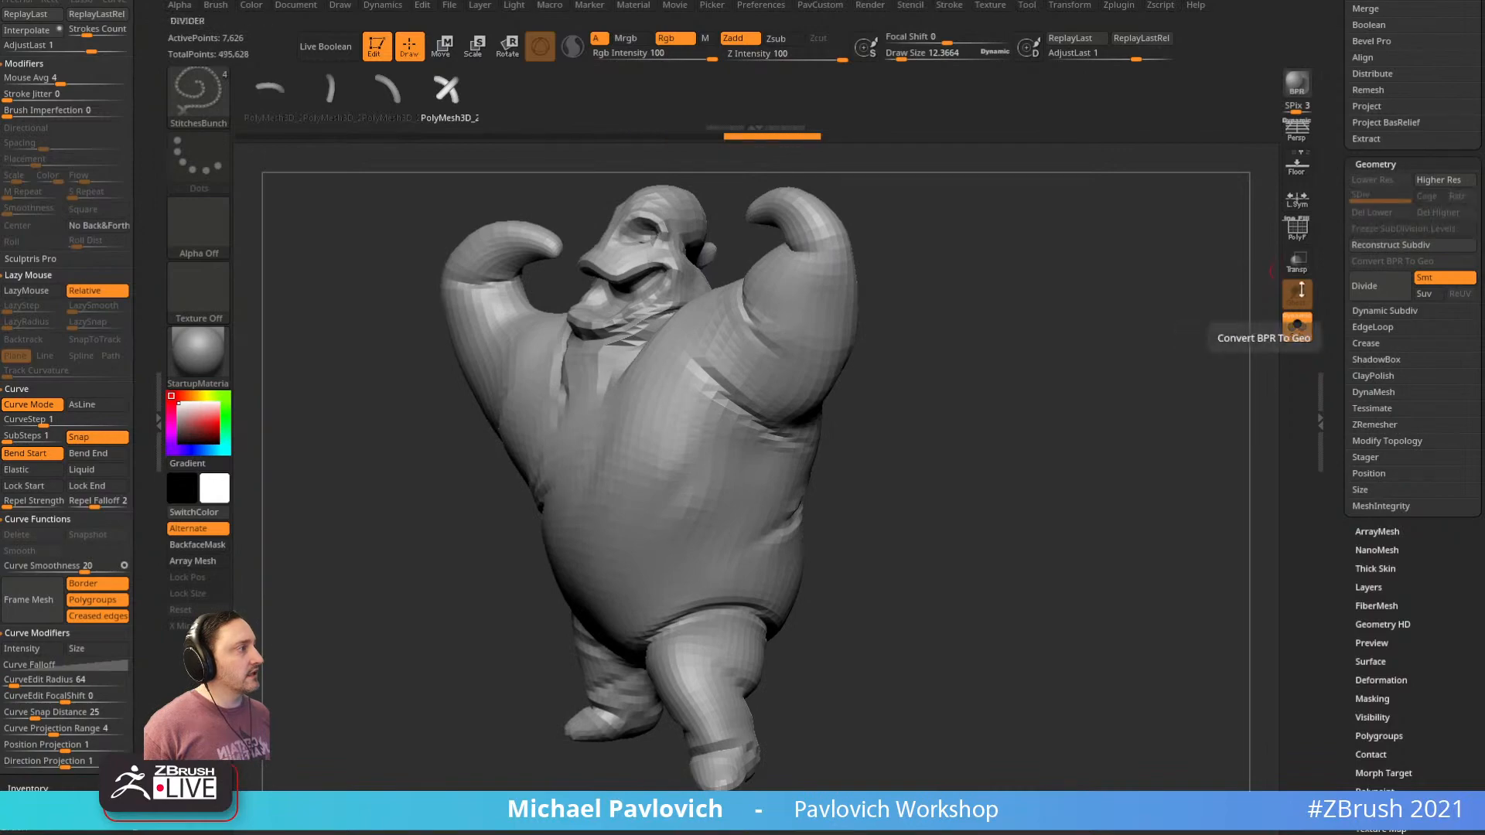
{"action": "left_click", "coordinate": [1297, 227]}
{"action": "mouse_move", "coordinate": [787, 558]}
{"action": "left_mouse_down"}
{"action": "mouse_move", "coordinate": [869, 611]}
{"action": "mouse_move", "coordinate": [756, 600]}
{"action": "mouse_move", "coordinate": [559, 641]}
{"action": "mouse_move", "coordinate": [591, 620]}
{"action": "left_mouse_up"}
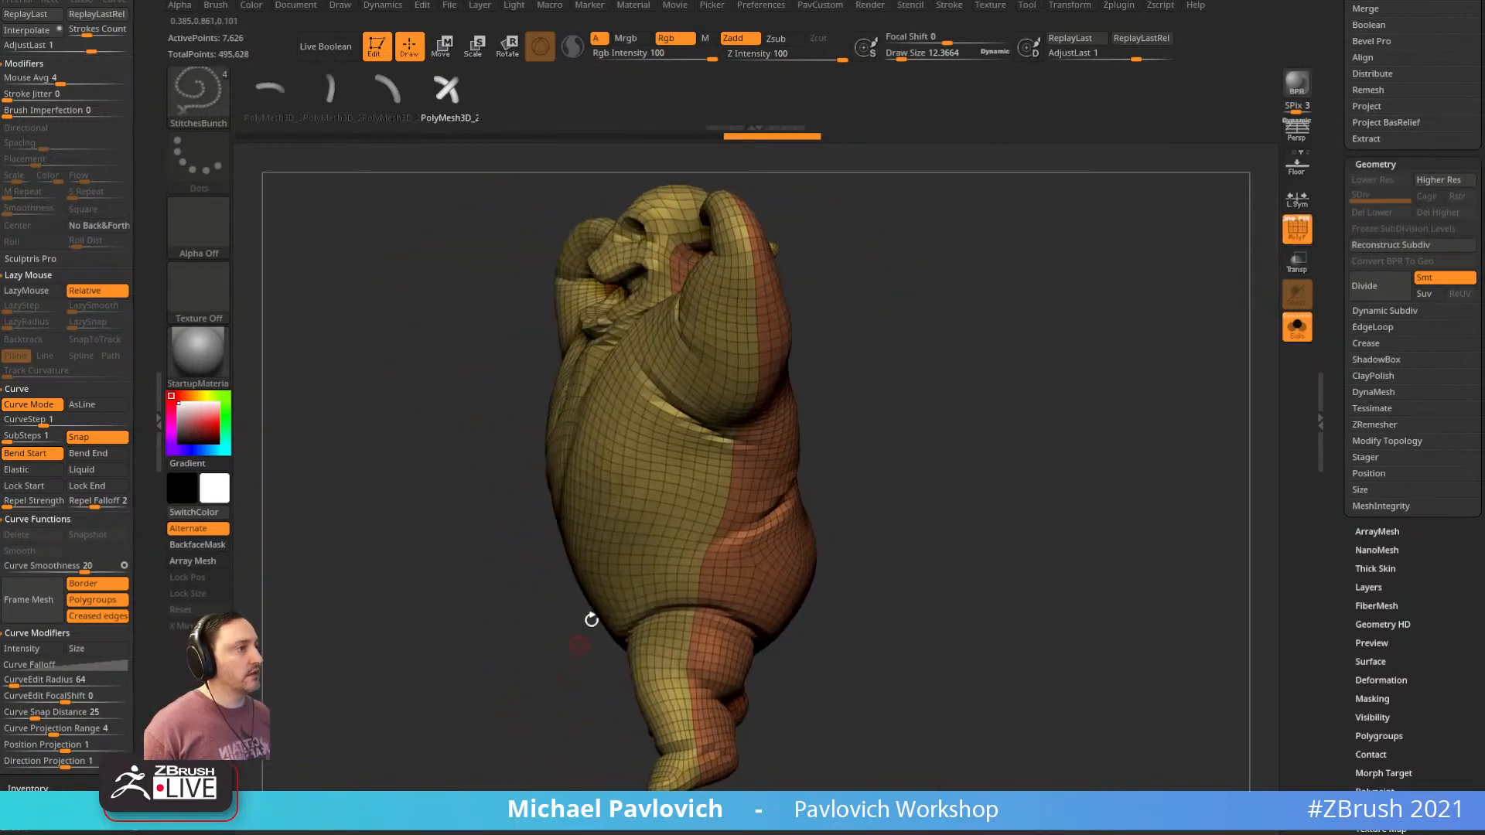
Remove the Alpha, Dynamics and Zplugin palettes docked above Stroke and bring the Stroke curve functions into view
{"action": "left_click_drag", "start_coordinate": [150, 48], "coordinate": [151, 372]}
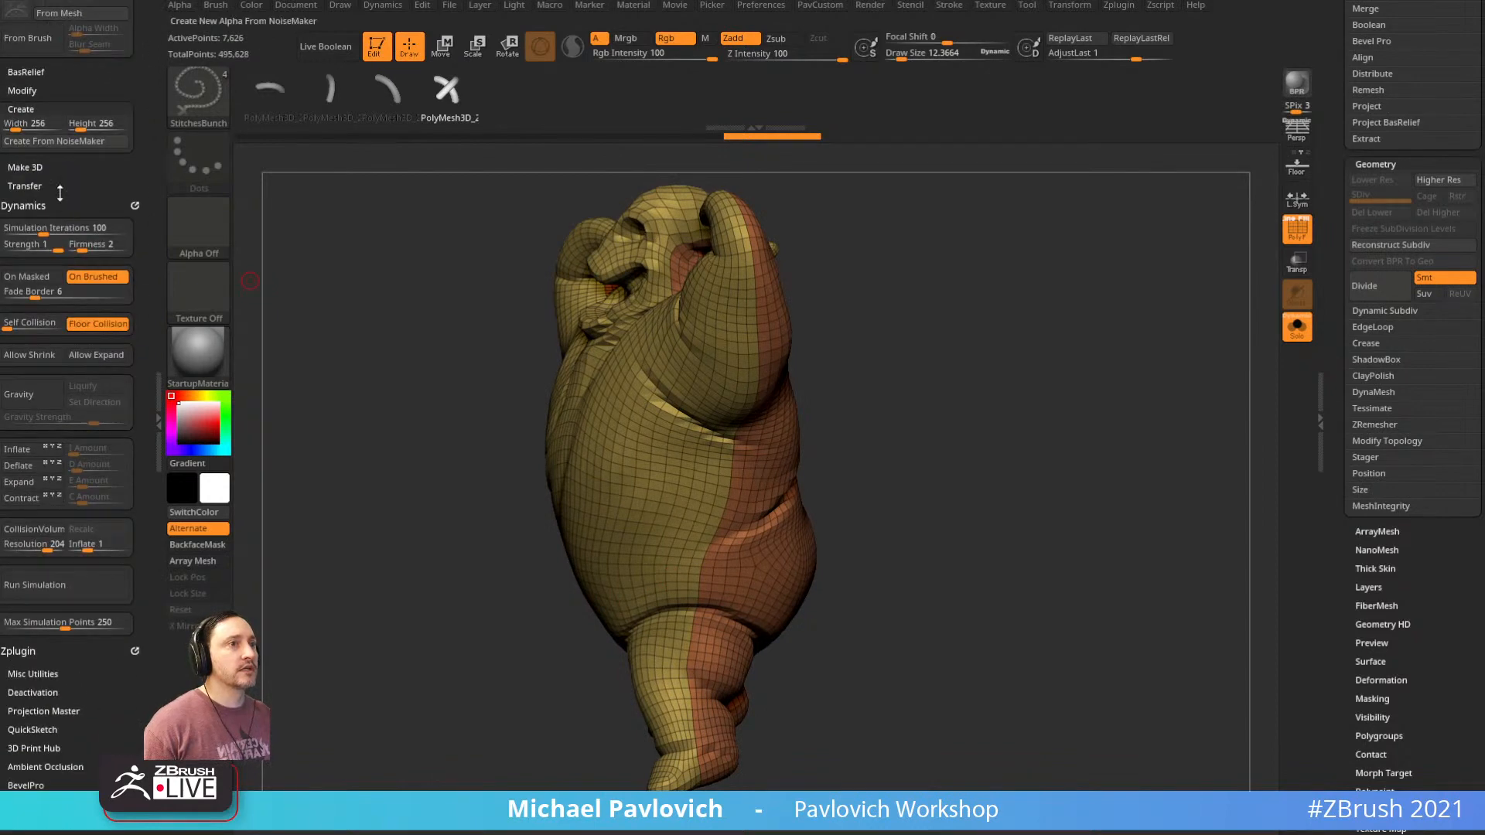
{"action": "left_click_drag", "start_coordinate": [59, 192], "coordinate": [75, 348]}
{"action": "left_click", "coordinate": [132, 6], "text": "shift"}
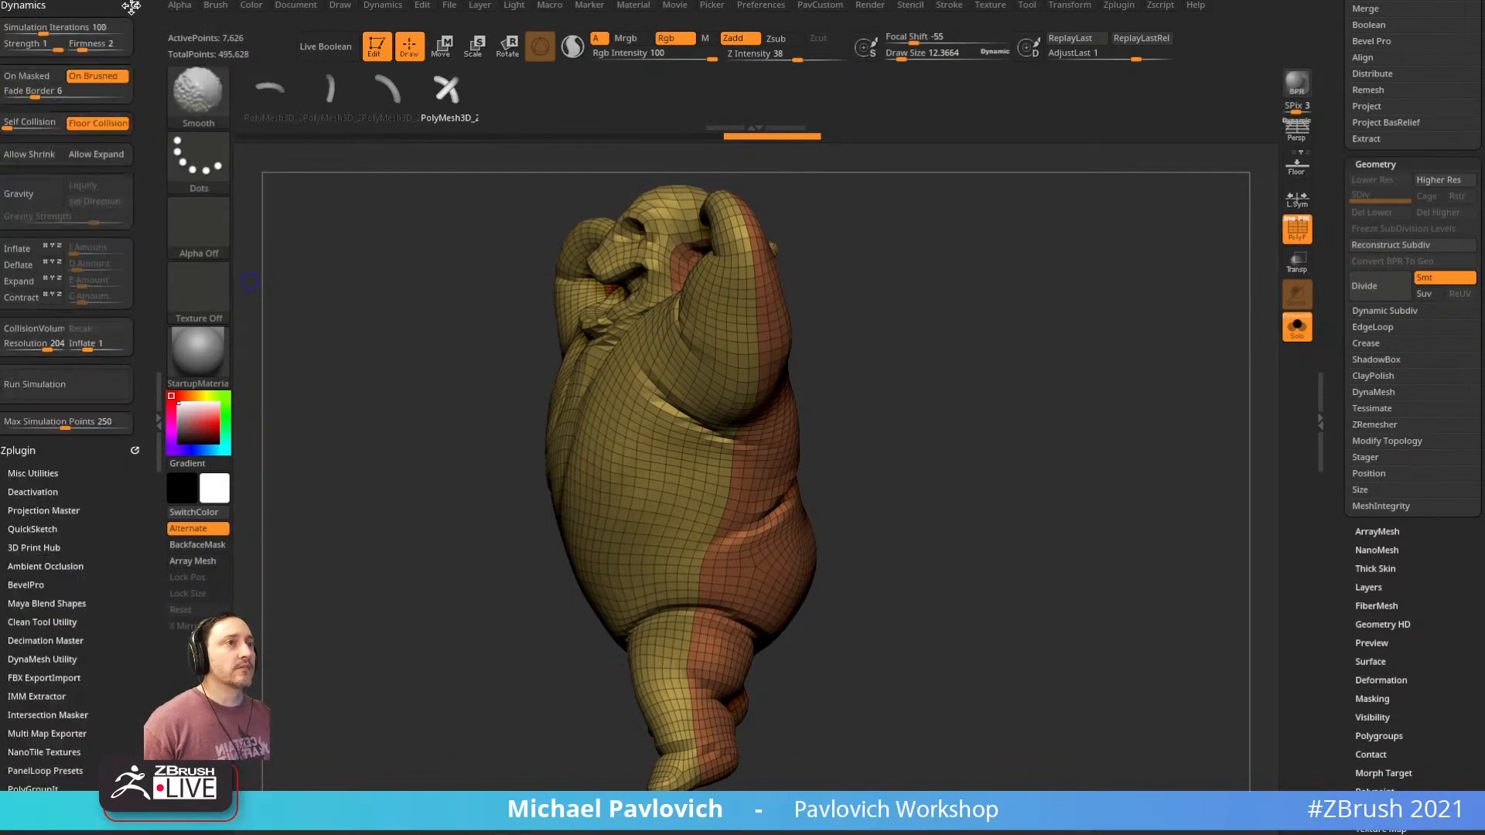
{"action": "left_click", "coordinate": [129, 7], "text": "shift"}
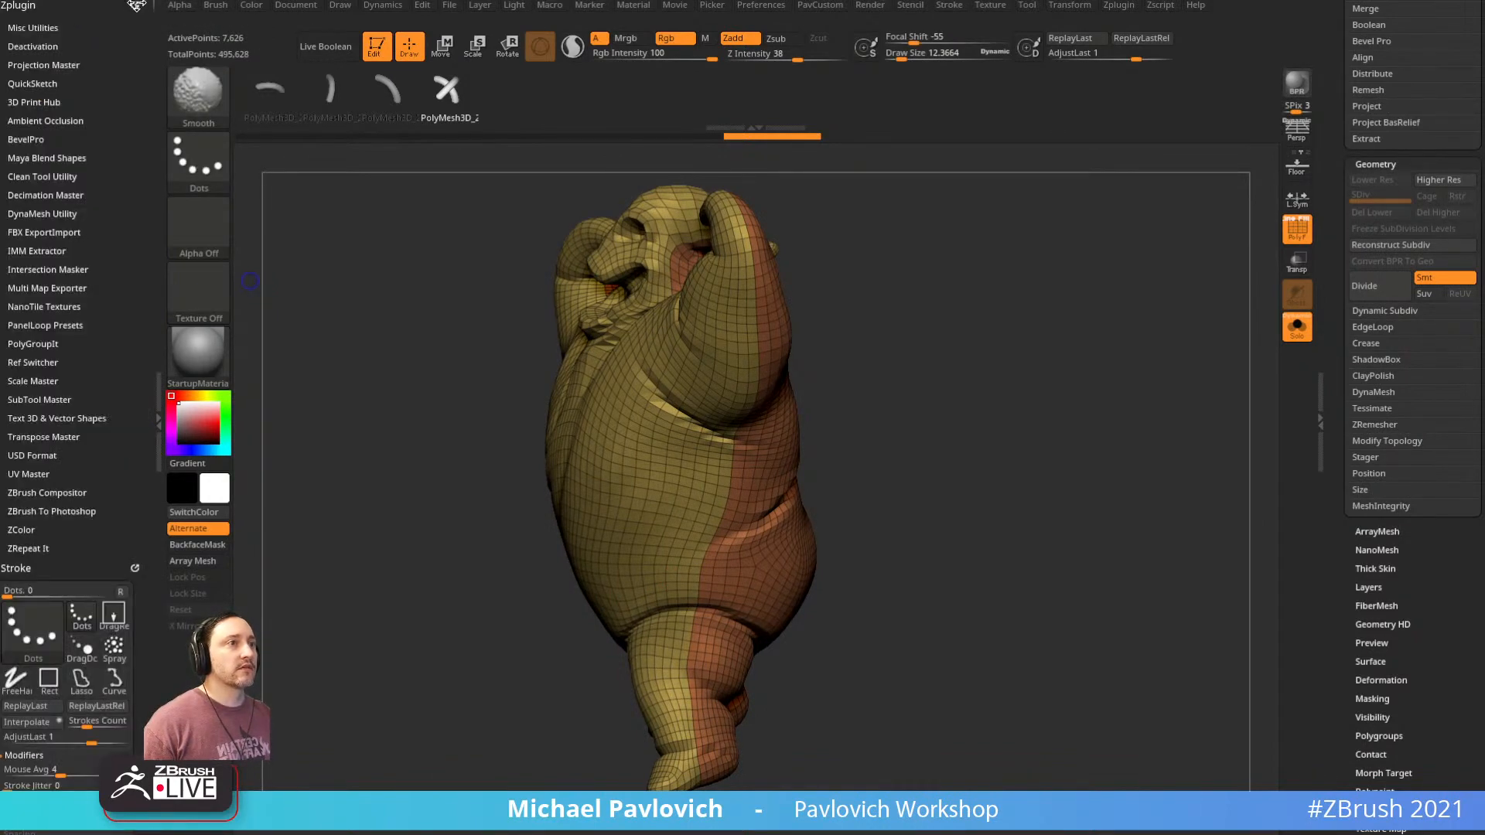
{"action": "left_click", "coordinate": [137, 5], "text": "shift"}
{"action": "left_click_drag", "start_coordinate": [133, 392], "coordinate": [122, 294]}
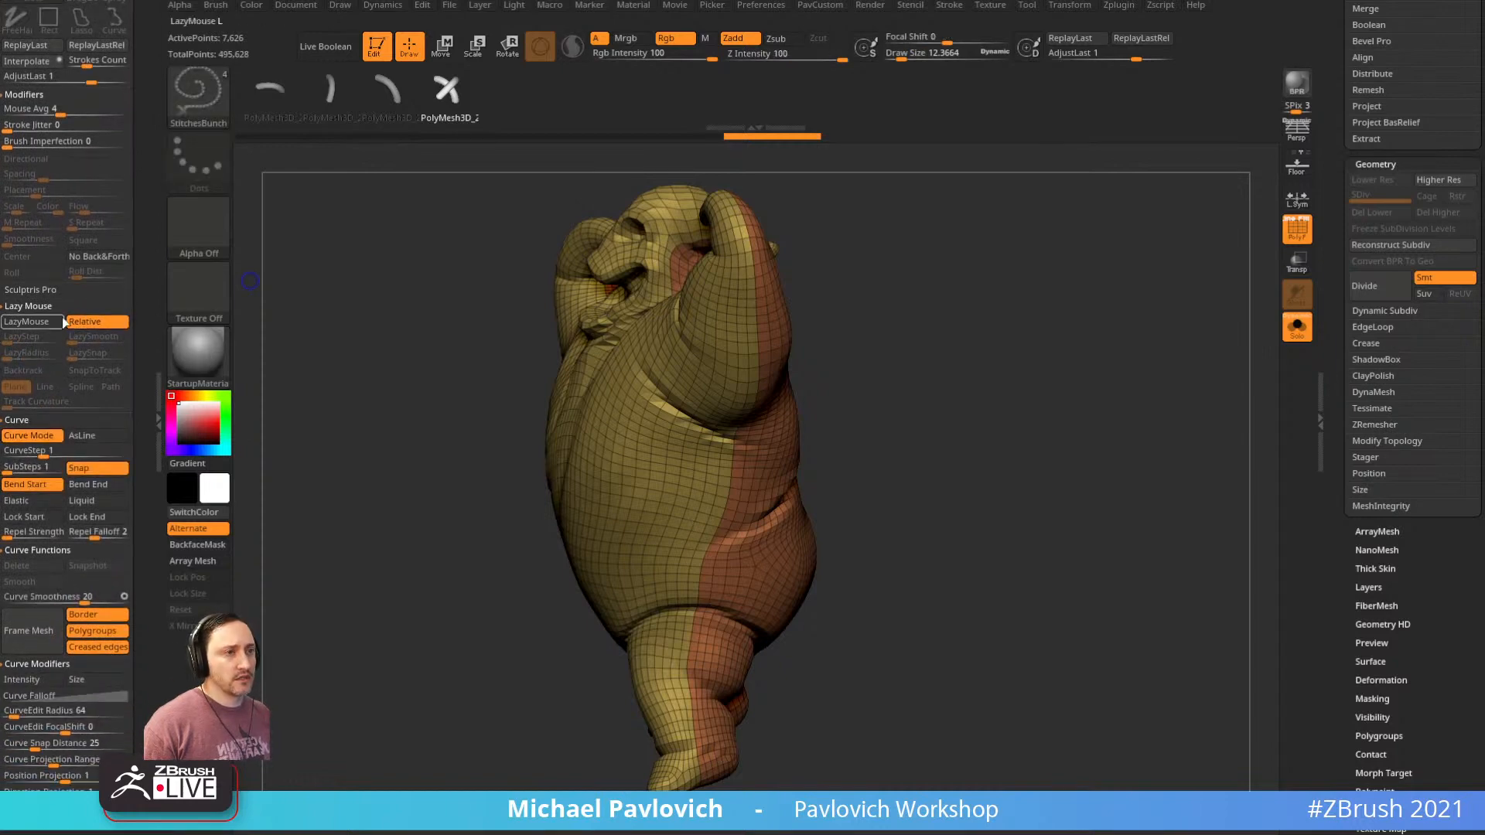
{"action": "key", "text": "Return"}
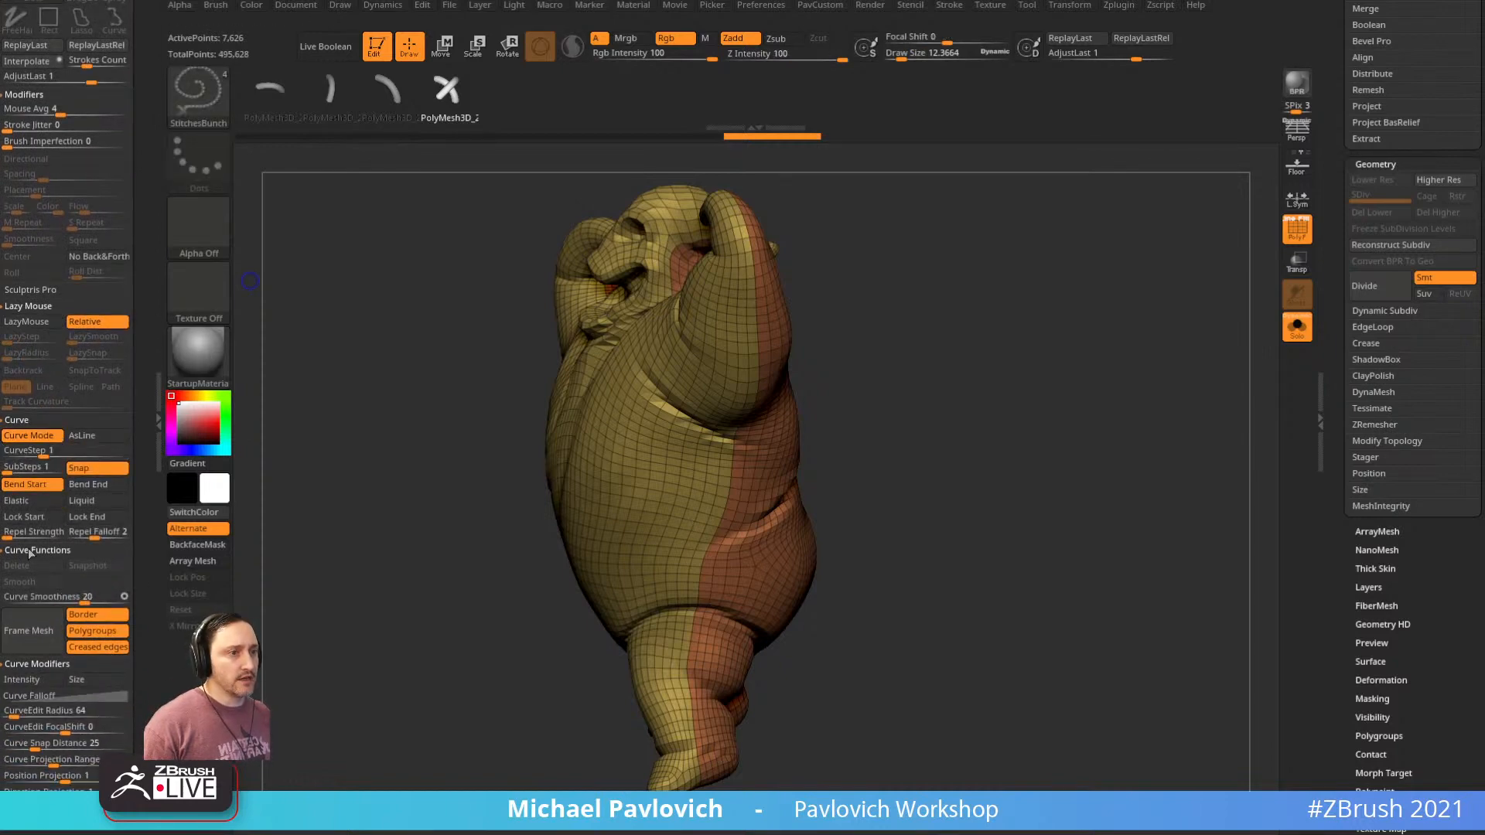
Frame the body mesh with curves along polygroup borders only, disabling the Border and Creased edges options
{"action": "left_click", "coordinate": [98, 647]}
{"action": "left_click", "coordinate": [85, 615]}
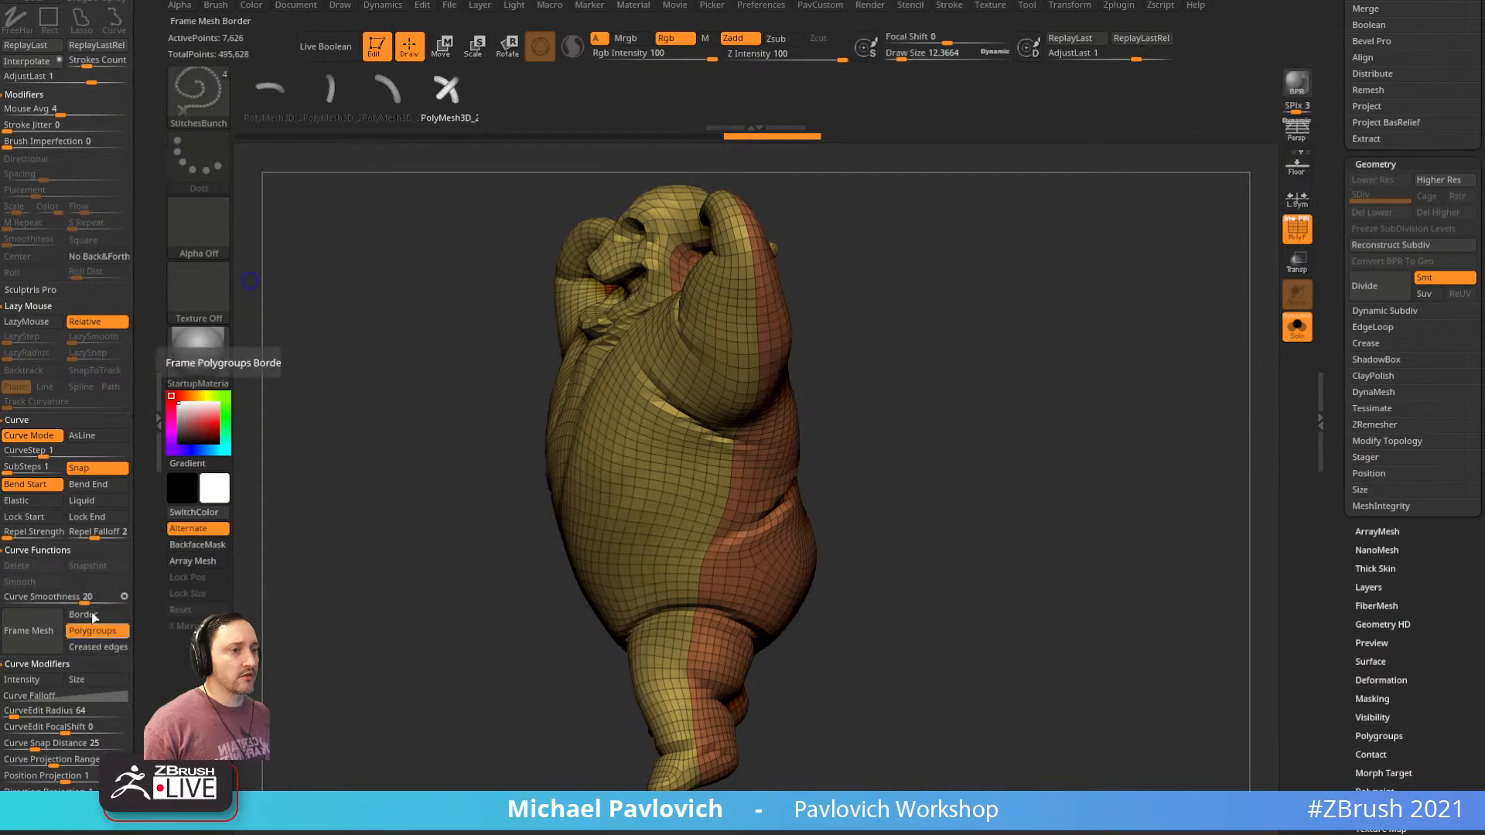
{"action": "left_click", "coordinate": [35, 632]}
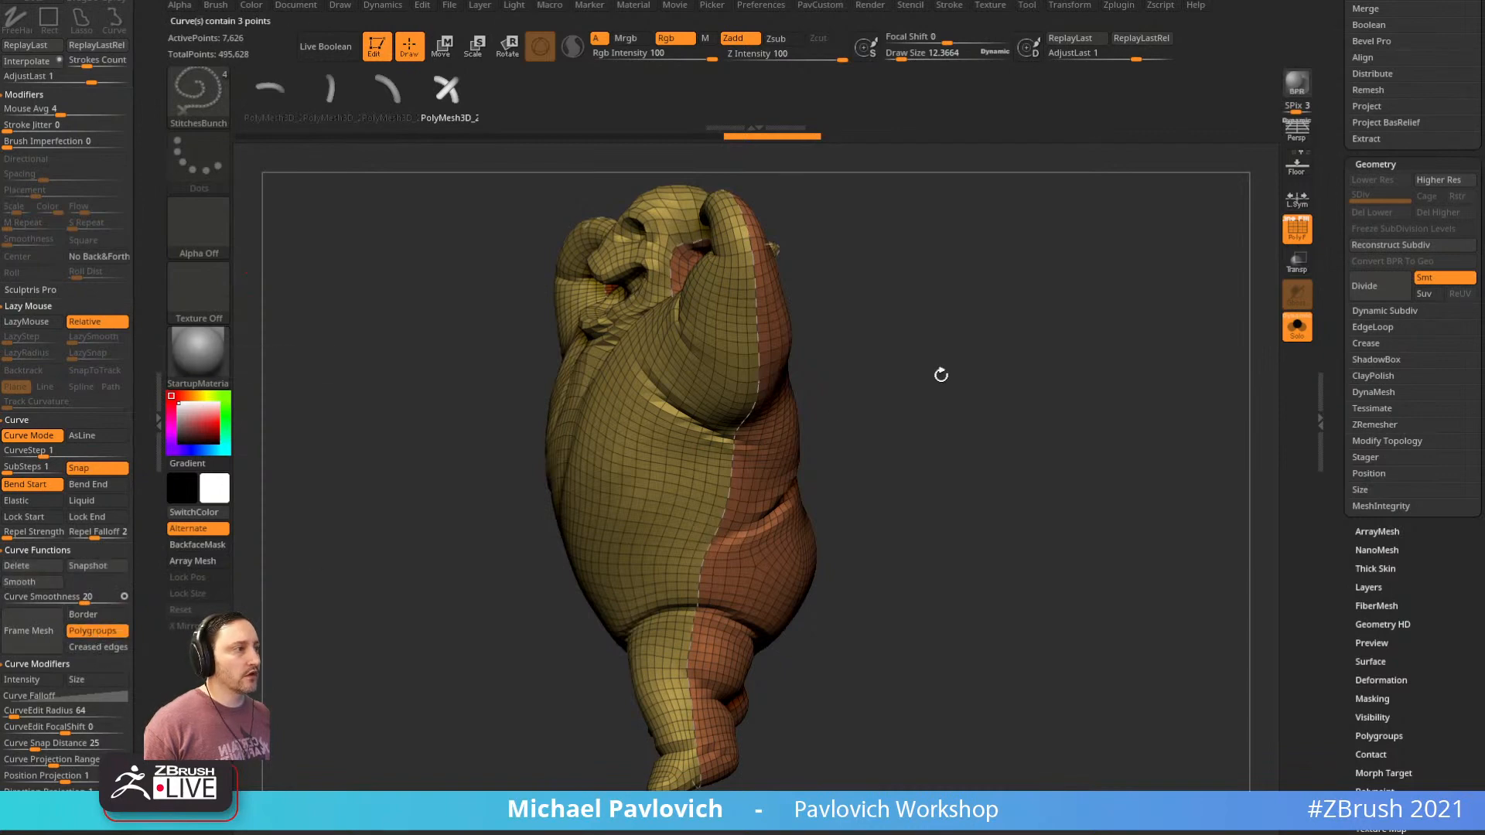
{"action": "left_click_drag", "start_coordinate": [942, 371], "coordinate": [824, 341]}
{"action": "left_click_drag", "start_coordinate": [988, 248], "coordinate": [998, 338], "text": "alt"}
{"action": "left_click_drag", "start_coordinate": [998, 338], "coordinate": [869, 346]}
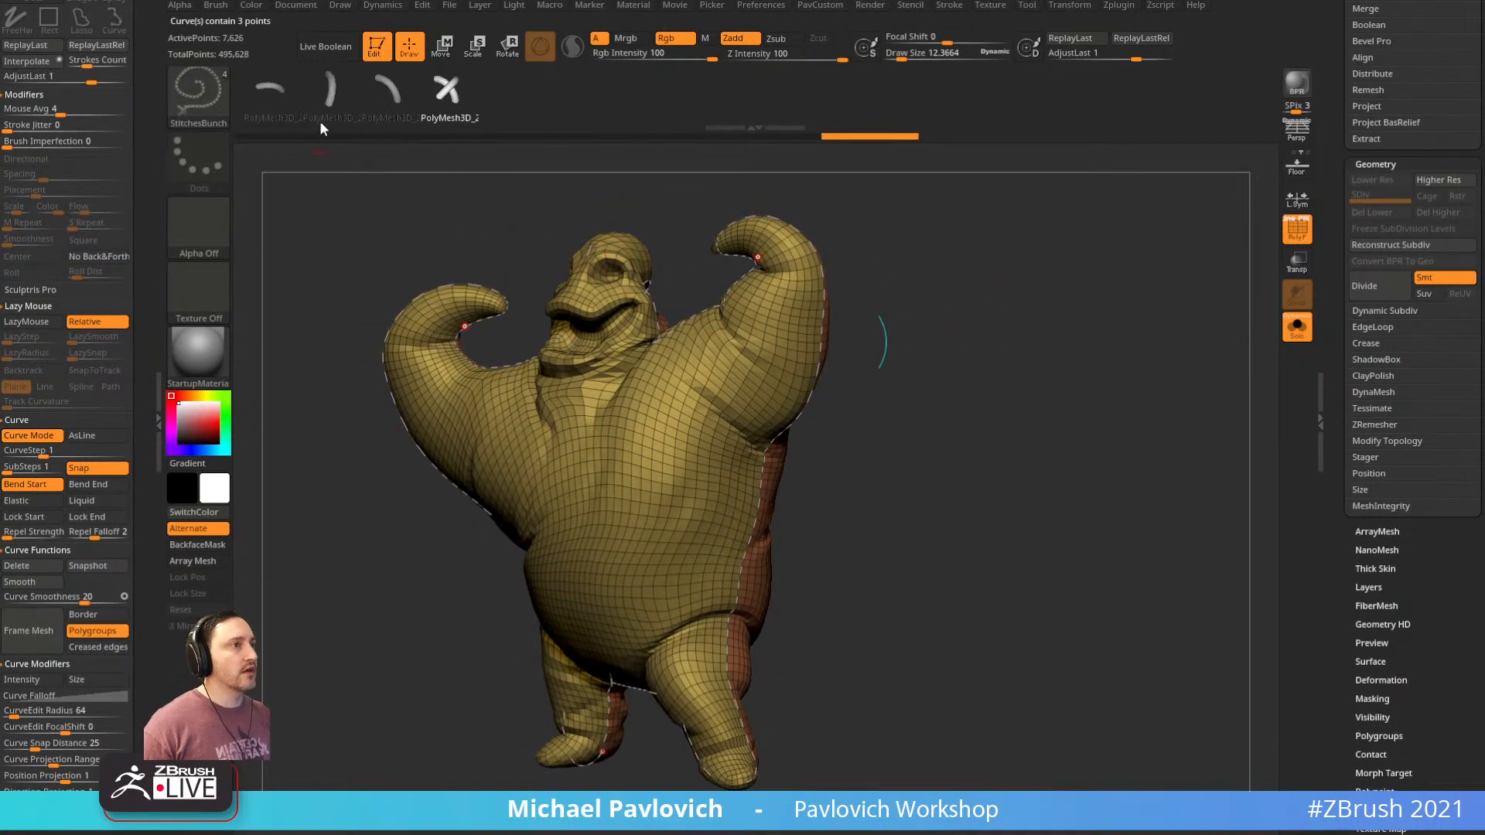
Select the first stitch mesh, set the curve step to about 1.5 and consult the character's seam reference image
{"action": "left_click", "coordinate": [282, 92]}
{"action": "left_click_drag", "start_coordinate": [994, 365], "coordinate": [925, 355]}
{"action": "left_click_drag", "start_coordinate": [769, 834], "coordinate": [879, 325]}
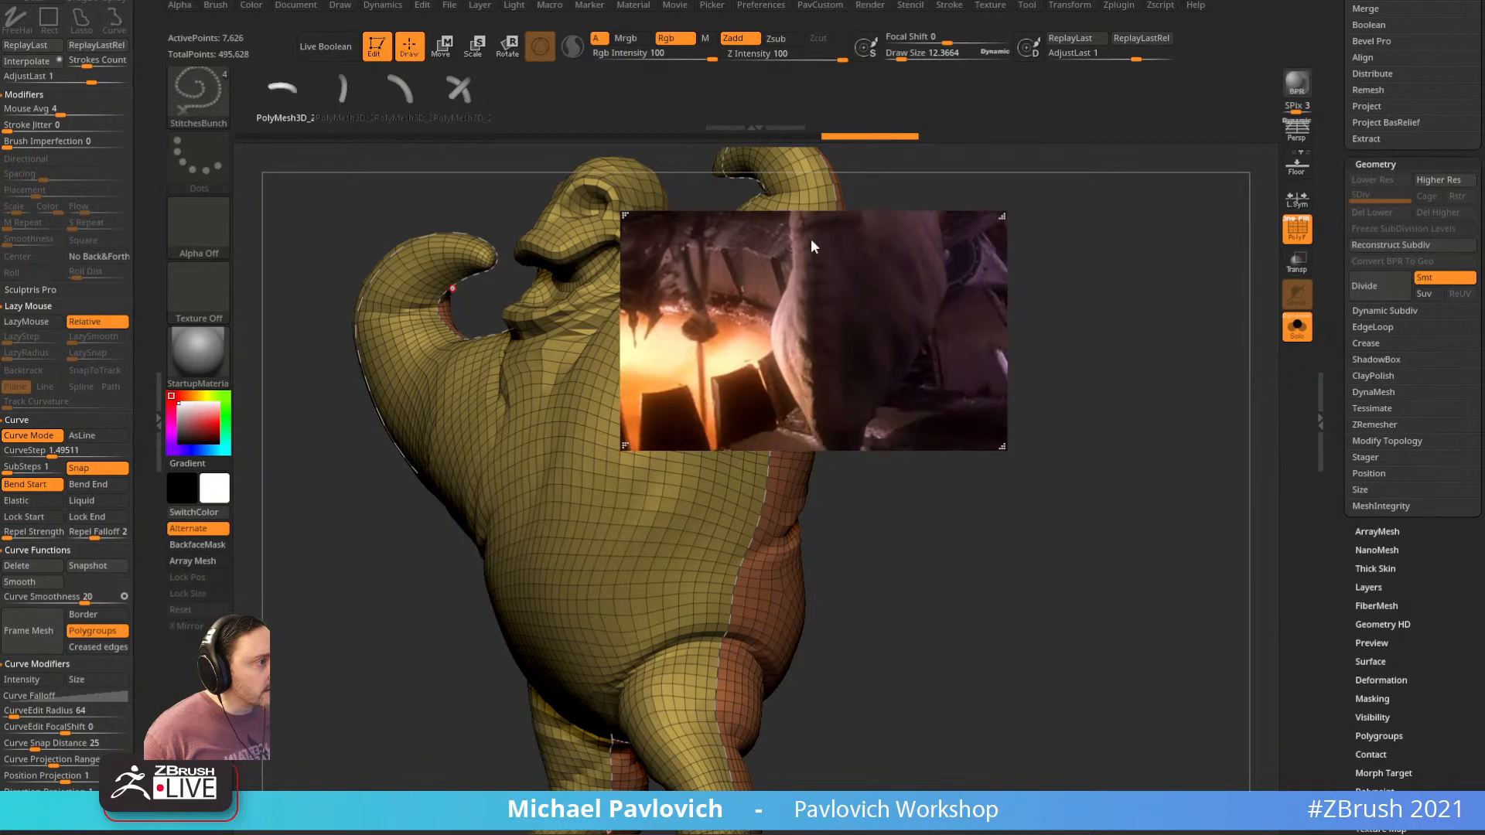
{"action": "left_click_drag", "start_coordinate": [868, 325], "coordinate": [880, 834]}
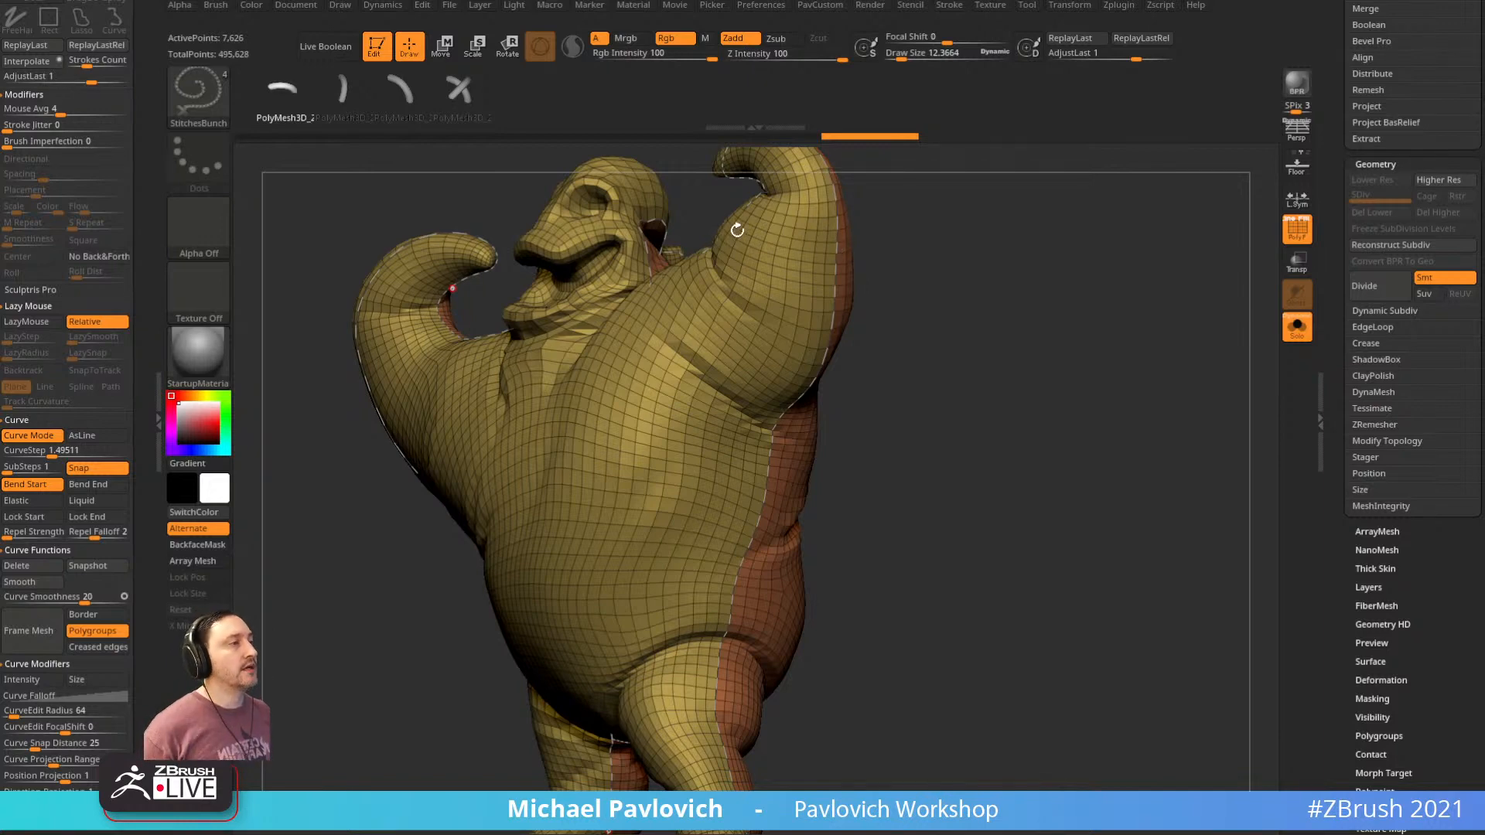
Try running the stitches along the body's polygroup seam curves at a draw size of about 12.4
{"action": "right_click_drag", "start_coordinate": [737, 230], "coordinate": [891, 293]}
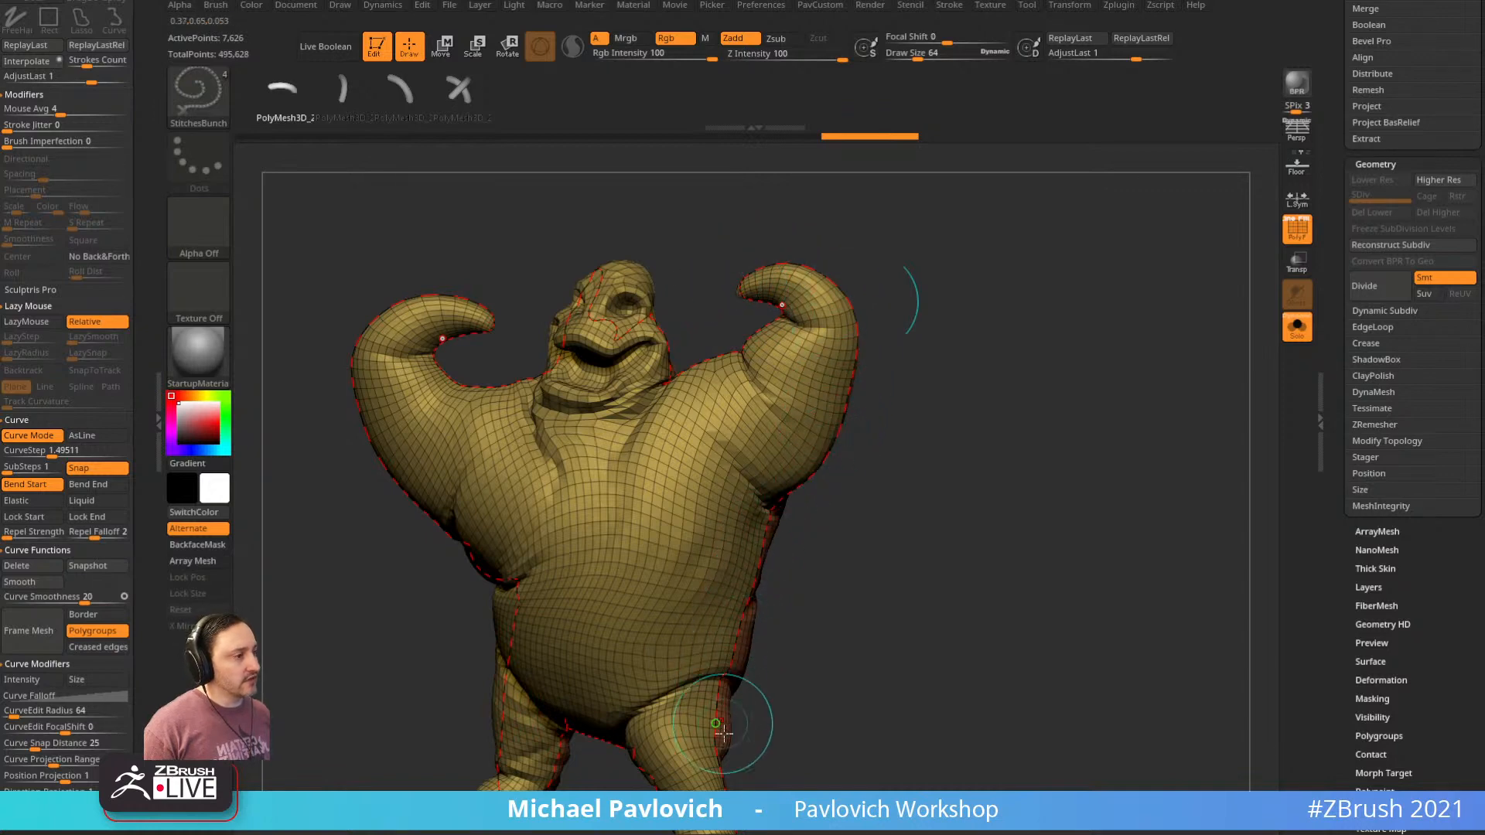
{"action": "right_click_drag", "start_coordinate": [663, 298], "coordinate": [800, 350]}
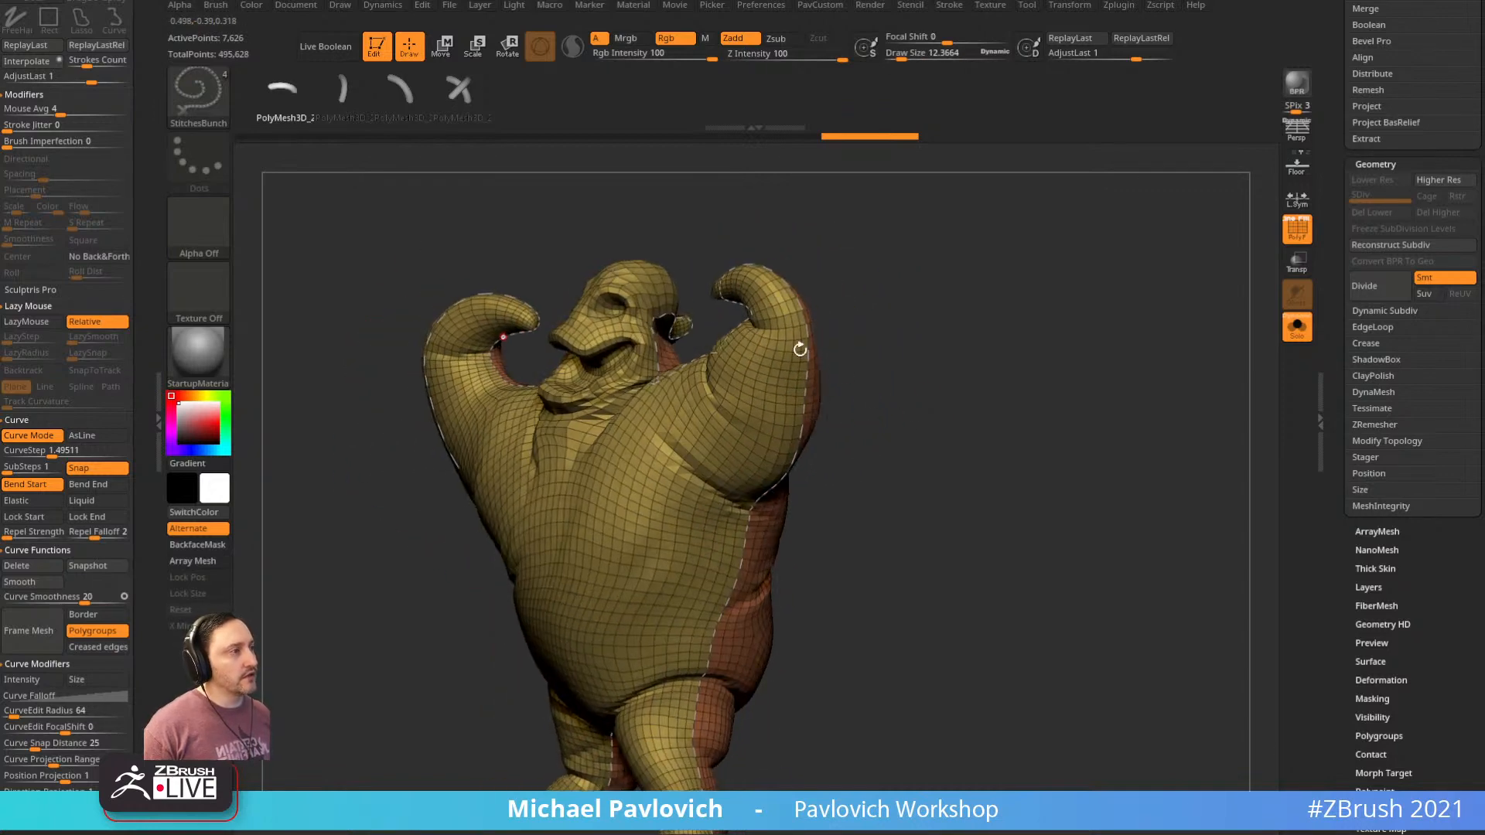
{"action": "right_click_drag", "start_coordinate": [889, 425], "coordinate": [880, 390]}
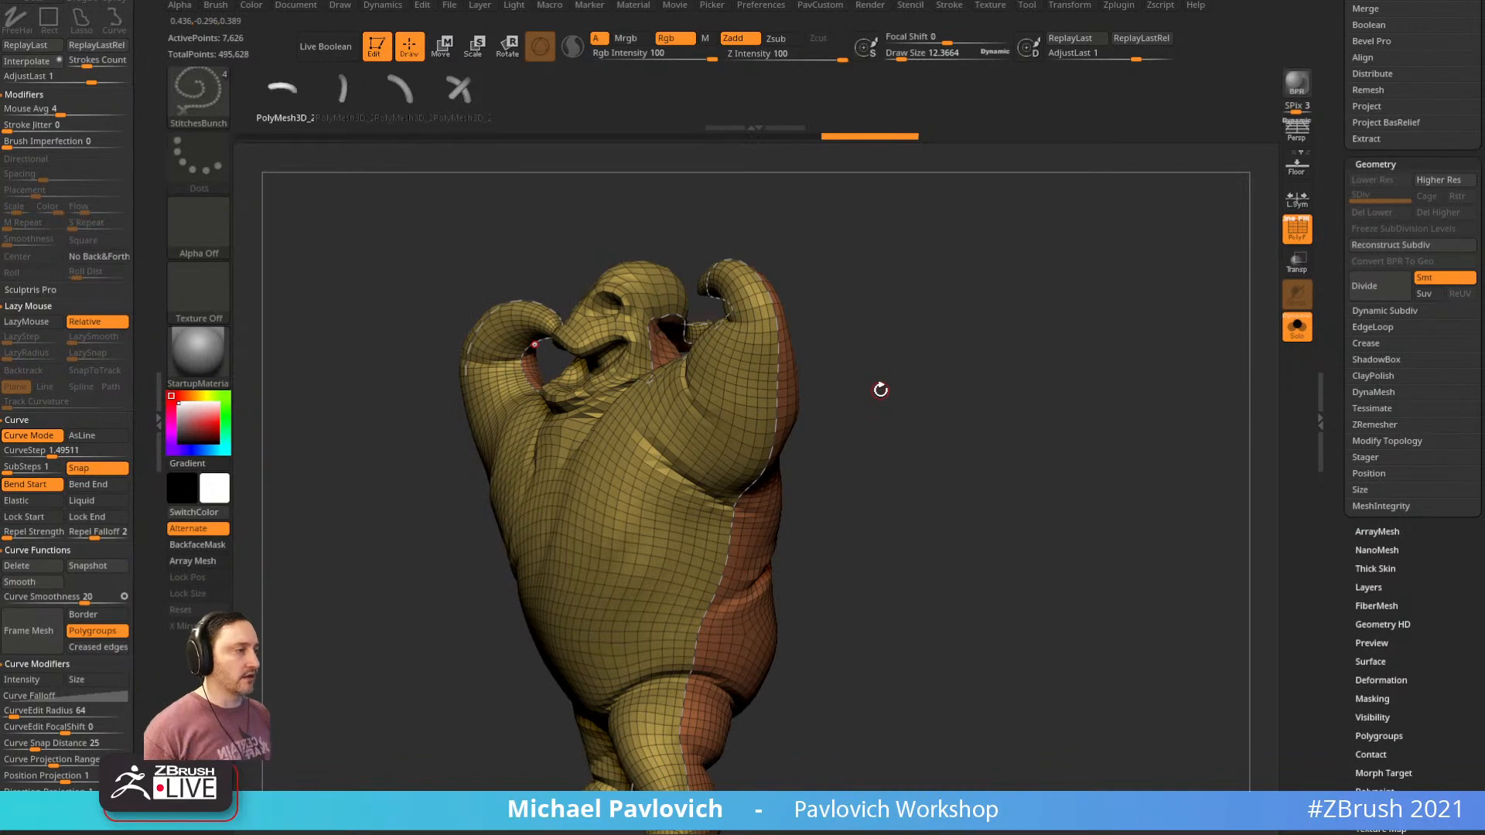
{"action": "right_click_drag", "start_coordinate": [970, 285], "coordinate": [975, 322]}
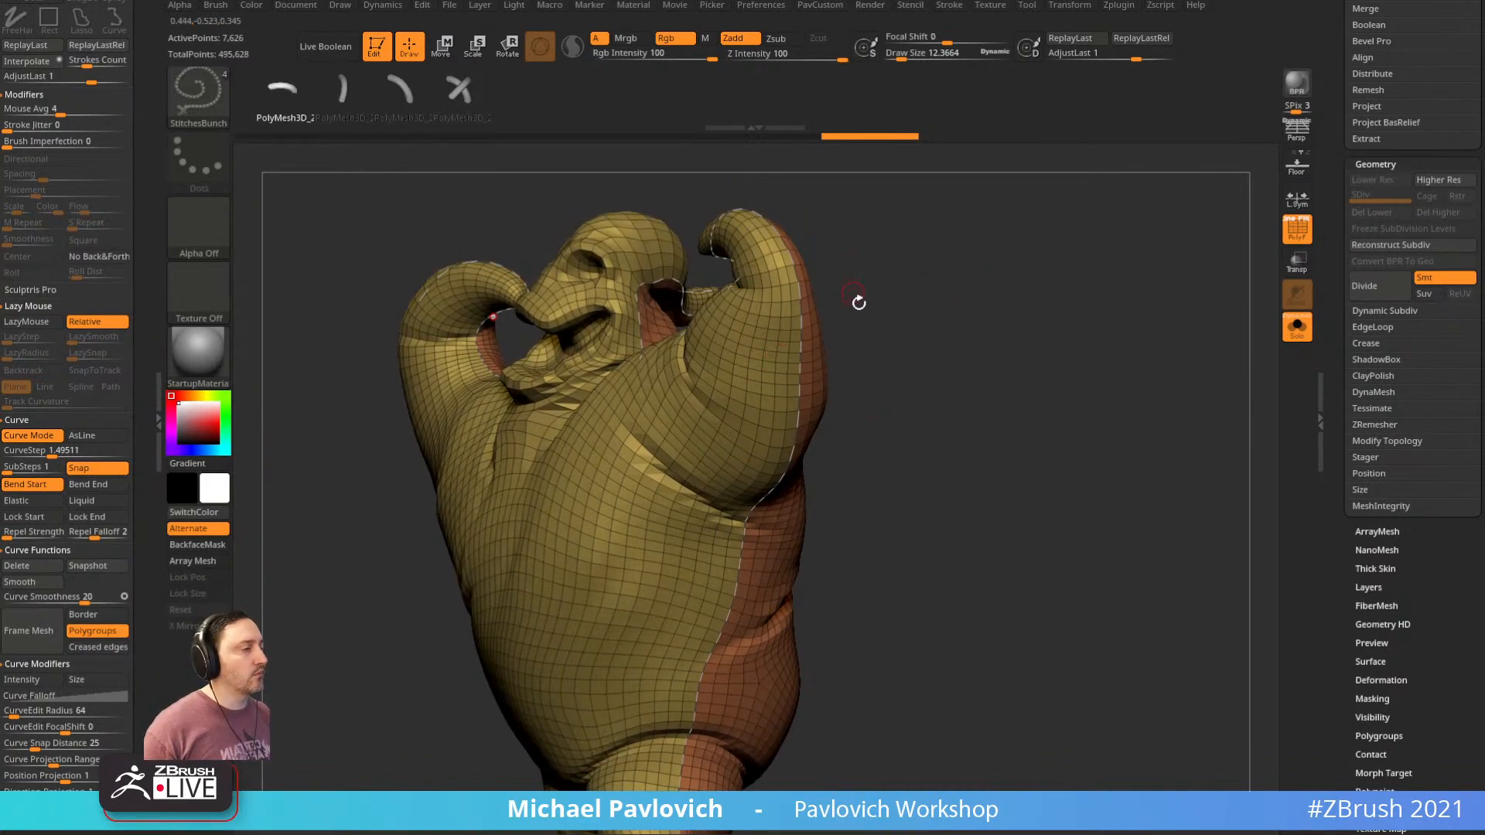
{"action": "right_click_drag", "start_coordinate": [858, 304], "coordinate": [880, 349]}
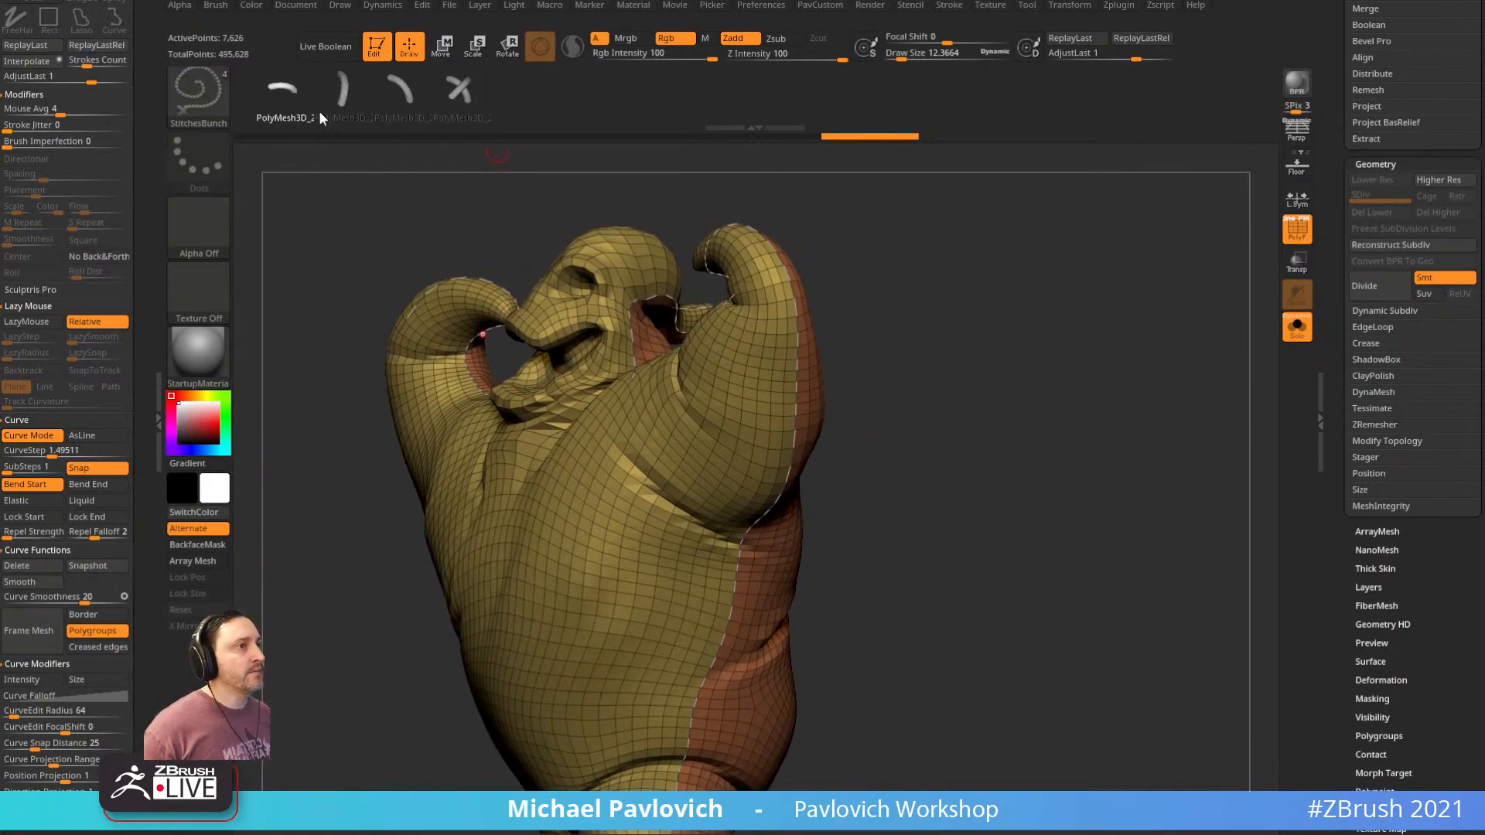
{"action": "mouse_move", "coordinate": [950, 295]}
{"action": "right_mouse_down"}
{"action": "mouse_move", "coordinate": [965, 275]}
{"action": "mouse_move", "coordinate": [956, 316]}
{"action": "right_mouse_up"}
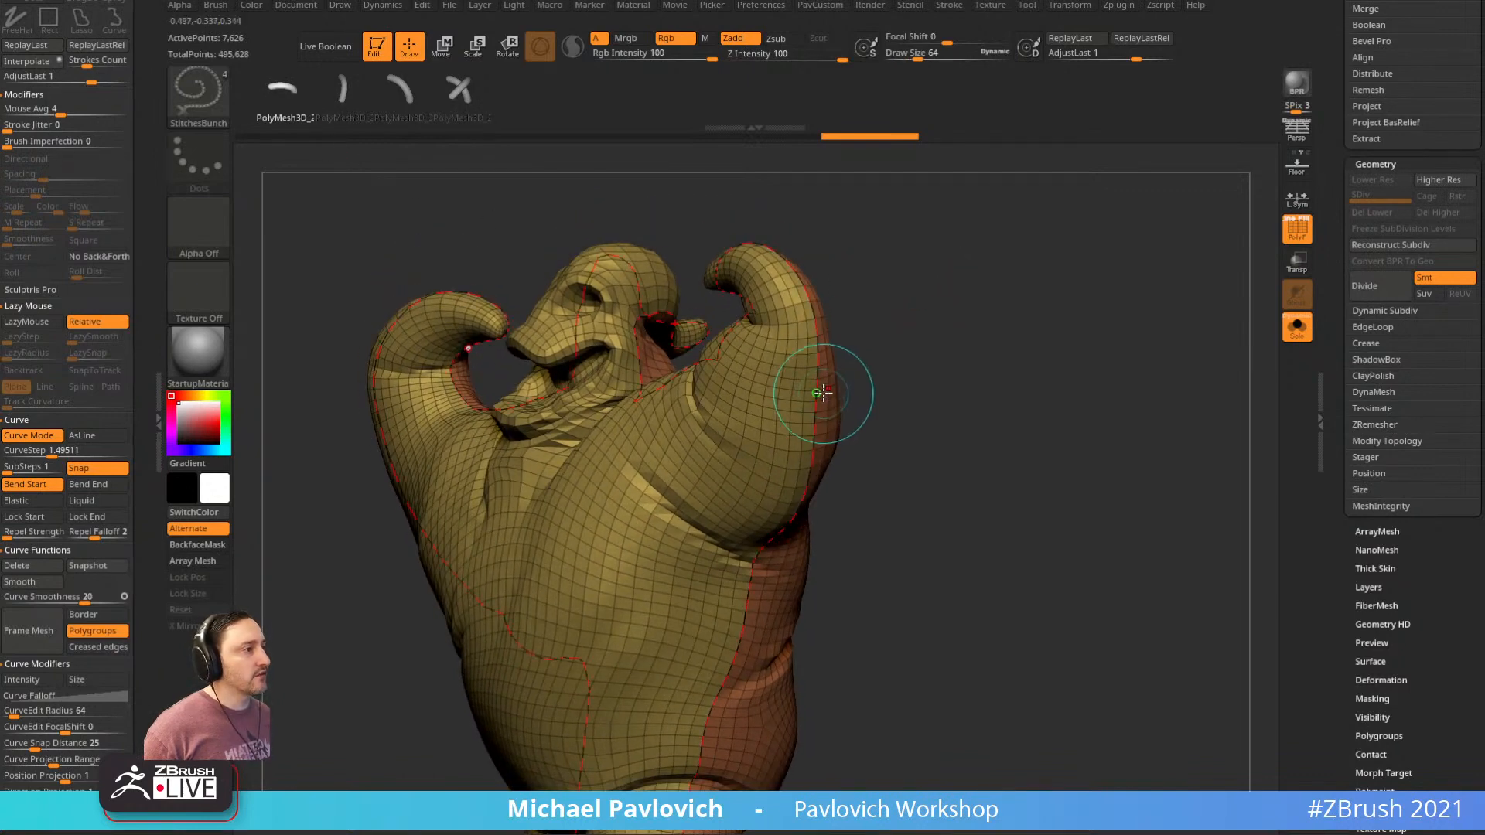
{"action": "left_click", "coordinate": [822, 391]}
{"action": "right_click_drag", "start_coordinate": [822, 392], "coordinate": [1020, 356]}
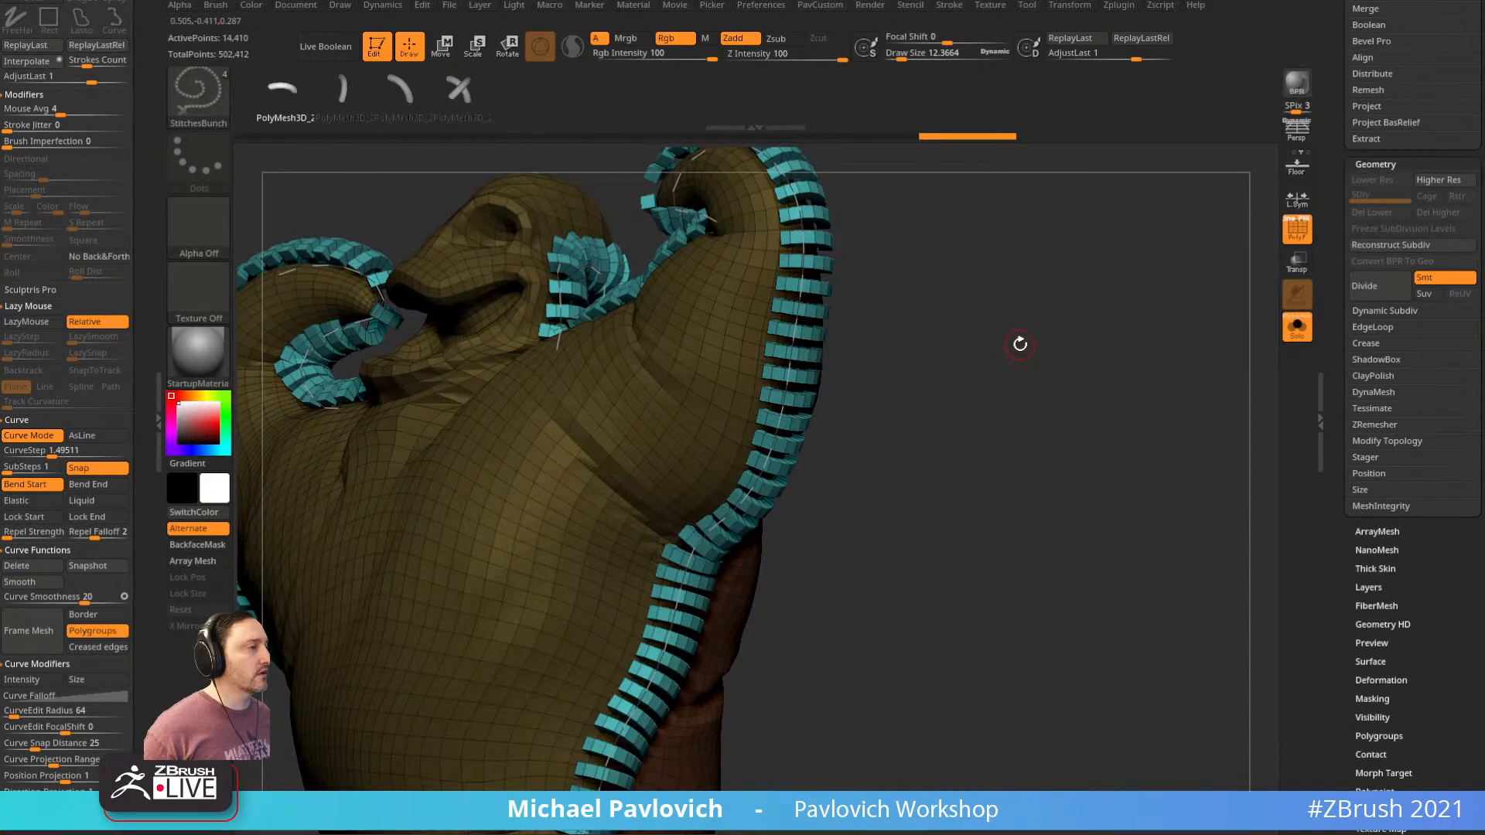
{"action": "key", "text": "ctrl+z"}
Reduce the draw size to about 7.4 and test the smaller stitches on the seam curves
{"action": "key", "text": "s"}
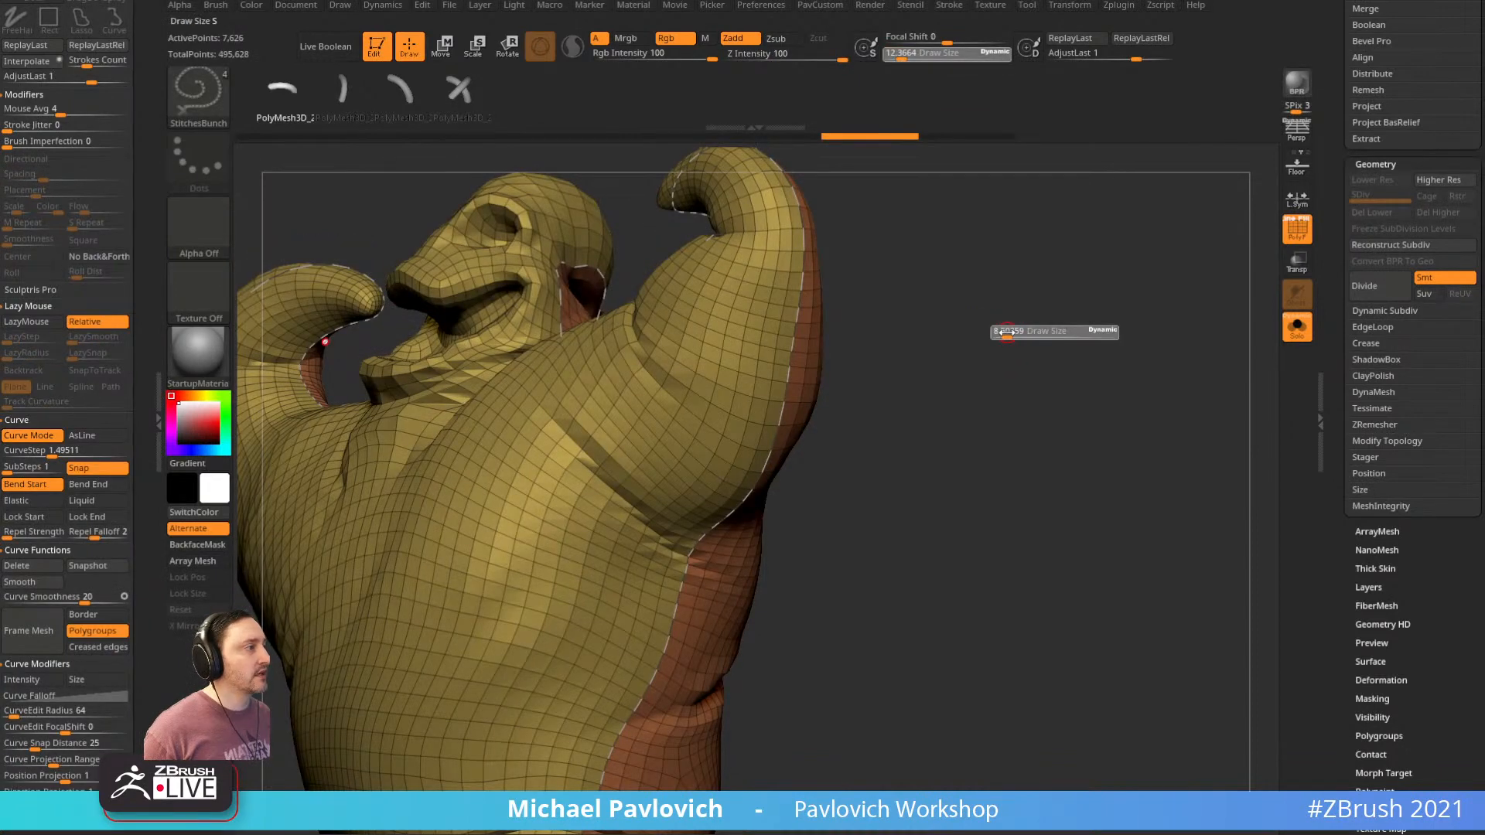
{"action": "left_click", "coordinate": [814, 300]}
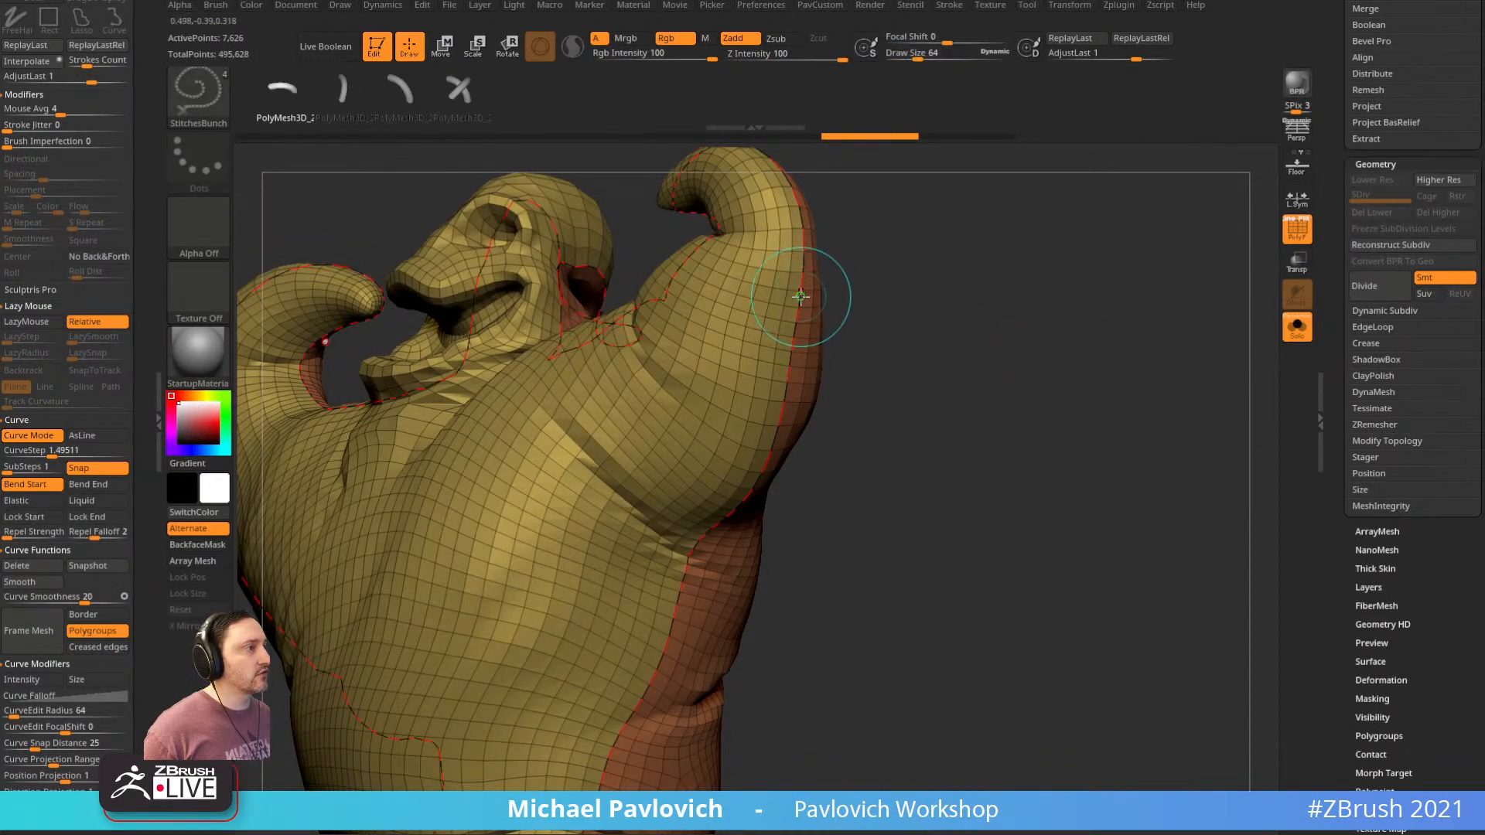
{"action": "mouse_move", "coordinate": [968, 307]}
{"action": "right_mouse_down"}
{"action": "mouse_move", "coordinate": [1000, 324]}
{"action": "mouse_move", "coordinate": [972, 322]}
{"action": "right_mouse_up"}
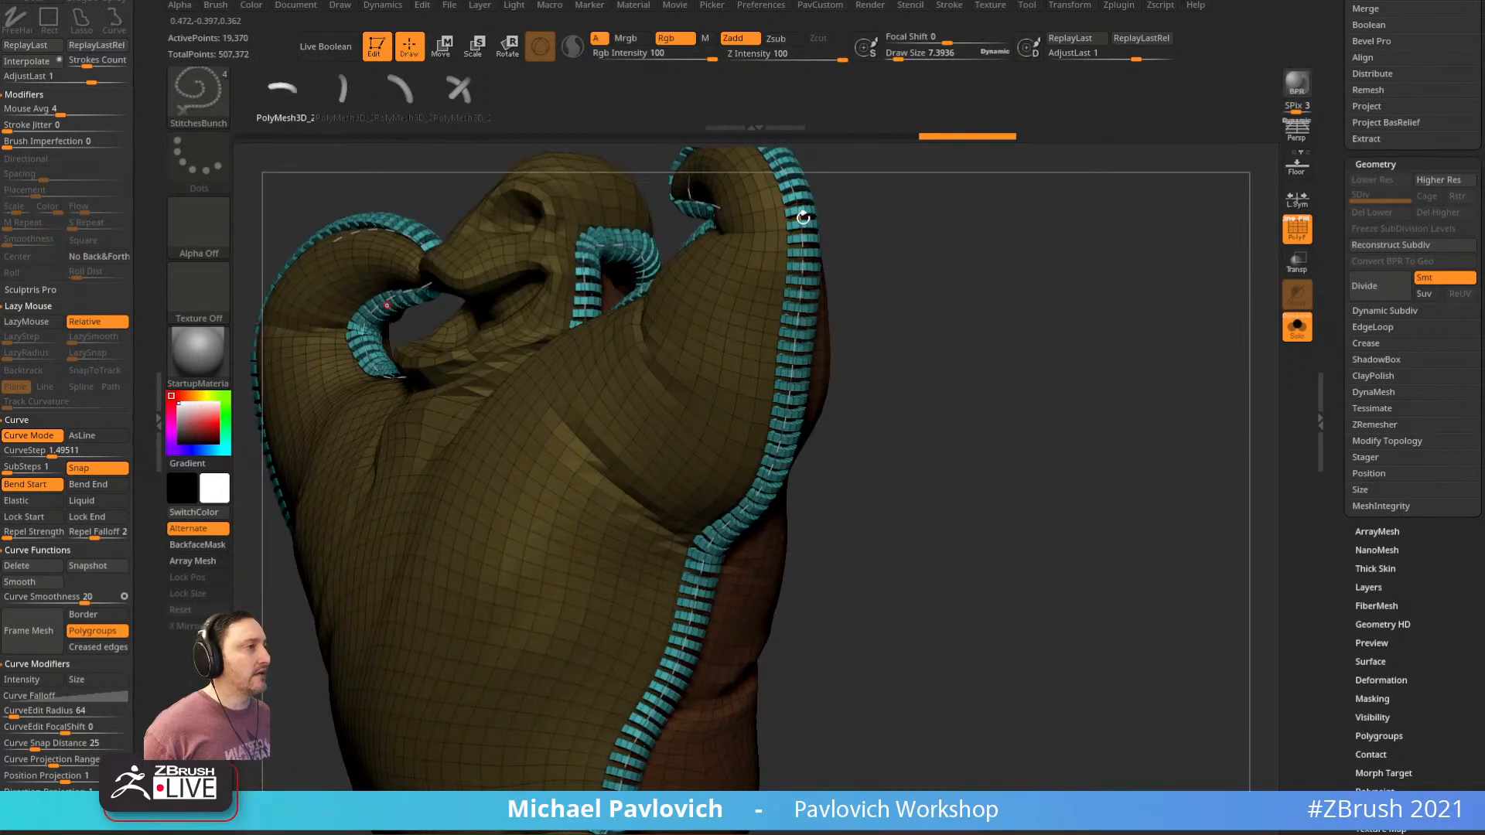
{"action": "key", "text": "ctrl+z"}
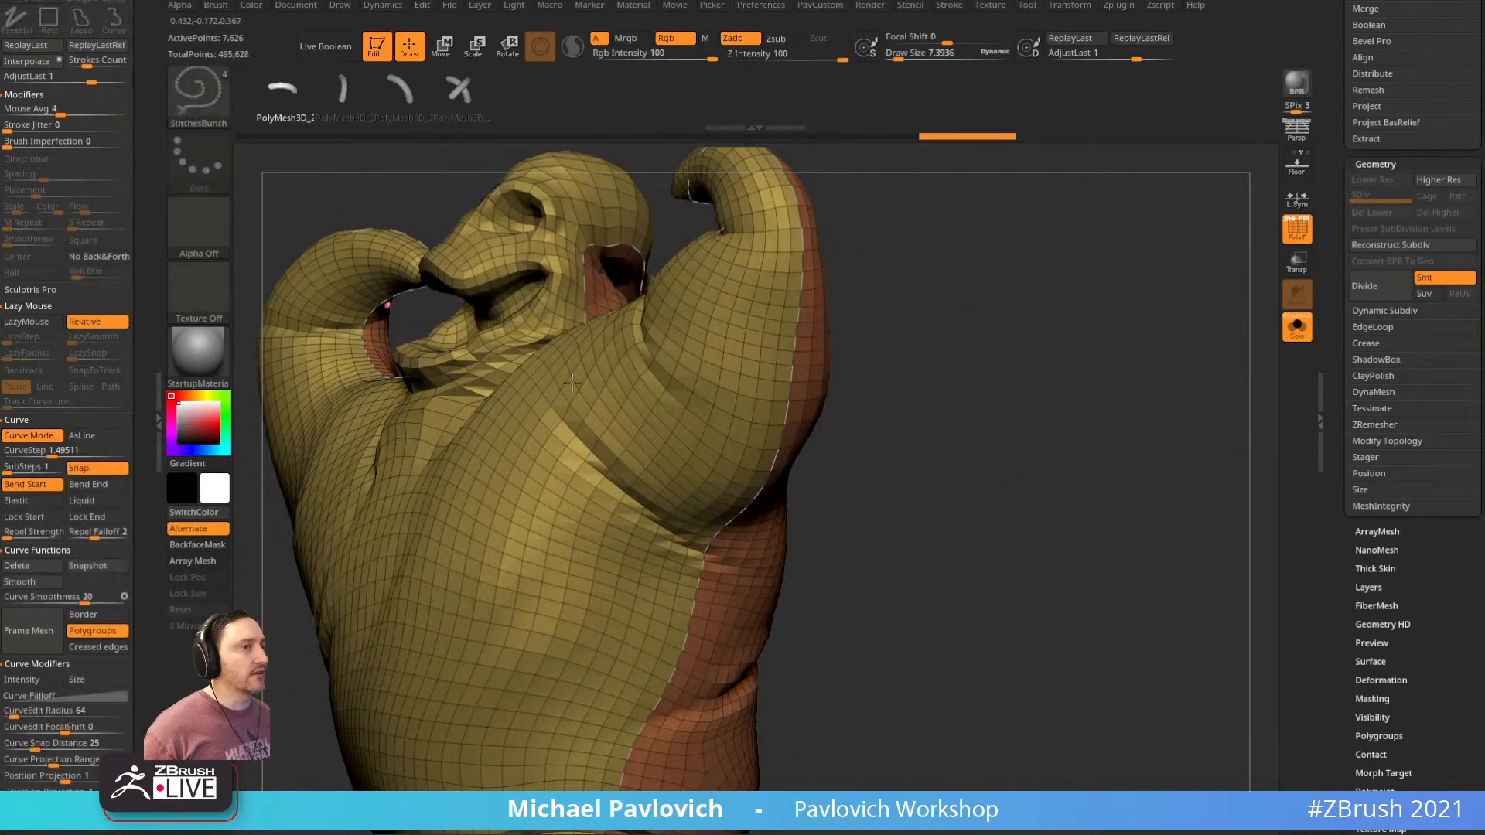
Set the curve step to 3.5 and test the stitch spacing on the arm's seam curve
{"action": "left_click", "coordinate": [40, 450]}
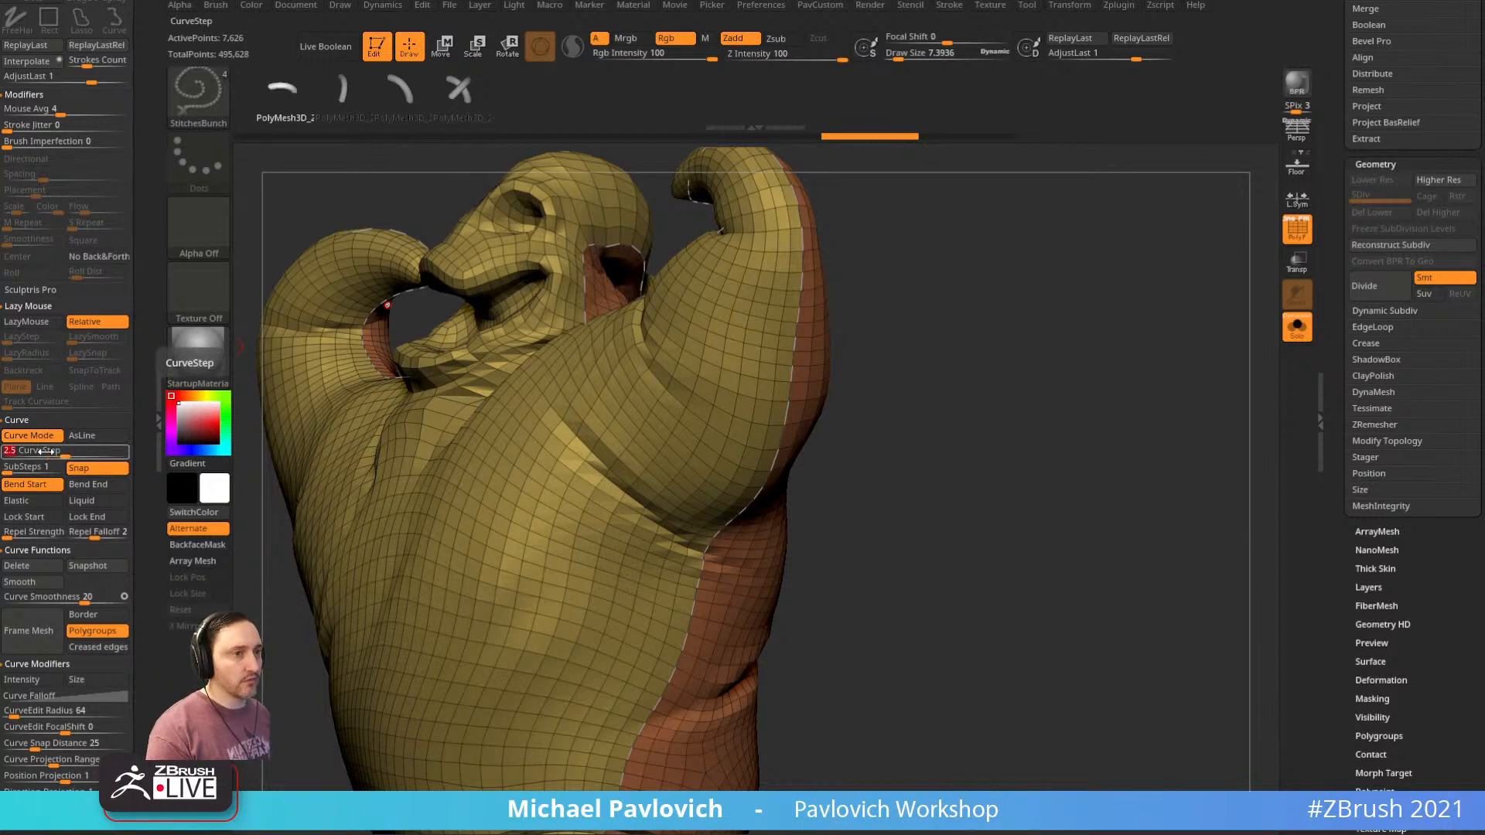
{"action": "key", "text": "Return"}
{"action": "key", "text": "ctrl+z"}
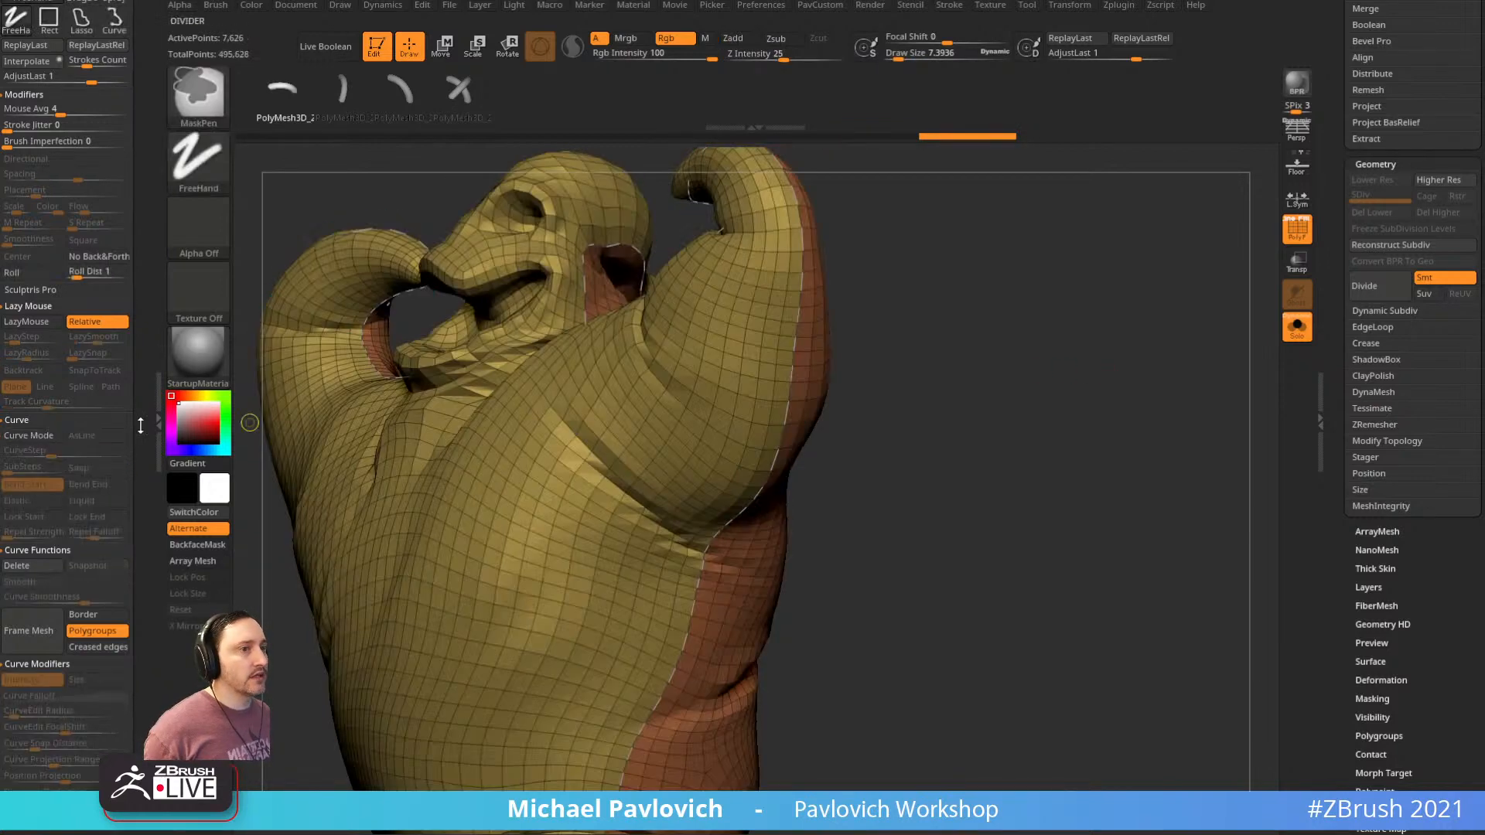
{"action": "left_click", "coordinate": [70, 450]}
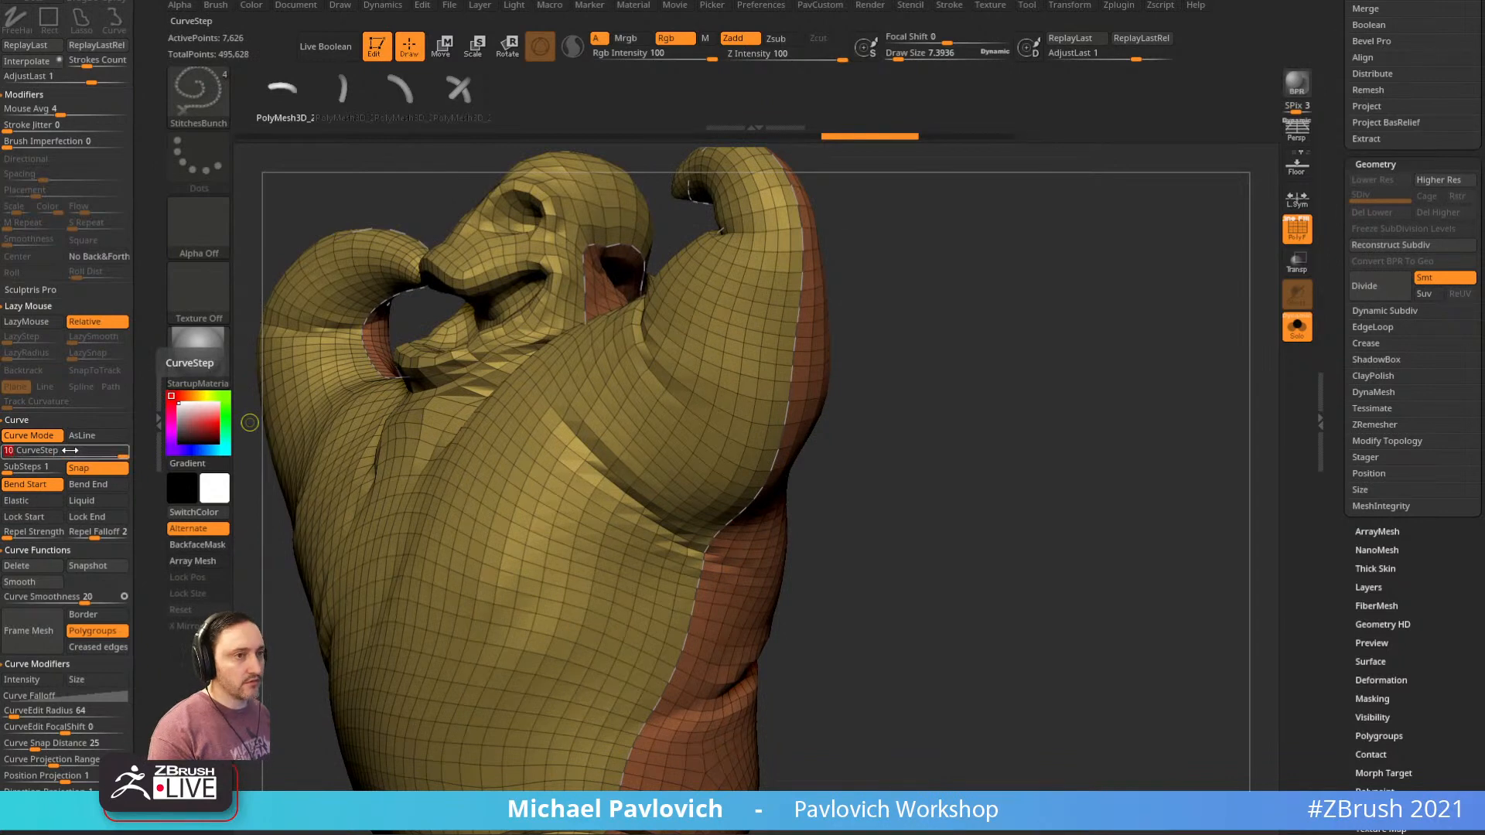
{"action": "type", "text": "10"}
{"action": "key", "text": "Return"}
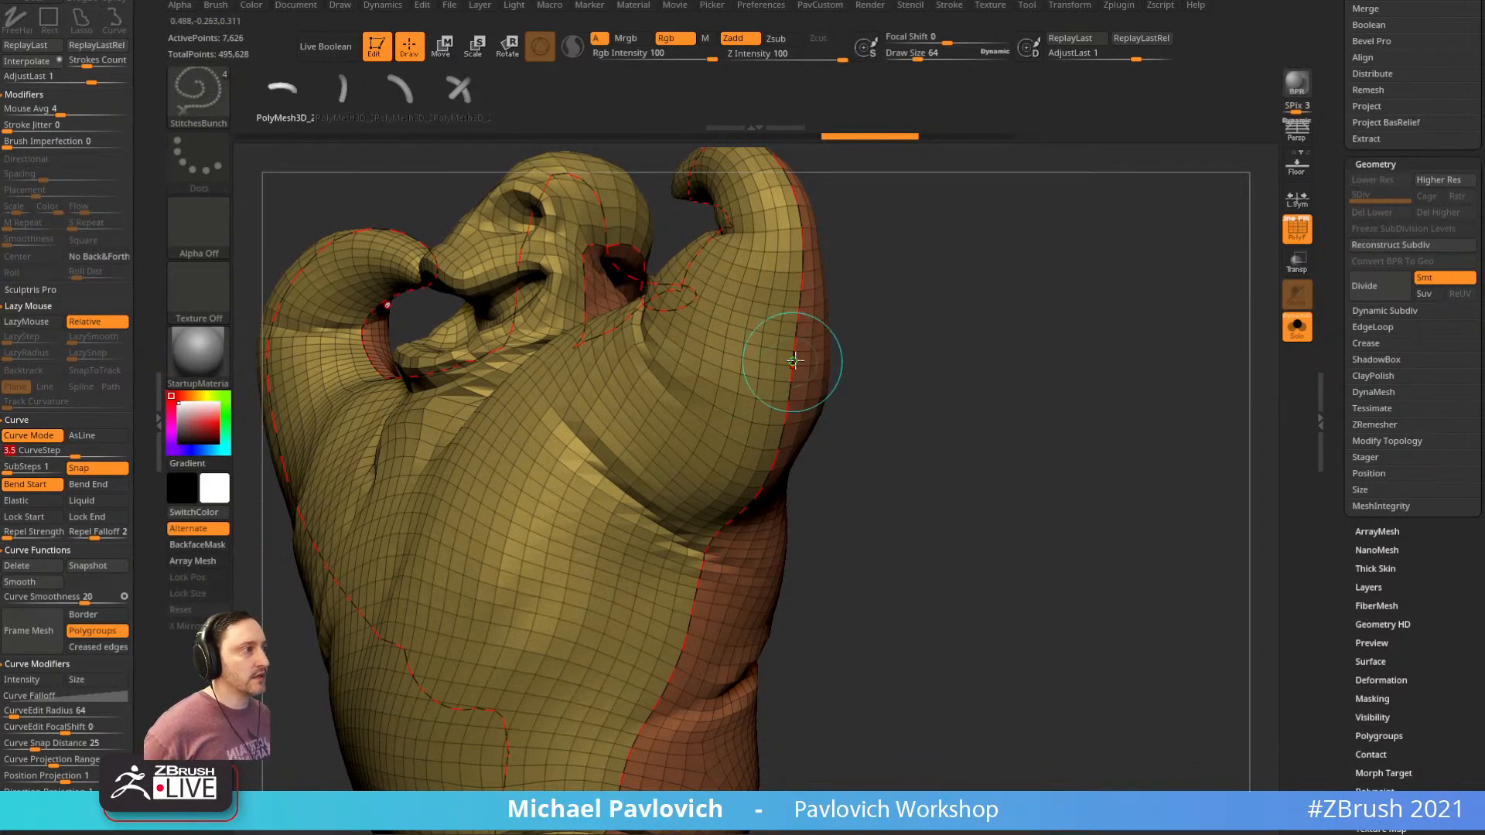
{"action": "key", "text": "Return"}
{"action": "left_click_drag", "start_coordinate": [934, 358], "coordinate": [1117, 444]}
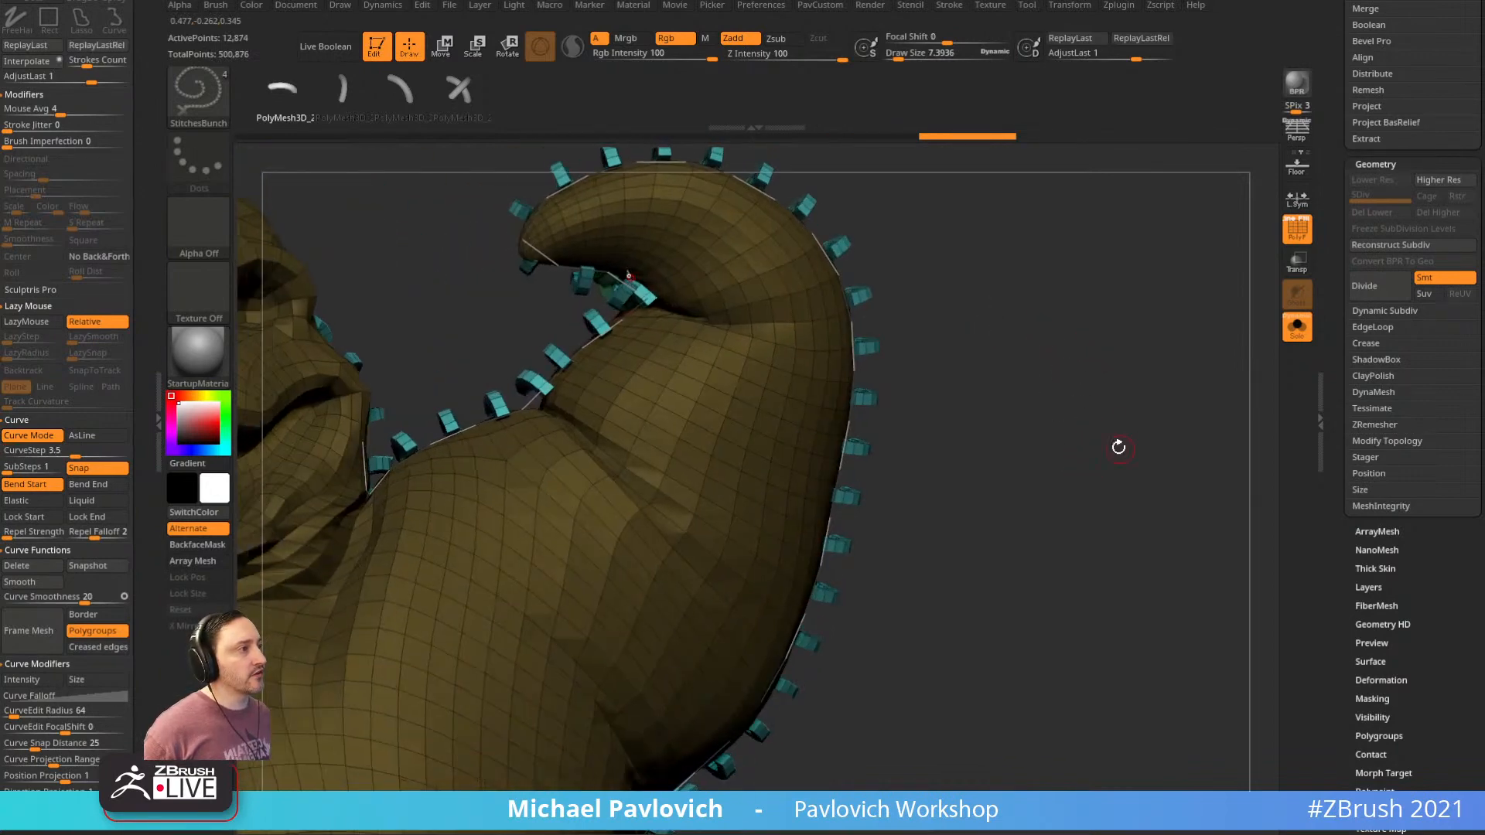
{"action": "left_click_drag", "start_coordinate": [879, 252], "coordinate": [960, 318]}
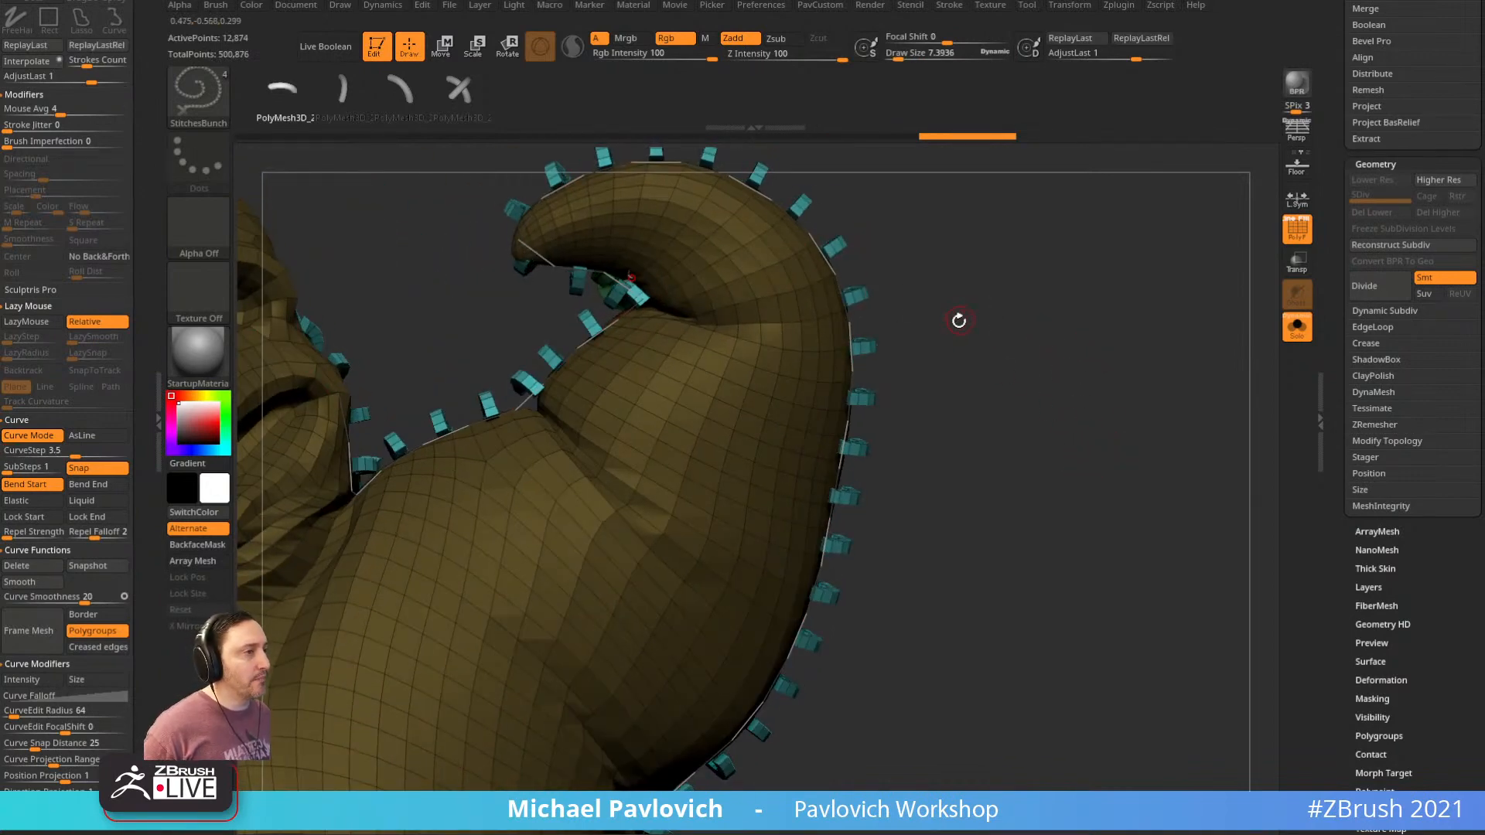
{"action": "key", "text": "ctrl+z"}
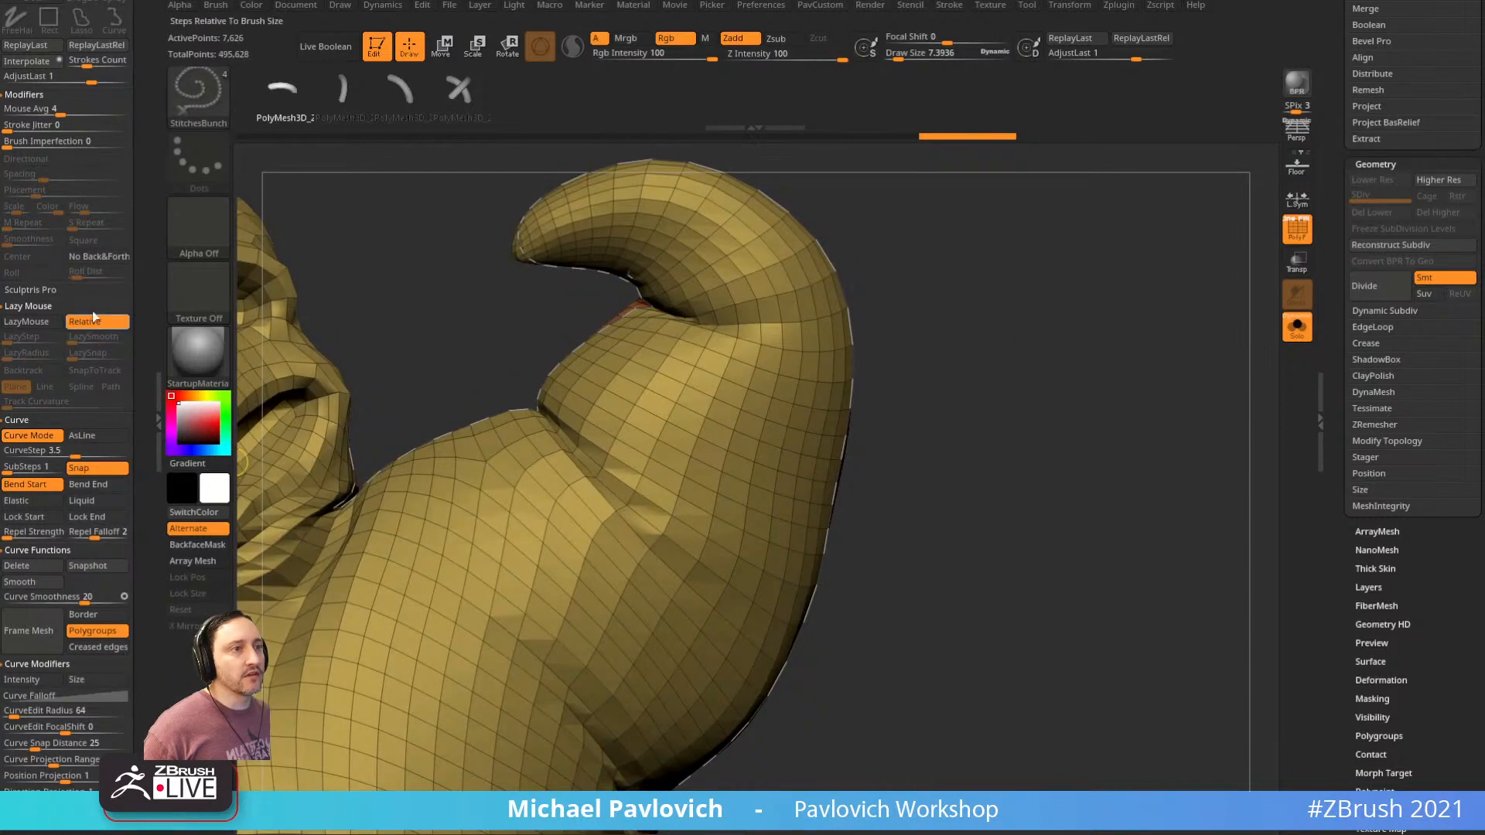
Bring the stitches brush's Depth settings into view
{"action": "scroll", "coordinate": [151, 194], "scroll_direction": "up", "scroll_amount": 2}
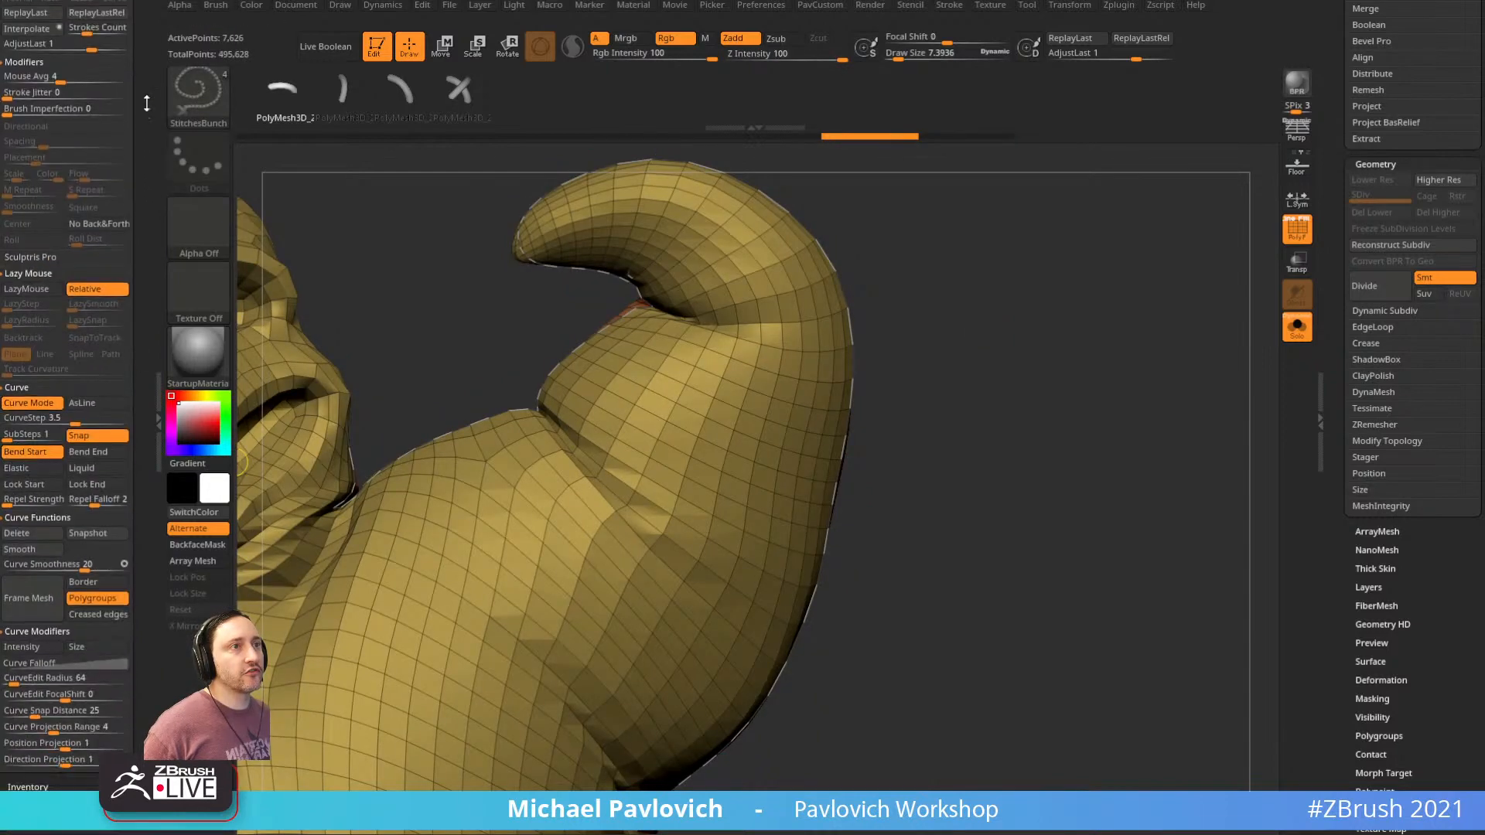
{"action": "scroll", "coordinate": [154, 186], "scroll_direction": "down", "scroll_amount": 10}
{"action": "left_click_drag", "start_coordinate": [149, 410], "coordinate": [149, 256]}
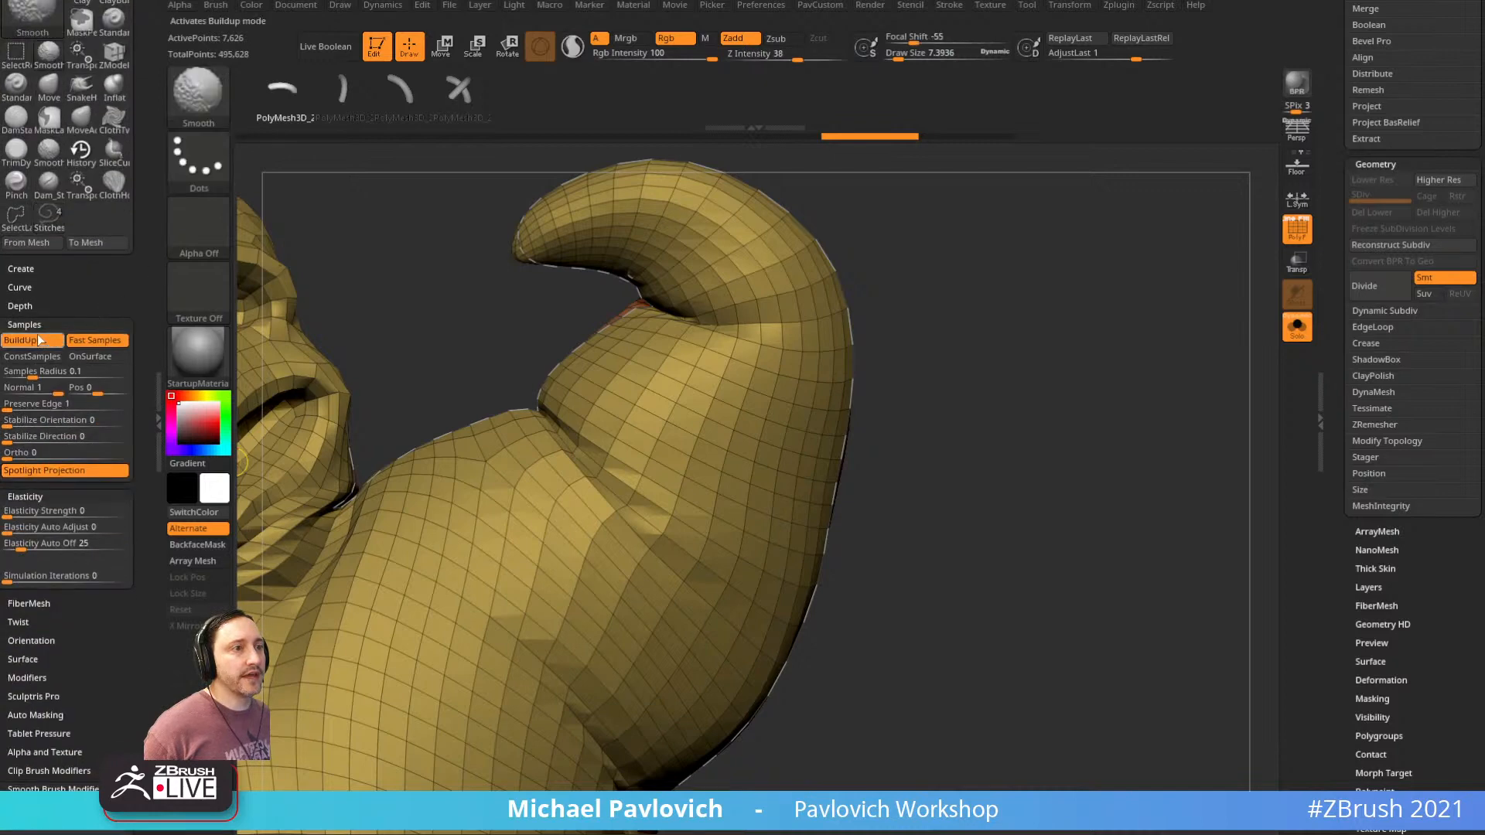
{"action": "left_click", "coordinate": [23, 306]}
Try running the stitches along the seam curves with the brush's Imbed depth at 0
{"action": "left_click_drag", "start_coordinate": [34, 341], "coordinate": [32, 341]}
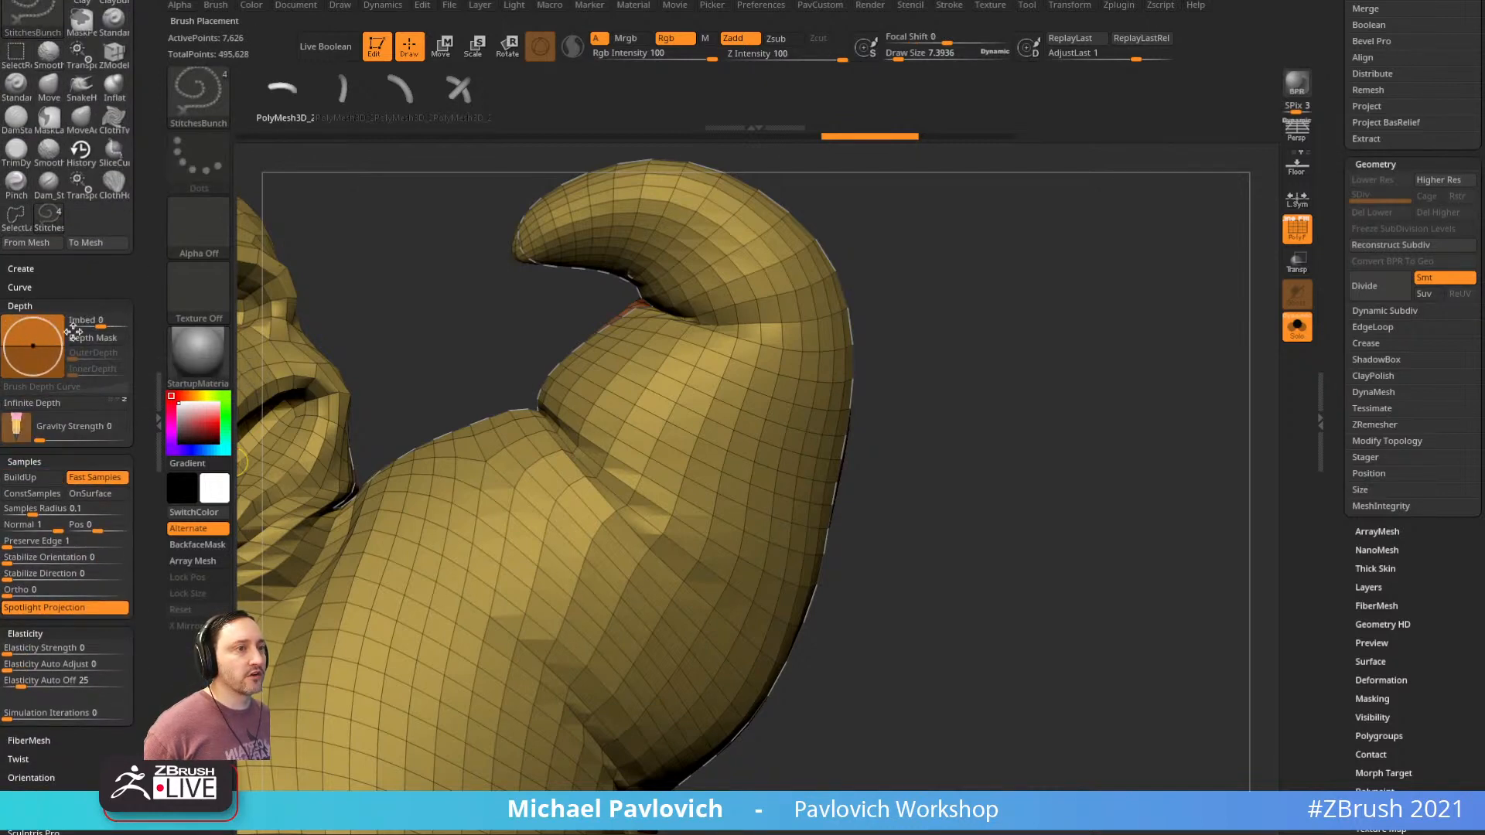
{"action": "left_click", "coordinate": [847, 465]}
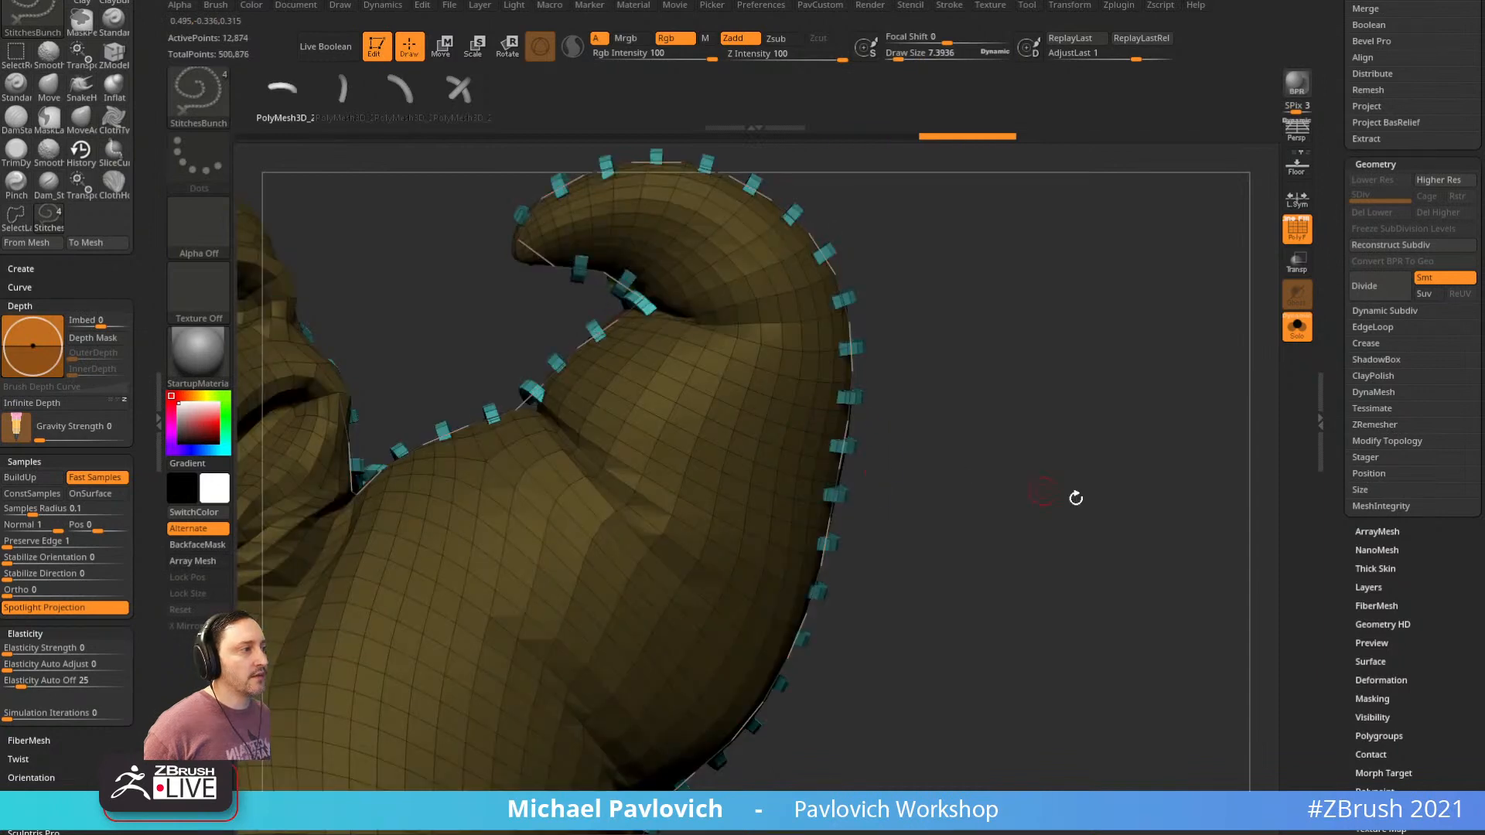
{"action": "mouse_move", "coordinate": [1075, 498]}
{"action": "left_mouse_down"}
{"action": "mouse_move", "coordinate": [1011, 504]}
{"action": "mouse_move", "coordinate": [1088, 414]}
{"action": "mouse_move", "coordinate": [1070, 415]}
{"action": "left_mouse_up"}
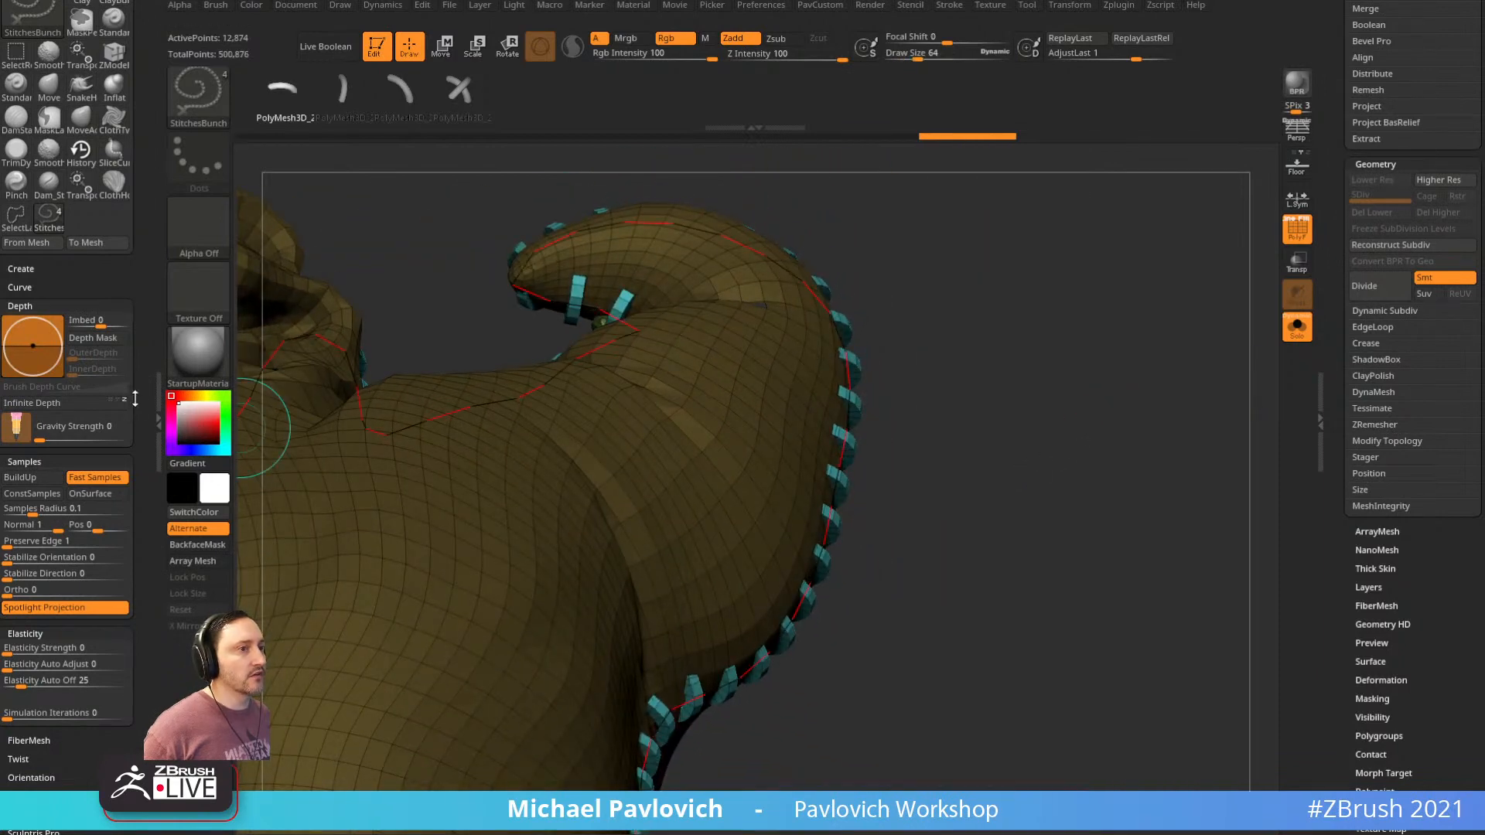
{"action": "key", "text": "ctrl+z"}
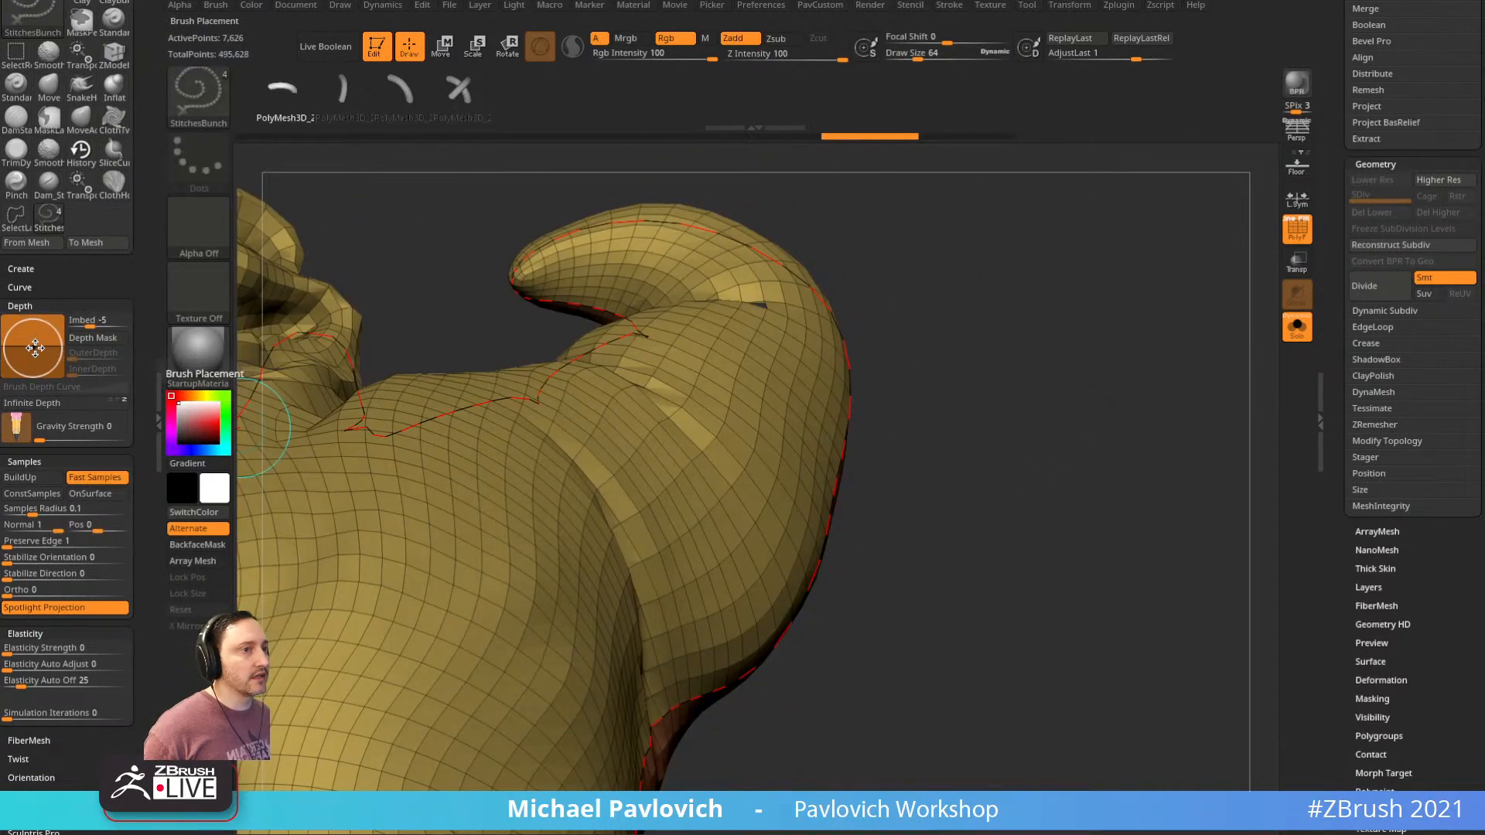
Set the brush's Imbed depth to -5 and run the stitches along the polygroup seams
{"action": "left_click", "coordinate": [844, 325]}
{"action": "left_click_drag", "start_coordinate": [998, 398], "coordinate": [1049, 475]}
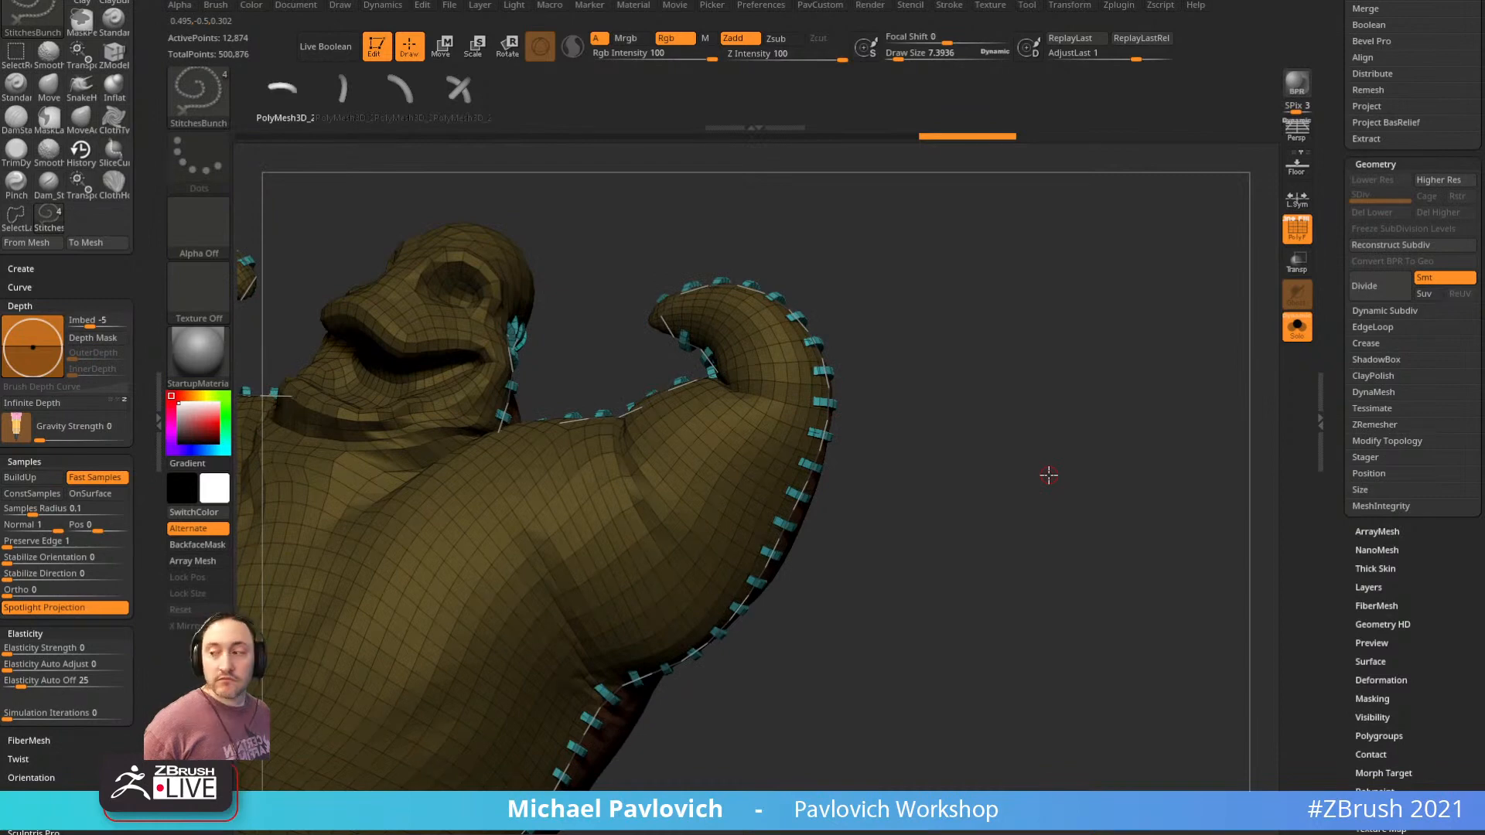
{"action": "mouse_move", "coordinate": [1012, 344]}
{"action": "left_mouse_down"}
{"action": "mouse_move", "coordinate": [1004, 365]}
{"action": "mouse_move", "coordinate": [985, 355]}
{"action": "mouse_move", "coordinate": [1084, 335]}
{"action": "mouse_move", "coordinate": [1005, 368]}
{"action": "mouse_move", "coordinate": [1071, 388]}
{"action": "left_mouse_up"}
Try isolating the stitch geometry by hiding the body mesh
{"action": "left_click", "coordinate": [861, 409], "text": "ctrl+shift"}
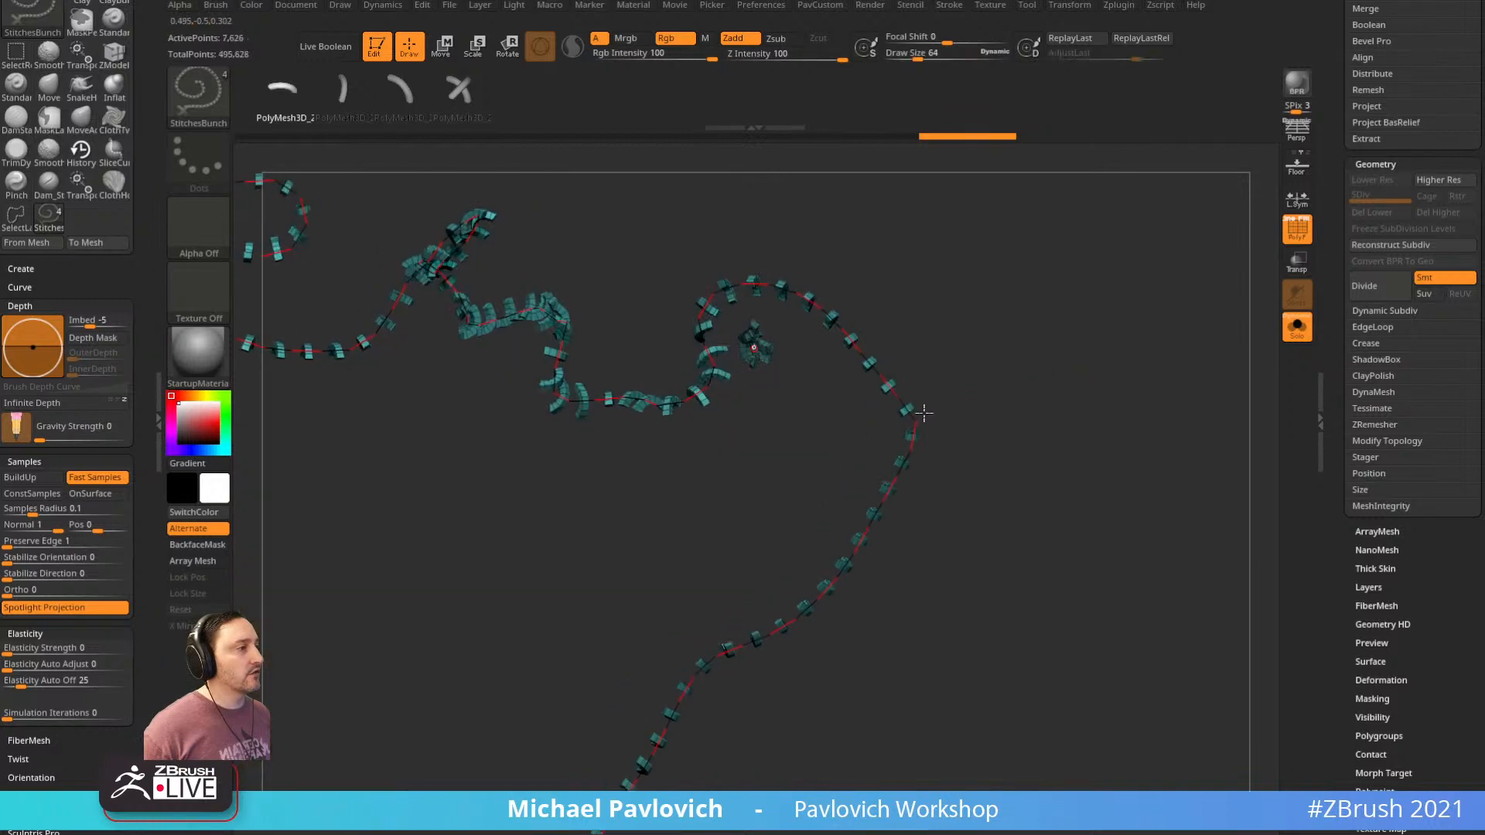
{"action": "mouse_move", "coordinate": [1081, 326]}
{"action": "left_mouse_down"}
{"action": "mouse_move", "coordinate": [990, 384]}
{"action": "mouse_move", "coordinate": [955, 371]}
{"action": "mouse_move", "coordinate": [1026, 366]}
{"action": "mouse_move", "coordinate": [1079, 326]}
{"action": "mouse_move", "coordinate": [988, 382]}
{"action": "mouse_move", "coordinate": [1097, 355]}
{"action": "mouse_move", "coordinate": [1083, 343]}
{"action": "left_mouse_up"}
{"action": "key", "text": "ctrl+z"}
Clear the finished seam curves and split the unmasked stitches off the body into a separate subtool
{"action": "left_click", "coordinate": [620, 530]}
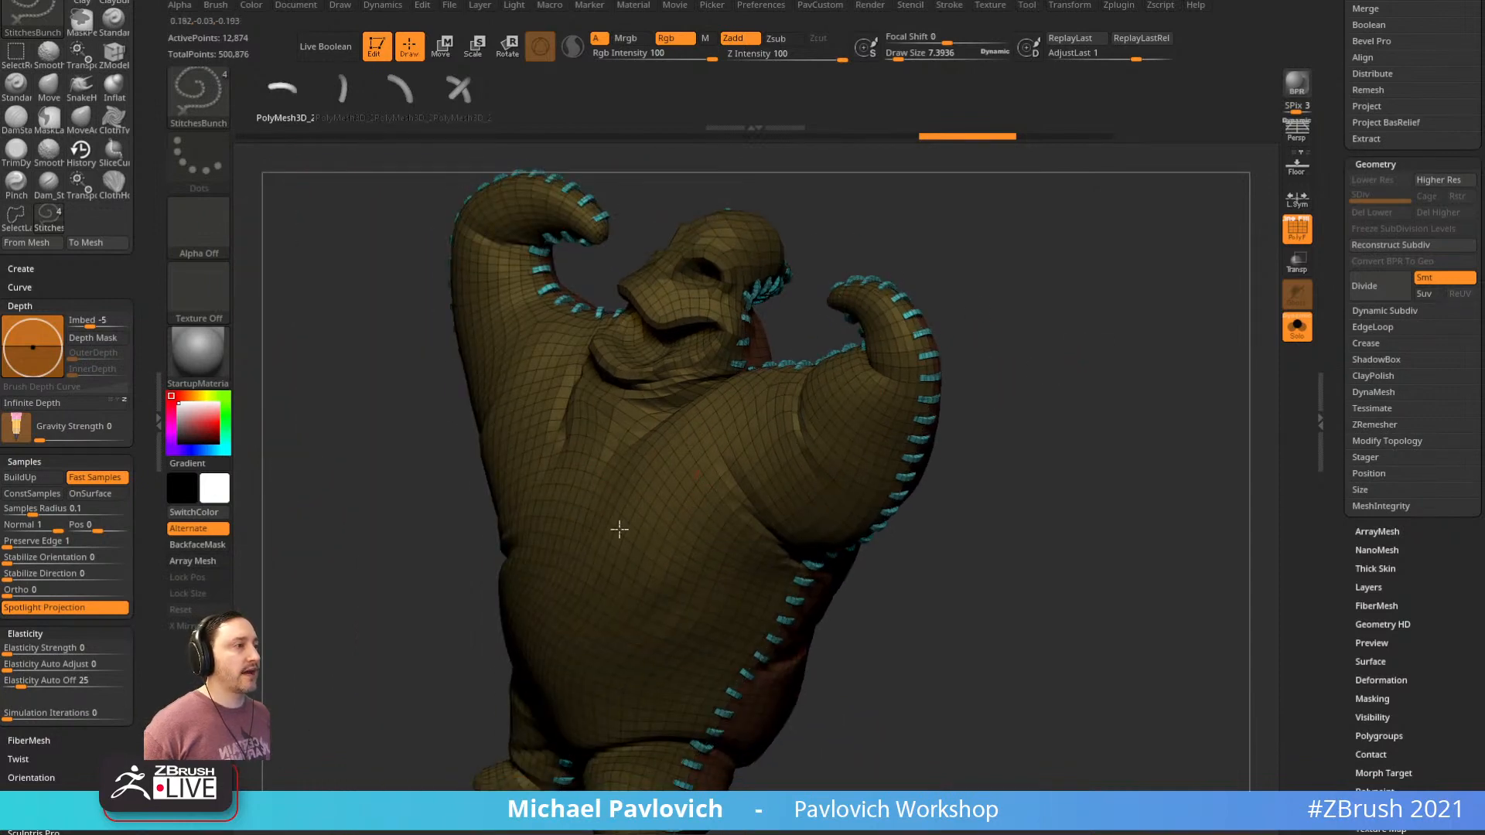
{"action": "left_click_drag", "start_coordinate": [144, 268], "coordinate": [144, 481]}
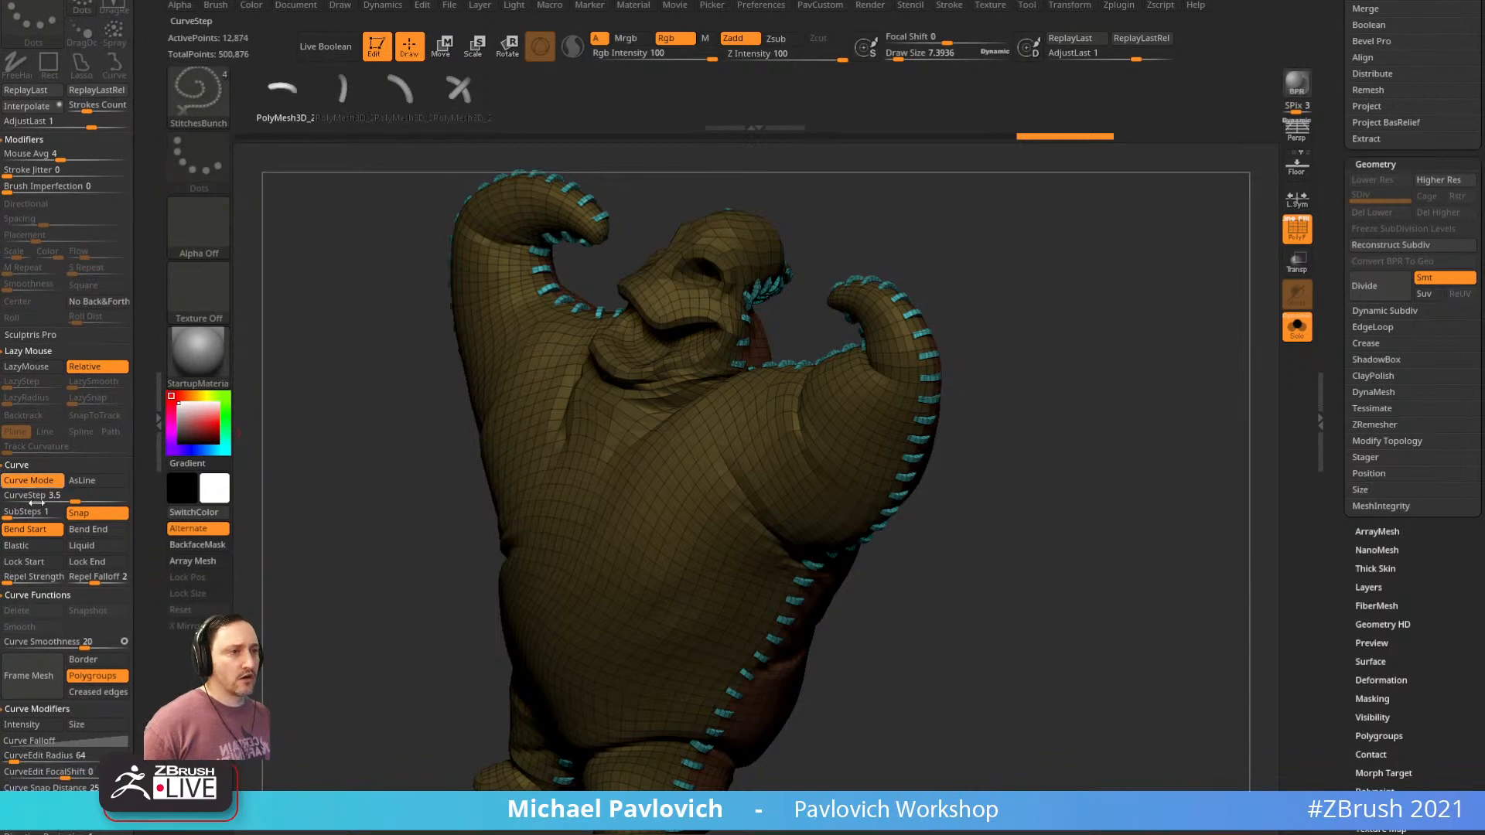
{"action": "left_click_drag", "start_coordinate": [383, 393], "coordinate": [1063, 426]}
{"action": "left_click_drag", "start_coordinate": [1330, 339], "coordinate": [1327, 628]}
{"action": "left_click", "coordinate": [1361, 285]}
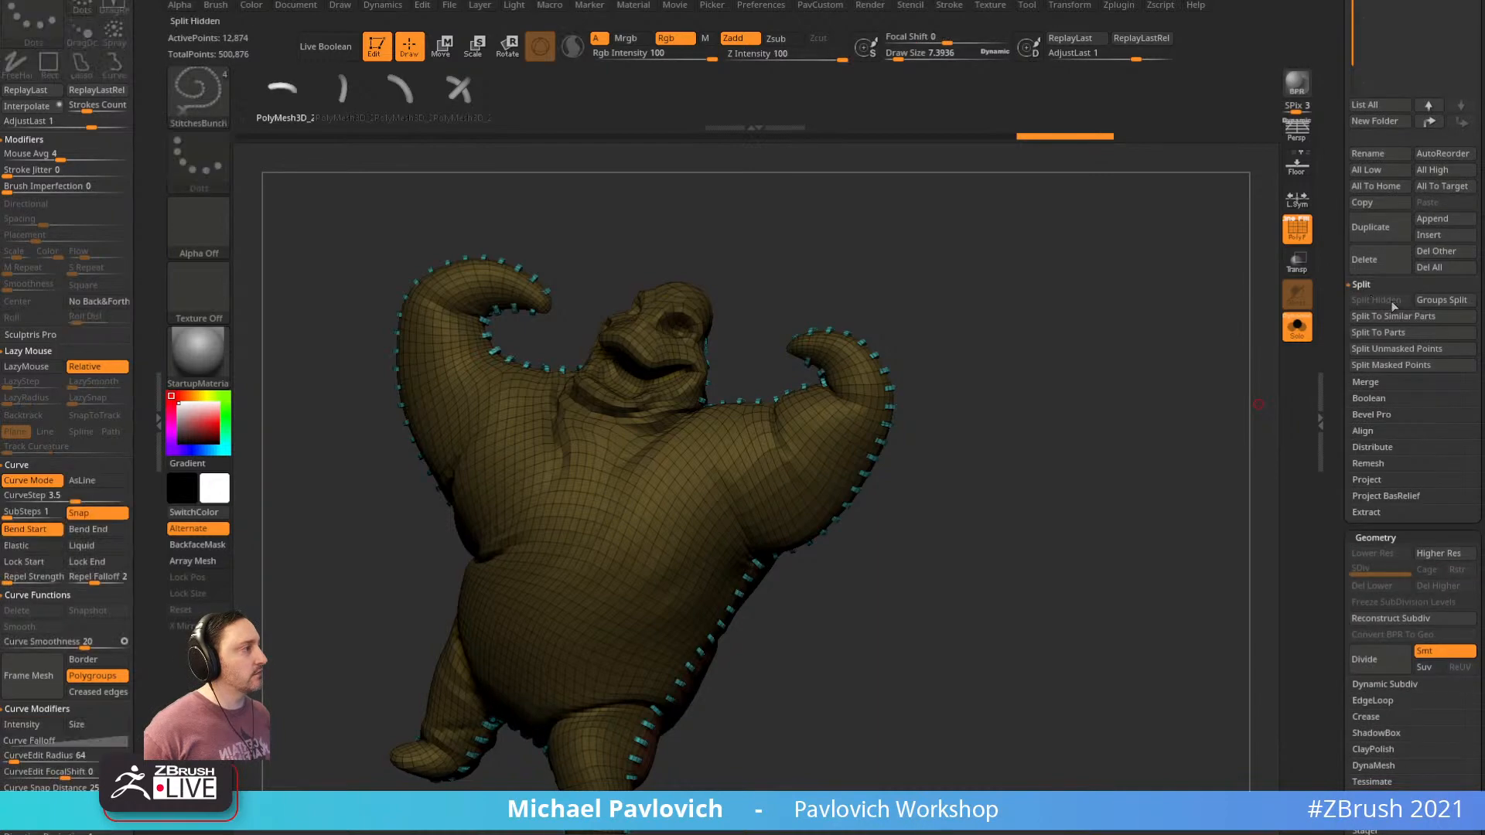
{"action": "left_click", "coordinate": [1407, 333]}
{"action": "key", "text": "f"}
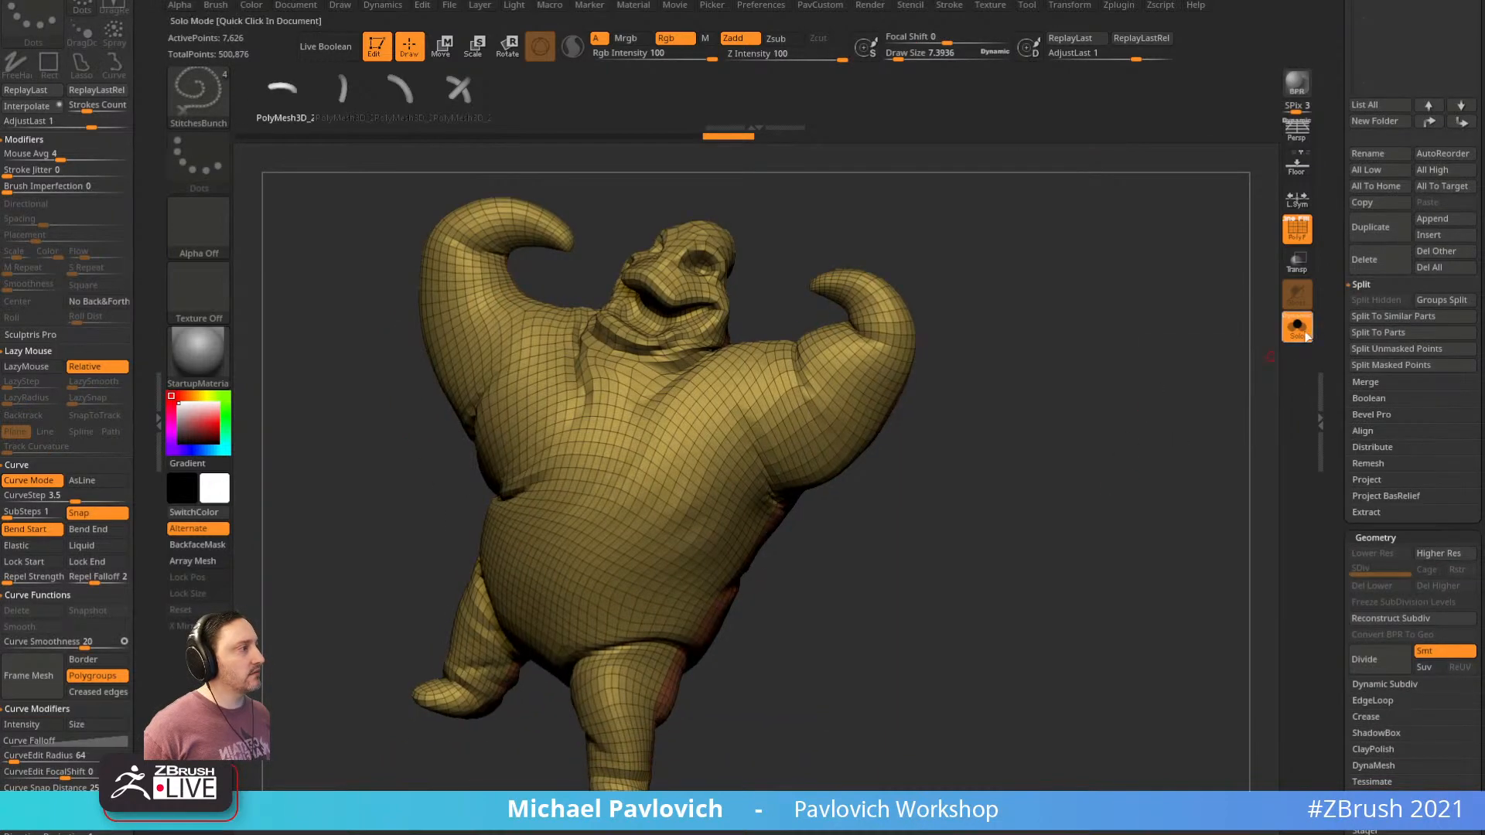
Select the detailed body subtool PolyMesh3D_3 and show it together with the stitches, with Solo and the polyframe off
{"action": "left_click_drag", "start_coordinate": [1343, 311], "coordinate": [1325, 531]}
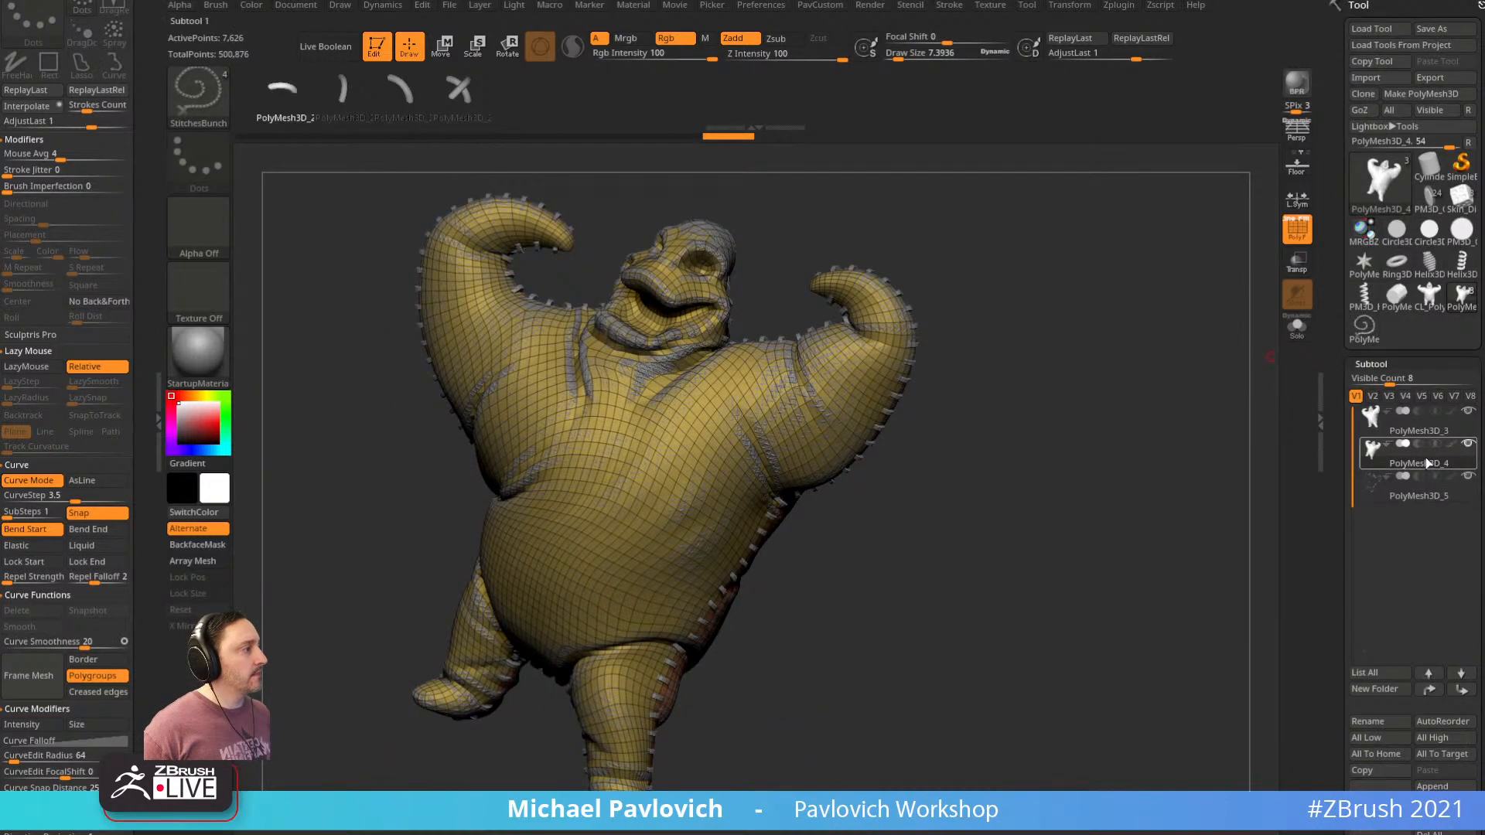
{"action": "left_click", "coordinate": [1298, 328]}
{"action": "left_click_drag", "start_coordinate": [1183, 400], "coordinate": [955, 438]}
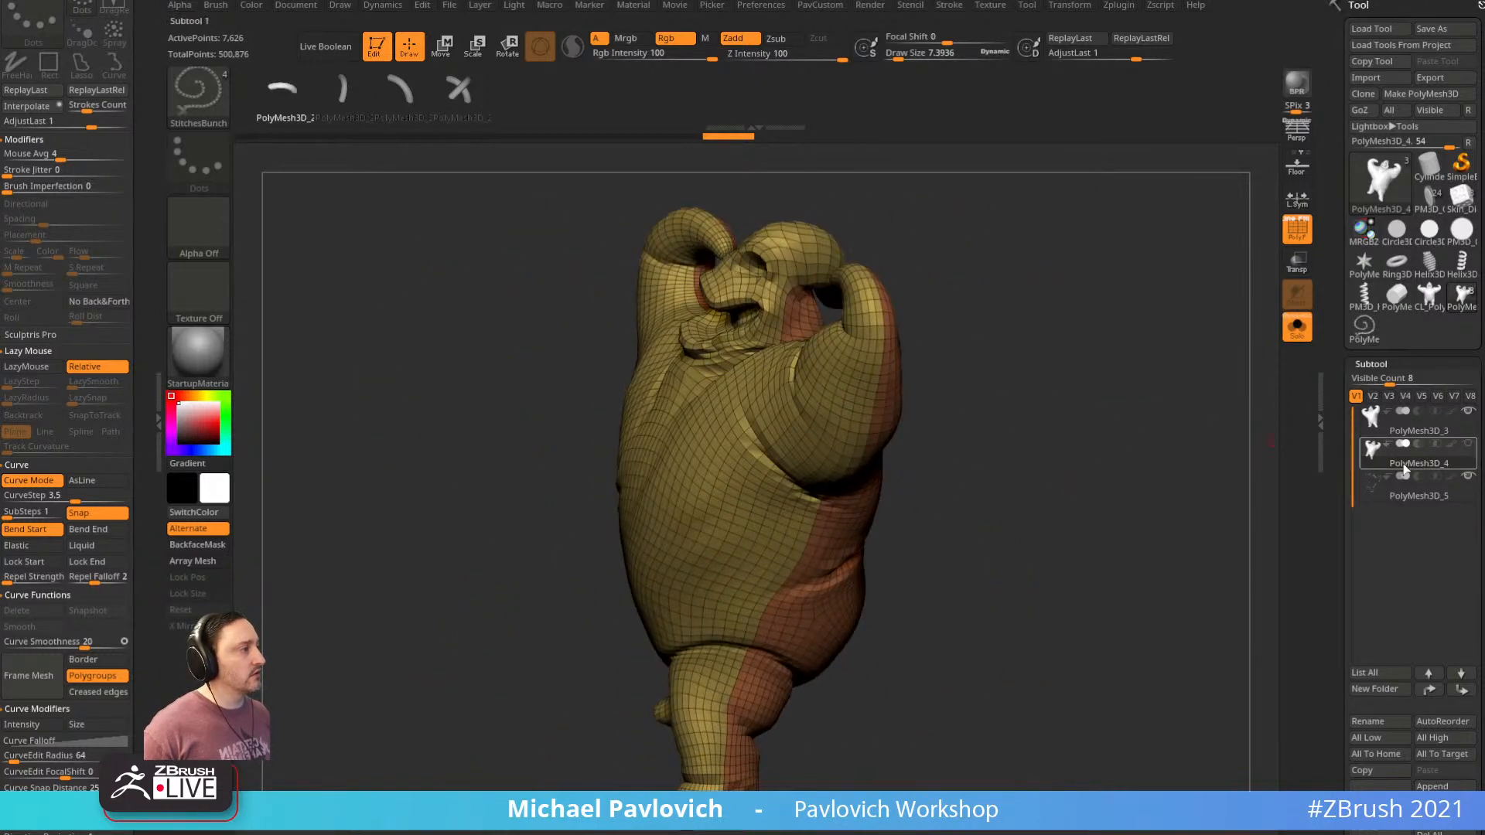
{"action": "left_click", "coordinate": [1437, 428]}
{"action": "left_click", "coordinate": [1294, 337]}
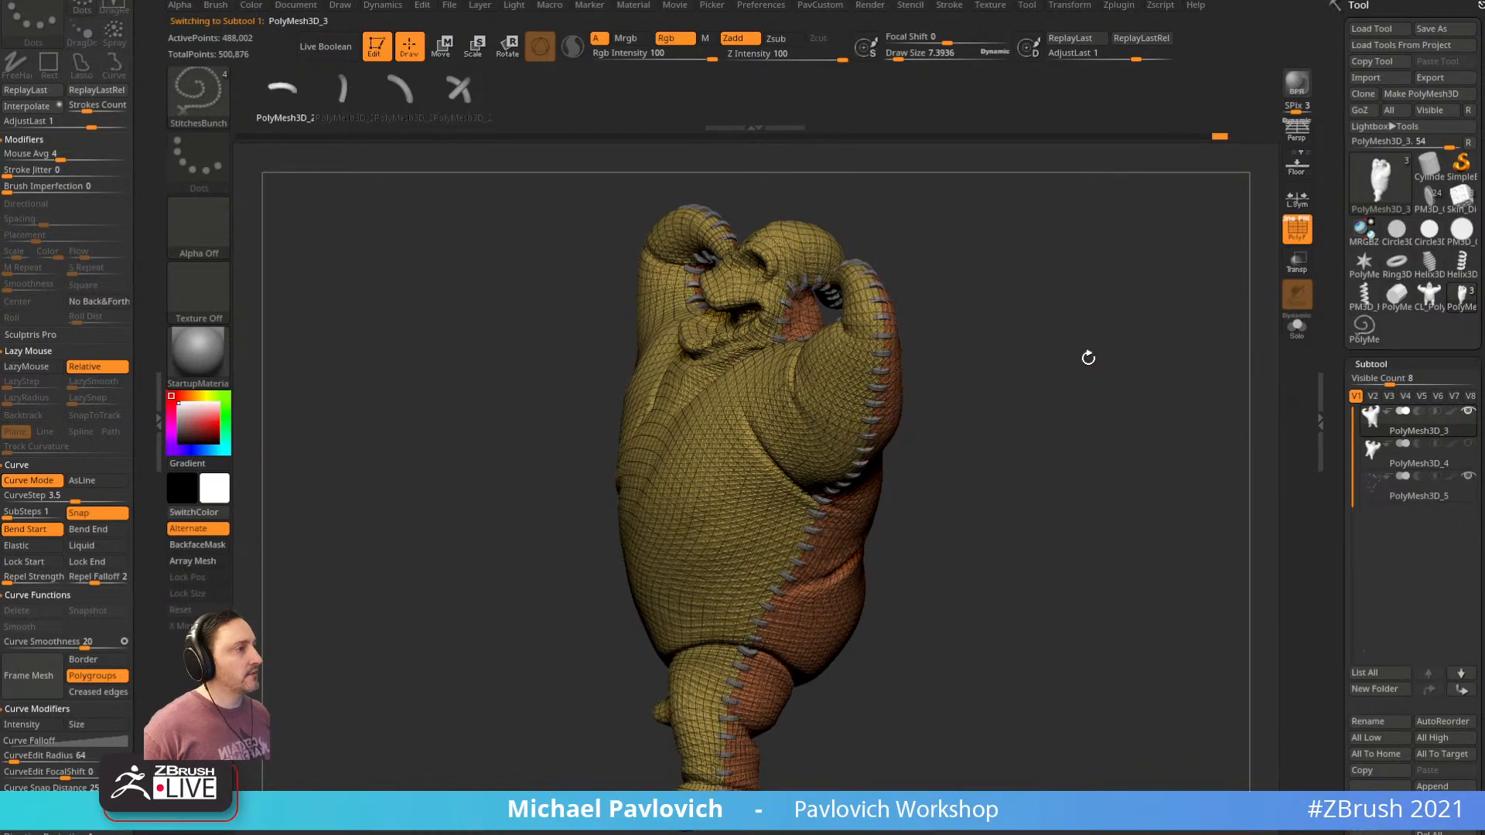
{"action": "left_click", "coordinate": [1298, 230]}
Switch to the Standard brush at a draw size of about 4.6 and select the stitches subtool PolyMesh3D_5
{"action": "mouse_move", "coordinate": [1230, 310]}
{"action": "left_mouse_down"}
{"action": "mouse_move", "coordinate": [1167, 332]}
{"action": "mouse_move", "coordinate": [1210, 321]}
{"action": "mouse_move", "coordinate": [1114, 318]}
{"action": "mouse_move", "coordinate": [1086, 338]}
{"action": "mouse_move", "coordinate": [1145, 356]}
{"action": "left_mouse_up"}
{"action": "mouse_move", "coordinate": [1145, 356]}
{"action": "left_mouse_down", "text": "alt"}
{"action": "mouse_move", "coordinate": [1177, 454]}
{"action": "mouse_move", "coordinate": [1152, 407]}
{"action": "left_mouse_up", "text": "alt"}
{"action": "key", "text": "s"}
{"action": "key", "text": "b"}
{"action": "key", "text": "s"}
{"action": "key", "text": "t"}
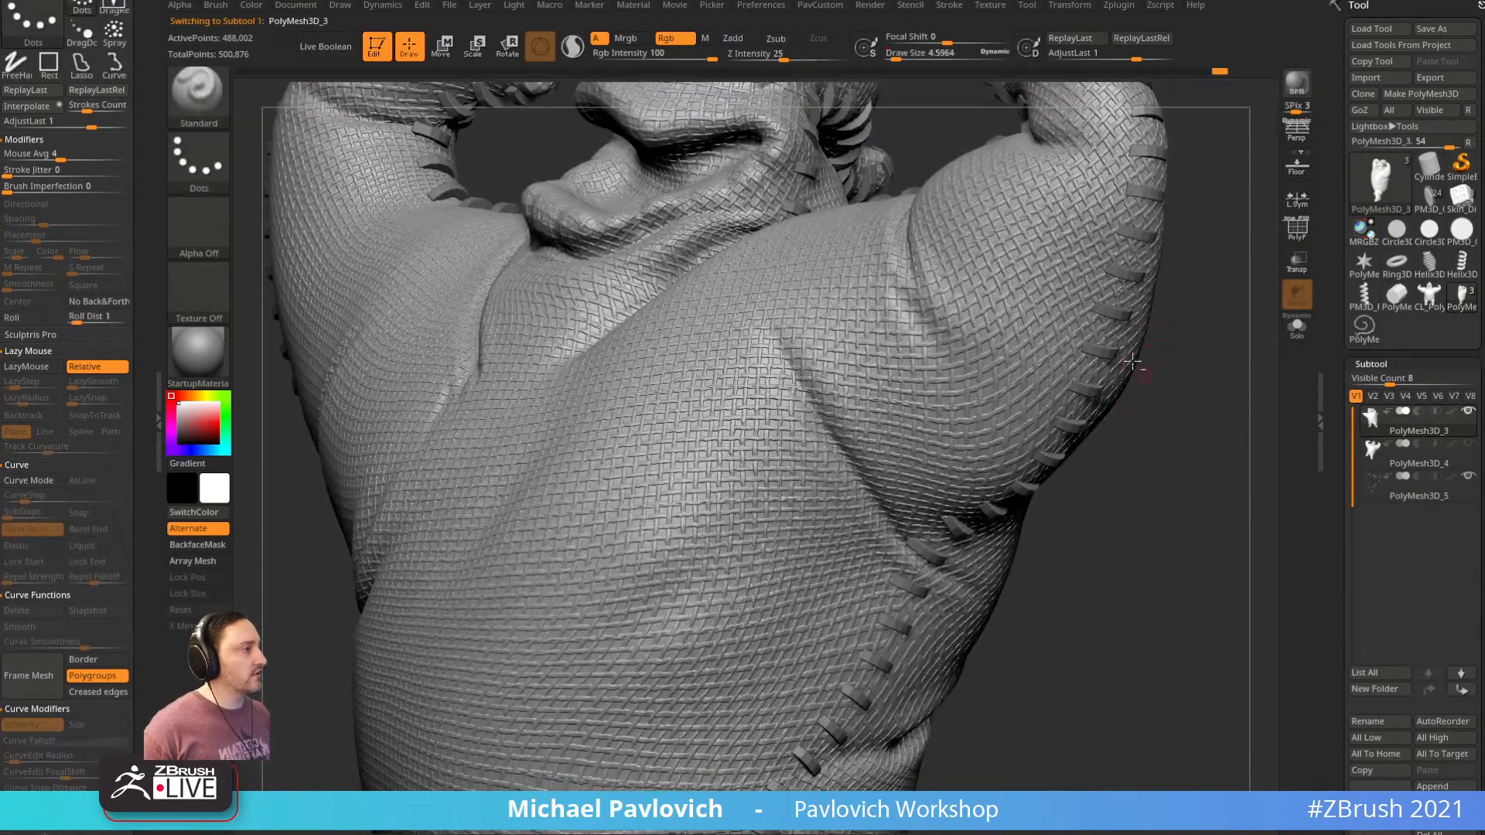
{"action": "left_click_drag", "start_coordinate": [1173, 307], "coordinate": [929, 524], "text": "alt"}
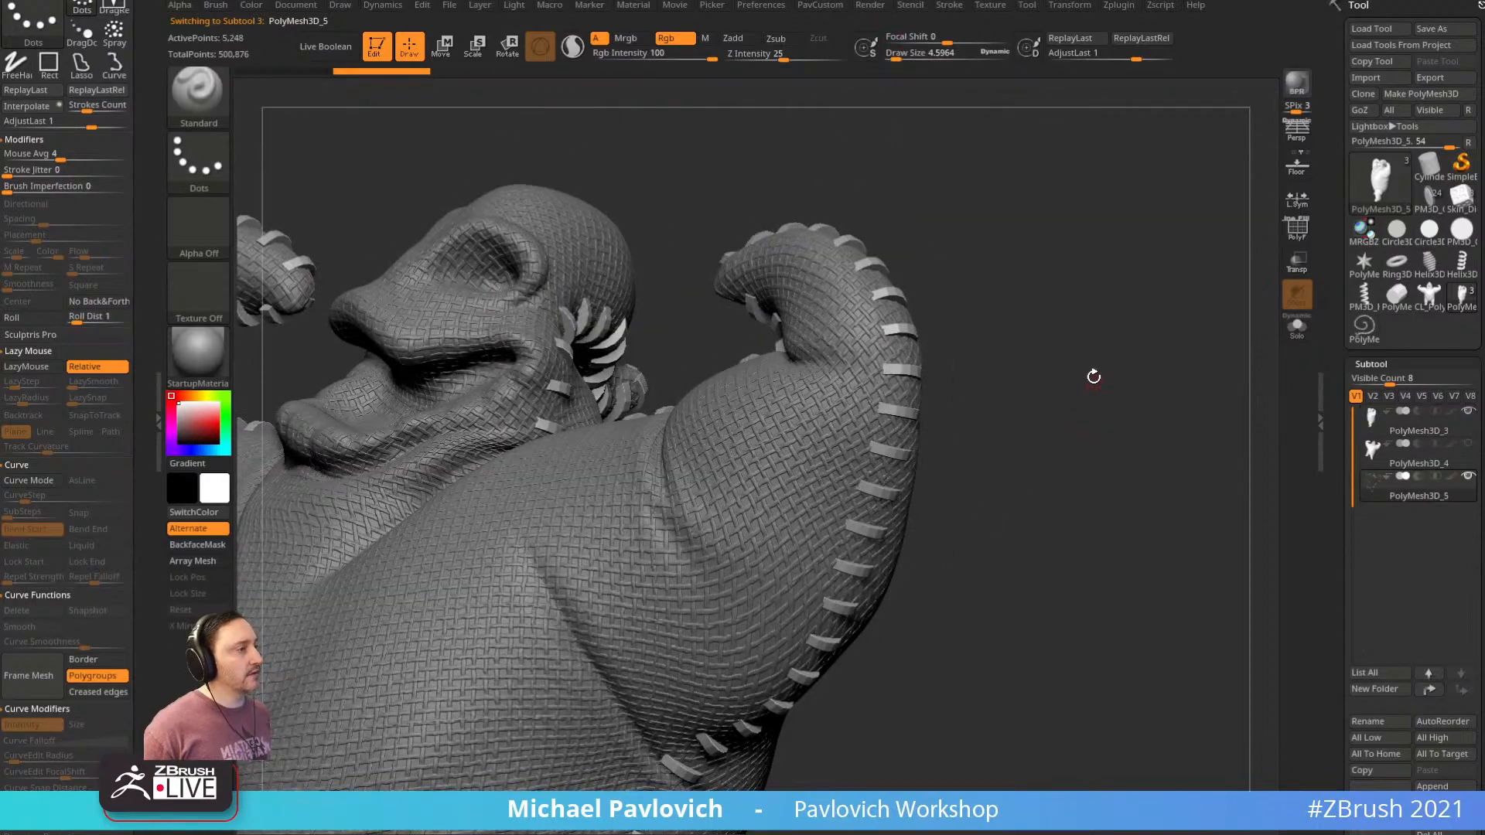
Inspect the stitches around the whole figure and on the curled arms, with the polyframe display turned on
{"action": "mouse_move", "coordinate": [1094, 376]}
{"action": "left_mouse_down"}
{"action": "mouse_move", "coordinate": [1083, 387]}
{"action": "mouse_move", "coordinate": [1109, 400]}
{"action": "mouse_move", "coordinate": [1125, 383]}
{"action": "mouse_move", "coordinate": [1144, 397]}
{"action": "mouse_move", "coordinate": [1156, 310]}
{"action": "left_mouse_up"}
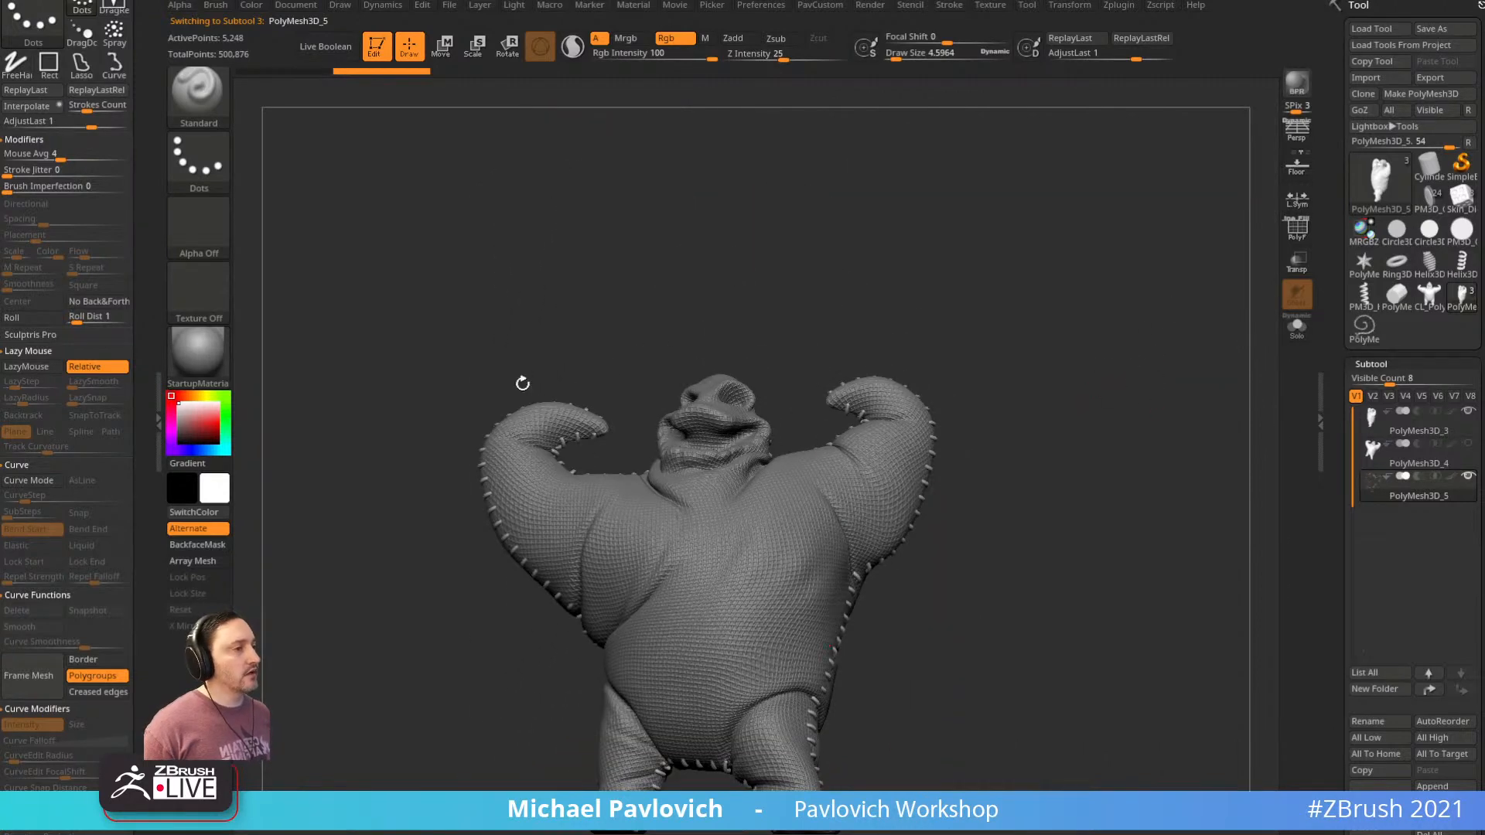
{"action": "left_click_drag", "start_coordinate": [523, 384], "coordinate": [973, 341]}
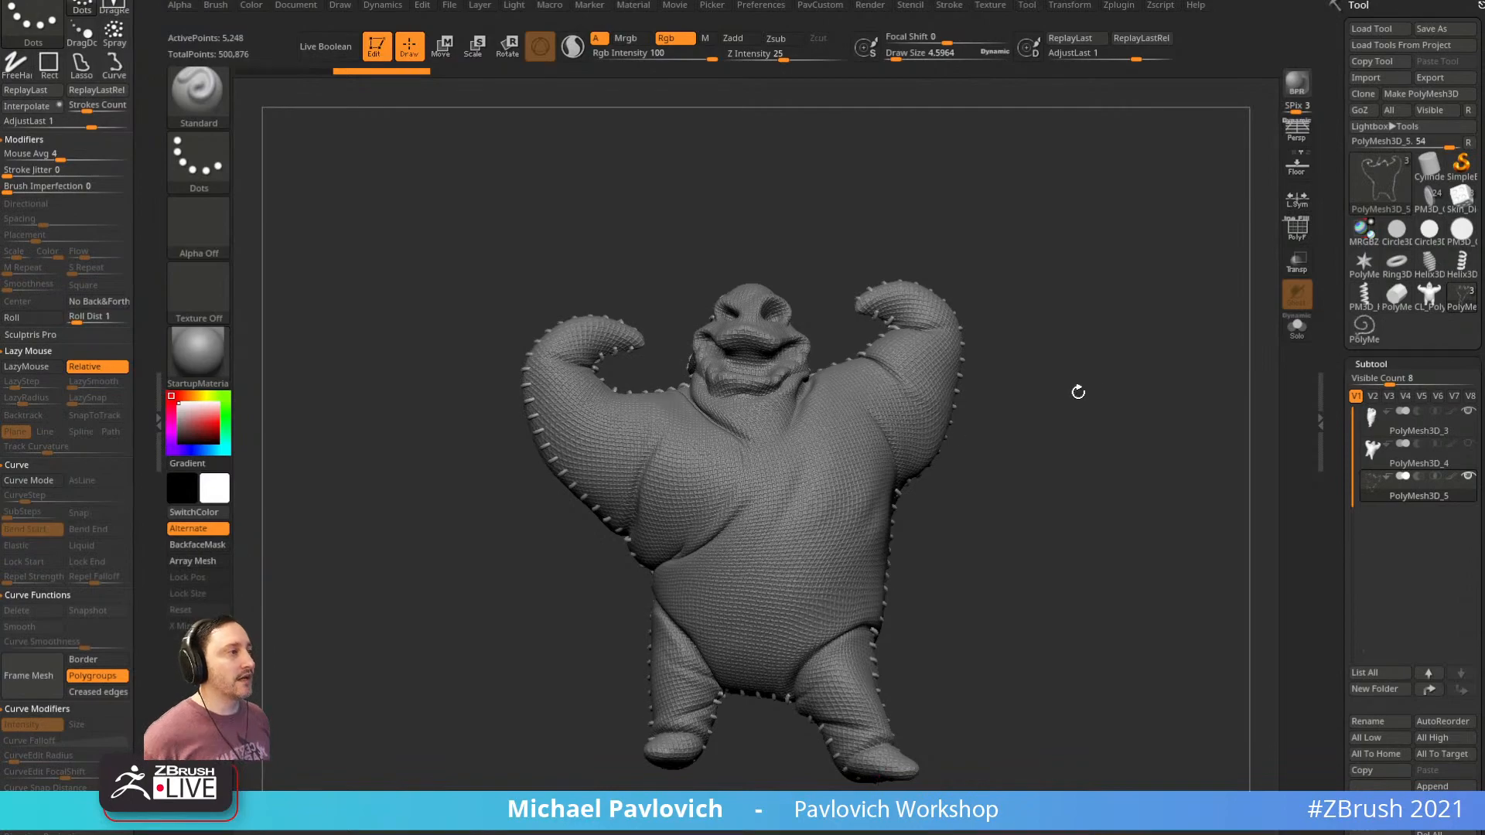
{"action": "left_click_drag", "start_coordinate": [1078, 392], "coordinate": [952, 372]}
{"action": "left_click_drag", "start_coordinate": [1144, 427], "coordinate": [1109, 411]}
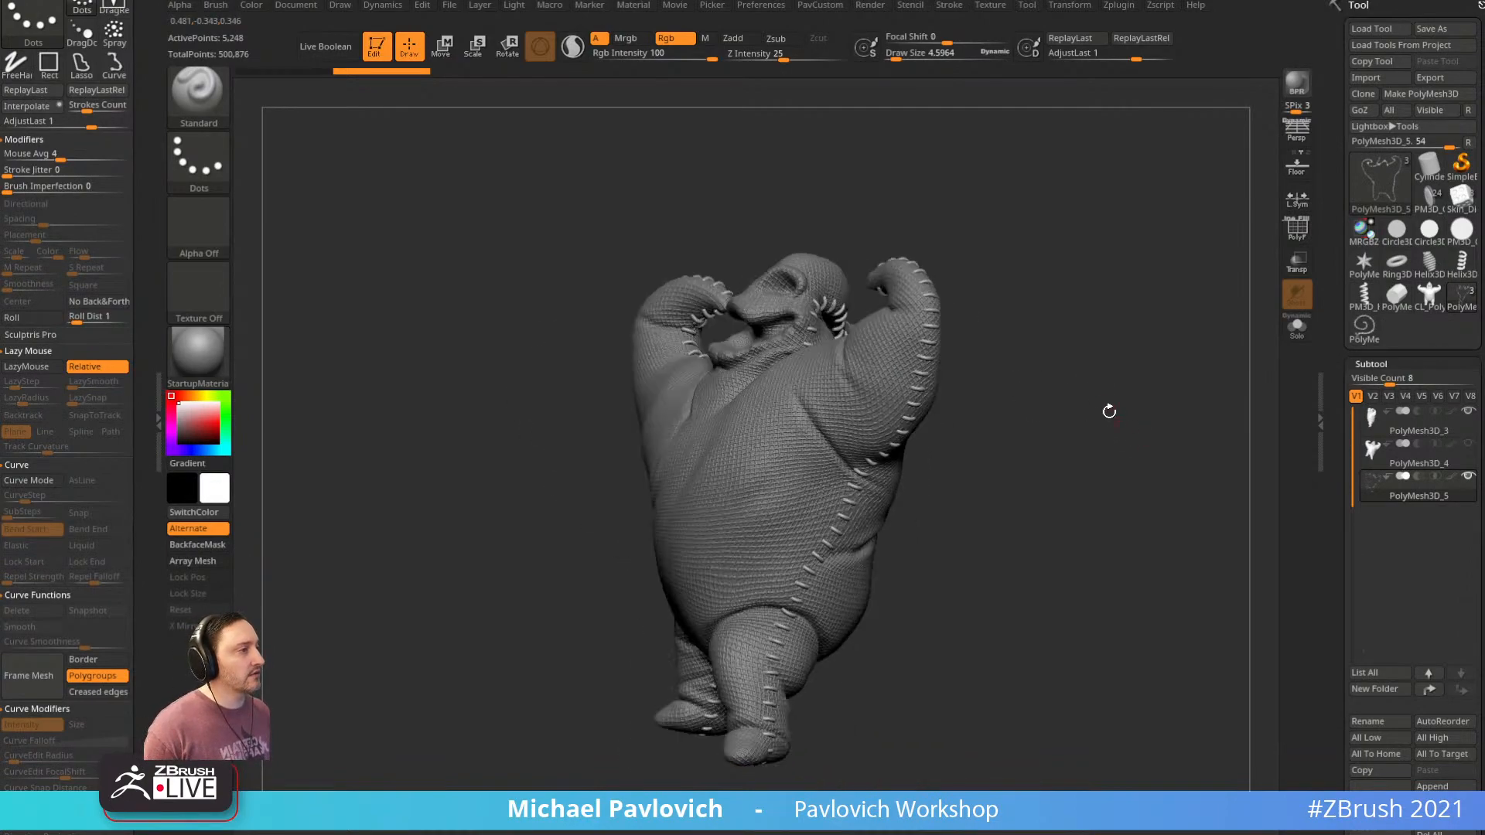
{"action": "left_click_drag", "start_coordinate": [851, 264], "coordinate": [1230, 402]}
{"action": "left_click", "coordinate": [1290, 242]}
{"action": "left_click_drag", "start_coordinate": [1149, 155], "coordinate": [1036, 353], "text": "alt"}
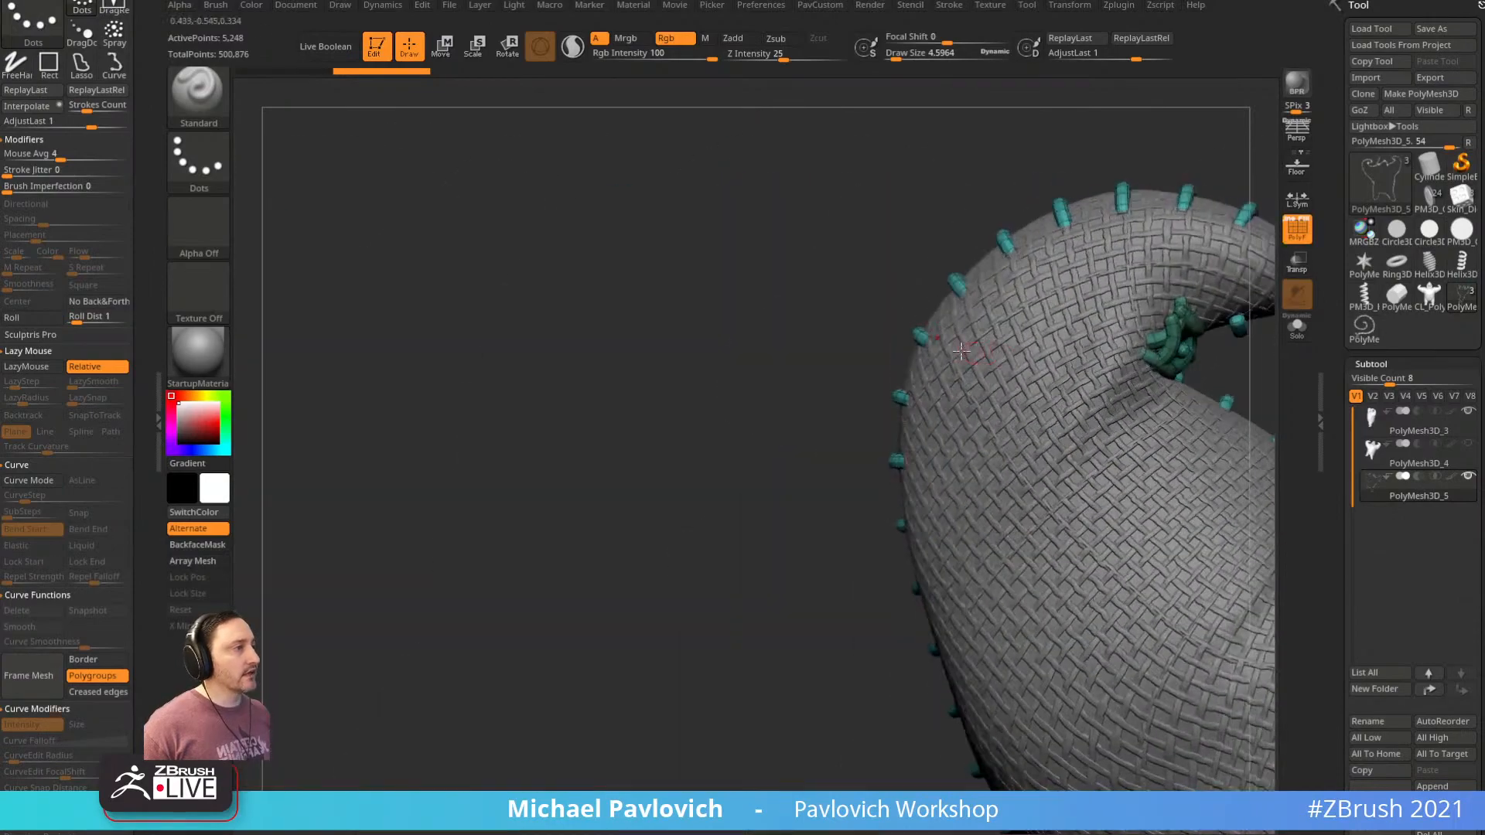
{"action": "left_click_drag", "start_coordinate": [723, 271], "coordinate": [1081, 453], "text": "alt"}
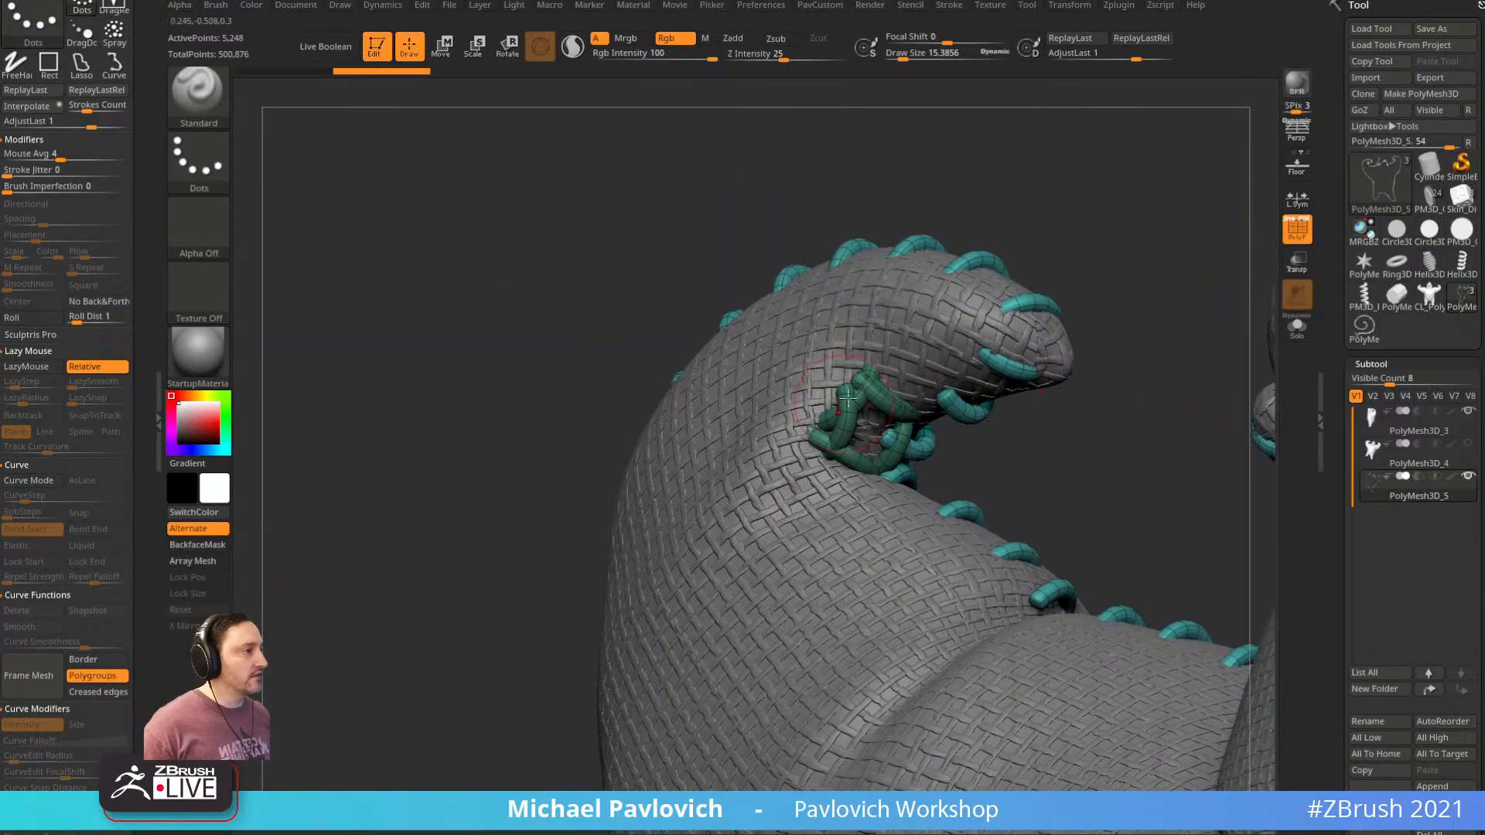
Isolate the tangled dark green stitch cluster in the arm's bend, invert the visibility with SelectRect and delete the hidden cluster
{"action": "key", "text": "s"}
{"action": "left_click_drag", "start_coordinate": [848, 399], "coordinate": [840, 399]}
{"action": "left_click", "coordinate": [881, 398], "text": "ctrl+shift"}
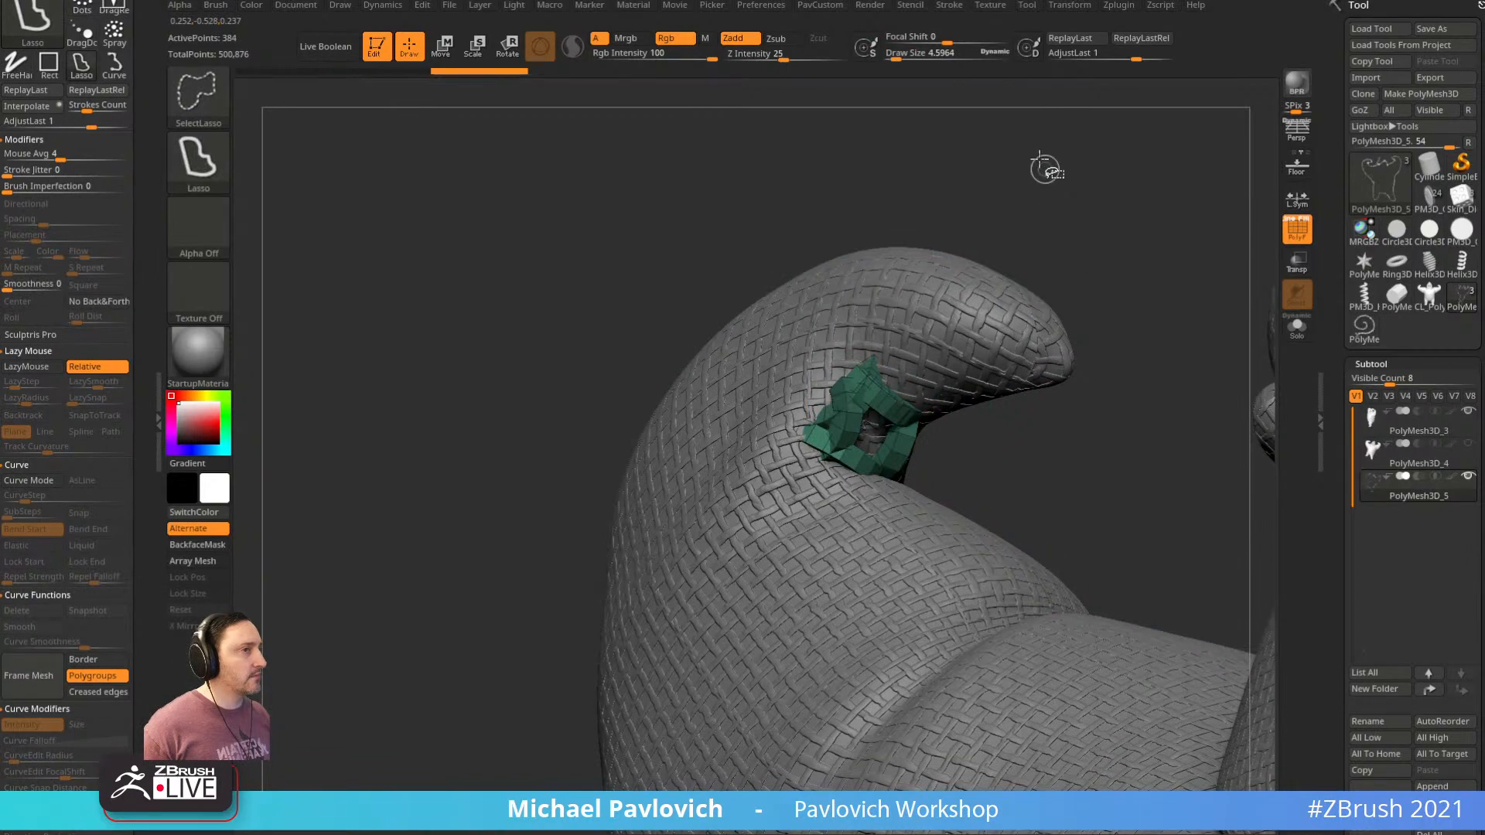
{"action": "left_click", "coordinate": [203, 99], "text": "ctrl+shift"}
{"action": "left_click", "coordinate": [346, 115], "text": "ctrl+shift"}
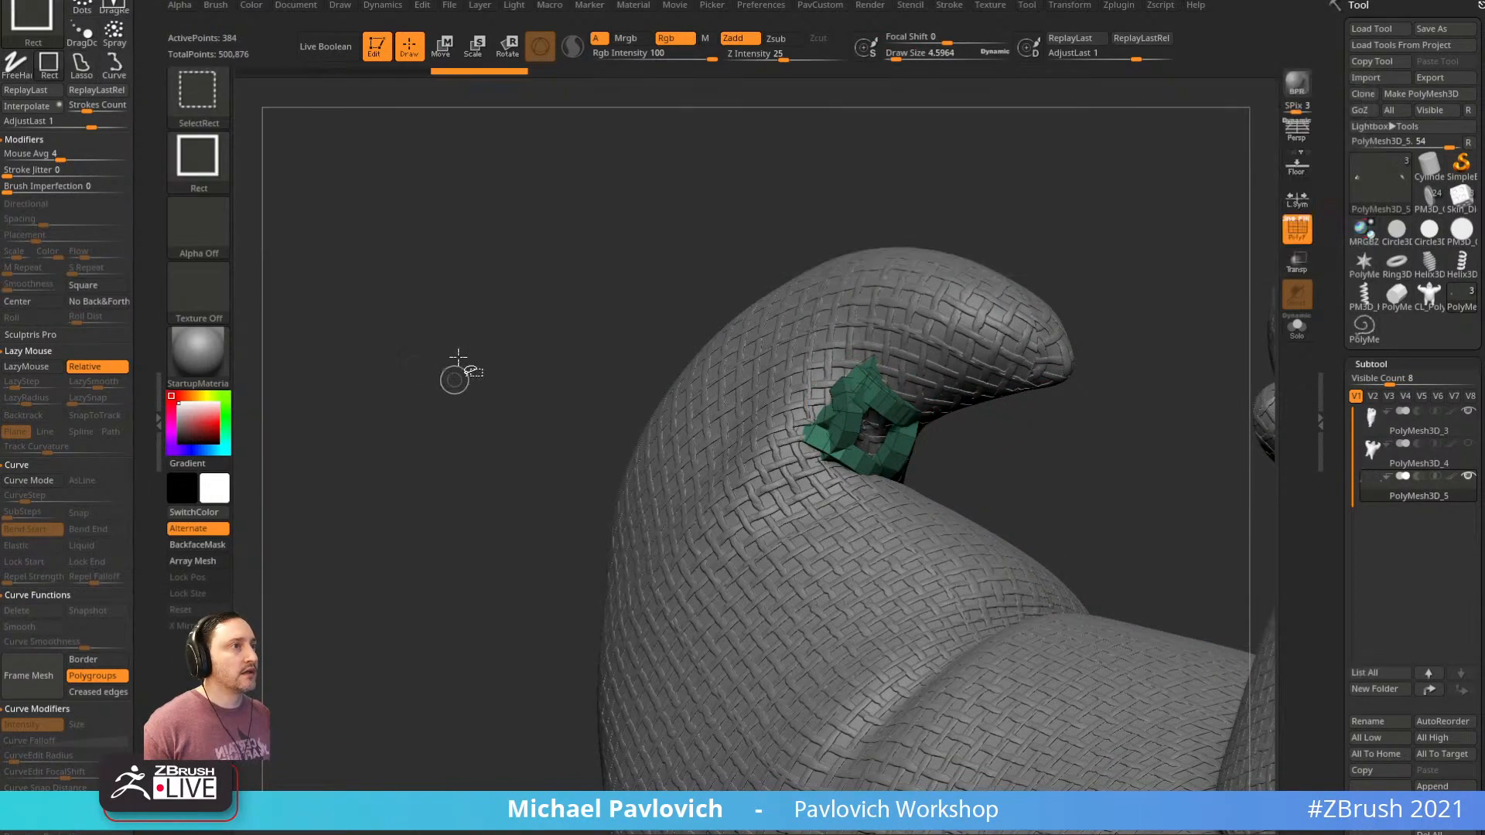
{"action": "left_click_drag", "start_coordinate": [457, 356], "coordinate": [503, 387], "text": "ctrl+shift"}
{"action": "key", "text": "4"}
{"action": "left_click", "coordinate": [1115, 369]}
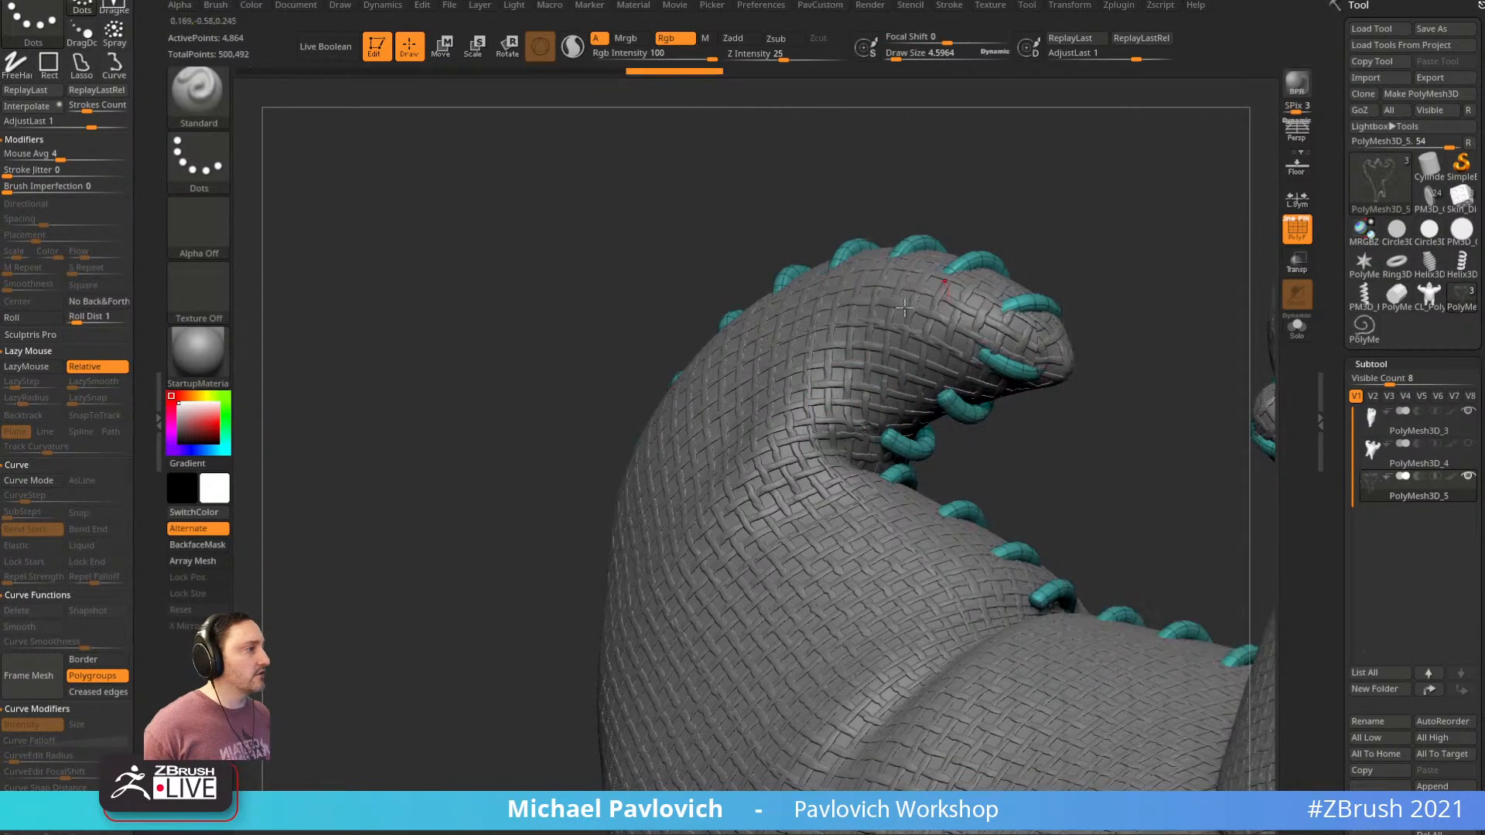
Switch to the Move brush at a draw size of about 24.5
{"action": "mouse_move", "coordinate": [1104, 242]}
{"action": "left_mouse_down", "text": "alt"}
{"action": "mouse_move", "coordinate": [984, 198]}
{"action": "mouse_move", "coordinate": [1046, 224]}
{"action": "mouse_move", "coordinate": [1174, 225]}
{"action": "mouse_move", "coordinate": [1130, 206]}
{"action": "mouse_move", "coordinate": [1147, 222]}
{"action": "mouse_move", "coordinate": [1094, 235]}
{"action": "mouse_move", "coordinate": [1111, 242]}
{"action": "mouse_move", "coordinate": [1067, 260]}
{"action": "mouse_move", "coordinate": [1077, 275]}
{"action": "mouse_move", "coordinate": [1072, 210]}
{"action": "mouse_move", "coordinate": [1097, 311]}
{"action": "mouse_move", "coordinate": [1021, 302]}
{"action": "mouse_move", "coordinate": [988, 229]}
{"action": "mouse_move", "coordinate": [1005, 251]}
{"action": "left_mouse_up", "text": "alt"}
{"action": "key", "text": "s"}
{"action": "key", "text": "b"}
{"action": "key", "text": "m"}
{"action": "key", "text": "v"}
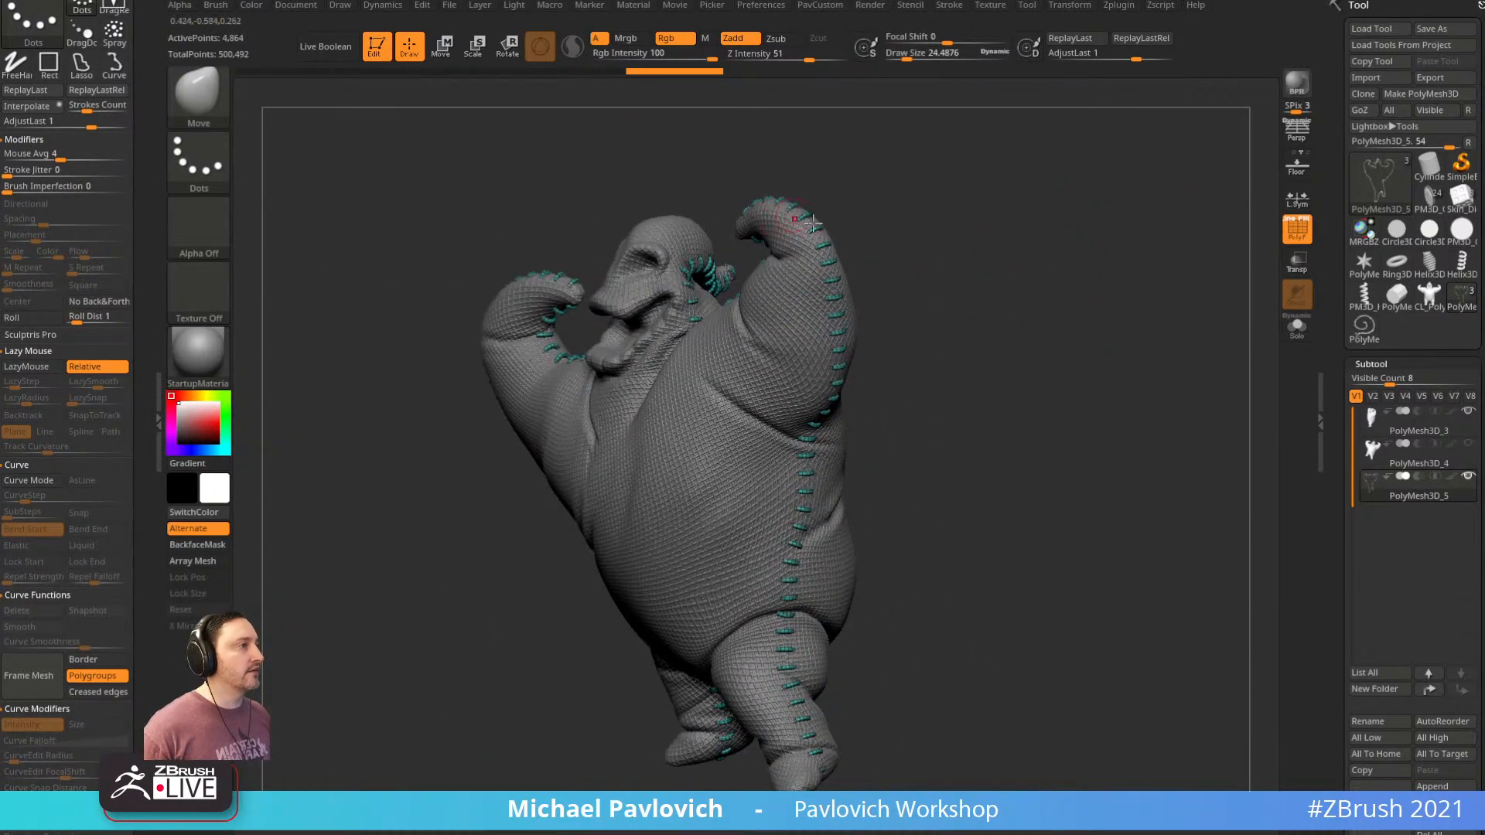
Turn on Topological auto masking for the Move brush
{"action": "left_click_drag", "start_coordinate": [892, 365], "coordinate": [818, 254]}
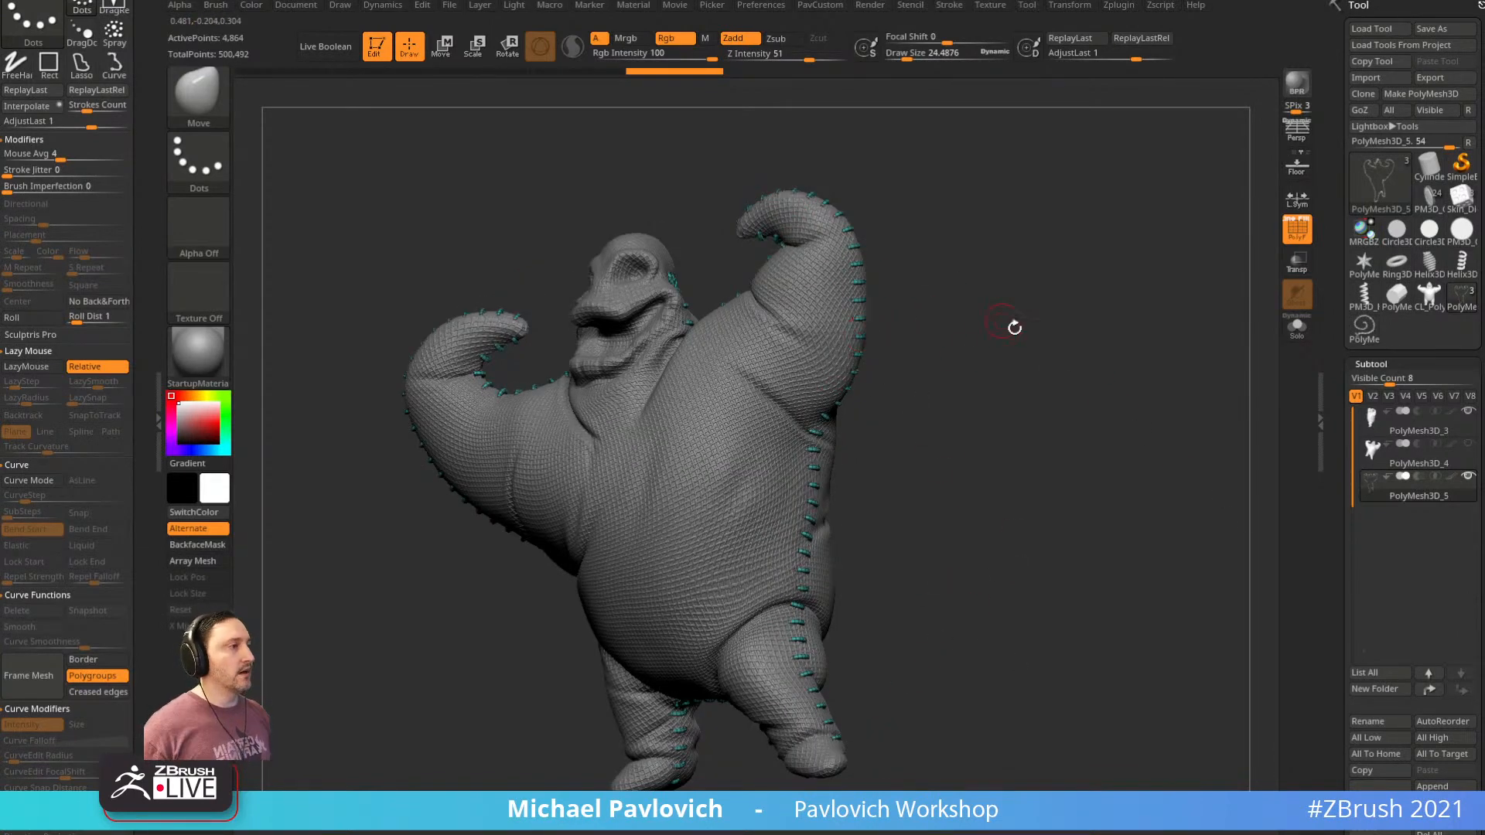
{"action": "mouse_move", "coordinate": [1014, 327]}
{"action": "left_mouse_down"}
{"action": "mouse_move", "coordinate": [1018, 309]}
{"action": "mouse_move", "coordinate": [1041, 328]}
{"action": "mouse_move", "coordinate": [1046, 309]}
{"action": "left_mouse_up"}
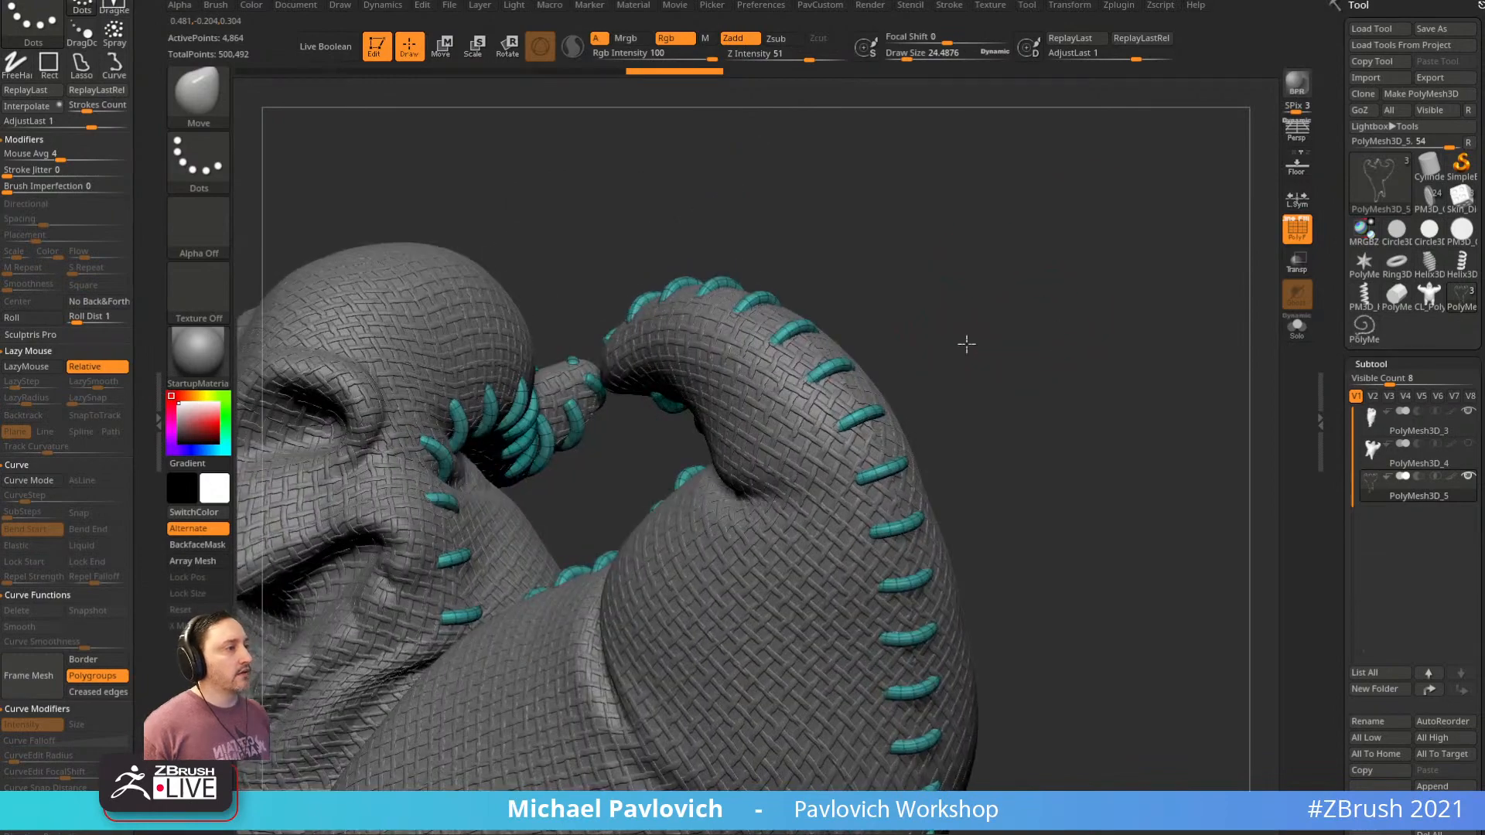
{"action": "mouse_move", "coordinate": [967, 344]}
{"action": "left_mouse_down"}
{"action": "mouse_move", "coordinate": [1031, 322]}
{"action": "mouse_move", "coordinate": [1010, 295]}
{"action": "left_mouse_up"}
{"action": "left_click_drag", "start_coordinate": [152, 680], "coordinate": [152, 201]}
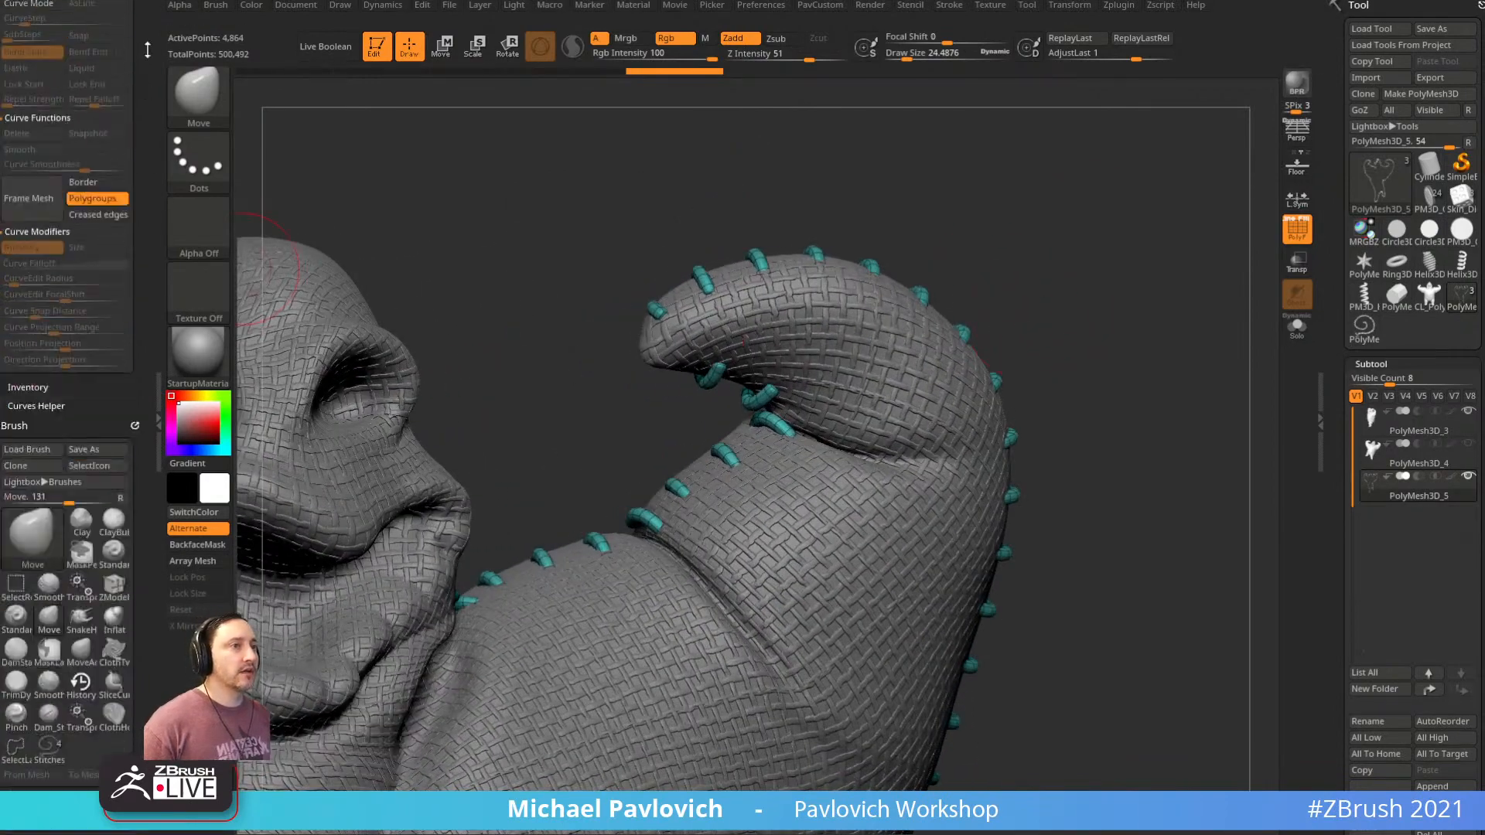
{"action": "left_click_drag", "start_coordinate": [147, 619], "coordinate": [147, 188]}
{"action": "left_click_drag", "start_coordinate": [90, 353], "coordinate": [90, 2]}
{"action": "left_click_drag", "start_coordinate": [90, 721], "coordinate": [90, 471]}
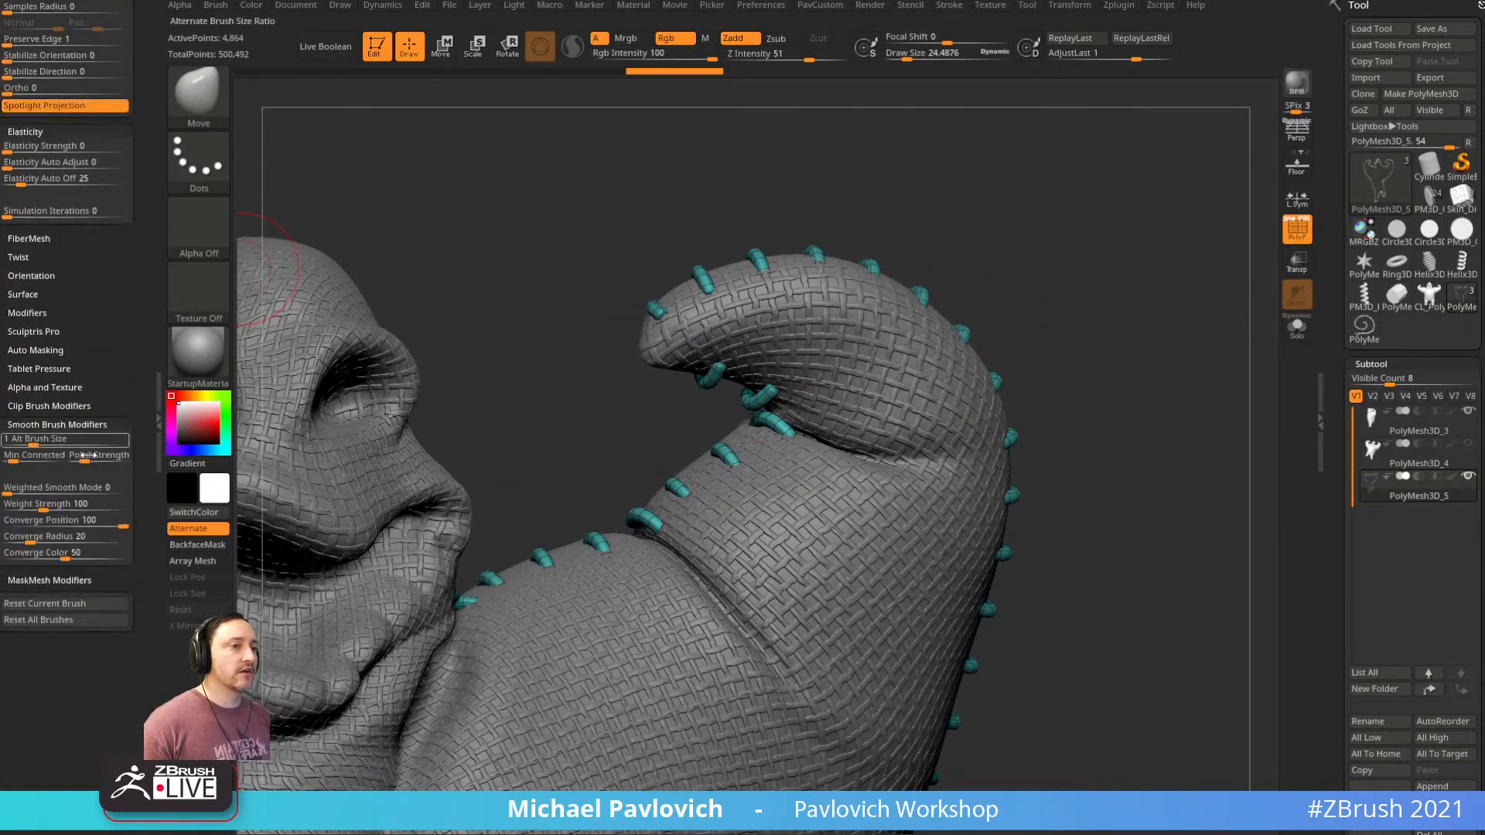
{"action": "left_click", "coordinate": [47, 423], "text": "shift"}
{"action": "left_click", "coordinate": [33, 352]}
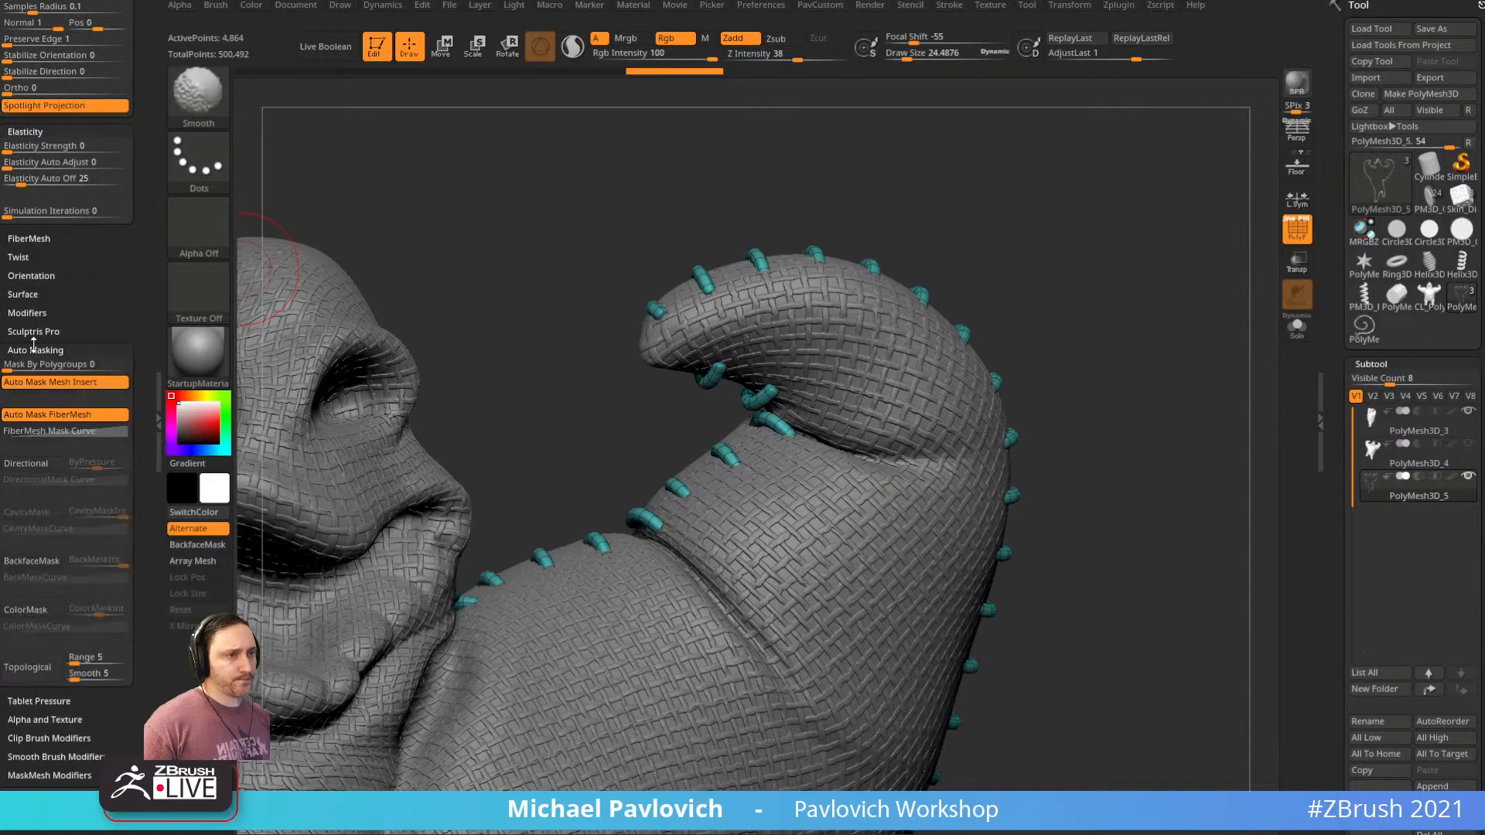
{"action": "left_click_drag", "start_coordinate": [571, 437], "coordinate": [866, 299]}
Look up the Move Topological brush among the brushes starting with M, keeping the Move brush active
{"action": "key", "text": "b"}
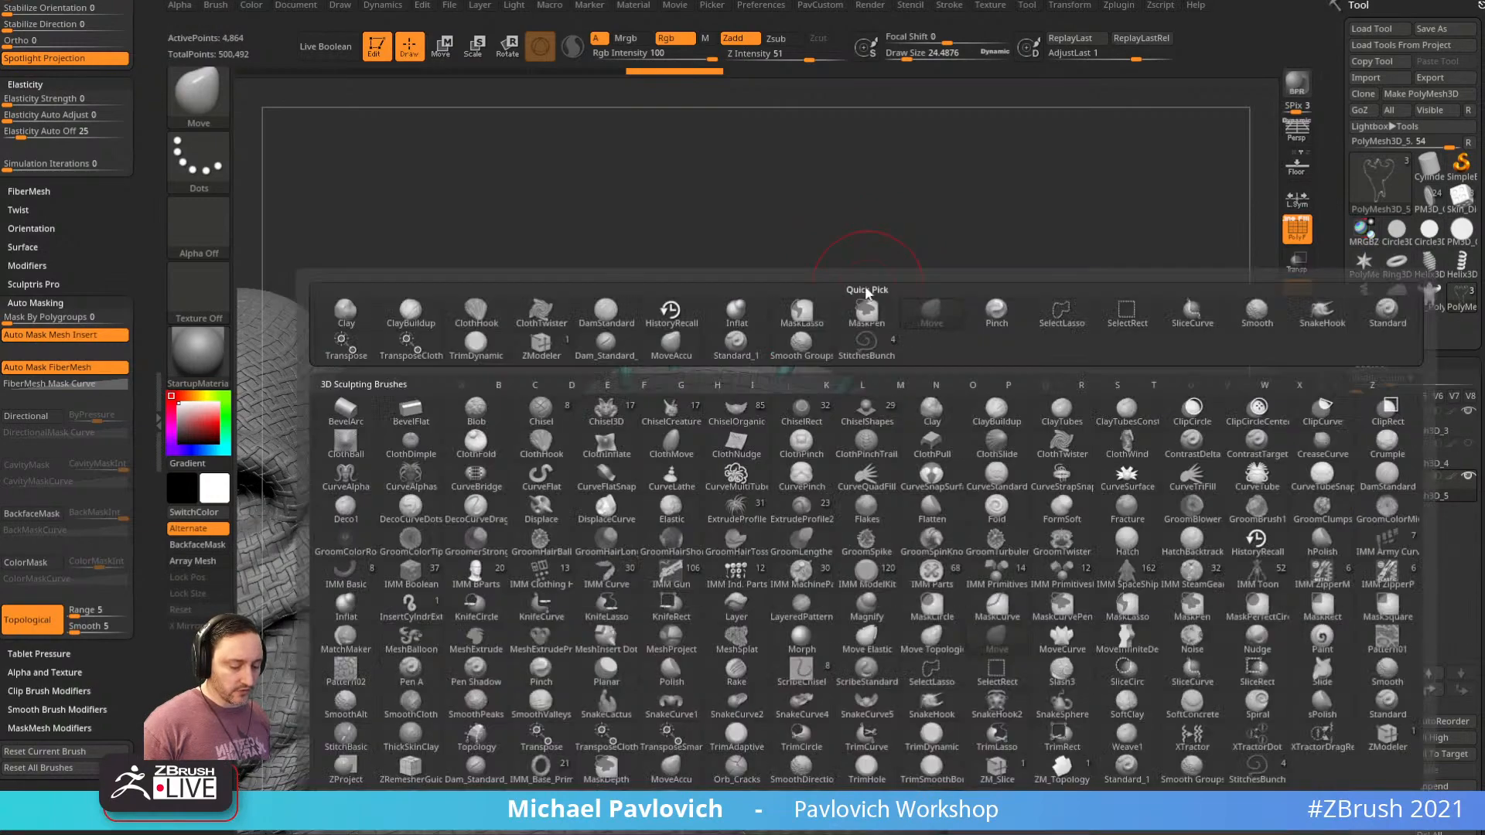
{"action": "key", "text": "m"}
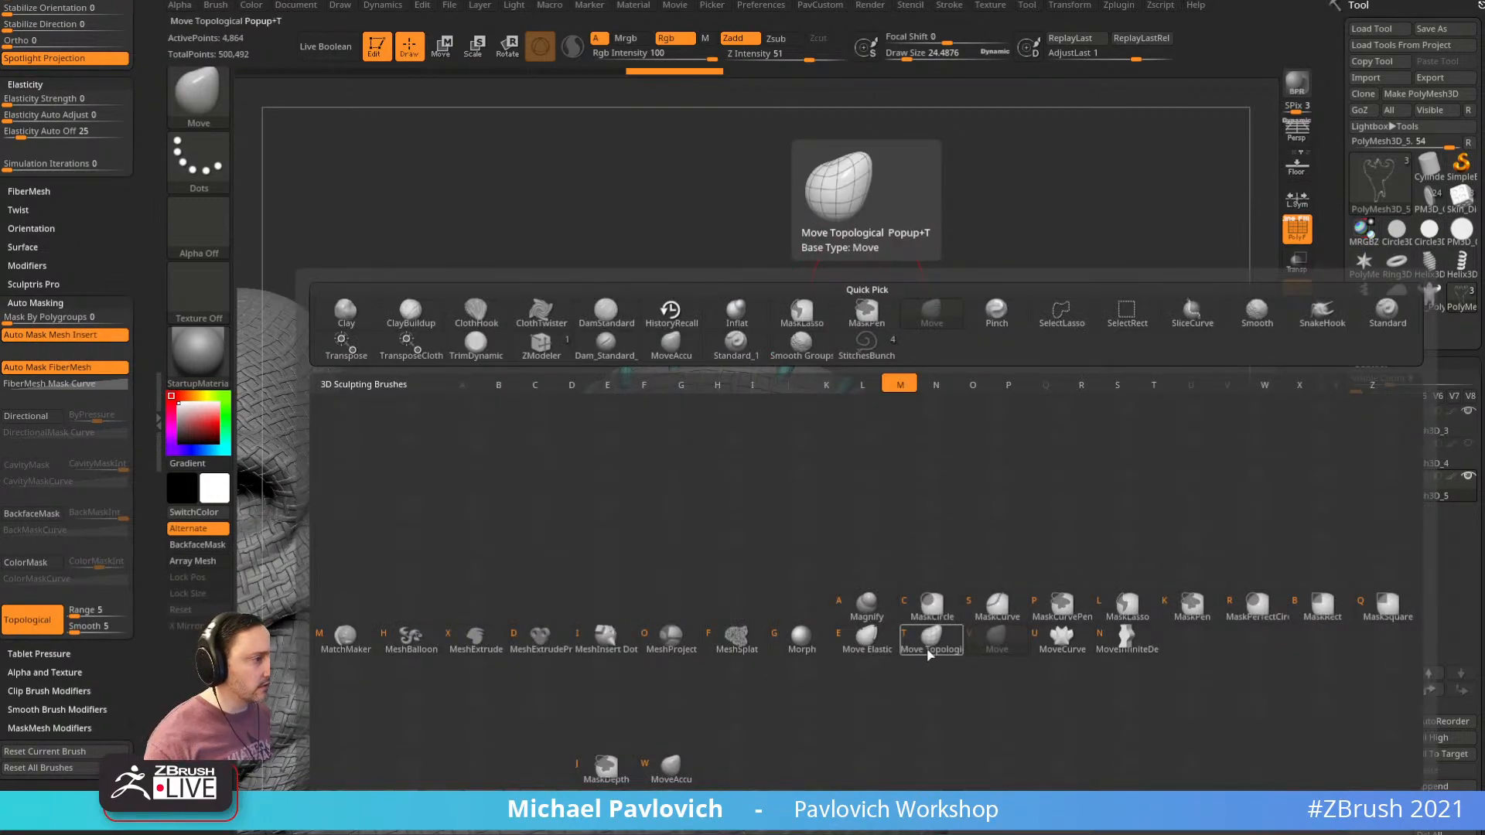
{"action": "left_click", "coordinate": [1151, 210]}
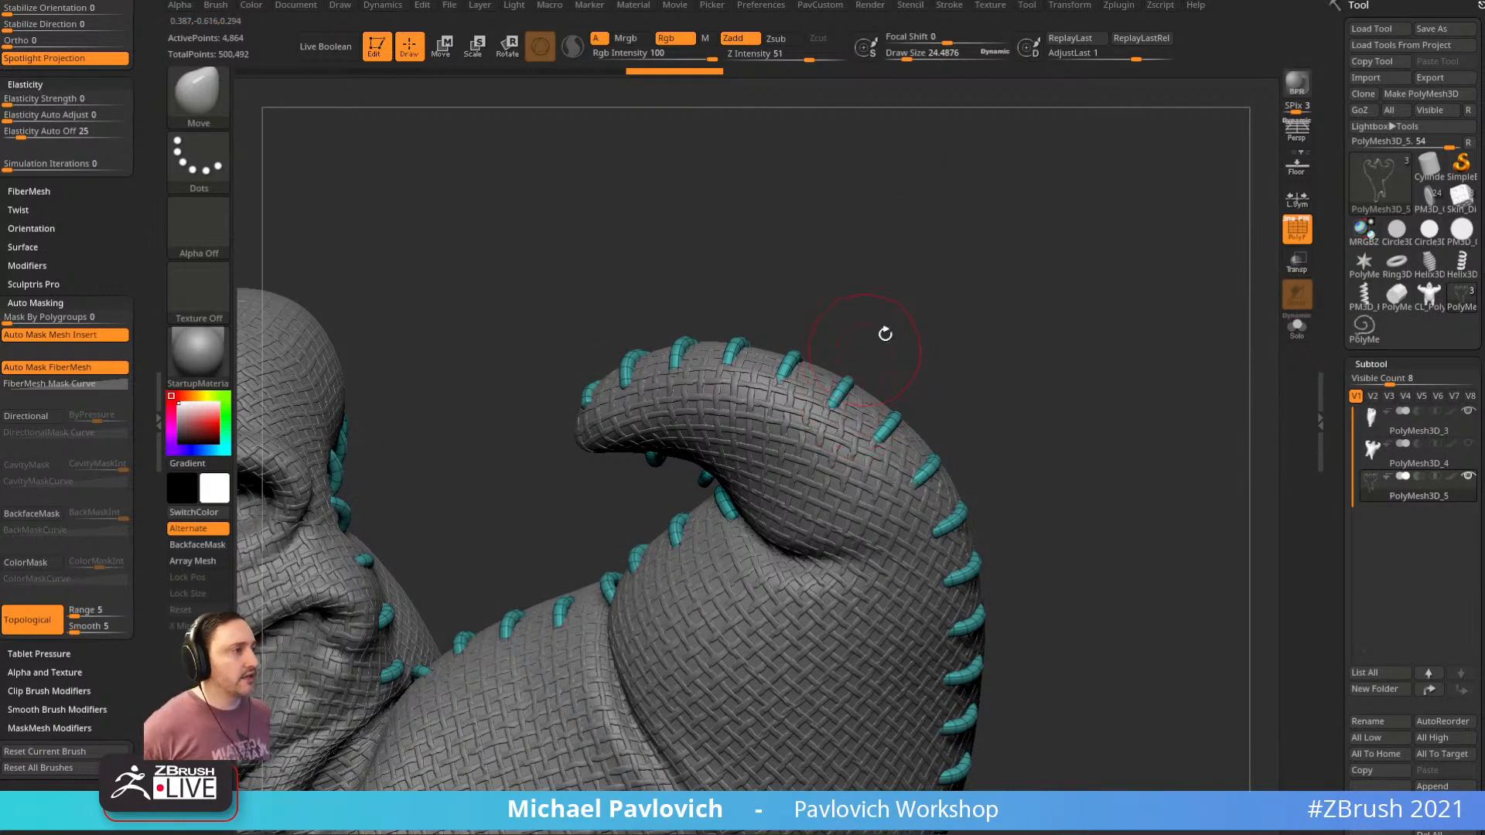
Undo a test move of the arm stitches made at draw size 28.75 and set the topological masking Range to 1.5
{"action": "mouse_move", "coordinate": [885, 333]}
{"action": "left_mouse_down"}
{"action": "mouse_move", "coordinate": [1071, 288]}
{"action": "mouse_move", "coordinate": [1008, 262]}
{"action": "mouse_move", "coordinate": [766, 417]}
{"action": "mouse_move", "coordinate": [780, 427]}
{"action": "left_mouse_up"}
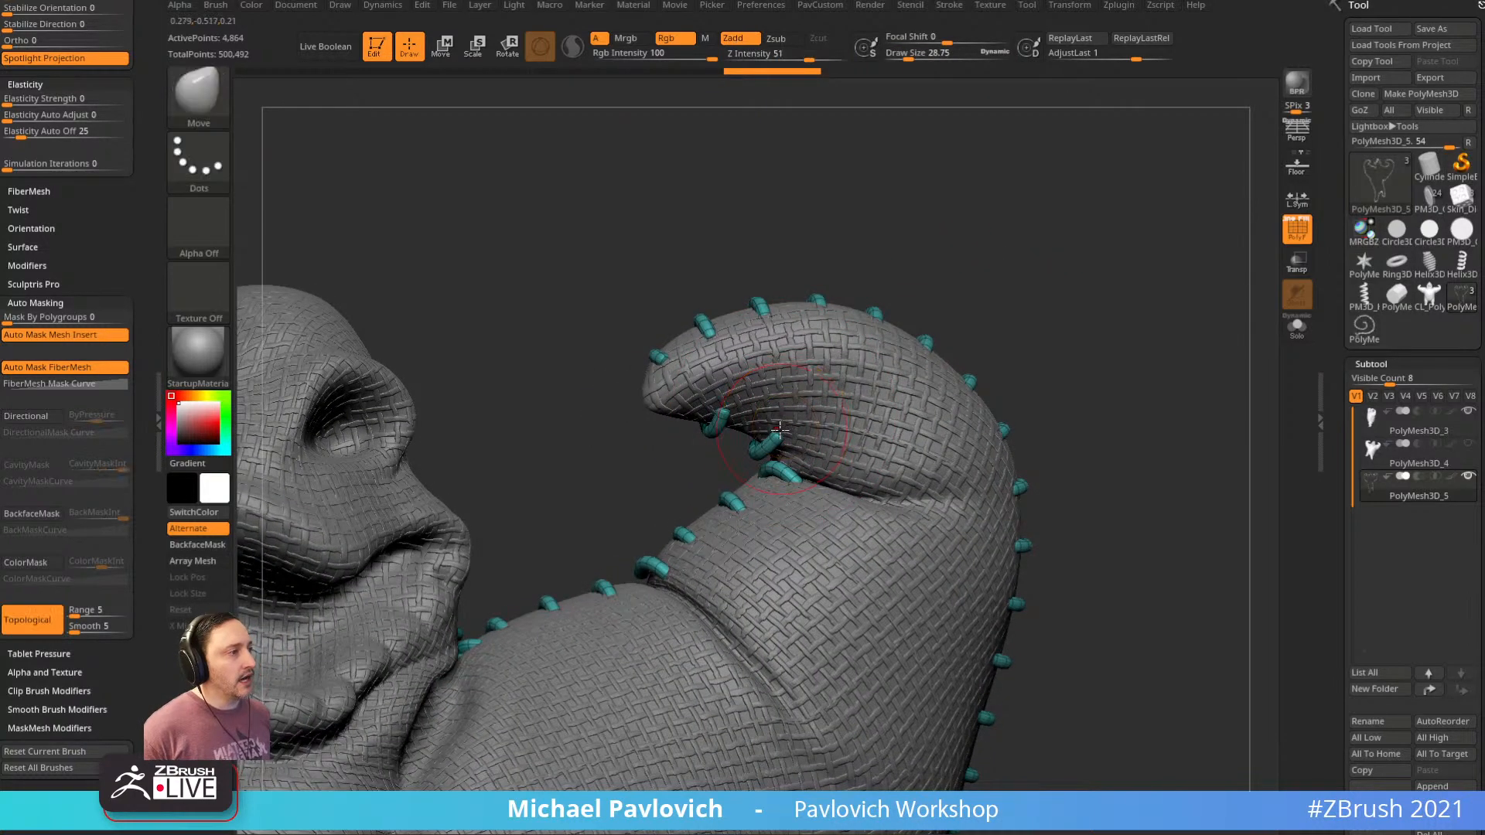
{"action": "key", "text": "ctrl+z"}
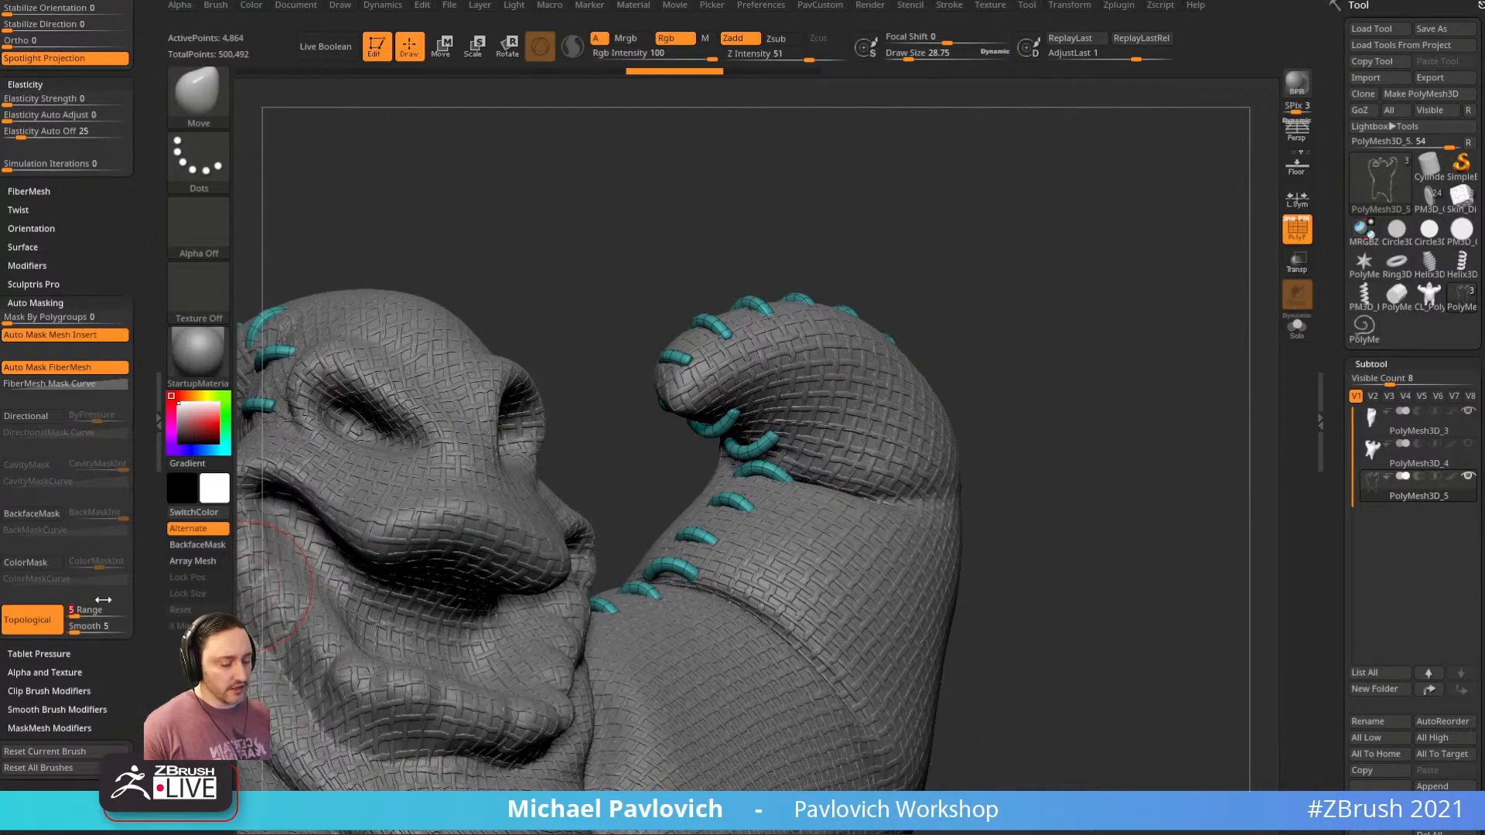
{"action": "left_click_drag", "start_coordinate": [1044, 251], "coordinate": [889, 333]}
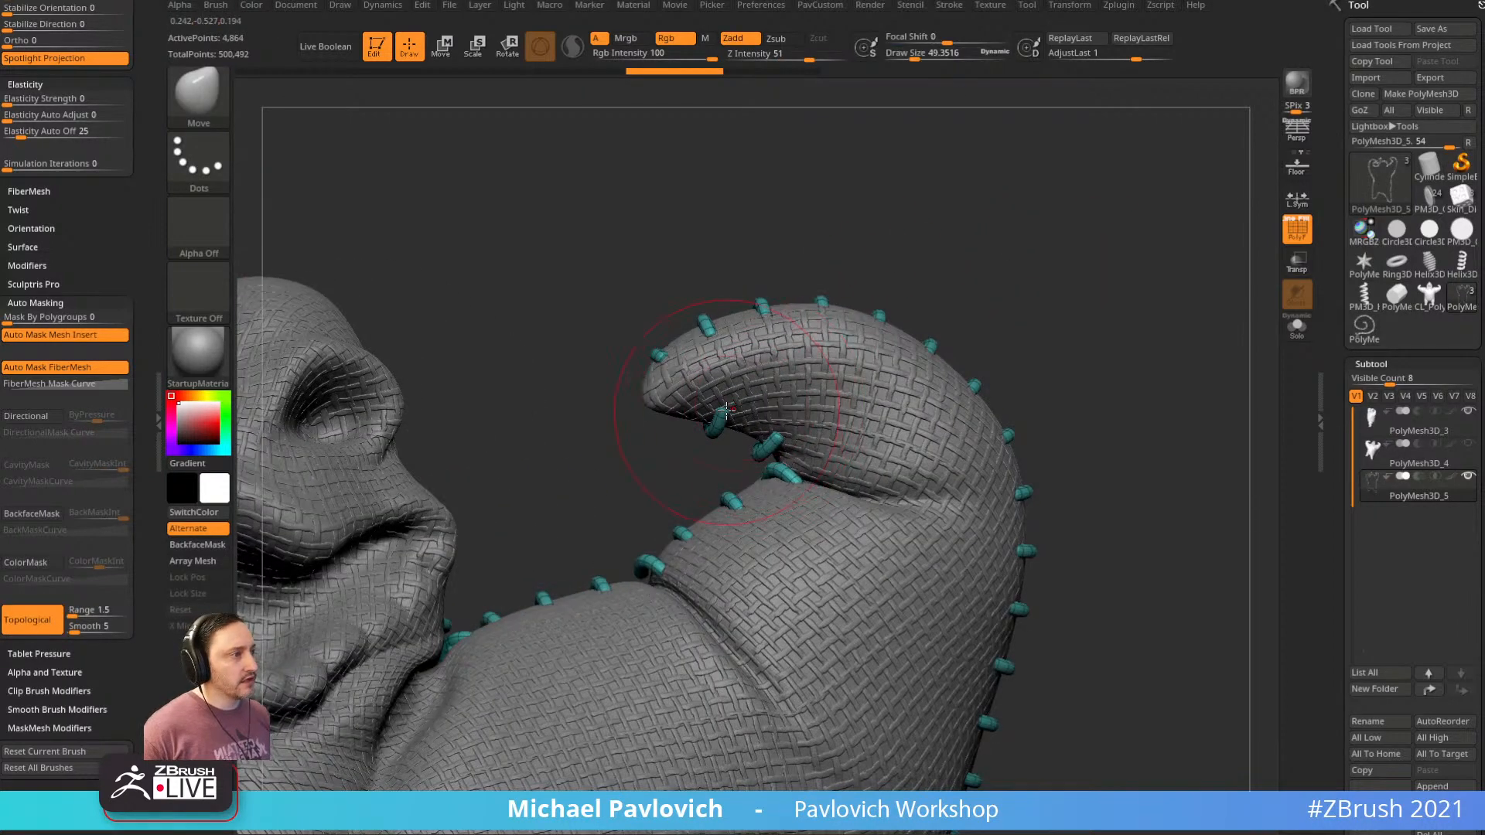
Nudge individual stitches inside the bends of both curled arms with the Move brush, using draw sizes from about 29 to 39
{"action": "left_click_drag", "start_coordinate": [782, 435], "coordinate": [784, 420]}
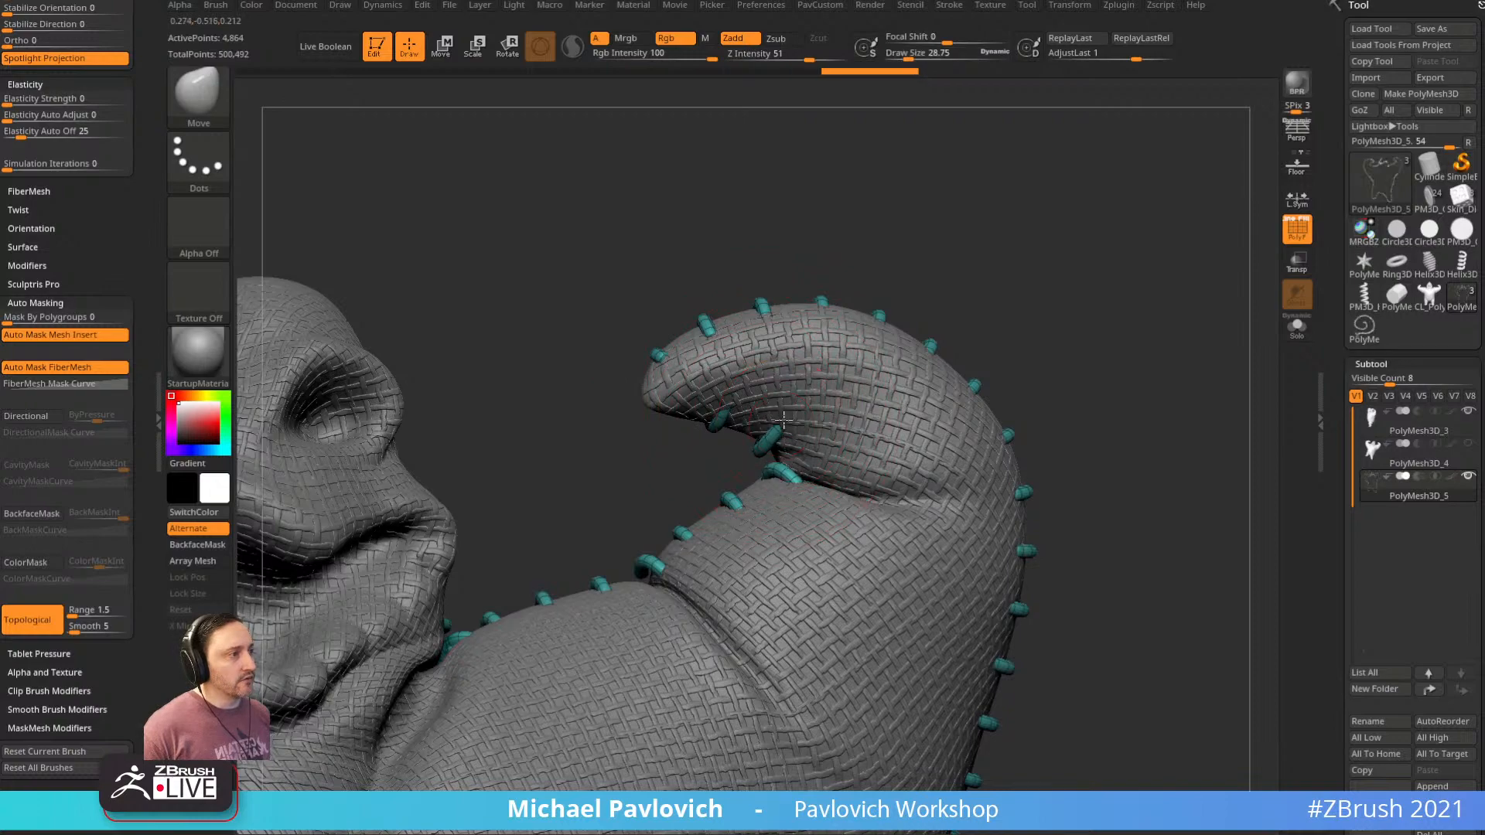
{"action": "left_click_drag", "start_coordinate": [802, 487], "coordinate": [797, 480]}
{"action": "left_click_drag", "start_coordinate": [673, 472], "coordinate": [1203, 748]}
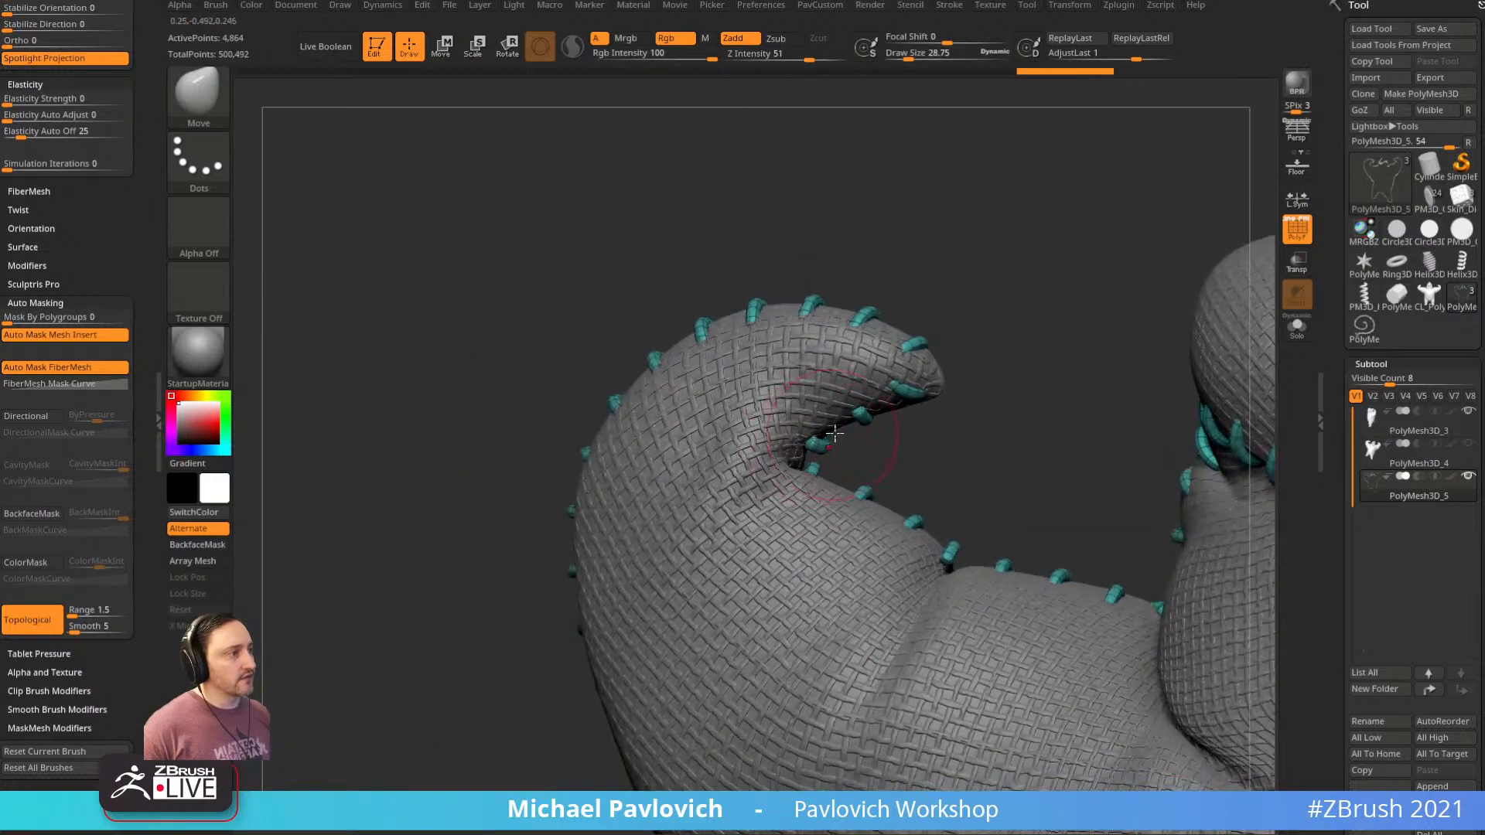
{"action": "left_click_drag", "start_coordinate": [813, 435], "coordinate": [812, 431]}
{"action": "left_click_drag", "start_coordinate": [878, 448], "coordinate": [842, 451], "text": "alt"}
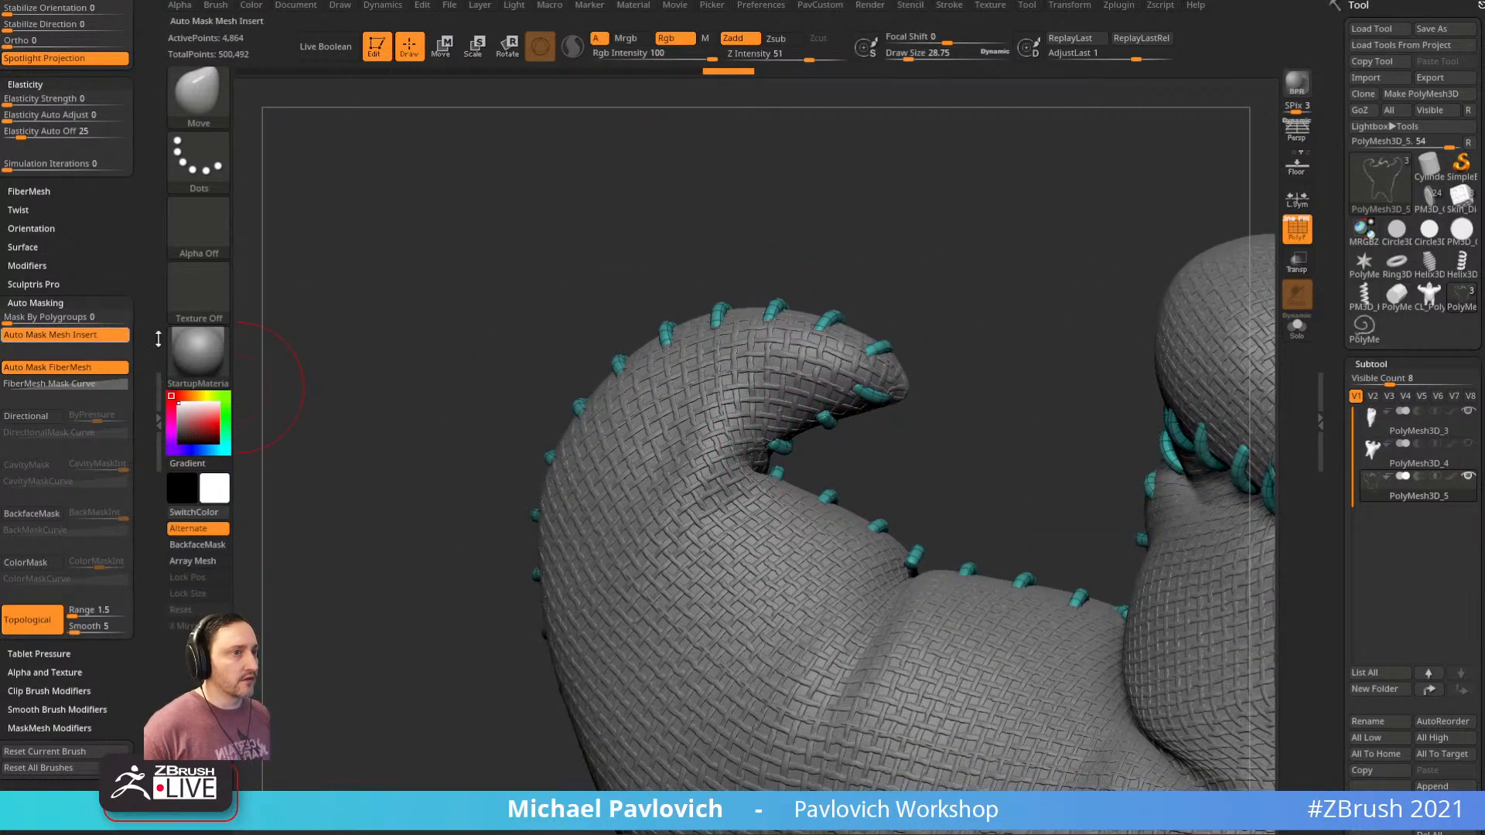
{"action": "key", "text": "ctrl+z"}
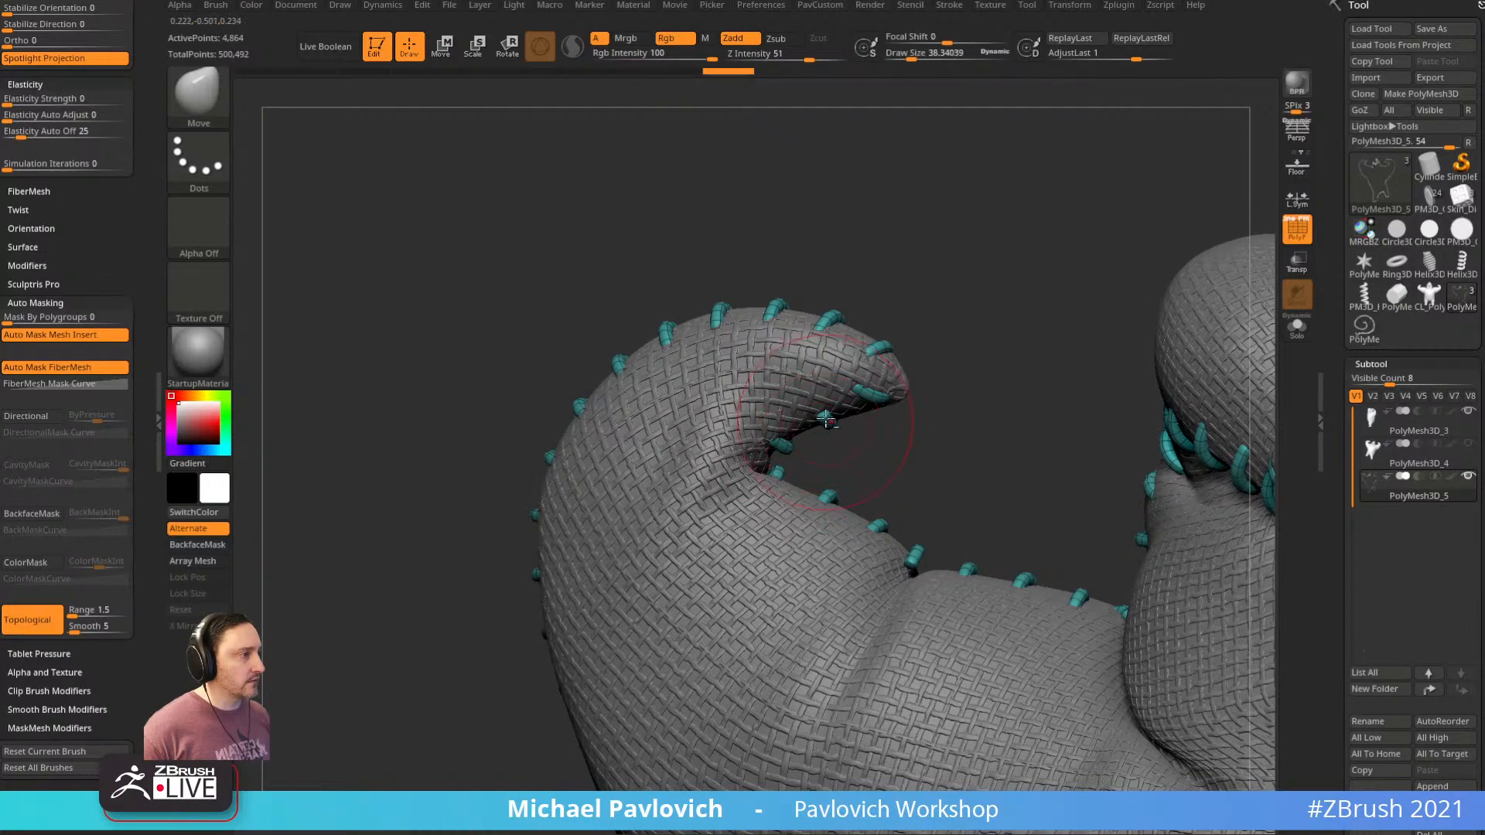
{"action": "left_click_drag", "start_coordinate": [818, 400], "coordinate": [819, 399]}
Shift and tilt single stitches along the outer seam of the curled arm with the Move brush at draw sizes of about 76 and 49
{"action": "mouse_move", "coordinate": [911, 448]}
{"action": "left_mouse_down"}
{"action": "mouse_move", "coordinate": [657, 441]}
{"action": "mouse_move", "coordinate": [804, 432]}
{"action": "mouse_move", "coordinate": [753, 444]}
{"action": "mouse_move", "coordinate": [995, 265]}
{"action": "mouse_move", "coordinate": [938, 262]}
{"action": "mouse_move", "coordinate": [937, 215]}
{"action": "mouse_move", "coordinate": [995, 305]}
{"action": "mouse_move", "coordinate": [1127, 338]}
{"action": "mouse_move", "coordinate": [924, 401]}
{"action": "mouse_move", "coordinate": [1061, 348]}
{"action": "mouse_move", "coordinate": [1001, 391]}
{"action": "left_mouse_up"}
{"action": "key", "text": "s"}
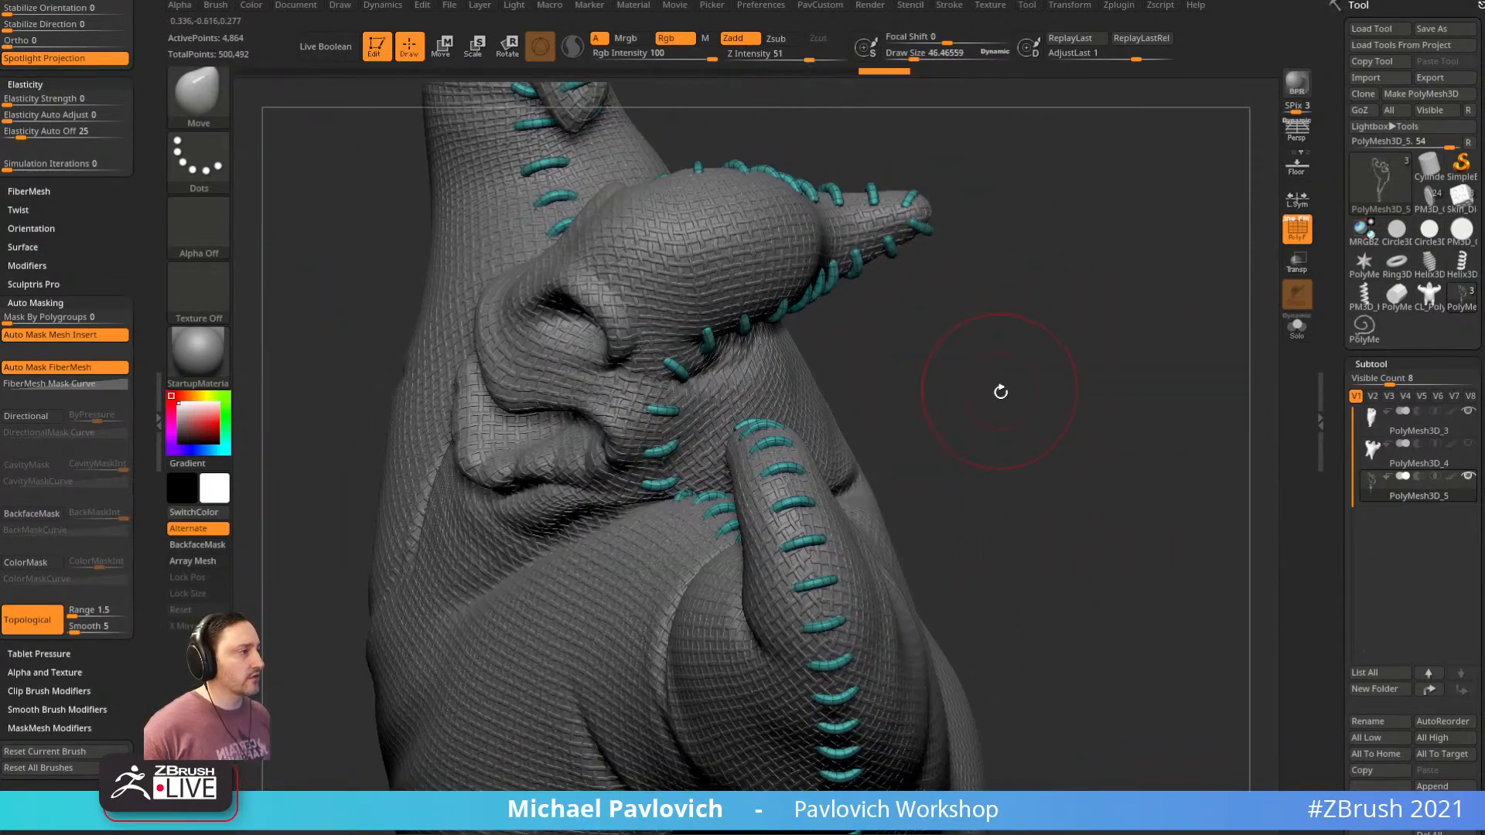
{"action": "key", "text": "s"}
{"action": "left_click_drag", "start_coordinate": [781, 533], "coordinate": [779, 549]}
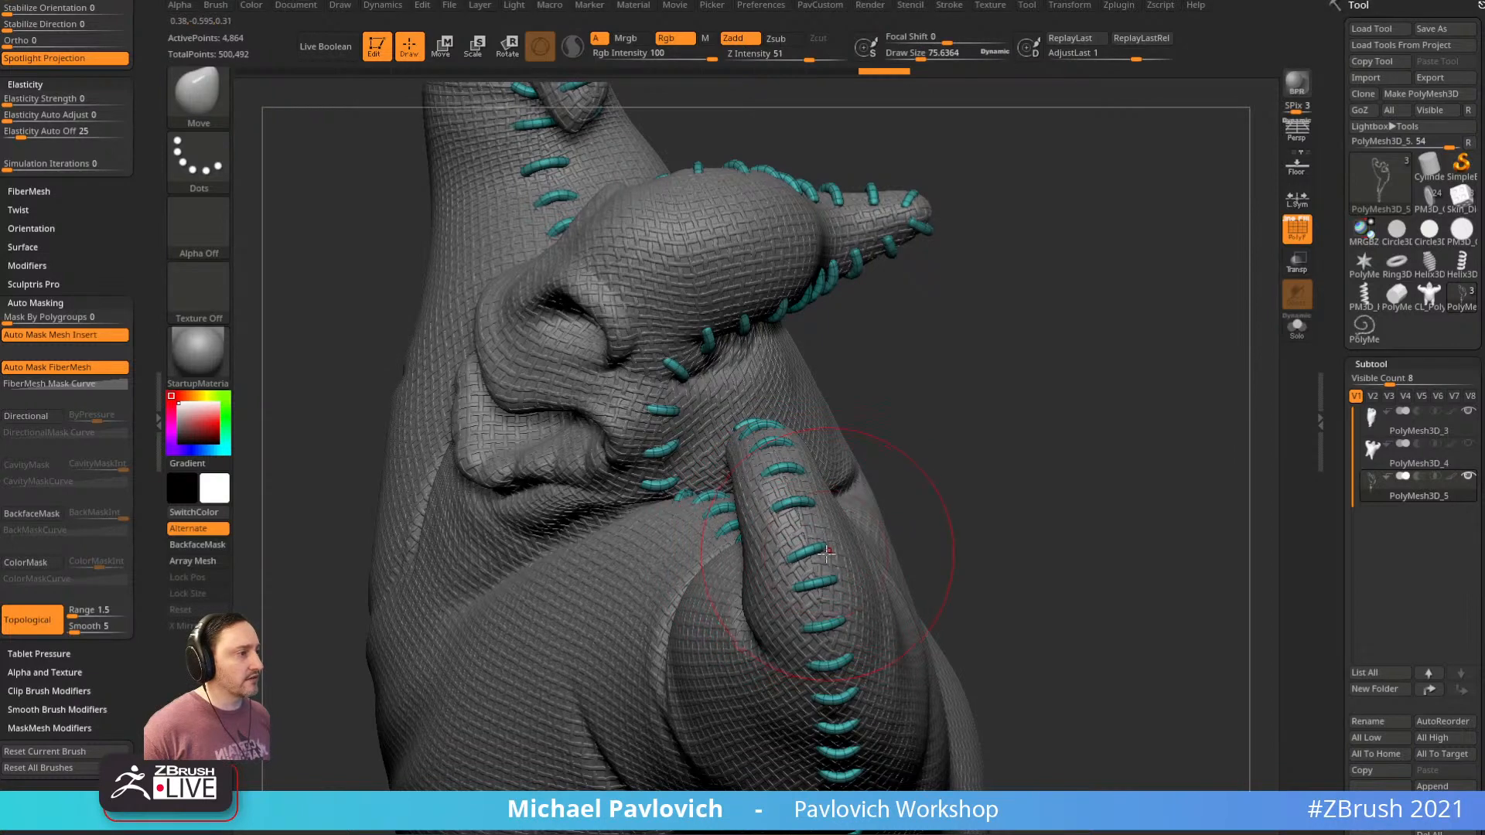
{"action": "left_click_drag", "start_coordinate": [890, 510], "coordinate": [880, 422]}
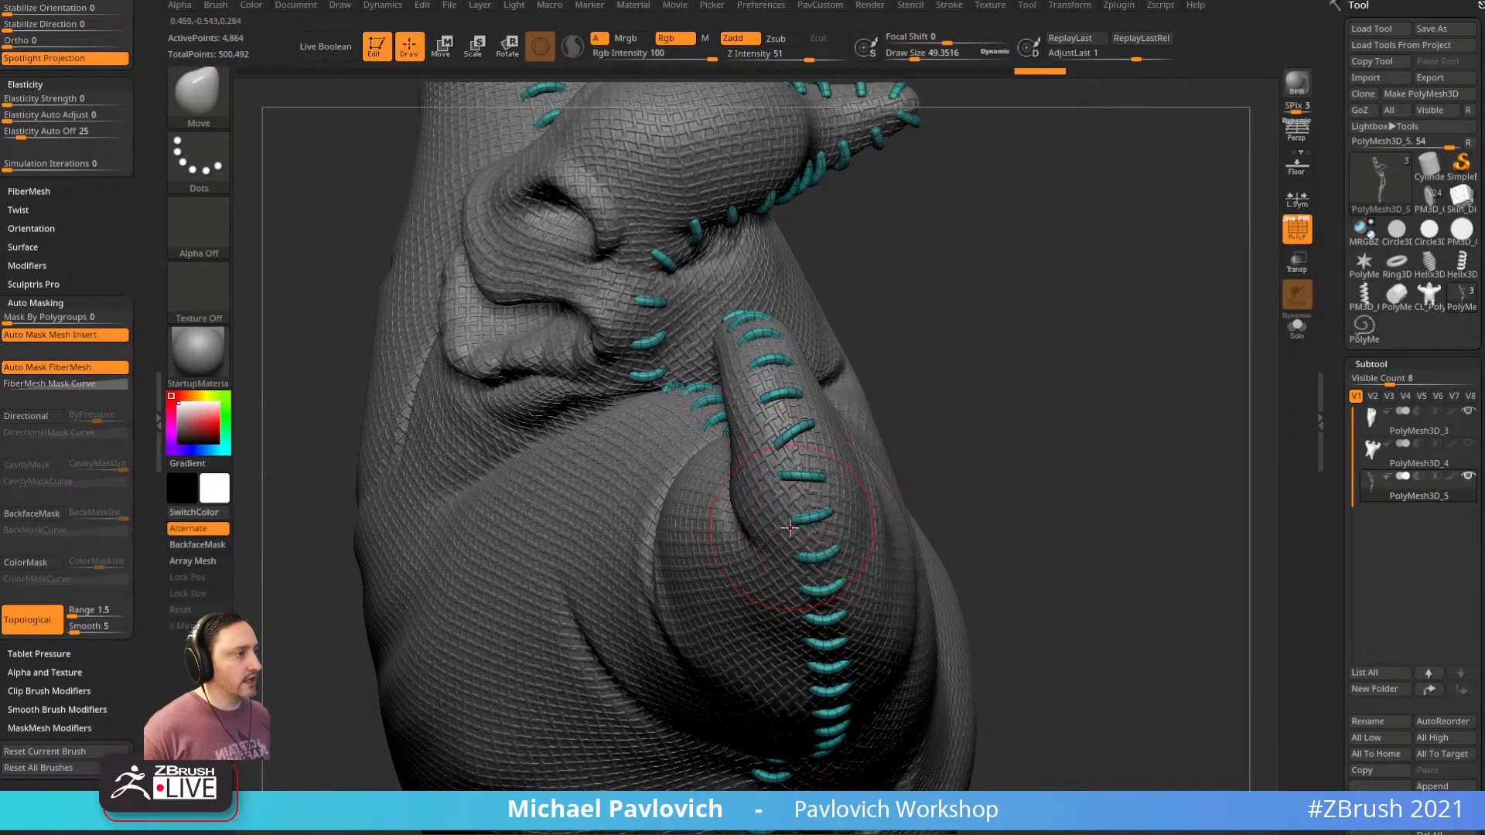
Apply Auto Groups to the stitches subtool so every stitch has its own polygroup
{"action": "mouse_move", "coordinate": [936, 464]}
{"action": "left_mouse_down"}
{"action": "mouse_move", "coordinate": [954, 397]}
{"action": "mouse_move", "coordinate": [942, 425]}
{"action": "mouse_move", "coordinate": [898, 438]}
{"action": "left_mouse_up"}
{"action": "key", "text": "space"}
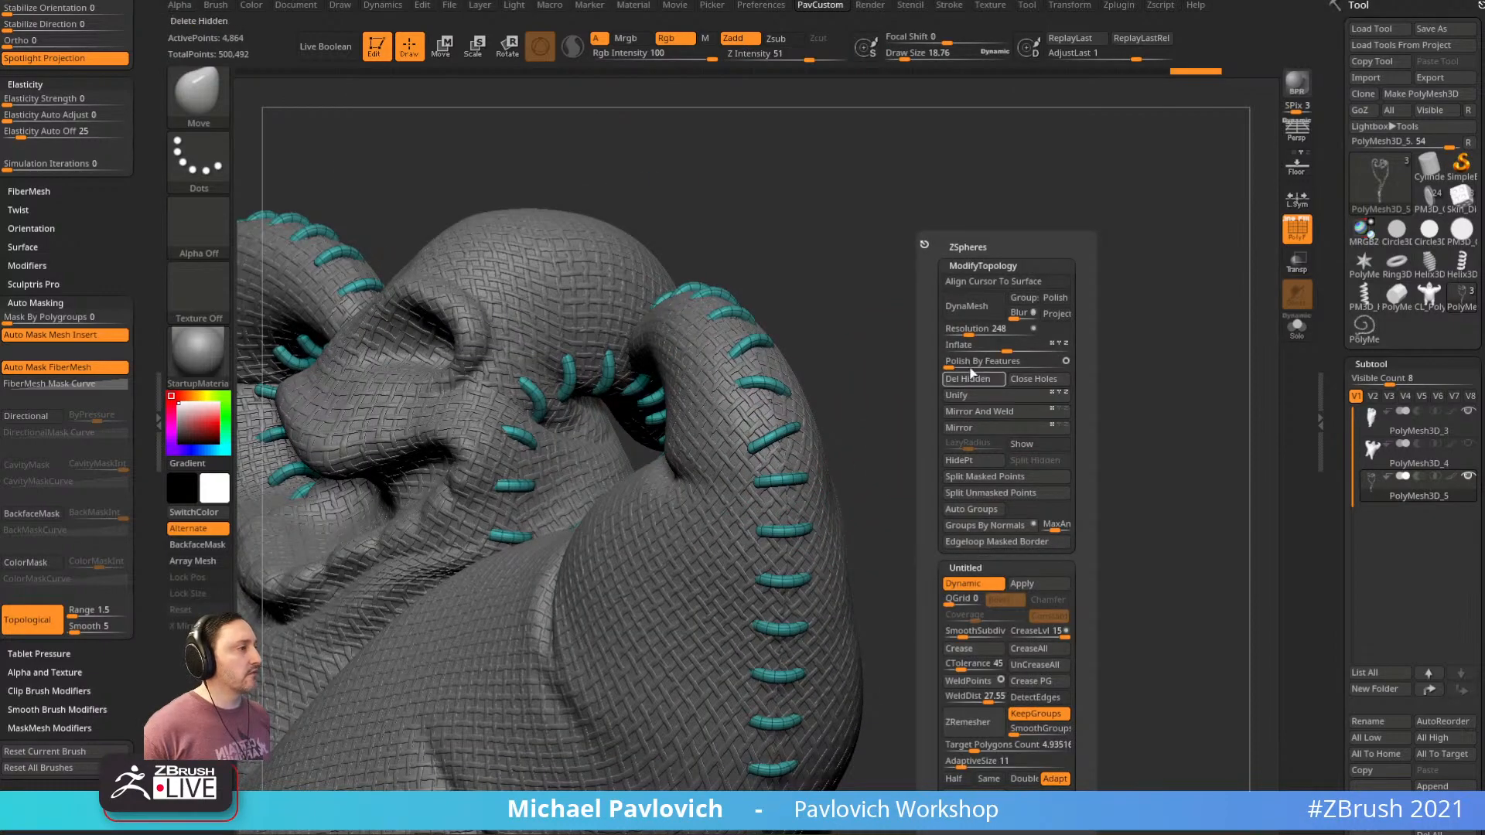
{"action": "left_click_drag", "start_coordinate": [931, 592], "coordinate": [932, 517]}
{"action": "left_click", "coordinate": [976, 434]}
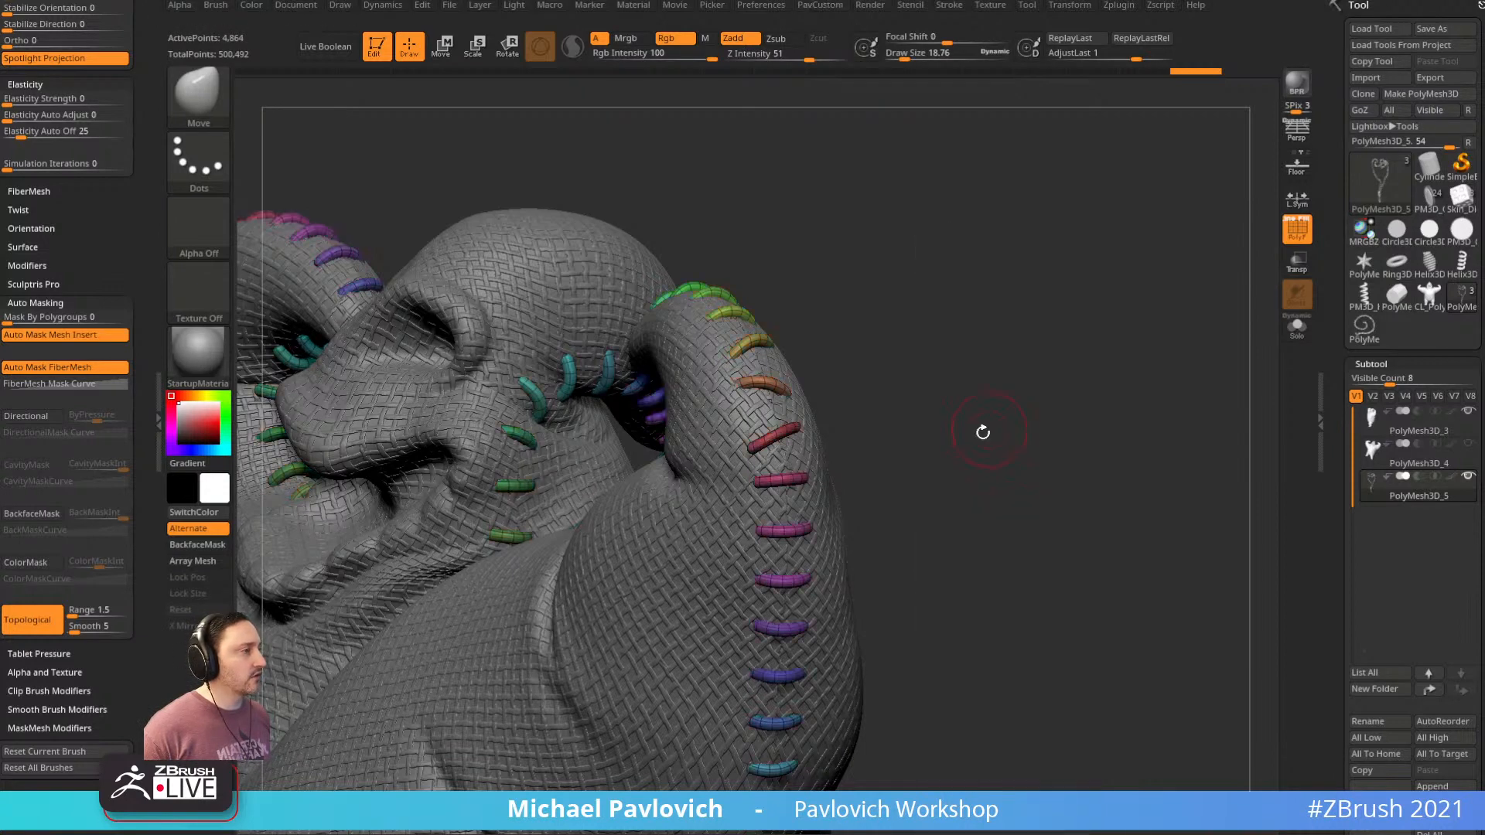
Mask everything except the pink stitch on the outer arm, rotate it with the gizmo, and return to Draw mode with the mask cleared
{"action": "left_click_drag", "start_coordinate": [986, 569], "coordinate": [1018, 508]}
{"action": "key", "text": "w"}
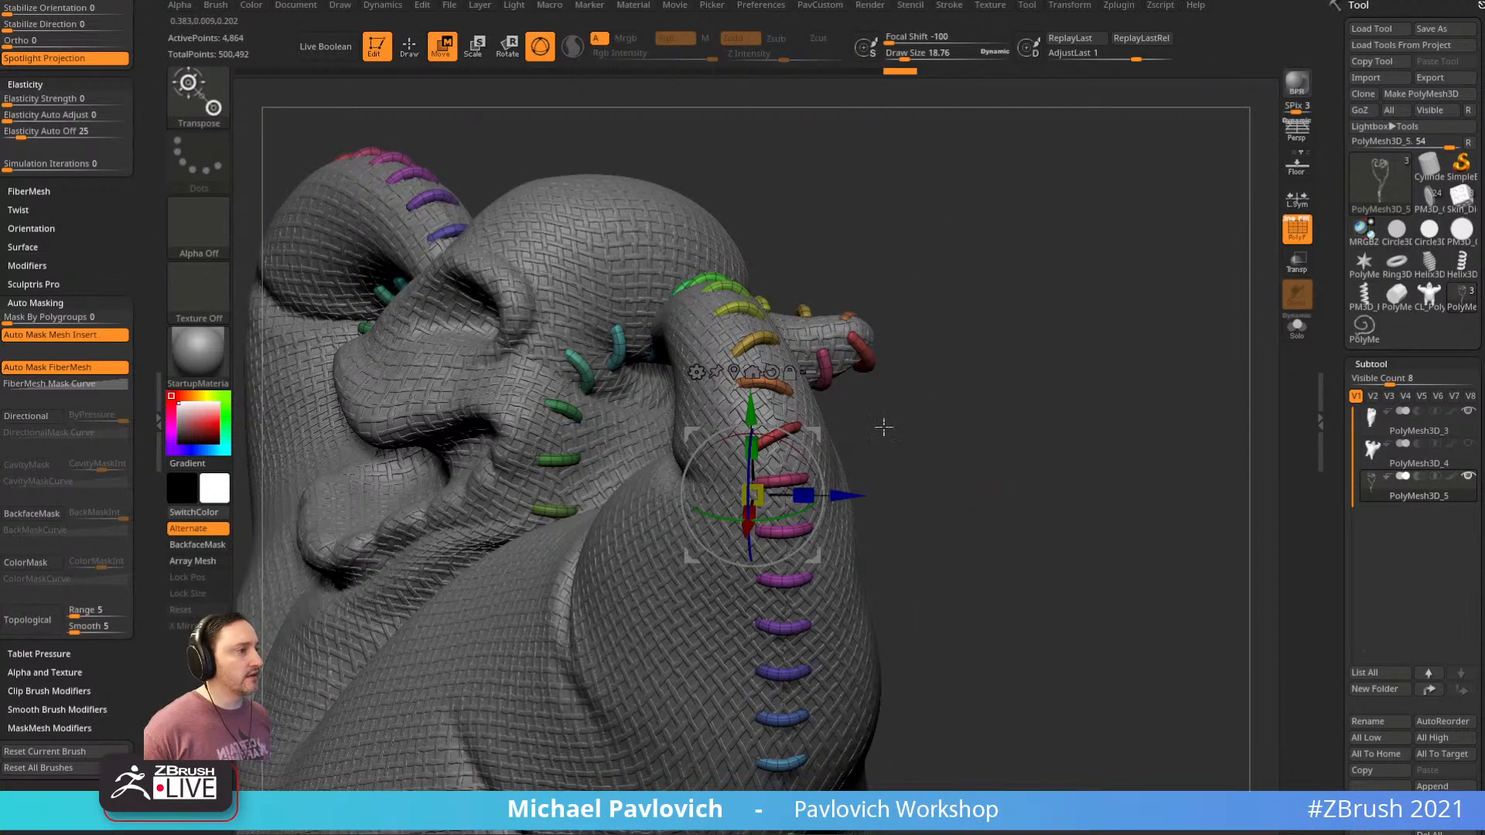
{"action": "left_click", "coordinate": [792, 528], "text": "ctrl"}
{"action": "left_click_drag", "start_coordinate": [915, 488], "coordinate": [913, 444]}
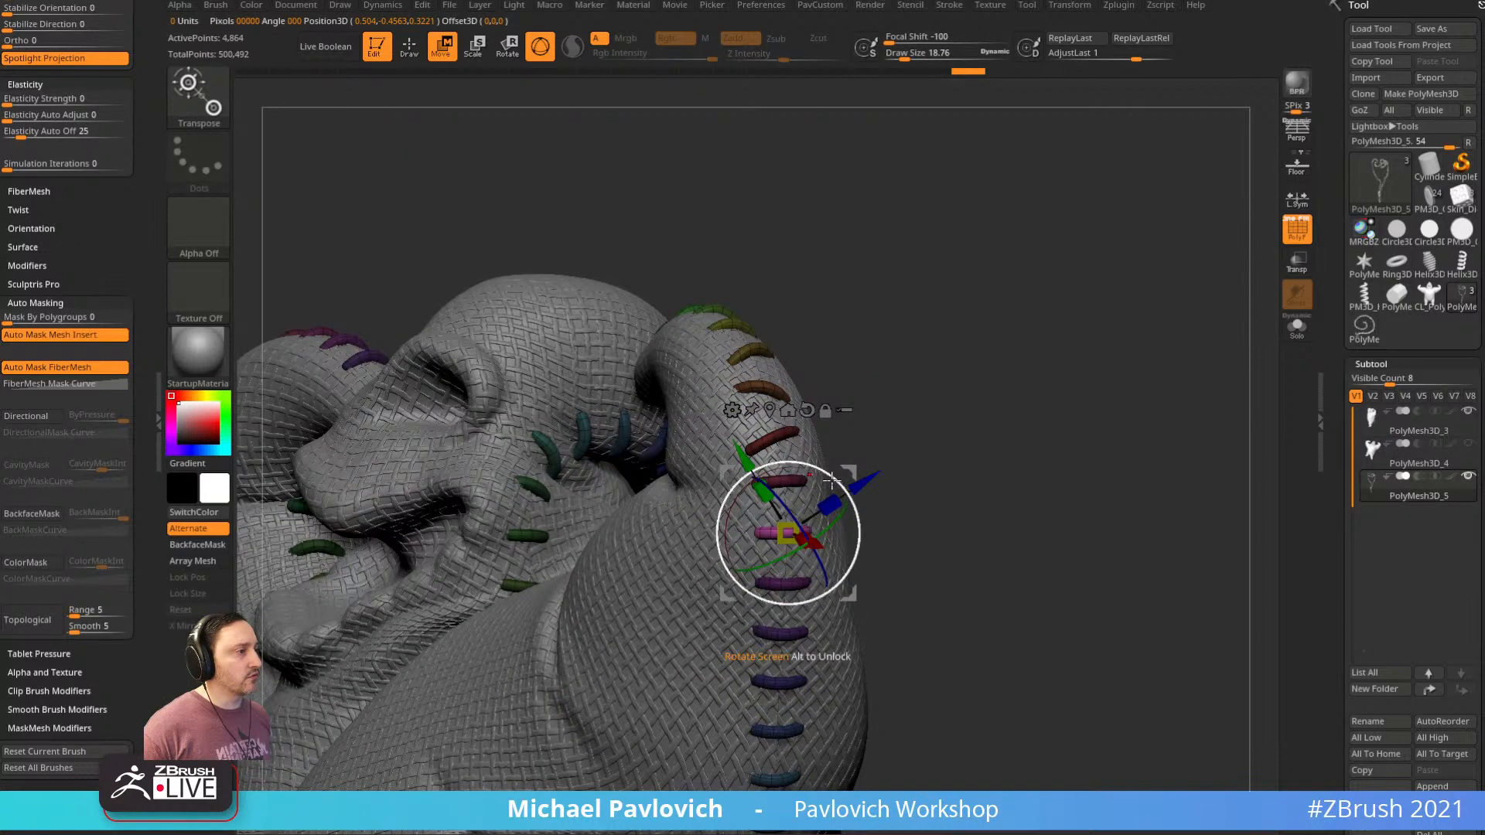
{"action": "mouse_move", "coordinate": [853, 504]}
{"action": "left_mouse_down"}
{"action": "mouse_move", "coordinate": [854, 558]}
{"action": "mouse_move", "coordinate": [858, 536]}
{"action": "mouse_move", "coordinate": [843, 549]}
{"action": "left_mouse_up"}
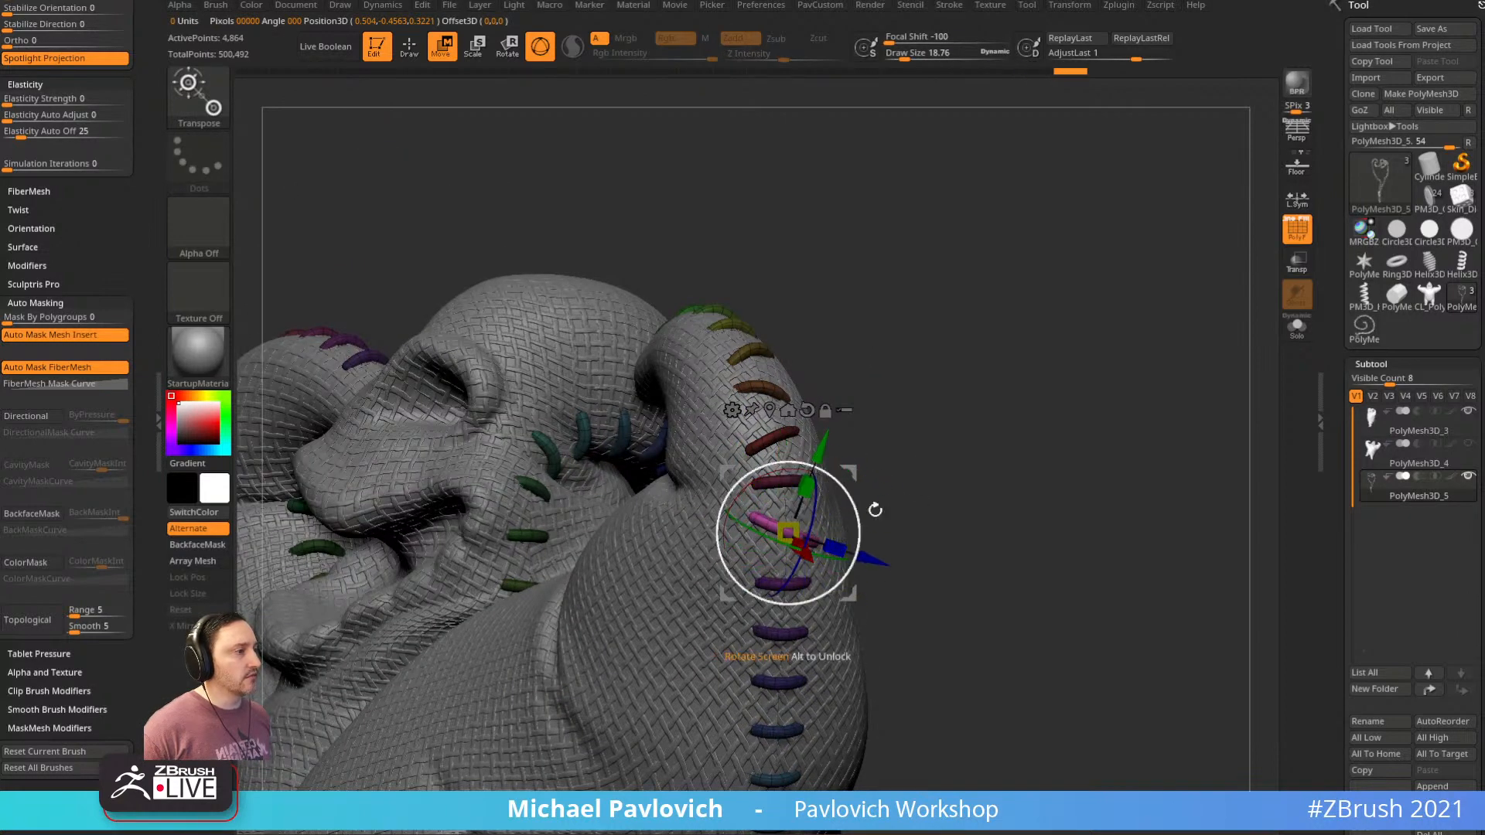
{"action": "key", "text": "q"}
{"action": "mouse_move", "coordinate": [1014, 487]}
{"action": "left_mouse_down"}
{"action": "mouse_move", "coordinate": [901, 472]}
{"action": "mouse_move", "coordinate": [1015, 461]}
{"action": "mouse_move", "coordinate": [1005, 429]}
{"action": "left_mouse_up"}
{"action": "left_click_drag", "start_coordinate": [1006, 433], "coordinate": [1025, 468], "text": "ctrl"}
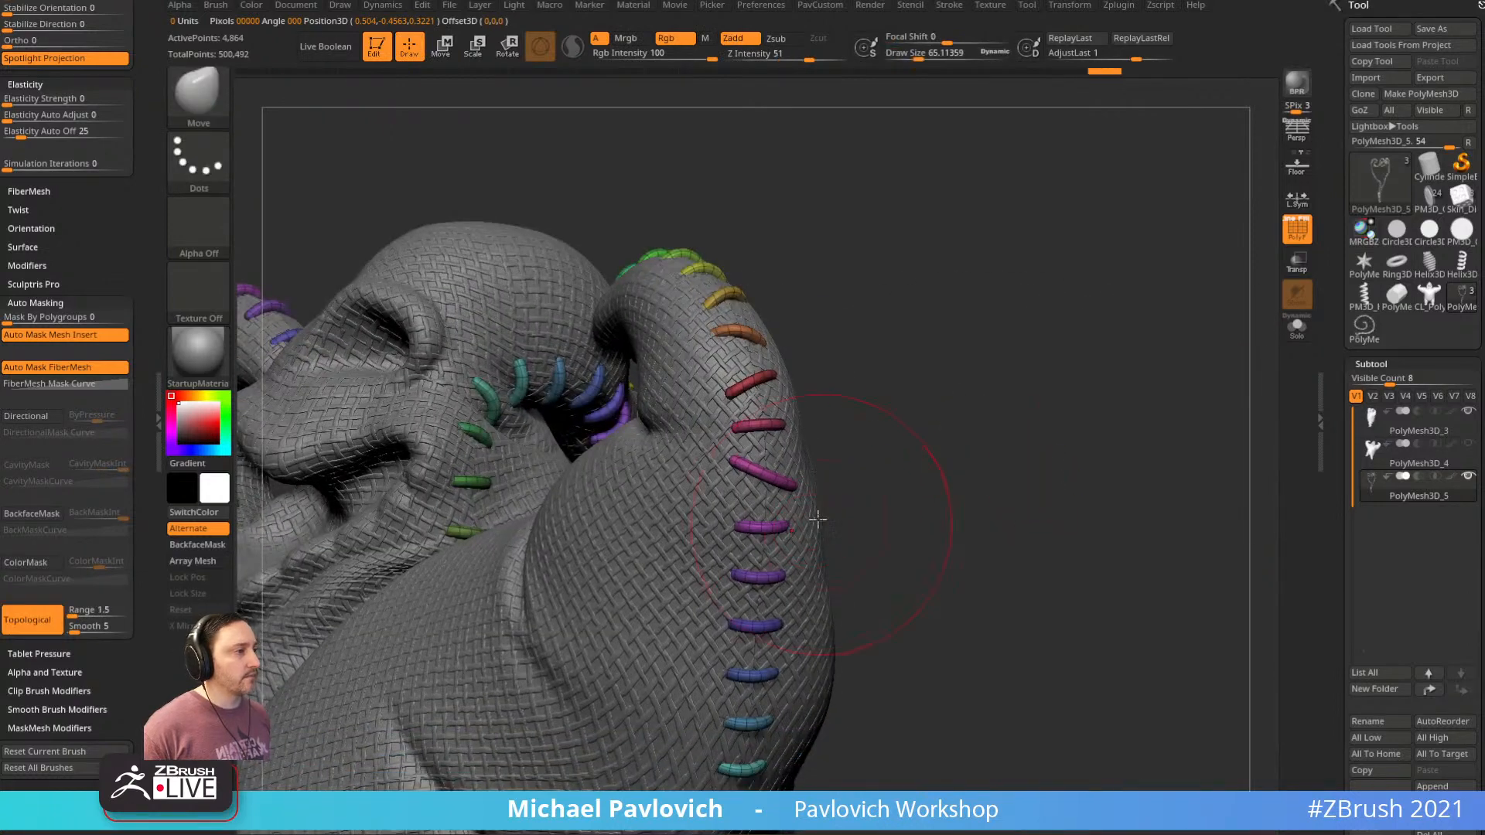
Turn off Topological auto masking for the Move brush and set Mask By Polygroups to 100
{"action": "left_click", "coordinate": [36, 631]}
{"action": "left_click_drag", "start_coordinate": [107, 320], "coordinate": [189, 311]}
{"action": "left_click_drag", "start_coordinate": [898, 436], "coordinate": [925, 351], "text": "alt"}
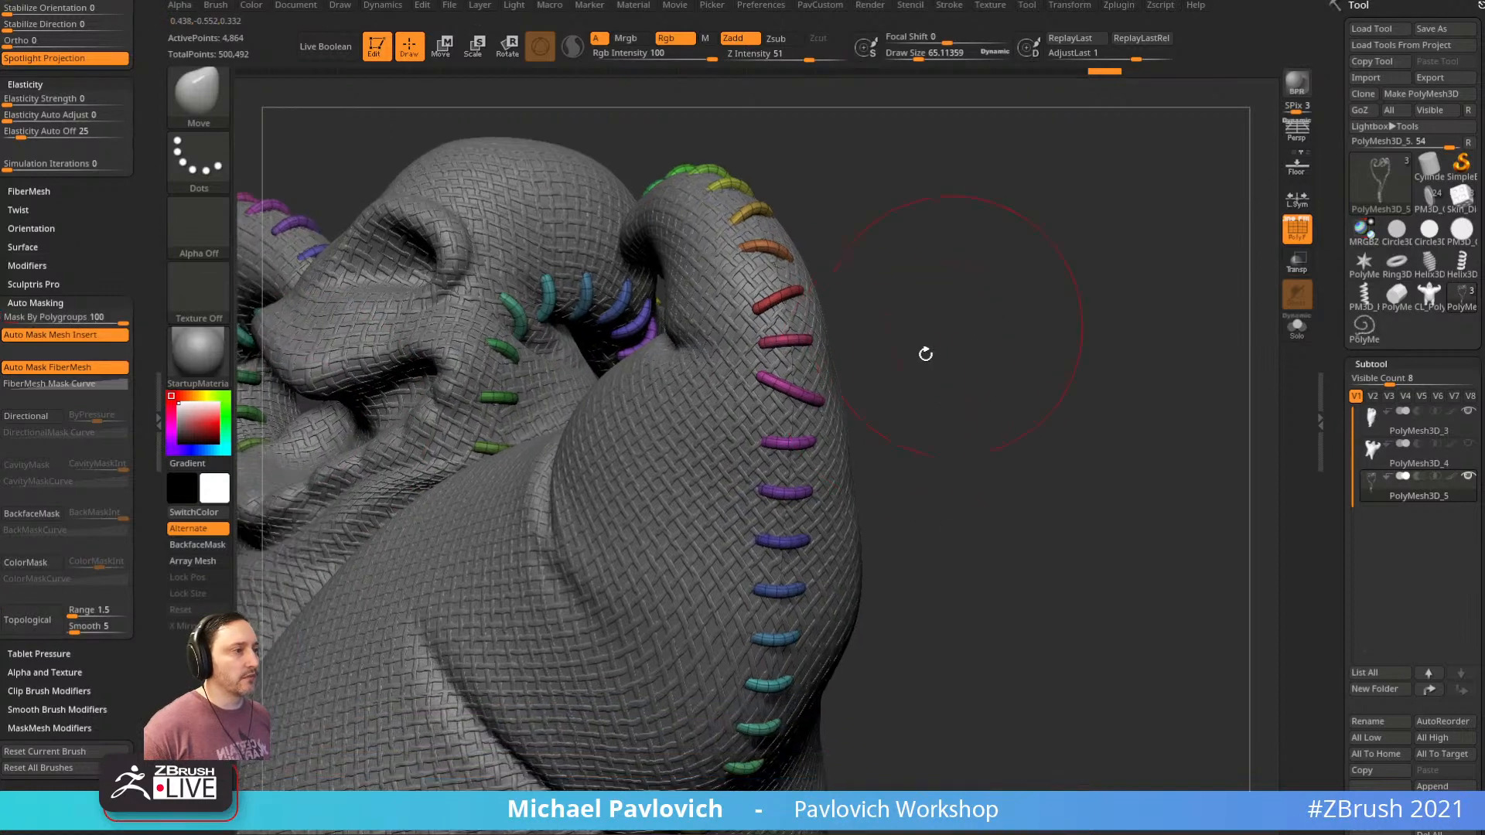
Tilt and shift single purple and blue stitches on the outer arm with the Move brush at a draw size of about 36
{"action": "left_click_drag", "start_coordinate": [757, 439], "coordinate": [744, 409]}
{"action": "key", "text": "s"}
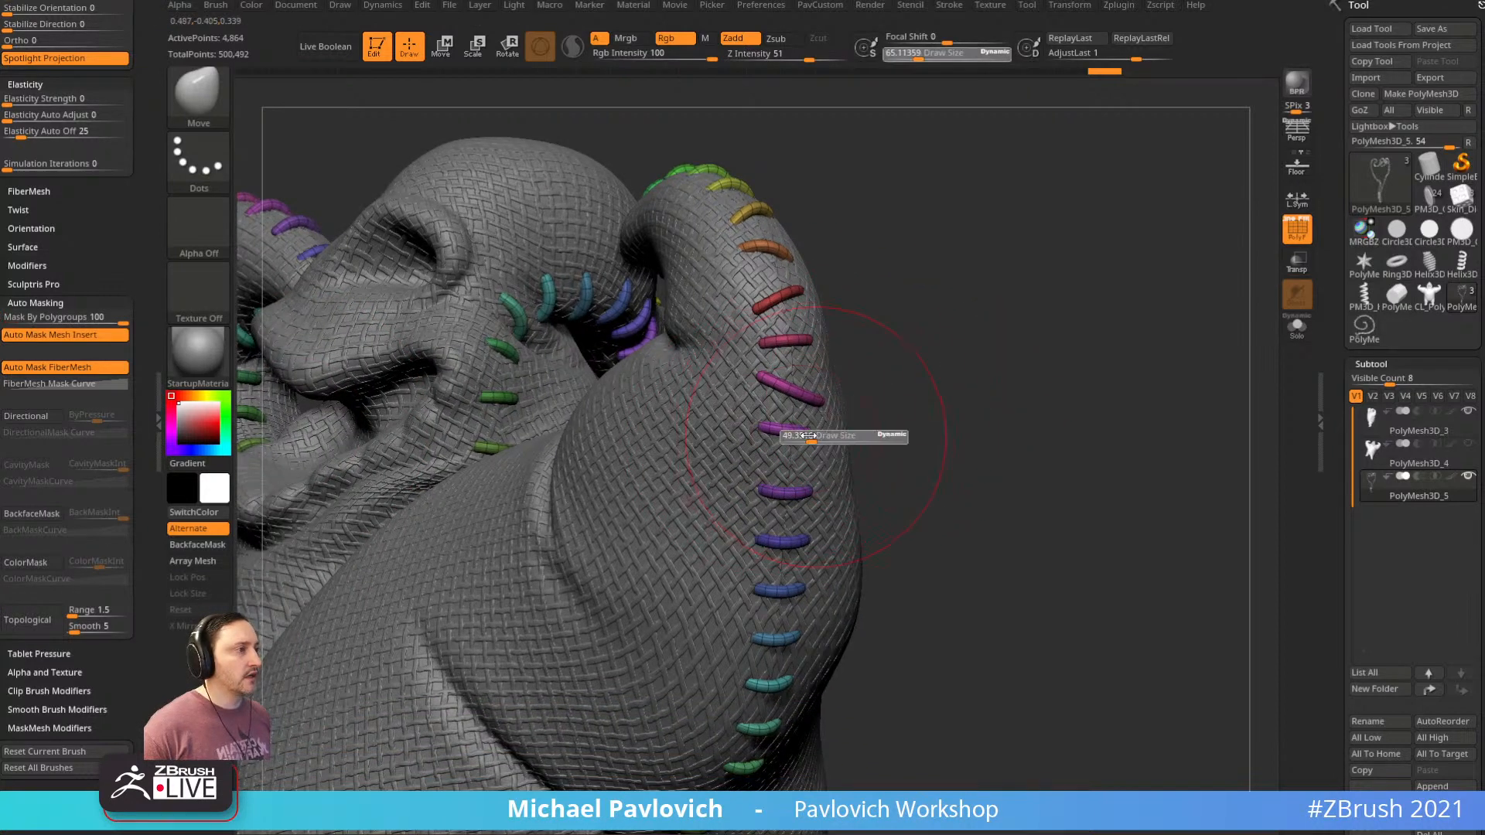
{"action": "left_click_drag", "start_coordinate": [818, 439], "coordinate": [810, 439]}
{"action": "left_click_drag", "start_coordinate": [819, 445], "coordinate": [832, 477]}
{"action": "left_click_drag", "start_coordinate": [762, 433], "coordinate": [753, 434]}
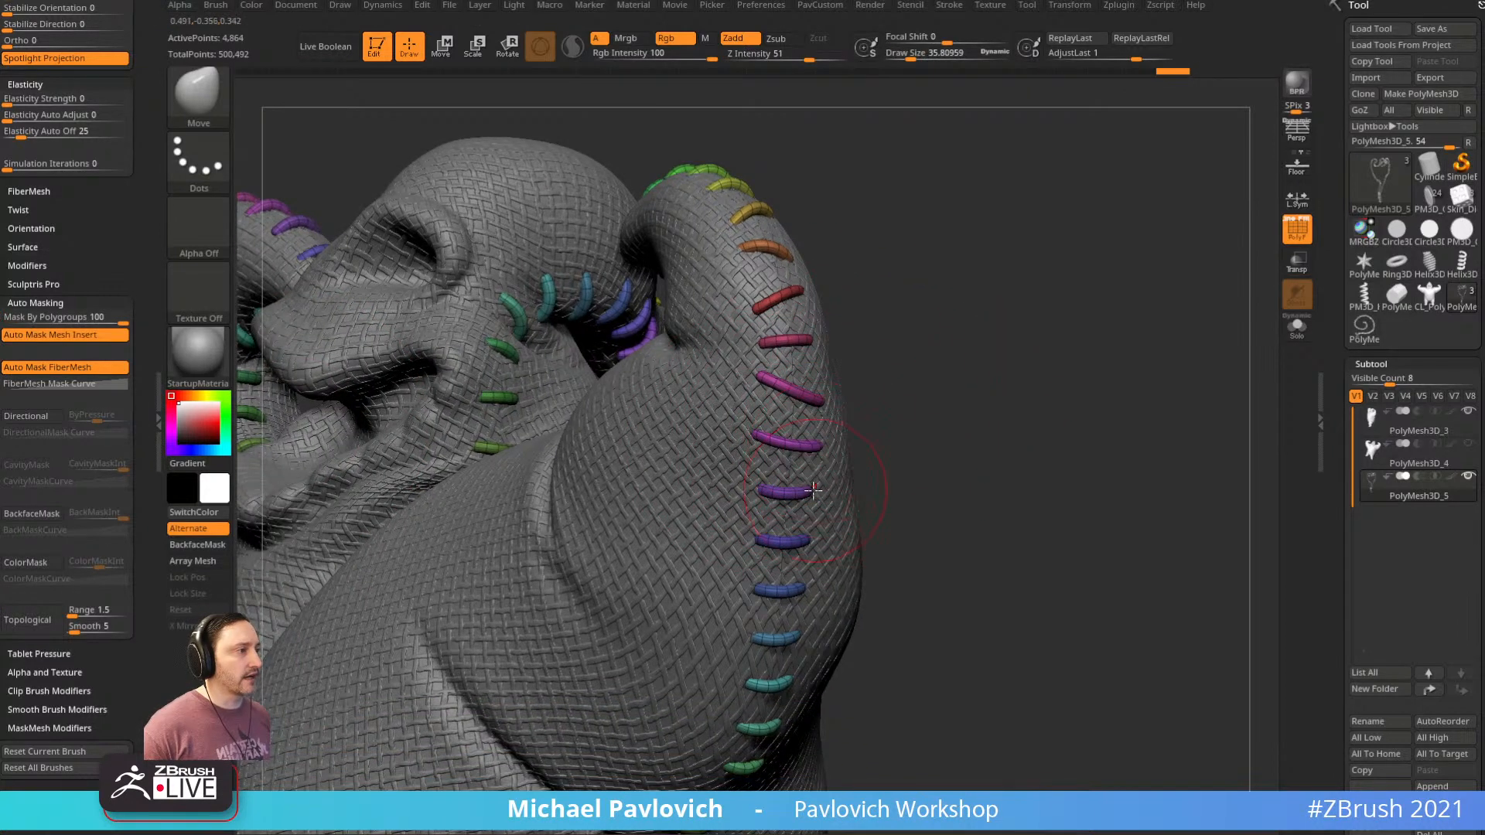
{"action": "mouse_move", "coordinate": [813, 490]}
{"action": "left_mouse_down"}
{"action": "mouse_move", "coordinate": [810, 476]}
{"action": "mouse_move", "coordinate": [753, 507]}
{"action": "mouse_move", "coordinate": [812, 529]}
{"action": "left_mouse_up"}
{"action": "mouse_move", "coordinate": [758, 547]}
{"action": "left_mouse_down"}
{"action": "mouse_move", "coordinate": [752, 567]}
{"action": "mouse_move", "coordinate": [817, 530]}
{"action": "left_mouse_up"}
Switch to the Standard brush and make the character body PolyMesh3D_3 the active subtool
{"action": "mouse_move", "coordinate": [996, 476]}
{"action": "left_mouse_down", "text": "alt"}
{"action": "mouse_move", "coordinate": [948, 408]}
{"action": "mouse_move", "coordinate": [1012, 361]}
{"action": "left_mouse_up", "text": "alt"}
{"action": "key", "text": "b"}
{"action": "key", "text": "s"}
{"action": "key", "text": "t"}
{"action": "left_click", "coordinate": [809, 464], "text": "alt"}
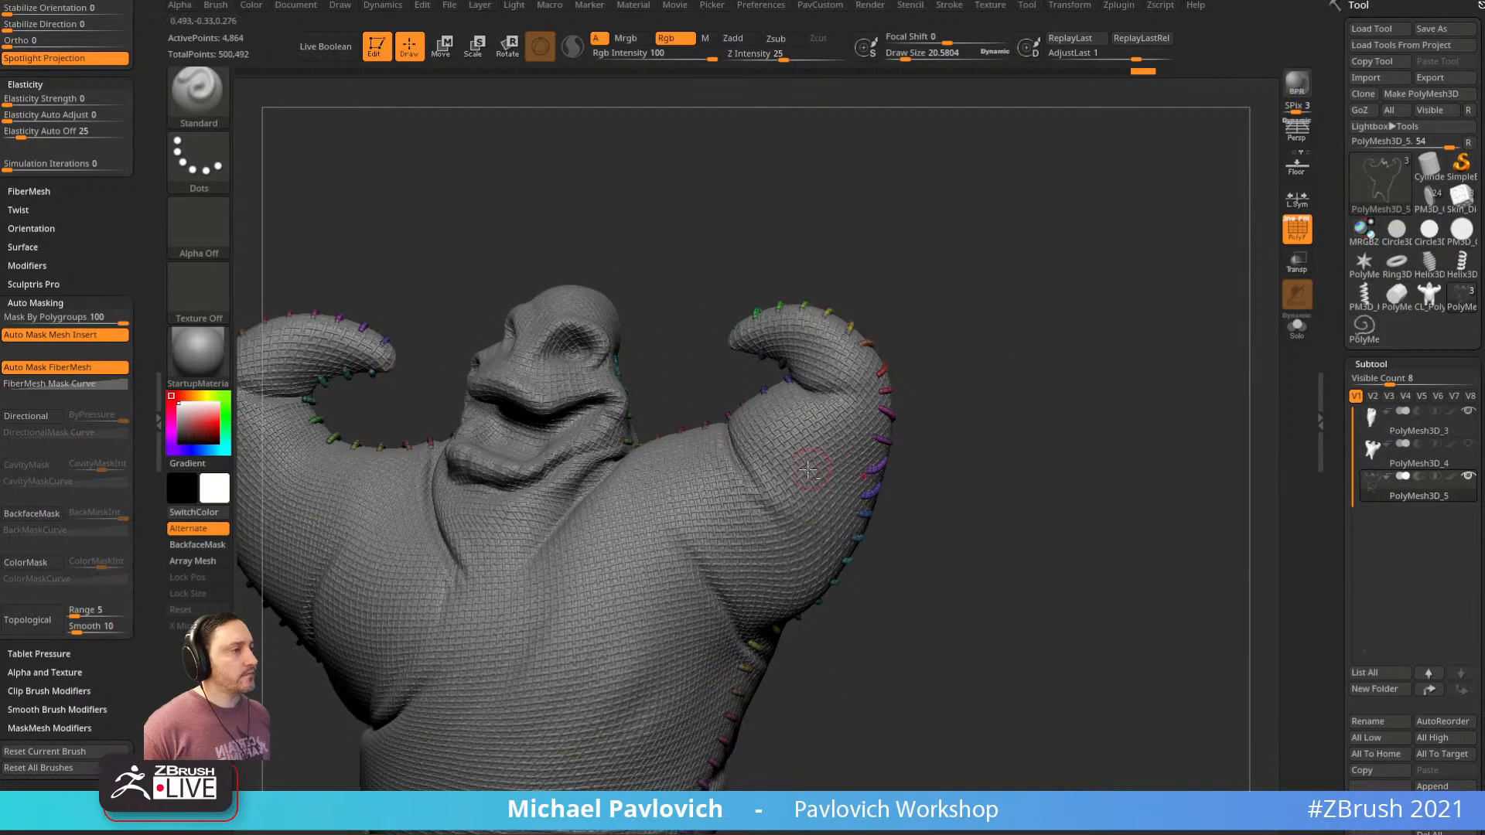
Set the draw size to 18.76 and Mask By Polygroups to 0 for work on the body
{"action": "left_click_drag", "start_coordinate": [1334, 465], "coordinate": [1333, 255]}
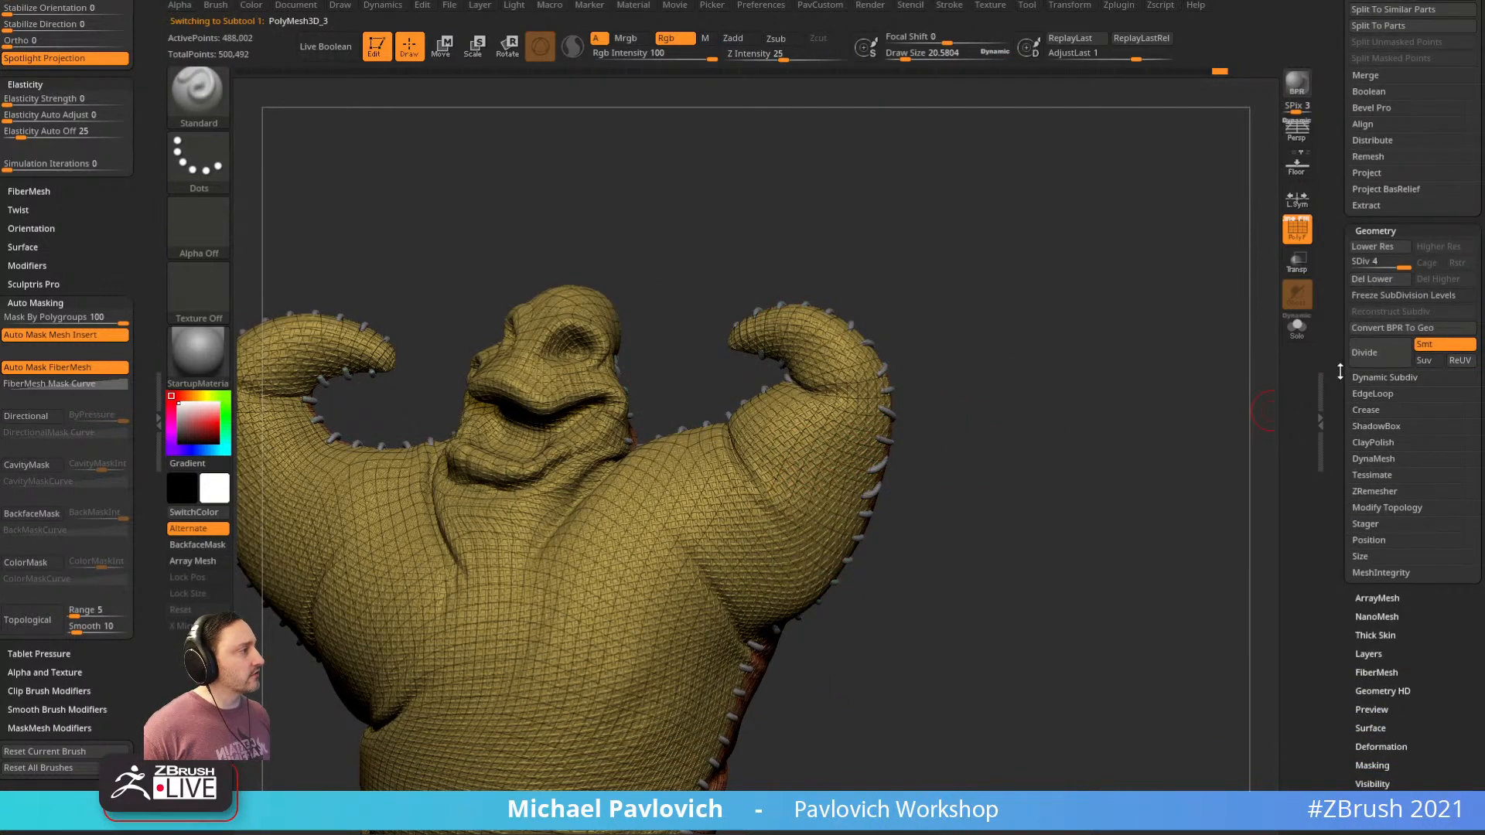
{"action": "mouse_move", "coordinate": [1339, 371]}
{"action": "left_mouse_down"}
{"action": "mouse_move", "coordinate": [1336, 232]}
{"action": "mouse_move", "coordinate": [1256, 541]}
{"action": "mouse_move", "coordinate": [1094, 434]}
{"action": "mouse_move", "coordinate": [1219, 464]}
{"action": "left_mouse_up"}
{"action": "left_click", "coordinate": [1371, 279], "text": "shift"}
{"action": "left_click", "coordinate": [1365, 294]}
{"action": "left_click", "coordinate": [1368, 279]}
{"action": "key", "text": "s"}
{"action": "left_click", "coordinate": [1093, 434]}
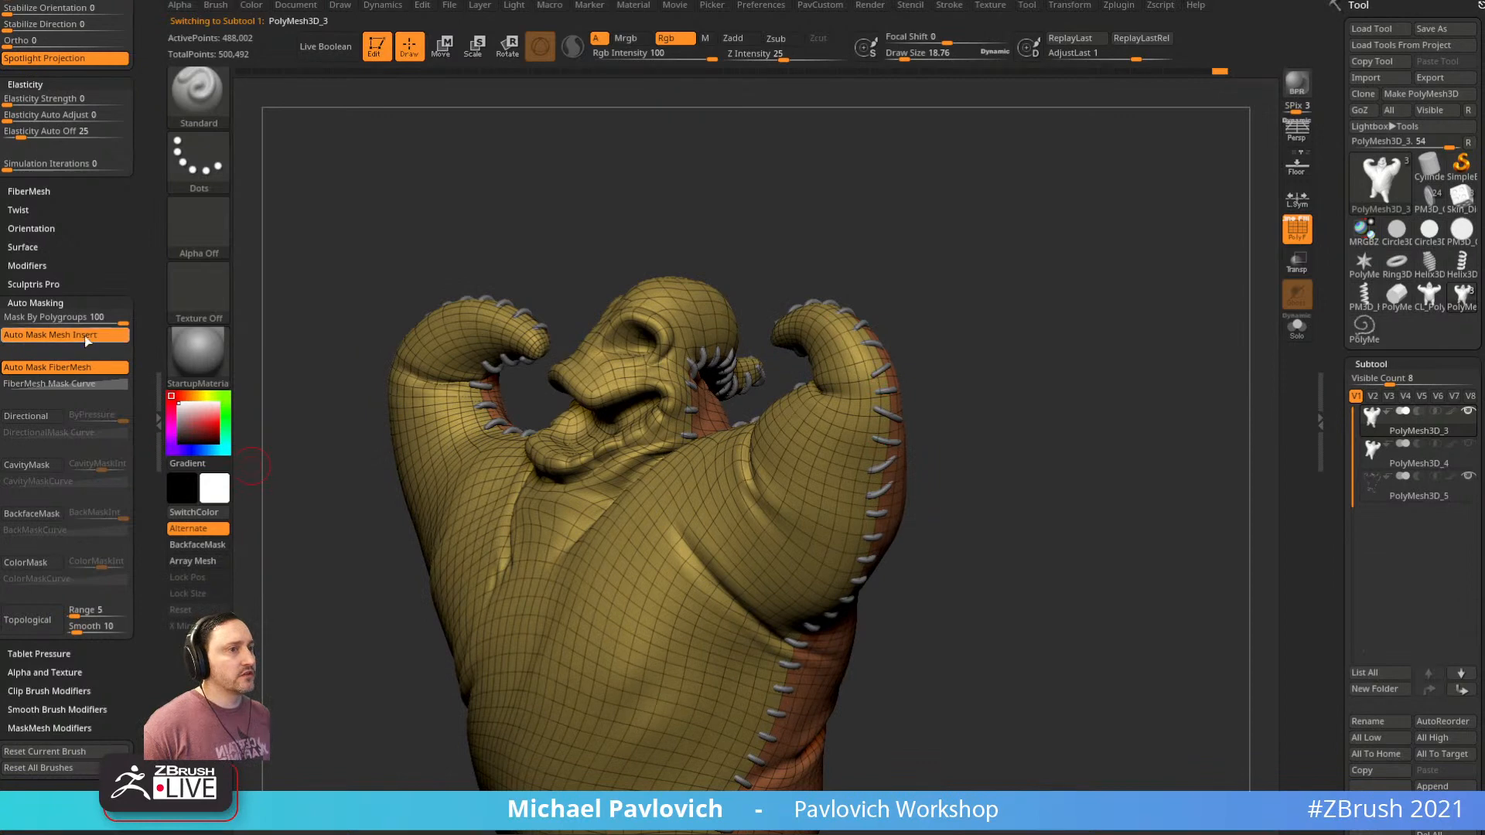
{"action": "left_click_drag", "start_coordinate": [86, 317], "coordinate": [10, 311]}
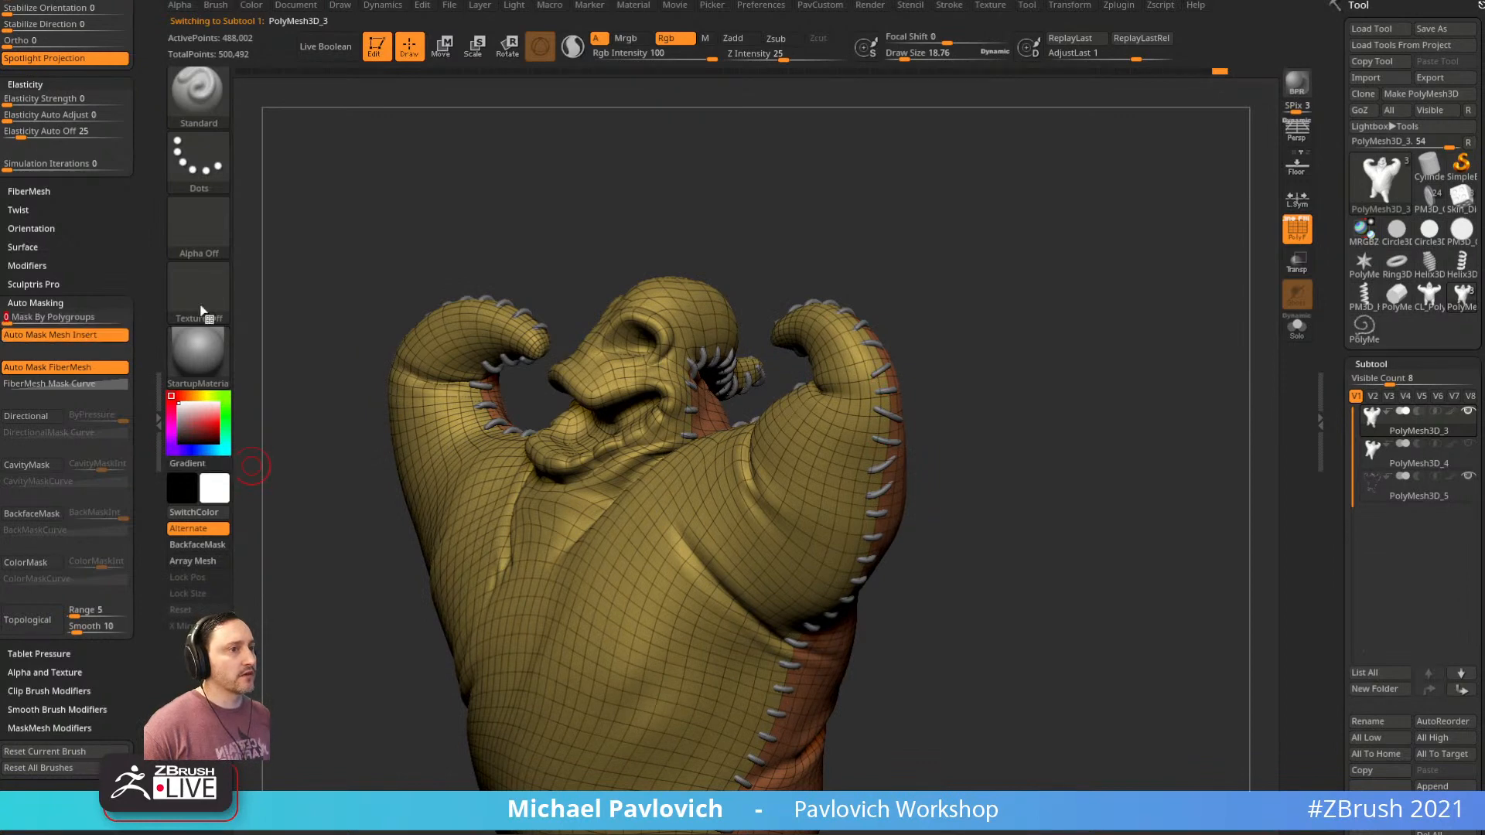
{"action": "left_click_drag", "start_coordinate": [1114, 335], "coordinate": [1283, 376]}
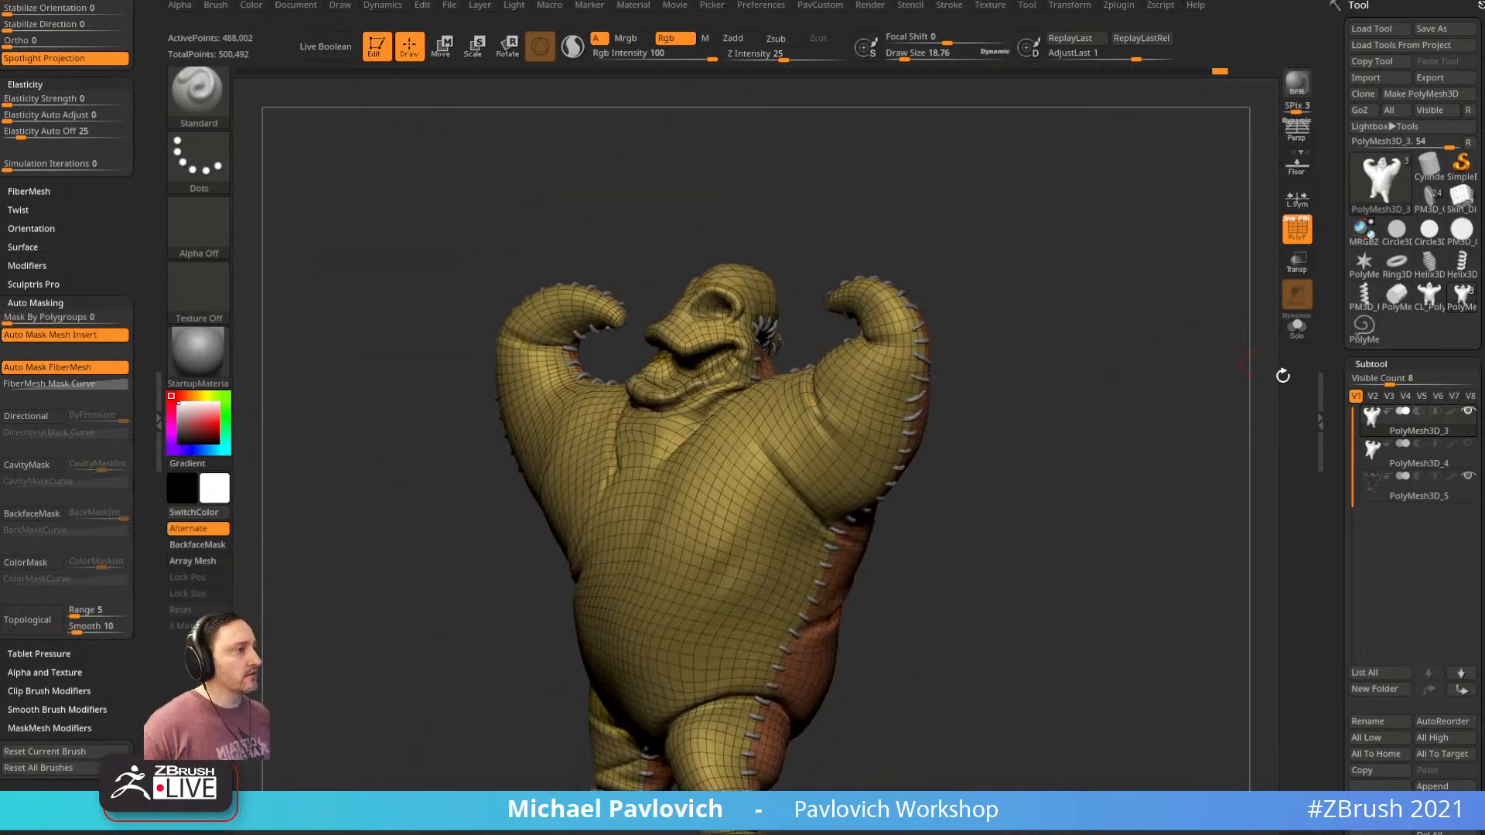
Isolate the body in Solo mode with its polyframe displayed
{"action": "left_click", "coordinate": [1304, 235]}
{"action": "left_click_drag", "start_coordinate": [1230, 271], "coordinate": [1165, 311]}
{"action": "left_click", "coordinate": [1298, 333]}
{"action": "left_click_drag", "start_coordinate": [1268, 340], "coordinate": [1248, 358]}
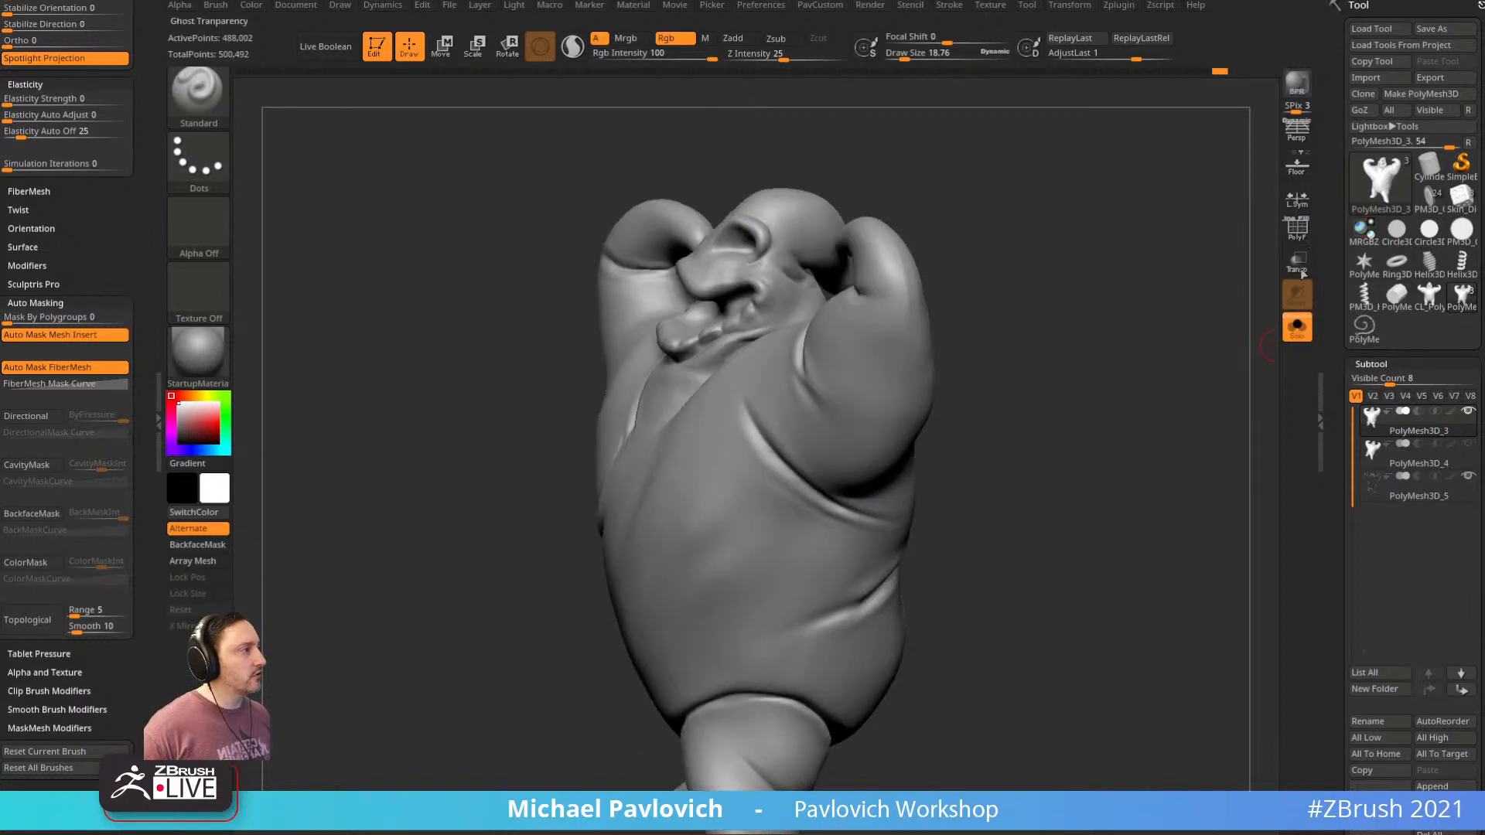
{"action": "left_click", "coordinate": [1301, 235]}
{"action": "left_click_drag", "start_coordinate": [1330, 166], "coordinate": [1330, 14]}
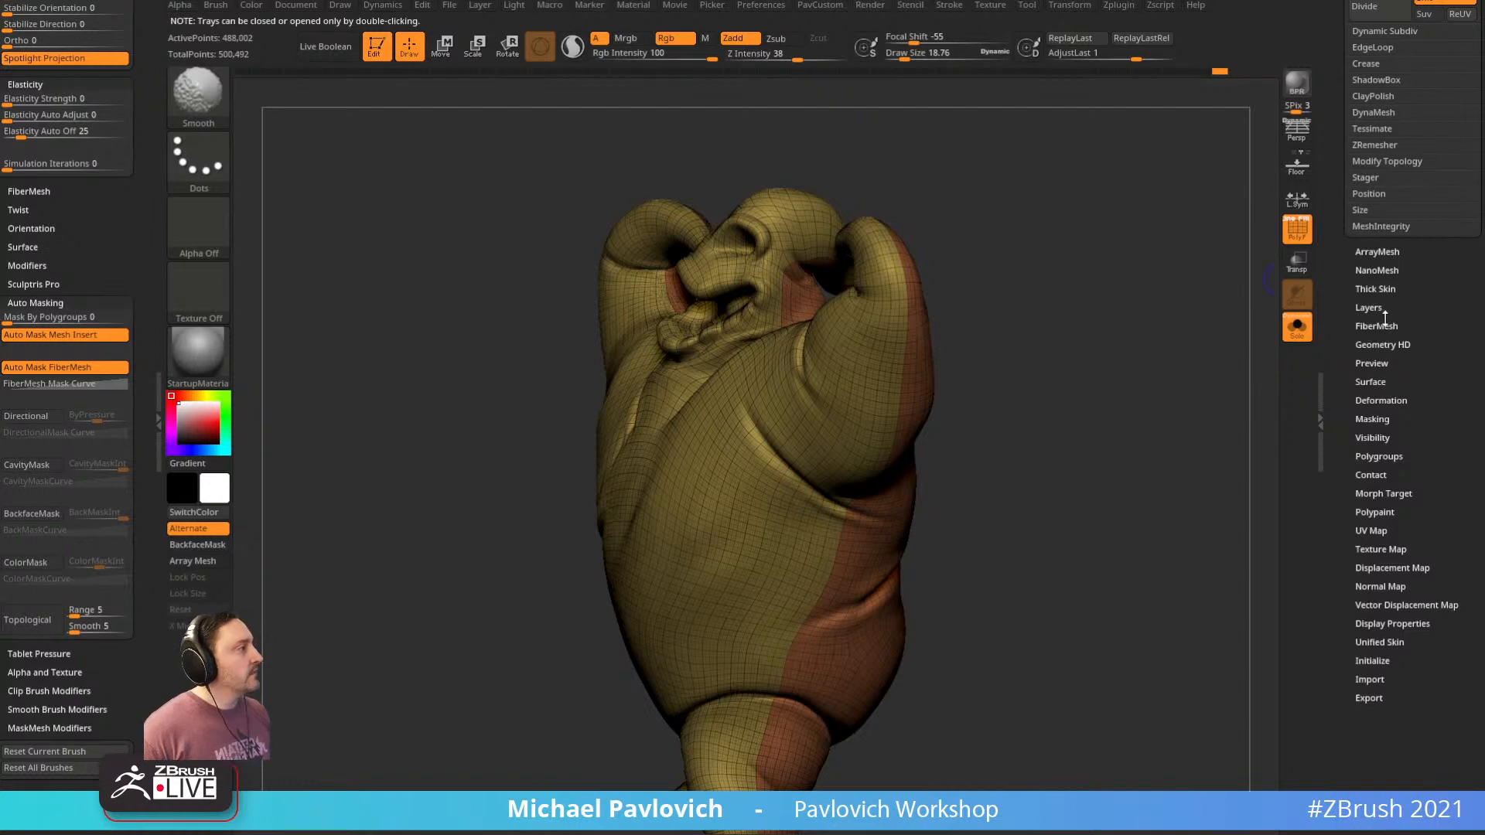
Mask the body's polygroup borders with Mask By Features limited to Groups, and invert the mask so only the seam line is free
{"action": "left_click", "coordinate": [1365, 419]}
{"action": "mouse_move", "coordinate": [1204, 425]}
{"action": "left_mouse_down"}
{"action": "mouse_move", "coordinate": [1199, 375]}
{"action": "mouse_move", "coordinate": [1213, 427]}
{"action": "mouse_move", "coordinate": [1261, 480]}
{"action": "left_mouse_up"}
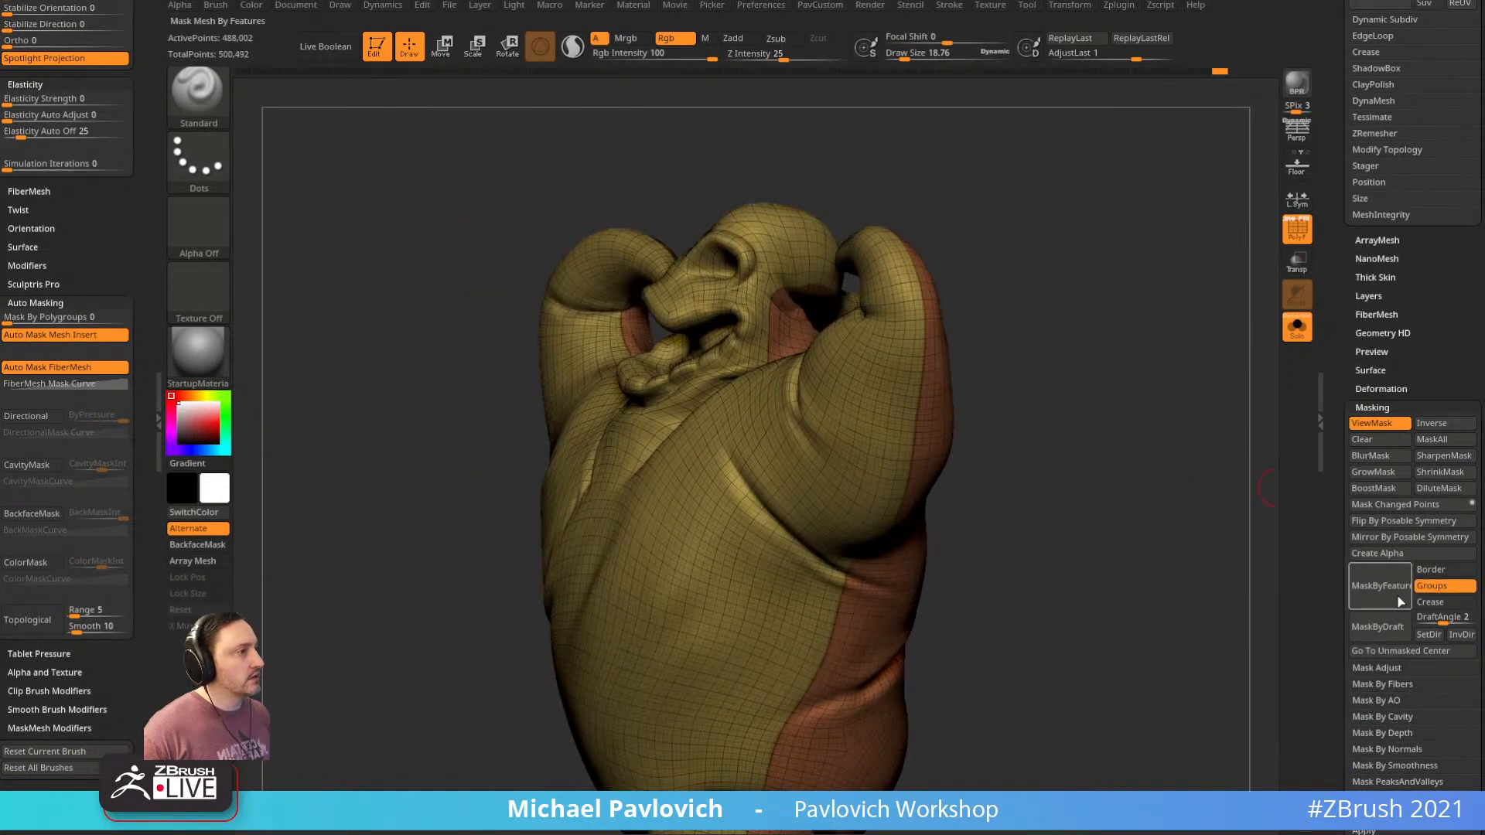
{"action": "left_click_drag", "start_coordinate": [1145, 519], "coordinate": [1090, 472]}
{"action": "left_click", "coordinate": [1124, 396], "text": "ctrl"}
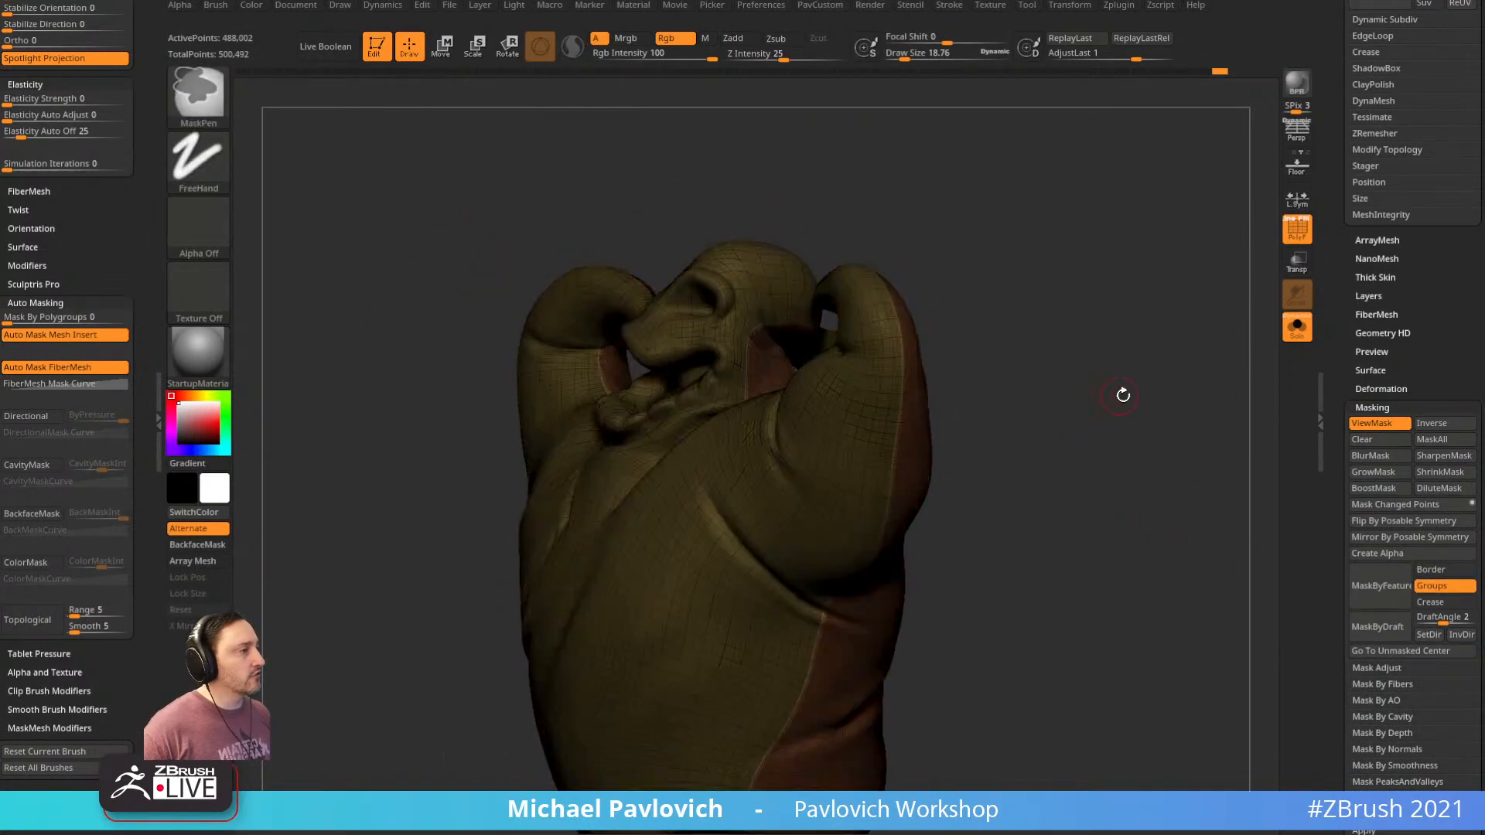
{"action": "left_click_drag", "start_coordinate": [1124, 393], "coordinate": [1129, 351]}
Recess the free seam line into a groove, hide the polyframe and smooth the groove along the outer arm
{"action": "key", "text": "1"}
{"action": "left_click", "coordinate": [1297, 229]}
{"action": "mouse_move", "coordinate": [1091, 286]}
{"action": "left_mouse_down"}
{"action": "mouse_move", "coordinate": [1158, 265]}
{"action": "mouse_move", "coordinate": [1139, 252]}
{"action": "mouse_move", "coordinate": [1163, 292]}
{"action": "mouse_move", "coordinate": [1111, 294]}
{"action": "mouse_move", "coordinate": [1131, 308]}
{"action": "left_mouse_up"}
{"action": "left_click_drag", "start_coordinate": [932, 304], "coordinate": [877, 367]}
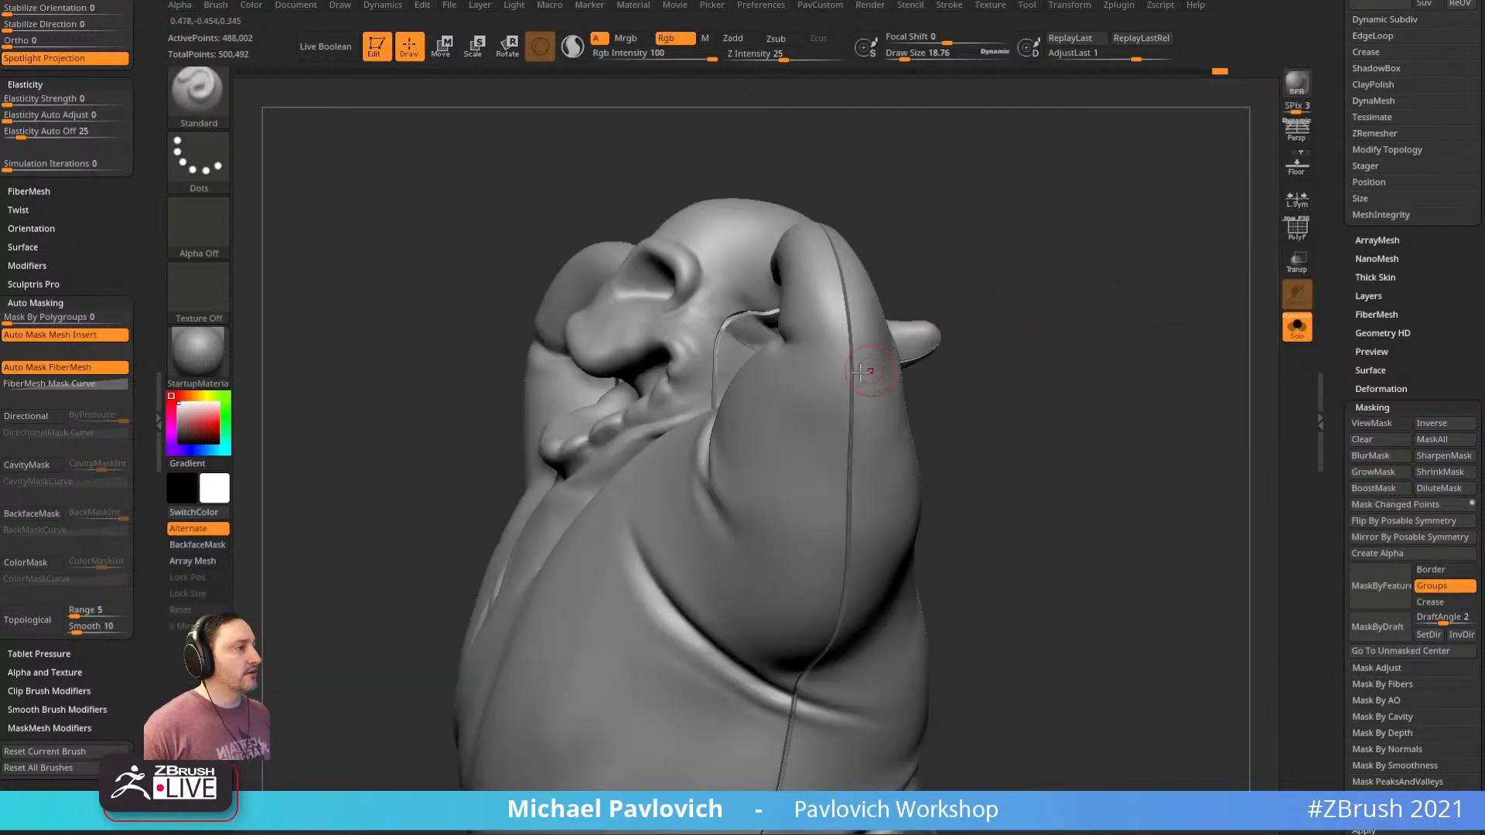
{"action": "left_click_drag", "start_coordinate": [841, 278], "coordinate": [849, 413], "text": "shift"}
{"action": "left_click_drag", "start_coordinate": [1020, 312], "coordinate": [844, 352]}
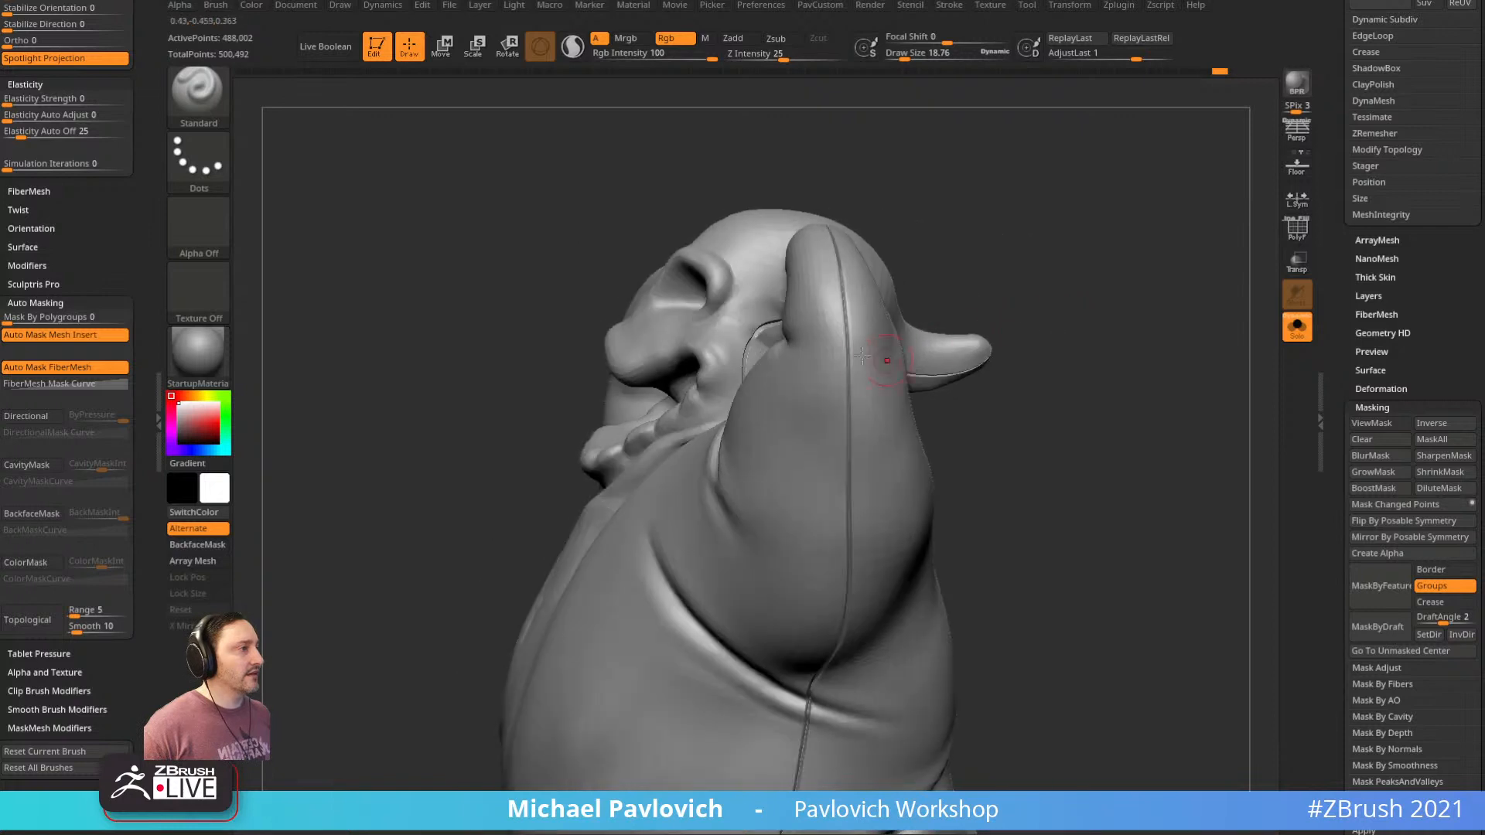
{"action": "left_click_drag", "start_coordinate": [1021, 424], "coordinate": [1066, 405]}
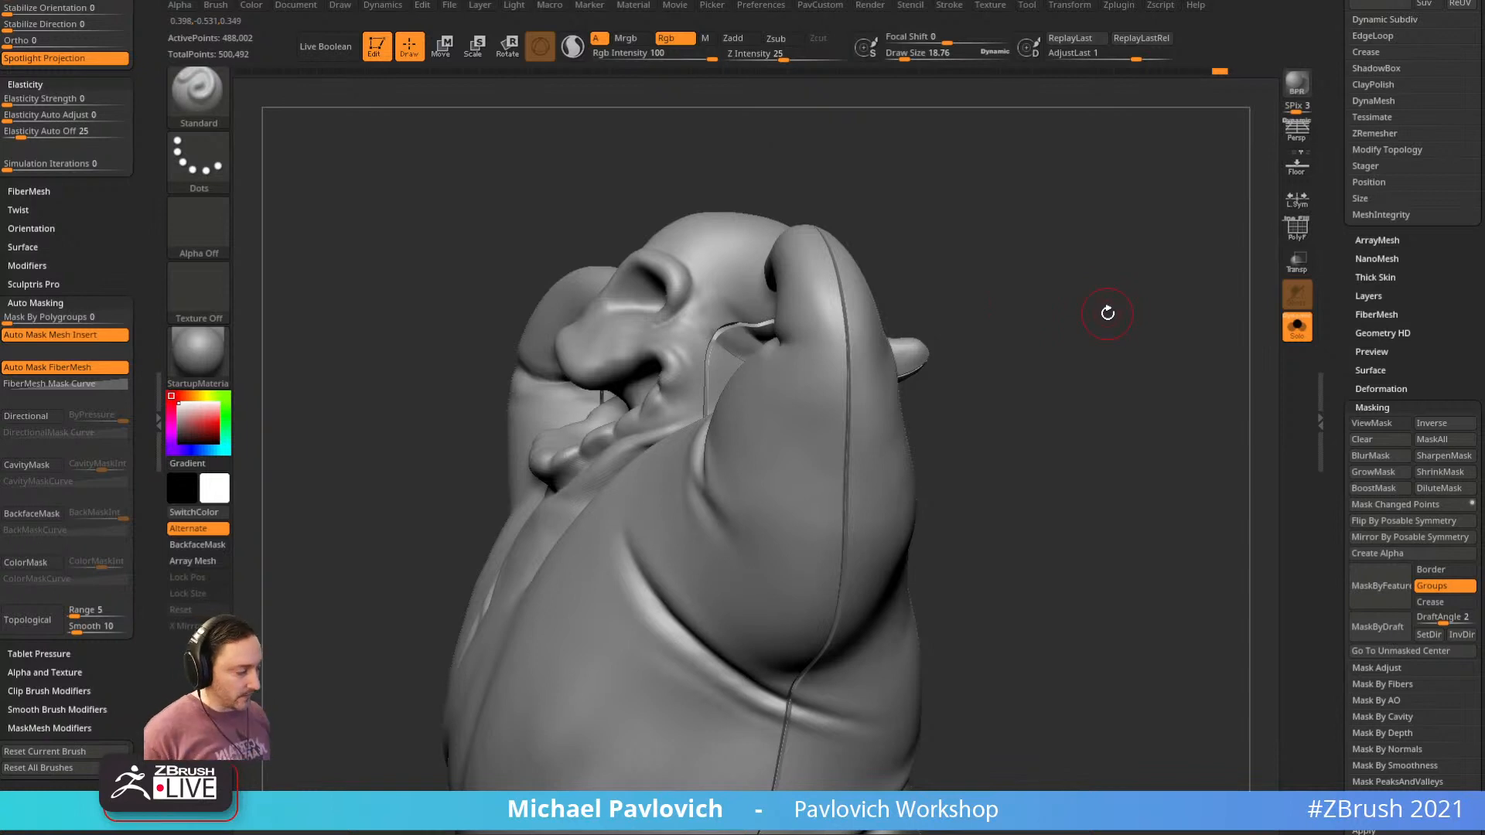
{"action": "left_click_drag", "start_coordinate": [1079, 313], "coordinate": [1092, 304]}
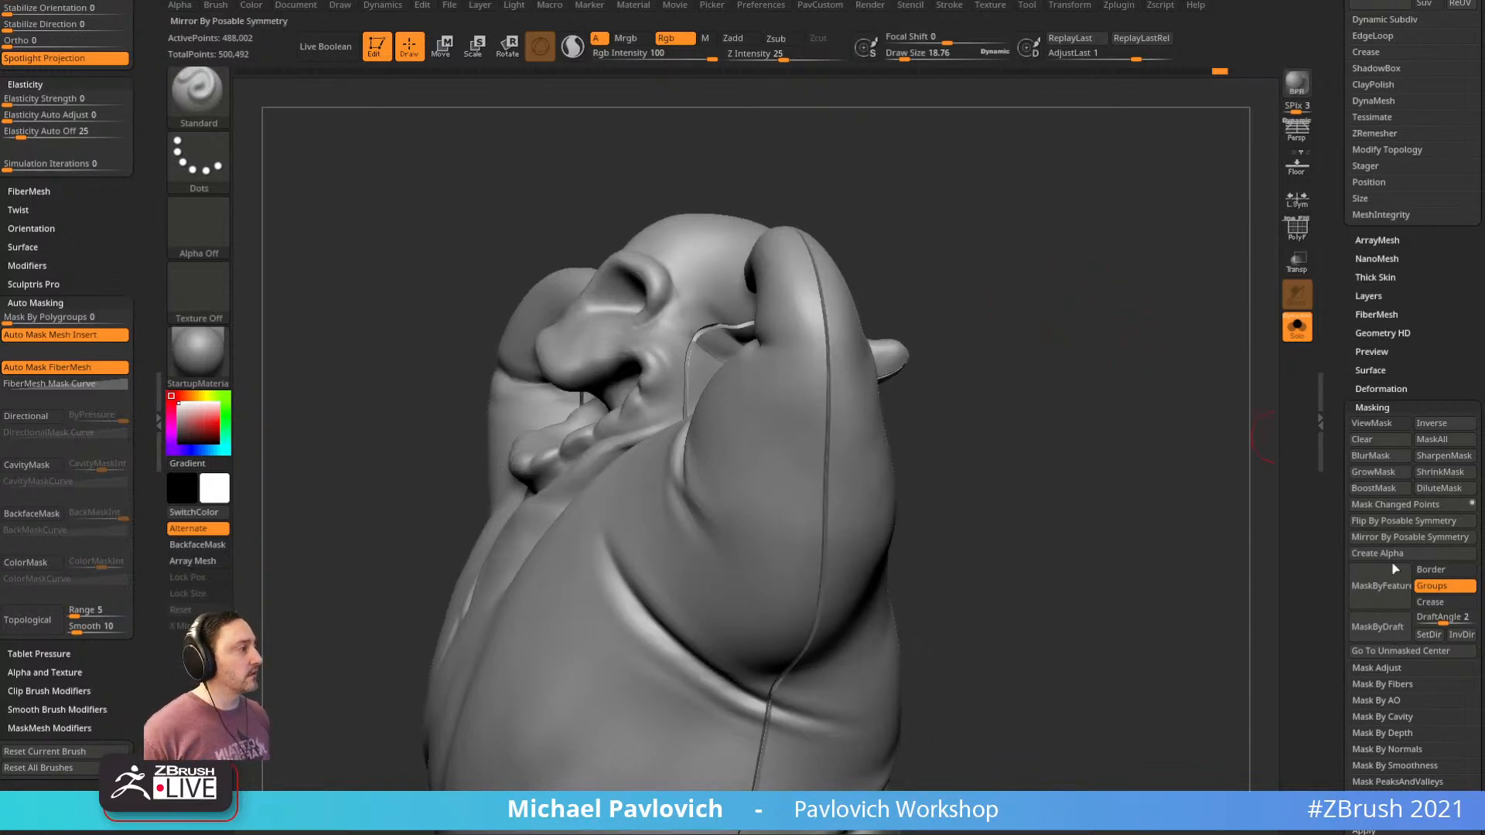
Mask the polygroup borders by features again, grow the mask three times and invert it to free a wider band around the seam
{"action": "left_click", "coordinate": [1387, 594]}
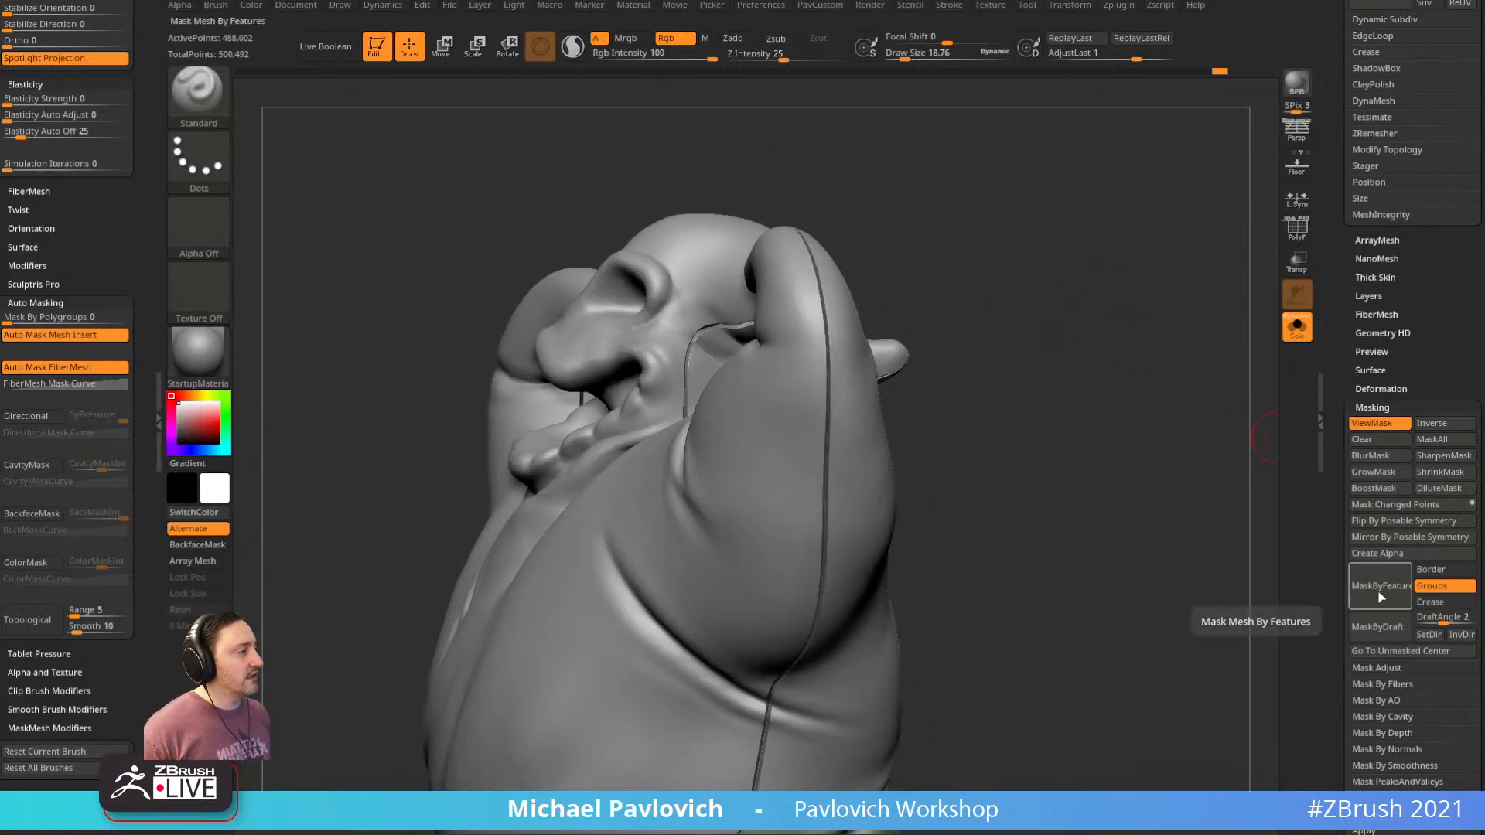
{"action": "left_click", "coordinate": [1384, 474]}
{"action": "left_click", "coordinate": [1386, 472]}
{"action": "left_click", "coordinate": [1386, 472]}
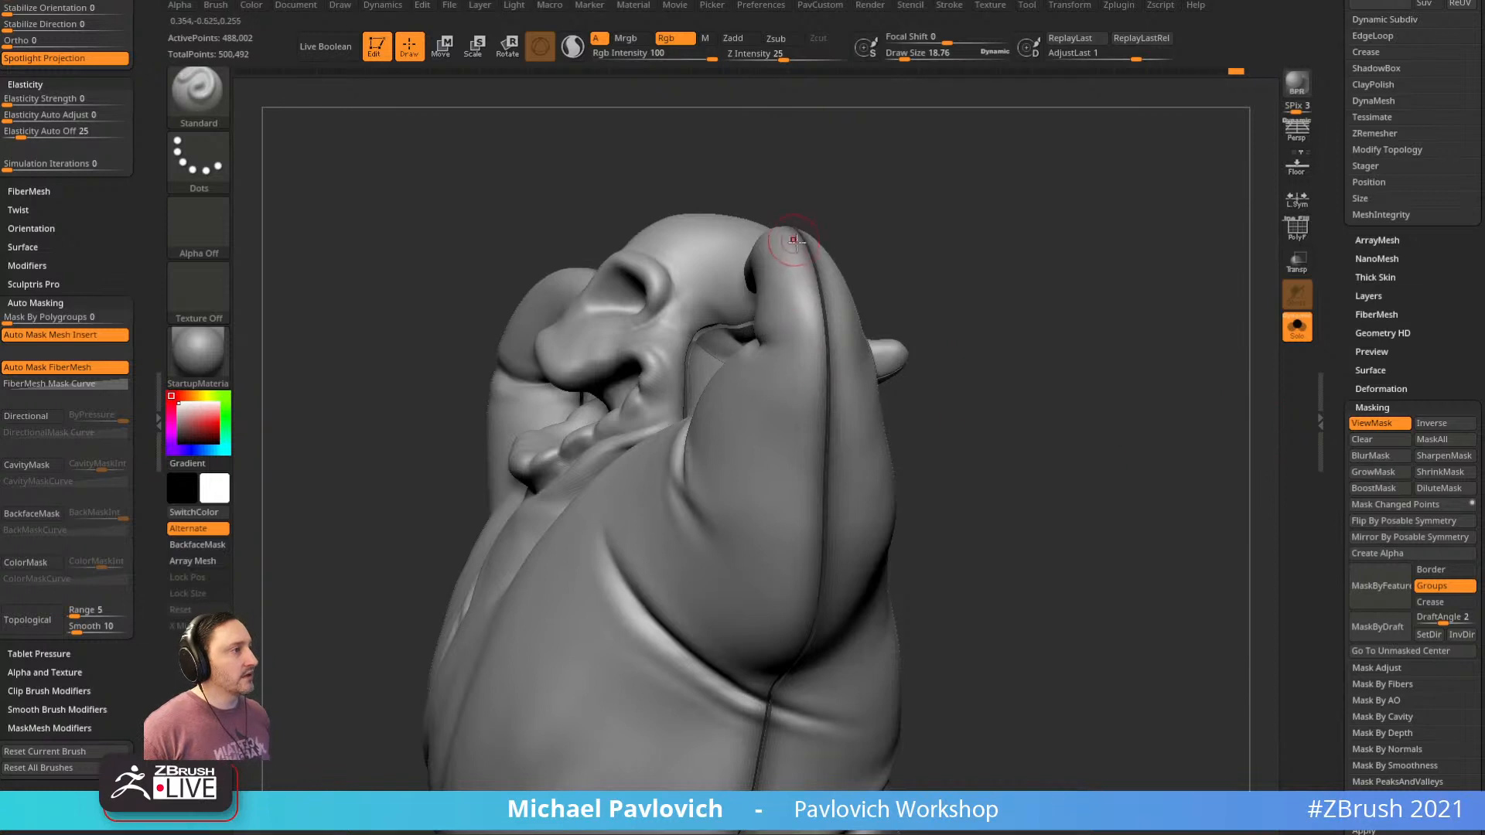
{"action": "left_click_drag", "start_coordinate": [1060, 487], "coordinate": [918, 487]}
{"action": "key", "text": "ctrl+alt"}
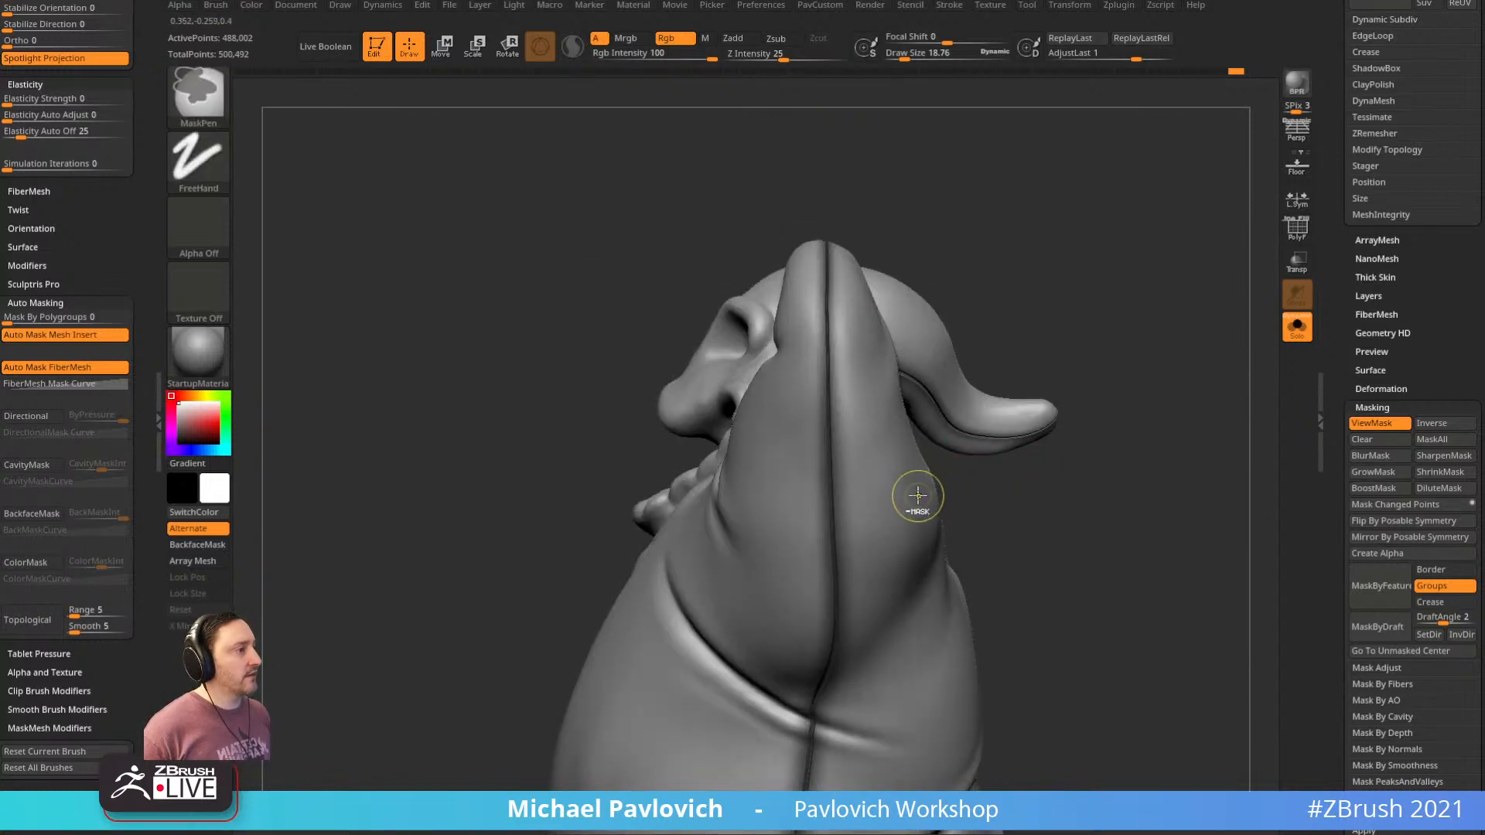
{"action": "left_click_drag", "start_coordinate": [978, 531], "coordinate": [1102, 468]}
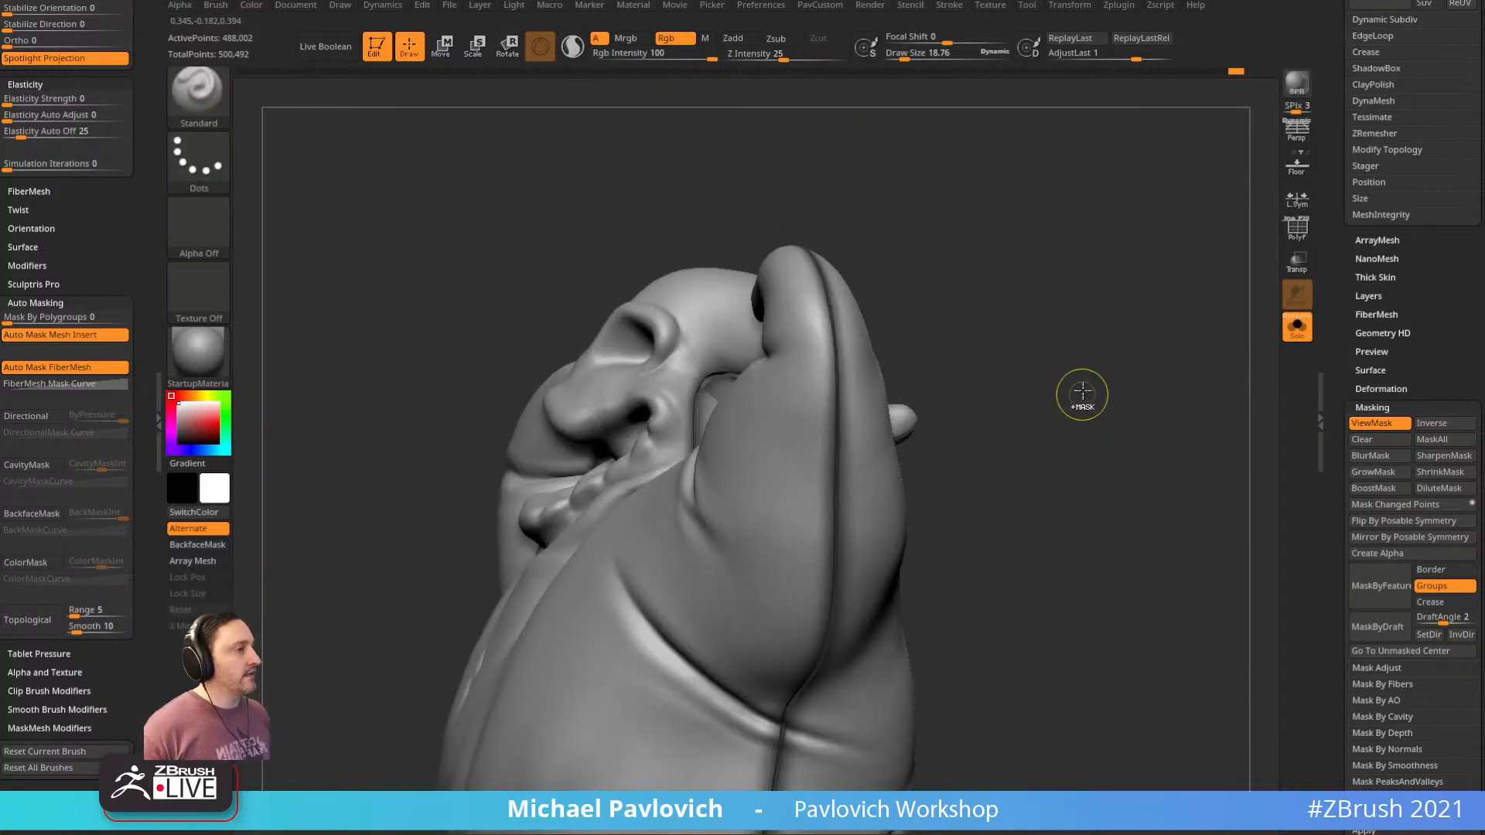
{"action": "left_click", "coordinate": [1083, 395], "text": "ctrl"}
Add the polygroup border line to the inverted mask with Mask By Features, leaving only the bands beside the seam unmasked
{"action": "left_click_drag", "start_coordinate": [1104, 418], "coordinate": [1112, 415]}
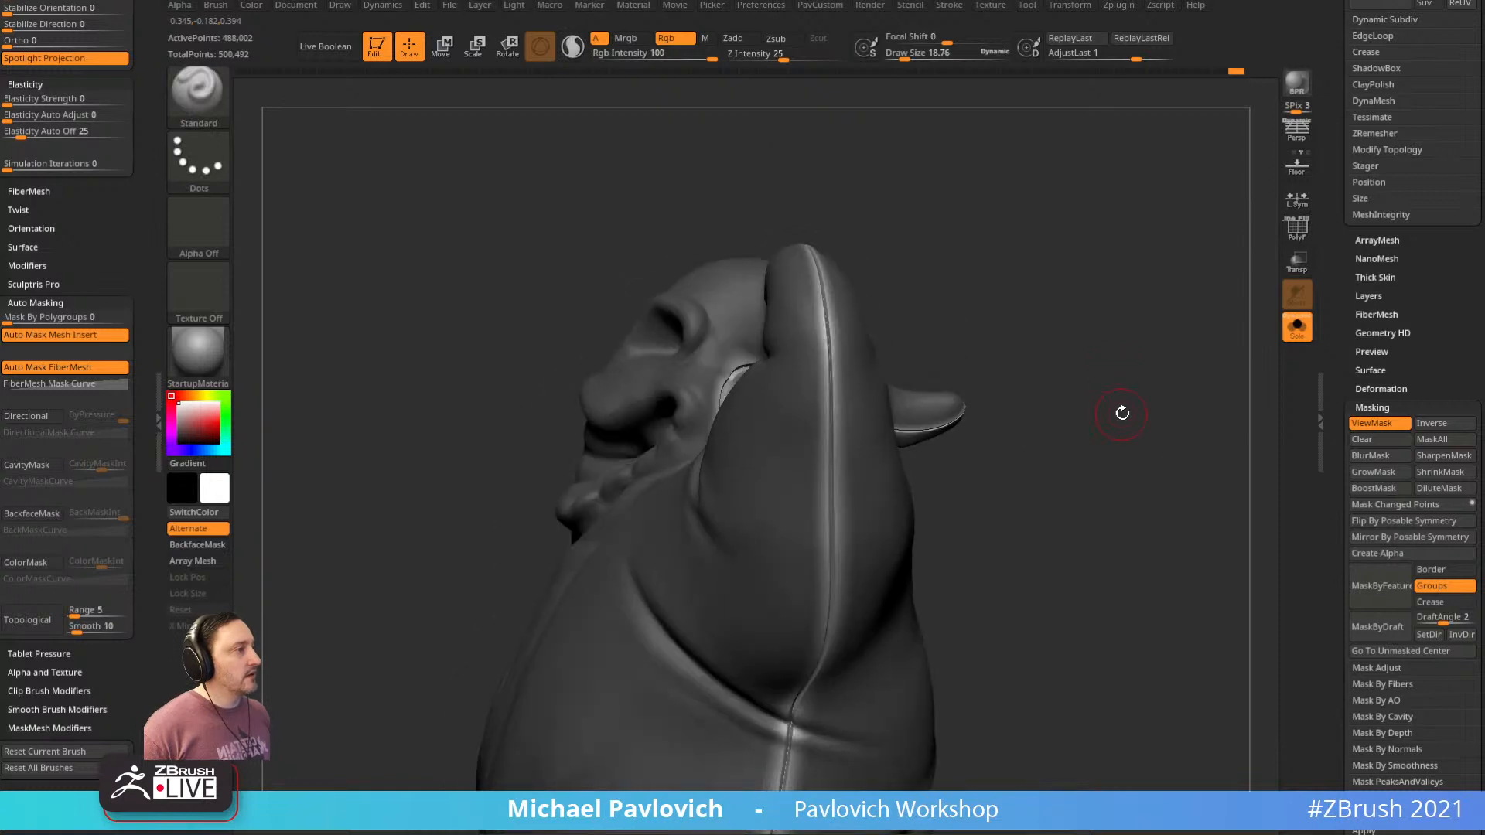
{"action": "key", "text": "2"}
{"action": "left_click_drag", "start_coordinate": [1127, 349], "coordinate": [831, 458]}
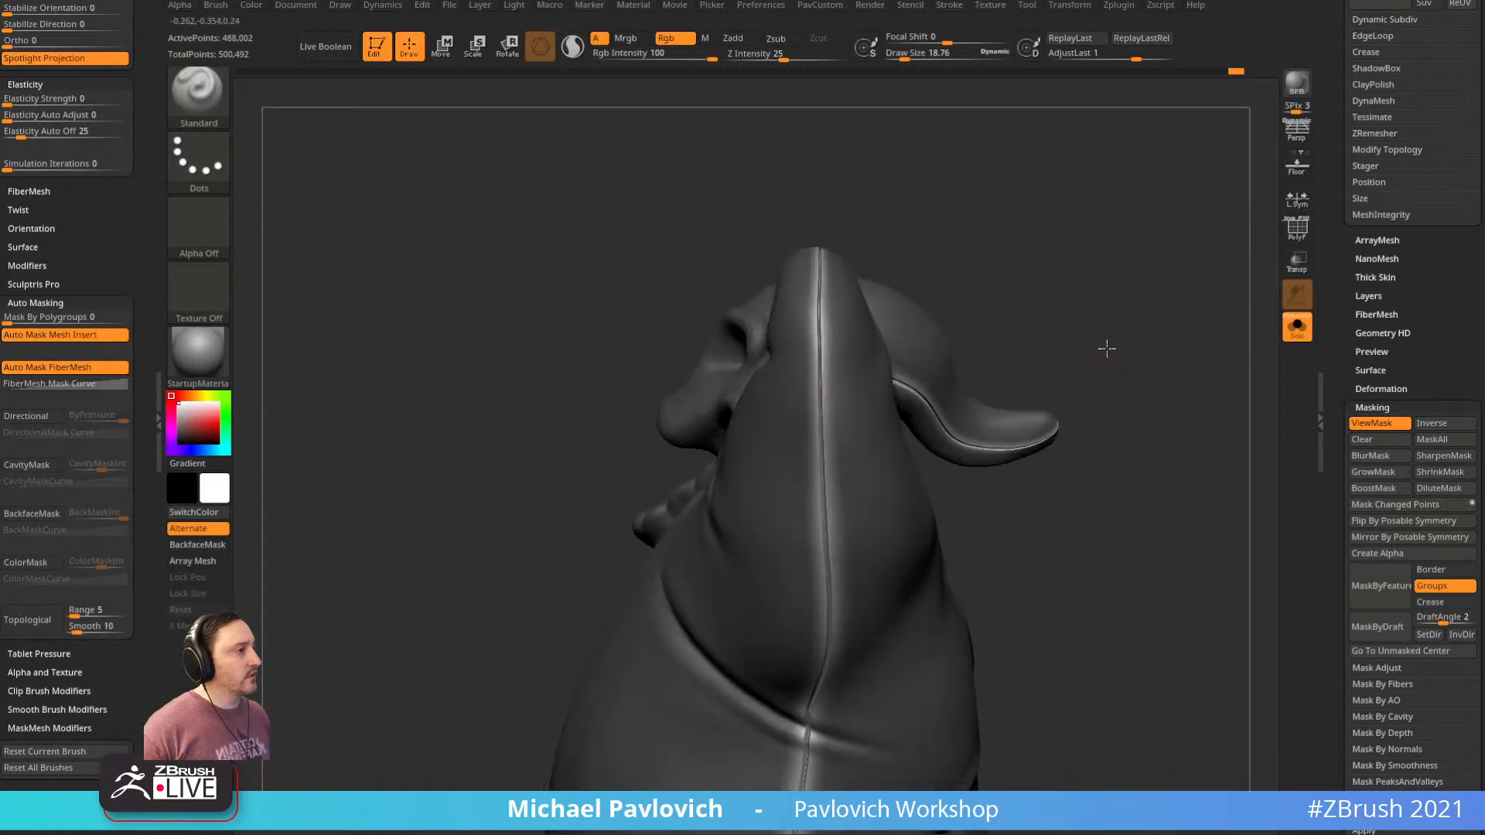
{"action": "left_click_drag", "start_coordinate": [1107, 349], "coordinate": [1107, 348]}
{"action": "left_click", "coordinate": [1107, 348], "text": "ctrl"}
{"action": "left_click", "coordinate": [1125, 338], "text": "ctrl"}
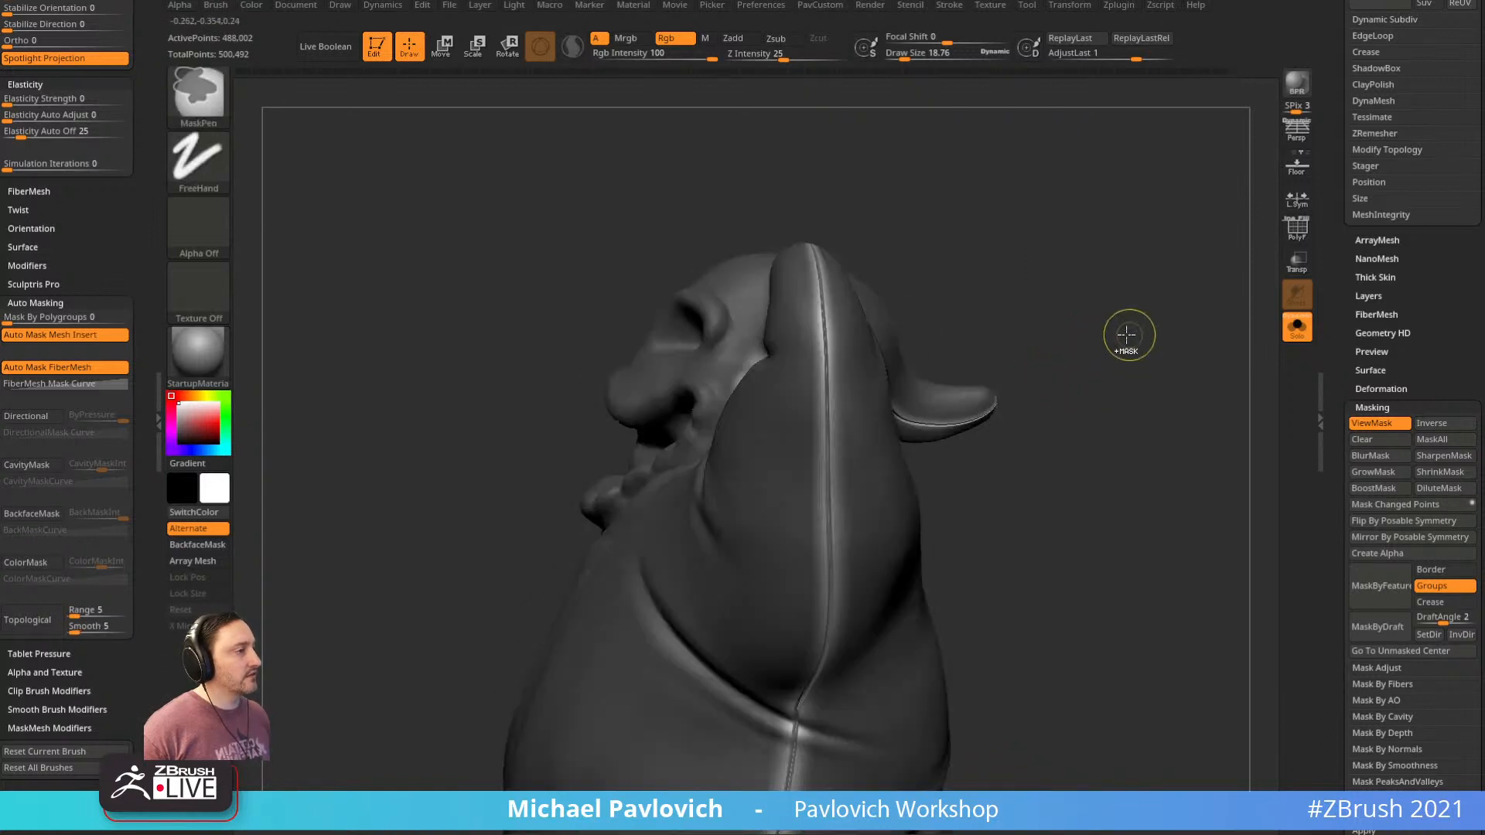
{"action": "left_click", "coordinate": [1390, 590]}
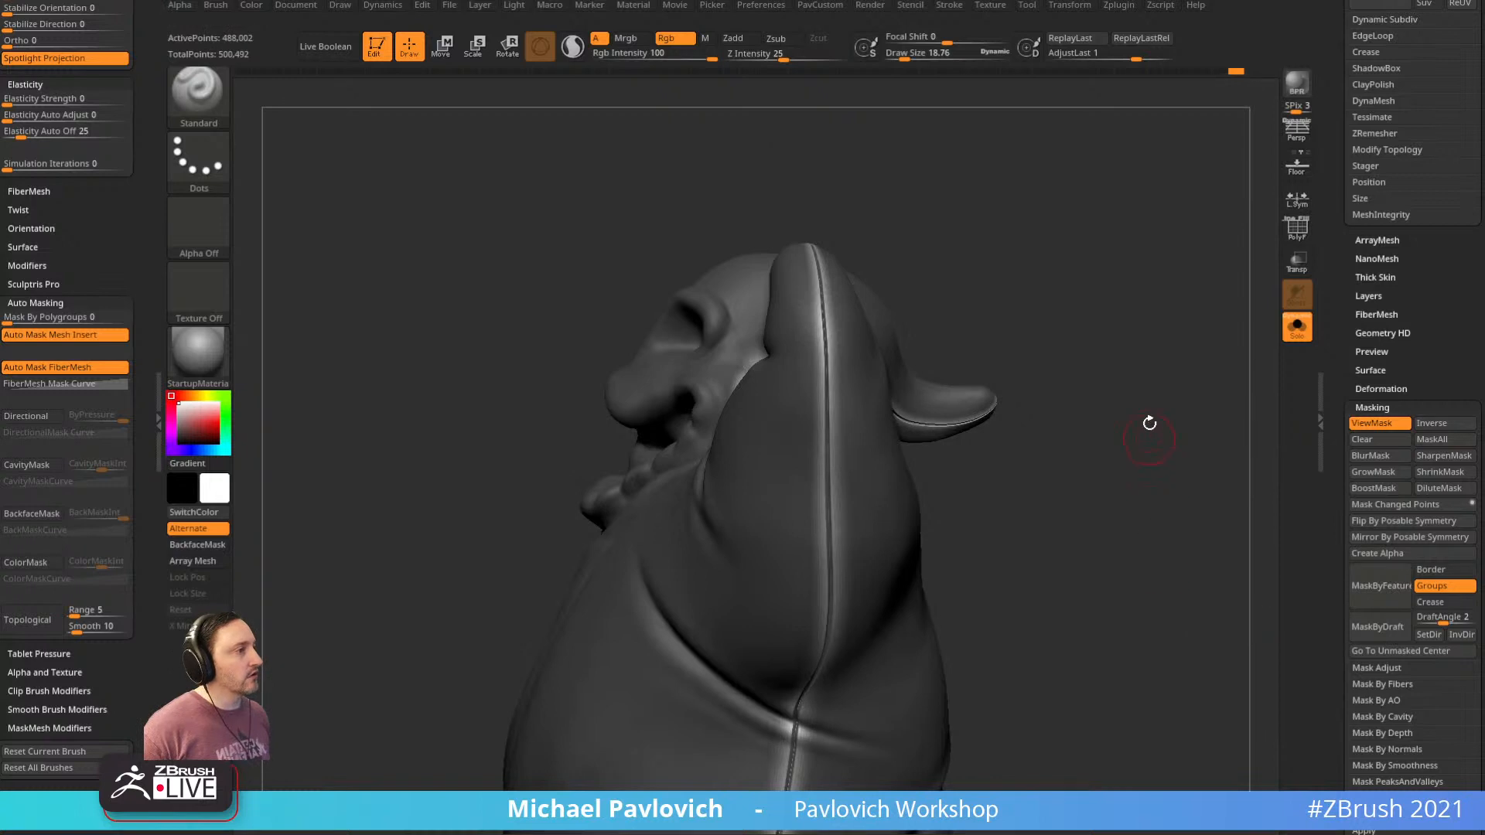
Inflate the unmasked bands beside the seam and hide the mask display
{"action": "key", "text": "space"}
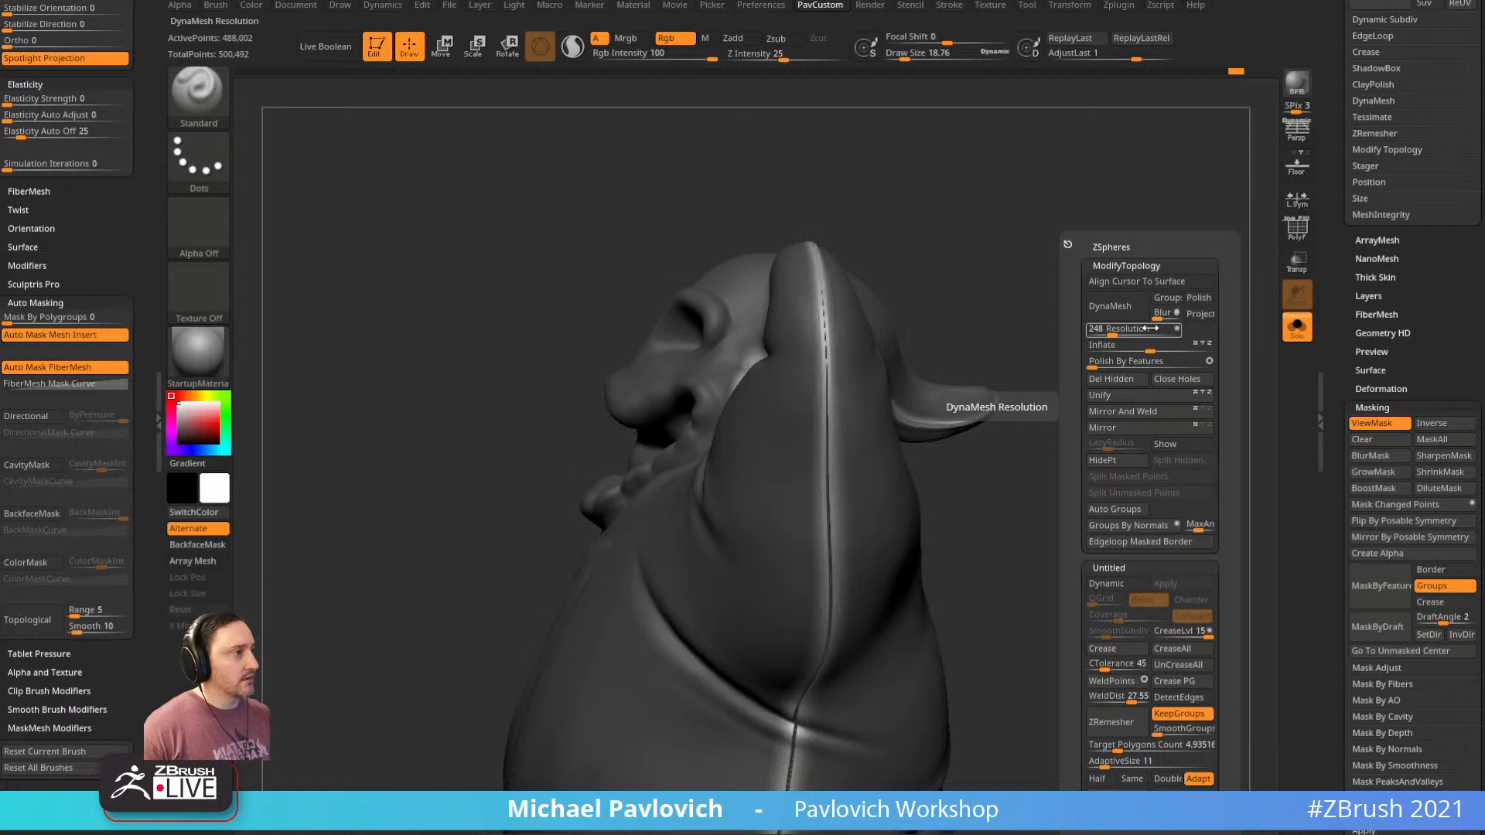
{"action": "right_click_drag", "start_coordinate": [982, 208], "coordinate": [1076, 213]}
{"action": "key", "text": "ctrl+h"}
{"action": "mouse_move", "coordinate": [1162, 320]}
{"action": "right_mouse_down"}
{"action": "mouse_move", "coordinate": [968, 312]}
{"action": "mouse_move", "coordinate": [842, 347]}
{"action": "right_mouse_up"}
Smooth the raised seam along the outer arm from its curled tip down to the armpit fold
{"action": "left_click_drag", "start_coordinate": [842, 347], "coordinate": [833, 271], "text": "shift"}
{"action": "right_click_drag", "start_coordinate": [861, 430], "coordinate": [839, 455]}
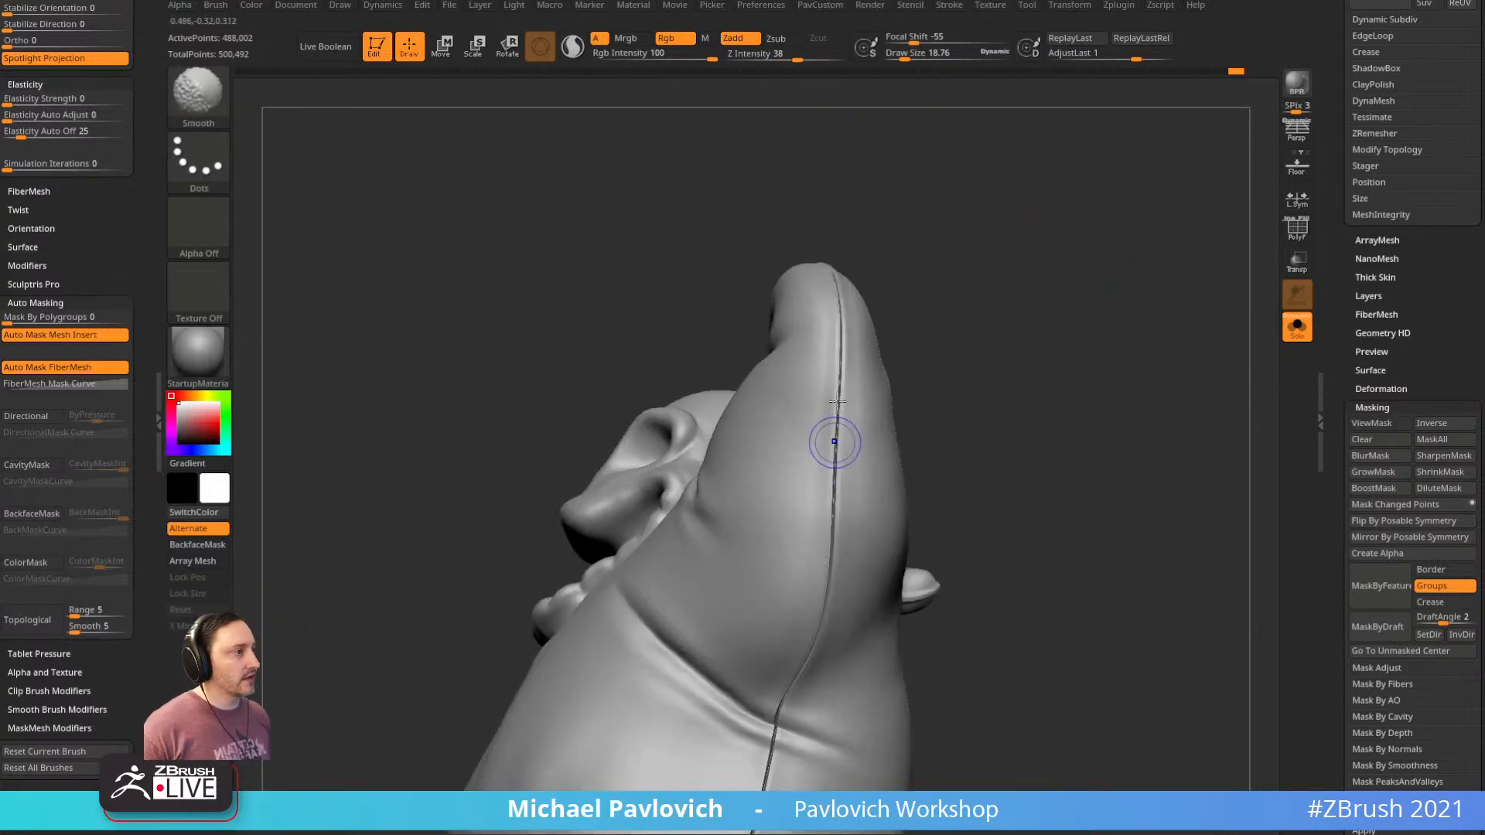
{"action": "left_click_drag", "start_coordinate": [837, 402], "coordinate": [822, 650], "text": "shift"}
{"action": "right_click_drag", "start_coordinate": [1021, 384], "coordinate": [1016, 286], "text": "alt"}
{"action": "left_click_drag", "start_coordinate": [826, 411], "coordinate": [764, 719], "text": "shift"}
Smooth the seam from the upper arm down the side of the torso to the hip at a draw size of 28.75
{"action": "mouse_move", "coordinate": [1094, 457]}
{"action": "right_mouse_down"}
{"action": "mouse_move", "coordinate": [1106, 380]}
{"action": "mouse_move", "coordinate": [1037, 421]}
{"action": "mouse_move", "coordinate": [822, 454]}
{"action": "right_mouse_up"}
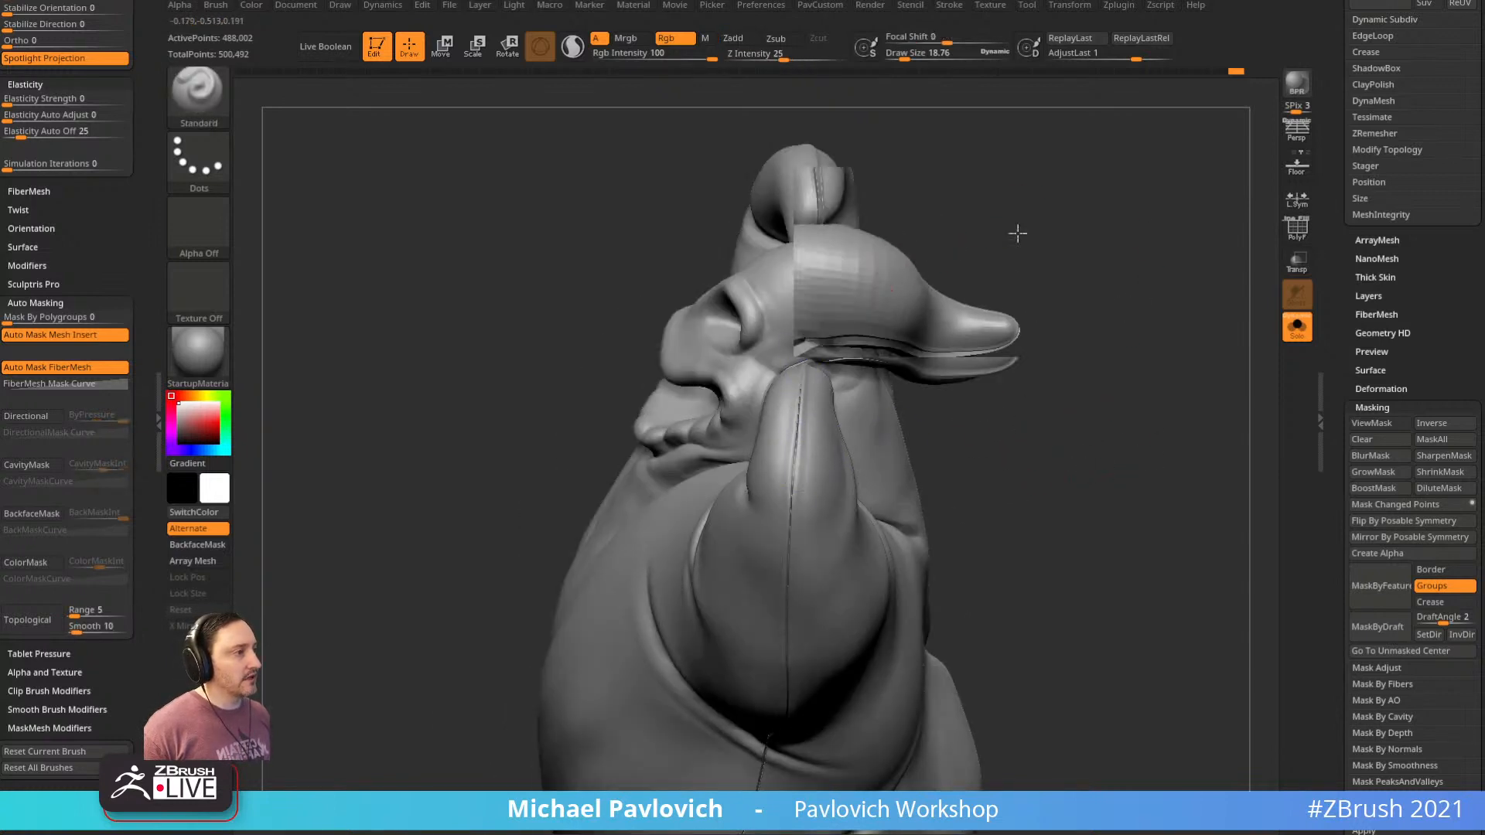
{"action": "right_click_drag", "start_coordinate": [1022, 232], "coordinate": [797, 420]}
{"action": "right_click_drag", "start_coordinate": [1045, 316], "coordinate": [824, 398]}
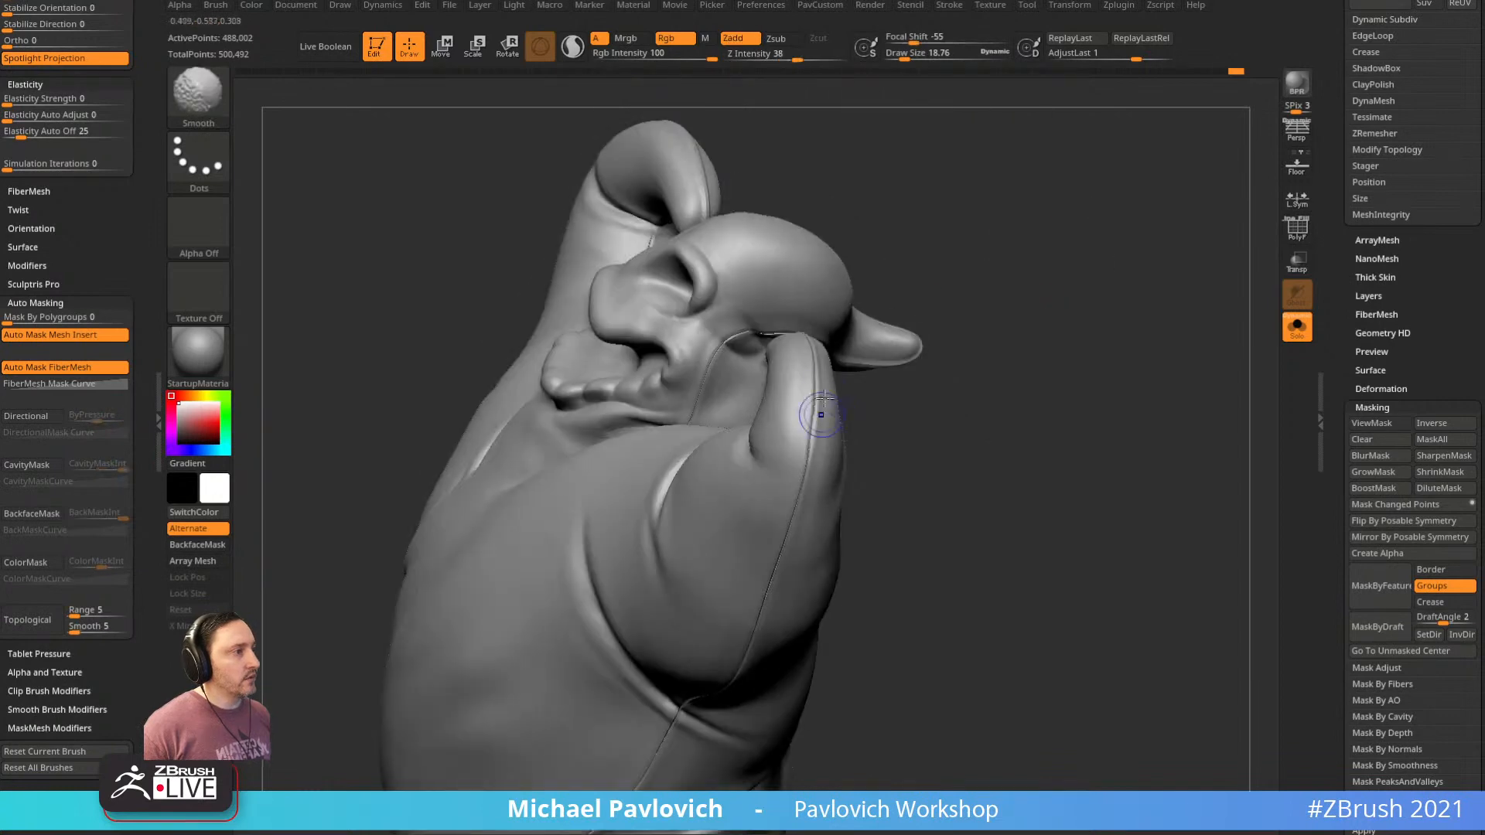
{"action": "right_click_drag", "start_coordinate": [835, 465], "coordinate": [896, 384]}
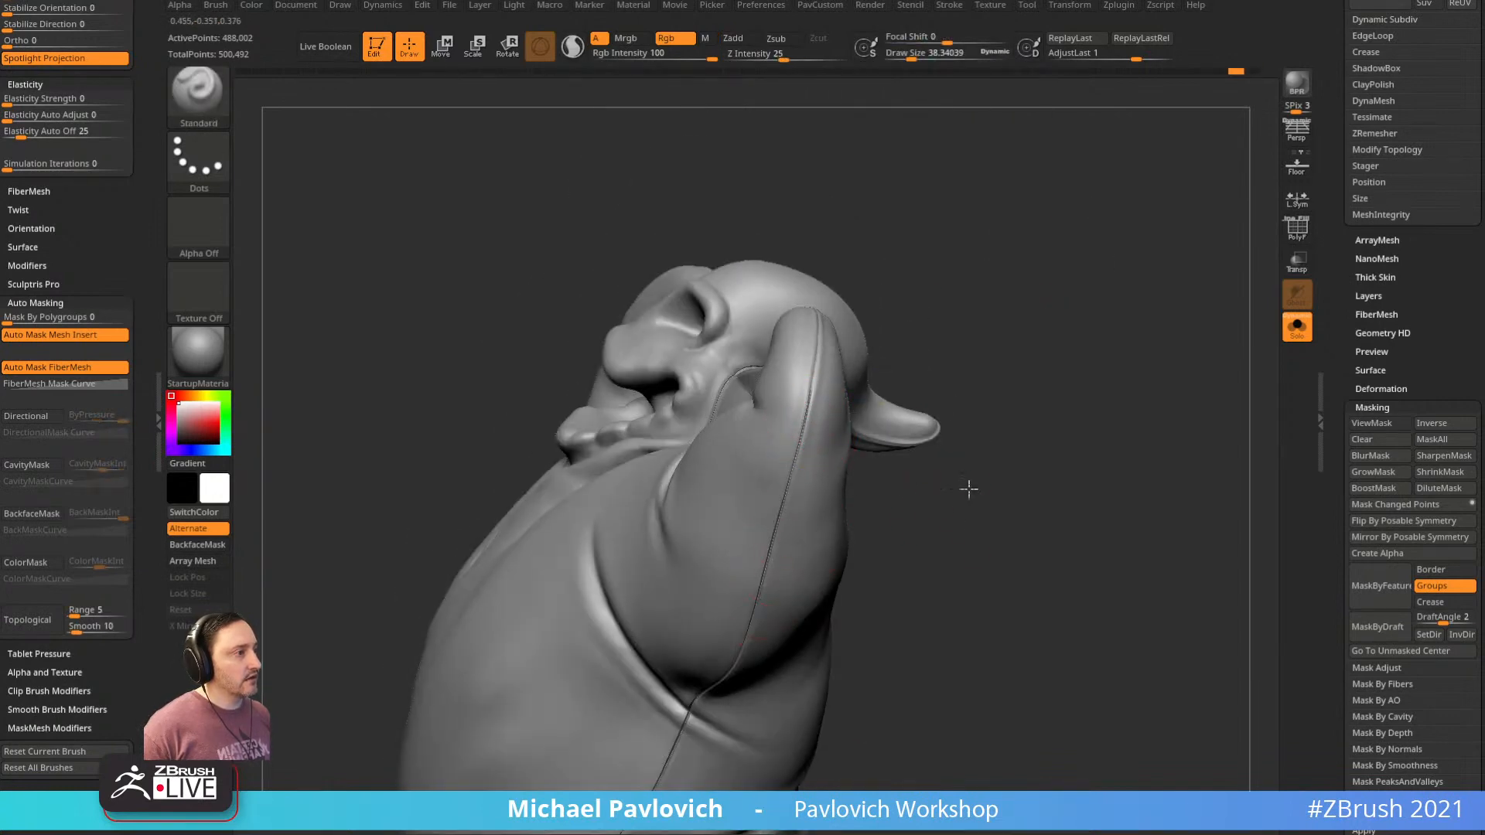
{"action": "right_click_drag", "start_coordinate": [967, 488], "coordinate": [1008, 405]}
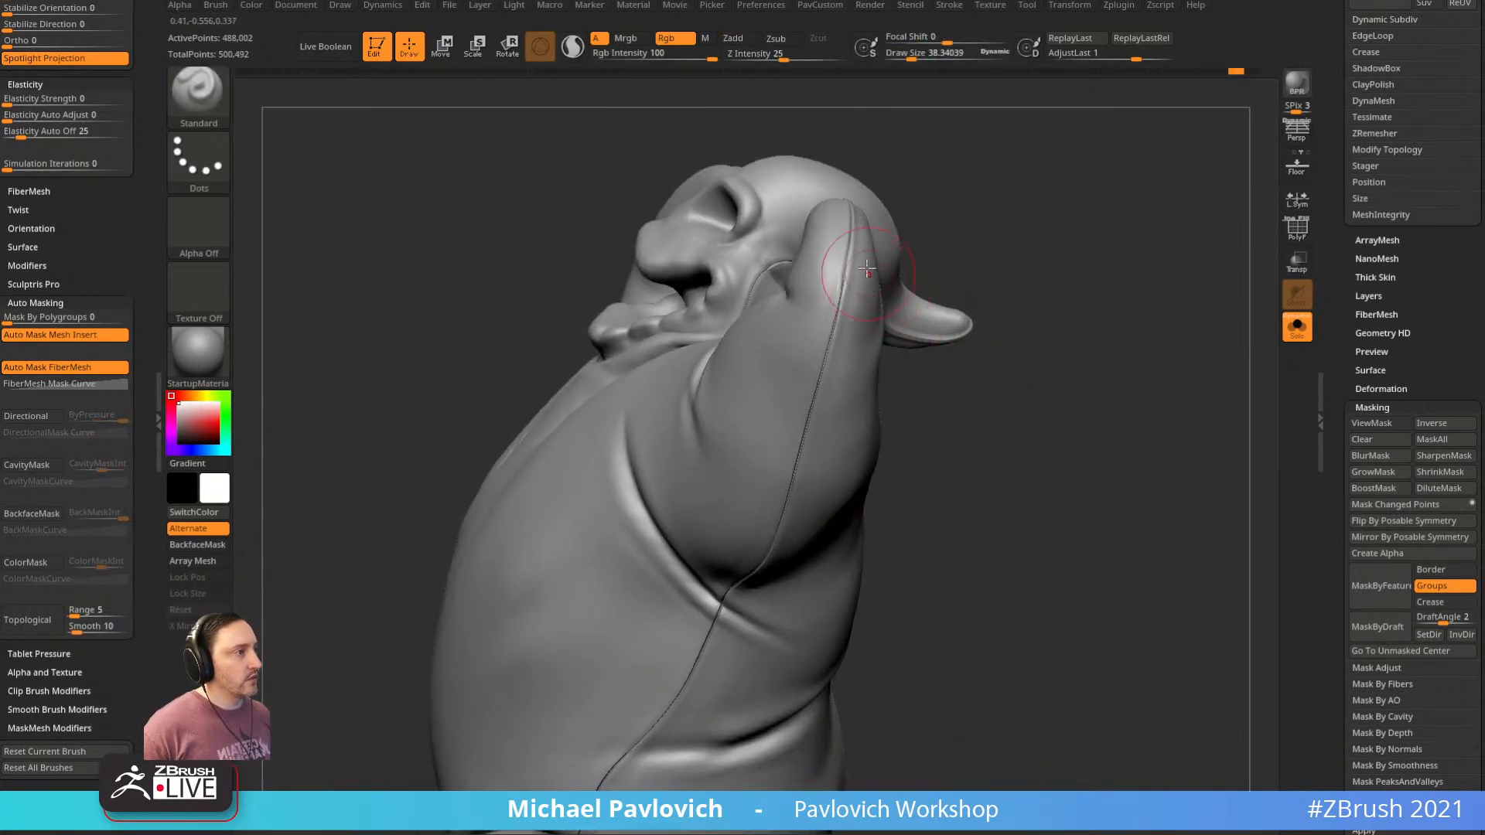
{"action": "mouse_move", "coordinate": [898, 454]}
{"action": "right_mouse_down"}
{"action": "mouse_move", "coordinate": [1004, 328]}
{"action": "mouse_move", "coordinate": [837, 364]}
{"action": "right_mouse_up"}
{"action": "left_click_drag", "start_coordinate": [837, 363], "coordinate": [790, 444], "text": "shift"}
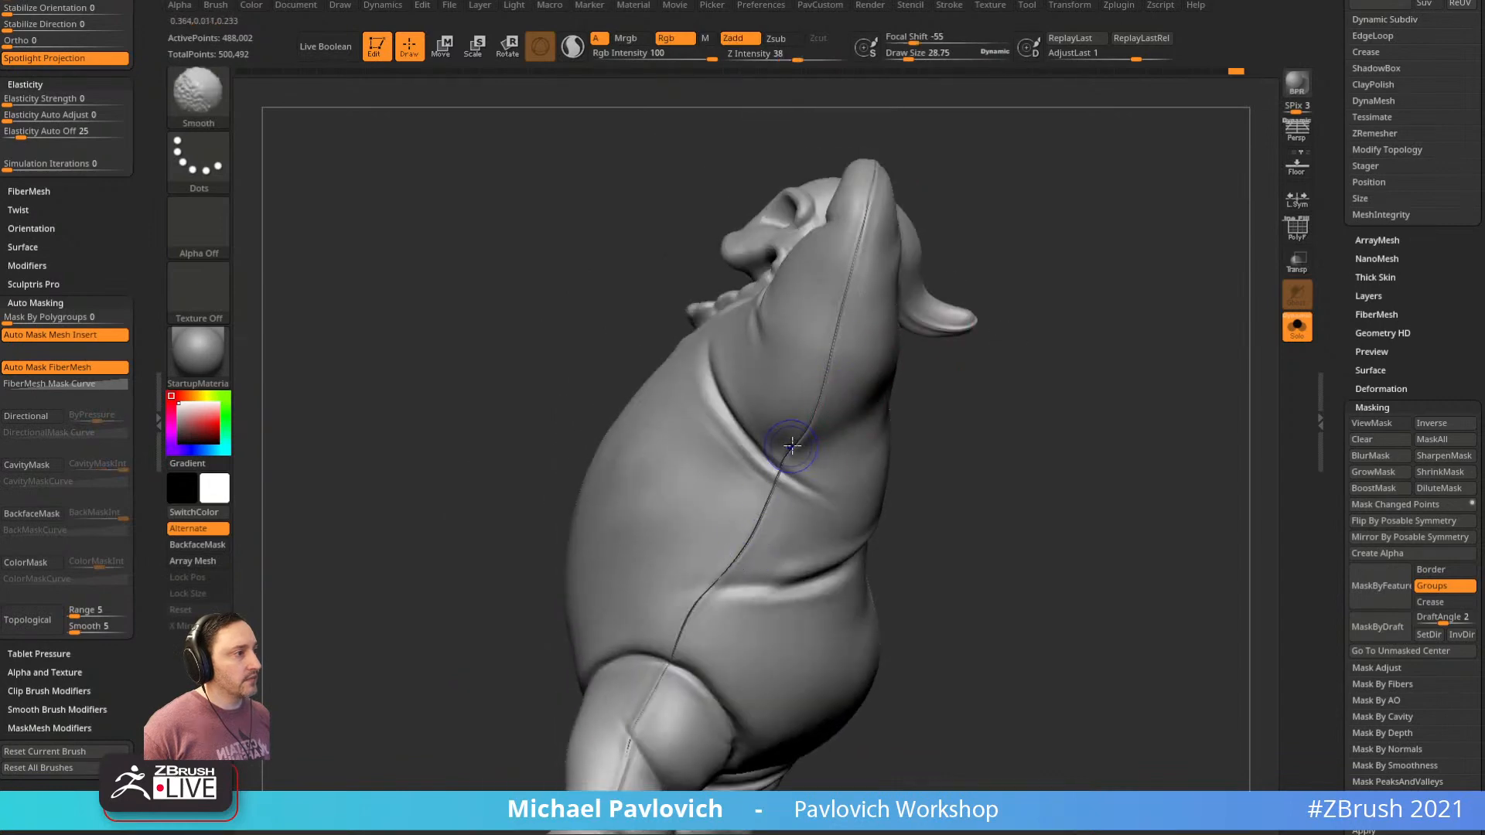
{"action": "right_click_drag", "start_coordinate": [928, 457], "coordinate": [1056, 398]}
{"action": "left_click_drag", "start_coordinate": [787, 442], "coordinate": [670, 647], "text": "shift"}
Smooth the seam down the side of the leg and around the foot
{"action": "right_click_drag", "start_coordinate": [824, 603], "coordinate": [876, 513], "text": "alt"}
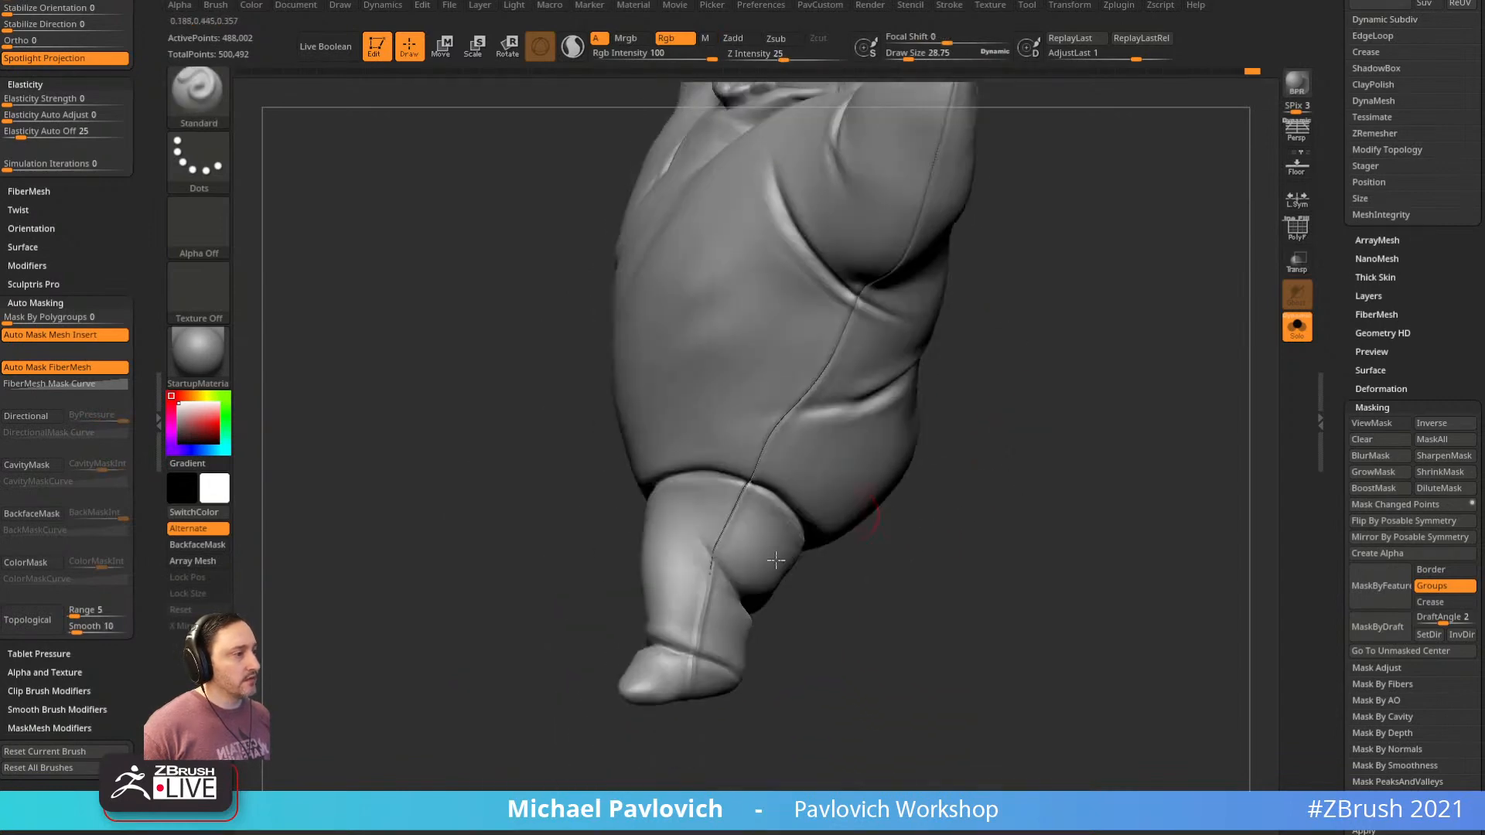
{"action": "left_click_drag", "start_coordinate": [719, 538], "coordinate": [712, 573], "text": "shift"}
{"action": "mouse_move", "coordinate": [889, 480]}
{"action": "right_mouse_down"}
{"action": "mouse_move", "coordinate": [1010, 451]}
{"action": "mouse_move", "coordinate": [1092, 511]}
{"action": "right_mouse_up"}
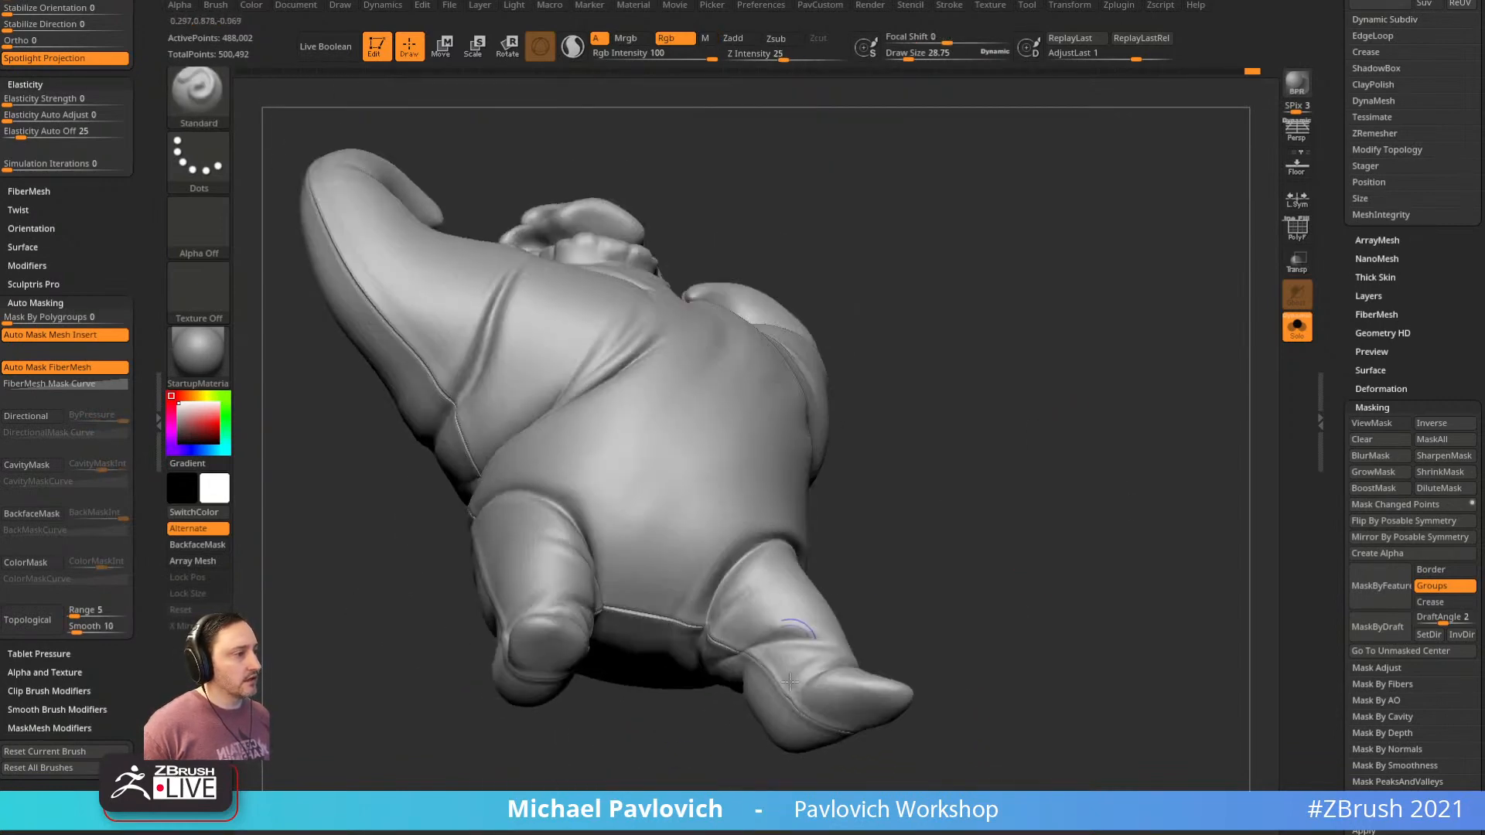
{"action": "left_click_drag", "start_coordinate": [757, 659], "coordinate": [842, 731], "text": "shift"}
{"action": "right_click_drag", "start_coordinate": [1017, 564], "coordinate": [1053, 517]}
Smooth the seam between the legs and along the outer thigh of the body
{"action": "left_click_drag", "start_coordinate": [806, 620], "coordinate": [765, 615], "text": "shift"}
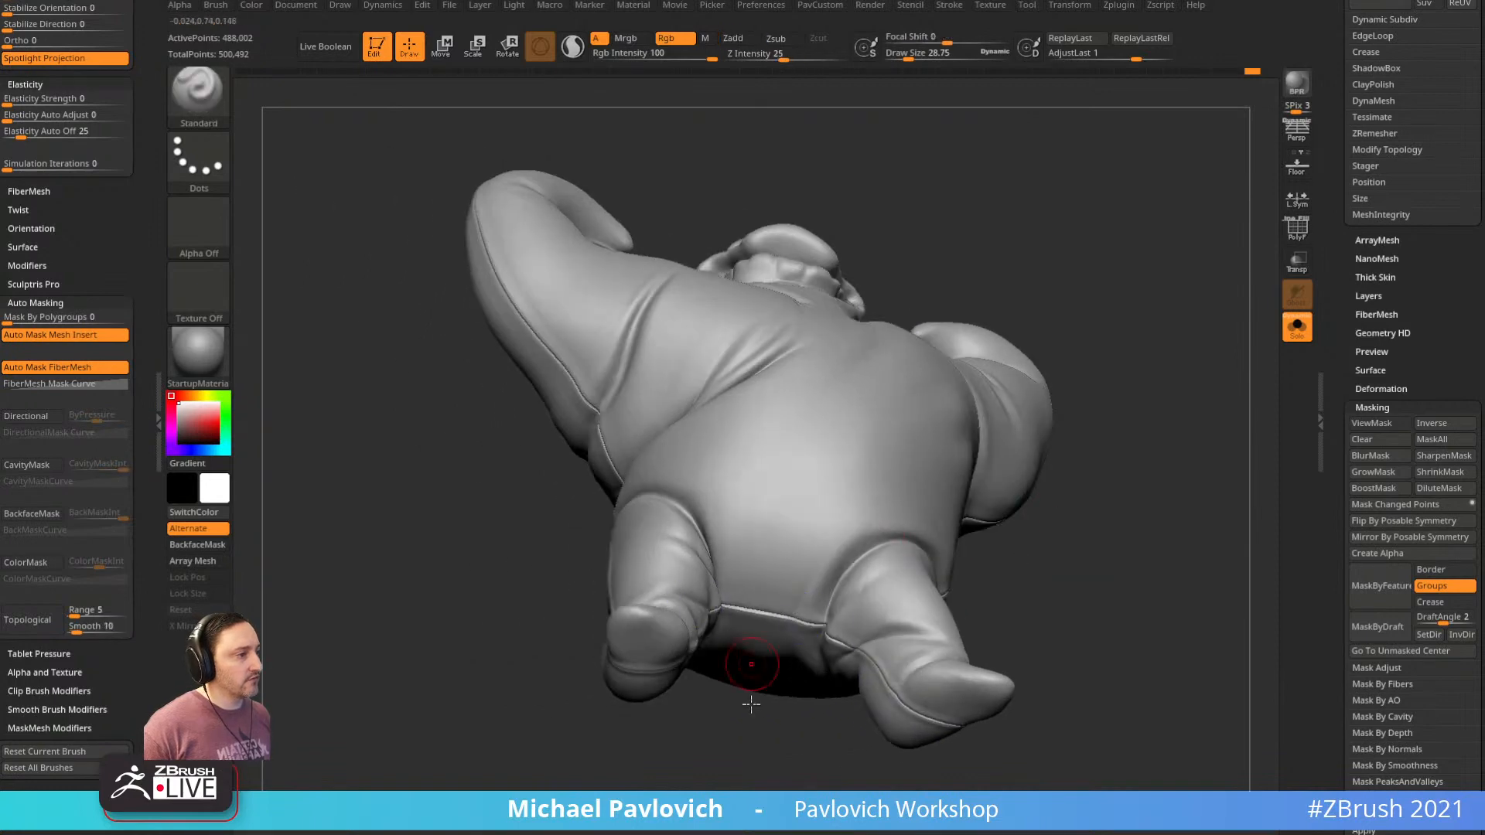
{"action": "right_click_drag", "start_coordinate": [750, 699], "coordinate": [711, 701]}
{"action": "left_click_drag", "start_coordinate": [744, 646], "coordinate": [789, 606], "text": "shift"}
{"action": "right_click_drag", "start_coordinate": [636, 710], "coordinate": [783, 652]}
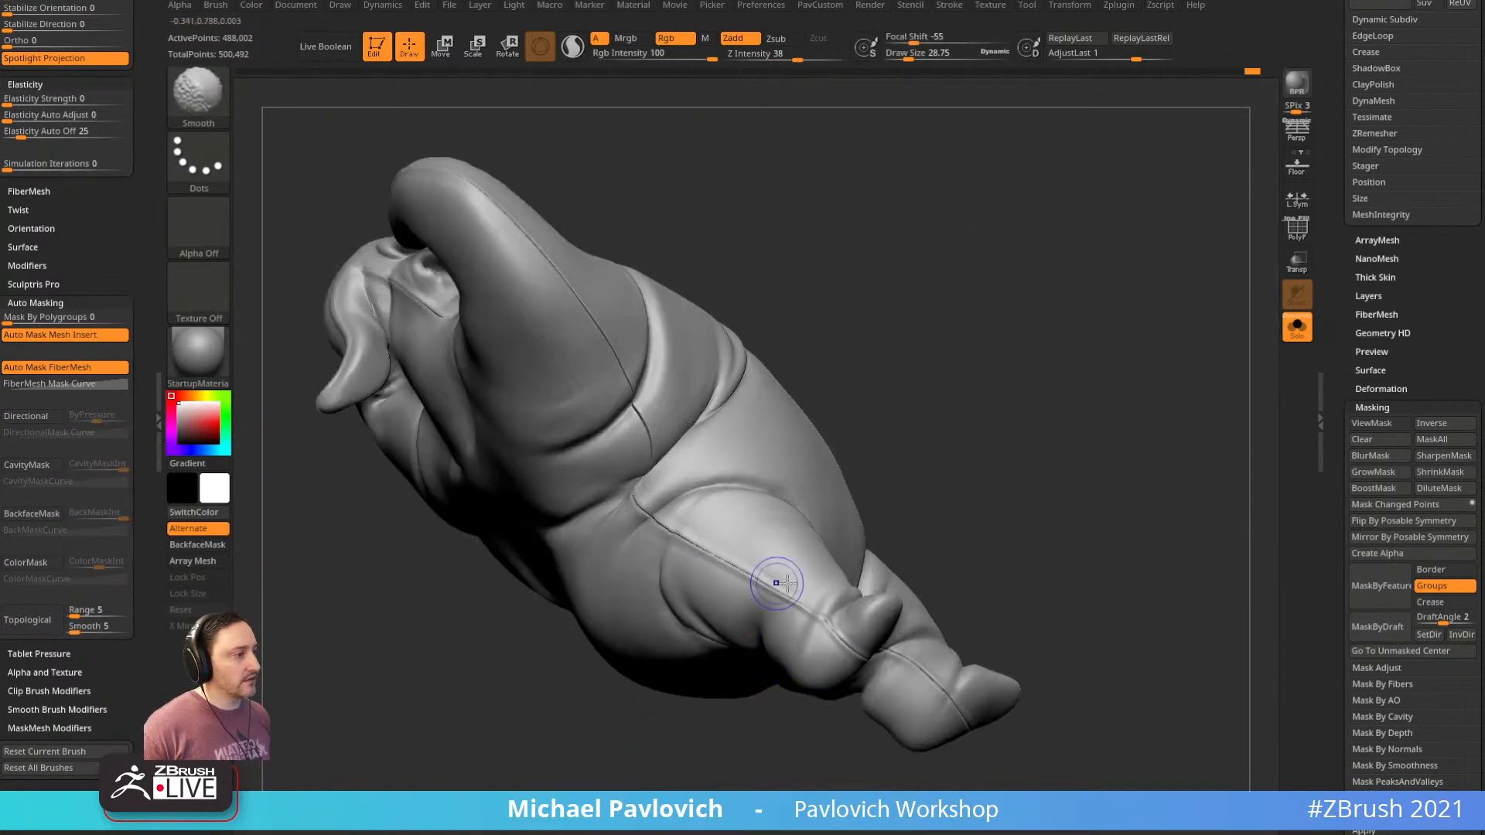
{"action": "right_click_drag", "start_coordinate": [710, 532], "coordinate": [784, 613], "text": "alt"}
{"action": "left_click_drag", "start_coordinate": [720, 582], "coordinate": [726, 598], "text": "shift"}
Smooth the side seam through the armpit fold and up along the outer arm
{"action": "right_click_drag", "start_coordinate": [901, 421], "coordinate": [940, 502]}
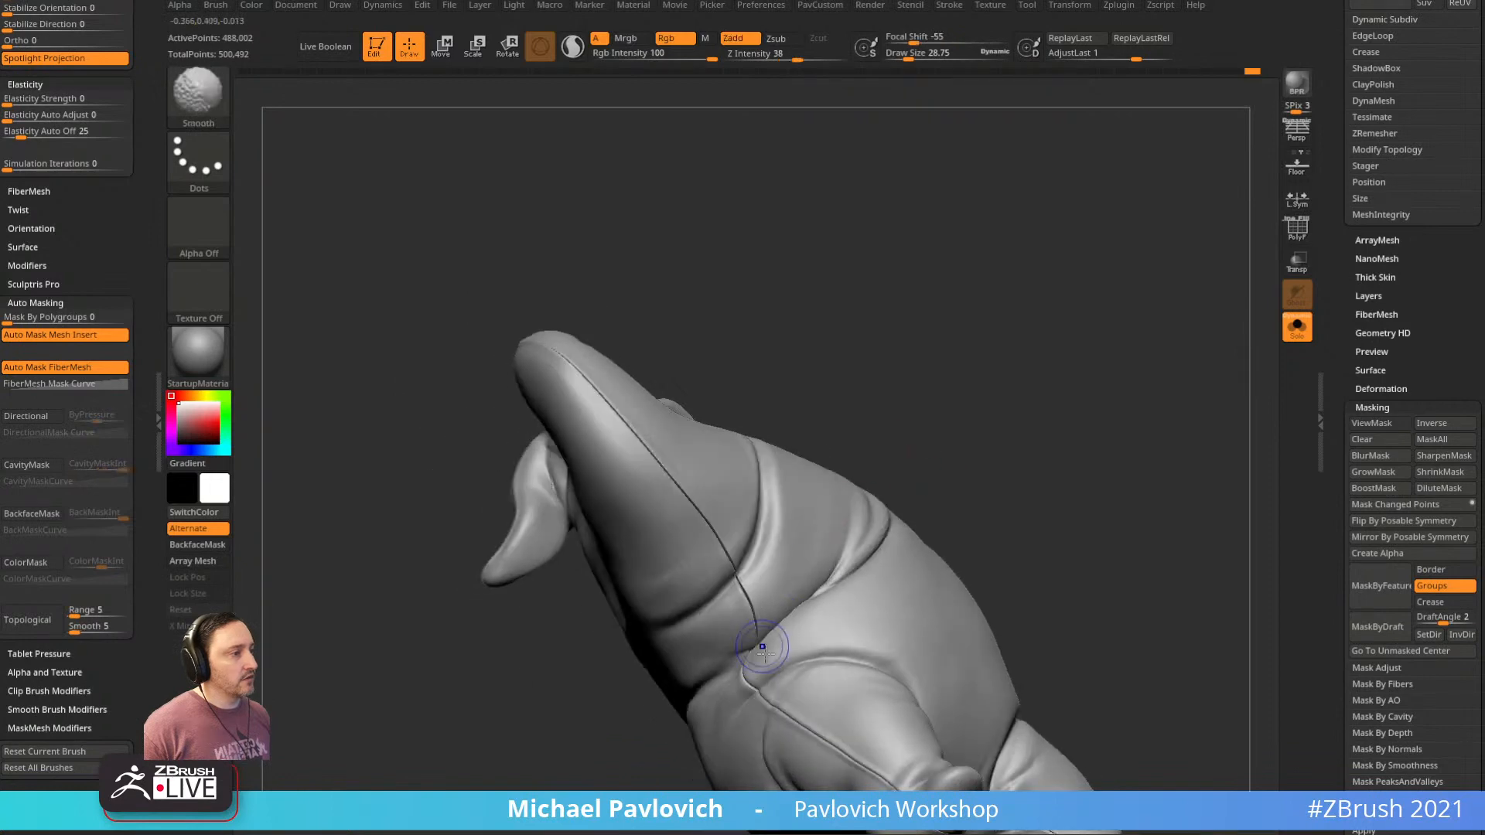
{"action": "left_click_drag", "start_coordinate": [756, 657], "coordinate": [770, 672], "text": "shift"}
{"action": "right_click_drag", "start_coordinate": [799, 391], "coordinate": [834, 460]}
{"action": "left_click_drag", "start_coordinate": [660, 458], "coordinate": [713, 541], "text": "shift"}
{"action": "right_click_drag", "start_coordinate": [851, 438], "coordinate": [718, 440]}
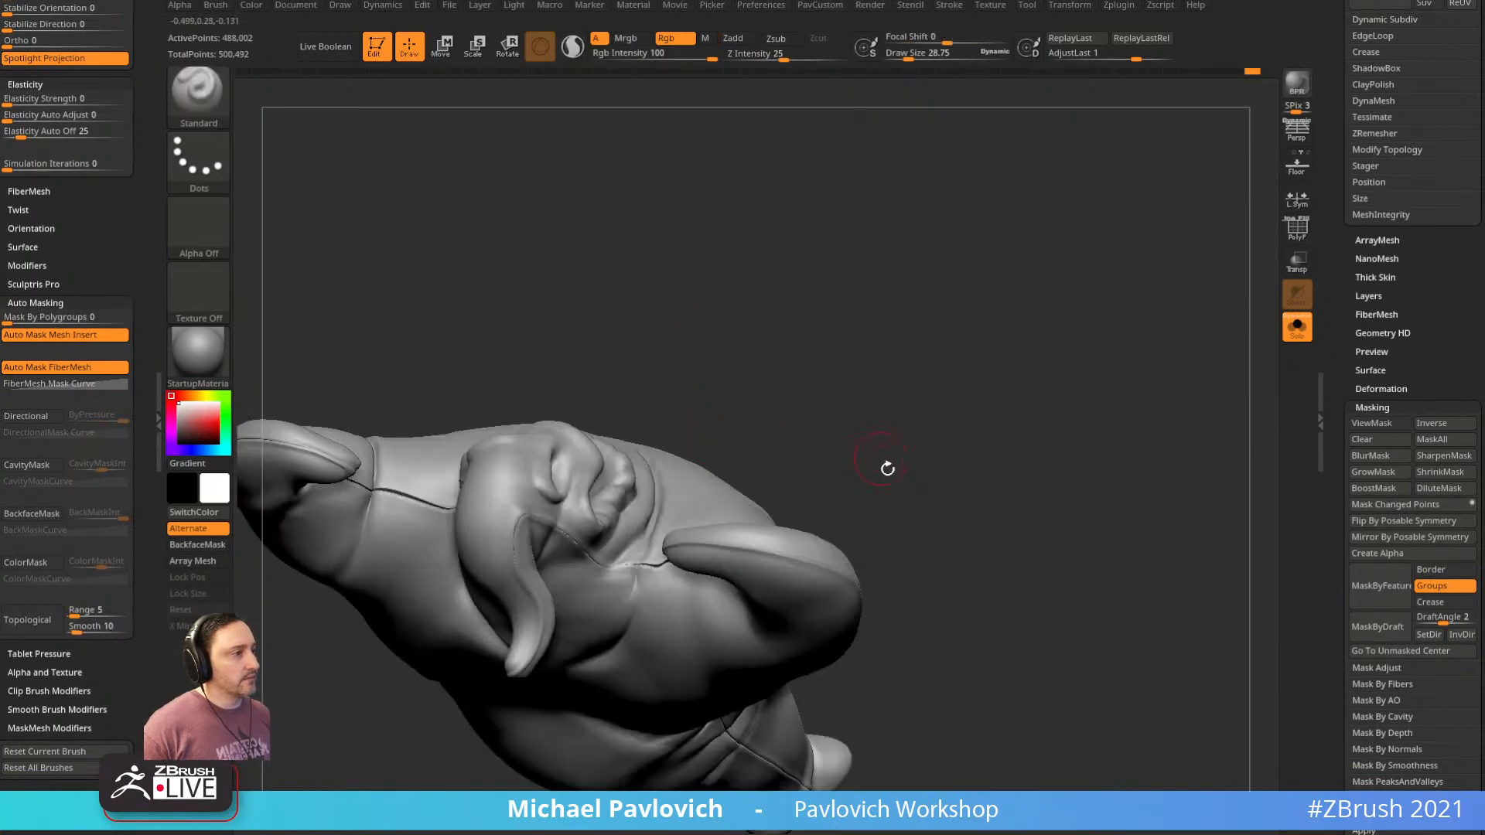
Undo the last smoothing stroke and smooth the seam near the raised arm's curled end at a draw size of 61.7836
{"action": "right_click_drag", "start_coordinate": [887, 469], "coordinate": [951, 472]}
{"action": "key", "text": "ctrl+z"}
{"action": "key", "text": "s"}
{"action": "left_click", "coordinate": [663, 539]}
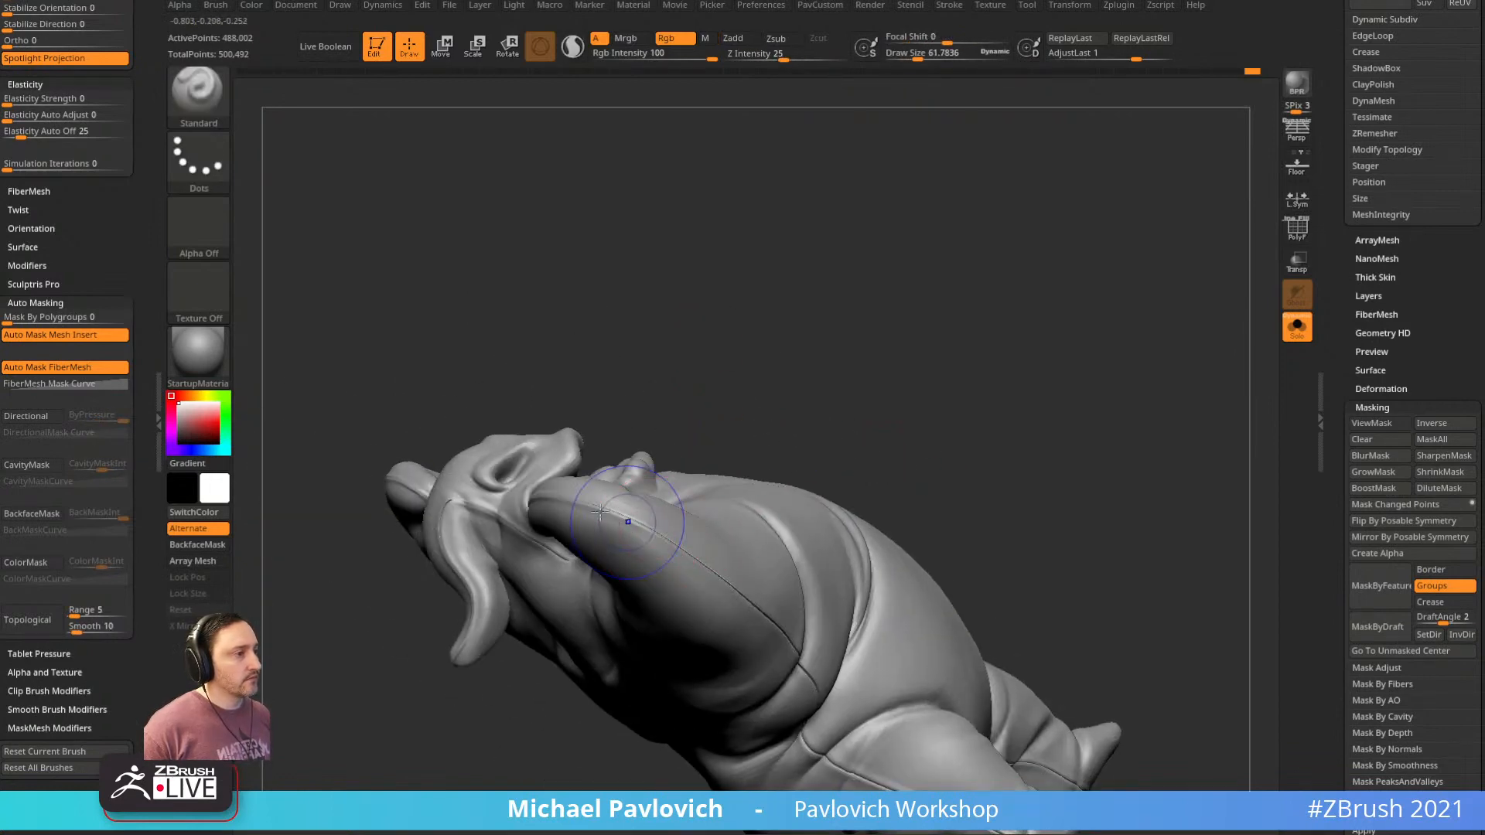
{"action": "left_click_drag", "start_coordinate": [623, 511], "coordinate": [697, 503], "text": "shift"}
{"action": "mouse_move", "coordinate": [720, 430]}
{"action": "right_mouse_down"}
{"action": "mouse_move", "coordinate": [748, 462]}
{"action": "mouse_move", "coordinate": [884, 372]}
{"action": "right_mouse_up"}
{"action": "mouse_move", "coordinate": [733, 518]}
{"action": "right_mouse_down"}
{"action": "mouse_move", "coordinate": [915, 414]}
{"action": "mouse_move", "coordinate": [884, 474]}
{"action": "right_mouse_up"}
{"action": "right_click_drag", "start_coordinate": [883, 473], "coordinate": [873, 546], "text": "ctrl"}
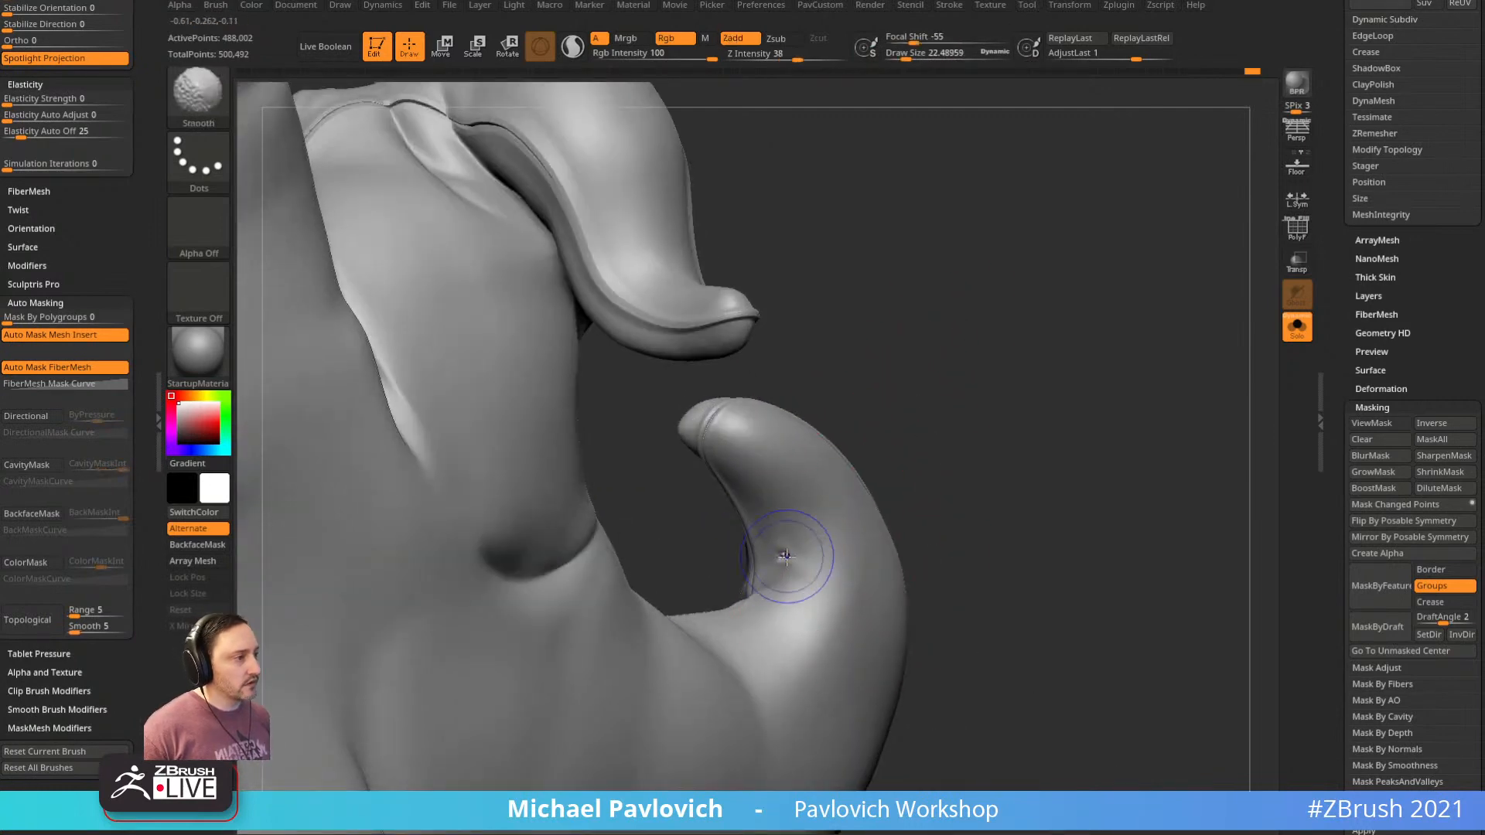
Reduce the draw size to 10.99 and examine the polygroup border and wireframe around the curled arm tip
{"action": "key", "text": "bracketleft"}
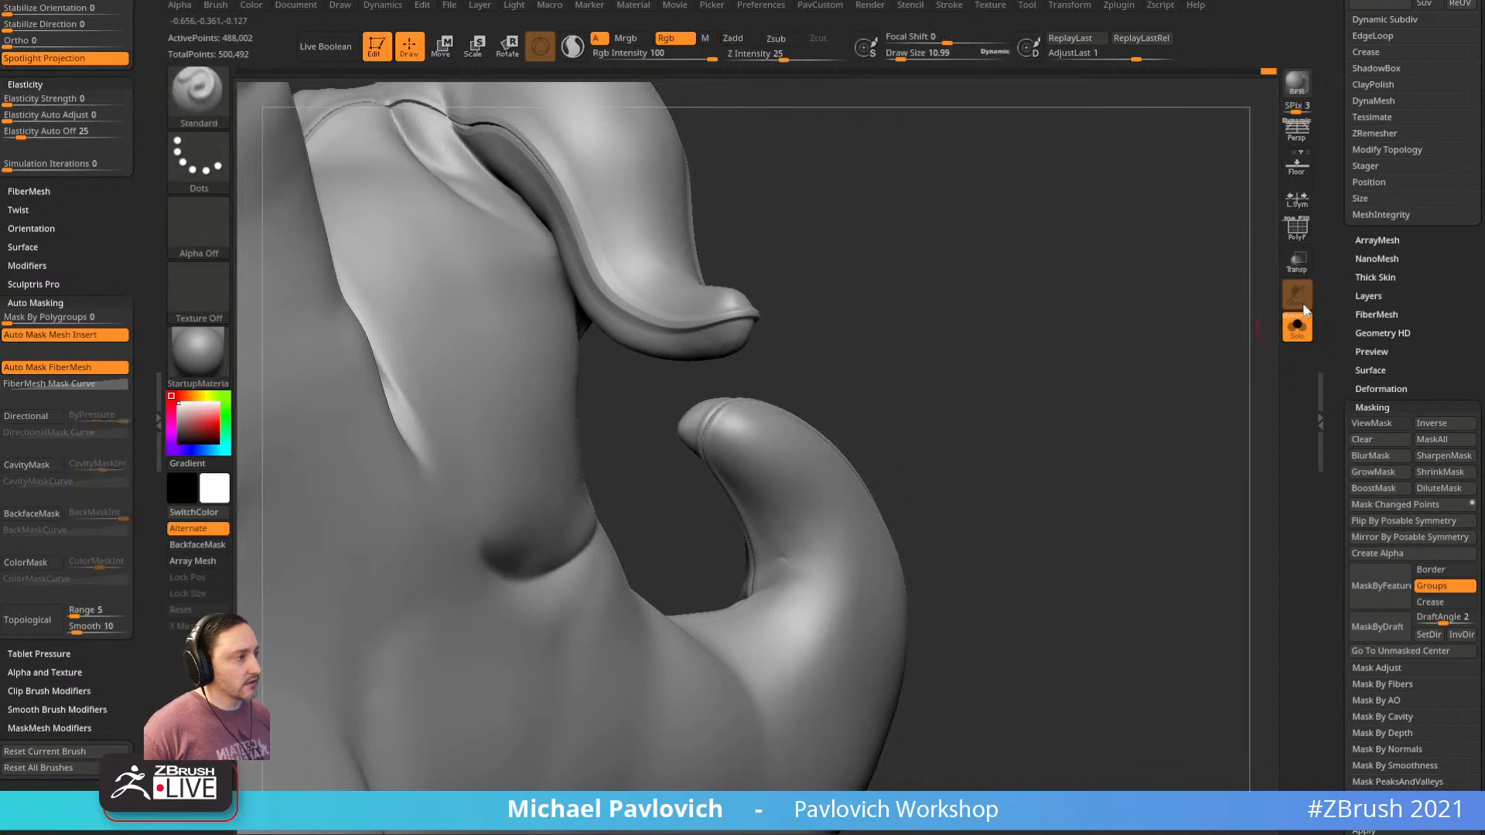
{"action": "left_click", "coordinate": [1297, 231]}
{"action": "right_click_drag", "start_coordinate": [1174, 305], "coordinate": [1235, 438], "text": "ctrl"}
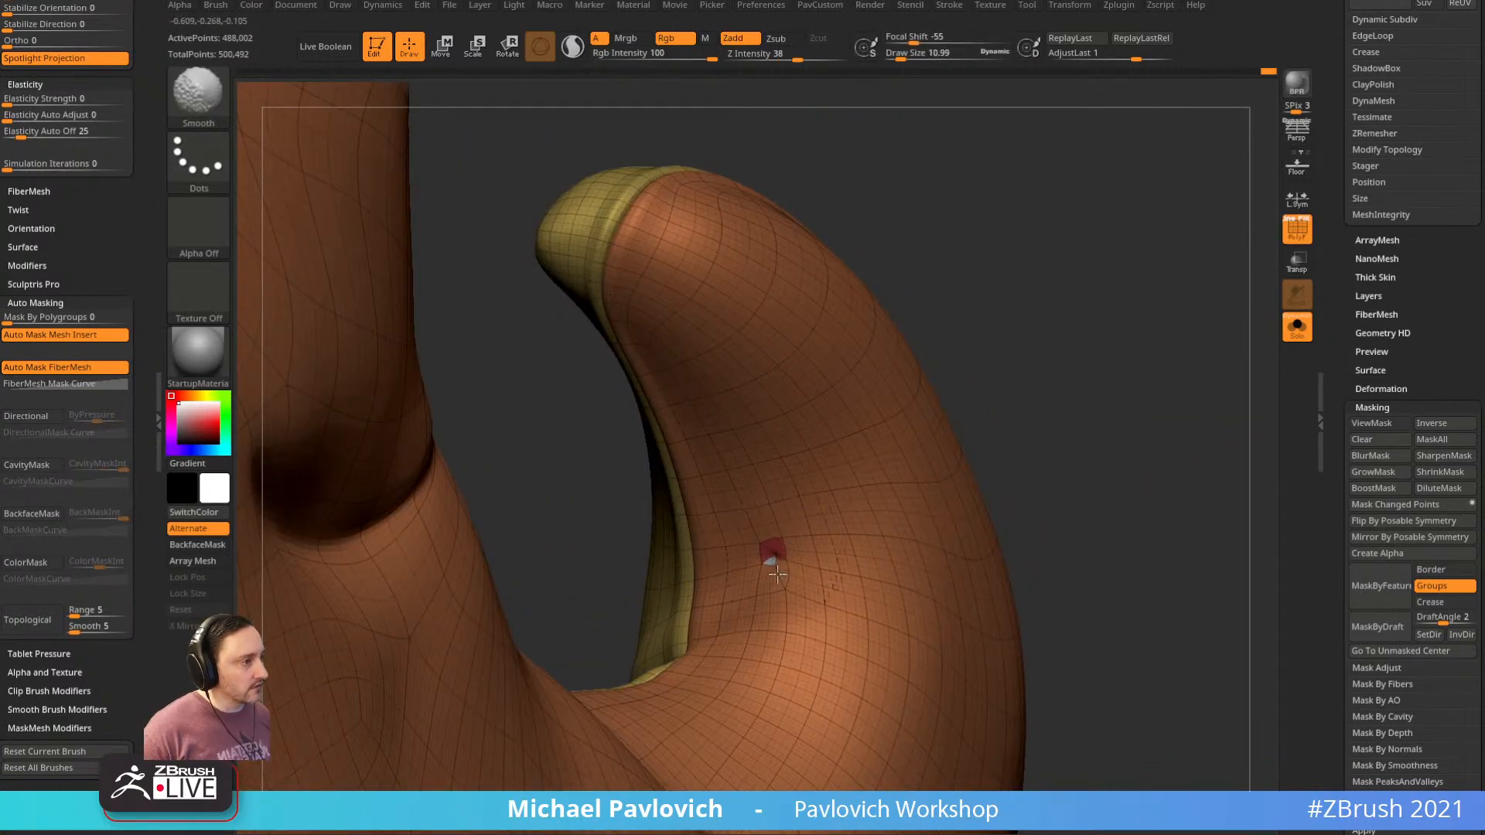
{"action": "mouse_move", "coordinate": [1127, 438]}
{"action": "right_mouse_down"}
{"action": "mouse_move", "coordinate": [1127, 353]}
{"action": "mouse_move", "coordinate": [1028, 387]}
{"action": "mouse_move", "coordinate": [1062, 363]}
{"action": "right_mouse_up"}
{"action": "left_click", "coordinate": [1298, 238]}
Set the draw size to about 31.01 and smooth the seam on the curled forearm
{"action": "key", "text": "s"}
{"action": "left_click_drag", "start_coordinate": [853, 541], "coordinate": [905, 511]}
{"action": "right_click_drag", "start_coordinate": [1130, 390], "coordinate": [1114, 232]}
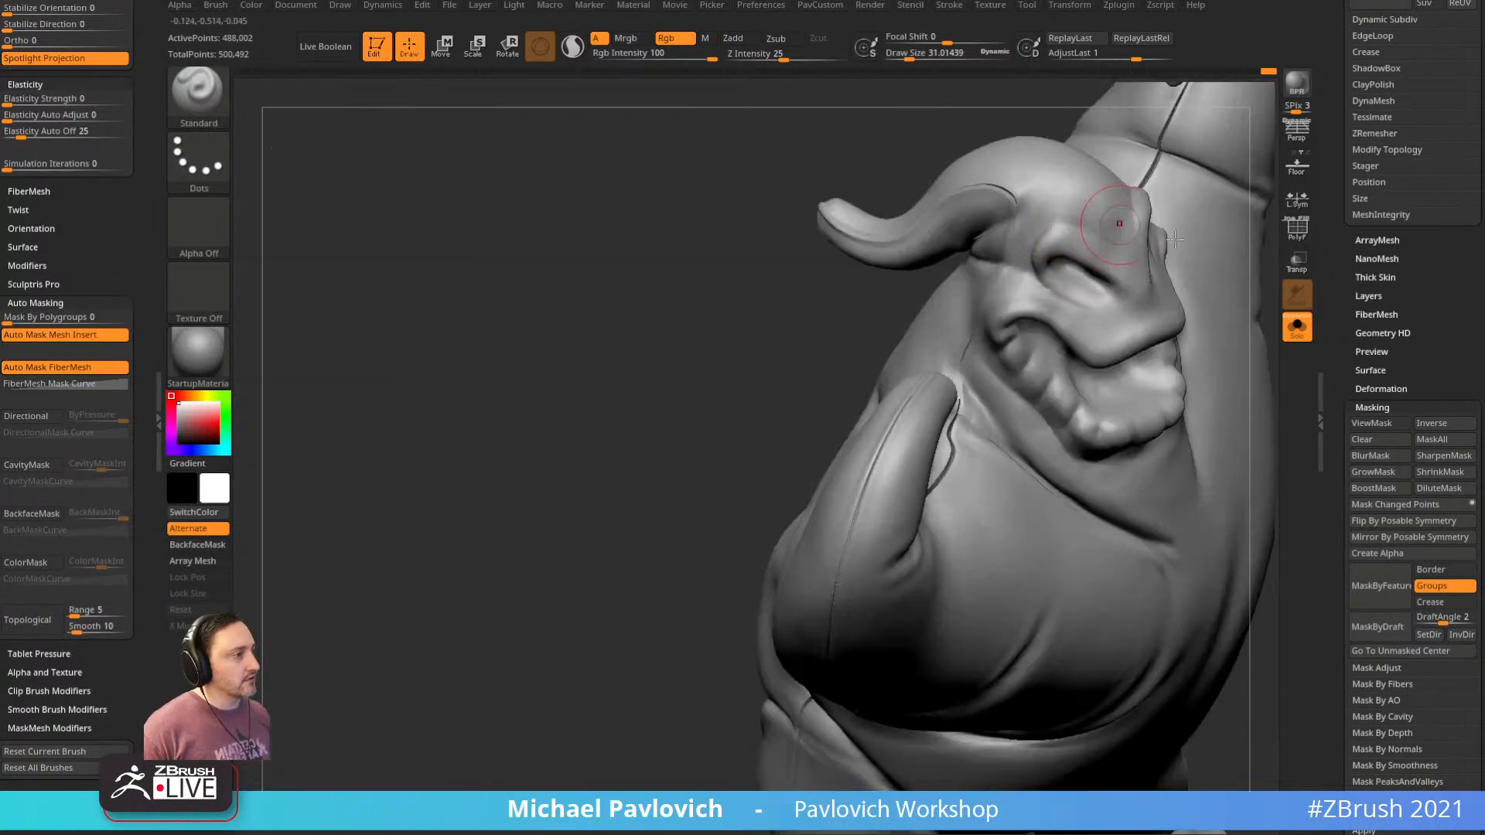
{"action": "mouse_move", "coordinate": [434, 495]}
{"action": "right_mouse_down"}
{"action": "mouse_move", "coordinate": [504, 508]}
{"action": "mouse_move", "coordinate": [619, 495]}
{"action": "right_mouse_up"}
{"action": "left_click_drag", "start_coordinate": [836, 540], "coordinate": [857, 520], "text": "shift"}
{"action": "mouse_move", "coordinate": [858, 511]}
{"action": "right_mouse_down"}
{"action": "mouse_move", "coordinate": [713, 477]}
{"action": "mouse_move", "coordinate": [805, 570]}
{"action": "right_mouse_up"}
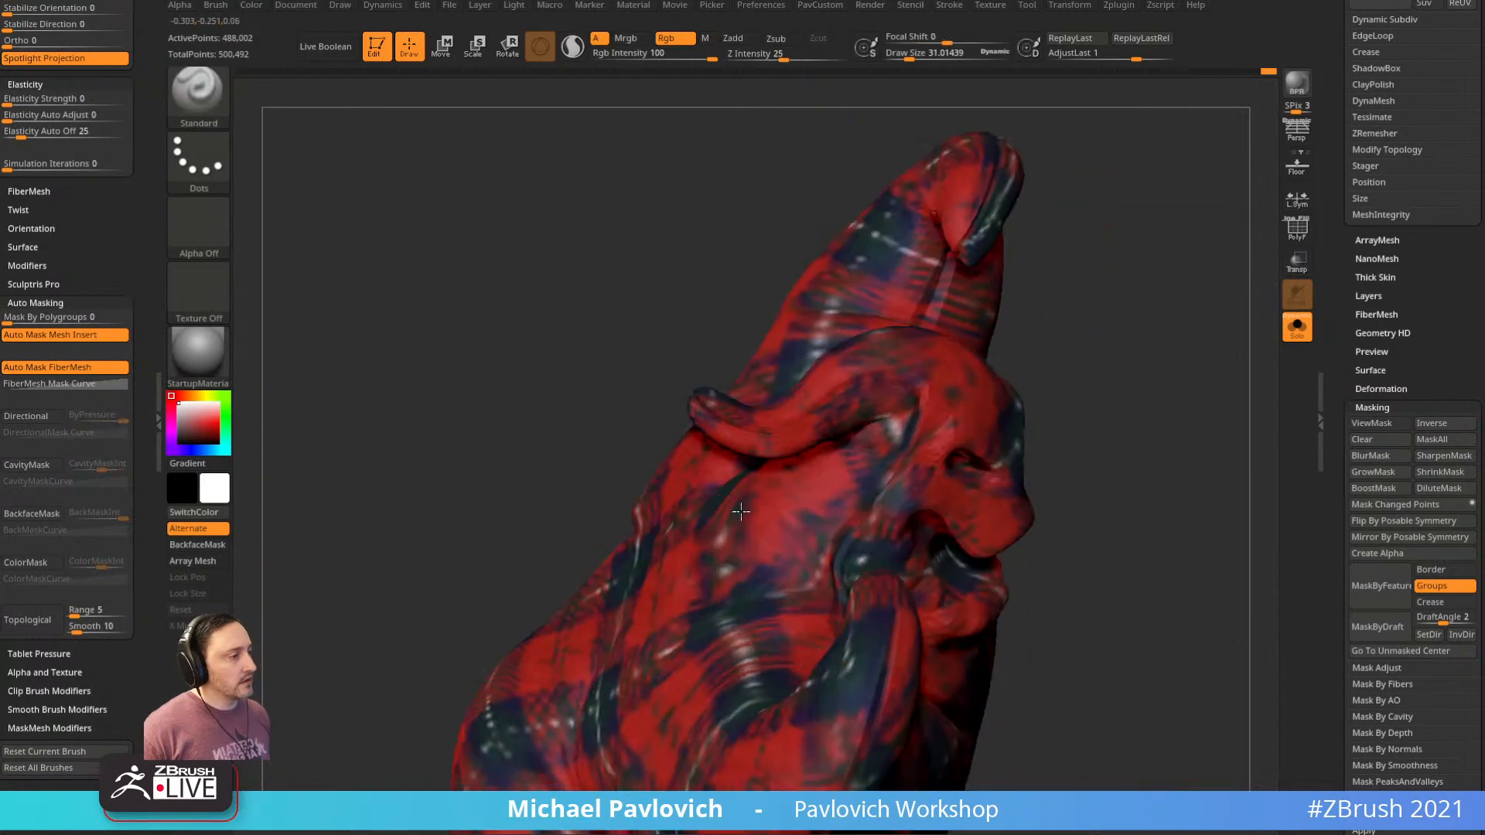
Turn off the body's plaid polypaint and switch the Standard brush from Rgb painting to Zadd sculpting
{"action": "left_click_drag", "start_coordinate": [1353, 572], "coordinate": [1353, 604]}
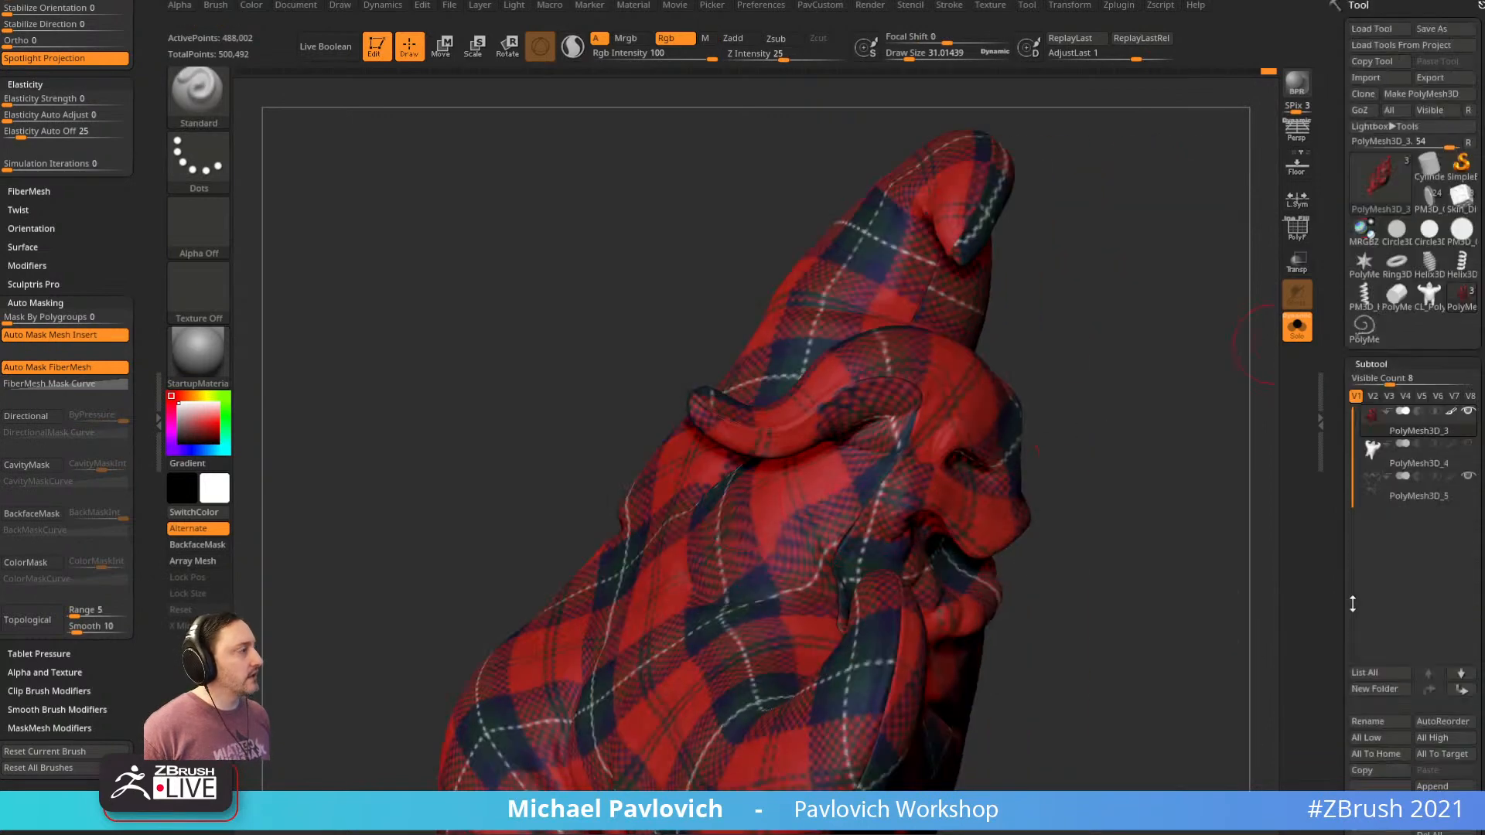
{"action": "left_click", "coordinate": [1452, 412]}
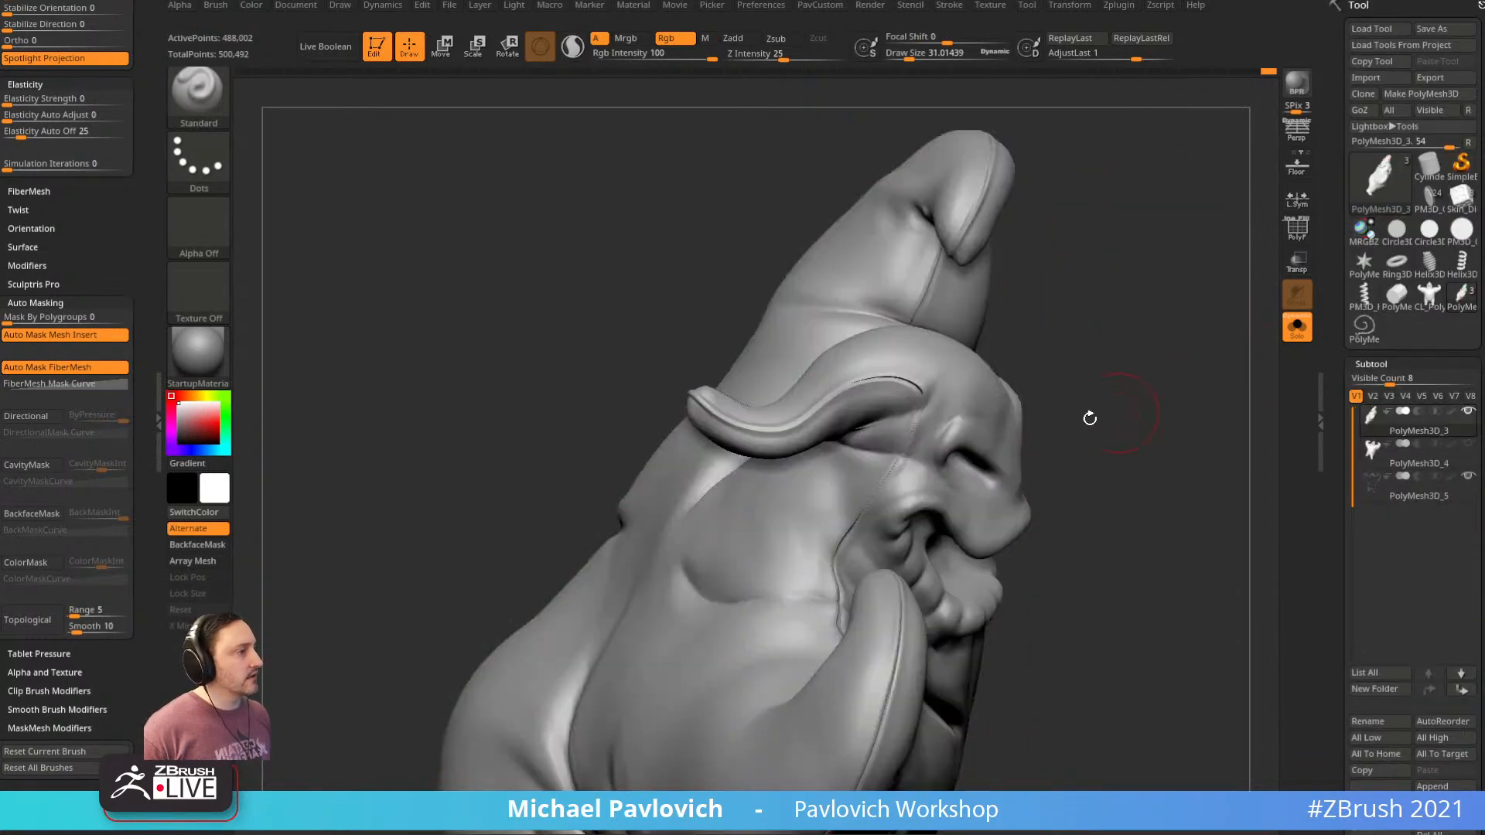
{"action": "left_click", "coordinate": [689, 43]}
{"action": "left_click", "coordinate": [738, 40]}
Smooth the surface and seam beside the head's tail, around the neck and shoulder
{"action": "mouse_move", "coordinate": [1092, 343]}
{"action": "left_mouse_down"}
{"action": "mouse_move", "coordinate": [1086, 308]}
{"action": "mouse_move", "coordinate": [1126, 307]}
{"action": "mouse_move", "coordinate": [1126, 386]}
{"action": "left_mouse_up"}
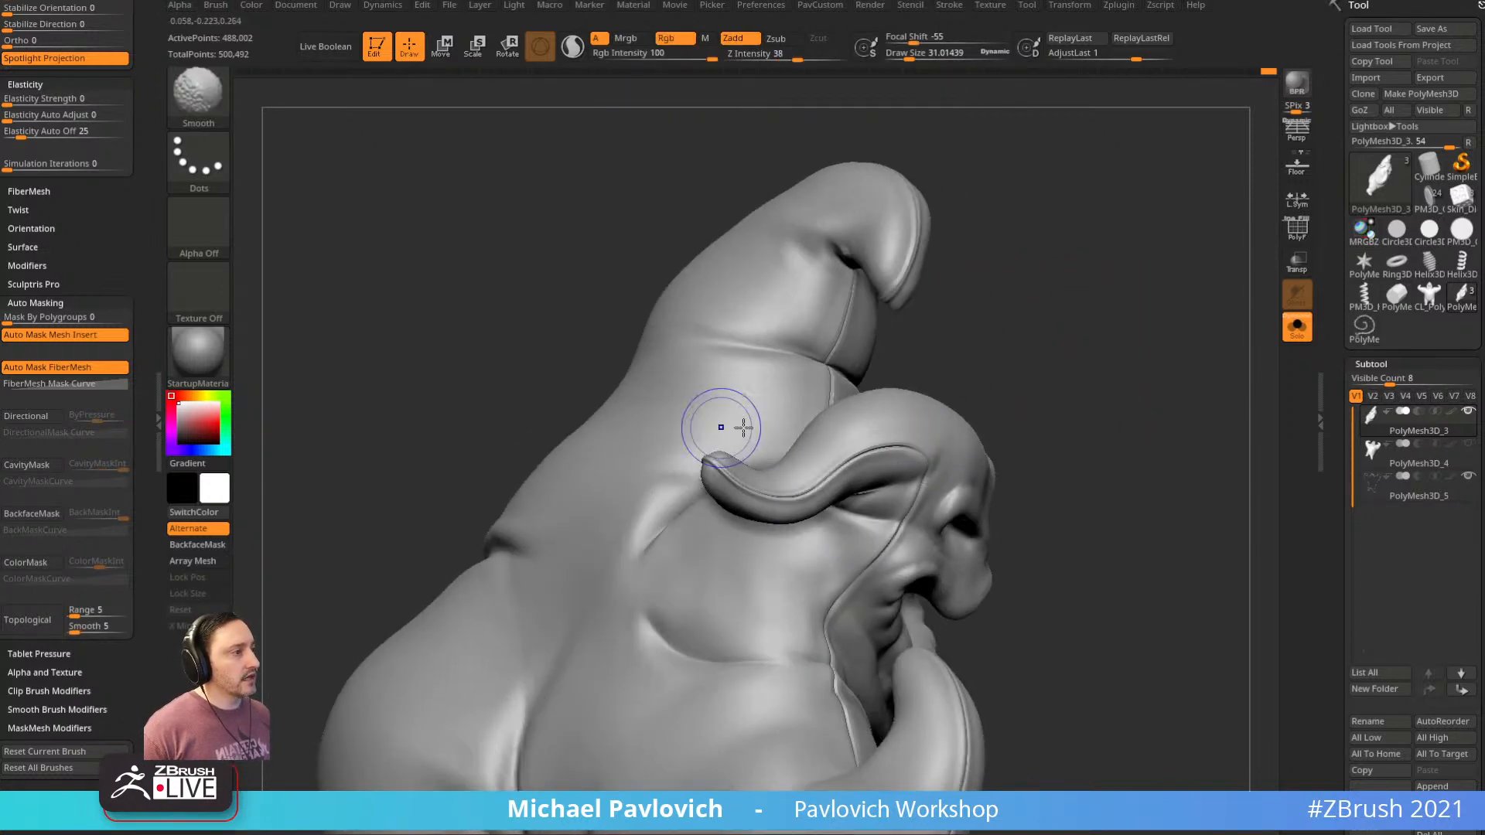
{"action": "left_click_drag", "start_coordinate": [960, 356], "coordinate": [1029, 360]}
{"action": "left_click_drag", "start_coordinate": [804, 461], "coordinate": [843, 417], "text": "shift"}
{"action": "left_click_drag", "start_coordinate": [921, 355], "coordinate": [1022, 357]}
{"action": "mouse_move", "coordinate": [743, 431]}
{"action": "left_mouse_down", "text": "shift"}
{"action": "mouse_move", "coordinate": [760, 489]}
{"action": "mouse_move", "coordinate": [710, 378]}
{"action": "left_mouse_up", "text": "shift"}
{"action": "left_click_drag", "start_coordinate": [922, 348], "coordinate": [919, 456]}
{"action": "left_click_drag", "start_coordinate": [818, 503], "coordinate": [764, 470], "text": "shift"}
{"action": "left_click_drag", "start_coordinate": [960, 333], "coordinate": [948, 441]}
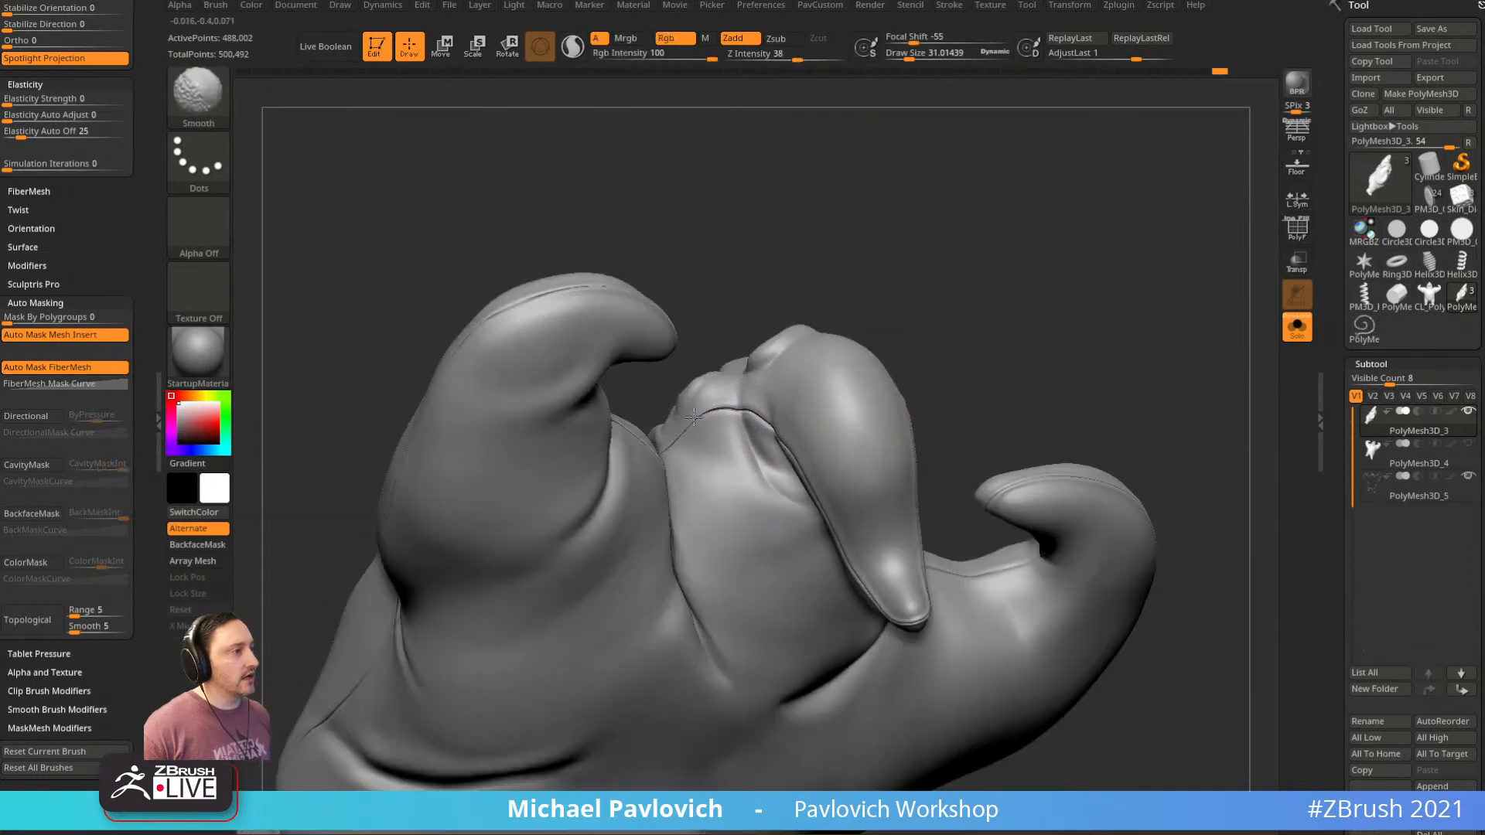
Smooth the seam along the top of the shoulder from the side of the head to the curled arm
{"action": "left_click_drag", "start_coordinate": [959, 255], "coordinate": [1083, 232], "text": "alt"}
{"action": "left_click_drag", "start_coordinate": [795, 433], "coordinate": [773, 430]}
{"action": "left_click_drag", "start_coordinate": [843, 294], "coordinate": [903, 303]}
{"action": "left_click_drag", "start_coordinate": [757, 455], "coordinate": [612, 454], "text": "shift"}
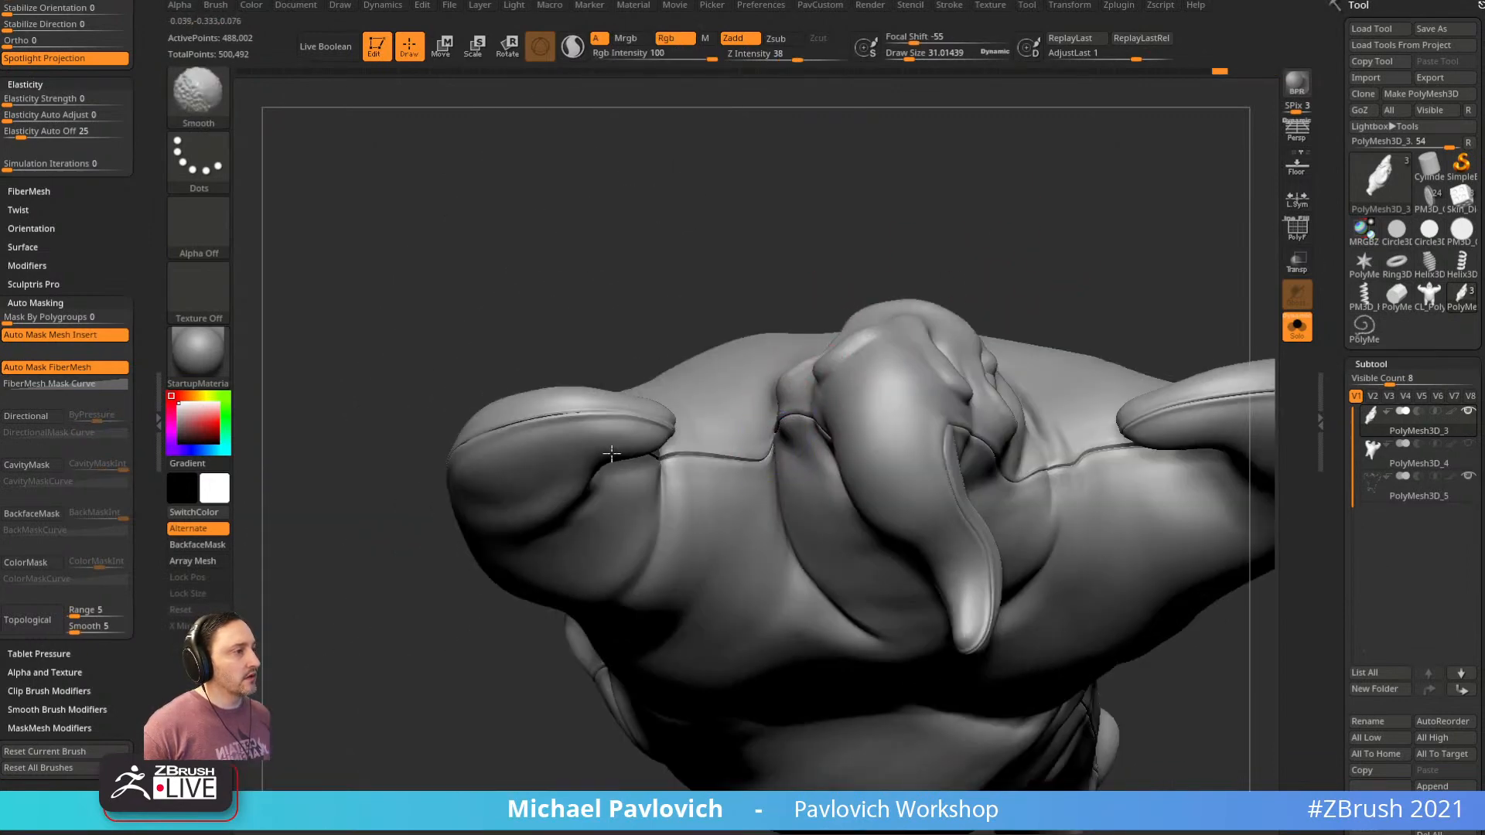
{"action": "left_click_drag", "start_coordinate": [588, 333], "coordinate": [600, 418]}
{"action": "left_click_drag", "start_coordinate": [699, 437], "coordinate": [646, 472], "text": "shift"}
{"action": "left_click_drag", "start_coordinate": [630, 587], "coordinate": [665, 657]}
{"action": "left_click_drag", "start_coordinate": [672, 456], "coordinate": [574, 481], "text": "shift"}
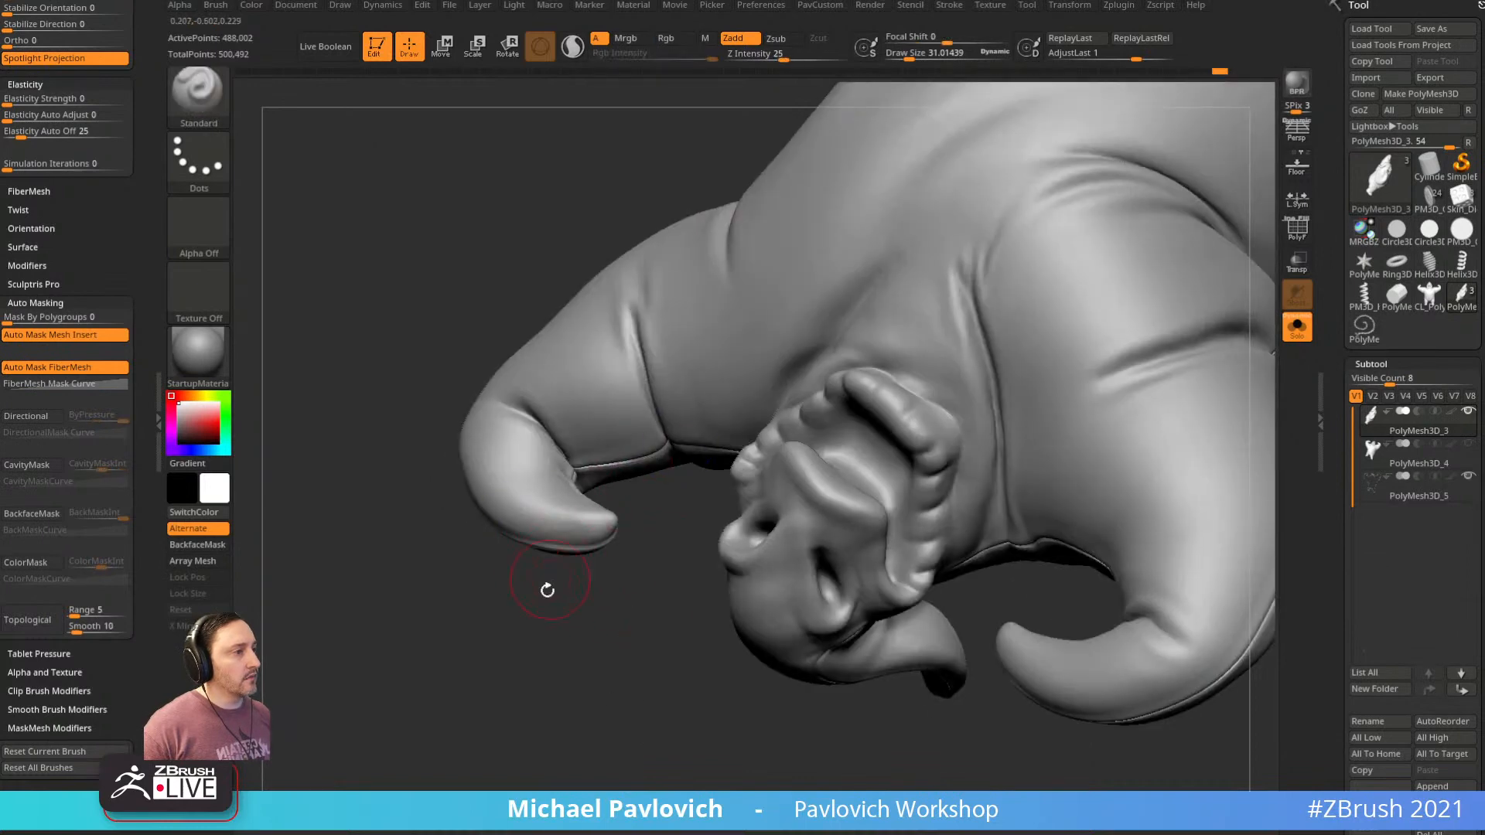
Morph the isolated body flat into its UV layout and frame the front piece
{"action": "left_click_drag", "start_coordinate": [548, 590], "coordinate": [533, 566]}
{"action": "left_click_drag", "start_coordinate": [541, 619], "coordinate": [444, 664]}
{"action": "left_click_drag", "start_coordinate": [823, 286], "coordinate": [1060, 259]}
{"action": "left_click_drag", "start_coordinate": [1338, 427], "coordinate": [1318, 147]}
{"action": "left_click_drag", "start_coordinate": [1346, 354], "coordinate": [1346, 7]}
{"action": "left_click", "coordinate": [1369, 321]}
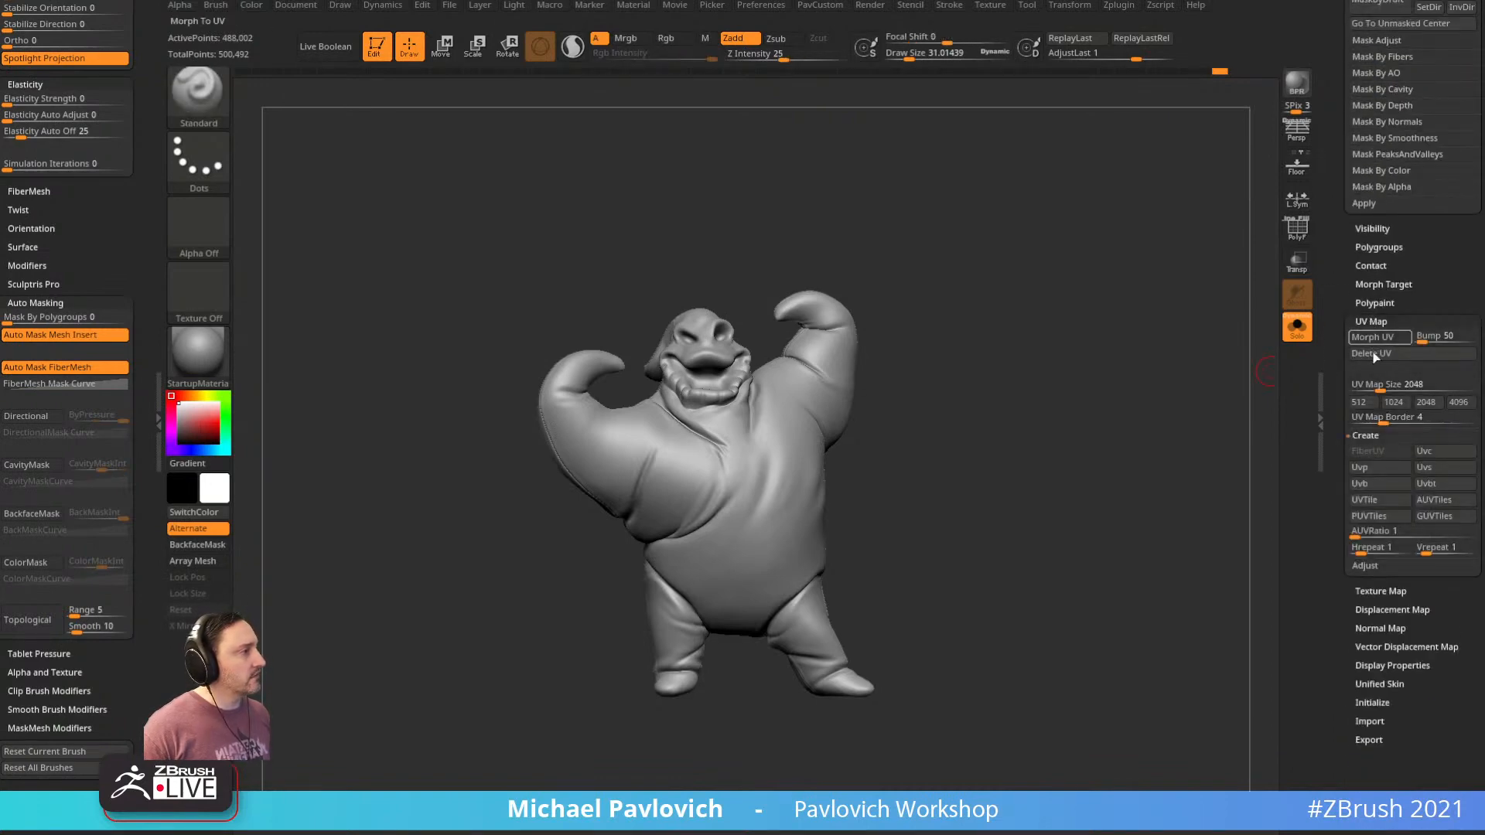
{"action": "left_click", "coordinate": [1378, 338]}
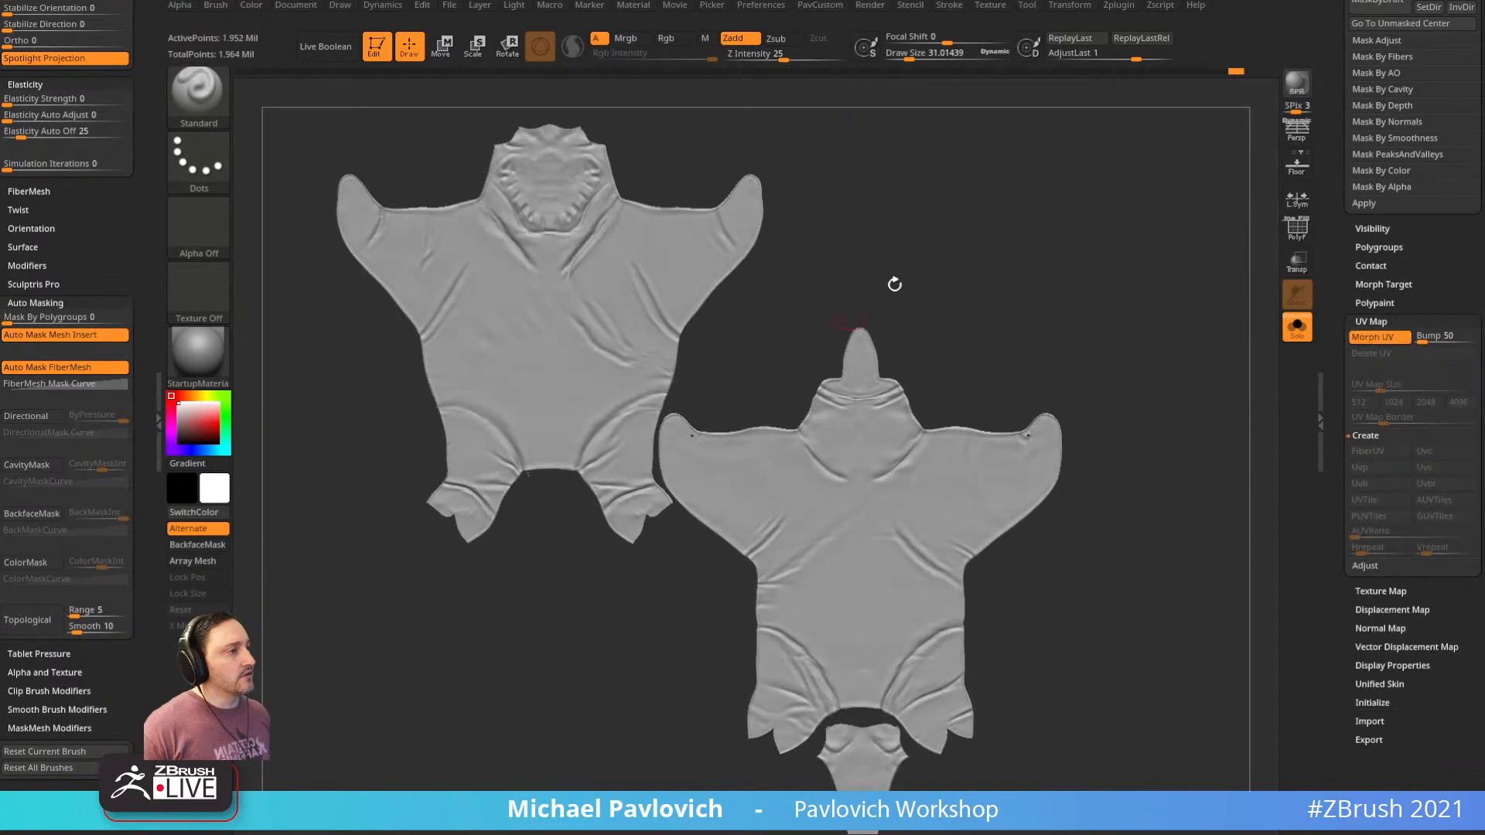
{"action": "left_click_drag", "start_coordinate": [895, 284], "coordinate": [1031, 239], "text": "alt"}
{"action": "left_click_drag", "start_coordinate": [856, 209], "coordinate": [976, 292], "text": "alt"}
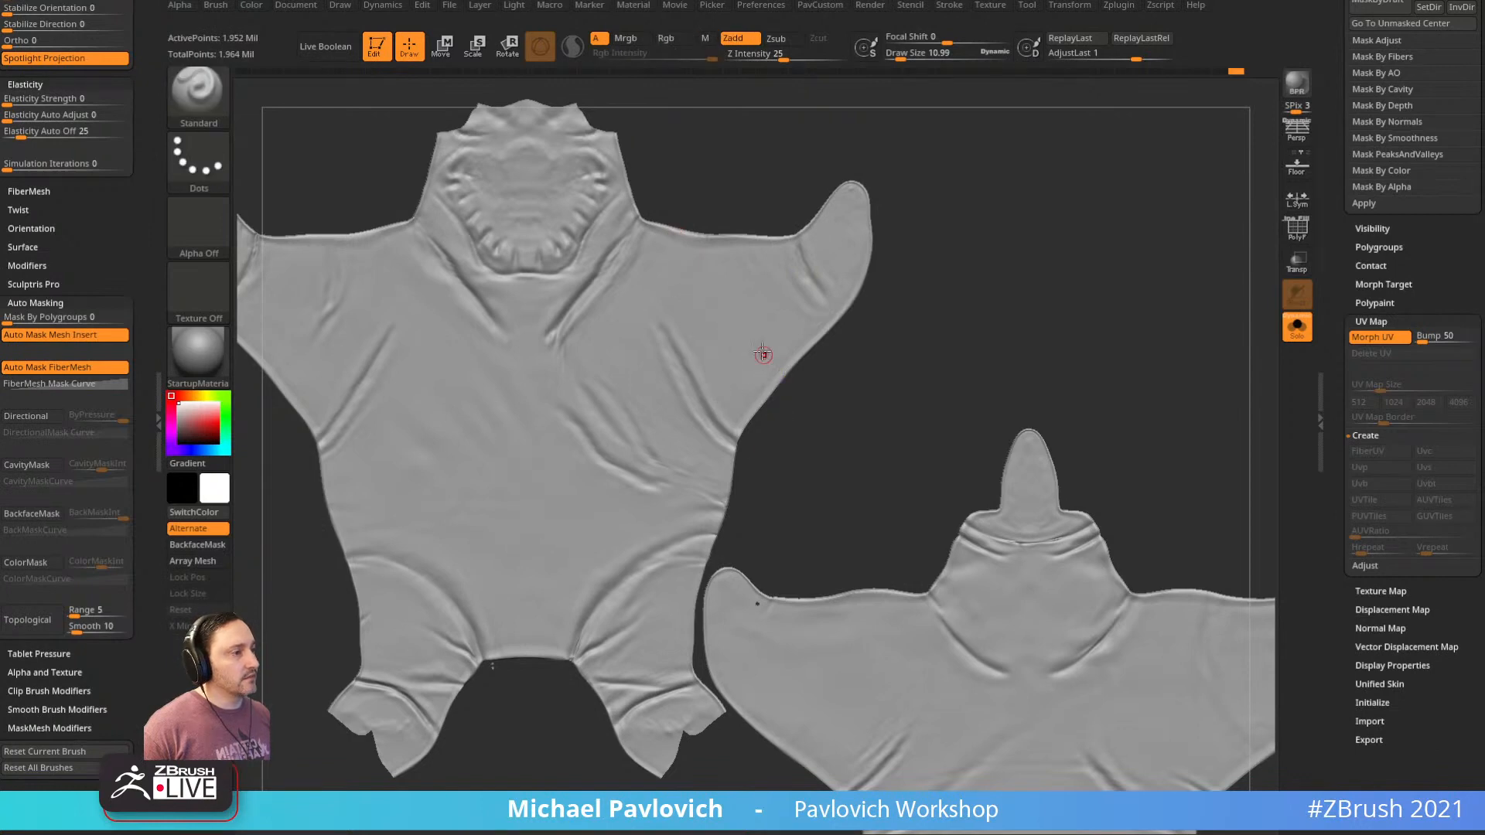
Carve a crease across the upper arm of the flattened front piece with the Dam_Standard brush
{"action": "key", "text": "b"}
{"action": "key", "text": "d"}
{"action": "key", "text": "s"}
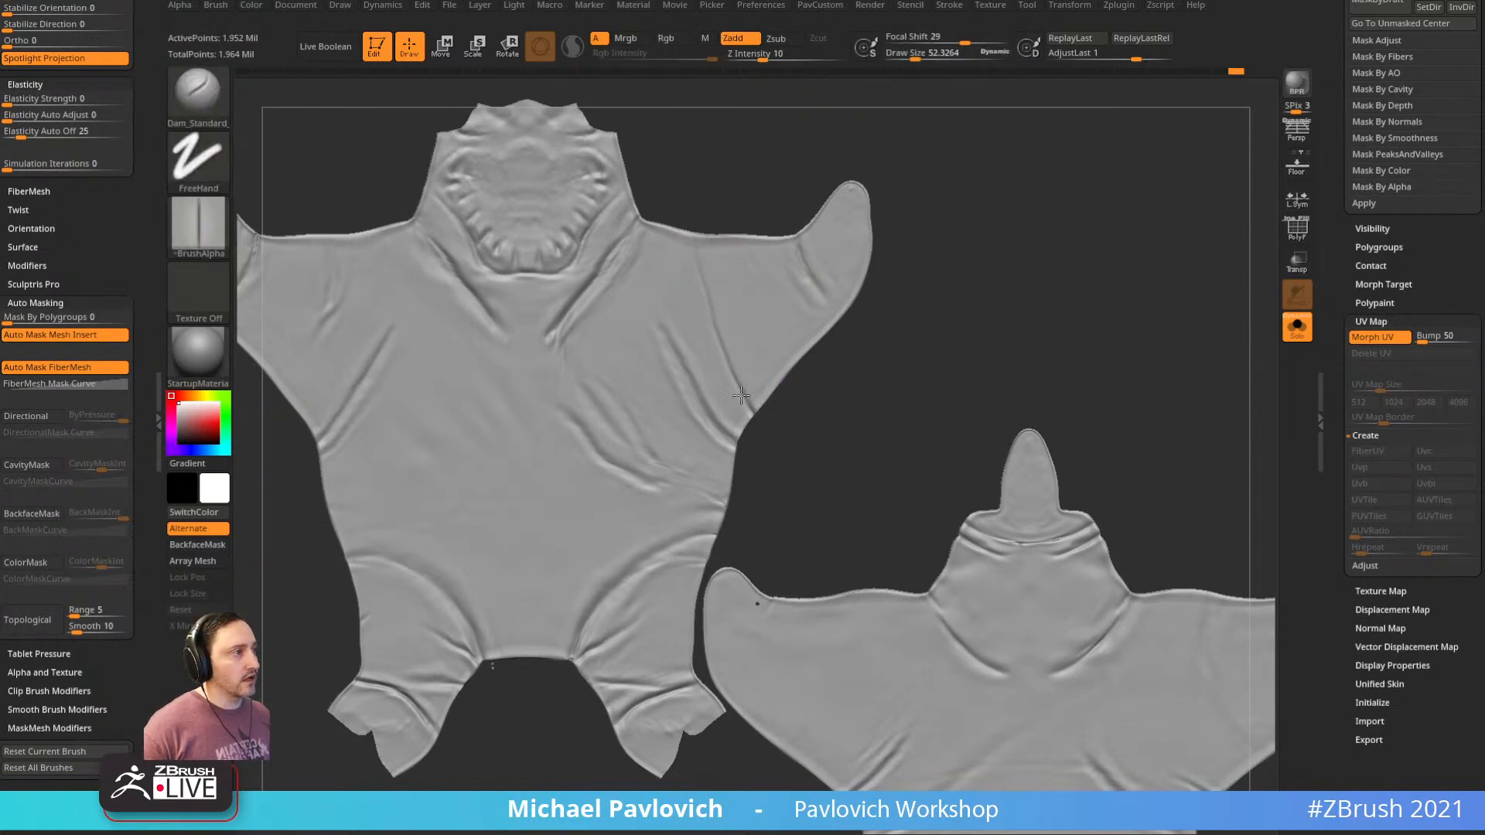
{"action": "left_click_drag", "start_coordinate": [711, 204], "coordinate": [840, 200], "text": "alt"}
{"action": "key", "text": "s"}
{"action": "left_click_drag", "start_coordinate": [487, 304], "coordinate": [497, 303]}
{"action": "left_click_drag", "start_coordinate": [491, 230], "coordinate": [422, 450]}
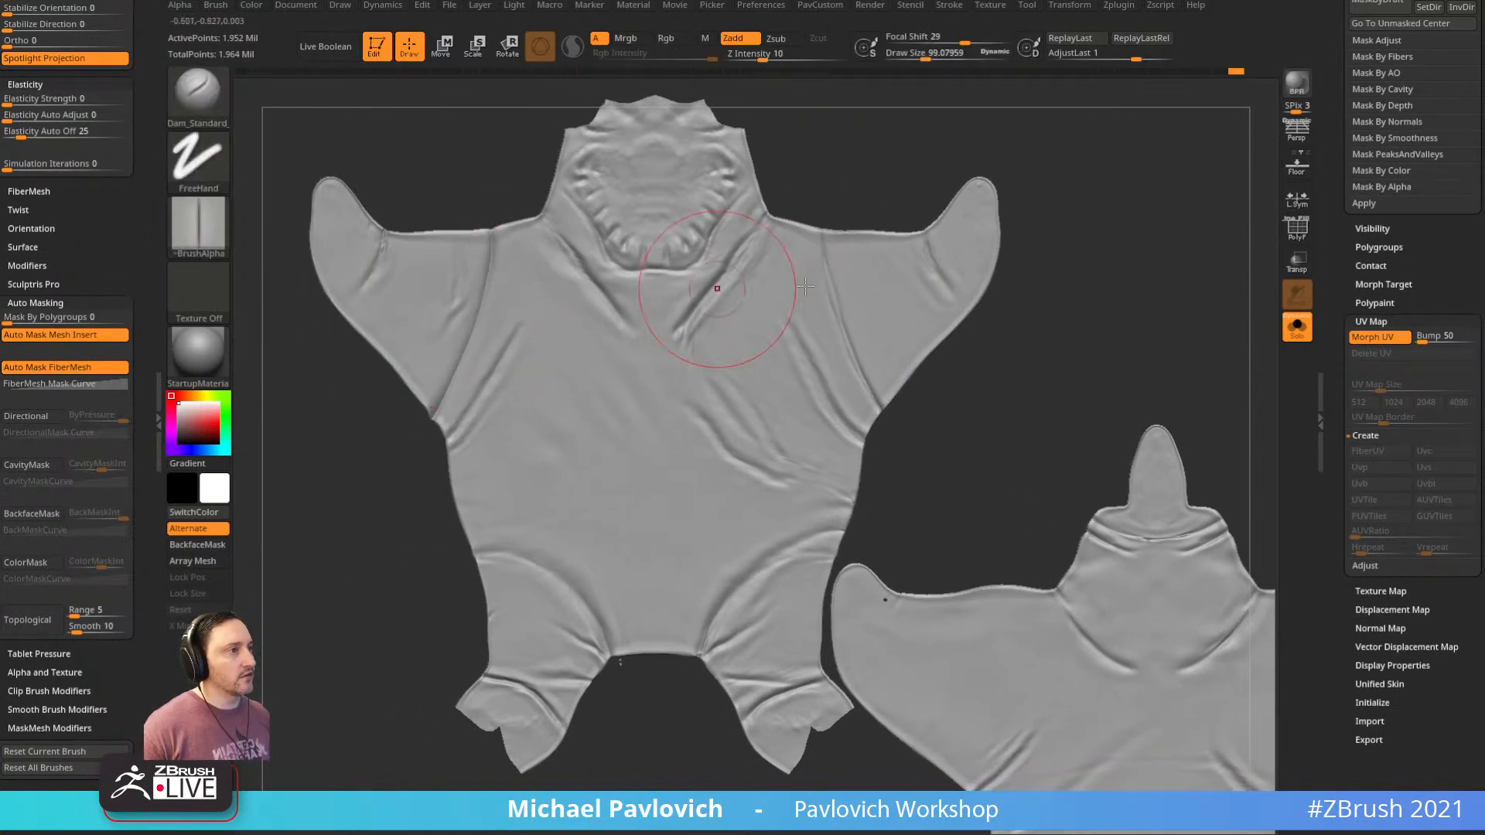
Return the body from the flat UV layout to its 3D shape and turn off Solo to inspect it with the stitches
{"action": "left_click_drag", "start_coordinate": [1127, 295], "coordinate": [1247, 325], "text": "alt"}
{"action": "left_click", "coordinate": [1304, 331]}
{"action": "left_click_drag", "start_coordinate": [1340, 274], "coordinate": [1337, 324]}
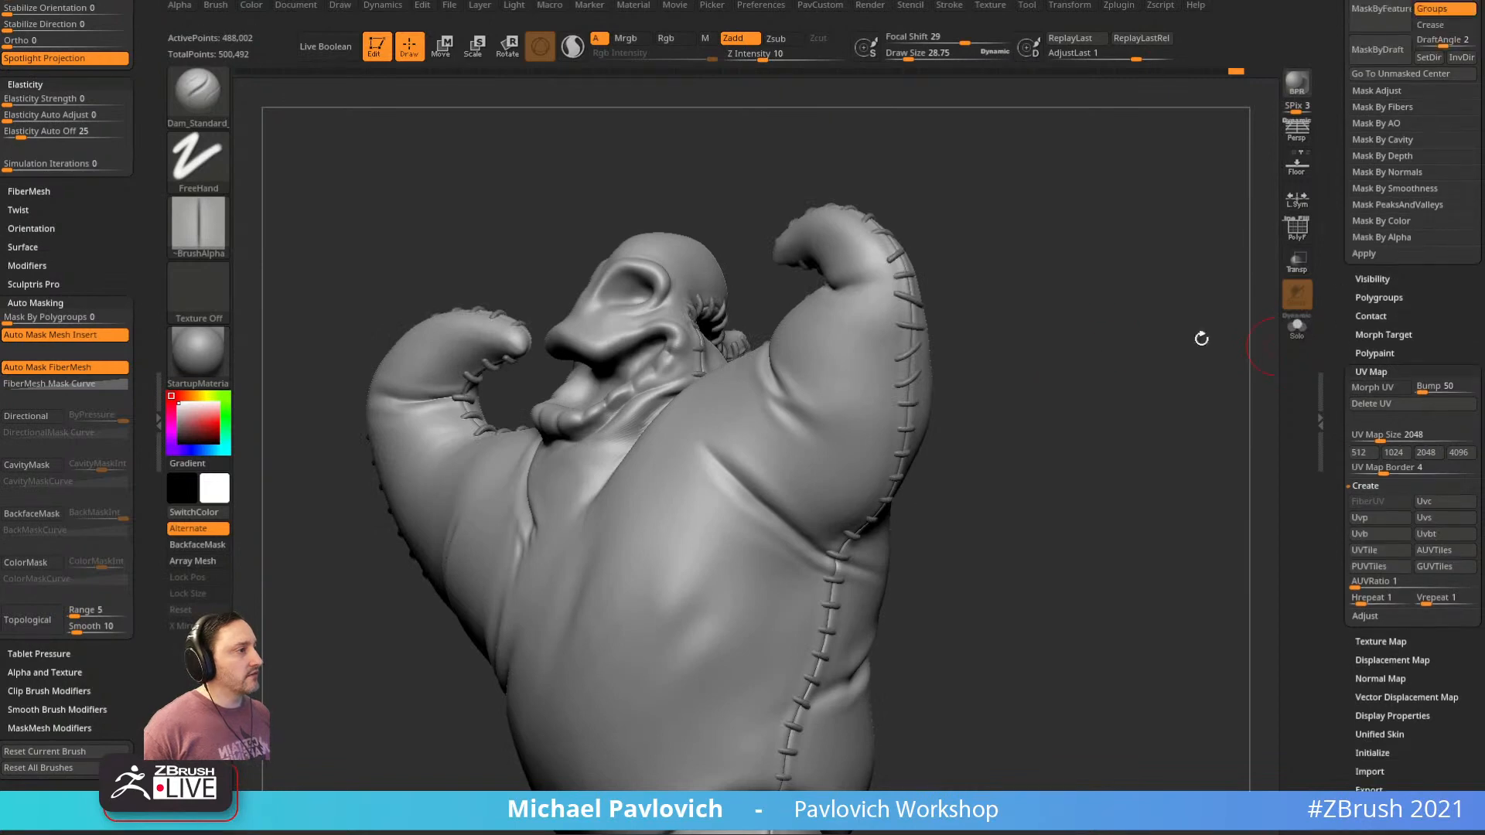
{"action": "left_click_drag", "start_coordinate": [1201, 339], "coordinate": [1099, 321]}
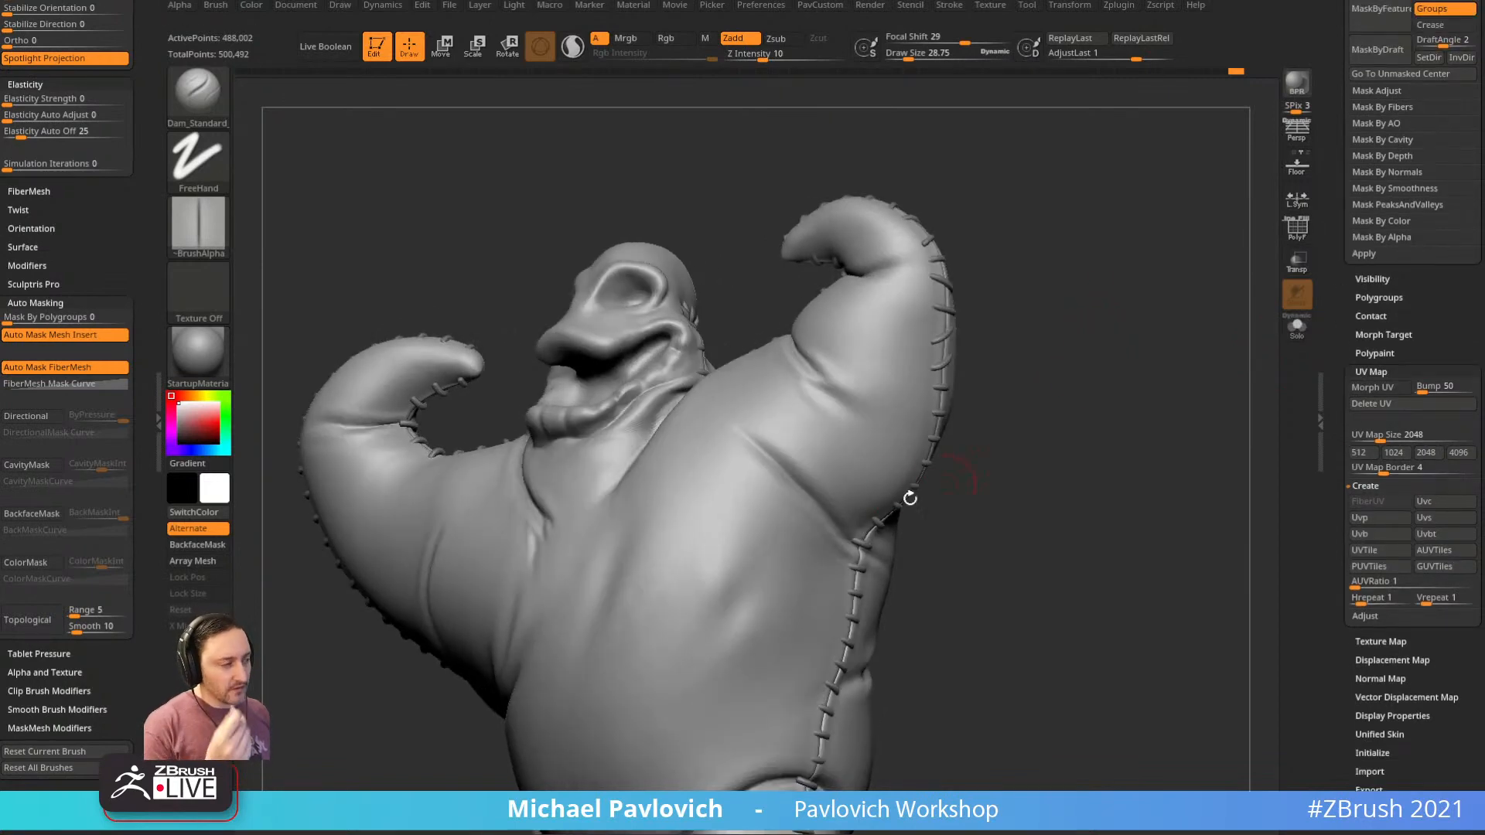
{"action": "left_click_drag", "start_coordinate": [1020, 357], "coordinate": [1114, 306]}
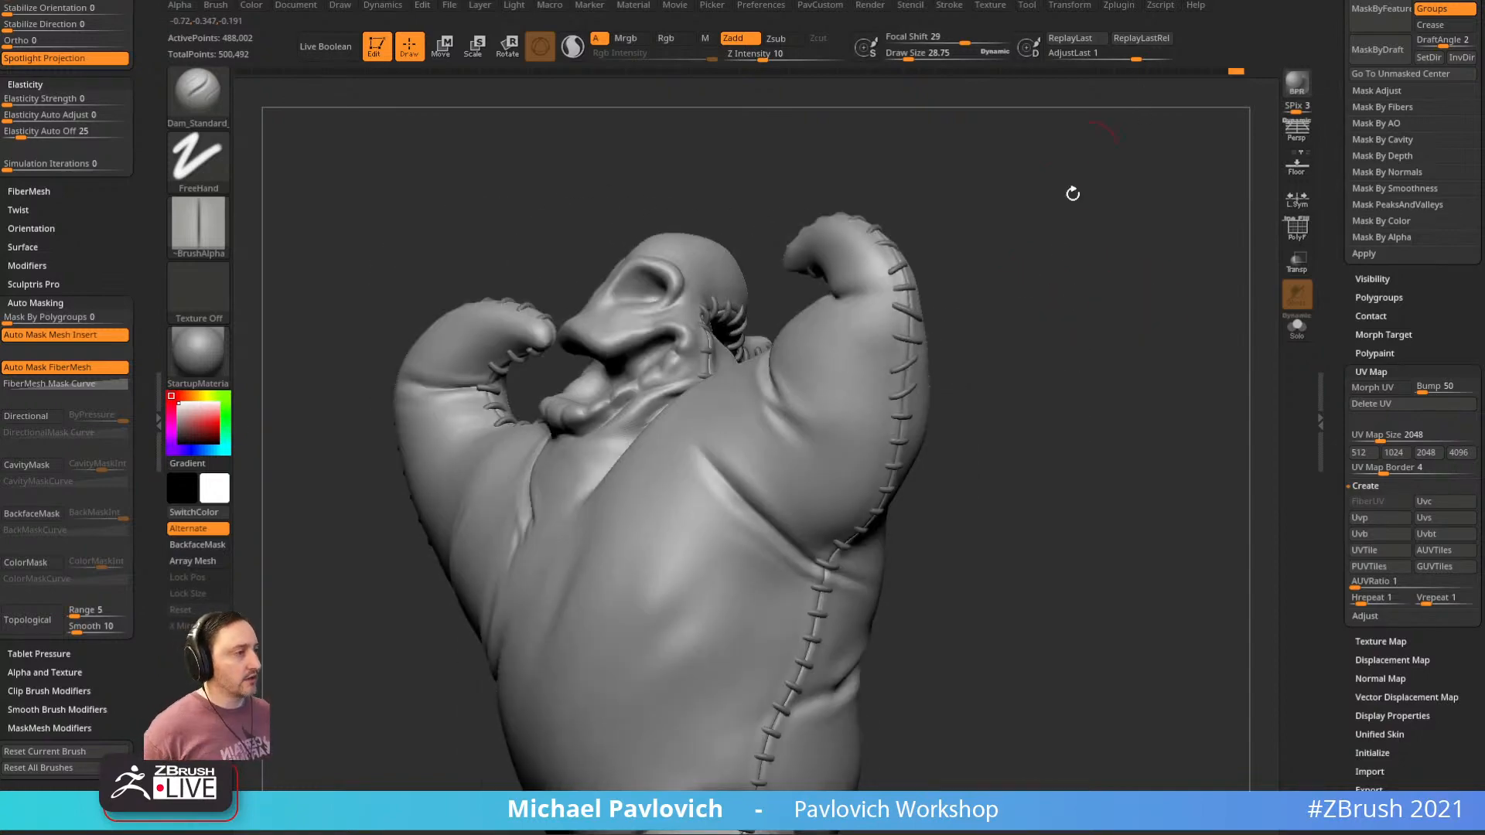
{"action": "mouse_move", "coordinate": [1073, 193]}
{"action": "left_mouse_down"}
{"action": "mouse_move", "coordinate": [1004, 271]}
{"action": "mouse_move", "coordinate": [1031, 305]}
{"action": "mouse_move", "coordinate": [1015, 306]}
{"action": "left_mouse_up"}
Switch back to the Standard brush and reduce the draw size to 6.3724 at the stitches on the raised arm
{"action": "key", "text": "s"}
{"action": "mouse_move", "coordinate": [1019, 309]}
{"action": "left_mouse_down"}
{"action": "mouse_move", "coordinate": [1037, 325]}
{"action": "mouse_move", "coordinate": [910, 232]}
{"action": "left_mouse_up"}
{"action": "key", "text": "b"}
{"action": "key", "text": "s"}
{"action": "key", "text": "t"}
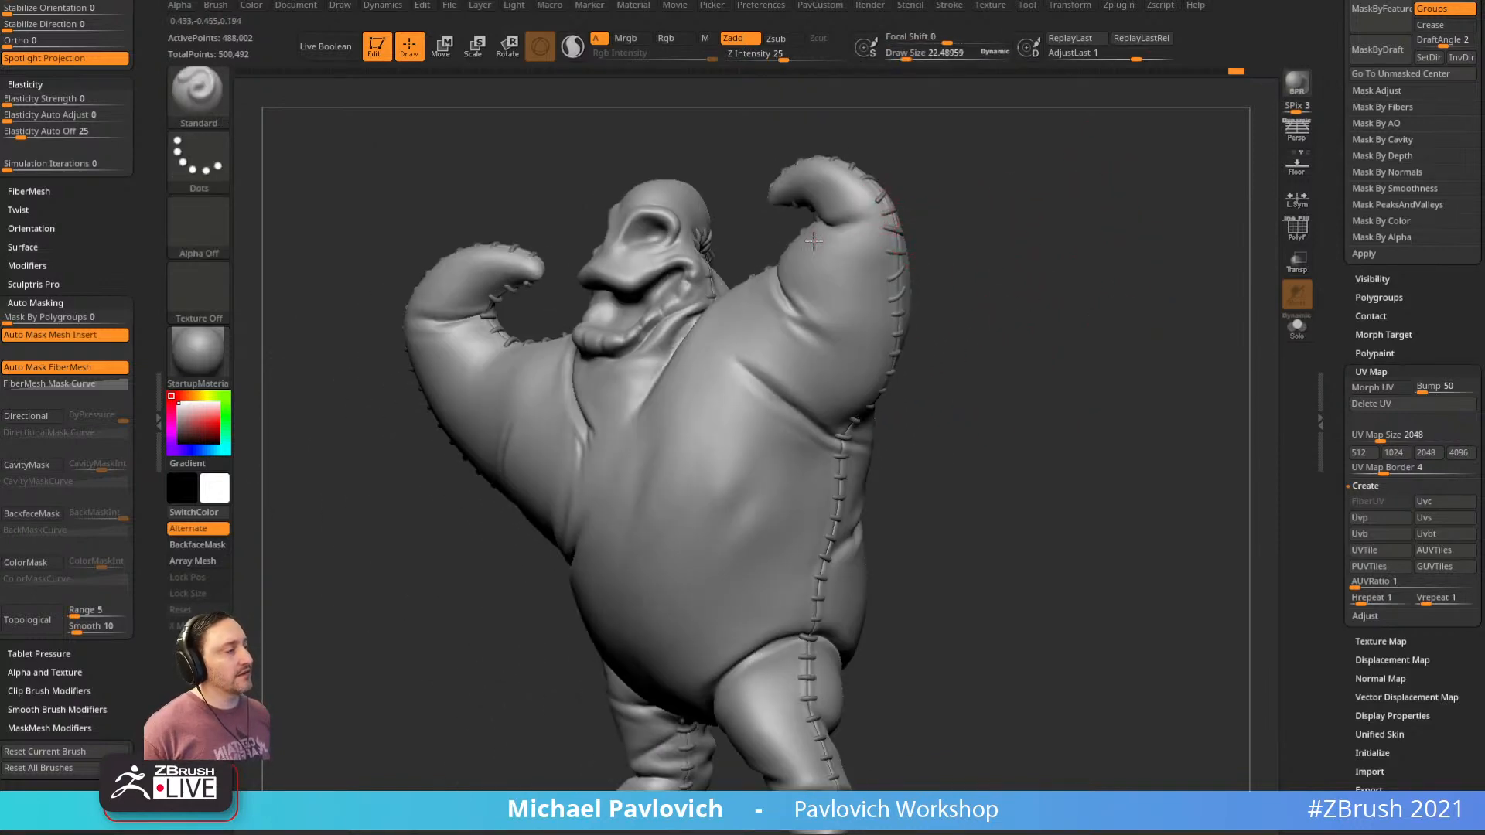
{"action": "mouse_move", "coordinate": [1024, 192]}
{"action": "left_mouse_down", "text": "alt"}
{"action": "mouse_move", "coordinate": [995, 248]}
{"action": "mouse_move", "coordinate": [1003, 346]}
{"action": "left_mouse_up", "text": "alt"}
{"action": "key", "text": "s"}
{"action": "mouse_move", "coordinate": [1003, 346]}
{"action": "left_mouse_down"}
{"action": "mouse_move", "coordinate": [955, 345]}
{"action": "mouse_move", "coordinate": [1027, 299]}
{"action": "left_mouse_up"}
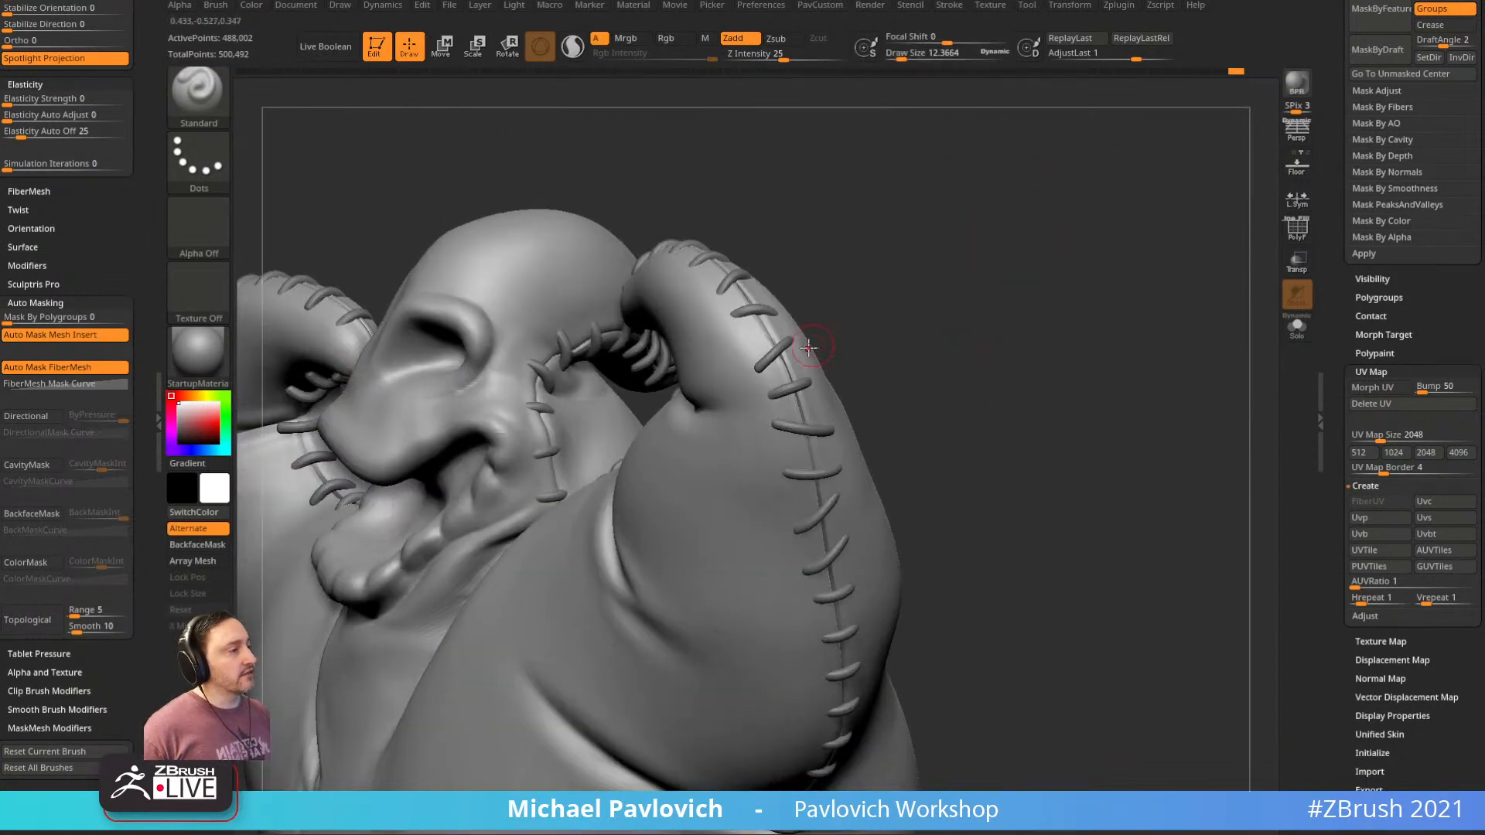
{"action": "key", "text": "bracketleft"}
{"action": "key", "text": "bracketleft"}
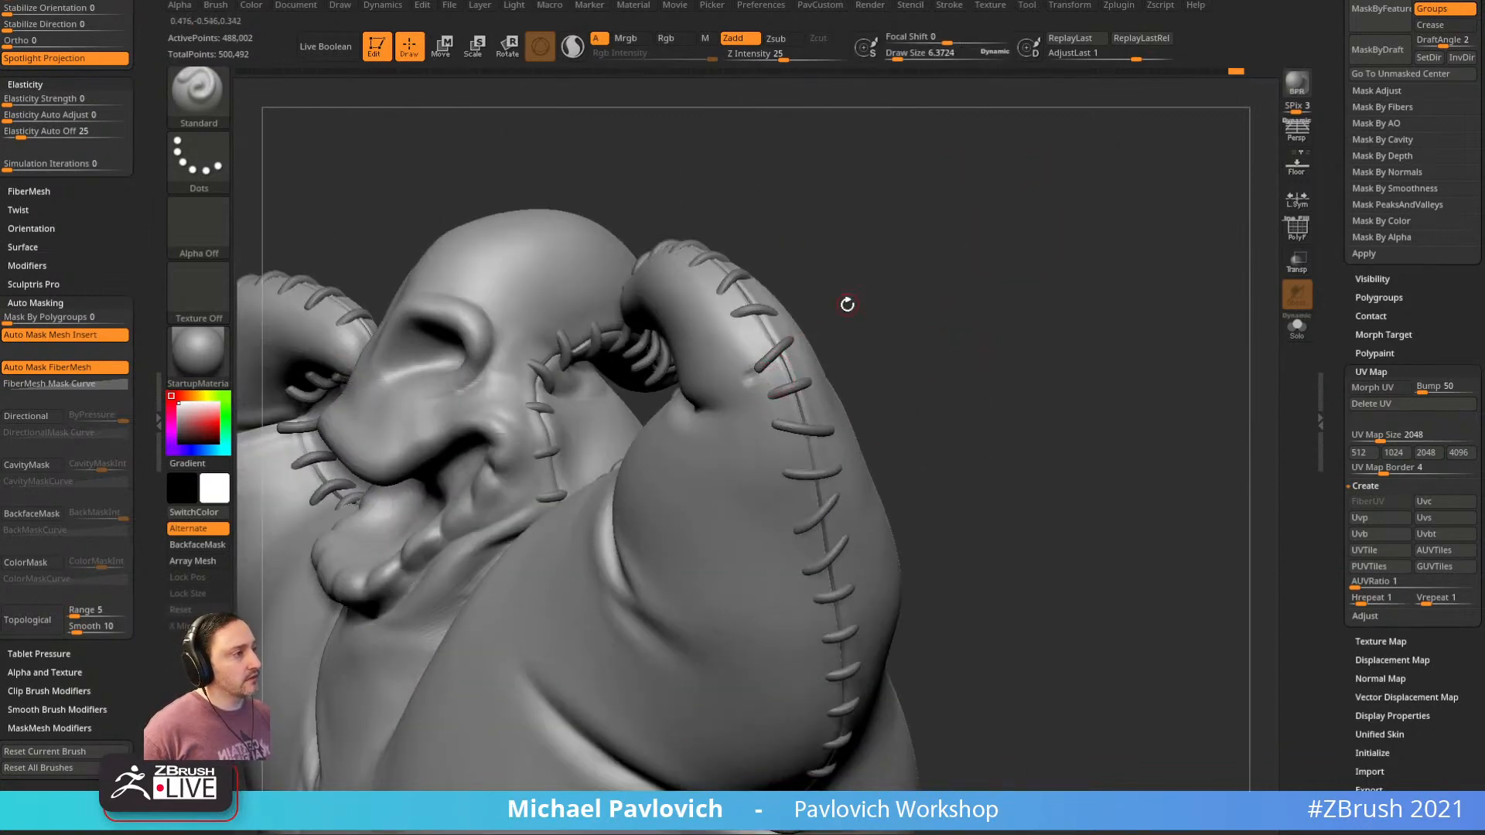
Turn on transparency with Ghost and examine how the stitches sit over the arm and head seams
{"action": "key", "text": "3"}
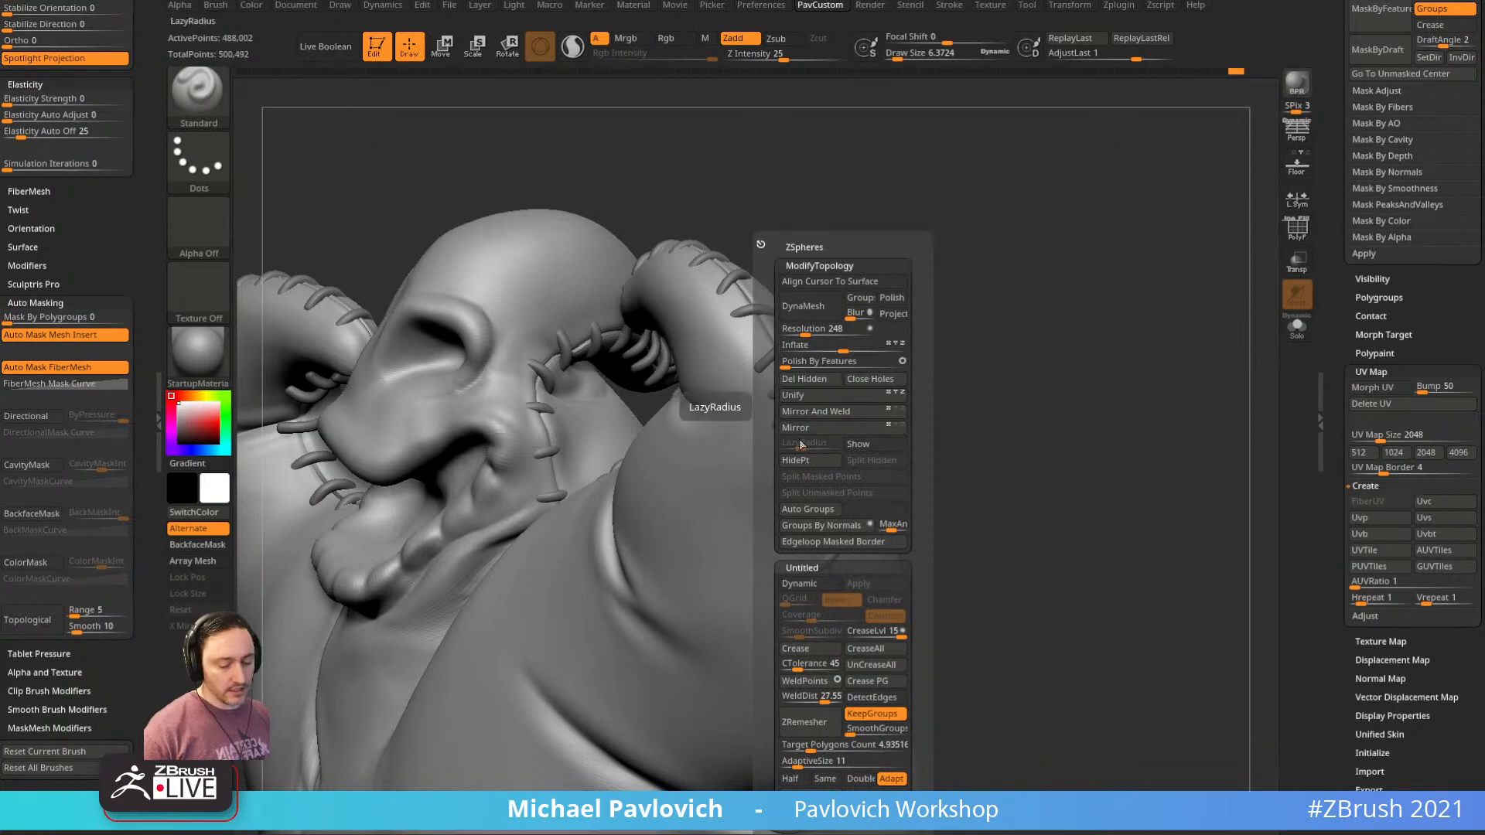
{"action": "left_click_drag", "start_coordinate": [1075, 283], "coordinate": [998, 337]}
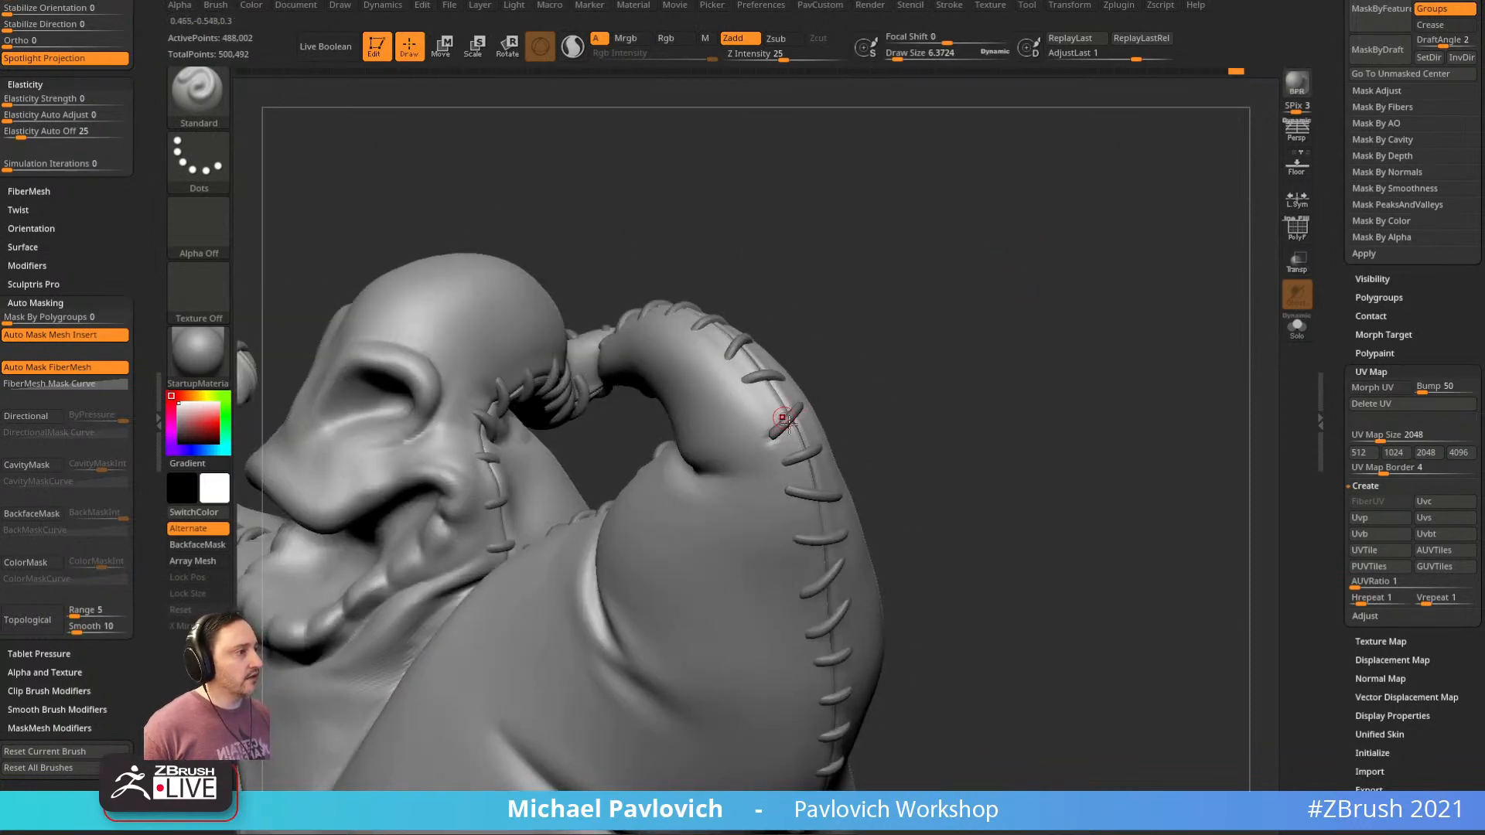
{"action": "mouse_move", "coordinate": [941, 378]}
{"action": "left_mouse_down"}
{"action": "mouse_move", "coordinate": [967, 407]}
{"action": "mouse_move", "coordinate": [1008, 416]}
{"action": "left_mouse_up"}
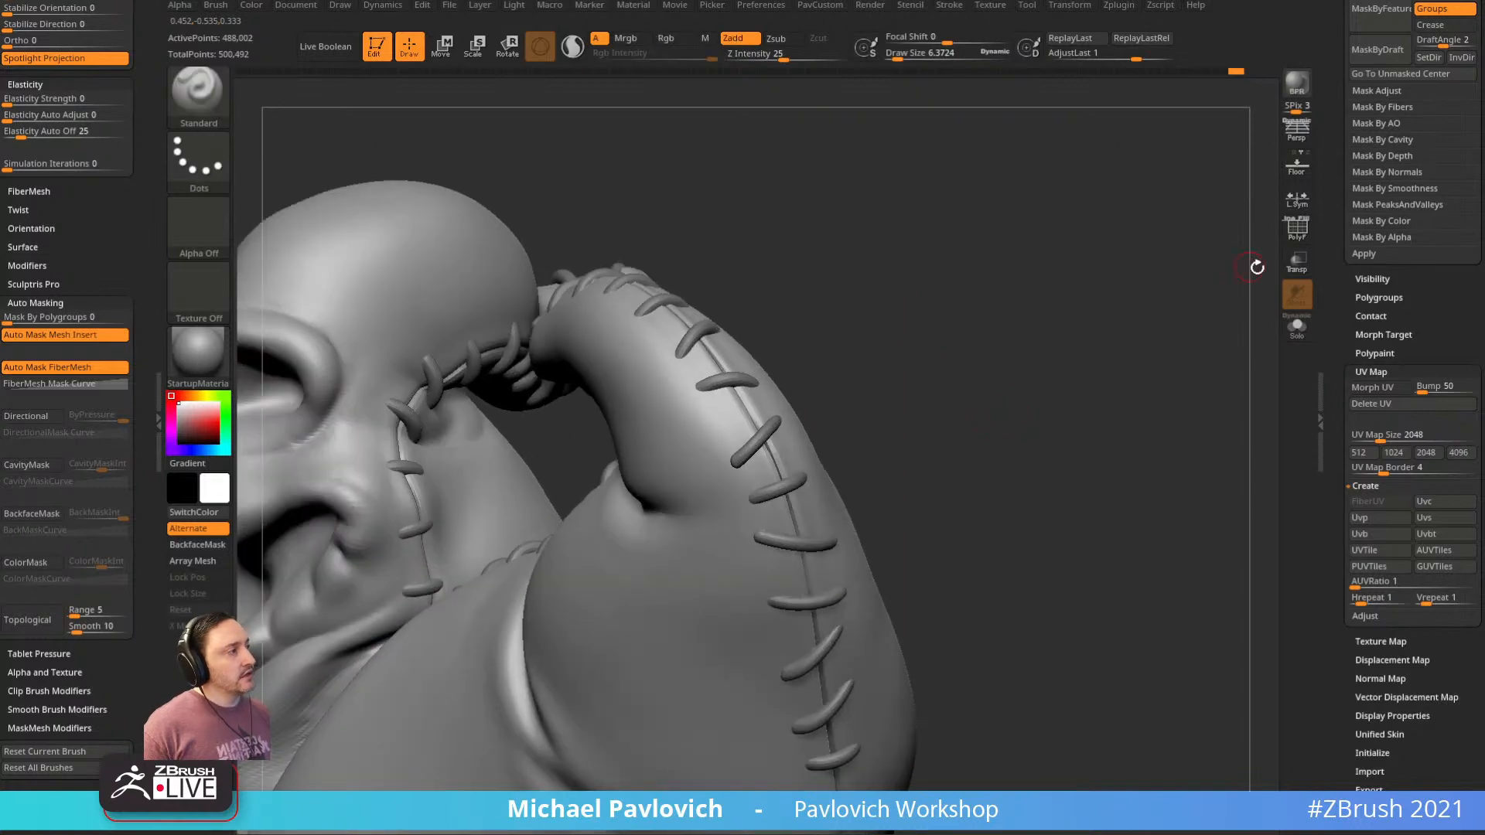
{"action": "left_click", "coordinate": [1297, 262]}
{"action": "left_click_drag", "start_coordinate": [1129, 271], "coordinate": [1087, 291]}
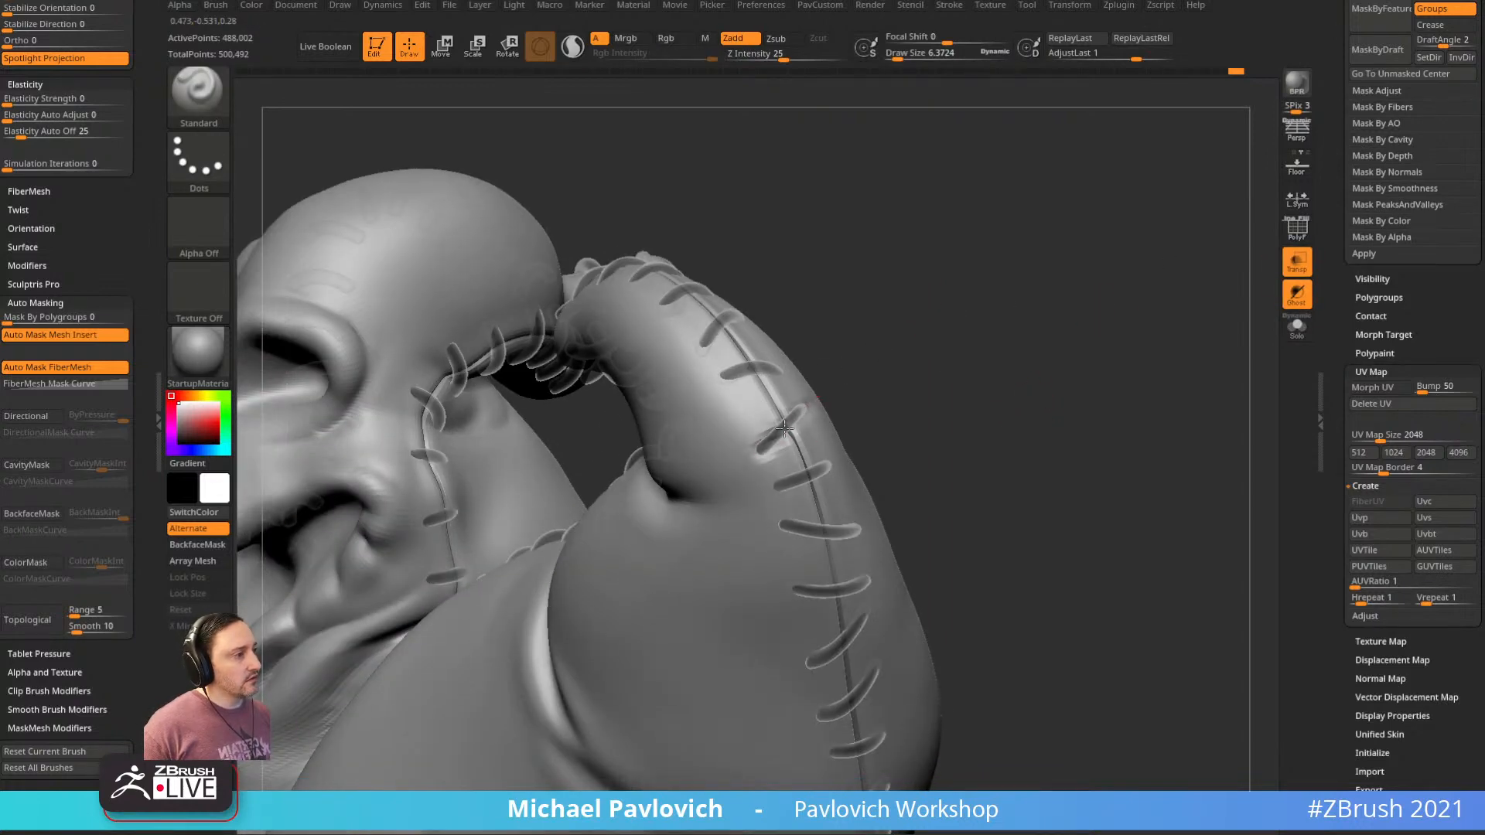
{"action": "mouse_move", "coordinate": [867, 353]}
{"action": "left_mouse_down"}
{"action": "mouse_move", "coordinate": [801, 403]}
{"action": "mouse_move", "coordinate": [856, 411]}
{"action": "mouse_move", "coordinate": [872, 375]}
{"action": "mouse_move", "coordinate": [926, 360]}
{"action": "left_mouse_up"}
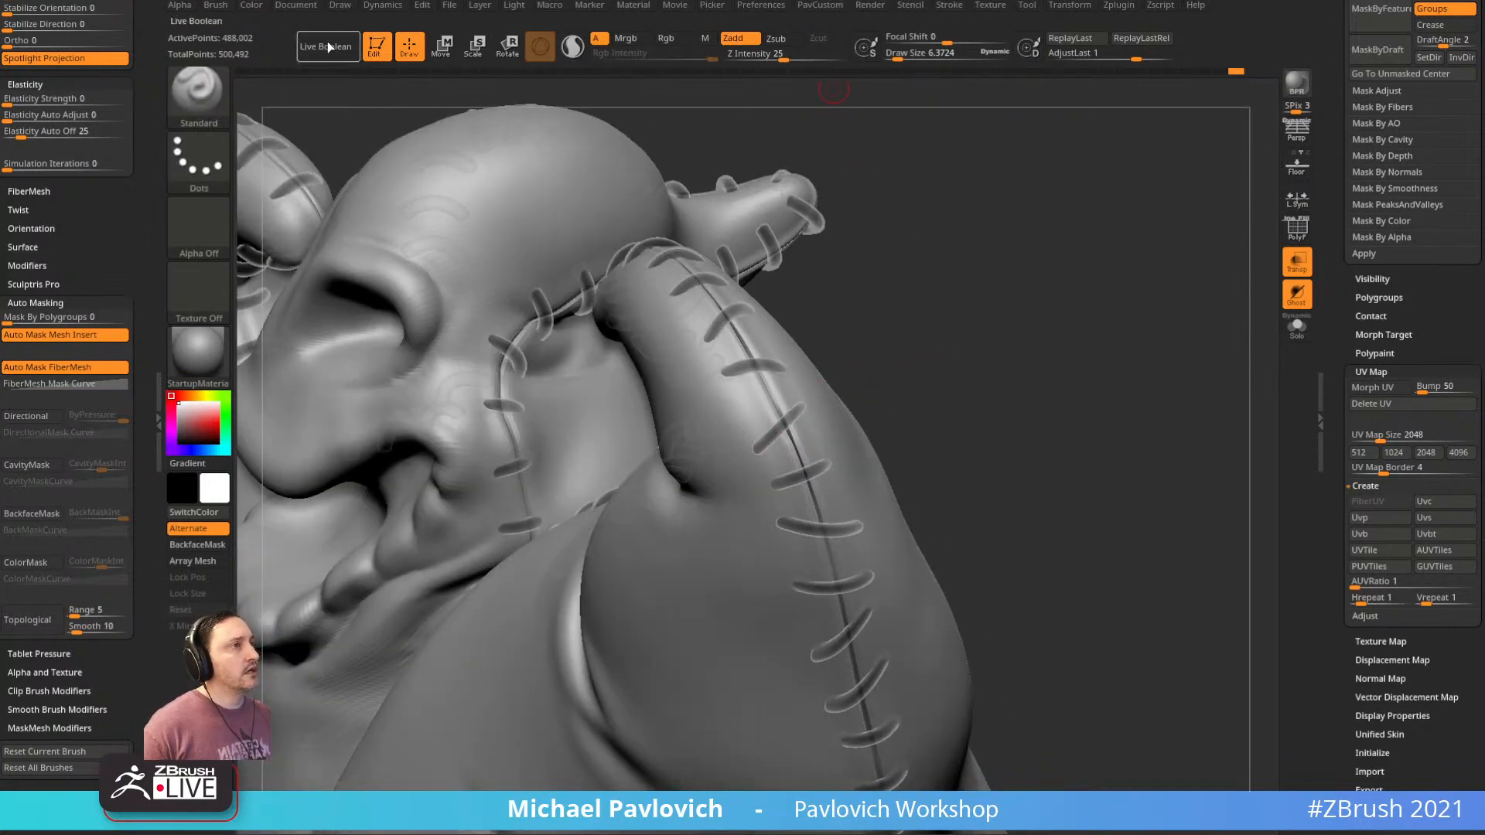
Look through the Draw preferences for the transparency depth and front and back opacity settings
{"action": "left_click", "coordinate": [340, 5]}
{"action": "scroll", "coordinate": [349, 556], "scroll_direction": "down", "scroll_amount": 5}
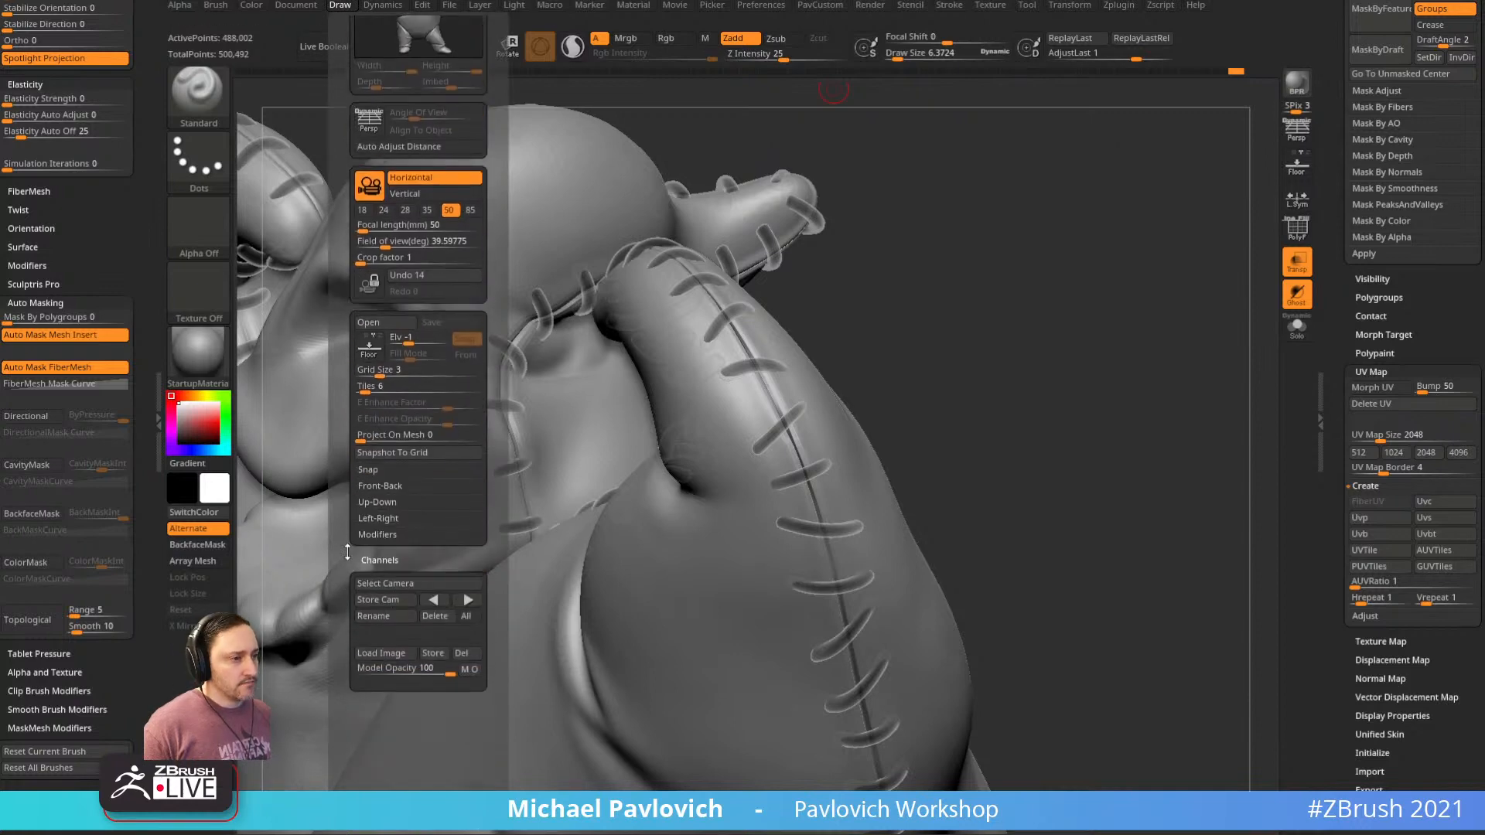
{"action": "left_click", "coordinate": [762, 6]}
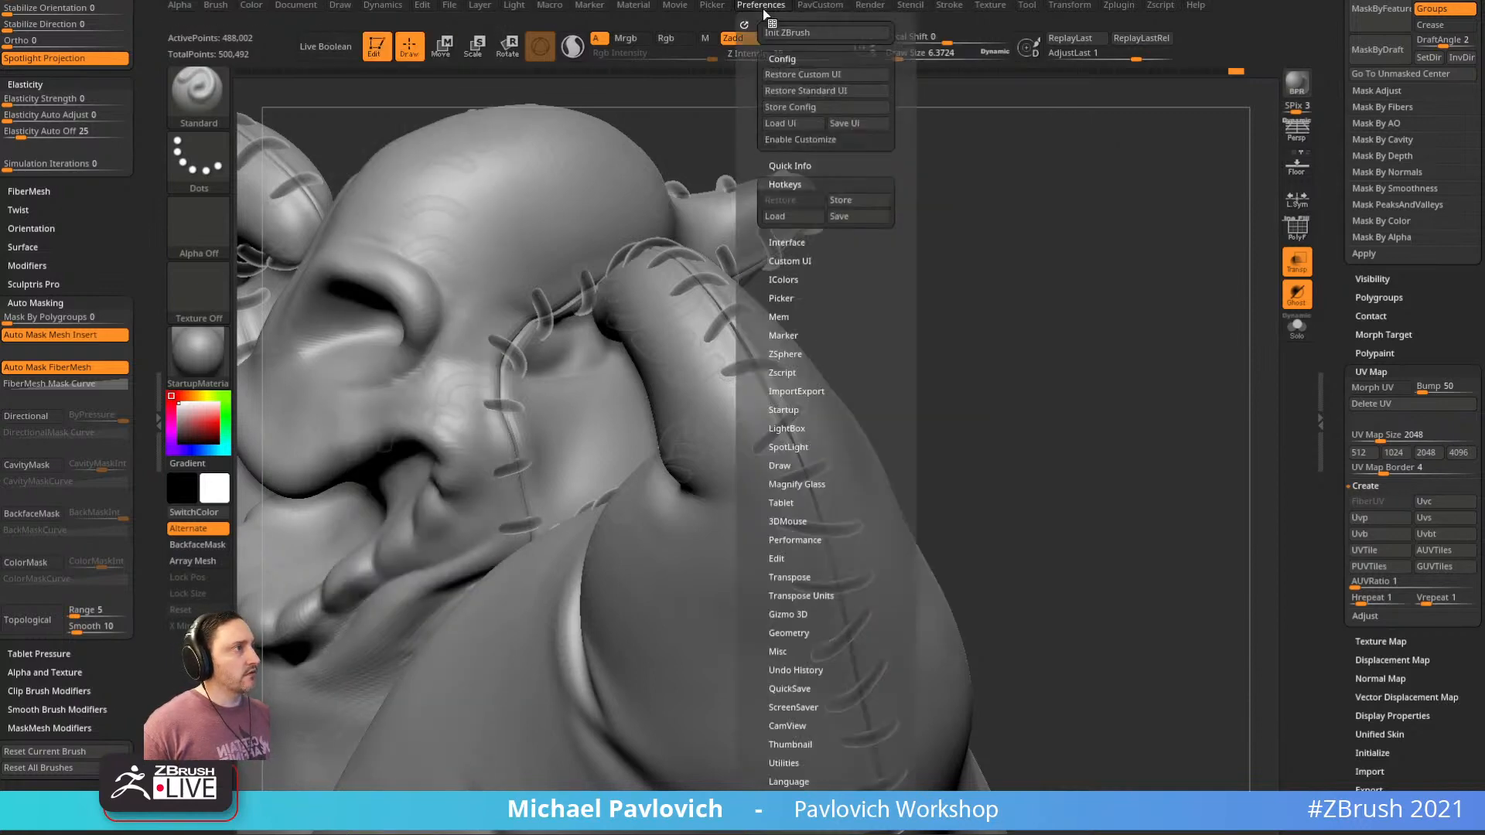
{"action": "left_click", "coordinate": [784, 184], "text": "shift"}
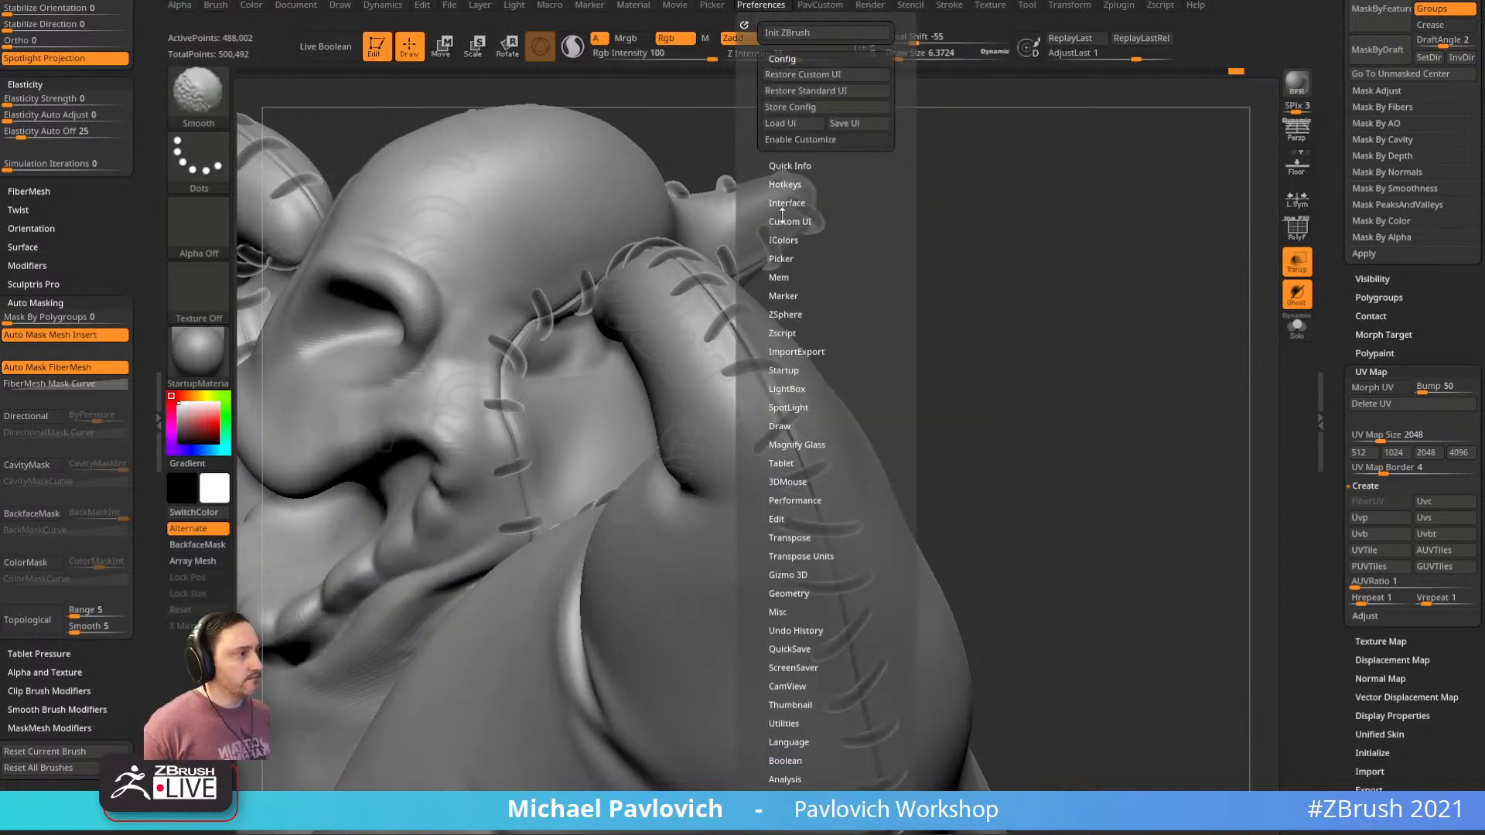
{"action": "left_click", "coordinate": [780, 429], "text": "shift"}
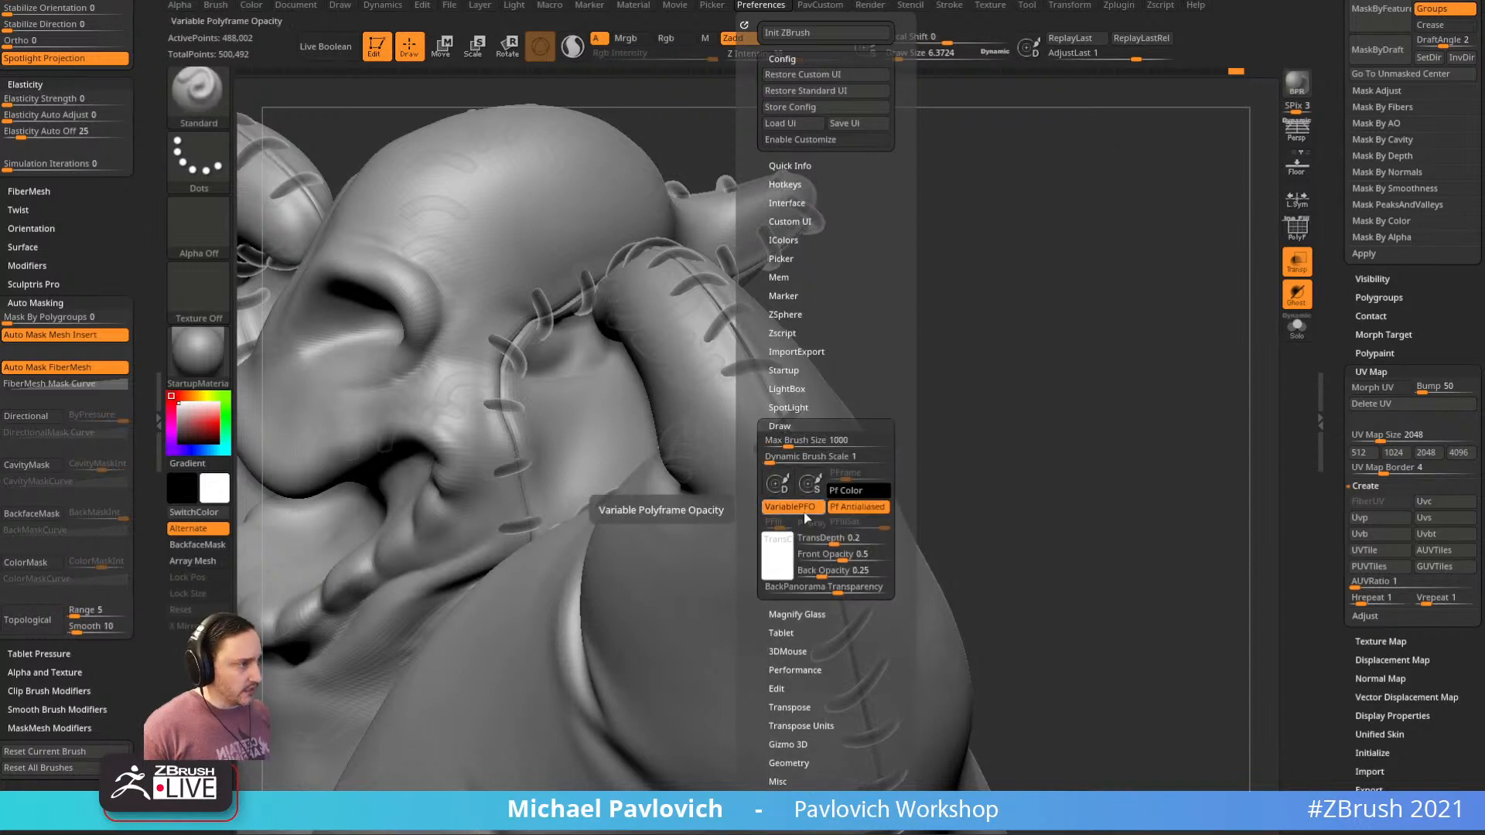
{"action": "mouse_move", "coordinate": [845, 544]}
{"action": "left_mouse_down"}
{"action": "mouse_move", "coordinate": [818, 546]}
{"action": "mouse_move", "coordinate": [856, 574]}
{"action": "mouse_move", "coordinate": [790, 580]}
{"action": "mouse_move", "coordinate": [815, 593]}
{"action": "mouse_move", "coordinate": [847, 564]}
{"action": "left_mouse_up"}
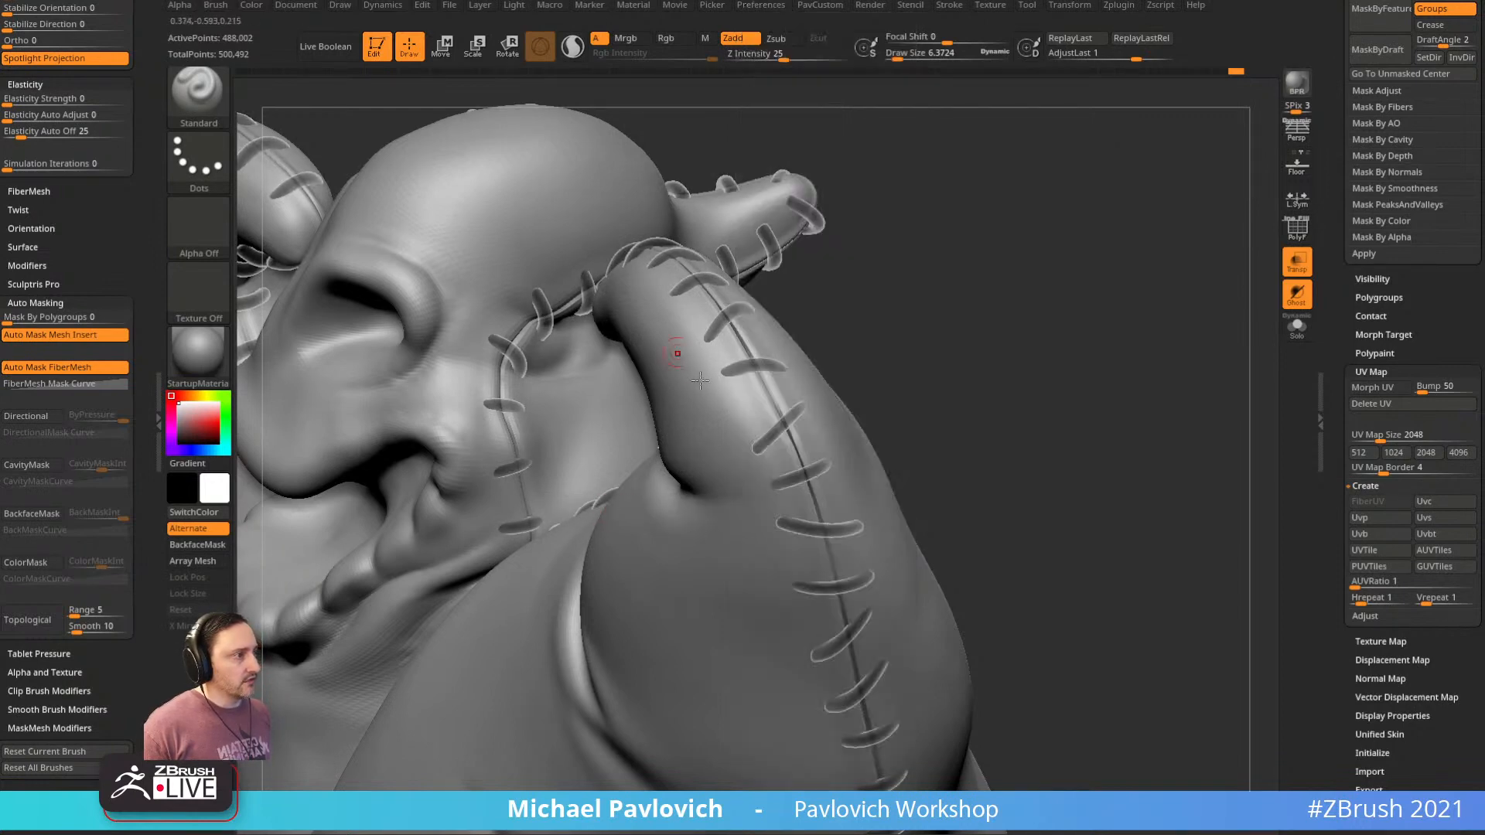
Sculpt pulled-fabric ridges running out from the stitch at the raised arm's bend with the Standard brush
{"action": "mouse_move", "coordinate": [902, 339]}
{"action": "left_mouse_down"}
{"action": "mouse_move", "coordinate": [958, 338]}
{"action": "mouse_move", "coordinate": [843, 369]}
{"action": "mouse_move", "coordinate": [770, 424]}
{"action": "left_mouse_up"}
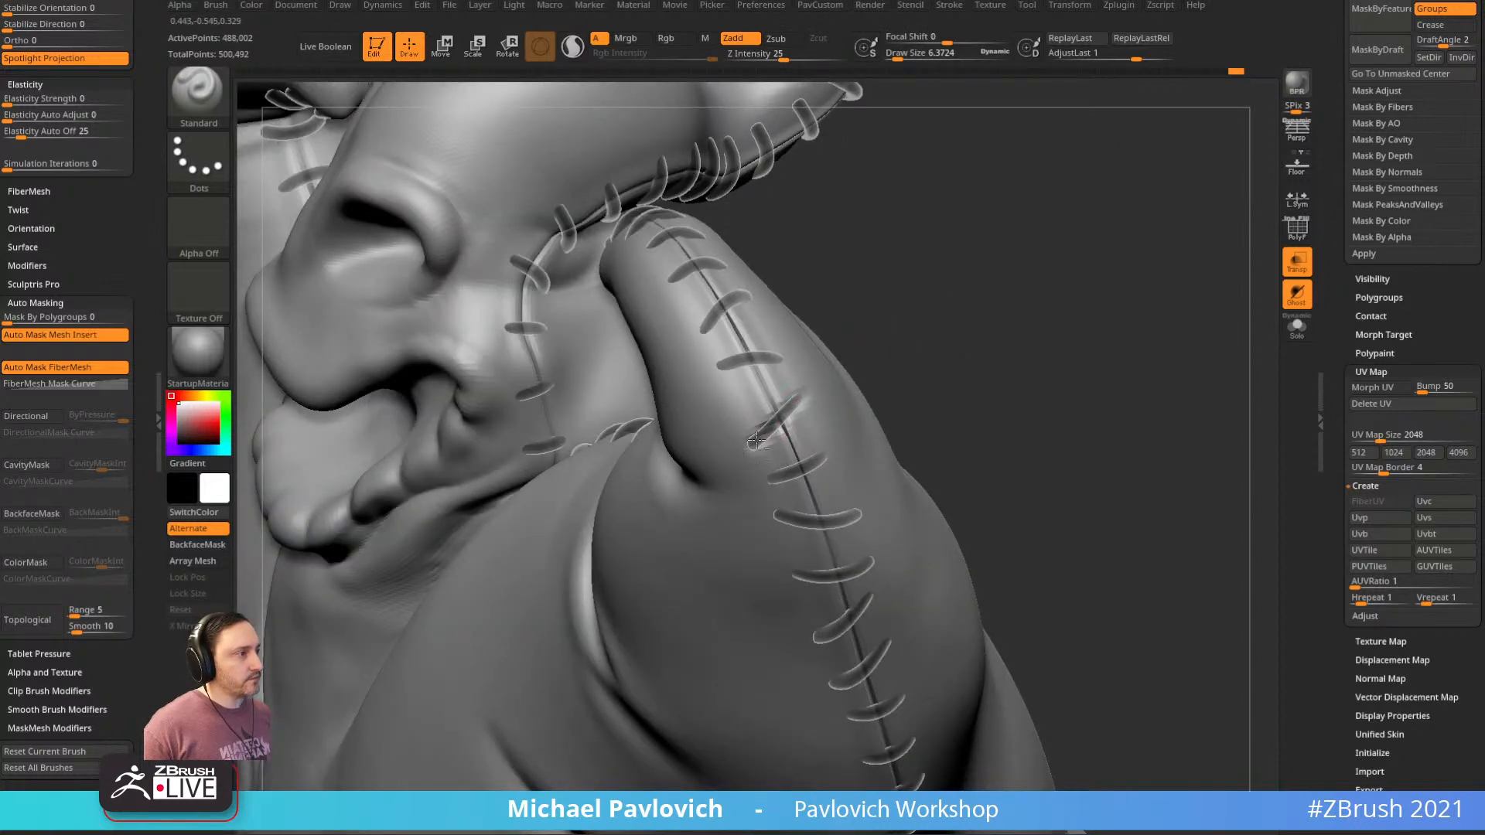
{"action": "right_click_drag", "start_coordinate": [757, 441], "coordinate": [766, 436]}
{"action": "key", "text": "s"}
{"action": "left_click_drag", "start_coordinate": [762, 441], "coordinate": [759, 441]}
{"action": "mouse_move", "coordinate": [844, 372]}
{"action": "left_mouse_down"}
{"action": "mouse_move", "coordinate": [866, 351]}
{"action": "mouse_move", "coordinate": [757, 429]}
{"action": "left_mouse_up"}
{"action": "key", "text": "s"}
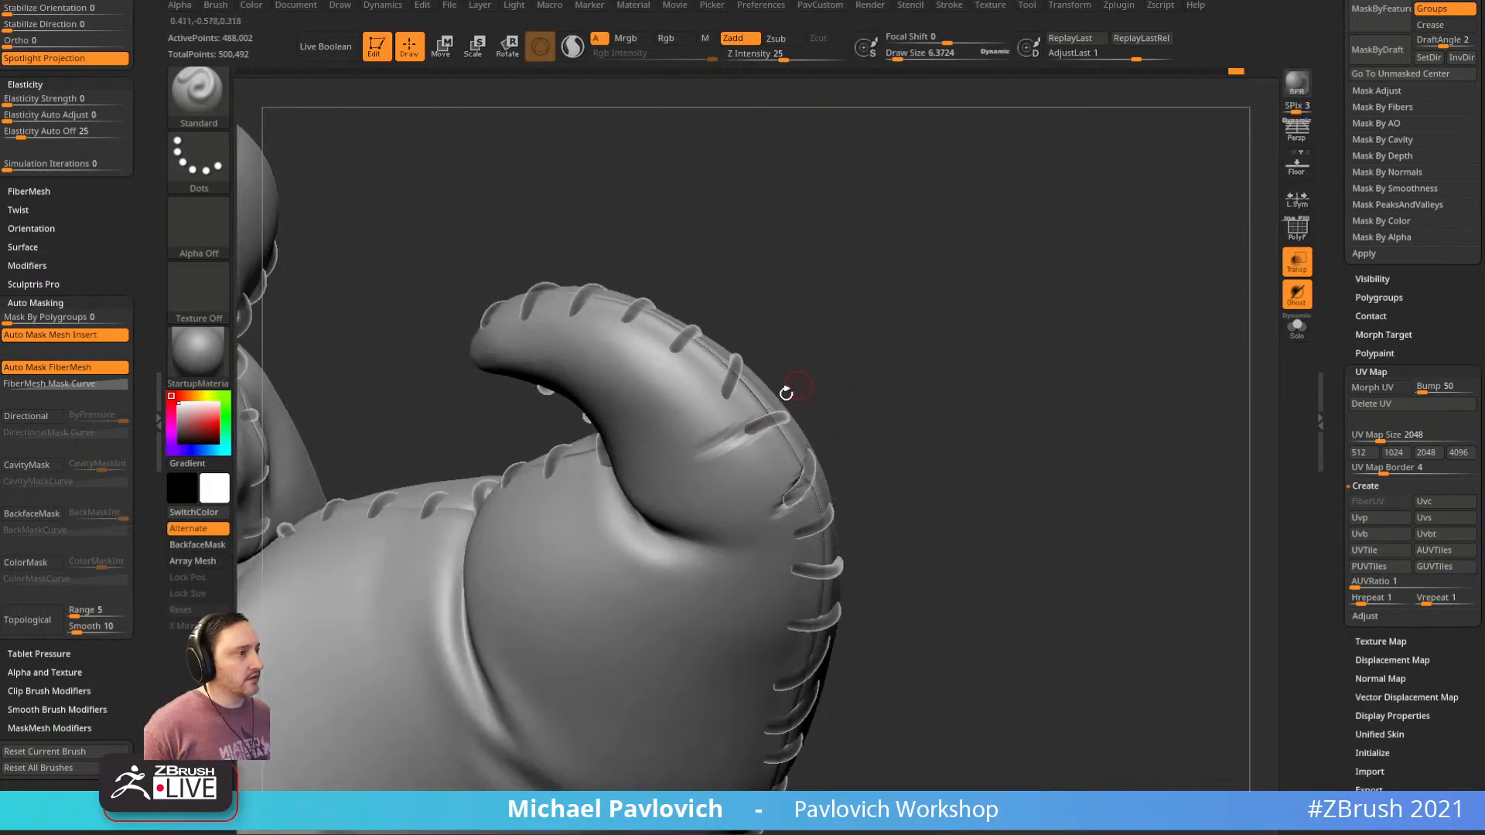
{"action": "left_click_drag", "start_coordinate": [774, 375], "coordinate": [742, 418]}
{"action": "mouse_move", "coordinate": [783, 338]}
{"action": "left_mouse_down"}
{"action": "mouse_move", "coordinate": [805, 387]}
{"action": "mouse_move", "coordinate": [712, 458]}
{"action": "mouse_move", "coordinate": [885, 370]}
{"action": "mouse_move", "coordinate": [745, 485]}
{"action": "left_mouse_up"}
{"action": "left_click_drag", "start_coordinate": [712, 468], "coordinate": [738, 483]}
Sculpt a small fabric pull at the inner end of the next stitch down the raised arm's seam
{"action": "mouse_move", "coordinate": [843, 472]}
{"action": "left_mouse_down"}
{"action": "mouse_move", "coordinate": [833, 447]}
{"action": "mouse_move", "coordinate": [763, 476]}
{"action": "mouse_move", "coordinate": [803, 469]}
{"action": "left_mouse_up"}
{"action": "left_click_drag", "start_coordinate": [634, 562], "coordinate": [732, 515]}
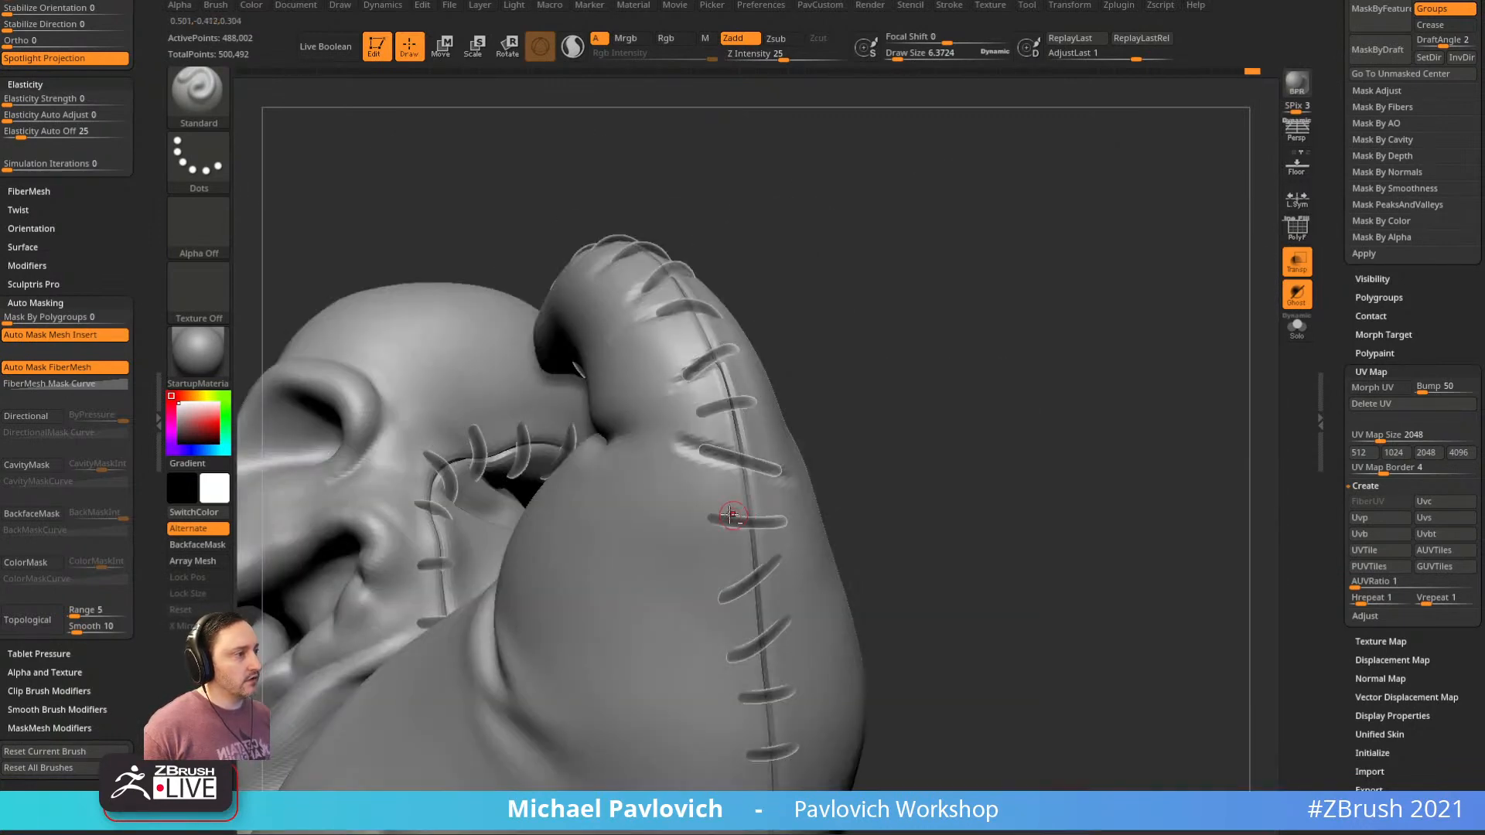
{"action": "left_click_drag", "start_coordinate": [847, 355], "coordinate": [721, 523]}
{"action": "left_click_drag", "start_coordinate": [884, 466], "coordinate": [992, 319]}
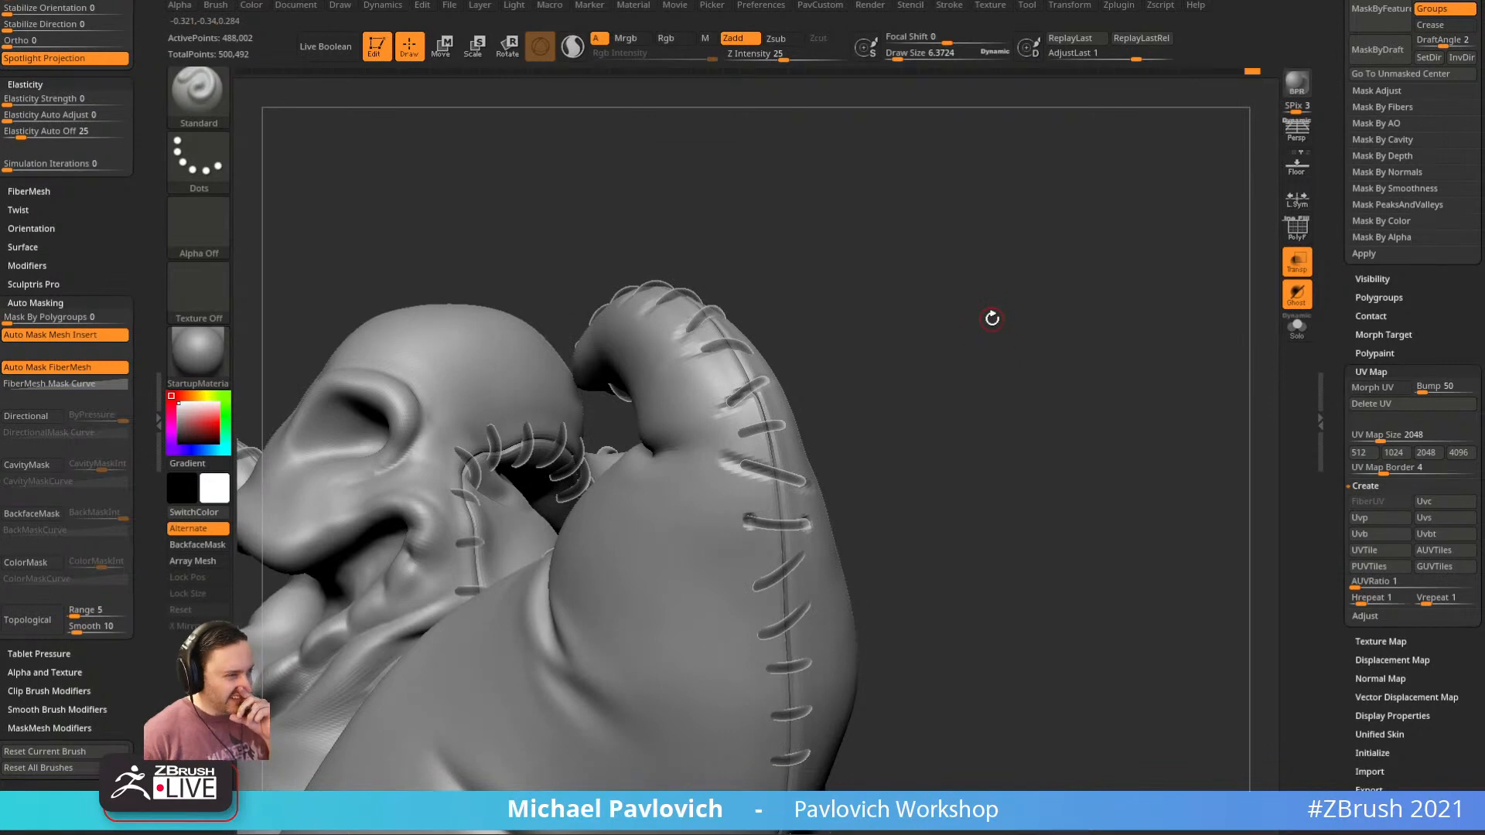
{"action": "left_click_drag", "start_coordinate": [932, 284], "coordinate": [732, 474]}
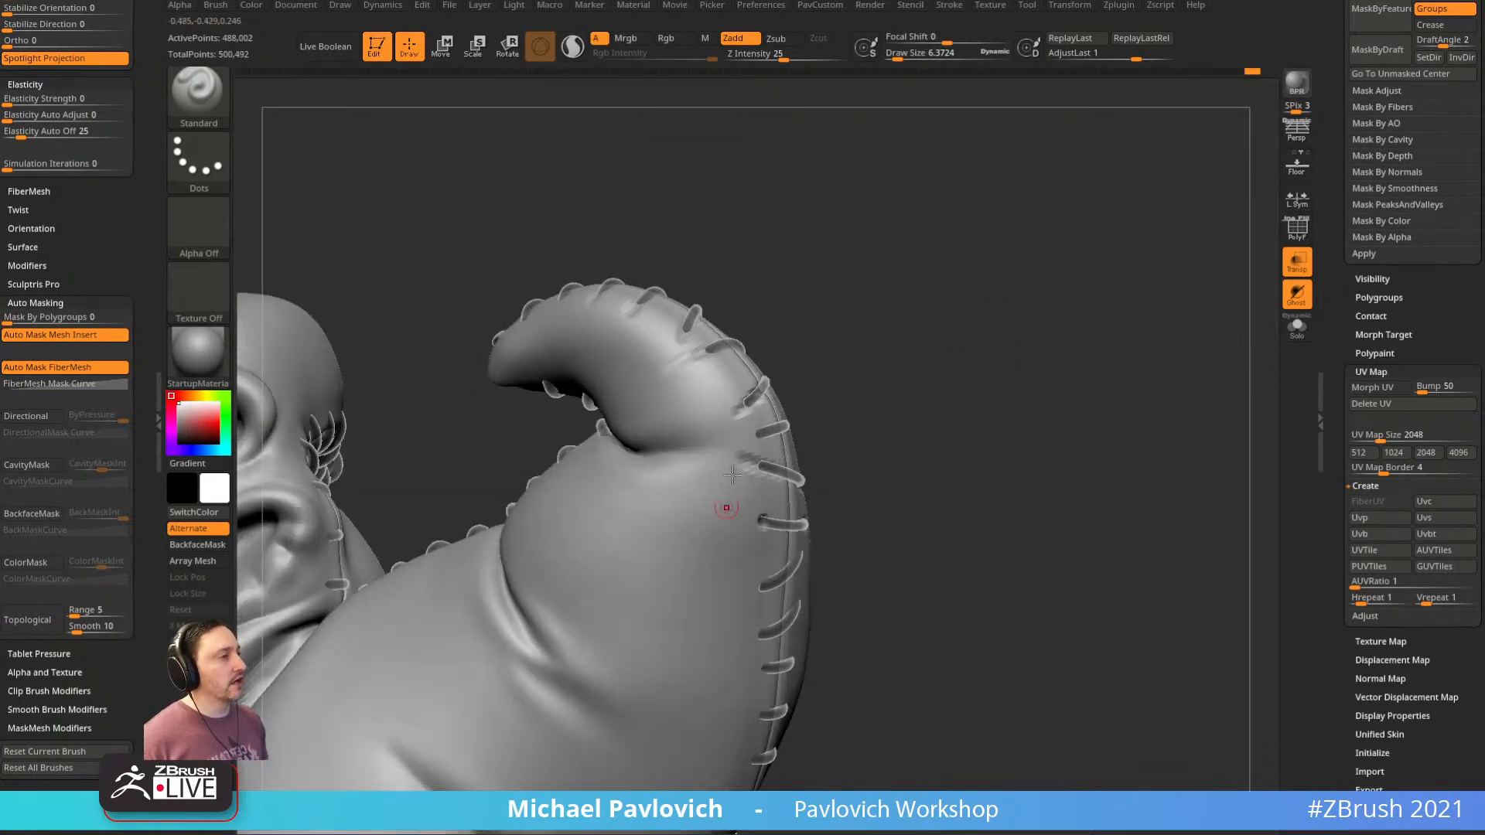
{"action": "left_click_drag", "start_coordinate": [843, 506], "coordinate": [751, 489]}
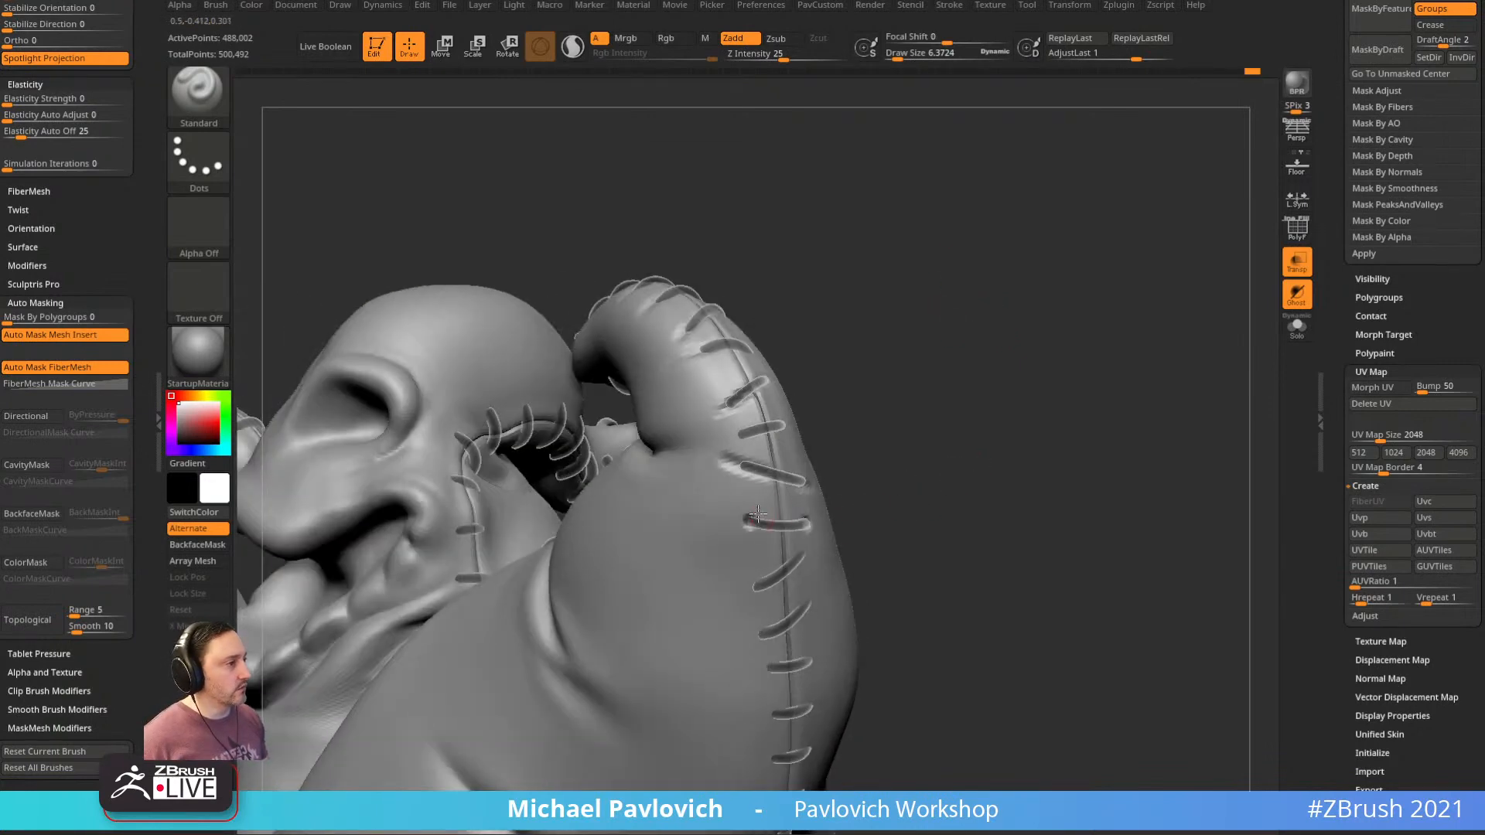
{"action": "left_click_drag", "start_coordinate": [865, 496], "coordinate": [823, 523]}
Turn off transparency and inspect the fabric pulls around the raised arm's stitches from several angles
{"action": "left_click", "coordinate": [1297, 262]}
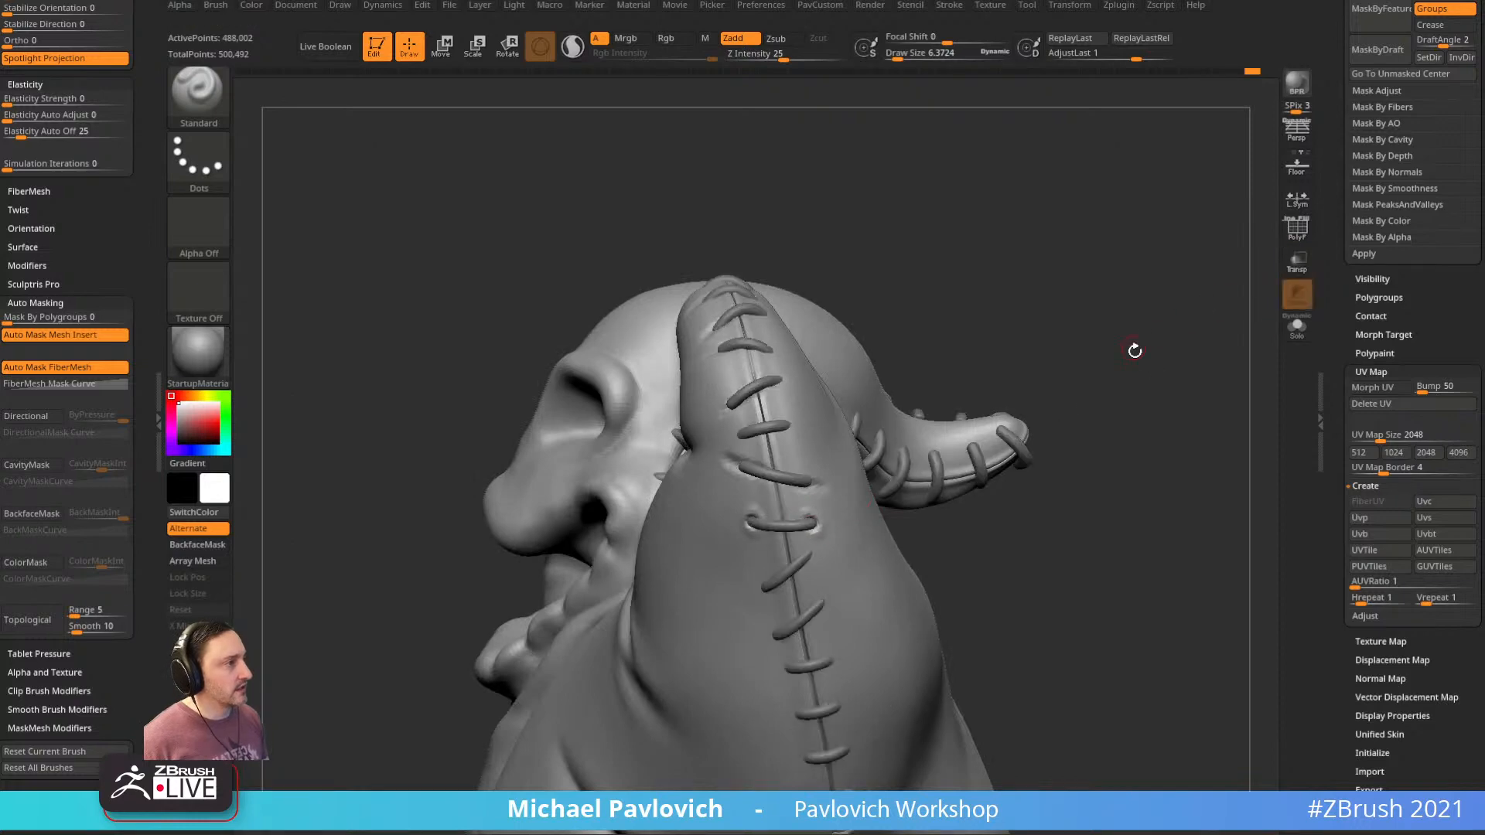
{"action": "left_click_drag", "start_coordinate": [1134, 345], "coordinate": [992, 394]}
{"action": "left_click_drag", "start_coordinate": [905, 418], "coordinate": [997, 401]}
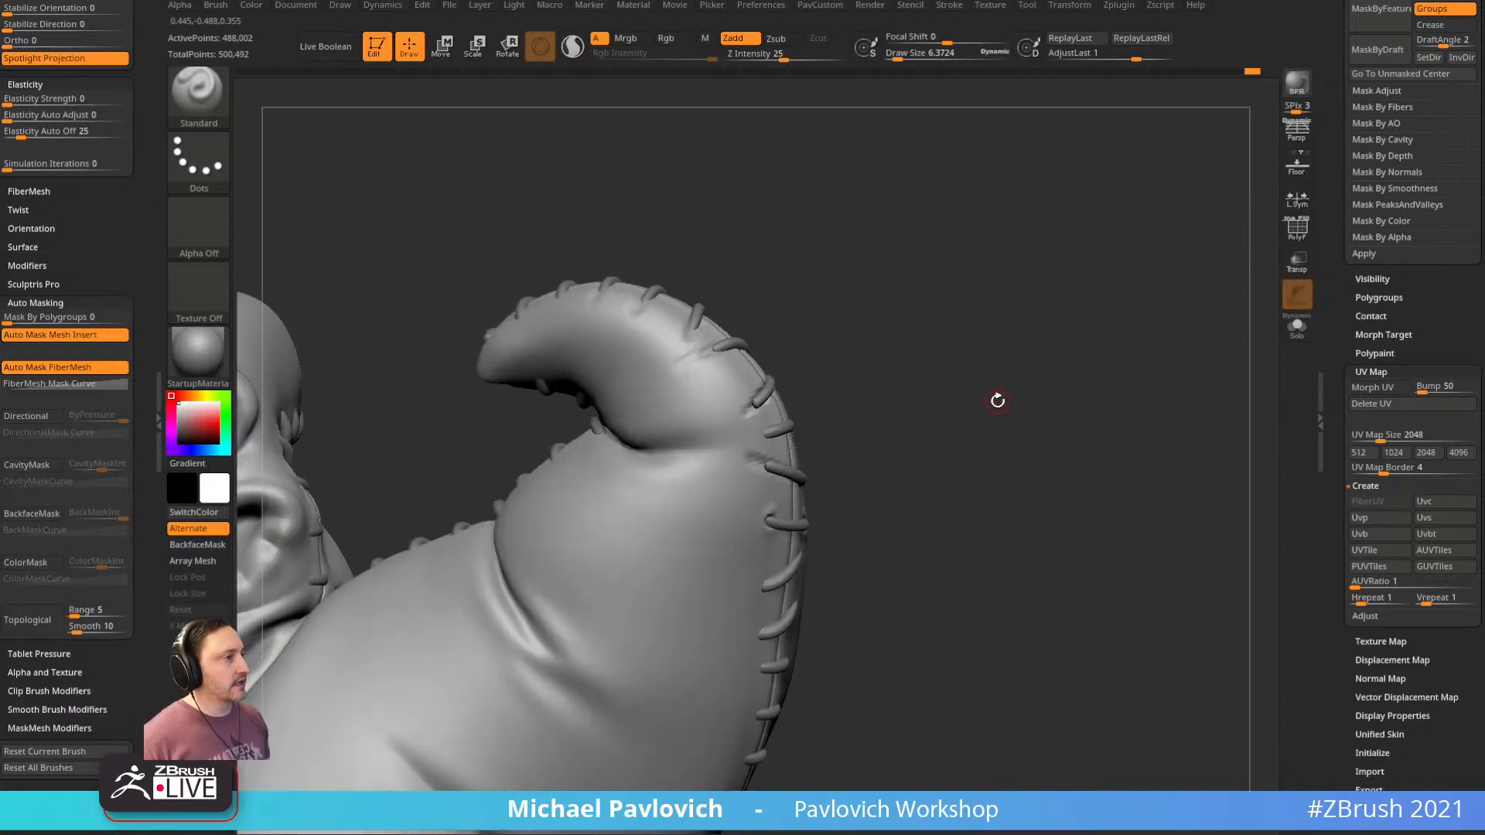
{"action": "mouse_move", "coordinate": [1053, 354]}
{"action": "left_mouse_down"}
{"action": "mouse_move", "coordinate": [1094, 355]}
{"action": "mouse_move", "coordinate": [763, 518]}
{"action": "left_mouse_up"}
Increase the draw size to 8.50359, make the body the active subtool and turn transparency back on
{"action": "key", "text": "s"}
{"action": "left_click", "coordinate": [768, 524], "text": "alt"}
{"action": "mouse_move", "coordinate": [859, 464]}
{"action": "left_mouse_down"}
{"action": "mouse_move", "coordinate": [967, 389]}
{"action": "mouse_move", "coordinate": [940, 364]}
{"action": "mouse_move", "coordinate": [998, 420]}
{"action": "mouse_move", "coordinate": [961, 371]}
{"action": "mouse_move", "coordinate": [980, 369]}
{"action": "left_mouse_up"}
{"action": "left_click", "coordinate": [735, 464], "text": "alt"}
{"action": "left_click", "coordinate": [1297, 264]}
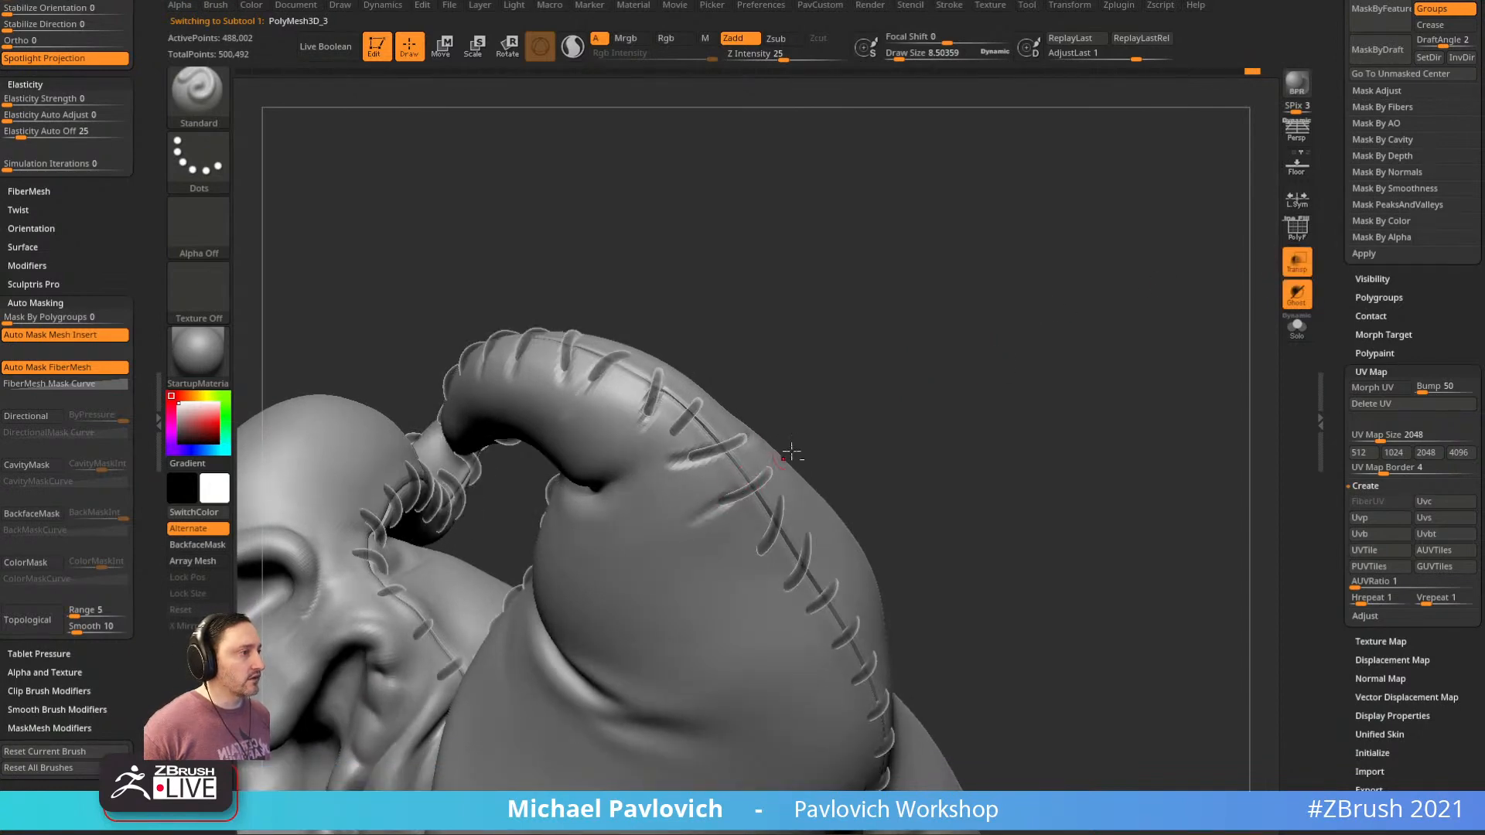
Extend the wrinkles from the stitches at the arm's bend, enlarging the draw size to 18.76 for broader folds
{"action": "left_click_drag", "start_coordinate": [792, 452], "coordinate": [747, 488]}
{"action": "left_click_drag", "start_coordinate": [925, 362], "coordinate": [701, 418]}
{"action": "mouse_move", "coordinate": [823, 374]}
{"action": "left_mouse_down"}
{"action": "mouse_move", "coordinate": [657, 473]}
{"action": "mouse_move", "coordinate": [838, 500]}
{"action": "mouse_move", "coordinate": [915, 464]}
{"action": "mouse_move", "coordinate": [721, 514]}
{"action": "mouse_move", "coordinate": [862, 474]}
{"action": "mouse_move", "coordinate": [707, 441]}
{"action": "mouse_move", "coordinate": [755, 438]}
{"action": "mouse_move", "coordinate": [786, 467]}
{"action": "left_mouse_up"}
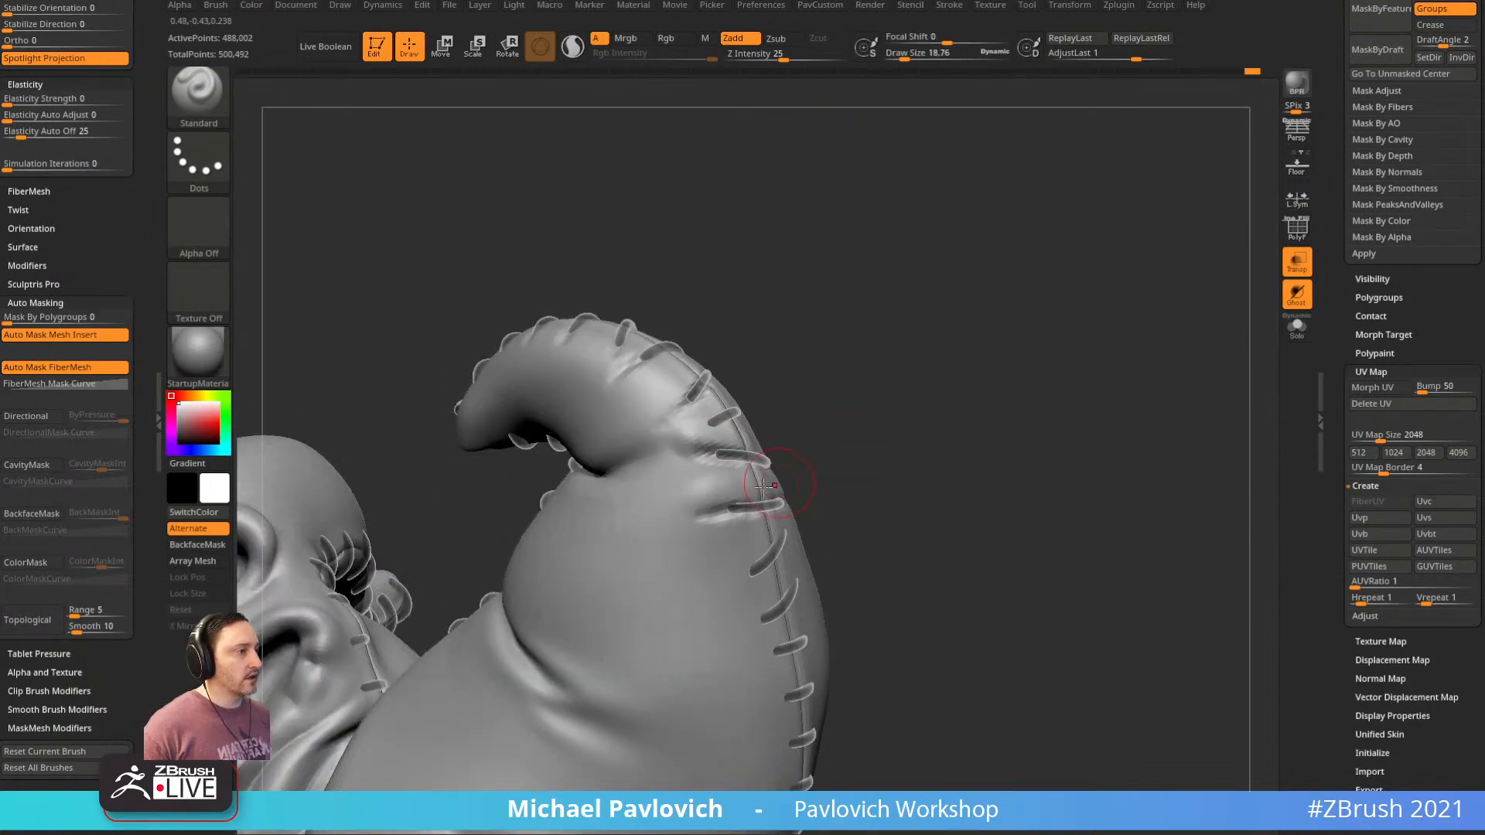
{"action": "mouse_move", "coordinate": [755, 518]}
{"action": "left_mouse_down"}
{"action": "mouse_move", "coordinate": [974, 471]}
{"action": "mouse_move", "coordinate": [708, 479]}
{"action": "left_mouse_up"}
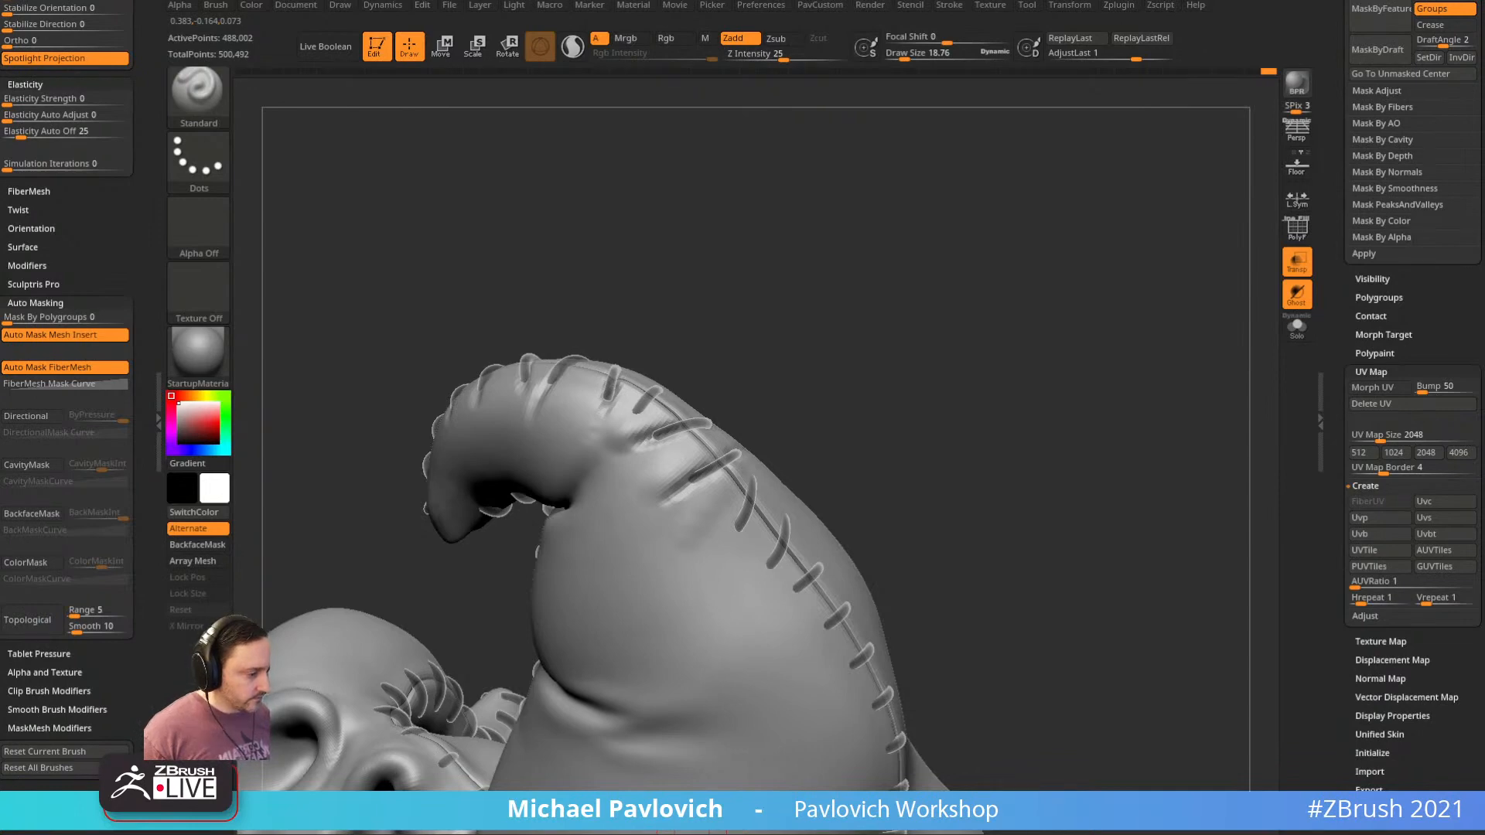
Switch to the browser, examine the gathered drawstring bag and other burlap bag reference images, and return to ZBrush
{"action": "key", "text": "alt+Tab"}
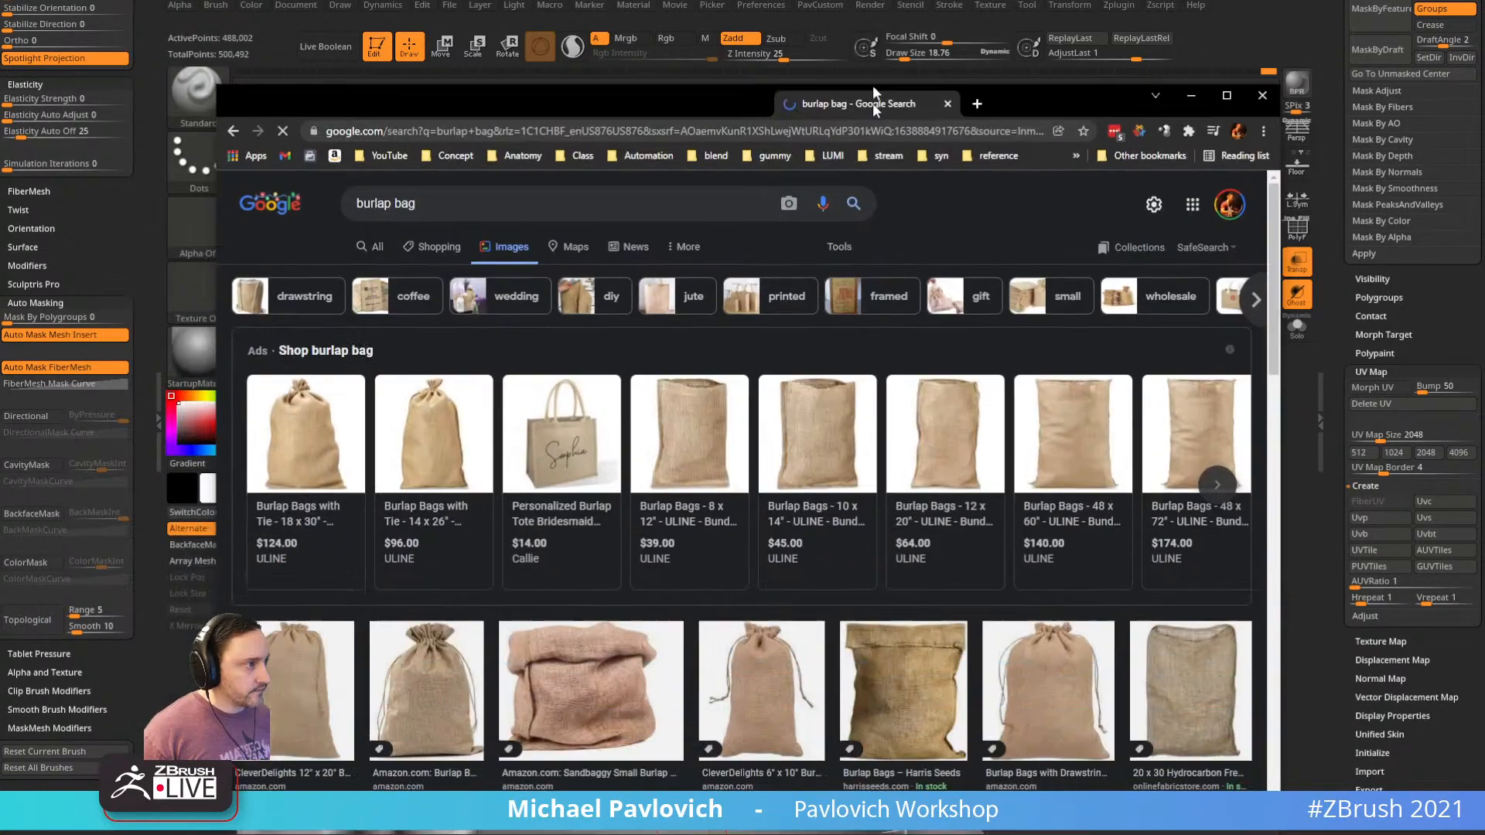
{"action": "scroll", "coordinate": [427, 521], "scroll_direction": "down", "scroll_amount": 2}
{"action": "left_click", "coordinate": [427, 520]}
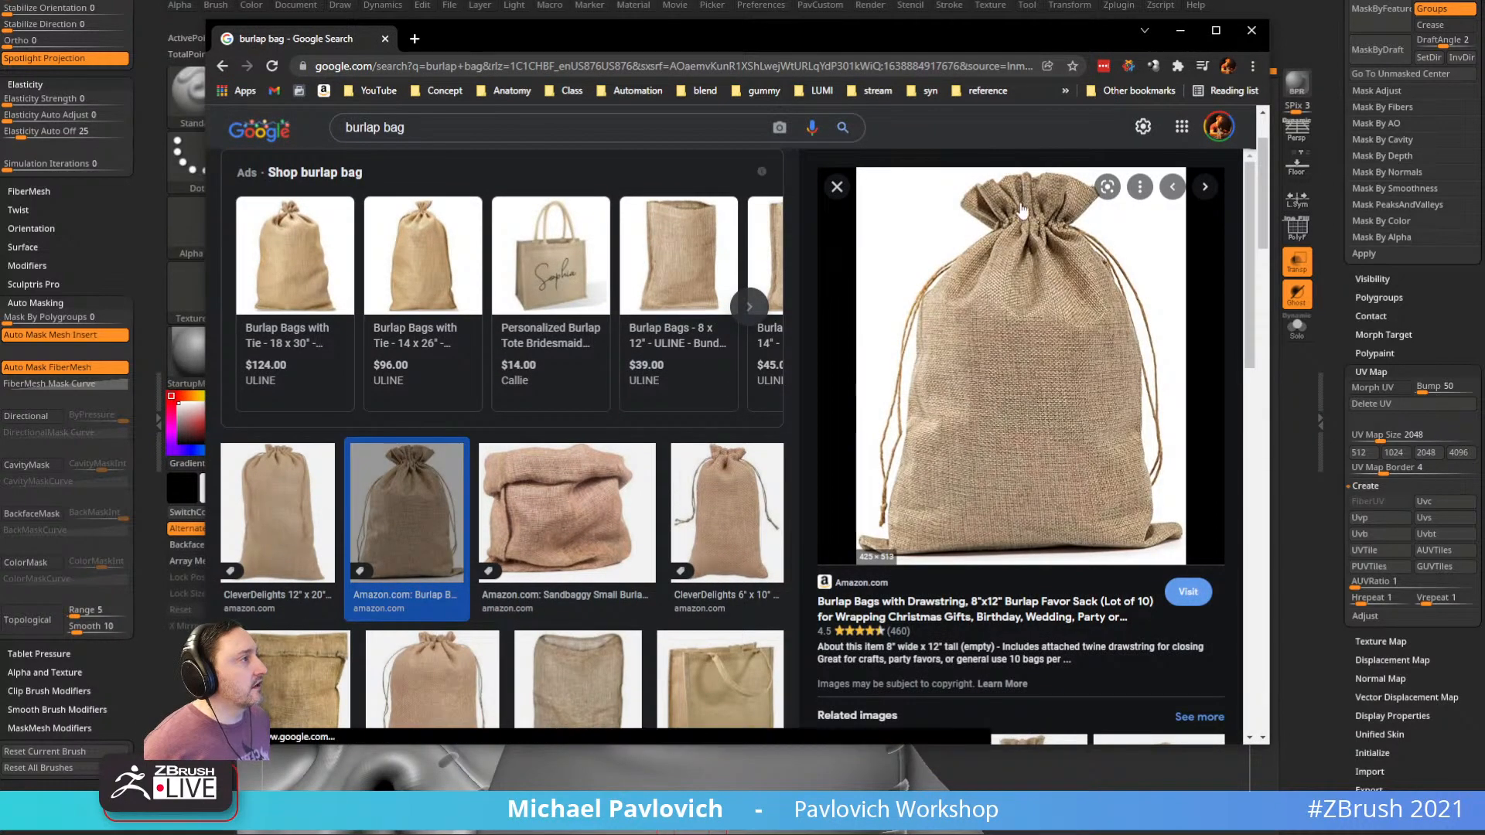
{"action": "scroll", "coordinate": [571, 517], "scroll_direction": "down", "scroll_amount": 6}
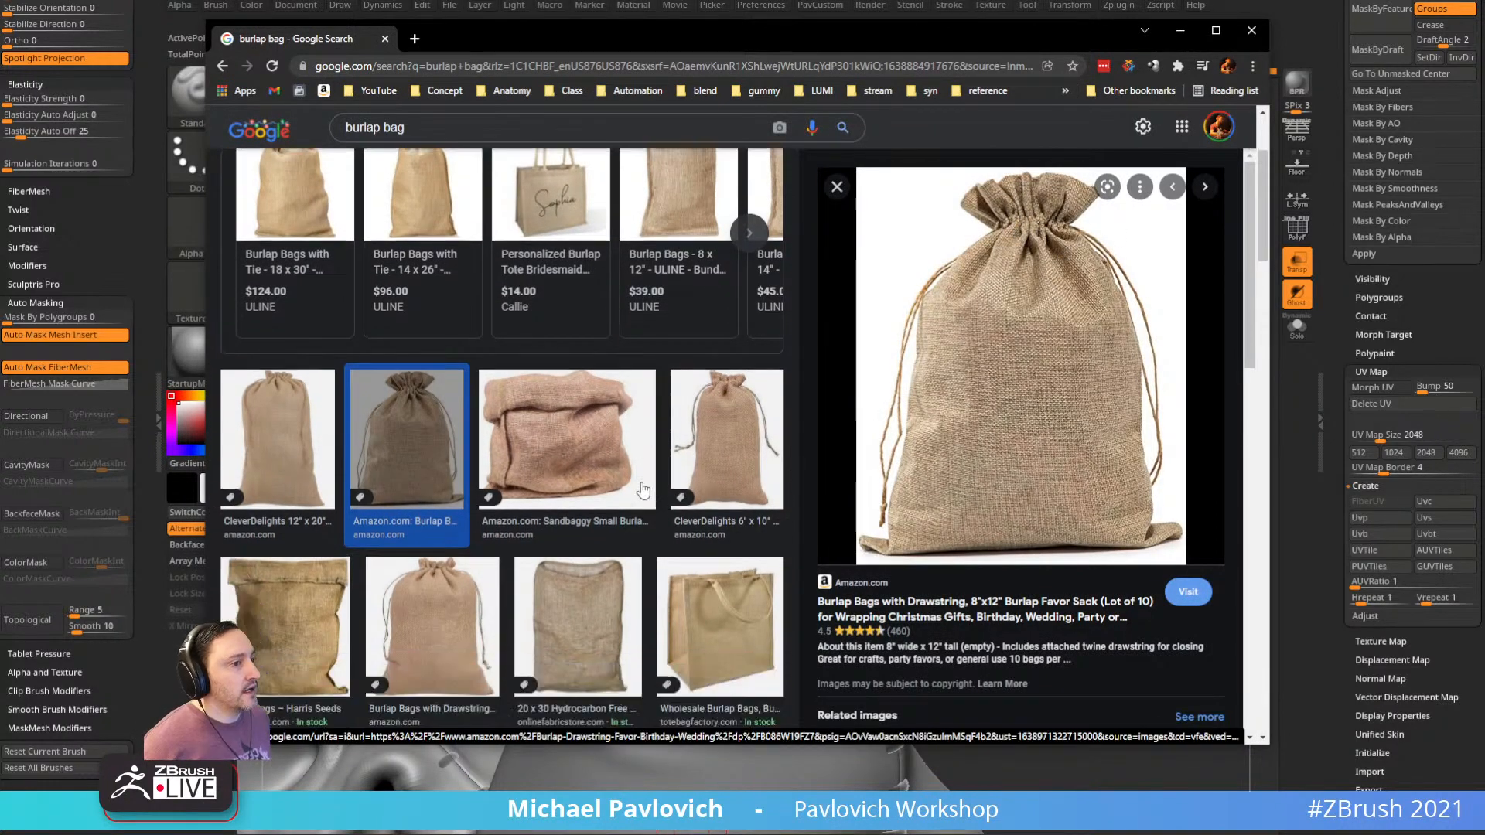
{"action": "scroll", "coordinate": [572, 518], "scroll_direction": "down", "scroll_amount": 7}
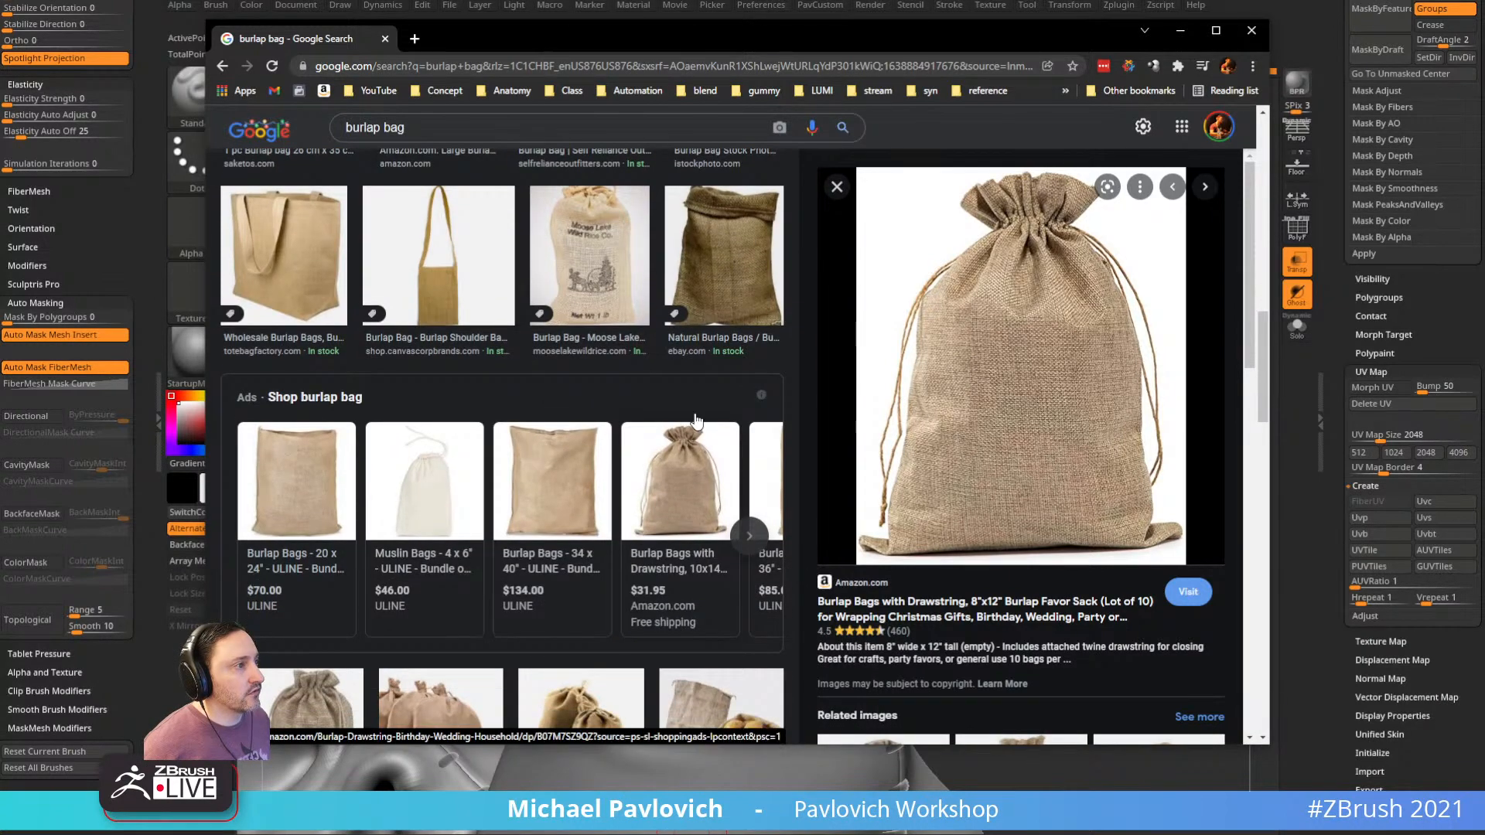
{"action": "scroll", "coordinate": [696, 423], "scroll_direction": "down", "scroll_amount": 4}
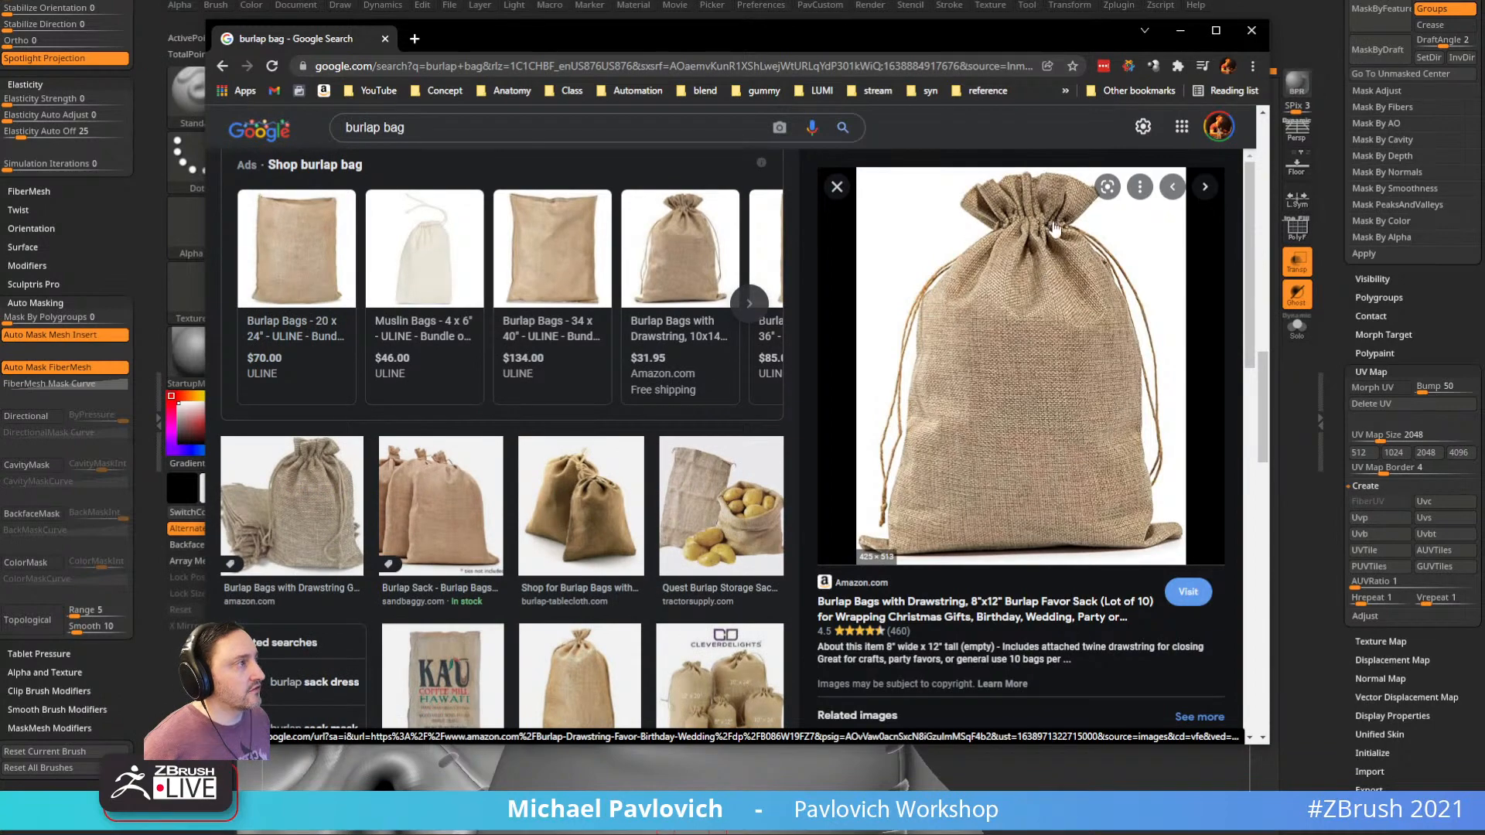
{"action": "scroll", "coordinate": [449, 511], "scroll_direction": "down", "scroll_amount": 5}
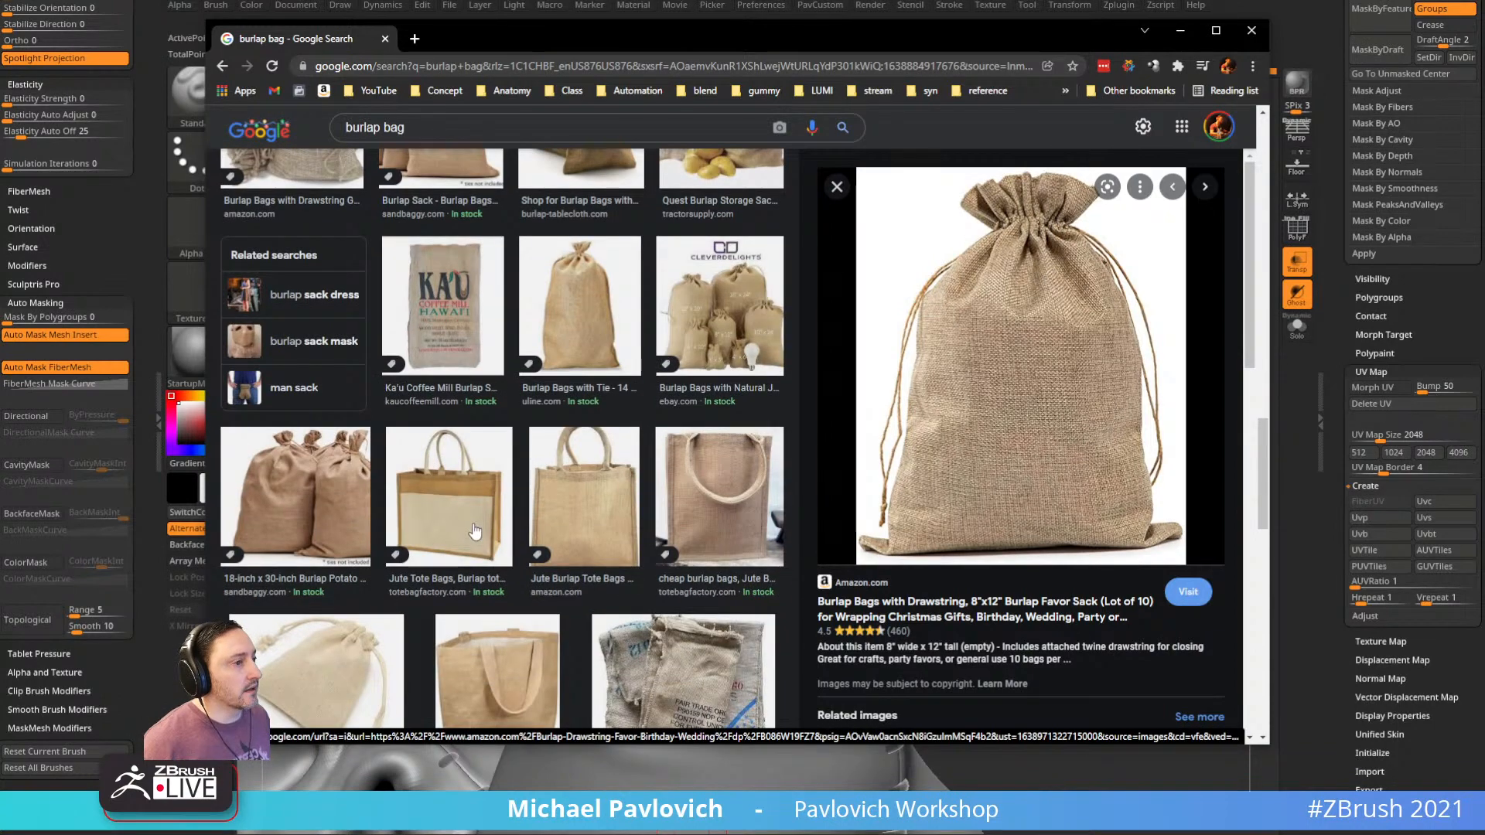
{"action": "scroll", "coordinate": [678, 545], "scroll_direction": "down", "scroll_amount": 6}
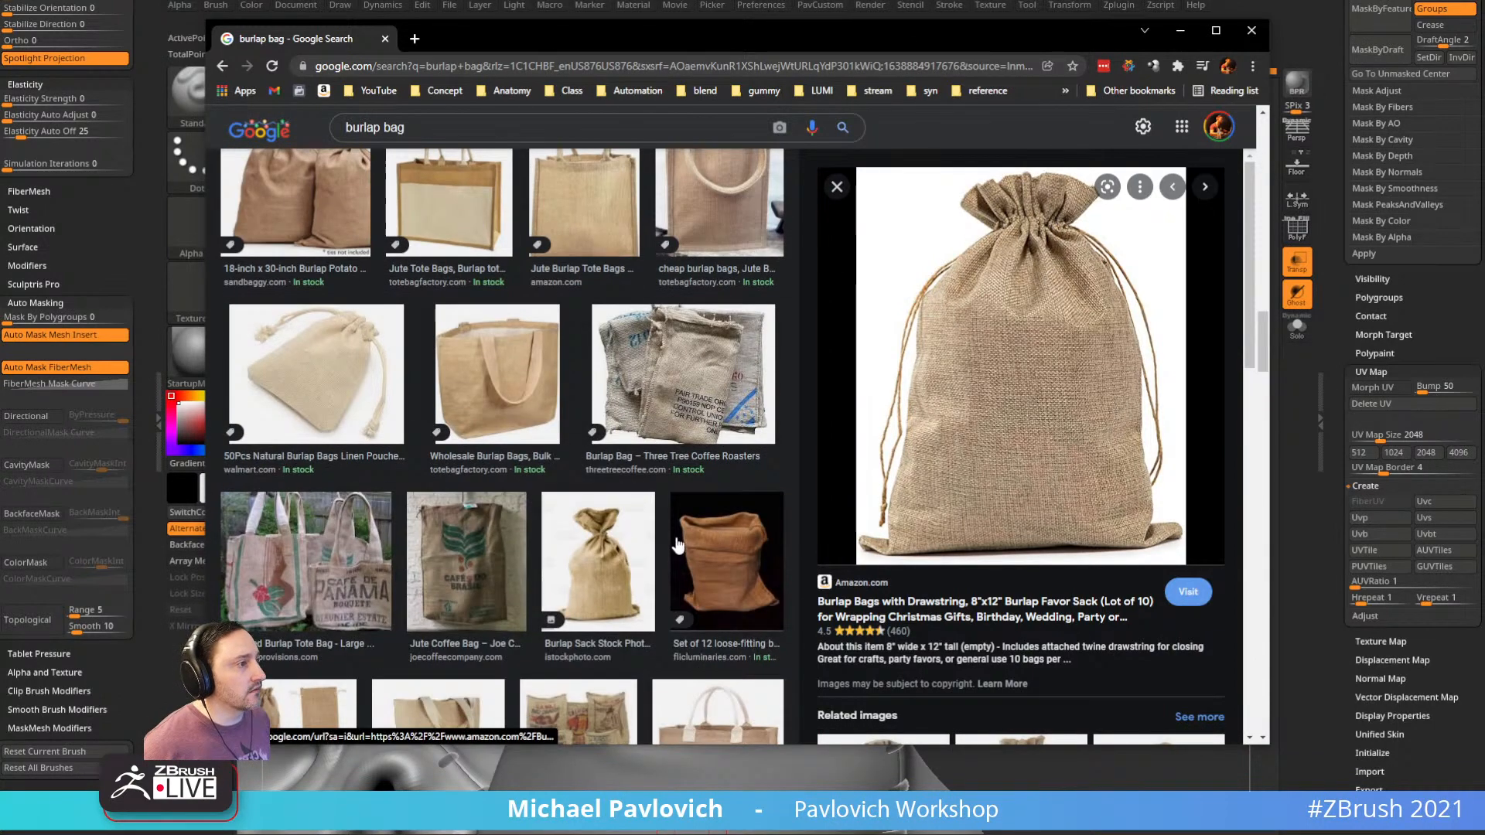
{"action": "scroll", "coordinate": [678, 545], "scroll_direction": "down", "scroll_amount": 7}
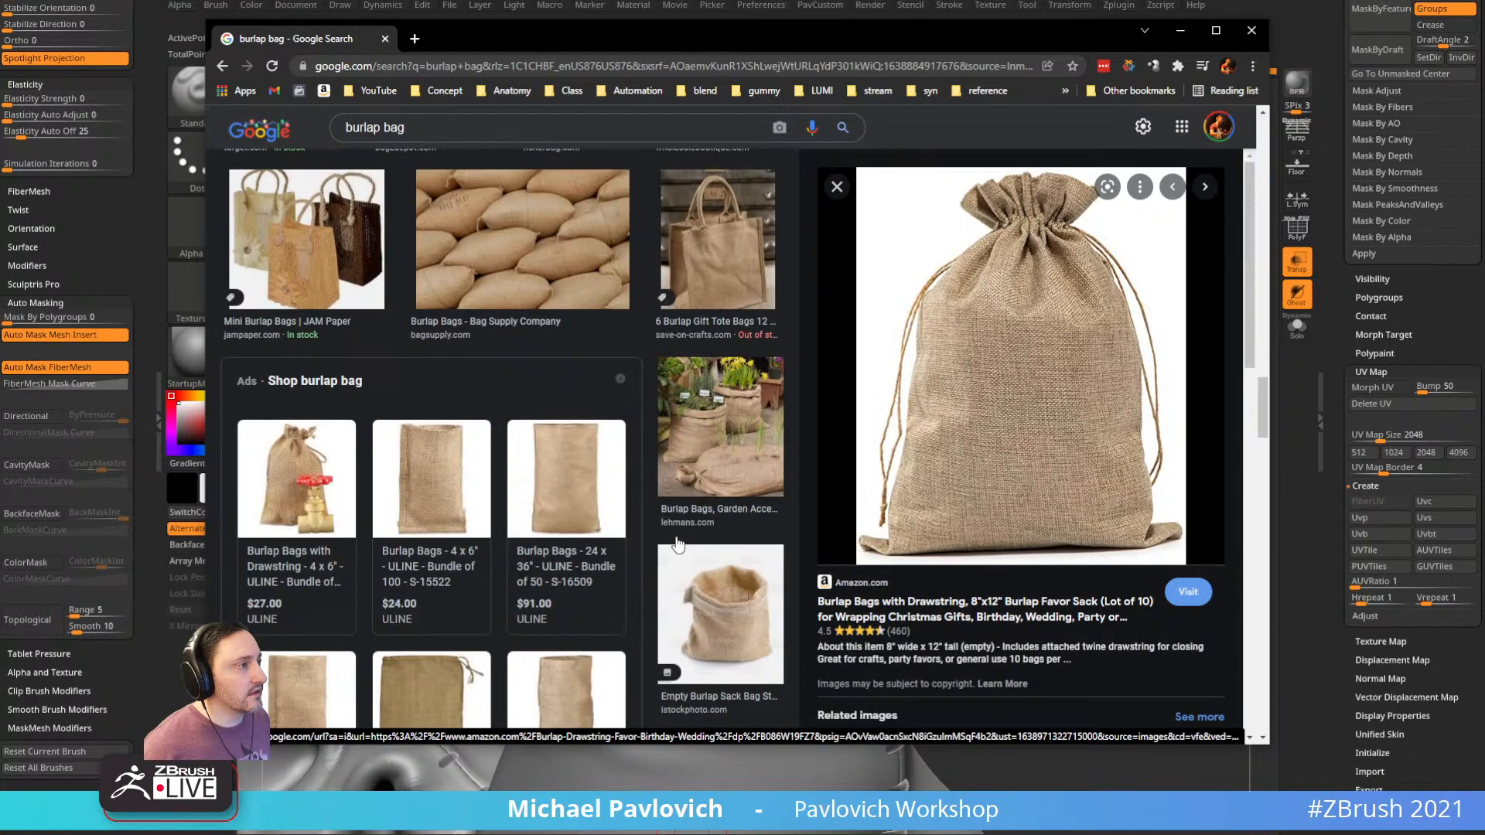
{"action": "scroll", "coordinate": [677, 536], "scroll_direction": "down", "scroll_amount": 4}
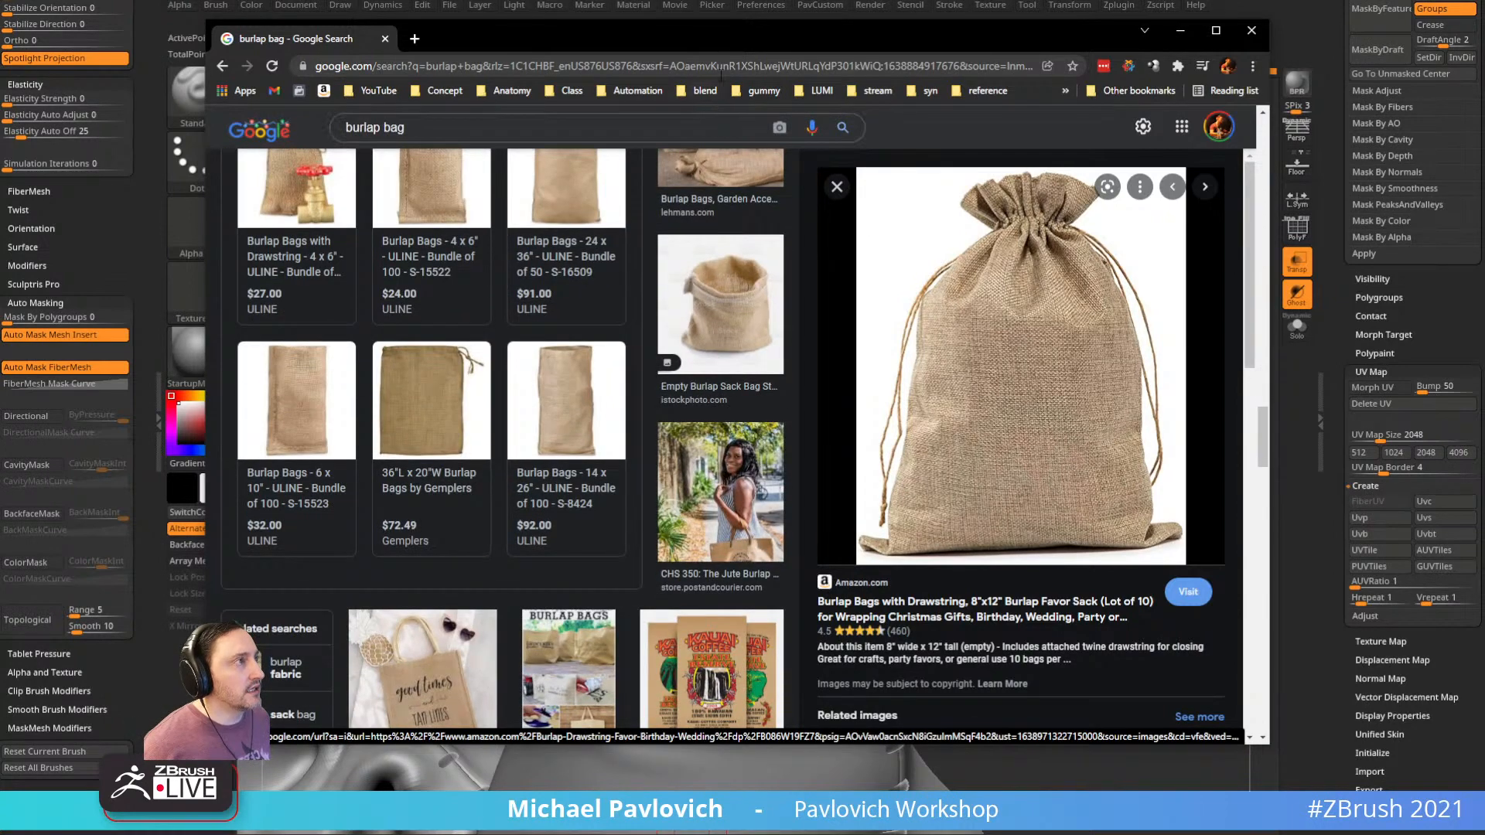
{"action": "key", "text": "alt+Tab"}
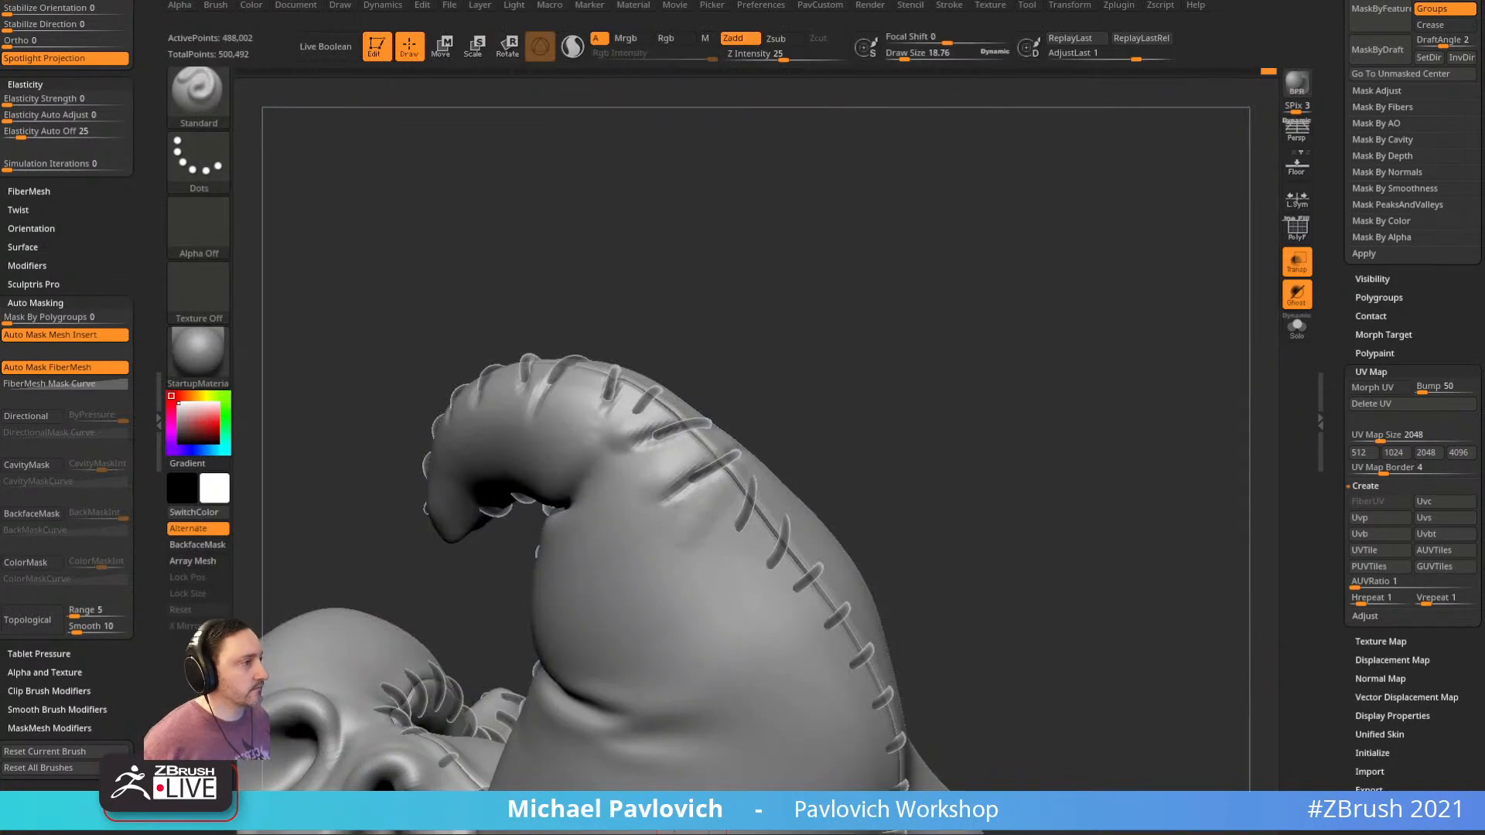
Reduce the draw size to 8.50359 and sculpt wrinkles out from the next stitches down the raised arm's seam
{"action": "mouse_move", "coordinate": [1030, 315]}
{"action": "left_mouse_down"}
{"action": "mouse_move", "coordinate": [1028, 335]}
{"action": "mouse_move", "coordinate": [1006, 340]}
{"action": "left_mouse_up"}
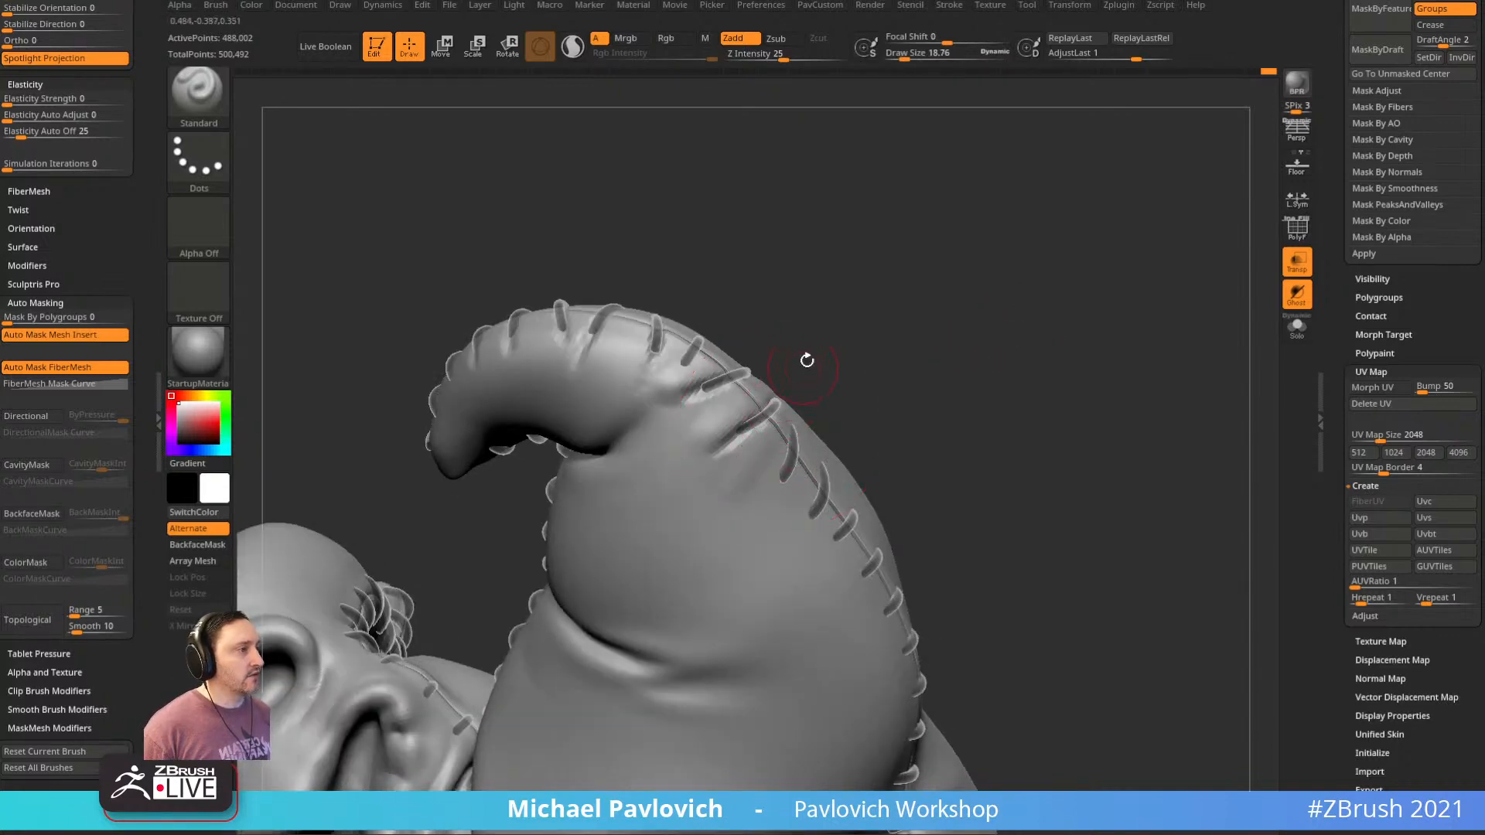
{"action": "key", "text": "bracketleft"}
{"action": "mouse_move", "coordinate": [835, 369]}
{"action": "left_mouse_down"}
{"action": "mouse_move", "coordinate": [822, 406]}
{"action": "mouse_move", "coordinate": [838, 397]}
{"action": "left_mouse_up"}
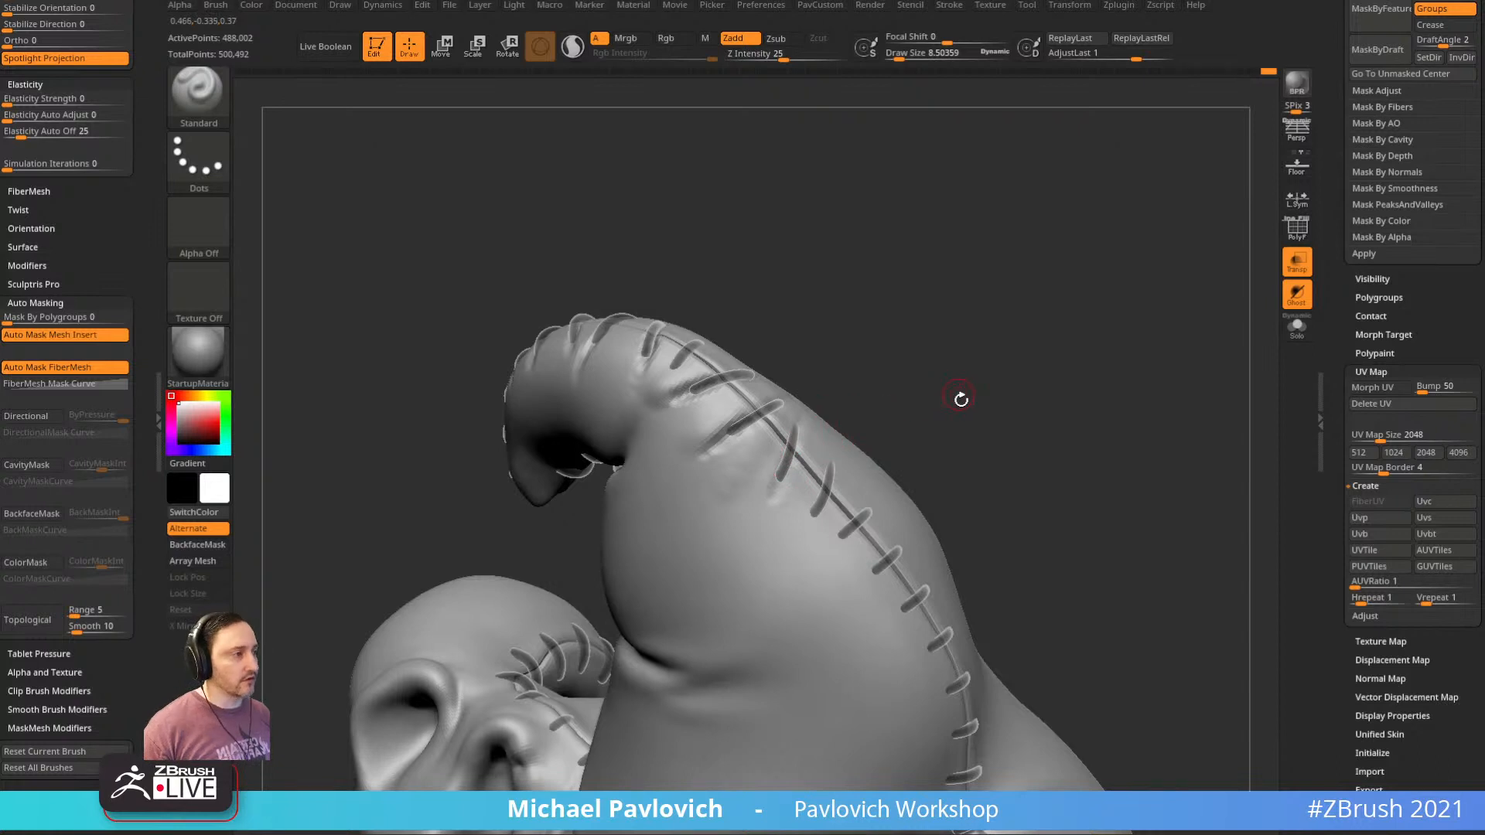
{"action": "left_click_drag", "start_coordinate": [961, 399], "coordinate": [918, 327], "text": "alt"}
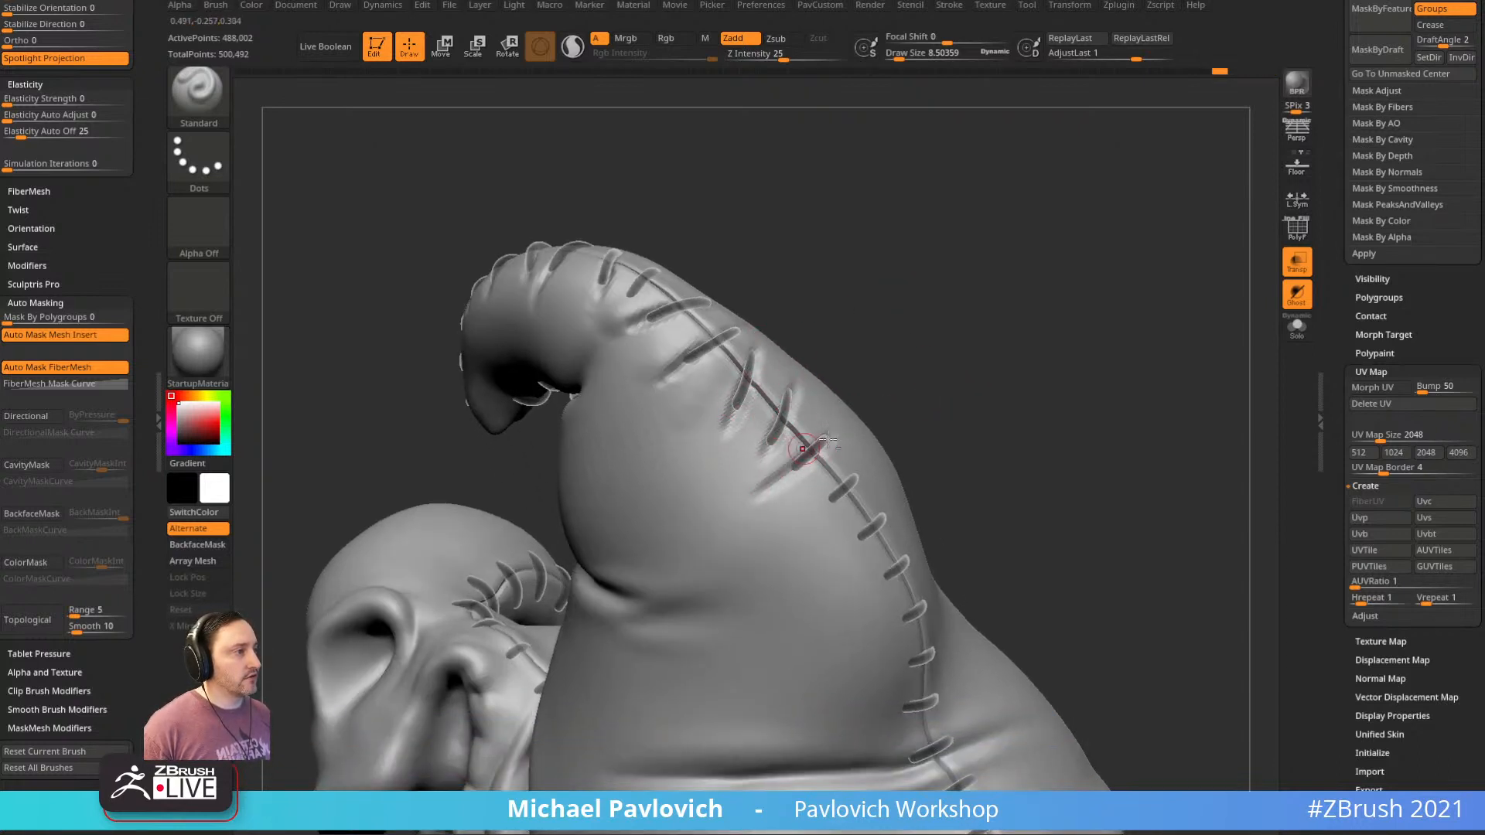
Turn off transparency and inspect the new wrinkles along the raised arm's stitched seam
{"action": "left_click_drag", "start_coordinate": [981, 390], "coordinate": [1058, 361]}
{"action": "left_click", "coordinate": [1296, 265]}
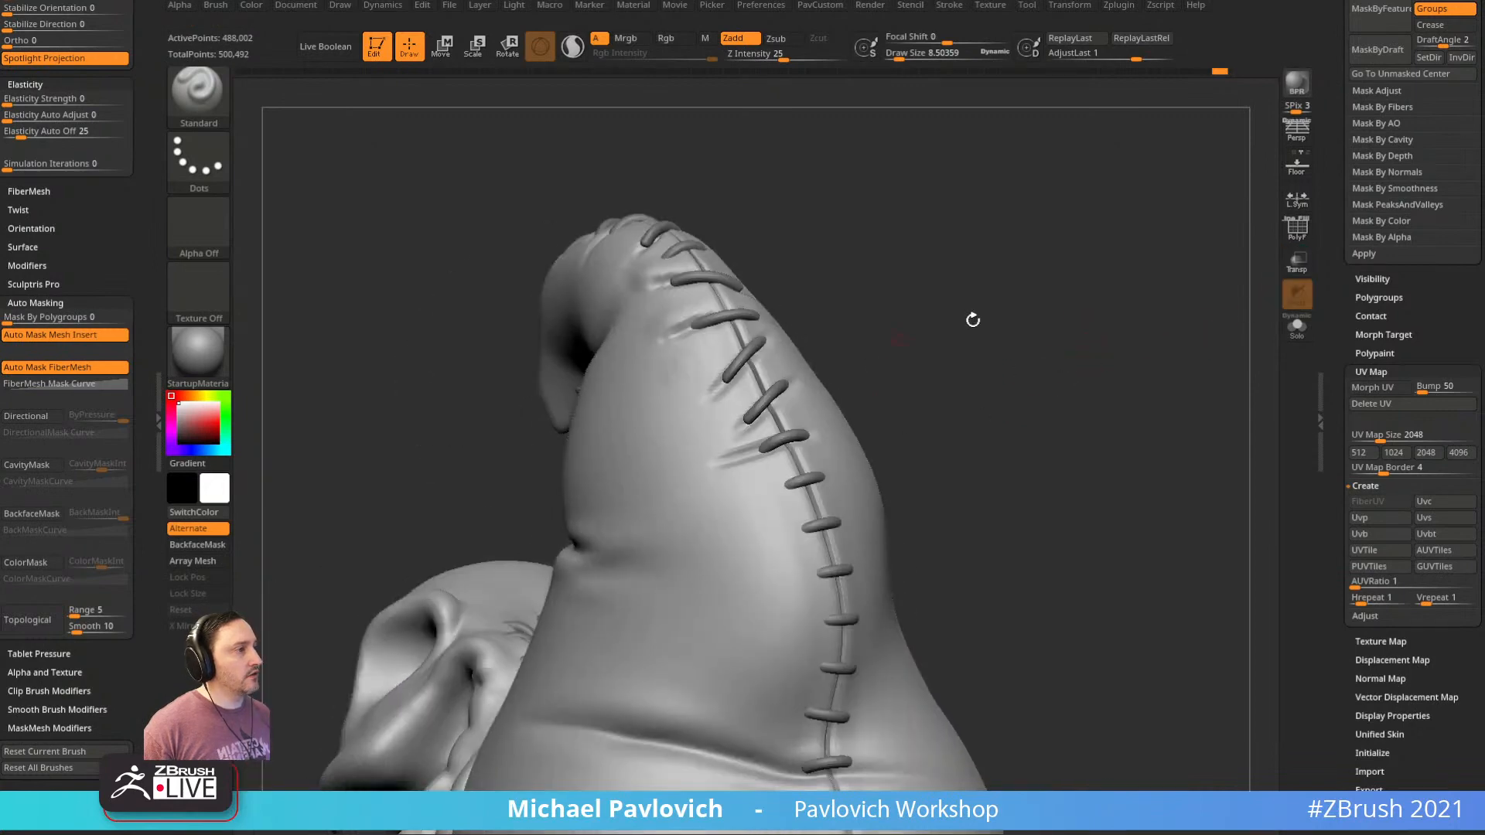
{"action": "left_click_drag", "start_coordinate": [972, 321], "coordinate": [915, 345]}
Select the stitches subtool, show its polygroups with PolyFrame, and duplicate one arm stitch, rotating the copy to form an X
{"action": "left_click", "coordinate": [769, 410], "text": "alt"}
{"action": "key", "text": "w"}
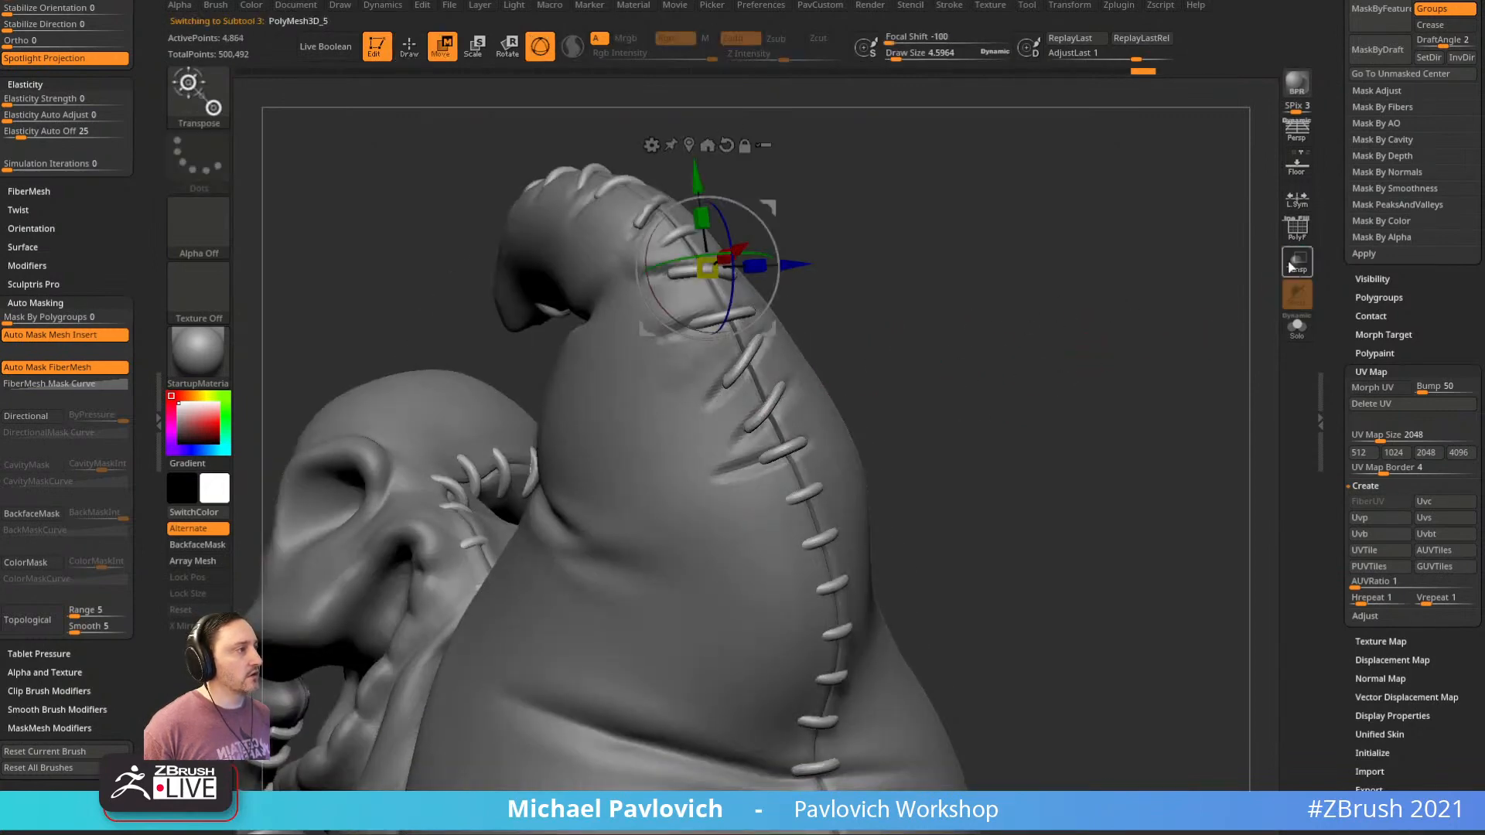
{"action": "left_click", "coordinate": [1297, 231]}
{"action": "left_click_drag", "start_coordinate": [1172, 284], "coordinate": [1150, 338]}
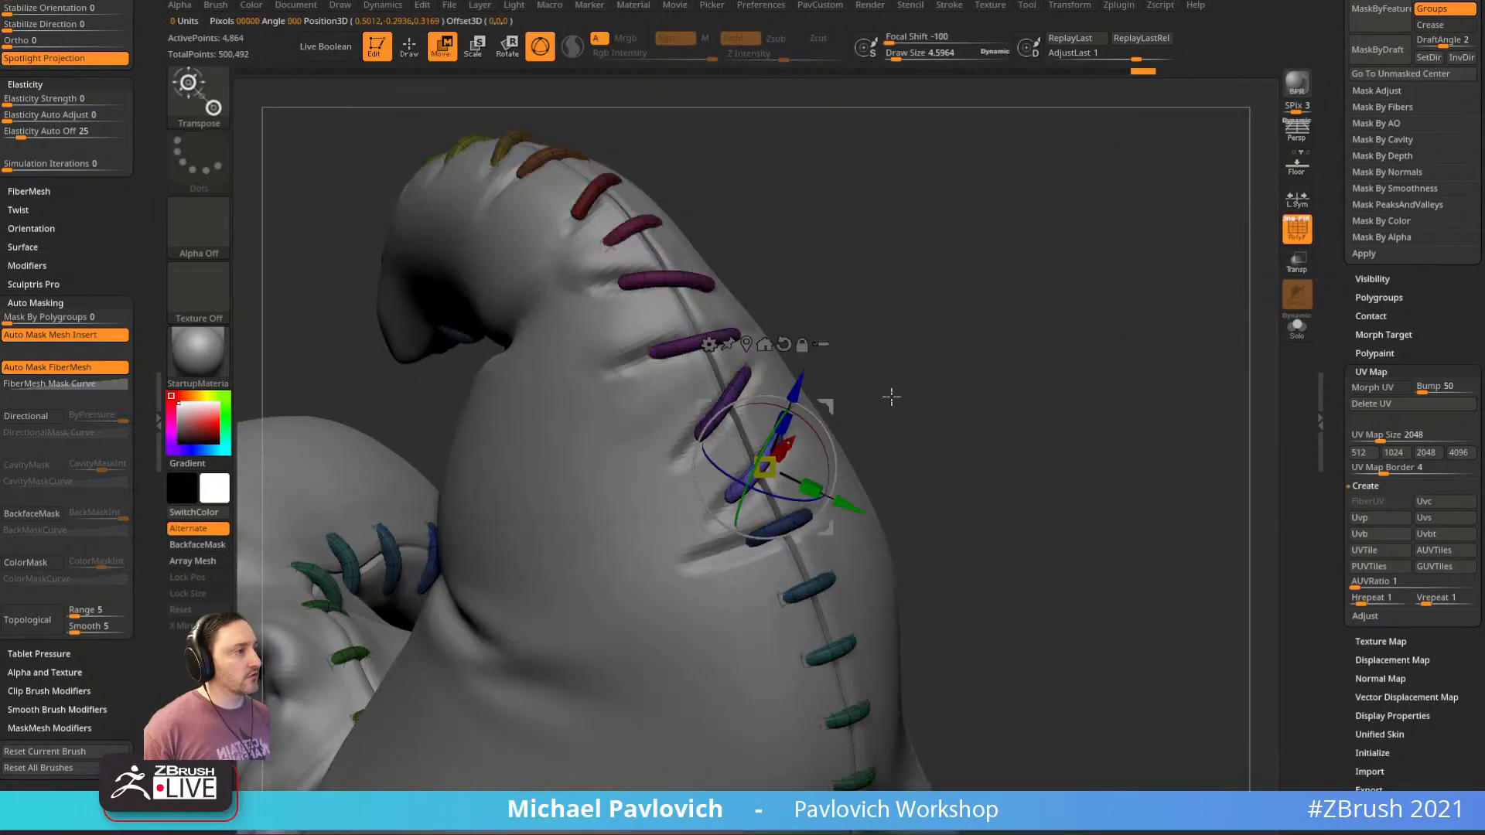
{"action": "mouse_move", "coordinate": [892, 397]}
{"action": "left_mouse_down"}
{"action": "mouse_move", "coordinate": [854, 399]}
{"action": "mouse_move", "coordinate": [835, 425]}
{"action": "mouse_move", "coordinate": [853, 514]}
{"action": "mouse_move", "coordinate": [826, 530]}
{"action": "left_mouse_up"}
{"action": "key", "text": "q"}
Hide alternate stitches down the raised arm's outer seam and delete them to widen the gaps between the remaining ones
{"action": "mouse_move", "coordinate": [913, 348]}
{"action": "left_mouse_down"}
{"action": "mouse_move", "coordinate": [977, 325]}
{"action": "mouse_move", "coordinate": [964, 368]}
{"action": "mouse_move", "coordinate": [1022, 421]}
{"action": "mouse_move", "coordinate": [985, 359]}
{"action": "mouse_move", "coordinate": [871, 376]}
{"action": "mouse_move", "coordinate": [938, 434]}
{"action": "mouse_move", "coordinate": [805, 350]}
{"action": "left_mouse_up"}
{"action": "key", "text": "s"}
{"action": "left_click", "coordinate": [760, 339], "text": "ctrl+shift"}
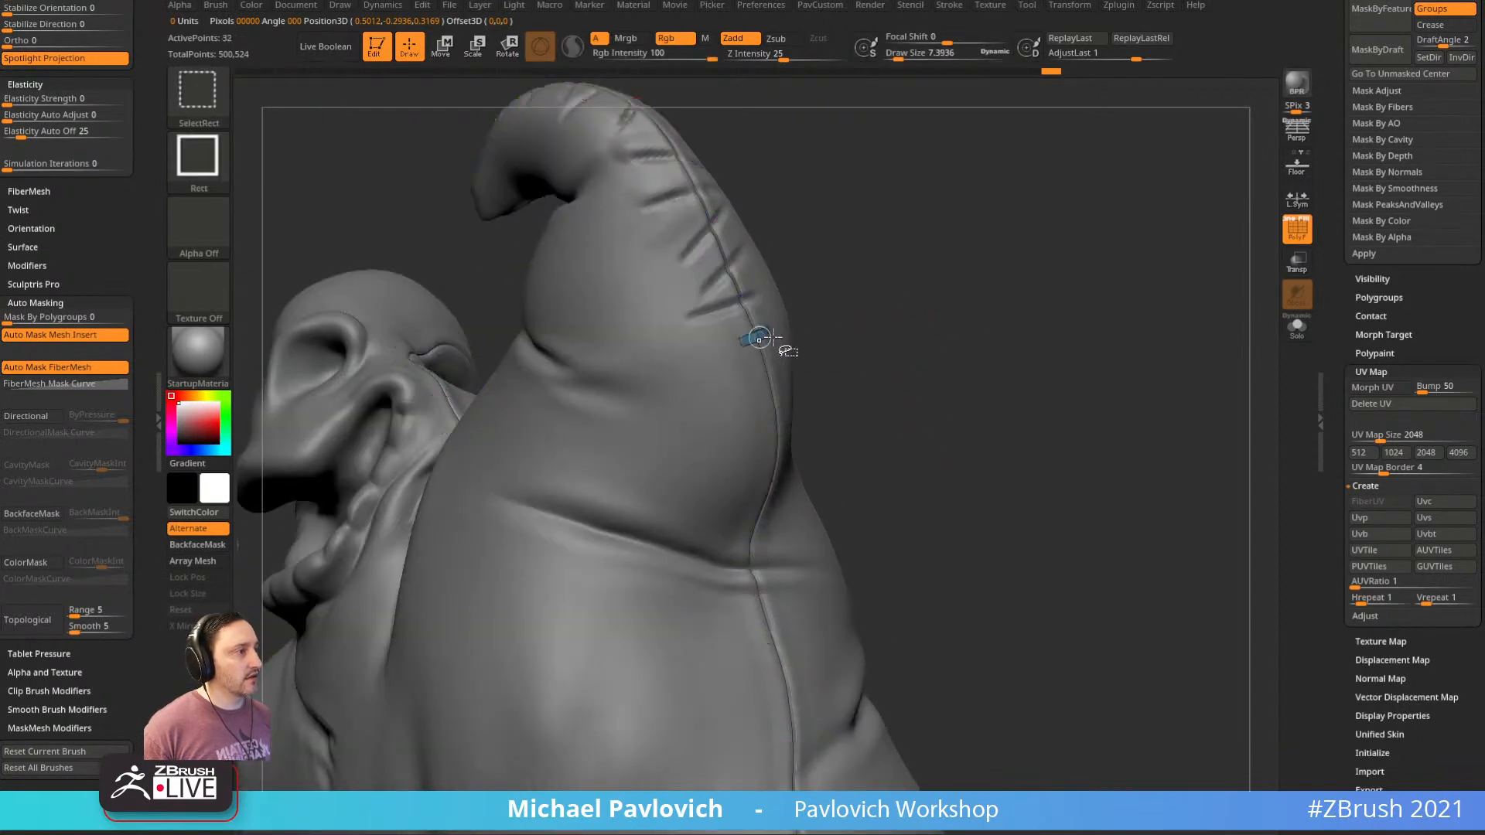
{"action": "left_click_drag", "start_coordinate": [861, 276], "coordinate": [890, 332], "text": "ctrl+shift"}
{"action": "left_click_drag", "start_coordinate": [929, 454], "coordinate": [886, 356], "text": "alt"}
{"action": "left_click", "coordinate": [751, 321], "text": "ctrl+shift"}
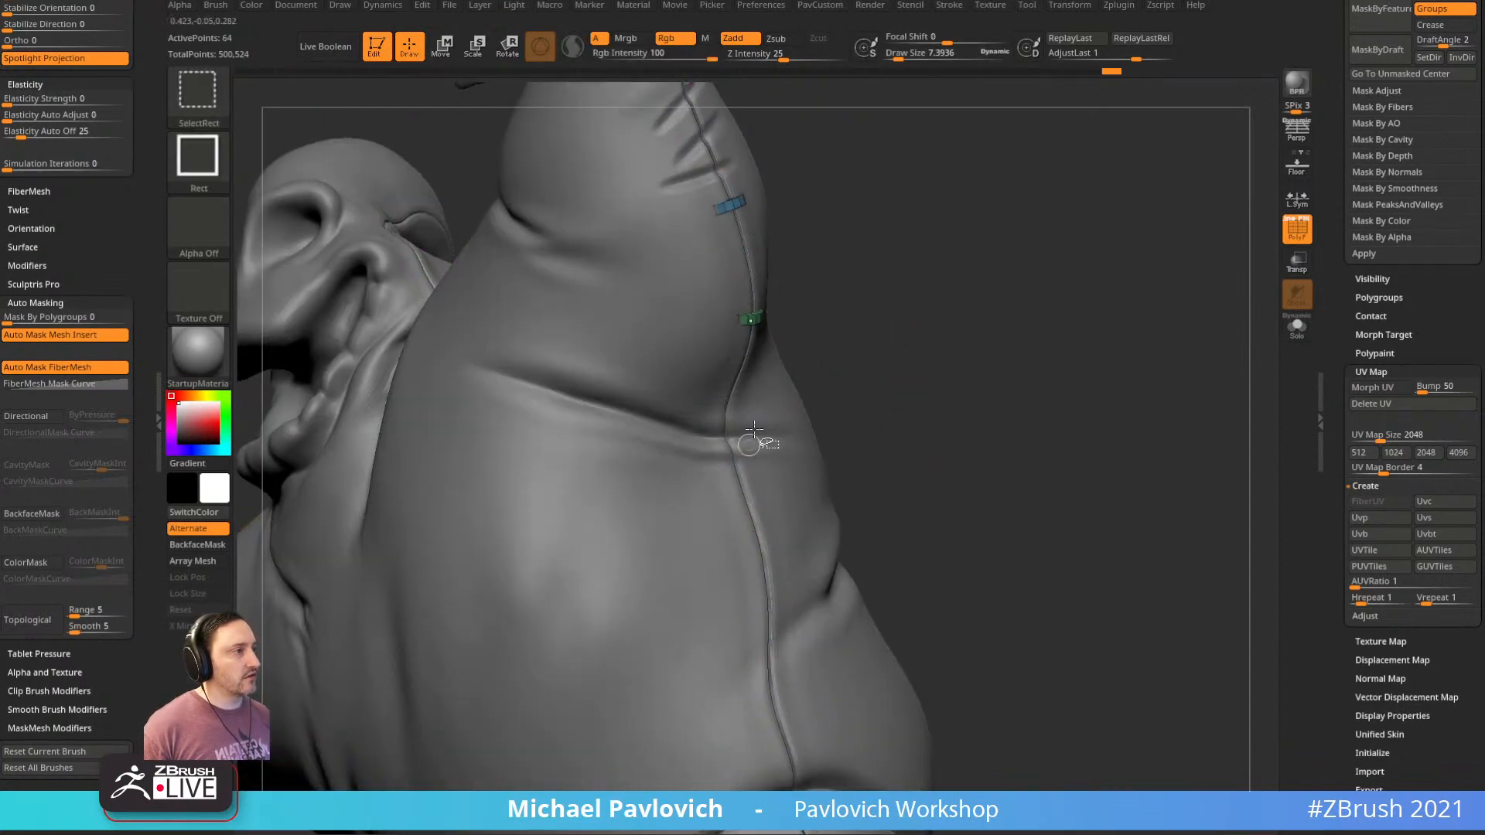
{"action": "left_click", "coordinate": [754, 429], "text": "ctrl+shift"}
{"action": "left_click", "coordinate": [750, 503], "text": "ctrl+shift"}
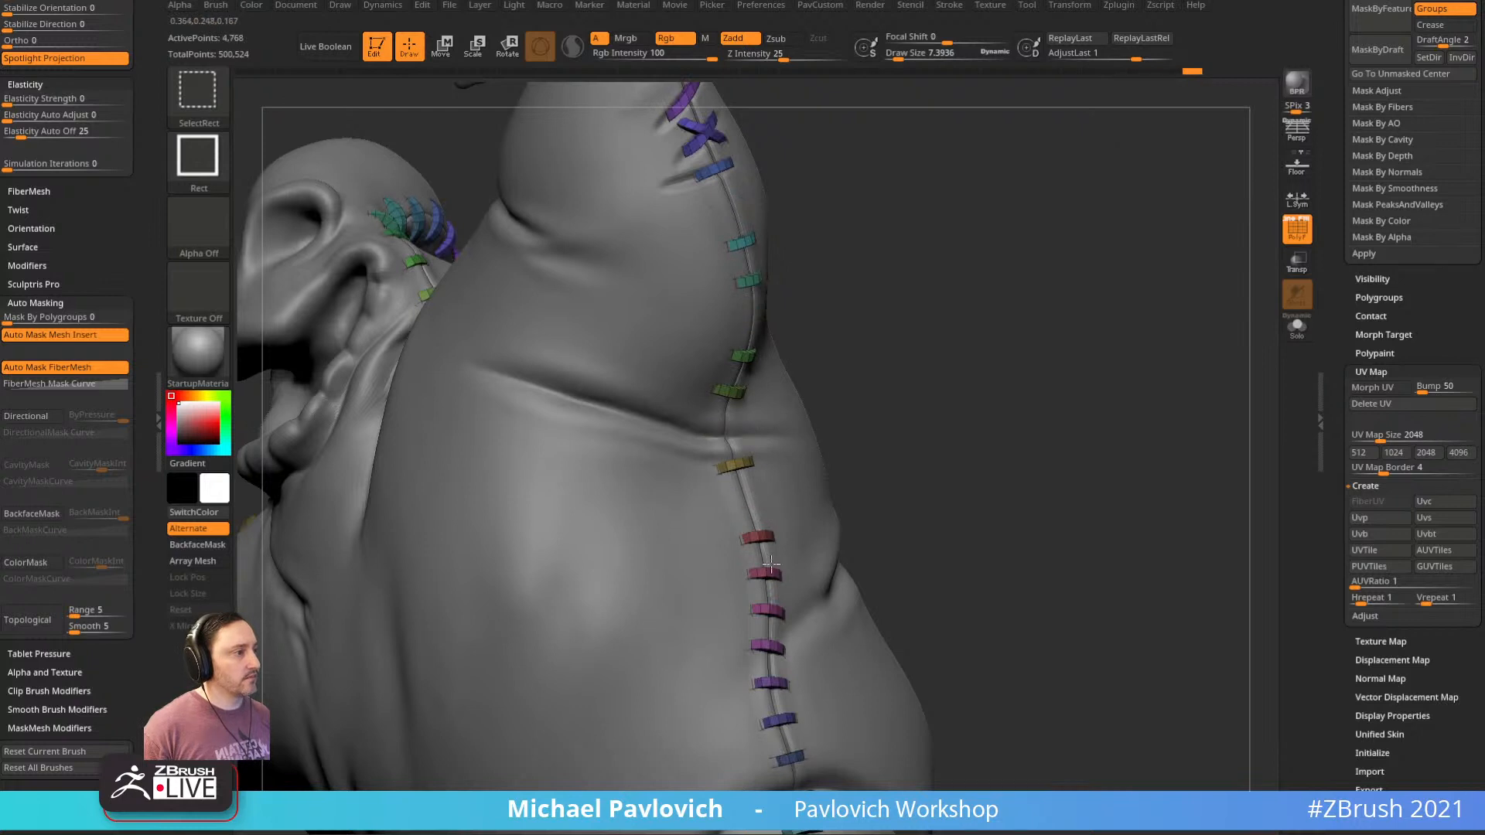
{"action": "left_click", "coordinate": [771, 574], "text": "ctrl+shift"}
{"action": "key", "text": "space"}
{"action": "left_click", "coordinate": [1002, 380]}
{"action": "mouse_move", "coordinate": [940, 391]}
{"action": "left_mouse_down"}
{"action": "mouse_move", "coordinate": [929, 431]}
{"action": "mouse_move", "coordinate": [874, 453]}
{"action": "mouse_move", "coordinate": [846, 440]}
{"action": "left_mouse_up"}
With the topological Move brush, slide the remaining stitches along the raised arm's seam to even out their spacing
{"action": "key", "text": "b"}
{"action": "key", "text": "m"}
{"action": "key", "text": "v"}
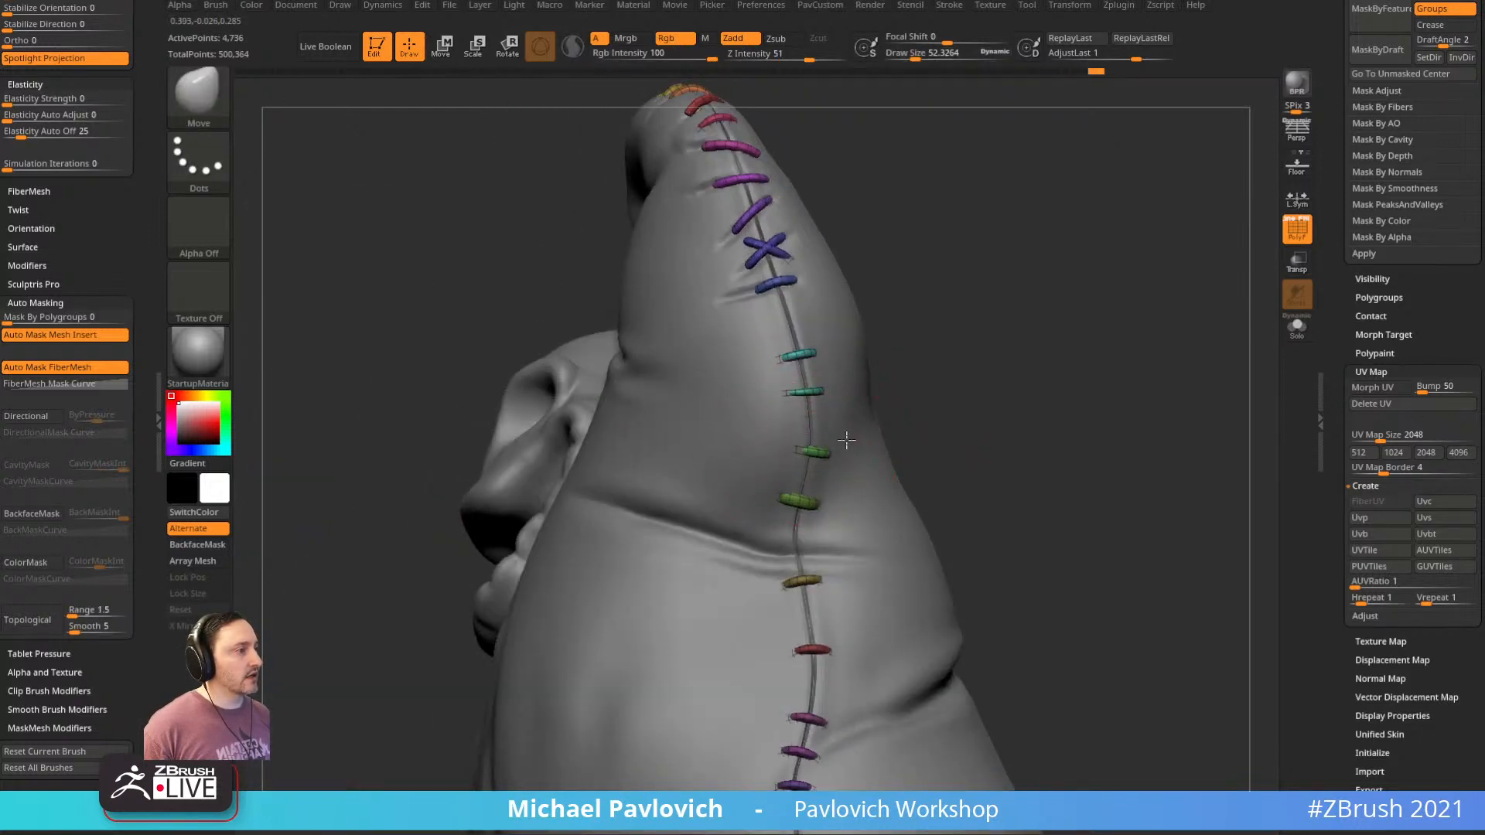
{"action": "key", "text": "ctrl+z"}
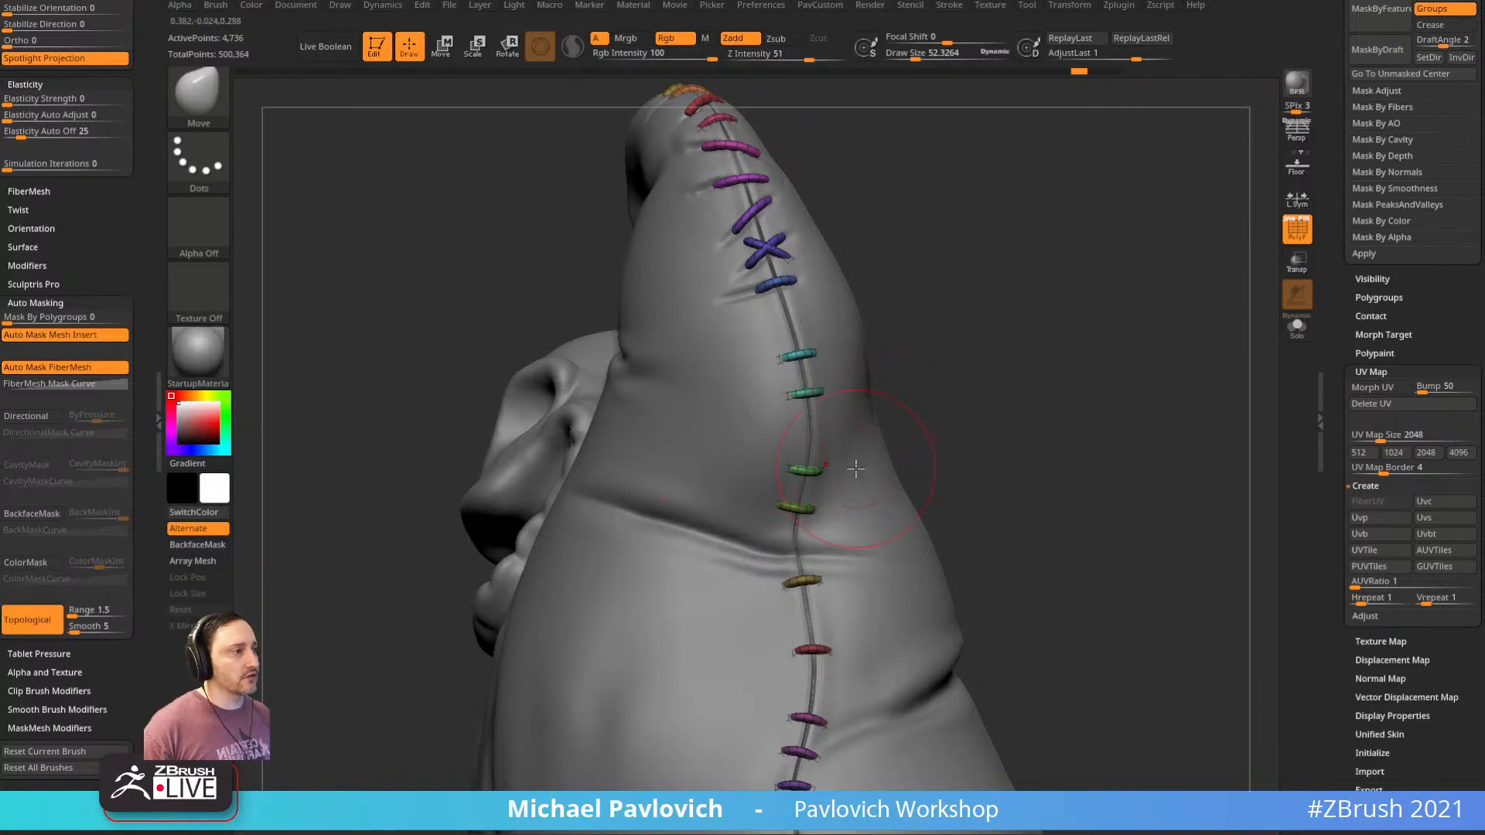
{"action": "key", "text": "bracketright"}
{"action": "key", "text": "s"}
{"action": "left_click_drag", "start_coordinate": [868, 446], "coordinate": [821, 448]}
{"action": "mouse_move", "coordinate": [951, 379]}
{"action": "left_mouse_down"}
{"action": "mouse_move", "coordinate": [817, 435]}
{"action": "mouse_move", "coordinate": [810, 389]}
{"action": "left_mouse_up"}
{"action": "left_click_drag", "start_coordinate": [889, 332], "coordinate": [809, 378]}
{"action": "left_click_drag", "start_coordinate": [794, 289], "coordinate": [793, 274]}
{"action": "left_click_drag", "start_coordinate": [1038, 259], "coordinate": [798, 455]}
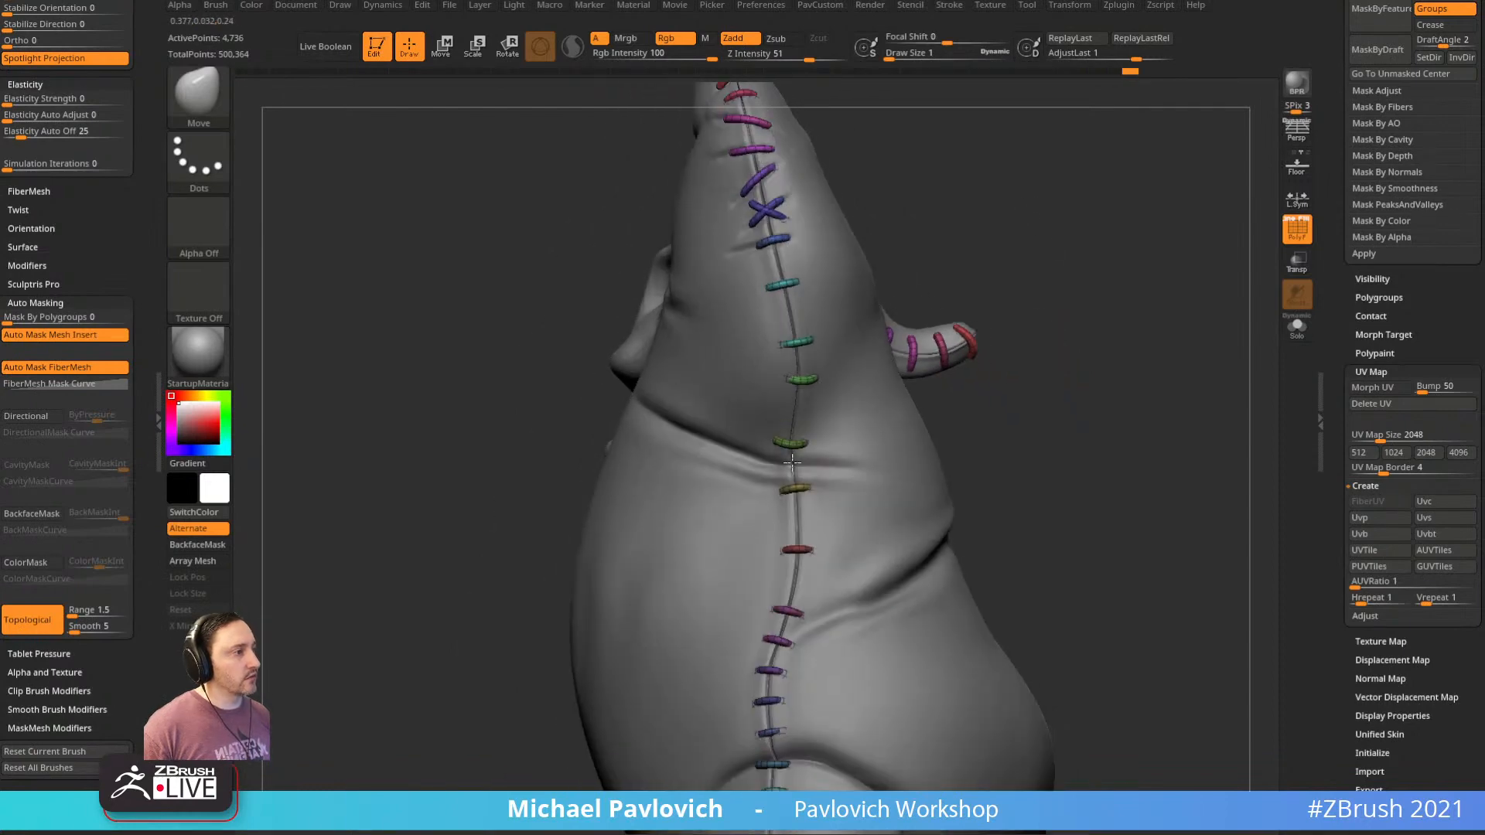
{"action": "left_click_drag", "start_coordinate": [795, 522], "coordinate": [797, 528]}
{"action": "left_click_drag", "start_coordinate": [791, 609], "coordinate": [799, 573]}
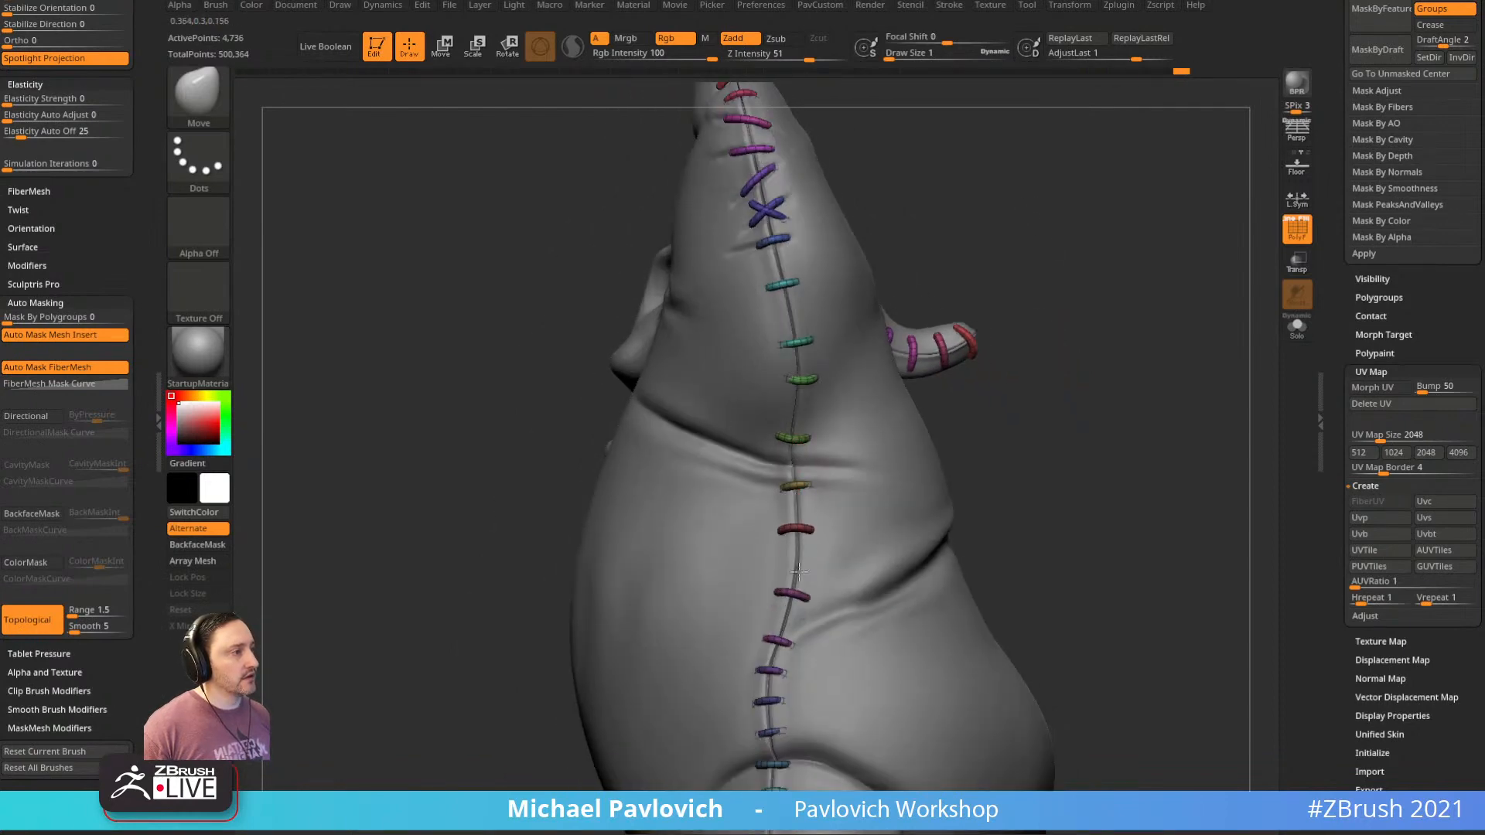
{"action": "left_click_drag", "start_coordinate": [1009, 445], "coordinate": [872, 564]}
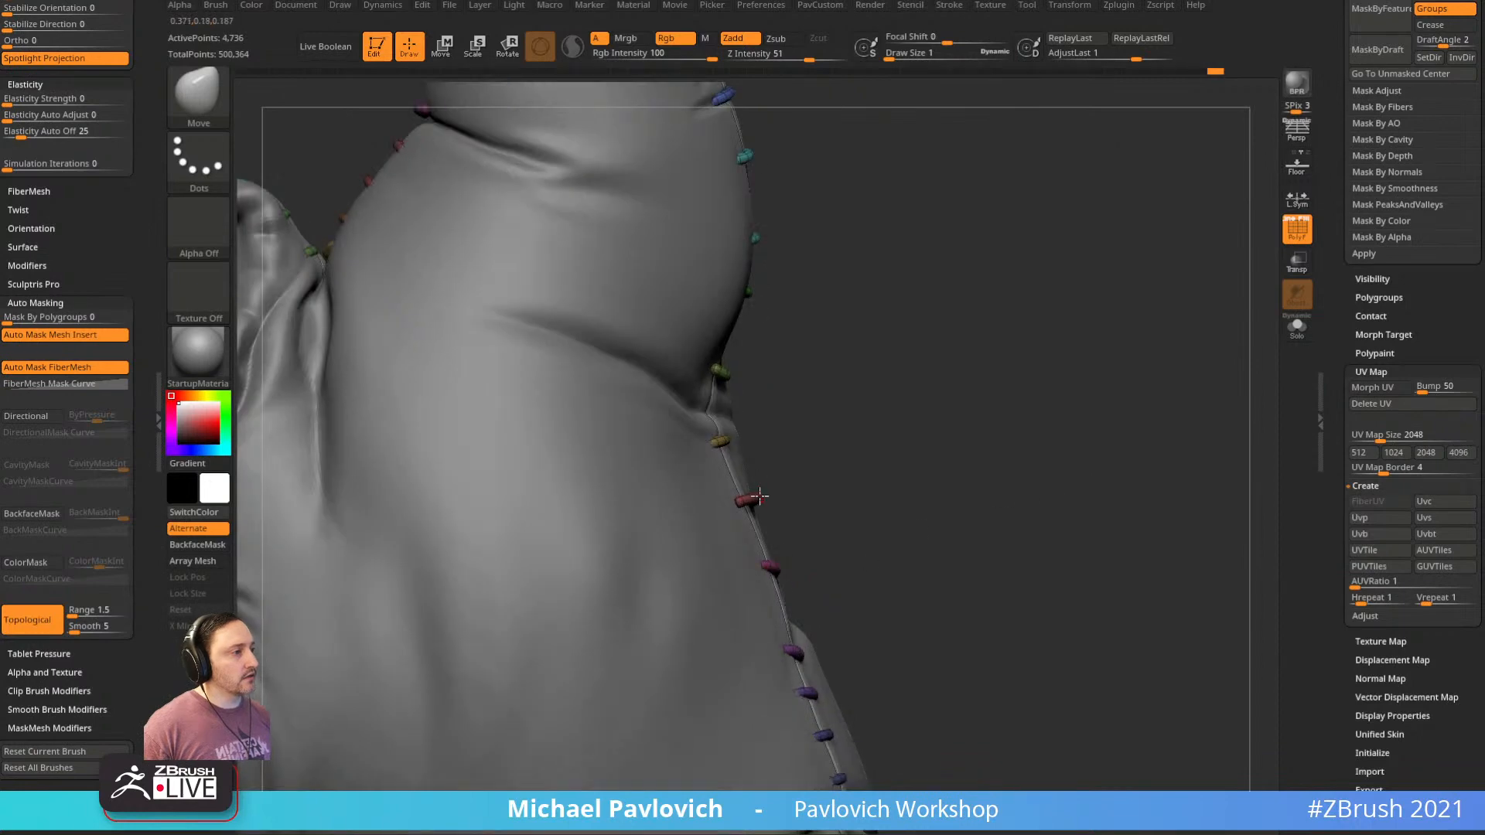
Tilt the stitches around and below the arm's crease to alternating angles using a draw size of 52.3264
{"action": "left_click_drag", "start_coordinate": [908, 421], "coordinate": [744, 507]}
{"action": "key", "text": "]"}
{"action": "key", "text": "]"}
{"action": "mouse_move", "coordinate": [755, 566]}
{"action": "left_mouse_down"}
{"action": "mouse_move", "coordinate": [749, 553]}
{"action": "mouse_move", "coordinate": [796, 572]}
{"action": "left_mouse_up"}
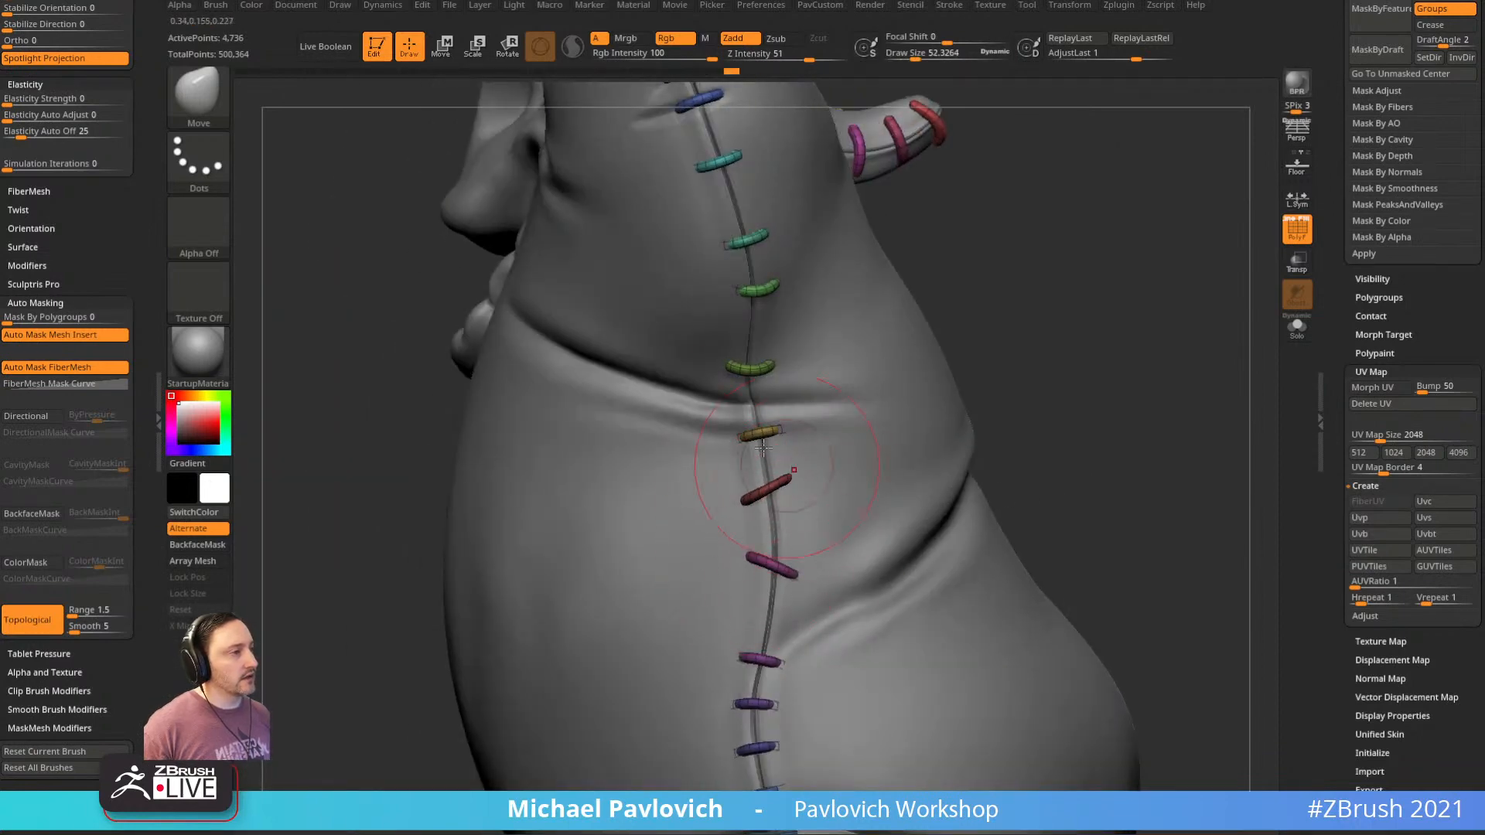
{"action": "left_click_drag", "start_coordinate": [743, 466], "coordinate": [731, 481]}
{"action": "left_click_drag", "start_coordinate": [779, 438], "coordinate": [783, 424]}
{"action": "mouse_move", "coordinate": [729, 370]}
{"action": "left_mouse_down"}
{"action": "mouse_move", "coordinate": [726, 389]}
{"action": "mouse_move", "coordinate": [773, 364]}
{"action": "mouse_move", "coordinate": [747, 356]}
{"action": "left_mouse_up"}
{"action": "left_click_drag", "start_coordinate": [967, 242], "coordinate": [867, 332], "text": "alt"}
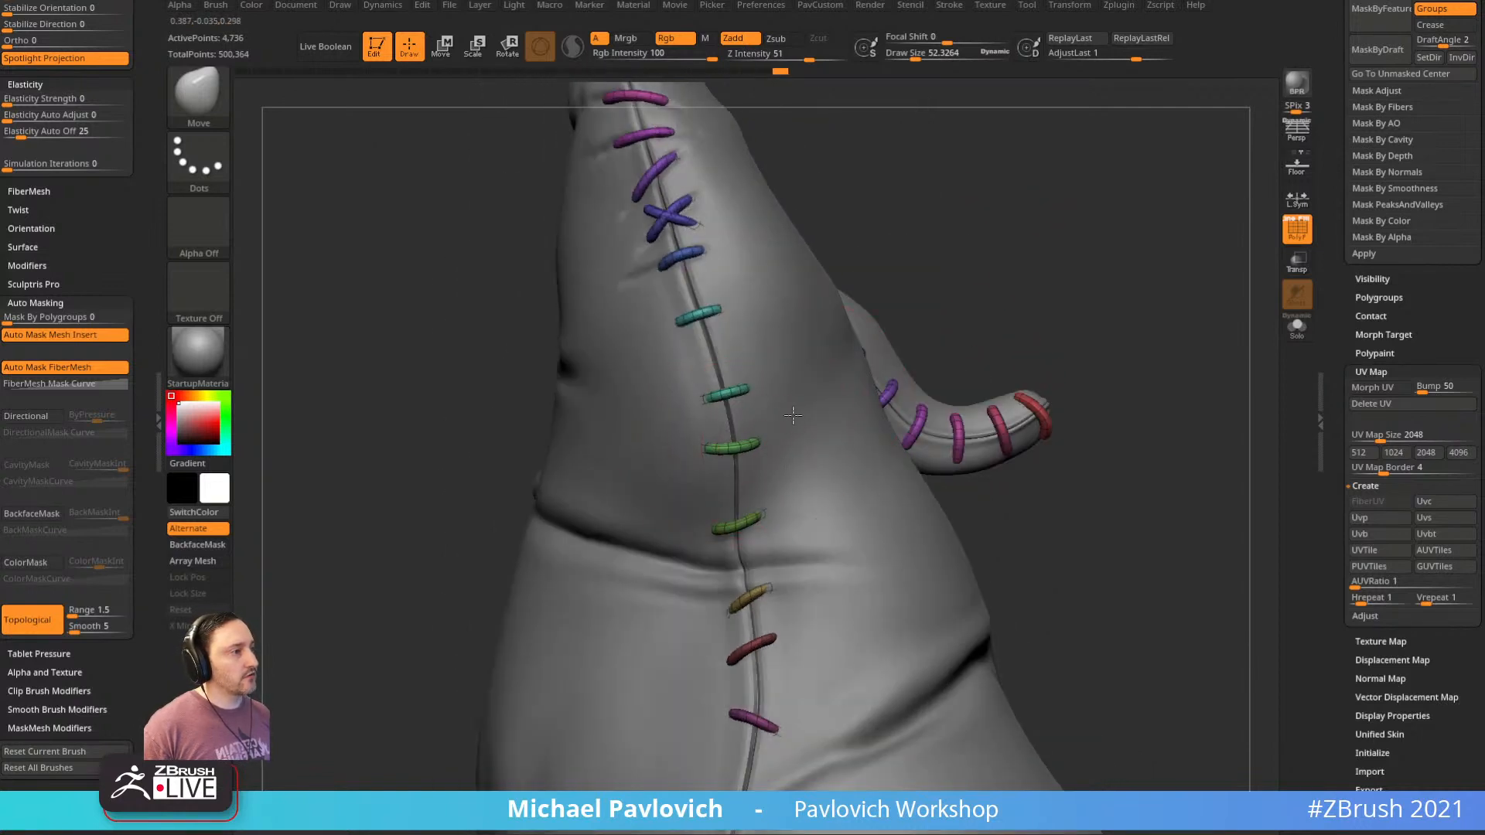
Tilt the stitches between the arm's crease and the crossed stitch to irregular angles
{"action": "left_click_drag", "start_coordinate": [759, 444], "coordinate": [747, 372]}
{"action": "left_click_drag", "start_coordinate": [846, 235], "coordinate": [838, 310], "text": "alt"}
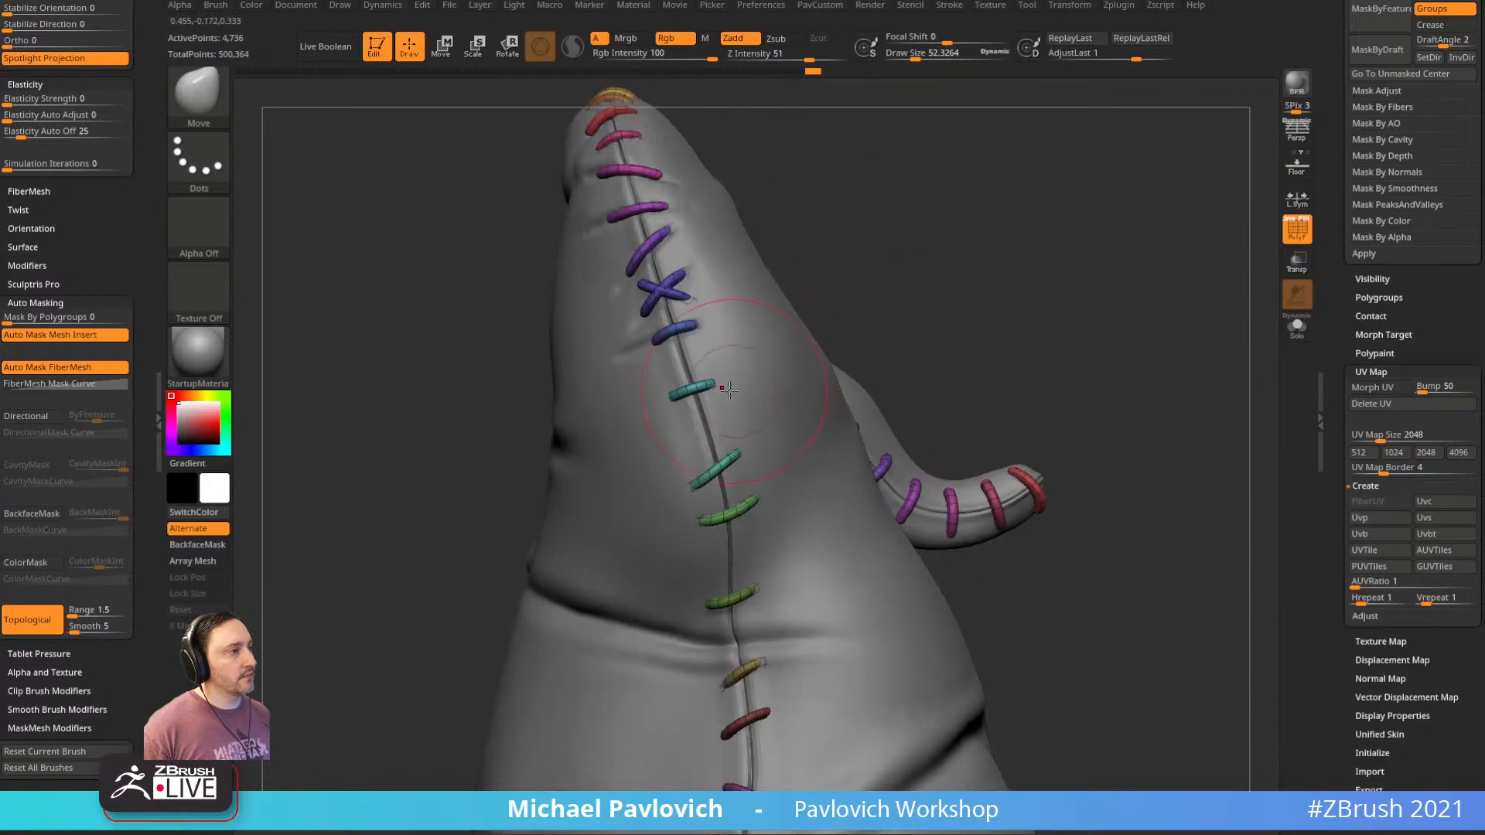
{"action": "mouse_move", "coordinate": [723, 387]}
{"action": "left_mouse_down"}
{"action": "mouse_move", "coordinate": [725, 404]}
{"action": "mouse_move", "coordinate": [670, 394]}
{"action": "mouse_move", "coordinate": [722, 390]}
{"action": "left_mouse_up"}
{"action": "left_click_drag", "start_coordinate": [868, 286], "coordinate": [932, 288]}
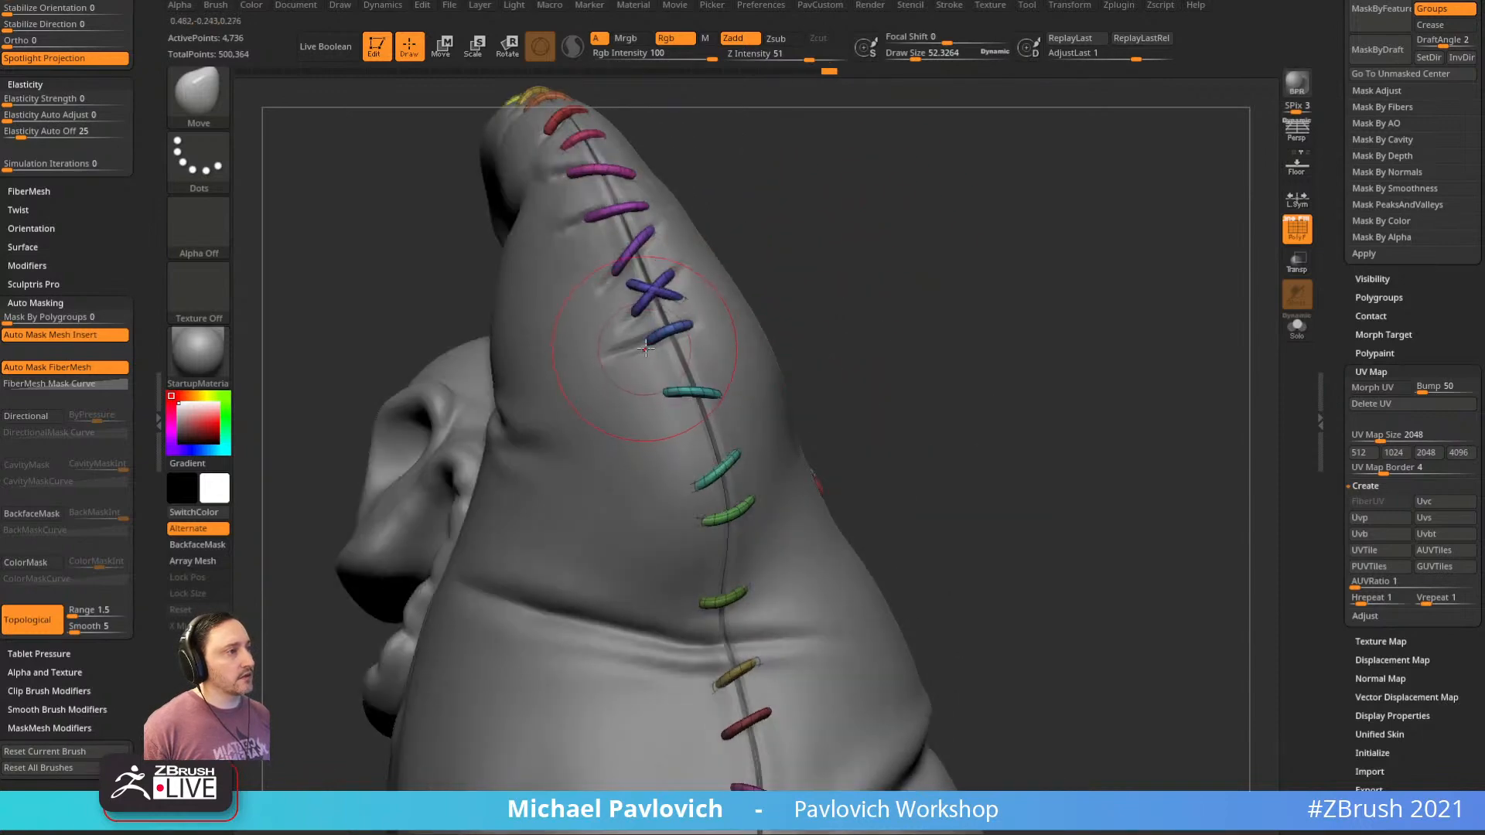
{"action": "mouse_move", "coordinate": [805, 313]}
{"action": "left_mouse_down"}
{"action": "mouse_move", "coordinate": [890, 307]}
{"action": "mouse_move", "coordinate": [816, 296]}
{"action": "mouse_move", "coordinate": [836, 316]}
{"action": "mouse_move", "coordinate": [695, 379]}
{"action": "mouse_move", "coordinate": [898, 341]}
{"action": "mouse_move", "coordinate": [802, 346]}
{"action": "mouse_move", "coordinate": [855, 341]}
{"action": "mouse_move", "coordinate": [729, 404]}
{"action": "left_mouse_up"}
Switch to the Standard brush on the body subtool and sculpt wrinkles beside the stitches below the X at draw size 10.99
{"action": "key", "text": "1"}
{"action": "key", "text": "s"}
{"action": "left_click", "coordinate": [820, 309]}
{"action": "key", "text": "s"}
{"action": "left_click", "coordinate": [686, 407]}
{"action": "left_click", "coordinate": [684, 404], "text": "alt"}
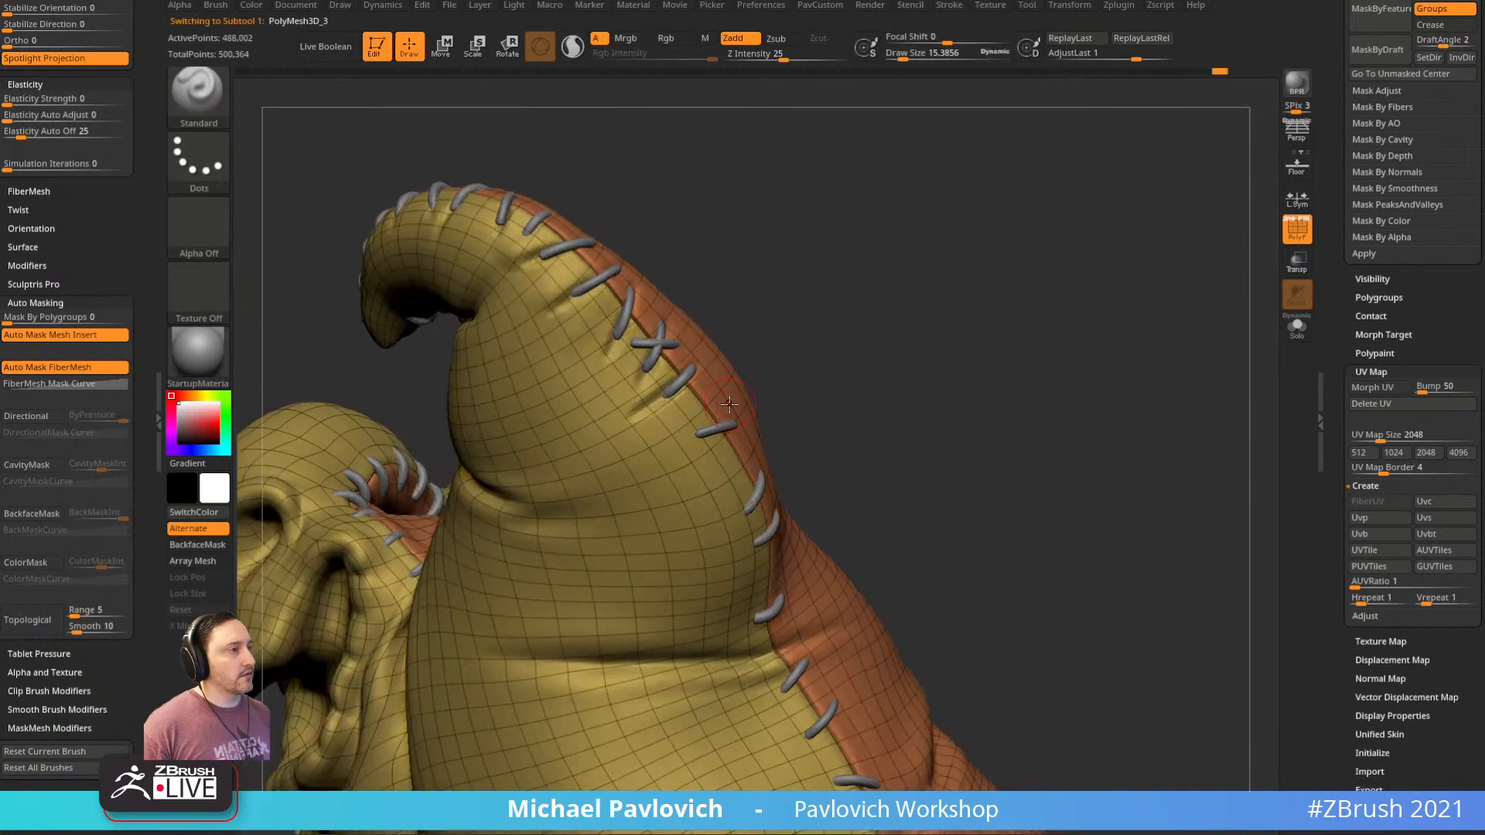
{"action": "key", "text": "s"}
{"action": "left_click", "coordinate": [652, 345]}
{"action": "key", "text": "s"}
{"action": "left_click", "coordinate": [631, 346]}
{"action": "mouse_move", "coordinate": [779, 307]}
{"action": "left_mouse_down"}
{"action": "mouse_move", "coordinate": [690, 351]}
{"action": "mouse_move", "coordinate": [875, 253]}
{"action": "left_mouse_up"}
{"action": "key", "text": "s"}
{"action": "left_click", "coordinate": [710, 443]}
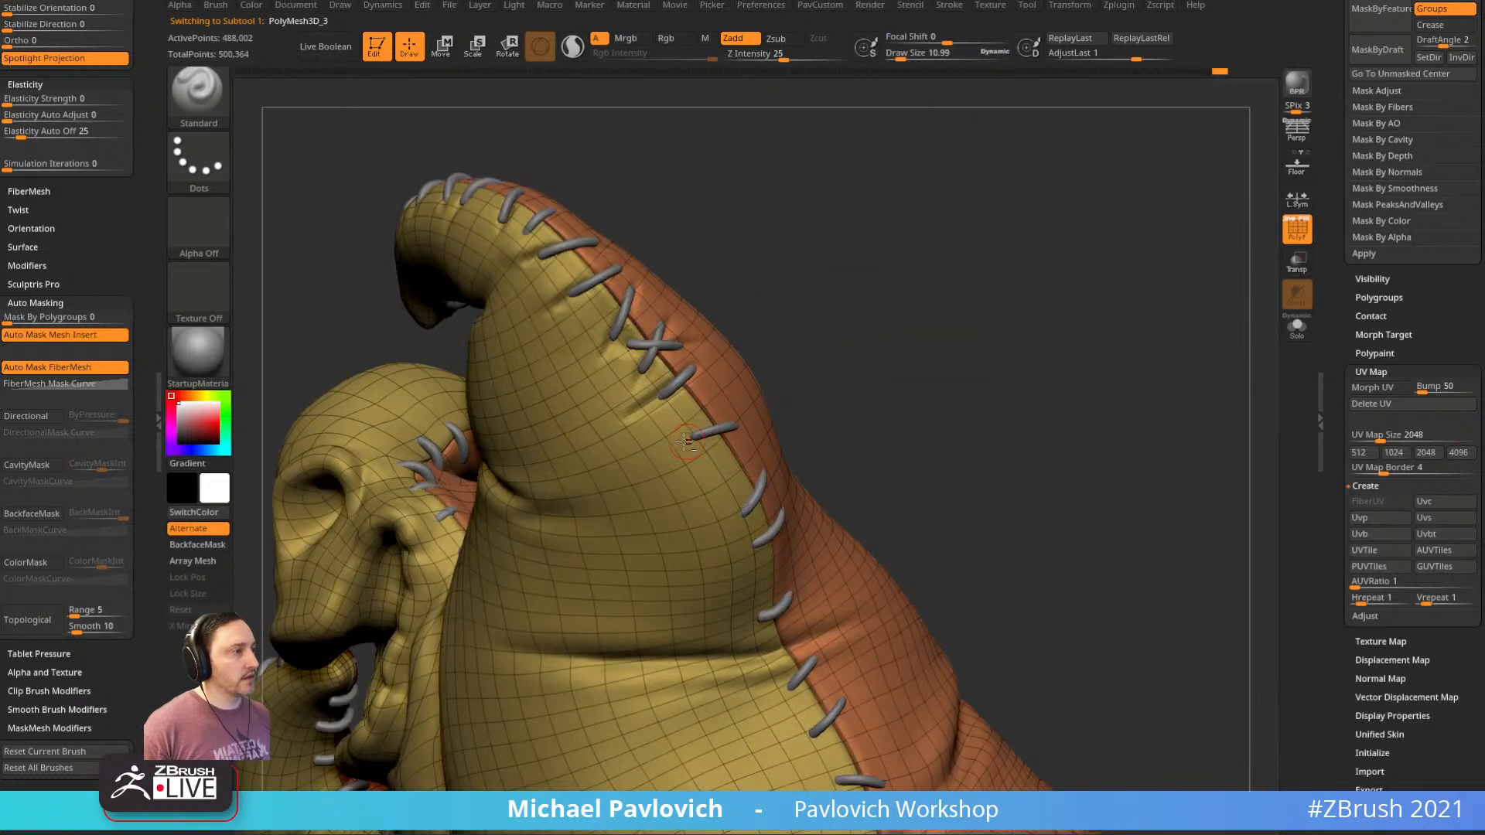
{"action": "left_click_drag", "start_coordinate": [701, 436], "coordinate": [668, 445]}
Turn off PolyFrame and sculpt pulled wrinkles out from the next stitches above the arm's crease at draw size 9.70239
{"action": "left_click_drag", "start_coordinate": [805, 421], "coordinate": [755, 436]}
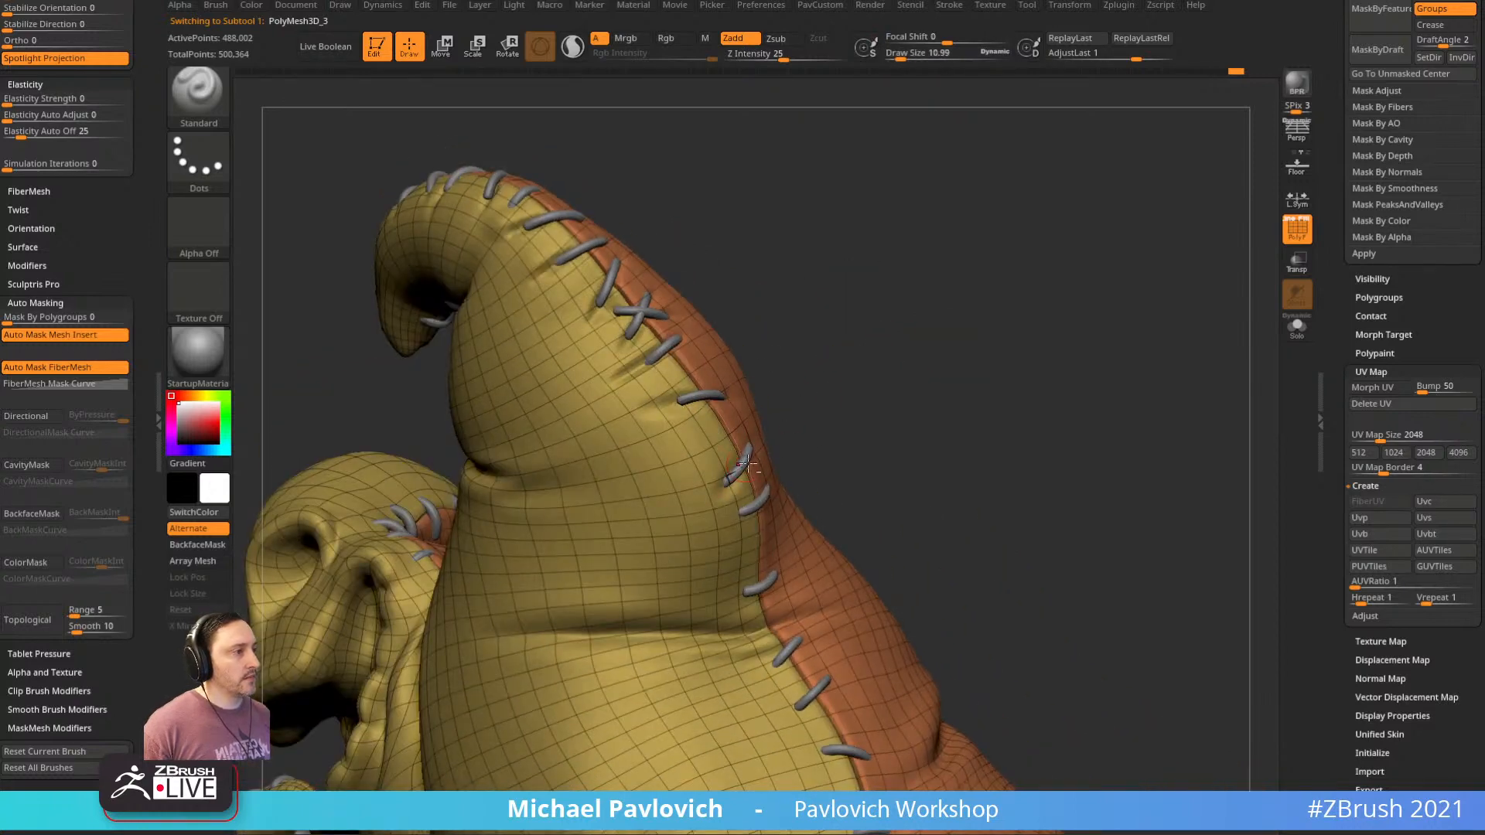
{"action": "mouse_move", "coordinate": [865, 457]}
{"action": "left_mouse_down"}
{"action": "mouse_move", "coordinate": [751, 516]}
{"action": "mouse_move", "coordinate": [713, 492]}
{"action": "left_mouse_up"}
{"action": "left_click_drag", "start_coordinate": [568, 425], "coordinate": [720, 393]}
{"action": "left_click_drag", "start_coordinate": [847, 363], "coordinate": [1127, 279]}
{"action": "key", "text": "shift+f"}
{"action": "left_click_drag", "start_coordinate": [1205, 250], "coordinate": [1001, 253]}
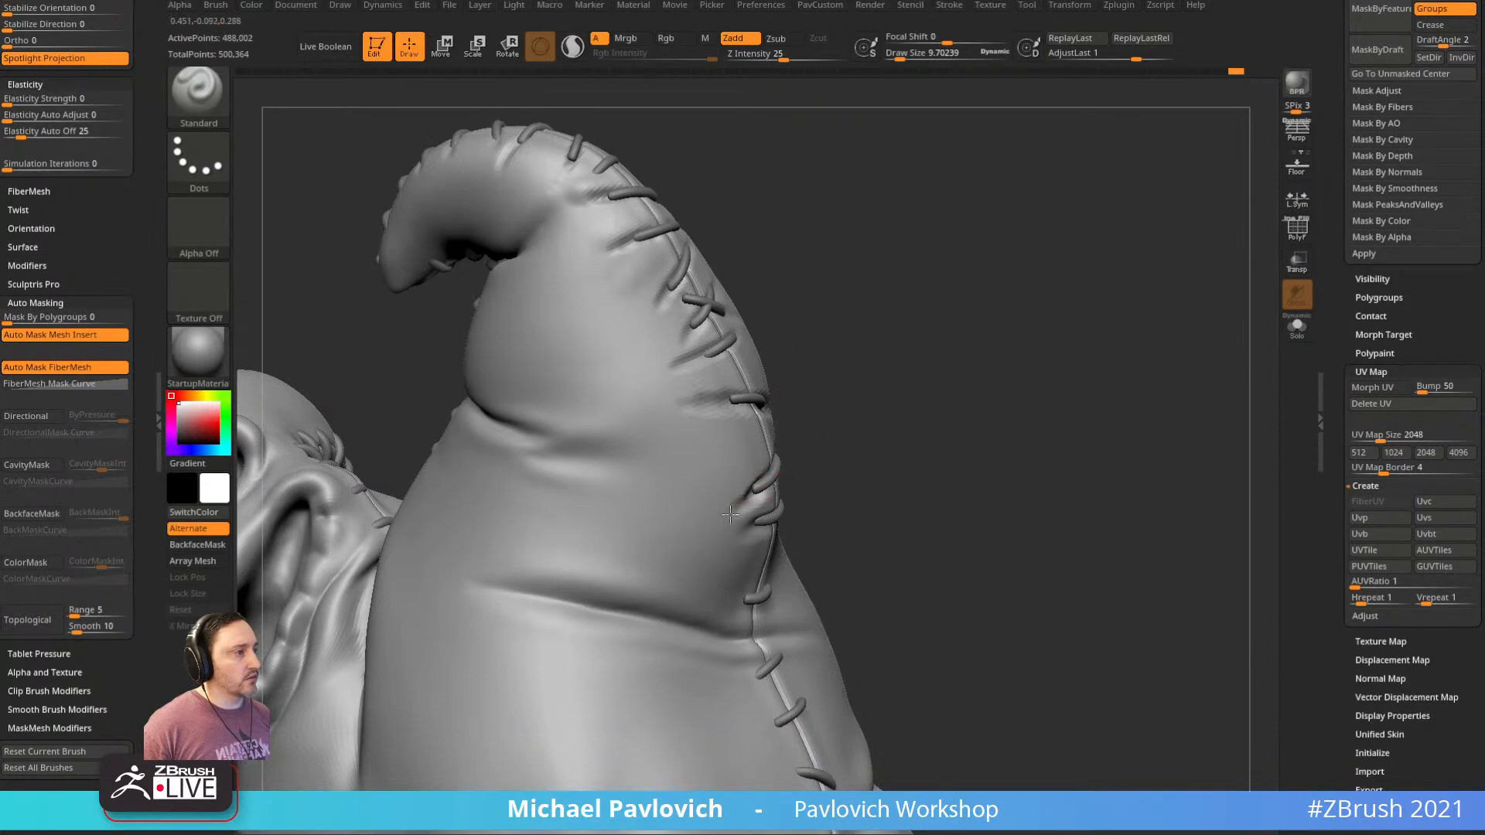
{"action": "left_click_drag", "start_coordinate": [776, 521], "coordinate": [740, 524], "text": "alt"}
{"action": "left_click_drag", "start_coordinate": [870, 454], "coordinate": [801, 443]}
{"action": "left_click_drag", "start_coordinate": [735, 554], "coordinate": [699, 557], "text": "alt"}
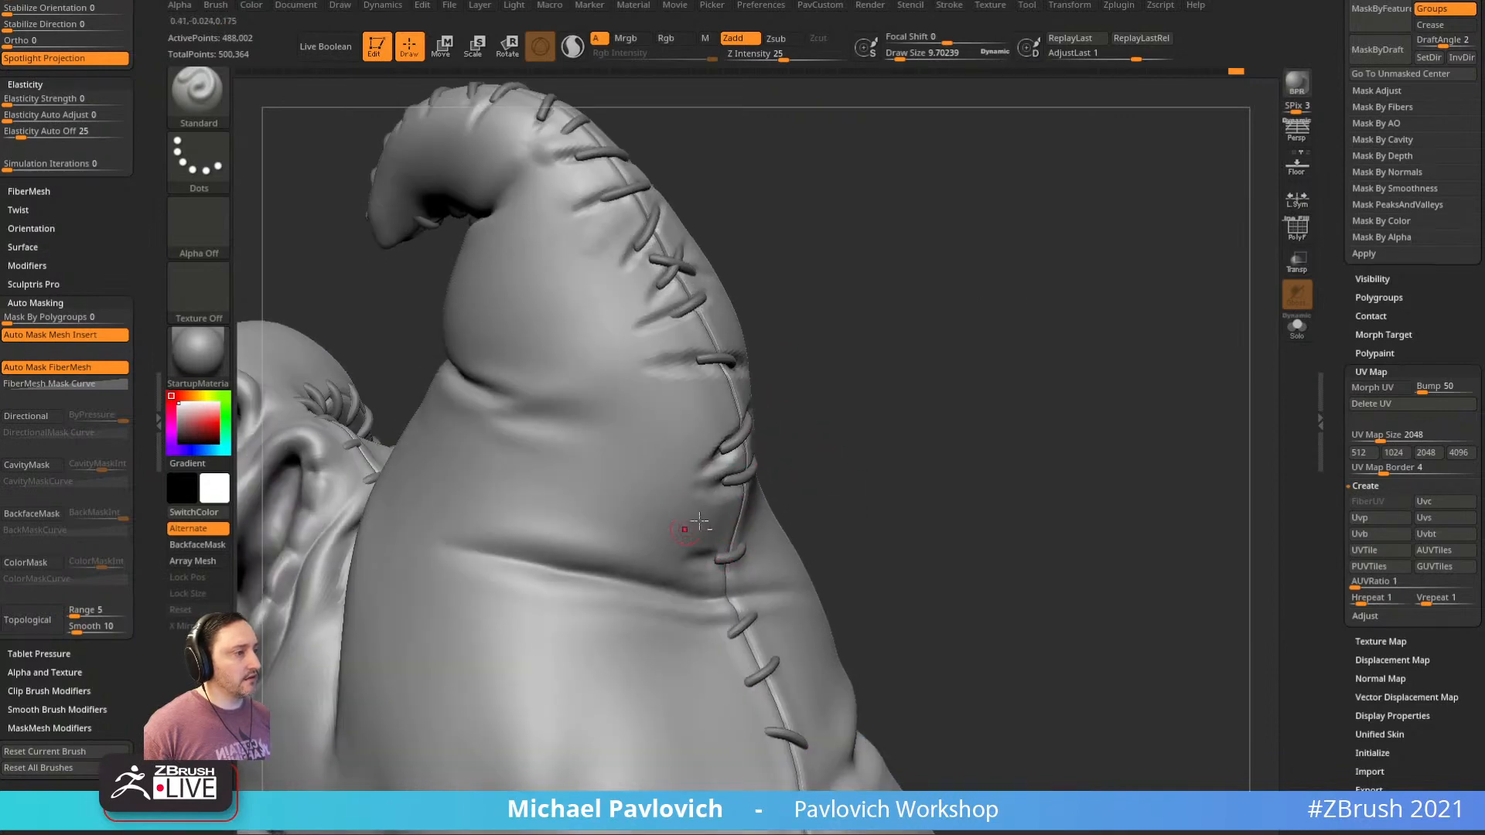
{"action": "left_click_drag", "start_coordinate": [1036, 440], "coordinate": [843, 472]}
{"action": "left_click_drag", "start_coordinate": [1022, 286], "coordinate": [1023, 311]}
{"action": "mouse_move", "coordinate": [735, 474]}
{"action": "left_mouse_down"}
{"action": "mouse_move", "coordinate": [763, 464]}
{"action": "mouse_move", "coordinate": [676, 488]}
{"action": "left_mouse_up"}
Select the stitches subtool and reposition a stitch above the arm's crease with the Move Topological brush
{"action": "left_click", "coordinate": [714, 488], "text": "alt"}
{"action": "key", "text": "b"}
{"action": "key", "text": "m"}
{"action": "key", "text": "t"}
{"action": "key", "text": "s"}
{"action": "left_click_drag", "start_coordinate": [785, 468], "coordinate": [681, 499]}
{"action": "mouse_move", "coordinate": [903, 368]}
{"action": "left_mouse_down"}
{"action": "mouse_move", "coordinate": [875, 328]}
{"action": "mouse_move", "coordinate": [932, 444]}
{"action": "mouse_move", "coordinate": [882, 457]}
{"action": "left_mouse_up"}
Return to the Standard brush on the body and deepen the wrinkles around the repositioned stitches at draw size 15.3856
{"action": "key", "text": "b"}
{"action": "key", "text": "s"}
{"action": "key", "text": "t"}
{"action": "key", "text": "s"}
{"action": "left_click_drag", "start_coordinate": [741, 492], "coordinate": [728, 492]}
{"action": "mouse_move", "coordinate": [884, 426]}
{"action": "left_mouse_down"}
{"action": "mouse_move", "coordinate": [895, 348]}
{"action": "mouse_move", "coordinate": [885, 444]}
{"action": "mouse_move", "coordinate": [713, 428]}
{"action": "mouse_move", "coordinate": [879, 407]}
{"action": "mouse_move", "coordinate": [918, 418]}
{"action": "mouse_move", "coordinate": [899, 345]}
{"action": "mouse_move", "coordinate": [898, 382]}
{"action": "left_mouse_up"}
{"action": "mouse_move", "coordinate": [785, 367]}
{"action": "left_mouse_down"}
{"action": "mouse_move", "coordinate": [913, 337]}
{"action": "mouse_move", "coordinate": [975, 382]}
{"action": "mouse_move", "coordinate": [915, 381]}
{"action": "mouse_move", "coordinate": [1022, 245]}
{"action": "mouse_move", "coordinate": [1012, 341]}
{"action": "mouse_move", "coordinate": [931, 321]}
{"action": "mouse_move", "coordinate": [835, 332]}
{"action": "left_mouse_up"}
{"action": "key", "text": "s"}
{"action": "left_click_drag", "start_coordinate": [721, 461], "coordinate": [656, 544]}
{"action": "left_click", "coordinate": [705, 487], "text": "alt"}
{"action": "left_click_drag", "start_coordinate": [747, 470], "coordinate": [712, 526]}
{"action": "left_click_drag", "start_coordinate": [882, 385], "coordinate": [854, 385]}
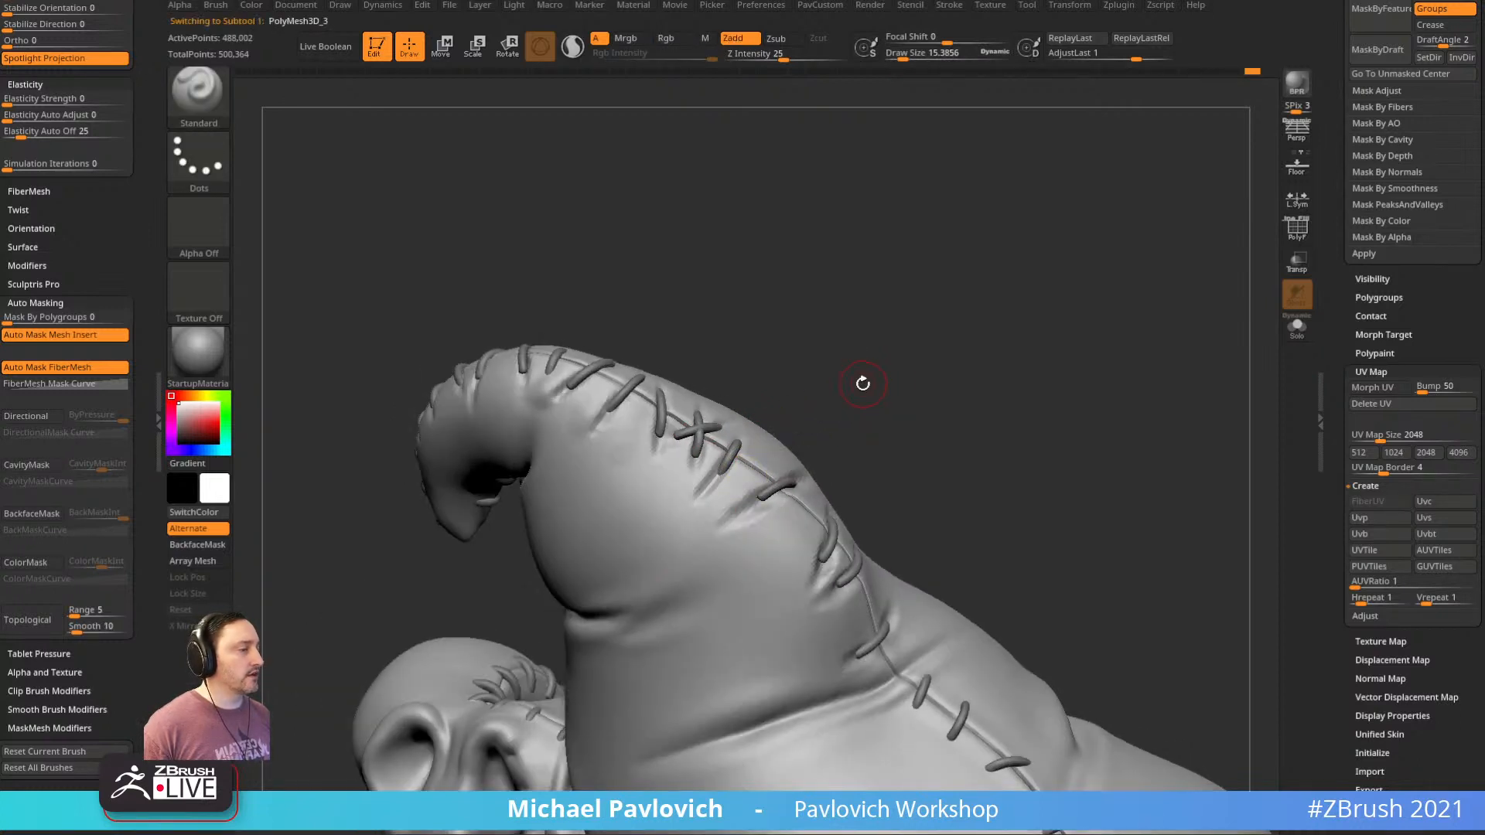
Select the Inflat brush, review its elasticity and simulation settings, and try inflating the cloth beside the crossed stitch
{"action": "key", "text": "b"}
{"action": "key", "text": "i"}
{"action": "key", "text": "n"}
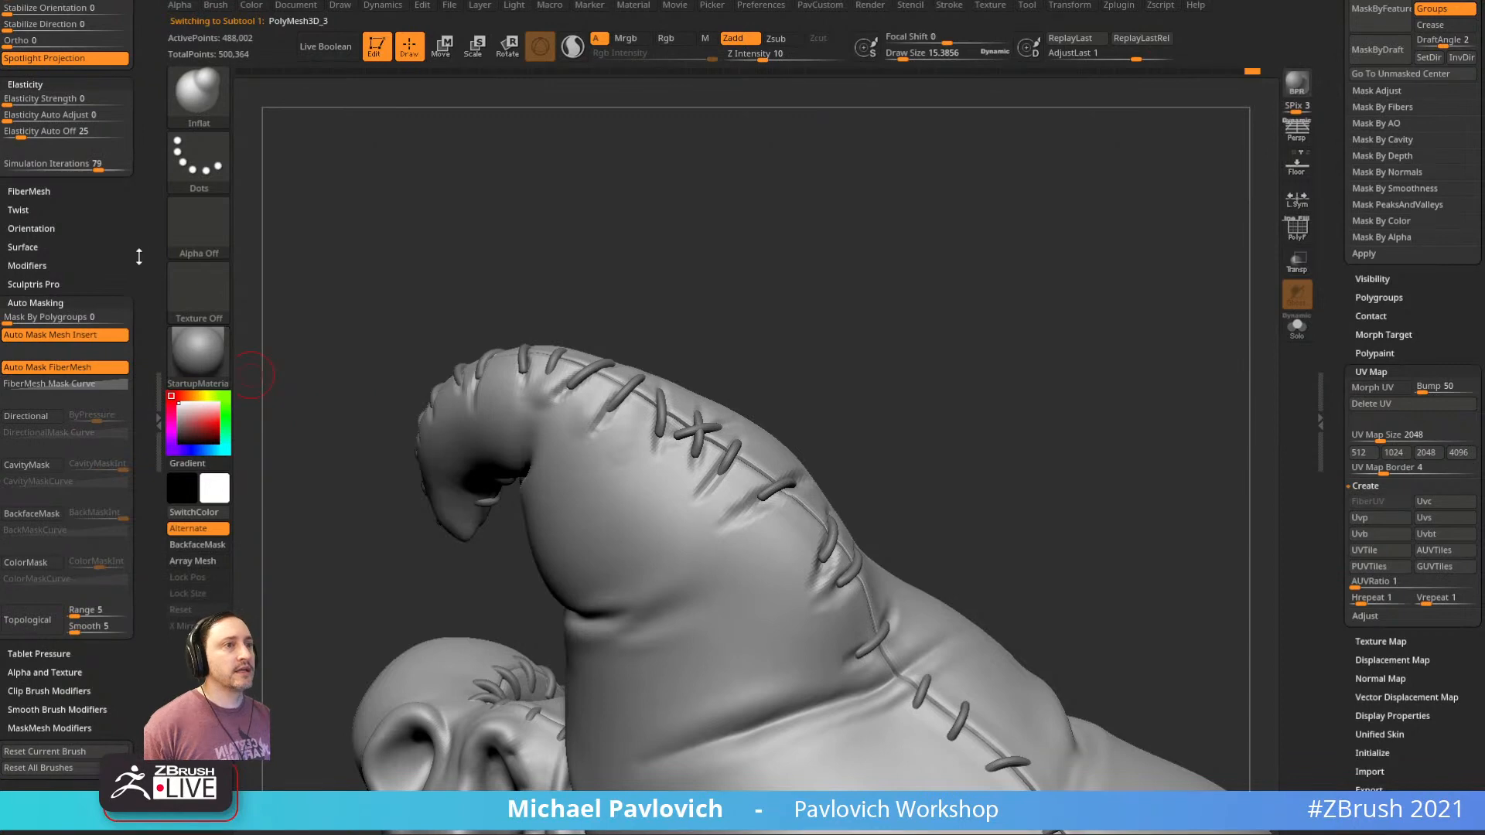
{"action": "mouse_move", "coordinate": [139, 257]}
{"action": "left_mouse_down"}
{"action": "mouse_move", "coordinate": [135, 213]}
{"action": "mouse_move", "coordinate": [67, 588]}
{"action": "left_mouse_up"}
{"action": "left_click", "coordinate": [49, 260]}
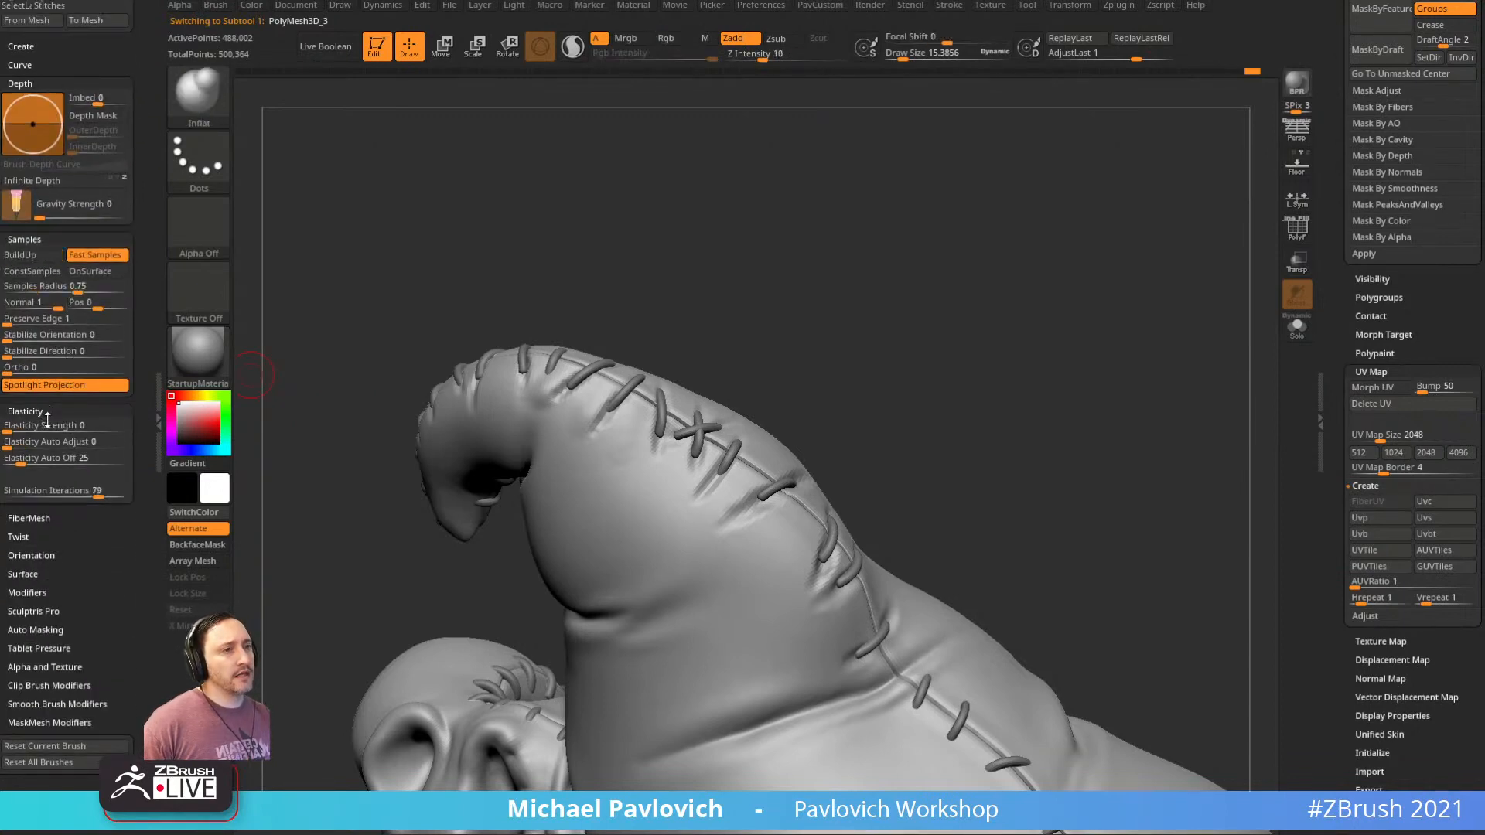
{"action": "left_click_drag", "start_coordinate": [766, 286], "coordinate": [733, 255]}
{"action": "mouse_move", "coordinate": [690, 442]}
{"action": "left_mouse_down"}
{"action": "mouse_move", "coordinate": [700, 420]}
{"action": "mouse_move", "coordinate": [687, 473]}
{"action": "mouse_move", "coordinate": [729, 457]}
{"action": "mouse_move", "coordinate": [716, 470]}
{"action": "left_mouse_up"}
{"action": "left_click_drag", "start_coordinate": [719, 328], "coordinate": [677, 290]}
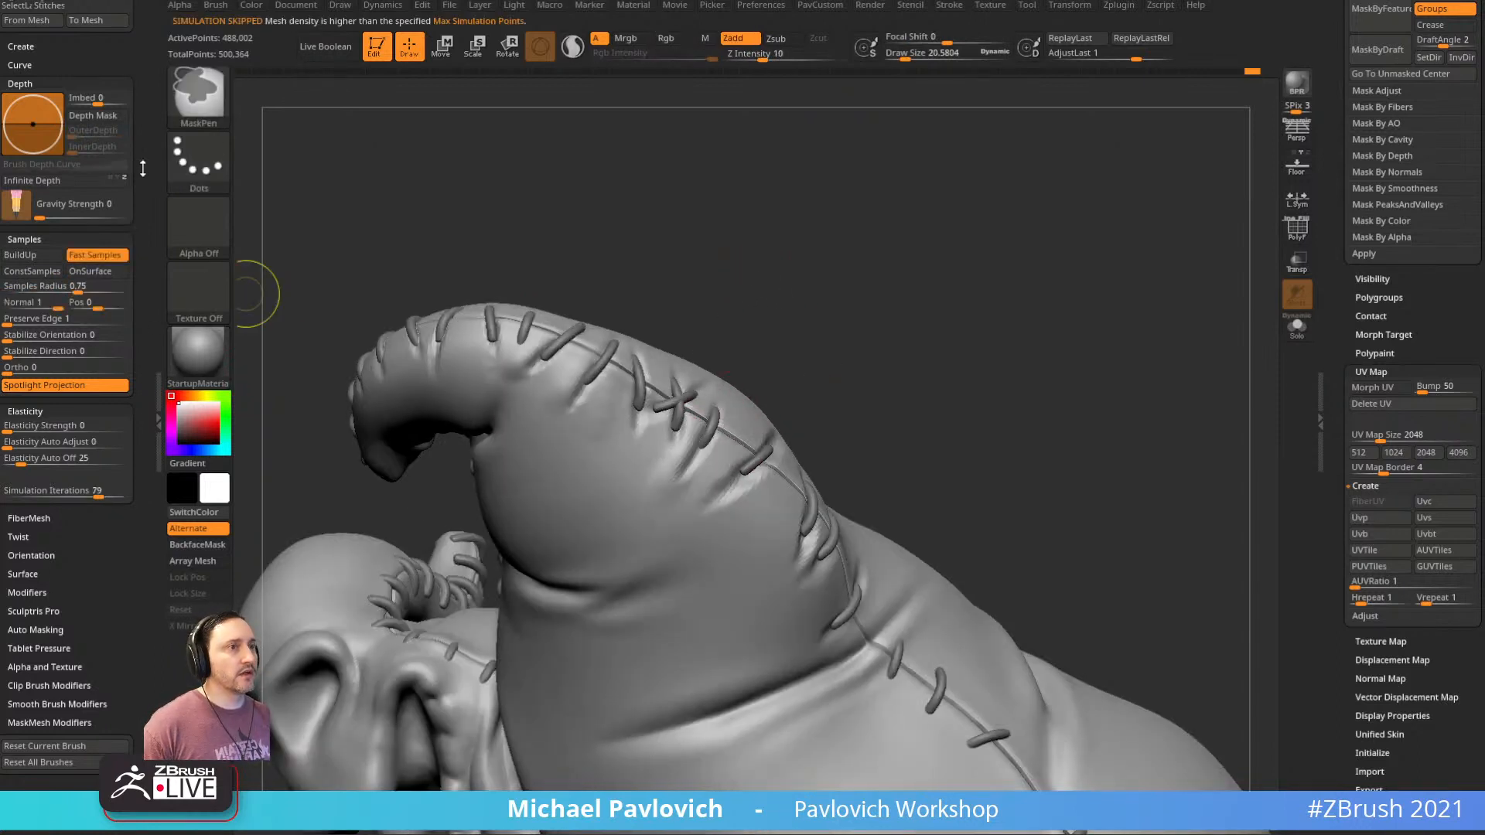
Dock the Brush and Dynamics palettes in the tray to expose the cloth simulation settings
{"action": "left_click_drag", "start_coordinate": [144, 160], "coordinate": [159, 476]}
{"action": "left_click", "coordinate": [134, 6]}
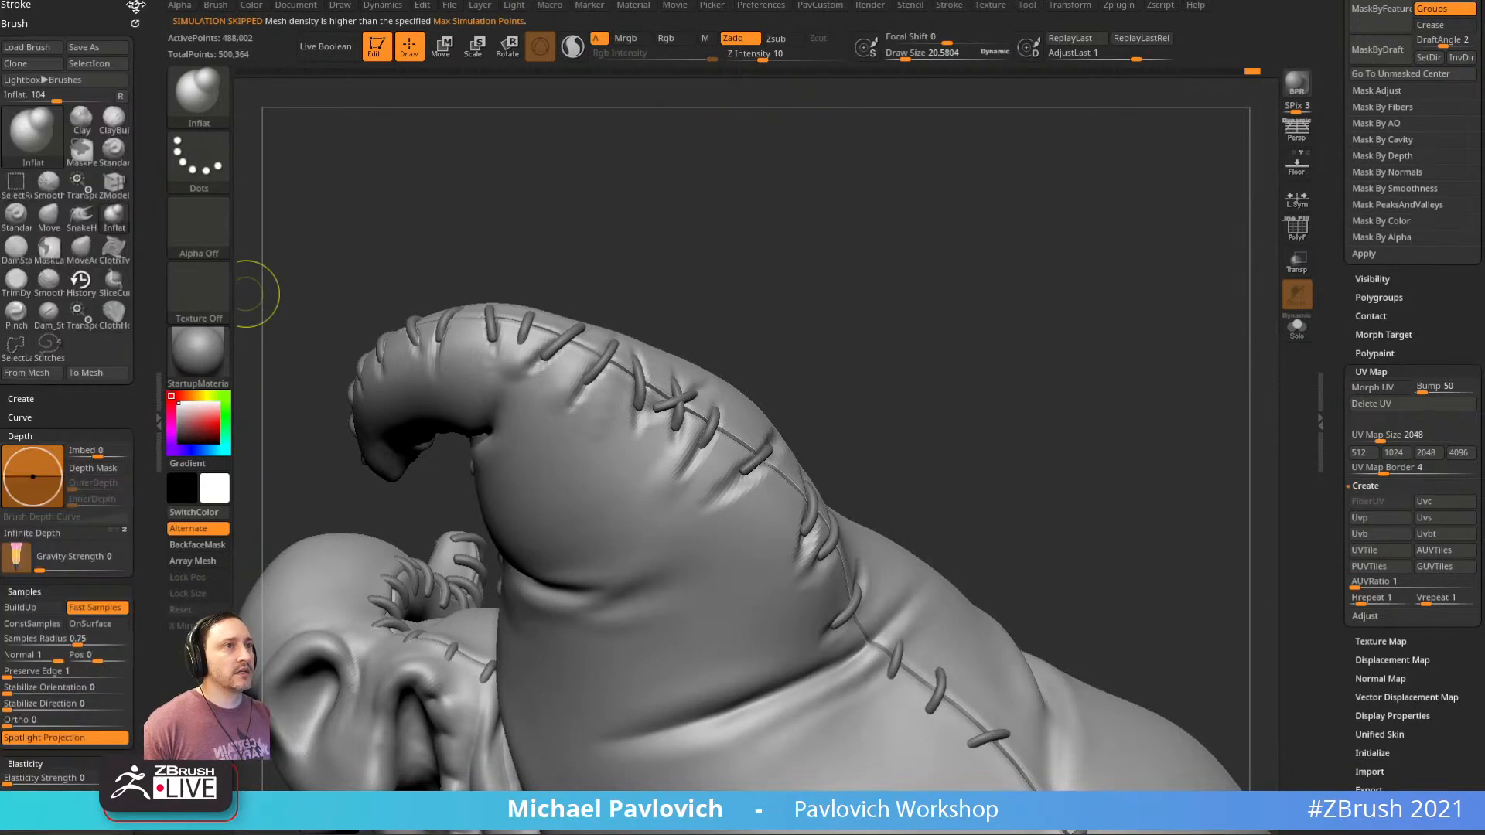
{"action": "left_click", "coordinate": [136, 8]}
{"action": "left_click", "coordinate": [213, 6]}
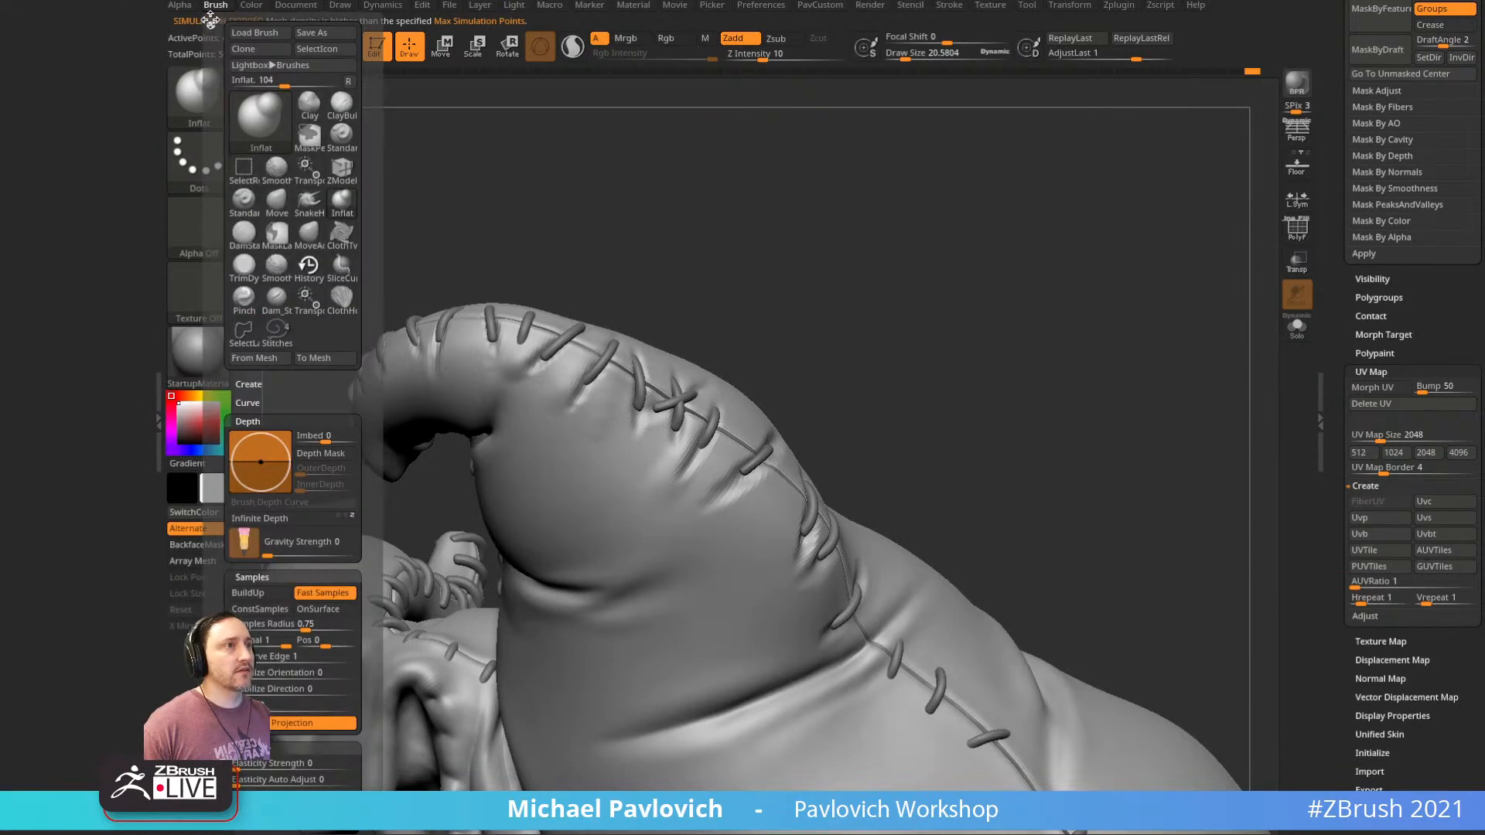
{"action": "left_click", "coordinate": [213, 23]}
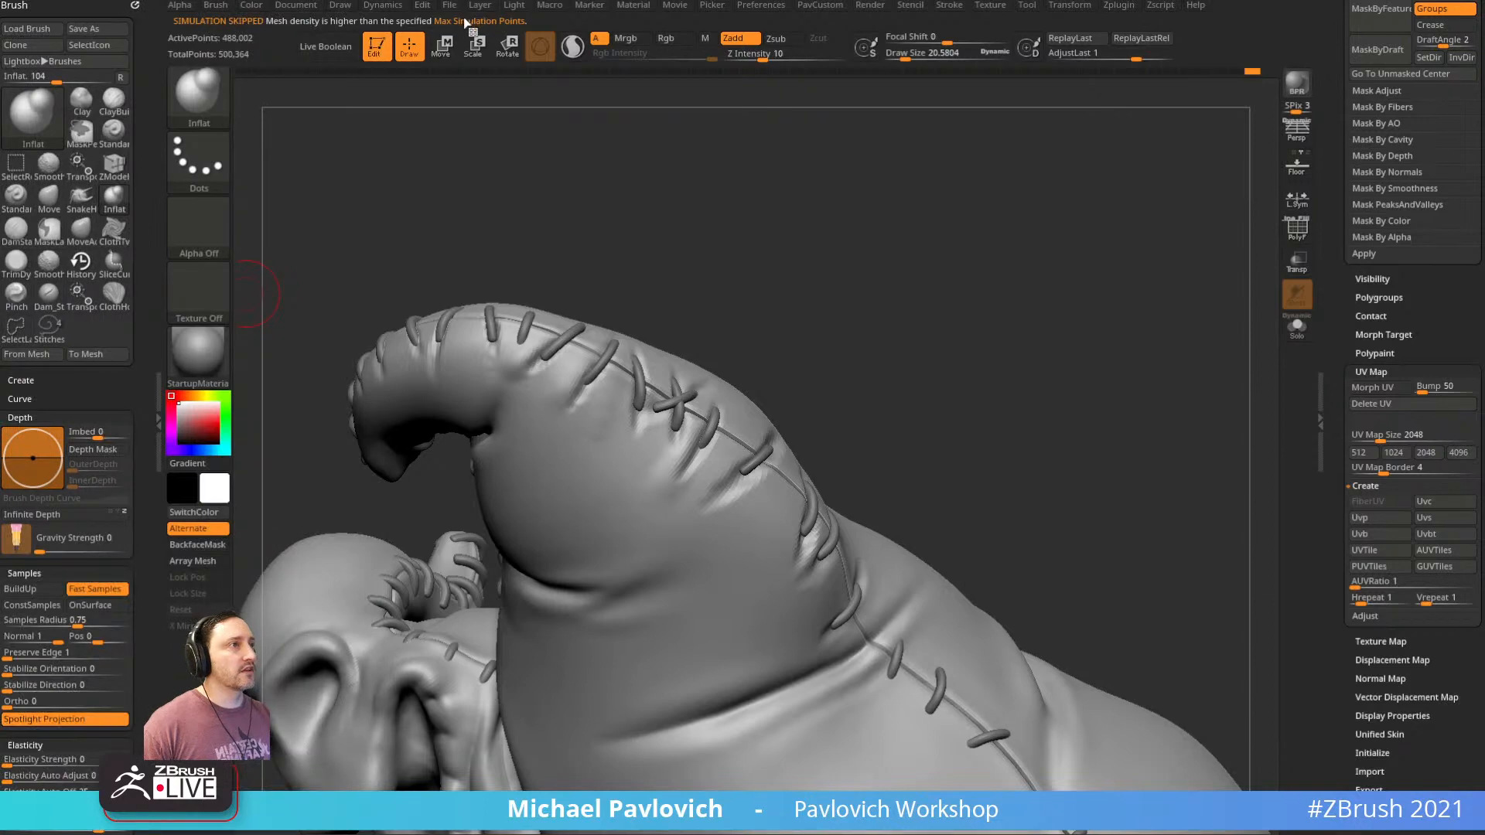
{"action": "left_click", "coordinate": [403, 6]}
{"action": "left_click", "coordinate": [378, 30]}
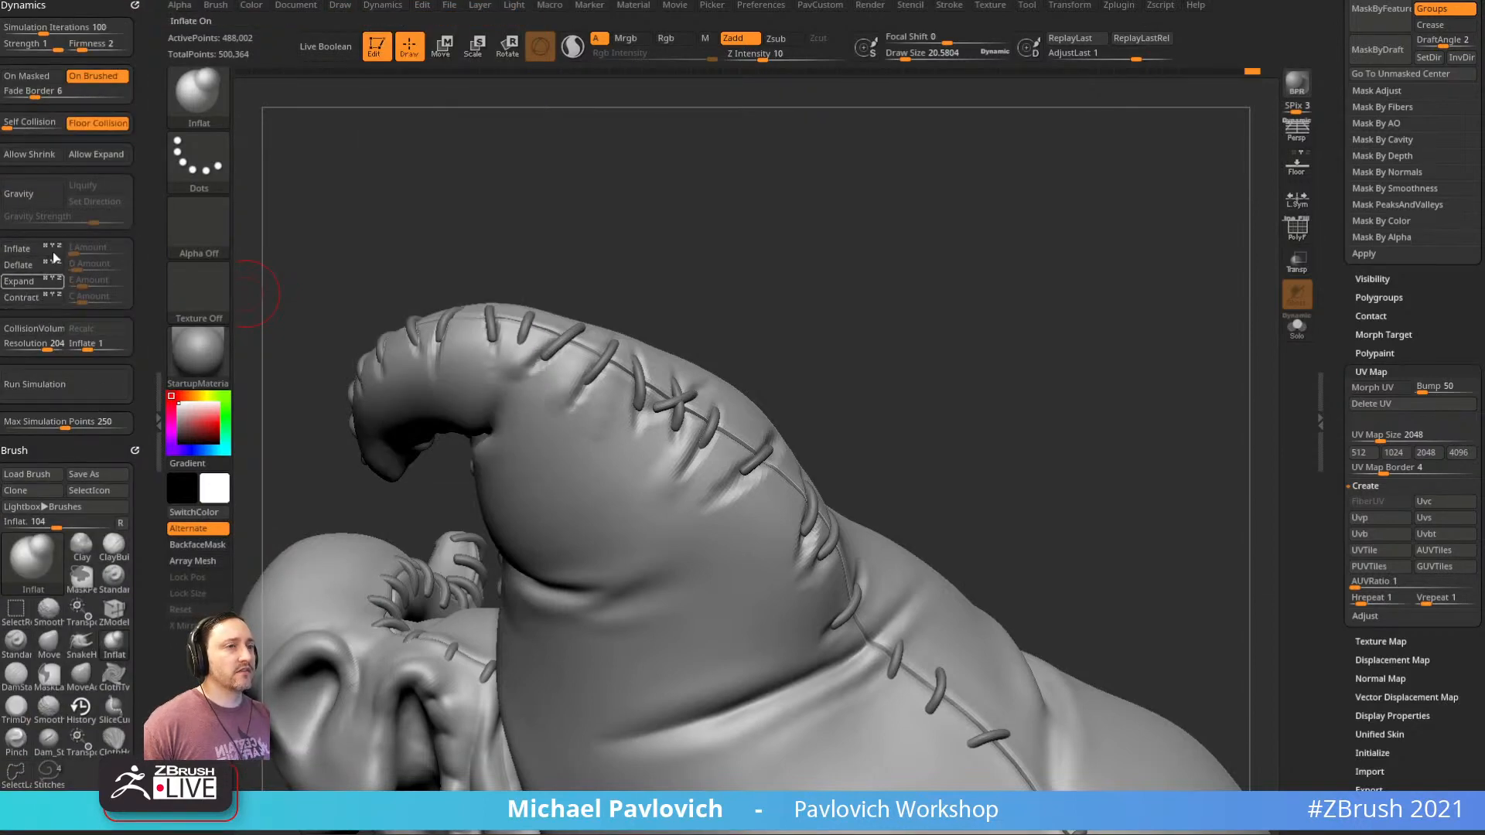
{"action": "mouse_move", "coordinate": [942, 272]}
{"action": "left_mouse_down"}
{"action": "mouse_move", "coordinate": [946, 233]}
{"action": "mouse_move", "coordinate": [934, 263]}
{"action": "left_mouse_up"}
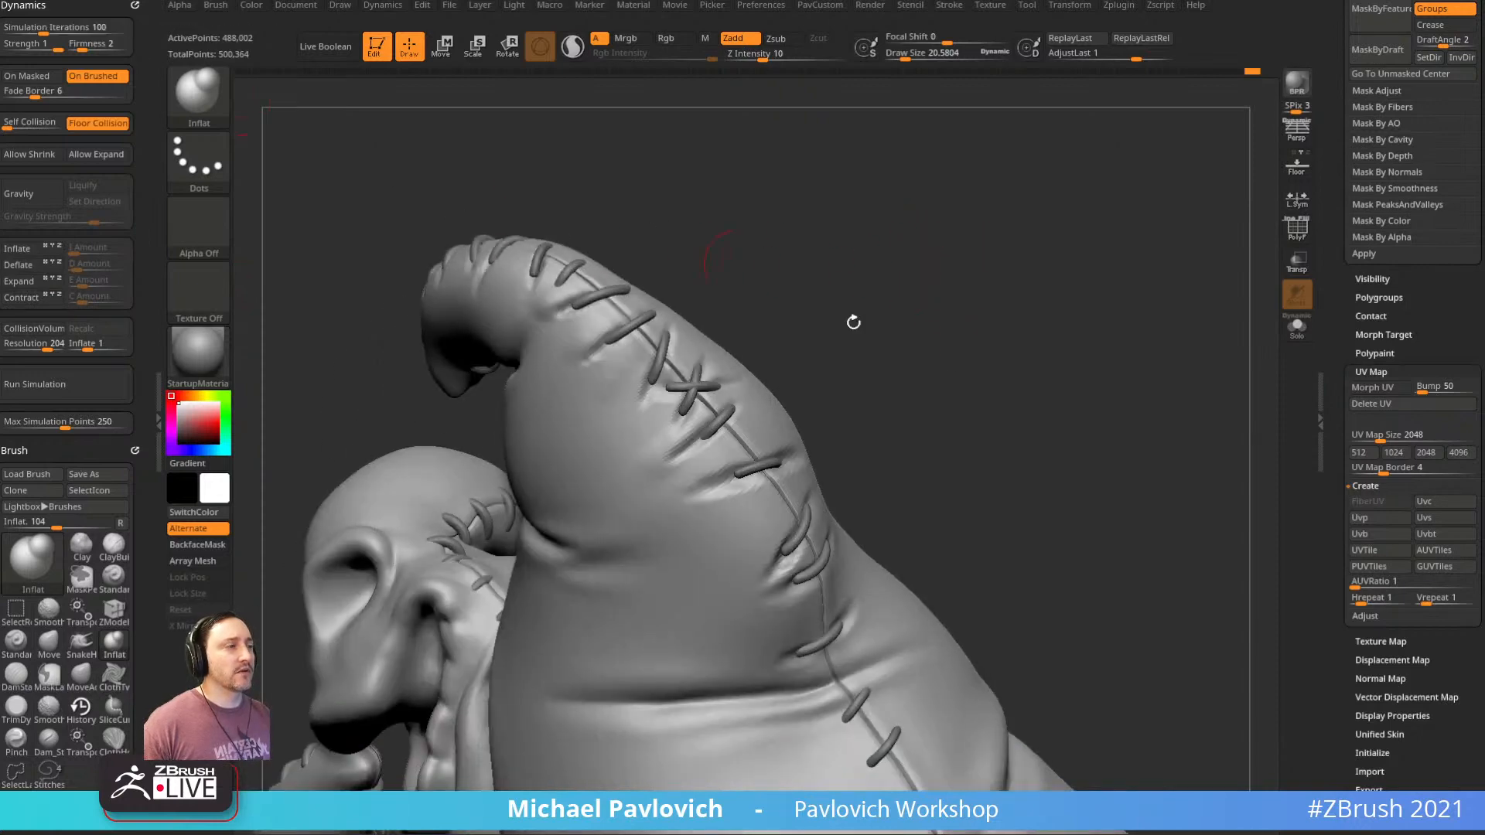
{"action": "left_click_drag", "start_coordinate": [854, 322], "coordinate": [950, 326]}
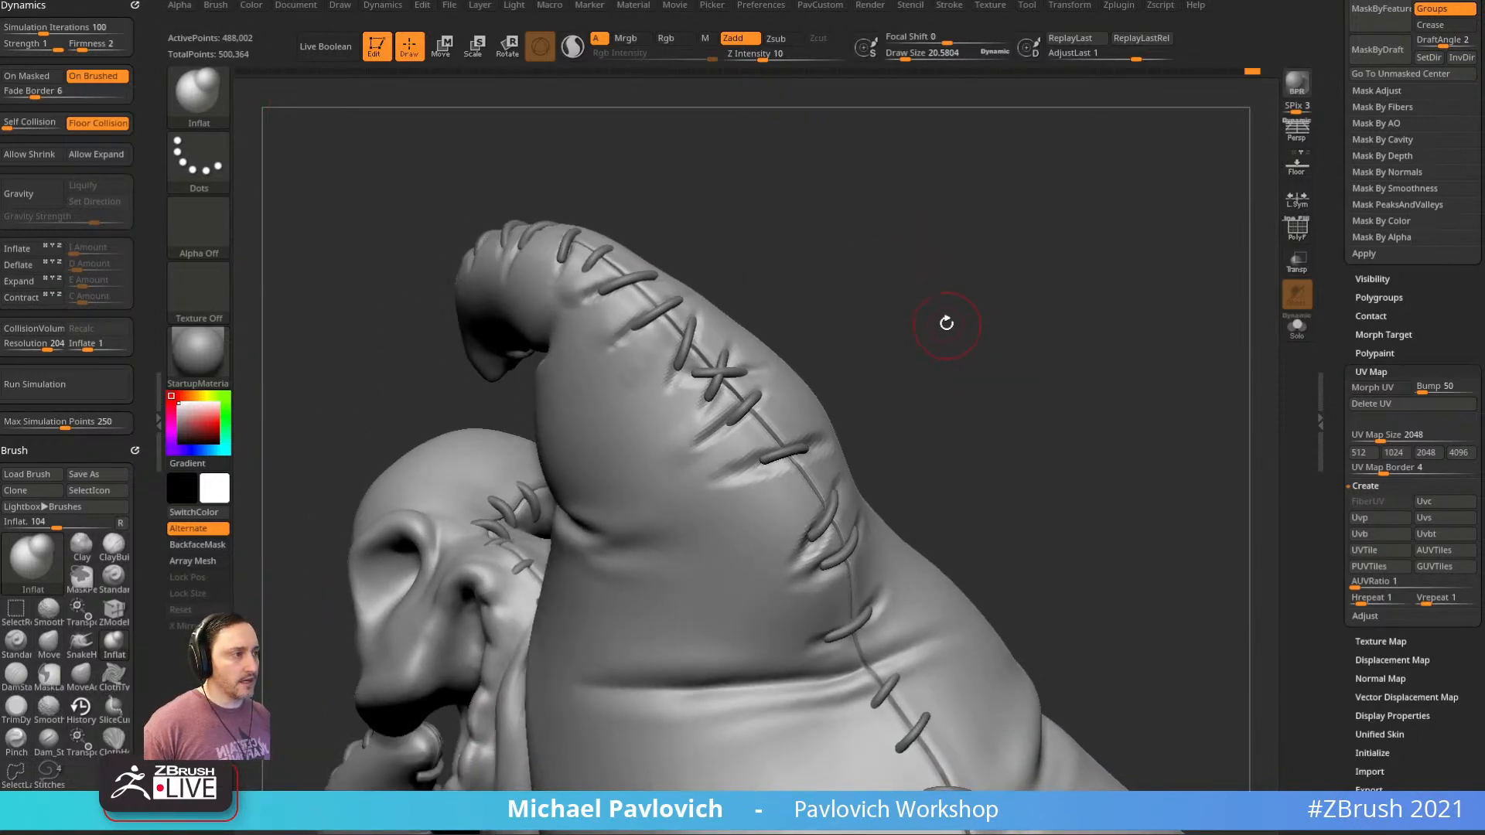
Select the Pinch brush and try pinching the wrinkle below the crossed stitch at draw size 22.48959
{"action": "key", "text": "b"}
{"action": "key", "text": "p"}
{"action": "key", "text": "i"}
{"action": "mouse_move", "coordinate": [145, 499]}
{"action": "left_mouse_down"}
{"action": "mouse_move", "coordinate": [138, 300]}
{"action": "mouse_move", "coordinate": [135, 312]}
{"action": "left_mouse_up"}
{"action": "left_click_drag", "start_coordinate": [145, 372], "coordinate": [145, 569]}
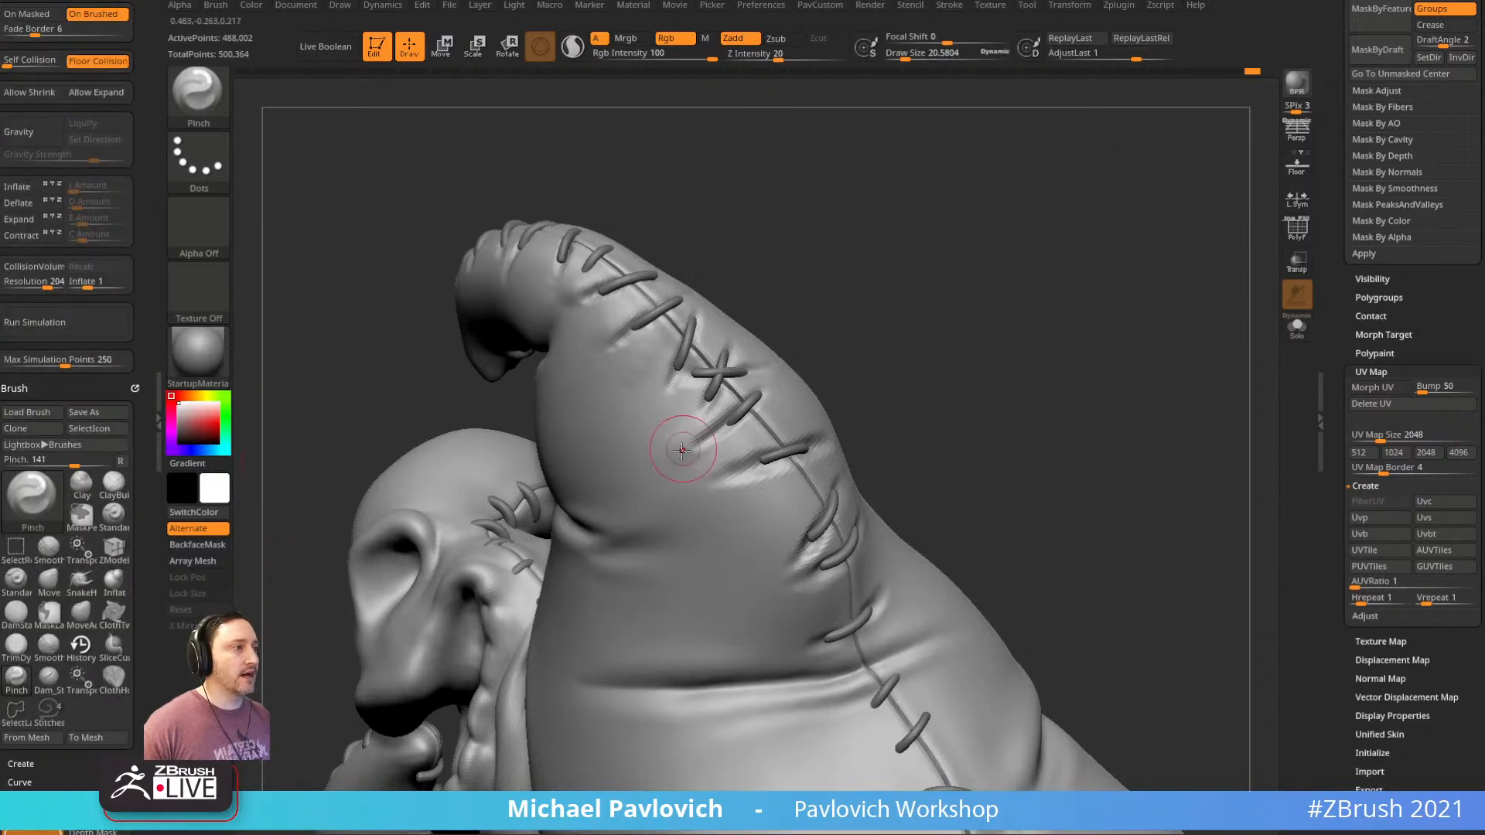
{"action": "key", "text": "s"}
{"action": "left_click_drag", "start_coordinate": [683, 449], "coordinate": [731, 430]}
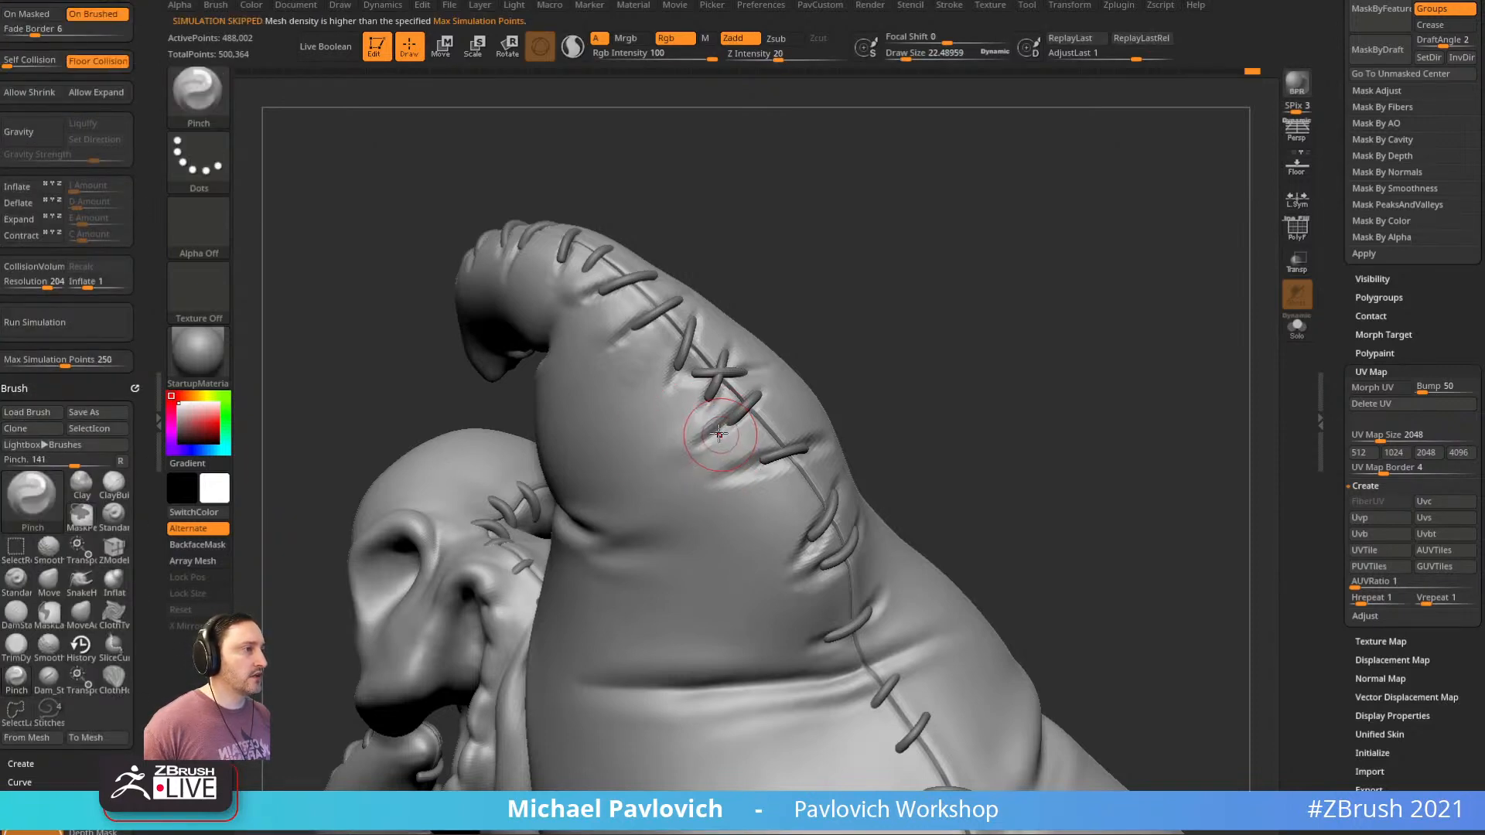
Isolate the stitched part of the raised arm by hiding the rest of the body mesh with a lasso selection
{"action": "right_click_drag", "start_coordinate": [970, 335], "coordinate": [948, 225], "text": "ctrl"}
{"action": "left_click_drag", "start_coordinate": [809, 369], "coordinate": [574, 198], "text": "ctrl+shift"}
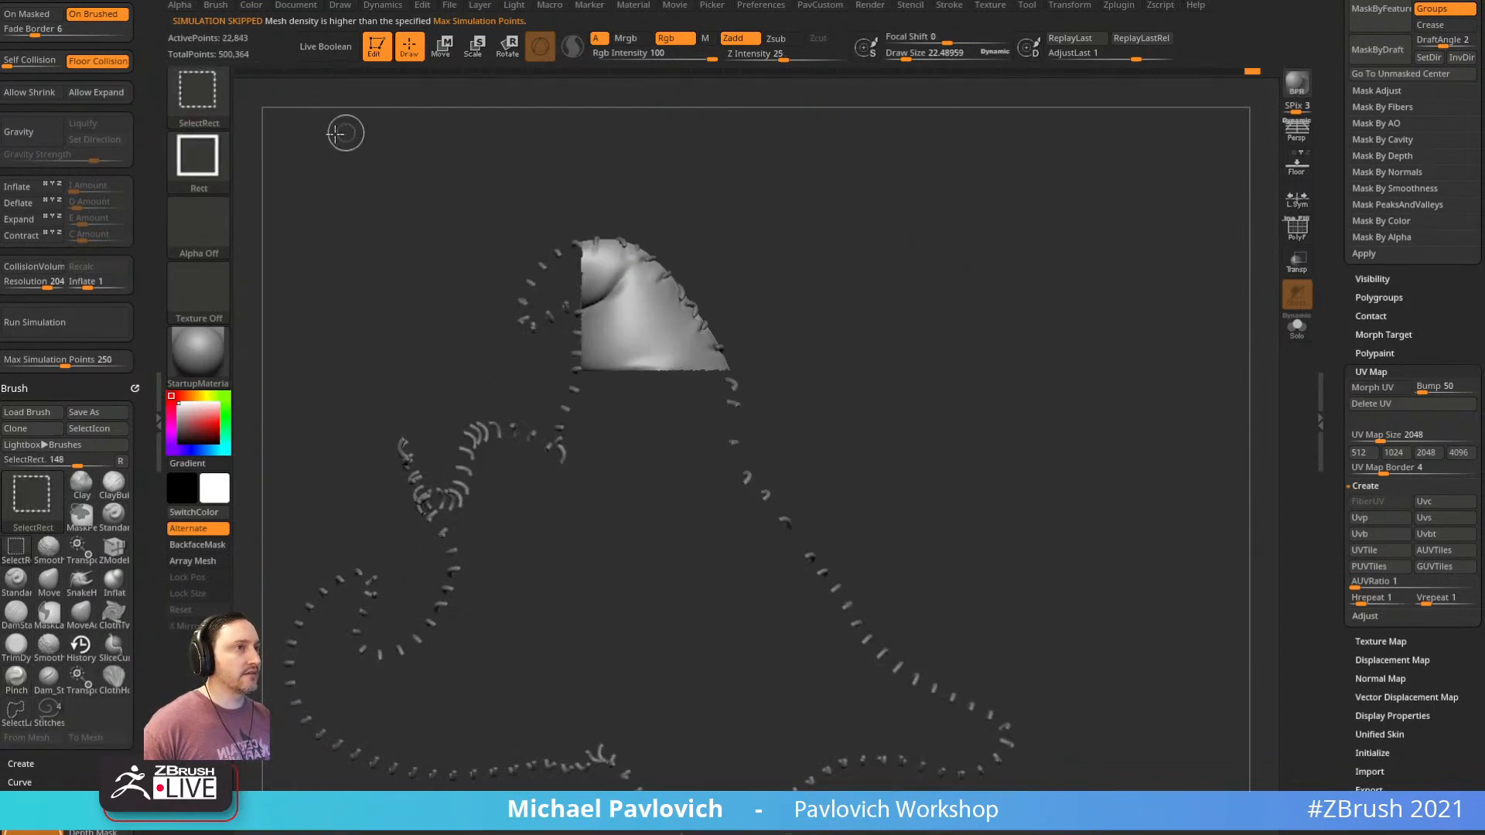
{"action": "left_click_drag", "start_coordinate": [343, 133], "coordinate": [328, 146], "text": "ctrl+shift"}
{"action": "left_click", "coordinate": [203, 97], "text": "ctrl+shift"}
{"action": "left_click", "coordinate": [288, 110], "text": "ctrl+shift"}
{"action": "left_click", "coordinate": [818, 324], "text": "ctrl+shift"}
{"action": "mouse_move", "coordinate": [814, 303]}
{"action": "left_mouse_down", "text": "ctrl+shift"}
{"action": "mouse_move", "coordinate": [557, 216]}
{"action": "mouse_move", "coordinate": [823, 404]}
{"action": "left_mouse_up", "text": "ctrl+shift"}
{"action": "mouse_move", "coordinate": [886, 392]}
{"action": "right_mouse_down"}
{"action": "mouse_move", "coordinate": [942, 303]}
{"action": "mouse_move", "coordinate": [980, 314]}
{"action": "mouse_move", "coordinate": [846, 332]}
{"action": "right_mouse_up"}
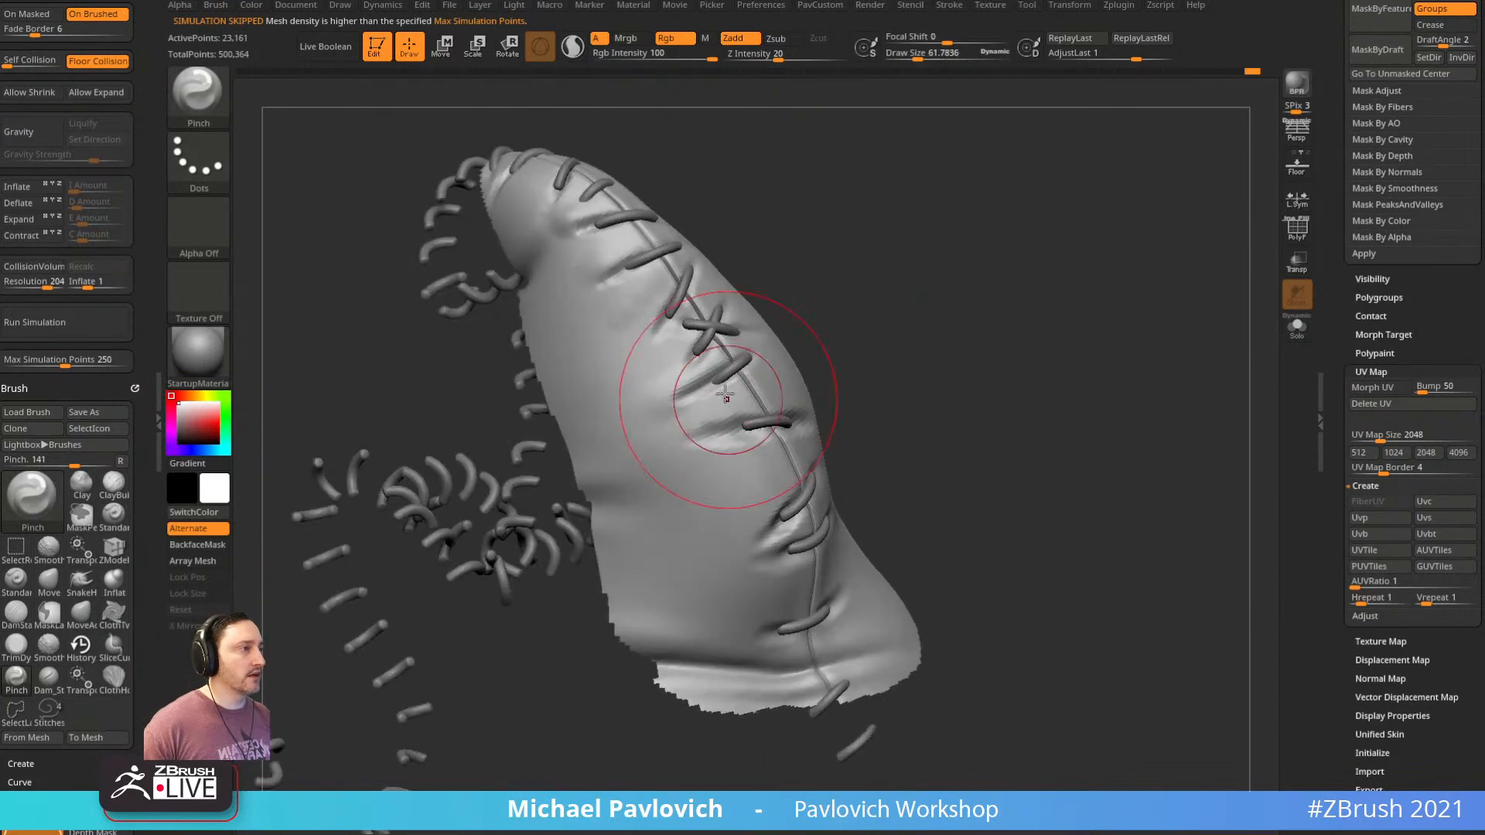
Undo the large pinch stroke and test the Pinch brush below the X stitch again, reducing the draw size to 31.01439
{"action": "key", "text": "ctrl+z"}
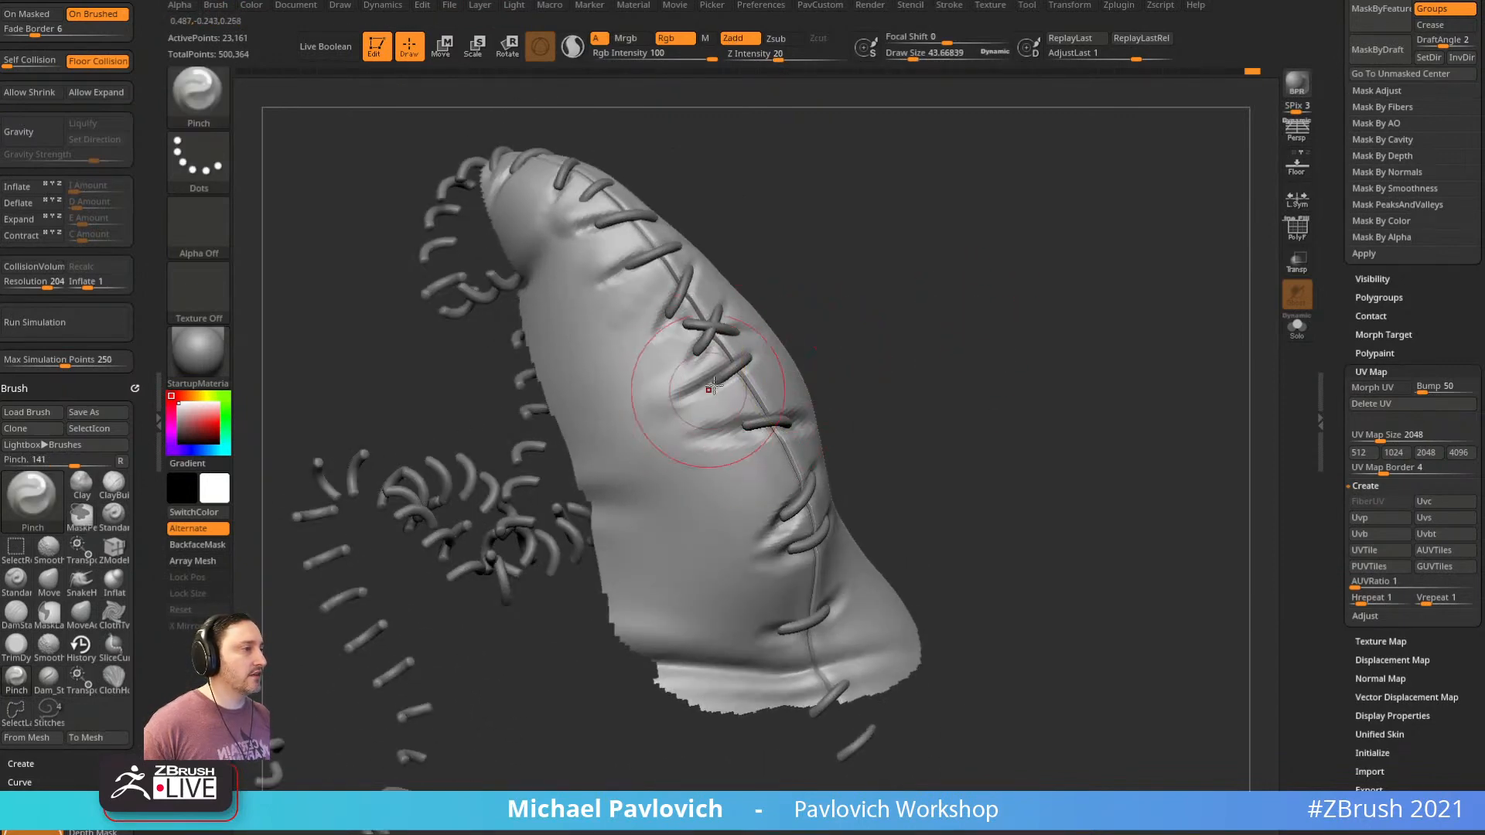
{"action": "left_click_drag", "start_coordinate": [736, 392], "coordinate": [774, 386]}
{"action": "key", "text": "s"}
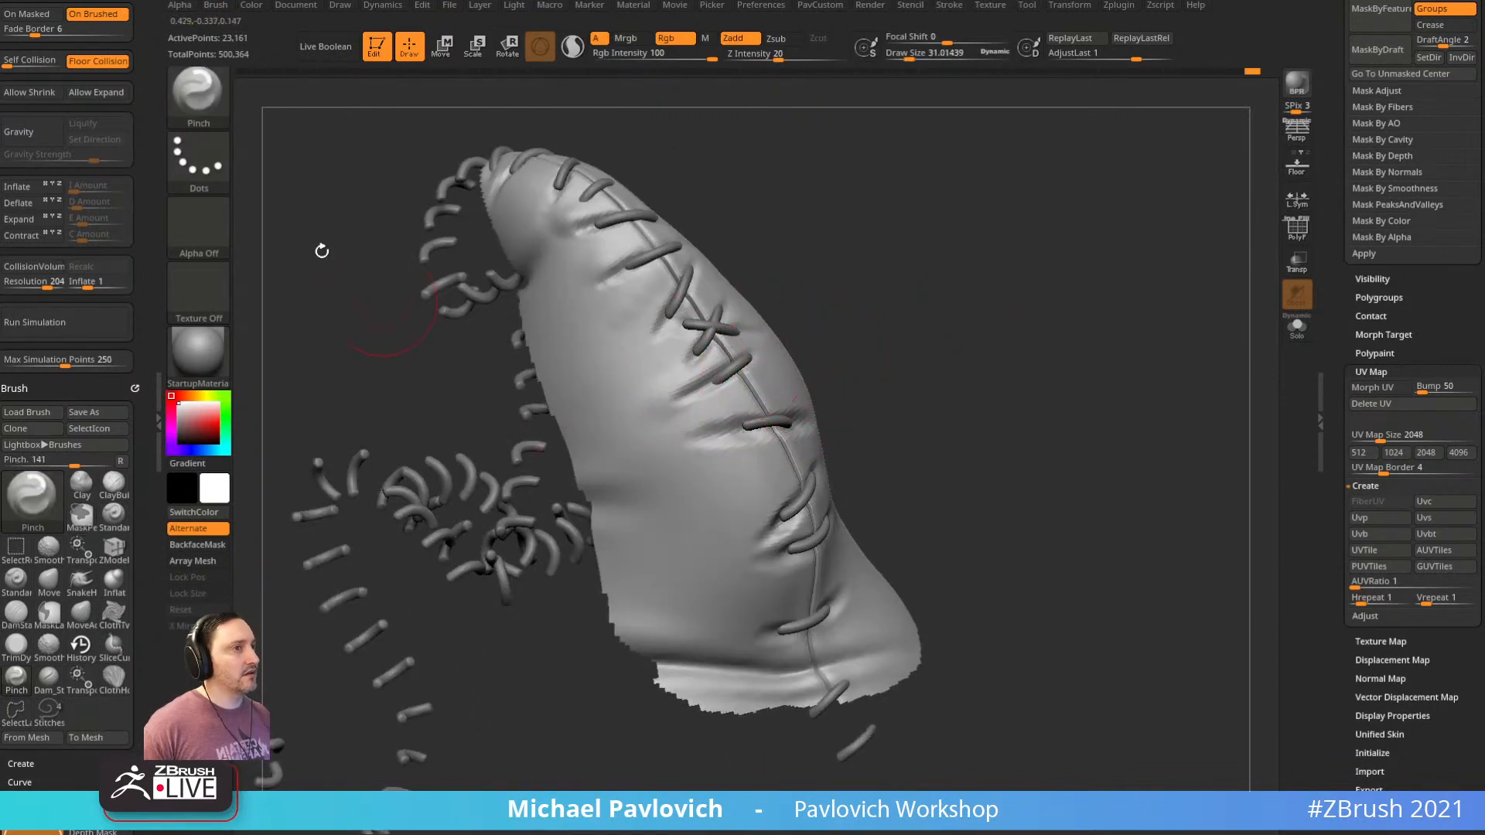
Lower the body to subdivision level 3, undo the test stroke, and pinch the wrinkles between the stitches at draw size 24.4876
{"action": "left_click_drag", "start_coordinate": [1342, 320], "coordinate": [1353, 510]}
{"action": "left_click_drag", "start_coordinate": [1392, 455], "coordinate": [1380, 454]}
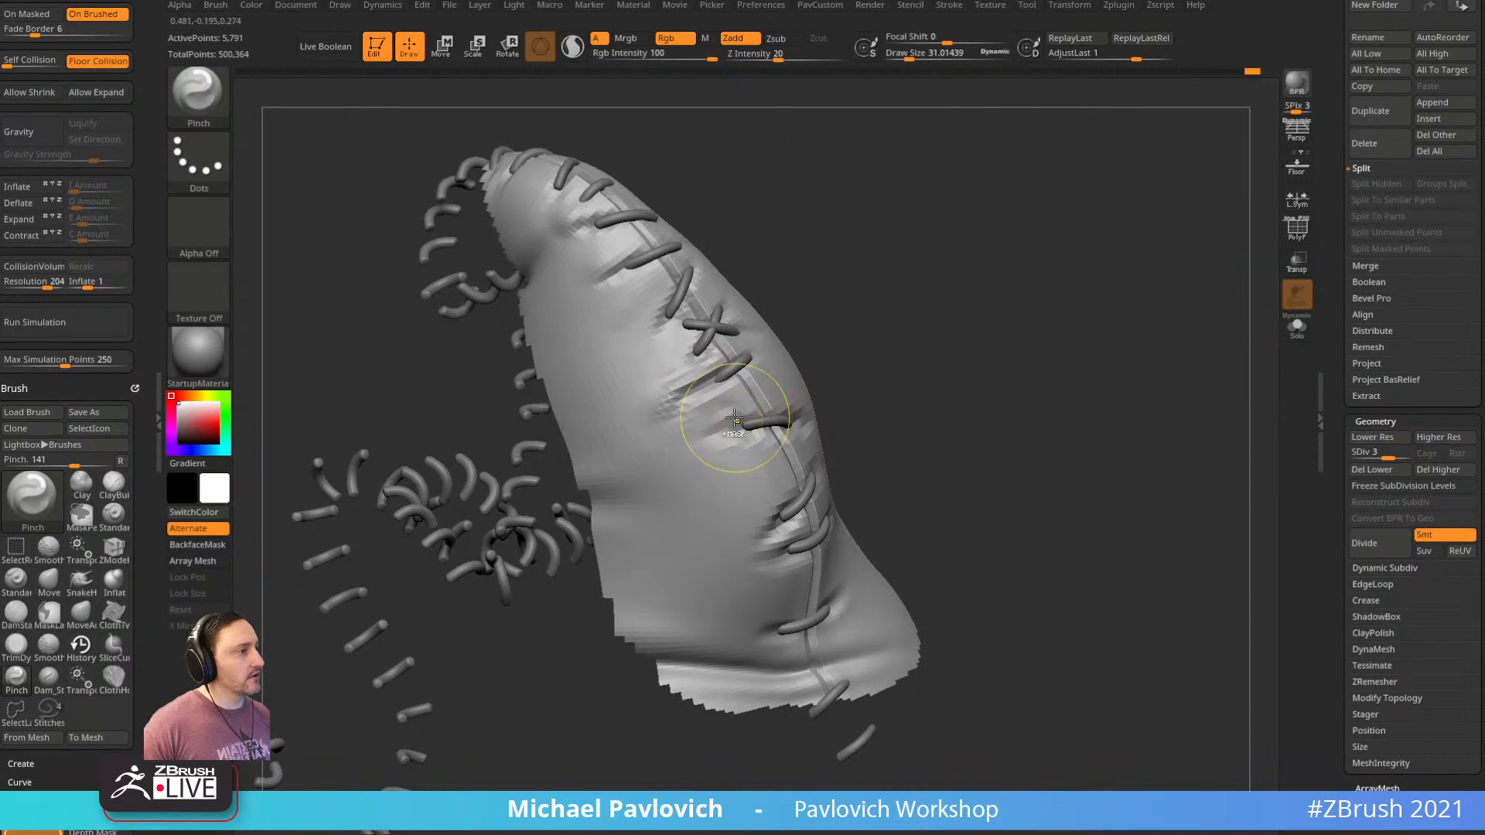
{"action": "key", "text": "ctrl+z"}
{"action": "key", "text": "s"}
{"action": "left_click_drag", "start_coordinate": [736, 415], "coordinate": [733, 416]}
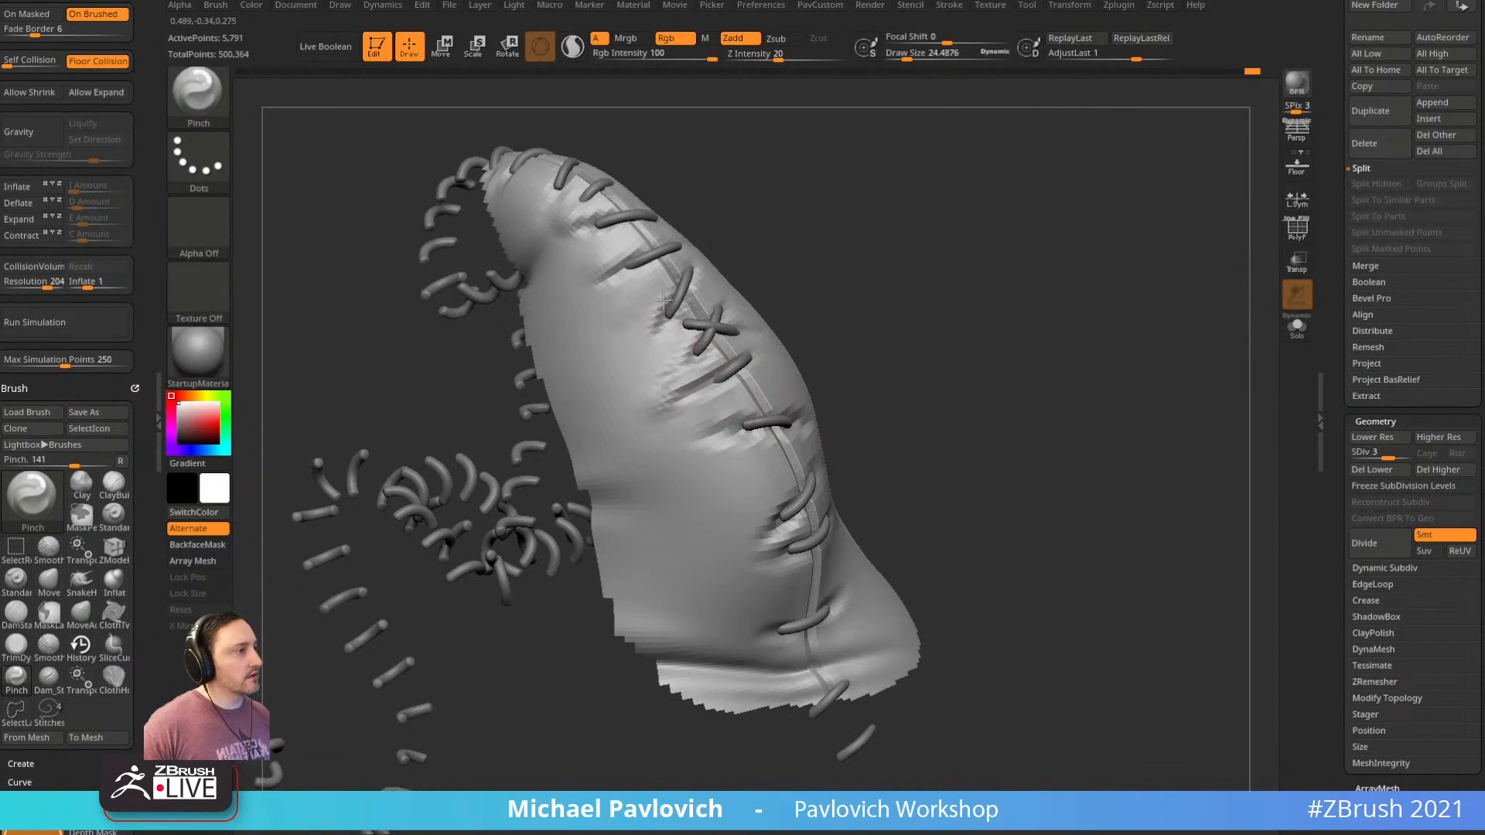
Pinch the wrinkle beside the paired lower stitches on the isolated arm and raise the body to subdivision level 4
{"action": "mouse_move", "coordinate": [805, 276]}
{"action": "left_mouse_down"}
{"action": "mouse_move", "coordinate": [756, 229]}
{"action": "mouse_move", "coordinate": [772, 202]}
{"action": "mouse_move", "coordinate": [766, 377]}
{"action": "left_mouse_up"}
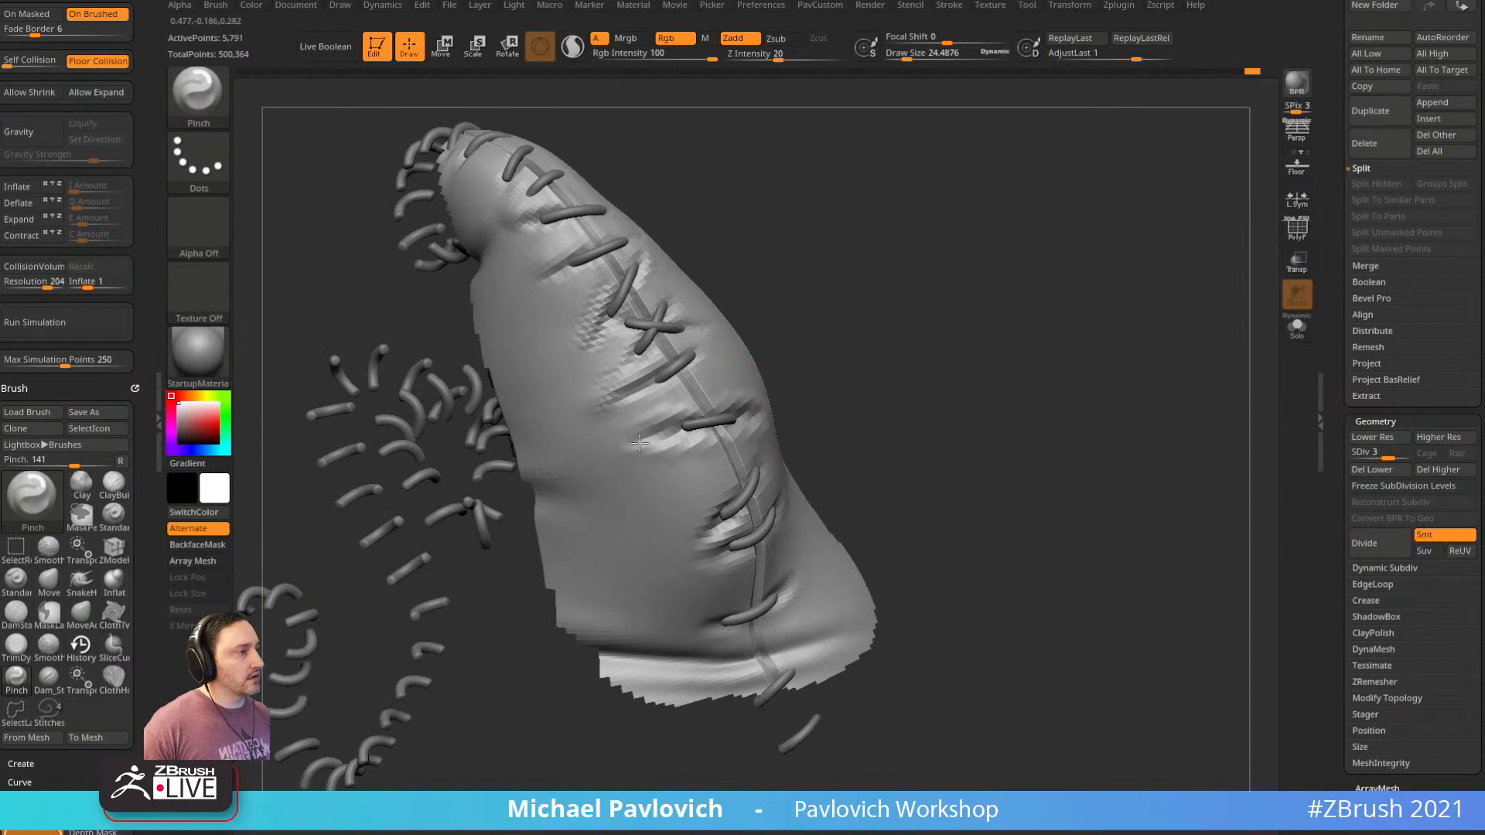
{"action": "left_click_drag", "start_coordinate": [865, 403], "coordinate": [839, 364]}
{"action": "left_click_drag", "start_coordinate": [735, 510], "coordinate": [697, 523]}
{"action": "left_click_drag", "start_coordinate": [859, 402], "coordinate": [920, 399]}
{"action": "left_click", "coordinate": [1406, 452]}
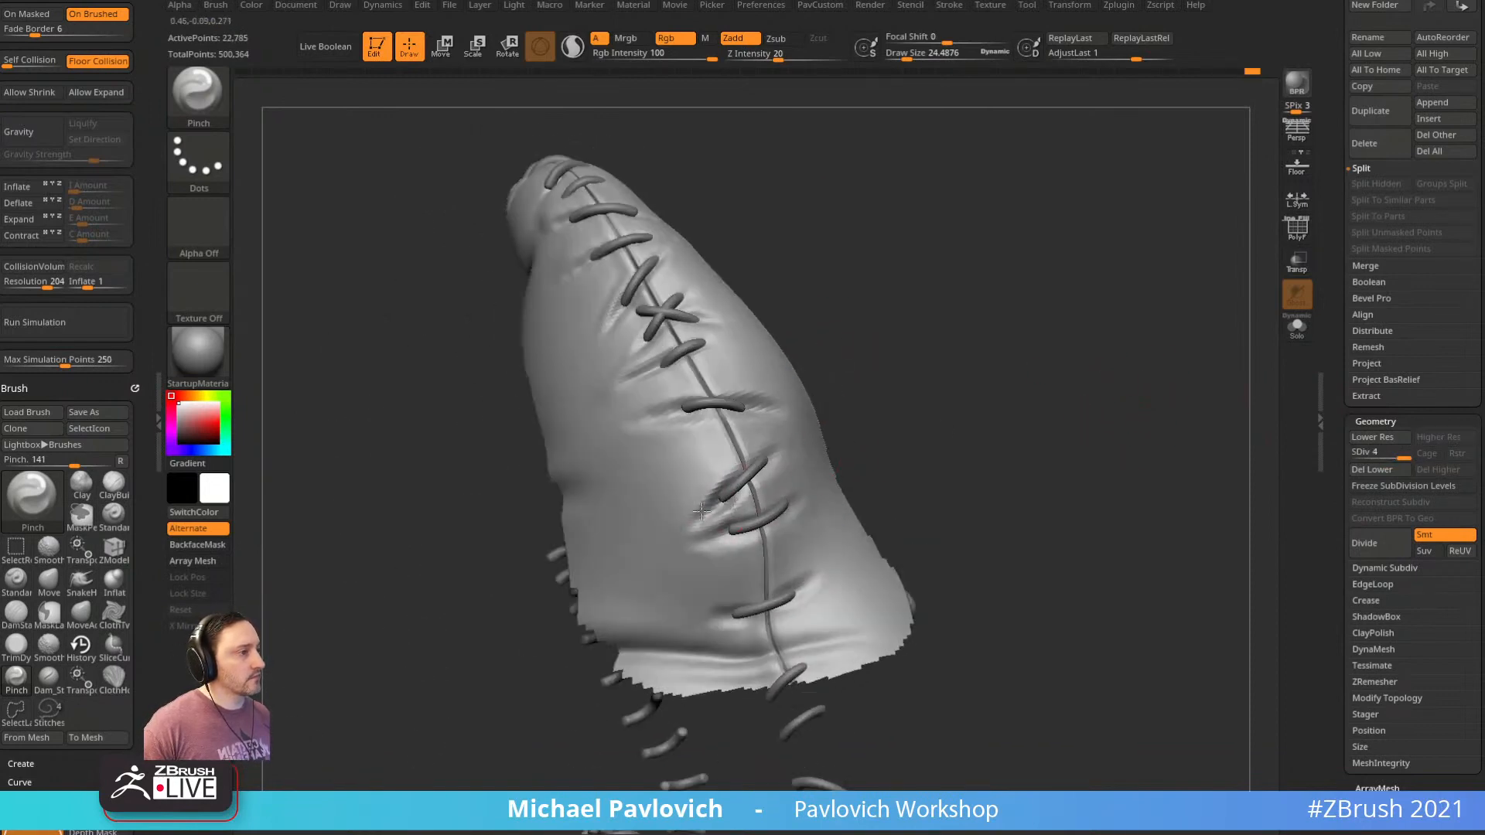
Pinch the pulled wrinkles beside the stitches below the crossed stitch at draw size 24.4876
{"action": "left_click_drag", "start_coordinate": [729, 503], "coordinate": [689, 530]}
{"action": "mouse_move", "coordinate": [857, 369]}
{"action": "left_mouse_down", "text": "alt"}
{"action": "mouse_move", "coordinate": [869, 401]}
{"action": "mouse_move", "coordinate": [909, 402]}
{"action": "left_mouse_up", "text": "alt"}
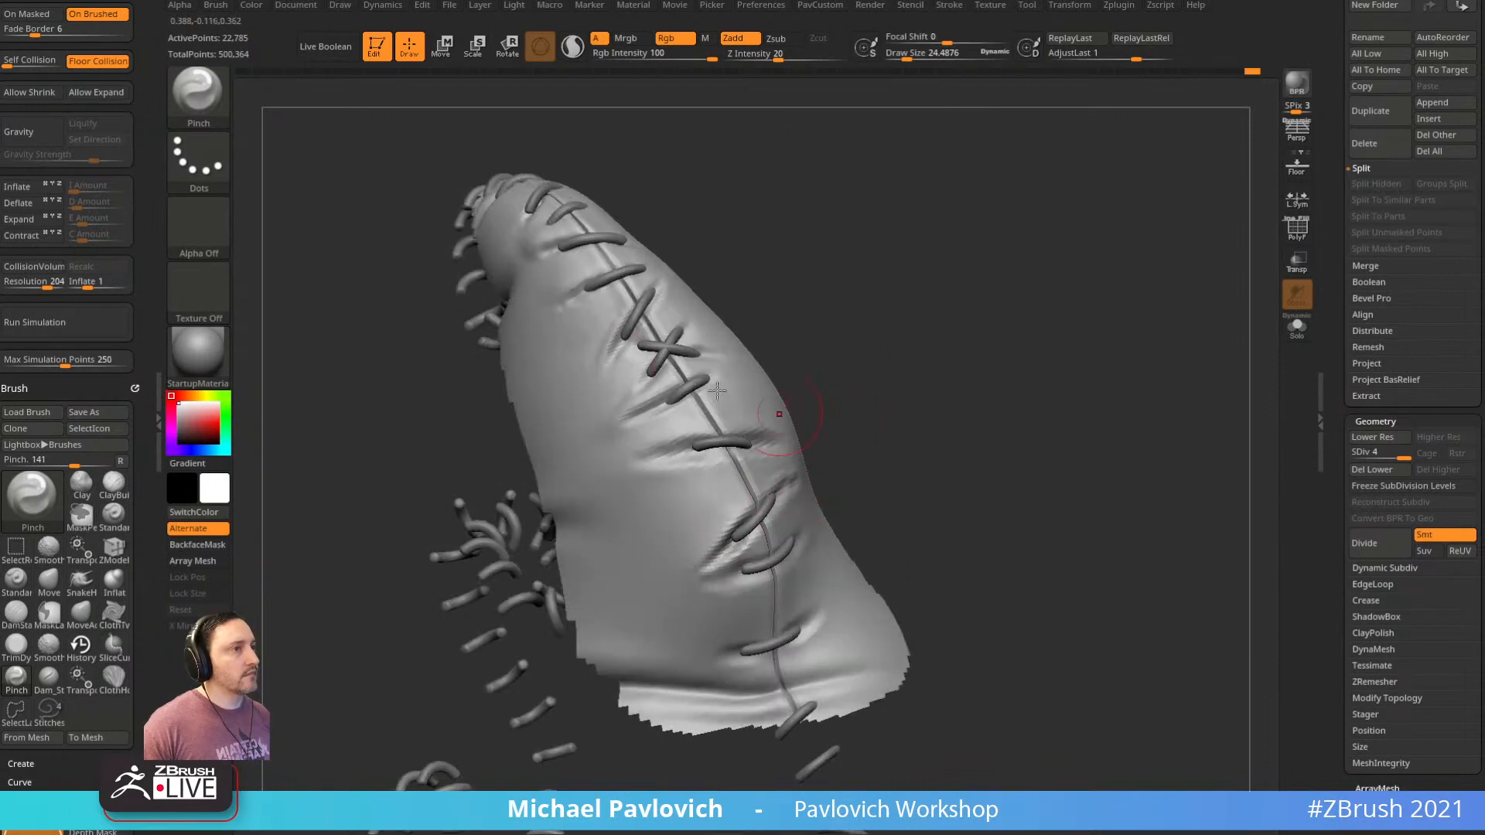
{"action": "left_click_drag", "start_coordinate": [763, 233], "coordinate": [782, 276], "text": "alt"}
{"action": "left_click_drag", "start_coordinate": [688, 438], "coordinate": [656, 458]}
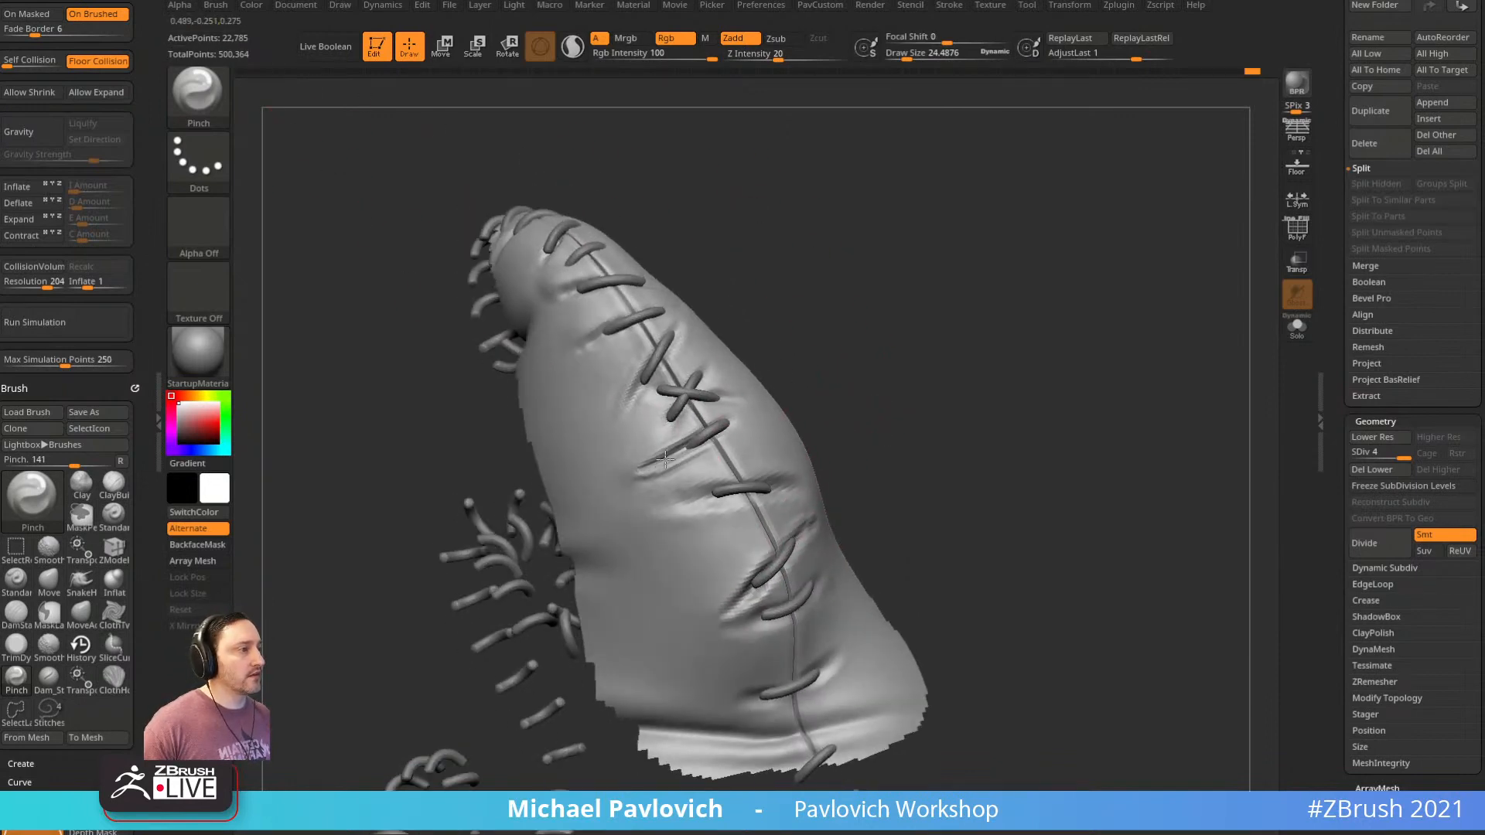
{"action": "left_click_drag", "start_coordinate": [802, 338], "coordinate": [843, 339]}
{"action": "left_click_drag", "start_coordinate": [700, 435], "coordinate": [660, 458]}
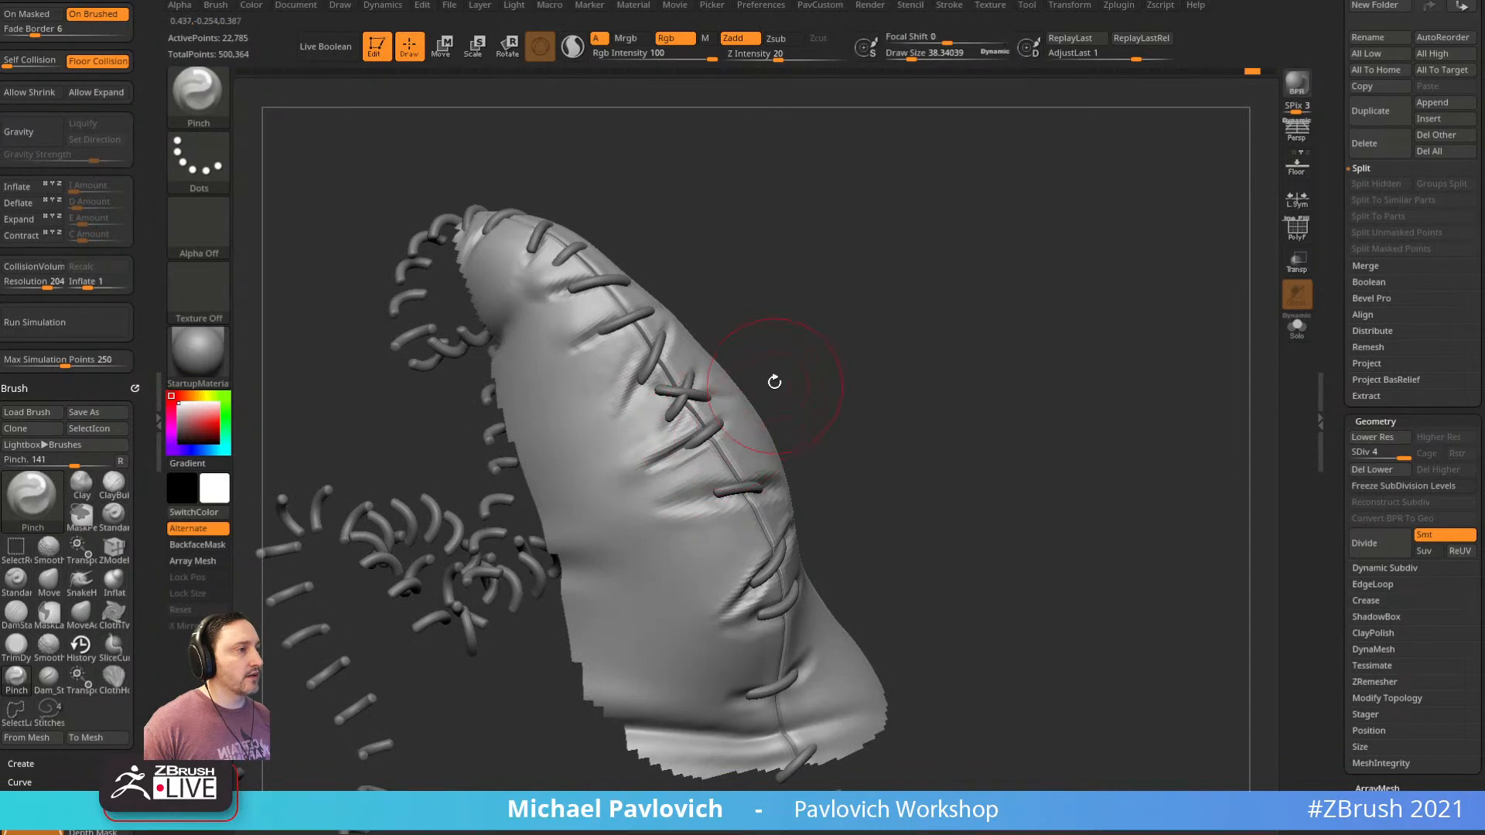
Pinch the folds around the crossed stitch and beside the slanted stitch above it at draw size 33.36759
{"action": "left_click_drag", "start_coordinate": [774, 380], "coordinate": [807, 375]}
{"action": "left_click_drag", "start_coordinate": [733, 433], "coordinate": [762, 406]}
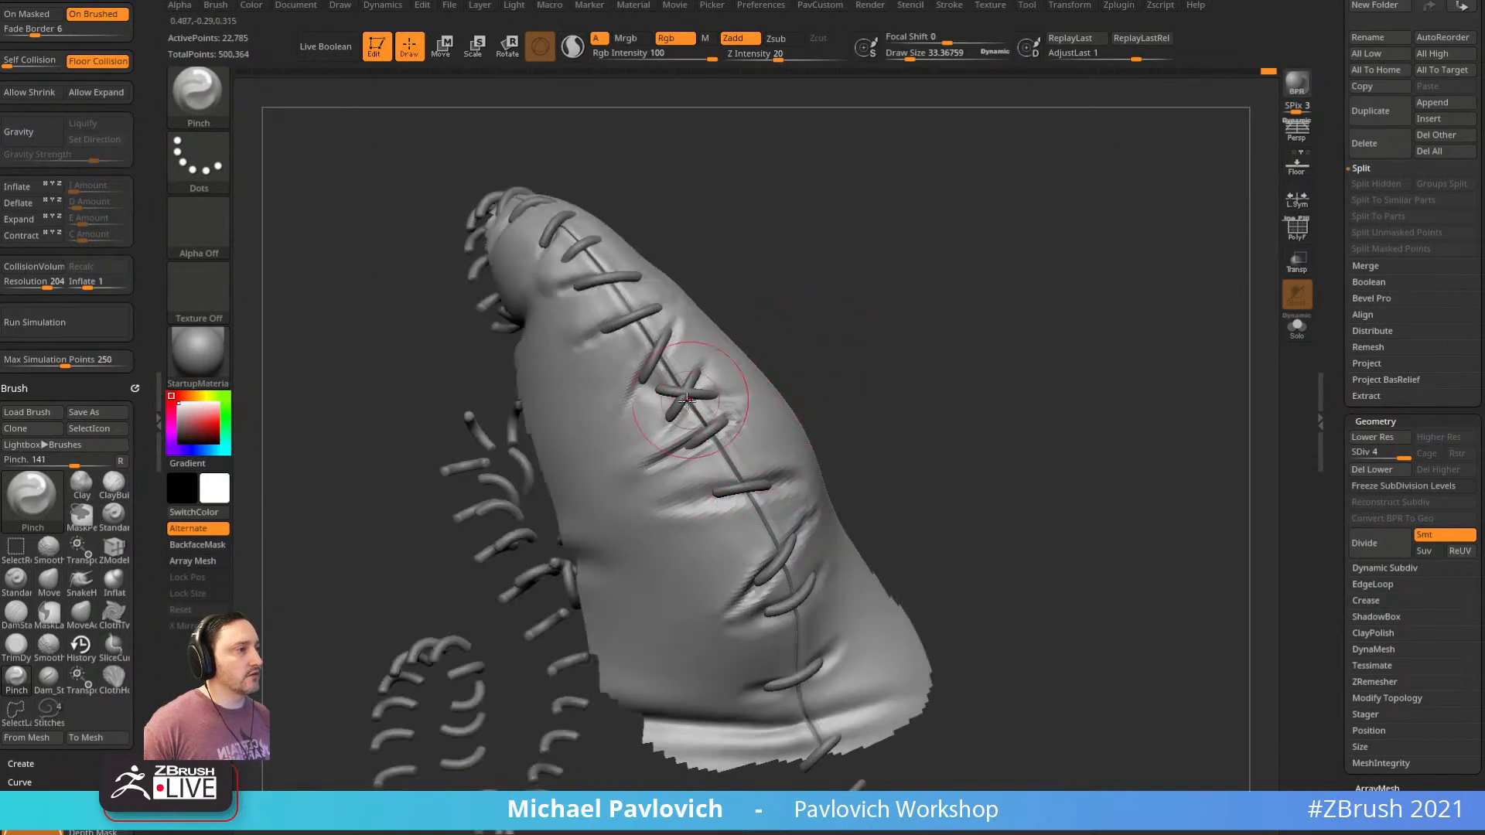
{"action": "left_click_drag", "start_coordinate": [660, 425], "coordinate": [679, 441]}
{"action": "left_click_drag", "start_coordinate": [797, 348], "coordinate": [832, 341]}
{"action": "left_click_drag", "start_coordinate": [652, 352], "coordinate": [618, 408]}
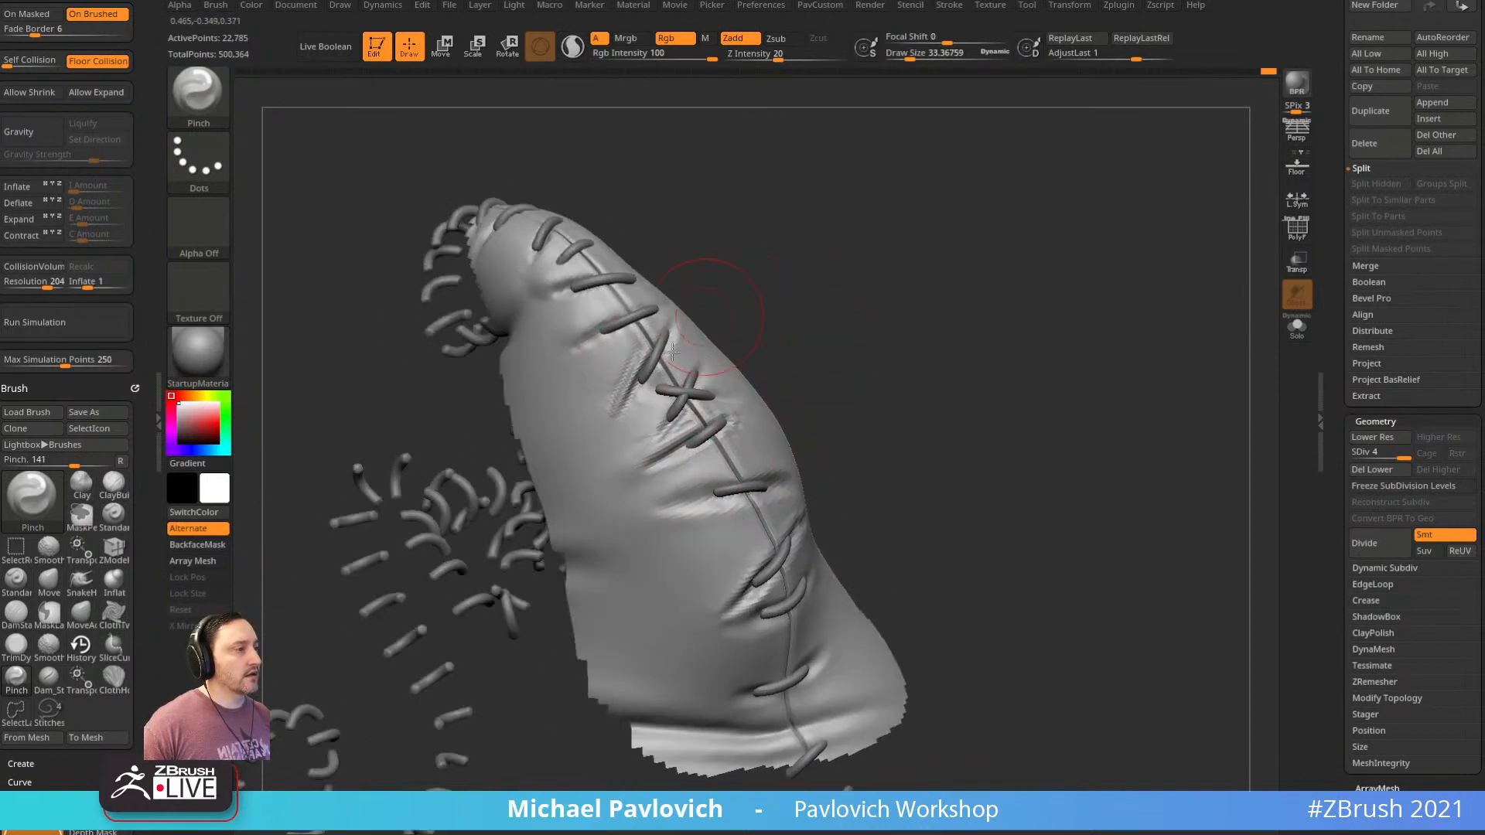
Switch to the Inflat brush with a draw size of 18.76 for the folds around the crossed stitch
{"action": "key", "text": "b"}
{"action": "key", "text": "i"}
{"action": "key", "text": "n"}
{"action": "left_click_drag", "start_coordinate": [749, 290], "coordinate": [791, 293]}
{"action": "key", "text": "s"}
{"action": "left_click_drag", "start_coordinate": [666, 417], "coordinate": [660, 418]}
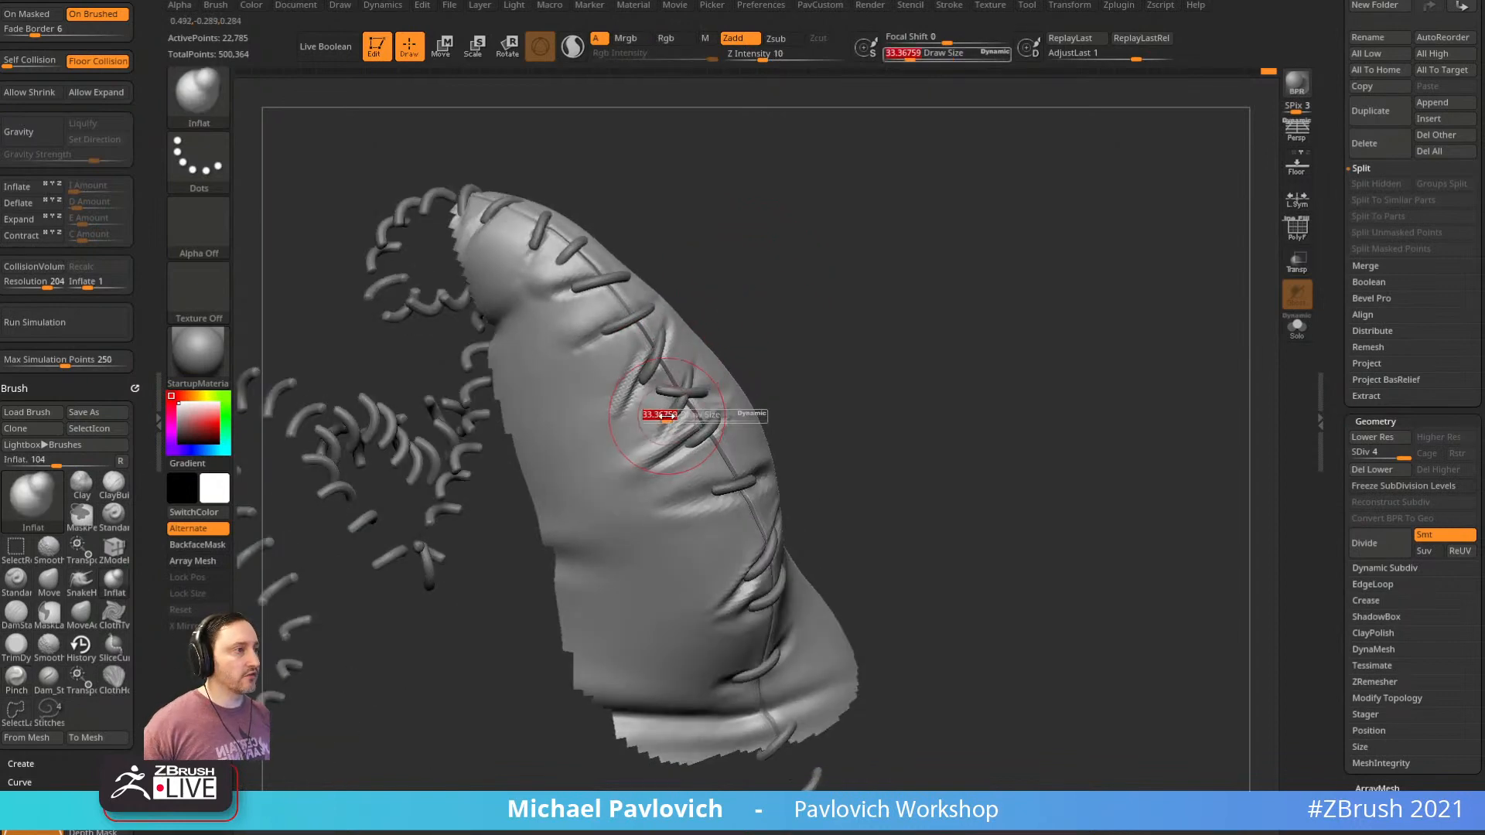
{"action": "left_click_drag", "start_coordinate": [762, 311], "coordinate": [816, 291]}
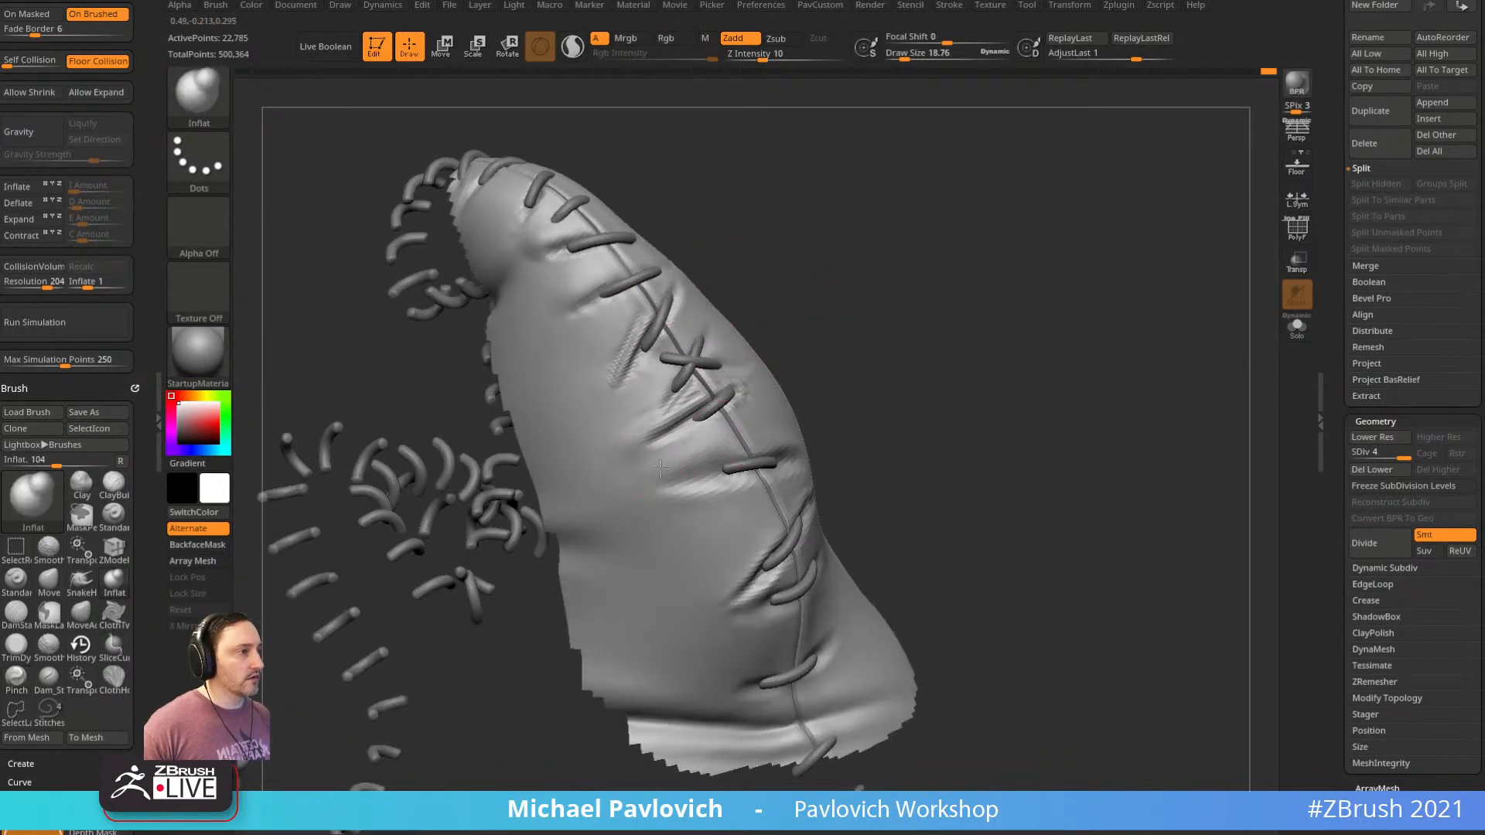
{"action": "left_click_drag", "start_coordinate": [861, 381], "coordinate": [846, 367], "text": "alt"}
Inflate the folds between the stitches from the crossed stitch down to the lower pair, reducing the draw size to 13.8316
{"action": "key", "text": "s"}
{"action": "left_click_drag", "start_coordinate": [684, 438], "coordinate": [696, 458]}
{"action": "mouse_move", "coordinate": [861, 384]}
{"action": "left_mouse_down"}
{"action": "mouse_move", "coordinate": [826, 374]}
{"action": "mouse_move", "coordinate": [859, 384]}
{"action": "mouse_move", "coordinate": [847, 387]}
{"action": "left_mouse_up"}
{"action": "key", "text": "s"}
{"action": "mouse_move", "coordinate": [679, 419]}
{"action": "left_mouse_down"}
{"action": "mouse_move", "coordinate": [697, 421]}
{"action": "mouse_move", "coordinate": [710, 477]}
{"action": "mouse_move", "coordinate": [687, 473]}
{"action": "left_mouse_up"}
{"action": "left_click_drag", "start_coordinate": [869, 385], "coordinate": [852, 320], "text": "alt"}
{"action": "left_click_drag", "start_coordinate": [706, 450], "coordinate": [691, 455]}
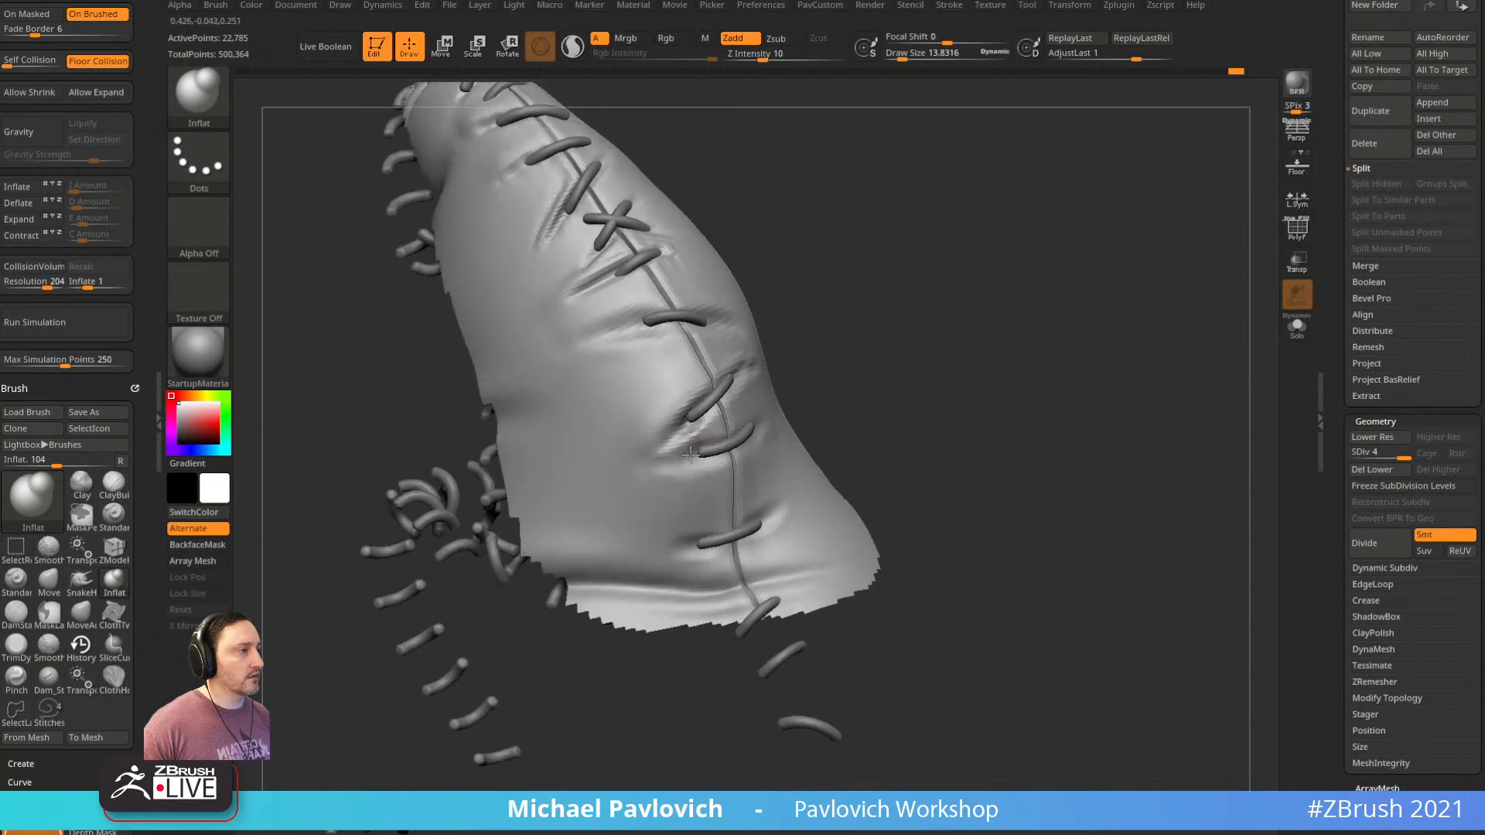
Unhide the rest of the body mesh
{"action": "left_click_drag", "start_coordinate": [851, 402], "coordinate": [1160, 410]}
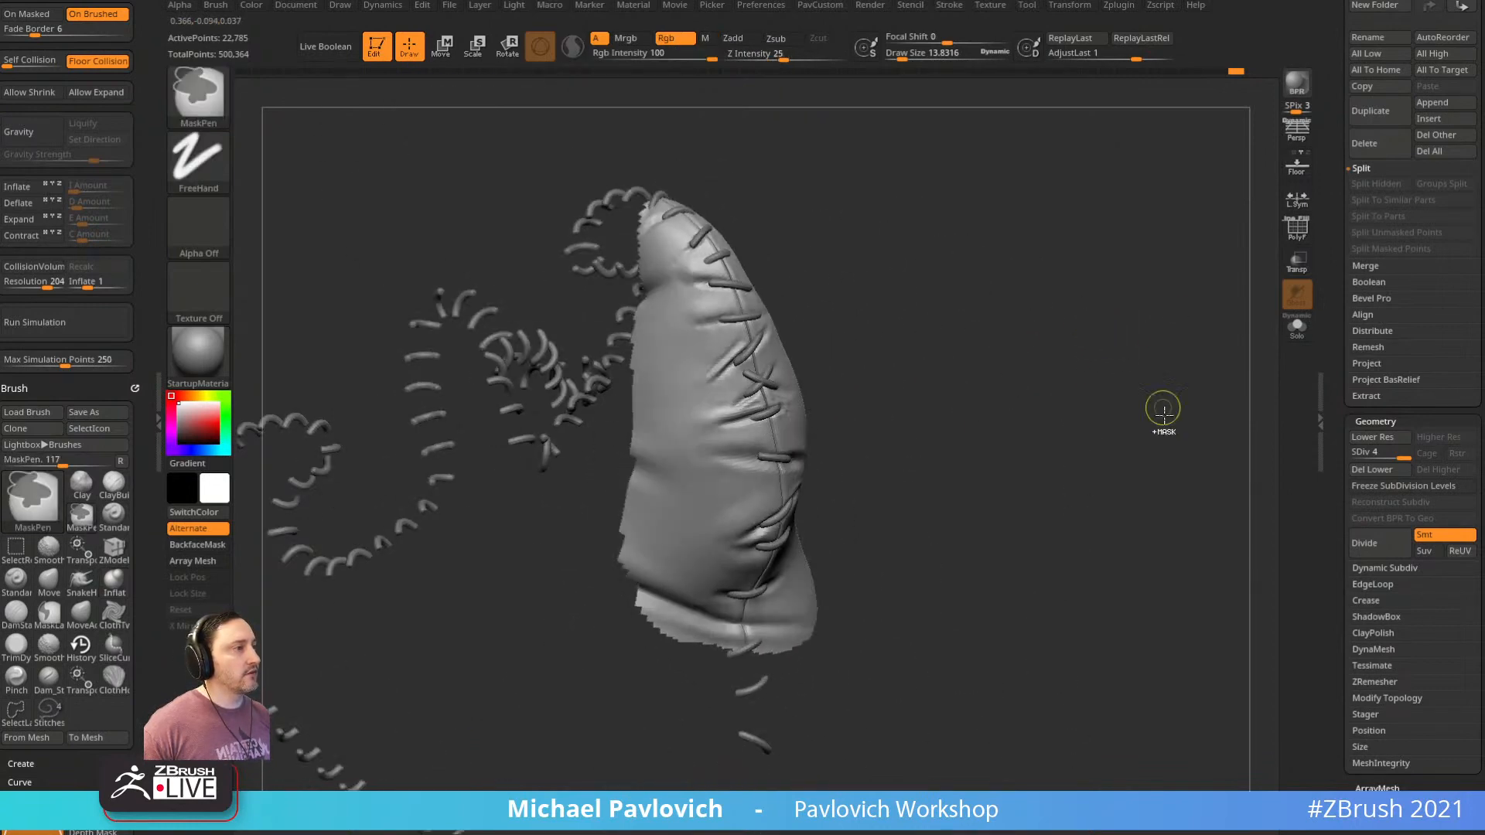
{"action": "left_click", "coordinate": [1101, 355], "text": "ctrl+shift"}
{"action": "mouse_move", "coordinate": [1101, 355]}
{"action": "left_mouse_down"}
{"action": "mouse_move", "coordinate": [1048, 335]}
{"action": "mouse_move", "coordinate": [1080, 382]}
{"action": "mouse_move", "coordinate": [959, 395]}
{"action": "left_mouse_up"}
Select the Standard brush with a draw size of 28.75 and work on the folds leading from the raised arm's stitches
{"action": "key", "text": "s"}
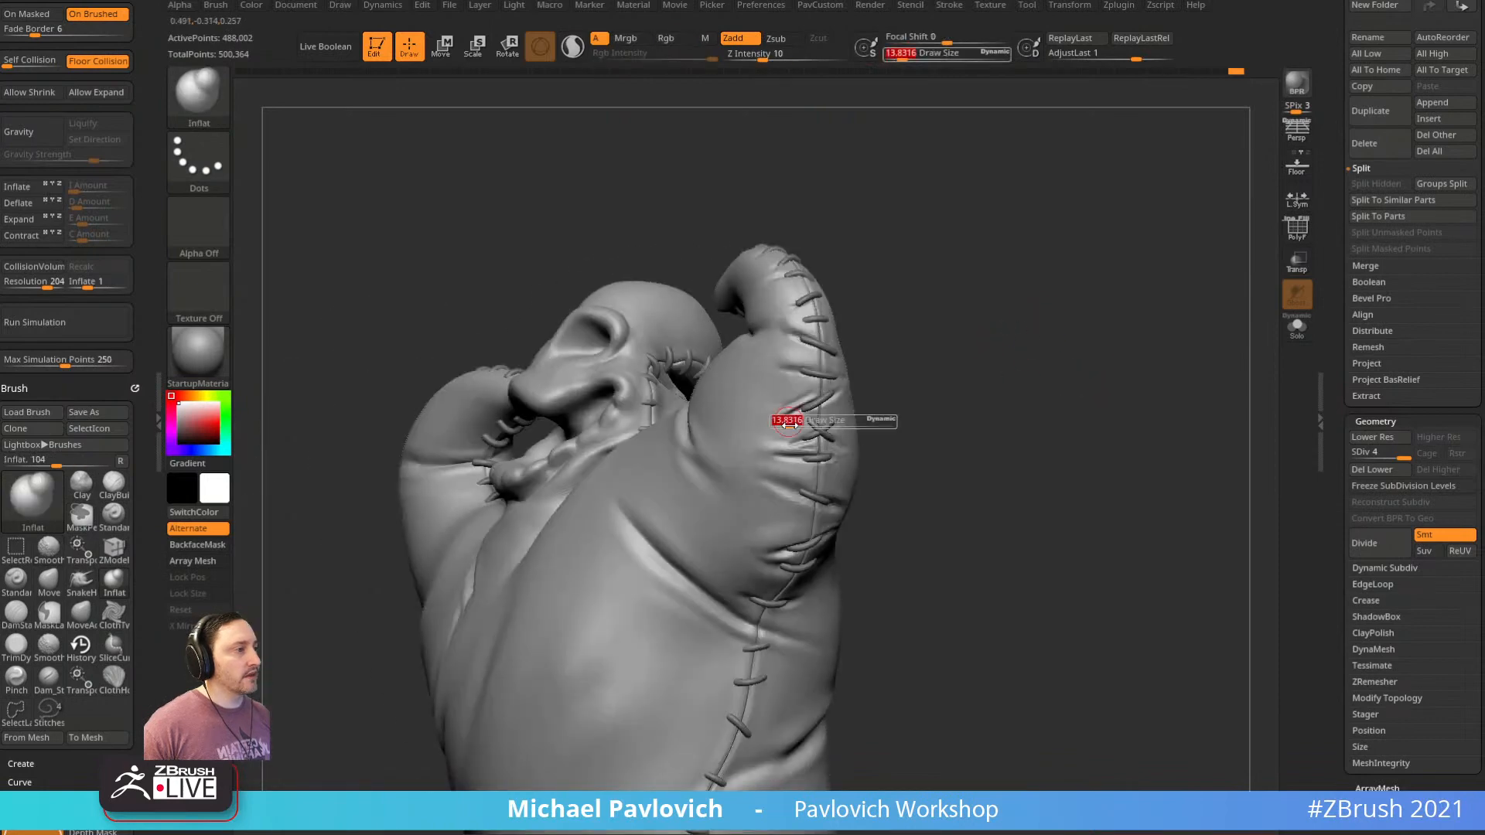
{"action": "key", "text": "b"}
{"action": "key", "text": "s"}
{"action": "key", "text": "t"}
{"action": "left_click_drag", "start_coordinate": [787, 421], "coordinate": [911, 414]}
{"action": "key", "text": "s"}
{"action": "left_click_drag", "start_coordinate": [797, 458], "coordinate": [789, 459]}
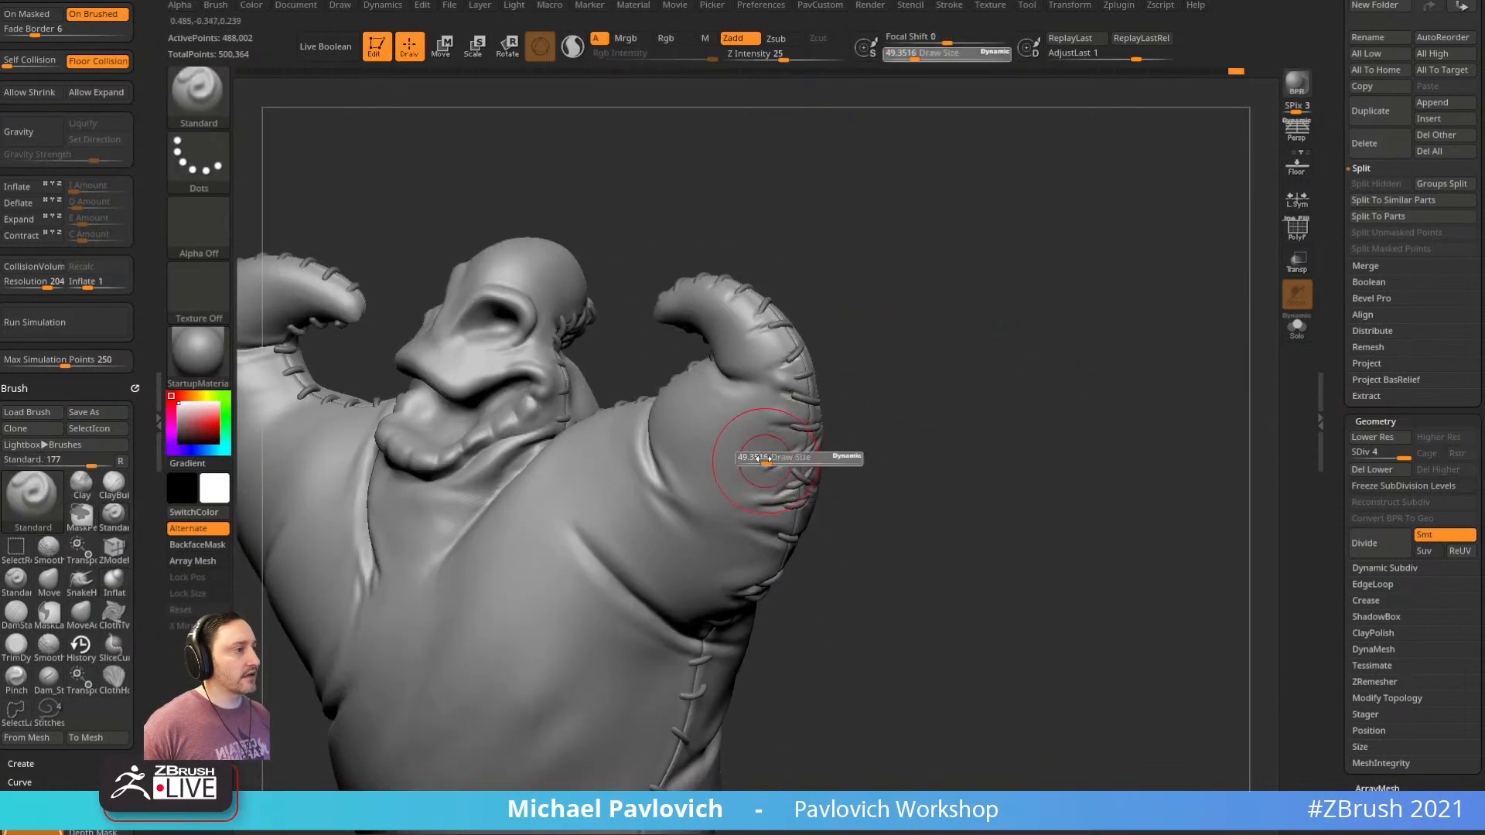
{"action": "left_click_drag", "start_coordinate": [952, 433], "coordinate": [889, 402]}
{"action": "left_click_drag", "start_coordinate": [832, 440], "coordinate": [761, 471]}
Sculpt and smooth the fold running from below the crossed stitch across the raised arm, reducing the draw size to 10.99
{"action": "right_click_drag", "start_coordinate": [736, 440], "coordinate": [749, 488]}
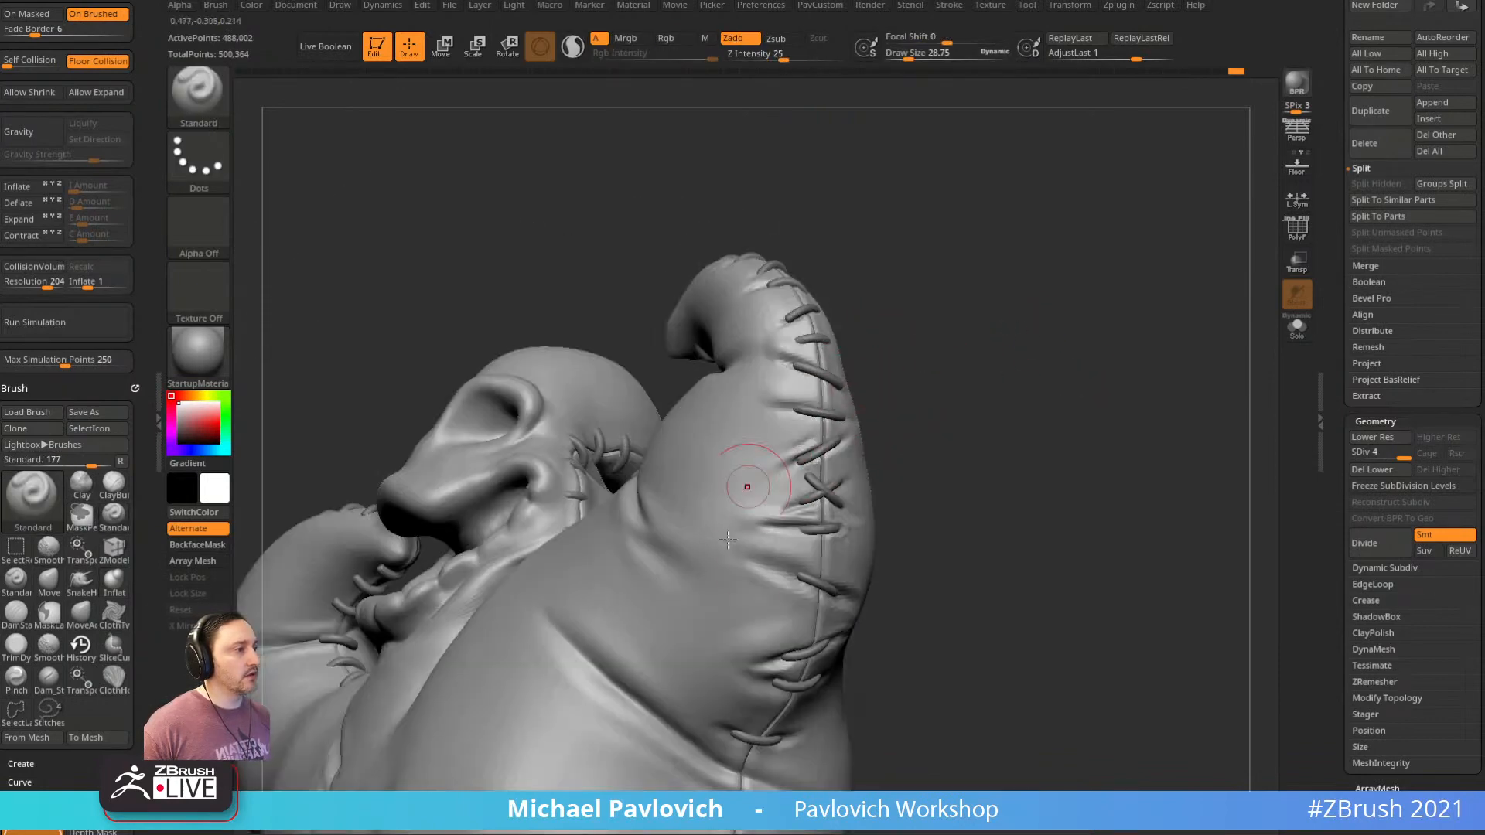
{"action": "left_click_drag", "start_coordinate": [749, 487], "coordinate": [778, 495], "text": "shift"}
{"action": "mouse_move", "coordinate": [944, 348]}
{"action": "left_mouse_down"}
{"action": "mouse_move", "coordinate": [974, 391]}
{"action": "mouse_move", "coordinate": [967, 330]}
{"action": "mouse_move", "coordinate": [978, 441]}
{"action": "mouse_move", "coordinate": [991, 376]}
{"action": "mouse_move", "coordinate": [943, 362]}
{"action": "mouse_move", "coordinate": [820, 470]}
{"action": "left_mouse_up"}
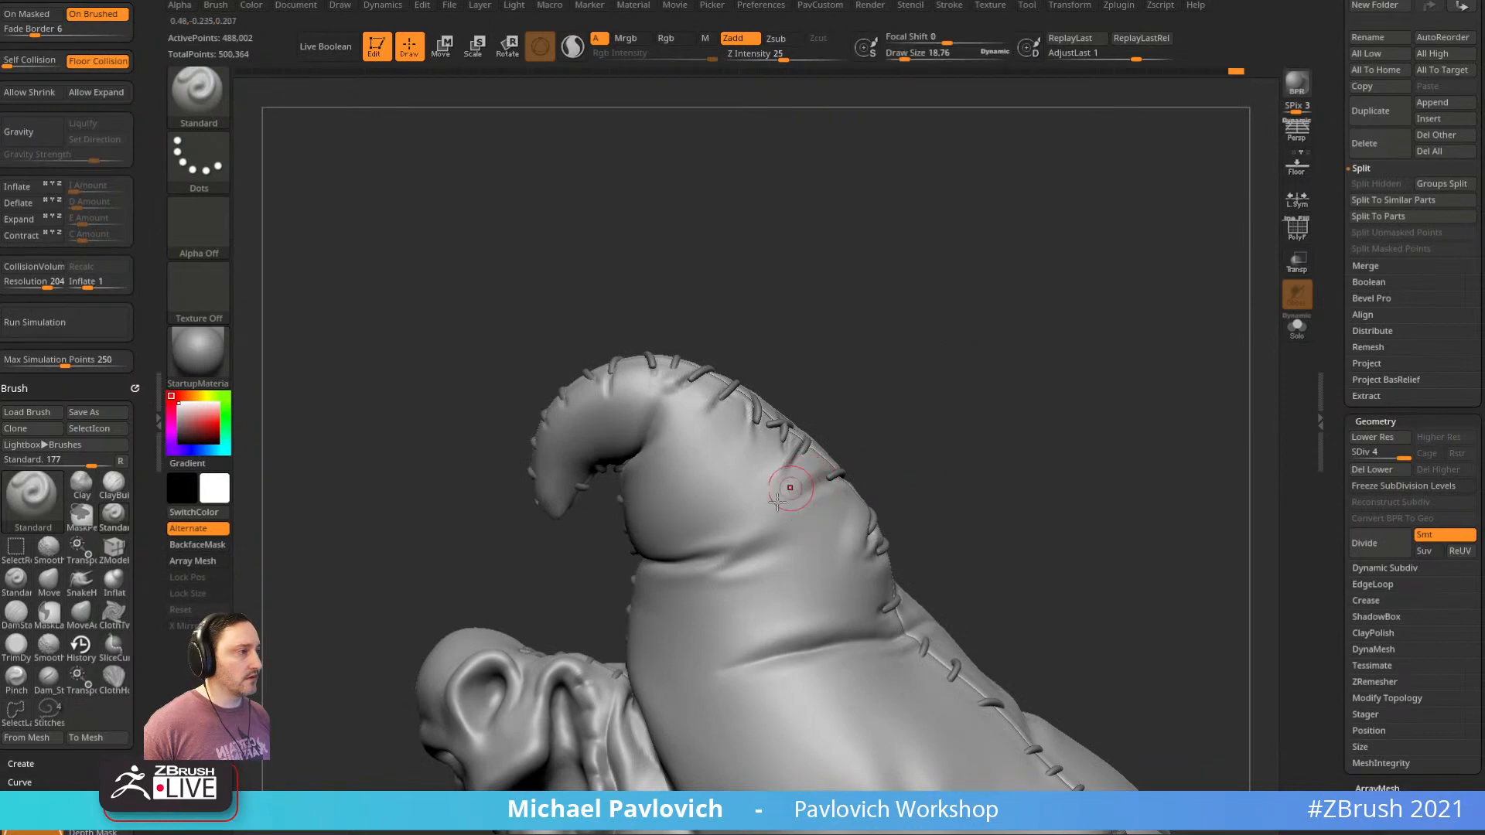
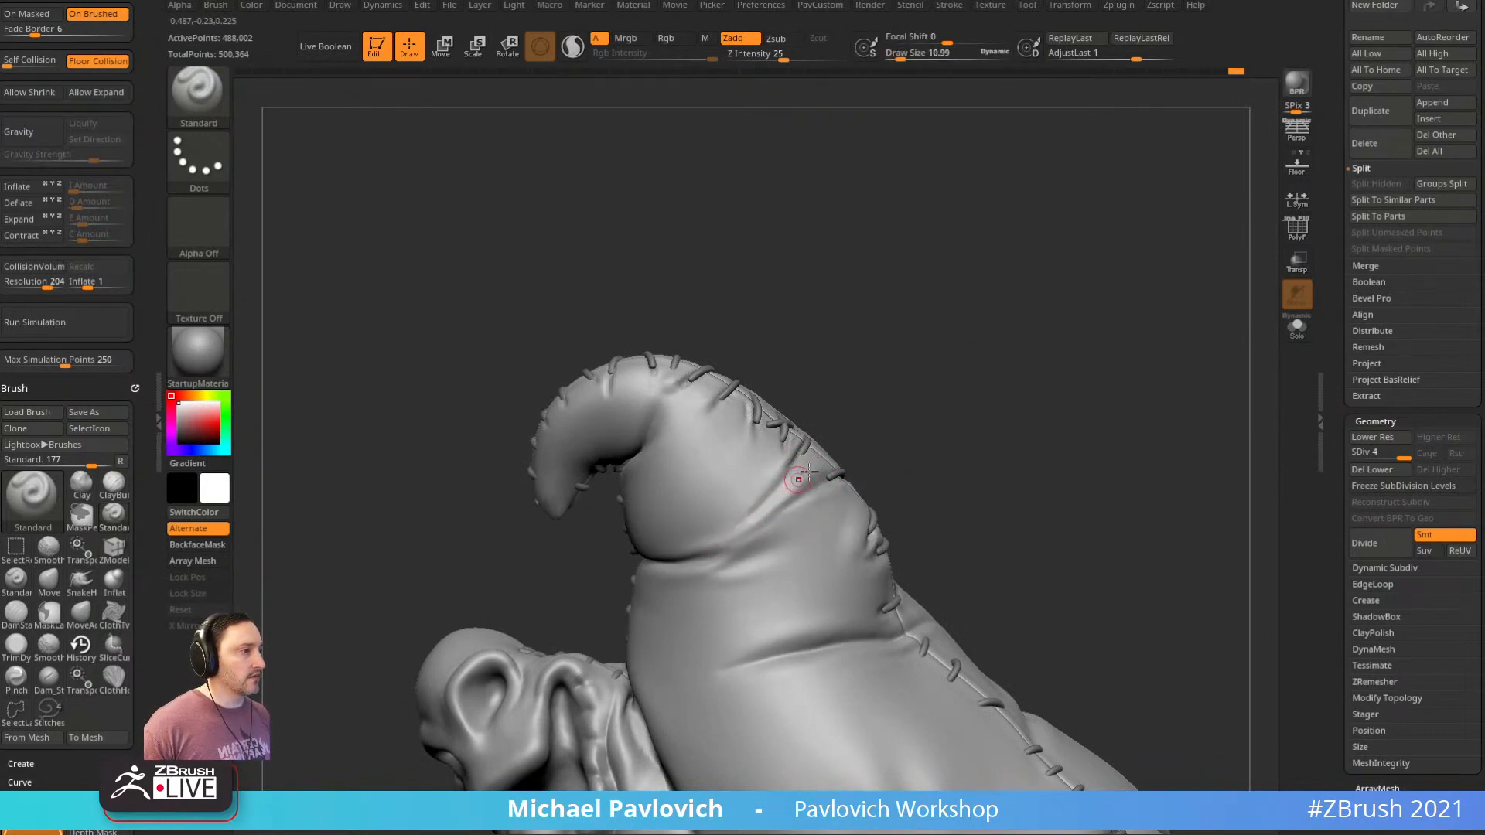
{"action": "key", "text": "shift"}
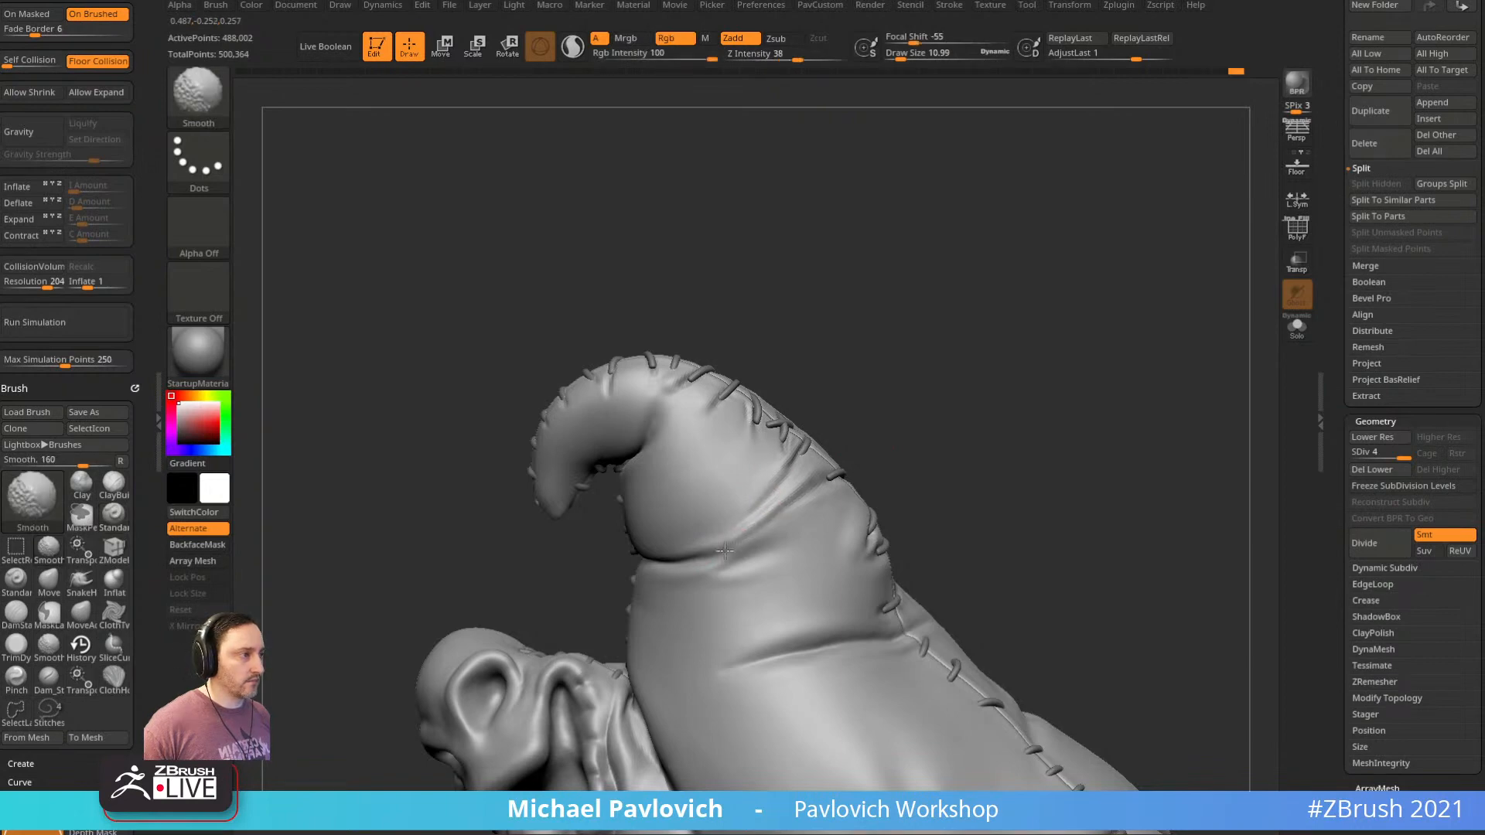
Isolate the section of the raised arm around the crossed stitch with a lasso selection and select the Pinch brush
{"action": "left_click_drag", "start_coordinate": [974, 443], "coordinate": [975, 361]}
{"action": "mouse_move", "coordinate": [931, 489]}
{"action": "left_mouse_down", "text": "ctrl+shift"}
{"action": "mouse_move", "coordinate": [736, 332]}
{"action": "mouse_move", "coordinate": [901, 545]}
{"action": "left_mouse_up", "text": "ctrl+shift"}
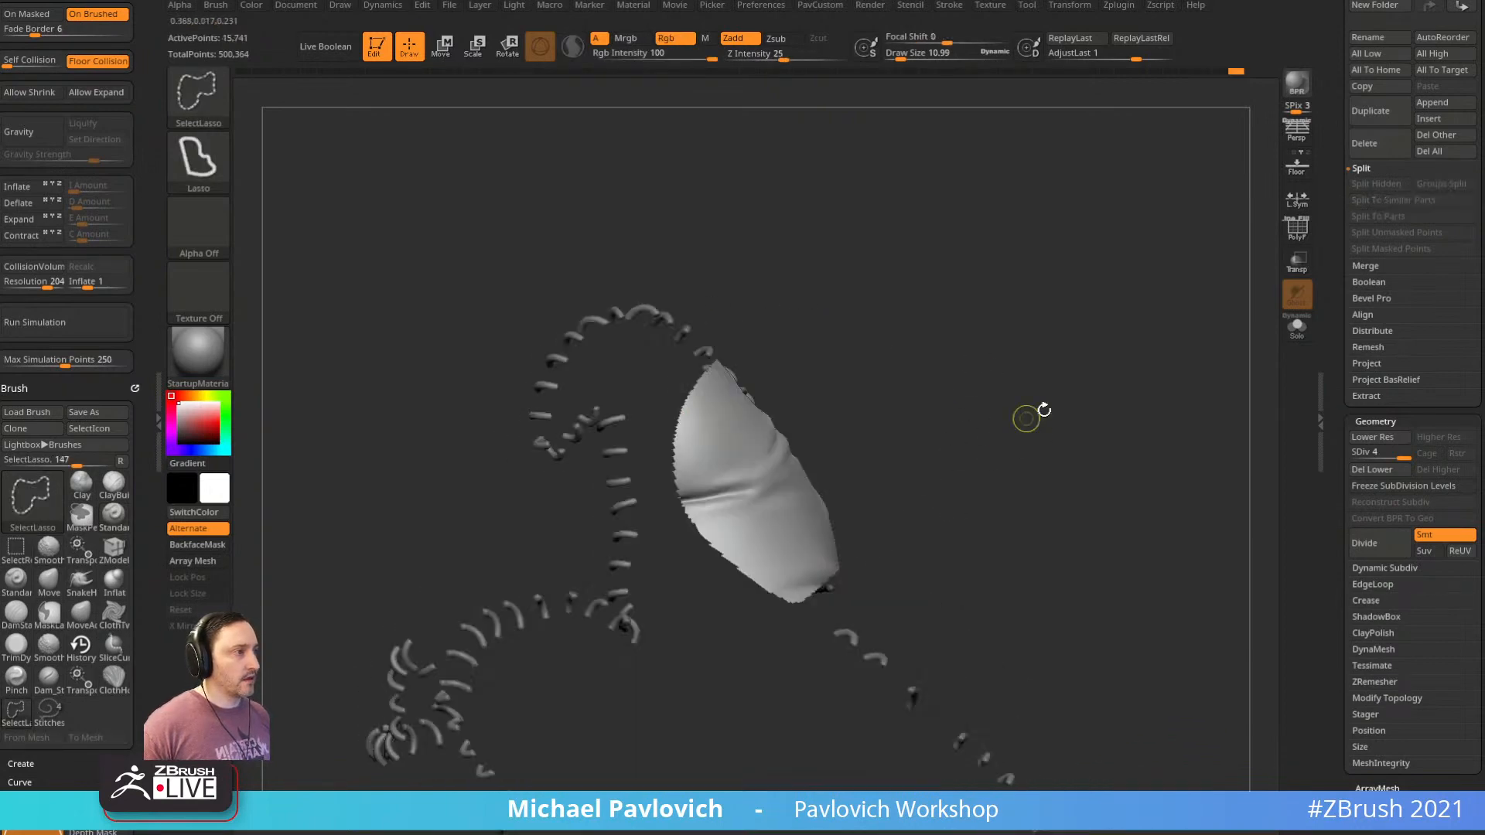
{"action": "key", "text": "b"}
{"action": "key", "text": "p"}
{"action": "key", "text": "i"}
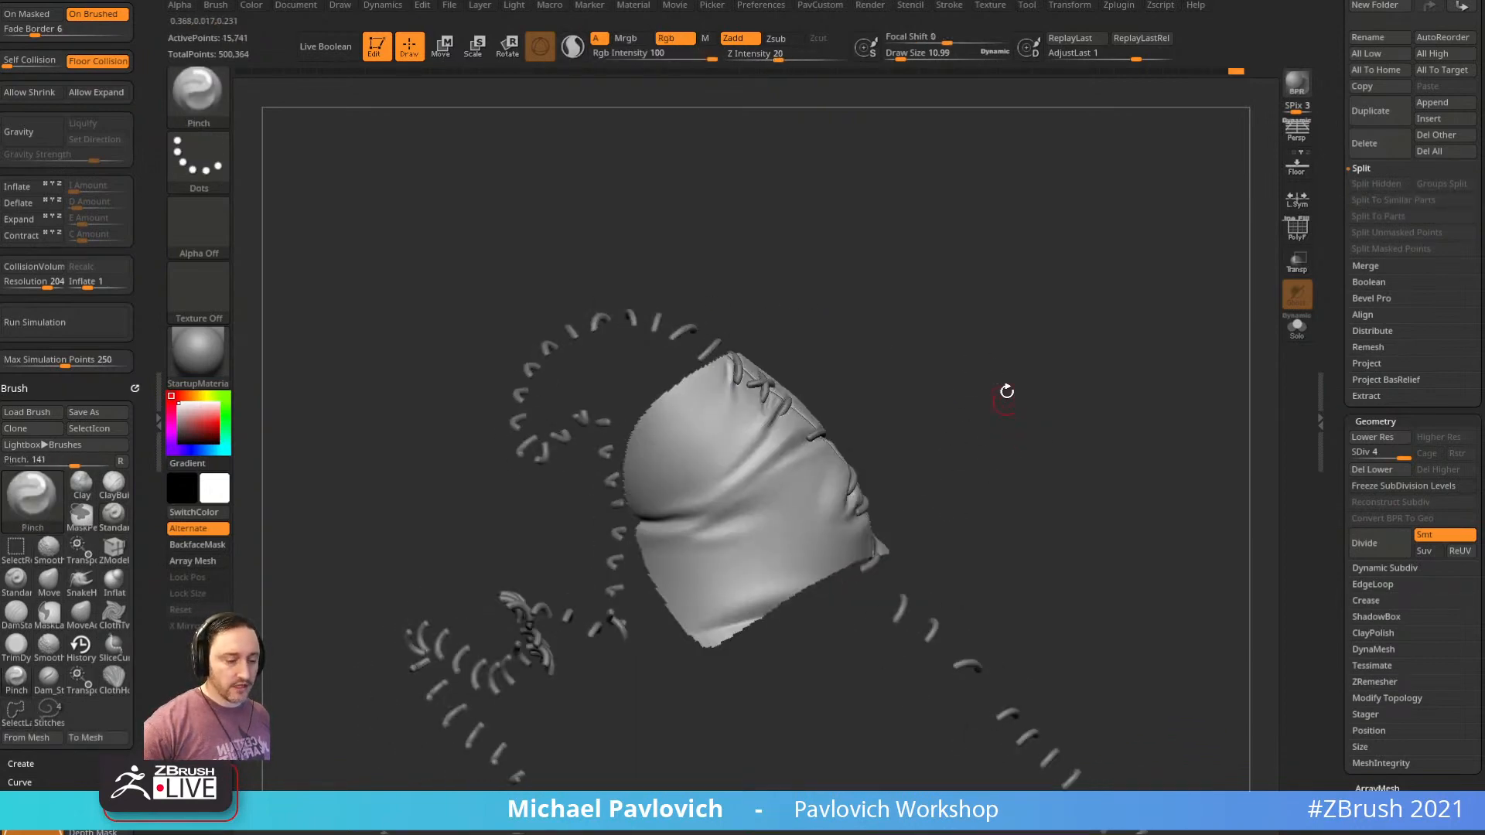
Lower the body to subdivision level 3 and select the Move brush for reshaping the isolated arm's fold at draw size 75.6364
{"action": "left_click_drag", "start_coordinate": [1008, 392], "coordinate": [982, 395]}
{"action": "key", "text": "s"}
{"action": "mouse_move", "coordinate": [747, 471]}
{"action": "left_mouse_down"}
{"action": "mouse_move", "coordinate": [771, 470]}
{"action": "mouse_move", "coordinate": [744, 480]}
{"action": "mouse_move", "coordinate": [779, 449]}
{"action": "left_mouse_up"}
{"action": "left_click", "coordinate": [1392, 439]}
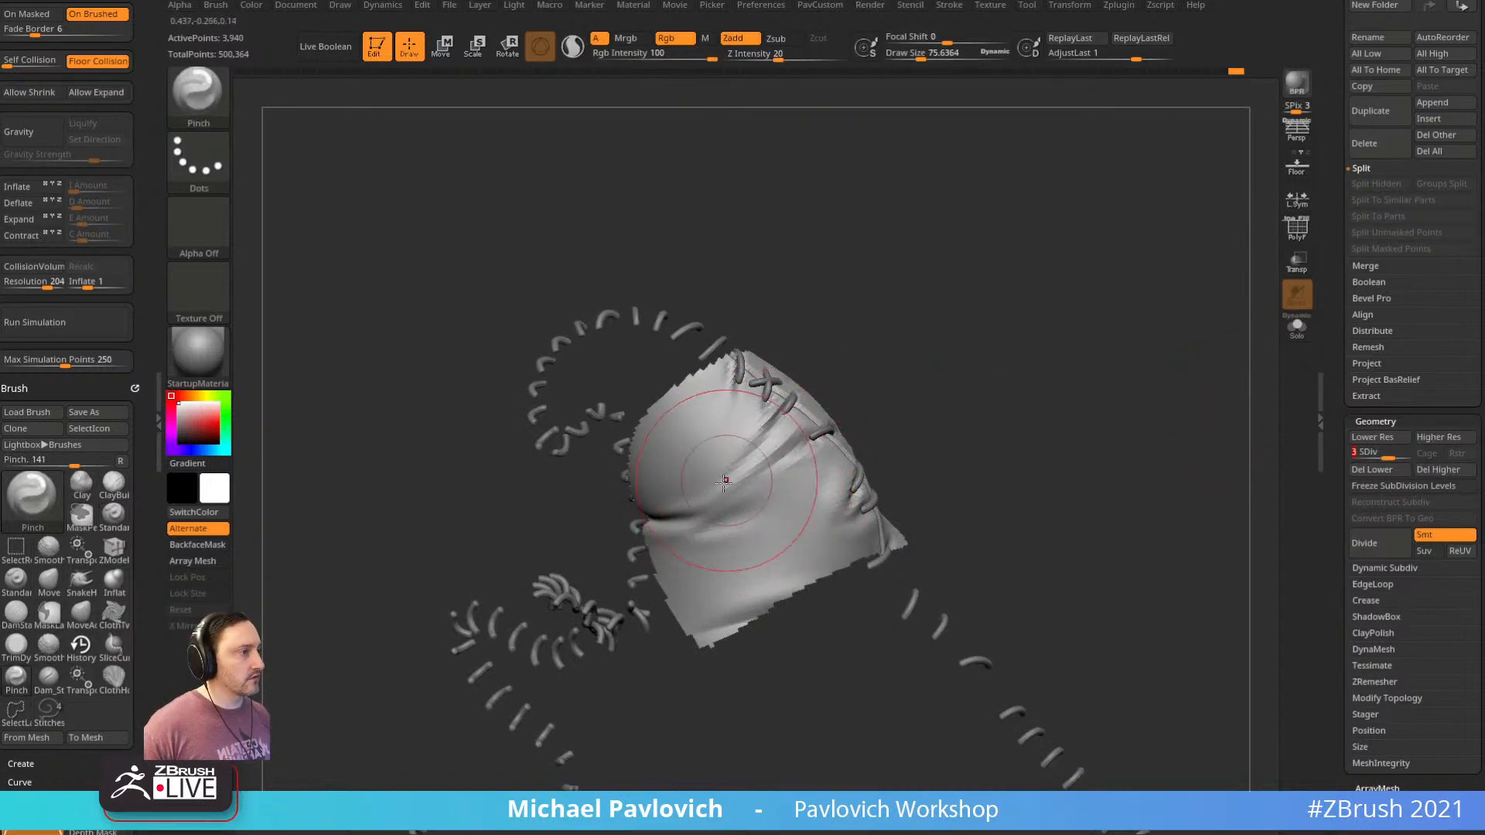
{"action": "key", "text": "b"}
{"action": "key", "text": "m"}
{"action": "key", "text": "v"}
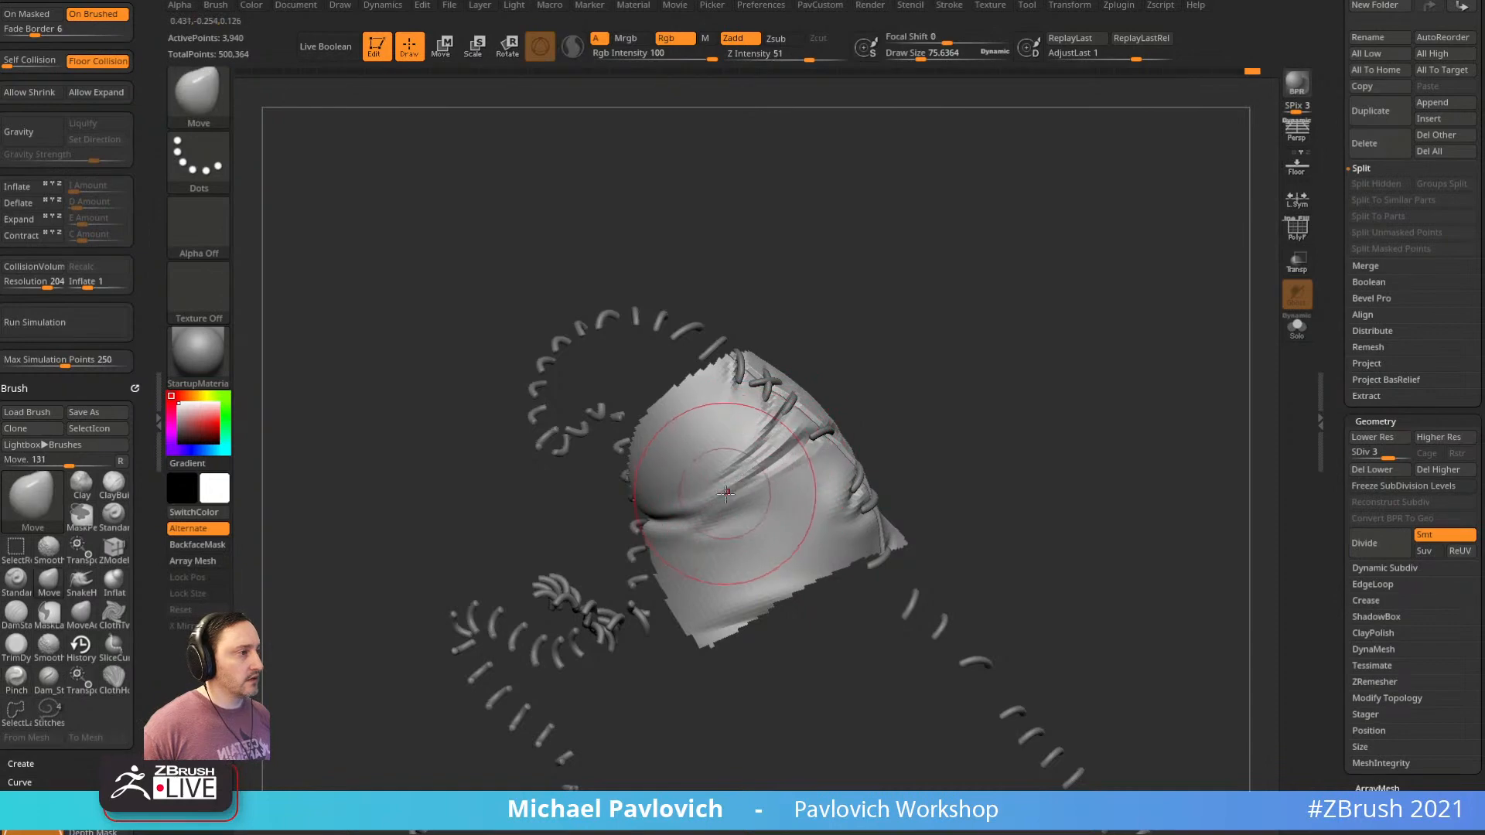
Unhide the whole body mesh and return it to subdivision level 4
{"action": "left_click_drag", "start_coordinate": [928, 402], "coordinate": [1168, 390]}
{"action": "left_click", "coordinate": [1026, 343], "text": "ctrl+shift"}
{"action": "left_click_drag", "start_coordinate": [1397, 454], "coordinate": [1401, 436]}
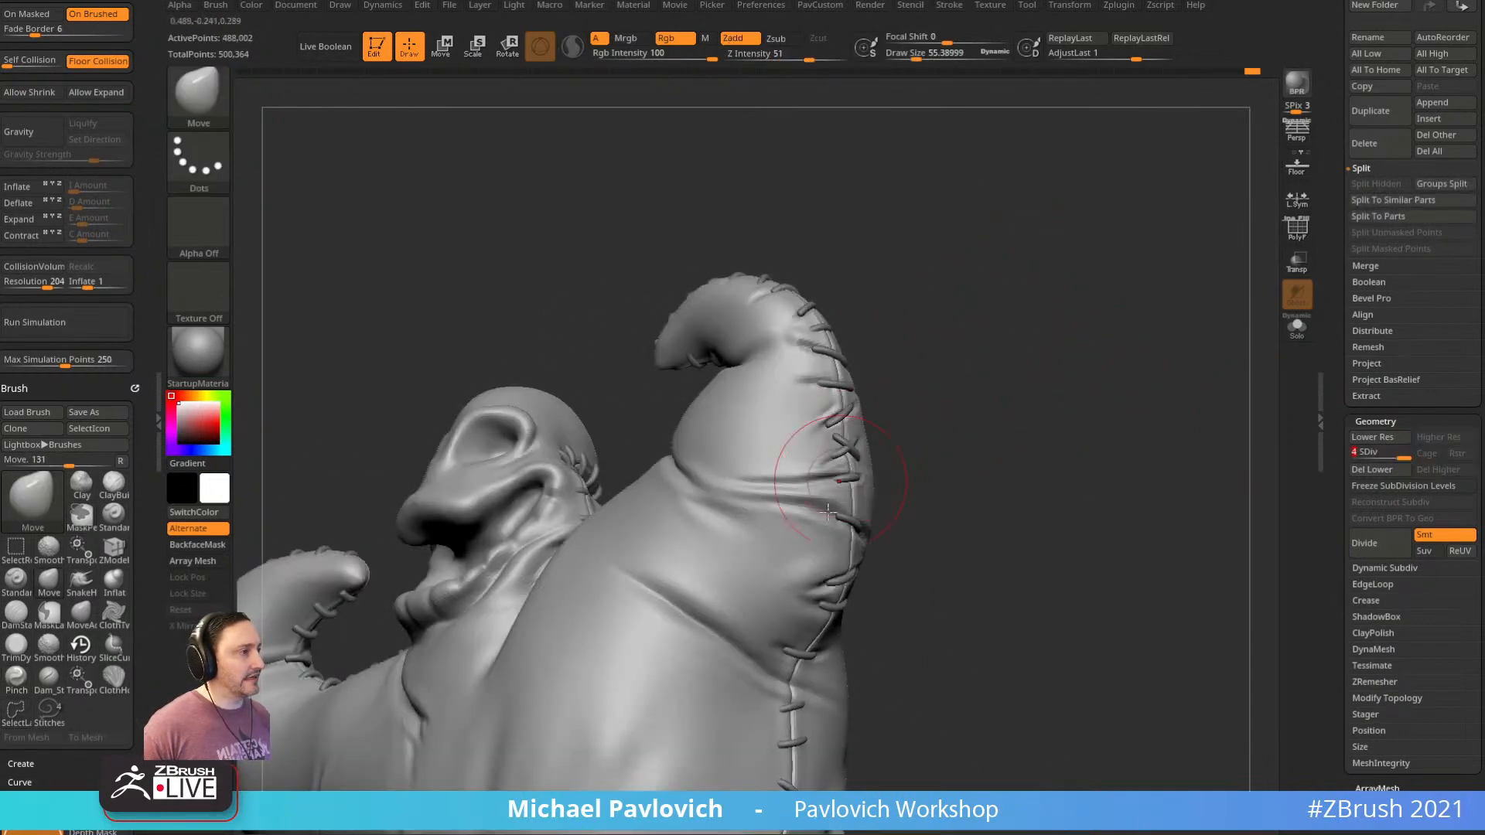
Switch to the Standard brush and build up the folds across the raised arm at draw size 35.80959
{"action": "left_click_drag", "start_coordinate": [953, 420], "coordinate": [856, 471]}
{"action": "key", "text": "b"}
{"action": "key", "text": "s"}
{"action": "key", "text": "t"}
{"action": "mouse_move", "coordinate": [709, 497]}
{"action": "right_mouse_down"}
{"action": "mouse_move", "coordinate": [863, 406]}
{"action": "mouse_move", "coordinate": [732, 470]}
{"action": "mouse_move", "coordinate": [819, 425]}
{"action": "right_mouse_up"}
{"action": "key", "text": "shift"}
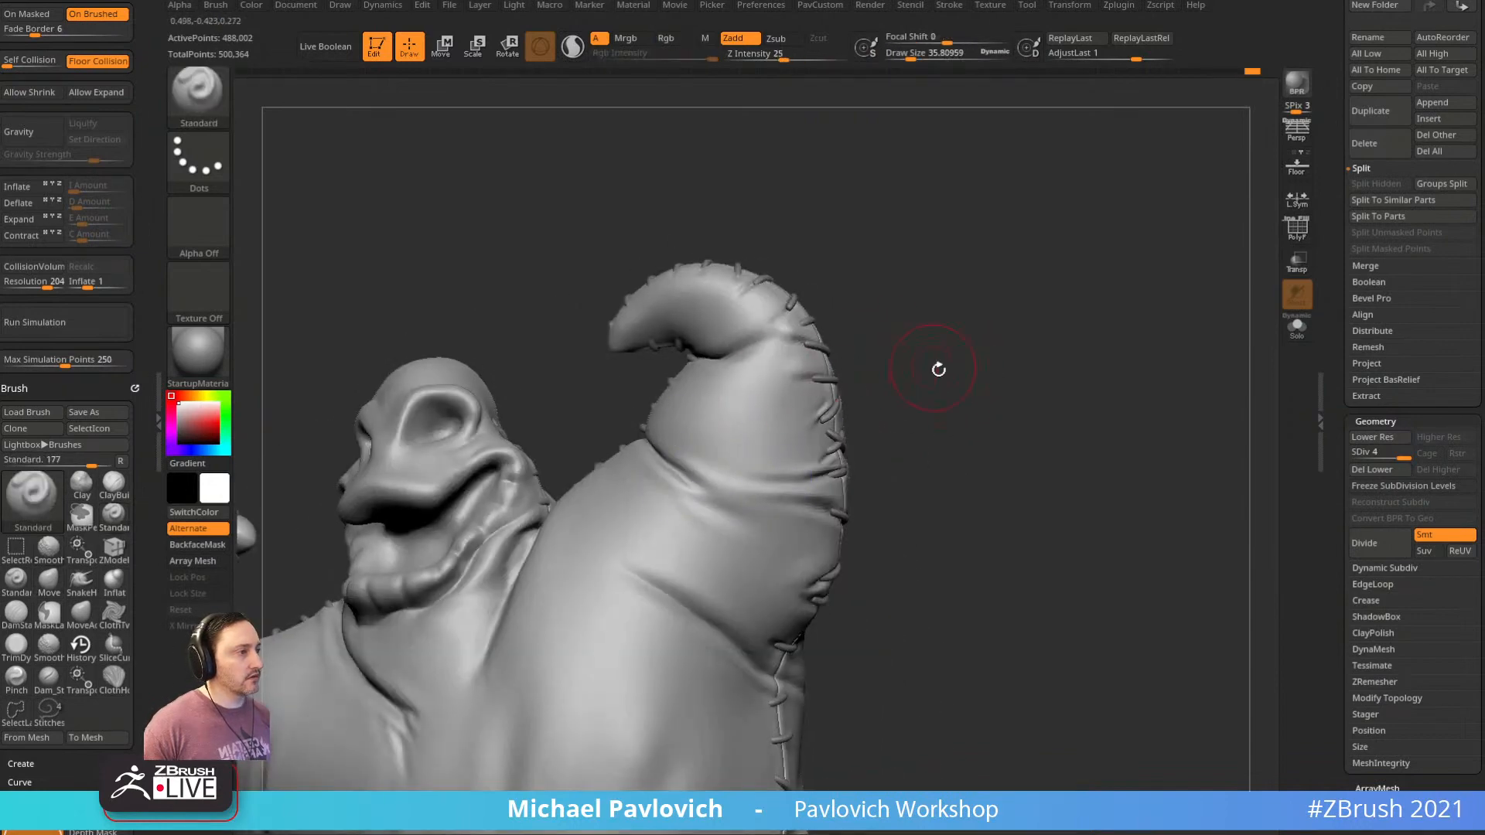
Smooth the fold running from the raised arm's seam toward its inner crease
{"action": "right_click_drag", "start_coordinate": [939, 368], "coordinate": [974, 367]}
{"action": "right_click_drag", "start_coordinate": [955, 435], "coordinate": [885, 441]}
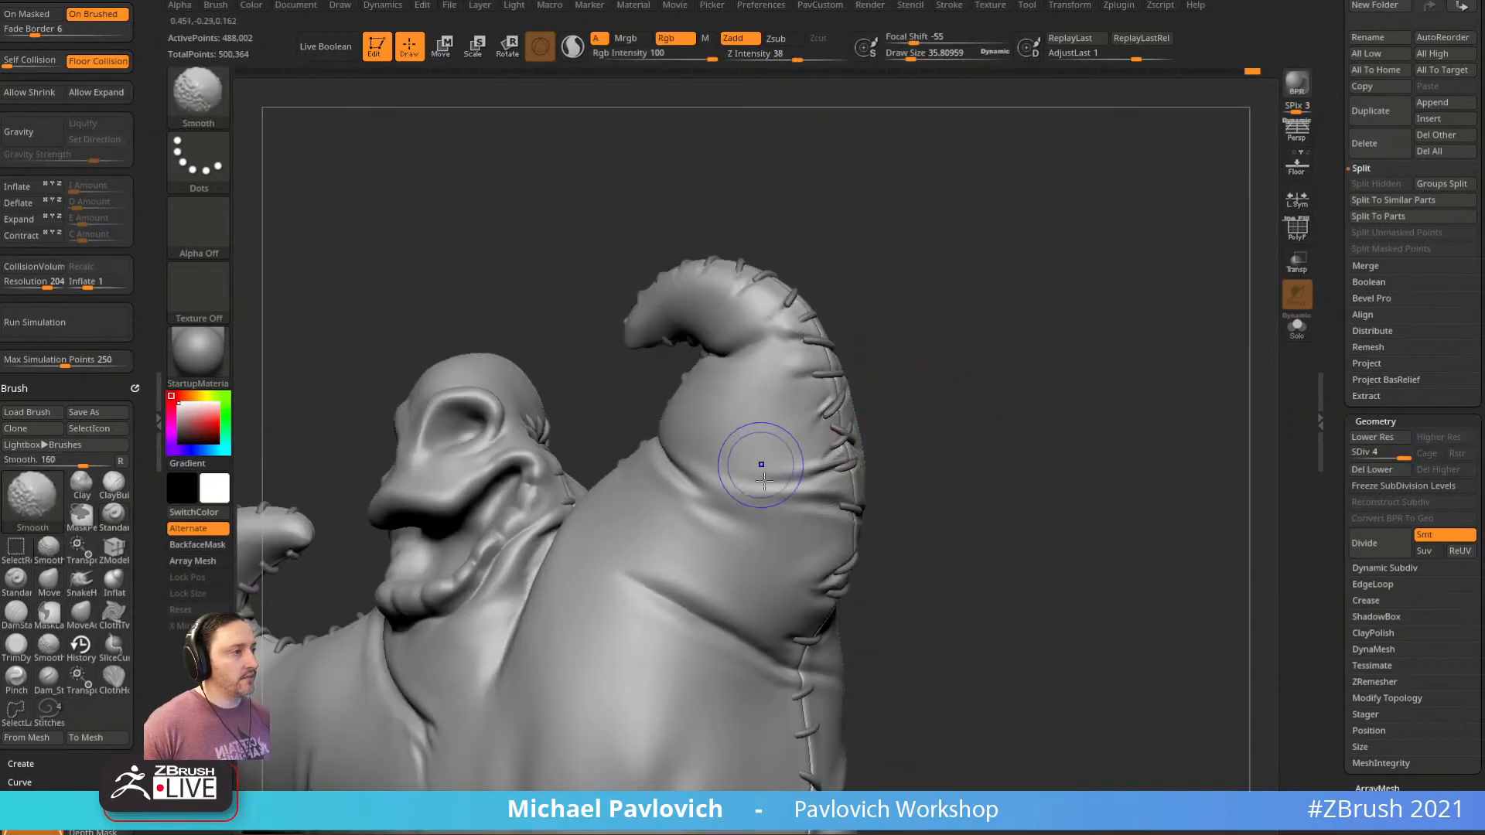
{"action": "left_click_drag", "start_coordinate": [763, 465], "coordinate": [797, 461], "text": "shift"}
{"action": "mouse_move", "coordinate": [1004, 396]}
{"action": "right_mouse_down"}
{"action": "mouse_move", "coordinate": [797, 405]}
{"action": "mouse_move", "coordinate": [874, 433]}
{"action": "mouse_move", "coordinate": [1021, 411]}
{"action": "mouse_move", "coordinate": [959, 457]}
{"action": "right_mouse_up"}
Refine the folds between the raised arm's seam and the inner crease with the Standard brush, adjusting the draw size
{"action": "key", "text": "s"}
{"action": "left_click", "coordinate": [854, 476]}
{"action": "right_click_drag", "start_coordinate": [817, 470], "coordinate": [936, 433]}
{"action": "mouse_move", "coordinate": [744, 478]}
{"action": "right_mouse_down"}
{"action": "mouse_move", "coordinate": [938, 464]}
{"action": "mouse_move", "coordinate": [925, 444]}
{"action": "mouse_move", "coordinate": [985, 412]}
{"action": "mouse_move", "coordinate": [1011, 441]}
{"action": "mouse_move", "coordinate": [967, 422]}
{"action": "mouse_move", "coordinate": [960, 387]}
{"action": "mouse_move", "coordinate": [920, 402]}
{"action": "right_mouse_up"}
{"action": "mouse_move", "coordinate": [746, 443]}
{"action": "right_mouse_down"}
{"action": "mouse_move", "coordinate": [1032, 342]}
{"action": "mouse_move", "coordinate": [1055, 416]}
{"action": "mouse_move", "coordinate": [1044, 465]}
{"action": "right_mouse_up"}
{"action": "key", "text": "s"}
{"action": "left_click_drag", "start_coordinate": [712, 505], "coordinate": [708, 506]}
Smooth the wrinkles beside the raised arm's outer stitches at draw size 31.01439
{"action": "mouse_move", "coordinate": [1097, 428]}
{"action": "right_mouse_down", "text": "ctrl"}
{"action": "mouse_move", "coordinate": [1019, 388]}
{"action": "mouse_move", "coordinate": [1055, 484]}
{"action": "mouse_move", "coordinate": [997, 472]}
{"action": "right_mouse_up", "text": "ctrl"}
{"action": "key", "text": "s"}
{"action": "left_click_drag", "start_coordinate": [855, 558], "coordinate": [851, 559]}
{"action": "key", "text": "shift"}
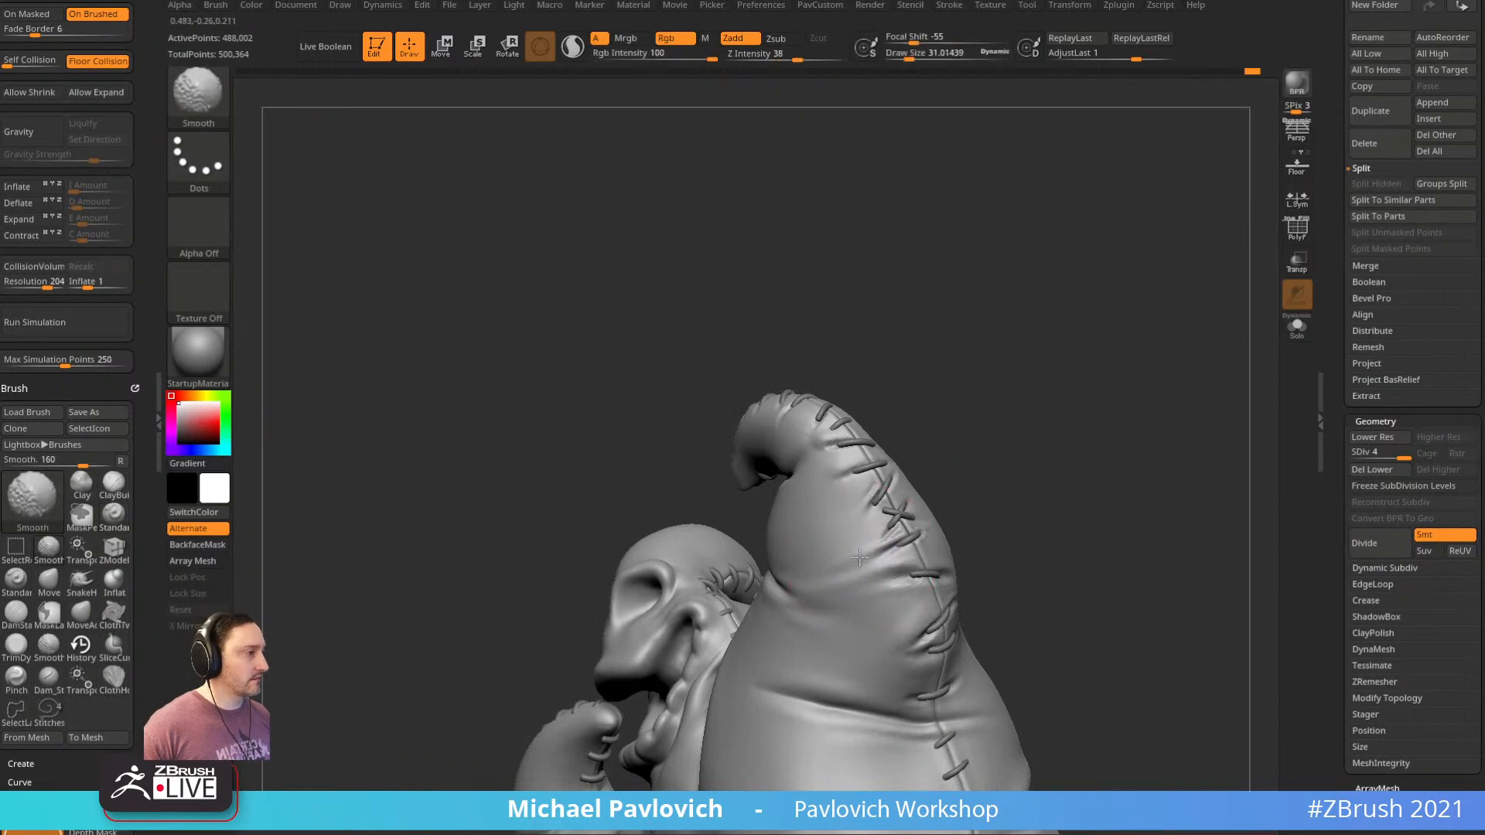
{"action": "mouse_move", "coordinate": [856, 511]}
{"action": "right_mouse_down"}
{"action": "mouse_move", "coordinate": [812, 543]}
{"action": "mouse_move", "coordinate": [743, 538]}
{"action": "right_mouse_up"}
{"action": "left_click_drag", "start_coordinate": [870, 596], "coordinate": [909, 499], "text": "shift"}
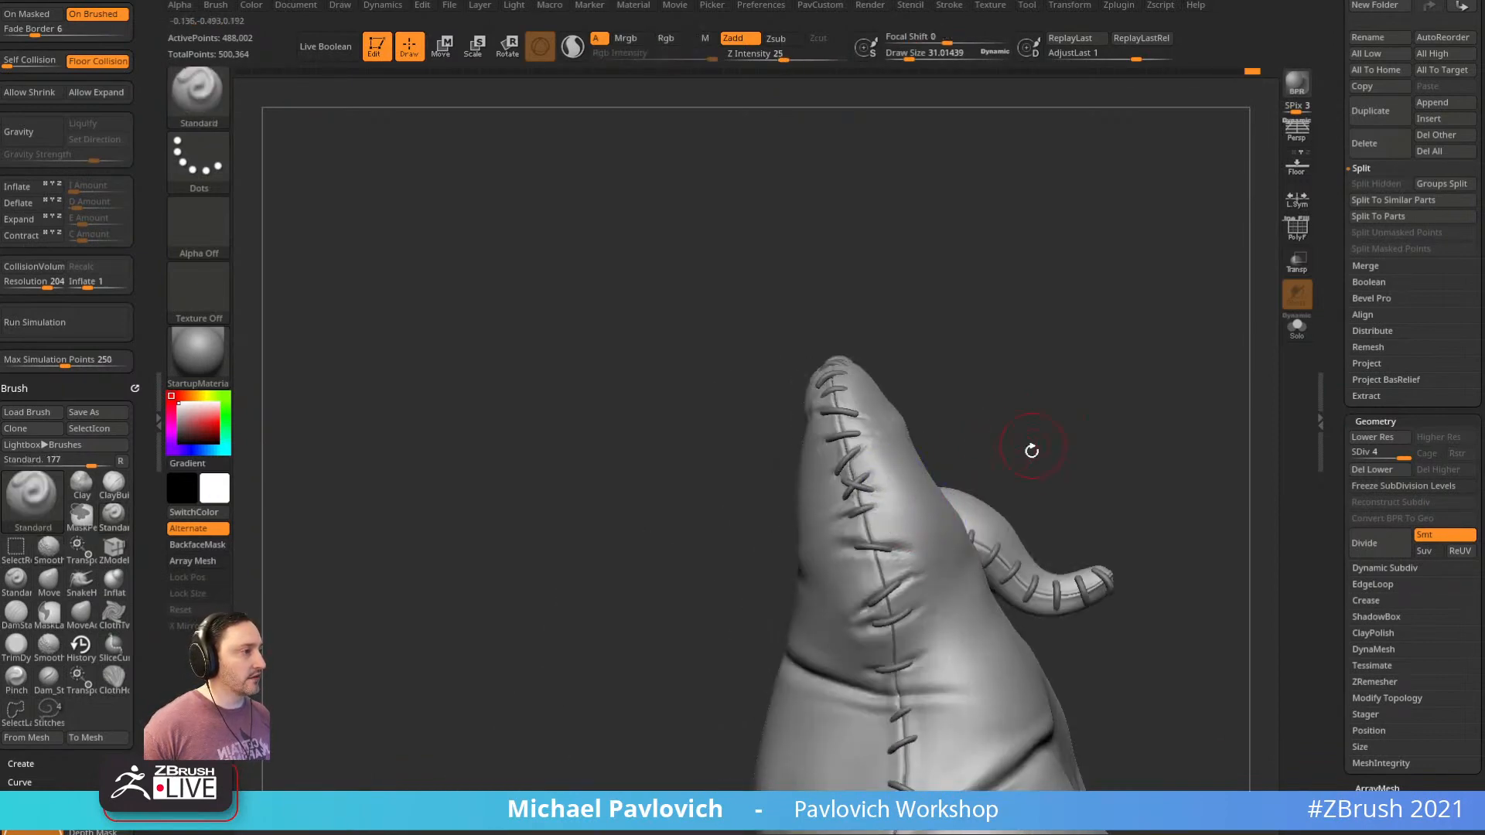
Reduce the Standard brush's draw size to 3.8416 for the raised arm's inner seam and turn on ghost transparency
{"action": "right_click_drag", "start_coordinate": [1031, 451], "coordinate": [928, 495]}
{"action": "mouse_move", "coordinate": [936, 281]}
{"action": "right_mouse_down"}
{"action": "mouse_move", "coordinate": [1015, 322]}
{"action": "mouse_move", "coordinate": [1035, 357]}
{"action": "mouse_move", "coordinate": [1004, 374]}
{"action": "mouse_move", "coordinate": [1090, 321]}
{"action": "mouse_move", "coordinate": [848, 441]}
{"action": "mouse_move", "coordinate": [1080, 329]}
{"action": "mouse_move", "coordinate": [1024, 384]}
{"action": "right_mouse_up"}
{"action": "key", "text": "bracketleft"}
{"action": "key", "text": "bracketleft"}
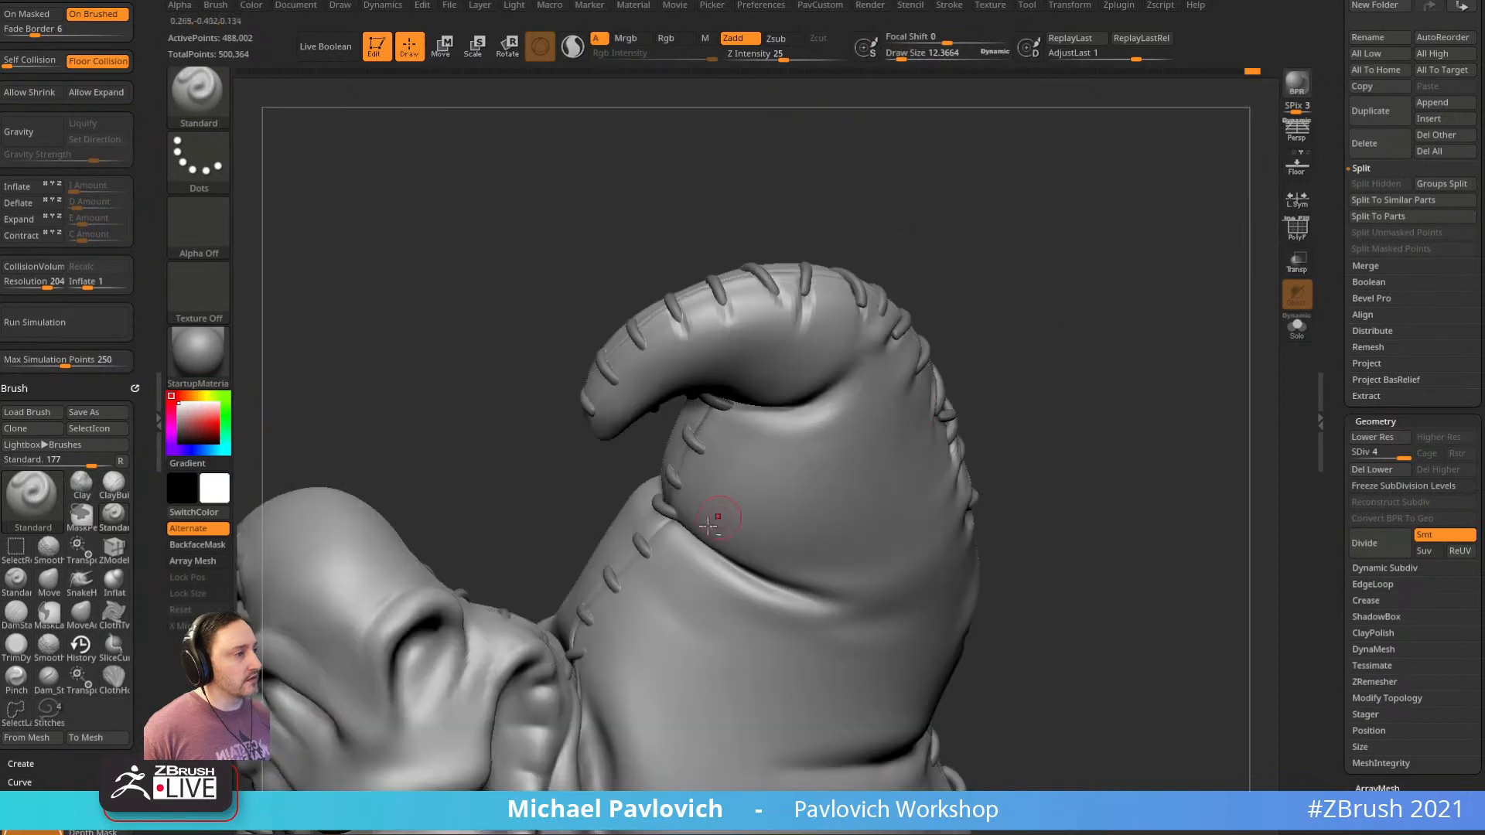
{"action": "right_click_drag", "start_coordinate": [1090, 439], "coordinate": [1145, 449]}
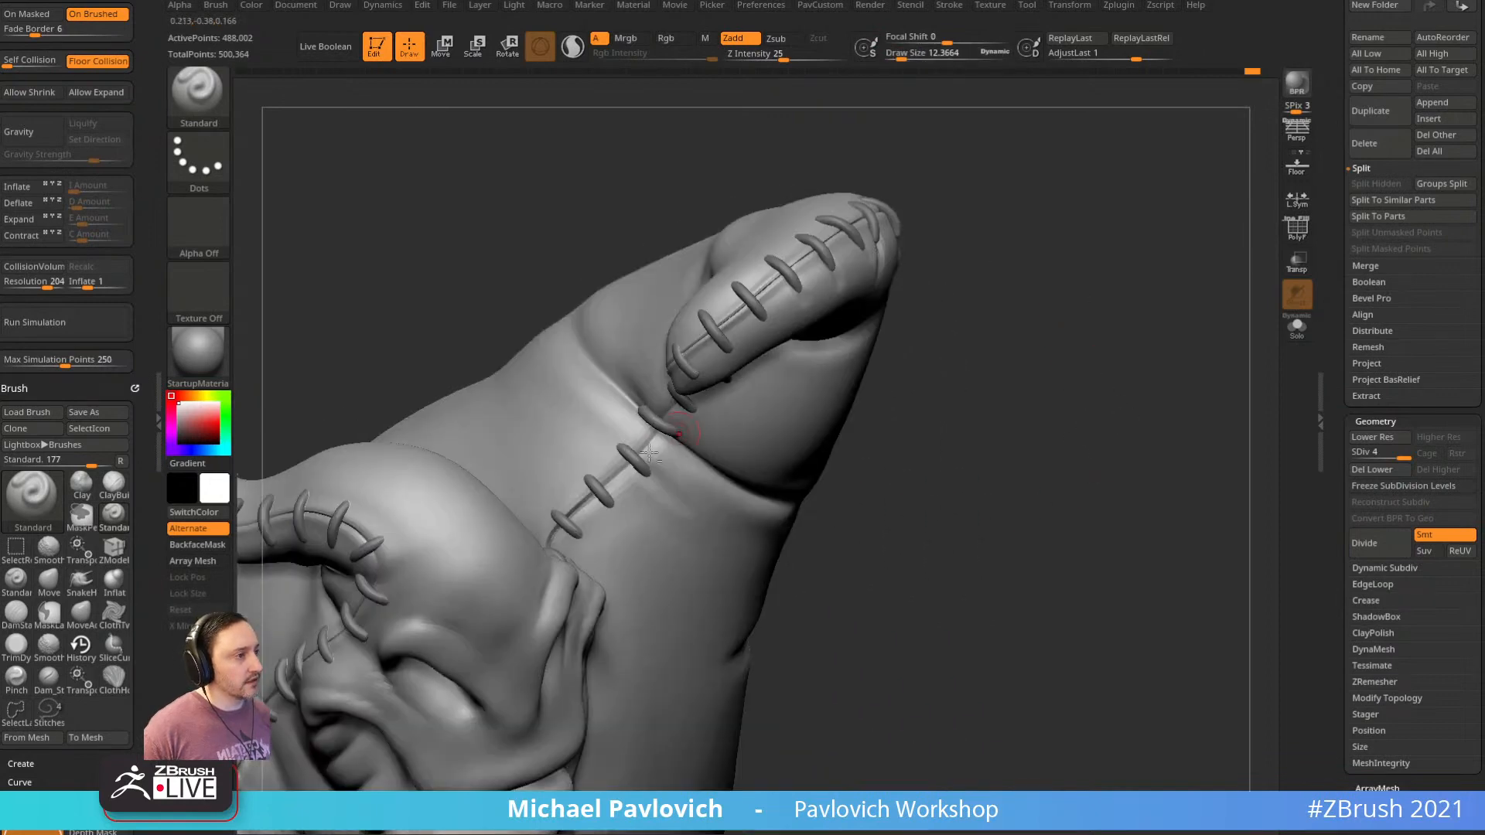
{"action": "key", "text": "s"}
{"action": "left_click_drag", "start_coordinate": [654, 465], "coordinate": [649, 465]}
{"action": "right_click_drag", "start_coordinate": [949, 392], "coordinate": [895, 381]}
{"action": "left_click", "coordinate": [1298, 263]}
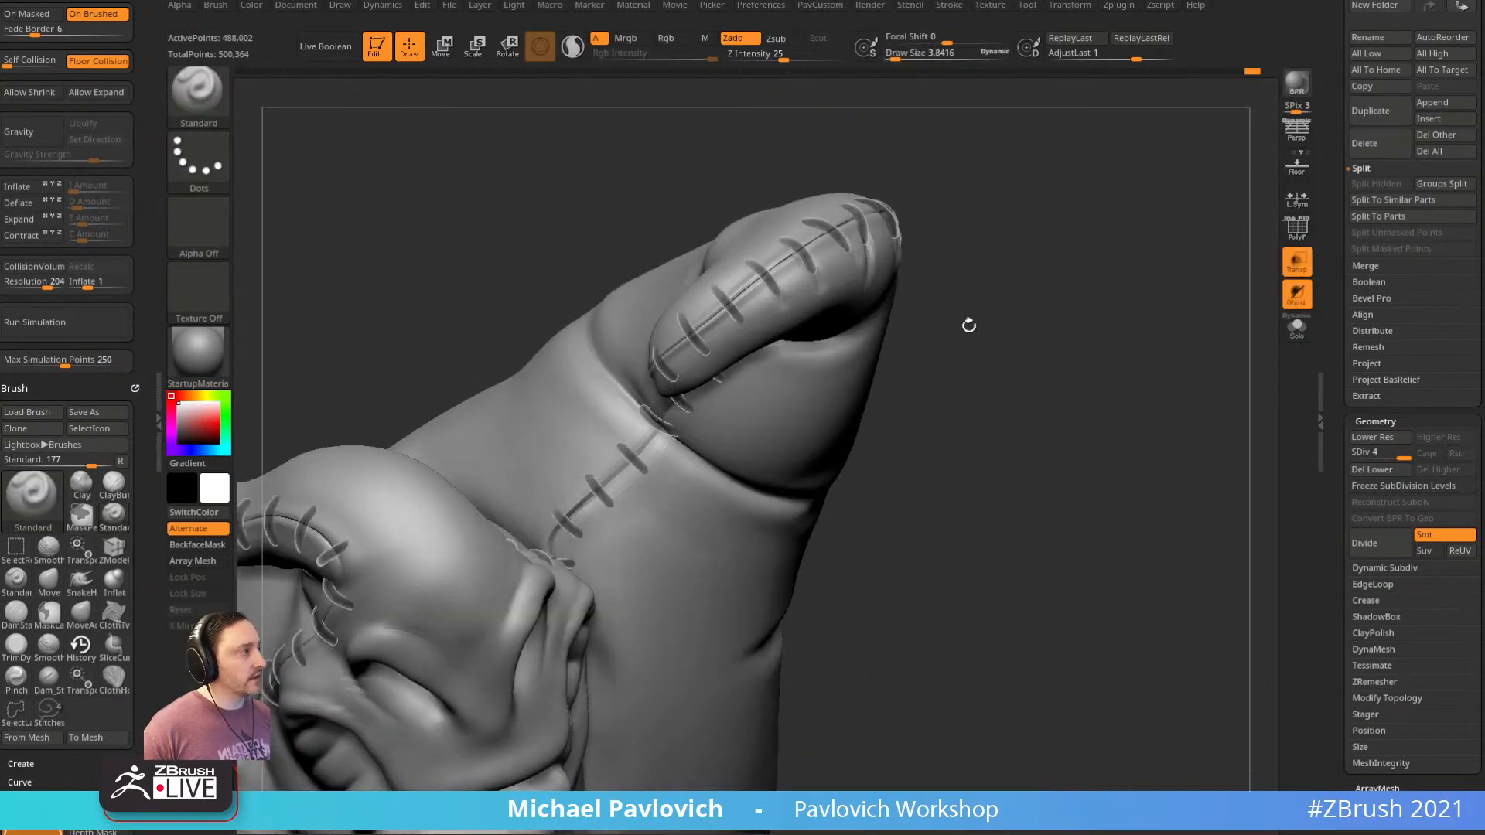
Sculpt a small pull wrinkle across the inner seam's stitch just below the arm crease, setting the draw size to 5.44
{"action": "key", "text": "bracketleft"}
{"action": "key", "text": "bracketleft"}
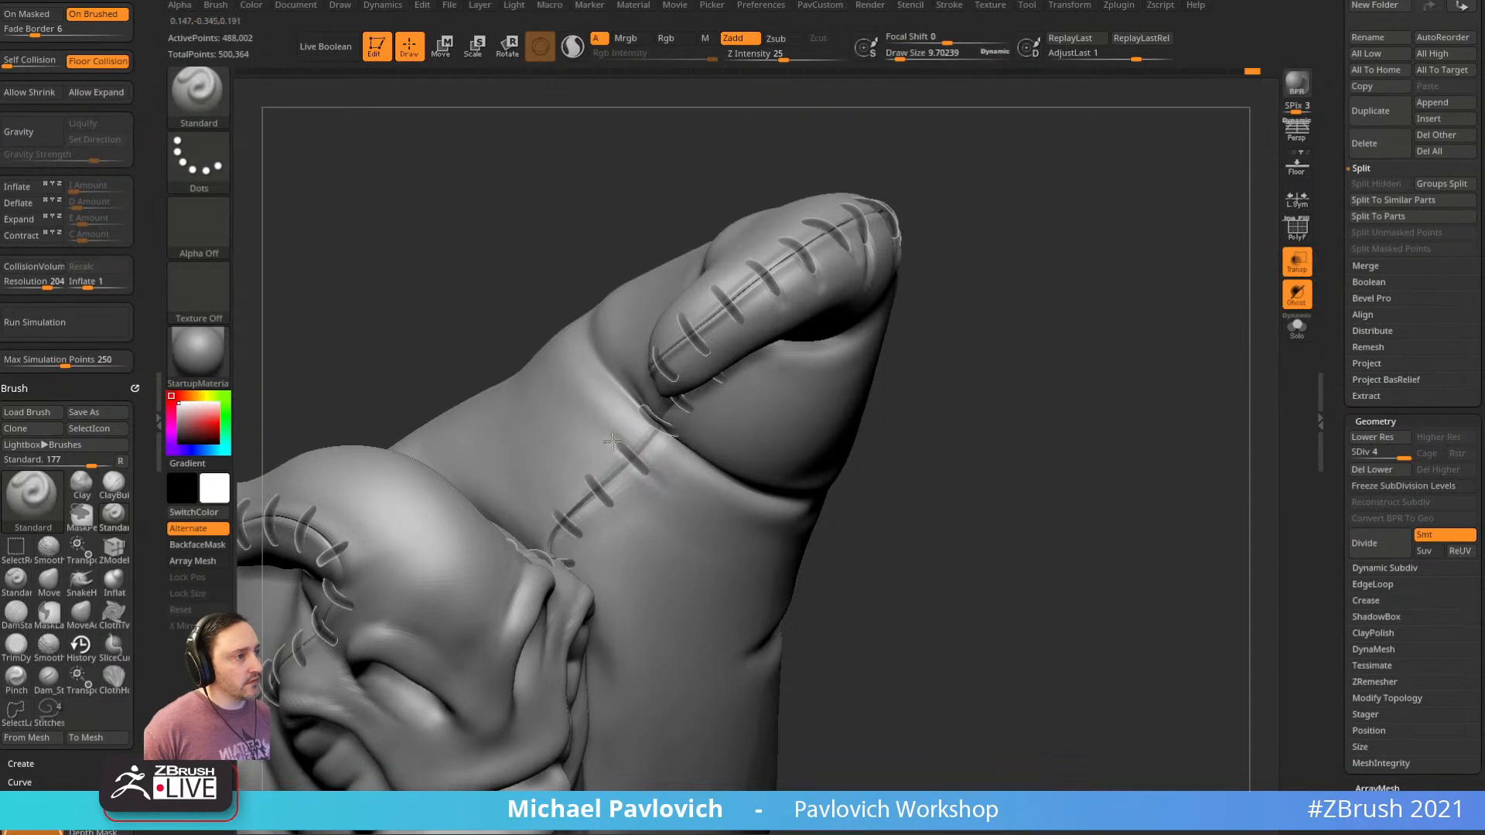
{"action": "left_click_drag", "start_coordinate": [612, 441], "coordinate": [631, 459]}
{"action": "key", "text": "bracketleft"}
{"action": "key", "text": "bracketleft"}
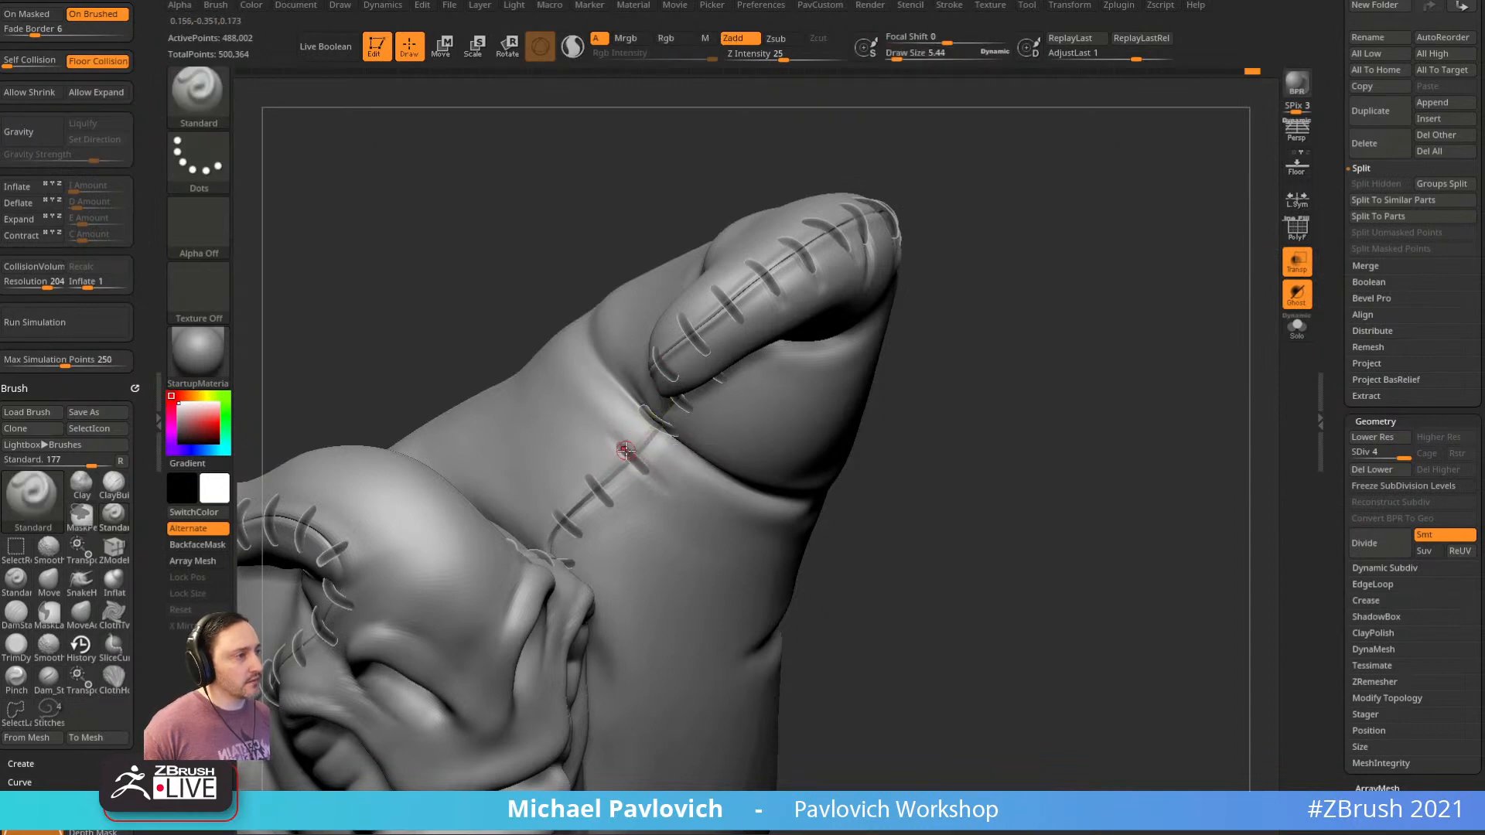
Set the Z Intensity to 32 and sculpt pull wrinkles at the ends of the stitches below the arm crease
{"action": "key", "text": "u"}
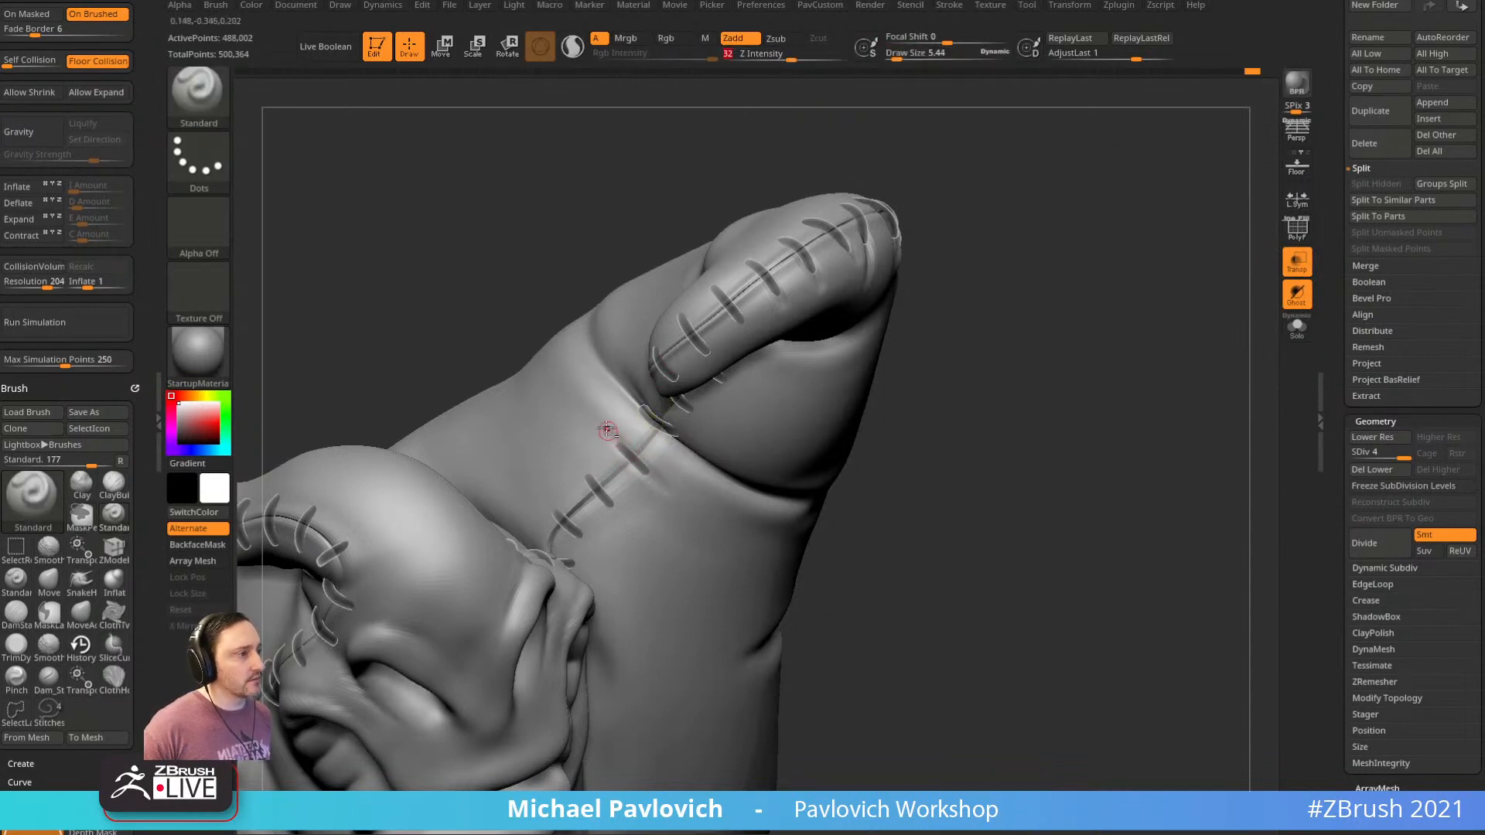
{"action": "left_click_drag", "start_coordinate": [615, 438], "coordinate": [670, 488]}
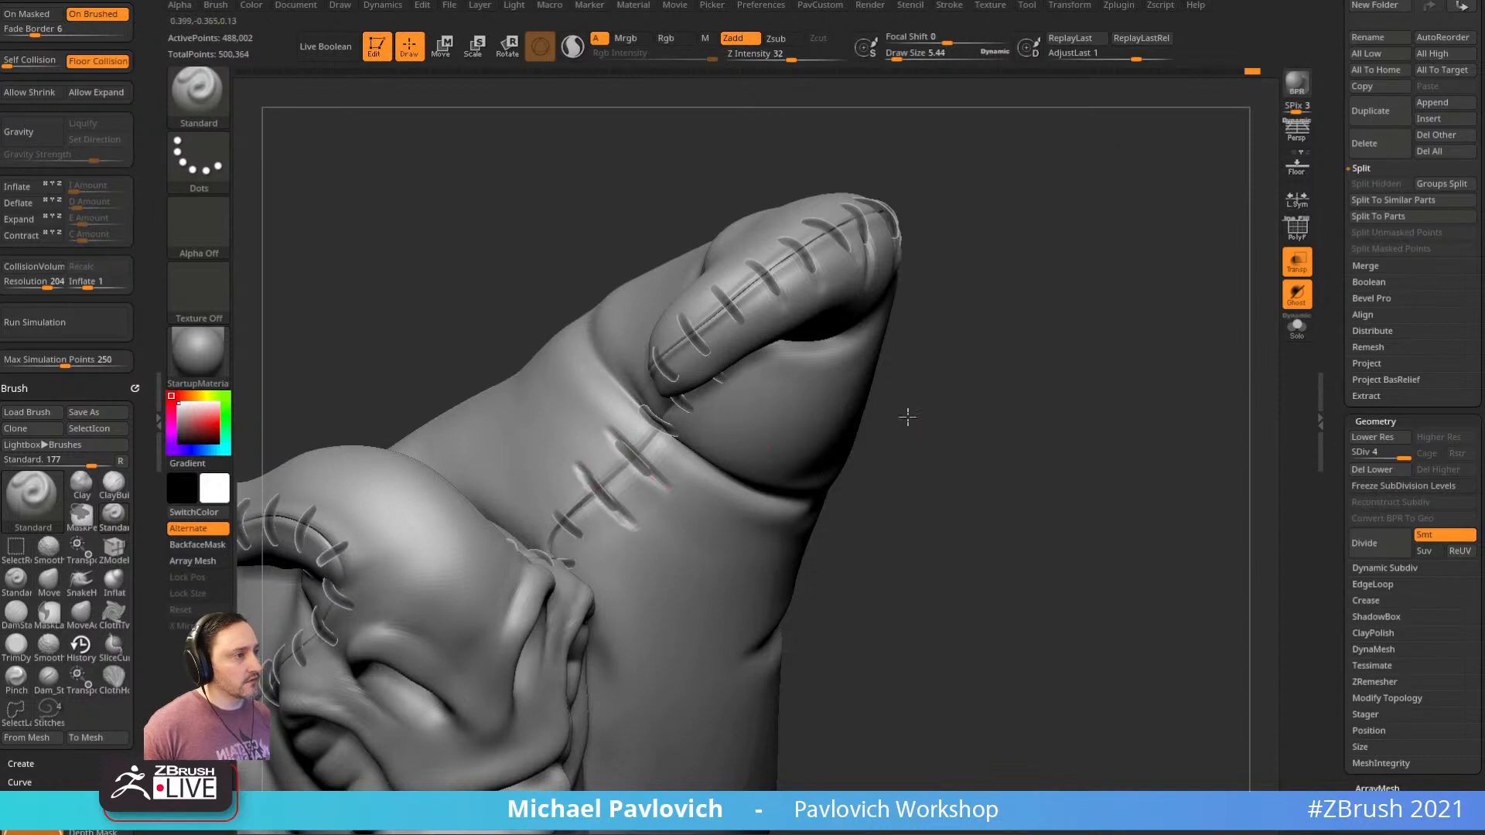
{"action": "left_click_drag", "start_coordinate": [905, 414], "coordinate": [566, 523]}
Sculpt pull wrinkles at the inner seam's stitches above the arm crease
{"action": "left_click_drag", "start_coordinate": [1033, 377], "coordinate": [1041, 381]}
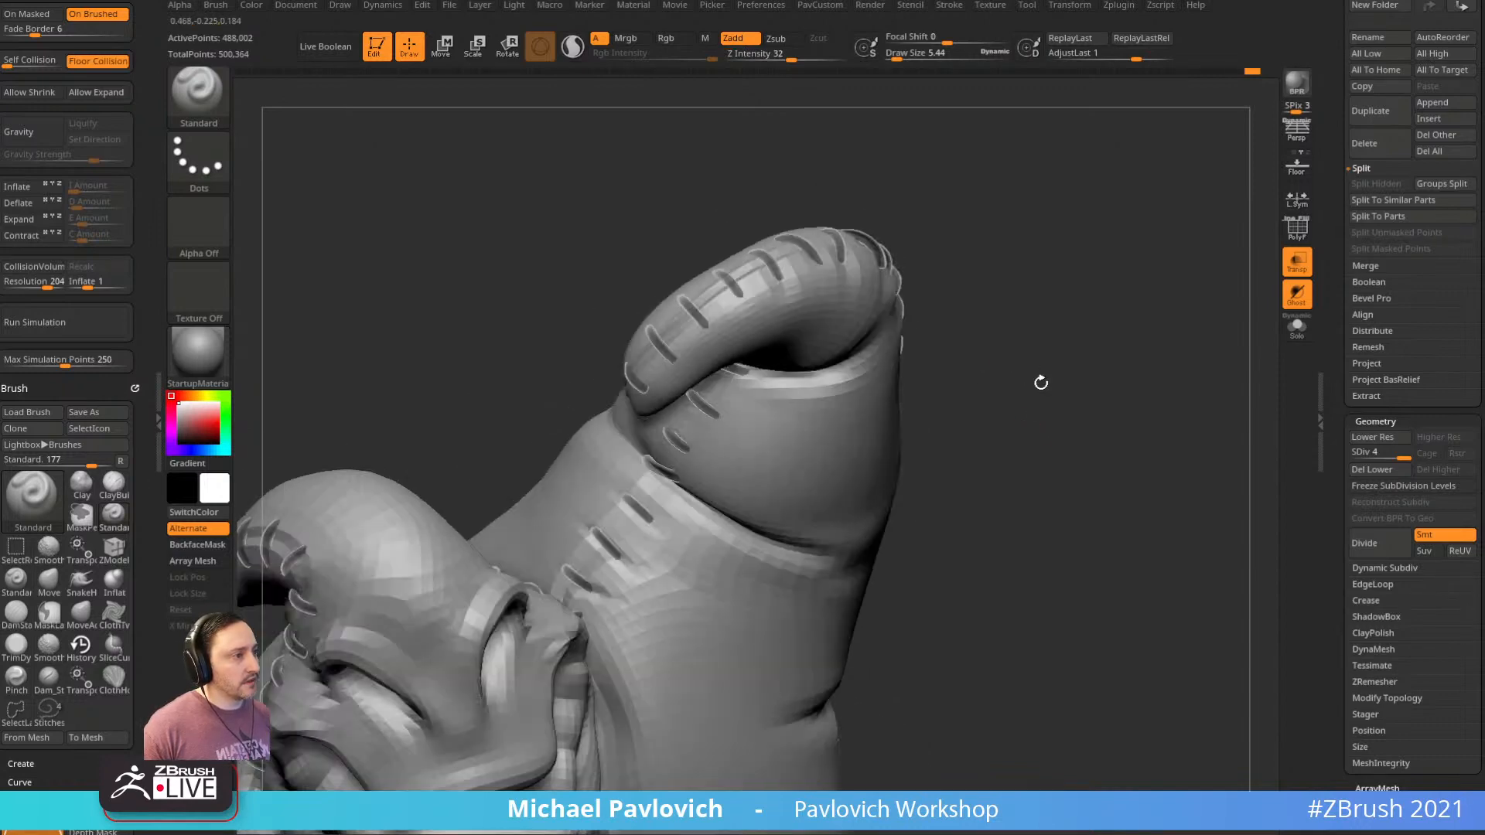
{"action": "left_click_drag", "start_coordinate": [702, 464], "coordinate": [707, 468]}
{"action": "mouse_move", "coordinate": [990, 397]}
{"action": "left_mouse_down"}
{"action": "mouse_move", "coordinate": [1009, 379]}
{"action": "mouse_move", "coordinate": [958, 332]}
{"action": "left_mouse_up"}
{"action": "mouse_move", "coordinate": [968, 274]}
{"action": "left_mouse_down"}
{"action": "mouse_move", "coordinate": [947, 297]}
{"action": "mouse_move", "coordinate": [995, 293]}
{"action": "left_mouse_up"}
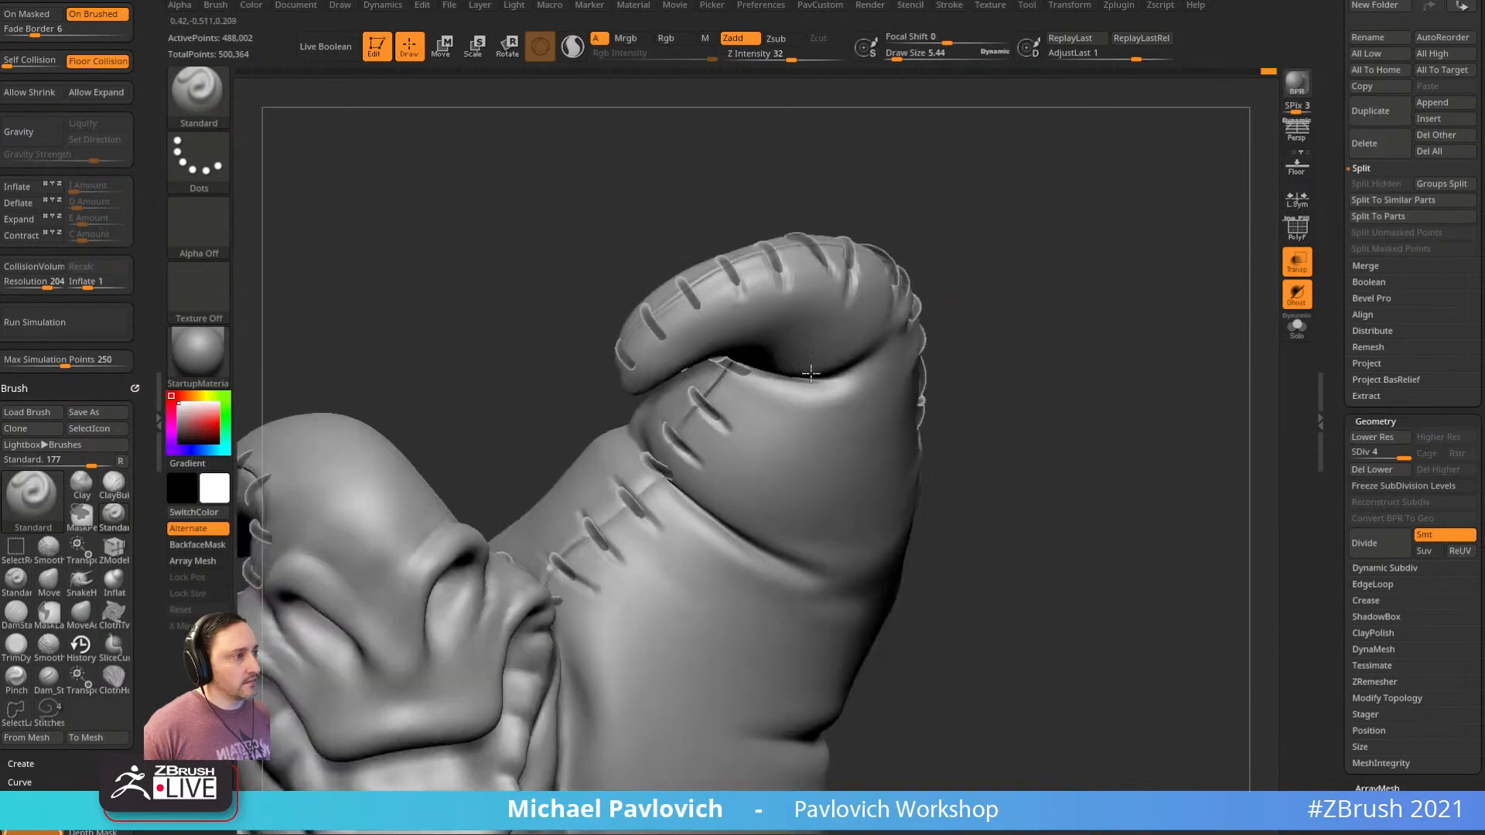
Activate the stitches subtool and reposition the inner seam's stitches just below the raised arm's crease with the Move brush
{"action": "left_click_drag", "start_coordinate": [1054, 361], "coordinate": [1064, 331]}
{"action": "key", "text": "ctrl"}
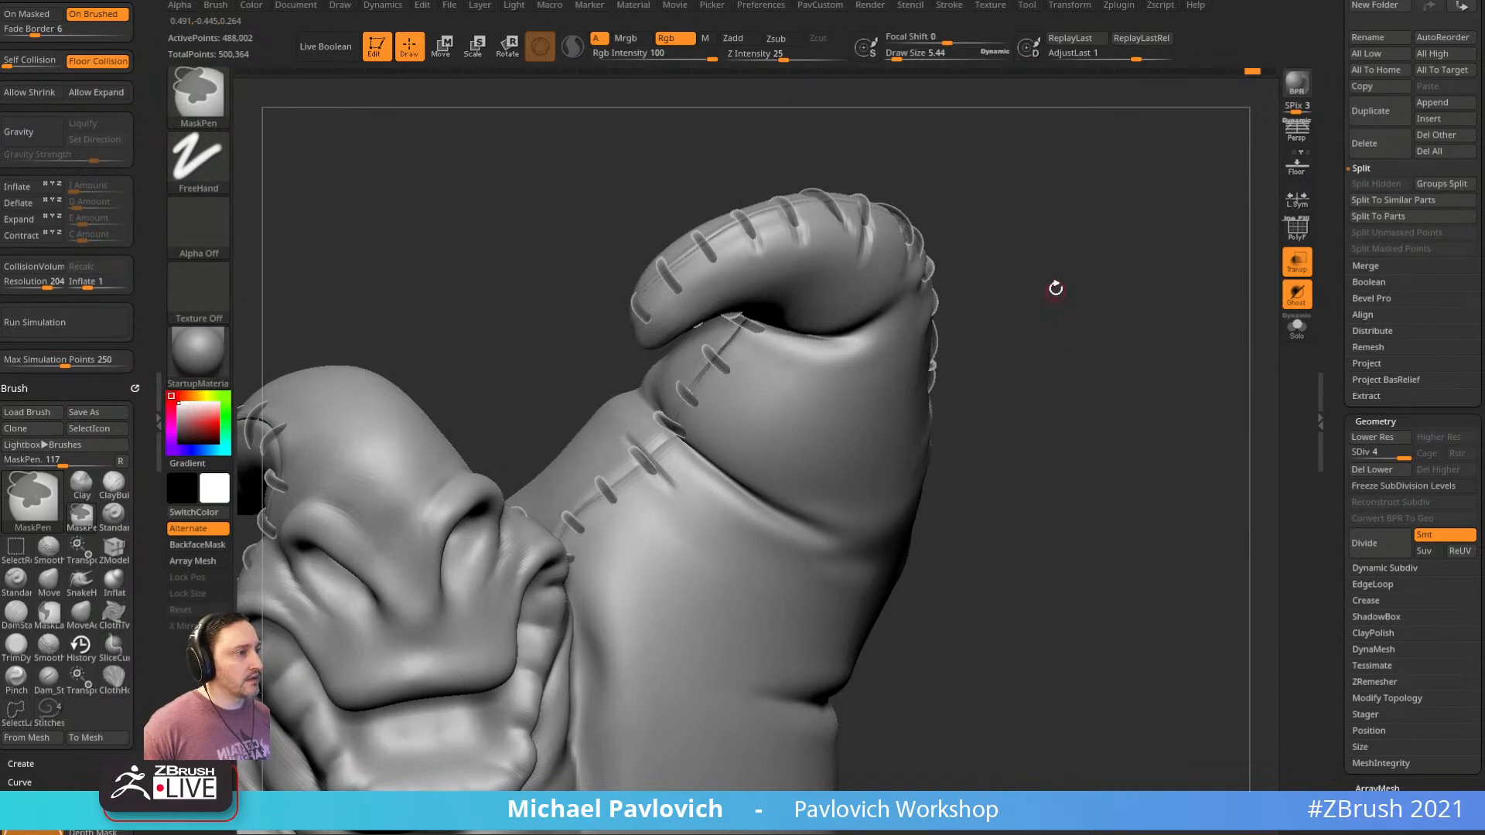
{"action": "left_click_drag", "start_coordinate": [1056, 280], "coordinate": [1019, 285]}
{"action": "key", "text": "s"}
{"action": "left_click_drag", "start_coordinate": [670, 495], "coordinate": [681, 496]}
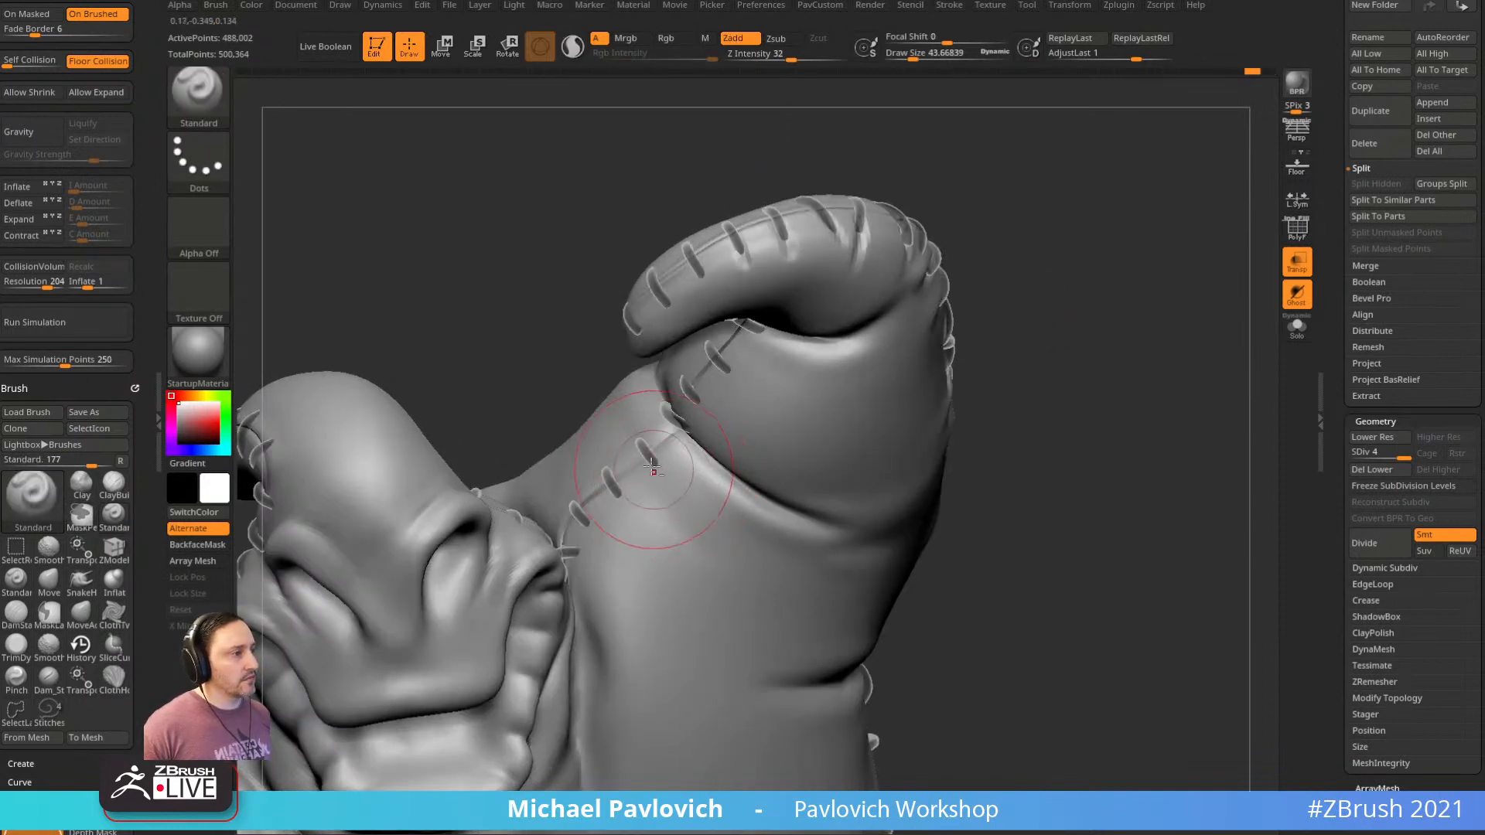
{"action": "left_click", "coordinate": [658, 461], "text": "alt"}
{"action": "left_click_drag", "start_coordinate": [1054, 371], "coordinate": [1005, 376]}
{"action": "key", "text": "b"}
{"action": "key", "text": "m"}
{"action": "key", "text": "v"}
{"action": "right_click_drag", "start_coordinate": [800, 431], "coordinate": [703, 481]}
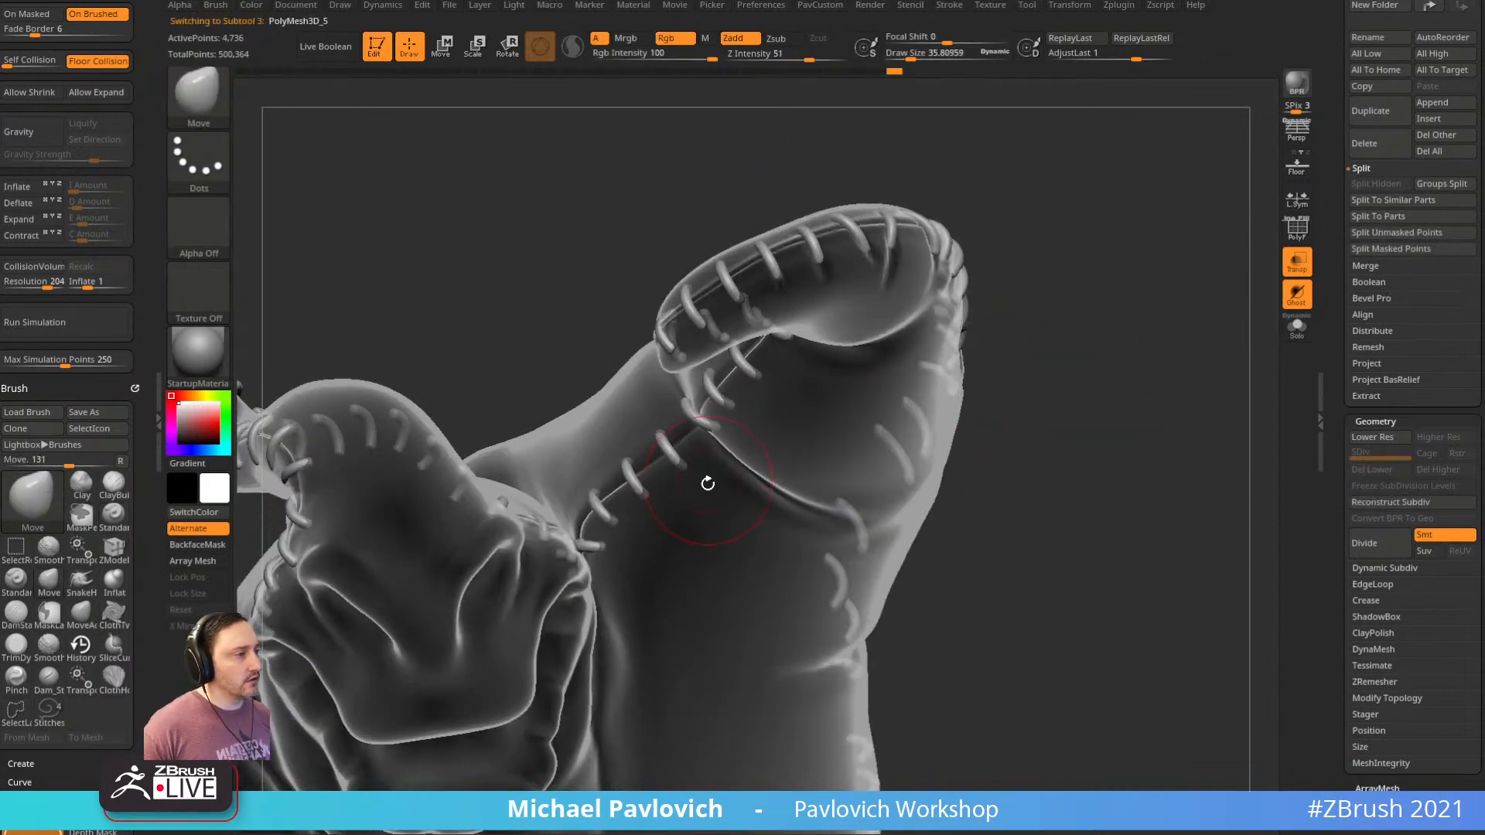
{"action": "left_click_drag", "start_coordinate": [656, 444], "coordinate": [671, 415]}
{"action": "mouse_move", "coordinate": [646, 499]}
{"action": "left_mouse_down"}
{"action": "mouse_move", "coordinate": [653, 485]}
{"action": "mouse_move", "coordinate": [583, 462]}
{"action": "left_mouse_up"}
{"action": "right_click_drag", "start_coordinate": [721, 484], "coordinate": [638, 521]}
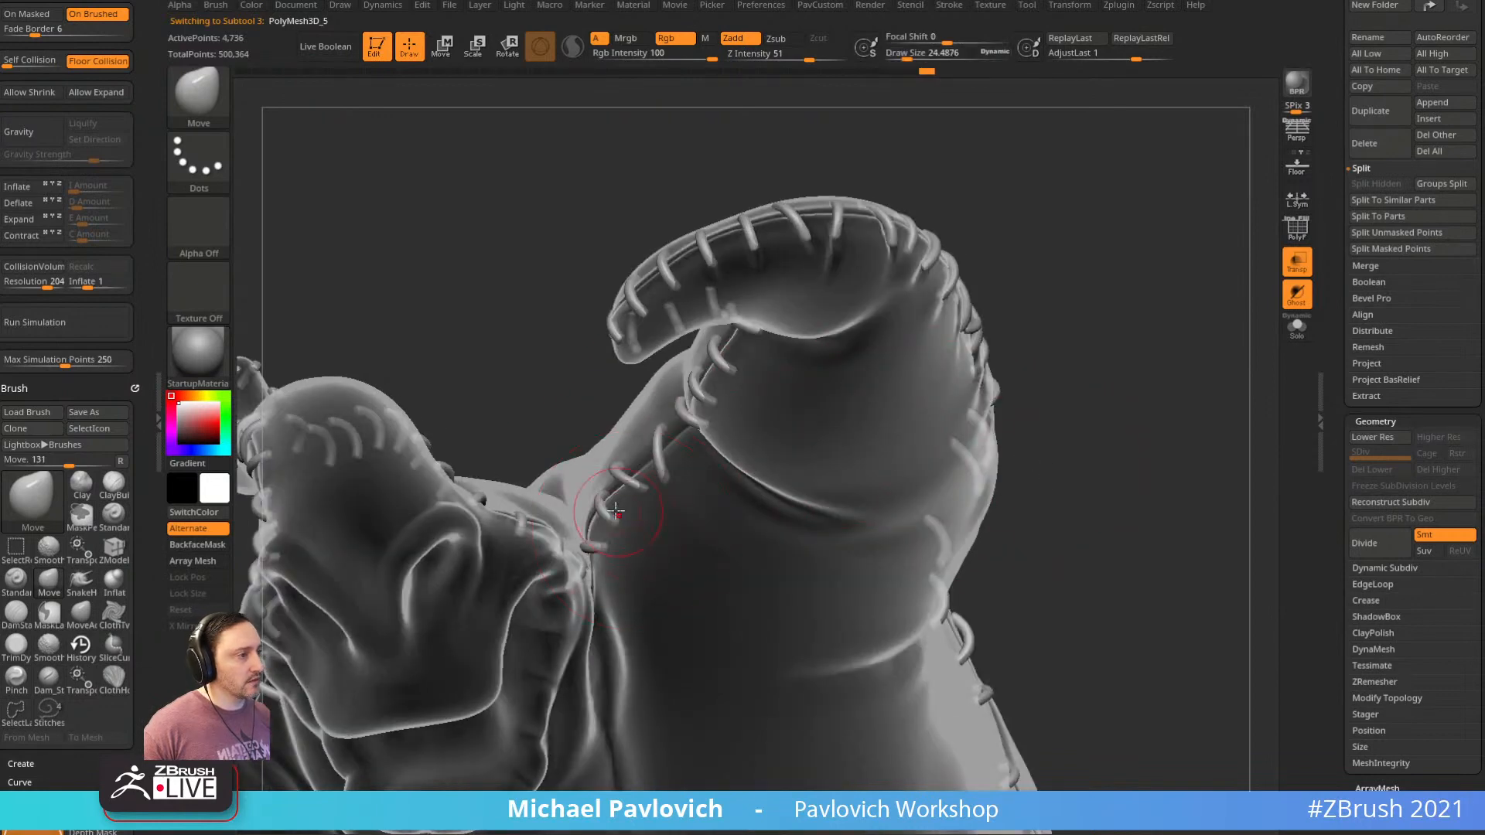
Hide one stitch on the inner seam below the arm crease and delete the hidden geometry
{"action": "left_click", "coordinate": [617, 511], "text": "ctrl+shift"}
{"action": "left_click_drag", "start_coordinate": [1166, 273], "coordinate": [1183, 387], "text": "ctrl+shift"}
{"action": "key", "text": "2"}
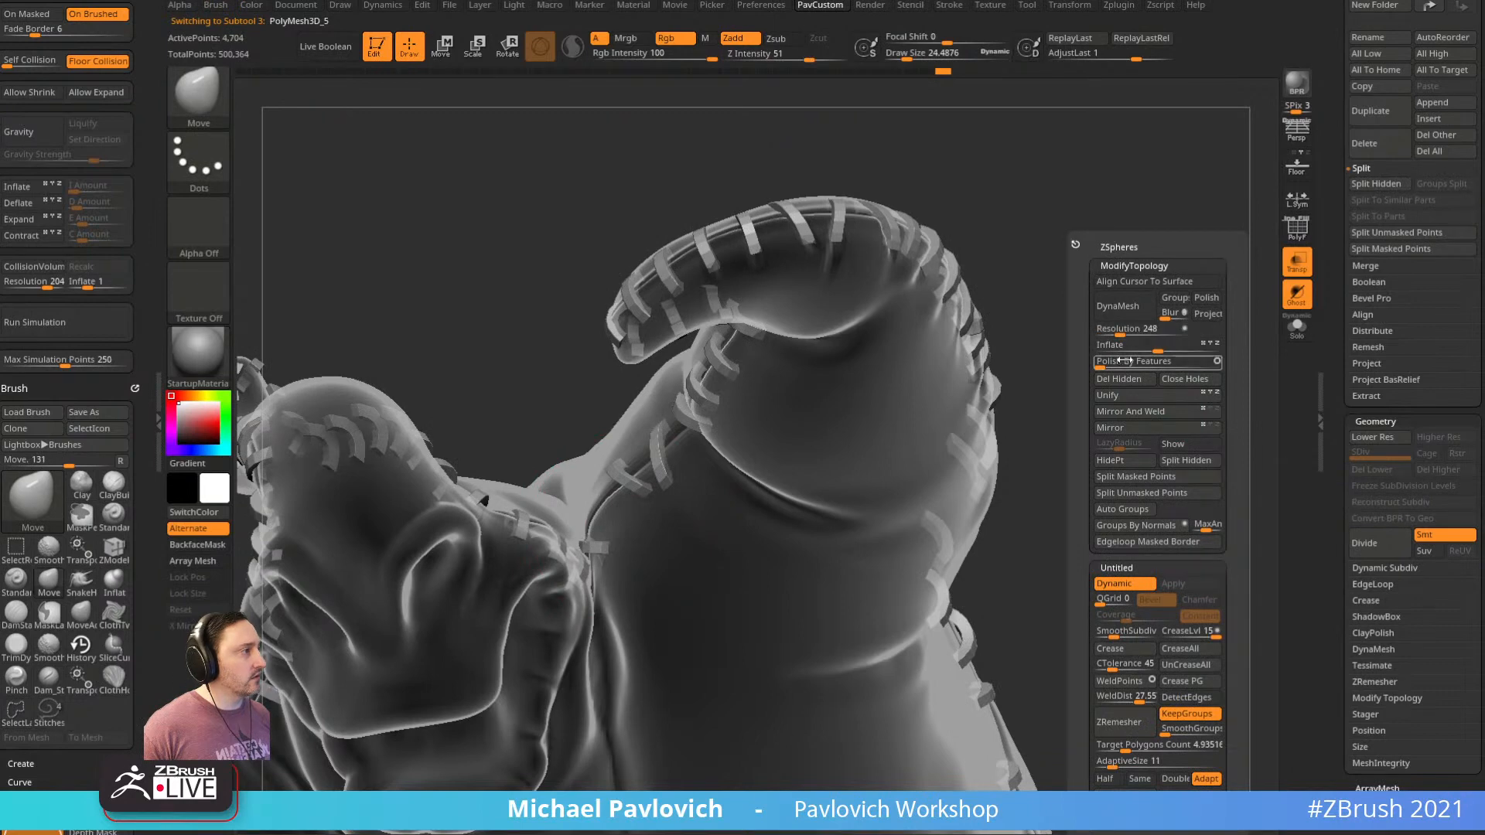
{"action": "left_click", "coordinate": [1123, 379]}
Hide one stitch just above the arm crease on the inner seam and delete it from the mesh
{"action": "right_click_drag", "start_coordinate": [1001, 418], "coordinate": [815, 364]}
{"action": "left_click", "coordinate": [726, 392], "text": "ctrl+shift"}
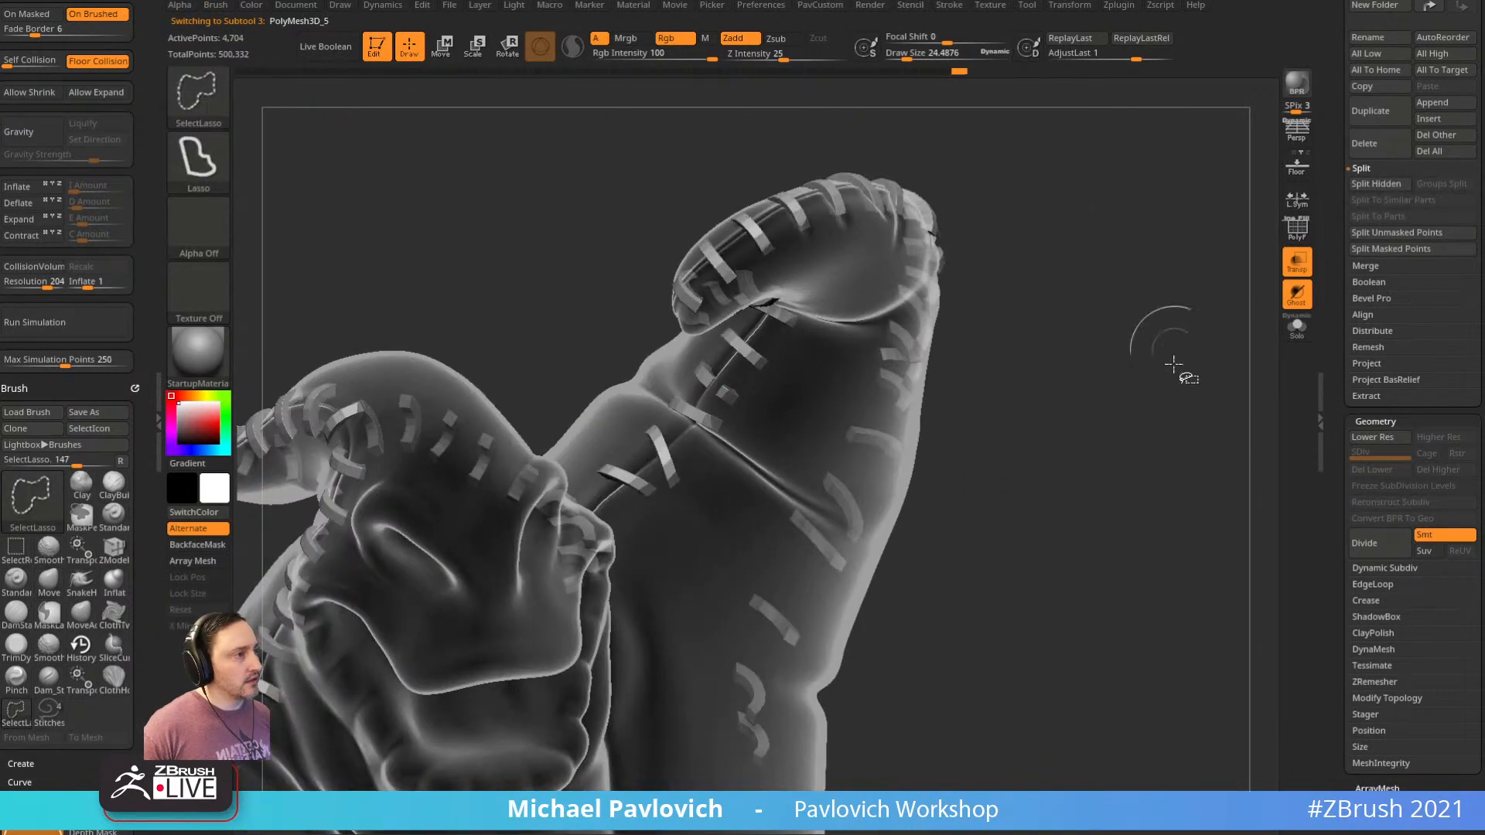
{"action": "left_click_drag", "start_coordinate": [1173, 363], "coordinate": [1172, 395], "text": "ctrl+shift"}
{"action": "left_click", "coordinate": [1145, 391], "text": "ctrl+shift"}
{"action": "left_click", "coordinate": [708, 378], "text": "ctrl+shift"}
{"action": "left_click_drag", "start_coordinate": [1106, 266], "coordinate": [1167, 355], "text": "ctrl+shift"}
{"action": "key", "text": "2"}
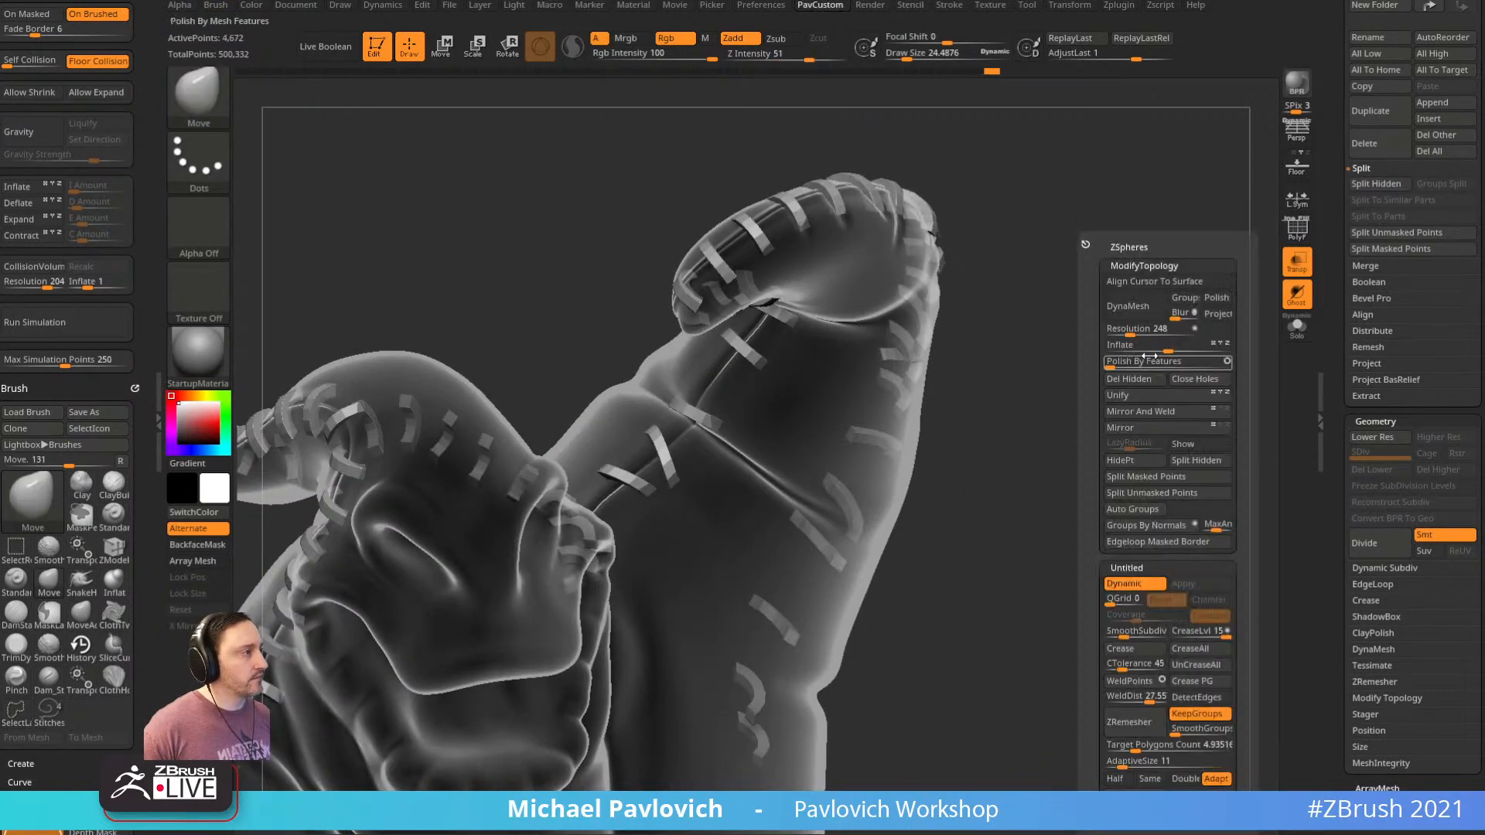
{"action": "left_click", "coordinate": [1130, 379]}
Respace and realign the remaining stitches along the inner seam above the arm crease with the Move brush
{"action": "right_click_drag", "start_coordinate": [758, 410], "coordinate": [715, 439]}
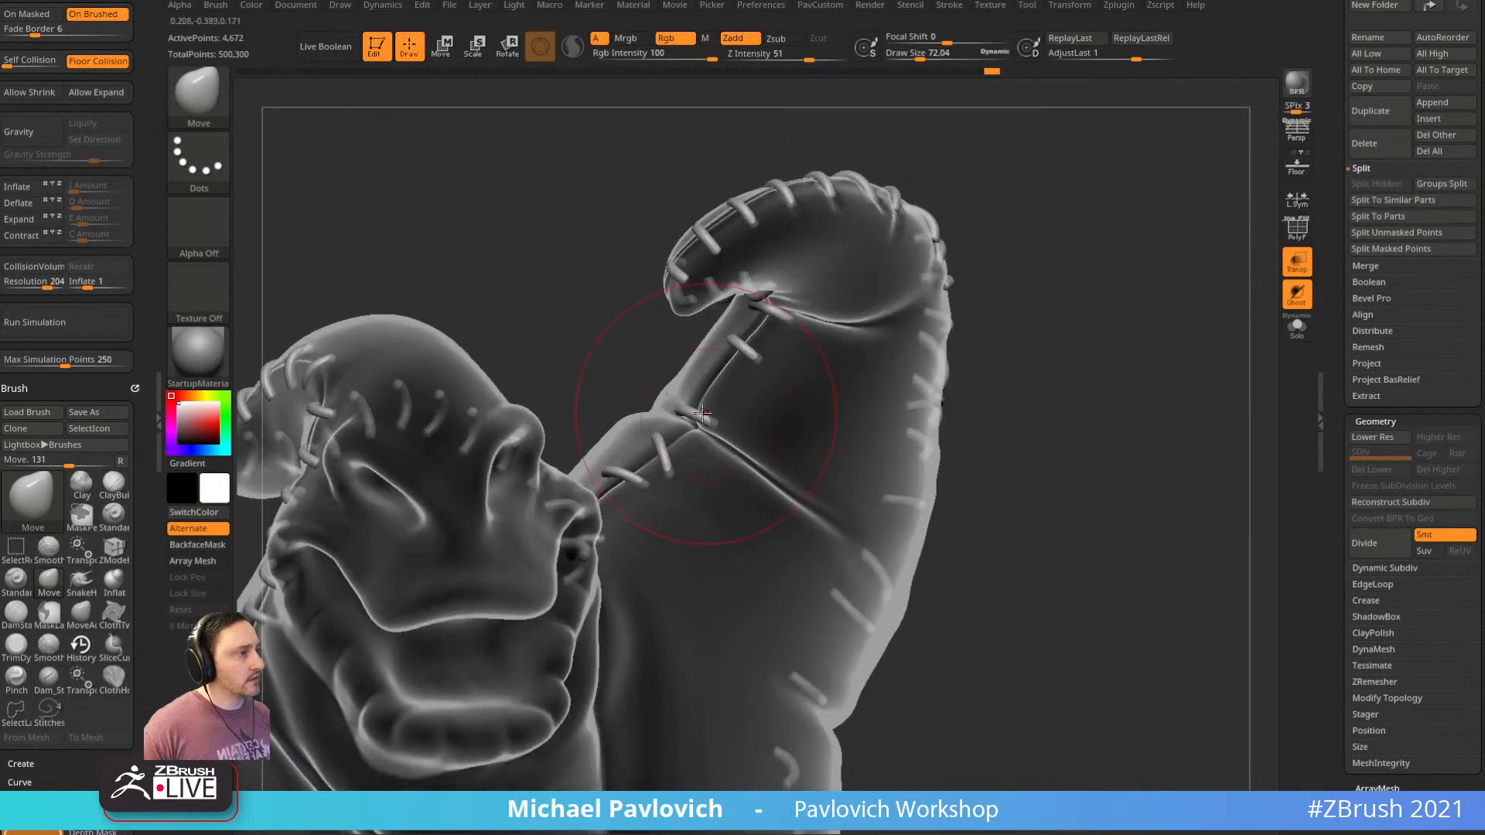
{"action": "right_click_drag", "start_coordinate": [793, 358], "coordinate": [742, 400]}
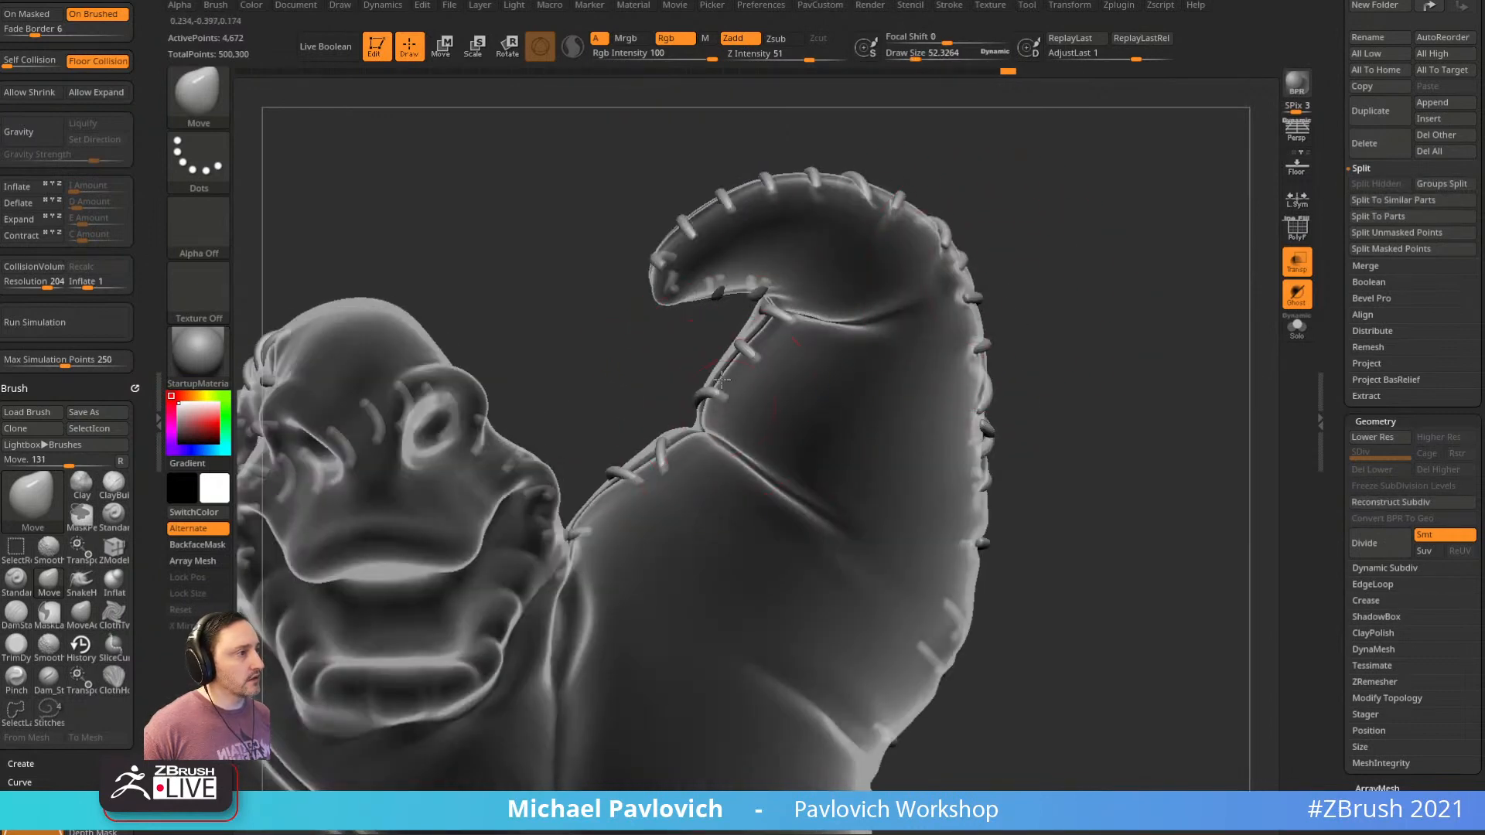
{"action": "mouse_move", "coordinate": [677, 361]}
{"action": "right_mouse_down"}
{"action": "mouse_move", "coordinate": [908, 277]}
{"action": "mouse_move", "coordinate": [913, 288]}
{"action": "mouse_move", "coordinate": [803, 325]}
{"action": "right_mouse_up"}
{"action": "right_click_drag", "start_coordinate": [1052, 243], "coordinate": [788, 324]}
{"action": "right_click_drag", "start_coordinate": [691, 339], "coordinate": [760, 329]}
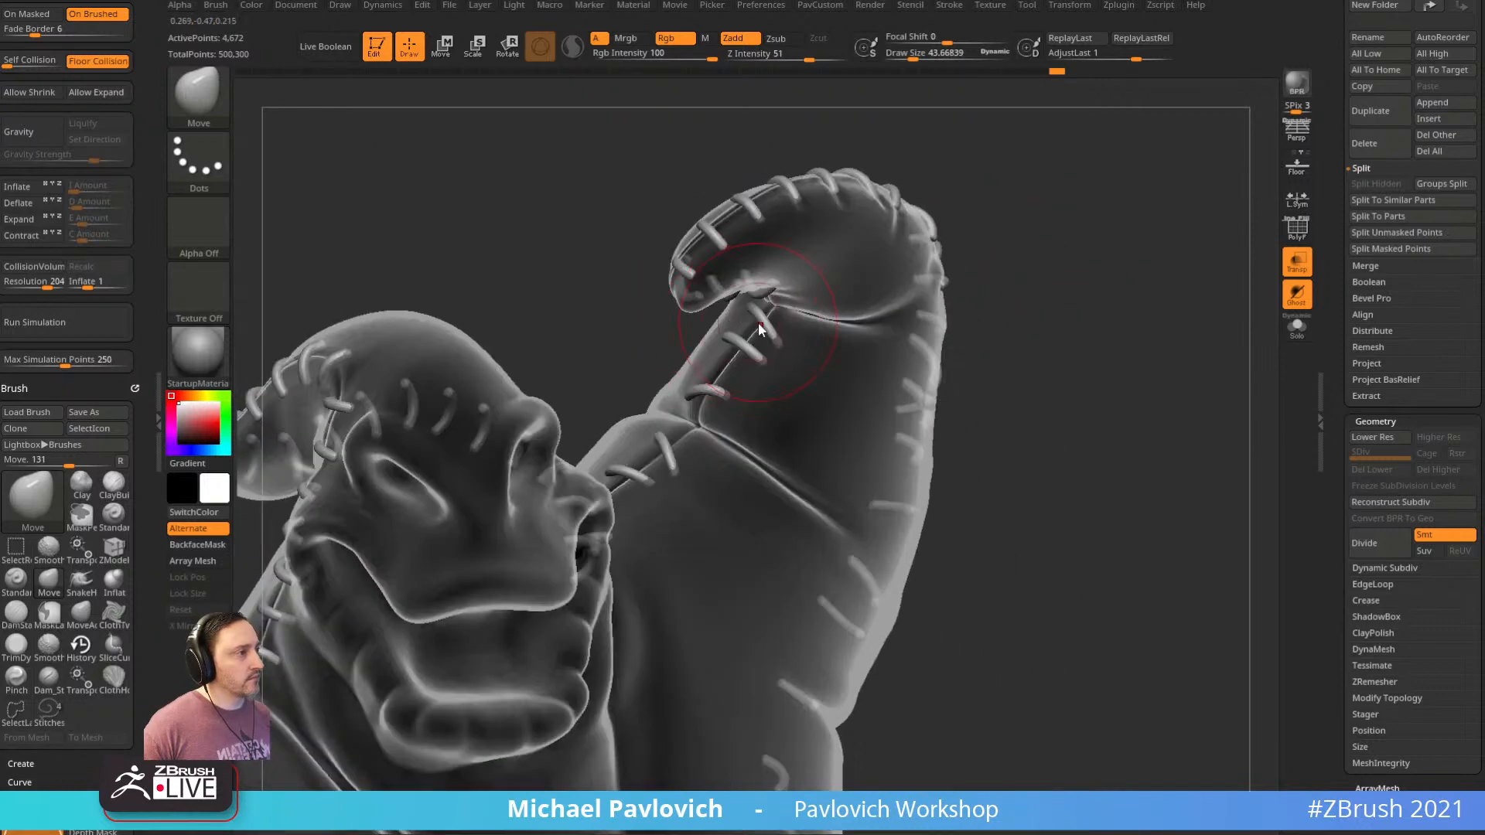
Move the remaining stitches below the arm crease so they sit across the inner seam down to the shoulder
{"action": "right_click_drag", "start_coordinate": [955, 258], "coordinate": [709, 442]}
{"action": "right_click_drag", "start_coordinate": [648, 403], "coordinate": [683, 506]}
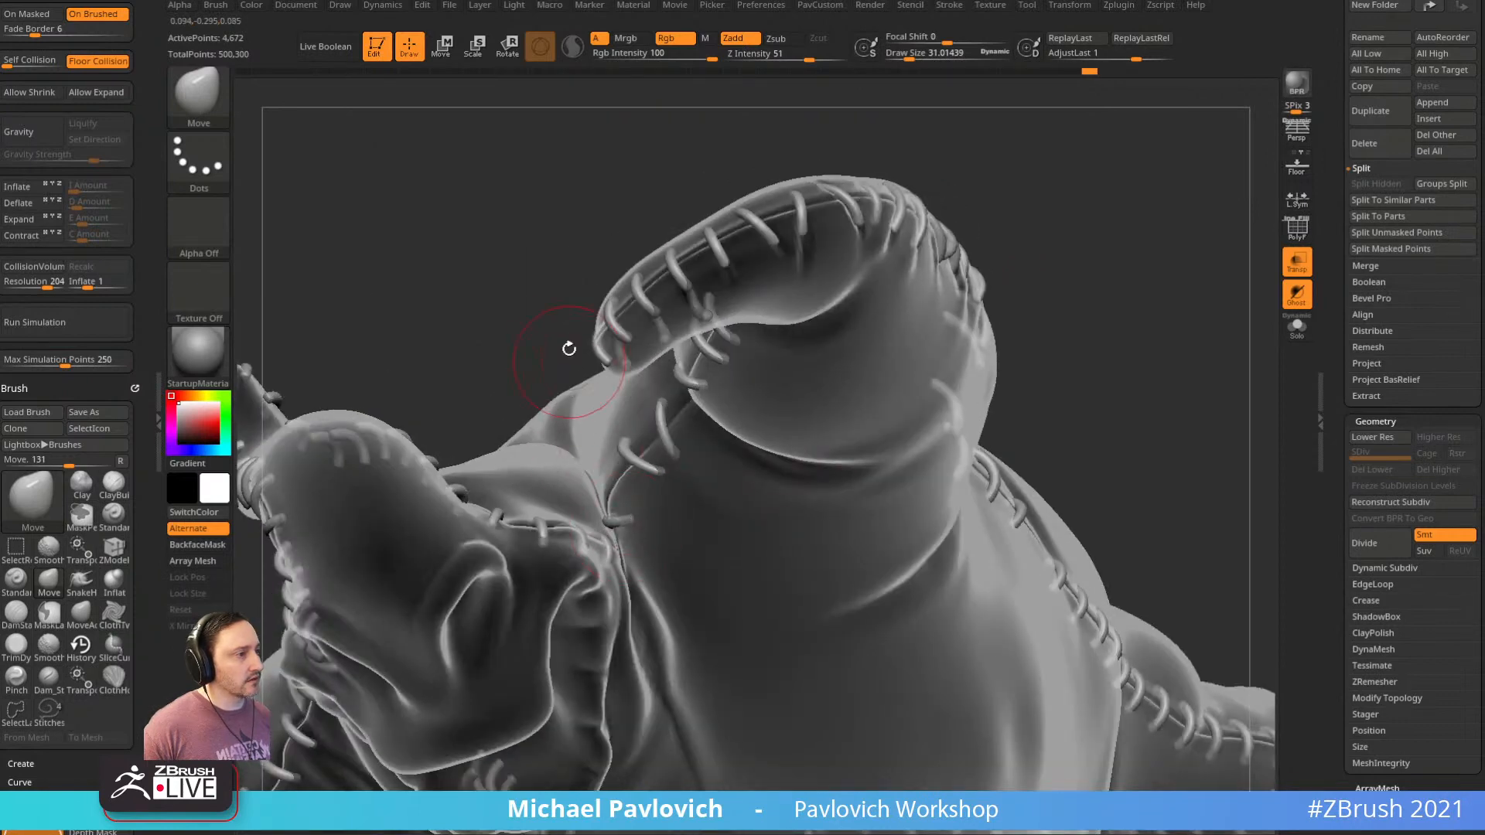
{"action": "right_click_drag", "start_coordinate": [569, 349], "coordinate": [616, 501]}
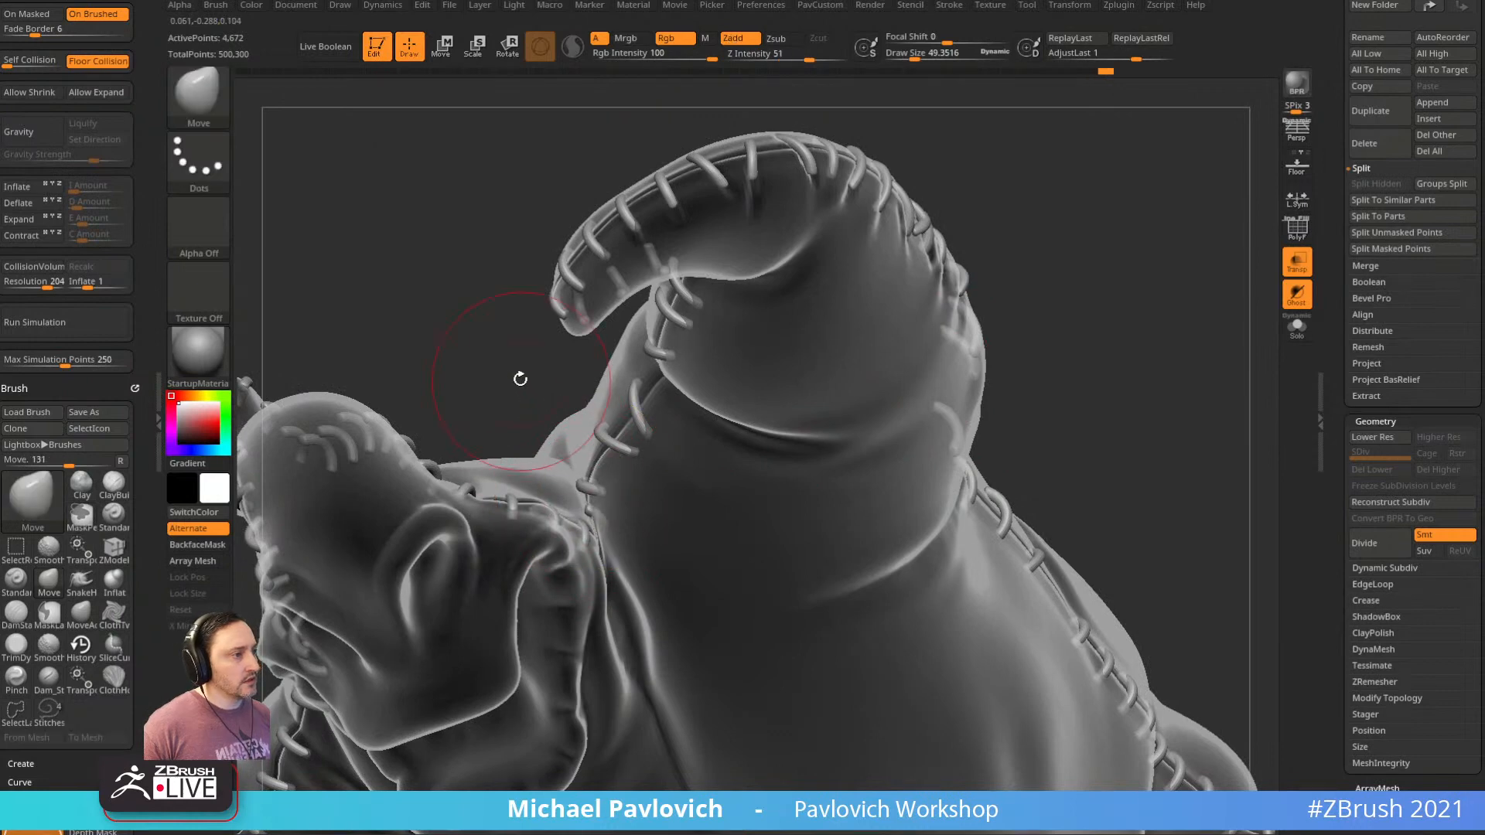
{"action": "right_click_drag", "start_coordinate": [521, 379], "coordinate": [576, 464]}
{"action": "left_click_drag", "start_coordinate": [591, 476], "coordinate": [630, 494]}
Turn off transparency, switch to the Standard brush and make the character's body the active subtool
{"action": "right_click_drag", "start_coordinate": [828, 349], "coordinate": [1022, 342]}
{"action": "key", "text": "s"}
{"action": "left_click_drag", "start_coordinate": [1028, 343], "coordinate": [1026, 343]}
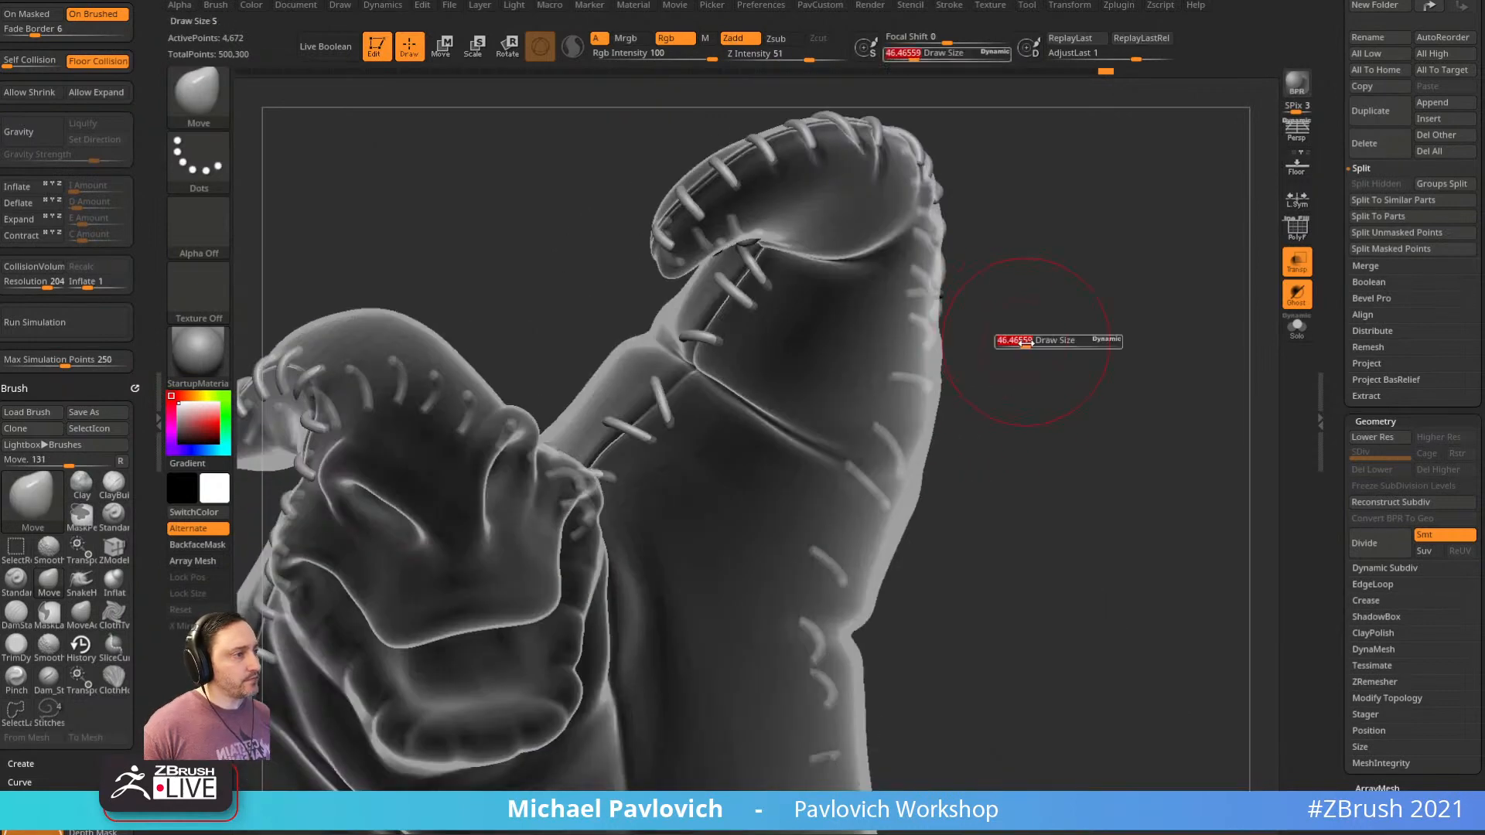
{"action": "right_click_drag", "start_coordinate": [1026, 343], "coordinate": [1075, 320]}
{"action": "left_click", "coordinate": [1290, 267]}
{"action": "key", "text": "b"}
{"action": "key", "text": "s"}
{"action": "key", "text": "t"}
{"action": "right_click_drag", "start_coordinate": [1174, 314], "coordinate": [1130, 318]}
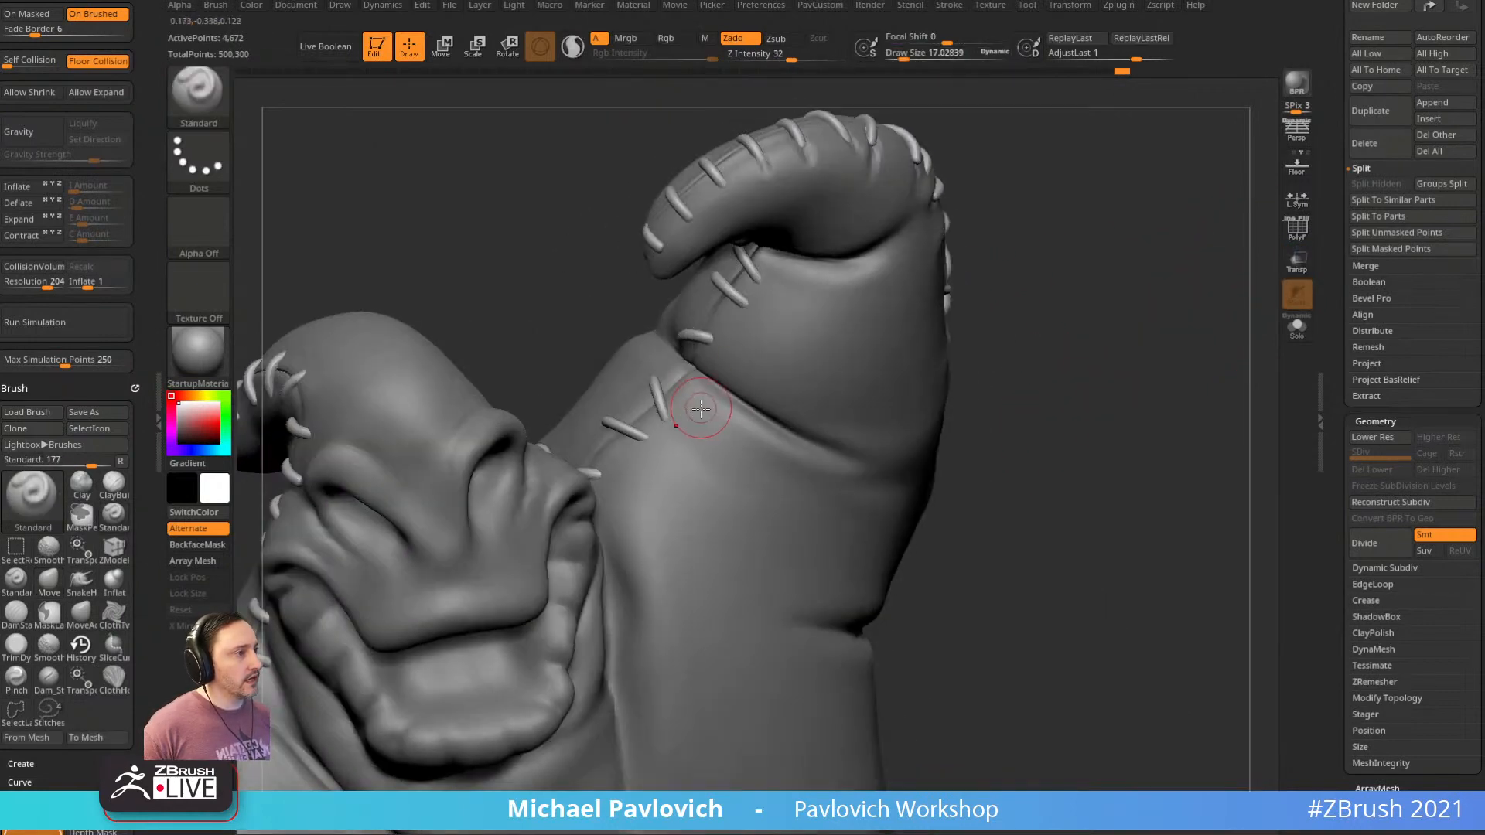
{"action": "left_click", "coordinate": [679, 419], "text": "alt"}
{"action": "right_click_drag", "start_coordinate": [1068, 269], "coordinate": [1108, 295]}
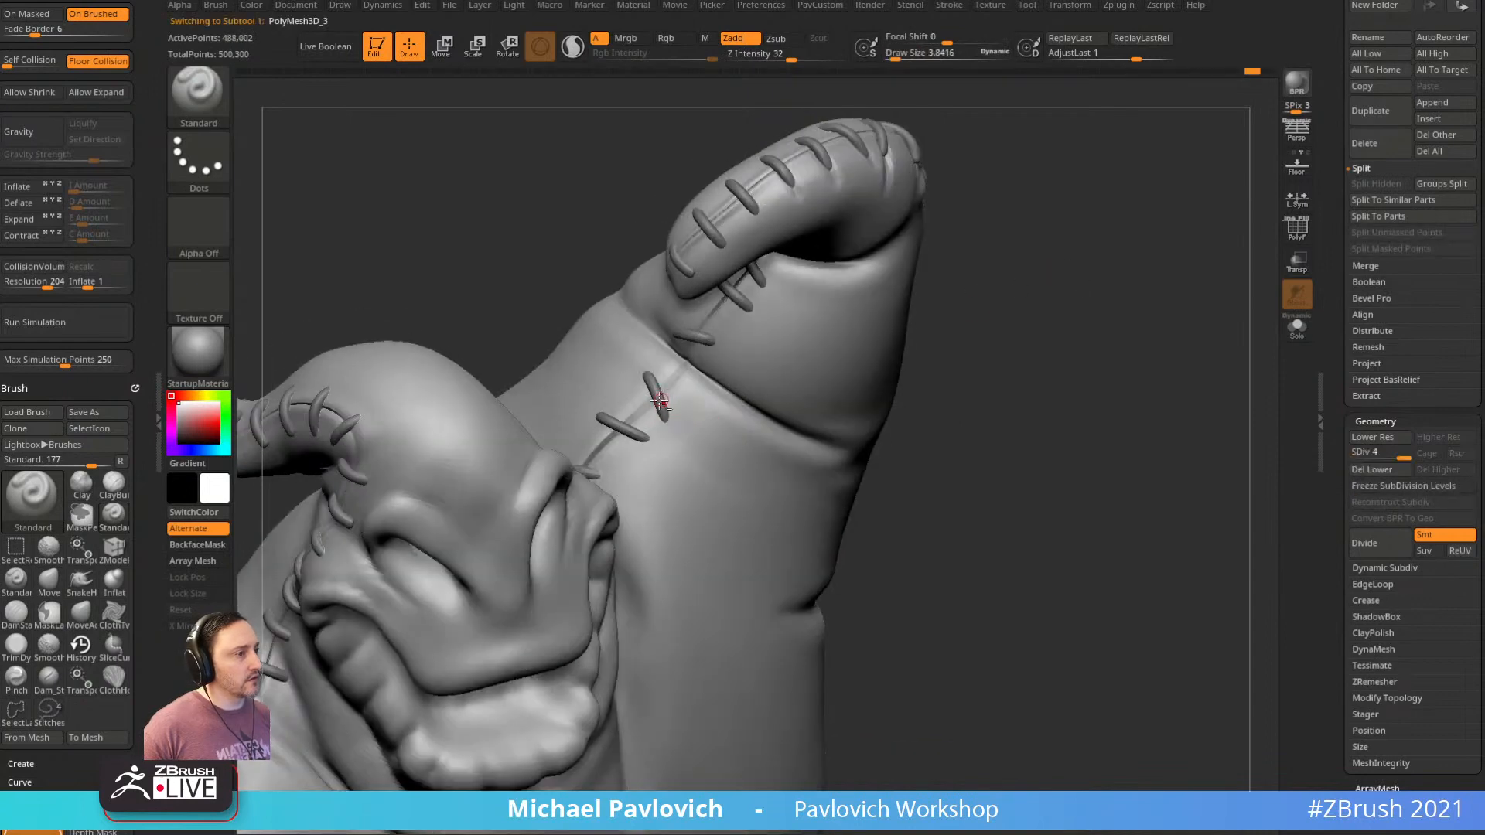
Undo the last stroke and sculpt around the first stitch below the crease with a draw size of 9.70239
{"action": "right_click_drag", "start_coordinate": [984, 288], "coordinate": [978, 318]}
{"action": "key", "text": "ctrl+z"}
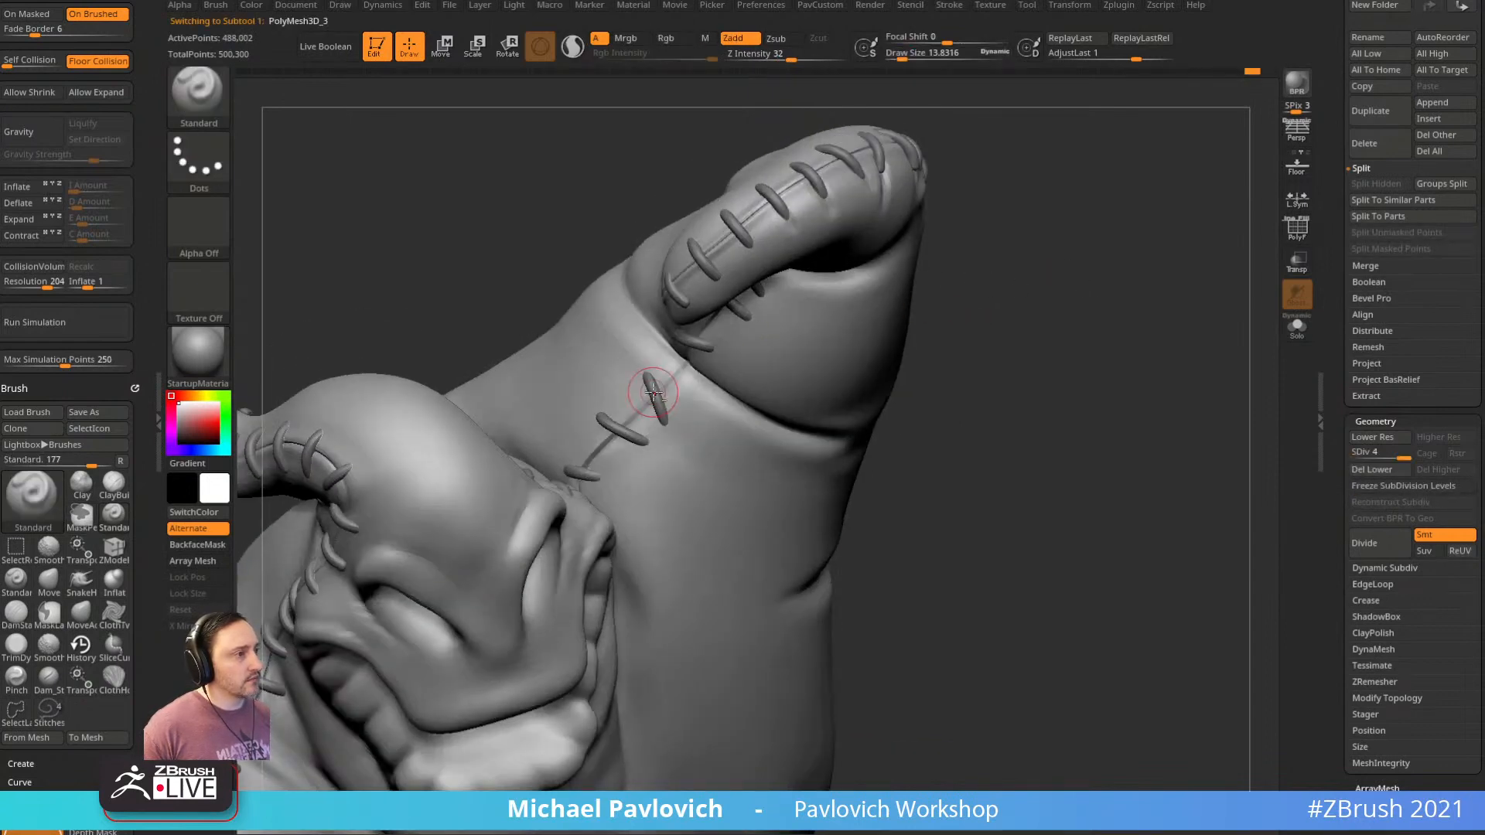
{"action": "key", "text": "s"}
{"action": "left_click_drag", "start_coordinate": [647, 390], "coordinate": [651, 389]}
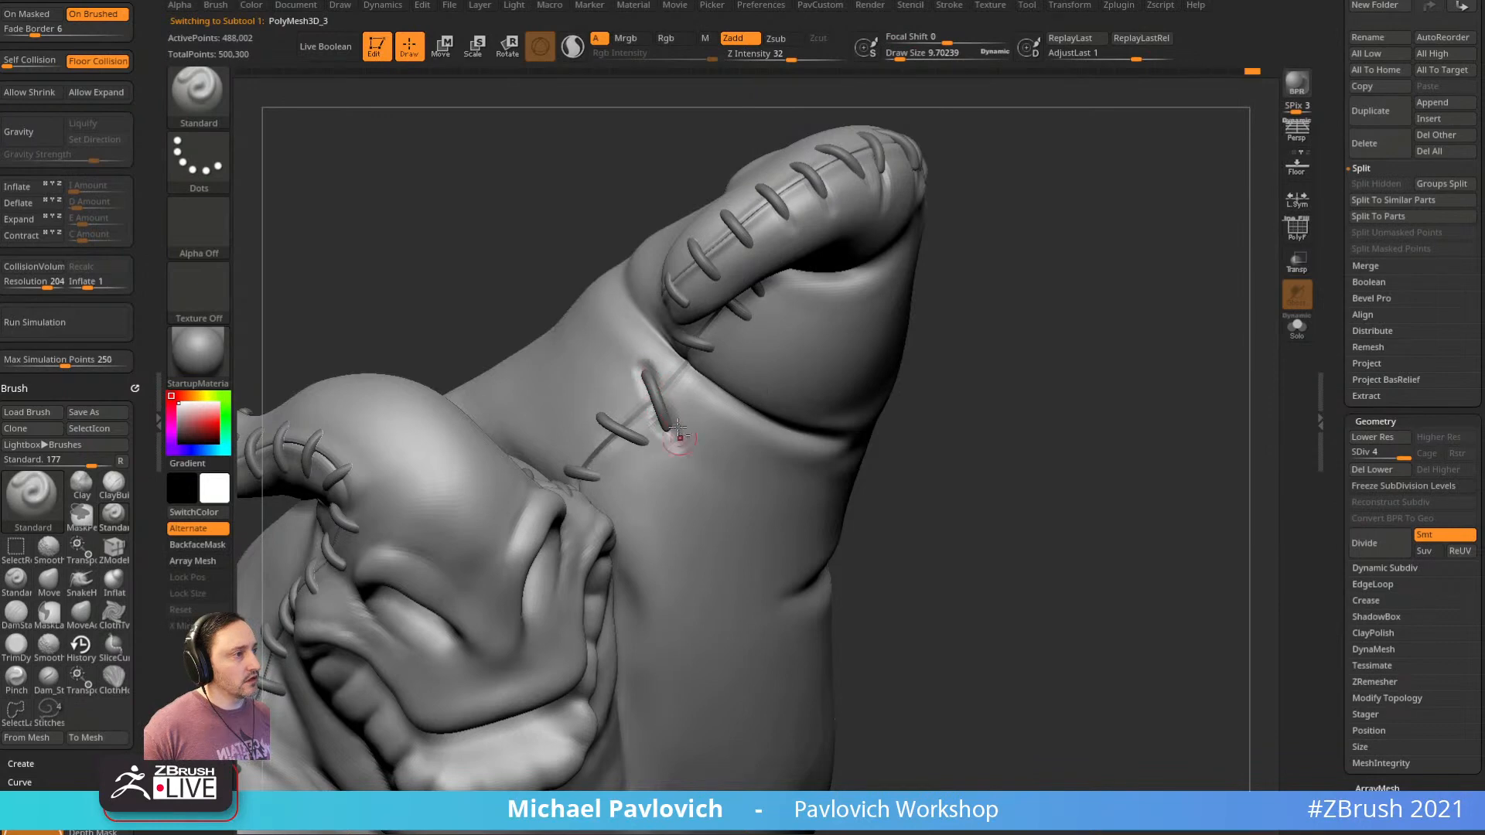
Turn on ghost transparency, set the draw size to 5.44 and sculpt pull wrinkles at the two stitches beside the crease
{"action": "right_click_drag", "start_coordinate": [745, 338], "coordinate": [797, 374]}
{"action": "left_click", "coordinate": [1297, 261]}
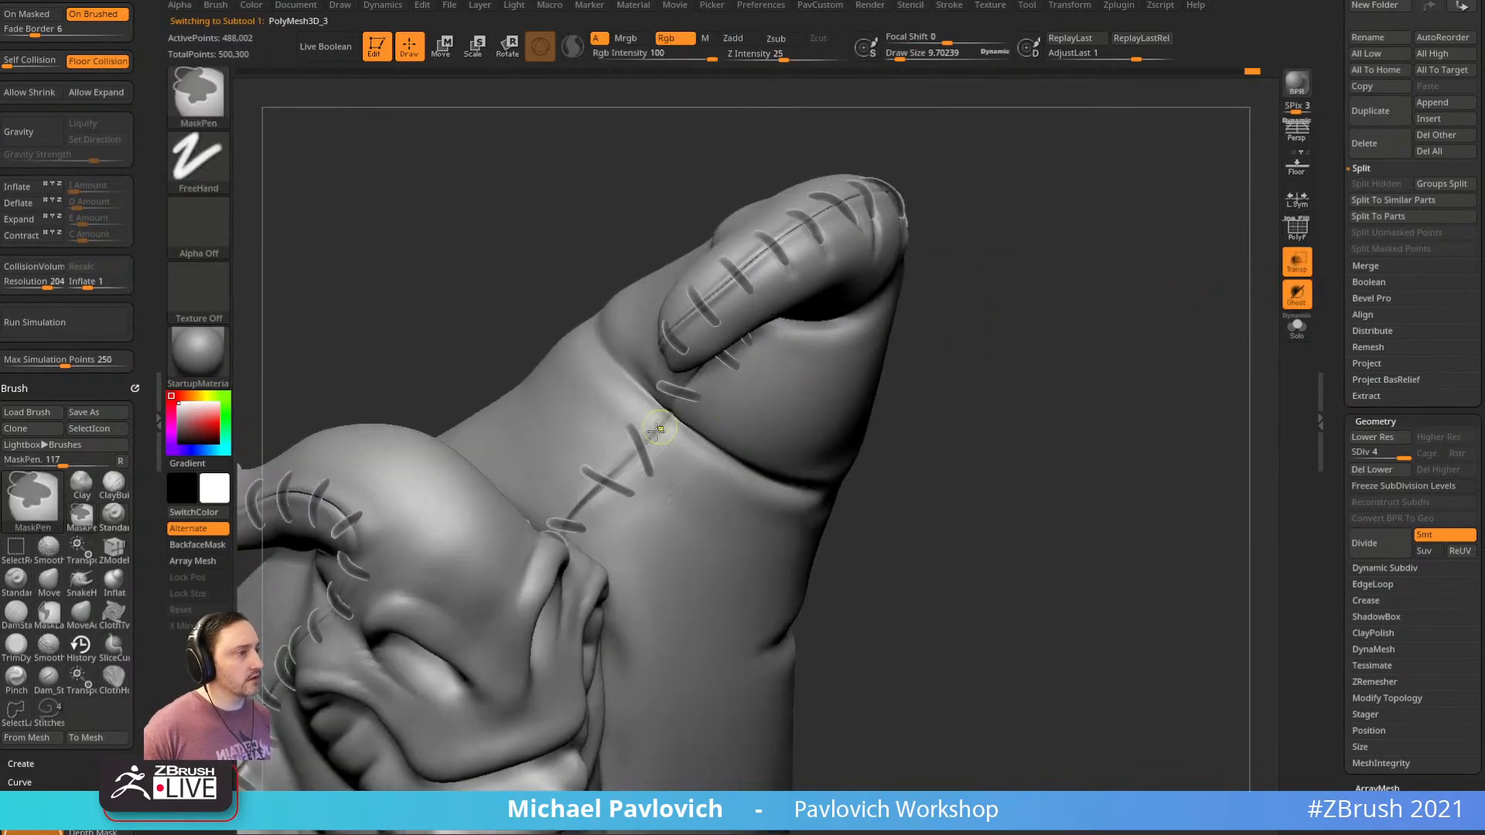
{"action": "key", "text": "s"}
{"action": "left_click_drag", "start_coordinate": [663, 439], "coordinate": [635, 441]}
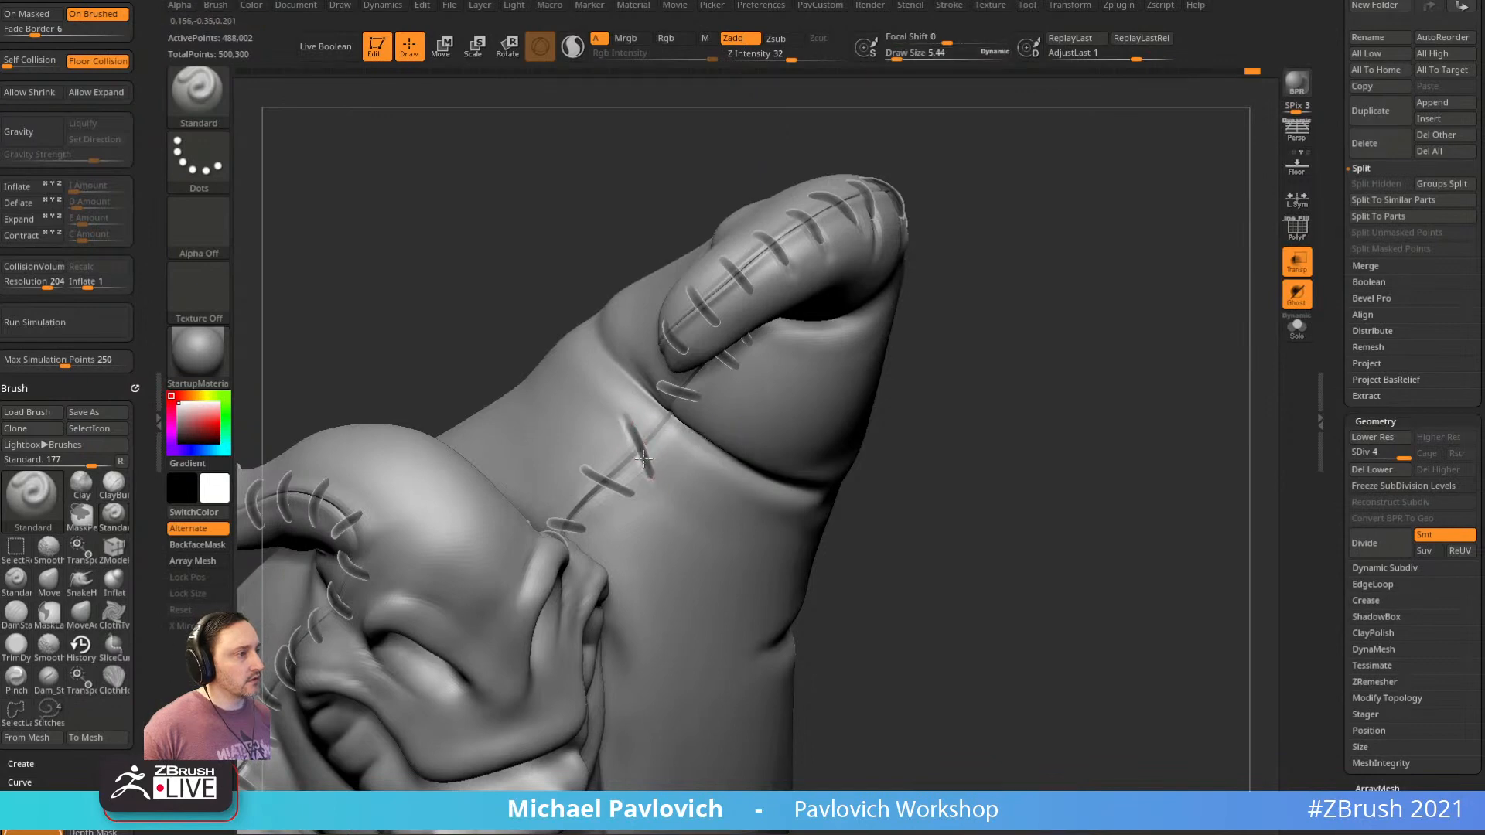
{"action": "right_click_drag", "start_coordinate": [669, 506], "coordinate": [701, 372]}
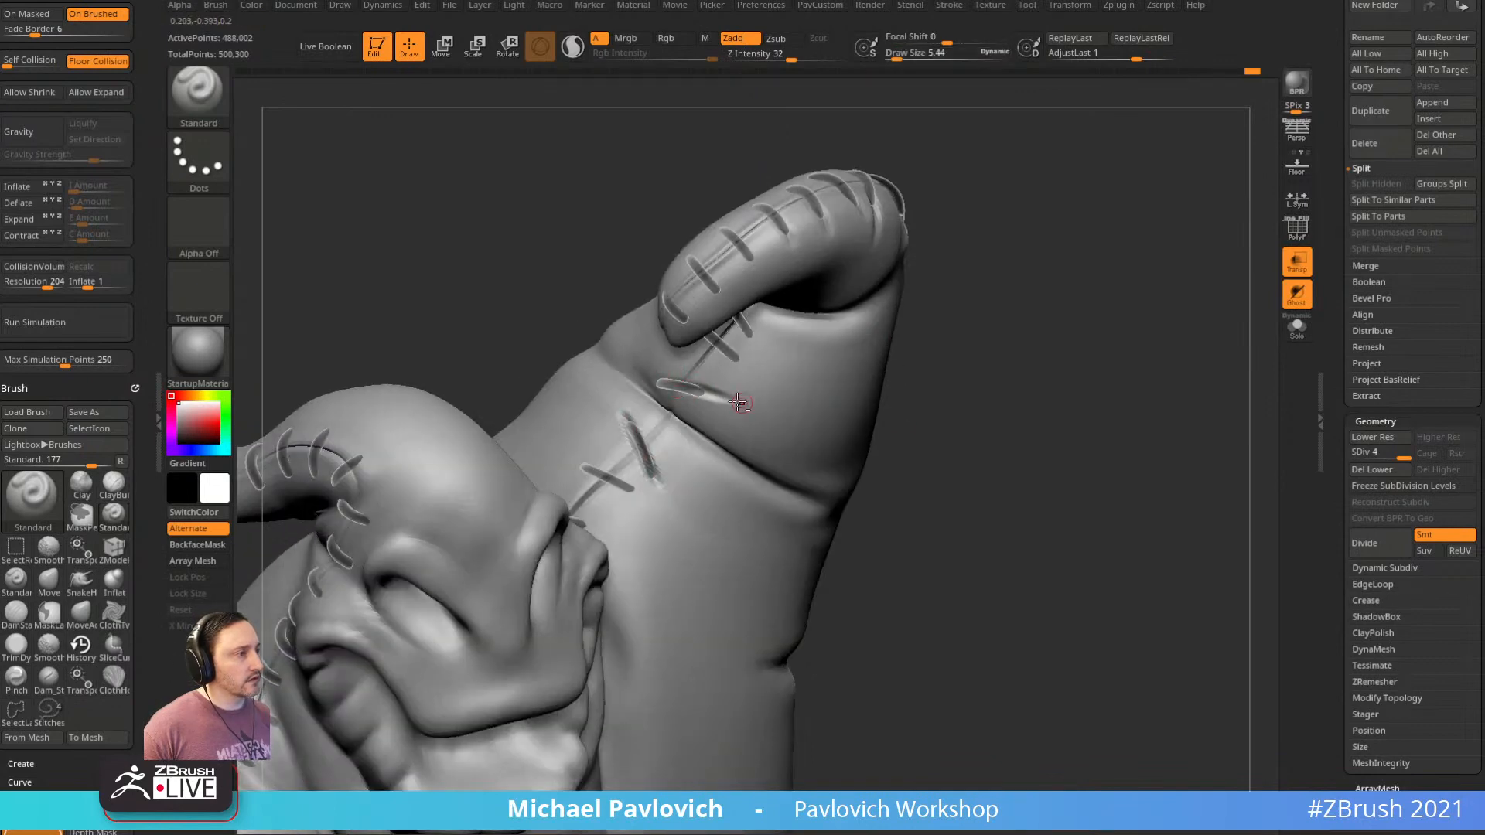
Sculpt pull wrinkles outward from both ends of the repositioned stitches above the arm crease
{"action": "mouse_move", "coordinate": [929, 310]}
{"action": "left_mouse_down"}
{"action": "mouse_move", "coordinate": [704, 335]}
{"action": "mouse_move", "coordinate": [1045, 299]}
{"action": "mouse_move", "coordinate": [718, 337]}
{"action": "left_mouse_up"}
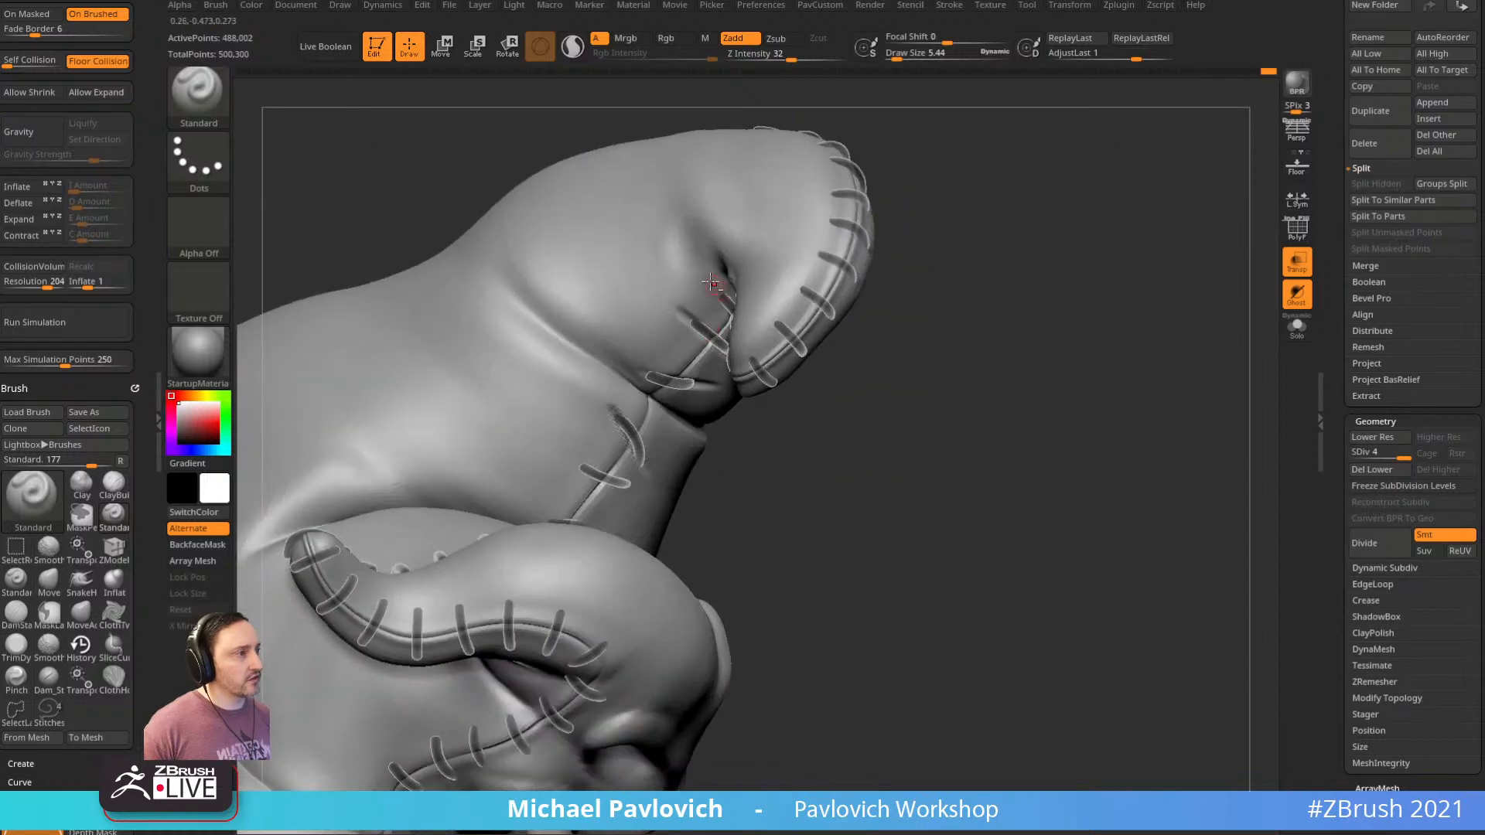
{"action": "left_click_drag", "start_coordinate": [845, 307], "coordinate": [672, 375]}
{"action": "mouse_move", "coordinate": [861, 361]}
{"action": "left_mouse_down"}
{"action": "mouse_move", "coordinate": [636, 442]}
{"action": "mouse_move", "coordinate": [646, 487]}
{"action": "left_mouse_up"}
Sculpt pull wrinkles from the ends of the repositioned stitches between the arm crease and the shoulder
{"action": "left_click_drag", "start_coordinate": [814, 456], "coordinate": [666, 452]}
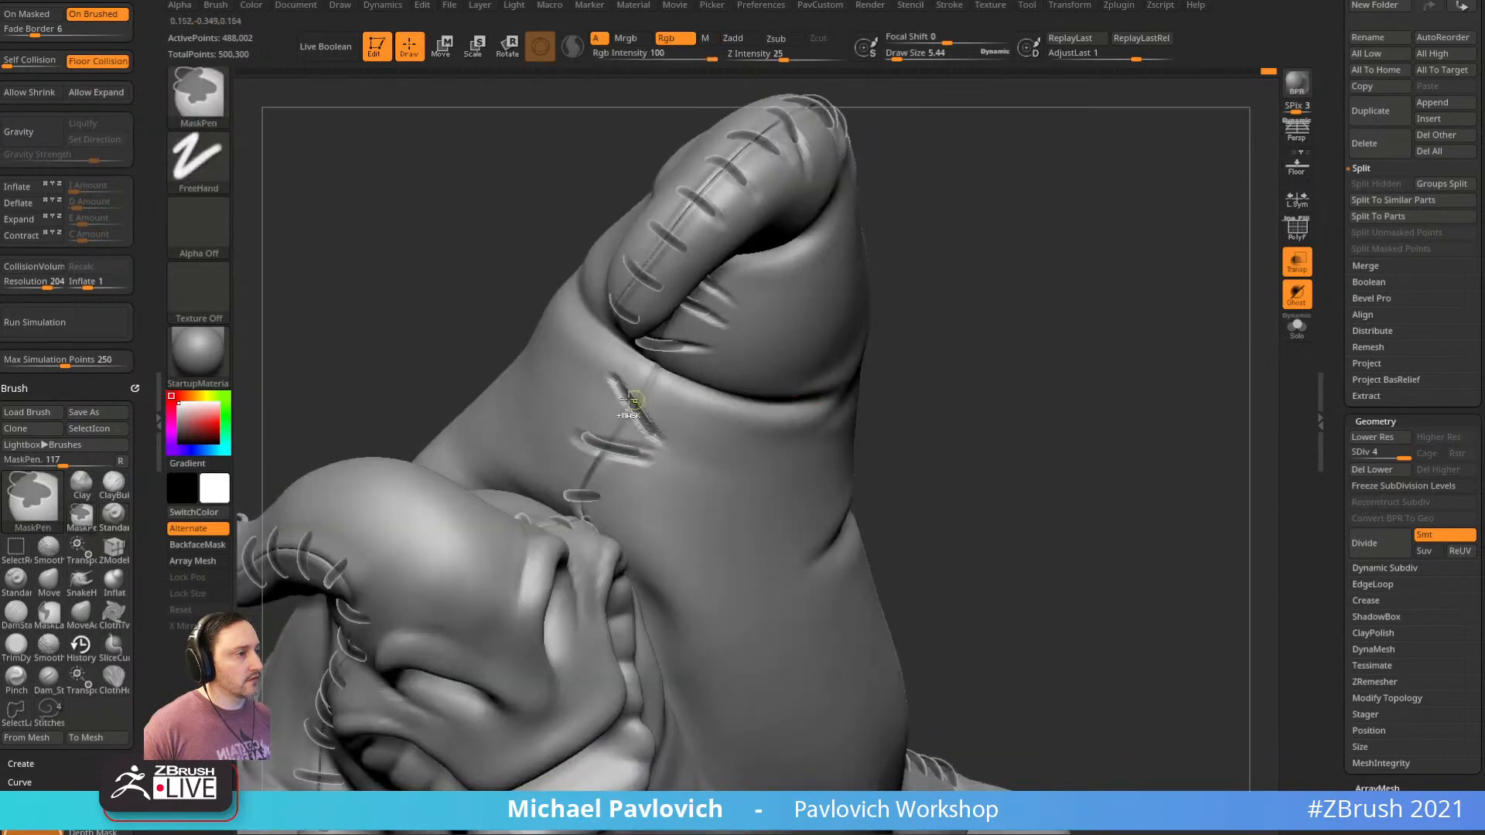
{"action": "left_click_drag", "start_coordinate": [903, 379], "coordinate": [867, 344]}
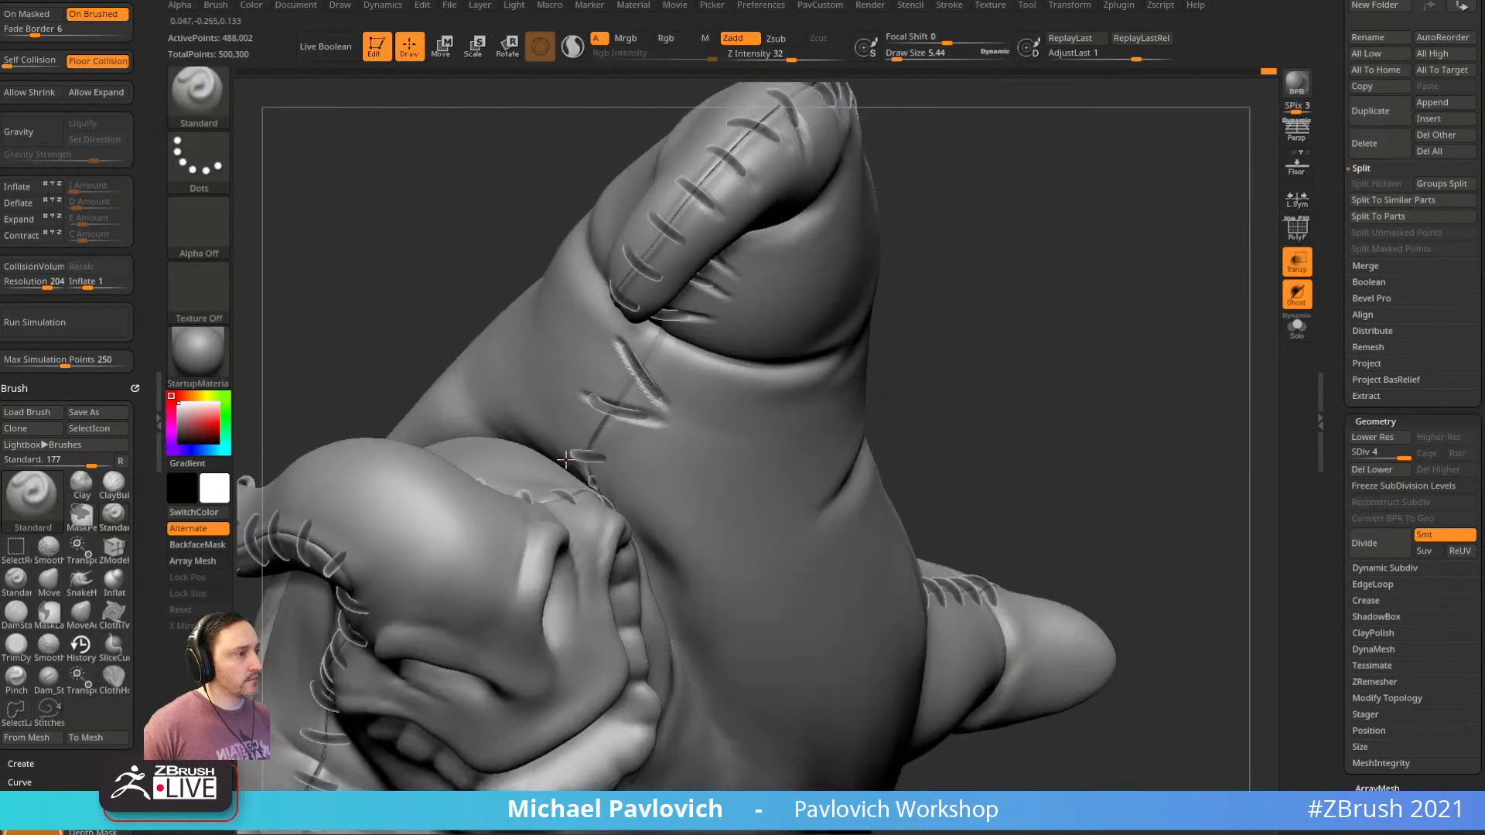
{"action": "mouse_move", "coordinate": [956, 355]}
{"action": "left_mouse_down"}
{"action": "mouse_move", "coordinate": [1121, 189]}
{"action": "mouse_move", "coordinate": [909, 347]}
{"action": "left_mouse_up"}
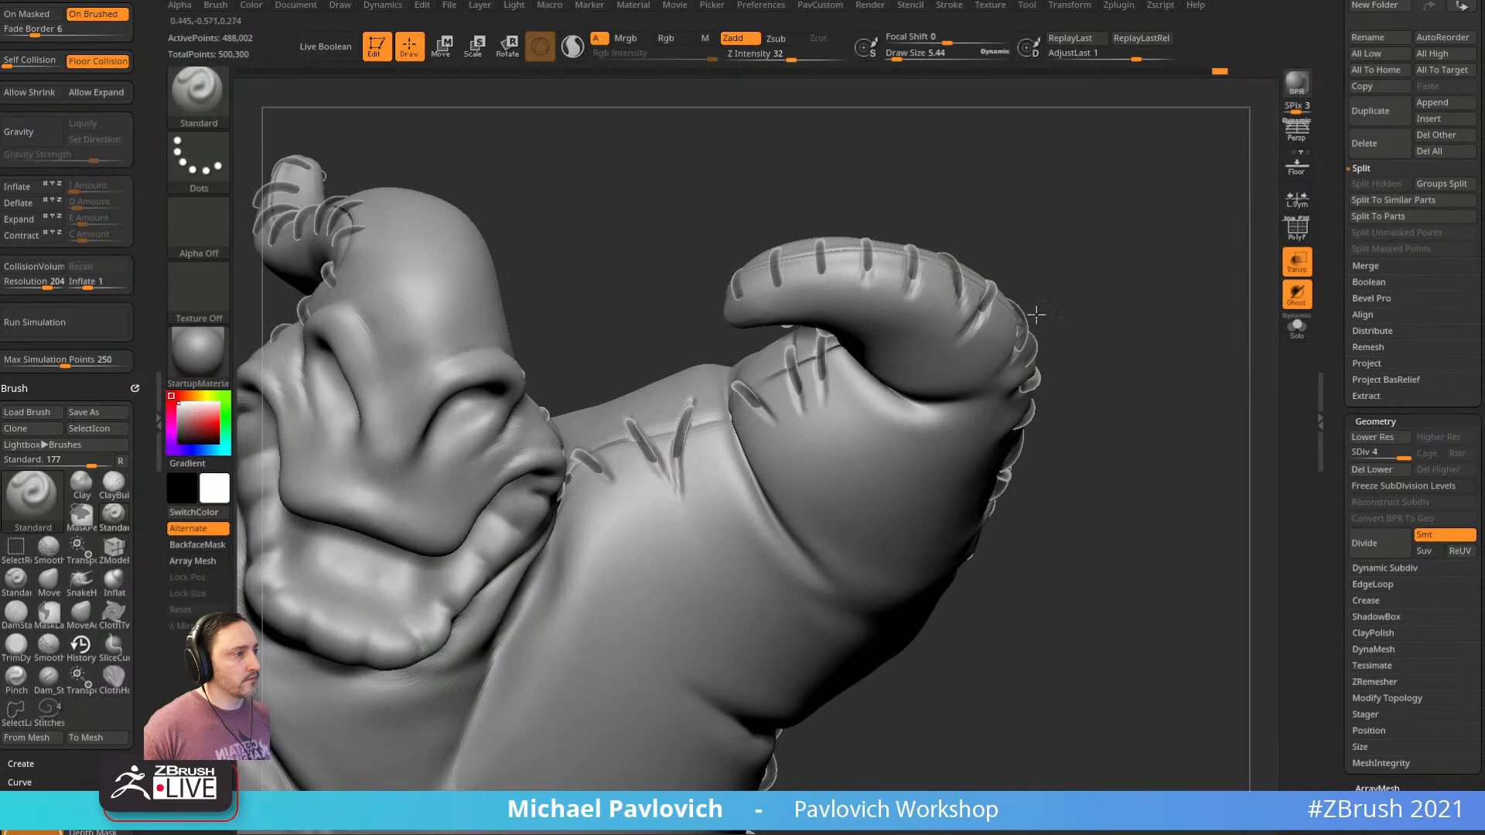
Extend the wrinkles under the two converging stitches below the crease and smooth the area between them
{"action": "left_click_drag", "start_coordinate": [1037, 313], "coordinate": [967, 333]}
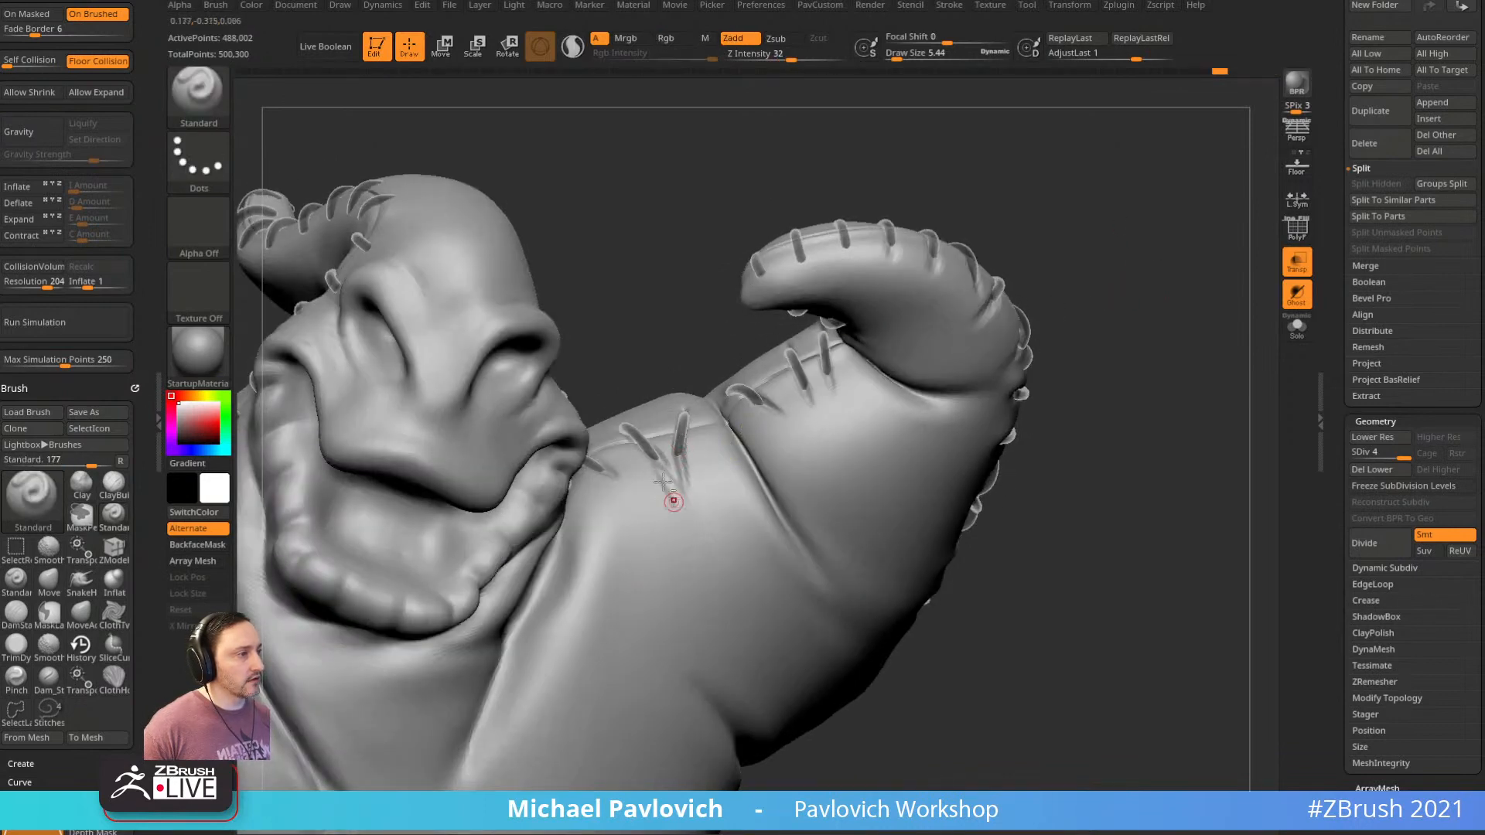
{"action": "left_click_drag", "start_coordinate": [666, 466], "coordinate": [689, 516]}
{"action": "left_click_drag", "start_coordinate": [1111, 394], "coordinate": [1083, 393]}
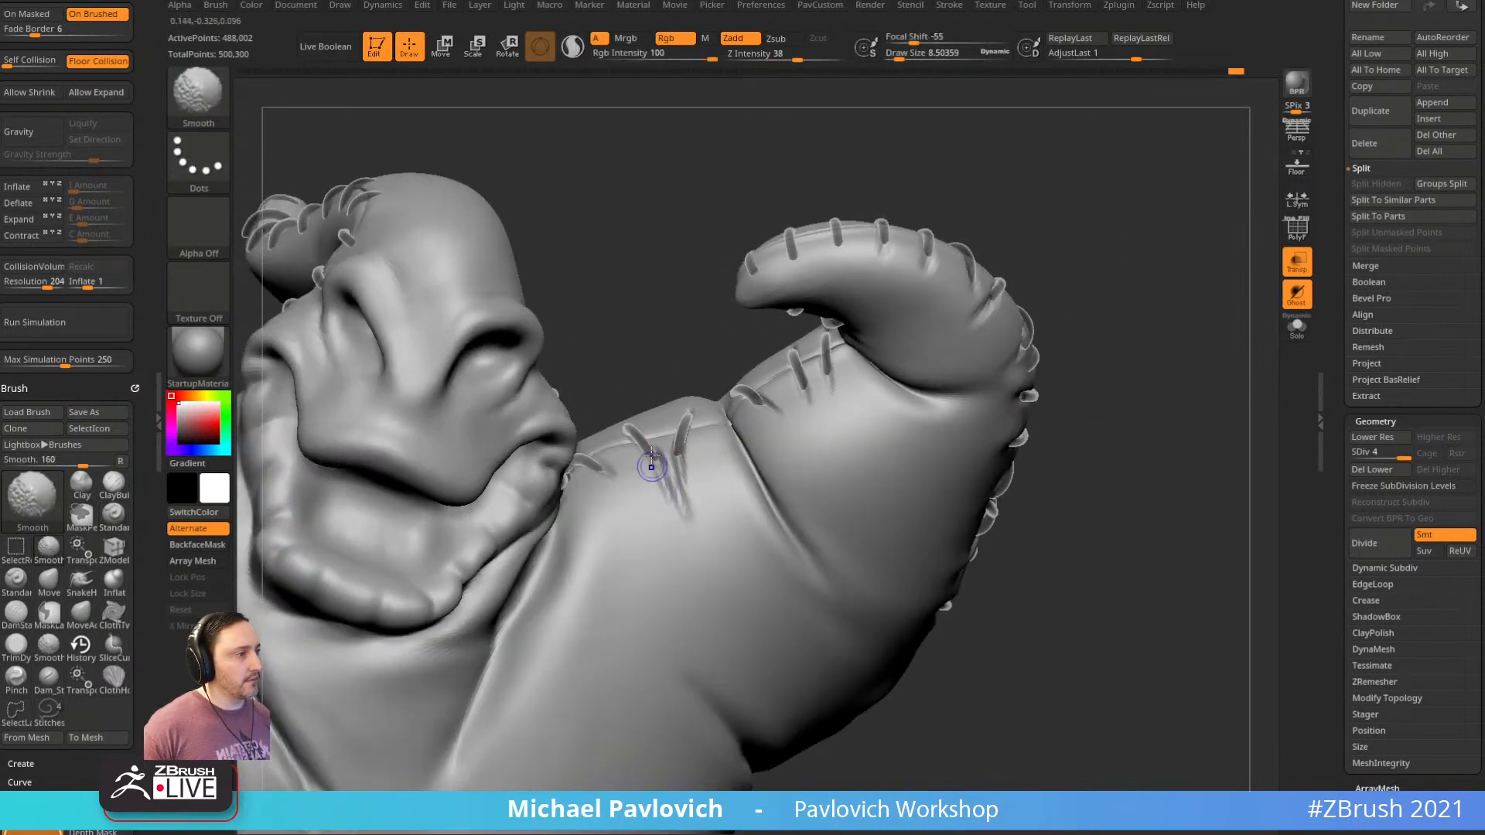
{"action": "left_click_drag", "start_coordinate": [1140, 331], "coordinate": [1094, 352], "text": "alt"}
Switch to the Inflat brush and puff up the cloth around the stitch just above the arm crease
{"action": "key", "text": "s"}
{"action": "left_click_drag", "start_coordinate": [665, 501], "coordinate": [673, 495]}
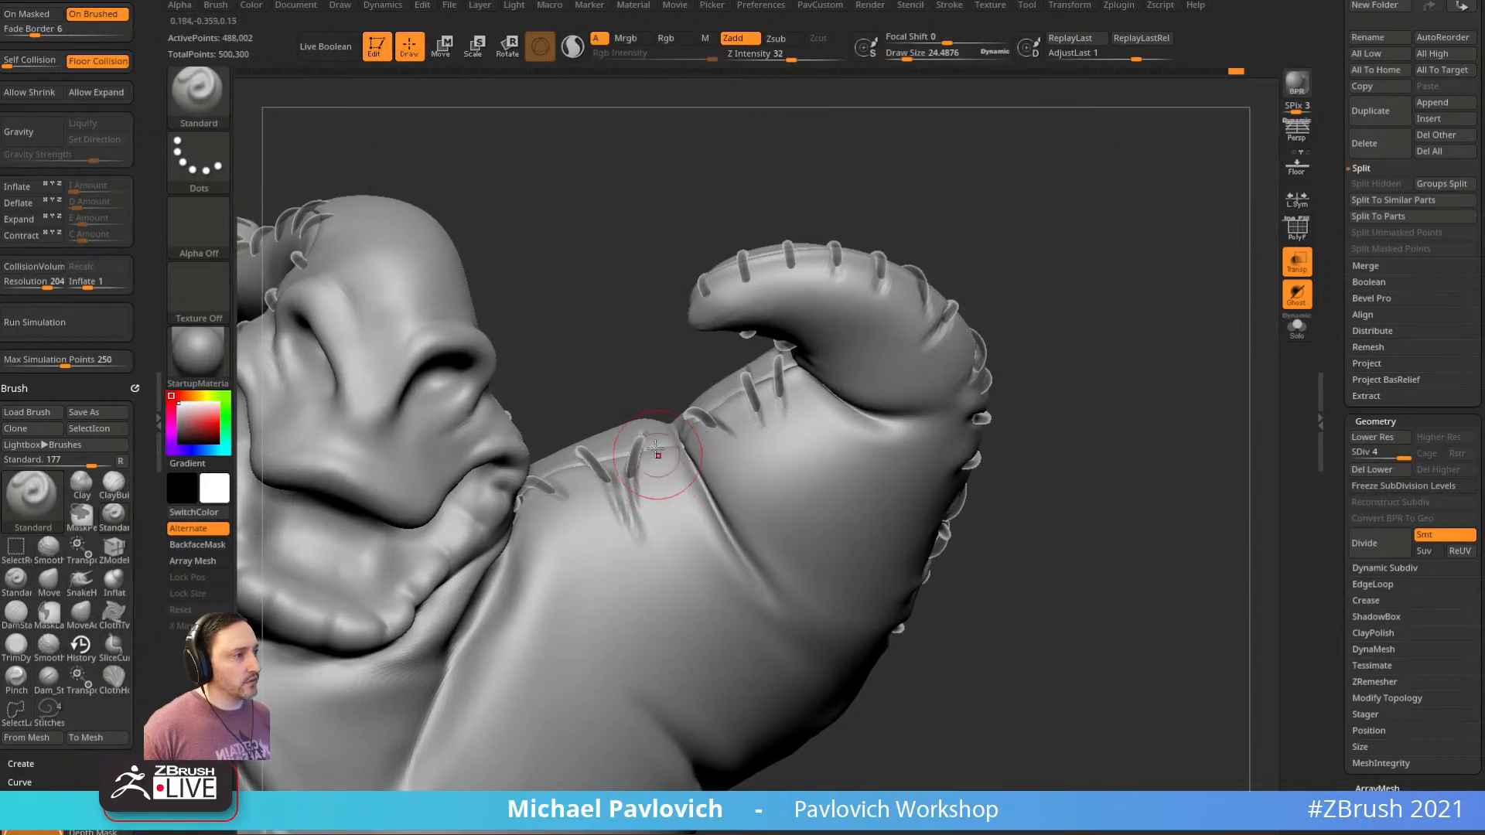
{"action": "key", "text": "b"}
{"action": "key", "text": "i"}
{"action": "key", "text": "n"}
{"action": "right_click_drag", "start_coordinate": [773, 448], "coordinate": [700, 435]}
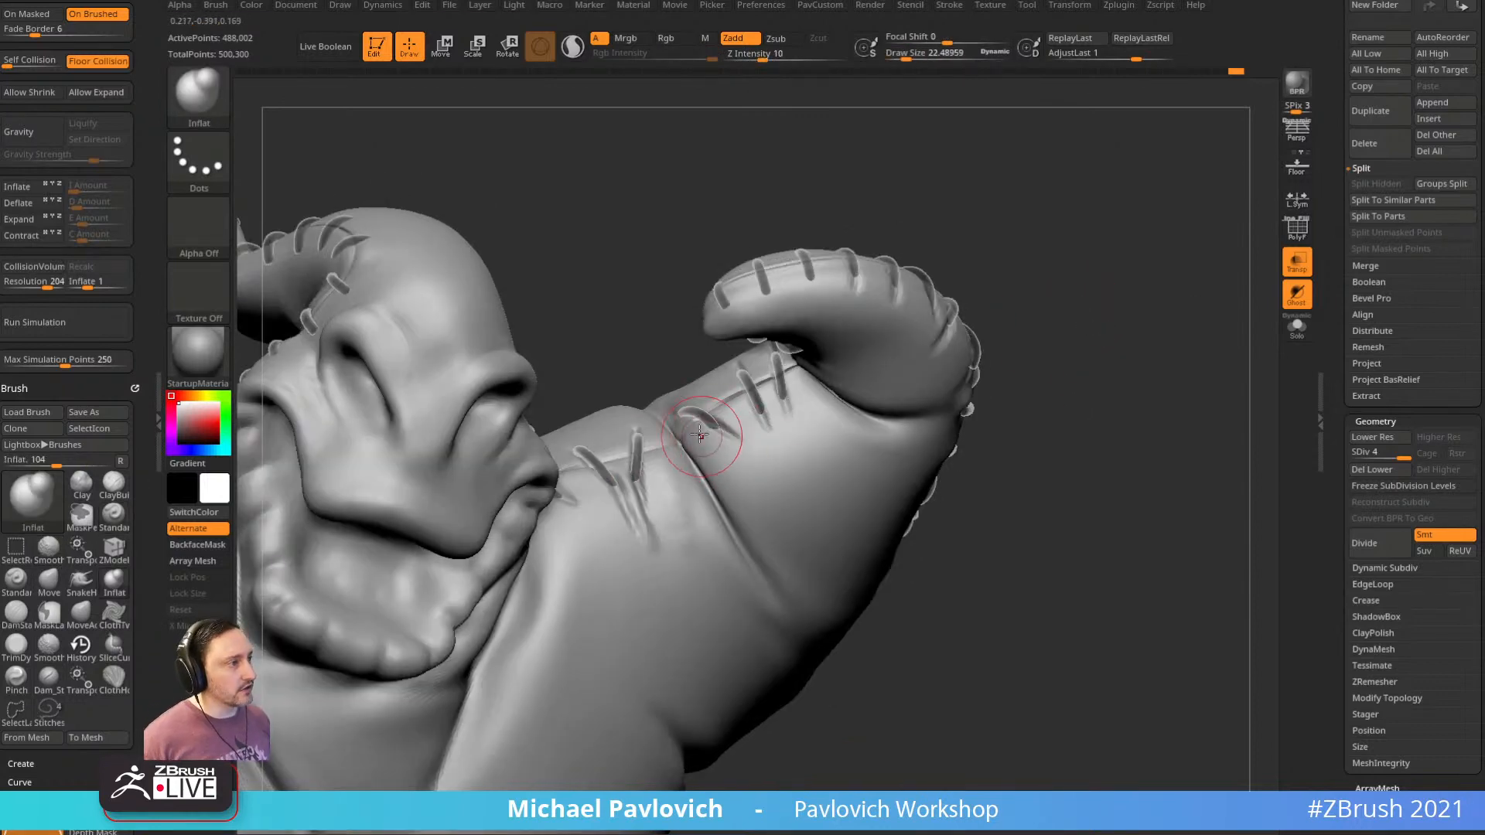
{"action": "left_click_drag", "start_coordinate": [700, 435], "coordinate": [726, 458]}
Reduce the Inflat brush's draw size to 12.3664 and swell the cloth between the stitches above the crease
{"action": "key", "text": "["}
{"action": "key", "text": "]"}
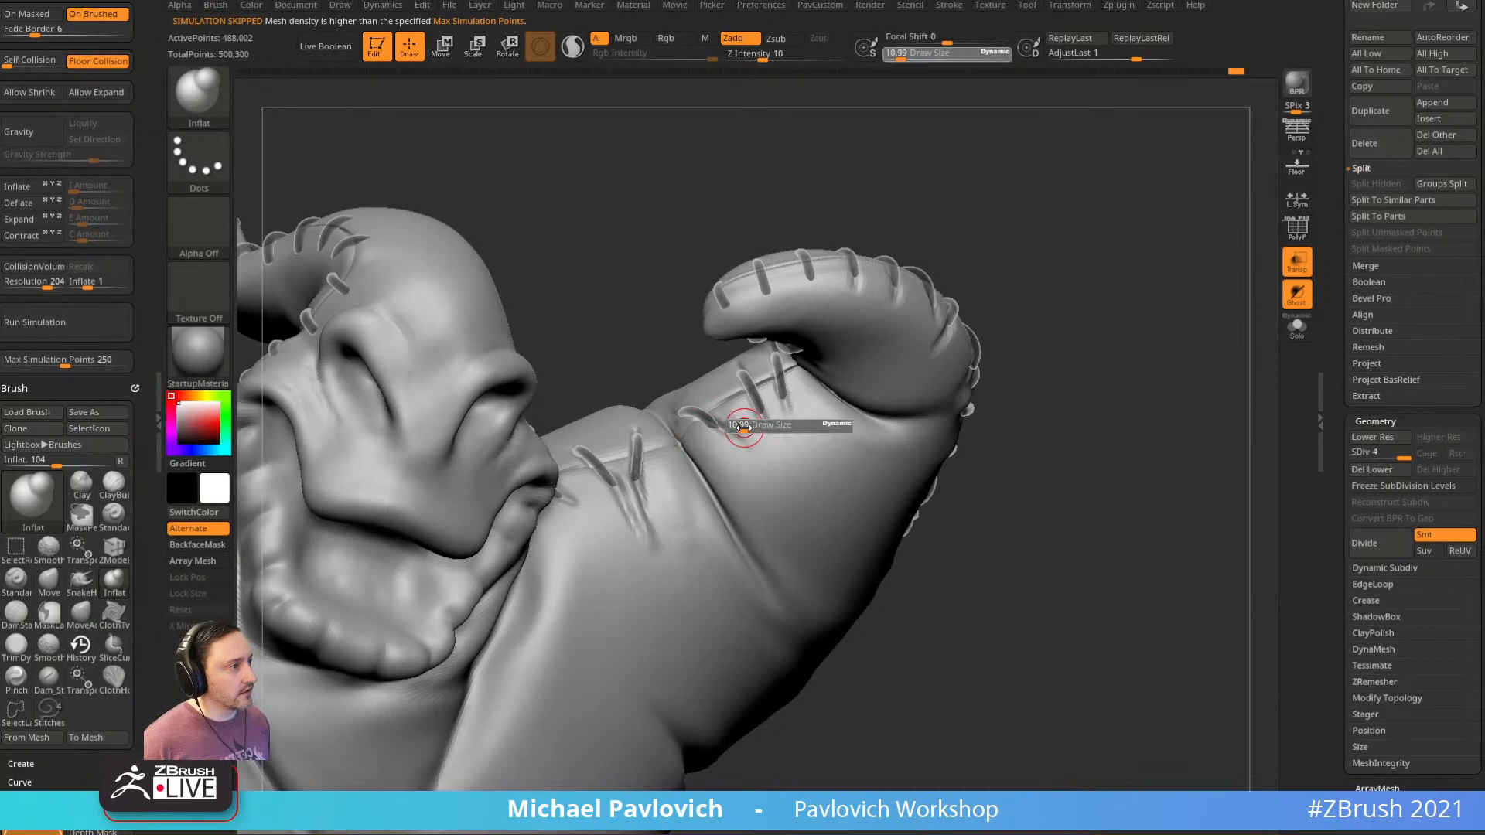
{"action": "key", "text": "["}
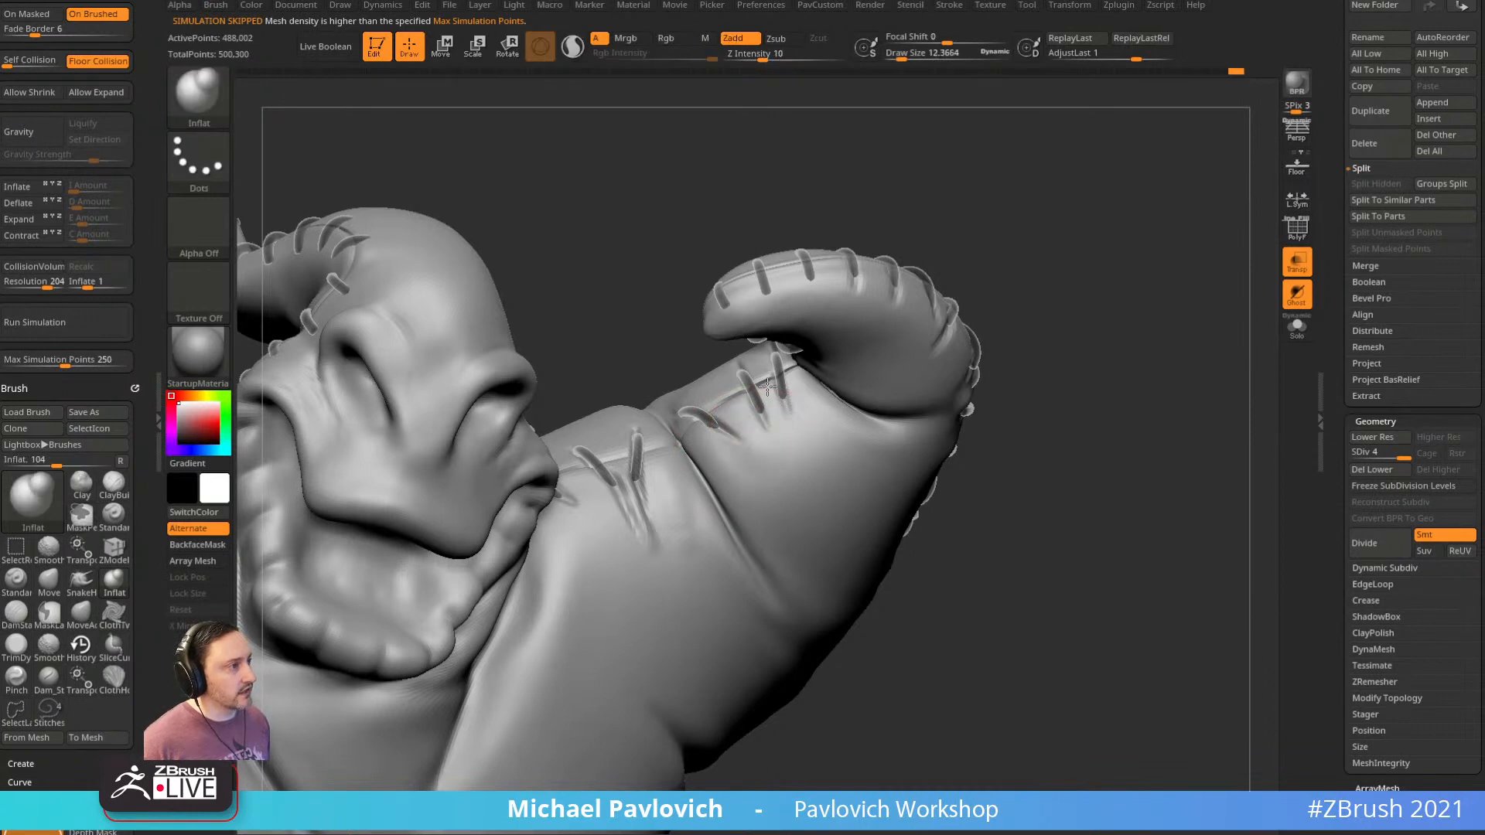
{"action": "right_click_drag", "start_coordinate": [815, 434], "coordinate": [808, 361]}
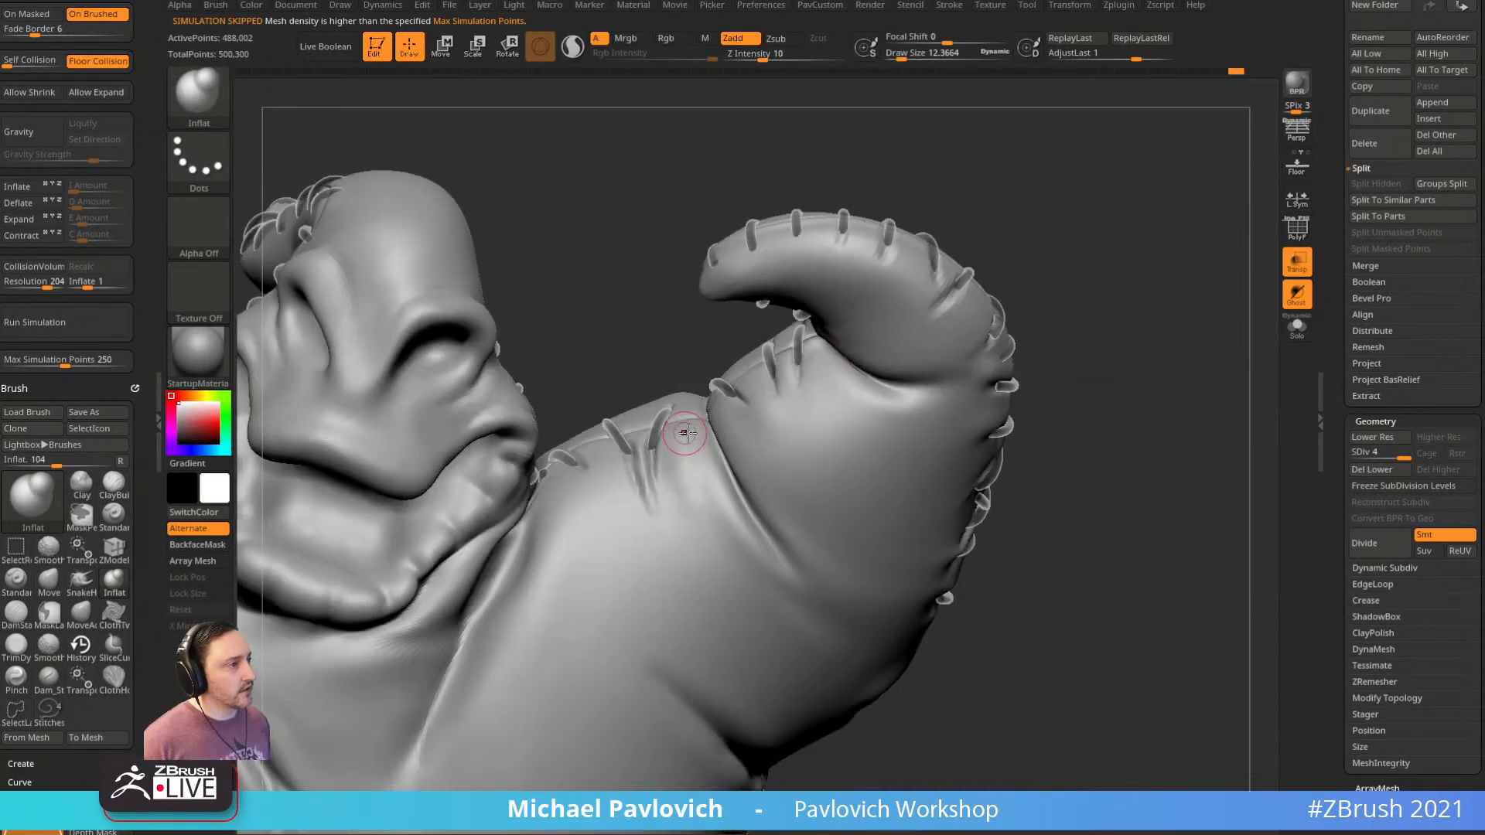
Set the Inflat brush's Z Intensity to 23
{"action": "type", "text": "u23"}
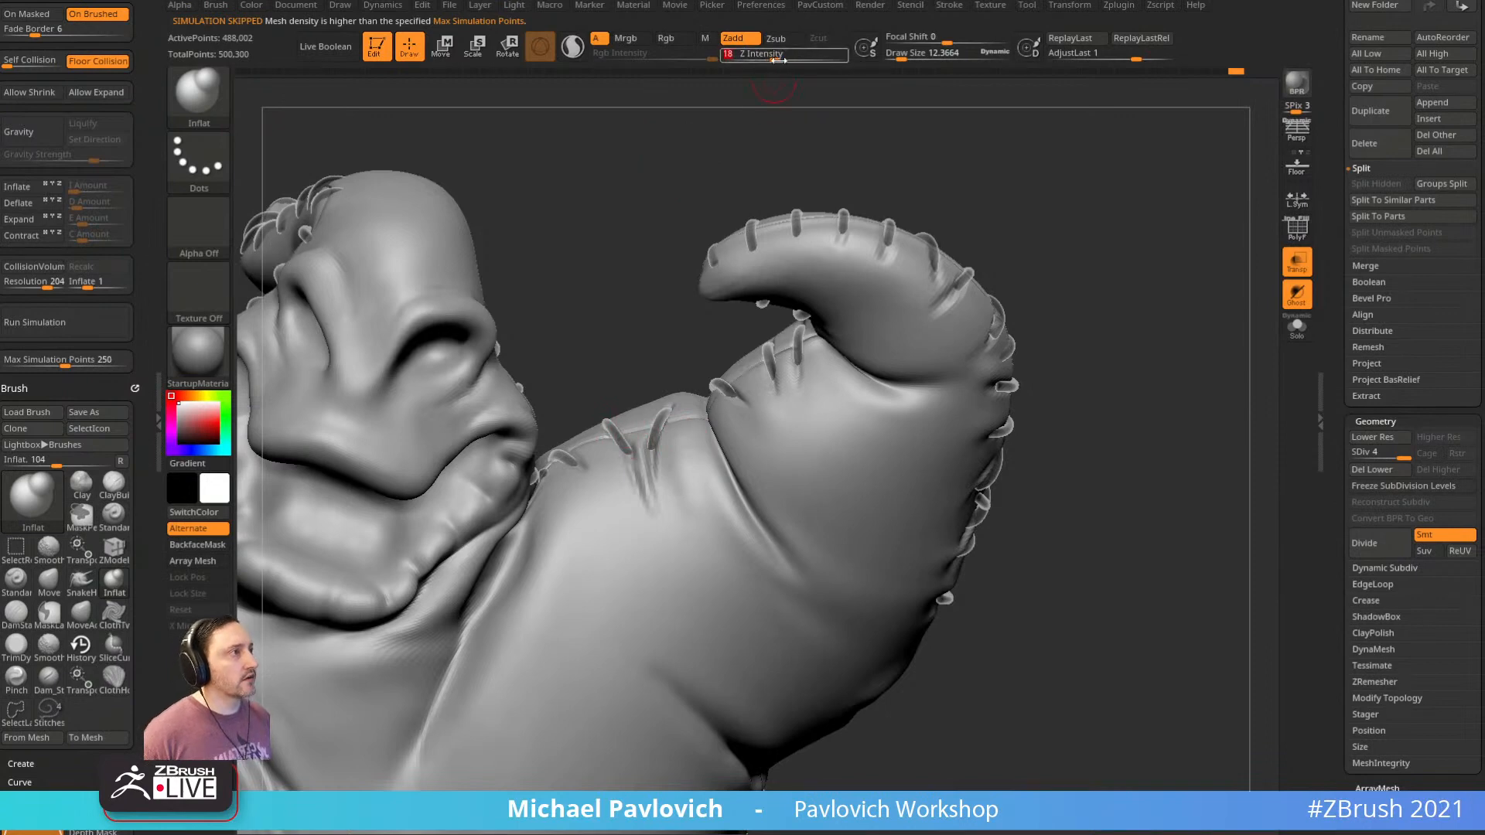
{"action": "right_click_drag", "start_coordinate": [601, 260], "coordinate": [615, 207], "text": "alt"}
{"action": "key", "text": "2"}
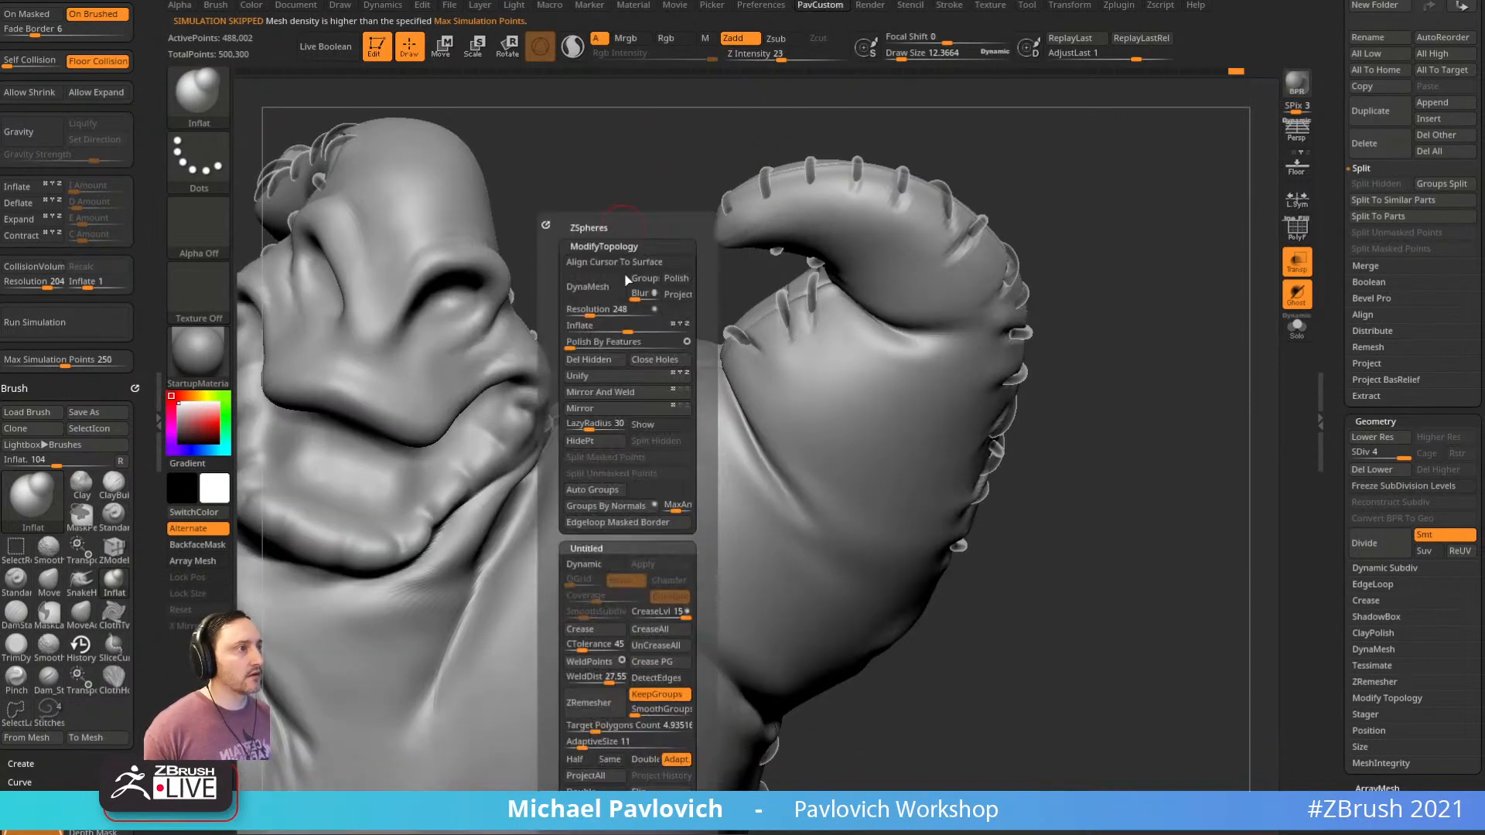
{"action": "left_click_drag", "start_coordinate": [584, 423], "coordinate": [582, 423]}
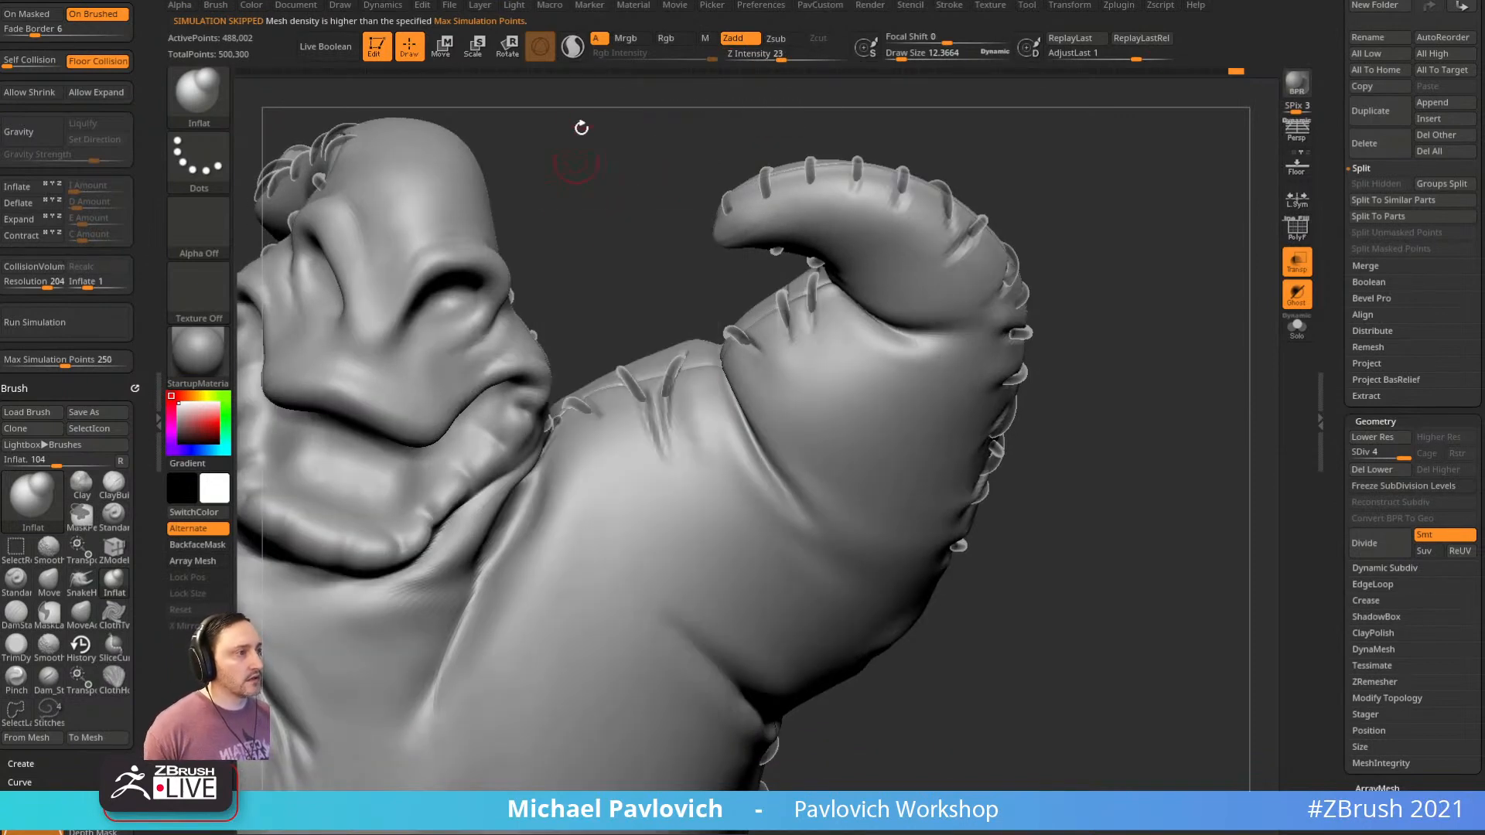
Inflate and smooth the folds around the stitches below the crease, adjusting the Inflat brush's draw size to 18.76
{"action": "right_click_drag", "start_coordinate": [580, 128], "coordinate": [594, 240]}
{"action": "mouse_move", "coordinate": [619, 398]}
{"action": "left_mouse_down"}
{"action": "mouse_move", "coordinate": [649, 536]}
{"action": "mouse_move", "coordinate": [672, 547]}
{"action": "left_mouse_up"}
{"action": "mouse_move", "coordinate": [653, 495]}
{"action": "left_mouse_down", "text": "shift"}
{"action": "mouse_move", "coordinate": [631, 473]}
{"action": "mouse_move", "coordinate": [673, 452]}
{"action": "left_mouse_up", "text": "shift"}
{"action": "key", "text": "bracketright"}
{"action": "left_click_drag", "start_coordinate": [617, 397], "coordinate": [660, 559]}
{"action": "key", "text": "bracketleft"}
{"action": "key", "text": "bracketleft"}
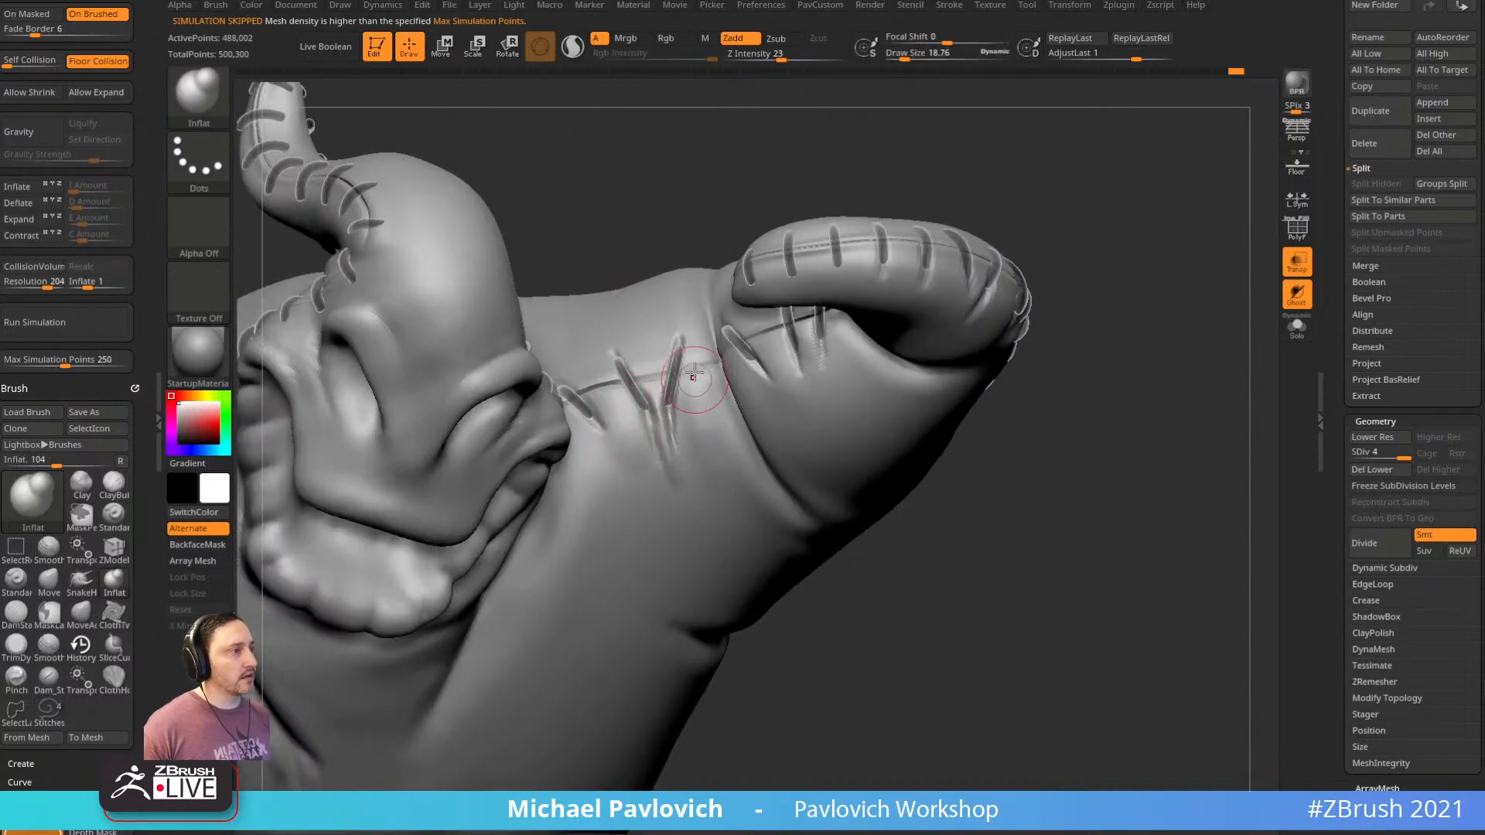
Inflate the cloth along the seam around the crease stitches, reducing the Inflat brush's draw size to 9.70239
{"action": "right_click_drag", "start_coordinate": [1072, 476], "coordinate": [1075, 600]}
{"action": "left_click_drag", "start_coordinate": [632, 446], "coordinate": [634, 311]}
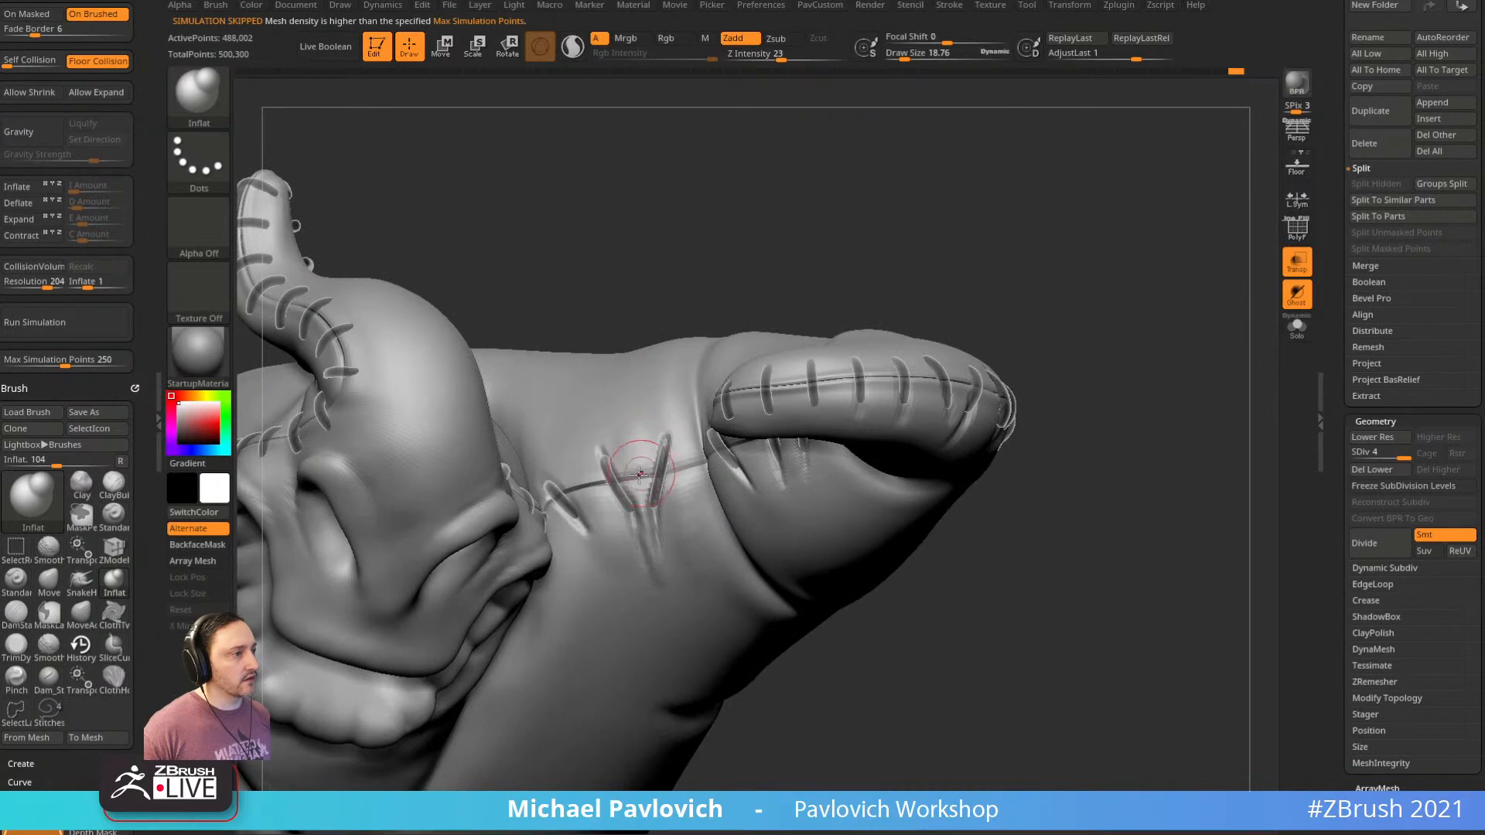
{"action": "right_click_drag", "start_coordinate": [710, 266], "coordinate": [587, 469]}
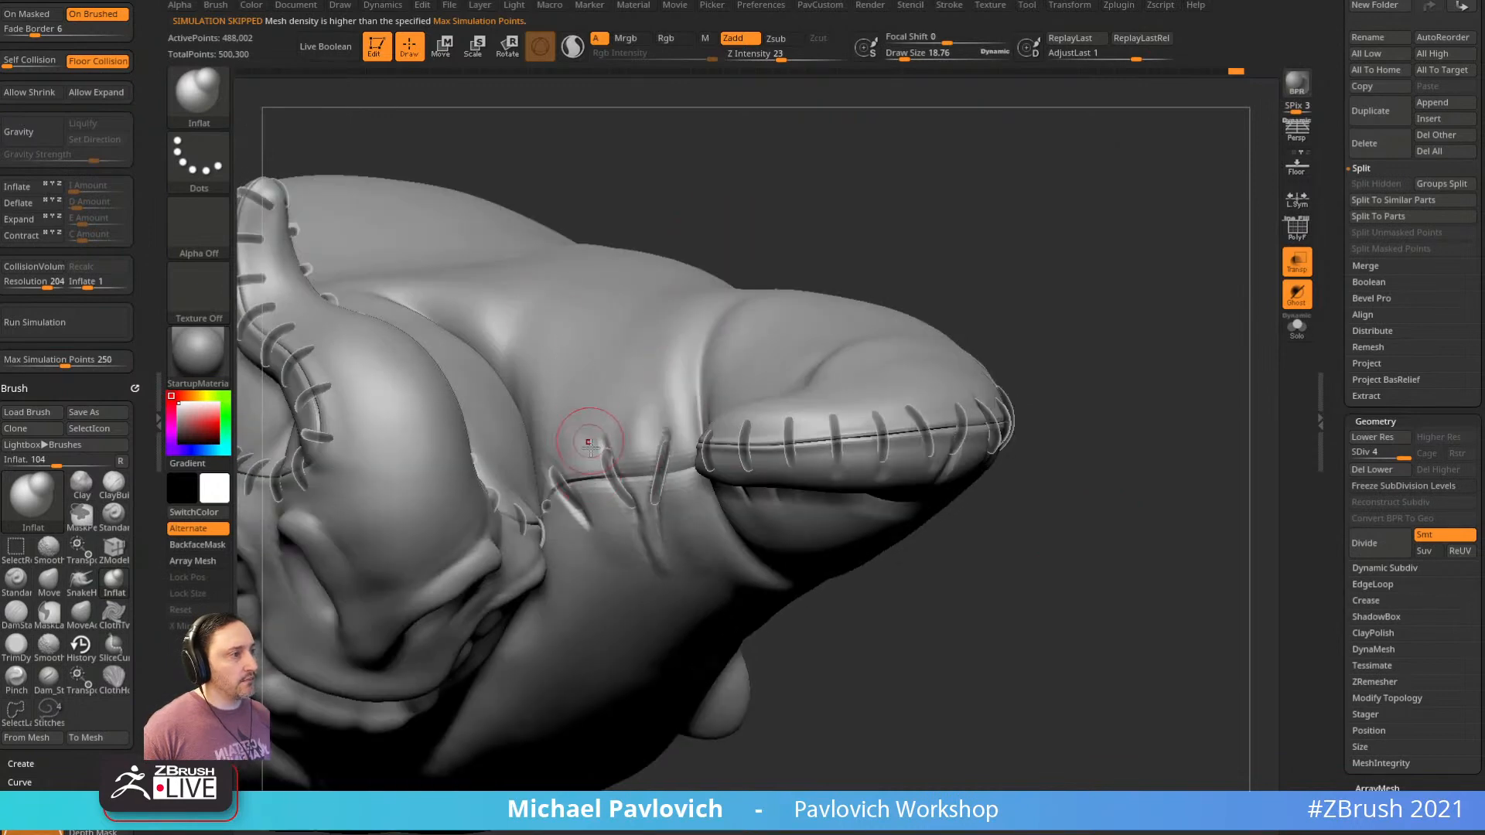
{"action": "right_click_drag", "start_coordinate": [734, 217], "coordinate": [617, 424]}
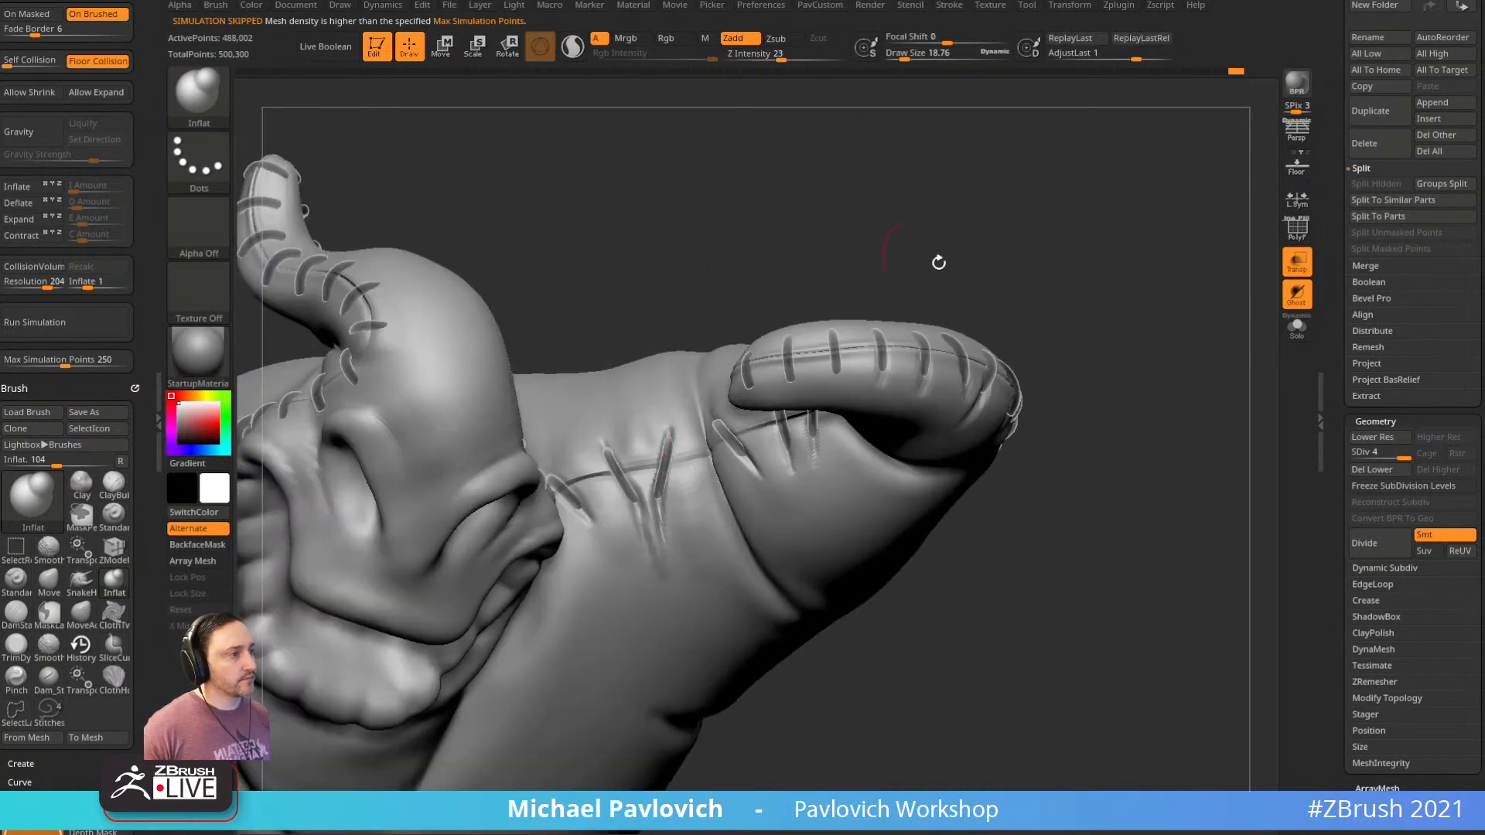
{"action": "right_click_drag", "start_coordinate": [941, 259], "coordinate": [895, 203]}
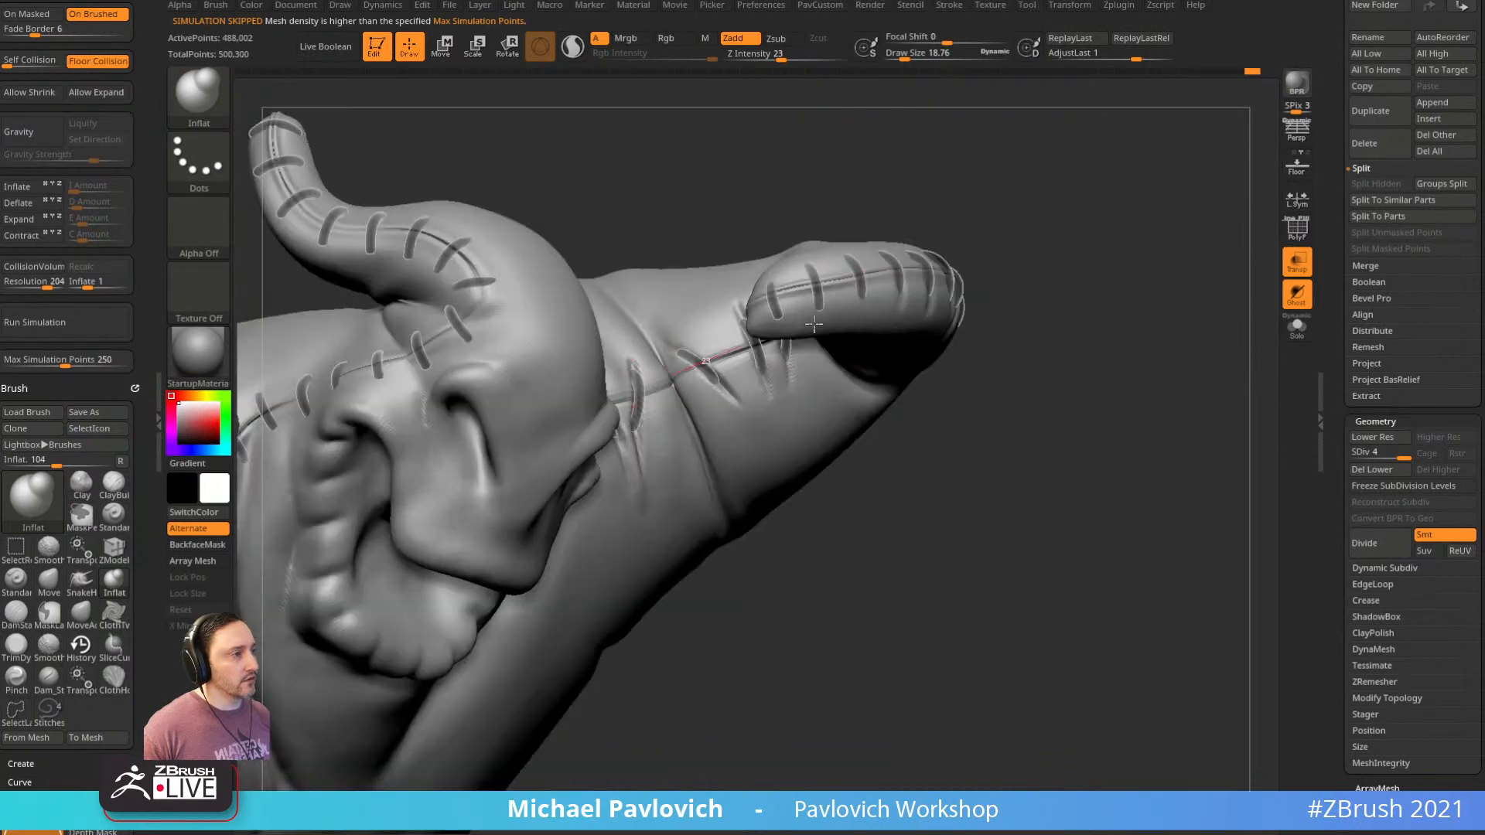
{"action": "right_click_drag", "start_coordinate": [814, 325], "coordinate": [788, 351]}
{"action": "mouse_move", "coordinate": [989, 305]}
{"action": "right_mouse_down"}
{"action": "mouse_move", "coordinate": [716, 397]}
{"action": "mouse_move", "coordinate": [650, 391]}
{"action": "right_mouse_up"}
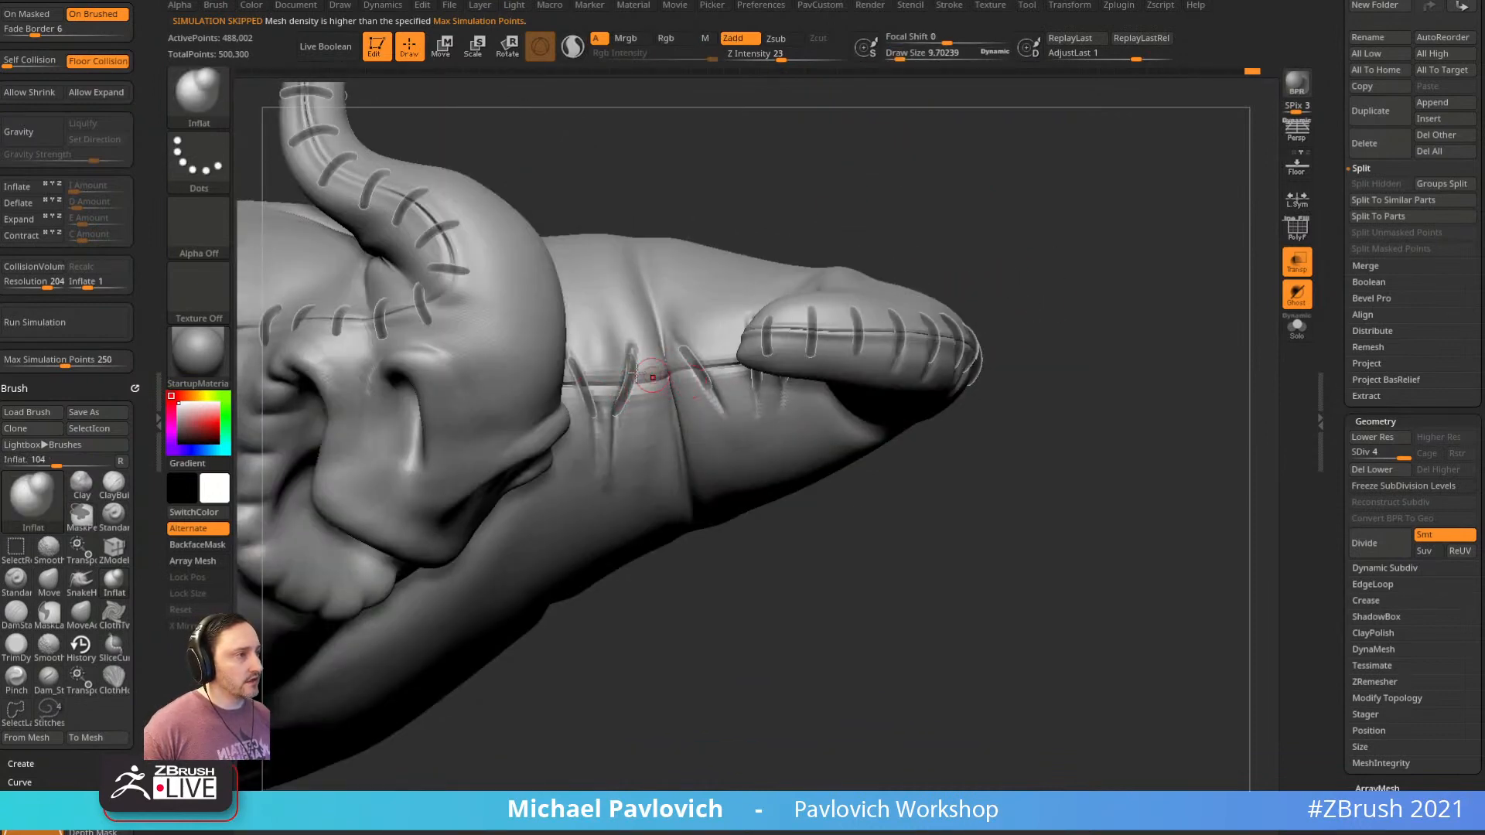
{"action": "right_click_drag", "start_coordinate": [762, 272], "coordinate": [658, 358]}
{"action": "right_click_drag", "start_coordinate": [775, 530], "coordinate": [671, 375]}
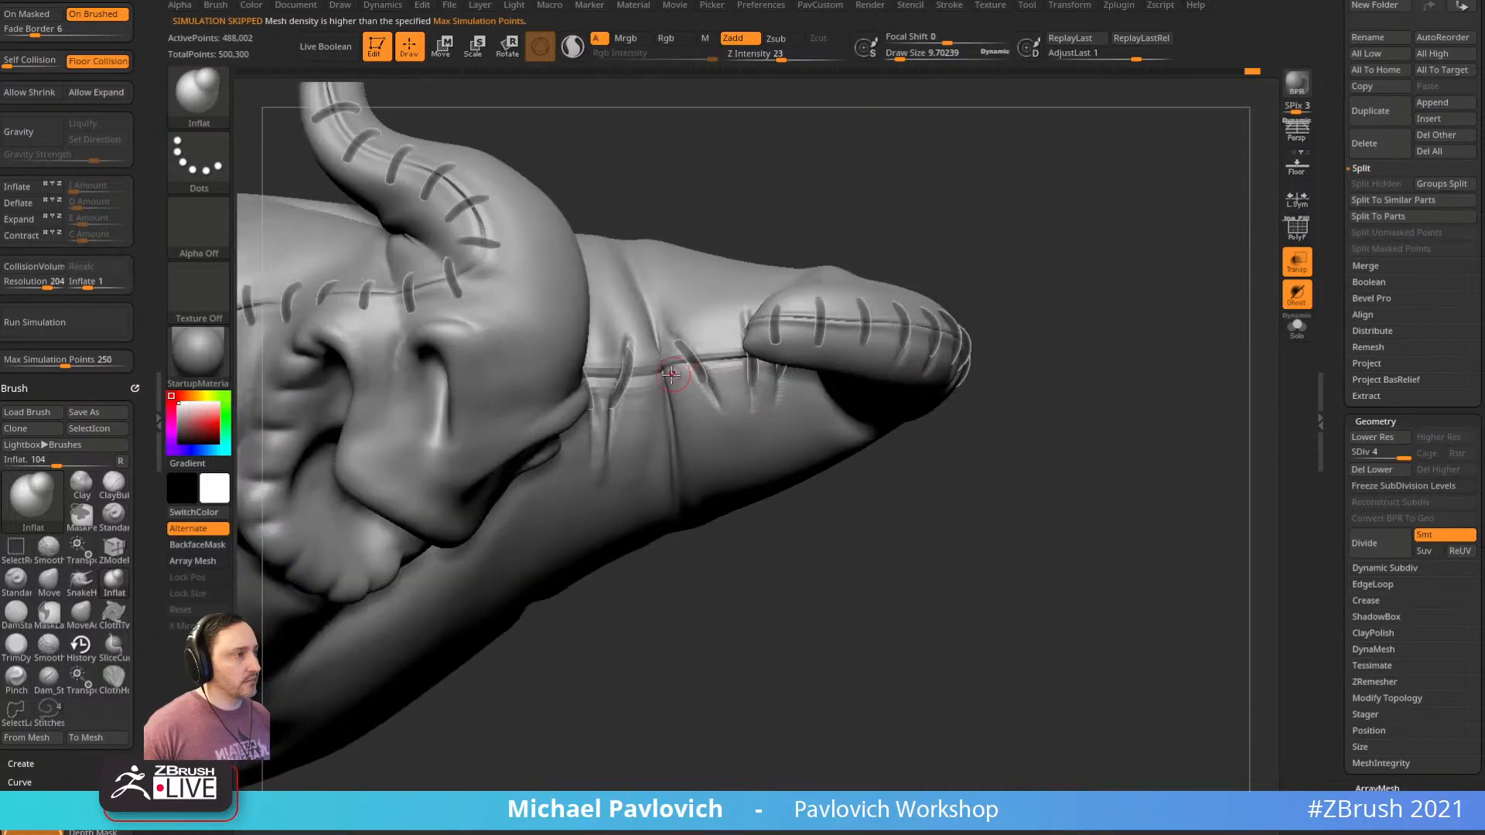
{"action": "right_click_drag", "start_coordinate": [1088, 371], "coordinate": [1090, 304]}
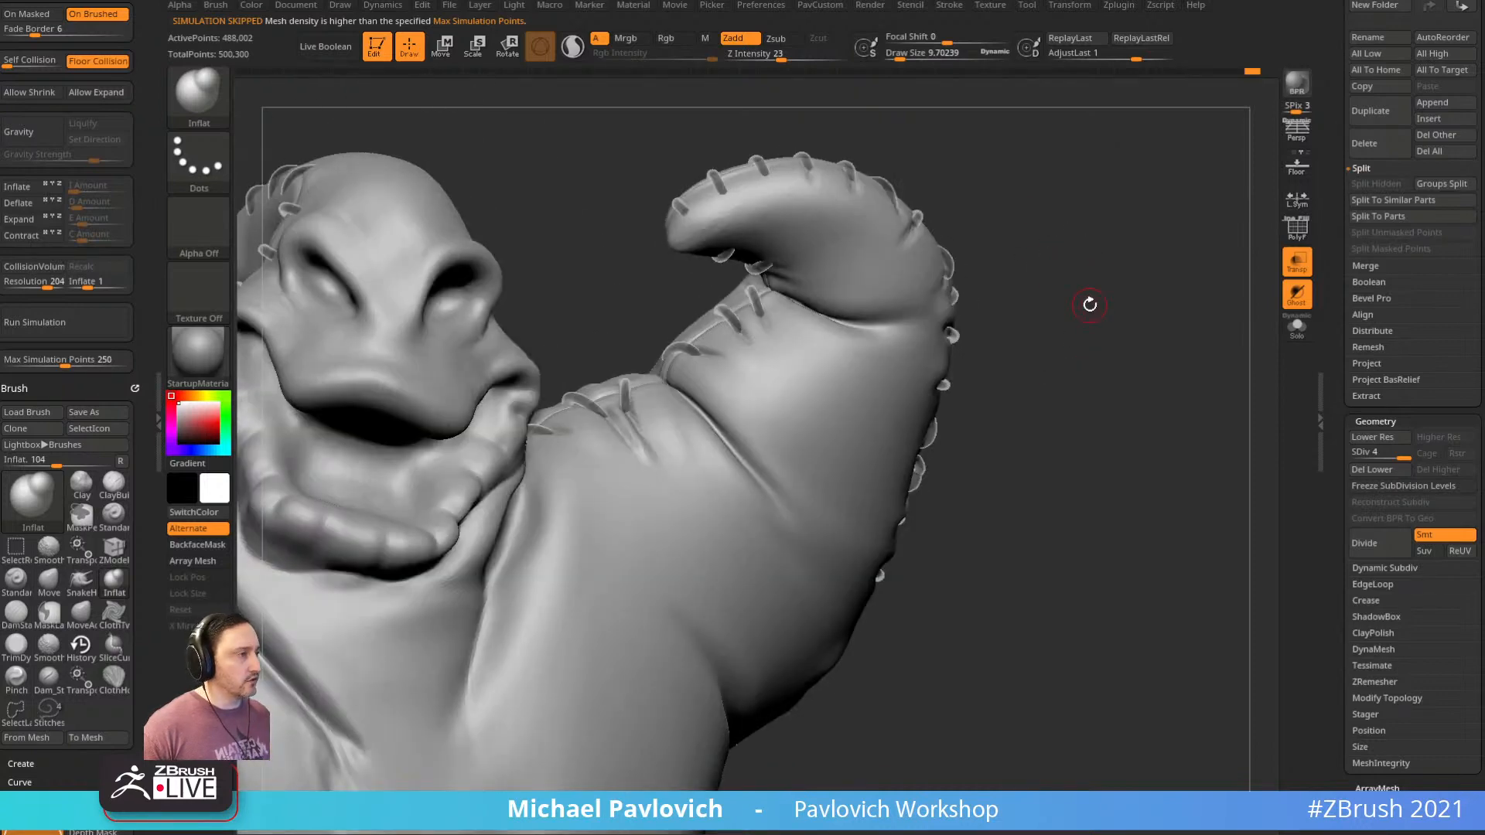
Enlarge the Inflat brush's draw size to 22.48959 and puff up the cloth below the stitches above the arm crease
{"action": "right_click_drag", "start_coordinate": [1140, 346], "coordinate": [1126, 384]}
{"action": "key", "text": "s"}
{"action": "left_click_drag", "start_coordinate": [727, 348], "coordinate": [801, 412]}
{"action": "right_click_drag", "start_coordinate": [1051, 325], "coordinate": [1044, 364]}
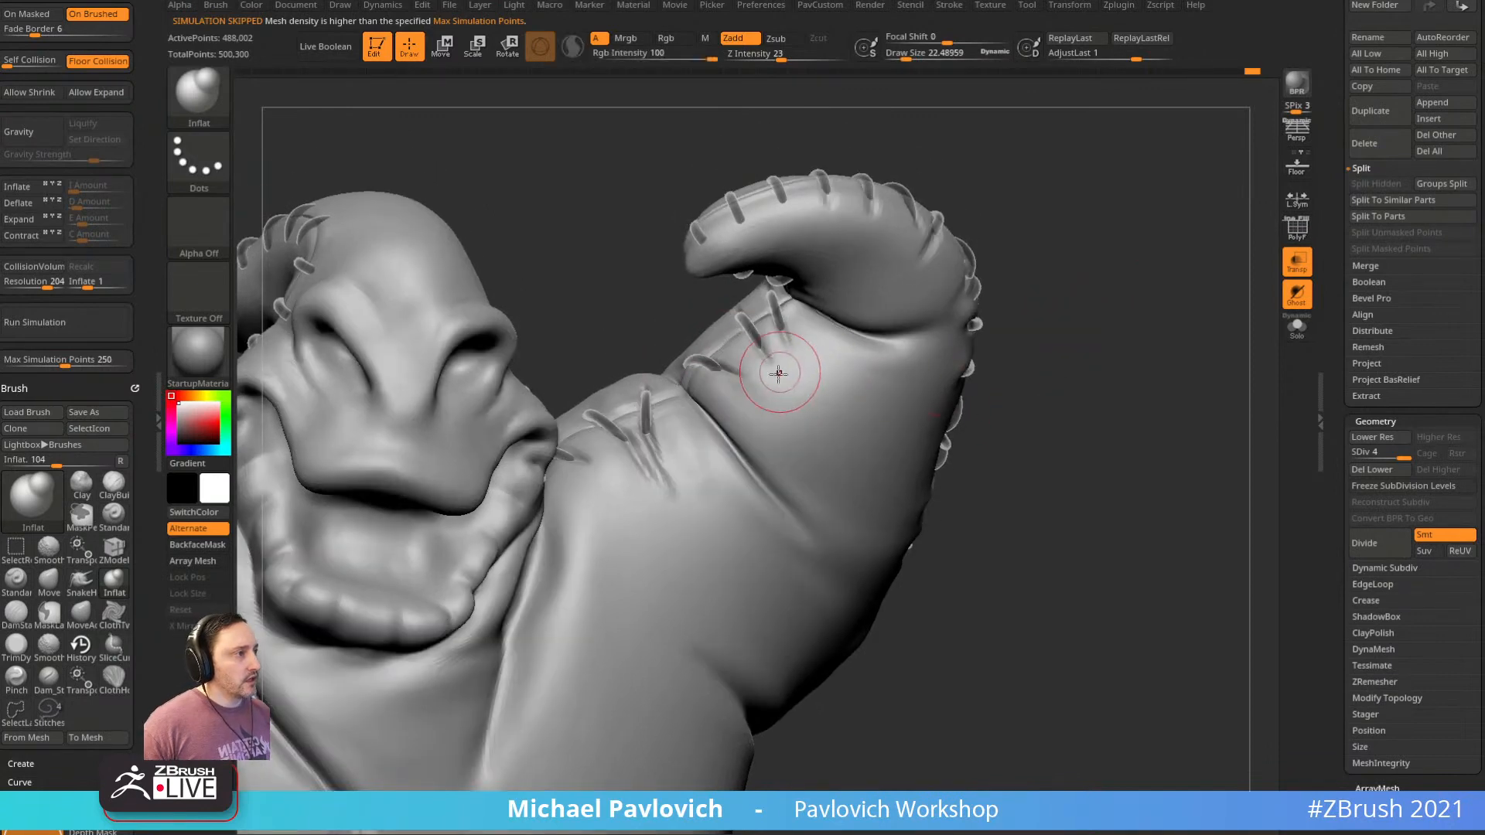
{"action": "left_click_drag", "start_coordinate": [819, 437], "coordinate": [810, 437]}
{"action": "right_click_drag", "start_coordinate": [1077, 411], "coordinate": [1040, 333]}
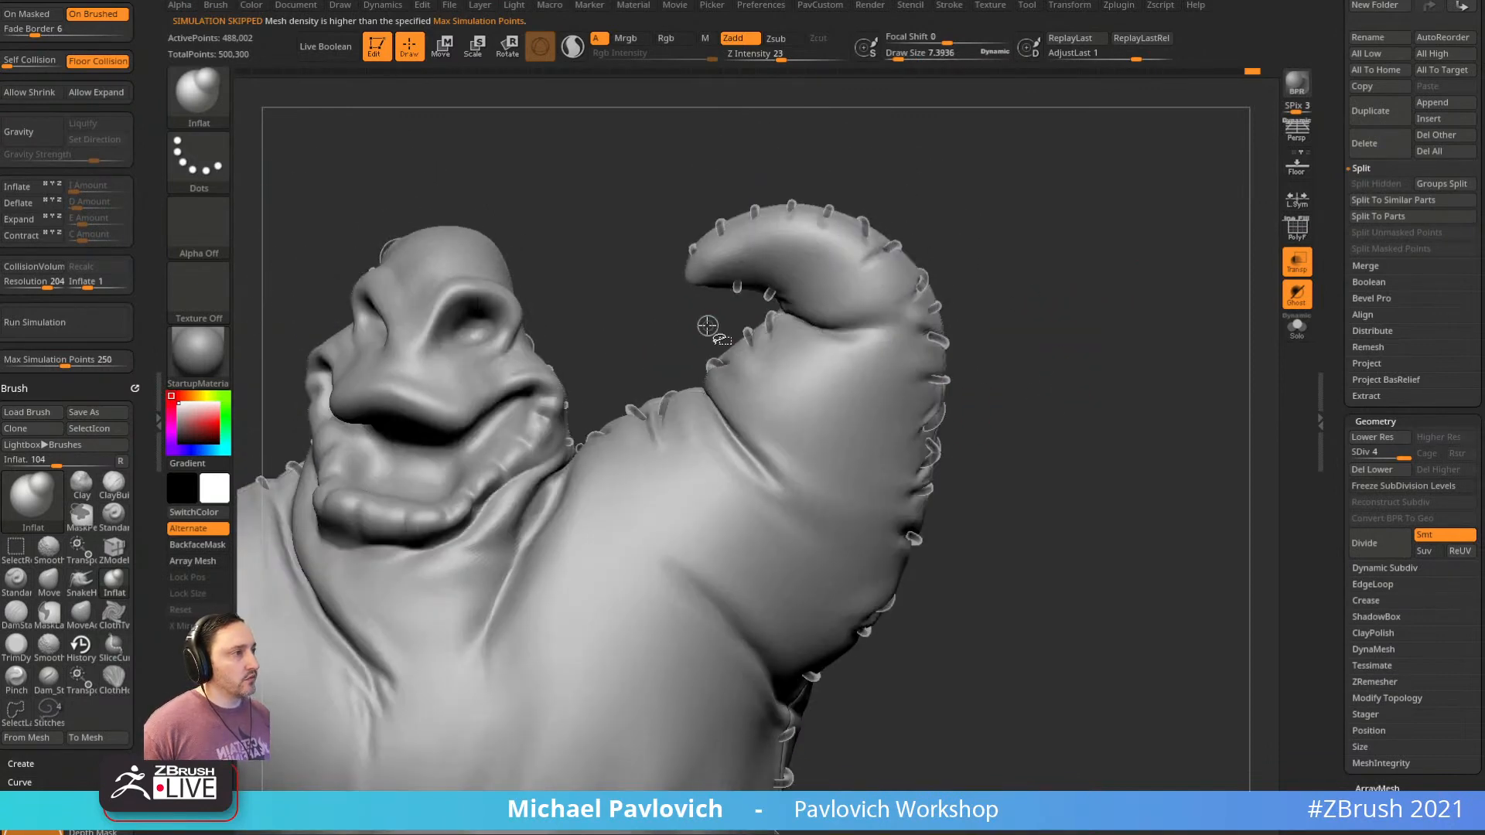
Isolate the patch of arm mesh around the inner-seam stitches and crease, hiding the rest of the body
{"action": "mouse_move", "coordinate": [726, 319]}
{"action": "left_mouse_down", "text": "ctrl+shift"}
{"action": "mouse_move", "coordinate": [600, 382]}
{"action": "mouse_move", "coordinate": [722, 466]}
{"action": "left_mouse_up", "text": "ctrl+shift"}
{"action": "left_click_drag", "start_coordinate": [798, 299], "coordinate": [783, 291], "text": "ctrl+shift"}
{"action": "right_click_drag", "start_coordinate": [1102, 300], "coordinate": [1084, 319]}
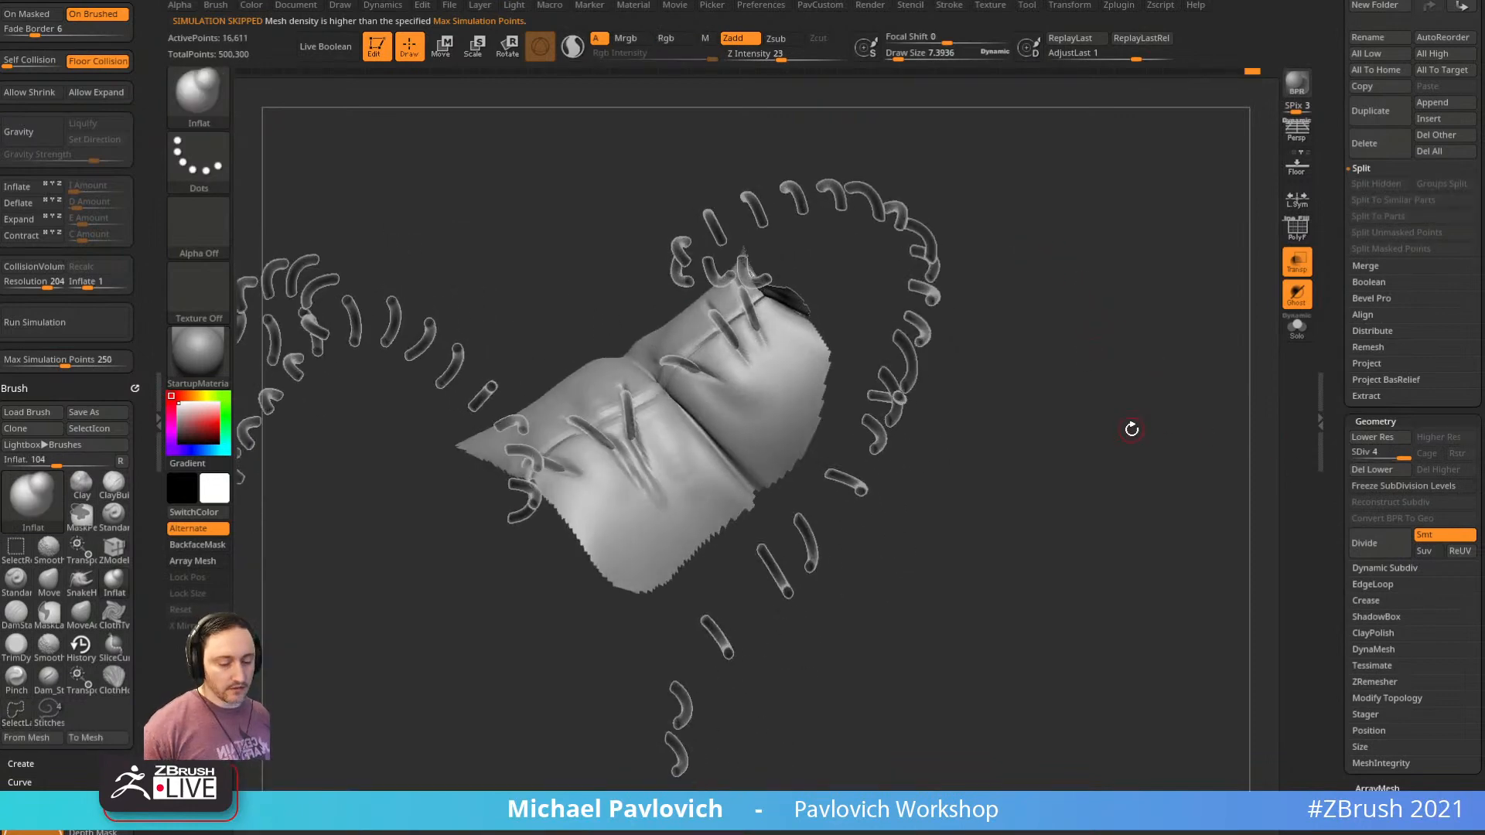
{"action": "right_click_drag", "start_coordinate": [1132, 429], "coordinate": [1129, 455]}
Switch to the Pinch brush and tighten the folds at the stitches above the crease, raising the draw size to 28.75
{"action": "key", "text": "b"}
{"action": "key", "text": "p"}
{"action": "key", "text": "i"}
{"action": "key", "text": "s"}
{"action": "left_click_drag", "start_coordinate": [733, 393], "coordinate": [738, 393]}
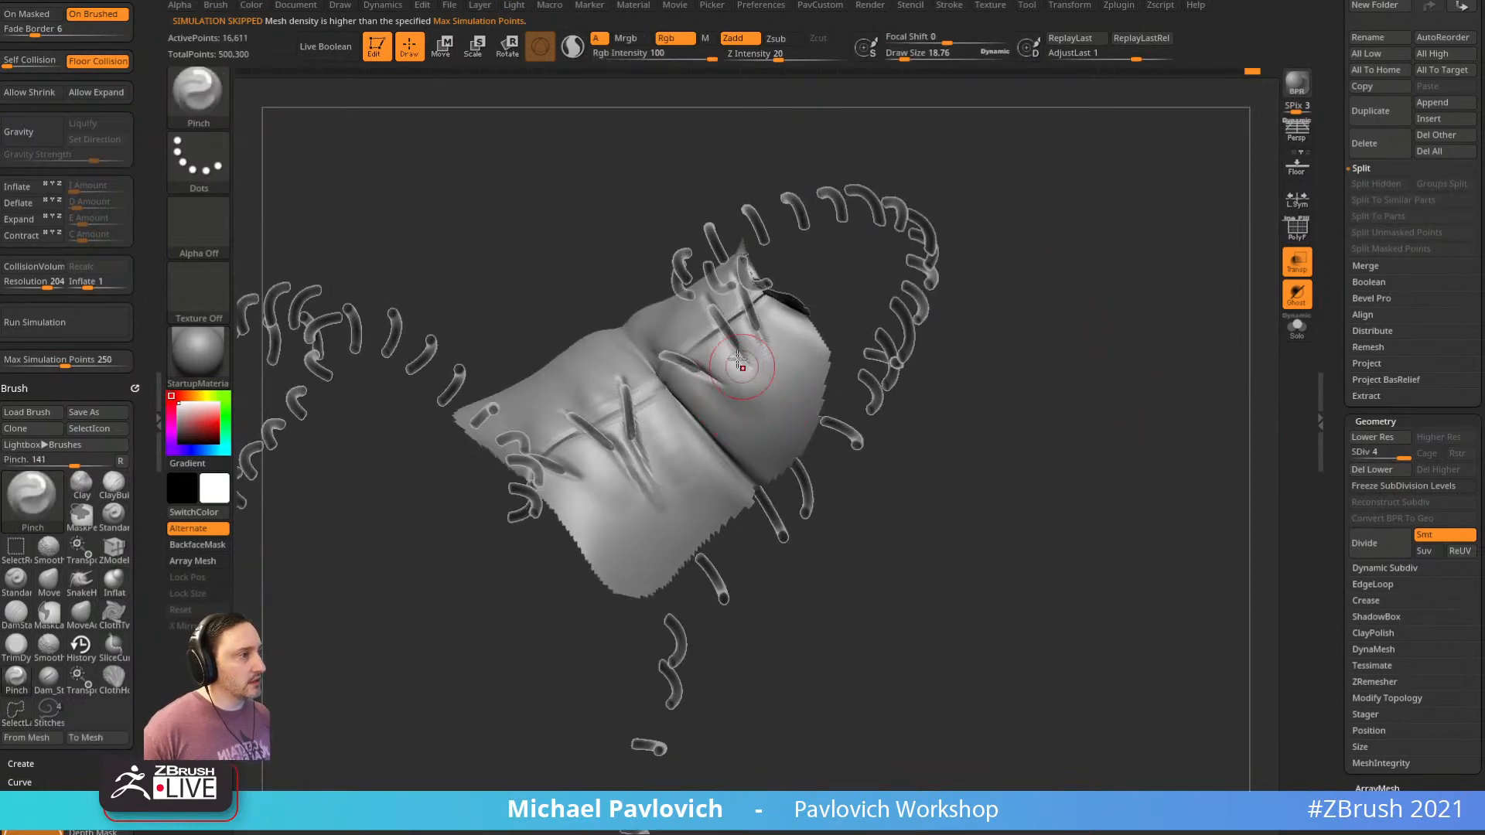
{"action": "right_click_drag", "start_coordinate": [764, 382], "coordinate": [915, 331]}
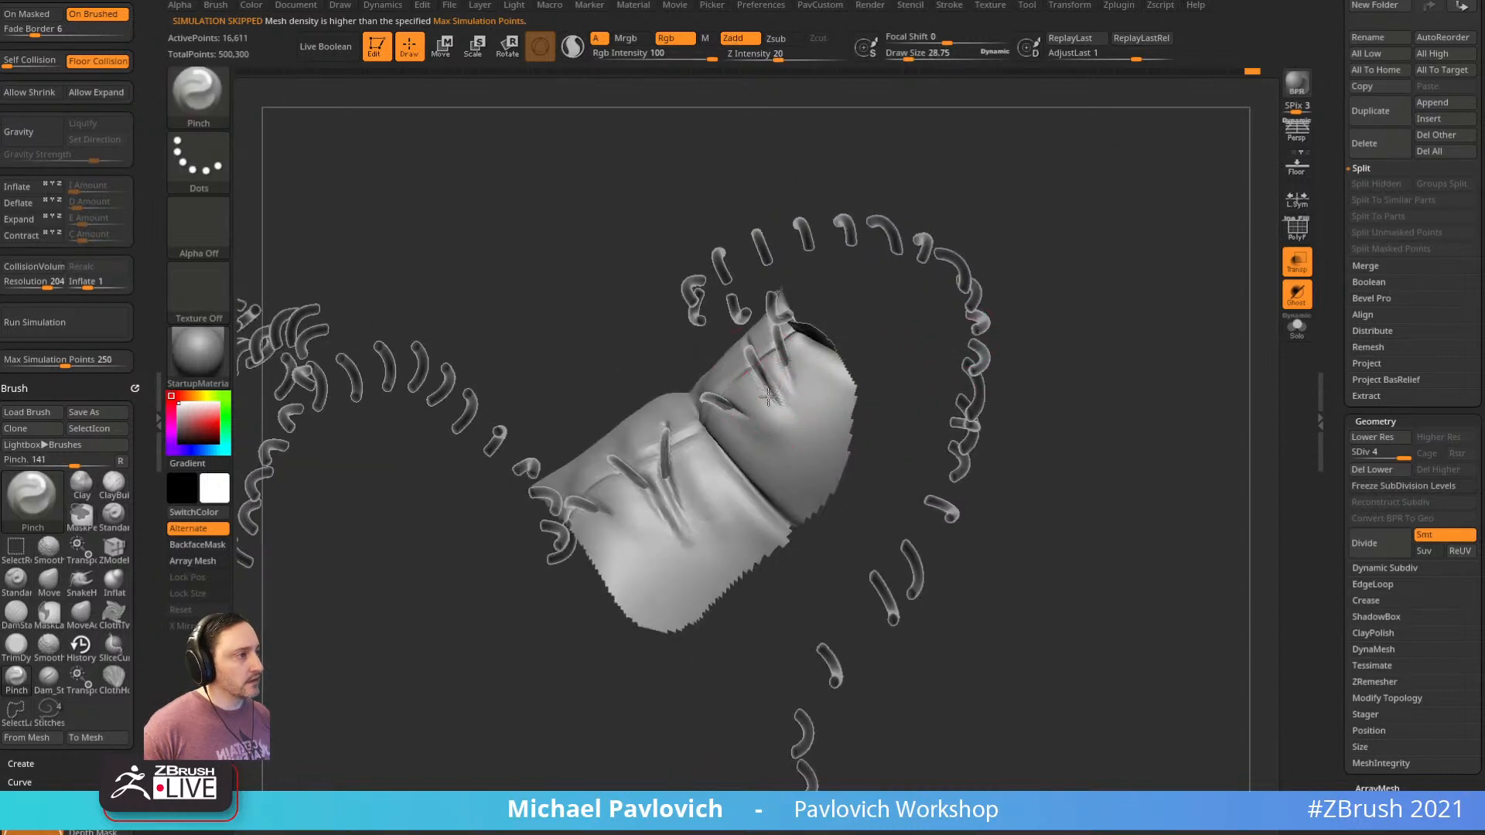
{"action": "right_click_drag", "start_coordinate": [1064, 345], "coordinate": [1058, 329]}
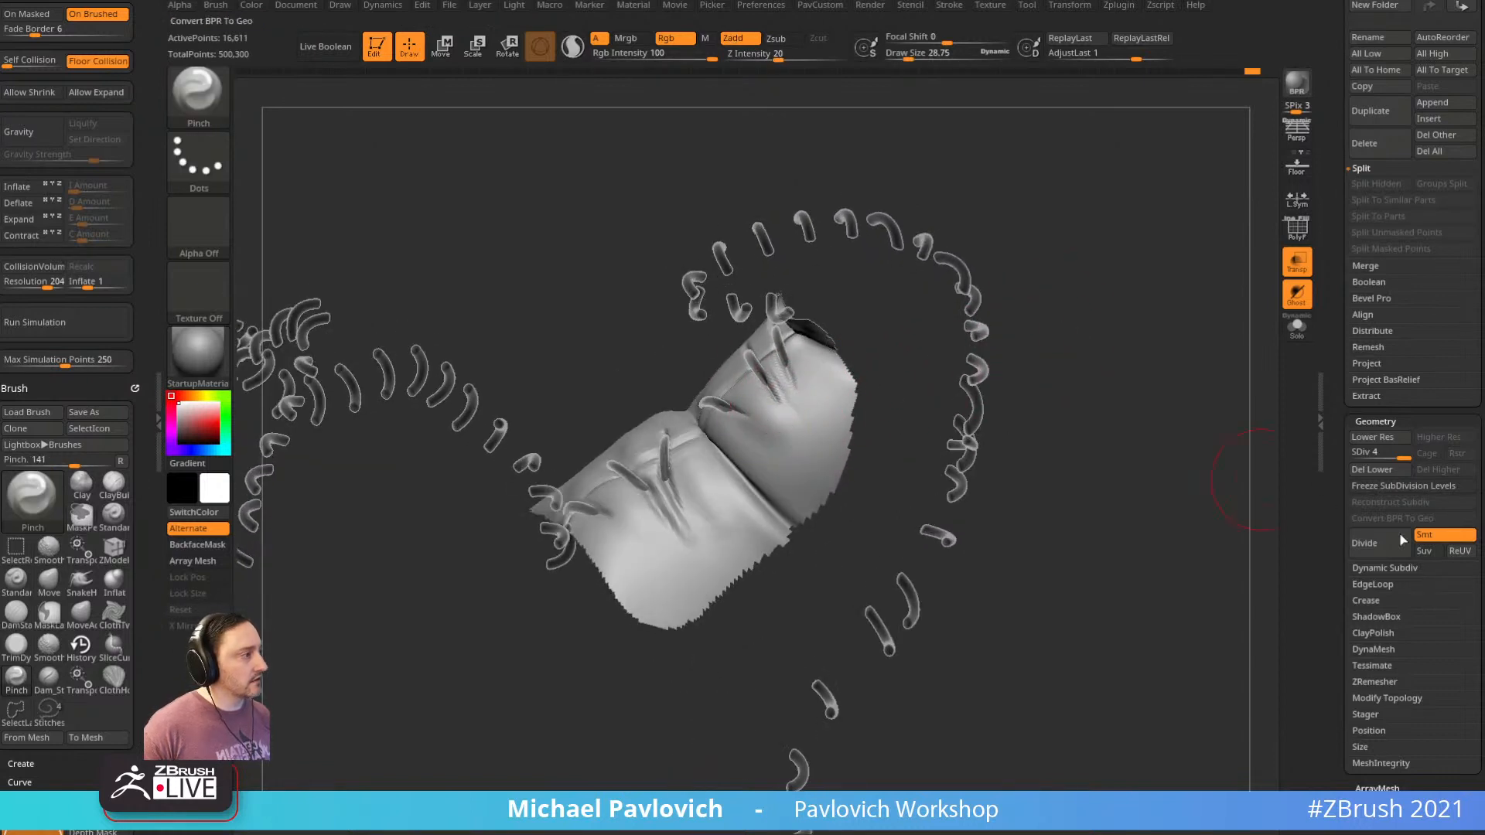
Lower the mesh to subdivision level 3 and pinch the folds running from the stitches with draw size 24.4876
{"action": "left_click", "coordinate": [1395, 452]}
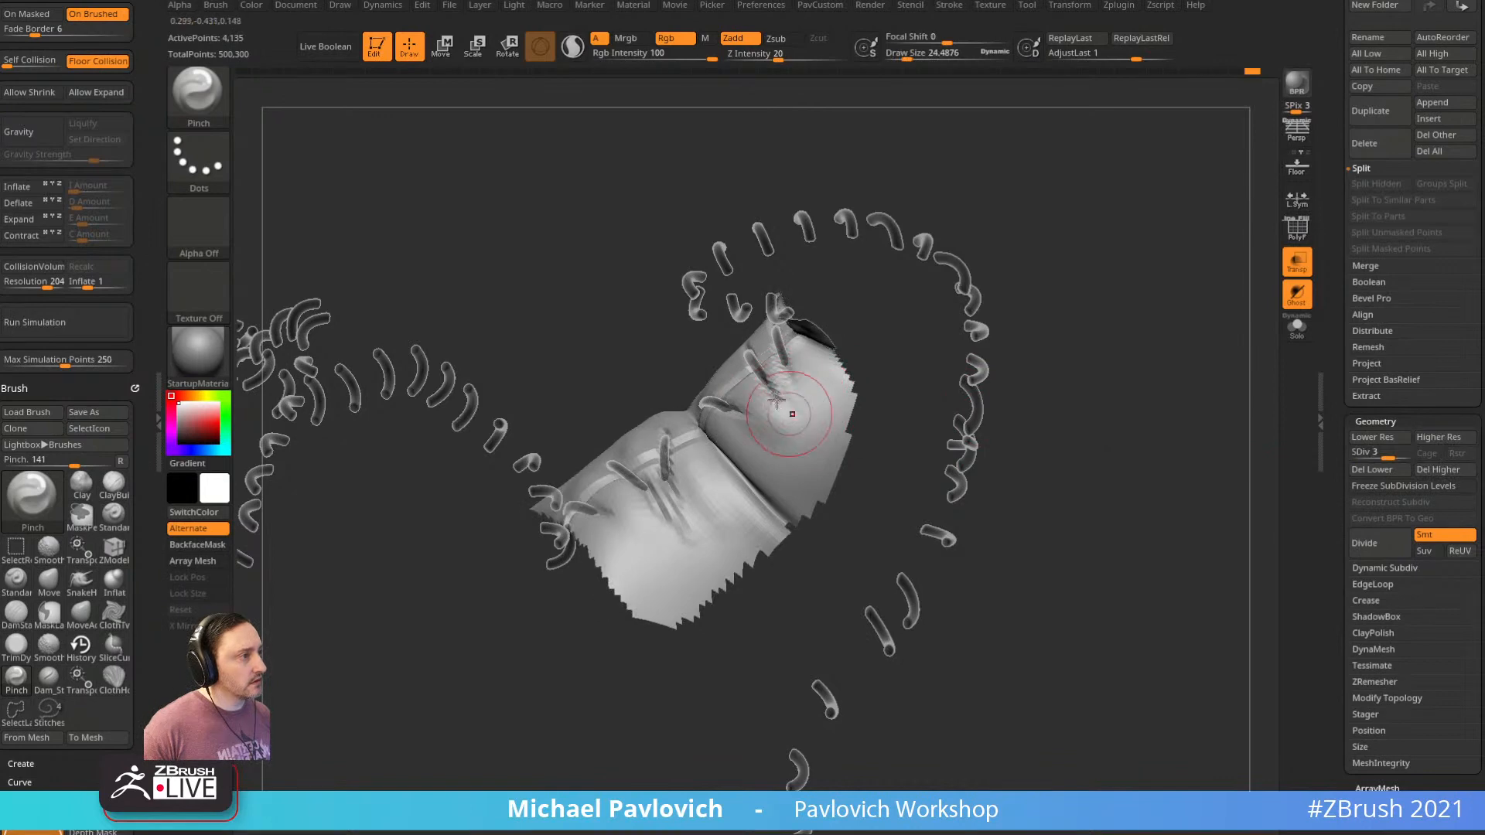
{"action": "right_click_drag", "start_coordinate": [800, 456], "coordinate": [812, 417], "text": "alt"}
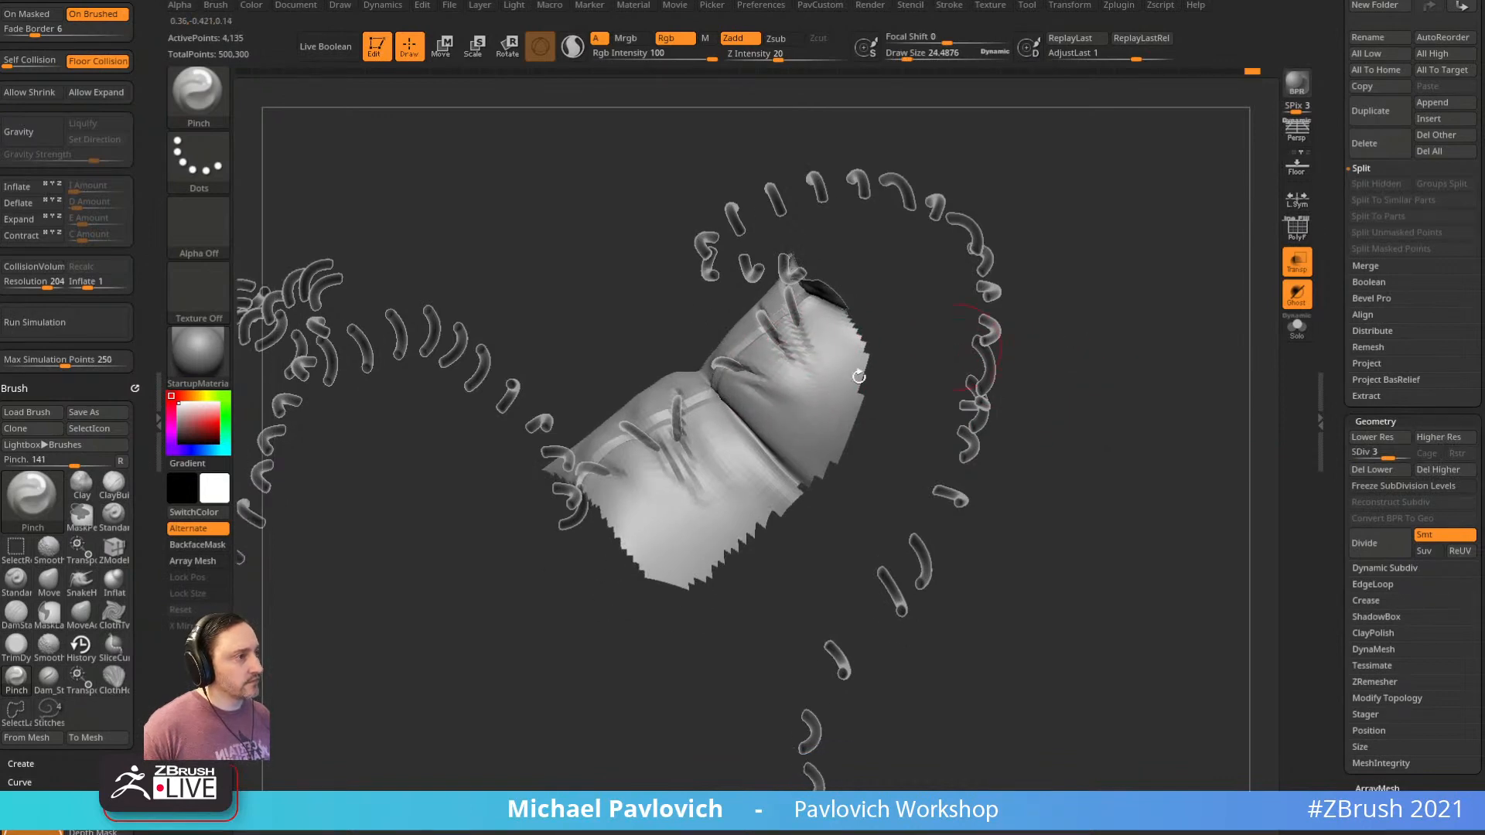
{"action": "left_click_drag", "start_coordinate": [678, 458], "coordinate": [706, 506]}
{"action": "left_click_drag", "start_coordinate": [677, 434], "coordinate": [713, 512]}
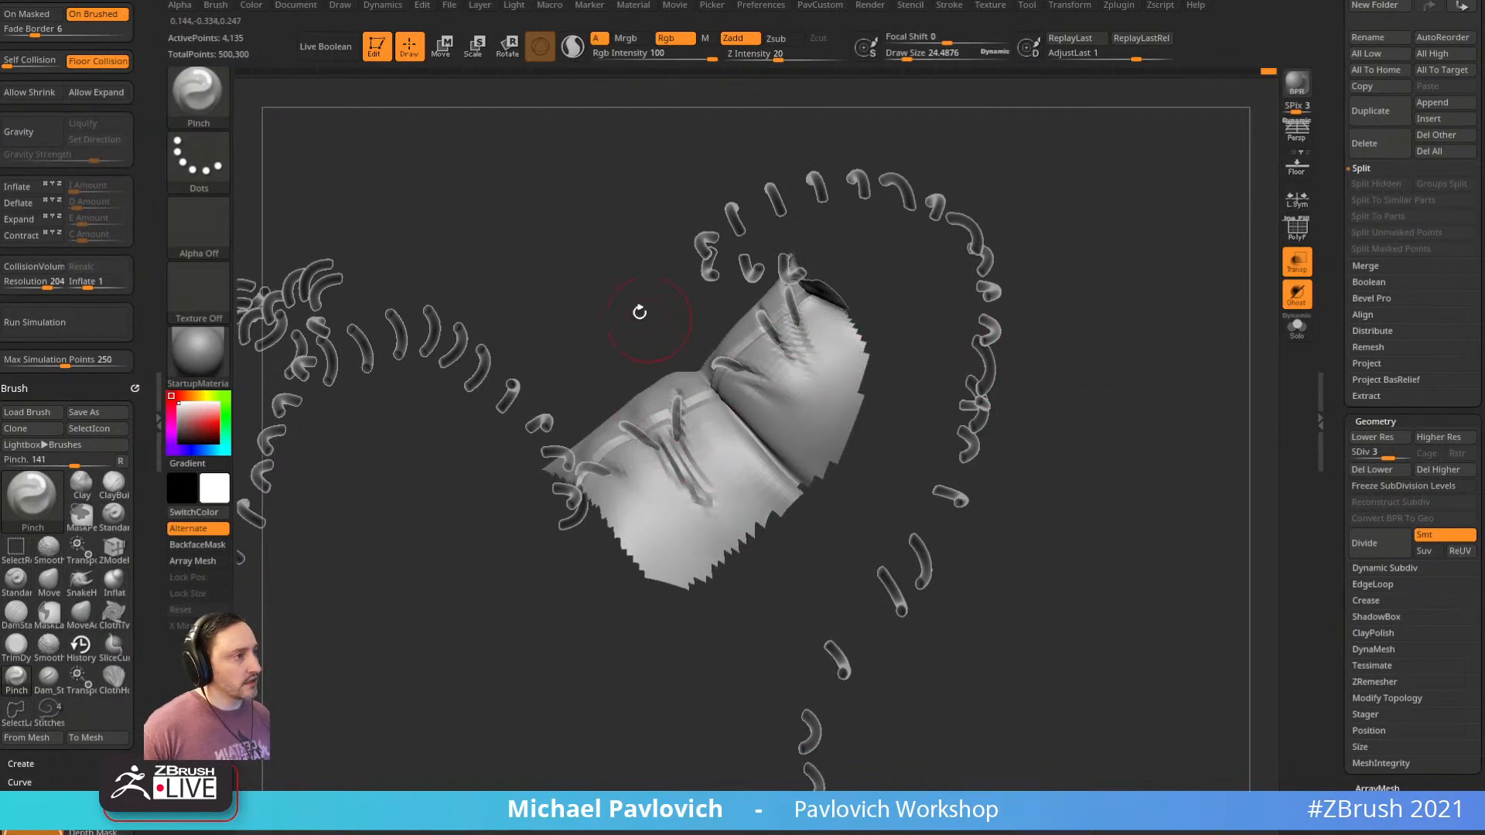
Pinch and smooth the folds on the far side of the seam, enlarging the Pinch brush's draw size to 38.34039
{"action": "right_click_drag", "start_coordinate": [640, 315], "coordinate": [652, 382]}
{"action": "right_click_drag", "start_coordinate": [946, 334], "coordinate": [991, 484], "text": "alt"}
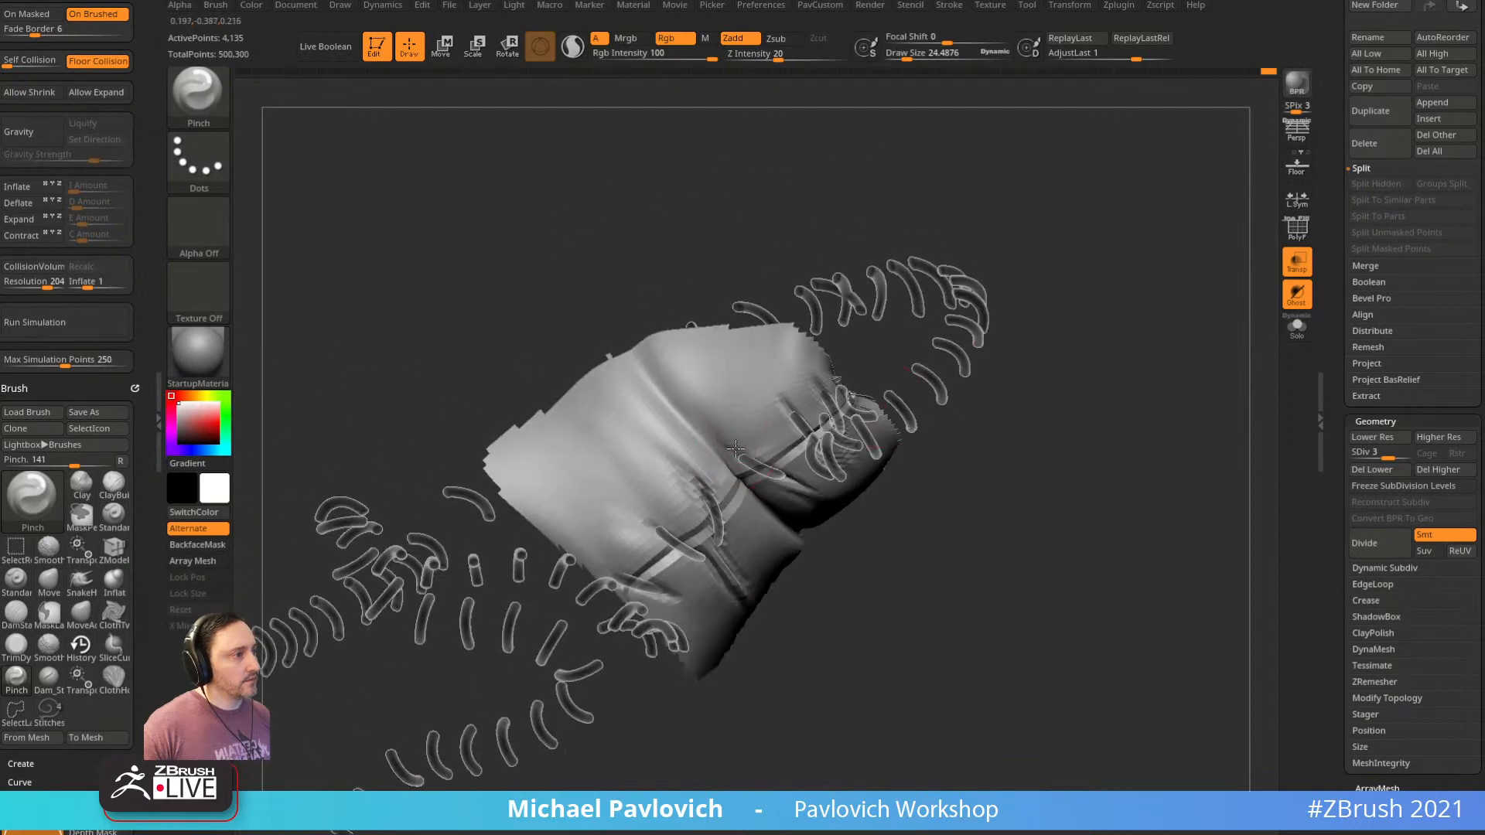
{"action": "left_click_drag", "start_coordinate": [780, 414], "coordinate": [749, 442], "text": "shift"}
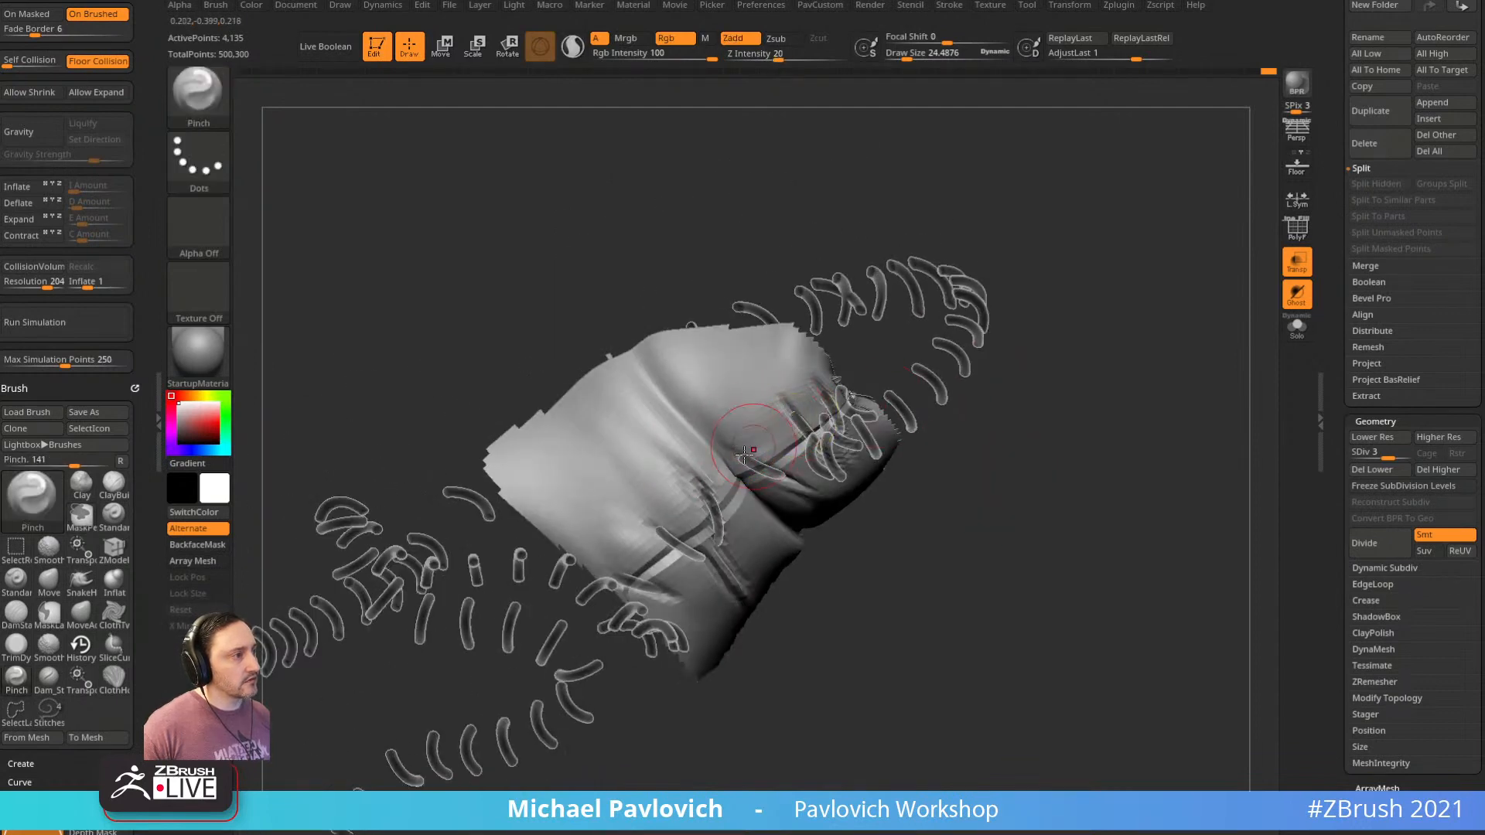
{"action": "right_click_drag", "start_coordinate": [919, 371], "coordinate": [956, 332], "text": "alt"}
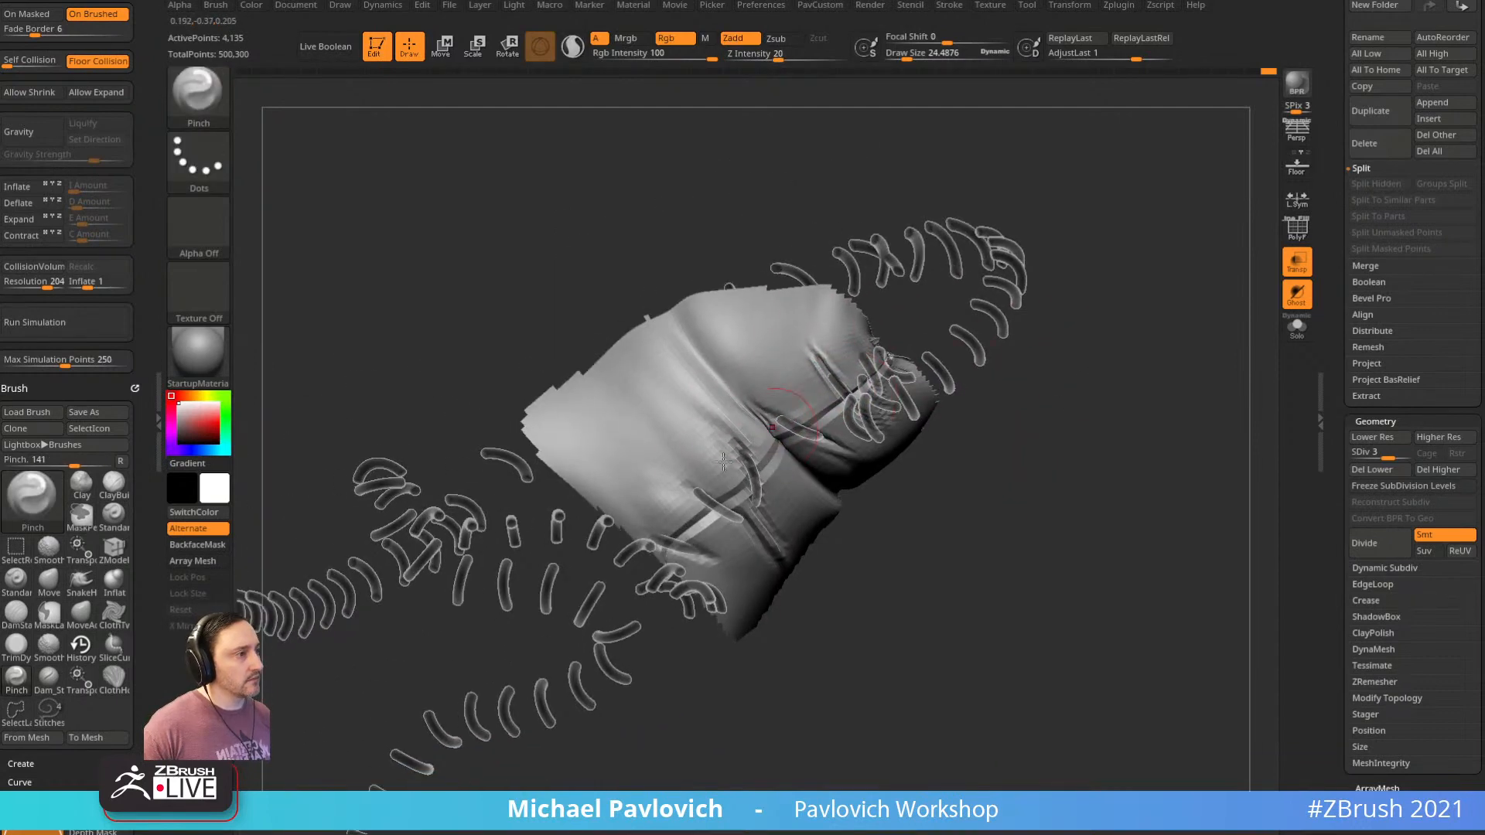
{"action": "right_click_drag", "start_coordinate": [1016, 534], "coordinate": [980, 240]}
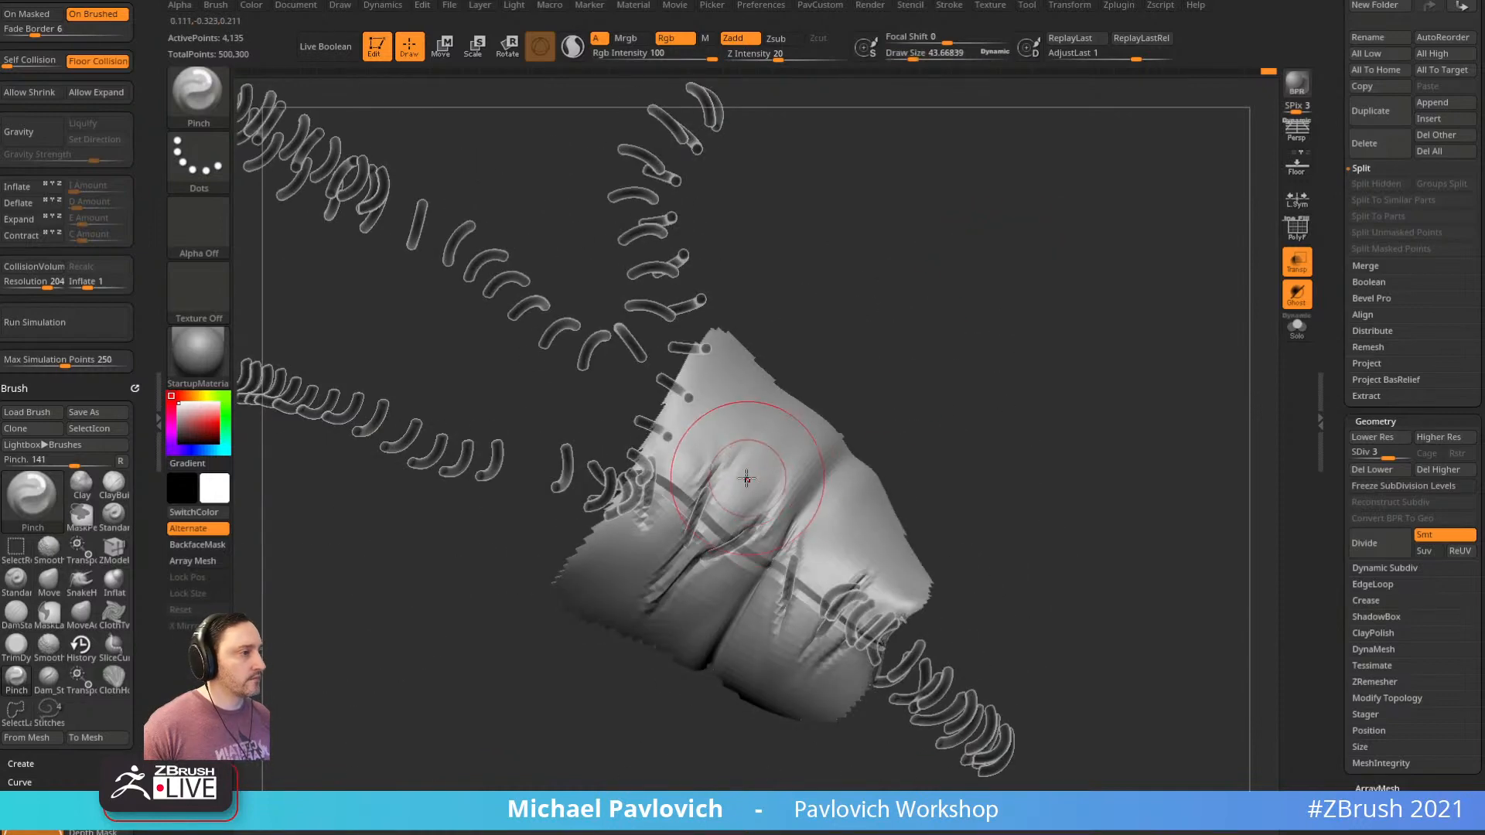
{"action": "right_click_drag", "start_coordinate": [935, 337], "coordinate": [941, 308]}
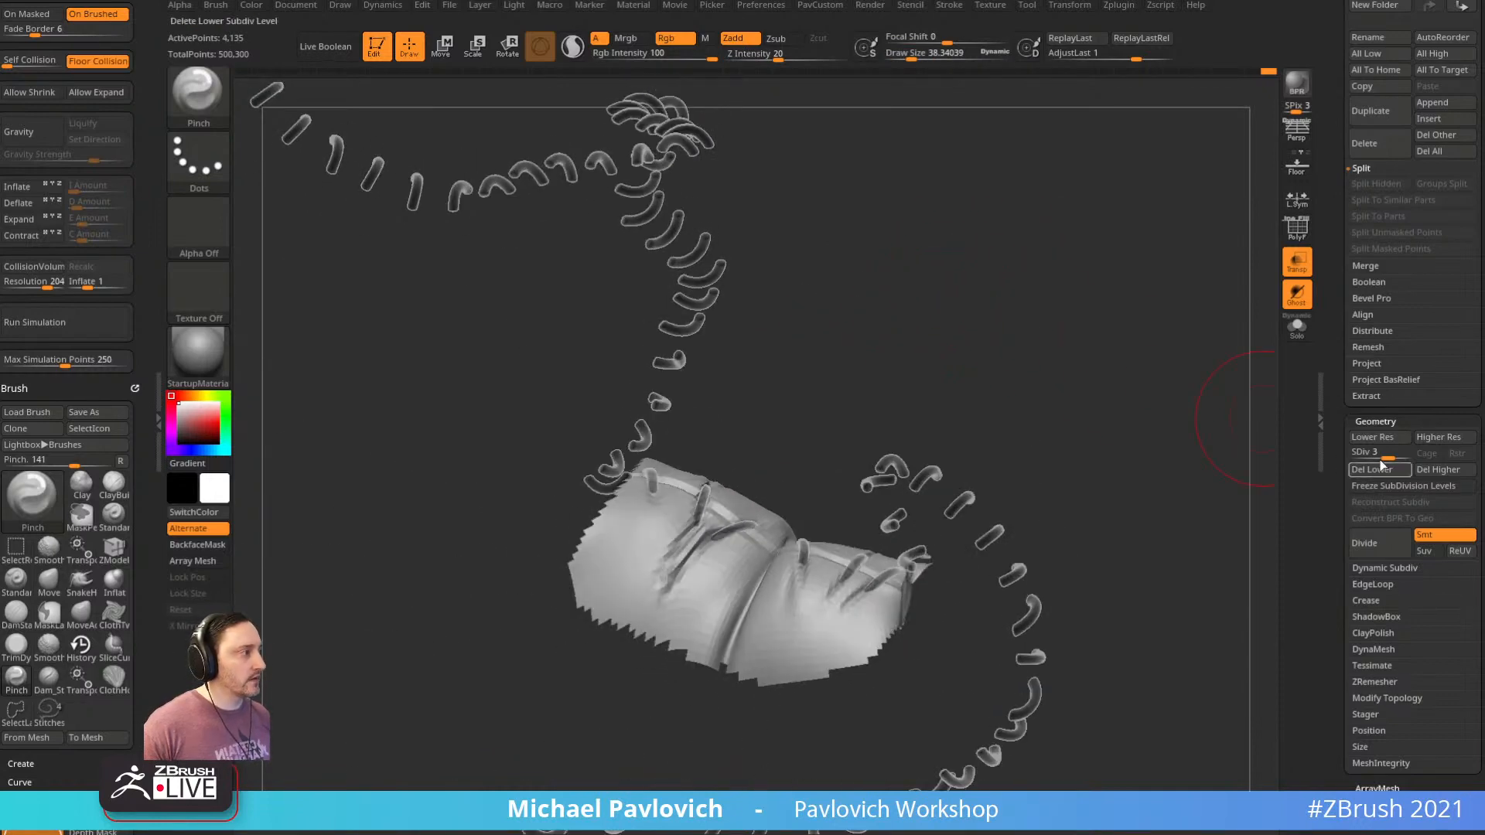
Return to subdivision level 4 and pinch the folds at the crease stitches with draw size 24.4876
{"action": "left_click", "coordinate": [1402, 457]}
{"action": "right_click_drag", "start_coordinate": [897, 372], "coordinate": [806, 461]}
{"action": "key", "text": "s"}
{"action": "right_click_drag", "start_coordinate": [869, 402], "coordinate": [889, 368]}
{"action": "key", "text": "s"}
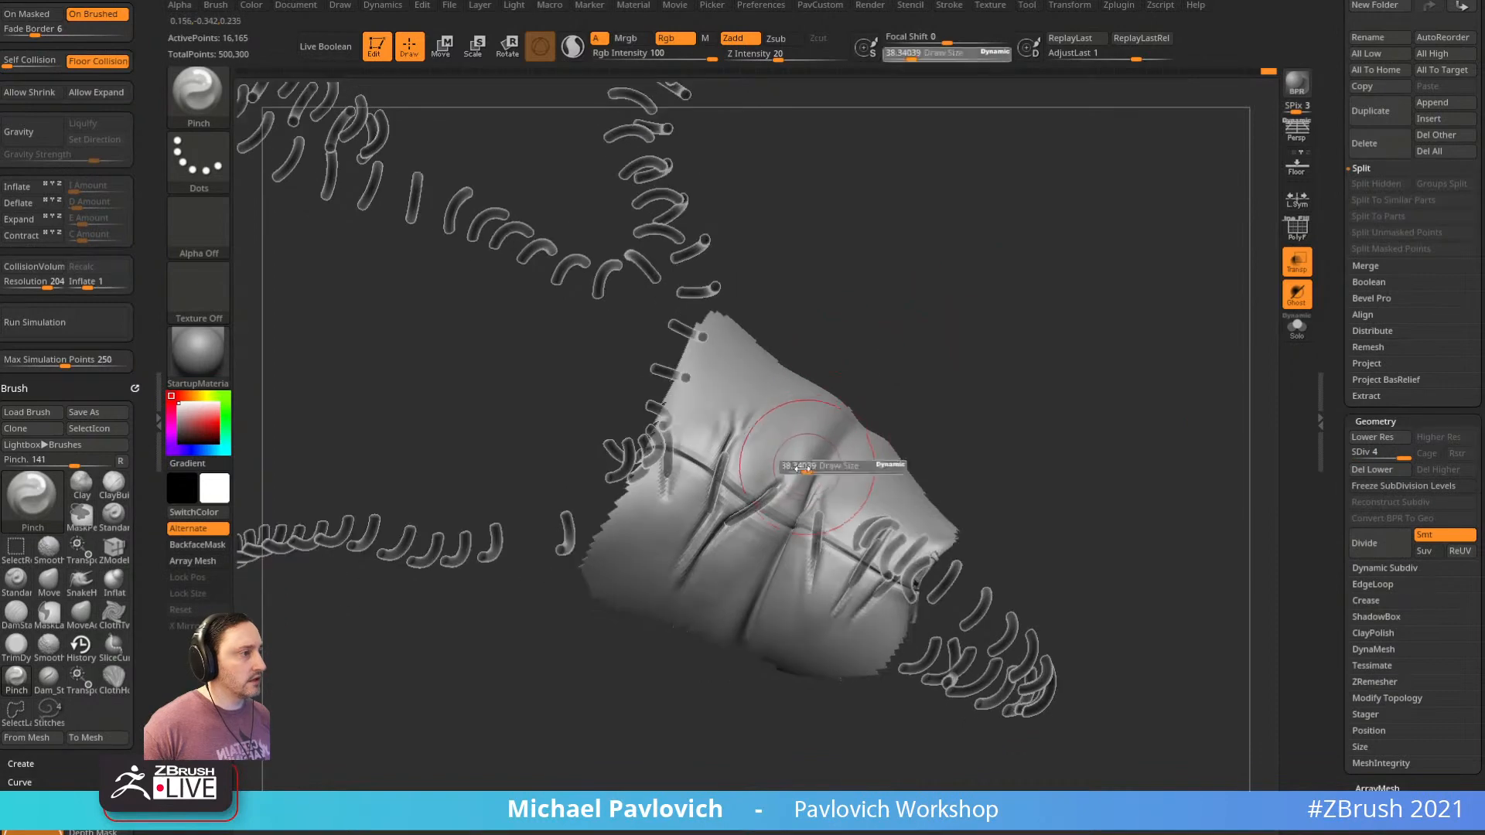
{"action": "left_click", "coordinate": [803, 469]}
{"action": "left_click_drag", "start_coordinate": [802, 495], "coordinate": [812, 448]}
{"action": "mouse_move", "coordinate": [911, 377]}
{"action": "right_mouse_down"}
{"action": "mouse_move", "coordinate": [936, 336]}
{"action": "mouse_move", "coordinate": [1115, 413]}
{"action": "right_mouse_up"}
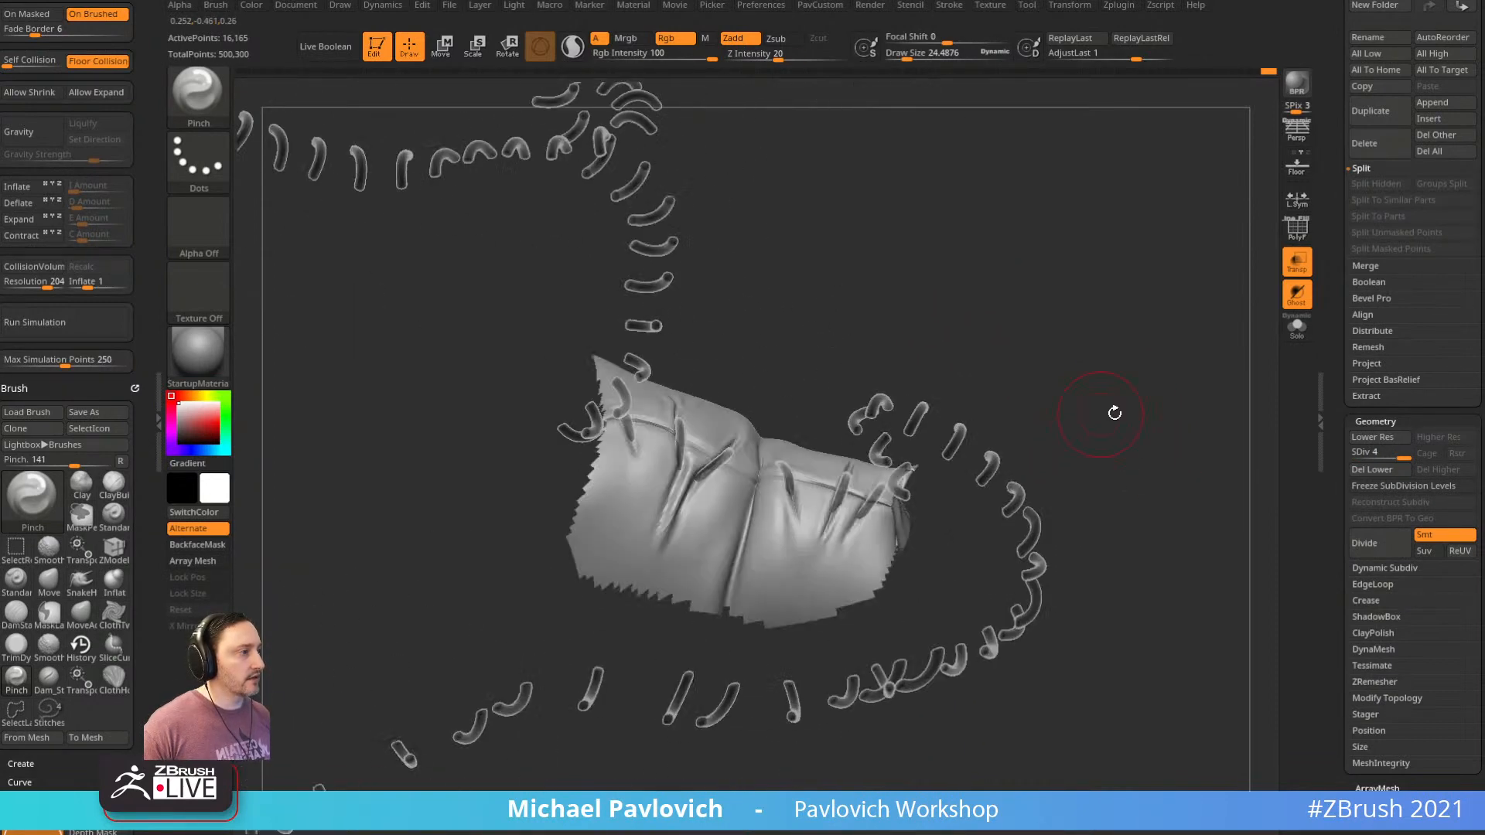
Show the whole body again and switch to the Standard brush with a draw size of 8.50359
{"action": "left_click", "coordinate": [1182, 379], "text": "ctrl+shift"}
{"action": "right_click_drag", "start_coordinate": [1183, 379], "coordinate": [989, 392]}
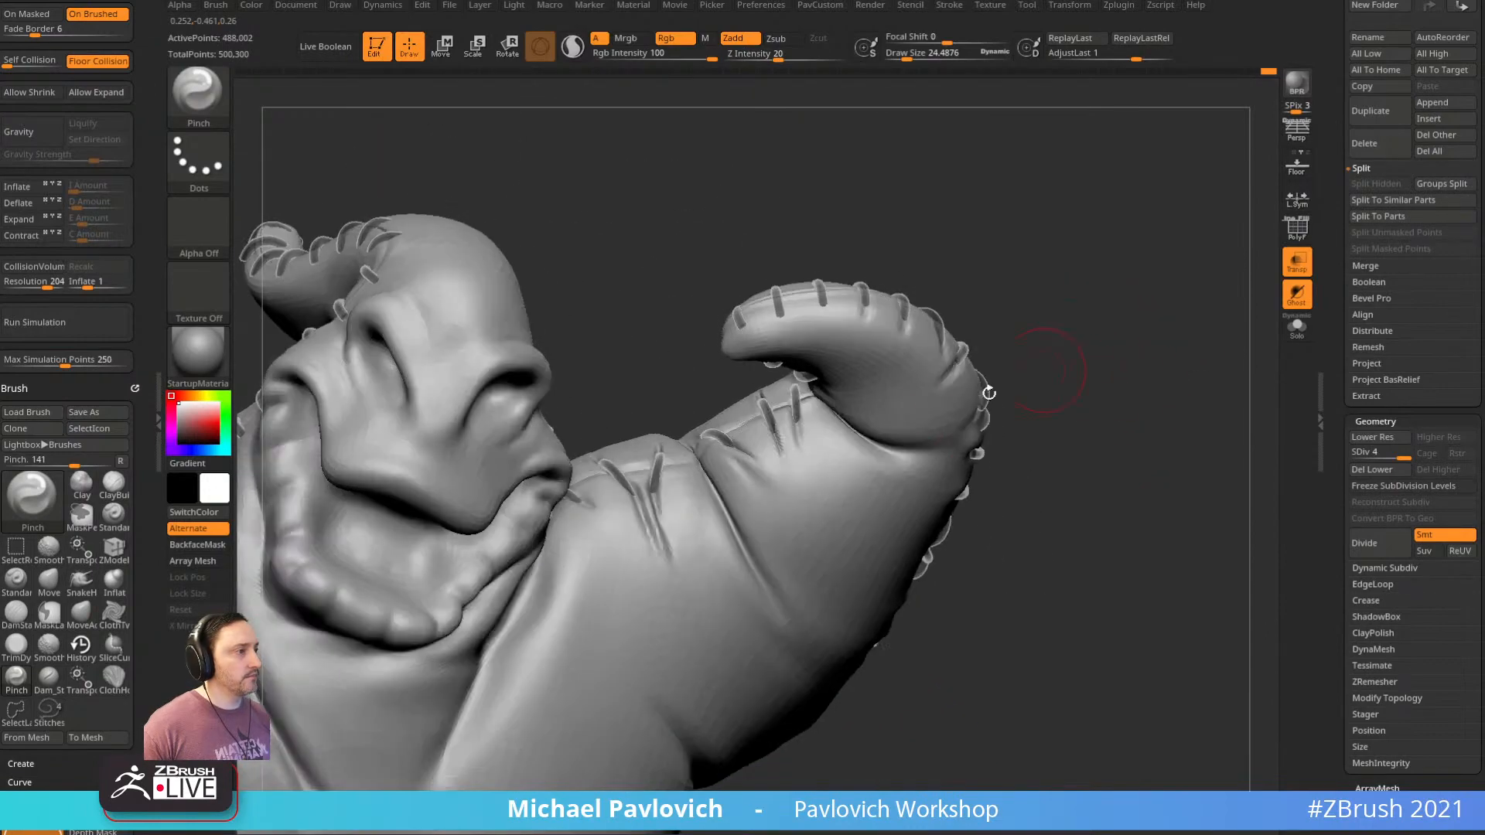
{"action": "key", "text": "1"}
{"action": "key", "text": "s"}
{"action": "left_click_drag", "start_coordinate": [823, 447], "coordinate": [812, 457]}
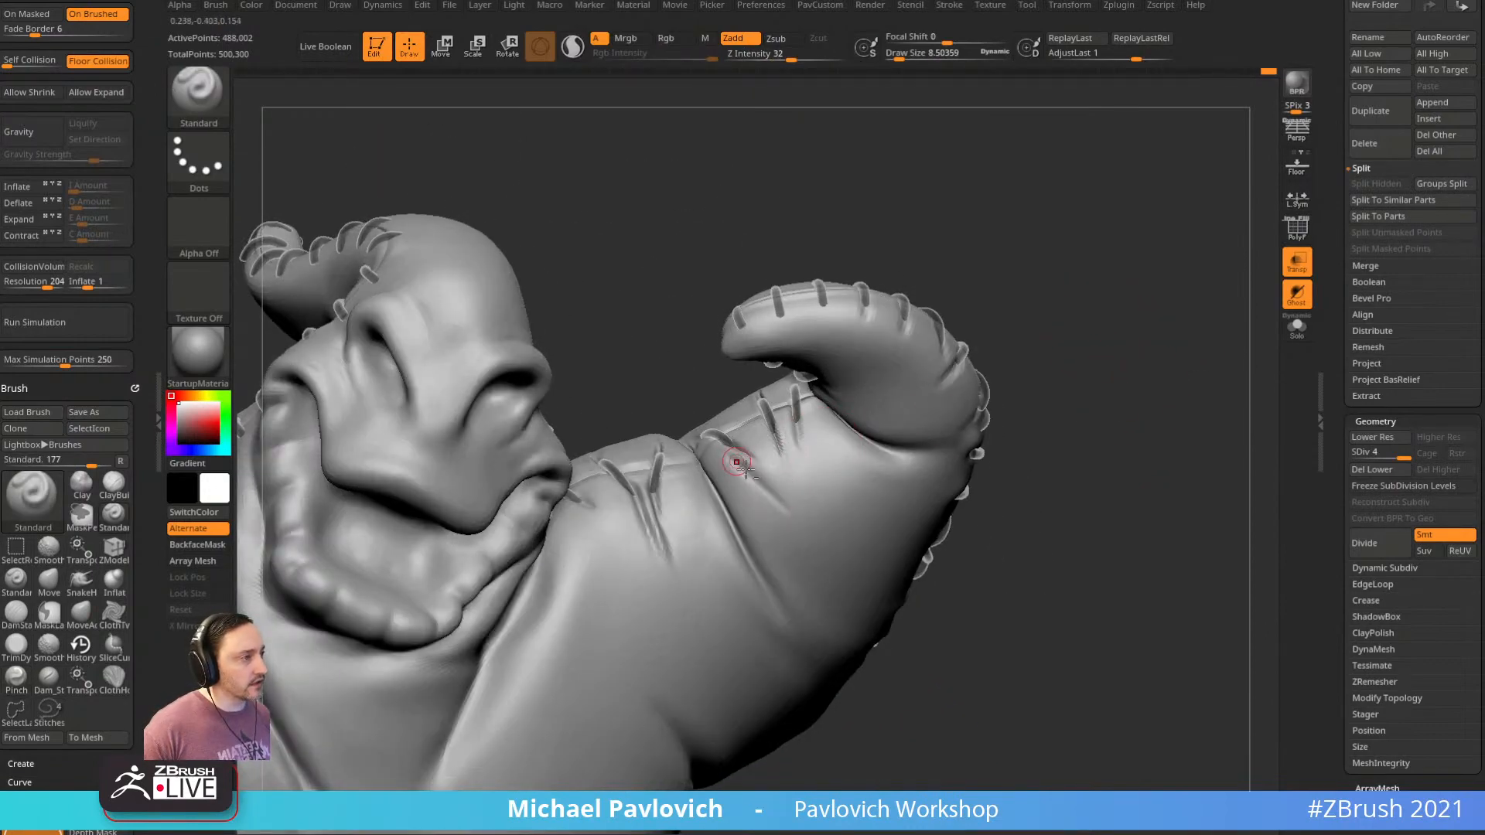
{"action": "key", "text": "space"}
{"action": "left_click", "coordinate": [755, 438]}
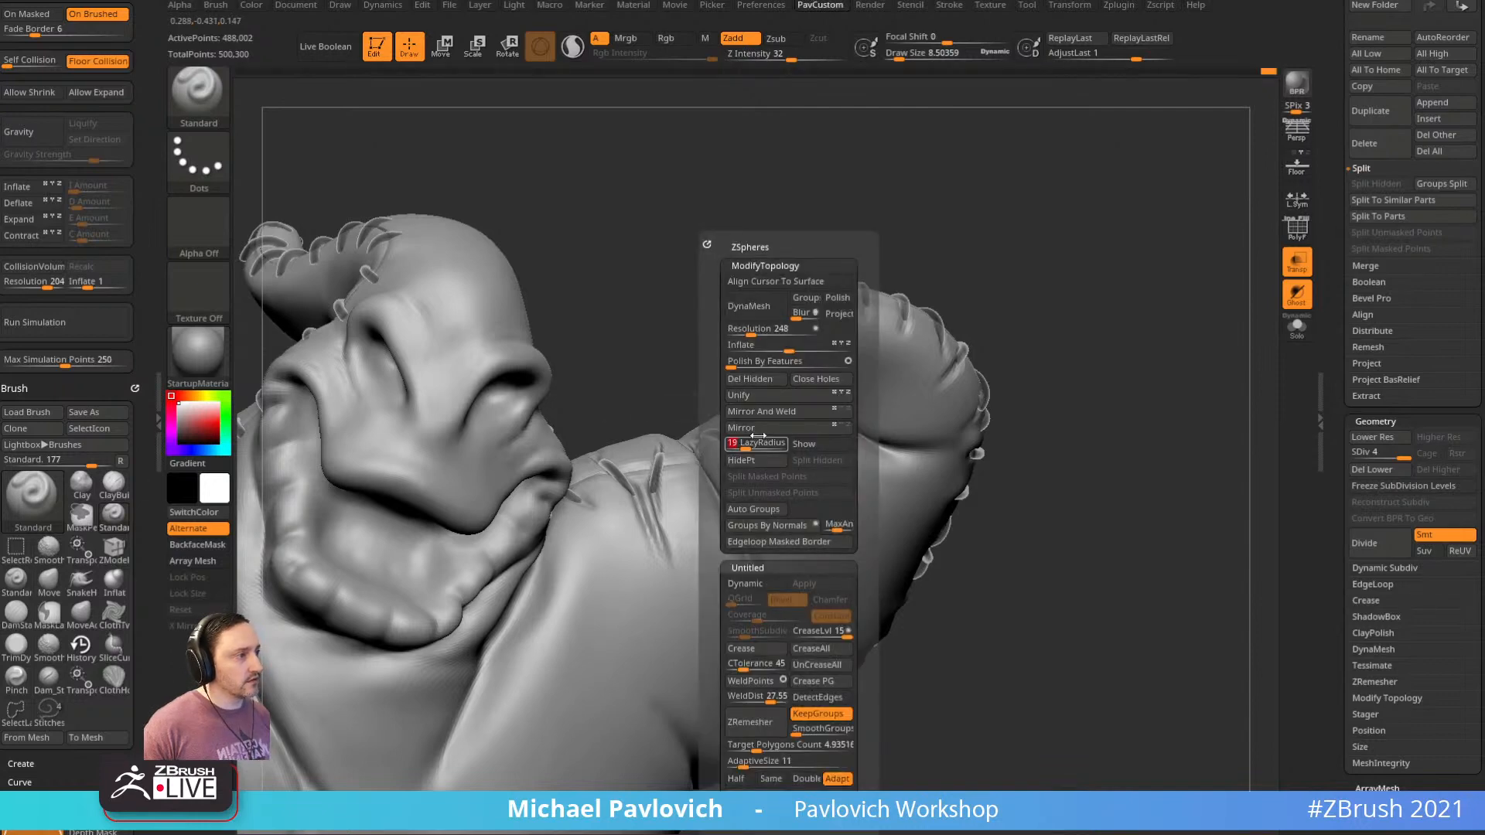
{"action": "right_click_drag", "start_coordinate": [810, 495], "coordinate": [818, 463]}
Sculpt and smooth long pulled folds running down the arm from the seam stitches, using a Standard draw size of 10.99
{"action": "key", "text": "s"}
{"action": "mouse_move", "coordinate": [777, 445]}
{"action": "left_mouse_down"}
{"action": "mouse_move", "coordinate": [816, 515]}
{"action": "mouse_move", "coordinate": [787, 481]}
{"action": "left_mouse_up"}
{"action": "key", "text": "shift"}
{"action": "left_click_drag", "start_coordinate": [998, 323], "coordinate": [1002, 285]}
{"action": "mouse_move", "coordinate": [671, 519]}
{"action": "left_mouse_down", "text": "shift"}
{"action": "mouse_move", "coordinate": [648, 469]}
{"action": "mouse_move", "coordinate": [789, 636]}
{"action": "mouse_move", "coordinate": [771, 615]}
{"action": "left_mouse_up", "text": "shift"}
{"action": "key", "text": "s"}
{"action": "left_click_drag", "start_coordinate": [662, 474], "coordinate": [701, 577]}
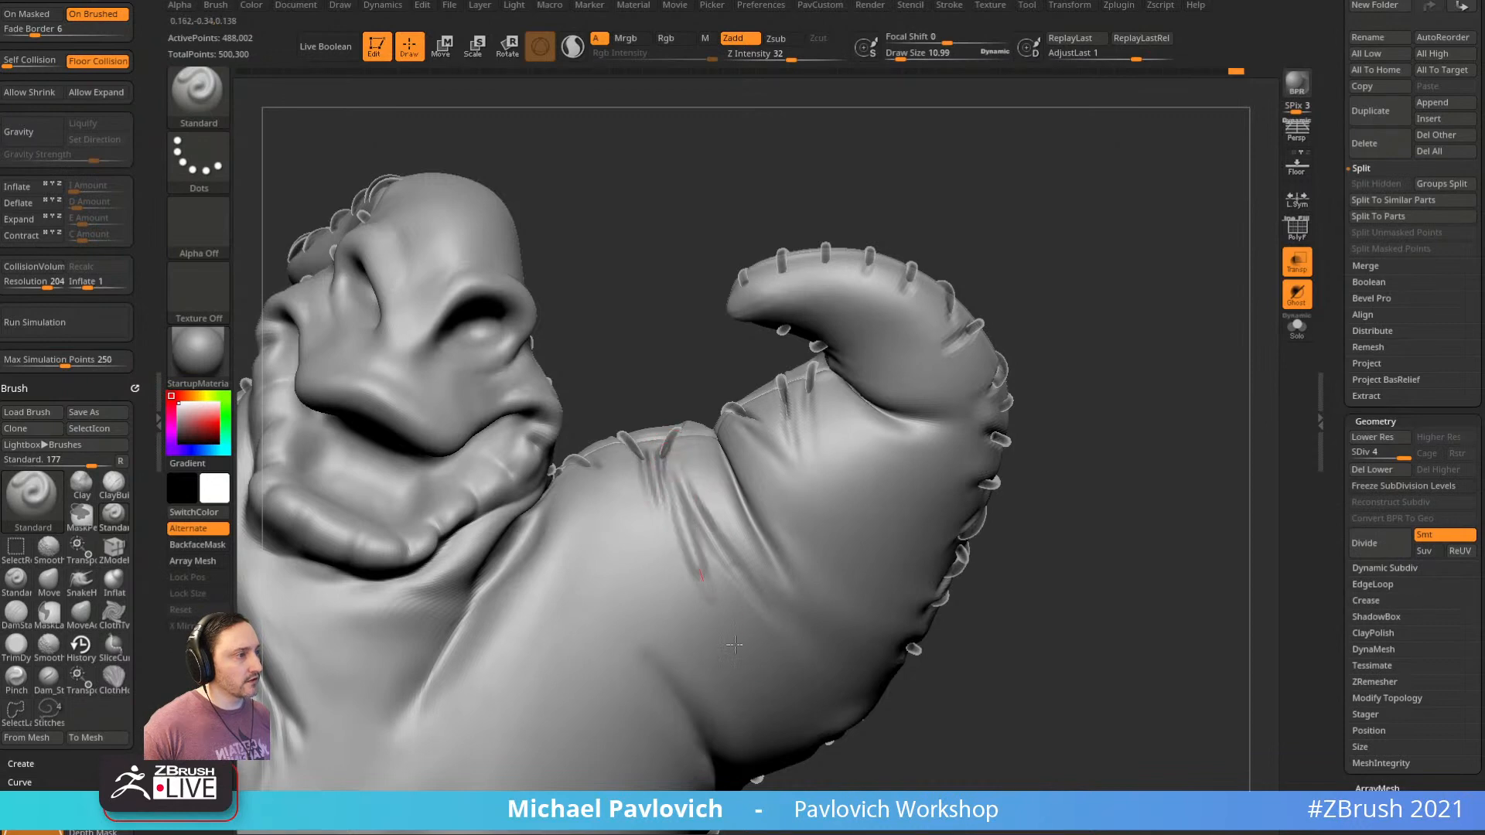
Switch to the Pinch brush and isolate the raised arm's folded area, hiding the rest of the body
{"action": "mouse_move", "coordinate": [1147, 468]}
{"action": "left_mouse_down", "text": "alt"}
{"action": "mouse_move", "coordinate": [1121, 428]}
{"action": "mouse_move", "coordinate": [1003, 428]}
{"action": "left_mouse_up", "text": "alt"}
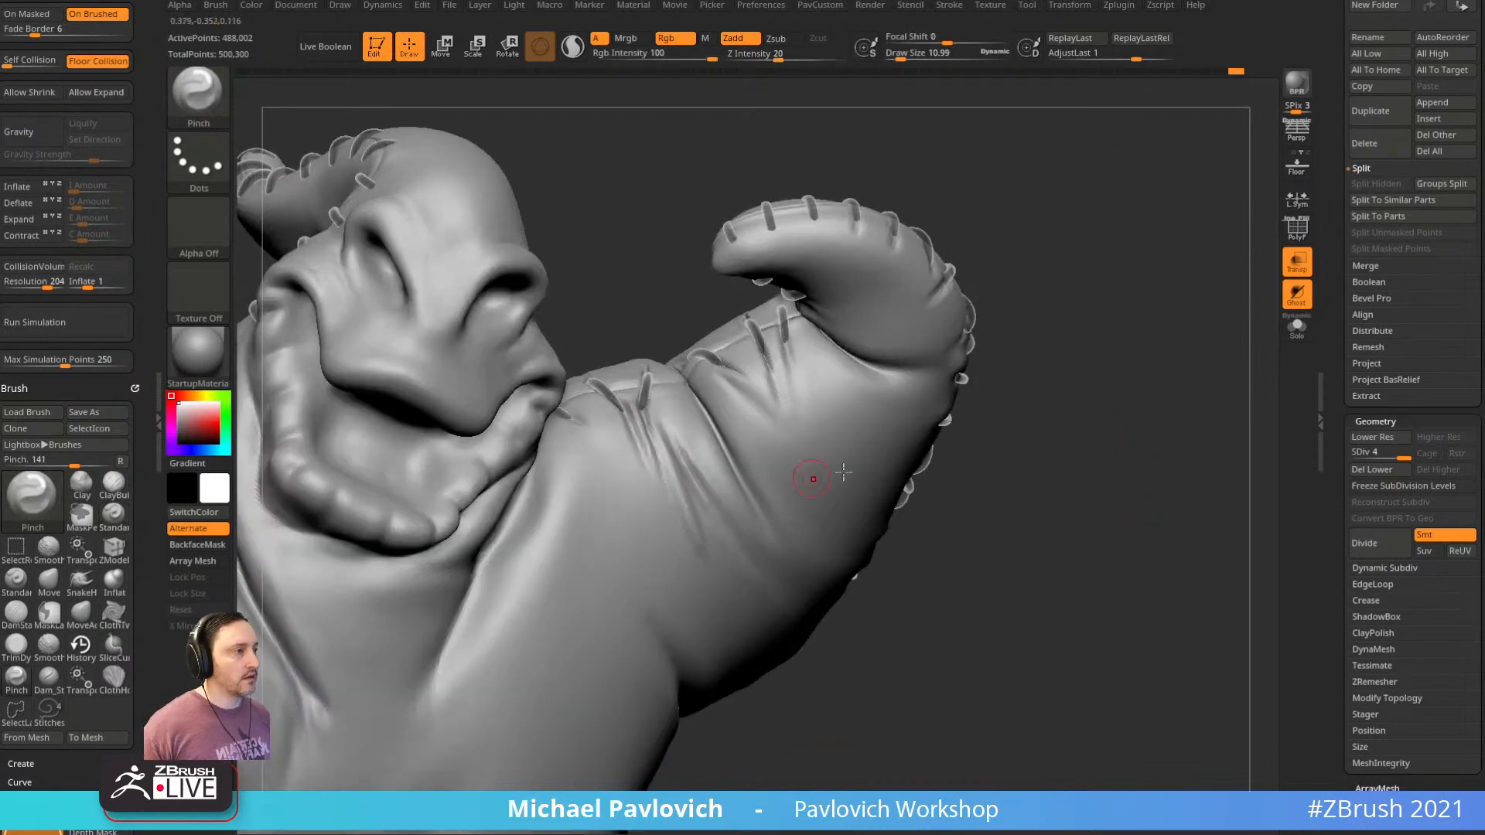
{"action": "left_click_drag", "start_coordinate": [1031, 545], "coordinate": [1021, 544]}
{"action": "mouse_move", "coordinate": [1058, 649]}
{"action": "left_mouse_down", "text": "ctrl+alt+shift"}
{"action": "mouse_move", "coordinate": [557, 339]}
{"action": "mouse_move", "coordinate": [866, 651]}
{"action": "left_mouse_up", "text": "ctrl+alt+shift"}
{"action": "left_click_drag", "start_coordinate": [1054, 444], "coordinate": [1052, 464]}
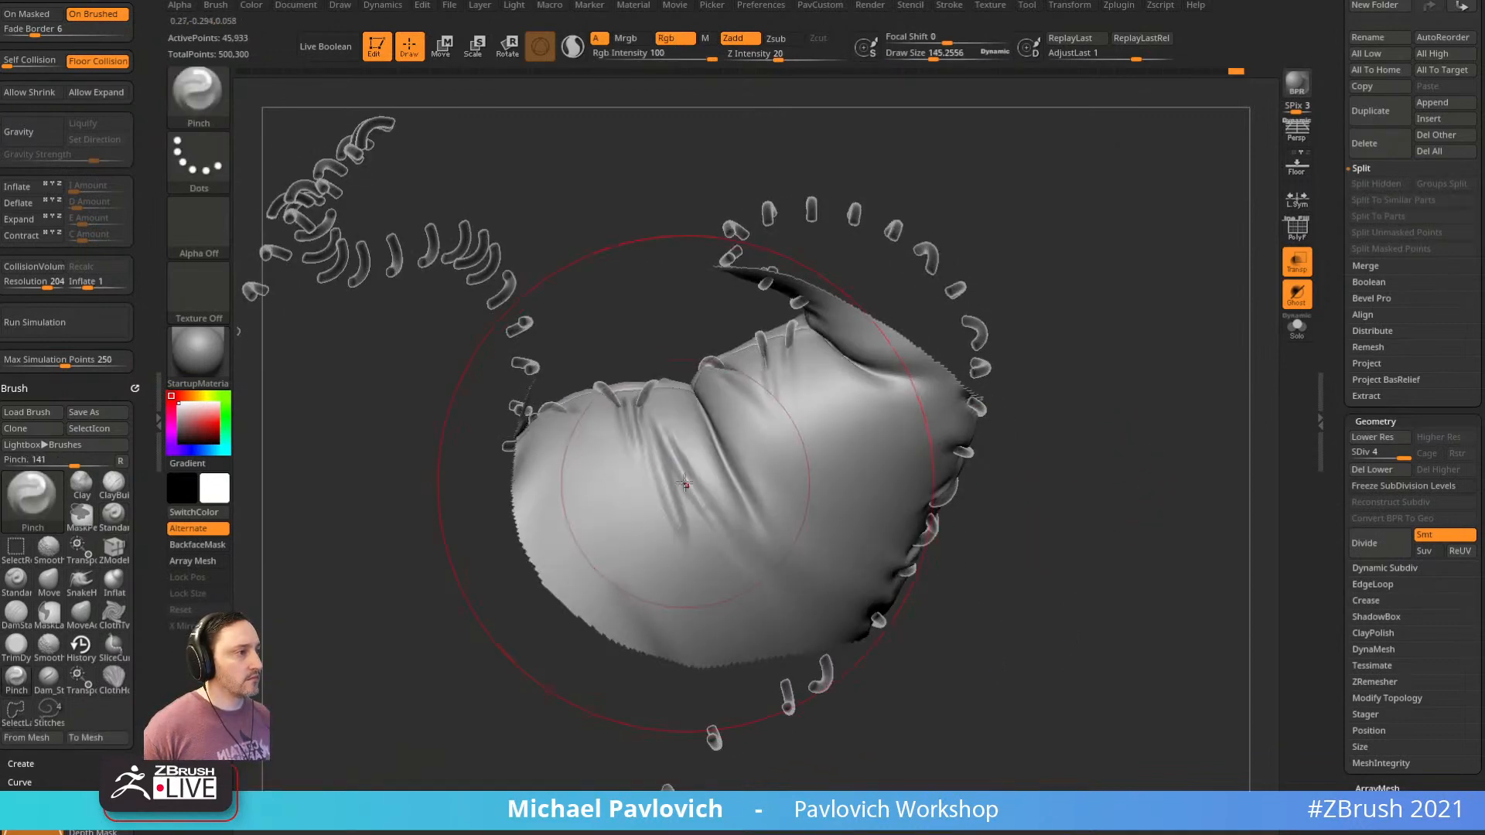
Pinch the long arm folds, reducing the draw size to 68.53239 and lowering the mesh to subdivision level 3
{"action": "key", "text": "s"}
{"action": "left_click_drag", "start_coordinate": [689, 489], "coordinate": [692, 508]}
{"action": "key", "text": "s"}
{"action": "mouse_move", "coordinate": [692, 510]}
{"action": "left_mouse_down"}
{"action": "mouse_move", "coordinate": [698, 448]}
{"action": "mouse_move", "coordinate": [673, 493]}
{"action": "mouse_move", "coordinate": [667, 464]}
{"action": "mouse_move", "coordinate": [718, 526]}
{"action": "left_mouse_up"}
{"action": "left_click", "coordinate": [1391, 454]}
{"action": "mouse_move", "coordinate": [675, 476]}
{"action": "left_mouse_down"}
{"action": "mouse_move", "coordinate": [703, 530]}
{"action": "mouse_move", "coordinate": [673, 496]}
{"action": "left_mouse_up"}
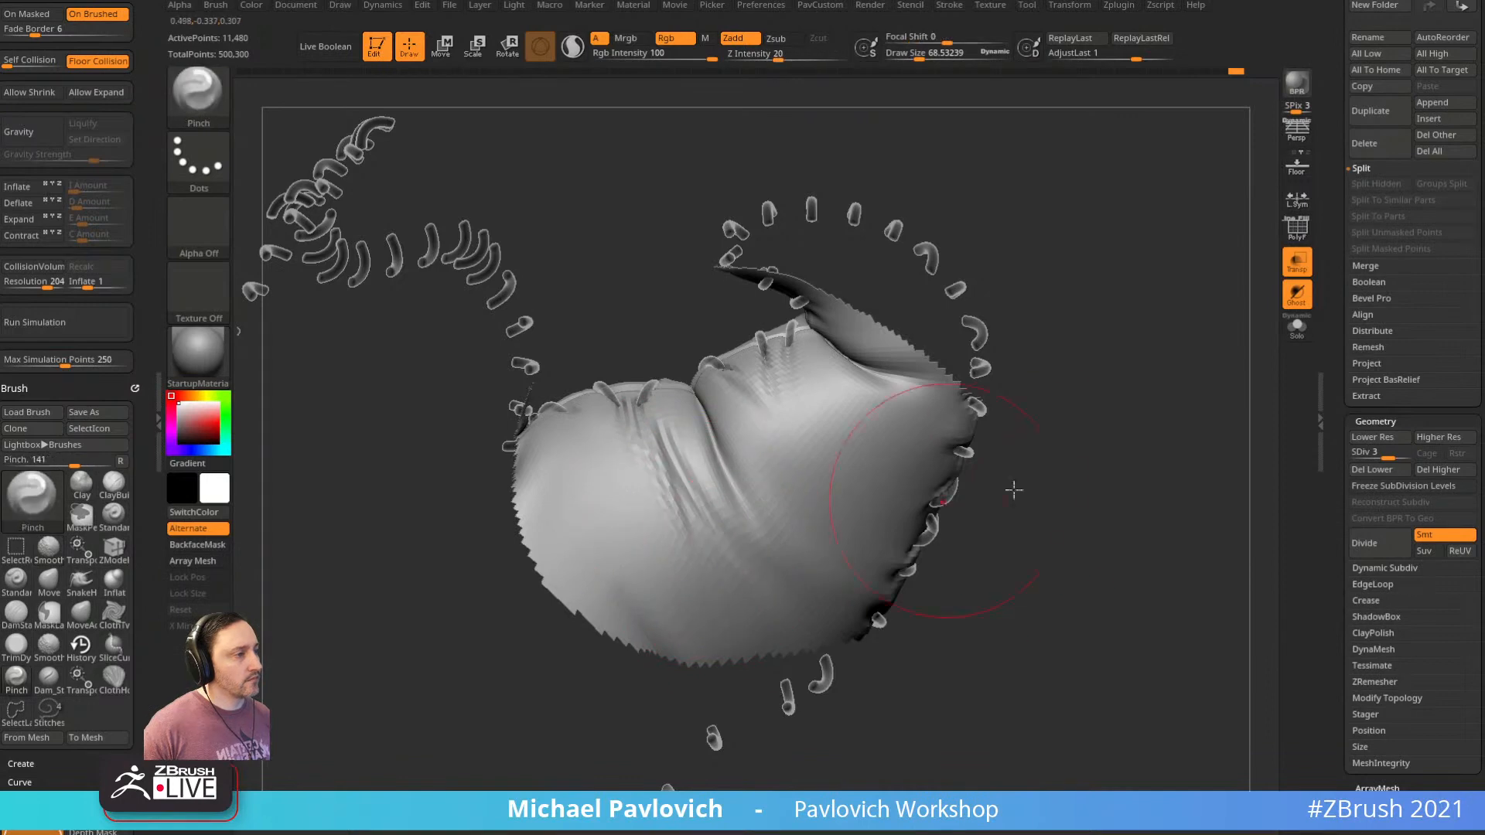
Show the whole body, return to subdivision level 4 and smooth the long folds below the stitches
{"action": "left_click", "coordinate": [1111, 431], "text": "ctrl+shift"}
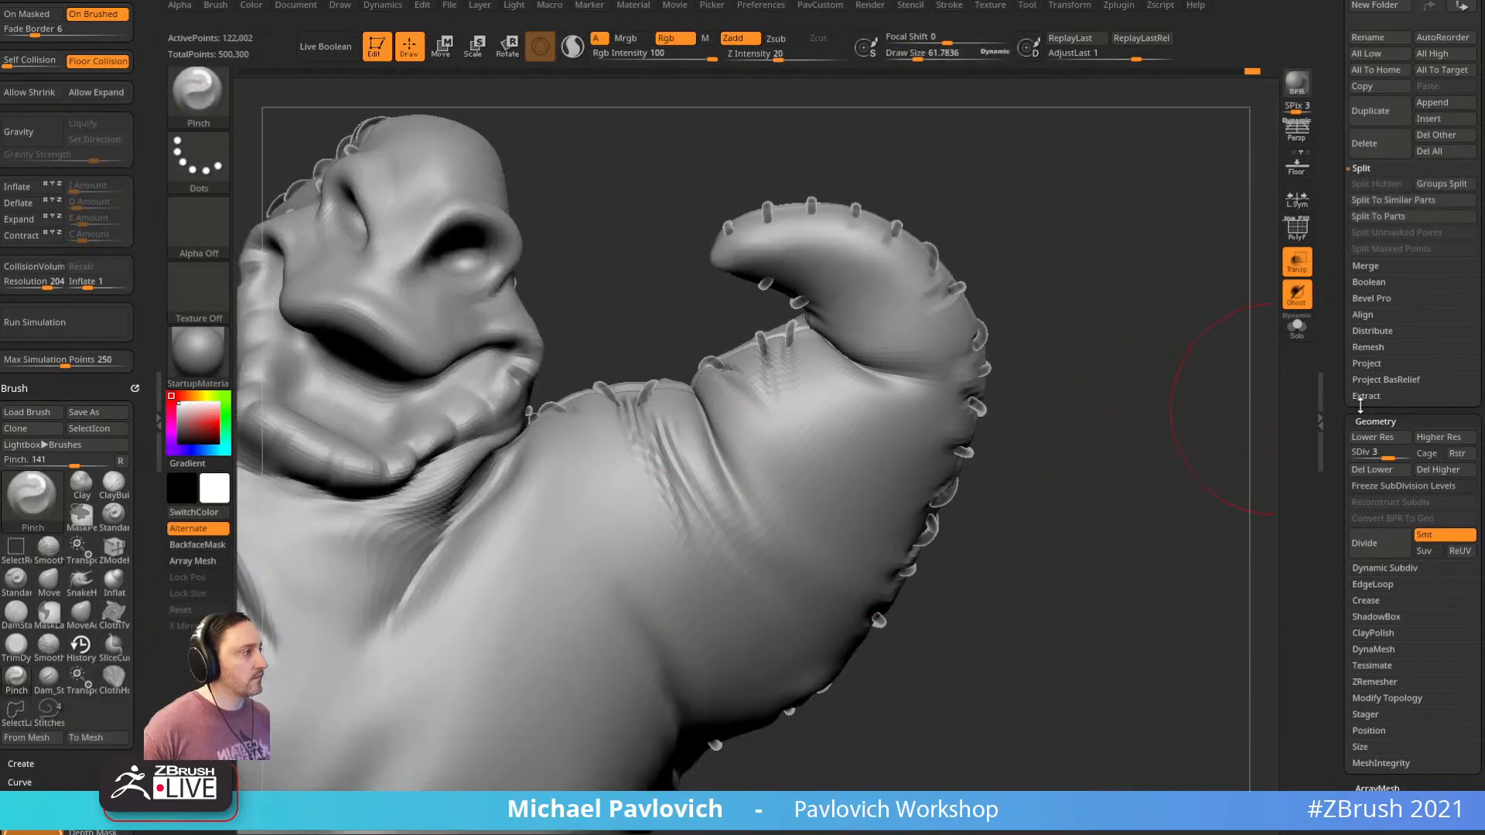
{"action": "left_click_drag", "start_coordinate": [1392, 457], "coordinate": [1405, 457]}
{"action": "left_click_drag", "start_coordinate": [676, 461], "coordinate": [745, 582], "text": "shift"}
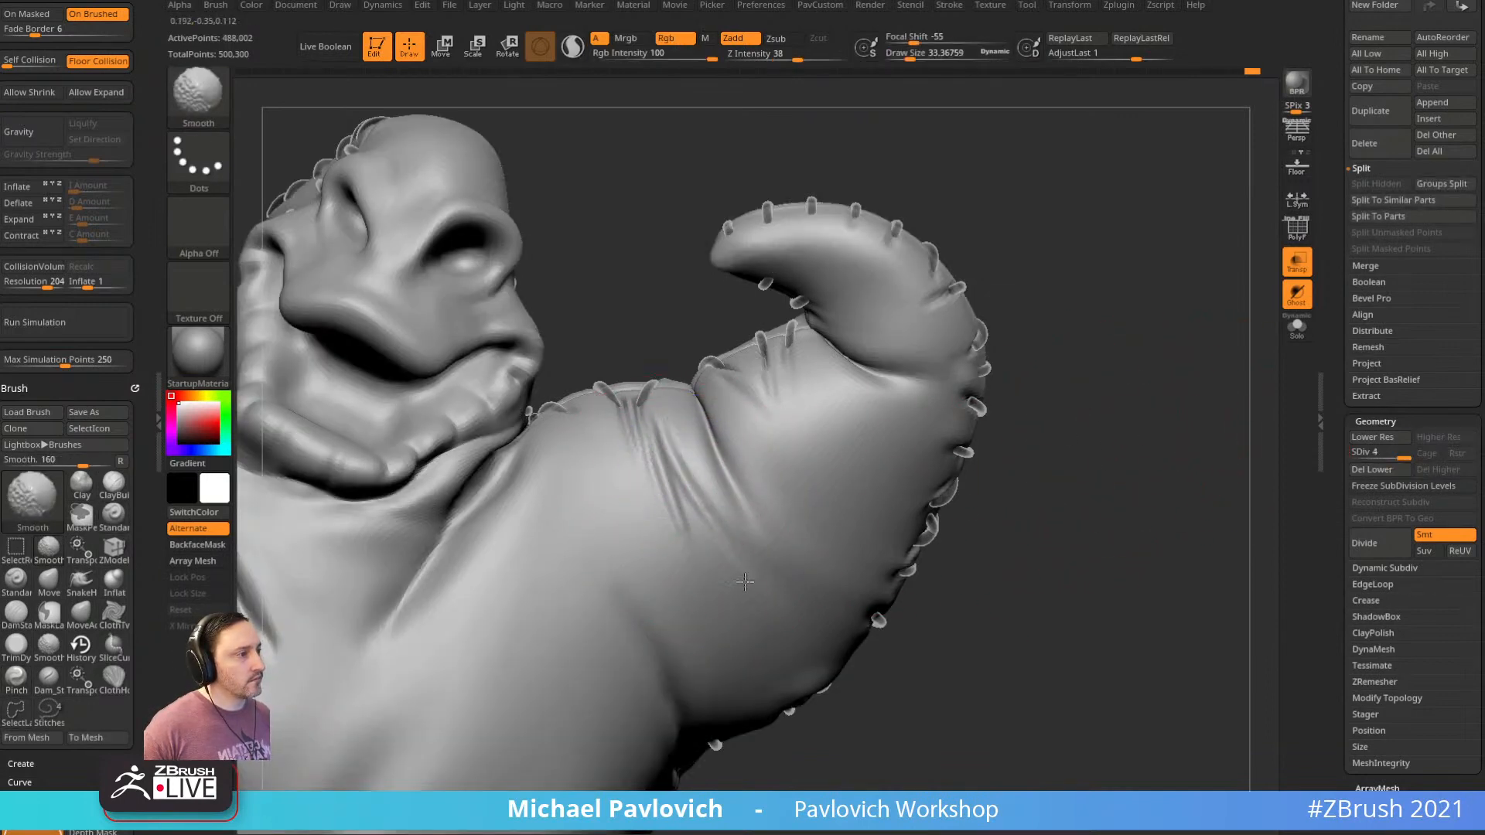
Turn off the transparency display and examine the full figure's seams and wrinkles from several sides
{"action": "mouse_move", "coordinate": [1052, 481]}
{"action": "left_mouse_down", "text": "alt"}
{"action": "mouse_move", "coordinate": [1014, 415]}
{"action": "mouse_move", "coordinate": [1011, 451]}
{"action": "mouse_move", "coordinate": [943, 475]}
{"action": "left_mouse_up", "text": "alt"}
{"action": "mouse_move", "coordinate": [944, 476]}
{"action": "left_mouse_down", "text": "alt"}
{"action": "mouse_move", "coordinate": [977, 334]}
{"action": "mouse_move", "coordinate": [998, 385]}
{"action": "mouse_move", "coordinate": [895, 391]}
{"action": "mouse_move", "coordinate": [902, 294]}
{"action": "left_mouse_up", "text": "alt"}
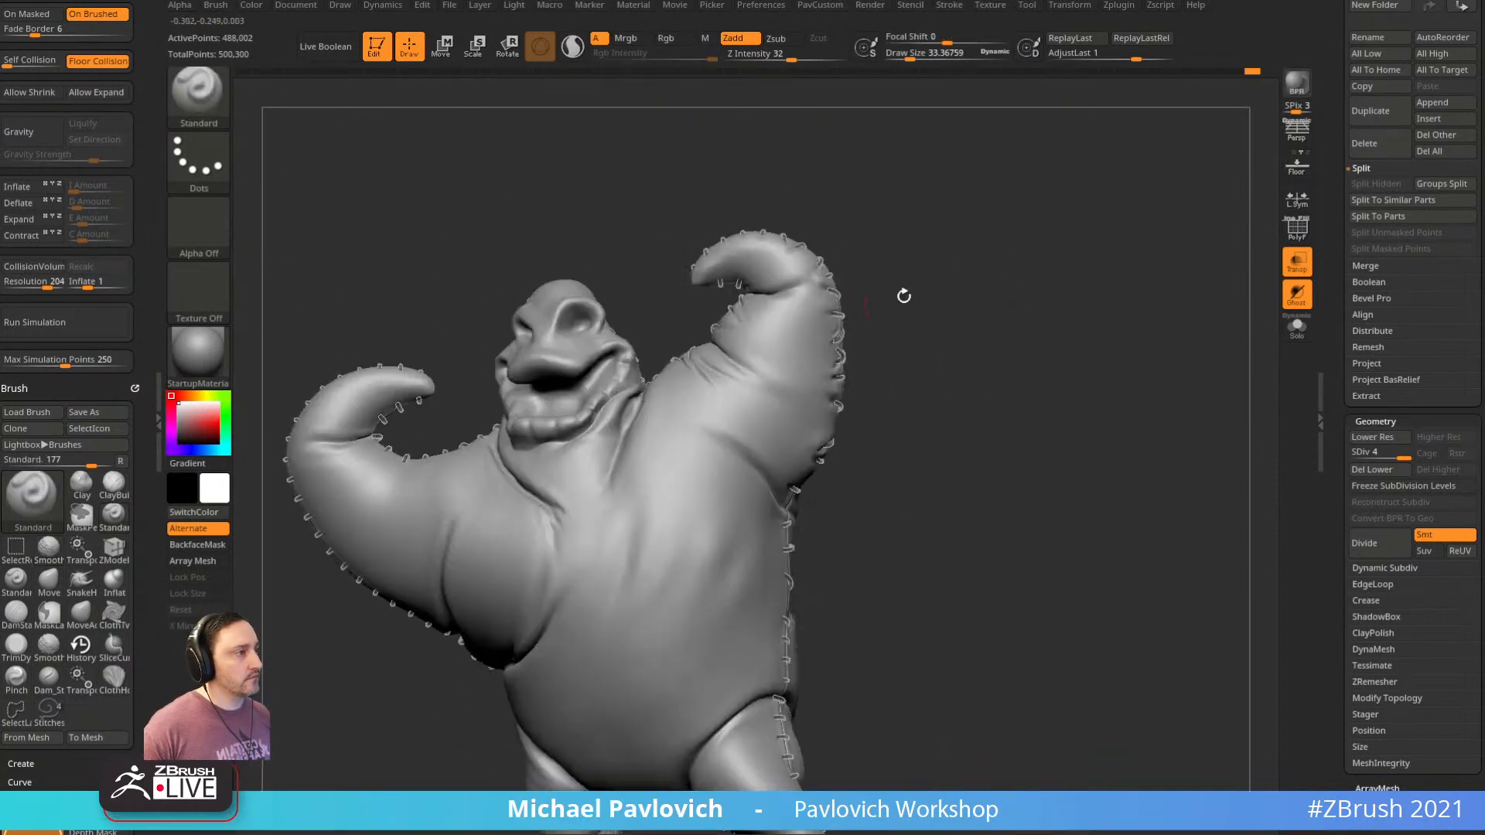
{"action": "left_click", "coordinate": [1303, 271]}
{"action": "mouse_move", "coordinate": [1144, 360]}
{"action": "left_mouse_down"}
{"action": "mouse_move", "coordinate": [1223, 341]}
{"action": "mouse_move", "coordinate": [1145, 342]}
{"action": "left_mouse_up"}
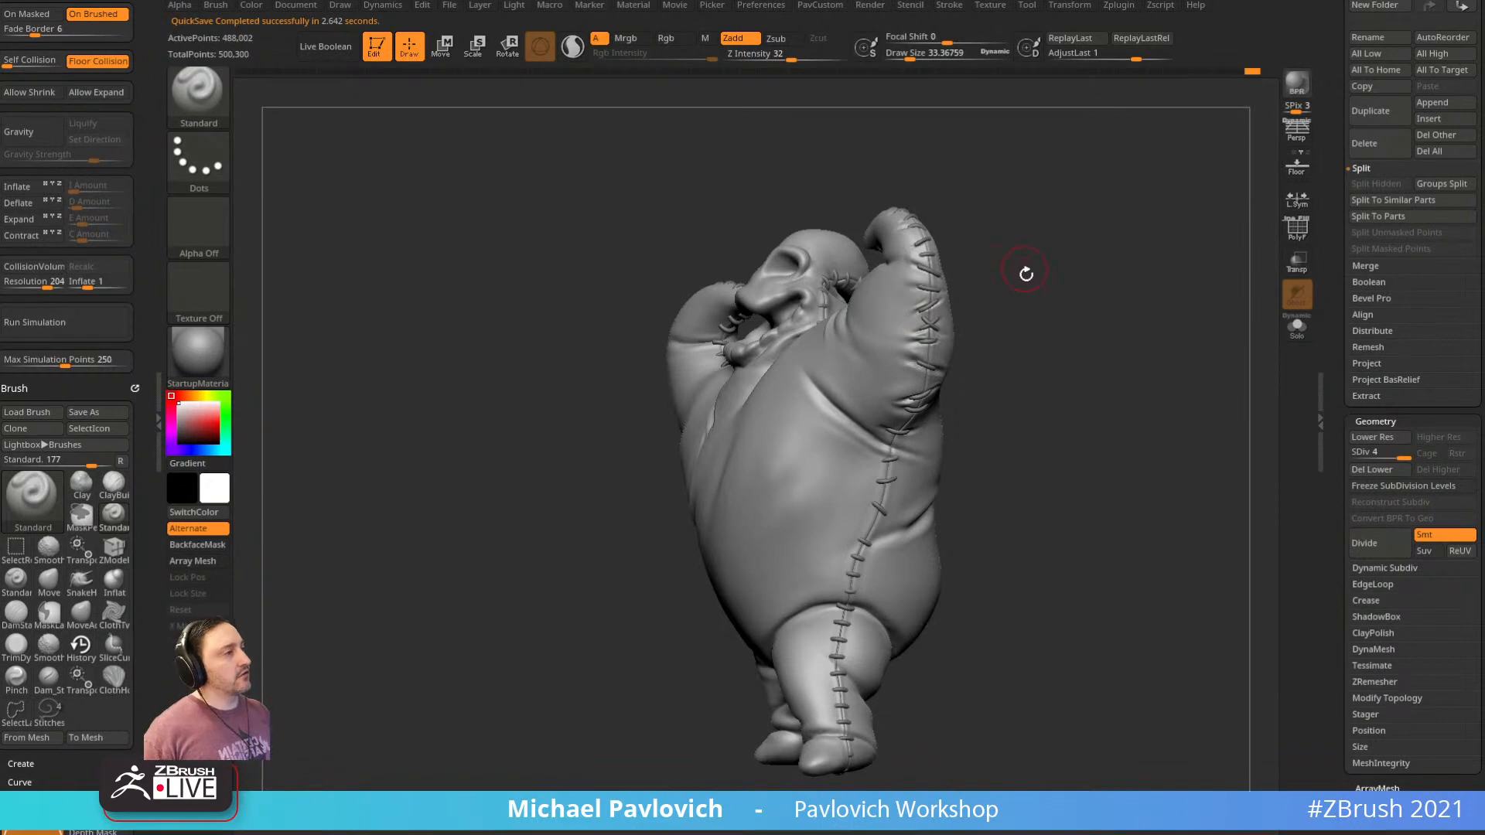
{"action": "left_click_drag", "start_coordinate": [1026, 273], "coordinate": [864, 302]}
{"action": "left_click_drag", "start_coordinate": [977, 279], "coordinate": [932, 287]}
{"action": "left_click_drag", "start_coordinate": [1089, 382], "coordinate": [1131, 404], "text": "alt"}
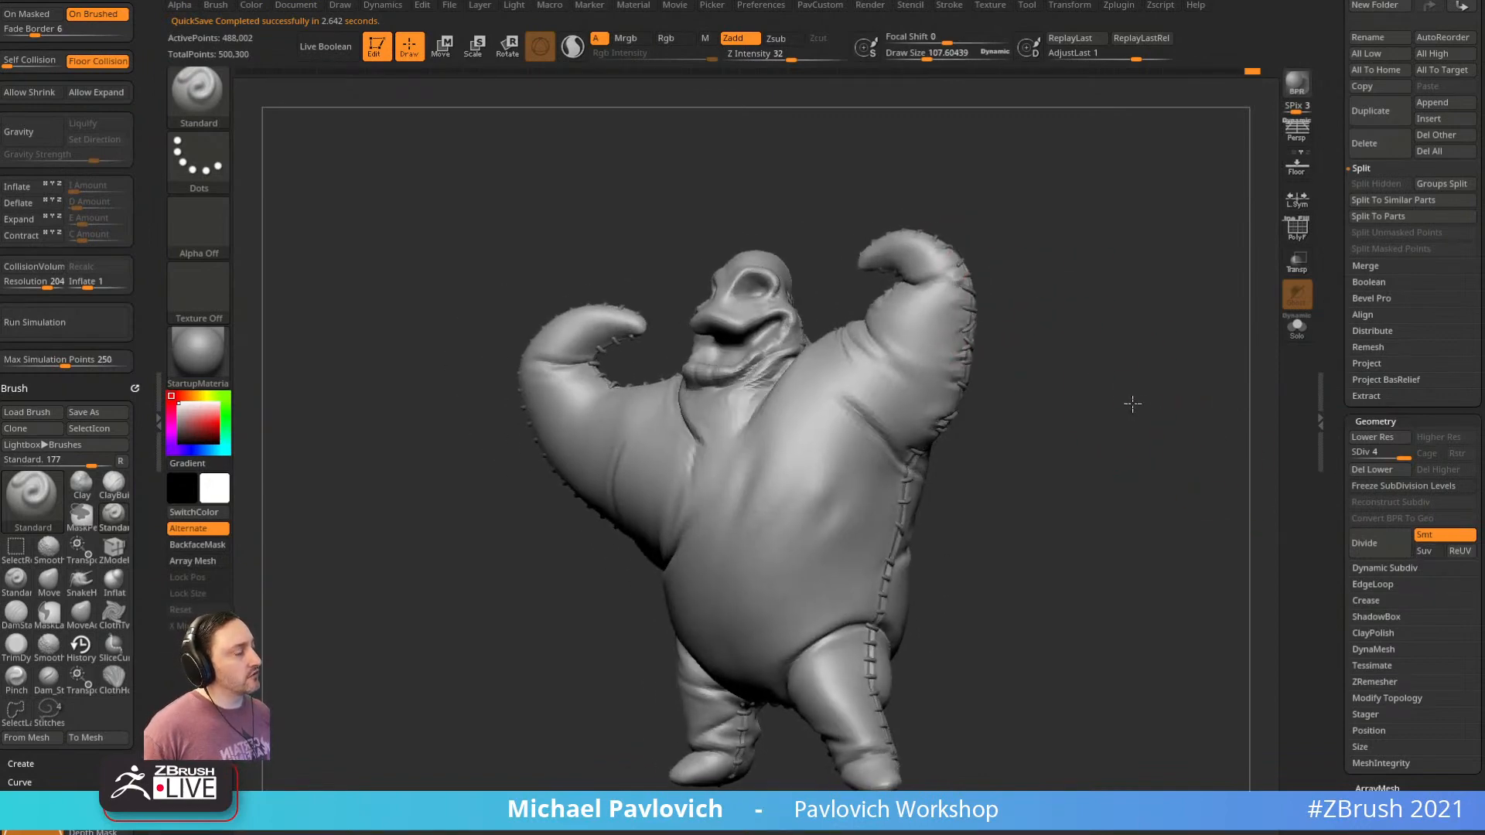
Preview the plaid polypaint on the body subtool and turn it off again
{"action": "left_click_drag", "start_coordinate": [1349, 260], "coordinate": [1358, 533]}
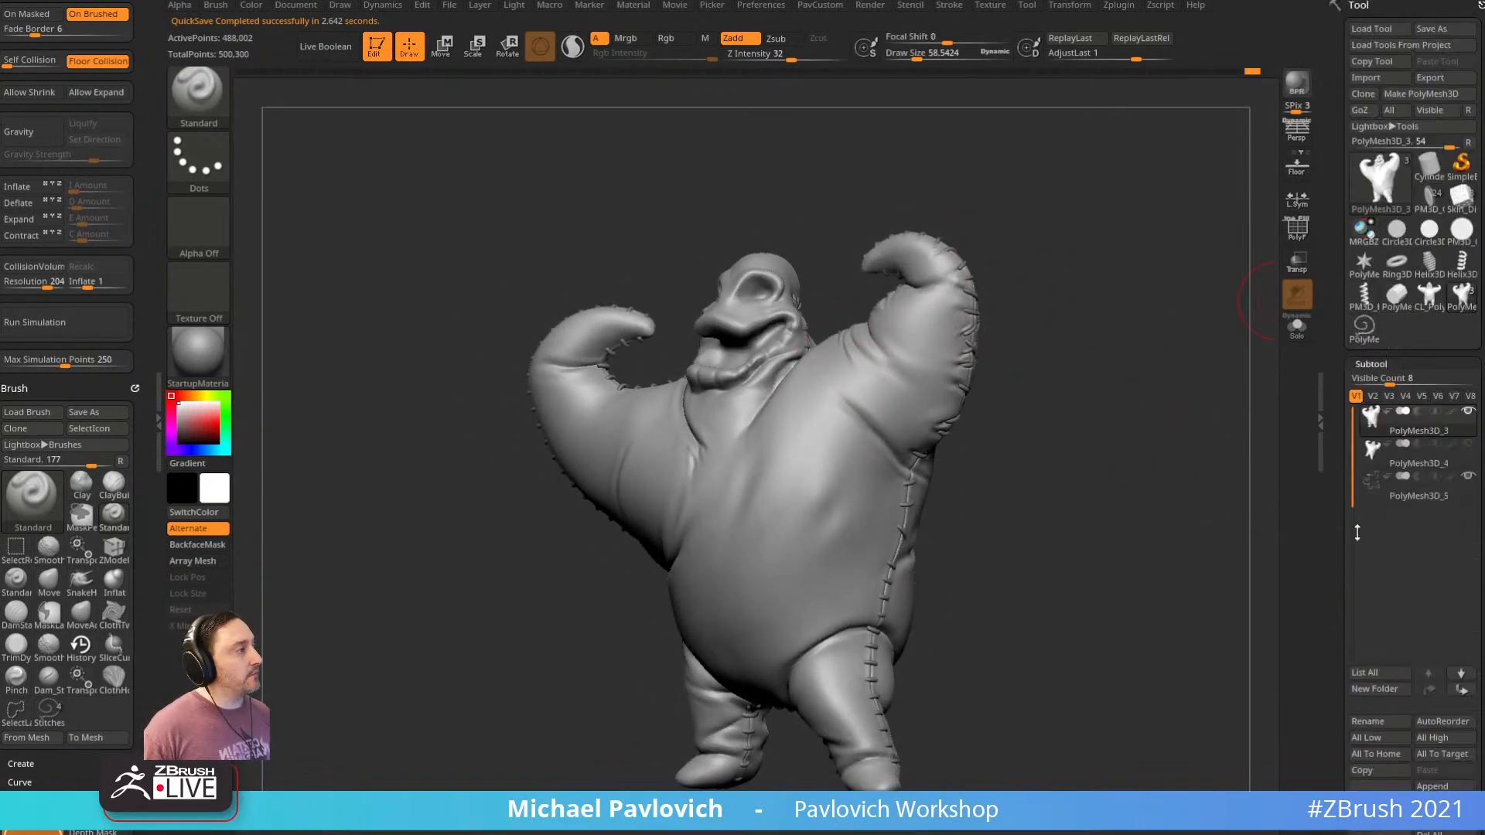
{"action": "left_click", "coordinate": [1451, 412]}
{"action": "left_click_drag", "start_coordinate": [1093, 443], "coordinate": [1211, 444]}
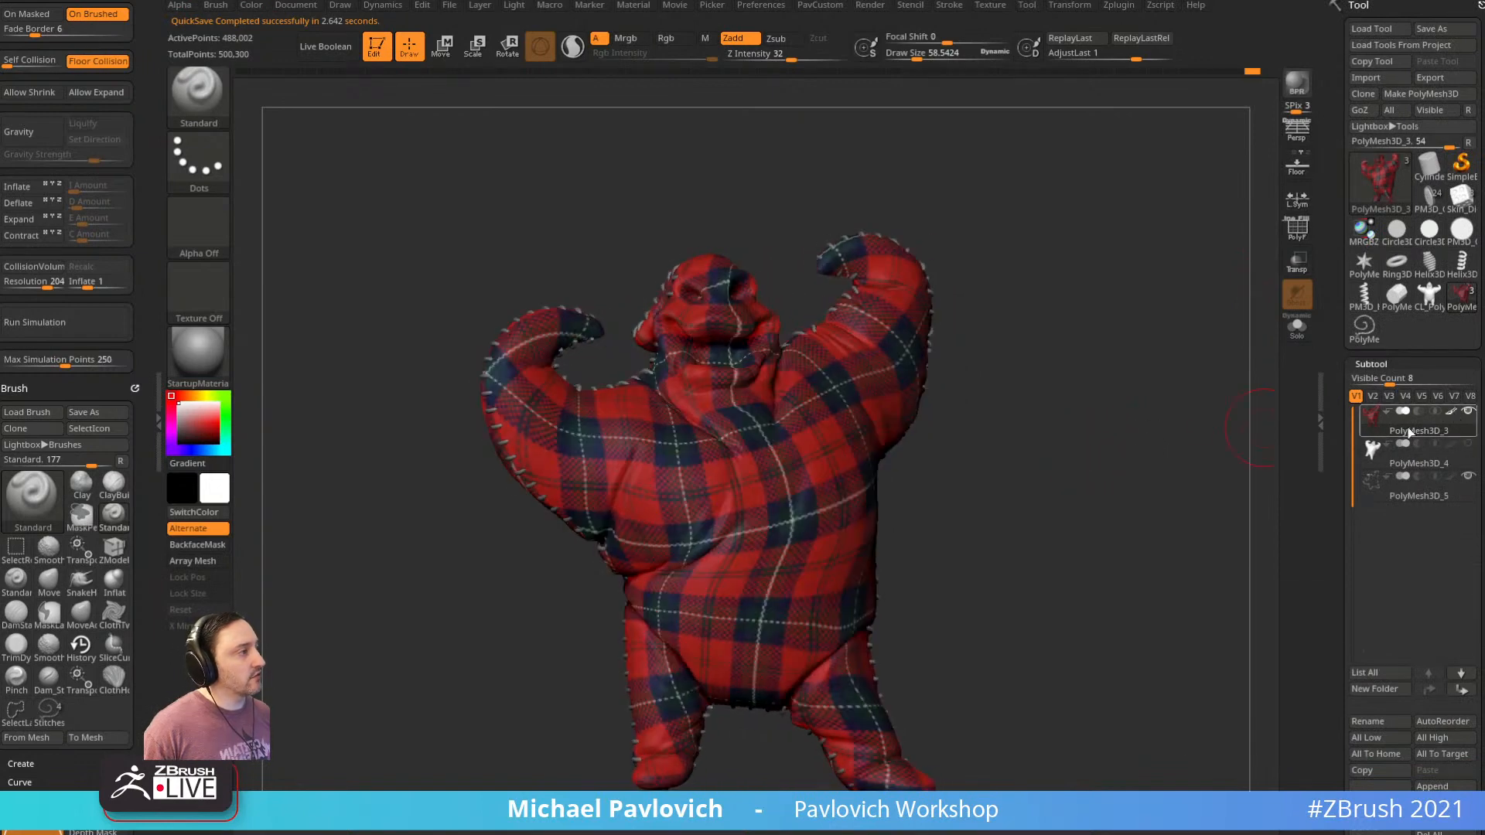
{"action": "left_click", "coordinate": [1450, 413]}
Activate the woven surface noise on the body and check it across the chest and arms
{"action": "left_click_drag", "start_coordinate": [1337, 439], "coordinate": [1303, 155]}
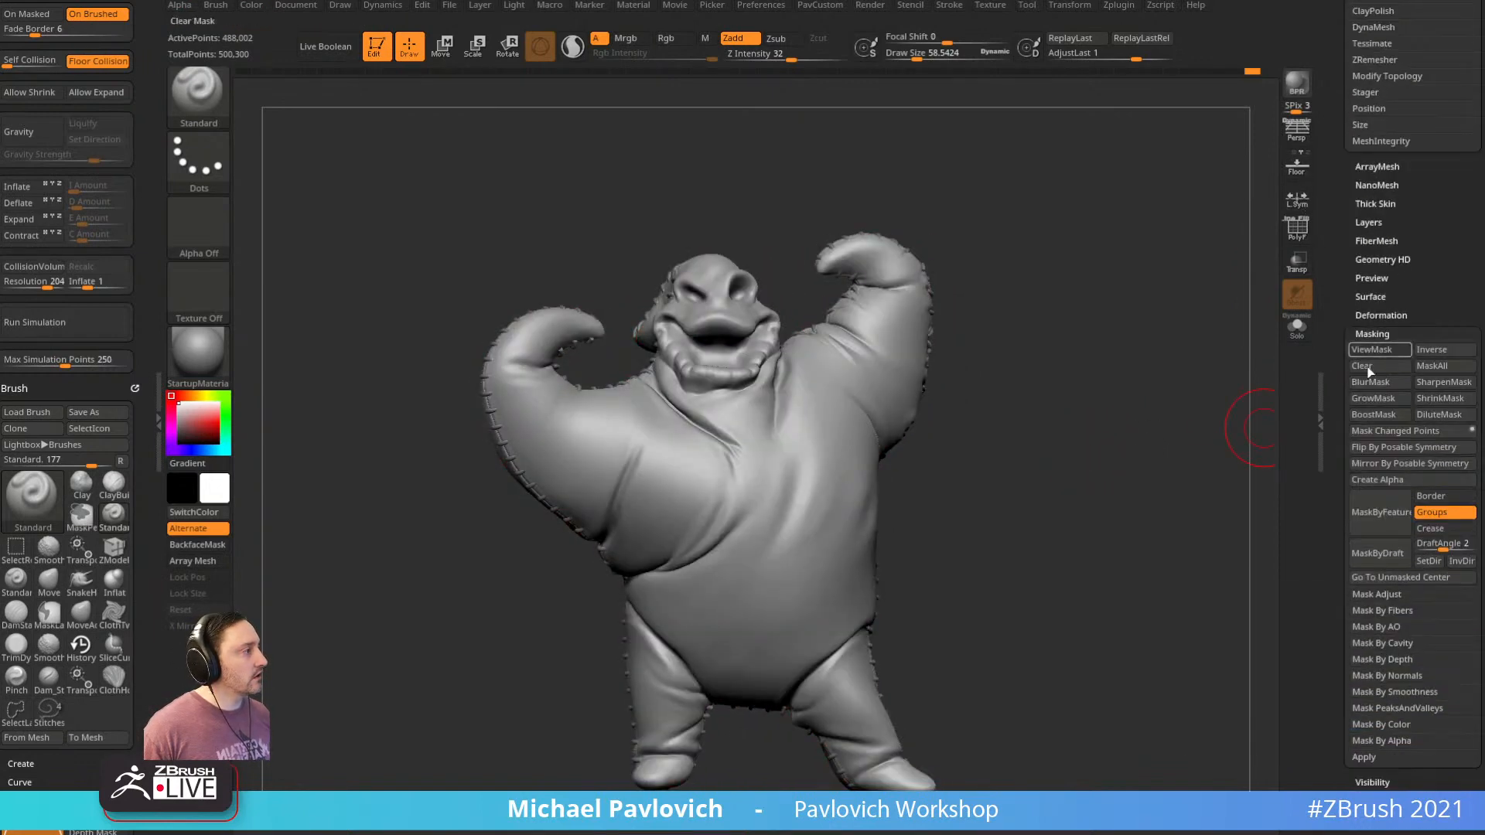
{"action": "left_click", "coordinate": [1371, 334]}
{"action": "left_click", "coordinate": [1373, 444]}
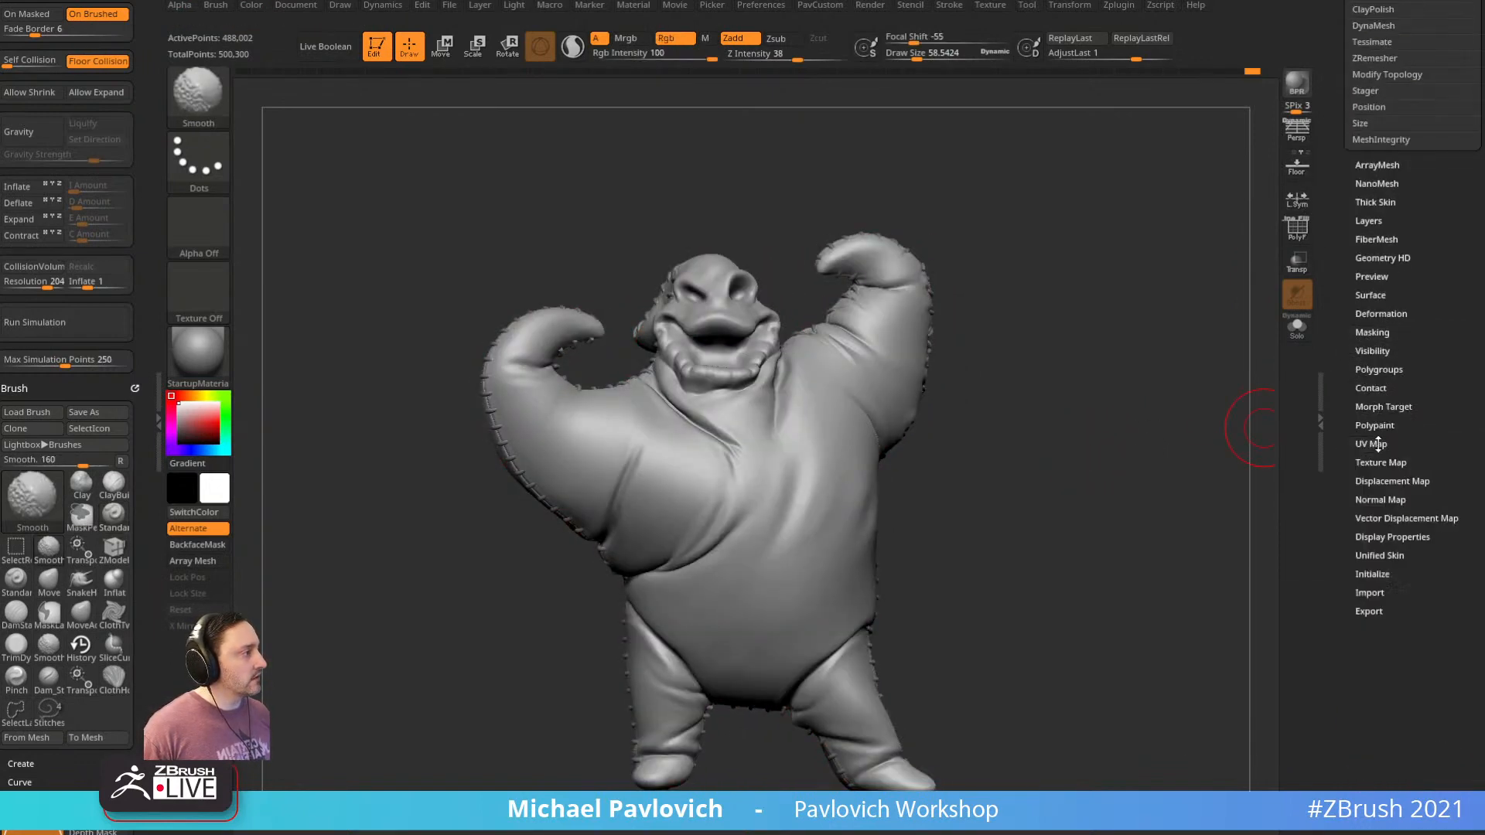
{"action": "left_click", "coordinate": [1371, 295]}
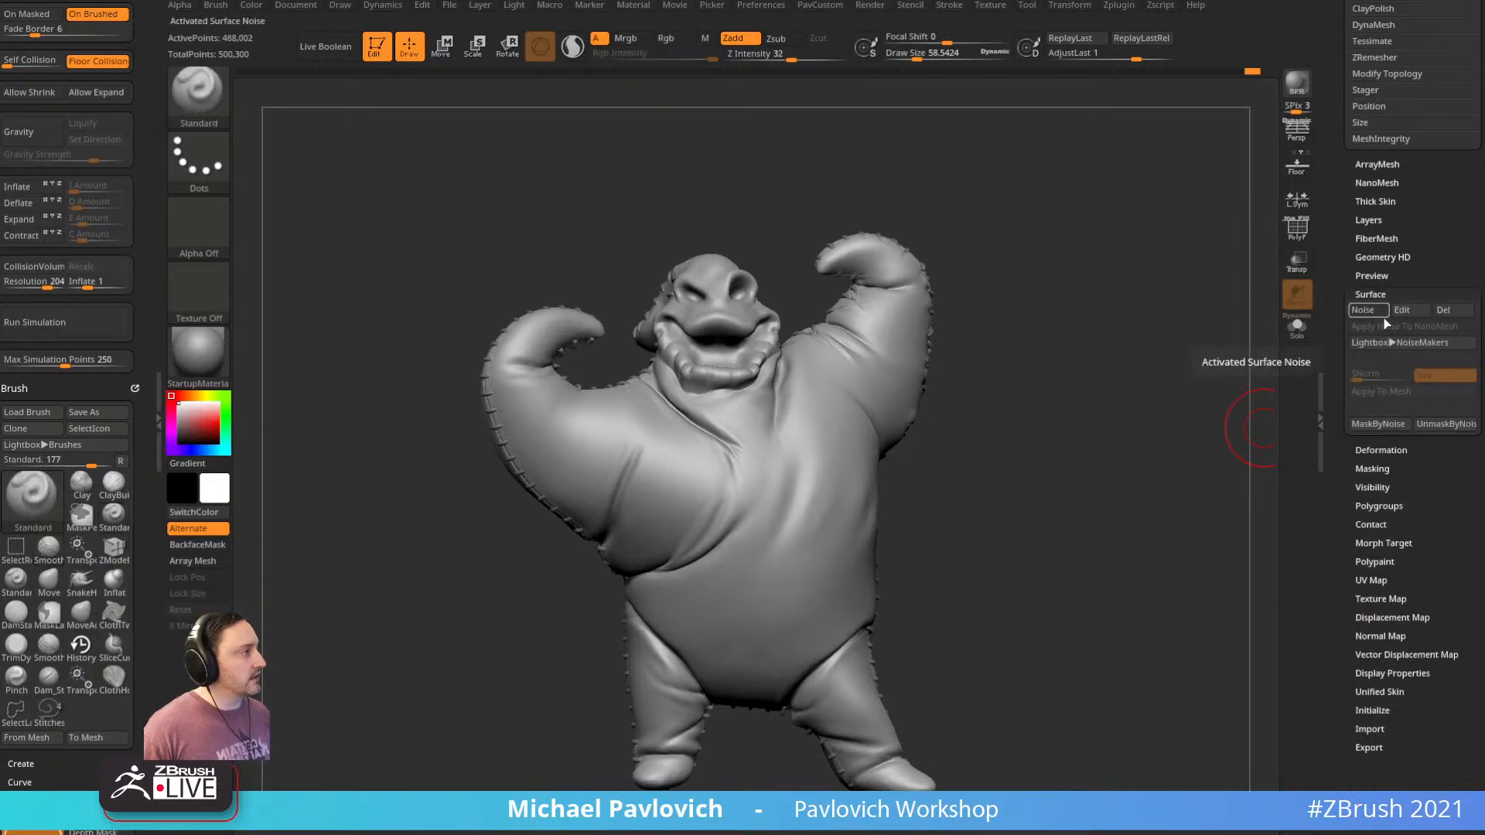
{"action": "left_click", "coordinate": [1363, 310]}
{"action": "left_click_drag", "start_coordinate": [1011, 407], "coordinate": [1111, 445]}
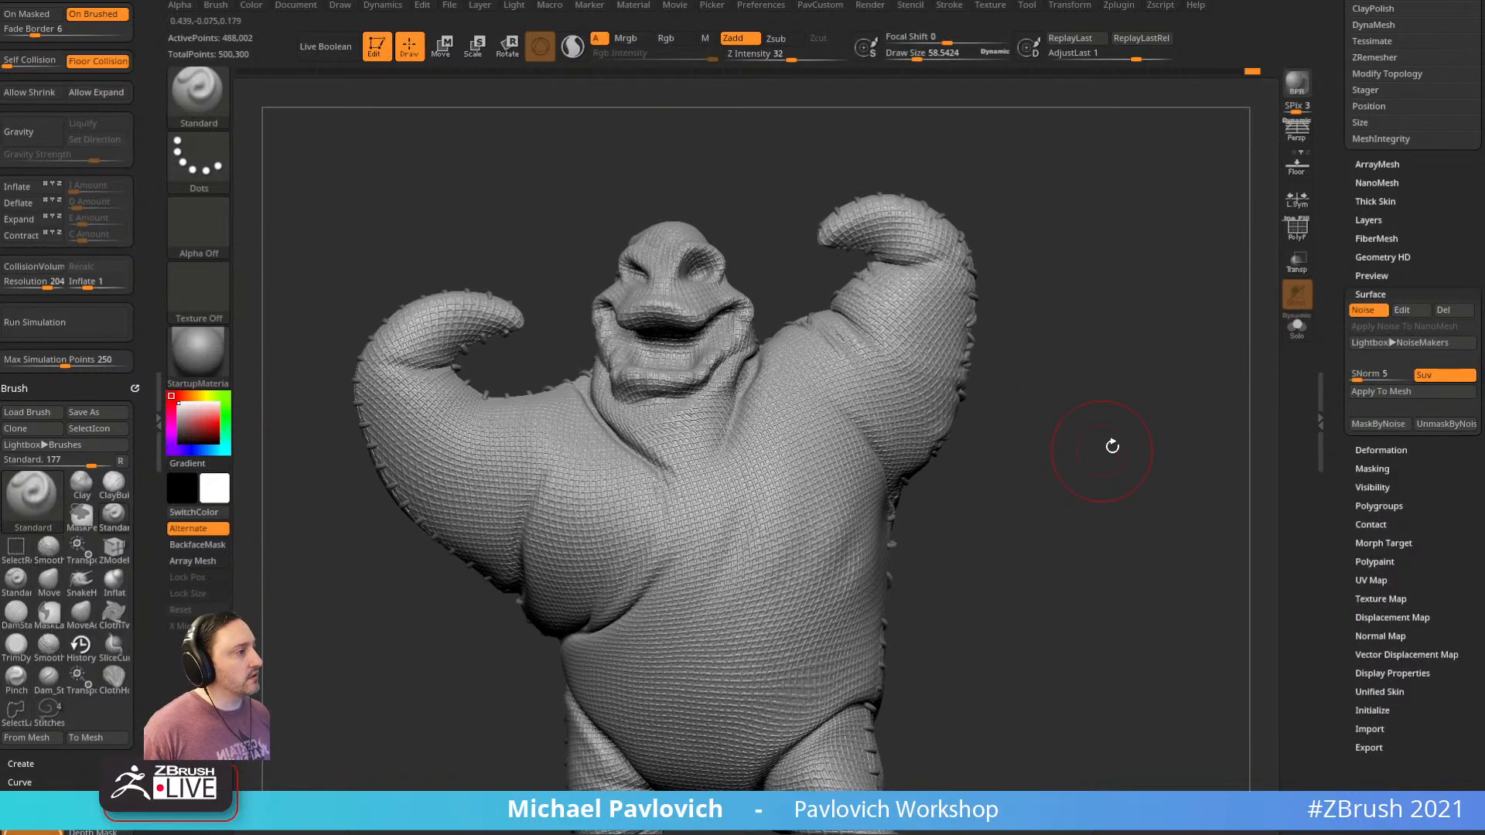
Try applying the surface noise to the body mesh, then undo it
{"action": "left_click", "coordinate": [1401, 392]}
{"action": "mouse_move", "coordinate": [1095, 362]}
{"action": "left_mouse_down"}
{"action": "mouse_move", "coordinate": [1237, 371]}
{"action": "mouse_move", "coordinate": [1167, 368]}
{"action": "mouse_move", "coordinate": [1121, 407]}
{"action": "mouse_move", "coordinate": [1087, 404]}
{"action": "left_mouse_up"}
{"action": "key", "text": "ctrl+z"}
{"action": "key", "text": "s"}
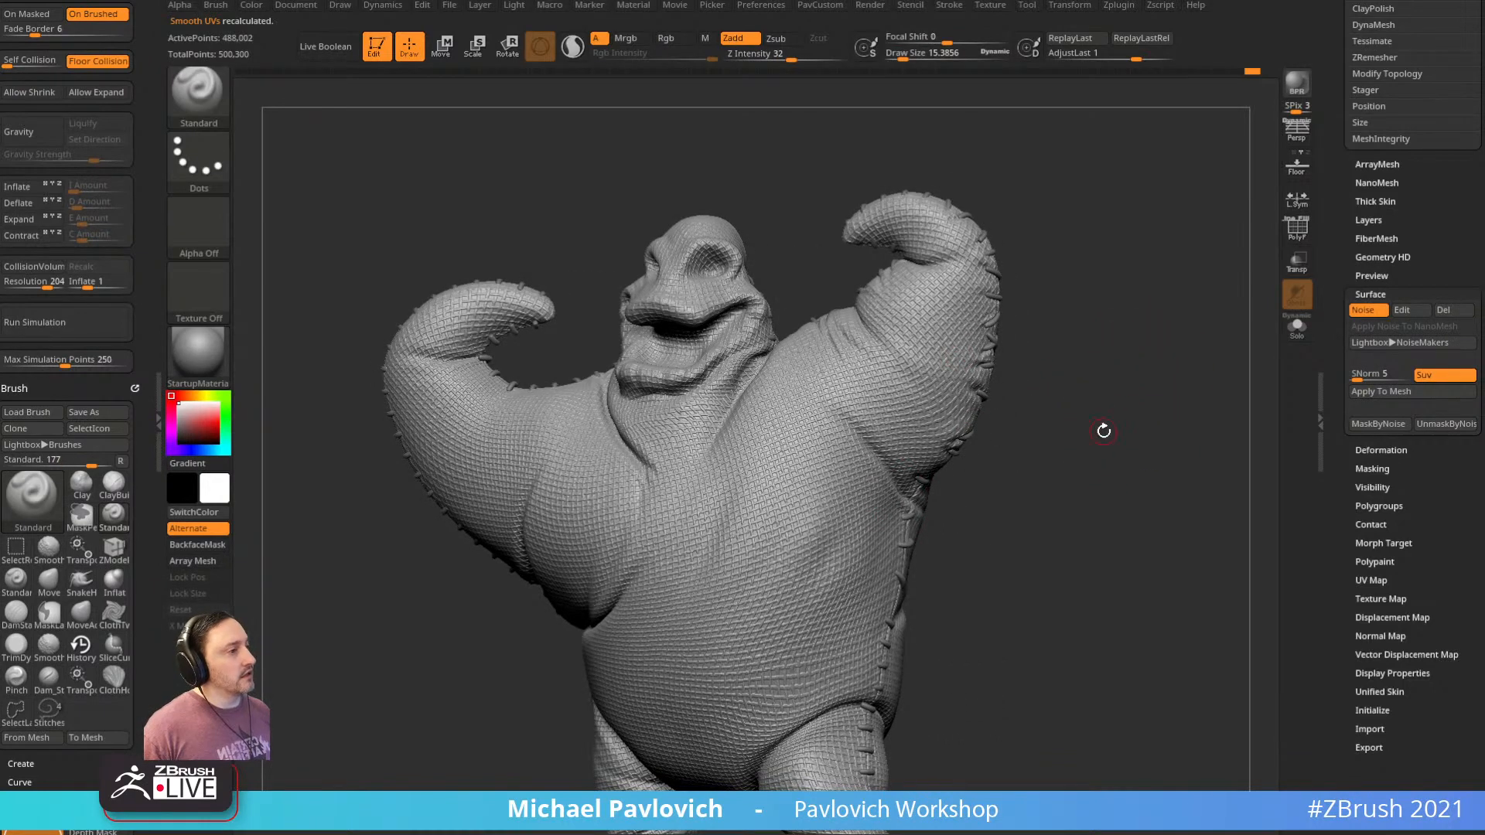
Switch to Substance 3D Painter and open the recent OogieBoogie.spp project, discarding the changes to the dice project
{"action": "key", "text": "alt+Tab"}
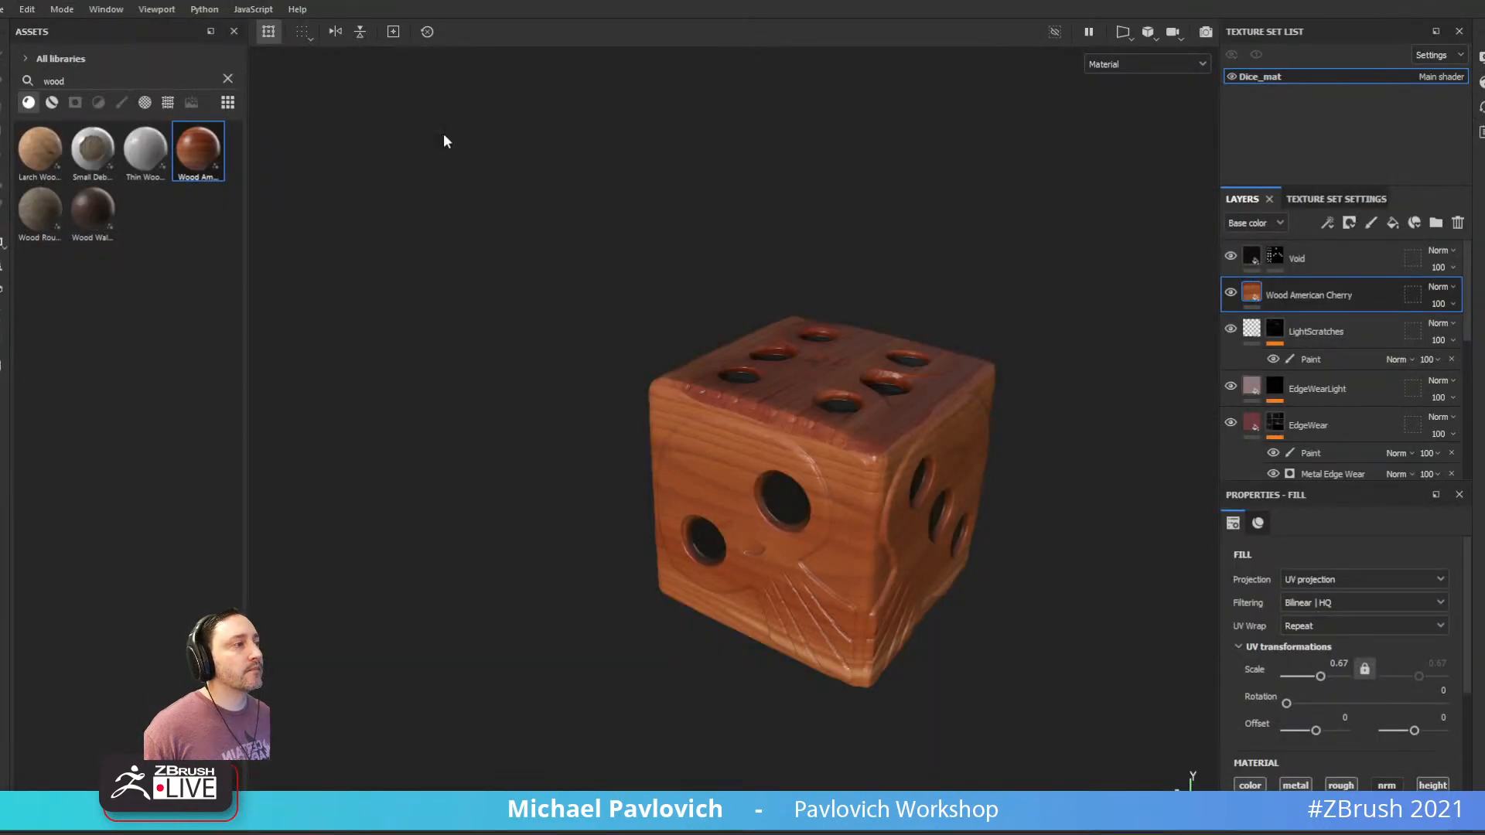
{"action": "left_click", "coordinate": [5, 9]}
{"action": "mouse_move", "coordinate": [46, 60]}
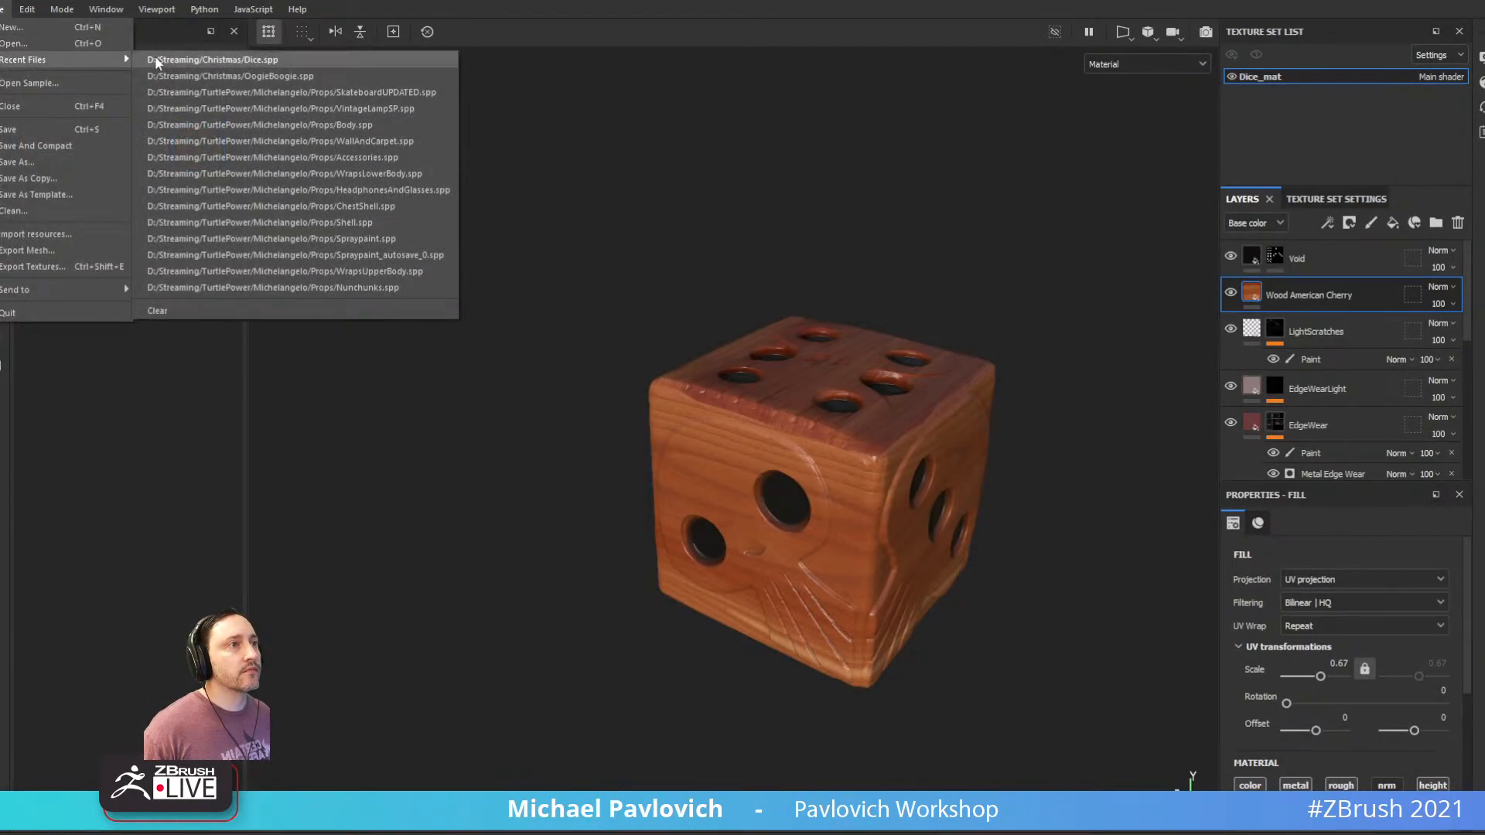
{"action": "left_click", "coordinate": [186, 76]}
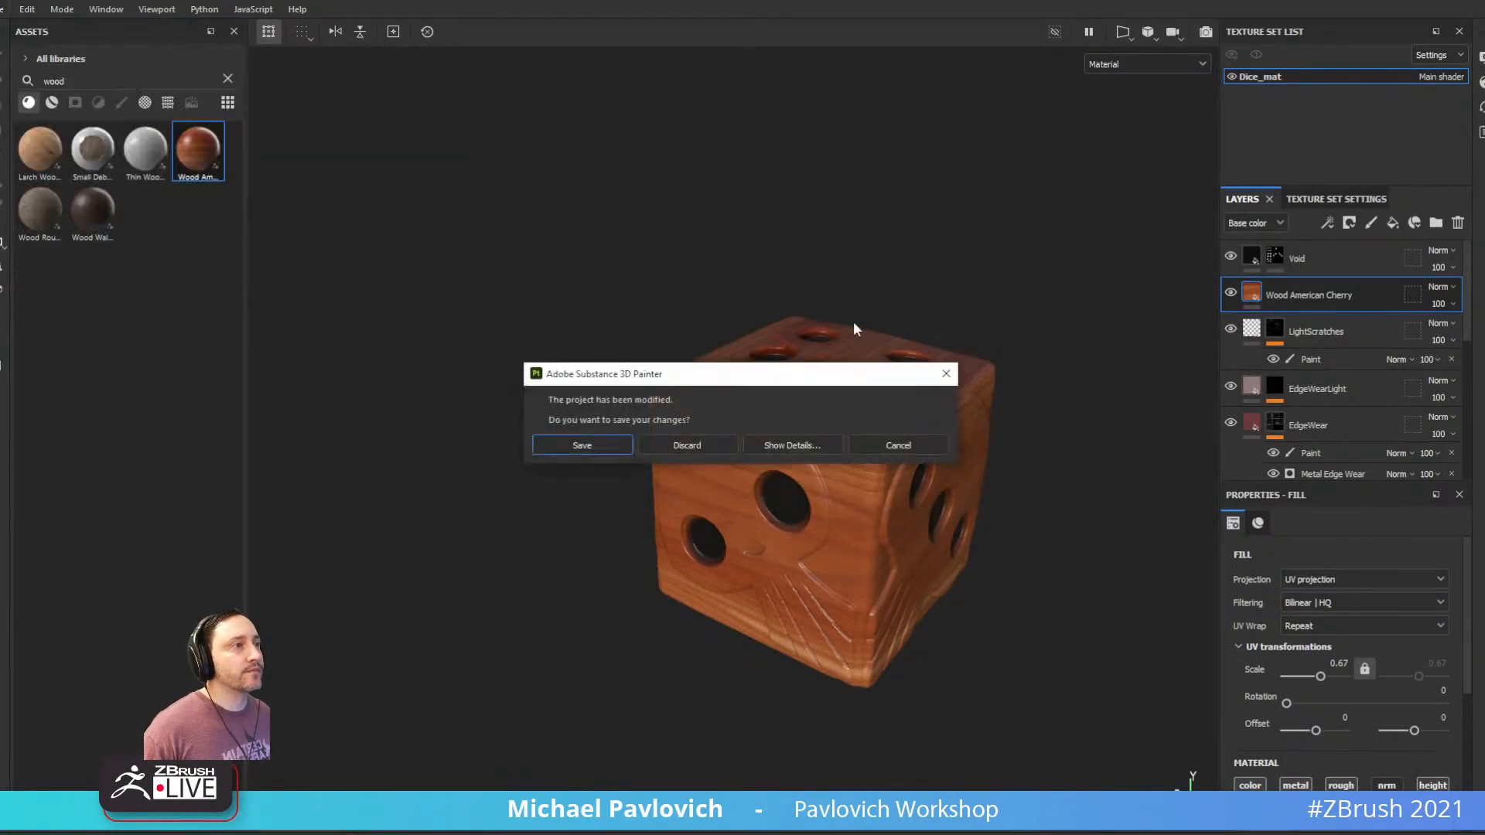
{"action": "left_click", "coordinate": [703, 449]}
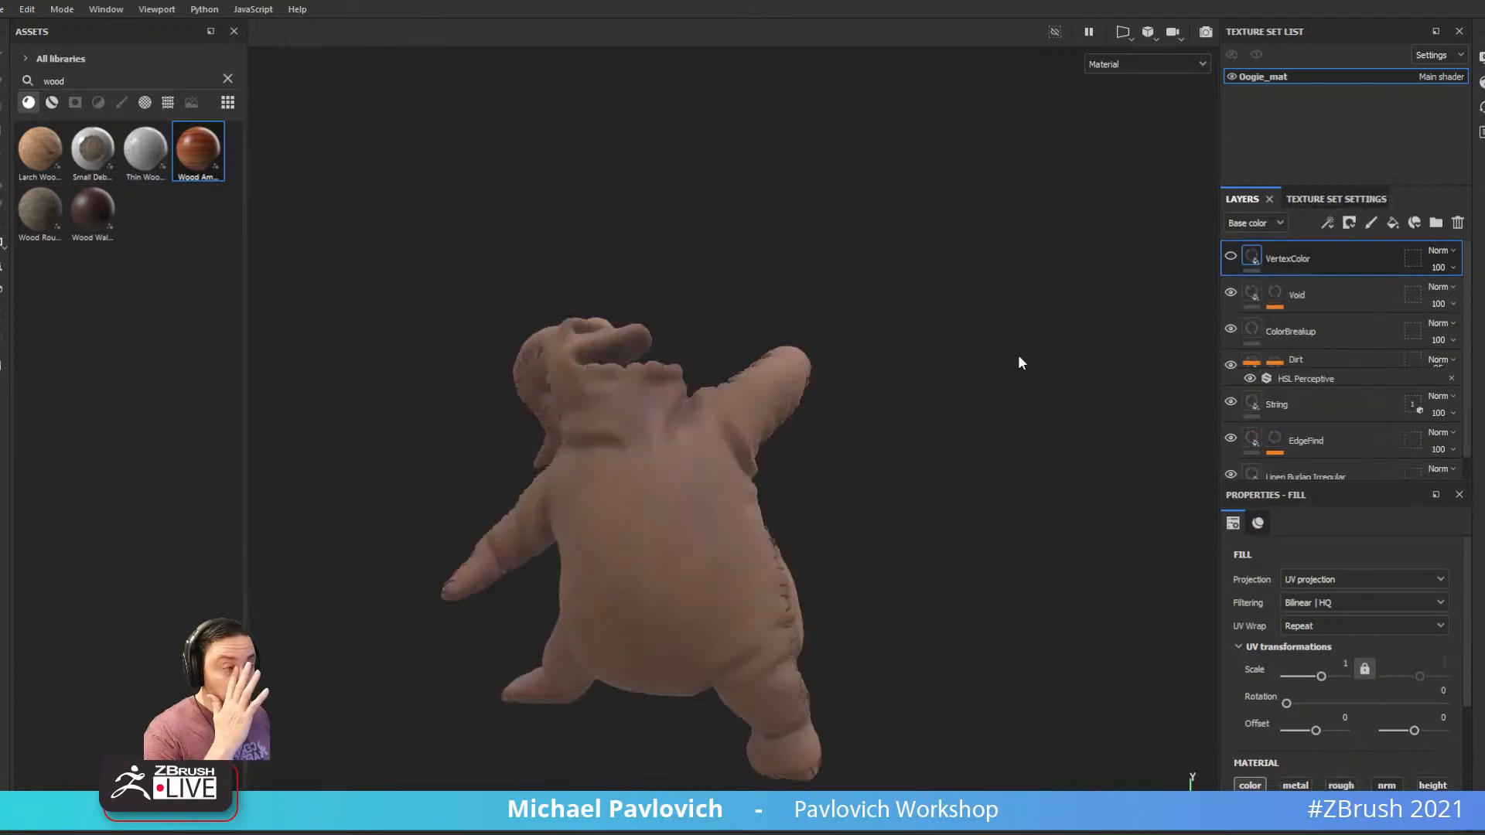
Adjust the lighting on the textured character, start the rendering mode and examine the burlap from both sides
{"action": "left_click_drag", "start_coordinate": [804, 354], "coordinate": [604, 371], "text": "alt"}
{"action": "right_click_drag", "start_coordinate": [774, 433], "coordinate": [1109, 548], "text": "alt"}
{"action": "right_click_drag", "start_coordinate": [871, 478], "coordinate": [961, 511], "text": "shift"}
{"action": "left_click_drag", "start_coordinate": [961, 510], "coordinate": [904, 486], "text": "alt"}
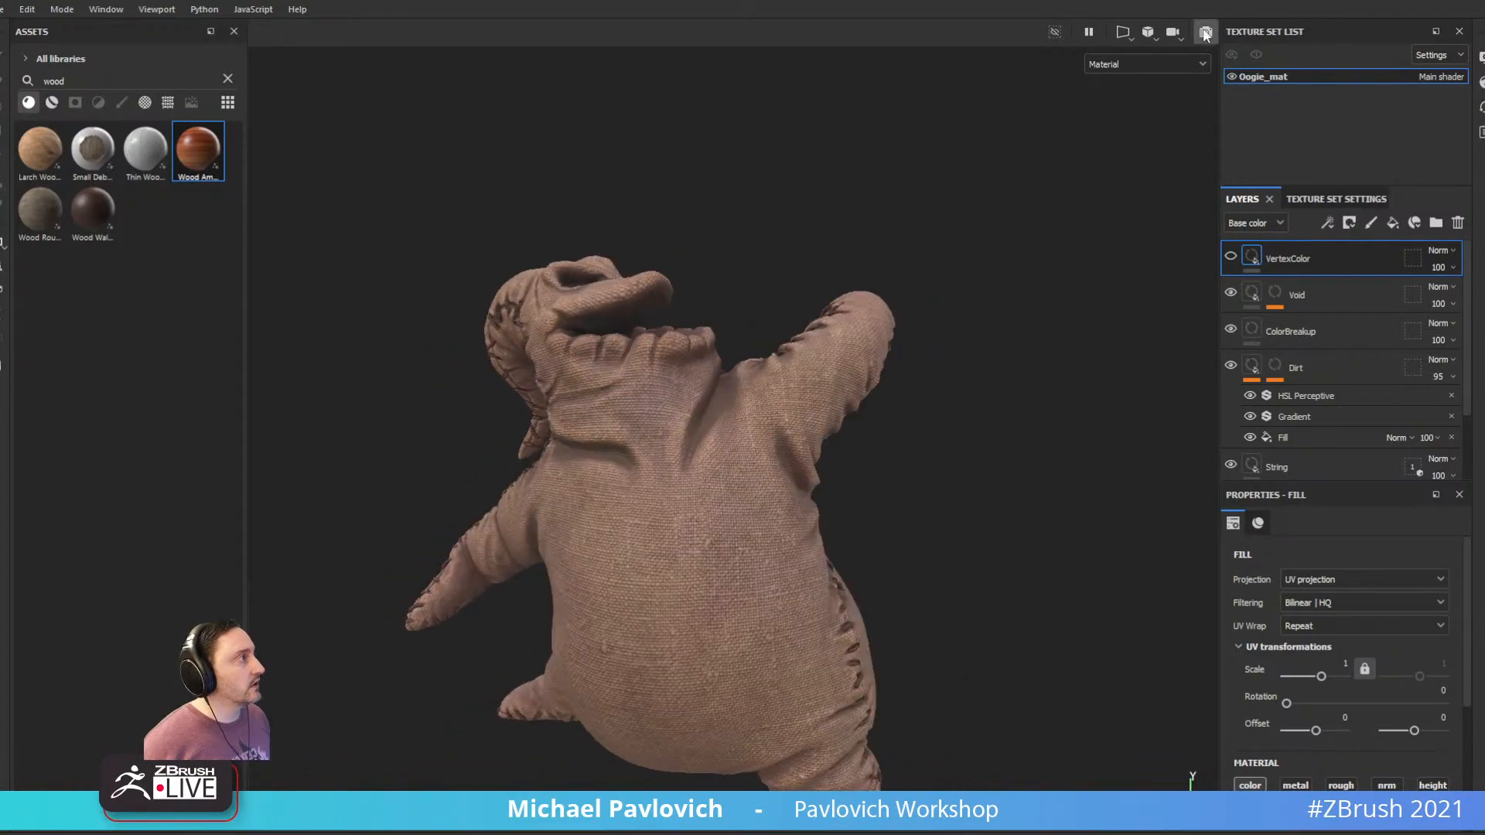
{"action": "left_click", "coordinate": [1204, 33]}
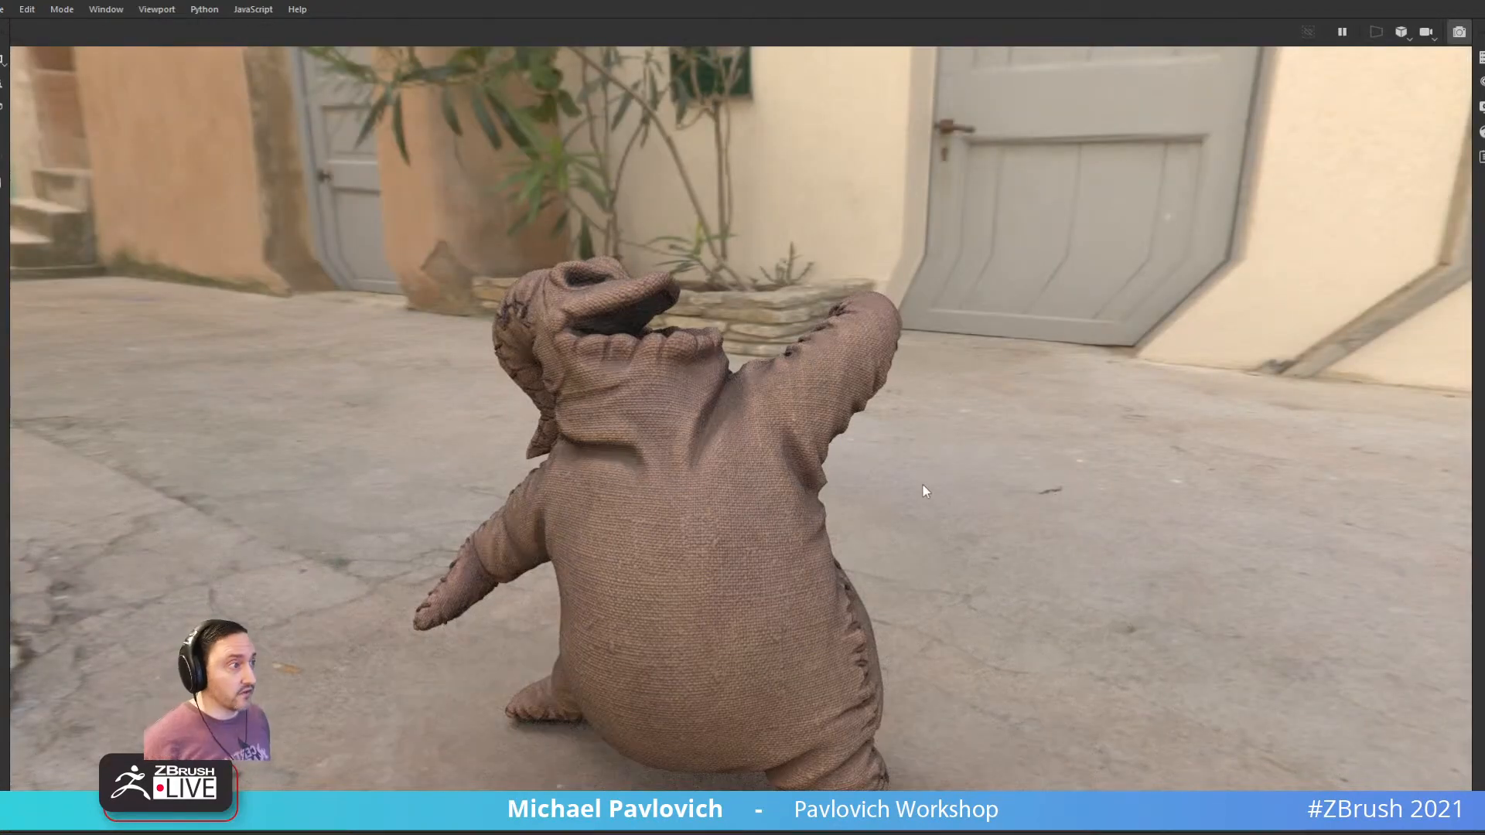
{"action": "left_click_drag", "start_coordinate": [1103, 427], "coordinate": [1005, 421], "text": "alt"}
{"action": "right_click_drag", "start_coordinate": [1005, 421], "coordinate": [991, 295], "text": "alt"}
{"action": "middle_click_drag", "start_coordinate": [901, 464], "coordinate": [965, 368], "text": "alt"}
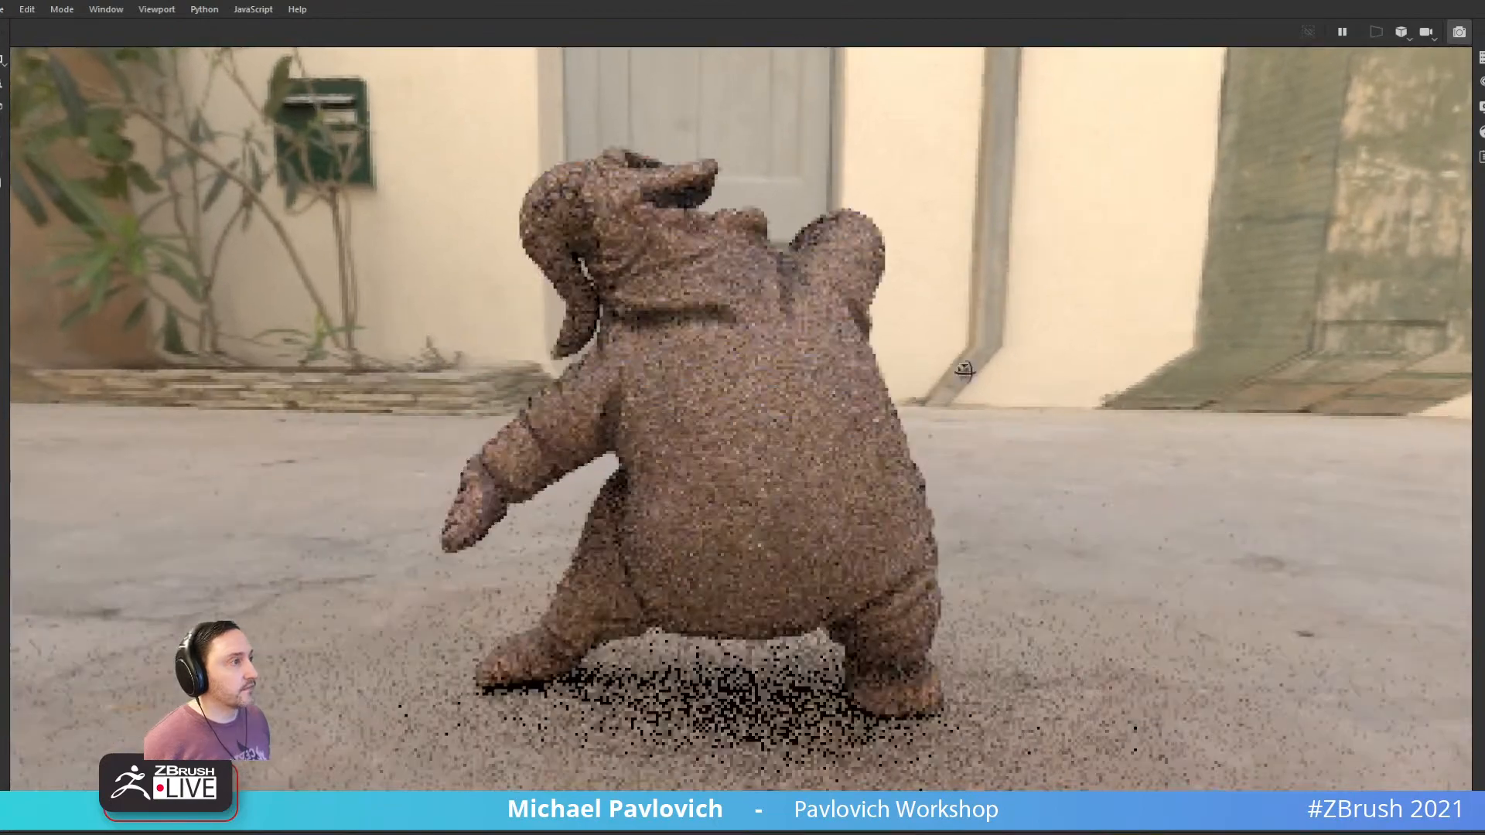
{"action": "left_click_drag", "start_coordinate": [965, 369], "coordinate": [442, 417], "text": "alt"}
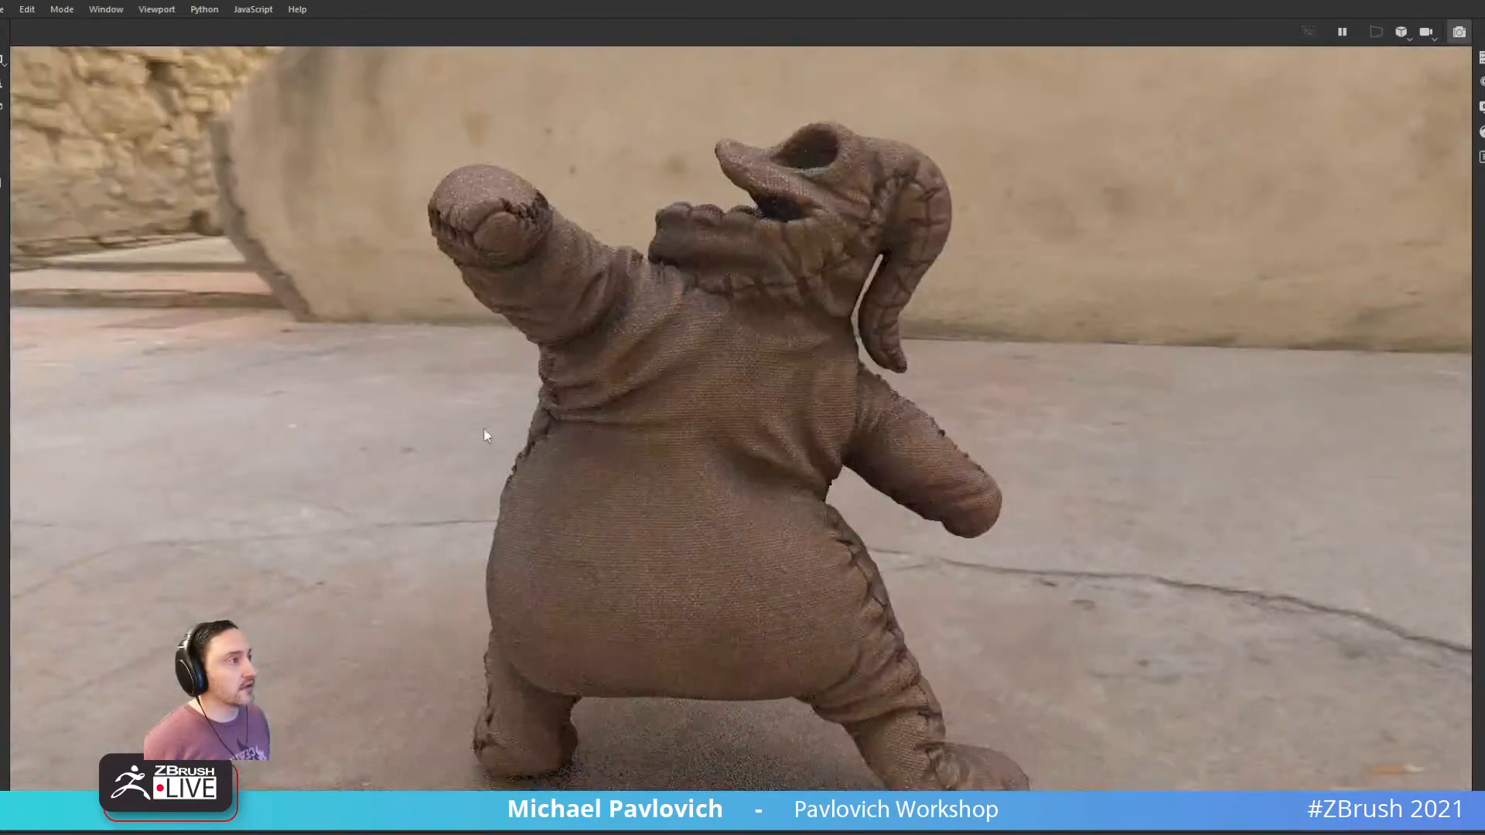
Change the render's environment map to Bonifacio Aragon Stairs and close the display settings
{"action": "left_click", "coordinate": [1481, 106]}
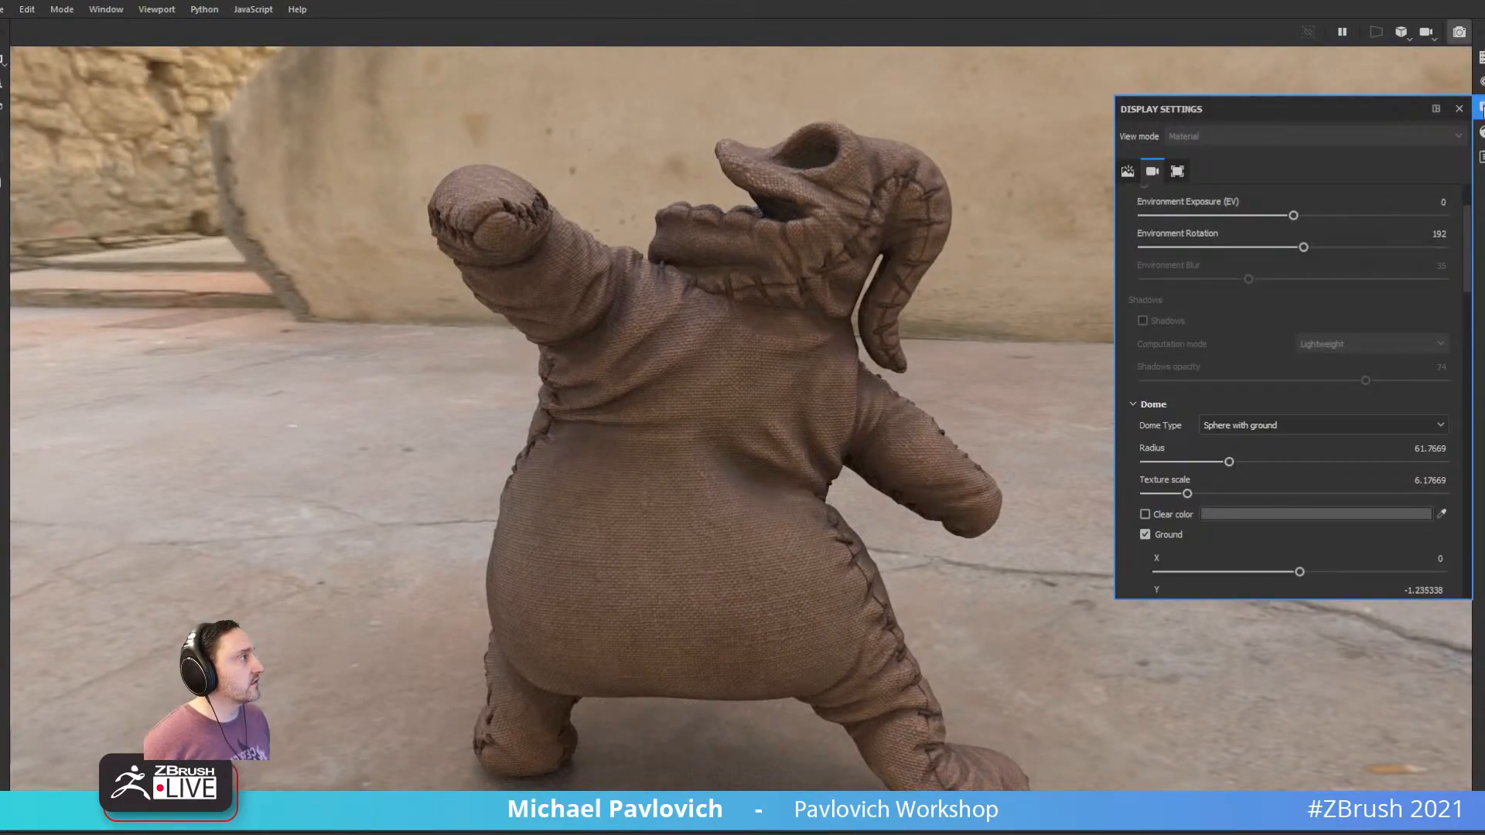
{"action": "scroll", "coordinate": [1251, 213], "scroll_direction": "up", "scroll_amount": 3}
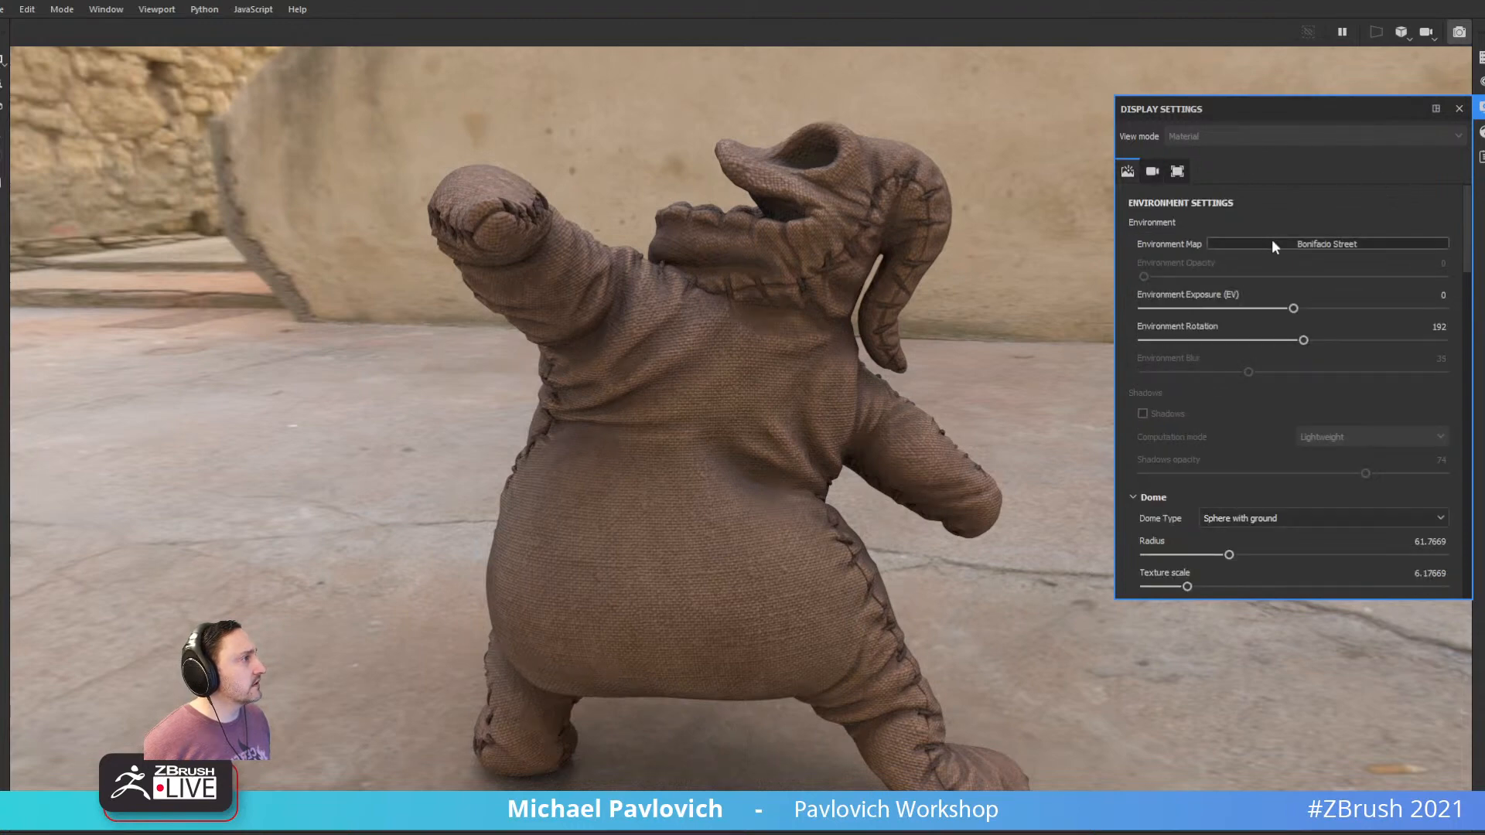
{"action": "left_click", "coordinate": [1272, 242]}
{"action": "left_click", "coordinate": [1420, 291]}
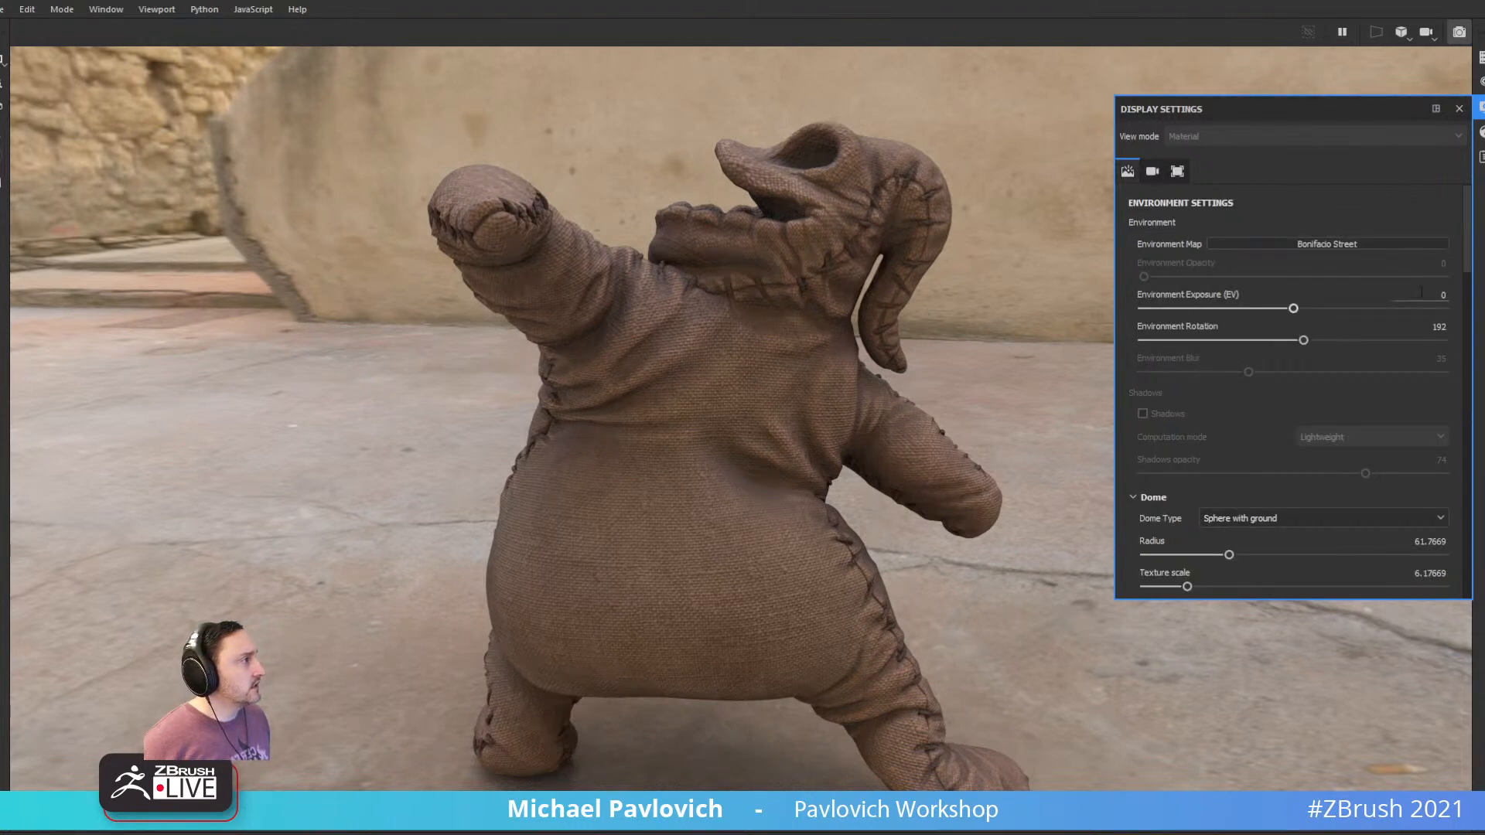
{"action": "left_click", "coordinate": [1354, 246]}
{"action": "left_click", "coordinate": [1457, 300]}
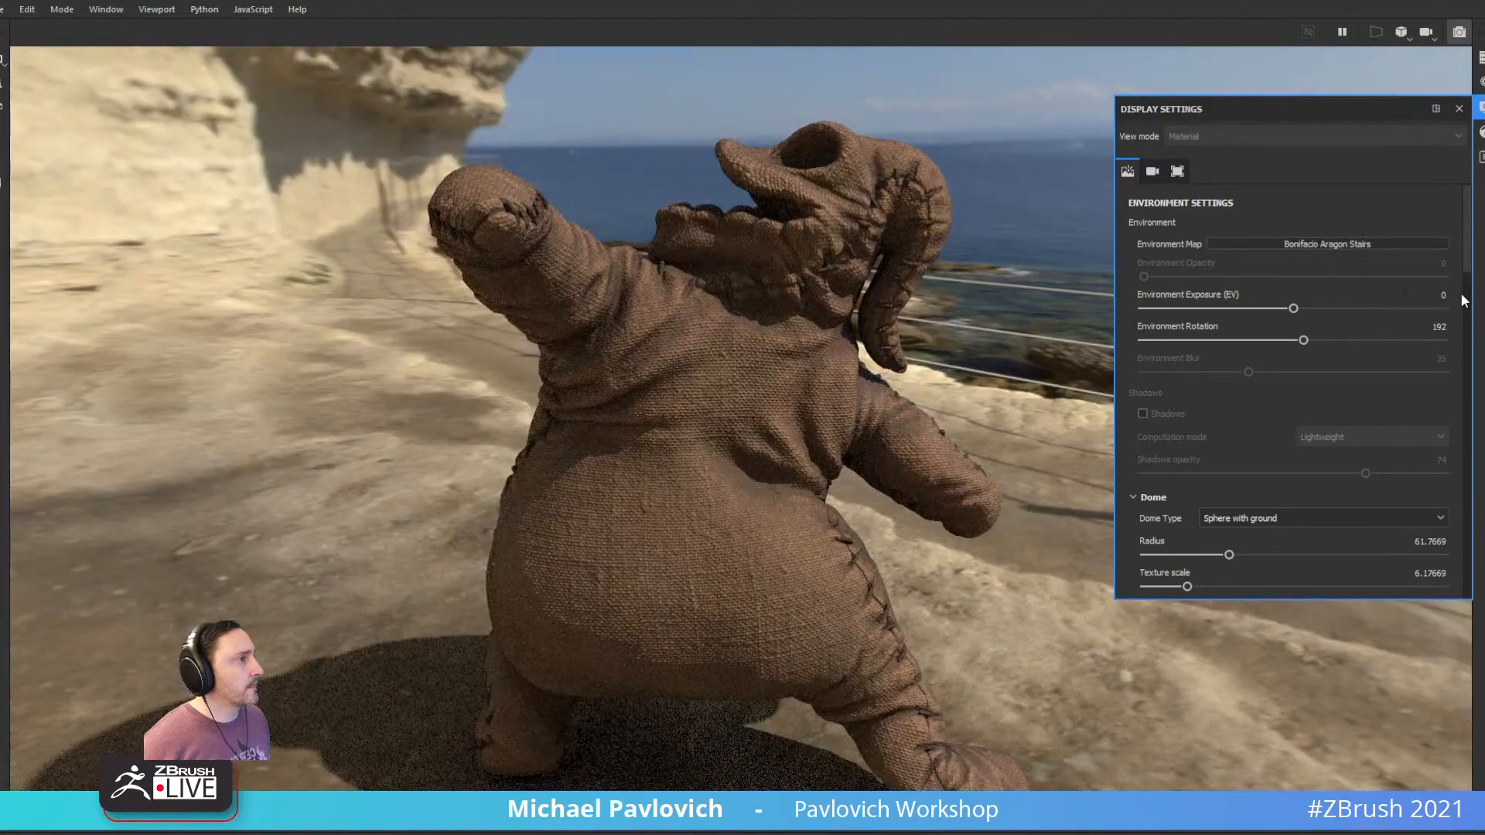
{"action": "left_click_drag", "start_coordinate": [460, 352], "coordinate": [983, 383], "text": "alt"}
{"action": "left_click", "coordinate": [1460, 109]}
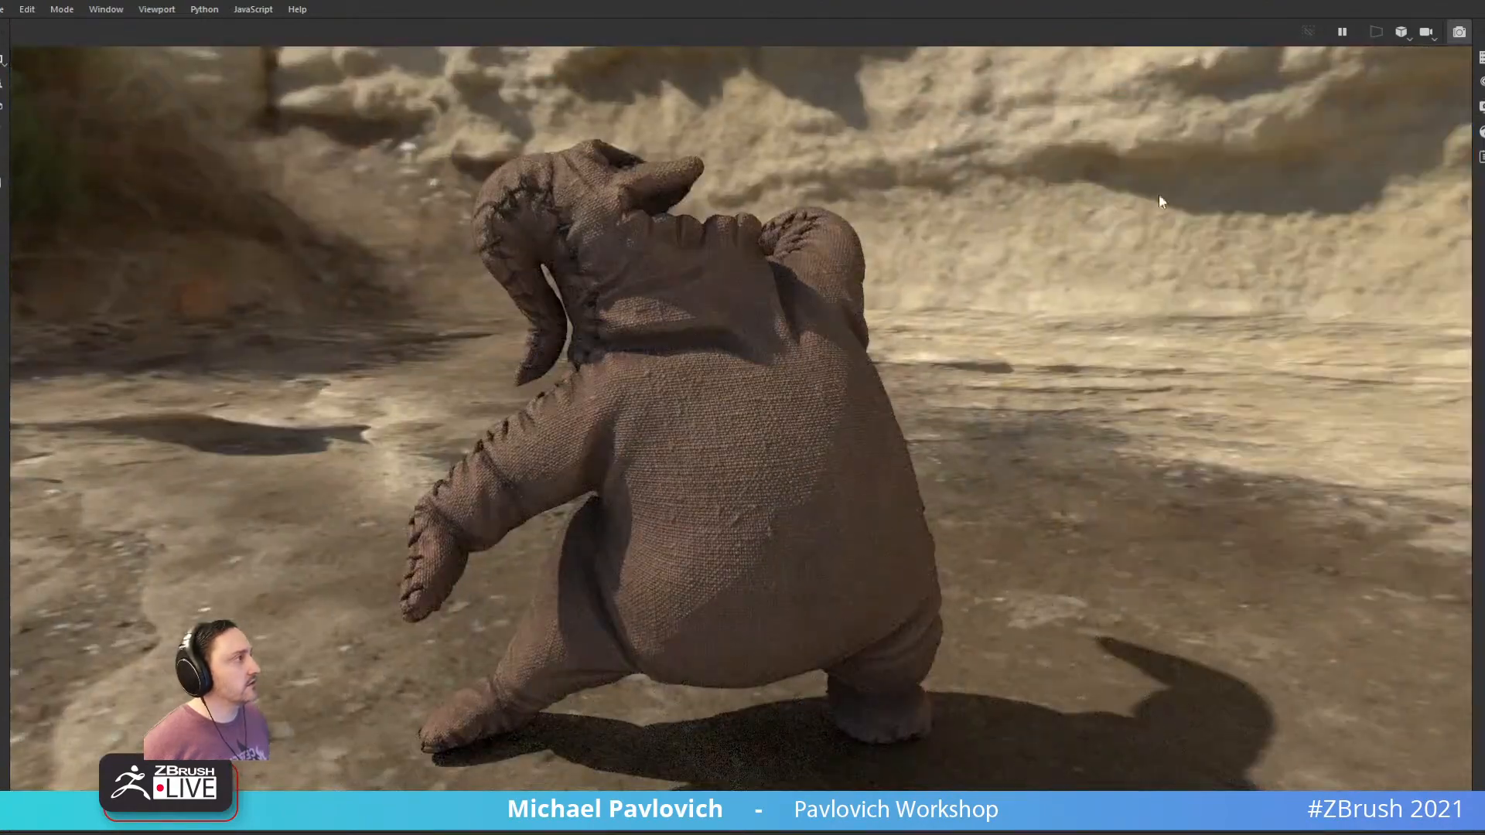
Examine the rendered character under different light rotations and from several sides, then return to the painting view
{"action": "key", "text": "ctrl"}
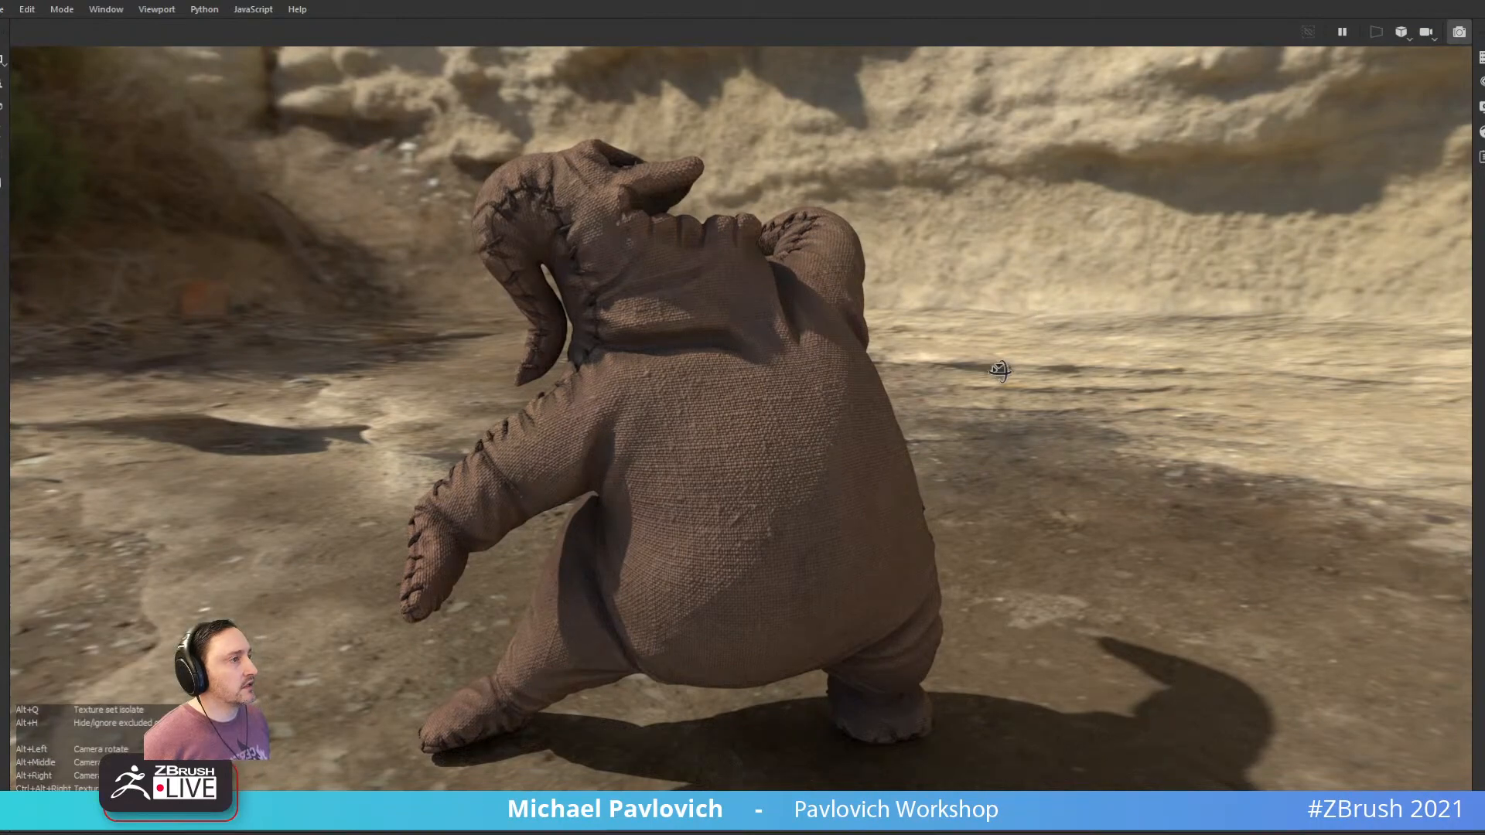
{"action": "left_click_drag", "start_coordinate": [962, 414], "coordinate": [987, 367], "text": "alt"}
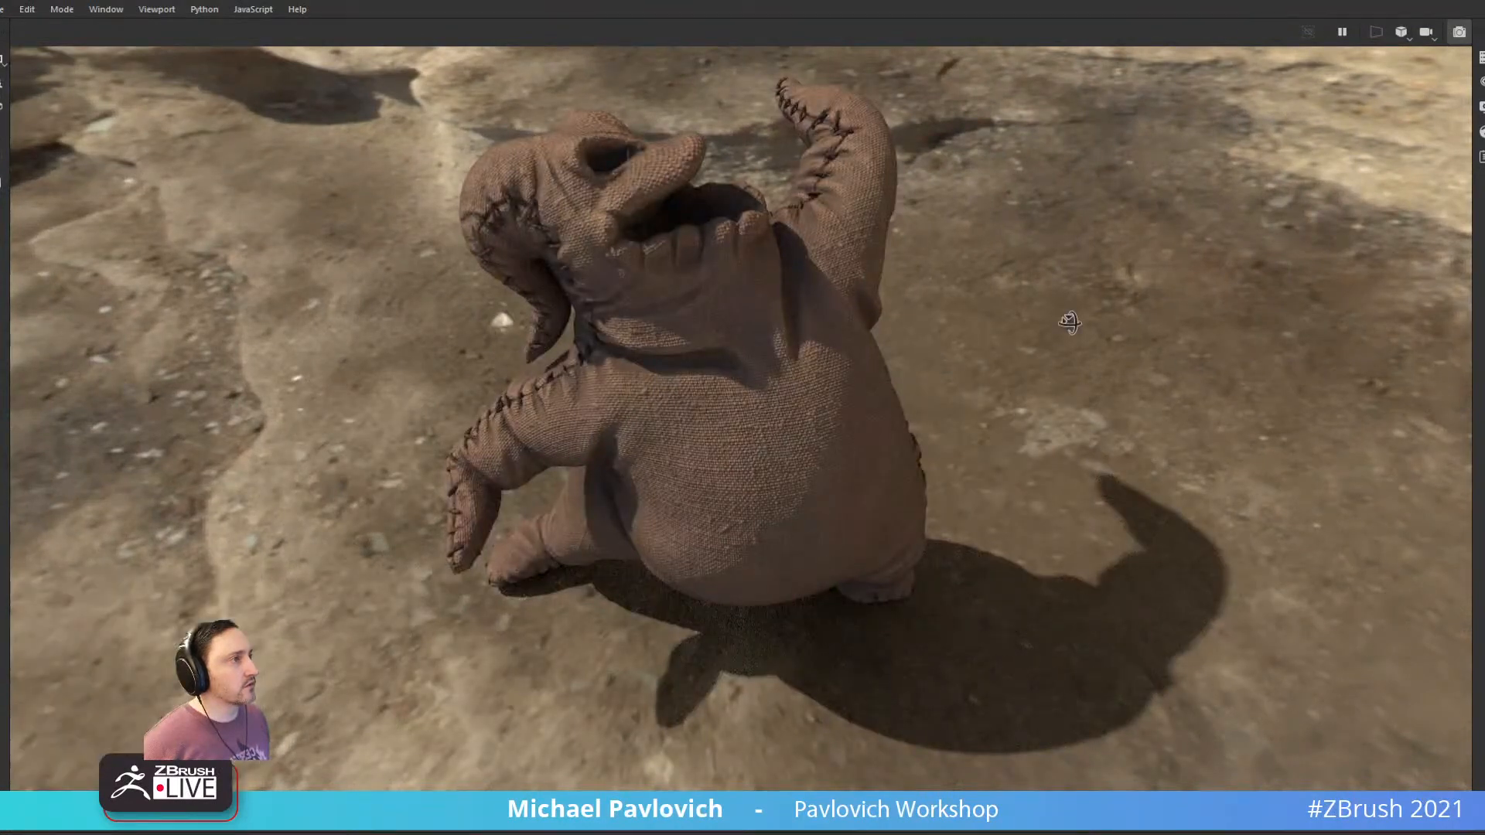
{"action": "left_click_drag", "start_coordinate": [1132, 359], "coordinate": [1216, 336], "text": "alt"}
{"action": "right_click_drag", "start_coordinate": [1188, 345], "coordinate": [1102, 357], "text": "shift"}
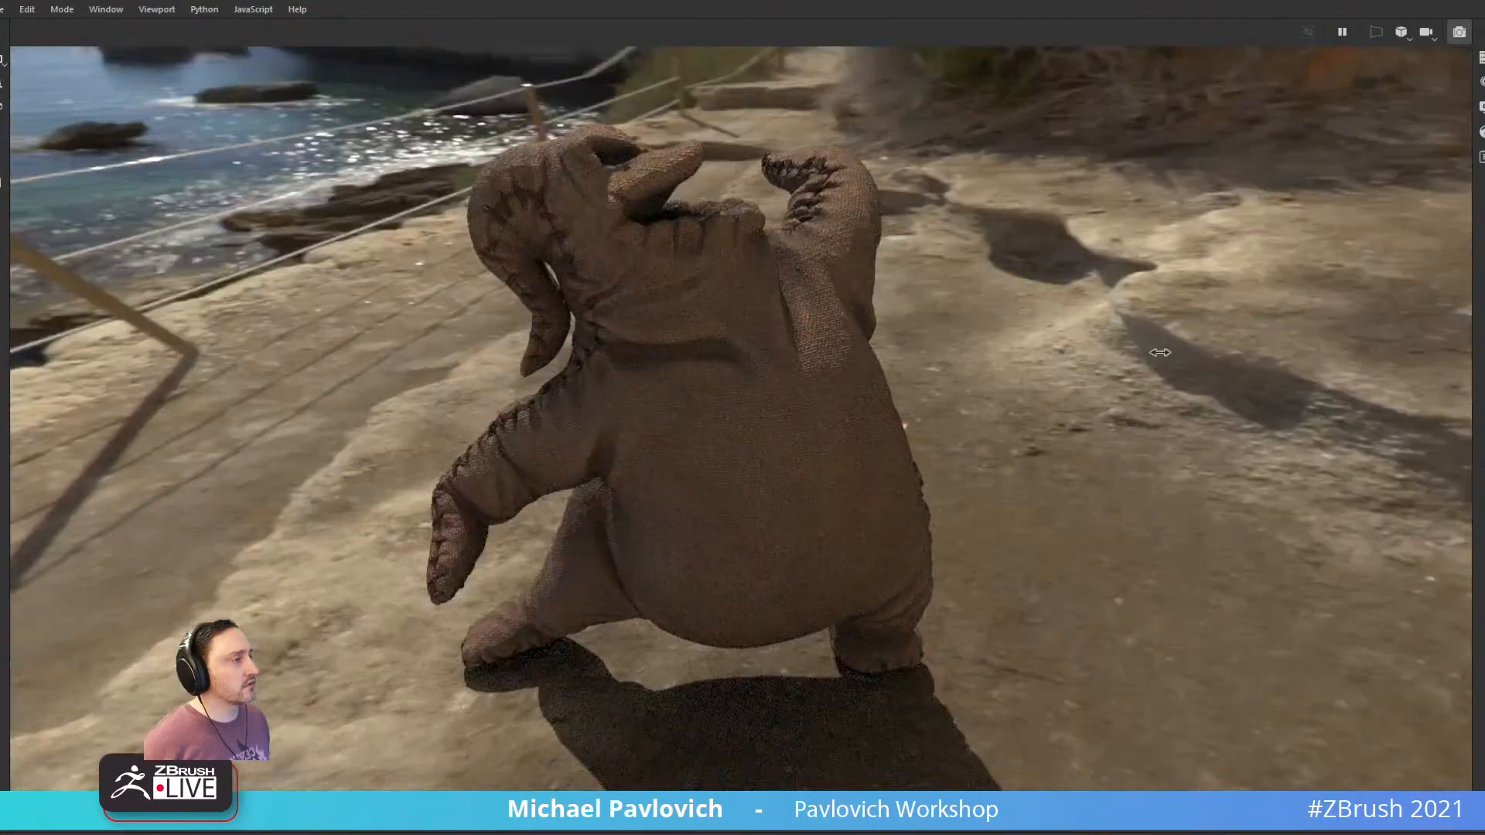
{"action": "left_click_drag", "start_coordinate": [1160, 353], "coordinate": [1105, 406], "text": "ctrl"}
{"action": "left_click_drag", "start_coordinate": [959, 452], "coordinate": [900, 453], "text": "alt"}
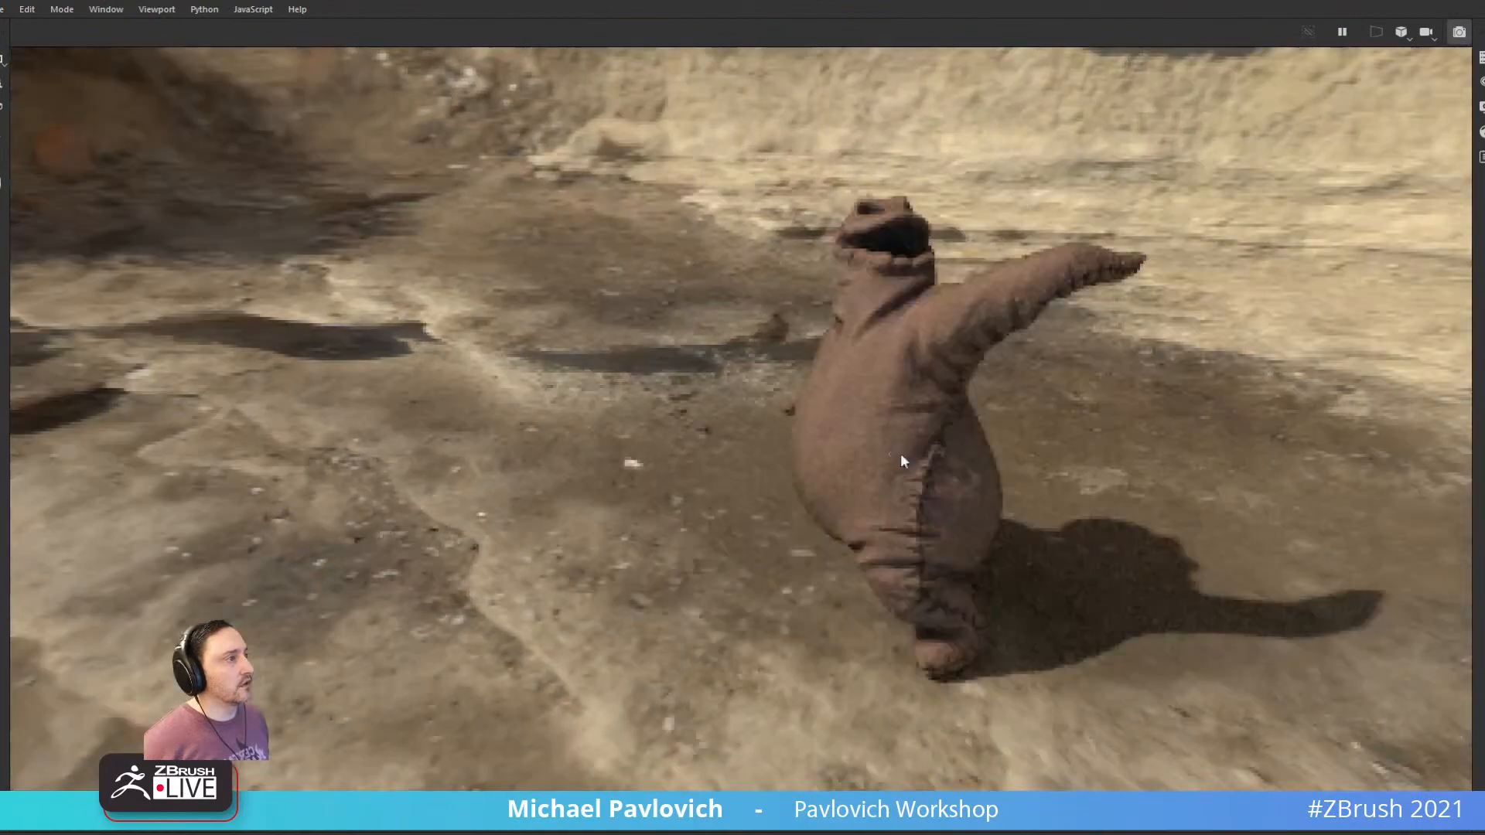
{"action": "left_click_drag", "start_coordinate": [1160, 442], "coordinate": [1209, 431], "text": "alt"}
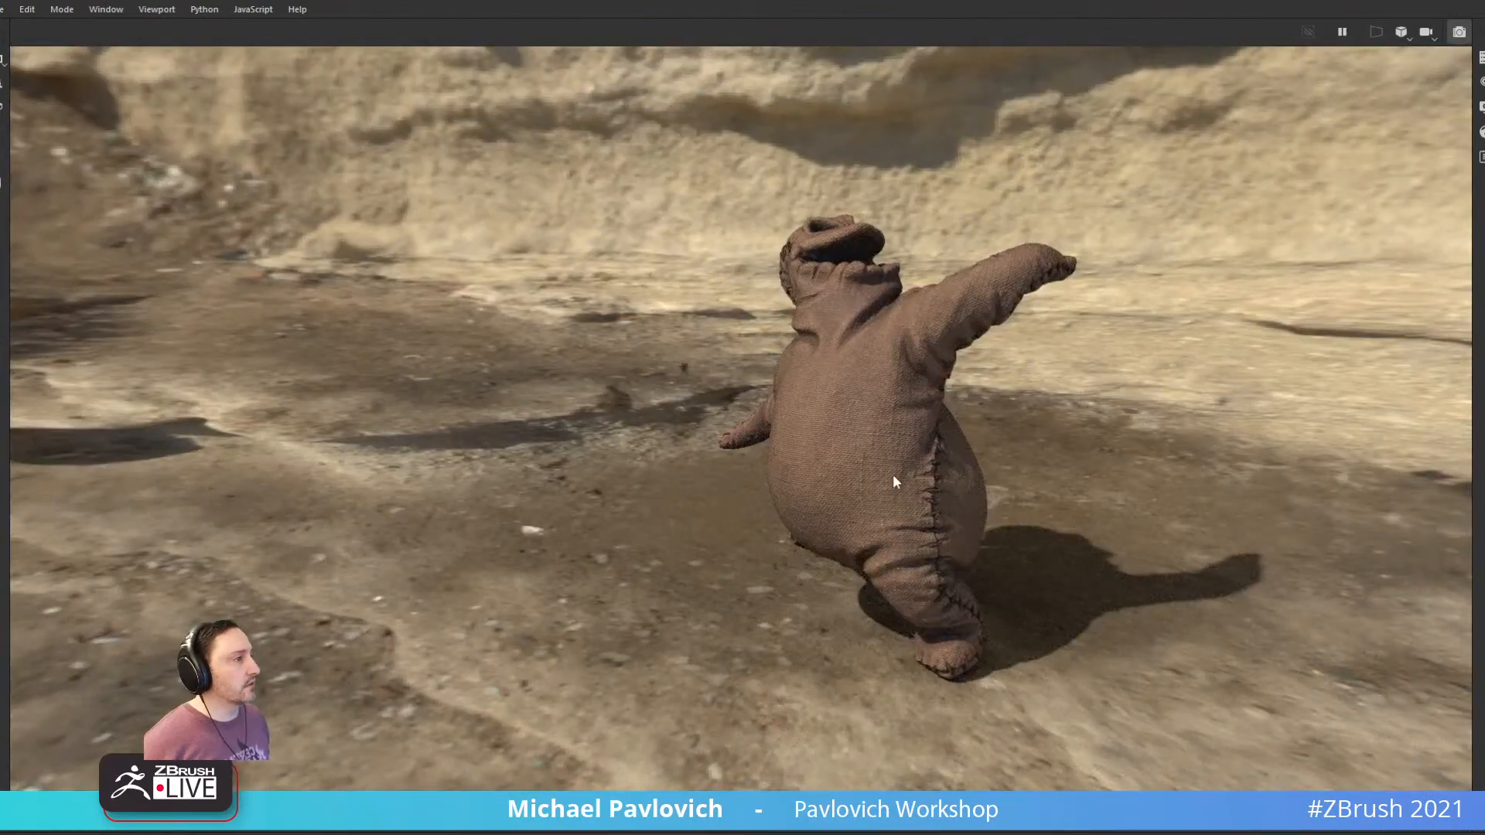
{"action": "left_click_drag", "start_coordinate": [1093, 443], "coordinate": [1102, 444], "text": "alt"}
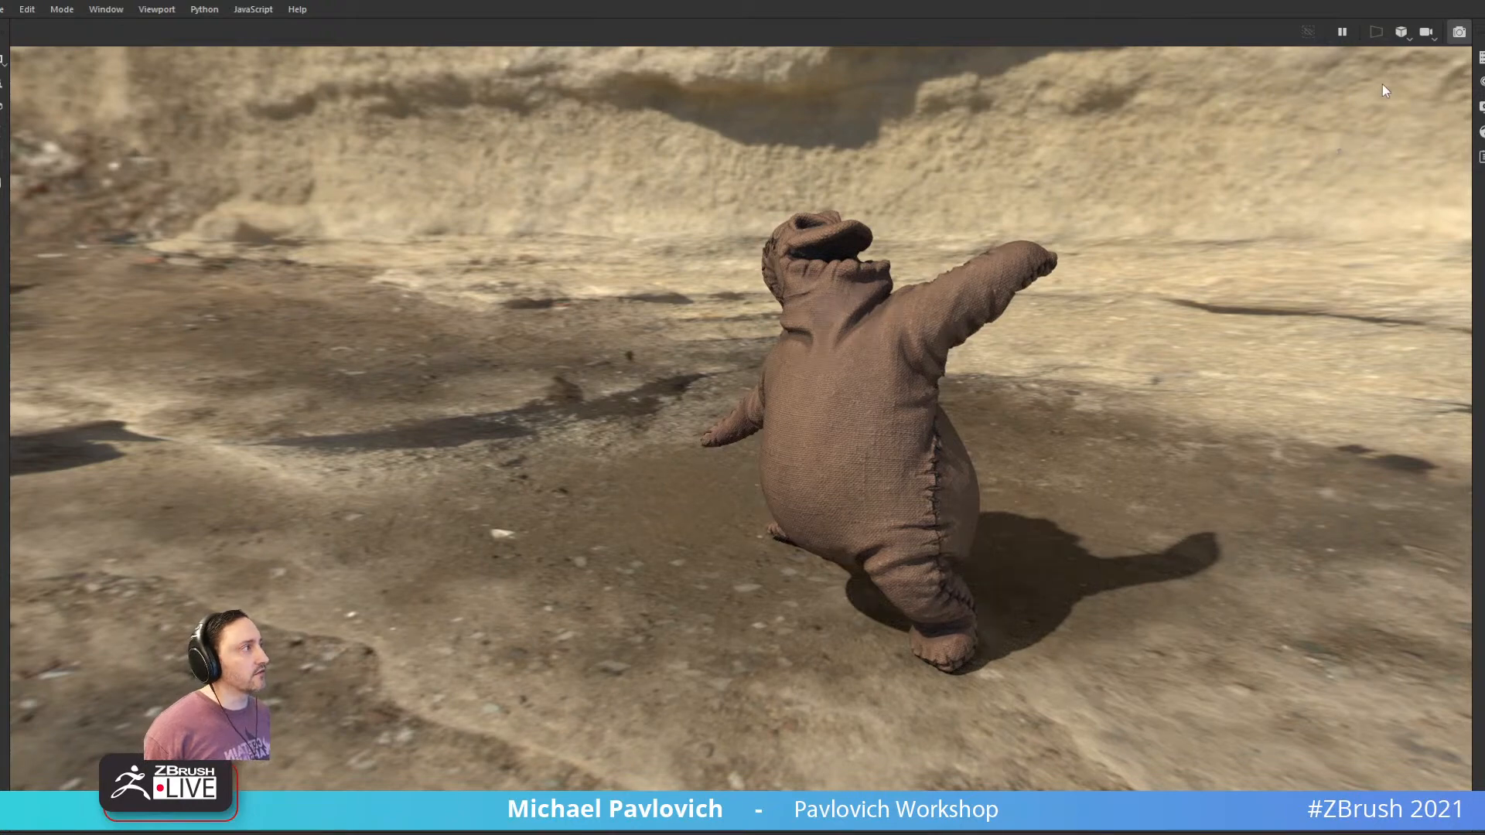
{"action": "left_click", "coordinate": [1459, 33]}
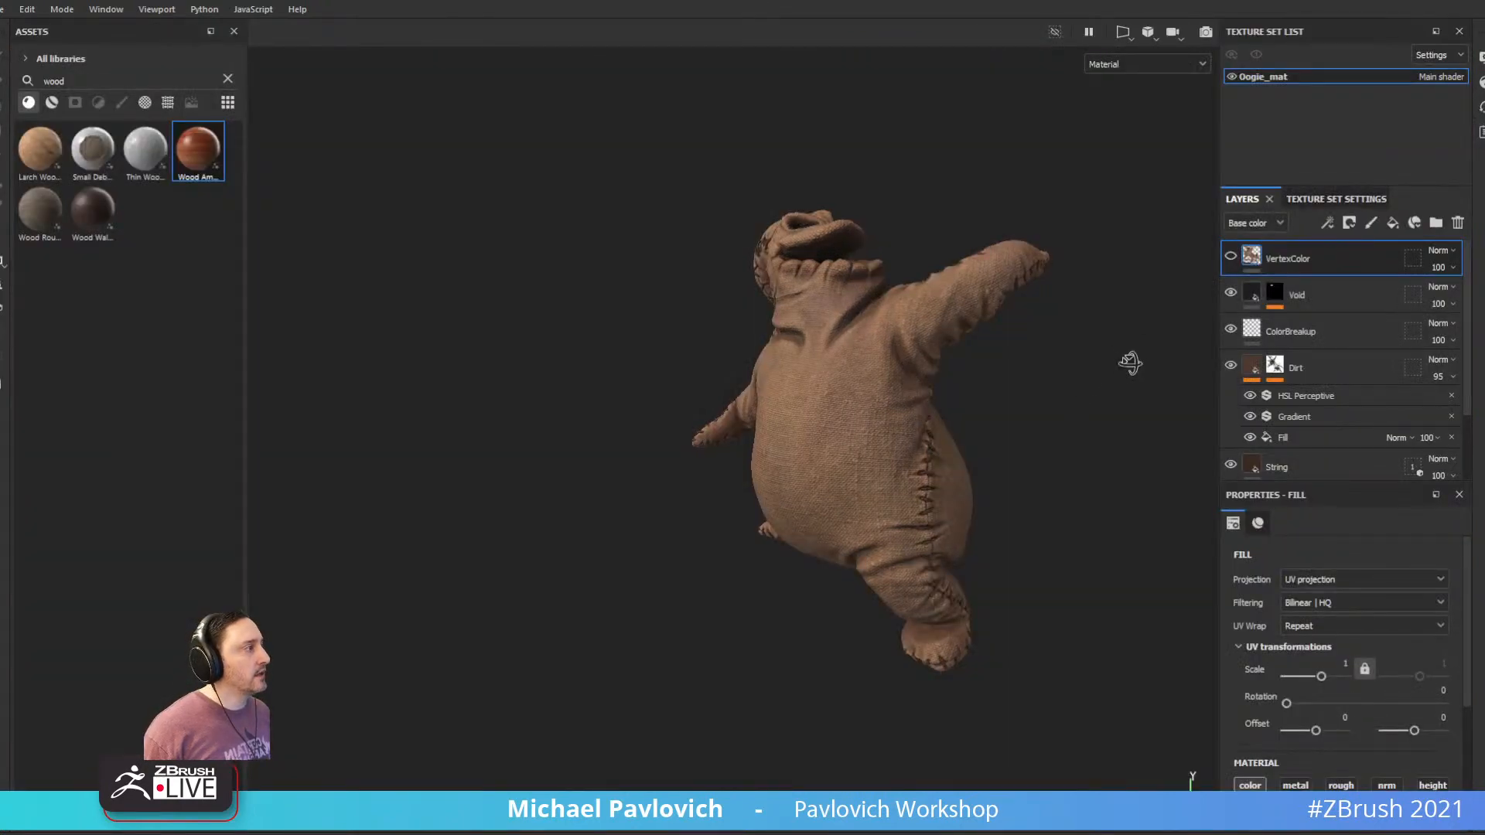
{"action": "left_click_drag", "start_coordinate": [1130, 363], "coordinate": [1207, 367], "text": "alt"}
Toggle the Linen Burlap Irregular layer's visibility for comparison and set its UV scale to 2.81
{"action": "scroll", "coordinate": [1275, 370], "scroll_direction": "down", "scroll_amount": 2}
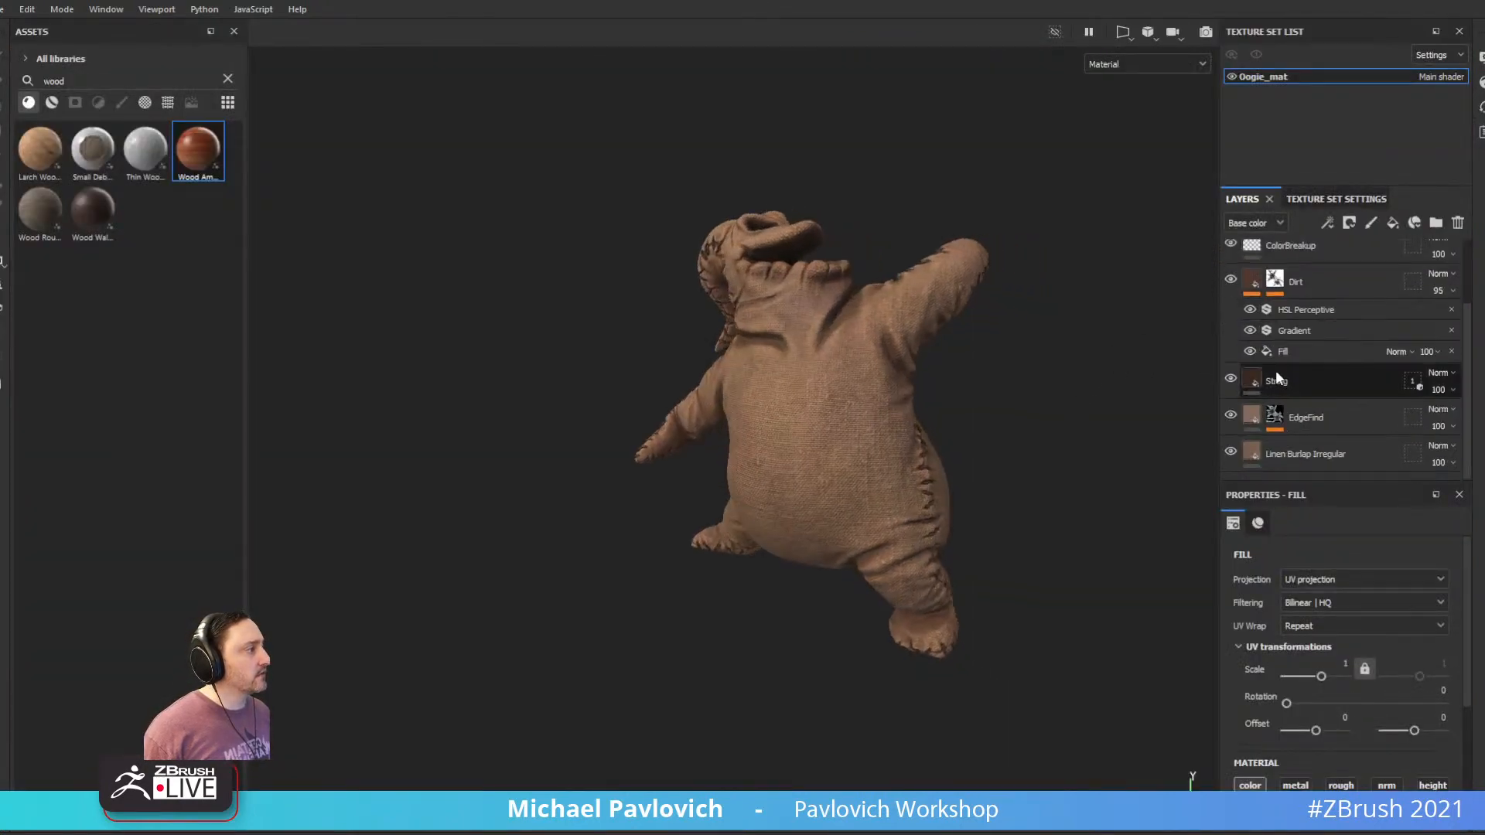
{"action": "left_click", "coordinate": [1231, 451]}
{"action": "left_click", "coordinate": [1231, 451]}
{"action": "left_click", "coordinate": [1231, 451]}
{"action": "left_click", "coordinate": [1231, 451]}
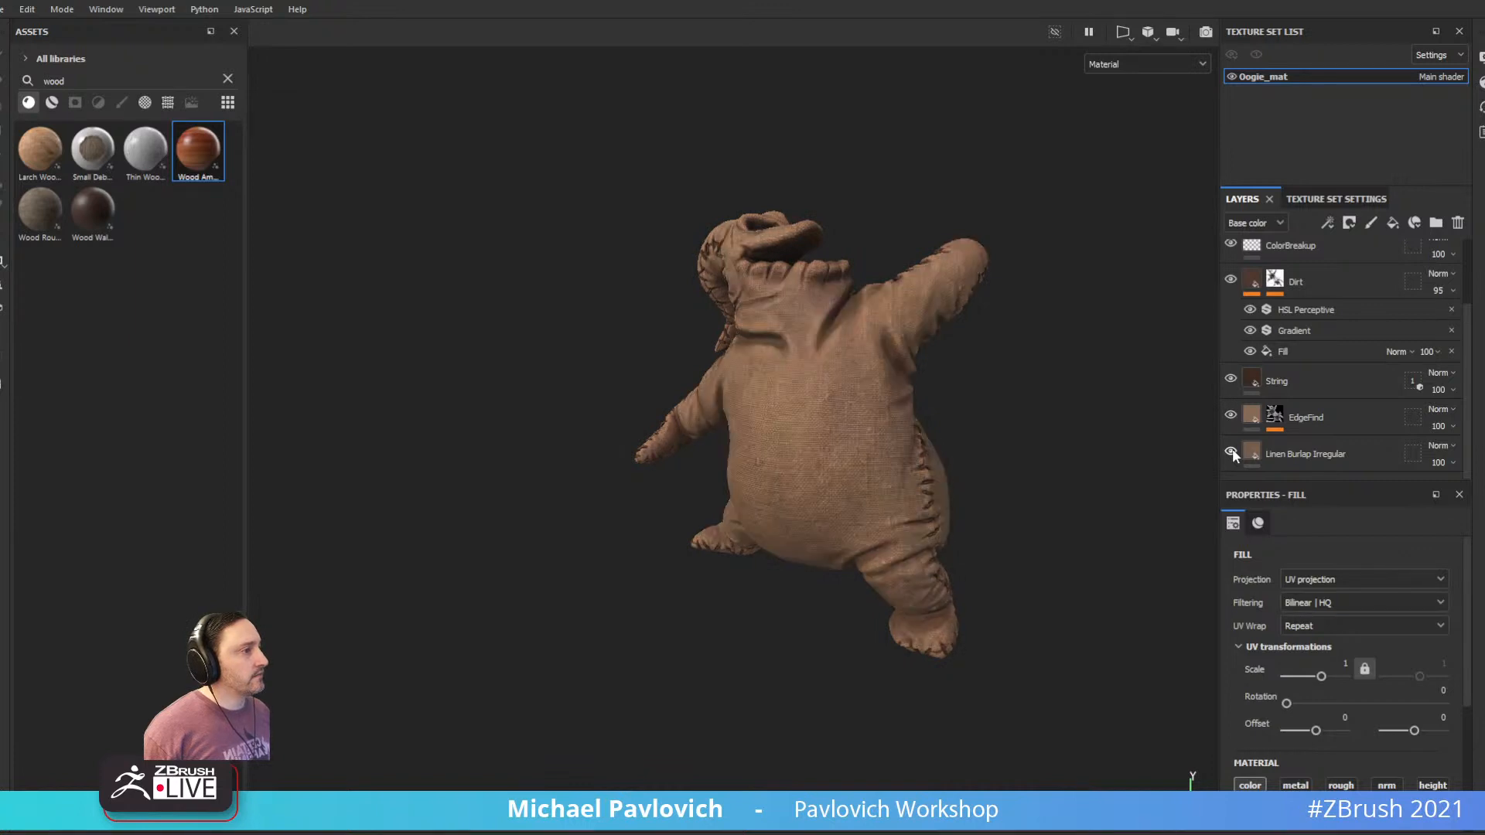
{"action": "left_click", "coordinate": [1251, 457]}
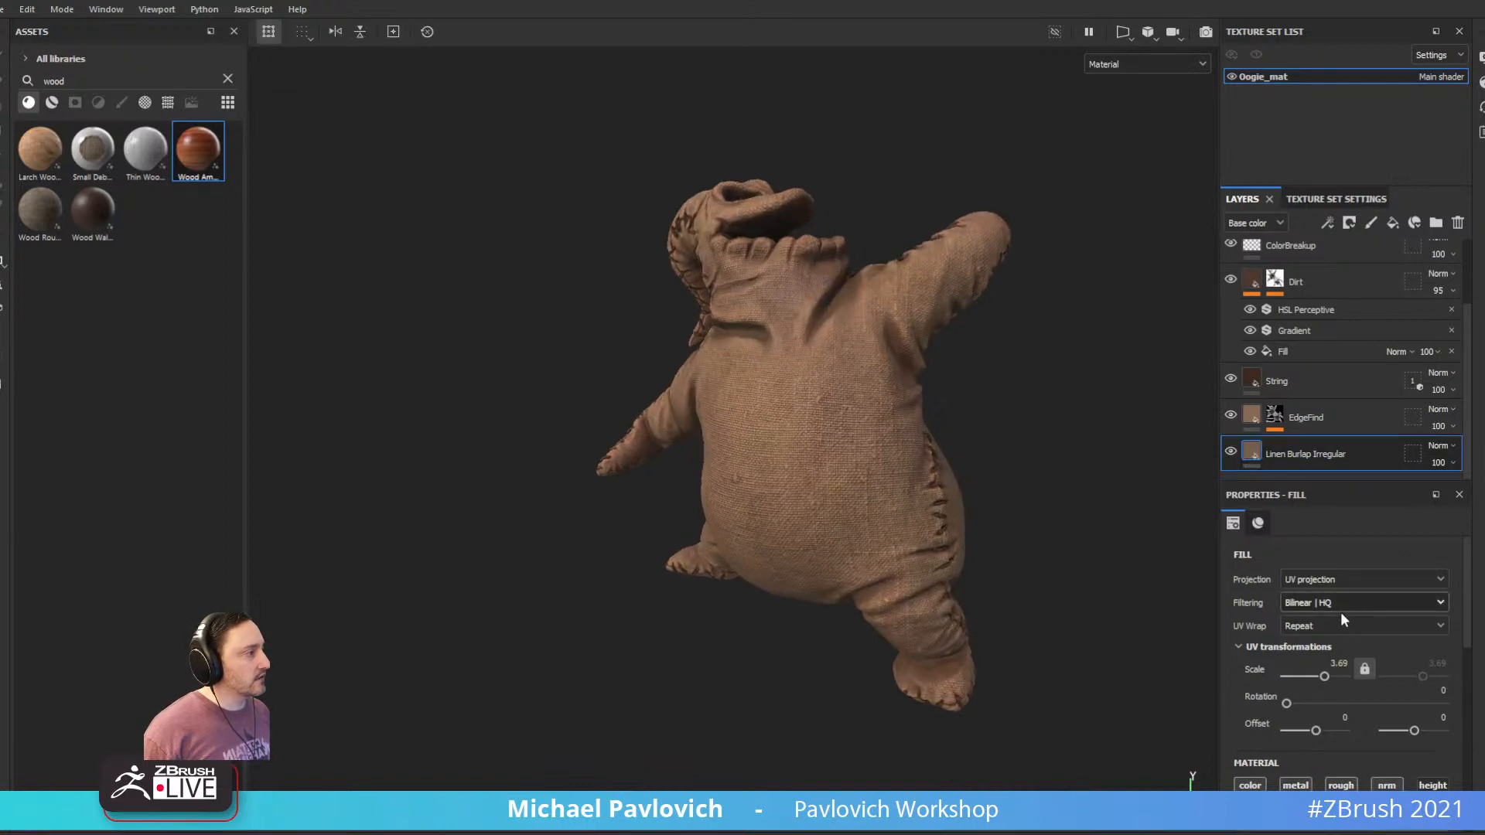
{"action": "left_click_drag", "start_coordinate": [1327, 679], "coordinate": [1322, 680]}
Examine the burlap weave and seam stitches around the whole character under changing light directions
{"action": "left_click_drag", "start_coordinate": [1098, 472], "coordinate": [1137, 435], "text": "alt"}
{"action": "right_click_drag", "start_coordinate": [1114, 438], "coordinate": [1045, 464], "text": "shift"}
{"action": "right_click_drag", "start_coordinate": [1071, 488], "coordinate": [1097, 513], "text": "alt"}
{"action": "left_click_drag", "start_coordinate": [936, 510], "coordinate": [759, 524], "text": "alt"}
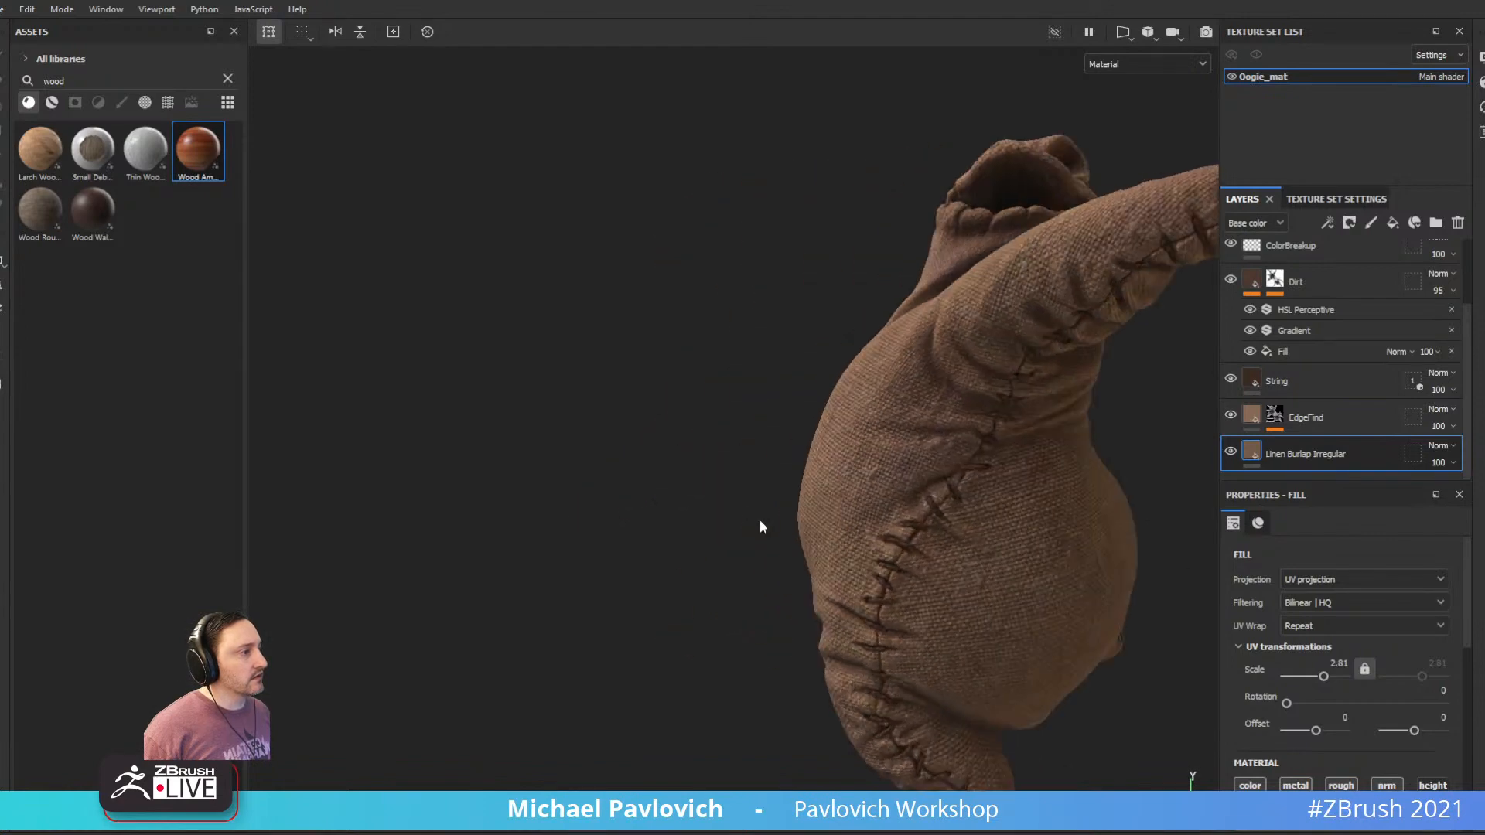
{"action": "right_click_drag", "start_coordinate": [759, 524], "coordinate": [799, 527], "text": "shift"}
{"action": "left_click_drag", "start_coordinate": [799, 524], "coordinate": [1108, 461], "text": "alt"}
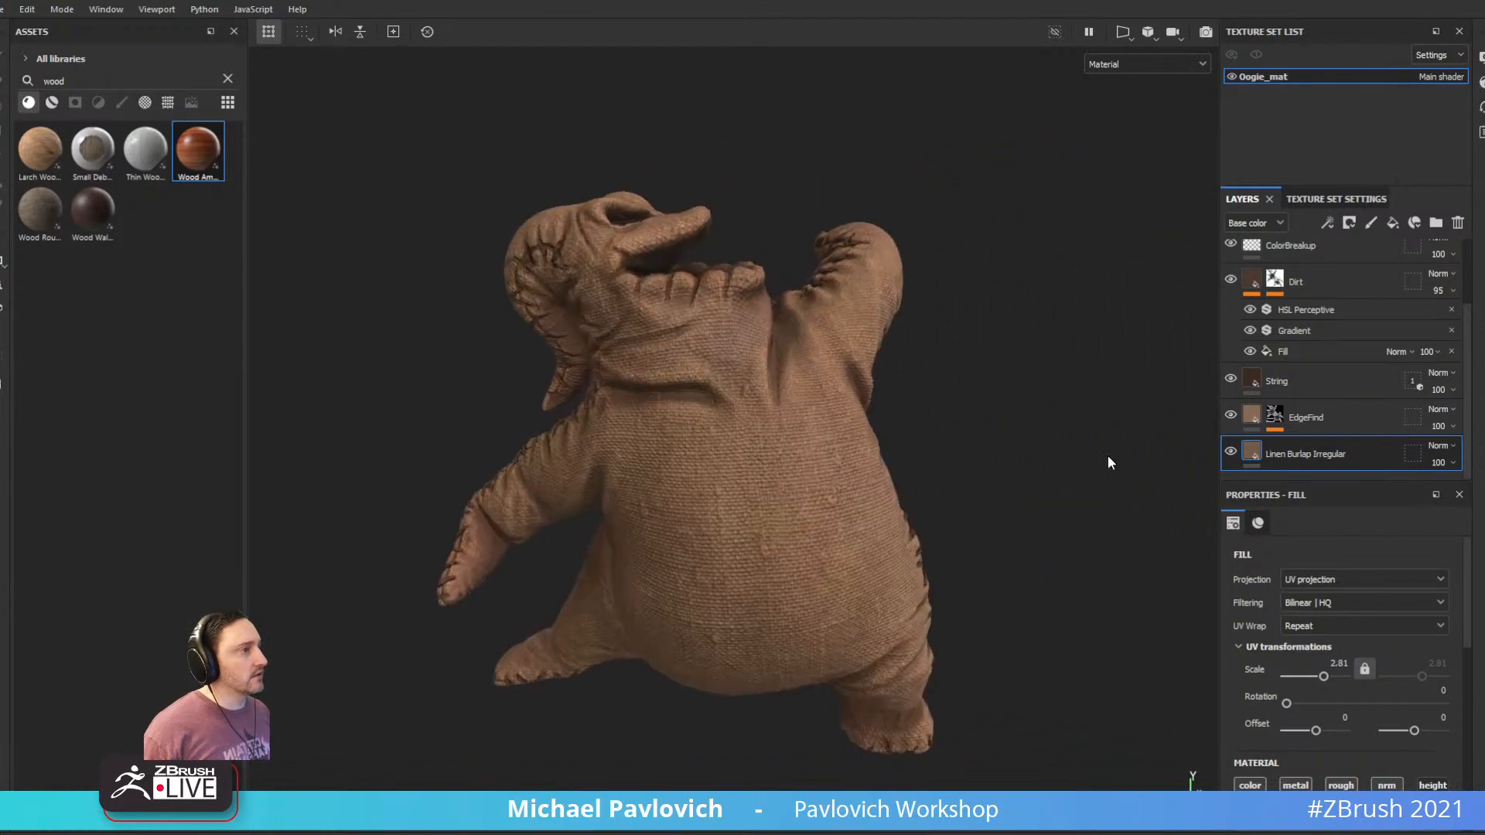
{"action": "mouse_move", "coordinate": [1107, 461]}
{"action": "right_mouse_down", "text": "shift"}
{"action": "mouse_move", "coordinate": [971, 441]}
{"action": "mouse_move", "coordinate": [1081, 457]}
{"action": "right_mouse_up", "text": "shift"}
{"action": "left_click_drag", "start_coordinate": [1081, 457], "coordinate": [673, 552], "text": "alt"}
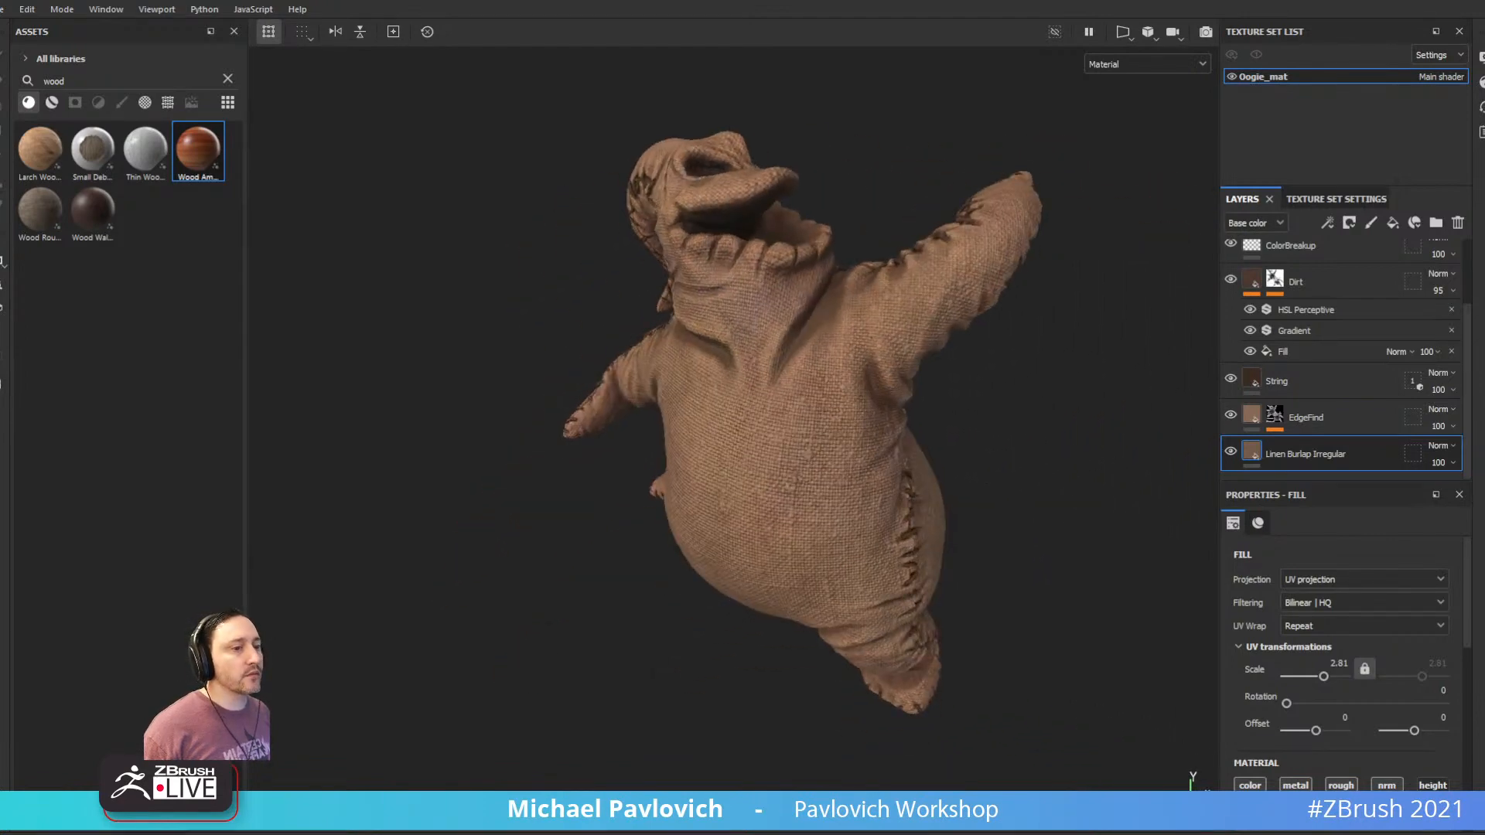
Switch to Maya and open the recent scene DiceRoll.ma
{"action": "key", "text": "alt+Tab"}
{"action": "left_click_drag", "start_coordinate": [672, 439], "coordinate": [617, 412], "text": "alt"}
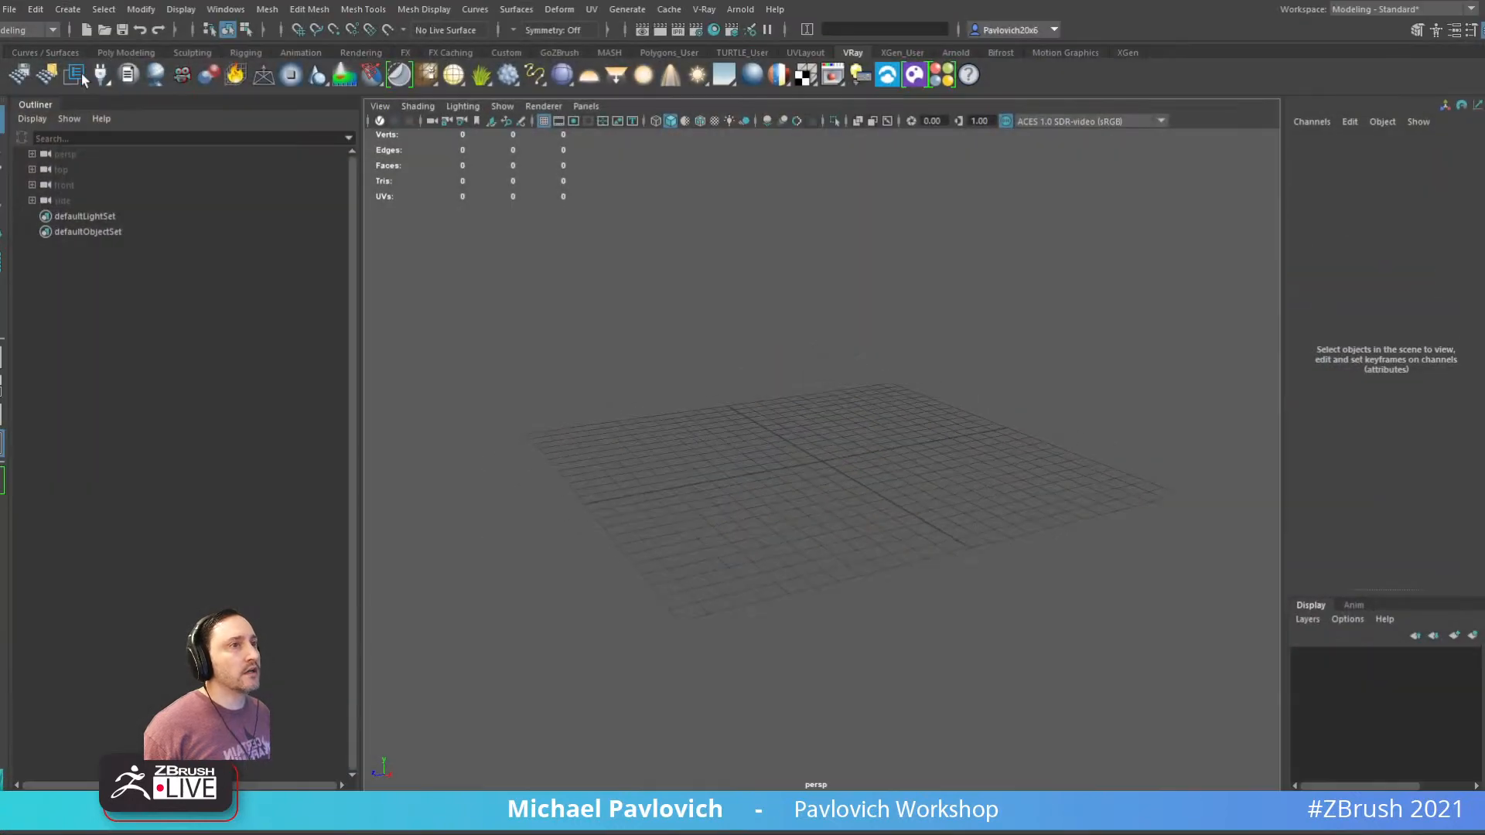
{"action": "left_click", "coordinate": [20, 14]}
{"action": "mouse_move", "coordinate": [122, 498]}
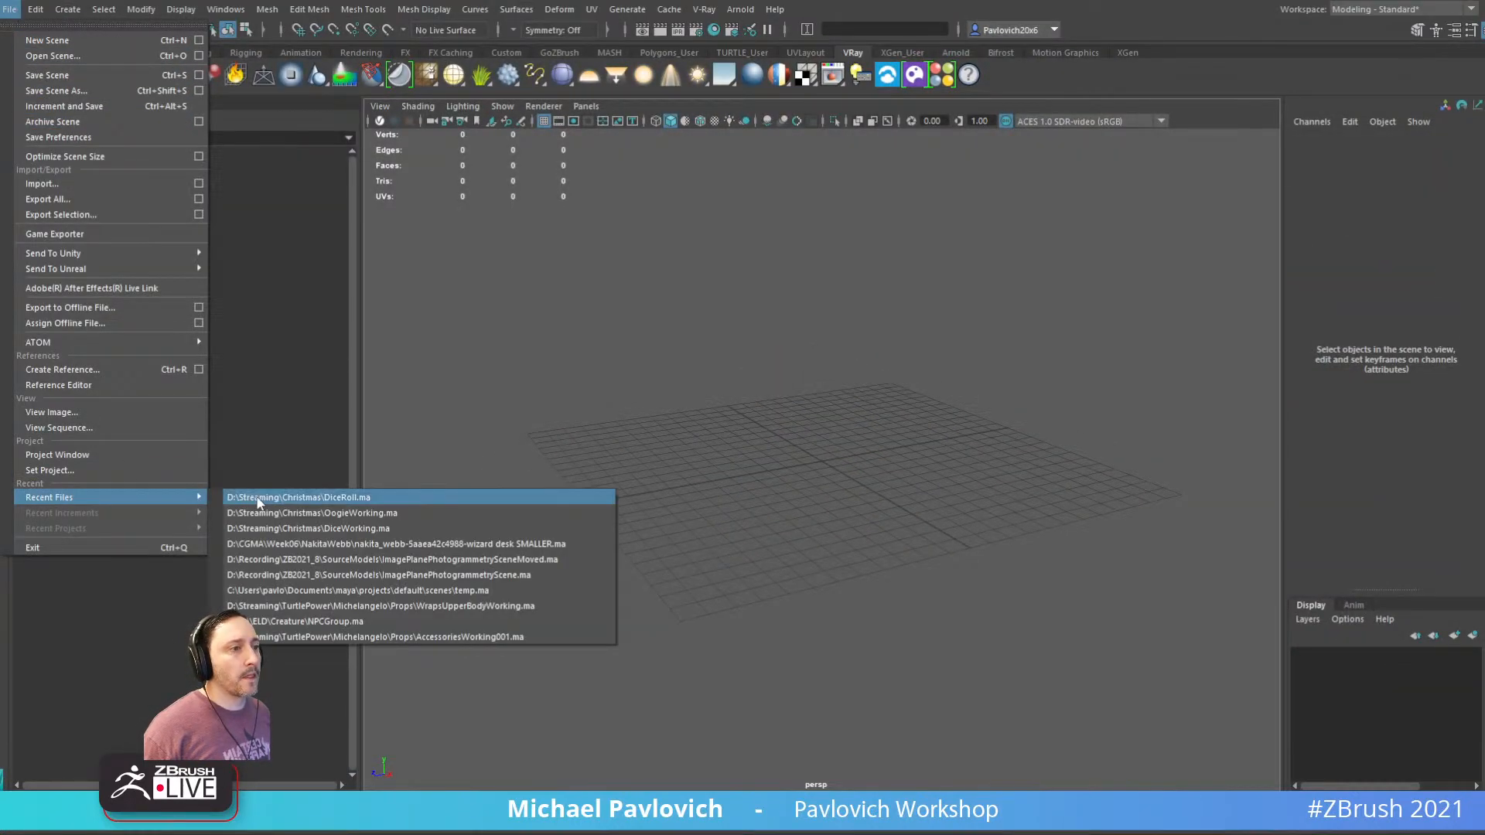
{"action": "left_click", "coordinate": [257, 499]}
{"action": "left_click", "coordinate": [681, 342]}
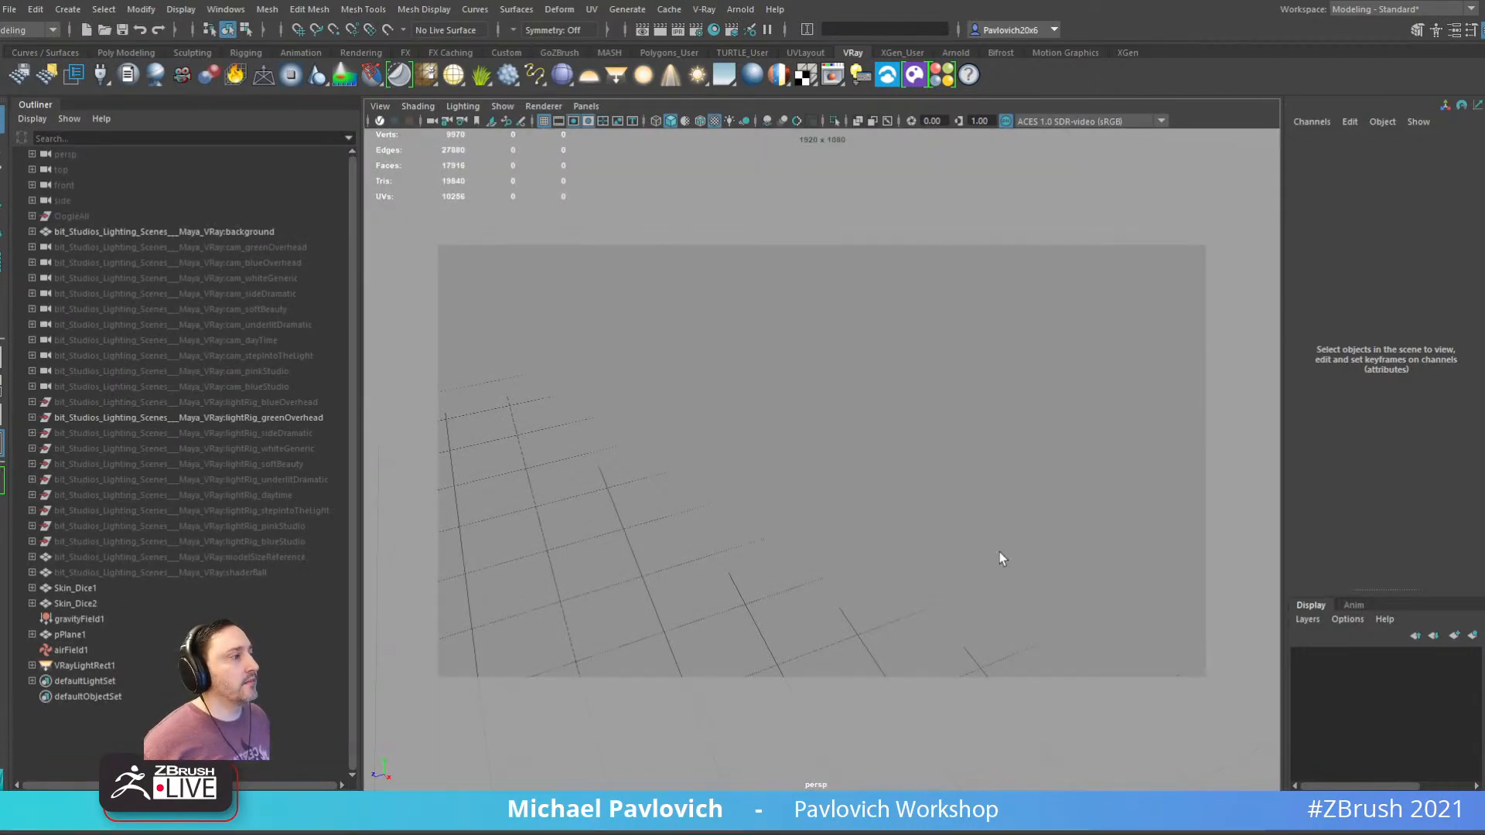
Start the live V-Ray render in the perspective viewport and frame the two red dice from farther away
{"action": "left_click", "coordinate": [379, 121]}
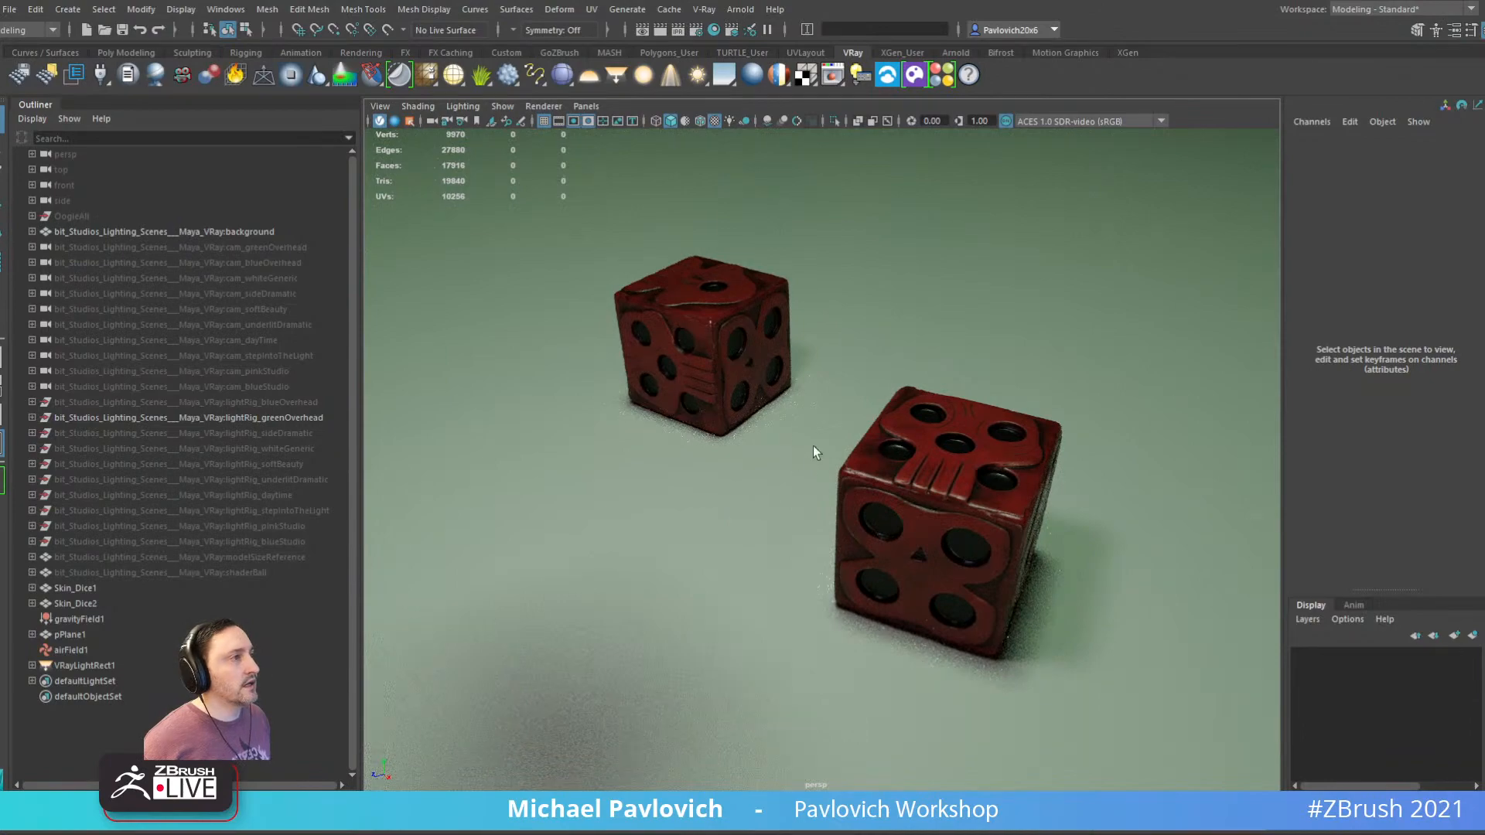
{"action": "right_click_drag", "start_coordinate": [813, 445], "coordinate": [688, 348], "text": "alt"}
{"action": "left_click_drag", "start_coordinate": [851, 384], "coordinate": [955, 395], "text": "alt"}
{"action": "right_click_drag", "start_coordinate": [955, 394], "coordinate": [968, 442], "text": "alt"}
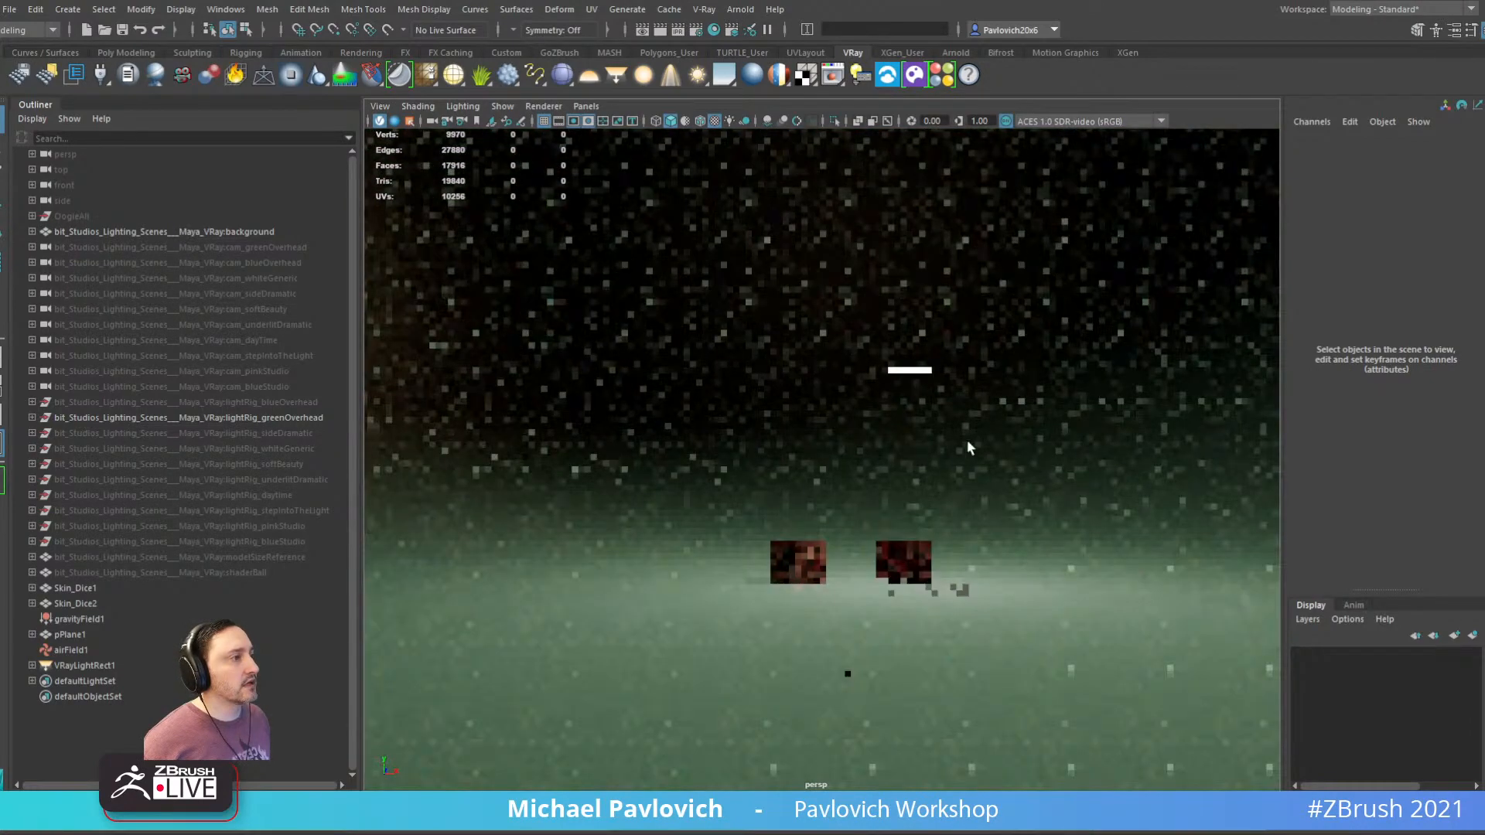
Unhide the OogieAll group so the character renders beside the dice, and select the rectangular V-Ray light above them
{"action": "left_click", "coordinate": [78, 218]}
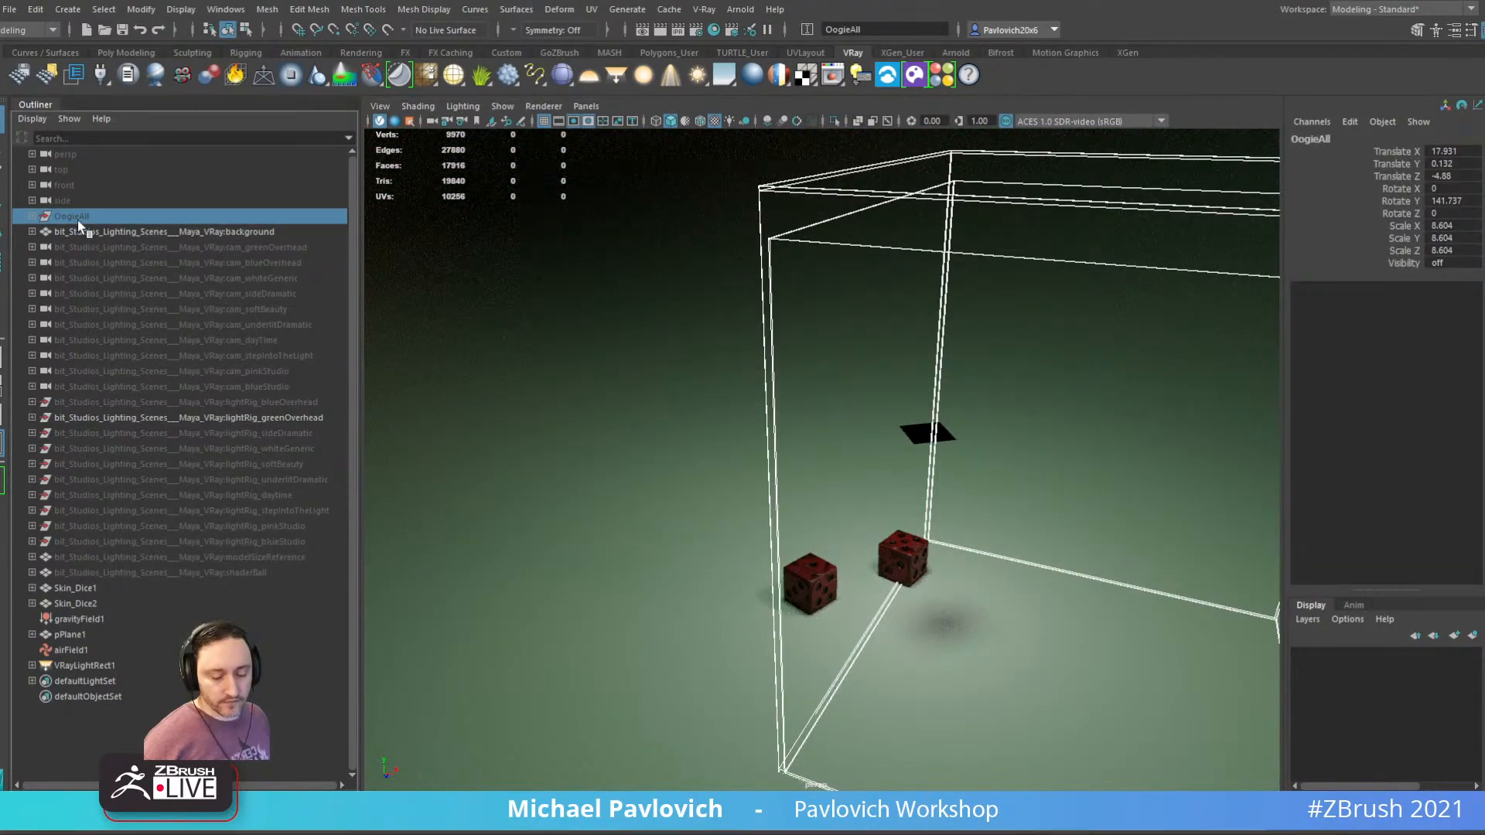
{"action": "key", "text": "shift+h"}
{"action": "left_click", "coordinate": [921, 431]}
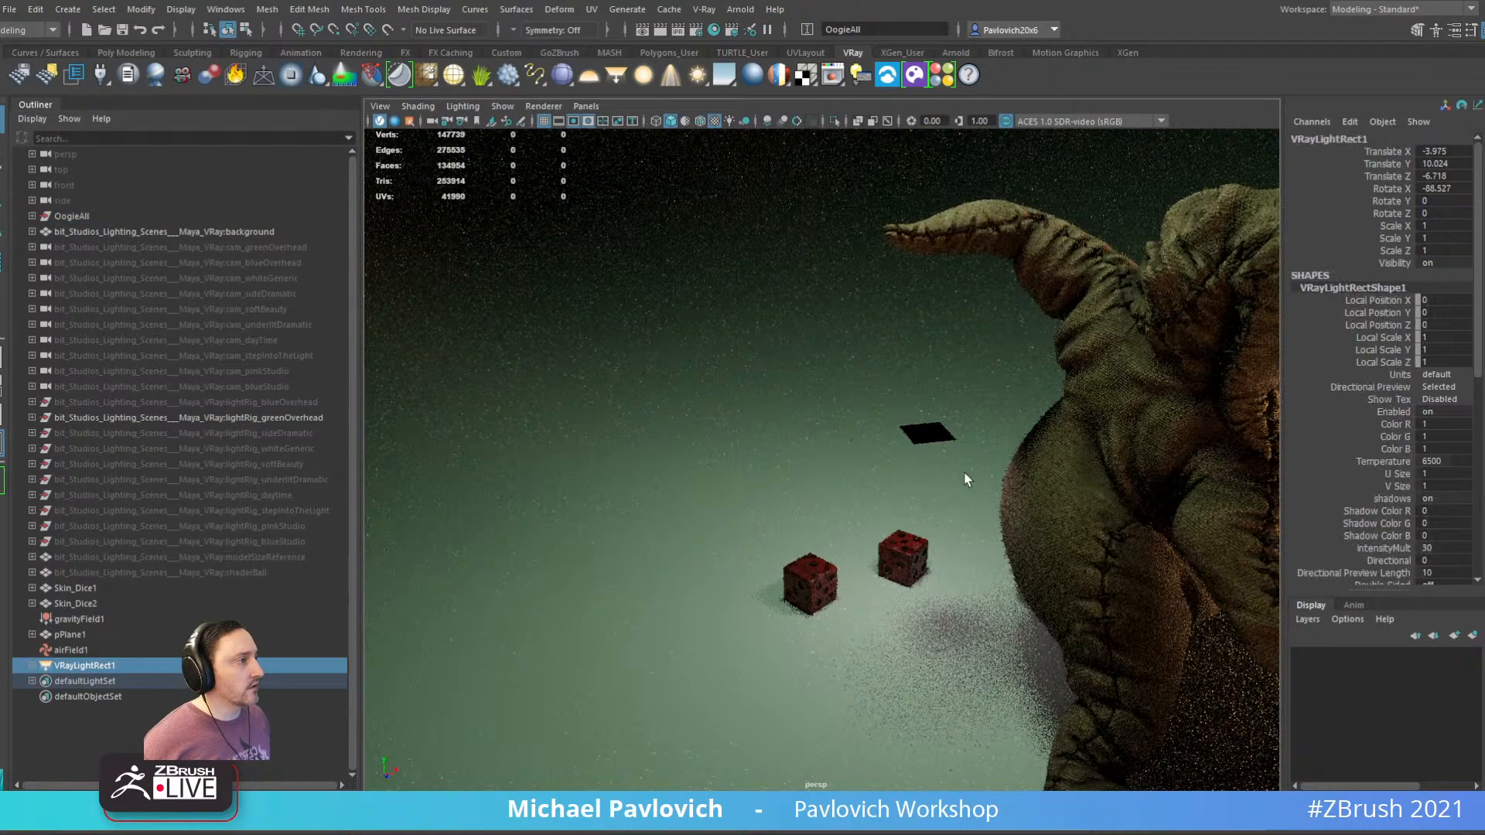
Examine the rendered Oogie Boogie from several sides, including a close view of the burlap weave and fuzz around the mouth and neck
{"action": "left_click_drag", "start_coordinate": [965, 475], "coordinate": [715, 493], "text": "alt"}
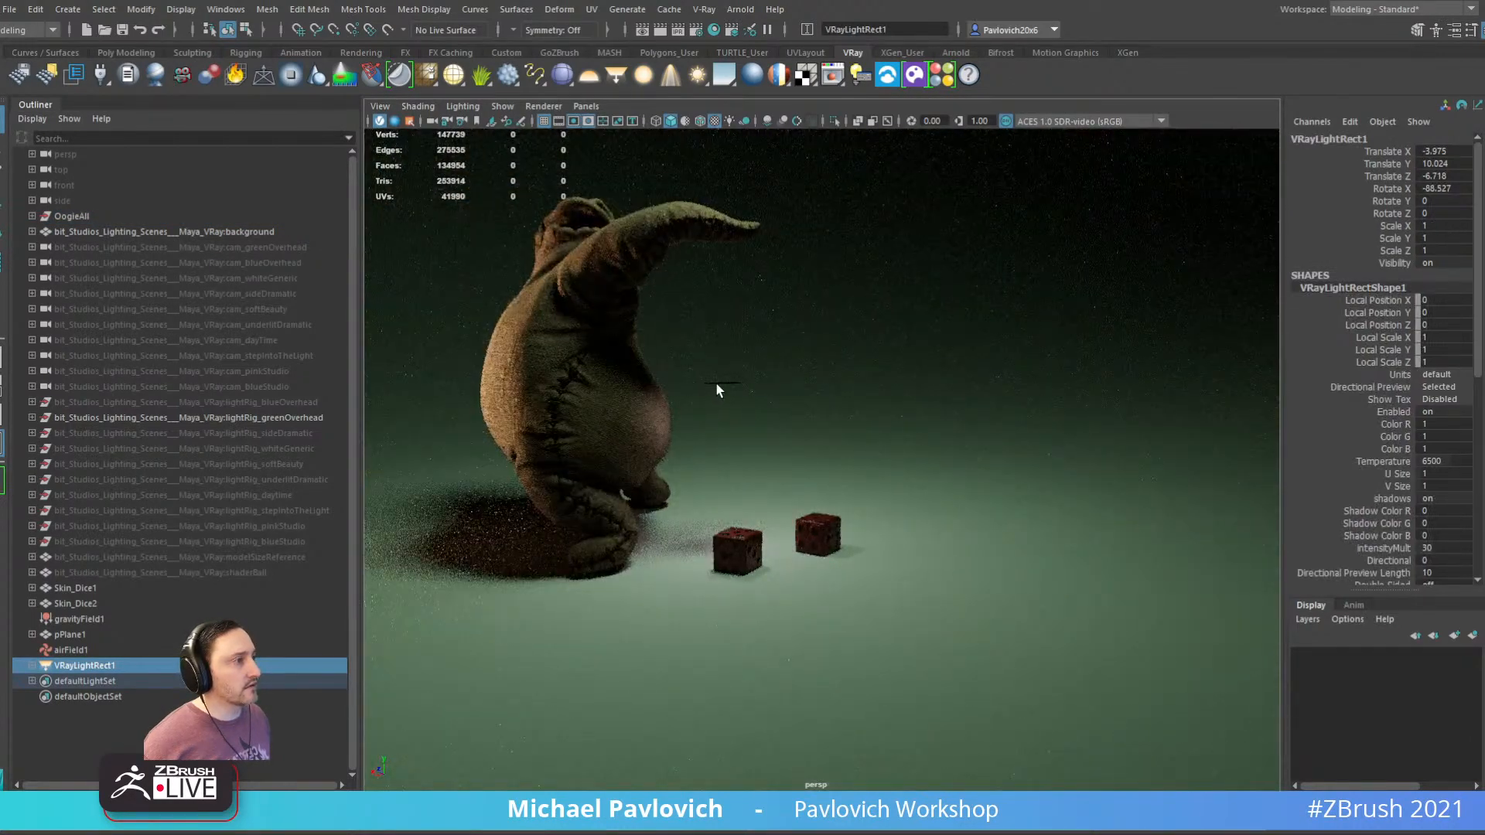
{"action": "mouse_move", "coordinate": [716, 386]}
{"action": "left_mouse_down", "text": "alt"}
{"action": "mouse_move", "coordinate": [793, 457]}
{"action": "mouse_move", "coordinate": [911, 384]}
{"action": "mouse_move", "coordinate": [861, 408]}
{"action": "mouse_move", "coordinate": [736, 381]}
{"action": "left_mouse_up", "text": "alt"}
{"action": "middle_click_drag", "start_coordinate": [736, 381], "coordinate": [862, 467], "text": "alt"}
{"action": "right_click_drag", "start_coordinate": [861, 467], "coordinate": [889, 442], "text": "alt"}
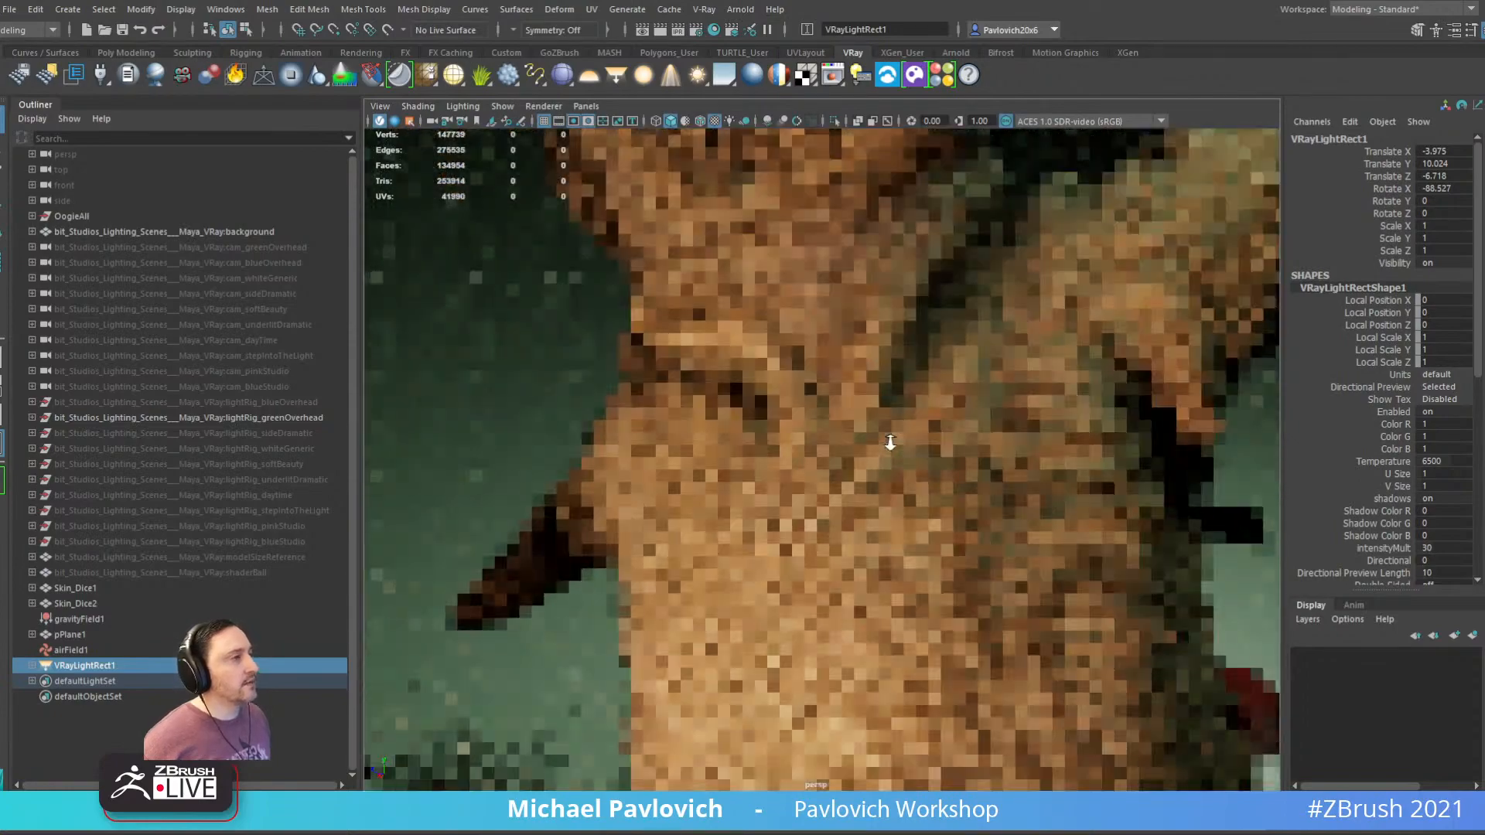
{"action": "left_click_drag", "start_coordinate": [889, 443], "coordinate": [805, 533], "text": "alt"}
{"action": "right_click_drag", "start_coordinate": [806, 533], "coordinate": [894, 507], "text": "alt"}
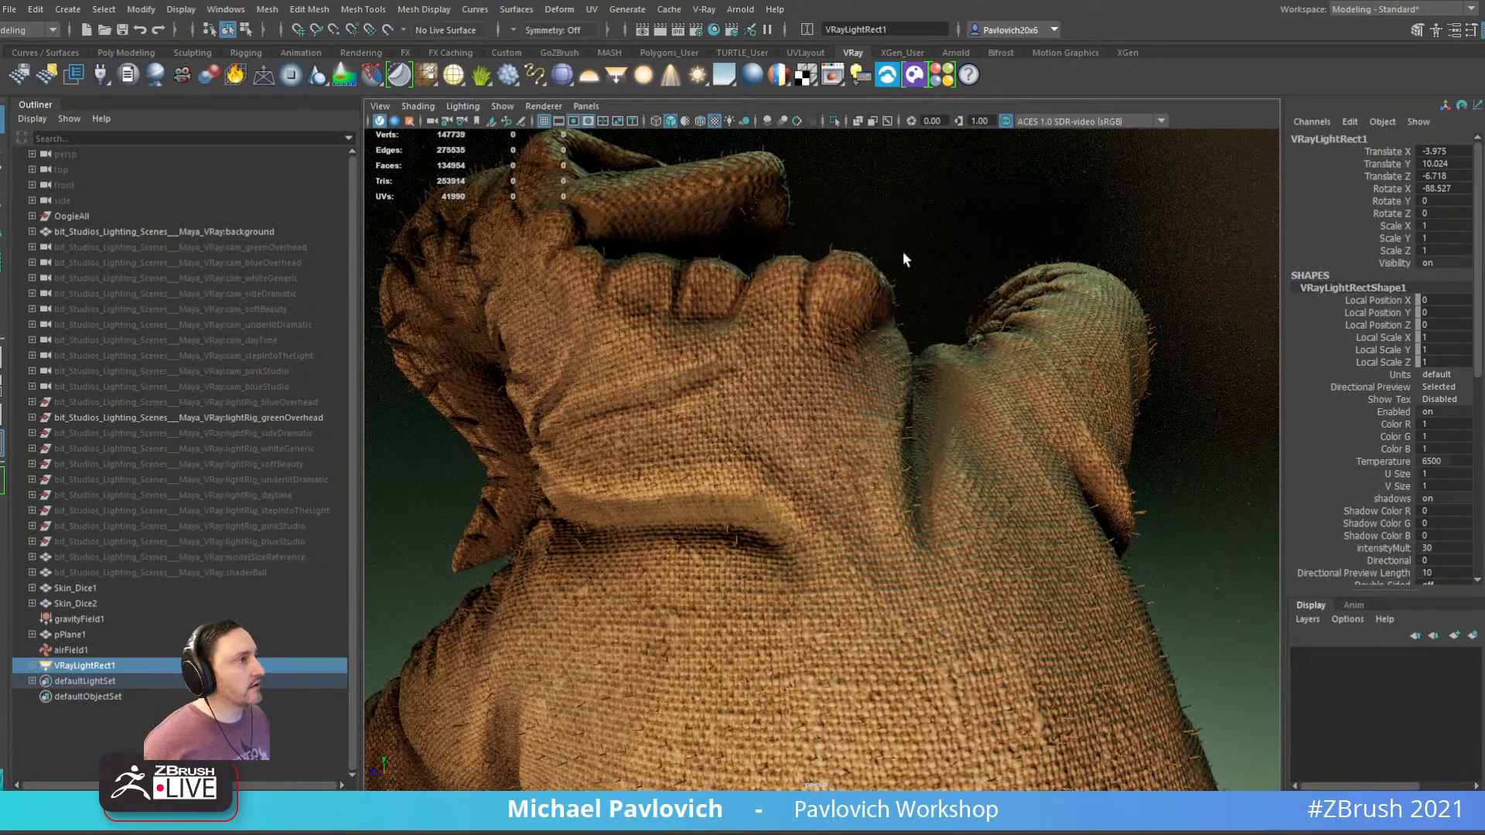
{"action": "right_click_drag", "start_coordinate": [1164, 470], "coordinate": [971, 461], "text": "alt"}
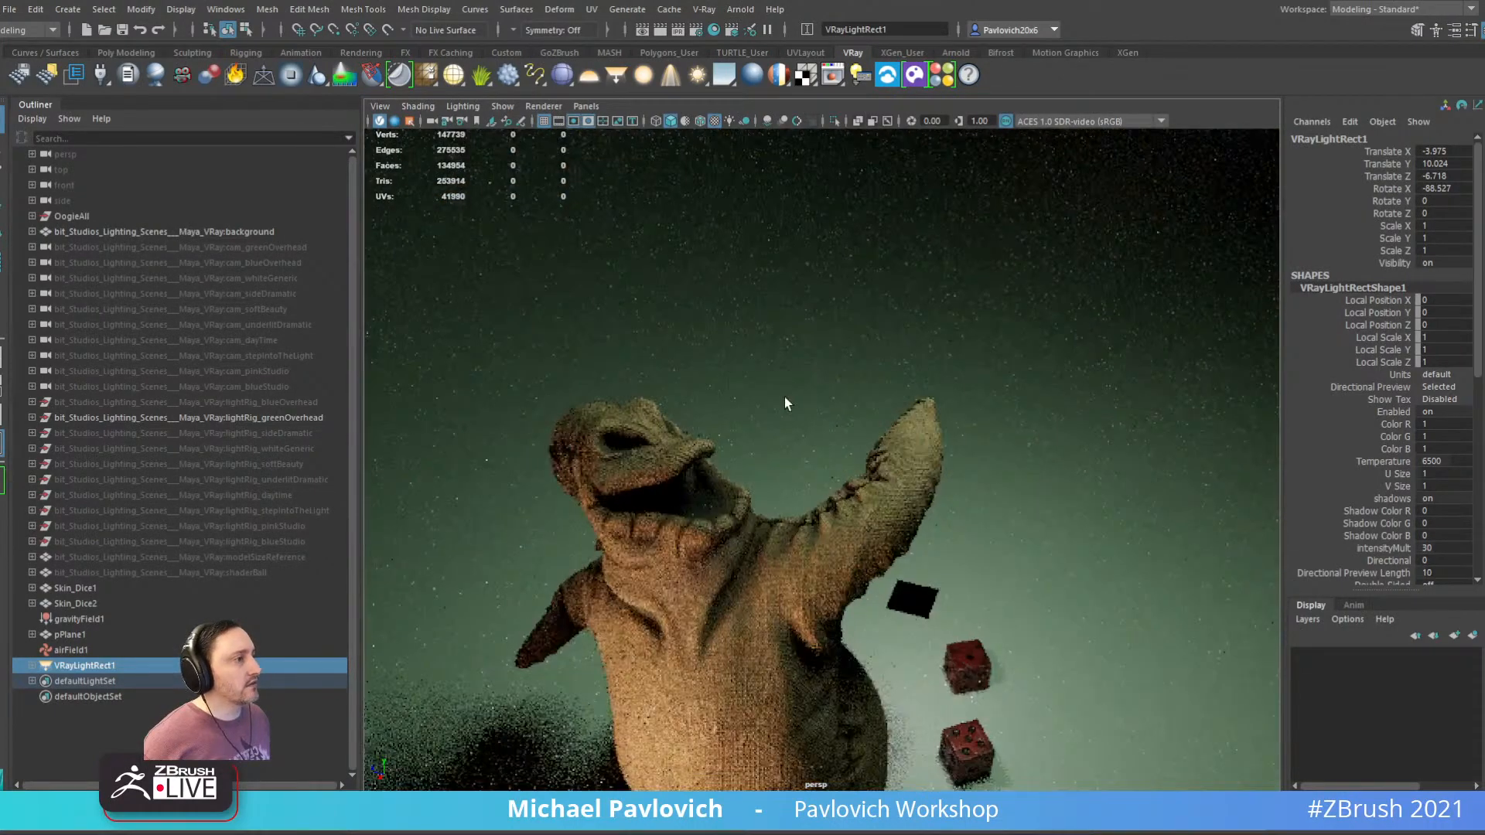
{"action": "left_click_drag", "start_coordinate": [786, 402], "coordinate": [644, 326], "text": "alt"}
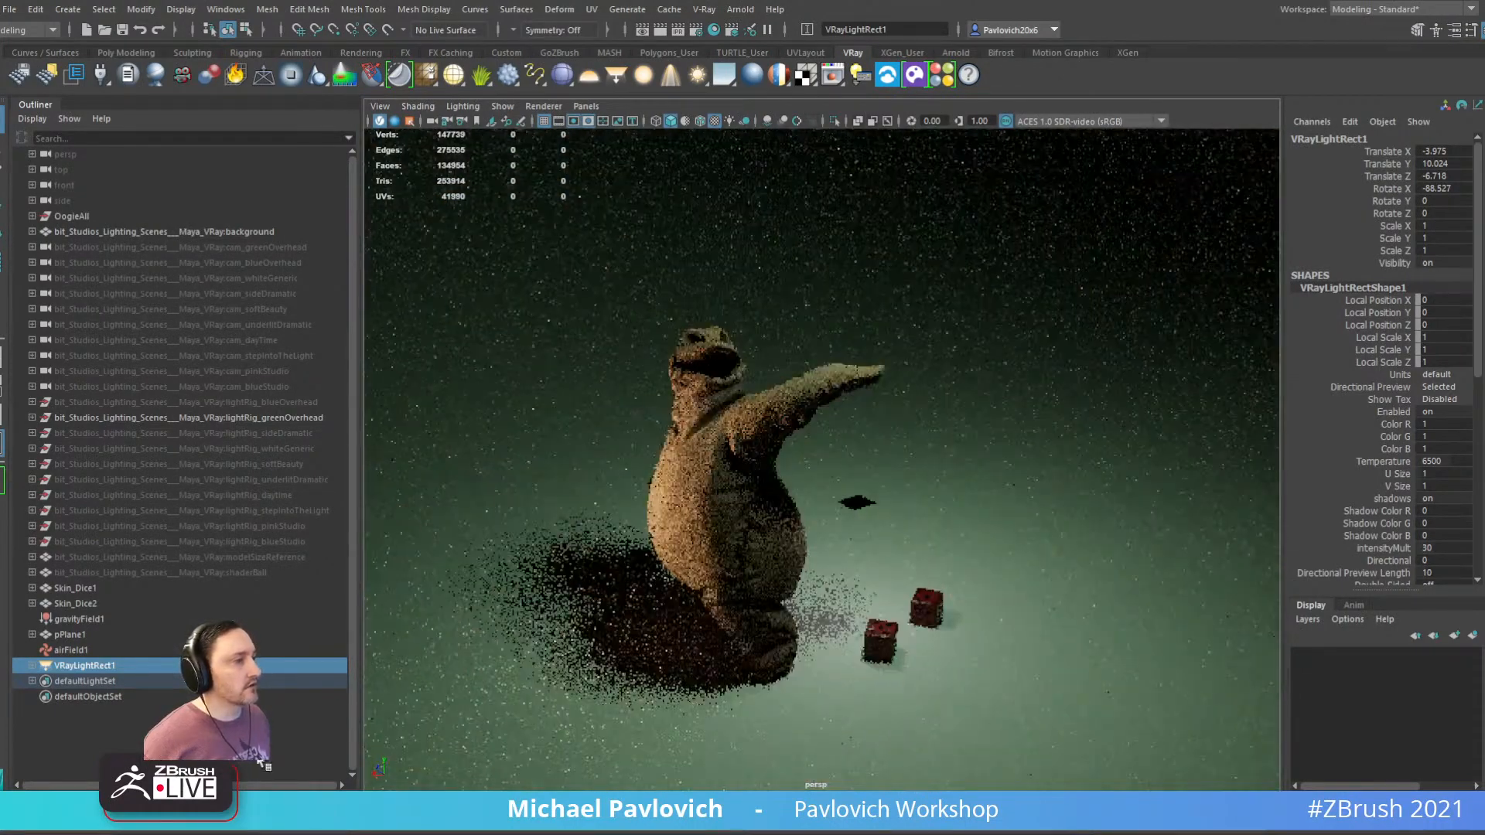
Scrub the dice roll animation to a frame with both dice in mid-air and view them beside the character
{"action": "left_click_drag", "start_coordinate": [402, 803], "coordinate": [331, 756]}
{"action": "left_click_drag", "start_coordinate": [867, 473], "coordinate": [809, 480], "text": "alt"}
{"action": "right_click_drag", "start_coordinate": [809, 481], "coordinate": [935, 542], "text": "alt"}
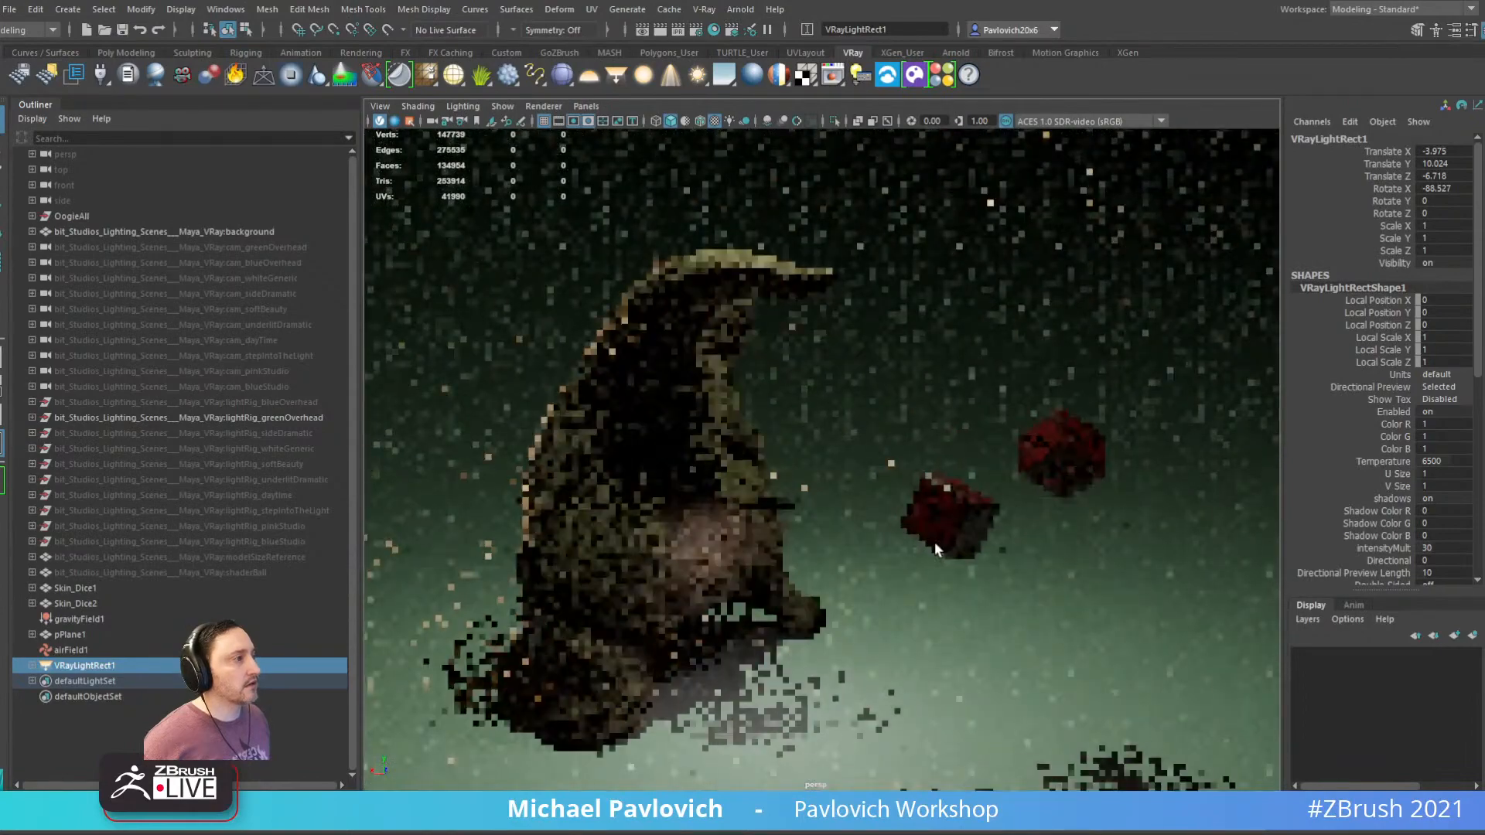
{"action": "left_click_drag", "start_coordinate": [967, 509], "coordinate": [1052, 531], "text": "alt"}
{"action": "left_click", "coordinate": [1077, 517]}
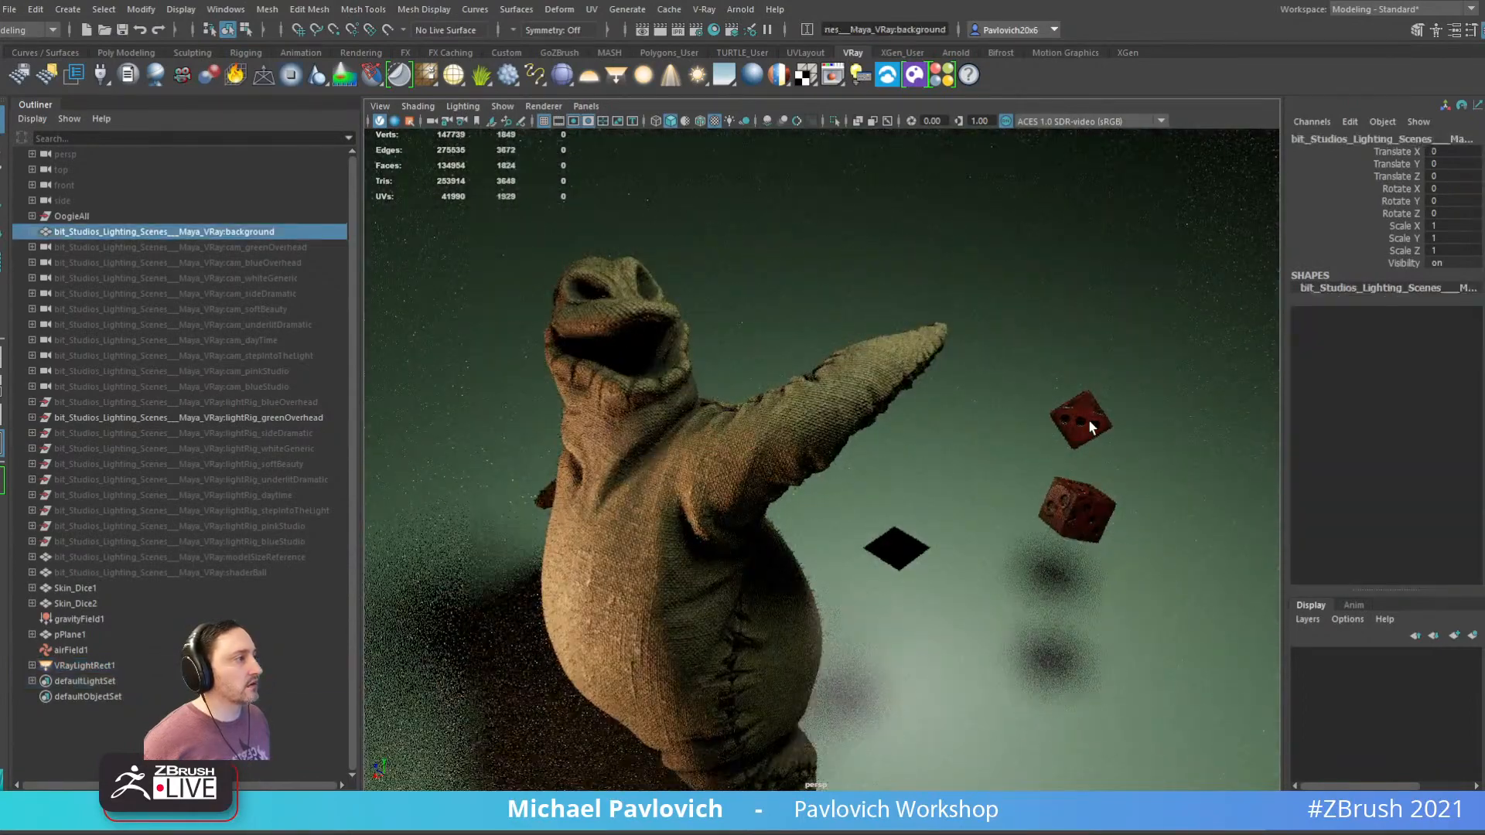
Select both red dice and move them up in front of the character's outstretched arm, leaving the background out of the move
{"action": "left_click", "coordinate": [1088, 420], "text": "shift"}
{"action": "right_click_drag", "start_coordinate": [1088, 419], "coordinate": [1050, 438], "text": "alt"}
{"action": "left_click_drag", "start_coordinate": [1051, 438], "coordinate": [843, 354], "text": "alt"}
{"action": "left_click", "coordinate": [945, 508], "text": "shift"}
{"action": "key", "text": "ctrl+z"}
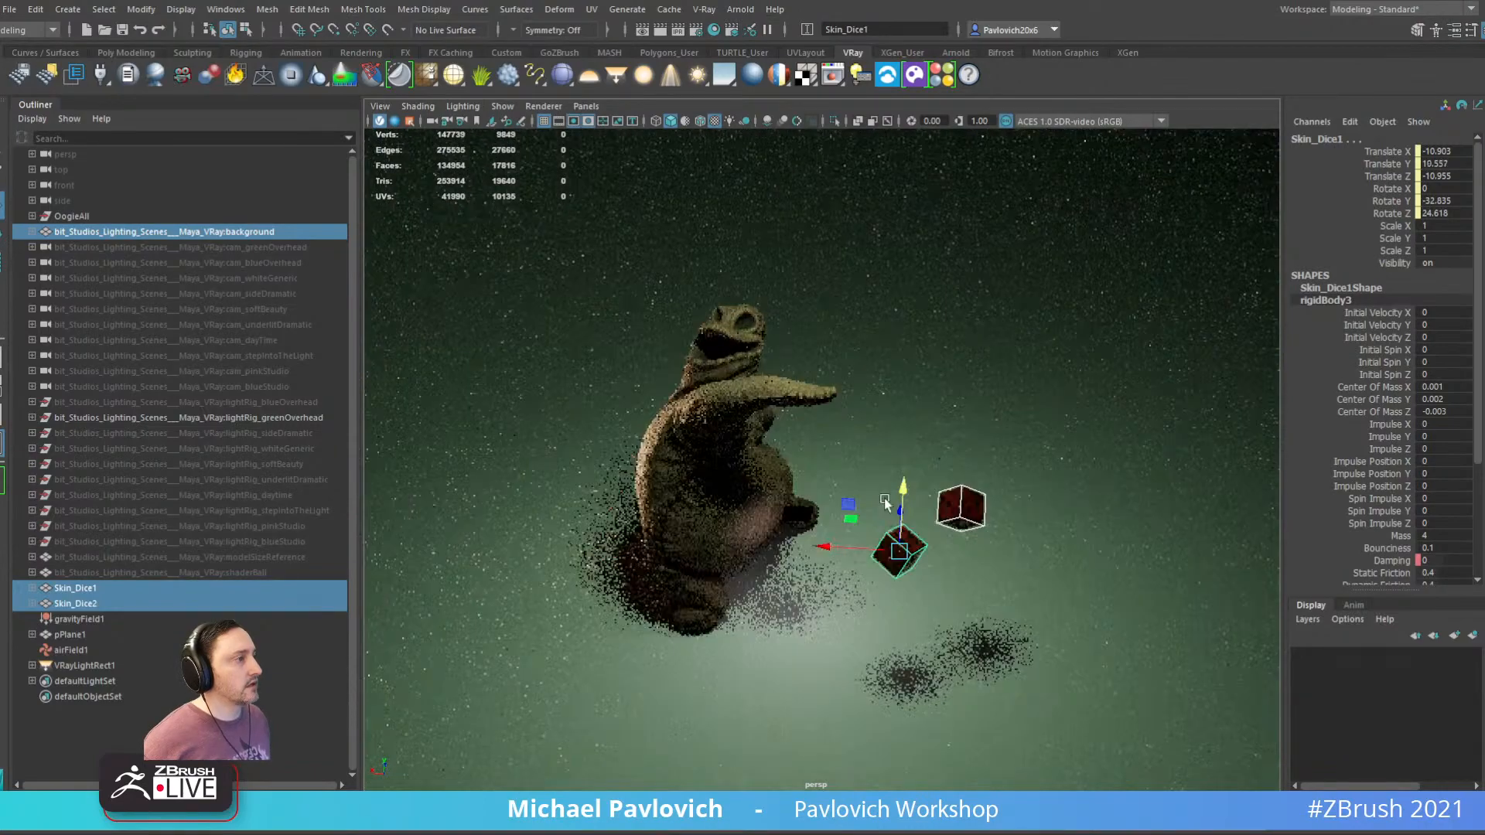
{"action": "left_click_drag", "start_coordinate": [809, 450], "coordinate": [731, 421], "text": "alt"}
{"action": "right_click_drag", "start_coordinate": [731, 421], "coordinate": [804, 445], "text": "alt"}
{"action": "left_click_drag", "start_coordinate": [805, 444], "coordinate": [608, 250], "text": "alt"}
{"action": "right_click_drag", "start_coordinate": [812, 340], "coordinate": [732, 305], "text": "alt"}
{"action": "left_click_drag", "start_coordinate": [733, 305], "coordinate": [888, 424], "text": "alt"}
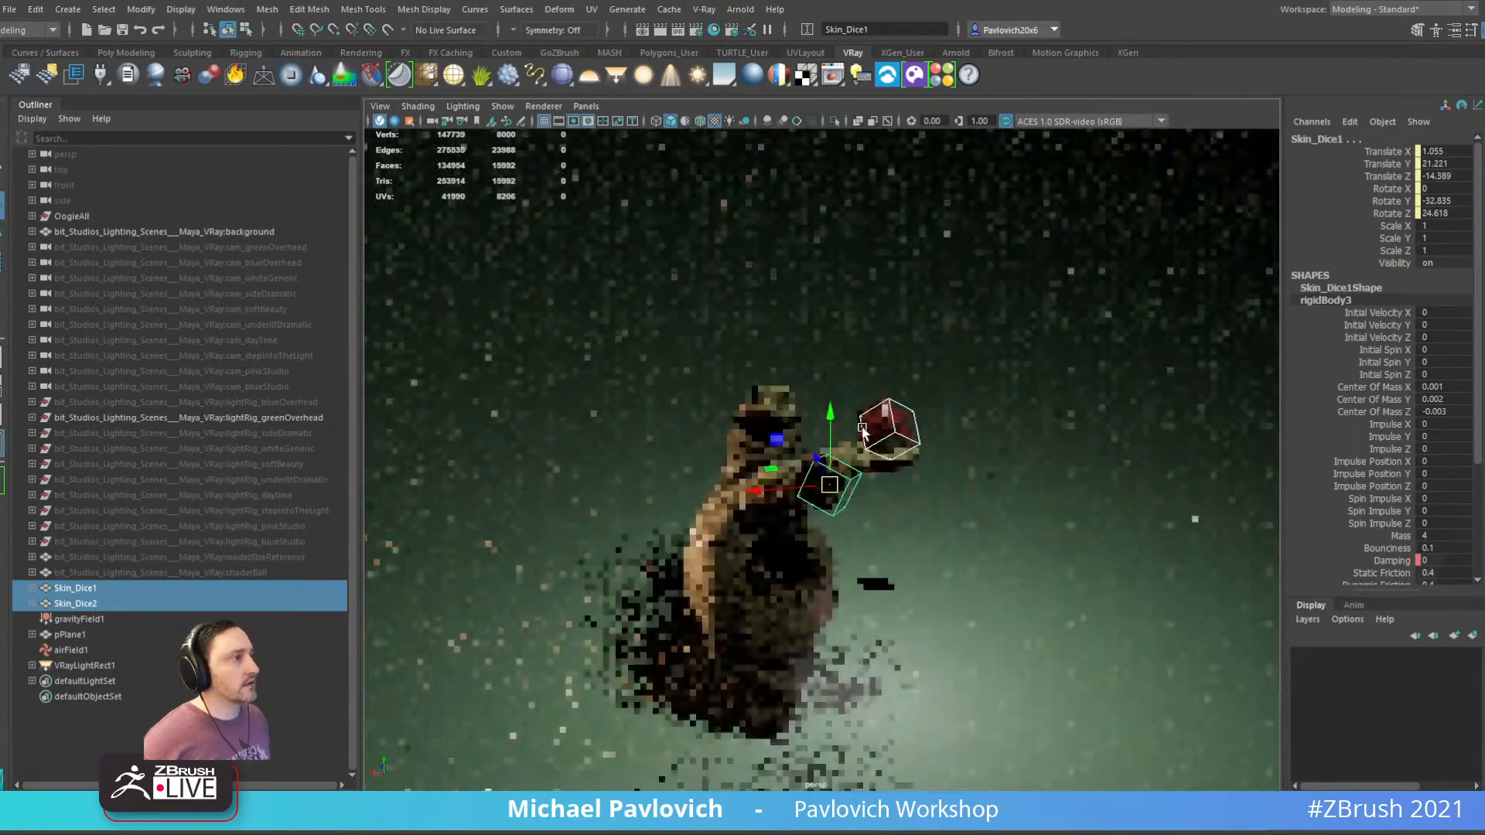
{"action": "right_click_drag", "start_coordinate": [888, 424], "coordinate": [1011, 507], "text": "alt"}
{"action": "left_click_drag", "start_coordinate": [1011, 507], "coordinate": [1117, 464], "text": "alt"}
{"action": "left_click", "coordinate": [1111, 539]}
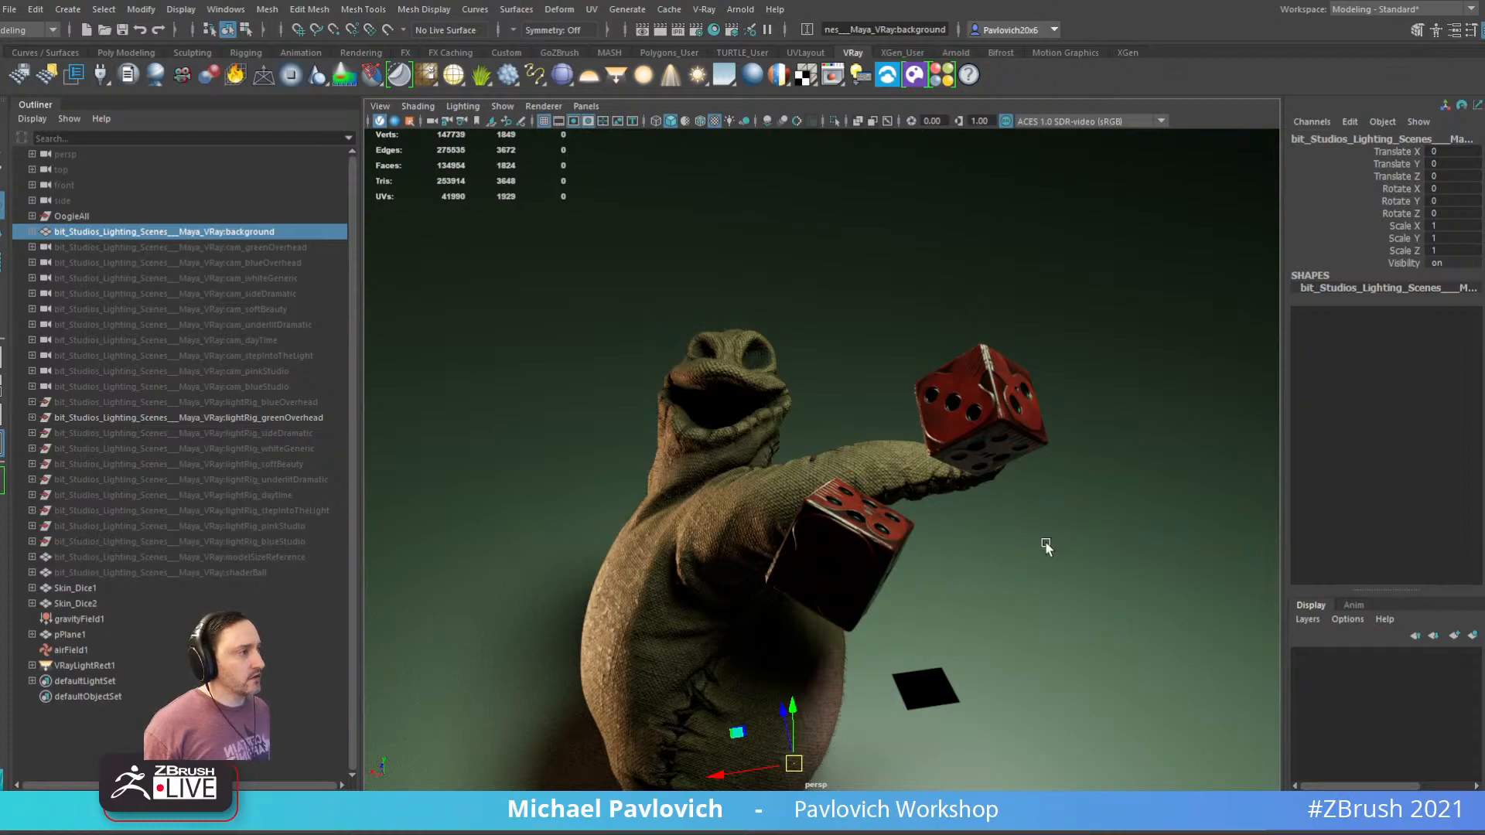
{"action": "left_click_drag", "start_coordinate": [1042, 544], "coordinate": [1083, 537], "text": "alt"}
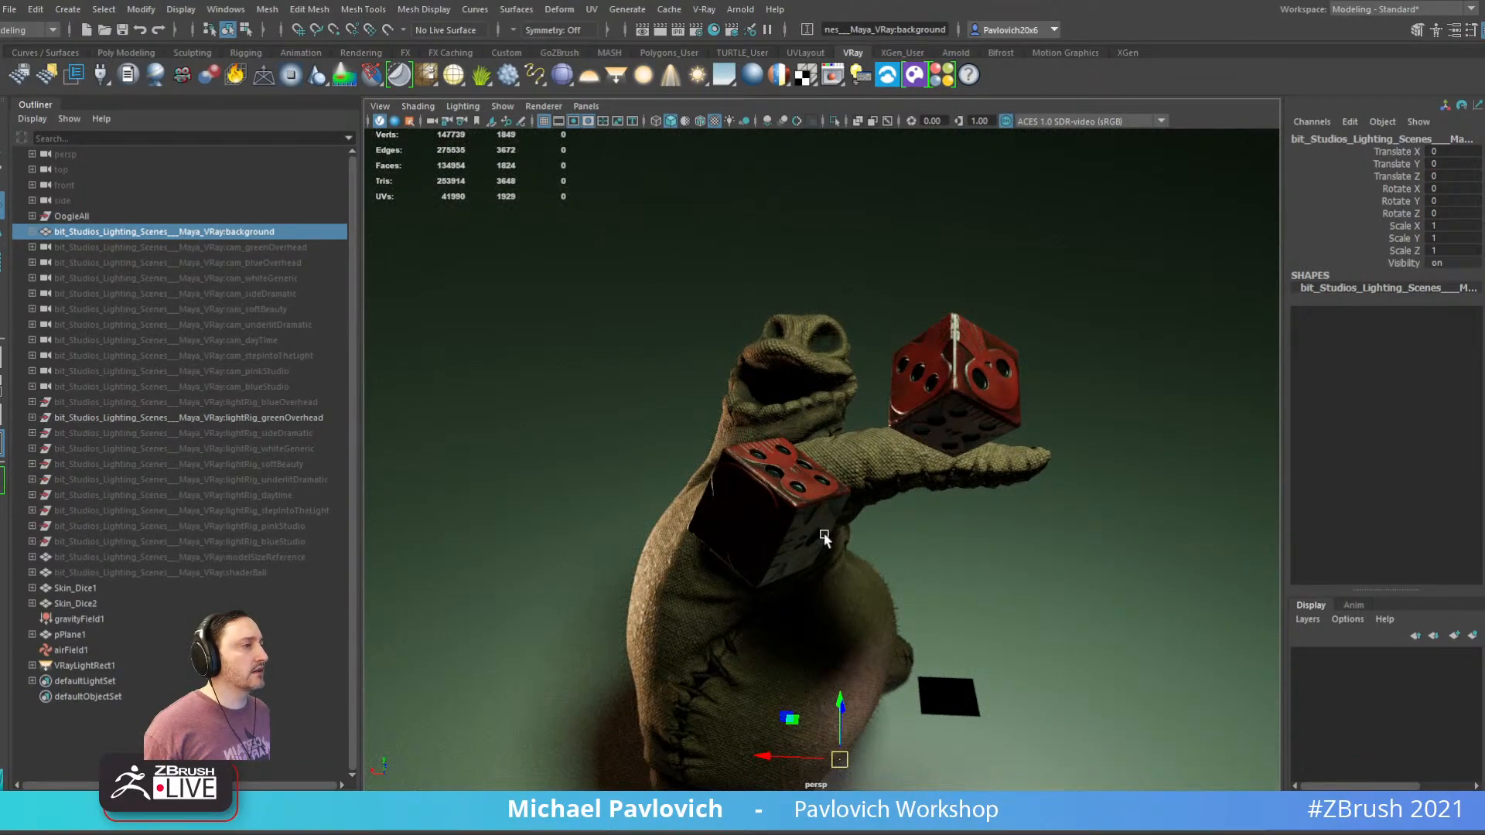
Stop the live viewport render in Maya and switch to ZBrush
{"action": "left_click", "coordinate": [382, 120]}
{"action": "left_click", "coordinate": [1414, 1]}
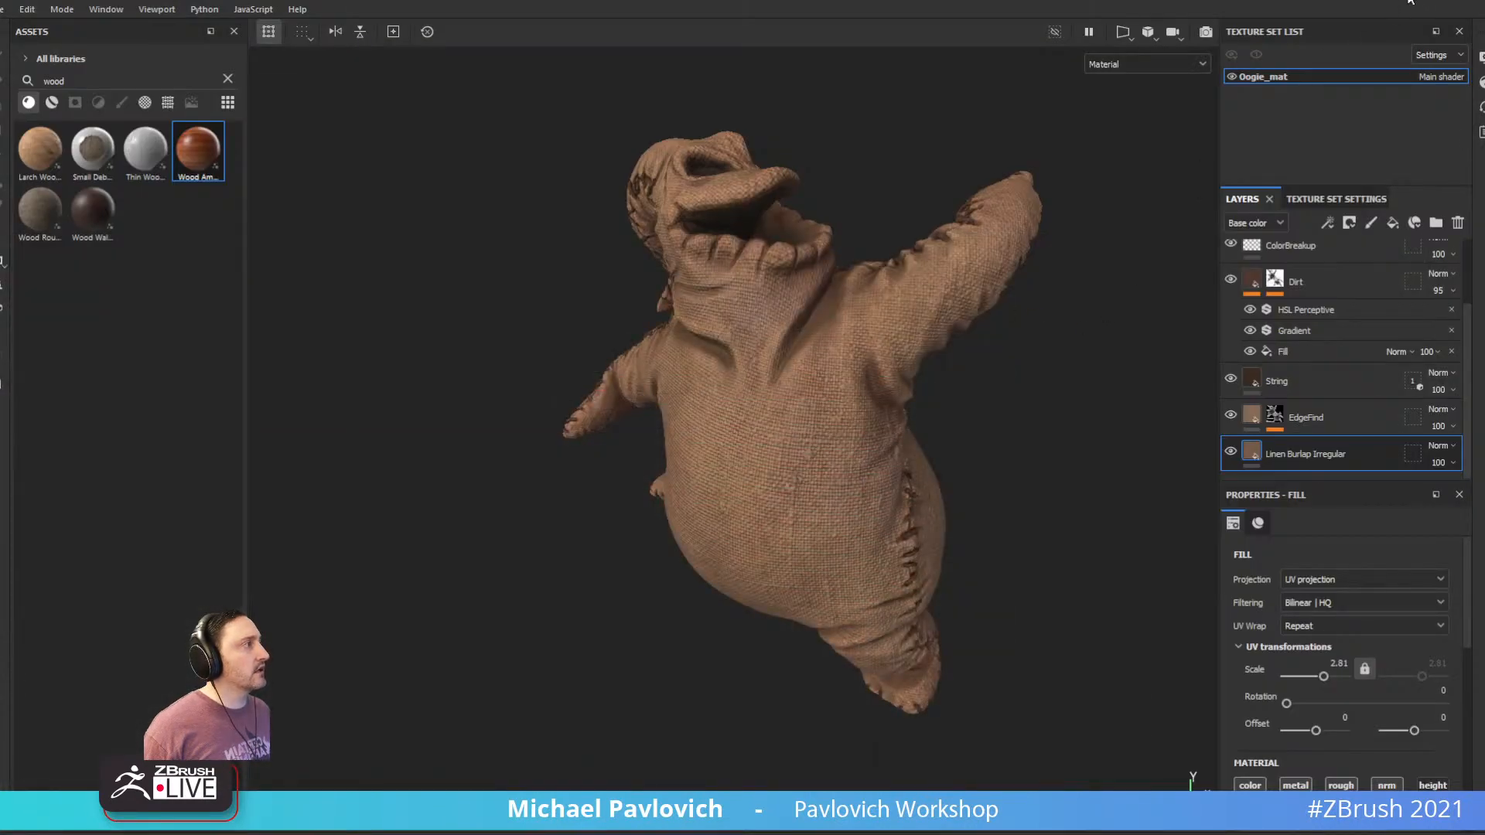
{"action": "left_click", "coordinate": [1411, 0]}
Select the low-resolution PolyMesh3D_4 body subtool and isolate it with its polyframe shown
{"action": "mouse_move", "coordinate": [1159, 275]}
{"action": "left_mouse_down"}
{"action": "mouse_move", "coordinate": [1183, 325]}
{"action": "mouse_move", "coordinate": [1111, 365]}
{"action": "mouse_move", "coordinate": [1042, 360]}
{"action": "left_mouse_up"}
{"action": "left_click_drag", "start_coordinate": [1333, 292], "coordinate": [1363, 512]}
{"action": "left_click", "coordinate": [1370, 393], "text": "shift"}
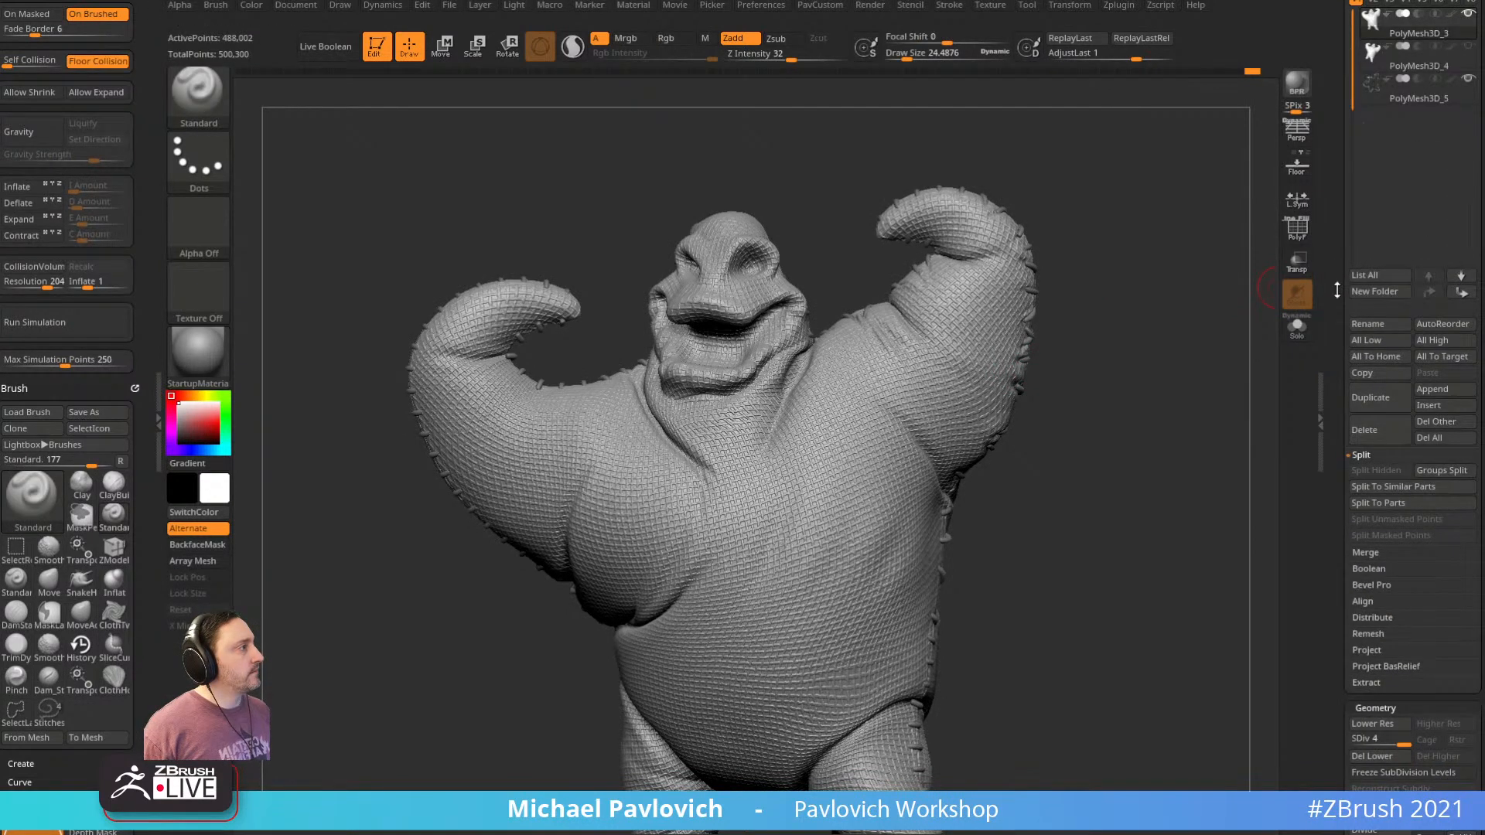
{"action": "left_click_drag", "start_coordinate": [1337, 290], "coordinate": [1339, 356]}
{"action": "left_click", "coordinate": [1375, 125]}
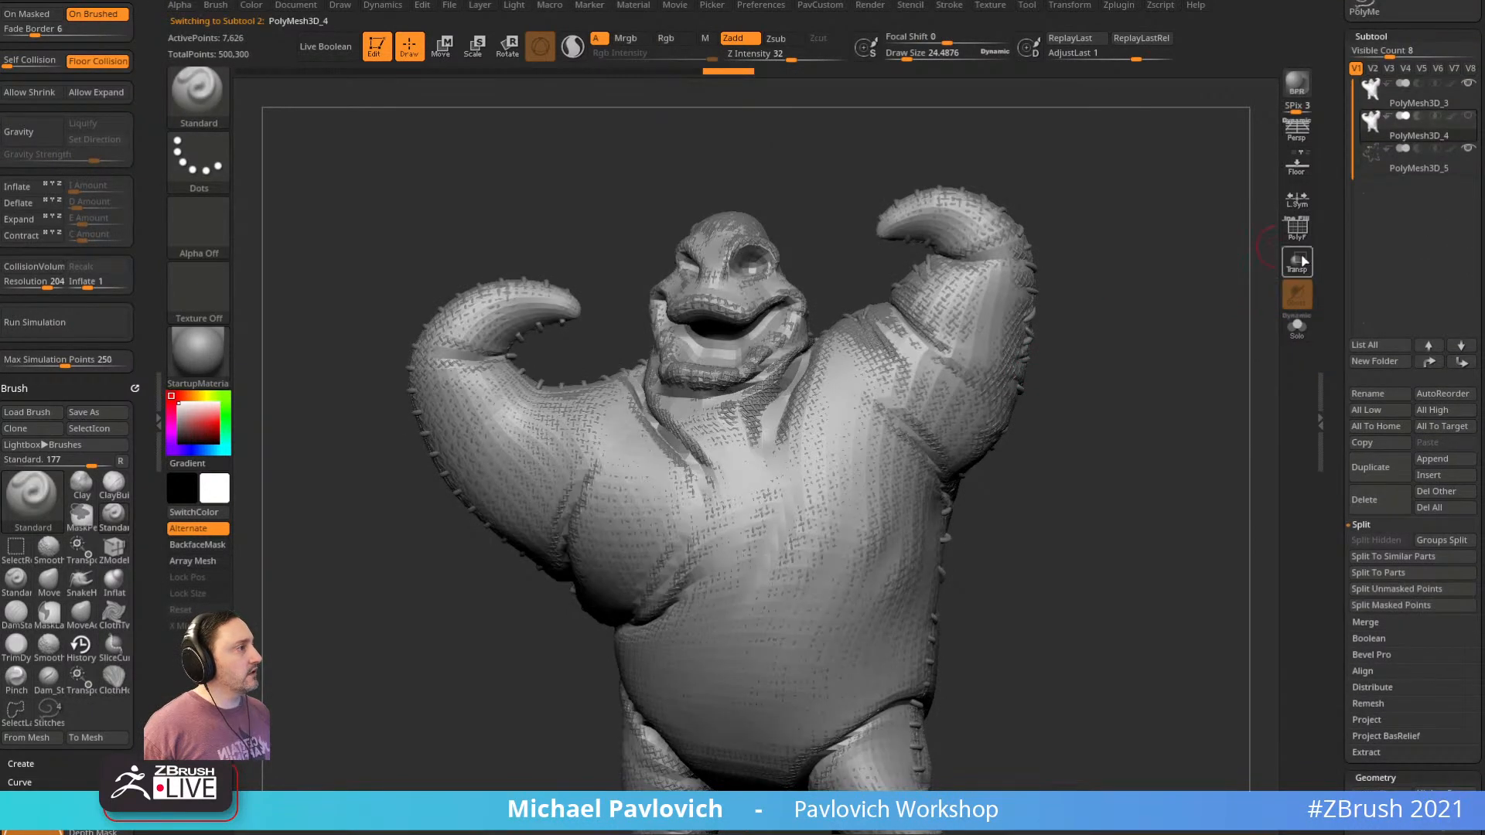
{"action": "left_click", "coordinate": [1299, 232]}
{"action": "left_click_drag", "start_coordinate": [1203, 348], "coordinate": [1005, 308]}
{"action": "left_click", "coordinate": [1293, 329]}
{"action": "key", "text": "bracketleft"}
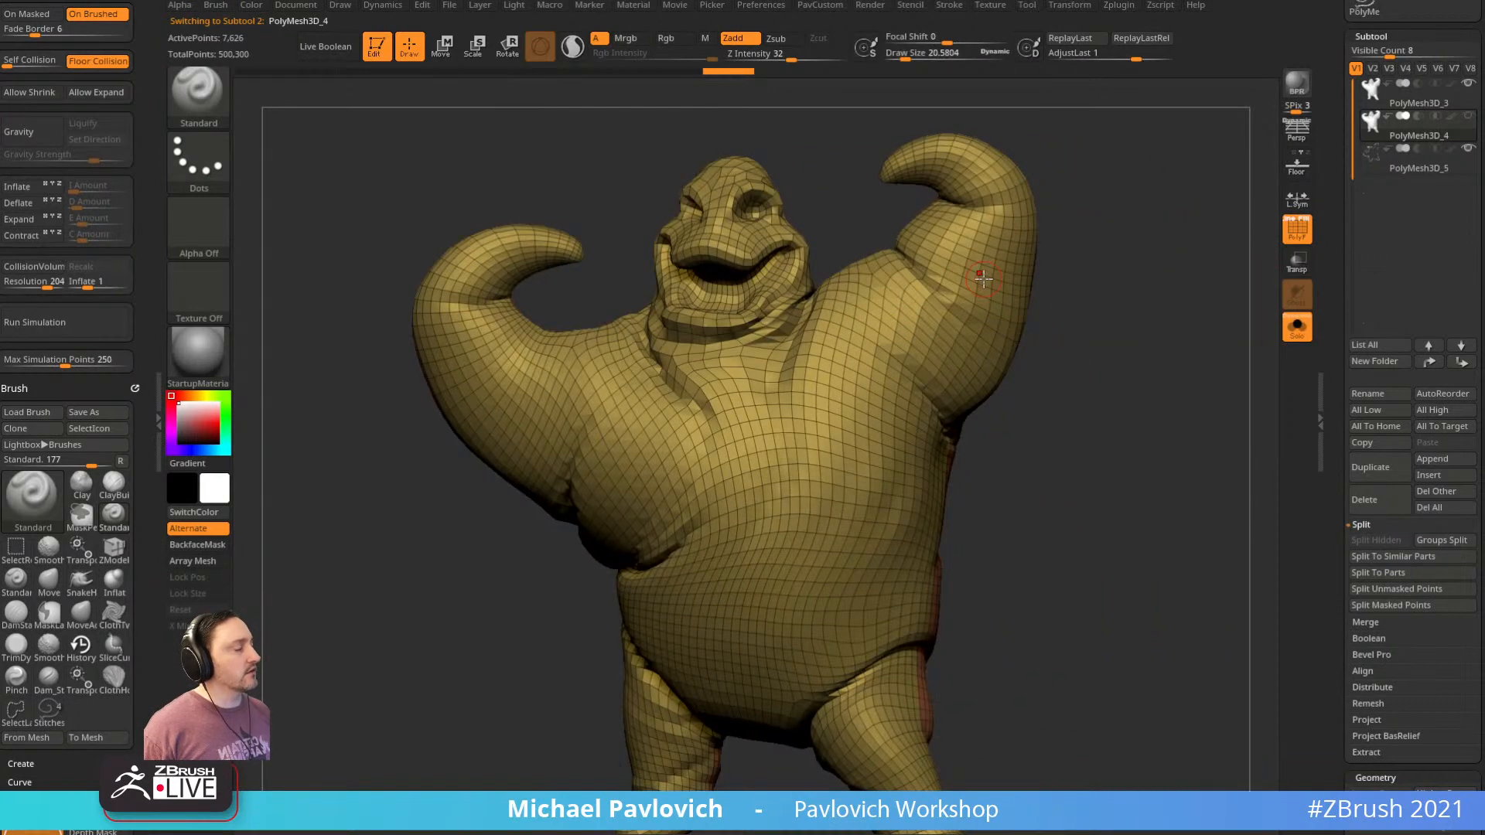
Open the FiberMesh settings for the isolated body subtool
{"action": "scroll", "coordinate": [1333, 353], "scroll_direction": "down", "scroll_amount": 7}
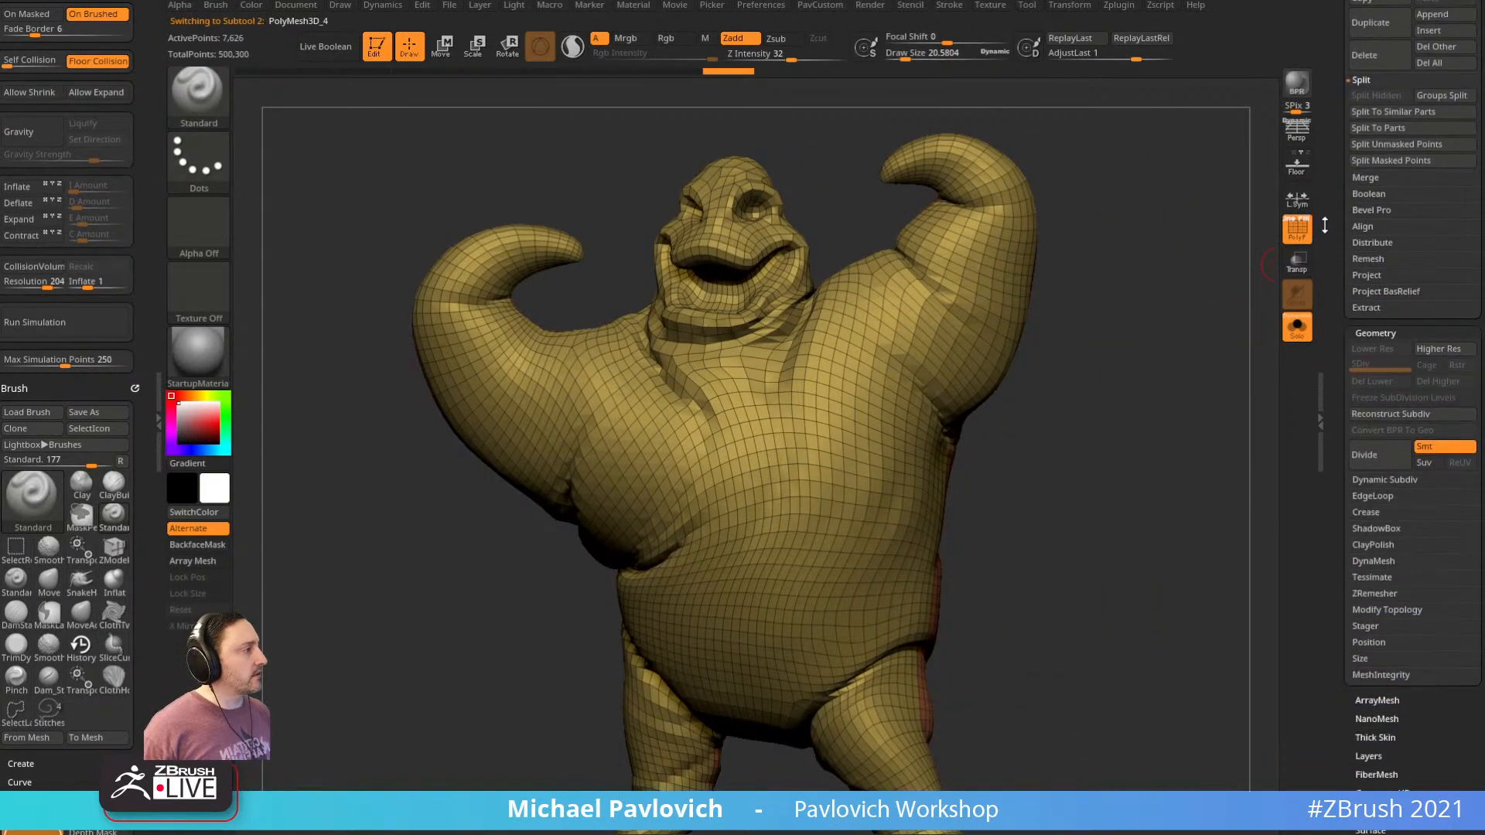
{"action": "key", "text": "shift"}
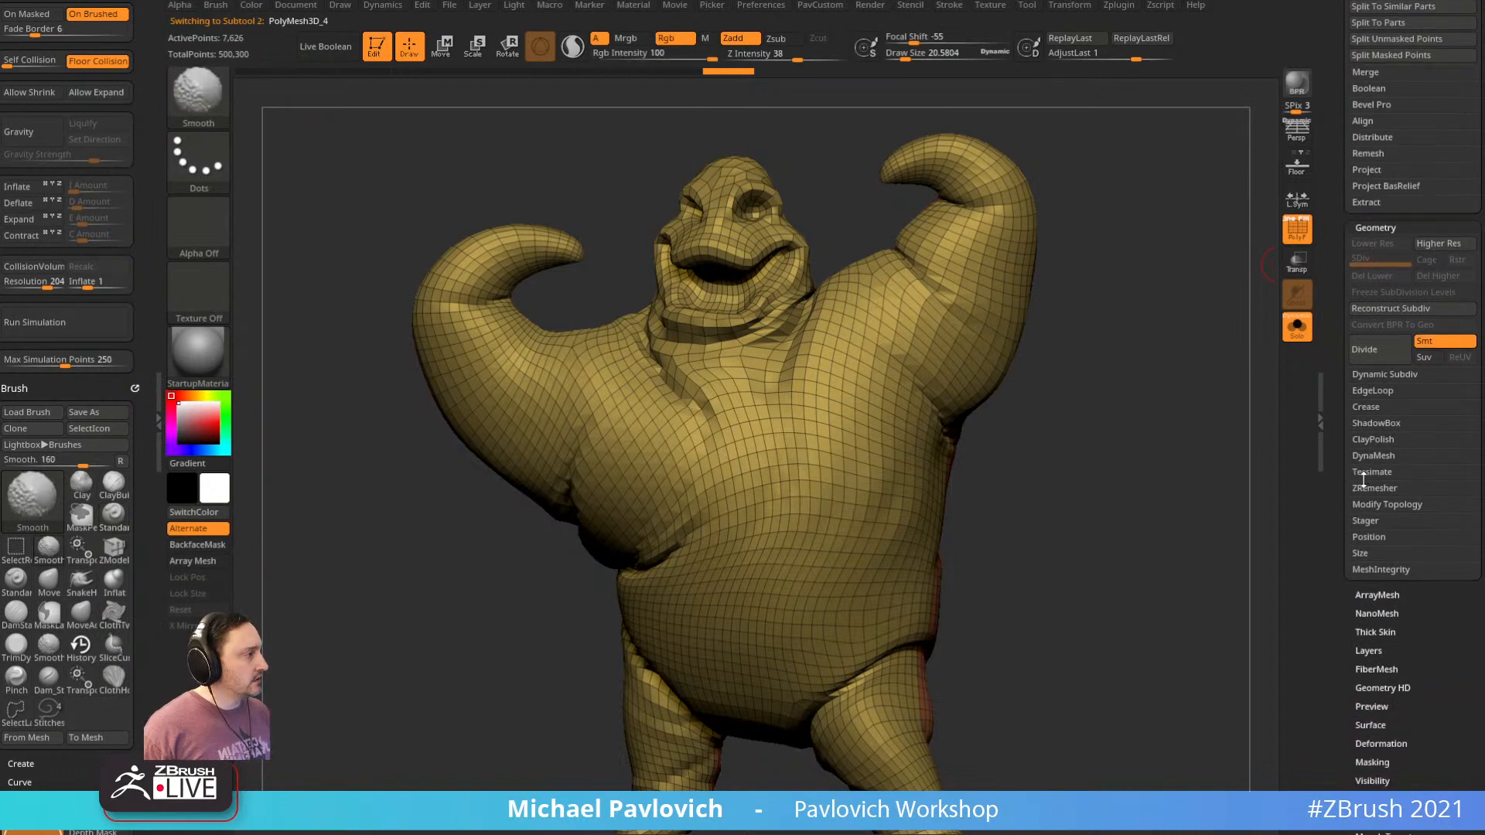
{"action": "scroll", "coordinate": [1363, 480], "scroll_direction": "down", "scroll_amount": 5}
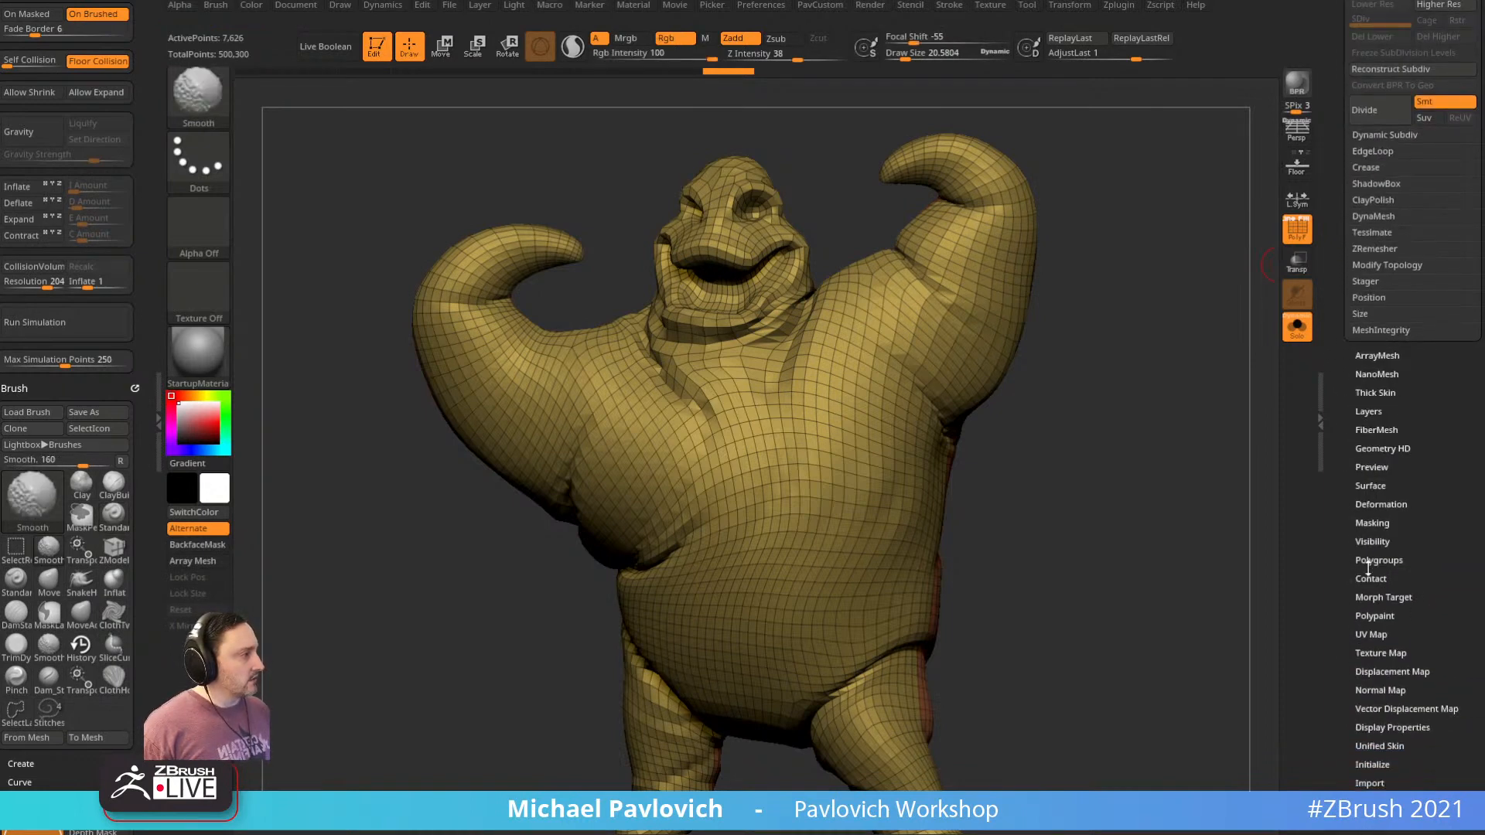
{"action": "left_click", "coordinate": [1370, 431]}
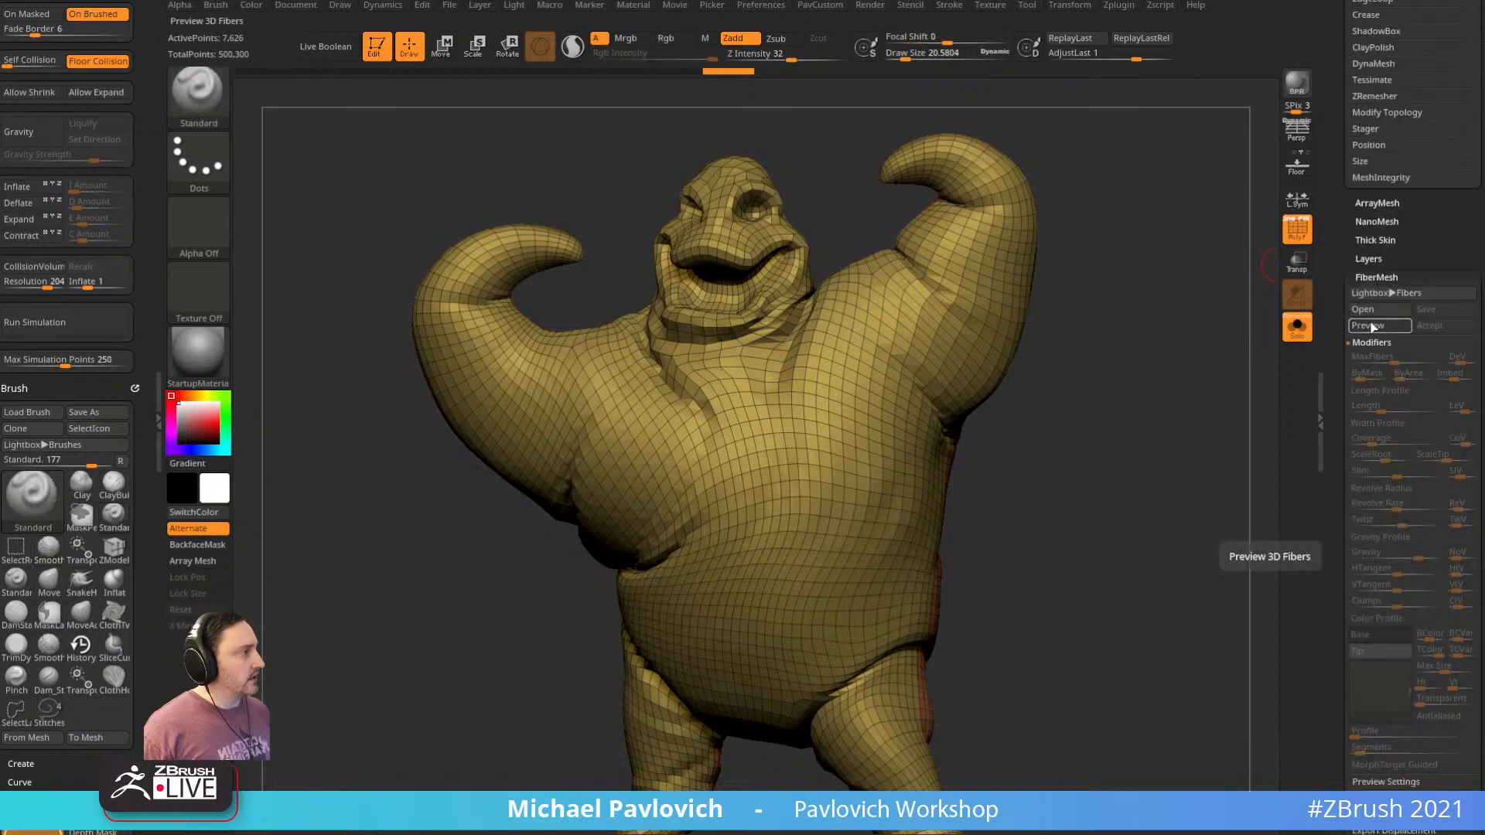
{"action": "scroll", "coordinate": [1338, 310], "scroll_direction": "down", "scroll_amount": 14}
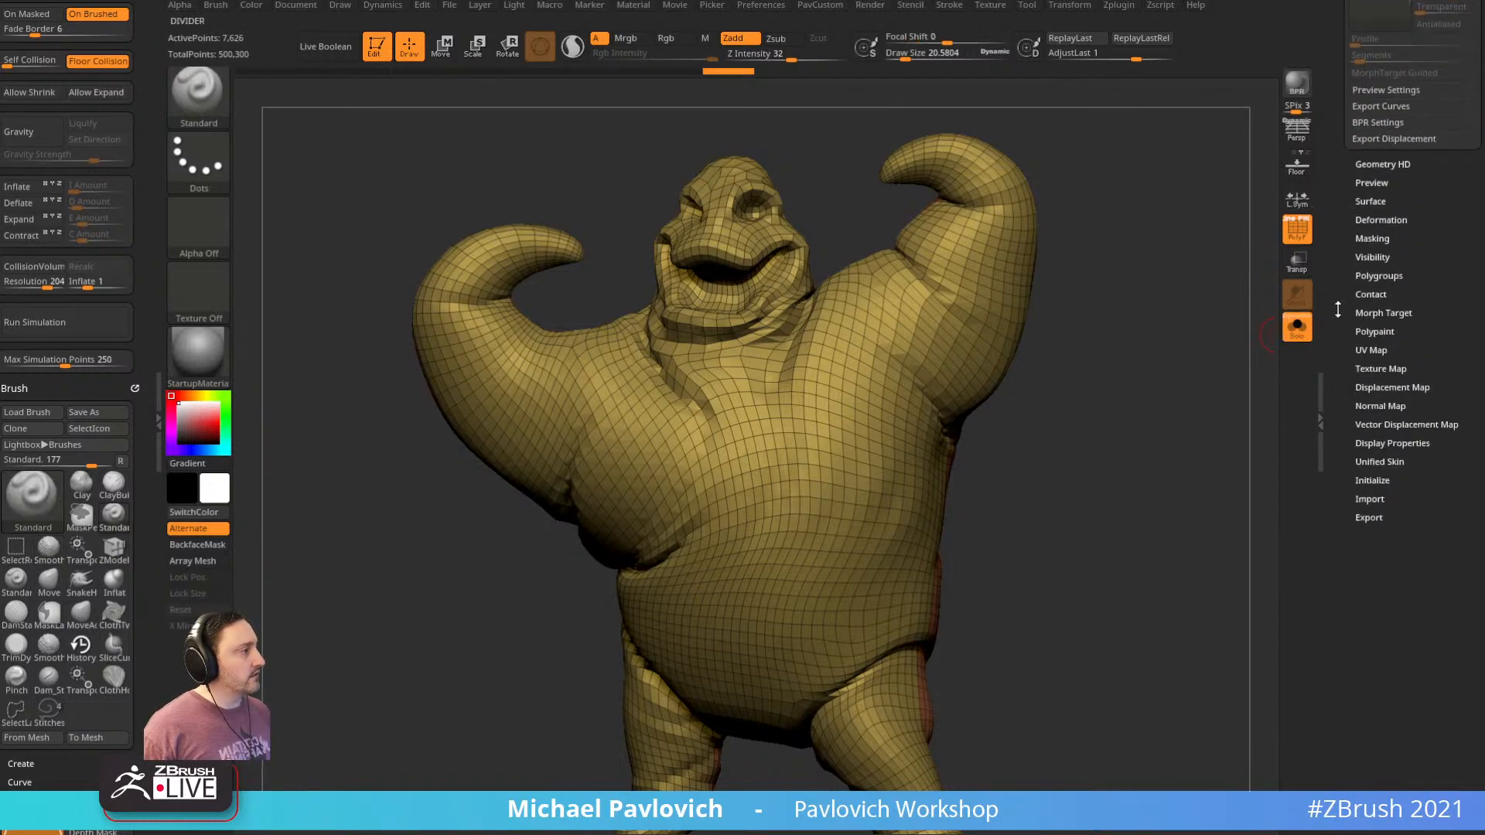
{"action": "left_click", "coordinate": [1378, 443]}
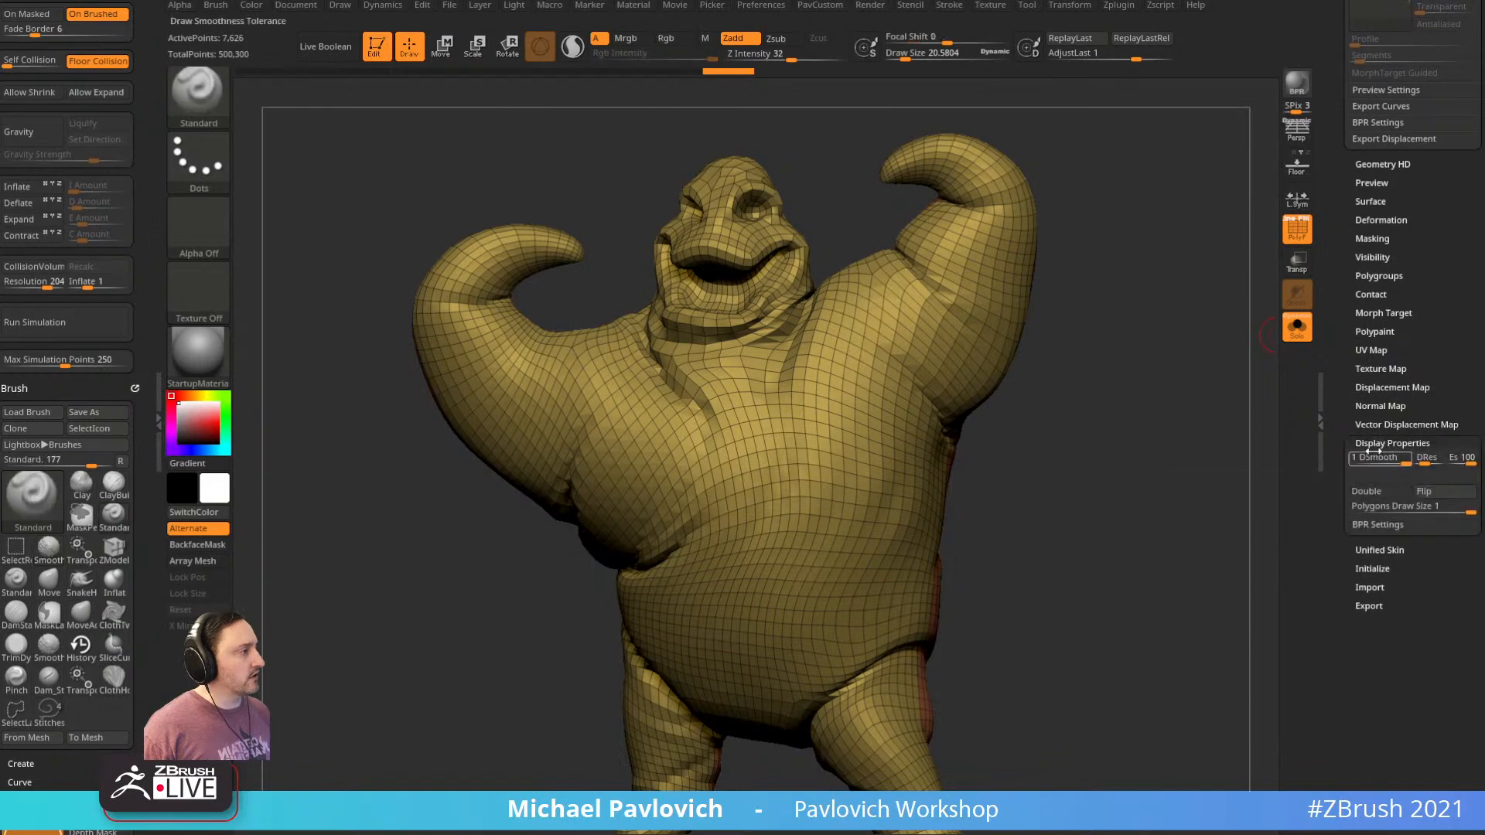
{"action": "left_click", "coordinate": [1385, 444]}
{"action": "left_click_drag", "start_coordinate": [1214, 431], "coordinate": [1277, 302]}
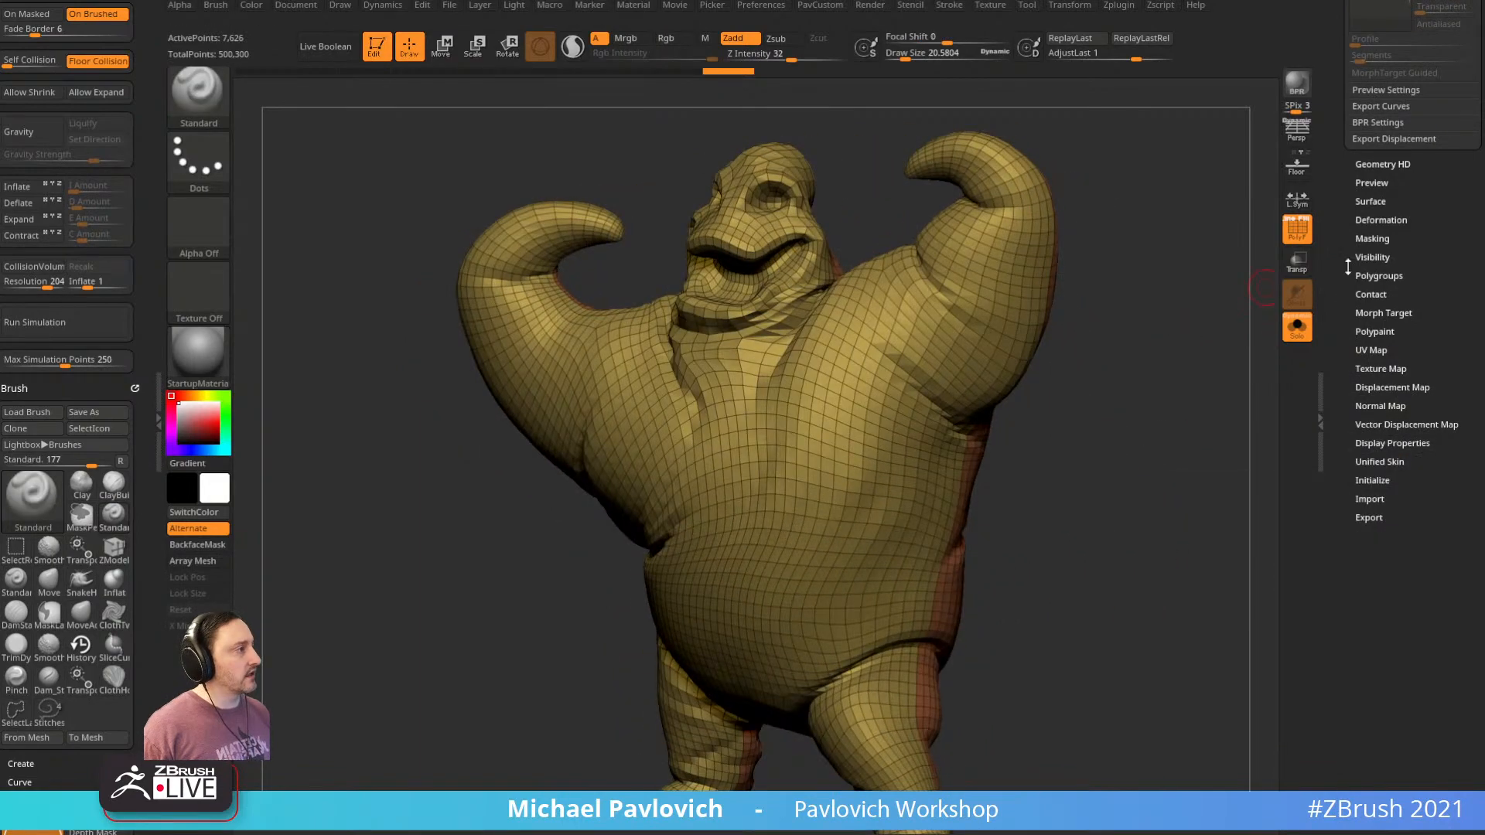
Turn on the FiberMesh preview on the body and make a BPR render of the default fibers
{"action": "scroll", "coordinate": [1348, 267], "scroll_direction": "up", "scroll_amount": 12}
{"action": "left_click", "coordinate": [1377, 214]}
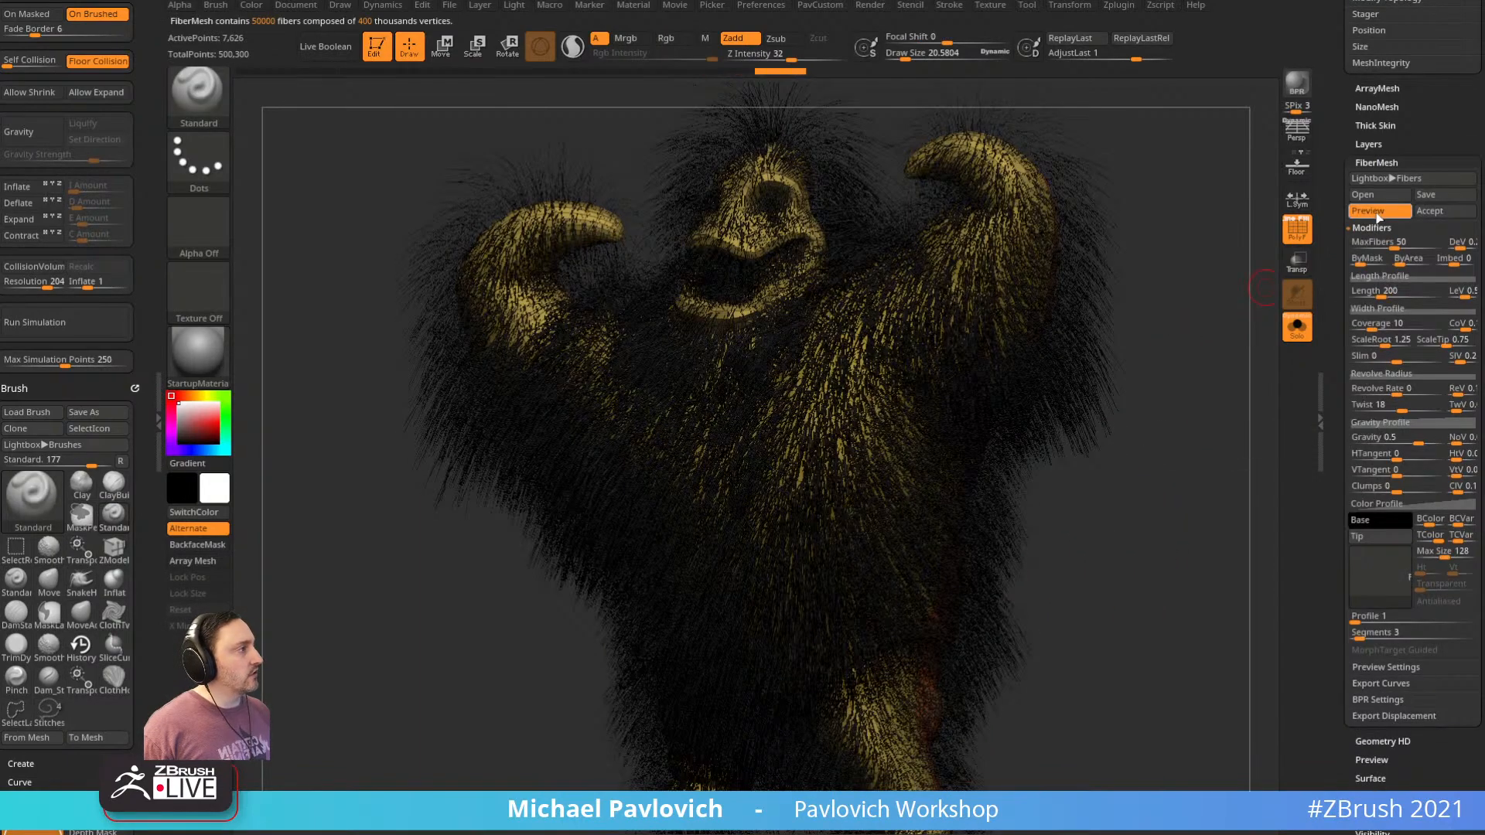
{"action": "left_click_drag", "start_coordinate": [1206, 369], "coordinate": [1244, 334]}
{"action": "key", "text": "shift+r"}
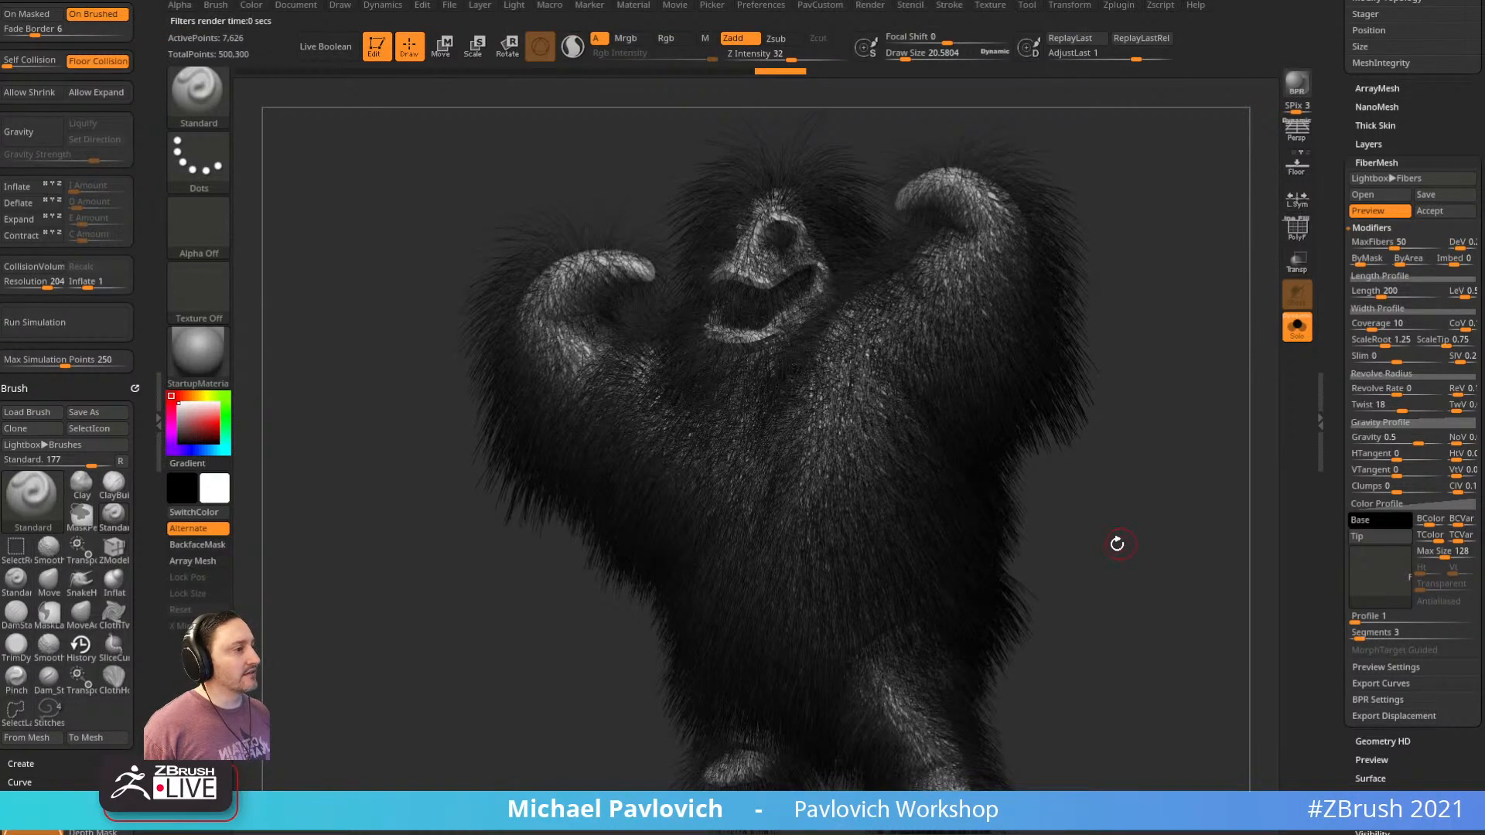
{"action": "left_click_drag", "start_coordinate": [1186, 342], "coordinate": [1224, 337]}
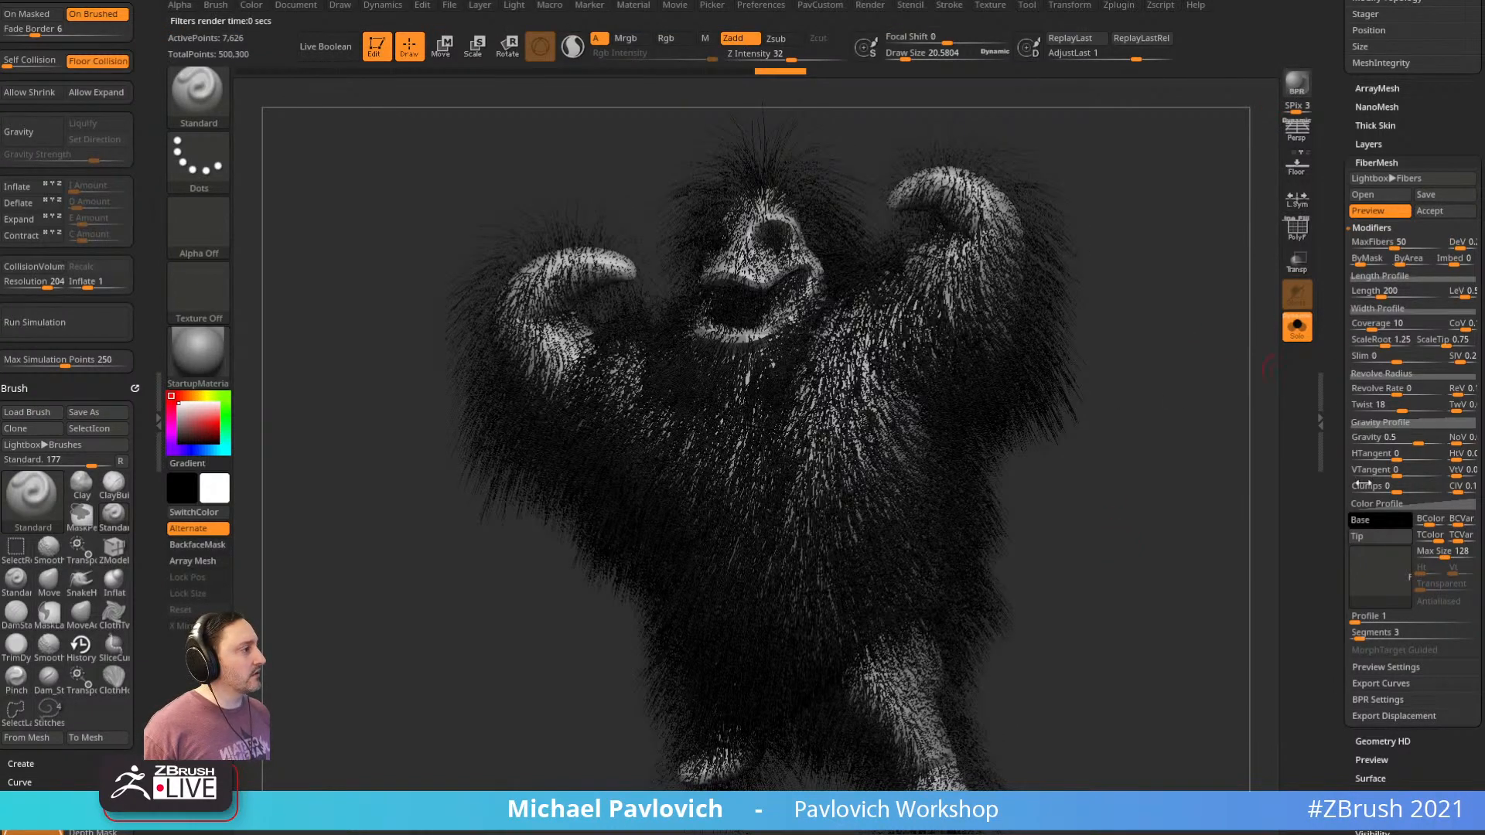
Set both the base and tip colors of the fibers to white
{"action": "left_click", "coordinate": [1364, 521]}
{"action": "left_click", "coordinate": [1239, 408]}
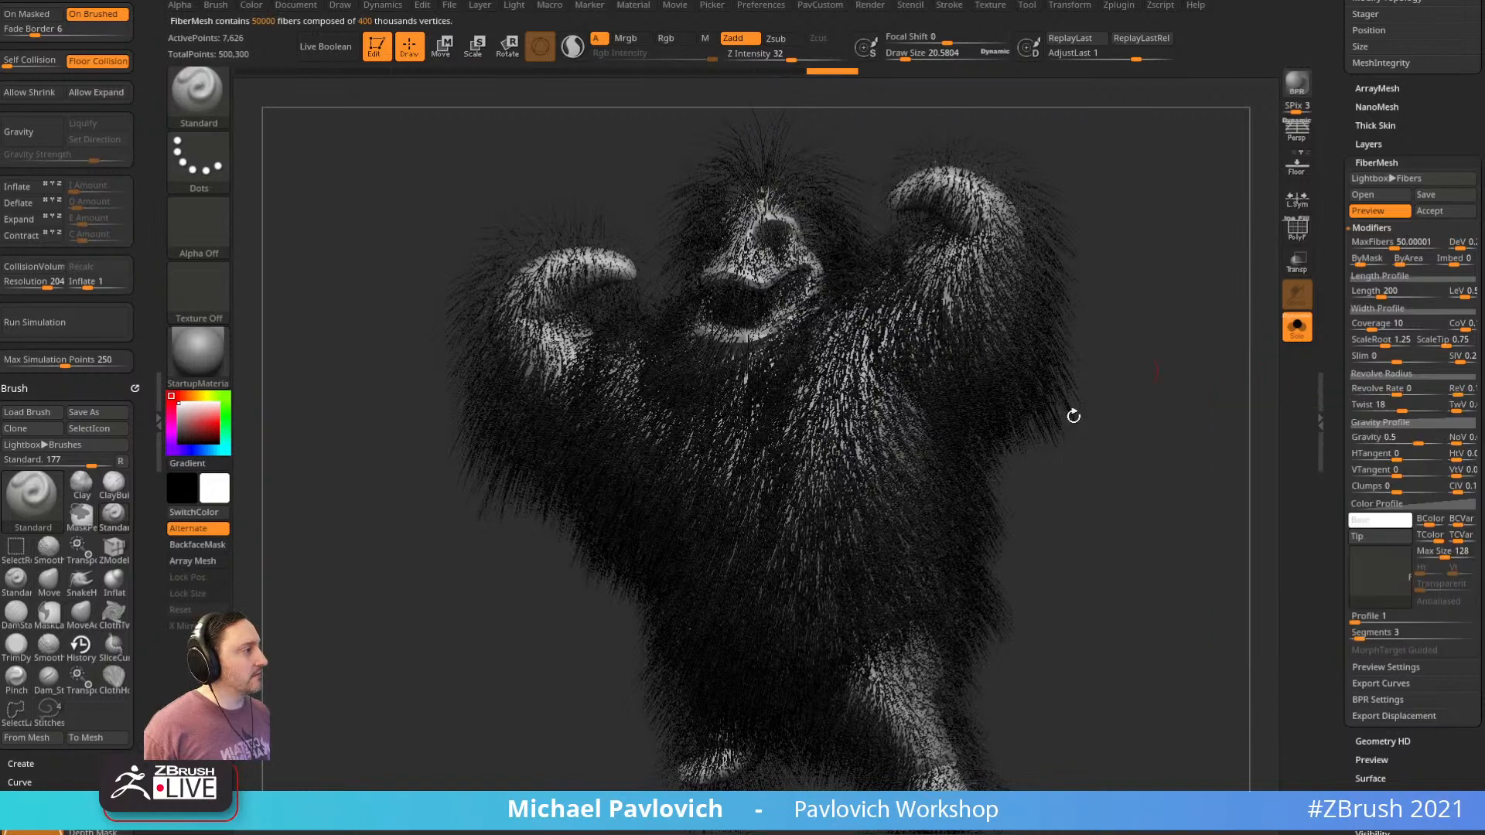
{"action": "left_click", "coordinate": [1364, 544]}
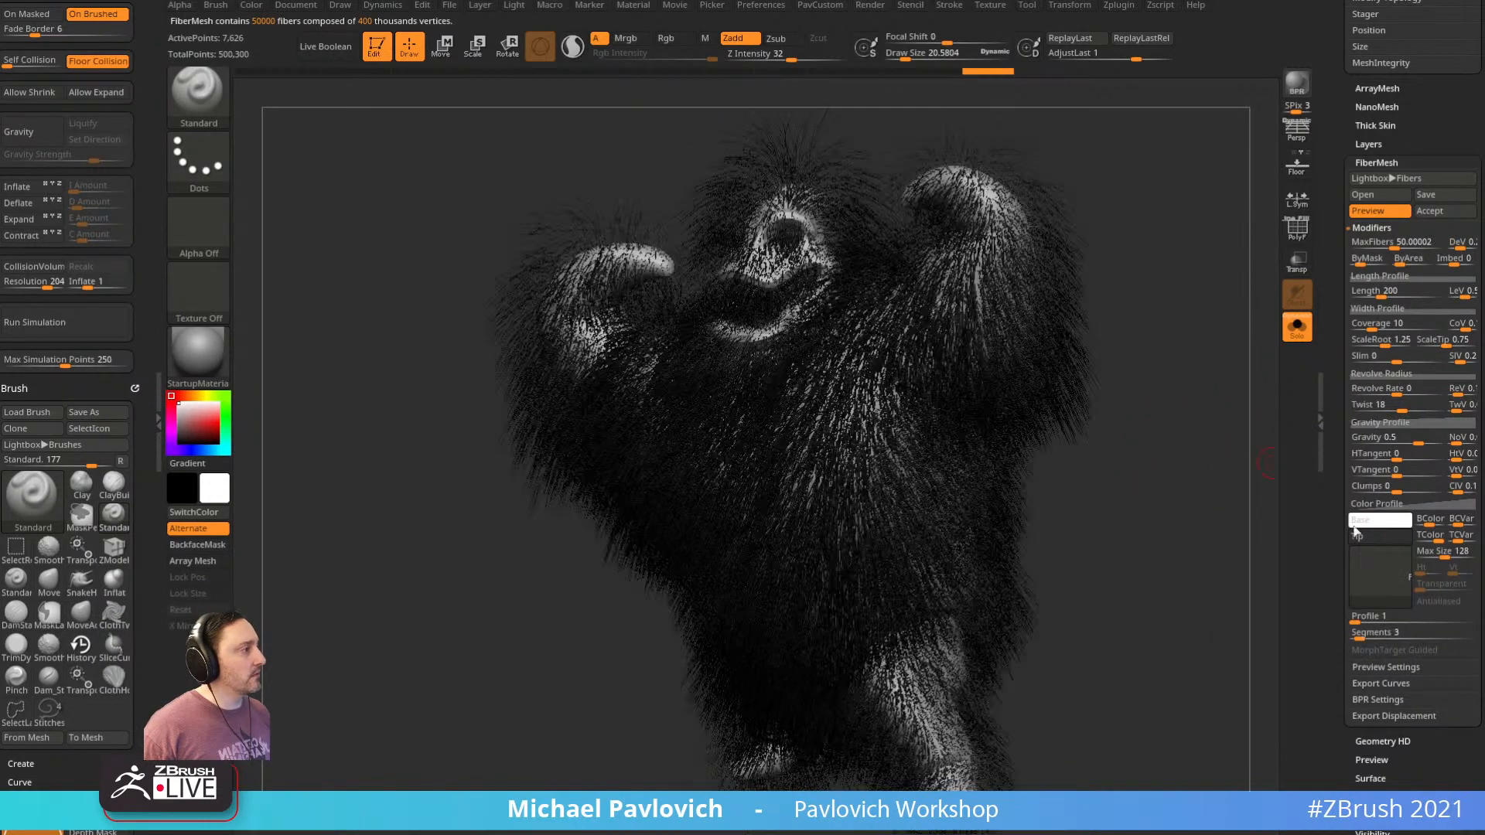
{"action": "left_click", "coordinate": [1369, 536]}
{"action": "left_click", "coordinate": [1237, 418]}
Set the fibers' MaxFibers to about 4.5, Length to about 29, and both Twist and Gravity to 0
{"action": "left_click_drag", "start_coordinate": [1389, 245], "coordinate": [1363, 293]}
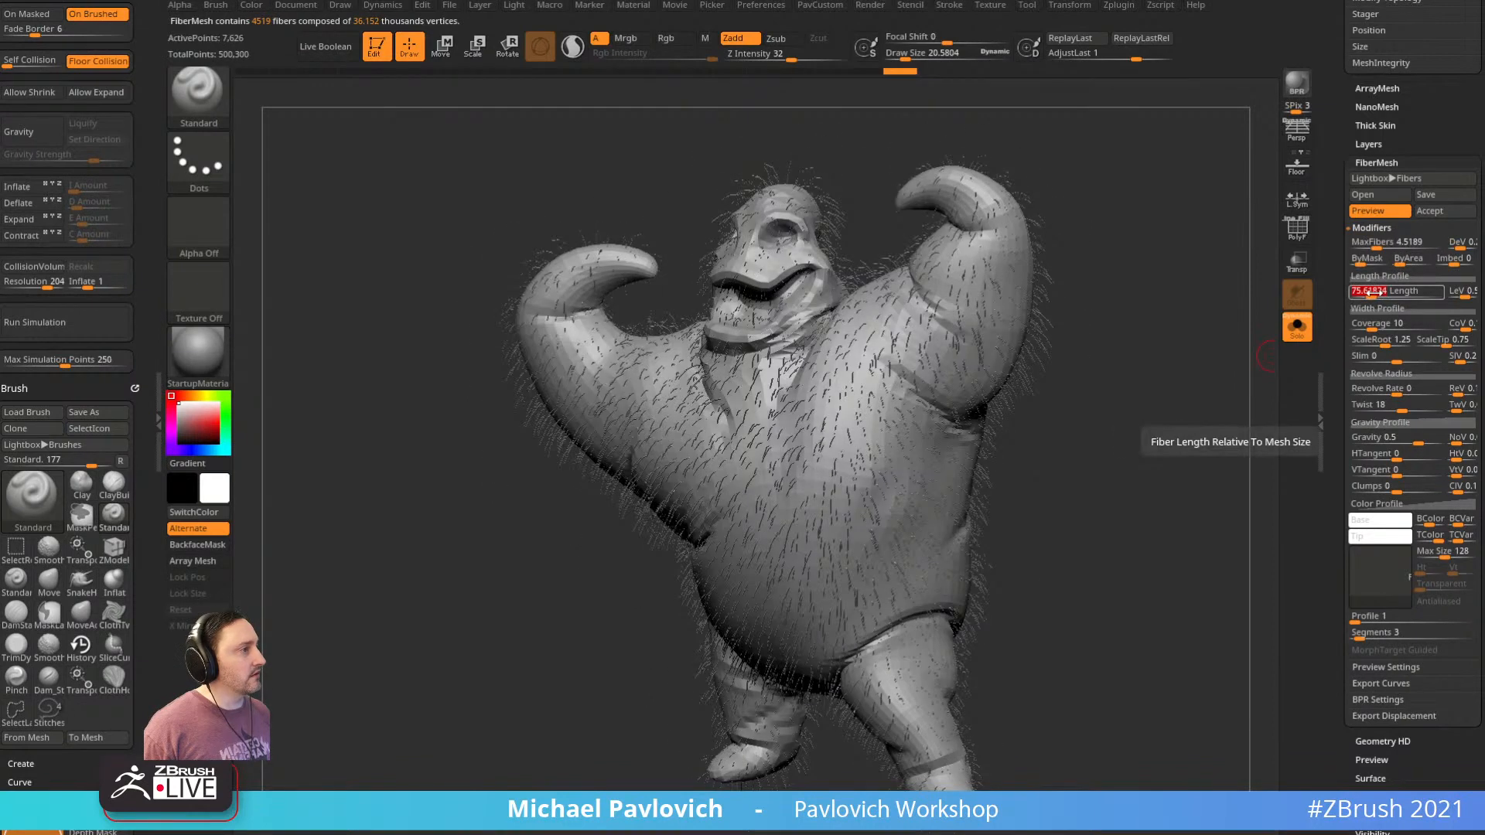
{"action": "left_click_drag", "start_coordinate": [1253, 325], "coordinate": [1097, 435]}
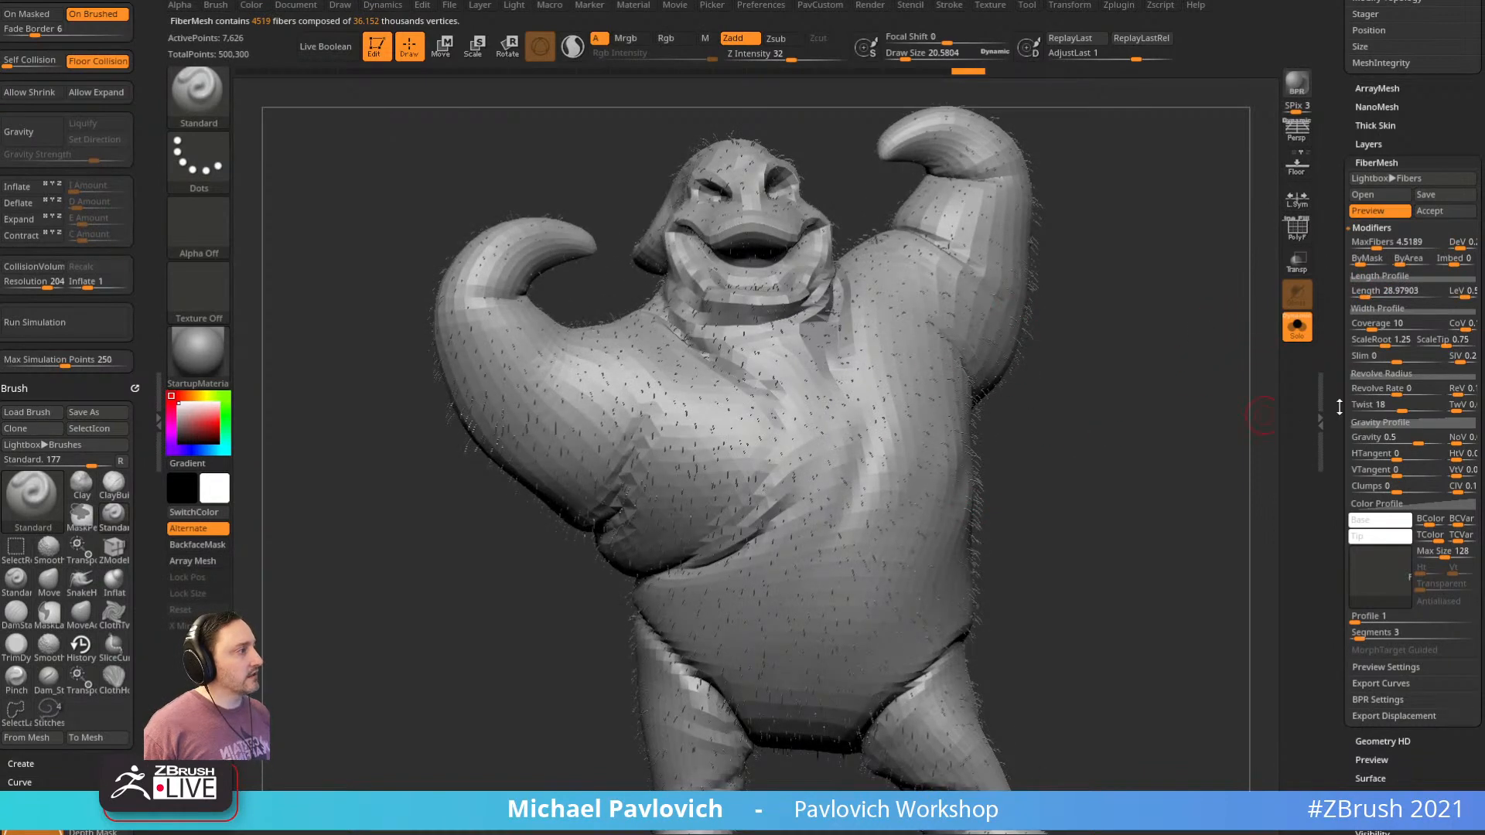
{"action": "left_click_drag", "start_coordinate": [1399, 408], "coordinate": [1393, 409]}
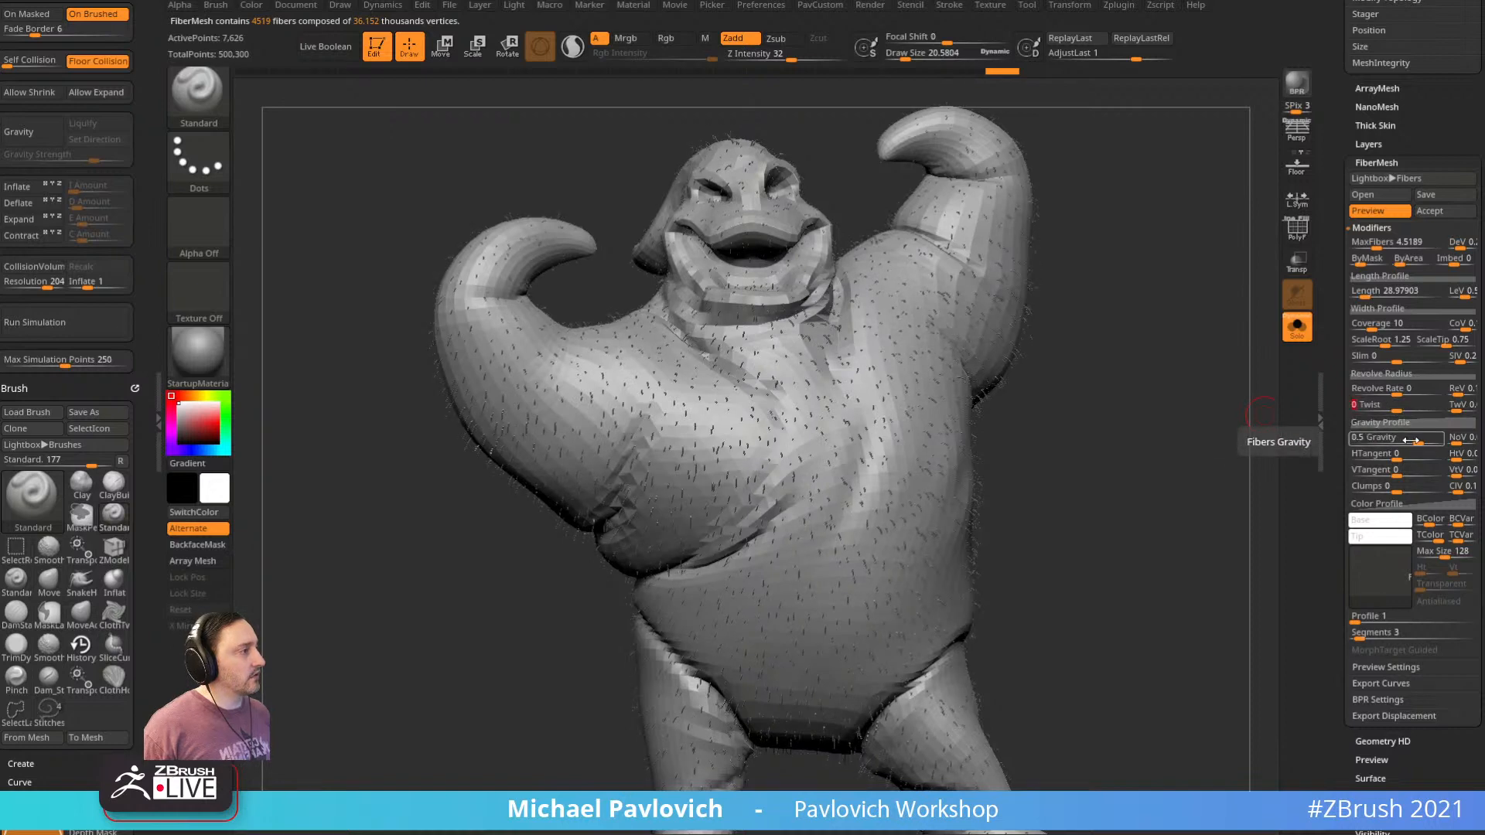
{"action": "left_click_drag", "start_coordinate": [1408, 444], "coordinate": [1400, 445]}
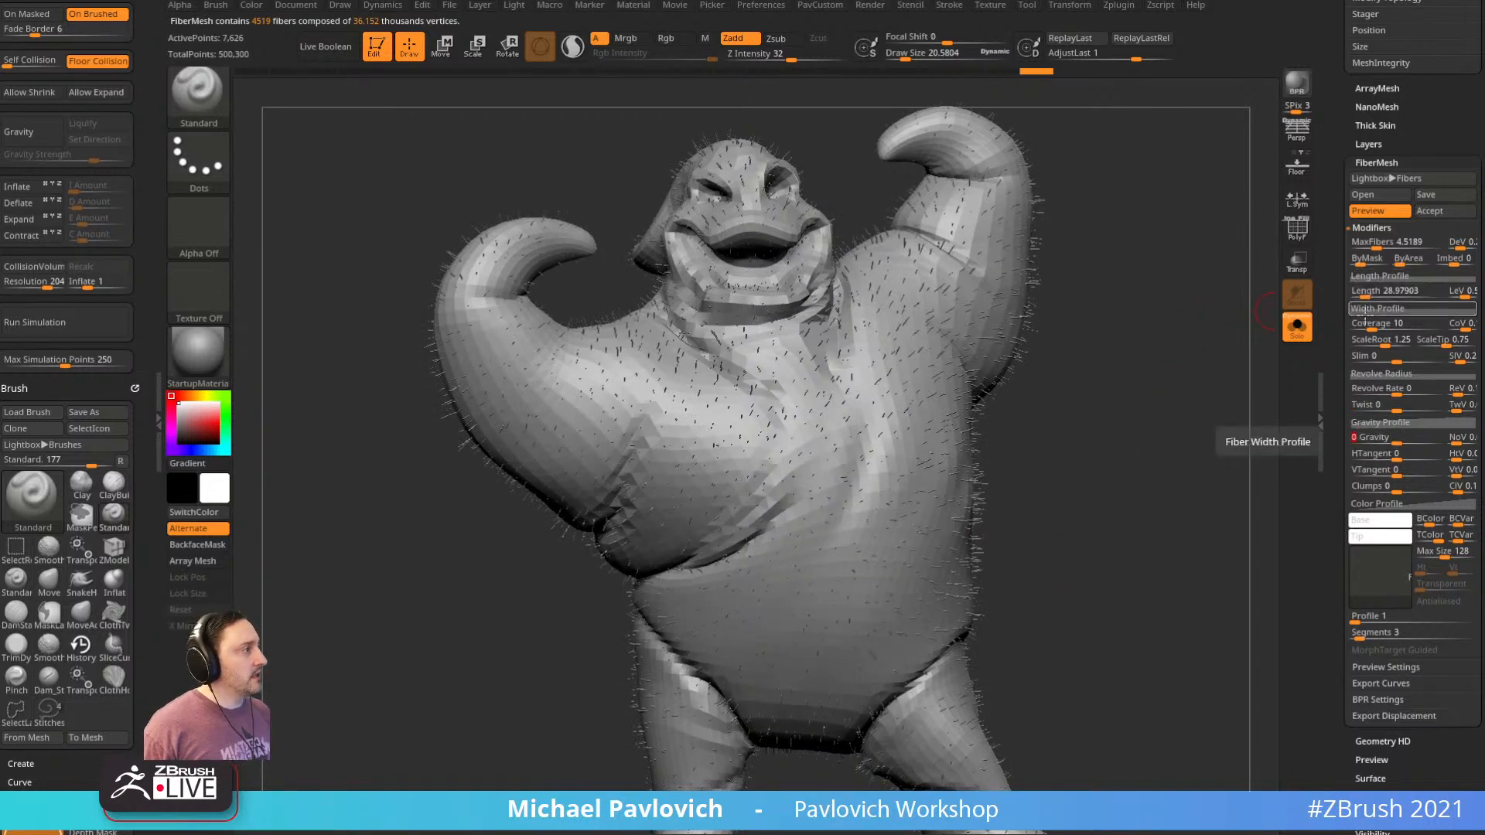
{"action": "scroll", "coordinate": [1330, 434], "scroll_direction": "down", "scroll_amount": 3}
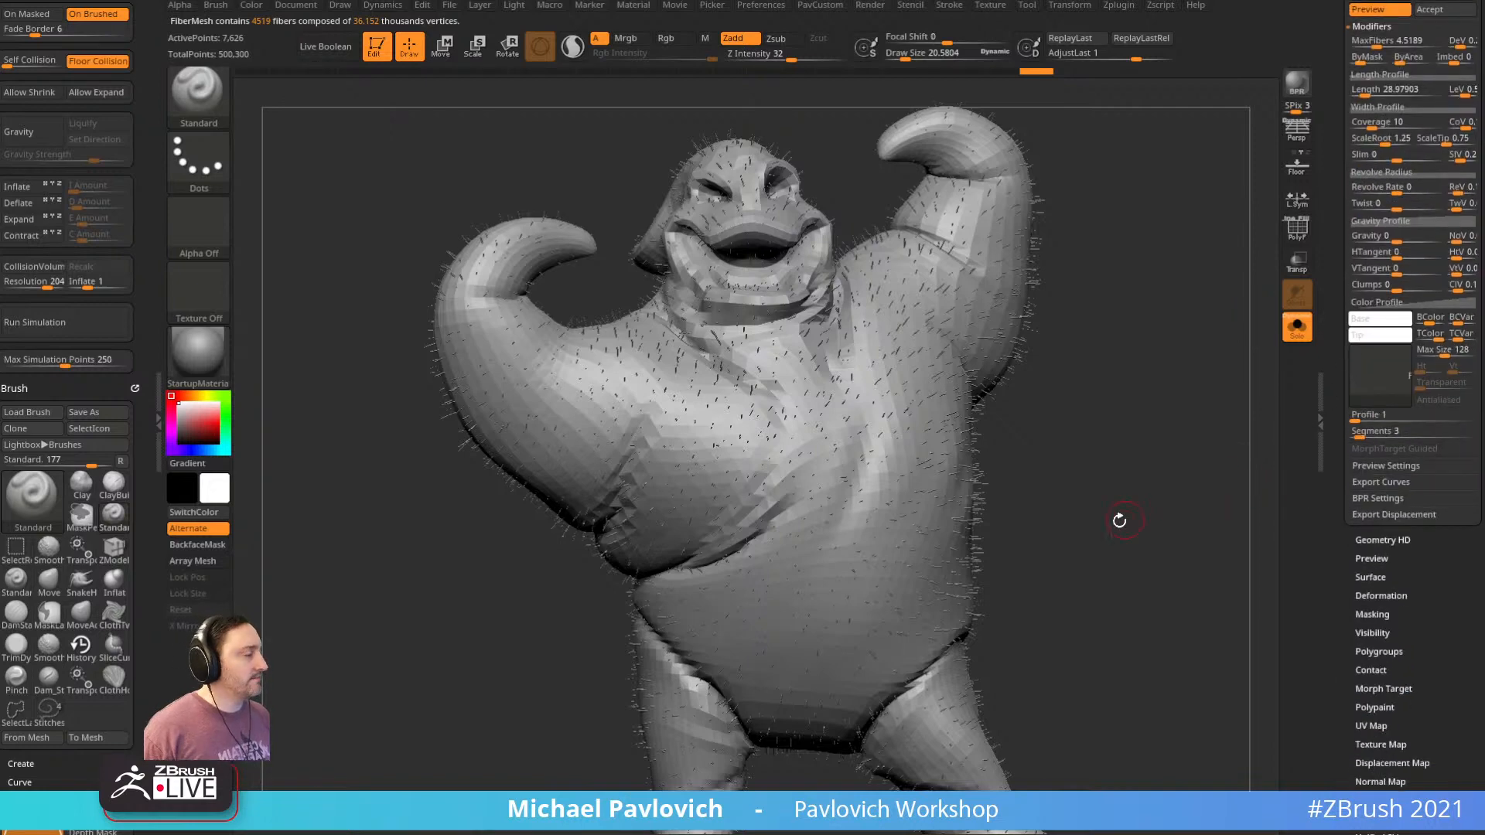
Make a close-up BPR render of the fibers on the chest and shoulder
{"action": "left_click_drag", "start_coordinate": [1179, 315], "coordinate": [1167, 297]}
{"action": "left_click_drag", "start_coordinate": [1251, 160], "coordinate": [1269, 424], "text": "alt"}
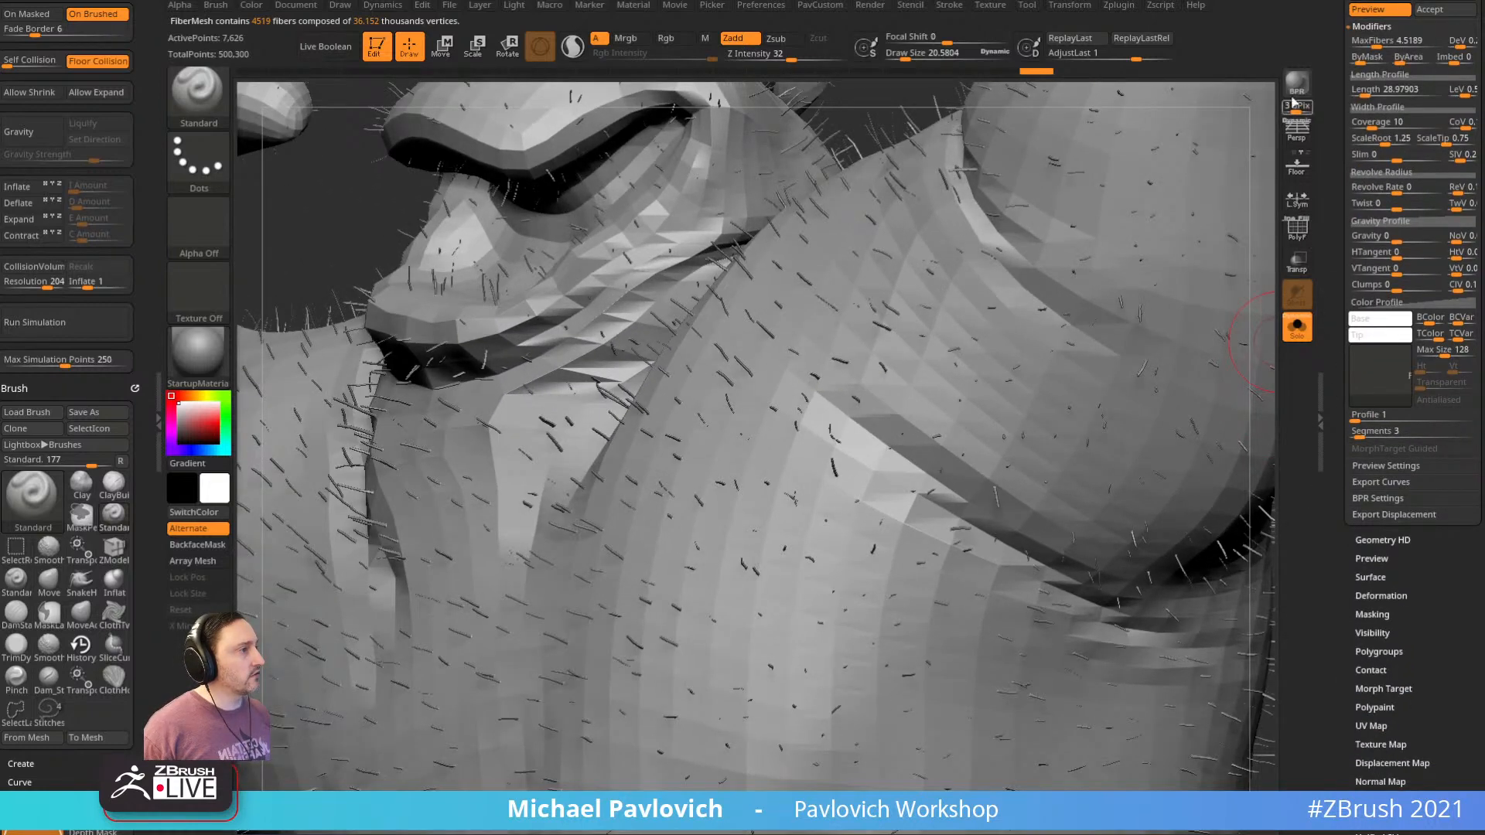
{"action": "left_click", "coordinate": [1297, 83]}
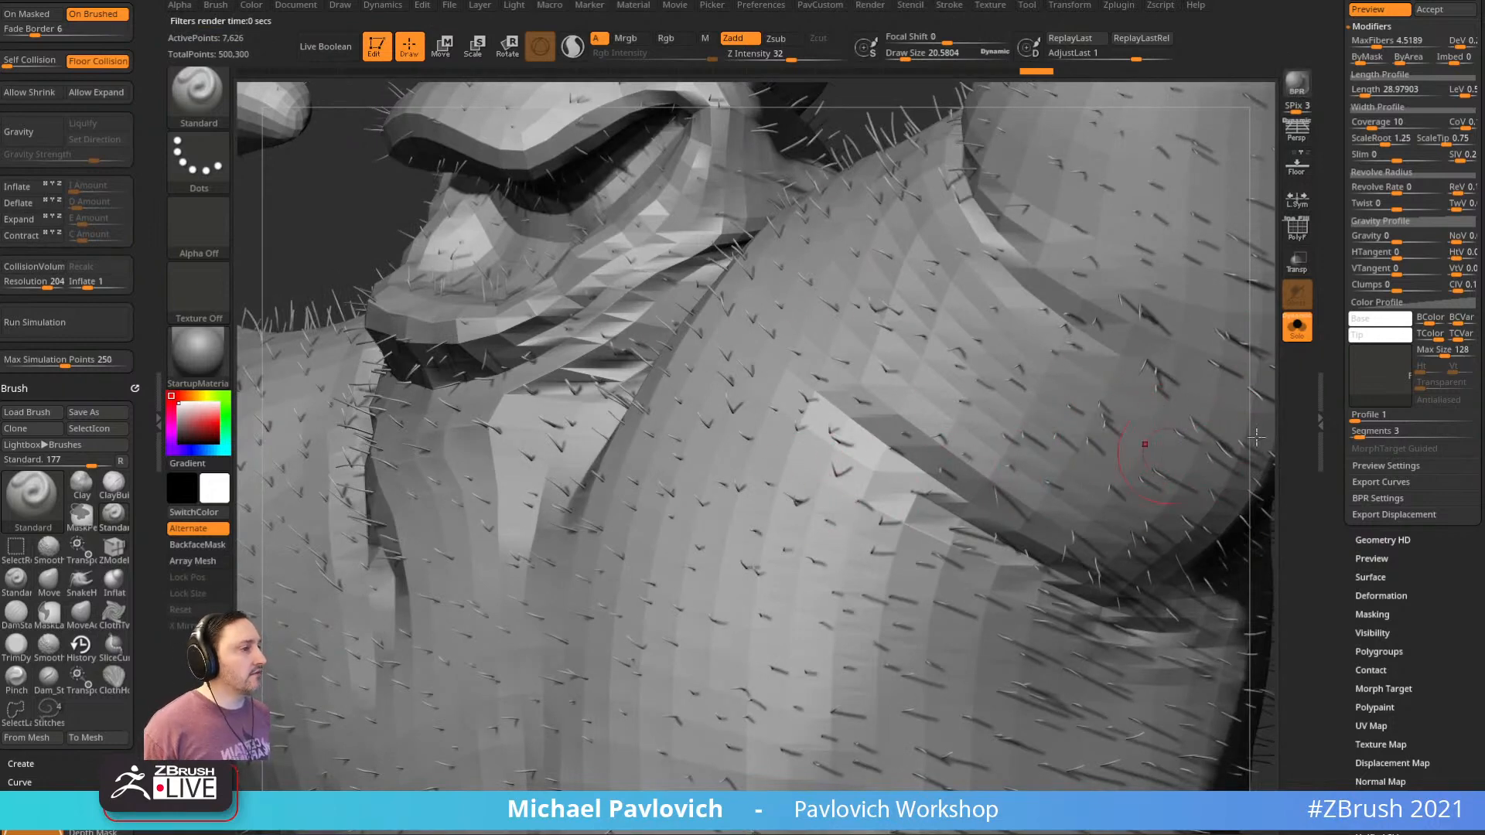
{"action": "left_click_drag", "start_coordinate": [1264, 436], "coordinate": [1223, 479], "text": "alt"}
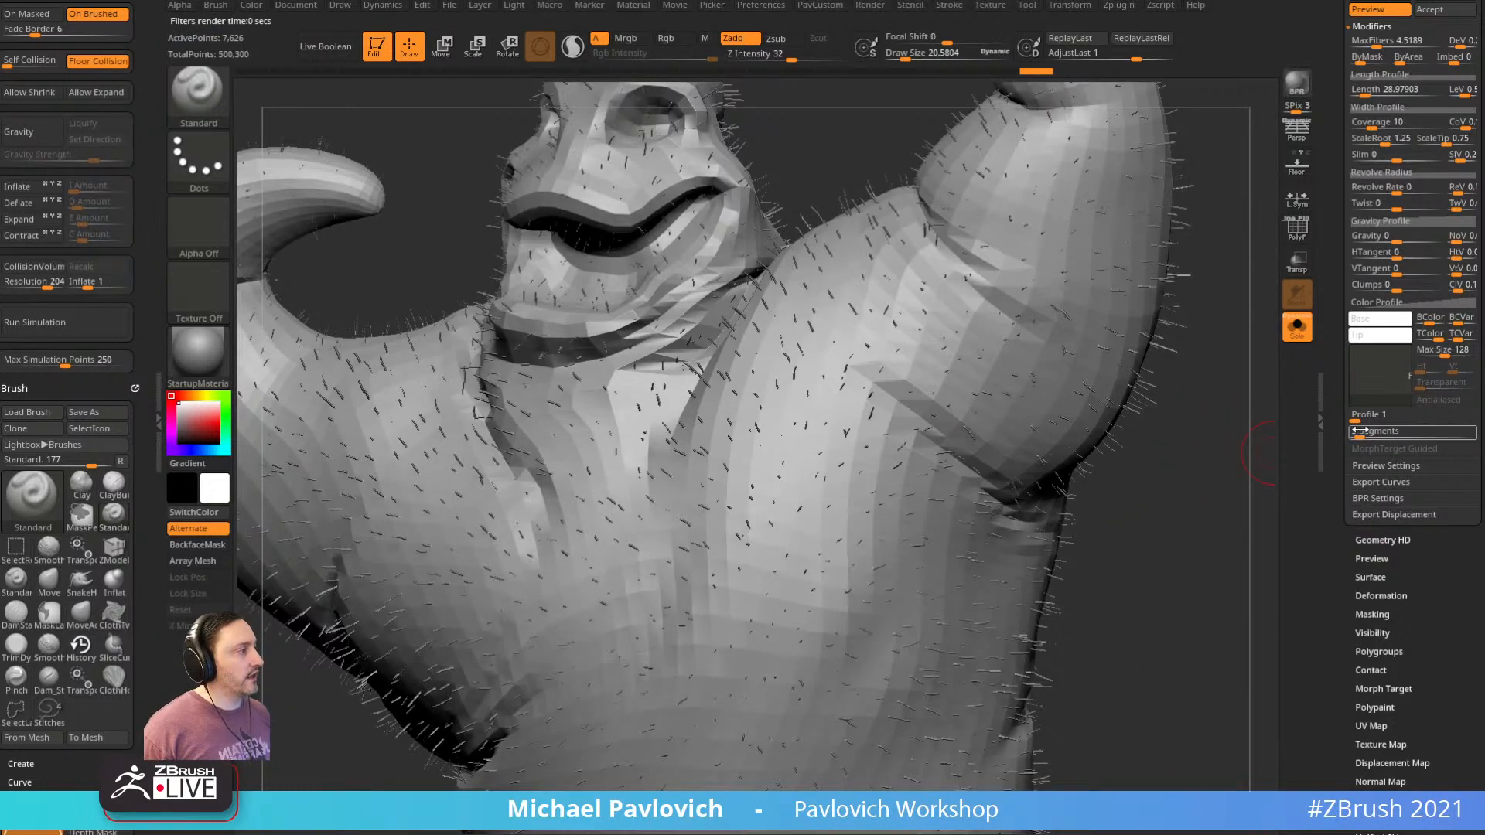
Set the fiber Profile to 4 and Segments to 5, dismissing the single-sided fiber notes
{"action": "left_click_drag", "start_coordinate": [1356, 423], "coordinate": [1364, 423]}
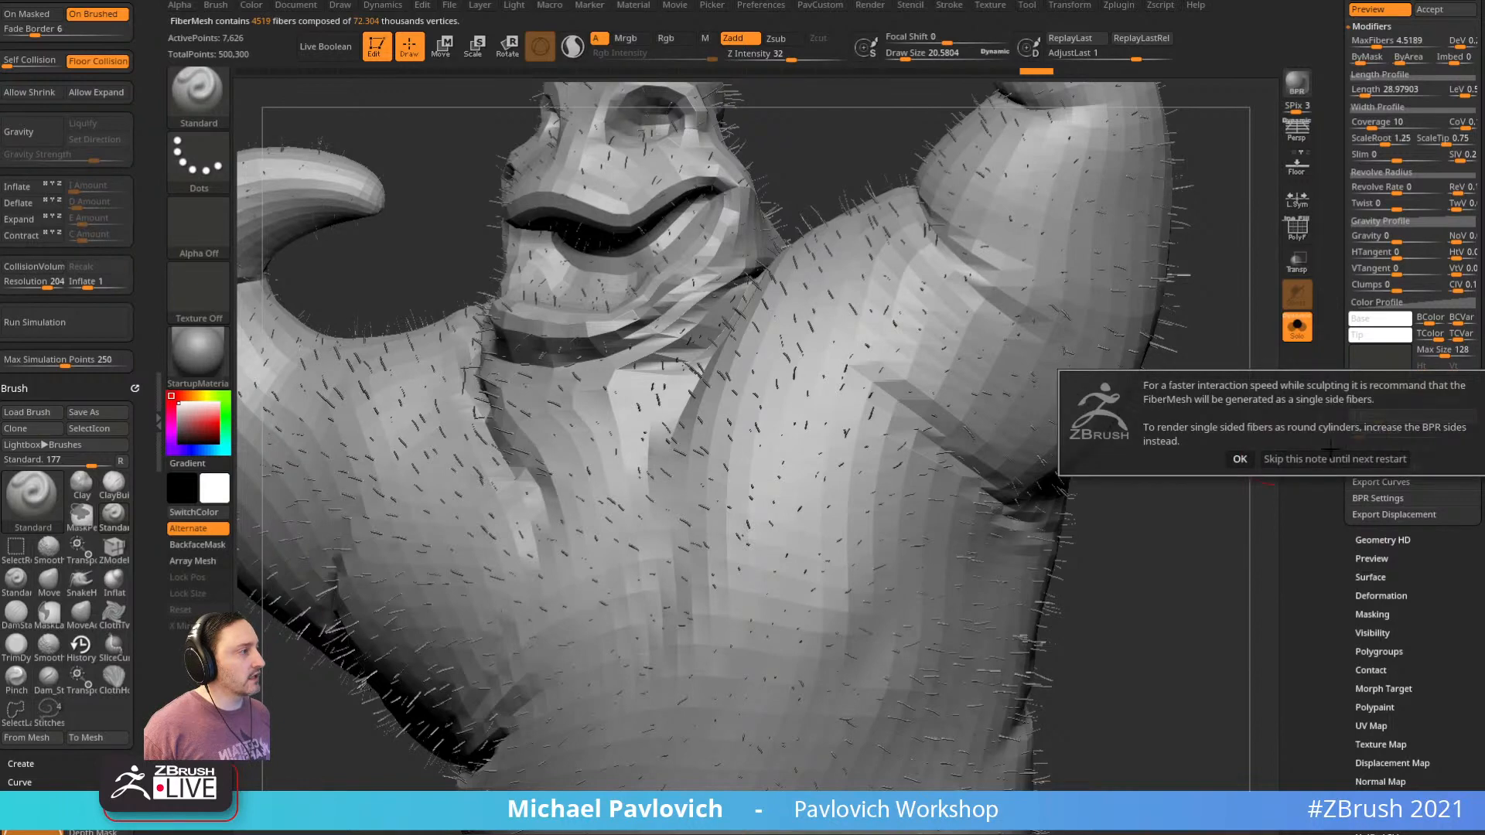
{"action": "left_click_drag", "start_coordinate": [1230, 480], "coordinate": [1188, 501]}
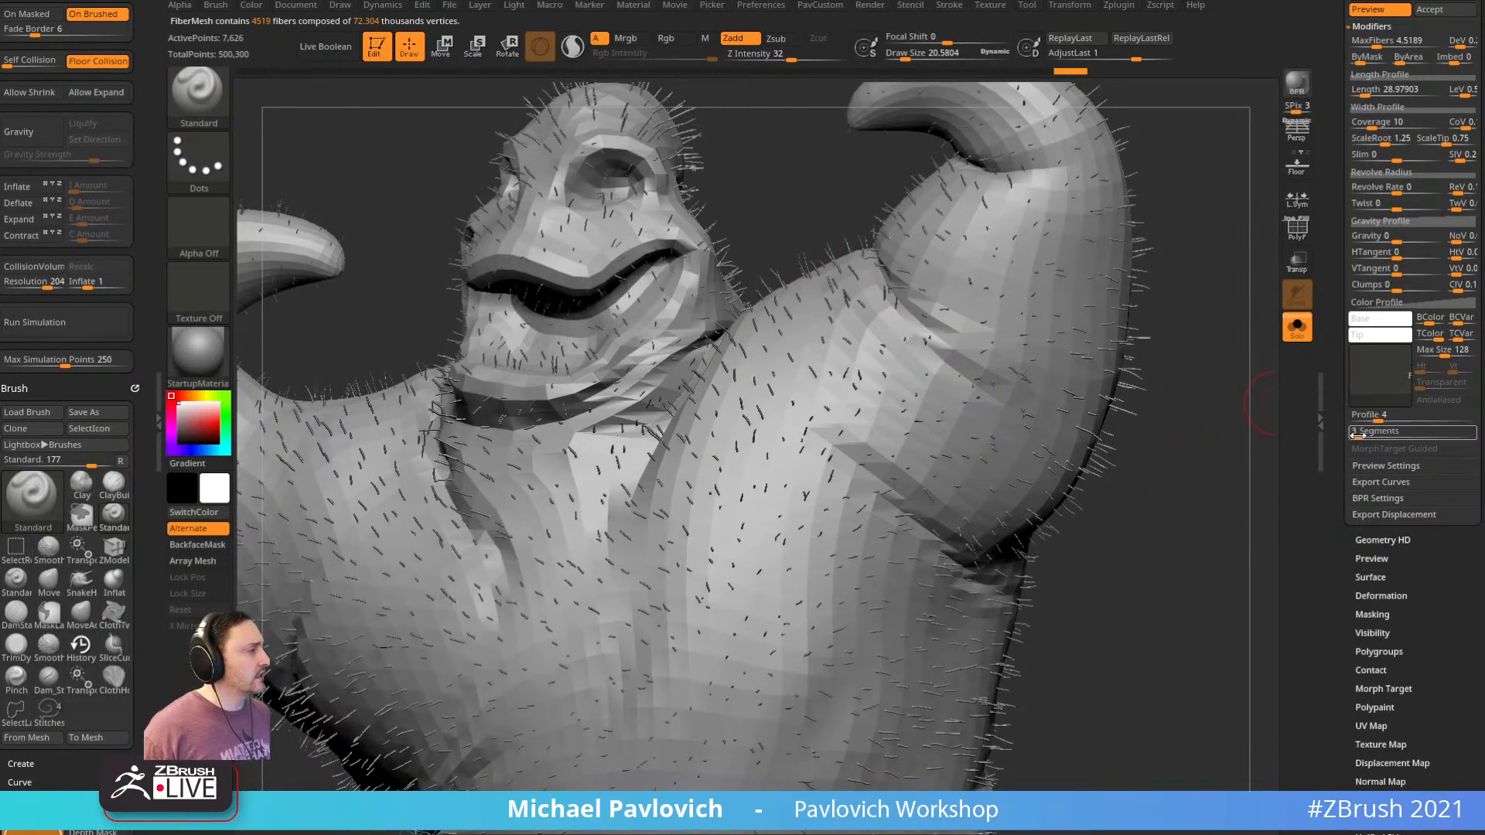
{"action": "left_click_drag", "start_coordinate": [1356, 435], "coordinate": [1371, 435]}
{"action": "left_click", "coordinate": [1240, 473]}
{"action": "left_click", "coordinate": [1240, 472]}
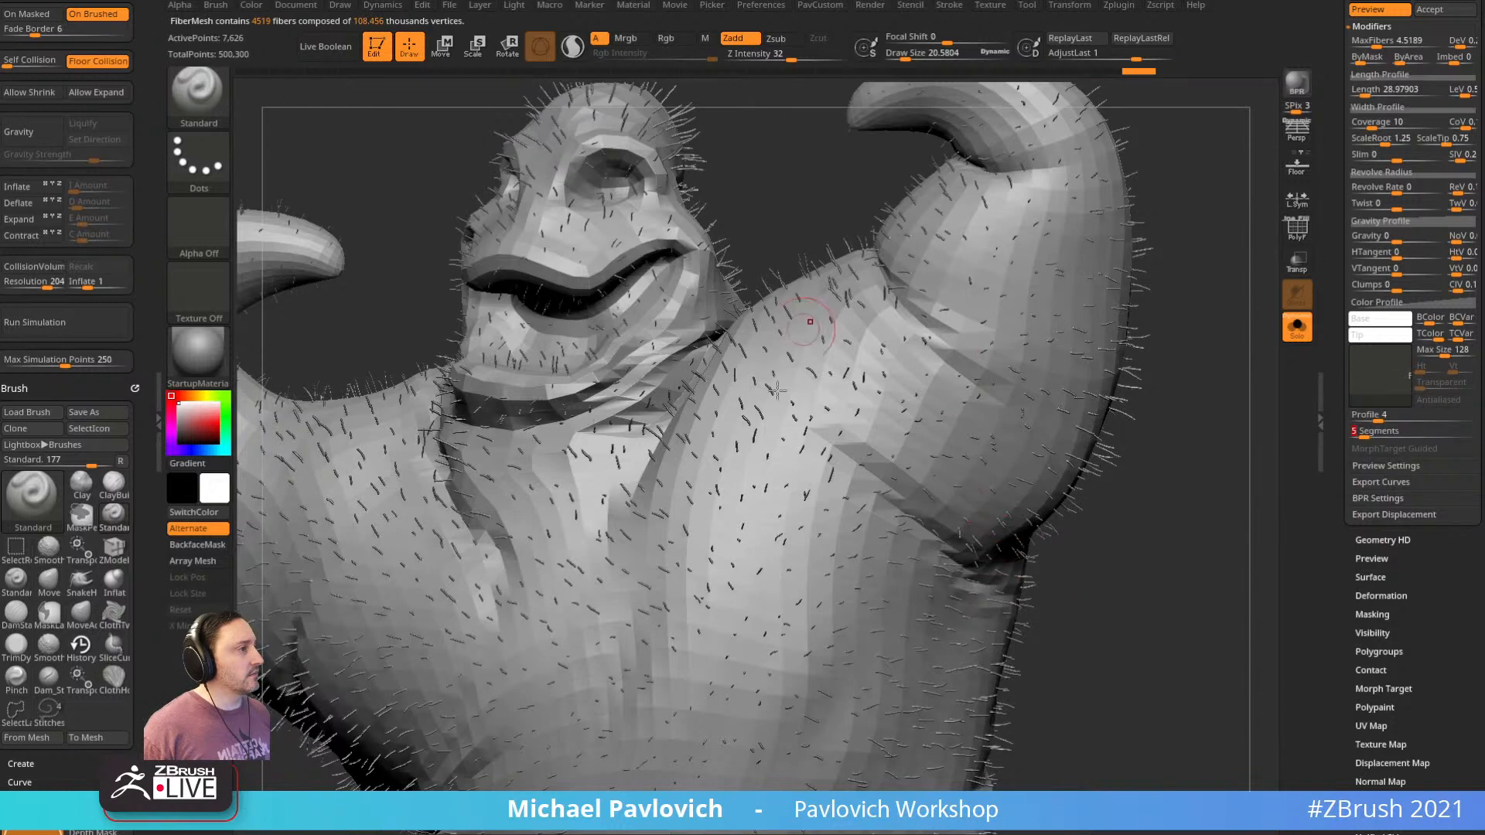
{"action": "left_click_drag", "start_coordinate": [1194, 408], "coordinate": [1161, 401]}
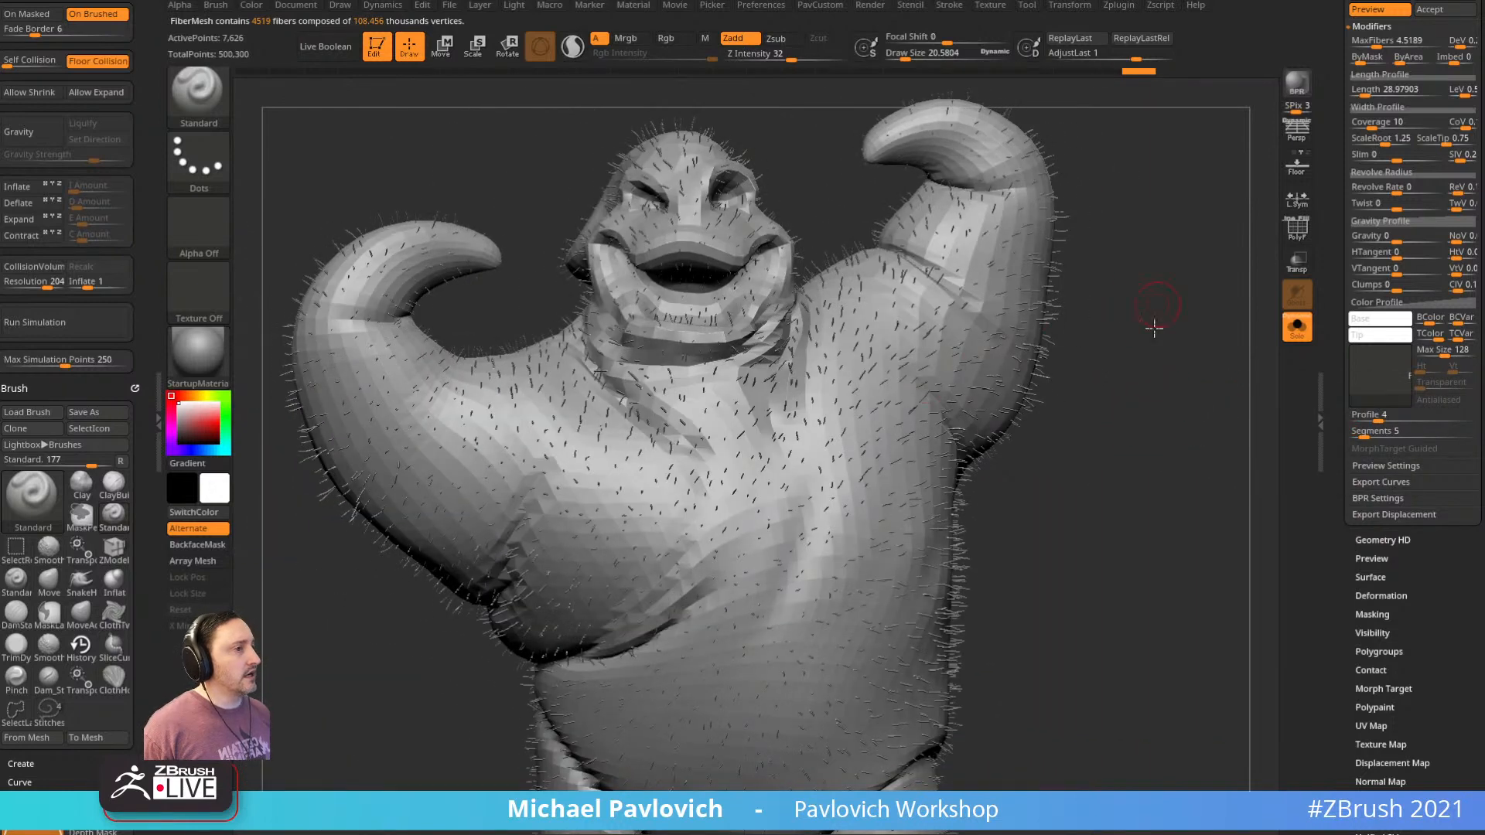
Shorten the fiber Length to about 17 and accept the FiberMesh as its own subtool
{"action": "left_click_drag", "start_coordinate": [1154, 329], "coordinate": [1125, 374], "text": "alt"}
{"action": "left_click_drag", "start_coordinate": [1340, 171], "coordinate": [1340, 224]}
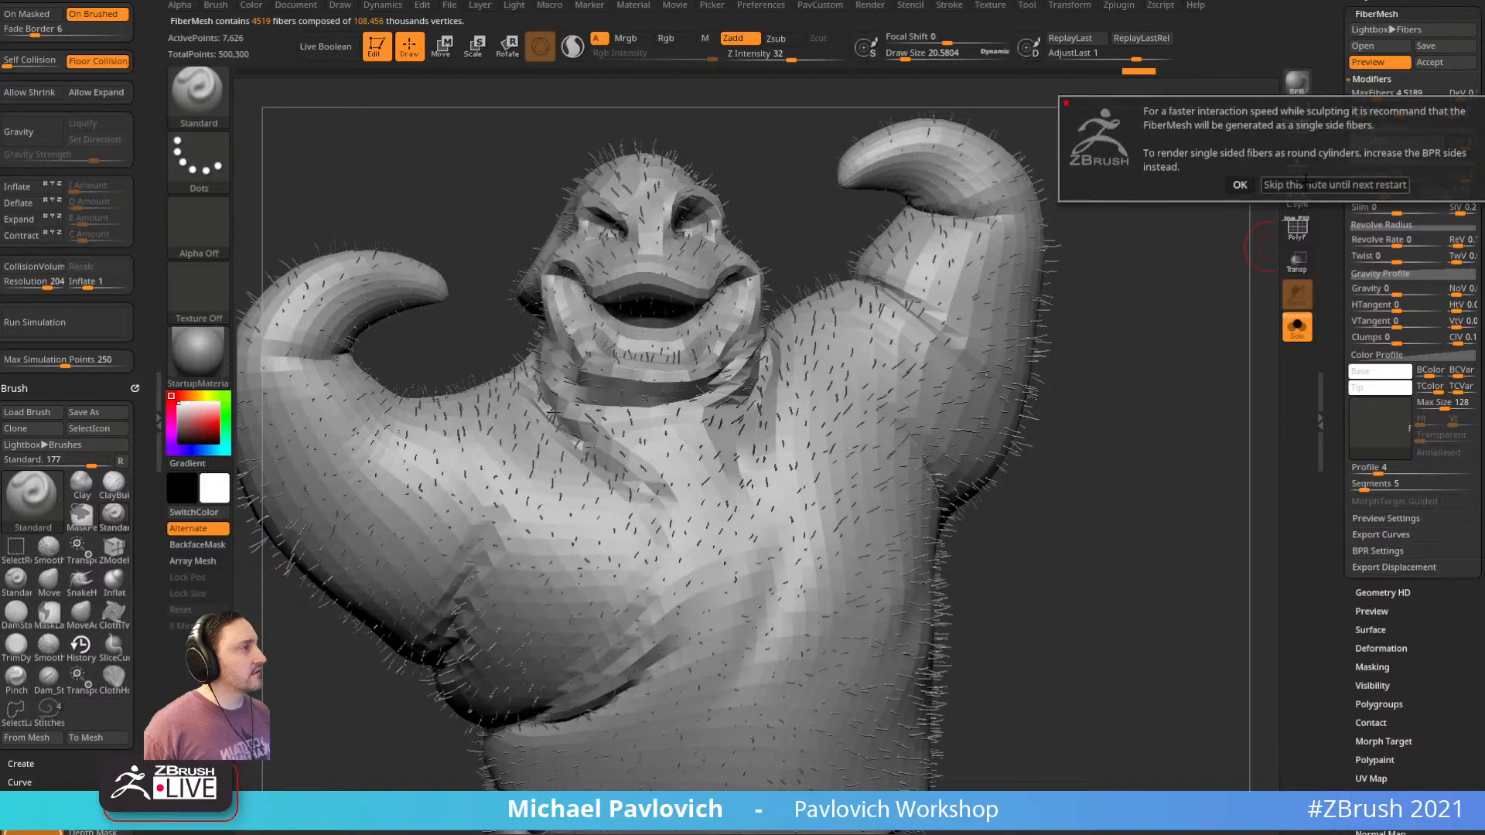
{"action": "left_click", "coordinate": [1306, 184]}
{"action": "left_click_drag", "start_coordinate": [1160, 242], "coordinate": [1177, 270]}
{"action": "left_click_drag", "start_coordinate": [1165, 266], "coordinate": [1340, 354]}
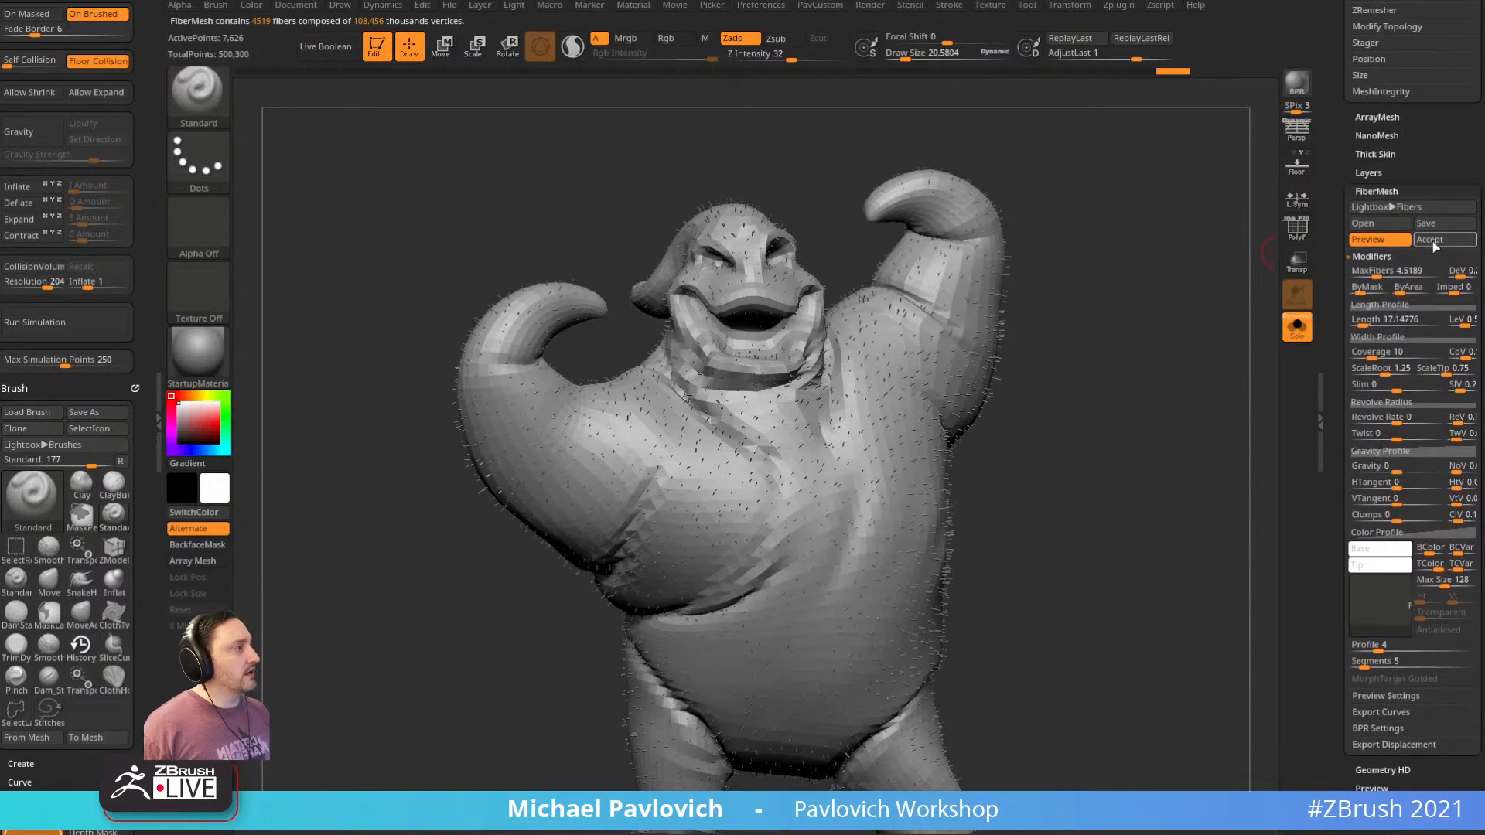
{"action": "left_click", "coordinate": [1435, 240]}
{"action": "left_click", "coordinate": [1354, 274]}
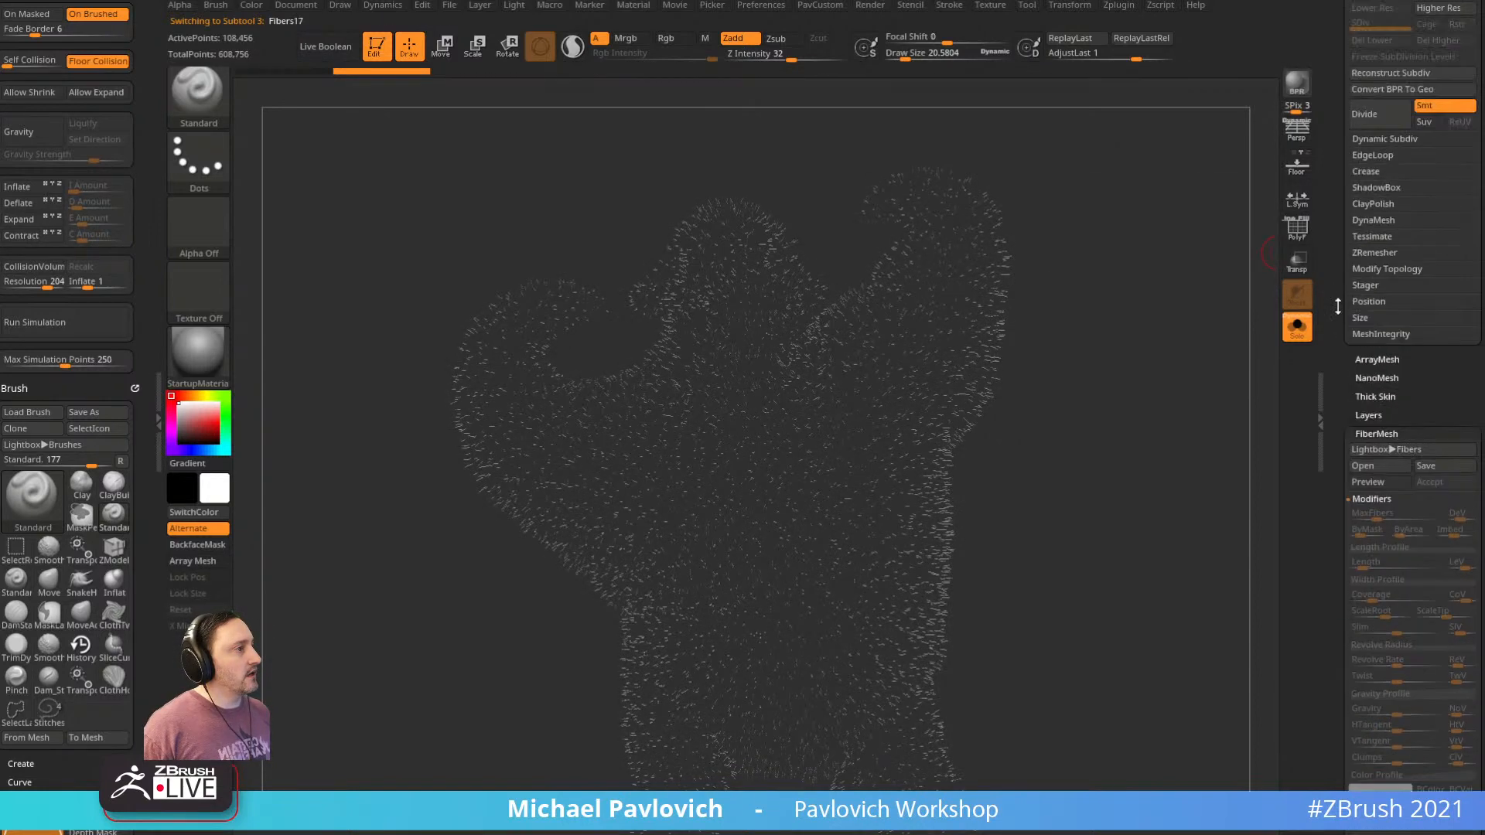
Show the body together with the fibers again and turn off Fast Preview for the FiberMesh
{"action": "left_click_drag", "start_coordinate": [1135, 378], "coordinate": [1233, 365]}
{"action": "left_click", "coordinate": [1293, 333]}
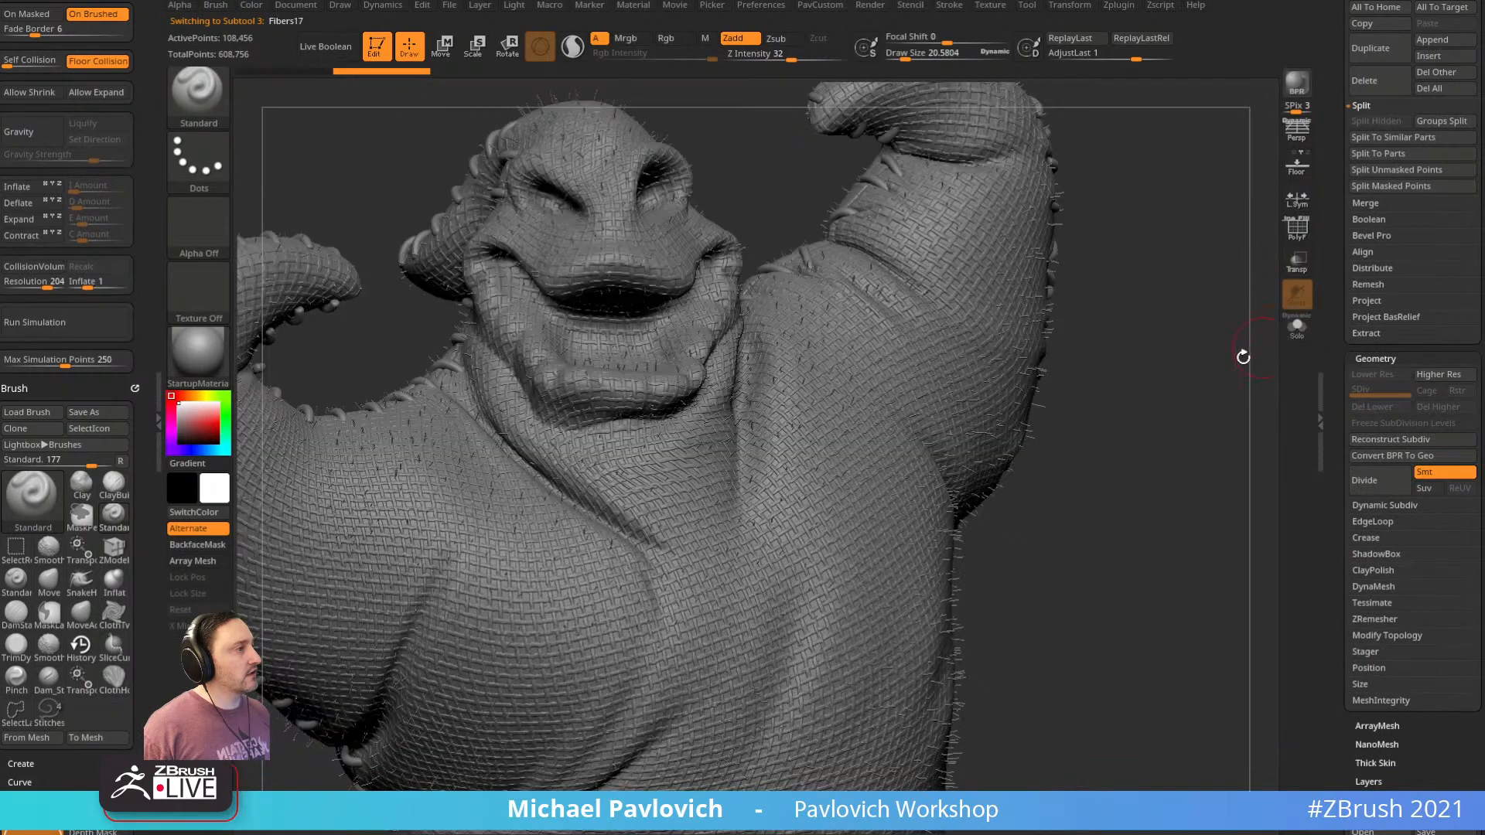
{"action": "left_click_drag", "start_coordinate": [1345, 374], "coordinate": [1318, 160]}
{"action": "key", "text": "shift"}
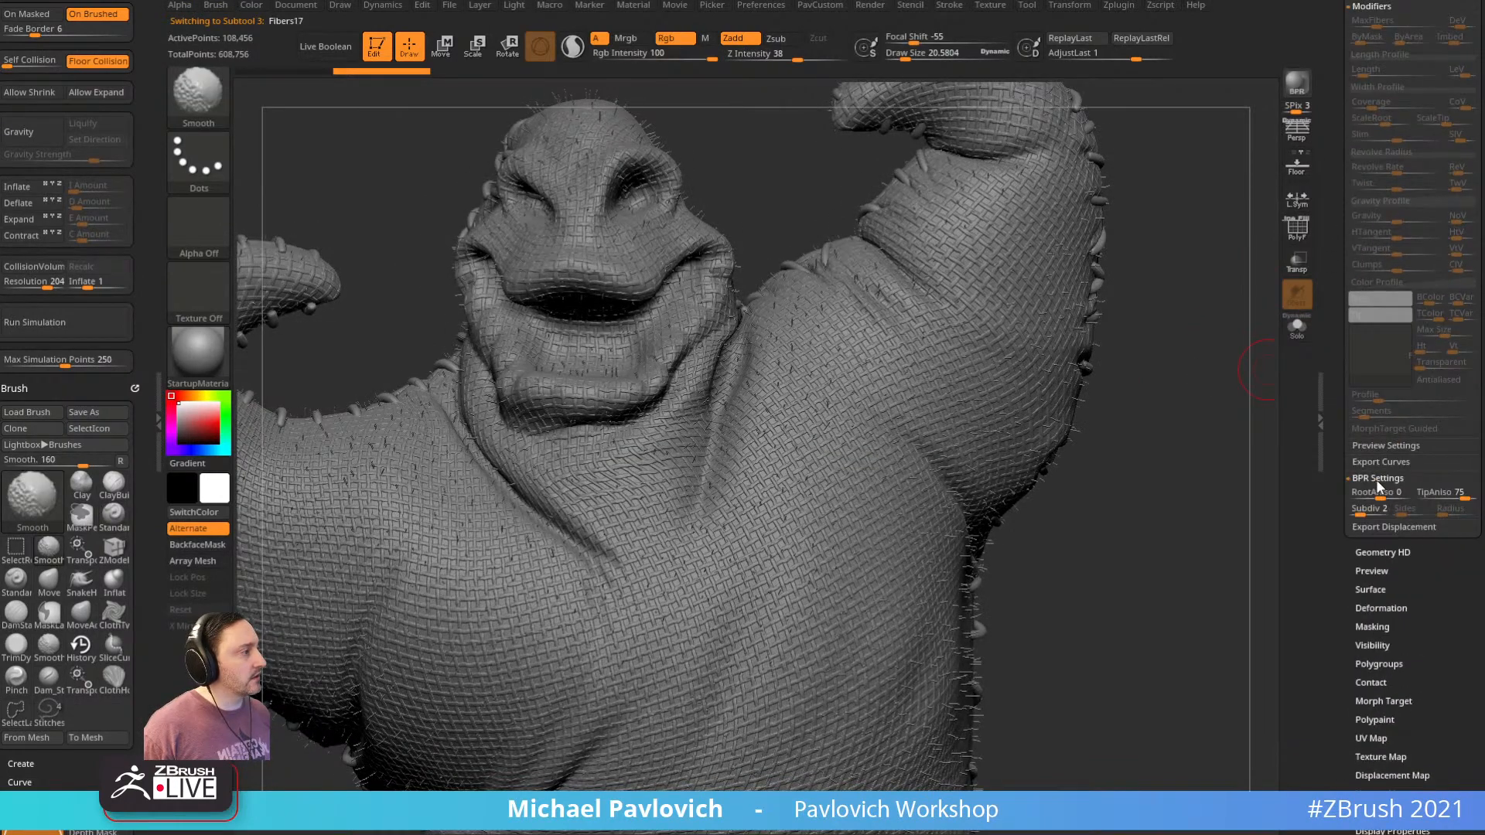
{"action": "left_click", "coordinate": [1373, 447]}
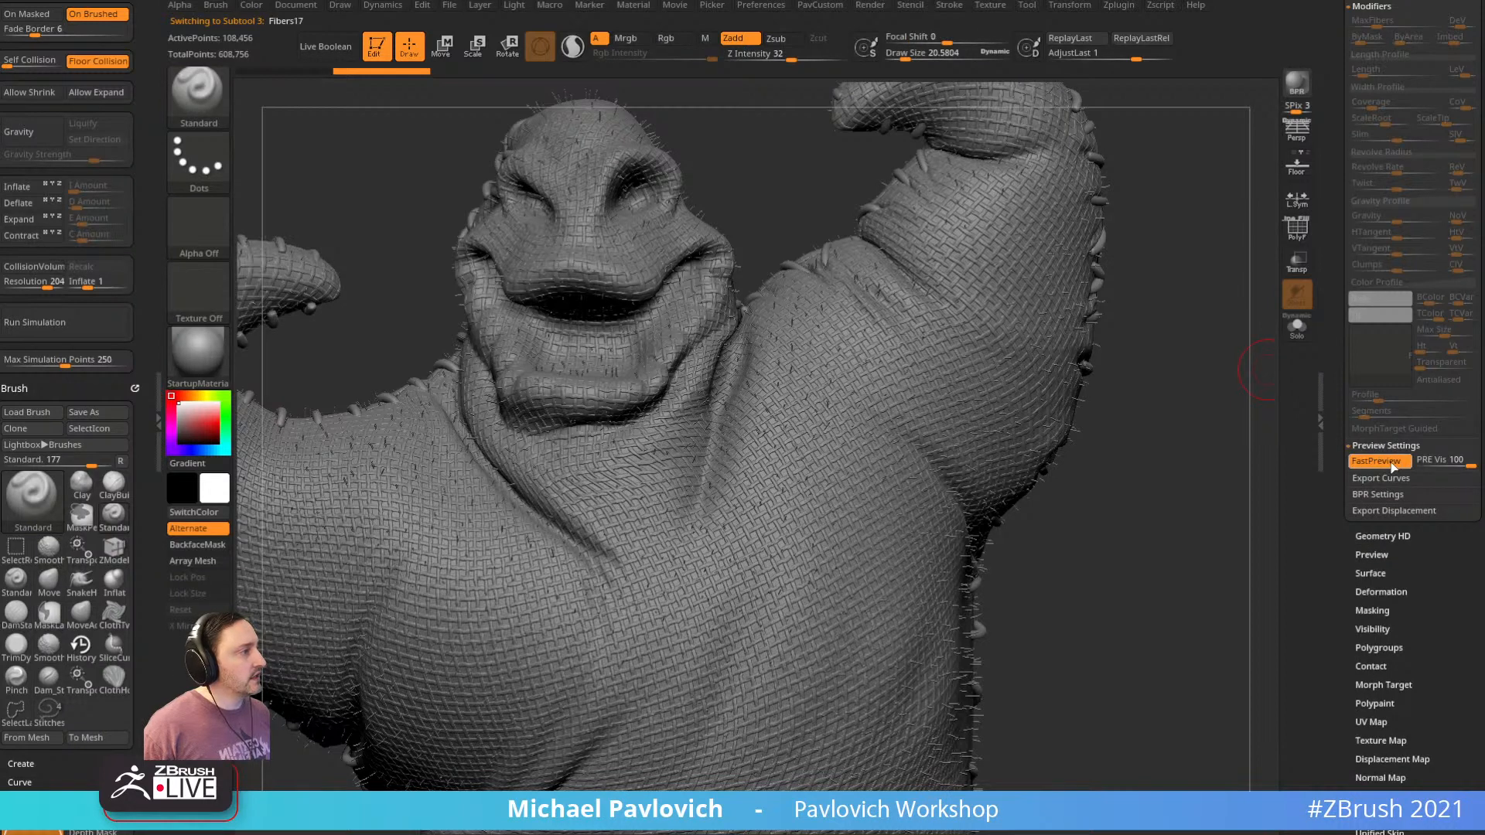
{"action": "mouse_move", "coordinate": [1448, 461]}
{"action": "left_mouse_down"}
{"action": "mouse_move", "coordinate": [1428, 463]}
{"action": "mouse_move", "coordinate": [1476, 461]}
{"action": "left_mouse_up"}
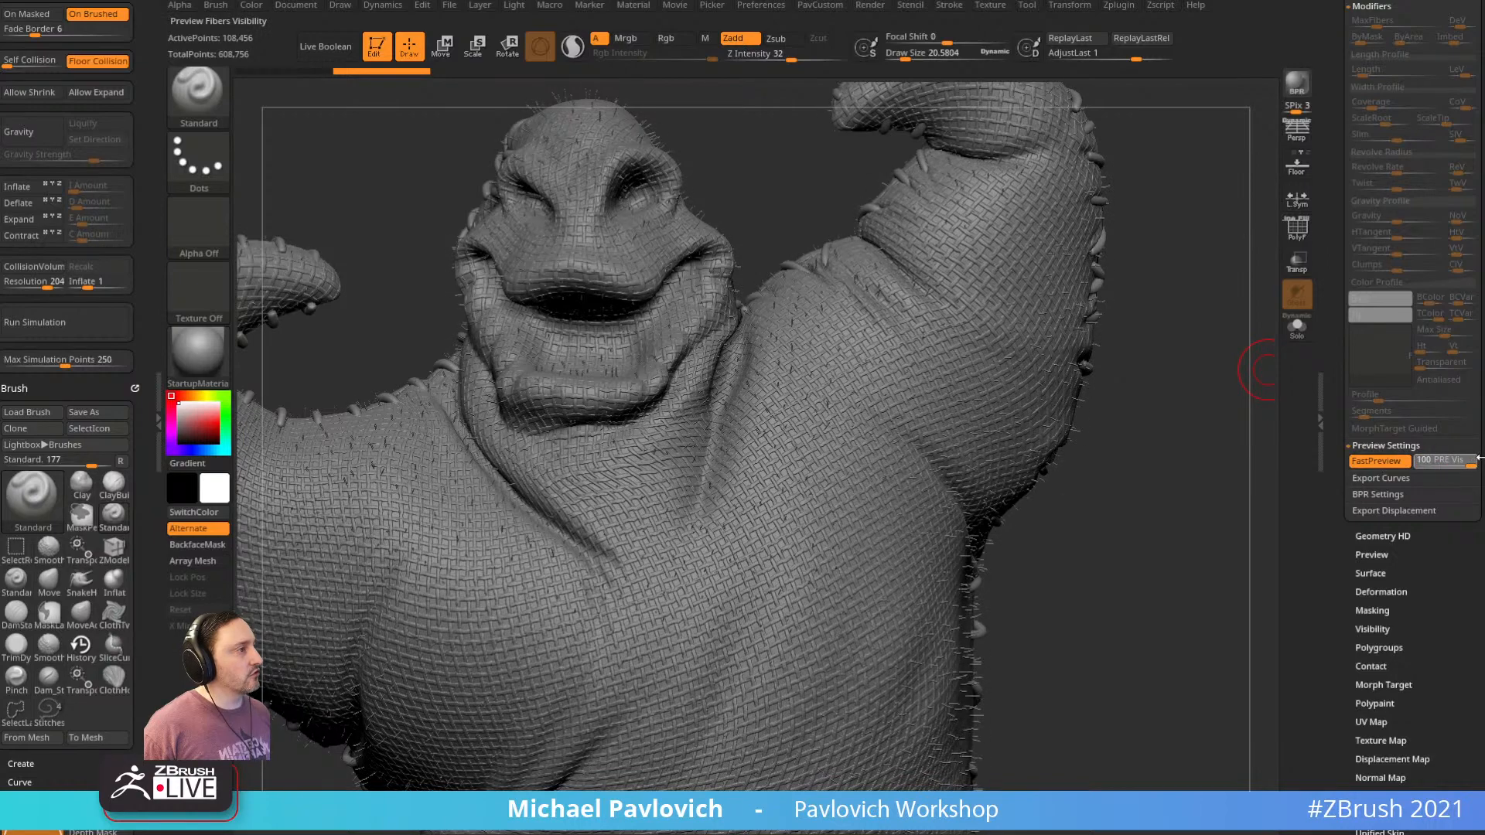
{"action": "left_click", "coordinate": [1367, 464]}
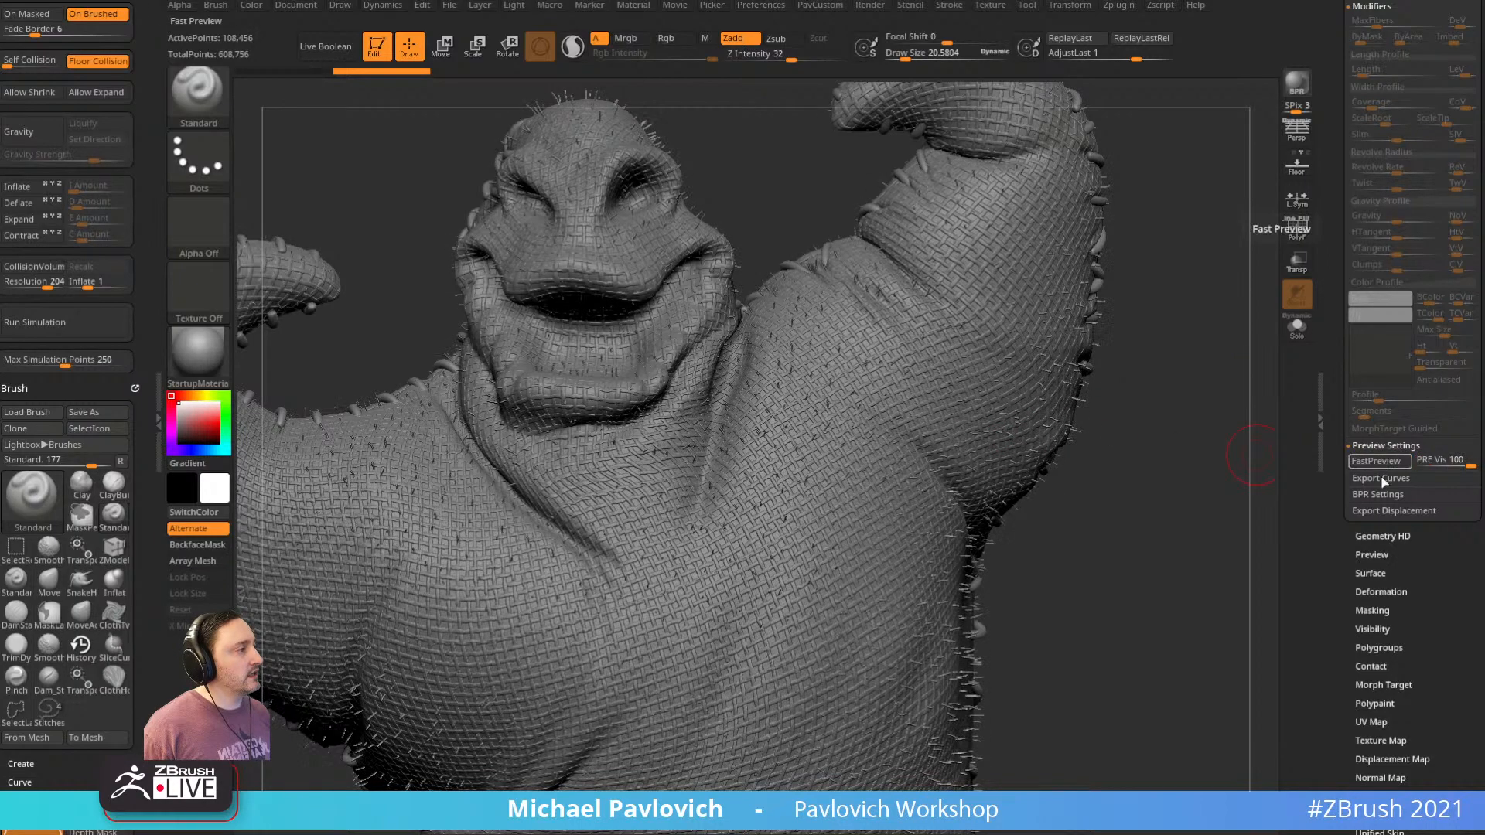
Set the fibers' BPR TipAniso to 0 and Subdiv to 1, and make a close-up BPR render
{"action": "left_click_drag", "start_coordinate": [1186, 507], "coordinate": [1249, 613], "text": "alt"}
{"action": "right_click_drag", "start_coordinate": [1237, 396], "coordinate": [1006, 401], "text": "alt"}
{"action": "key", "text": "s"}
{"action": "left_click", "coordinate": [1195, 402]}
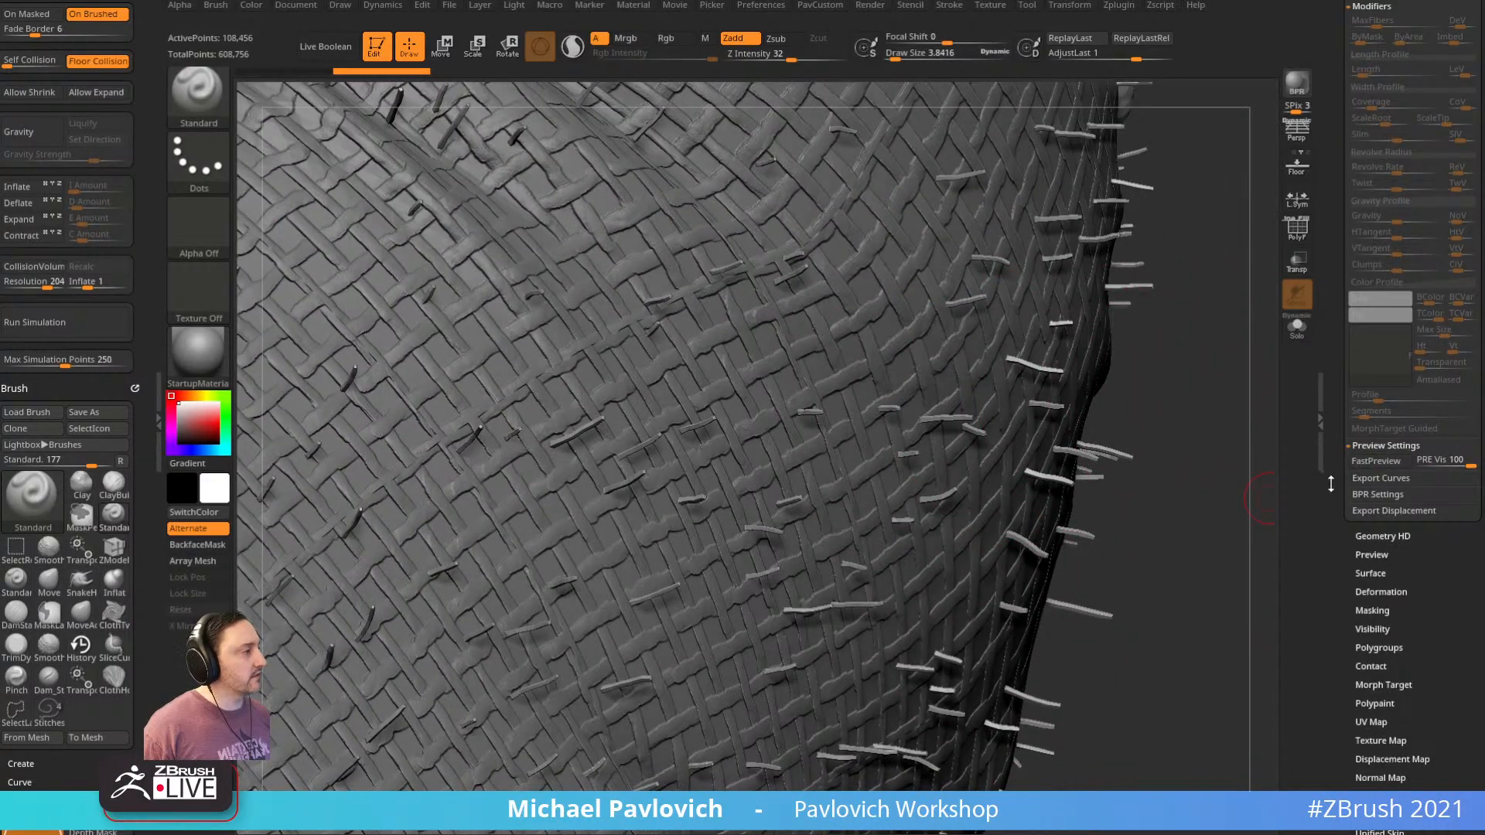
{"action": "key", "text": "shift"}
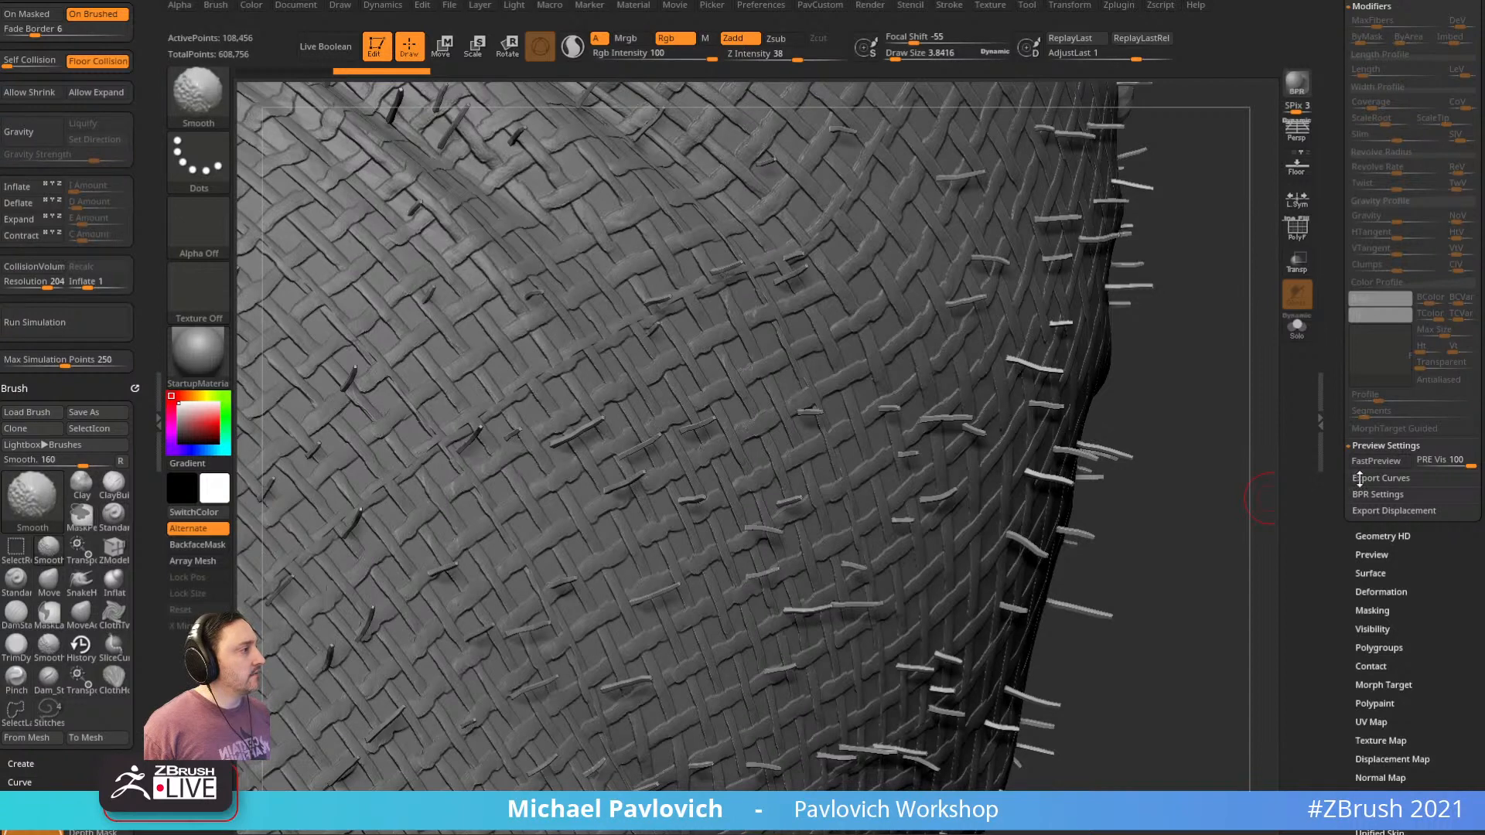
{"action": "left_click", "coordinate": [1363, 495]}
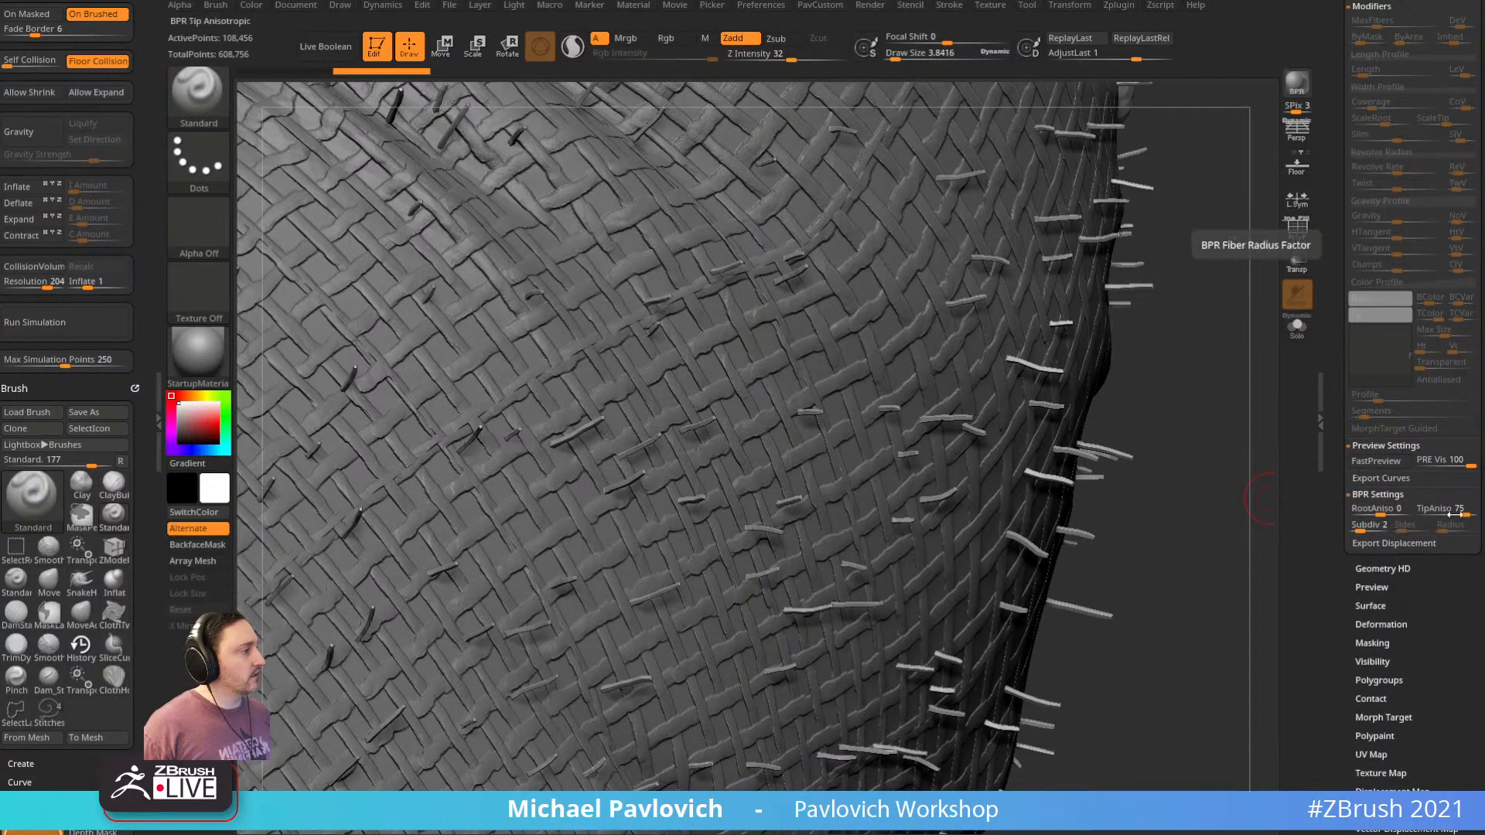
{"action": "left_click_drag", "start_coordinate": [1457, 513], "coordinate": [1419, 514]}
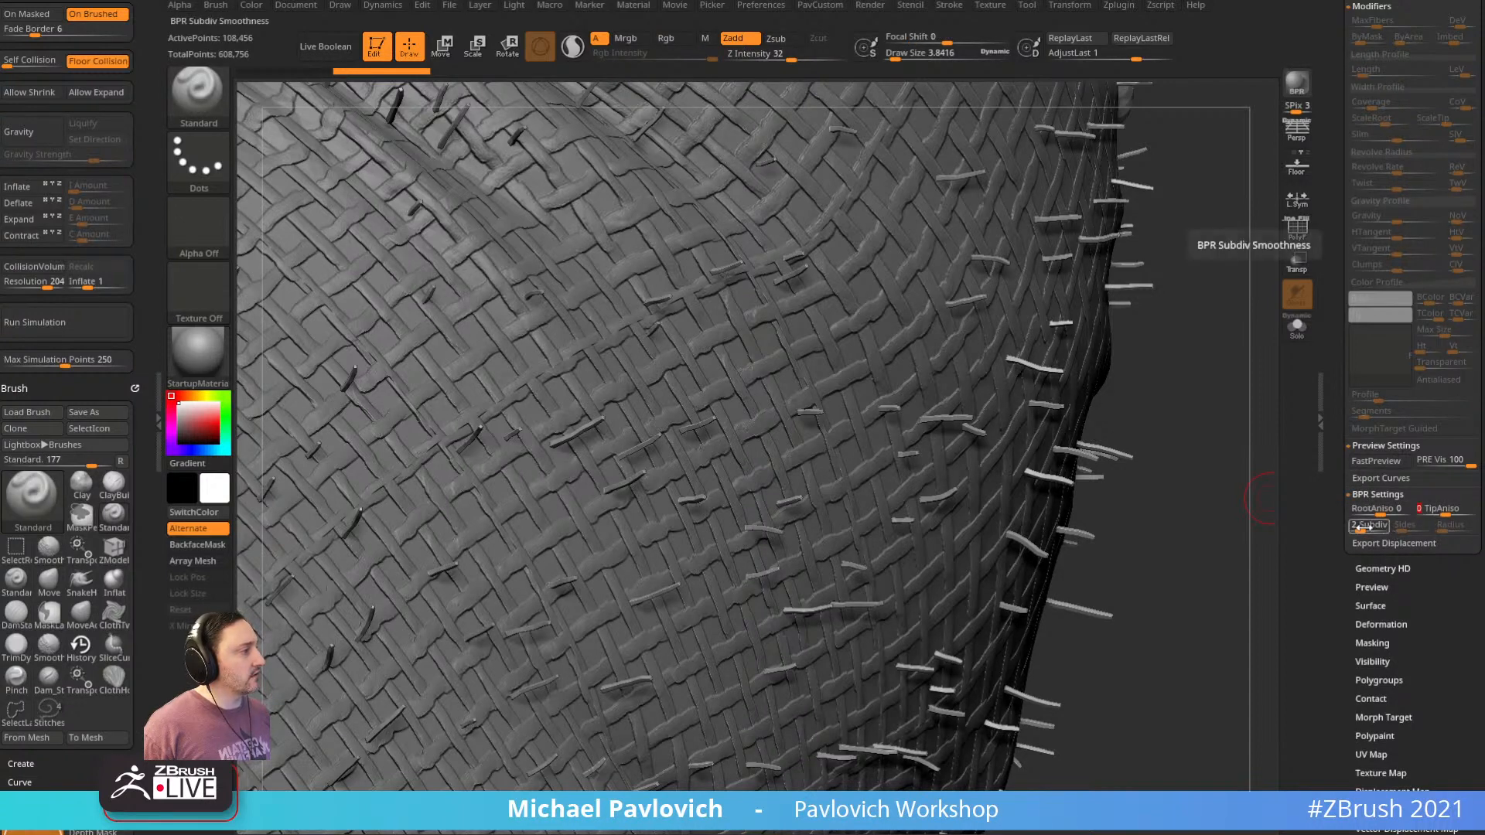
{"action": "left_click", "coordinate": [1358, 529]}
{"action": "left_click", "coordinate": [1355, 530]}
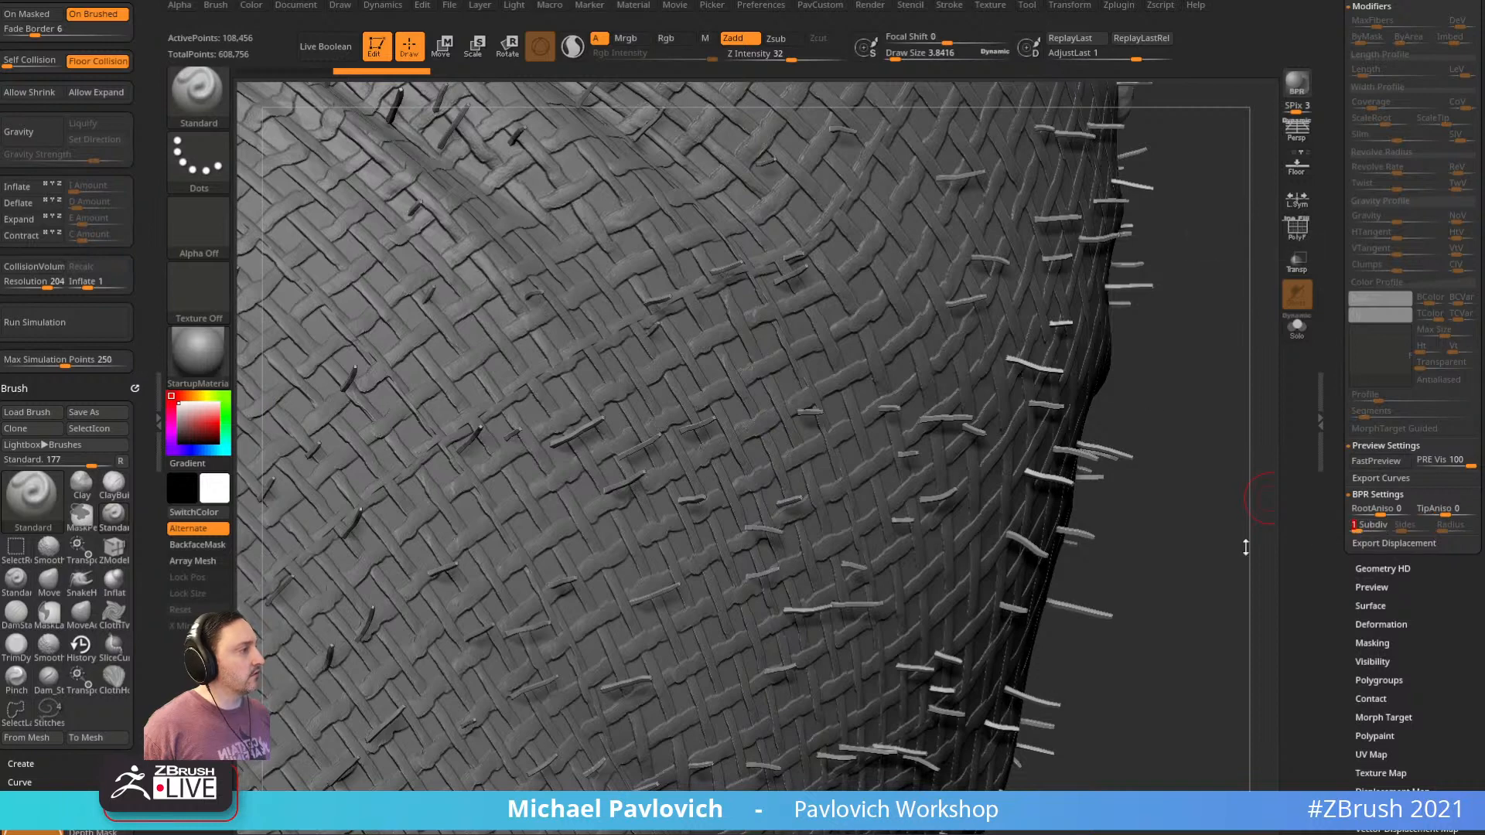
{"action": "key", "text": "shift+r"}
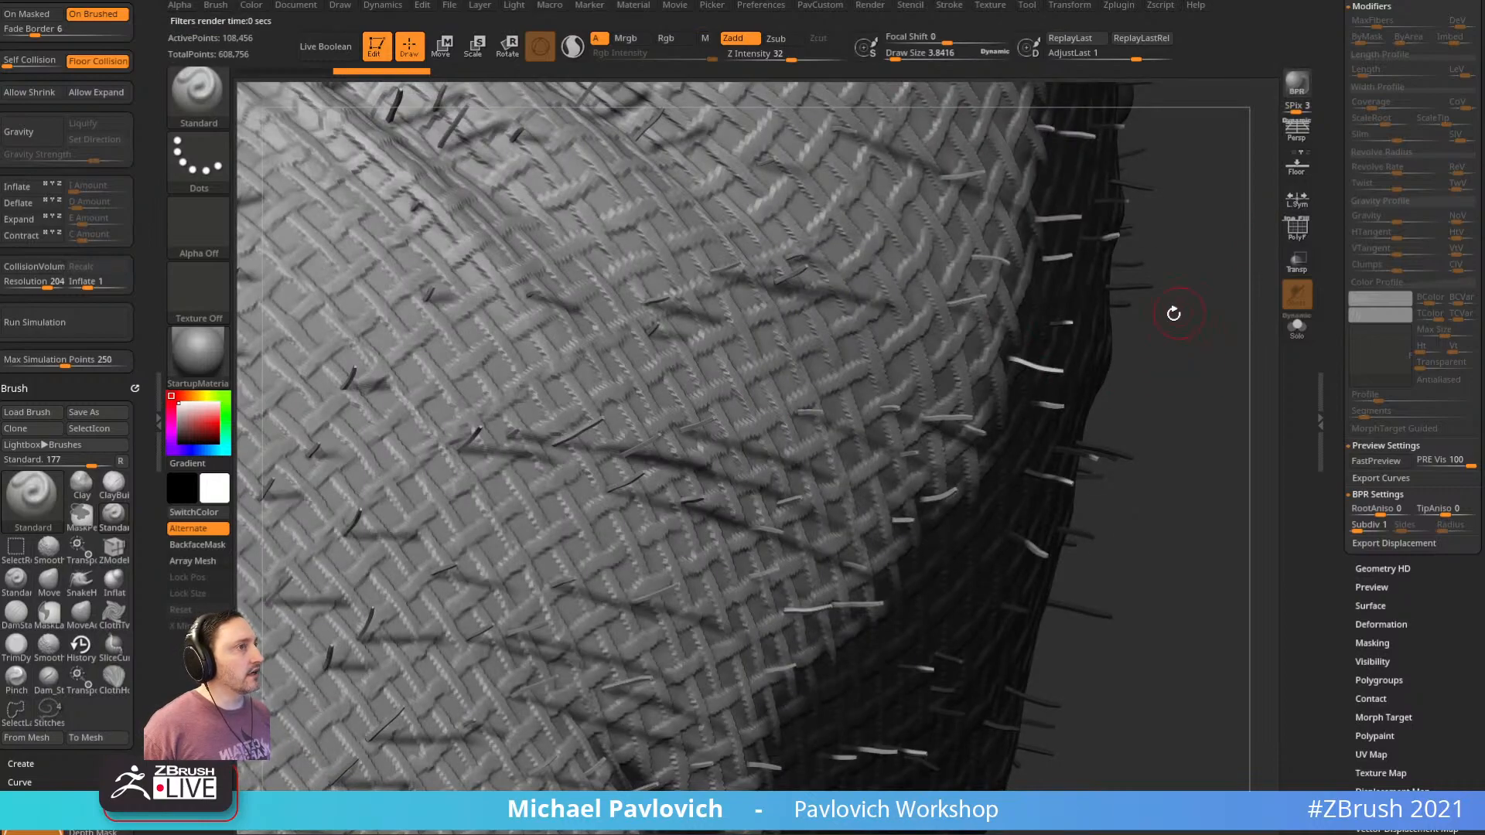
Choose the GroomHairToss brush at a draw size of about 55 and comb the fibers around the shoulder and raised arm
{"action": "mouse_move", "coordinate": [1206, 371]}
{"action": "right_mouse_down", "text": "ctrl"}
{"action": "mouse_move", "coordinate": [1067, 282]}
{"action": "mouse_move", "coordinate": [1134, 361]}
{"action": "mouse_move", "coordinate": [1124, 353]}
{"action": "mouse_move", "coordinate": [1191, 374]}
{"action": "mouse_move", "coordinate": [1154, 368]}
{"action": "right_mouse_up", "text": "ctrl"}
{"action": "key", "text": "b"}
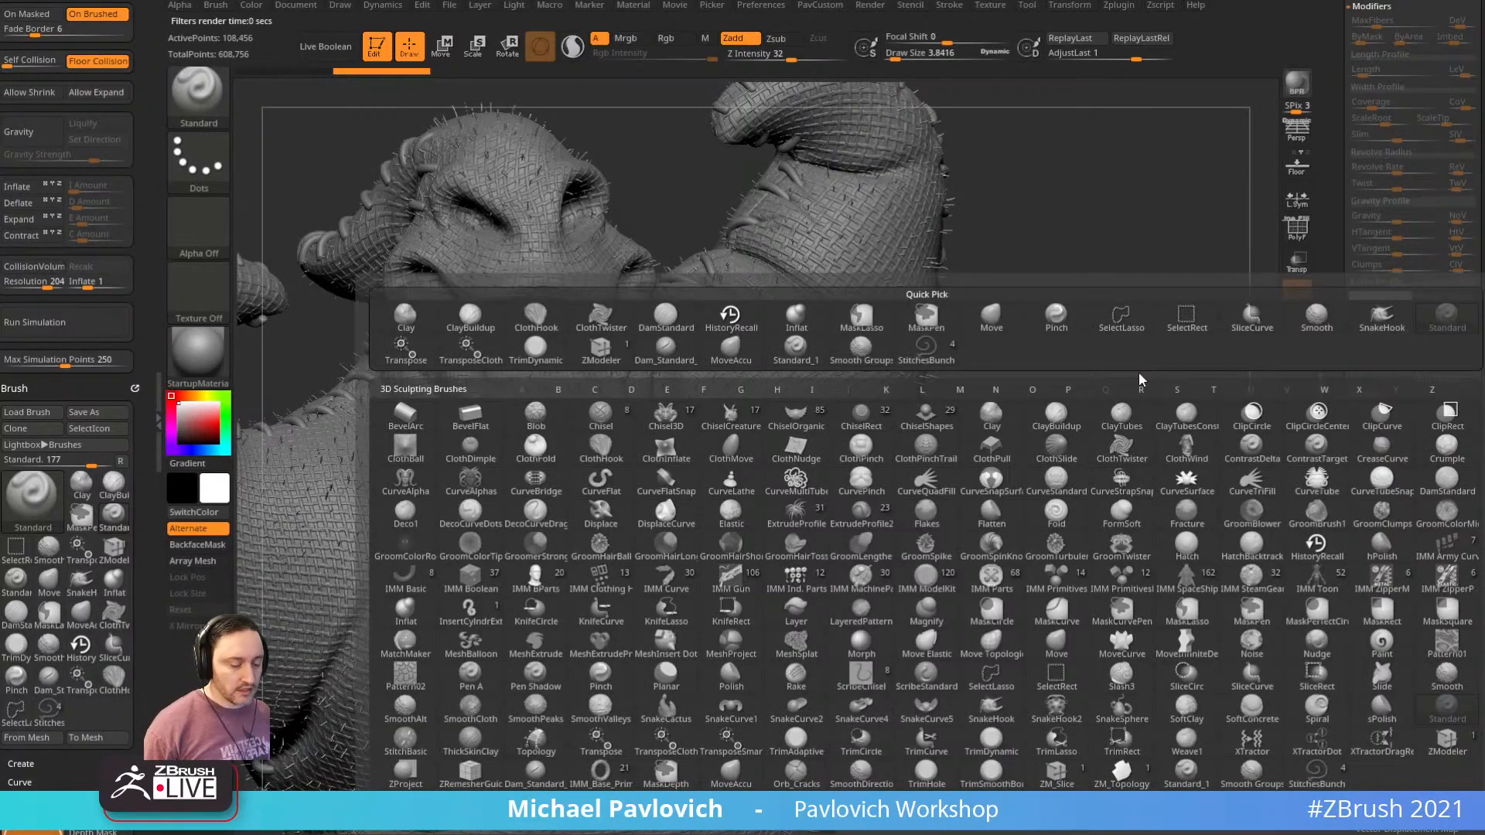
{"action": "key", "text": "g"}
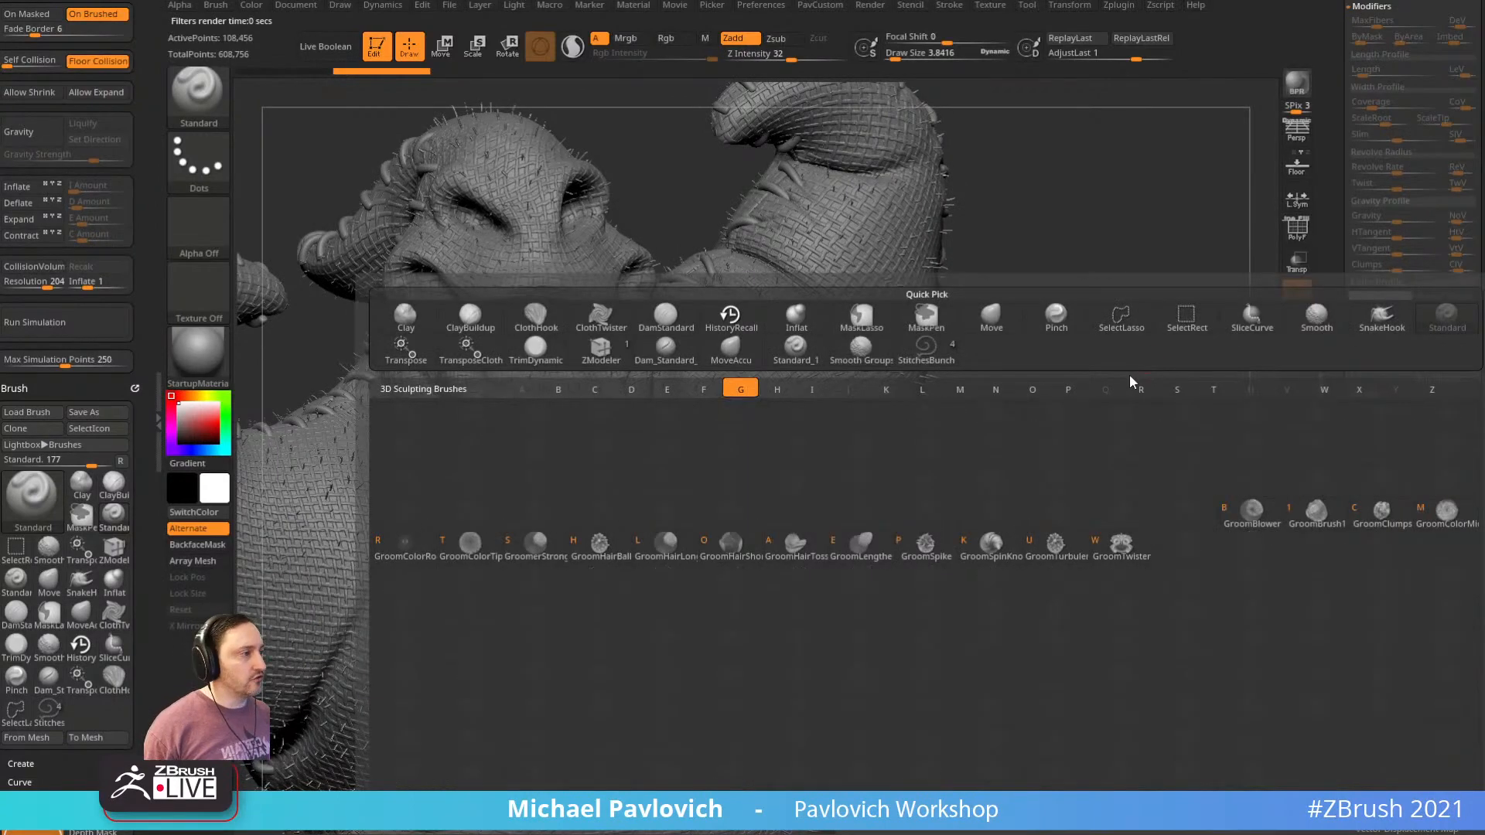
{"action": "left_click", "coordinate": [805, 540]}
{"action": "right_click_drag", "start_coordinate": [1158, 341], "coordinate": [1131, 408], "text": "alt"}
{"action": "key", "text": "["}
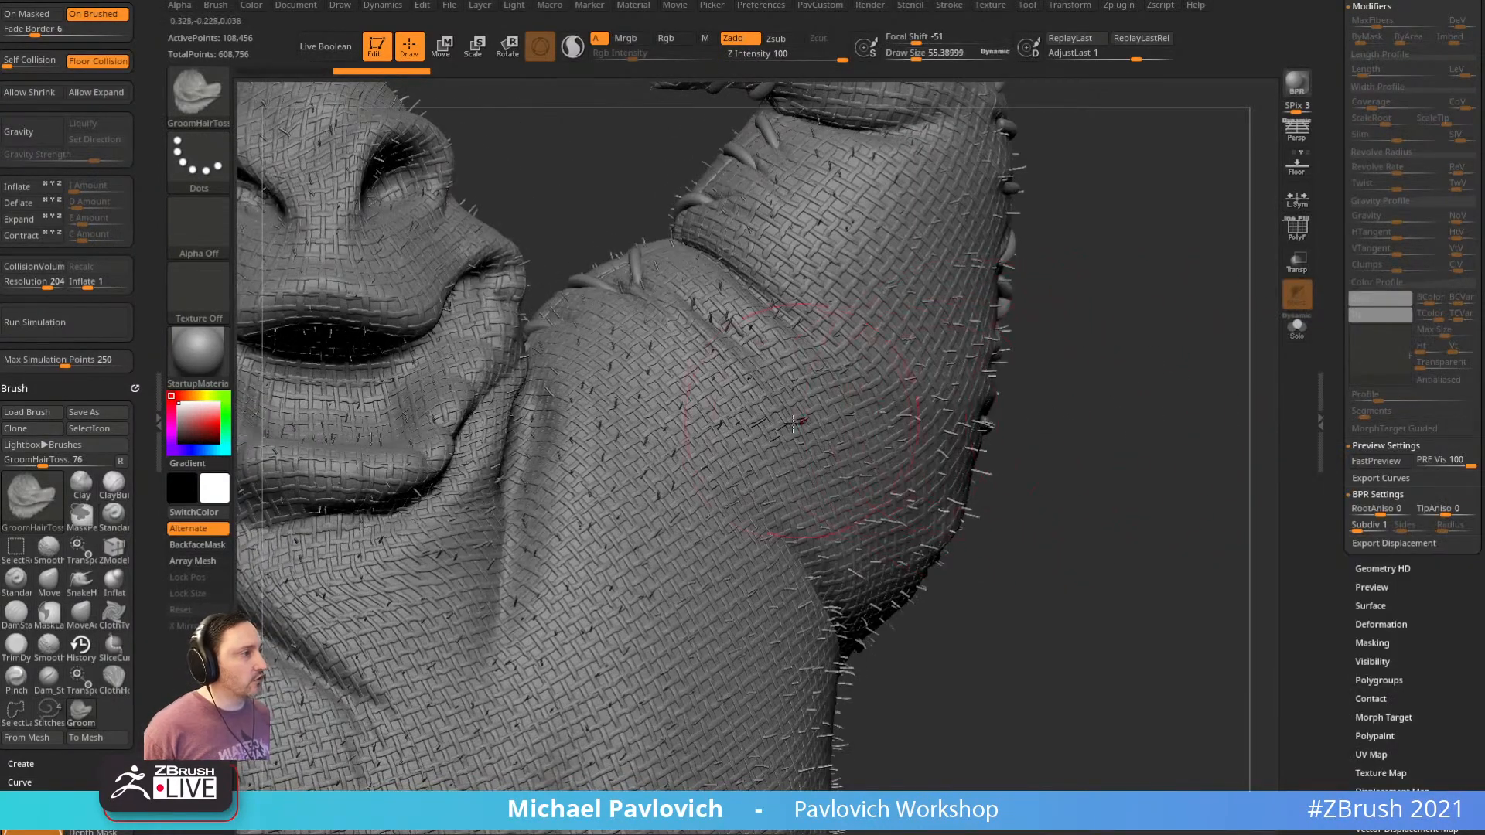
{"action": "right_click_drag", "start_coordinate": [1041, 514], "coordinate": [1063, 561]}
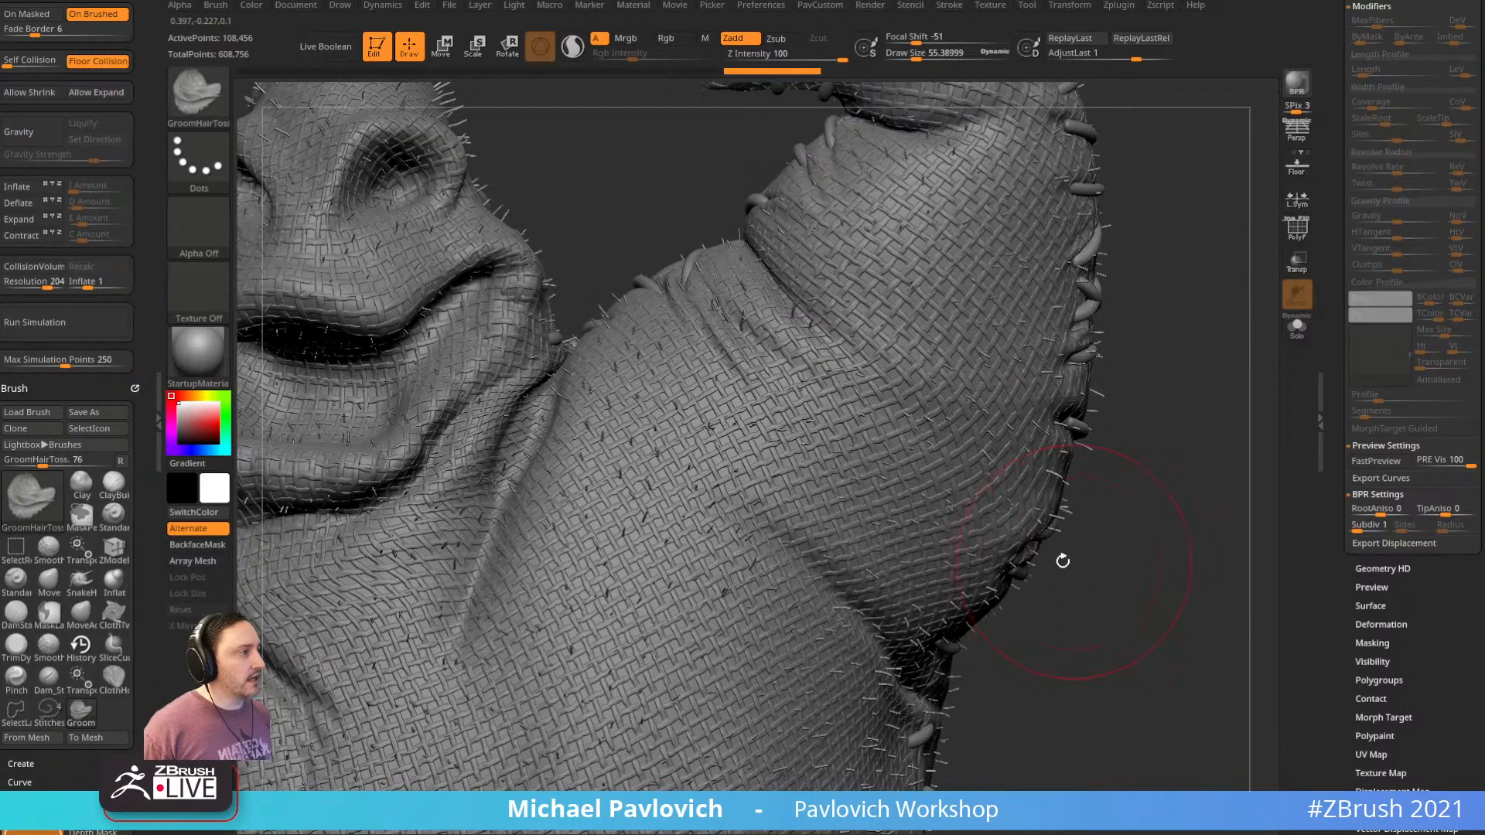
Review the groom brush's FiberMesh settings and make a BPR render of the shoulder and raised arm
{"action": "left_click_drag", "start_coordinate": [142, 449], "coordinate": [133, 256]}
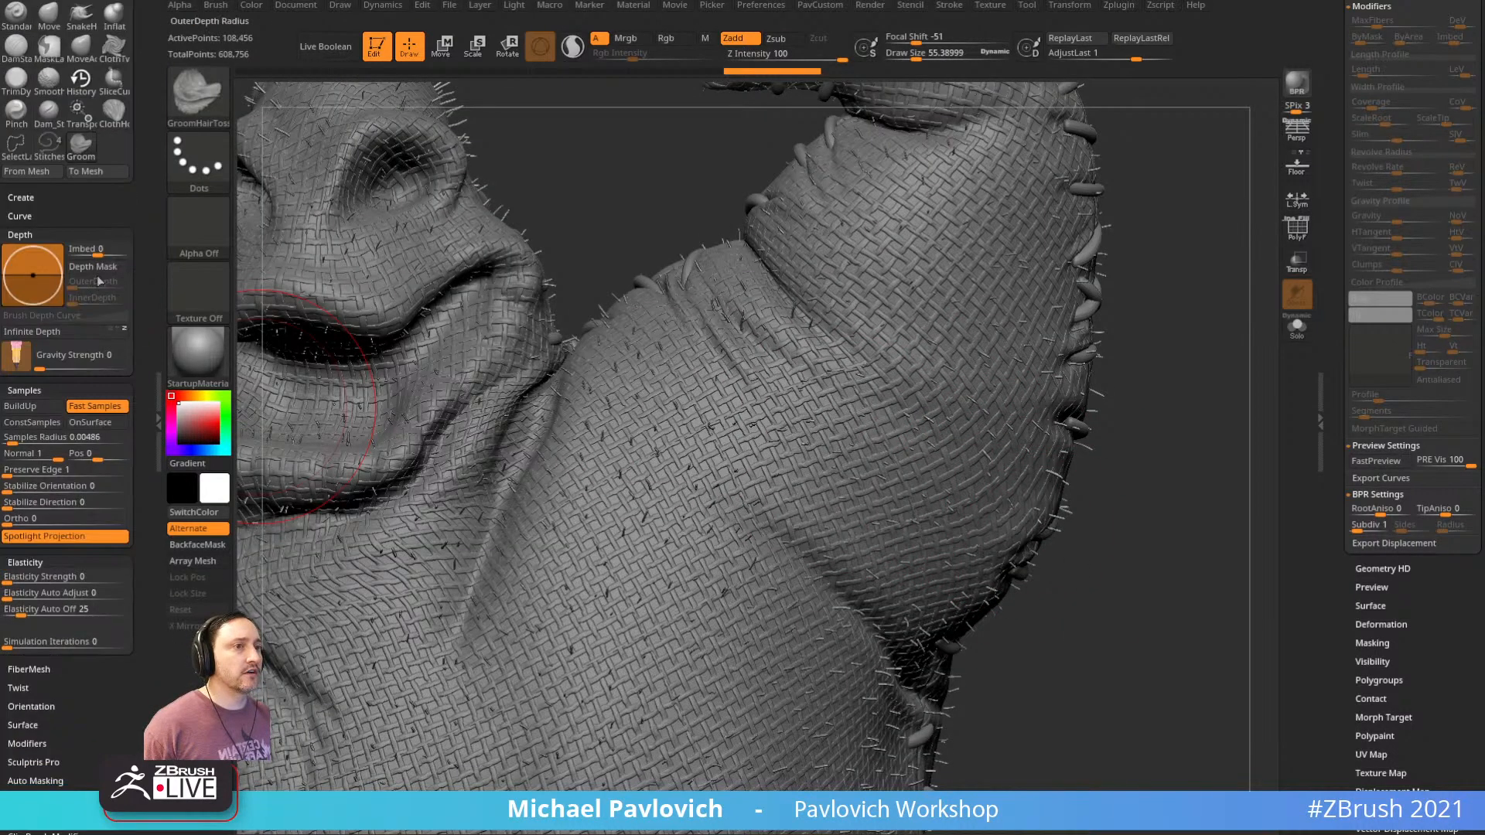
{"action": "left_click", "coordinate": [34, 231], "text": "shift"}
{"action": "left_click", "coordinate": [28, 255], "text": "shift"}
{"action": "left_click", "coordinate": [26, 273], "text": "shift"}
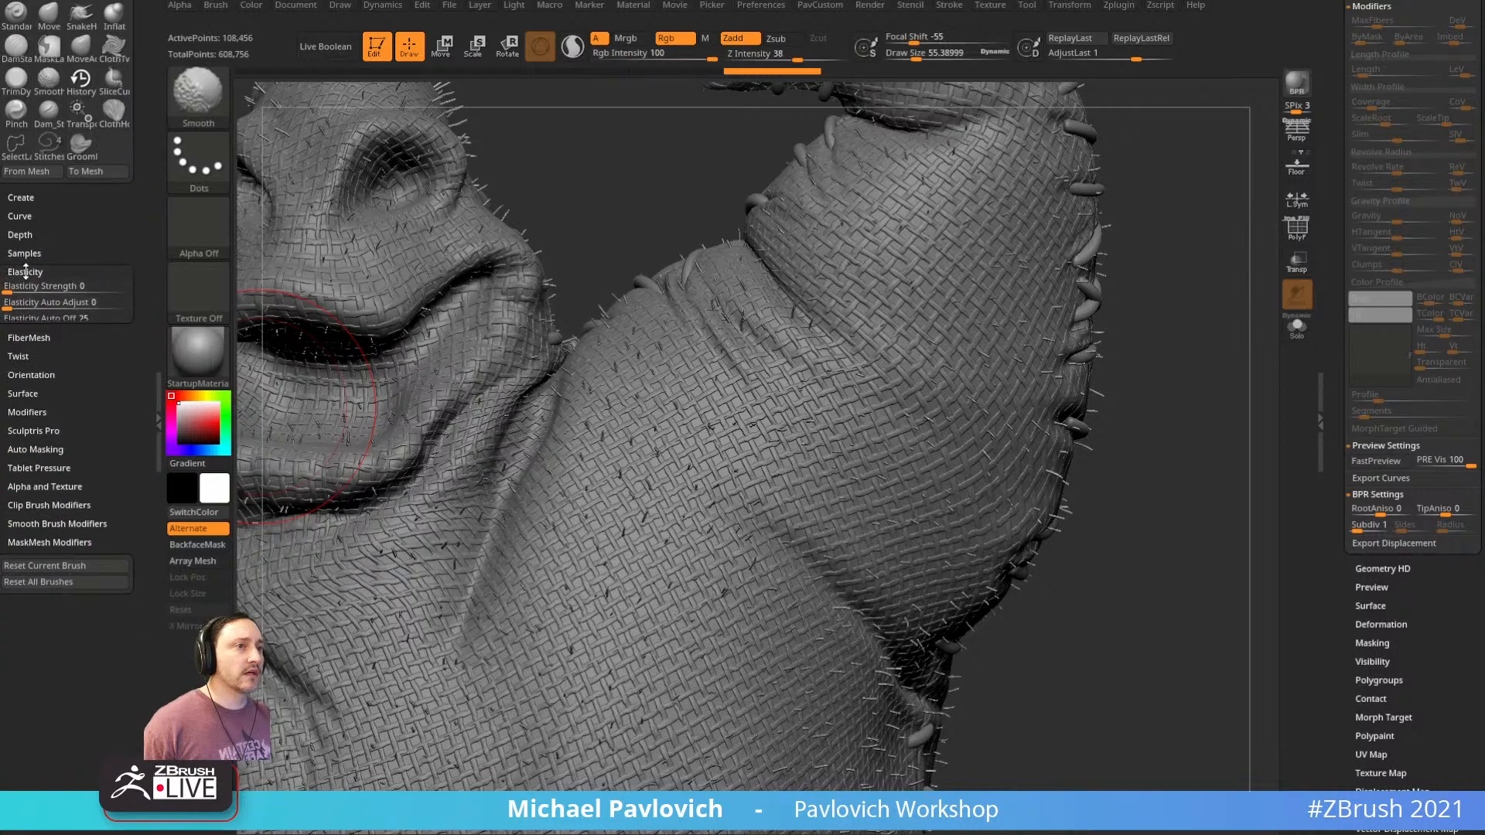
{"action": "left_click", "coordinate": [24, 290], "text": "shift"}
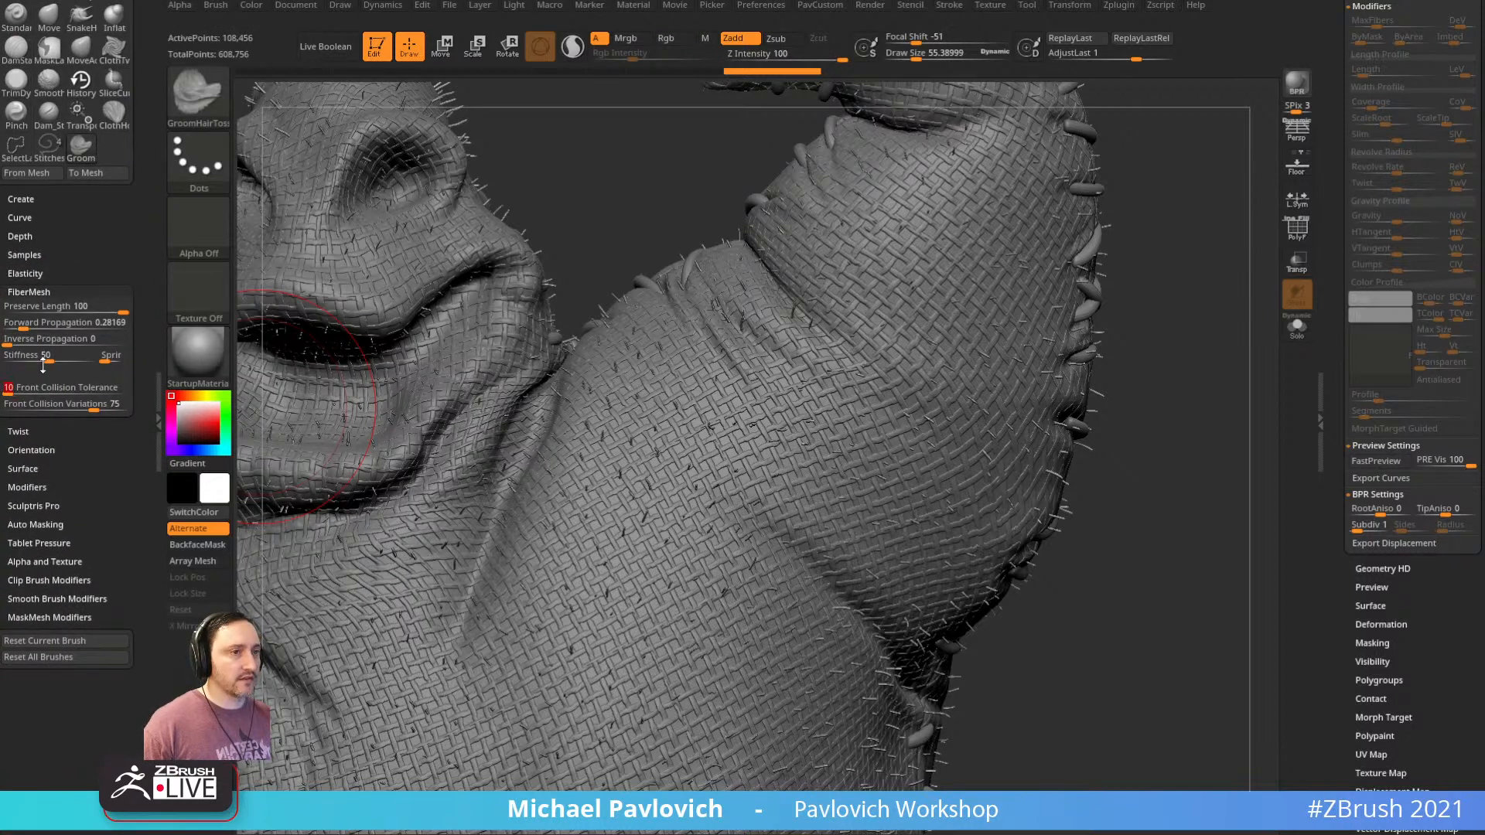
{"action": "left_click_drag", "start_coordinate": [1136, 359], "coordinate": [1126, 298], "text": "alt"}
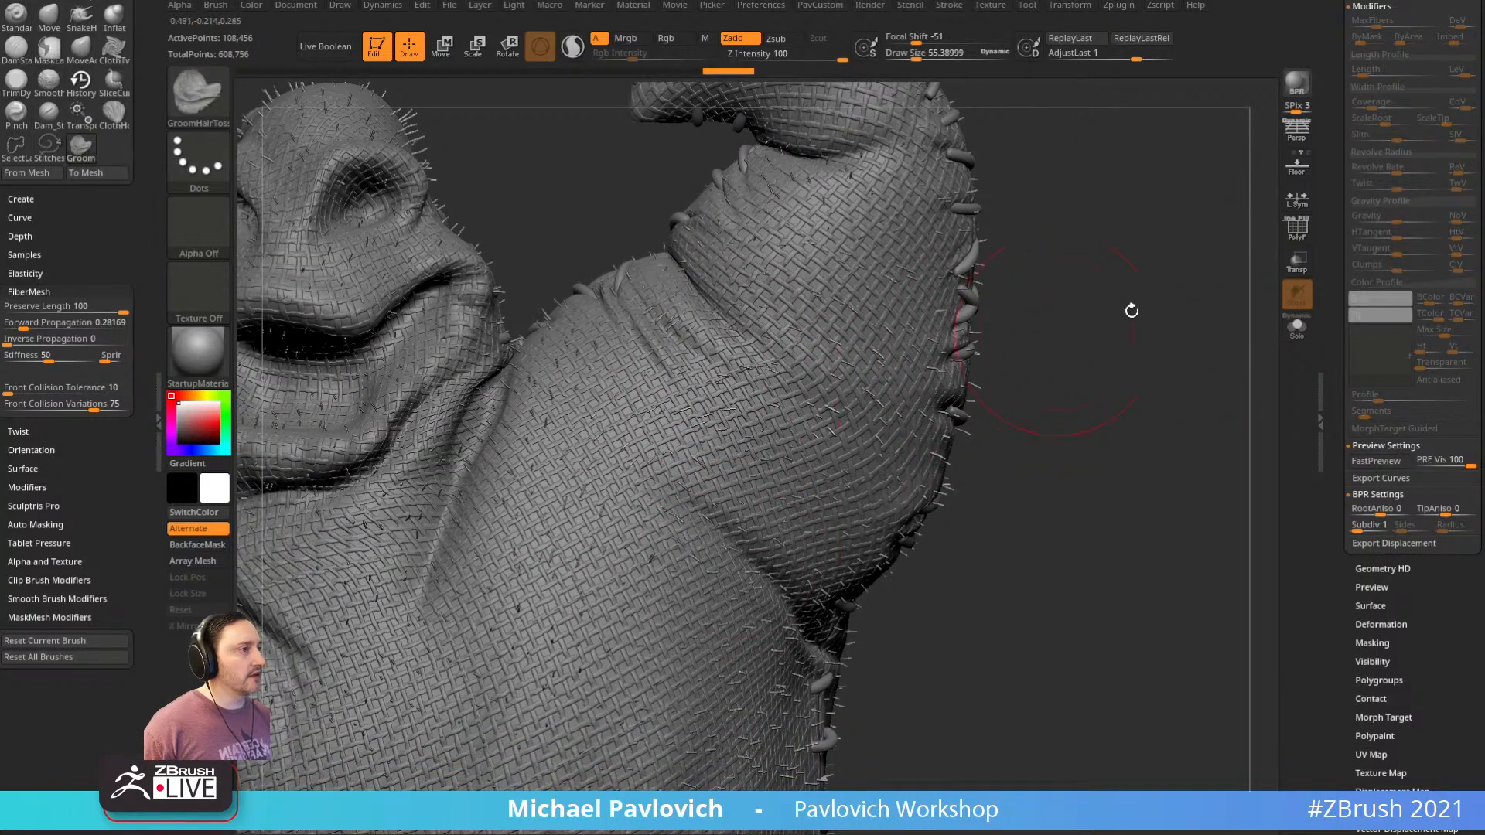
{"action": "key", "text": "shift+r"}
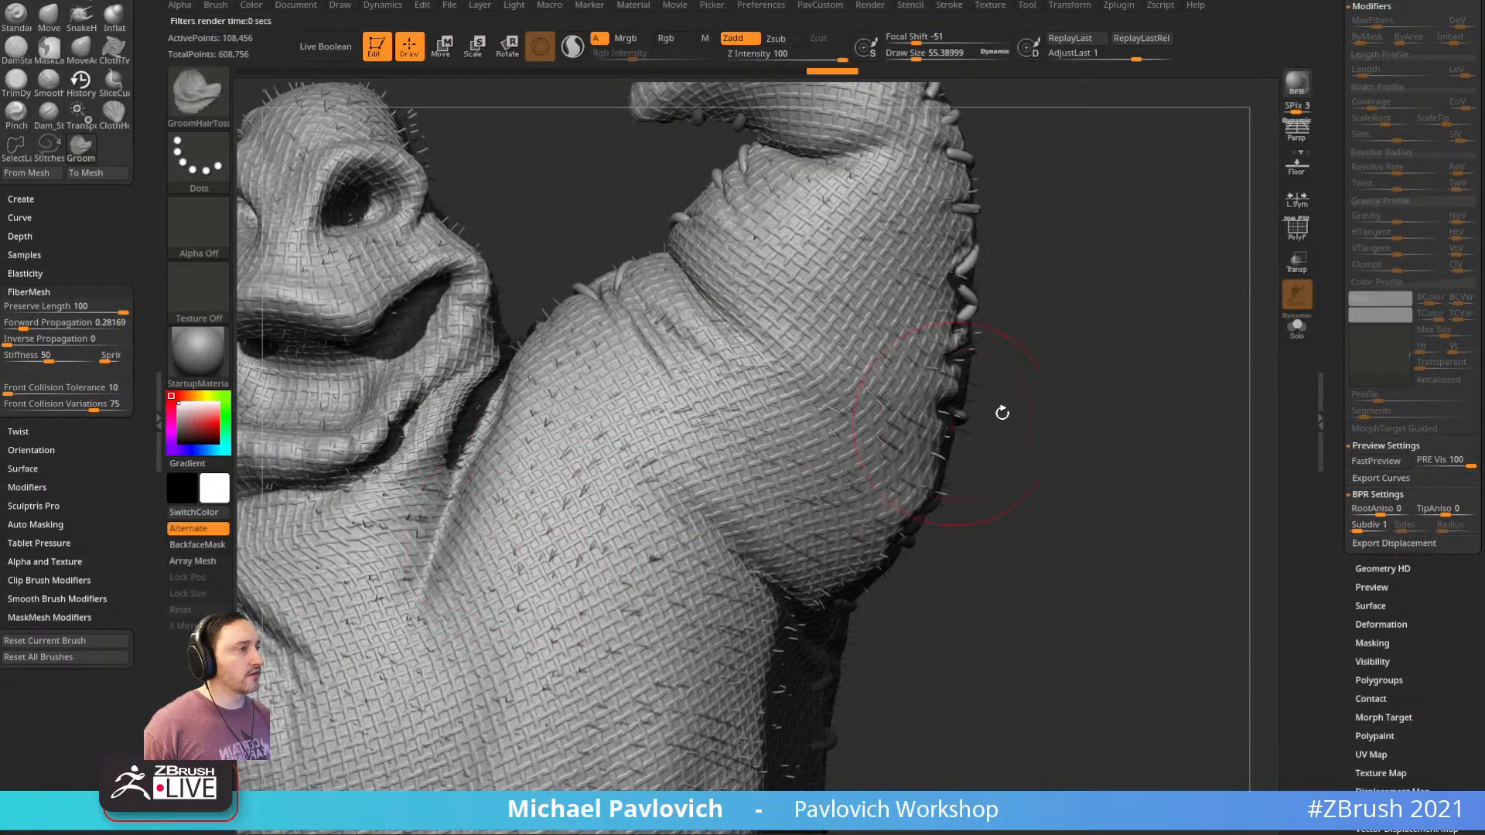
Ruffle the fibers across the front of the chest, arms and belly with the GroomTurbulence brush at a draw size of about 46
{"action": "mouse_move", "coordinate": [1003, 413]}
{"action": "left_mouse_down"}
{"action": "mouse_move", "coordinate": [1088, 391]}
{"action": "mouse_move", "coordinate": [1087, 421]}
{"action": "mouse_move", "coordinate": [1073, 376]}
{"action": "mouse_move", "coordinate": [1037, 397]}
{"action": "left_mouse_up"}
{"action": "key", "text": "s"}
{"action": "mouse_move", "coordinate": [1038, 397]}
{"action": "left_mouse_down"}
{"action": "mouse_move", "coordinate": [1058, 404]}
{"action": "mouse_move", "coordinate": [1044, 403]}
{"action": "left_mouse_up"}
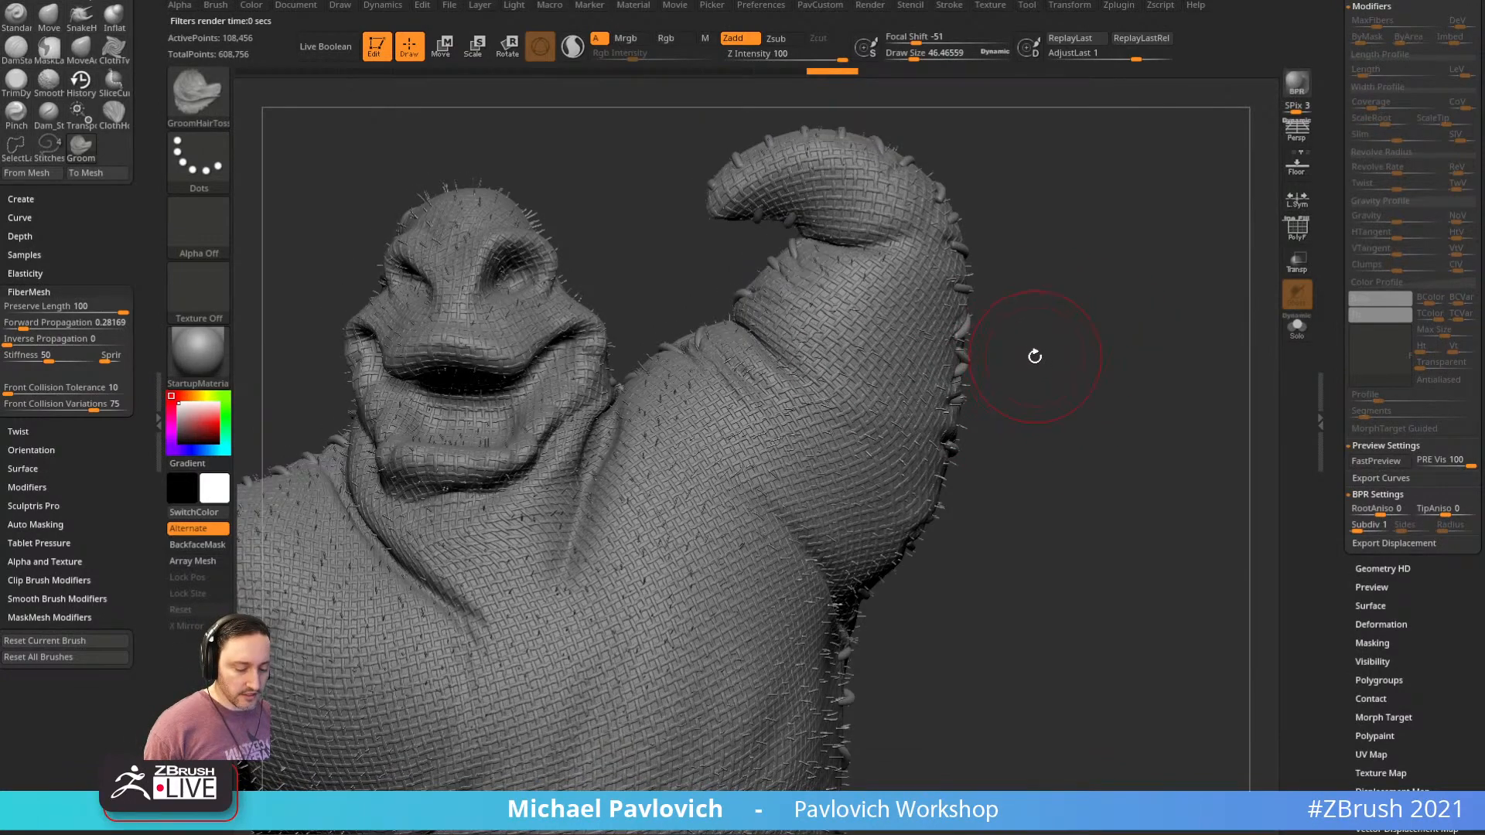
{"action": "key", "text": "b"}
{"action": "key", "text": "g"}
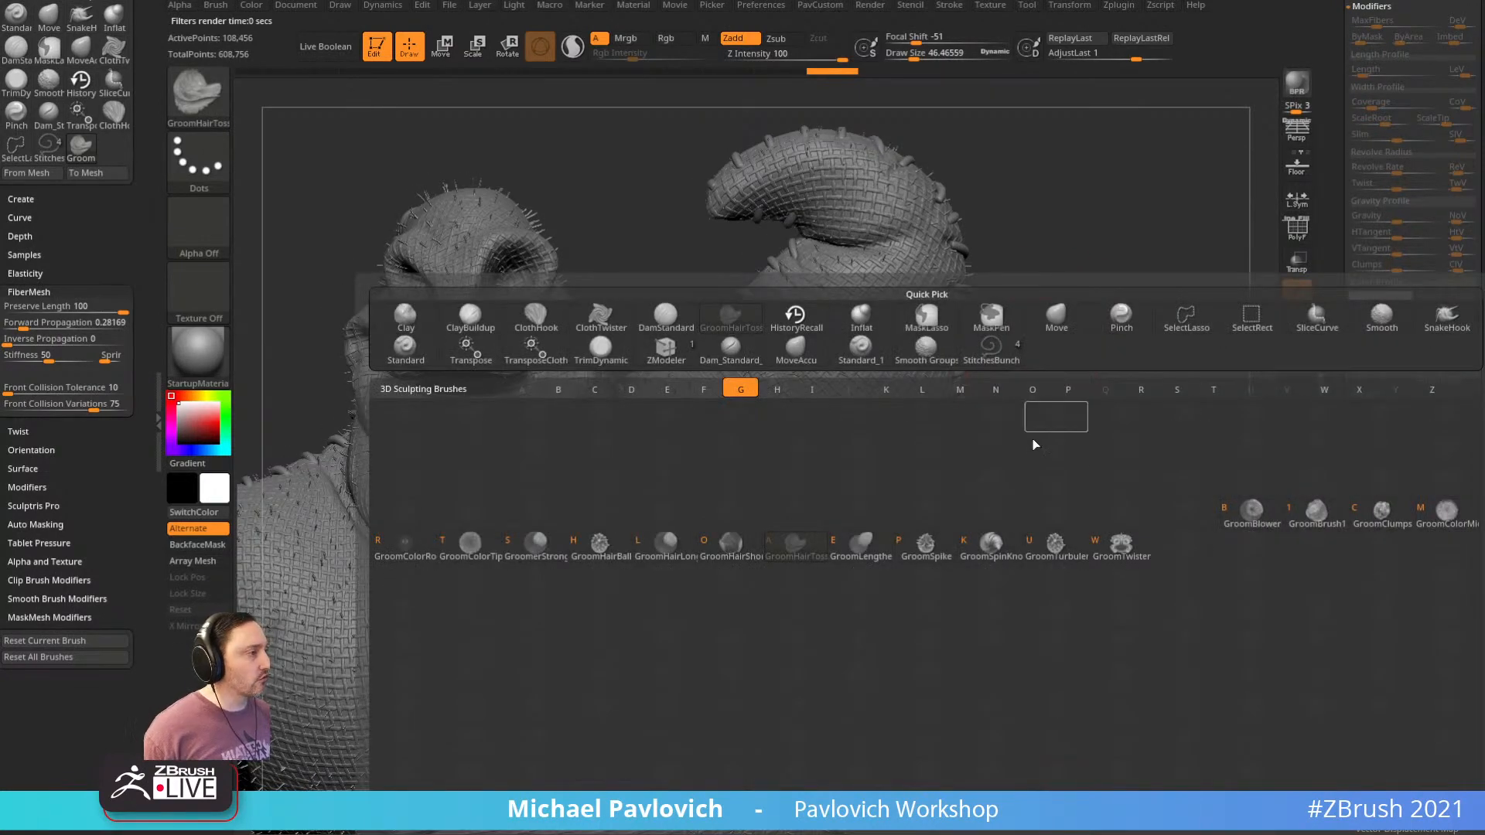
{"action": "left_click", "coordinate": [1070, 555]}
{"action": "left_click_drag", "start_coordinate": [1096, 521], "coordinate": [1112, 467]}
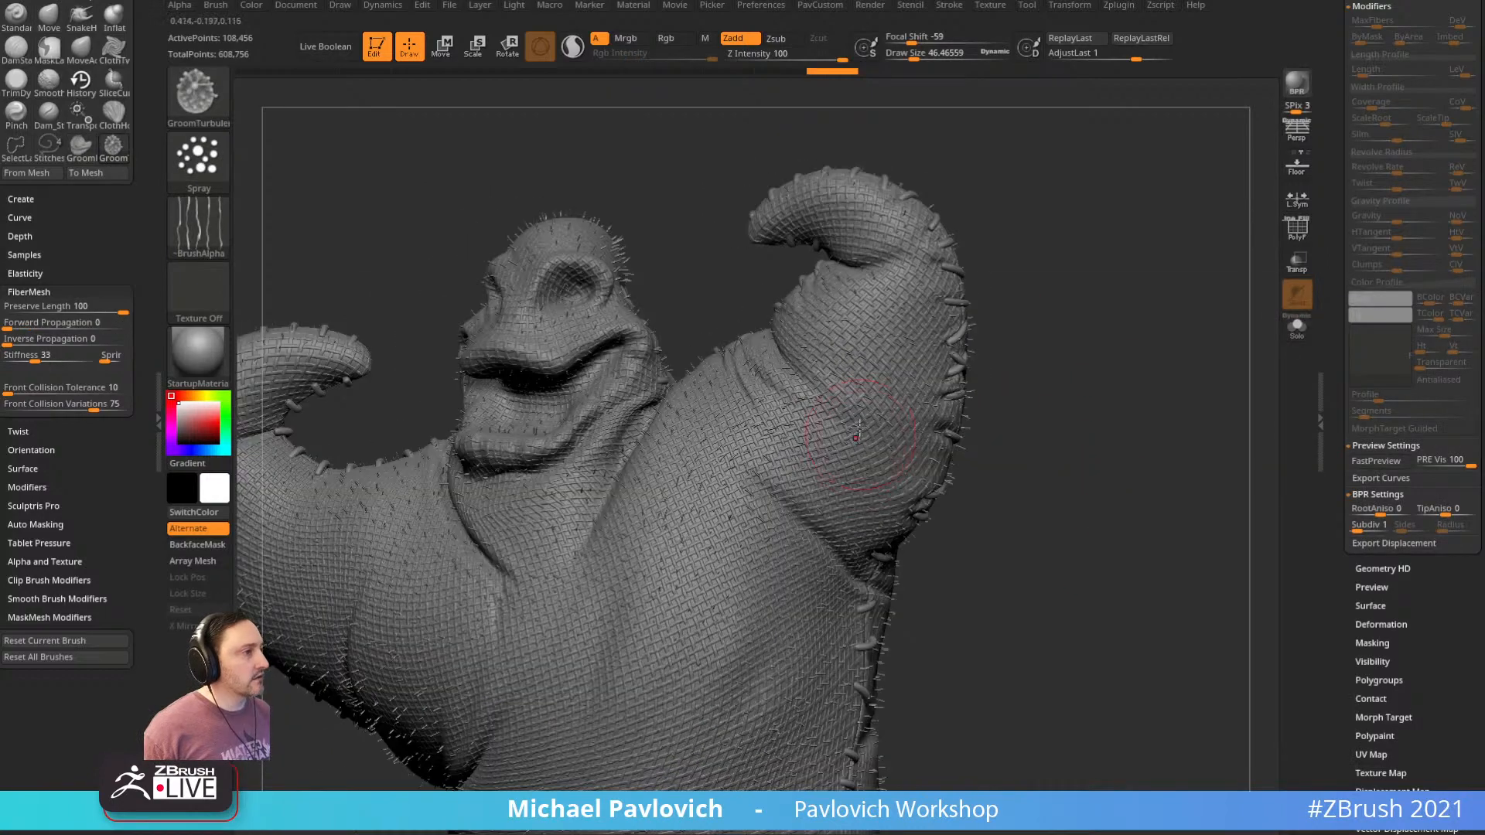
{"action": "left_click_drag", "start_coordinate": [752, 447], "coordinate": [426, 440]}
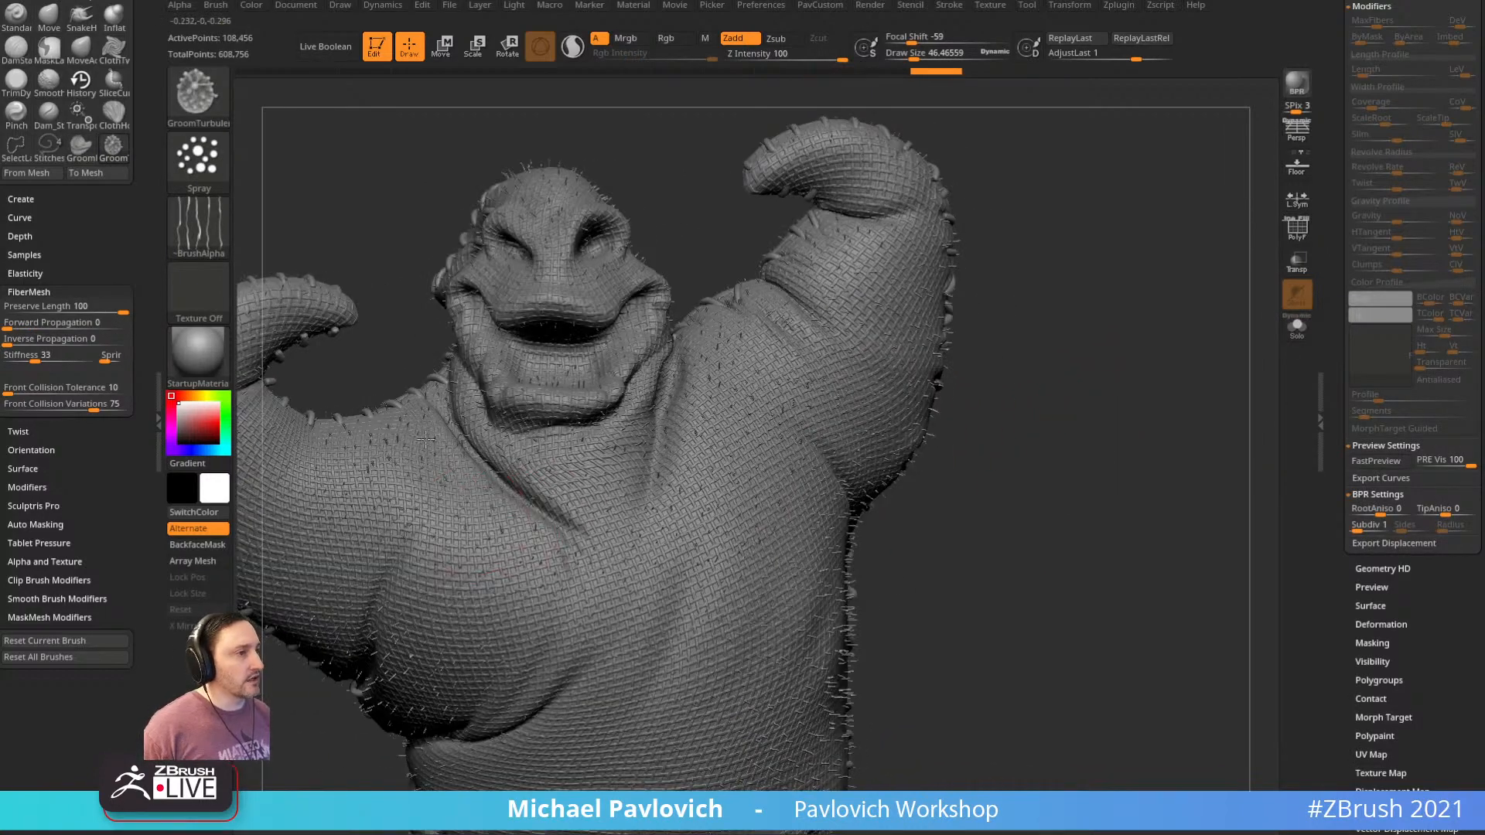
{"action": "left_click_drag", "start_coordinate": [398, 689], "coordinate": [434, 619]}
{"action": "mouse_move", "coordinate": [998, 573]}
{"action": "left_mouse_down", "text": "alt"}
{"action": "mouse_move", "coordinate": [961, 527]}
{"action": "mouse_move", "coordinate": [874, 534]}
{"action": "left_mouse_up", "text": "alt"}
{"action": "left_click_drag", "start_coordinate": [783, 636], "coordinate": [762, 542]}
{"action": "left_click_drag", "start_coordinate": [1060, 457], "coordinate": [948, 433]}
Ruffle the fibers on the back of the arms, head and torso with the GroomTurbulence brush
{"action": "left_click_drag", "start_coordinate": [652, 226], "coordinate": [875, 170]}
{"action": "left_click_drag", "start_coordinate": [875, 170], "coordinate": [919, 297]}
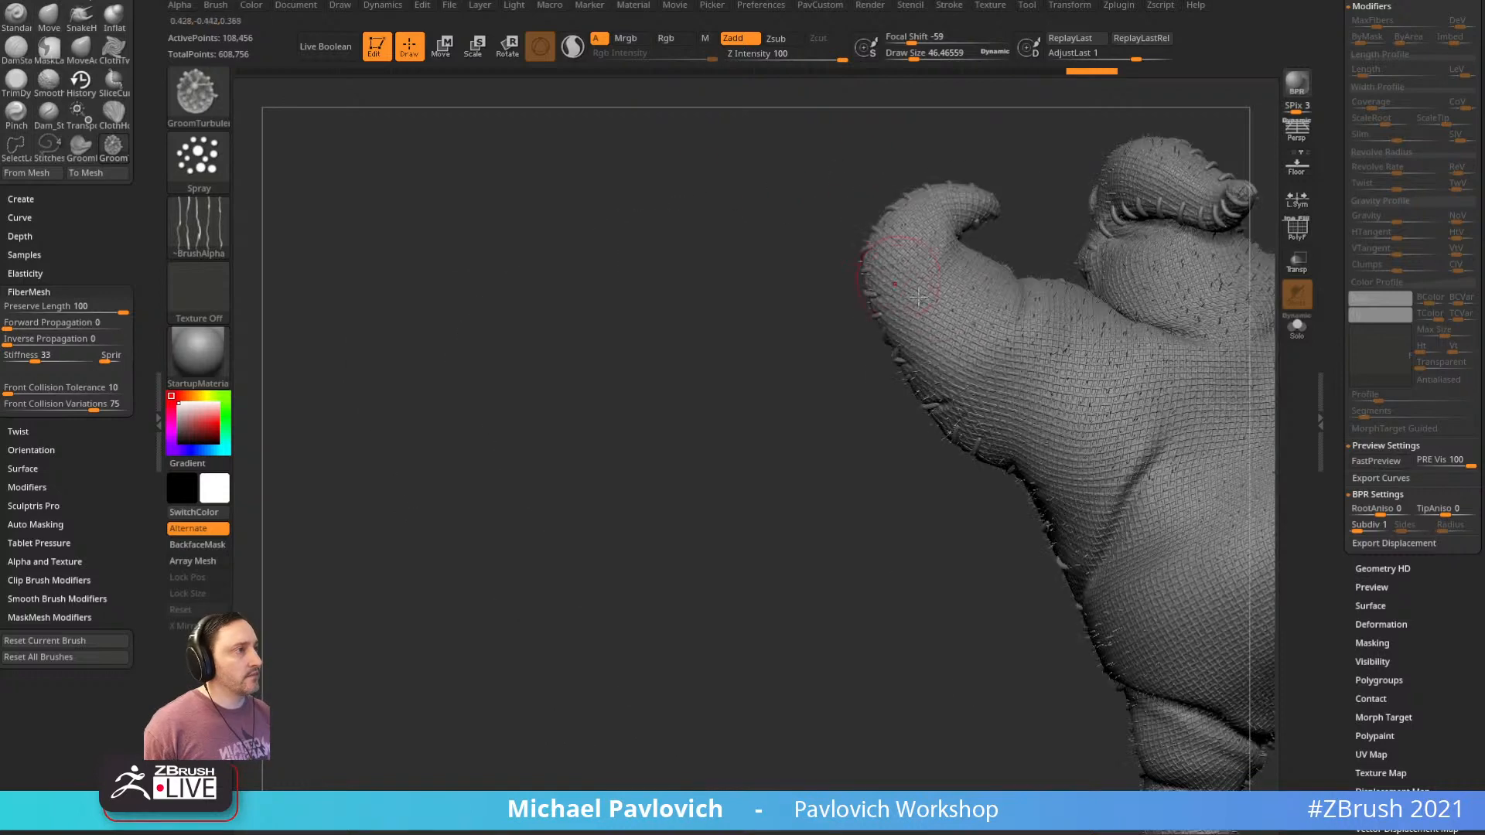
{"action": "left_click_drag", "start_coordinate": [1038, 393], "coordinate": [1121, 343]}
{"action": "right_click_drag", "start_coordinate": [1264, 266], "coordinate": [973, 320], "text": "alt"}
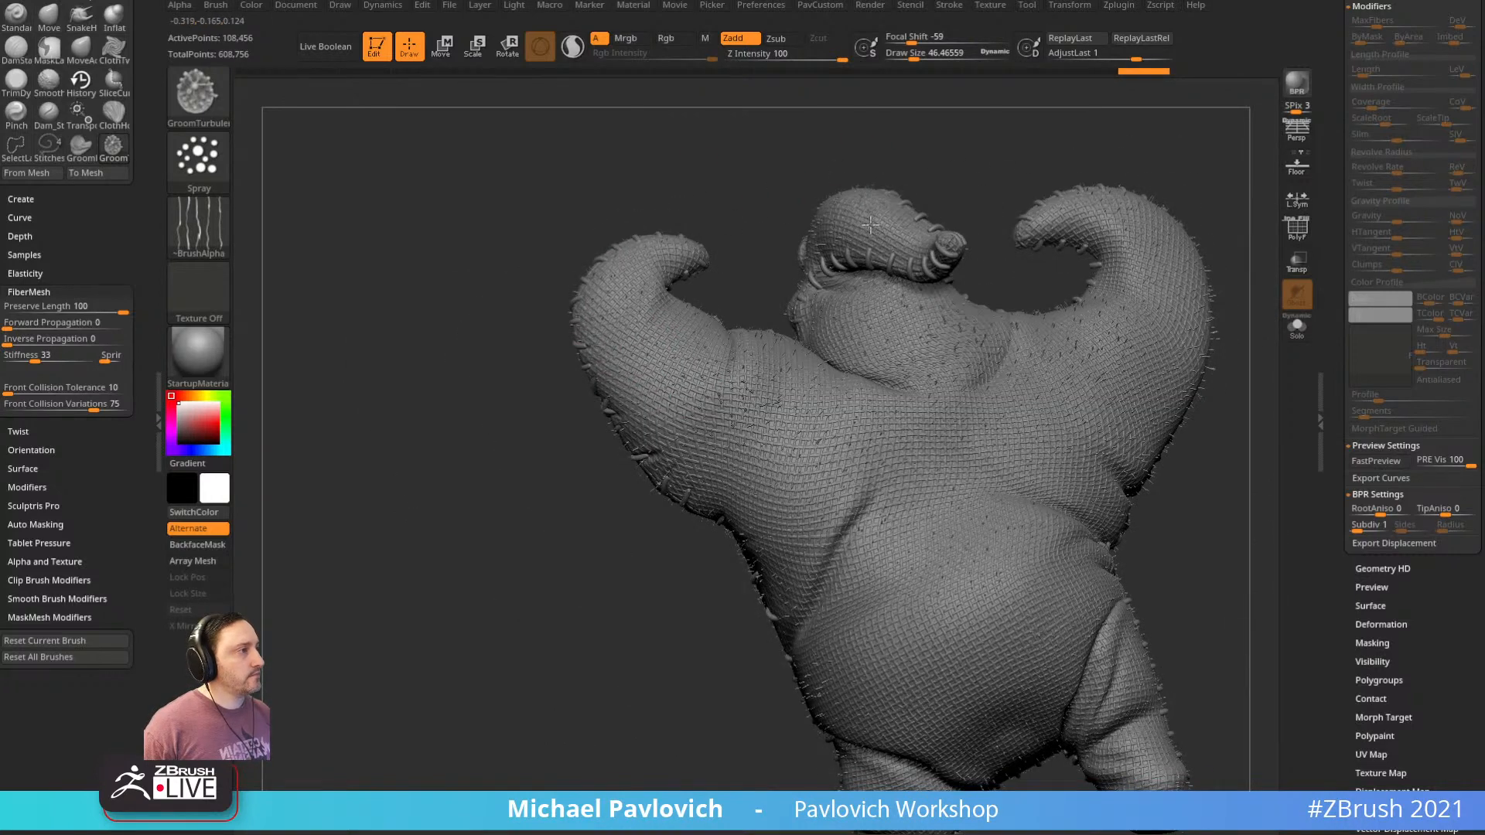
{"action": "mouse_move", "coordinate": [870, 224]}
{"action": "left_mouse_down"}
{"action": "mouse_move", "coordinate": [1101, 254]}
{"action": "mouse_move", "coordinate": [1088, 372]}
{"action": "mouse_move", "coordinate": [776, 539]}
{"action": "left_mouse_up"}
{"action": "mouse_move", "coordinate": [668, 669]}
{"action": "left_mouse_down"}
{"action": "mouse_move", "coordinate": [782, 642]}
{"action": "mouse_move", "coordinate": [735, 683]}
{"action": "left_mouse_up"}
Ruffle the remaining fibers on the character's side and upper arm, and return to the Standard brush
{"action": "right_click_drag", "start_coordinate": [653, 630], "coordinate": [774, 658]}
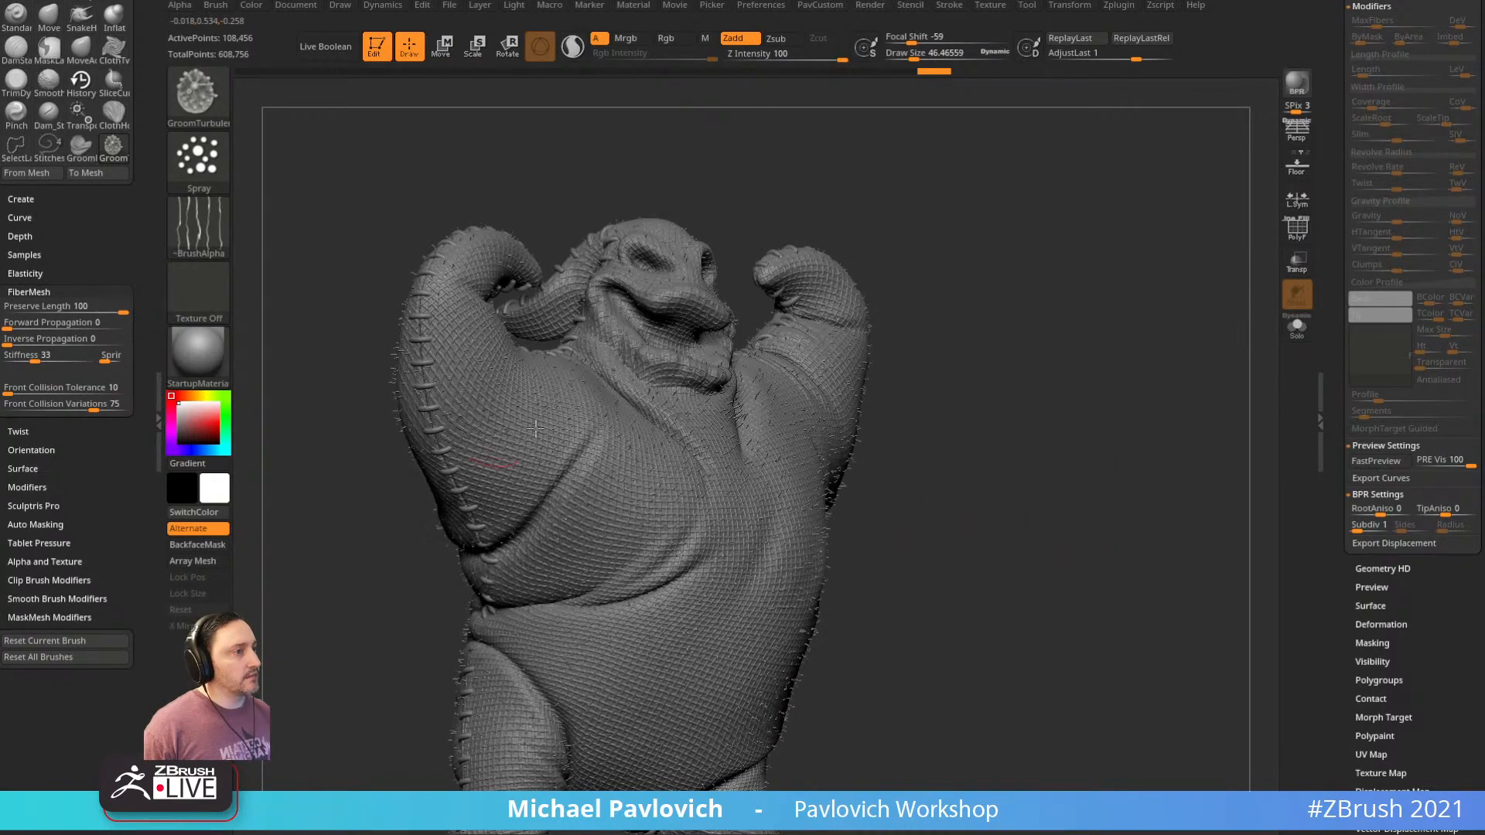
{"action": "left_click_drag", "start_coordinate": [535, 428], "coordinate": [576, 340]}
{"action": "mouse_move", "coordinate": [610, 143]}
{"action": "right_mouse_down", "text": "alt"}
{"action": "mouse_move", "coordinate": [683, 219]}
{"action": "mouse_move", "coordinate": [777, 232]}
{"action": "right_mouse_up", "text": "alt"}
{"action": "right_click_drag", "start_coordinate": [587, 453], "coordinate": [761, 456]}
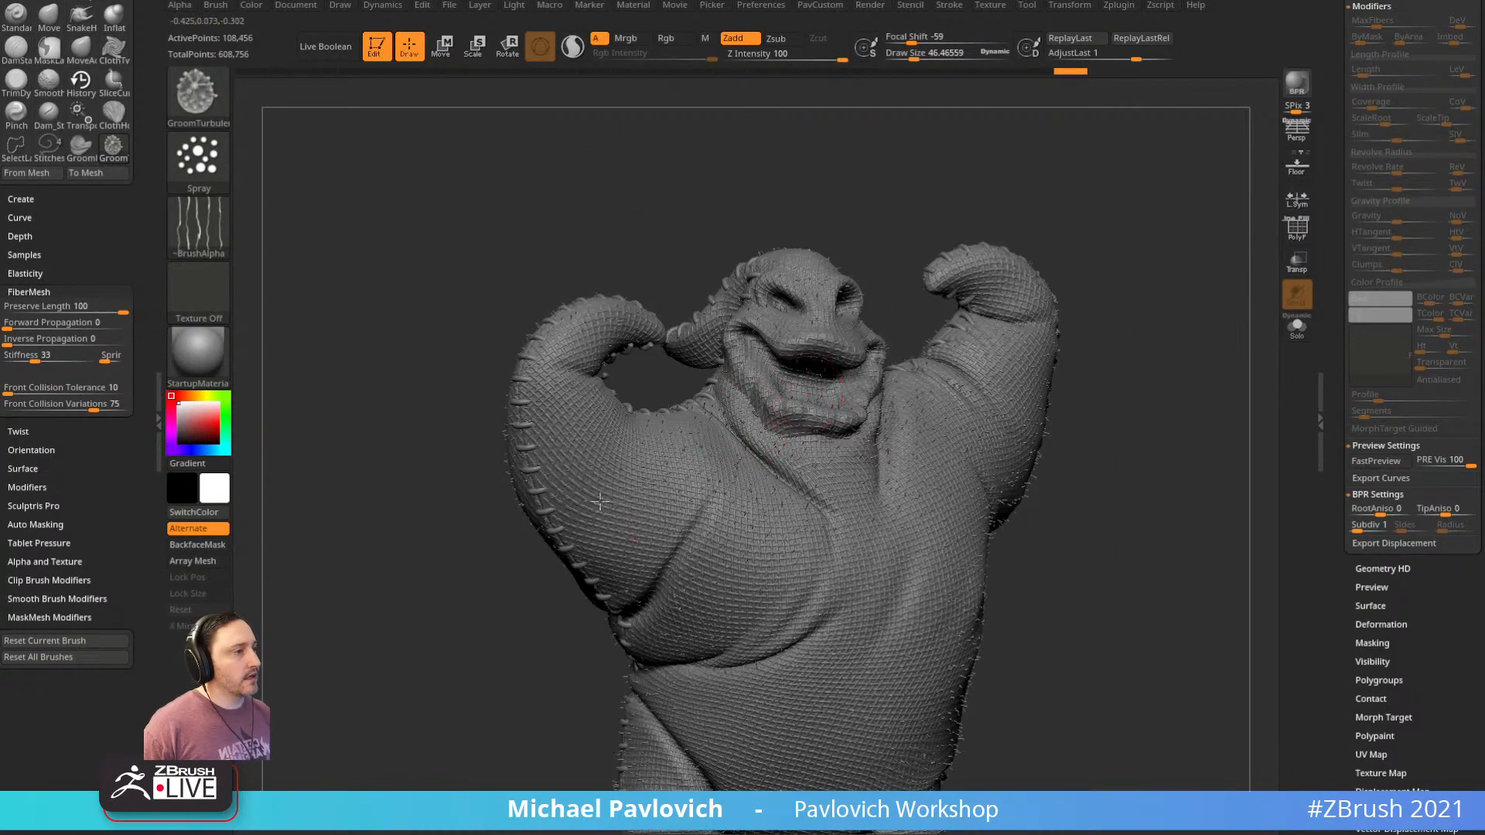
{"action": "key", "text": "1"}
Inspect the fiber subtool with its polyframe shown, and hide the polyframe again
{"action": "mouse_move", "coordinate": [1083, 433]}
{"action": "right_mouse_down"}
{"action": "mouse_move", "coordinate": [1137, 457]}
{"action": "mouse_move", "coordinate": [1062, 533]}
{"action": "mouse_move", "coordinate": [1085, 507]}
{"action": "right_mouse_up"}
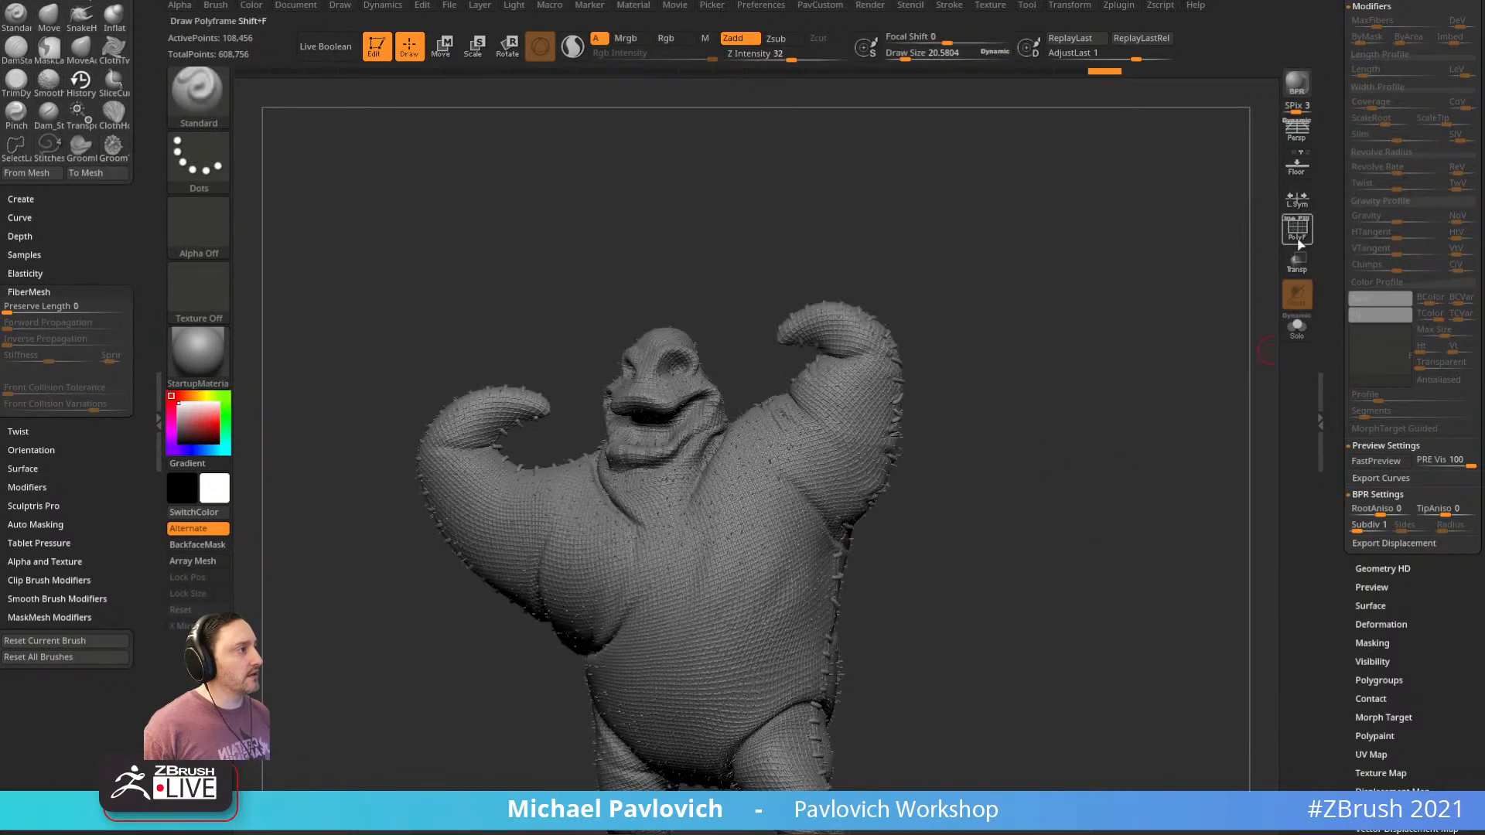
{"action": "left_click", "coordinate": [1298, 238]}
{"action": "right_click_drag", "start_coordinate": [1241, 344], "coordinate": [1209, 357]}
{"action": "left_click", "coordinate": [1307, 238]}
Make the PolyMesh3D_3 body the active subtool, check its polyframe, and set the draw size to about 46
{"action": "left_click_drag", "start_coordinate": [1357, 403], "coordinate": [1363, 541]}
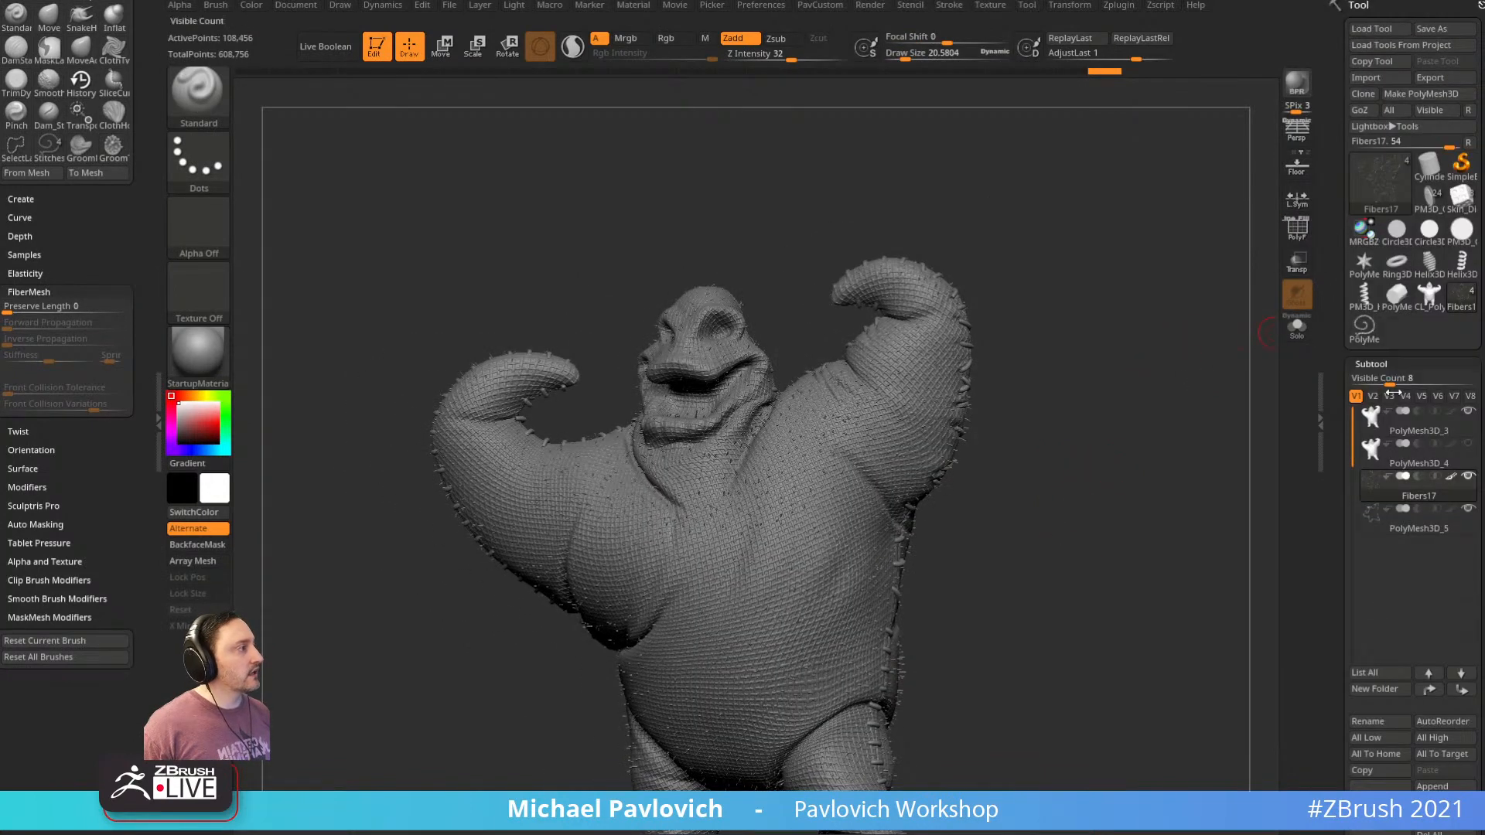
{"action": "left_click", "coordinate": [1422, 425]}
{"action": "right_click_drag", "start_coordinate": [1250, 292], "coordinate": [1297, 263], "text": "alt"}
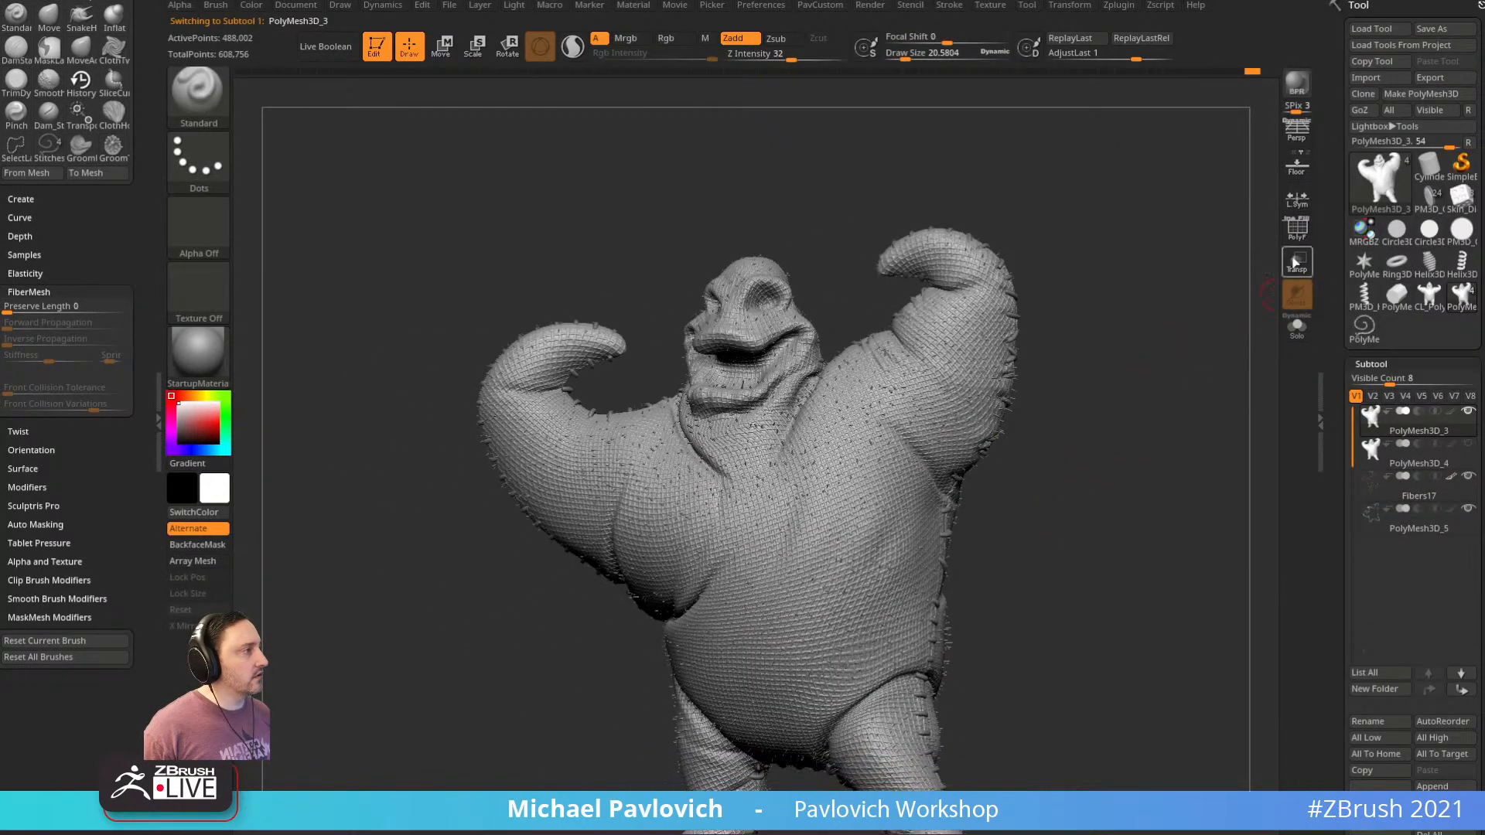
{"action": "left_click", "coordinate": [1298, 235]}
{"action": "mouse_move", "coordinate": [1224, 341]}
{"action": "right_mouse_down"}
{"action": "mouse_move", "coordinate": [1253, 351]}
{"action": "mouse_move", "coordinate": [1182, 363]}
{"action": "right_mouse_up"}
{"action": "left_click", "coordinate": [1300, 237]}
{"action": "key", "text": "s"}
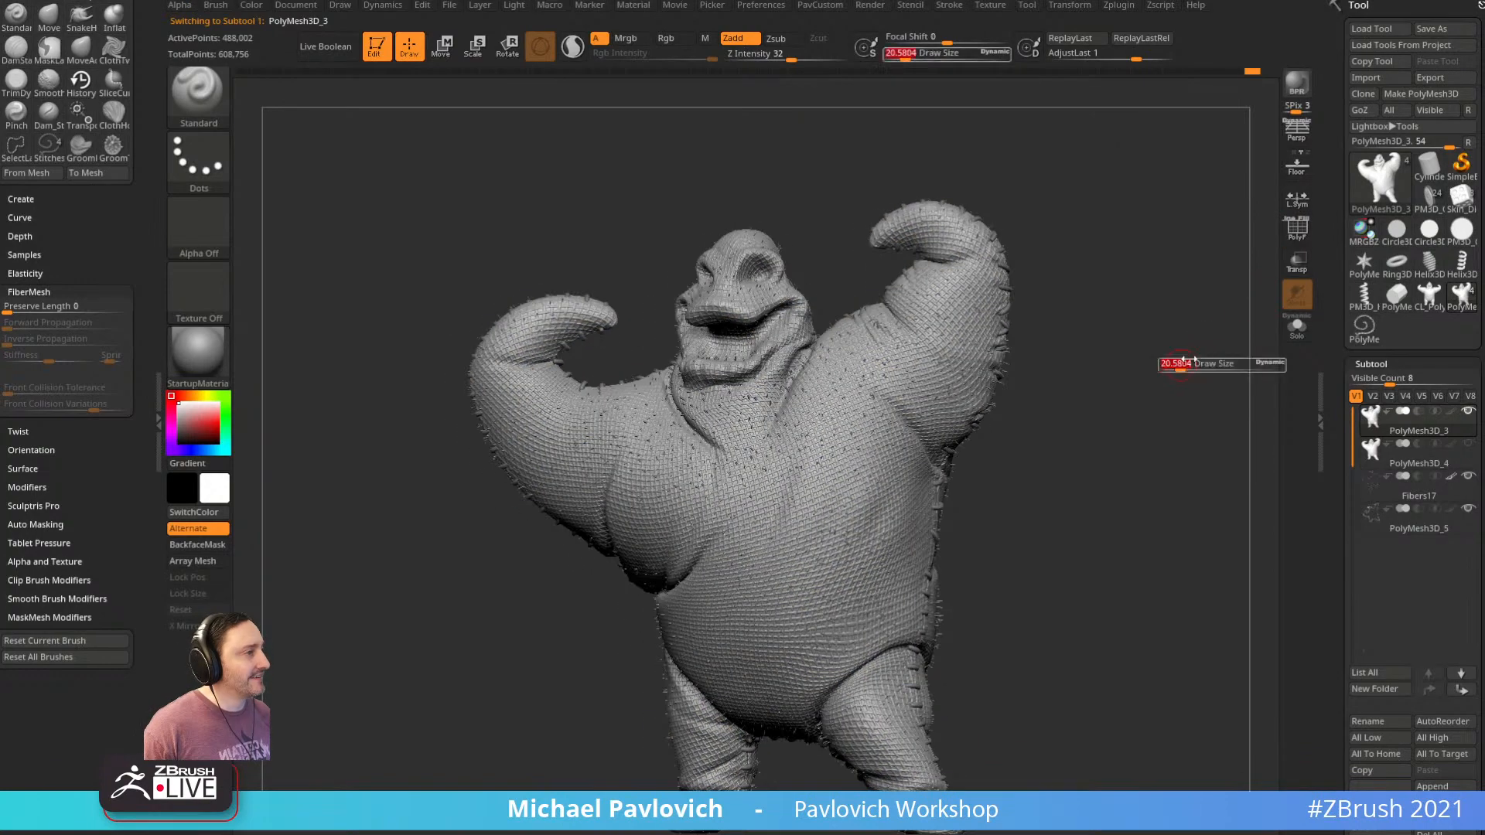
{"action": "left_click_drag", "start_coordinate": [1191, 362], "coordinate": [1205, 362]}
Change the active color to a darker orange-brown and the material to SkinShade4
{"action": "left_click", "coordinate": [196, 427]}
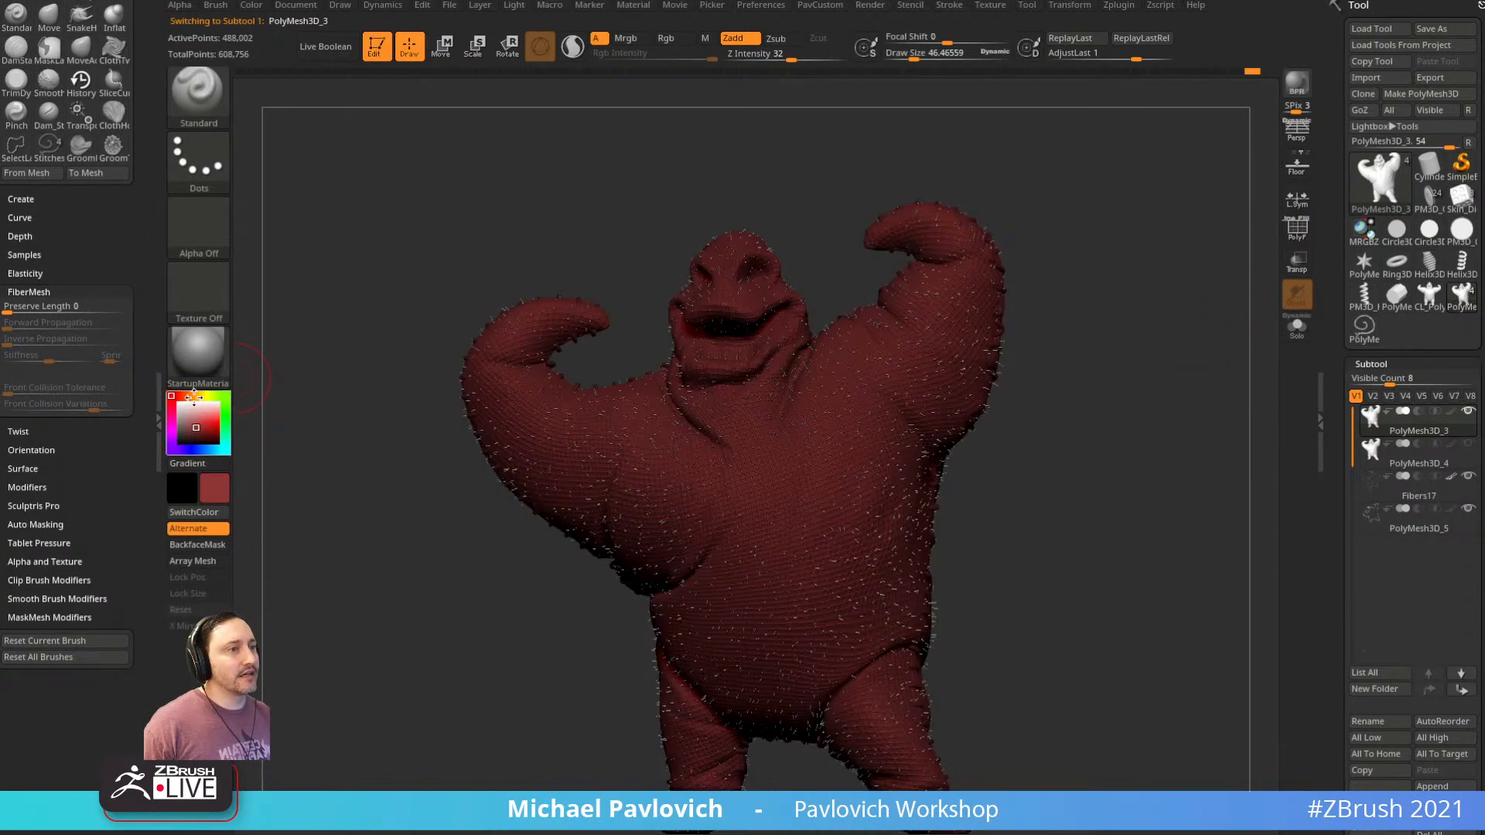
{"action": "left_click", "coordinate": [193, 396]}
{"action": "left_click", "coordinate": [193, 422]}
{"action": "left_click", "coordinate": [198, 352]}
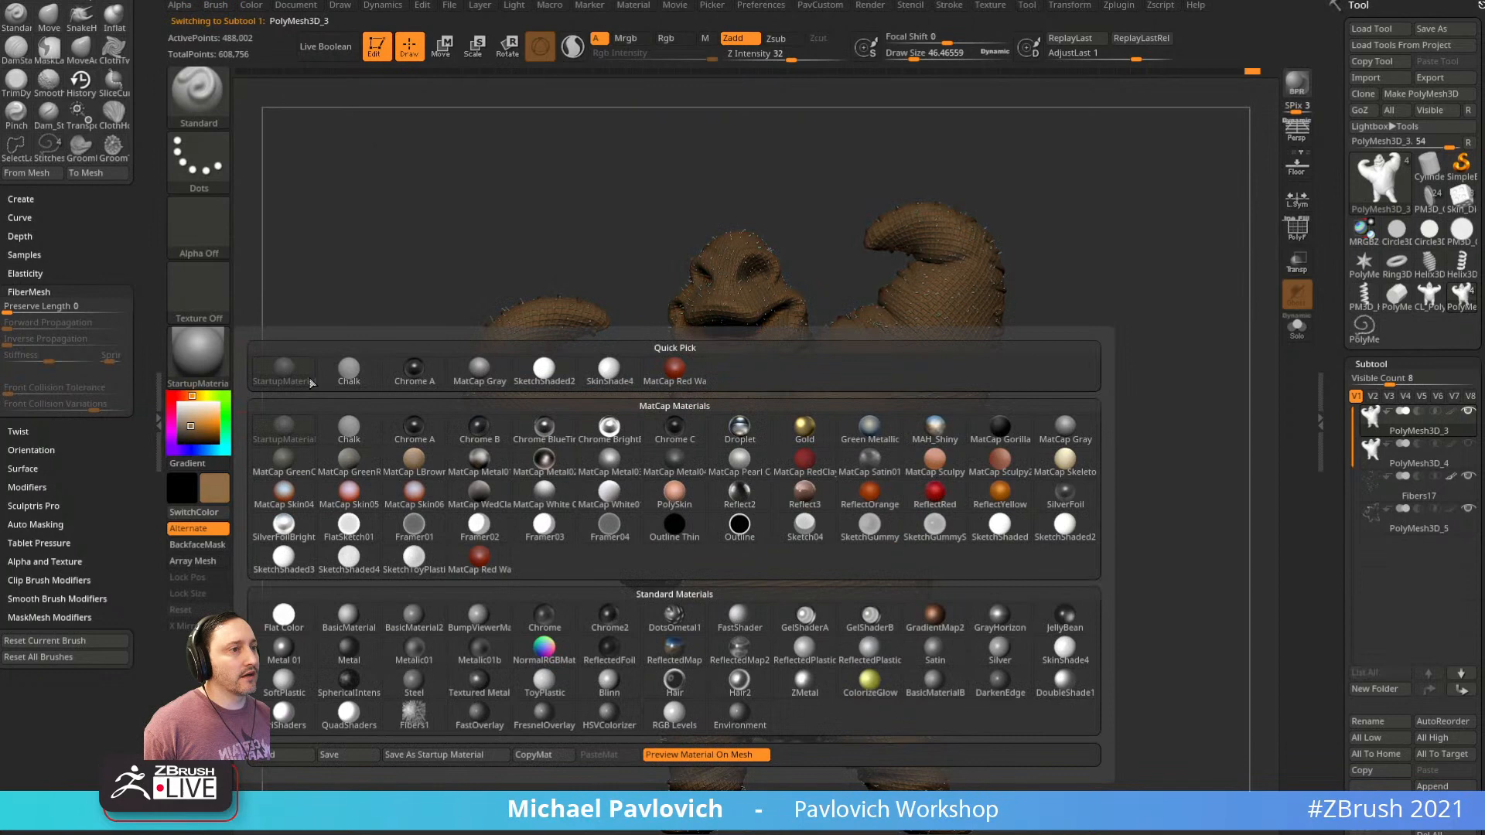
{"action": "left_click", "coordinate": [1052, 619]}
{"action": "left_click", "coordinate": [197, 433]}
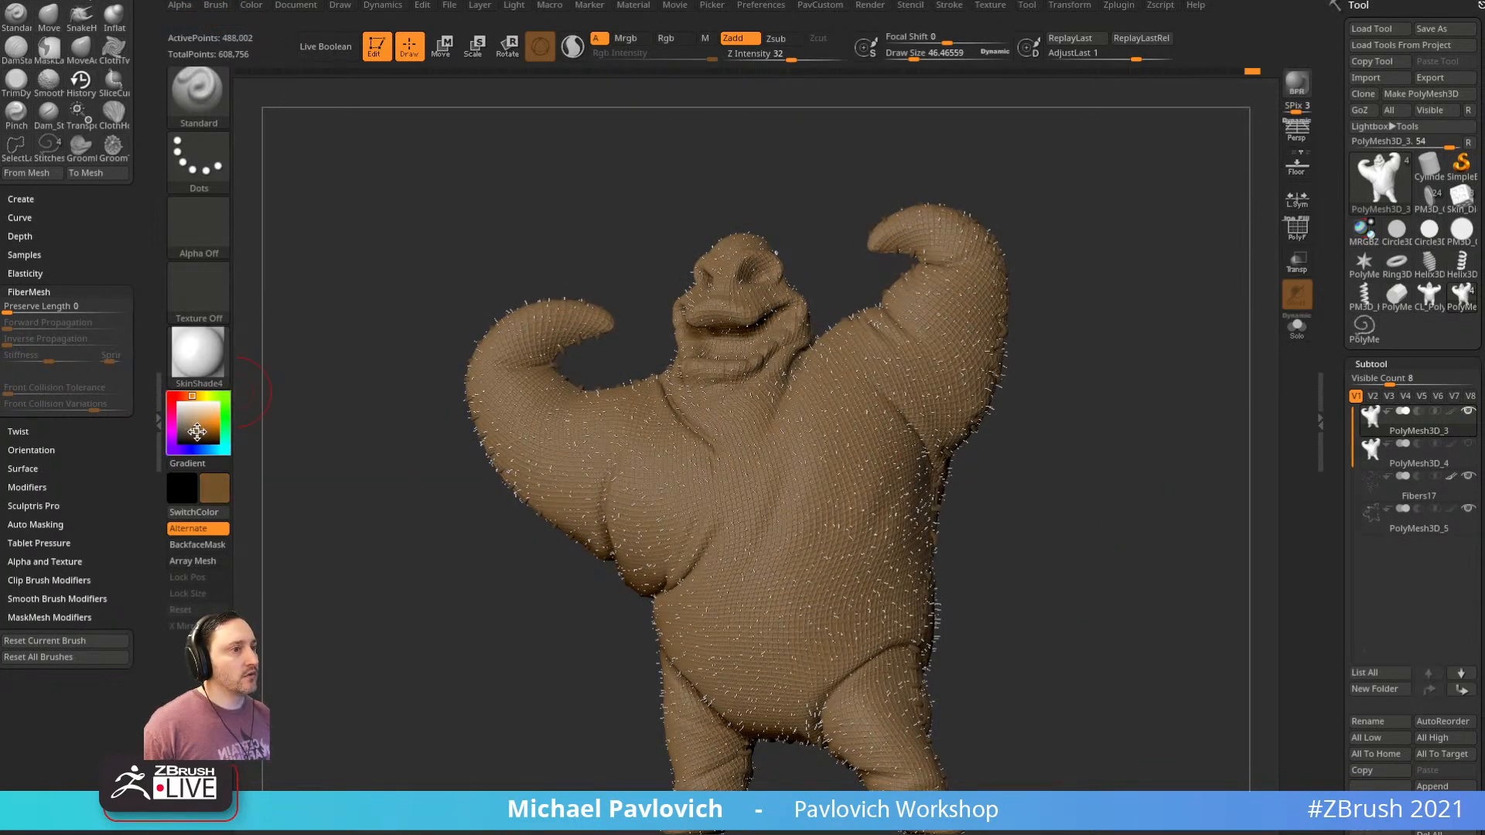
Choose a darker, muted brown and fill the PolyMesh3D_3 body with it
{"action": "left_click", "coordinate": [196, 431]}
{"action": "left_click", "coordinate": [191, 434]}
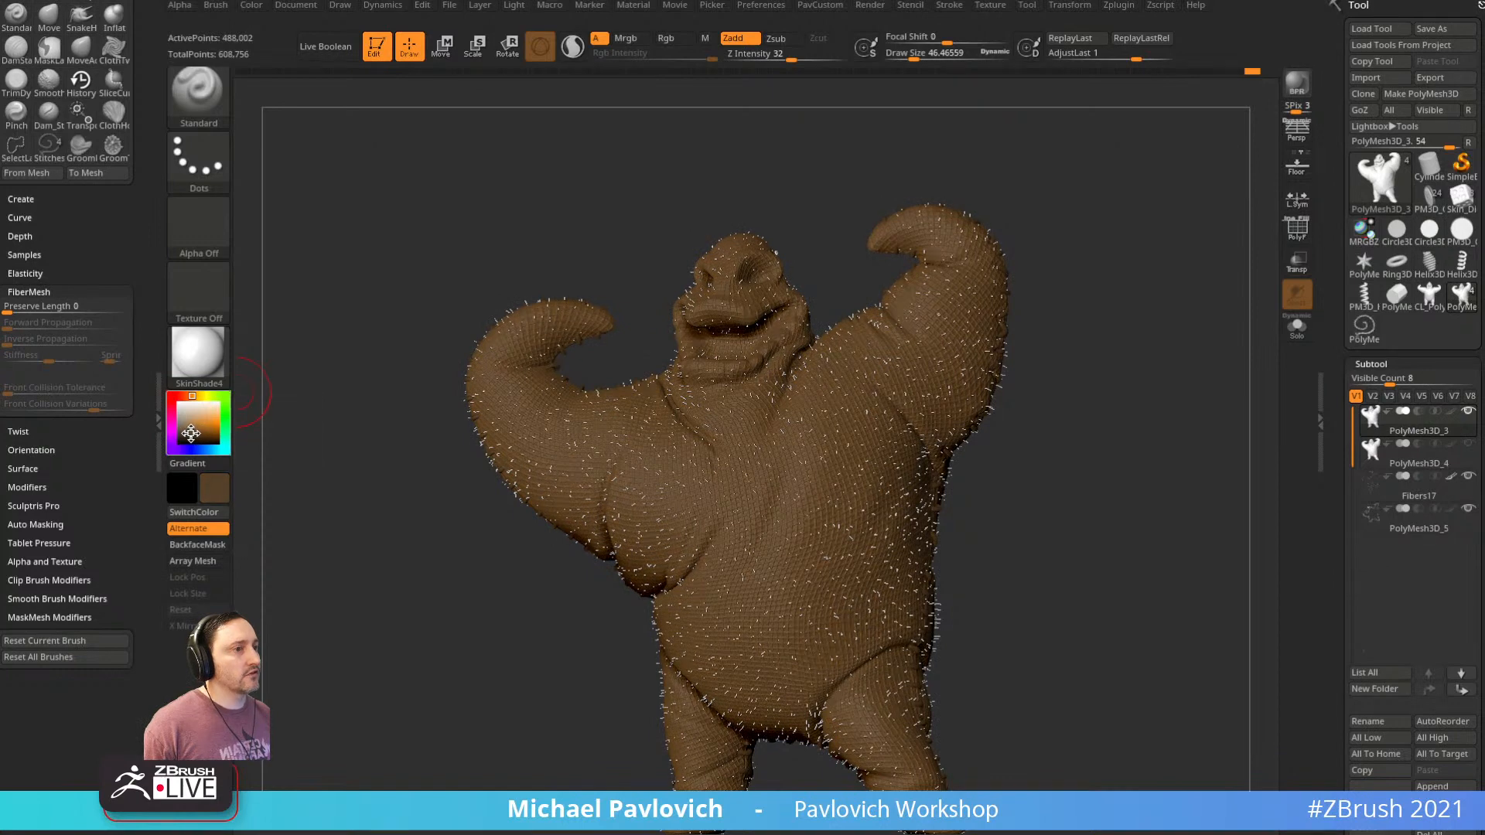
{"action": "left_click_drag", "start_coordinate": [375, 263], "coordinate": [422, 258]}
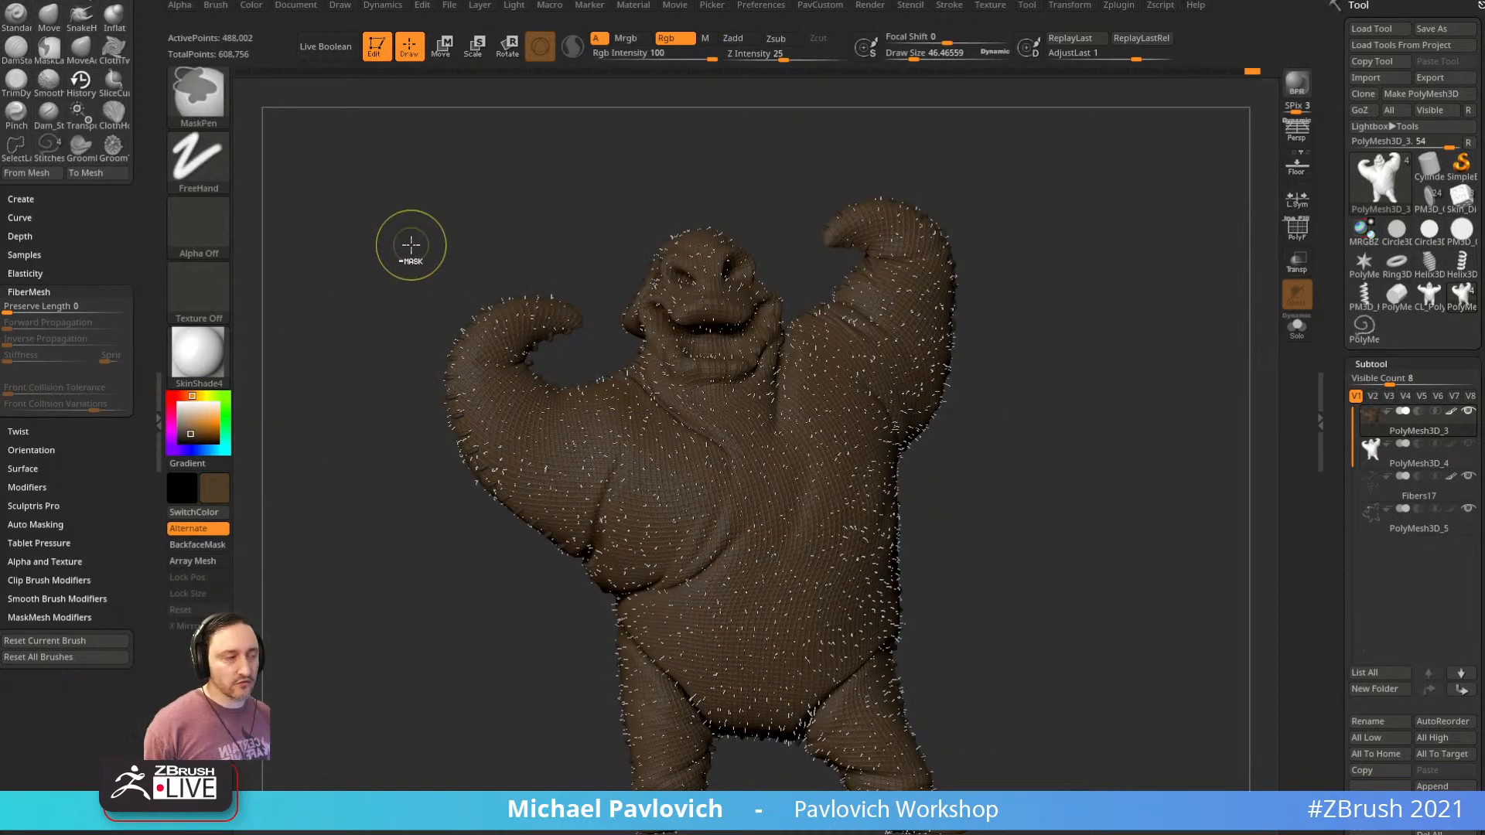
Make the Fibers17 subtool active and fill its fibers with the same dark brown
{"action": "left_click", "coordinate": [1410, 494]}
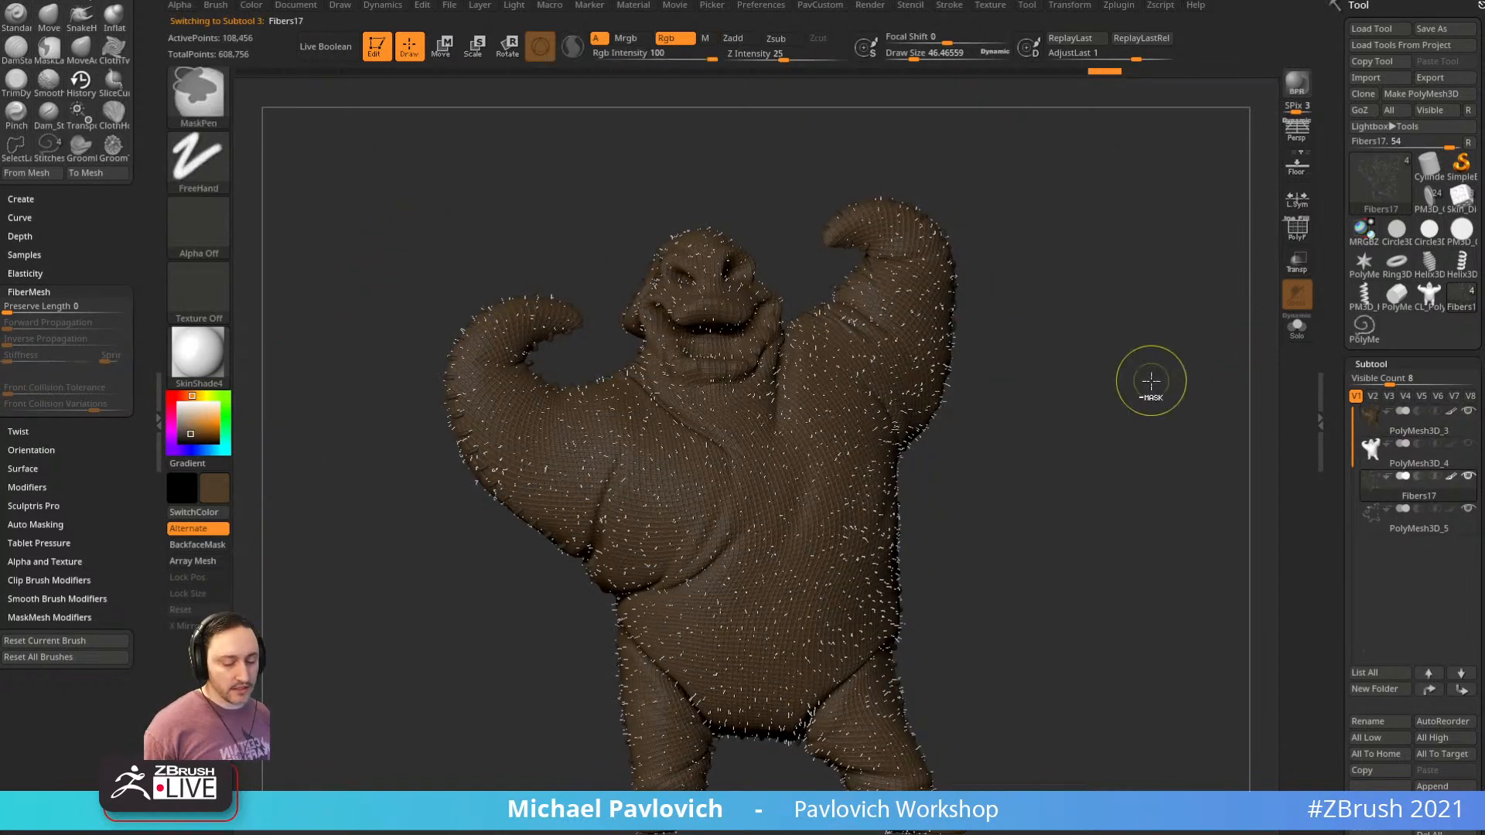
{"action": "left_click_drag", "start_coordinate": [1127, 405], "coordinate": [1092, 426]}
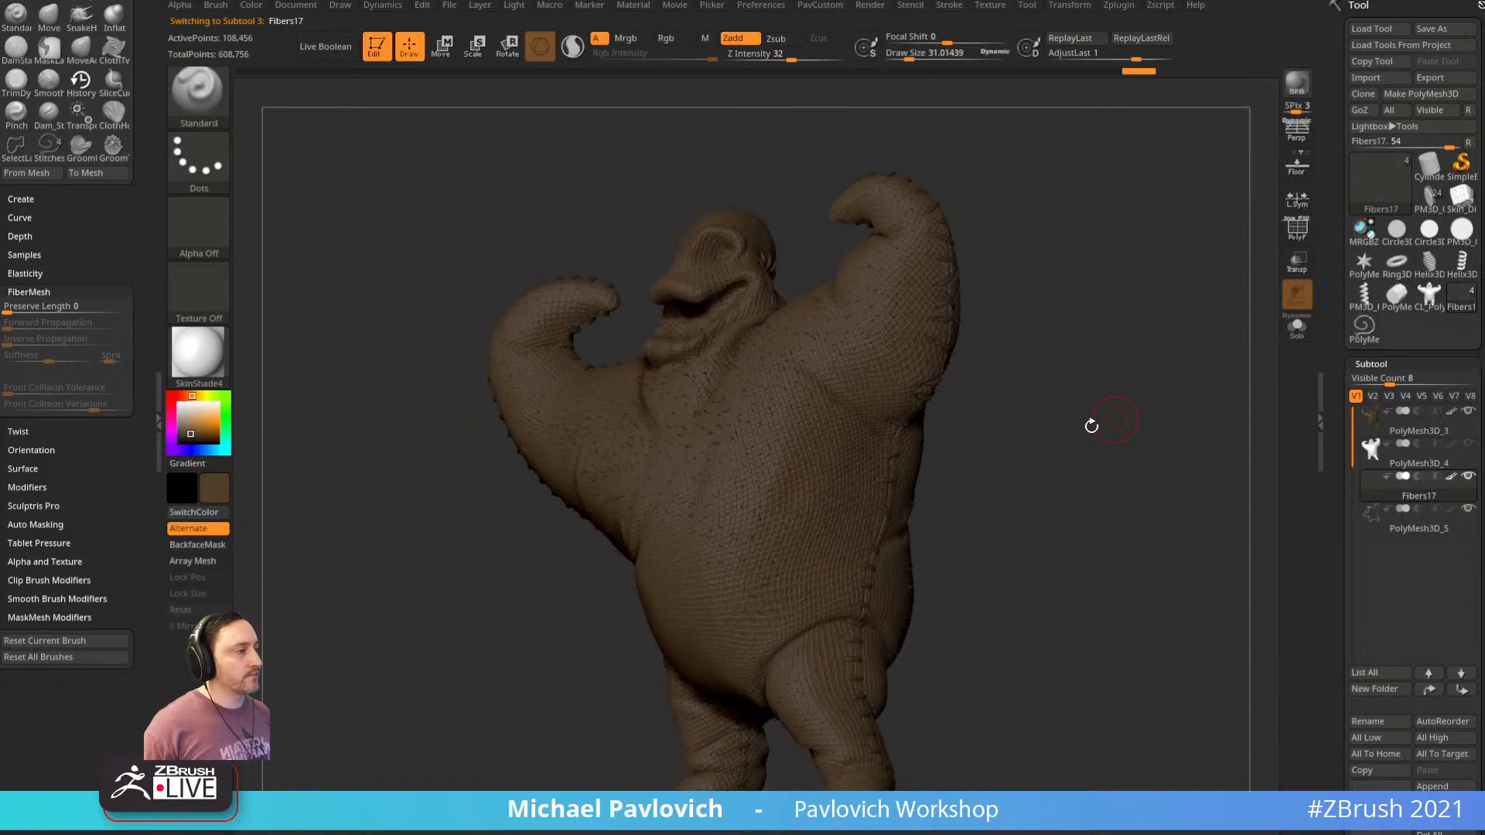
{"action": "mouse_move", "coordinate": [254, 7]}
{"action": "left_click", "coordinate": [289, 305]}
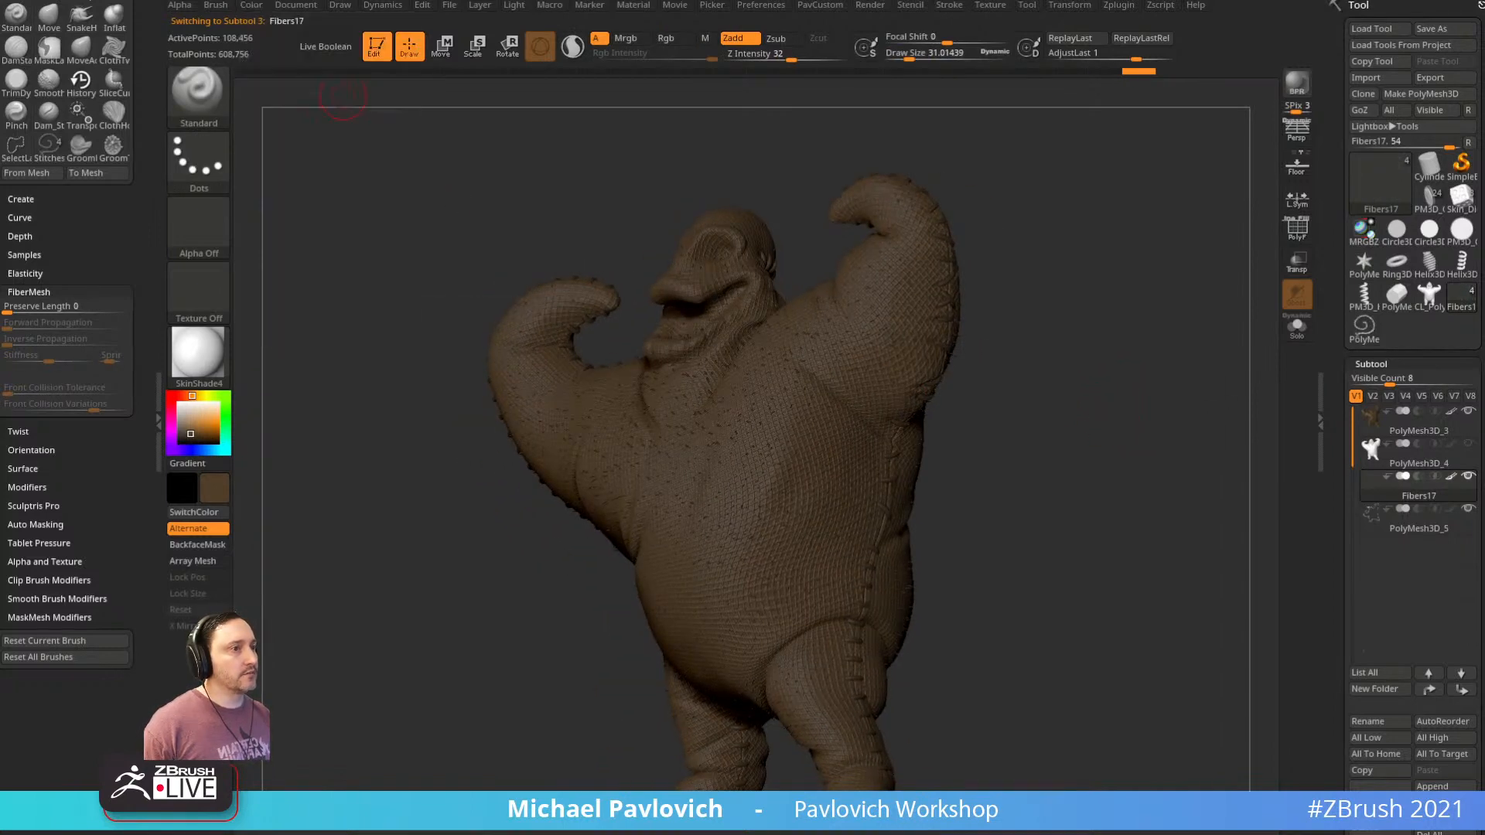
Make the PolyMesh3D_5 stitches active and fill them with a near-black brown
{"action": "left_click", "coordinate": [1405, 526]}
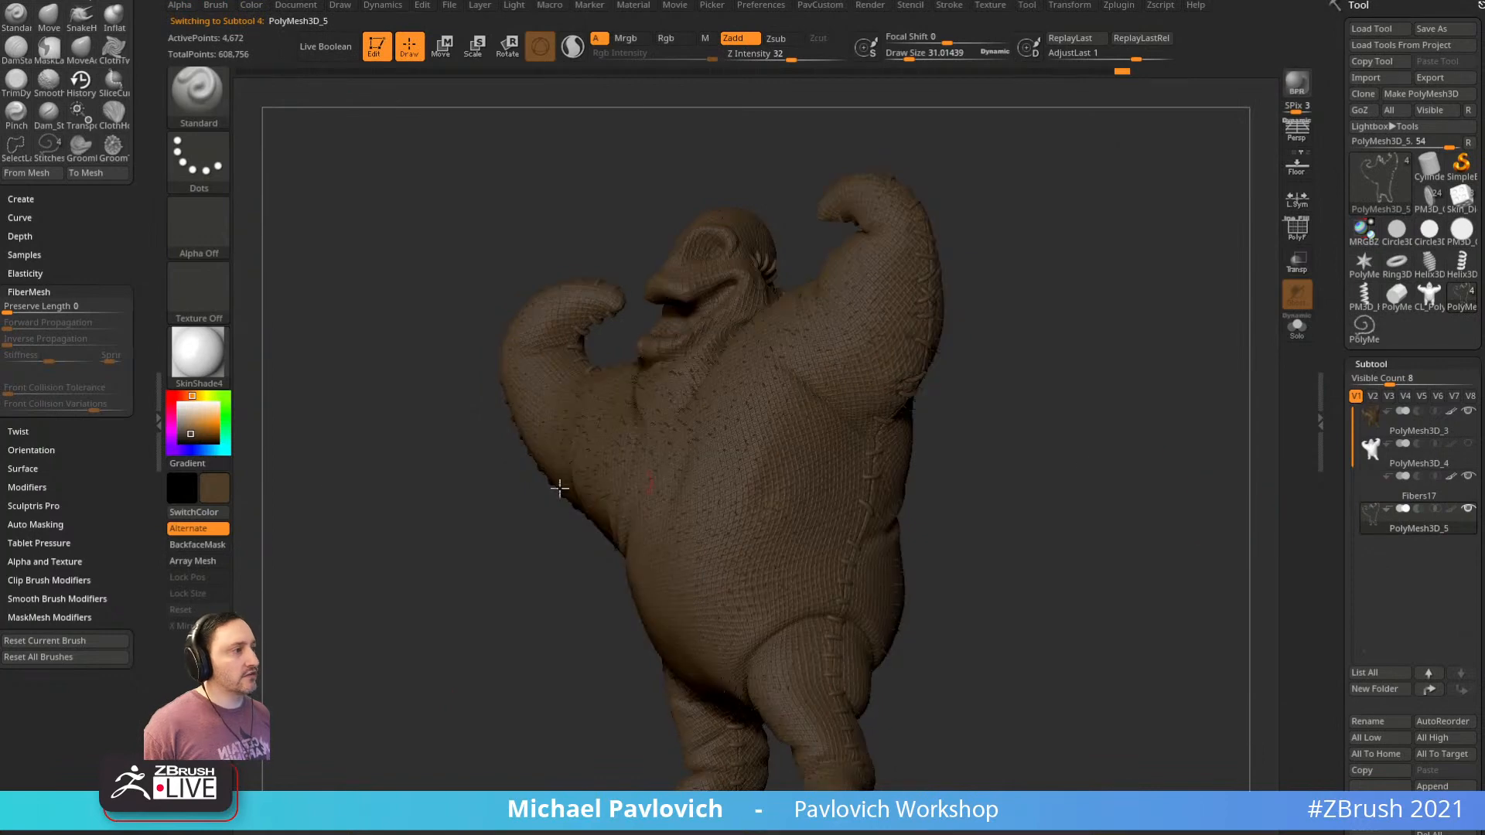
{"action": "left_click", "coordinate": [189, 442]}
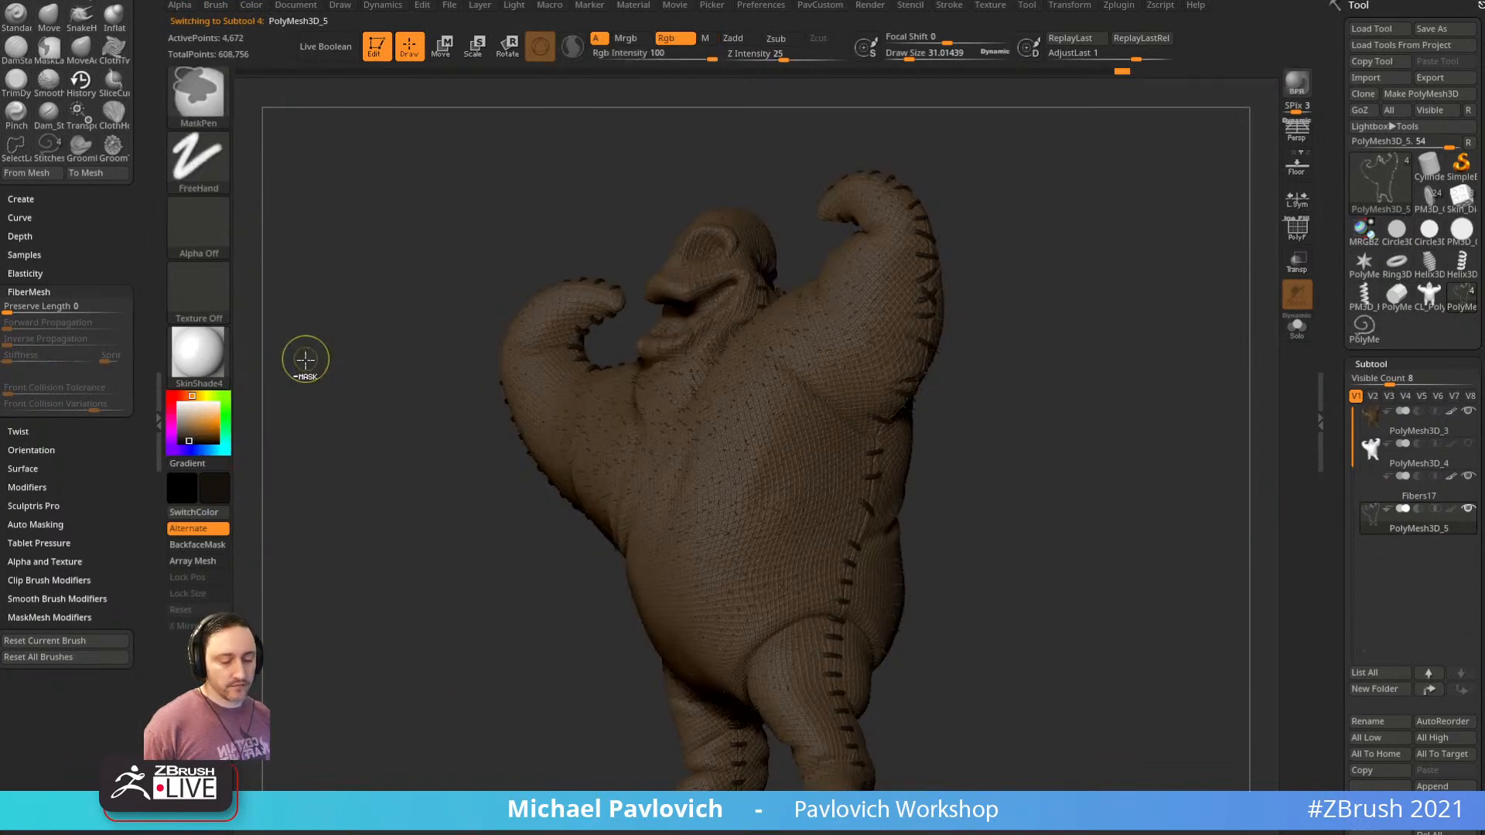
{"action": "key", "text": "ctrl+f"}
{"action": "left_click_drag", "start_coordinate": [952, 311], "coordinate": [985, 325]}
Make the PolyMesh3D_3 body the active subtool again and set the draw size to about 69
{"action": "left_click", "coordinate": [922, 337], "text": "alt"}
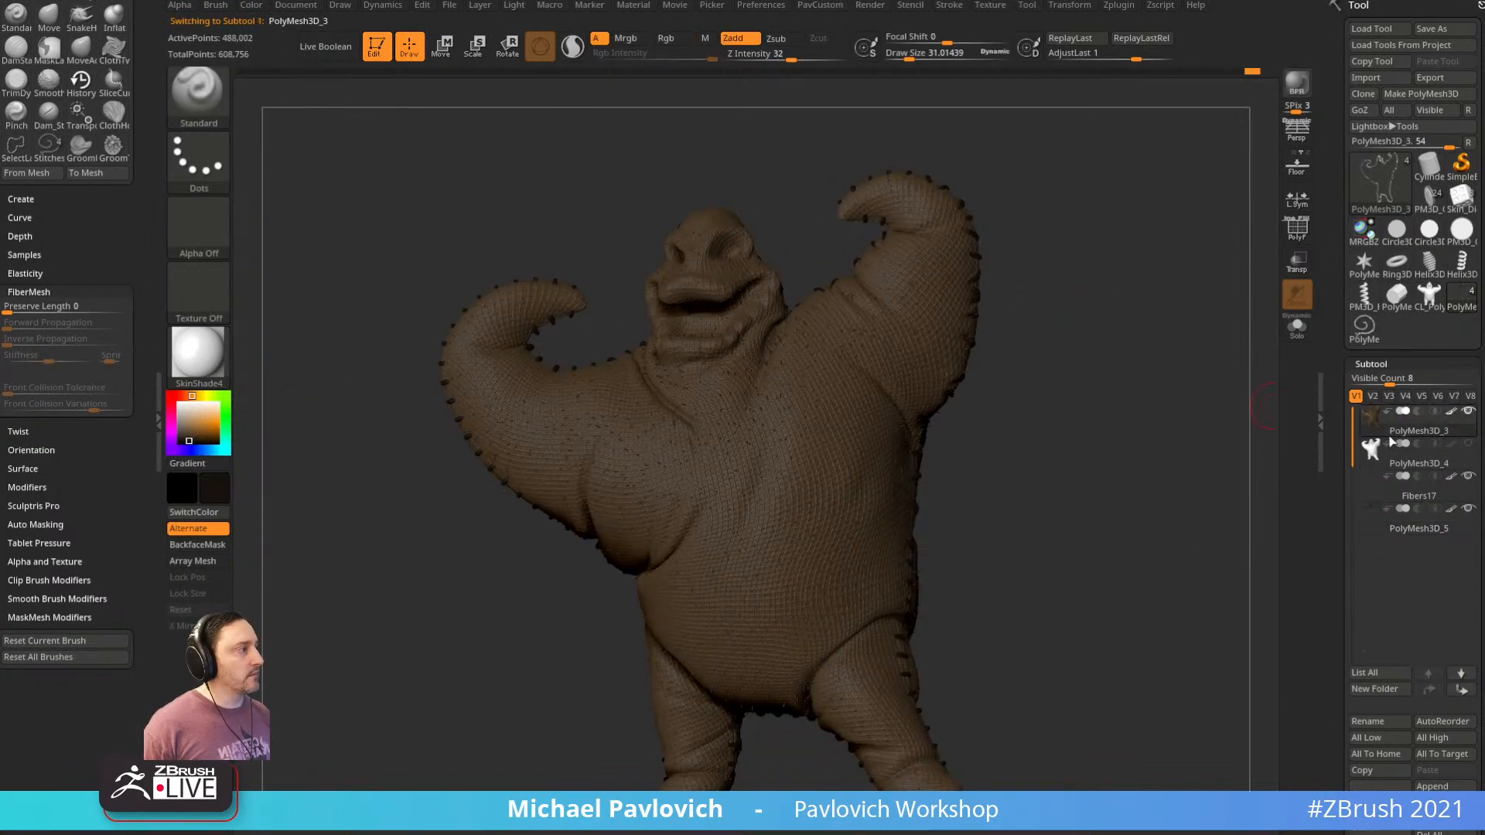
{"action": "left_click_drag", "start_coordinate": [1160, 400], "coordinate": [1157, 434], "text": "alt"}
{"action": "key", "text": "s"}
{"action": "left_click", "coordinate": [1151, 437]}
{"action": "left_click_drag", "start_coordinate": [1058, 399], "coordinate": [991, 397]}
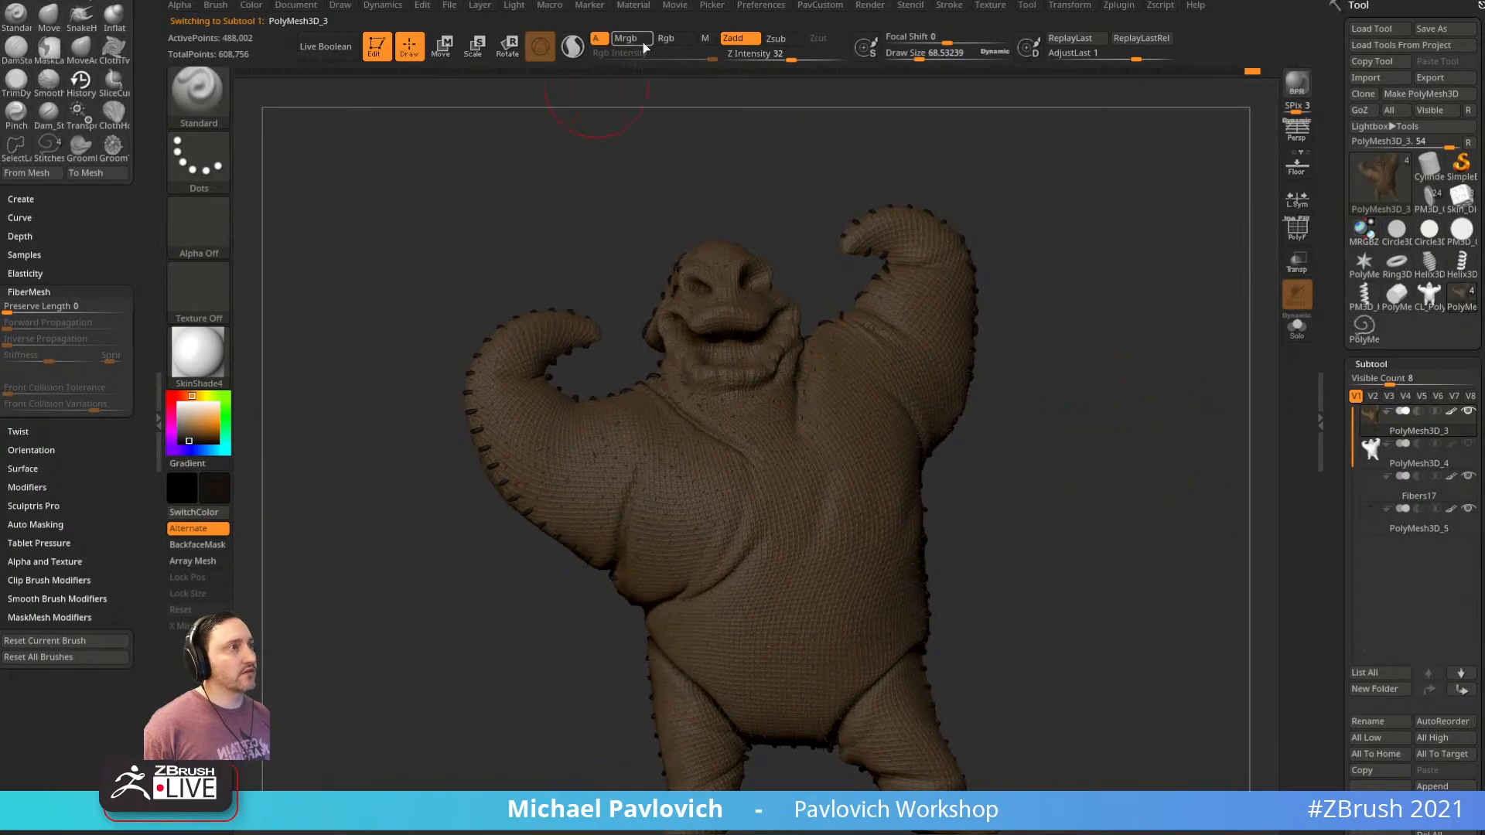
{"action": "key", "text": "b"}
{"action": "key", "text": "p"}
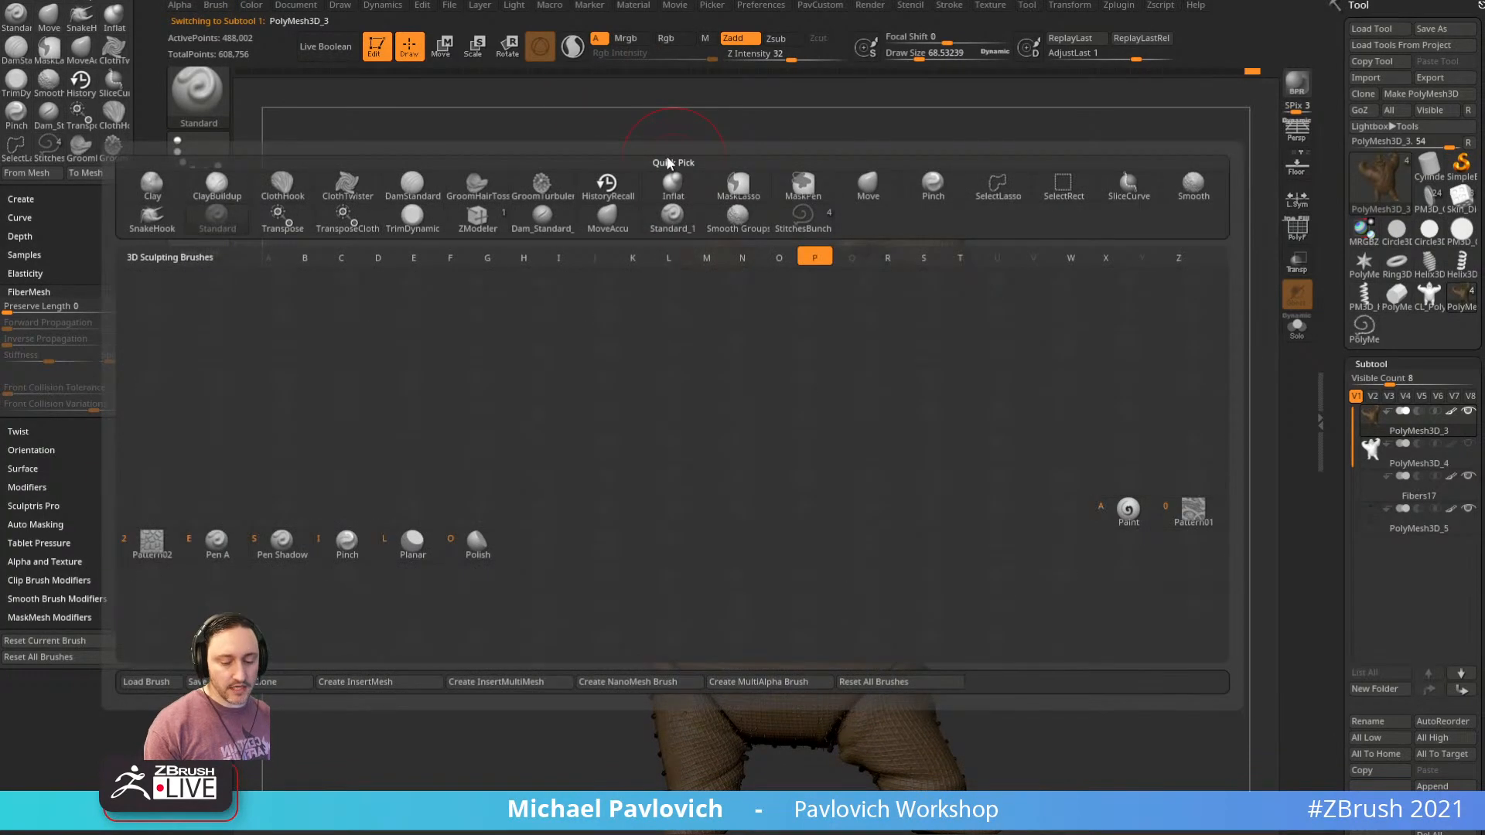
{"action": "left_click_drag", "start_coordinate": [730, 129], "coordinate": [524, 113]}
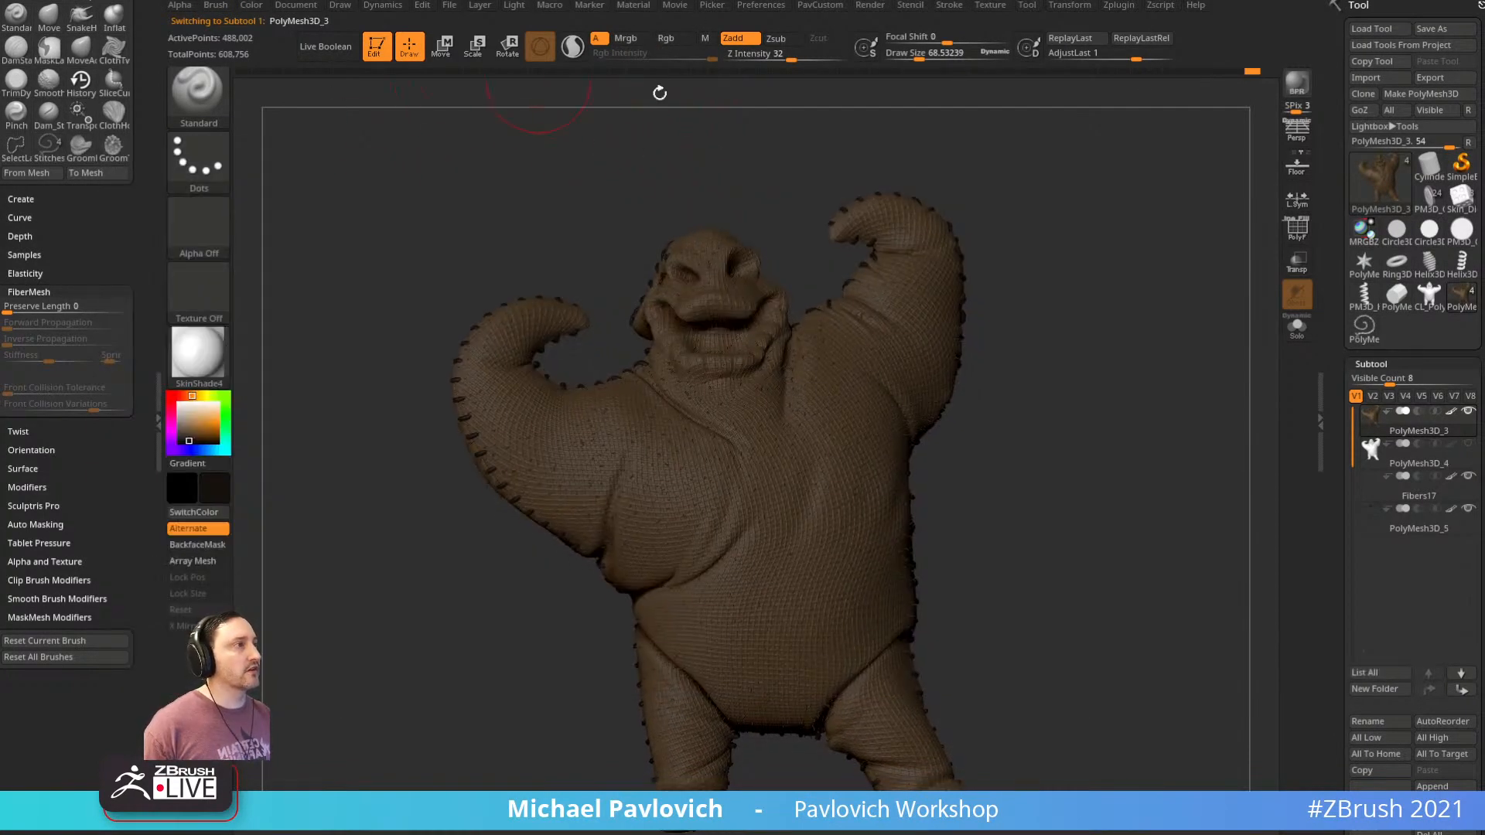
Switch to the Paint brush
{"action": "key", "text": "b"}
{"action": "key", "text": "p"}
{"action": "key", "text": "a"}
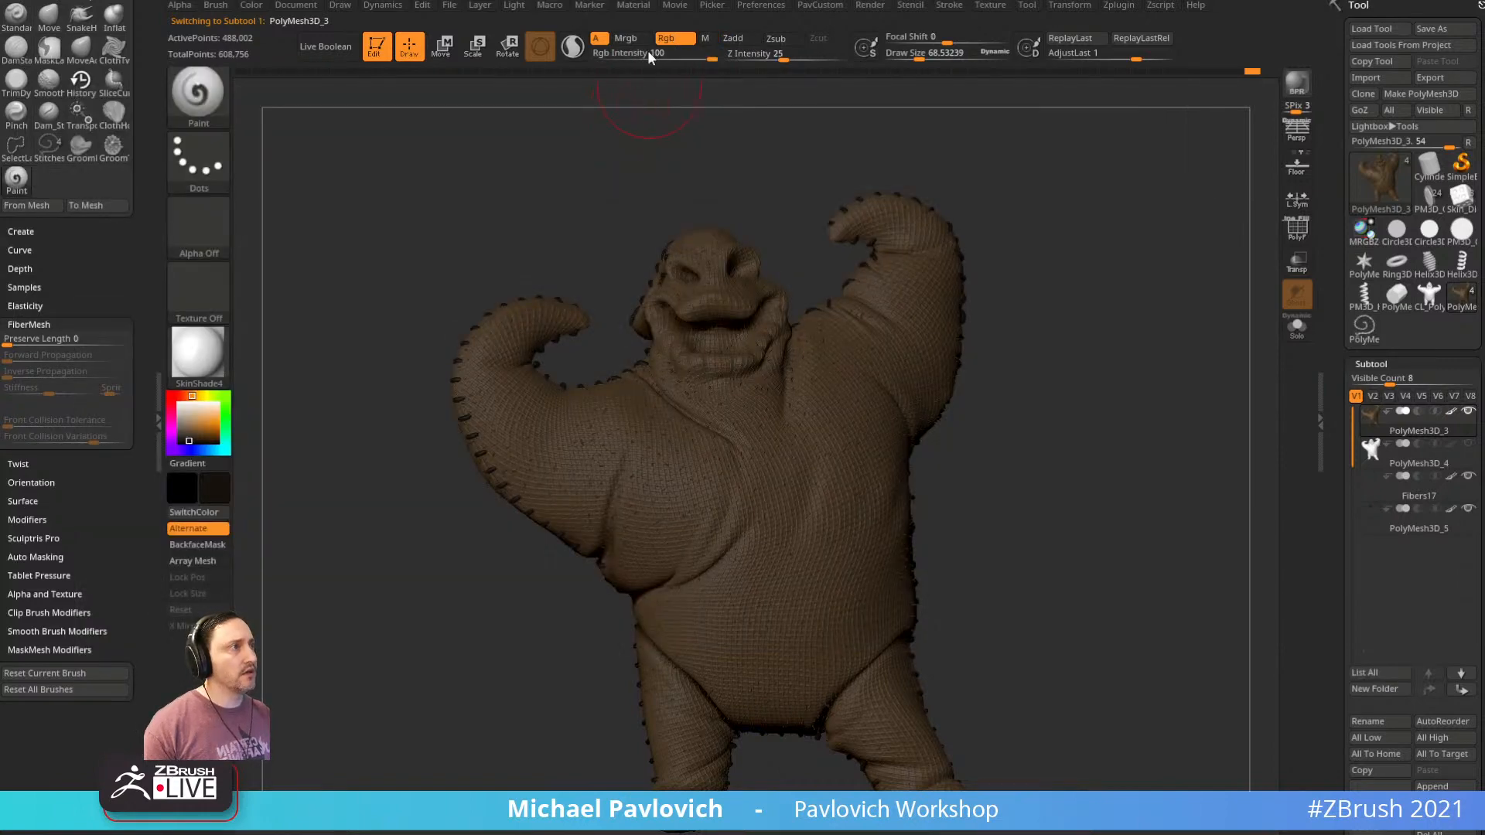
Sample the body's brown, choose a lighter shade, and paint it over the upper arm and chest with a draw size of about 87
{"action": "left_click_drag", "start_coordinate": [580, 176], "coordinate": [532, 165]}
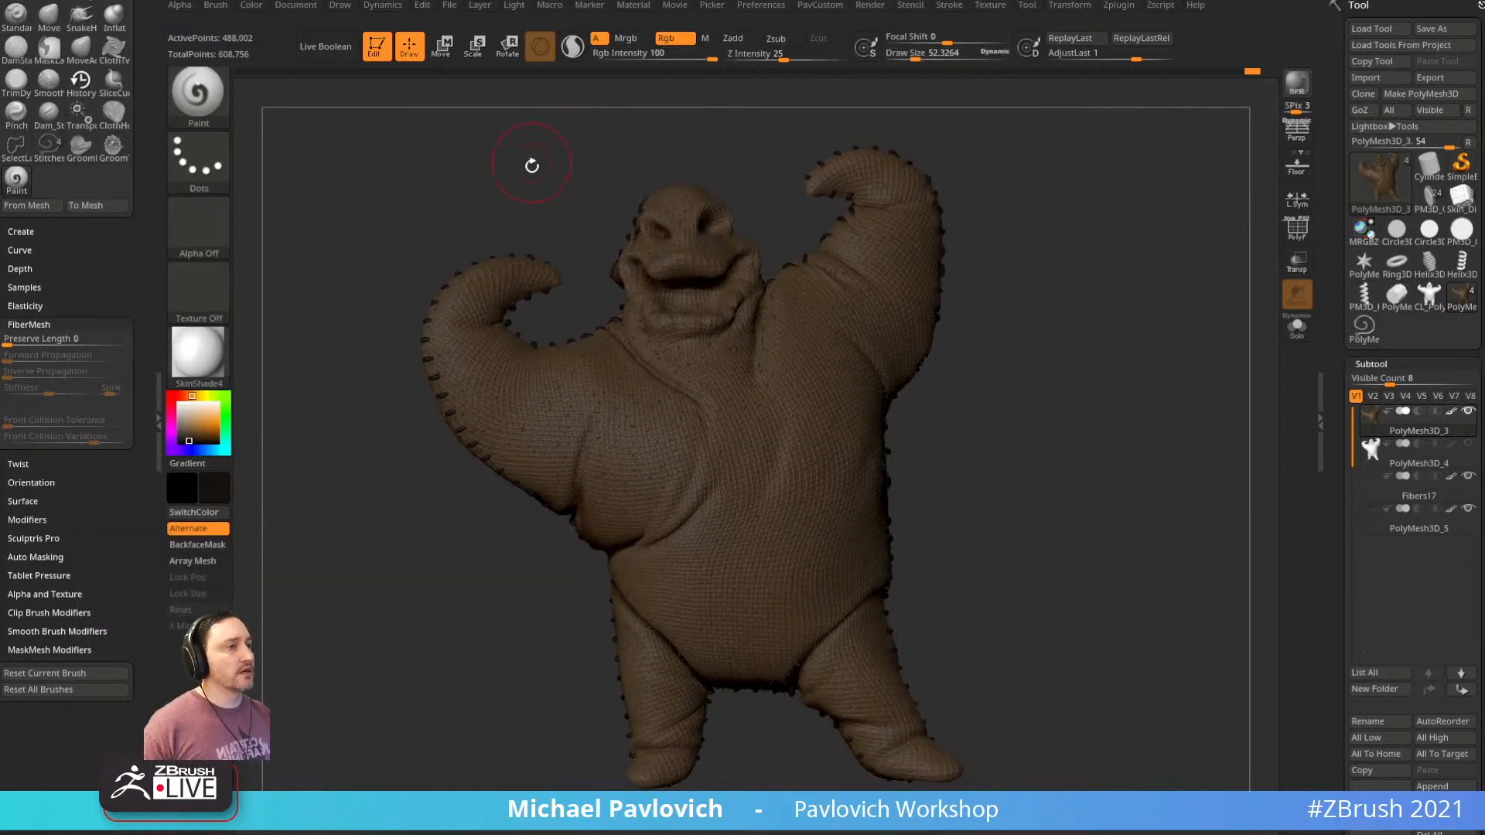
{"action": "key", "text": "c"}
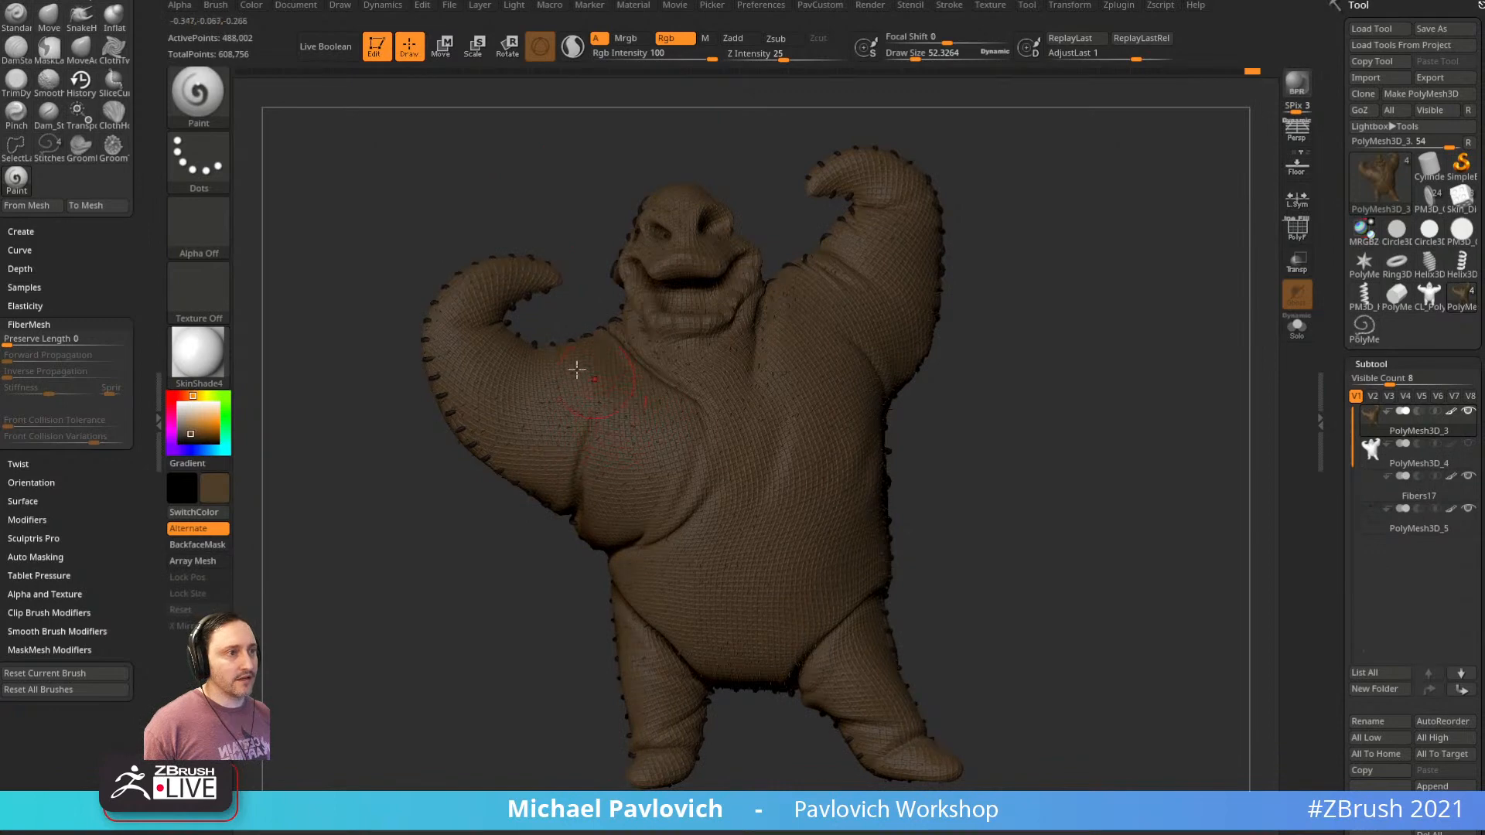
{"action": "left_click", "coordinate": [193, 430]}
{"action": "left_click", "coordinate": [195, 427]}
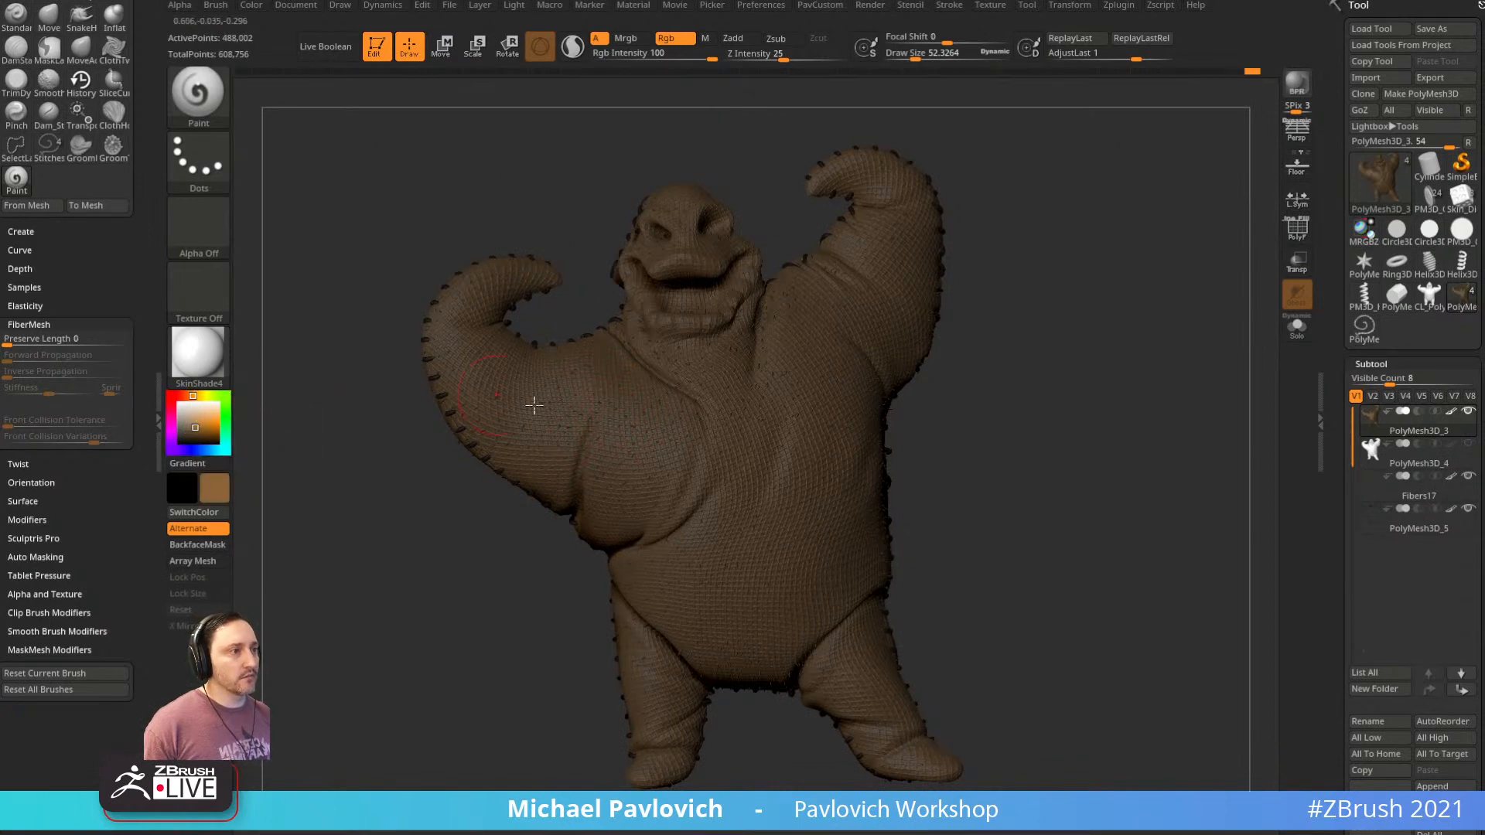
{"action": "key", "text": "s"}
{"action": "left_click_drag", "start_coordinate": [544, 418], "coordinate": [653, 387]}
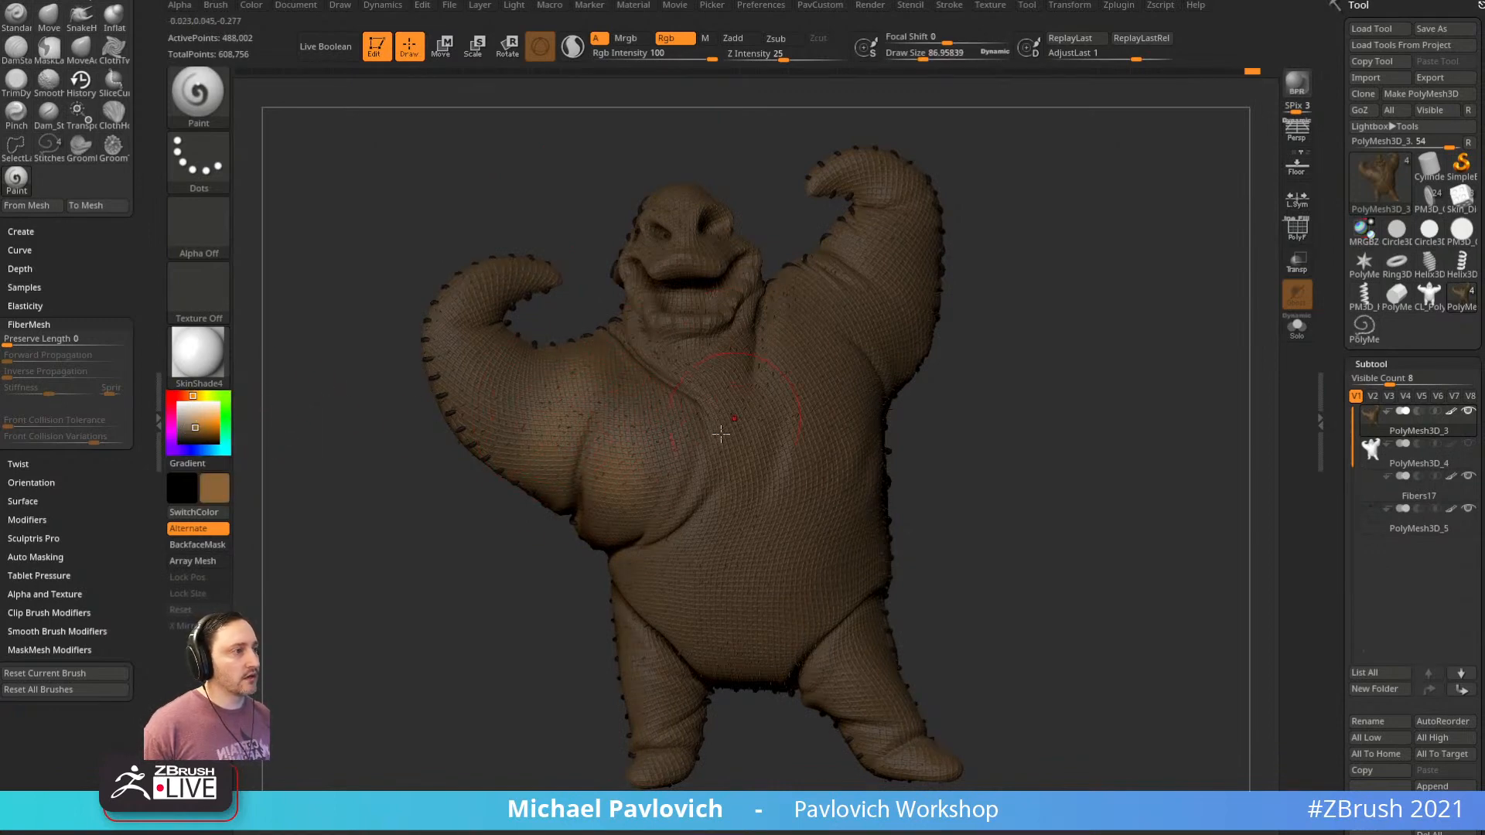
{"action": "left_click_drag", "start_coordinate": [654, 454], "coordinate": [723, 493]}
Lower the Paint brush's RGB intensity to 36 and set its LazyRadius to 1
{"action": "left_click", "coordinate": [665, 56]}
{"action": "left_click_drag", "start_coordinate": [1028, 216], "coordinate": [1041, 243]}
{"action": "key", "text": "2"}
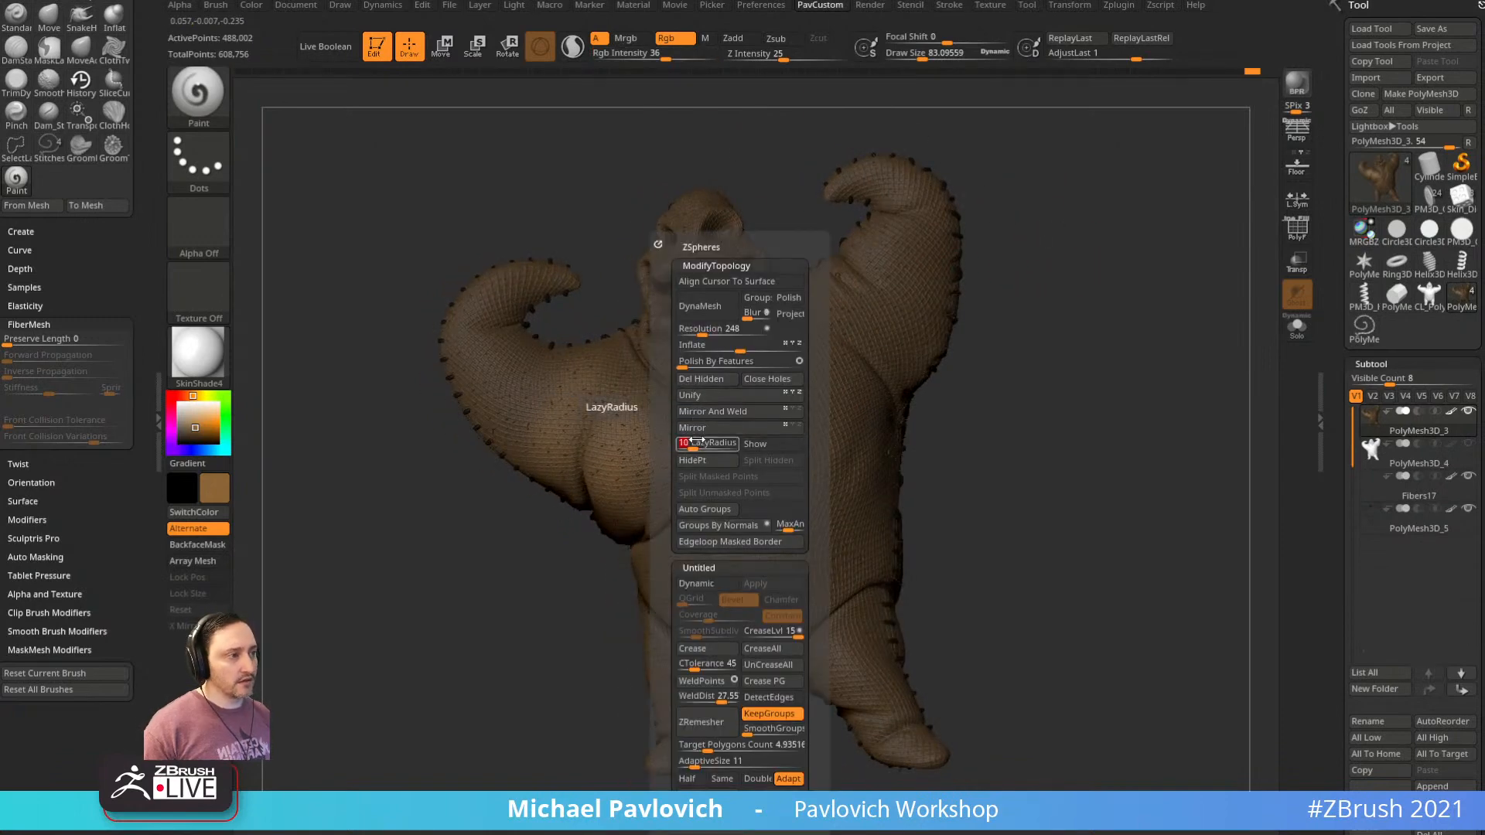
{"action": "type", "text": "1"}
{"action": "key", "text": "Return"}
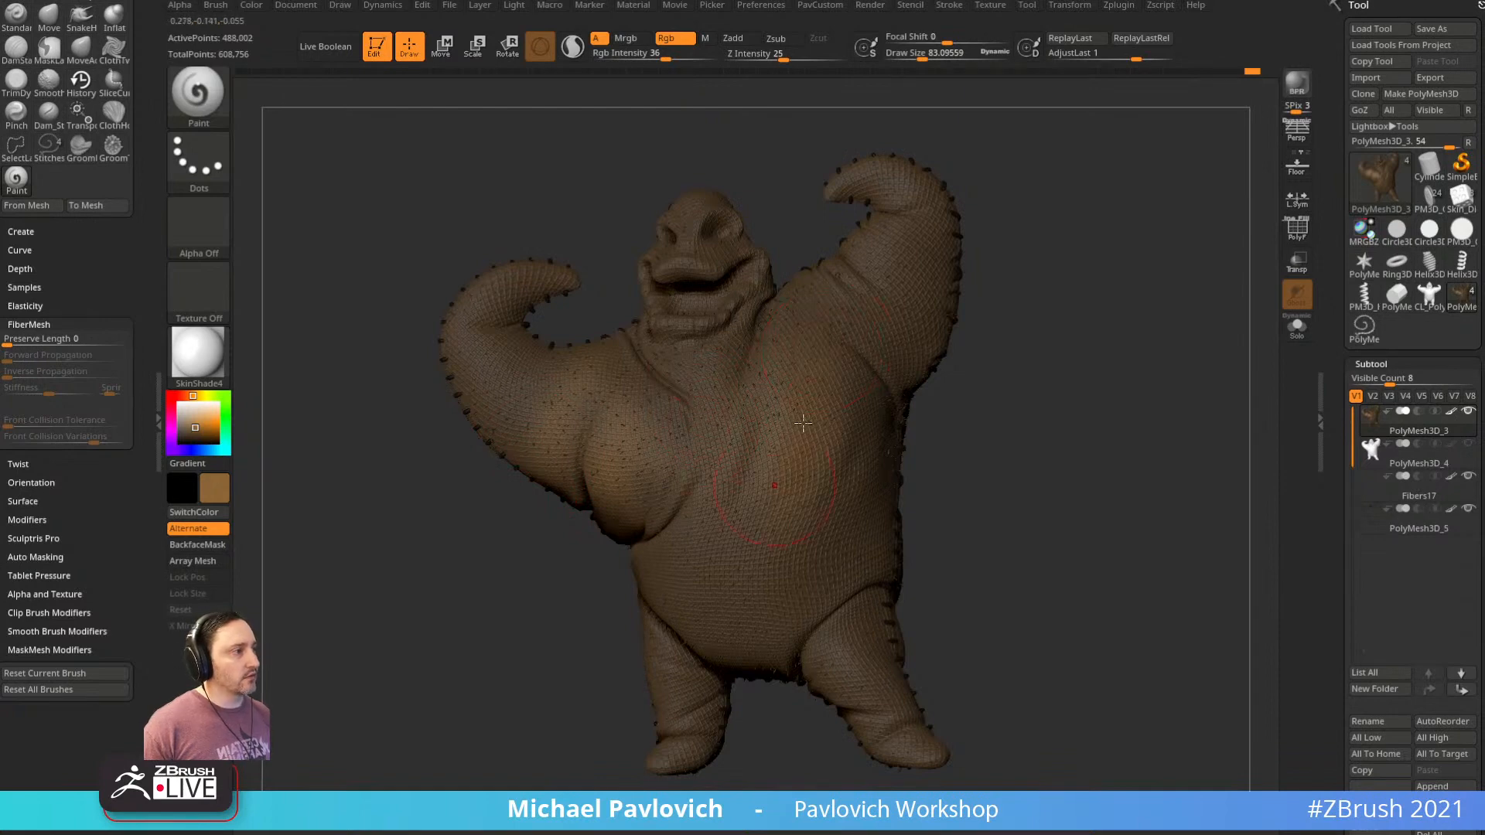
Paint the lighter brown softly over the torso, belly and arms, using draw sizes of about 145 and 91
{"action": "right_click_drag", "start_coordinate": [874, 430], "coordinate": [729, 574]}
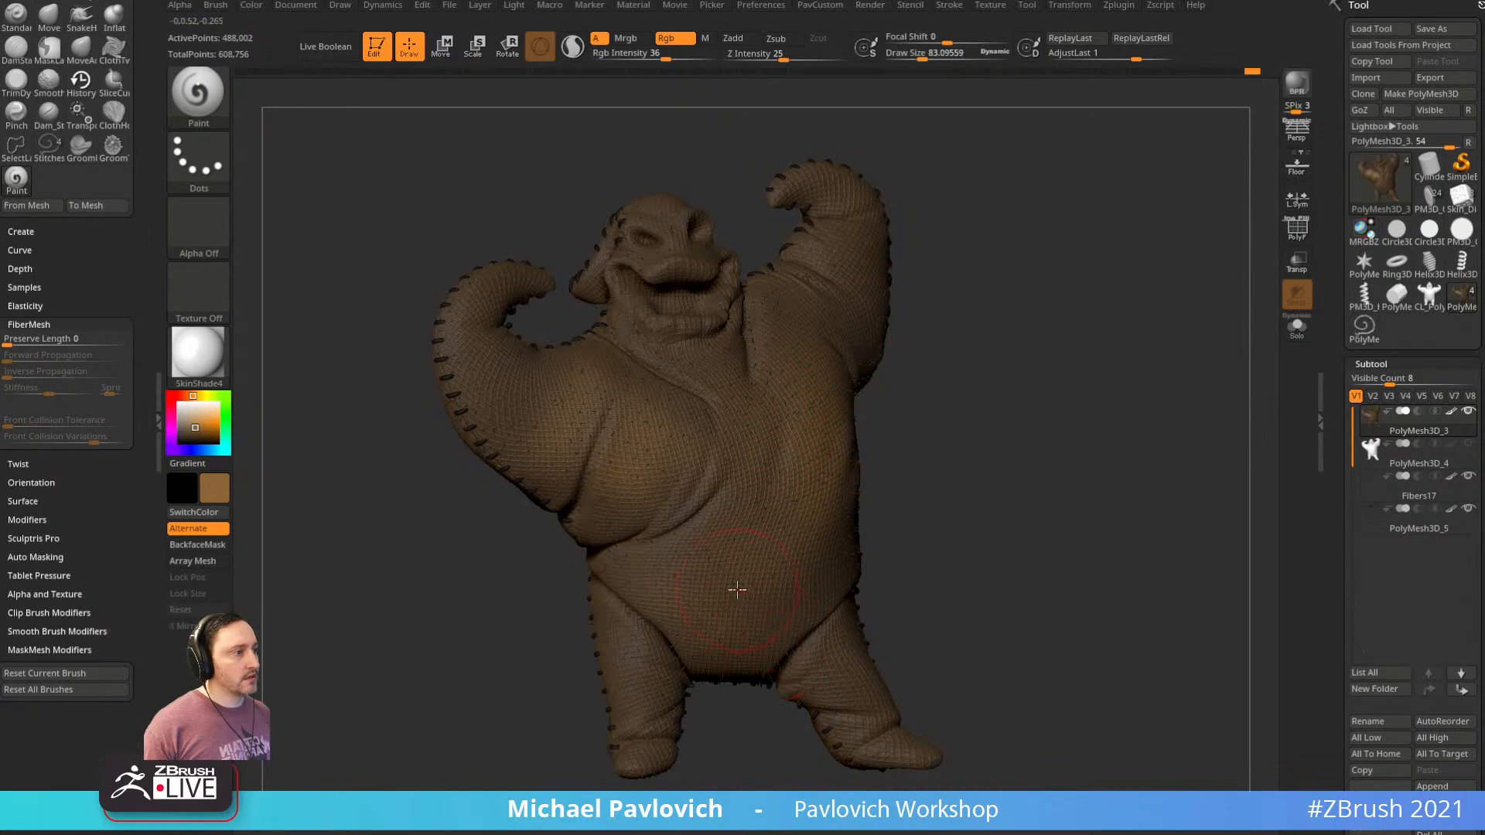
{"action": "key", "text": "bracketright"}
{"action": "left_click_drag", "start_coordinate": [754, 632], "coordinate": [742, 421]}
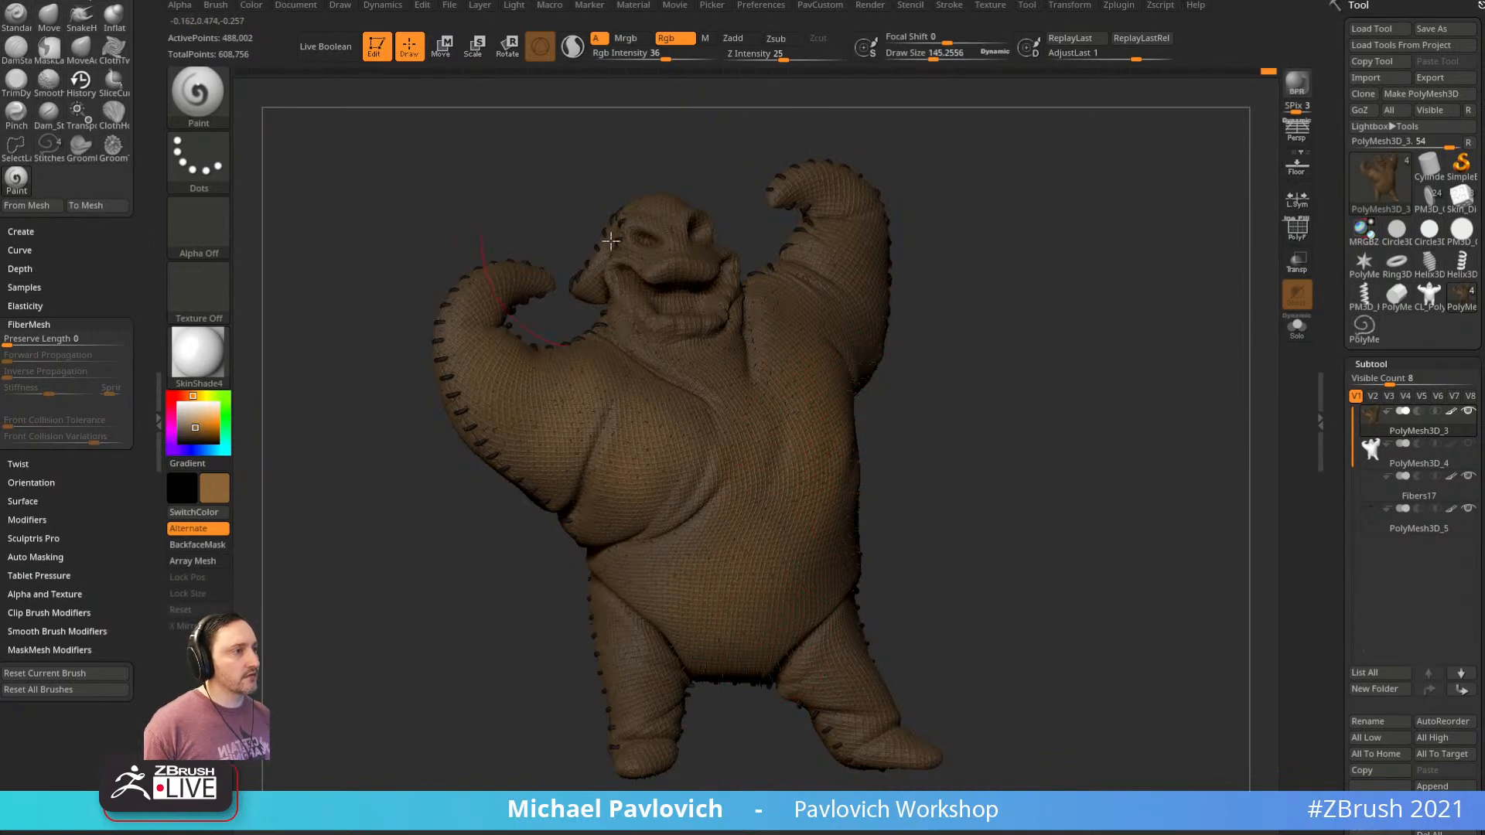
{"action": "left_click_drag", "start_coordinate": [1024, 225], "coordinate": [977, 337], "text": "alt"}
{"action": "key", "text": "bracketleft"}
{"action": "key", "text": "f"}
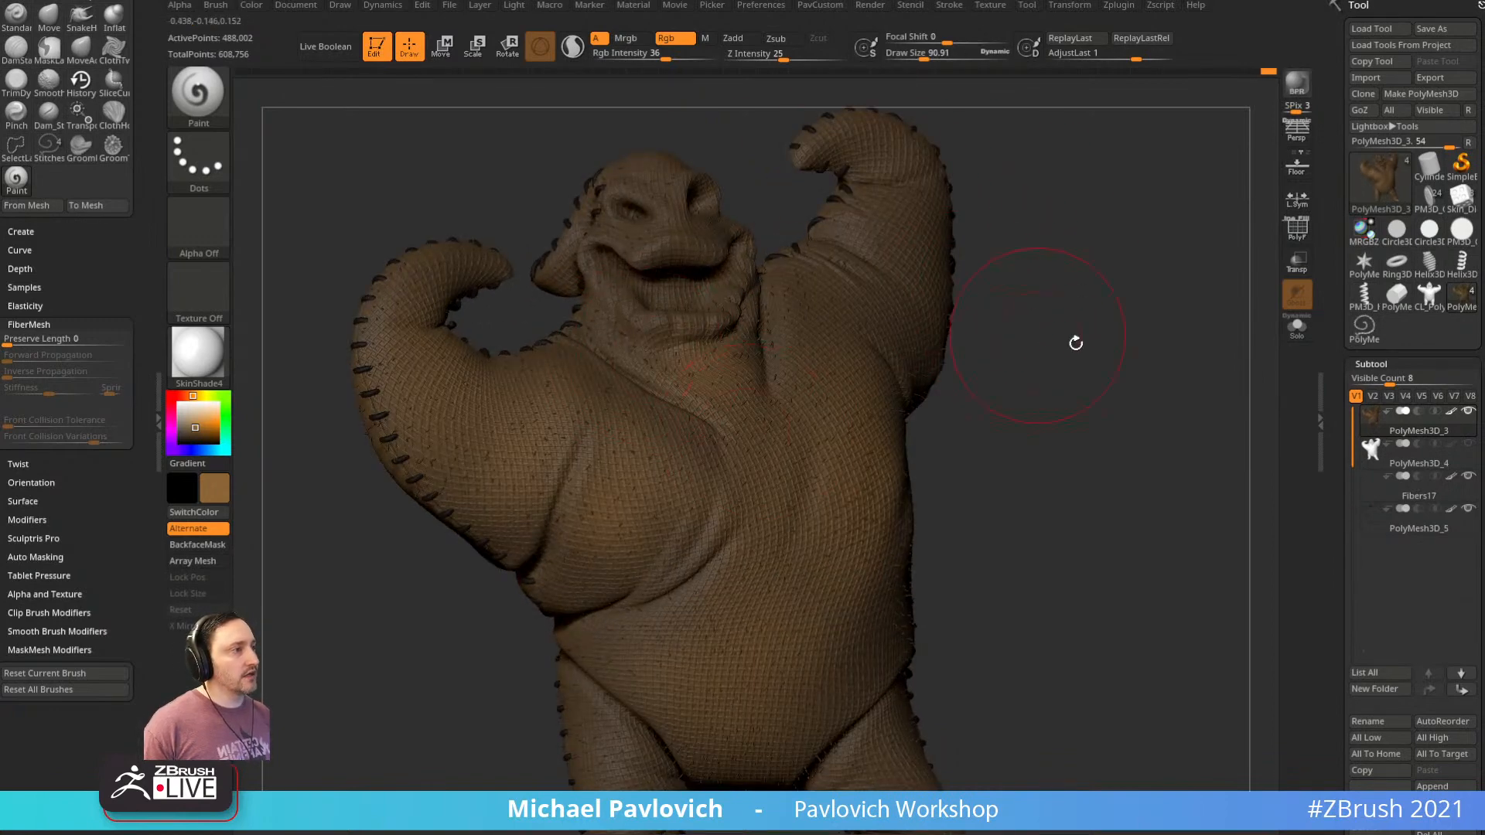
{"action": "left_click_drag", "start_coordinate": [1075, 338], "coordinate": [972, 305]}
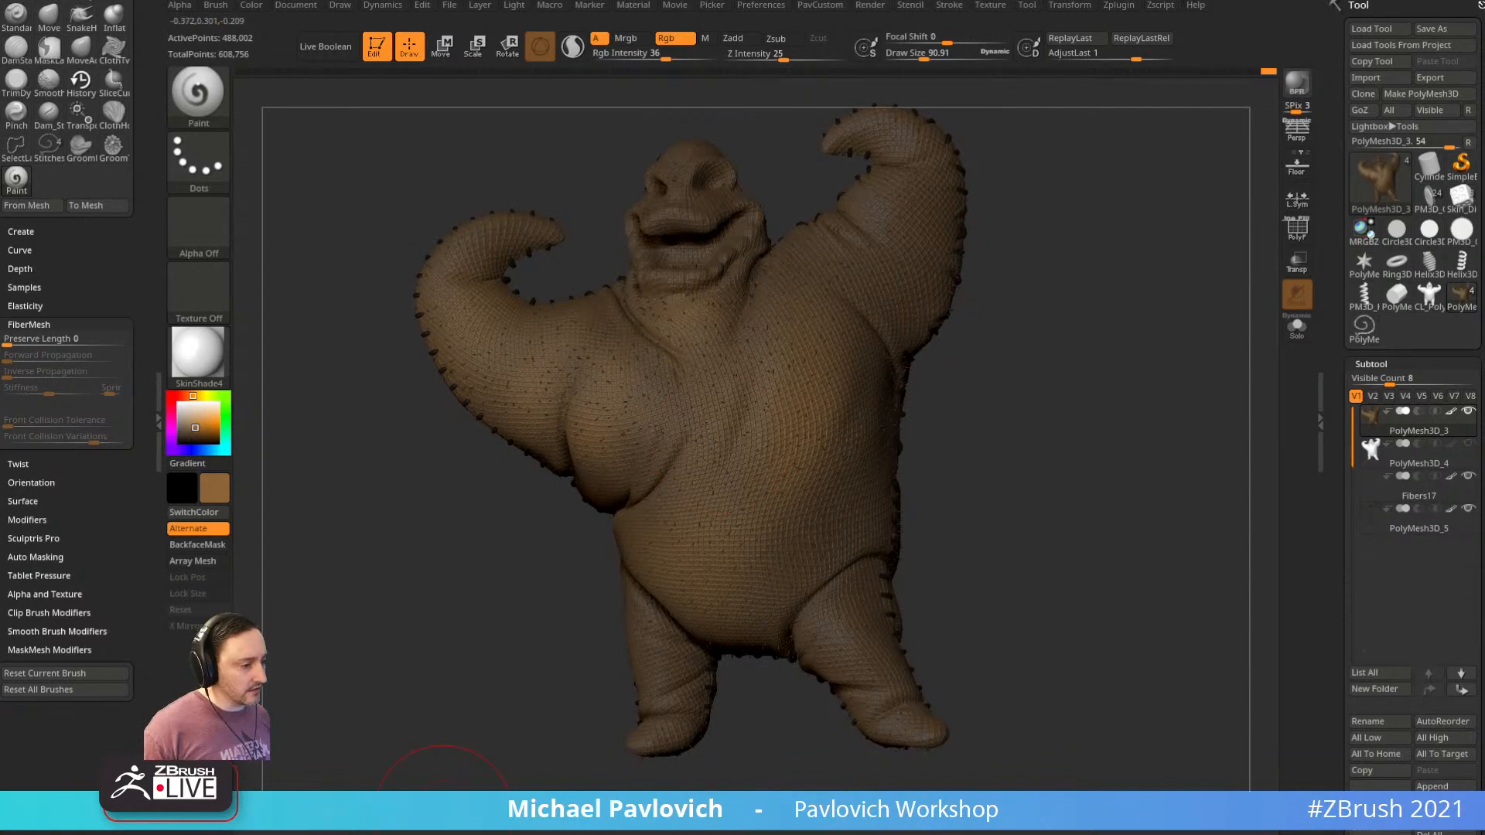
Look at the reference image of the green character's body and move it out of the way
{"action": "mouse_move", "coordinate": [443, 815]}
{"action": "left_mouse_down"}
{"action": "mouse_move", "coordinate": [457, 253]}
{"action": "mouse_move", "coordinate": [449, 833]}
{"action": "left_mouse_up"}
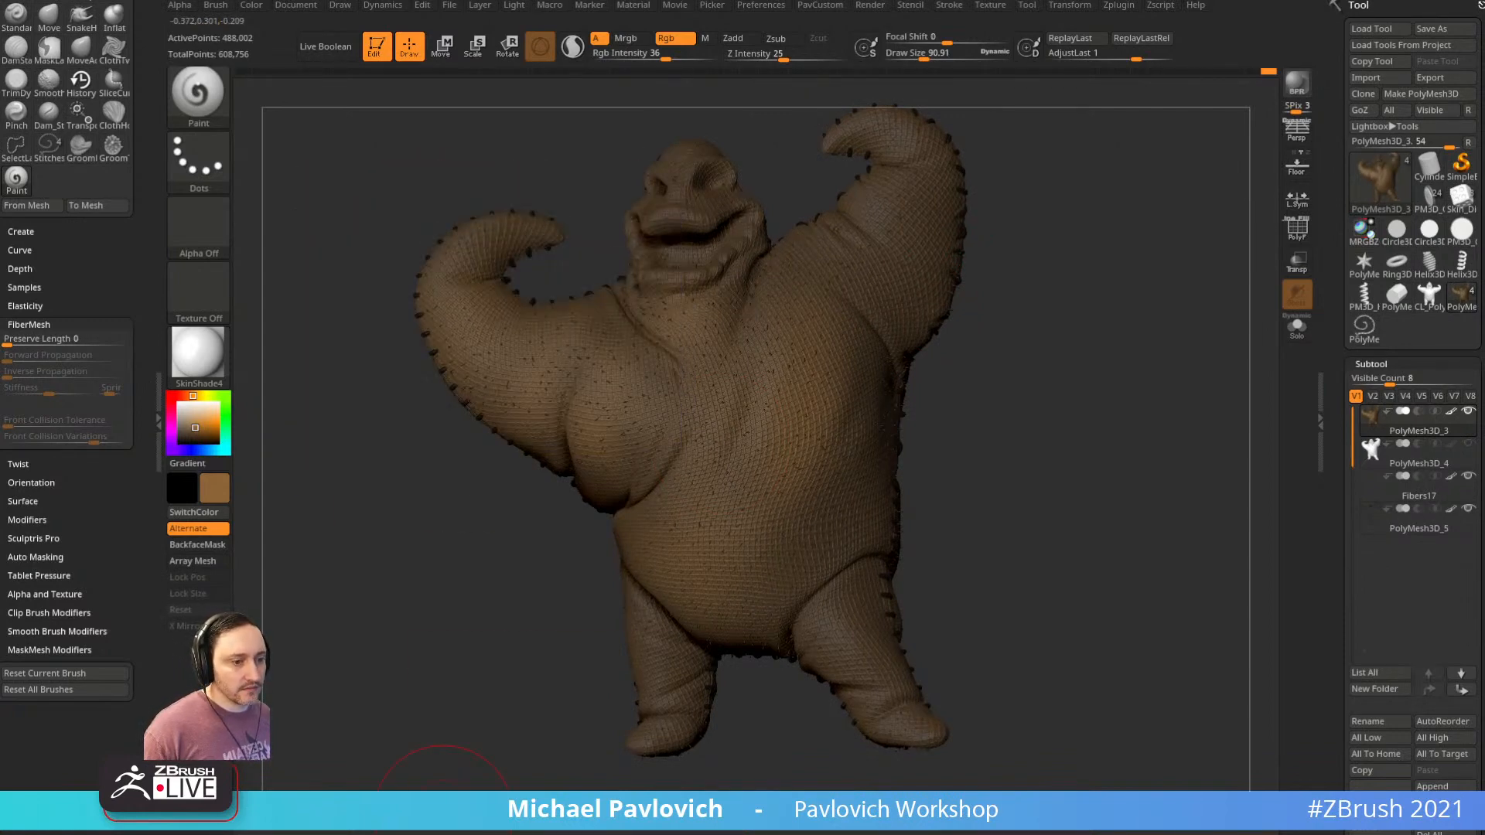
{"action": "left_click_drag", "start_coordinate": [554, 833], "coordinate": [582, 321]}
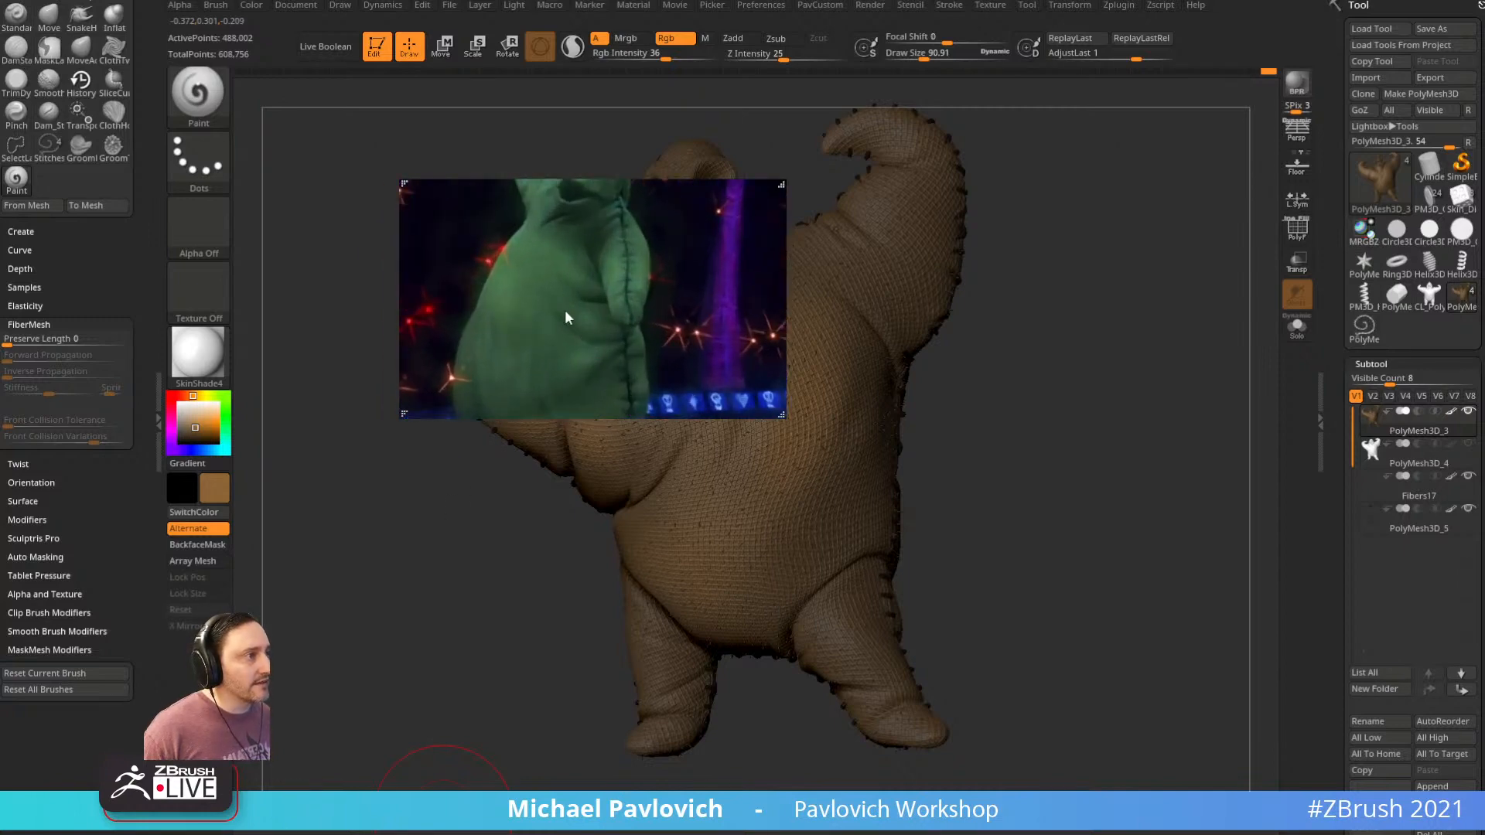
{"action": "mouse_move", "coordinate": [619, 242]}
{"action": "left_mouse_down"}
{"action": "mouse_move", "coordinate": [563, 313]}
{"action": "mouse_move", "coordinate": [543, 396]}
{"action": "mouse_move", "coordinate": [533, 387]}
{"action": "mouse_move", "coordinate": [560, 387]}
{"action": "mouse_move", "coordinate": [503, 833]}
{"action": "mouse_move", "coordinate": [1254, 260]}
{"action": "left_mouse_up"}
Check the body's polyframe and return to the Standard brush
{"action": "left_click", "coordinate": [1298, 229]}
{"action": "left_click", "coordinate": [1298, 230]}
{"action": "key", "text": "1"}
{"action": "mouse_move", "coordinate": [1089, 263]}
{"action": "left_mouse_down"}
{"action": "mouse_move", "coordinate": [1127, 278]}
{"action": "mouse_move", "coordinate": [982, 275]}
{"action": "left_mouse_up"}
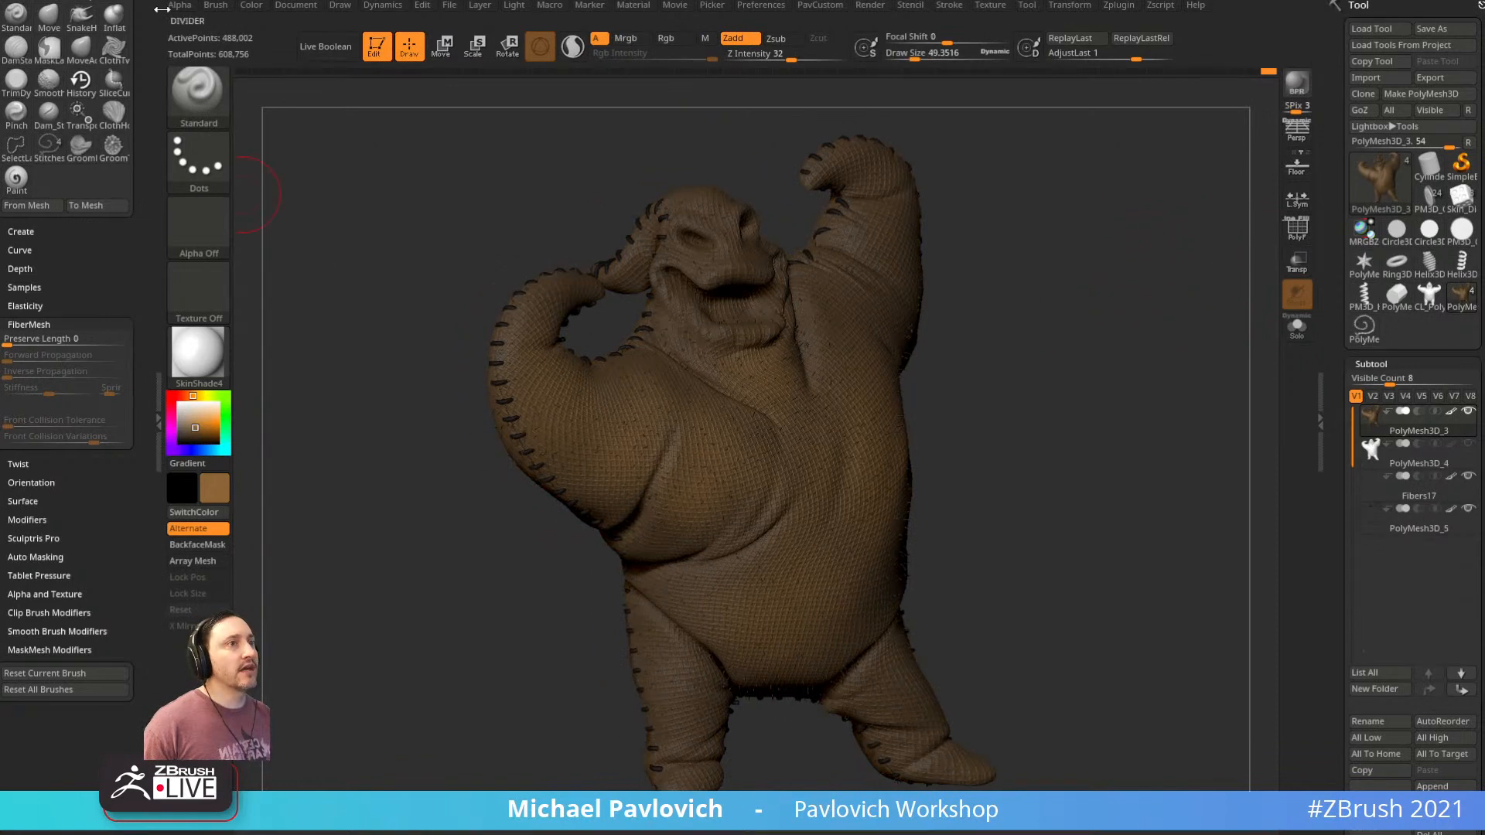
Dock the Zplugin palette in place of the brush settings and compute Ambient Occlusion for the body
{"action": "left_click_drag", "start_coordinate": [146, 12], "coordinate": [166, 355]}
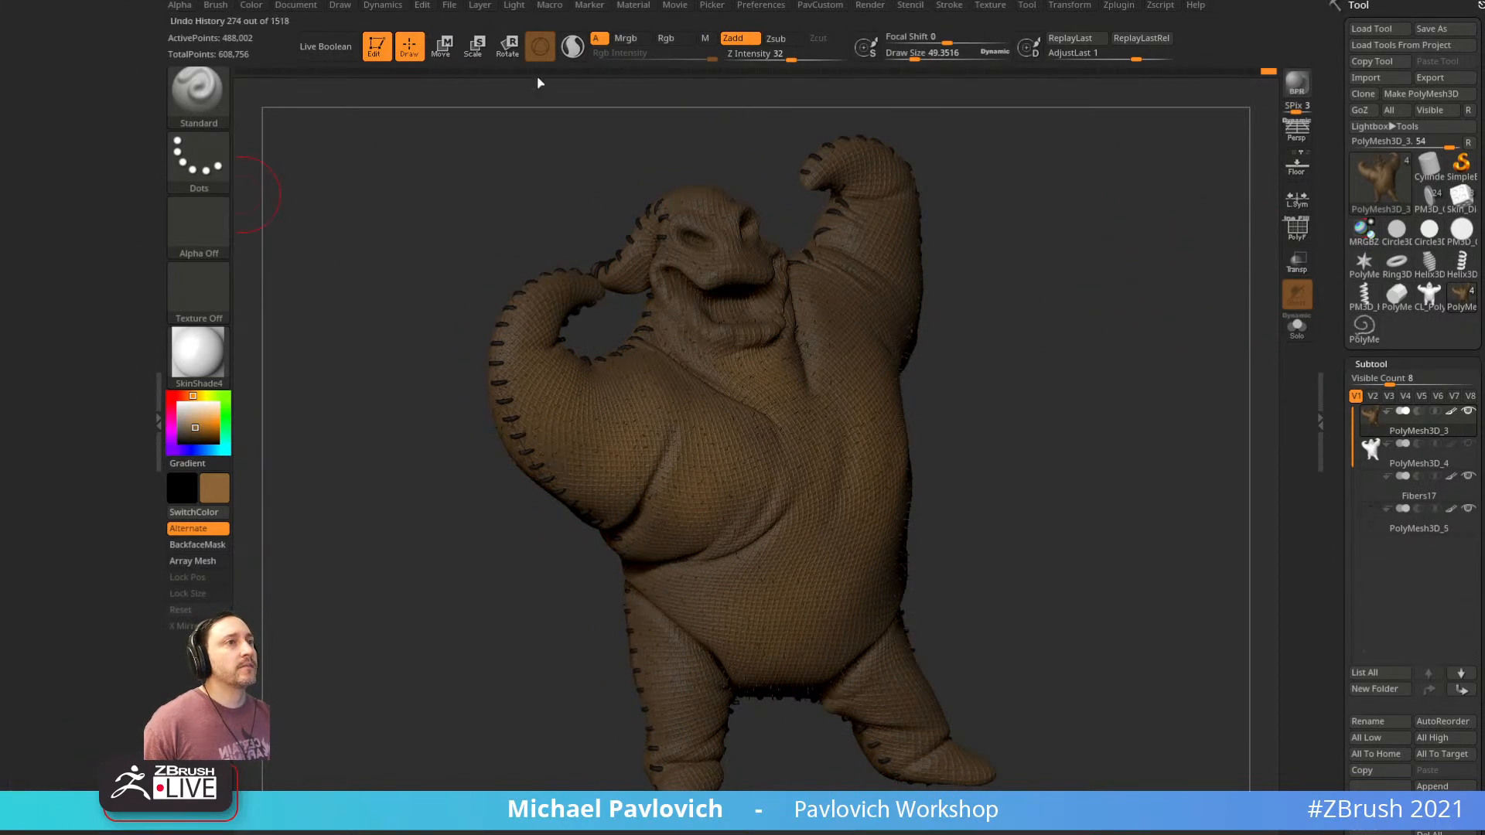
{"action": "left_click", "coordinate": [1118, 6]}
{"action": "left_click_drag", "start_coordinate": [1110, 20], "coordinate": [12, 120]}
{"action": "left_click", "coordinate": [31, 122]}
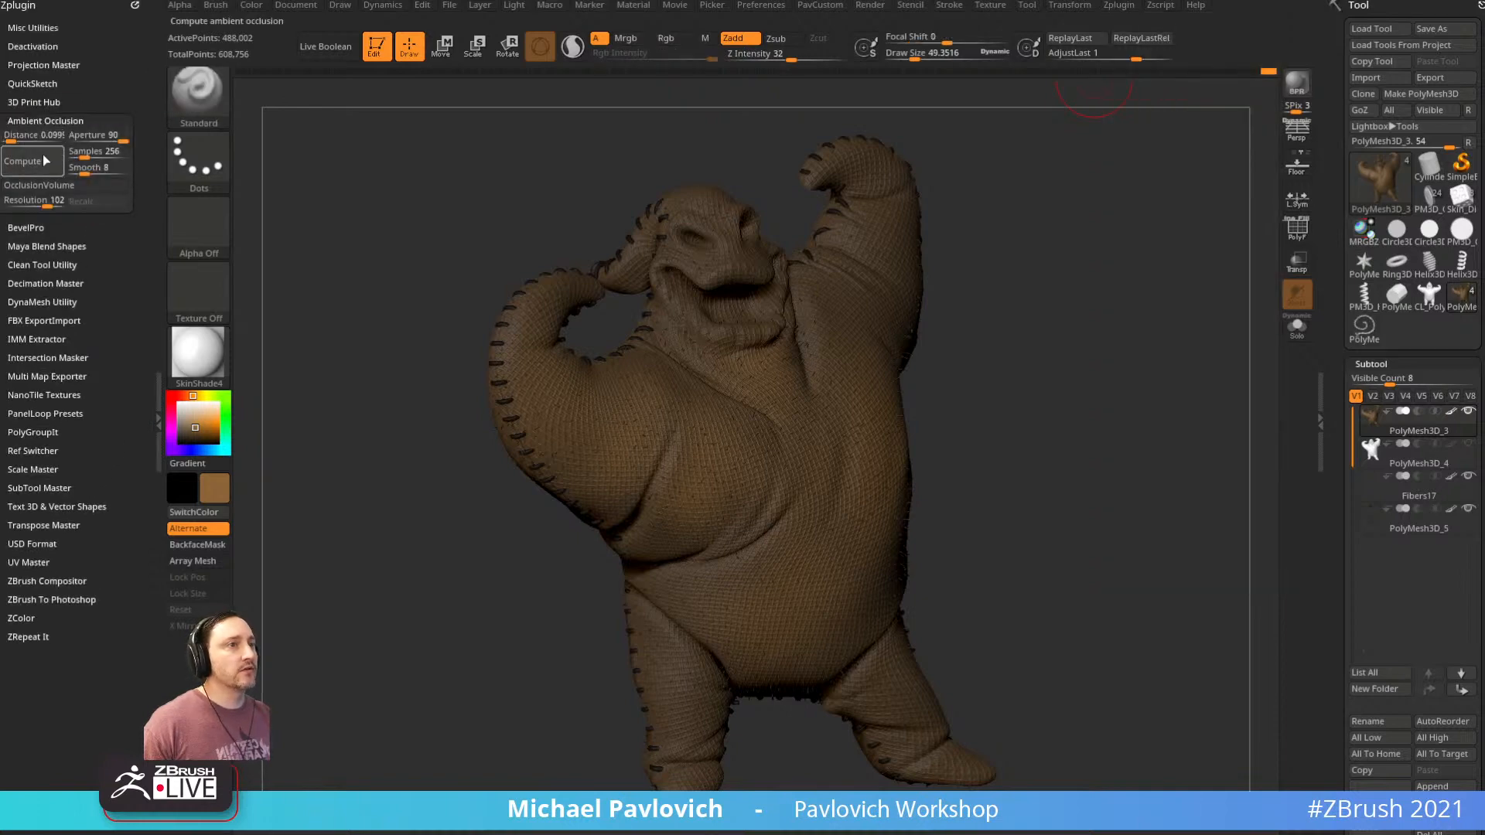
{"action": "left_click", "coordinate": [38, 164]}
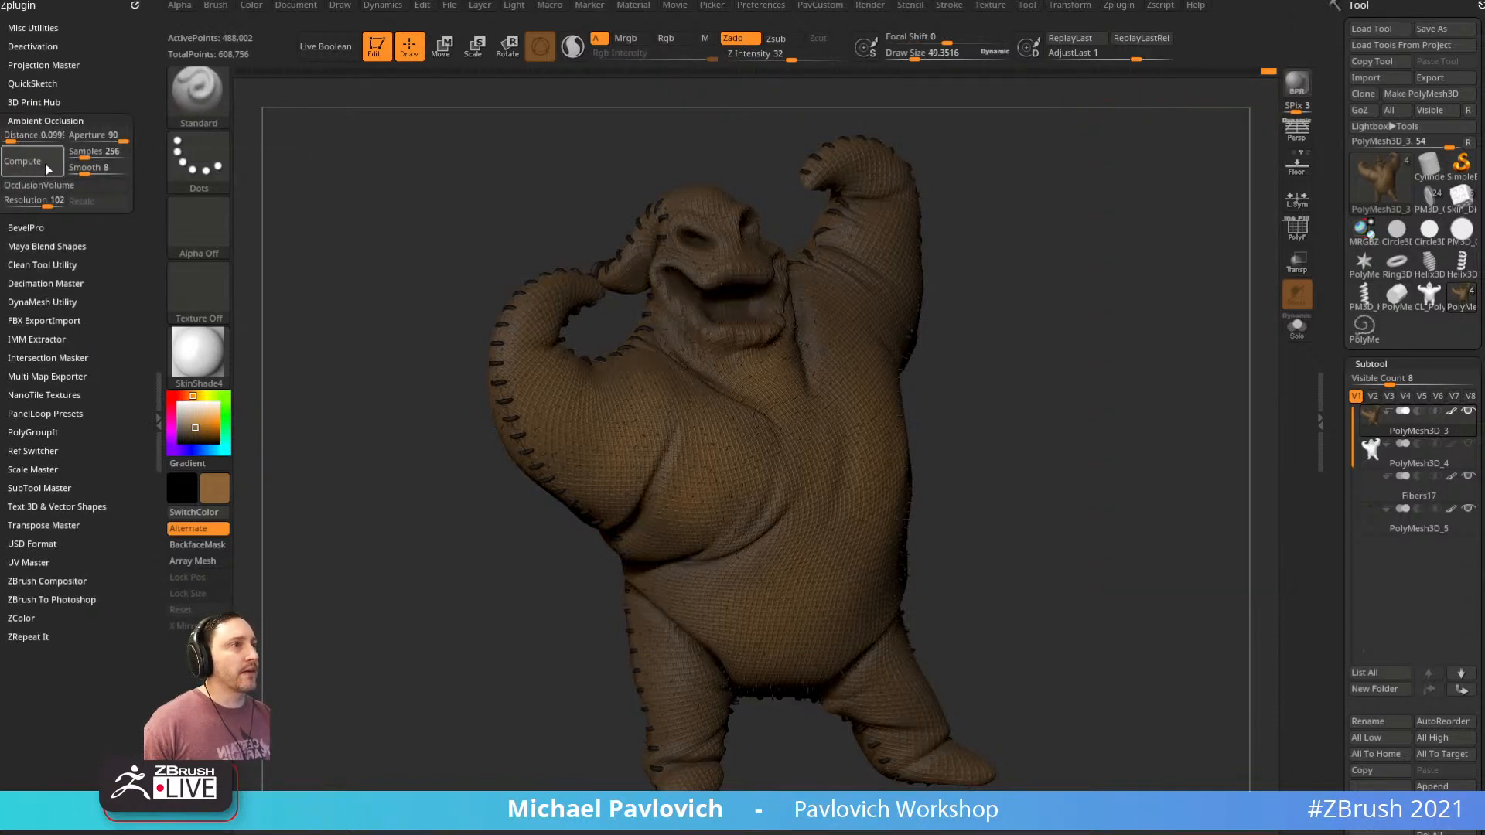
Set the material to Flat Color and turn off the PolyMesh3D_3 body's polypaint display
{"action": "left_click", "coordinate": [225, 352]}
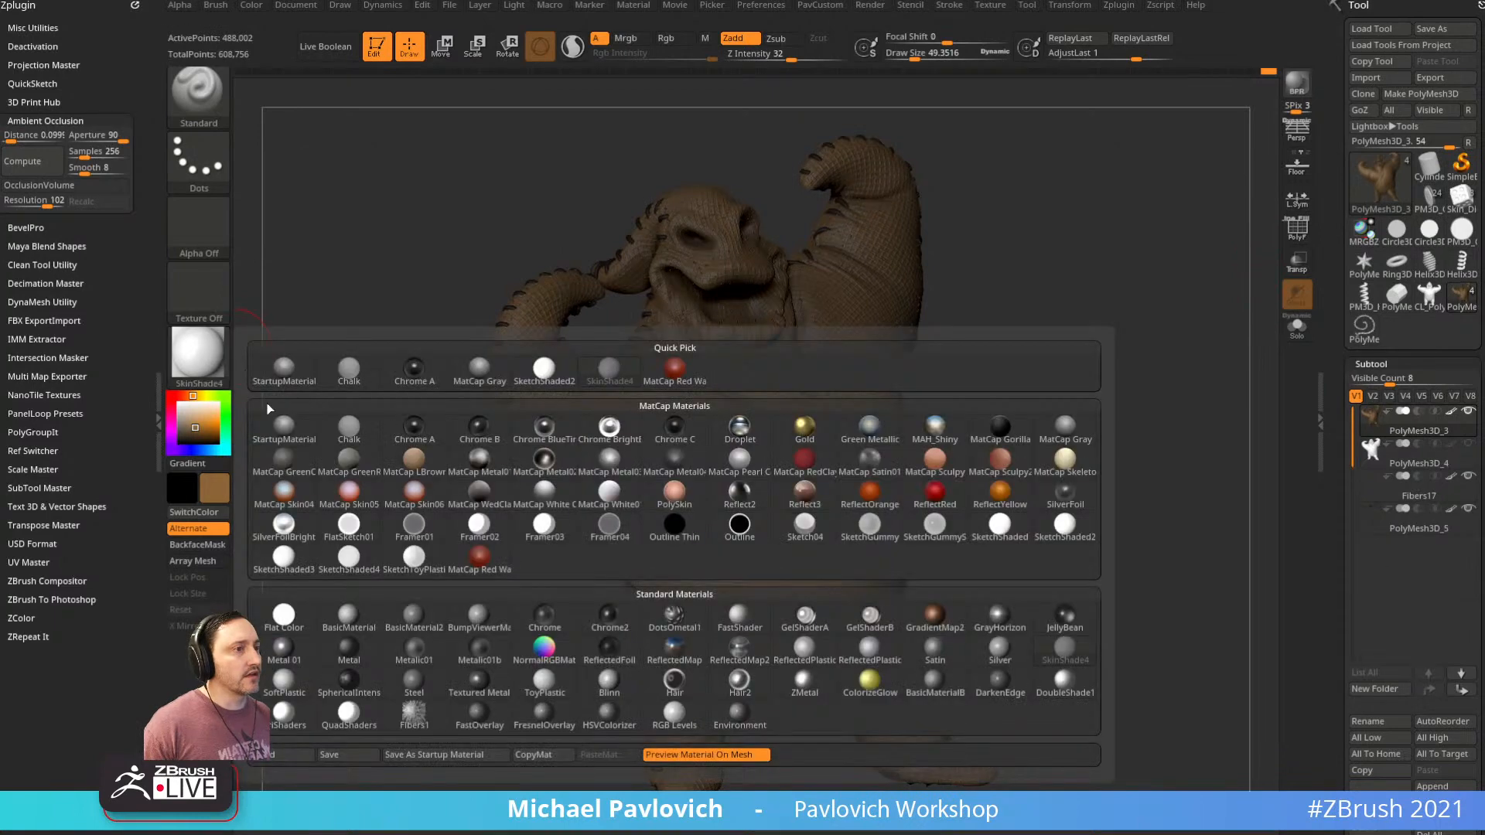
{"action": "left_click", "coordinate": [473, 550]}
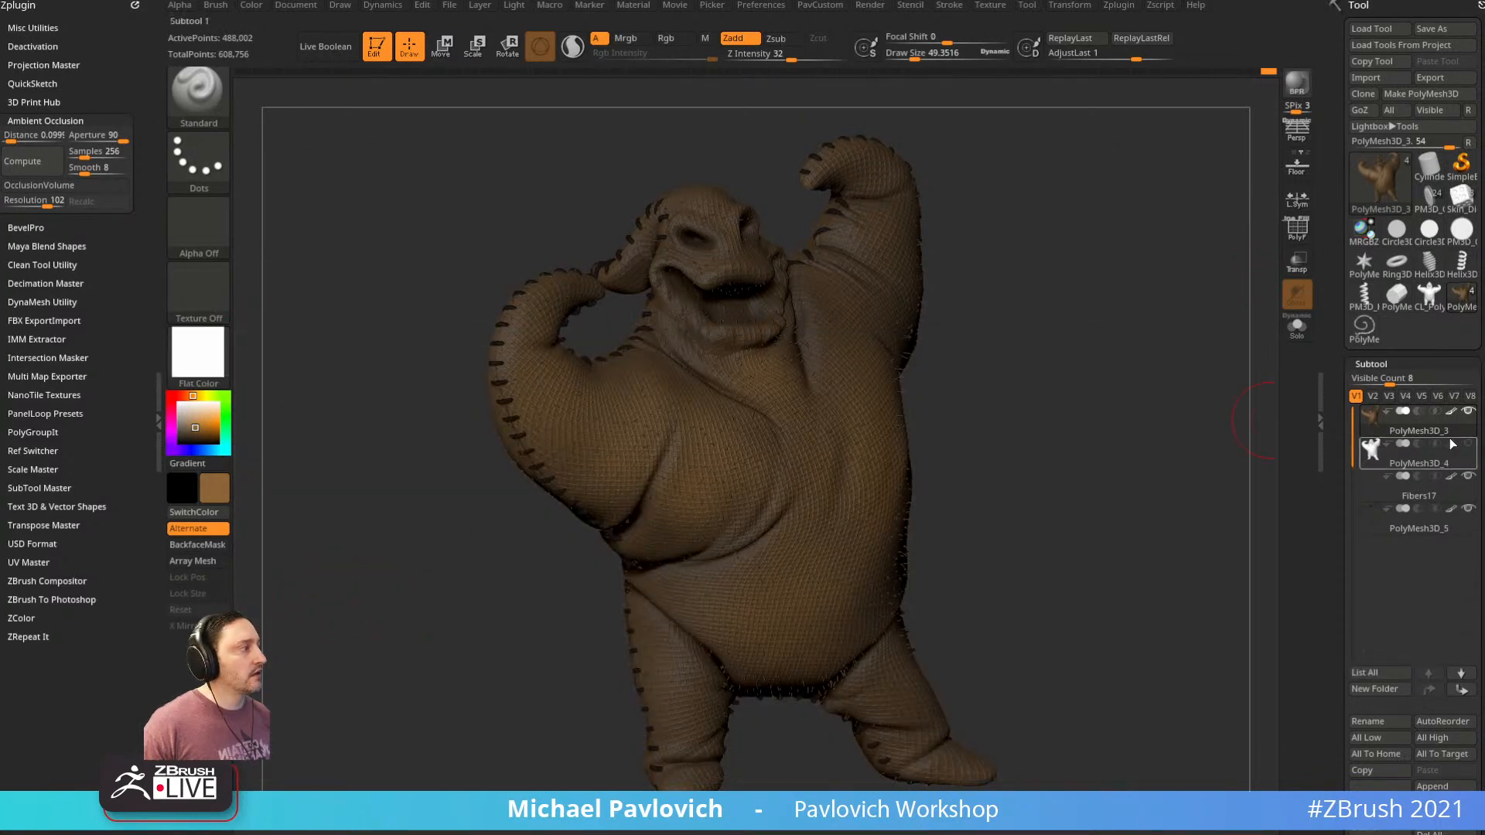
{"action": "left_click", "coordinate": [1451, 410]}
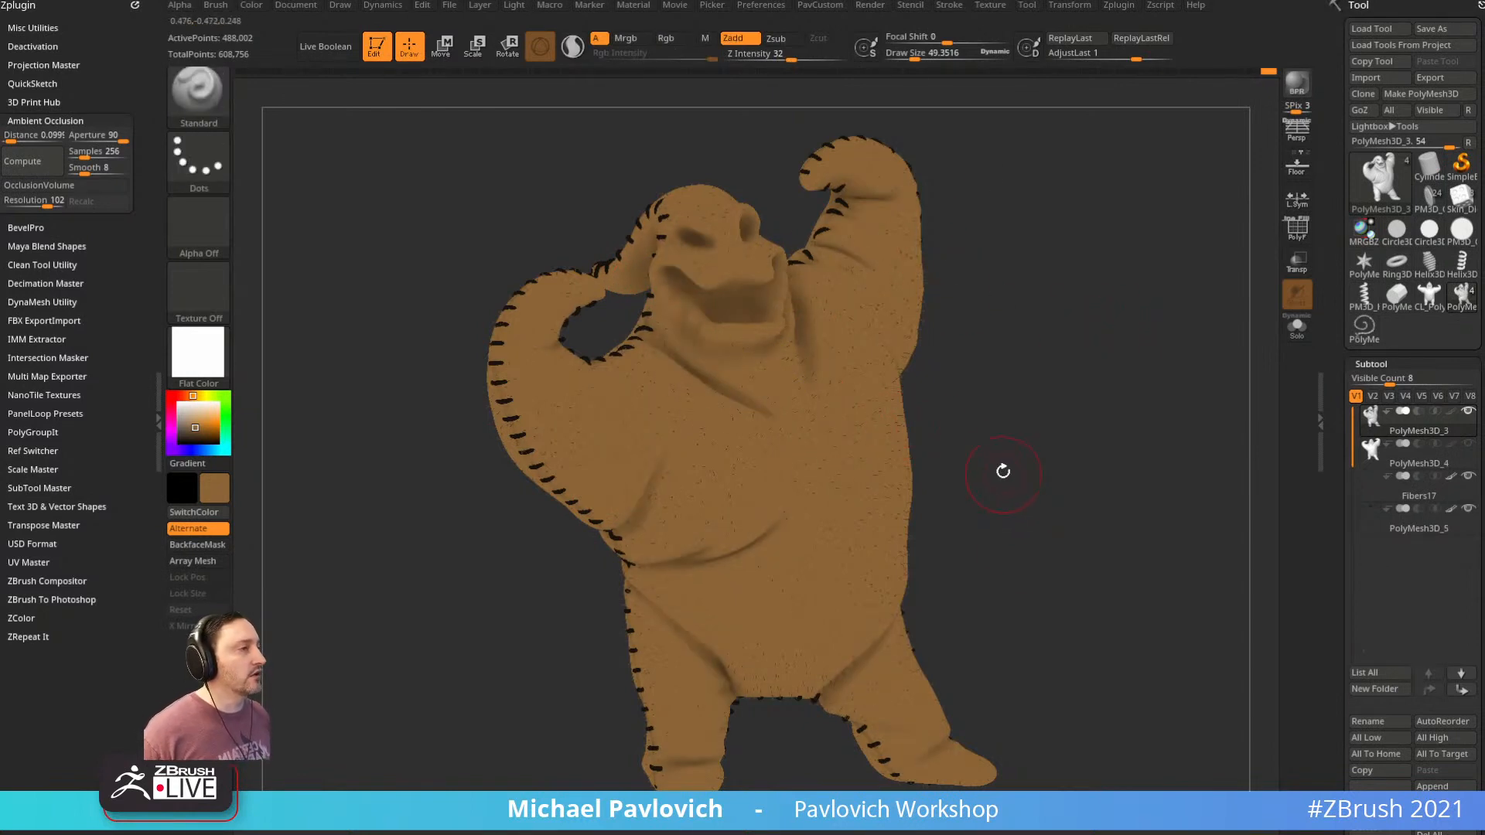
Invert the body's occlusion mask and fill the unmasked creases with a dark brown of red 83, green 62, blue 37
{"action": "left_click", "coordinate": [1132, 286], "text": "ctrl"}
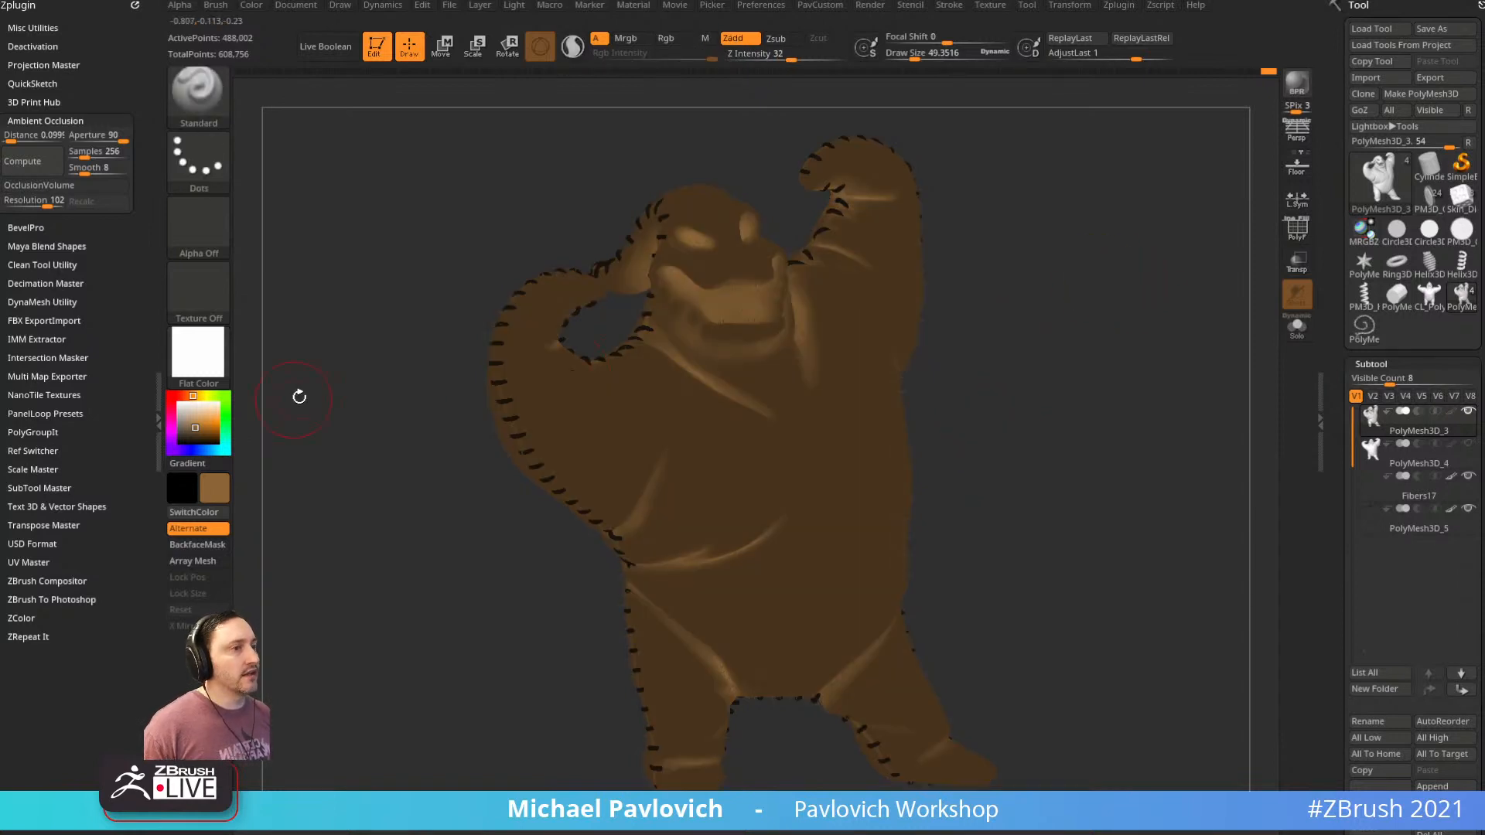
{"action": "left_click", "coordinate": [730, 311], "text": "ctrl"}
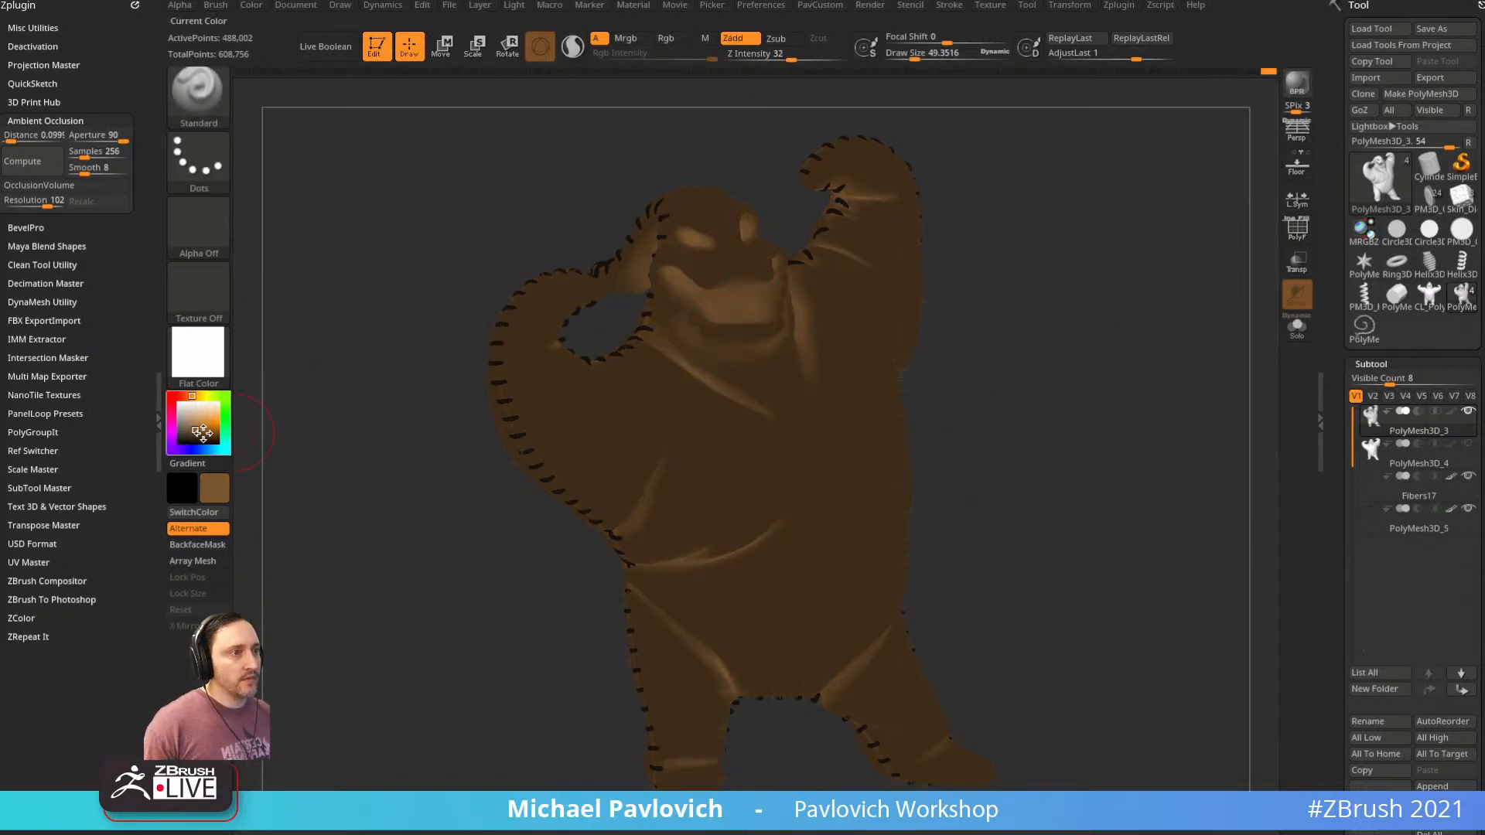
{"action": "left_click", "coordinate": [194, 435]}
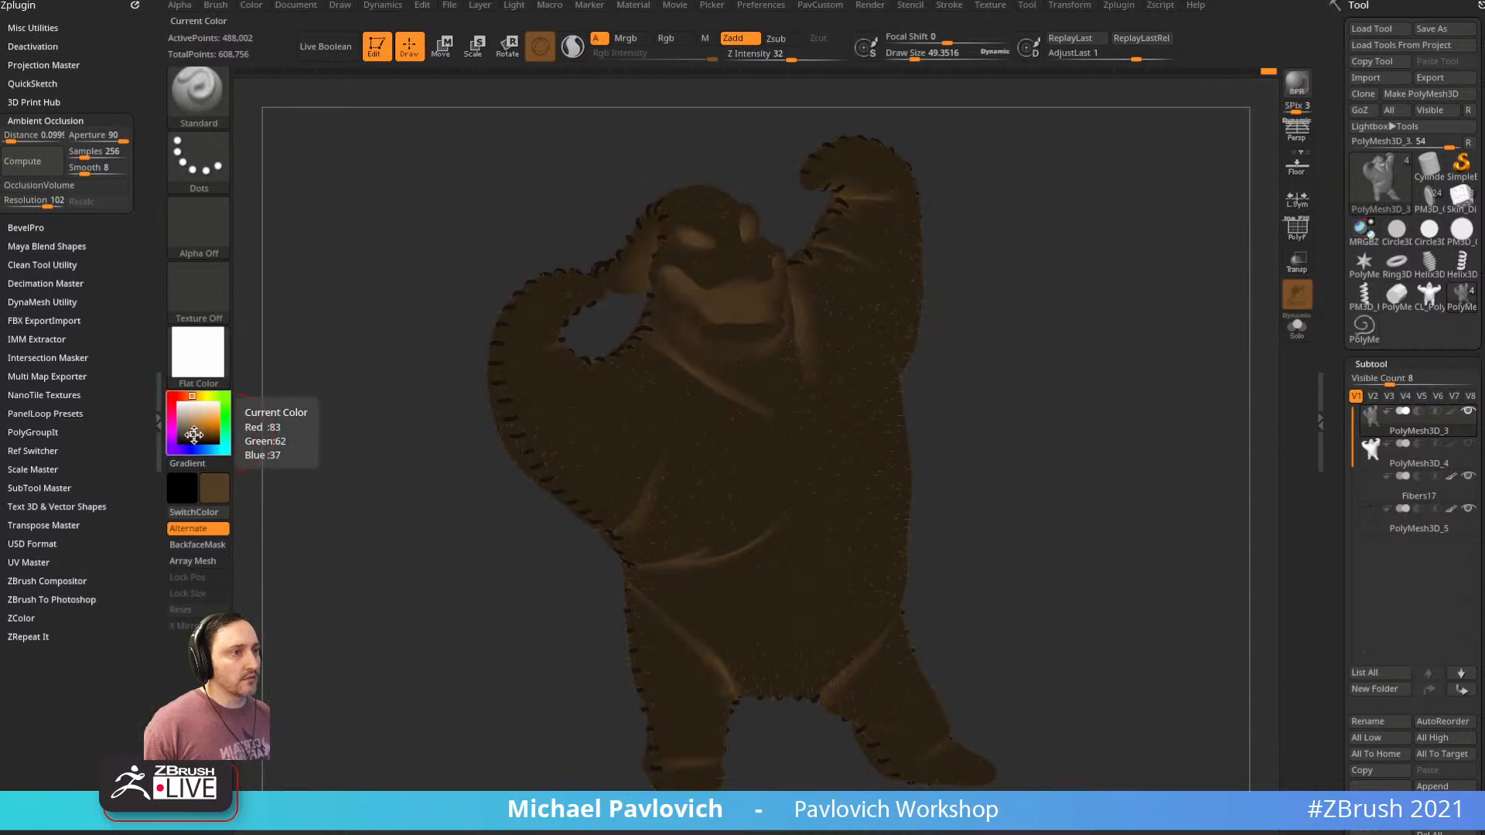
{"action": "key", "text": "ctrl+f"}
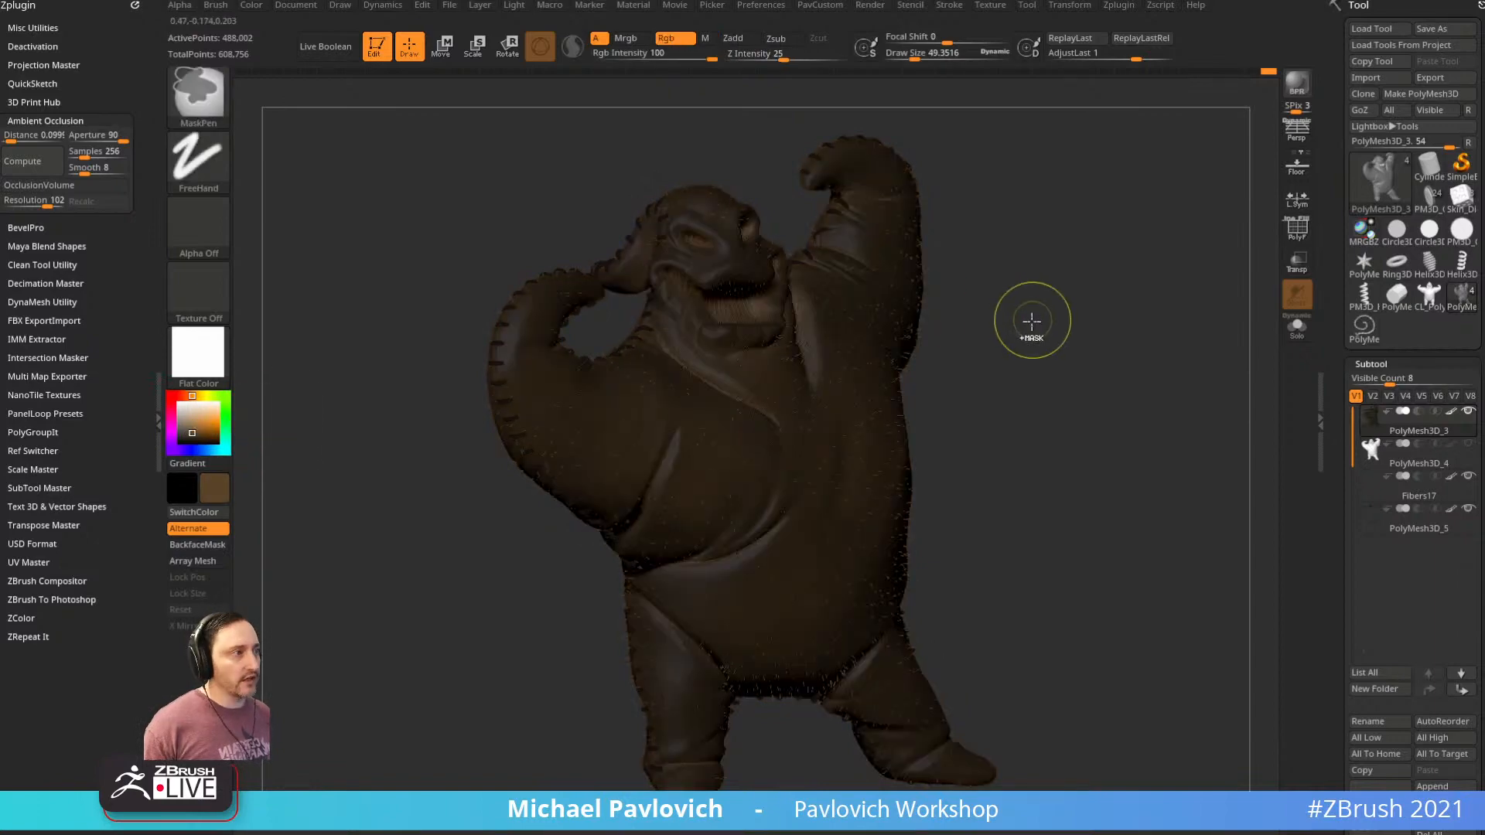
Undo the crease fill, refill the body's unmasked creases with a darker brown, and clear the occlusion mask
{"action": "mouse_move", "coordinate": [1058, 265]}
{"action": "left_mouse_down", "text": "ctrl"}
{"action": "mouse_move", "coordinate": [1109, 332]}
{"action": "mouse_move", "coordinate": [1067, 332]}
{"action": "mouse_move", "coordinate": [1097, 331]}
{"action": "left_mouse_up", "text": "ctrl"}
{"action": "key", "text": "ctrl+z"}
{"action": "key", "text": "ctrl+z"}
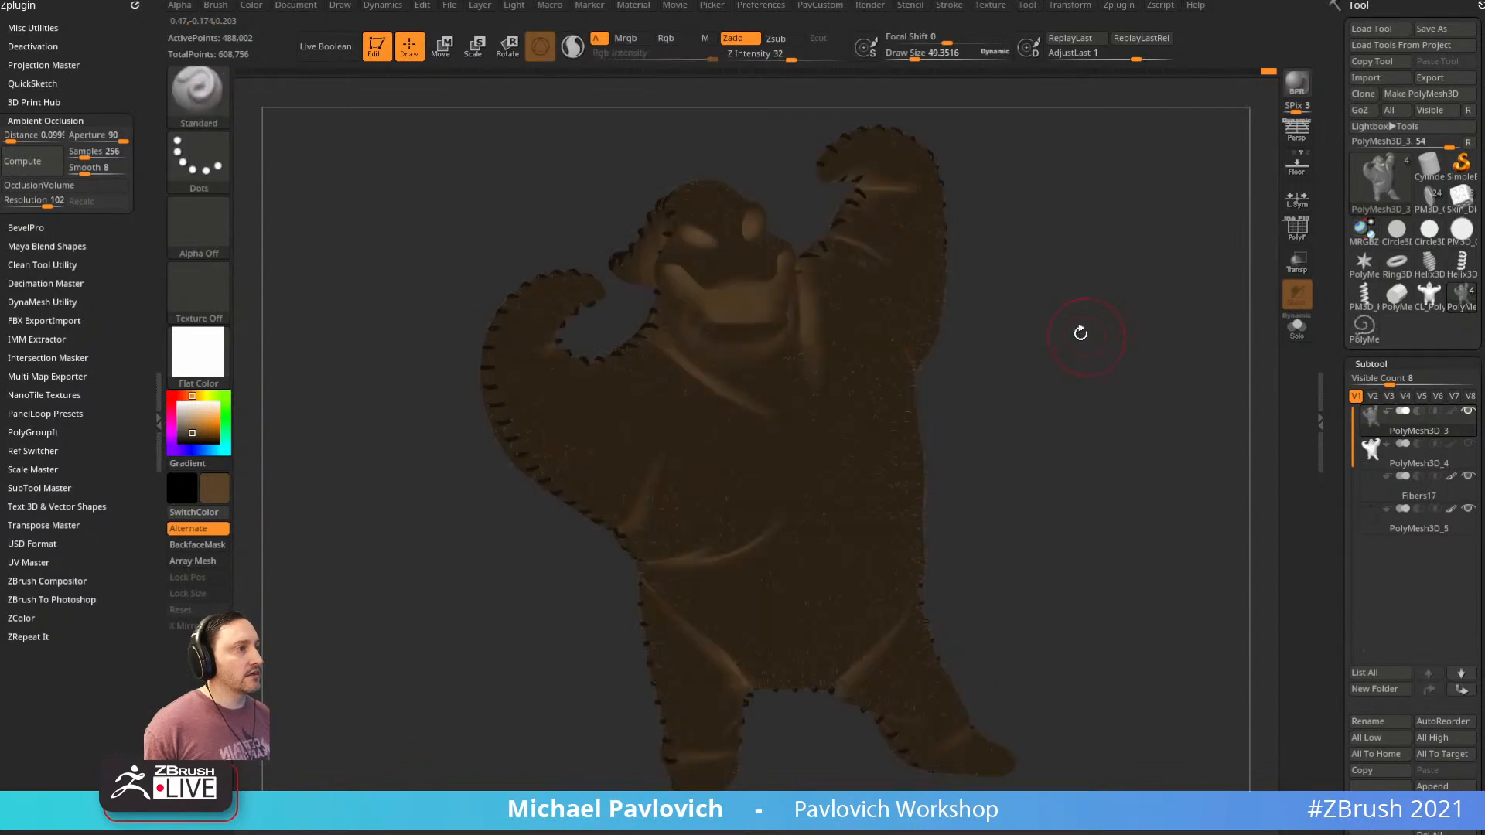
{"action": "left_click", "coordinate": [190, 435]}
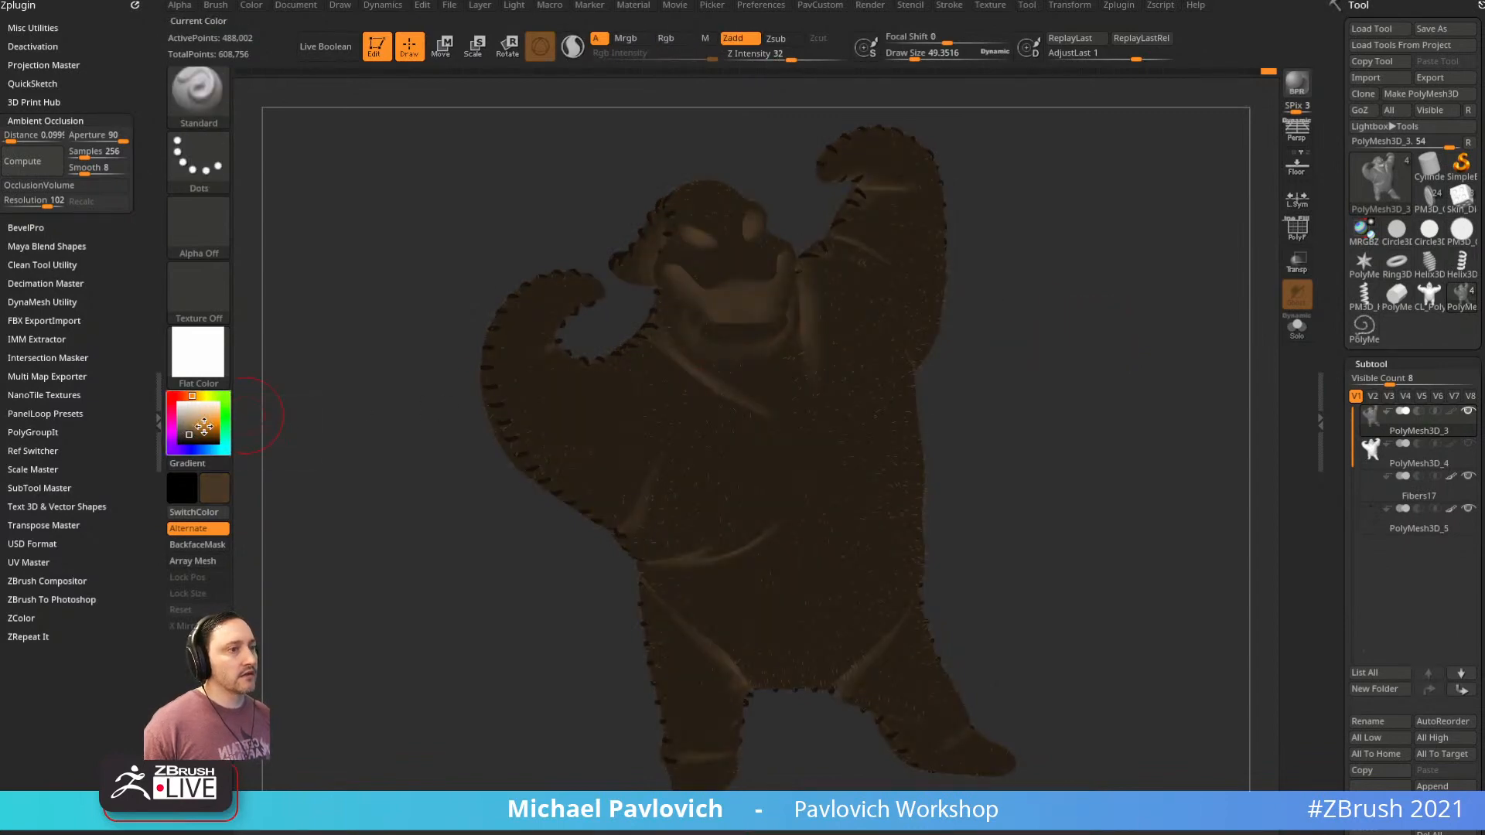
{"action": "key", "text": "ctrl+f"}
{"action": "mouse_move", "coordinate": [1134, 284]}
{"action": "left_mouse_down", "text": "ctrl"}
{"action": "mouse_move", "coordinate": [1180, 396]}
{"action": "mouse_move", "coordinate": [1163, 368]}
{"action": "left_mouse_up", "text": "ctrl"}
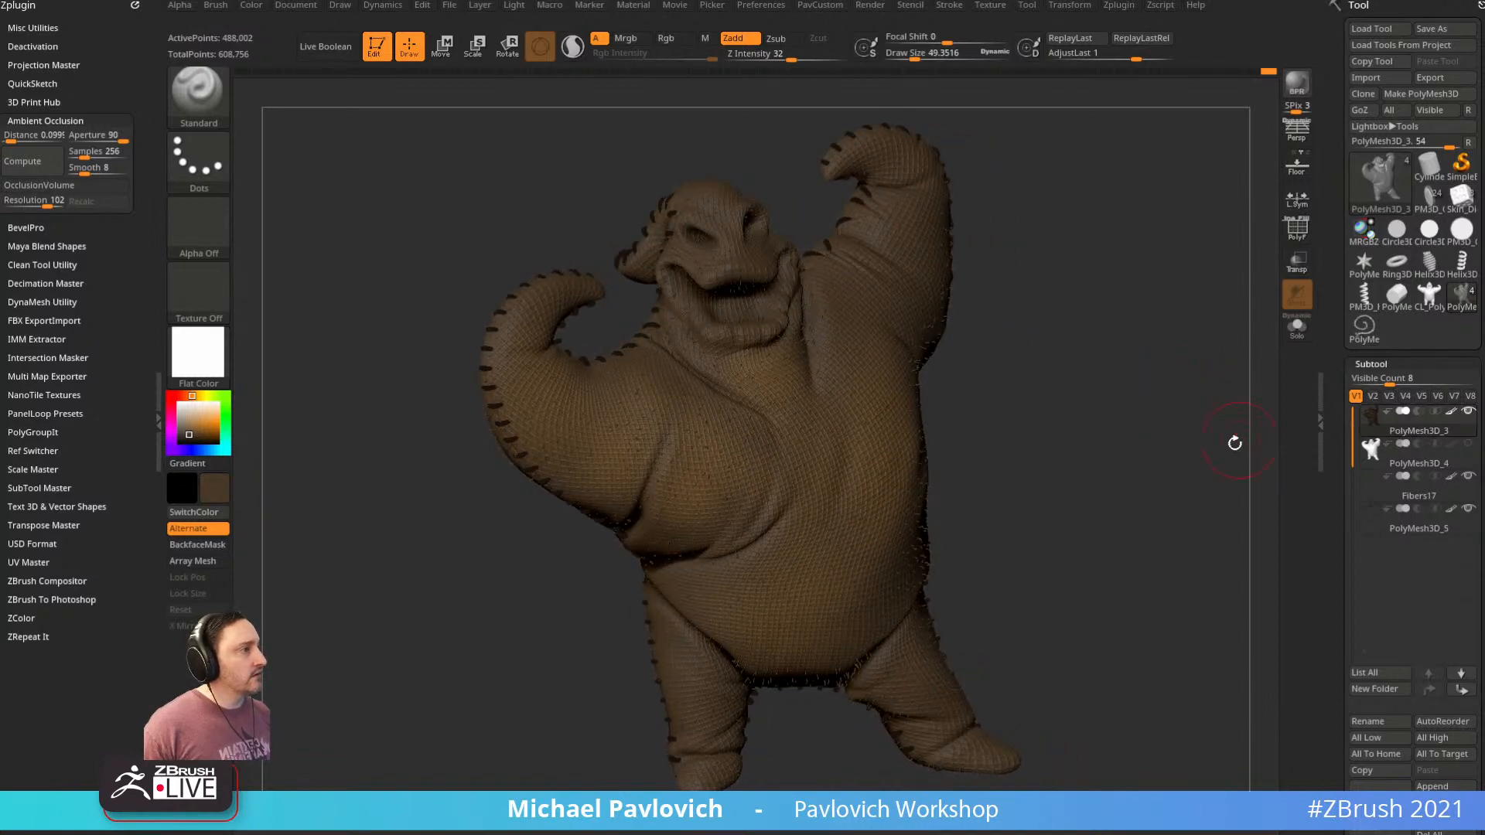
{"action": "left_click_drag", "start_coordinate": [1233, 441], "coordinate": [745, 399]}
{"action": "left_click_drag", "start_coordinate": [563, 603], "coordinate": [571, 583]}
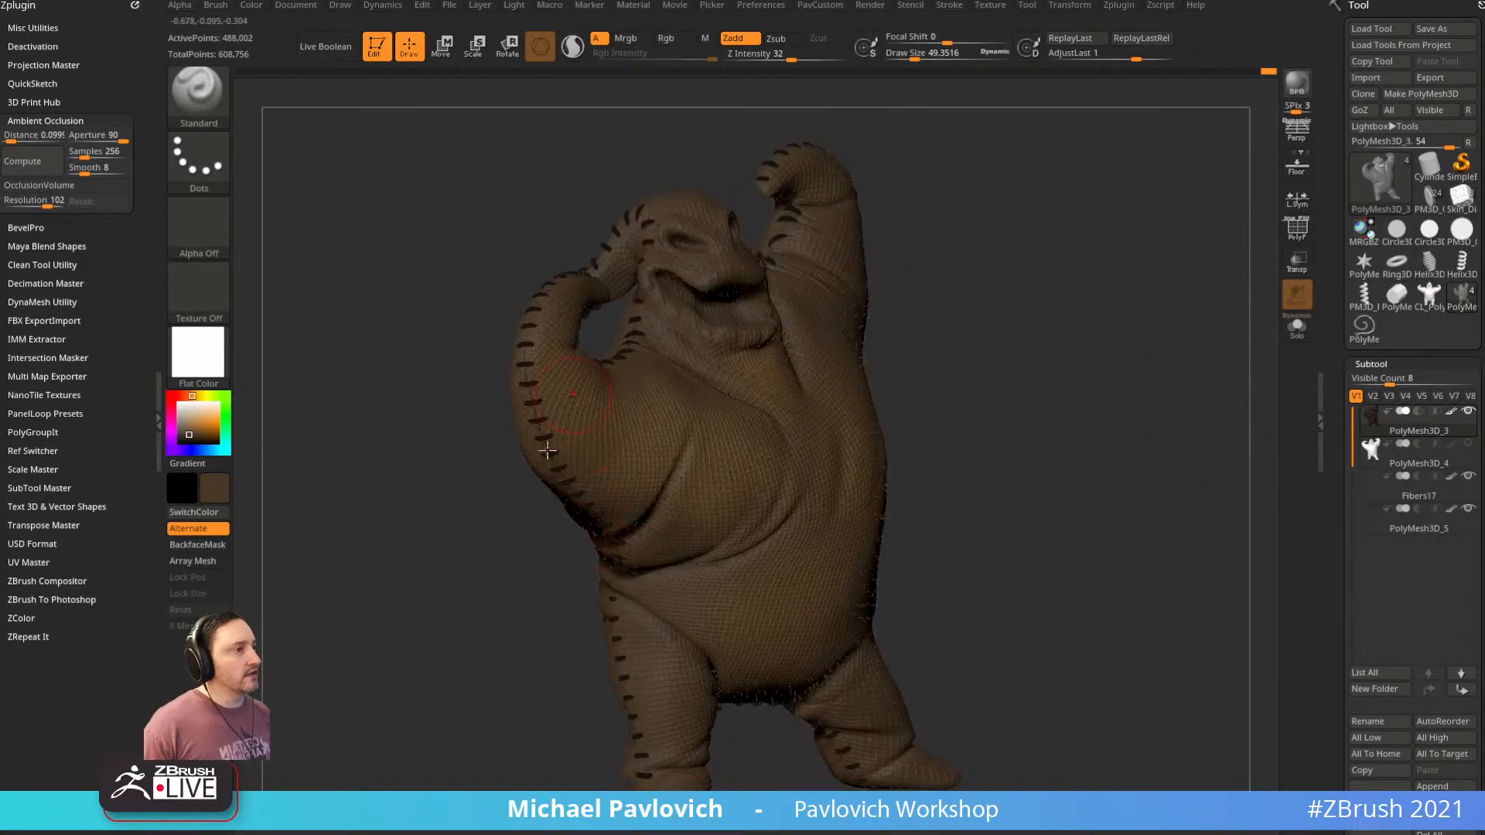
{"action": "left_click_drag", "start_coordinate": [1054, 294], "coordinate": [888, 397]}
Sample the body's brown, lighten it, and set the Standard brush to paint color only at a draw size of about 91
{"action": "key", "text": "c"}
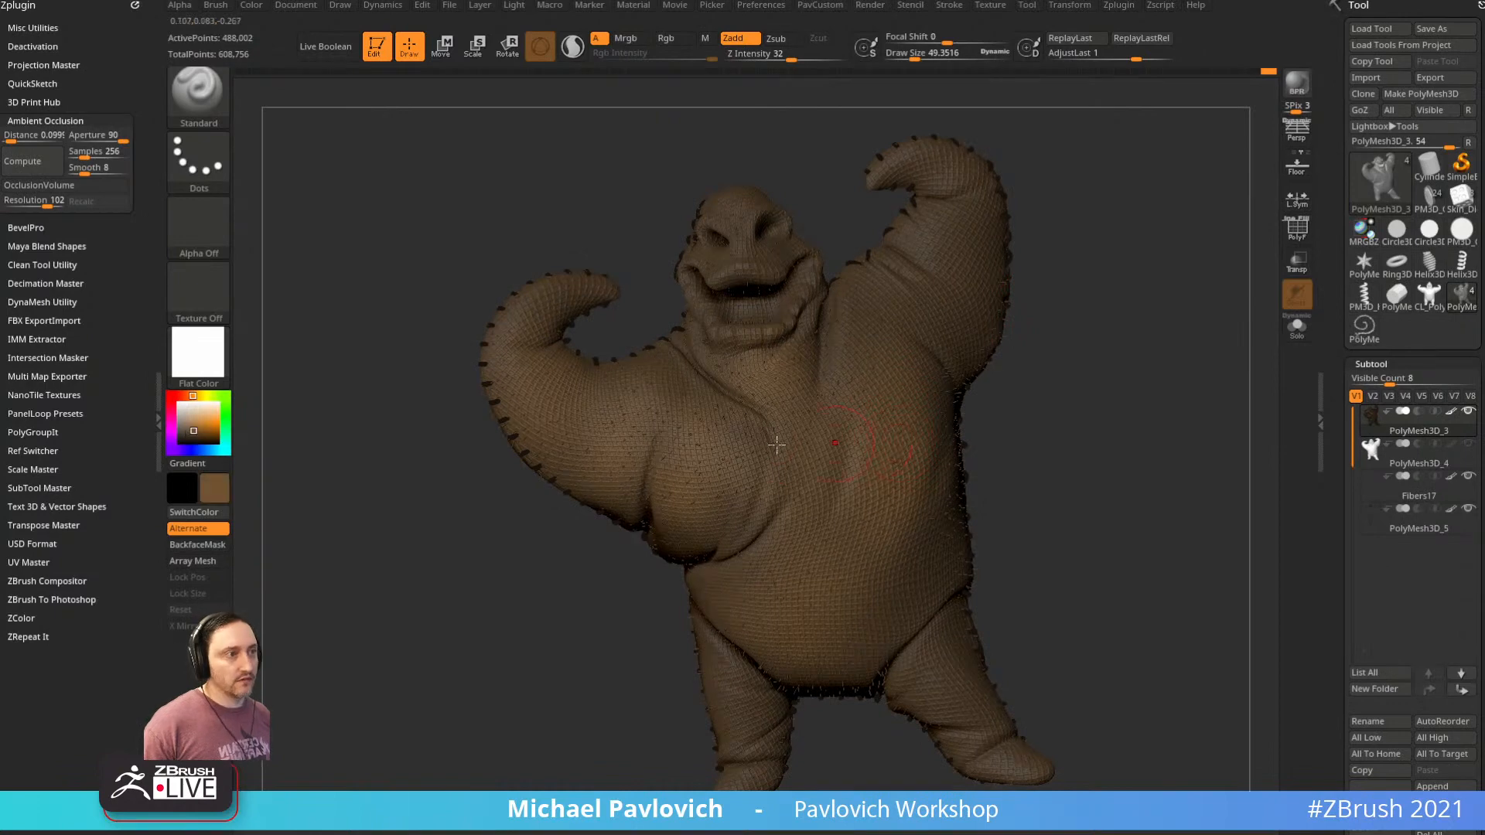
{"action": "left_click_drag", "start_coordinate": [194, 434], "coordinate": [196, 427]}
{"action": "left_click_drag", "start_coordinate": [1114, 277], "coordinate": [978, 293]}
{"action": "left_click", "coordinate": [192, 424]}
{"action": "left_click_drag", "start_coordinate": [553, 334], "coordinate": [458, 340], "text": "alt"}
{"action": "mouse_move", "coordinate": [1117, 267]}
{"action": "left_mouse_down"}
{"action": "mouse_move", "coordinate": [1200, 258]}
{"action": "mouse_move", "coordinate": [1114, 288]}
{"action": "left_mouse_up"}
{"action": "key", "text": "s"}
{"action": "left_click_drag", "start_coordinate": [805, 365], "coordinate": [825, 362]}
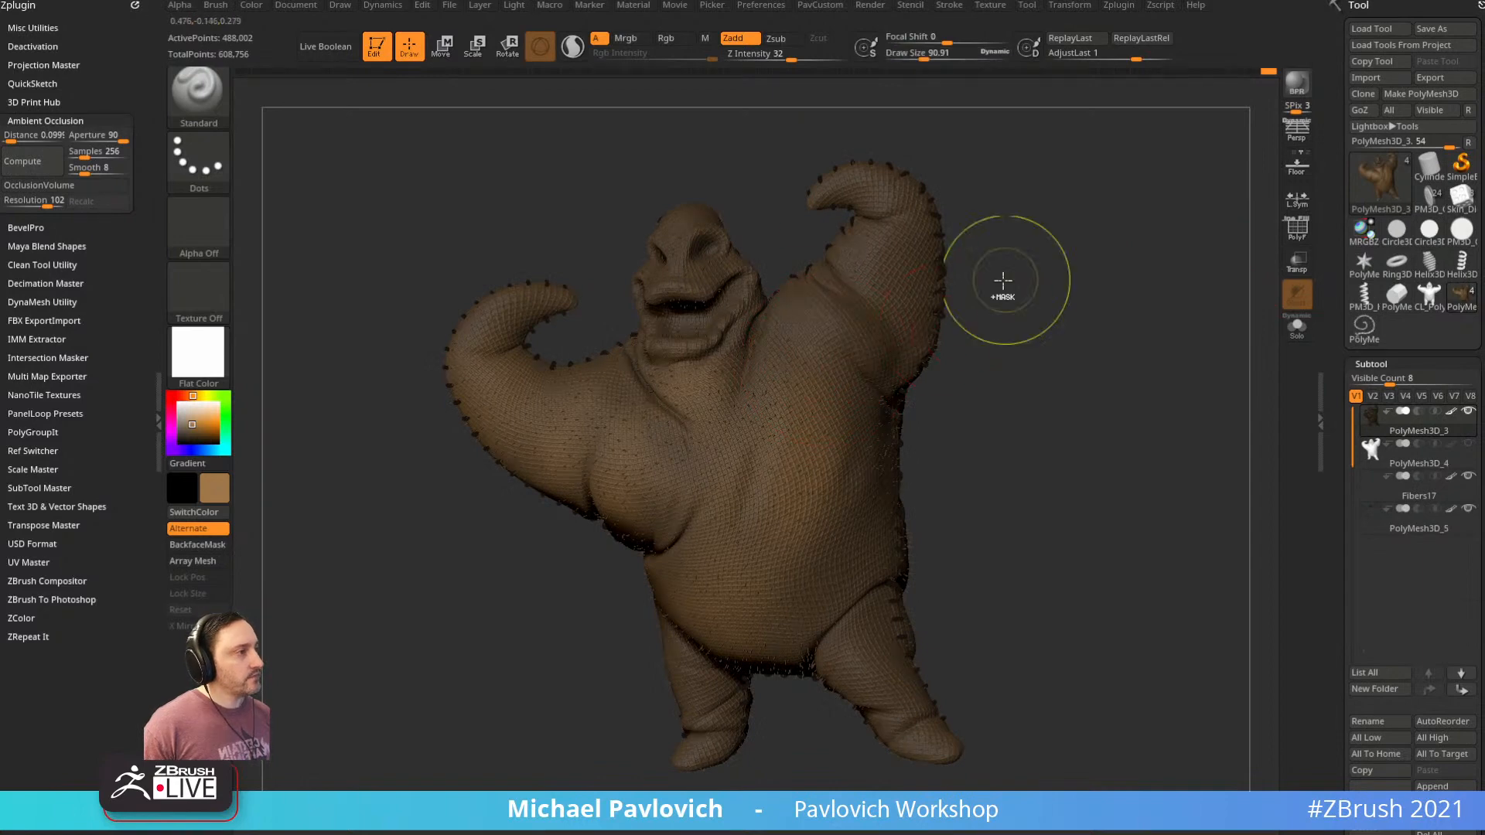
{"action": "left_click_drag", "start_coordinate": [1055, 242], "coordinate": [938, 253]}
{"action": "left_click", "coordinate": [665, 38]}
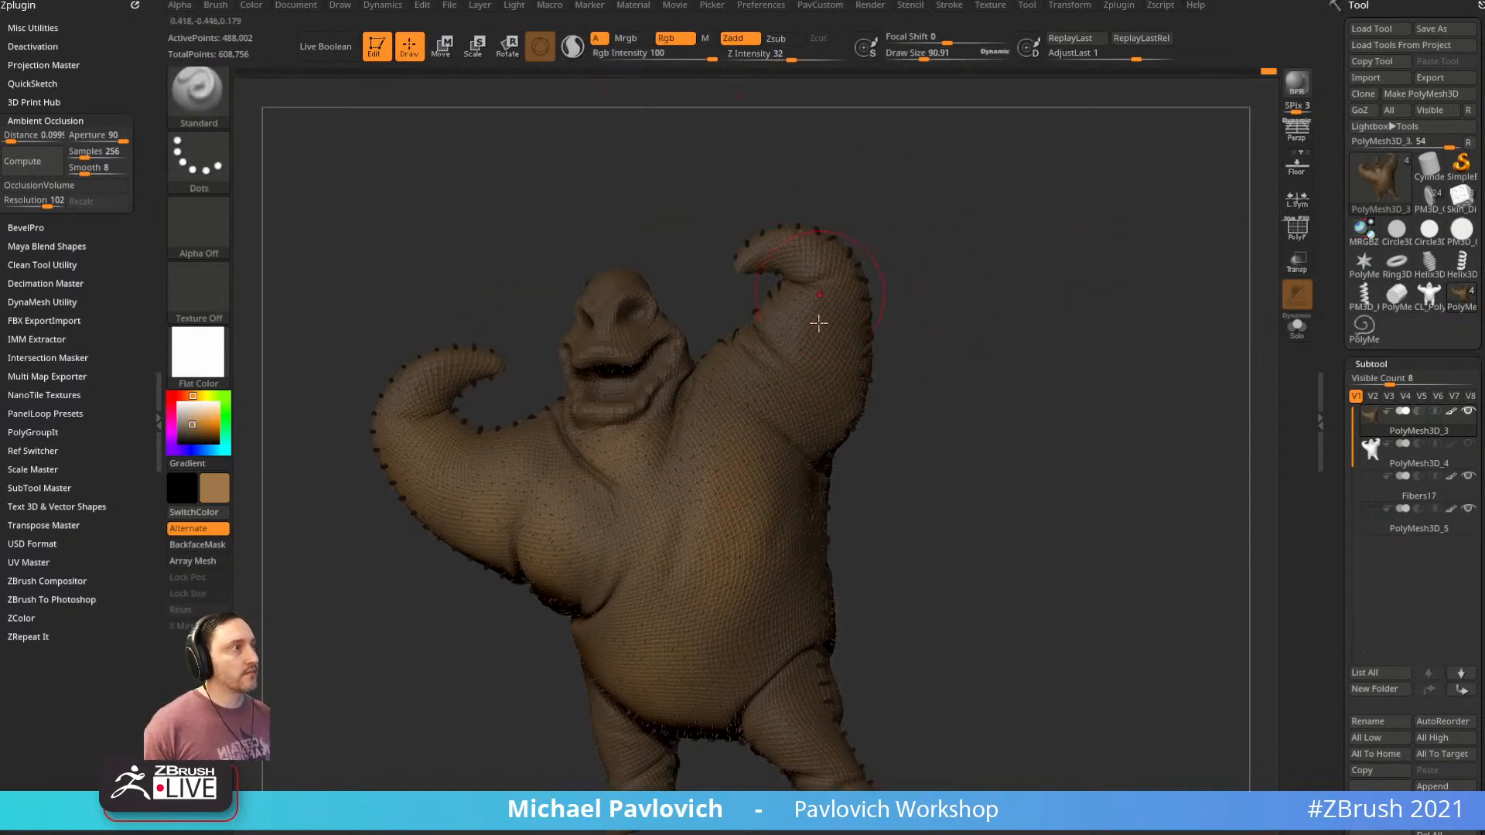
{"action": "left_click", "coordinate": [732, 38]}
Undo the full-strength stroke on the raised arm and paint softer light brown there with Rgb Intensity 55
{"action": "mouse_move", "coordinate": [789, 388]}
{"action": "left_mouse_down"}
{"action": "mouse_move", "coordinate": [822, 435]}
{"action": "mouse_move", "coordinate": [808, 375]}
{"action": "left_mouse_up"}
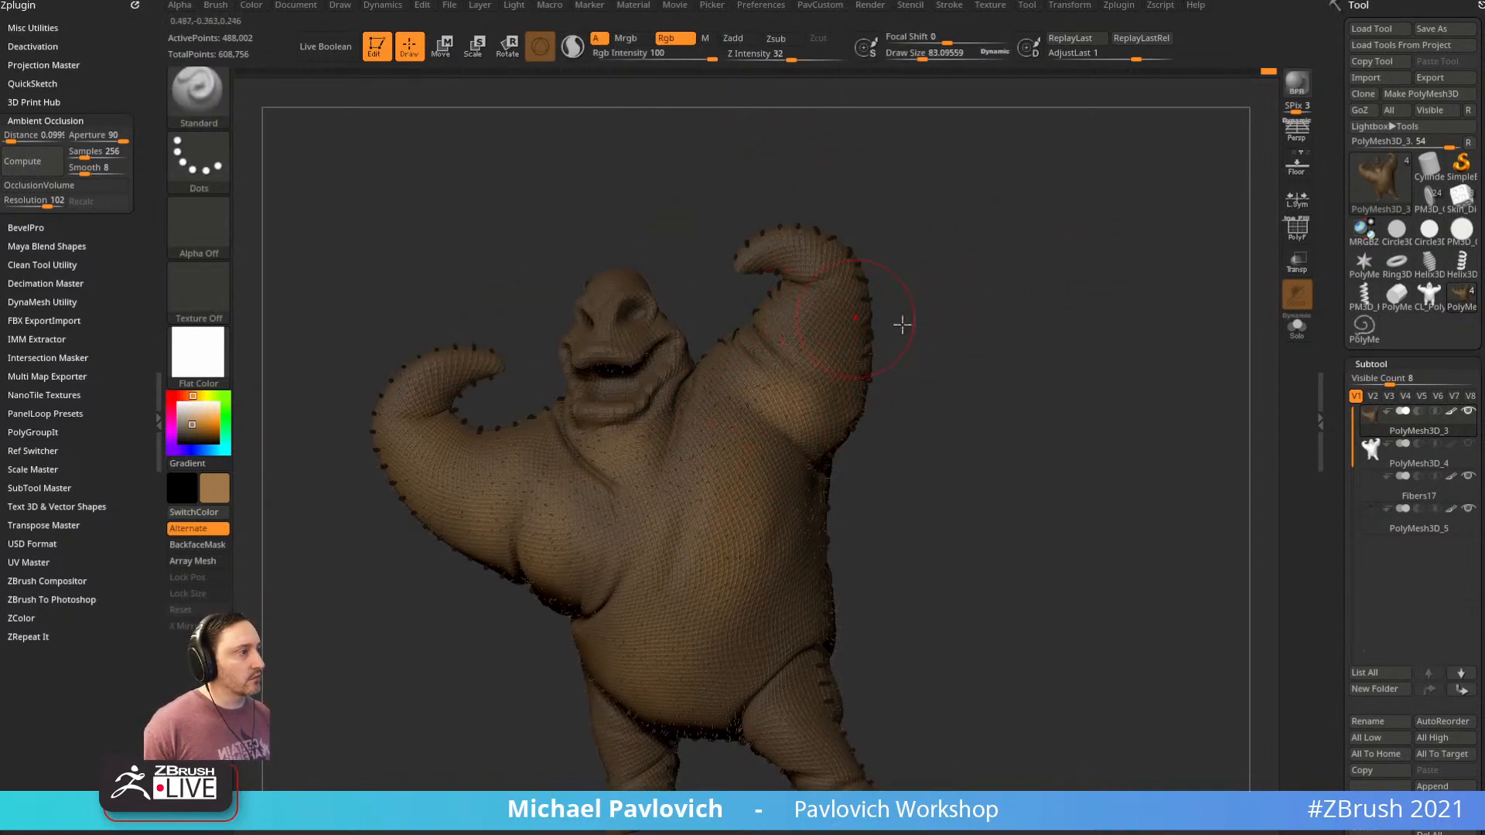
{"action": "key", "text": "ctrl+z"}
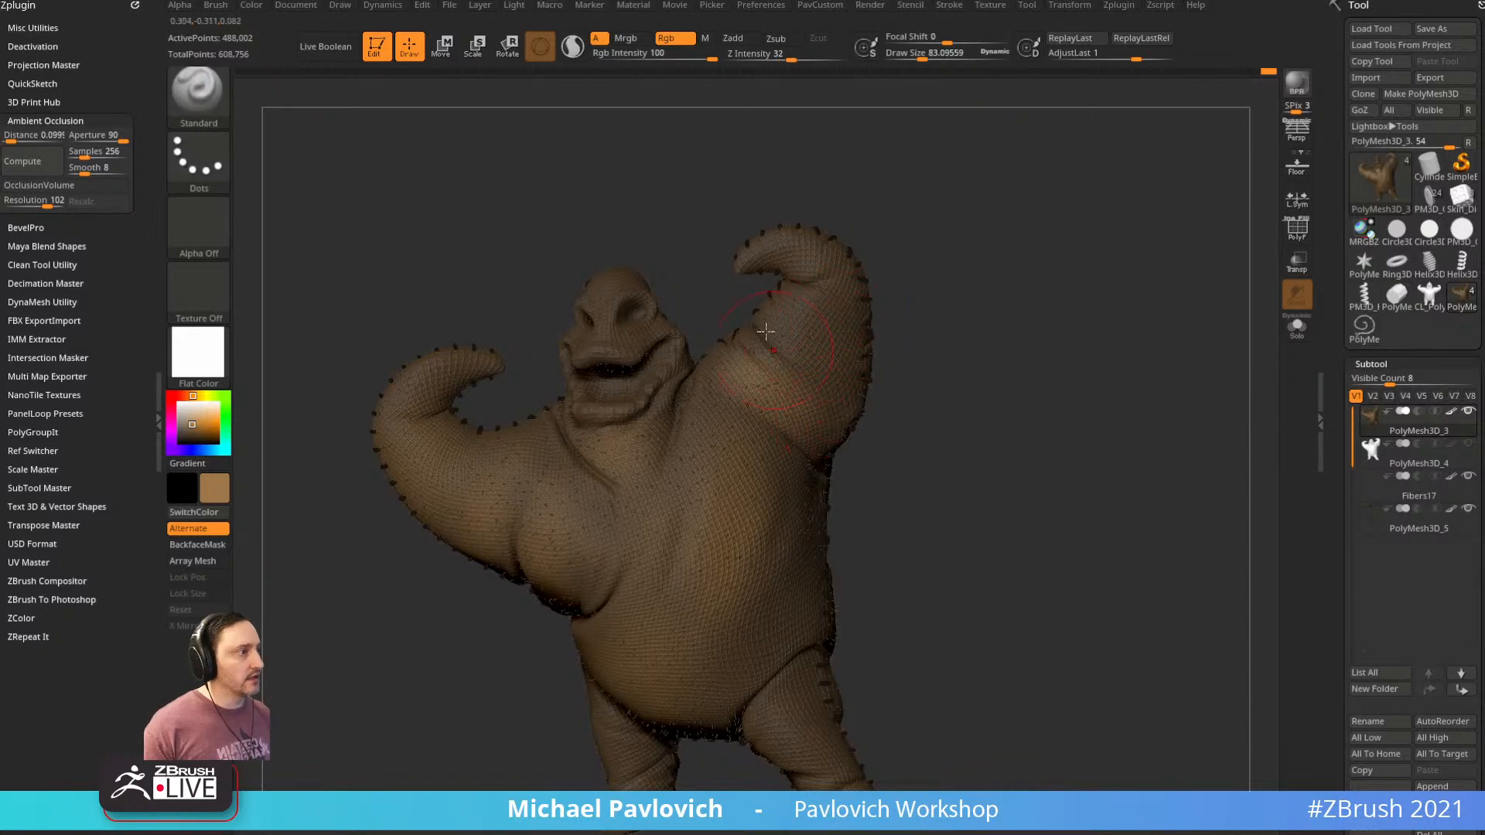
{"action": "left_click", "coordinate": [681, 58]}
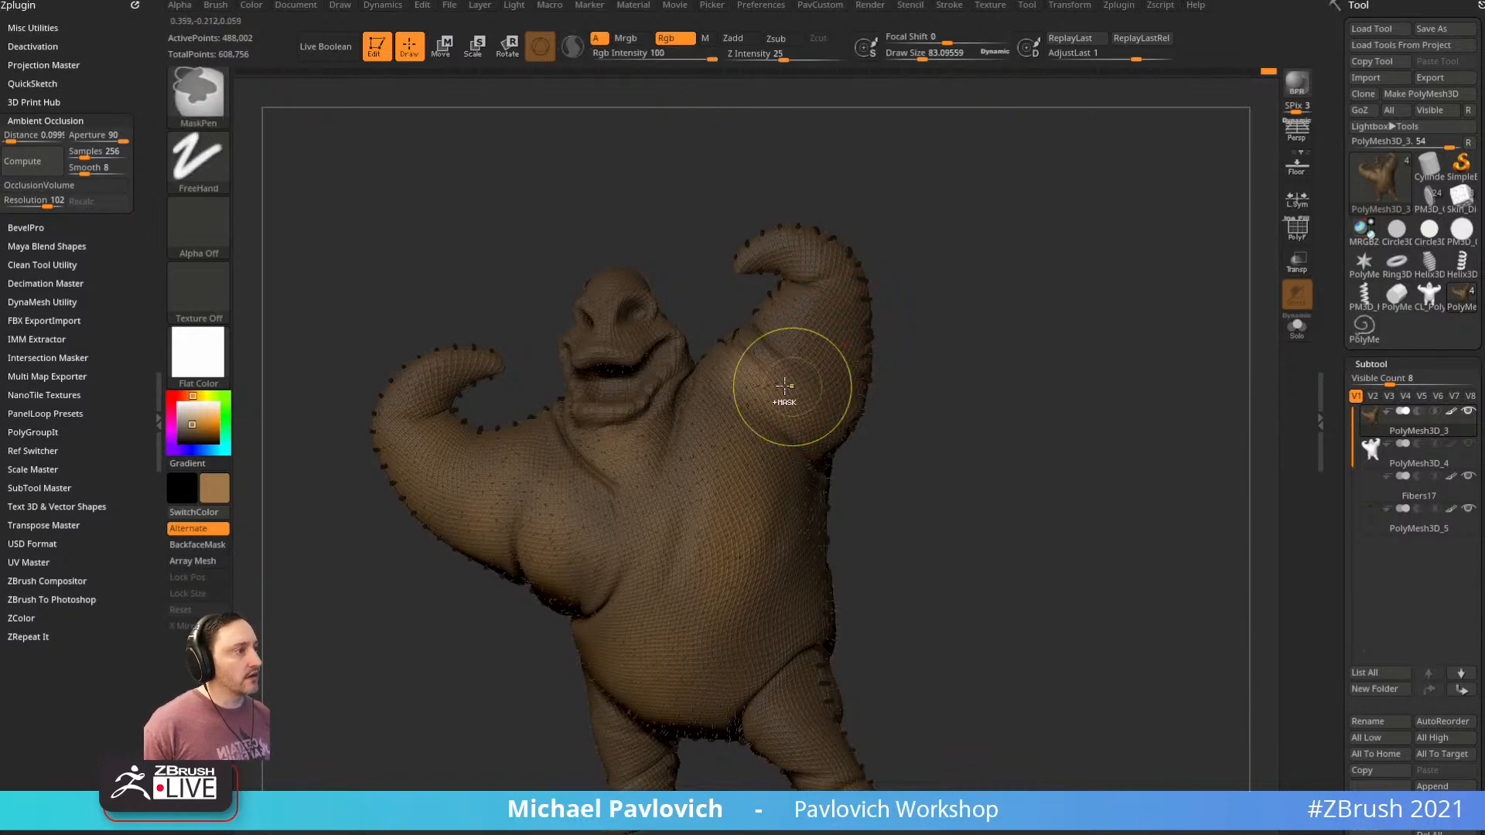
{"action": "key", "text": "ctrl+f"}
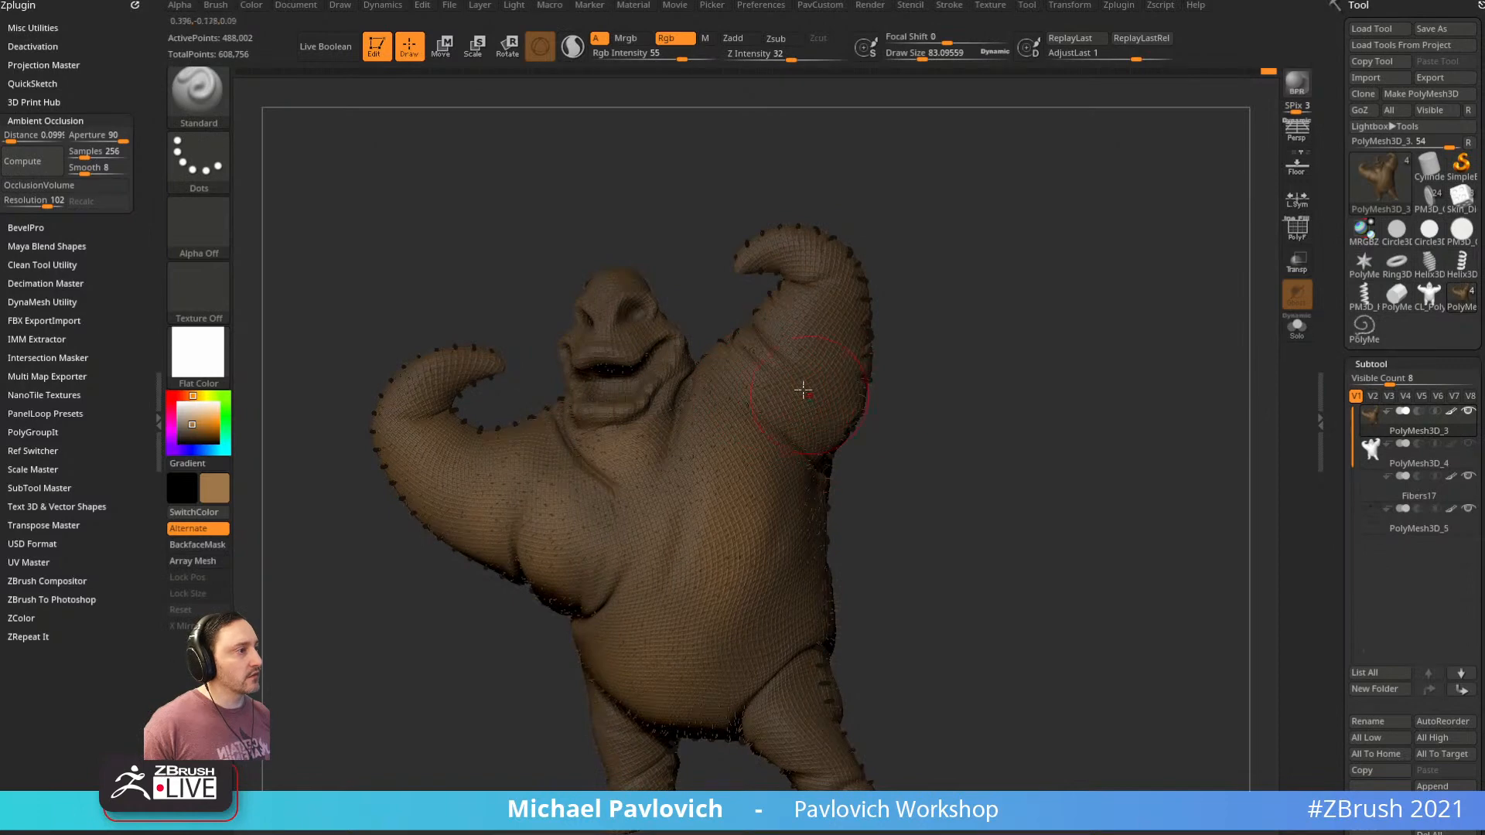
{"action": "mouse_move", "coordinate": [905, 240]}
{"action": "left_mouse_down"}
{"action": "mouse_move", "coordinate": [972, 196]}
{"action": "mouse_move", "coordinate": [851, 248]}
{"action": "left_mouse_up"}
{"action": "right_click_drag", "start_coordinate": [642, 167], "coordinate": [684, 352]}
{"action": "right_click_drag", "start_coordinate": [1013, 340], "coordinate": [1005, 209]}
Paint light brown on the raised forms of the face and mouth with a draw size of about 21
{"action": "key", "text": "s"}
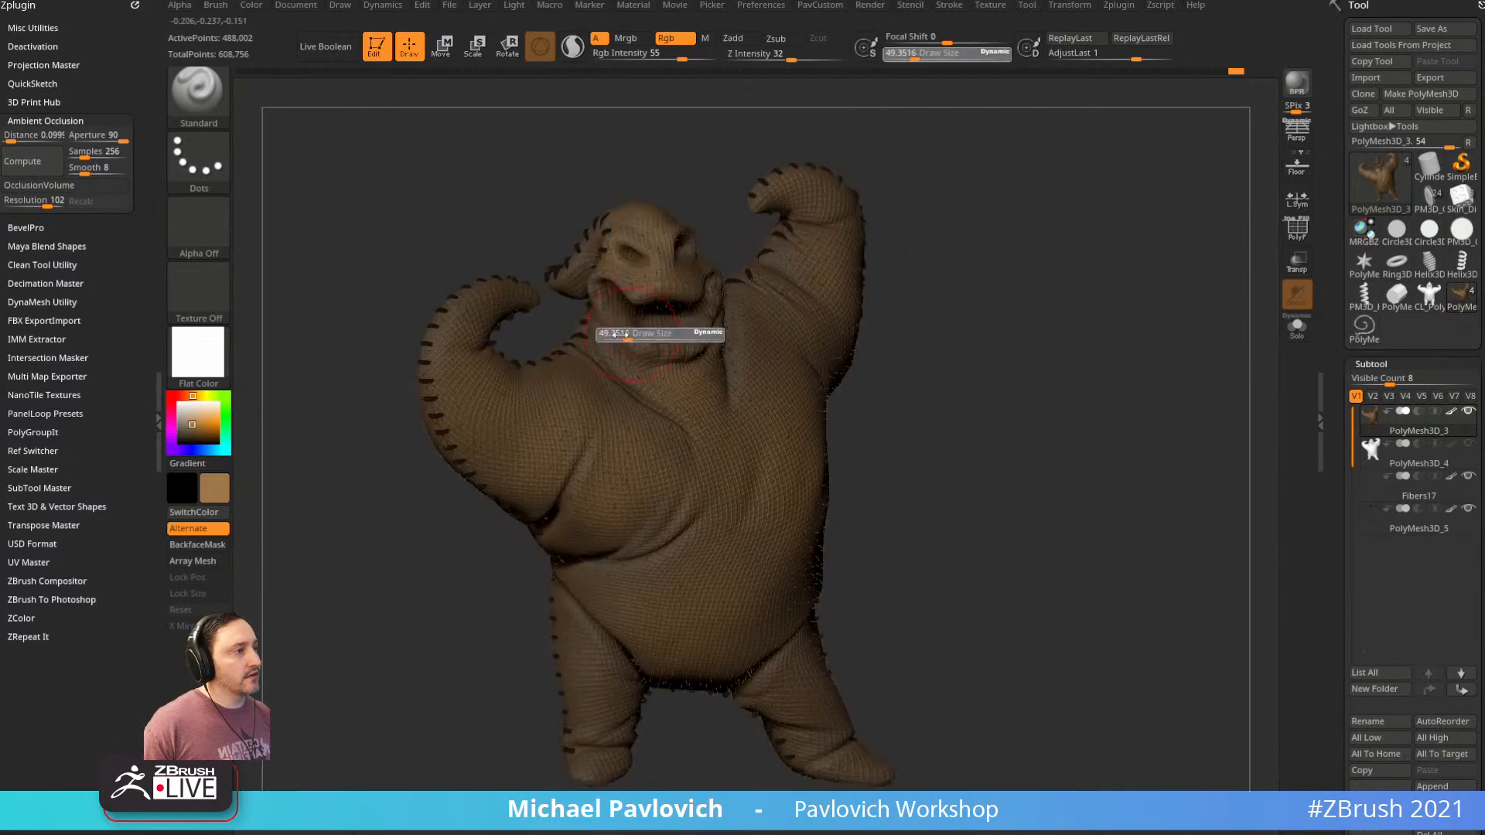
{"action": "left_click", "coordinate": [616, 335]}
{"action": "right_click_drag", "start_coordinate": [782, 126], "coordinate": [775, 202], "text": "ctrl"}
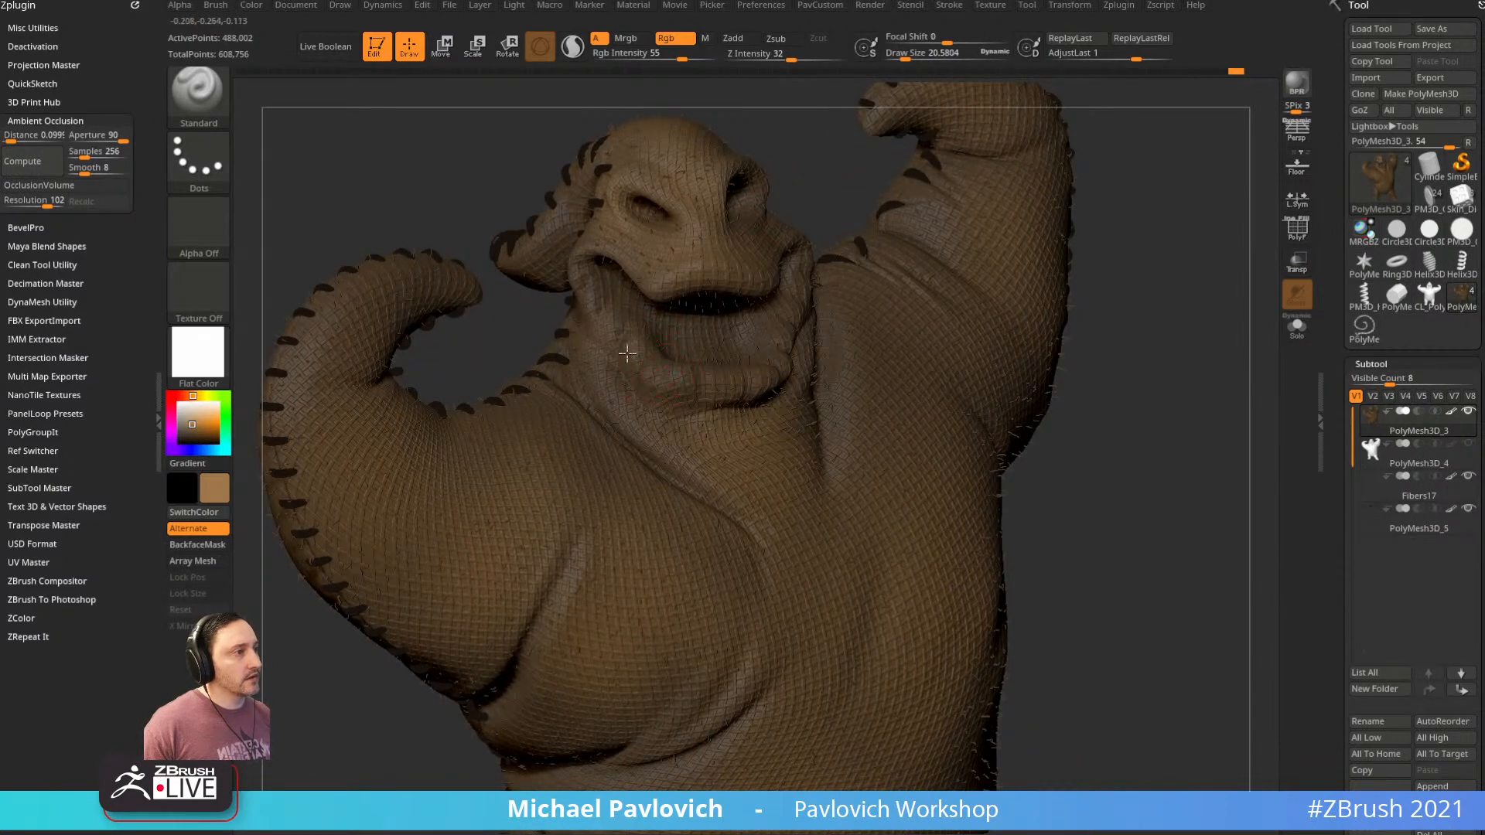
{"action": "right_click_drag", "start_coordinate": [728, 390], "coordinate": [789, 361]}
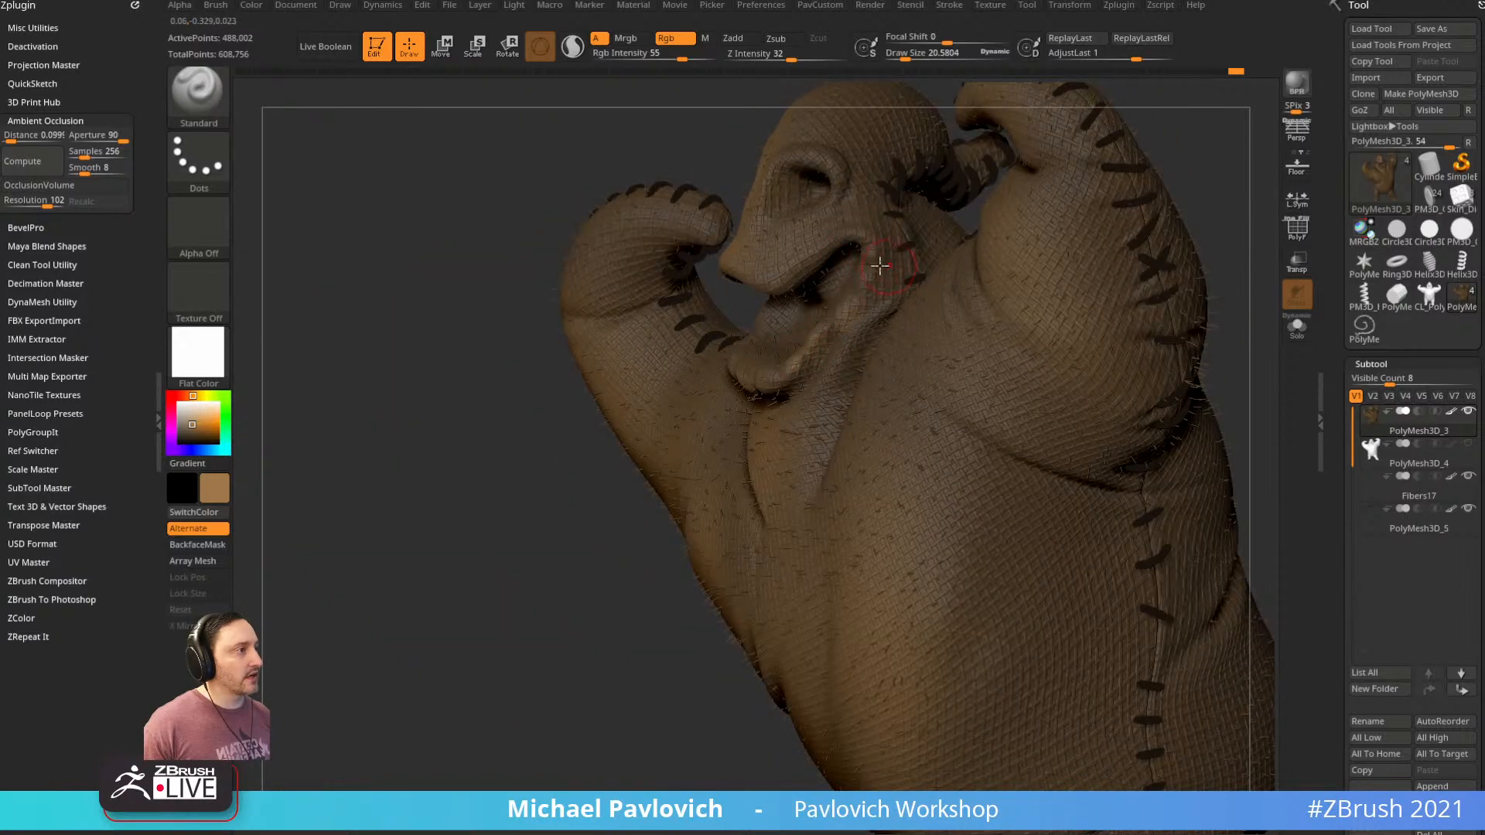
{"action": "right_click_drag", "start_coordinate": [522, 464], "coordinate": [678, 270]}
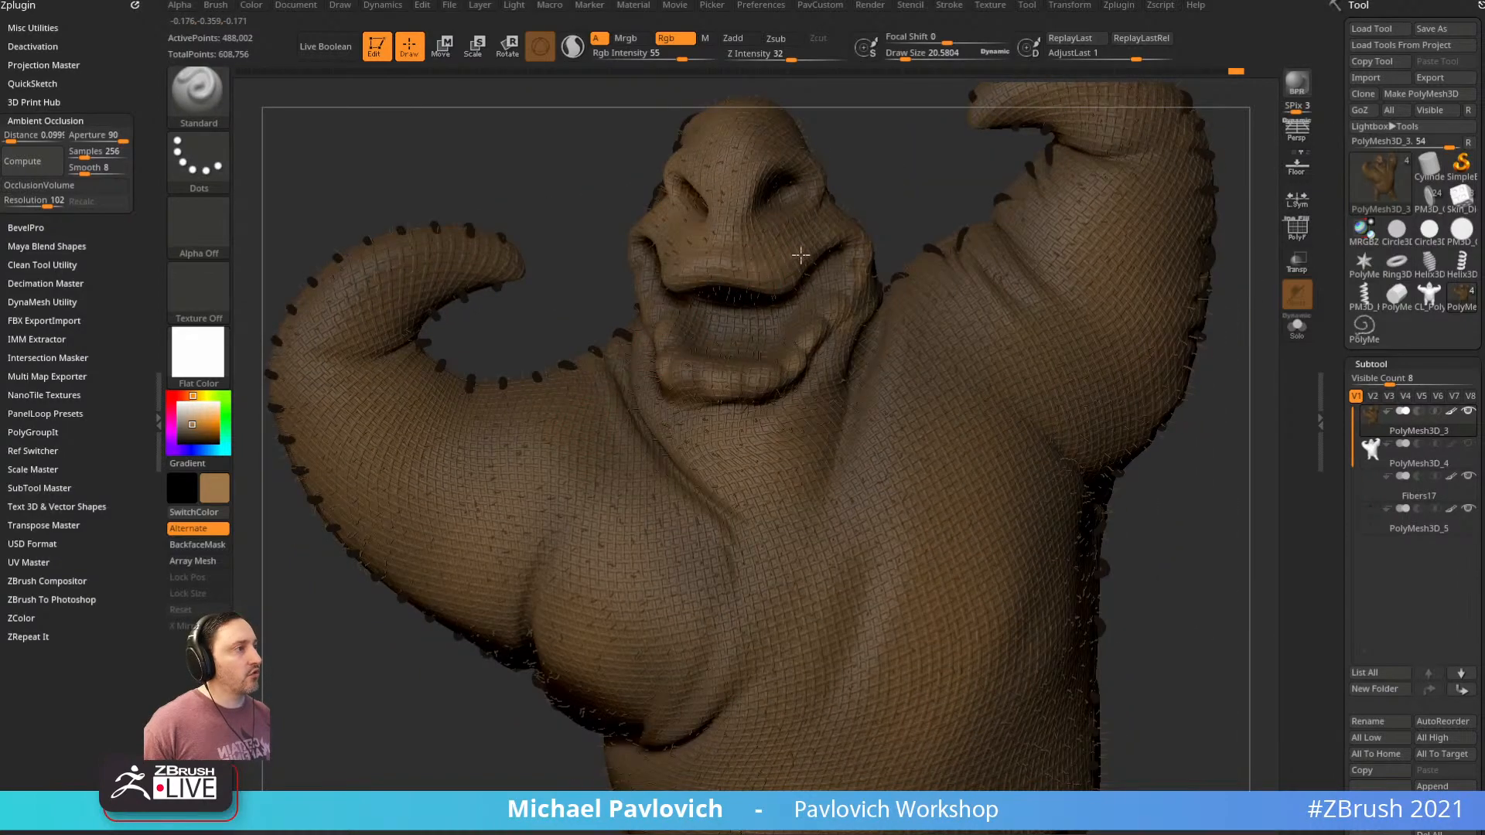
{"action": "right_click_drag", "start_coordinate": [774, 232], "coordinate": [811, 243]}
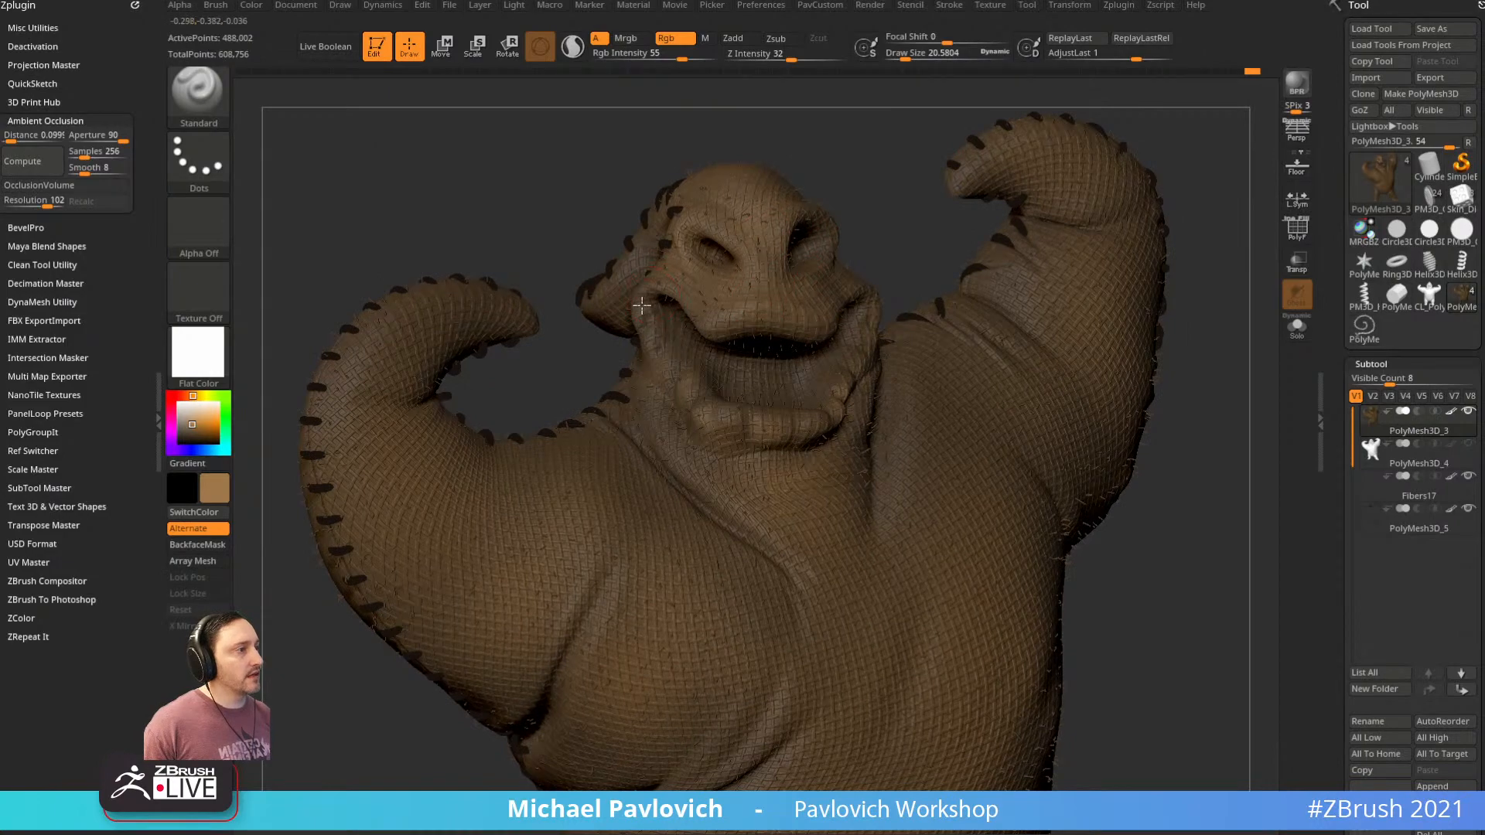
{"action": "right_click_drag", "start_coordinate": [864, 179], "coordinate": [823, 156], "text": "ctrl"}
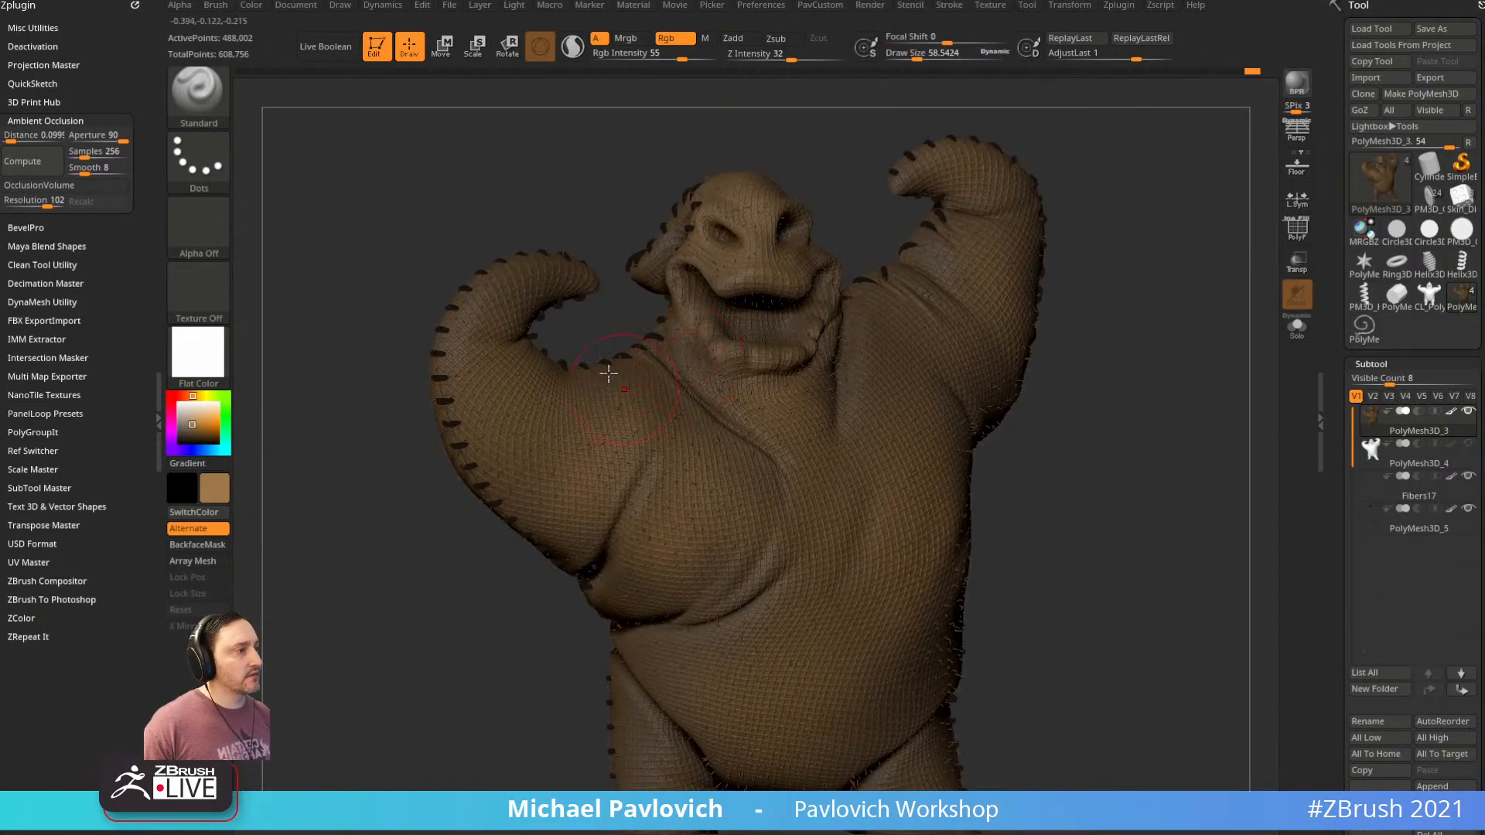
Paint light brown over the belly, arms and legs with a draw size of about 103
{"action": "key", "text": "f"}
{"action": "right_click_drag", "start_coordinate": [1127, 341], "coordinate": [965, 366]}
{"action": "key", "text": "s"}
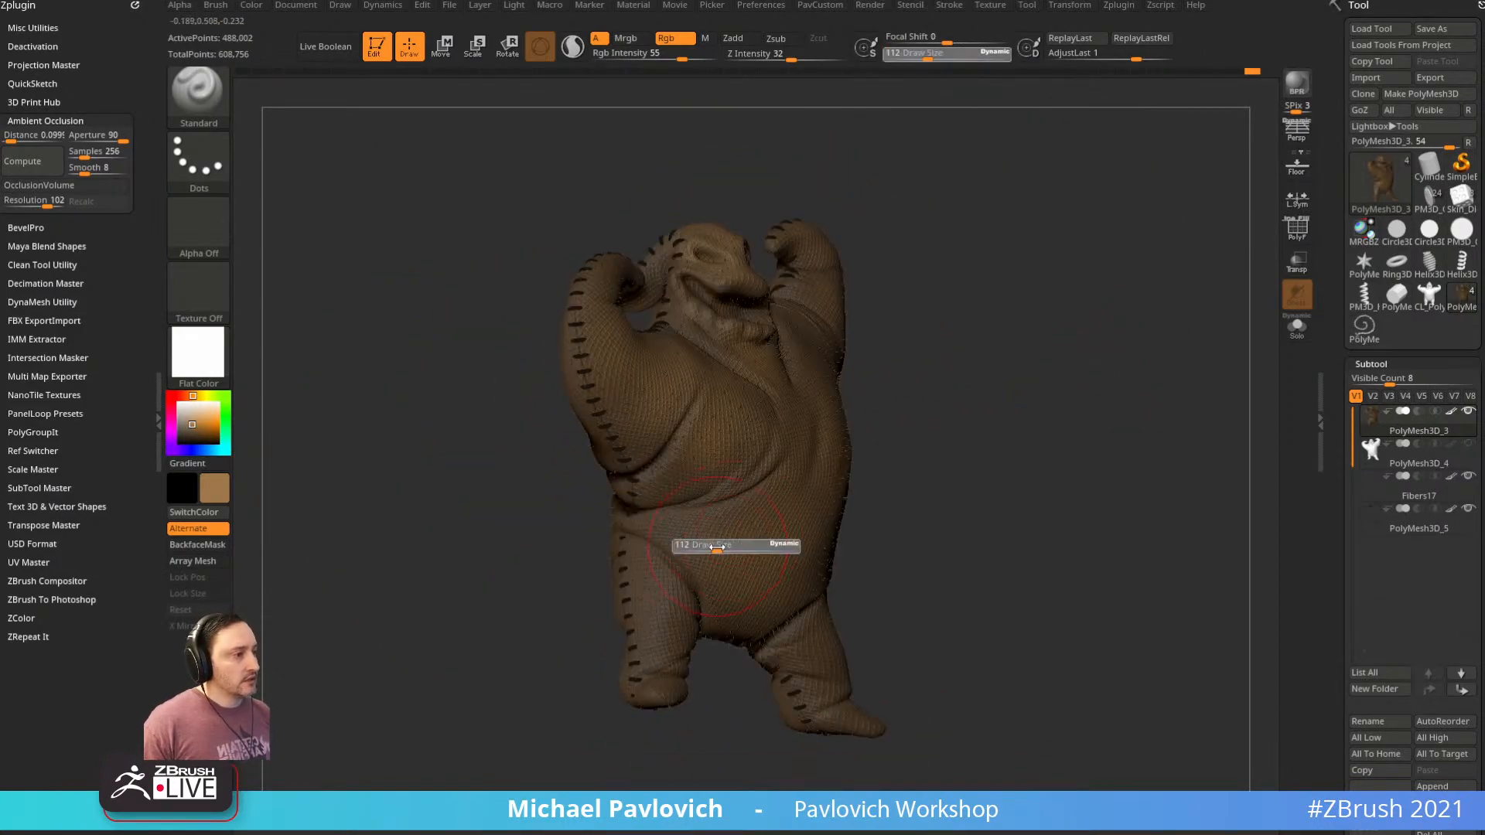
{"action": "left_click_drag", "start_coordinate": [703, 548], "coordinate": [714, 548]}
{"action": "right_click_drag", "start_coordinate": [974, 515], "coordinate": [826, 630]}
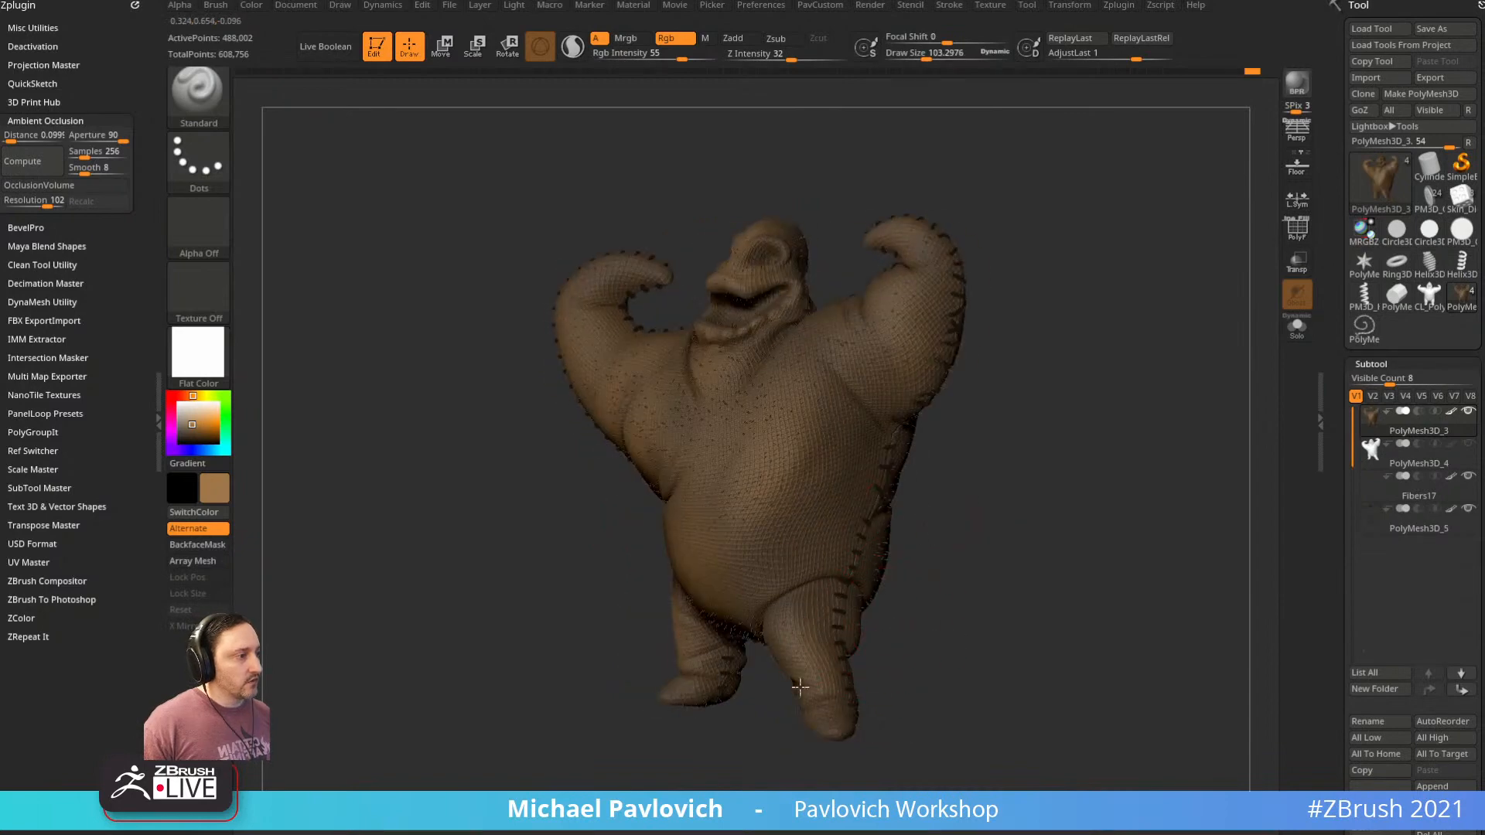
{"action": "left_click_drag", "start_coordinate": [847, 453], "coordinate": [810, 437]}
{"action": "mouse_move", "coordinate": [1062, 411]}
{"action": "right_mouse_down"}
{"action": "mouse_move", "coordinate": [1069, 386]}
{"action": "mouse_move", "coordinate": [1150, 414]}
{"action": "mouse_move", "coordinate": [1160, 435]}
{"action": "right_mouse_up"}
Paint the eye sockets and mouth interior with a near-black brown, using a small brush of about 22 to 29
{"action": "key", "text": "s"}
{"action": "left_click", "coordinate": [886, 342]}
{"action": "left_click", "coordinate": [185, 439]}
{"action": "key", "text": "s"}
{"action": "left_click", "coordinate": [623, 311]}
{"action": "right_click_drag", "start_coordinate": [812, 116], "coordinate": [880, 147]}
{"action": "mouse_move", "coordinate": [715, 315]}
{"action": "right_mouse_down"}
{"action": "mouse_move", "coordinate": [628, 402]}
{"action": "mouse_move", "coordinate": [706, 322]}
{"action": "mouse_move", "coordinate": [686, 397]}
{"action": "mouse_move", "coordinate": [759, 259]}
{"action": "mouse_move", "coordinate": [606, 484]}
{"action": "right_mouse_up"}
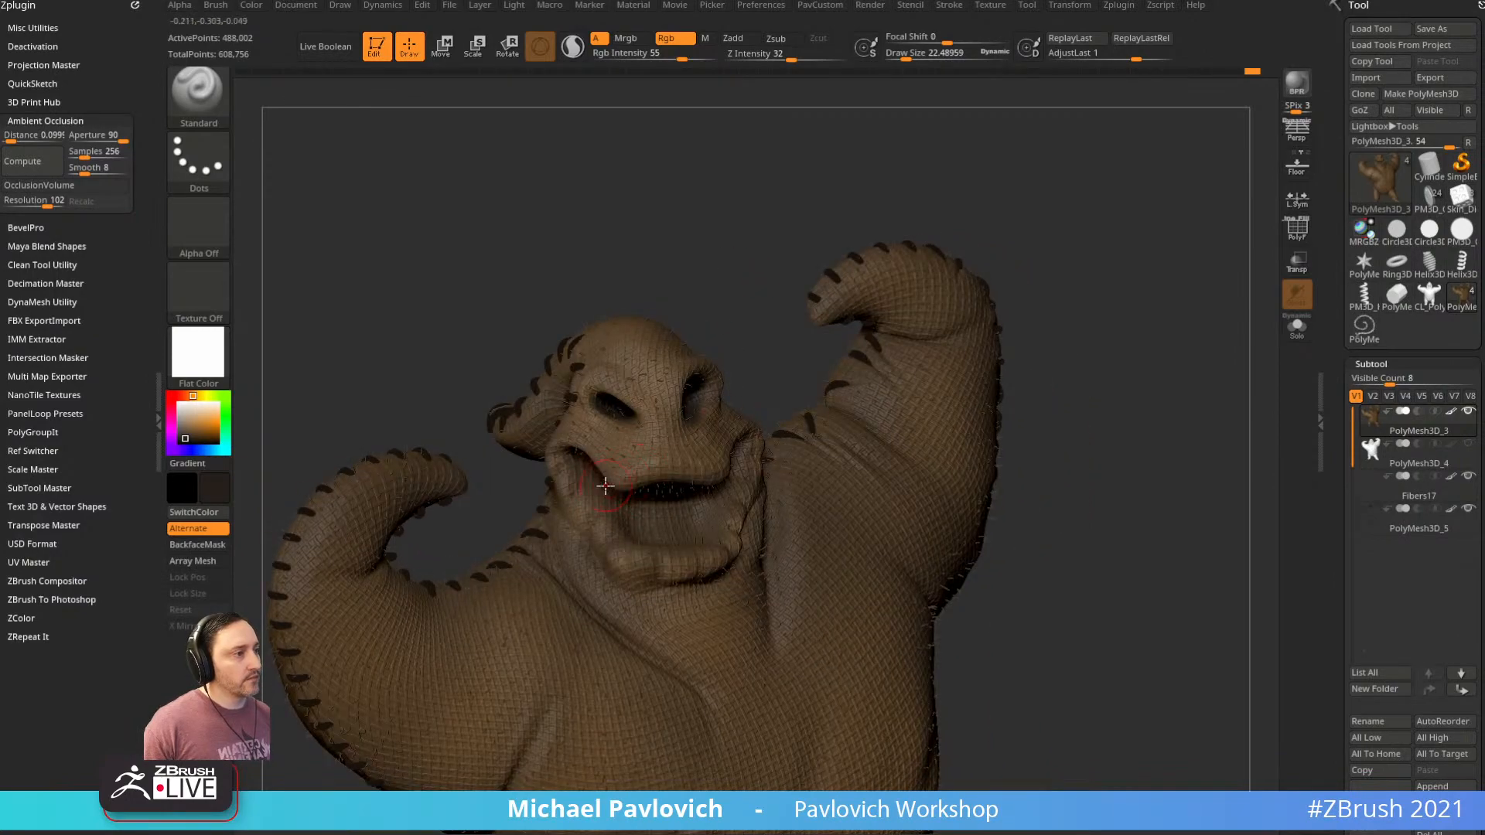
{"action": "mouse_move", "coordinate": [764, 309]}
{"action": "right_mouse_down"}
{"action": "mouse_move", "coordinate": [651, 465]}
{"action": "mouse_move", "coordinate": [740, 418]}
{"action": "mouse_move", "coordinate": [663, 488]}
{"action": "mouse_move", "coordinate": [955, 332]}
{"action": "mouse_move", "coordinate": [1044, 414]}
{"action": "mouse_move", "coordinate": [1127, 338]}
{"action": "mouse_move", "coordinate": [1086, 361]}
{"action": "mouse_move", "coordinate": [1017, 318]}
{"action": "right_mouse_up"}
Shift the body's polypaint to a lighter, warmer brown with the Adjust Colors HSV settings and apply it
{"action": "left_click_drag", "start_coordinate": [1340, 425], "coordinate": [1340, 54]}
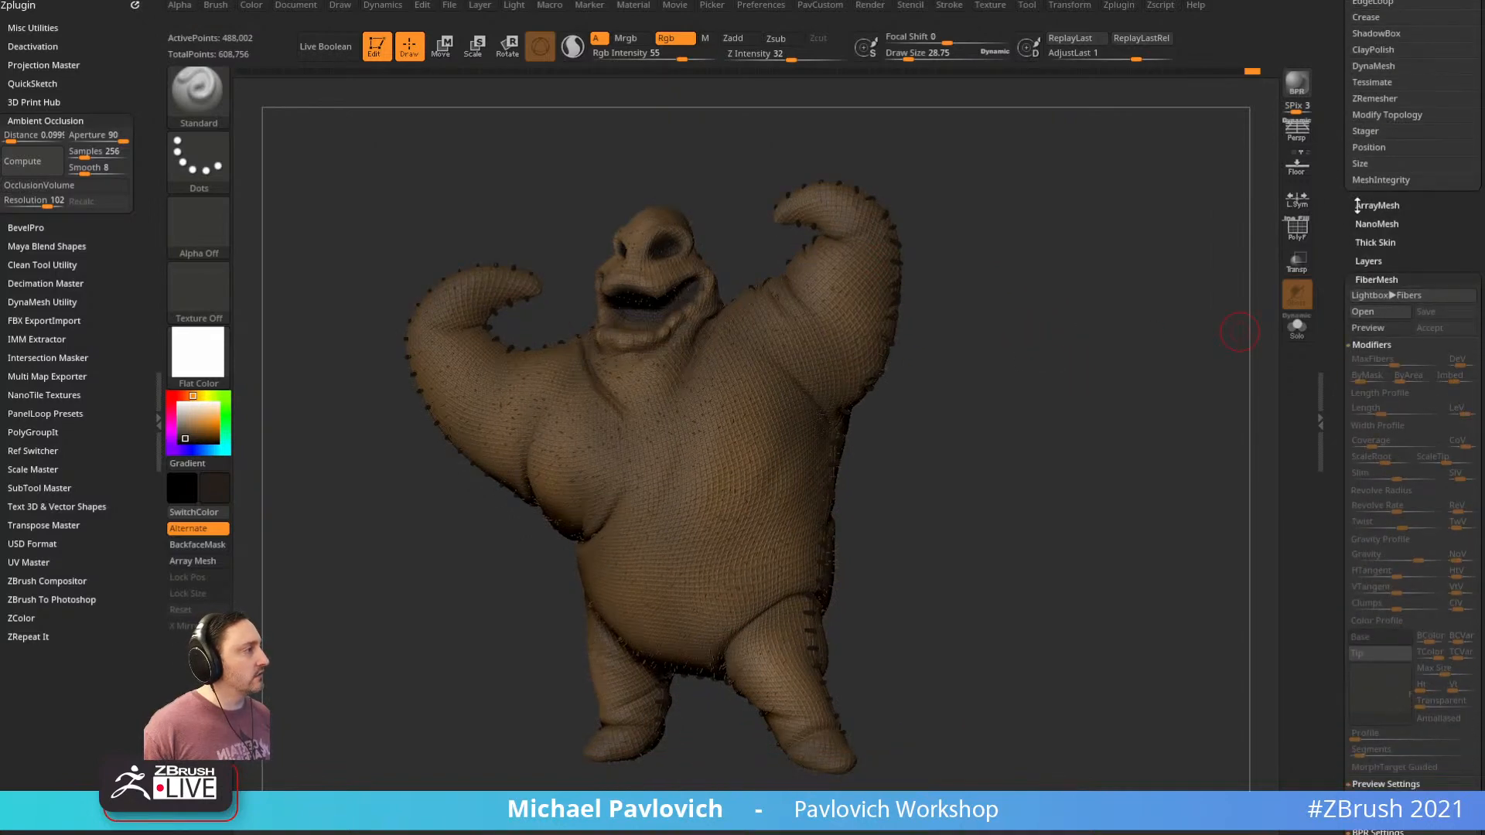
{"action": "left_click", "coordinate": [1370, 280], "text": "shift"}
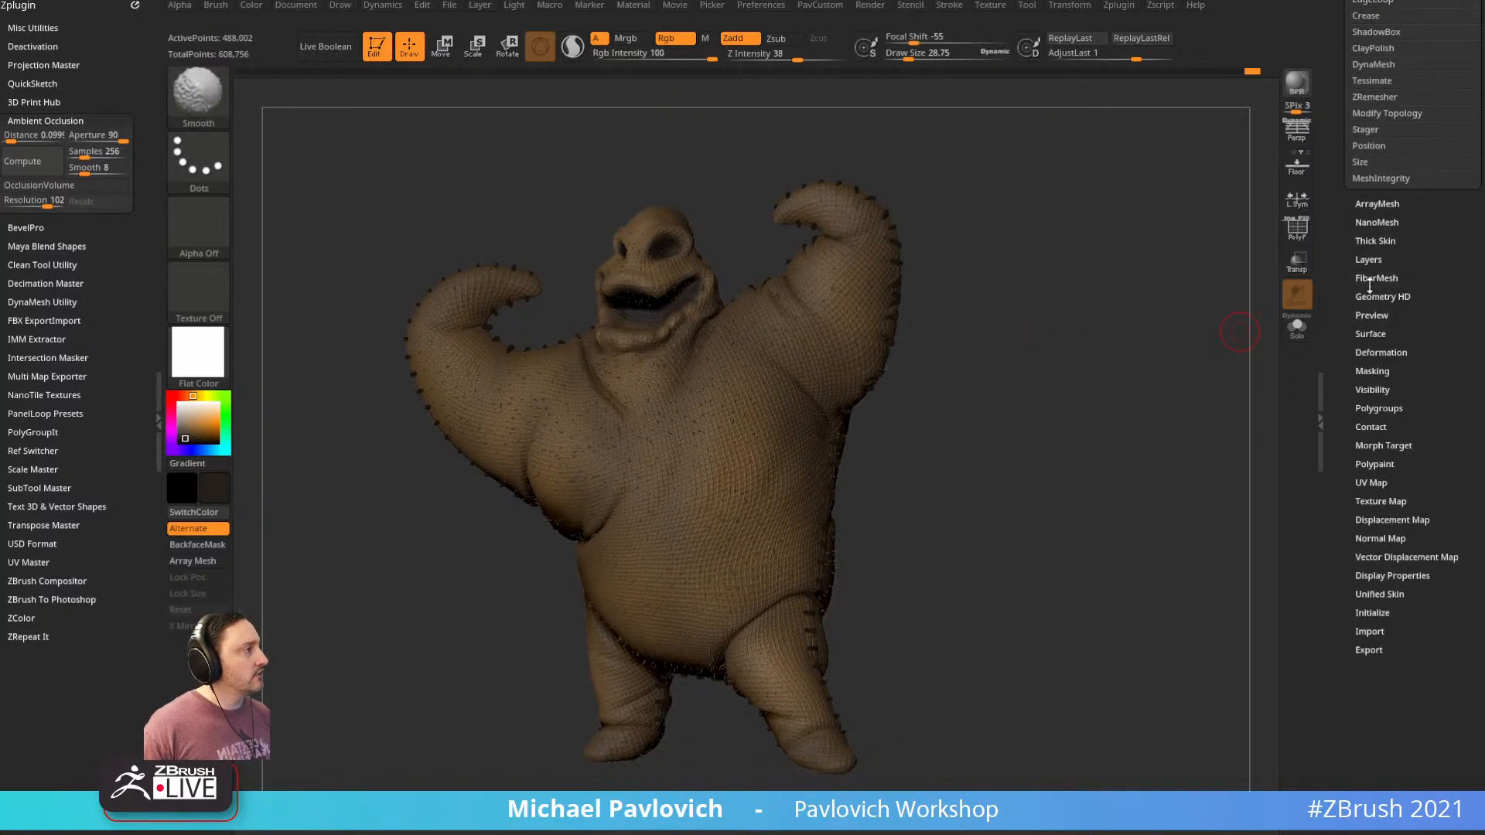
{"action": "left_click", "coordinate": [1369, 409]}
{"action": "left_click", "coordinate": [1369, 410]}
{"action": "left_click", "coordinate": [1368, 462]}
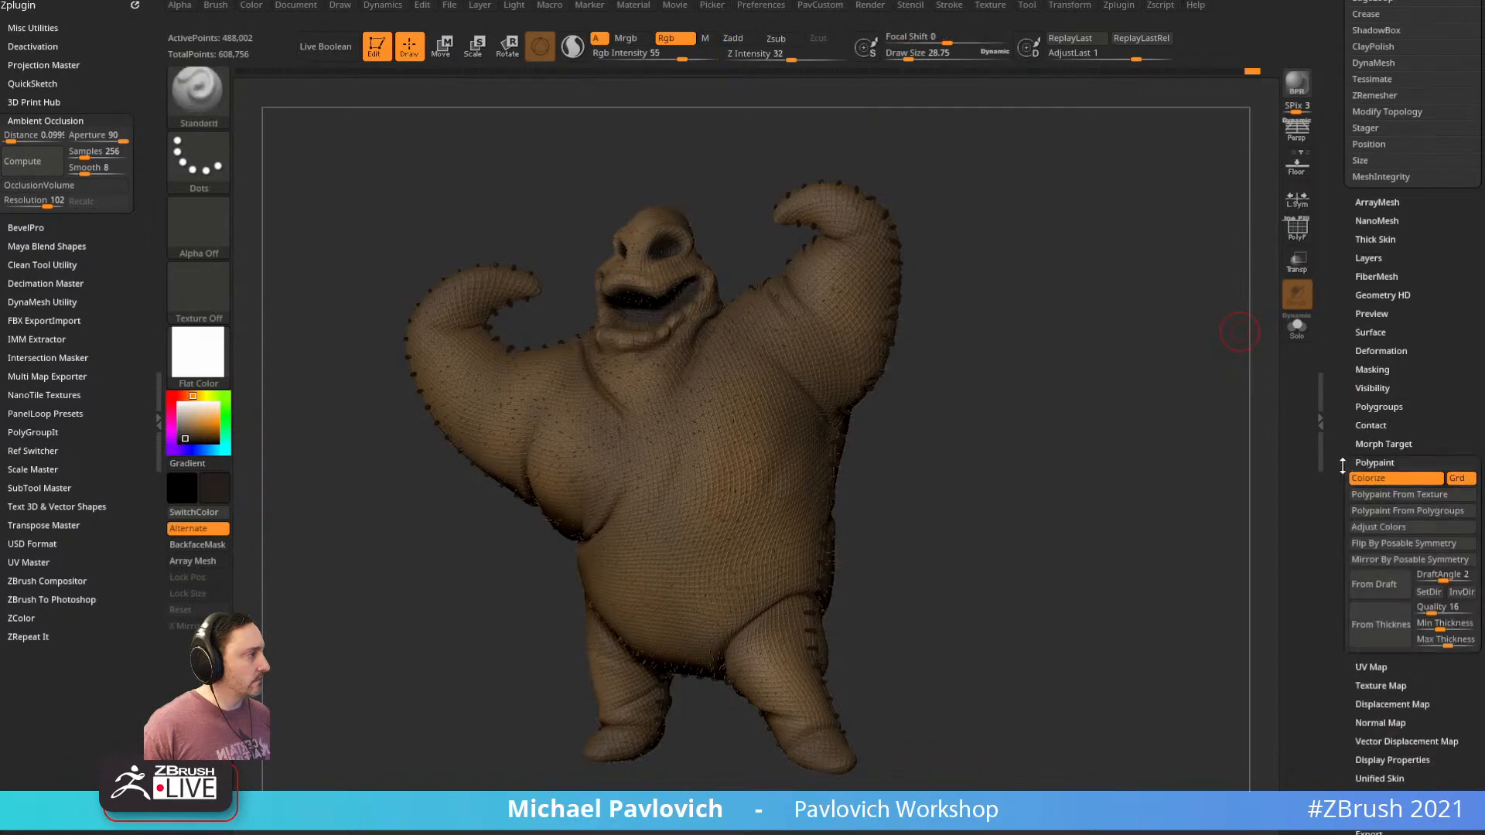
{"action": "left_click", "coordinate": [1384, 501]}
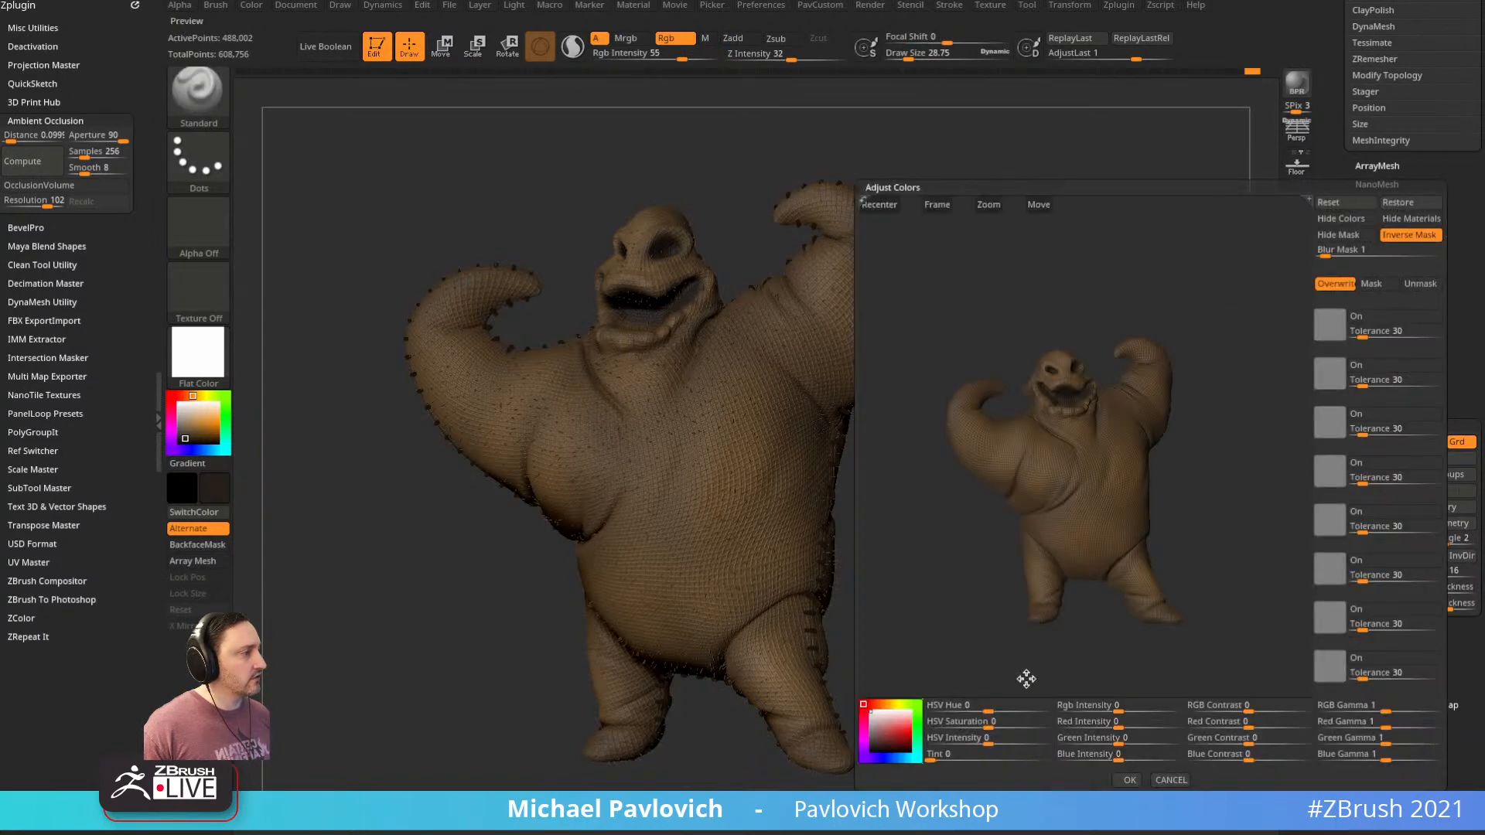
{"action": "left_click_drag", "start_coordinate": [994, 712], "coordinate": [1004, 744]}
{"action": "left_click_drag", "start_coordinate": [973, 724], "coordinate": [977, 728]}
{"action": "left_click_drag", "start_coordinate": [1084, 584], "coordinate": [1095, 418]}
{"action": "left_click", "coordinate": [1130, 781]}
Turn on local symmetry and run a Best Preview Render of the whole character
{"action": "left_click", "coordinate": [1301, 196]}
{"action": "left_click_drag", "start_coordinate": [1167, 260], "coordinate": [1103, 378]}
{"action": "key", "text": "shift+r"}
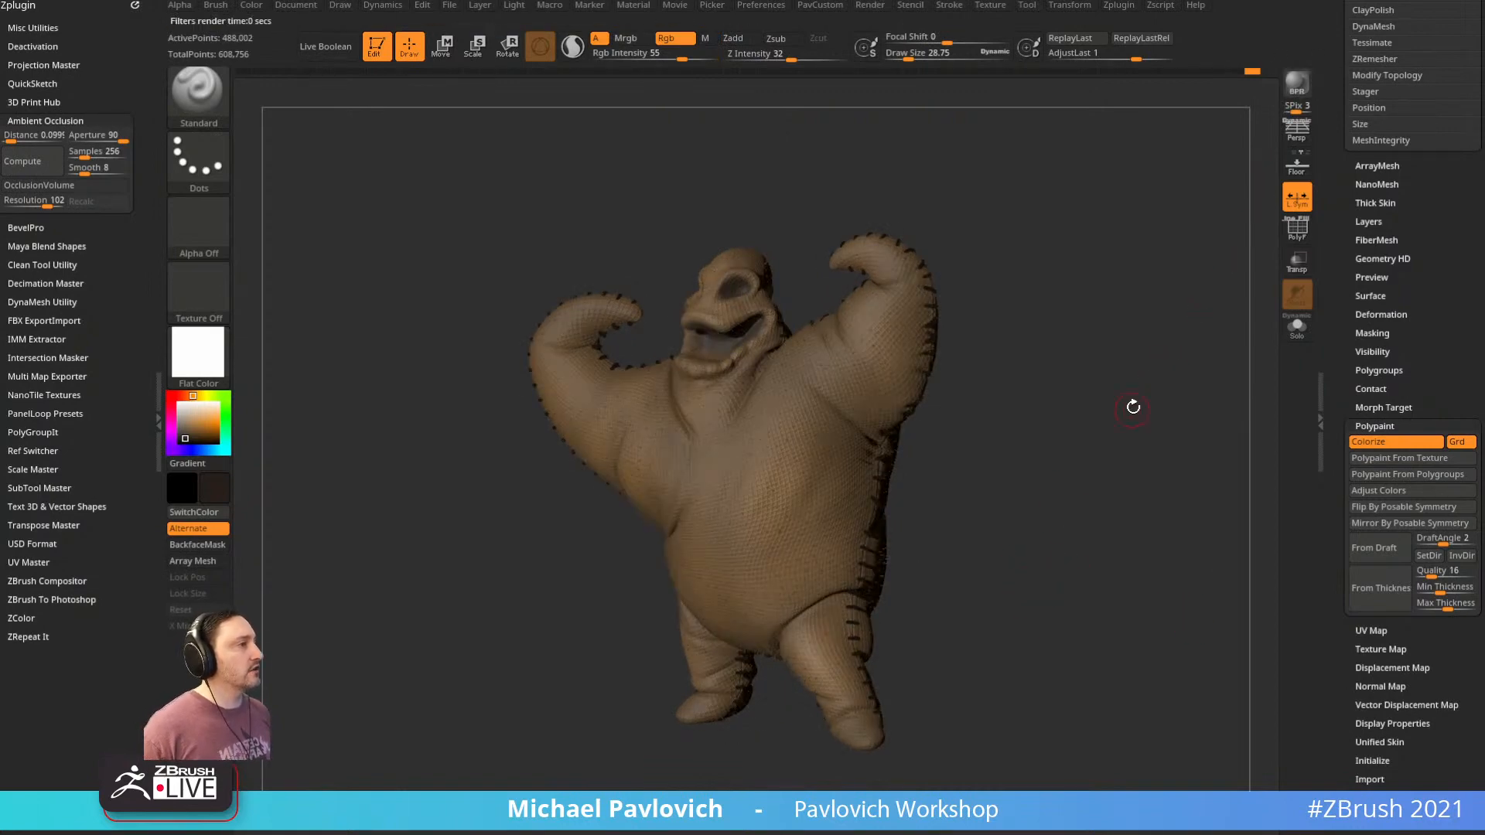
{"action": "left_click_drag", "start_coordinate": [1133, 407], "coordinate": [1137, 245]}
{"action": "key", "text": "shift"}
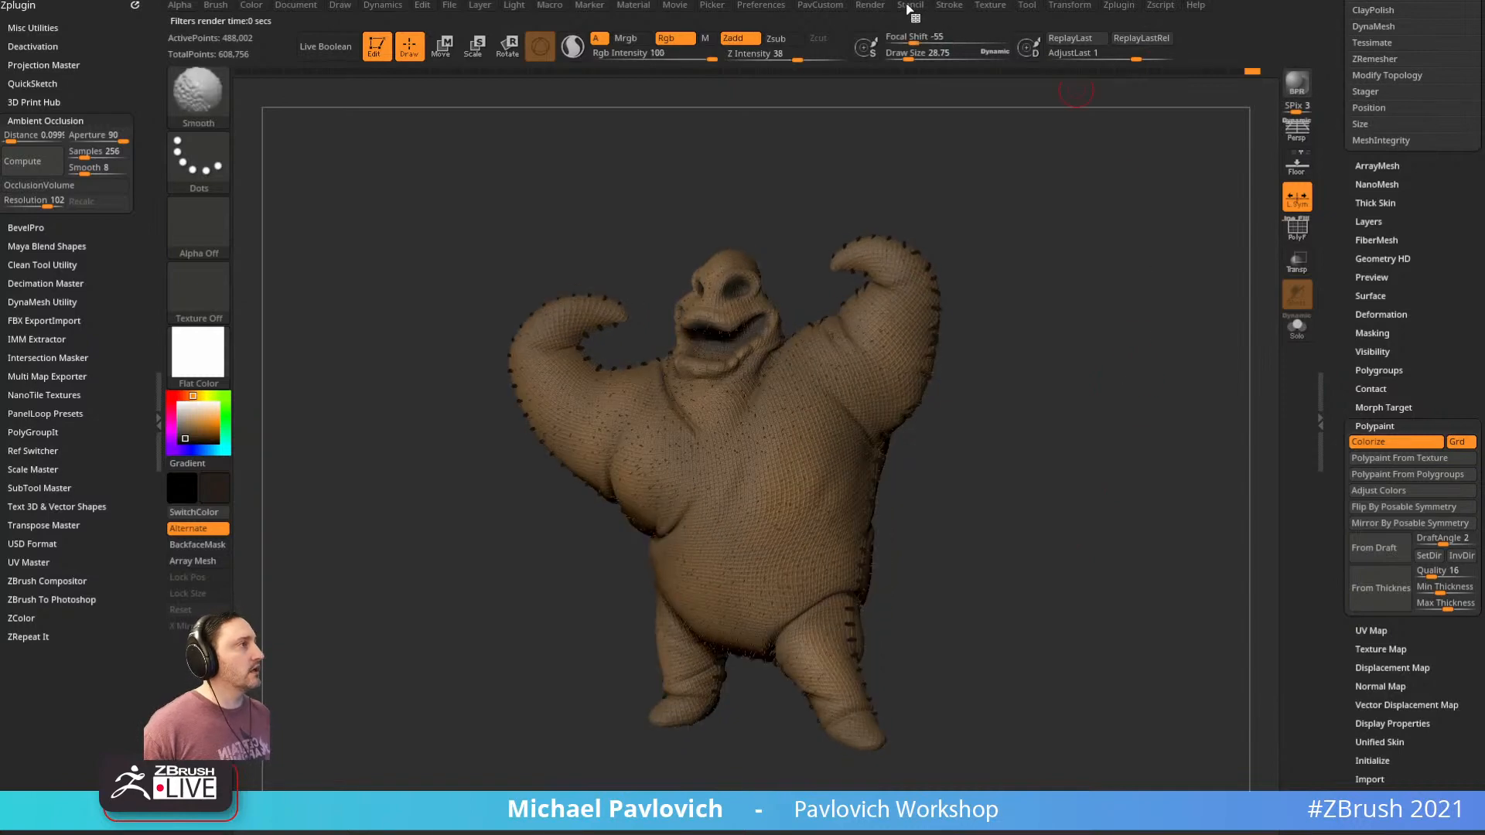
With KeyShot as the external renderer, toggle Auto Merge and send the model to KeyShot
{"action": "left_click", "coordinate": [874, 7]}
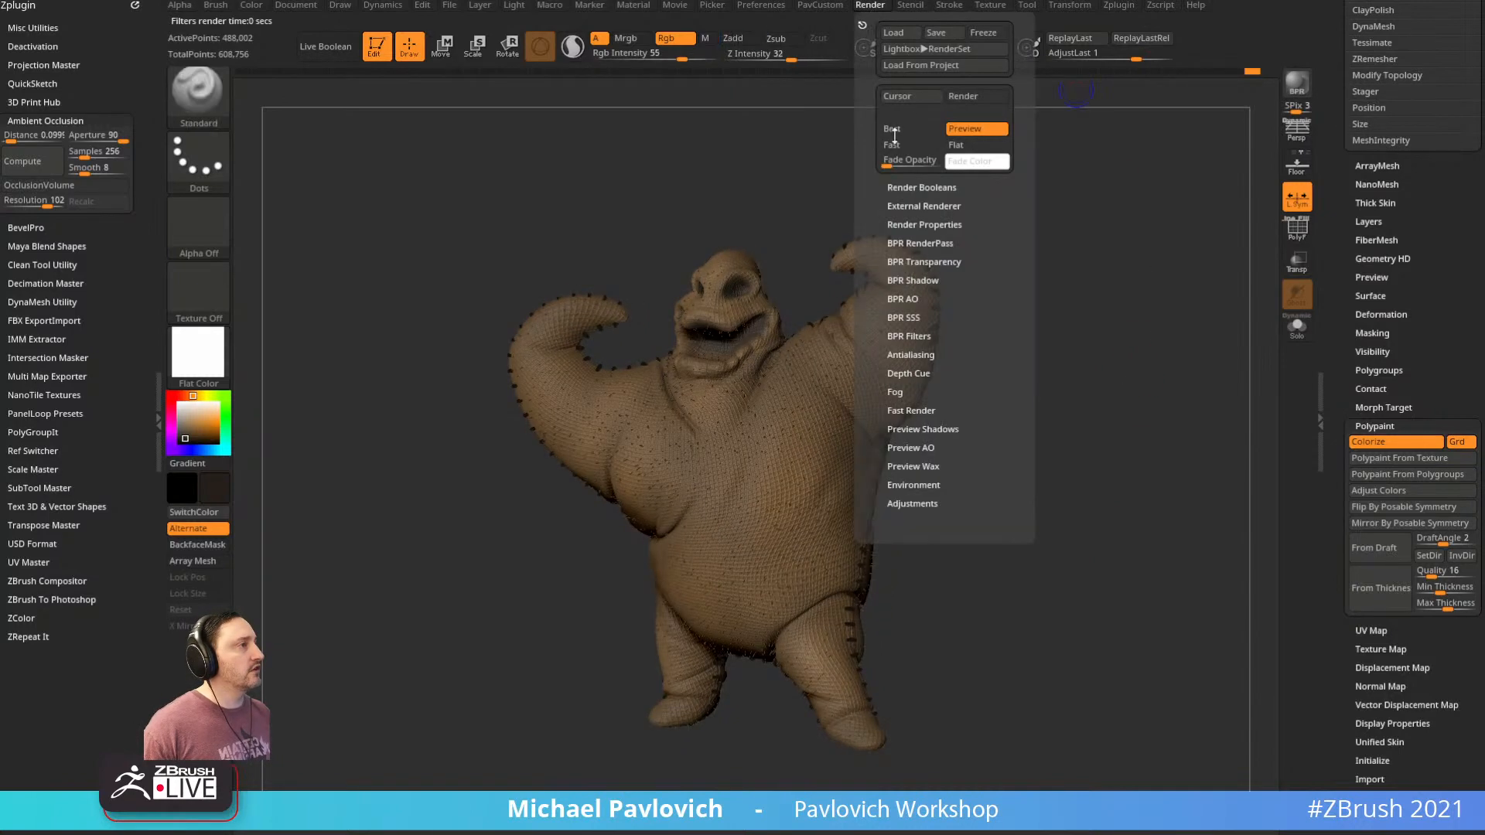
{"action": "left_click", "coordinate": [918, 207]}
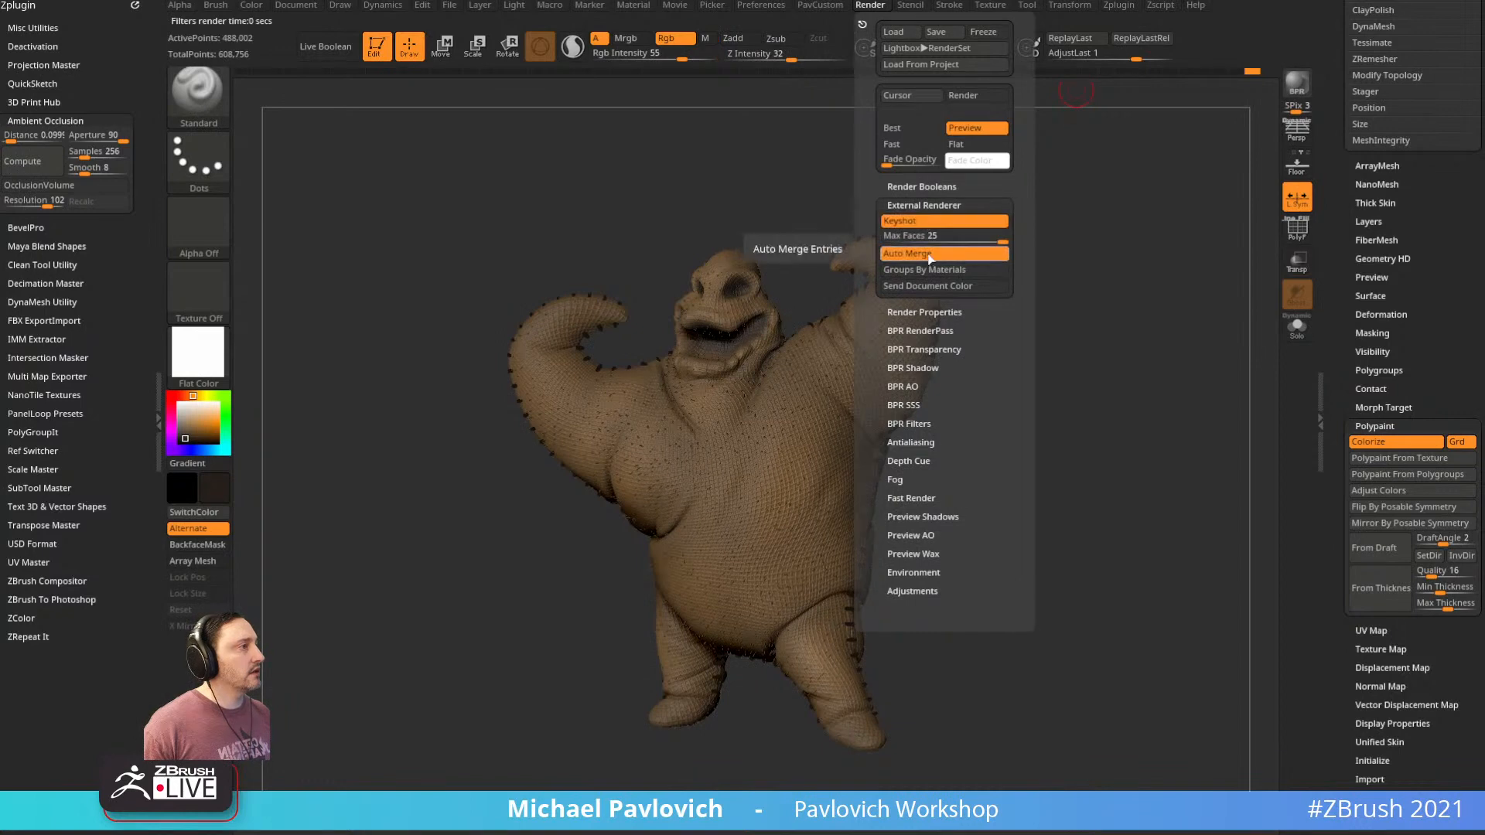
{"action": "left_click", "coordinate": [932, 259]}
{"action": "key", "text": "shift+r"}
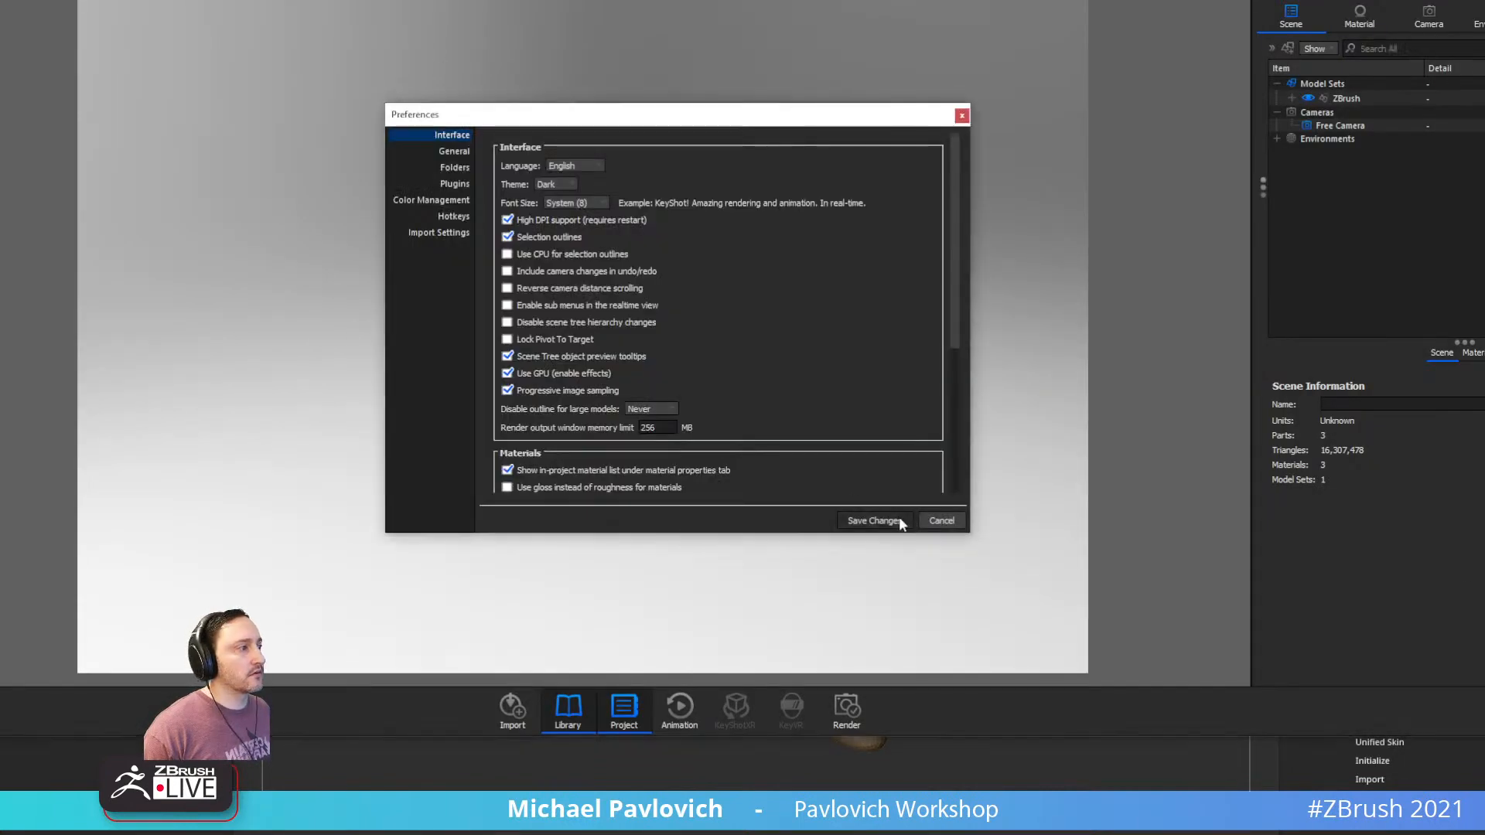
Save the KeyShot preferences and enlarge the KeyShot window for working on the scene
{"action": "left_click", "coordinate": [882, 520]}
{"action": "left_click_drag", "start_coordinate": [1484, 736], "coordinate": [1484, 834]}
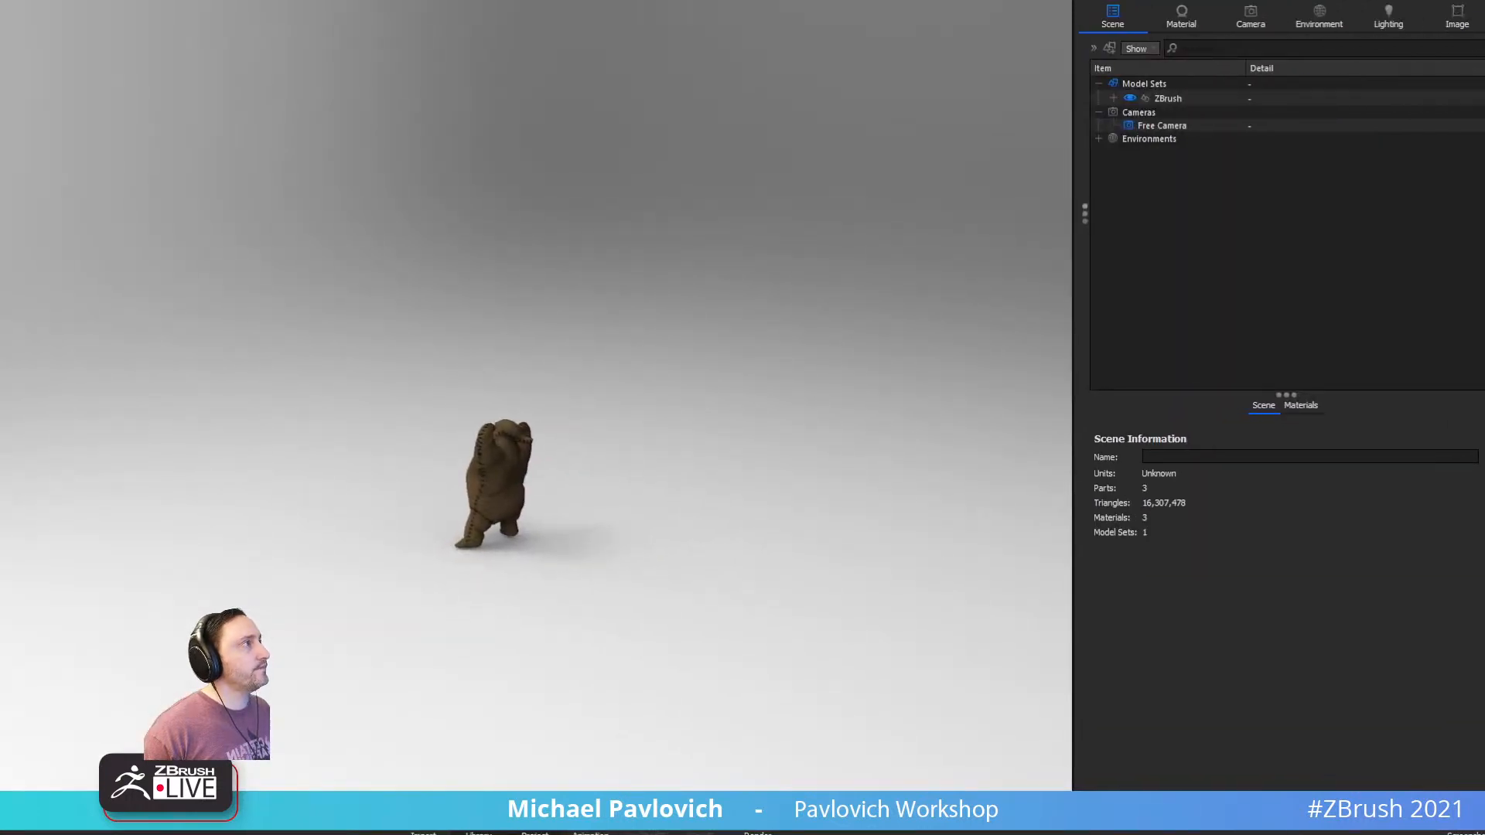
{"action": "left_click_drag", "start_coordinate": [224, 0], "coordinate": [225, 0]}
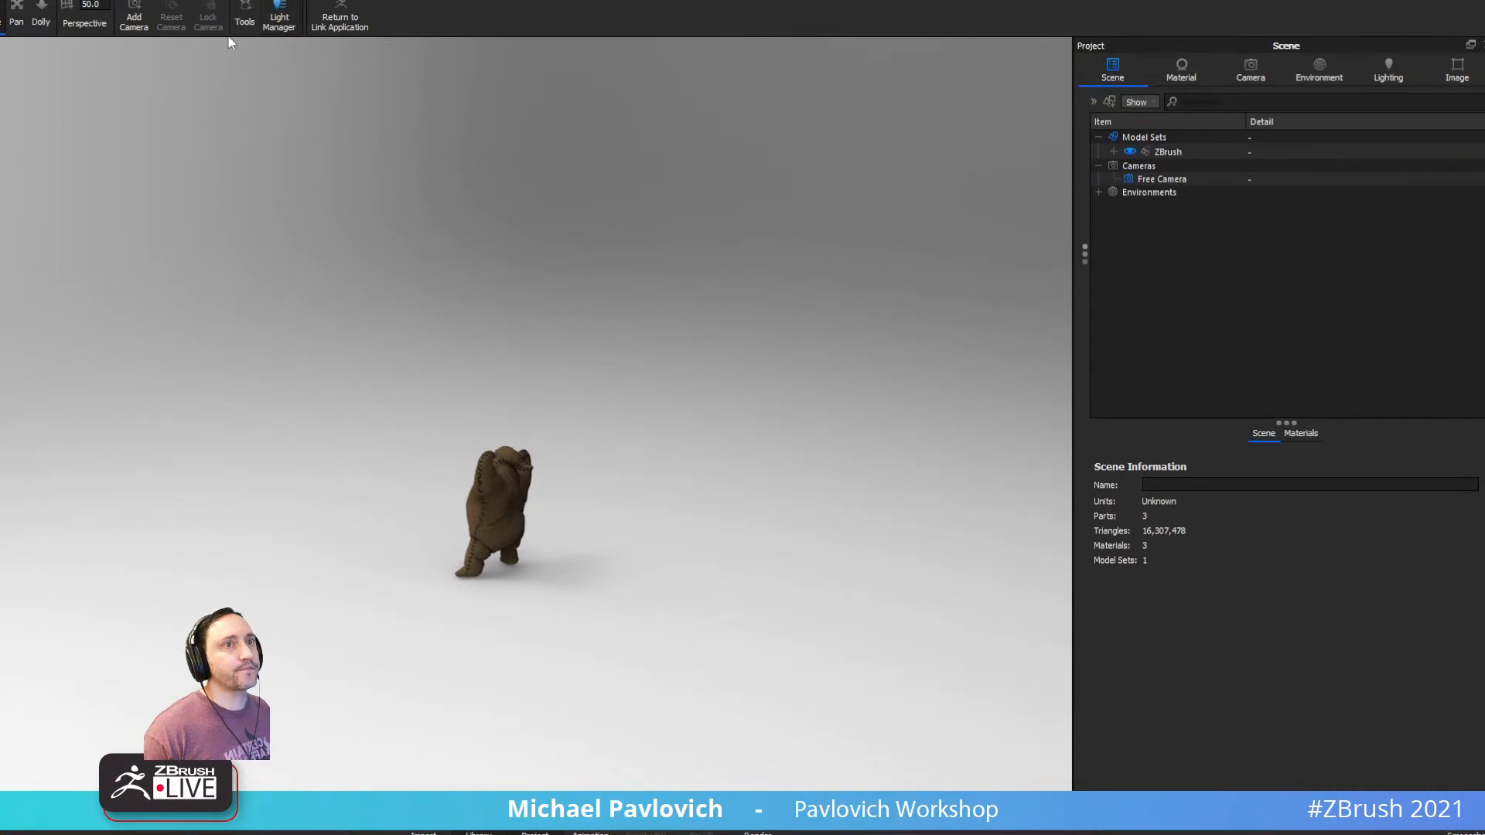
{"action": "left_click_drag", "start_coordinate": [0, 233], "coordinate": [0, 232]}
Frame the character from the front and open its body material in the Material Graph
{"action": "scroll", "coordinate": [619, 401], "scroll_direction": "up", "scroll_amount": 5}
{"action": "left_click_drag", "start_coordinate": [624, 398], "coordinate": [758, 375]}
{"action": "scroll", "coordinate": [904, 531], "scroll_direction": "up", "scroll_amount": 5}
{"action": "scroll", "coordinate": [820, 430], "scroll_direction": "up", "scroll_amount": 4}
{"action": "double_click", "coordinate": [766, 376]}
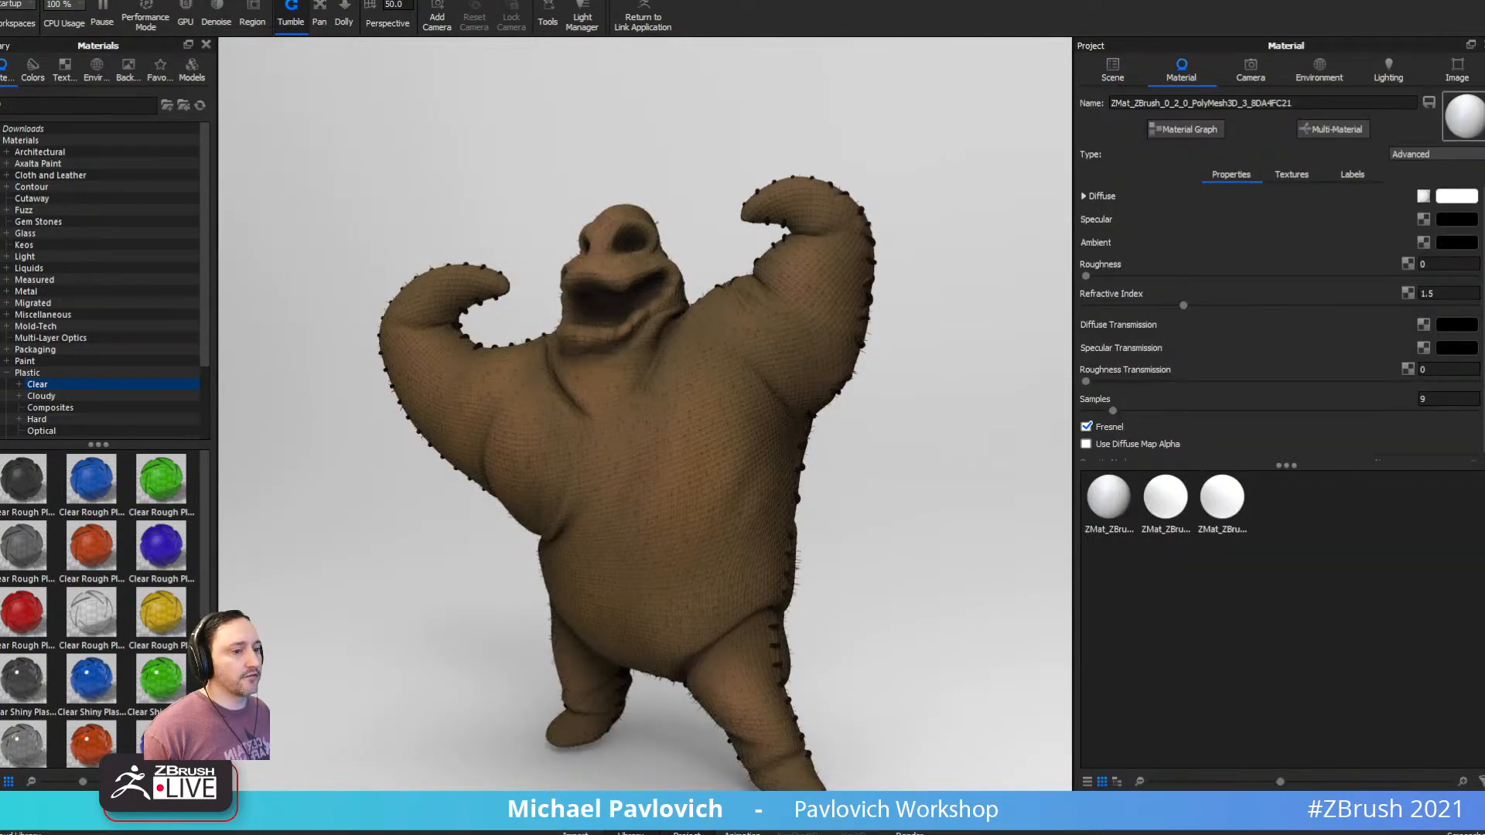
{"action": "left_click", "coordinate": [1183, 130]}
{"action": "left_click_drag", "start_coordinate": [902, 198], "coordinate": [1021, 218]}
Delete the duplicate Matcap node and turn off Apply MatCap on the Vertex Color Matcap feeding the Diffuse input
{"action": "double_click", "coordinate": [813, 330]}
{"action": "left_click", "coordinate": [1337, 236]}
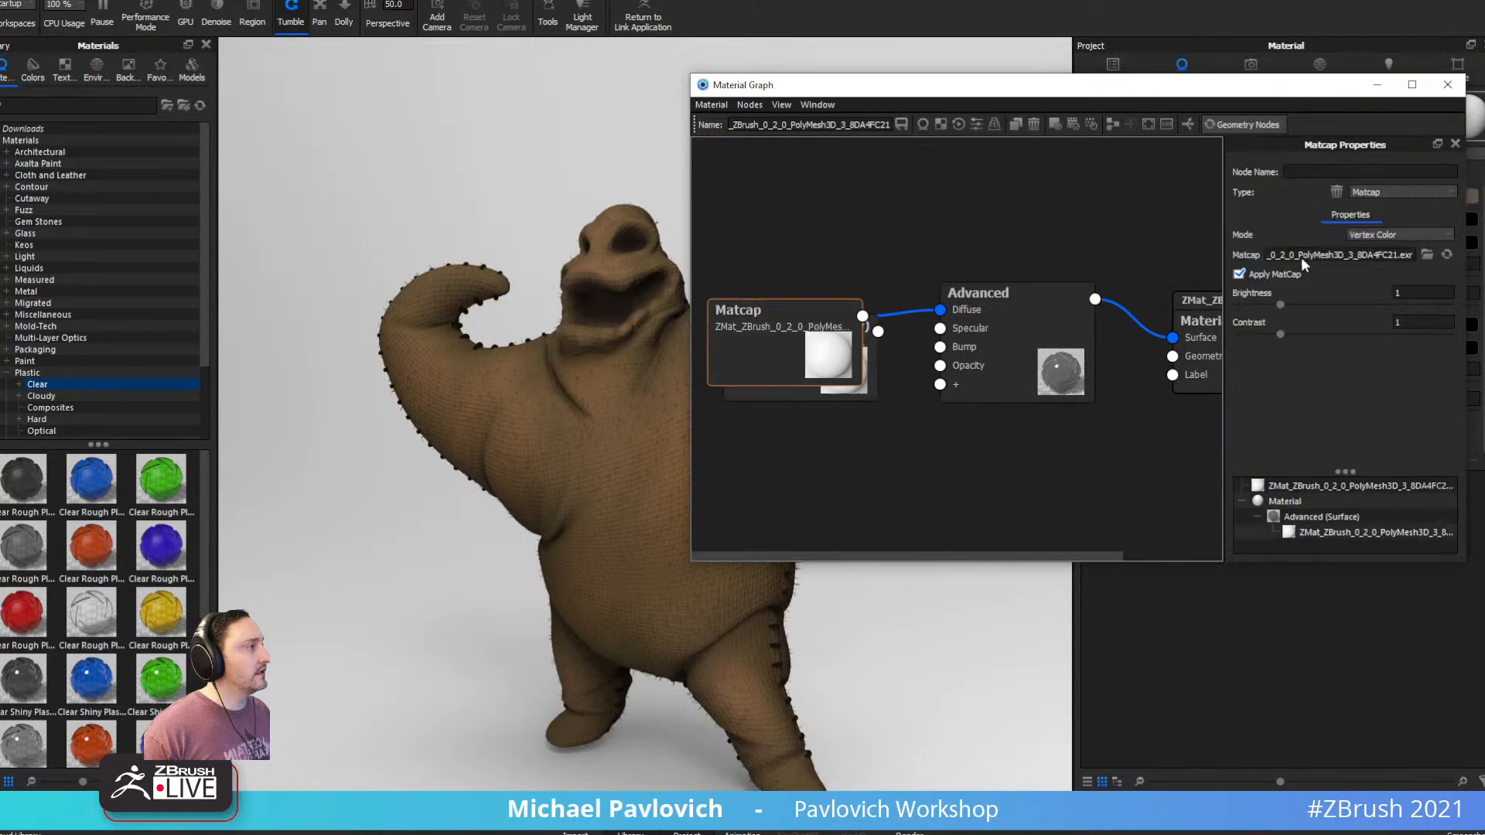
{"action": "left_click_drag", "start_coordinate": [825, 365], "coordinate": [824, 301]}
{"action": "left_click", "coordinate": [824, 356]}
{"action": "key", "text": "Delete"}
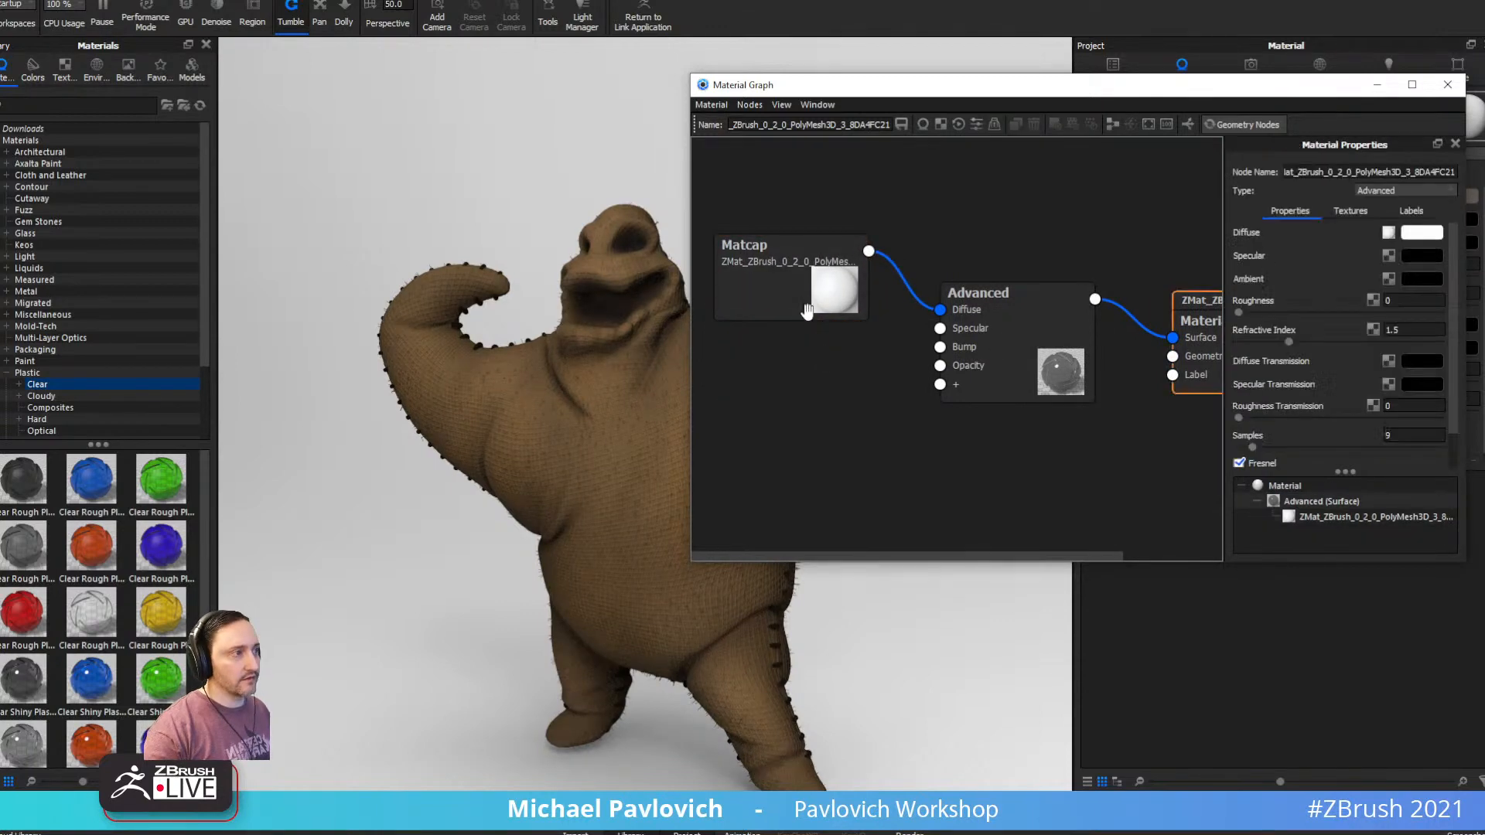
{"action": "left_click", "coordinate": [800, 283]}
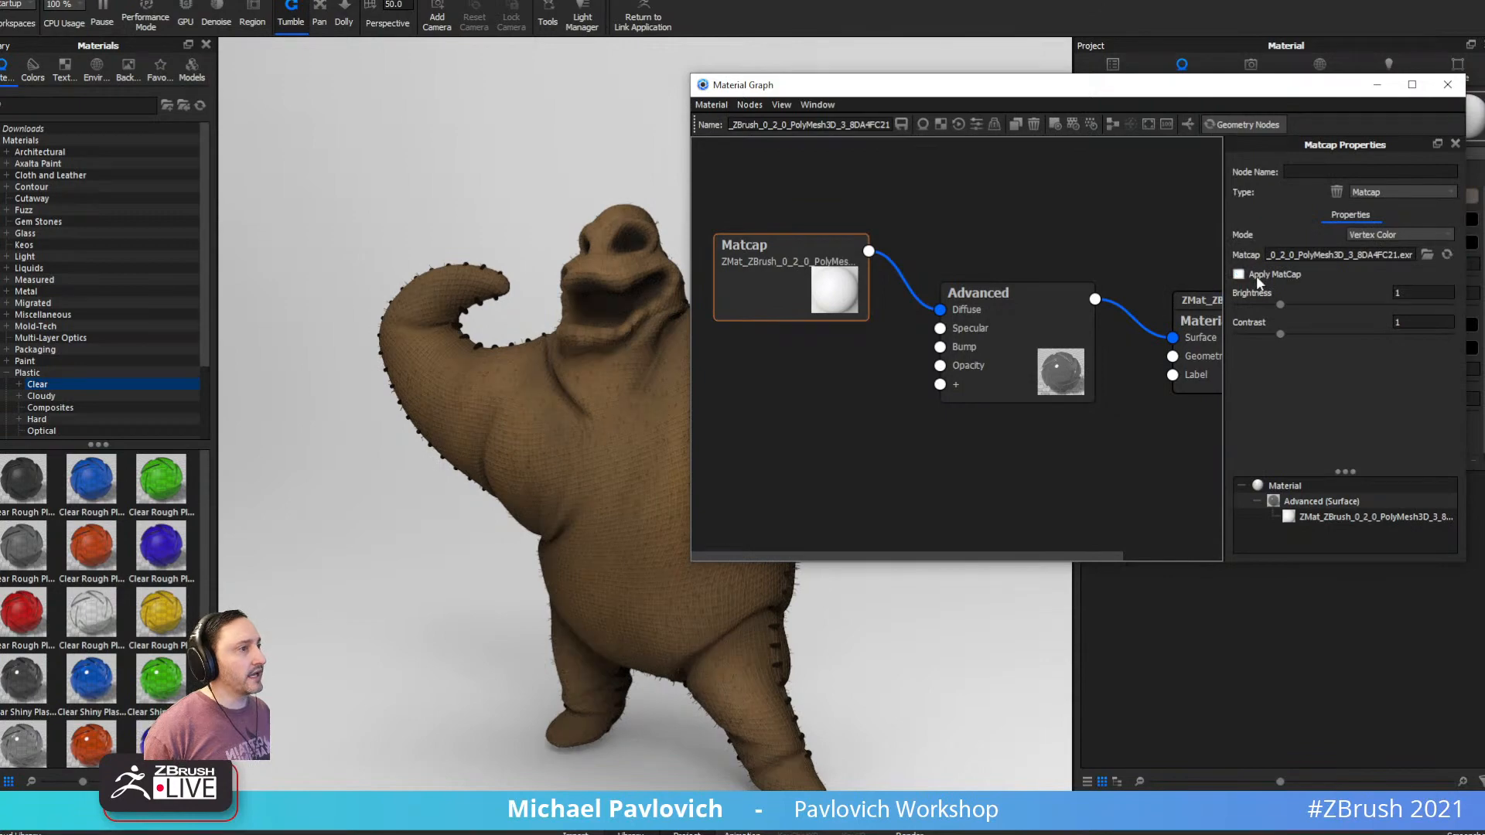
Change the Advanced node of the body material to Plastic, keeping the Matcap in Diffuse, and close the Material Graph
{"action": "mouse_move", "coordinate": [584, 342]}
{"action": "left_mouse_down", "text": "alt"}
{"action": "mouse_move", "coordinate": [701, 328]}
{"action": "mouse_move", "coordinate": [584, 328]}
{"action": "left_mouse_up", "text": "alt"}
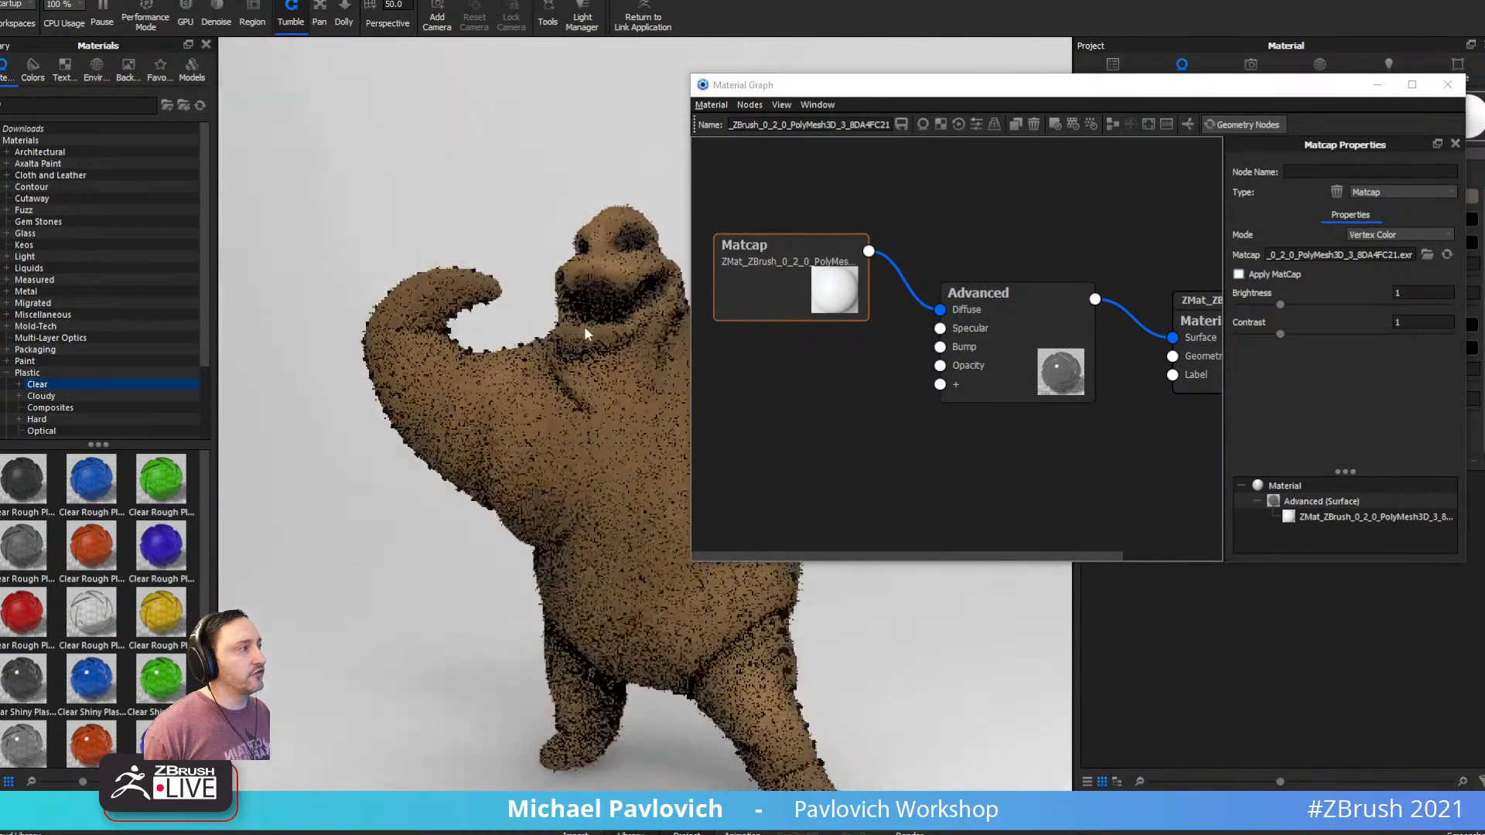
{"action": "left_click_drag", "start_coordinate": [1045, 84], "coordinate": [1237, 63]}
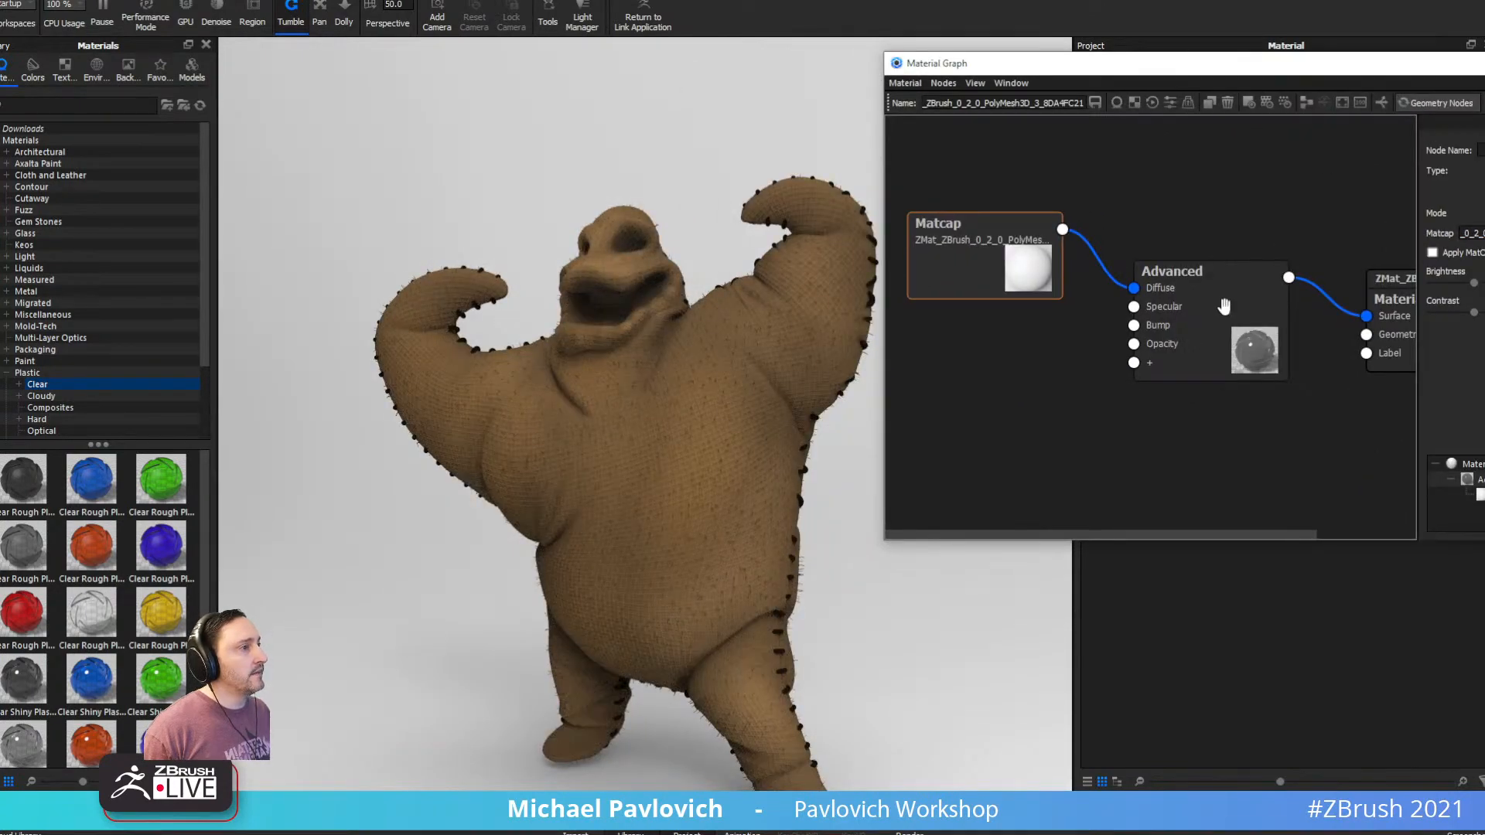
{"action": "left_click", "coordinate": [1225, 308]}
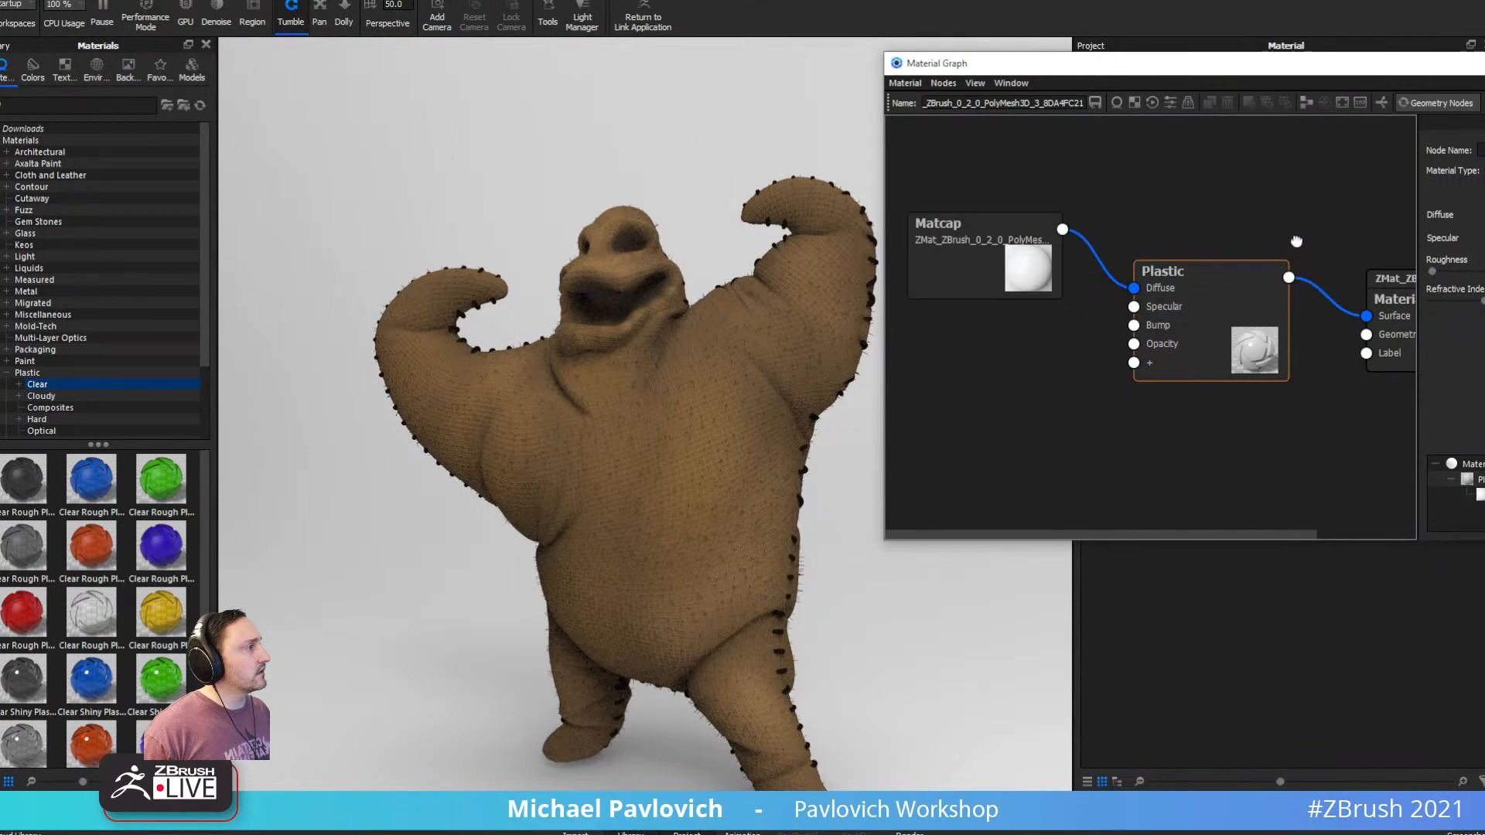
{"action": "middle_click_drag", "start_coordinate": [1291, 221], "coordinate": [1169, 220]}
{"action": "left_click", "coordinate": [1336, 329]}
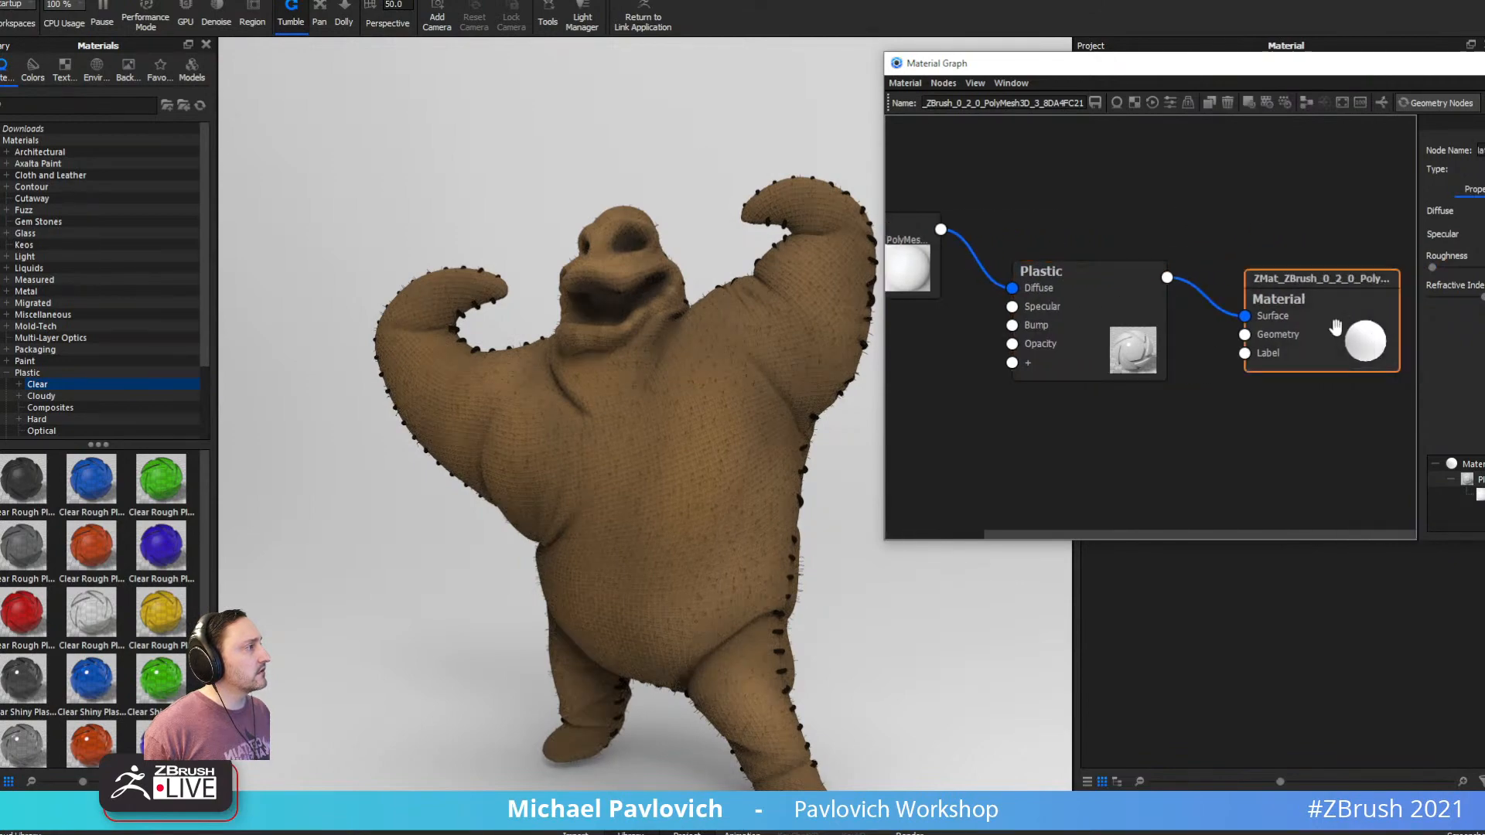
{"action": "left_click_drag", "start_coordinate": [1256, 232], "coordinate": [1319, 232]}
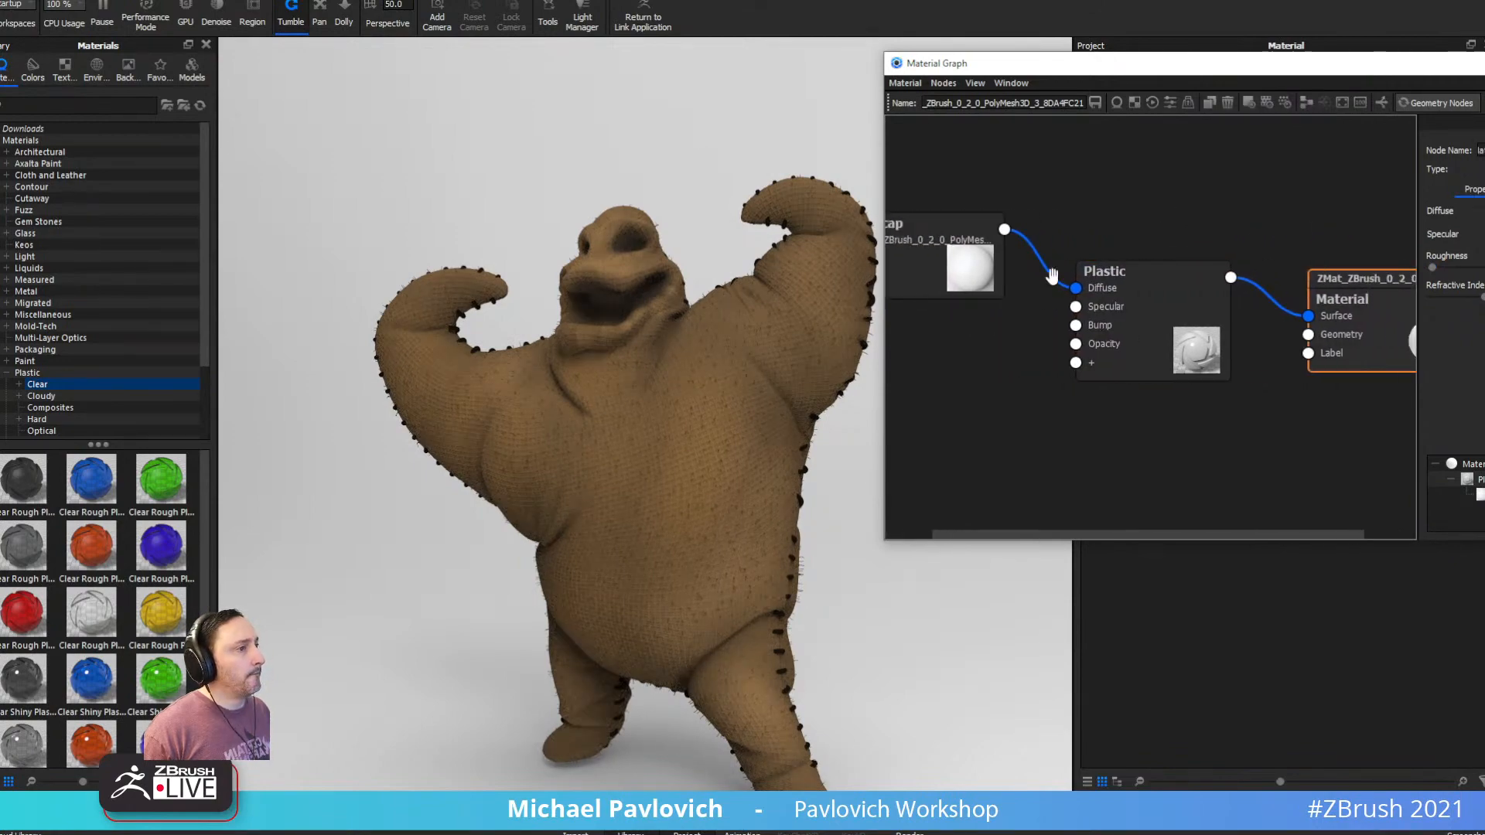
{"action": "left_click_drag", "start_coordinate": [835, 310], "coordinate": [1052, 302], "text": "alt"}
{"action": "mouse_move", "coordinate": [755, 307]}
{"action": "left_mouse_down"}
{"action": "mouse_move", "coordinate": [573, 305]}
{"action": "mouse_move", "coordinate": [735, 294]}
{"action": "left_mouse_up"}
{"action": "left_click", "coordinate": [1484, 64]}
Try the Aversis clothing-store and bathroom environments, apply Dosch-Apartment_2k to the scene, and rotate it to about 189.5°
{"action": "left_click", "coordinate": [99, 69]}
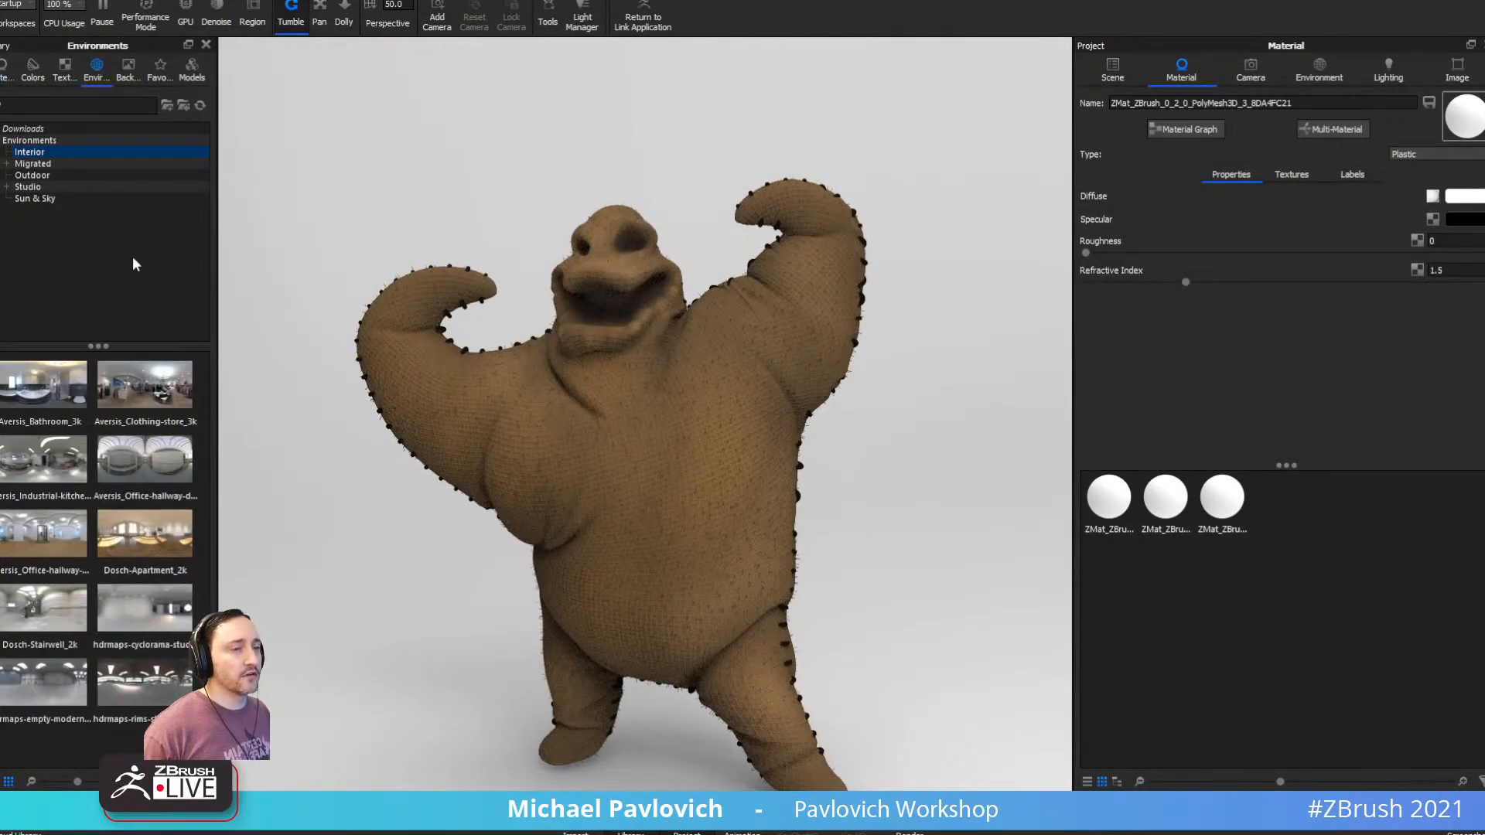
{"action": "left_click", "coordinate": [136, 390]}
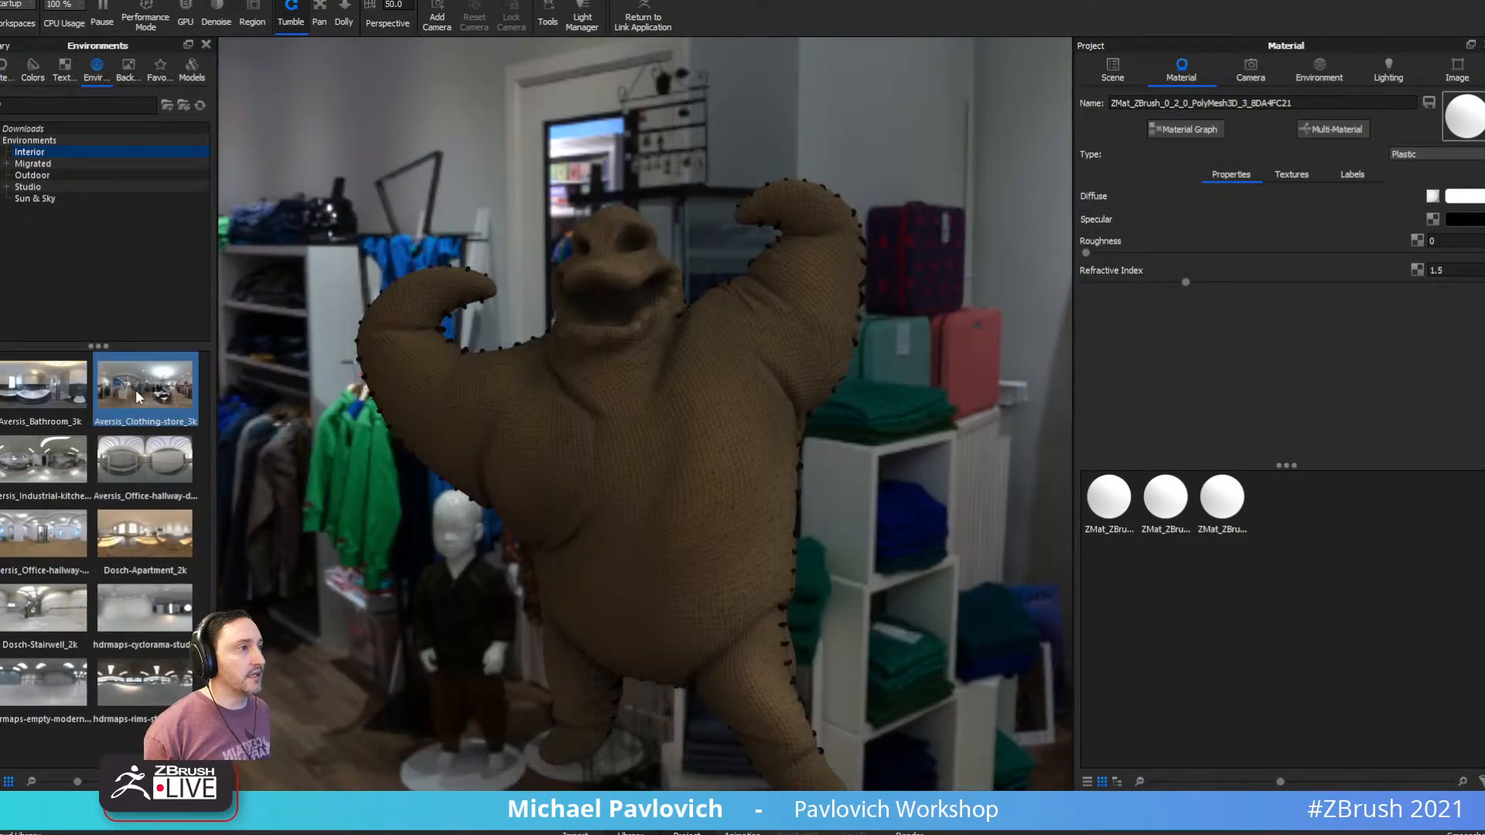
{"action": "left_click", "coordinate": [43, 397]}
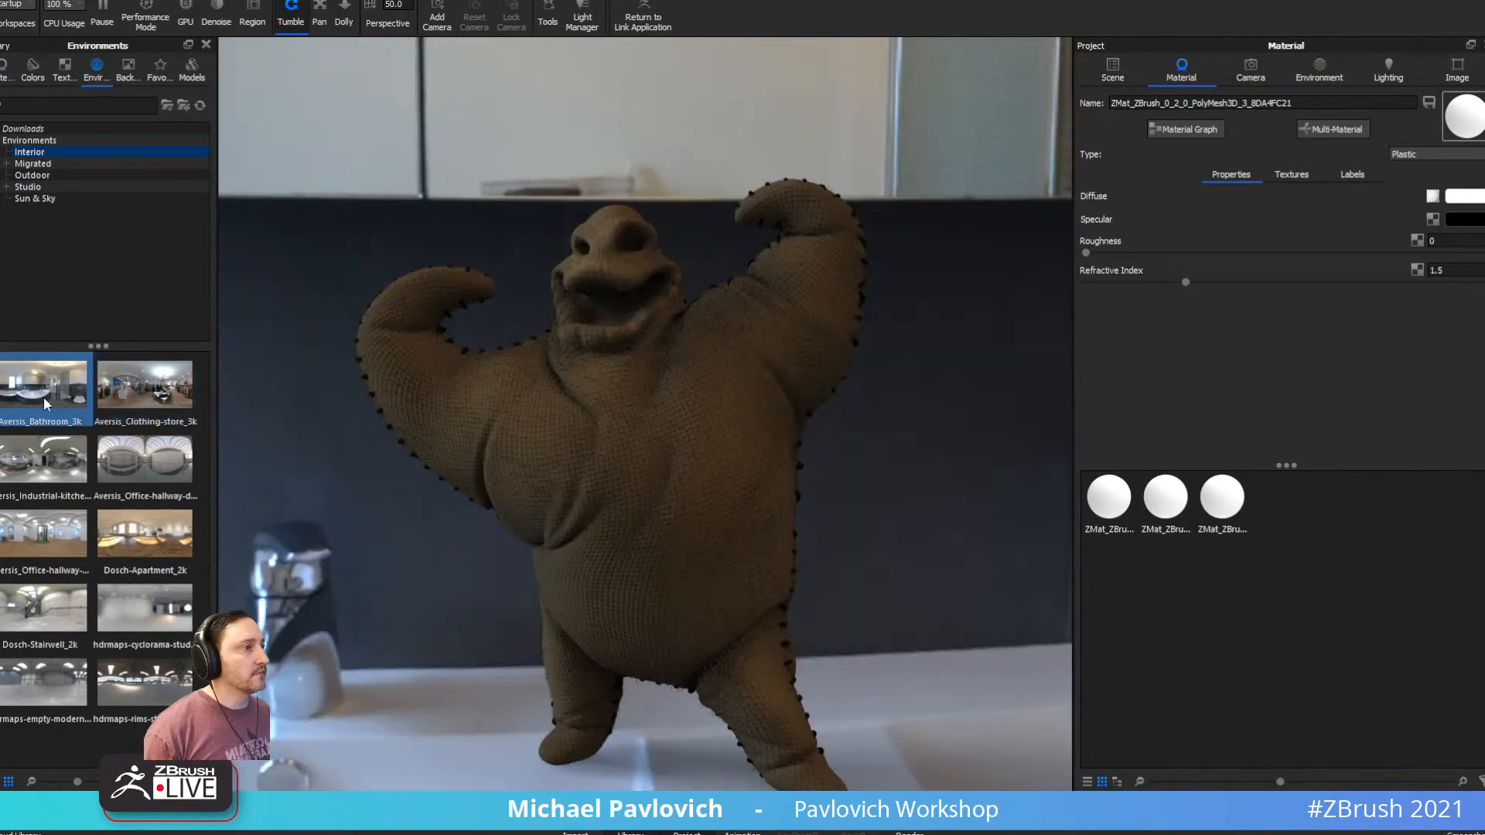
{"action": "left_click_drag", "start_coordinate": [626, 424], "coordinate": [770, 403], "text": "ctrl"}
{"action": "left_click_drag", "start_coordinate": [138, 540], "coordinate": [627, 476]}
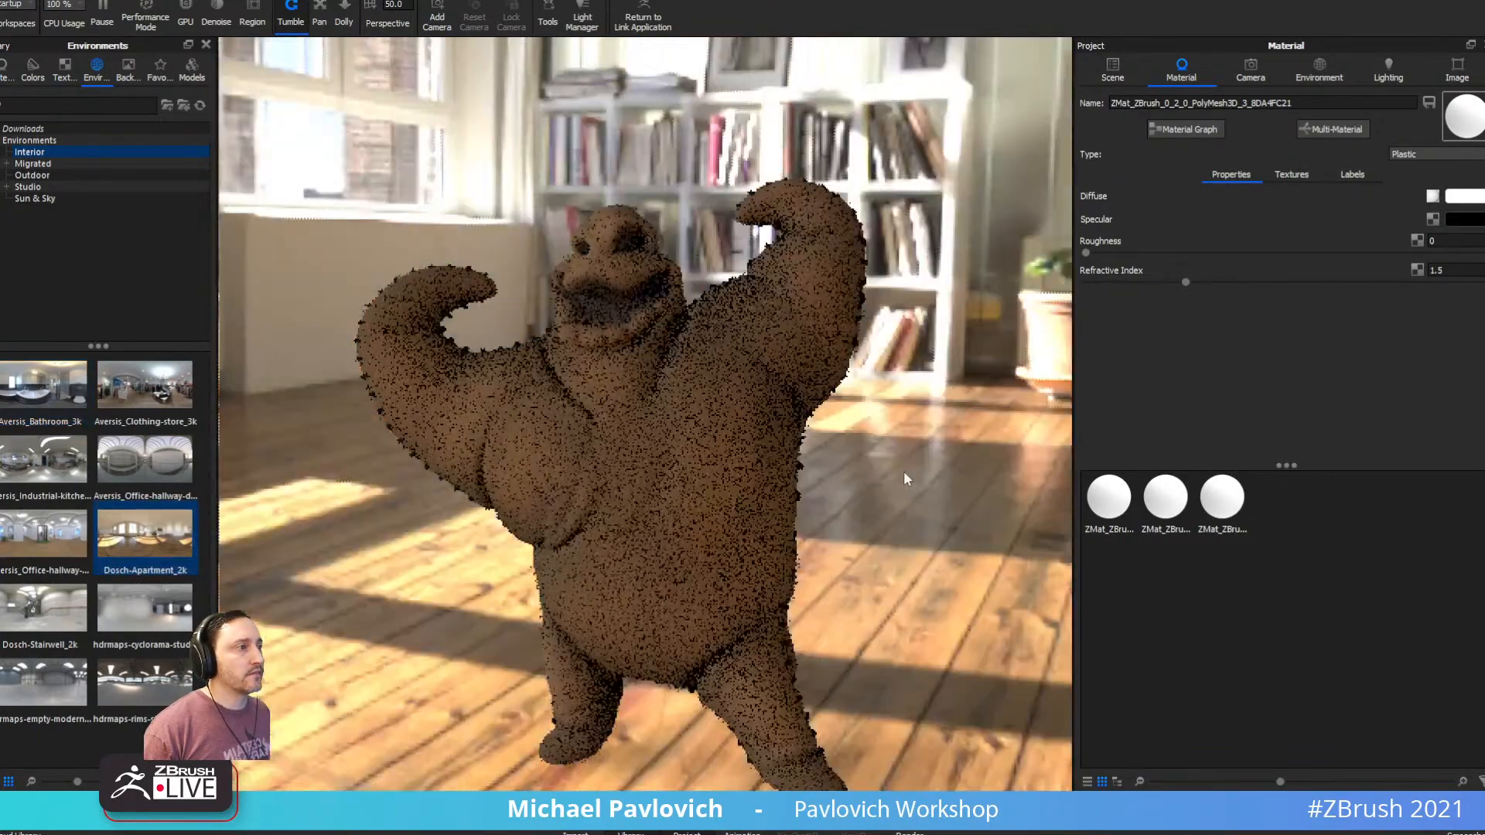
{"action": "left_click_drag", "start_coordinate": [903, 471], "coordinate": [981, 470], "text": "ctrl"}
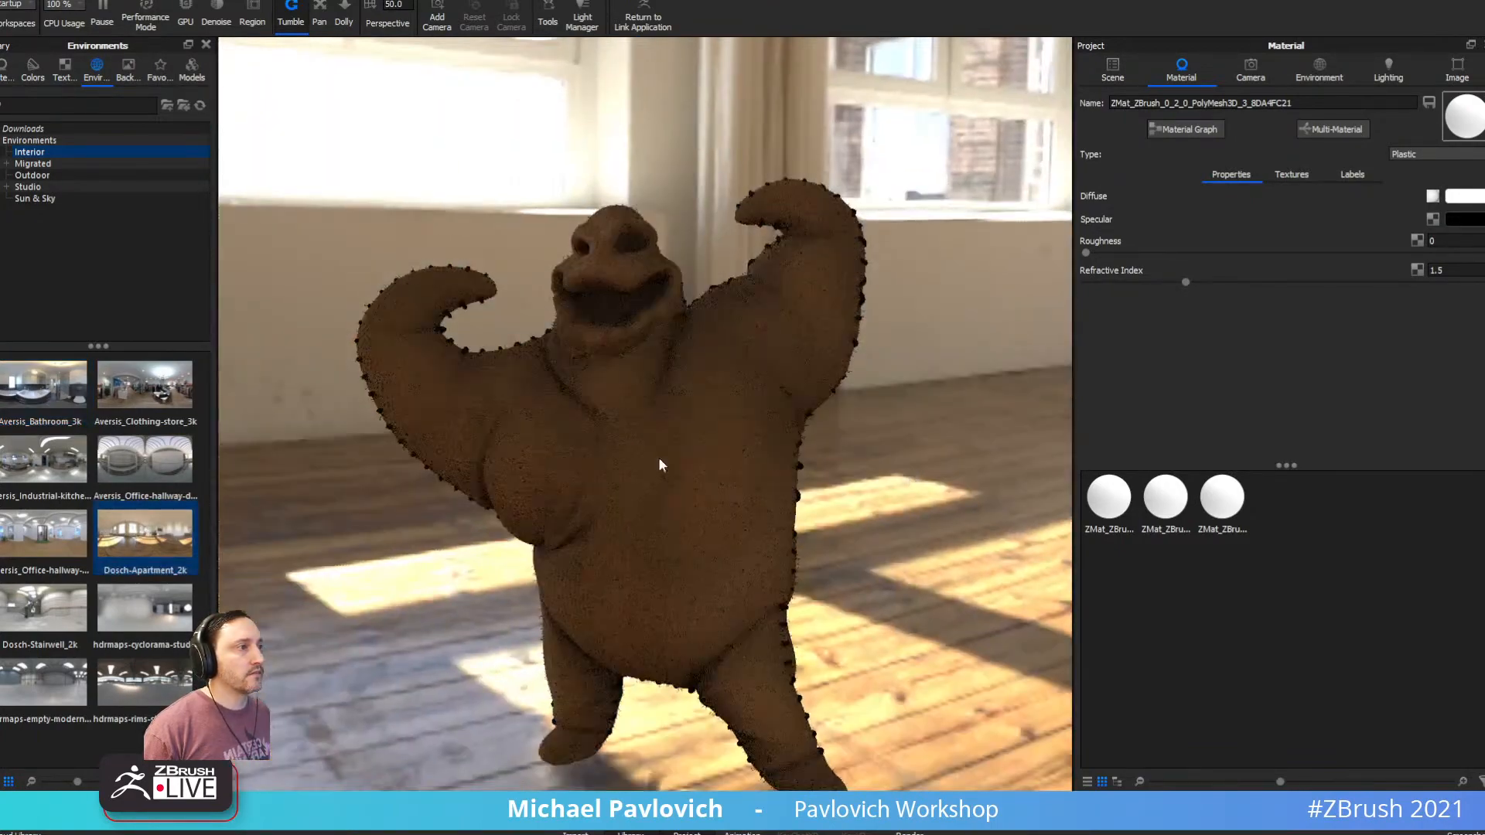
{"action": "left_click_drag", "start_coordinate": [660, 463], "coordinate": [1029, 464], "text": "ctrl"}
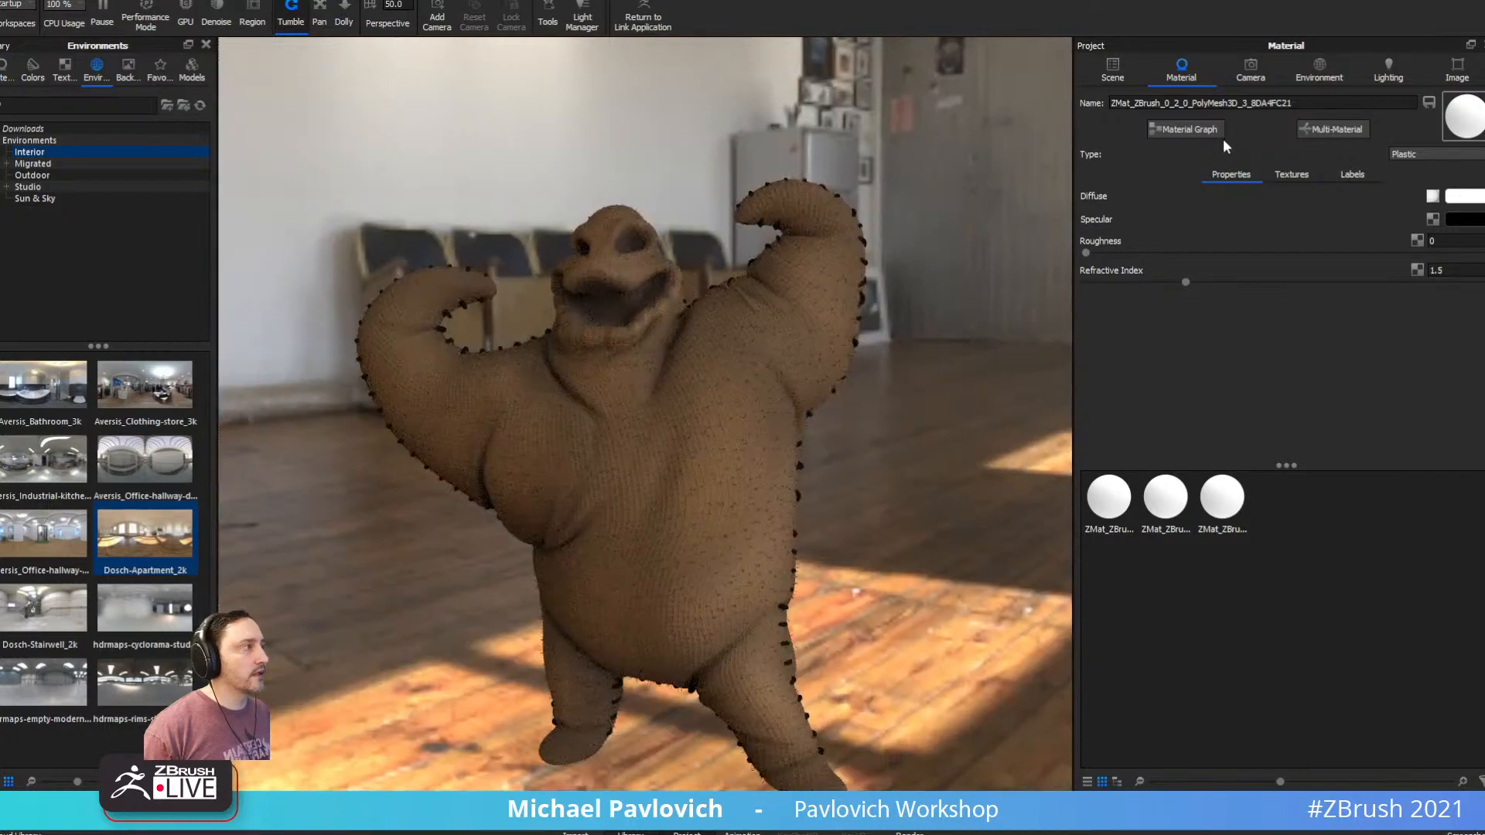
Replace the environment background with a plain dark grey color of 0% saturation and 35% value
{"action": "left_click", "coordinate": [1322, 73]}
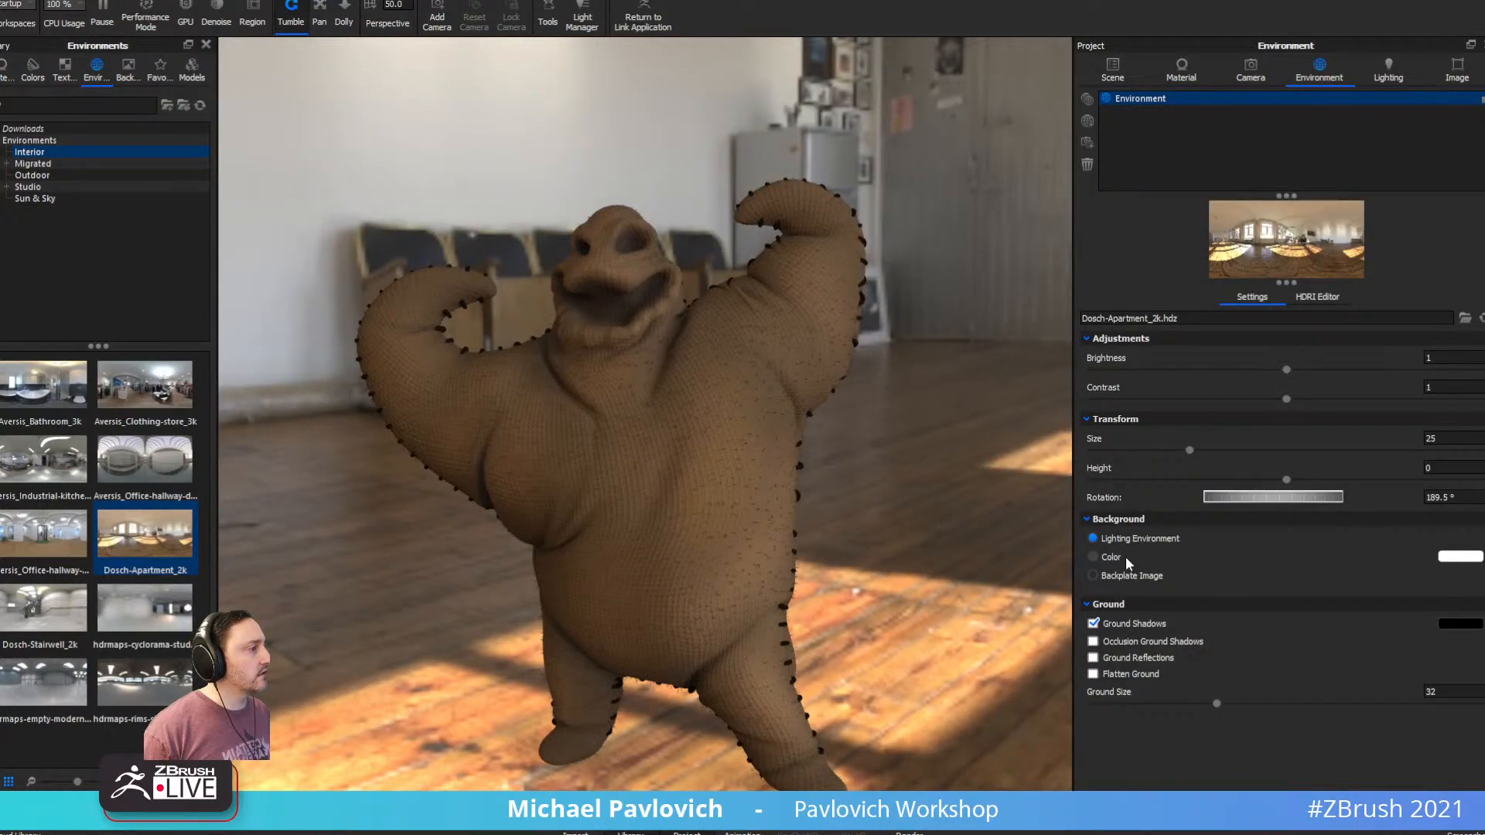
{"action": "left_click", "coordinate": [1461, 556]}
{"action": "left_click_drag", "start_coordinate": [1192, 457], "coordinate": [1157, 489]}
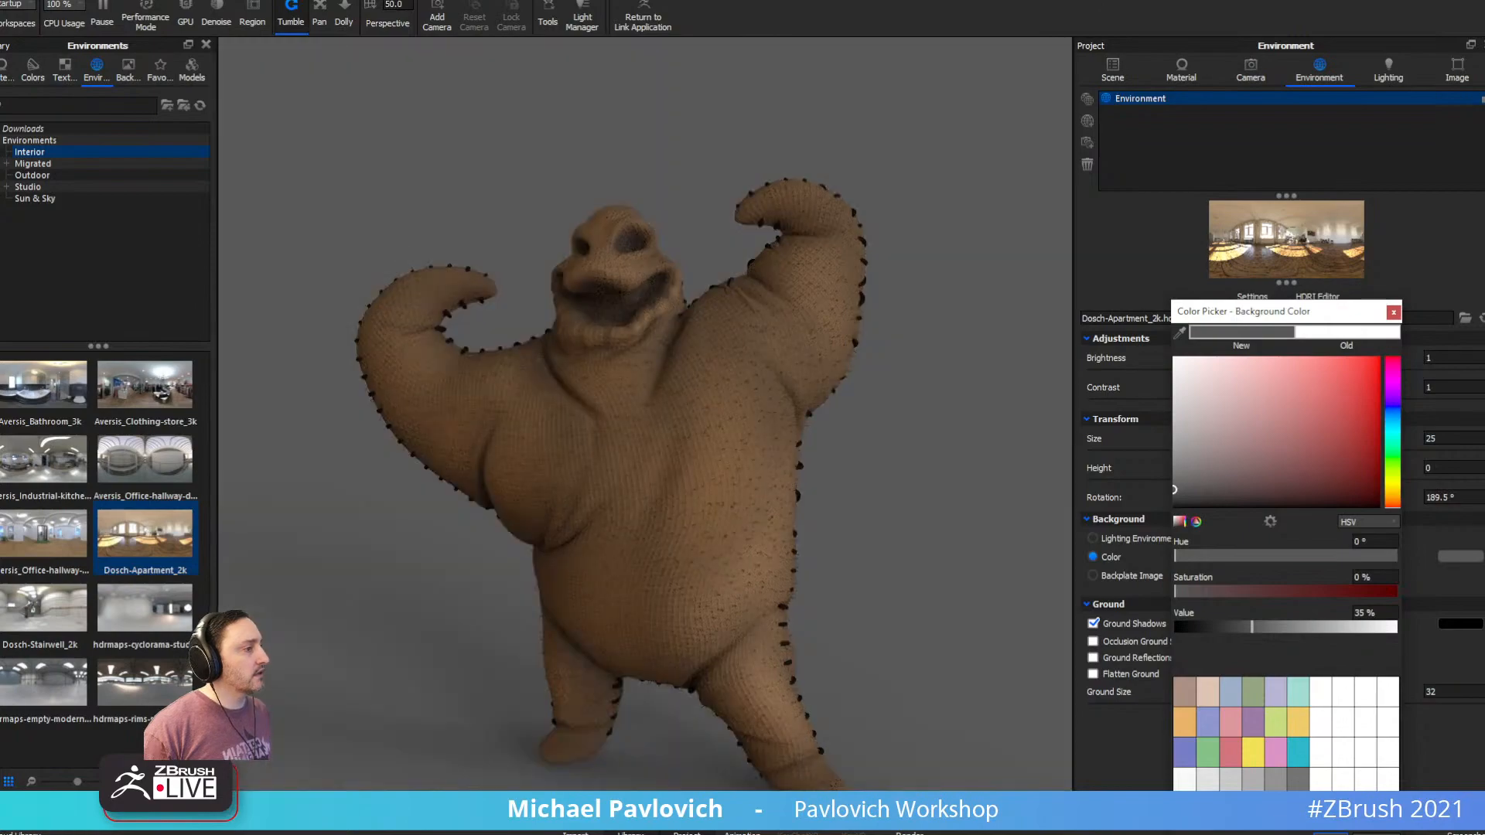
{"action": "left_click", "coordinate": [1331, 834]}
Frame the whole character and rotate the lighting environment to 127°
{"action": "middle_click_drag", "start_coordinate": [956, 436], "coordinate": [951, 390]}
{"action": "scroll", "coordinate": [766, 369], "scroll_direction": "down", "scroll_amount": 3}
{"action": "scroll", "coordinate": [851, 416], "scroll_direction": "up", "scroll_amount": 2}
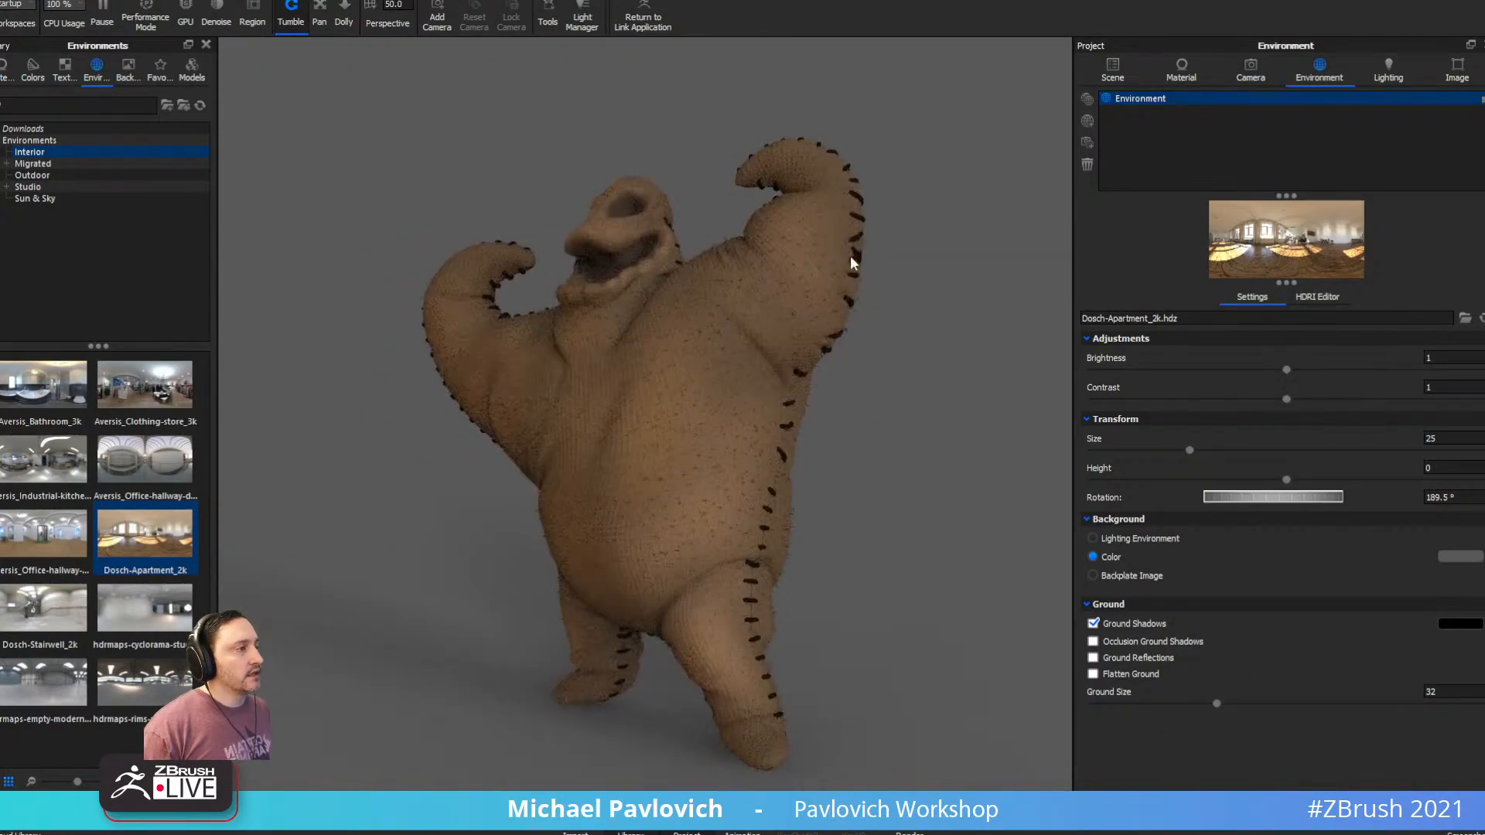
{"action": "left_click_drag", "start_coordinate": [783, 307], "coordinate": [932, 388]}
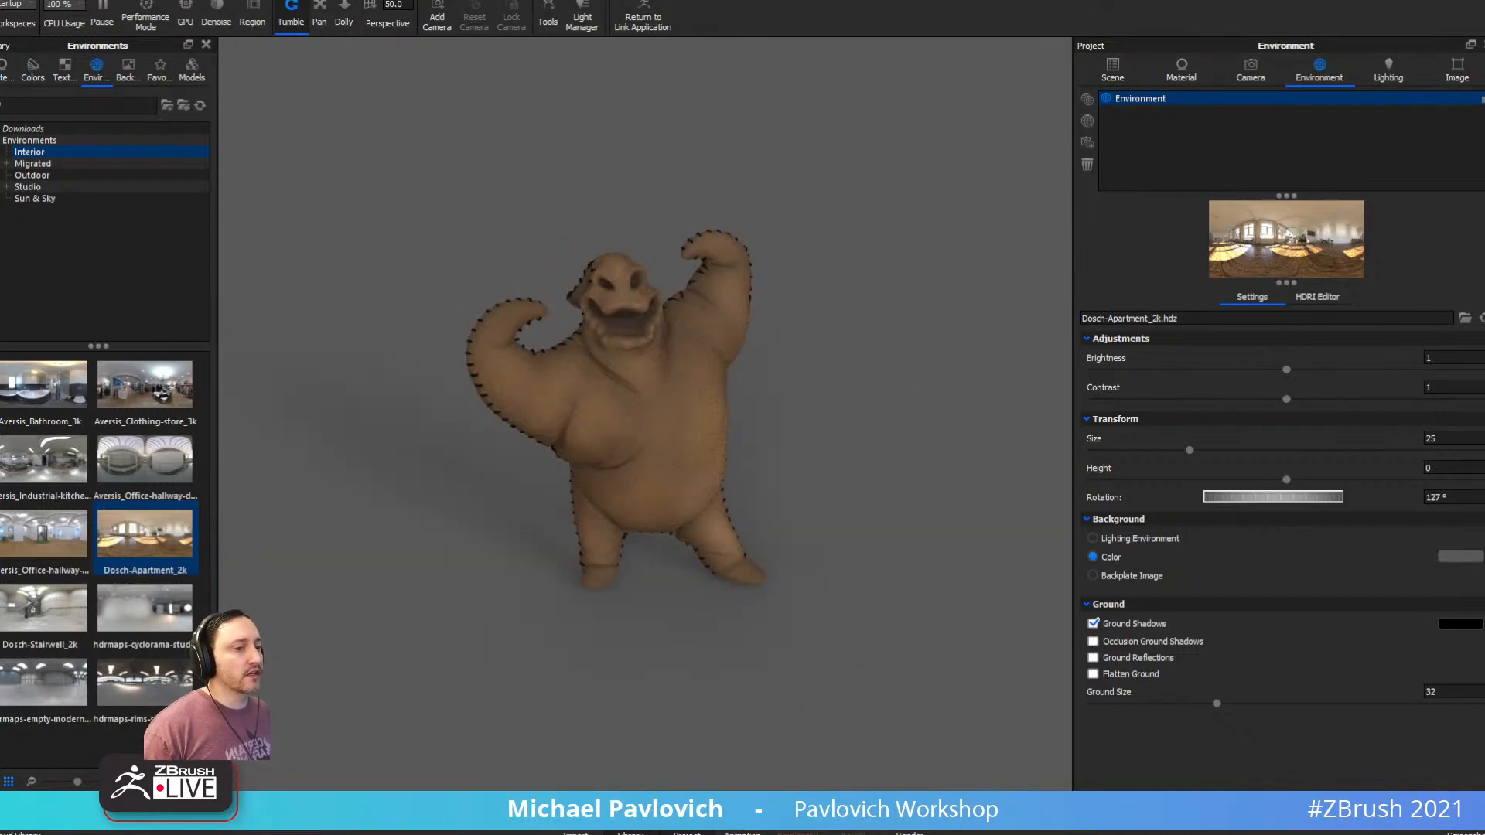
Switch to Maya, preview the character and dice in the V-Ray viewport render from another angle, and stop the render
{"action": "key", "text": "alt+Tab"}
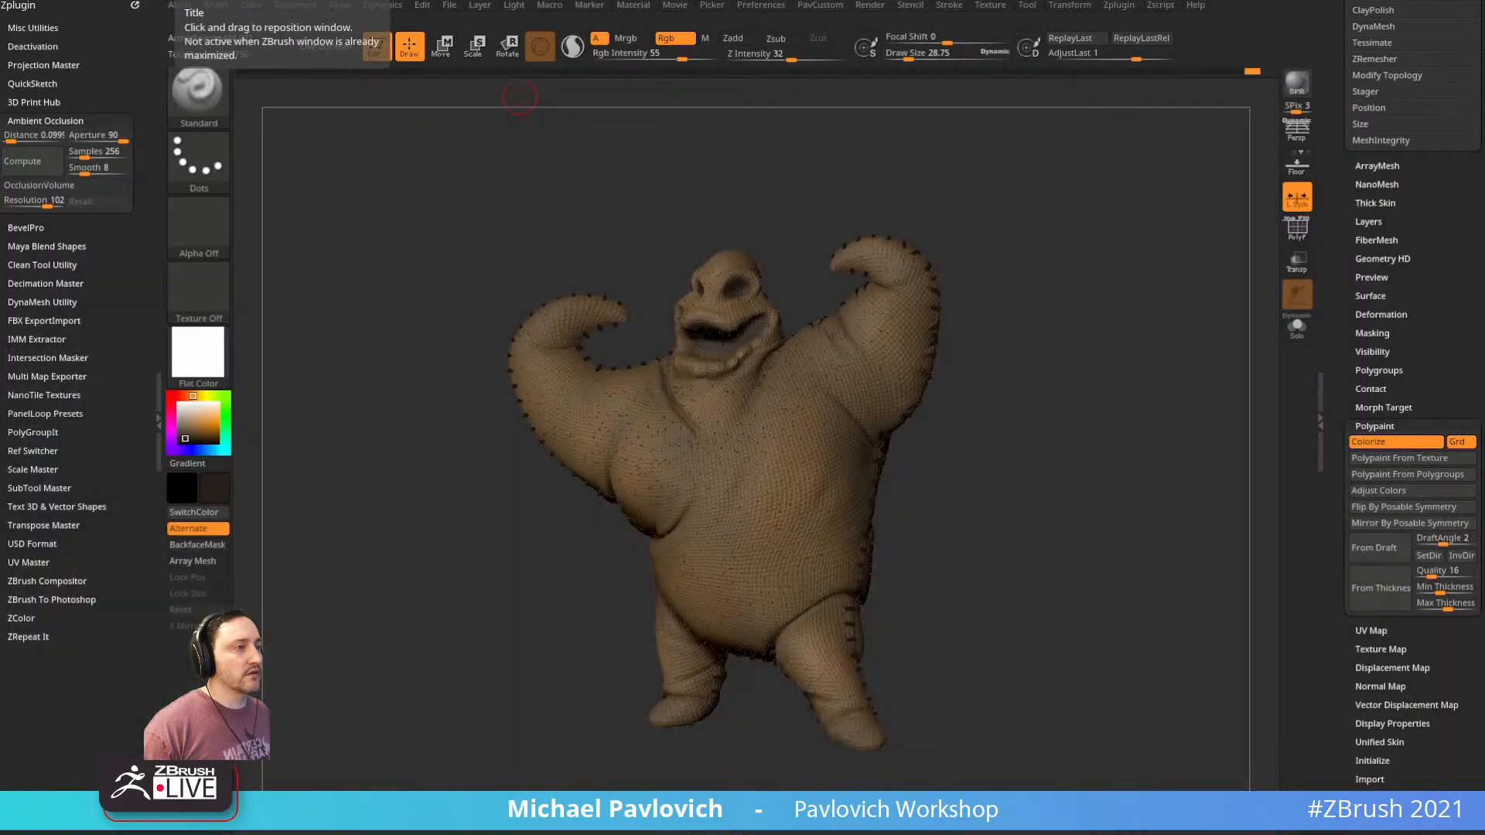
{"action": "key", "text": "alt+Tab"}
{"action": "key", "text": "alt+Tab"}
{"action": "mouse_move", "coordinate": [701, 521]}
{"action": "left_mouse_down", "text": "alt"}
{"action": "mouse_move", "coordinate": [932, 454]}
{"action": "mouse_move", "coordinate": [802, 431]}
{"action": "mouse_move", "coordinate": [836, 486]}
{"action": "mouse_move", "coordinate": [1035, 444]}
{"action": "mouse_move", "coordinate": [863, 488]}
{"action": "left_mouse_up", "text": "alt"}
{"action": "key", "text": "alt+Tab"}
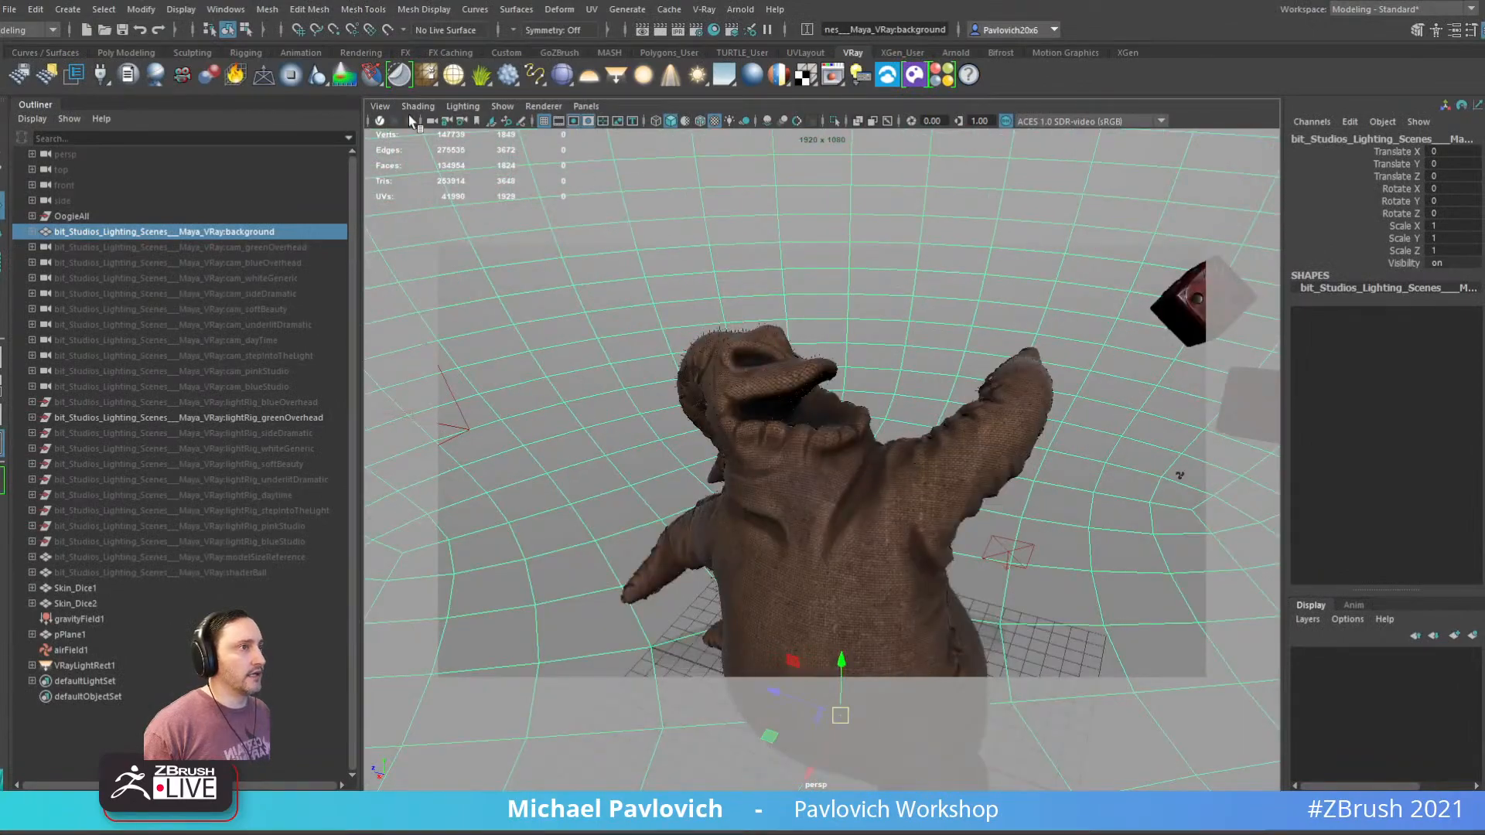
{"action": "left_click", "coordinate": [380, 120]}
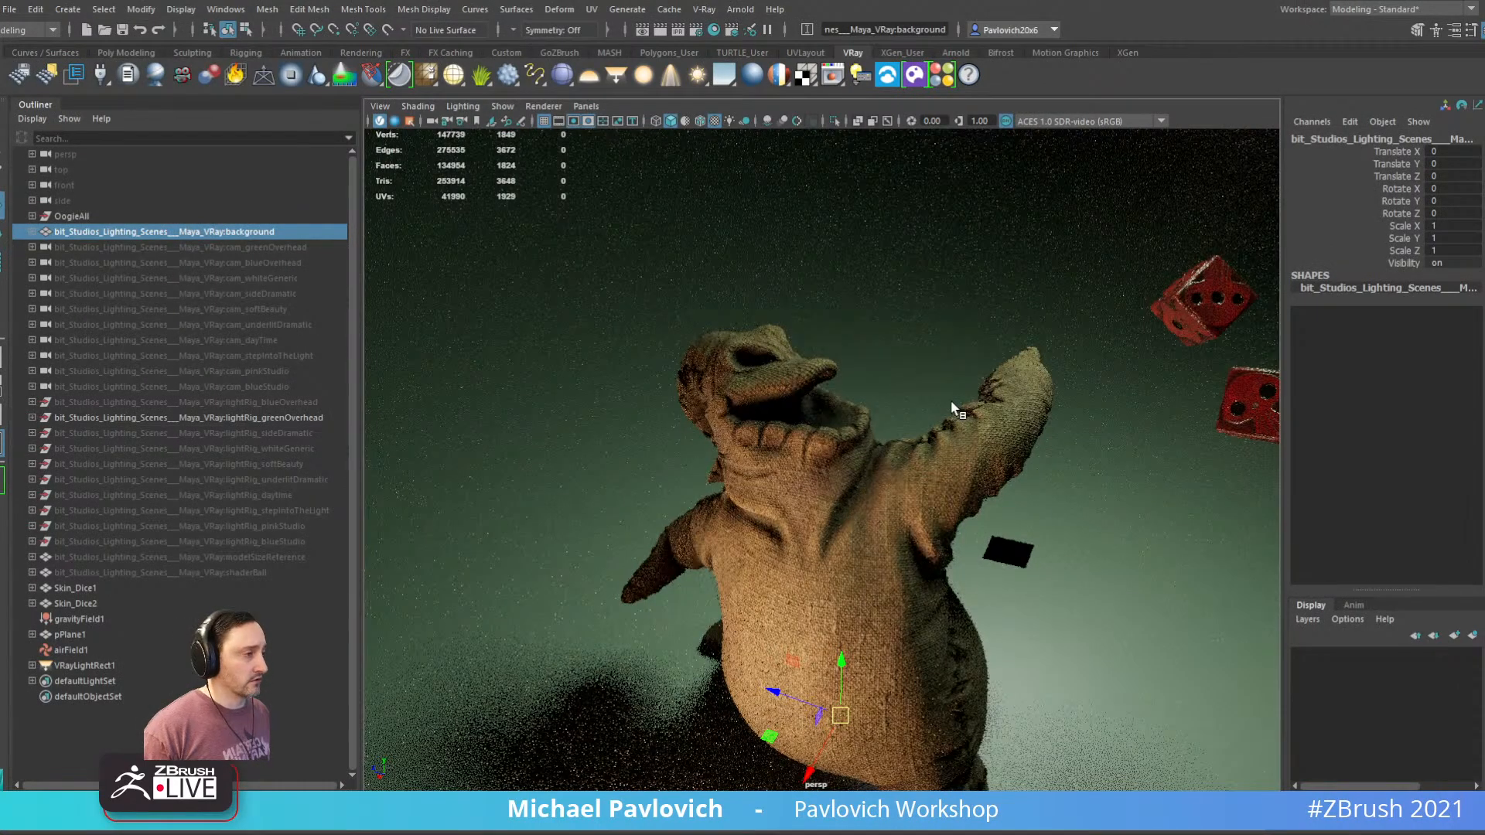
{"action": "left_click_drag", "start_coordinate": [815, 429], "coordinate": [879, 407], "text": "alt"}
{"action": "right_click_drag", "start_coordinate": [946, 320], "coordinate": [1039, 362], "text": "alt"}
{"action": "middle_click_drag", "start_coordinate": [1039, 362], "coordinate": [1064, 365], "text": "alt"}
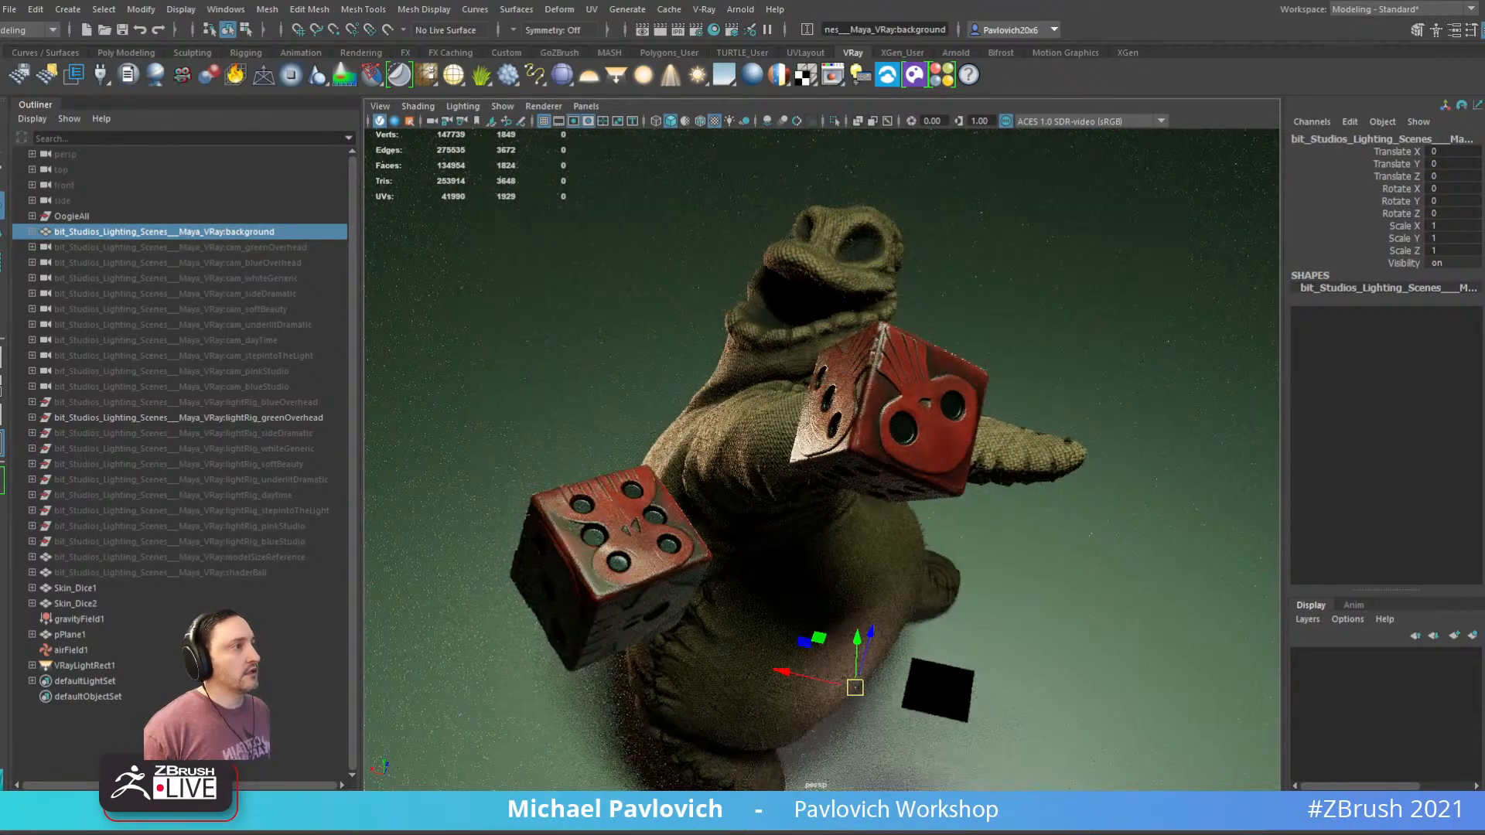
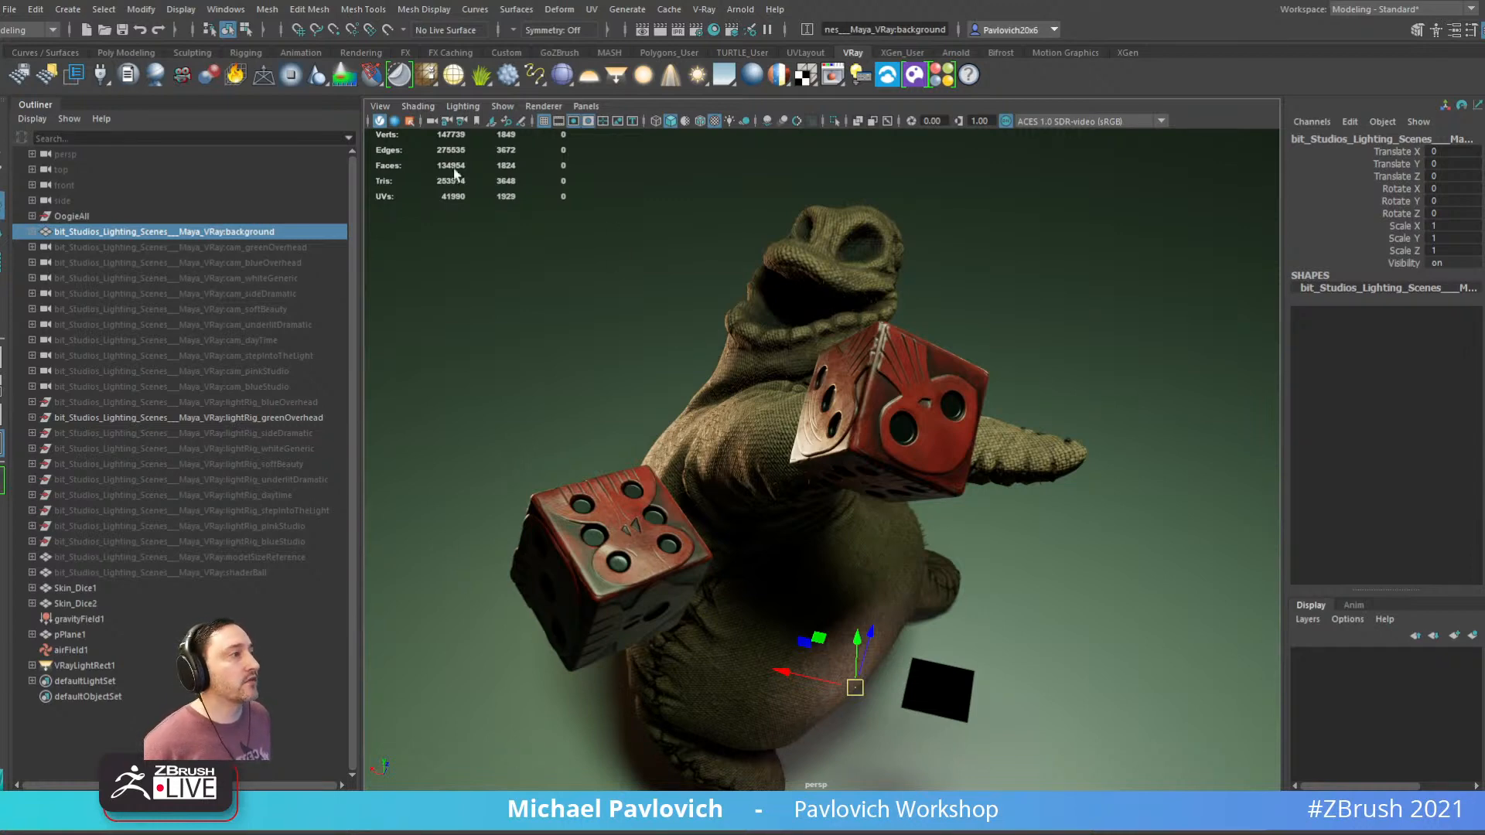
{"action": "left_click", "coordinate": [379, 120]}
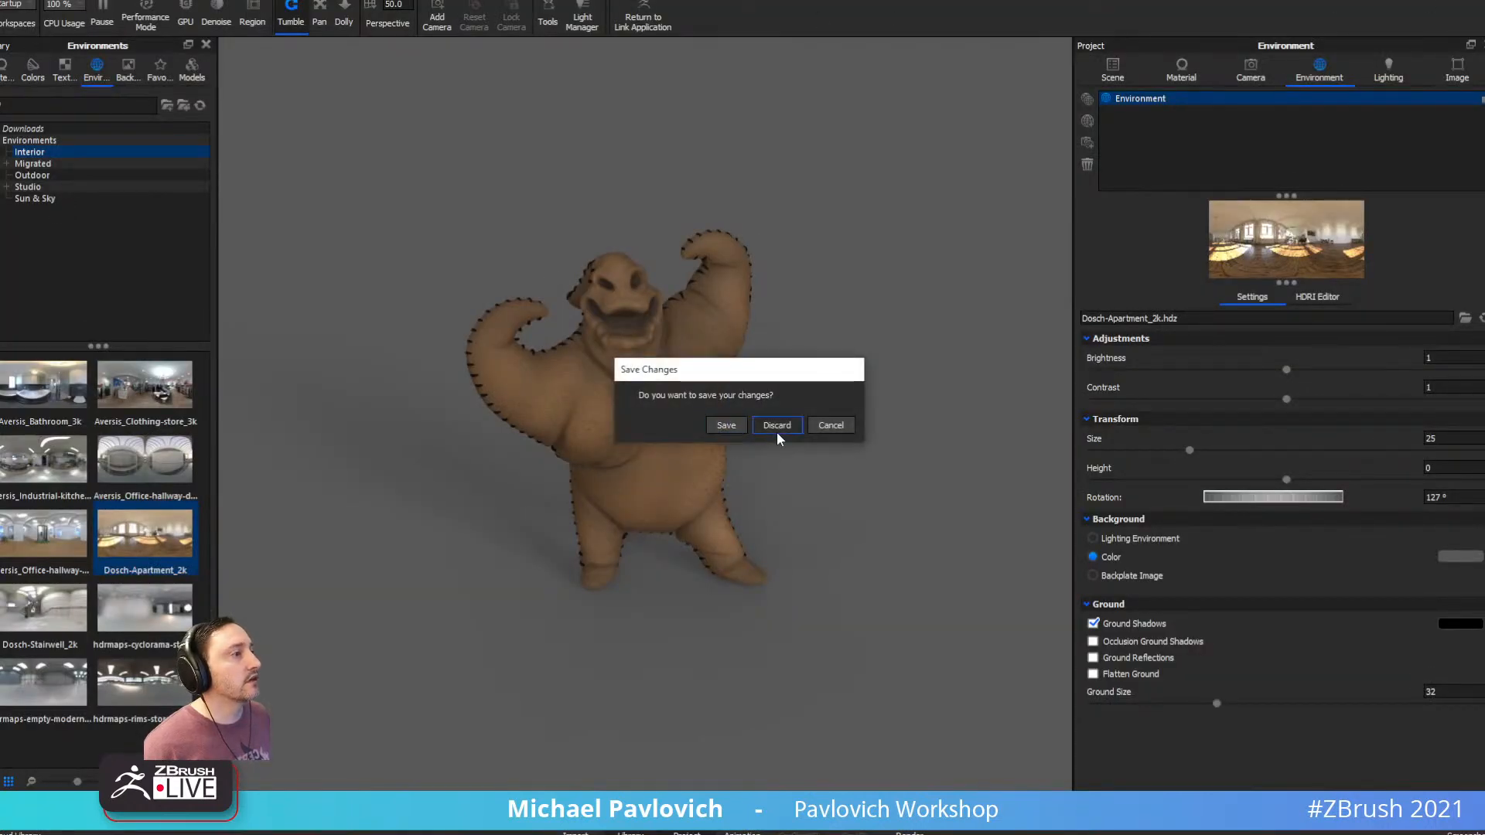
Discard the KeyShot scene changes, put away the Maya and Substance Painter windows, and return to ZBrush
{"action": "left_click", "coordinate": [776, 426]}
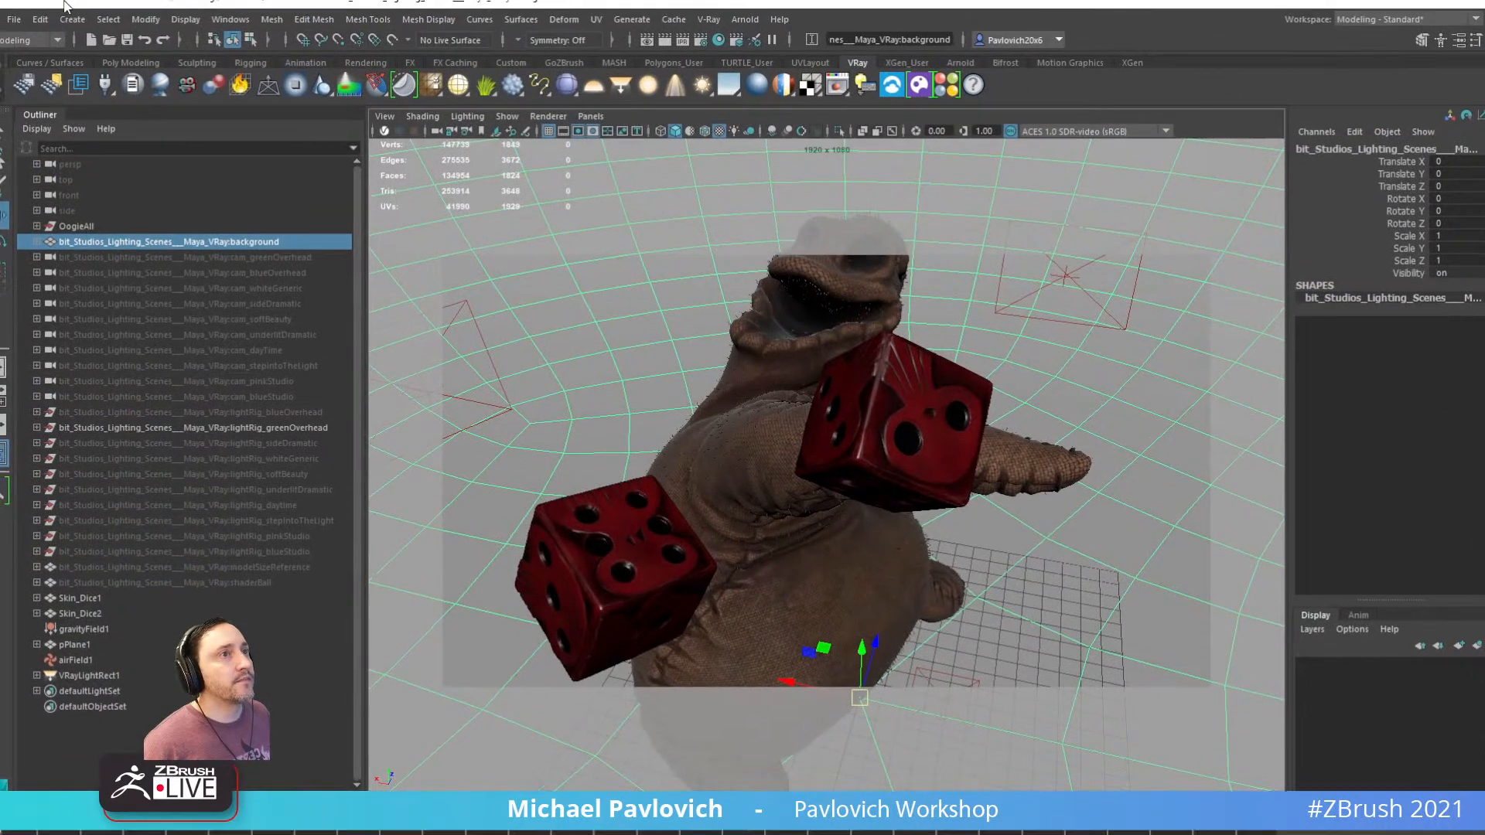
{"action": "key", "text": "alt+Tab"}
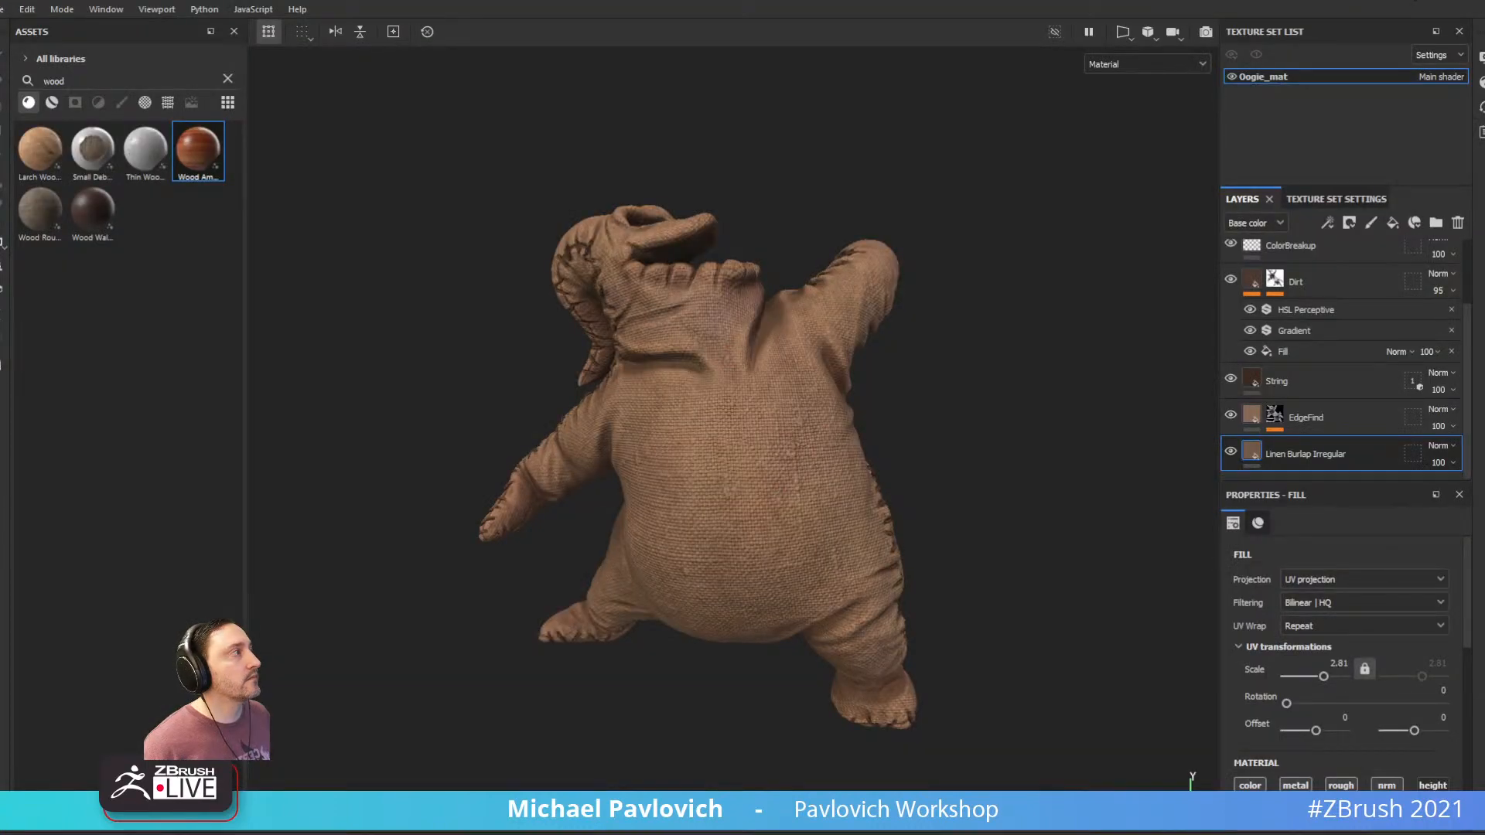
{"action": "left_click", "coordinate": [1416, 1]}
{"action": "left_click", "coordinate": [1416, 2]}
Leave Edit mode on the Oogie Boogie model and quick-save the project
{"action": "left_click_drag", "start_coordinate": [1071, 315], "coordinate": [870, 249]}
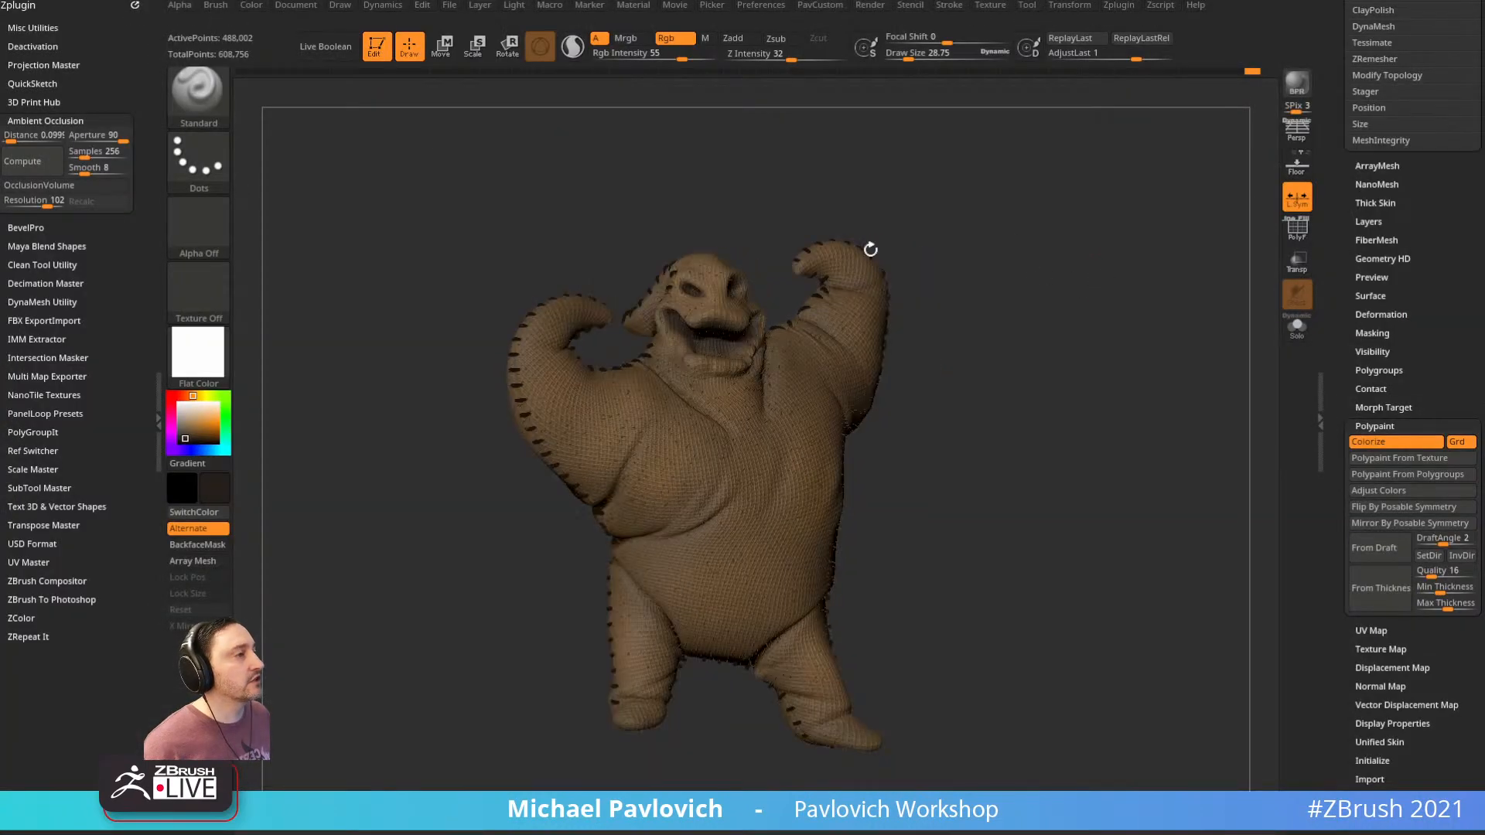
{"action": "left_click", "coordinate": [374, 46]}
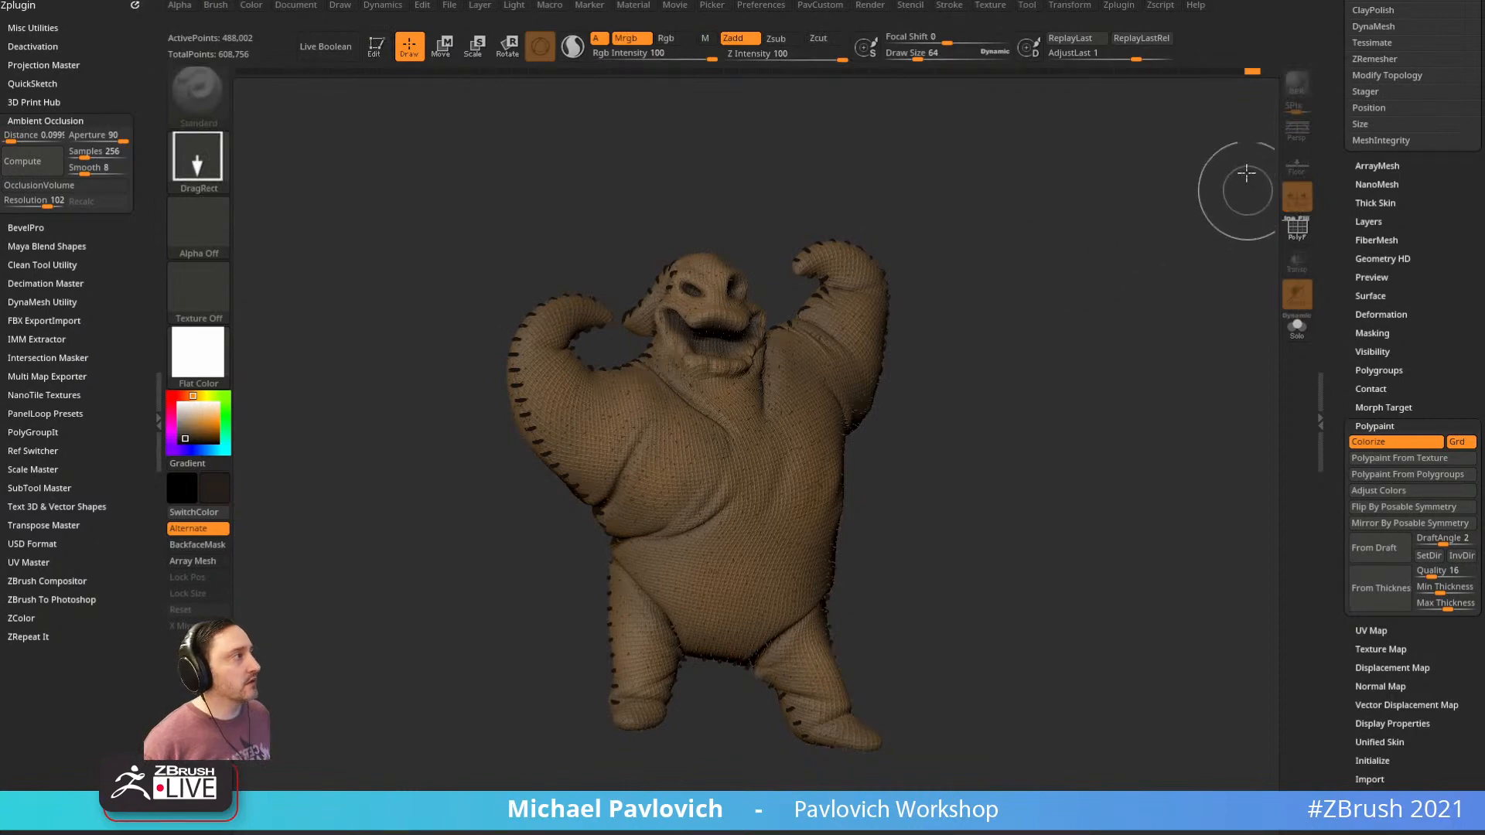
{"action": "key", "text": "ctrl+s"}
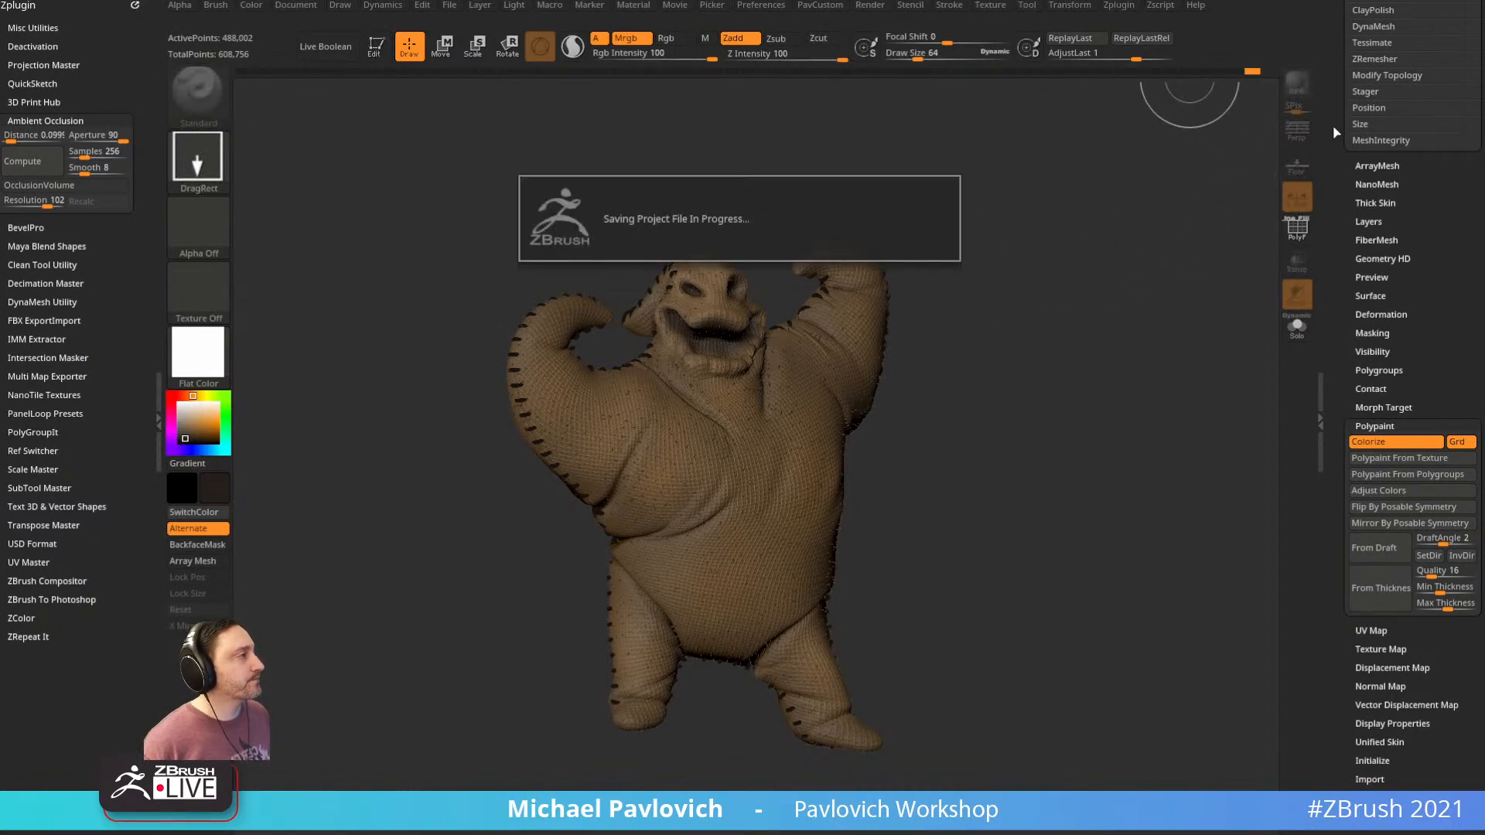
Clear the canvas, draw a Sphere3D on it in Edit mode, and convert it to a PolyMesh3D
{"action": "left_click_drag", "start_coordinate": [1347, 109], "coordinate": [1348, 505]}
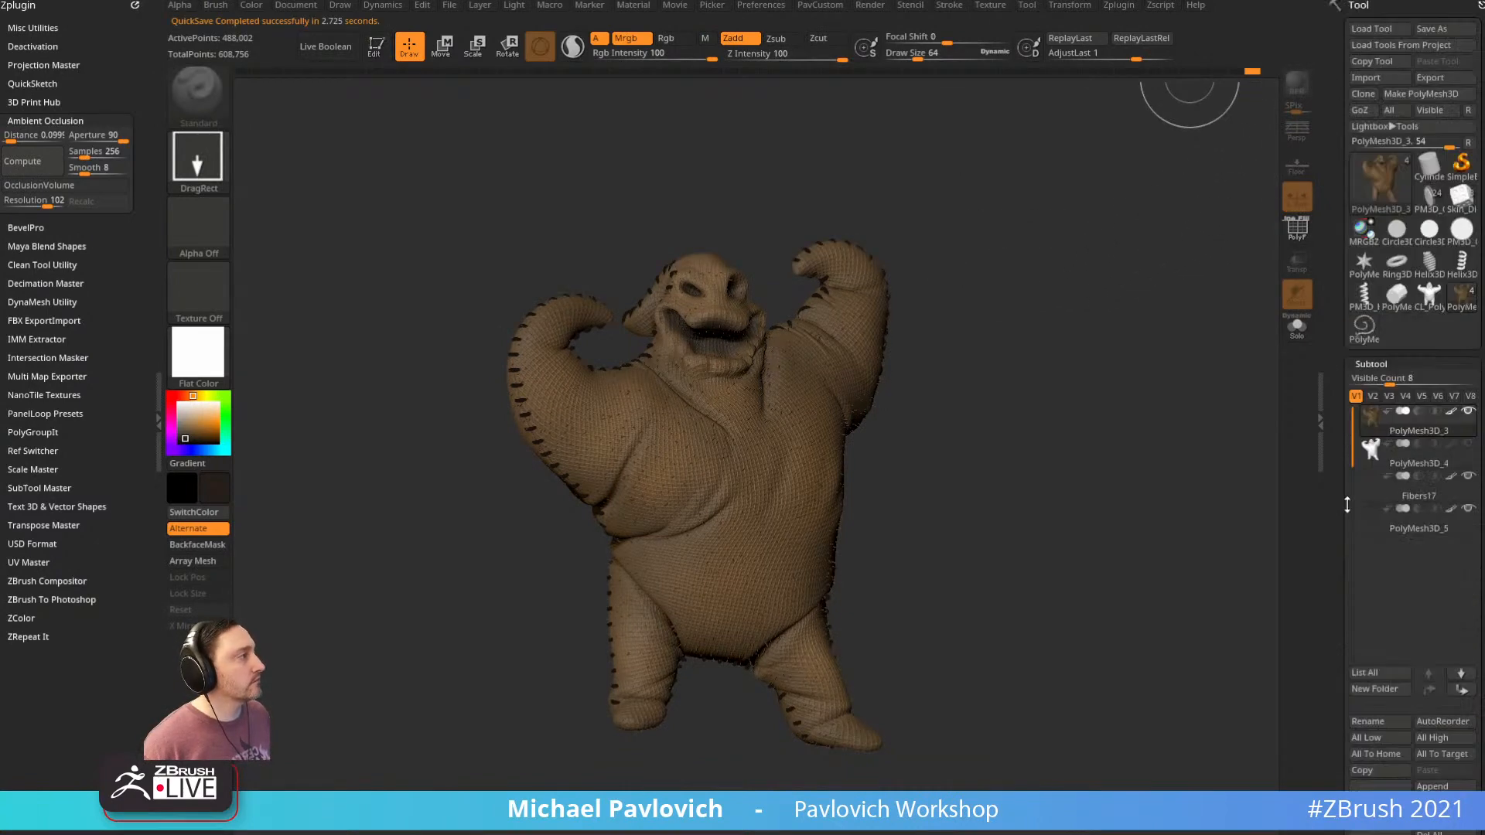
{"action": "left_click", "coordinate": [1392, 181]}
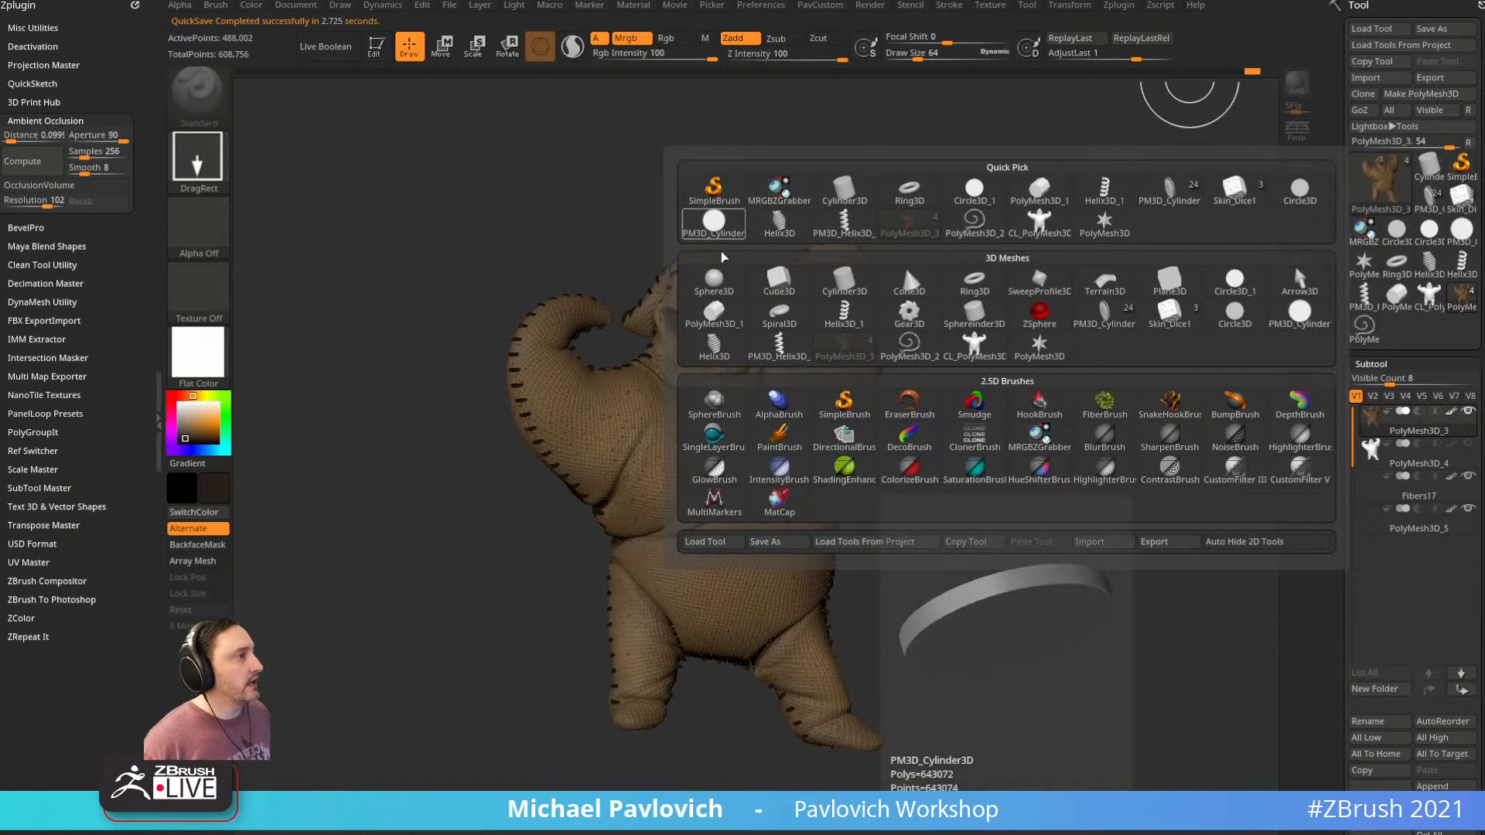
{"action": "left_click", "coordinate": [714, 275]}
{"action": "key", "text": "ctrl+n"}
{"action": "left_click_drag", "start_coordinate": [656, 488], "coordinate": [660, 559]}
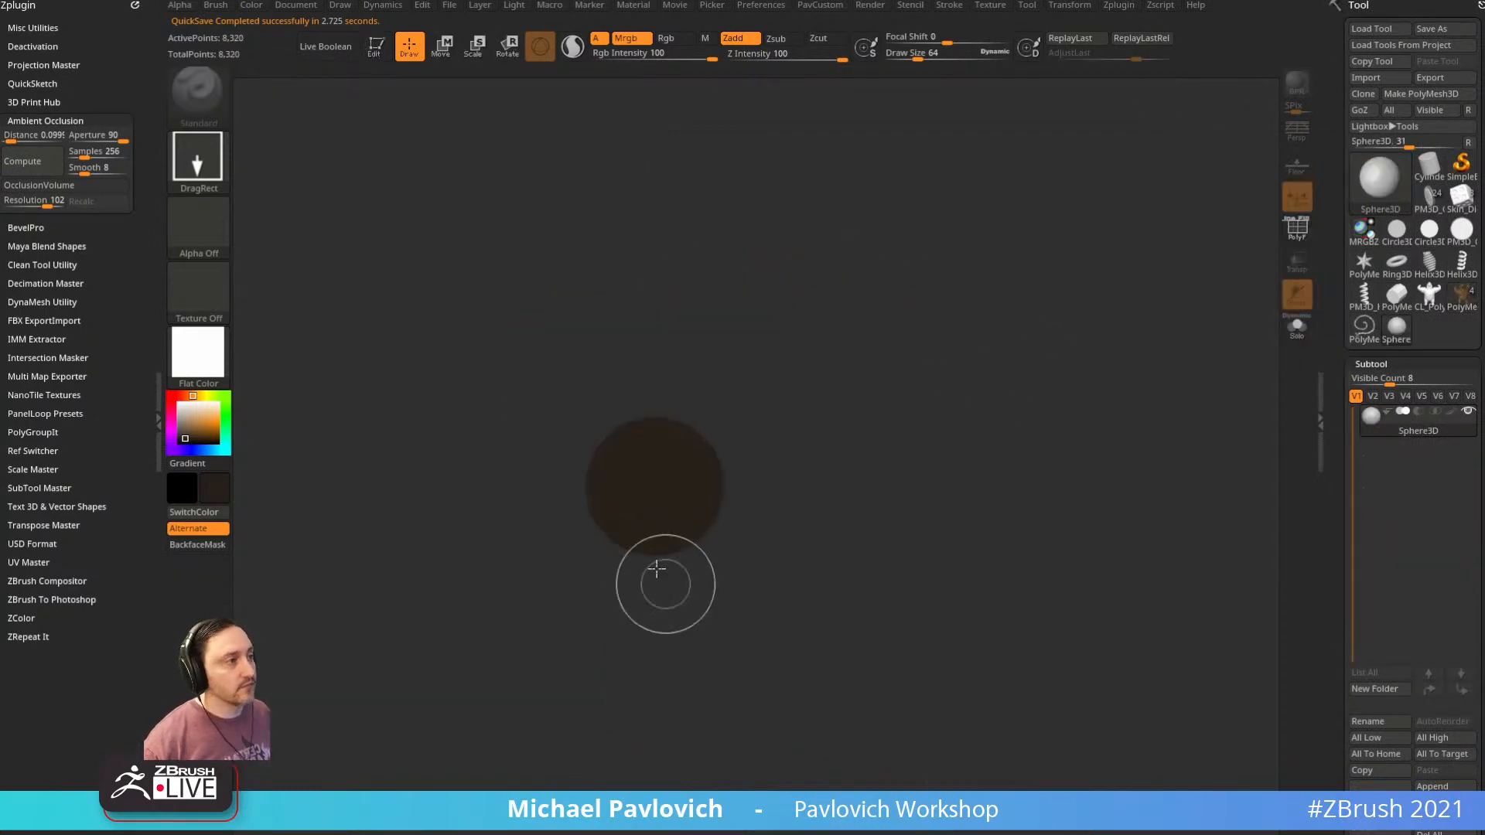
{"action": "left_click", "coordinate": [376, 48]}
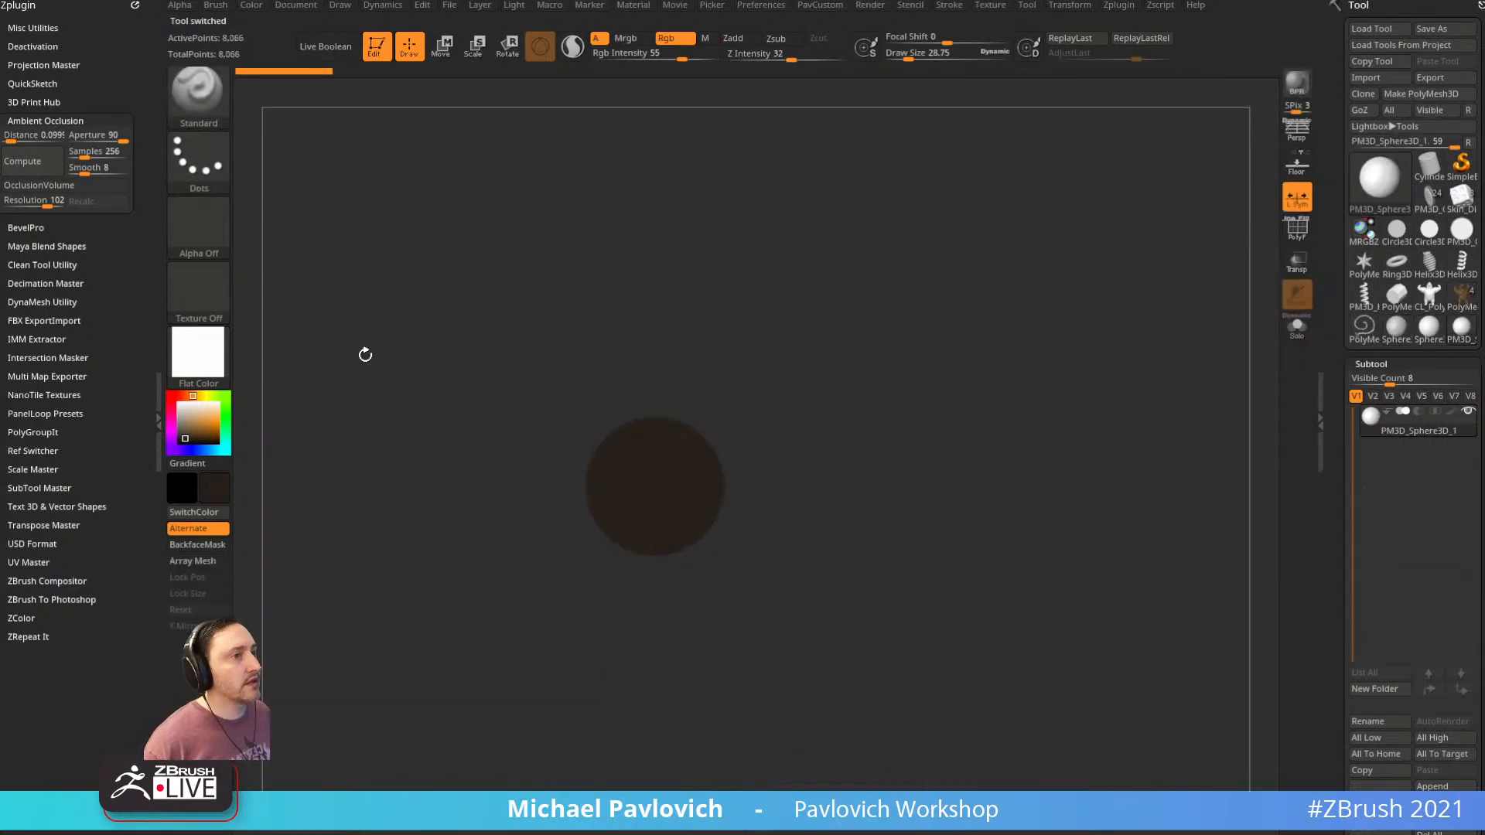
Give the sphere the StartupMaterial and set the active color to white
{"action": "key", "text": "m"}
{"action": "left_click", "coordinate": [283, 426]}
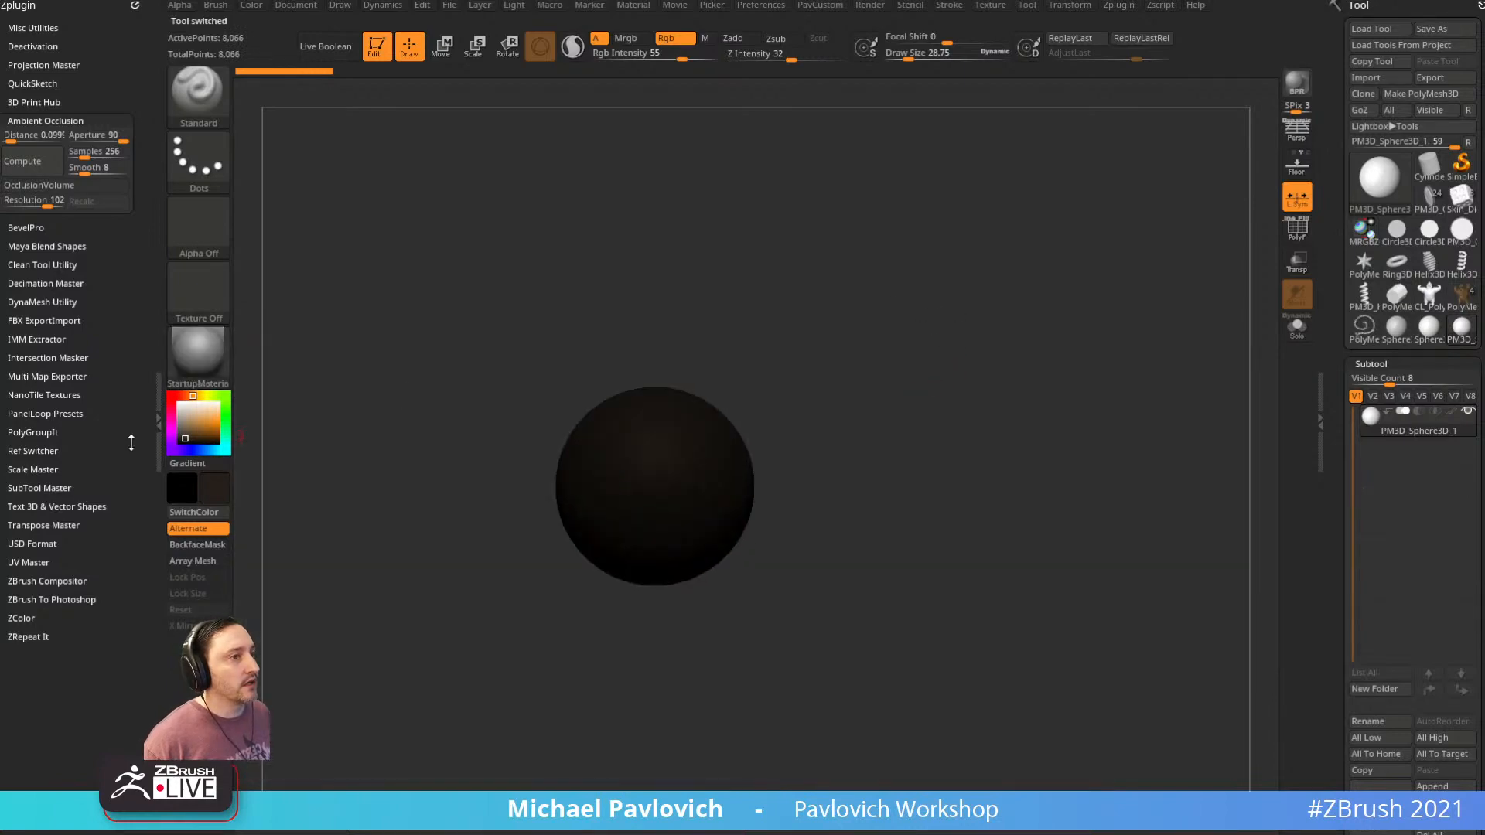
{"action": "left_click_drag", "start_coordinate": [195, 425], "coordinate": [172, 392]}
{"action": "right_click_drag", "start_coordinate": [839, 328], "coordinate": [921, 314], "text": "ctrl"}
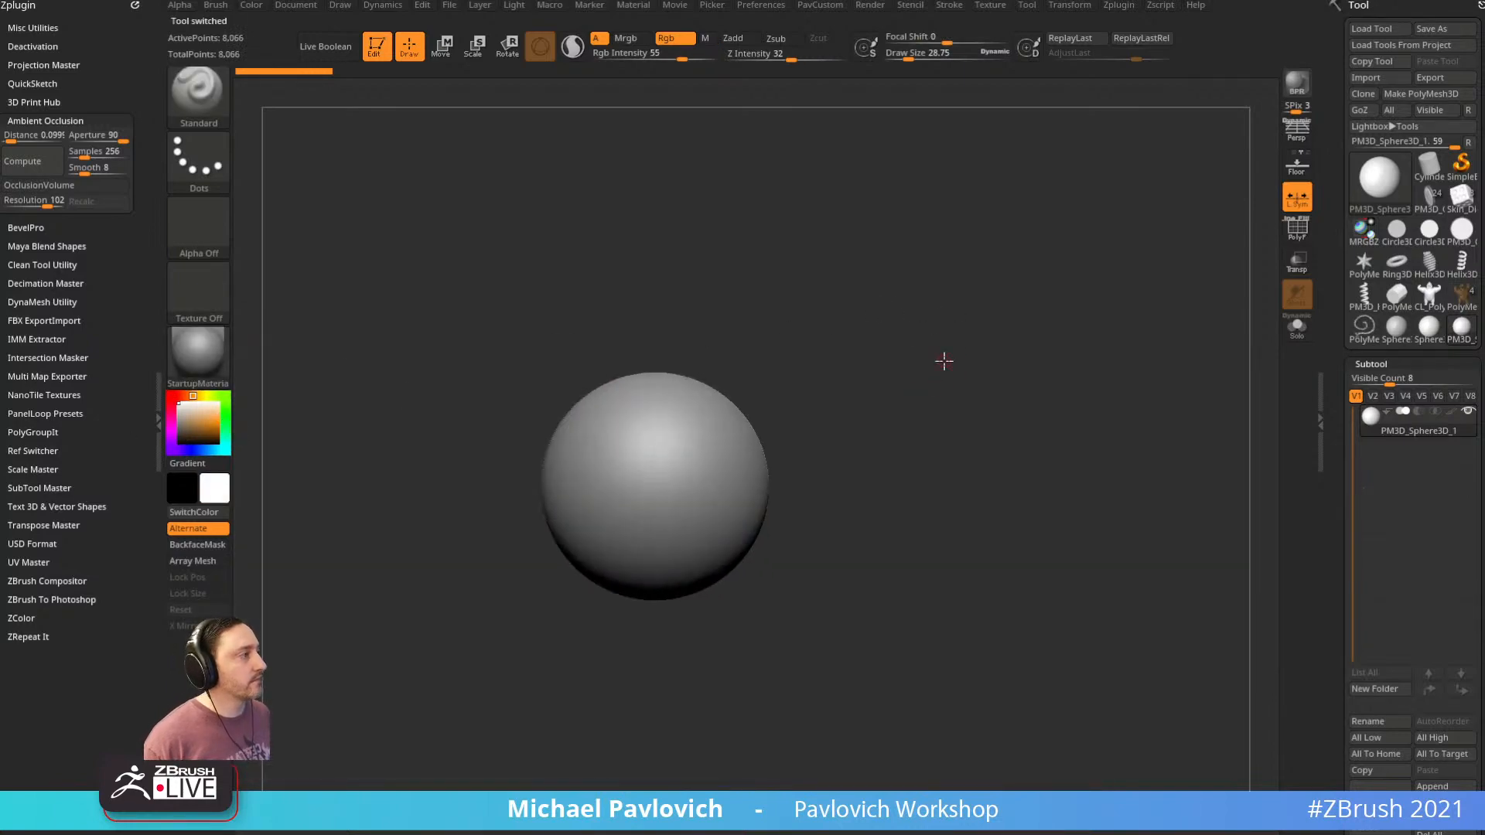
Append a Plane3D as a new subtool to the sphere and make it the active subtool
{"action": "left_click", "coordinate": [1432, 787]}
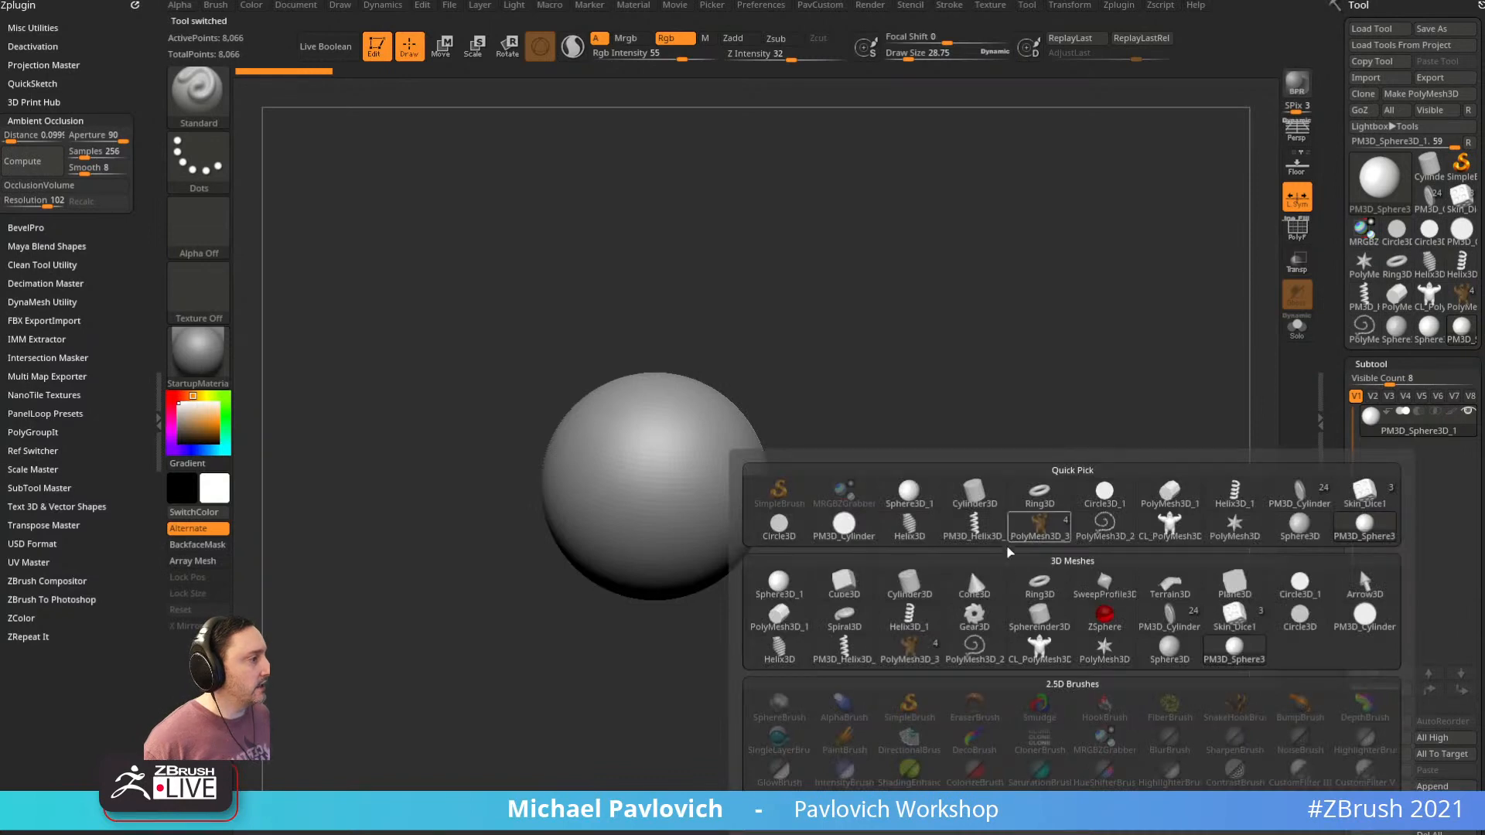
{"action": "left_click", "coordinate": [1236, 590]}
{"action": "right_click_drag", "start_coordinate": [1186, 520], "coordinate": [1060, 464], "text": "ctrl"}
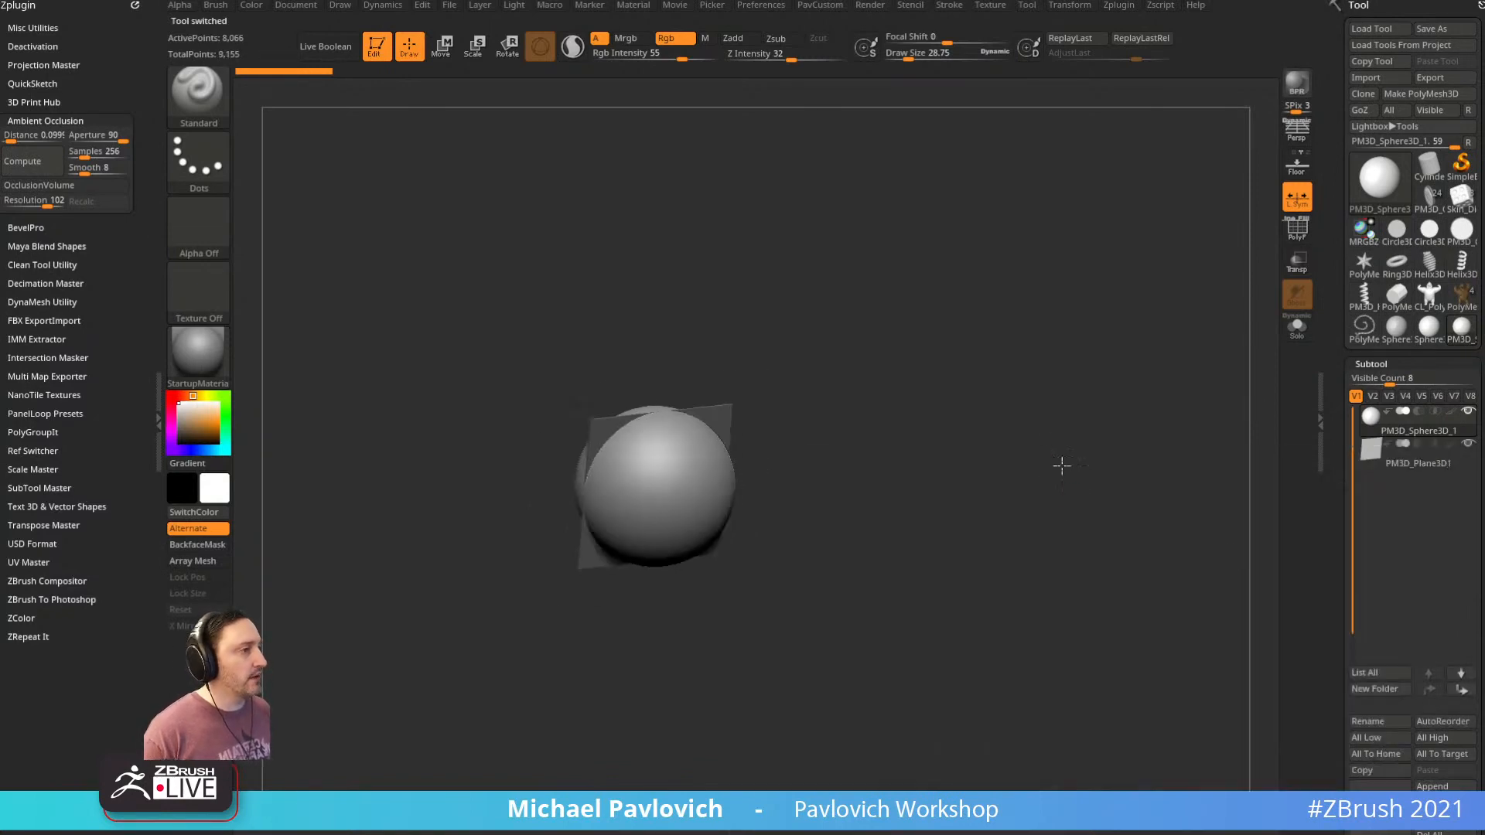
{"action": "left_click", "coordinate": [703, 410], "text": "alt"}
Lay the appended plane horizontally, enlarge it well beyond the sphere, and return to Draw mode
{"action": "right_click_drag", "start_coordinate": [855, 369], "coordinate": [801, 407], "text": "shift"}
{"action": "right_click_drag", "start_coordinate": [801, 407], "coordinate": [851, 421], "text": "ctrl"}
{"action": "key", "text": "w"}
{"action": "left_click_drag", "start_coordinate": [731, 464], "coordinate": [831, 603]}
{"action": "right_click_drag", "start_coordinate": [860, 512], "coordinate": [821, 476], "text": "ctrl"}
{"action": "right_click_drag", "start_coordinate": [822, 476], "coordinate": [785, 461]}
{"action": "mouse_move", "coordinate": [698, 433]}
{"action": "left_mouse_down"}
{"action": "mouse_move", "coordinate": [698, 303]}
{"action": "mouse_move", "coordinate": [712, 342]}
{"action": "mouse_move", "coordinate": [1018, 322]}
{"action": "mouse_move", "coordinate": [1070, 302]}
{"action": "left_mouse_up"}
{"action": "key", "text": "q"}
{"action": "key", "text": "s"}
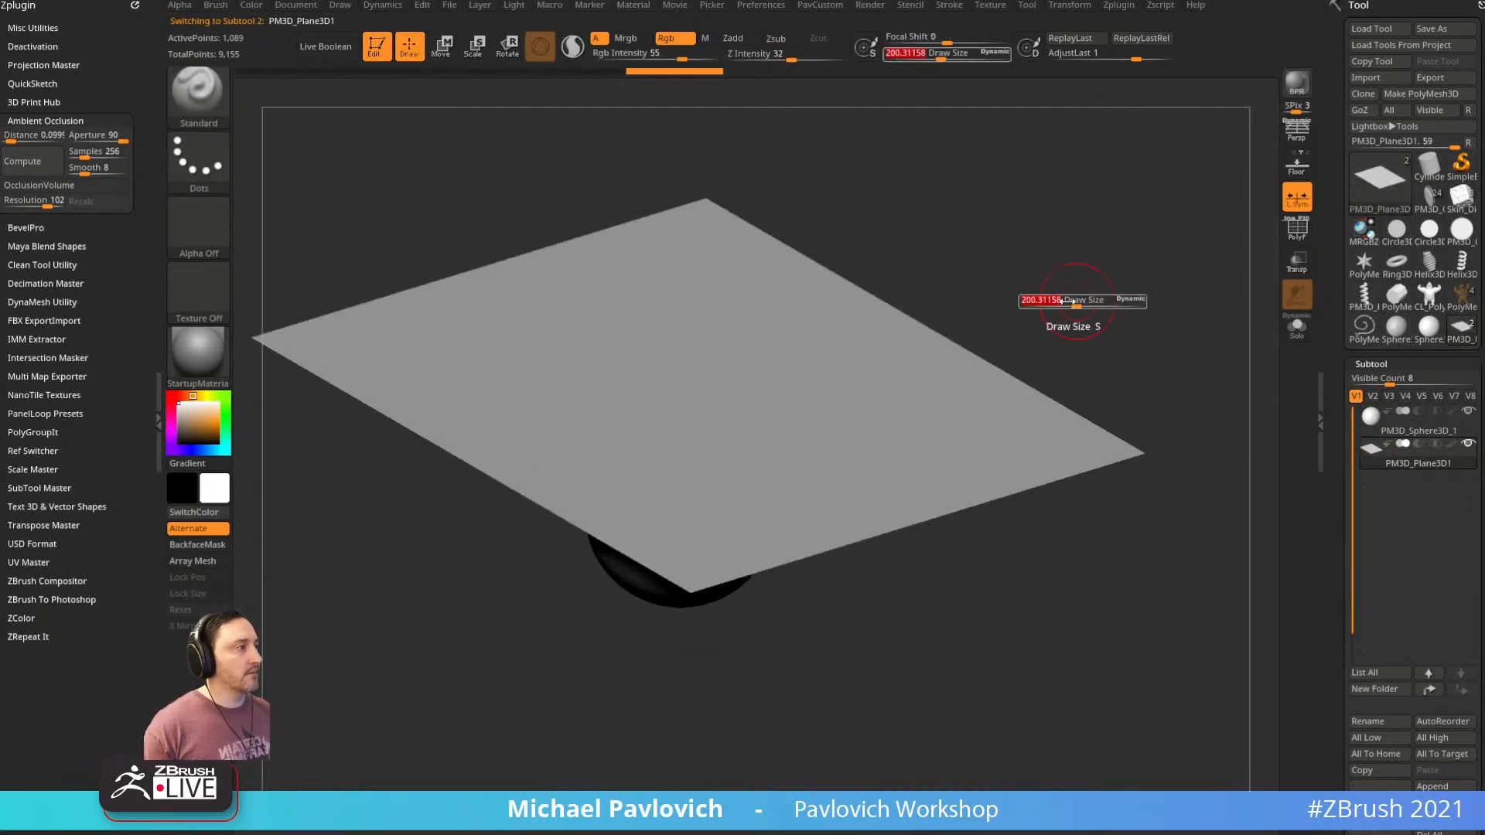
Subdivide the plane once, checking its polygon density with the wireframe display and hiding the wireframe again
{"action": "left_click", "coordinate": [1068, 302]}
{"action": "right_click_drag", "start_coordinate": [1070, 302], "coordinate": [1120, 306], "text": "alt"}
{"action": "left_click", "coordinate": [1297, 229]}
{"action": "right_click_drag", "start_coordinate": [1243, 294], "coordinate": [1192, 286], "text": "ctrl"}
{"action": "key", "text": "ctrl+d"}
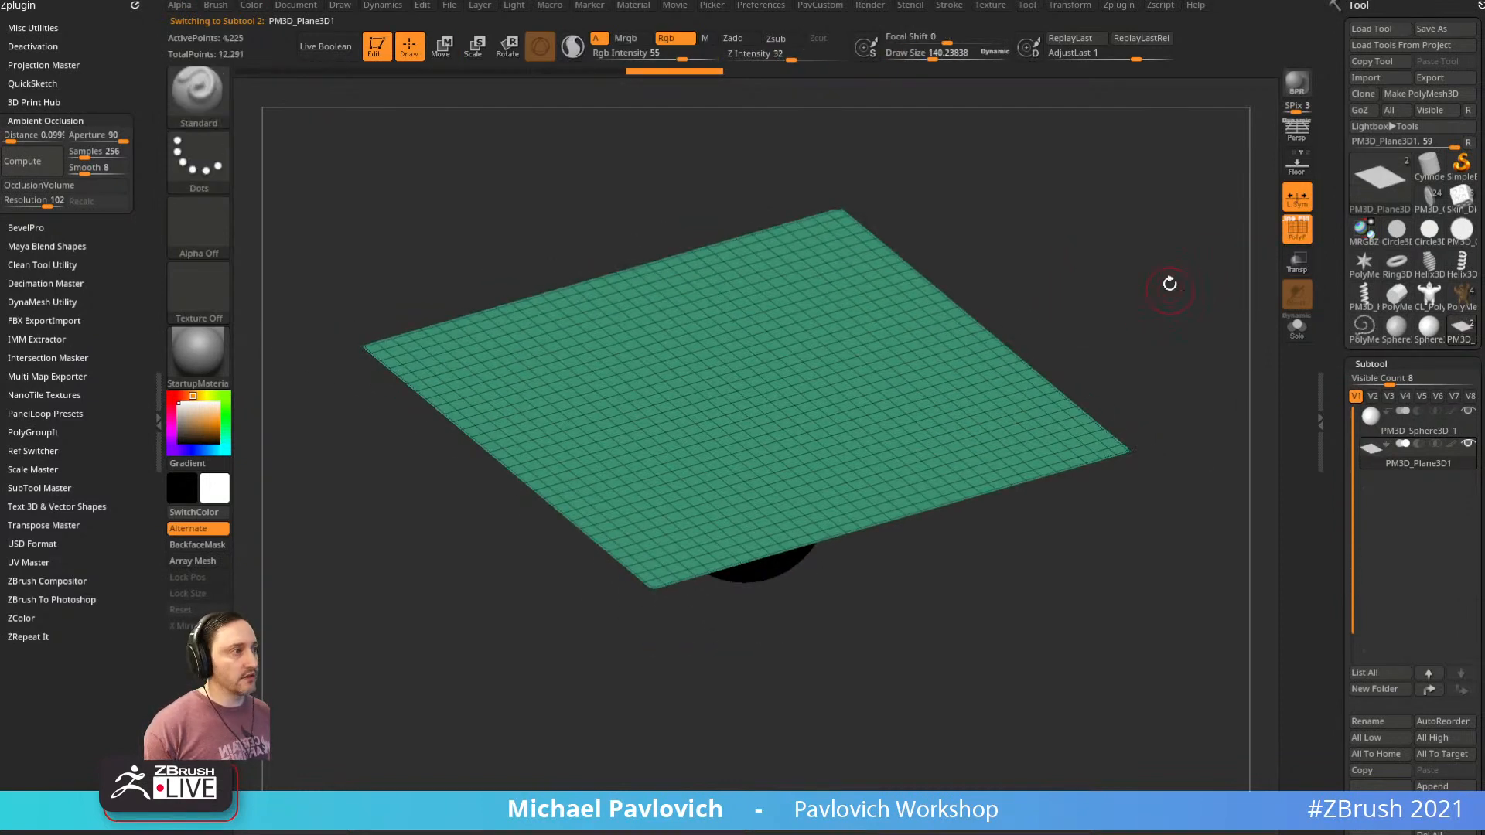
{"action": "key", "text": "shift+f"}
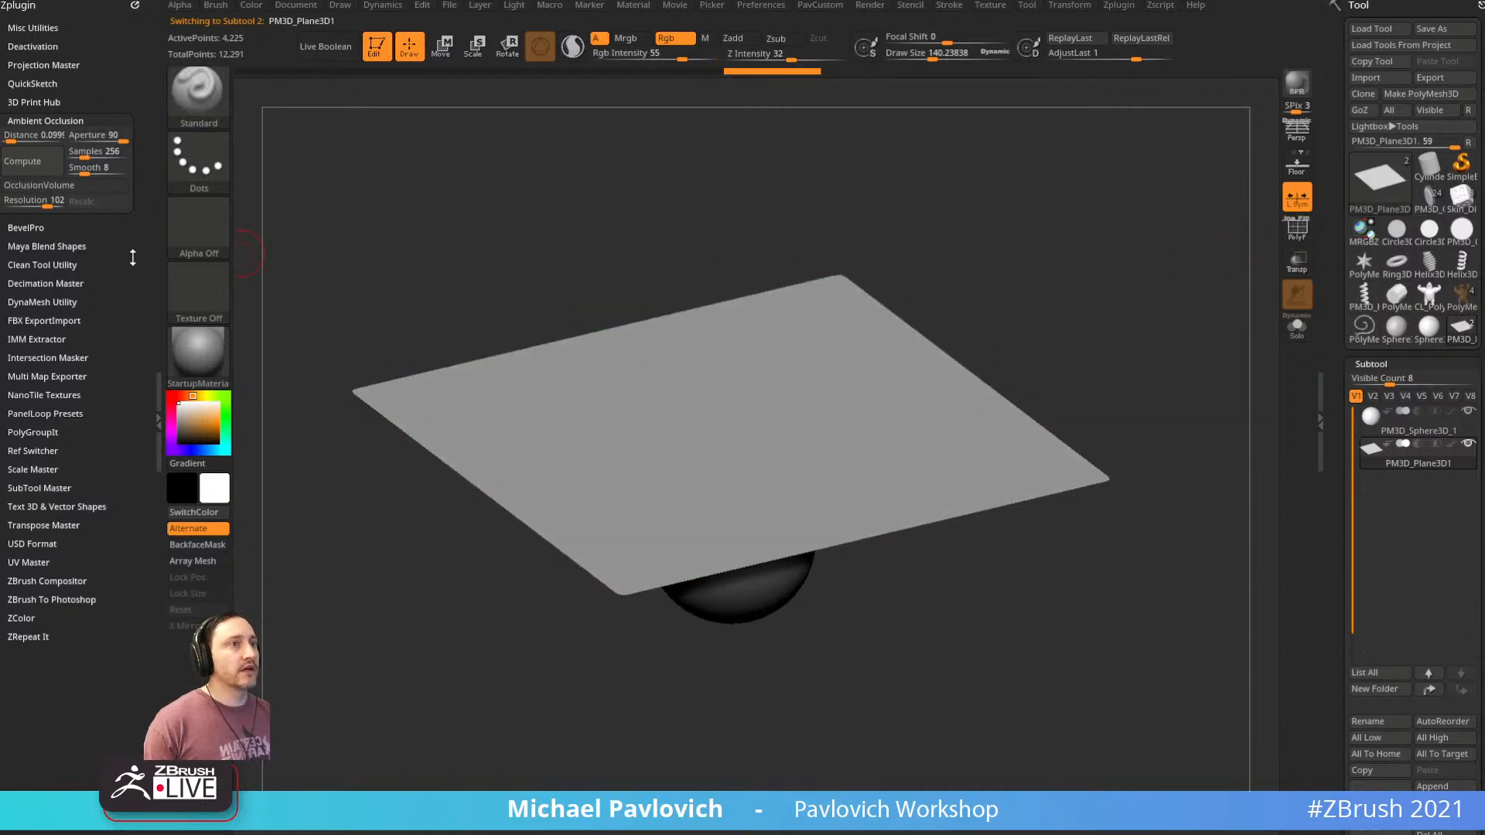
Dock the Dynamics settings, enable Gravity for the simulation, and show the floor grid
{"action": "left_click", "coordinate": [391, 6]}
{"action": "left_click_drag", "start_coordinate": [372, 9], "coordinate": [85, 85]}
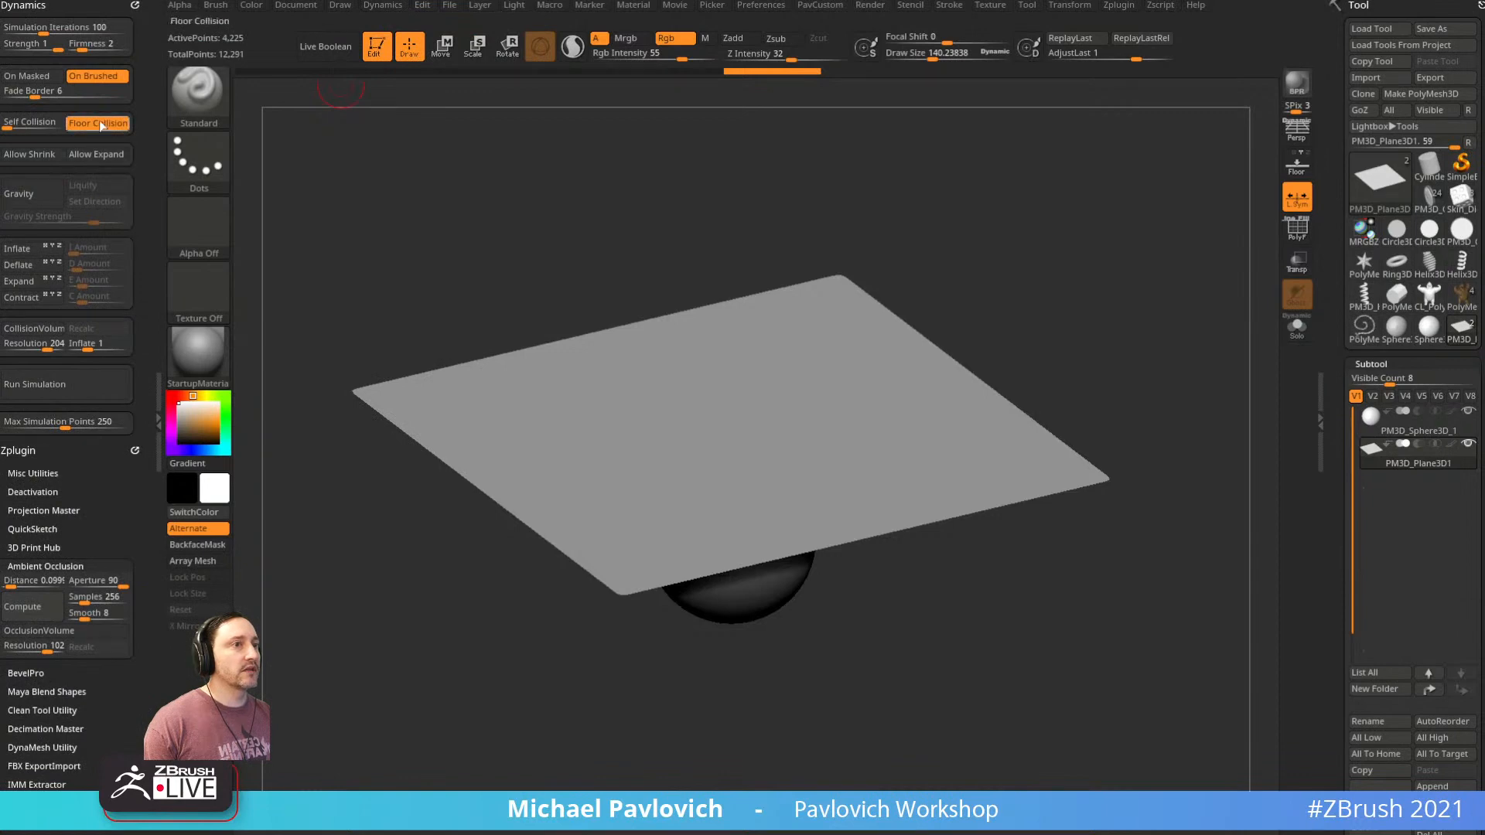
{"action": "left_click", "coordinate": [39, 199]}
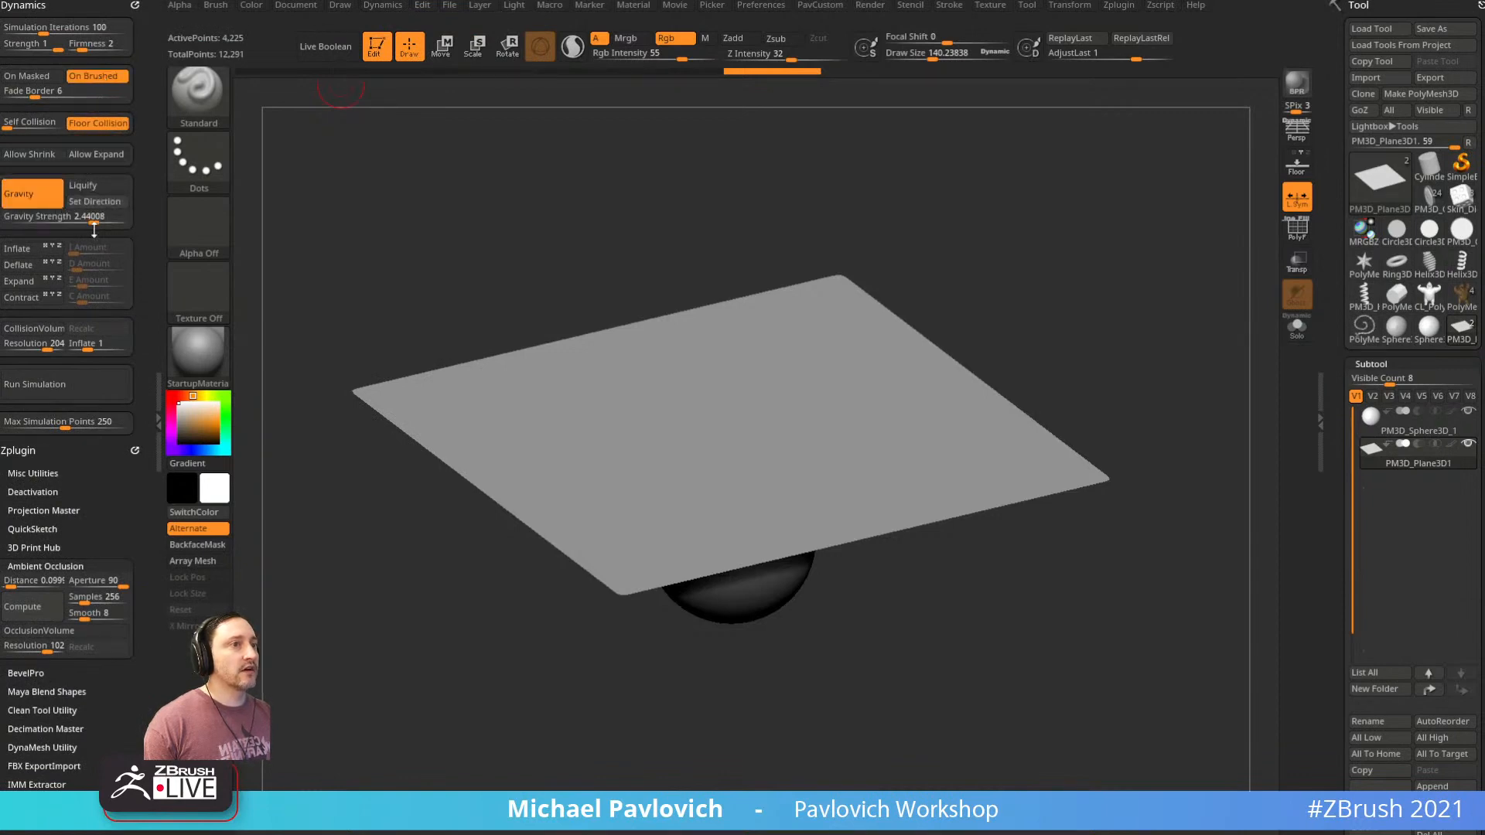
{"action": "left_click", "coordinate": [1297, 164]}
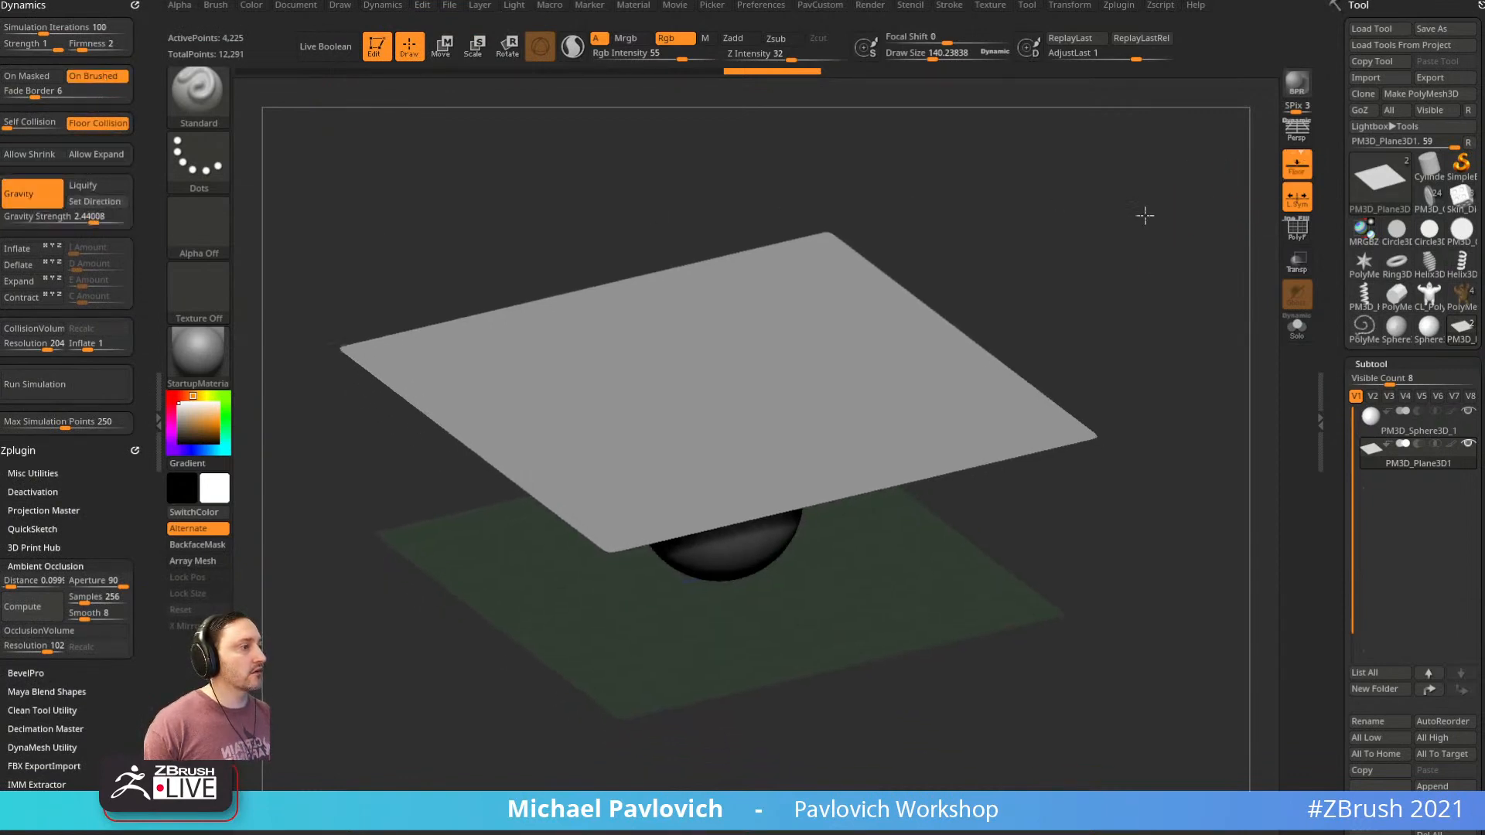
Try the gravity simulation on the plane without a collision volume and undo it
{"action": "left_click", "coordinate": [67, 387]}
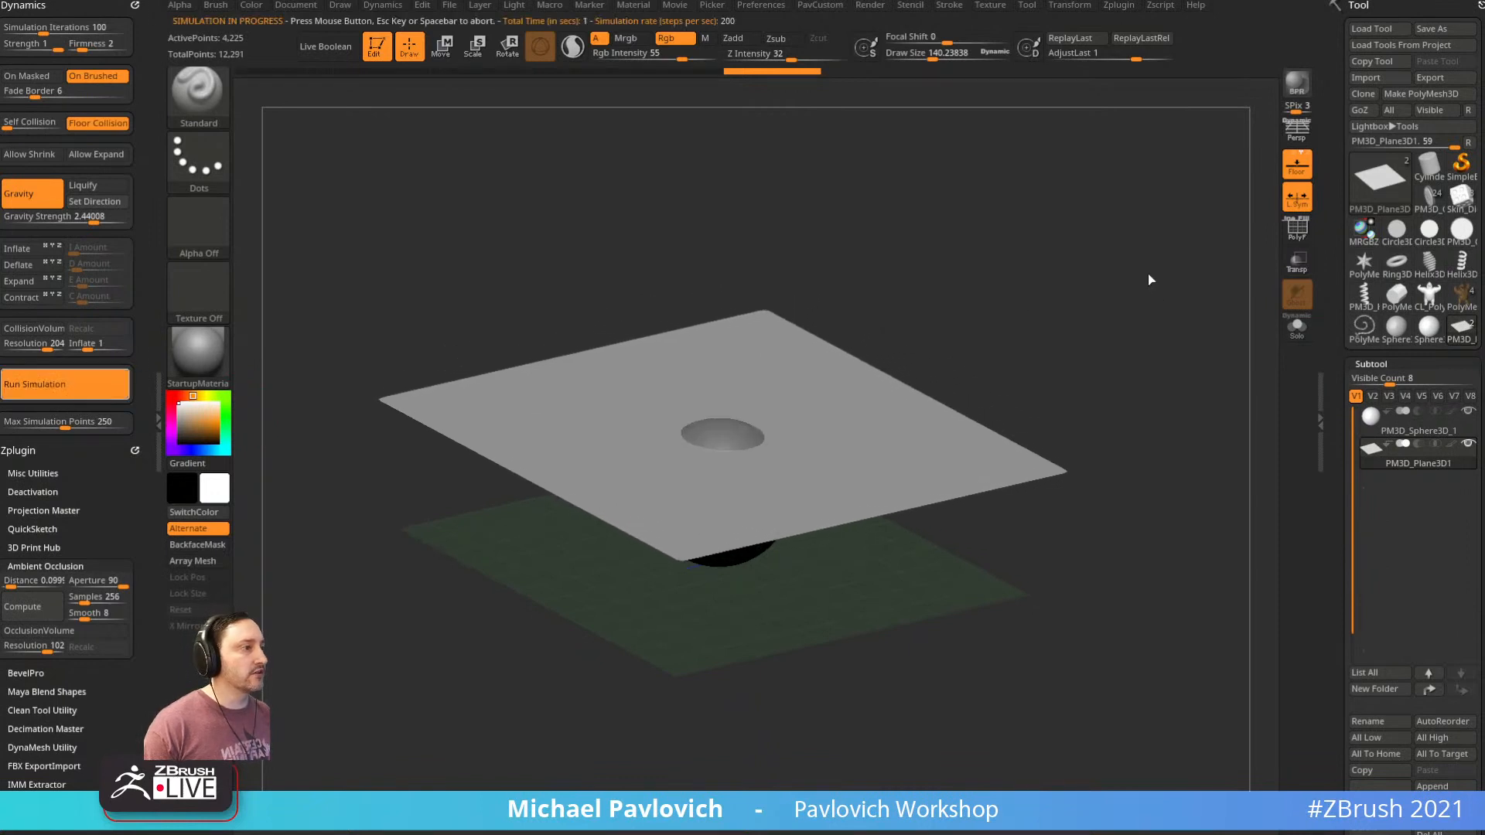
{"action": "left_click", "coordinate": [1114, 291]}
{"action": "key", "text": "ctrl+z"}
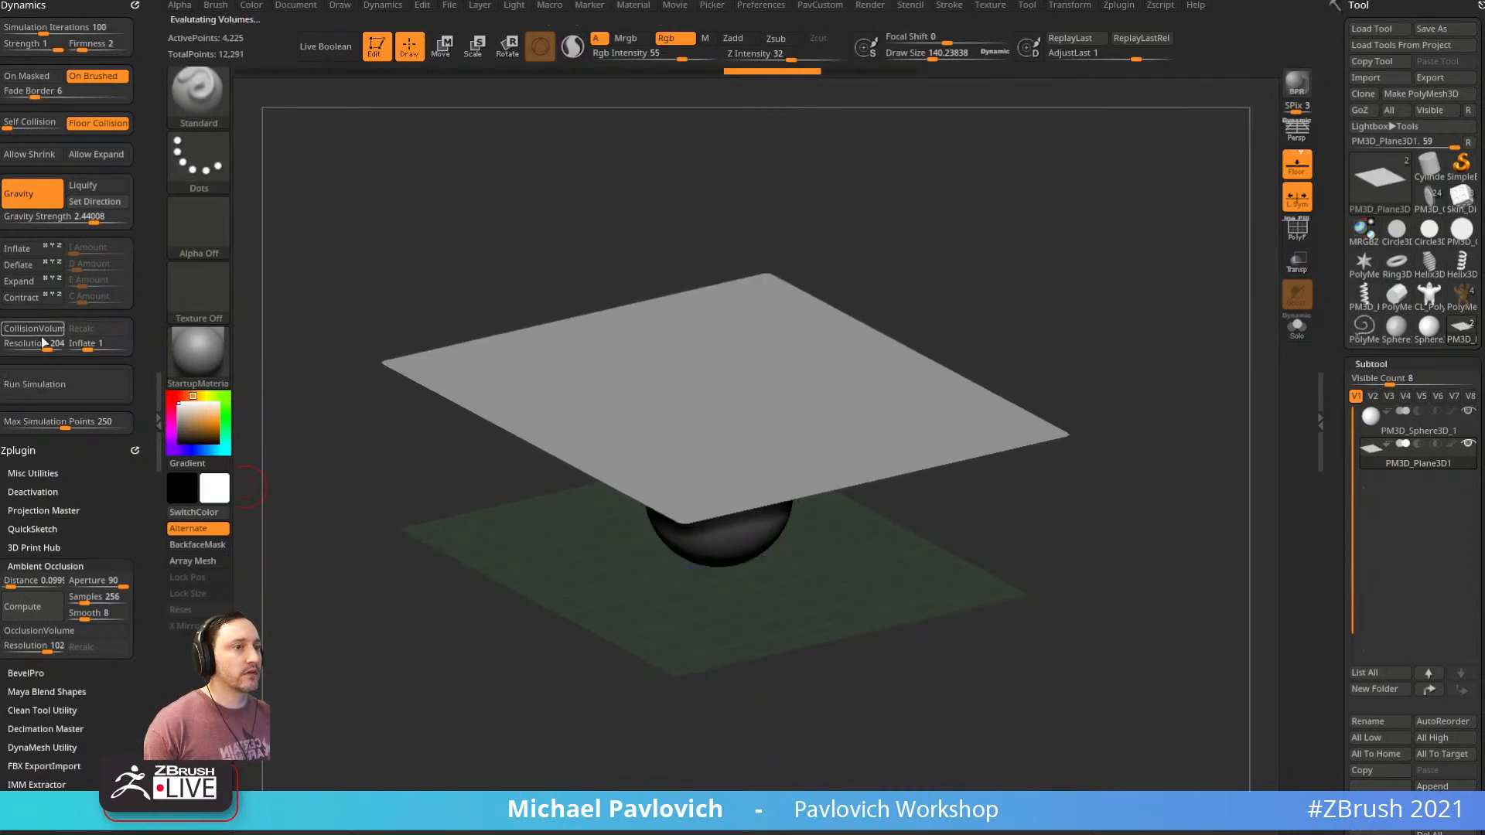
Enable the collision volume and run the simulation to drape the plane over the sphere
{"action": "left_click", "coordinate": [31, 328]}
{"action": "left_click", "coordinate": [65, 387]}
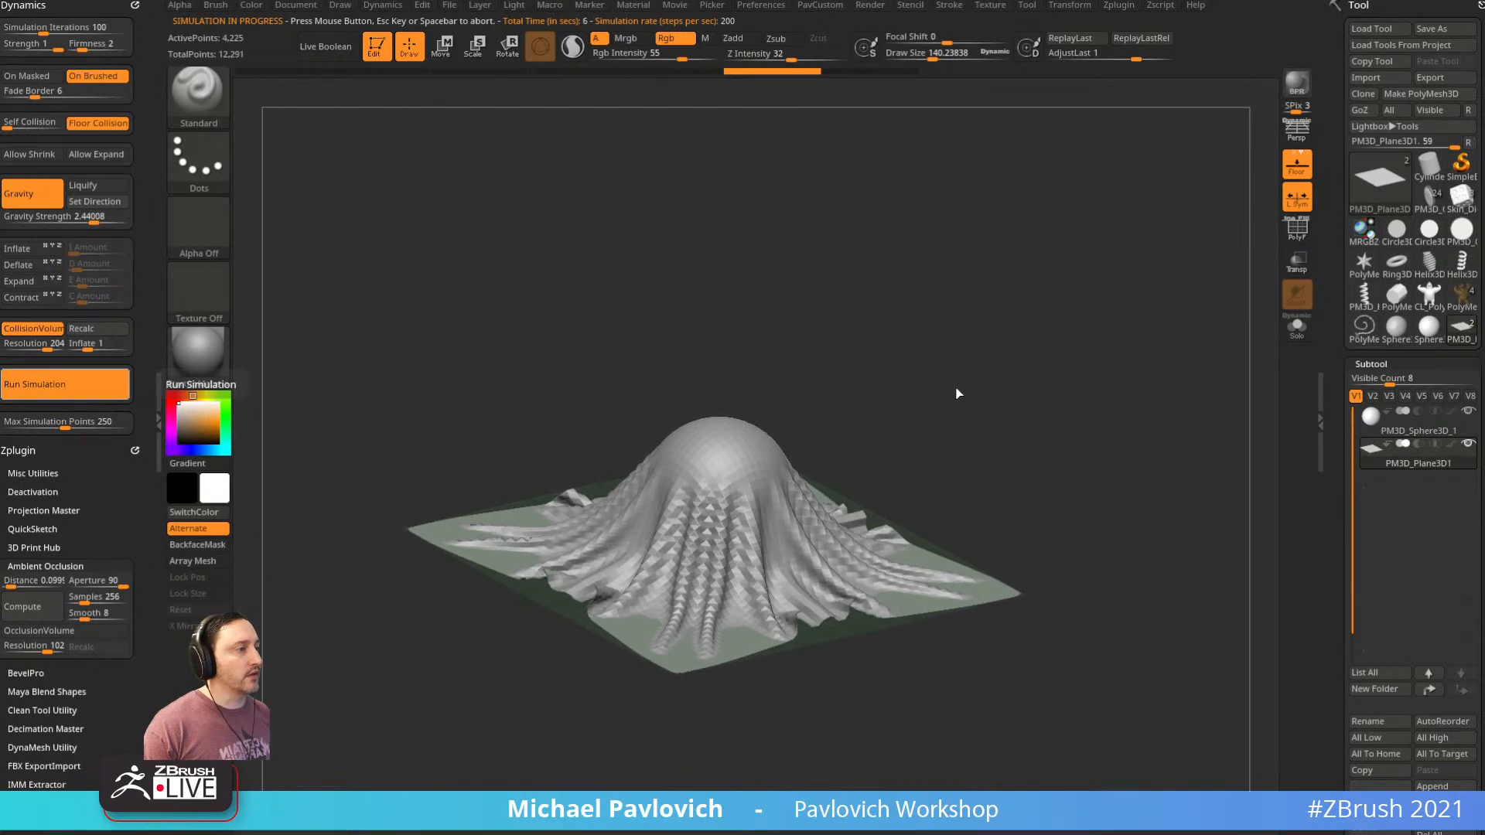
{"action": "left_click_drag", "start_coordinate": [971, 338], "coordinate": [894, 436]}
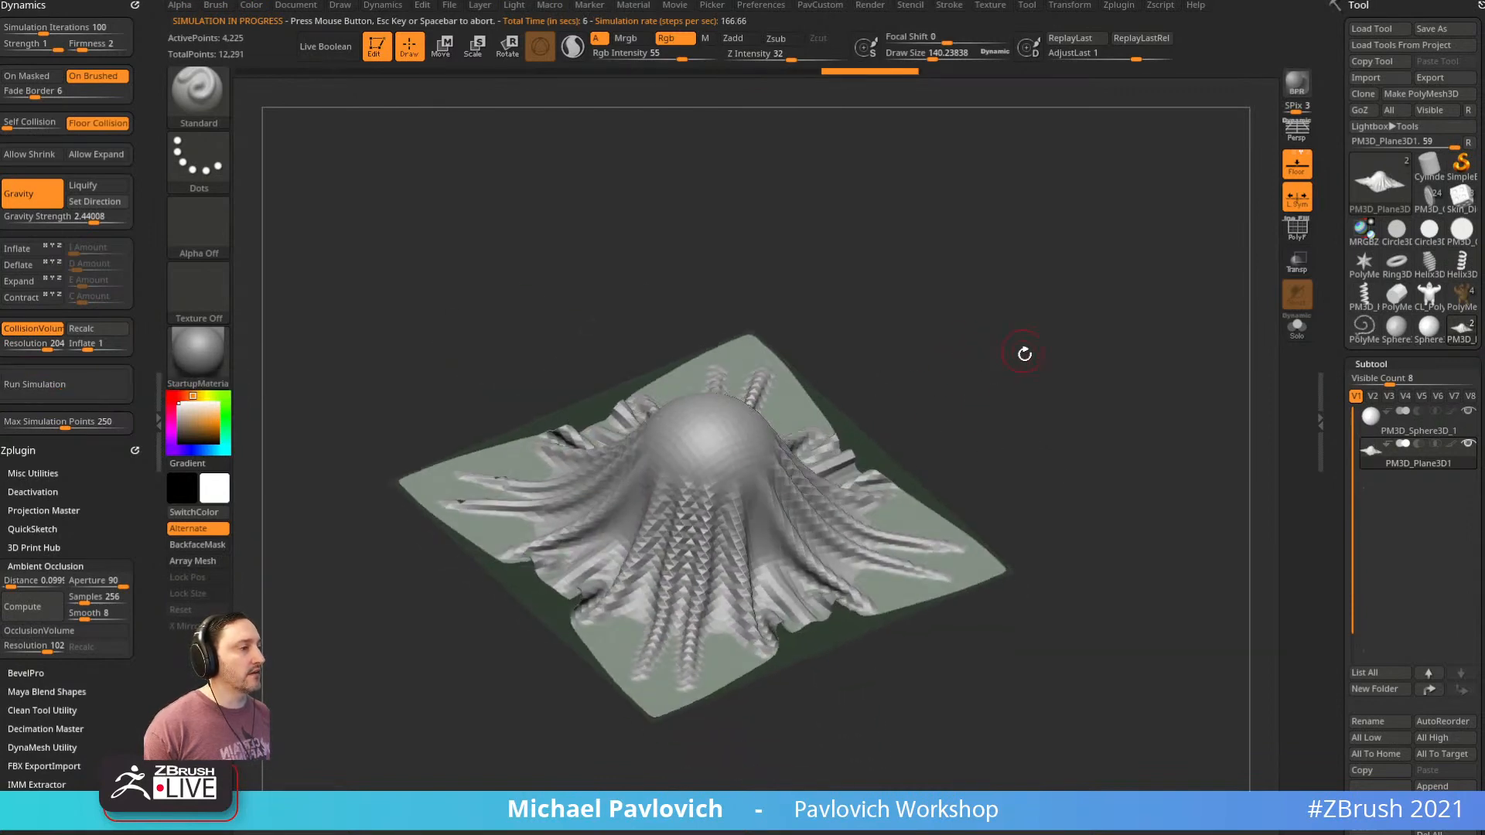
{"action": "left_click", "coordinate": [1036, 345]}
With the TransposeCloth brush, try lowering the flat plane along Z over the sphere and scaling it
{"action": "key", "text": "b"}
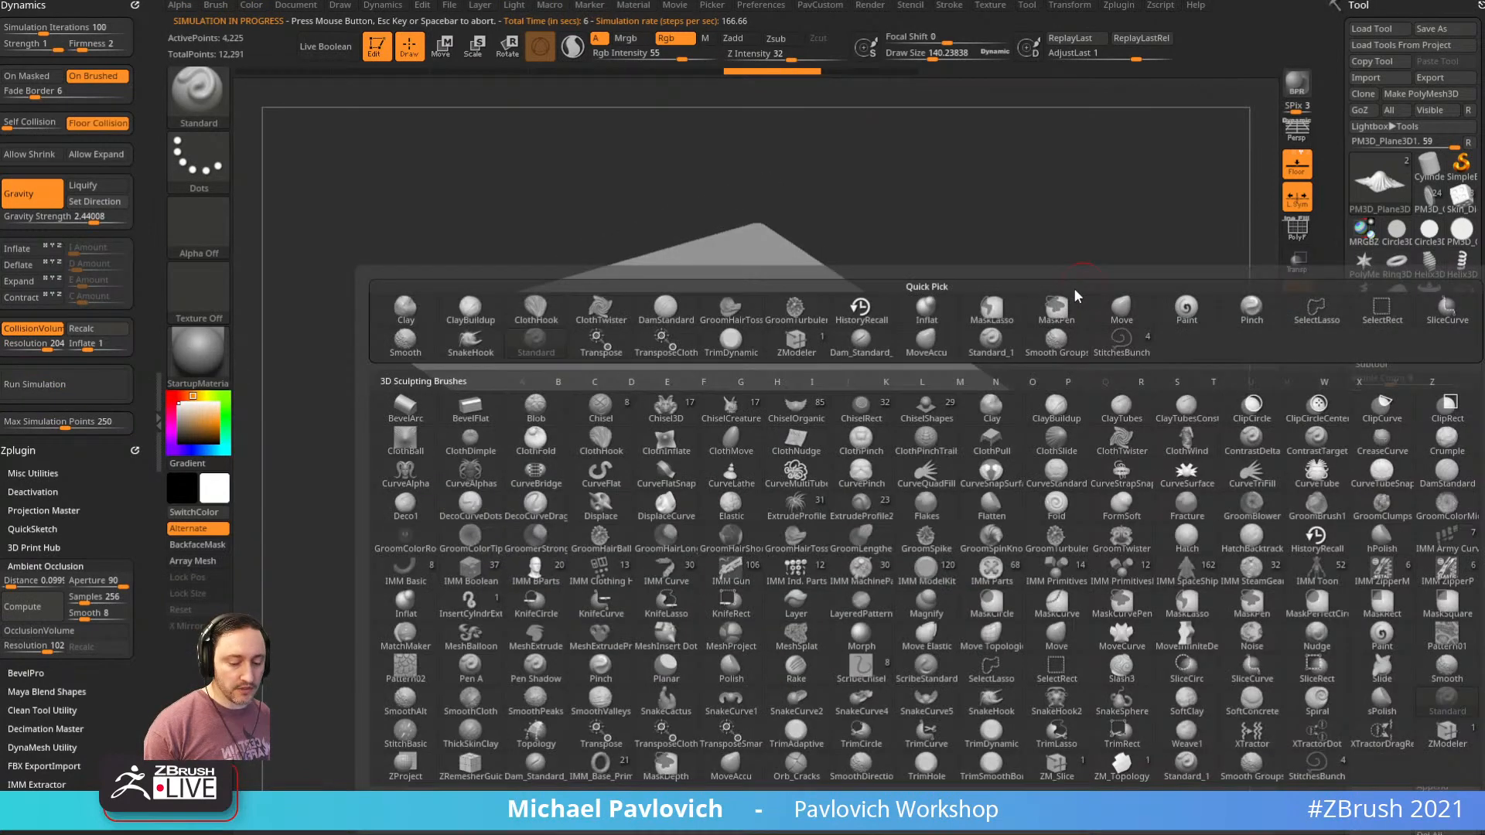
{"action": "key", "text": "t"}
{"action": "key", "text": "c"}
{"action": "left_click_drag", "start_coordinate": [1064, 265], "coordinate": [1012, 271]}
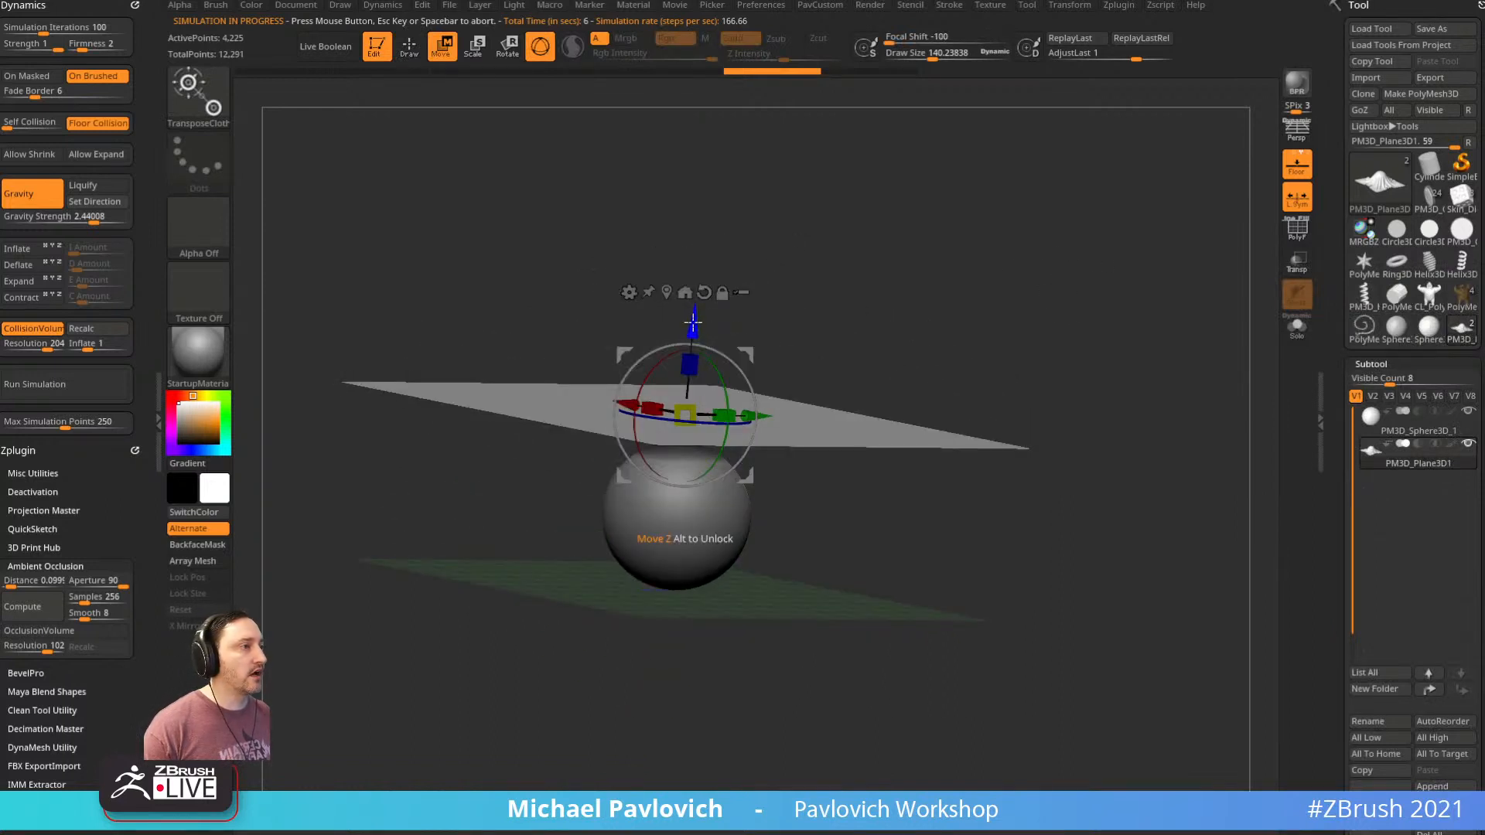
{"action": "left_click_drag", "start_coordinate": [693, 321], "coordinate": [689, 449]}
{"action": "right_click_drag", "start_coordinate": [691, 464], "coordinate": [716, 547]}
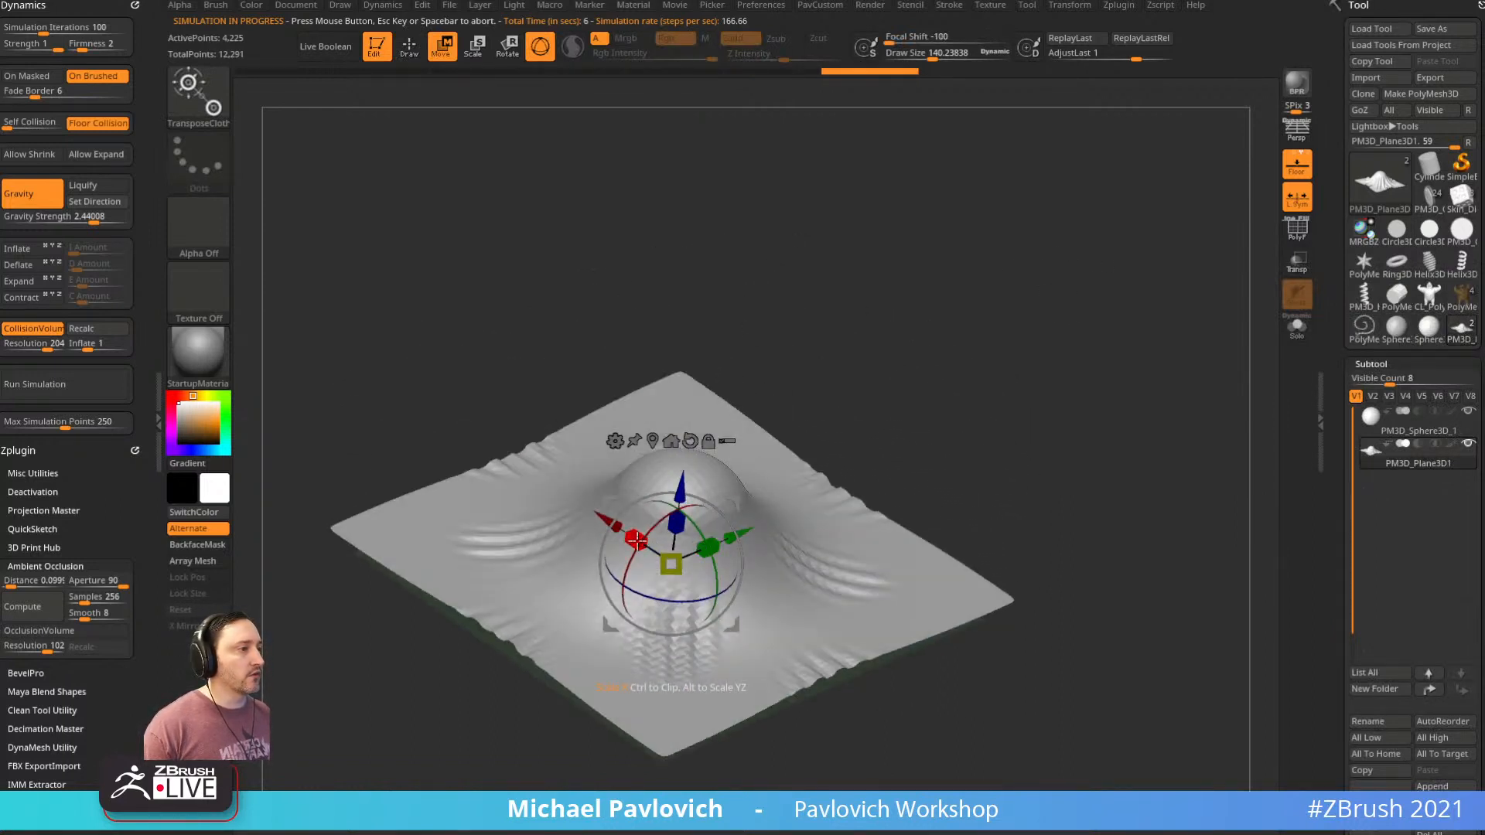
{"action": "mouse_move", "coordinate": [637, 541]}
{"action": "left_mouse_down"}
{"action": "mouse_move", "coordinate": [690, 560]}
{"action": "mouse_move", "coordinate": [677, 529]}
{"action": "mouse_move", "coordinate": [663, 617]}
{"action": "mouse_move", "coordinate": [681, 515]}
{"action": "mouse_move", "coordinate": [671, 585]}
{"action": "left_mouse_up"}
Undo the TransposeCloth deformations back to the flat plane above the sphere and return to Draw mode
{"action": "key", "text": "ctrl+z"}
{"action": "key", "text": "ctrl+z"}
{"action": "key", "text": "q"}
{"action": "mouse_move", "coordinate": [995, 421]}
{"action": "left_mouse_down"}
{"action": "mouse_move", "coordinate": [988, 461]}
{"action": "mouse_move", "coordinate": [961, 394]}
{"action": "mouse_move", "coordinate": [1020, 320]}
{"action": "left_mouse_up"}
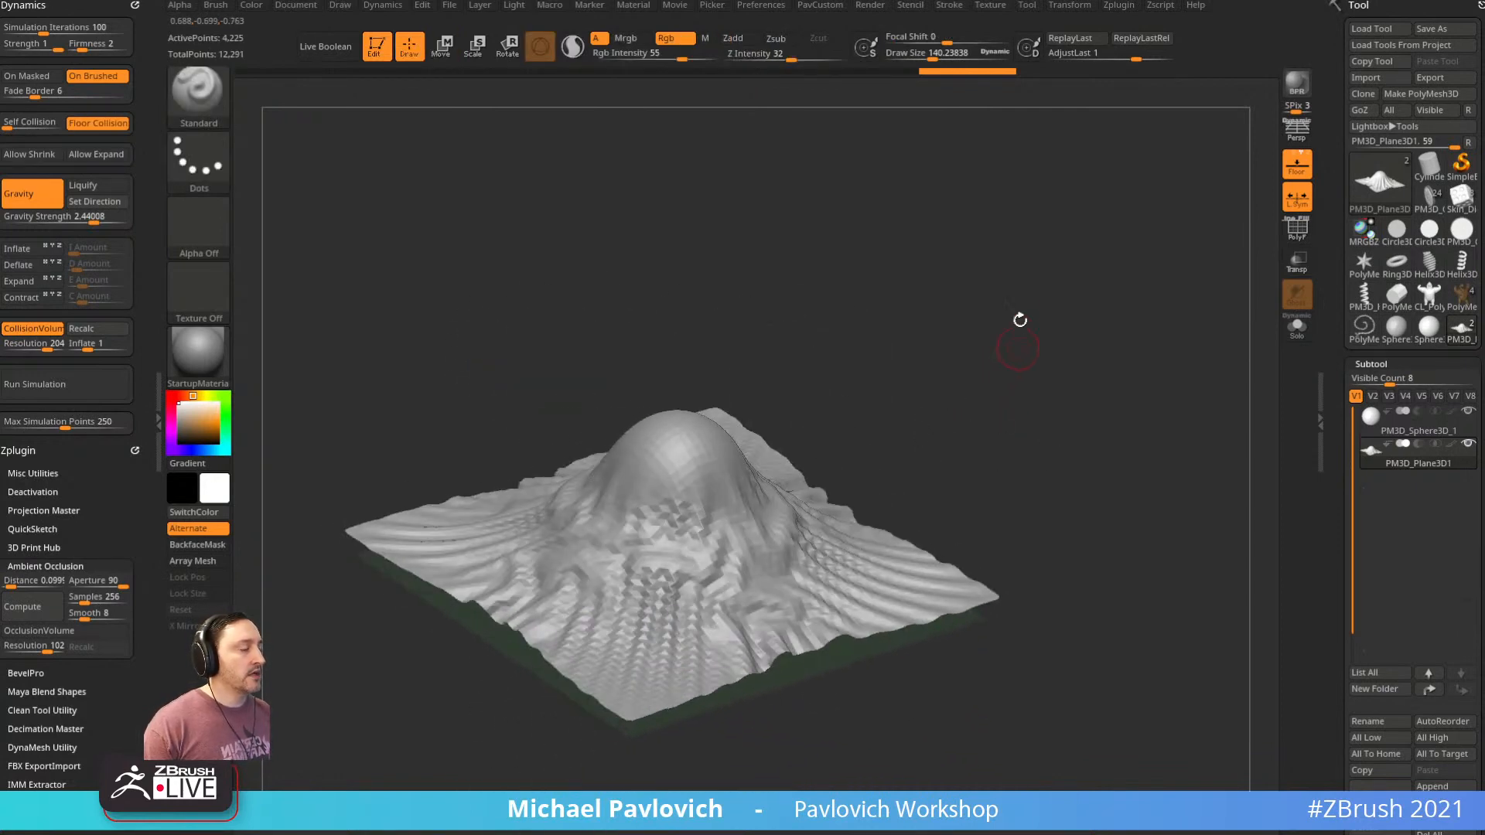
{"action": "key", "text": "s"}
{"action": "mouse_move", "coordinate": [978, 366]}
{"action": "left_mouse_down"}
{"action": "mouse_move", "coordinate": [1127, 341]}
{"action": "mouse_move", "coordinate": [1162, 367]}
{"action": "left_mouse_up"}
{"action": "key", "text": "ctrl+z"}
{"action": "key", "text": "ctrl+z"}
{"action": "key", "text": "s"}
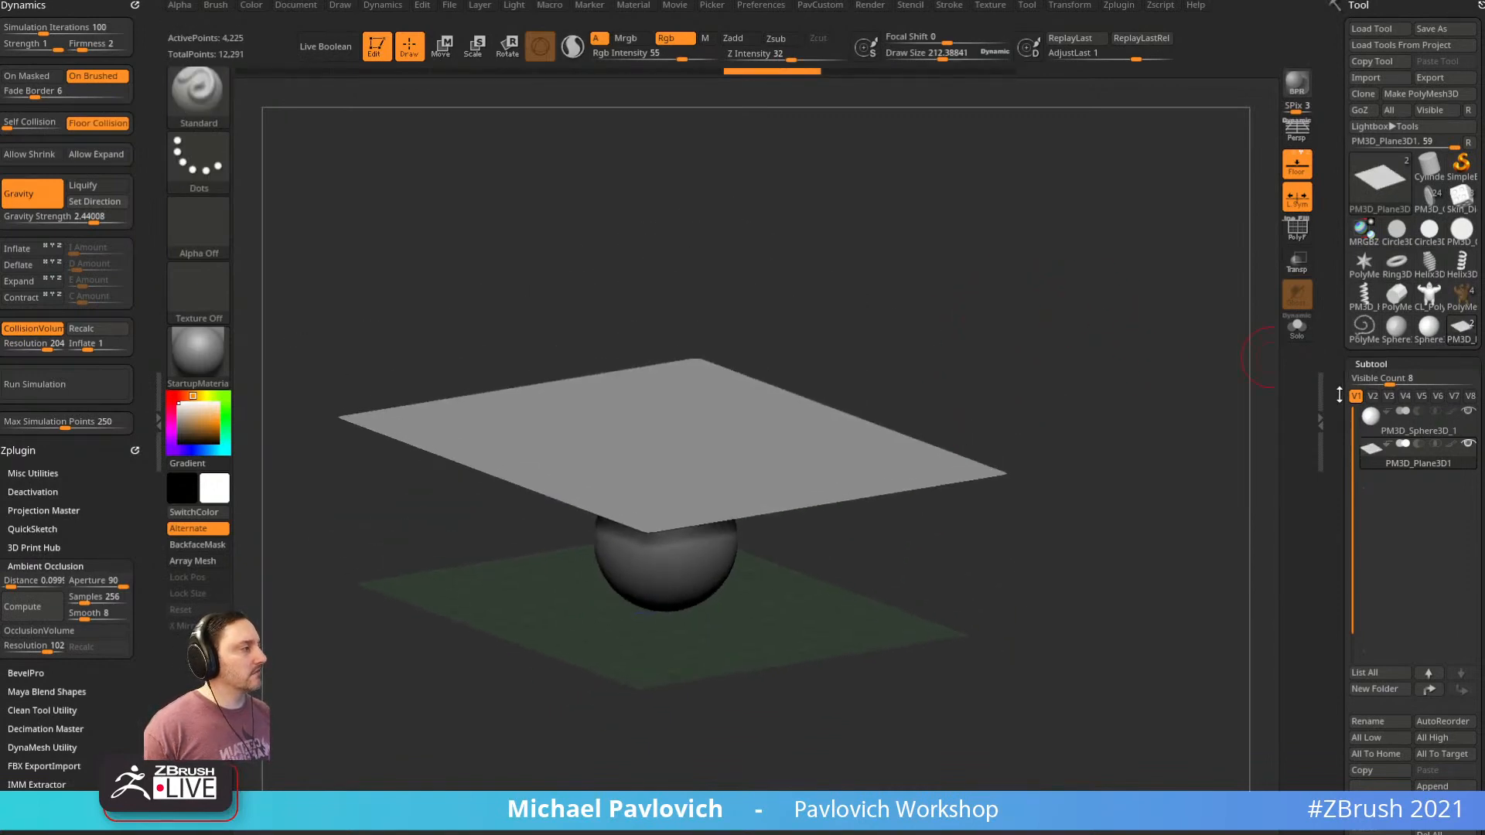
Expand the plane's Layers settings and show the animation timeline
{"action": "scroll", "coordinate": [1340, 395], "scroll_direction": "down", "scroll_amount": 10}
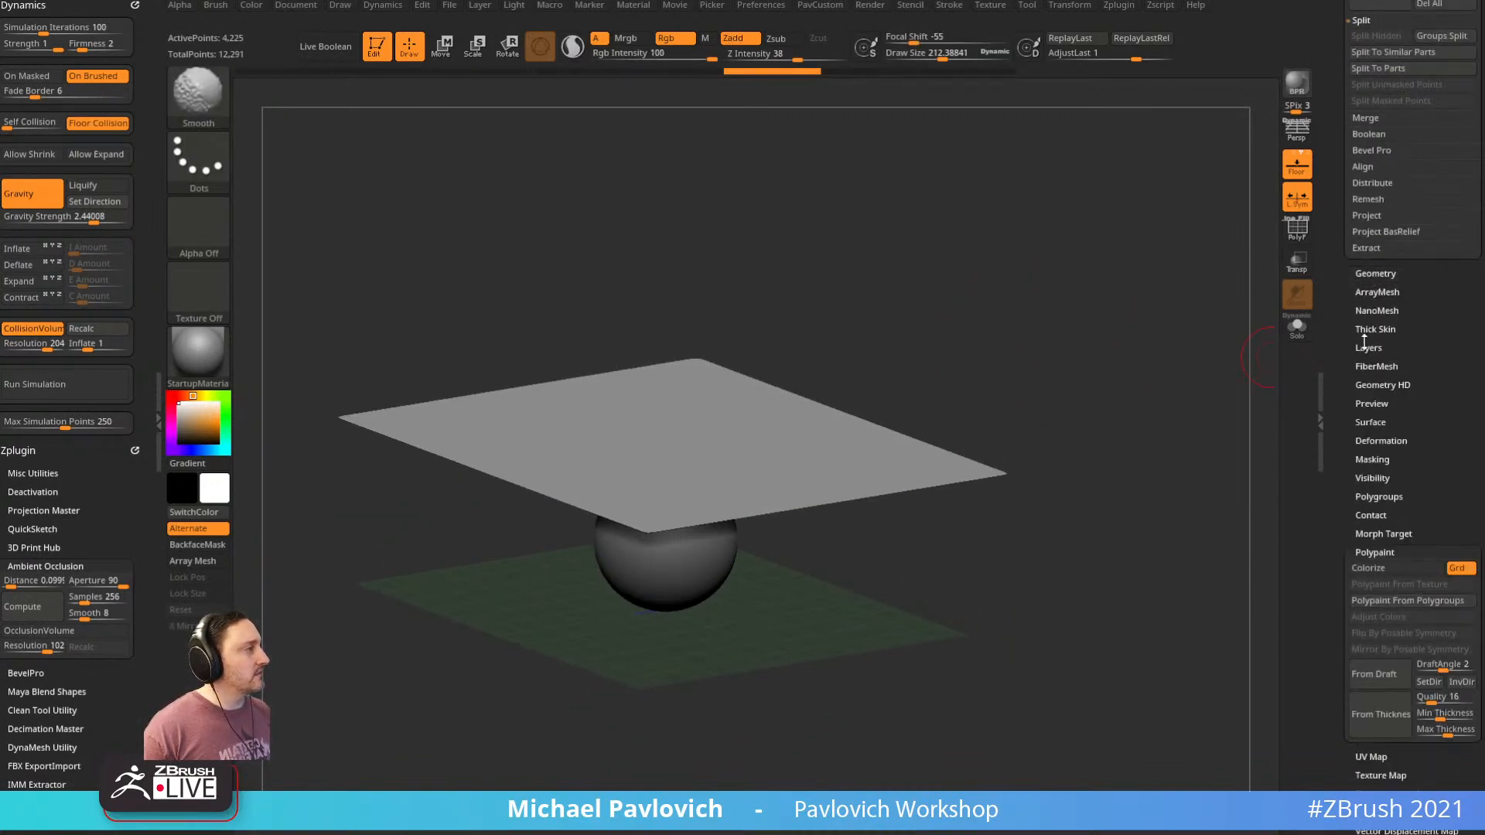
{"action": "left_click", "coordinate": [1365, 346], "text": "shift"}
{"action": "left_click_drag", "start_coordinate": [1343, 355], "coordinate": [1342, 343]}
{"action": "left_click_drag", "start_coordinate": [1215, 353], "coordinate": [1195, 387]}
{"action": "key", "text": "2"}
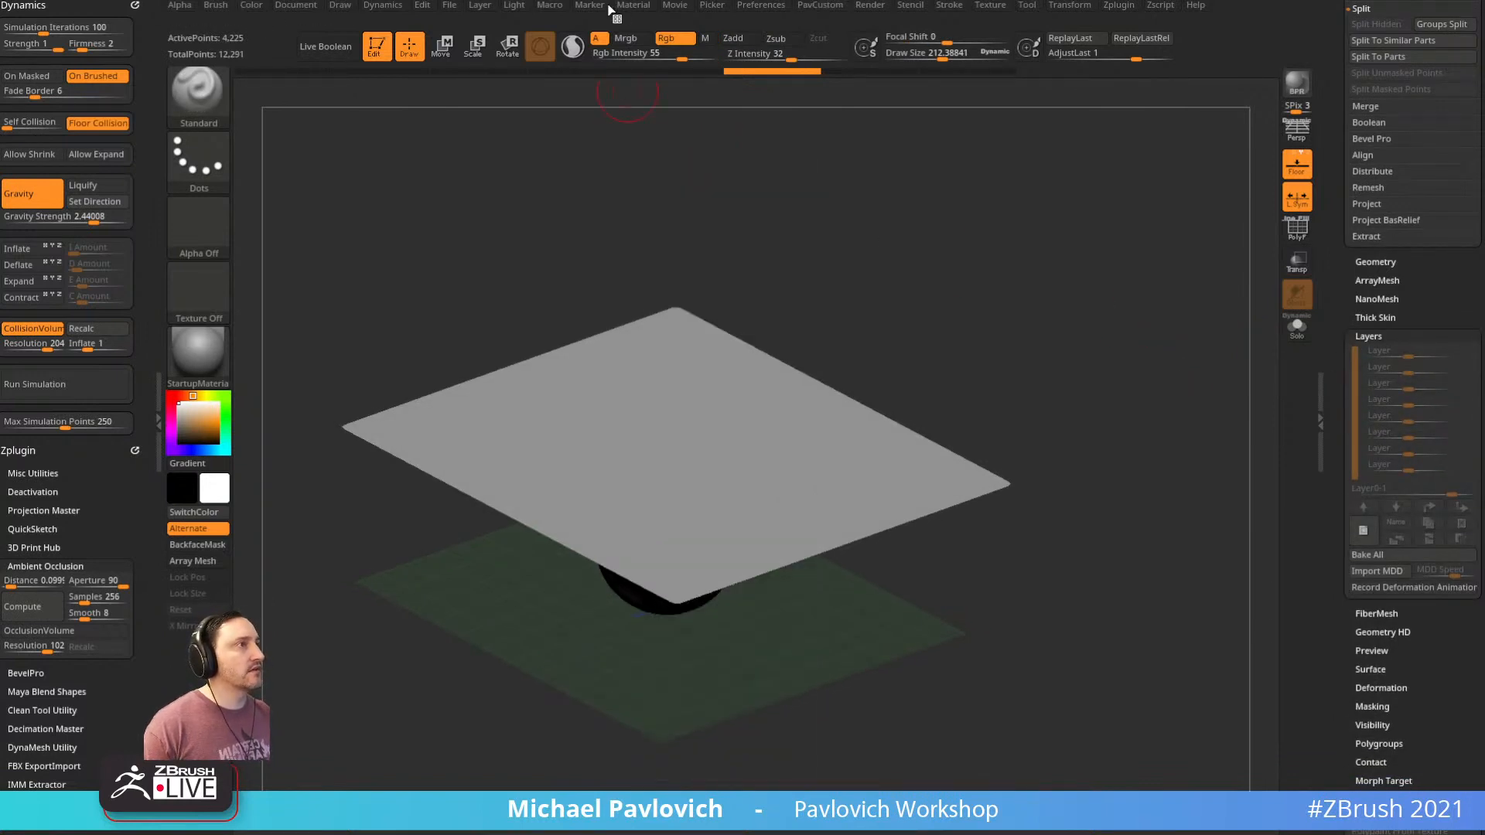
{"action": "left_click", "coordinate": [675, 6]}
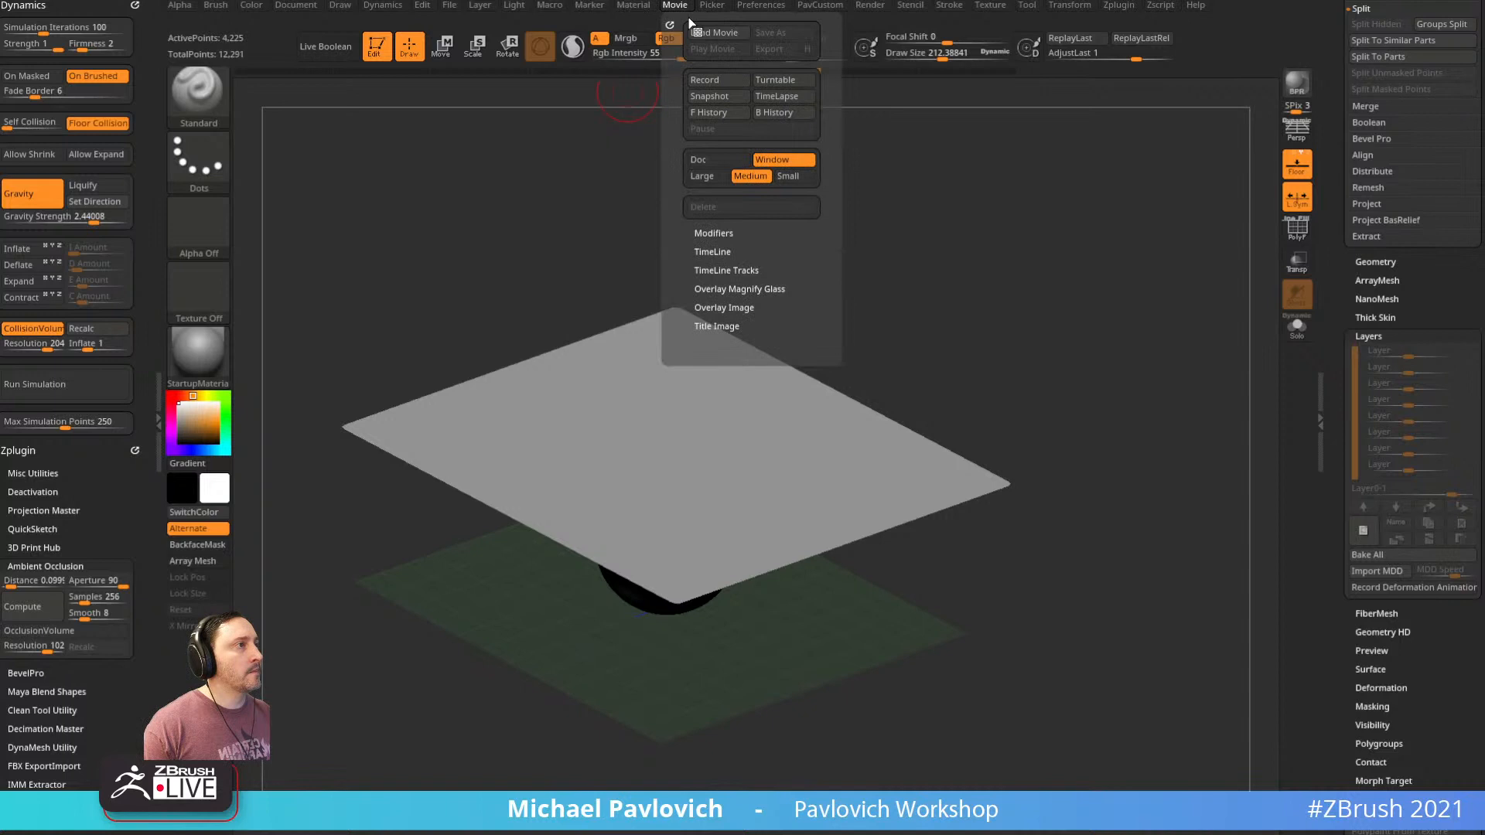
{"action": "left_click", "coordinate": [713, 252]}
{"action": "left_click", "coordinate": [724, 282]}
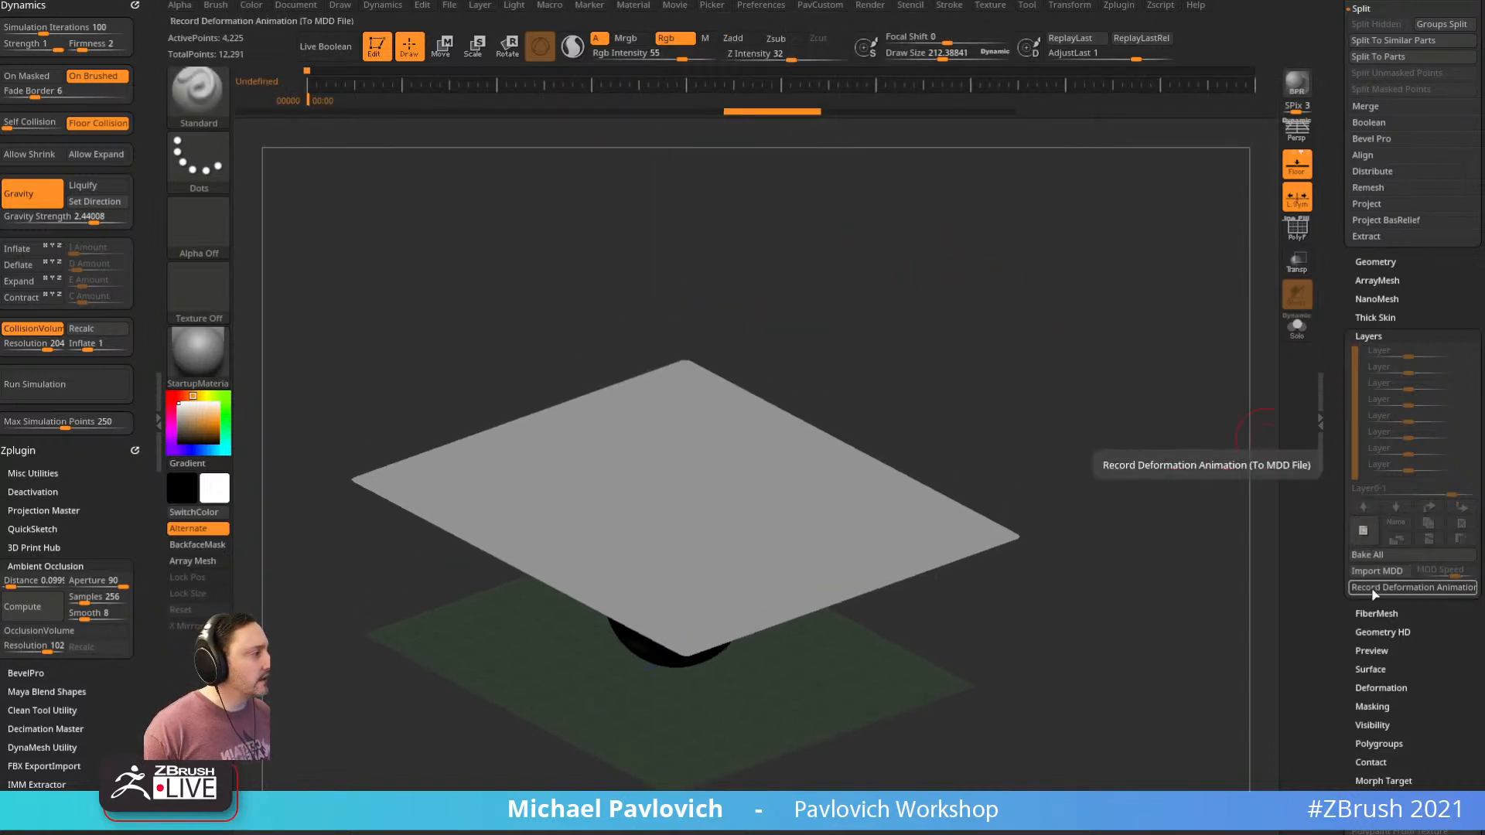
Enable Record Deformation Animation, run the cloth simulation, and scrub the timeline to check its playback
{"action": "left_click", "coordinate": [1348, 584]}
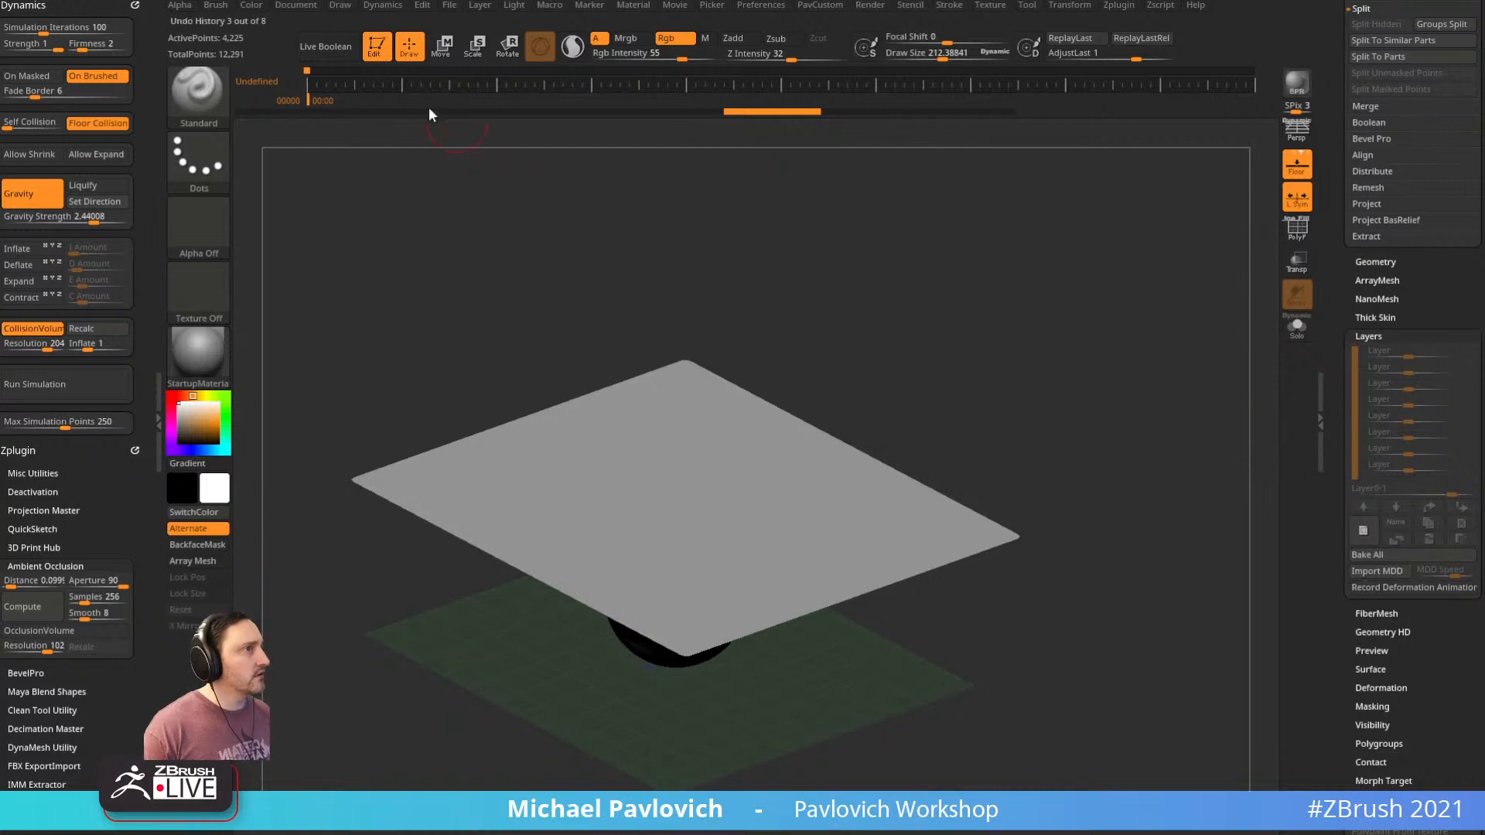
{"action": "left_click", "coordinate": [1385, 589]}
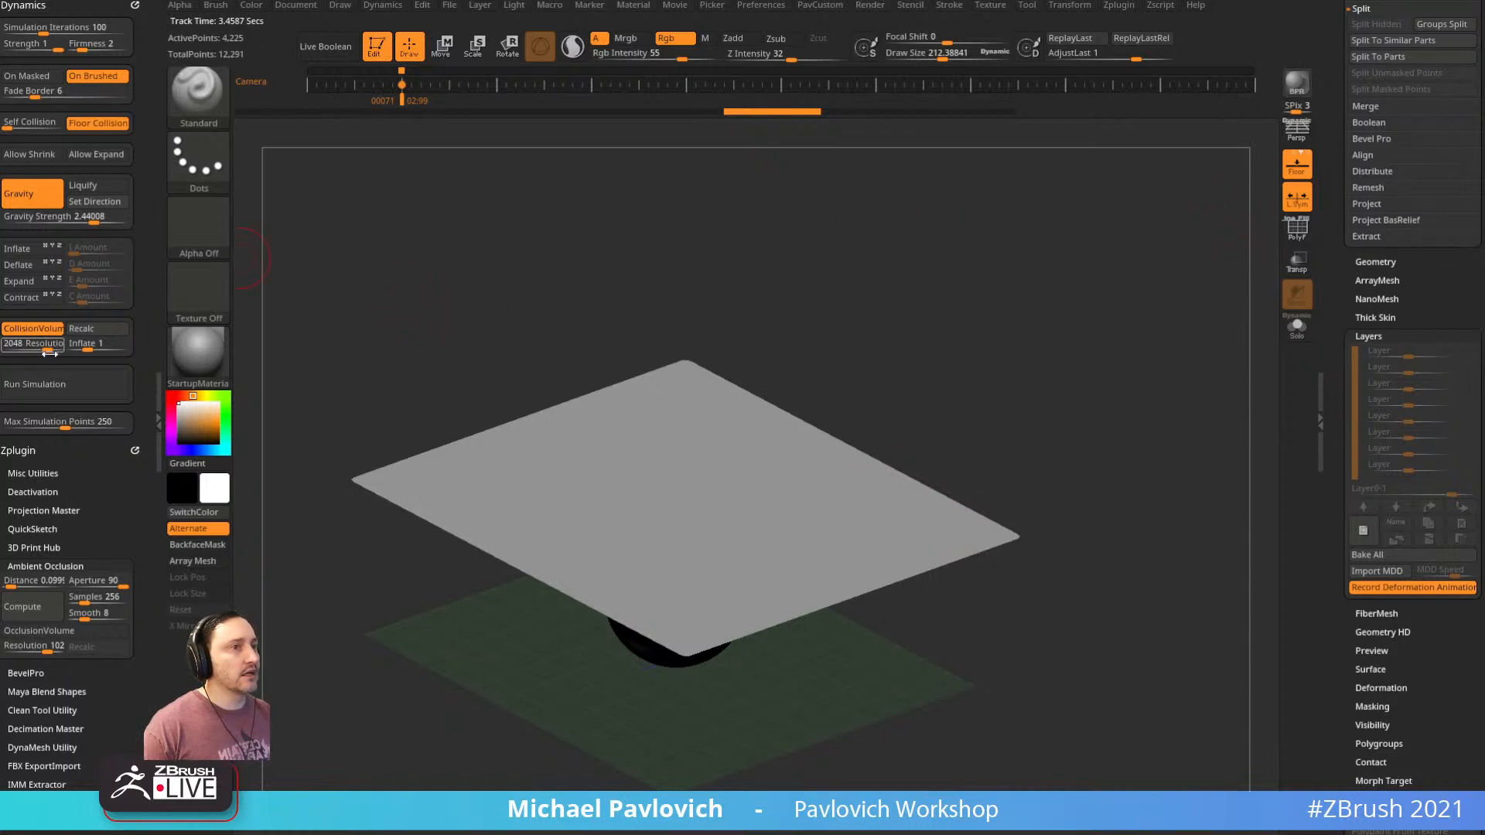
{"action": "left_click", "coordinate": [56, 385]}
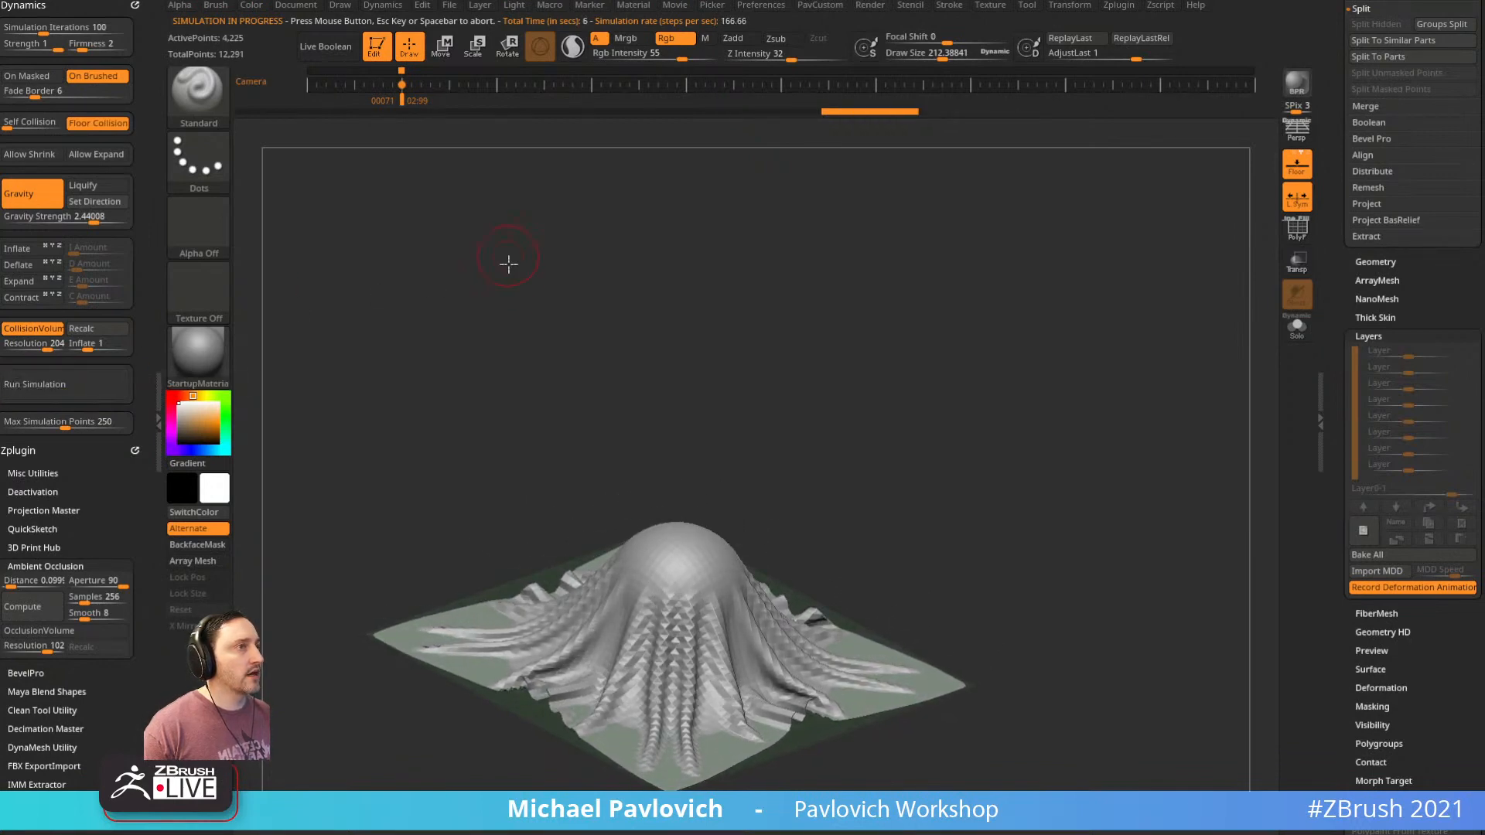
{"action": "left_click_drag", "start_coordinate": [404, 85], "coordinate": [445, 102]}
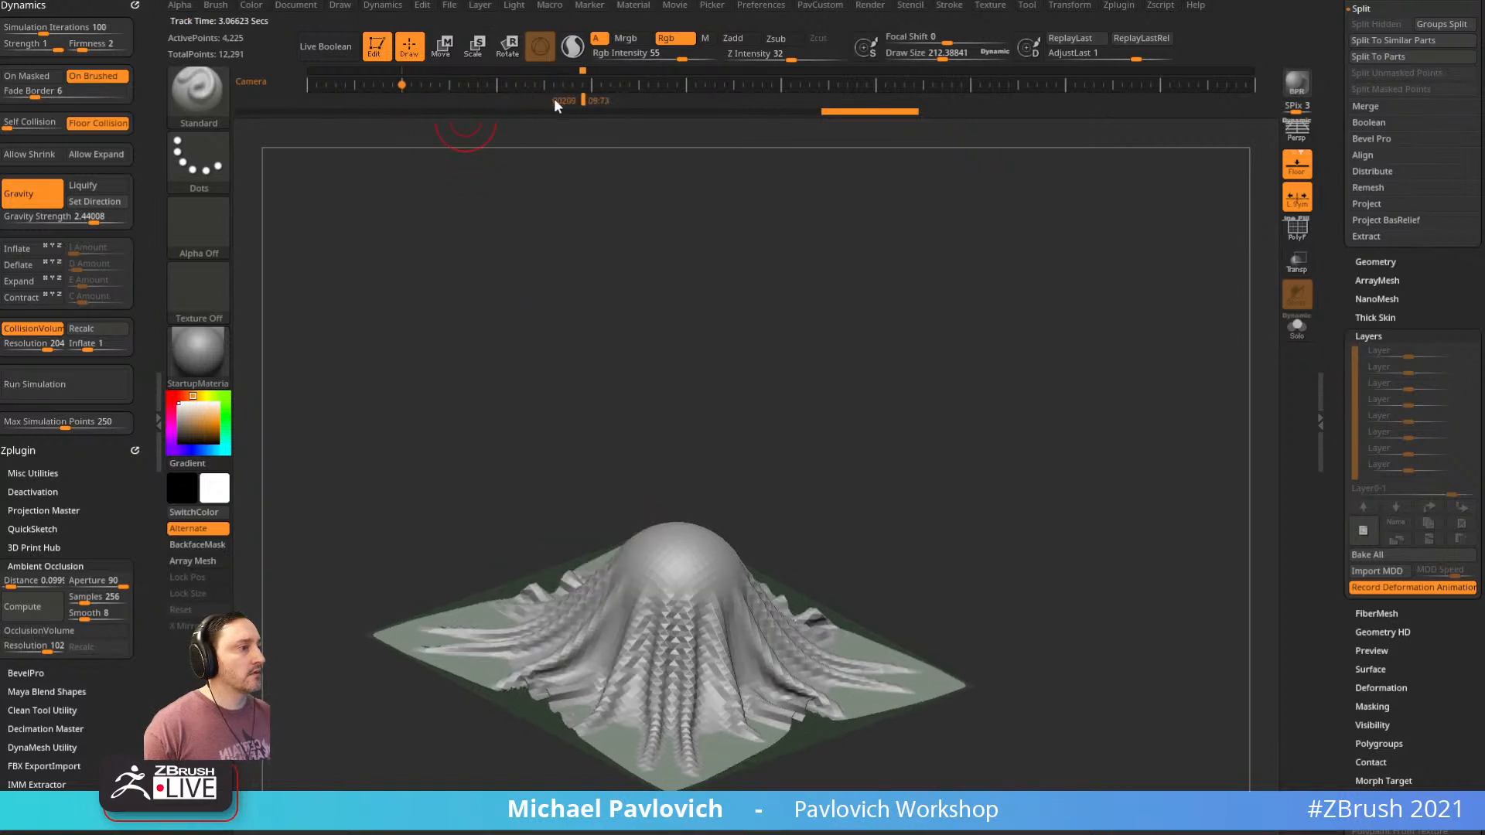
{"action": "left_click_drag", "start_coordinate": [554, 99], "coordinate": [320, 111]}
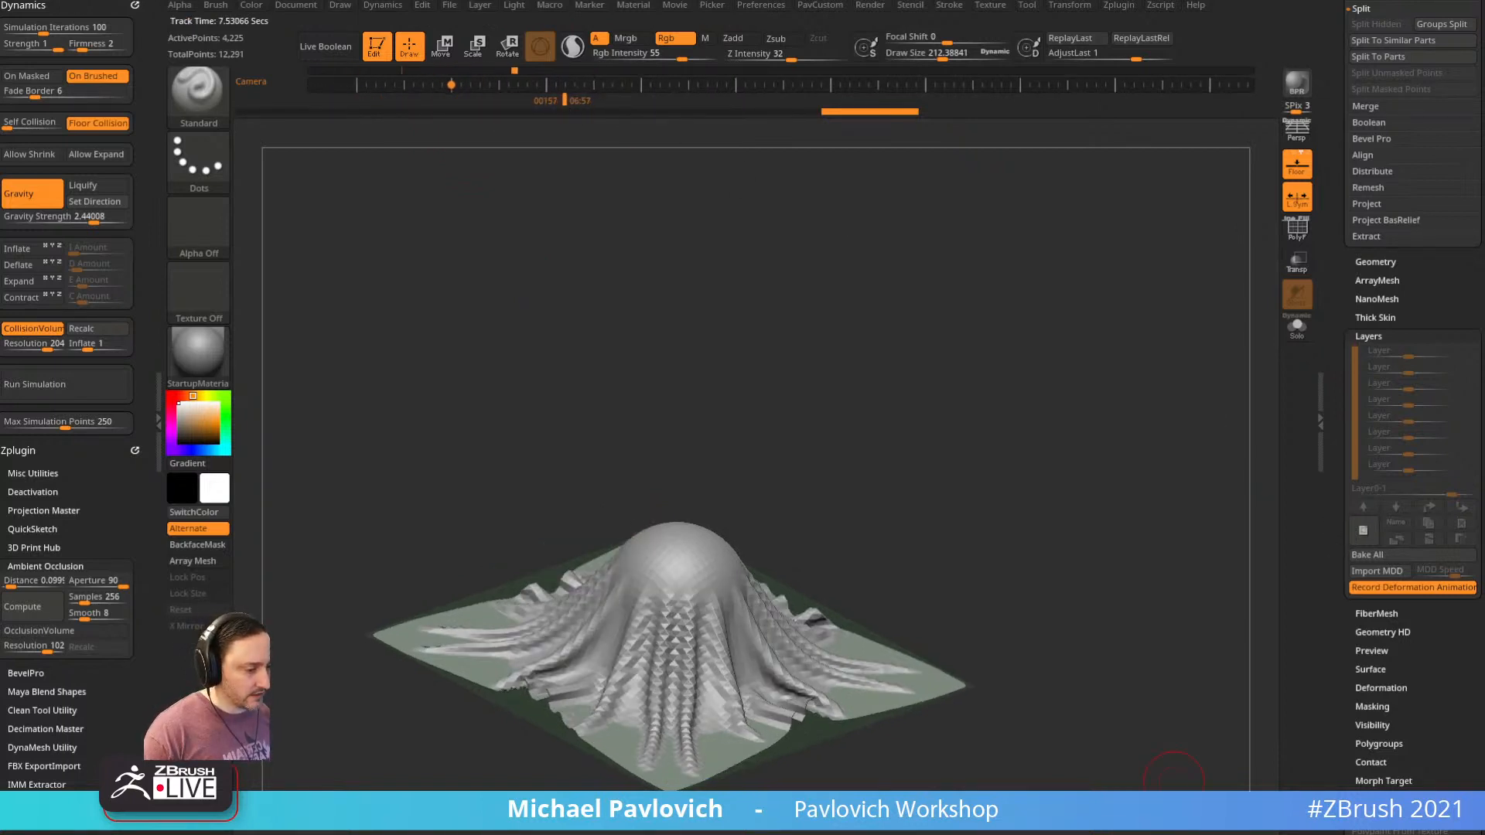
Switch to the YouTube channel in the browser and search its videos for "cloth animate"
{"action": "left_click_drag", "start_coordinate": [1029, 834], "coordinate": [826, 32]}
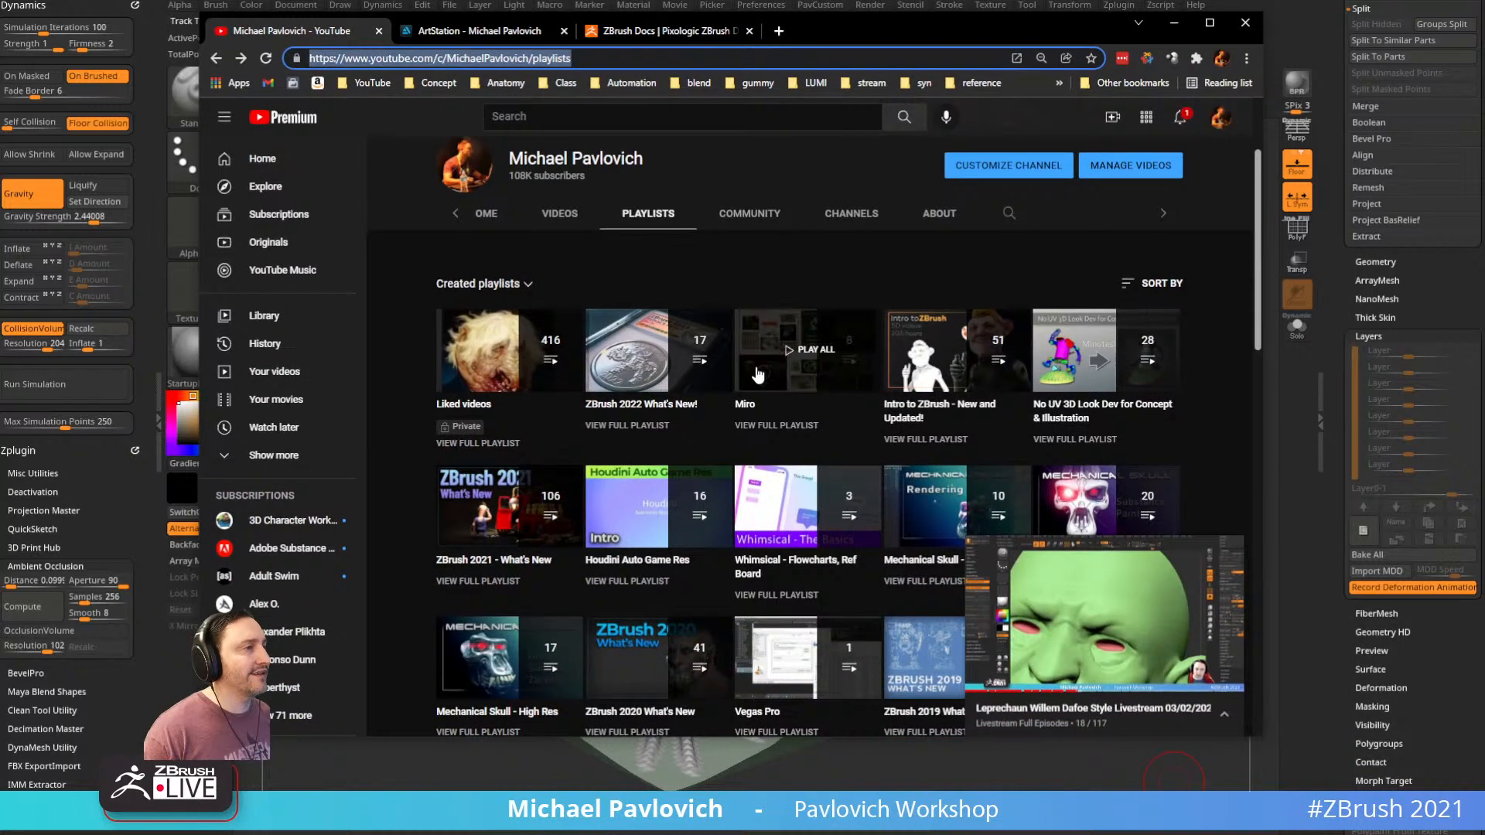
{"action": "left_click", "coordinate": [1010, 371]}
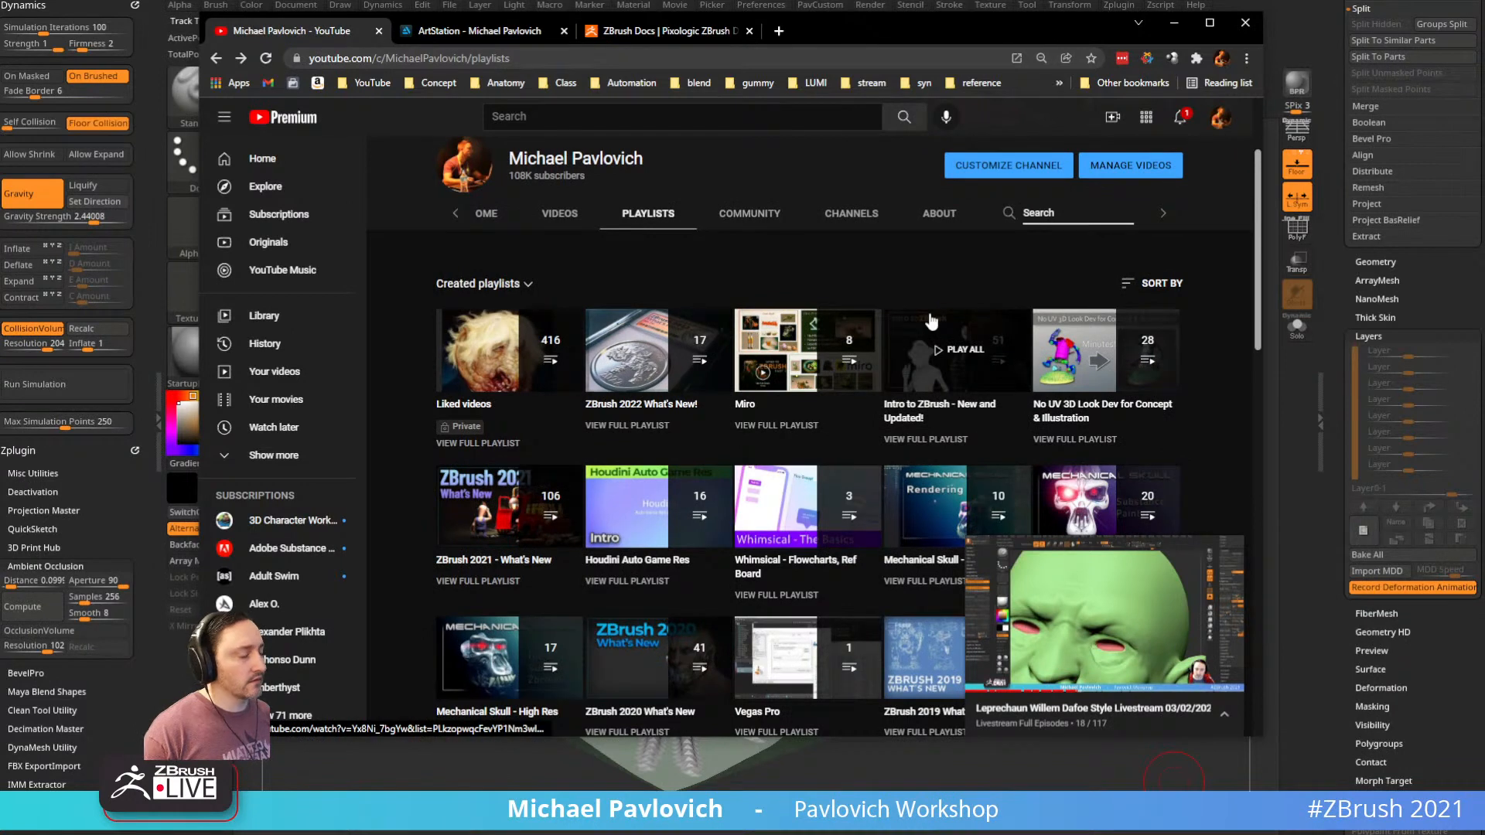
{"action": "type", "text": "cloth animate"}
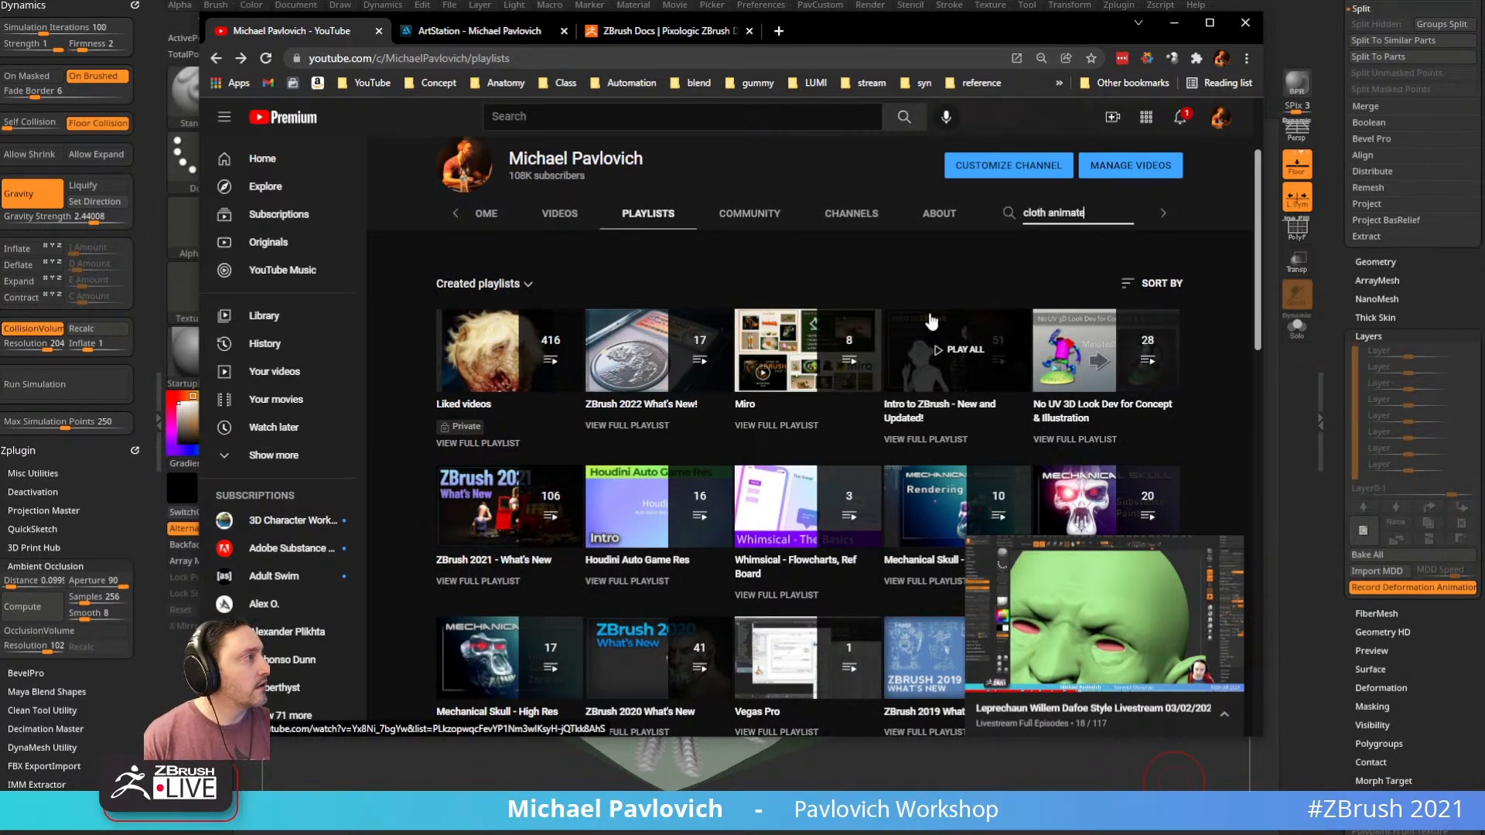
{"action": "key", "text": "Return"}
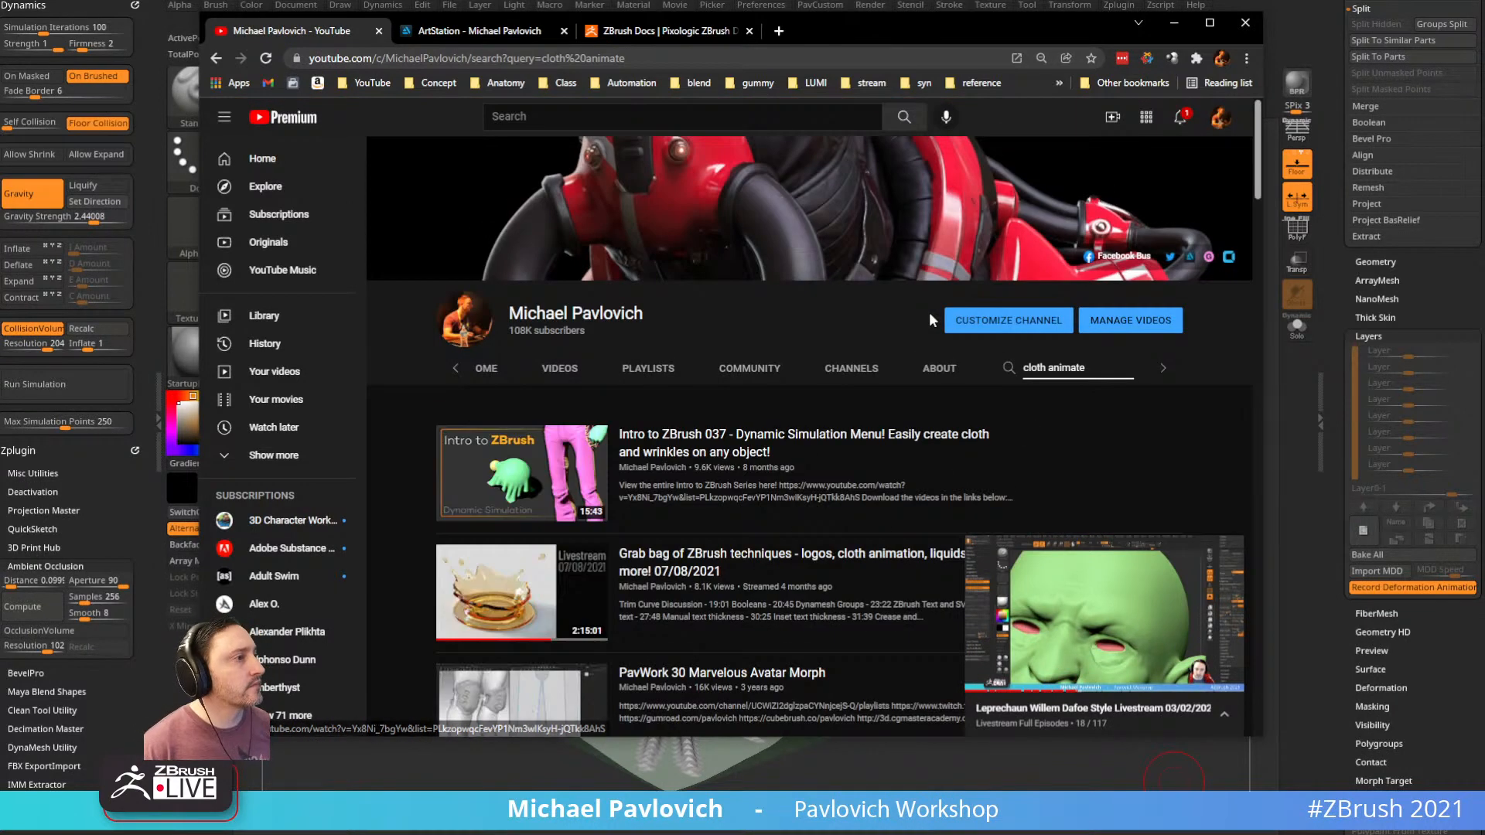
Open the video "026 ZBrush 2021 Animation Cache Record, Playback, and Scrub Deformation Over Time" from the search results
{"action": "scroll", "coordinate": [749, 401], "scroll_direction": "down", "scroll_amount": 1}
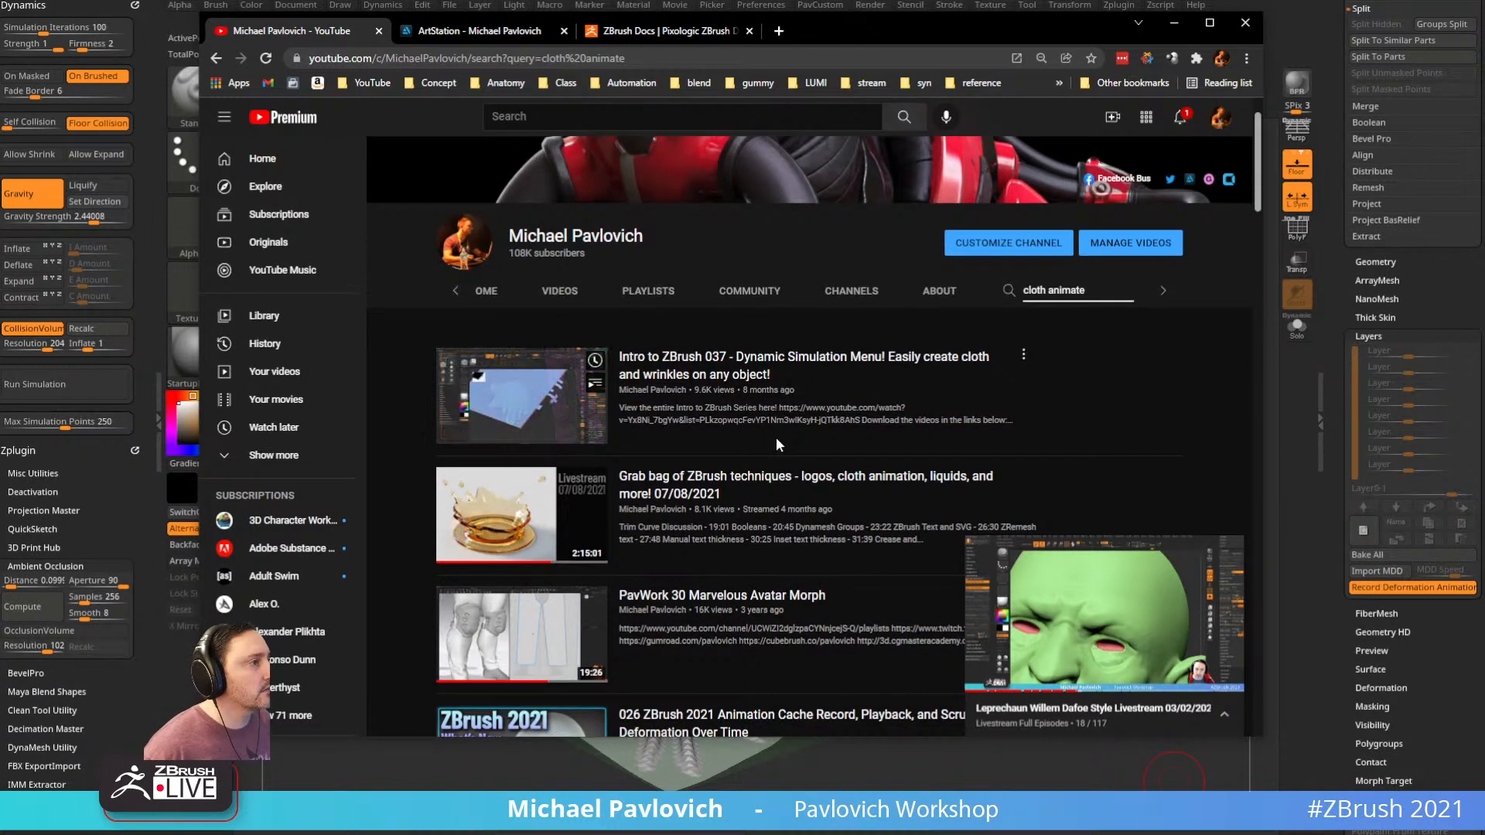
{"action": "scroll", "coordinate": [786, 435], "scroll_direction": "down", "scroll_amount": 2}
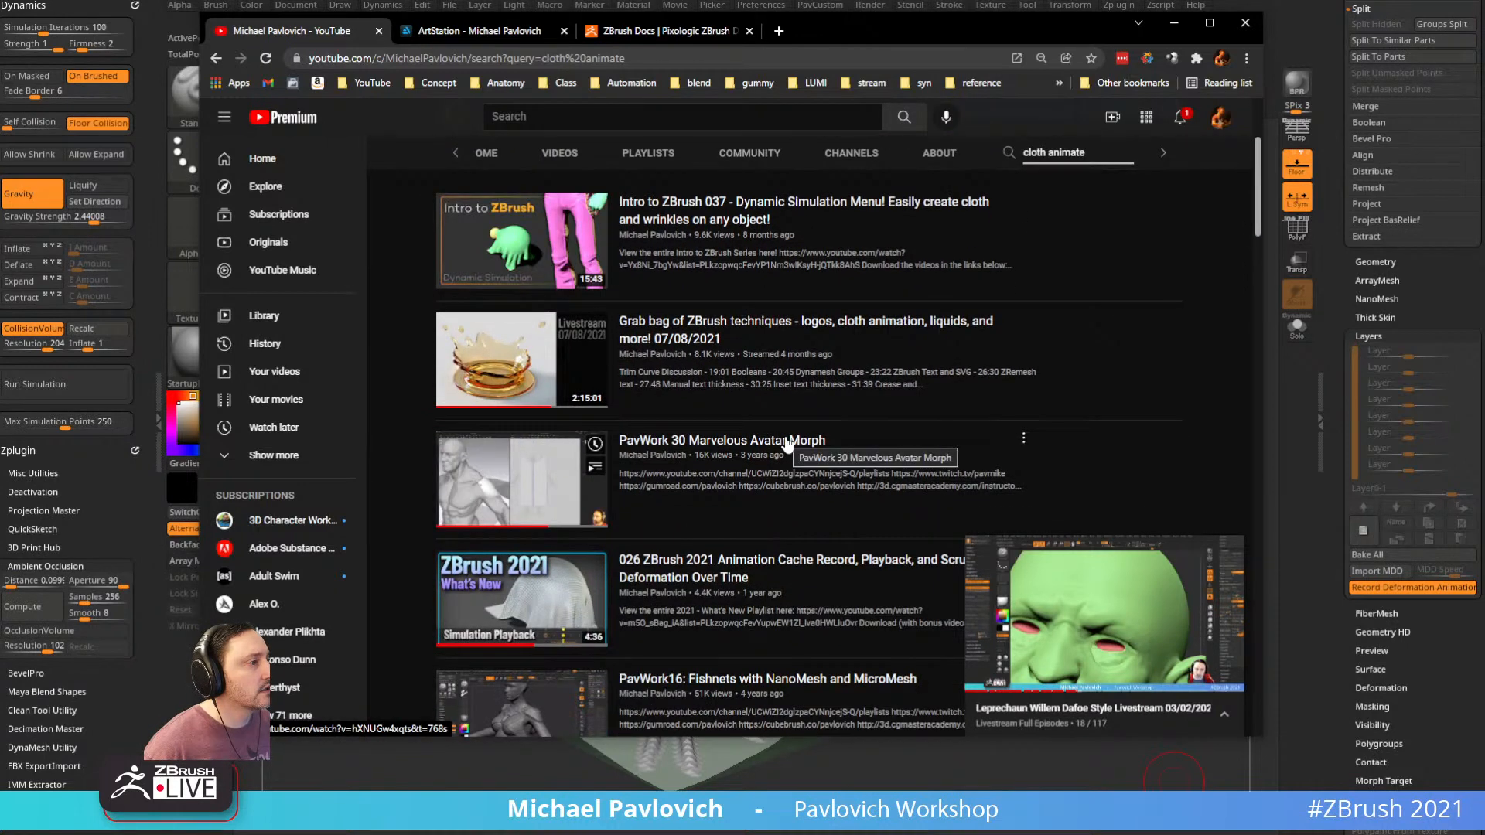
{"action": "scroll", "coordinate": [787, 444], "scroll_direction": "down", "scroll_amount": 2}
{"action": "left_click", "coordinate": [796, 401]}
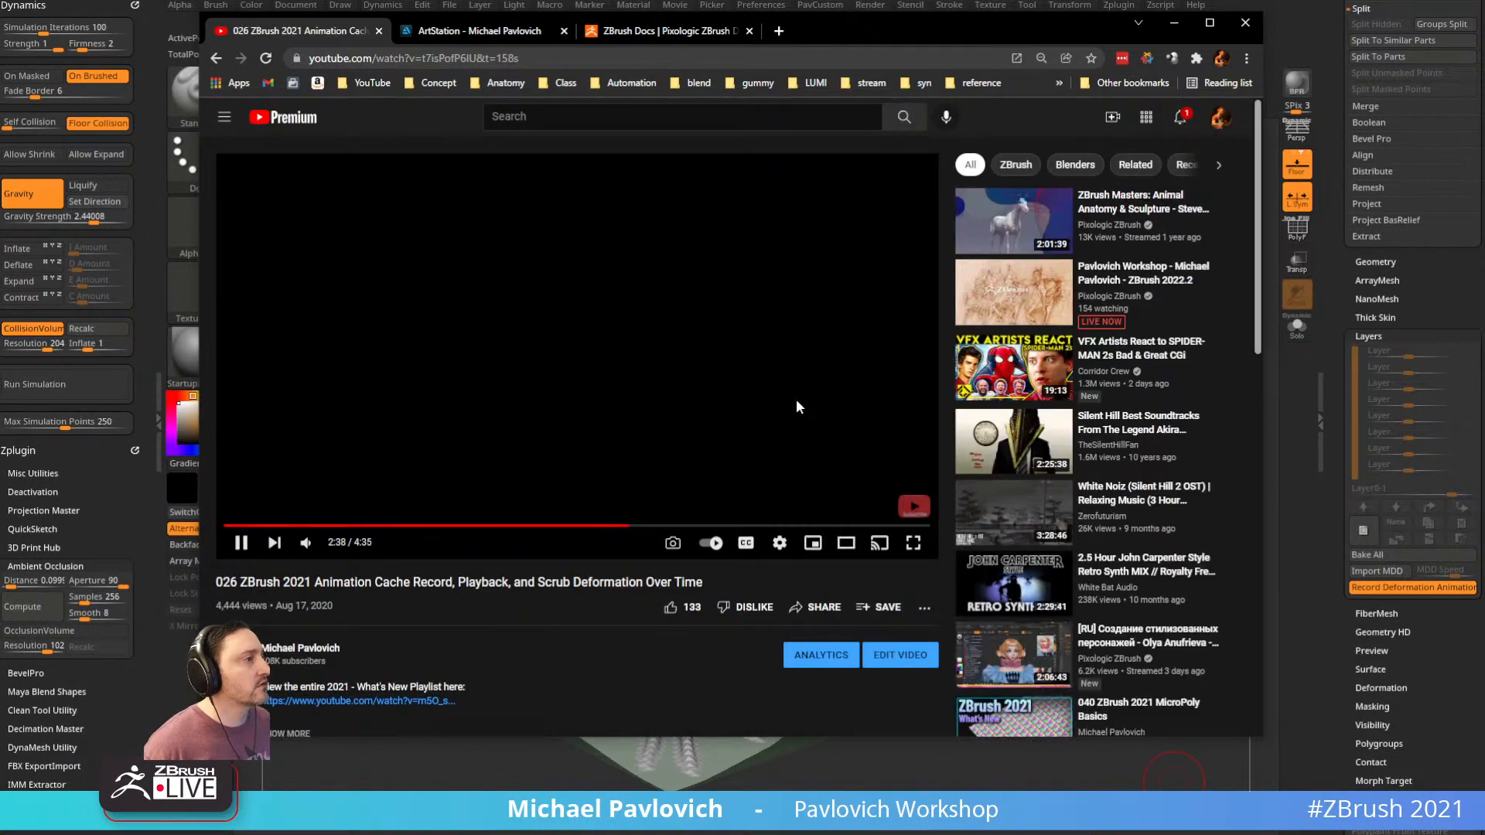
Mute the video and skim through it to find the part on recording and playing back the cloth simulation
{"action": "left_click", "coordinate": [307, 542]}
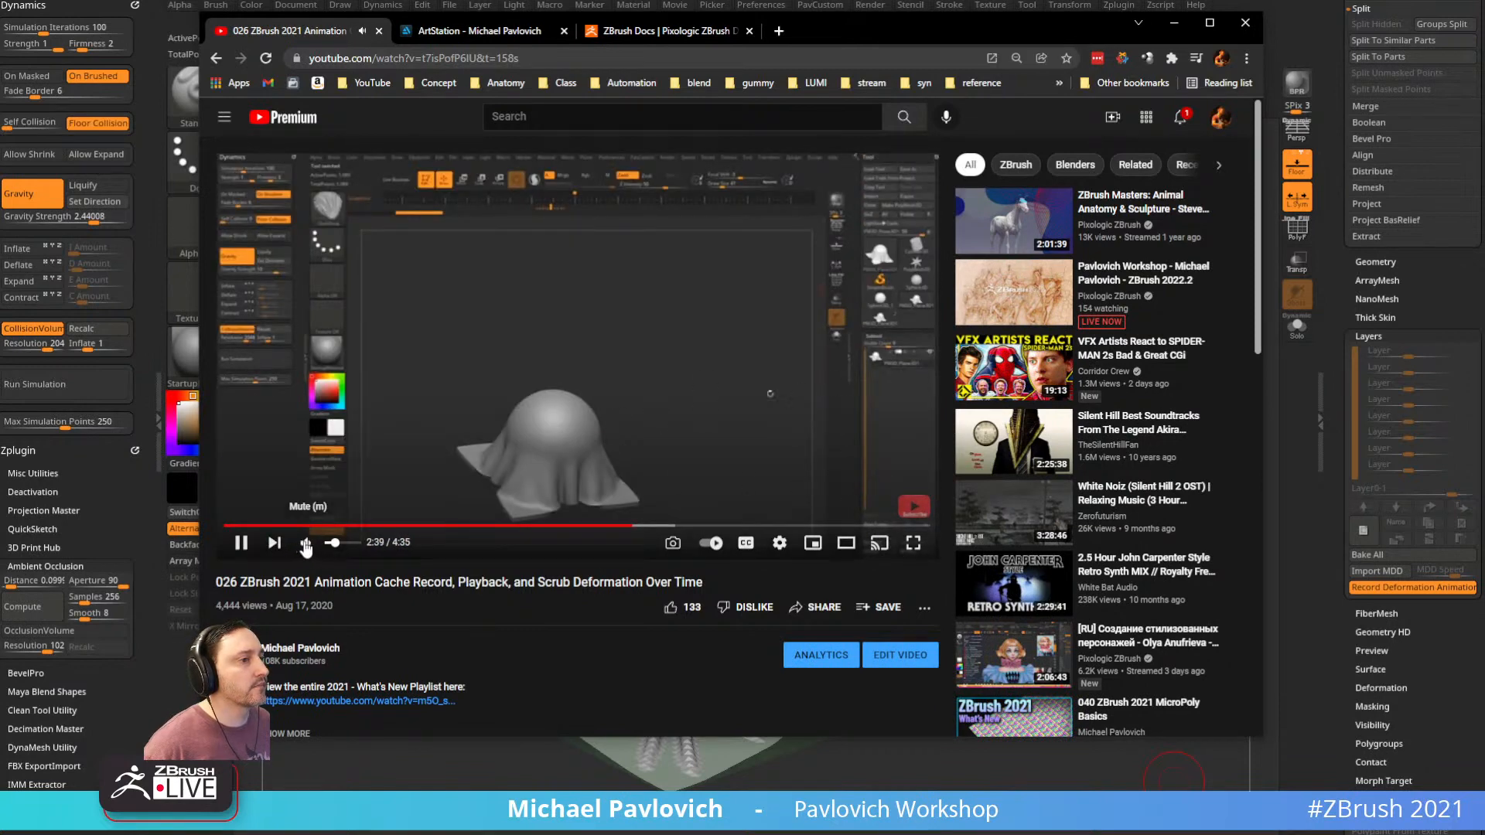
{"action": "left_click", "coordinate": [260, 529]}
{"action": "left_click", "coordinate": [279, 530]}
{"action": "left_click", "coordinate": [299, 529]}
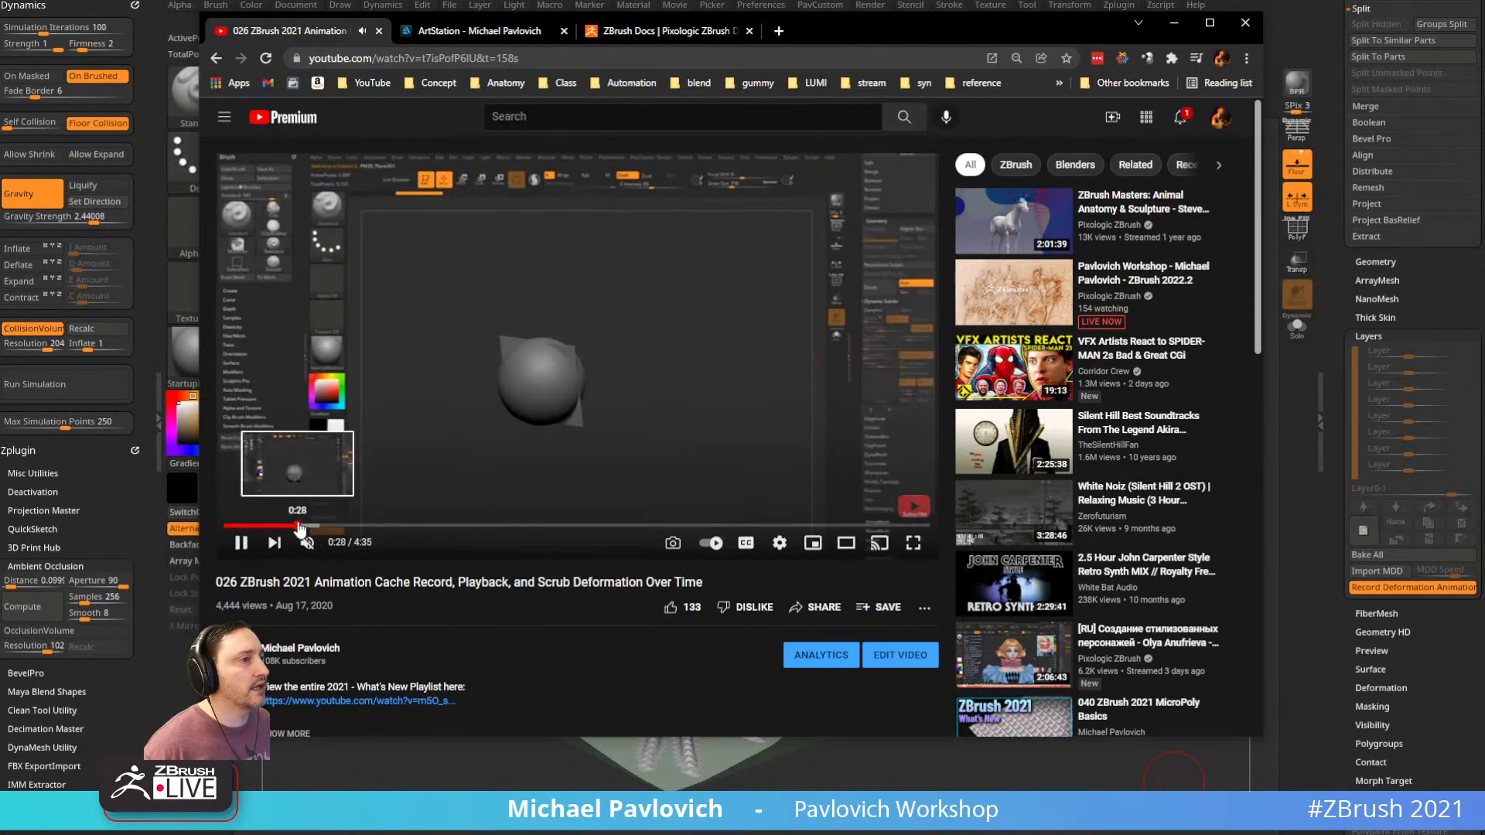
{"action": "left_click", "coordinate": [341, 529]}
{"action": "left_click", "coordinate": [378, 528]}
{"action": "left_click", "coordinate": [417, 528]}
{"action": "left_click", "coordinate": [450, 529]}
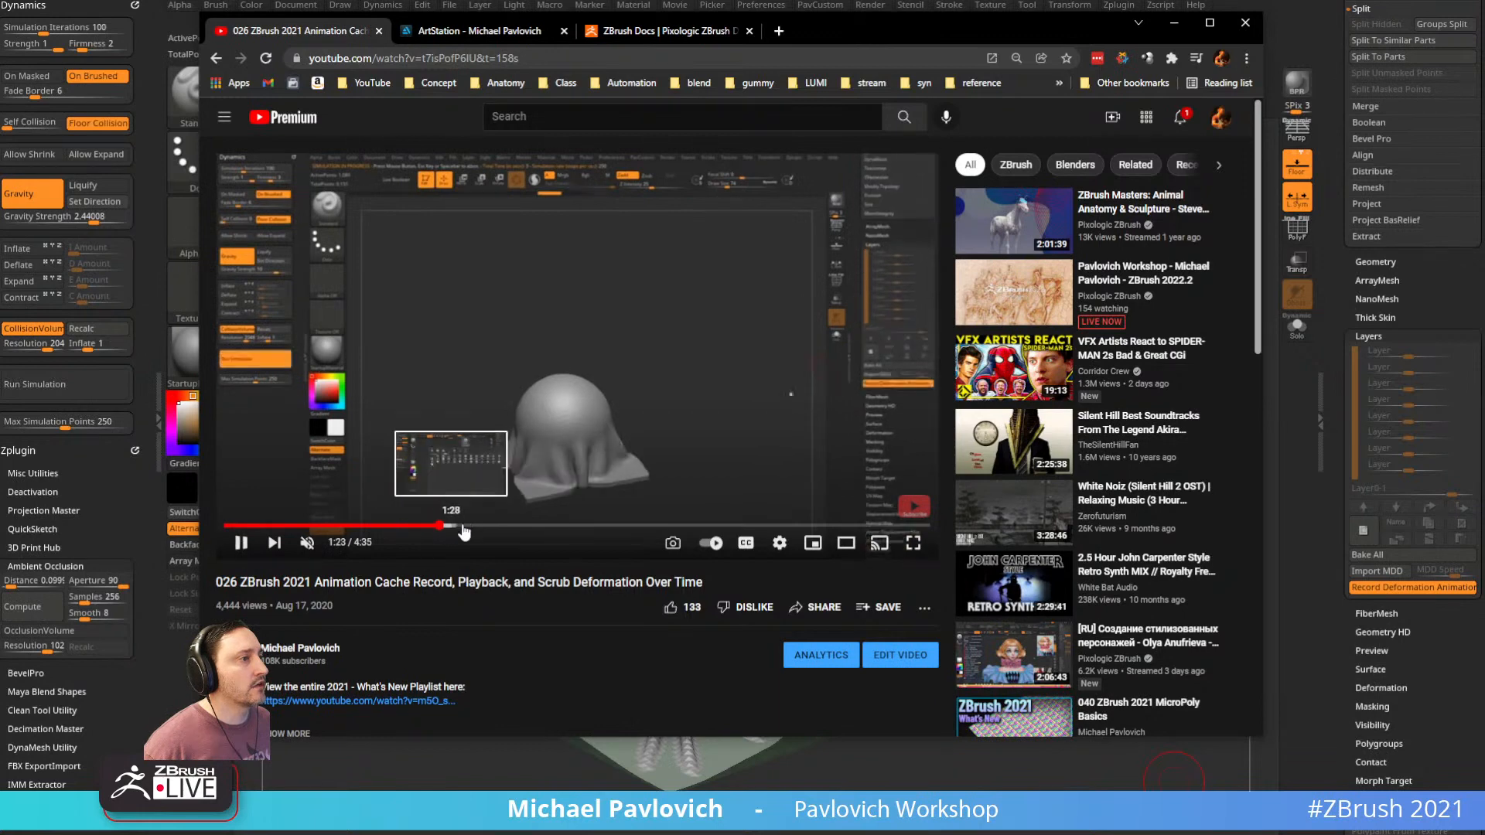
{"action": "left_click", "coordinate": [466, 529]}
{"action": "left_click", "coordinate": [522, 529]}
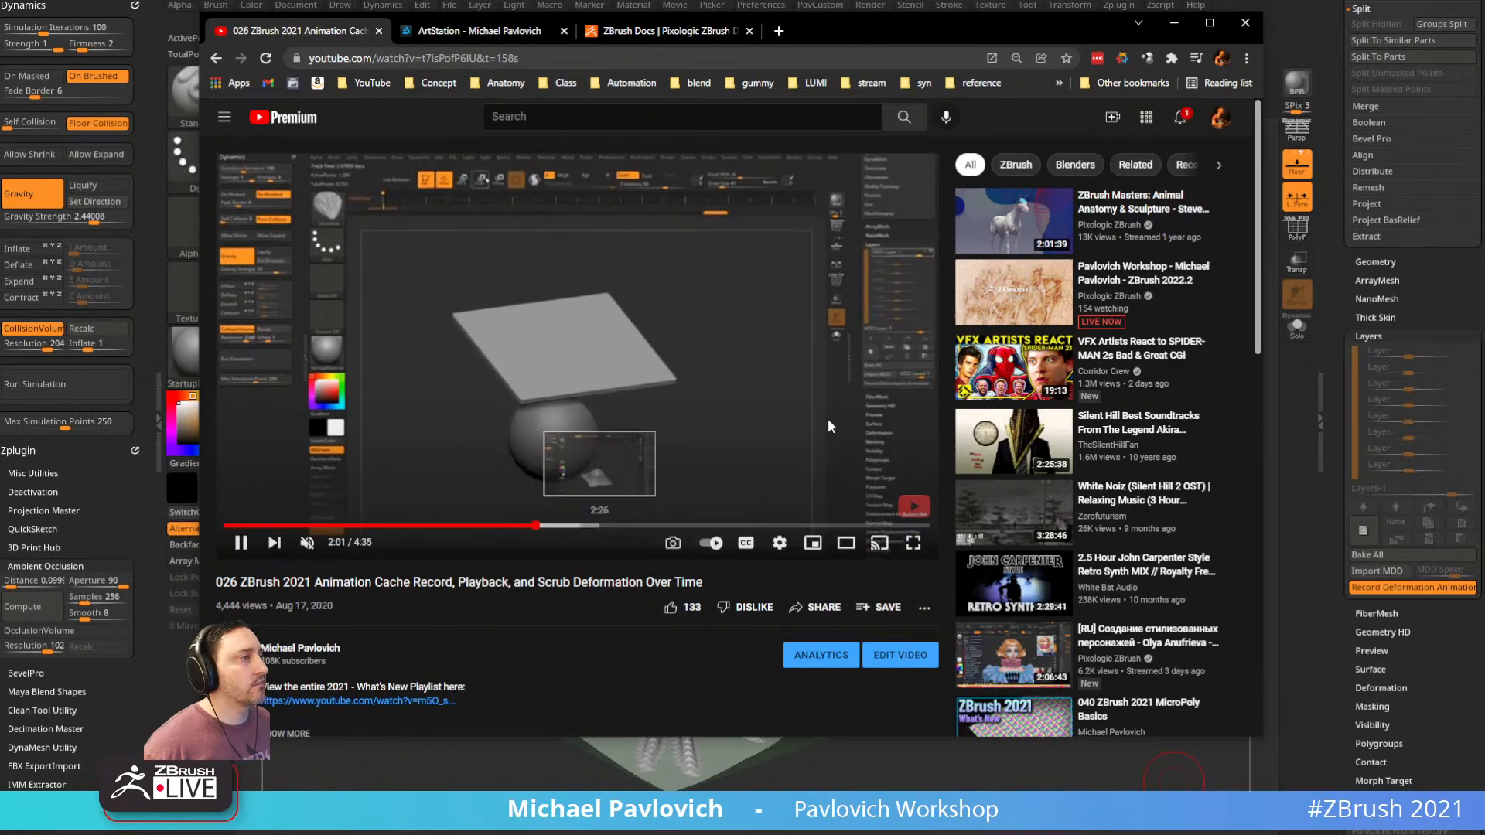
{"action": "left_click", "coordinate": [464, 528]}
{"action": "left_click", "coordinate": [444, 528]}
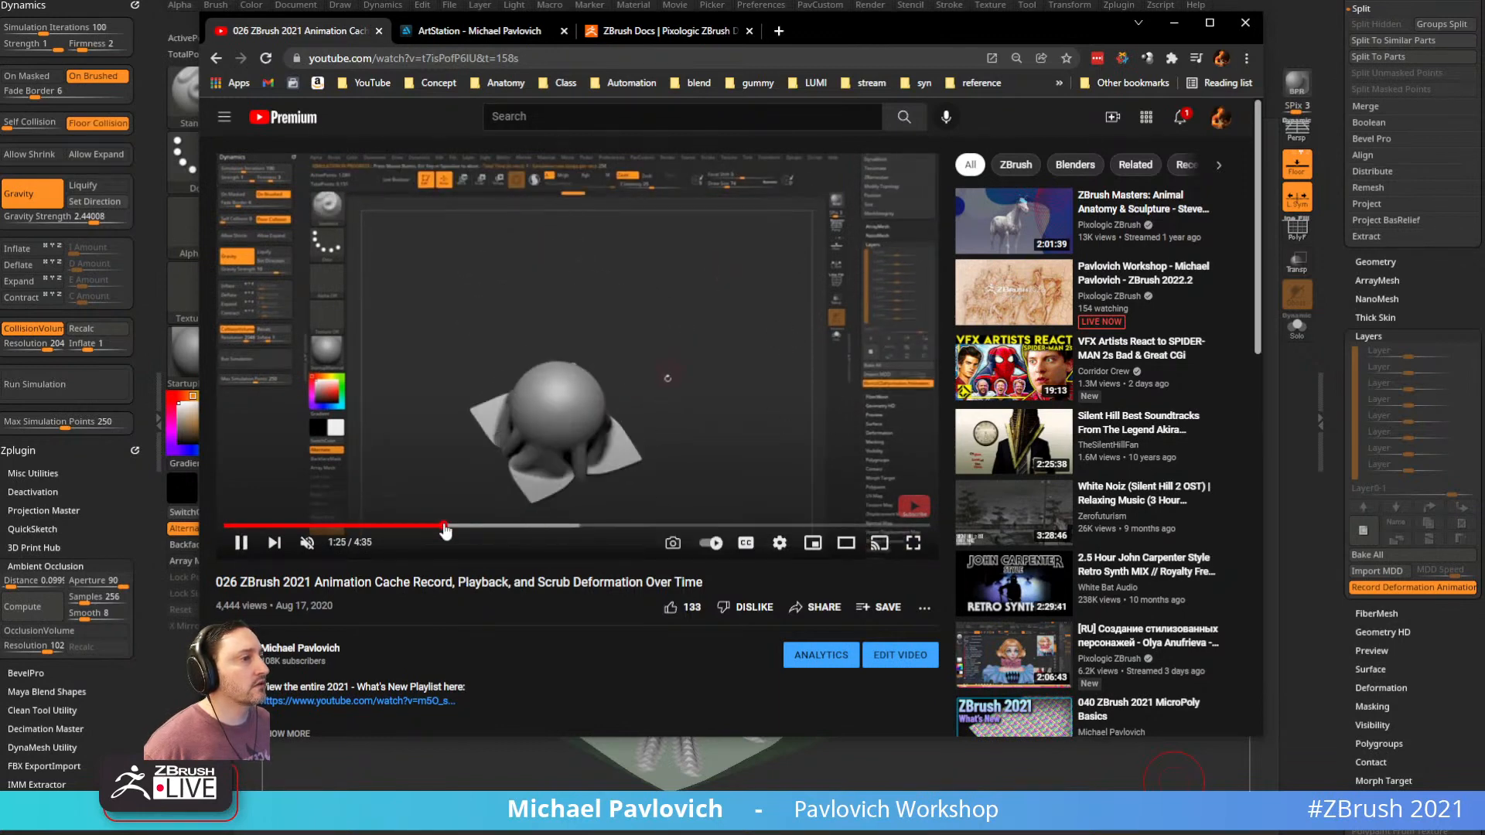
Skip back to the cloth dropping onto the sphere around 1:16, pause the tutorial, and return to ZBrush
{"action": "left_click", "coordinate": [393, 529]}
{"action": "left_click", "coordinate": [423, 529]}
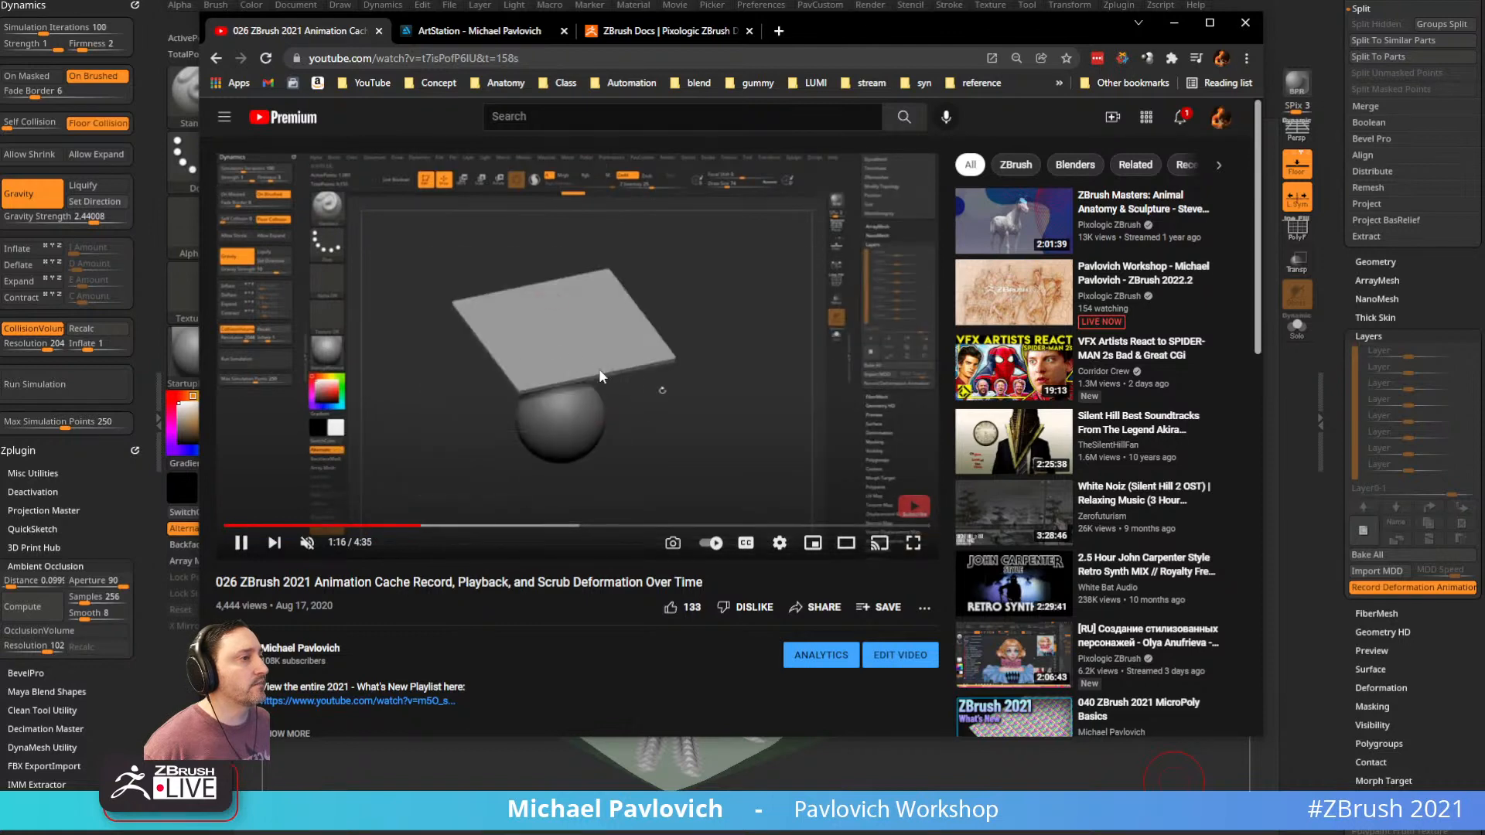
{"action": "left_click", "coordinate": [241, 542]}
{"action": "left_click", "coordinate": [515, 59]}
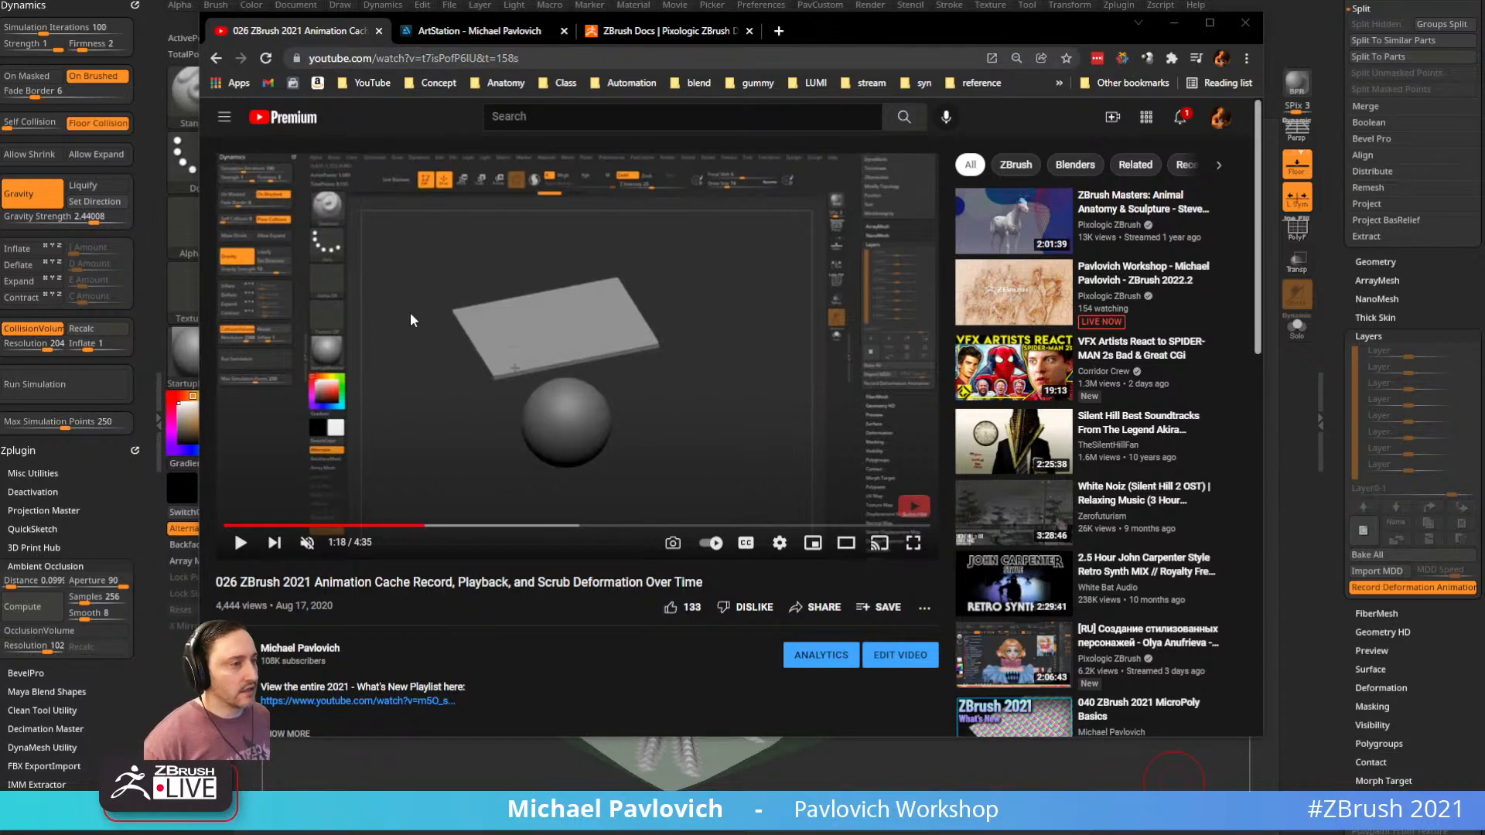
{"action": "left_click", "coordinate": [1175, 23]}
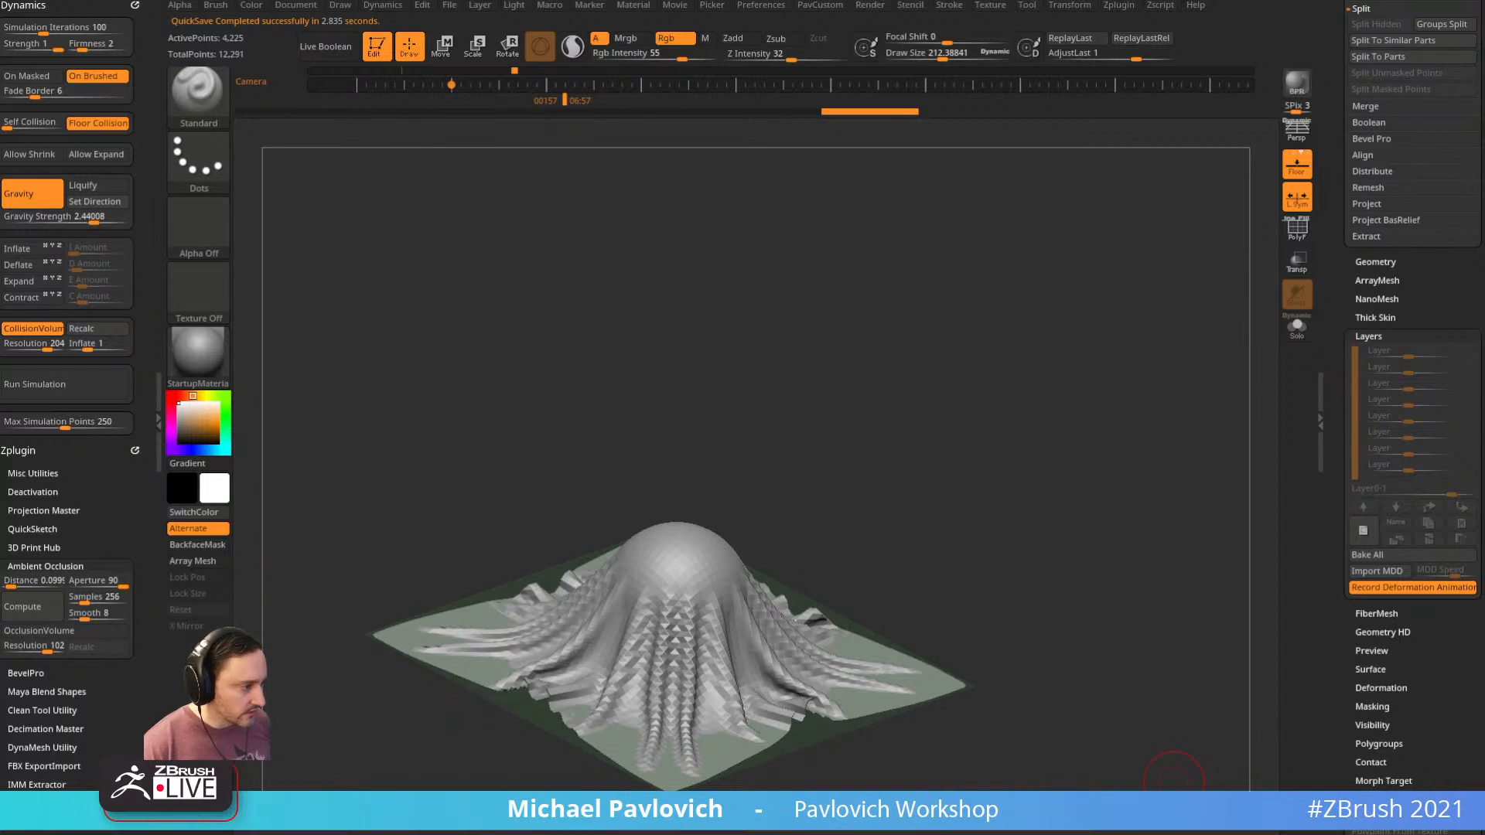
Skim the ZBrush 2021 Cloth Dynamic to Maya video in the browser, pause it at 0:06, and return to ZBrush
{"action": "key", "text": "alt+Tab"}
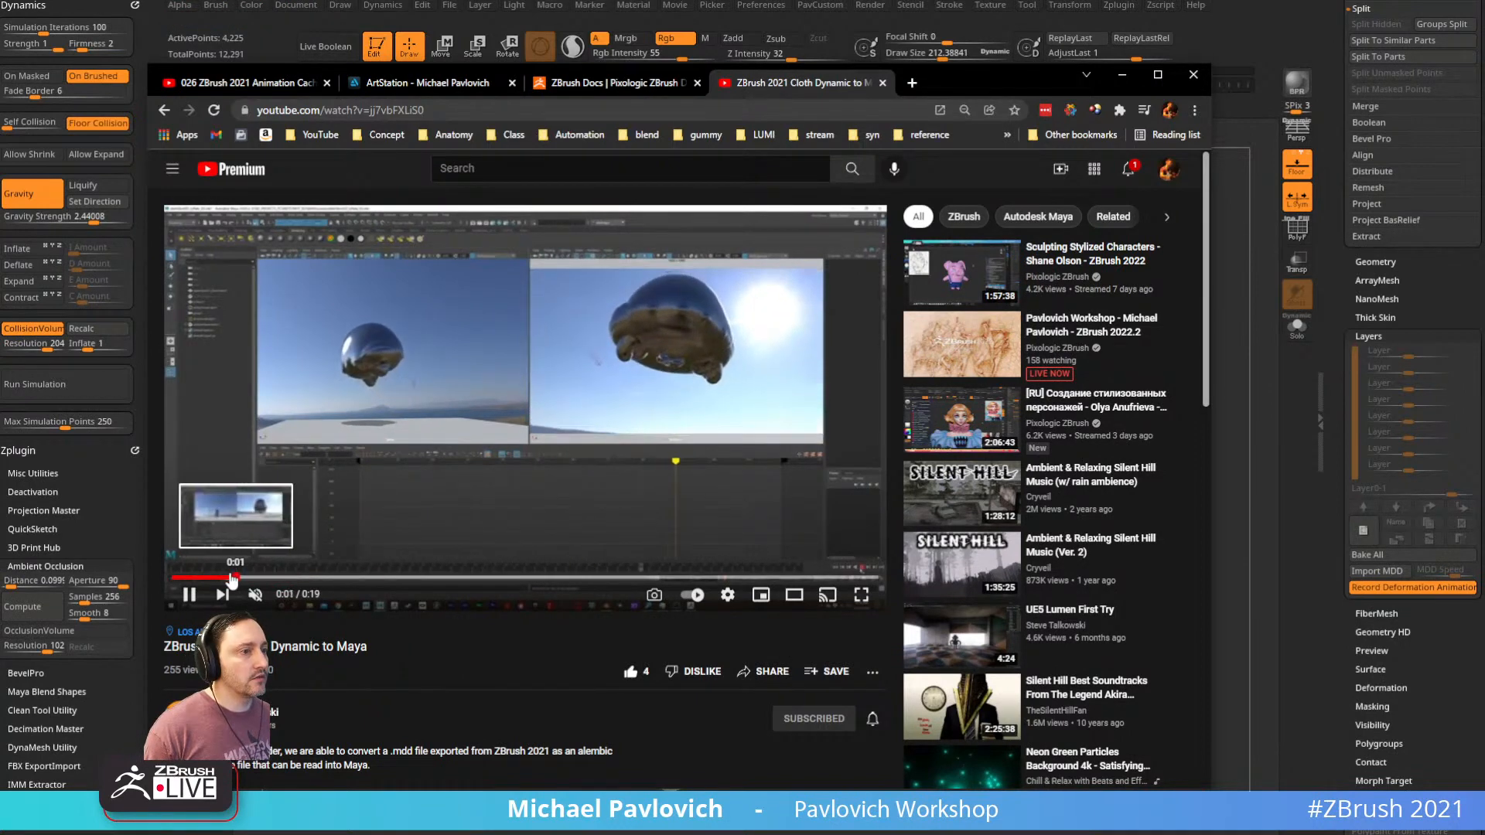
{"action": "left_click_drag", "start_coordinate": [232, 578], "coordinate": [322, 582]}
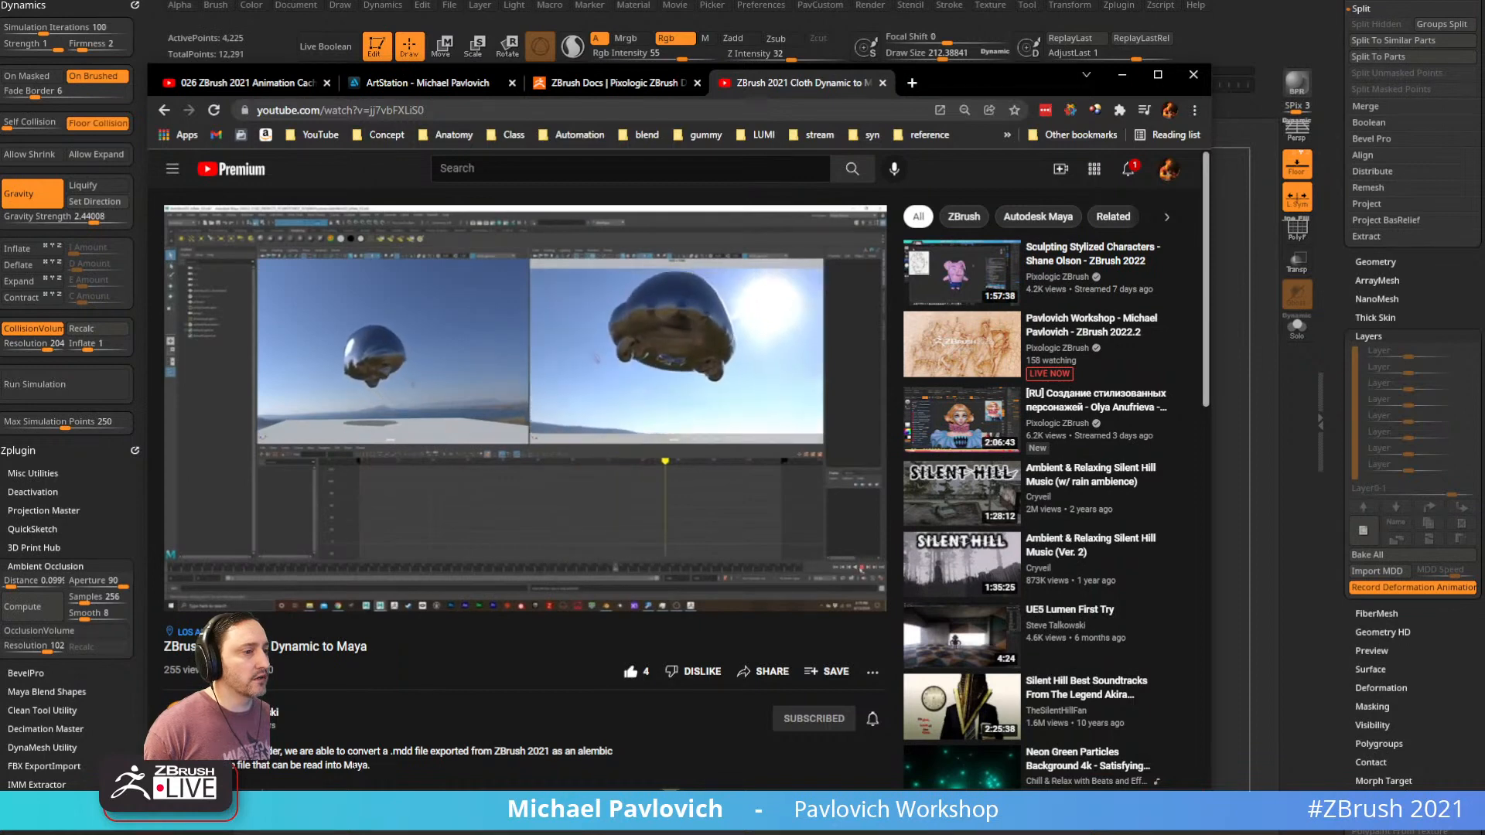
{"action": "left_click_drag", "start_coordinate": [239, 581], "coordinate": [377, 584]}
{"action": "left_click", "coordinate": [194, 600]}
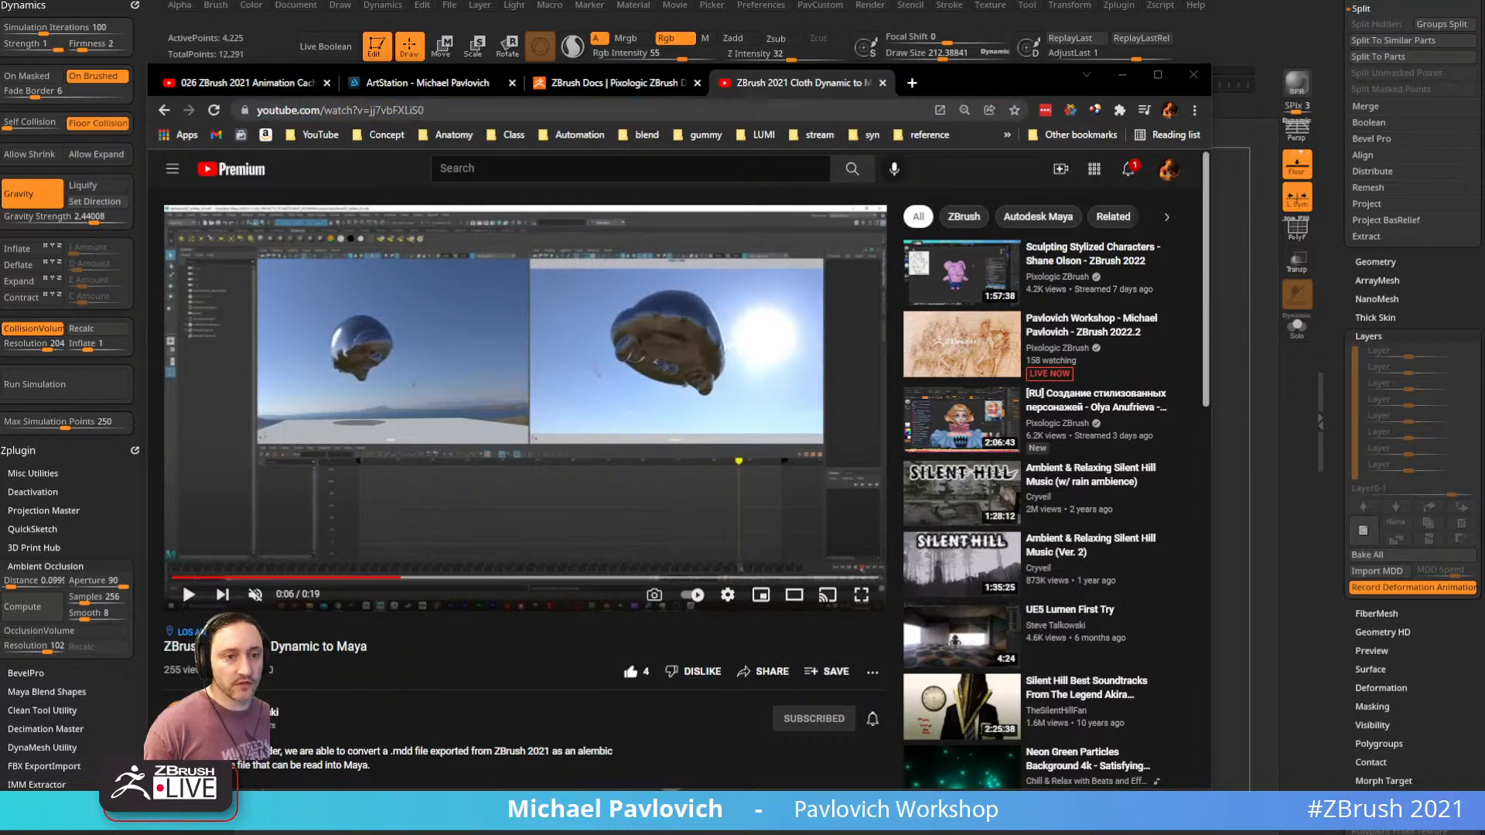
{"action": "left_click", "coordinate": [1123, 75]}
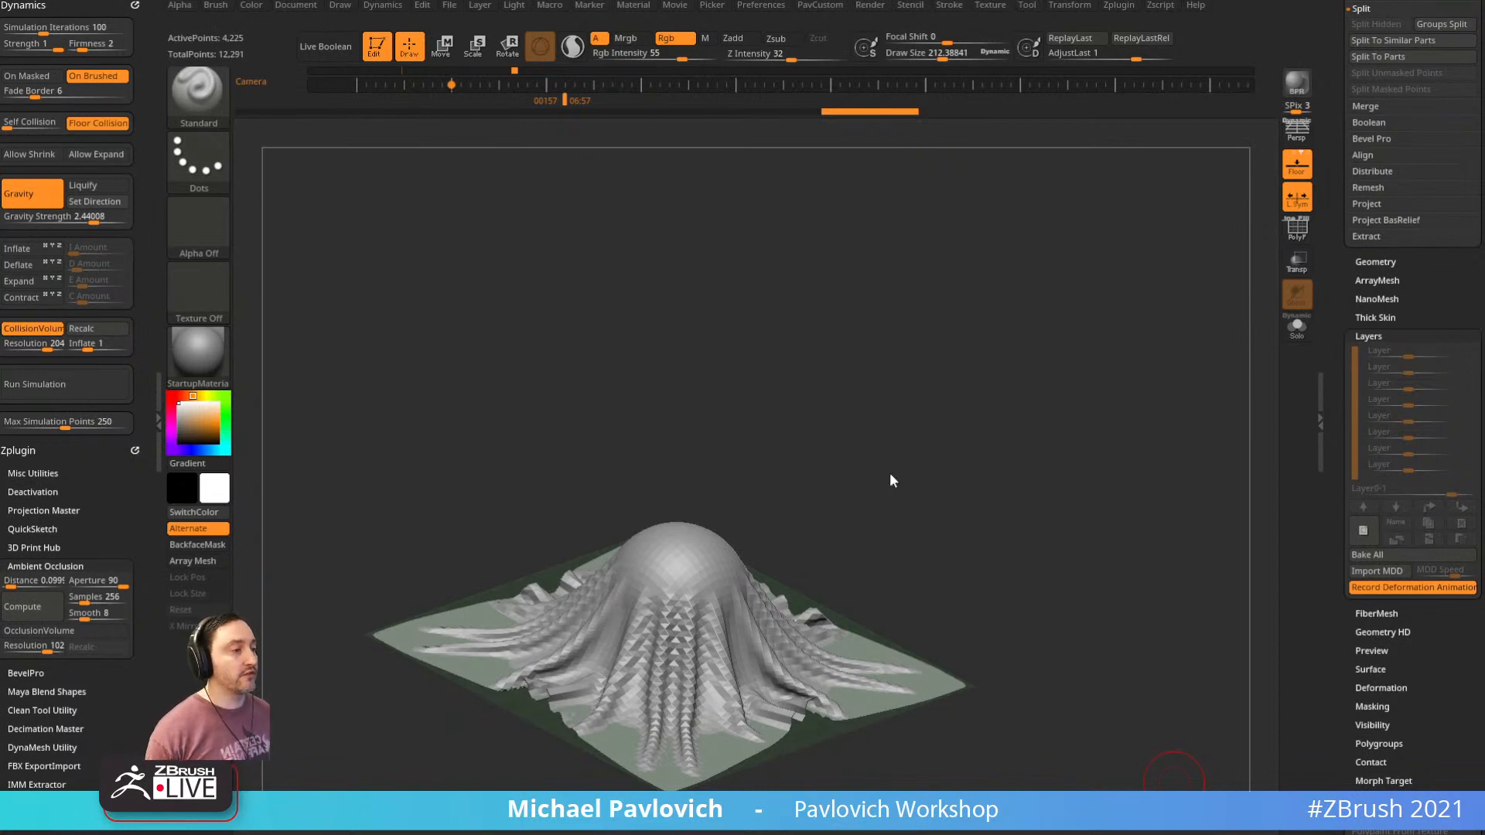
{"action": "mouse_move", "coordinate": [815, 481]}
{"action": "left_mouse_down", "text": "alt"}
{"action": "mouse_move", "coordinate": [811, 462]}
{"action": "mouse_move", "coordinate": [895, 409]}
{"action": "mouse_move", "coordinate": [885, 436]}
{"action": "left_mouse_up", "text": "alt"}
{"action": "key", "text": "s"}
{"action": "left_click_drag", "start_coordinate": [874, 435], "coordinate": [842, 434]}
{"action": "mouse_move", "coordinate": [789, 541]}
{"action": "left_mouse_down"}
{"action": "mouse_move", "coordinate": [835, 504]}
{"action": "mouse_move", "coordinate": [851, 464]}
{"action": "left_mouse_up"}
{"action": "mouse_move", "coordinate": [852, 424]}
{"action": "left_mouse_down"}
{"action": "mouse_move", "coordinate": [948, 428]}
{"action": "mouse_move", "coordinate": [921, 375]}
{"action": "mouse_move", "coordinate": [934, 303]}
{"action": "left_mouse_up"}
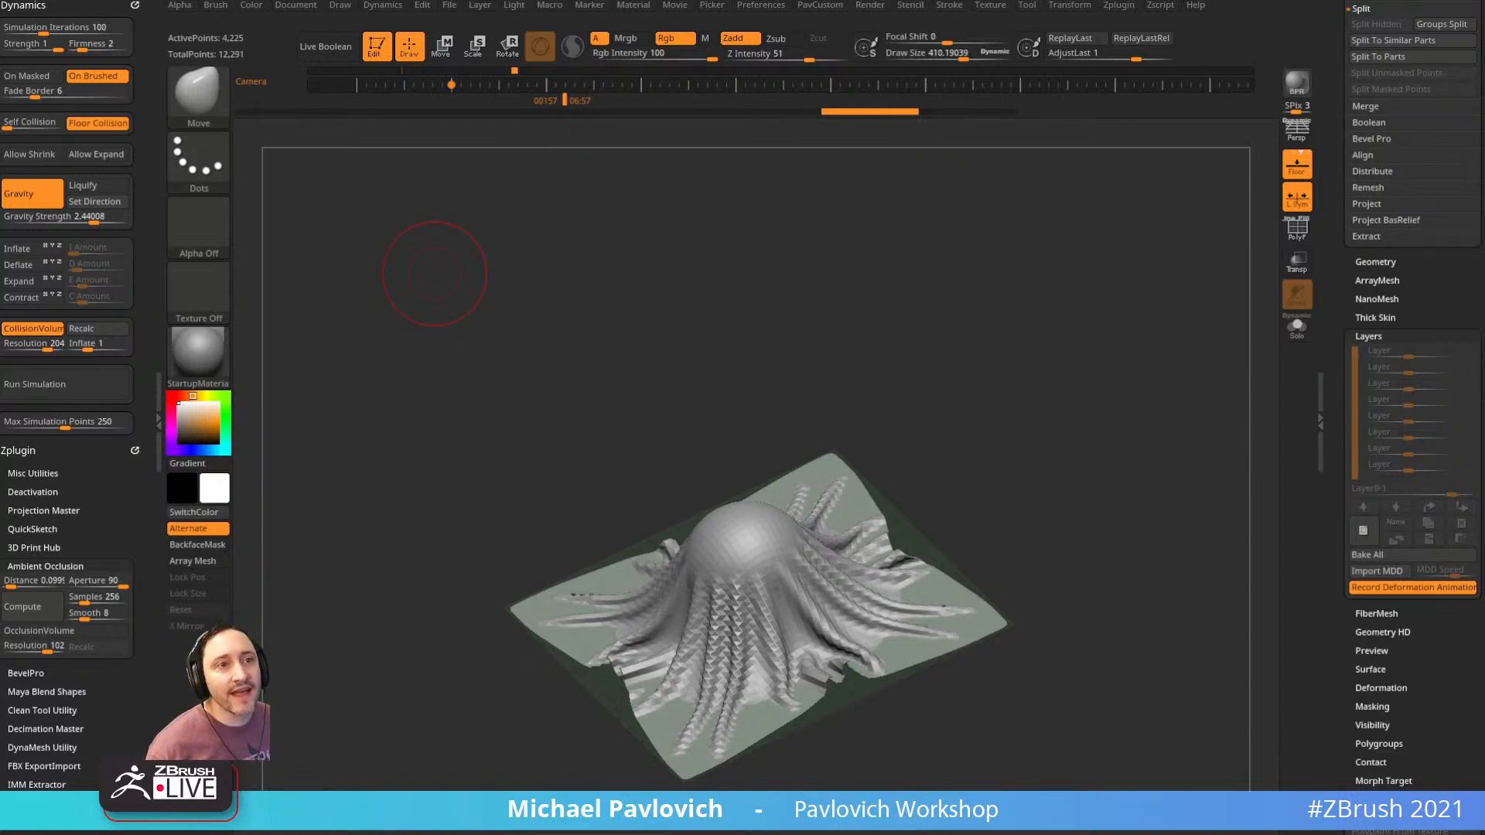
{"action": "right_click_drag", "start_coordinate": [1031, 245], "coordinate": [1280, 379]}
{"action": "left_click_drag", "start_coordinate": [1333, 410], "coordinate": [1320, 246]}
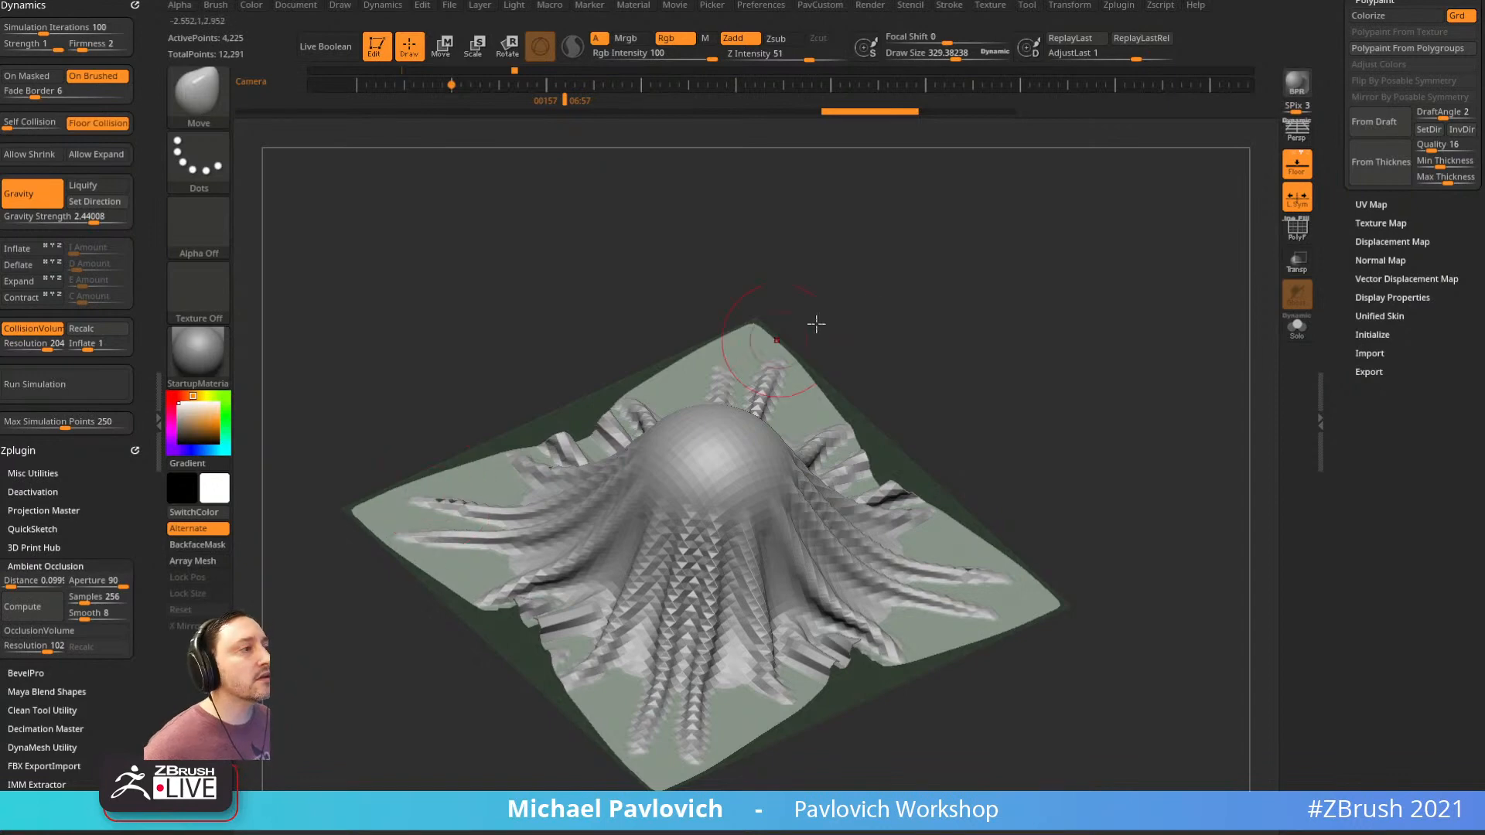
Switch the active tool to the brown burlap character, PolyMesh3D_3, and frame its whole body in the view
{"action": "scroll", "coordinate": [1346, 108], "scroll_direction": "up", "scroll_amount": 10}
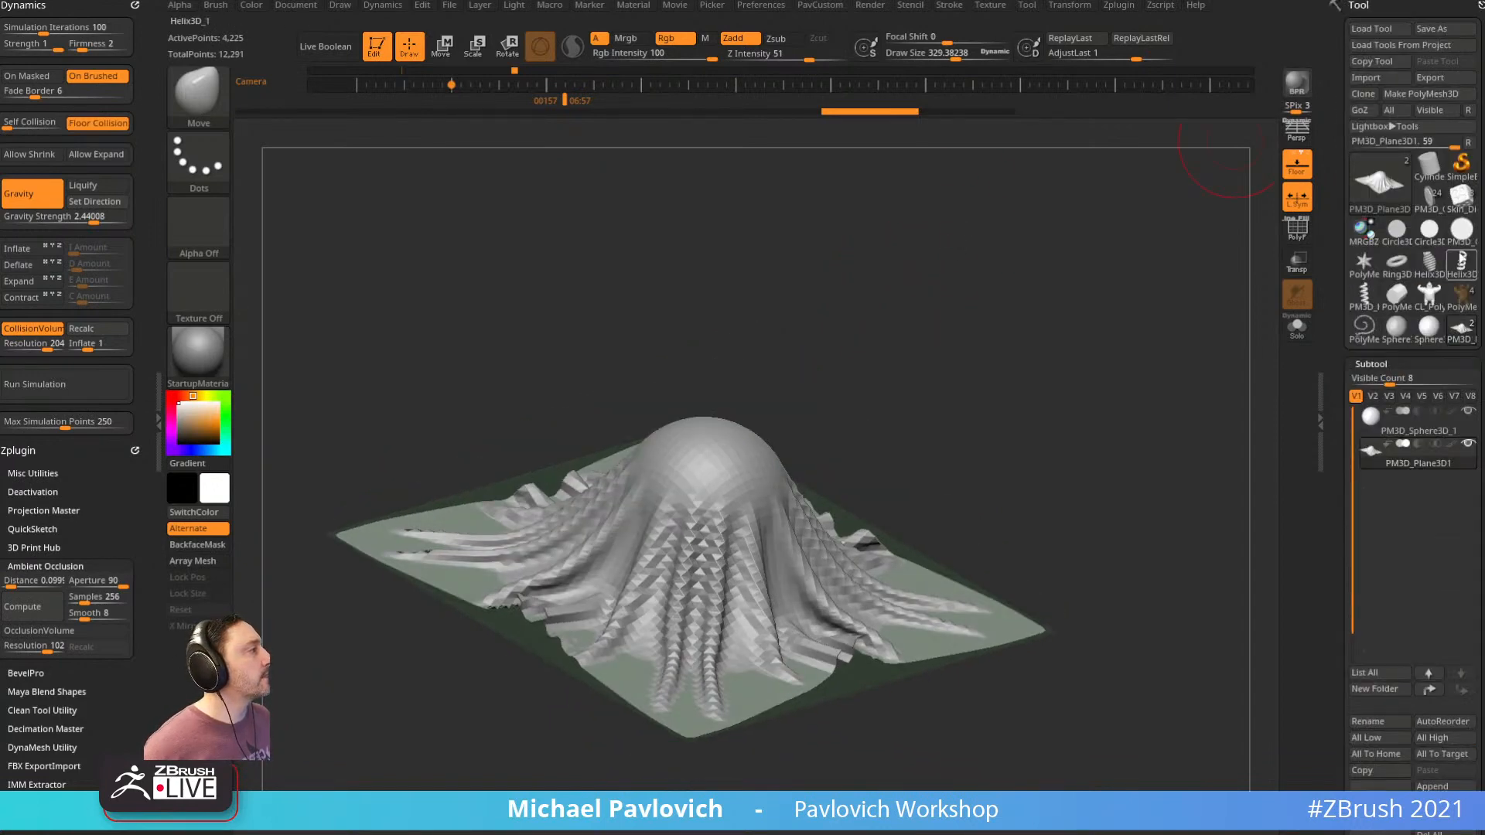
{"action": "left_click", "coordinate": [1462, 295]}
{"action": "right_click_drag", "start_coordinate": [1096, 345], "coordinate": [1127, 497], "text": "ctrl"}
{"action": "key", "text": "s"}
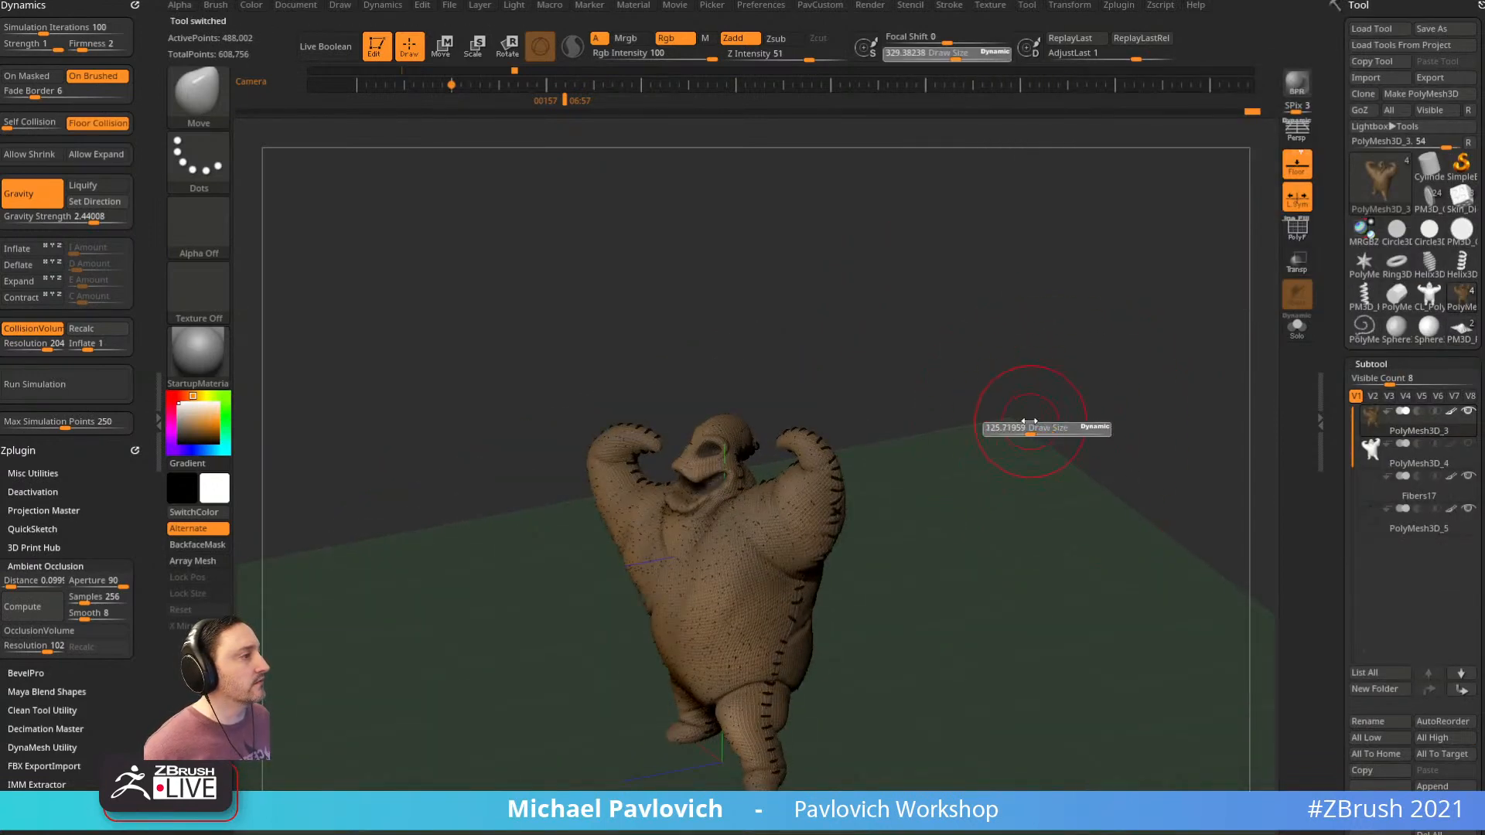
{"action": "right_click_drag", "start_coordinate": [1028, 425], "coordinate": [1066, 425]}
{"action": "key", "text": "s"}
{"action": "left_click_drag", "start_coordinate": [1066, 425], "coordinate": [1057, 424]}
{"action": "right_click_drag", "start_coordinate": [1058, 425], "coordinate": [1058, 306], "text": "alt"}
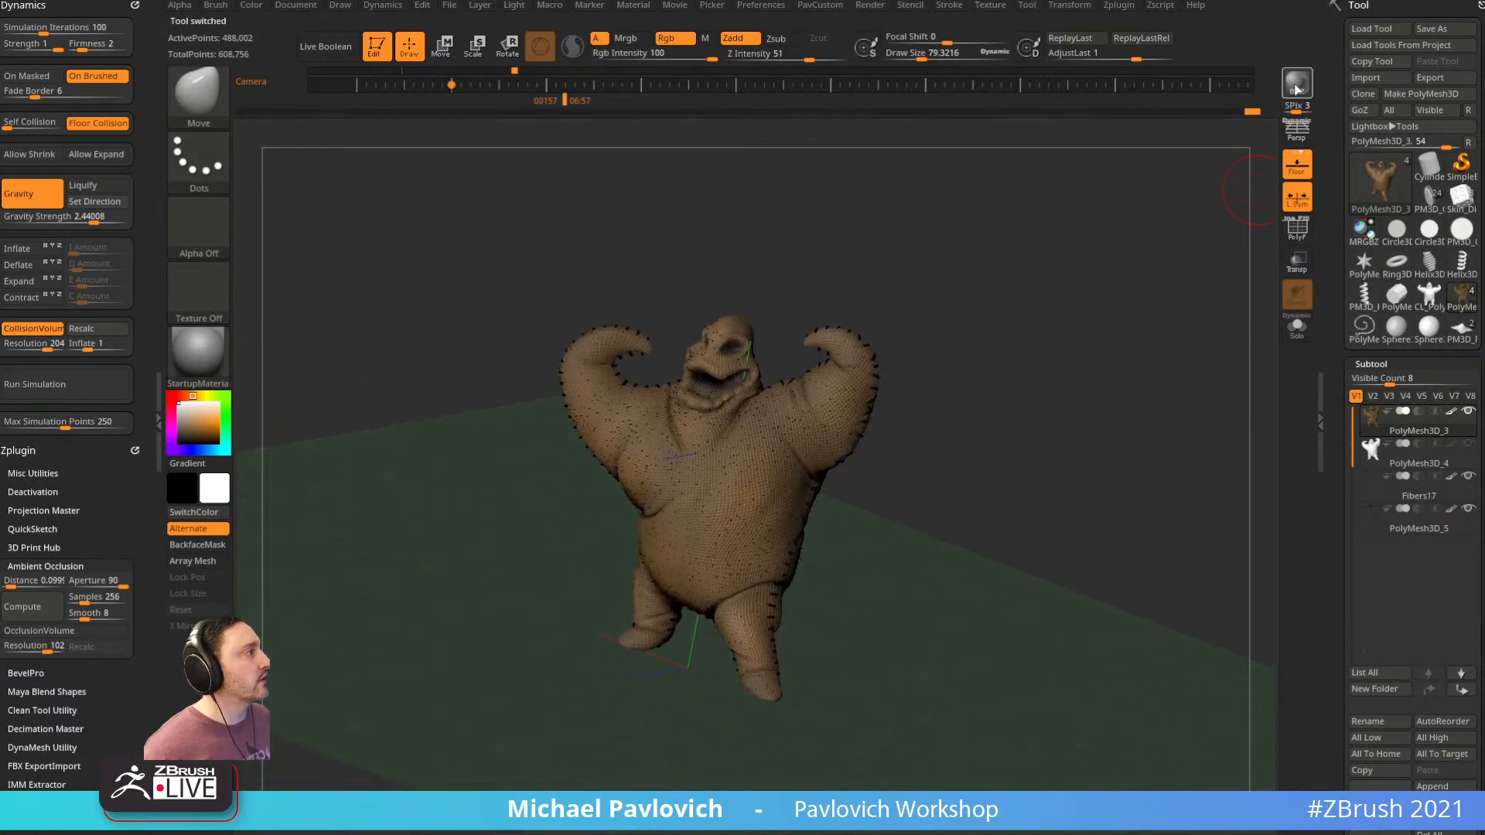
Send the character to KeyShot with a BPR render and dismiss the welcome window
{"action": "left_click", "coordinate": [1298, 83]}
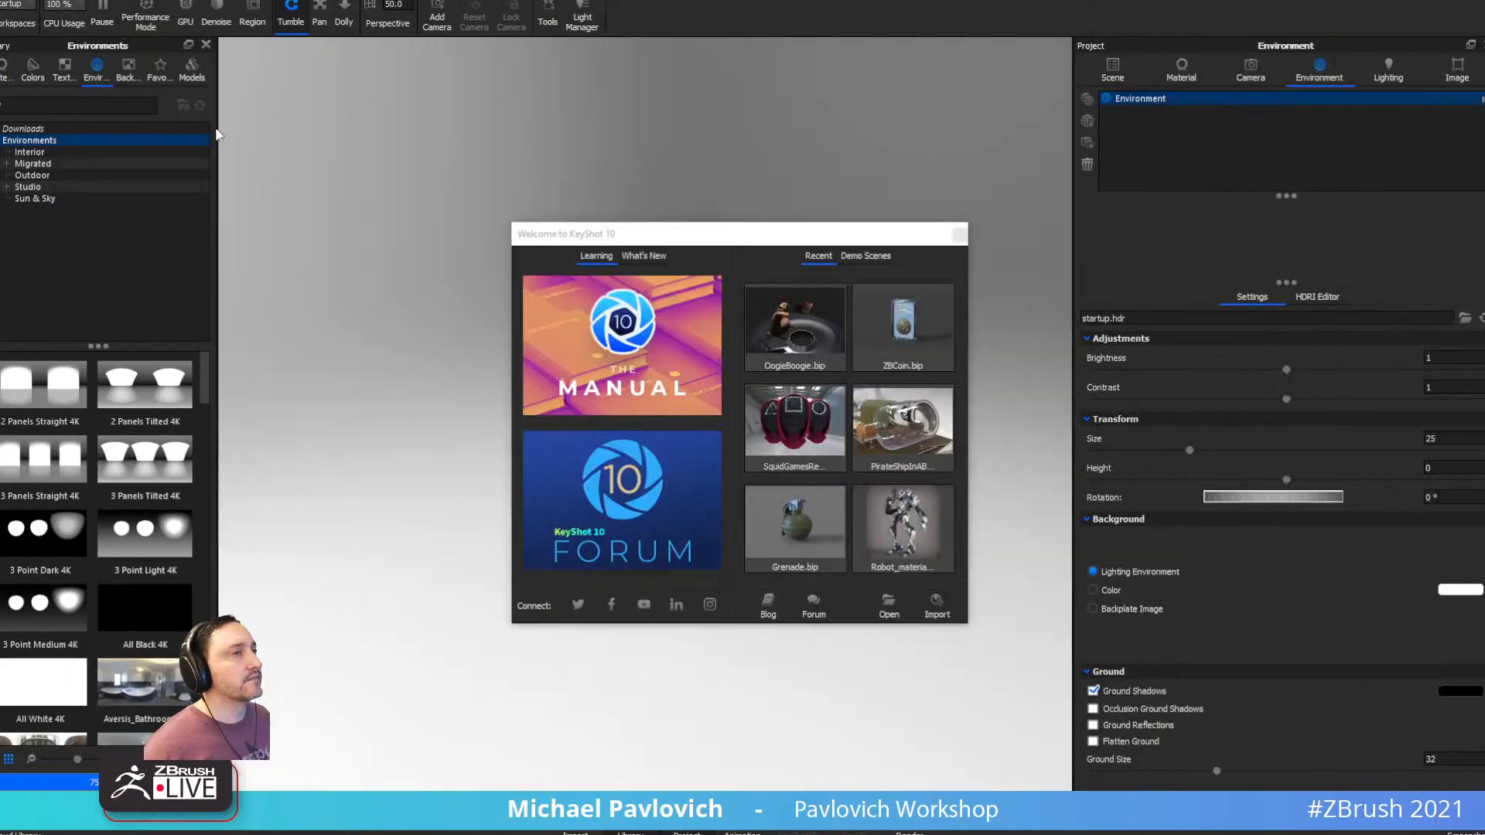
{"action": "left_click", "coordinate": [116, 152]}
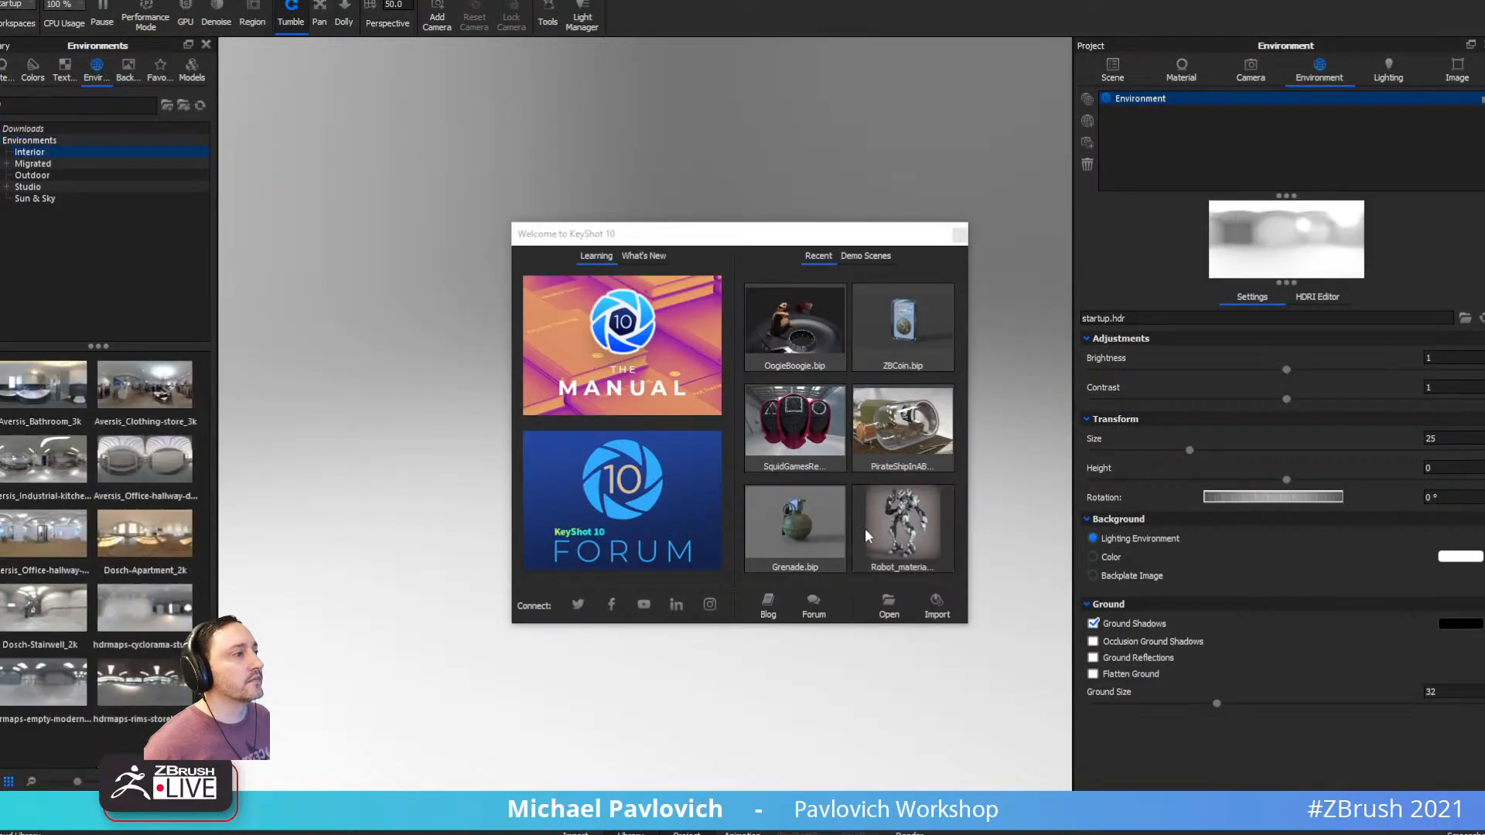
{"action": "left_click", "coordinate": [960, 231]}
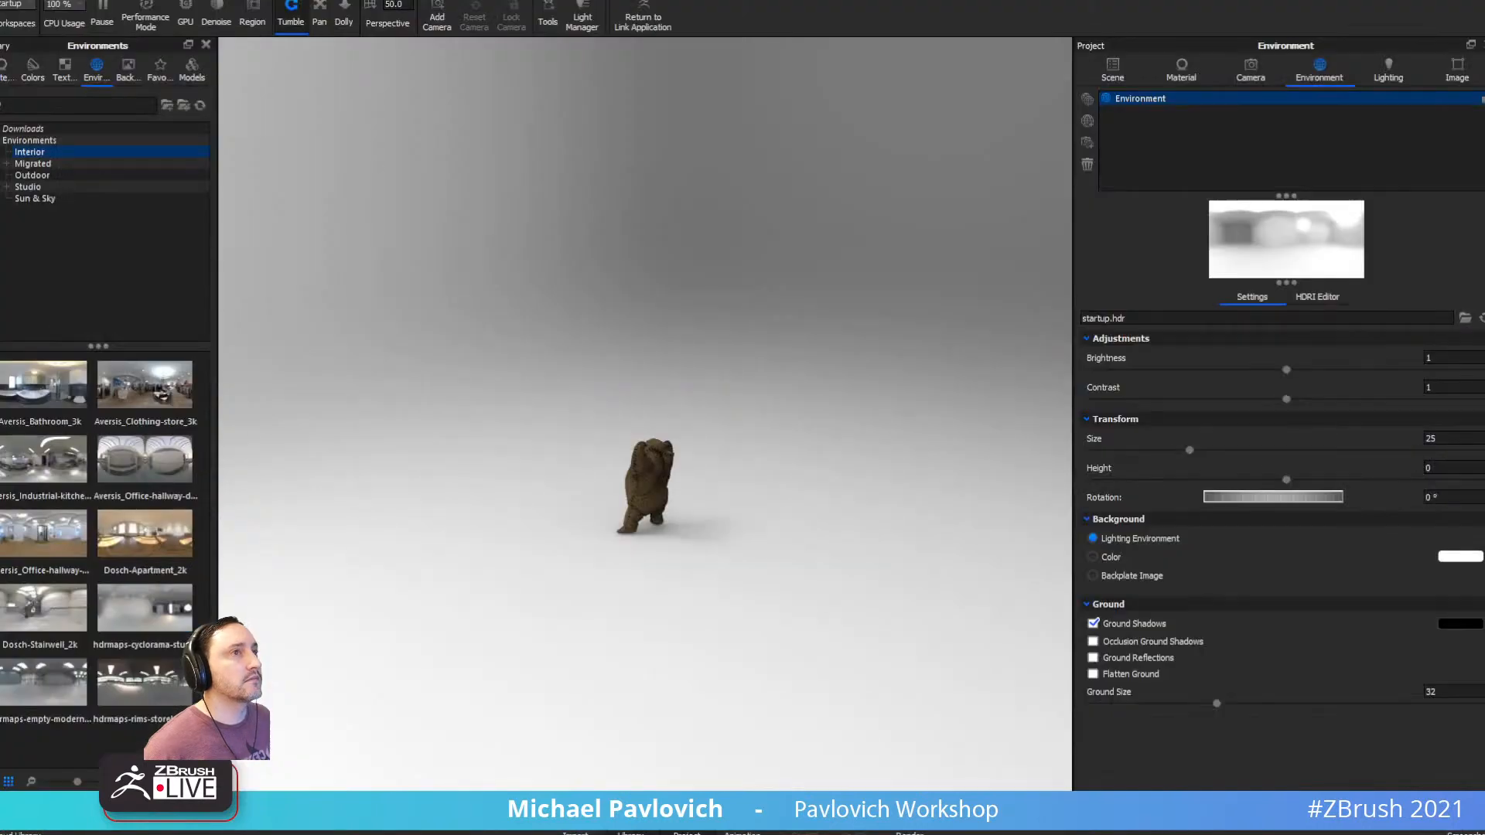
{"action": "left_click", "coordinate": [14, 1]}
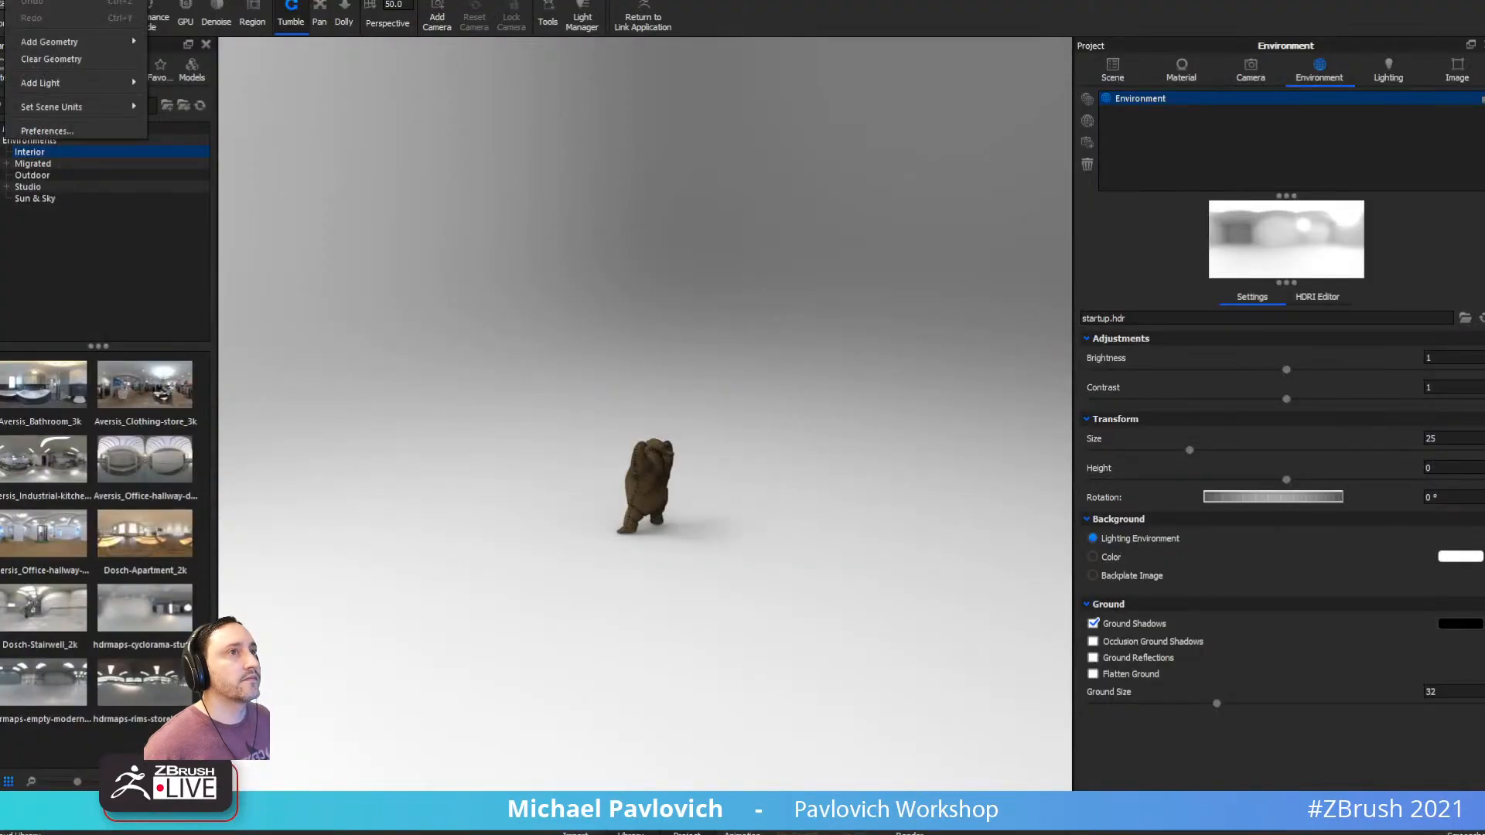
{"action": "left_click", "coordinate": [47, 131]}
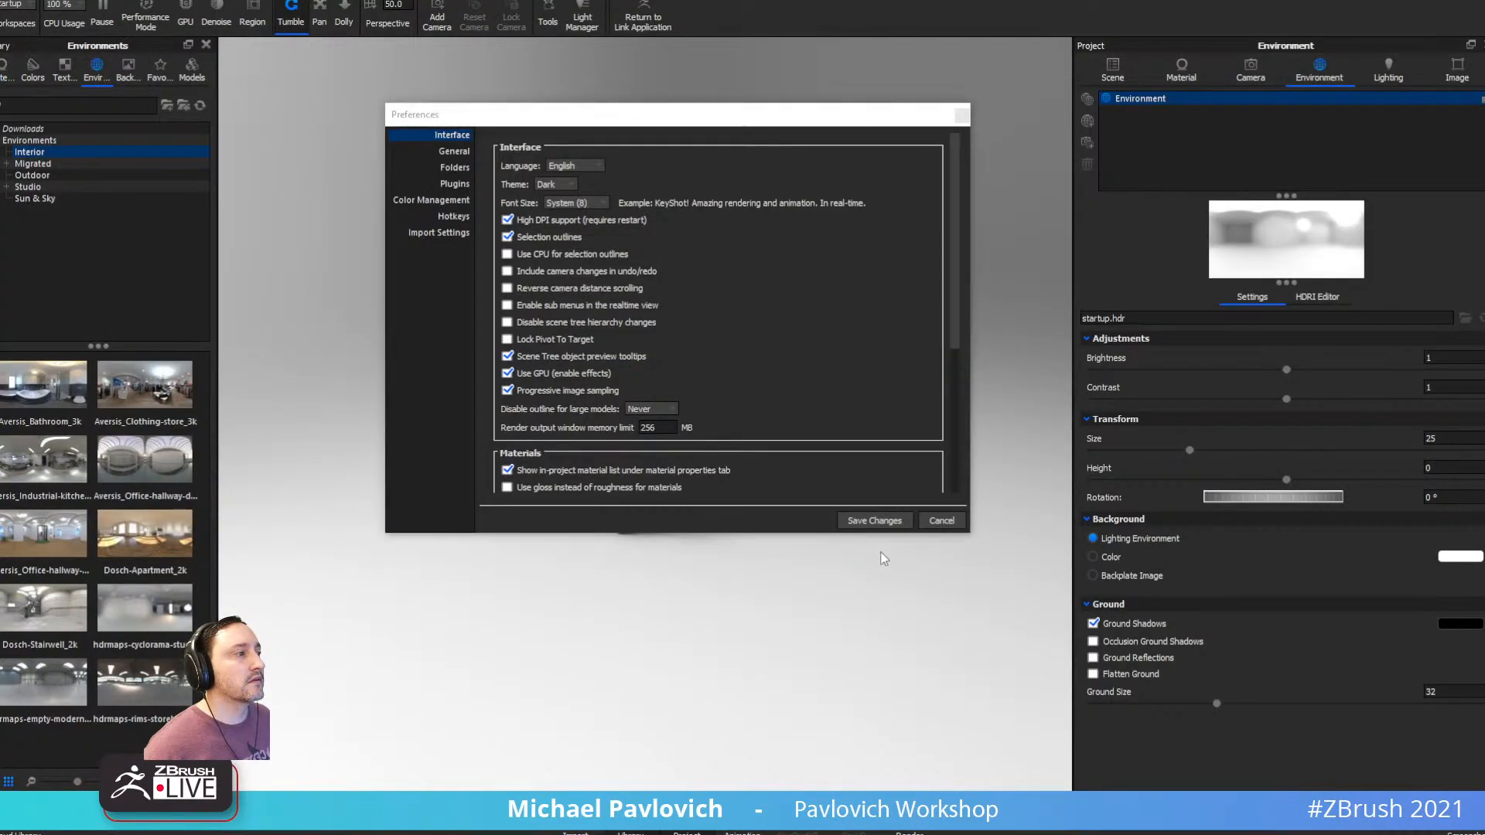
{"action": "key", "text": "Escape"}
Try the Aversis_Clothing-store_3k interior environment, and light the scene with Aversis_Bathroom_3k instead
{"action": "left_click_drag", "start_coordinate": [692, 512], "coordinate": [920, 526]}
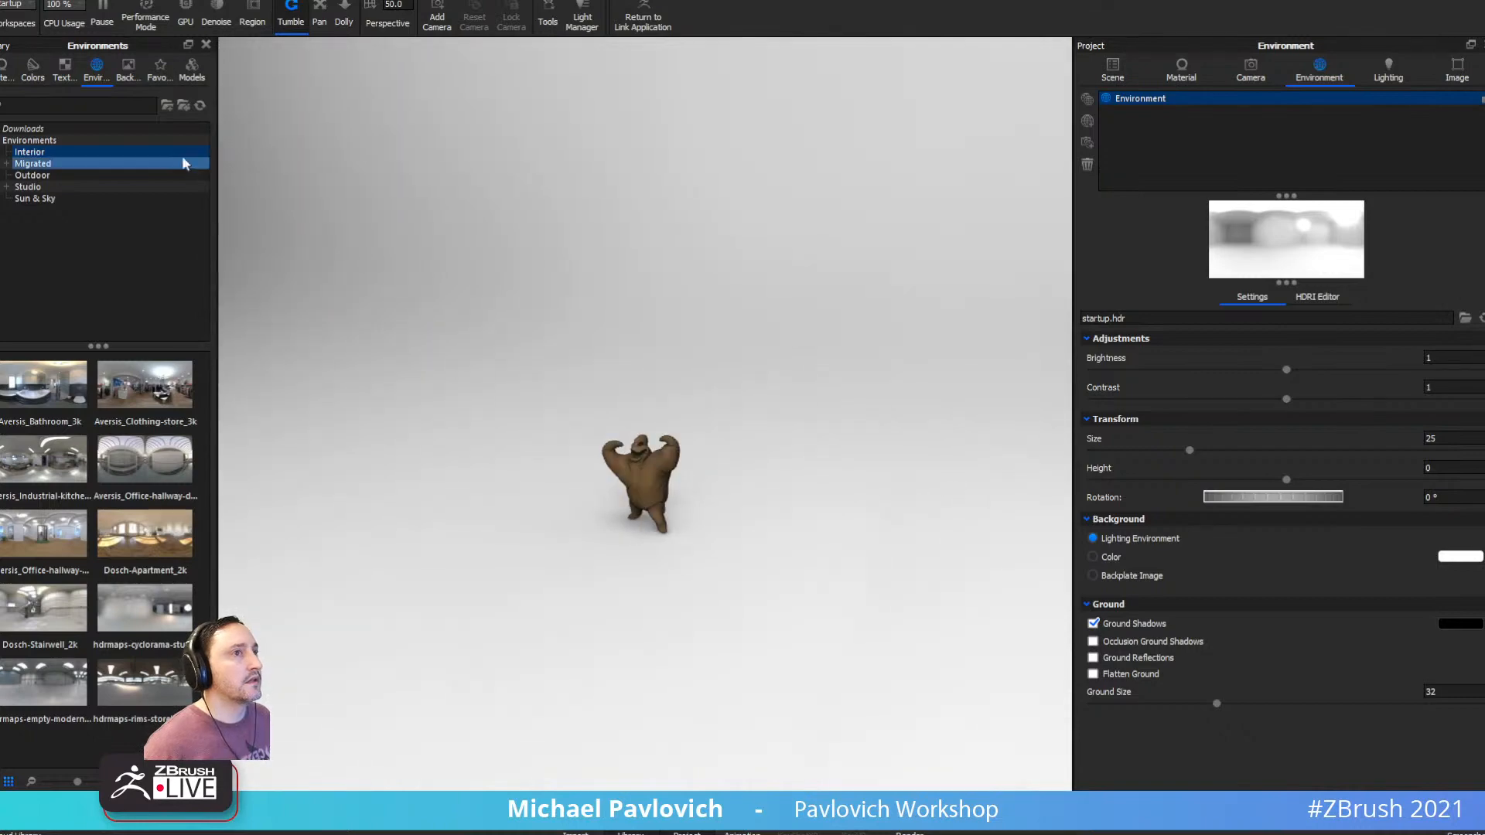
{"action": "left_click", "coordinate": [131, 408]}
{"action": "double_click", "coordinate": [136, 394]}
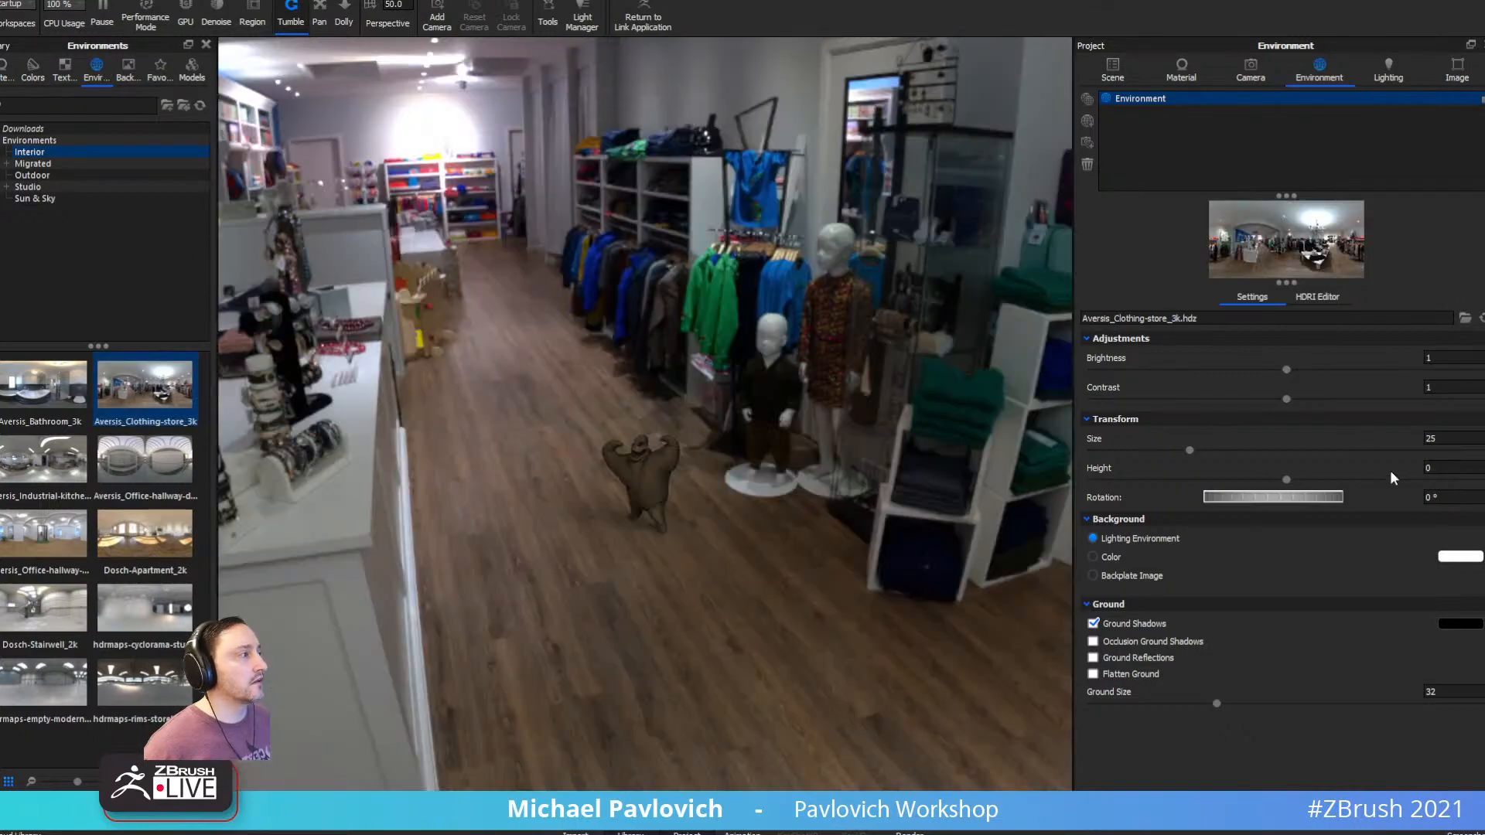
{"action": "left_click", "coordinate": [148, 482]}
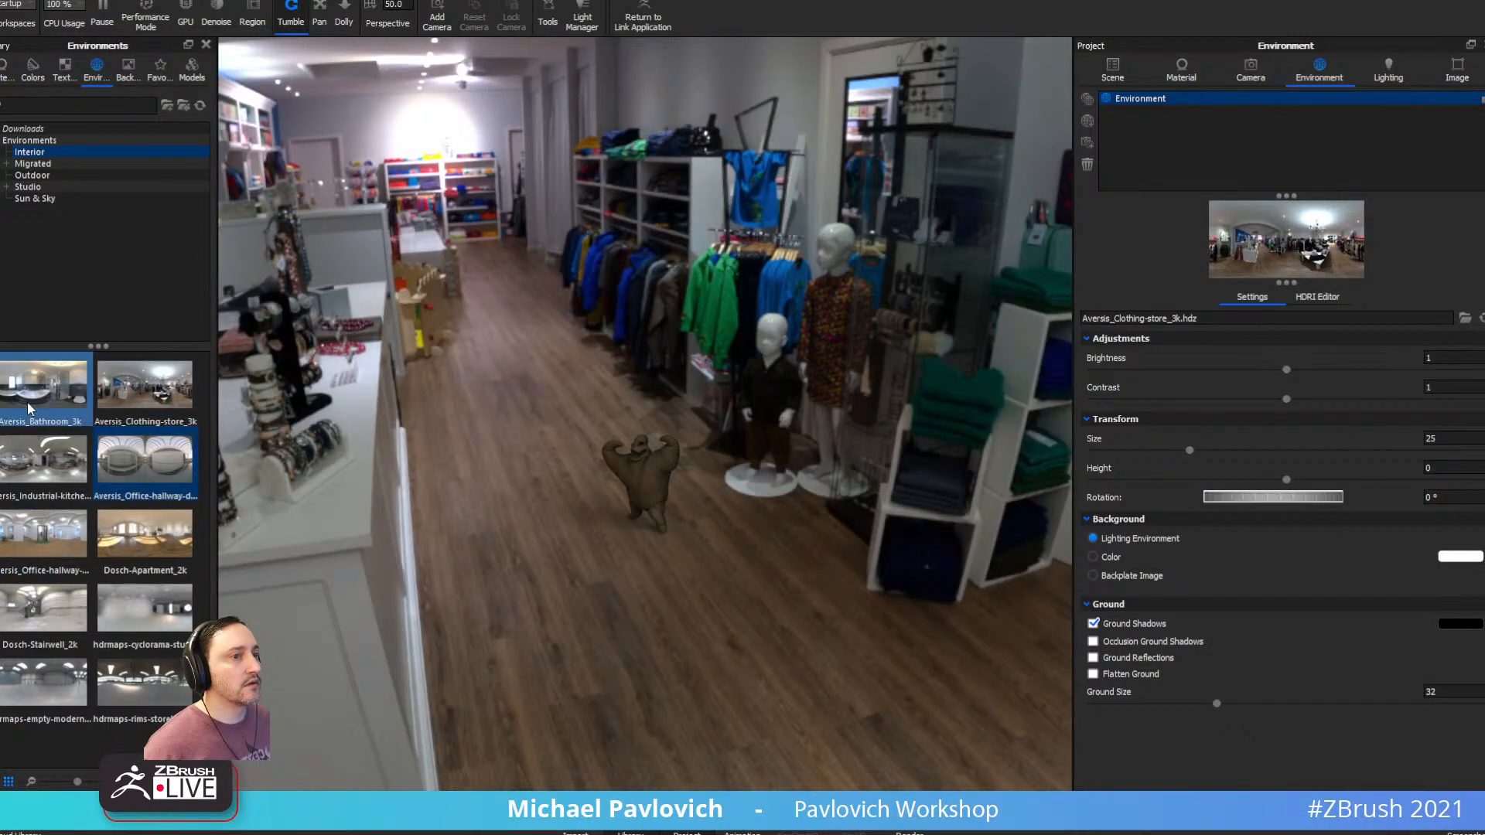
{"action": "double_click", "coordinate": [43, 385]}
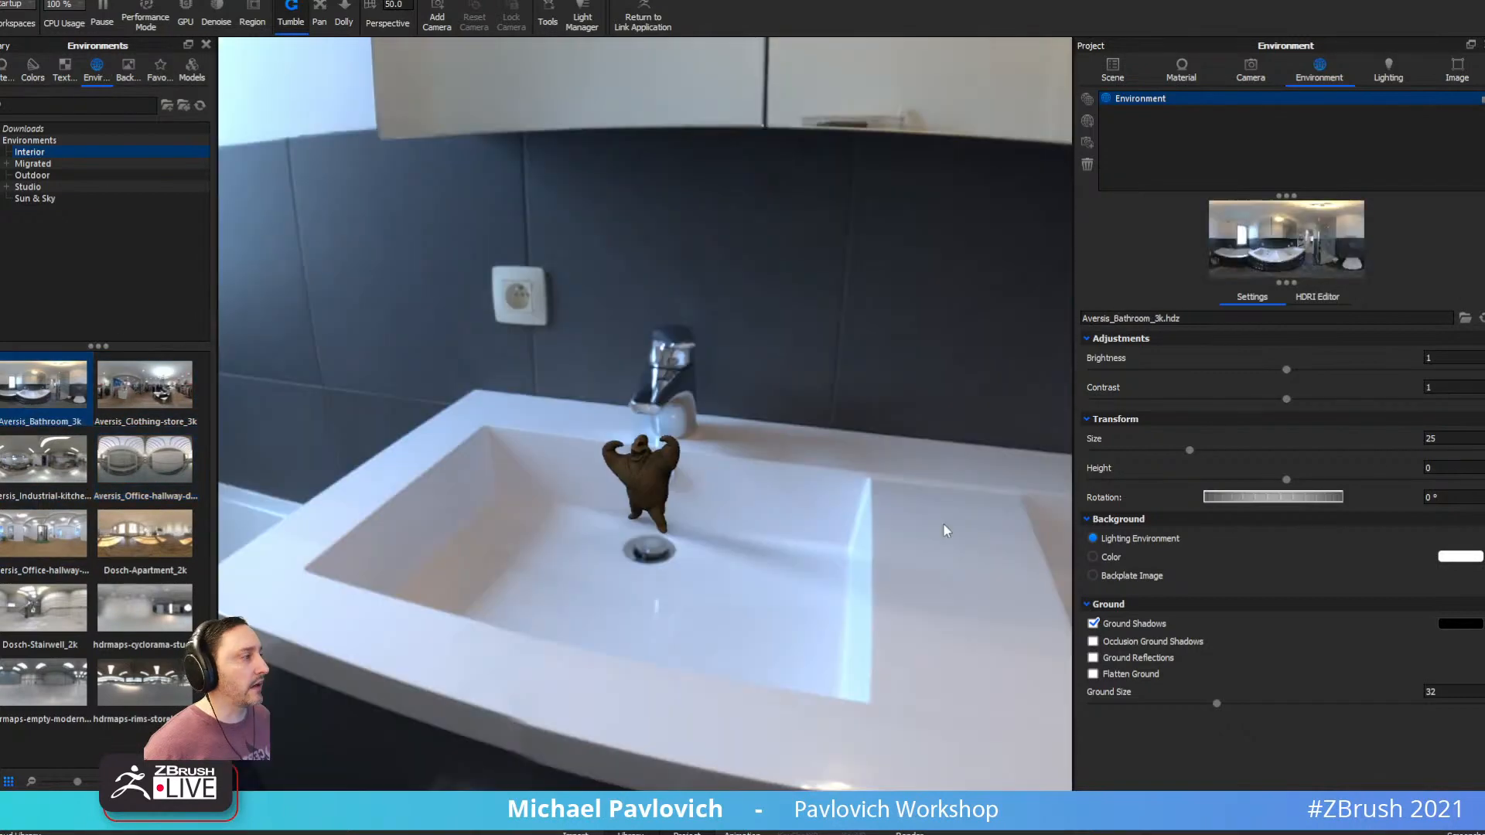
Replace the environment backdrop with a solid dark grey background colour of 31% value
{"action": "left_click", "coordinate": [1108, 558]}
{"action": "left_click", "coordinate": [1459, 557]}
{"action": "left_click_drag", "start_coordinate": [1269, 487], "coordinate": [1131, 494]}
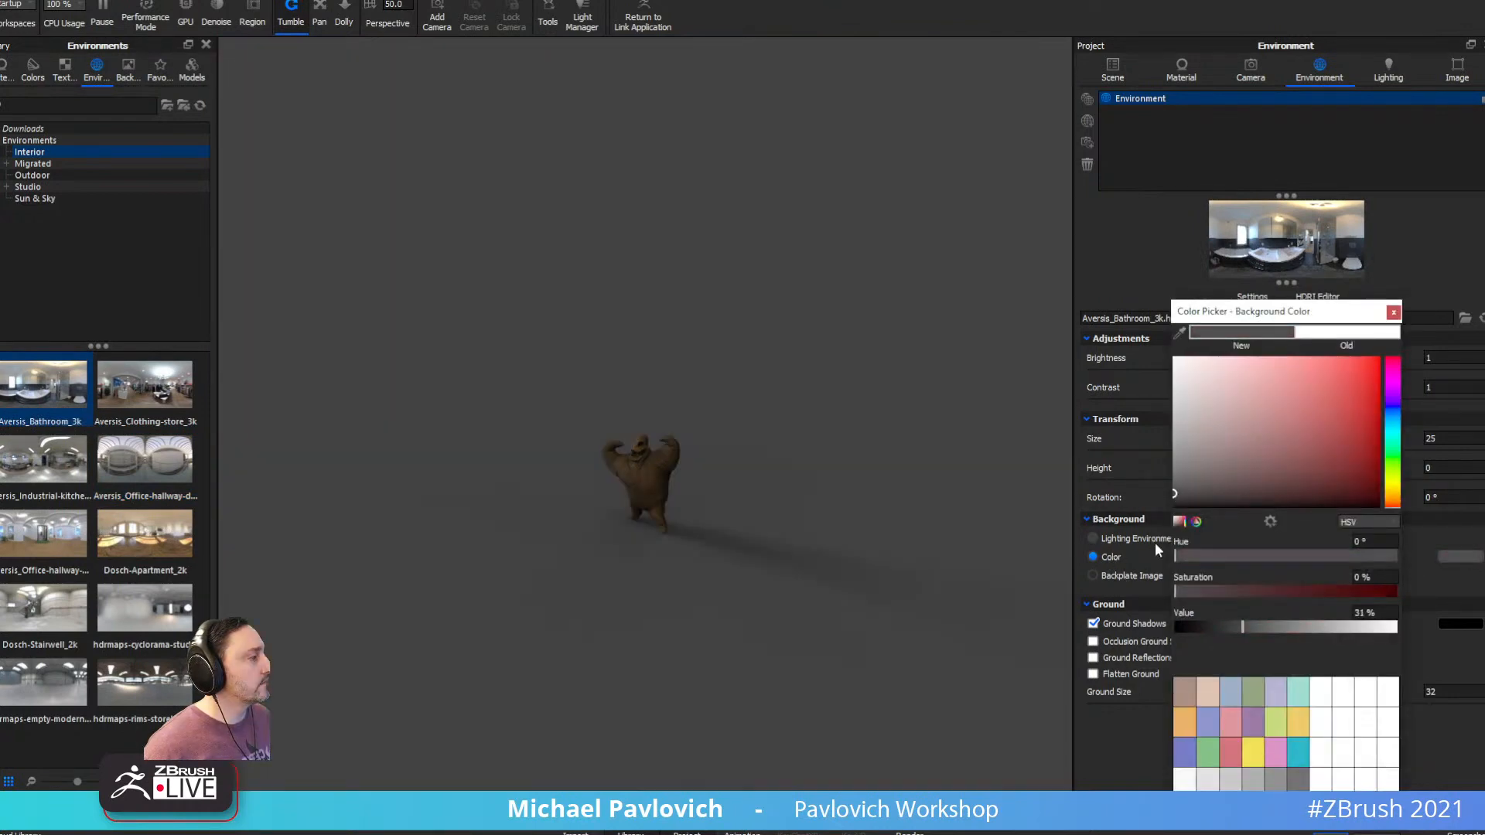
{"action": "left_click", "coordinate": [1303, 772]}
{"action": "left_click", "coordinate": [1394, 313]}
Frame the character larger in the view and set the environment brightness to 2
{"action": "scroll", "coordinate": [808, 489], "scroll_direction": "up", "scroll_amount": 8}
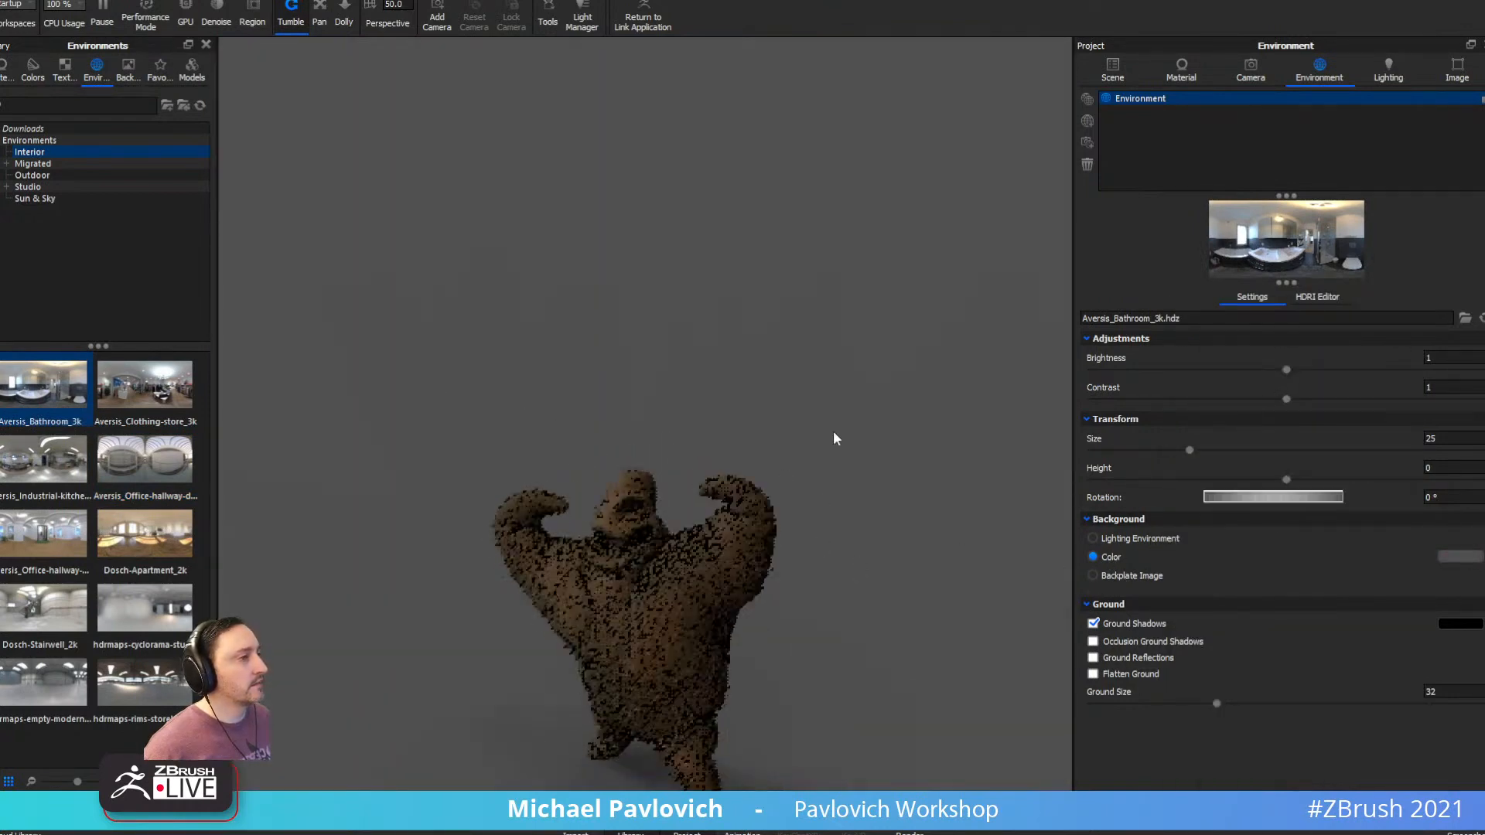
{"action": "middle_click_drag", "start_coordinate": [834, 431], "coordinate": [820, 336]}
{"action": "left_click_drag", "start_coordinate": [820, 336], "coordinate": [808, 307]}
{"action": "middle_click_drag", "start_coordinate": [808, 307], "coordinate": [810, 229]}
{"action": "scroll", "coordinate": [809, 229], "scroll_direction": "up", "scroll_amount": 3}
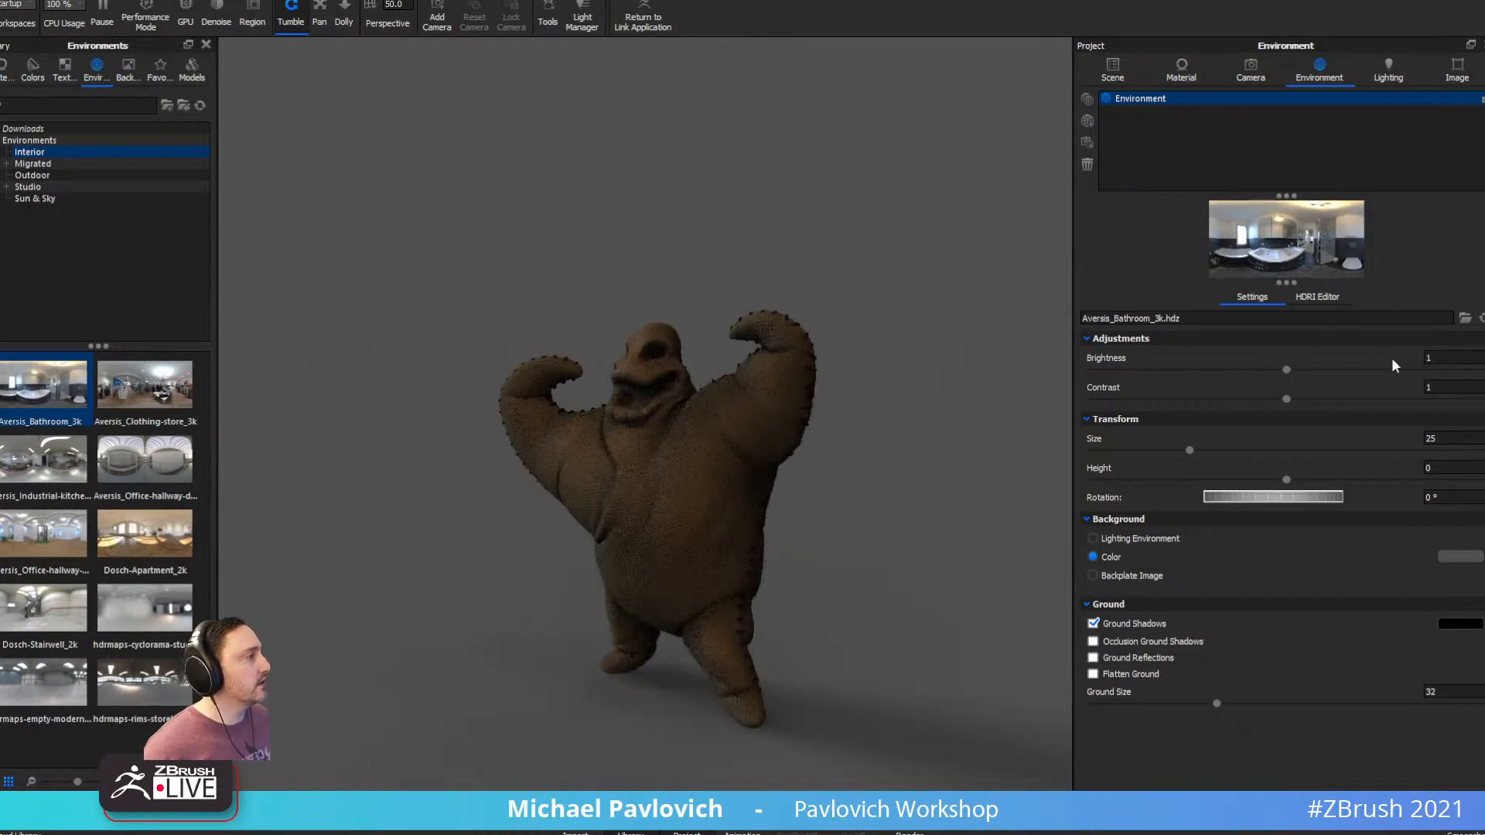
{"action": "left_click", "coordinate": [1372, 358]}
{"action": "key", "text": "BackSpace"}
{"action": "type", "text": "2"}
{"action": "key", "text": "Return"}
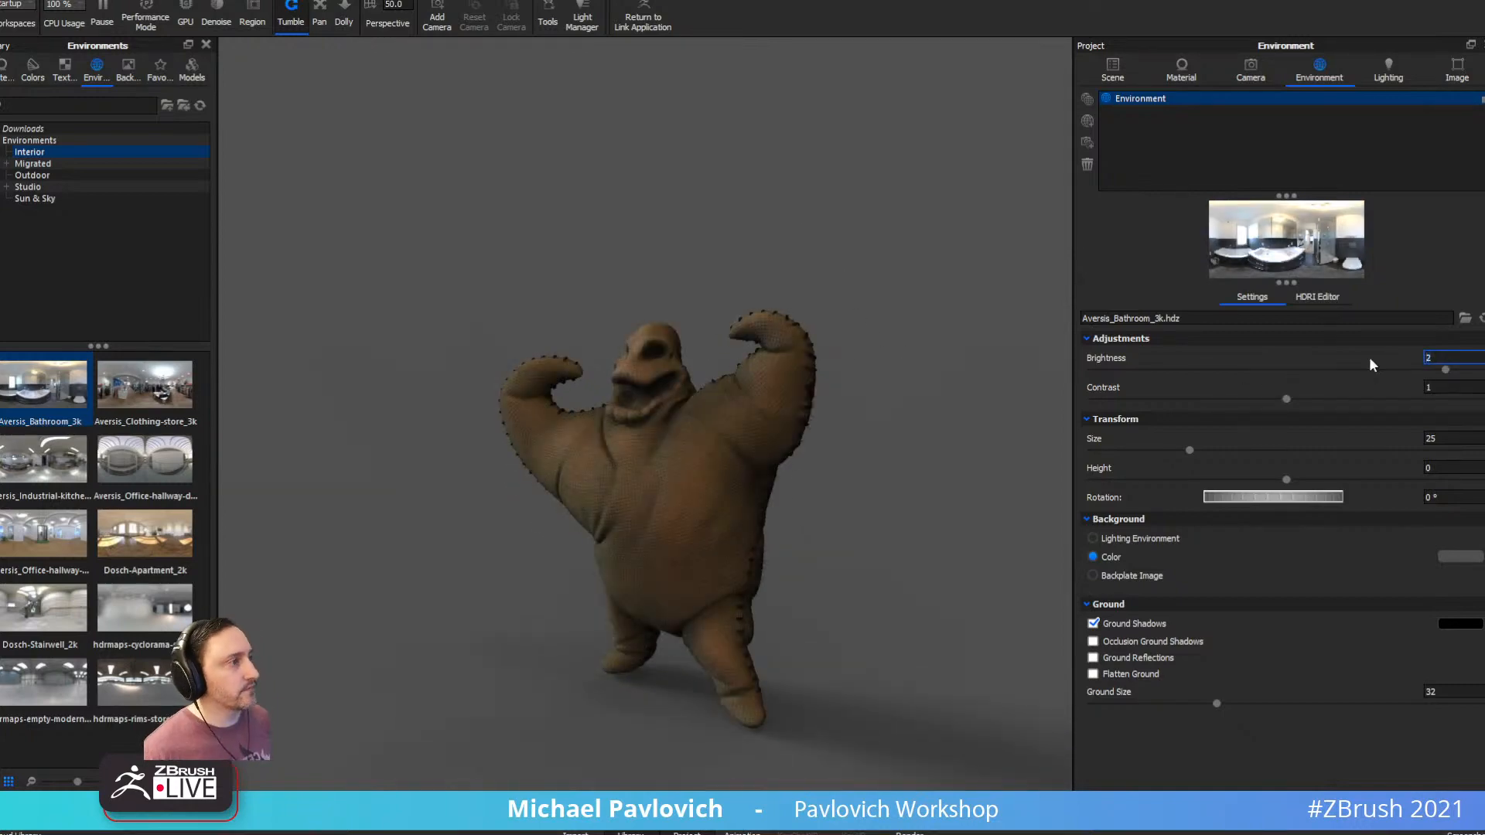
Search the material library for "beer" and apply the Liquid Beer Bubbles material to the character's body
{"action": "left_click_drag", "start_coordinate": [751, 300], "coordinate": [888, 328]}
{"action": "scroll", "coordinate": [889, 328], "scroll_direction": "up", "scroll_amount": 3}
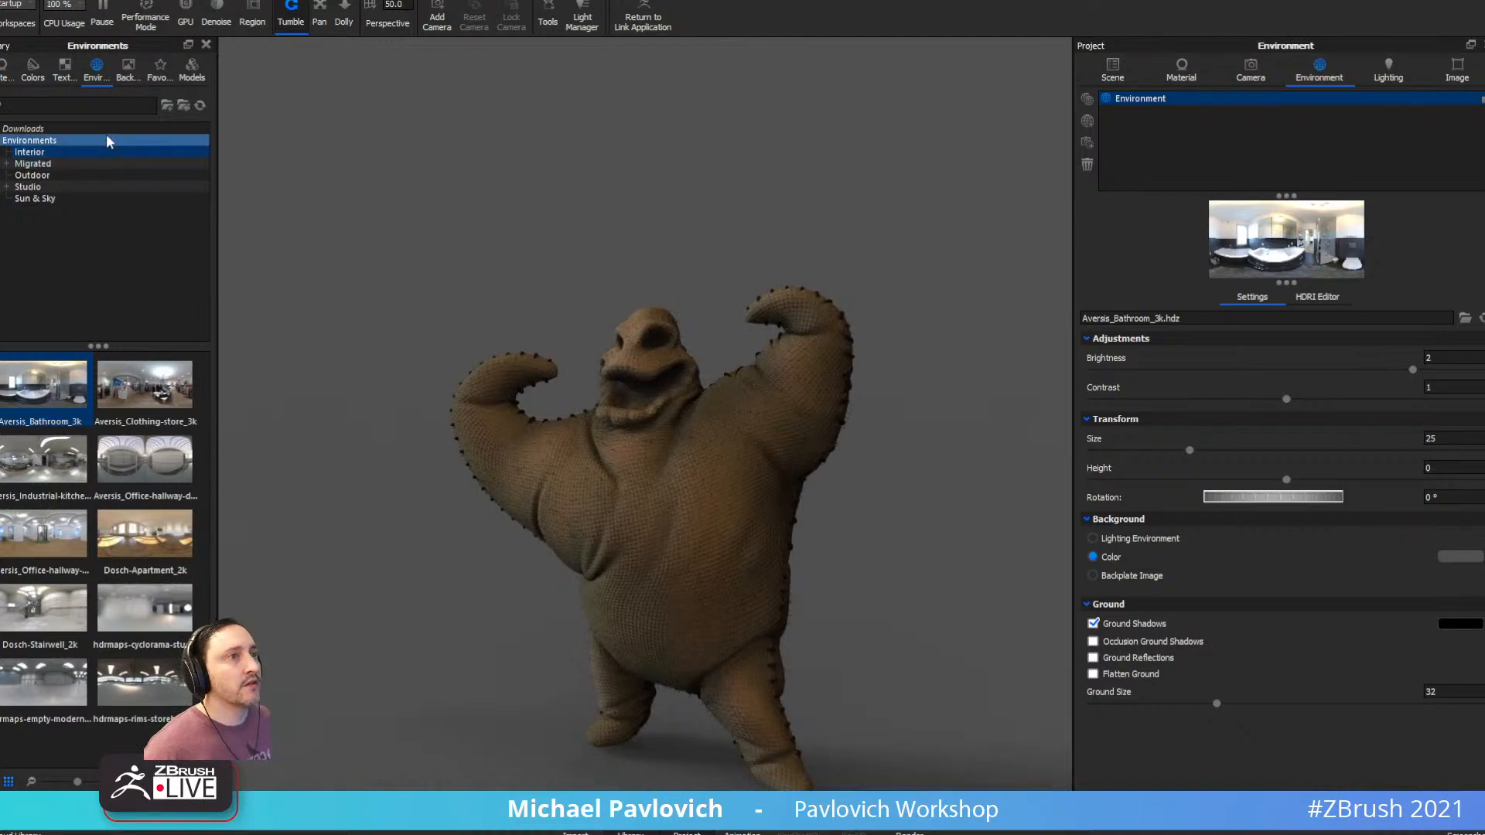
{"action": "left_click", "coordinate": [85, 105]}
{"action": "left_click", "coordinate": [4, 70]}
{"action": "type", "text": "beer"}
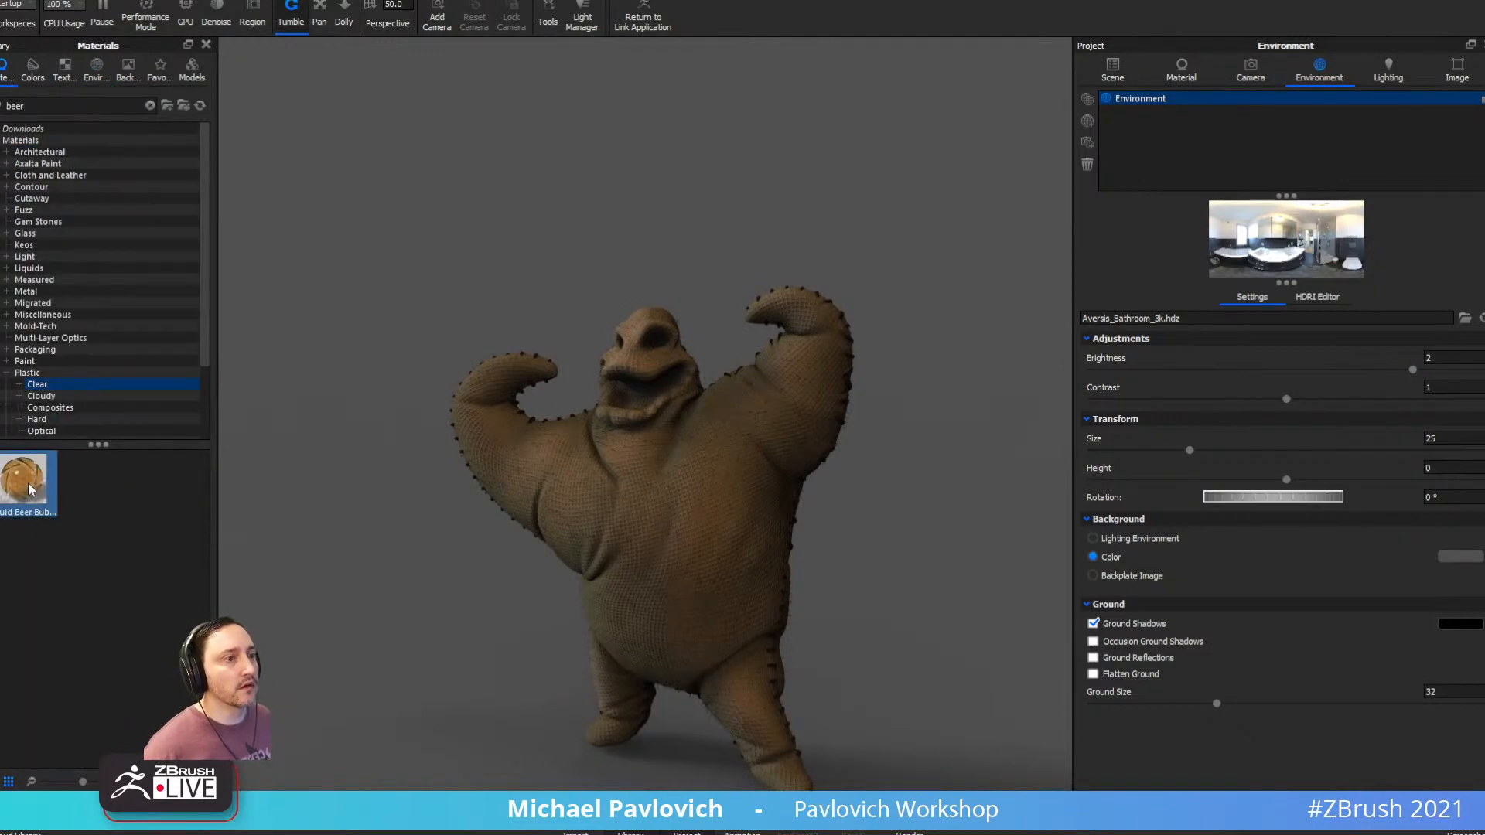
{"action": "left_click_drag", "start_coordinate": [30, 489], "coordinate": [789, 591]}
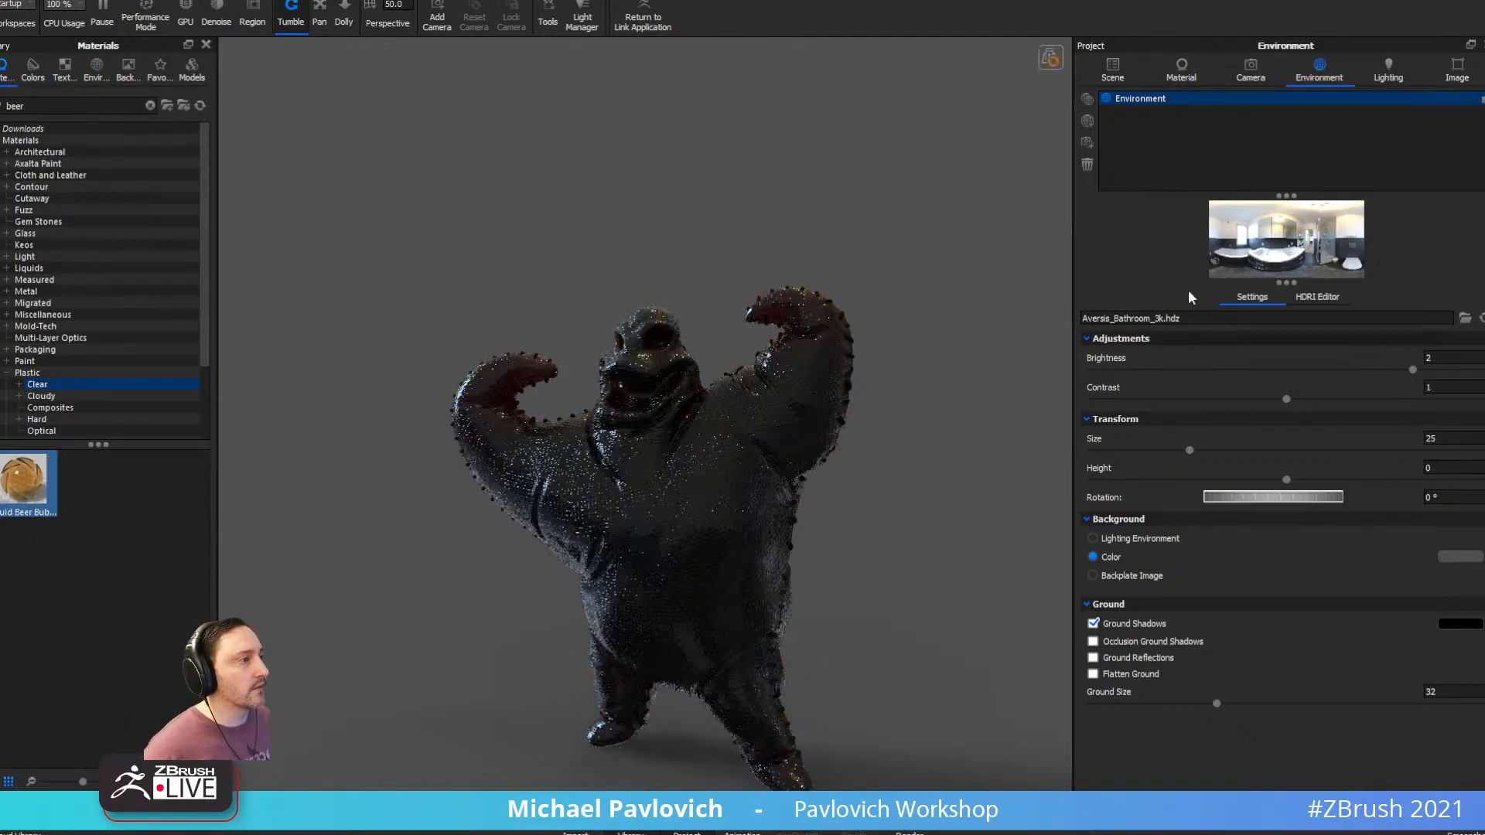
Use the Product lighting preset and set the beer material's transparency distance to 0.1
{"action": "left_click", "coordinate": [1387, 75]}
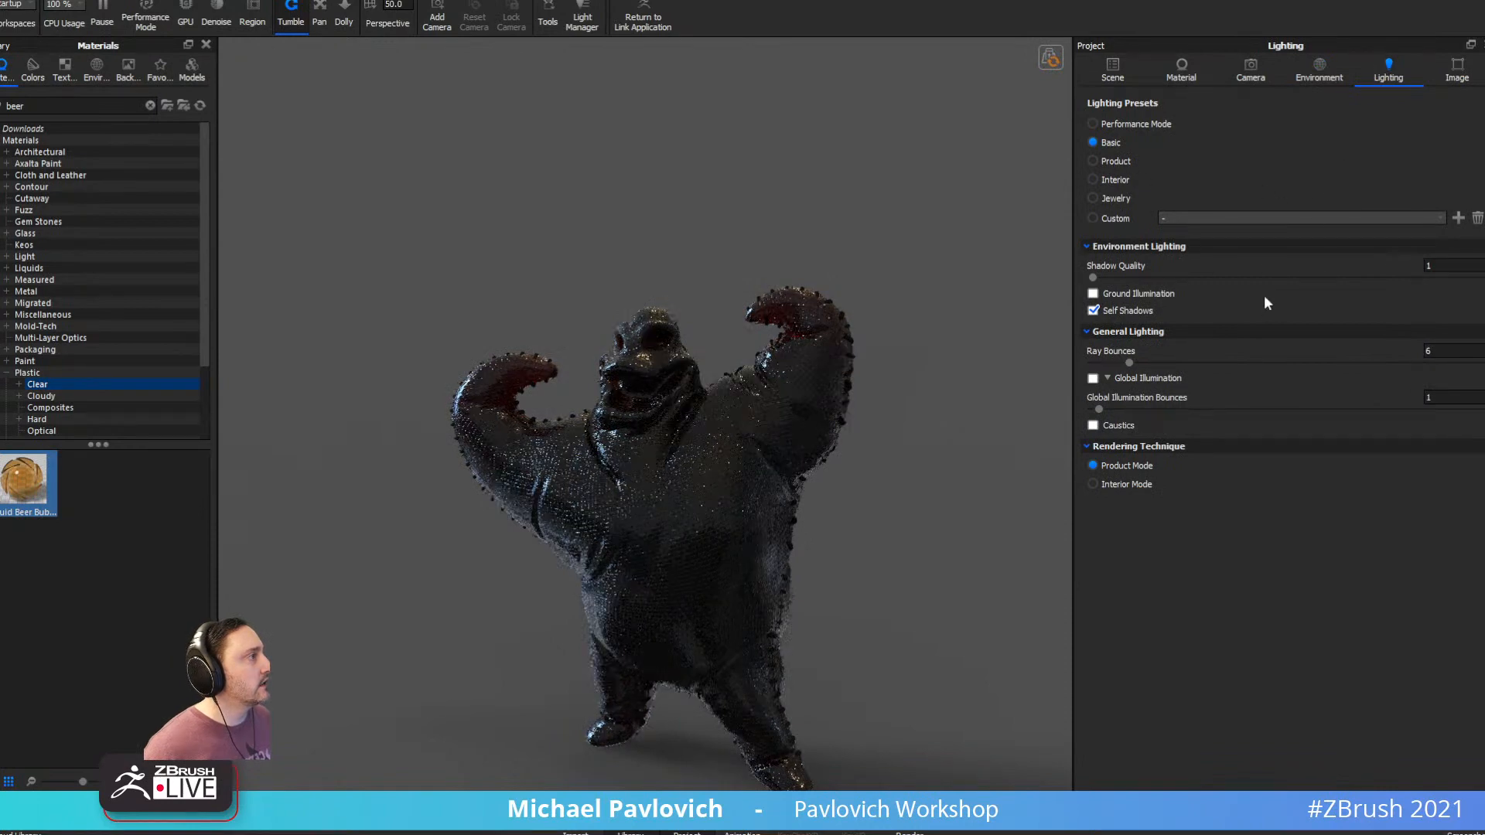
{"action": "left_click", "coordinate": [1126, 161]}
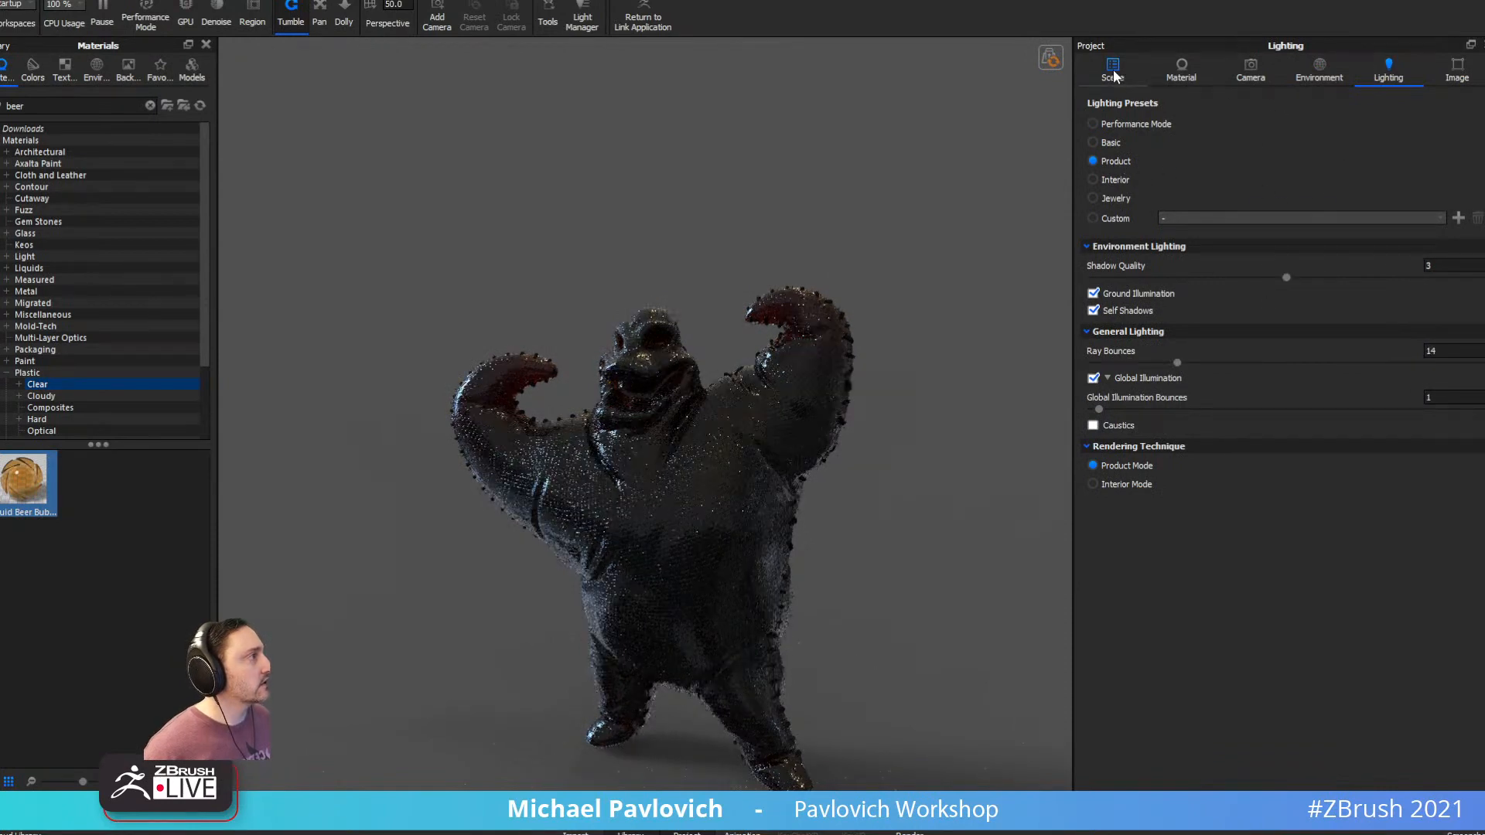
{"action": "left_click", "coordinate": [1181, 70]}
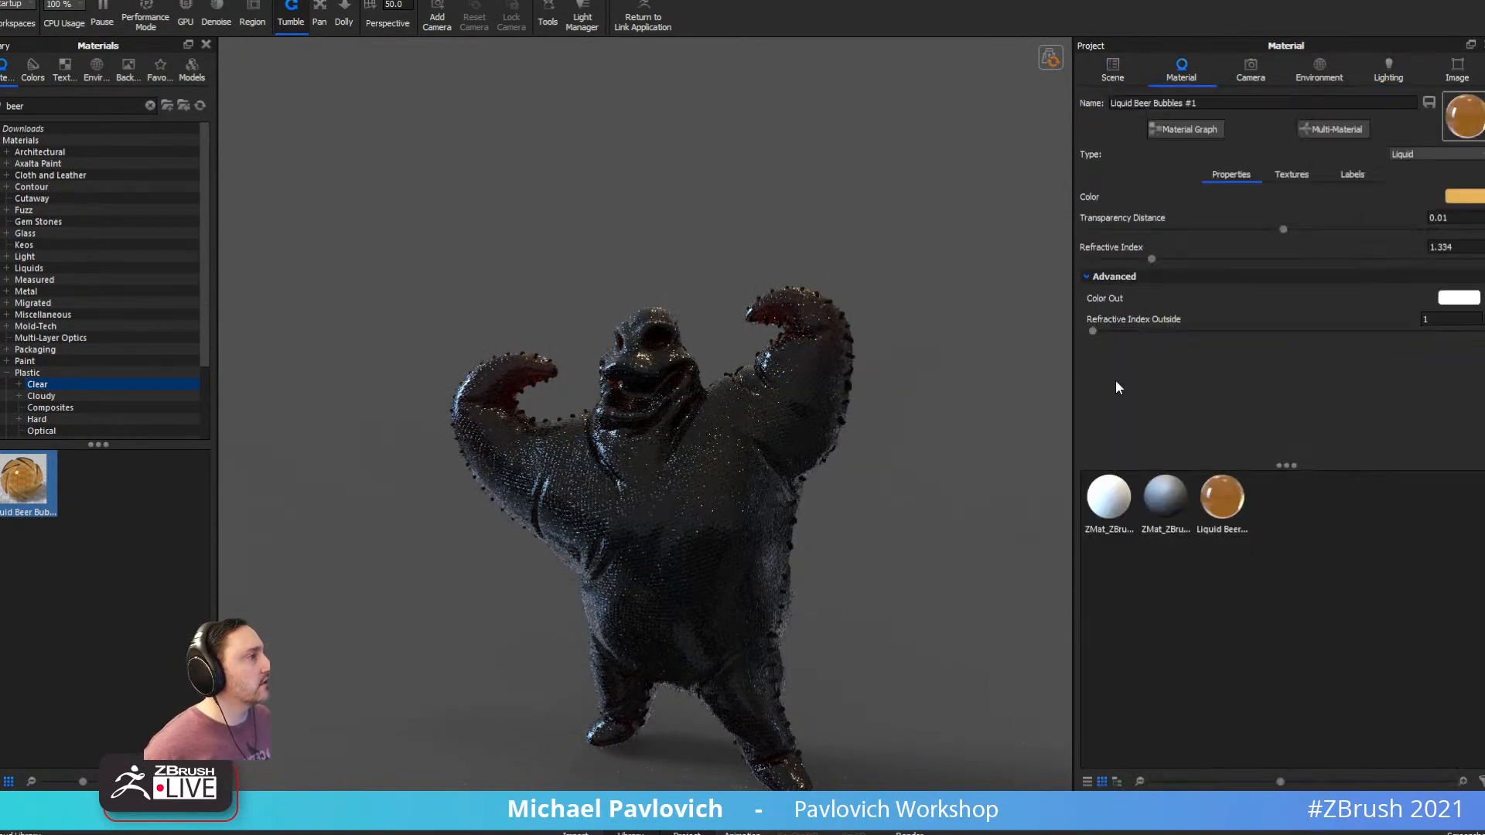
{"action": "left_click", "coordinate": [1458, 217]}
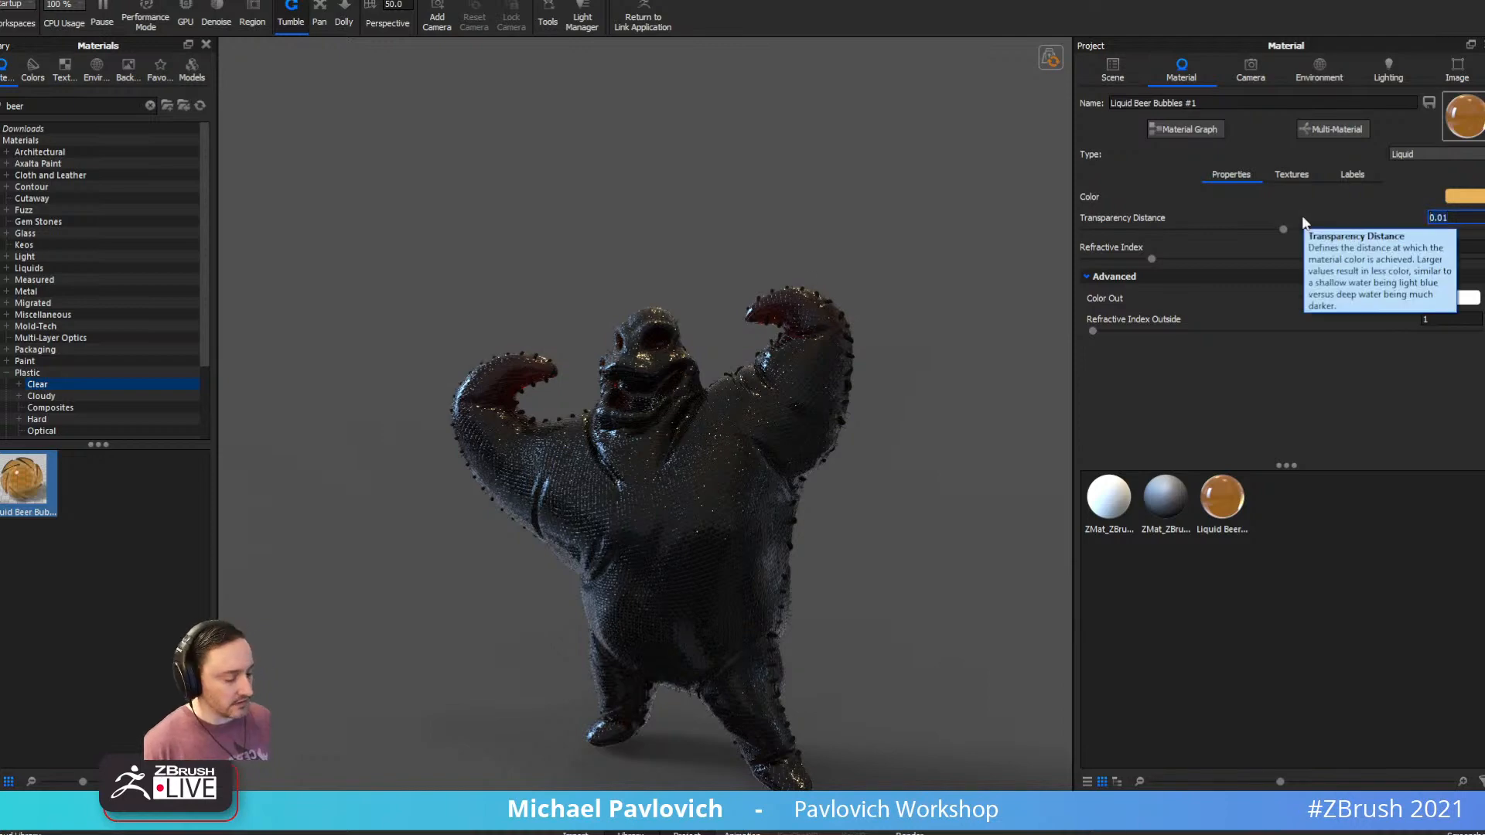
{"action": "type", "text": "0.1"}
{"action": "key", "text": "Return"}
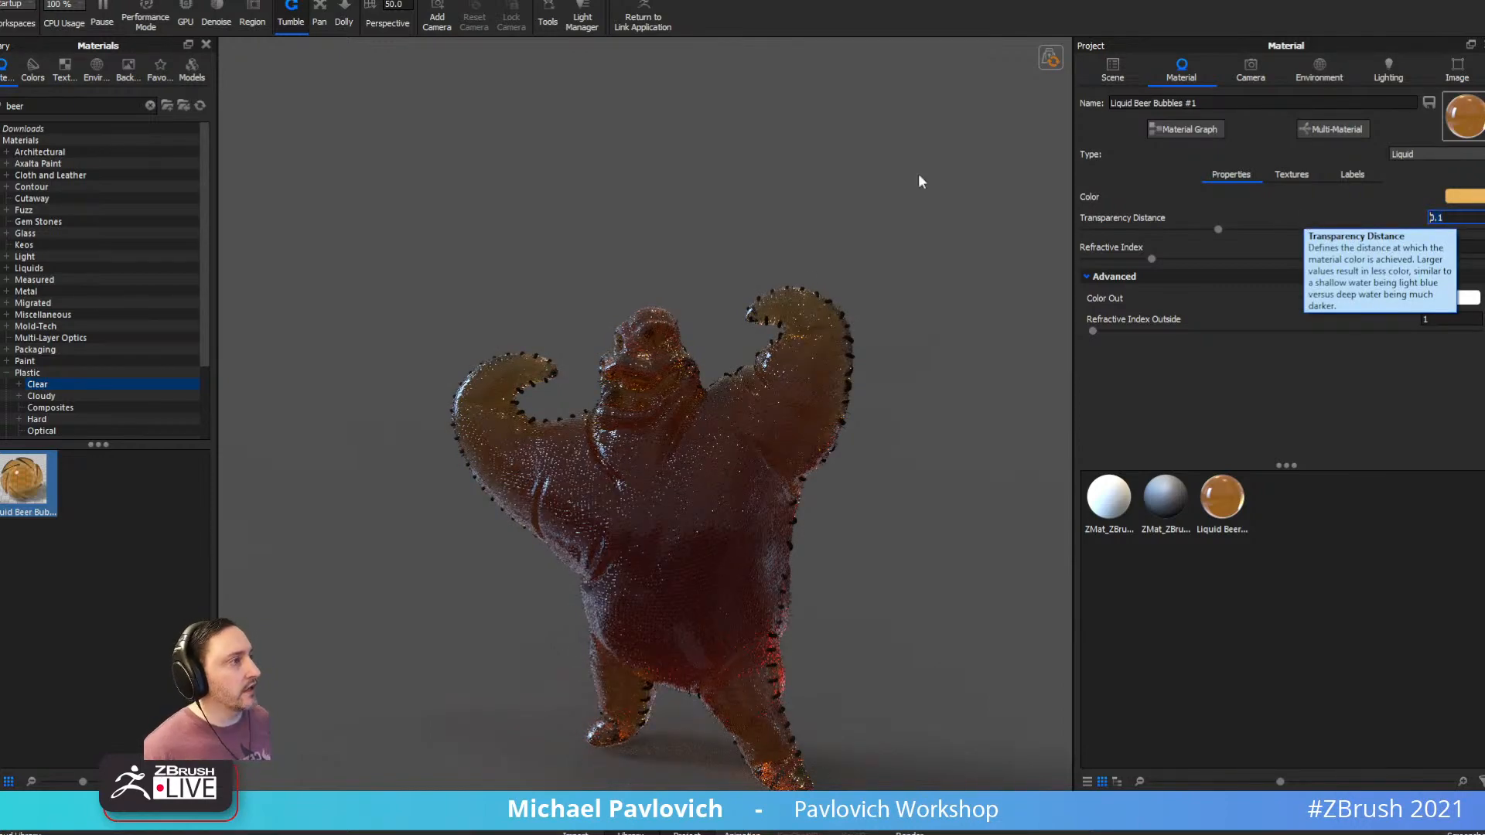
{"action": "right_click_drag", "start_coordinate": [789, 207], "coordinate": [855, 207], "text": "alt"}
{"action": "middle_click_drag", "start_coordinate": [854, 207], "coordinate": [844, 143]}
{"action": "right_click_drag", "start_coordinate": [843, 142], "coordinate": [716, 150], "text": "alt"}
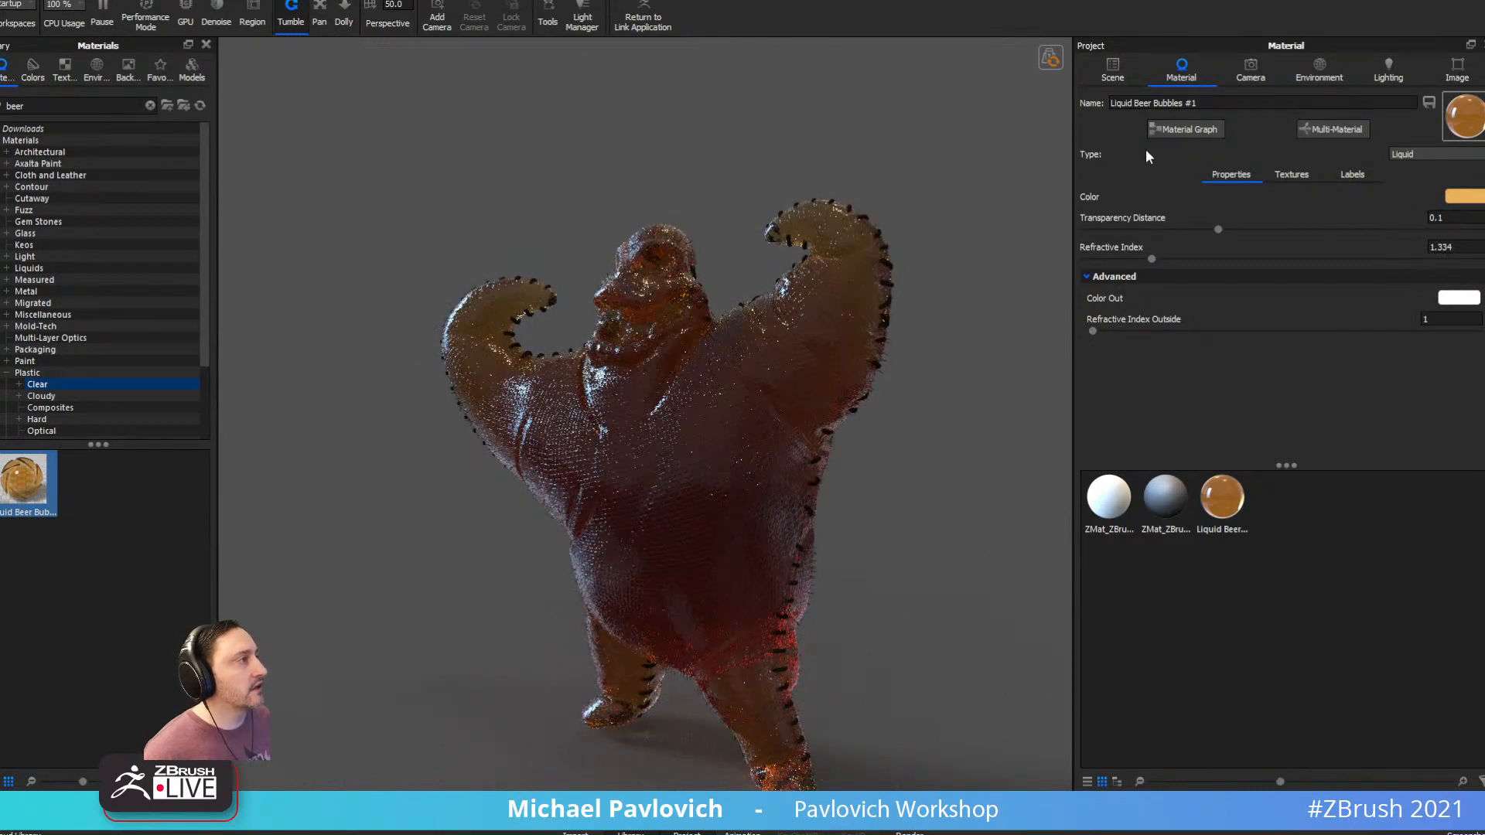
Check the body and PolyMesh3D parts by toggling their visibility in the scene tree, and hide the Fibers part
{"action": "left_click", "coordinate": [1111, 76]}
{"action": "left_click", "coordinate": [1114, 152]}
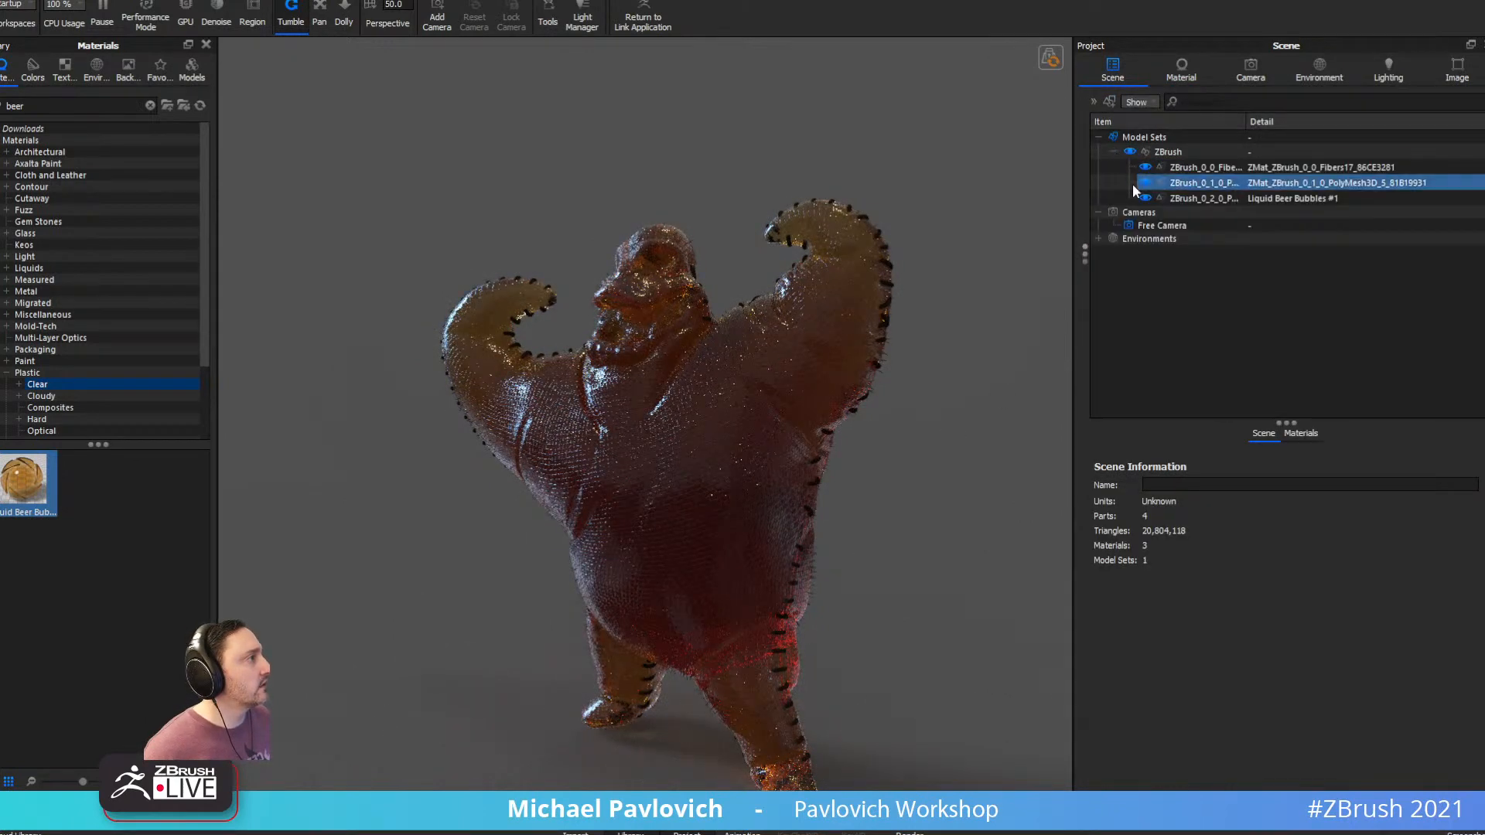
{"action": "left_click", "coordinate": [1143, 198]}
{"action": "left_click", "coordinate": [1143, 198]}
{"action": "left_click", "coordinate": [1145, 182]}
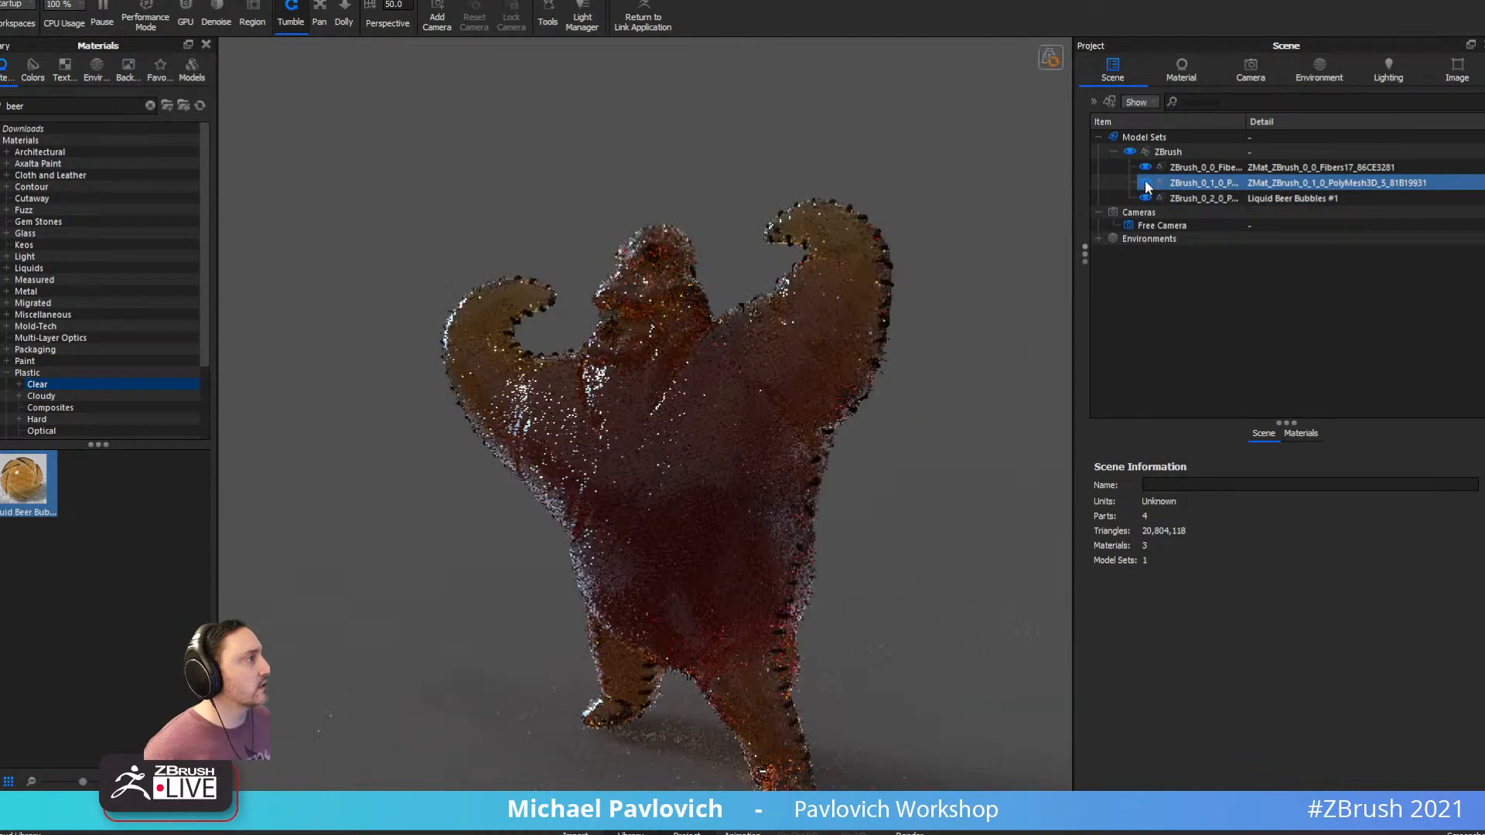
{"action": "left_click", "coordinate": [1145, 167]}
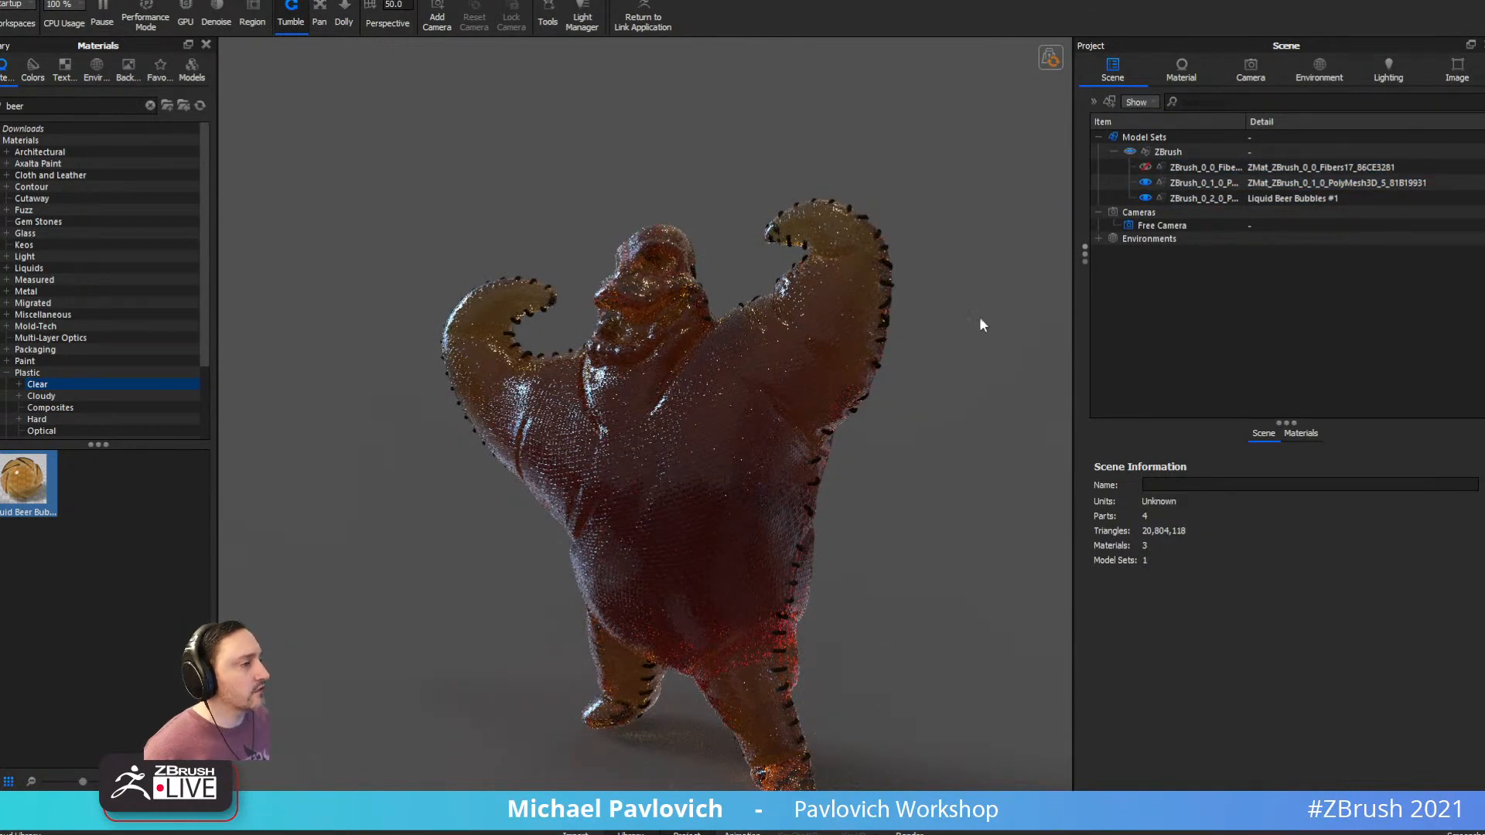
Set the Liquid Beer Bubbles material's transparency distance to 1
{"action": "left_click", "coordinate": [1184, 71]}
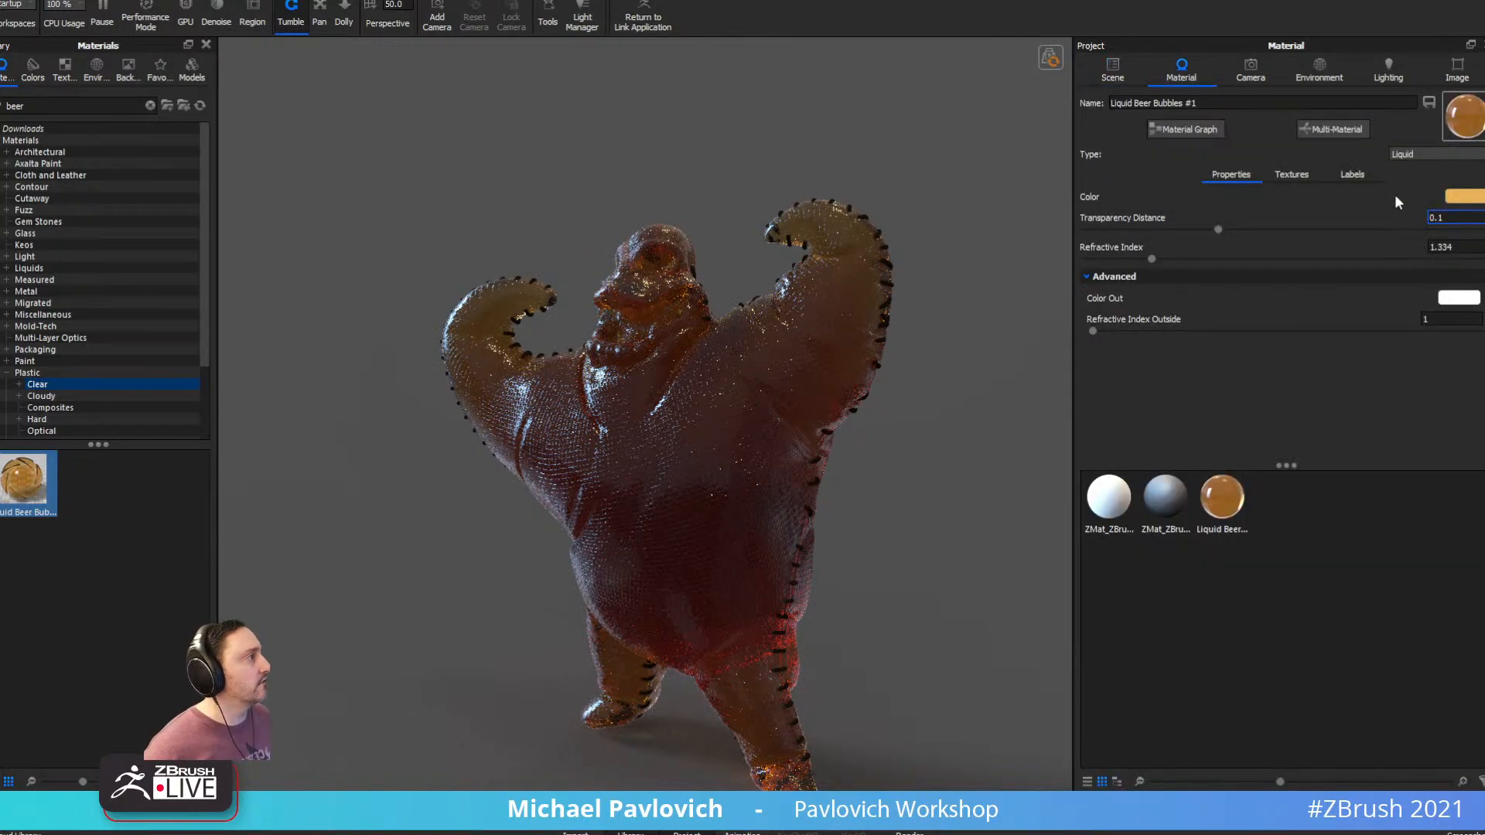
{"action": "type", "text": "1"}
{"action": "key", "text": "Return"}
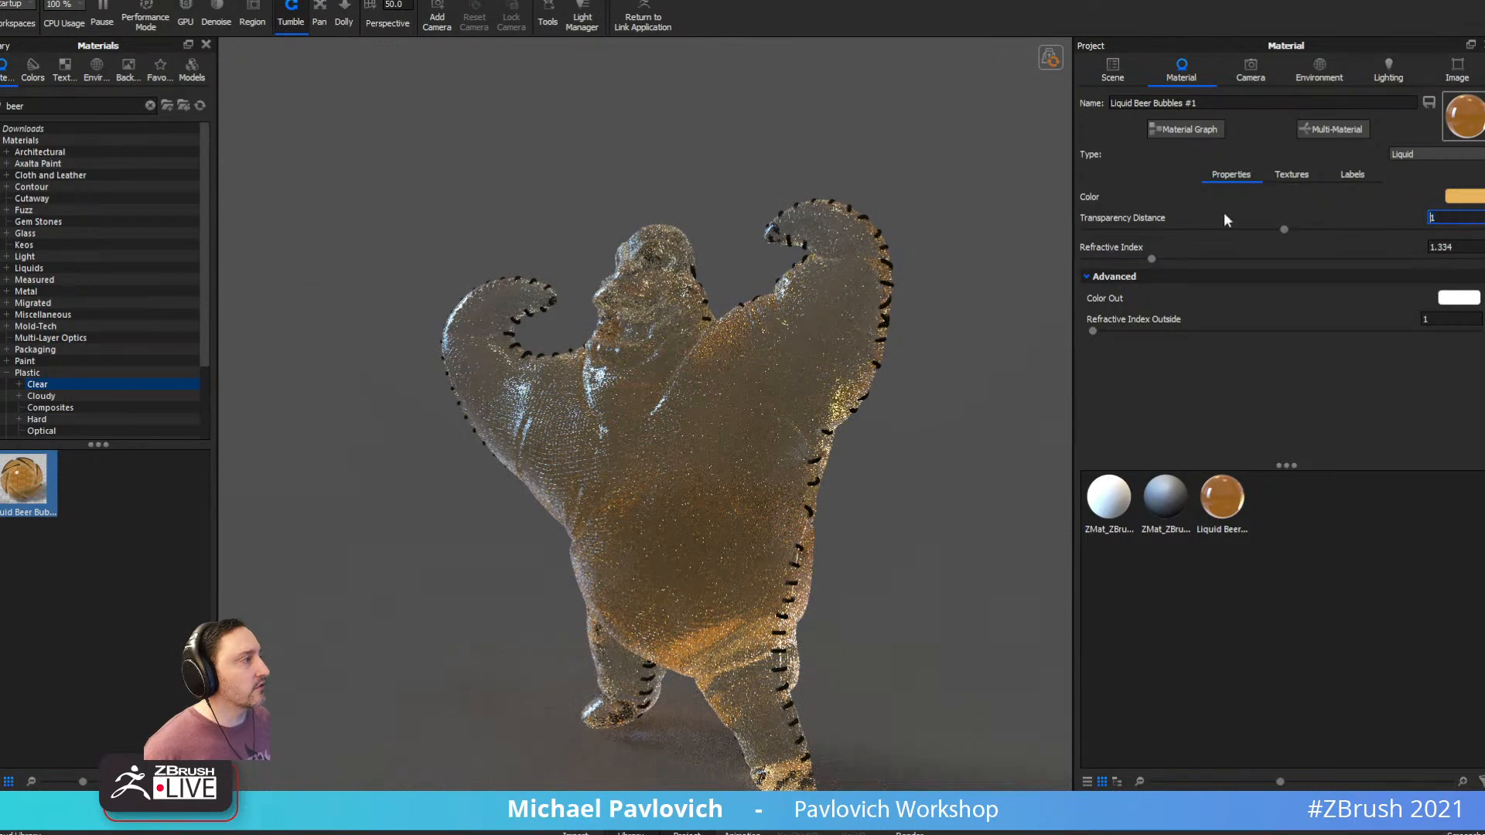
Change the lighting preset to Jewelry and bring the whole character into frame
{"action": "left_click", "coordinate": [1384, 72]}
{"action": "left_click", "coordinate": [1114, 198]}
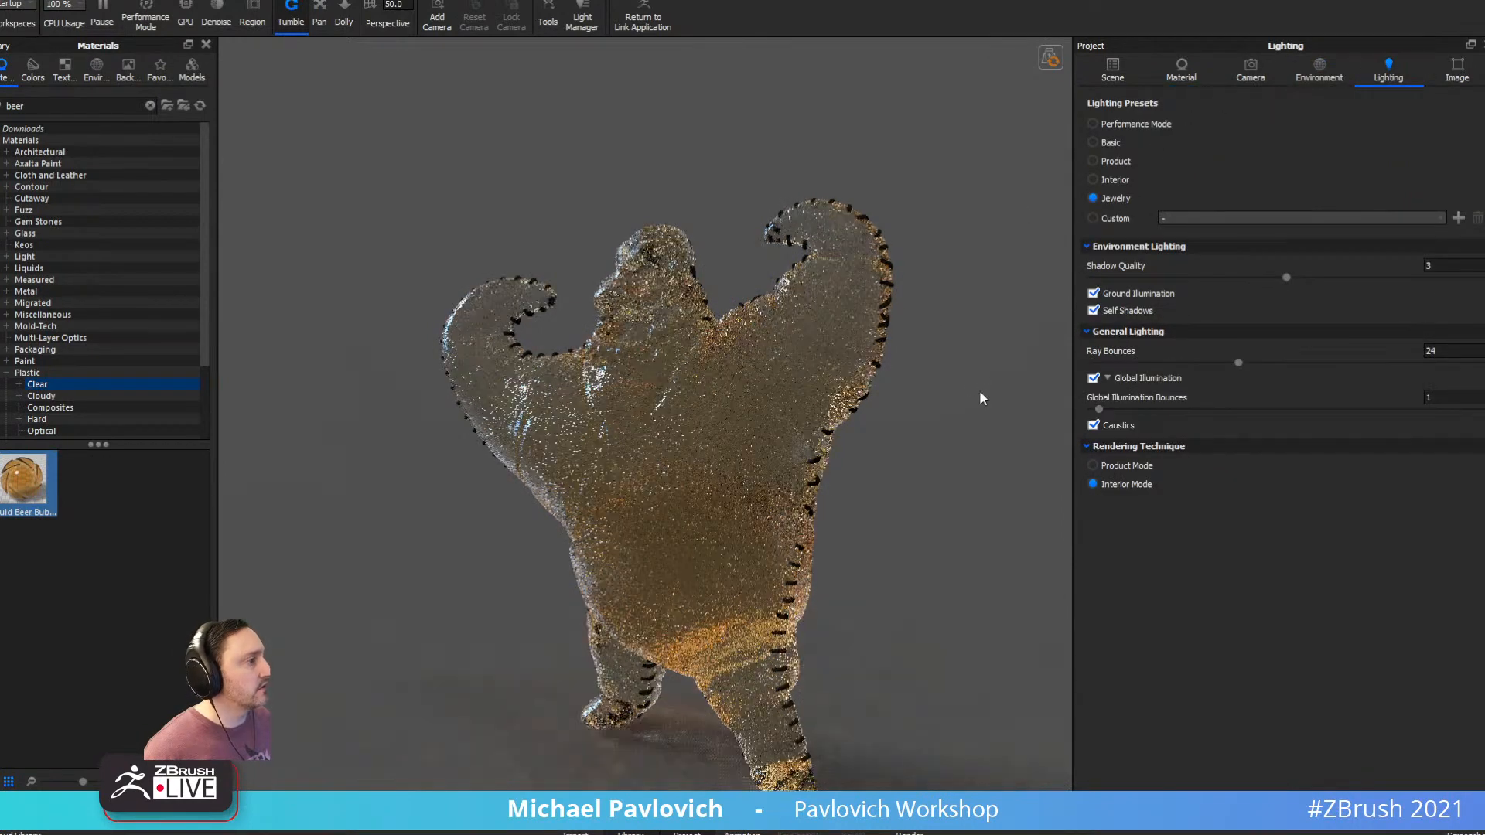
{"action": "middle_click_drag", "start_coordinate": [983, 439], "coordinate": [961, 376]}
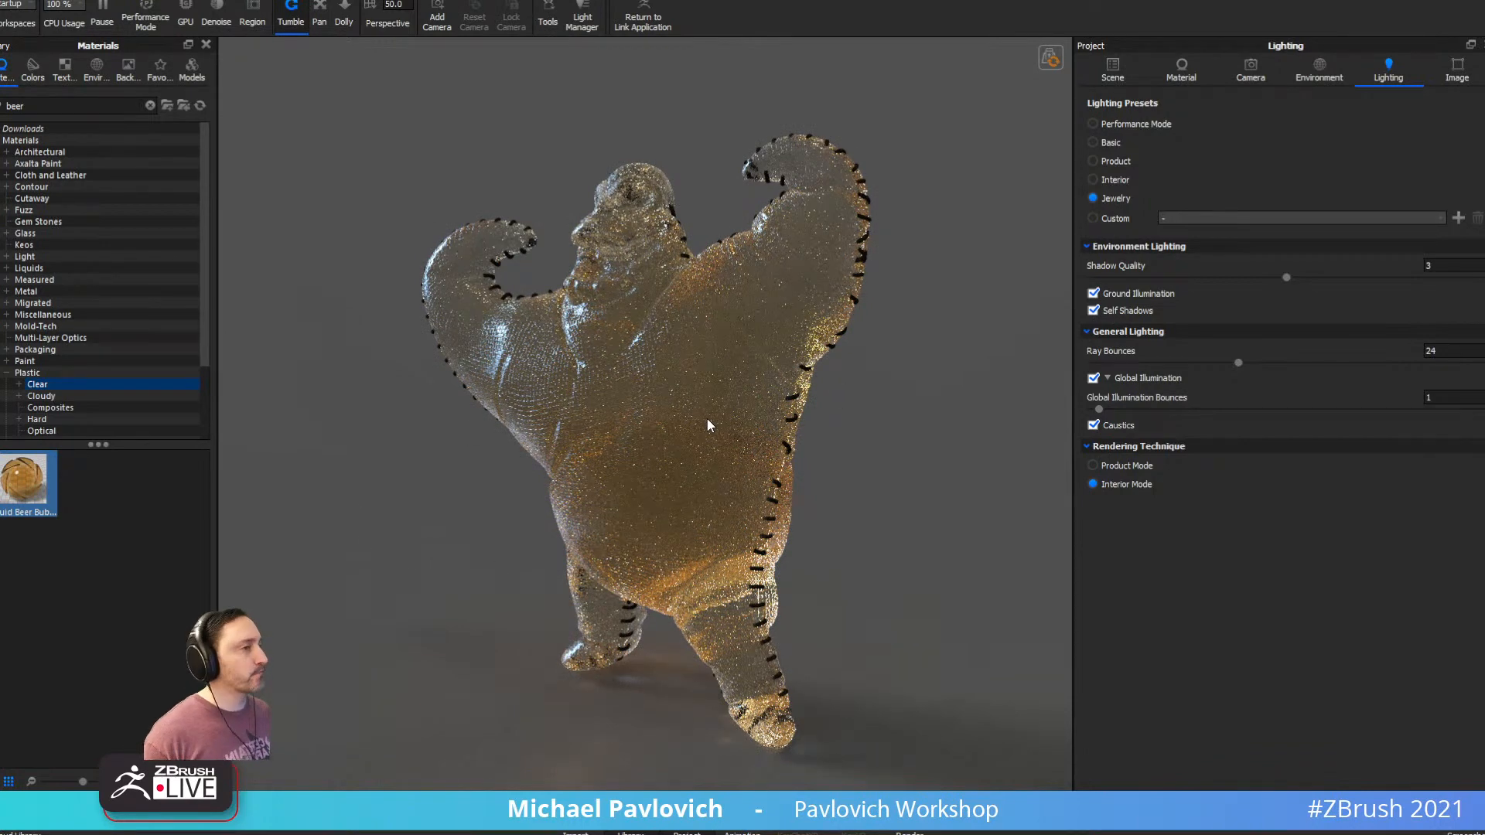
Return the beer material's transparency distance to 0.1
{"action": "left_click", "coordinate": [1179, 71]}
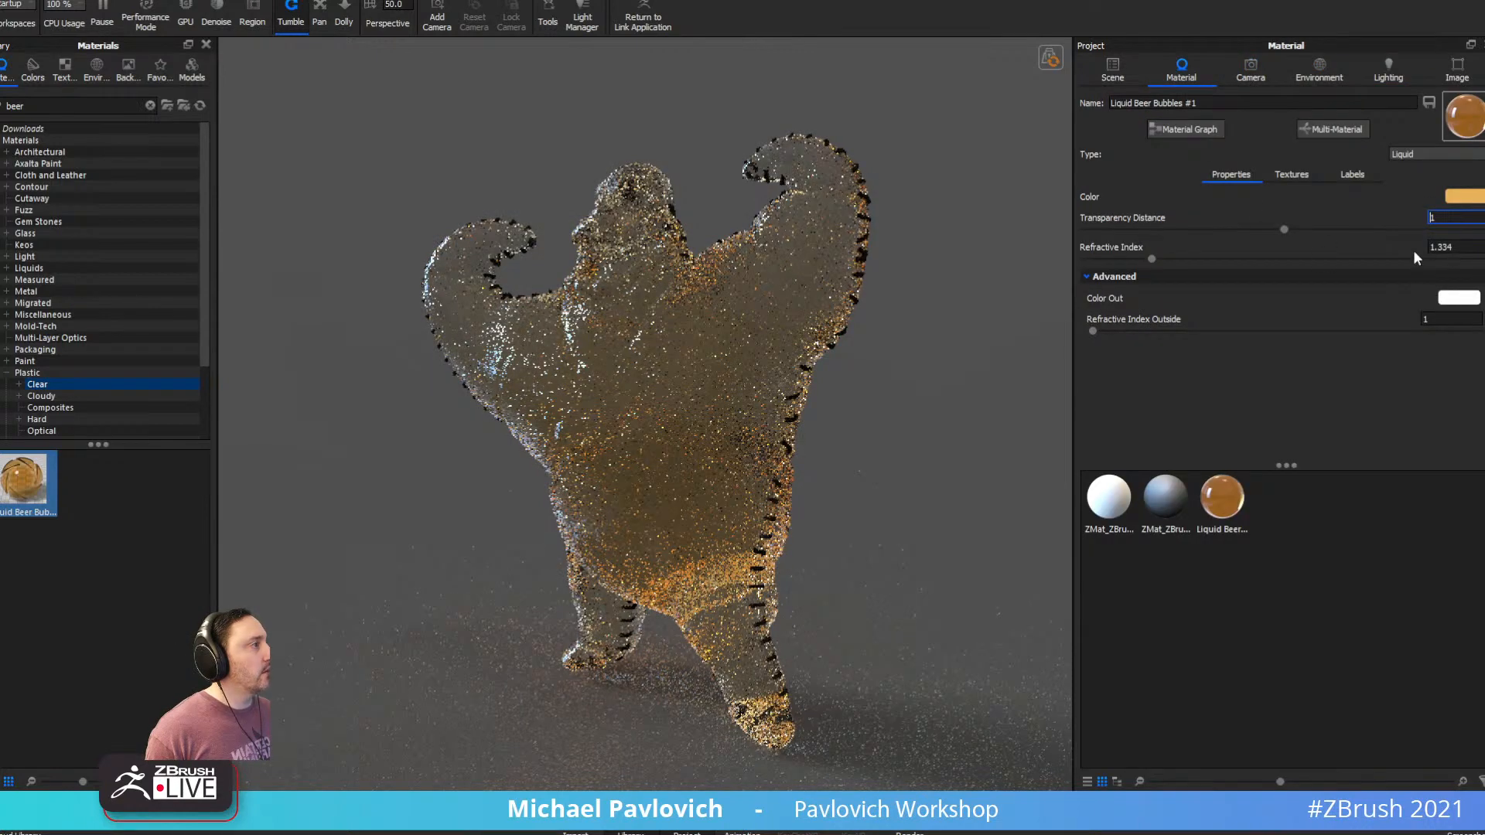
{"action": "left_click_drag", "start_coordinate": [1451, 221], "coordinate": [1345, 215]}
{"action": "type", "text": "0.1"}
{"action": "key", "text": "Return"}
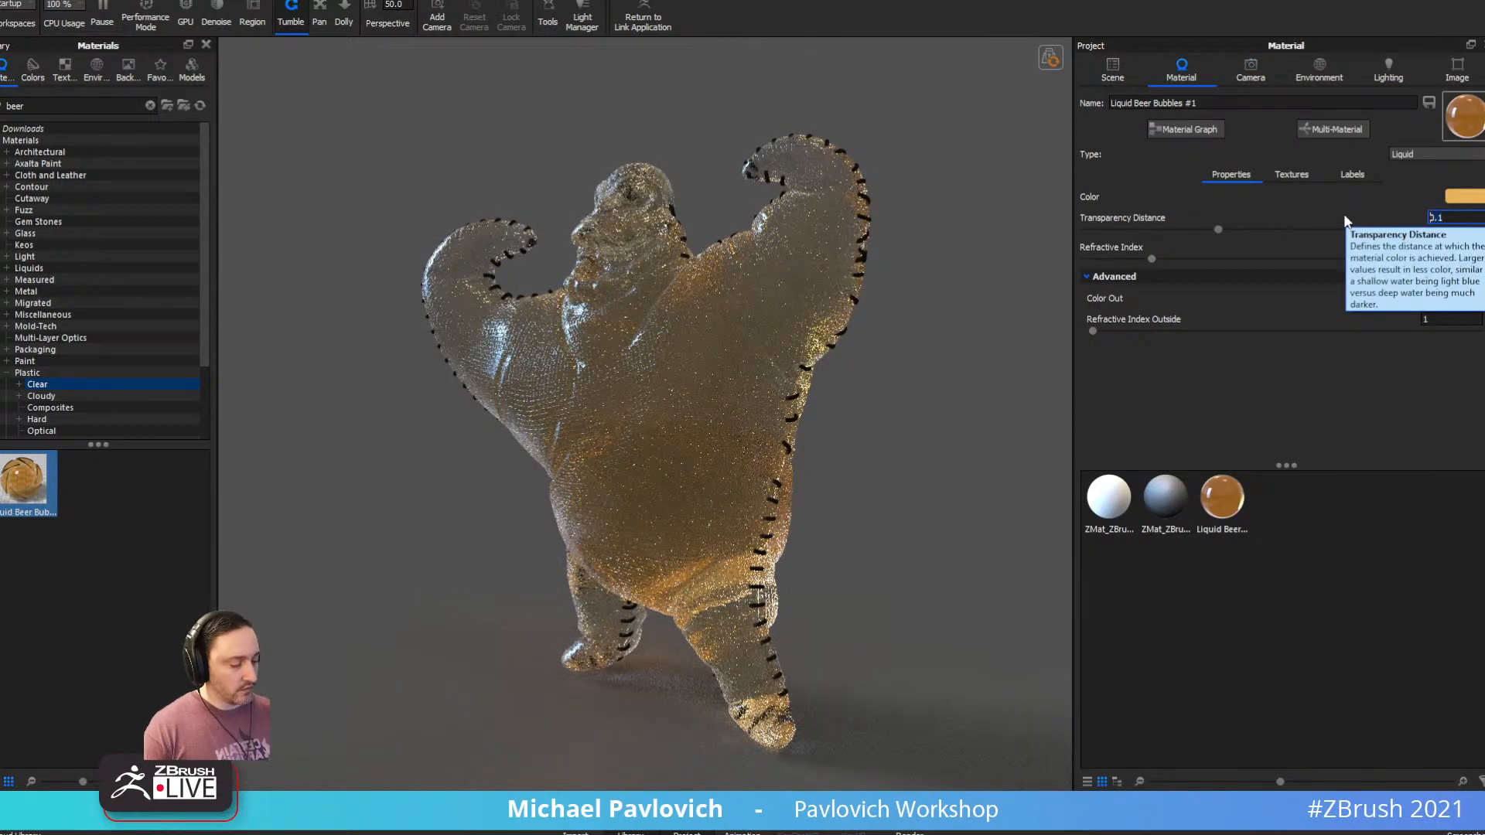
Open the beer material's node graph beside the character, select the Bubbles node and execute the geometry nodes
{"action": "left_click_drag", "start_coordinate": [1070, 271], "coordinate": [960, 300]}
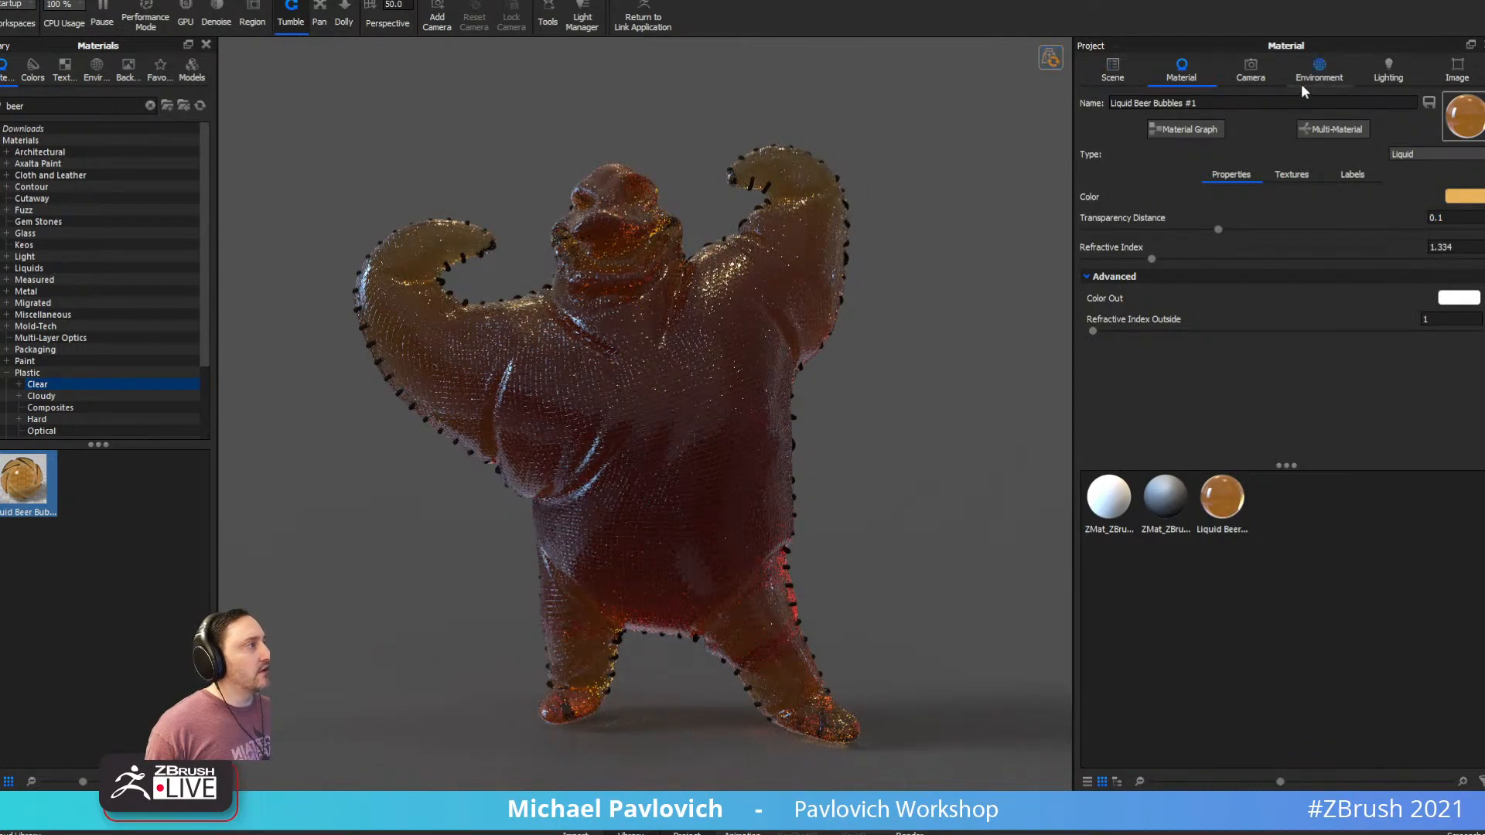
{"action": "left_click", "coordinate": [1204, 131]}
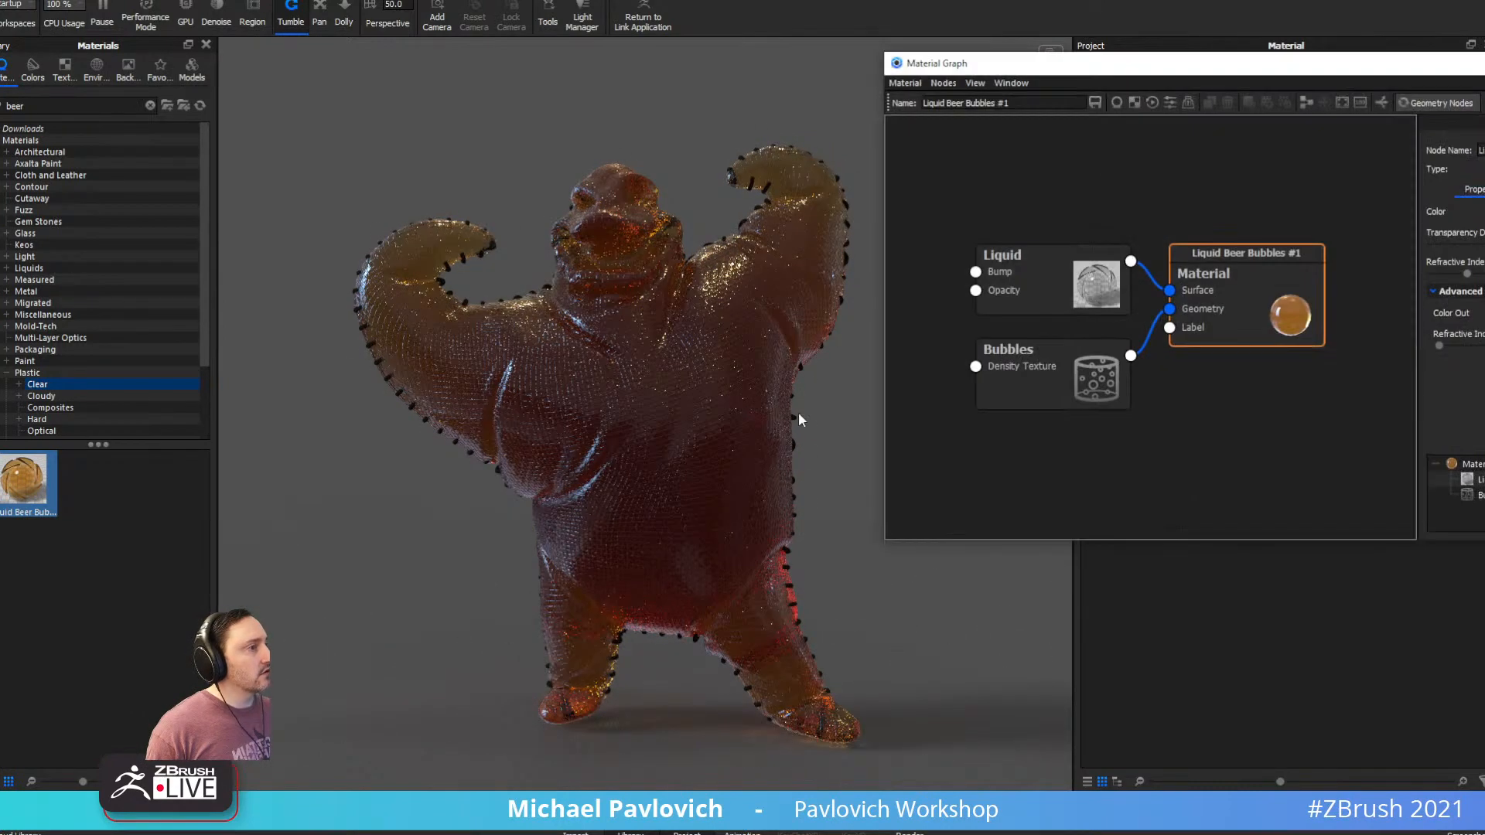
{"action": "left_click", "coordinate": [1024, 370]}
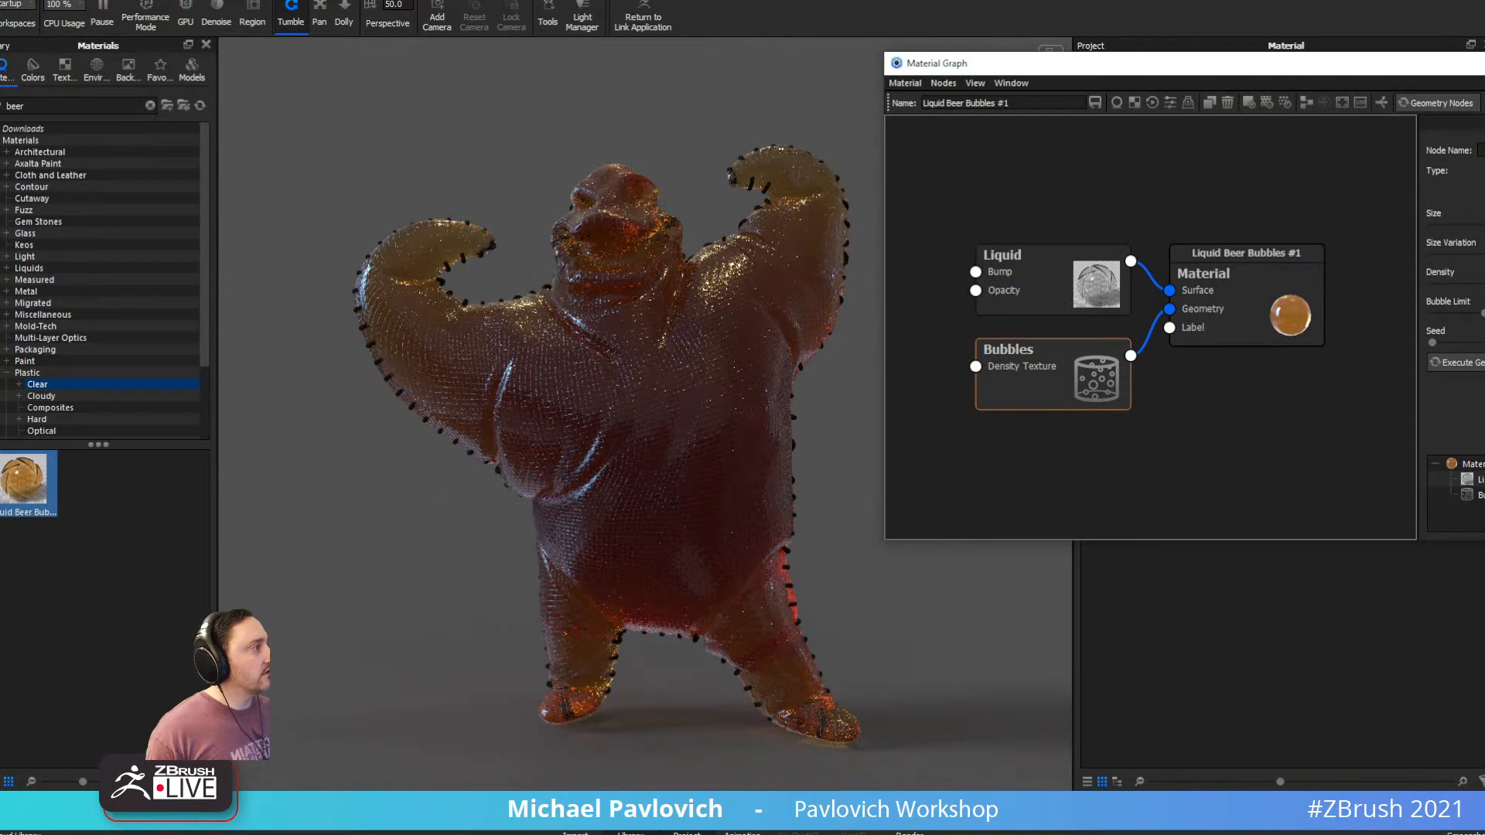
{"action": "left_click_drag", "start_coordinate": [1225, 66], "coordinate": [1213, 269]}
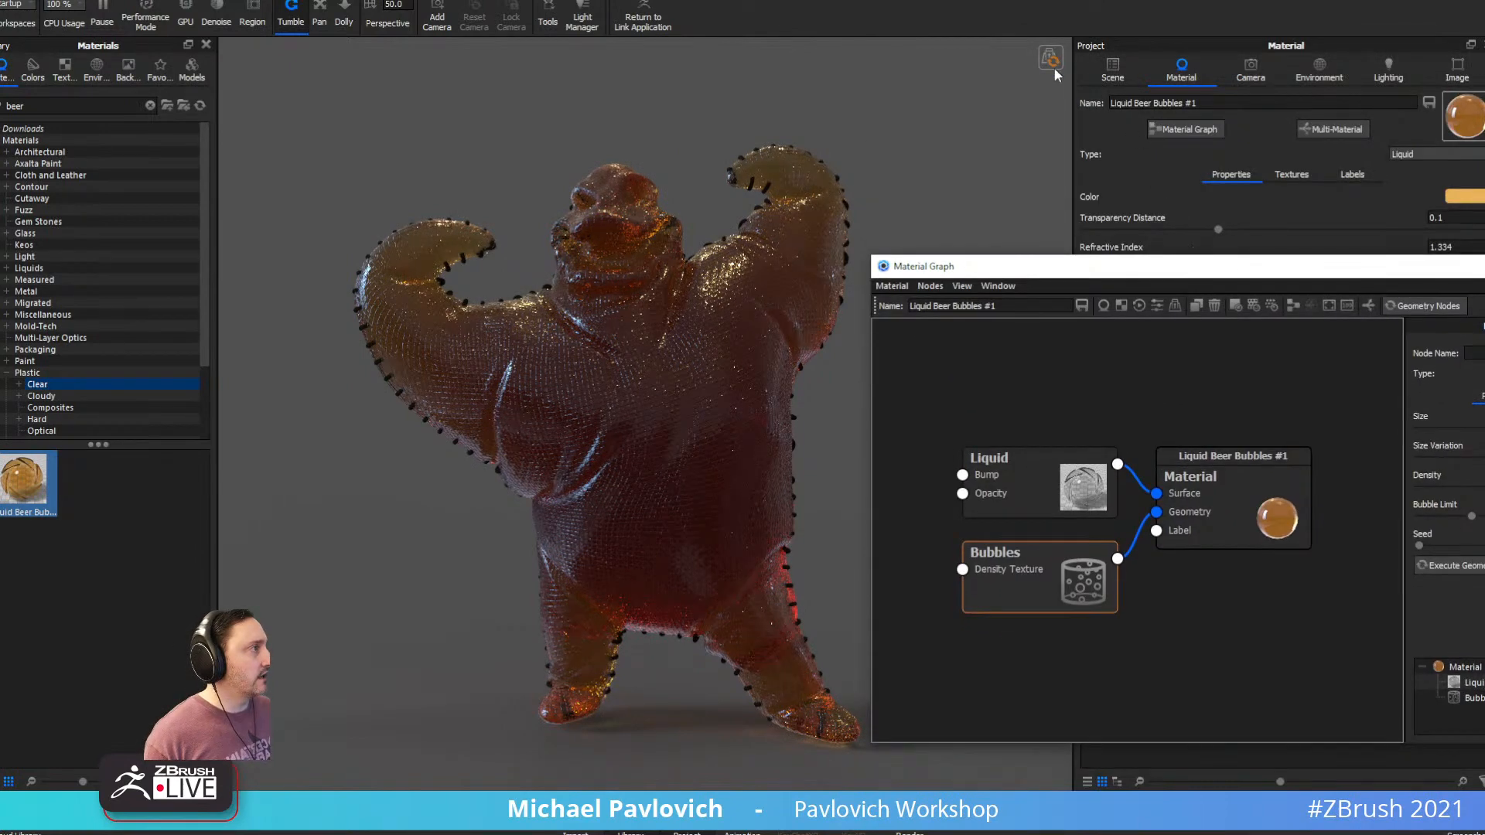
{"action": "left_click", "coordinate": [1052, 62]}
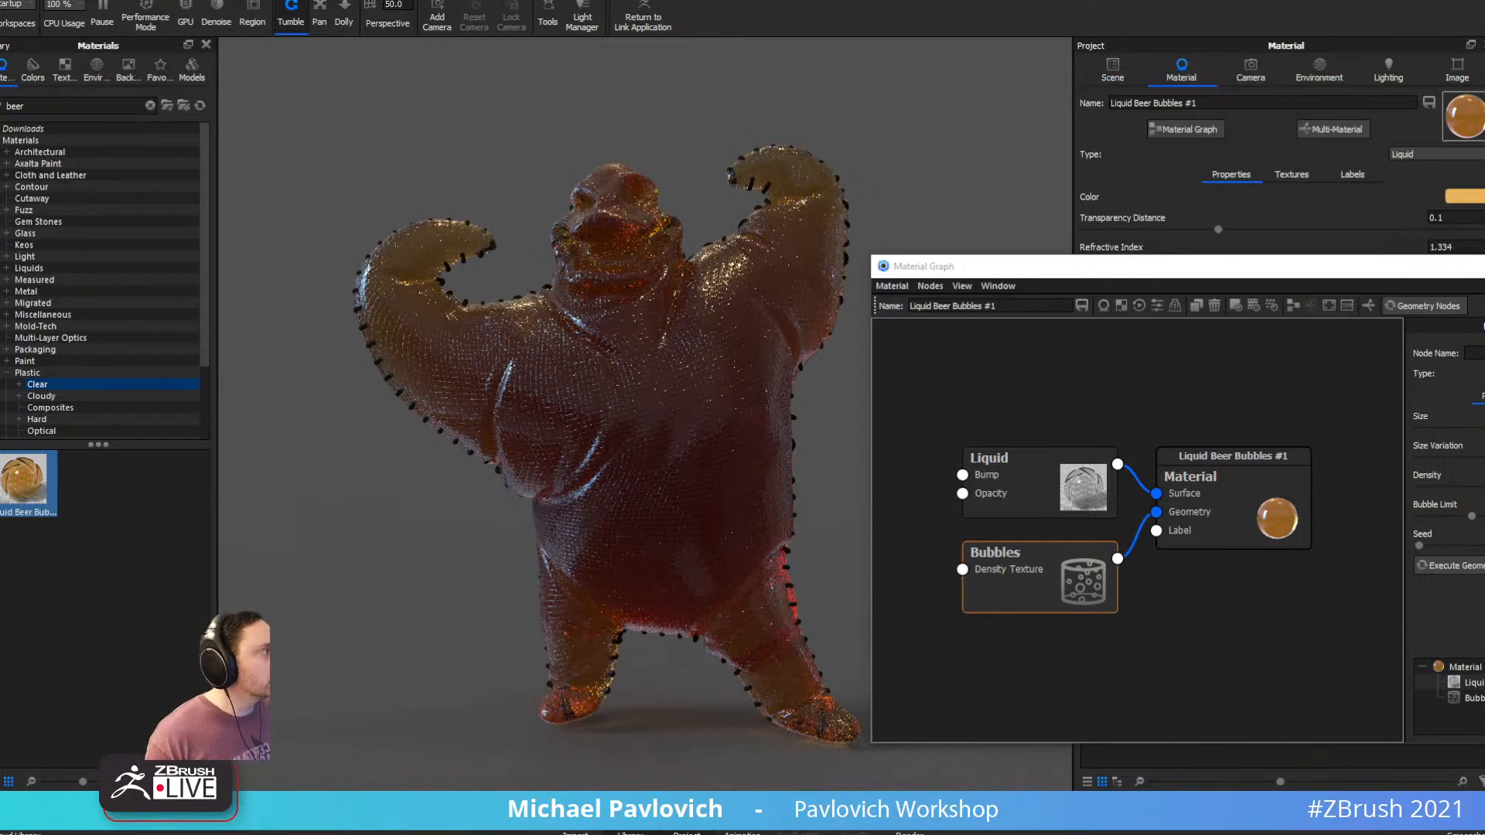
Set the beer material's transparency distance to 0.25
{"action": "left_click_drag", "start_coordinate": [1456, 217], "coordinate": [1386, 215]}
{"action": "type", "text": "0.25"}
{"action": "key", "text": "Return"}
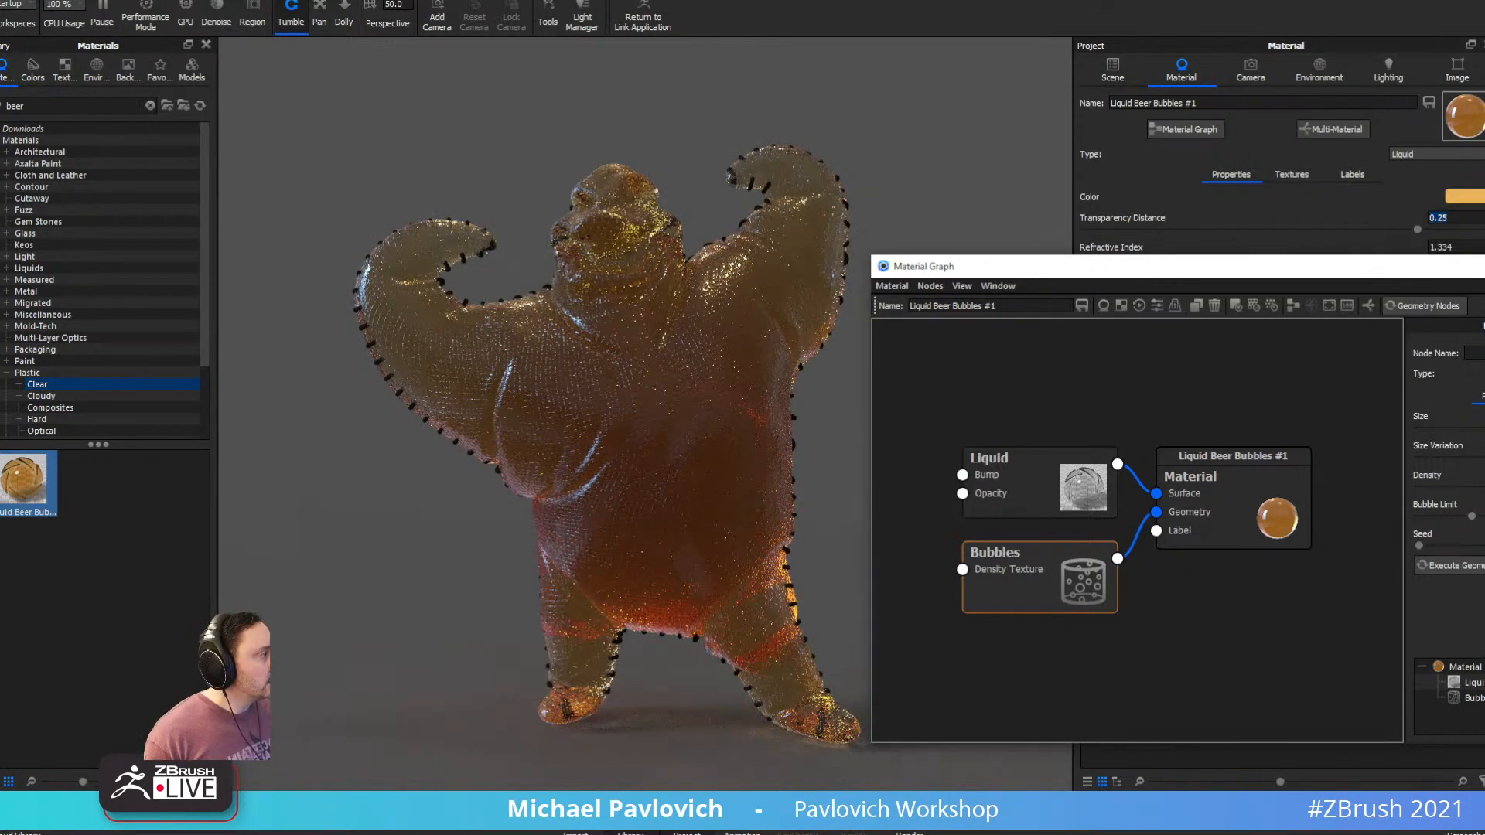
Try different settings on the Bubbles node, executing the geometry nodes after each change
{"action": "key", "text": "Return"}
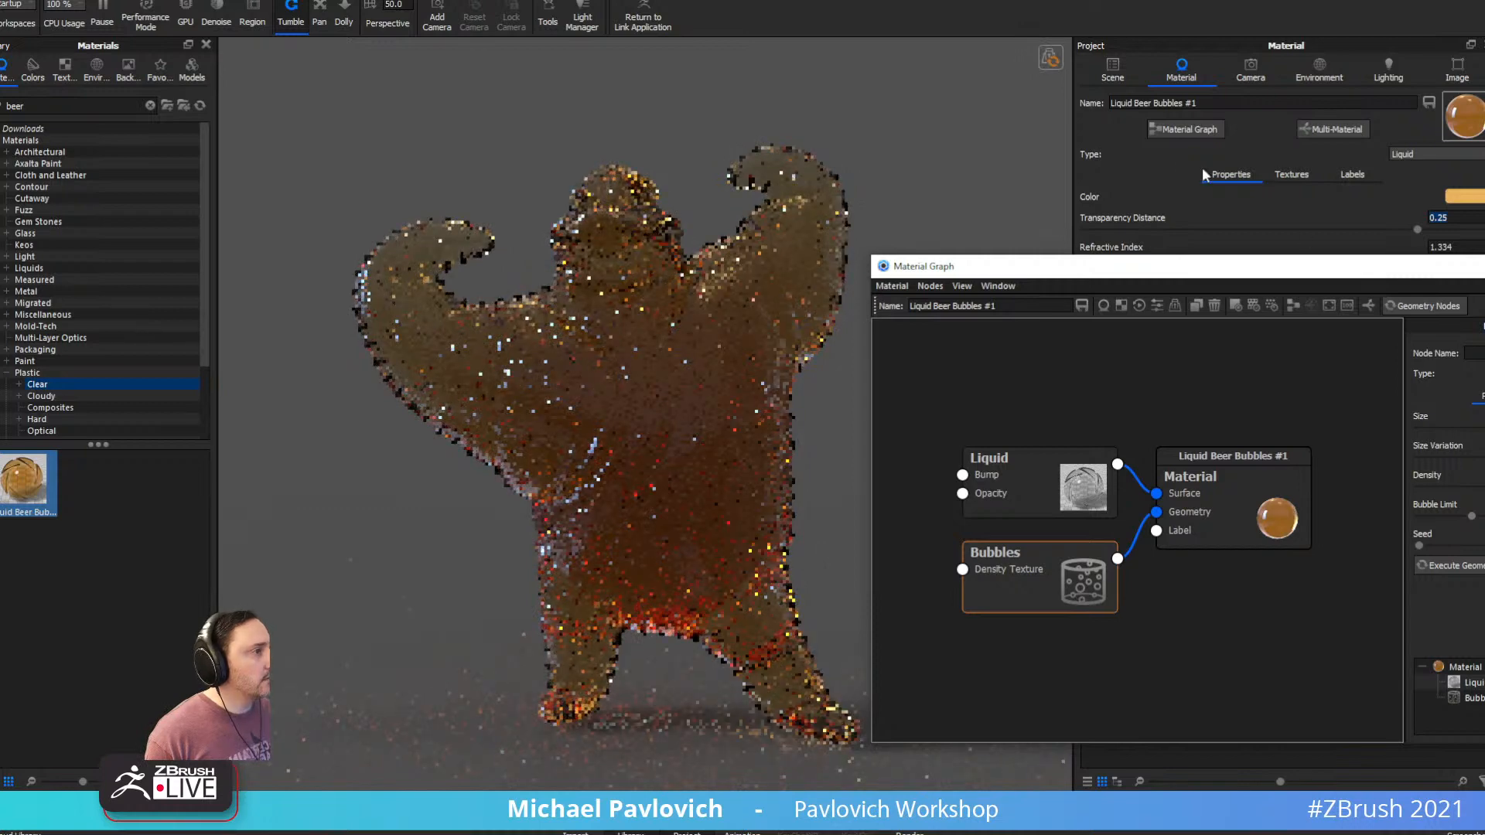
{"action": "left_click", "coordinate": [1044, 61]}
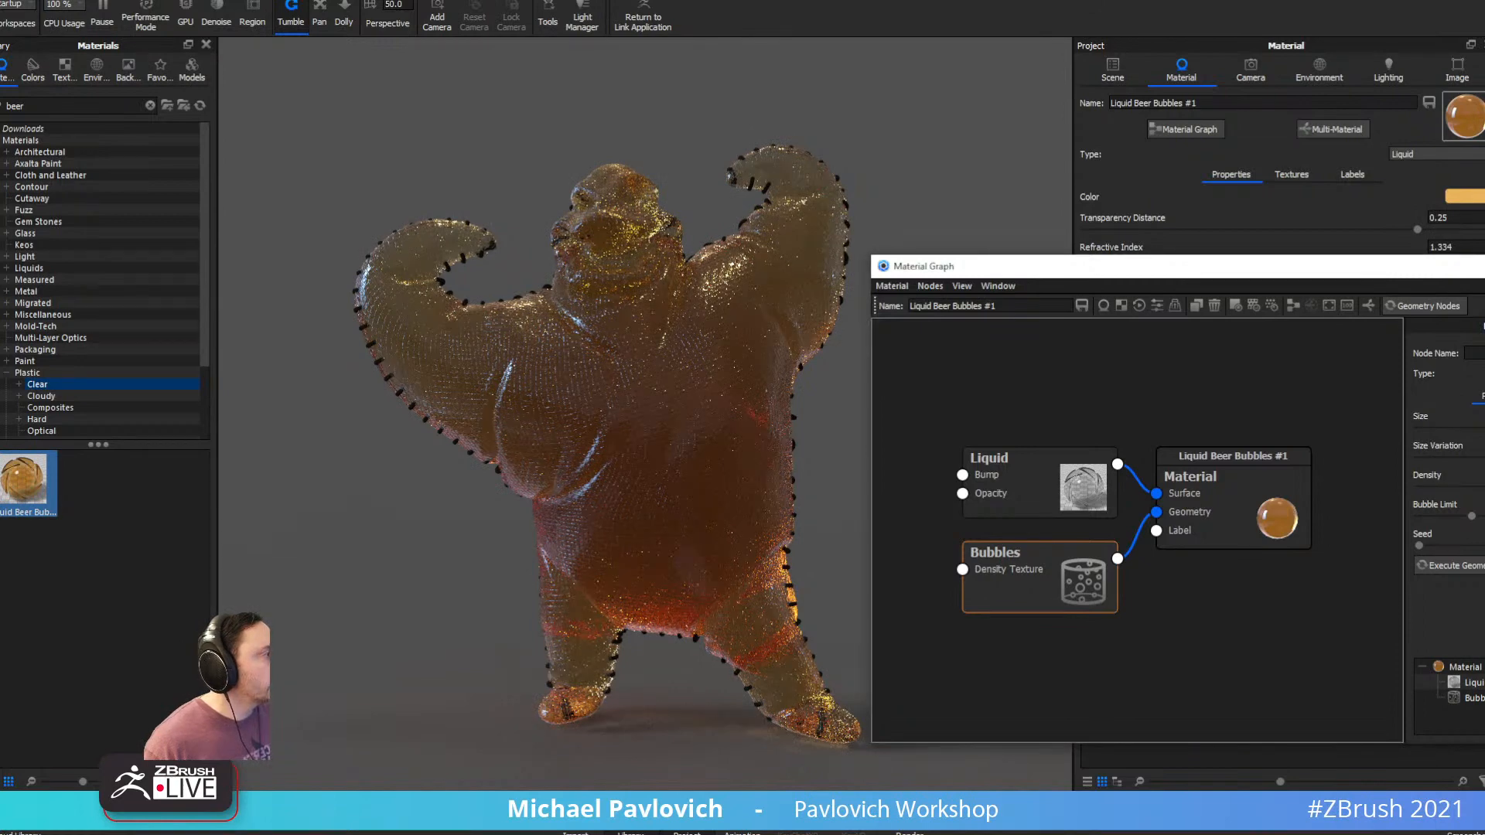
{"action": "key", "text": "Return"}
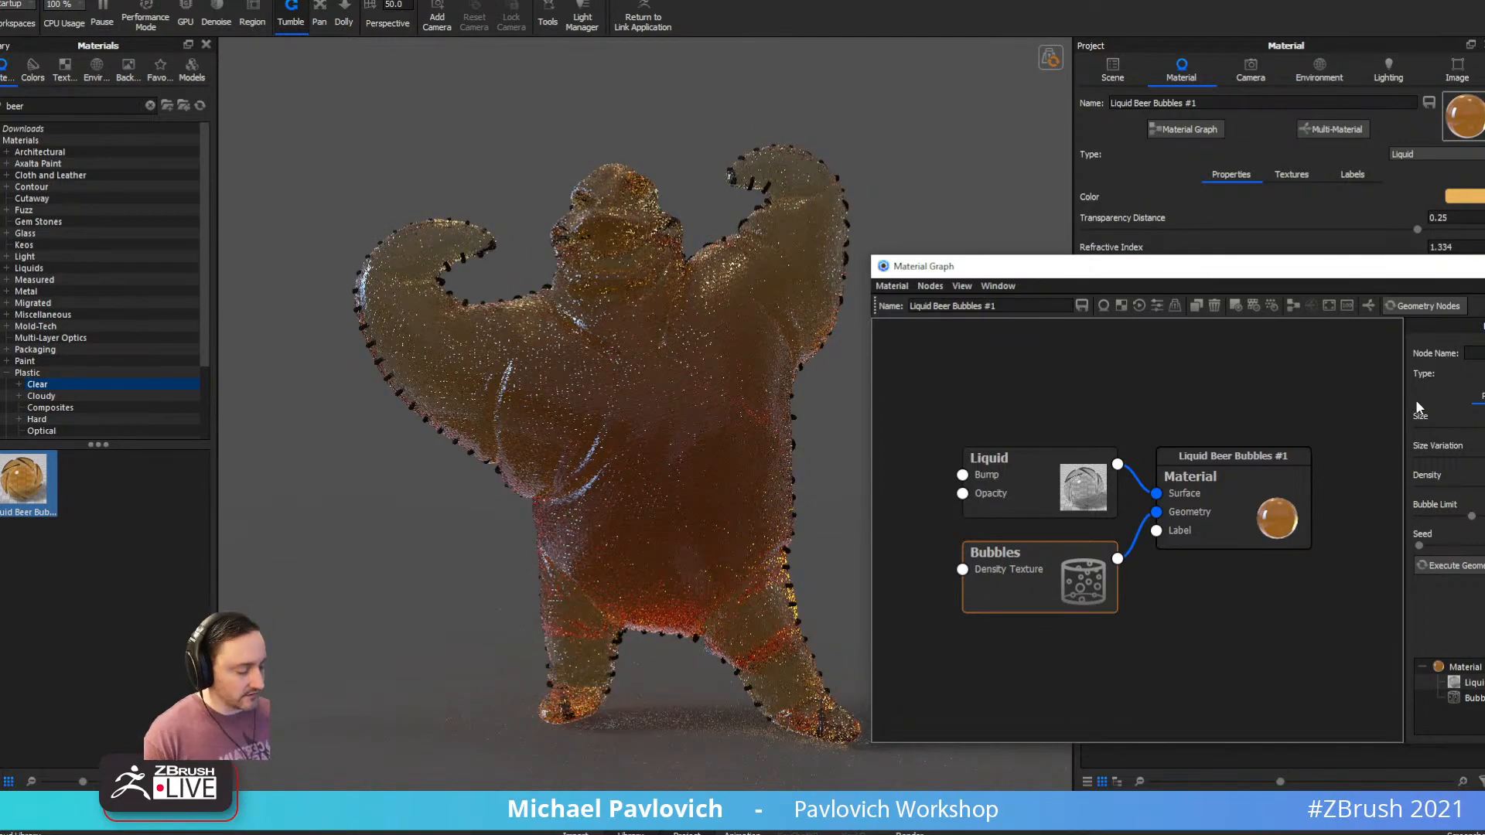
{"action": "left_click", "coordinate": [1044, 62]}
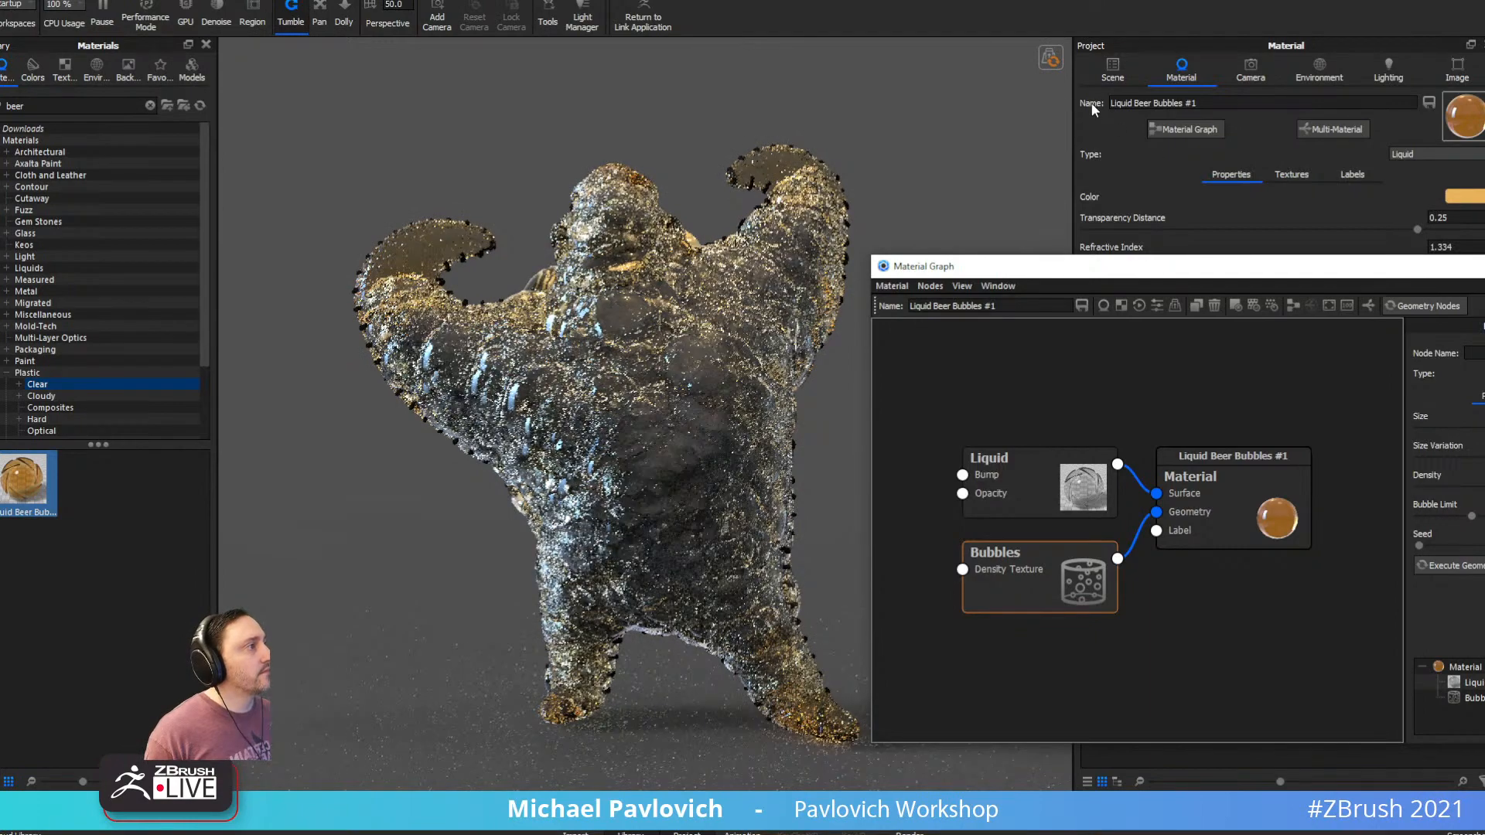
{"action": "left_click", "coordinate": [1056, 62]}
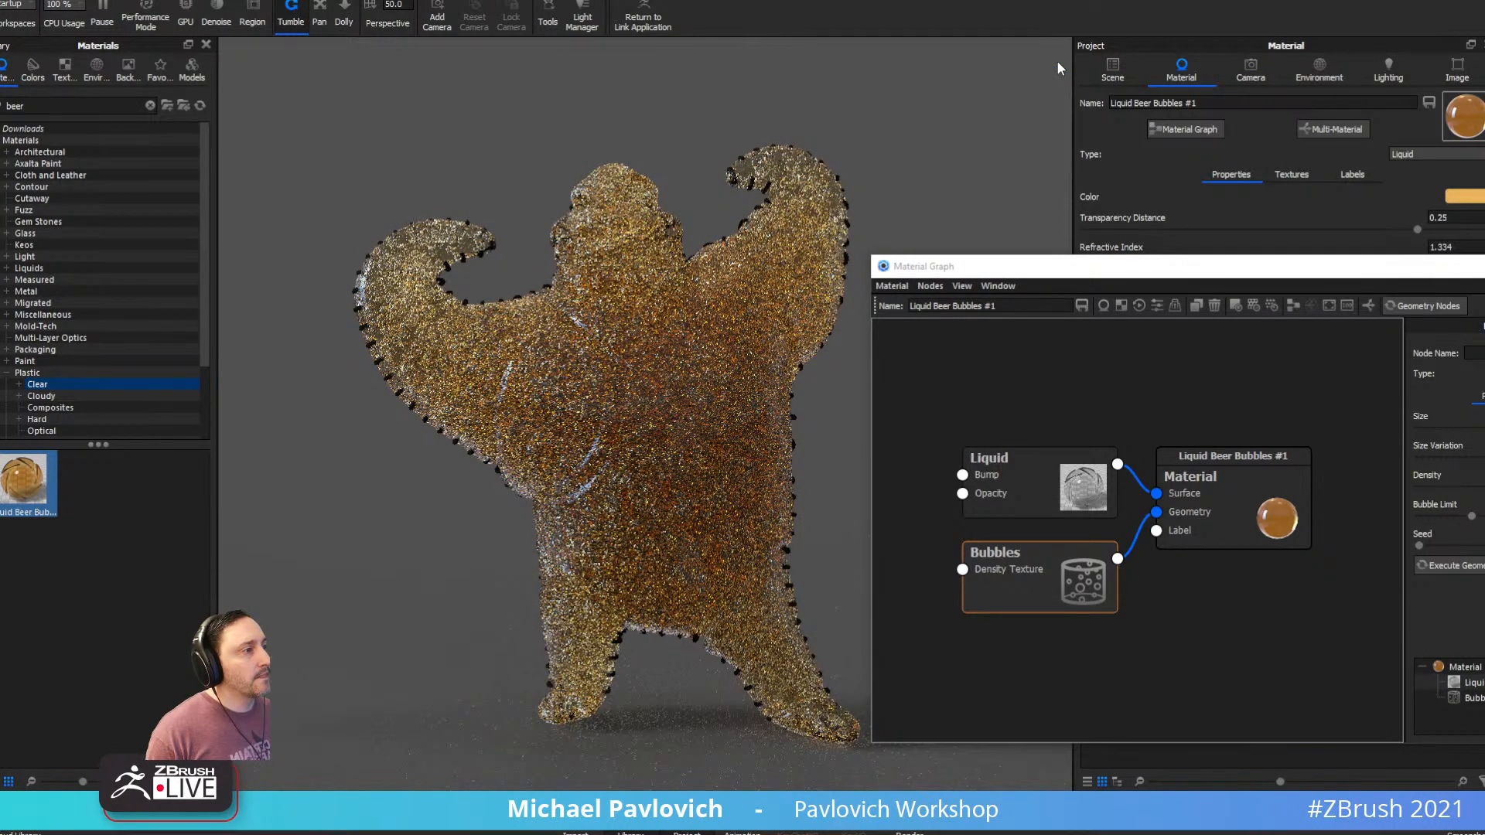
Lower the Bubbles node's density in stages and regenerate the bubble geometry
{"action": "left_click", "coordinate": [1483, 487]}
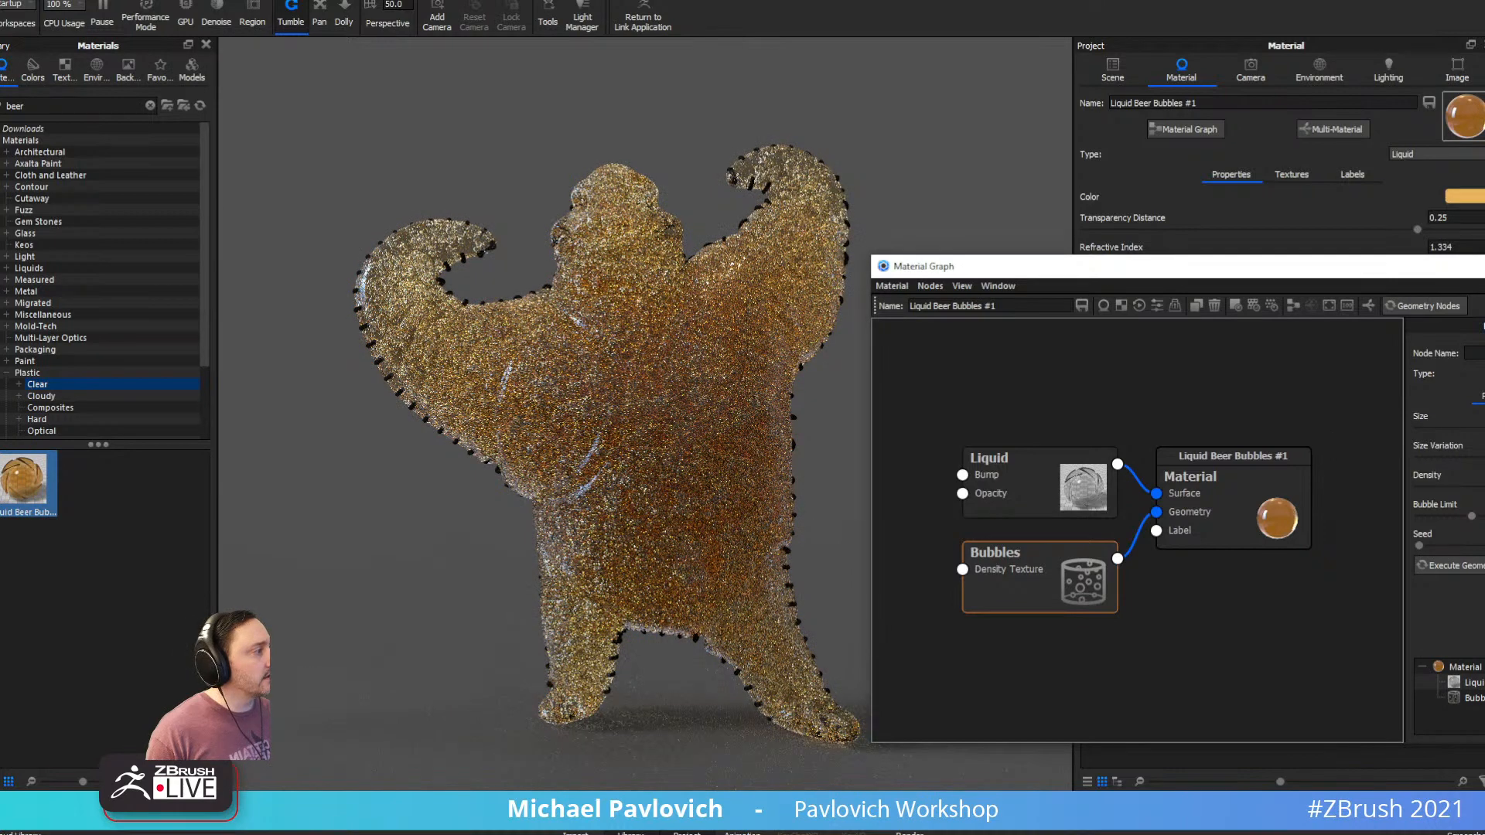
{"action": "left_click_drag", "start_coordinate": [1483, 487], "coordinate": [1467, 487]}
{"action": "left_click", "coordinate": [1053, 58]}
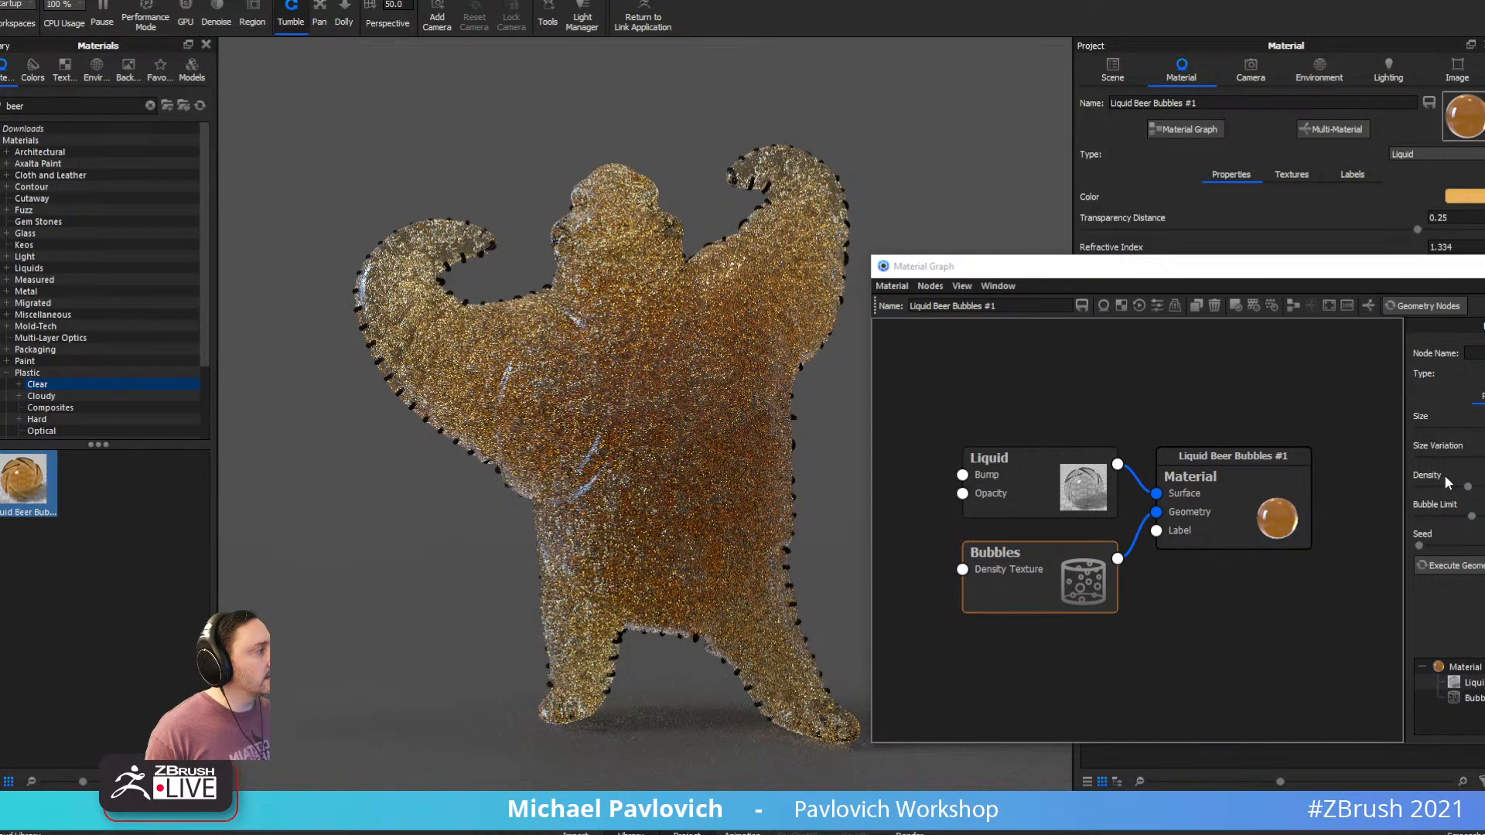
{"action": "left_click_drag", "start_coordinate": [1469, 488], "coordinate": [1427, 492]}
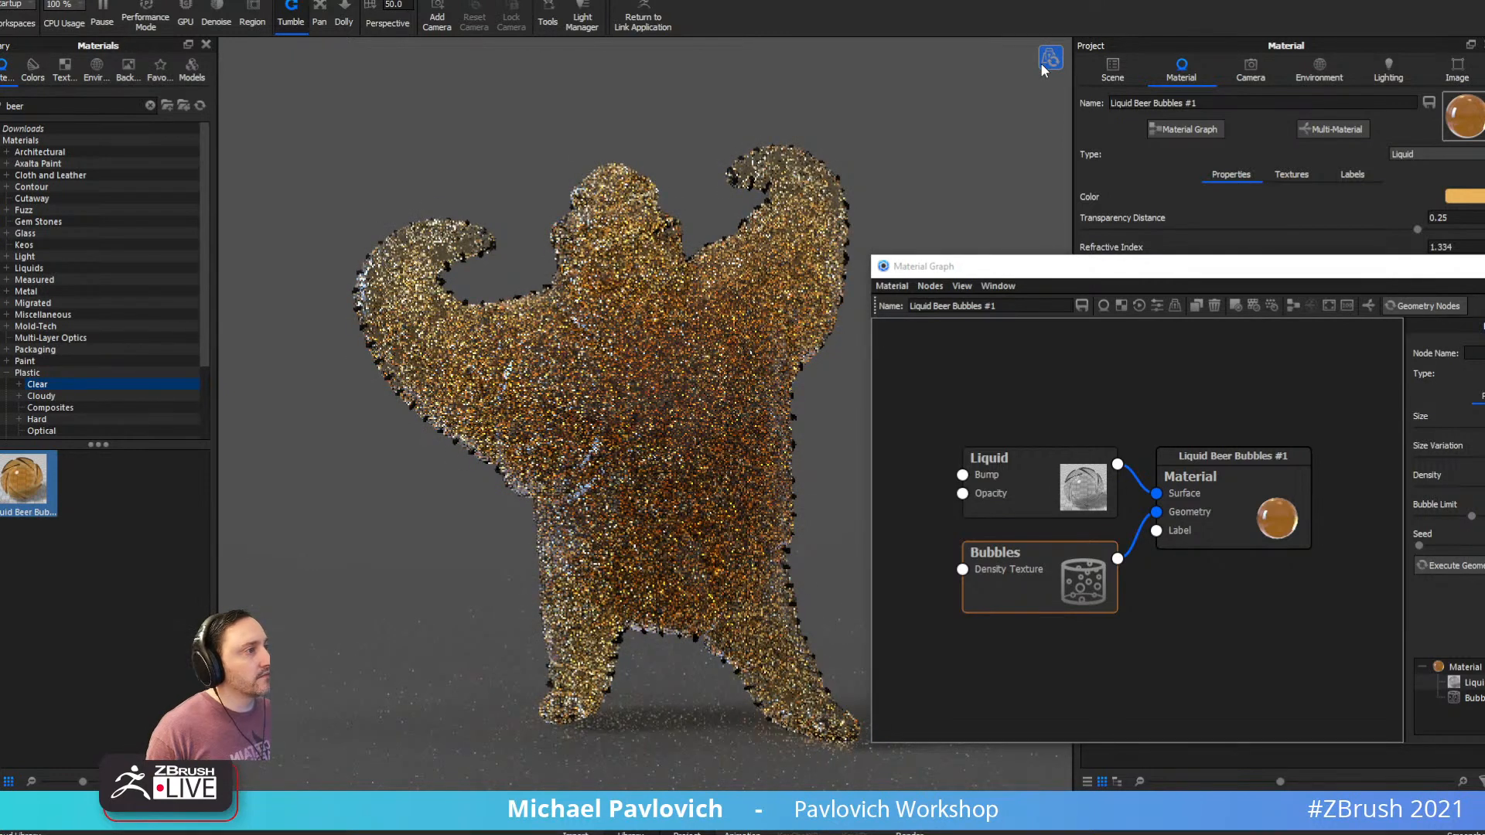
{"action": "left_click", "coordinate": [1042, 70]}
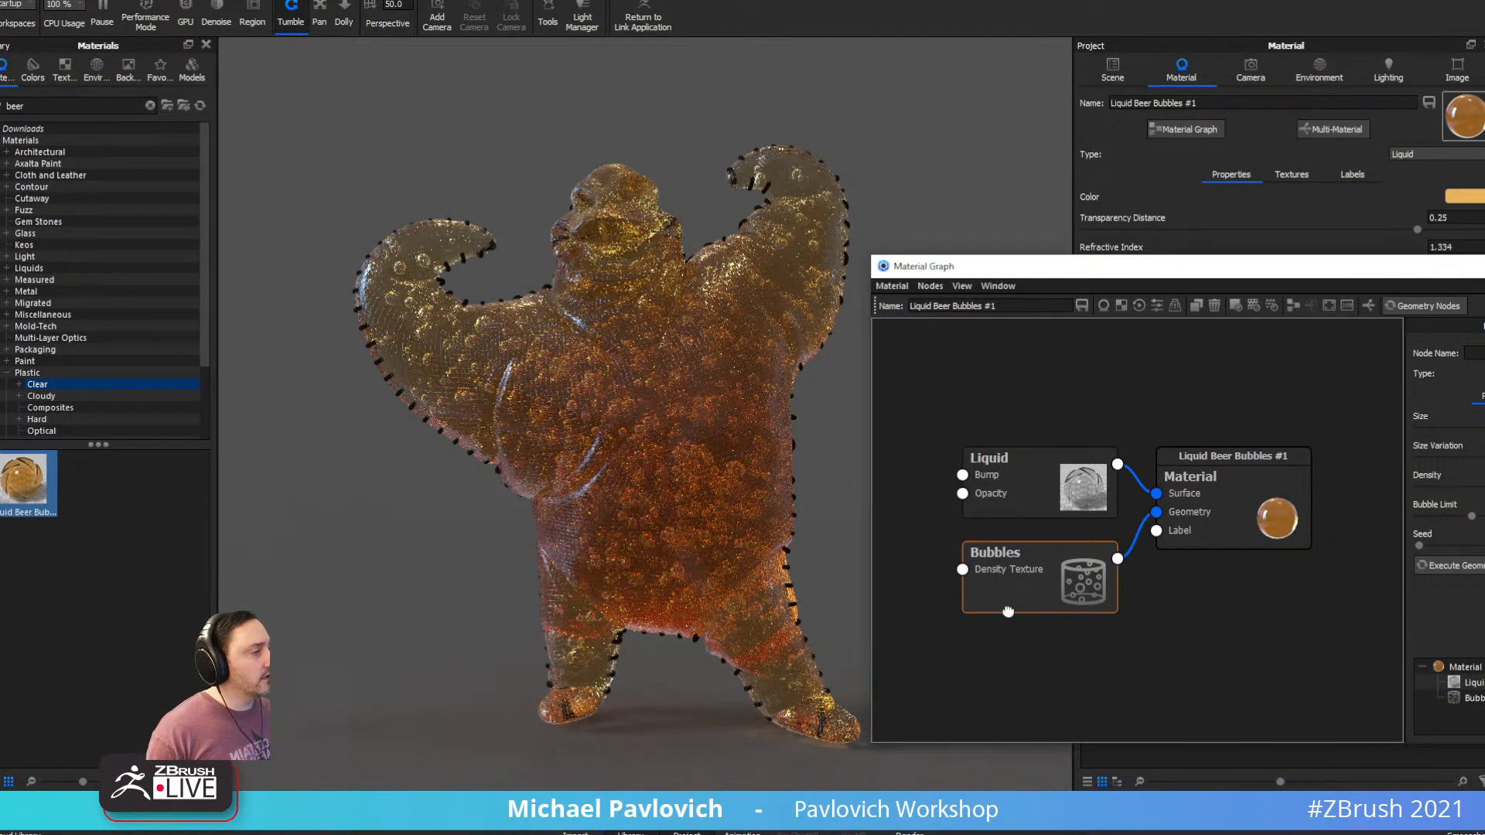
Add a Color Gradient texture node and connect it to the Bubbles node's Density Texture input
{"action": "right_click", "coordinate": [973, 430]}
{"action": "mouse_move", "coordinate": [1025, 600]}
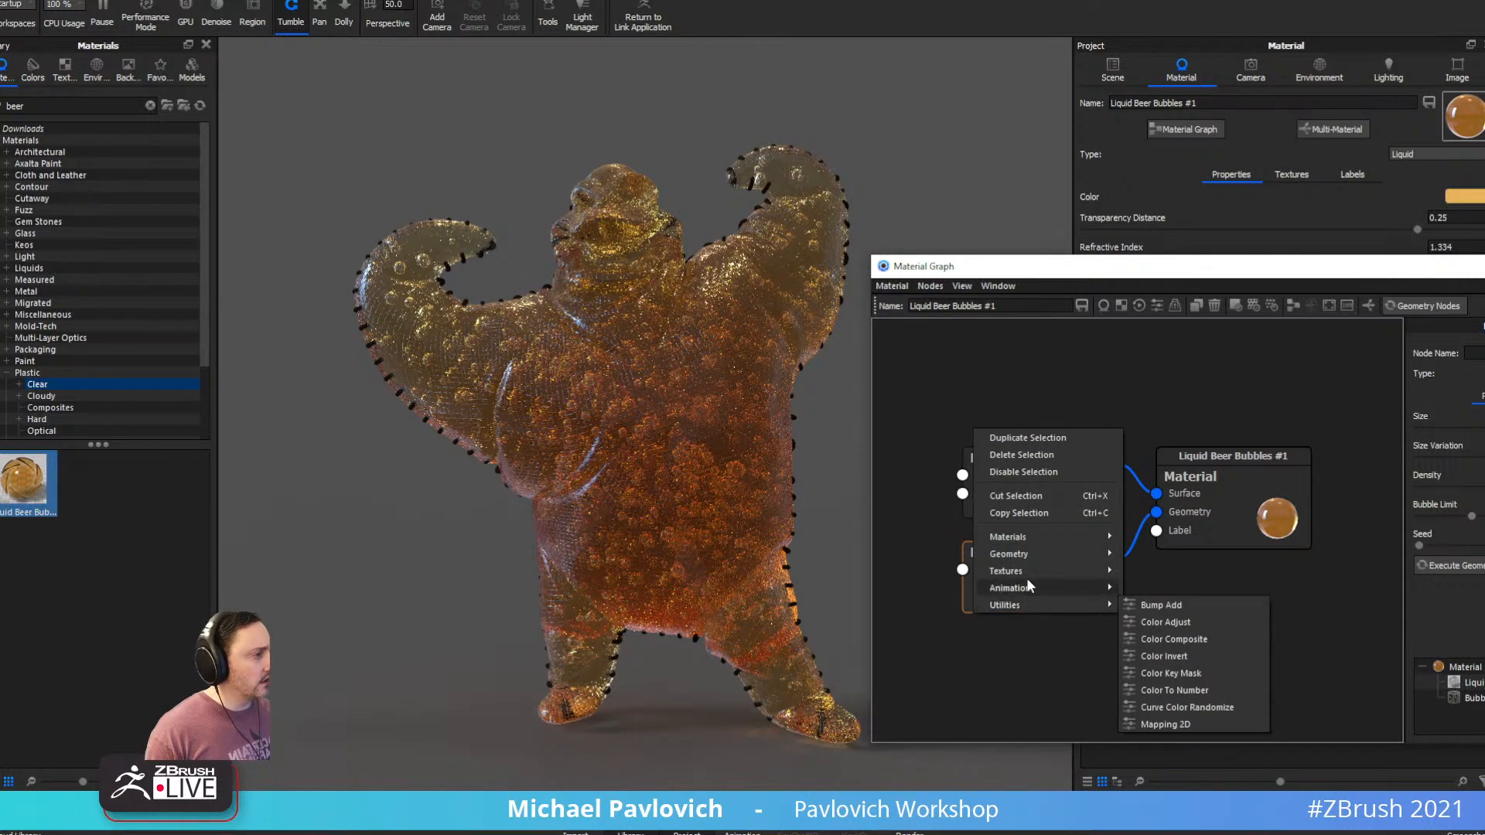
{"action": "mouse_move", "coordinate": [1028, 572]}
{"action": "left_click", "coordinate": [1156, 655]}
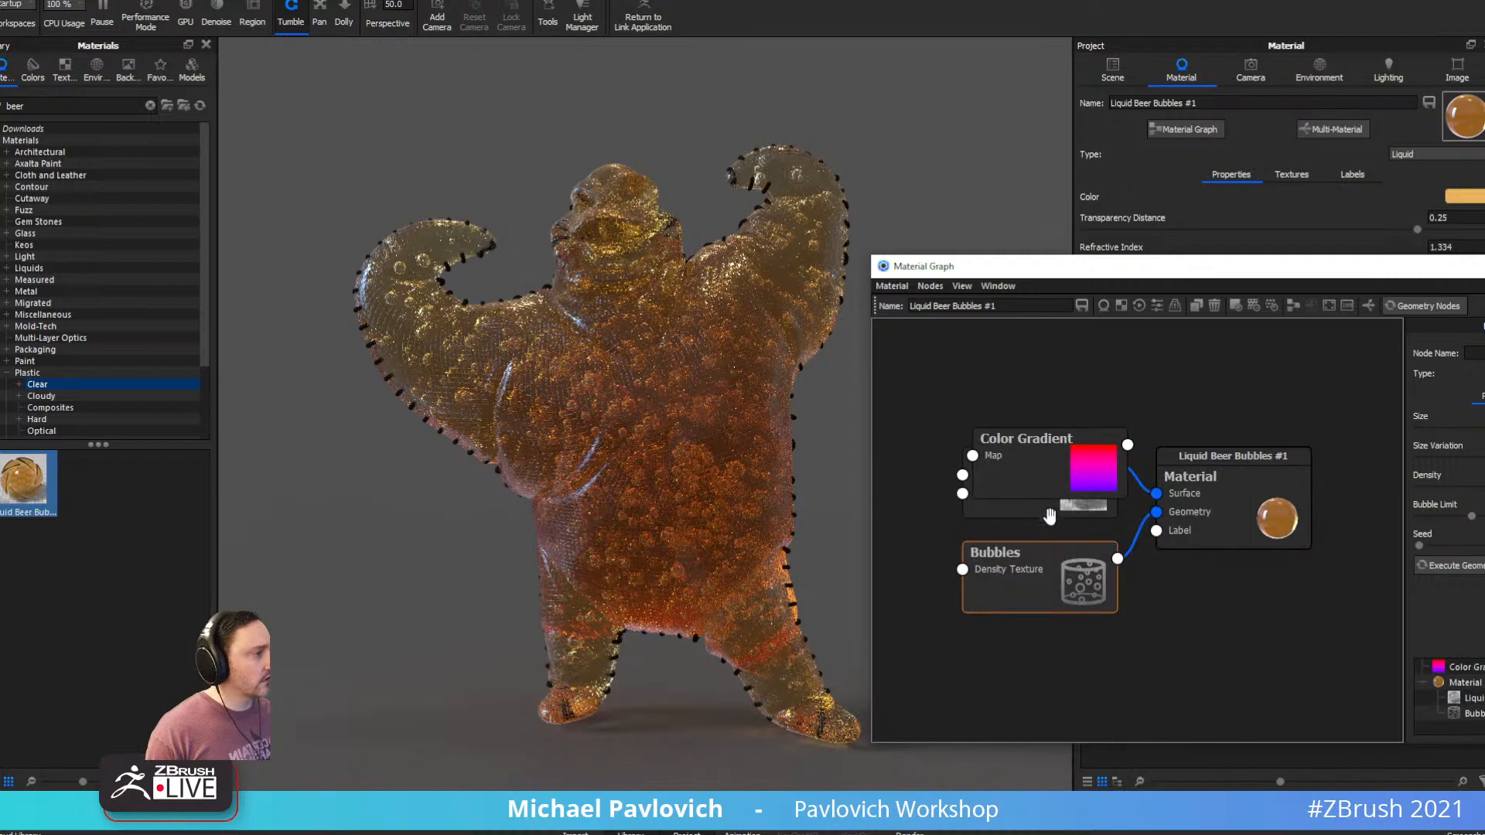
{"action": "left_click_drag", "start_coordinate": [1021, 437], "coordinate": [962, 570]}
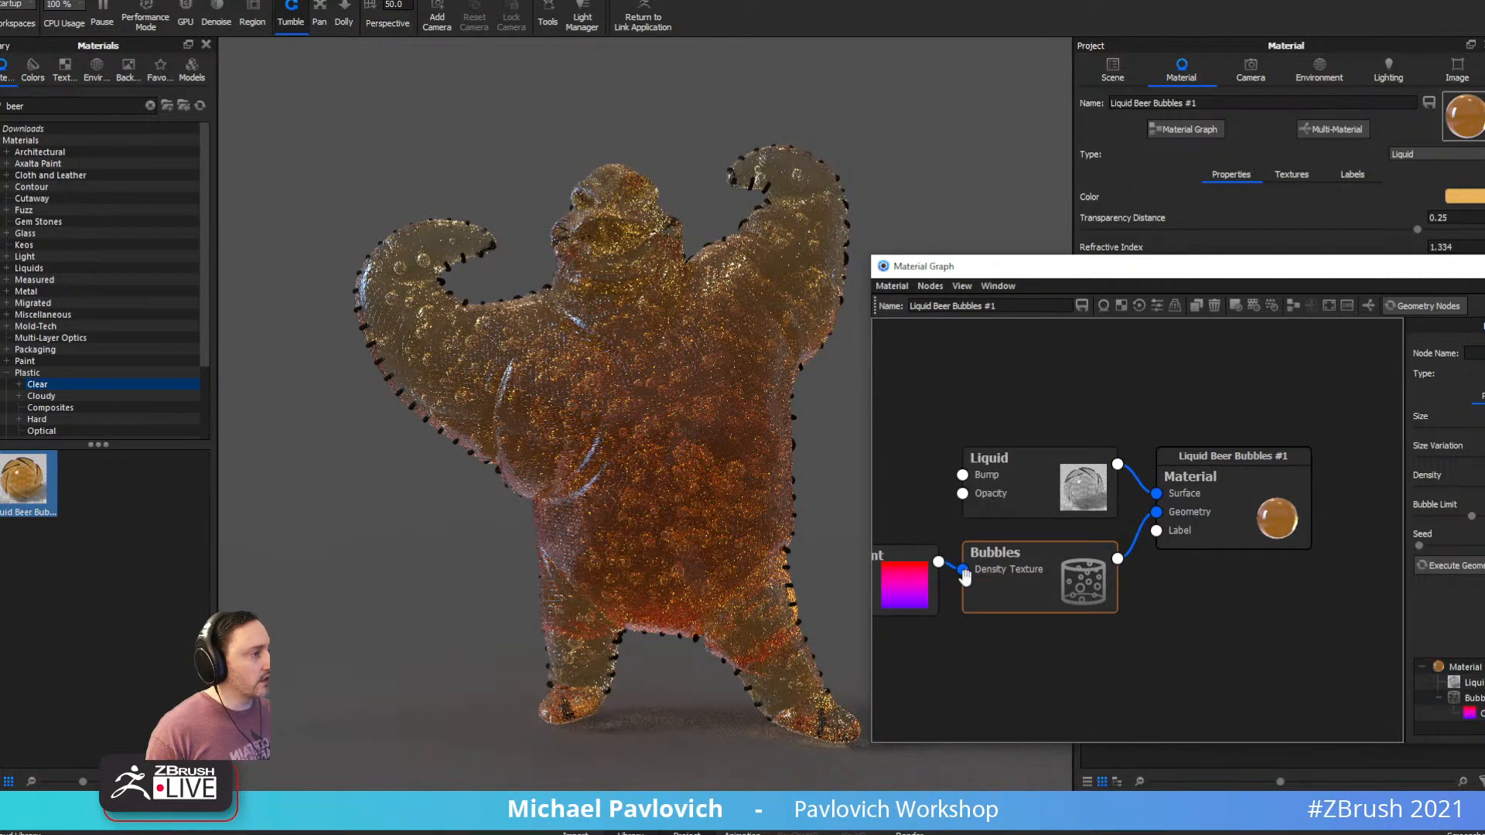
{"action": "left_click", "coordinate": [912, 588]}
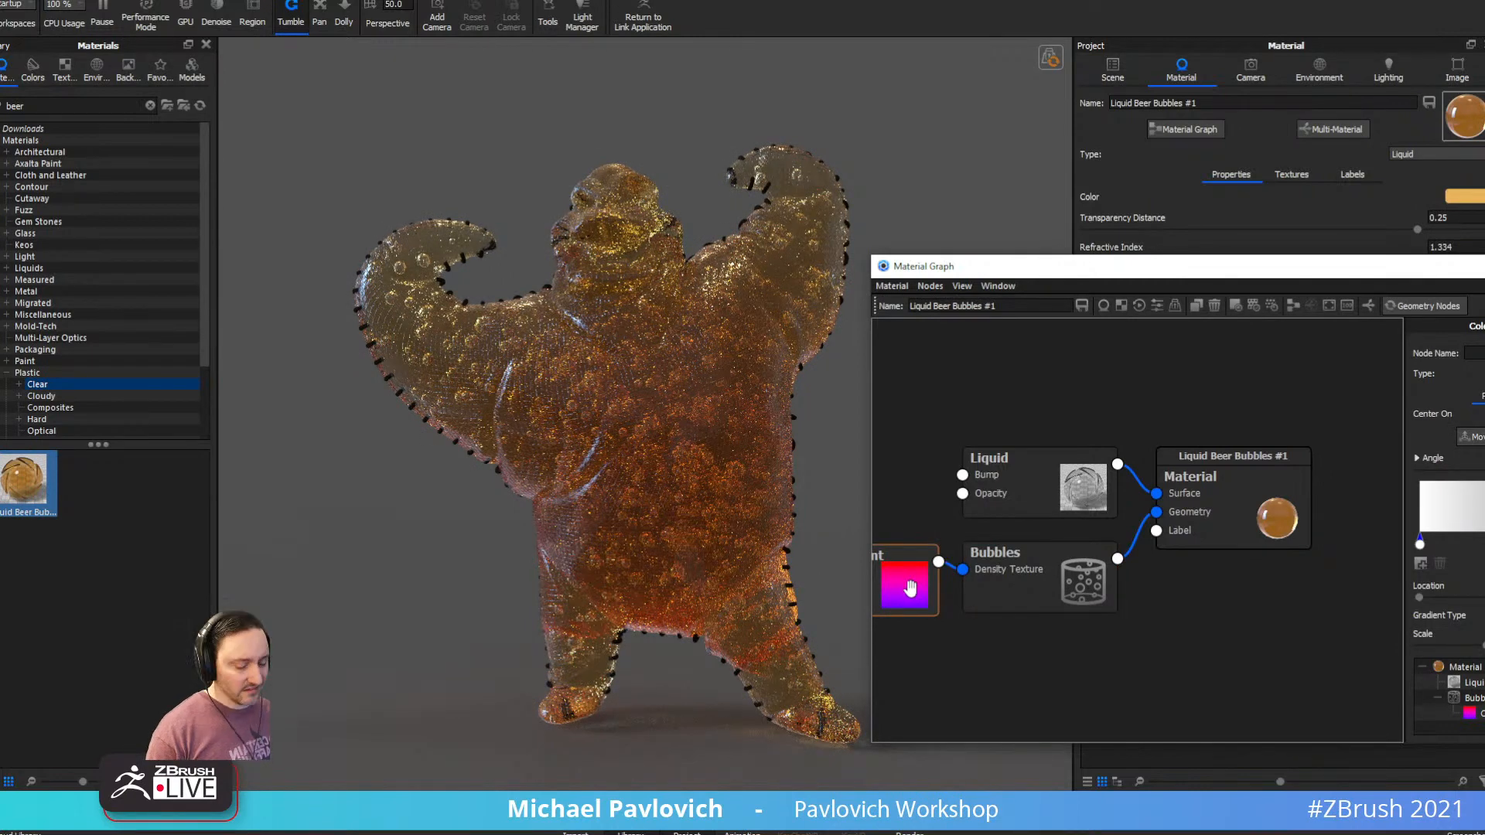
{"action": "key", "text": "m"}
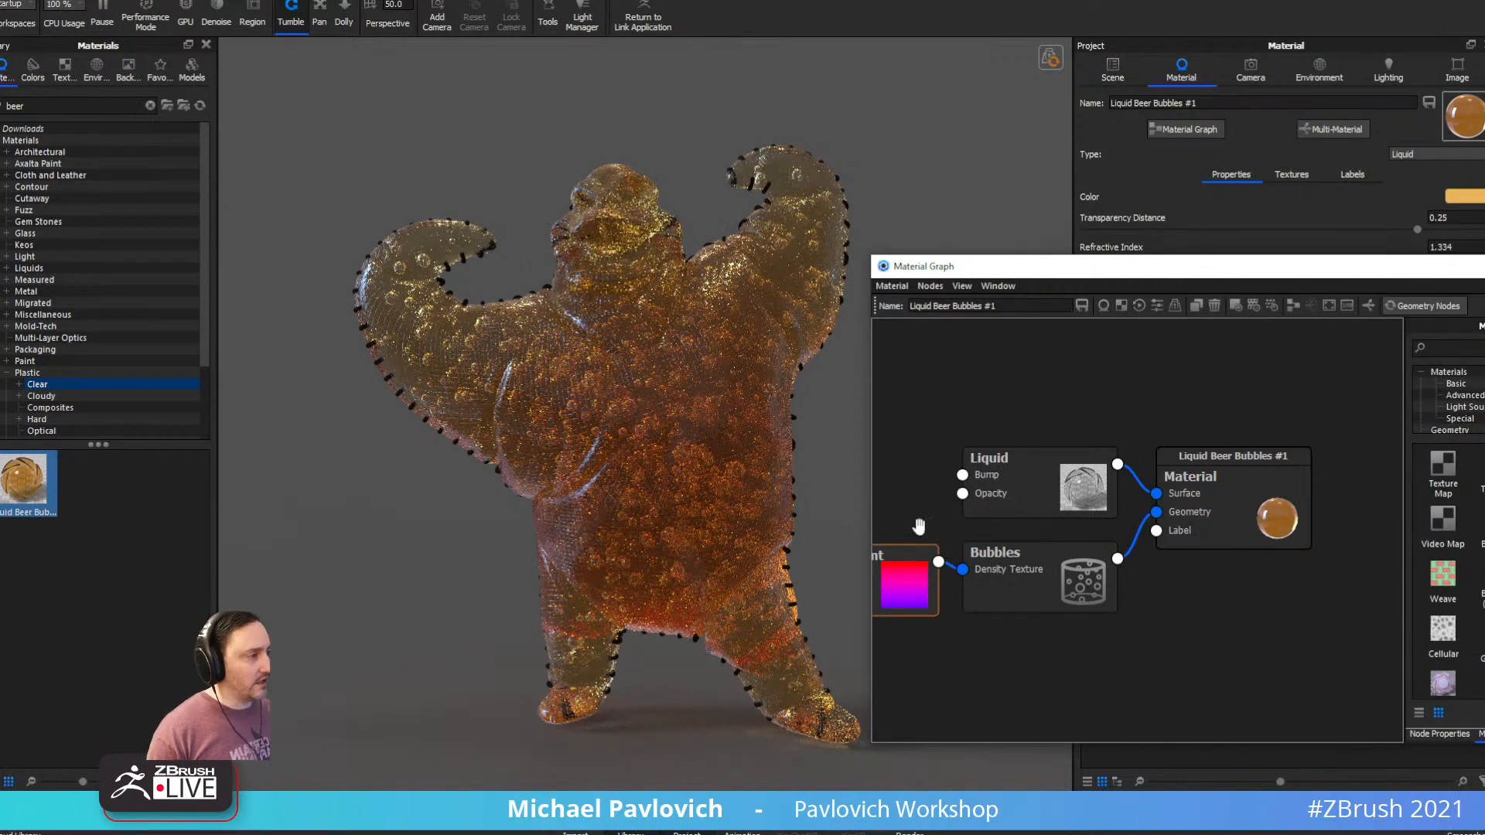
{"action": "left_click", "coordinate": [921, 440]}
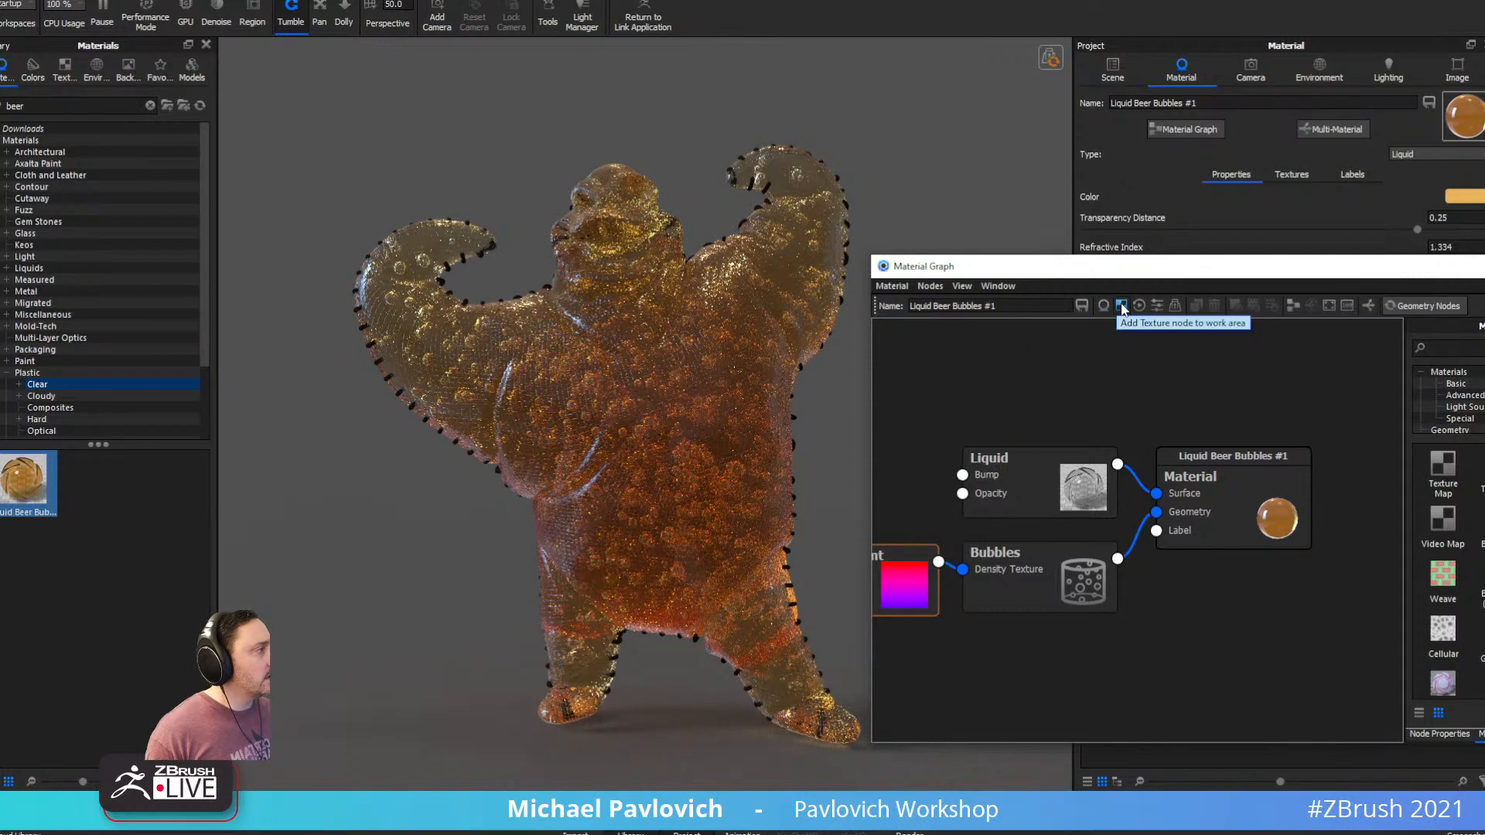
{"action": "left_click", "coordinate": [1440, 734]}
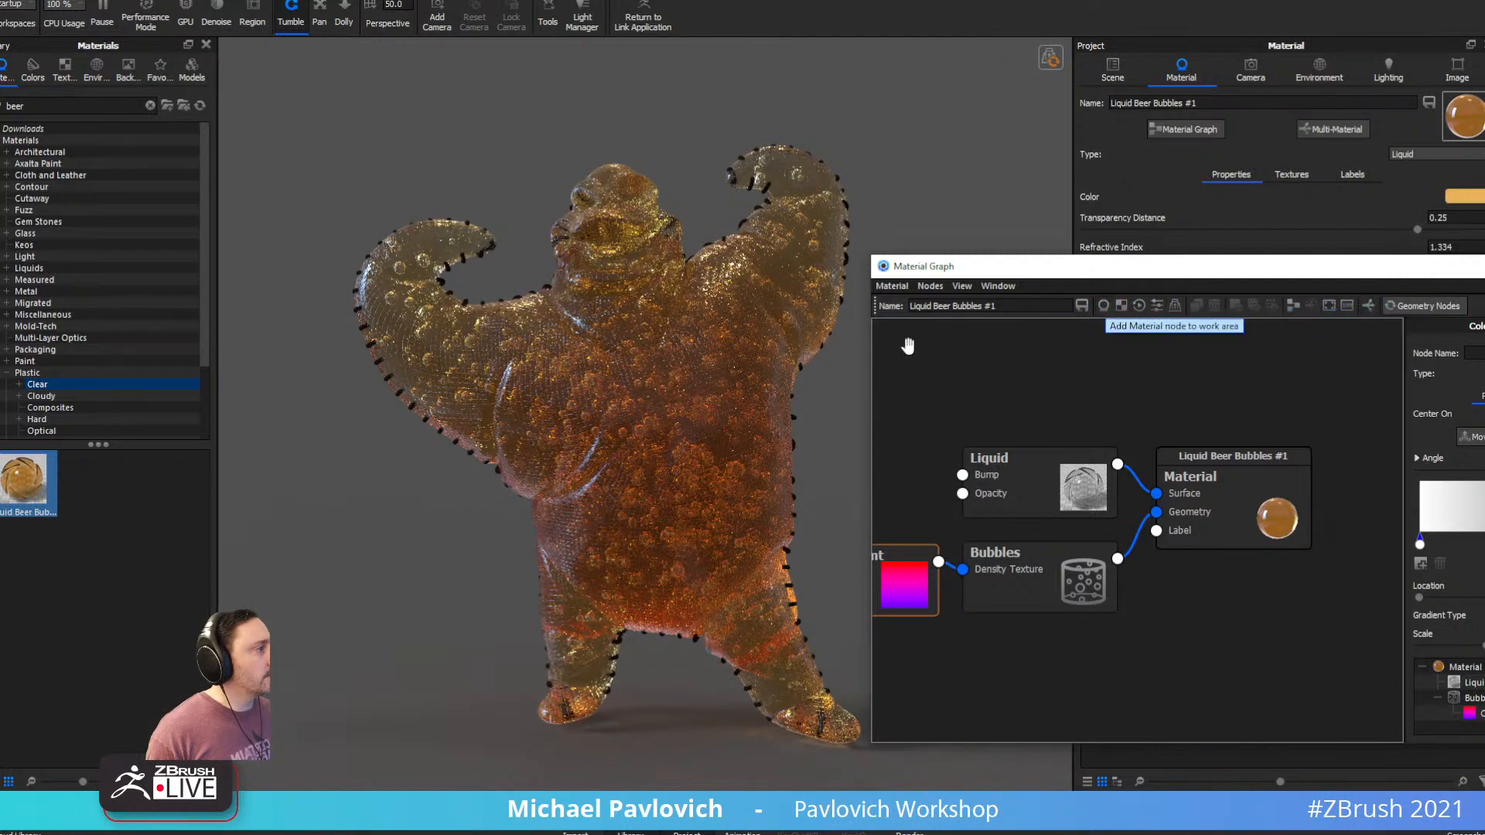
Widen the material graph window and preview the Color Gradient node's colour on the character
{"action": "left_click_drag", "start_coordinate": [872, 351], "coordinate": [781, 351]}
{"action": "left_click", "coordinate": [829, 565]}
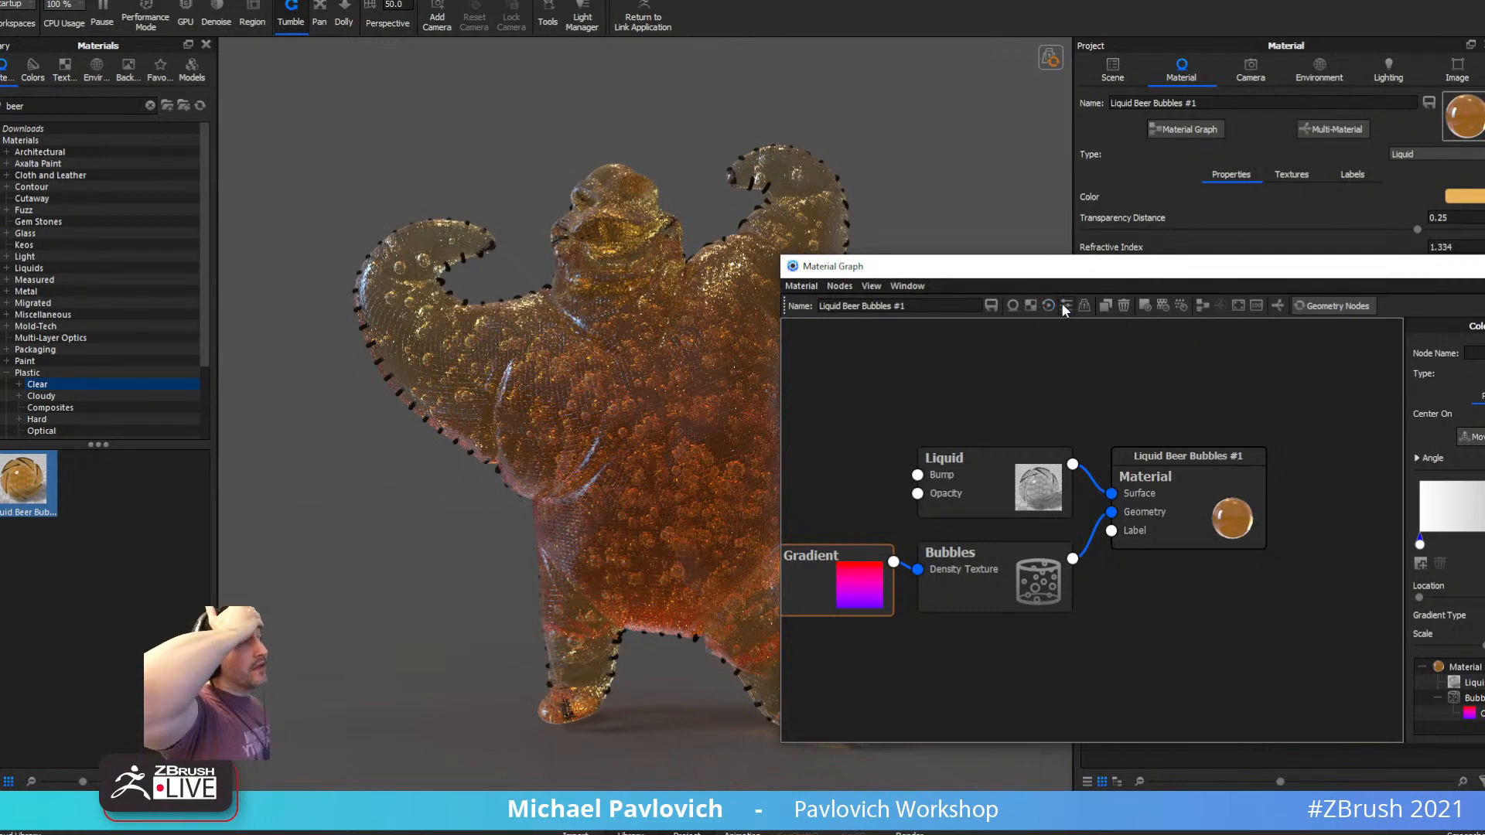
{"action": "left_click", "coordinate": [1144, 309]}
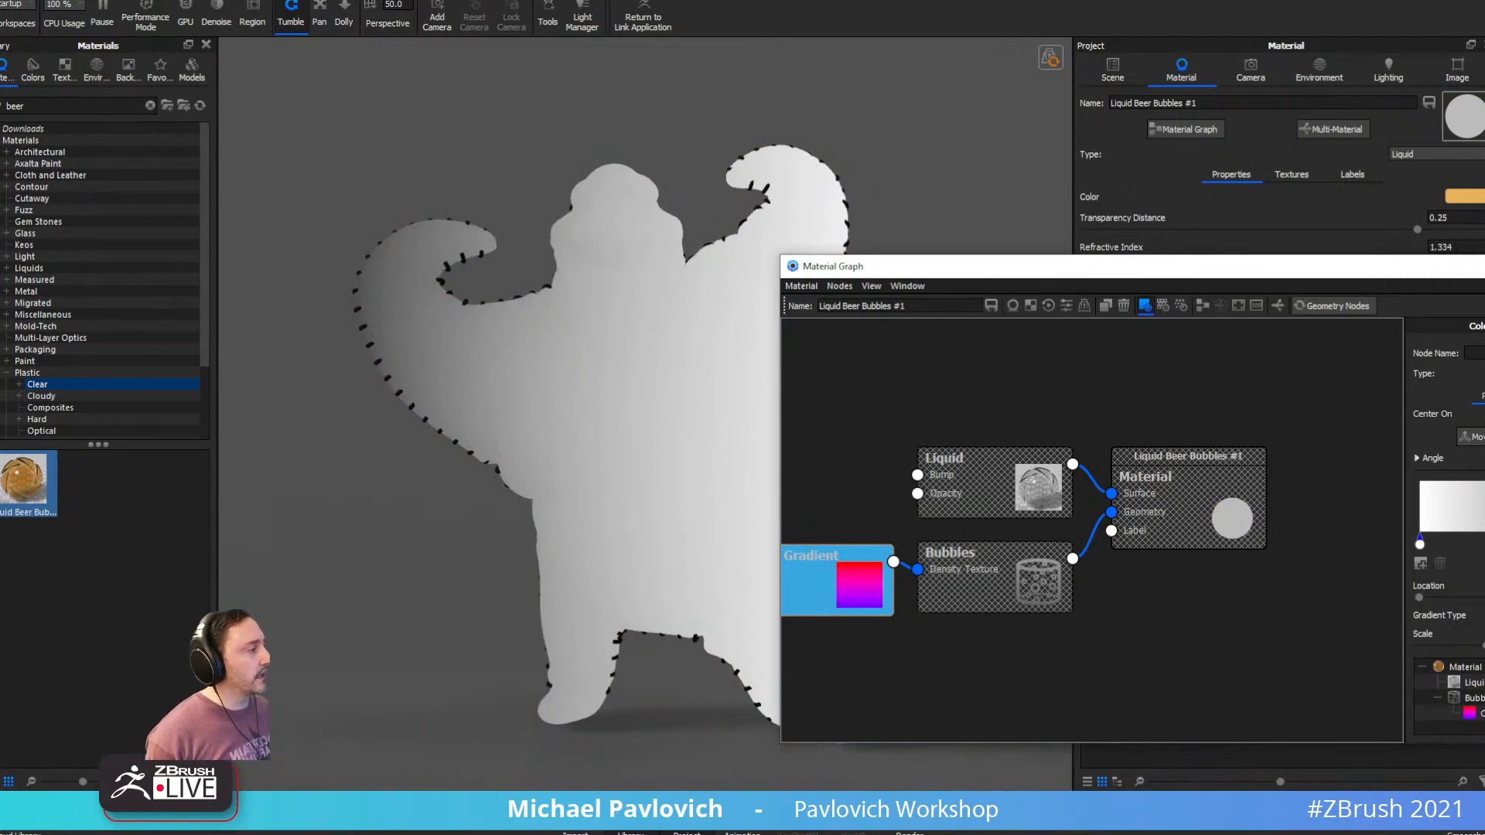
Rotate and move the Color Gradient so it runs vertically down the character, accept the placement and end the colour preview
{"action": "mouse_move", "coordinate": [1484, 538]}
{"action": "left_mouse_down"}
{"action": "mouse_move", "coordinate": [1462, 538]}
{"action": "mouse_move", "coordinate": [1483, 537]}
{"action": "left_mouse_up"}
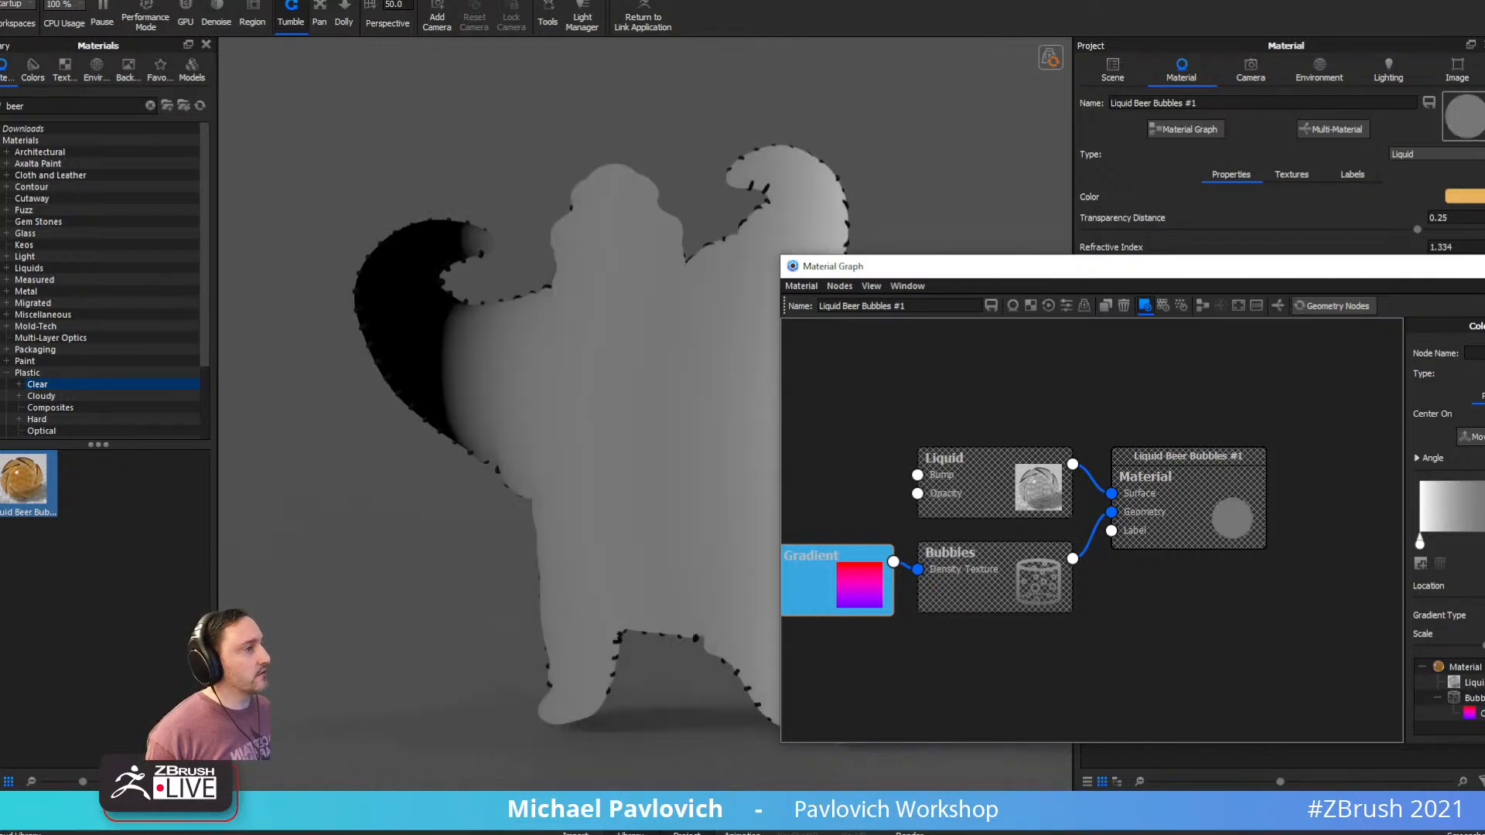
{"action": "left_click", "coordinate": [1470, 437]}
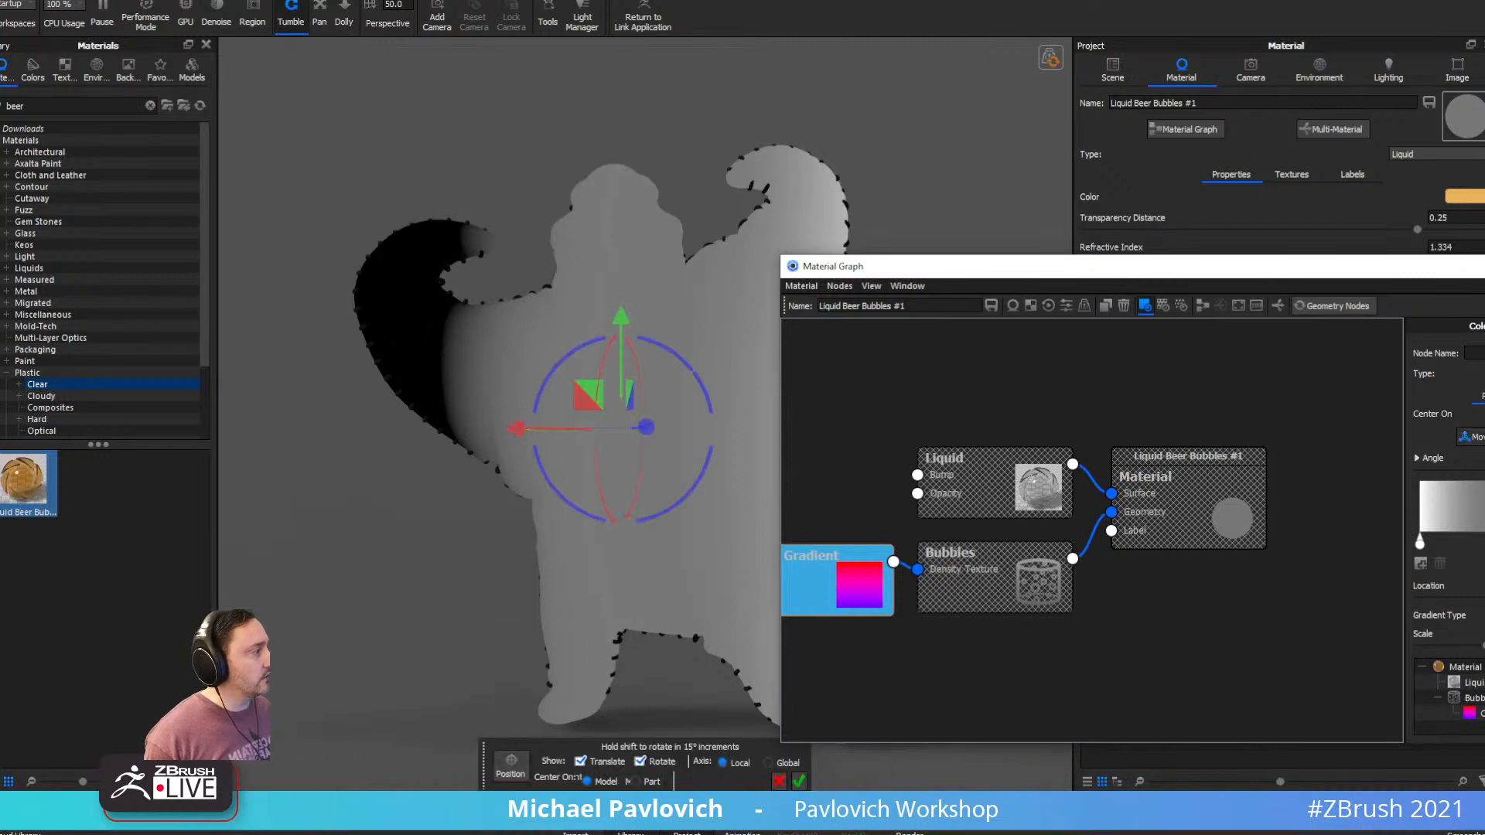
{"action": "mouse_move", "coordinate": [661, 345]}
{"action": "left_mouse_down"}
{"action": "mouse_move", "coordinate": [687, 381]}
{"action": "mouse_move", "coordinate": [665, 356]}
{"action": "mouse_move", "coordinate": [536, 350]}
{"action": "mouse_move", "coordinate": [494, 389]}
{"action": "left_mouse_up"}
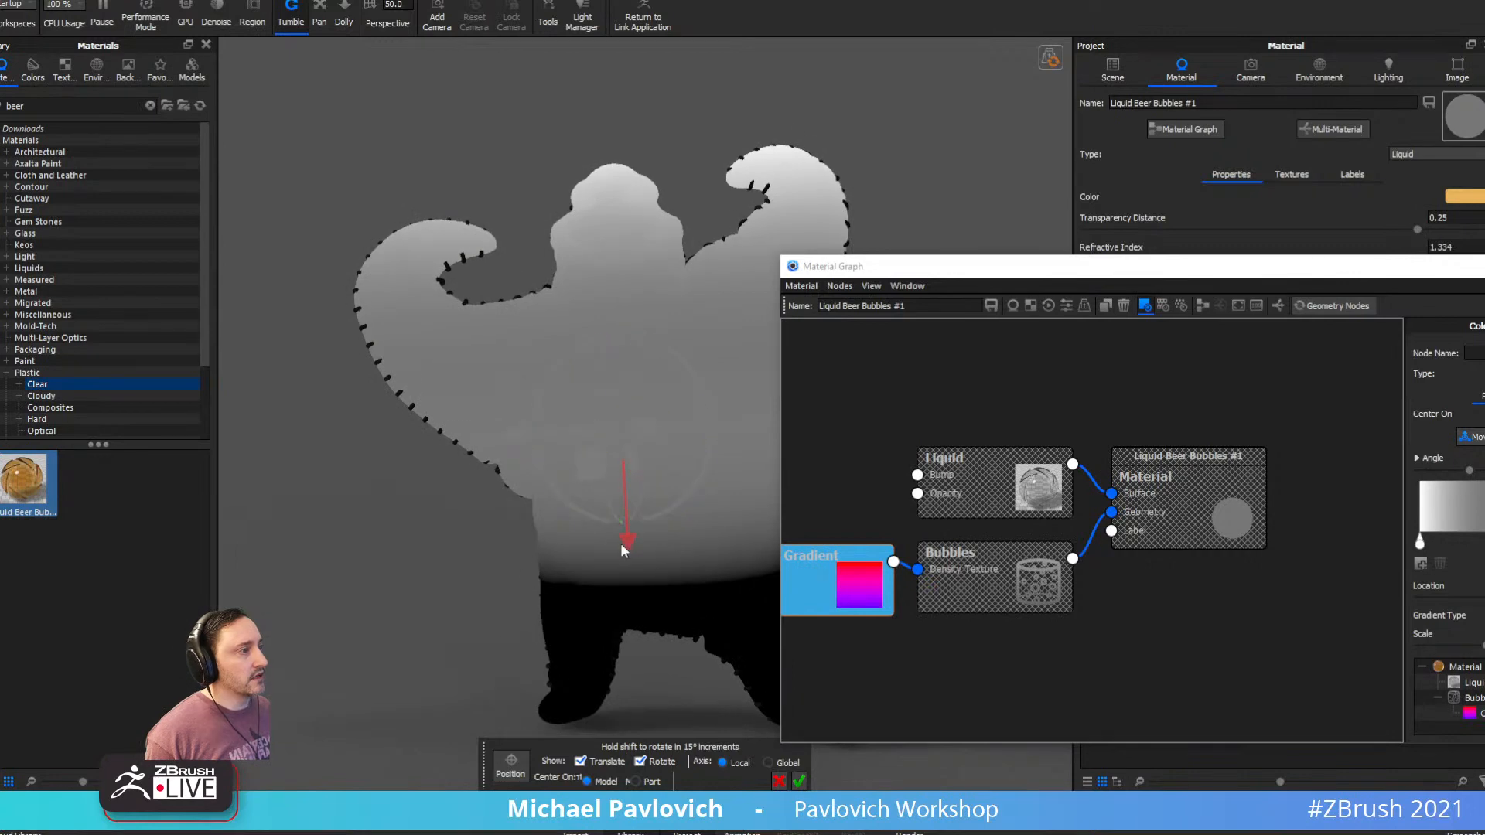
{"action": "left_click_drag", "start_coordinate": [624, 542], "coordinate": [610, 405]}
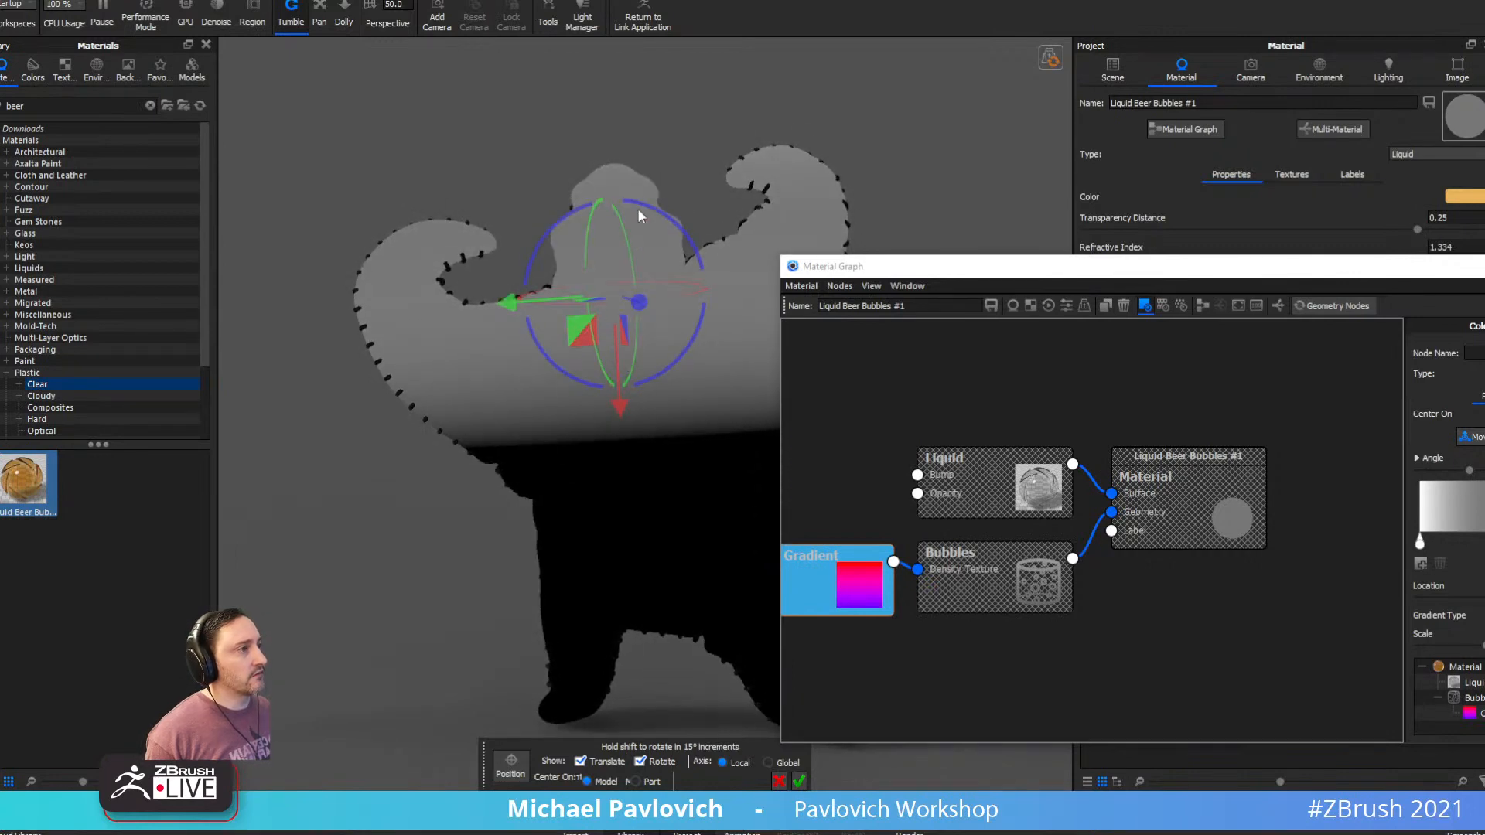
{"action": "left_click_drag", "start_coordinate": [639, 208], "coordinate": [685, 240]}
{"action": "left_click_drag", "start_coordinate": [942, 201], "coordinate": [956, 198], "text": "alt"}
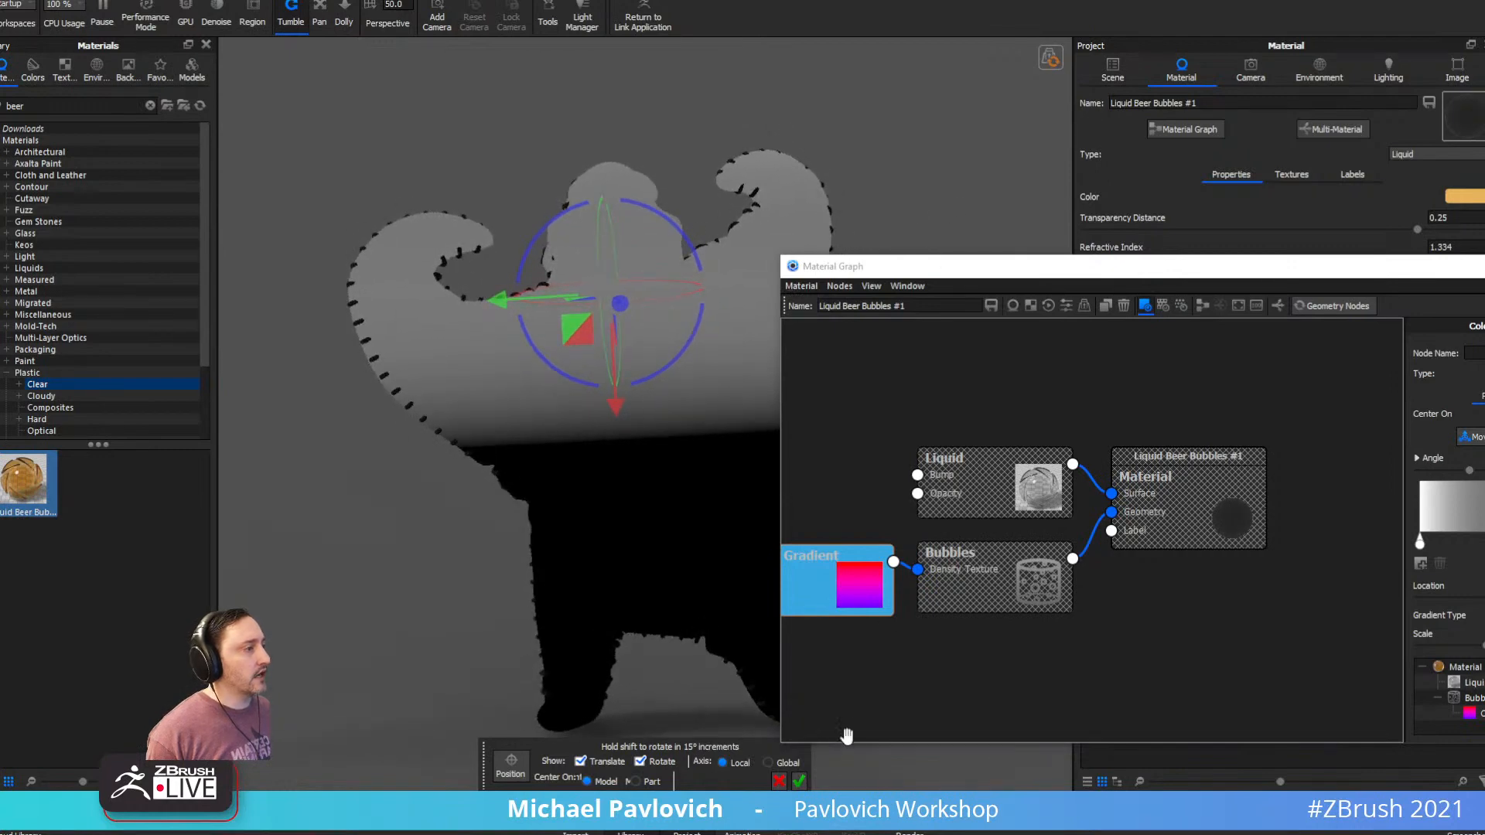
{"action": "left_click", "coordinate": [799, 781]}
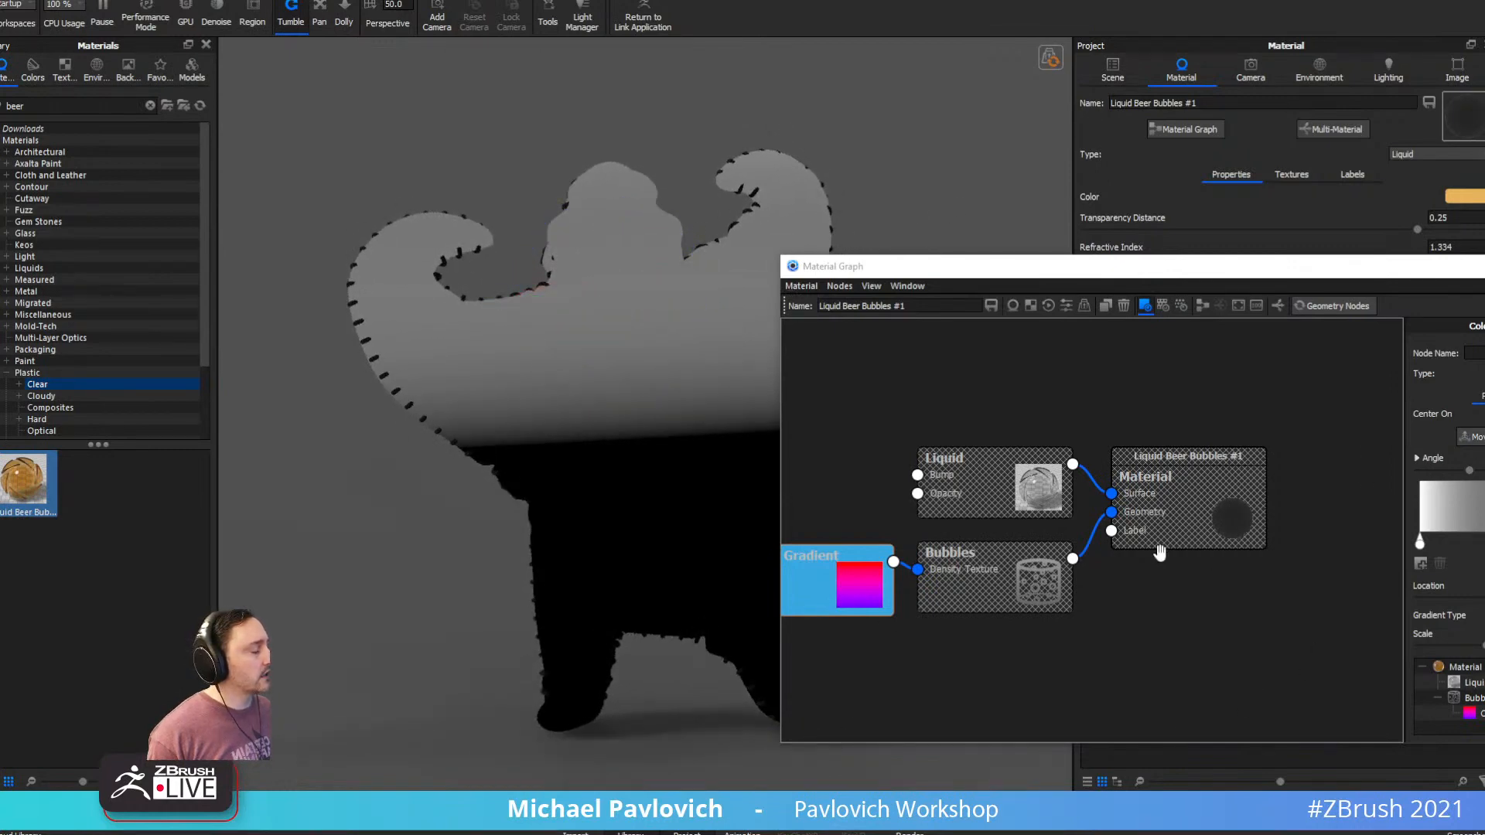
{"action": "left_click", "coordinate": [1145, 307]}
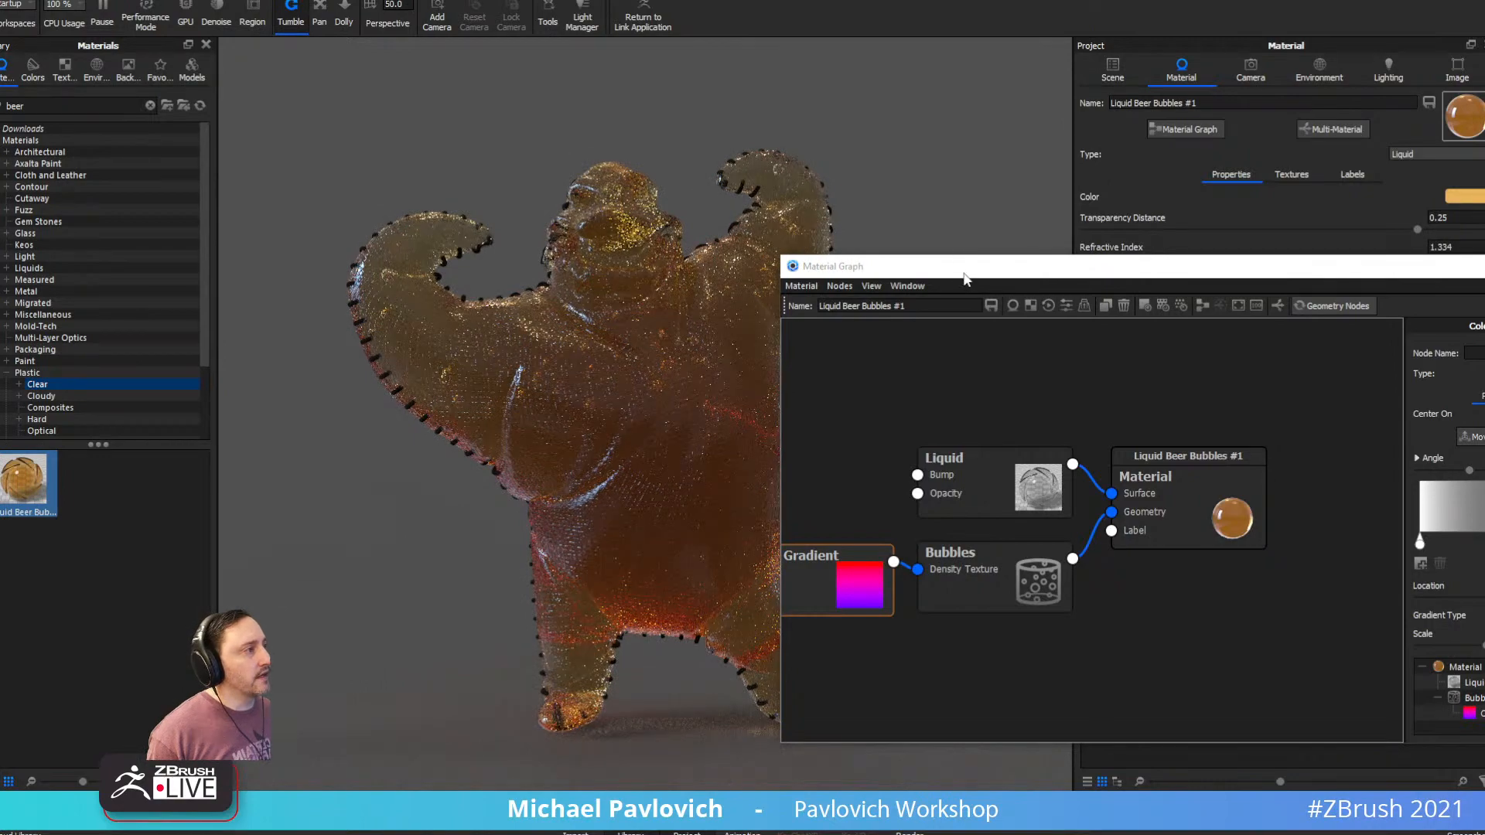
Set the Bubbles node's density to about 16.2 and its size to about 0.0089, and execute the geometry nodes
{"action": "left_click_drag", "start_coordinate": [1033, 280], "coordinate": [1069, 595]}
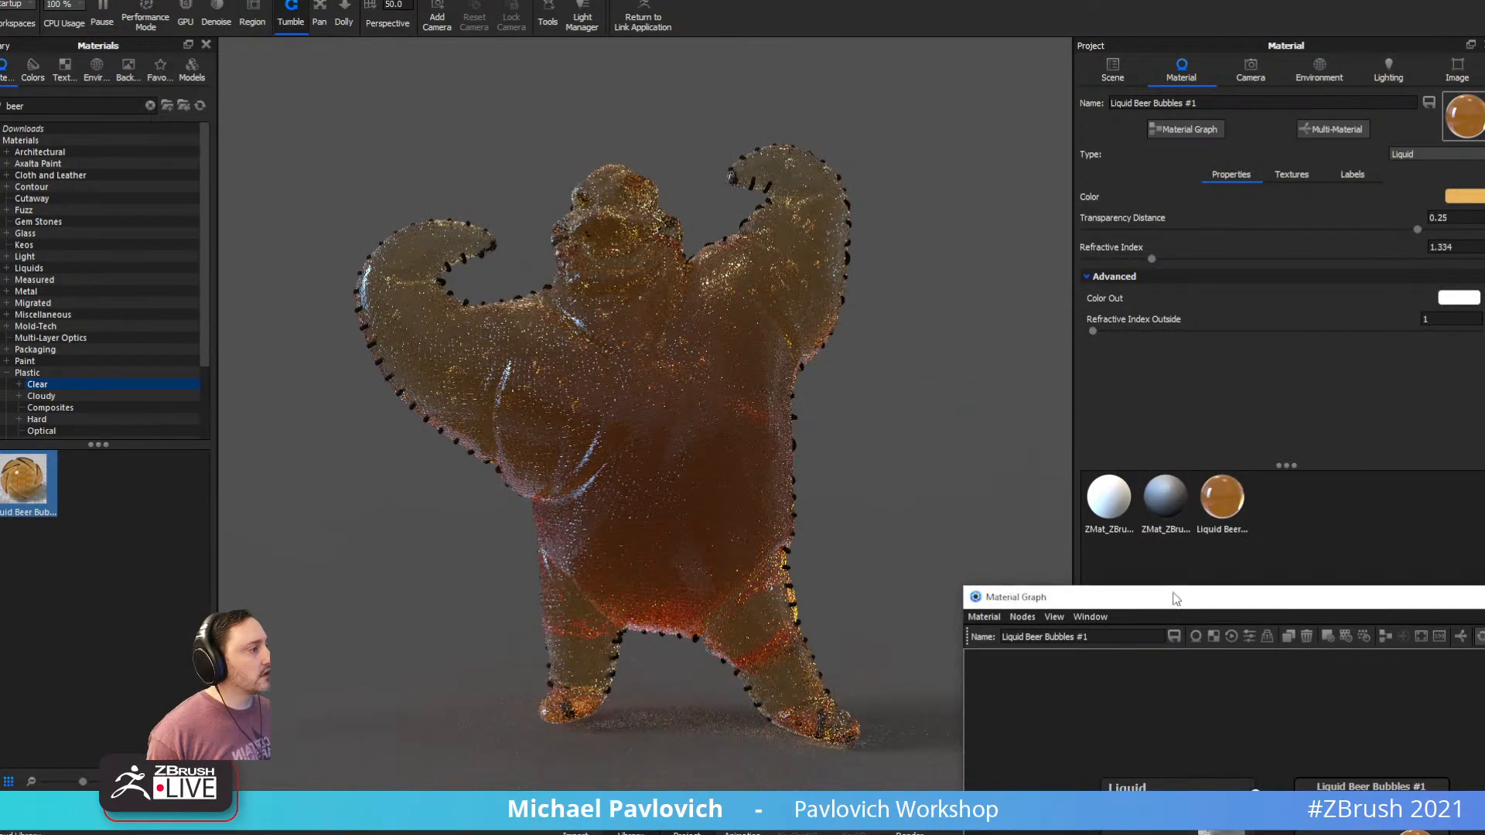
{"action": "left_click_drag", "start_coordinate": [1173, 594], "coordinate": [1002, 272]}
{"action": "left_click", "coordinate": [1018, 574]}
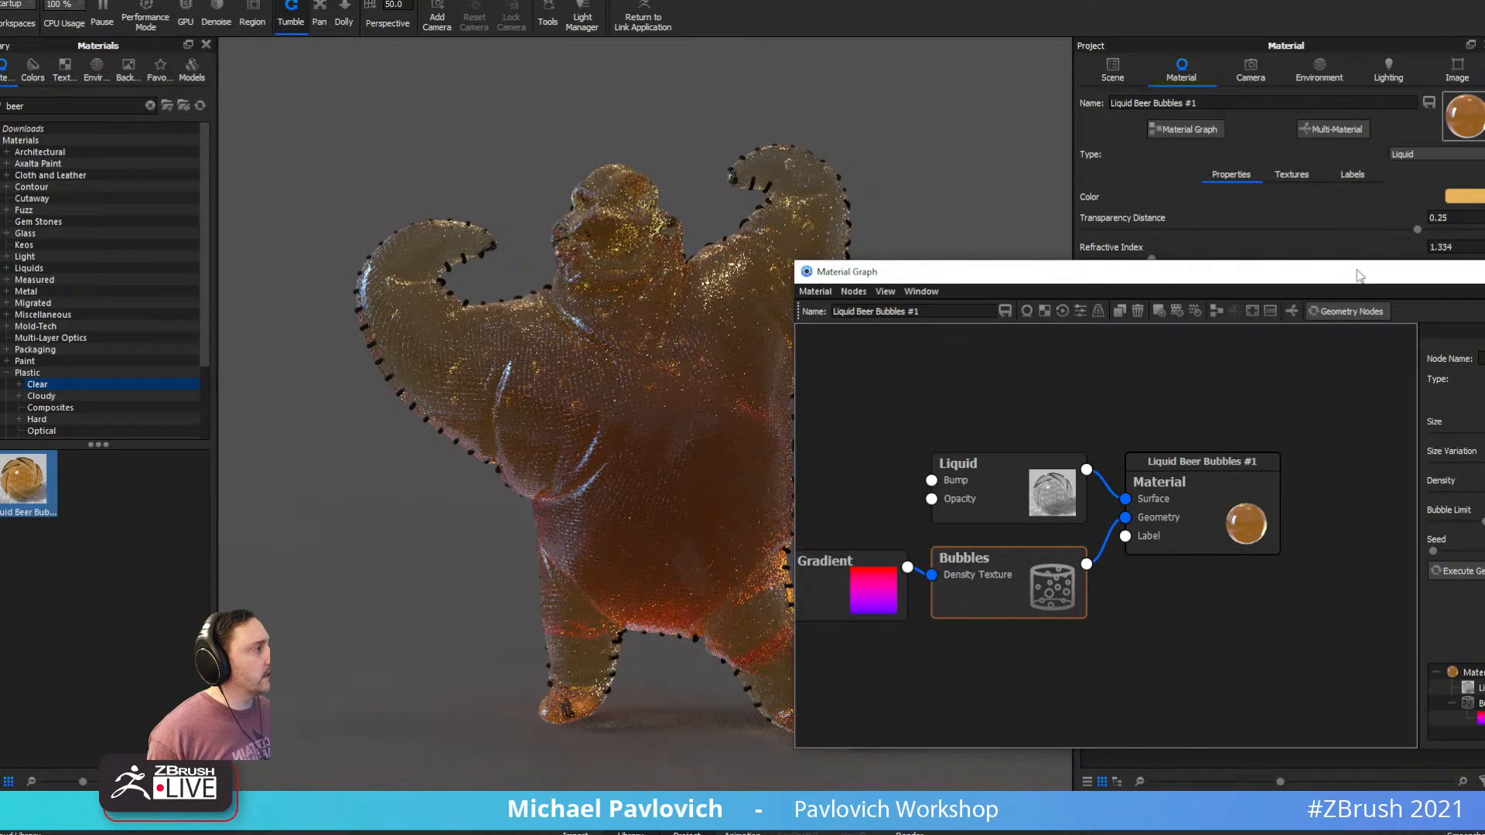
{"action": "left_click_drag", "start_coordinate": [1359, 276], "coordinate": [1168, 270]}
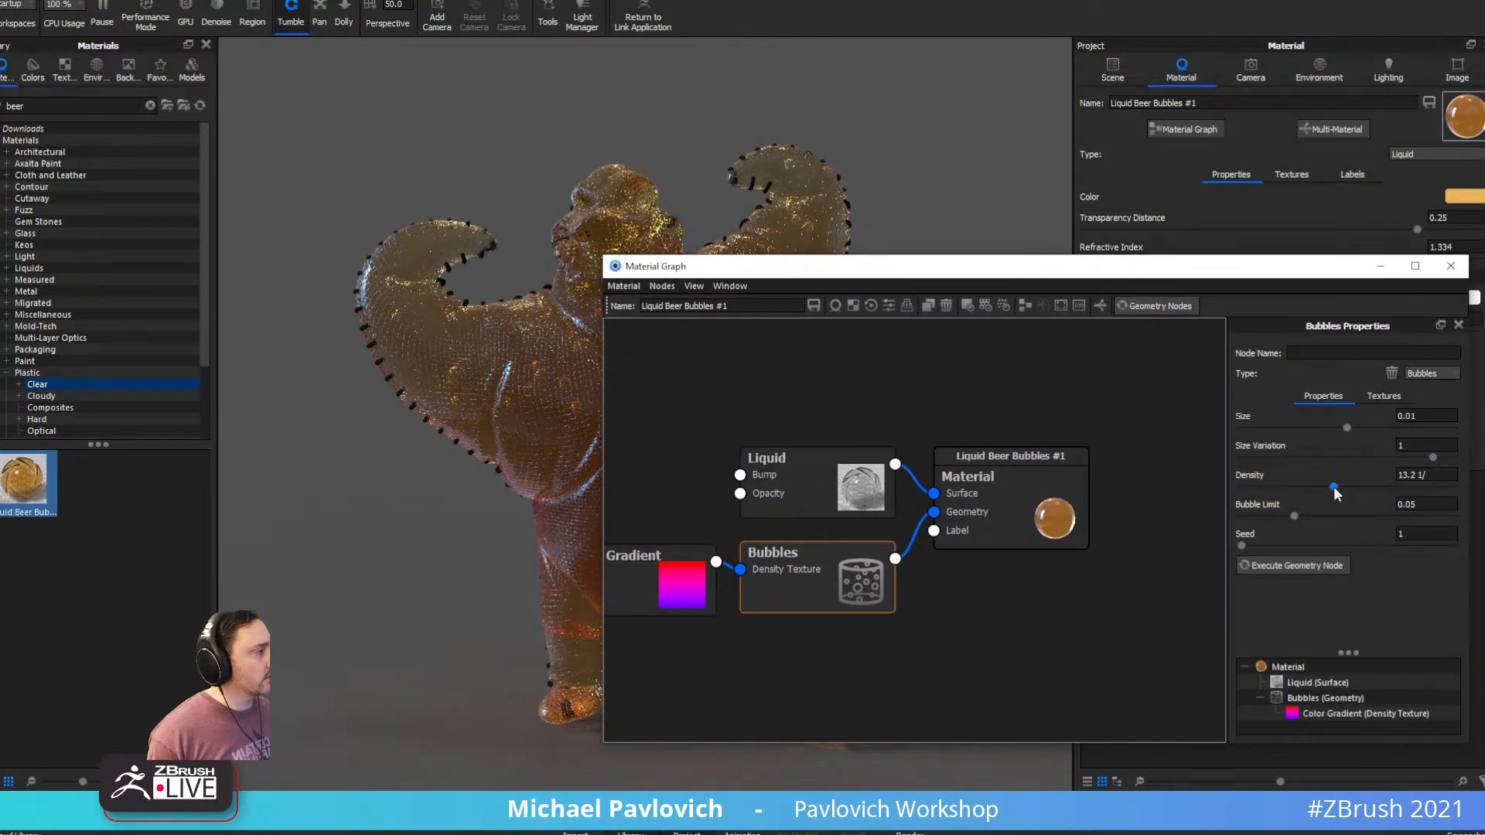
{"action": "left_click_drag", "start_coordinate": [1334, 486], "coordinate": [1356, 486]}
{"action": "left_click_drag", "start_coordinate": [1348, 424], "coordinate": [1335, 427]}
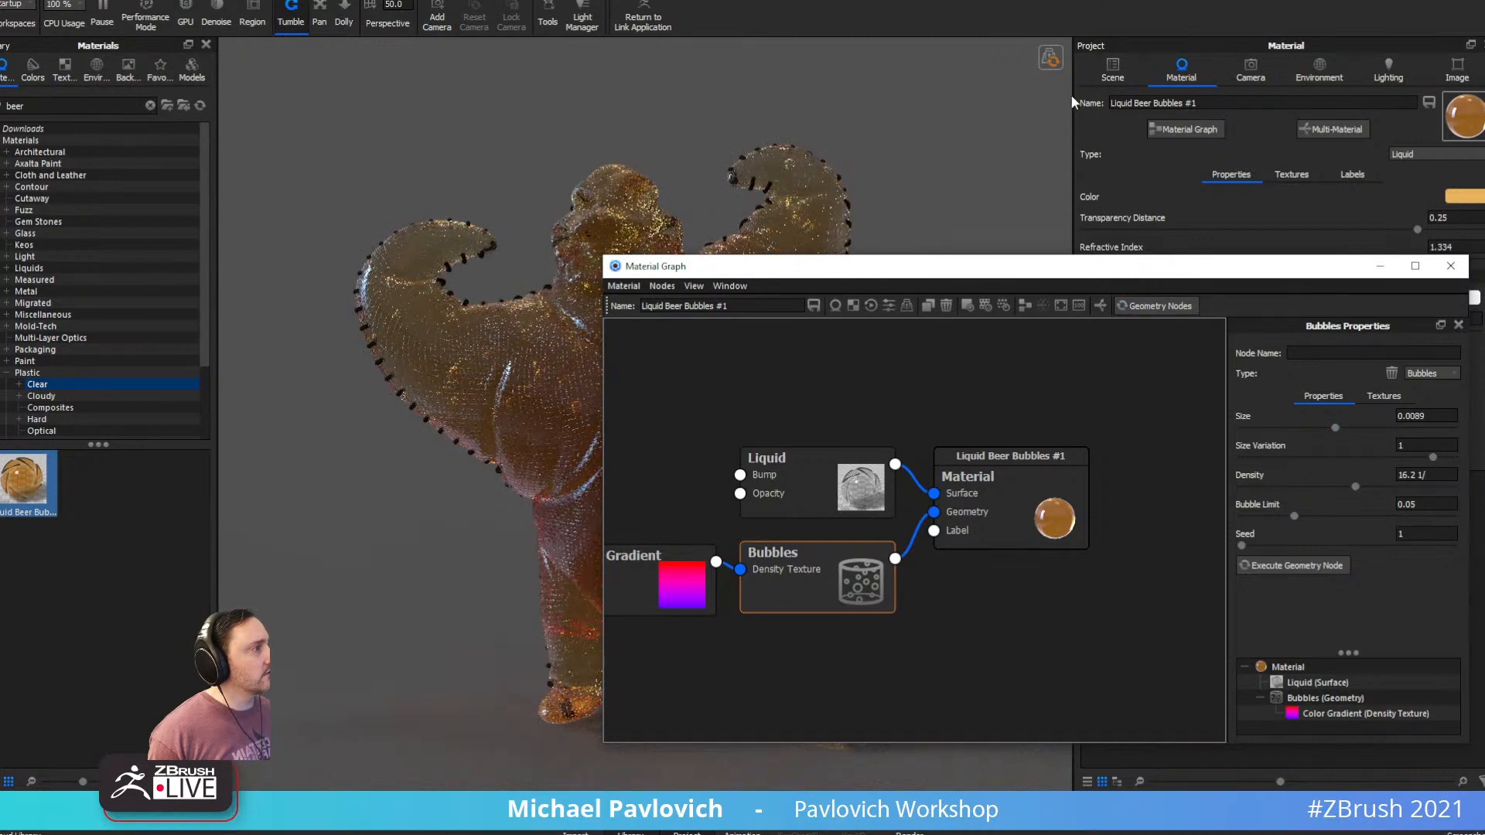
{"action": "left_click", "coordinate": [1050, 59]}
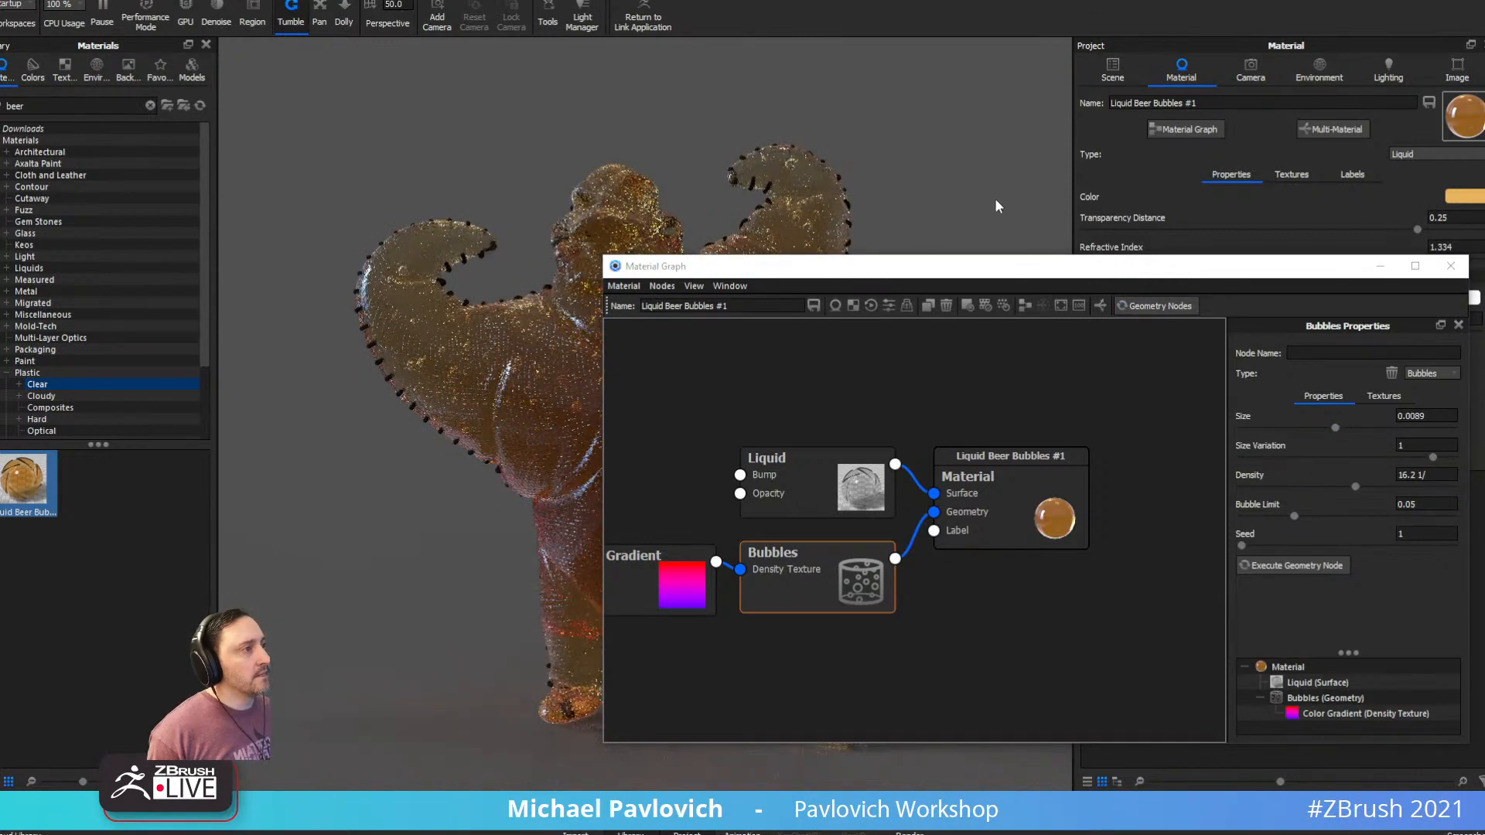
Try the Bubbles node at a density of about 21.72, then higher with smaller bubbles, executing the geometry nodes for each
{"action": "left_click_drag", "start_coordinate": [1358, 488], "coordinate": [1395, 485]}
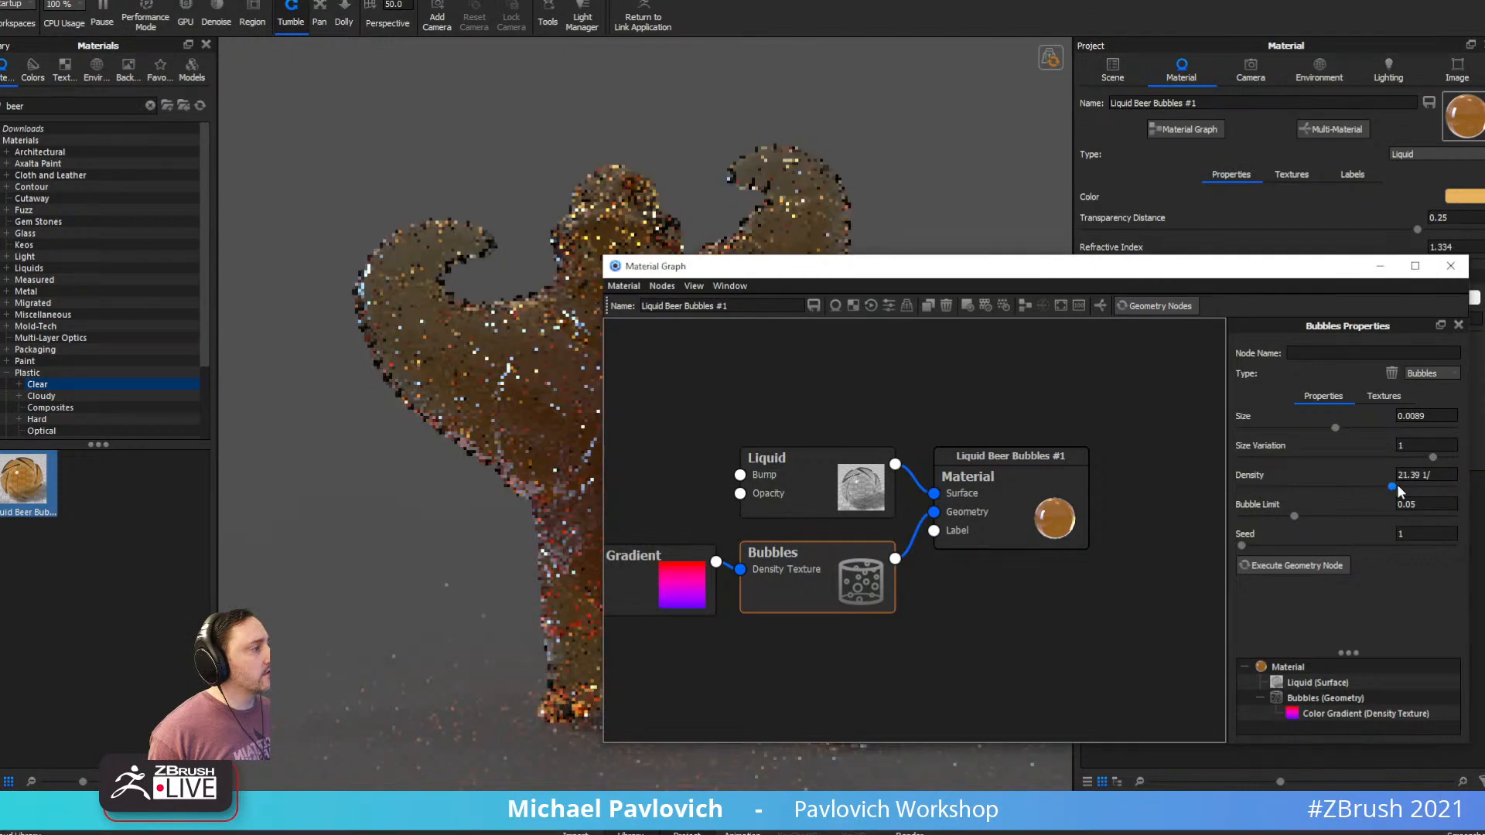
{"action": "left_click", "coordinate": [1158, 306]}
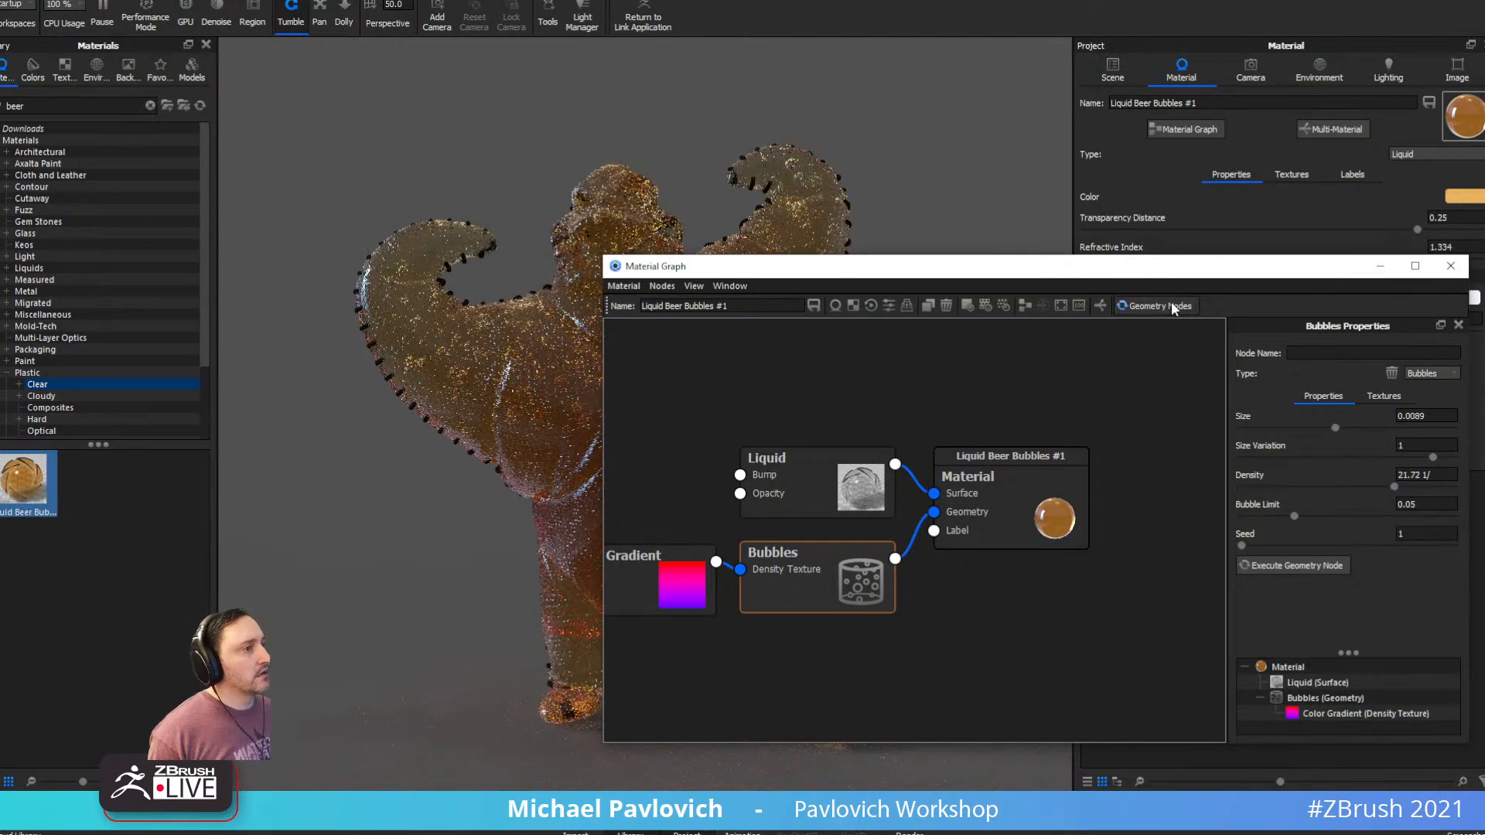
{"action": "left_click_drag", "start_coordinate": [1129, 279], "coordinate": [1211, 336]}
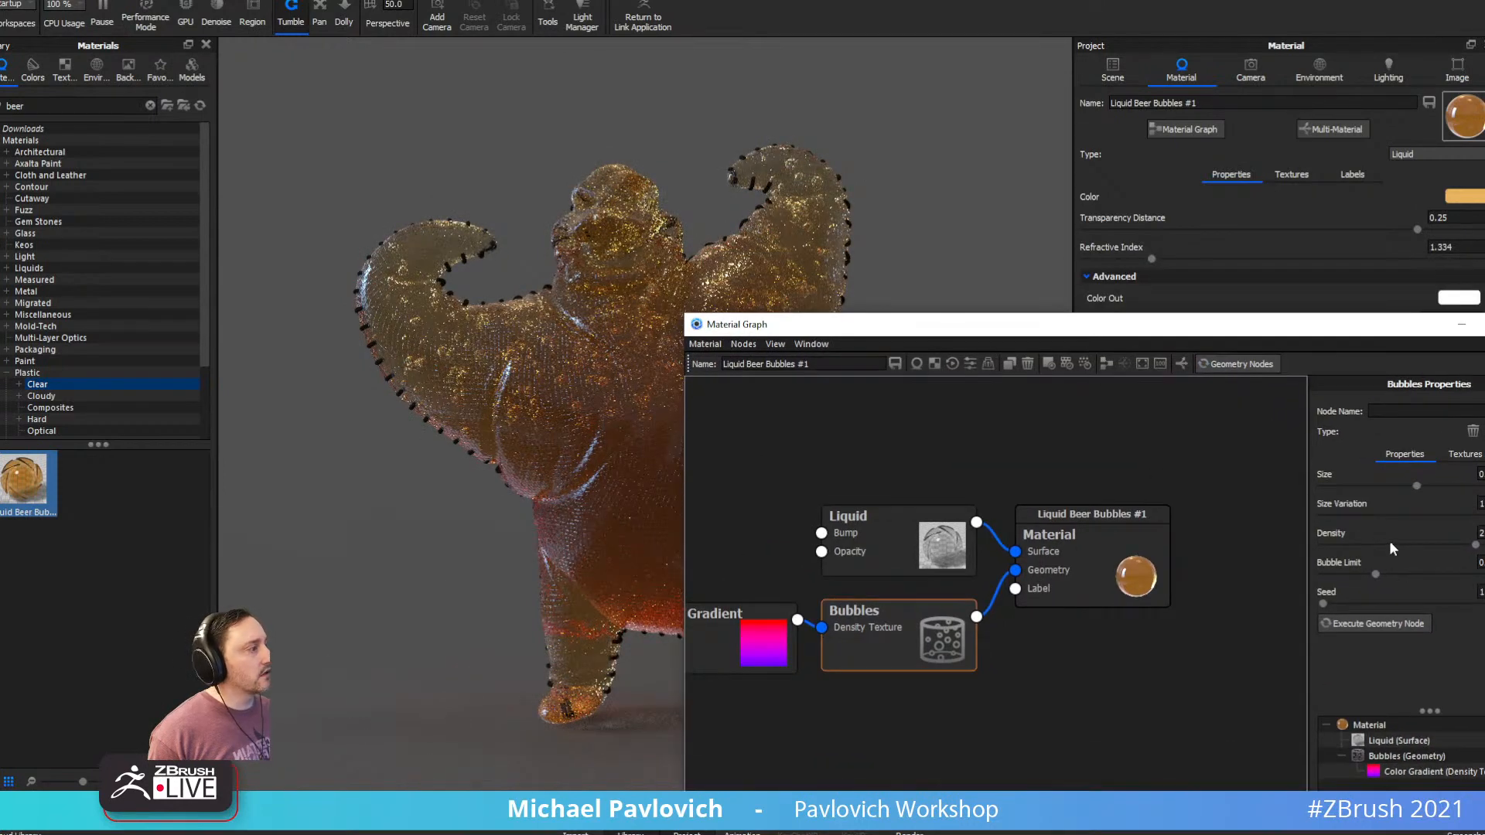
{"action": "left_click_drag", "start_coordinate": [1476, 545], "coordinate": [1484, 545]}
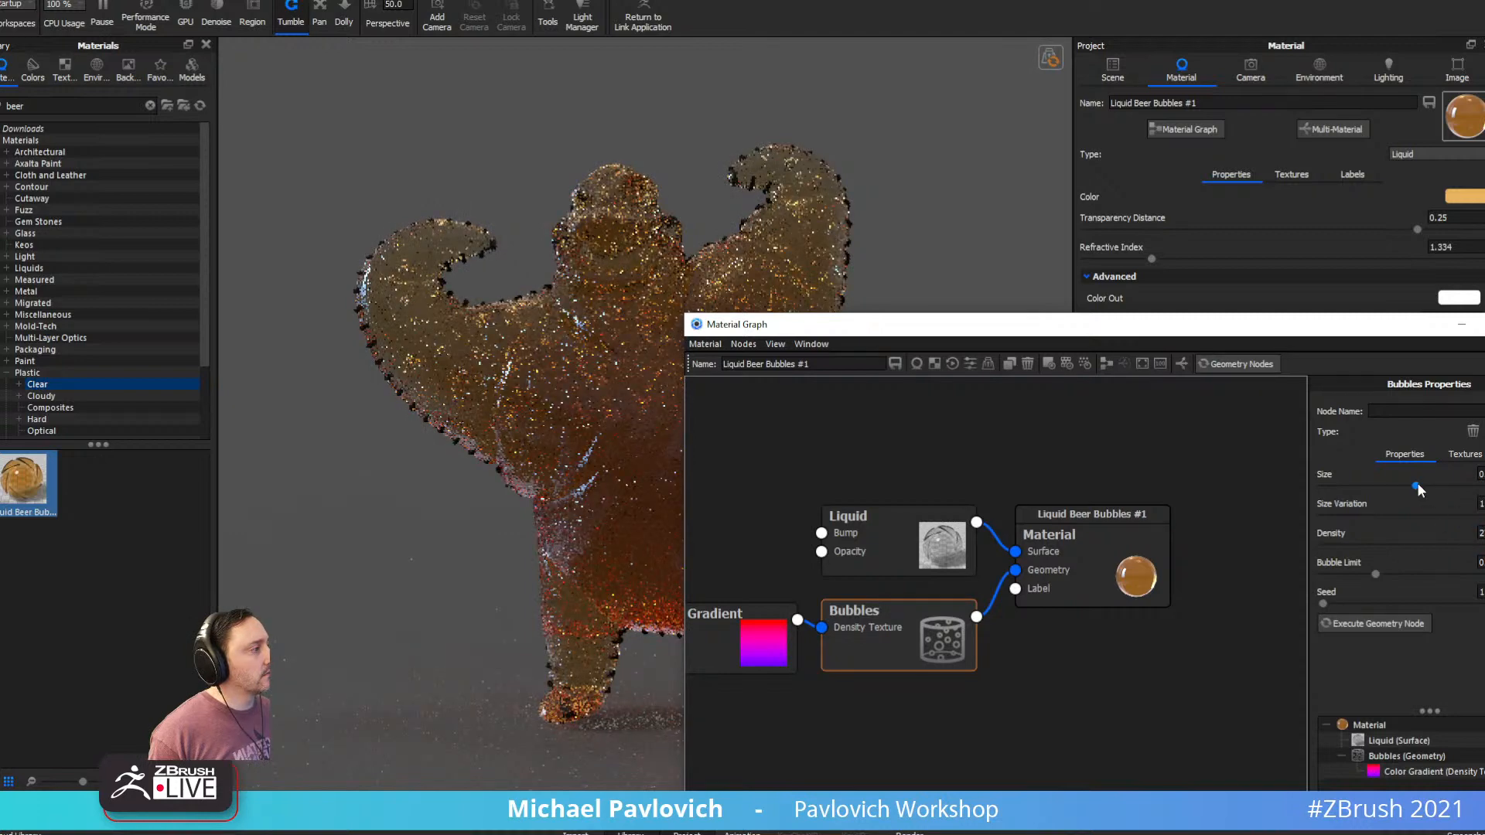
{"action": "left_click_drag", "start_coordinate": [1417, 482], "coordinate": [1408, 485]}
{"action": "left_click", "coordinate": [1230, 365]}
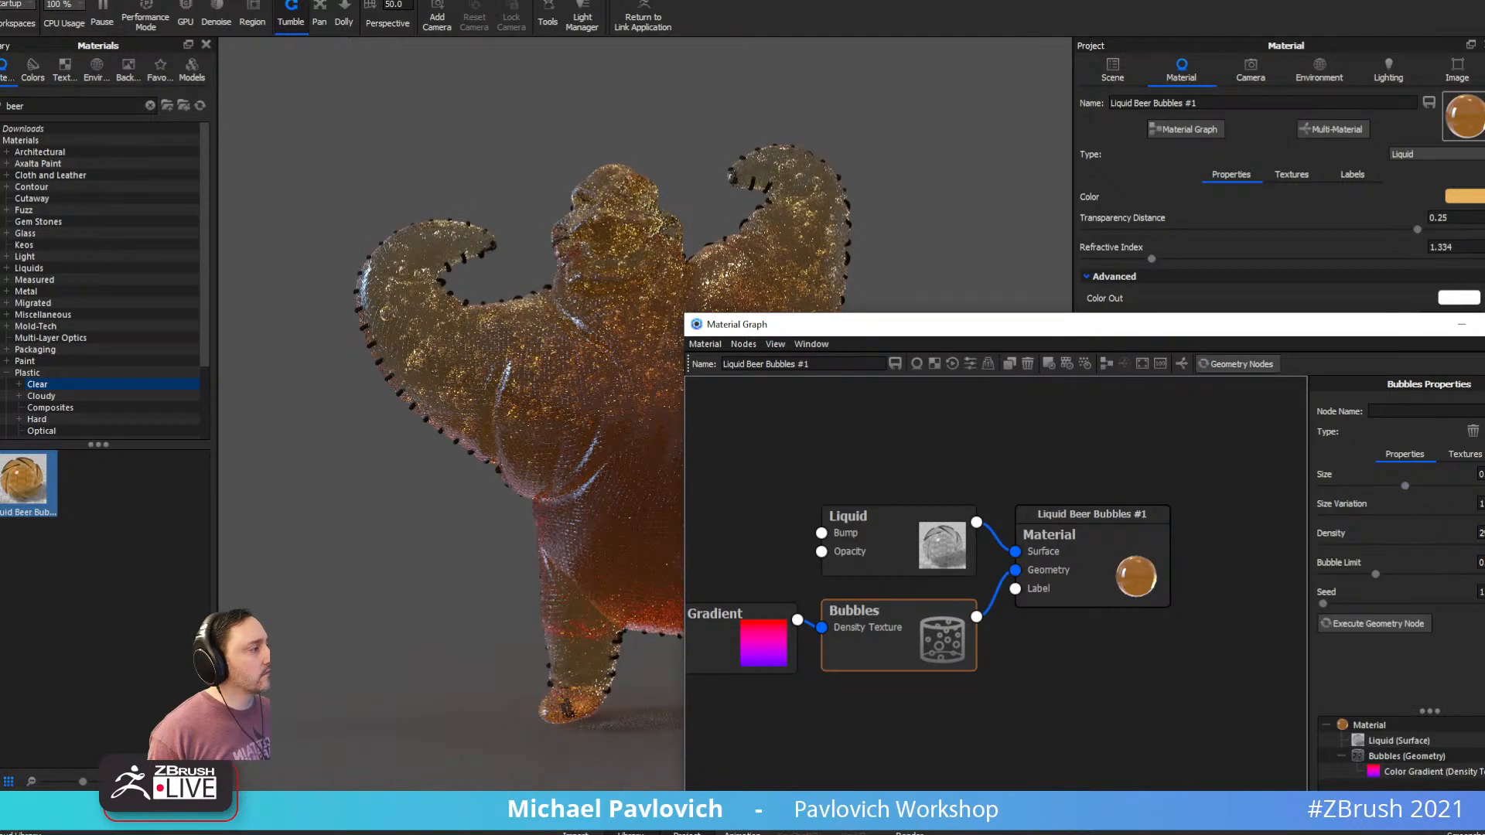
Set the Bubbles node's density to 60, enter a new bubble size and execute the geometry nodes
{"action": "left_click_drag", "start_coordinate": [1483, 546], "coordinate": [1484, 545]}
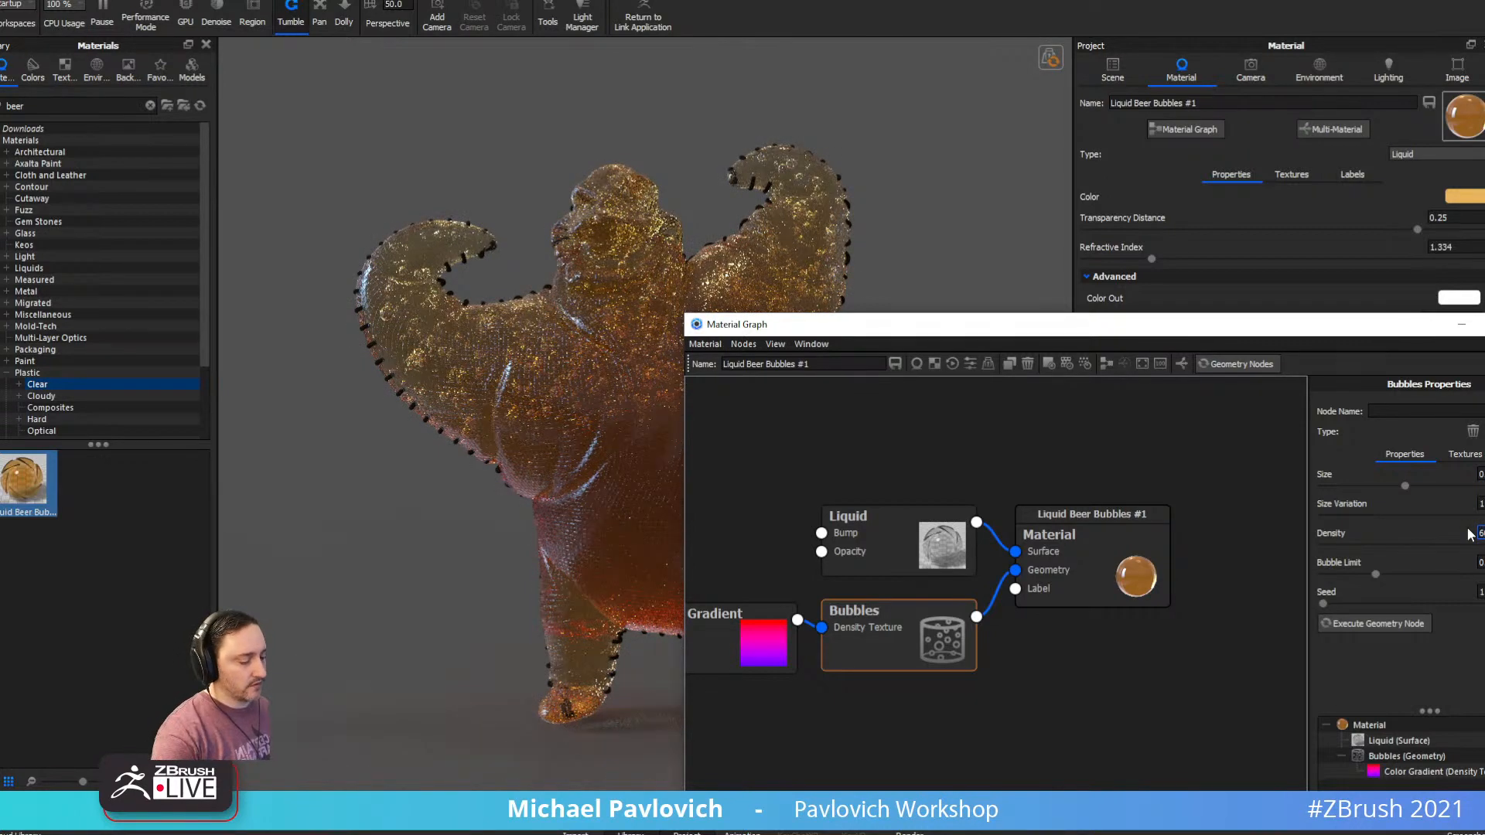
{"action": "type", "text": "60"}
{"action": "key", "text": "Return"}
{"action": "left_click_drag", "start_coordinate": [1404, 484], "coordinate": [1399, 484]}
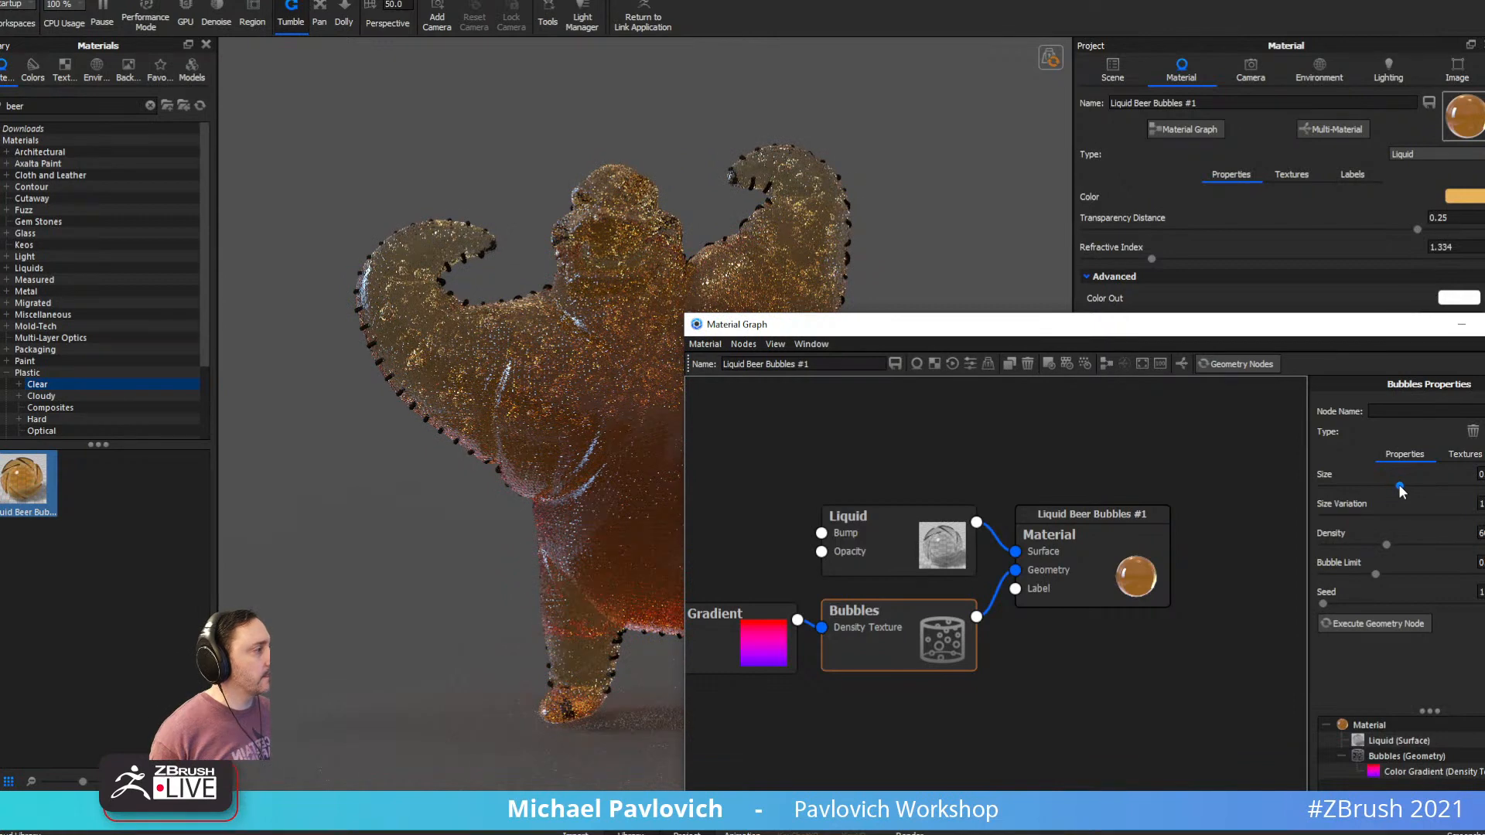
{"action": "type", "text": "0"}
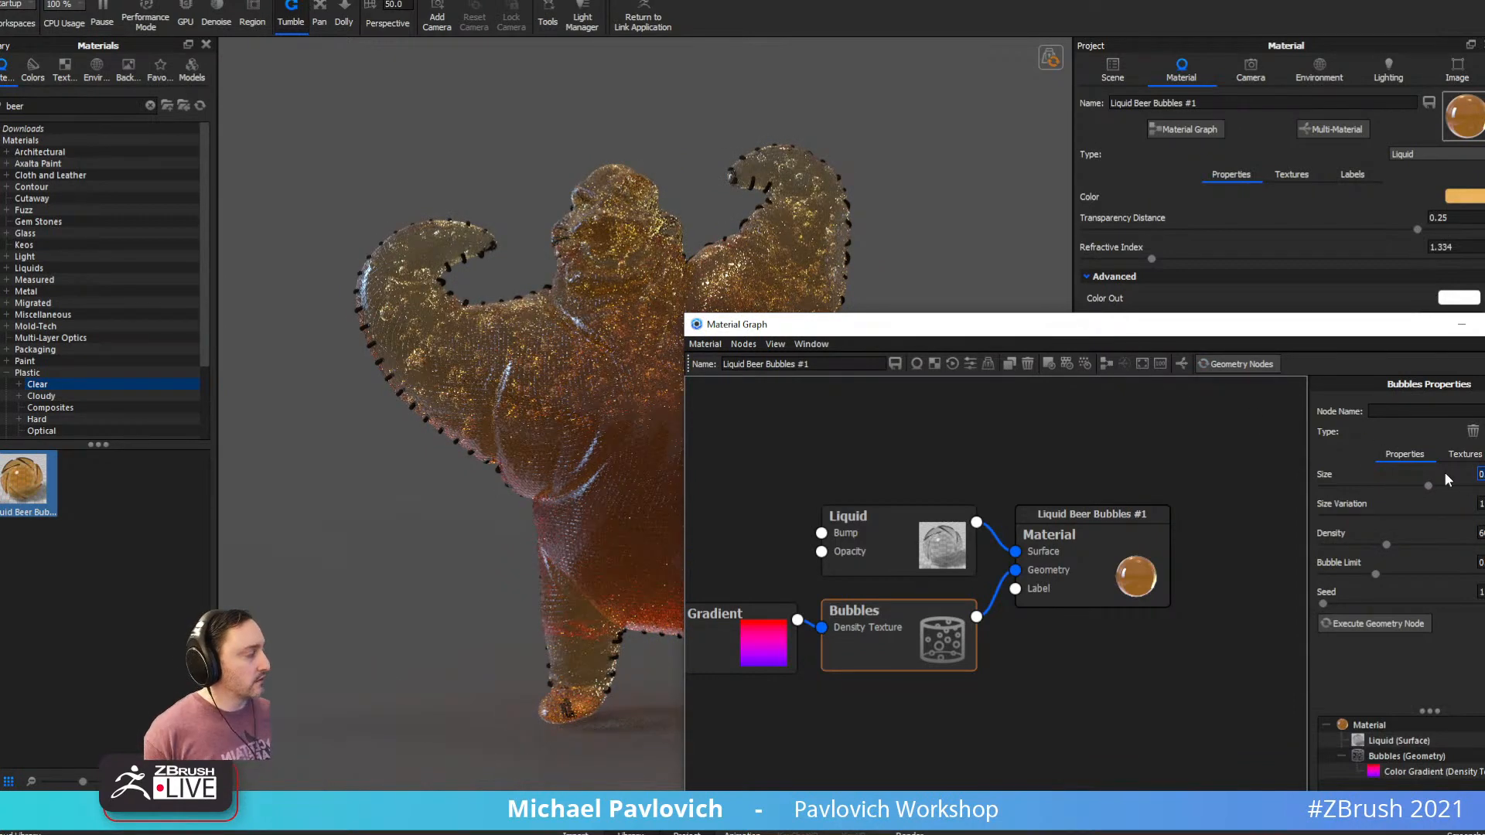
{"action": "key", "text": "Return"}
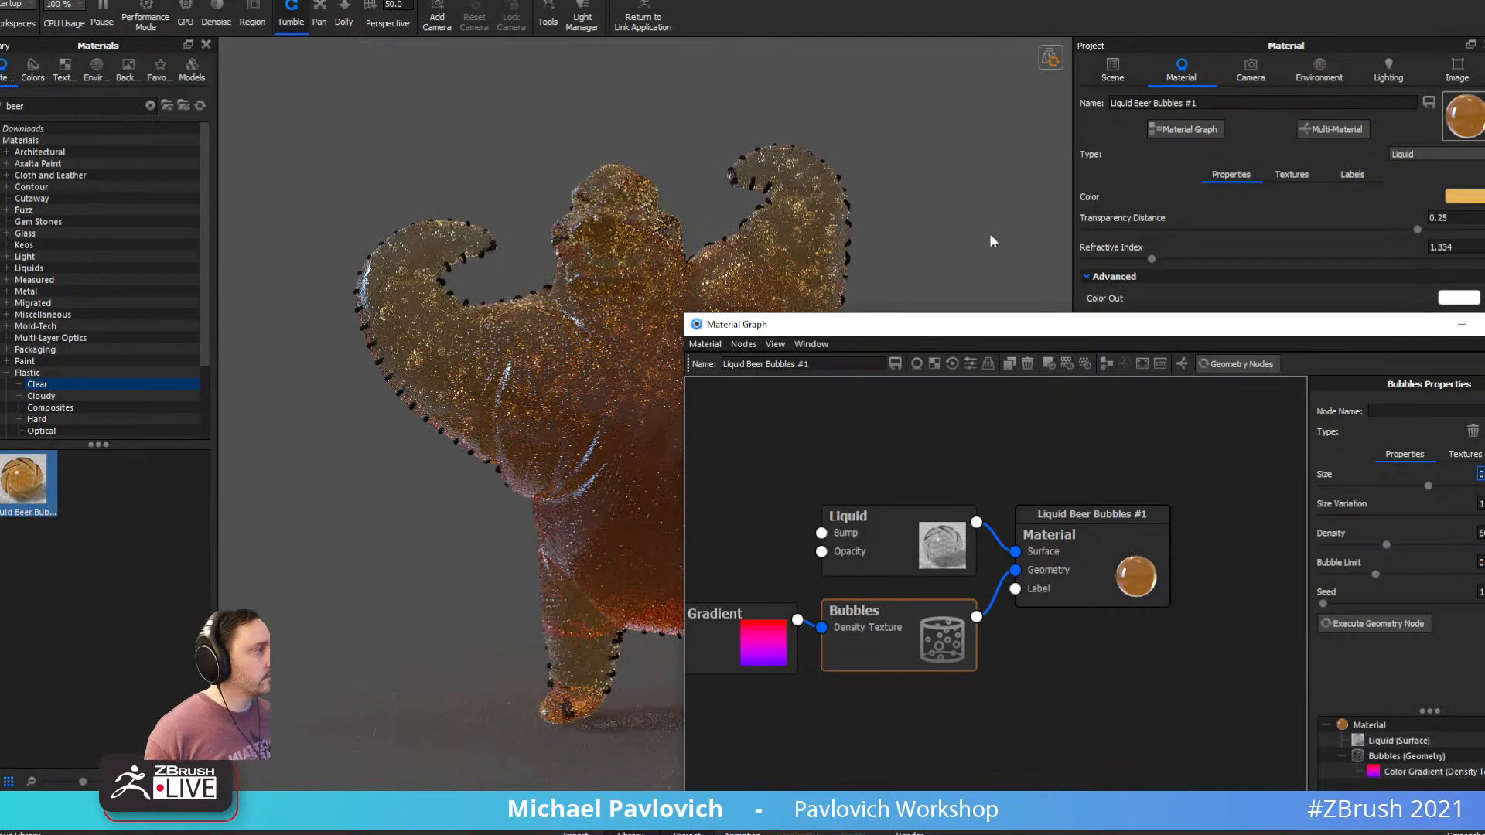
{"action": "left_click", "coordinate": [1052, 62]}
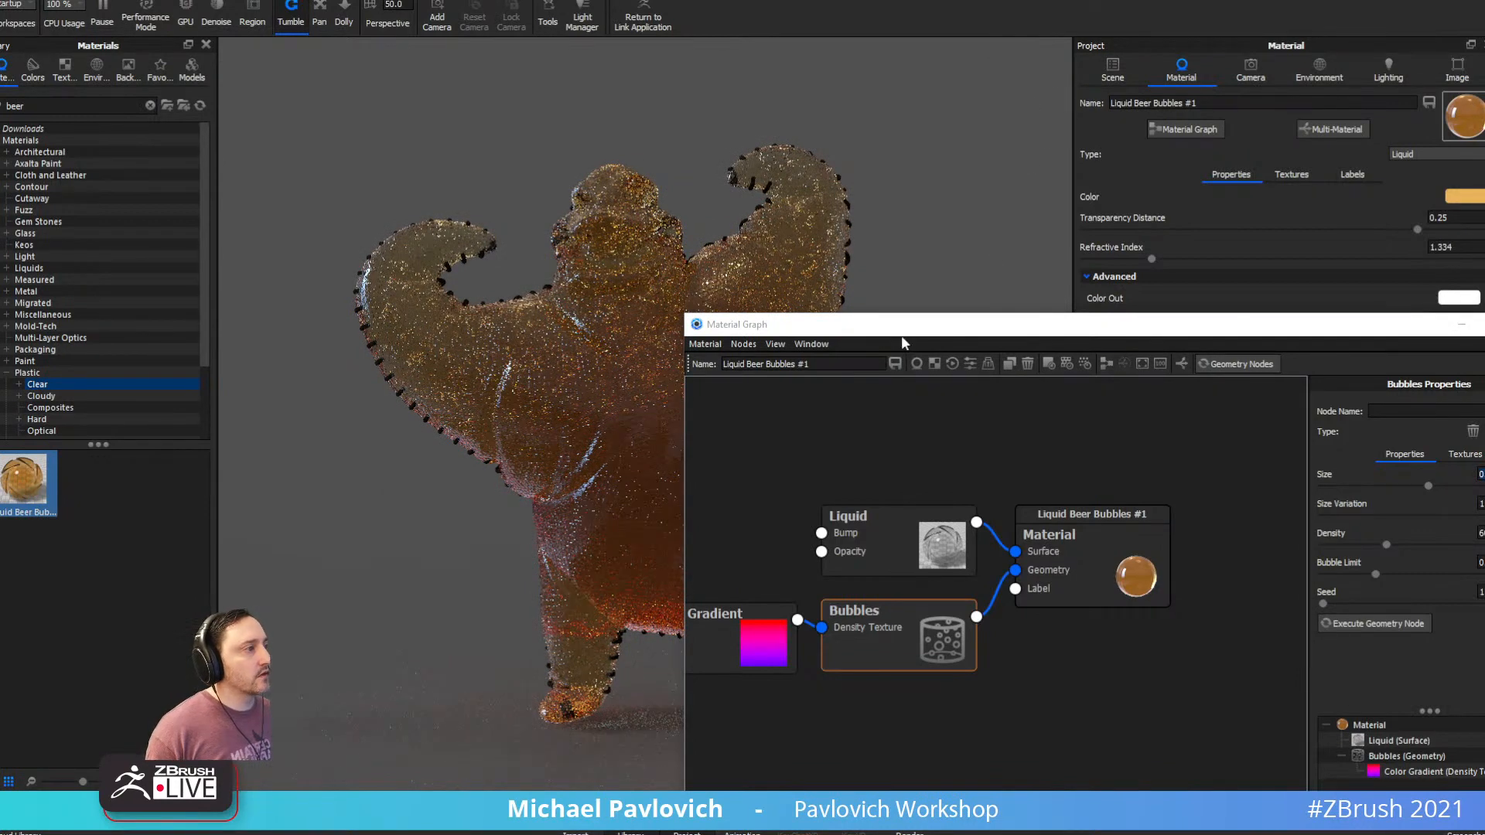
Inspect the bubbles on the whole character, close the material graph and pause the live render
{"action": "left_click_drag", "start_coordinate": [902, 338], "coordinate": [1282, 305]}
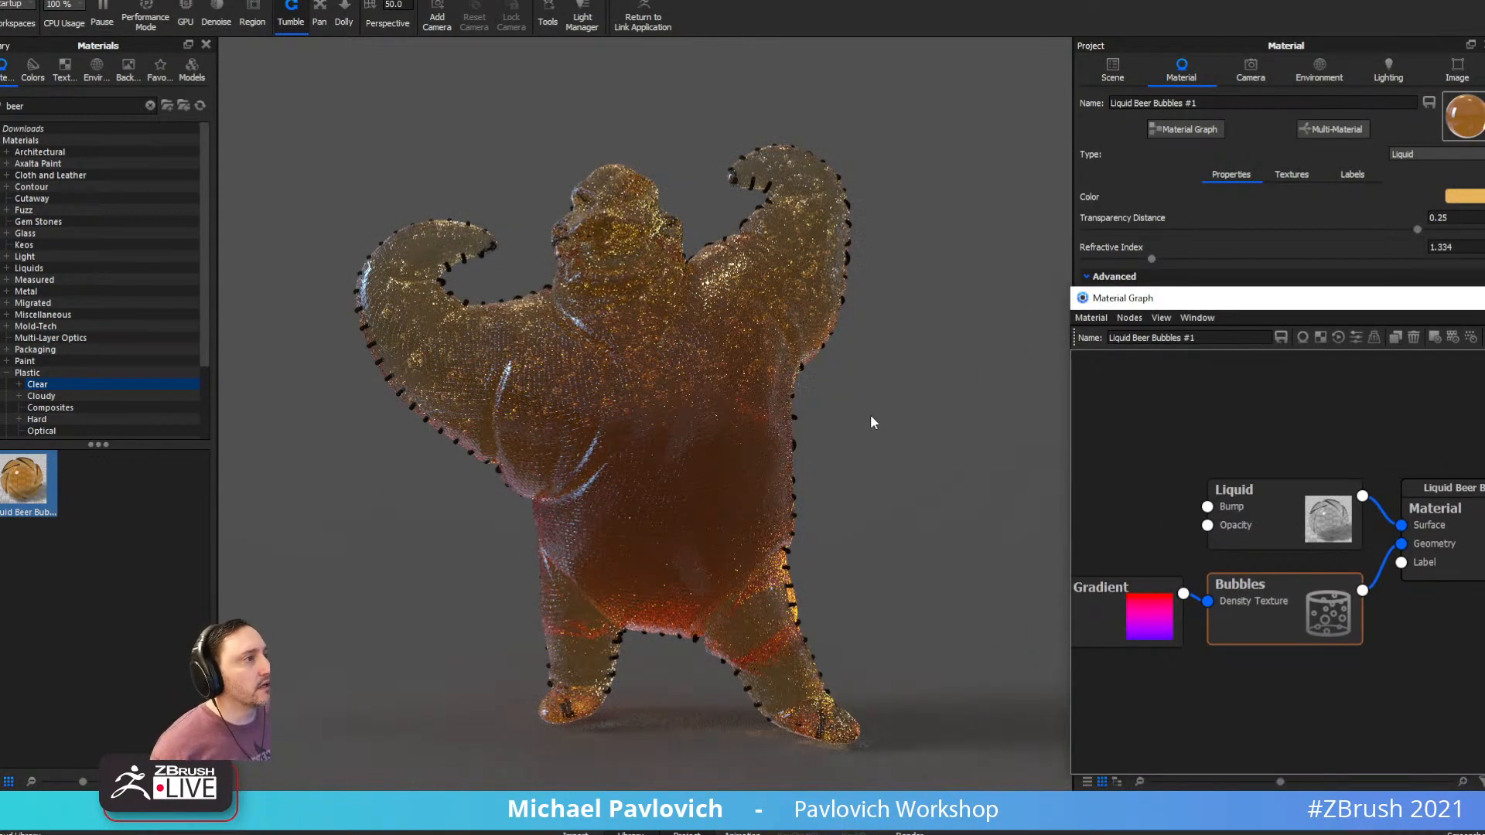
{"action": "left_click_drag", "start_coordinate": [876, 416], "coordinate": [852, 435]}
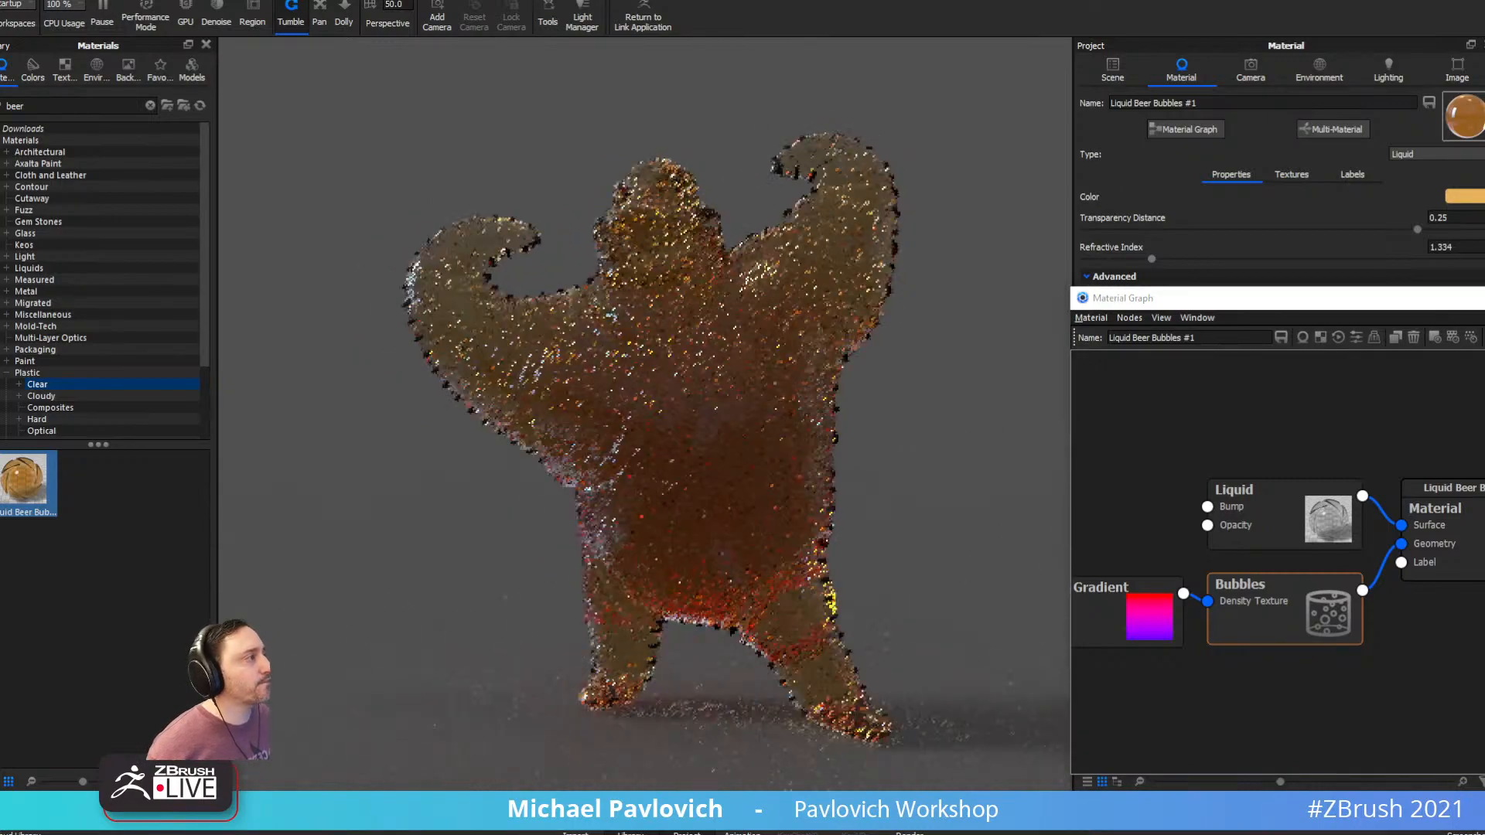
{"action": "left_click", "coordinate": [1483, 298]}
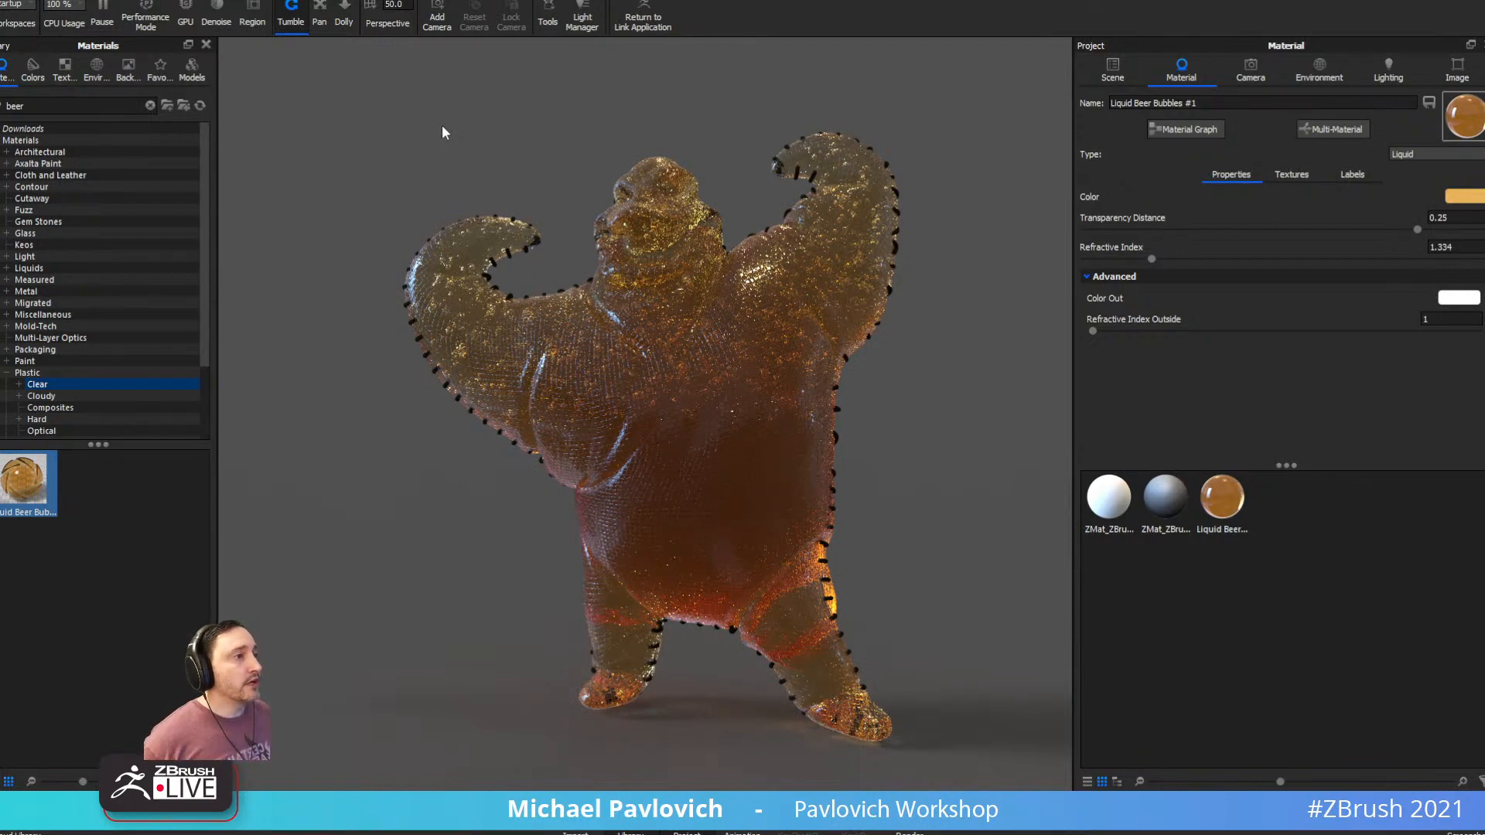
{"action": "left_click", "coordinate": [101, 6]}
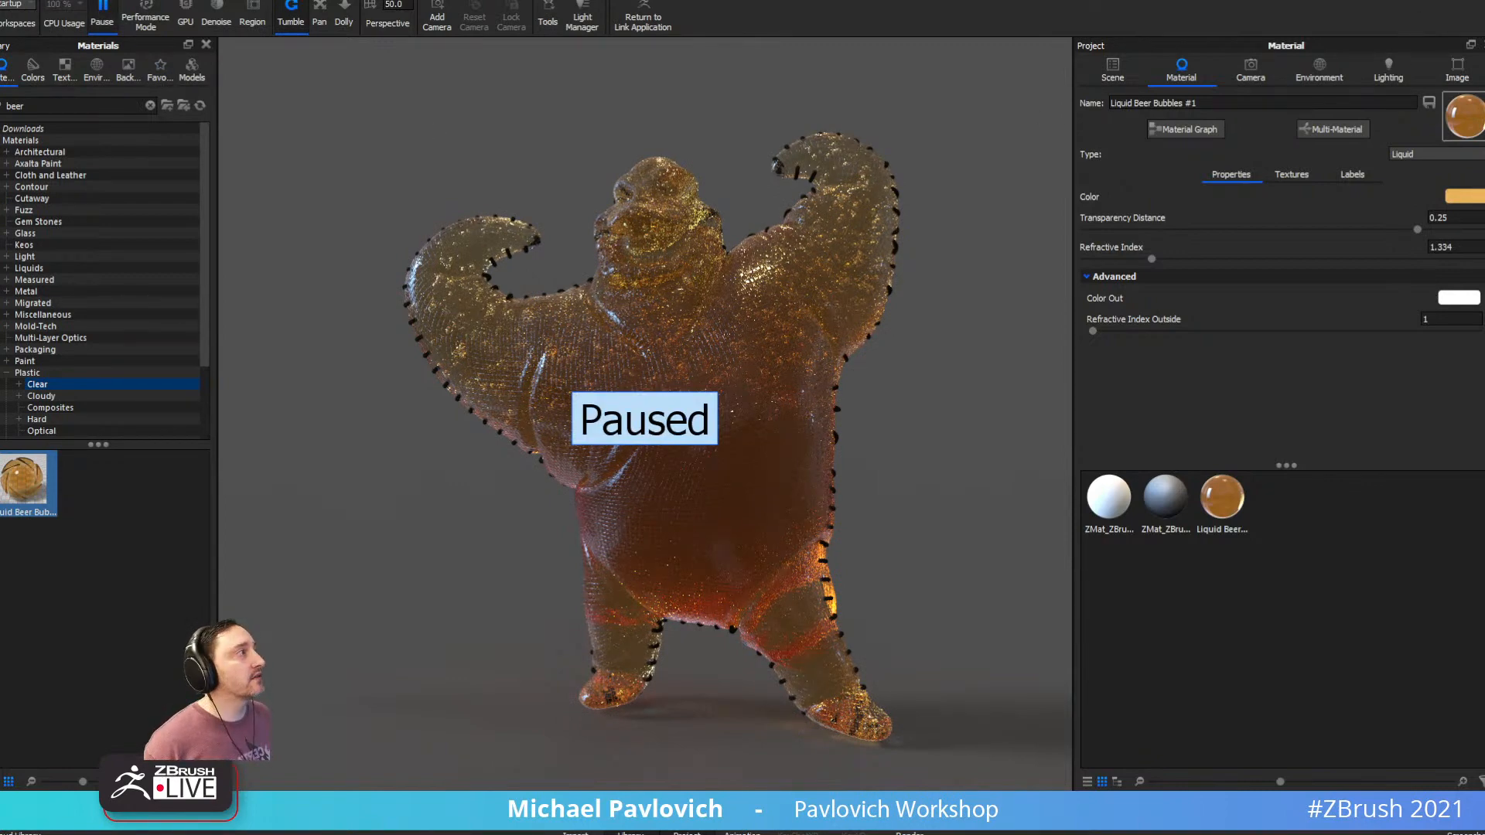
Switch to Maya, select the Oogie_low mesh and bring up the refraction settings of its VRayMtl1 material
{"action": "left_click", "coordinate": [1420, 4]}
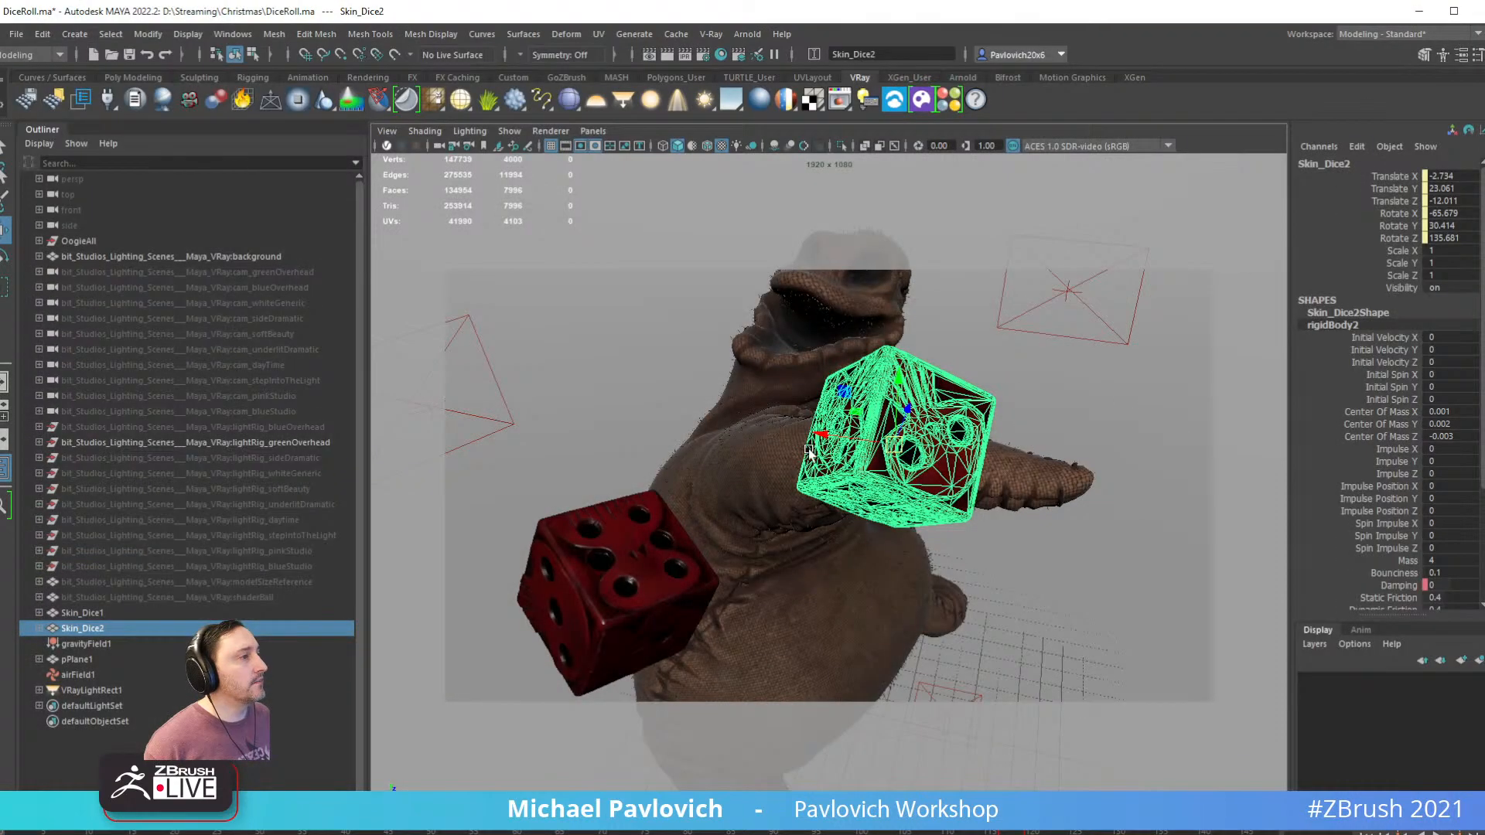
{"action": "left_click", "coordinate": [790, 397]}
{"action": "left_click", "coordinate": [845, 356]}
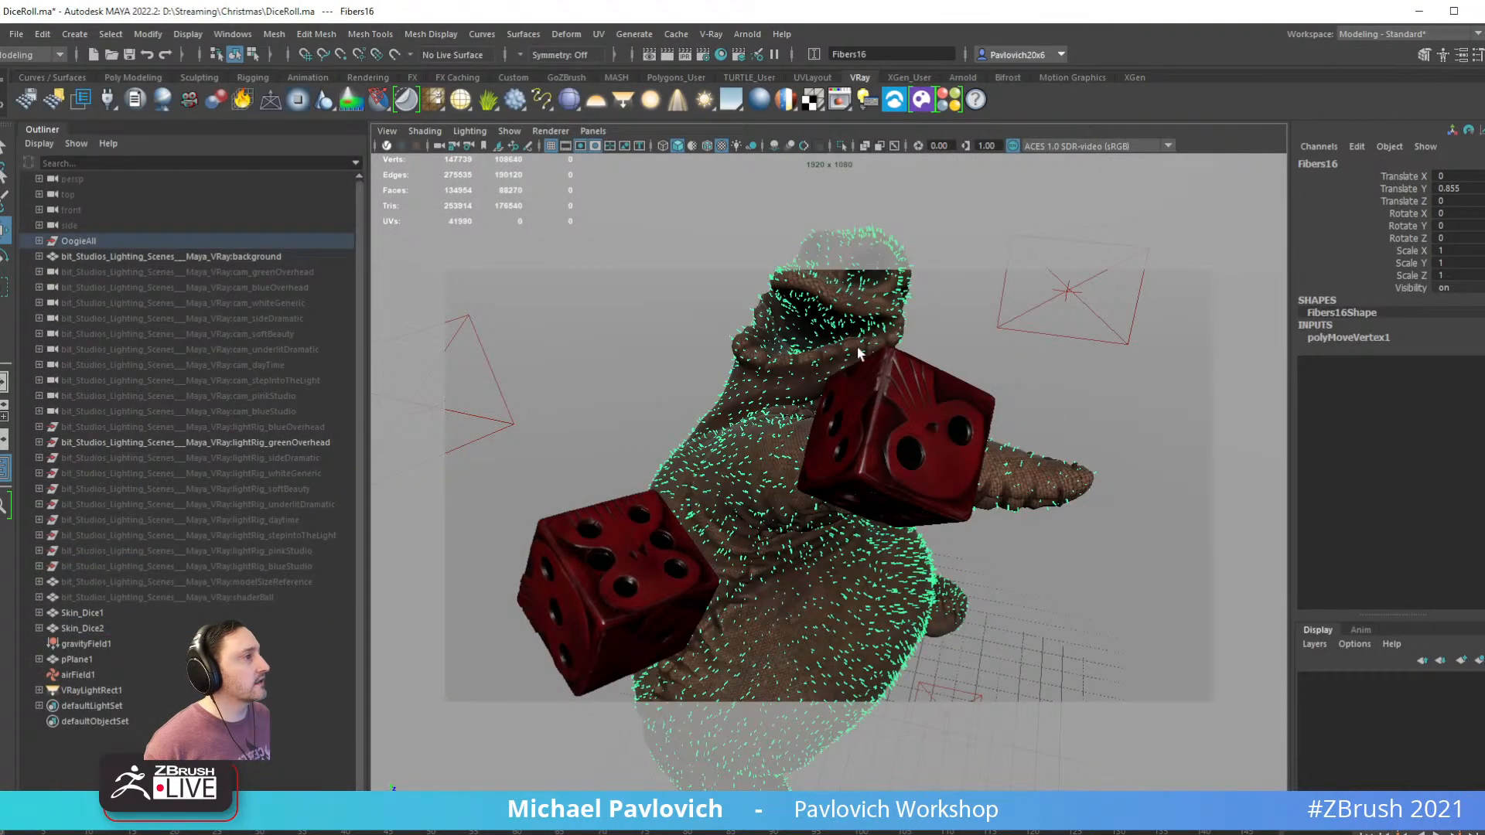
{"action": "left_click", "coordinate": [890, 295]}
{"action": "key", "text": "ctrl+a"}
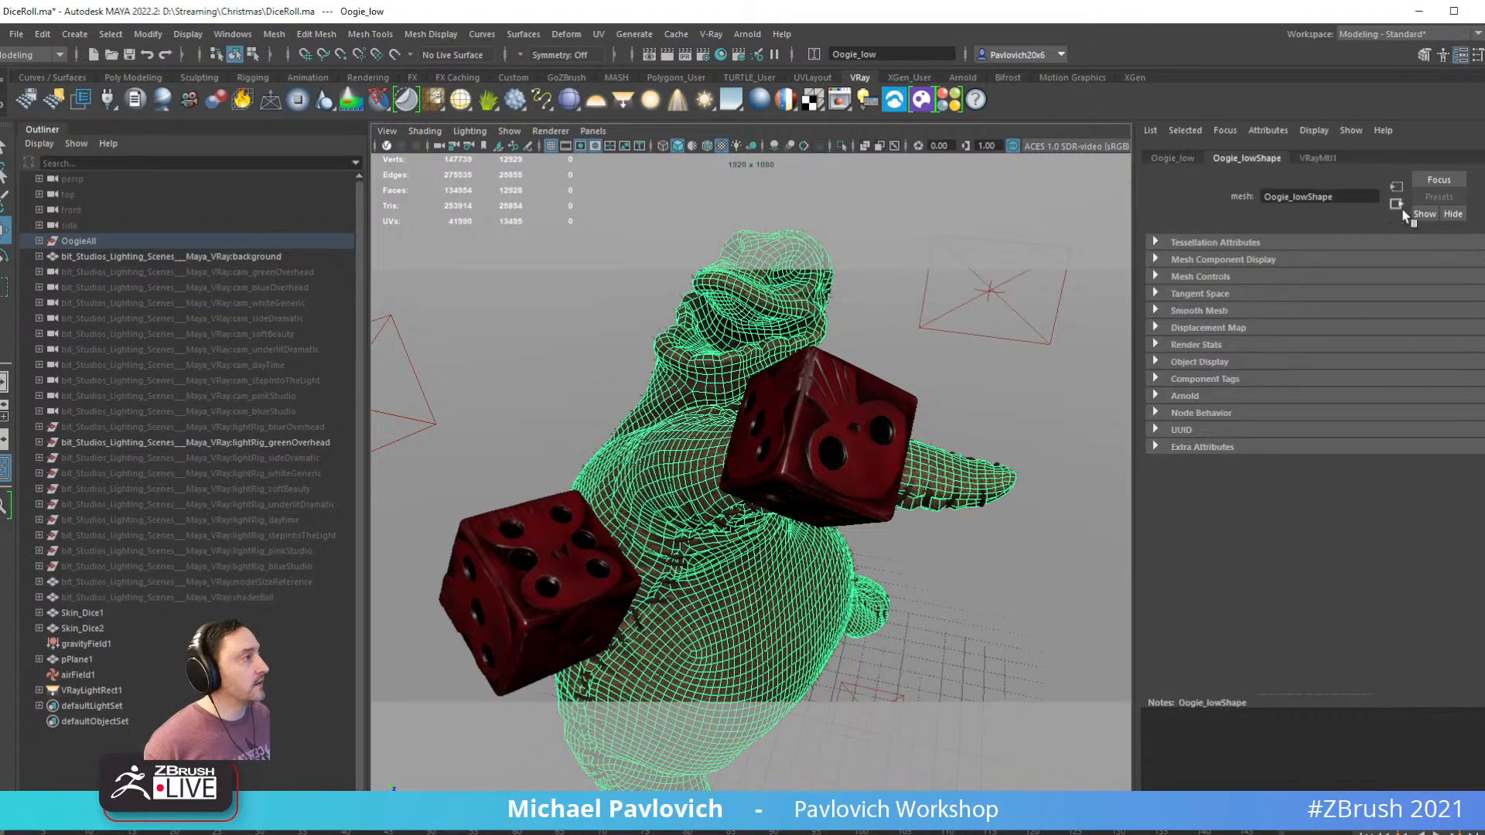
{"action": "left_click", "coordinate": [1319, 158]}
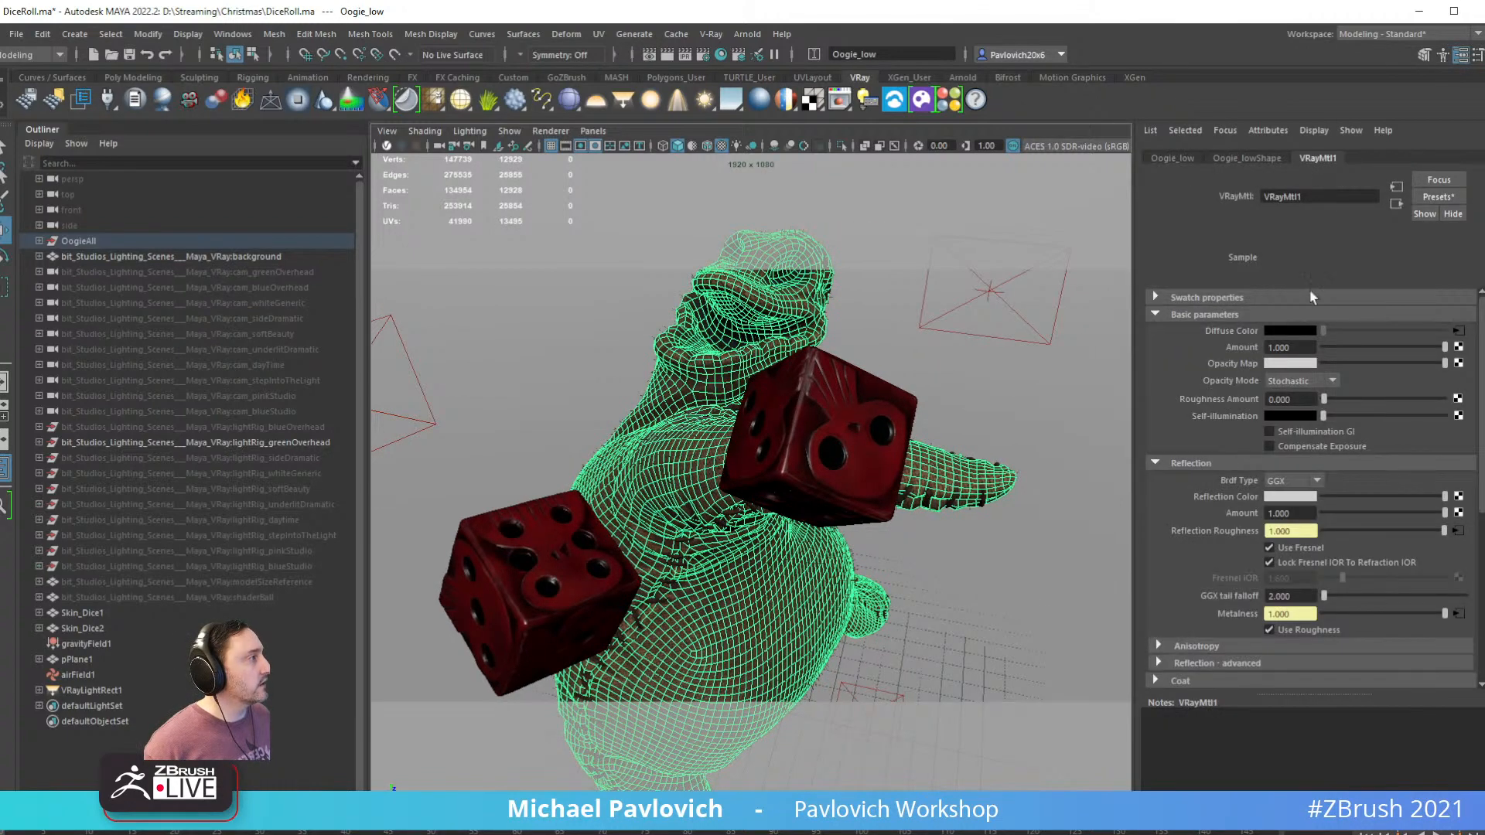
{"action": "scroll", "coordinate": [1214, 491], "scroll_direction": "down", "scroll_amount": 5}
{"action": "scroll", "coordinate": [1249, 537], "scroll_direction": "down", "scroll_amount": 2}
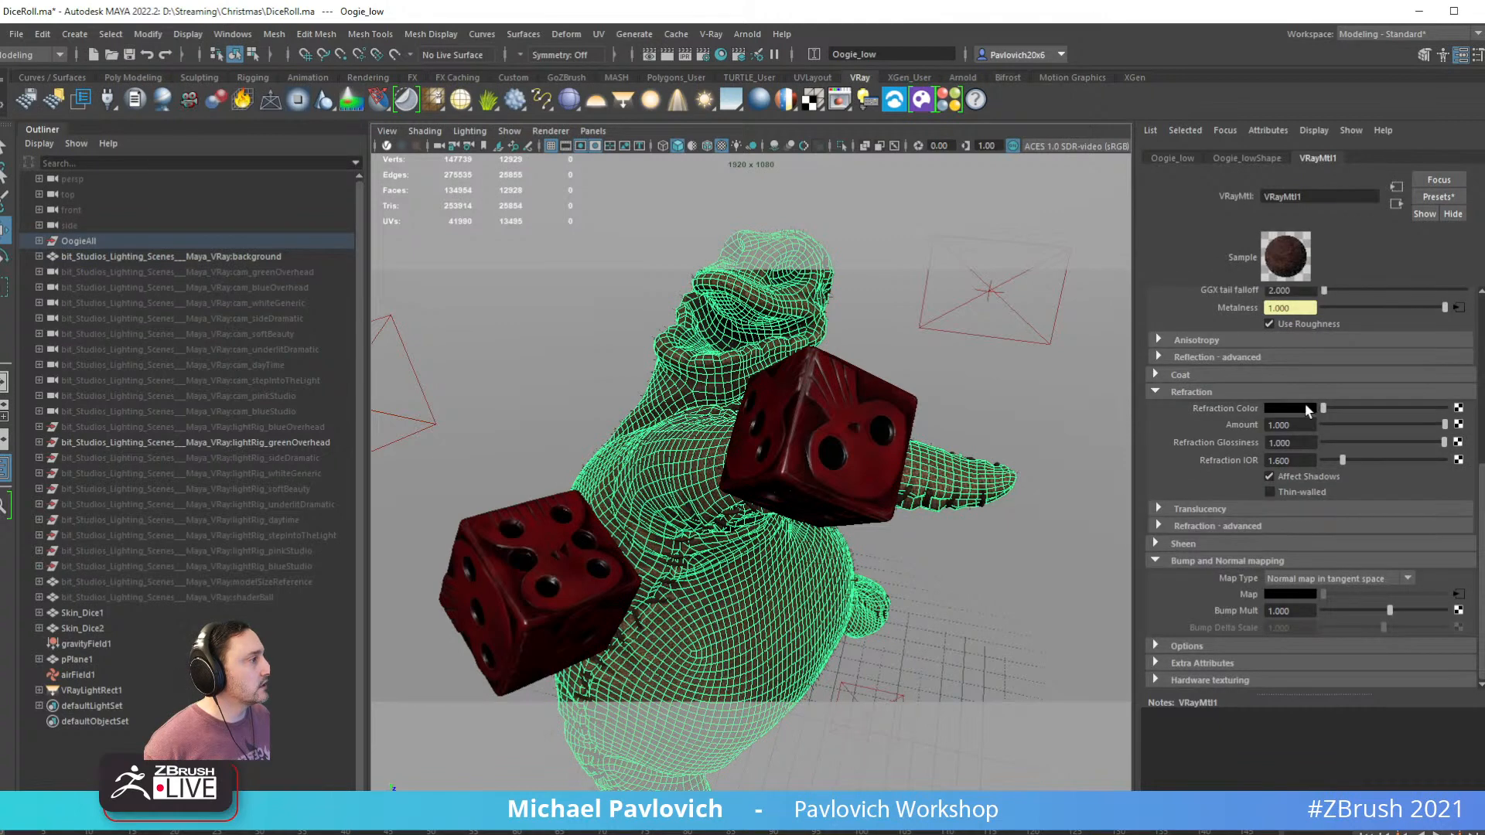
{"action": "mouse_move", "coordinate": [1322, 408]}
{"action": "left_mouse_down"}
{"action": "mouse_move", "coordinate": [1457, 417]}
{"action": "mouse_move", "coordinate": [1345, 418]}
{"action": "mouse_move", "coordinate": [1241, 393]}
{"action": "left_mouse_up"}
Start the V-Ray interactive render in Maya's viewport
{"action": "left_click", "coordinate": [386, 144]}
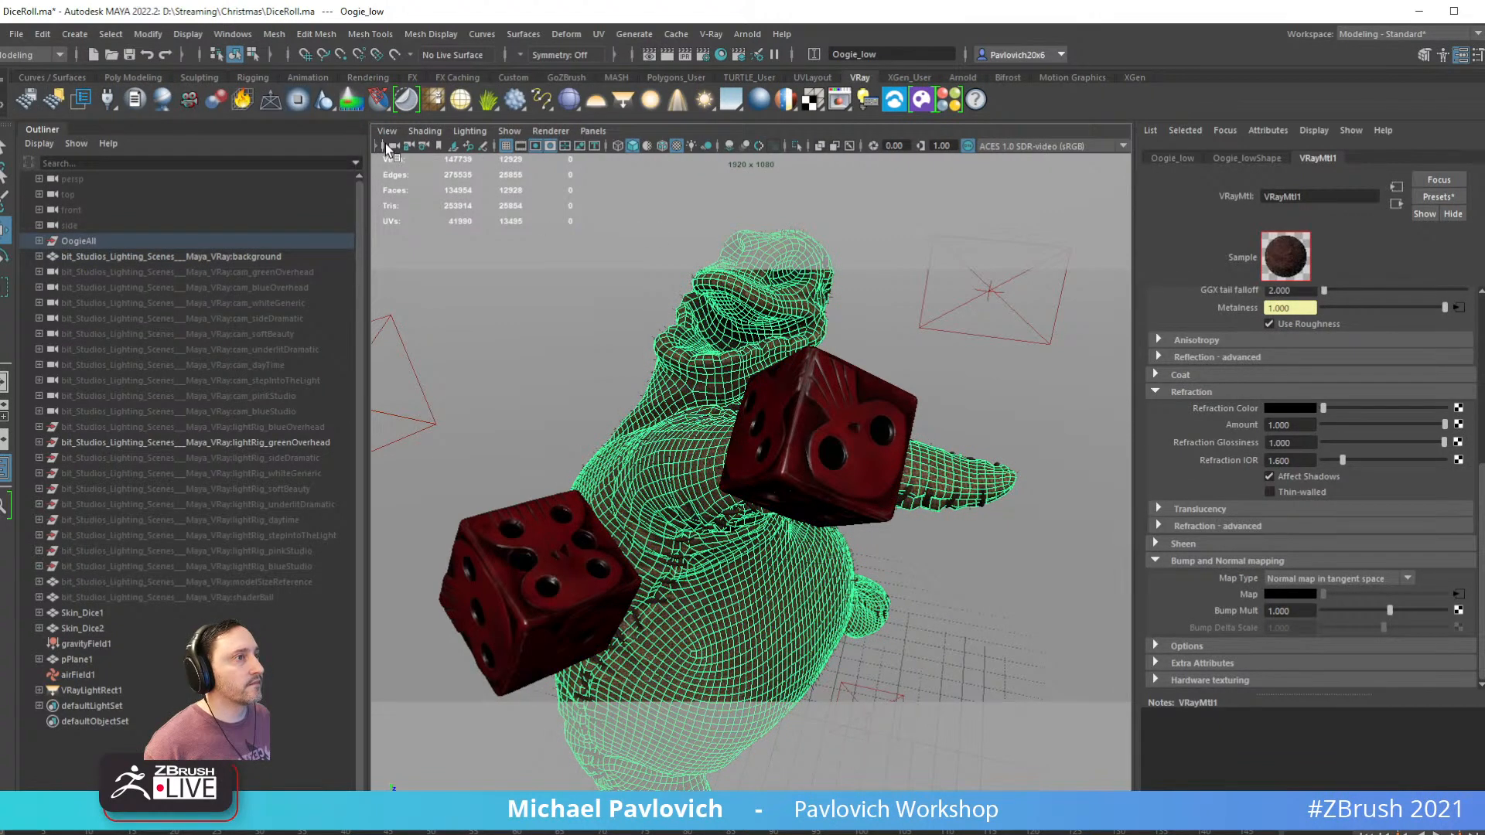
{"action": "left_click", "coordinate": [383, 144]}
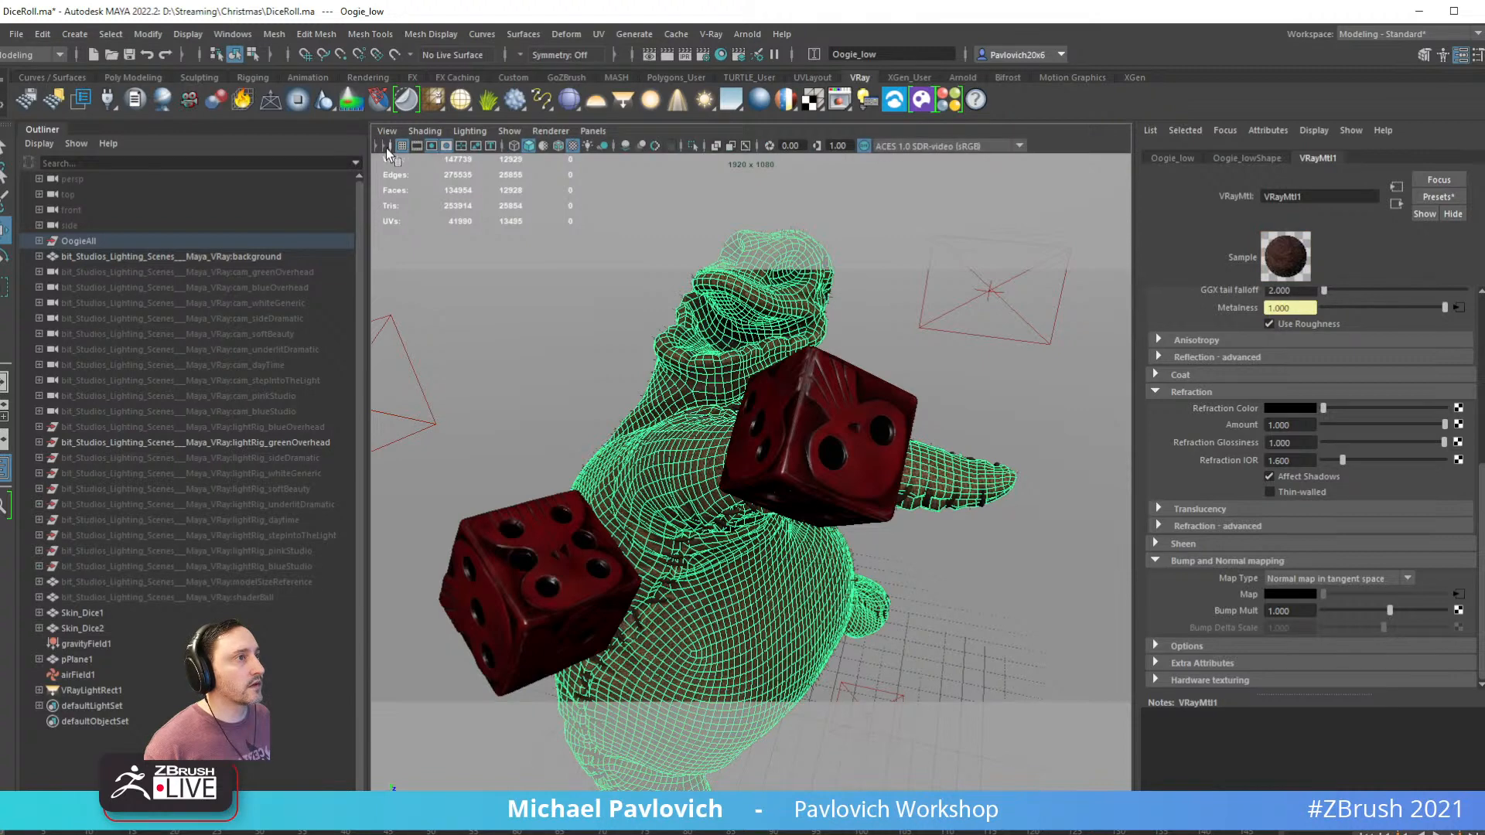
{"action": "left_click", "coordinate": [387, 147]}
{"action": "left_click", "coordinate": [378, 147]}
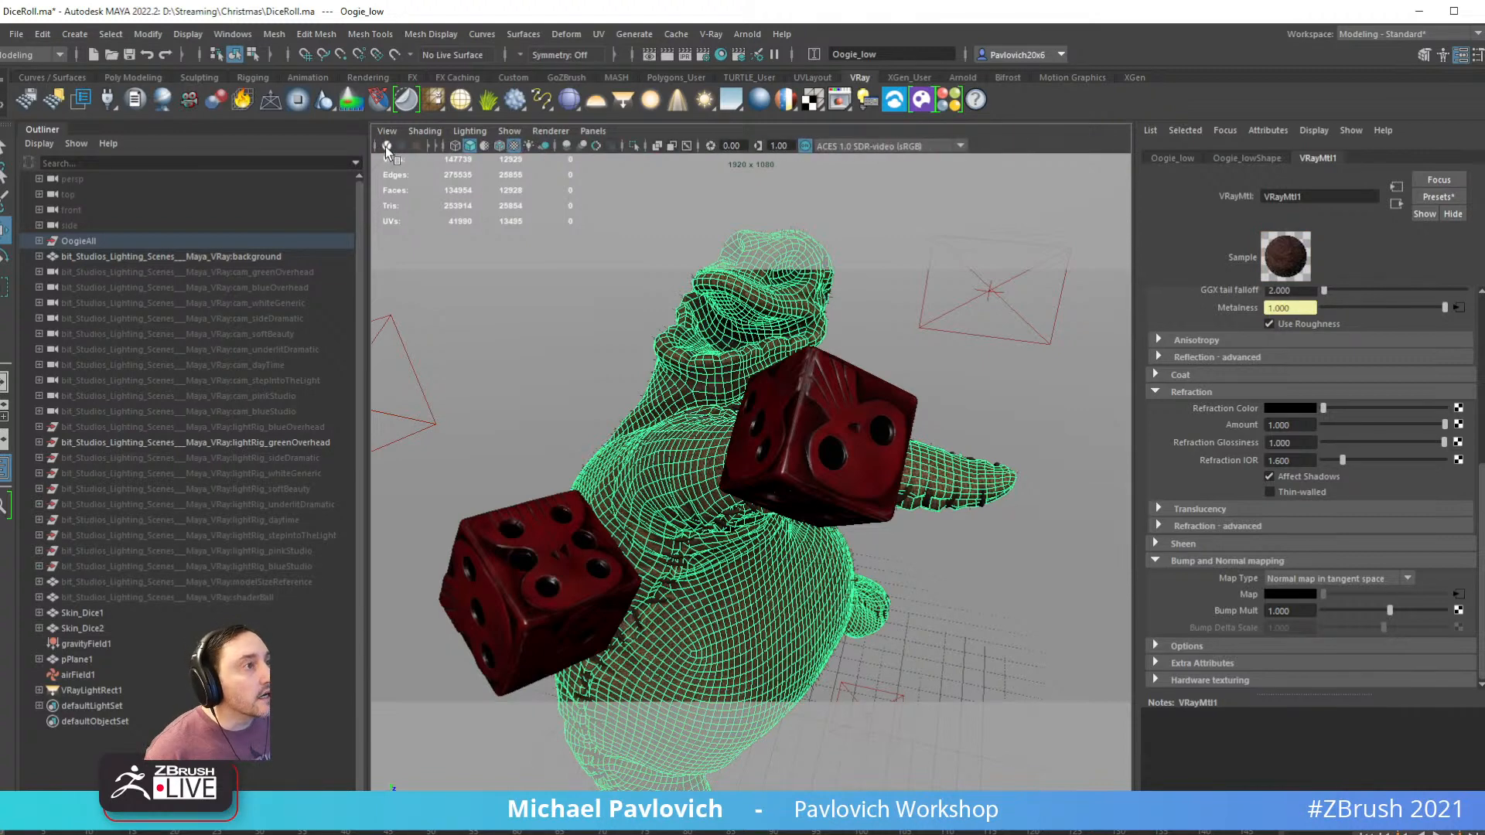
{"action": "left_click", "coordinate": [386, 146]}
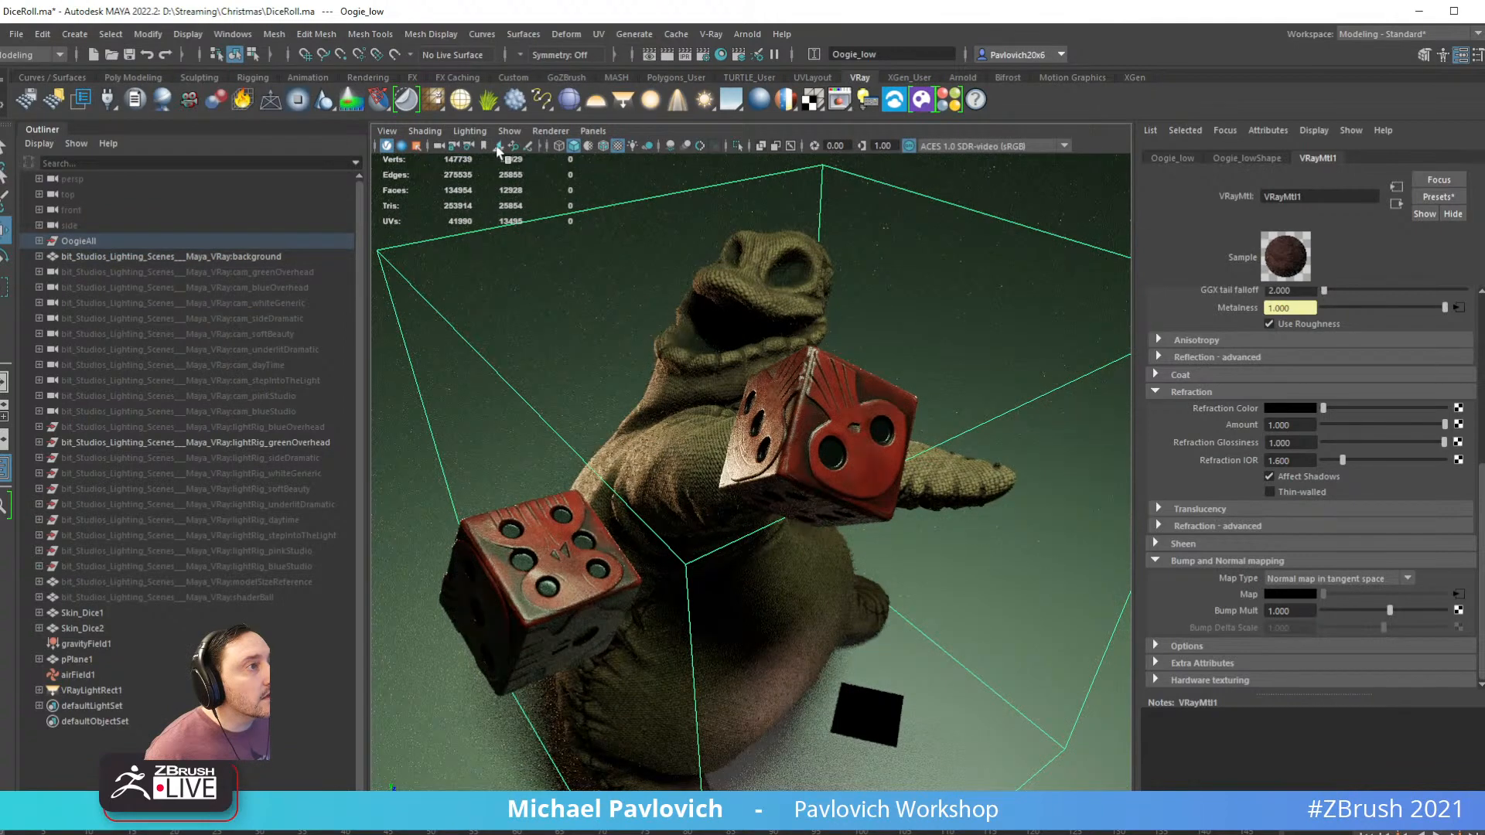
Adjust the viewport display options, select the Skin_Dice2 mesh and raise the Refraction Color of its VRayMtl3 material to near white
{"action": "left_click", "coordinate": [544, 146]}
{"action": "left_click", "coordinate": [542, 146]}
{"action": "left_click", "coordinate": [654, 147]}
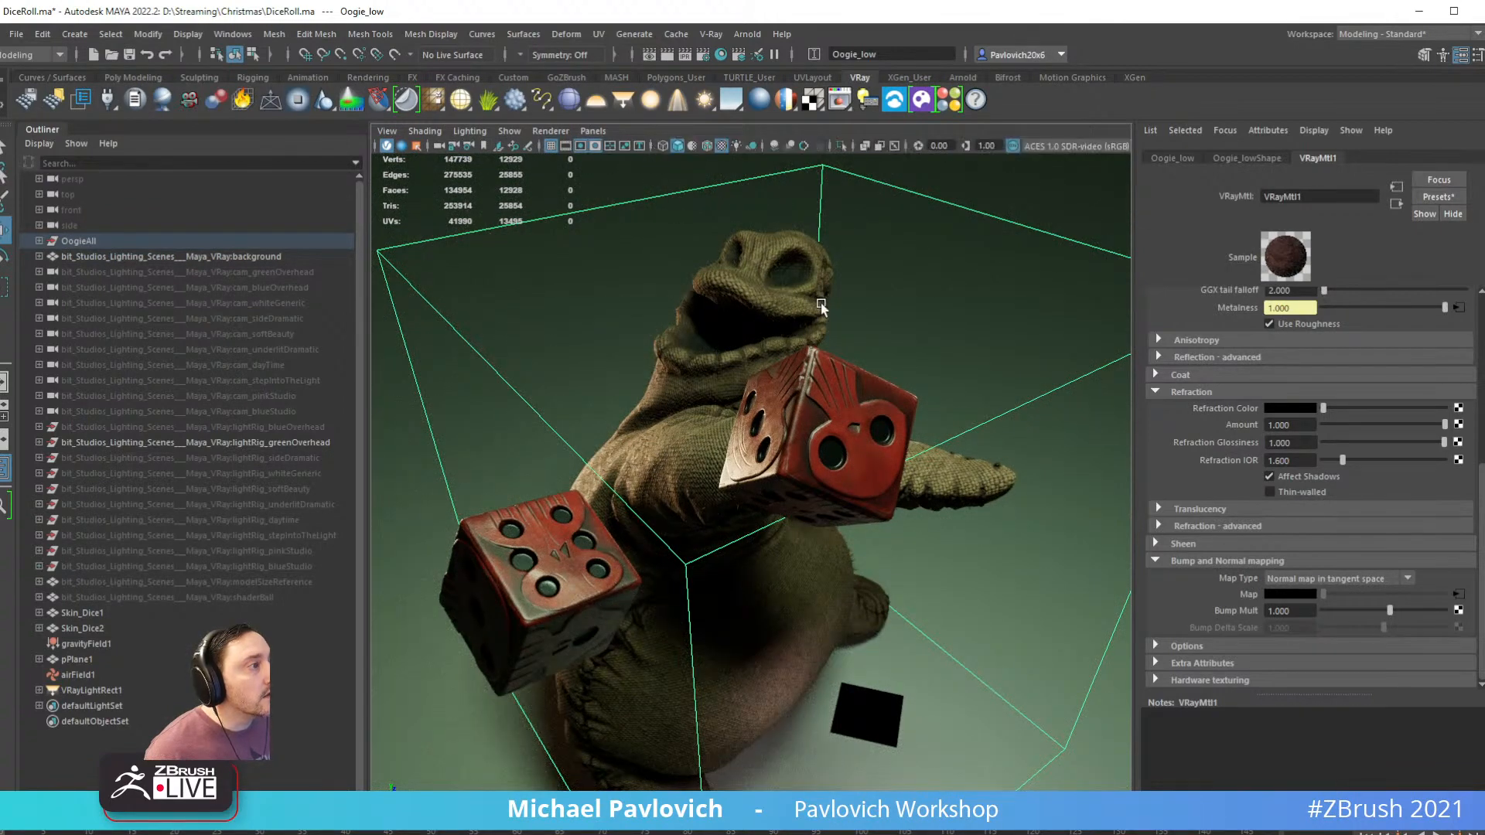
{"action": "left_click", "coordinate": [838, 410]}
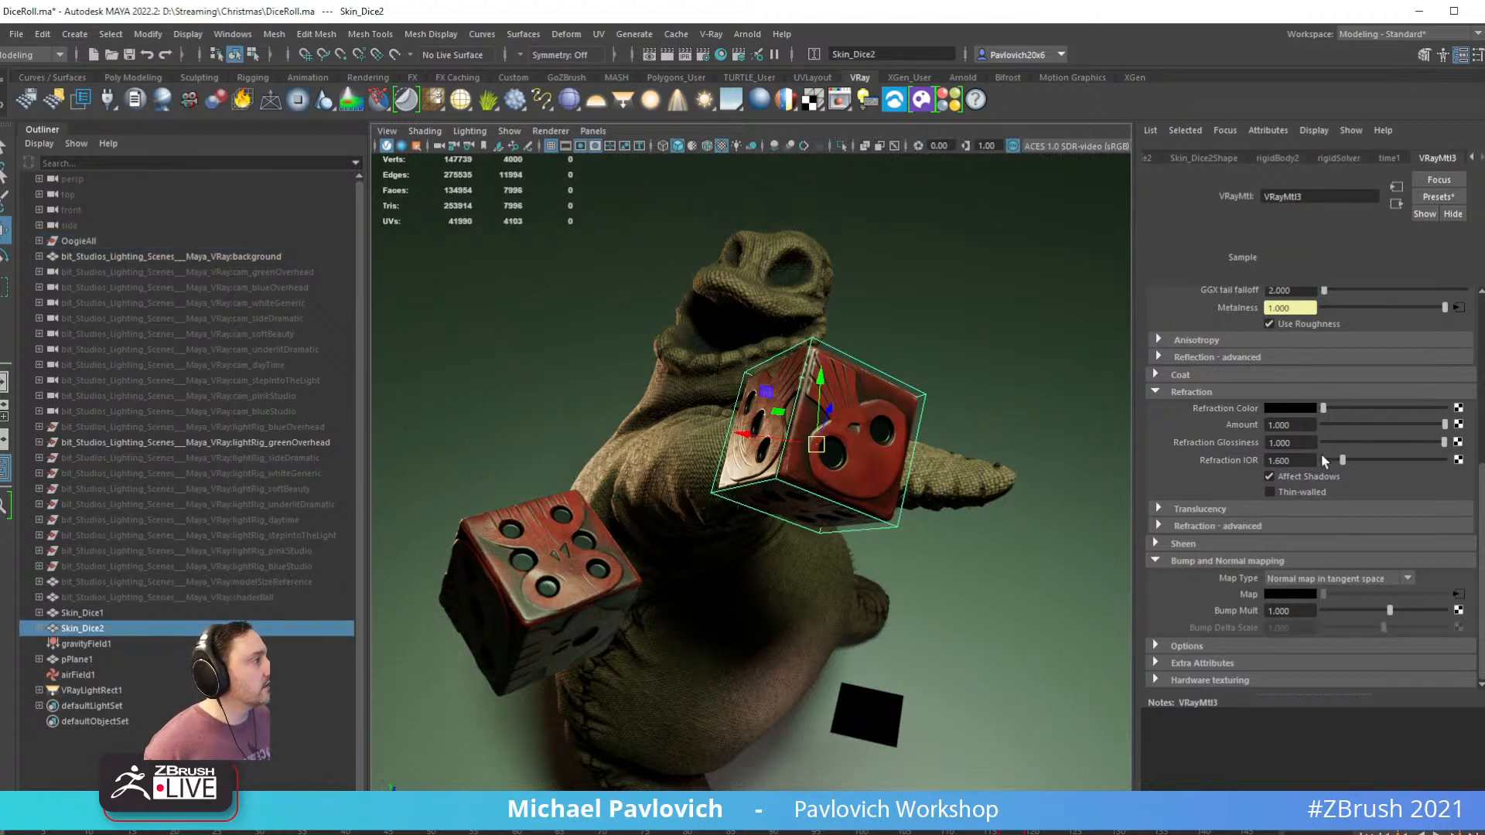
{"action": "left_click_drag", "start_coordinate": [1324, 409], "coordinate": [1448, 415]}
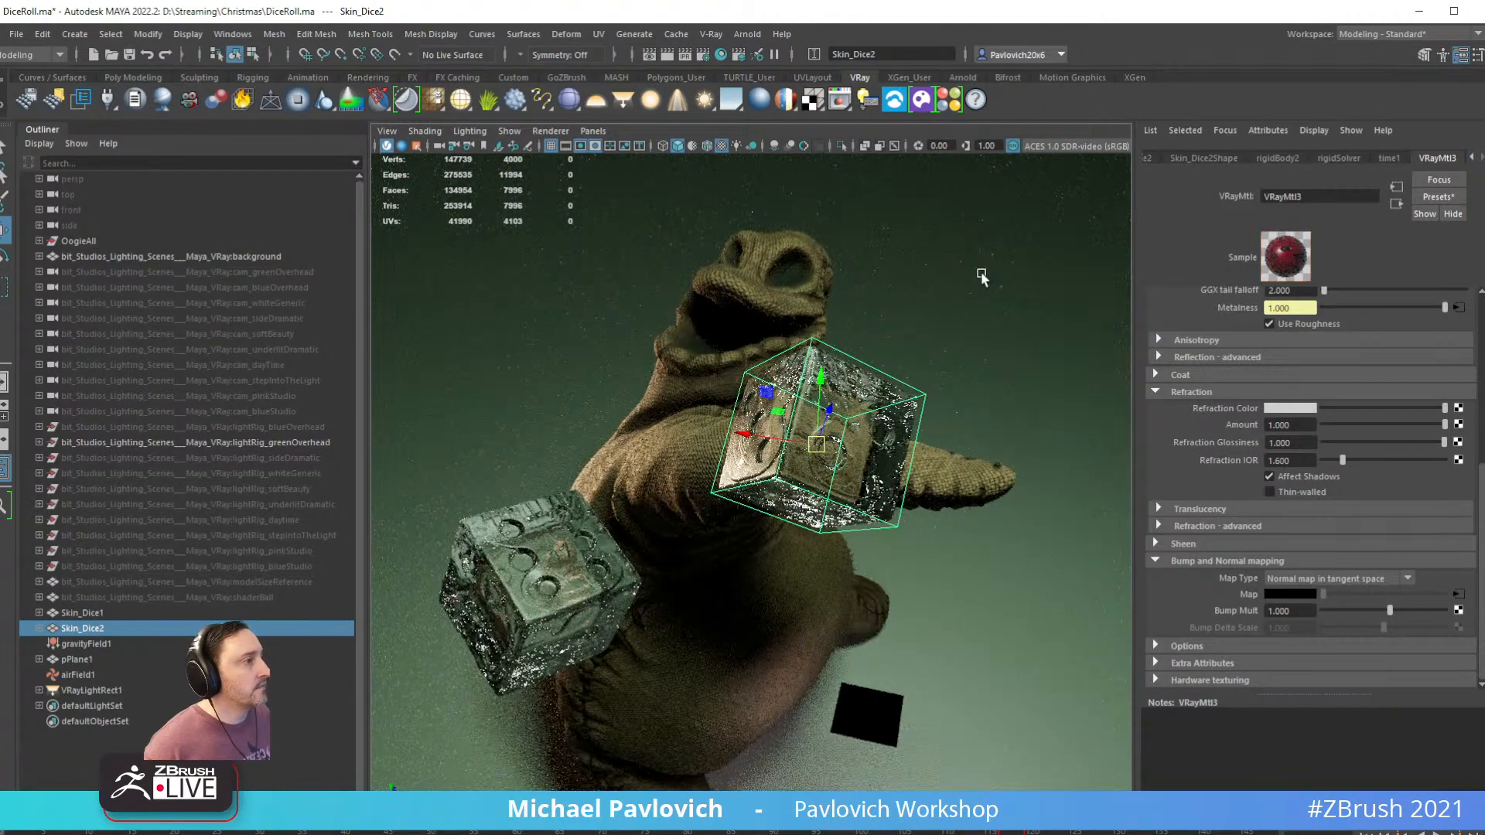
Reselect Skin_Dice2, return its VRayMtl3 Refraction Color to black and stop the interactive viewport render
{"action": "left_click", "coordinate": [1119, 503]}
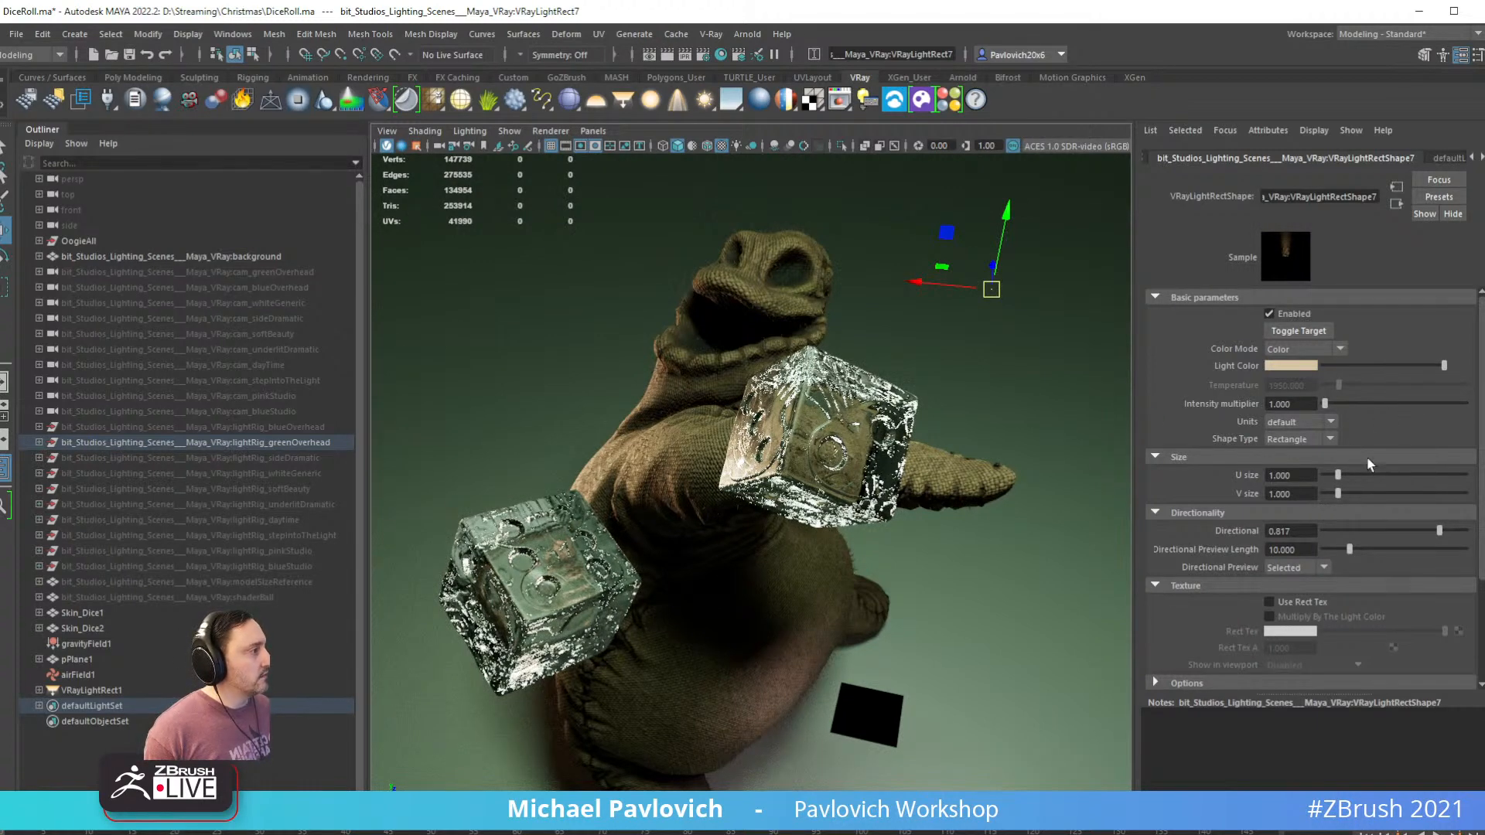
{"action": "left_click", "coordinate": [871, 416]}
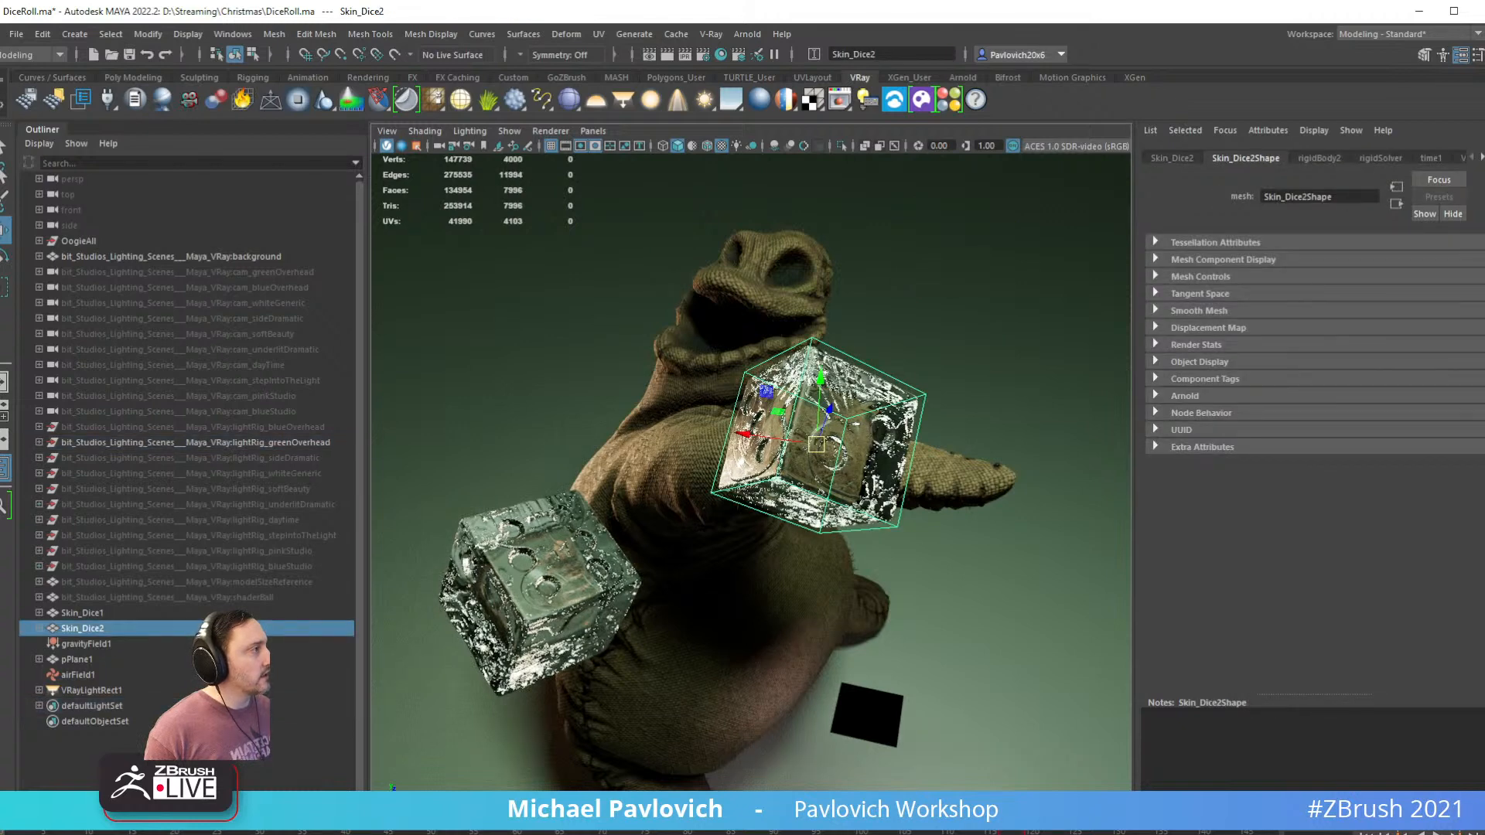
{"action": "left_click", "coordinate": [1482, 159]}
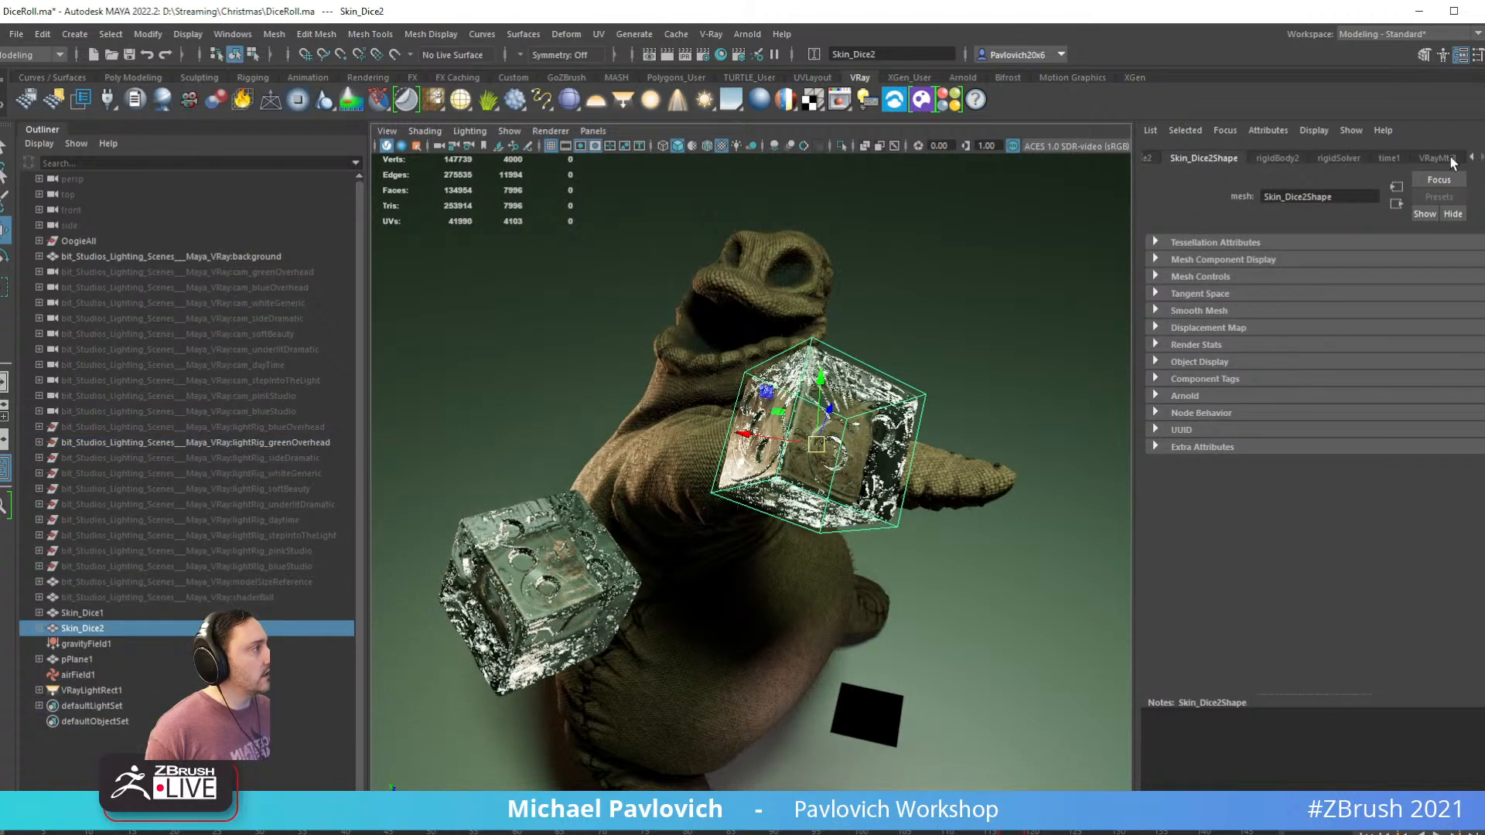
{"action": "left_click", "coordinate": [1451, 160]}
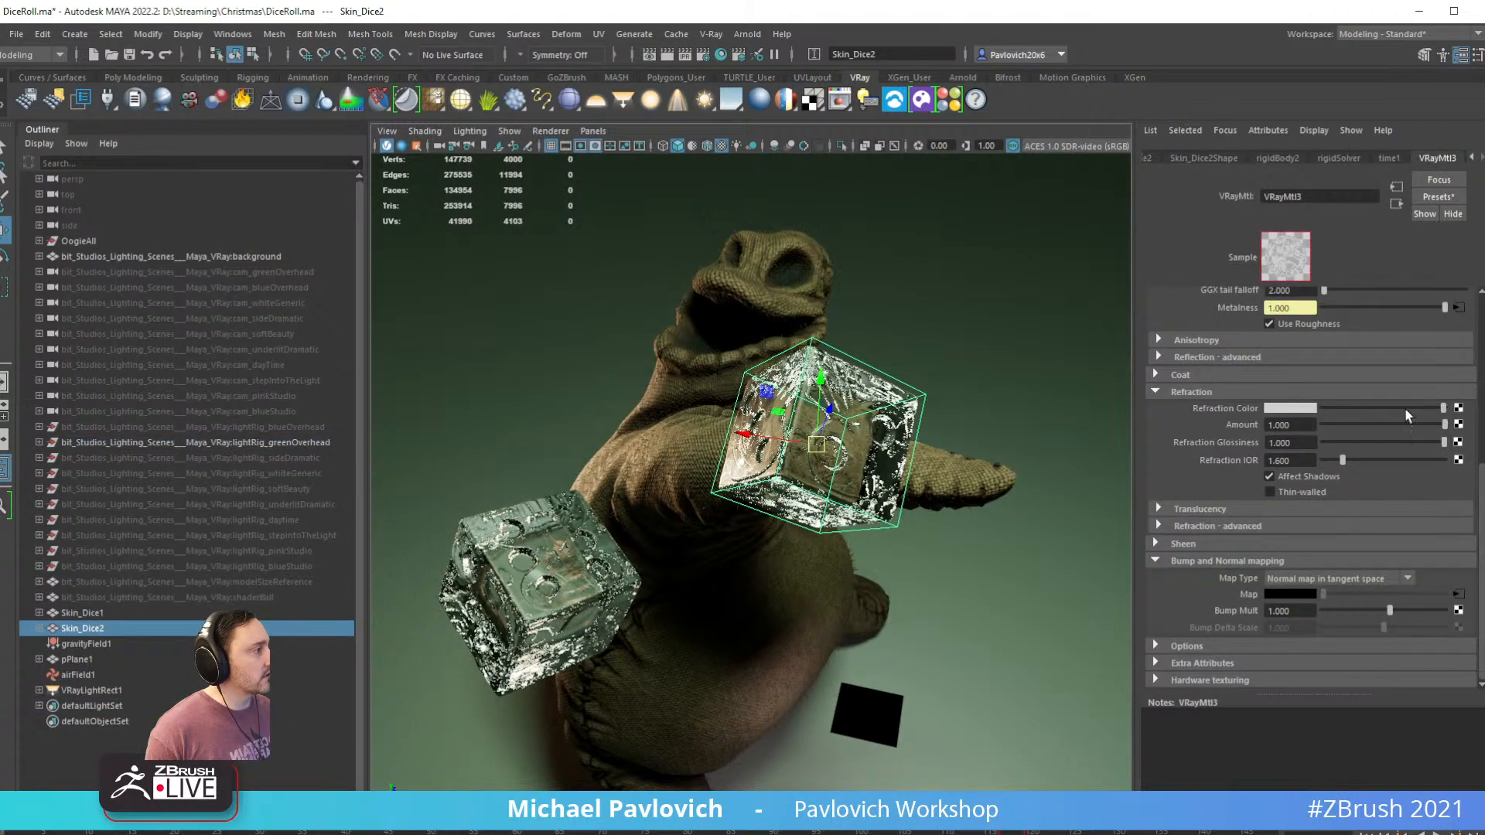
{"action": "left_click_drag", "start_coordinate": [1405, 408], "coordinate": [1319, 408]}
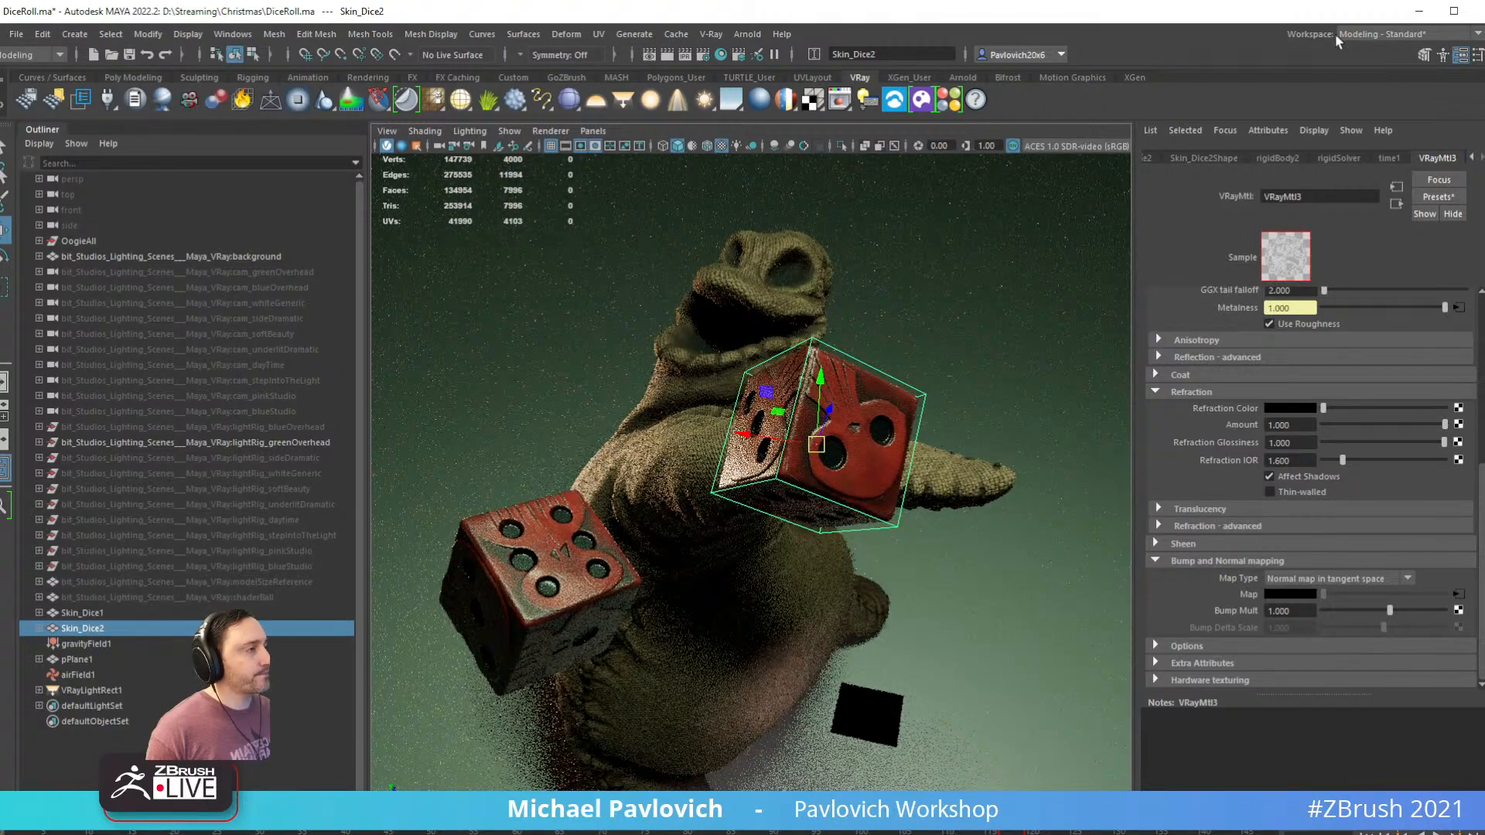
{"action": "left_click", "coordinate": [386, 144]}
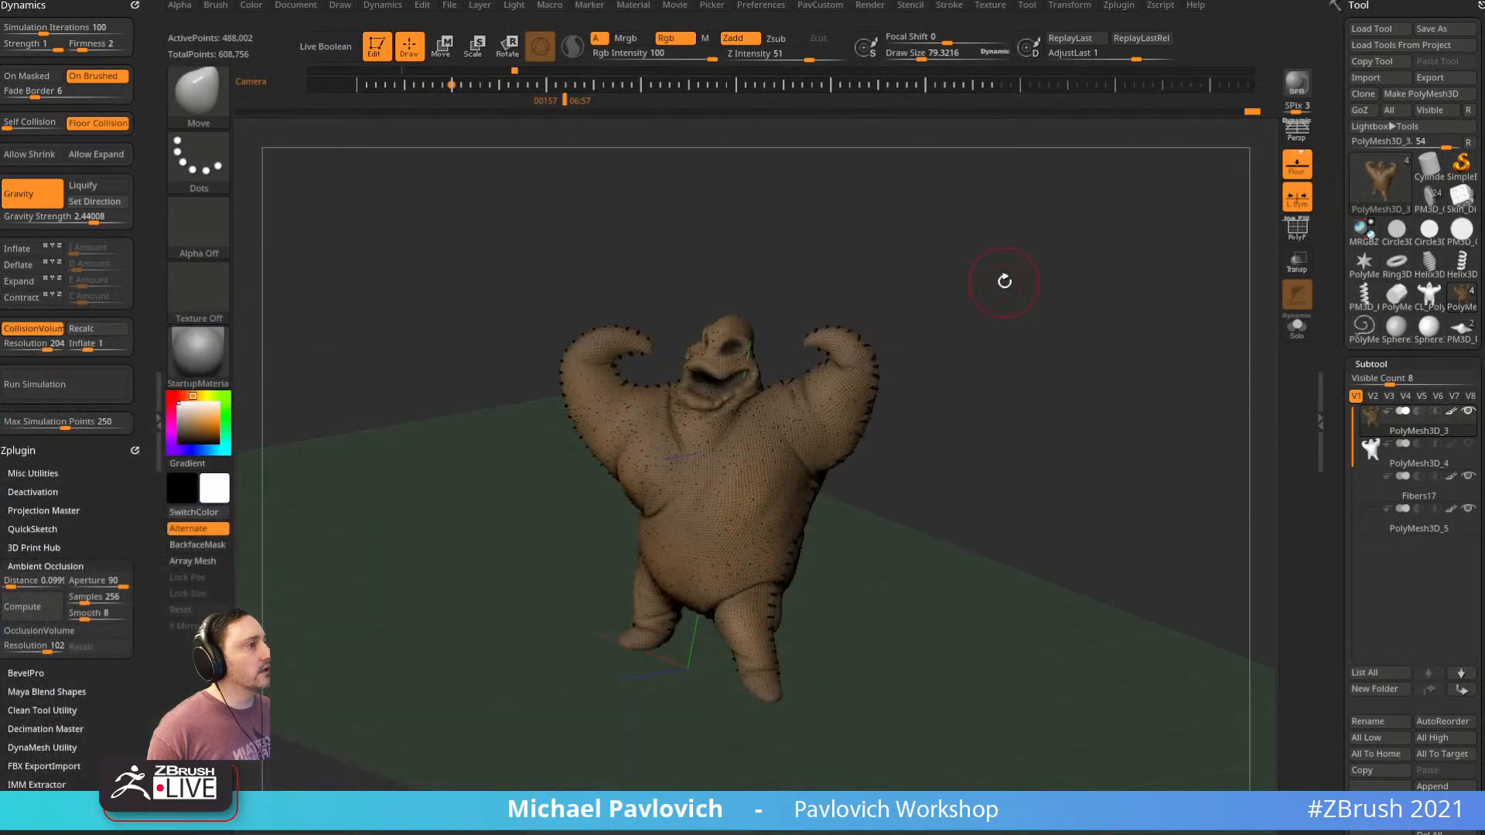
Switch to ZBrush and enable BPR Transparent Shading in the display properties of the character's body subtool
{"action": "mouse_move", "coordinate": [1005, 282]}
{"action": "right_mouse_down"}
{"action": "mouse_move", "coordinate": [1005, 266]}
{"action": "mouse_move", "coordinate": [1031, 313]}
{"action": "right_mouse_up"}
{"action": "mouse_move", "coordinate": [931, 348]}
{"action": "right_mouse_down"}
{"action": "mouse_move", "coordinate": [1031, 286]}
{"action": "mouse_move", "coordinate": [886, 319]}
{"action": "mouse_move", "coordinate": [1010, 313]}
{"action": "mouse_move", "coordinate": [1075, 246]}
{"action": "right_mouse_up"}
{"action": "left_click_drag", "start_coordinate": [1343, 398], "coordinate": [1345, 91]}
{"action": "left_click", "coordinate": [1380, 263], "text": "shift"}
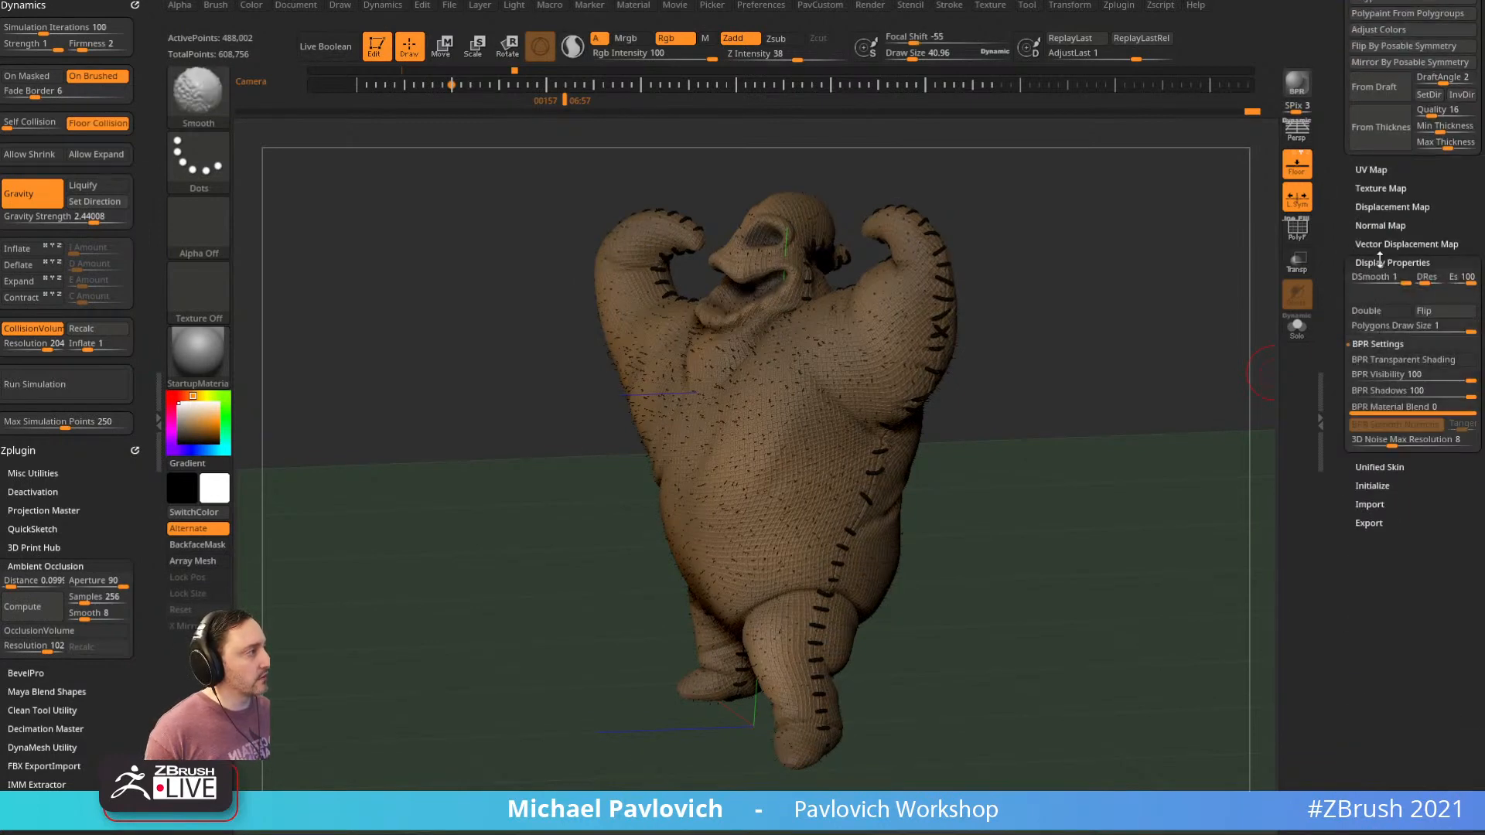
{"action": "left_click", "coordinate": [1378, 360]}
{"action": "left_click", "coordinate": [1177, 395]}
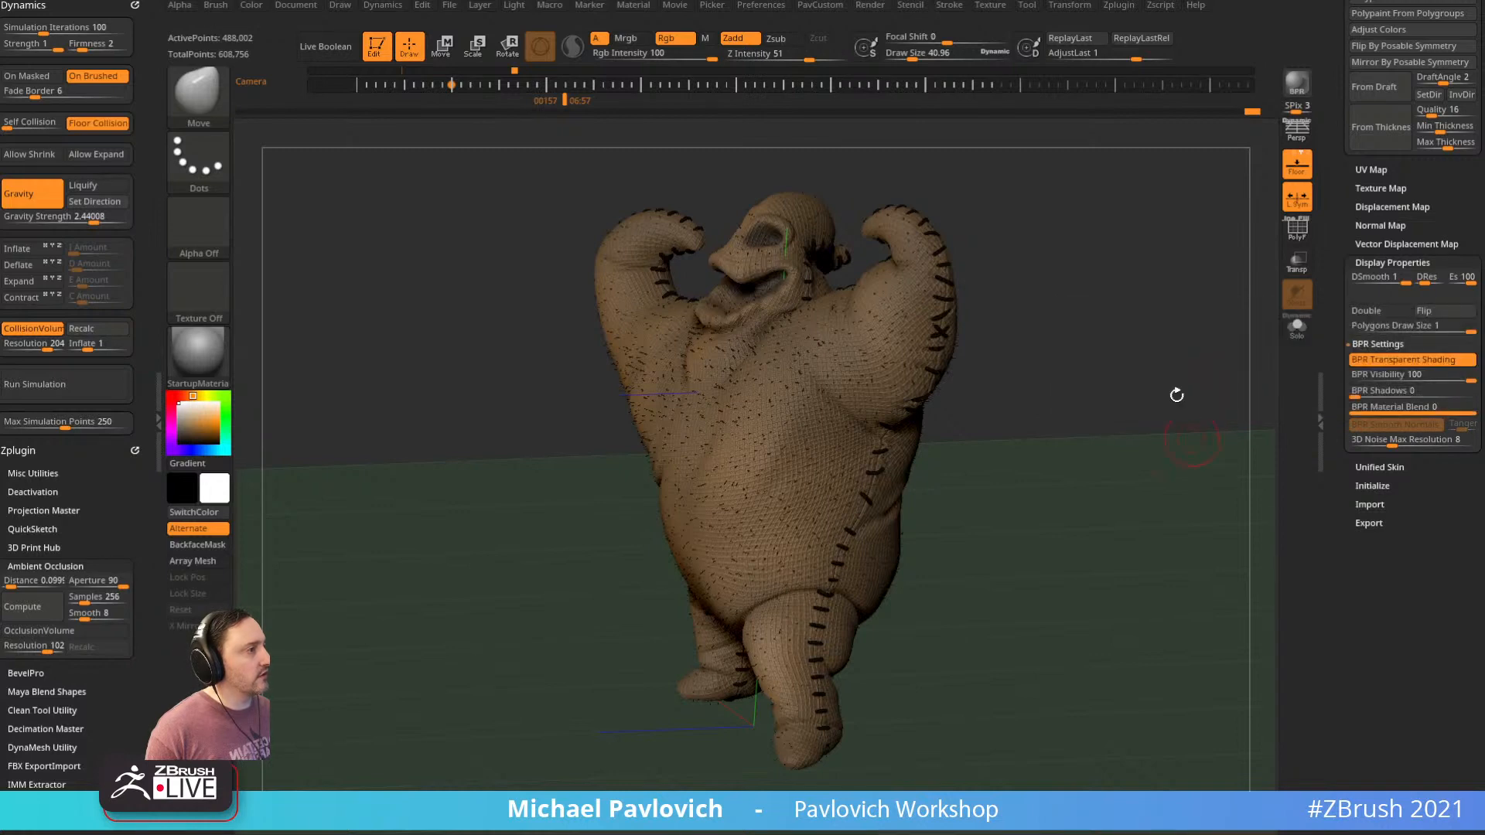
Try to send the reoriented character to KeyShot, dismiss the import error and view the BPR Transparency settings in ZBrush
{"action": "left_click_drag", "start_coordinate": [1176, 395], "coordinate": [1247, 232]}
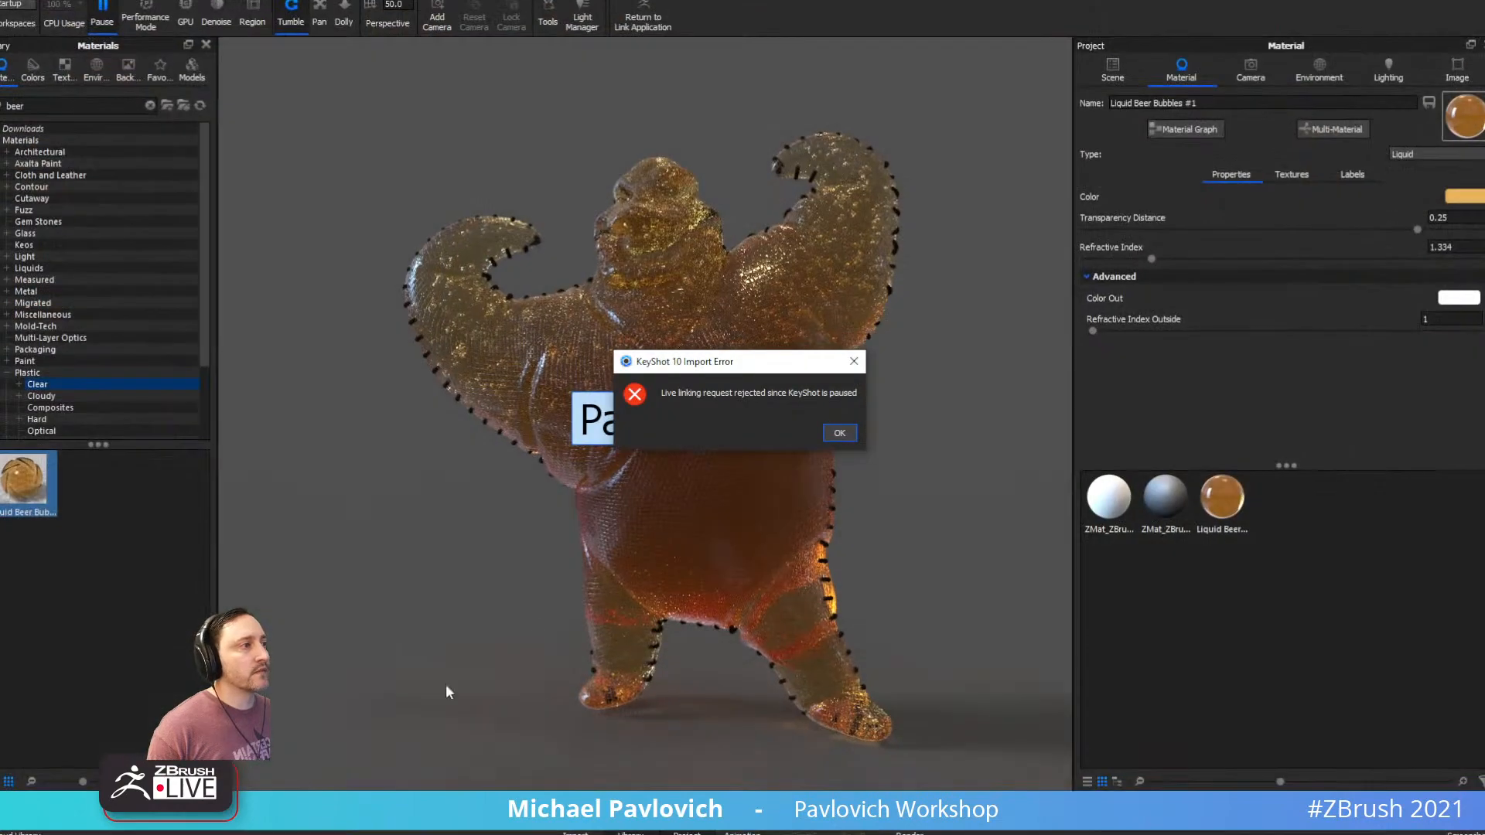
{"action": "left_click", "coordinate": [838, 432]}
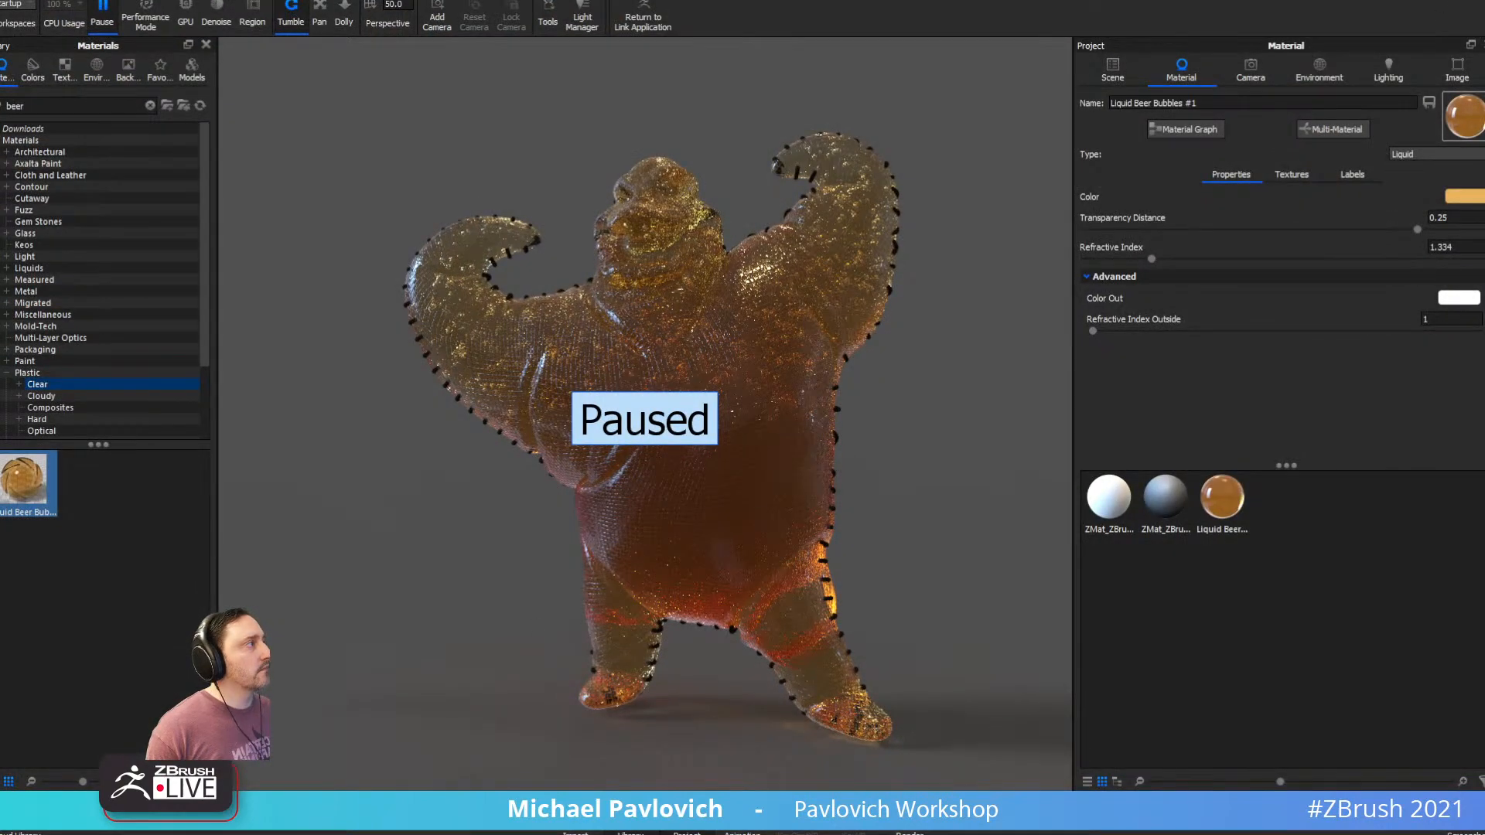
{"action": "left_click", "coordinate": [1462, 2]}
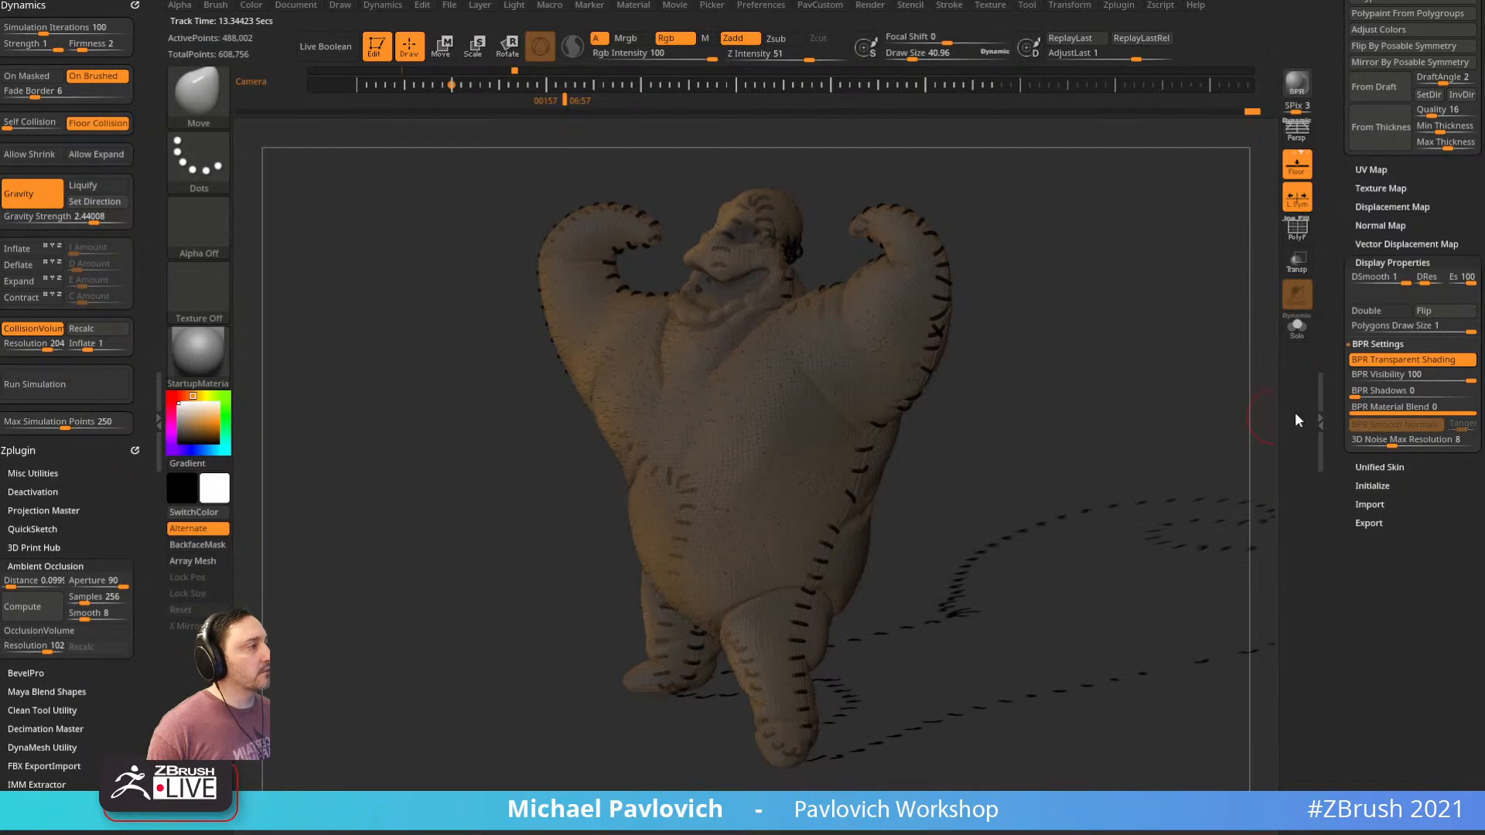
{"action": "left_click", "coordinate": [870, 5]}
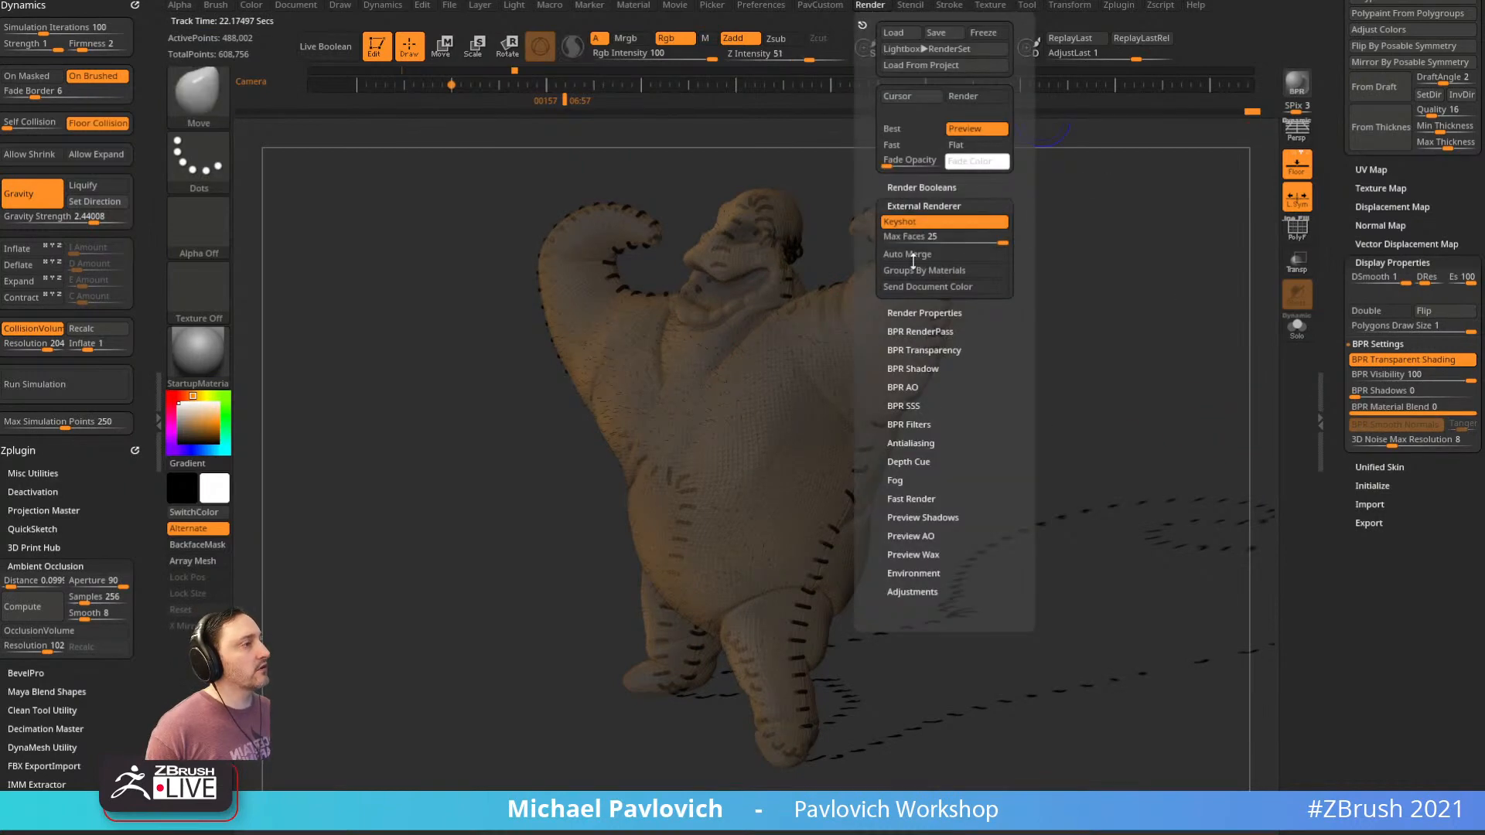
{"action": "left_click", "coordinate": [924, 349]}
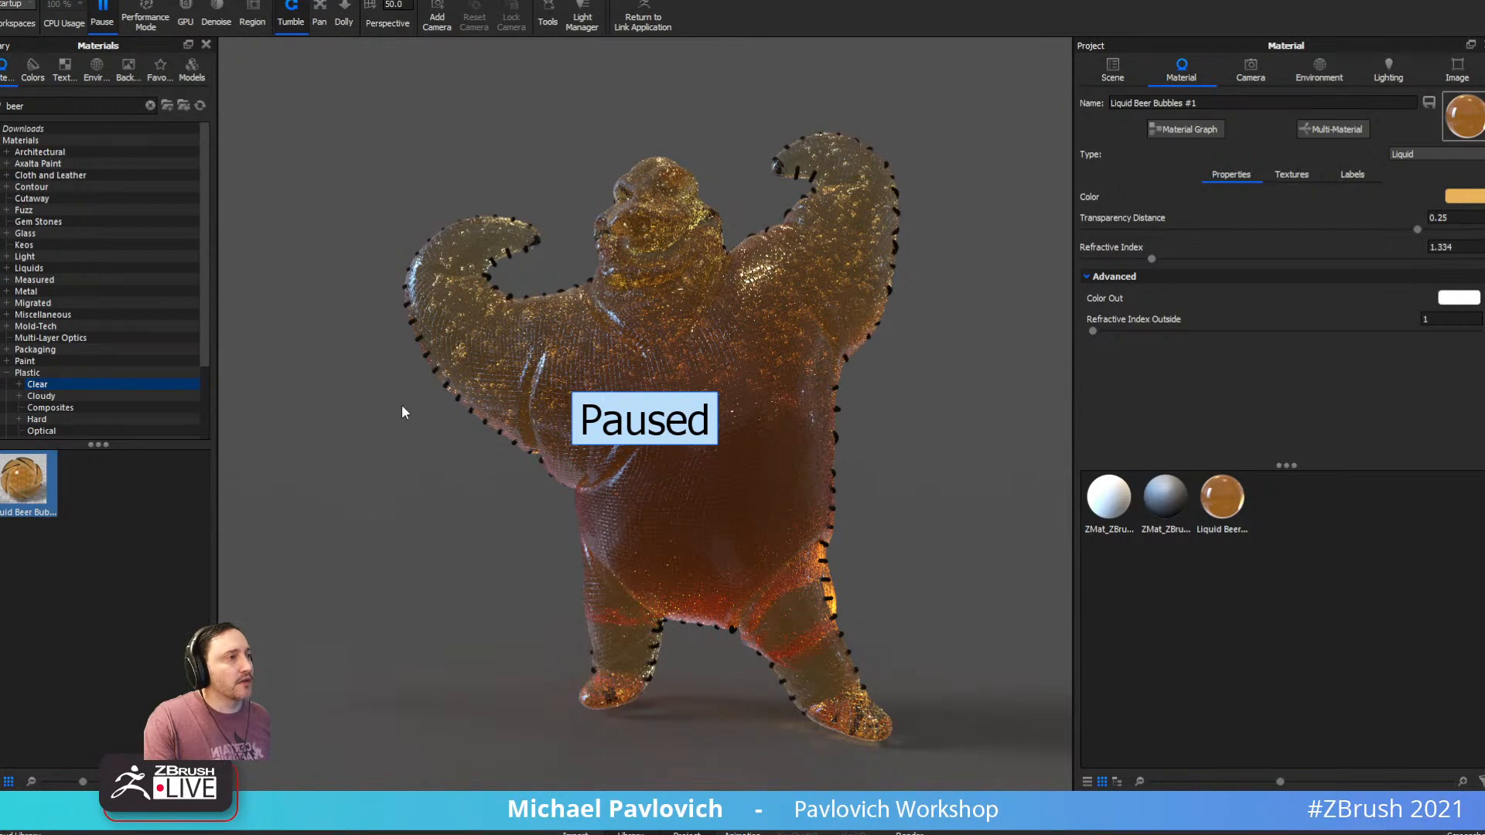
Switch to KeyShot, resume the live render and search the material library for "carpet" and "fuzz"
{"action": "left_click", "coordinate": [102, 17]}
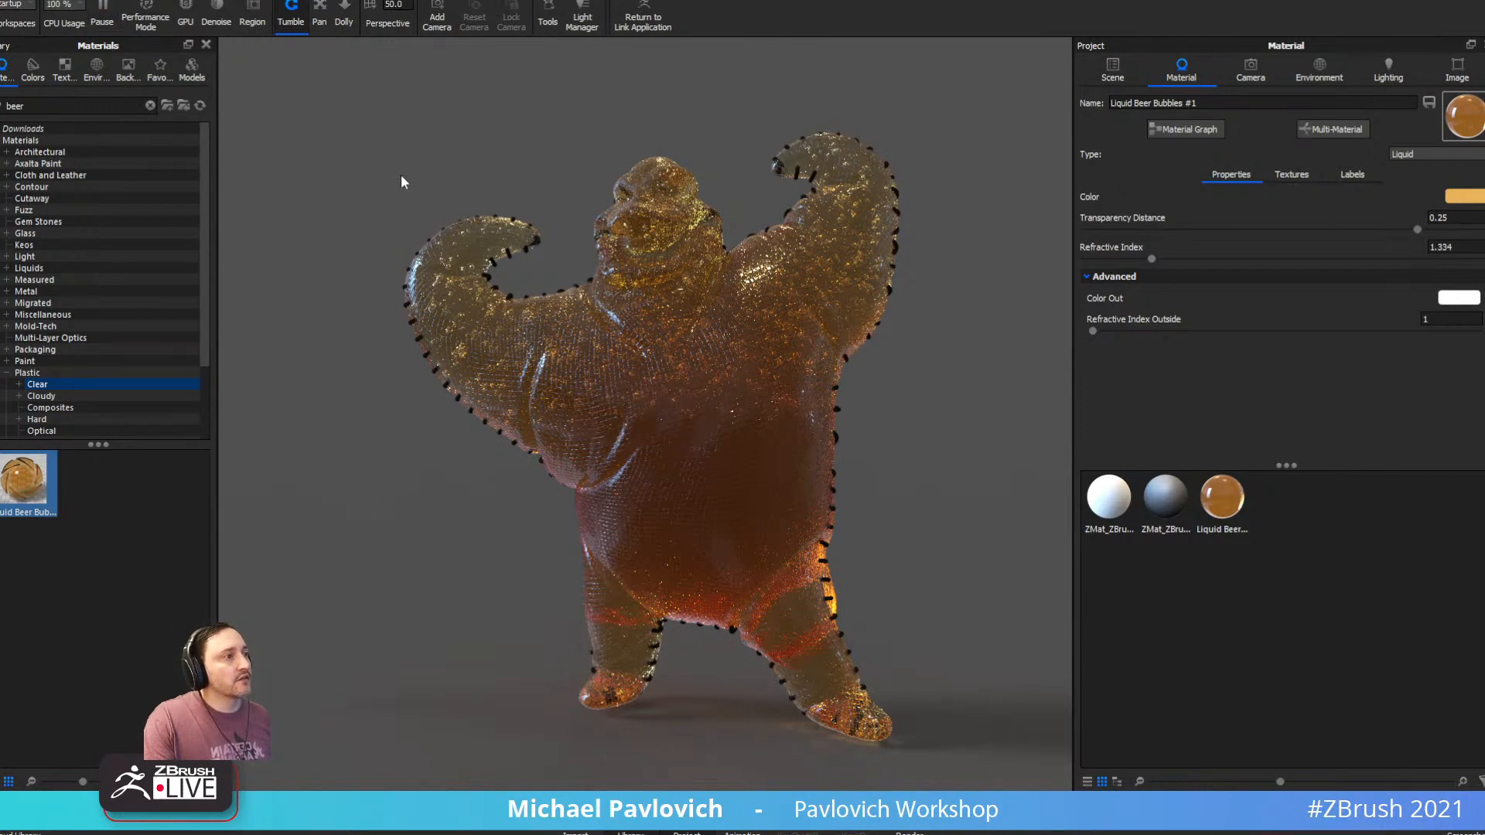
{"action": "key", "text": "ctrl+a"}
{"action": "type", "text": "car"}
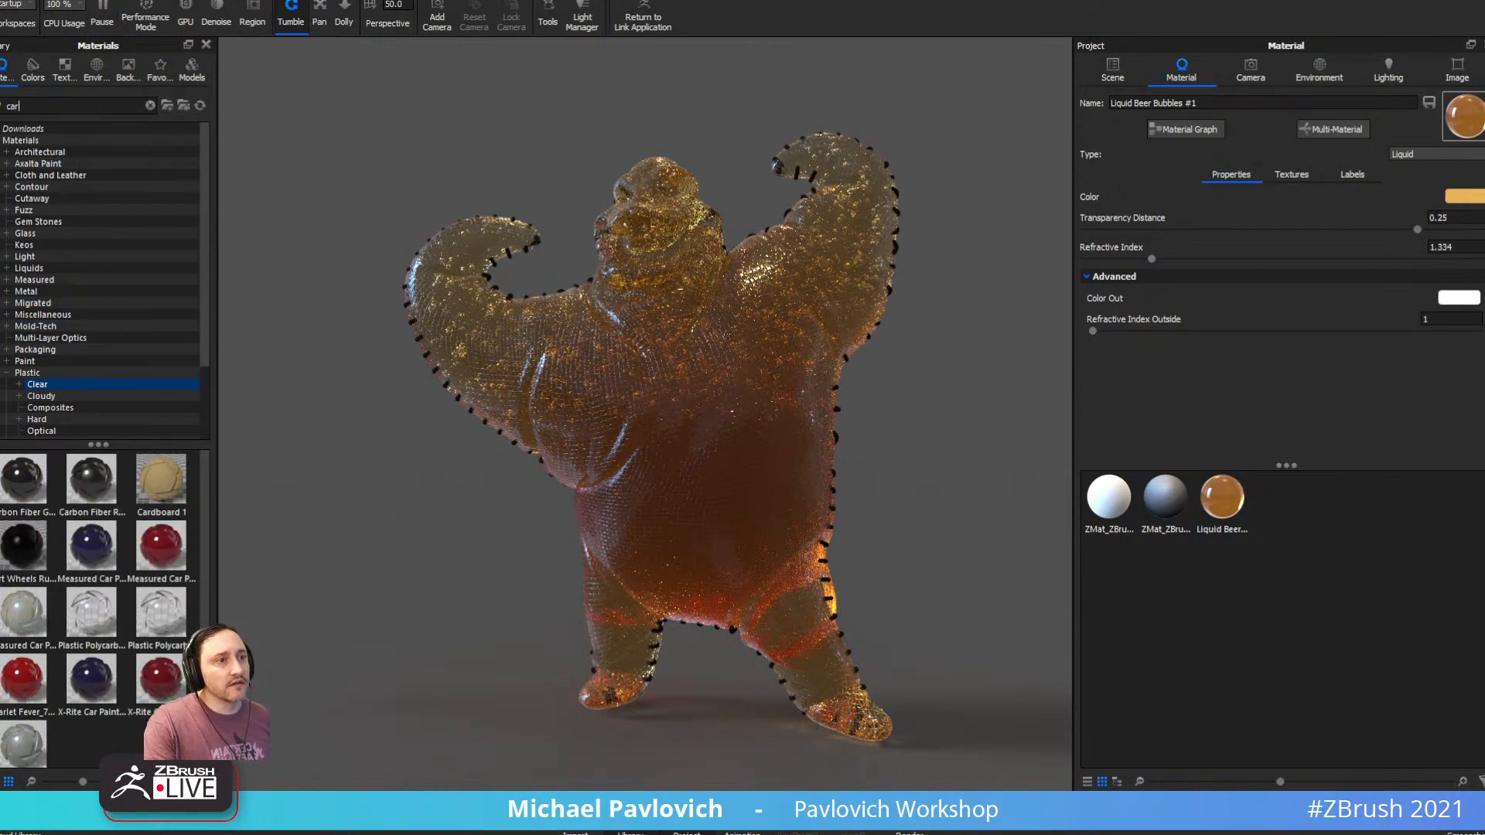
{"action": "type", "text": "pet"}
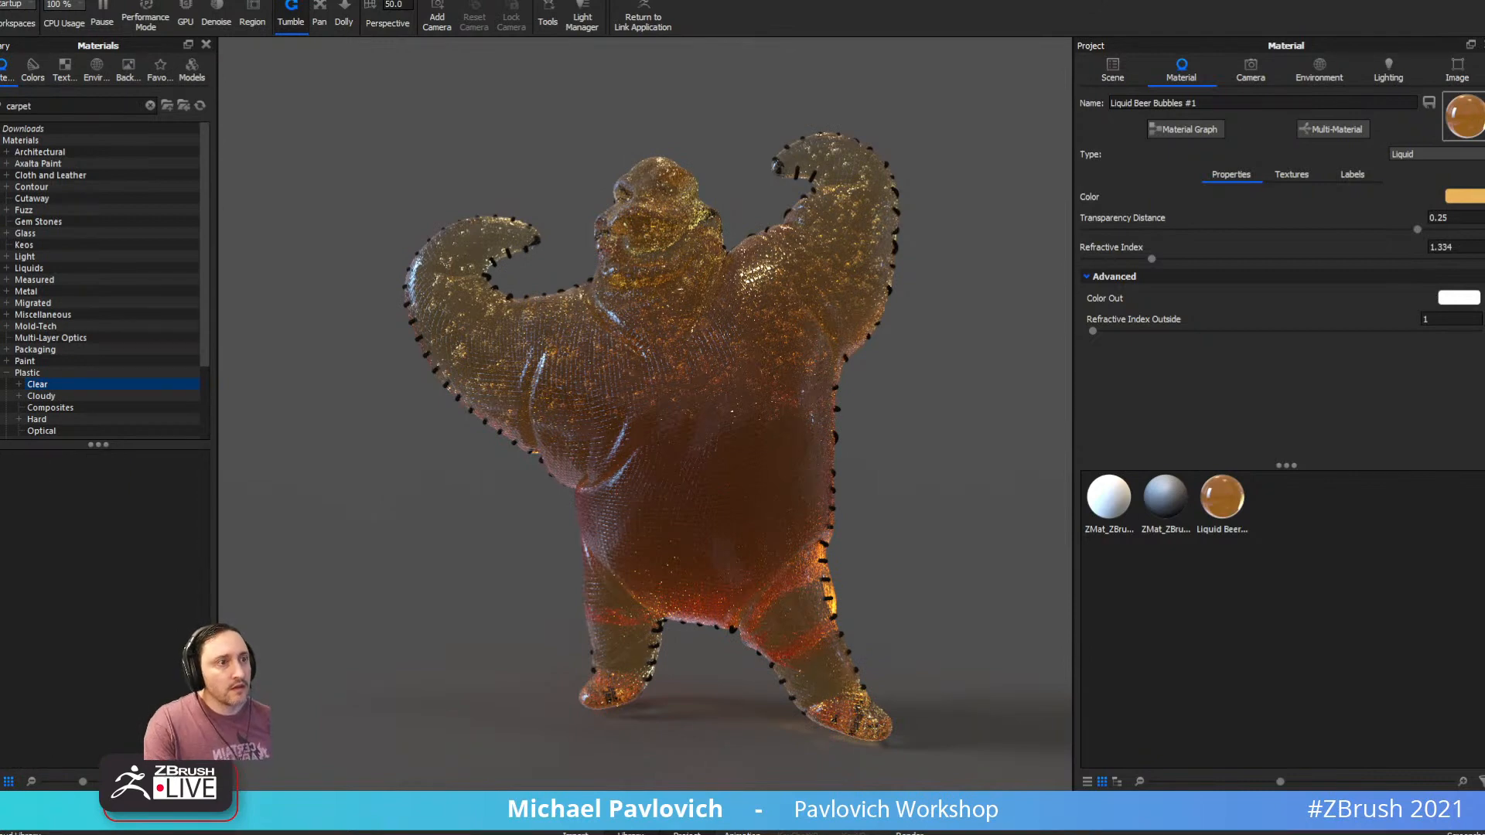
{"action": "key", "text": "ctrl+a"}
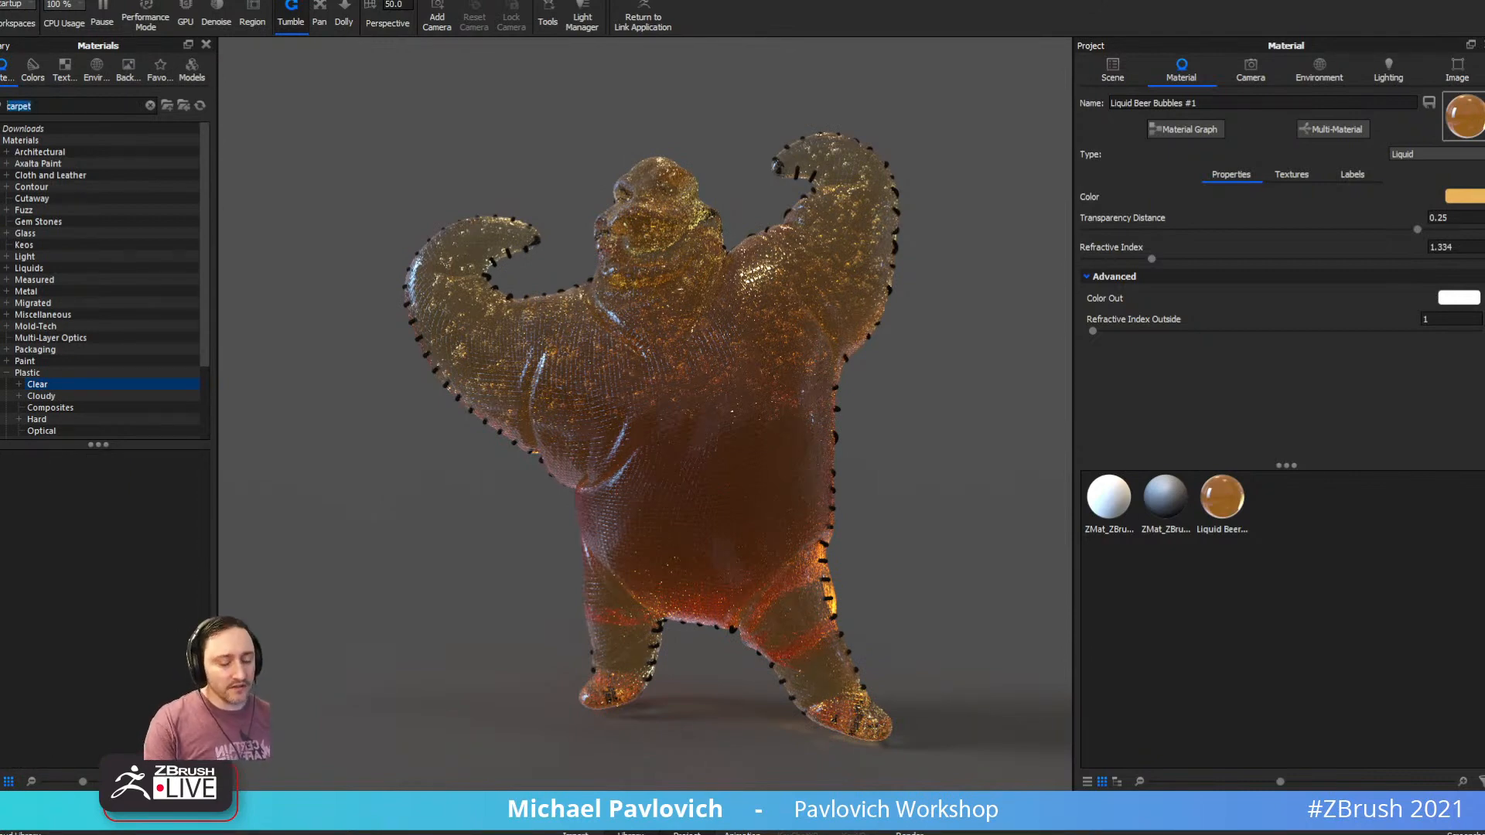
{"action": "type", "text": "fuzz"}
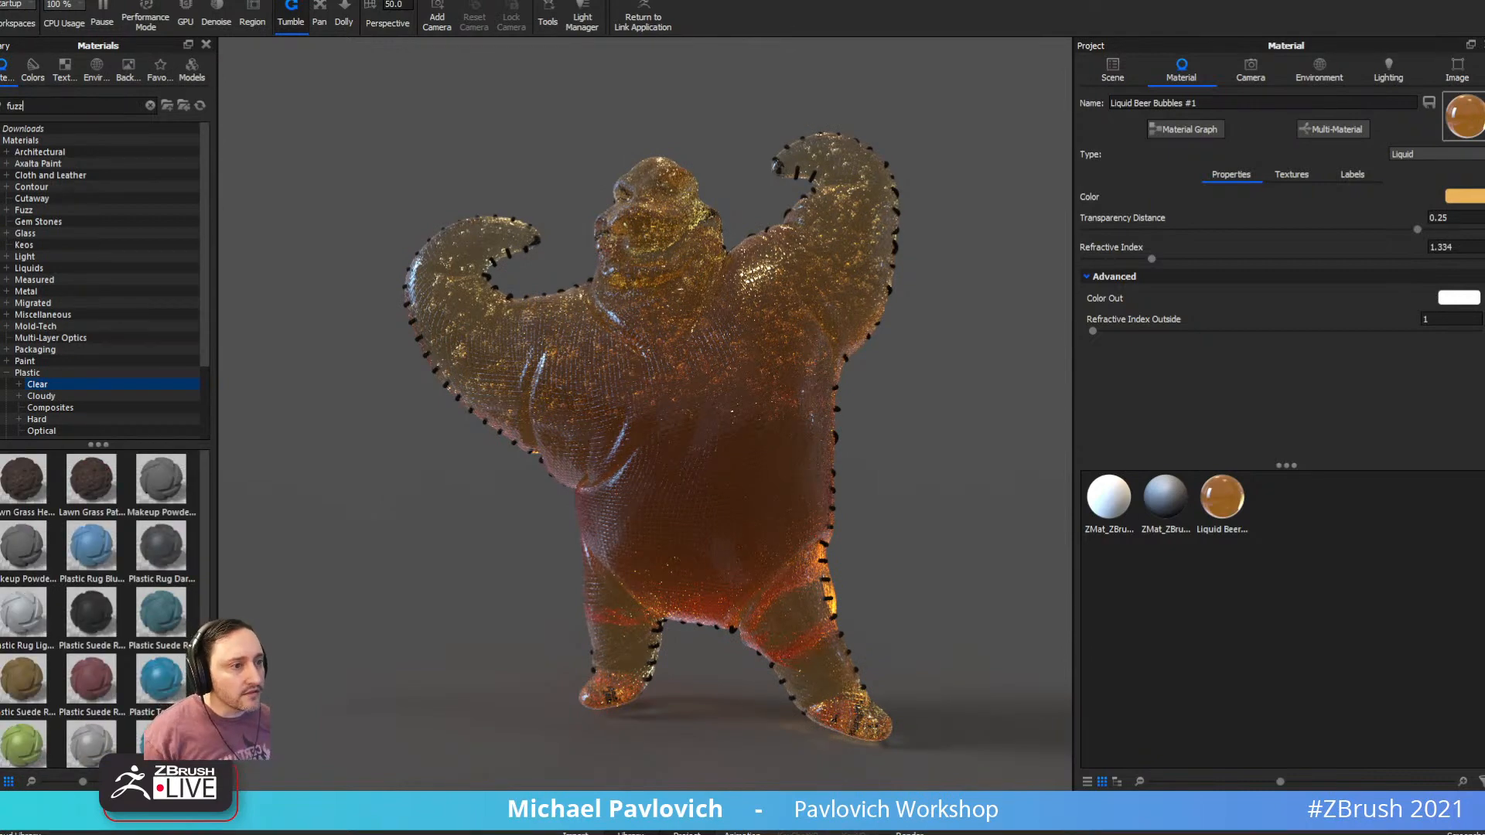
Apply the Plastic Rug Blue fuzz material to the character's body and execute the geometry nodes
{"action": "scroll", "coordinate": [104, 671], "scroll_direction": "down", "scroll_amount": 2}
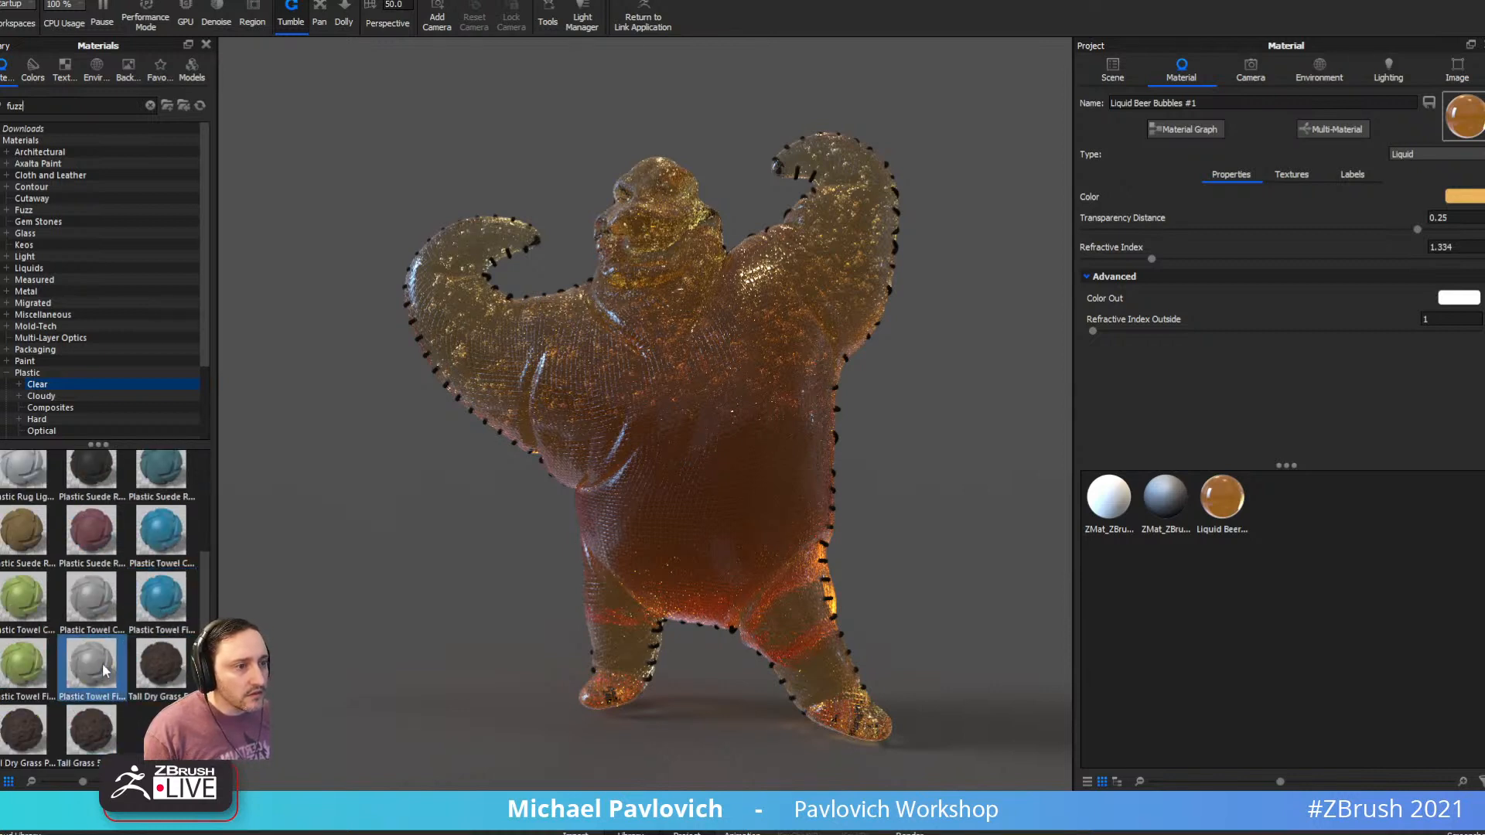
{"action": "scroll", "coordinate": [104, 671], "scroll_direction": "up", "scroll_amount": 2}
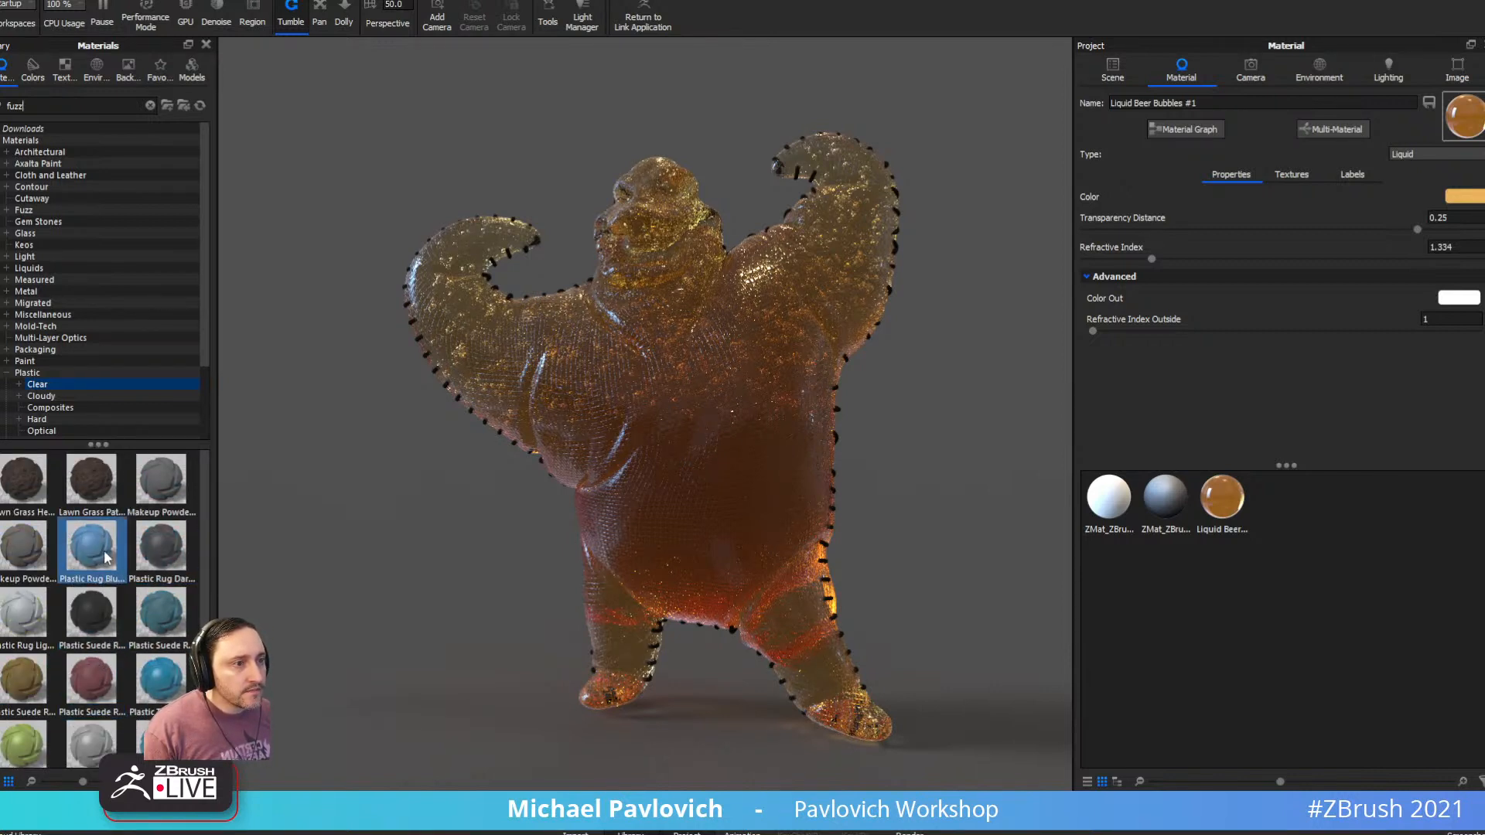
{"action": "mouse_move", "coordinate": [106, 528]}
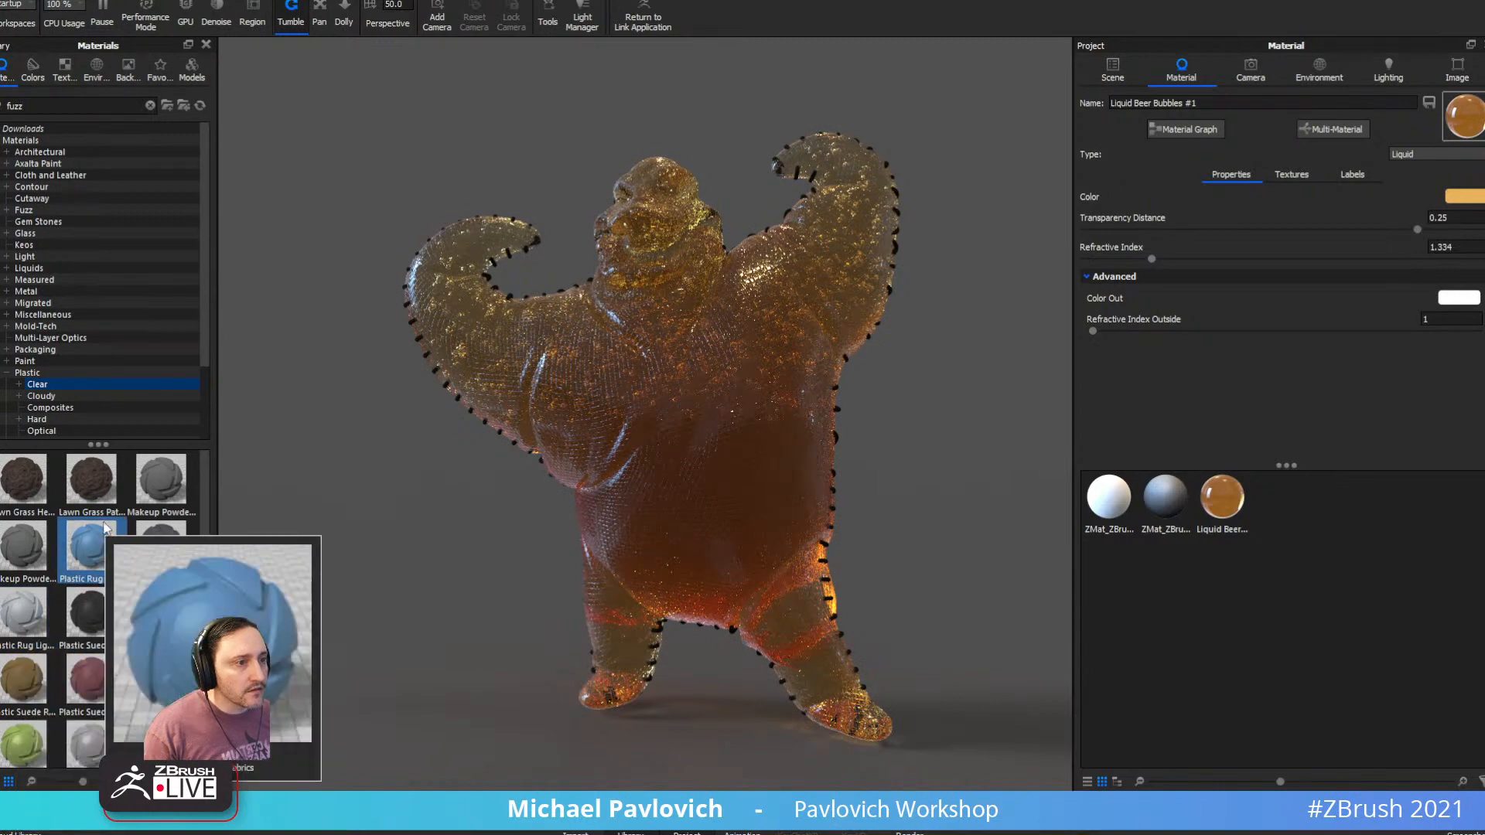
{"action": "left_click_drag", "start_coordinate": [95, 538], "coordinate": [665, 462]}
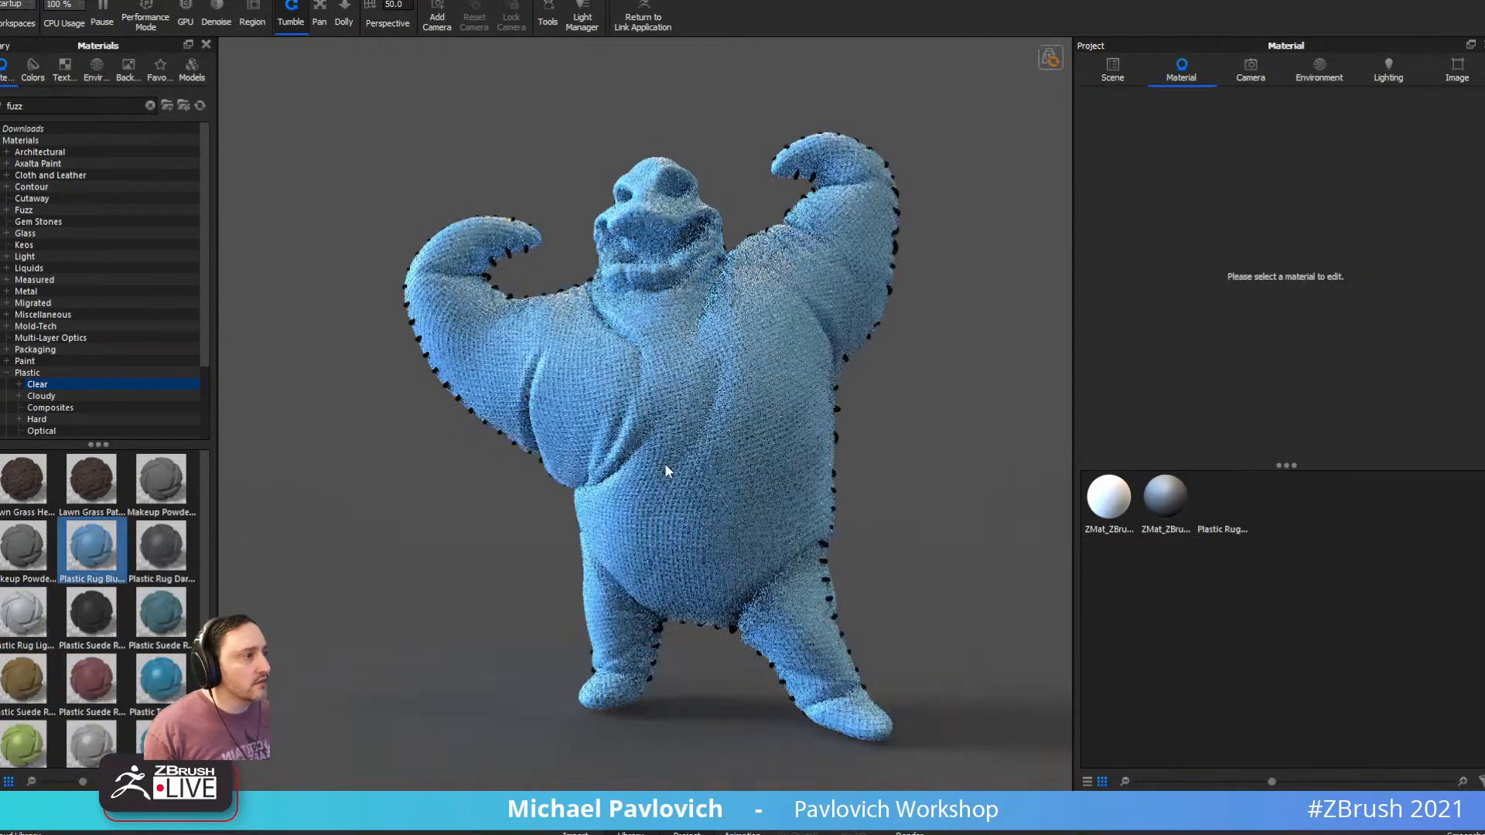
{"action": "left_click", "coordinate": [1051, 59]}
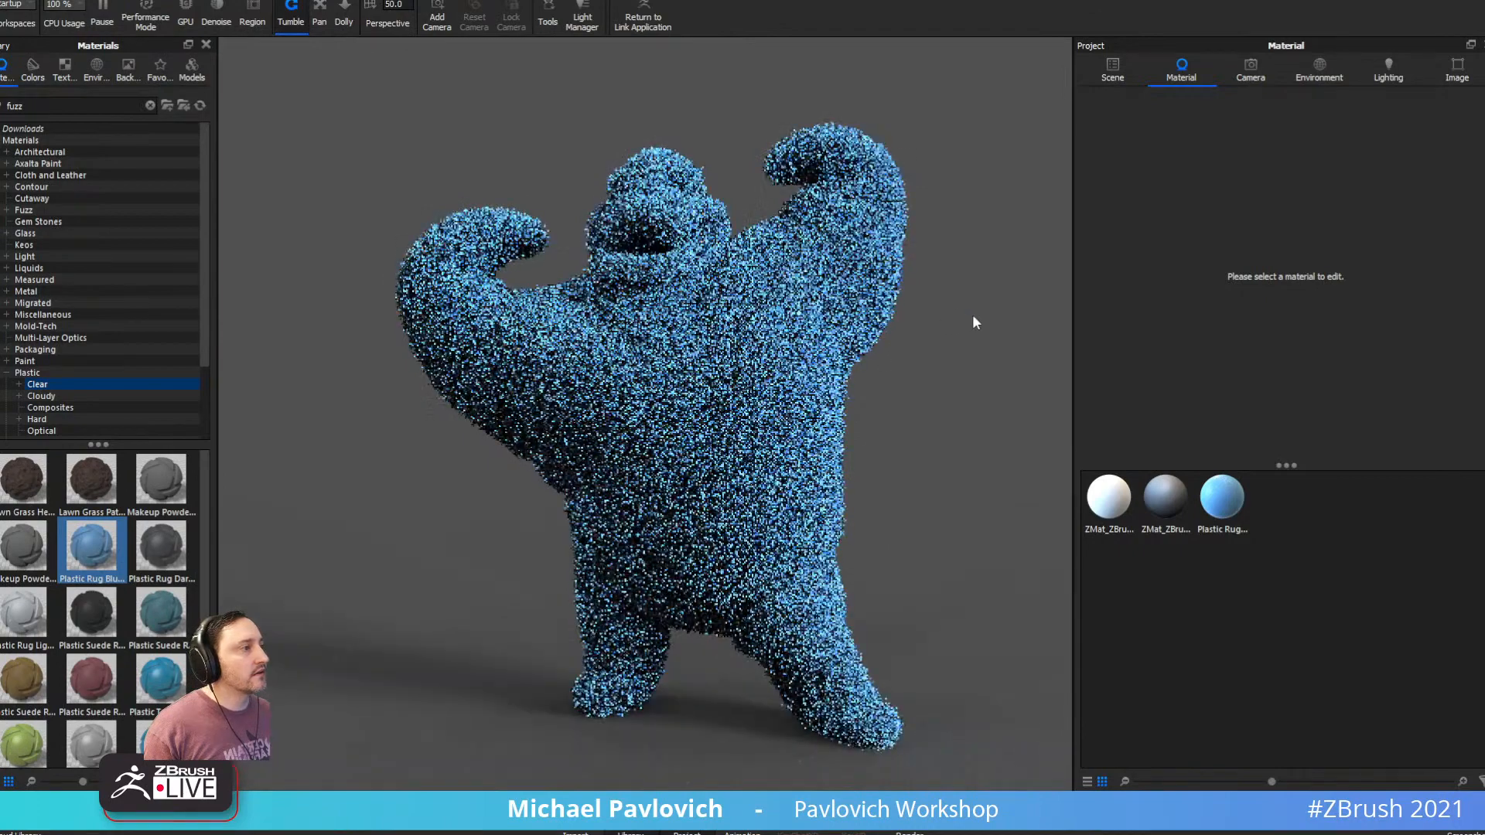
Set the contrast of the Aversis_Bathroom_3k environment to 1.5
{"action": "left_click", "coordinate": [1382, 66]}
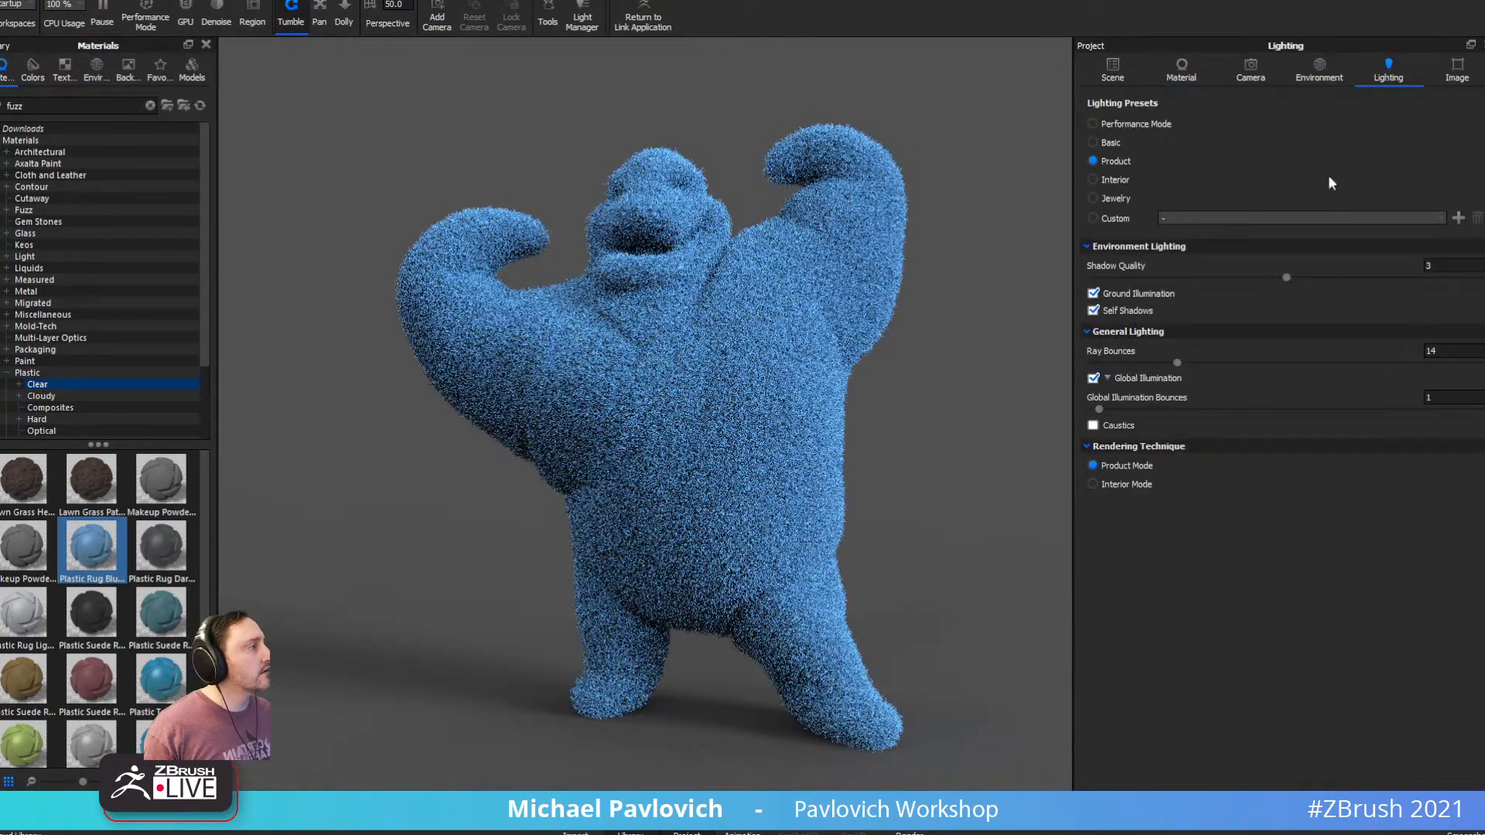
{"action": "left_click", "coordinate": [1247, 73]}
{"action": "left_click", "coordinate": [1317, 71]}
{"action": "left_click", "coordinate": [1441, 387]}
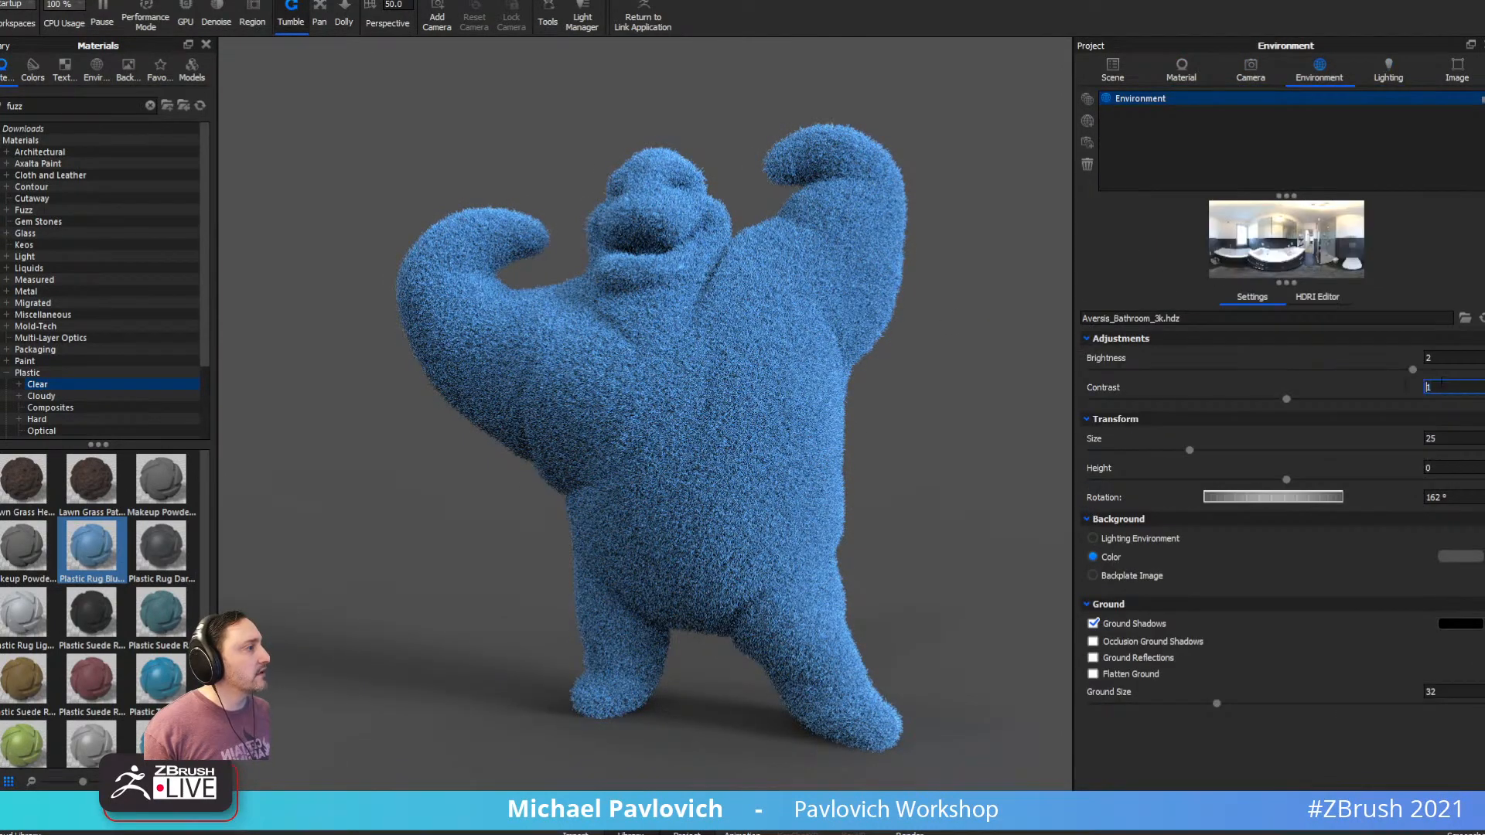
{"action": "type", "text": ".5"}
{"action": "key", "text": "Return"}
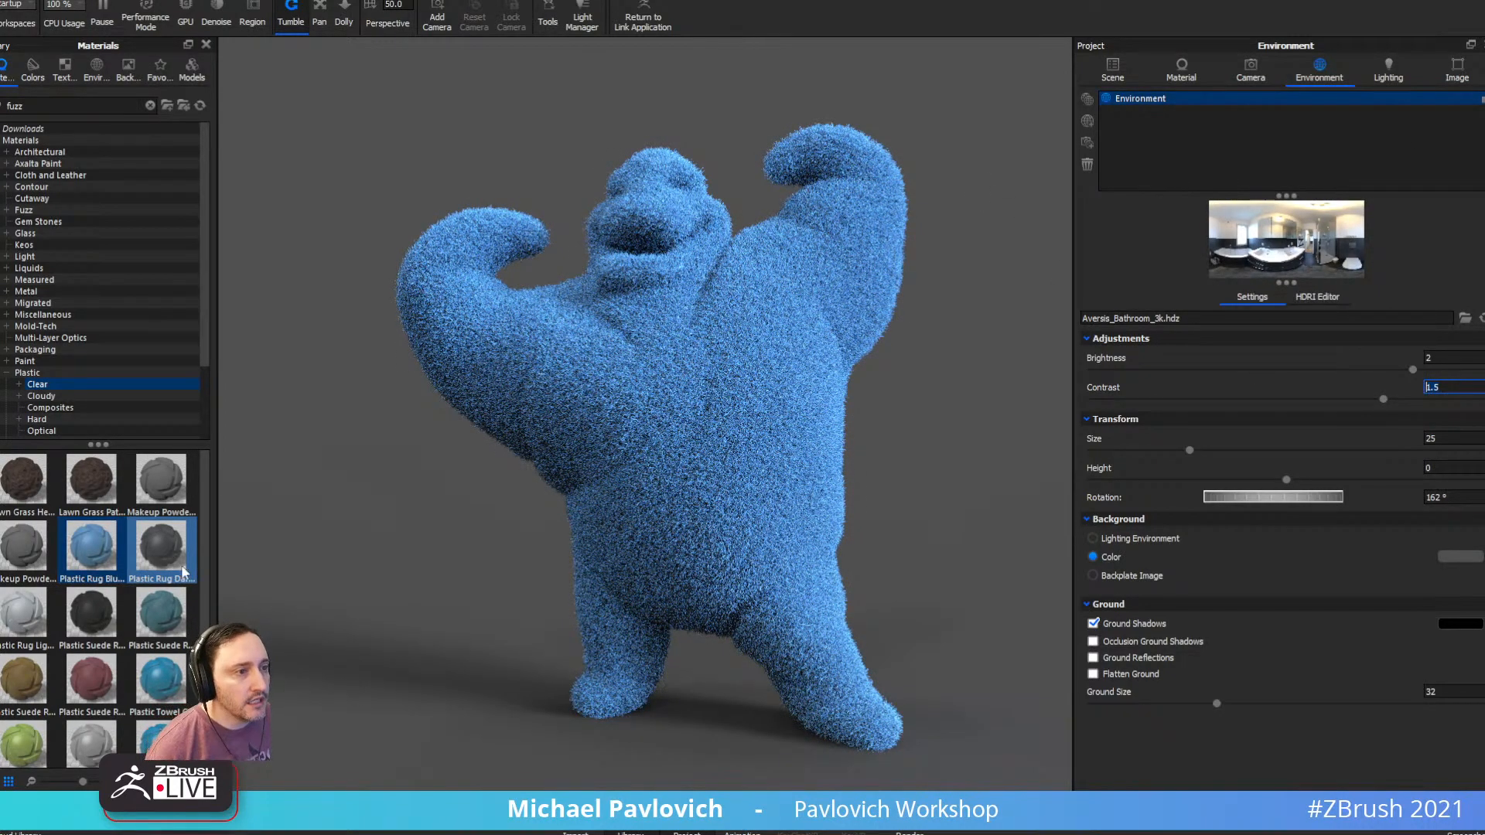
Try the blue Plastic Towel material on the body, replace it with the teal Plastic Suede material and execute the geometry nodes
{"action": "left_click_drag", "start_coordinate": [162, 681], "coordinate": [691, 495]}
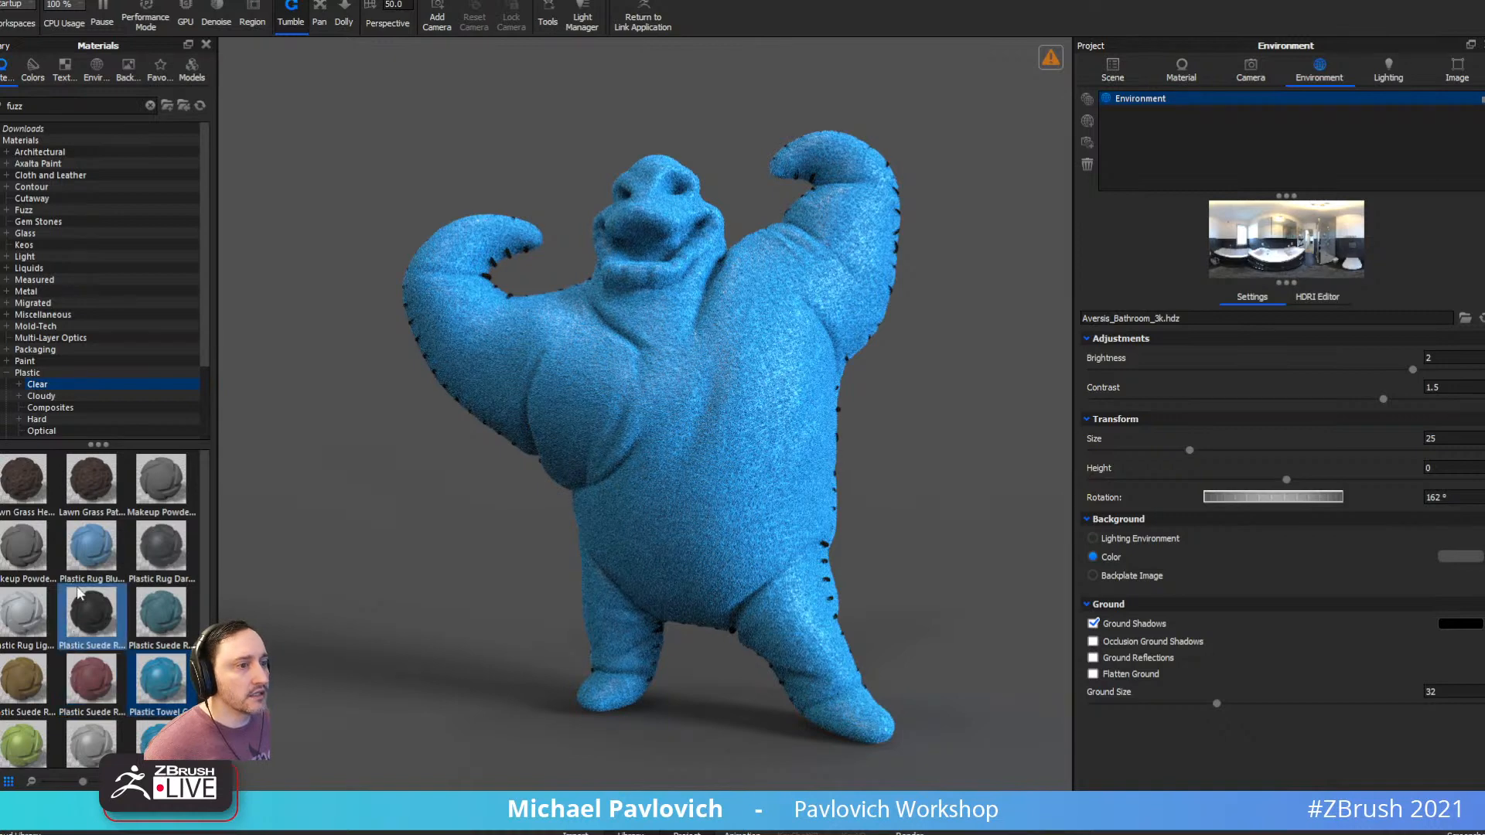
{"action": "mouse_move", "coordinate": [160, 550]}
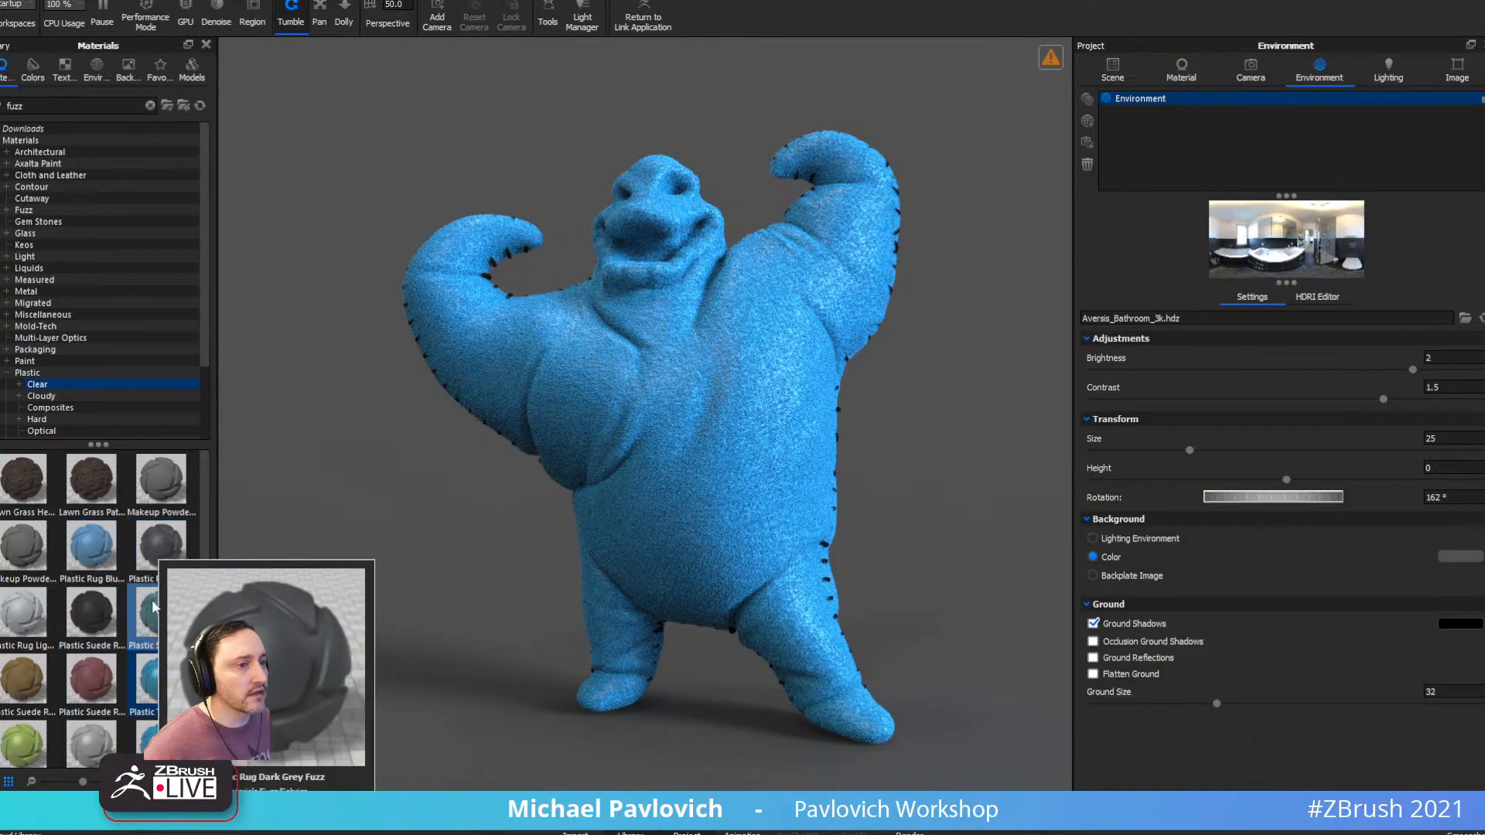
{"action": "left_click_drag", "start_coordinate": [153, 612], "coordinate": [762, 430]}
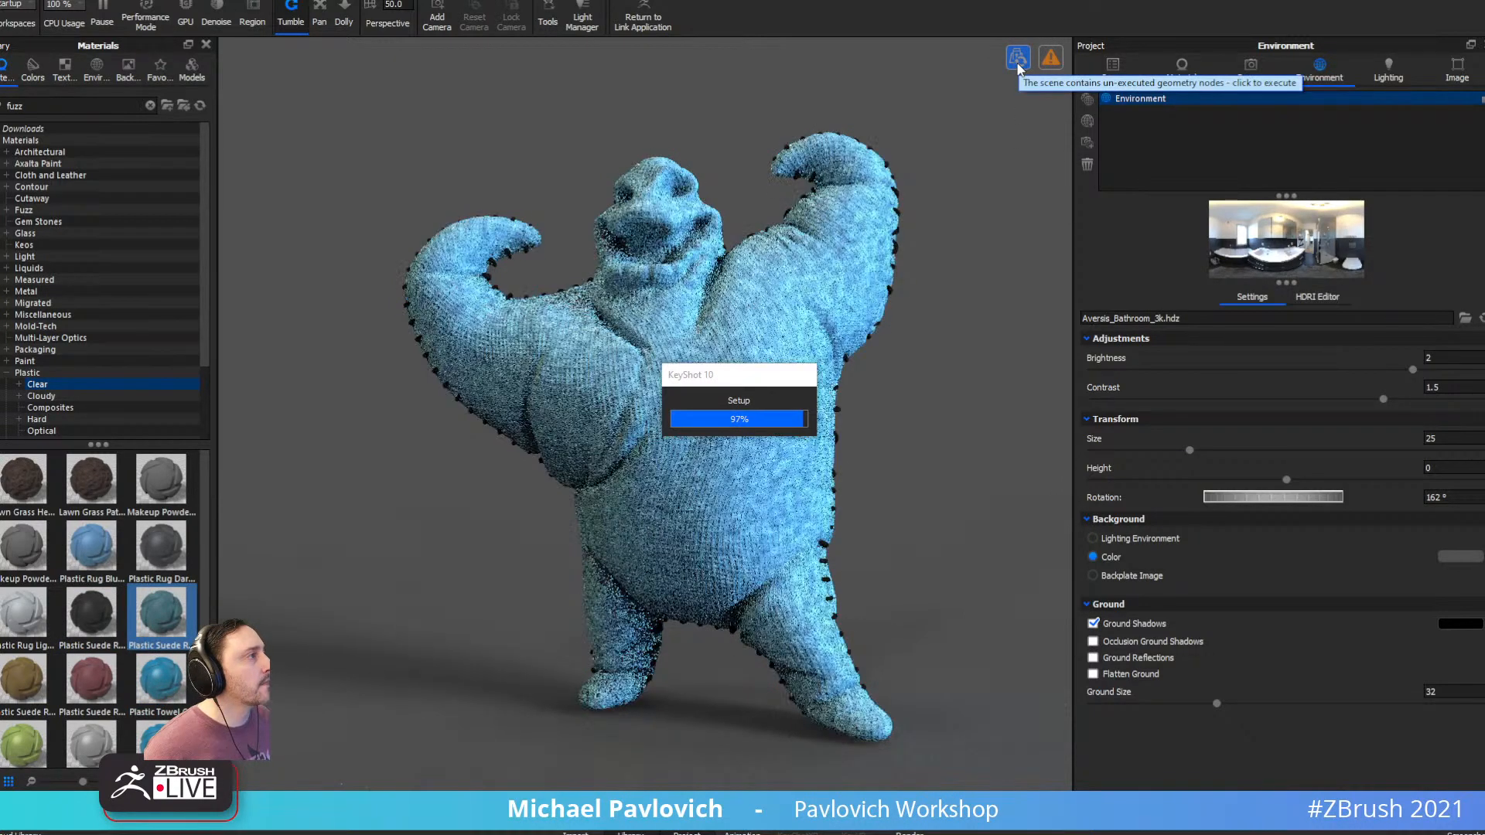
{"action": "left_click", "coordinate": [1017, 62]}
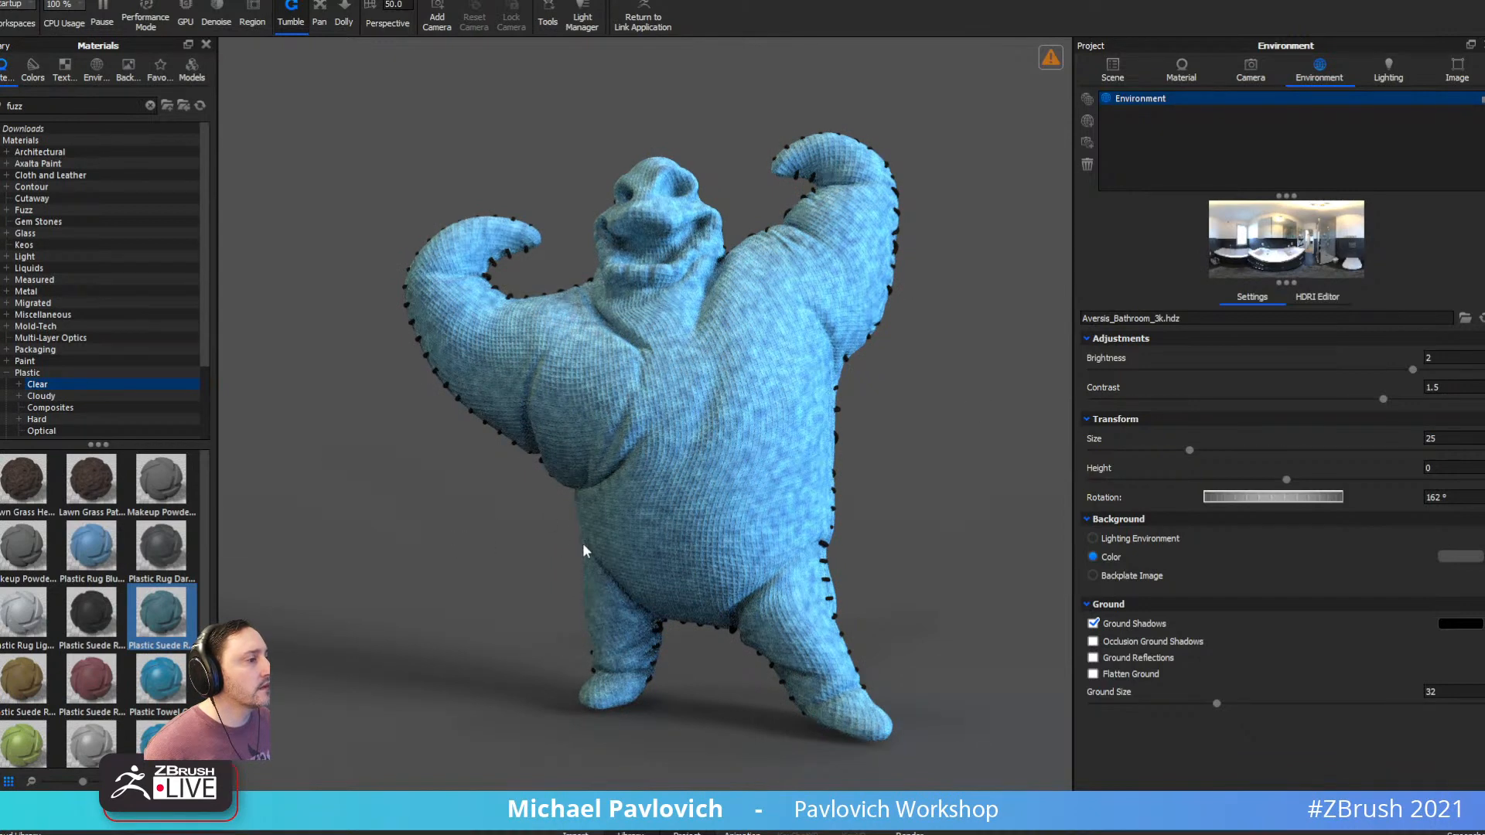
{"action": "scroll", "coordinate": [38, 565], "scroll_direction": "down", "scroll_amount": 2}
{"action": "scroll", "coordinate": [38, 565], "scroll_direction": "up", "scroll_amount": 2}
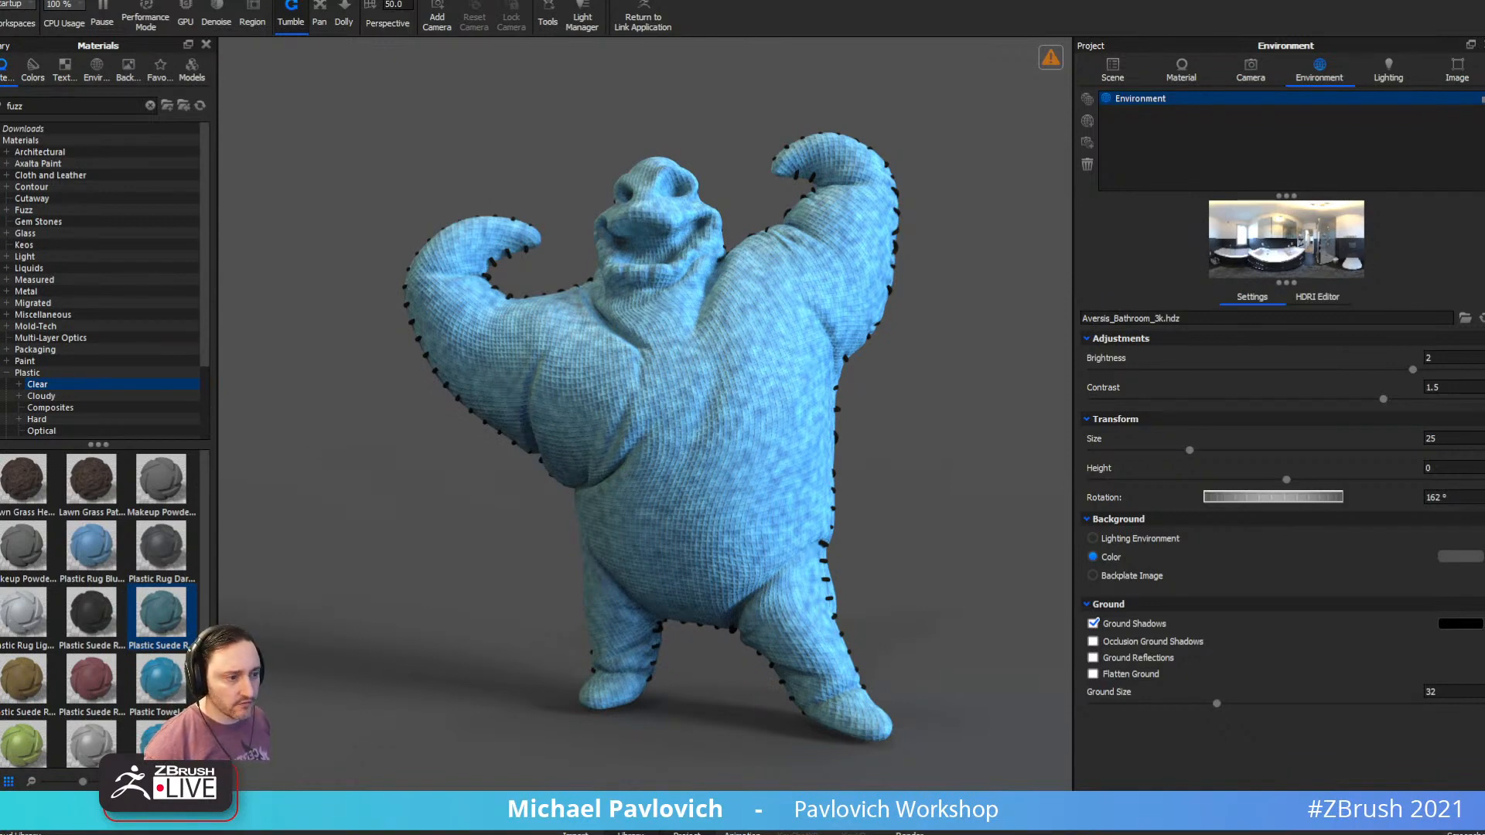
Switch to the browser and search the YouTube channel for "workstation"
{"action": "key", "text": "alt+Tab"}
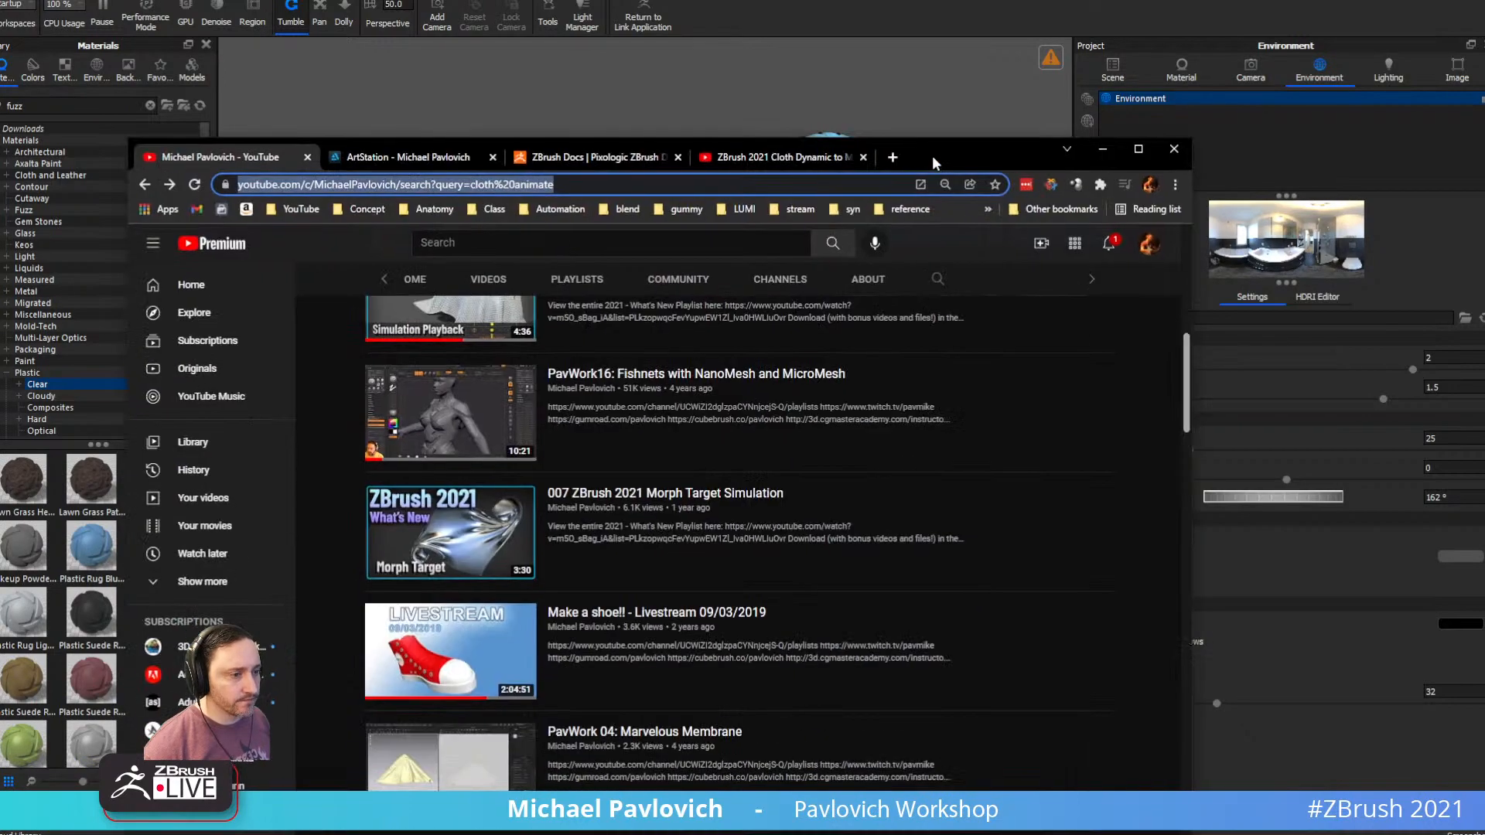
{"action": "scroll", "coordinate": [936, 503], "scroll_direction": "up", "scroll_amount": 6}
{"action": "left_click", "coordinate": [936, 497]}
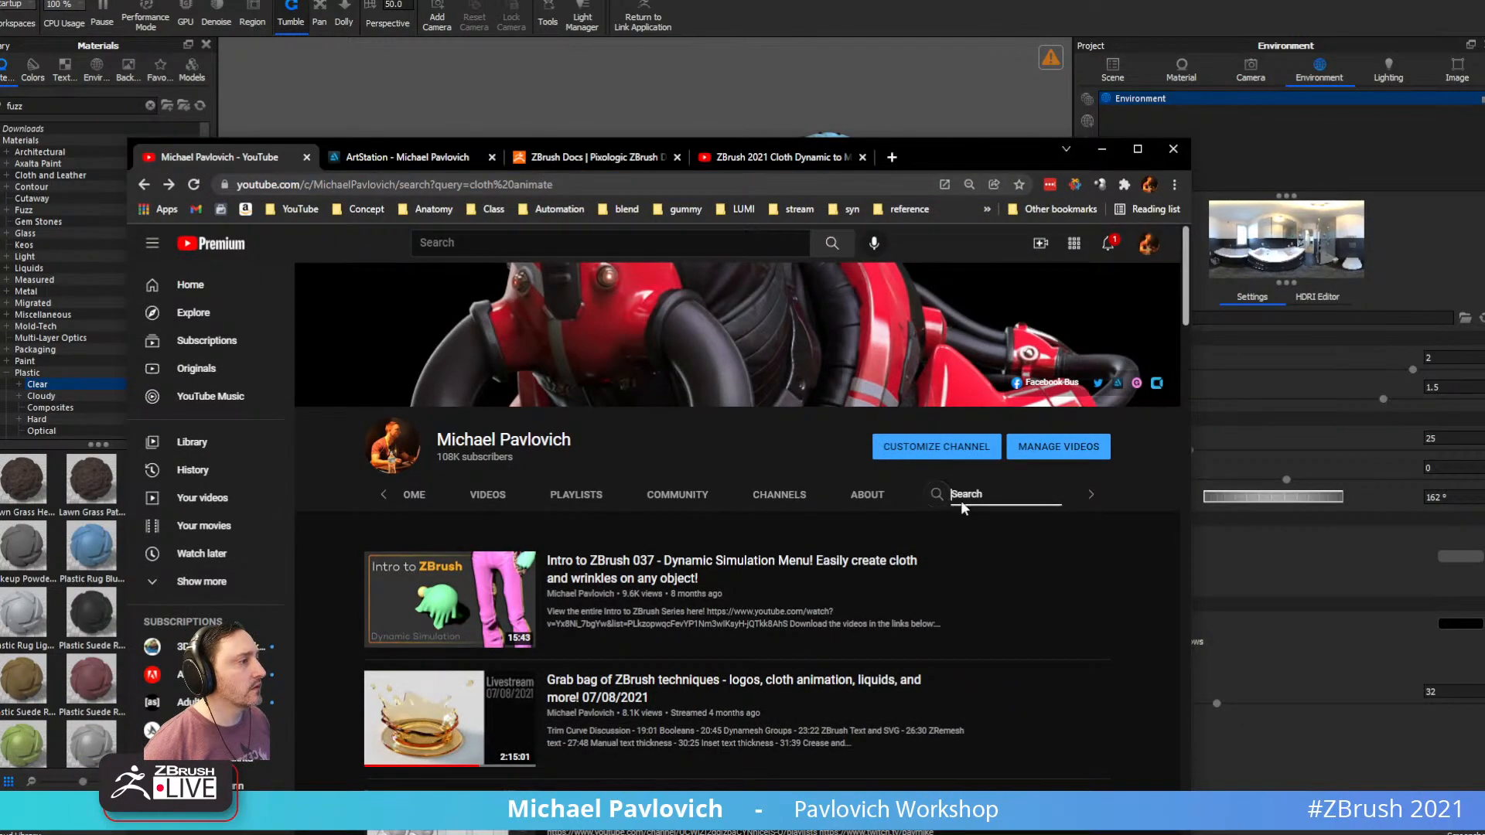
{"action": "type", "text": "workstation"}
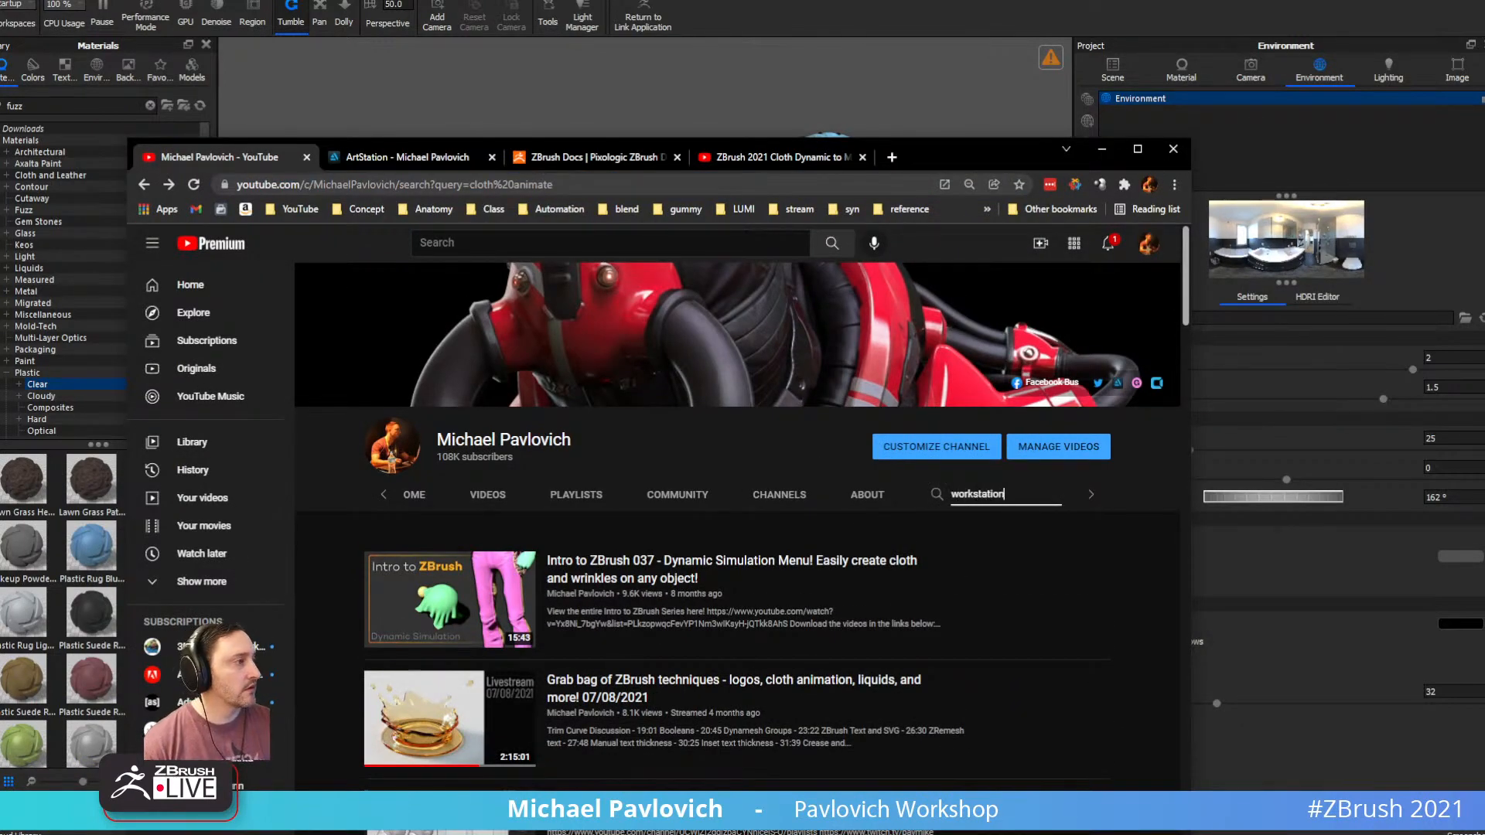
{"action": "key", "text": "Return"}
Open the AMD Ryzen Threadripper 3970X workstation video, read the item list in its description and minimize the browser
{"action": "left_click", "coordinate": [439, 710]}
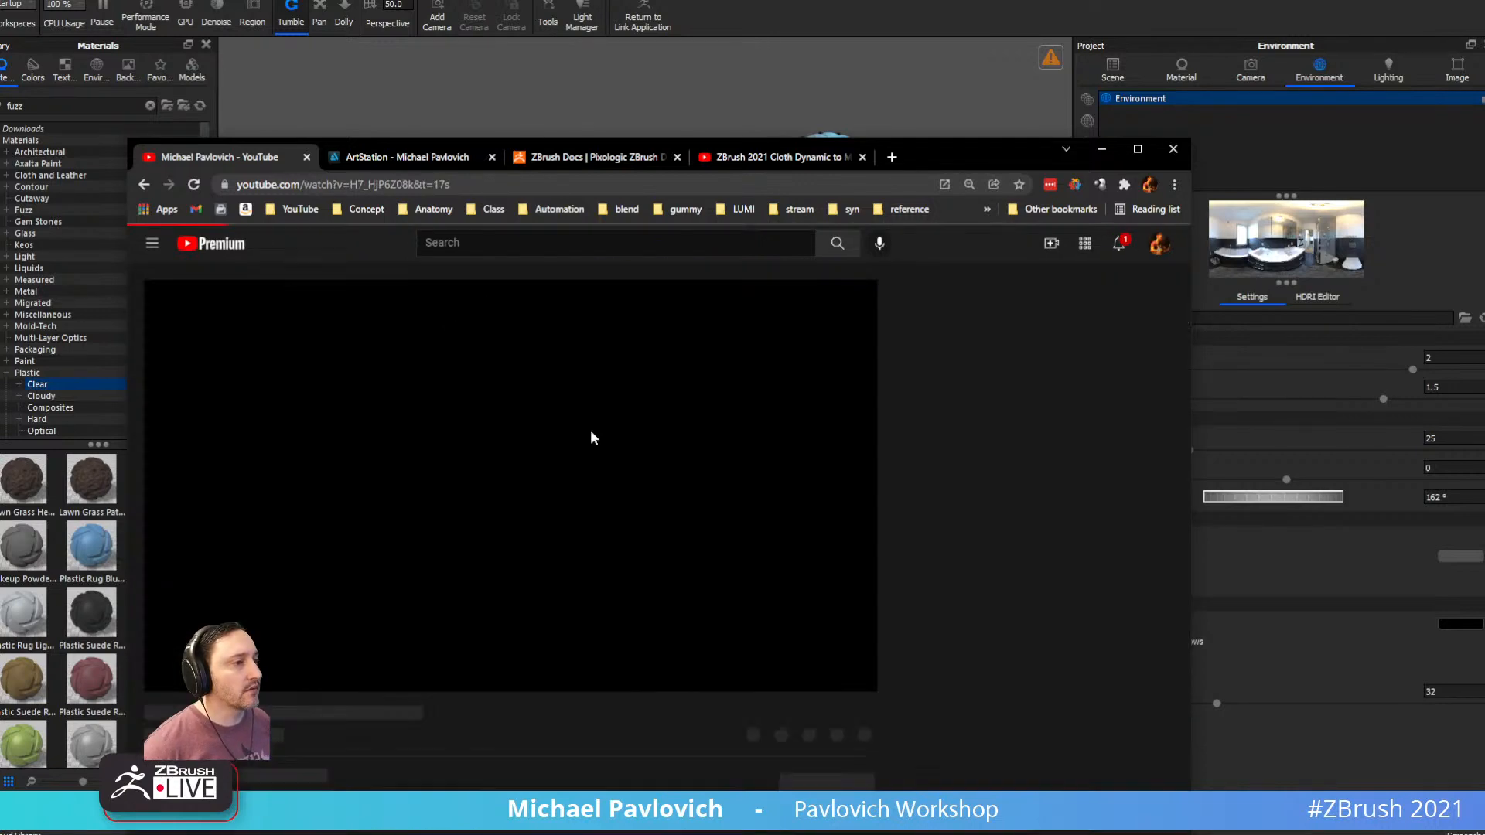
{"action": "left_click", "coordinate": [438, 186]}
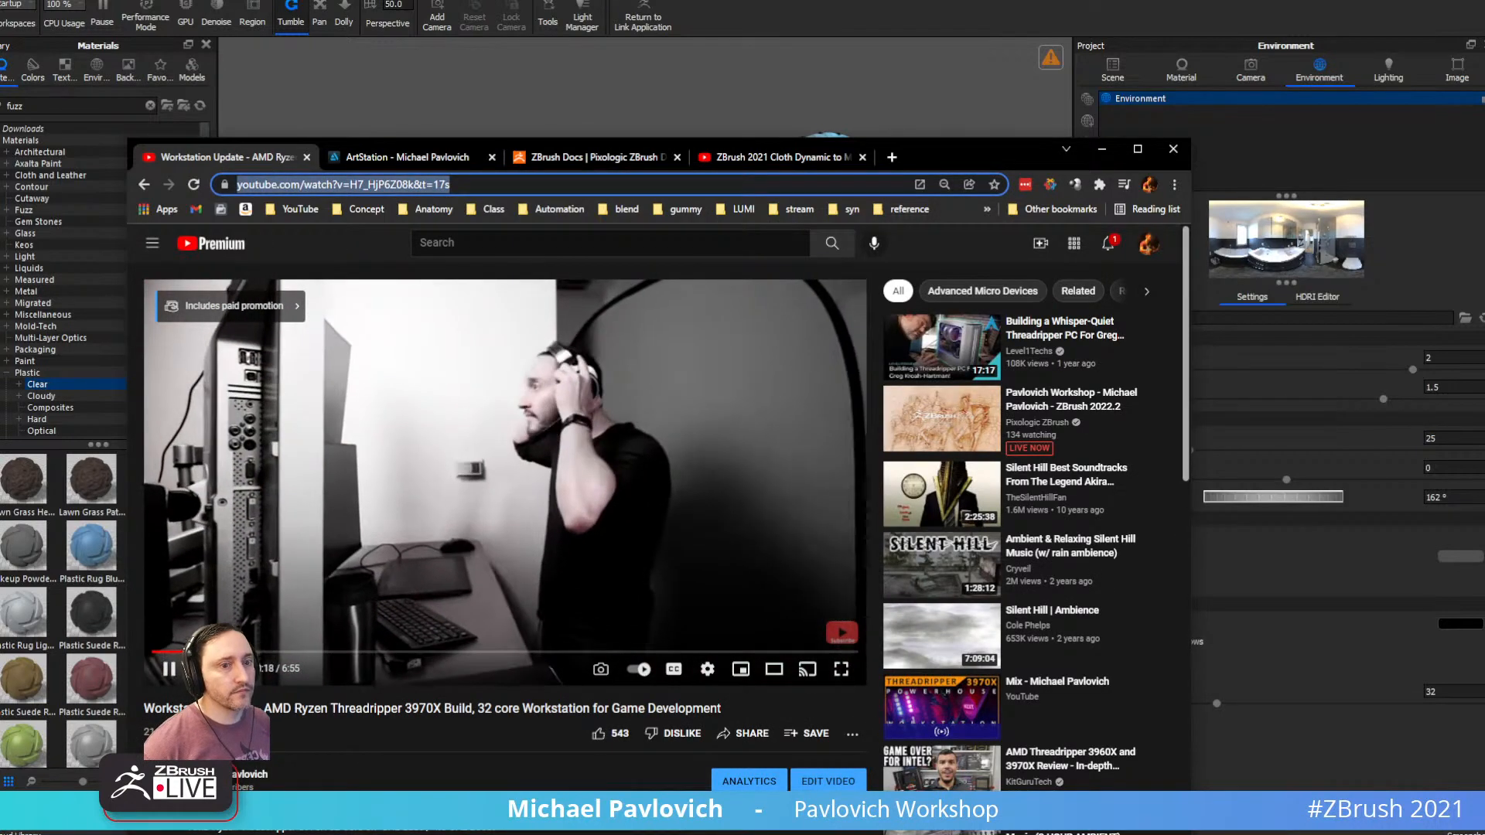
{"action": "scroll", "coordinate": [382, 735], "scroll_direction": "down", "scroll_amount": 3}
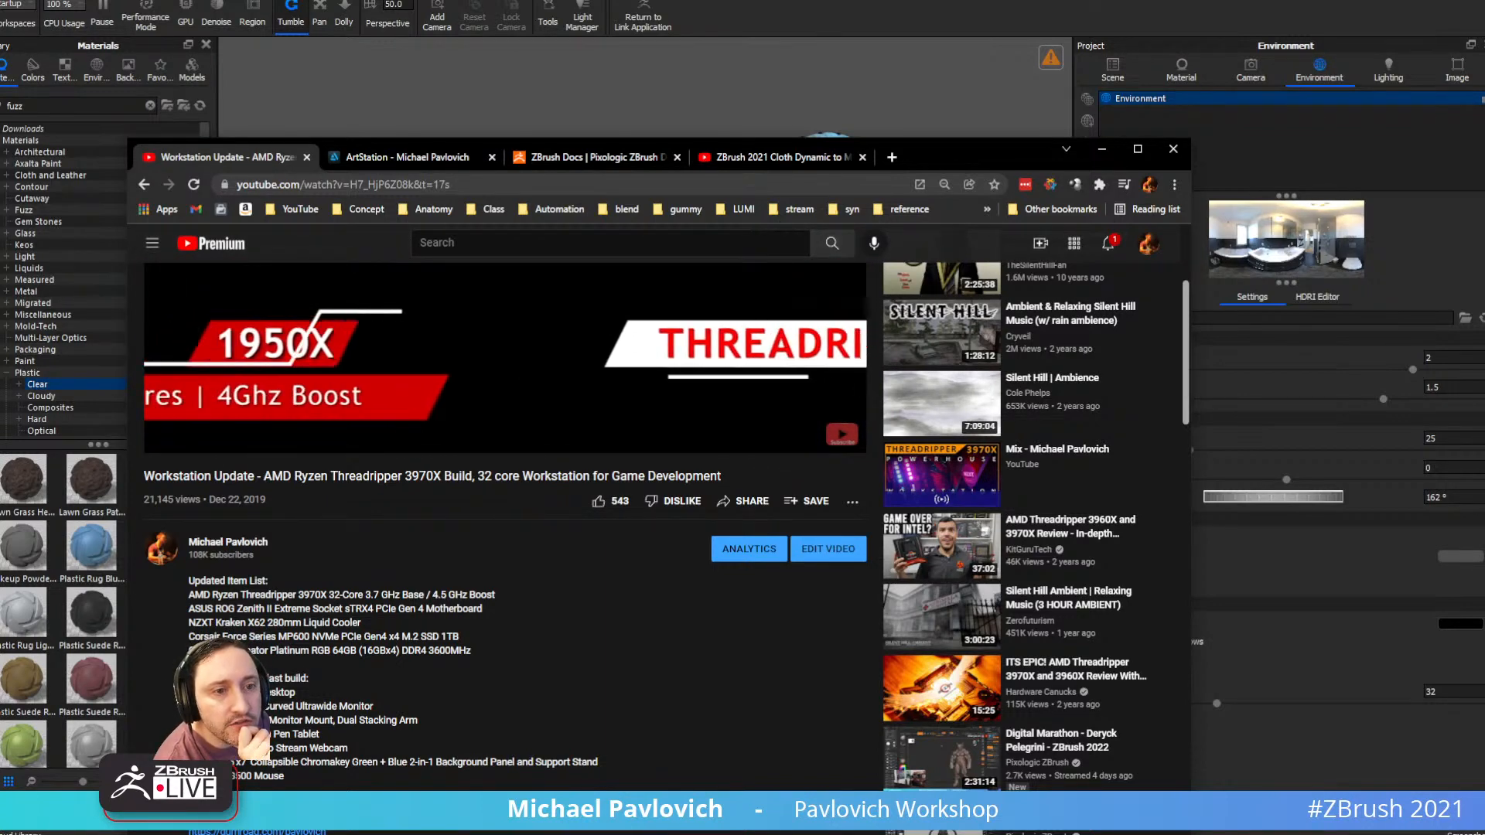
{"action": "left_click", "coordinate": [1103, 149]}
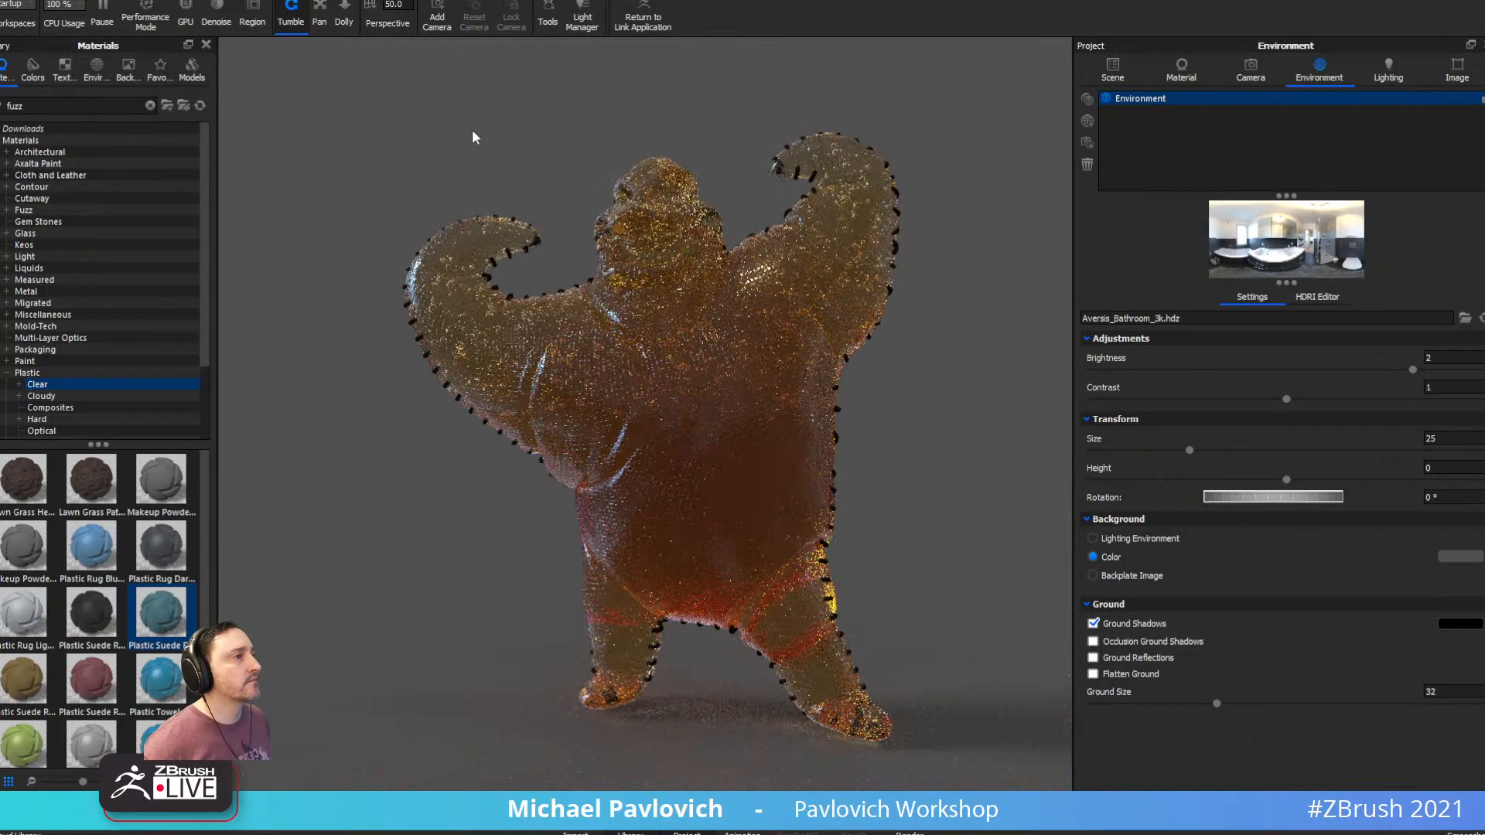
Turn on GPU rendering and apply the Jewelry lighting preset to the scene
{"action": "left_click", "coordinate": [185, 17]}
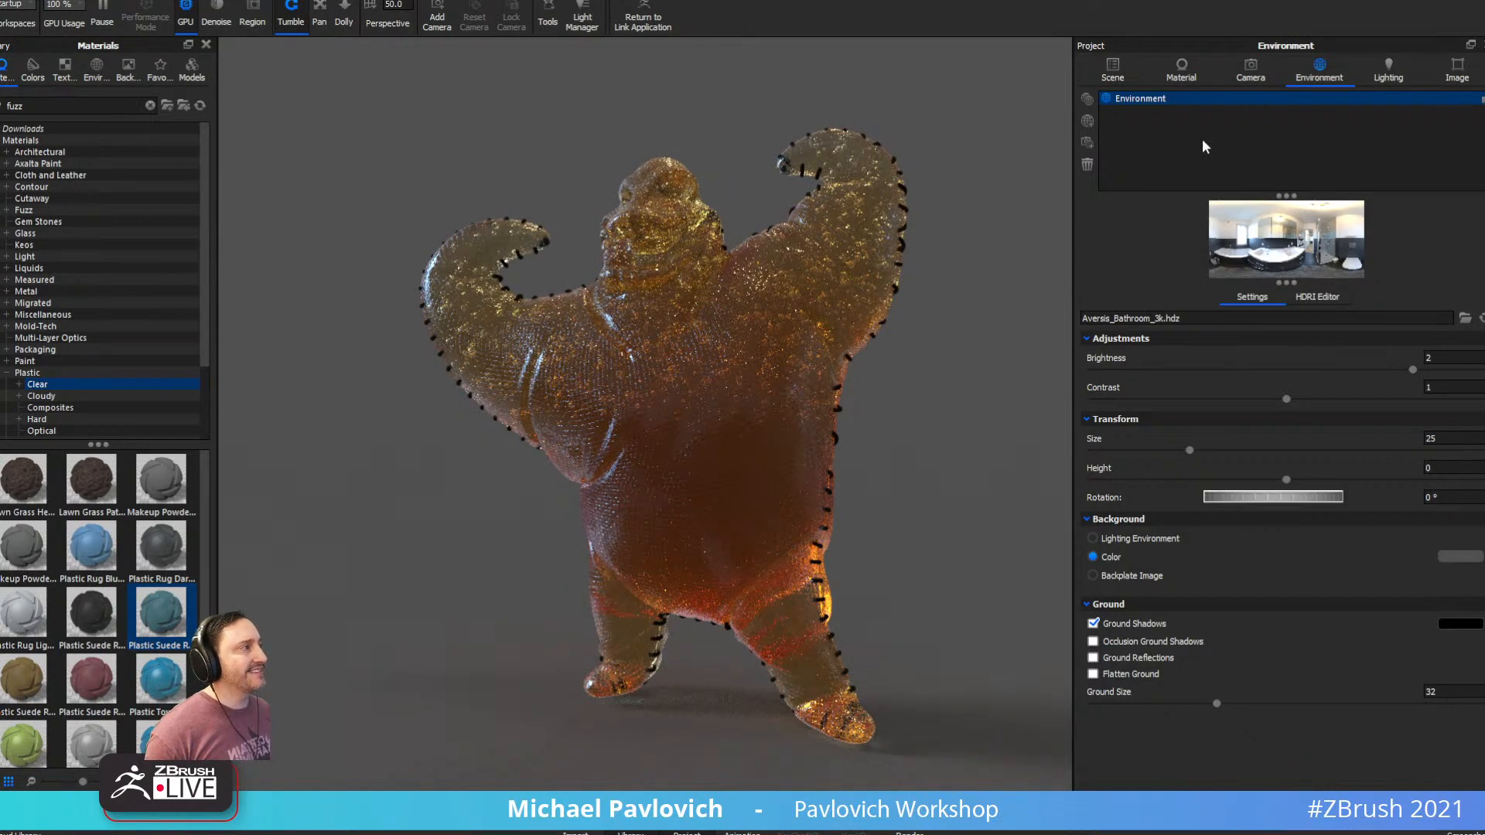
{"action": "left_click", "coordinate": [1387, 73]}
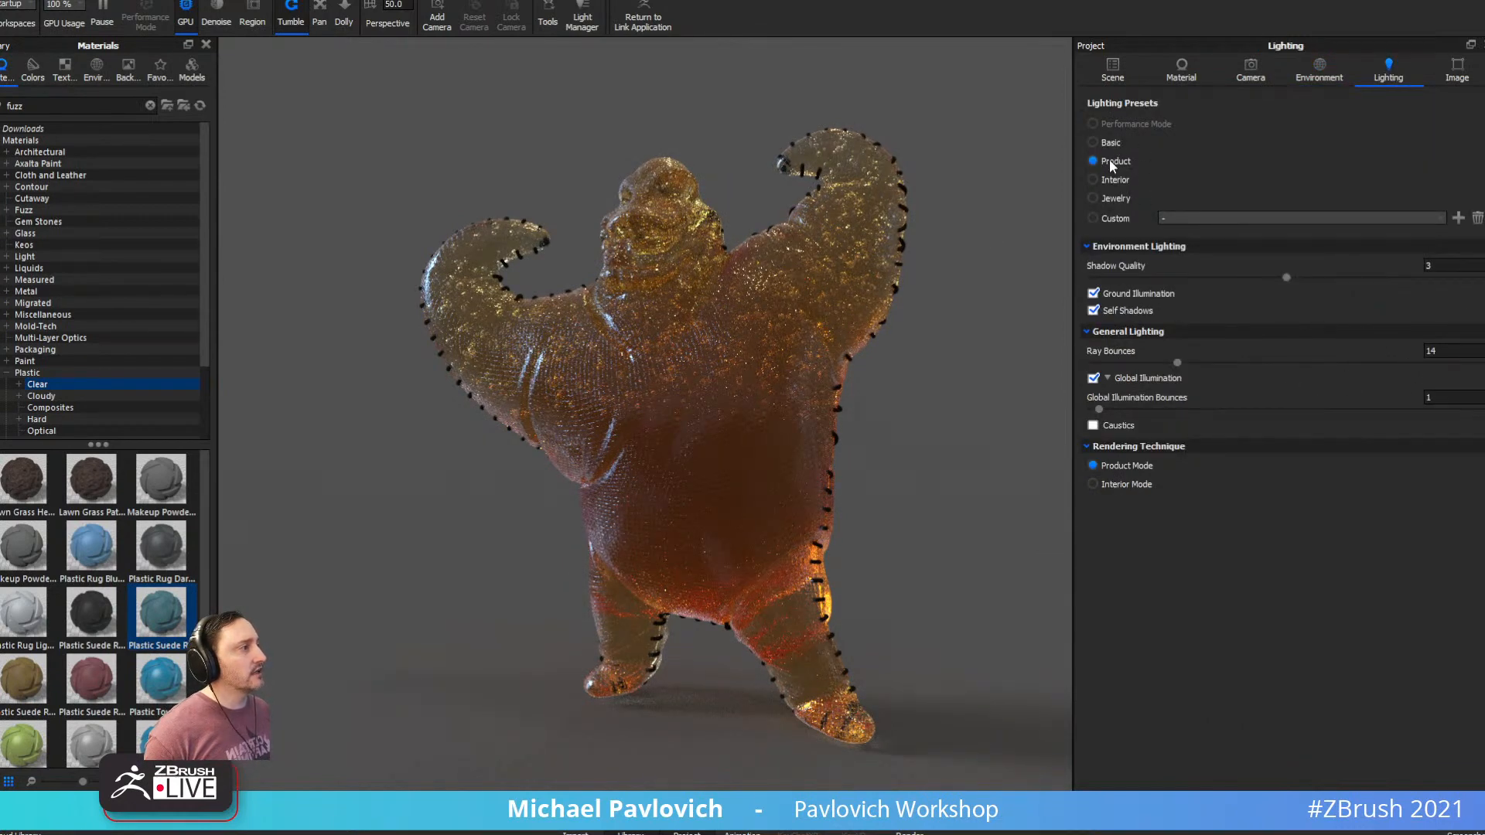
{"action": "left_click", "coordinate": [1120, 198]}
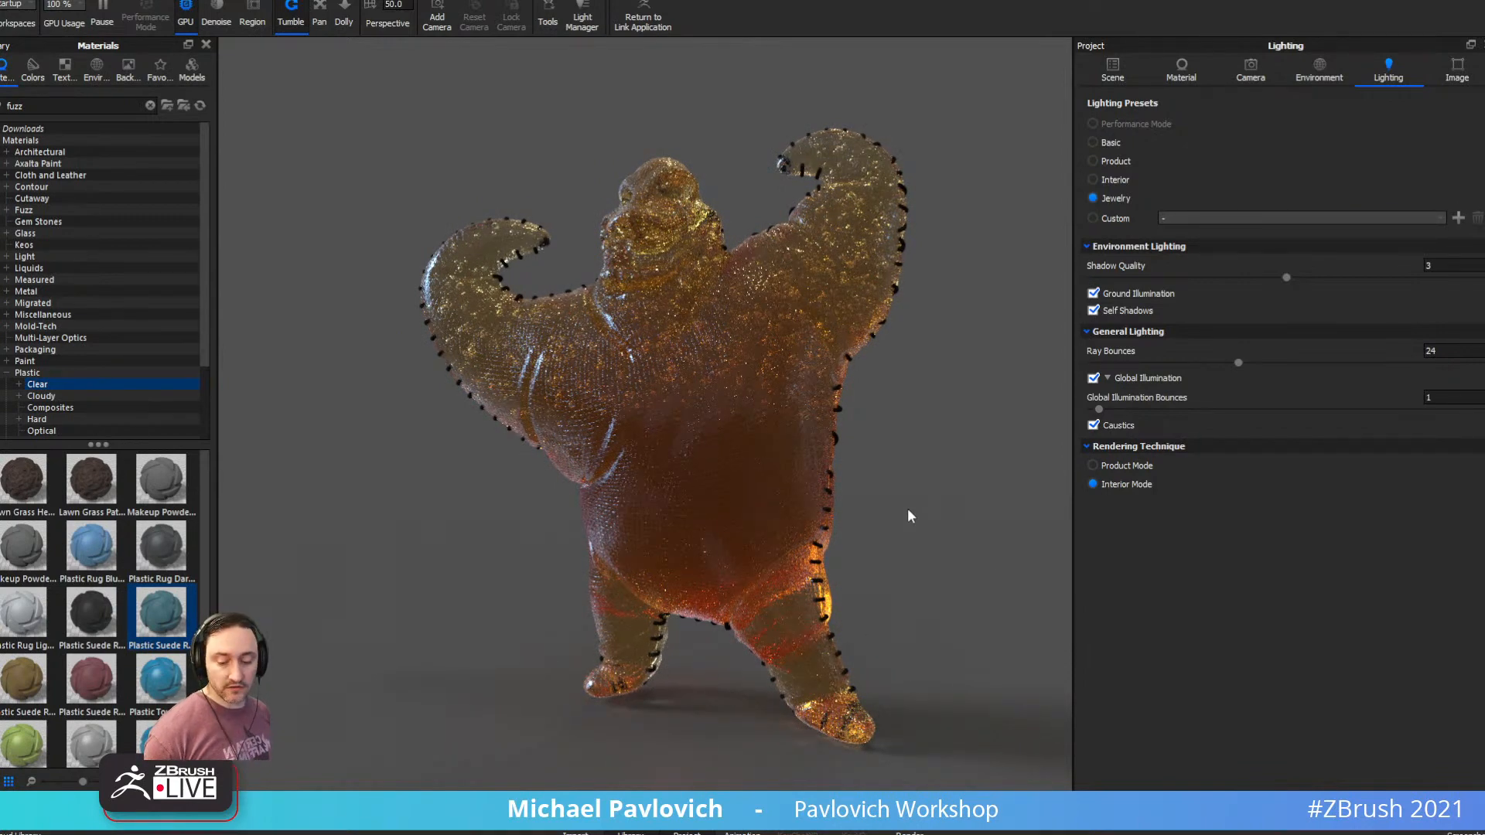
Show the per-core CPU usage in Task Manager while switching the render from GPU back to CPU mode
{"action": "key", "text": "ctrl+shift+Escape"}
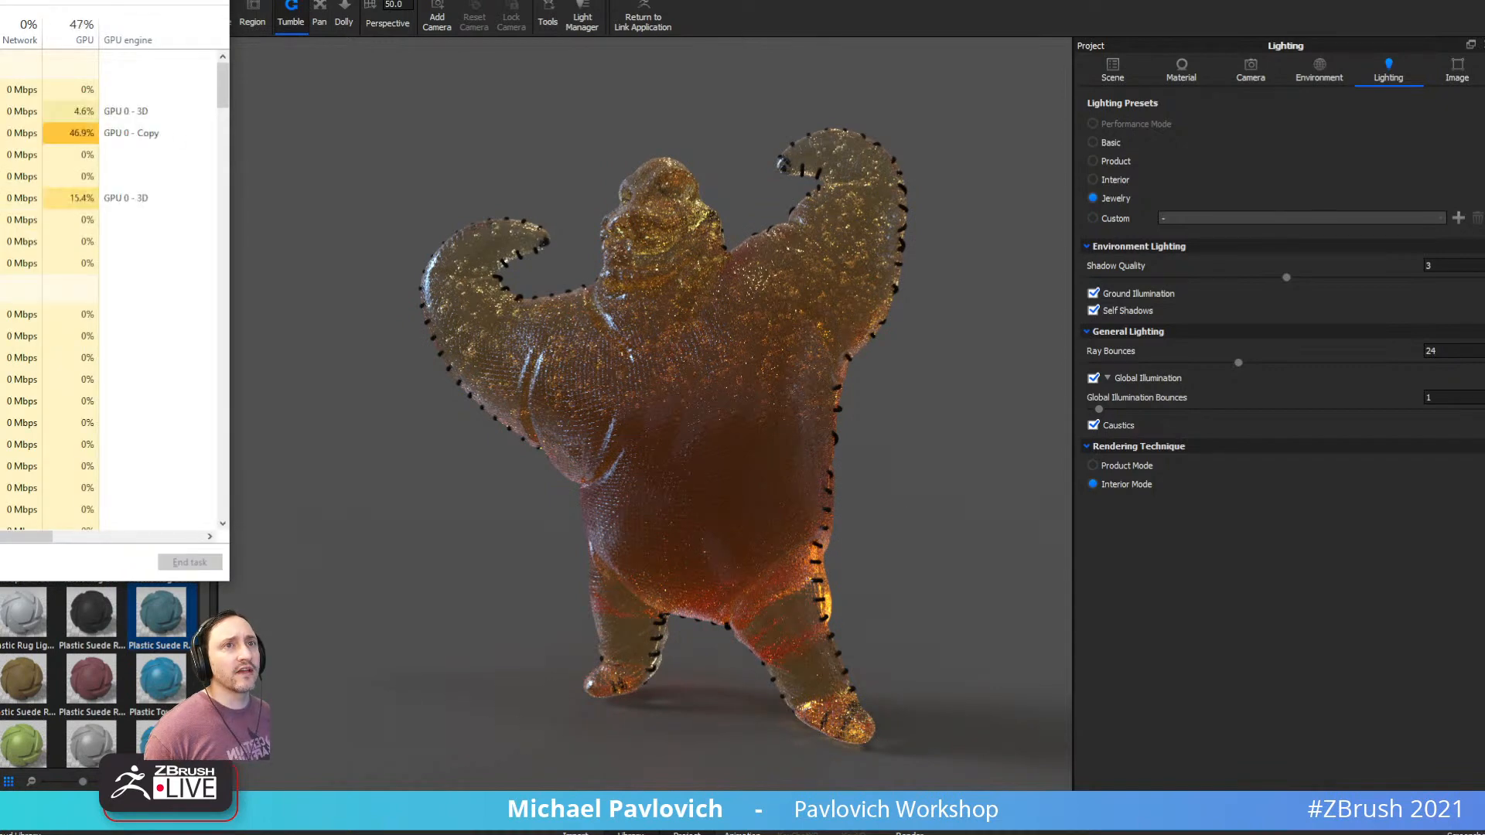
{"action": "left_click_drag", "start_coordinate": [0, 0], "coordinate": [383, 125]}
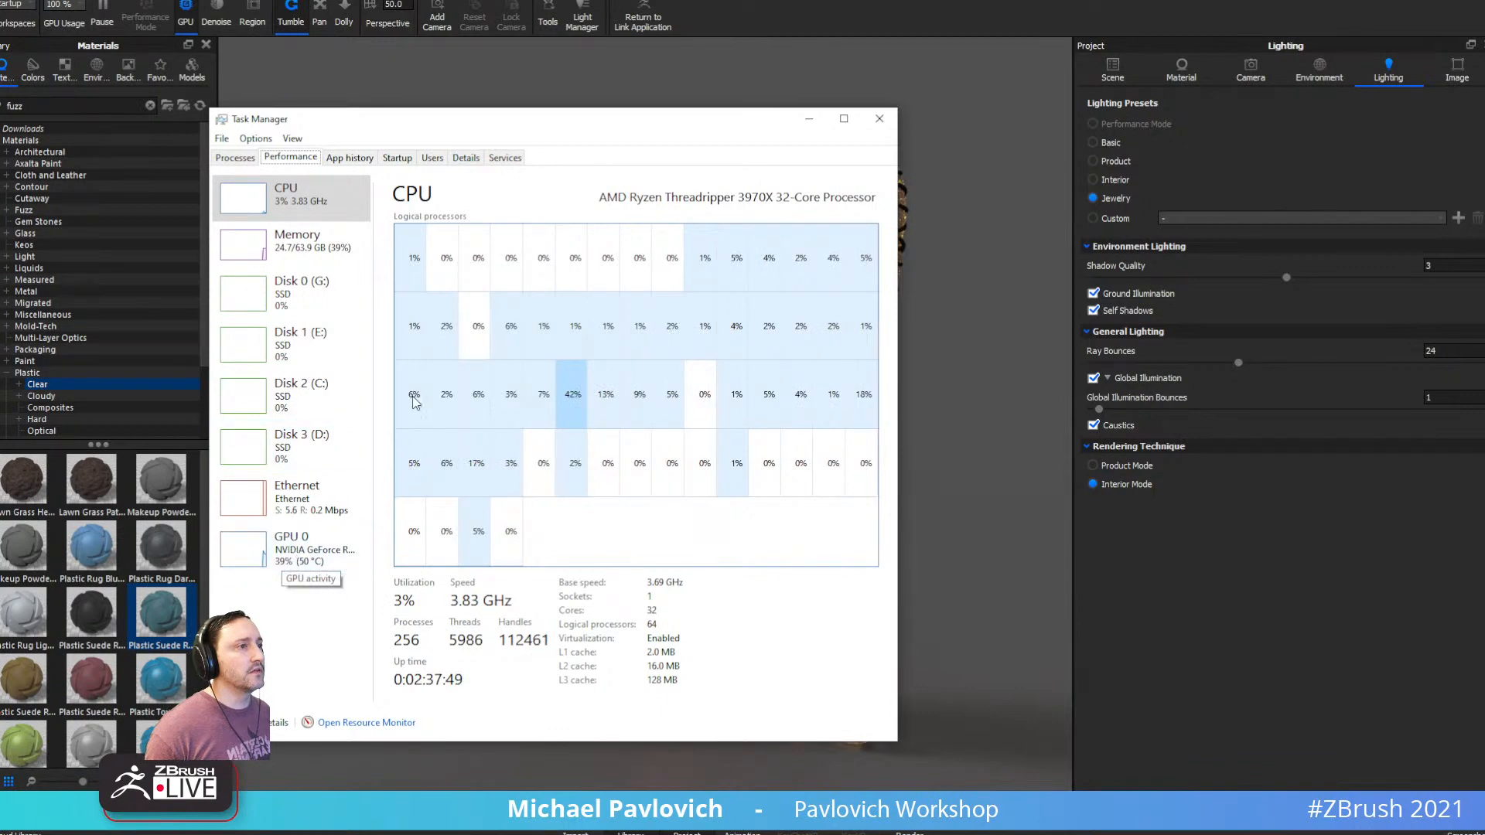
{"action": "left_click_drag", "start_coordinate": [415, 120], "coordinate": [1250, 68]}
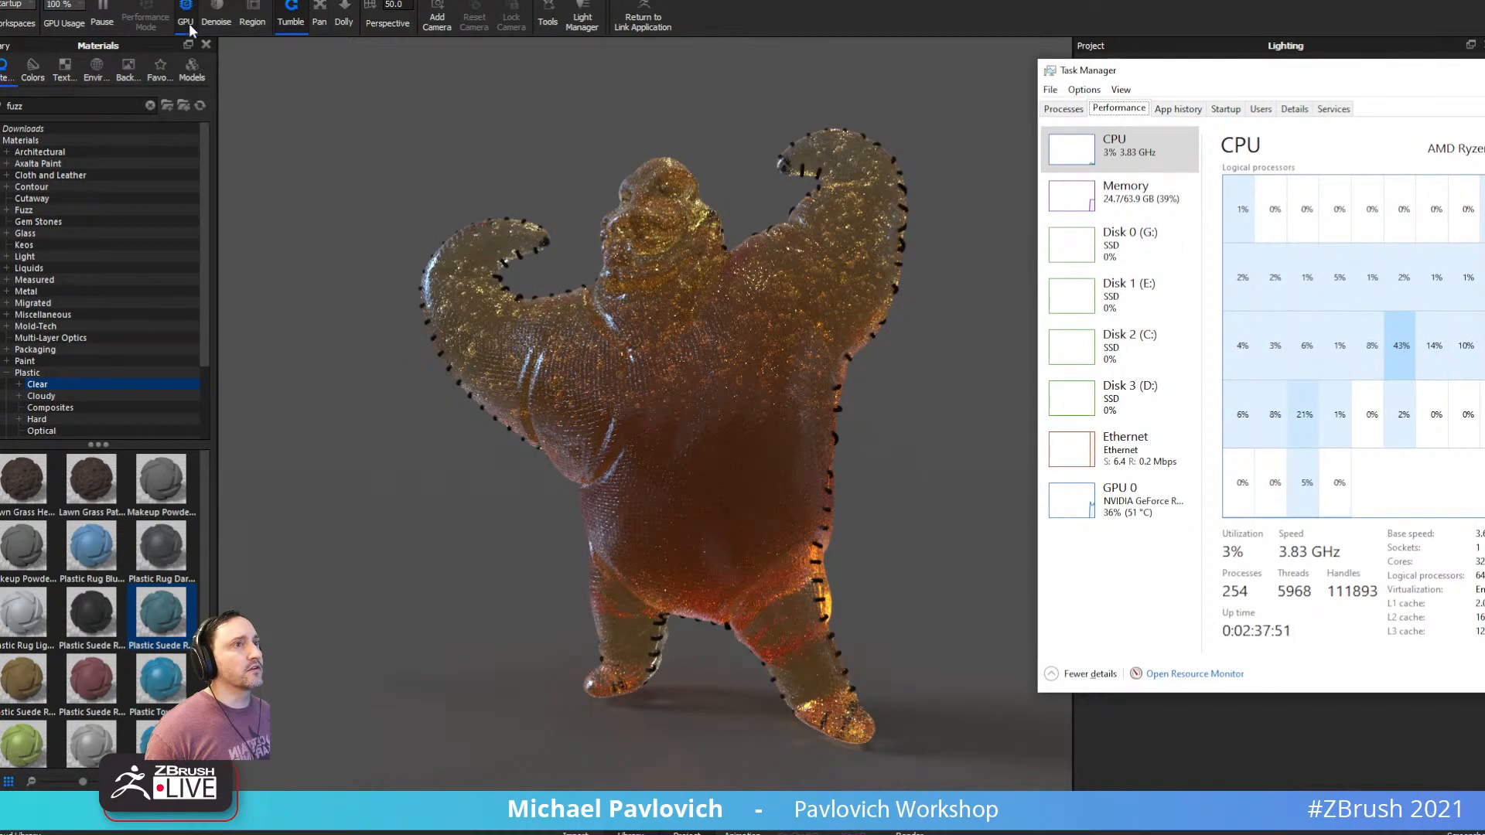
{"action": "left_click", "coordinate": [187, 20]}
{"action": "left_click_drag", "start_coordinate": [1484, 69], "coordinate": [1203, 84]}
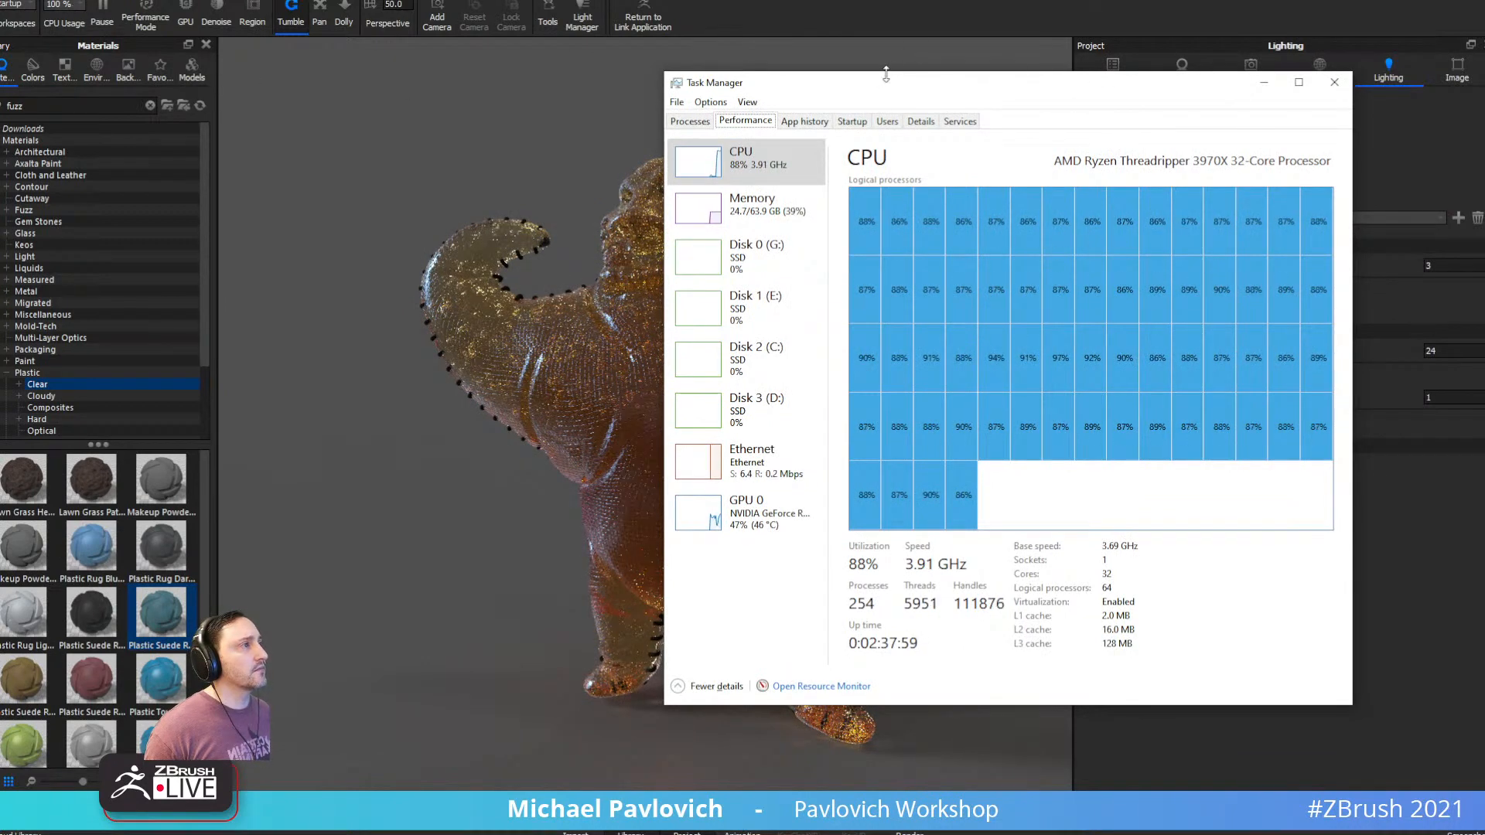
{"action": "left_click_drag", "start_coordinate": [891, 81], "coordinate": [773, 832]}
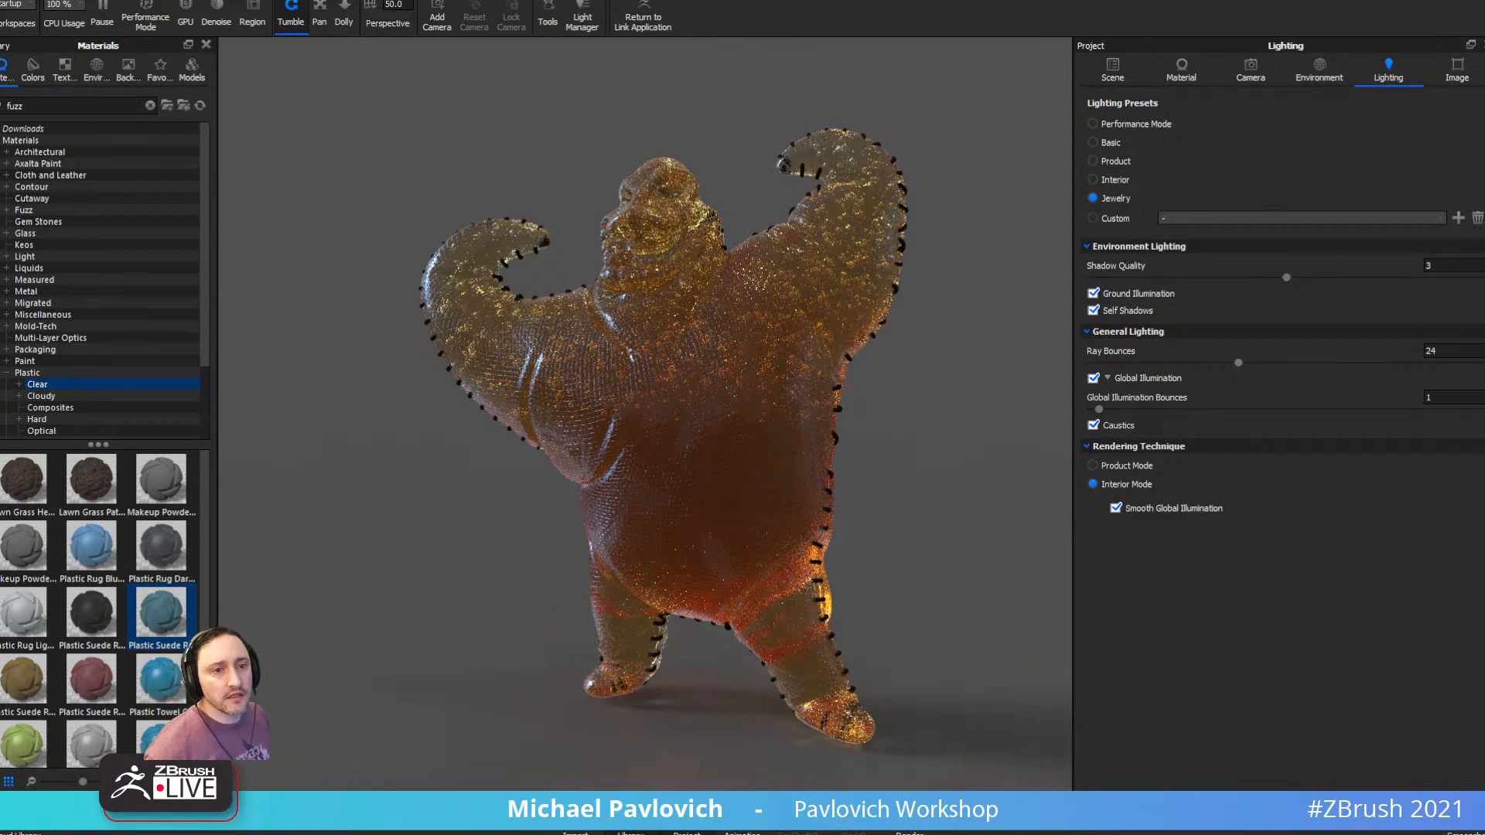
Check the CPU load in Task Manager once more, close it and pause the live render
{"action": "key", "text": "ctrl+shift+Escape"}
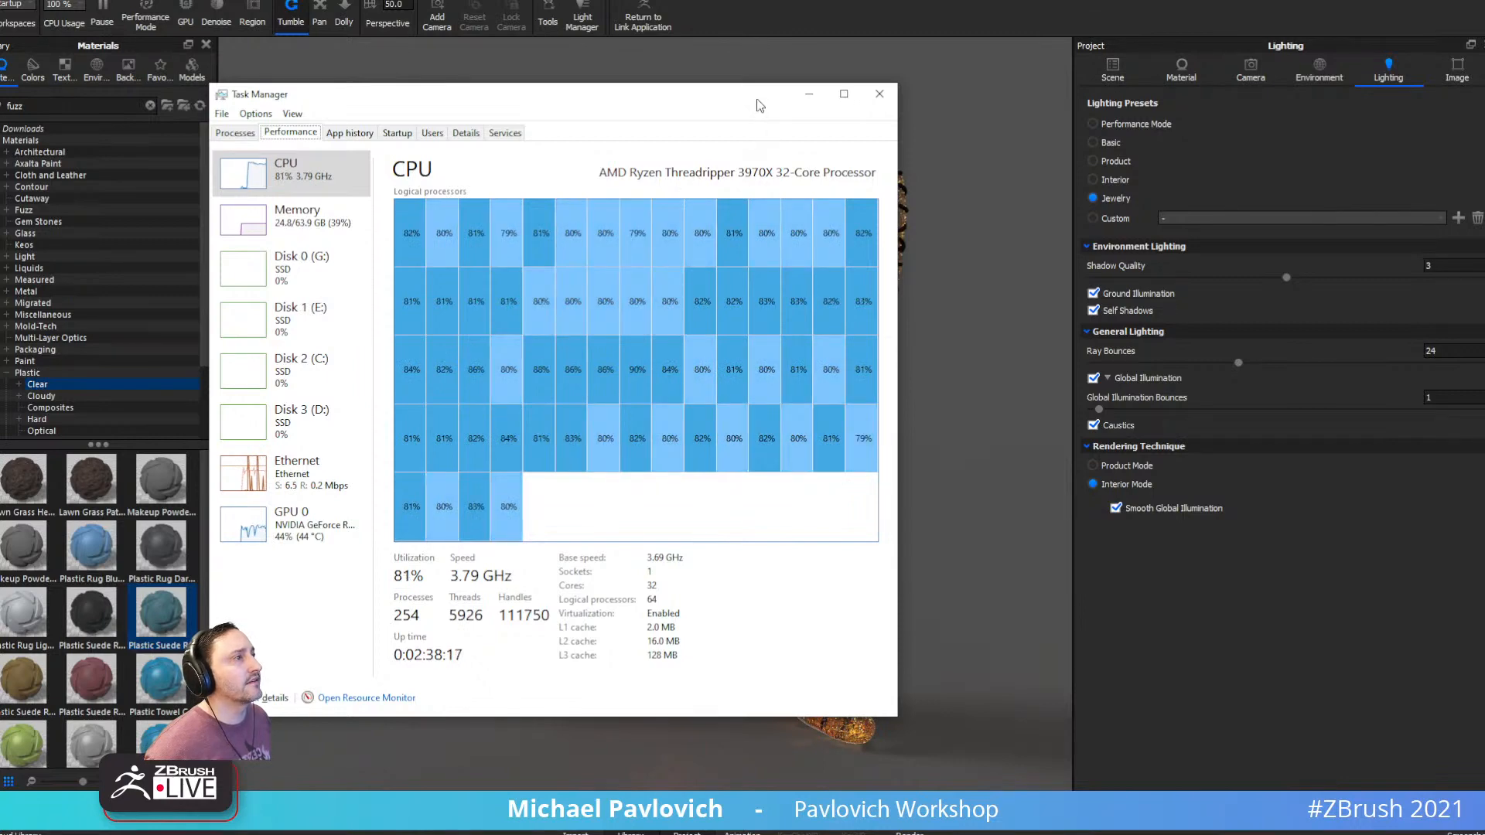
{"action": "left_click", "coordinate": [880, 94]}
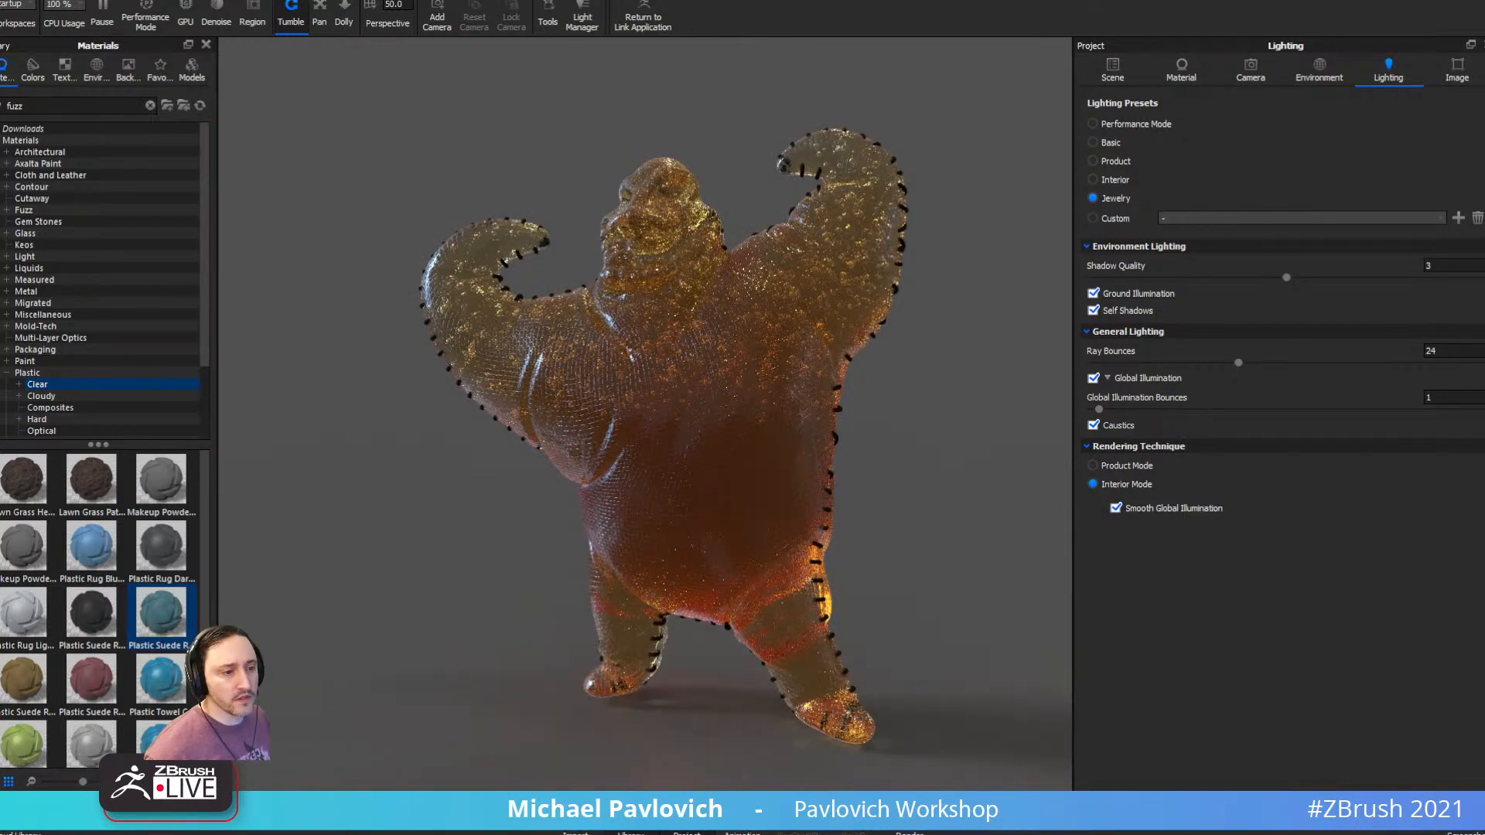
{"action": "left_click", "coordinate": [102, 11]}
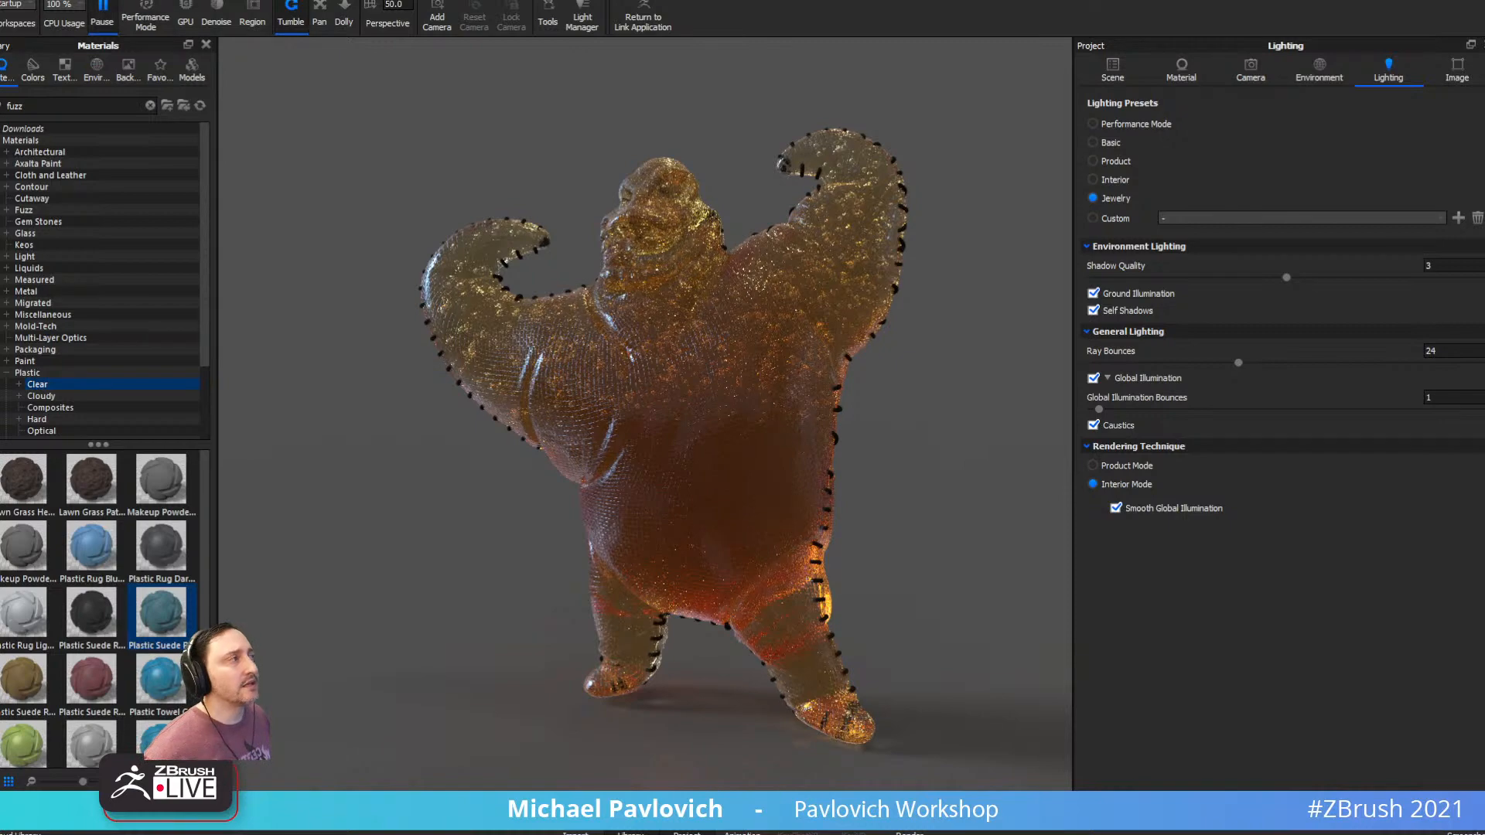
Switch to ZBrush, collapse the Display Properties and expand the Polygroups options for the character
{"action": "key", "text": "alt+Tab"}
{"action": "left_click_drag", "start_coordinate": [1090, 357], "coordinate": [1138, 350]}
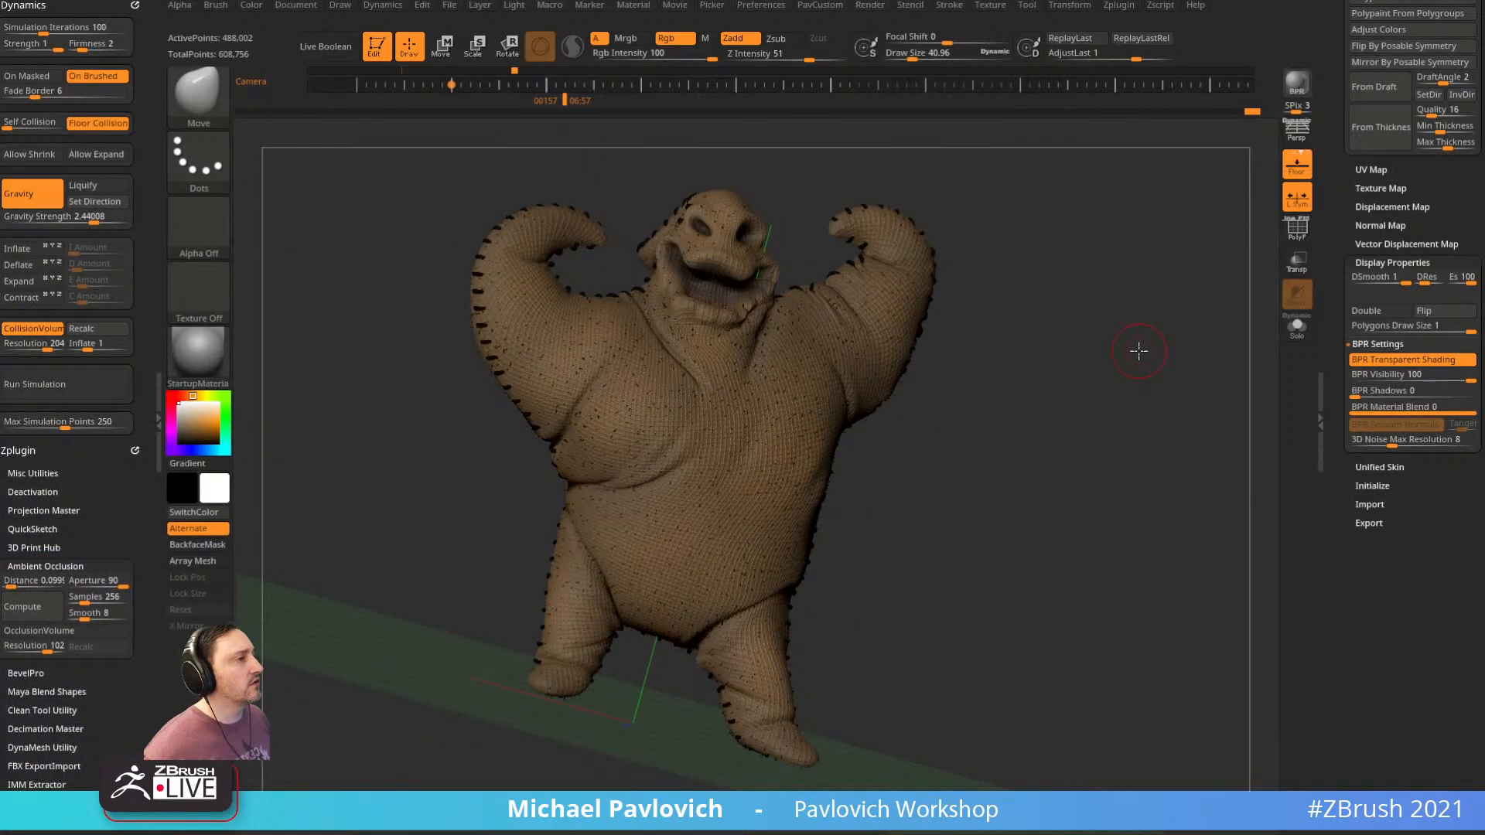
{"action": "mouse_move", "coordinate": [1207, 276]}
{"action": "left_mouse_down"}
{"action": "mouse_move", "coordinate": [1138, 325]}
{"action": "mouse_move", "coordinate": [1163, 269]}
{"action": "left_mouse_up"}
{"action": "left_click", "coordinate": [1366, 267], "text": "shift"}
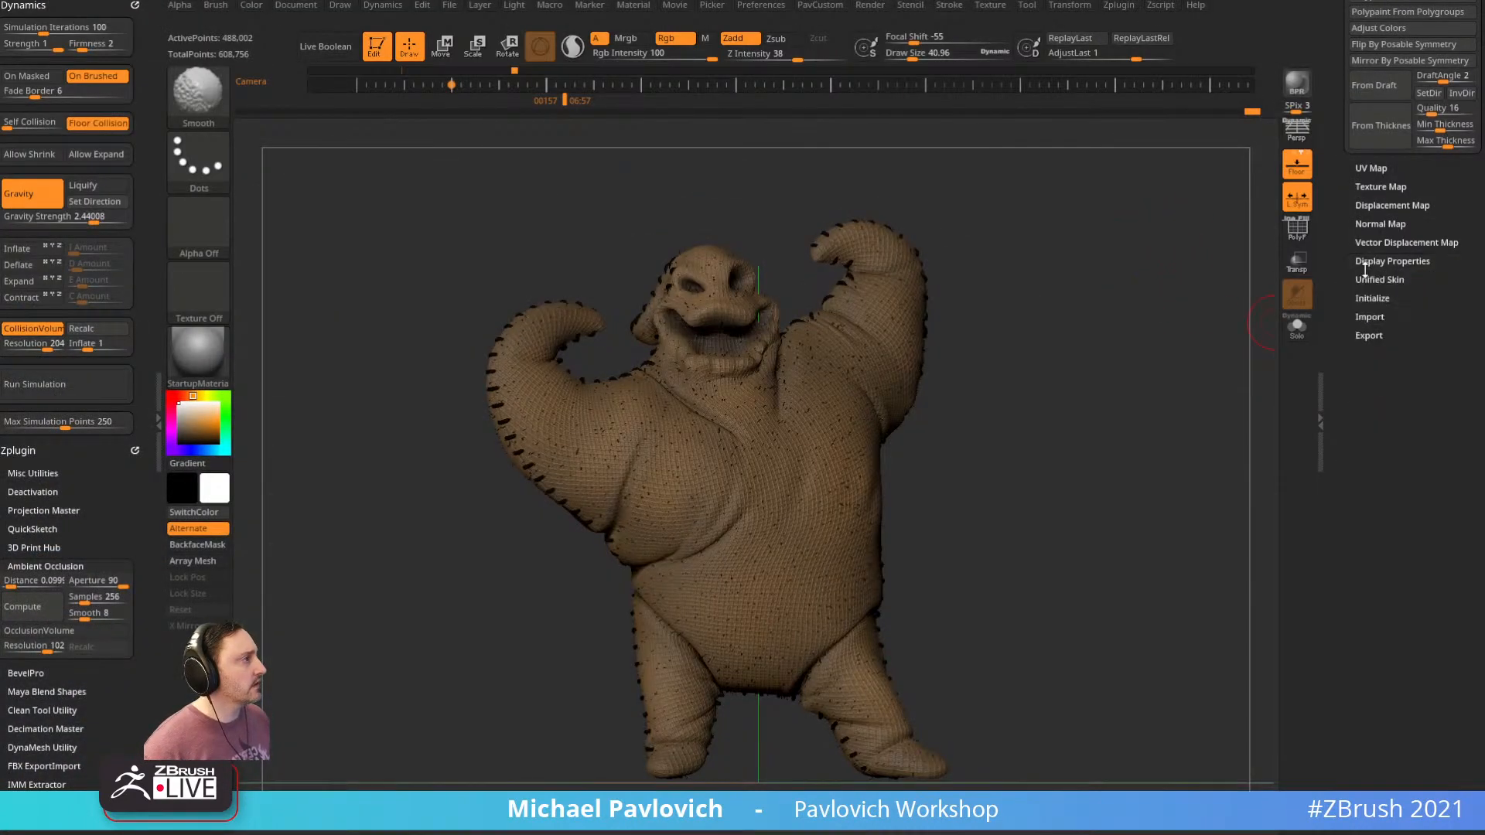
{"action": "left_click_drag", "start_coordinate": [1351, 240], "coordinate": [1341, 388]}
{"action": "left_click", "coordinate": [1377, 412], "text": "shift"}
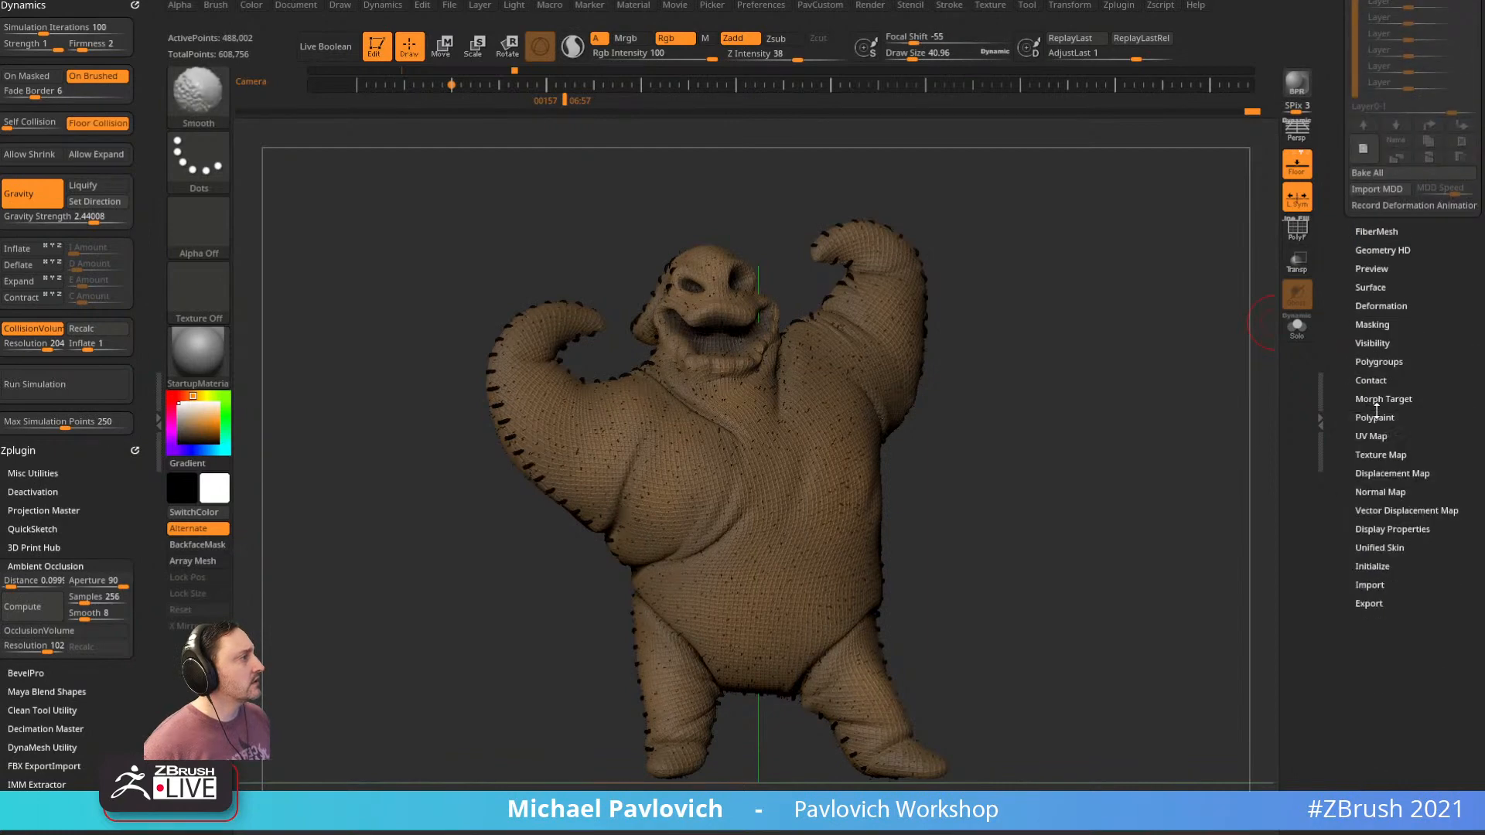
{"action": "left_click", "coordinate": [1378, 362], "text": "shift"}
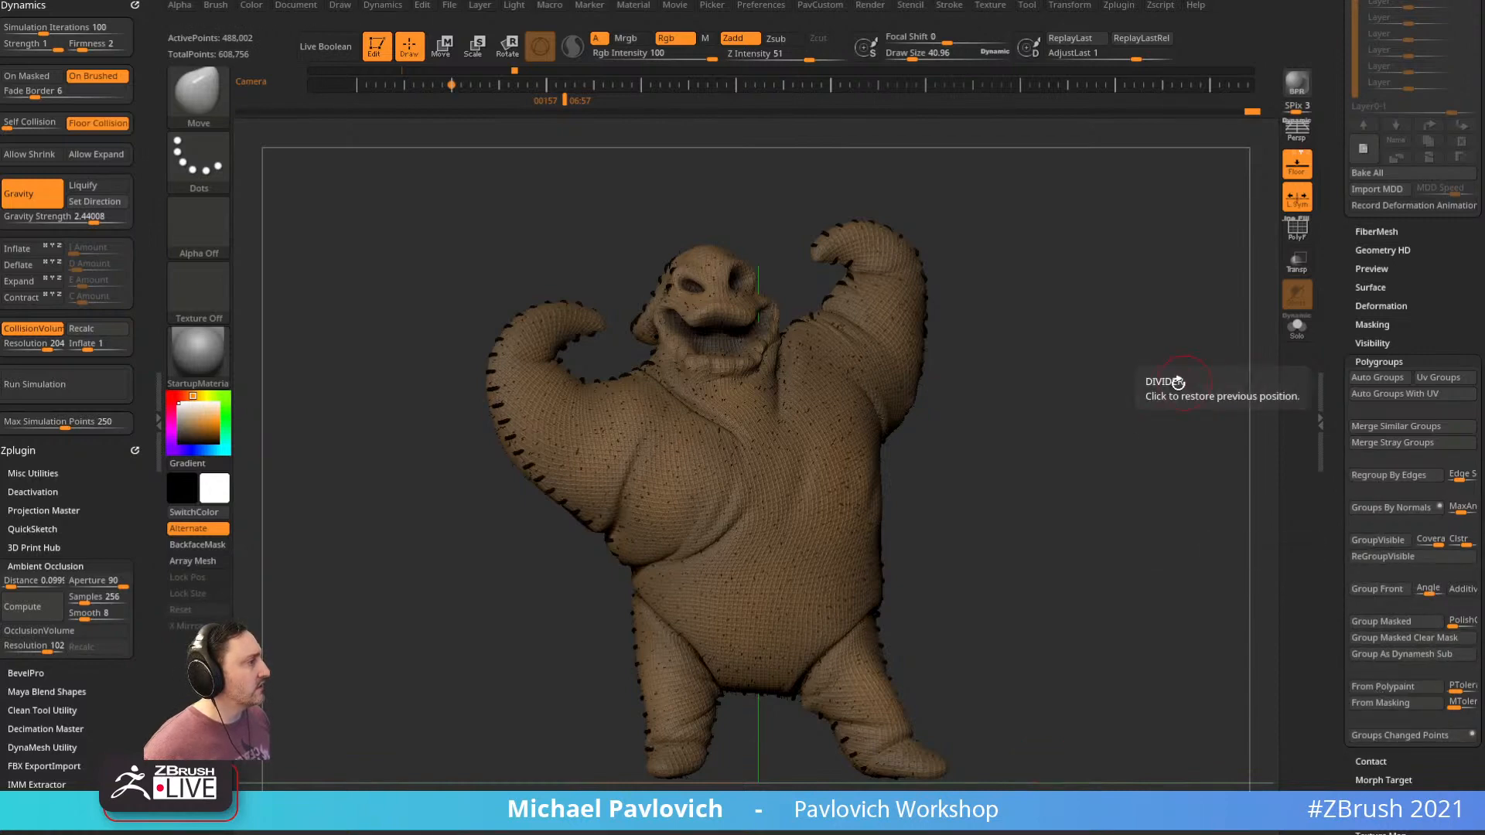
Solo the body with PolyFrame on, isolate a small patch of its raised arm and restore full visibility
{"action": "left_click", "coordinate": [1298, 229]}
{"action": "mouse_move", "coordinate": [1071, 243]}
{"action": "left_mouse_down"}
{"action": "mouse_move", "coordinate": [1097, 292]}
{"action": "mouse_move", "coordinate": [1084, 333]}
{"action": "left_mouse_up"}
{"action": "key", "text": "s"}
{"action": "mouse_move", "coordinate": [1085, 336]}
{"action": "left_mouse_down"}
{"action": "mouse_move", "coordinate": [1114, 341]}
{"action": "mouse_move", "coordinate": [998, 281]}
{"action": "left_mouse_up"}
{"action": "left_click", "coordinate": [1293, 334]}
{"action": "left_click", "coordinate": [878, 246], "text": "ctrl+shift"}
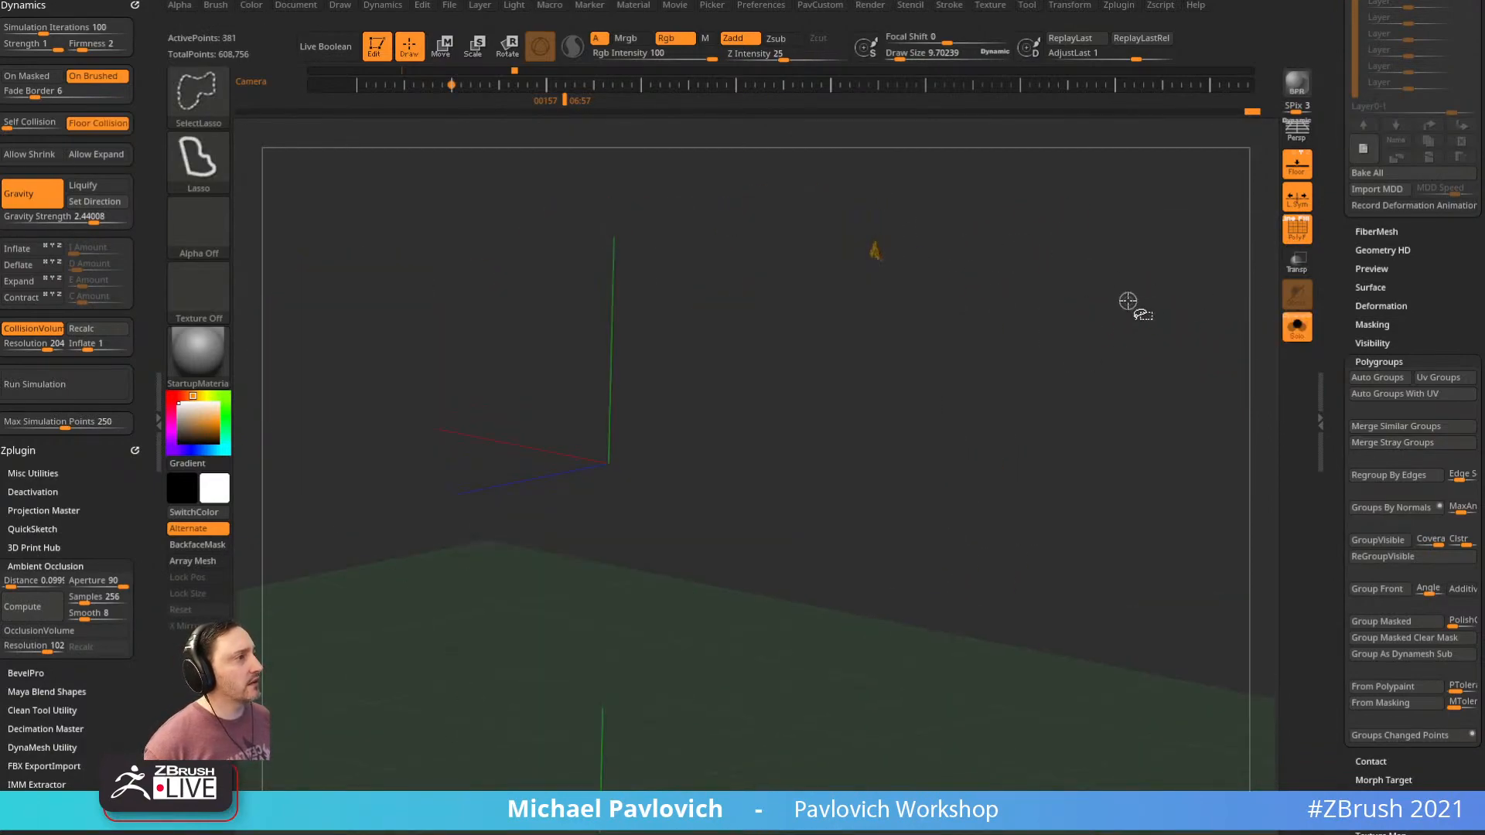
{"action": "left_click", "coordinate": [897, 391], "text": "ctrl+shift"}
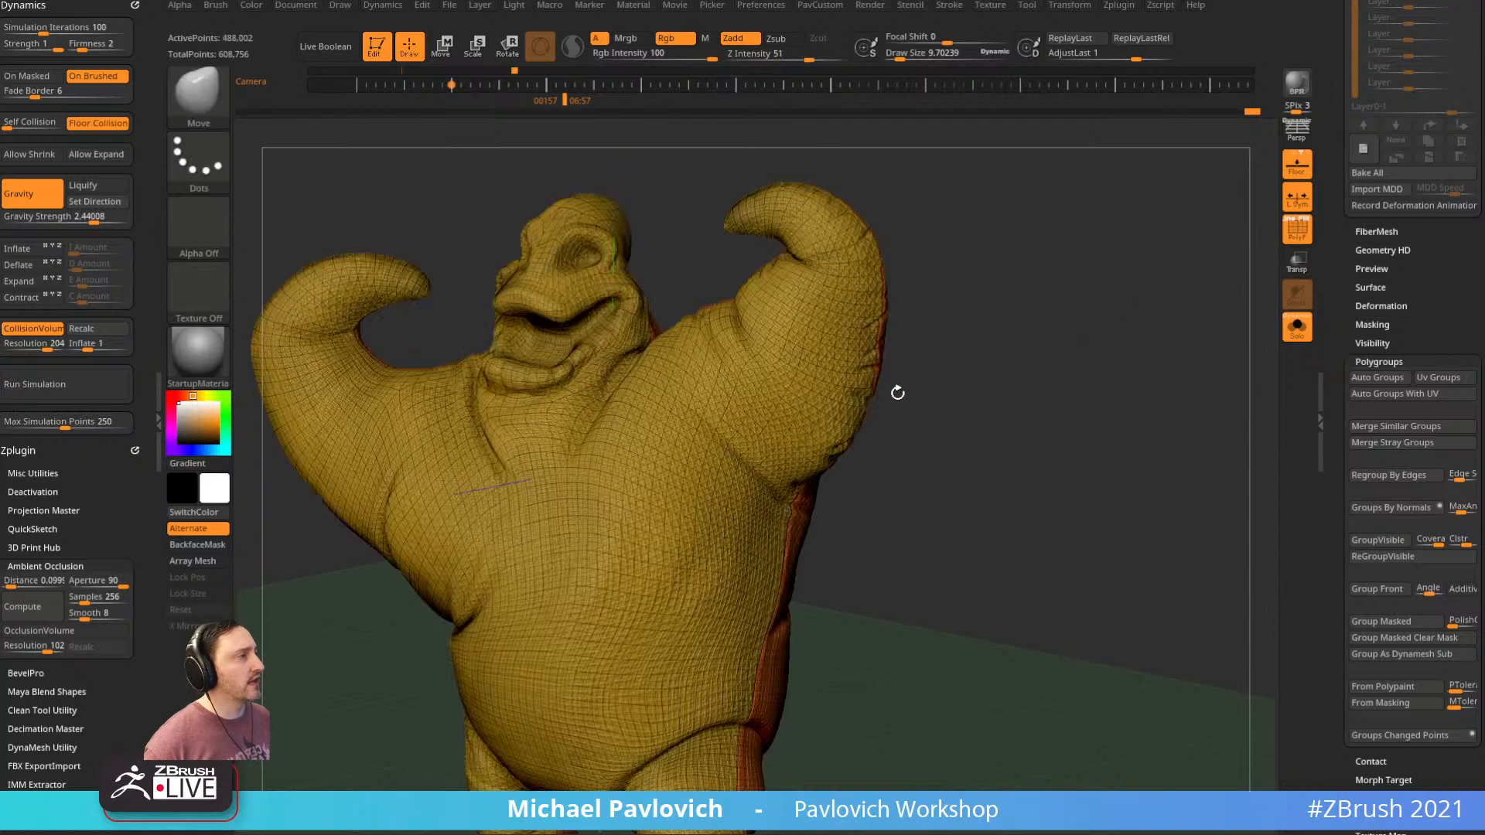
Isolate a small patch of the body's back panel and grow the visibility to the whole connected panel
{"action": "left_click", "coordinate": [1374, 342]}
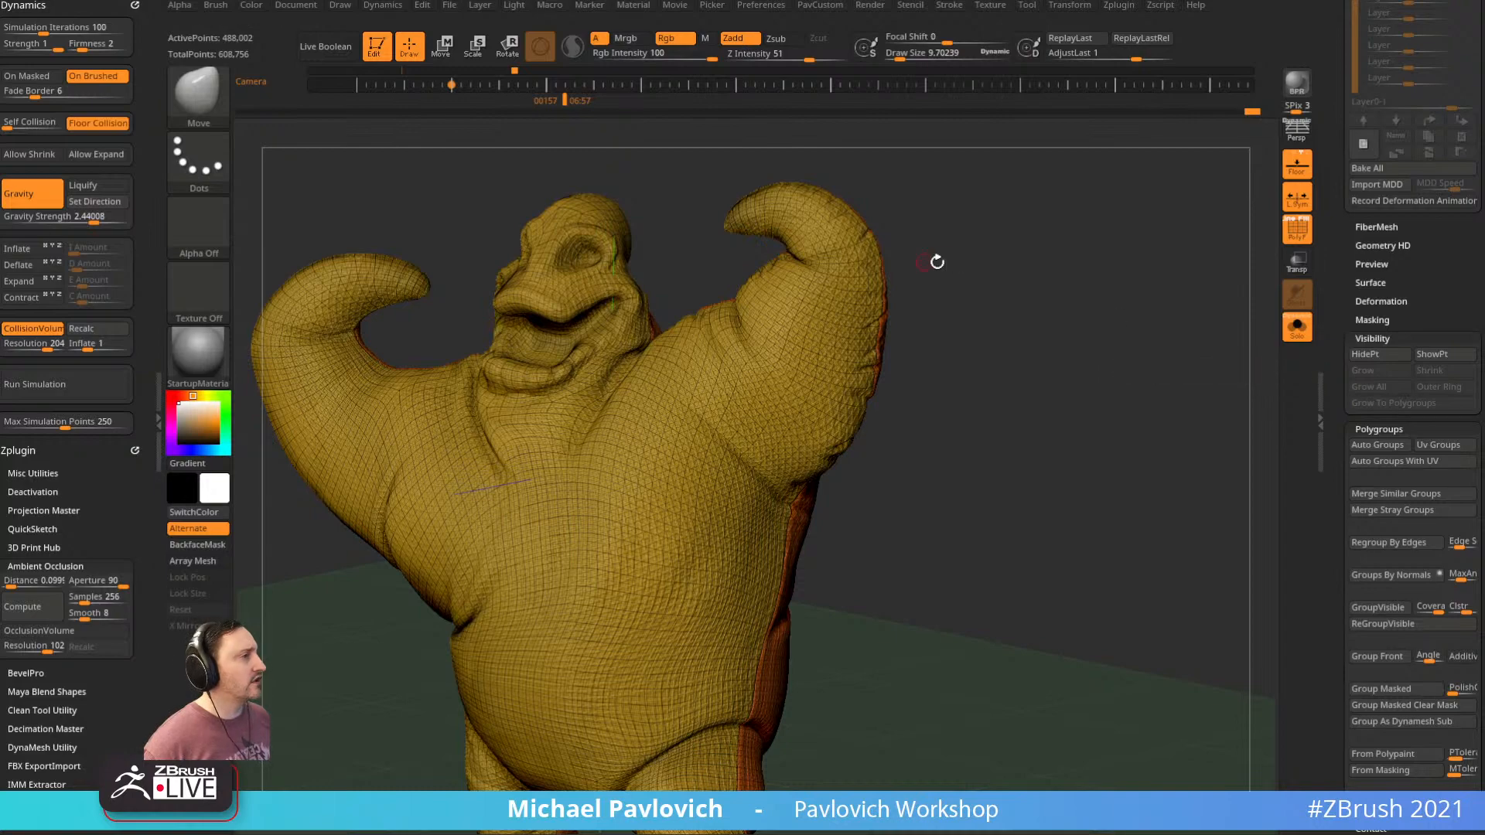
{"action": "left_click_drag", "start_coordinate": [938, 262], "coordinate": [945, 249]}
{"action": "mouse_move", "coordinate": [960, 328]}
{"action": "left_mouse_down", "text": "ctrl+shift"}
{"action": "mouse_move", "coordinate": [920, 288]}
{"action": "mouse_move", "coordinate": [929, 354]}
{"action": "left_mouse_up", "text": "ctrl+shift"}
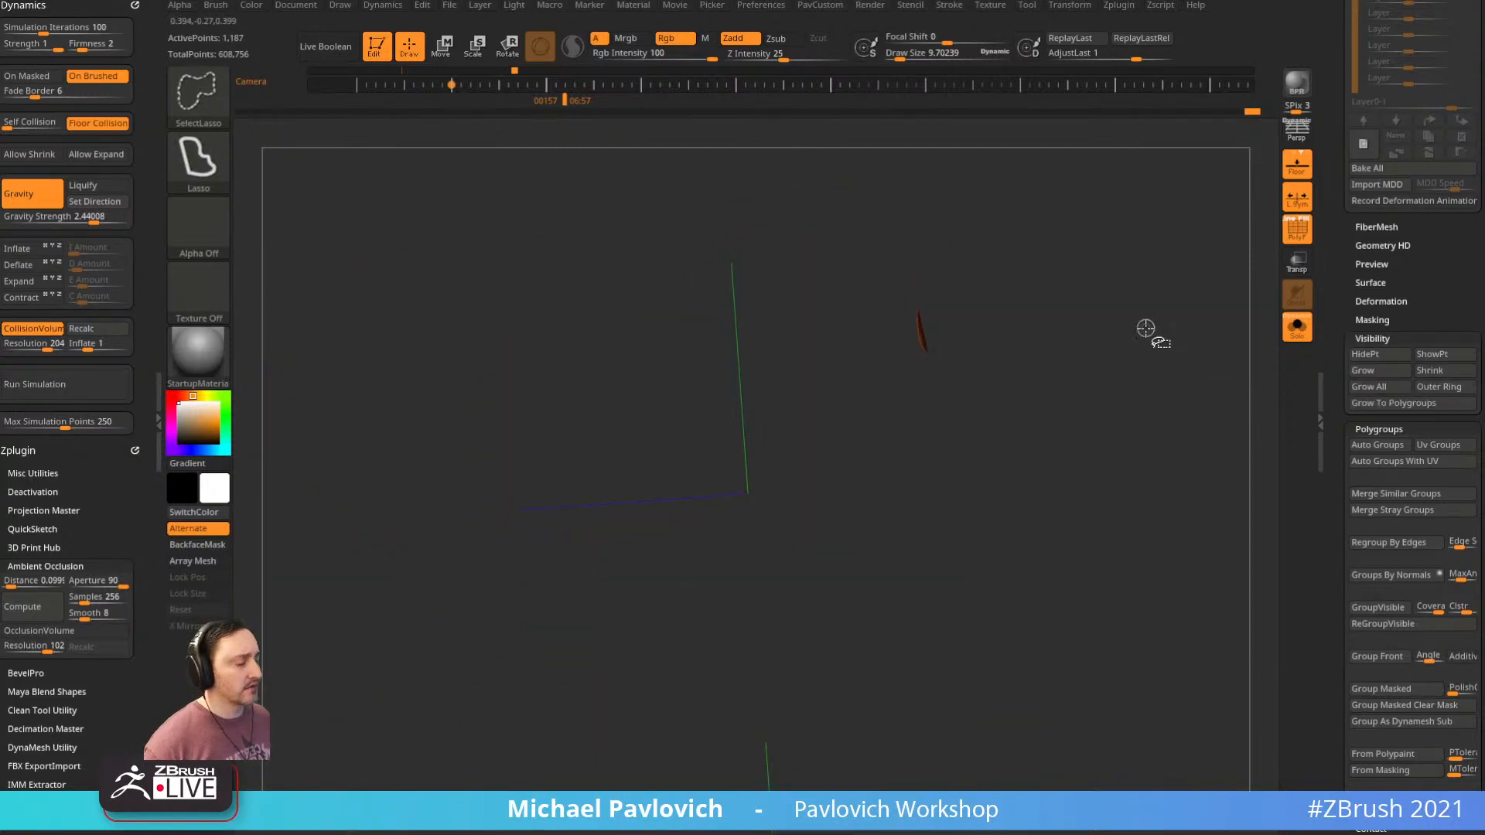
{"action": "key", "text": "ctrl+shift+a"}
{"action": "left_click_drag", "start_coordinate": [1143, 335], "coordinate": [733, 428]}
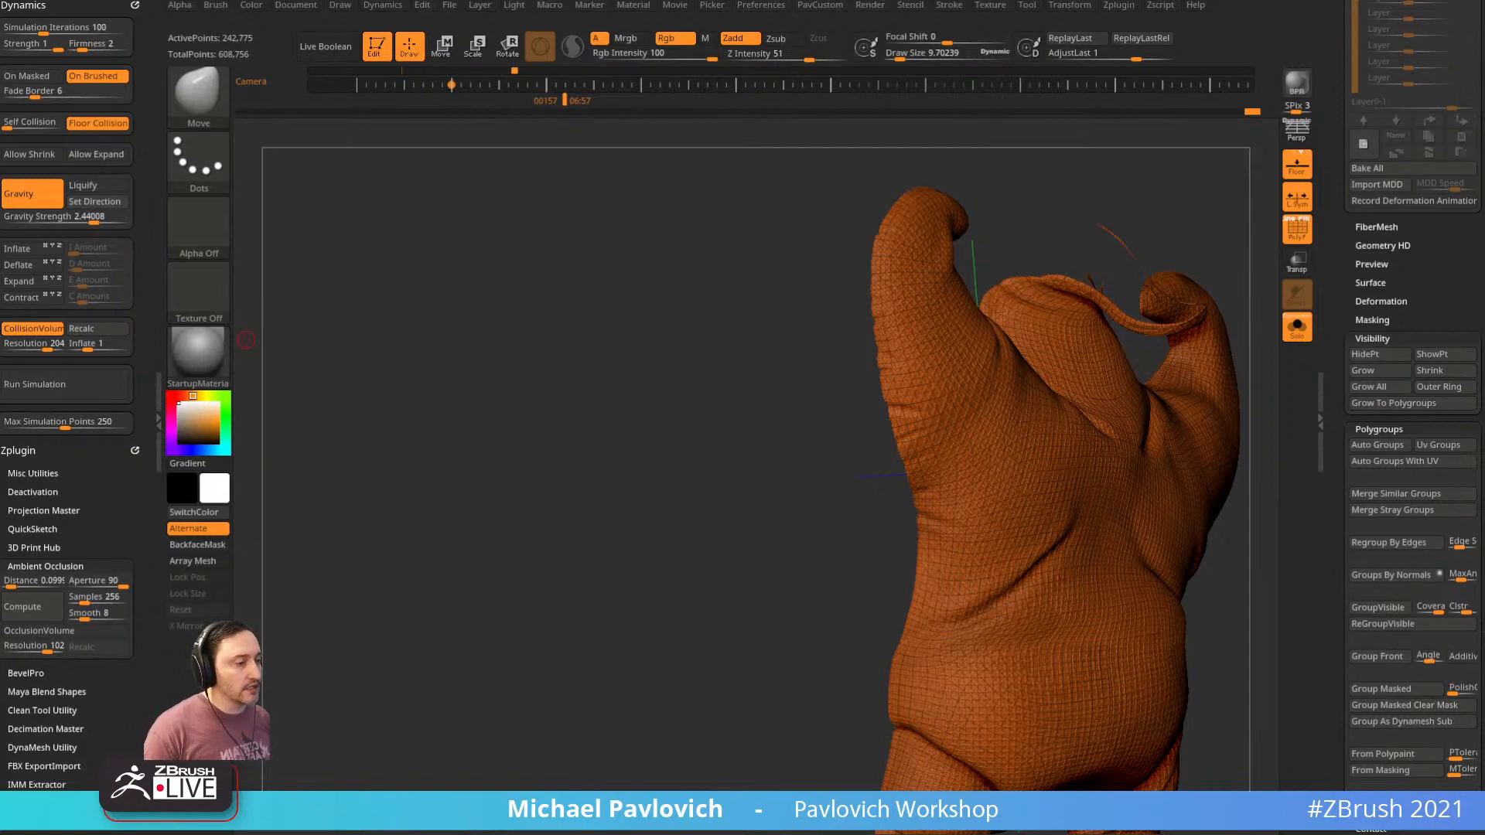
Bring the browser into view, leave the video and search pages and open the YouTube channel's home page
{"action": "left_click_drag", "start_coordinate": [2, 310], "coordinate": [916, 96]}
{"action": "left_click", "coordinate": [103, 129]}
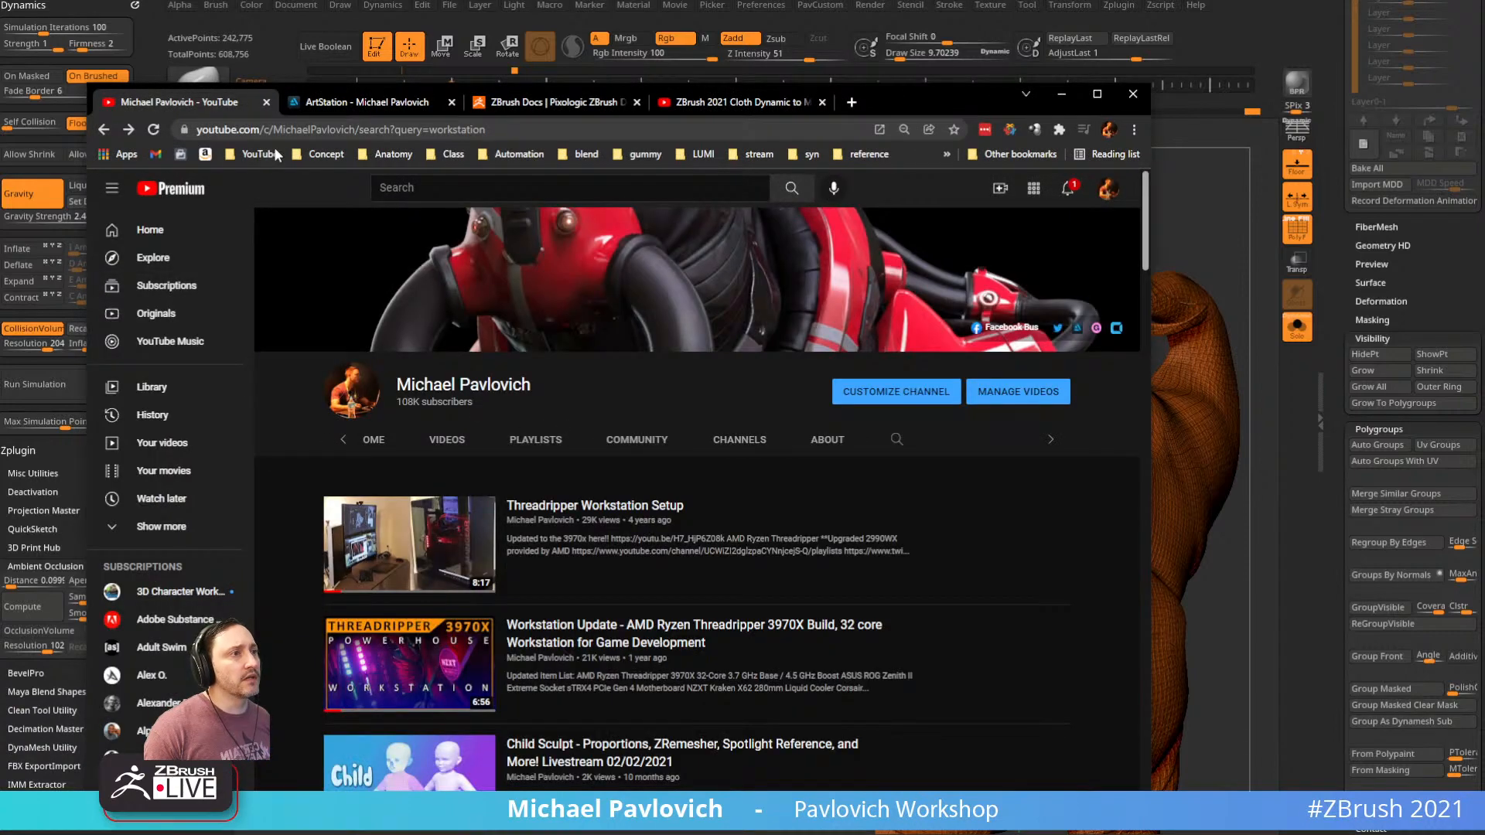
{"action": "left_click", "coordinate": [172, 132]}
{"action": "left_click", "coordinate": [103, 129]}
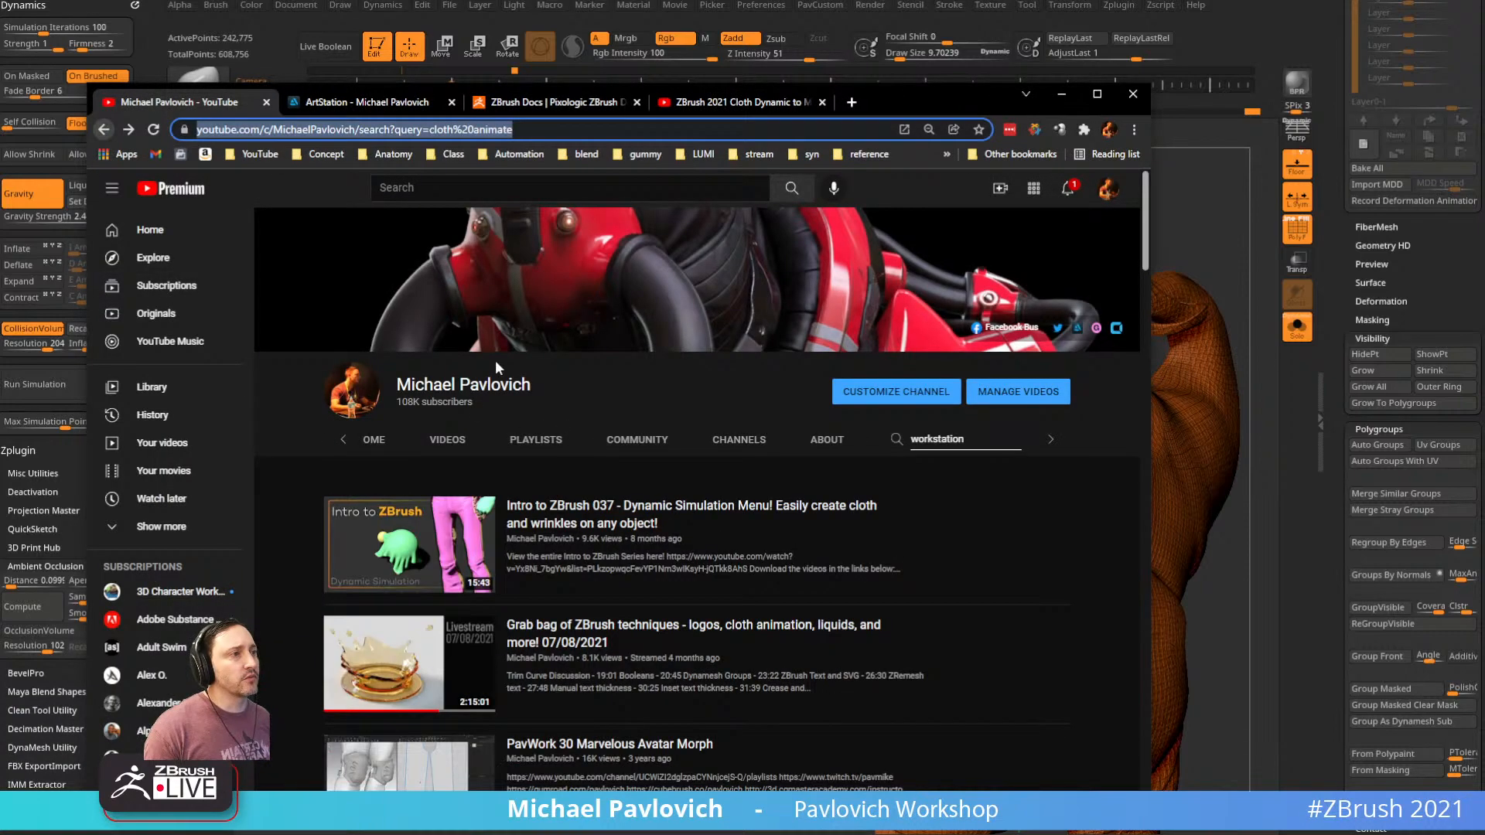
{"action": "left_click", "coordinate": [250, 154]}
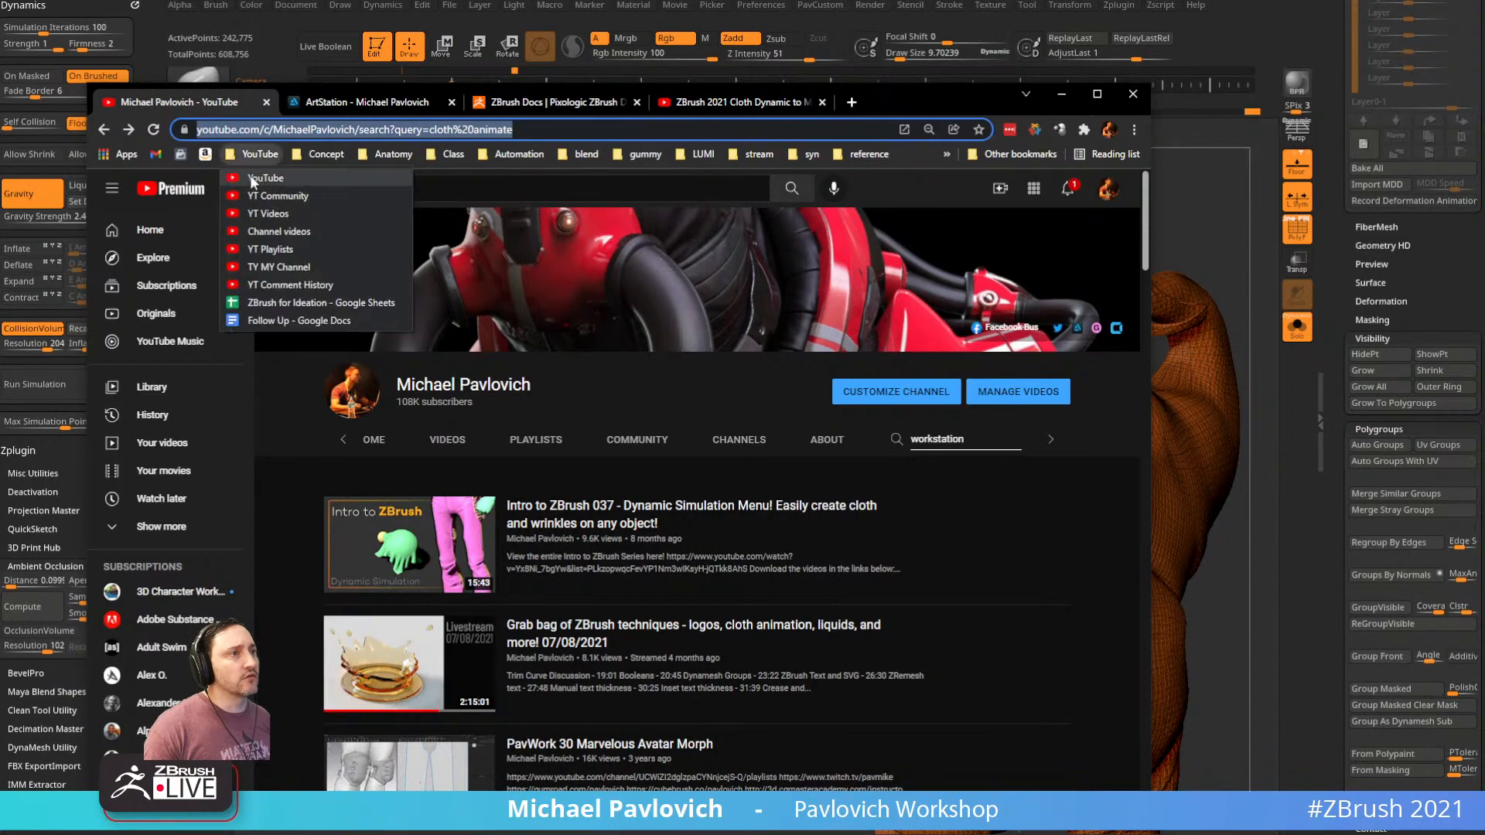
{"action": "left_click", "coordinate": [253, 178]}
{"action": "left_click", "coordinate": [458, 120]}
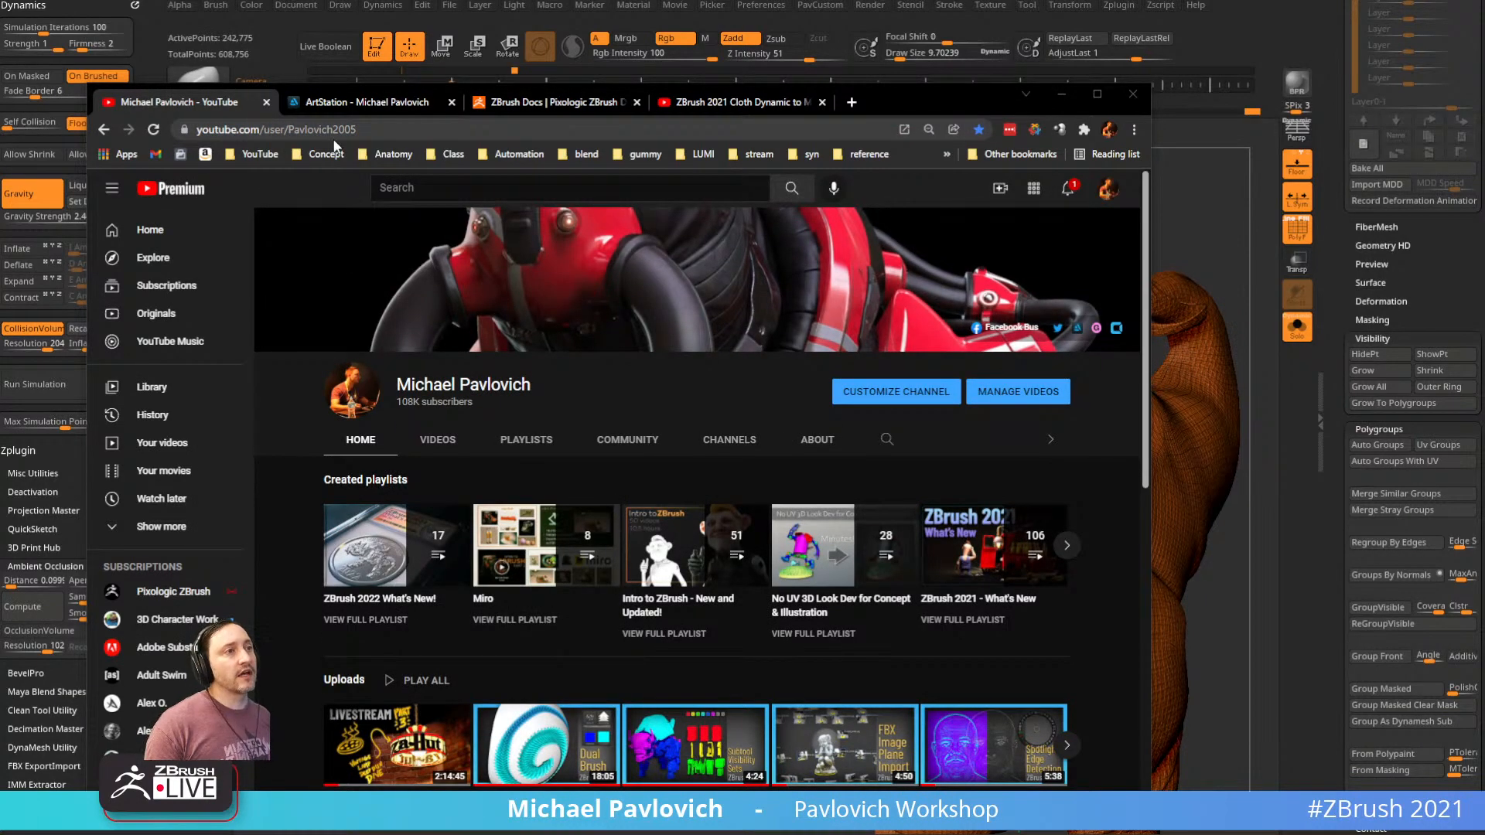
Display the ArtStation portfolio with its full web address and look through the ZBrush artwork thumbnails
{"action": "left_click", "coordinate": [364, 102]}
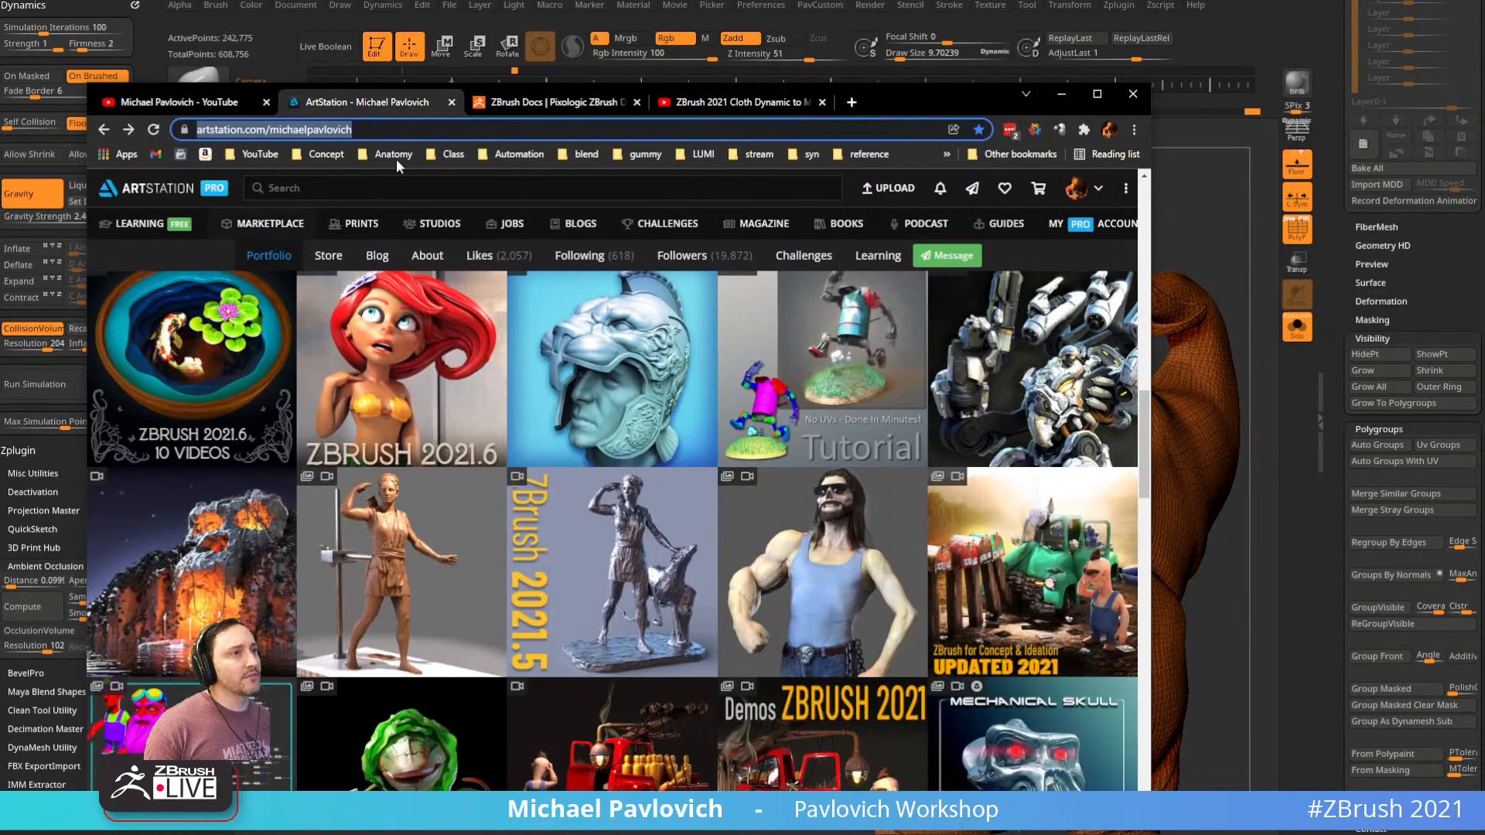
{"action": "left_click", "coordinate": [423, 130]}
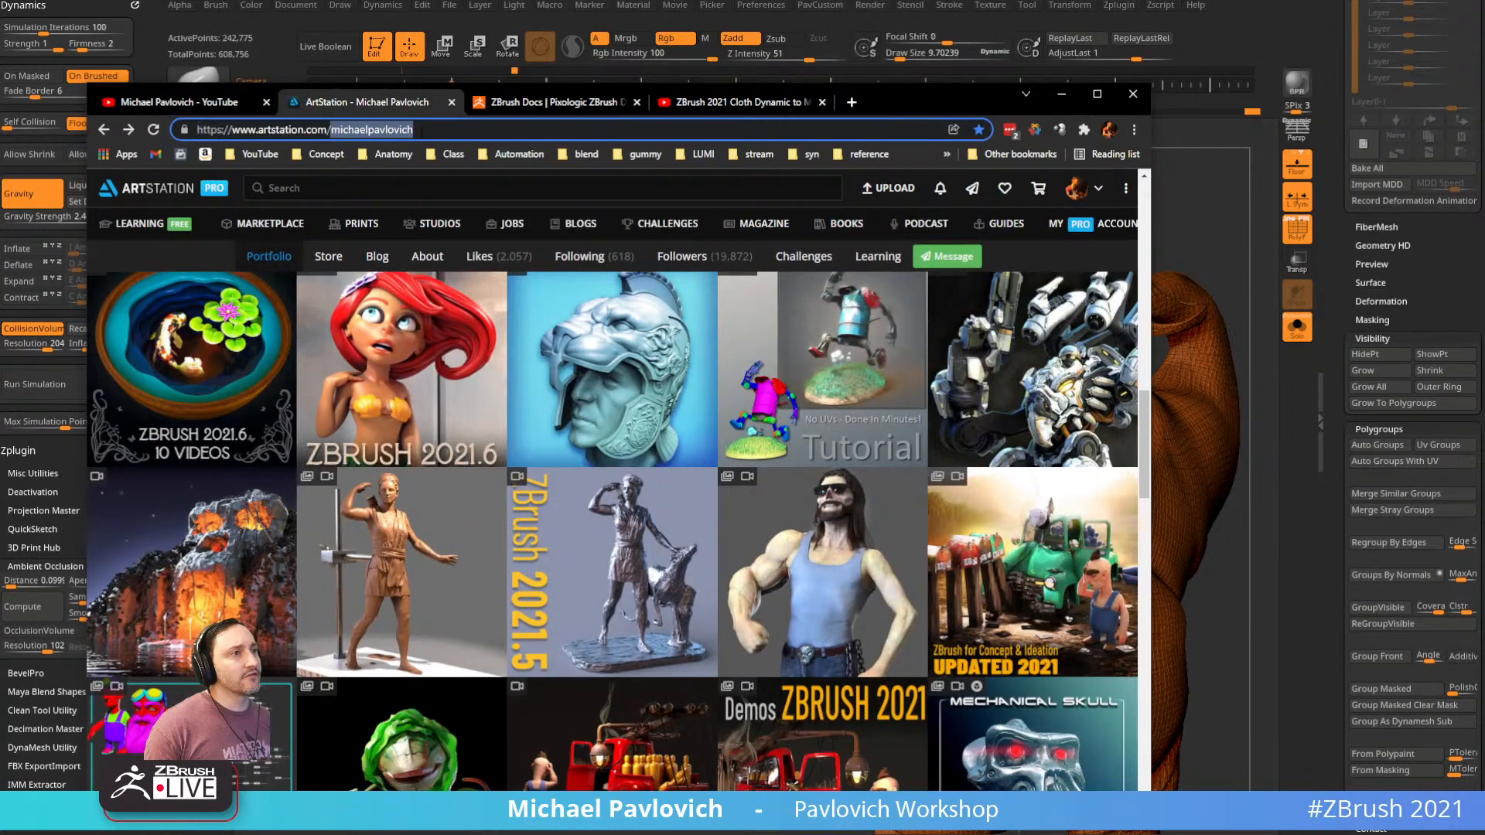
{"action": "scroll", "coordinate": [595, 578], "scroll_direction": "up", "scroll_amount": 8}
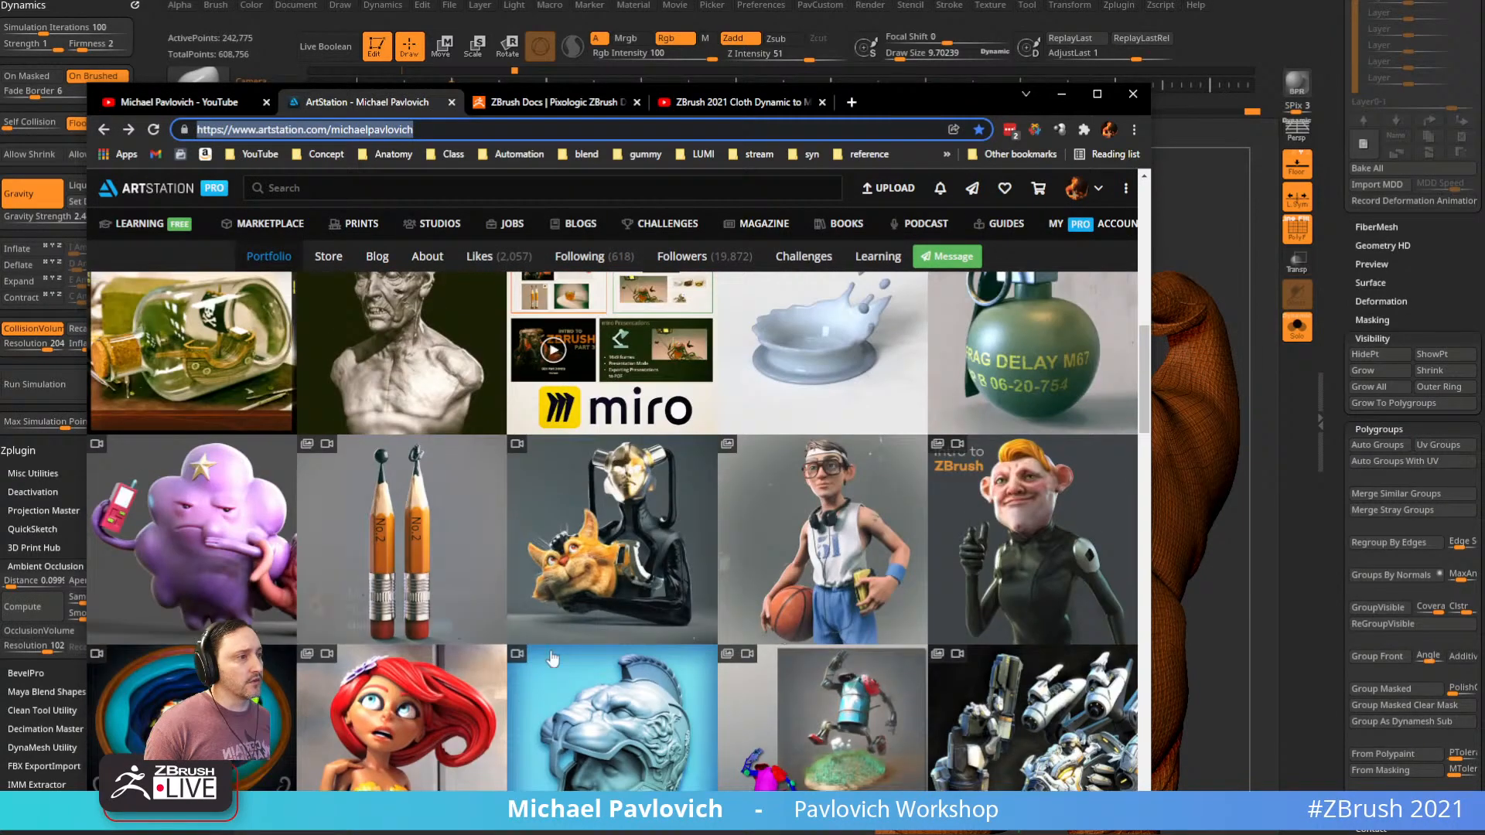
{"action": "scroll", "coordinate": [596, 579], "scroll_direction": "down", "scroll_amount": 5}
{"action": "scroll", "coordinate": [595, 579], "scroll_direction": "down", "scroll_amount": 3}
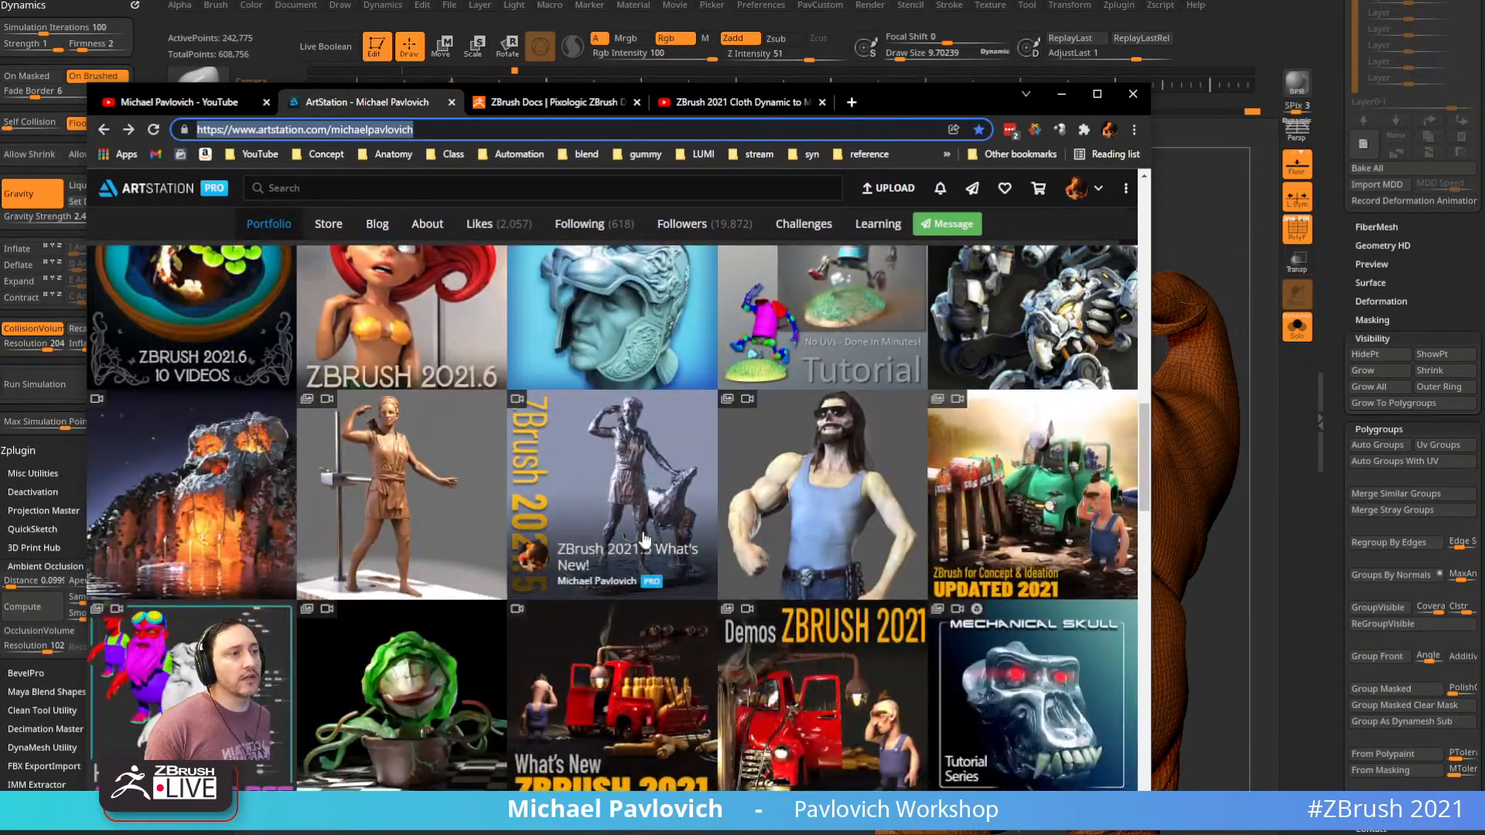
{"action": "scroll", "coordinate": [508, 522], "scroll_direction": "up", "scroll_amount": 4}
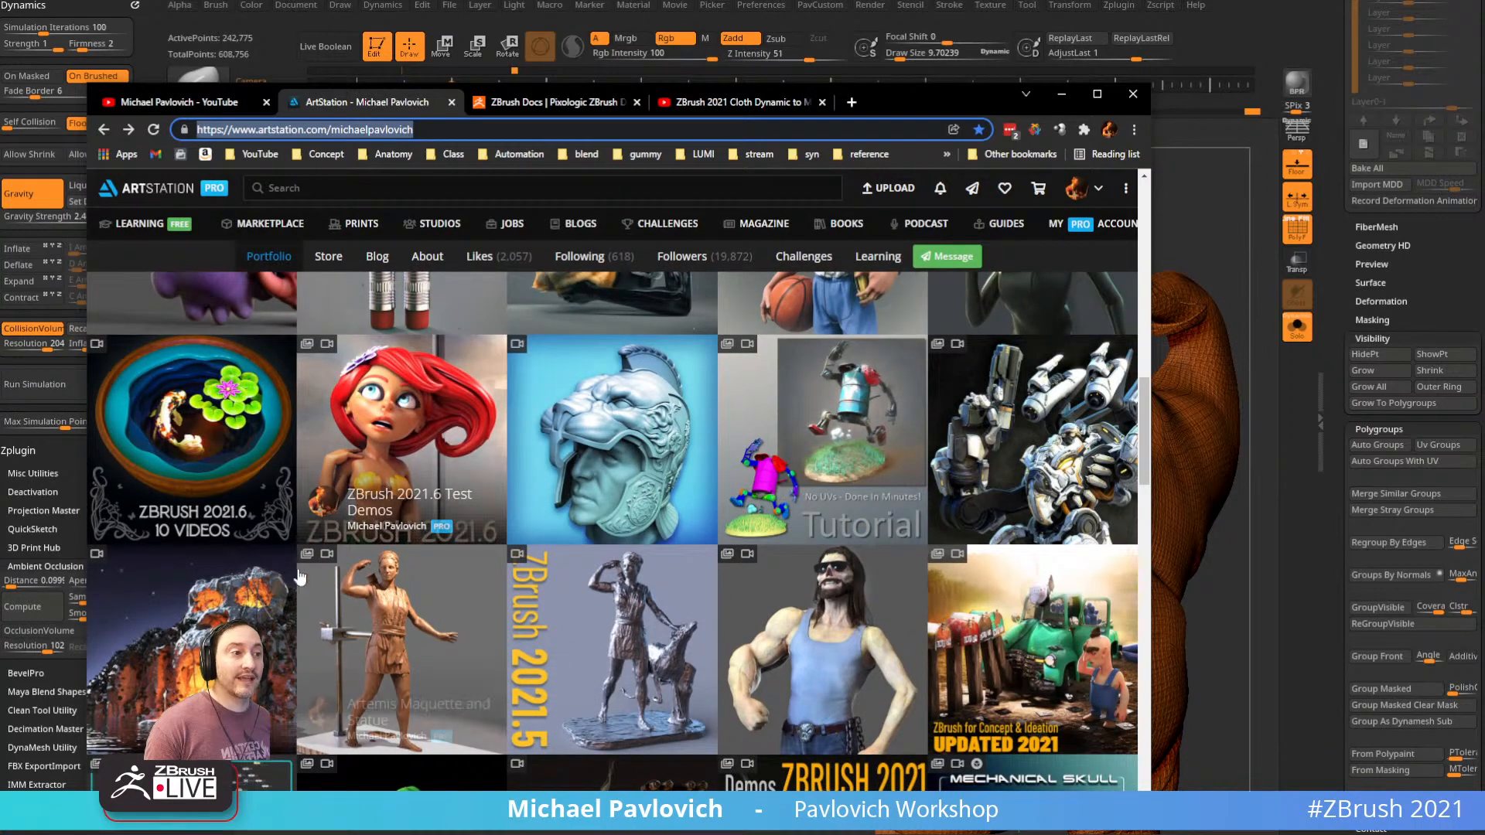
Open the "ZBrush 2021.6 10 Videos" artwork, show its embedded playlist and move the browser out of view
{"action": "left_click", "coordinate": [215, 418]}
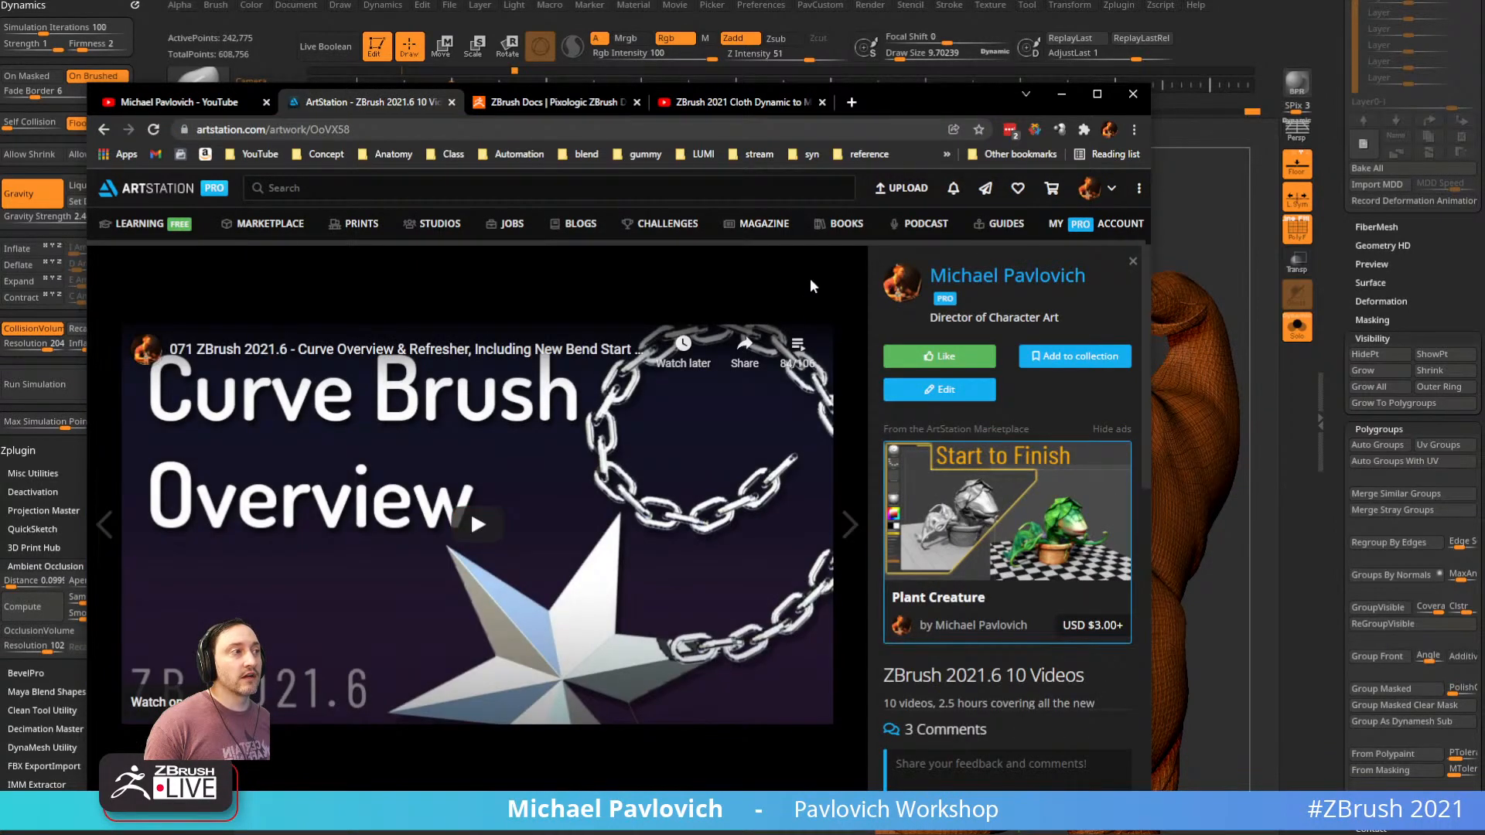
{"action": "left_click", "coordinate": [803, 346]}
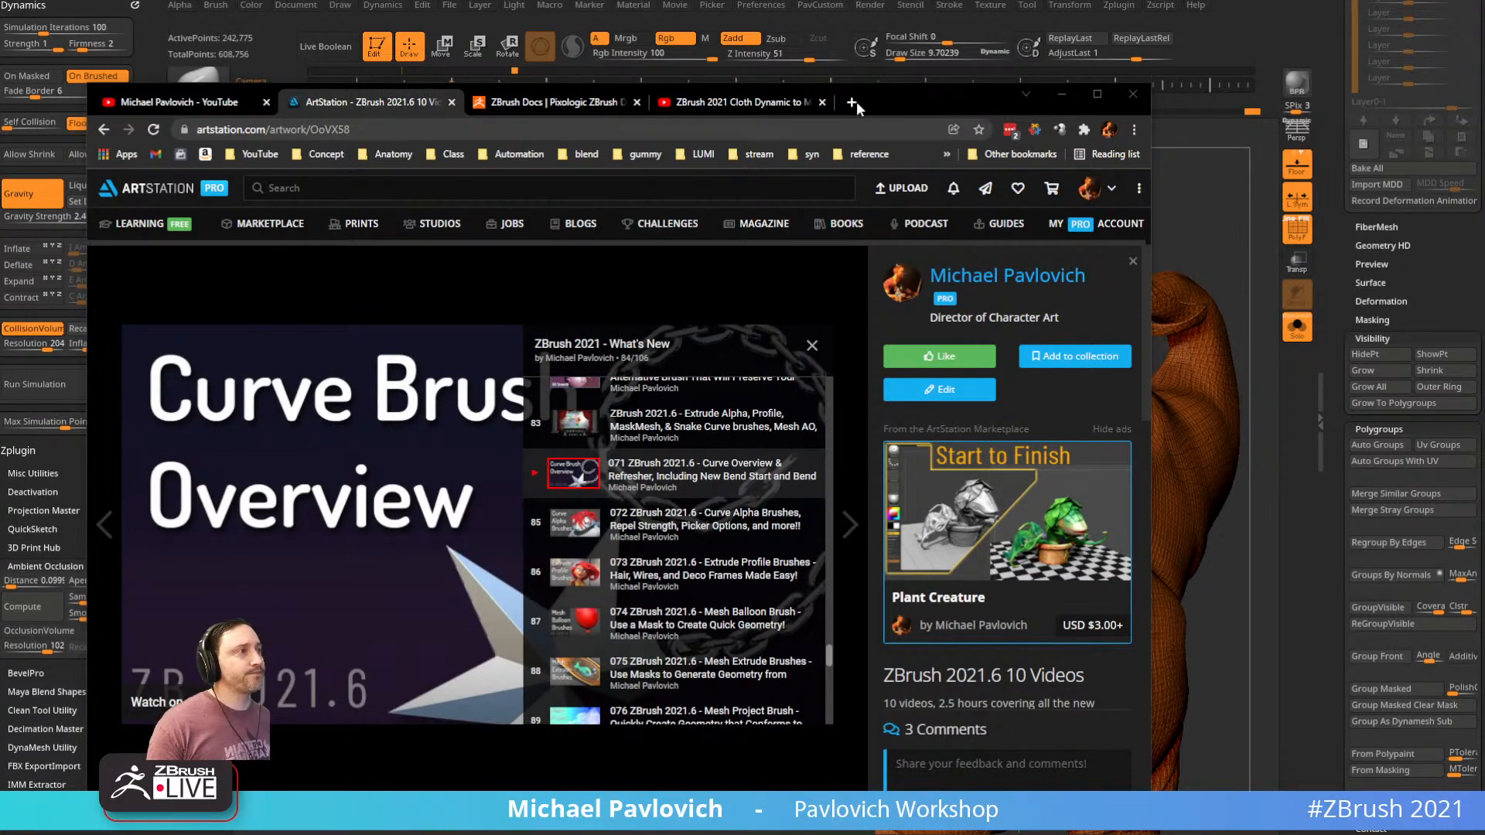
{"action": "left_click_drag", "start_coordinate": [873, 97], "coordinate": [0, 155]}
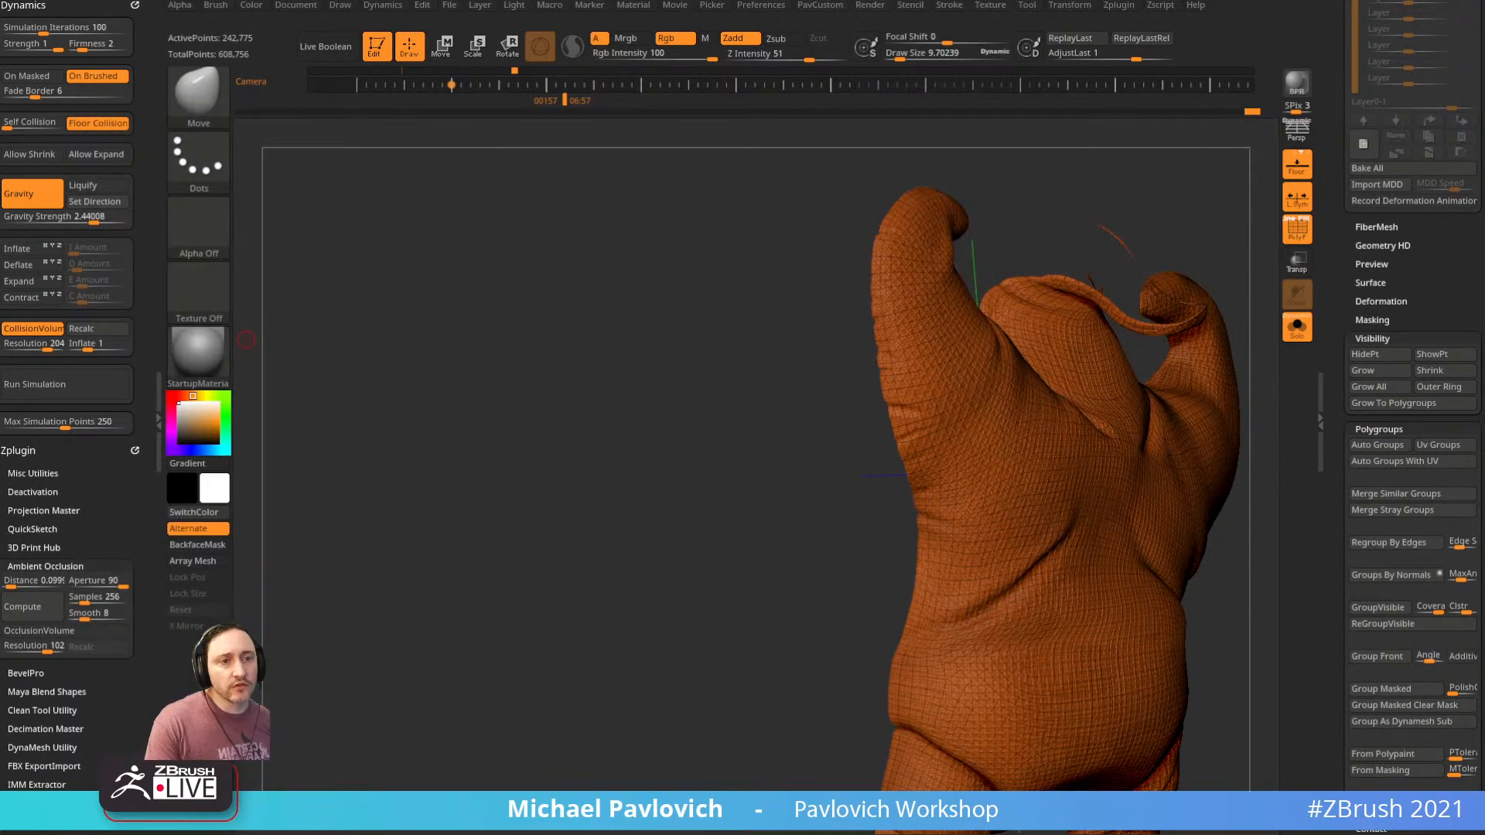